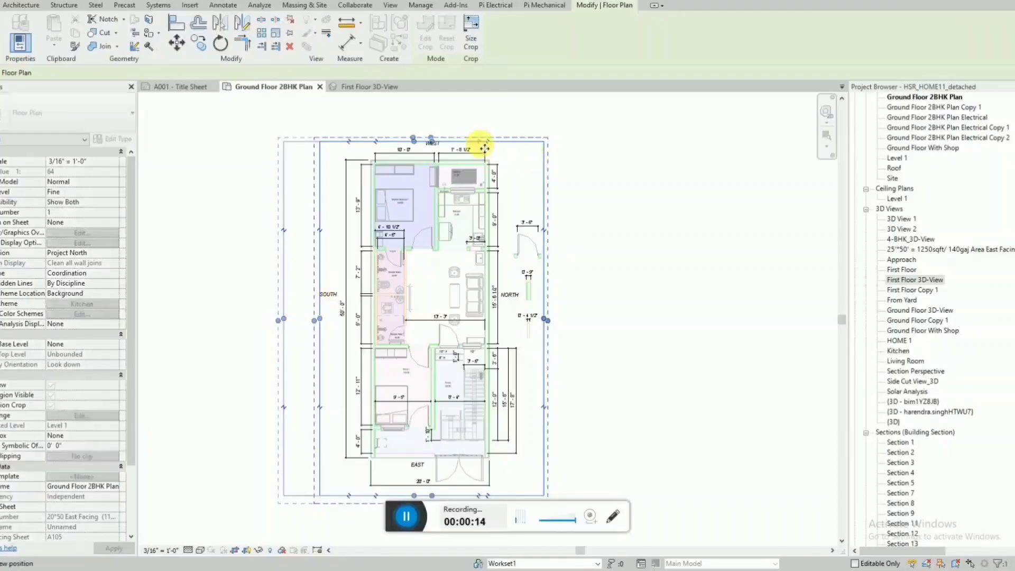
Enlarge the Ground Floor 2BHK Plan's crop region by extending its edge beyond the WEST side of the house.
drag(431, 140, 414, 111)
drag(538, 198, 538, 199)
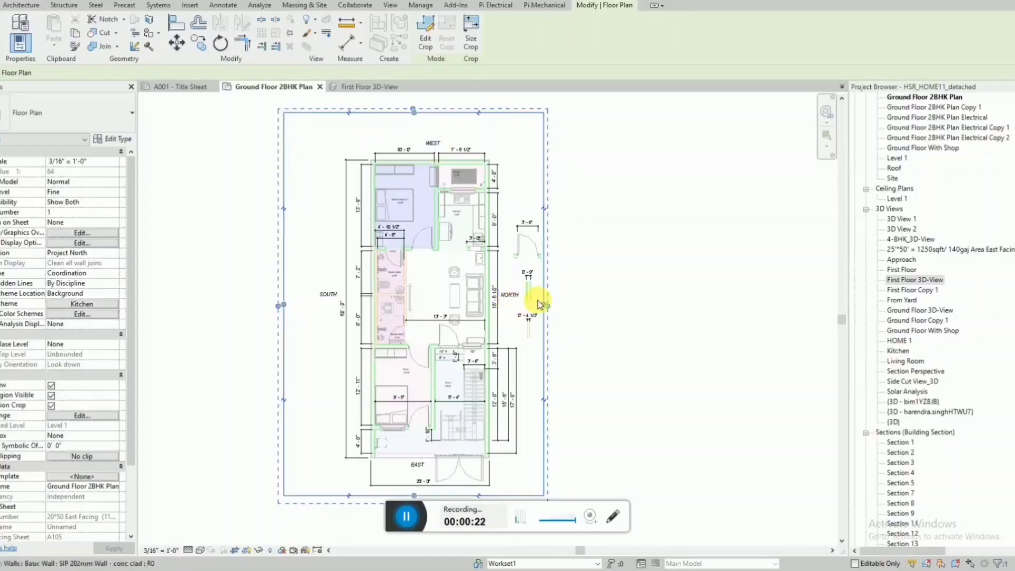
scroll(547, 238, down, 2)
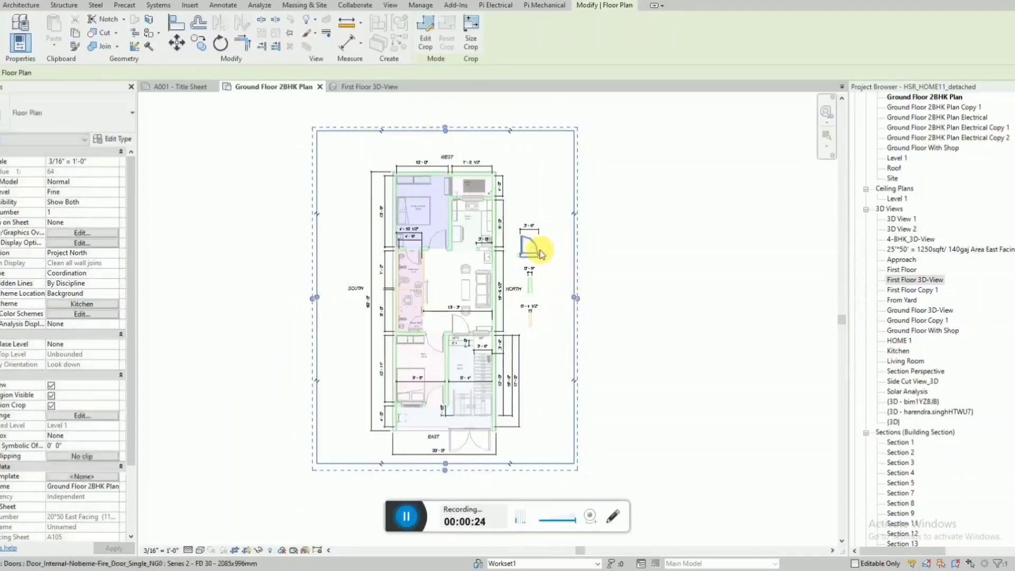
Examine the overall width and length dimensions on the east and south sides of the ground floor plan.
scroll(481, 419, up, 4)
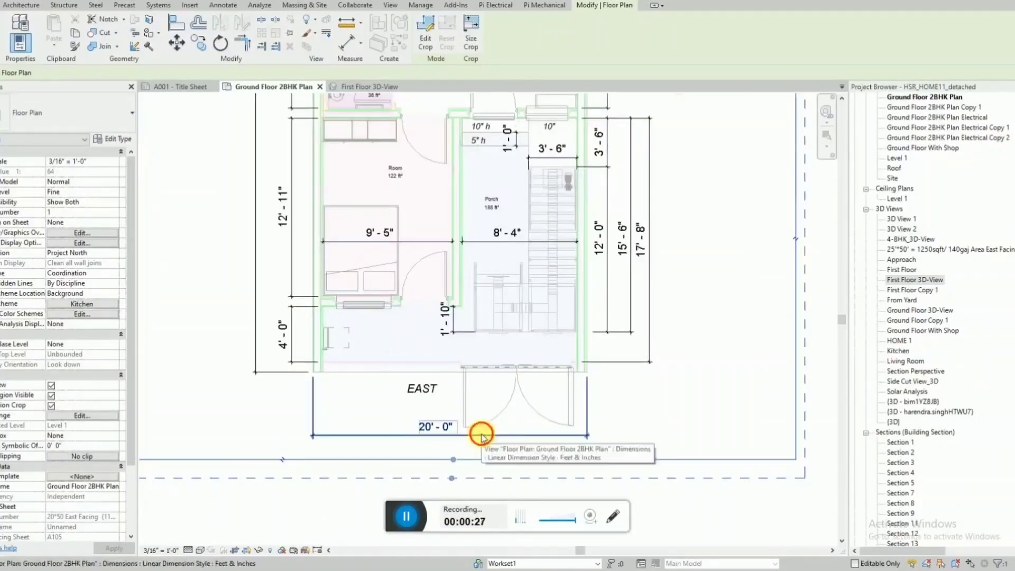
click(483, 436)
scroll(460, 472, down, 4)
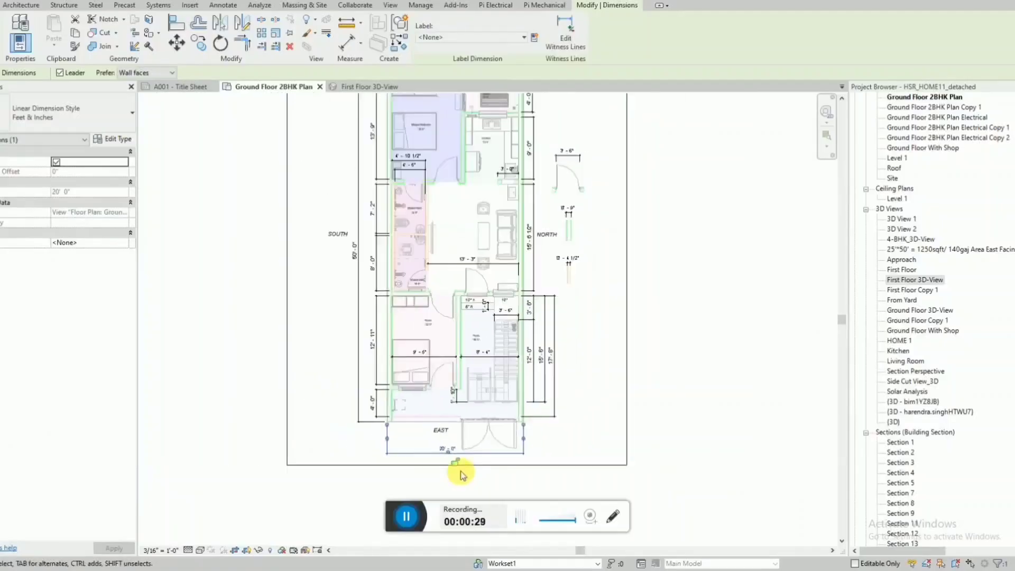
scroll(372, 266, down, 2)
scroll(362, 206, up, 2)
click(348, 222)
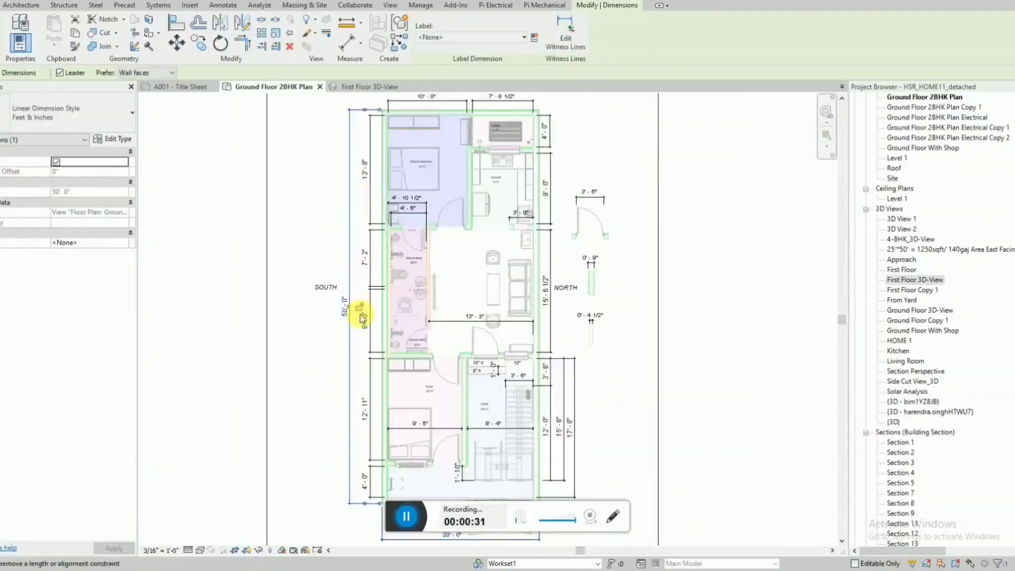
scroll(358, 315, up, 3)
scroll(340, 323, down, 3)
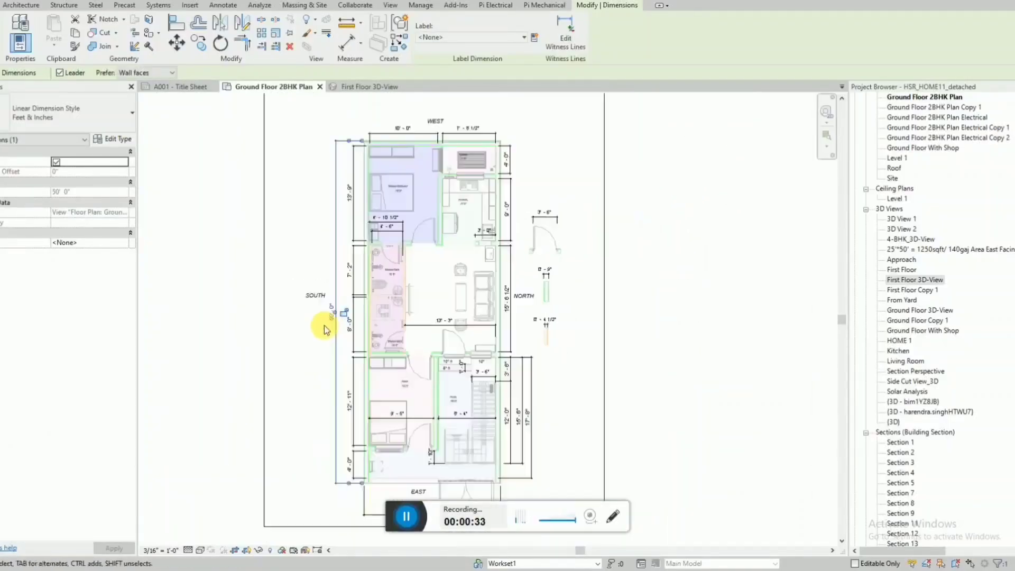
Examine the room layout, wall positions and individual room dimensions across the ground floor plan.
click(582, 147)
scroll(581, 147, down, 1)
scroll(413, 376, up, 4)
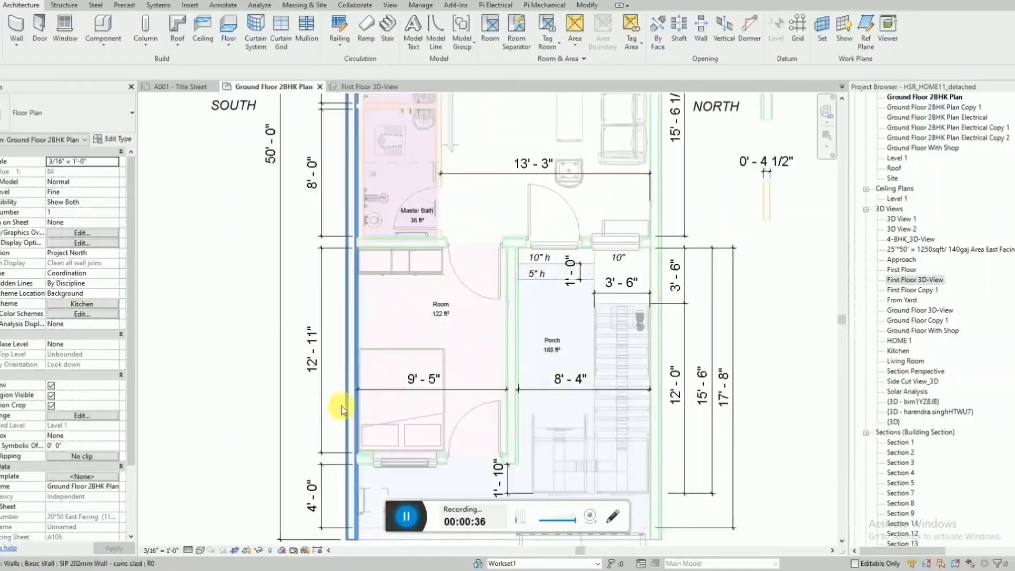
scroll(338, 410, down, 4)
scroll(390, 222, up, 2)
scroll(546, 200, down, 2)
scroll(576, 272, up, 2)
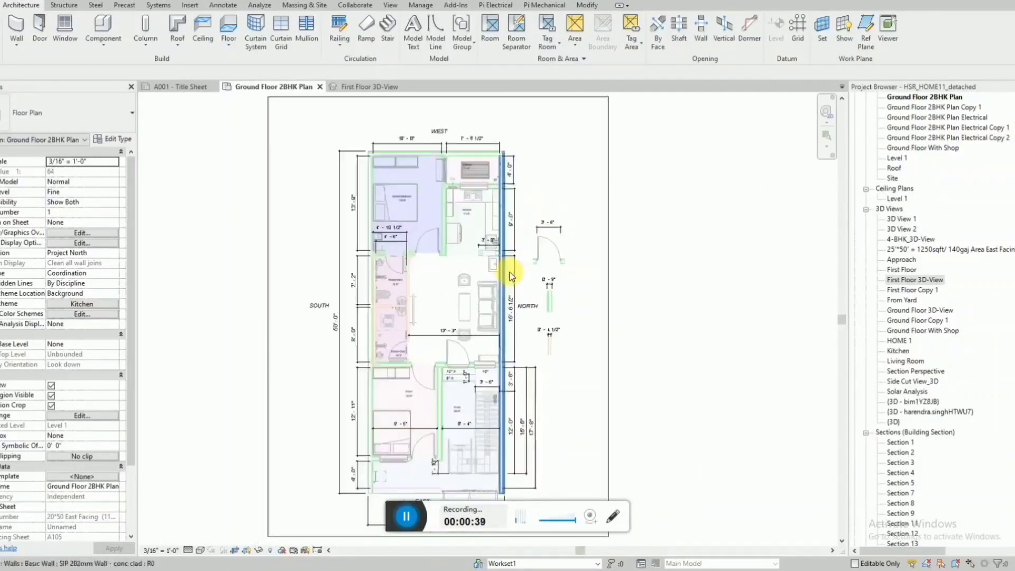
scroll(437, 220, down, 2)
Open the First Floor 3D-View and orbit the house to show its front facade and one long side wall.
click(364, 86)
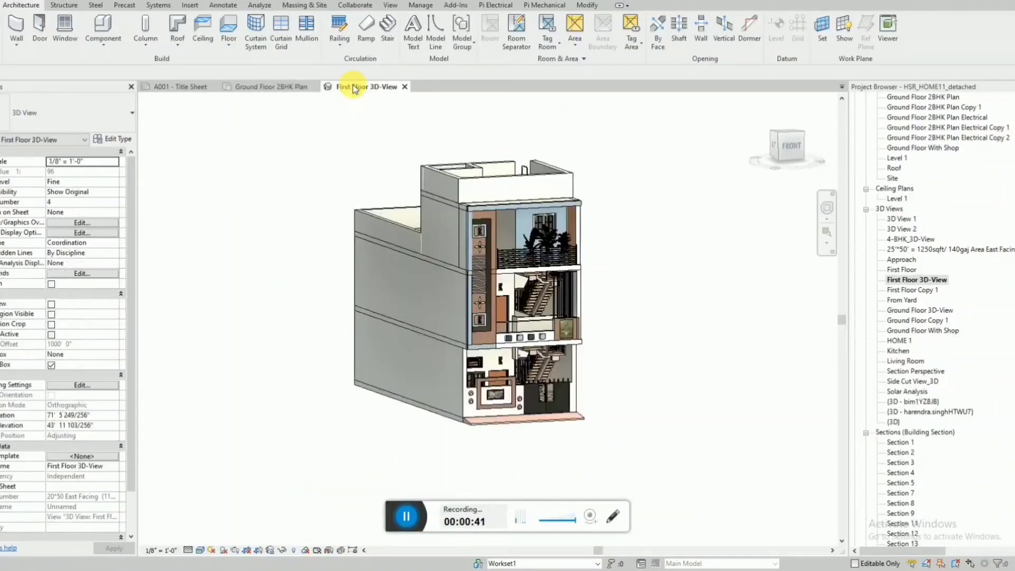
shift+middle_drag(612, 256, 560, 293)
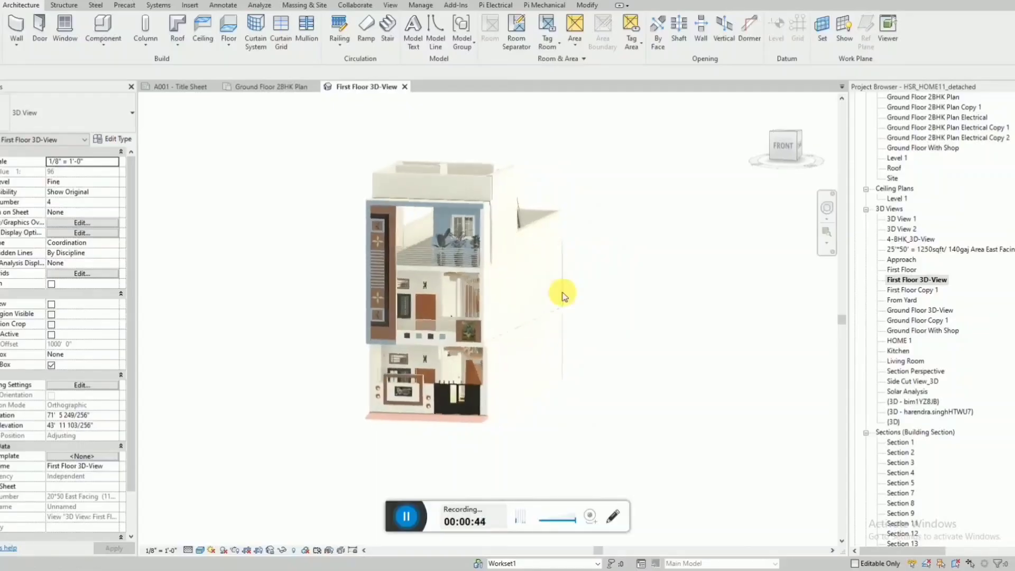
scroll(566, 293, up, 3)
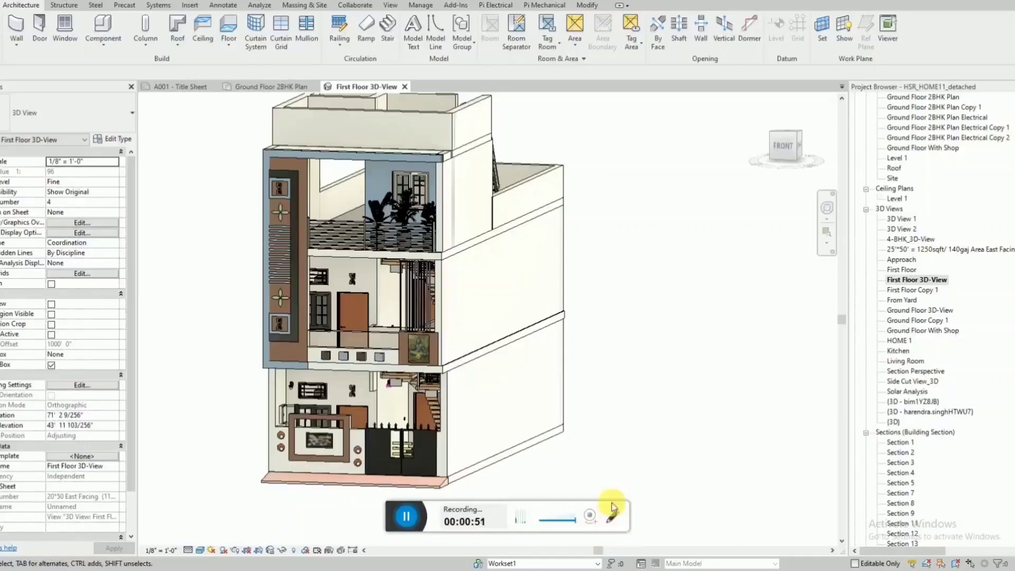
scroll(594, 417, down, 2)
mouse_move(566, 408)
shift+middle_down()
mouse_move(654, 405)
mouse_move(548, 406)
shift+middle_up()
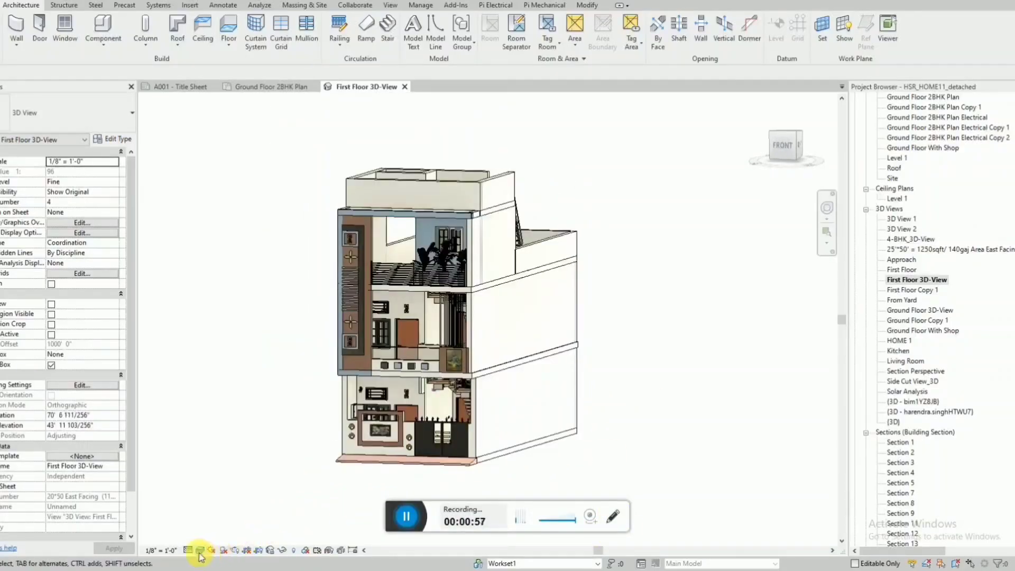
Open the rendering settings for the 3D view and keep the quality setting at Draft.
click(235, 550)
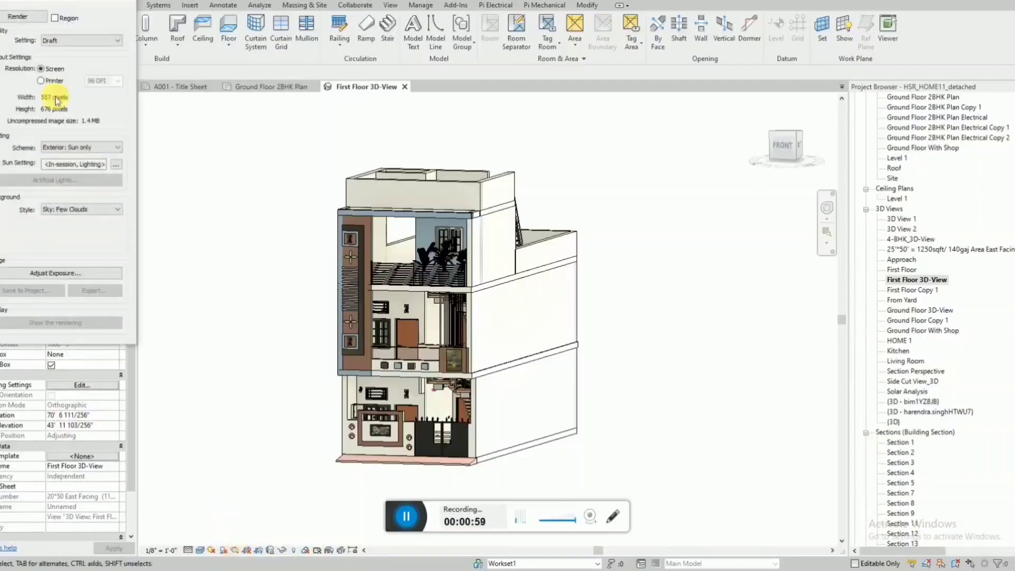
drag(57, 5, 127, 120)
click(139, 163)
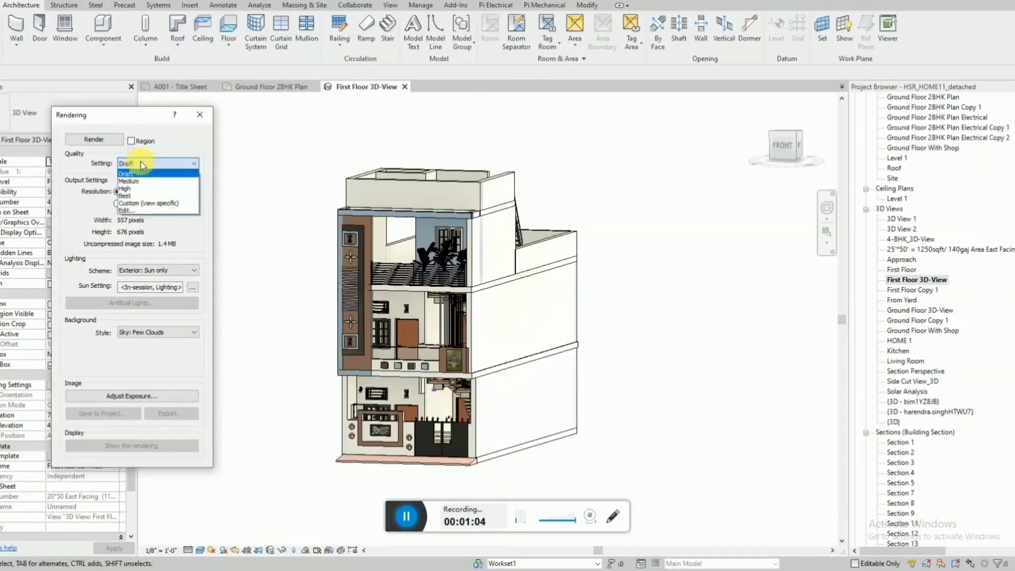
click(141, 163)
click(140, 163)
click(141, 163)
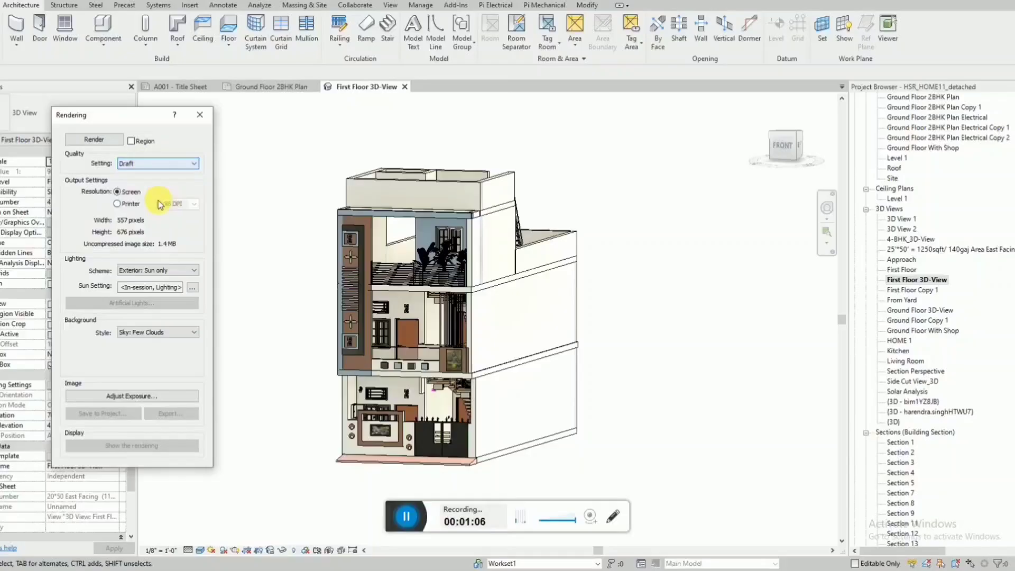
Set the render output resolution to Printer at 150 DPI and render the 3D view.
click(126, 205)
click(190, 205)
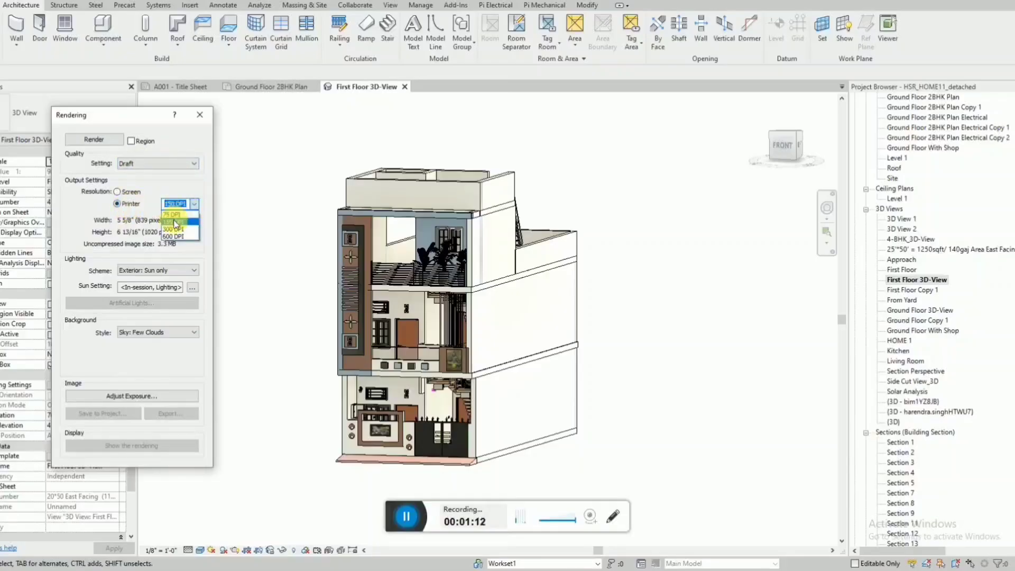
click(174, 222)
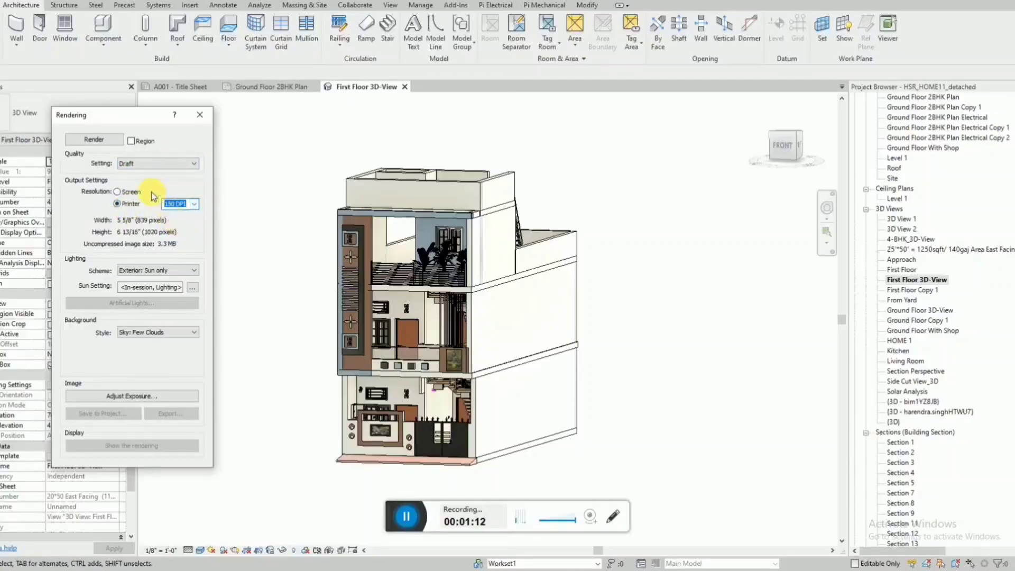
click(96, 140)
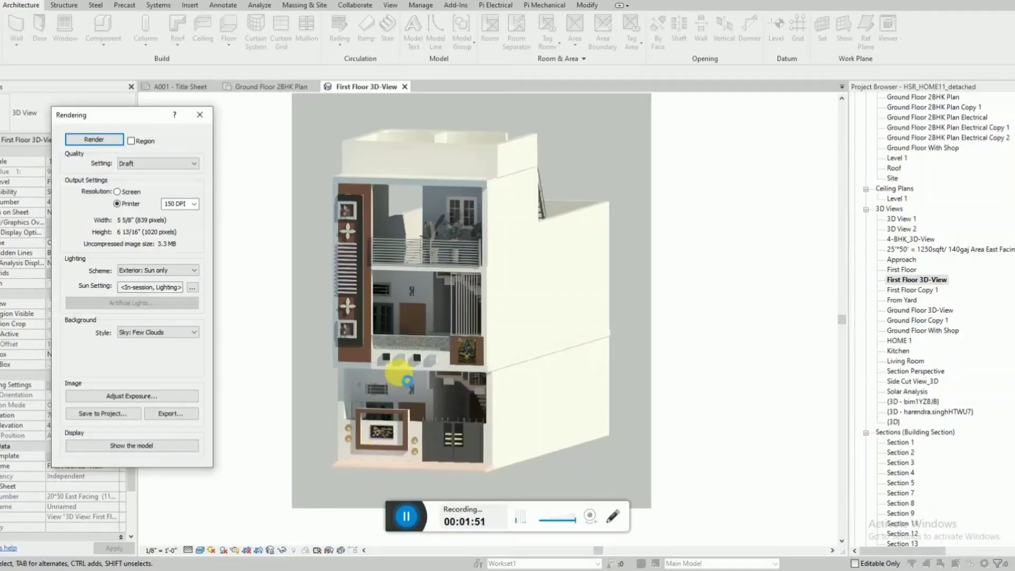
Examine the rendered facade, balconies, gate and boundary wall up close, and close the rendering settings.
scroll(399, 372, up, 6)
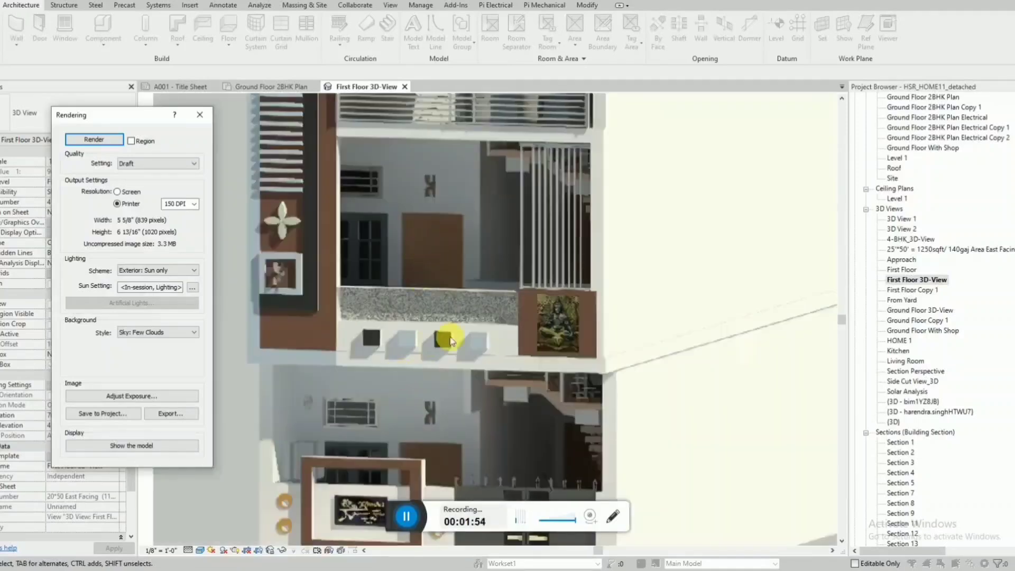
scroll(461, 394, down, 5)
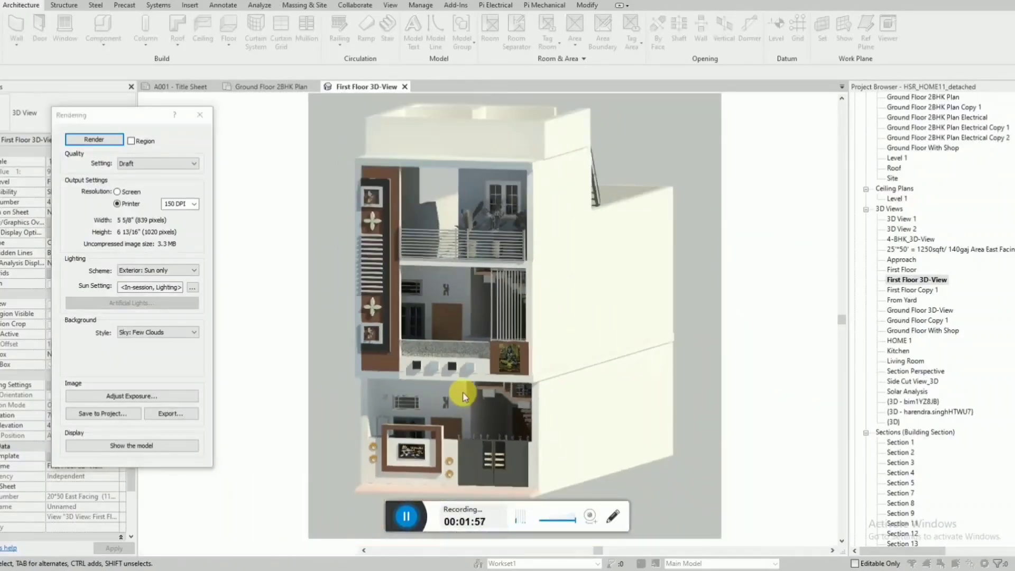
click(406, 514)
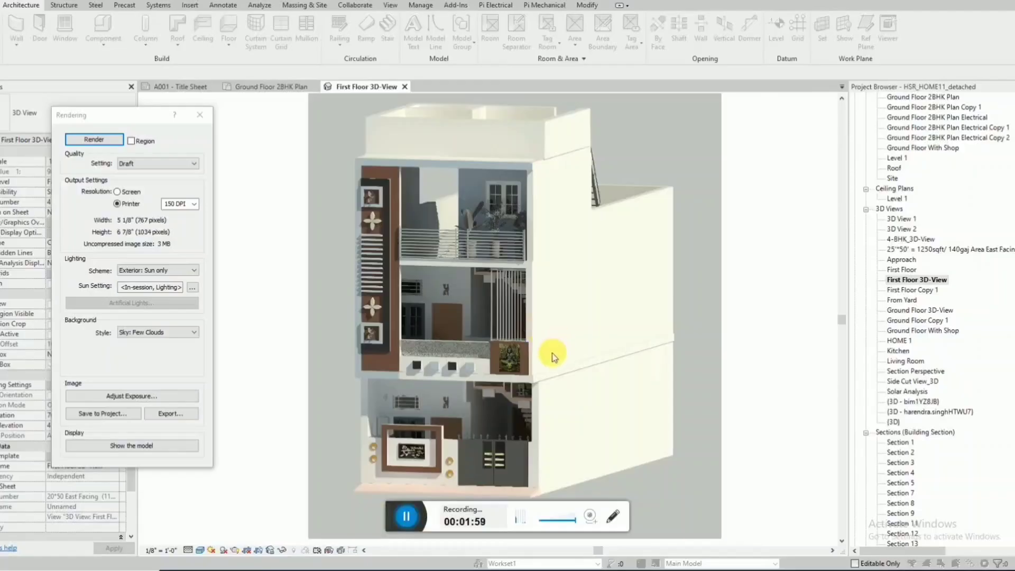
scroll(486, 417, up, 1)
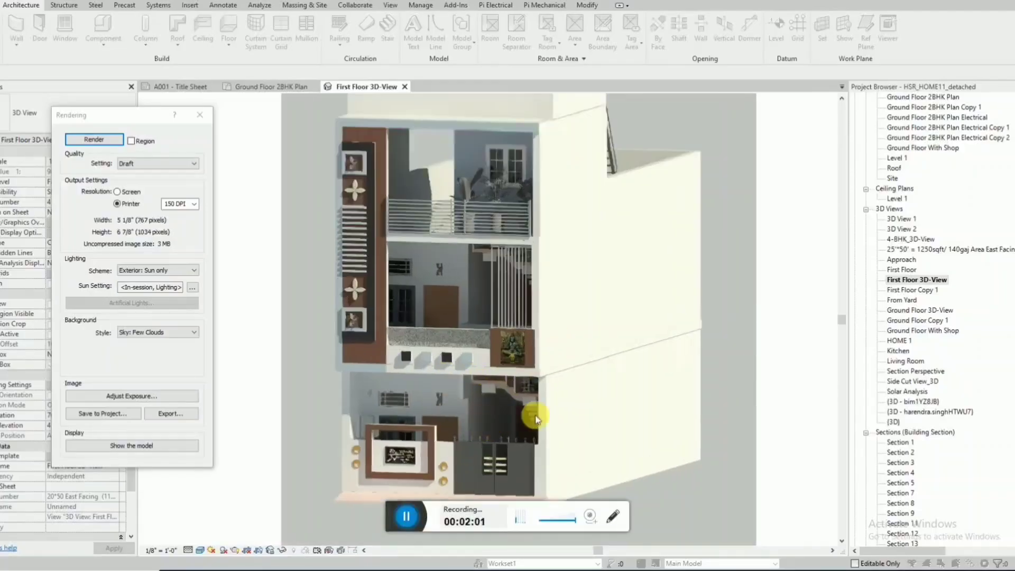
scroll(404, 454, up, 2)
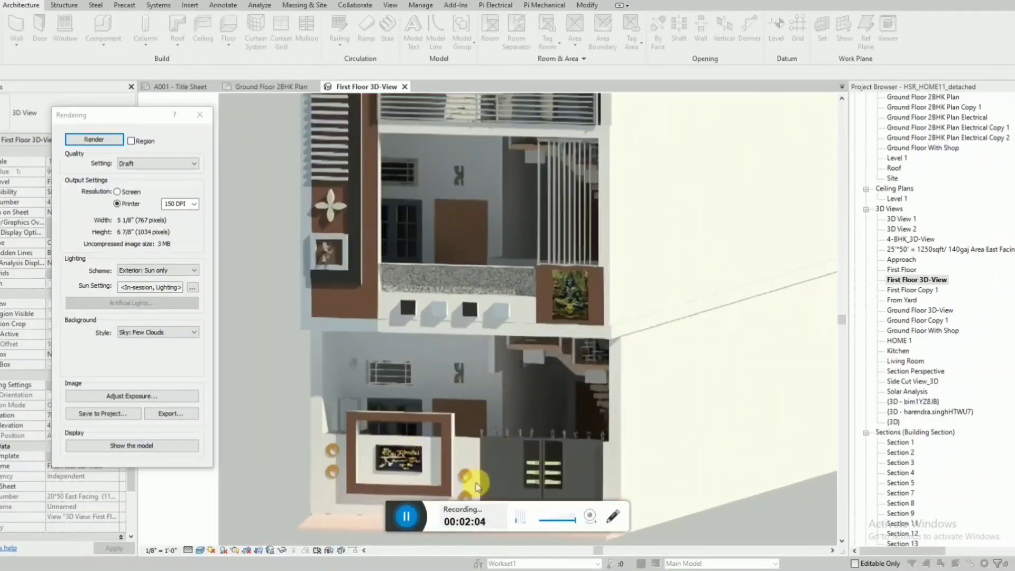
scroll(432, 484, down, 2)
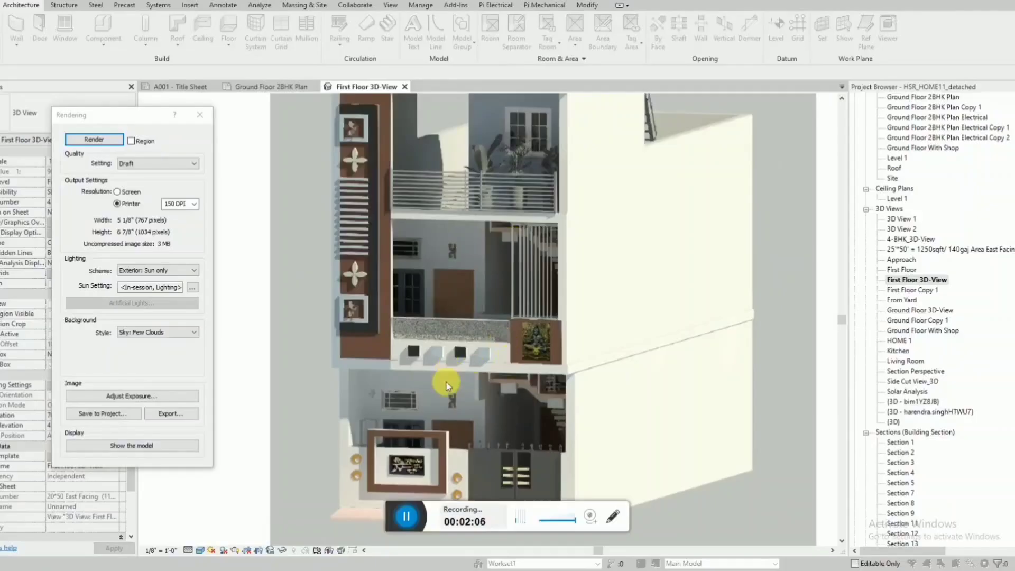
scroll(426, 463, down, 2)
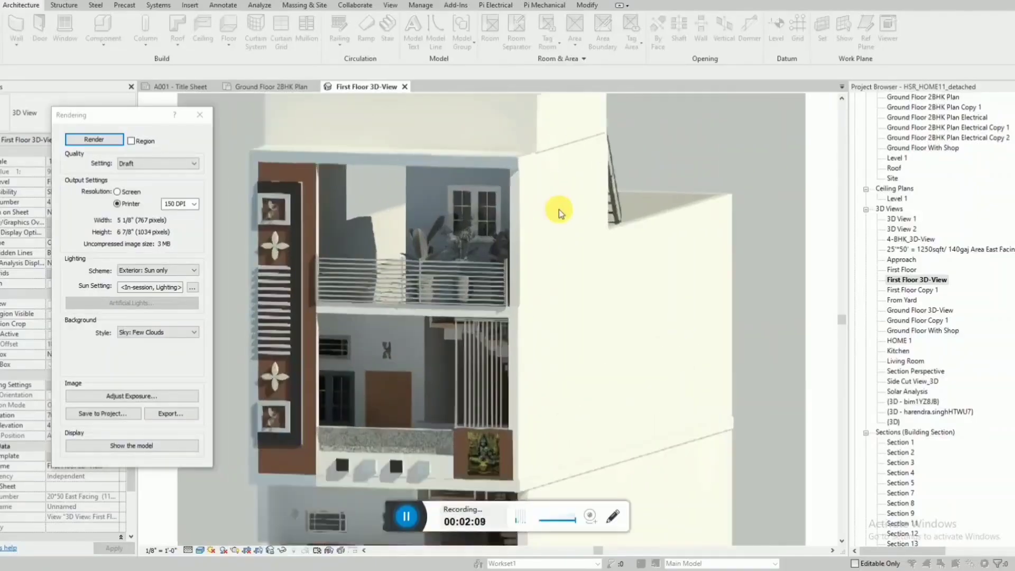
scroll(545, 261, up, 2)
scroll(460, 181, down, 2)
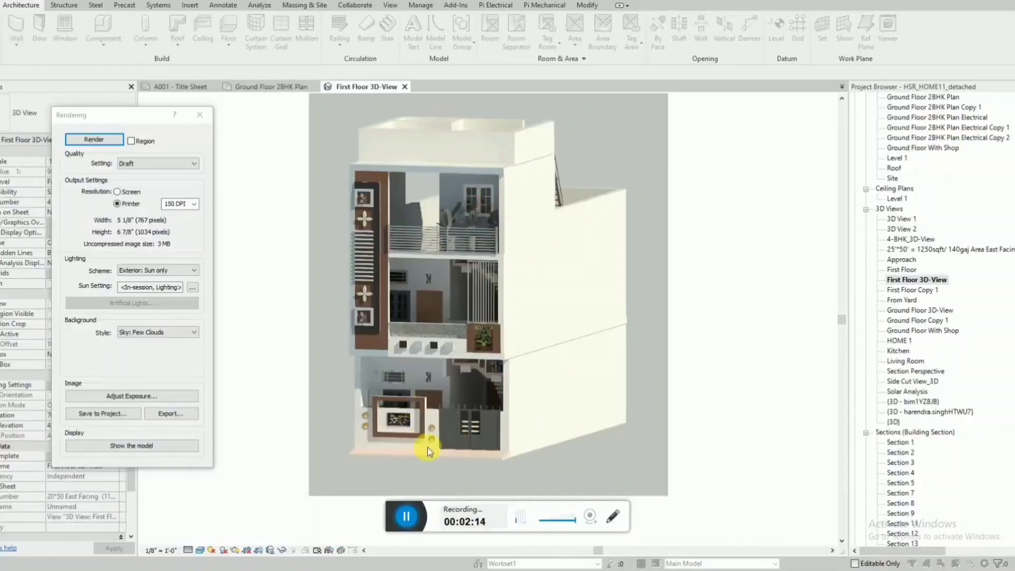
click(199, 118)
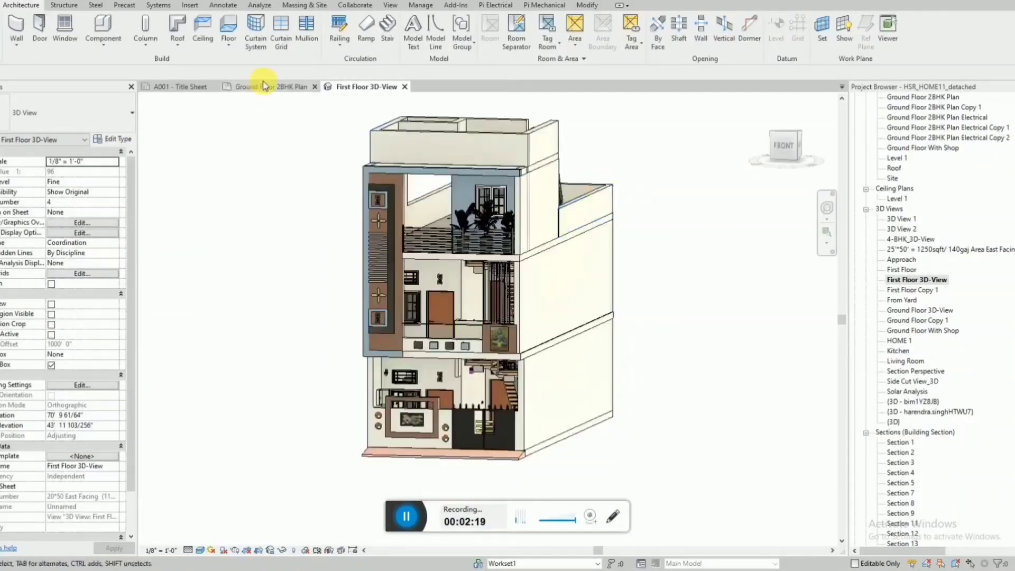
Delete all model and annotation elements shown in the Ground Floor 2BHK Plan, including the leftover wardrobe unit.
click(263, 88)
scroll(423, 174, down, 3)
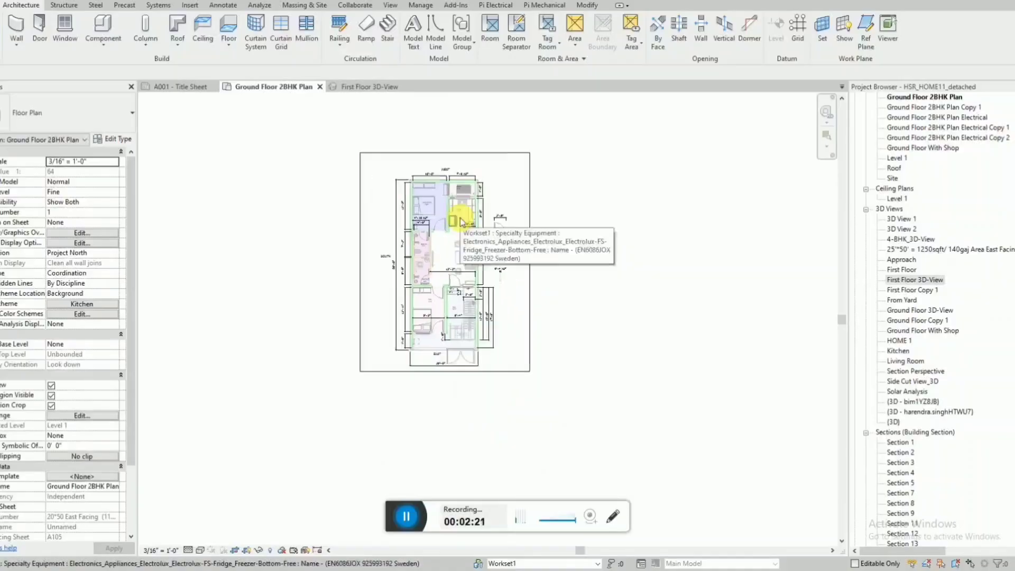
drag(308, 160, 546, 426)
key(ctrl+c)
key(Delete)
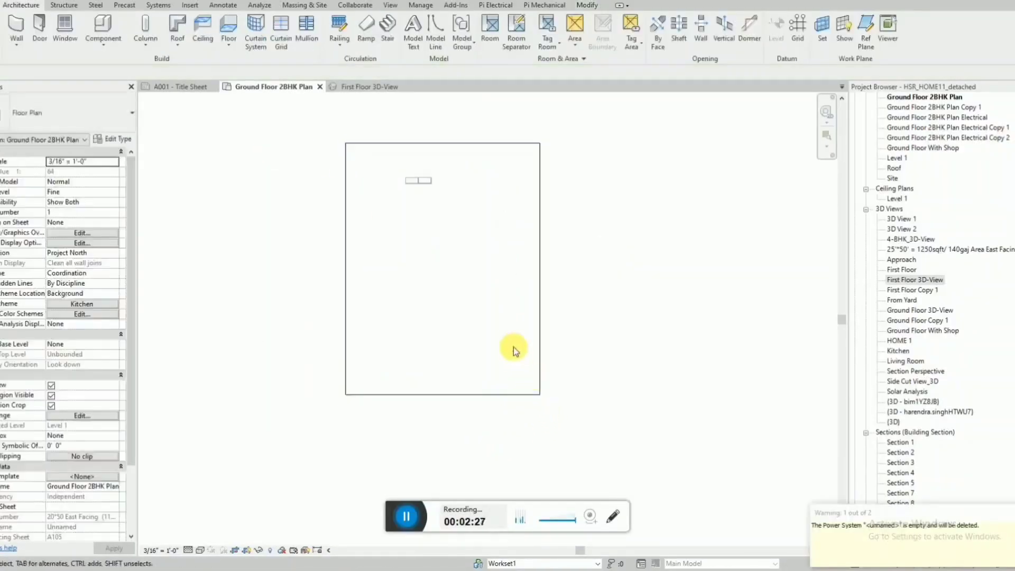
drag(447, 202, 400, 161)
key(Delete)
Delete all floor plan views from the project, from First Floor 2BHK Plan through Site.
scroll(930, 222, up, 2)
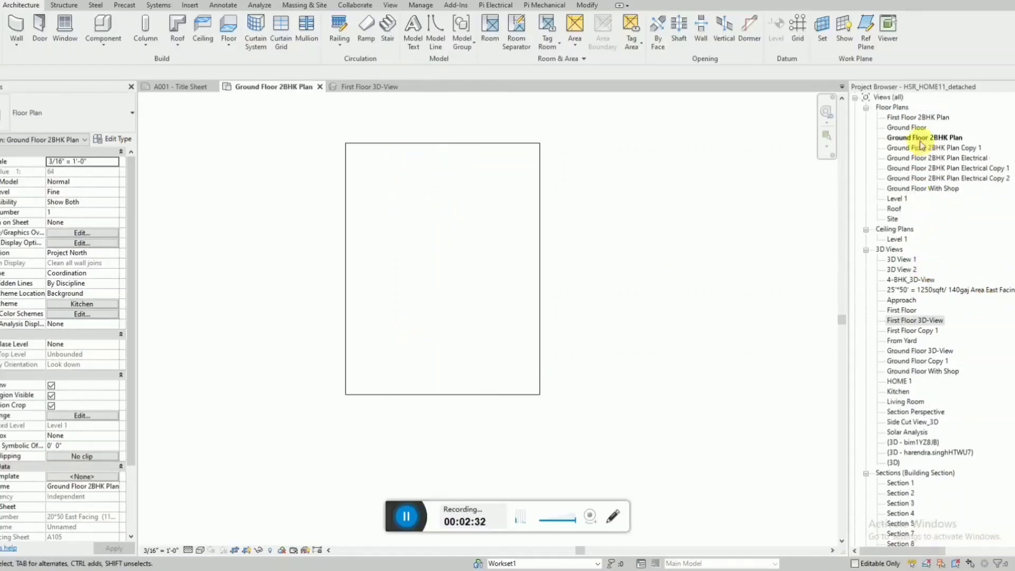
click(898, 117)
shift+click(893, 219)
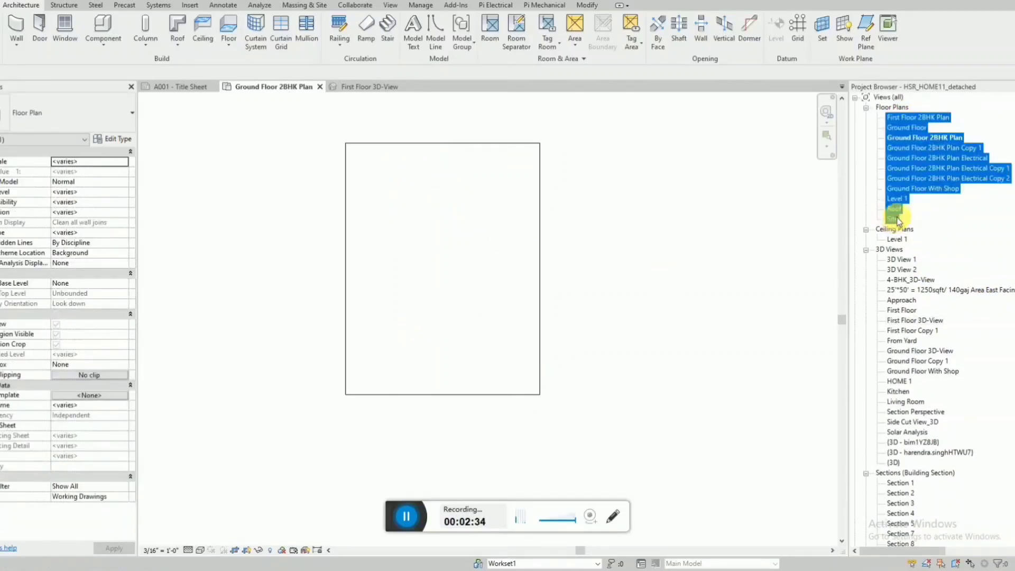
key(Delete)
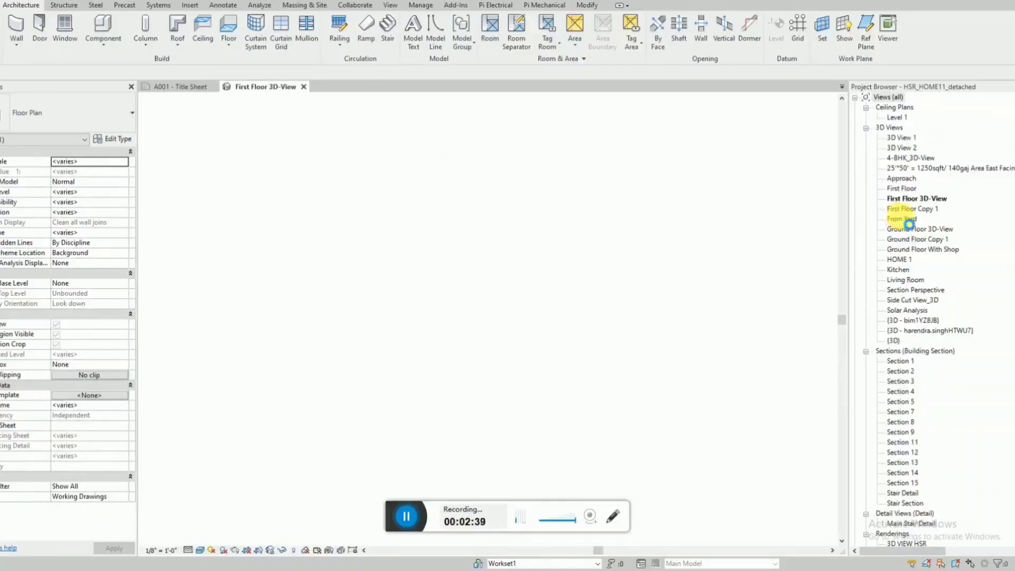
Delete all 3D views from the project, from 3D View 1 through {3D}.
click(901, 138)
shift+click(893, 340)
key(Delete)
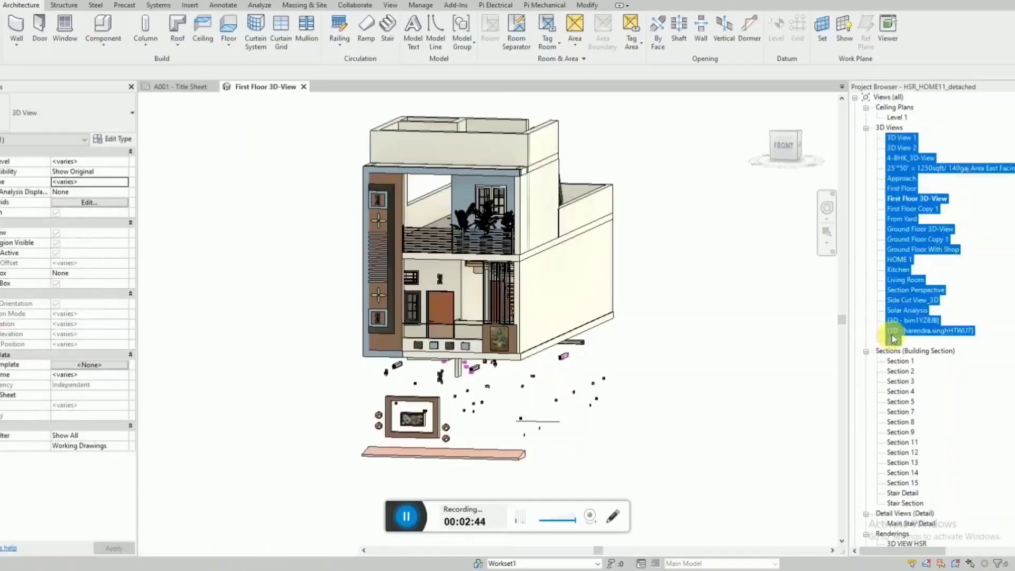
Delete all building section views from Section 1 through Stair Section, together with their dependent callout view.
click(900, 137)
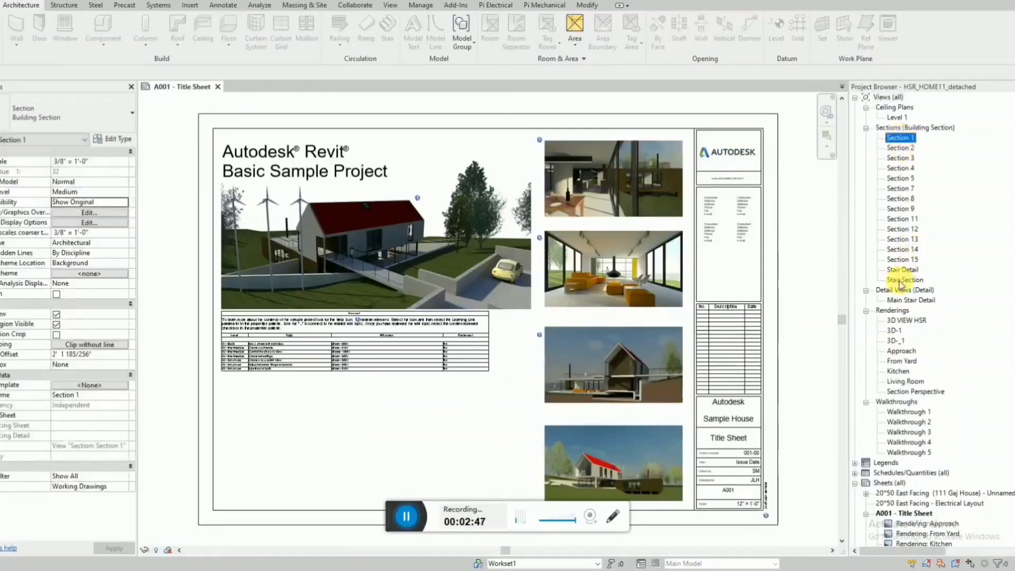
shift+click(904, 279)
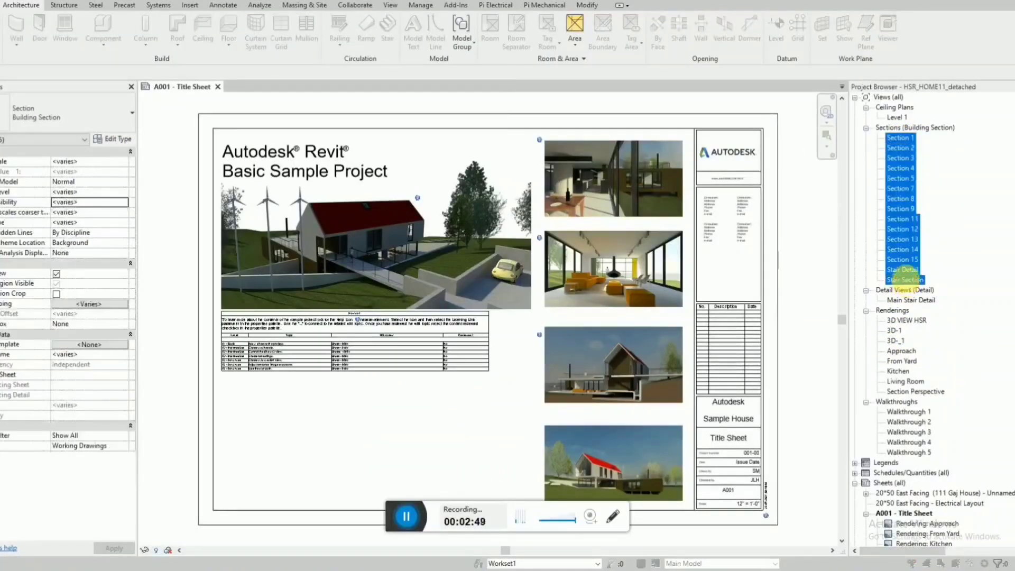
key(Delete)
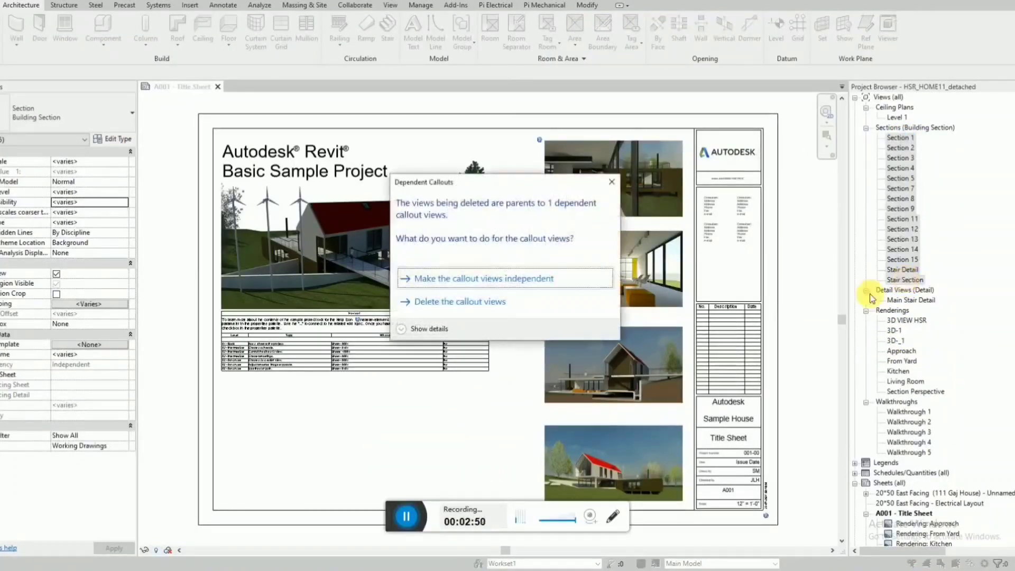
click(472, 306)
Delete all elements shown in the Level 1 ceiling plan.
click(899, 118)
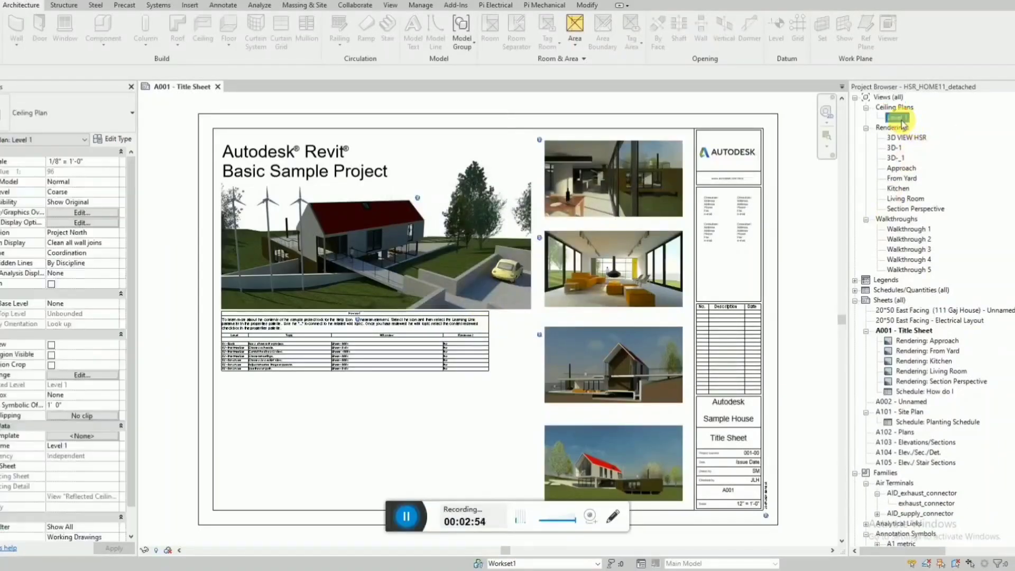
double_click(898, 118)
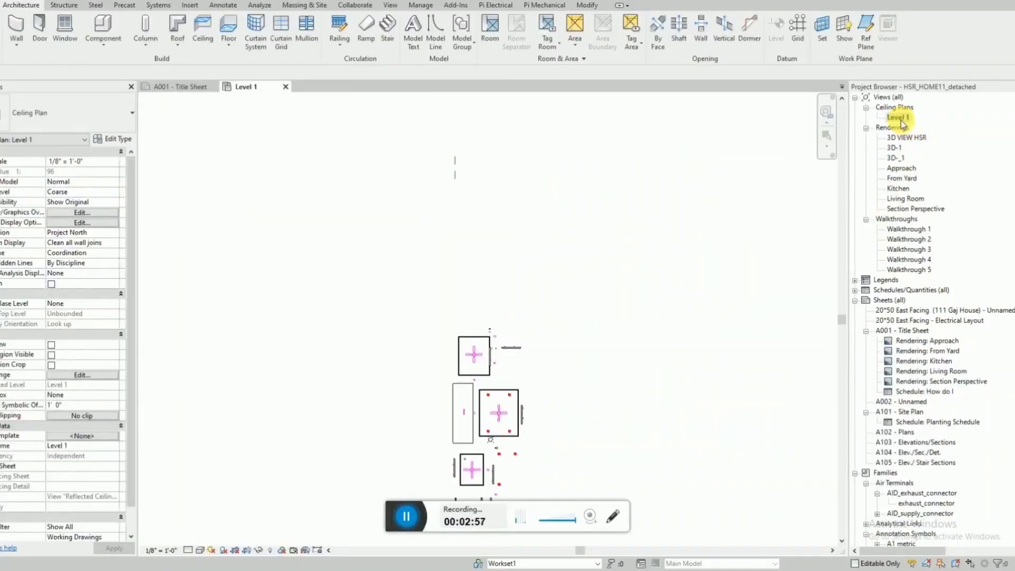
scroll(484, 204, down, 2)
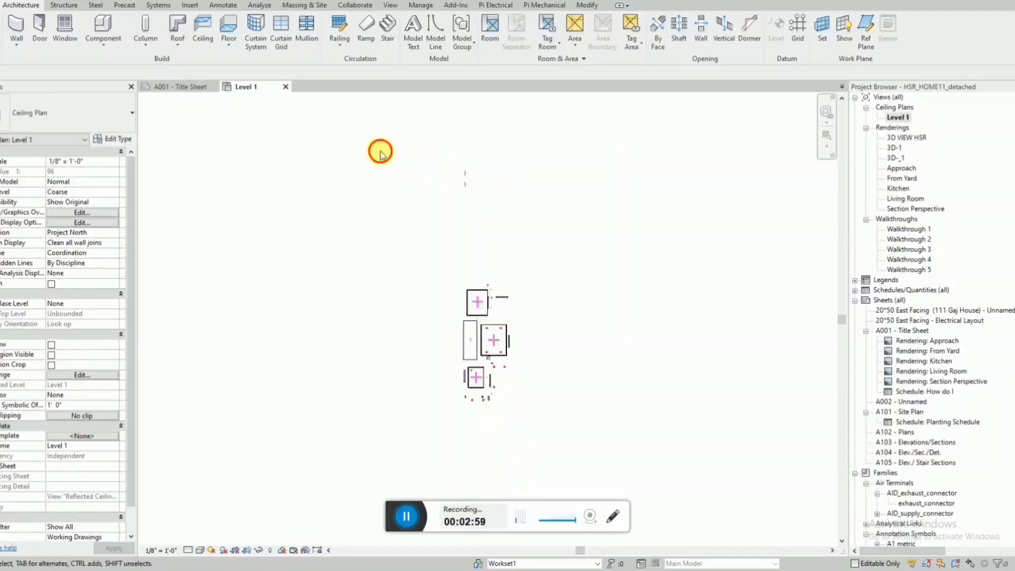
drag(381, 153, 596, 431)
key(Delete)
Delete the Level 1 ceiling plan view from the project.
click(902, 118)
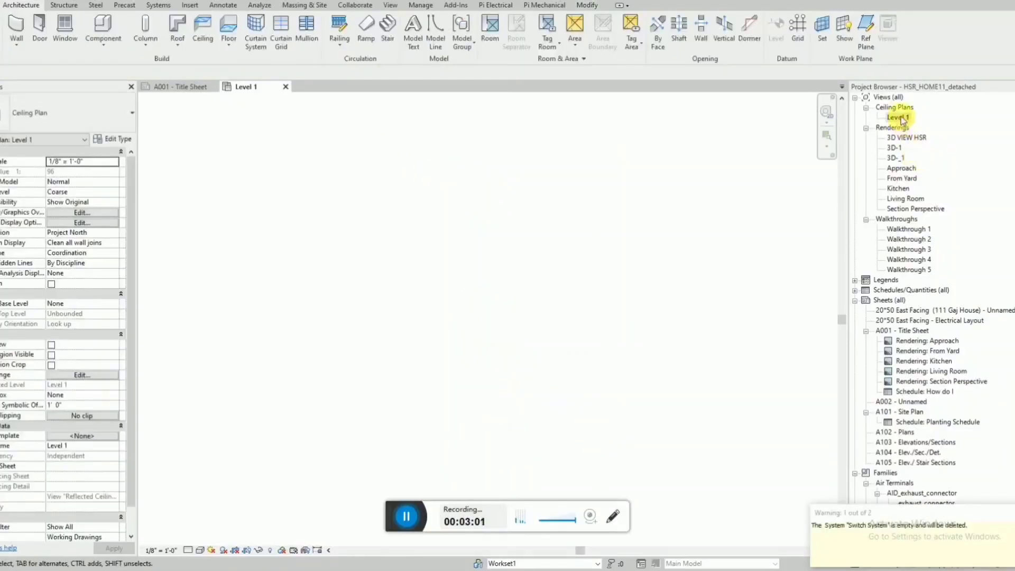
right_click(901, 119)
click(902, 120)
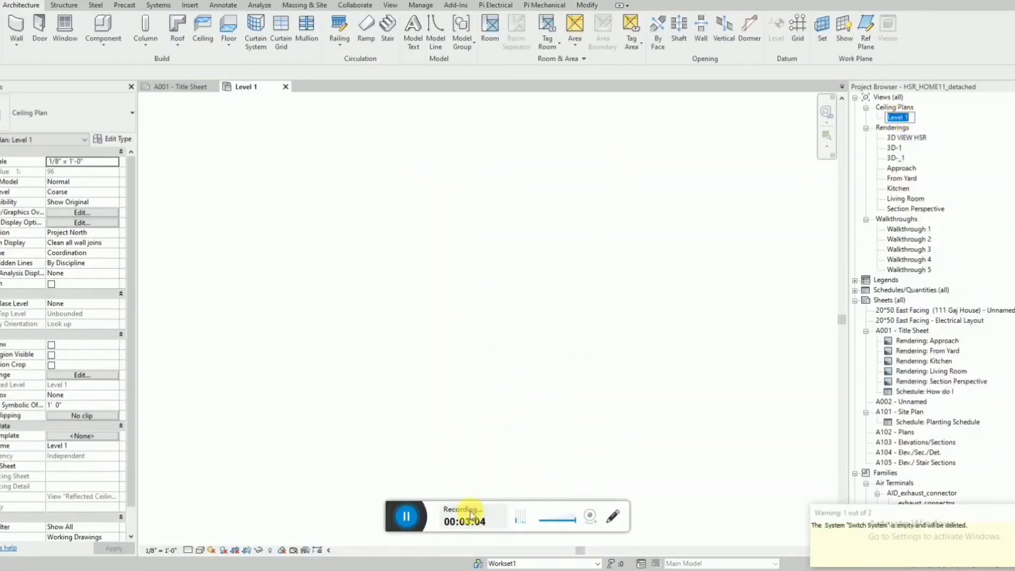
key(Delete)
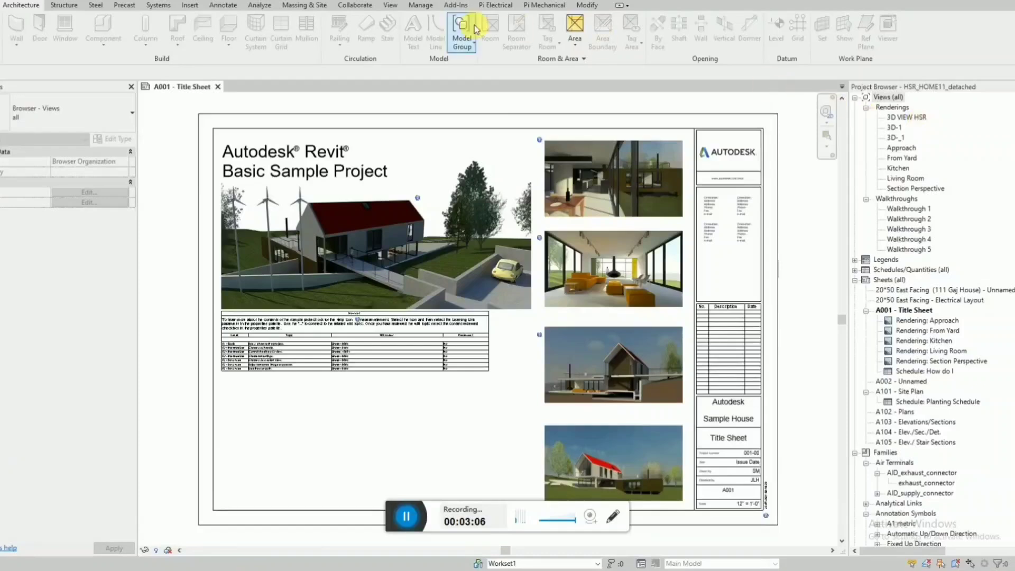
click(391, 6)
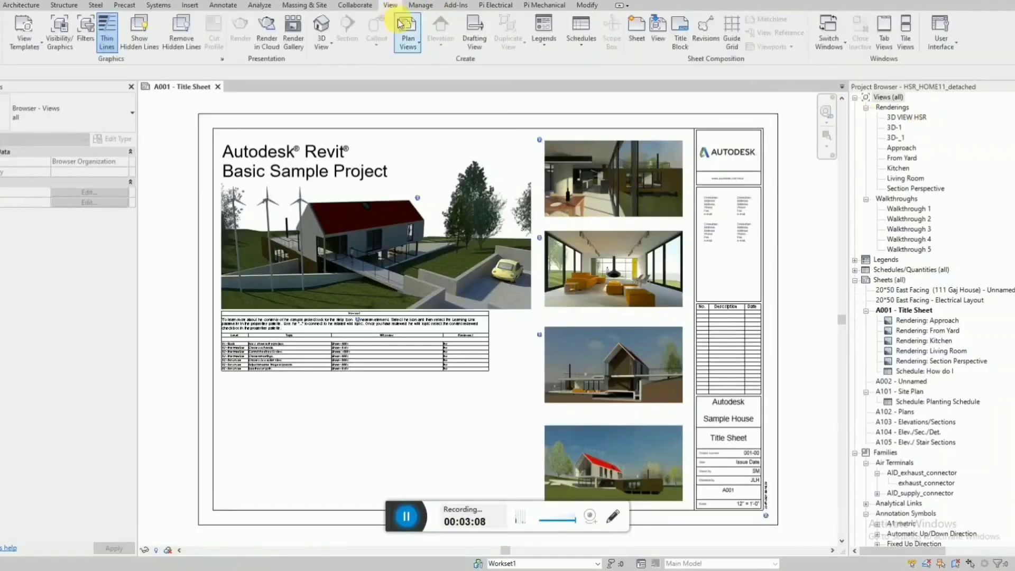
click(415, 52)
click(424, 72)
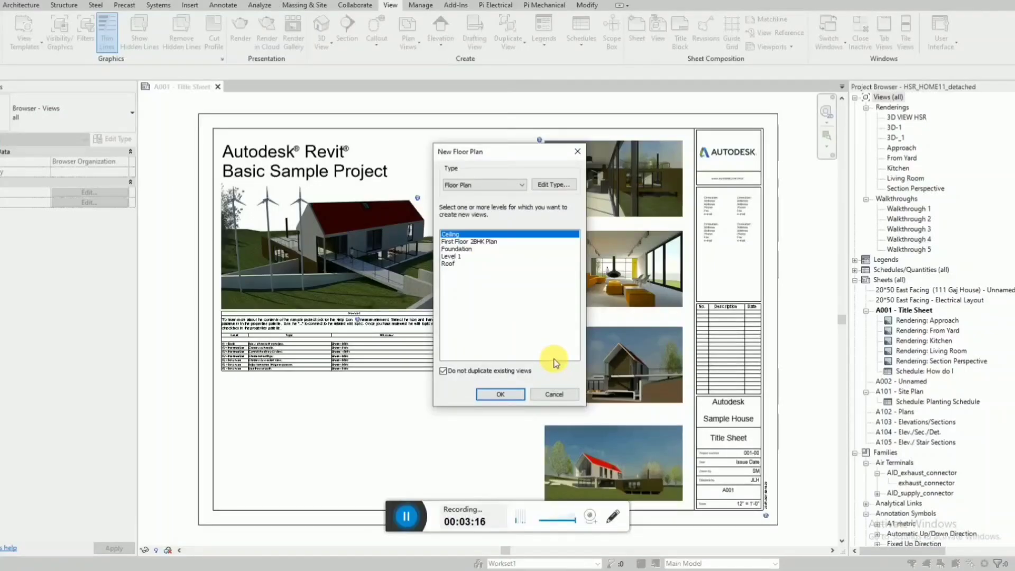
click(553, 394)
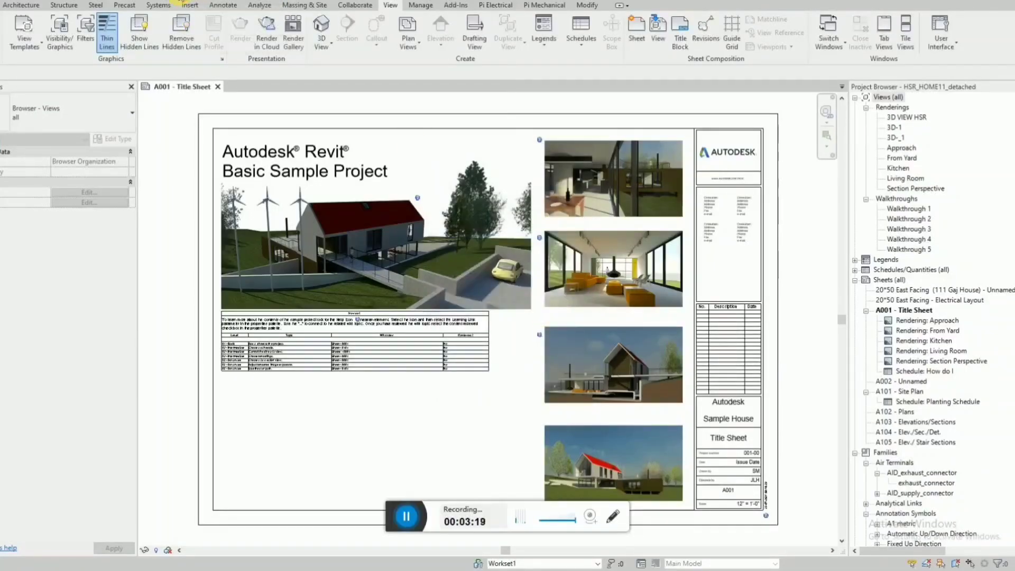
Open the default 3D view, orient it to the right side, and delete the remaining house model.
click(181, 1)
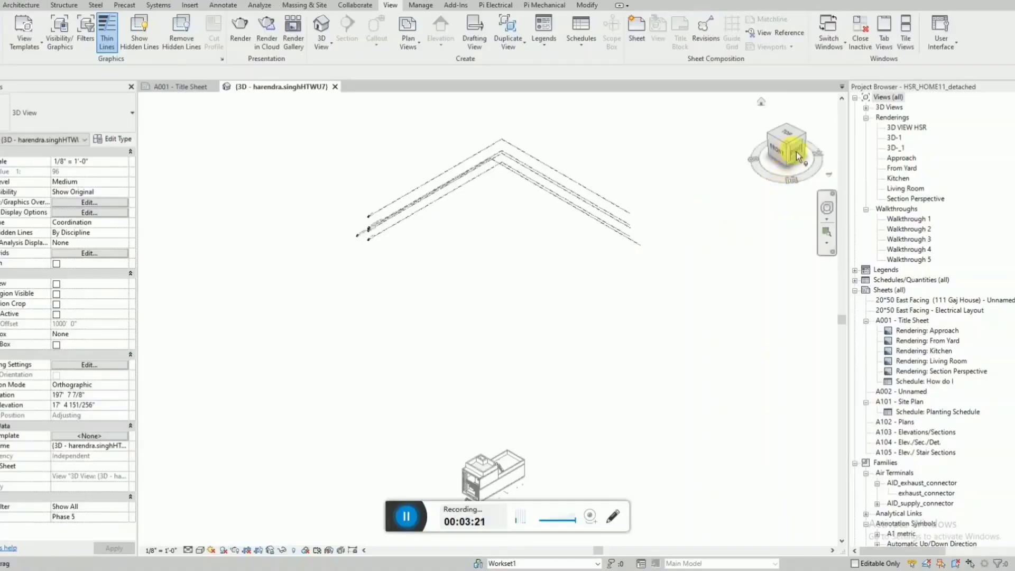
click(796, 151)
drag(264, 234, 423, 392)
key(Delete)
Set the 3D view's scale to 3/16" = 1'-0" so the level labels can be read separately.
scroll(602, 335, up, 5)
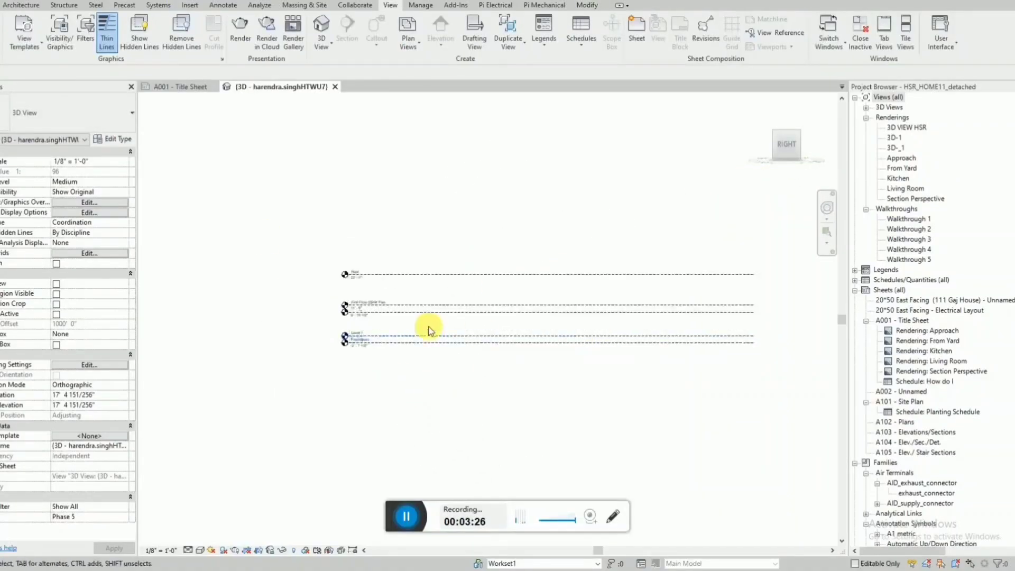
scroll(428, 330, up, 3)
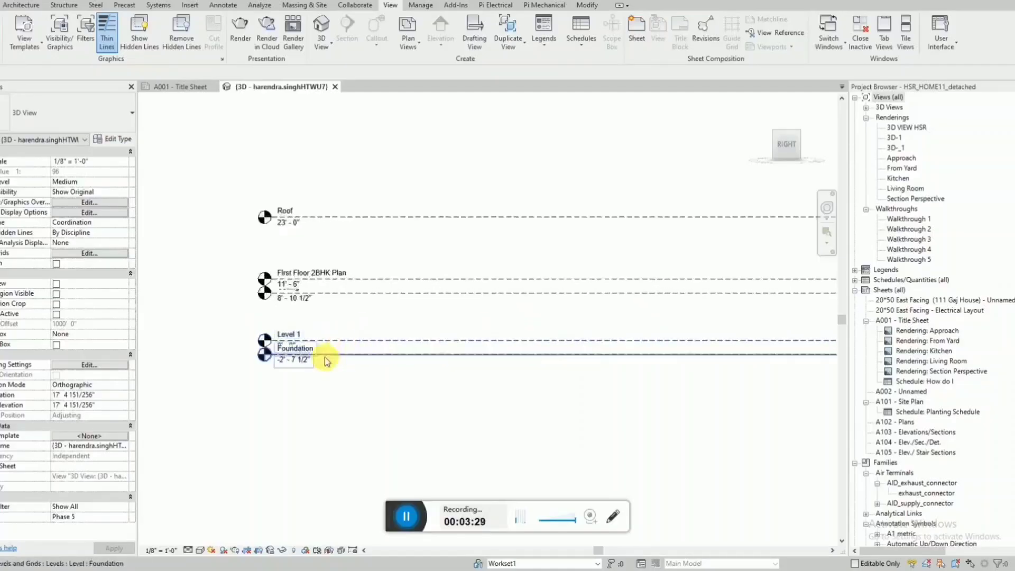
click(161, 550)
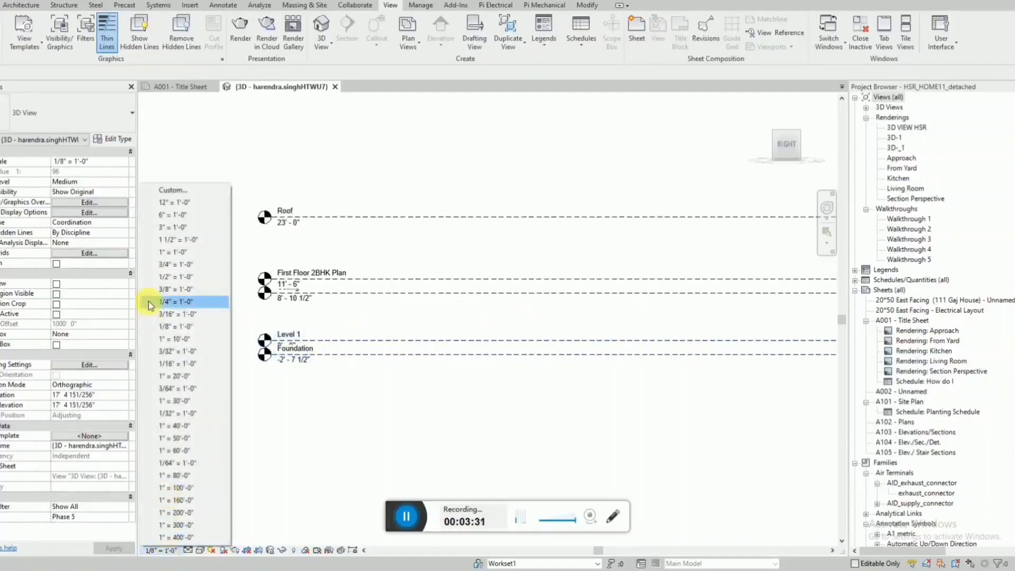
click(286, 521)
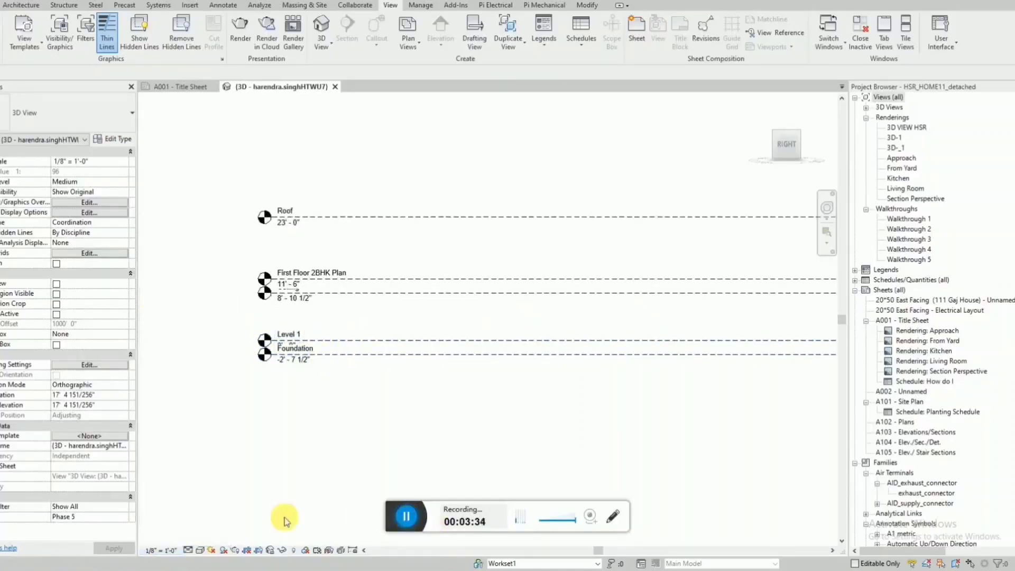
click(160, 550)
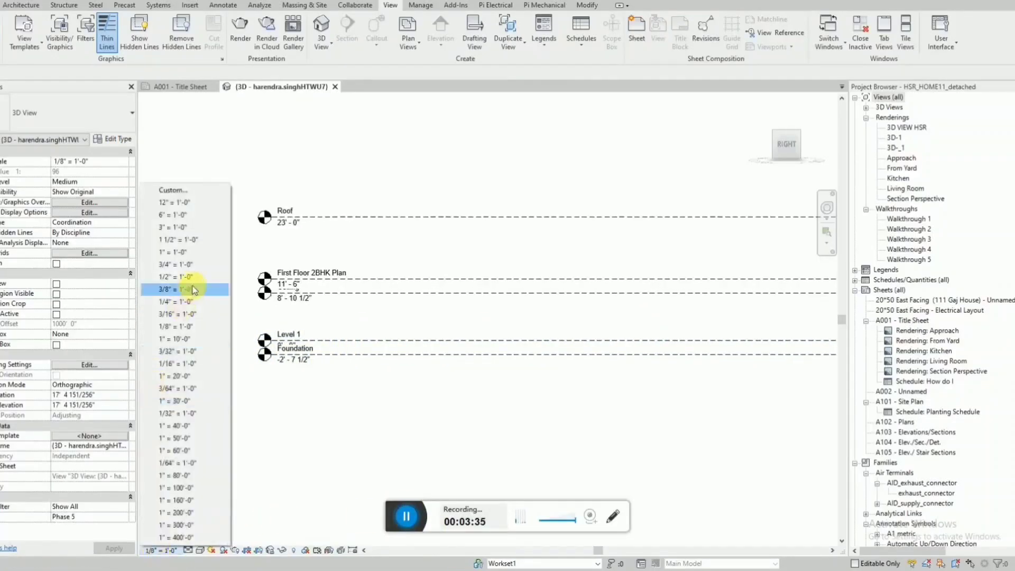
click(184, 315)
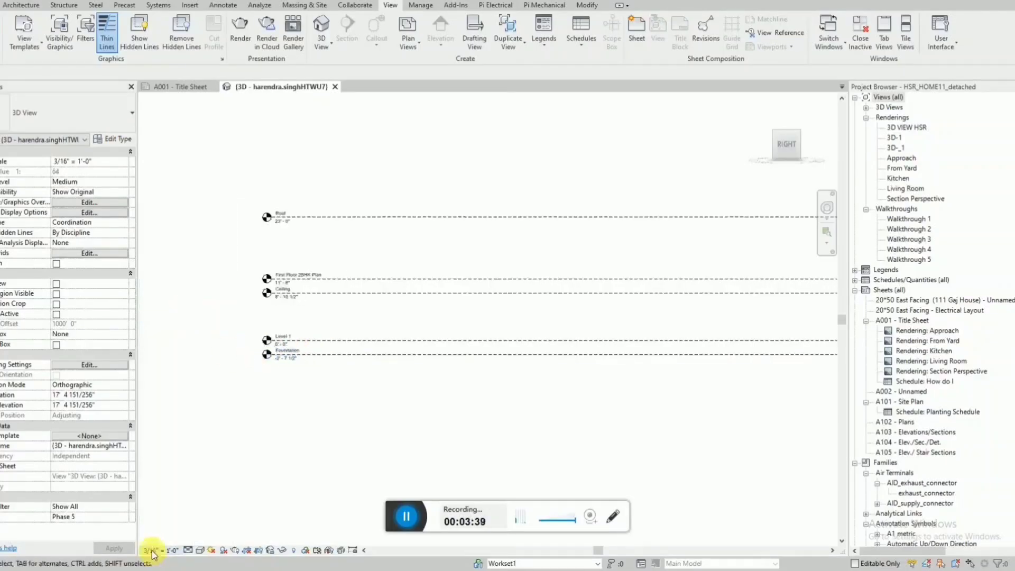
scroll(324, 324, up, 3)
scroll(323, 325, up, 1)
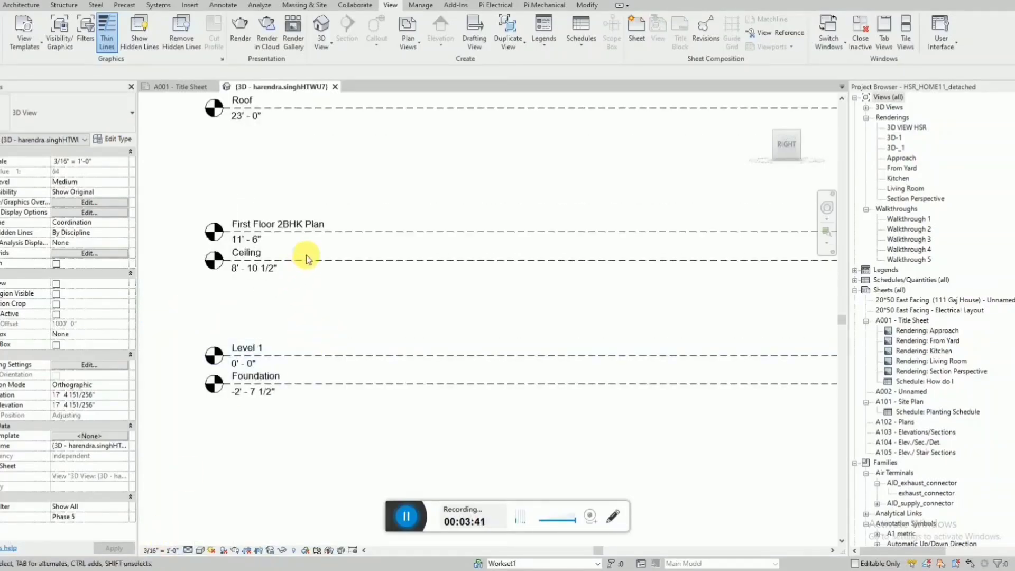
Delete all existing levels, from Foundation up to Roof, along with their dependent elements.
scroll(285, 373, down, 2)
scroll(283, 224, down, 3)
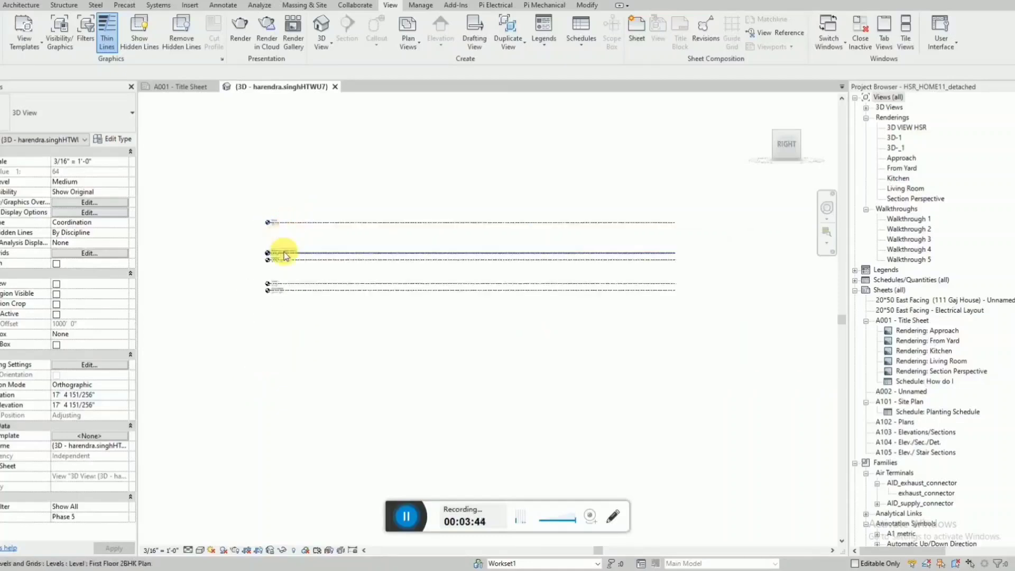
drag(471, 373, 297, 200)
key(Delete)
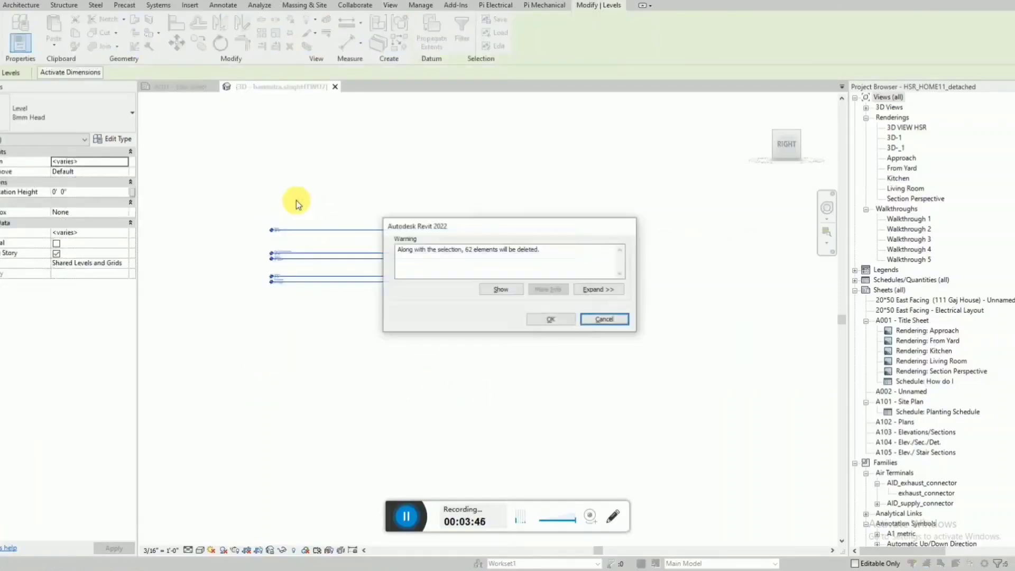
click(549, 319)
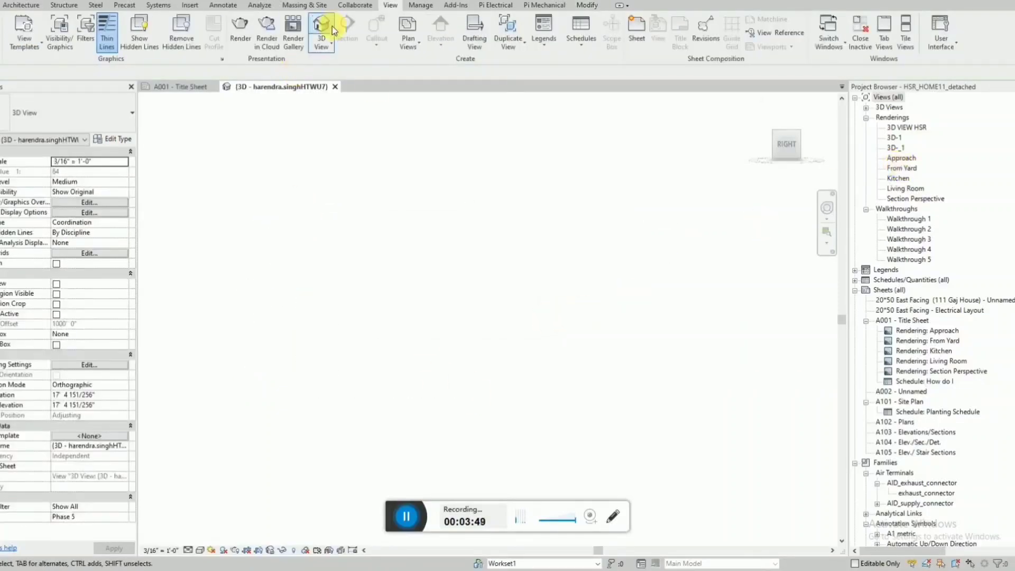
Create a new floor plan view together with a new level at elevation 0' 0".
click(30, 8)
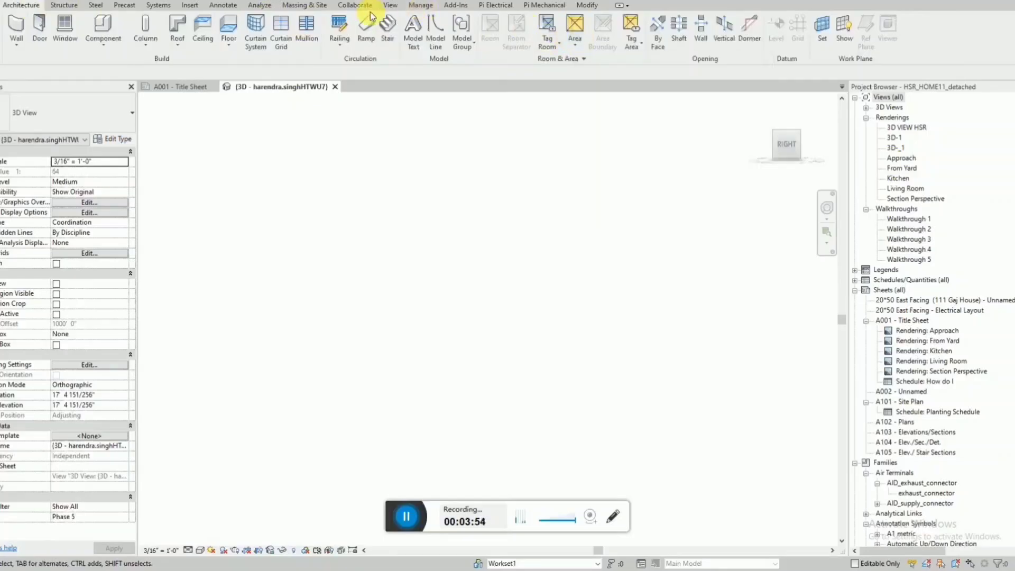
click(386, 6)
click(408, 39)
click(425, 62)
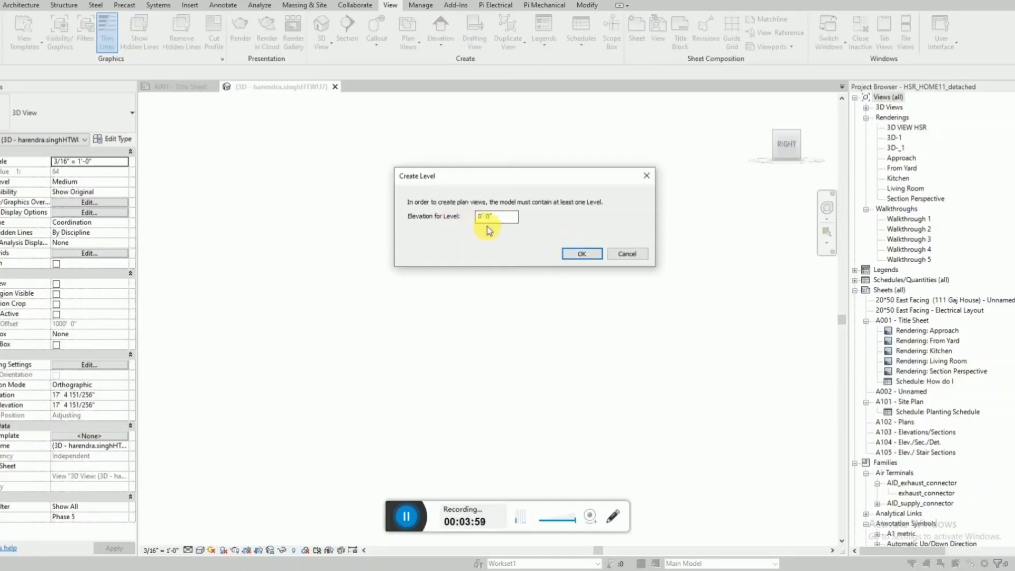
click(581, 255)
click(498, 389)
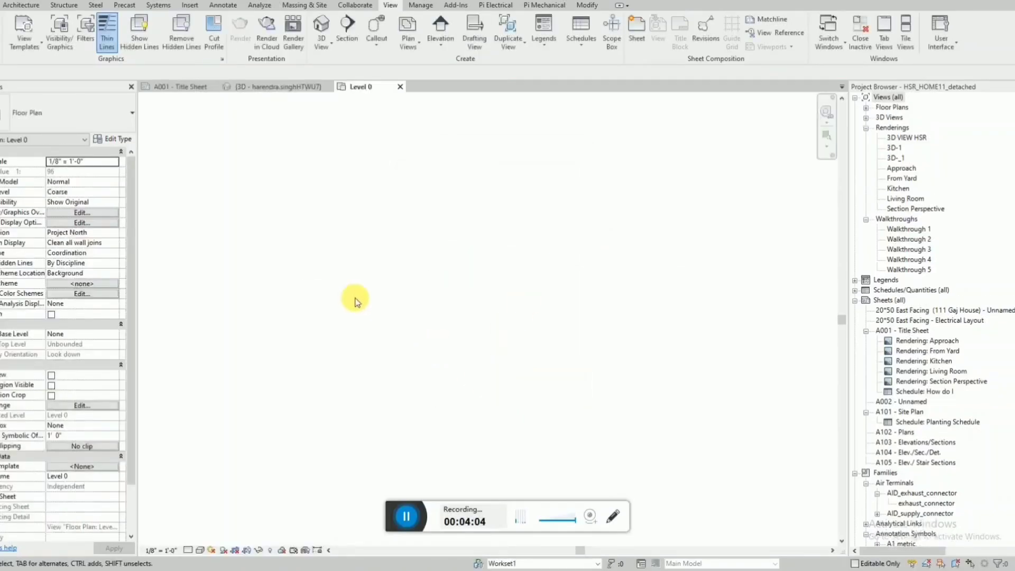
Rename the new level as Ground Floor in the 3D view.
click(286, 87)
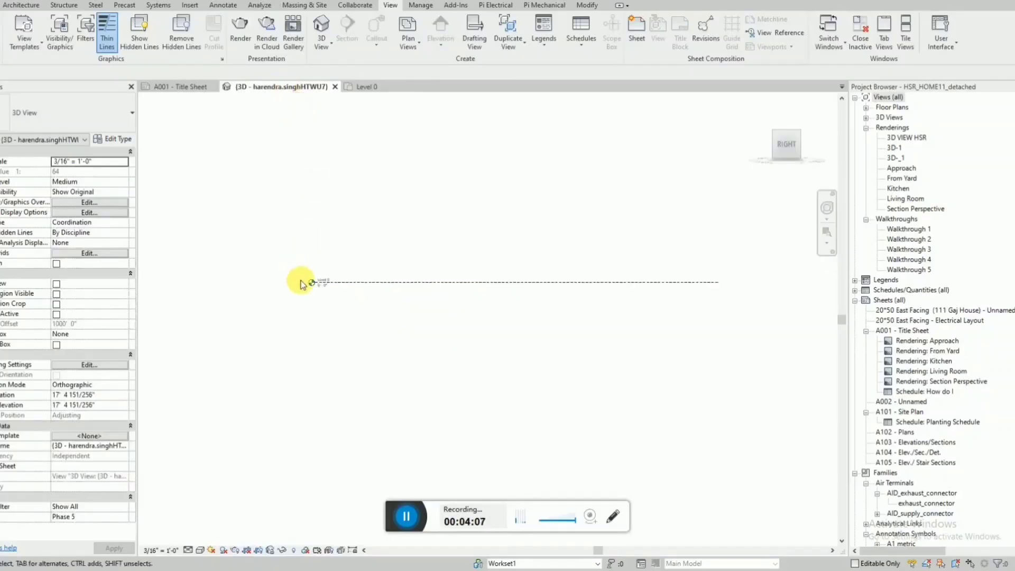
click(393, 276)
click(410, 283)
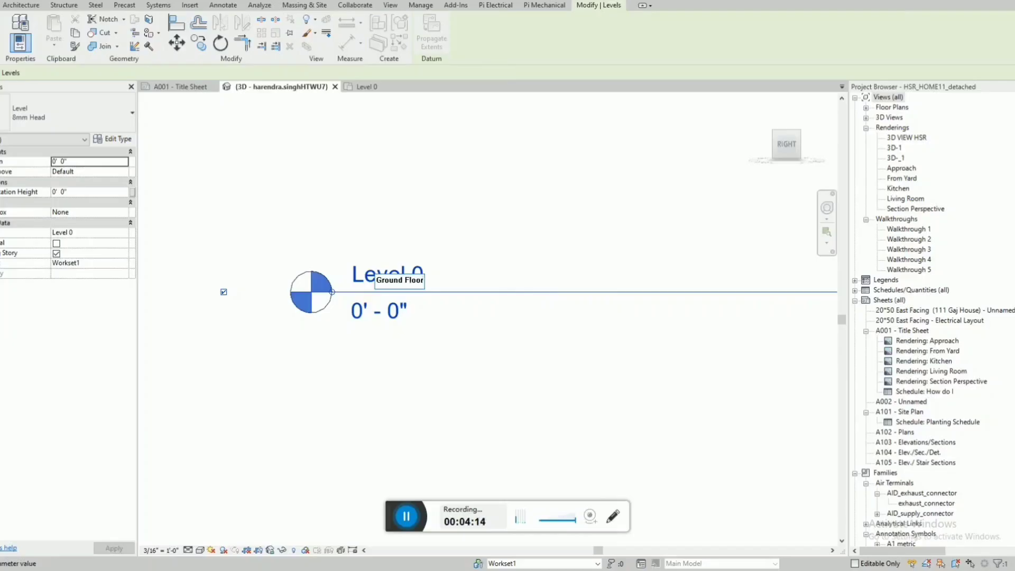
key(Return)
click(553, 283)
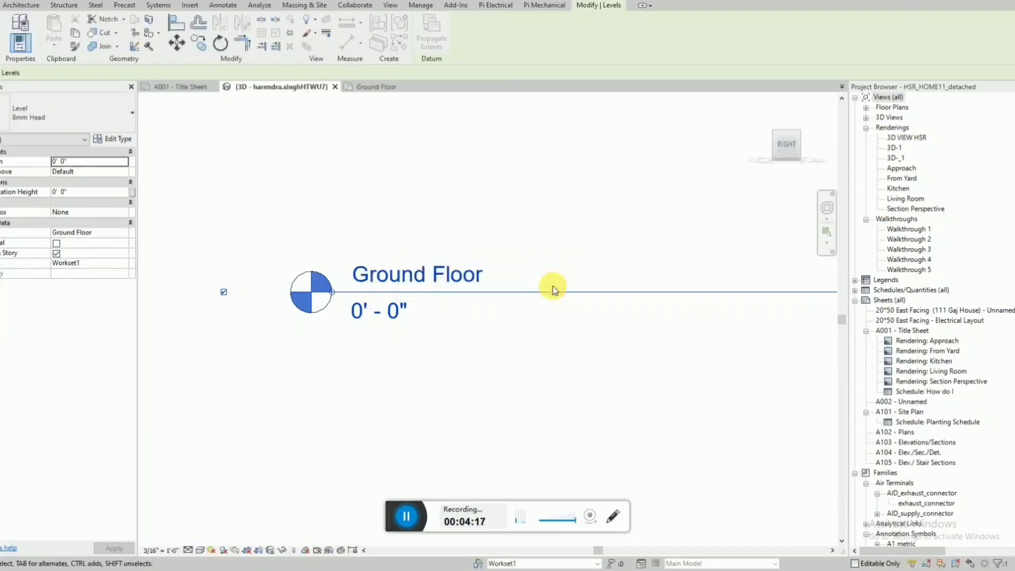
scroll(437, 382, down, 3)
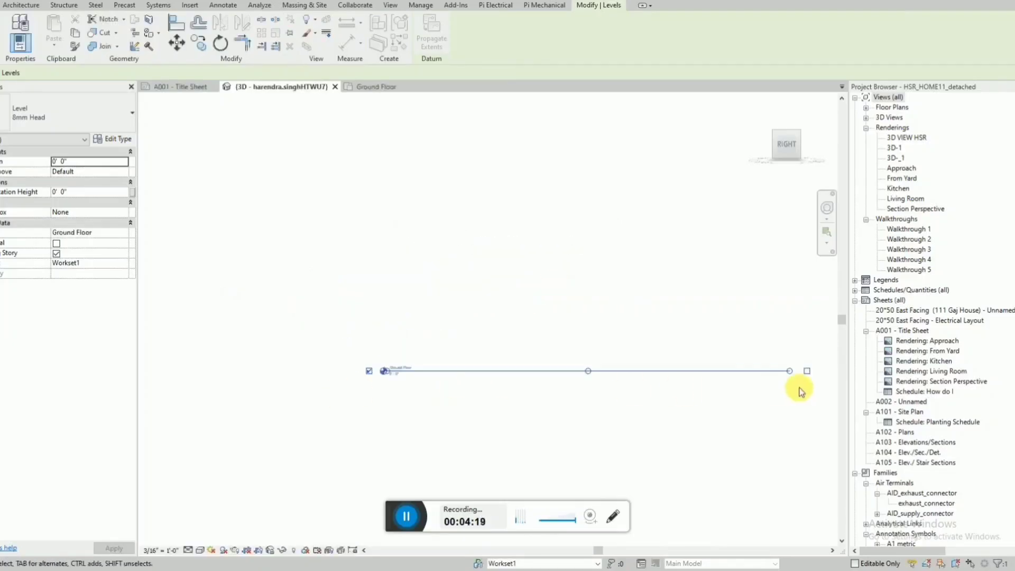
click(724, 423)
Check the Ground Floor level line in the 3D view and open the Ground Floor plan.
double_click(877, 108)
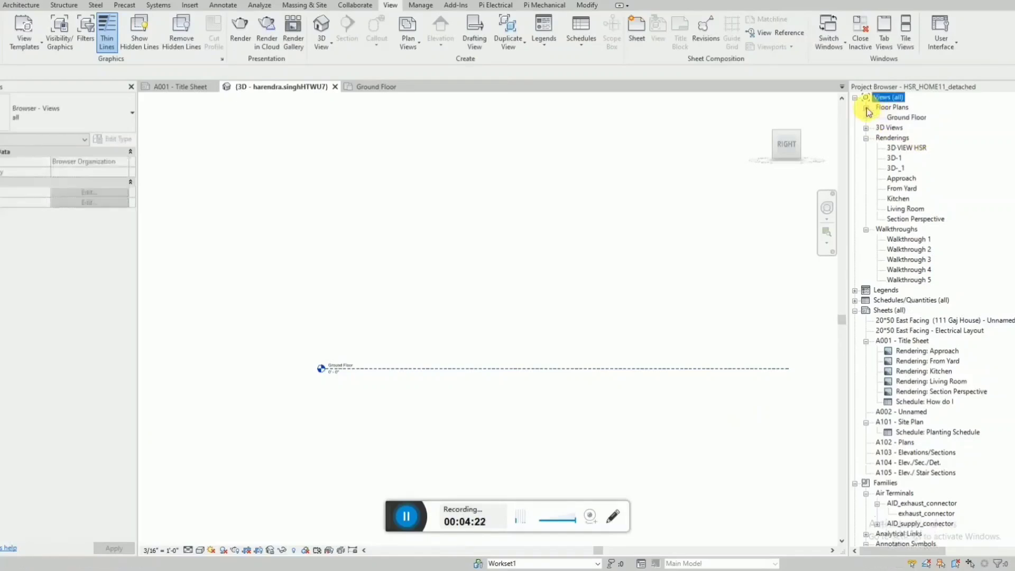
double_click(908, 118)
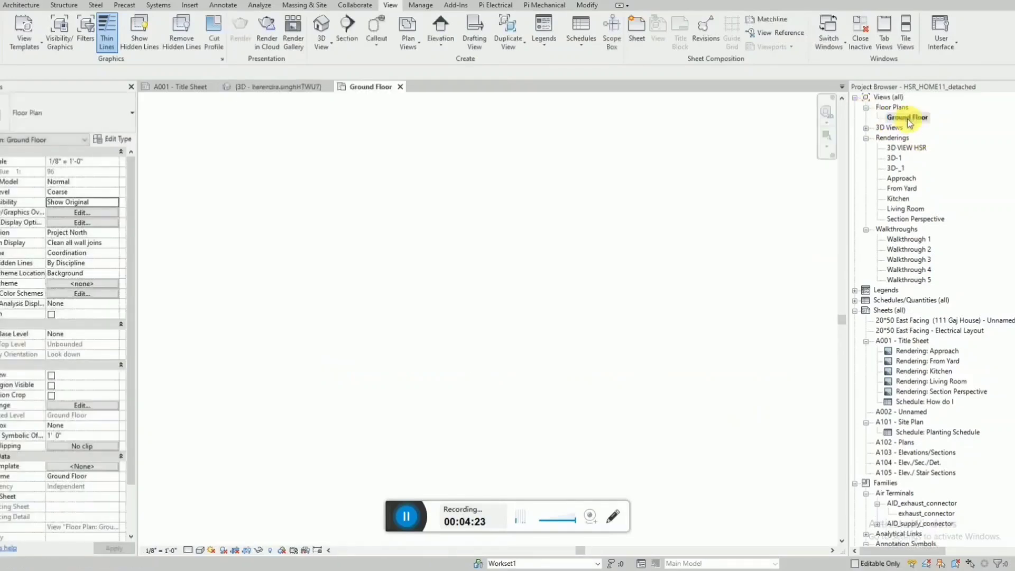
click(285, 86)
click(461, 368)
key(Escape)
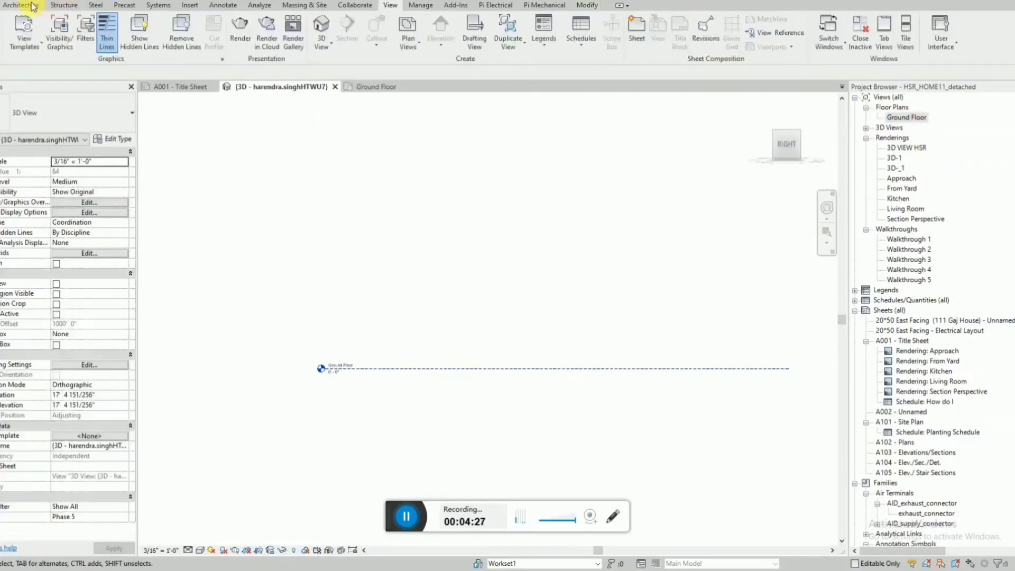
click(30, 5)
scroll(496, 250, down, 1)
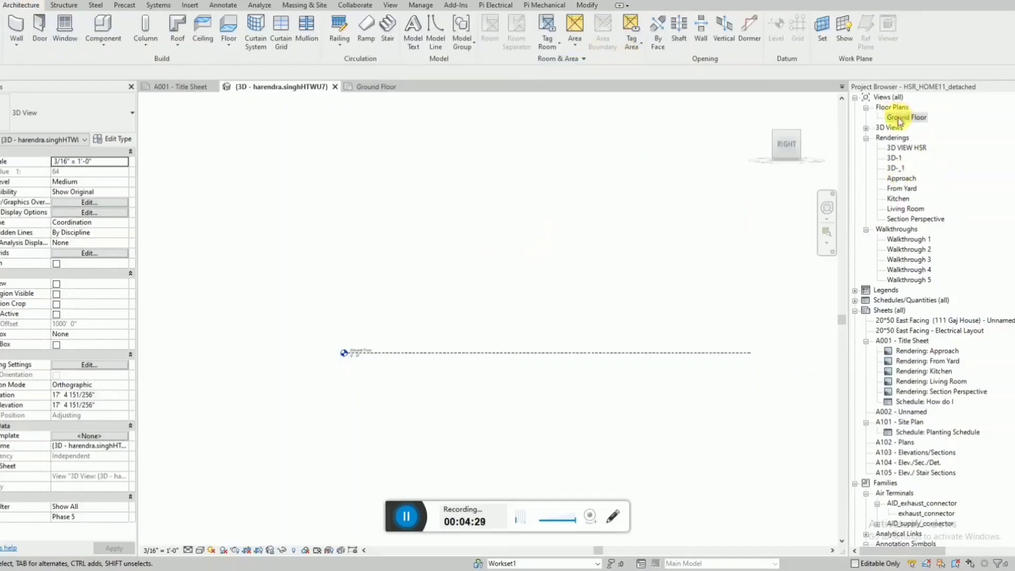
double_click(898, 118)
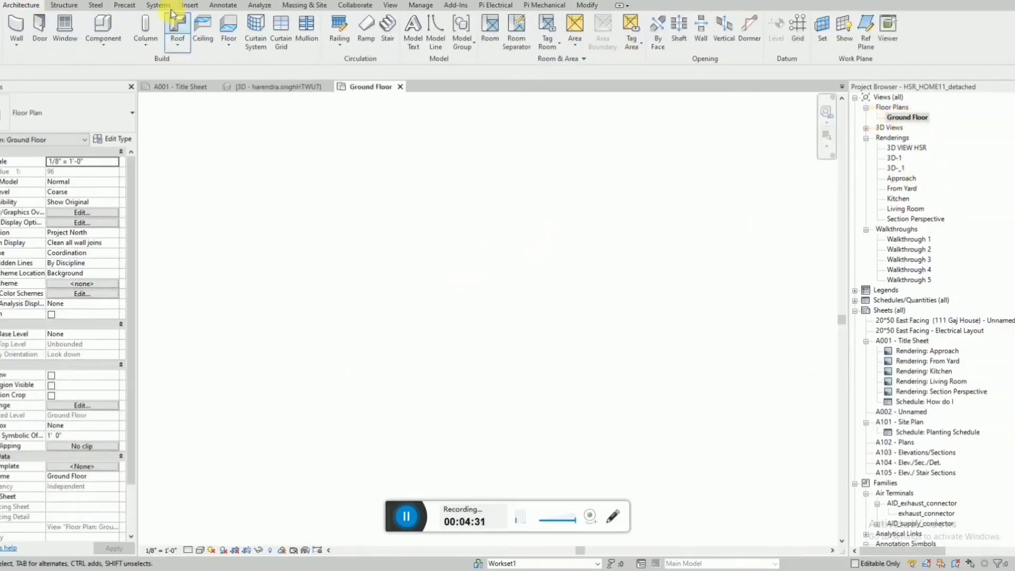
Draw a horizontal building section in the Ground Floor plan with a far clip offset of about 2' 5" and open its view.
click(187, 1)
click(374, 312)
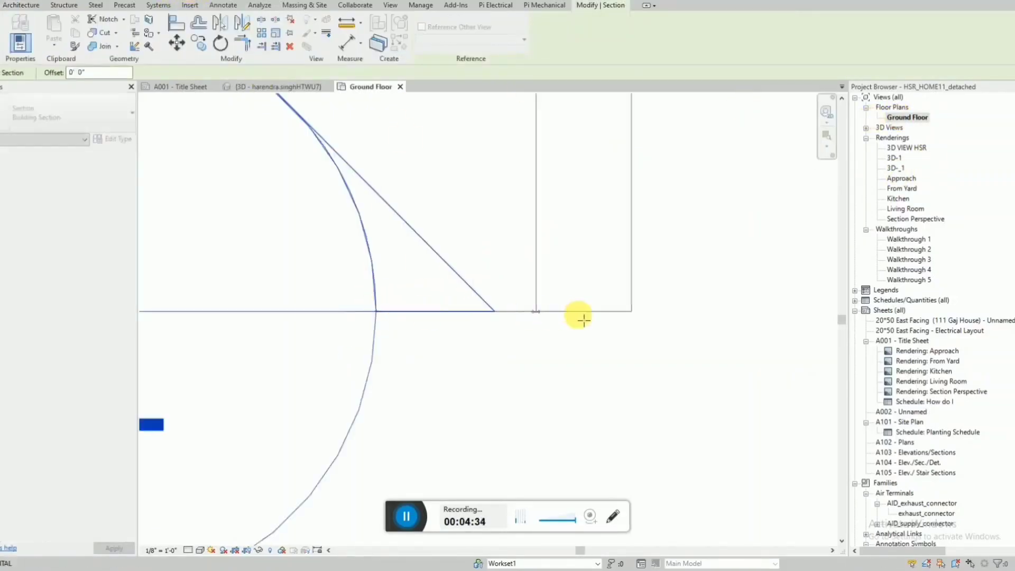
click(667, 320)
scroll(704, 319, down, 5)
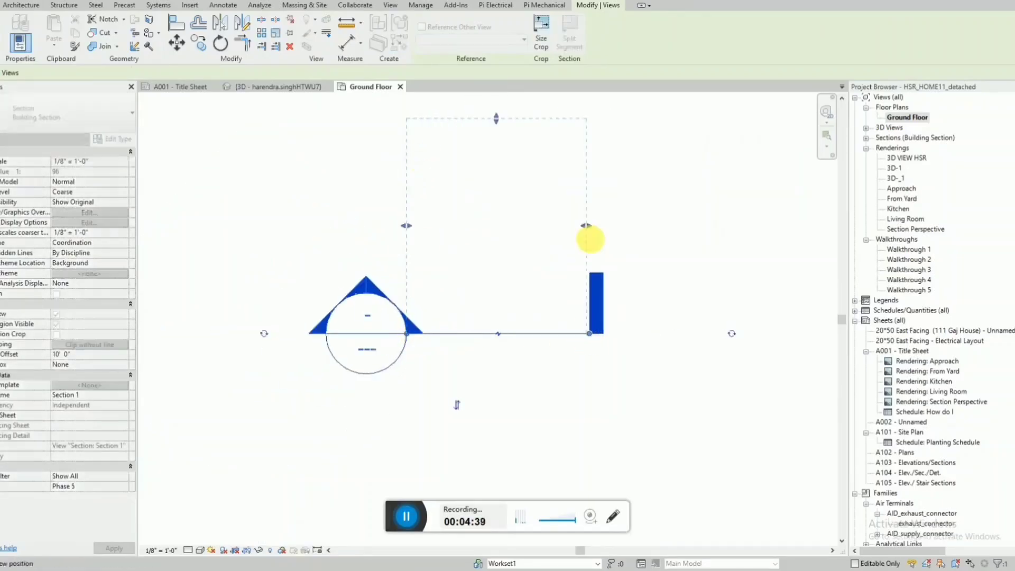
right_click(525, 330)
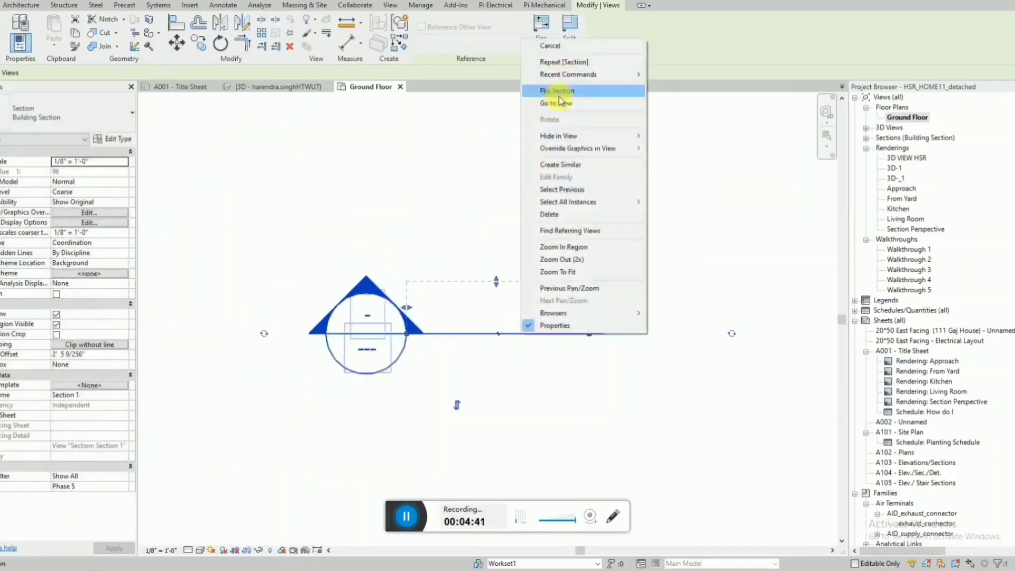
click(565, 91)
scroll(525, 199, down, 2)
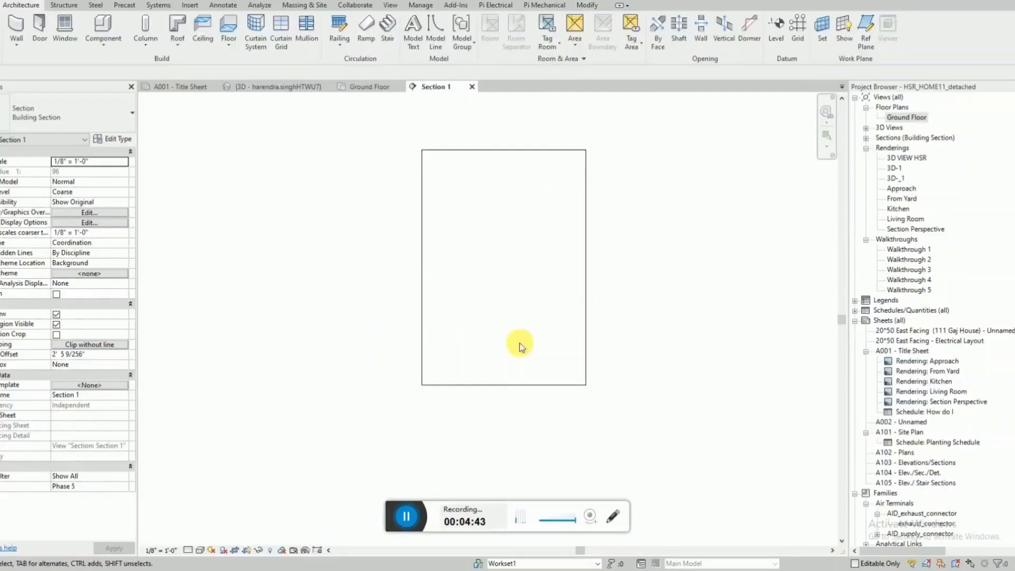
Check the Levels annotation category in the section's visibility overrides, and turn off the section's view crop and crop region.
click(503, 385)
key(Escape)
key(v)
key(v)
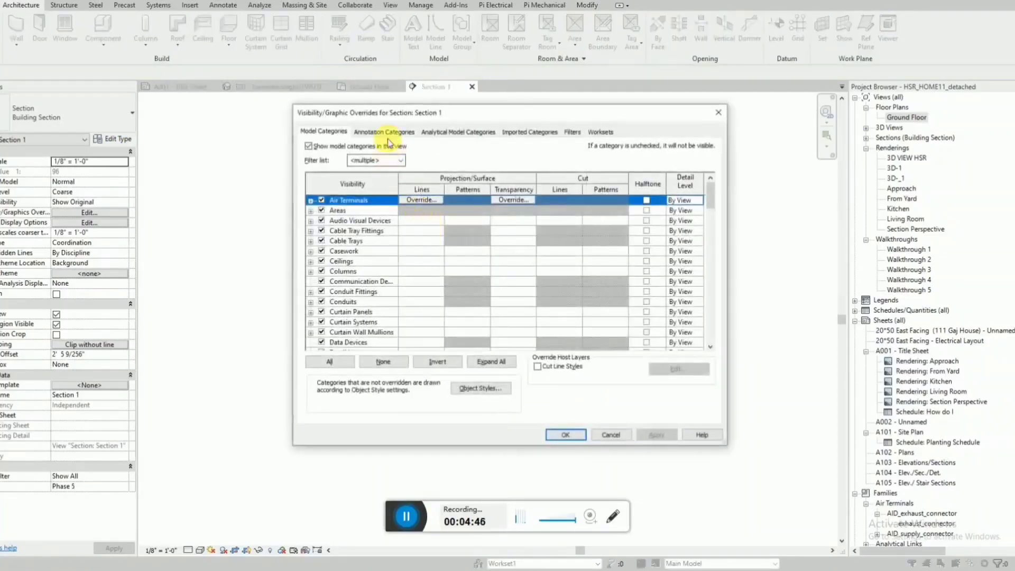
click(384, 132)
click(372, 258)
key(l)
scroll(373, 260, down, 1)
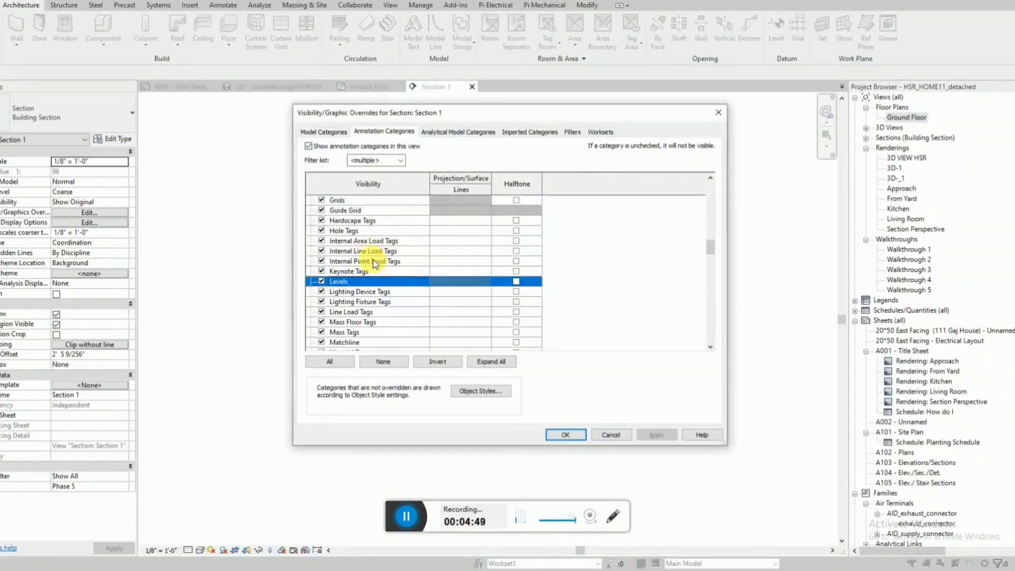
key(Escape)
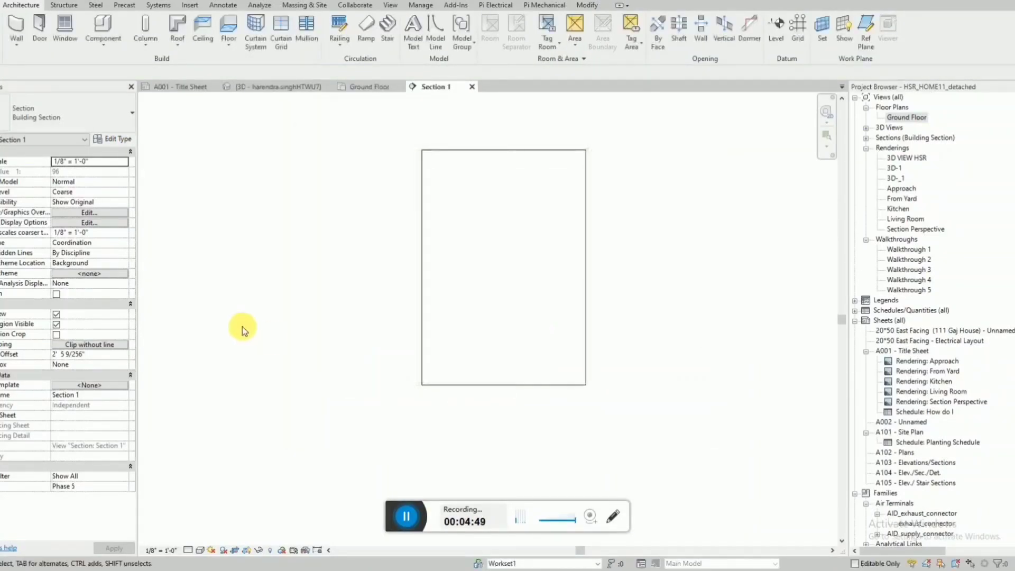
click(57, 315)
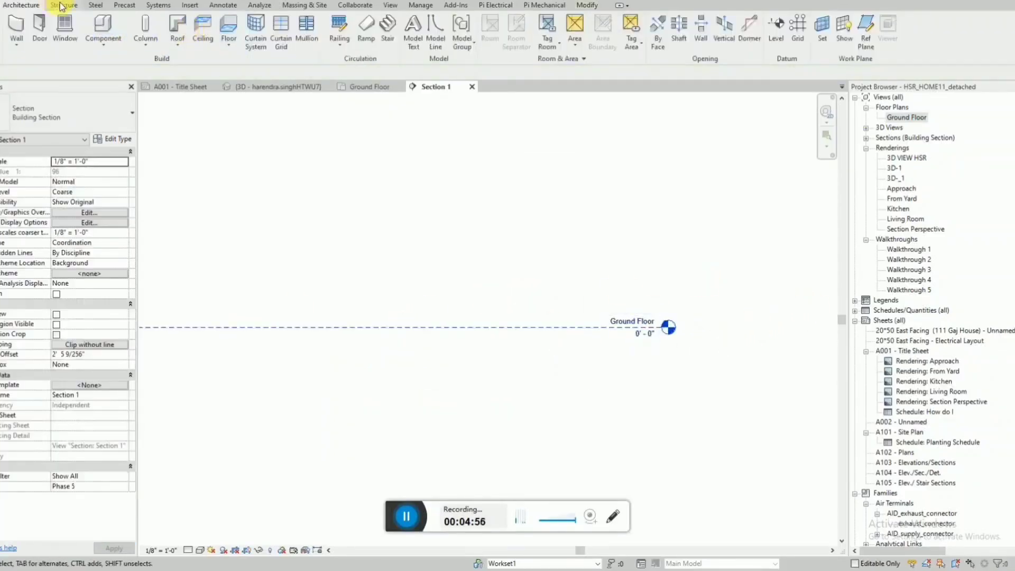
click(775, 32)
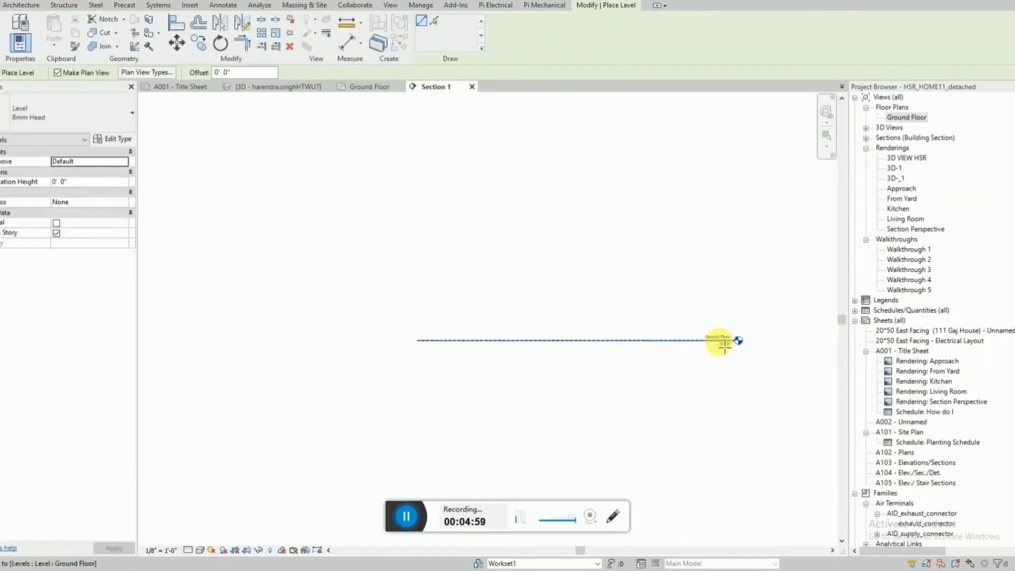
key(Escape)
key(Escape)
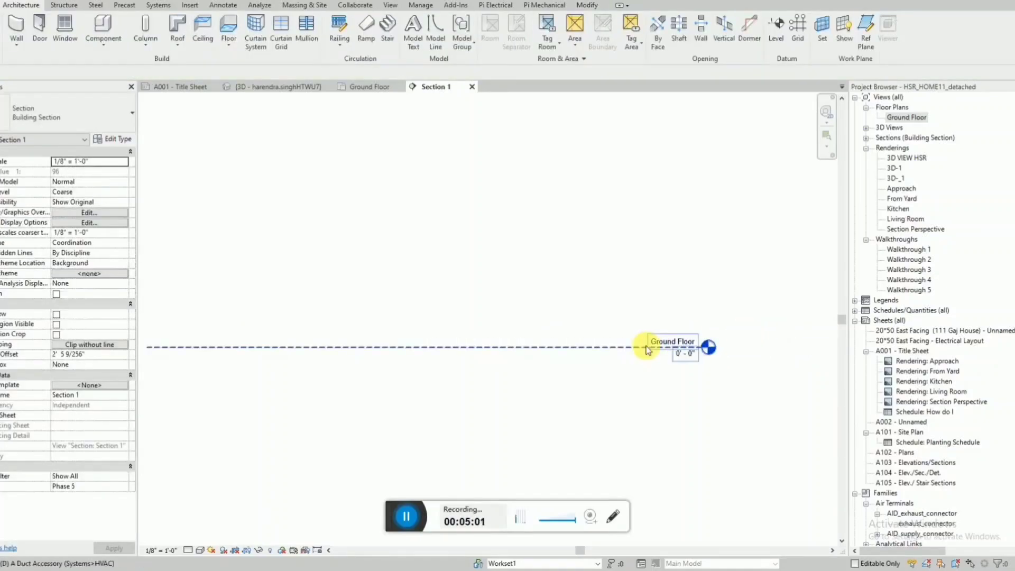
Draw hidden-style detail lines as a guide: 12' vertically up from the Ground Floor level, with a horizontal segment from its upper end.
key(d)
key(l)
click(619, 347)
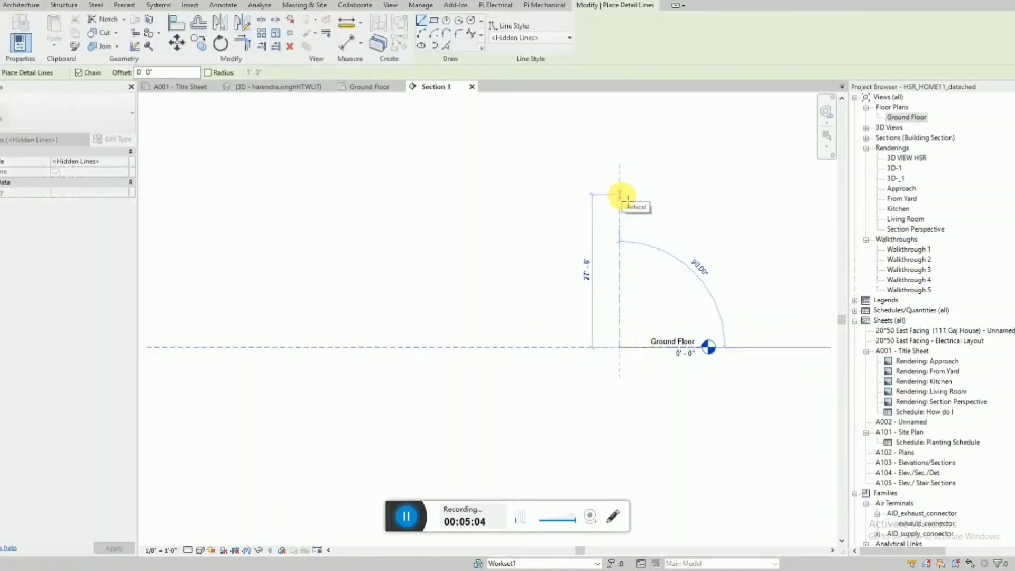
text(12')
key(Return)
scroll(622, 197, down, 4)
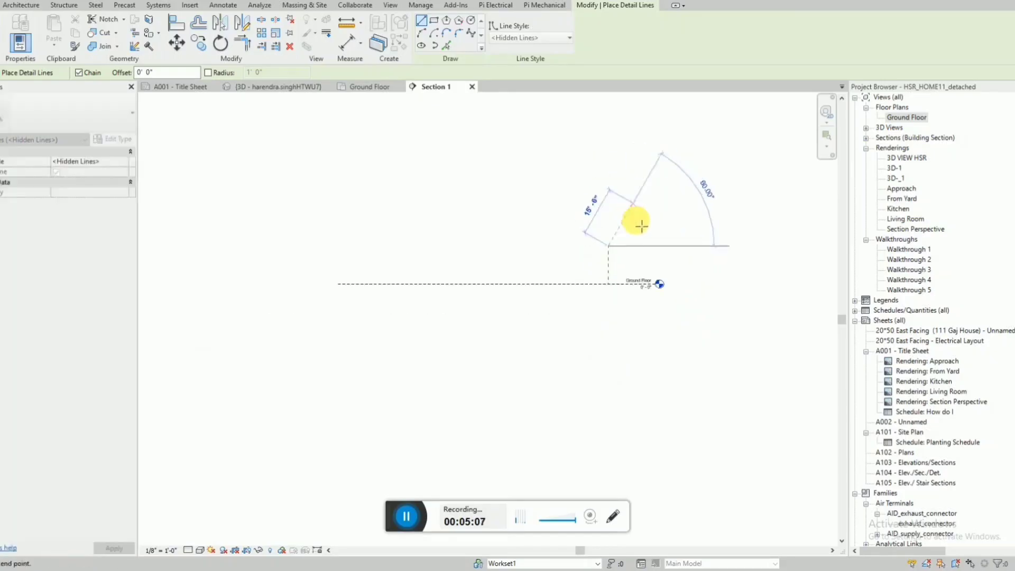
click(702, 248)
key(Escape)
key(Escape)
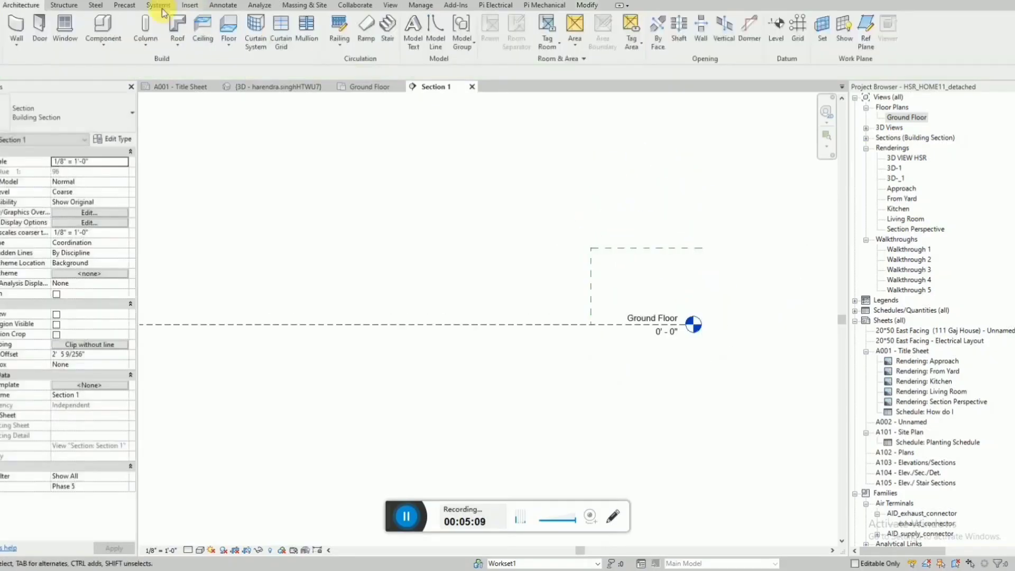
Place a new level with a plan view above Ground Floor, at an elevation of about 10' 6".
click(777, 38)
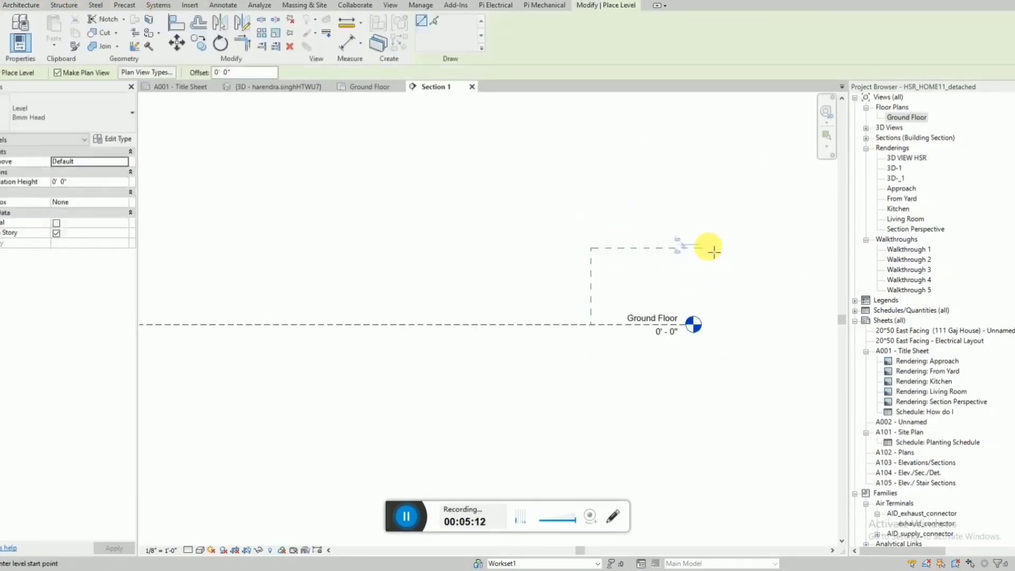
click(708, 249)
scroll(414, 245, down, 3)
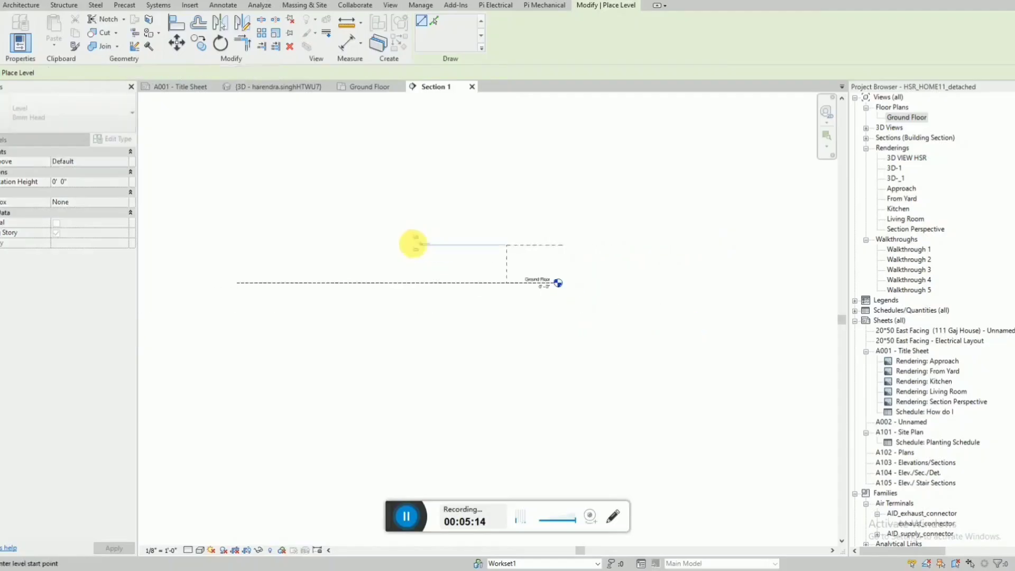
click(240, 256)
key(Escape)
key(Escape)
scroll(608, 249, up, 3)
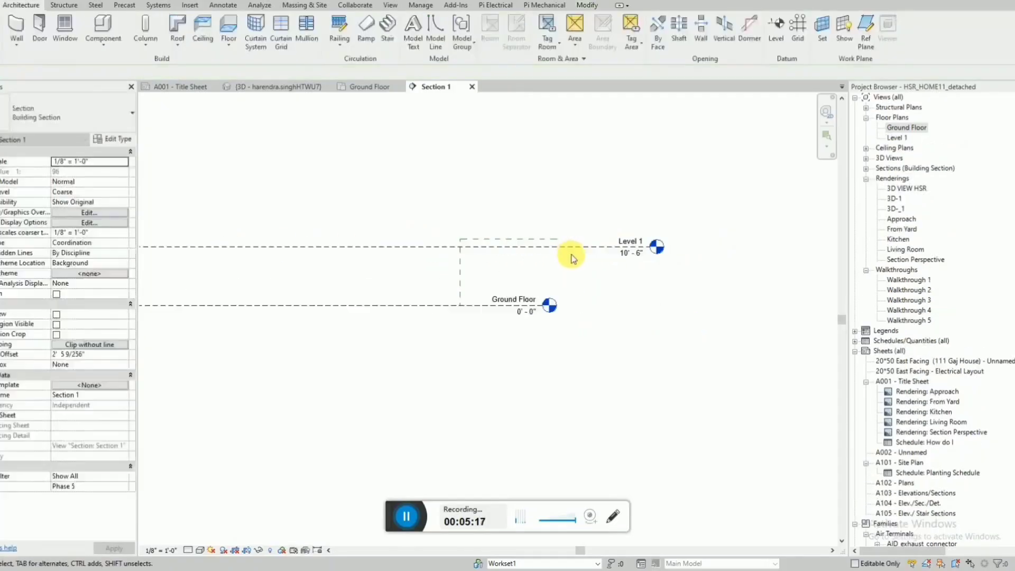
Align the new level to the horizontal guide line at 12' and delete the vertical guide line.
key(l)
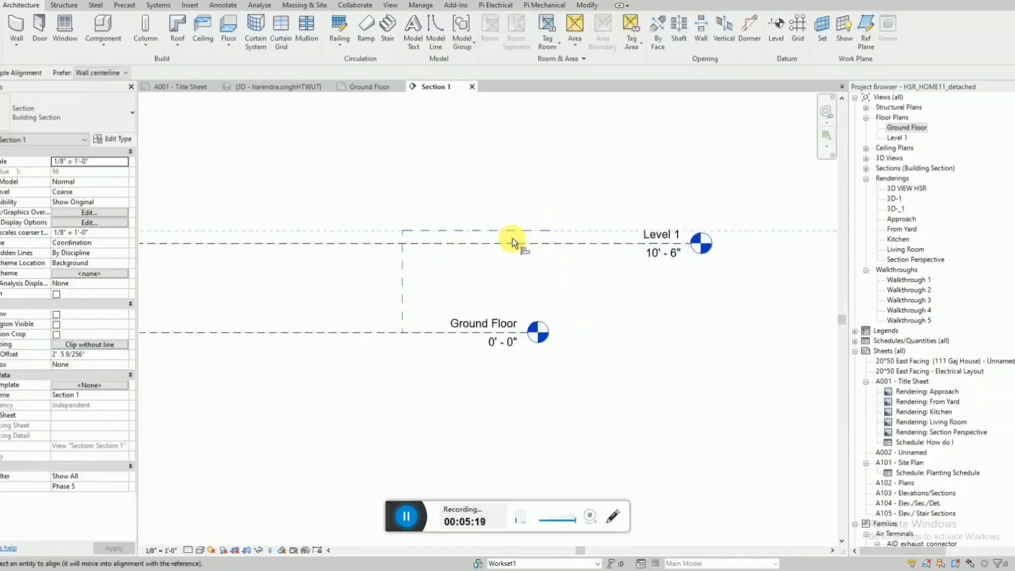
click(513, 242)
key(Escape)
key(Escape)
scroll(499, 264, down, 2)
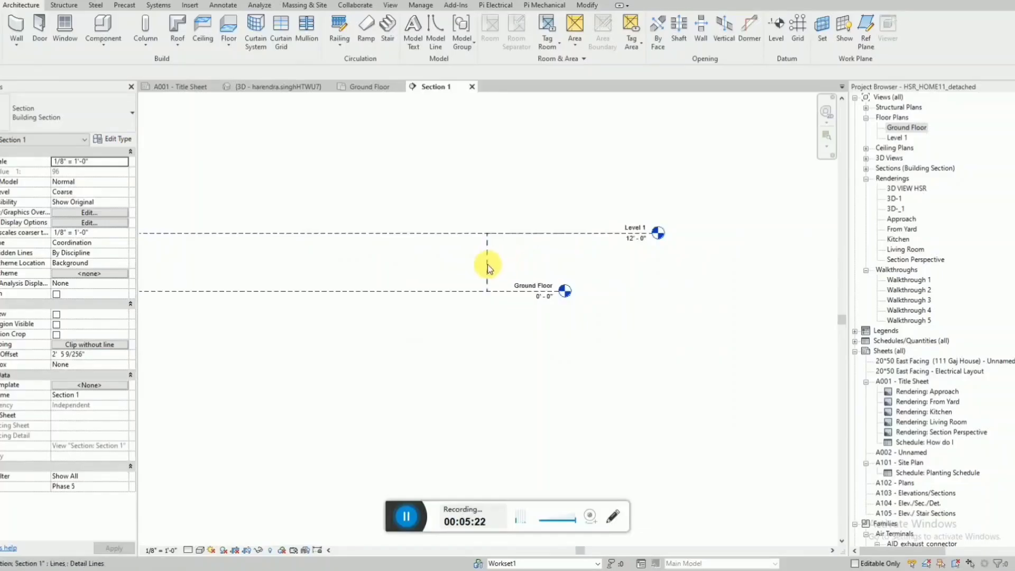
click(487, 264)
key(Delete)
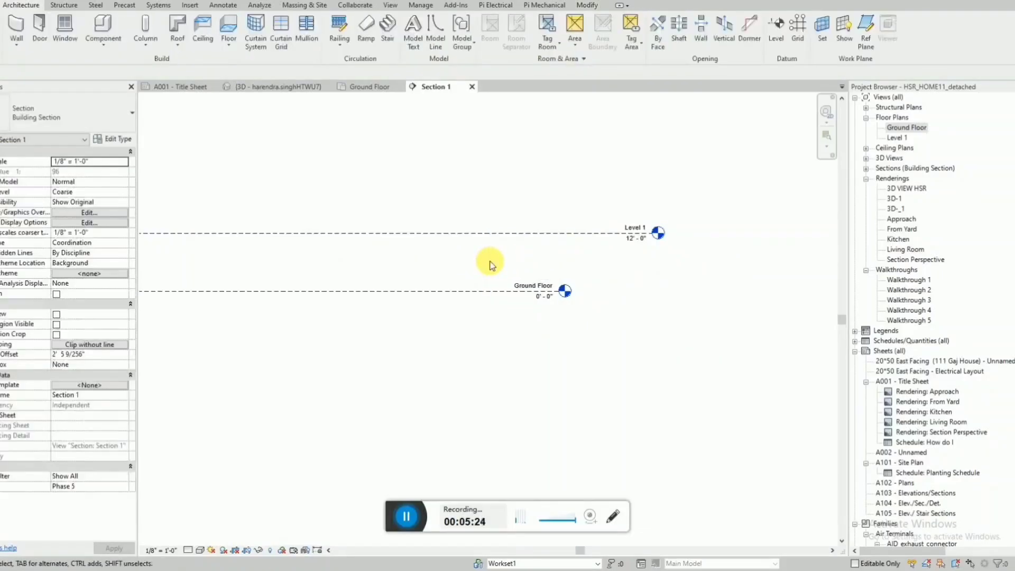
Add an aligned dimension between the Ground Floor level and the level above it.
key(d)
key(i)
click(487, 235)
click(487, 290)
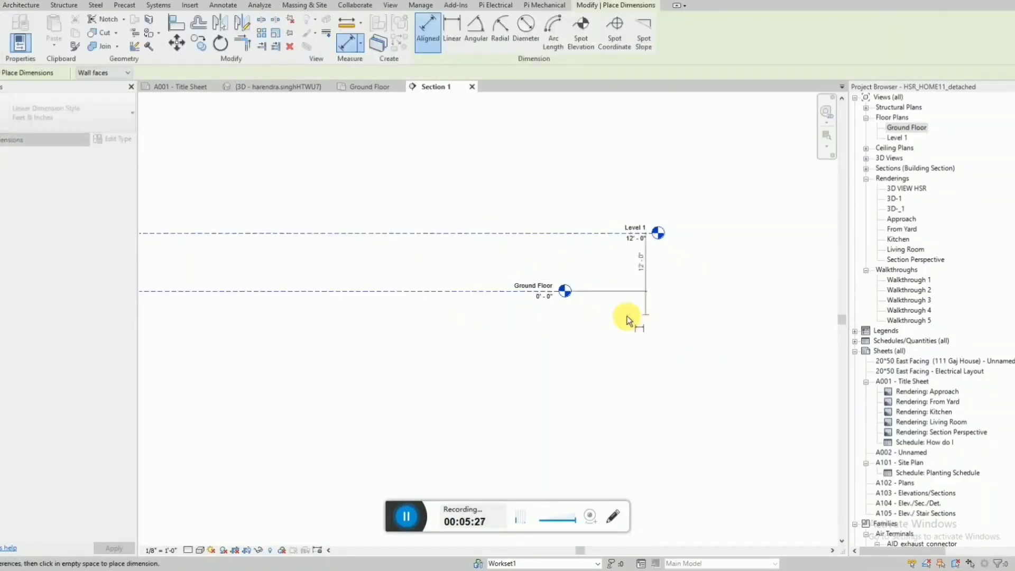
click(601, 320)
scroll(595, 217, up, 2)
key(Escape)
key(Escape)
Shorten the upper level line so that its head lines up with the Ground Floor level head.
click(586, 214)
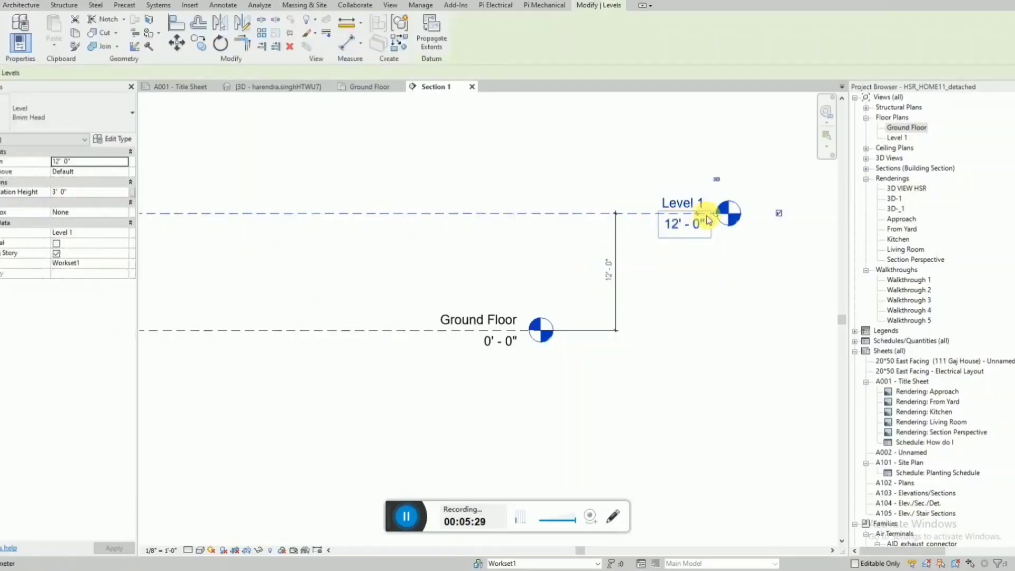
drag(718, 218, 530, 226)
click(712, 329)
scroll(712, 329, down, 2)
scroll(714, 323, down, 2)
scroll(706, 313, up, 2)
scroll(715, 252, down, 2)
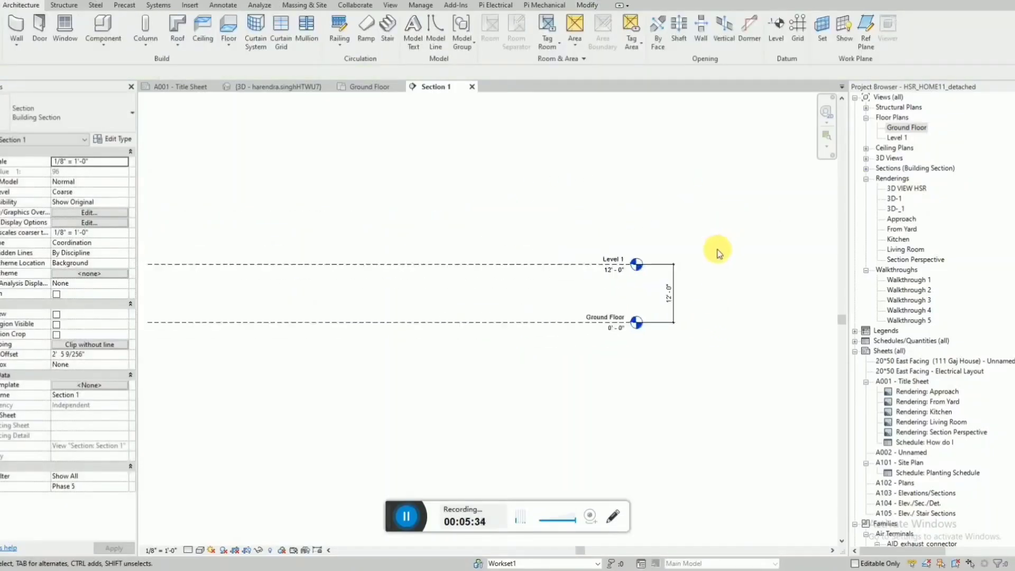
Open the Level 1 and Ground Floor plans and check the Ground Floor plan's view range settings.
double_click(902, 139)
double_click(903, 128)
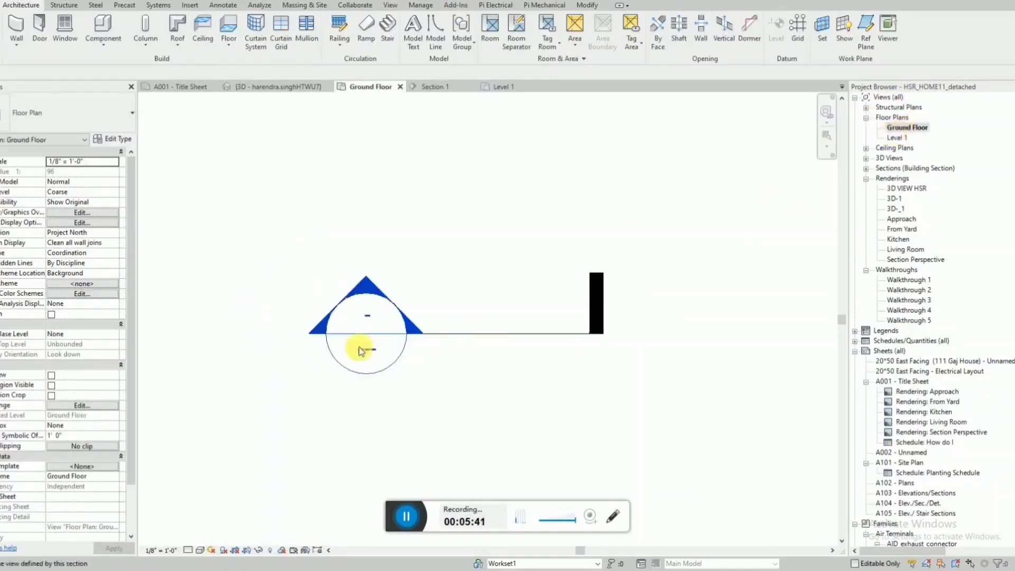
click(82, 405)
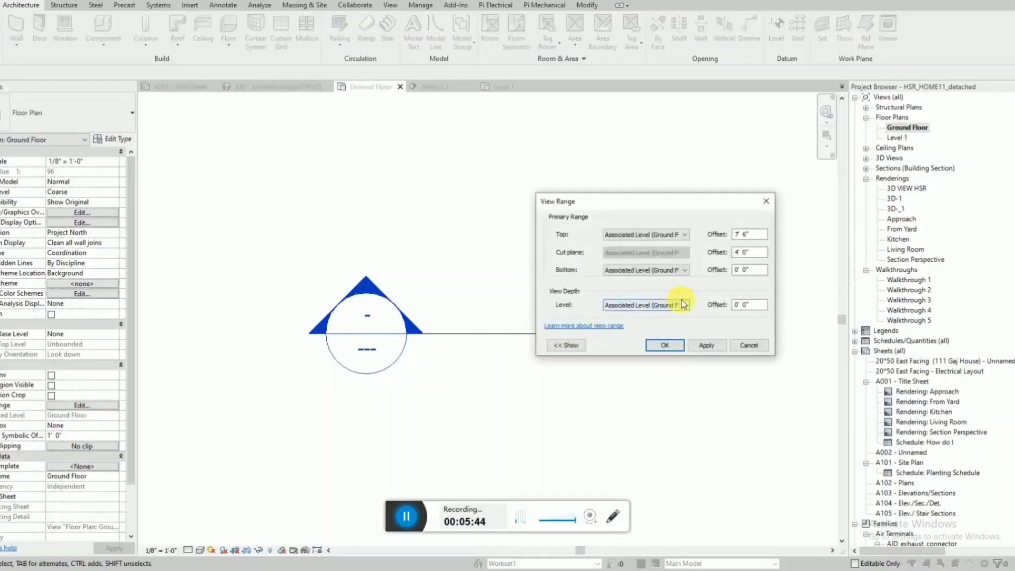
key(Escape)
Close the Level 1, 3D and title sheet views, and tile the Ground Floor plan beside Section 1.
click(508, 88)
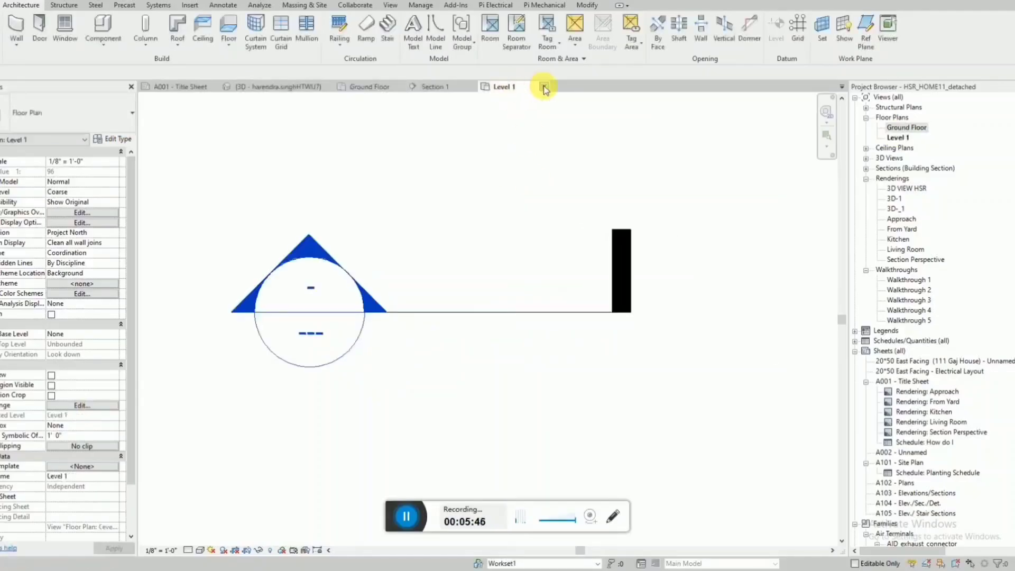
click(543, 87)
click(329, 87)
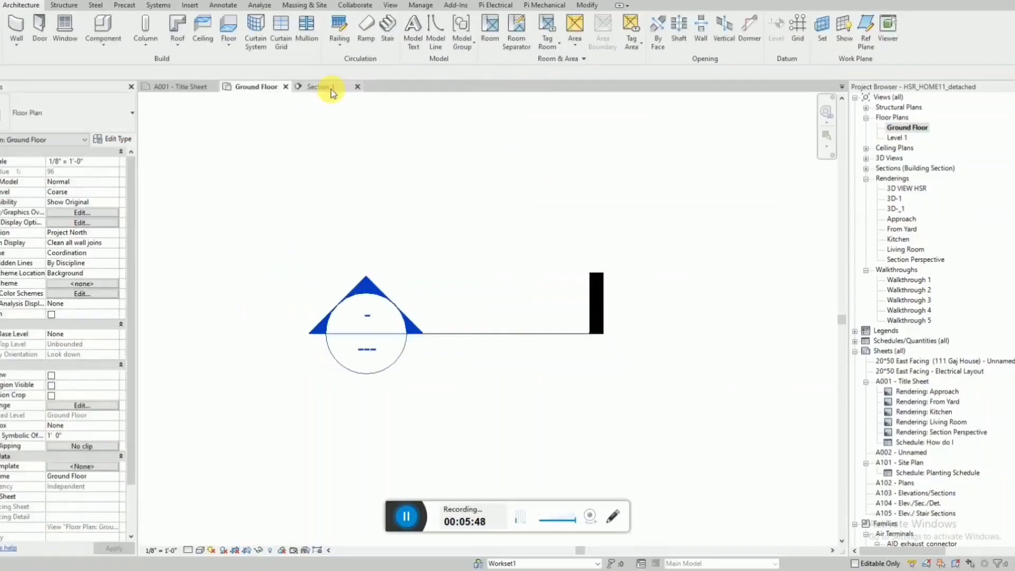
click(214, 87)
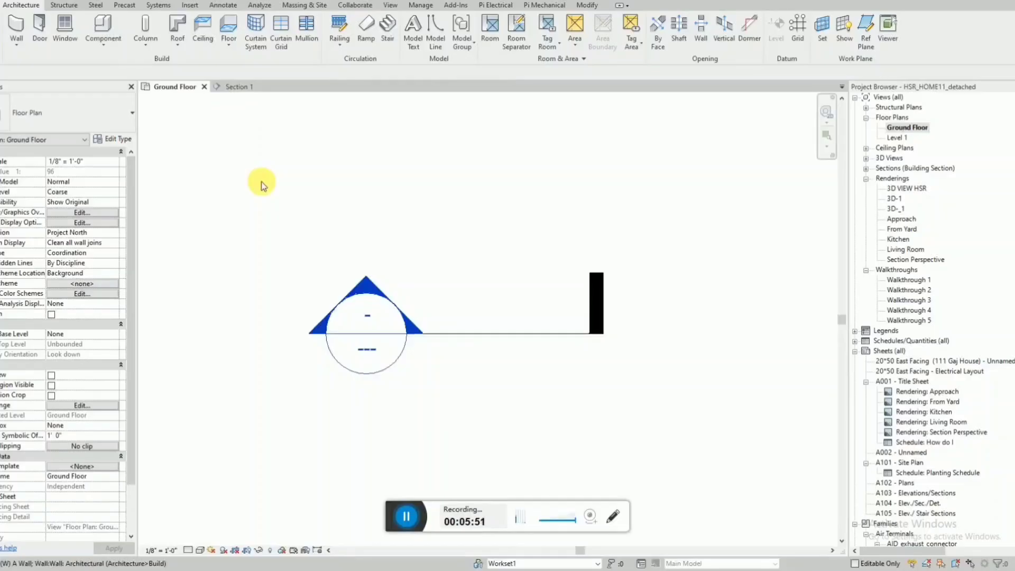
key(w)
key(t)
scroll(174, 347, down, 2)
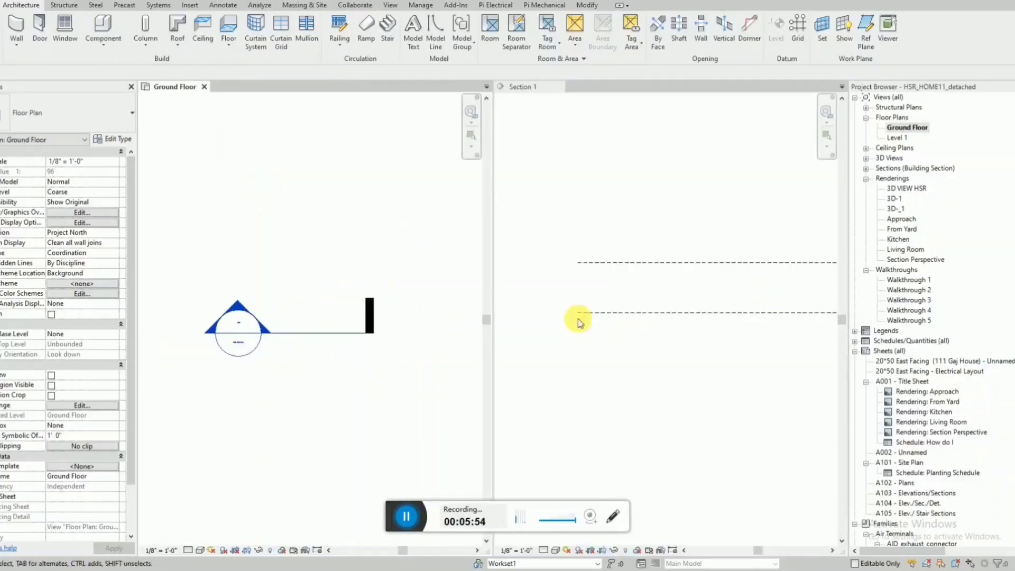
Rename the upper level as First Floor in Section 1, including its corresponding views.
scroll(551, 340, down, 2)
scroll(657, 326, up, 4)
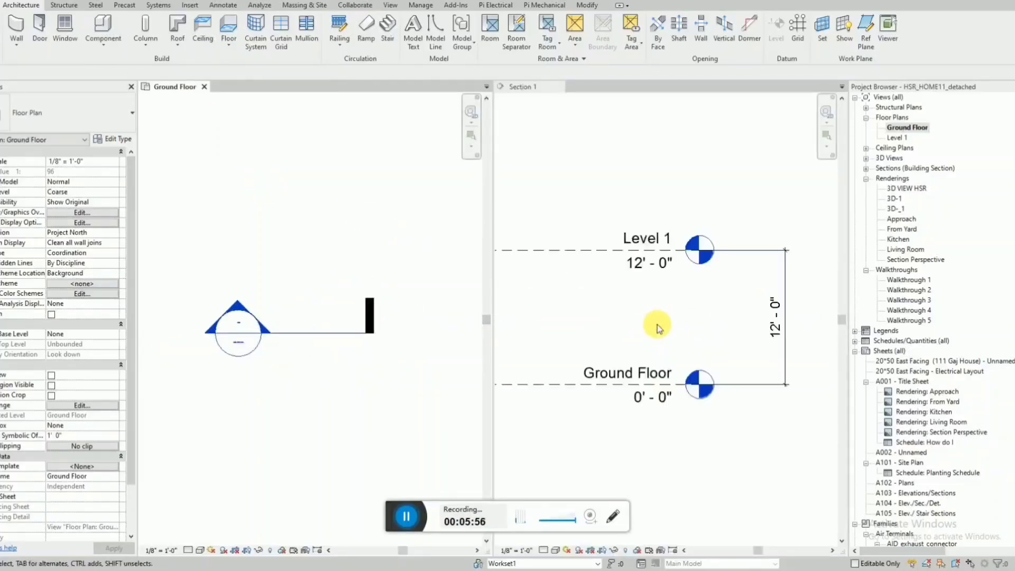
click(640, 248)
click(572, 250)
click(661, 242)
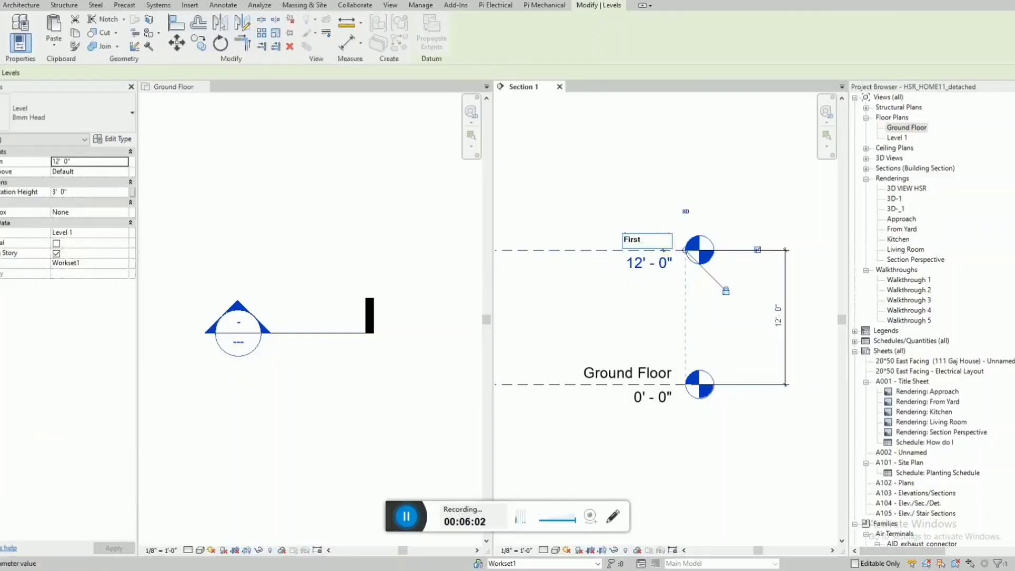
text(First Floor)
key(Return)
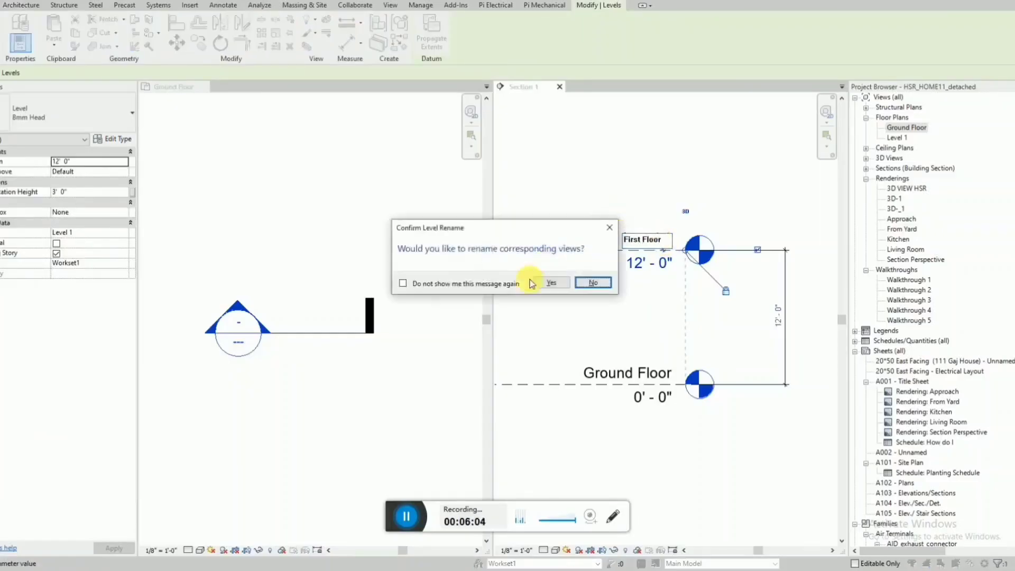
click(552, 284)
click(729, 199)
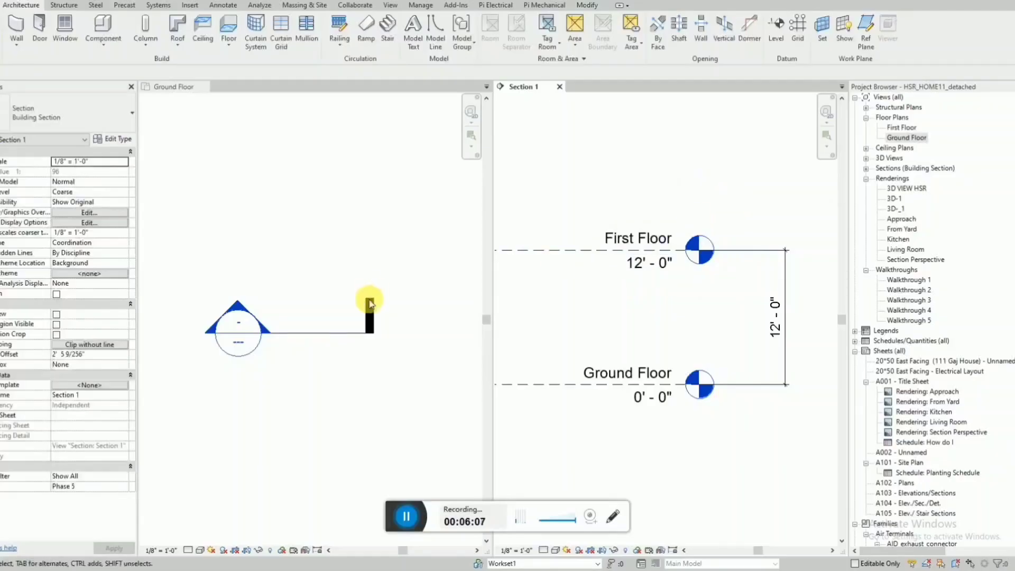
Examine the Ground Floor plan's view range, including the level options available for its top boundary.
click(274, 371)
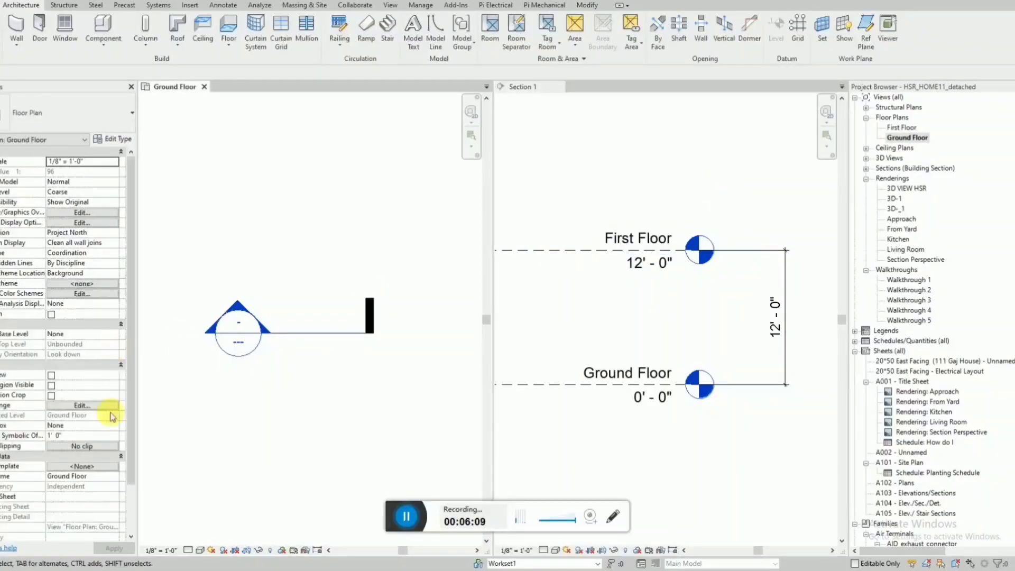
click(91, 403)
drag(648, 204, 301, 225)
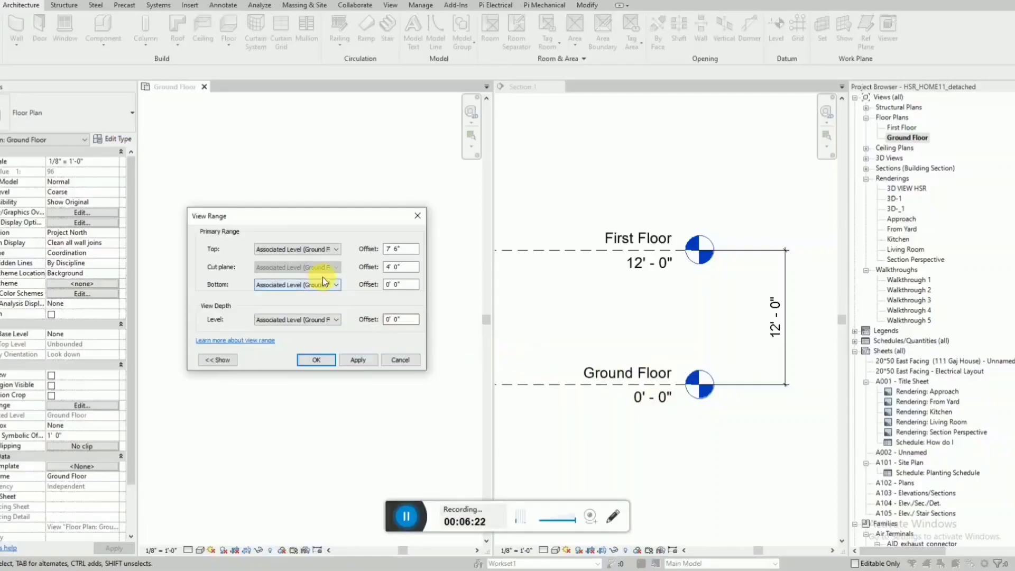
click(312, 253)
click(311, 253)
click(313, 253)
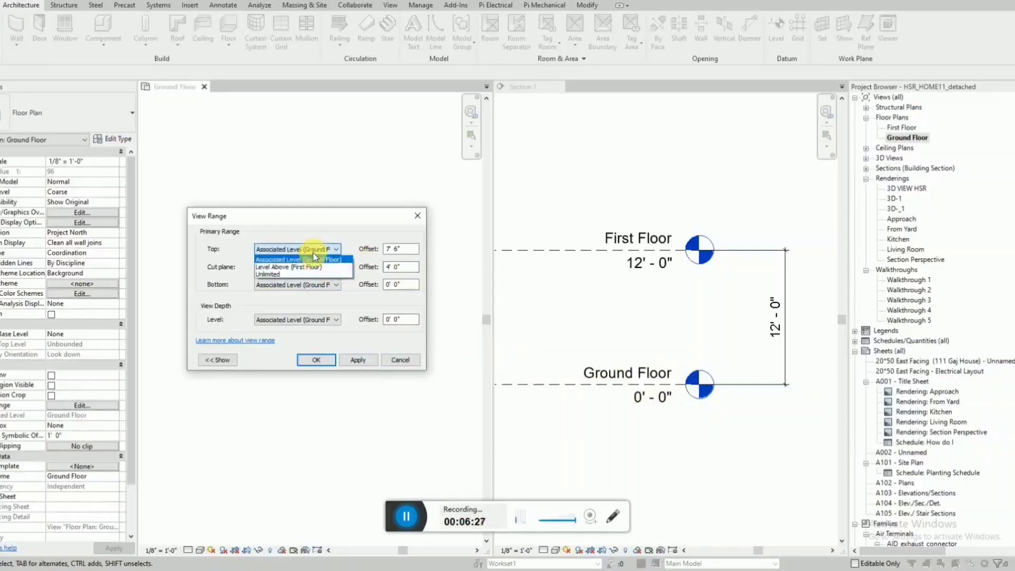
click(315, 265)
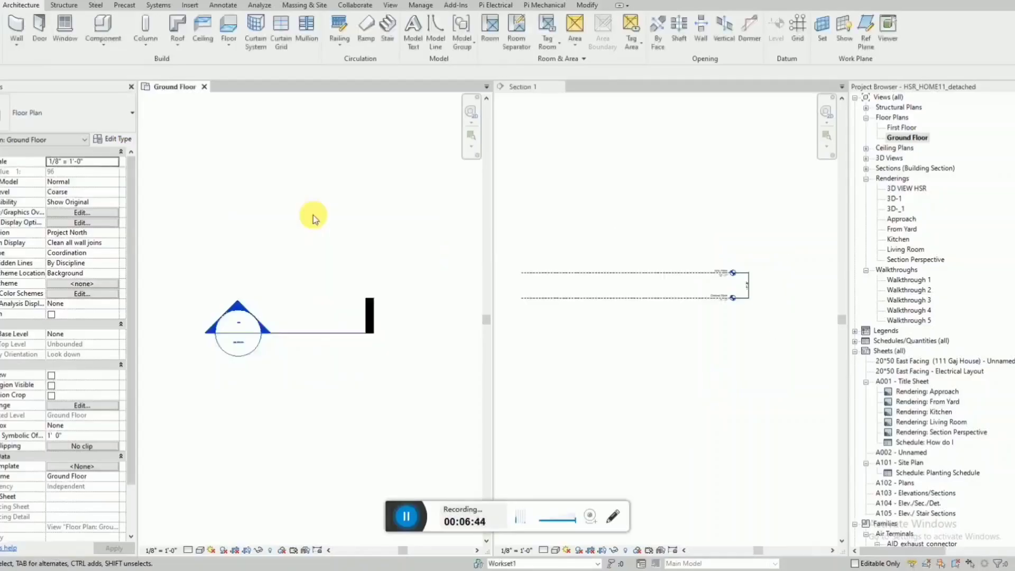
Return the tiled views to tabs with the Ground Floor plan in front.
key(w)
scroll(736, 271, down, 4)
scroll(490, 277, up, 6)
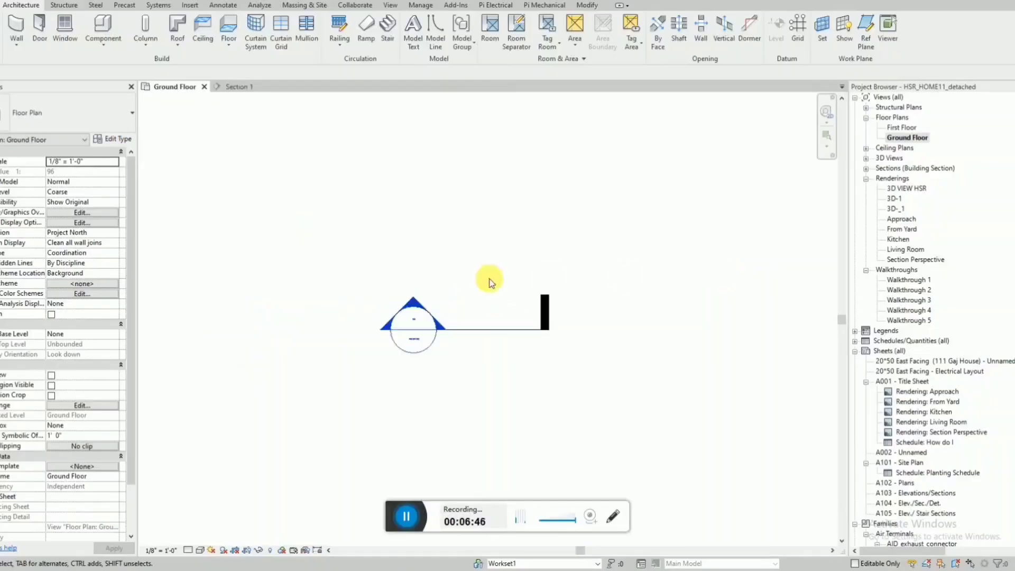
scroll(384, 514, down, 2)
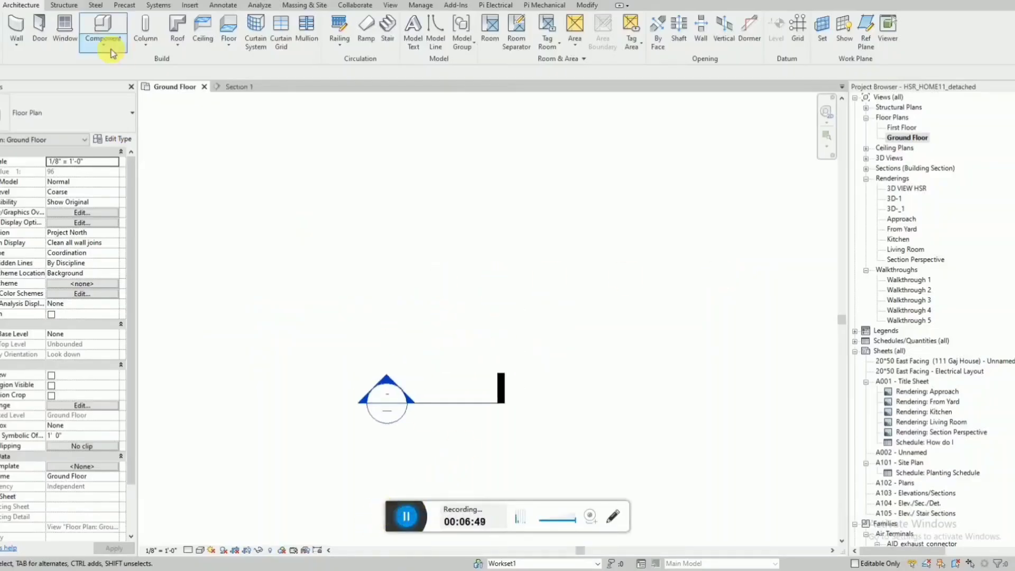
Draw a vertical Interior - Partition wall about 11' long above the section marker in the Ground Floor plan.
click(16, 44)
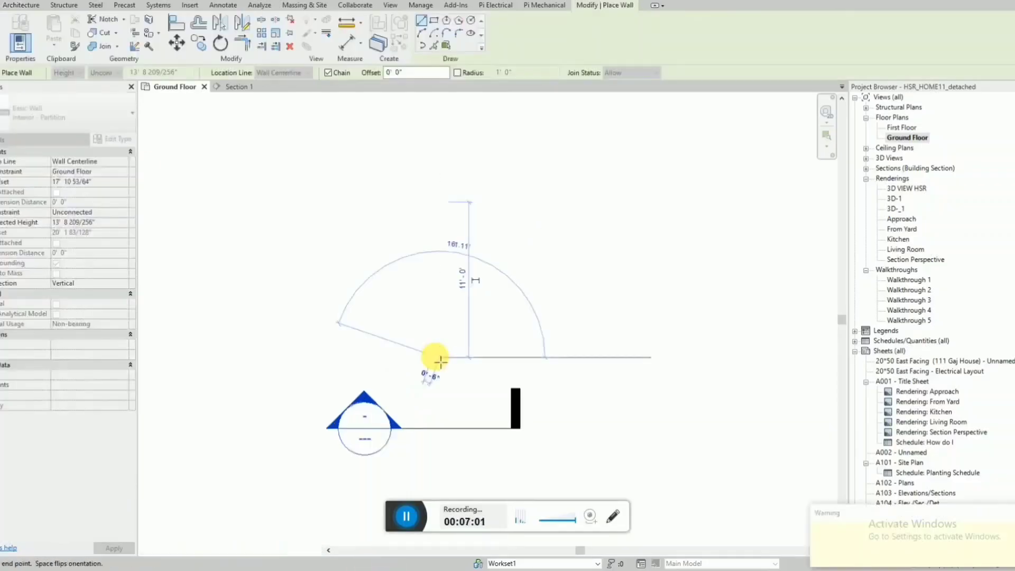
key(Escape)
key(Escape)
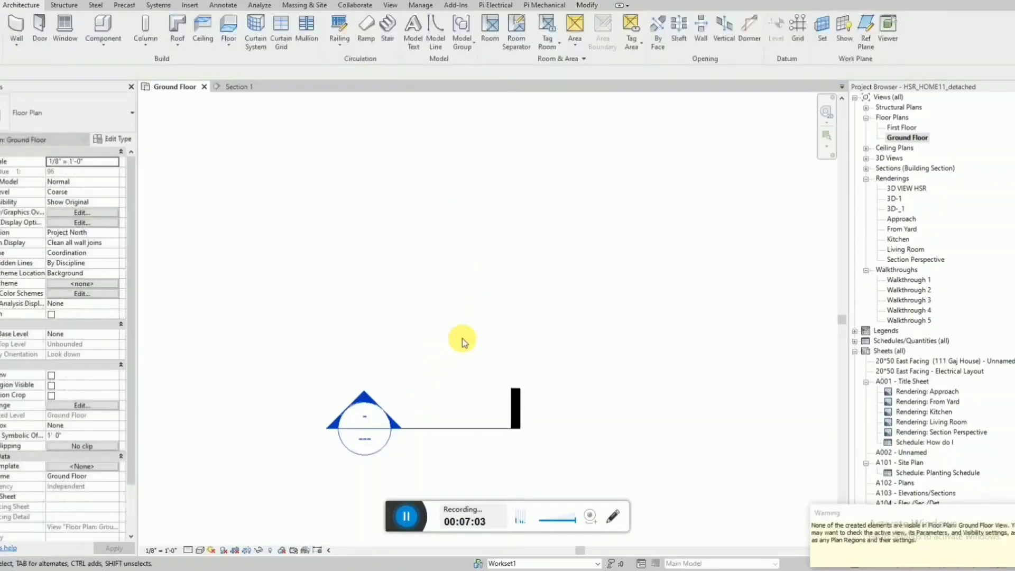
Check the visibility setting of the Walls category in the Ground Floor plan's visibility/graphic overrides.
key(v)
key(g)
scroll(363, 317, down, 10)
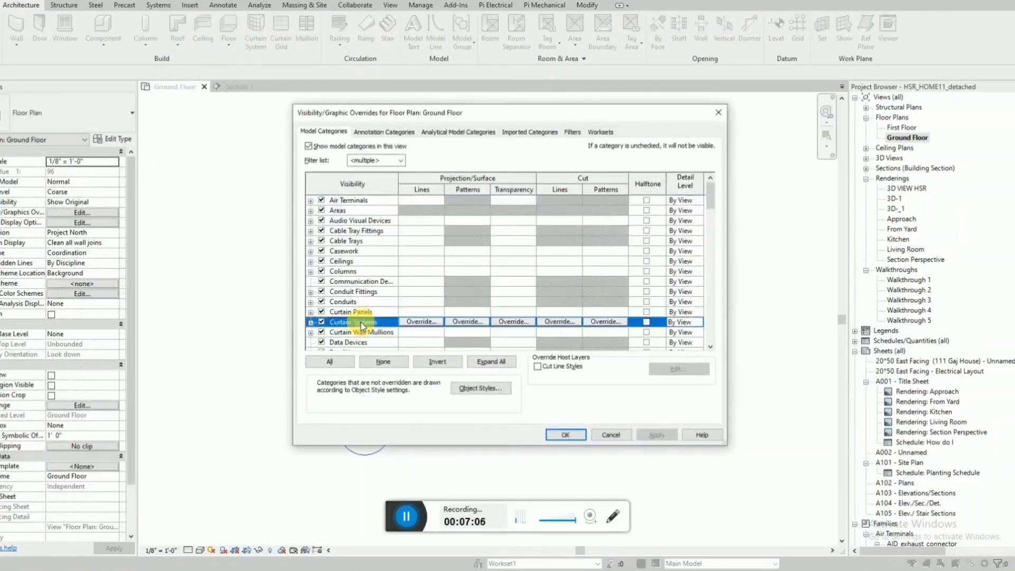
click(363, 328)
scroll(363, 326, down, 1)
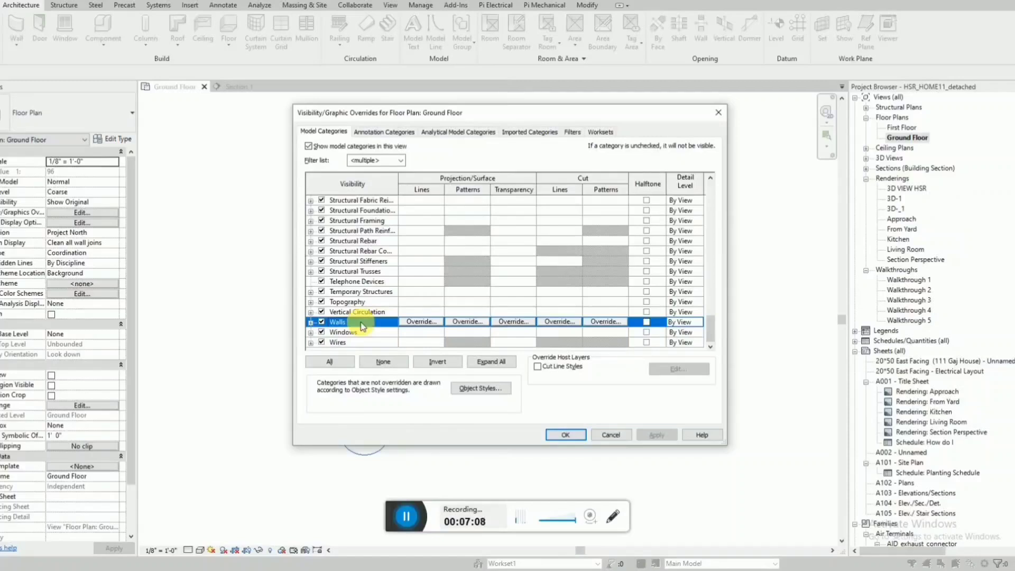
key(Return)
scroll(401, 329, down, 2)
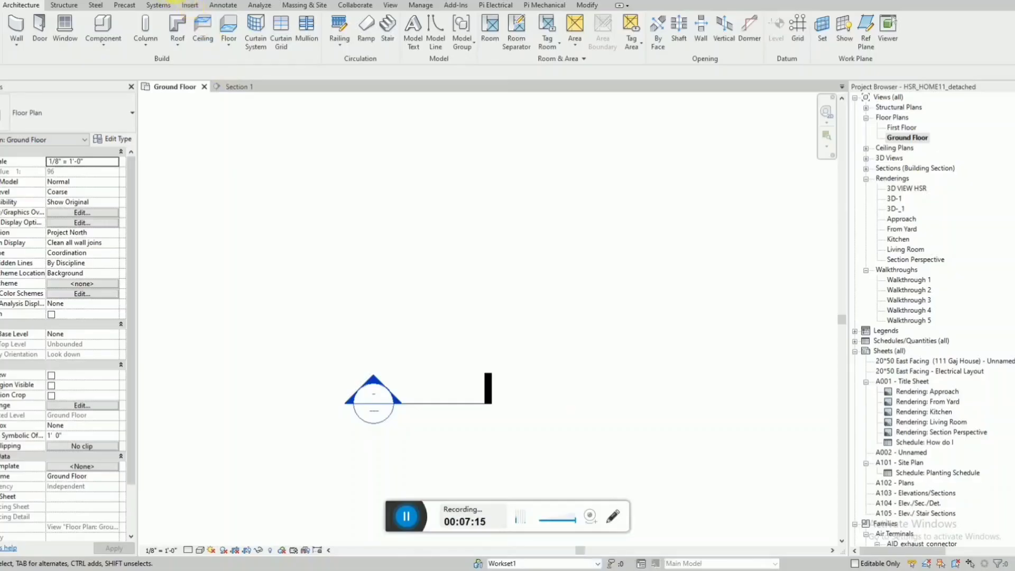
In the 3D view, set the partition wall's base offset from Ground Floor to 0' 0".
click(179, 0)
scroll(471, 277, down, 3)
click(513, 295)
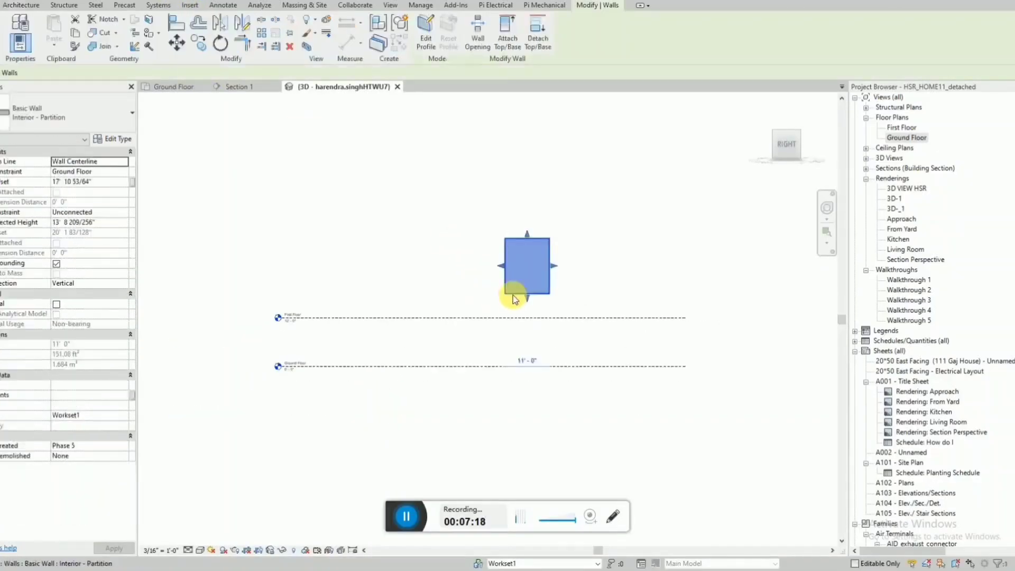
click(529, 301)
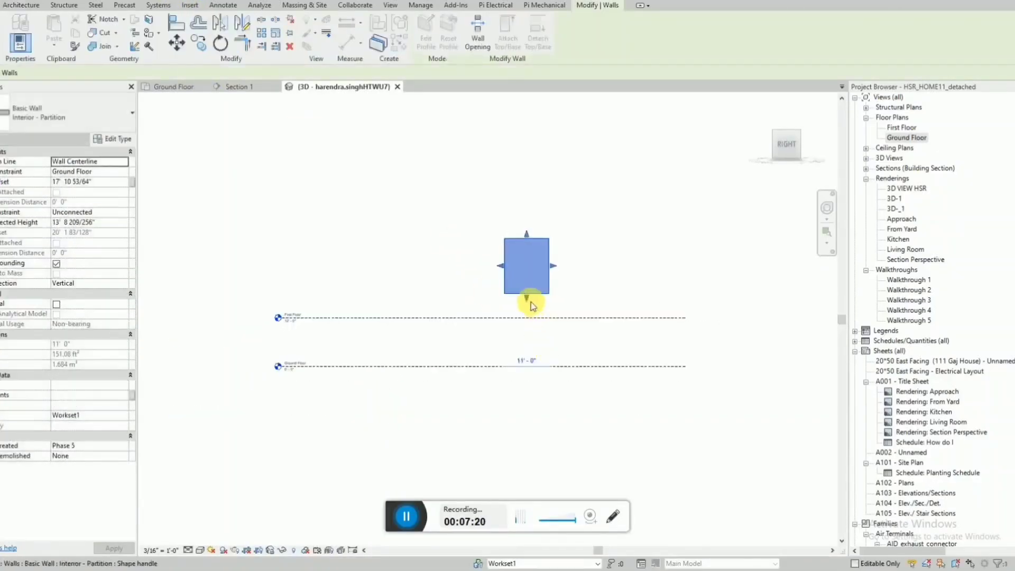
click(123, 172)
click(108, 185)
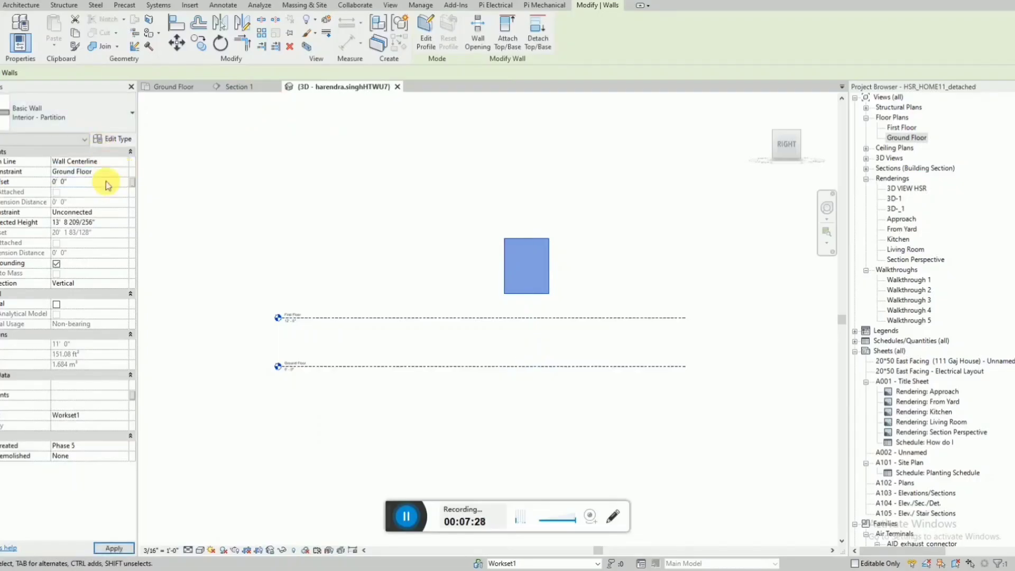
click(438, 224)
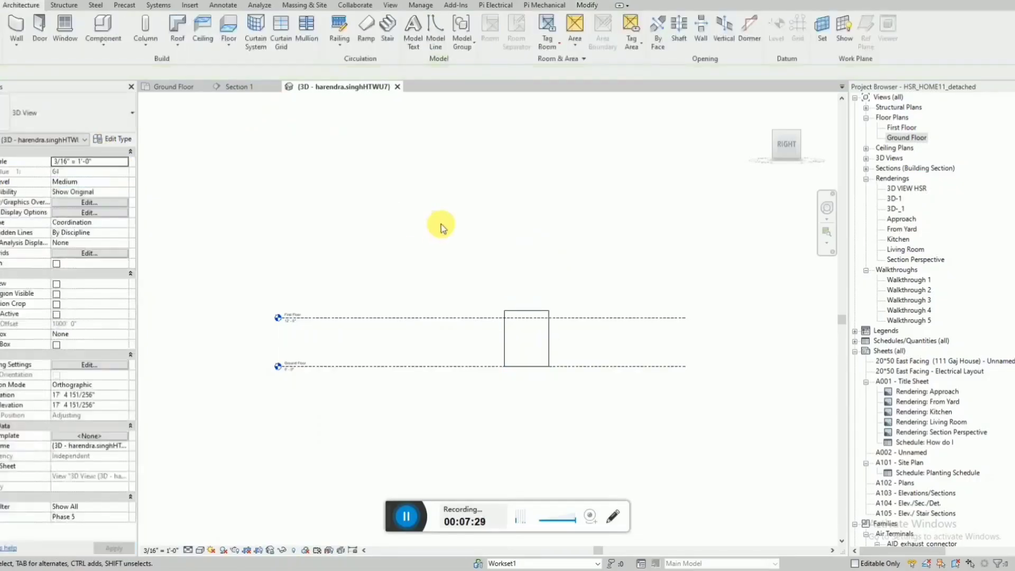
Set the partition wall's unconnected height to 12' 0" and return to the Ground Floor plan.
click(502, 354)
scroll(502, 354, up, 5)
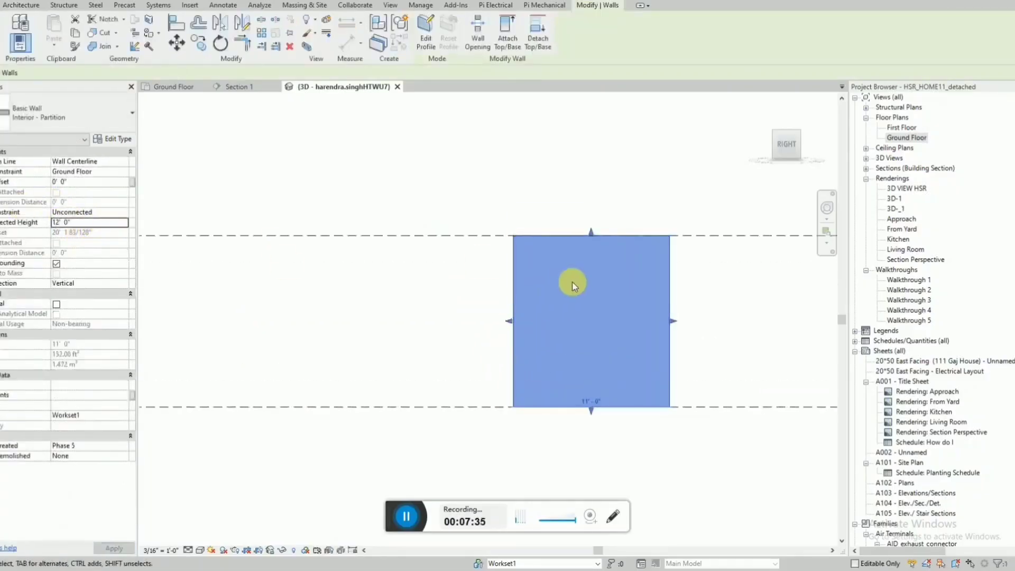
key(Escape)
click(191, 93)
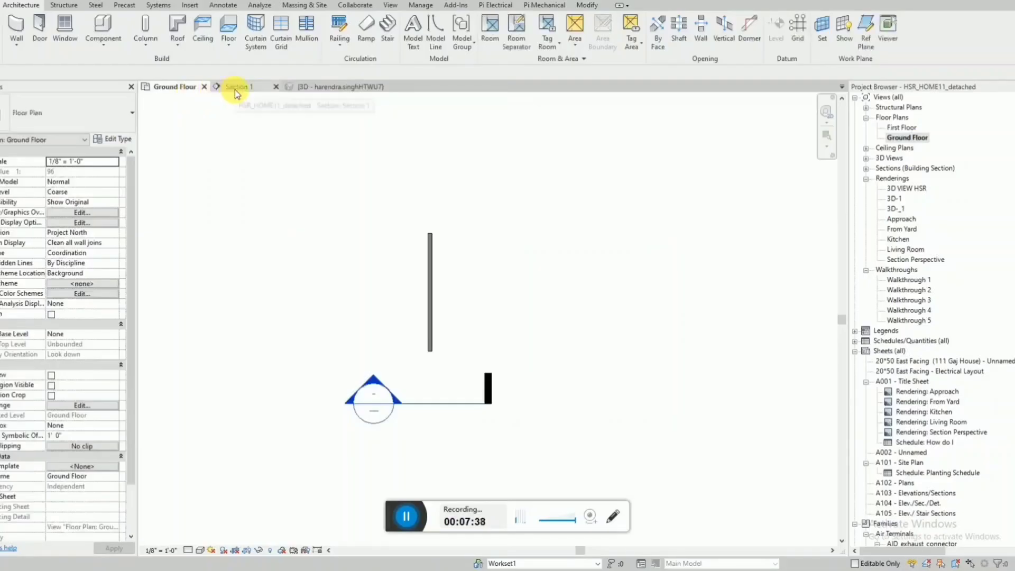
Change the partition wall's type to SIP 202mm Wall - conc clad 2.
scroll(453, 321, up, 3)
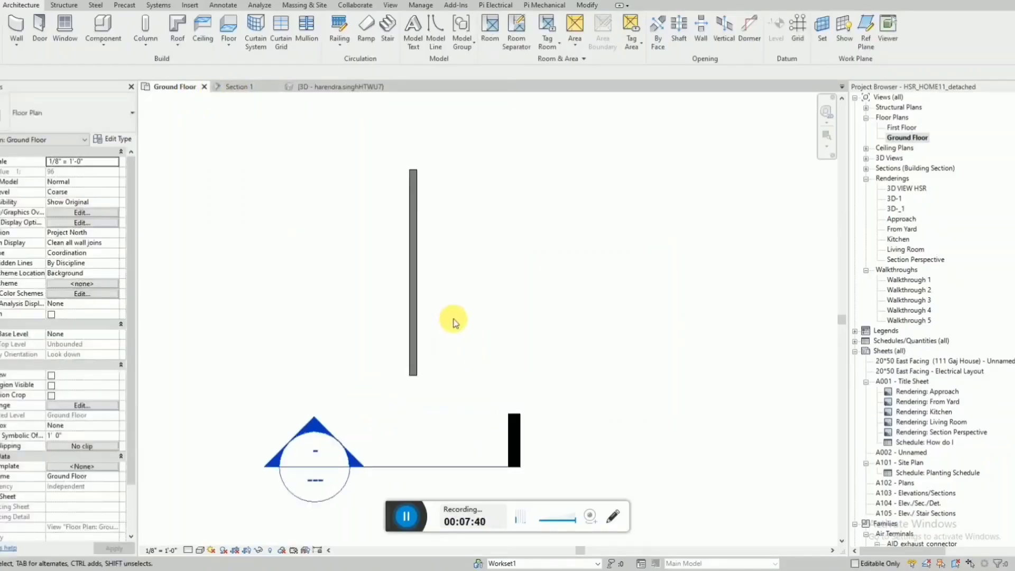
click(413, 328)
click(48, 106)
scroll(58, 228, down, 3)
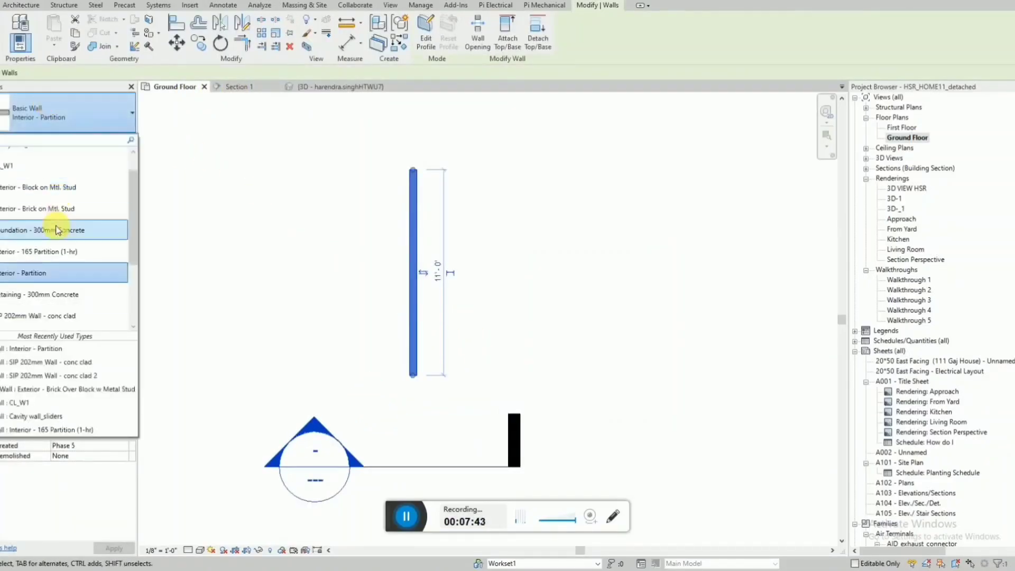
click(86, 283)
click(506, 298)
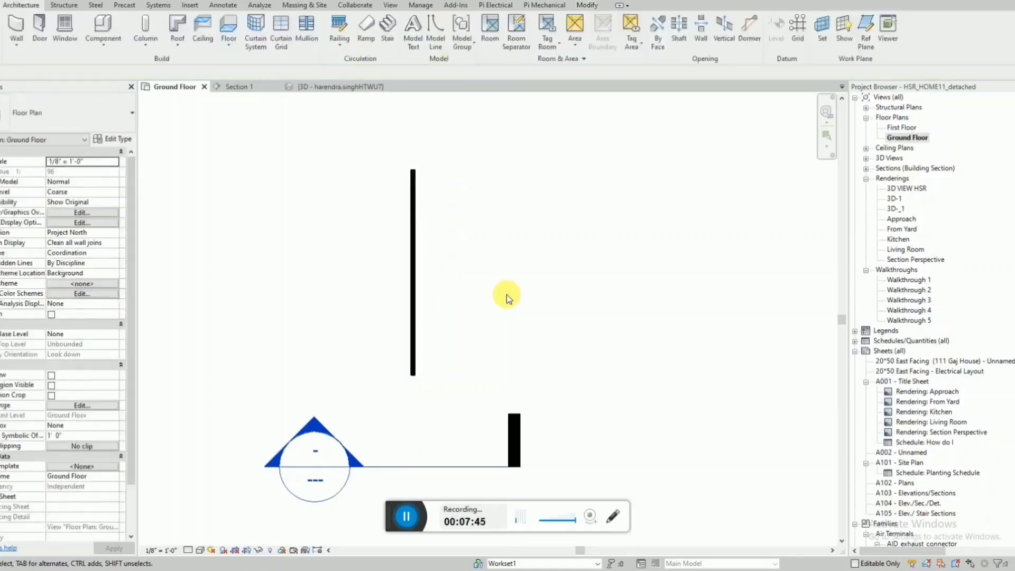
Change the wall's type to SIP 202mm Wall - conc clad.
click(416, 335)
click(75, 116)
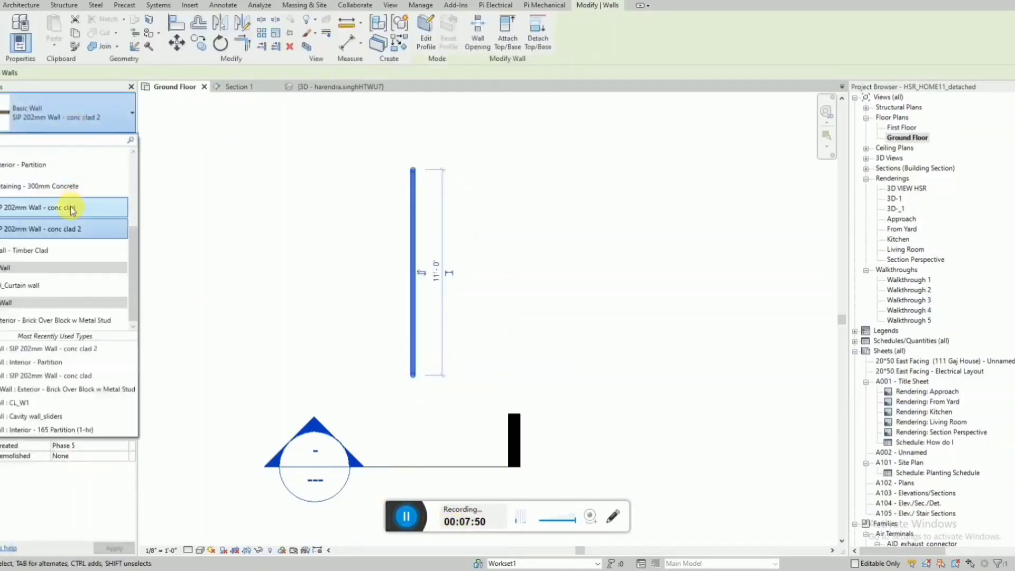
click(72, 206)
click(525, 332)
scroll(496, 229, up, 2)
scroll(496, 229, down, 4)
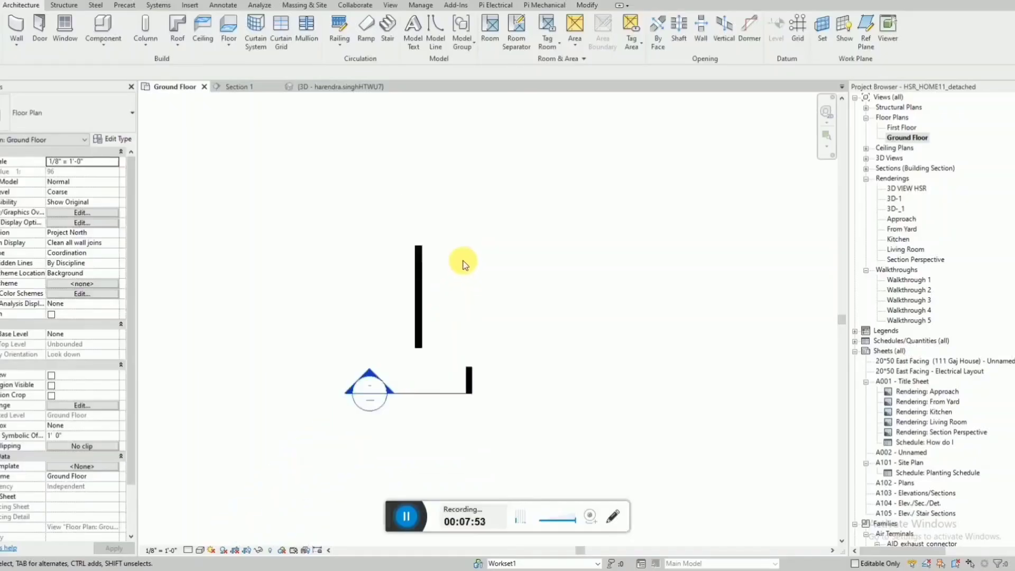
Measure the wall's thickness between its two outer faces with an aligned dimension, without placing it.
key(d)
key(i)
scroll(427, 271, up, 2)
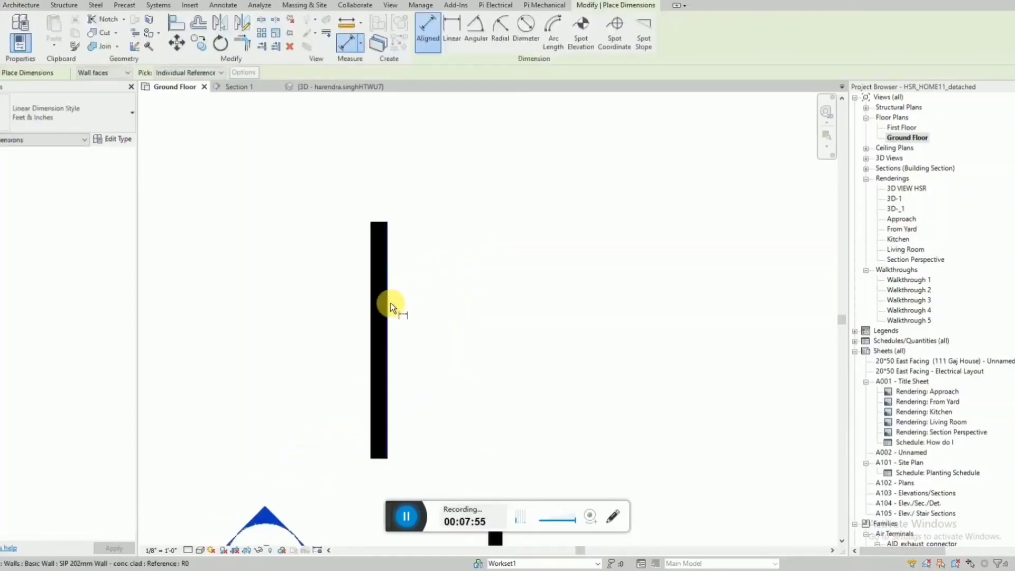
click(370, 315)
click(386, 314)
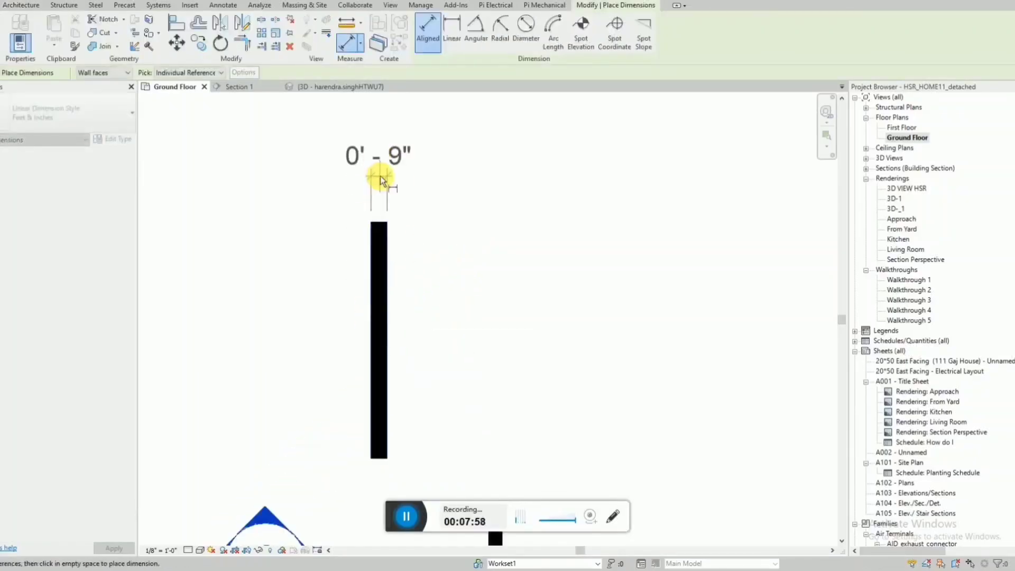
key(Escape)
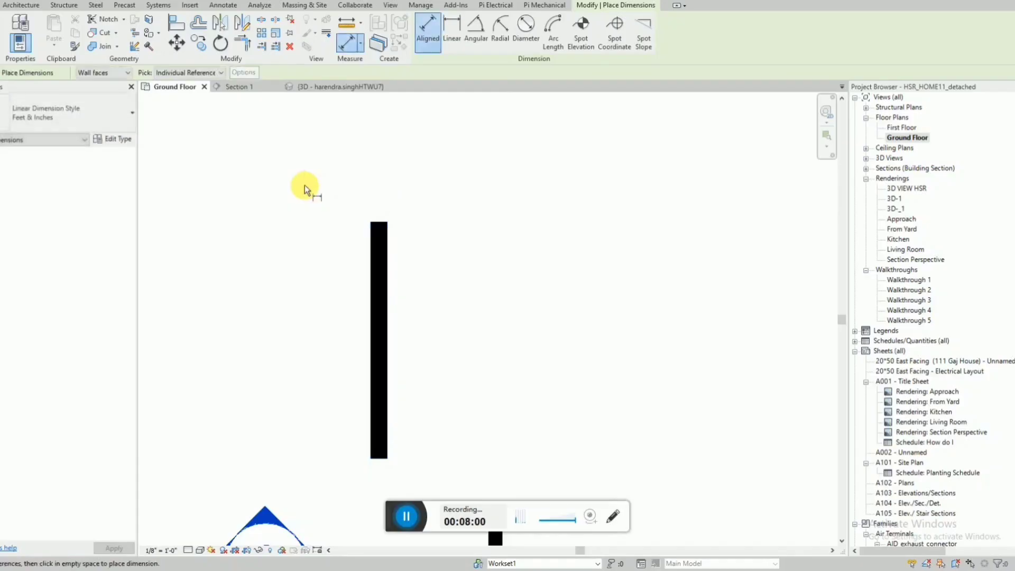
scroll(304, 185, down, 2)
key(Escape)
Set the Ground Floor plan's detail level to Fine and change its visual style.
click(194, 552)
click(204, 544)
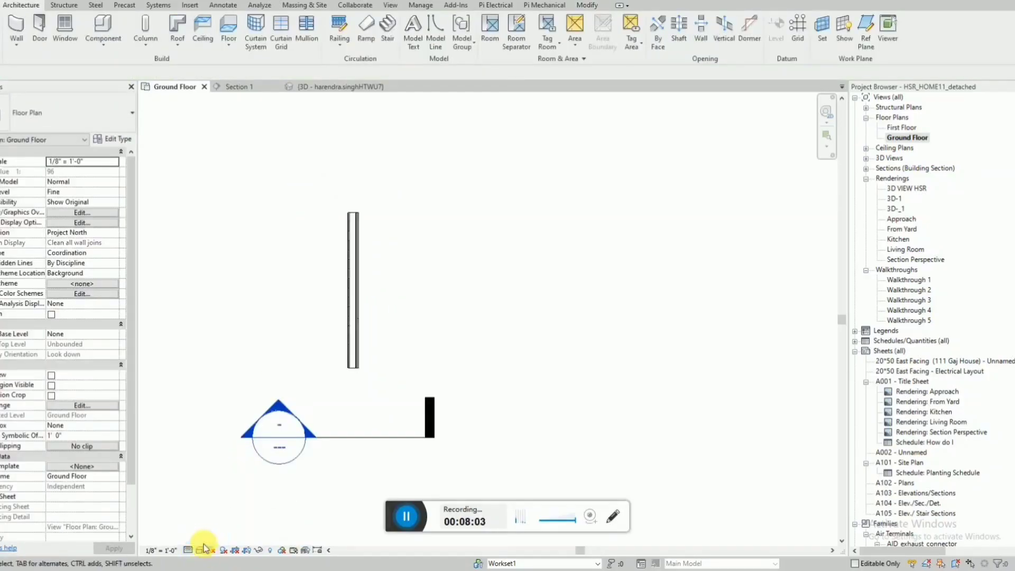
click(199, 554)
click(217, 493)
scroll(391, 290, up, 2)
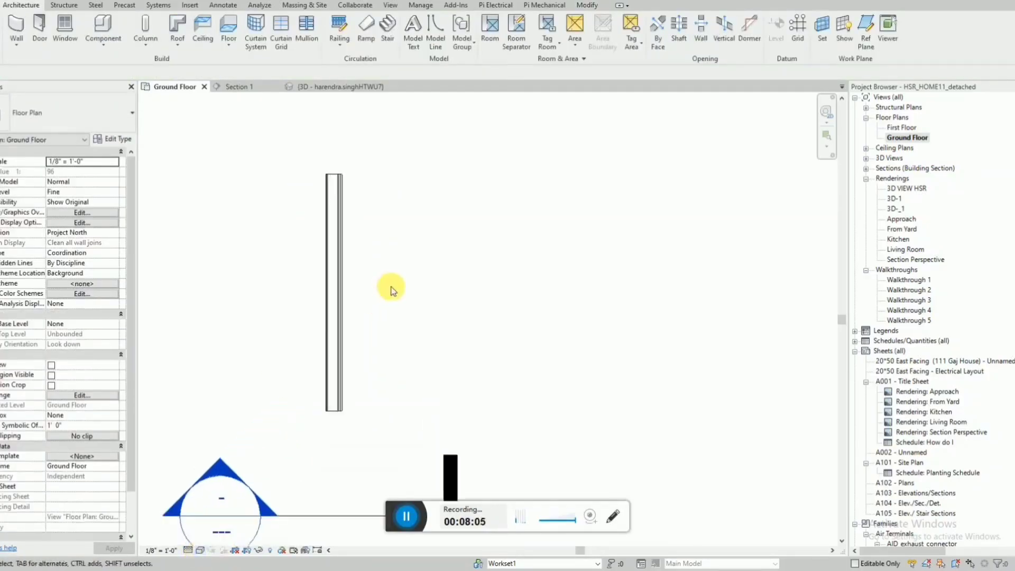
scroll(384, 293, down, 2)
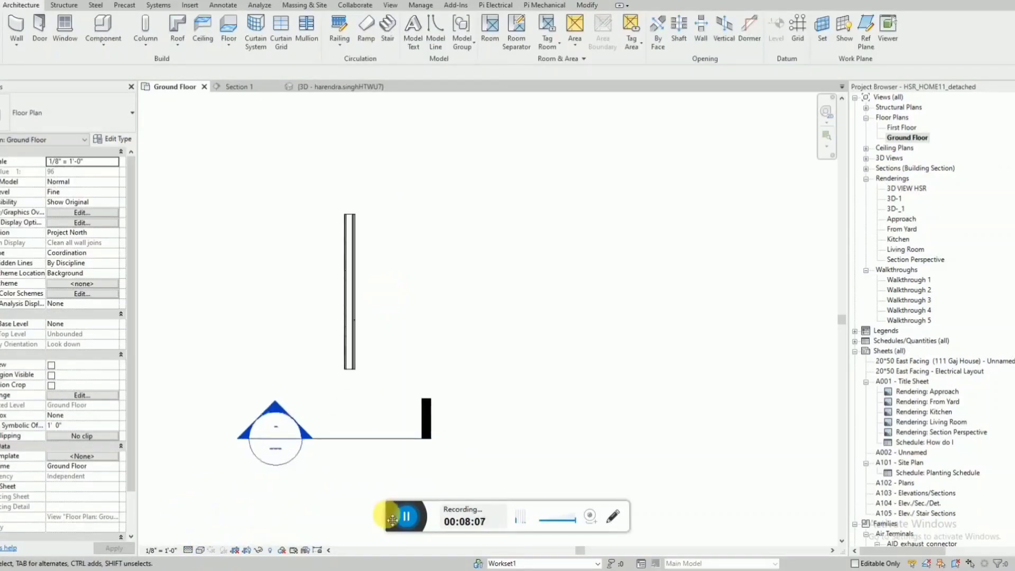
Stretch the vertical wall upward and set its length to 50'.
click(352, 346)
scroll(351, 346, down, 3)
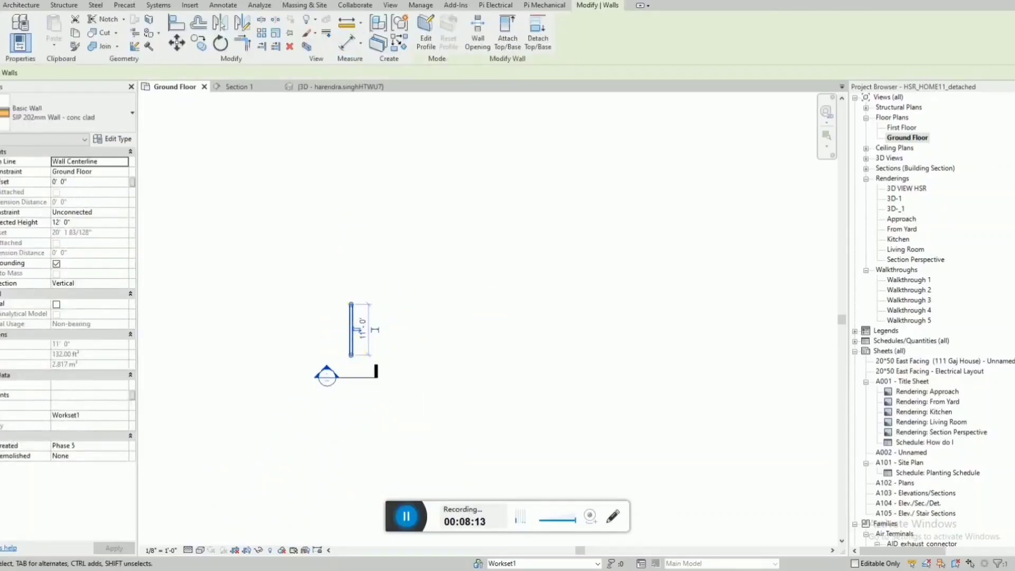
scroll(354, 322, up, 1)
drag(362, 299, 369, 164)
click(388, 270)
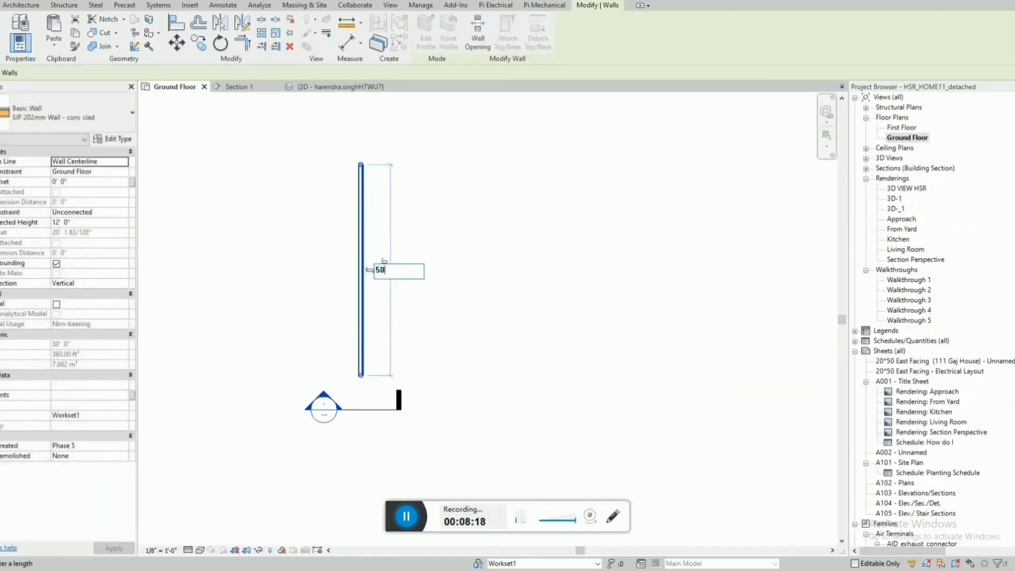
key(Return)
scroll(370, 248, down, 2)
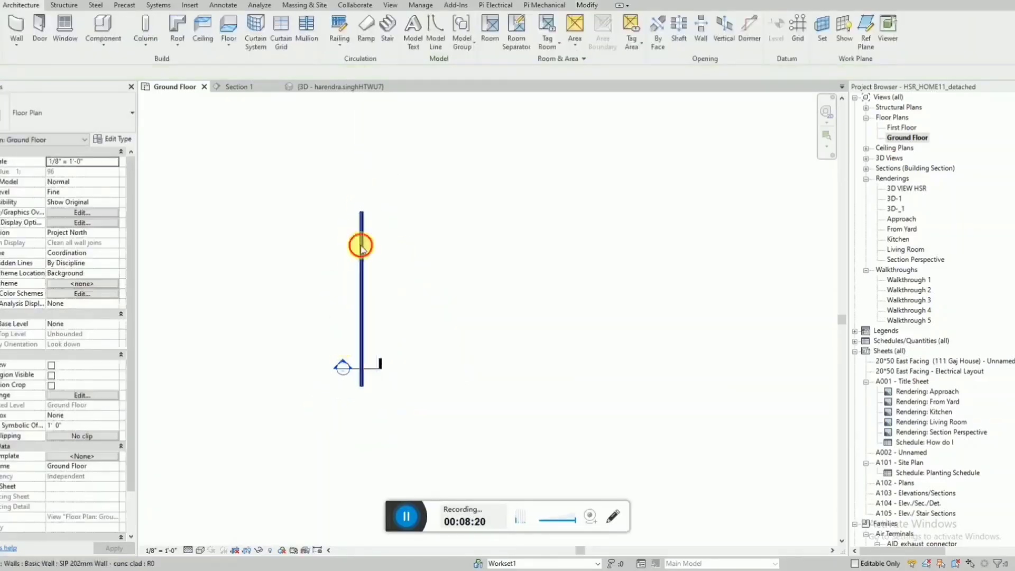
Draw a 20' horizontal wall to the right from the upper end of the 50' wall.
scroll(369, 214, up, 2)
key(w)
key(a)
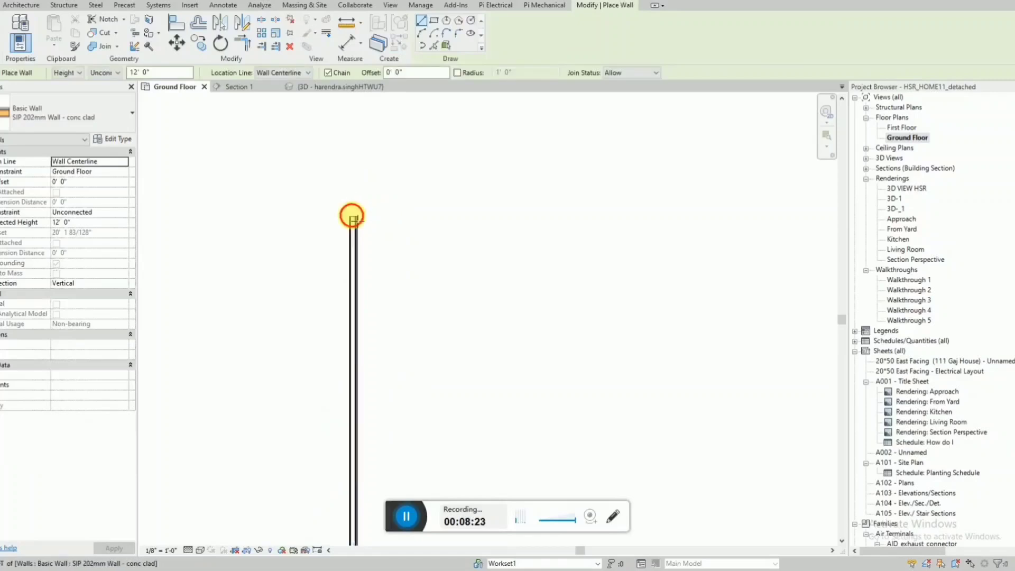
click(354, 215)
text(20')
key(Return)
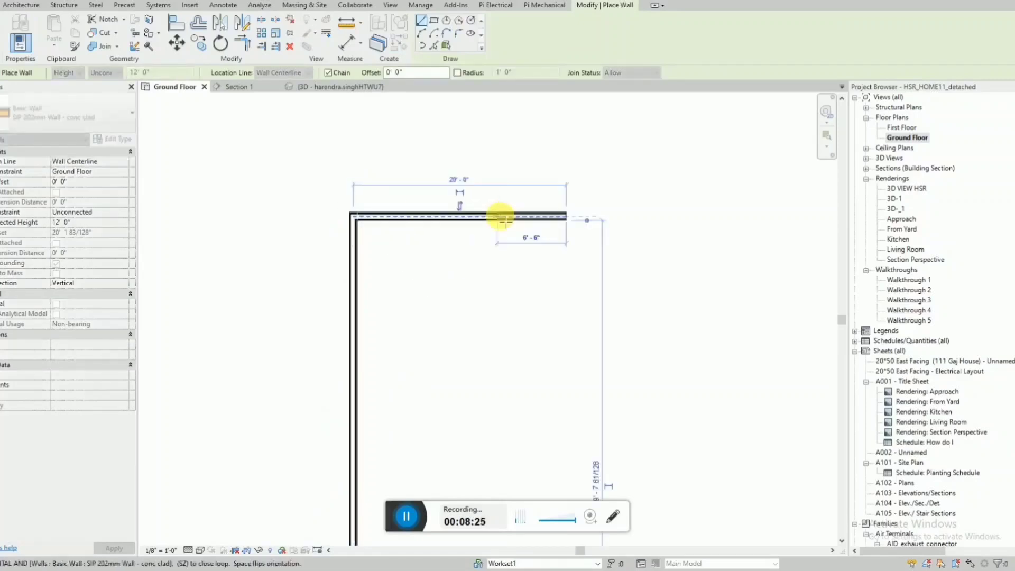
Continue the wall chain 50' straight down from the right end of the 20' wall.
scroll(539, 192, down, 2)
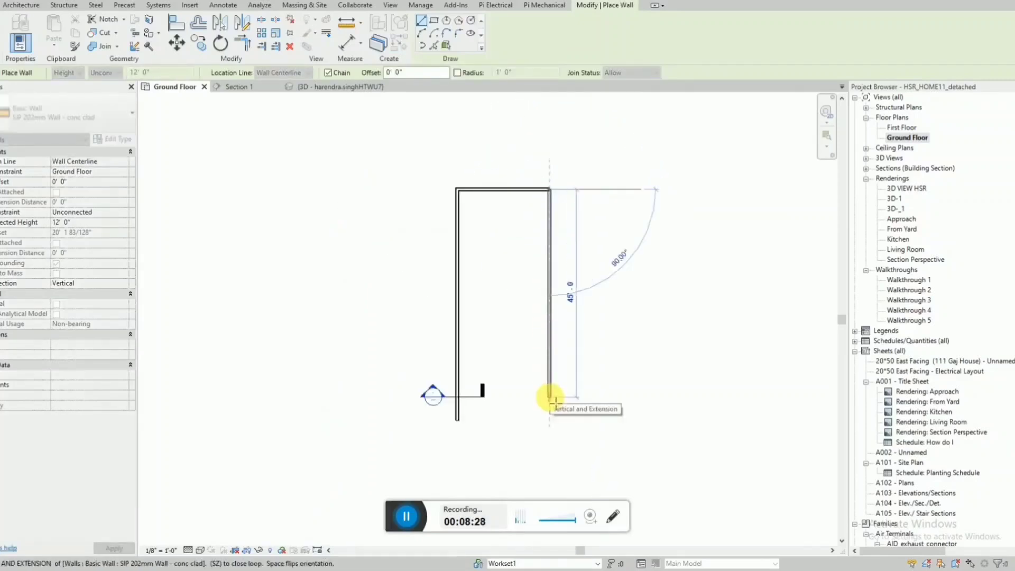
text(50)
key(Return)
scroll(549, 418, up, 4)
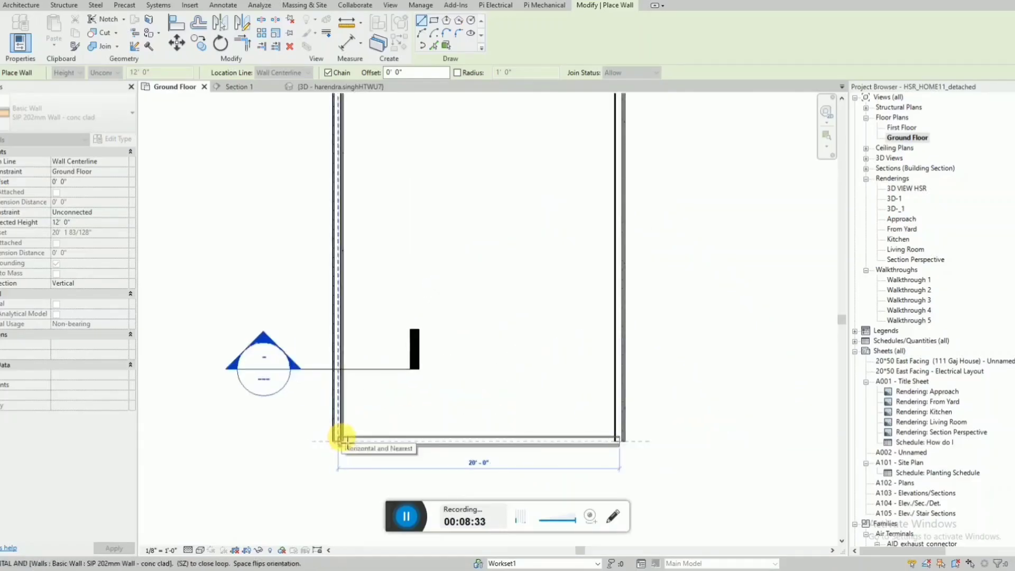
Close the outer wall outline with a 20' horizontal wall along the lower end of the plan.
click(341, 439)
scroll(417, 461, down, 2)
key(Escape)
key(Escape)
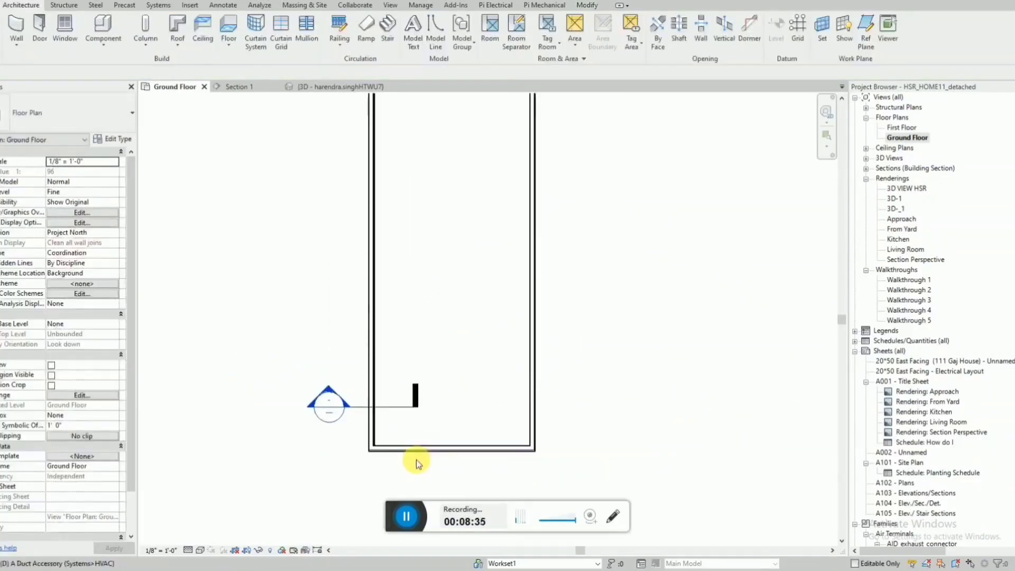
Move the section marker out of the house outline, to the lower left of the walls.
scroll(415, 454, down, 2)
click(407, 432)
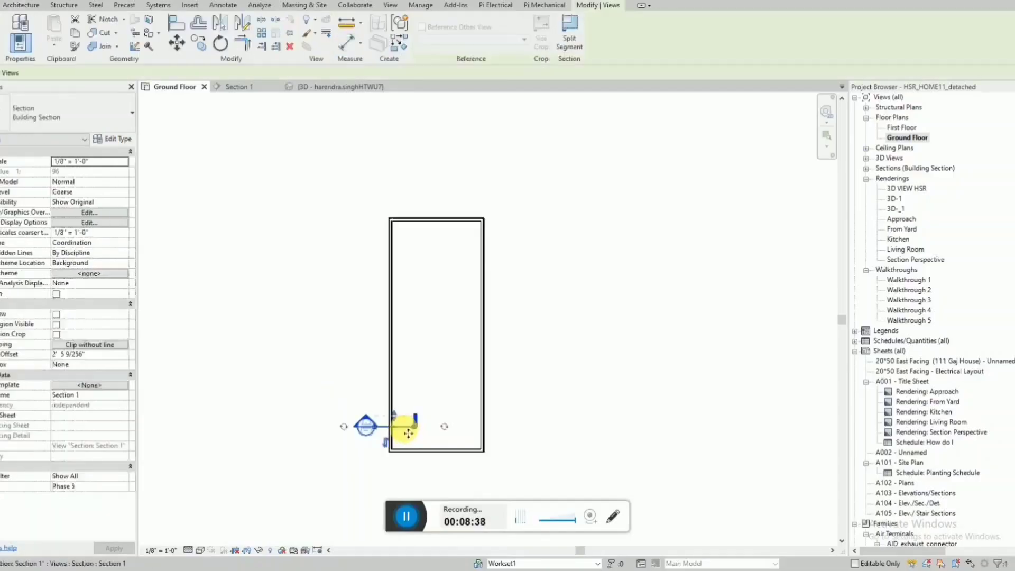
mouse_move(408, 433)
mouse_down()
mouse_move(194, 477)
mouse_move(280, 470)
mouse_up()
click(430, 460)
Place an aligned dimension for the overall house length between the outer wall faces, to the right of the plan.
scroll(431, 459, up, 2)
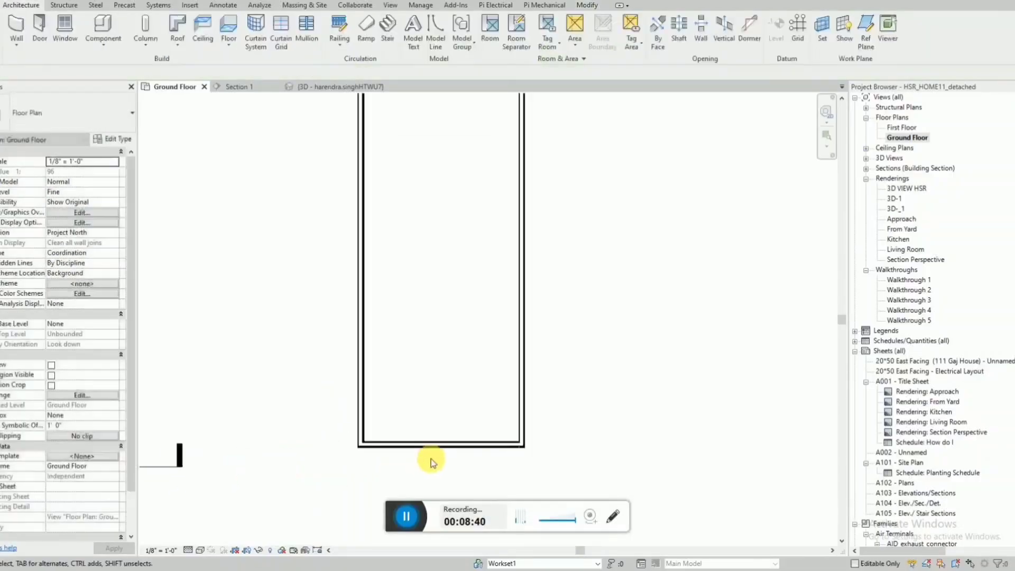
key(d)
key(i)
scroll(303, 468, down, 2)
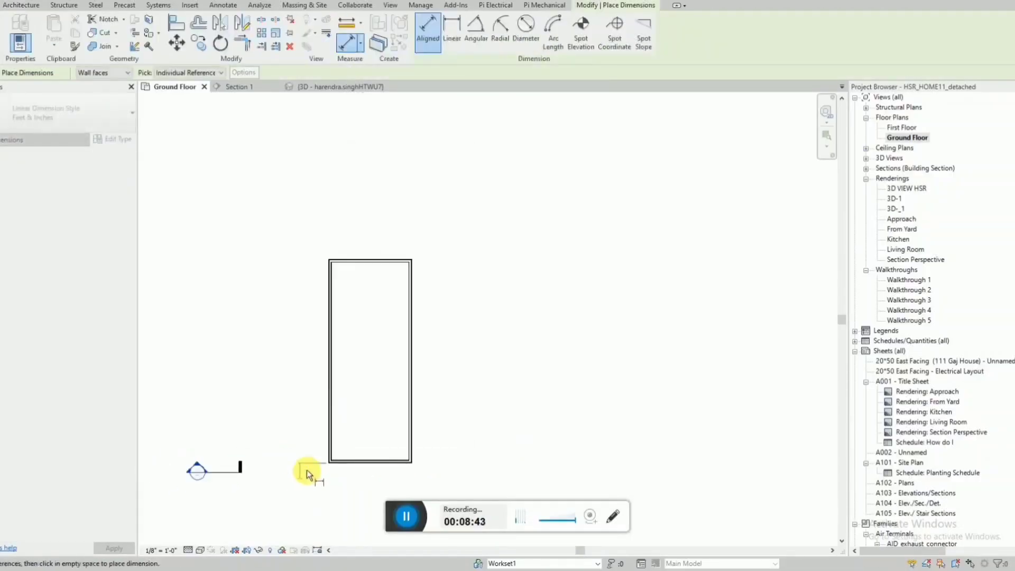
scroll(404, 267, up, 2)
scroll(401, 270, up, 3)
click(411, 312)
scroll(423, 182, down, 7)
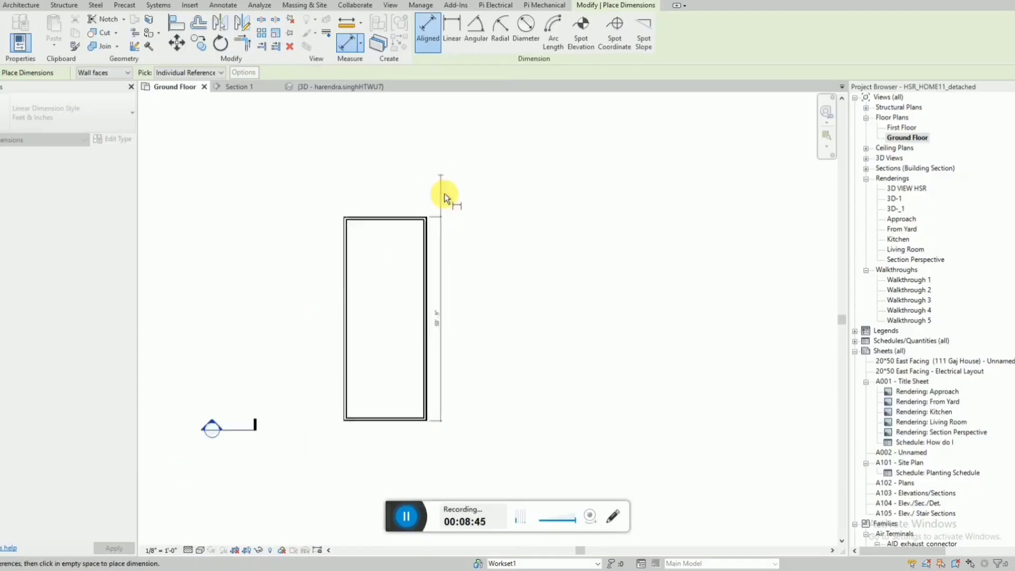
scroll(455, 260, up, 1)
click(457, 261)
scroll(394, 364, up, 1)
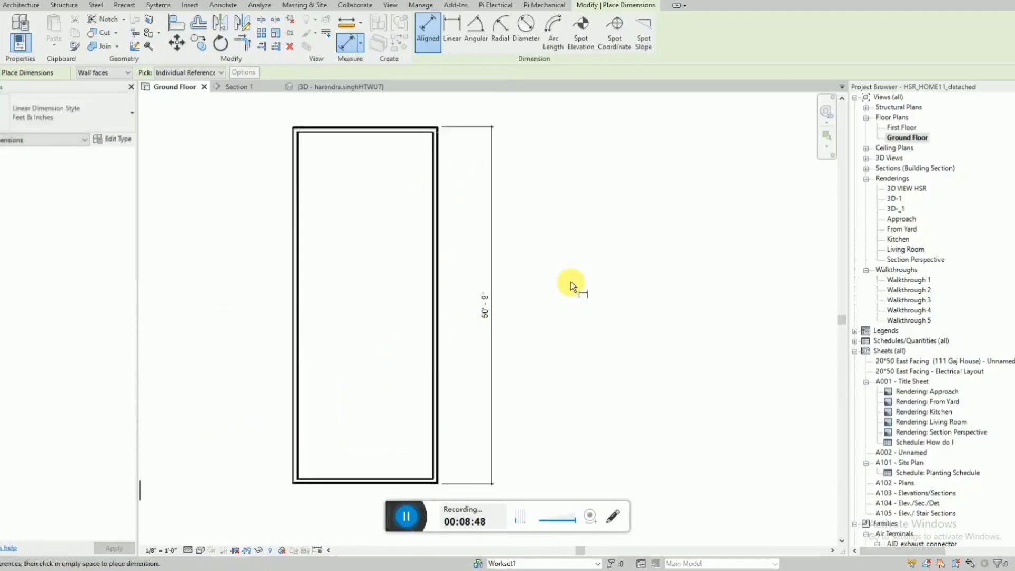
key(Escape)
Set the overall length between the outer wall faces to 50' by shifting the lower wall.
click(413, 451)
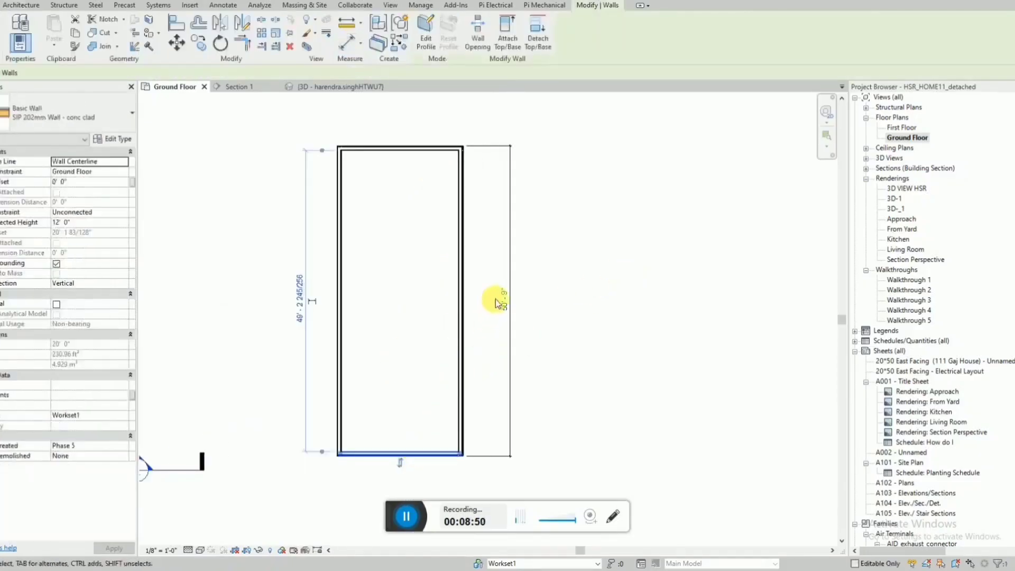
click(502, 299)
text(50')
key(Return)
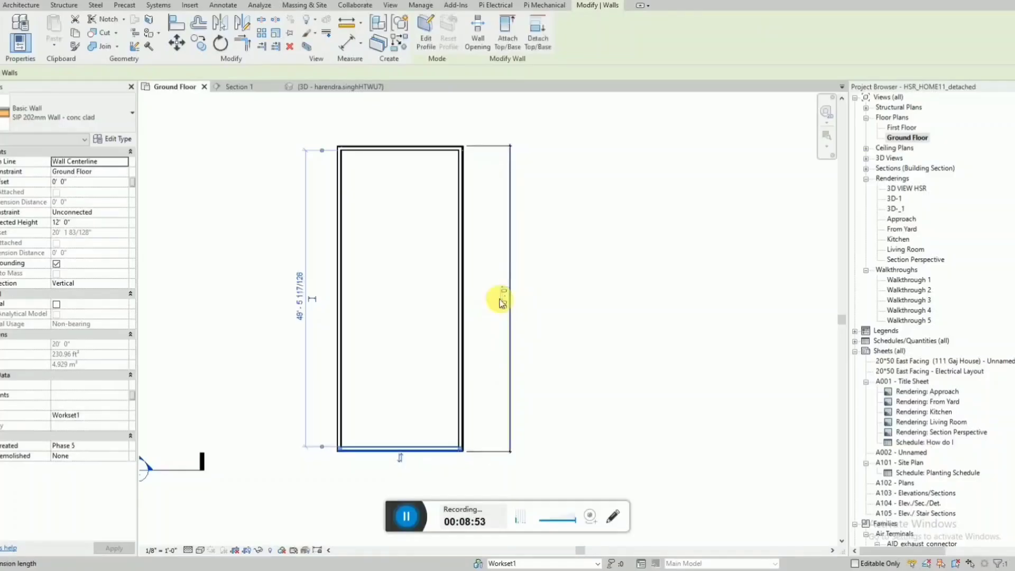
scroll(278, 392, up, 1)
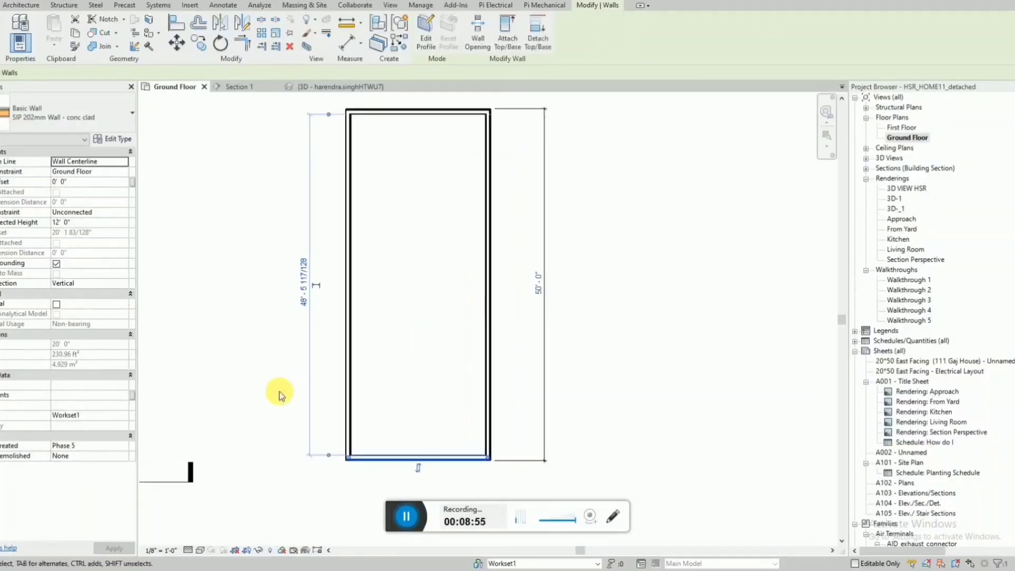
click(693, 280)
Dimension the overall house width between the outer faces of the two long walls, below the plan.
key(d)
key(i)
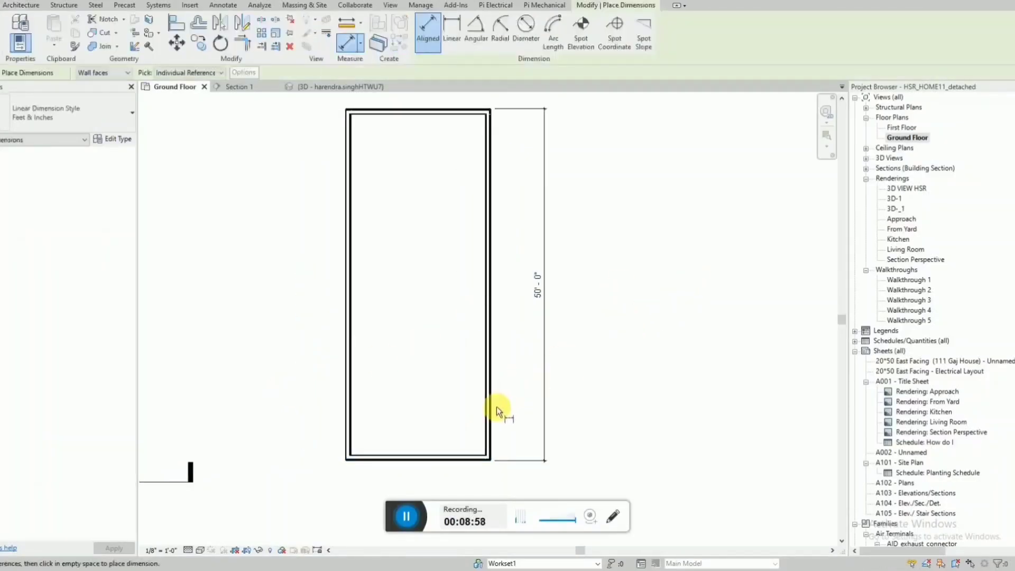
click(494, 409)
click(345, 429)
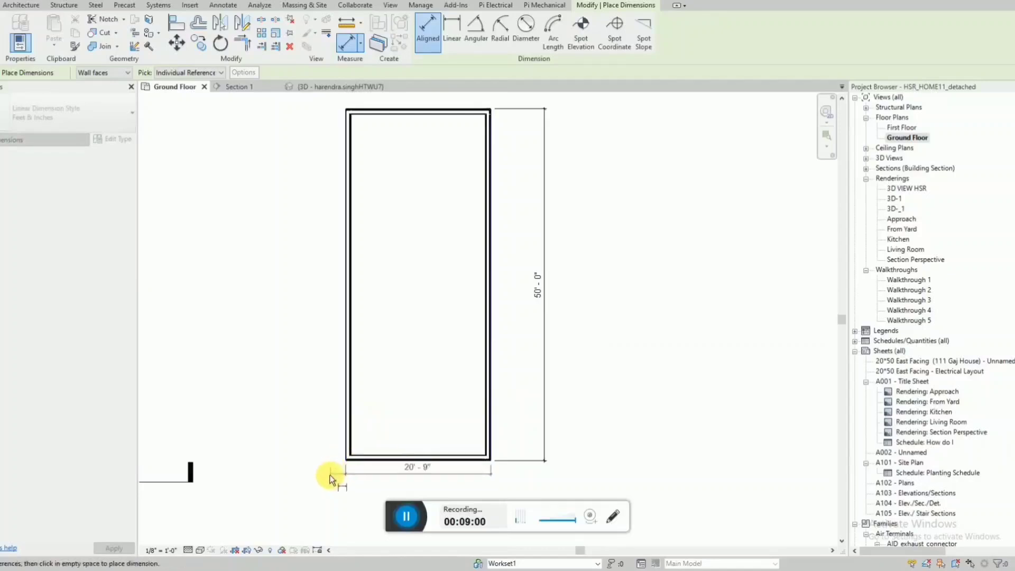
click(301, 481)
key(Escape)
key(Escape)
Set the overall width between the outer wall faces to 20' by shifting the right long wall.
click(490, 423)
click(422, 468)
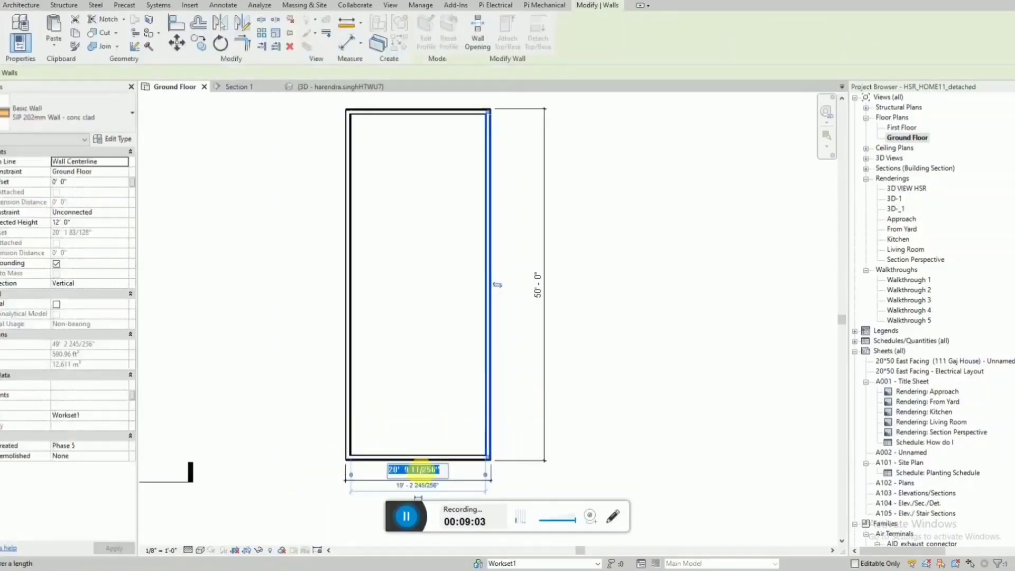
text(20)
key(Return)
key(Escape)
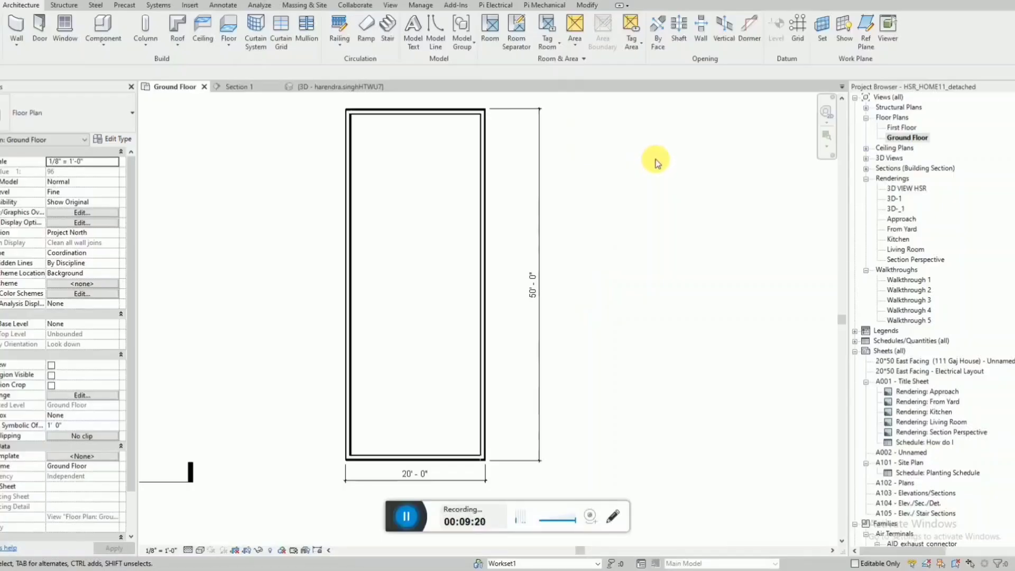
Add a text note reading EAST below the plan's width dimension.
scroll(591, 316, down, 1)
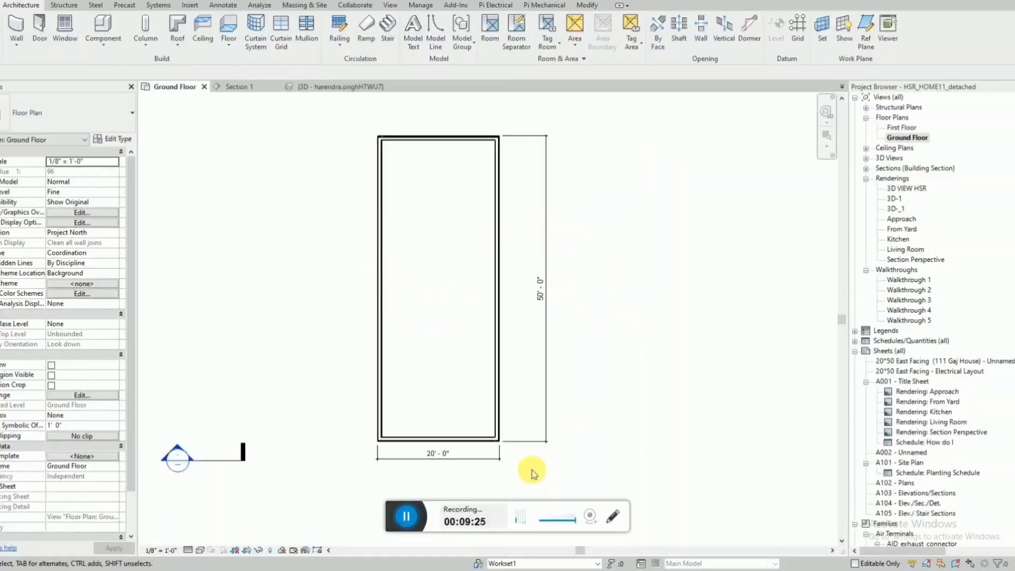
key(t)
key(x)
click(419, 477)
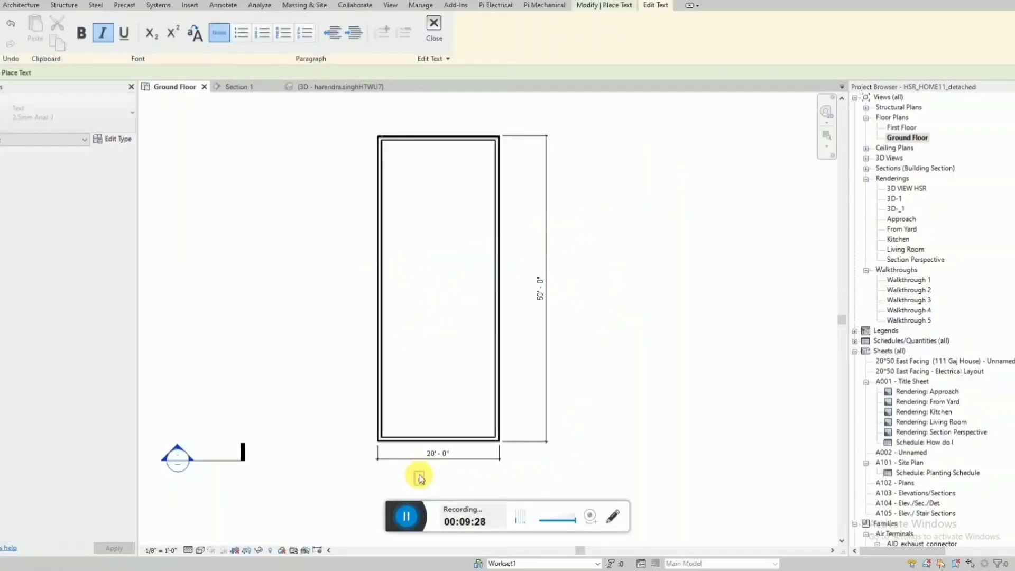
click(480, 481)
key(Escape)
key(Escape)
Copy the EAST note to the left of, above and to the right of the house outline.
click(430, 487)
key(c)
key(o)
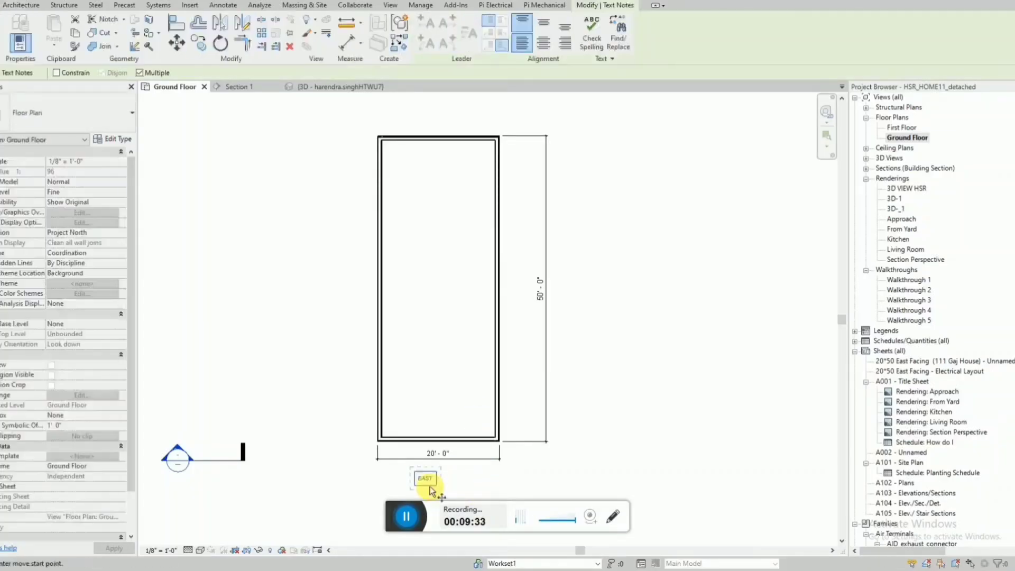
click(429, 486)
click(321, 305)
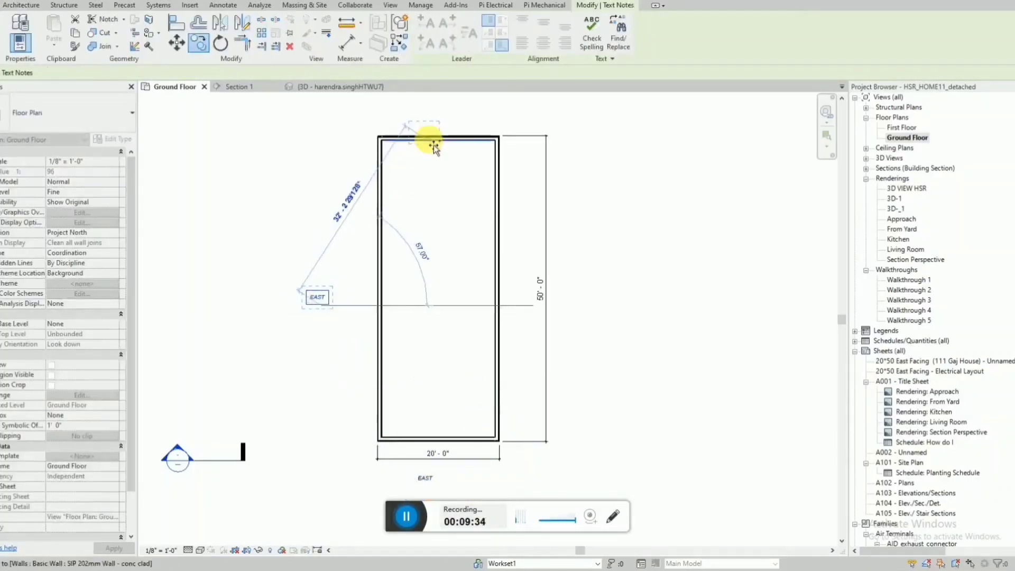
click(427, 115)
click(610, 311)
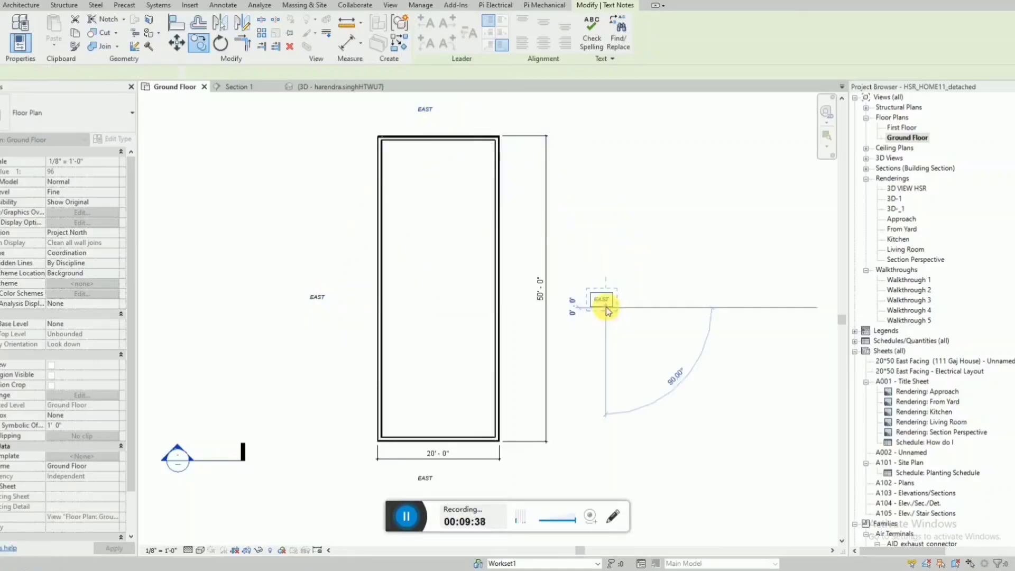
key(Escape)
Change the direction note on the left side of the plan to SOUTH.
click(320, 297)
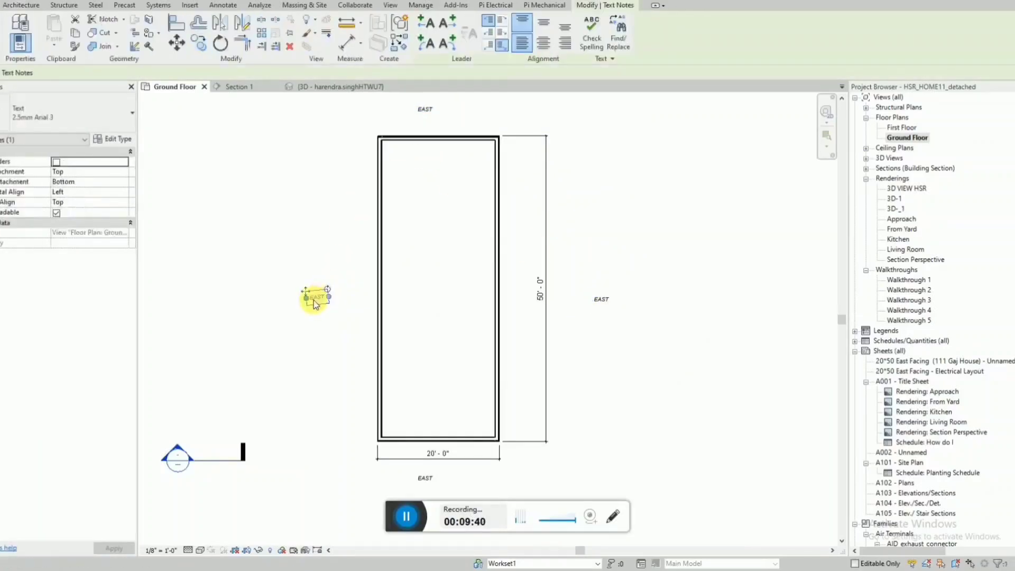
key(Escape)
double_click(316, 297)
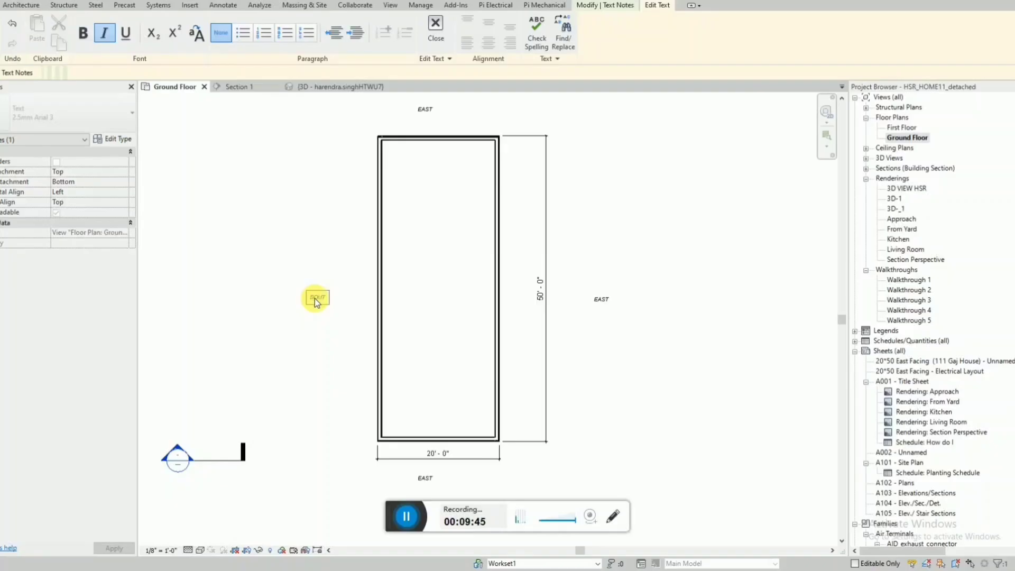
click(340, 243)
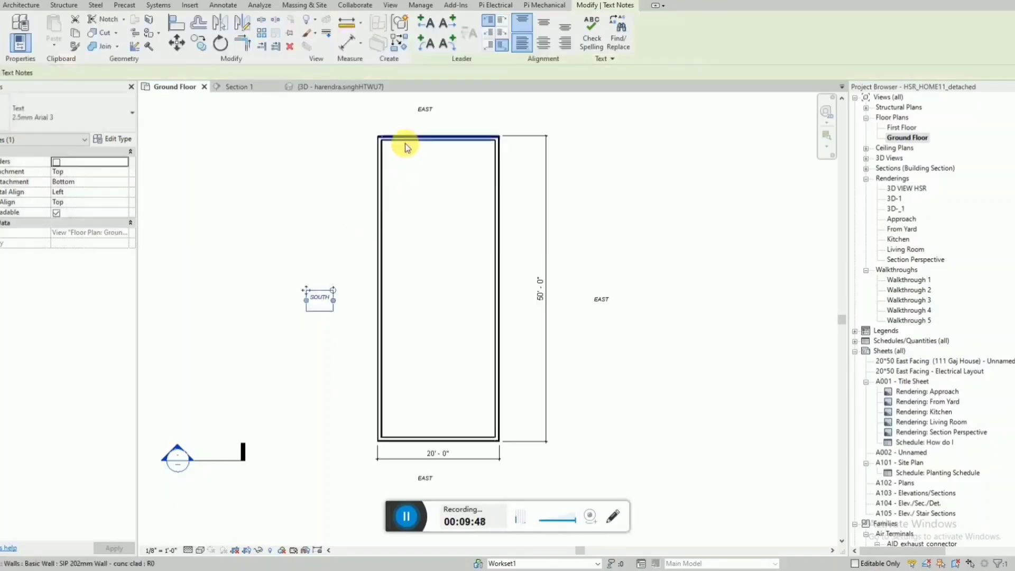
key(Escape)
Change the note above the plan to WEST and the one on its right side to NORTH.
double_click(426, 111)
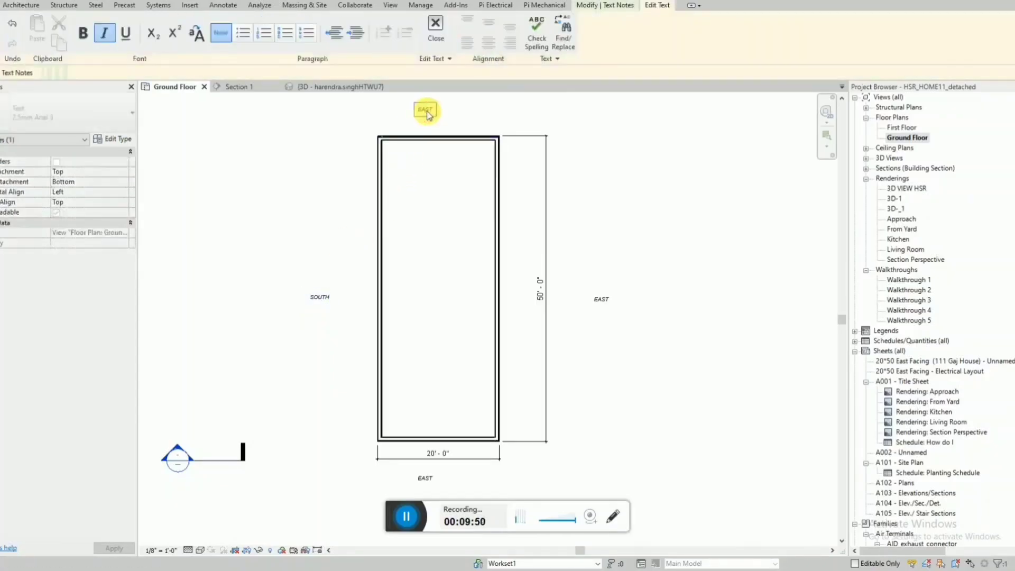
click(491, 111)
click(616, 255)
double_click(601, 301)
click(607, 255)
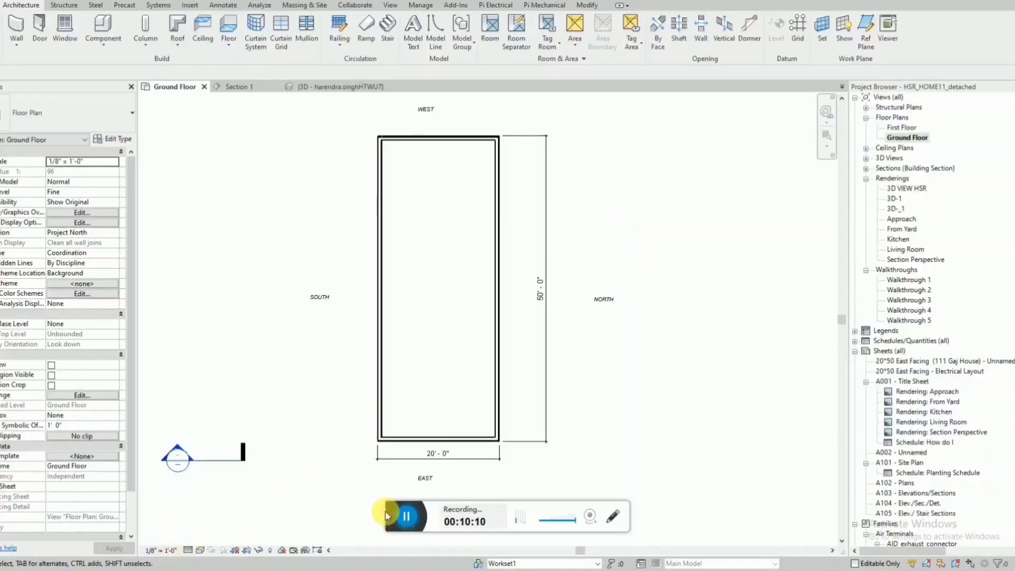
Show the walls in the 3D view from an angle and change its visual style to display solid, shaded surfaces.
click(362, 88)
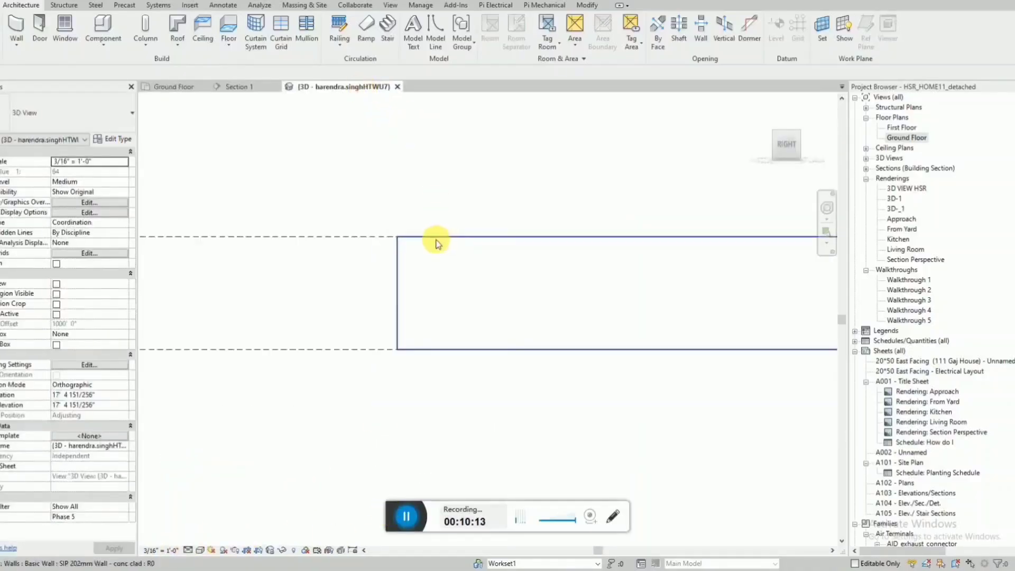
shift+middle_drag(437, 243, 549, 275)
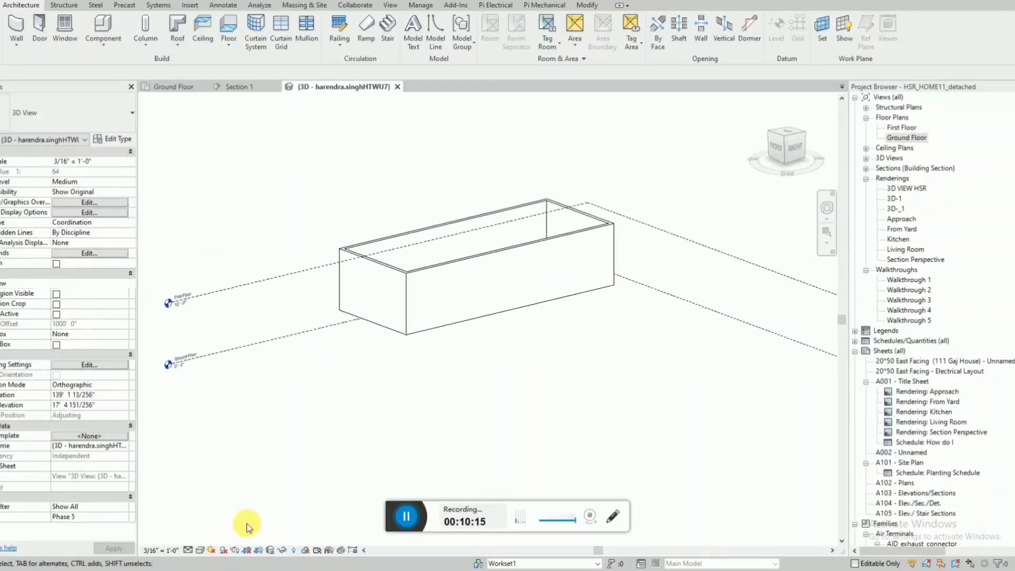
click(201, 550)
click(218, 535)
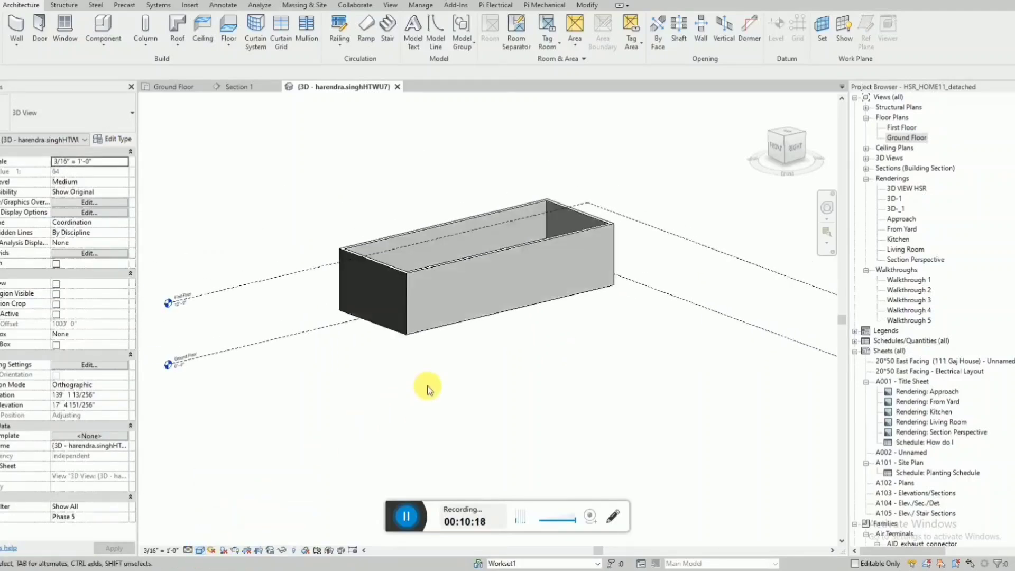
mouse_move(426, 385)
shift+middle_down()
mouse_move(465, 423)
mouse_move(434, 397)
mouse_move(460, 419)
mouse_move(487, 386)
mouse_move(521, 390)
mouse_move(435, 380)
mouse_move(362, 274)
mouse_move(444, 226)
mouse_move(447, 250)
mouse_move(390, 346)
mouse_move(419, 276)
mouse_move(446, 358)
mouse_move(440, 378)
mouse_move(573, 357)
mouse_move(551, 291)
shift+middle_up()
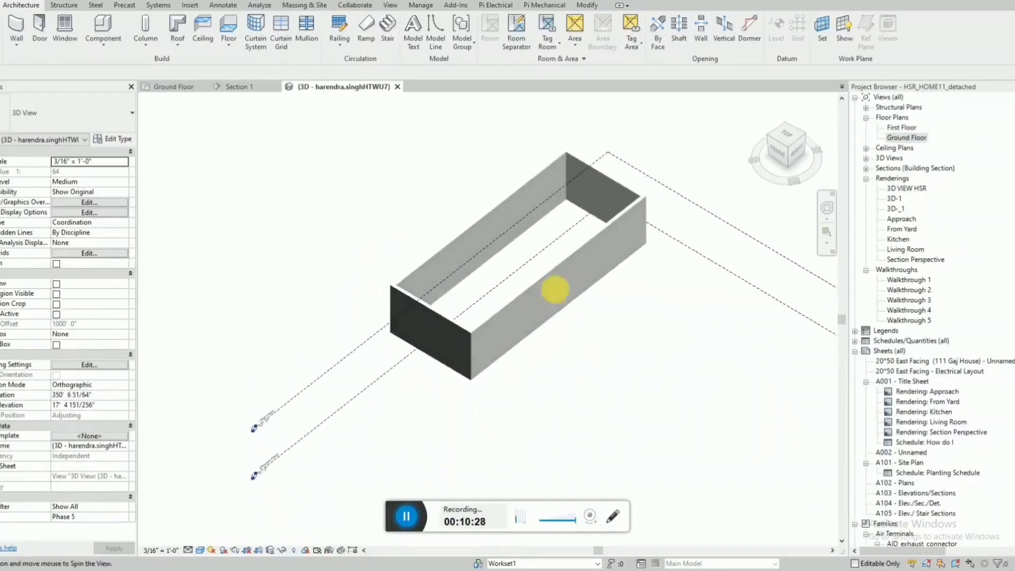
Return to the Ground Floor plan and reorder the open views so Section 1 comes after the 3D view.
click(195, 87)
drag(216, 86, 444, 91)
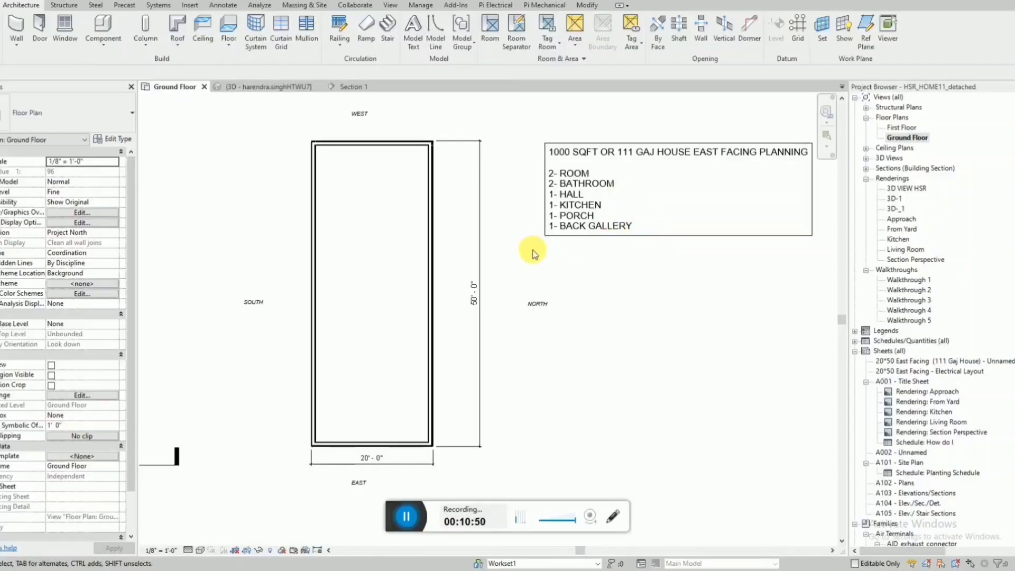
Enclose a room in the plan's upper-left corner with two walls of the outer wall type, about 10' 3" clear width and 14' 10" deep.
click(313, 240)
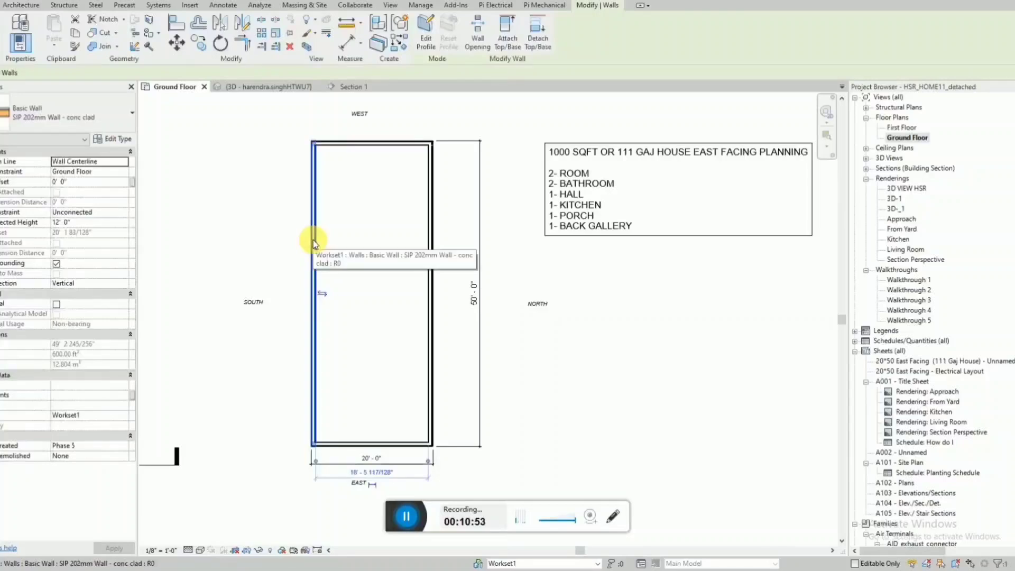
key(c)
key(s)
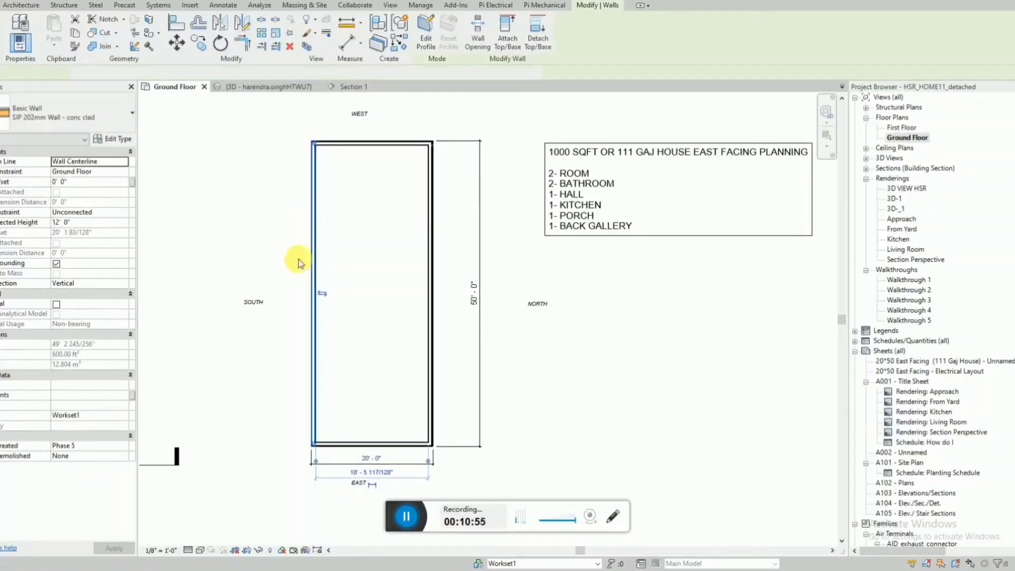
click(316, 234)
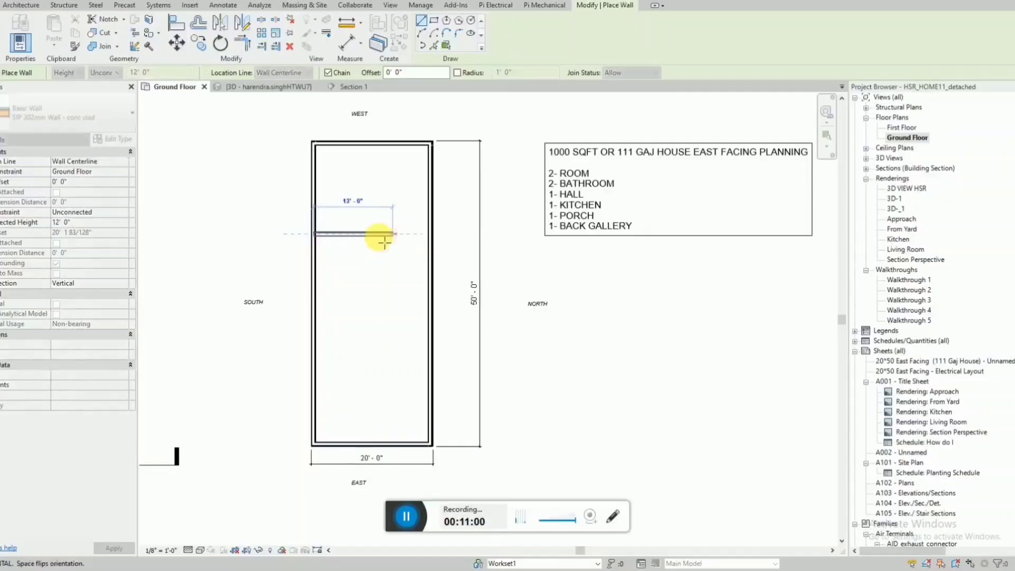
click(380, 234)
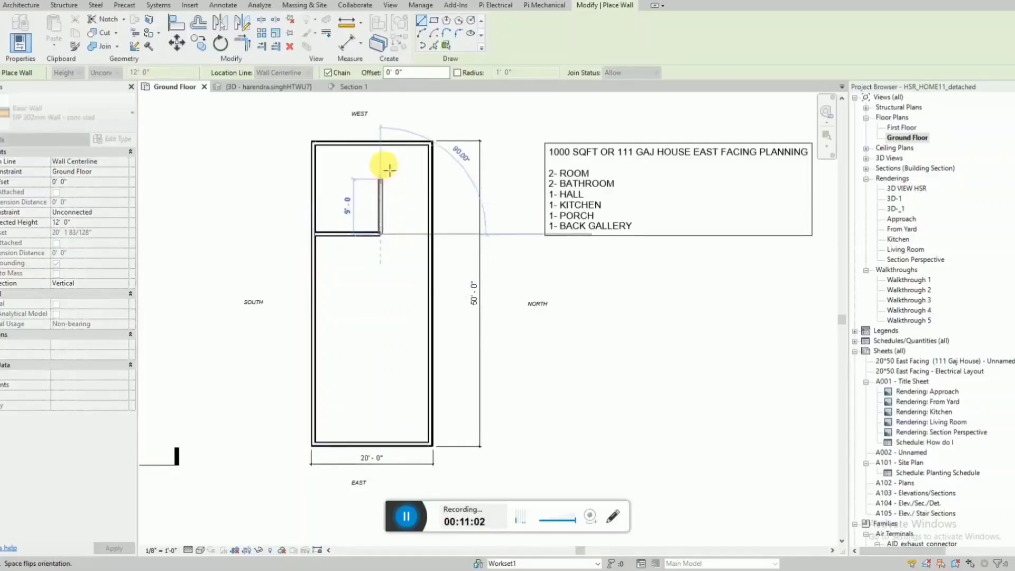
click(381, 143)
key(Escape)
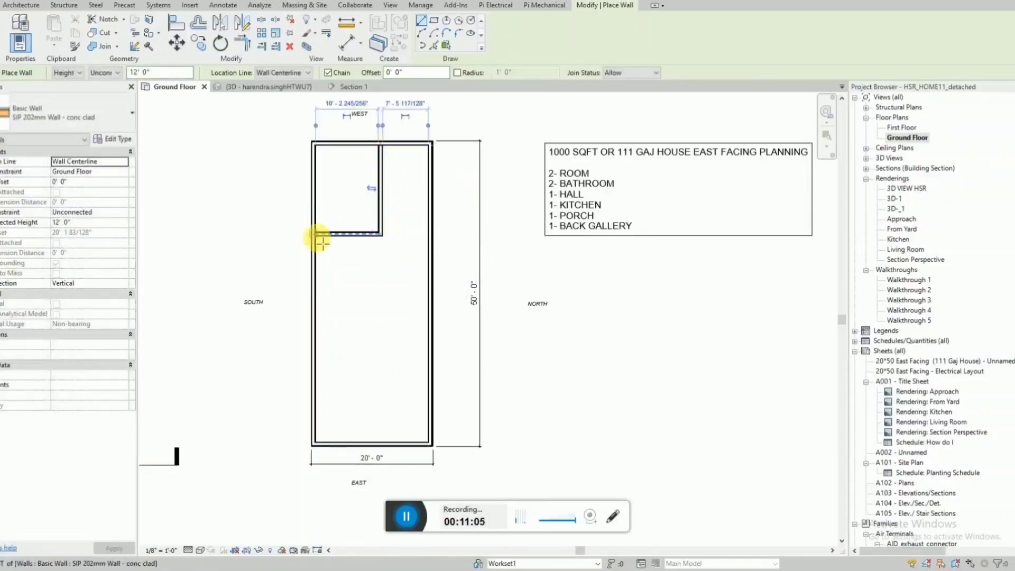
key(Escape)
Dimension the clear depth of the plan's upper-left room, placing the dimension outside the house on the SOUTH side.
key(d)
key(i)
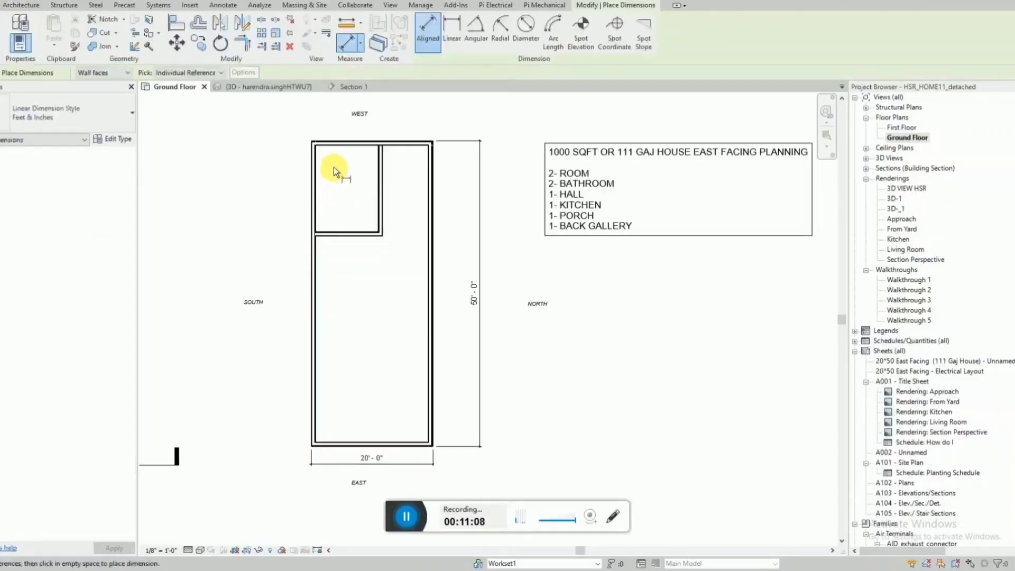
click(335, 149)
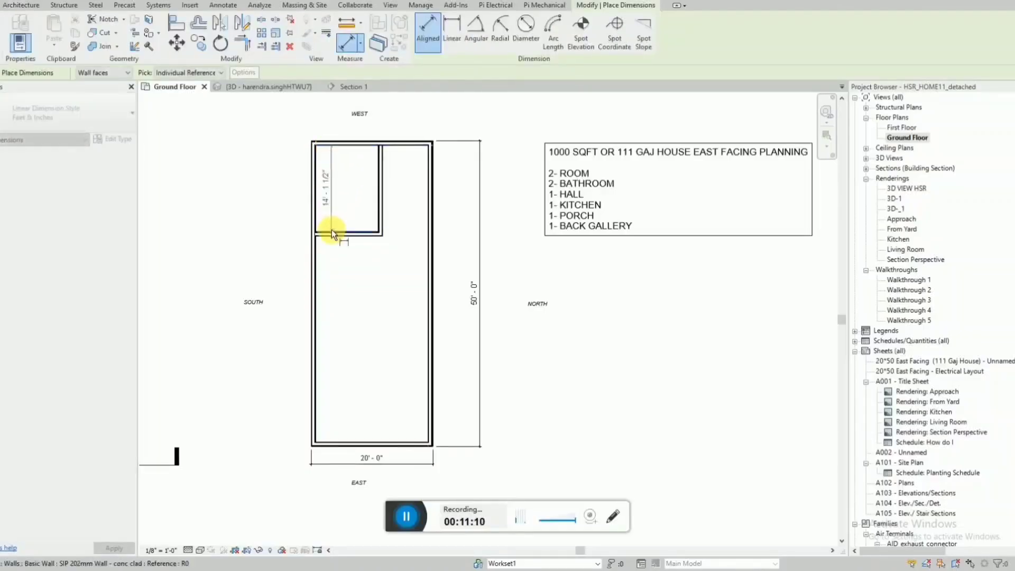
click(331, 231)
click(271, 231)
key(Escape)
Set the upper-left room's clear depth to 14' by moving its lower wall.
click(332, 234)
click(271, 198)
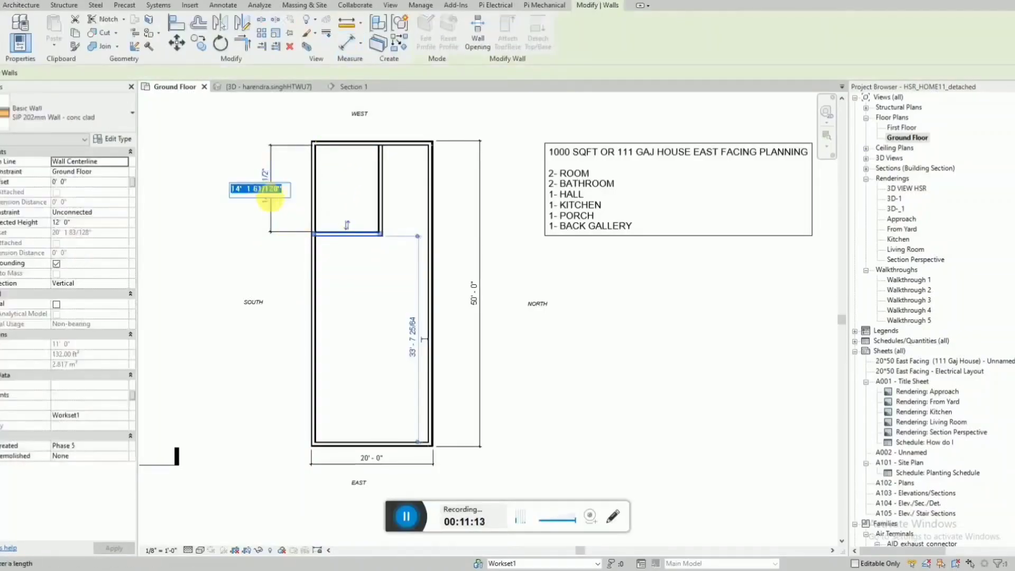
text(14')
key(Return)
key(Escape)
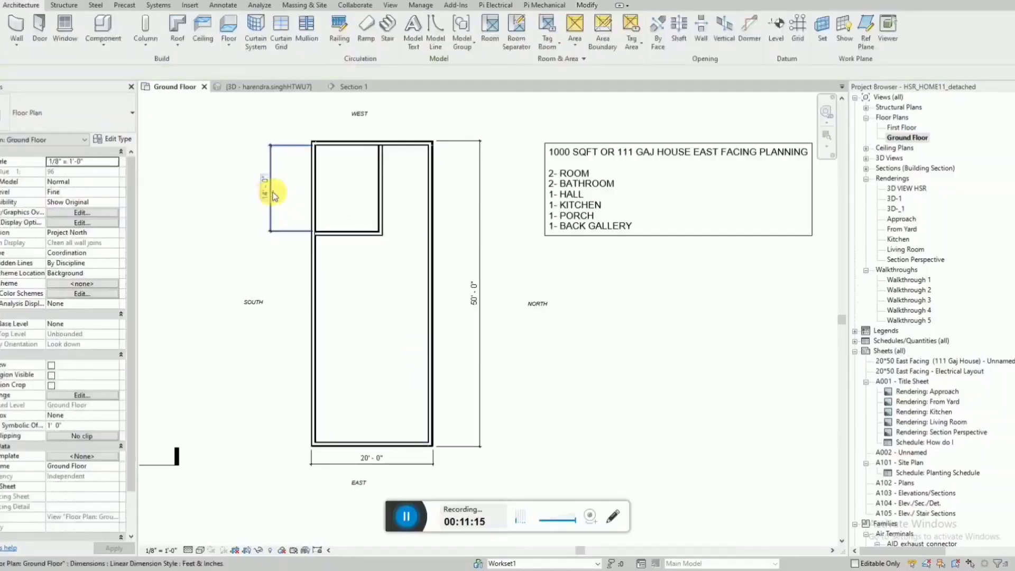
Dimension the upper-left room's clear width, placing the dimension above the house on the WEST side.
key(d)
key(i)
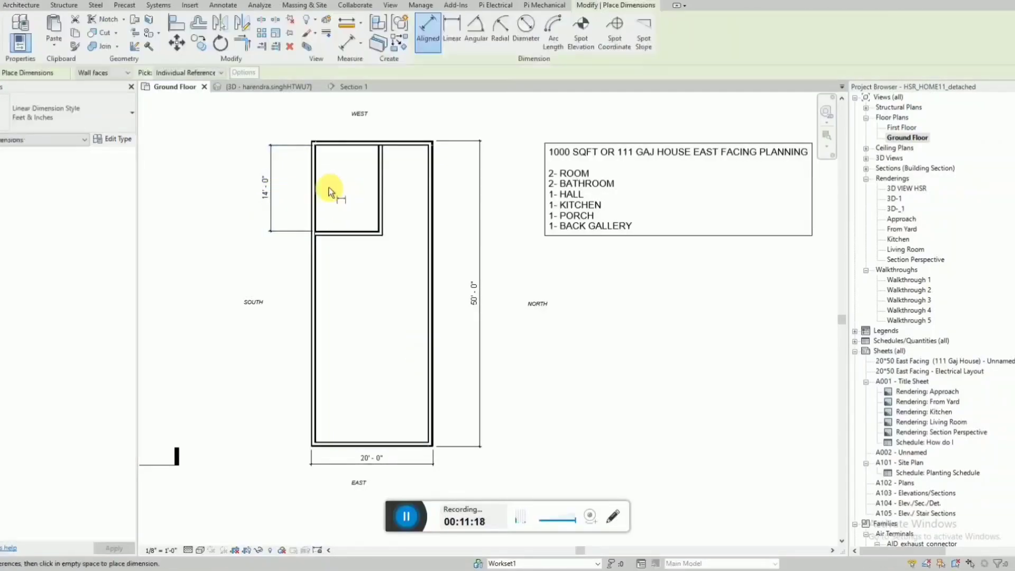
click(316, 196)
click(377, 193)
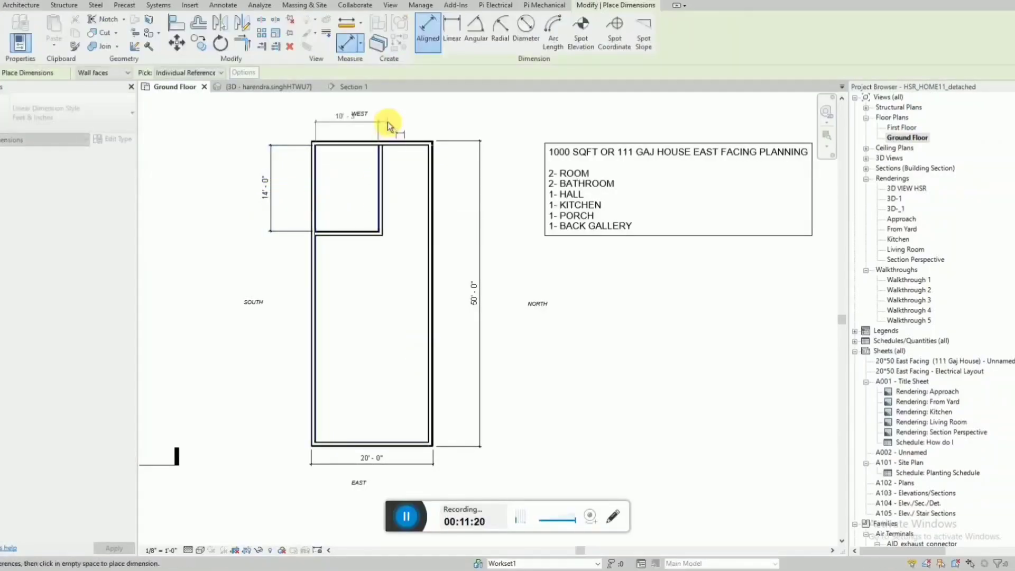
click(387, 122)
key(Escape)
key(Escape)
Set the upper-left room's clear width to 10' by moving the wall on its NORTH side.
click(379, 171)
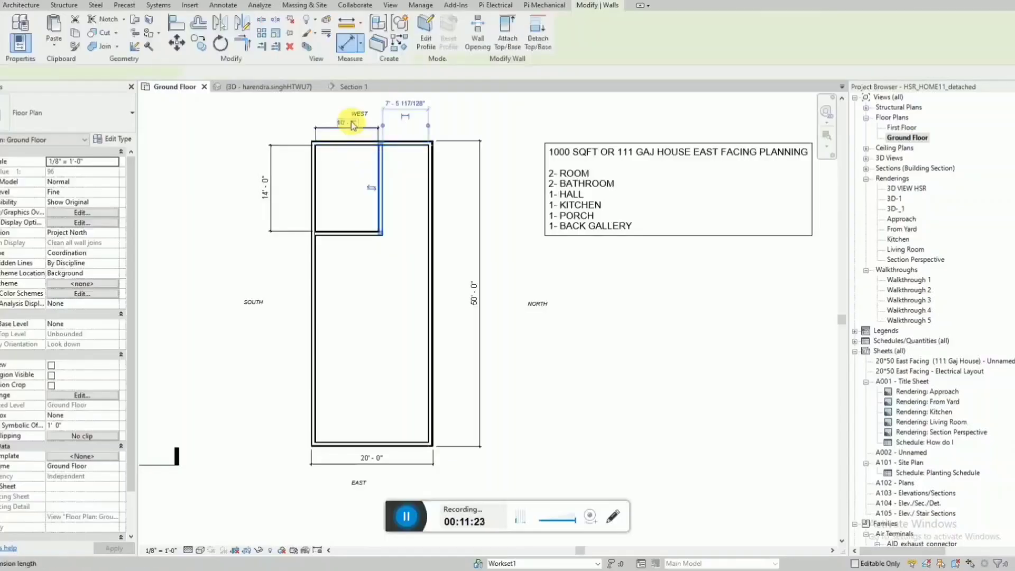
click(352, 118)
text(10')
key(Return)
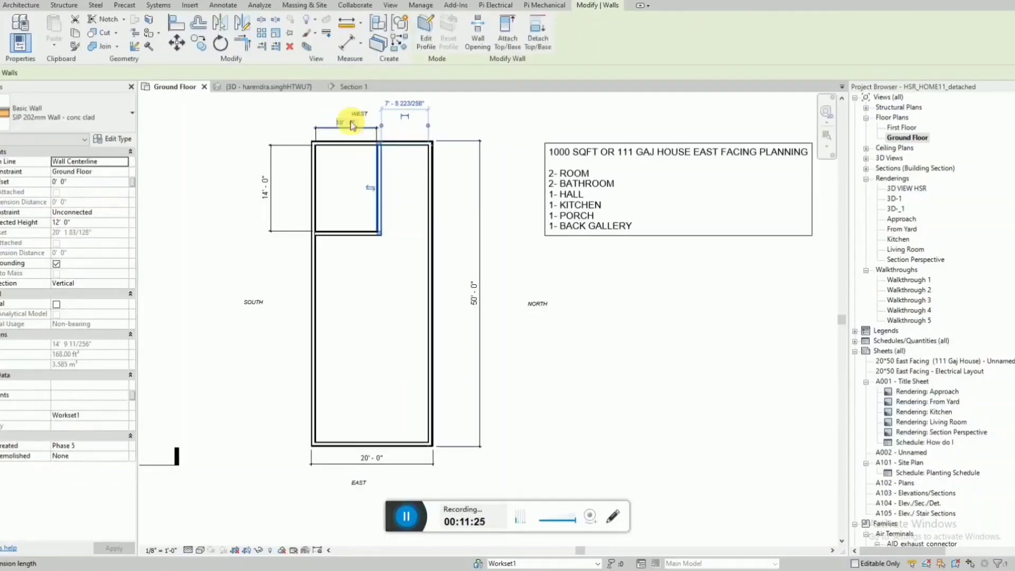
scroll(369, 281, up, 1)
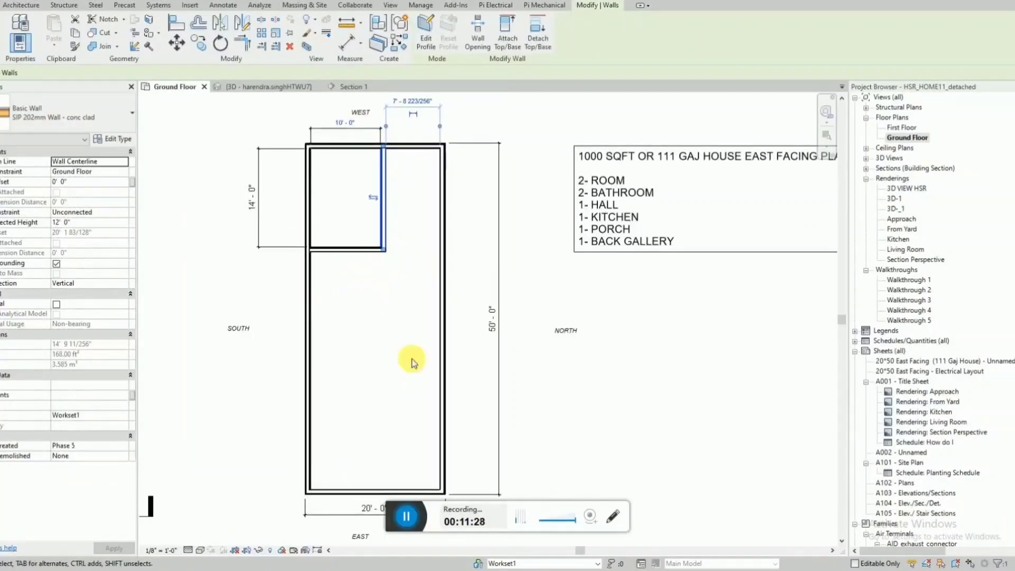
mouse_move(394, 527)
mouse_down()
mouse_move(694, 51)
mouse_move(705, 52)
mouse_up()
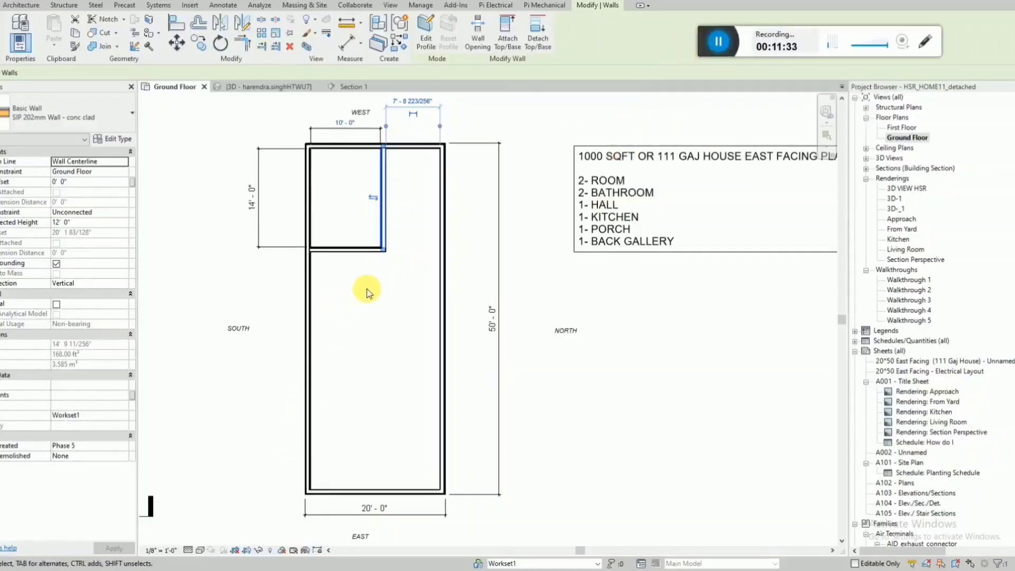
click(380, 272)
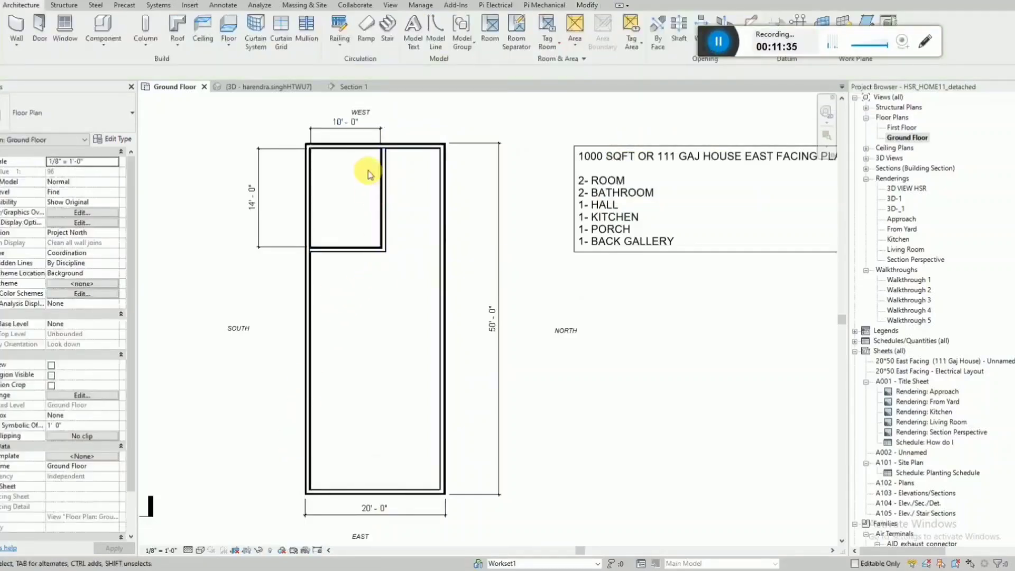
Draw a matching wall from the upper-left room to the NORTH outer wall, about 4' 1" clear of the WEST outer wall.
click(349, 253)
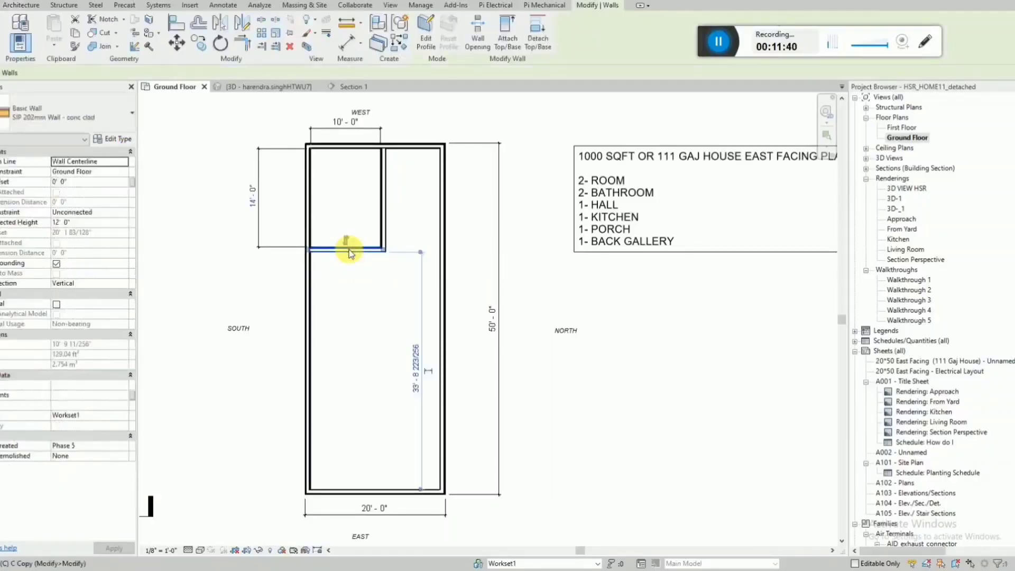
key(c)
key(s)
scroll(376, 174, up, 2)
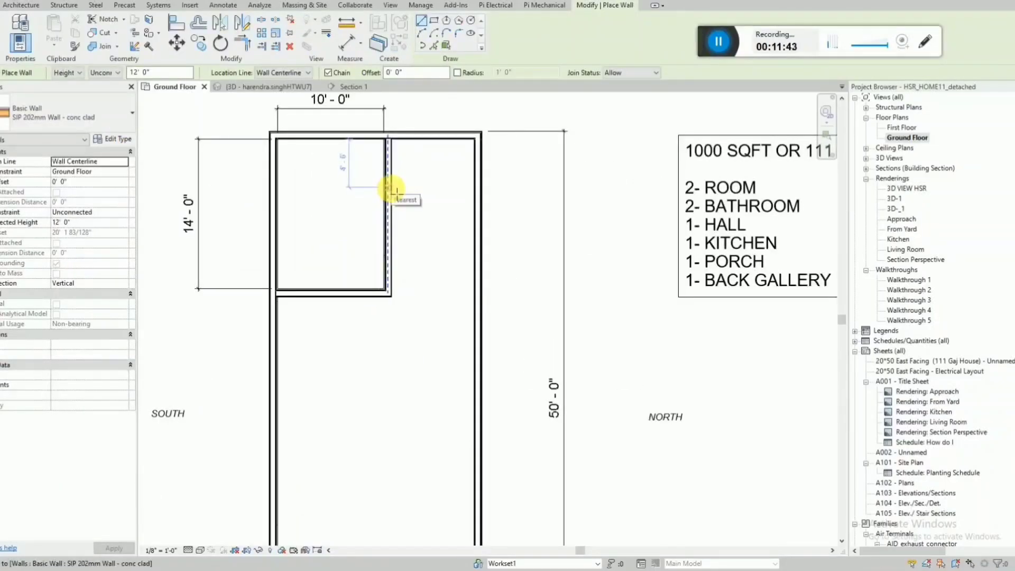
click(394, 188)
click(476, 188)
key(Escape)
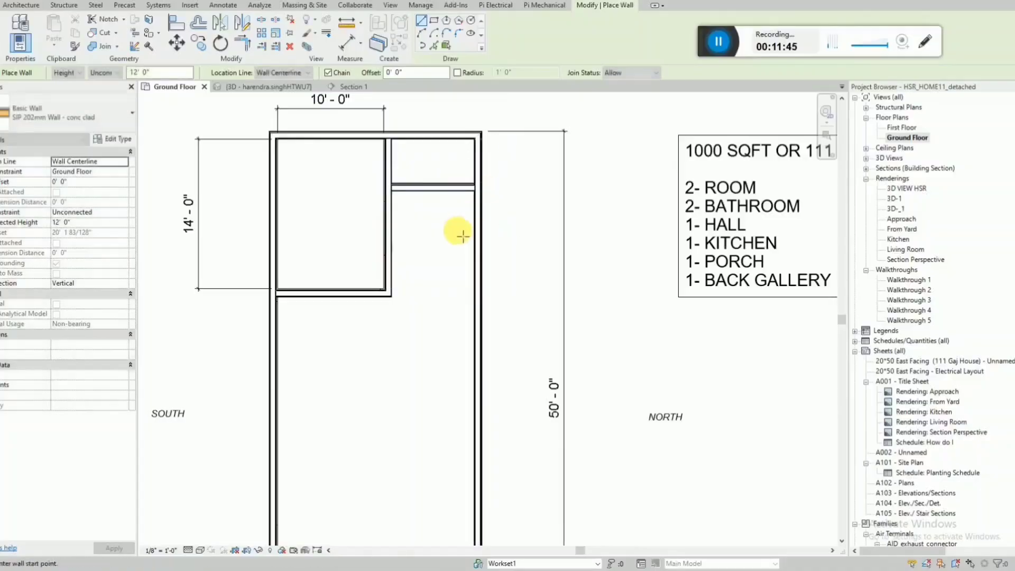
key(Escape)
Dimension the clear width and depth of the small space in the plan's upper-right corner, outside the house.
key(d)
key(i)
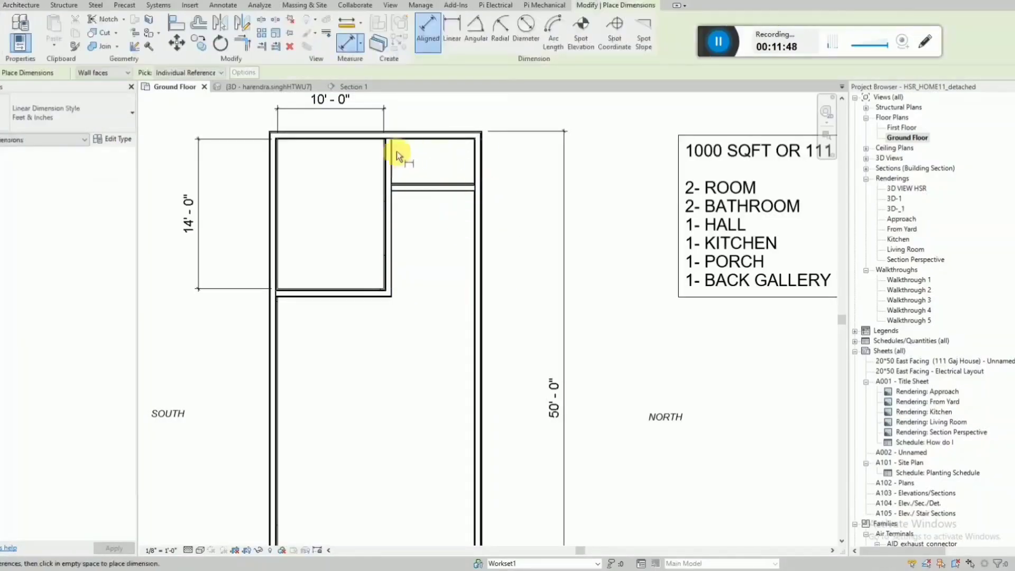
click(401, 176)
click(471, 171)
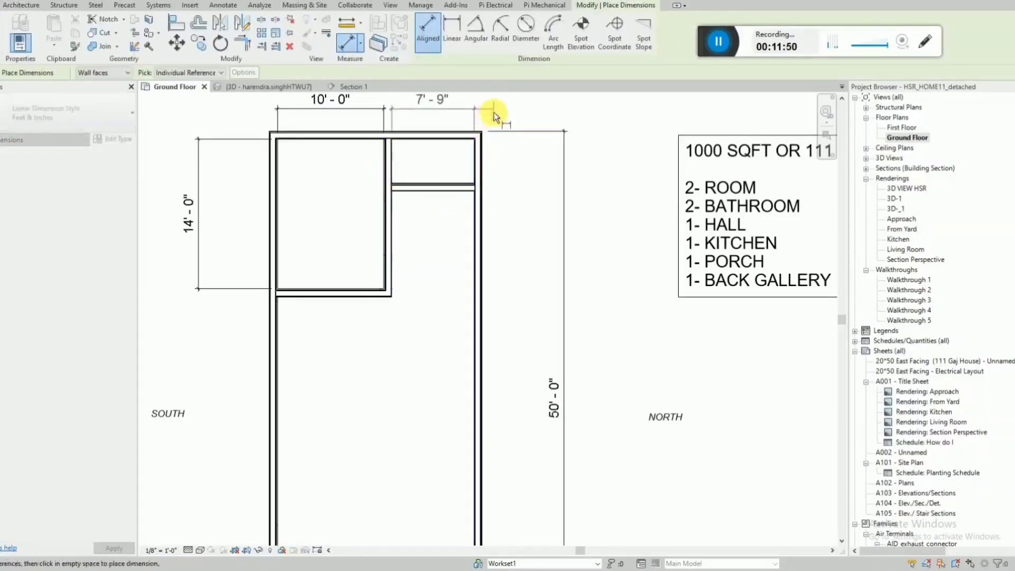
click(493, 112)
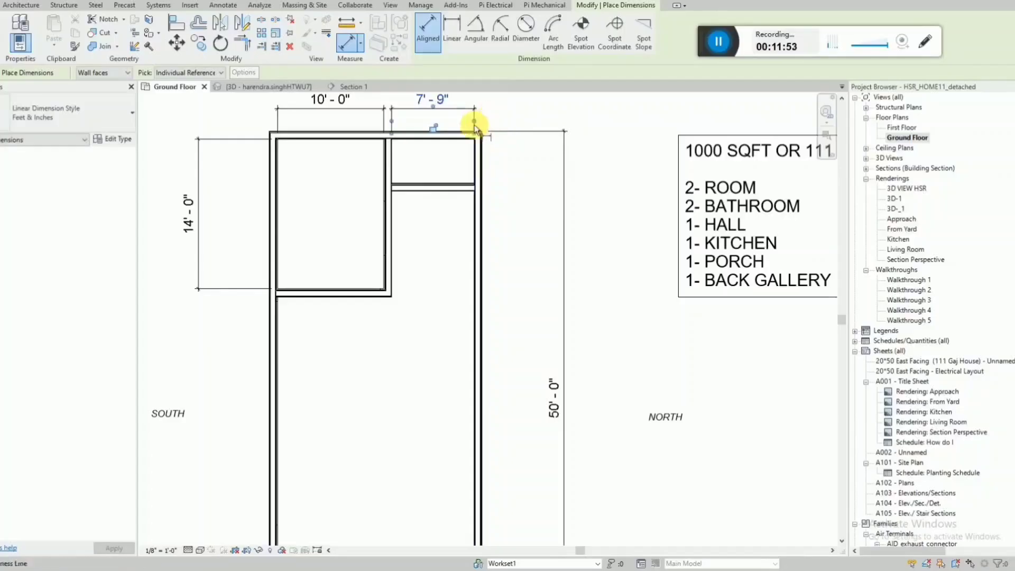
click(441, 142)
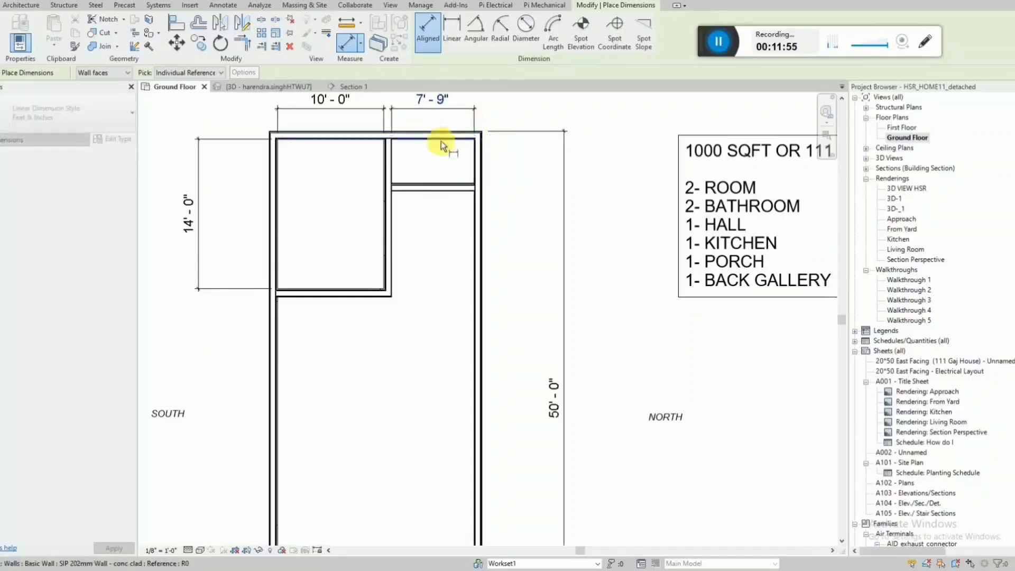
click(440, 183)
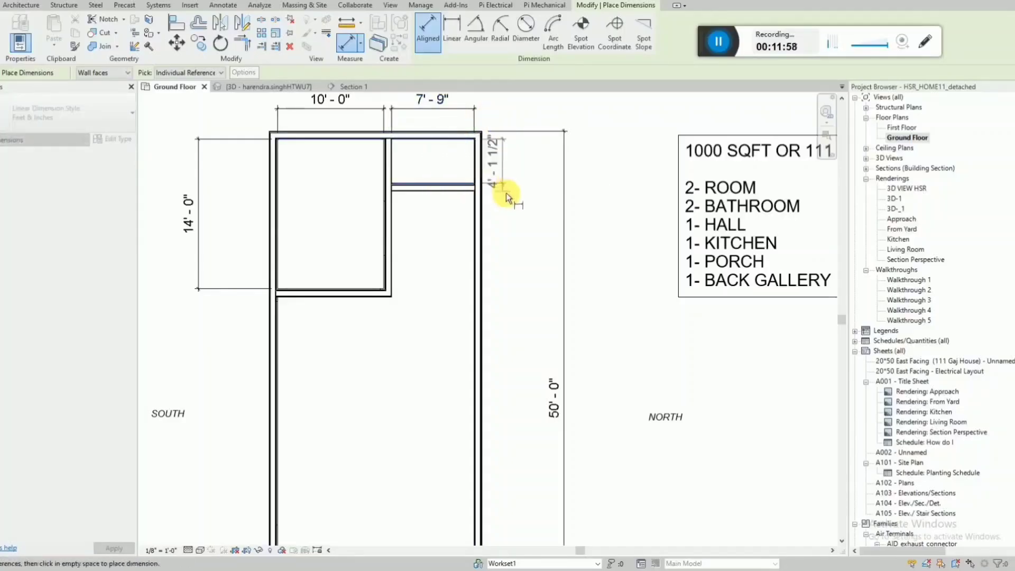
click(517, 204)
key(Escape)
Set the clear depth of the upper-right corner space to 4' by moving its lower wall.
click(453, 186)
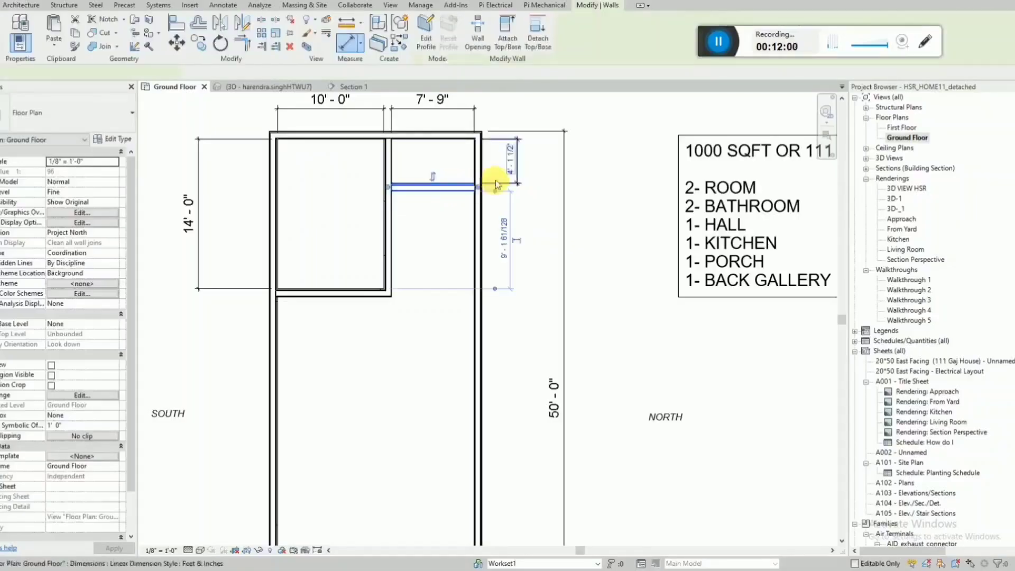
click(509, 168)
text(4)
key(Return)
key(Escape)
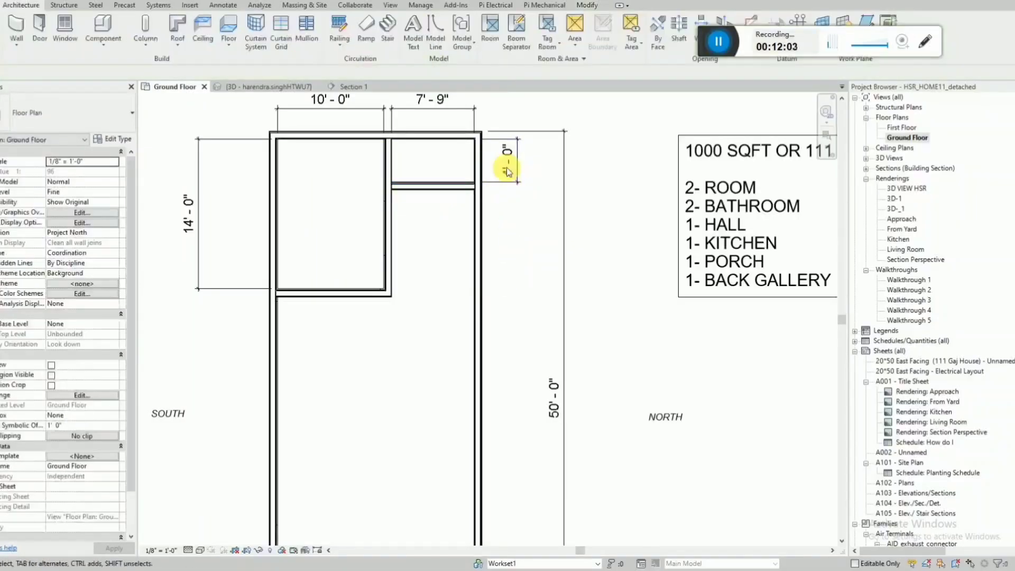
Draw a 3' 6" wall stub inward from the NORTH outer wall, aligned with the upper-left room's lower wall.
key(w)
key(a)
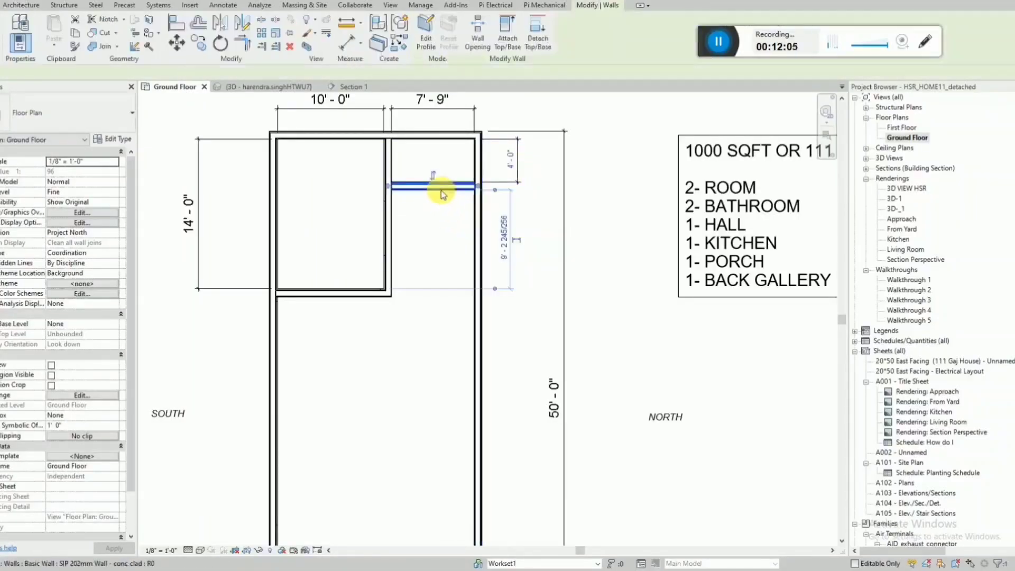
click(475, 293)
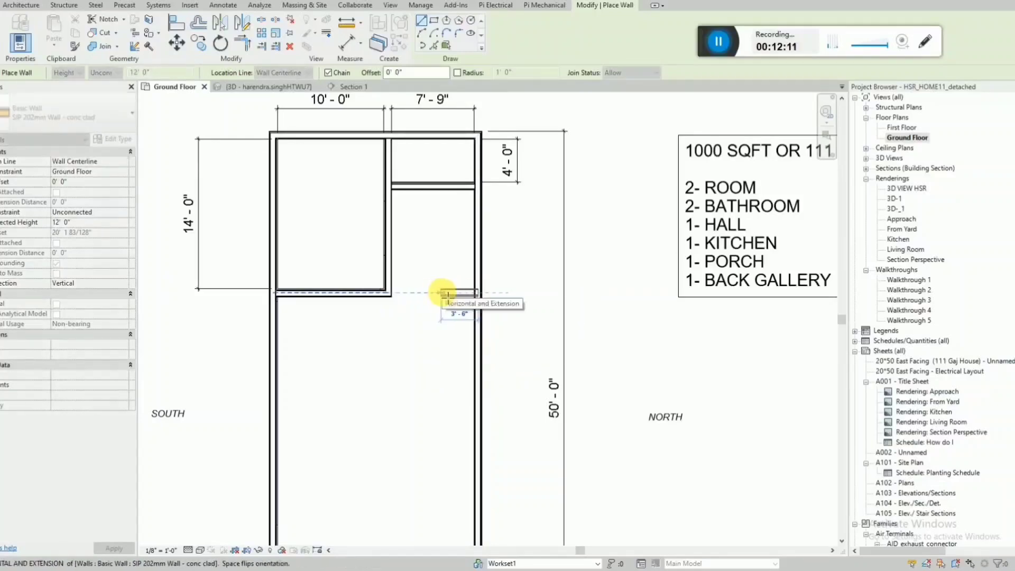
click(442, 292)
key(Escape)
key(Escape)
scroll(494, 243, down, 3)
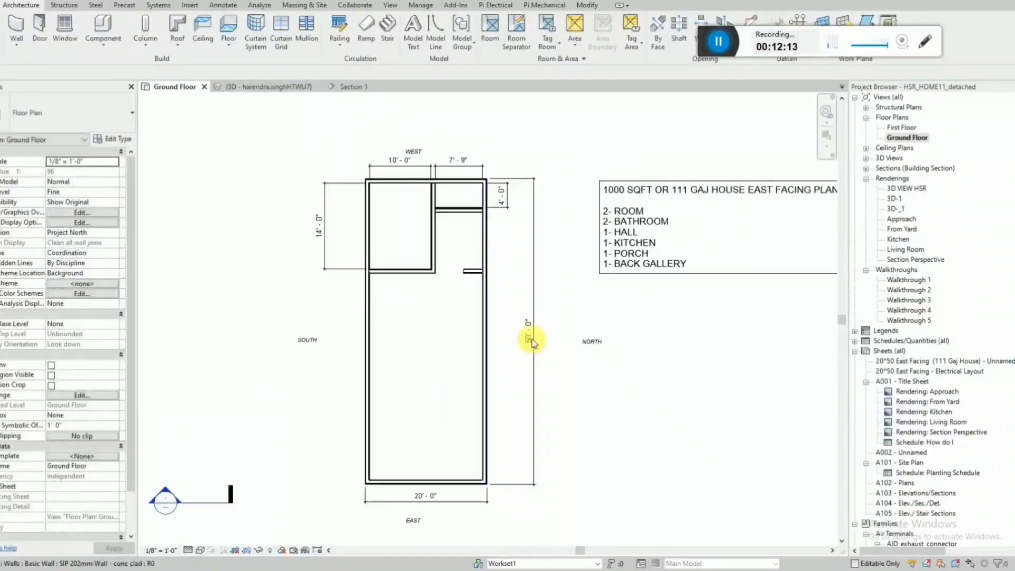
Enclose a narrow strip below the upper-left room along the SOUTH wall with two walls, 14' long and about 4' 7" clear width.
key(w)
key(a)
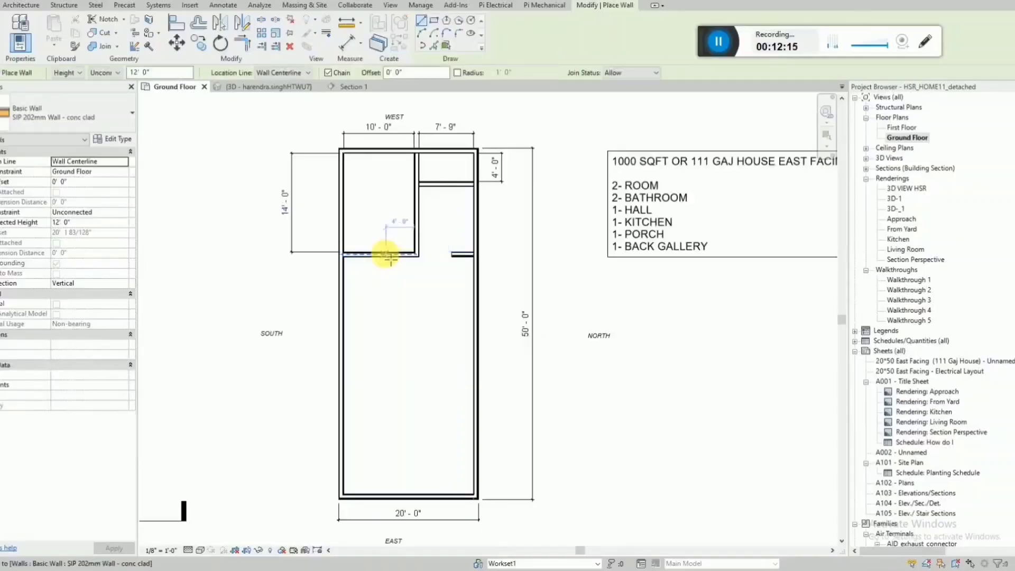
click(379, 257)
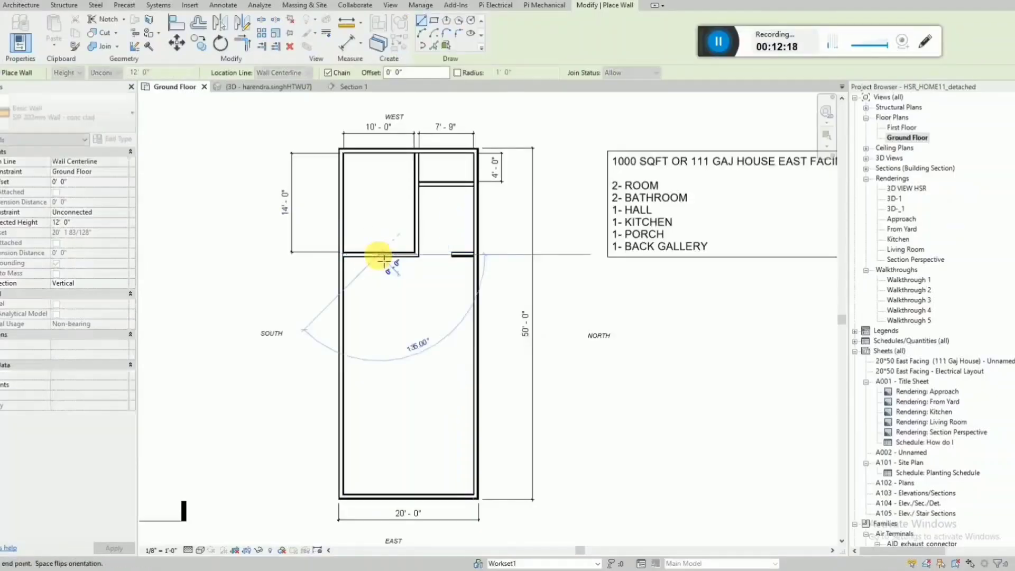
click(386, 351)
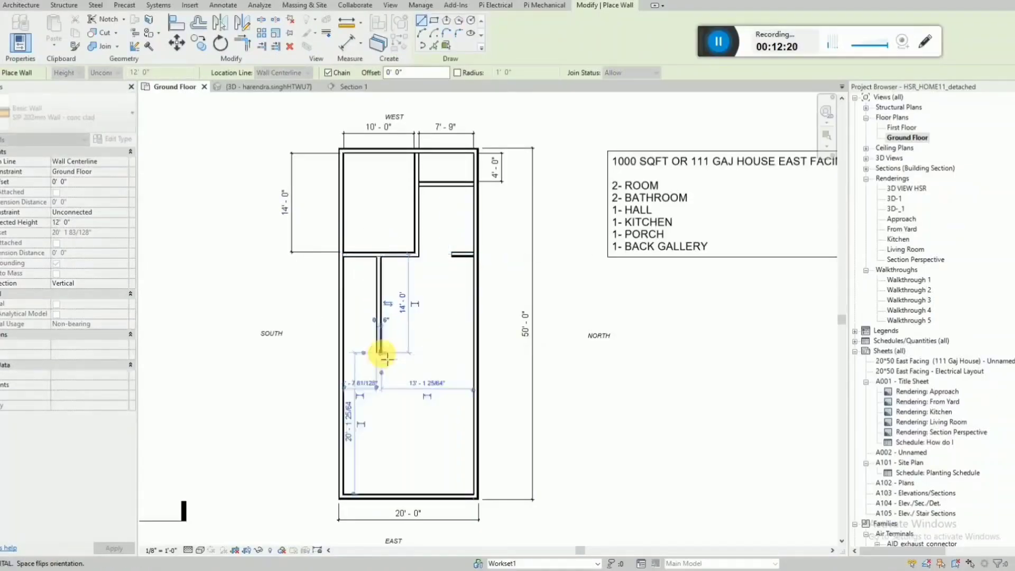
click(338, 352)
key(Escape)
Divide the narrow strip into two small rooms with a crosswise wall about halfway along its length.
click(380, 307)
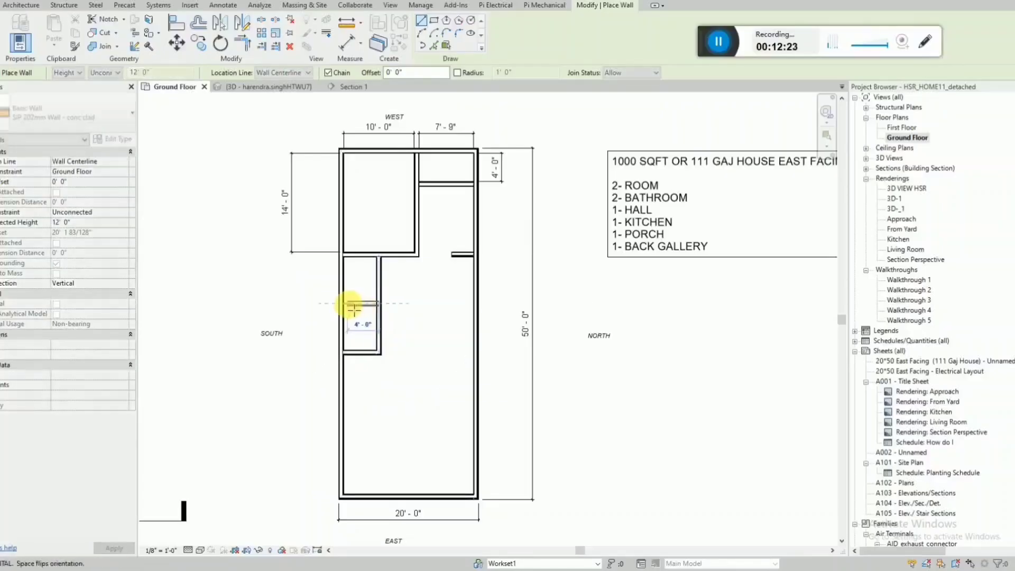
click(341, 306)
key(Escape)
scroll(351, 290, up, 1)
key(Escape)
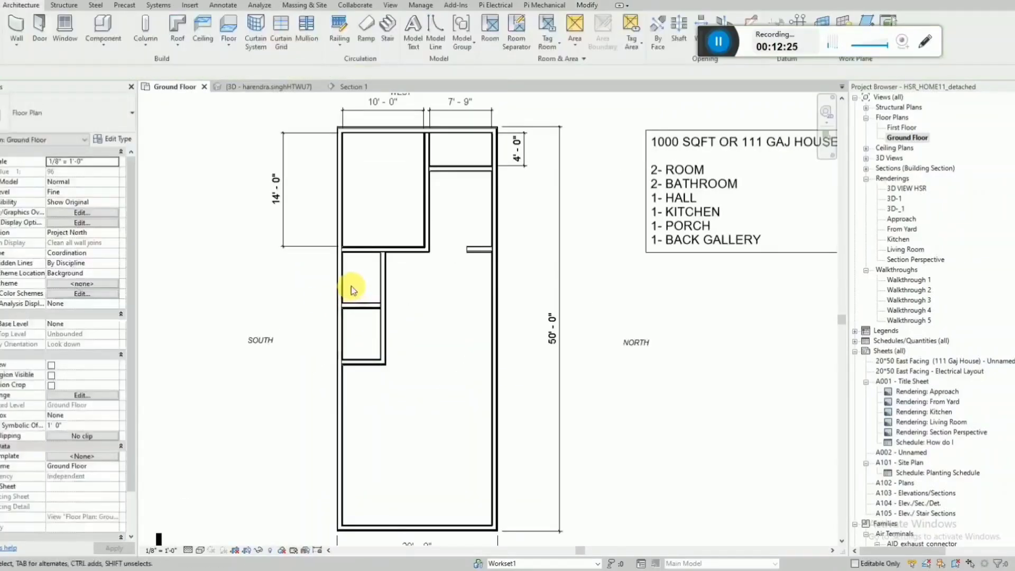
Dimension the clear width of the two small rooms, placing the dimension just above them inside the upper-left room.
key(d)
key(i)
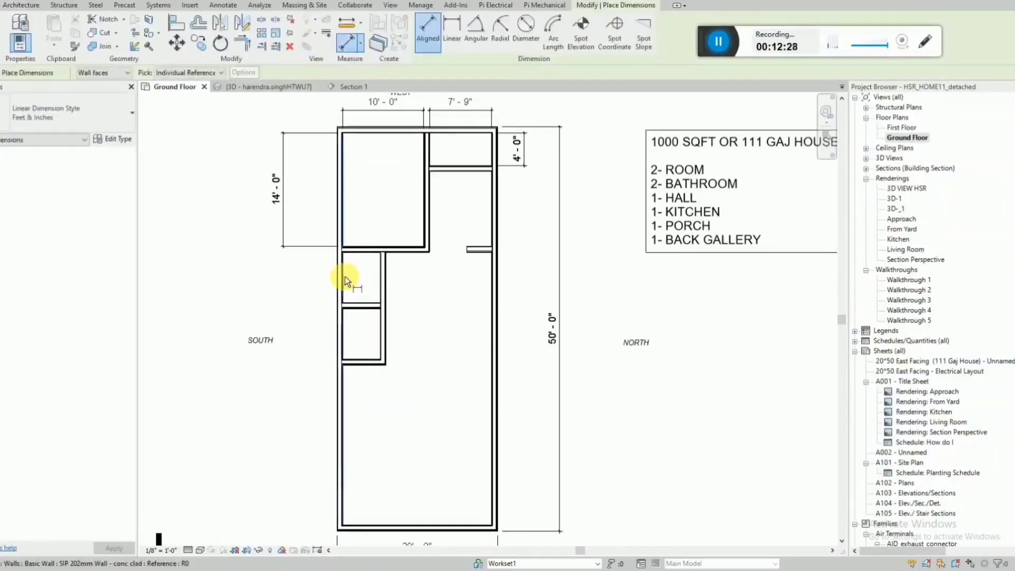
click(344, 276)
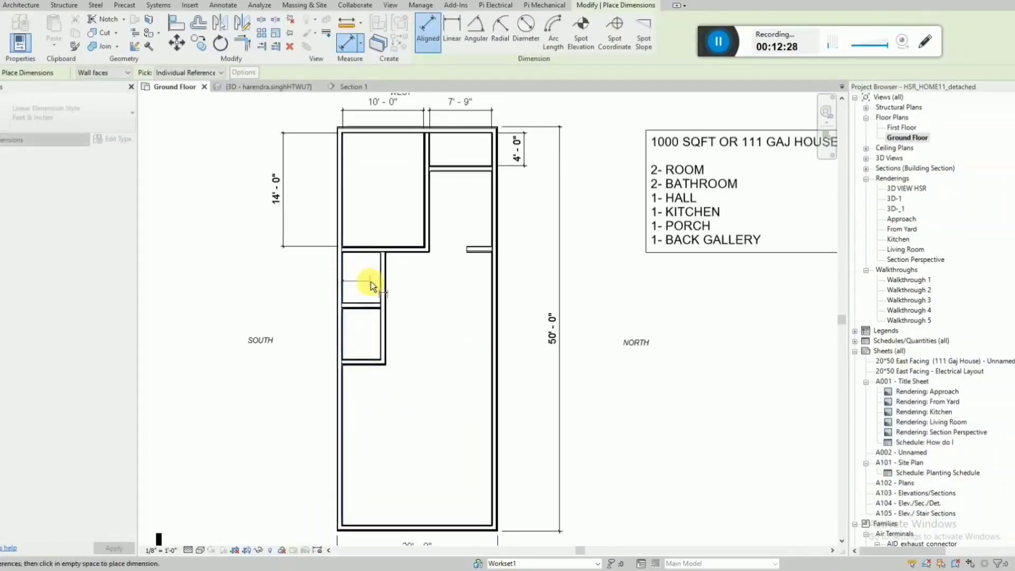
scroll(379, 231, up, 1)
click(380, 225)
key(Escape)
key(Escape)
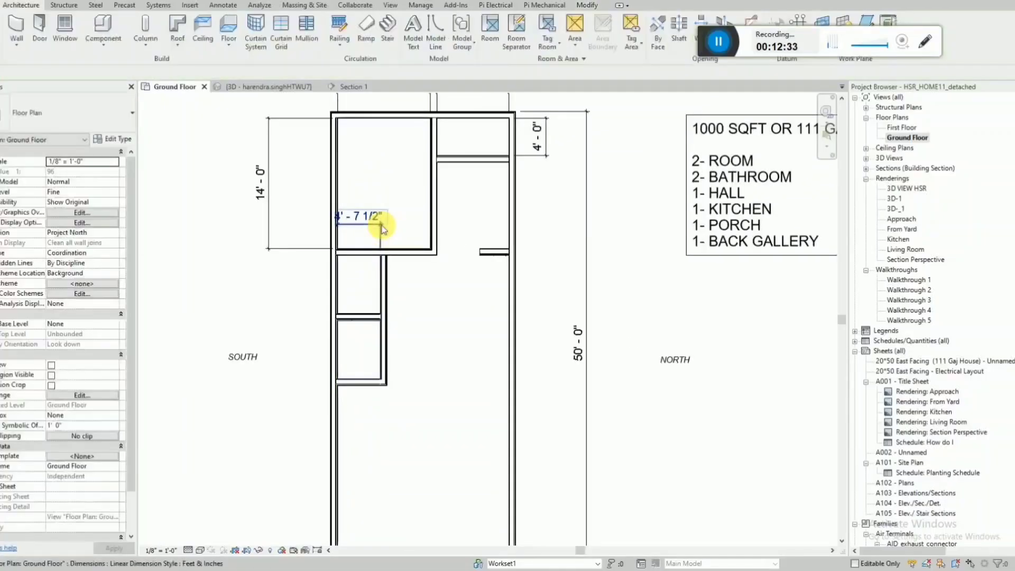
Set the clear width of the two small rooms to 5' by moving their long inner wall.
click(381, 264)
click(361, 218)
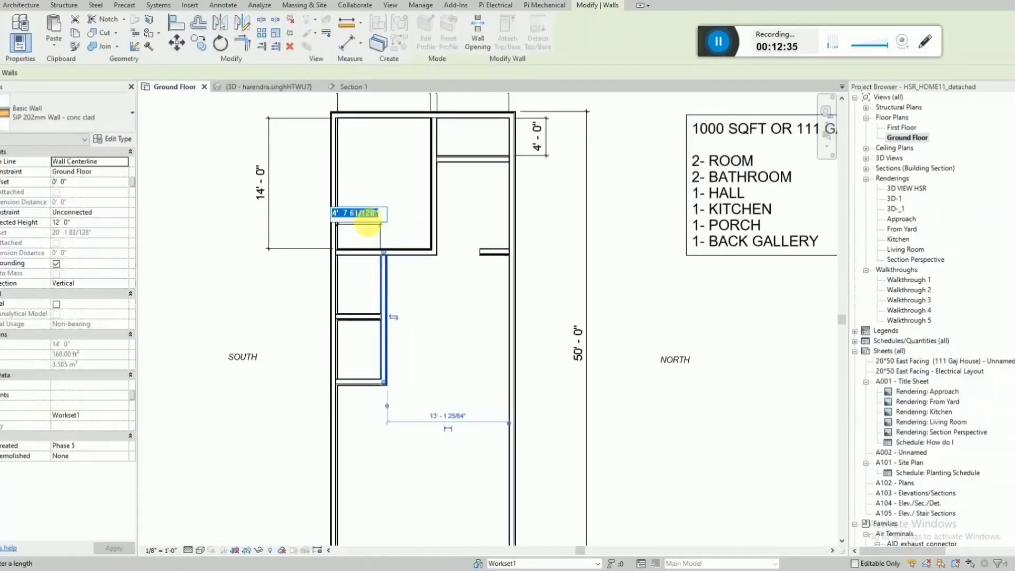
key(Return)
key(Escape)
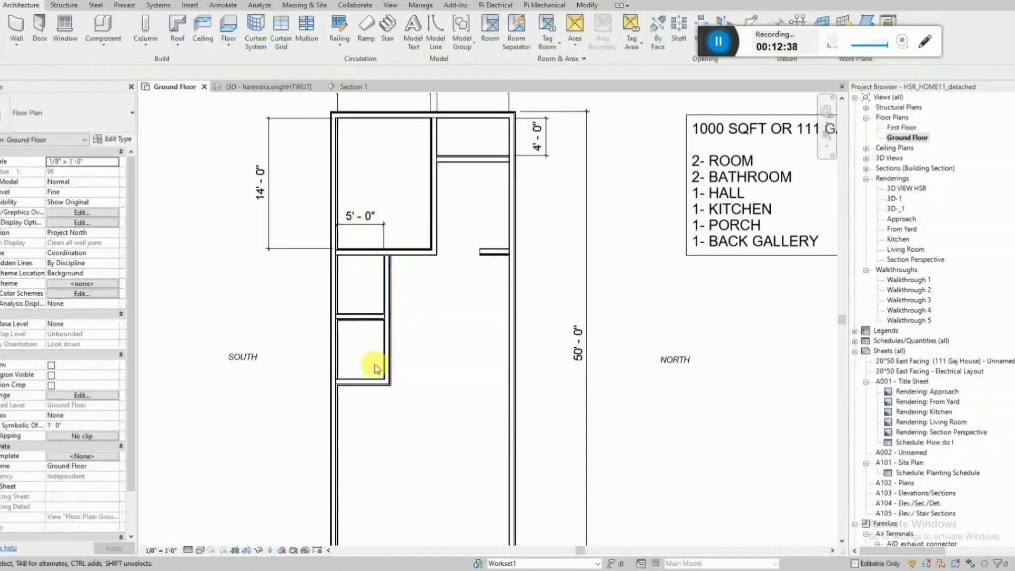
Dimension the clear length of the upper small room, placing the dimension outside the SOUTH wall.
key(d)
key(i)
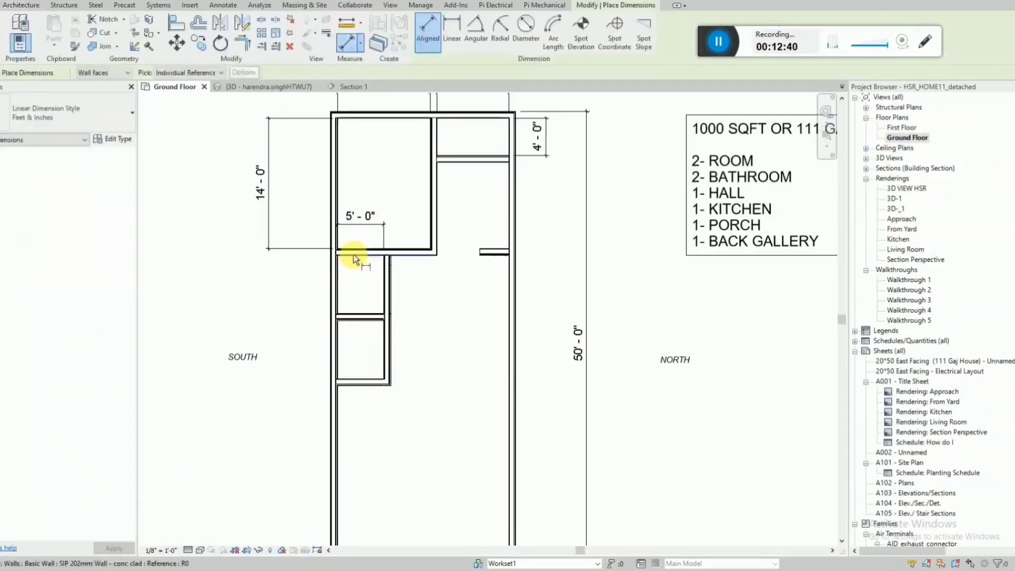
click(352, 256)
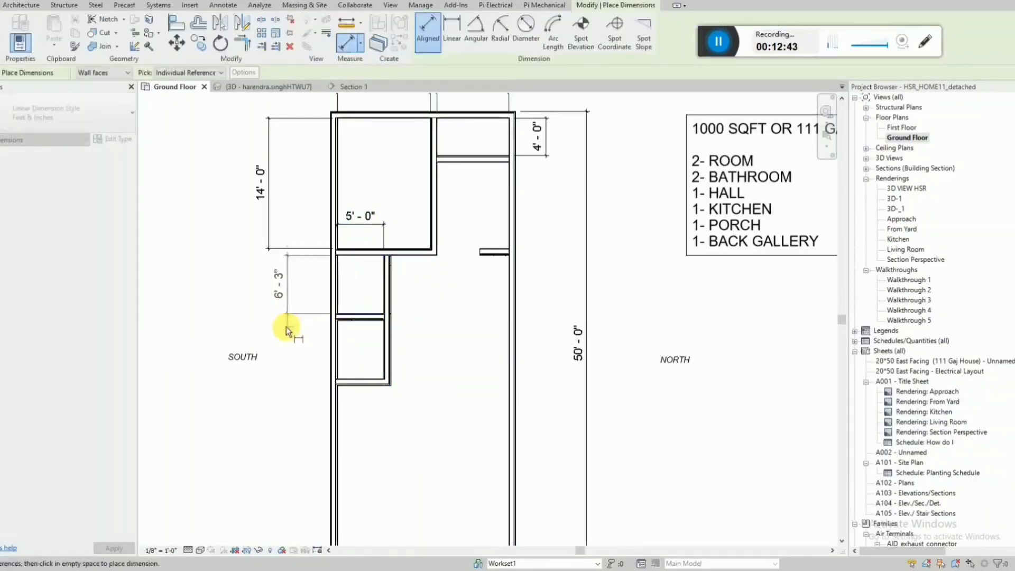
click(287, 325)
key(Escape)
Set the clear length of the upper small room to 7' by moving the wall between the two small rooms.
click(368, 317)
click(282, 290)
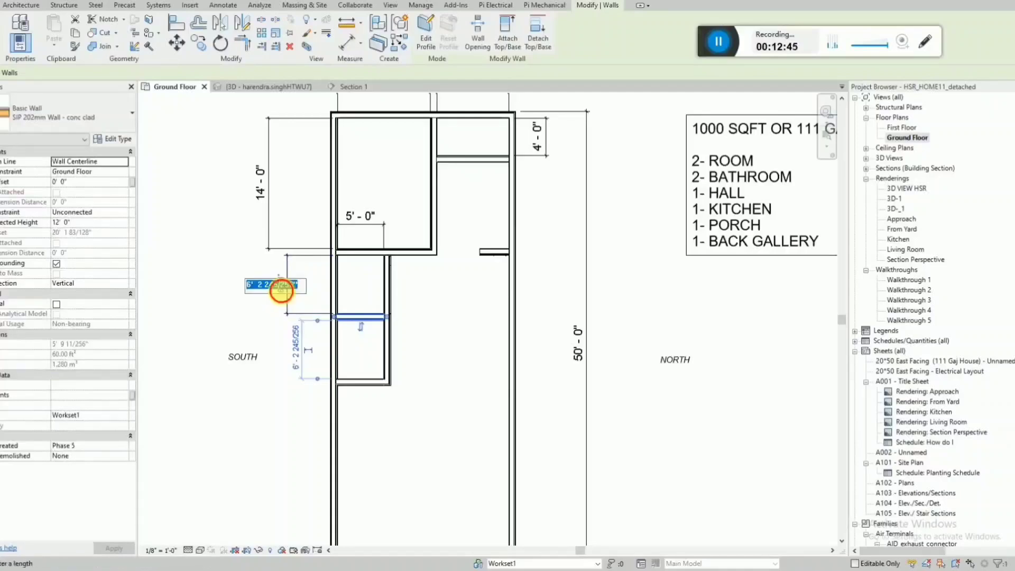
text(7)
key(Return)
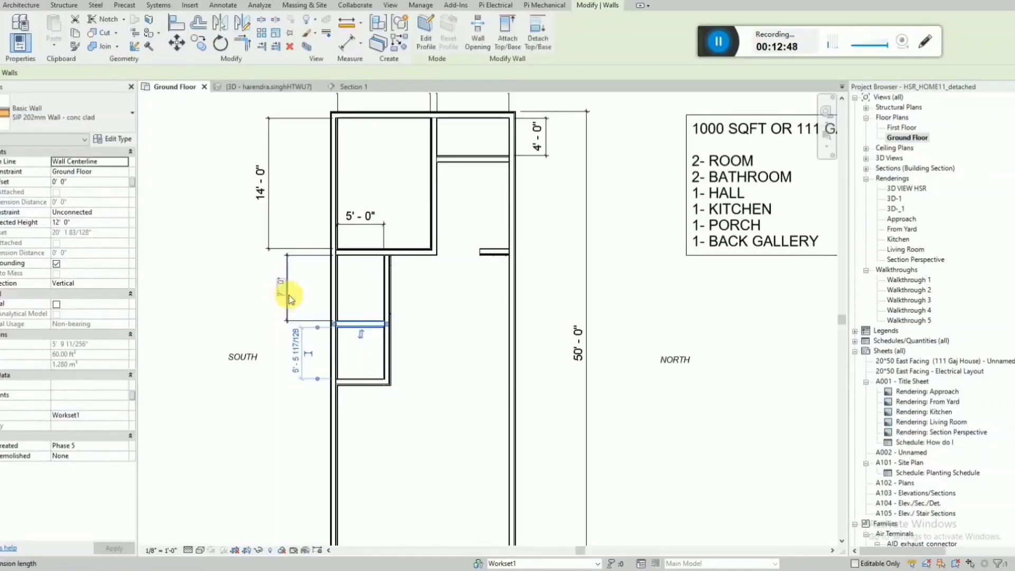
key(Escape)
Dimension the clear length of the lower small room, in line with the dimension of the upper one.
key(d)
key(i)
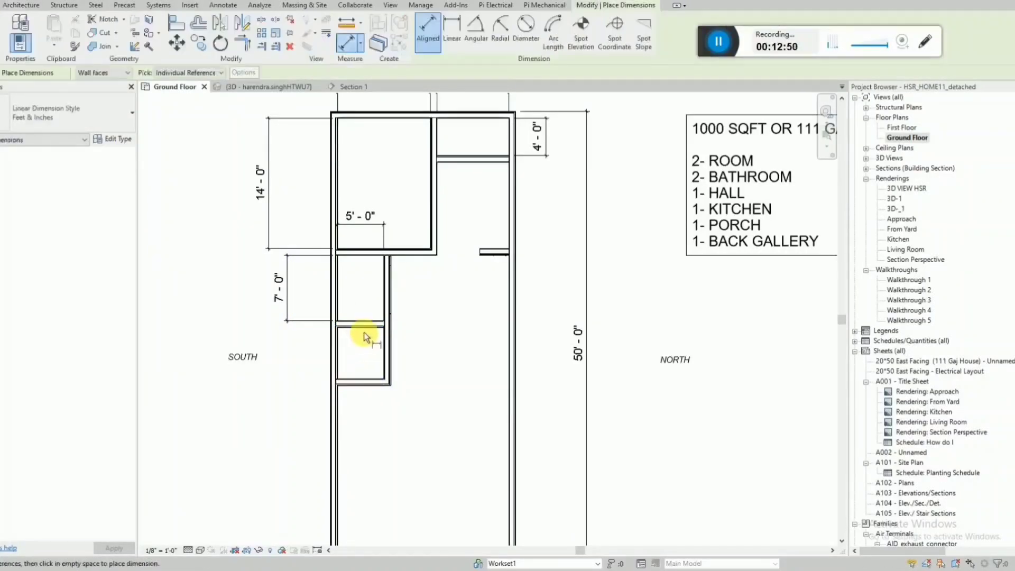
click(356, 379)
click(284, 381)
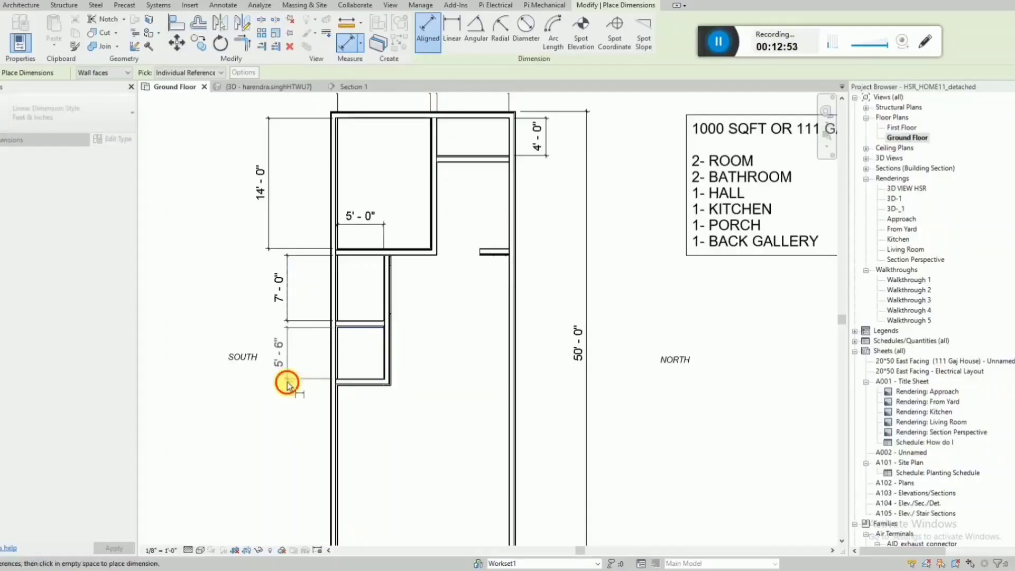
key(Escape)
key(Escape)
Set the clear length of the lower small room to 7' 6" by moving its end wall.
click(359, 383)
click(279, 354)
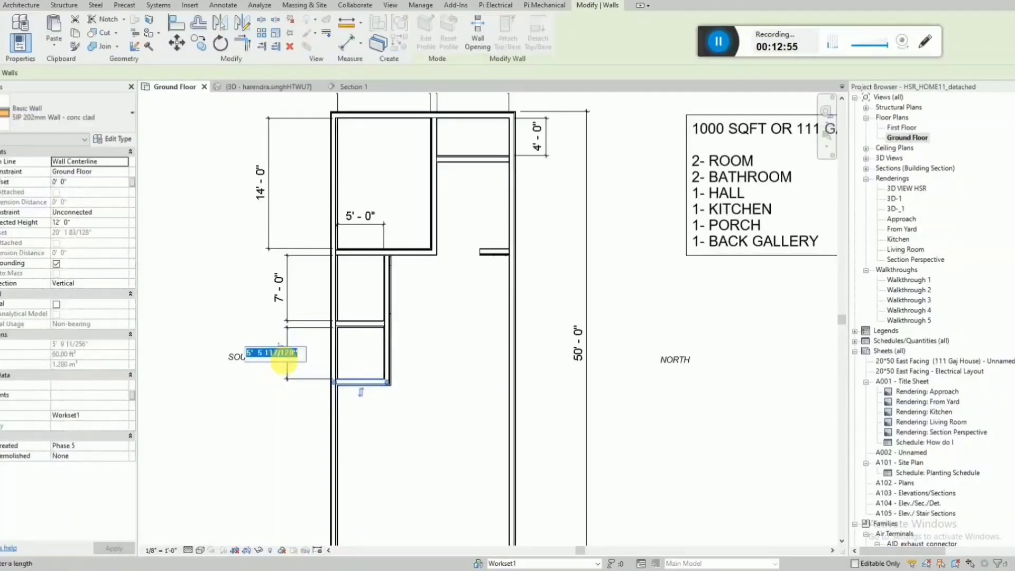
text(7'6")
key(Return)
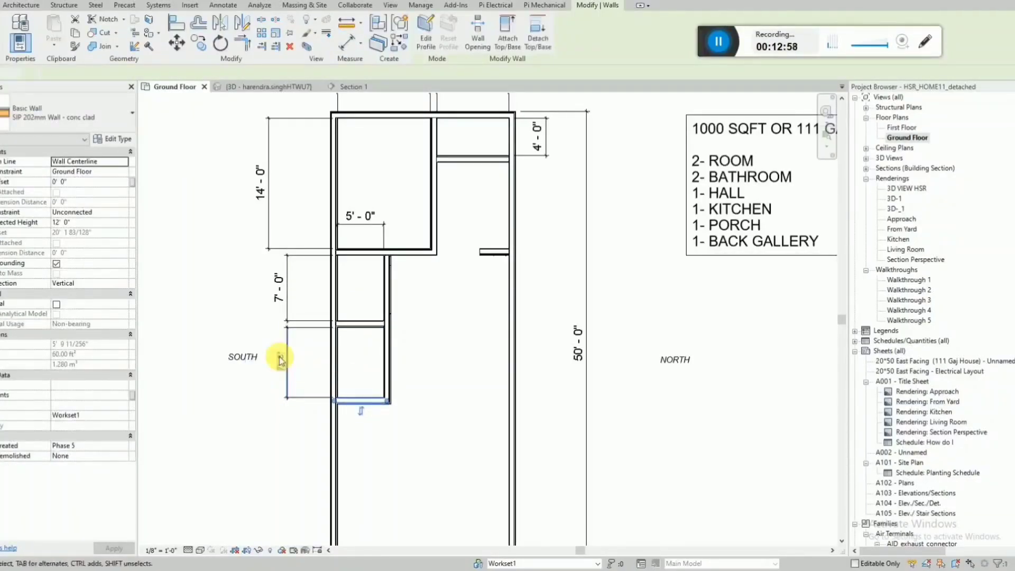
key(Escape)
Enclose a room below the small rooms against the SOUTH wall with three walls, about 9' 6" clear width and 13' 3" clear length.
scroll(380, 283, down, 2)
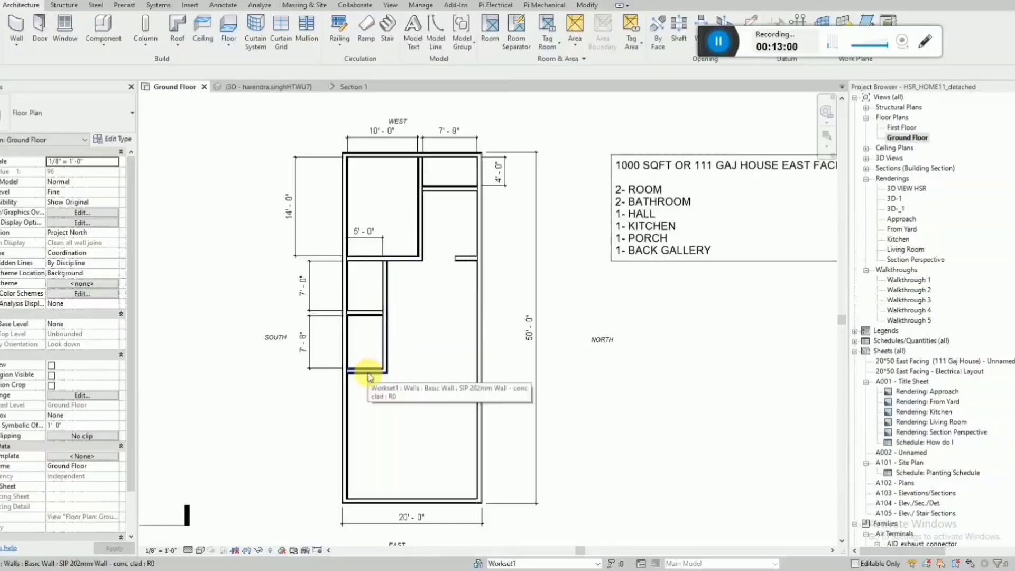
key(w)
key(a)
scroll(395, 368, up, 3)
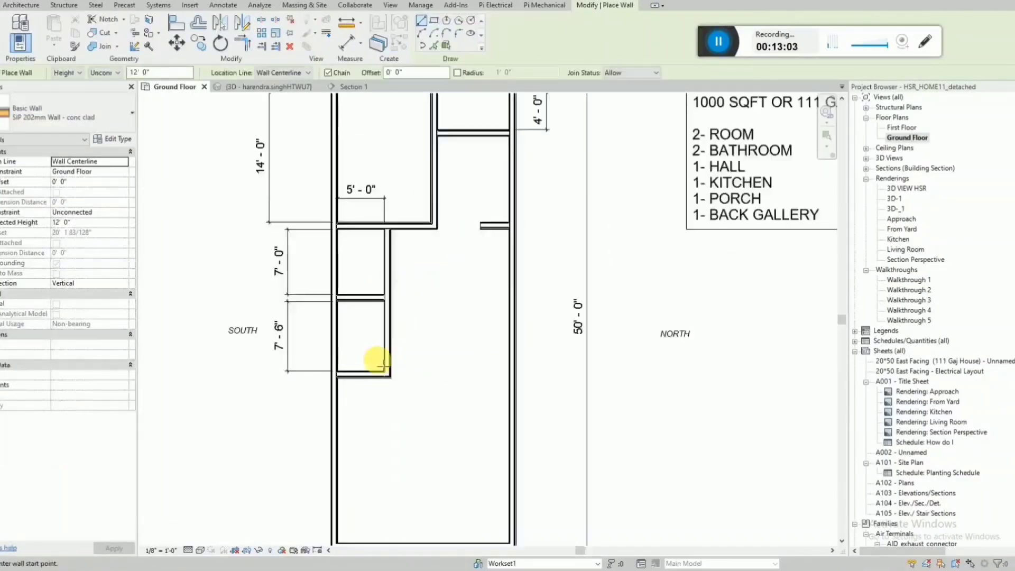
click(390, 374)
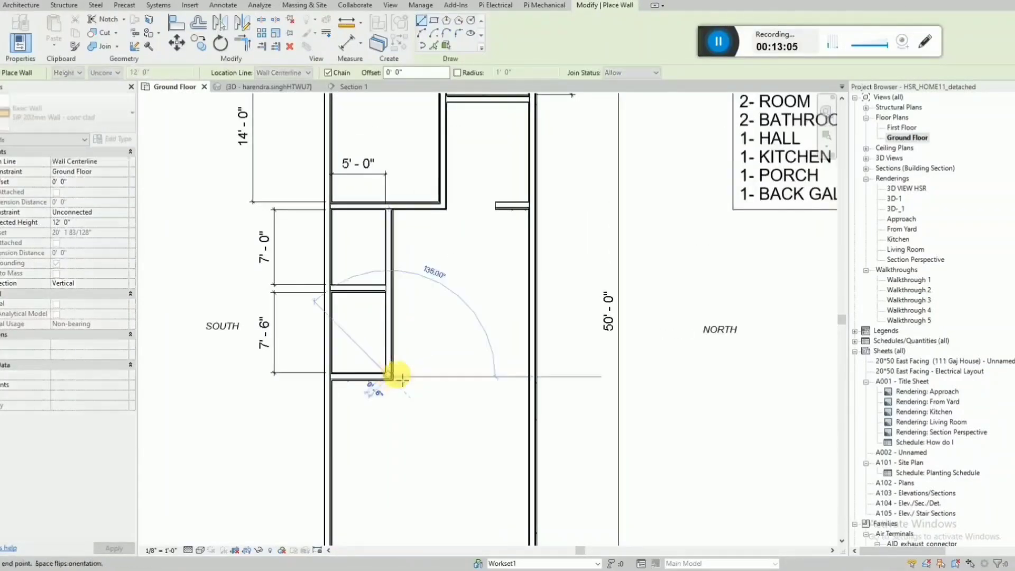
scroll(441, 377, down, 3)
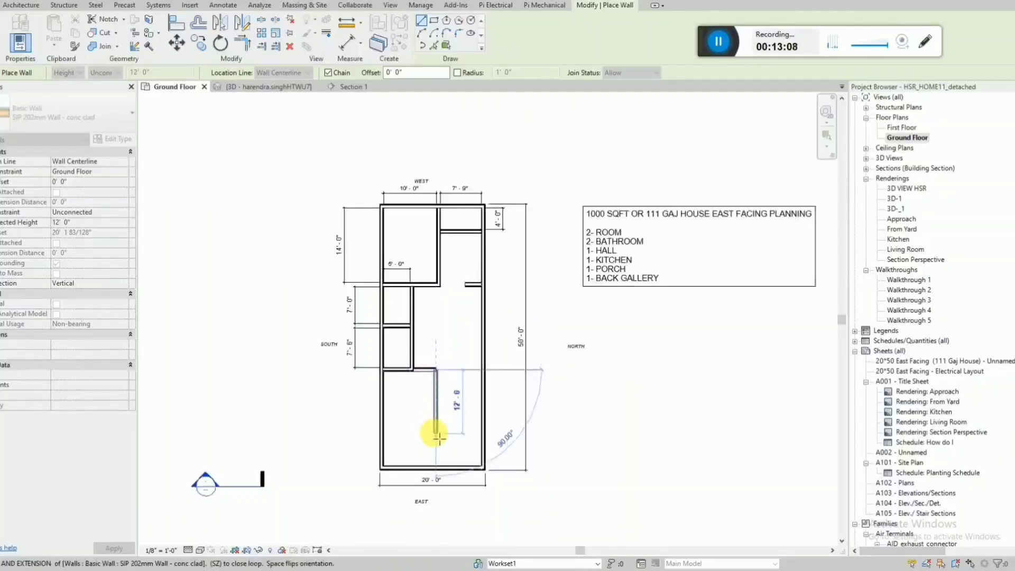
scroll(434, 439, up, 1)
click(399, 448)
click(374, 446)
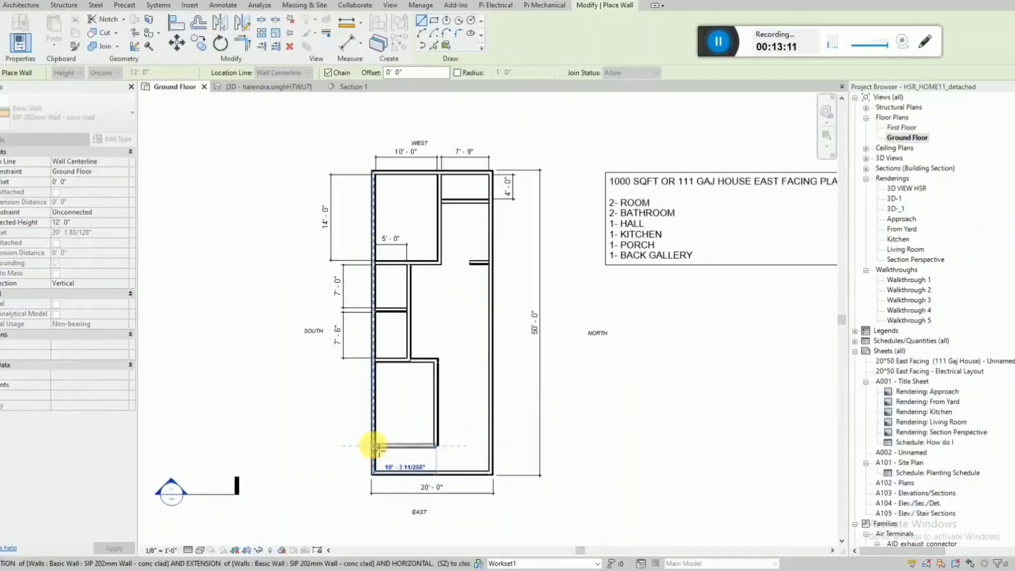
key(Escape)
key(Escape)
Dimension the clear gap between the new room's lower wall and the EAST exterior wall, outside the SOUTH wall.
scroll(398, 465, up, 1)
key(d)
key(i)
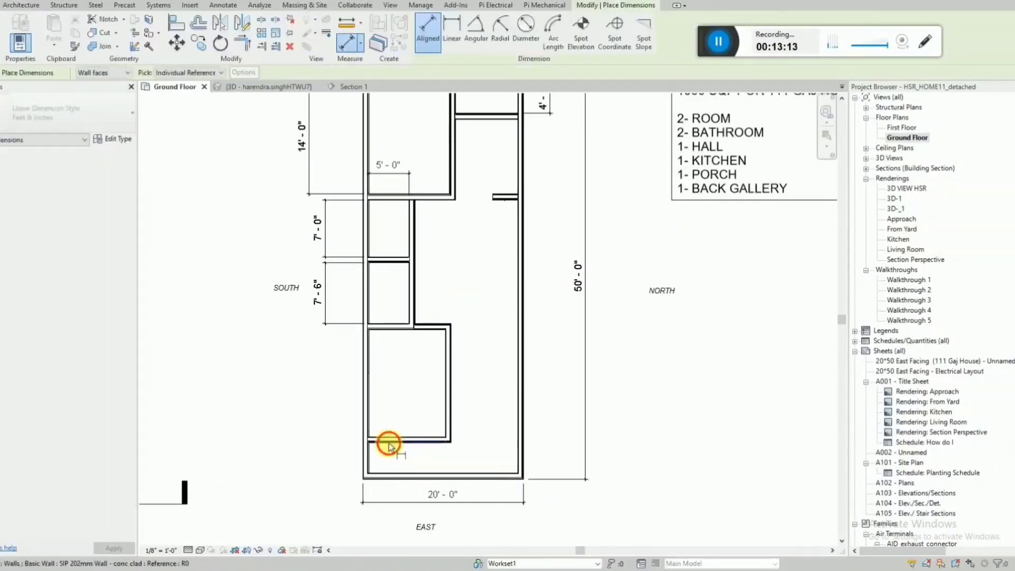
click(389, 444)
click(320, 477)
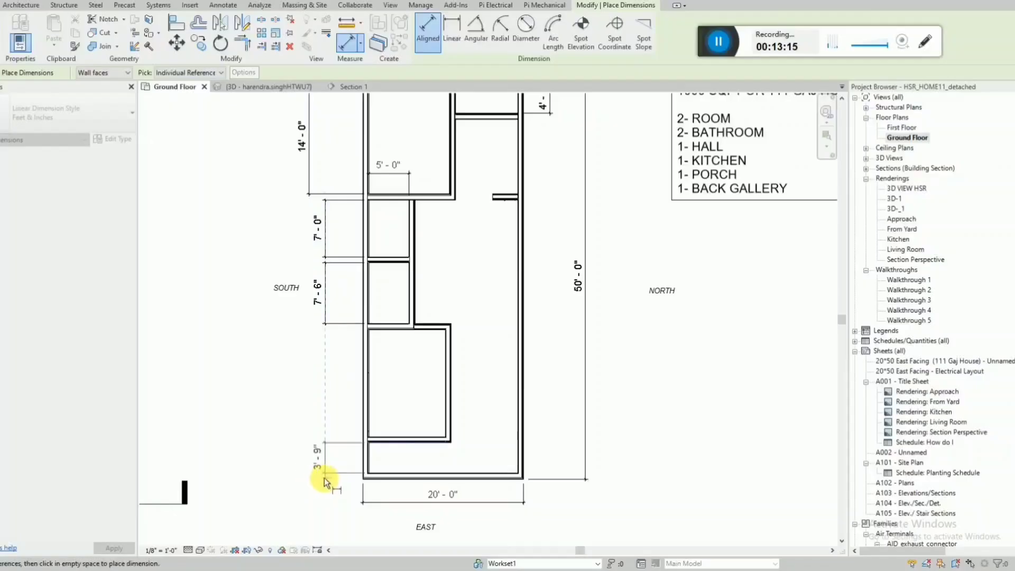
key(Escape)
key(Escape)
Set the clear gap along the EAST wall to 4' by moving the new room's lower wall.
click(399, 445)
click(325, 458)
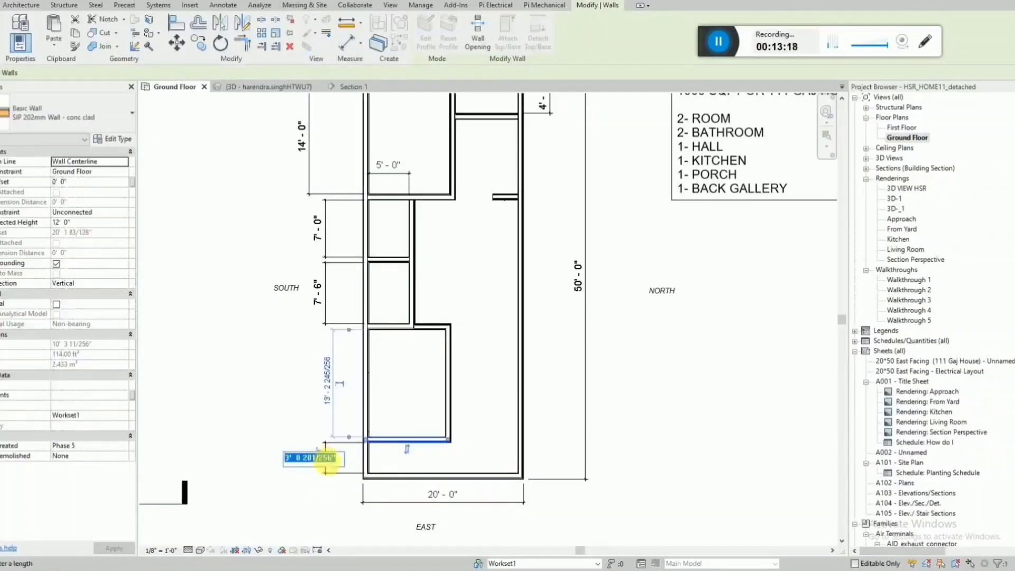
text(4')
key(Return)
key(Escape)
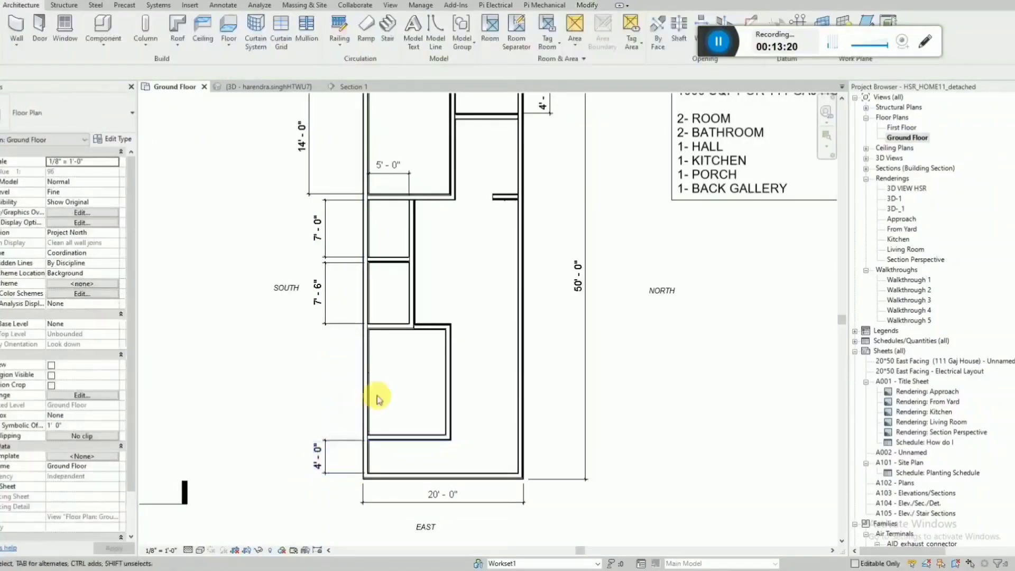
Dimension the clear length of the new room, in line with the other dimensions outside the SOUTH wall.
key(d)
key(i)
click(392, 337)
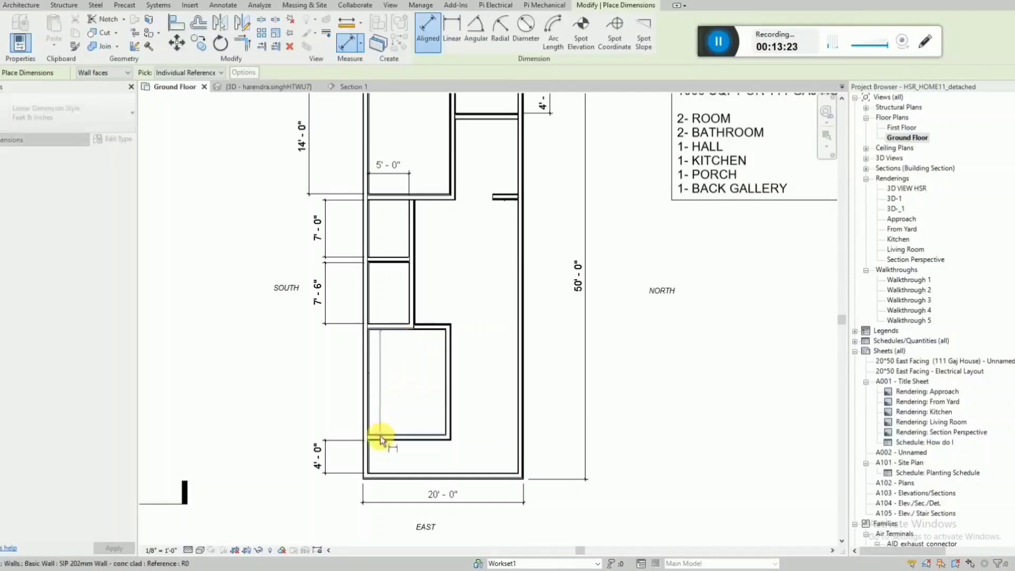
click(379, 438)
click(324, 425)
key(Escape)
key(Escape)
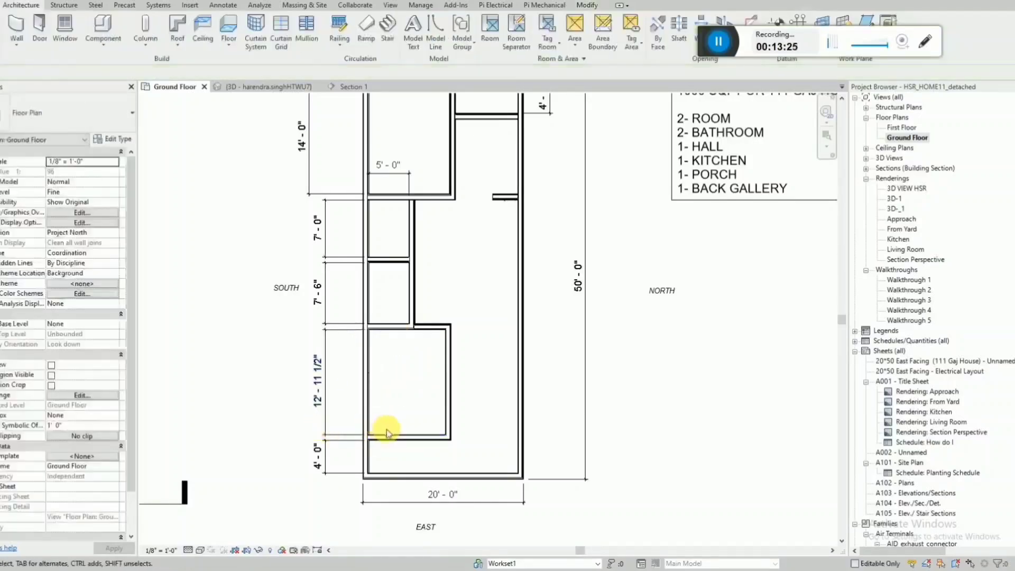
Set the clear length of the new room to 13' by moving the wall it shares with the lower small room.
click(423, 326)
click(321, 378)
click(388, 325)
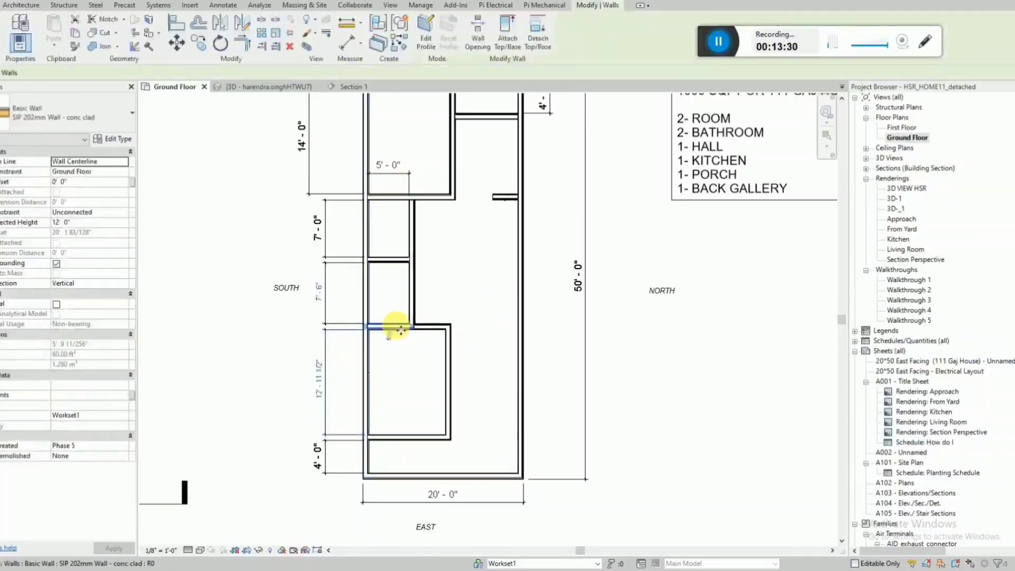
click(312, 377)
text(1)
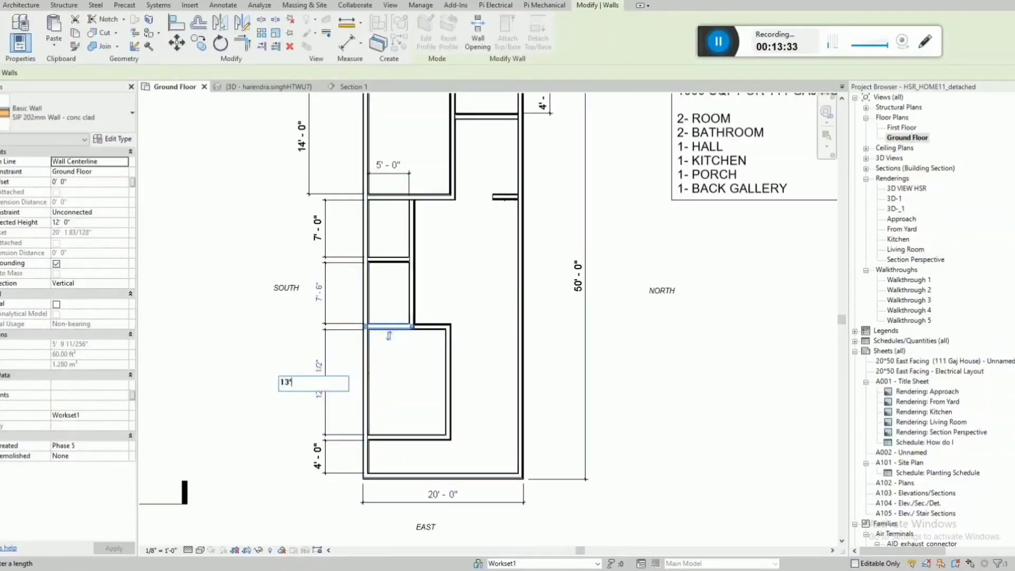
text(3')
key(Return)
click(431, 300)
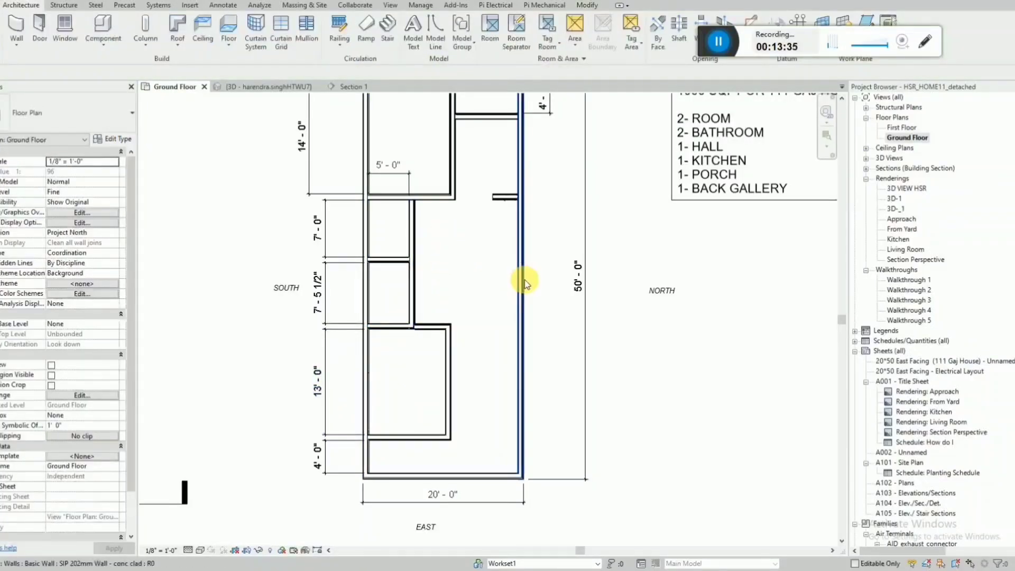
Try to align the short offset wall piece above the new room with the end wall of the lower small room.
scroll(437, 326, up, 2)
key(a)
key(l)
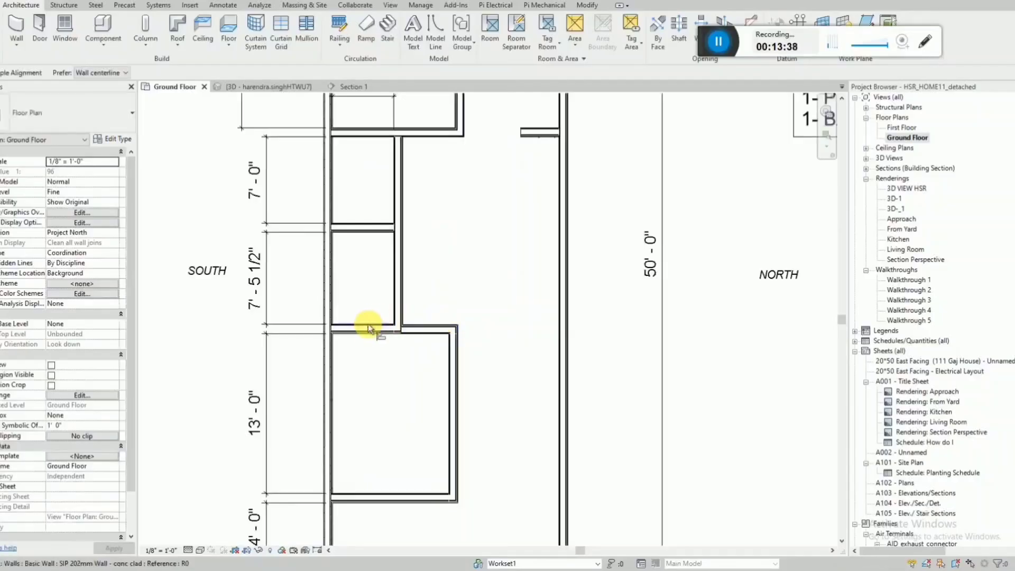
scroll(370, 329, up, 3)
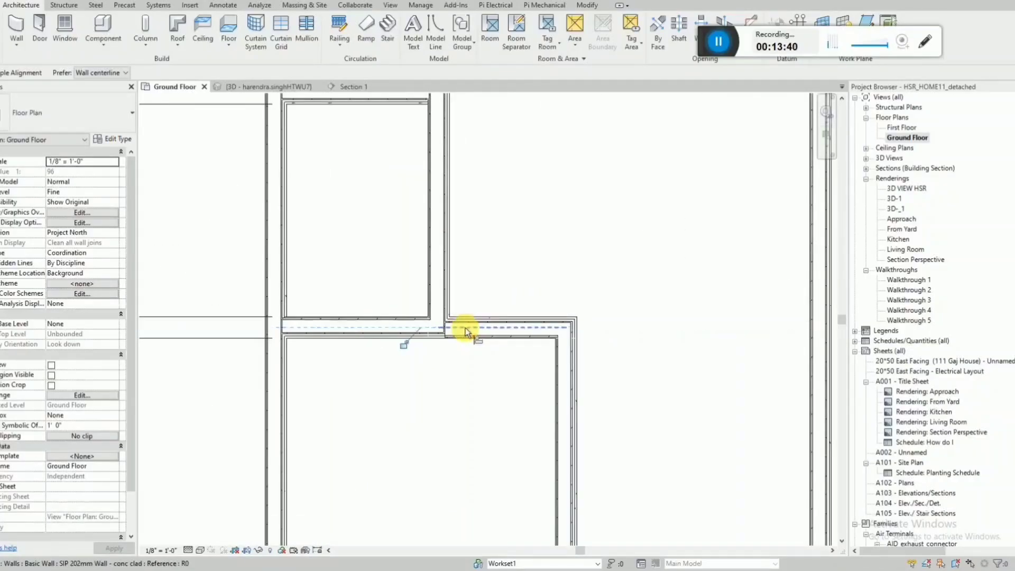
key(Escape)
scroll(465, 332, down, 6)
scroll(423, 340, up, 5)
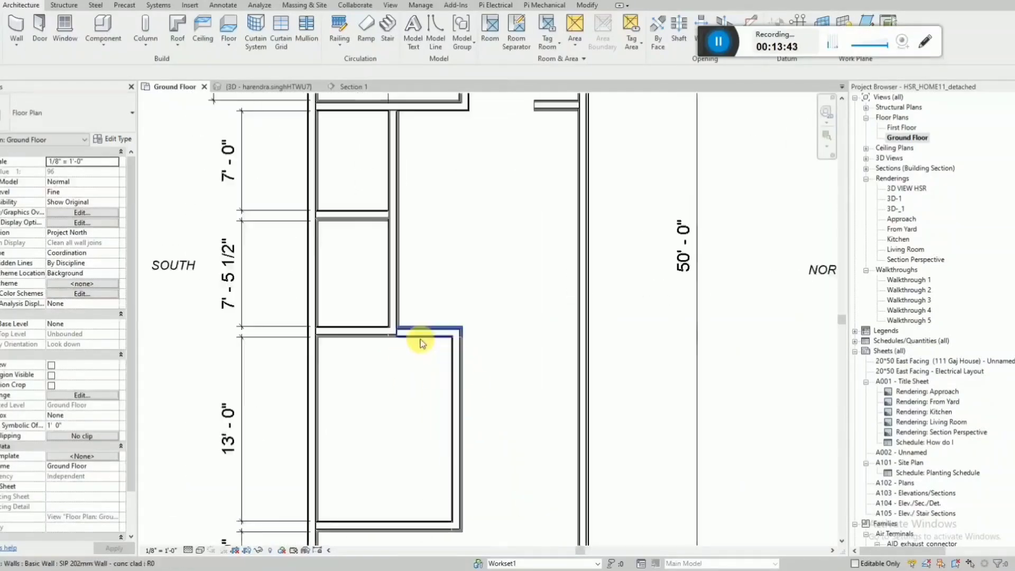
click(403, 329)
drag(367, 327, 370, 324)
key(Escape)
click(398, 333)
key(Escape)
scroll(370, 338, down, 6)
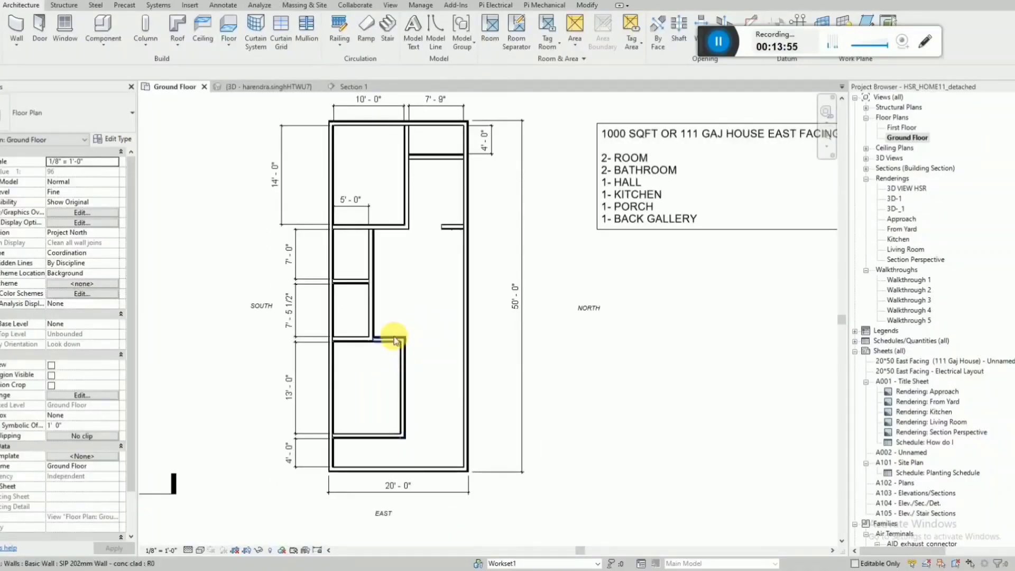
Delete the short offset wall piece and extend the lower small room's end wall to the new room's inner long wall.
click(379, 342)
key(Delete)
scroll(357, 343, up, 3)
click(356, 343)
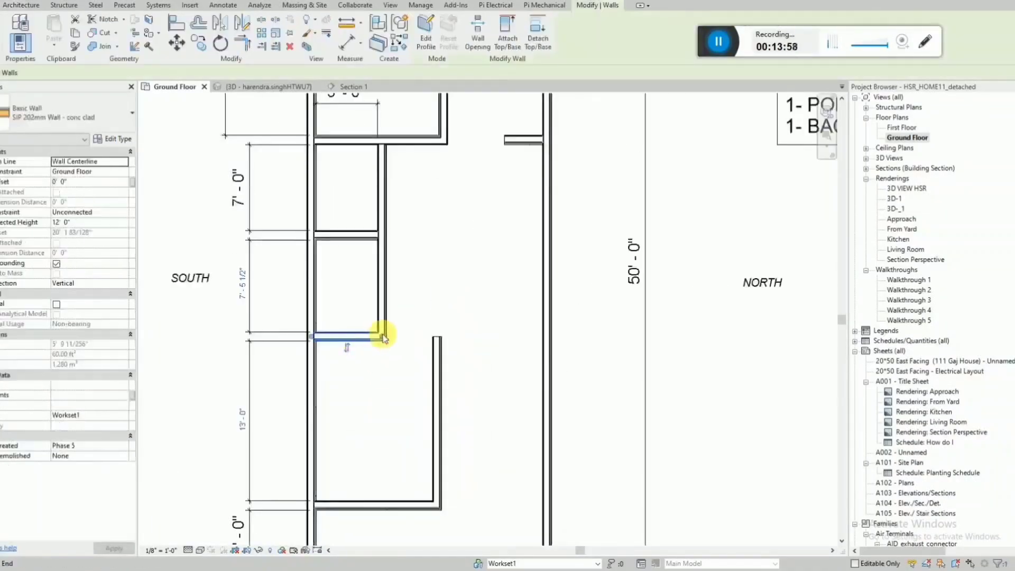
drag(382, 336, 431, 335)
key(Escape)
scroll(351, 347, down, 3)
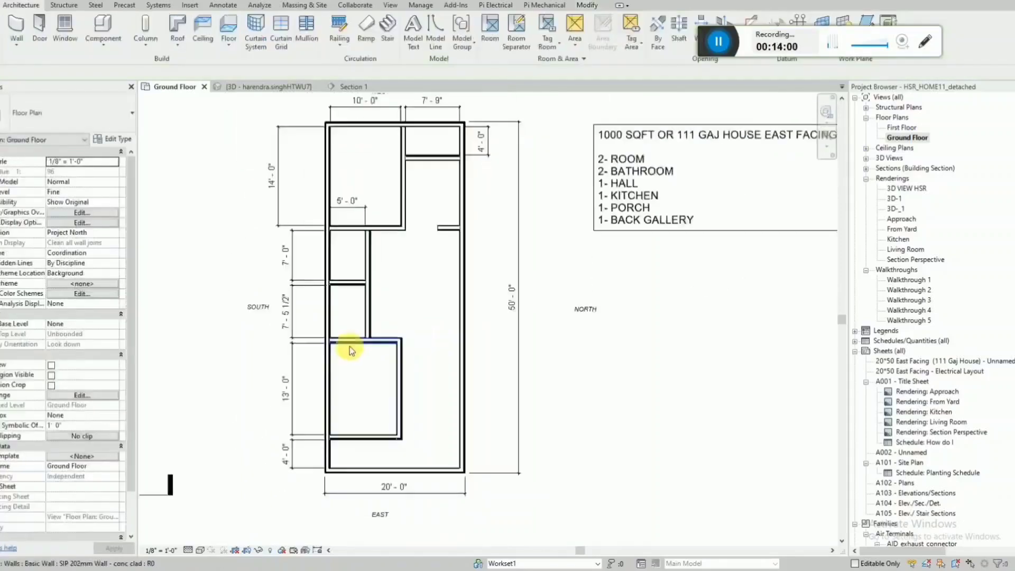
Dimension the clear width of the 13' long room, placing the dimension inside it.
click(403, 368)
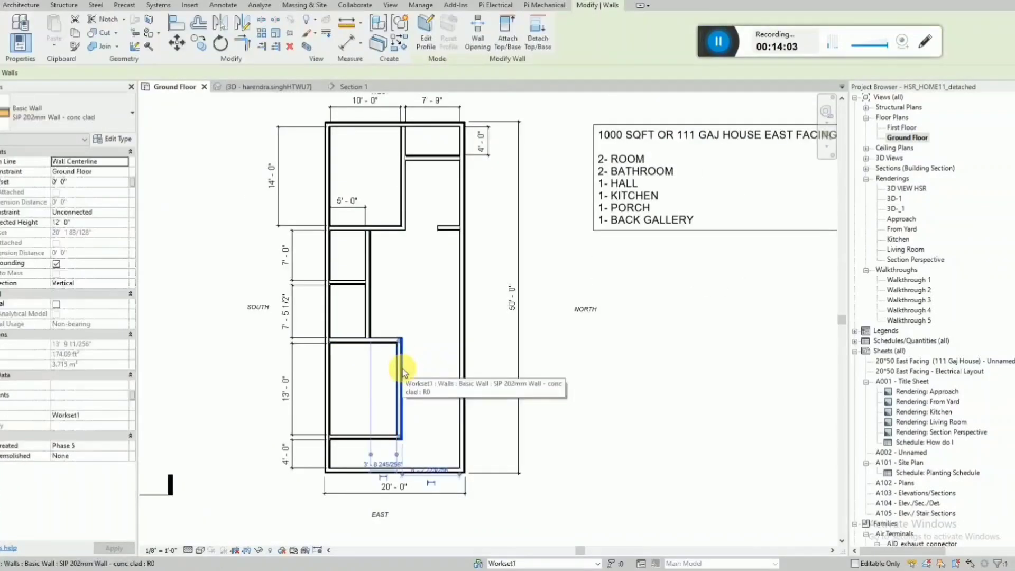
key(Escape)
key(d)
key(i)
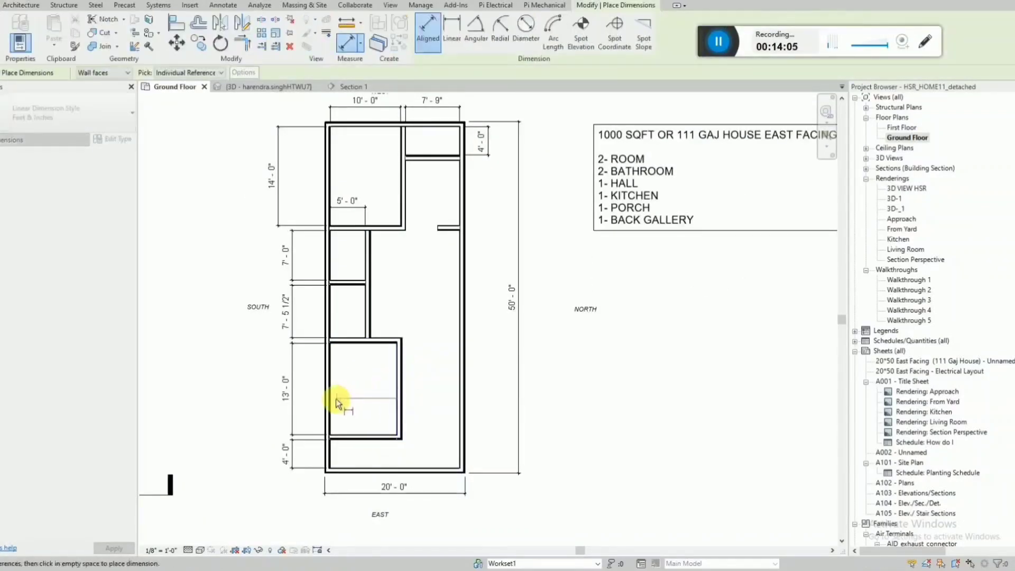
scroll(353, 399, up, 4)
key(Escape)
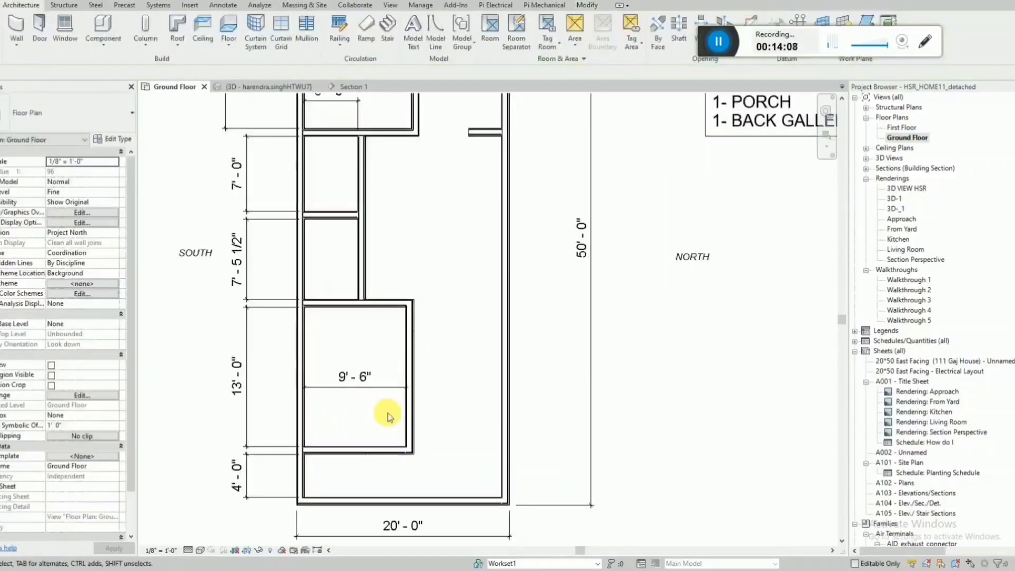
Set the clear width of the 13' long room to 9' 5" by moving its inner long wall.
click(409, 408)
click(353, 376)
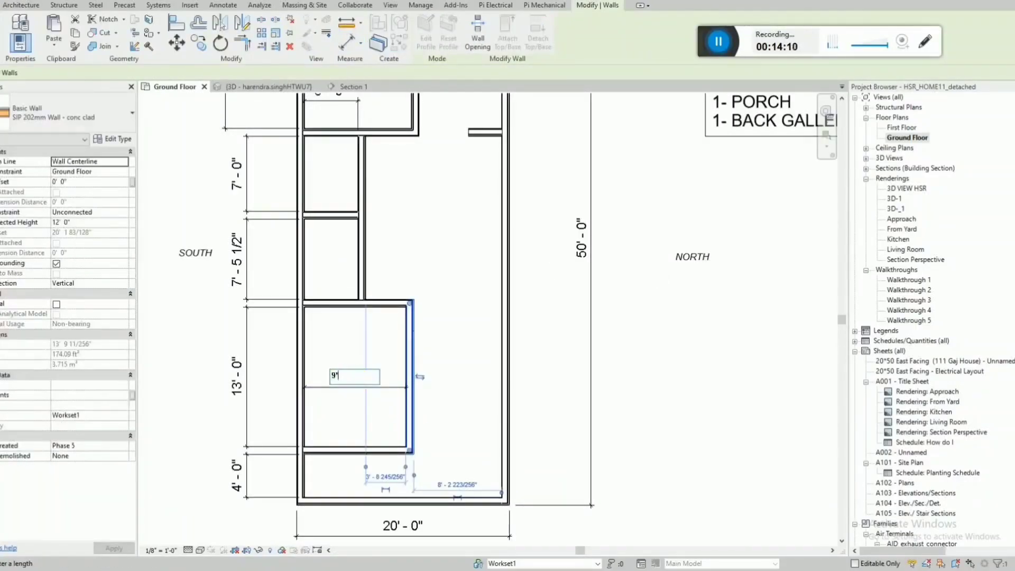
text(9'5")
key(Return)
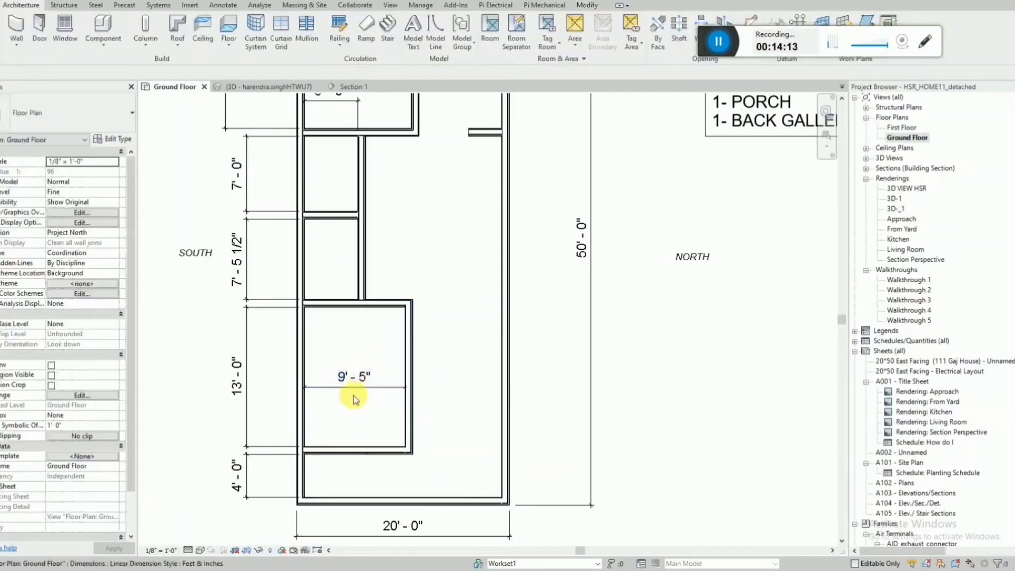
Move the 14' dimension of the upper-left room into line with the other dimensions outside the SOUTH wall.
scroll(351, 396, down, 2)
scroll(264, 187, down, 1)
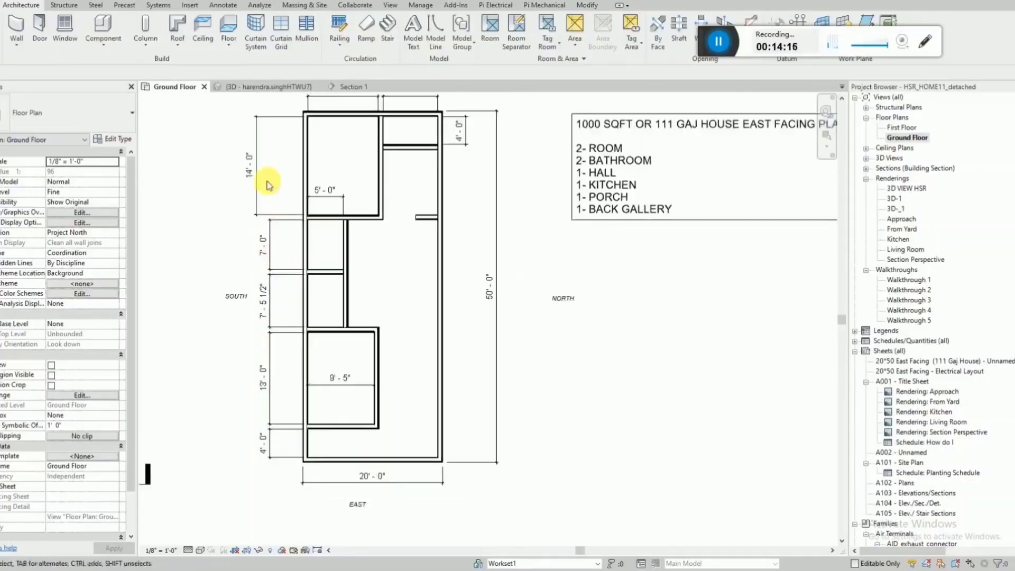
click(258, 141)
drag(258, 142, 271, 158)
key(Escape)
scroll(368, 387, up, 1)
scroll(369, 387, up, 1)
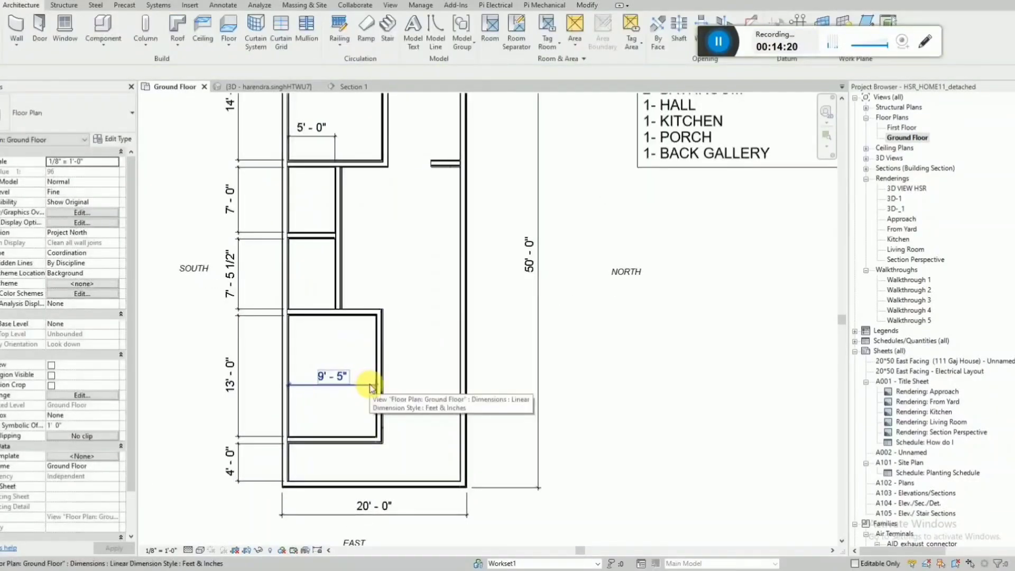
Draw a wall from the upper inner corner of the 13' long room straight across to the NORTH outer wall.
key(w)
key(a)
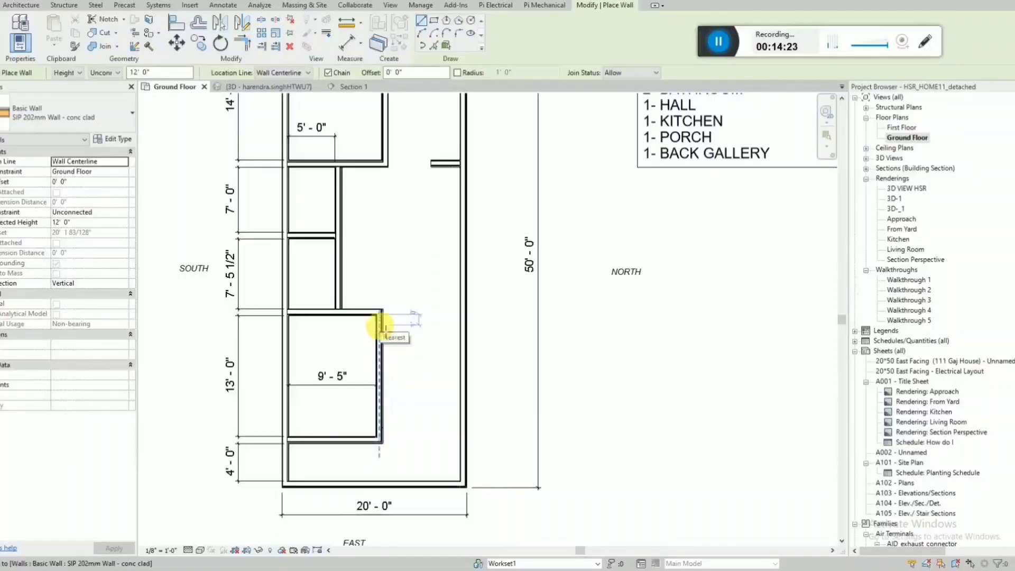
scroll(381, 325, up, 1)
click(381, 312)
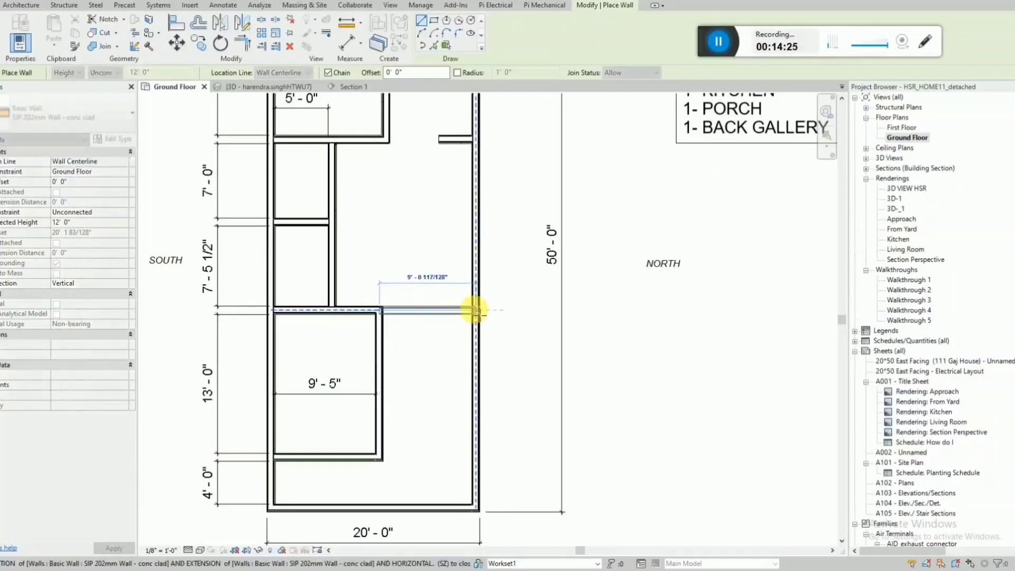
click(476, 311)
key(Escape)
key(Escape)
Stretch the wall end at the 13' long room's upper inner corner across to the NORTH outer wall, giving one straight run.
scroll(372, 311, up, 2)
click(414, 312)
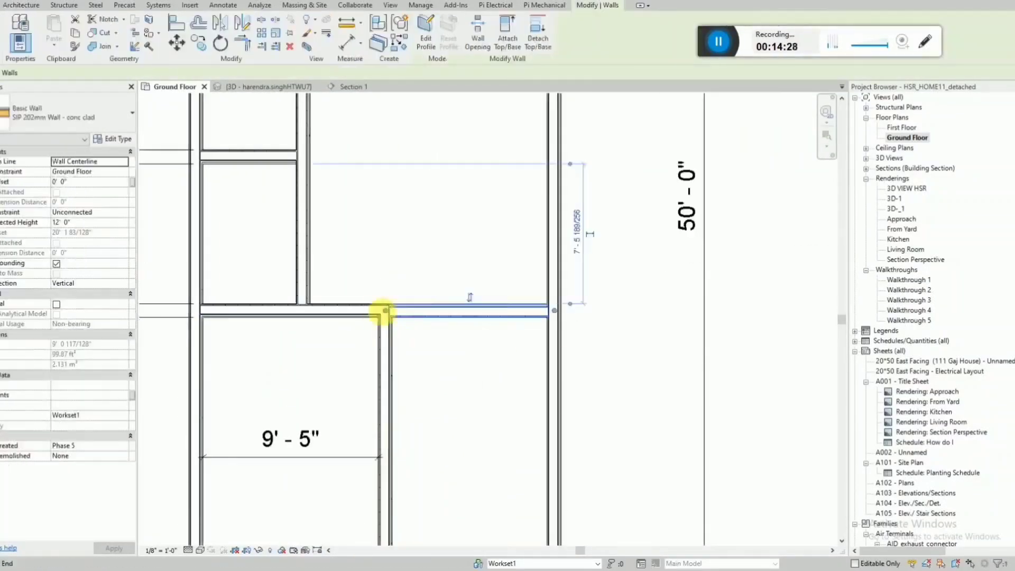
drag(385, 311, 553, 310)
key(Escape)
scroll(423, 306, down, 3)
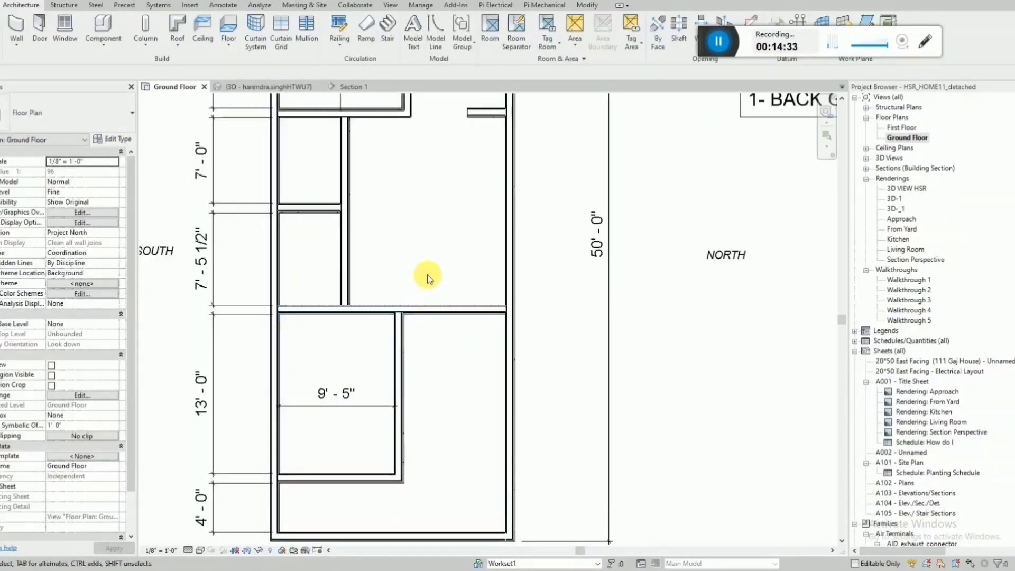
click(725, 36)
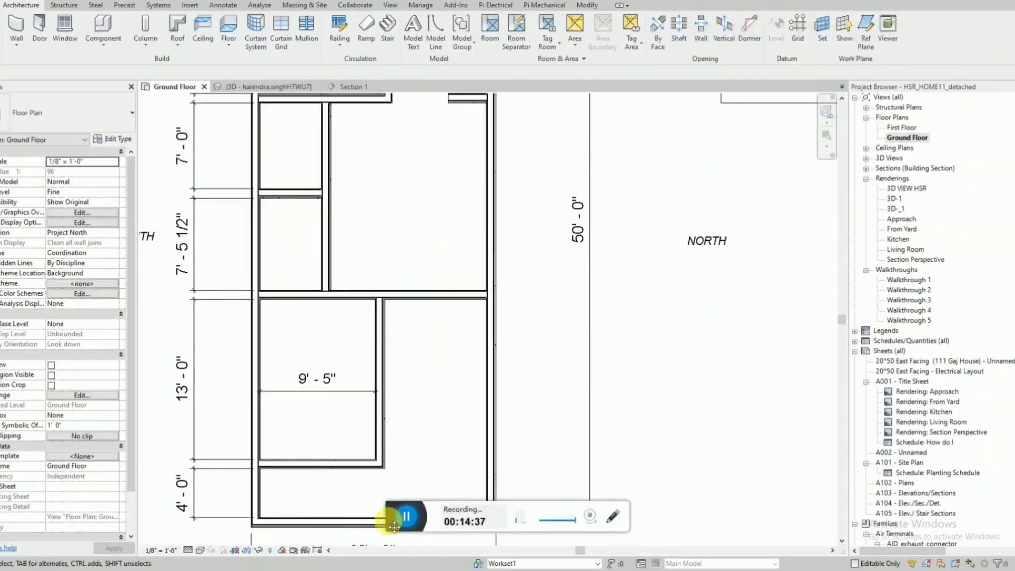
drag(393, 526, 778, 38)
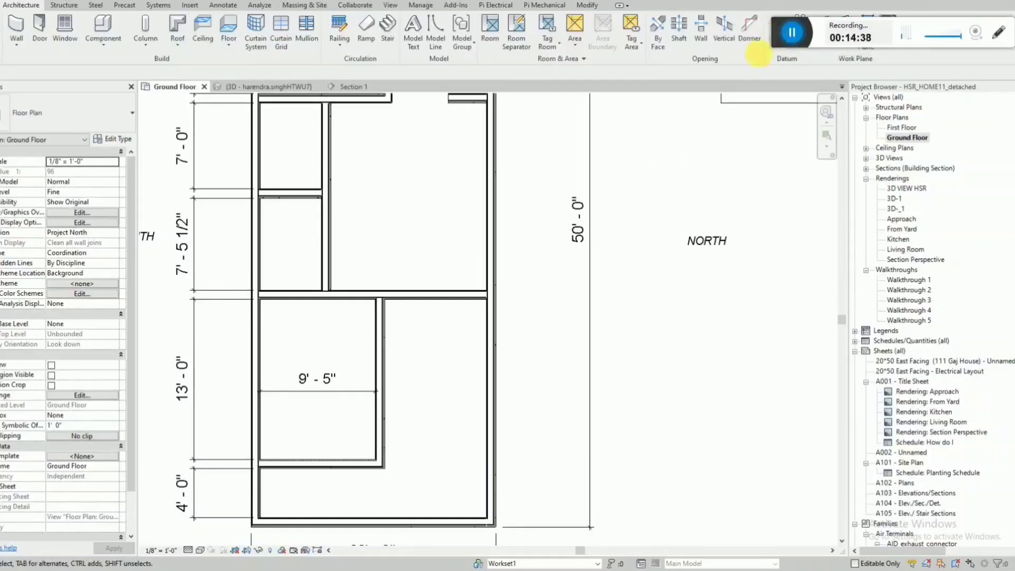
Dimension the clear width between the 13' long room's inner long wall and the NORTH outer wall, in line with the 9' 5" dimension.
click(379, 421)
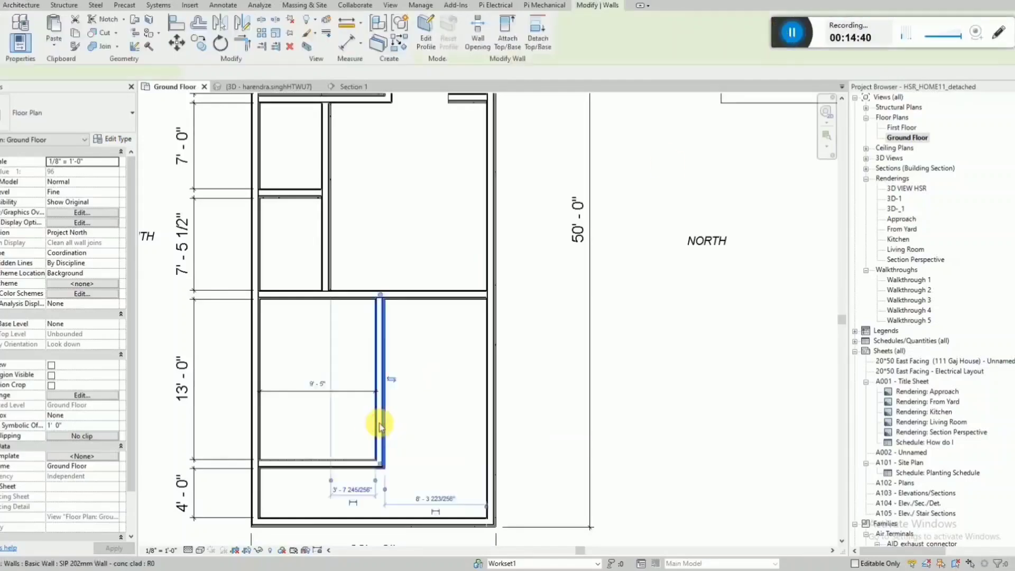
key(d)
key(i)
click(388, 414)
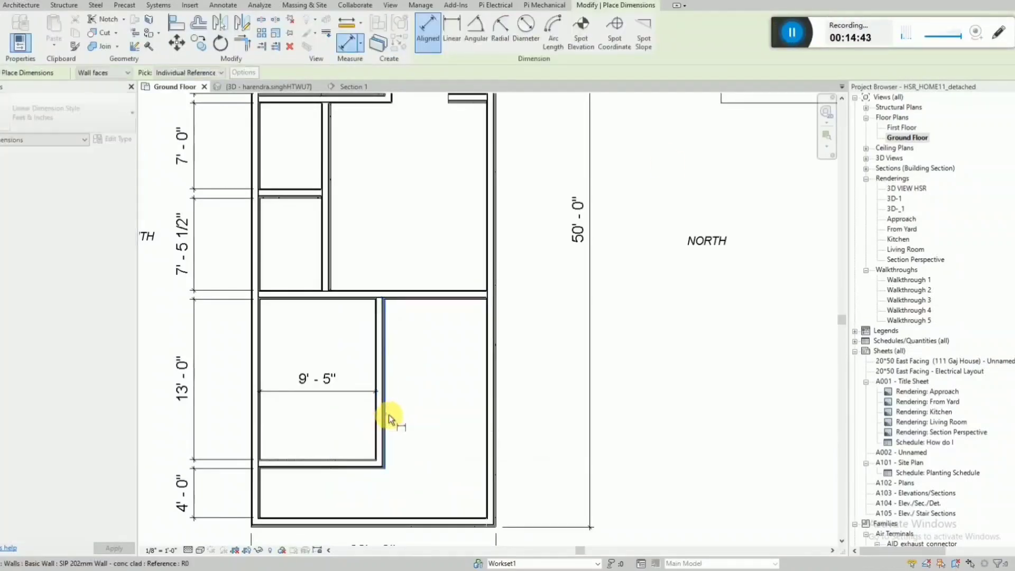
click(486, 404)
click(537, 389)
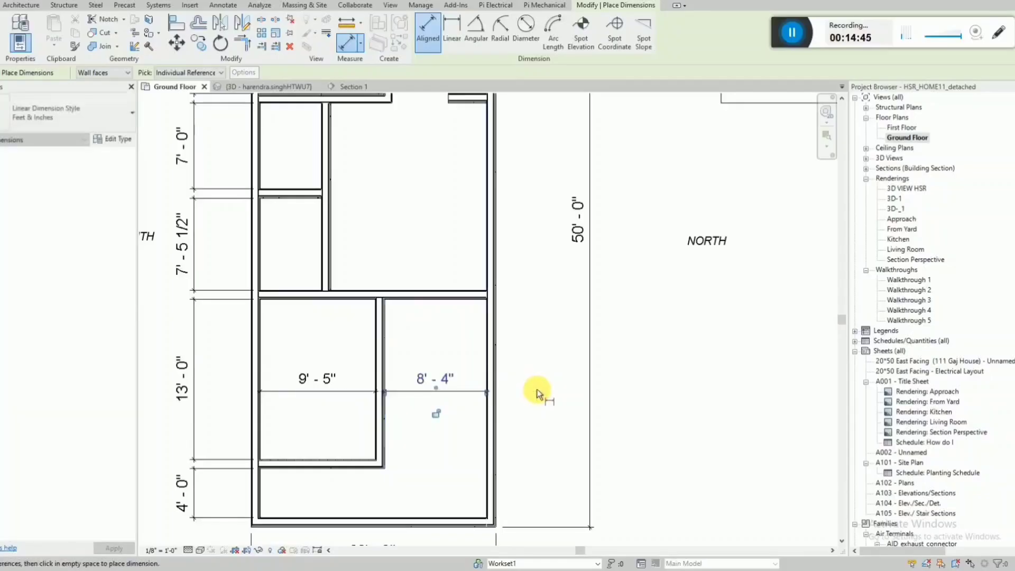
key(Escape)
key(Escape)
Dimension the clear length of the central hall from the new cross wall to the short wall stub, placing it outside the NORTH wall.
scroll(448, 440, down, 4)
scroll(482, 304, up, 3)
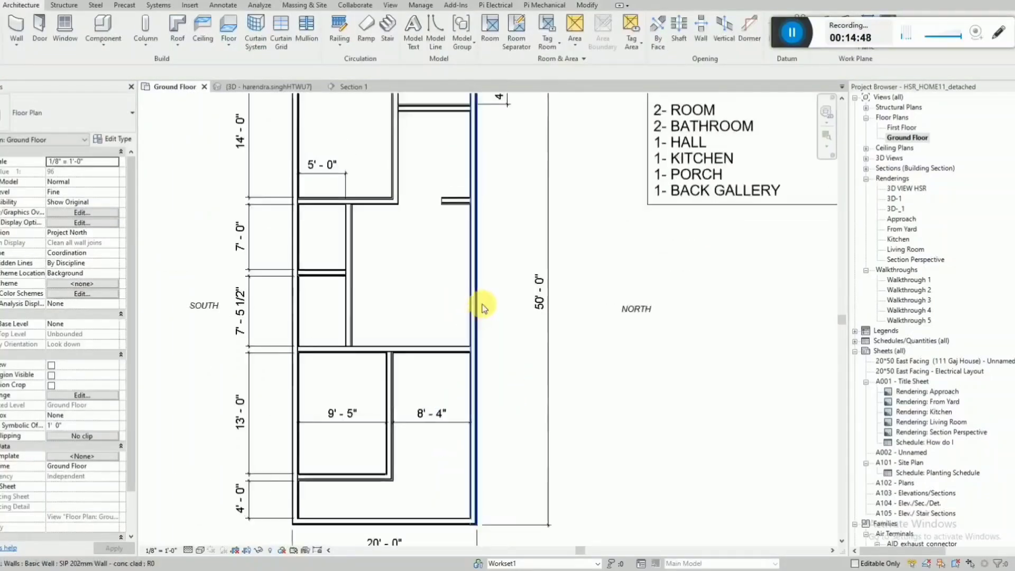
key(d)
key(i)
scroll(453, 291, up, 2)
click(441, 364)
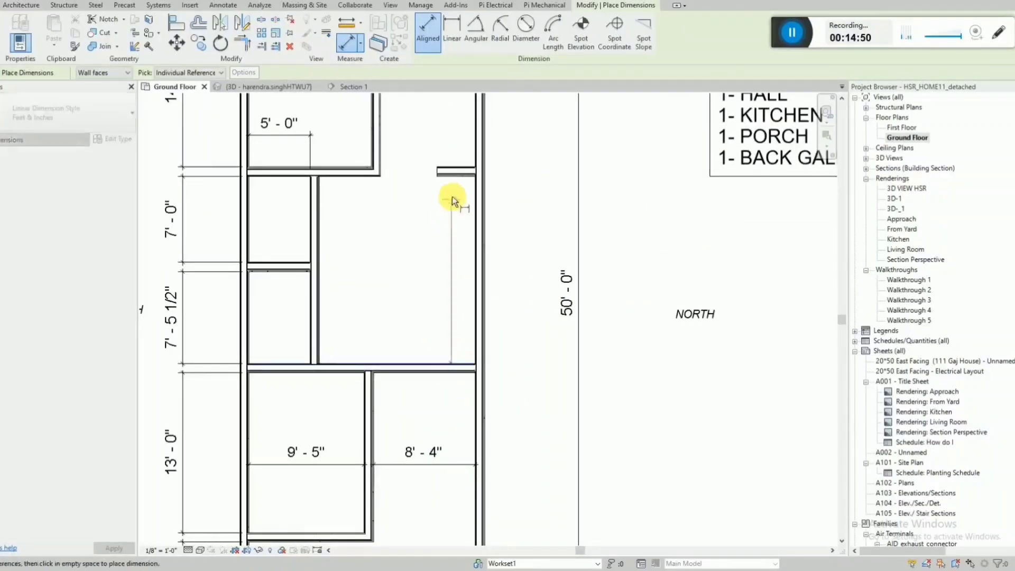
click(454, 179)
click(517, 202)
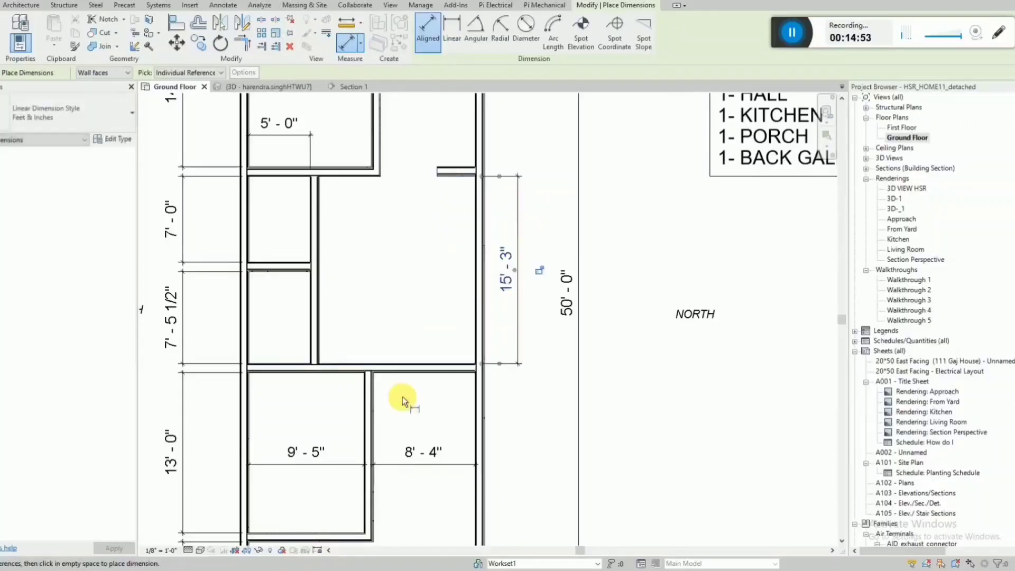
Dimension the clear length between the 4' back gallery's wall and the short wall stub, and move the hall's length dimension into line with it.
scroll(499, 172, down, 1)
click(413, 171)
click(423, 270)
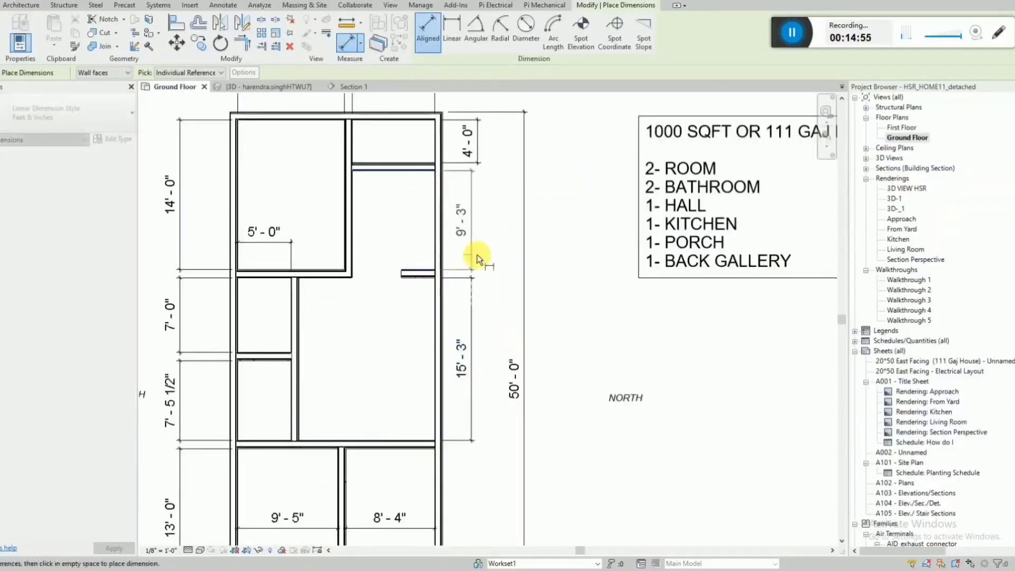
click(468, 254)
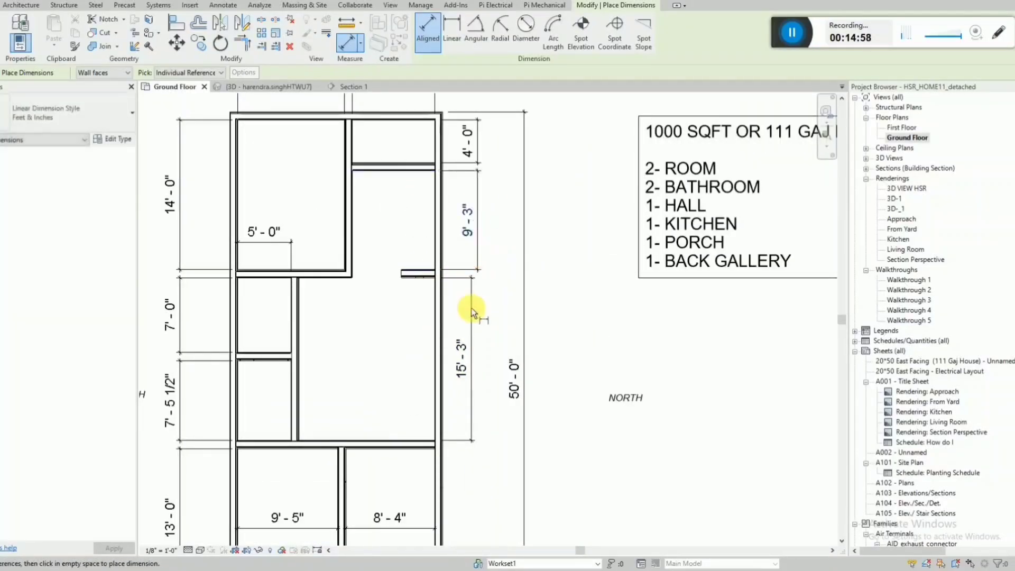
click(470, 307)
drag(487, 312, 483, 312)
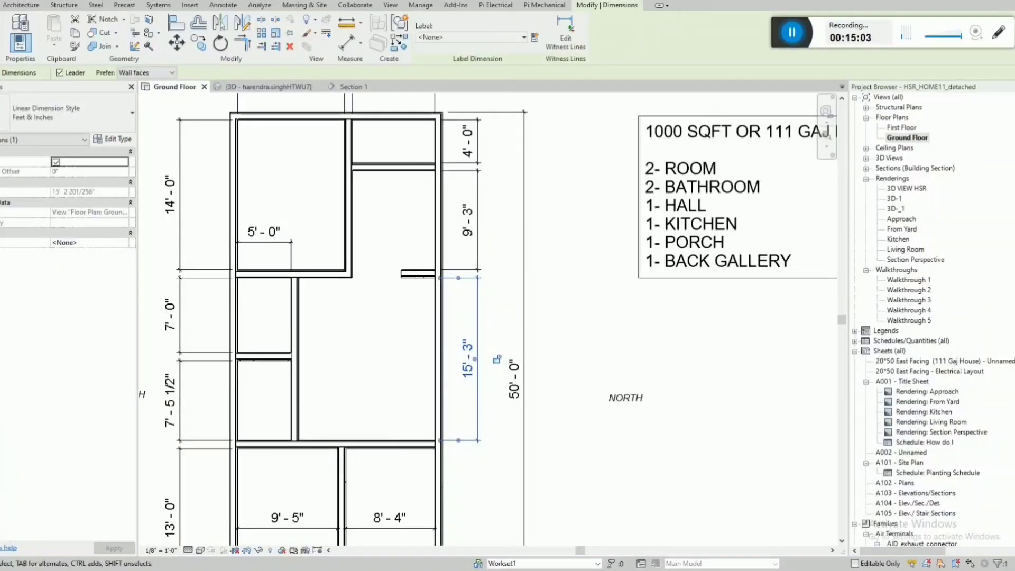
Dimension the clear length from the new cross wall to the EAST outer wall, placing it in line with the dimensions outside the NORTH wall.
scroll(568, 226, down, 2)
scroll(534, 438, up, 2)
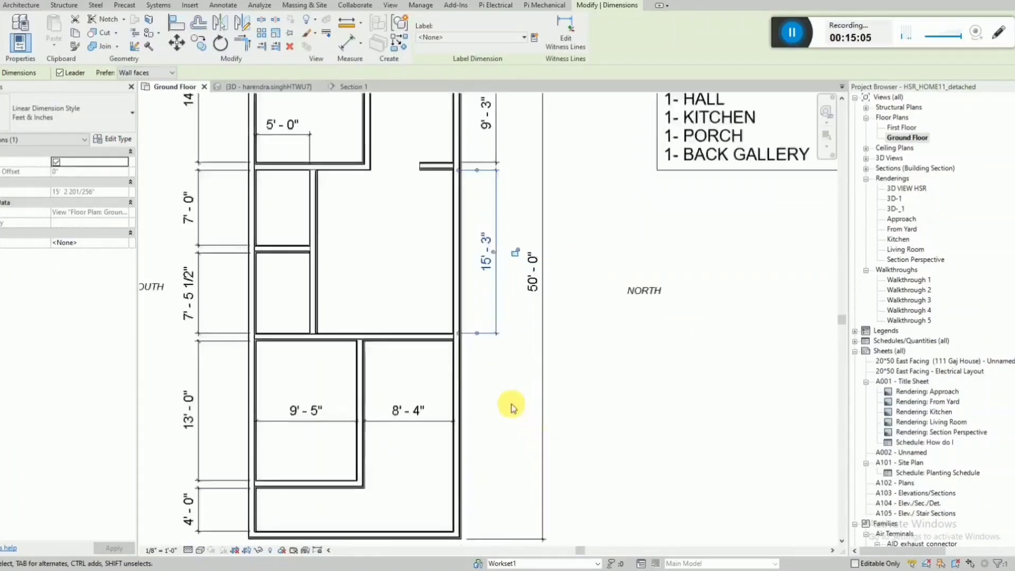
click(510, 409)
scroll(480, 312, down, 2)
scroll(469, 394, up, 2)
key(d)
key(i)
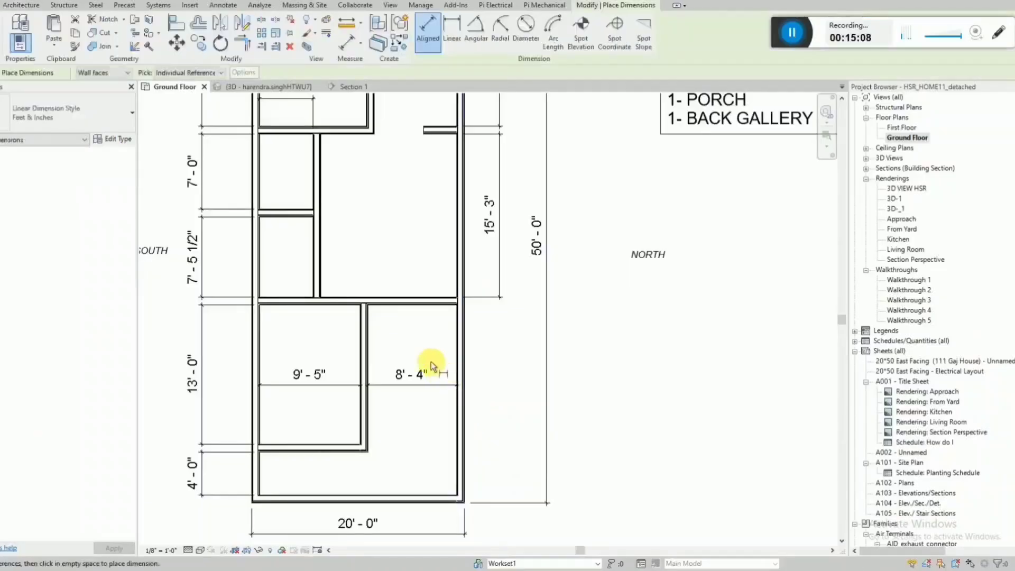
click(429, 497)
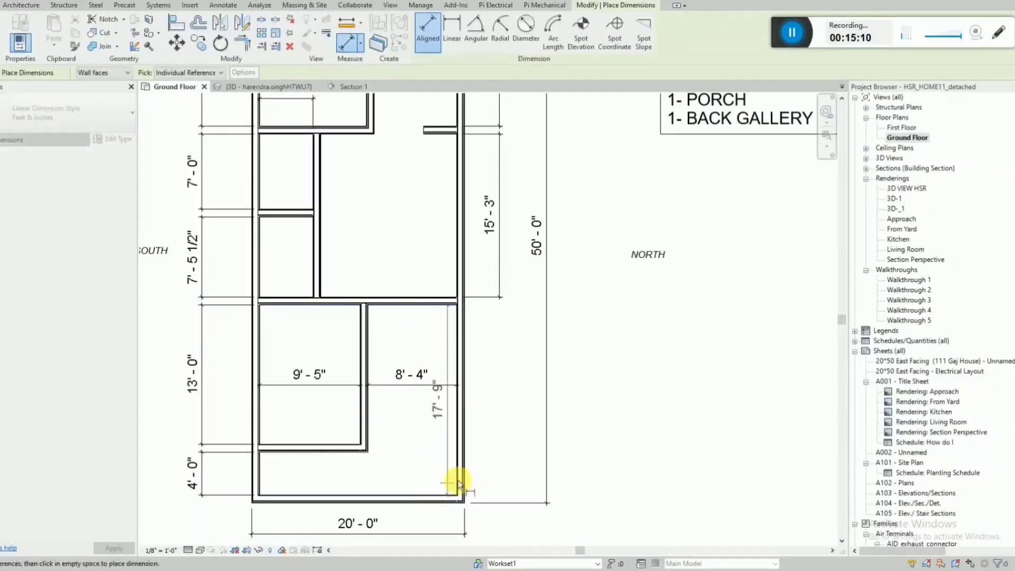
click(502, 476)
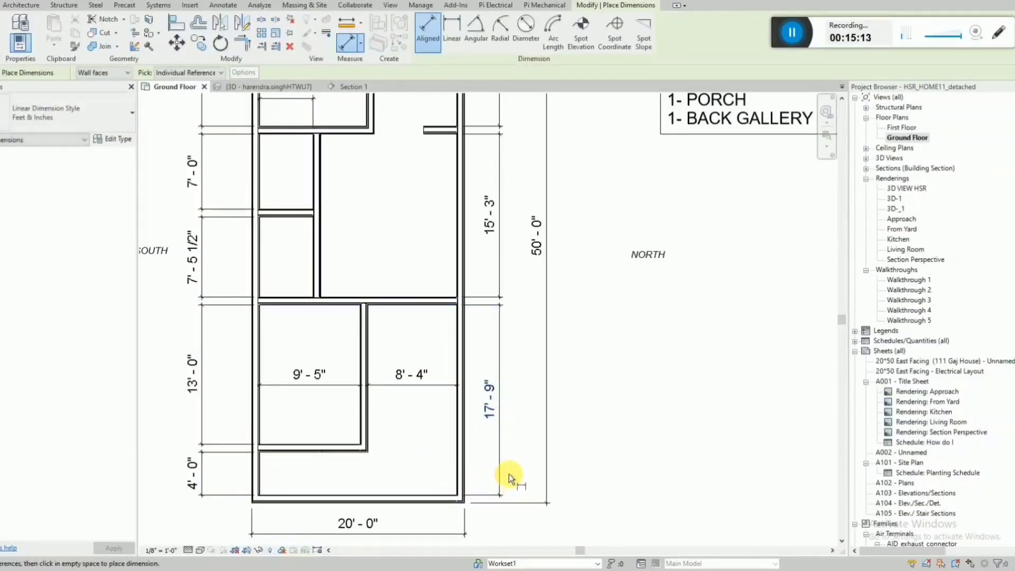
key(Escape)
key(Escape)
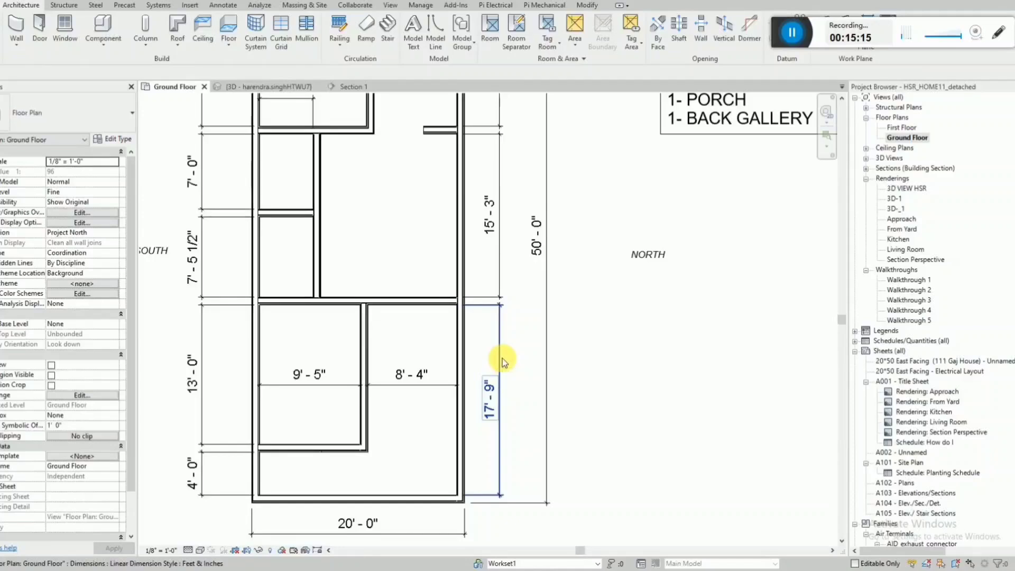
Check the complete wall layout in plan and in the 3D view, and return to the Ground Floor plan.
scroll(502, 357, down, 2)
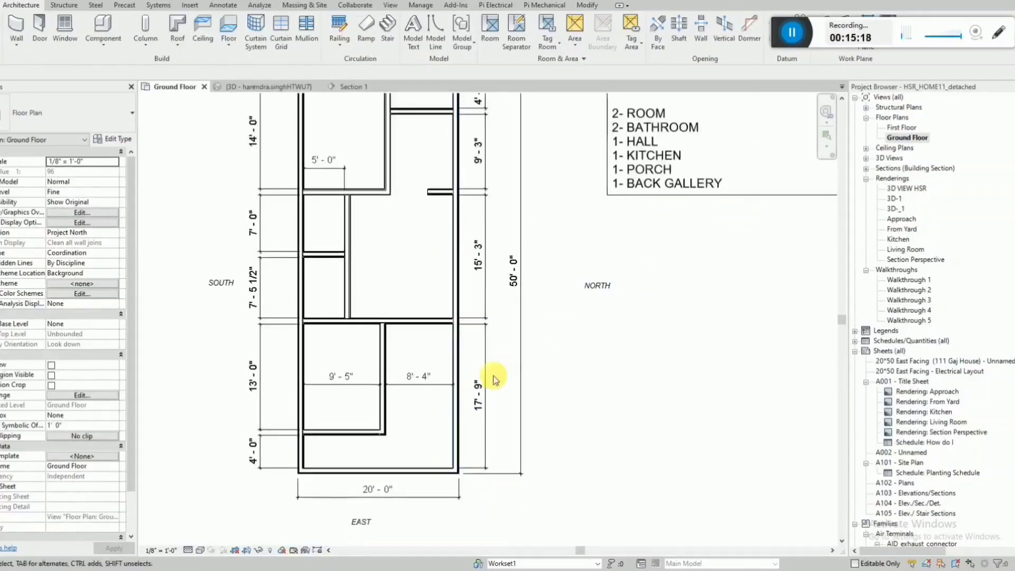
scroll(459, 388, down, 2)
scroll(411, 206, up, 1)
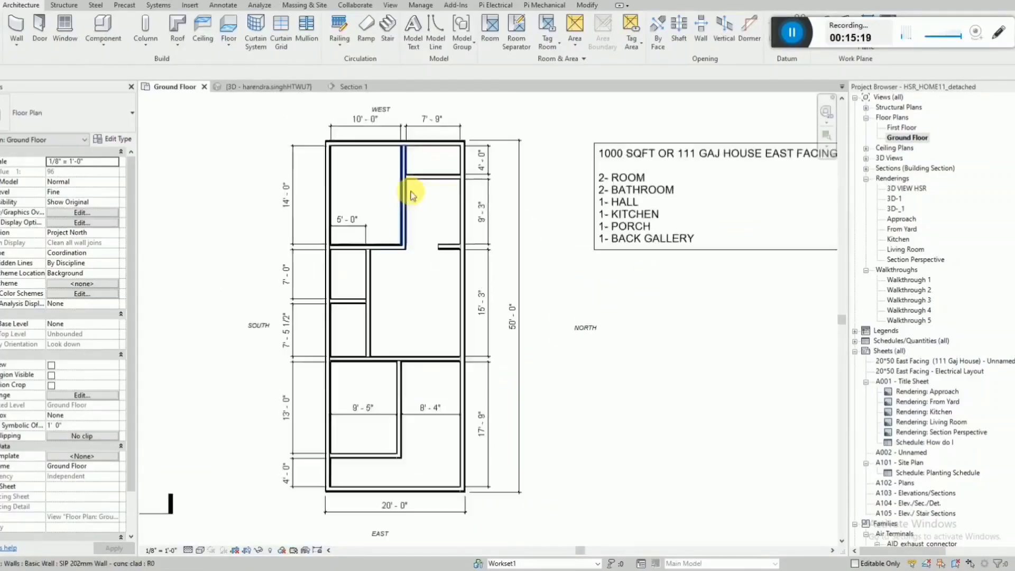
click(299, 87)
shift+middle_drag(591, 288, 646, 304)
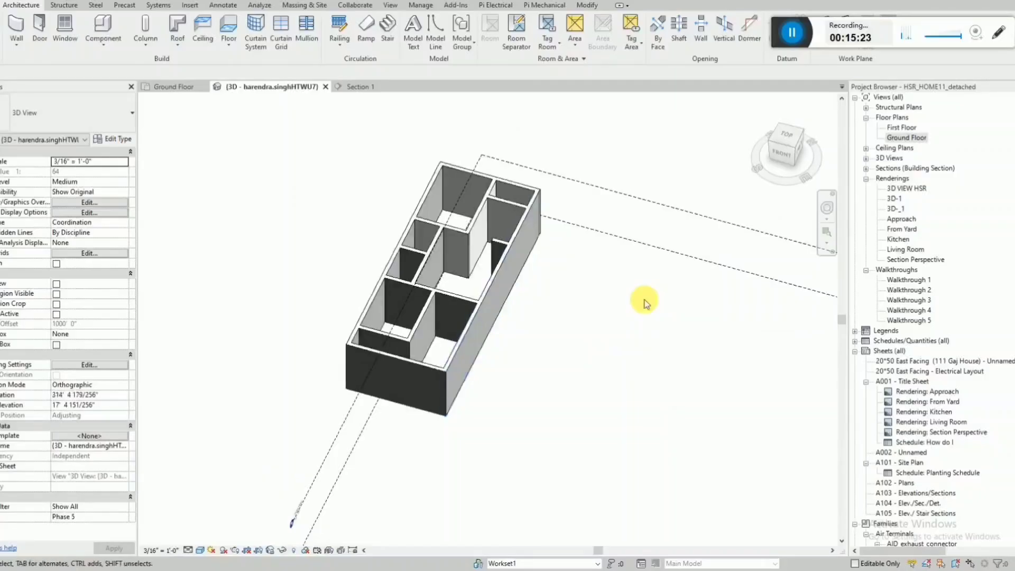
click(175, 86)
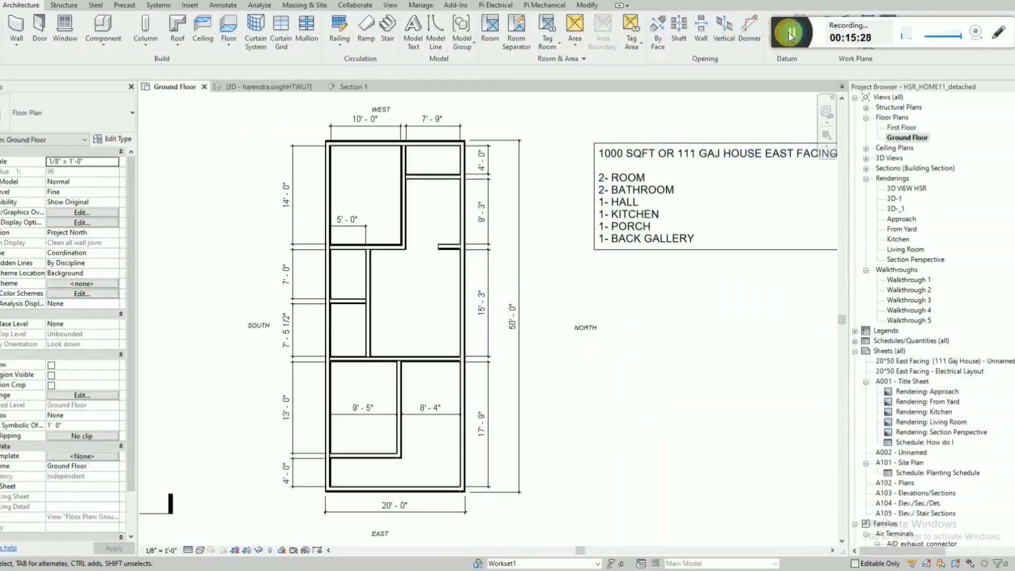
Place a Series 2 - FD 30 - 2085x996mm internal door beside the inner corner of the 14' room's lower wall, swinging into that room.
scroll(898, 412, down, 15)
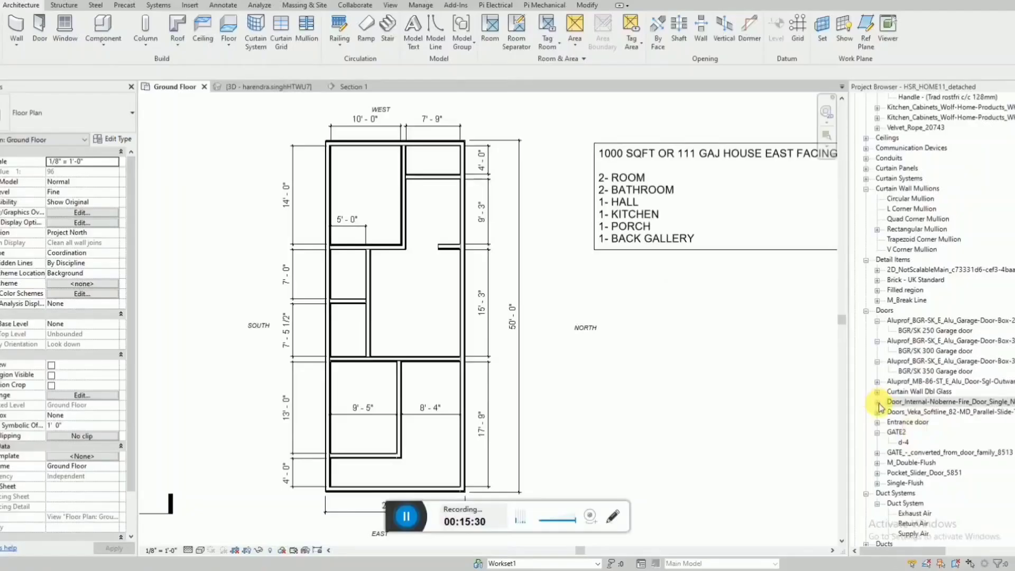
click(878, 404)
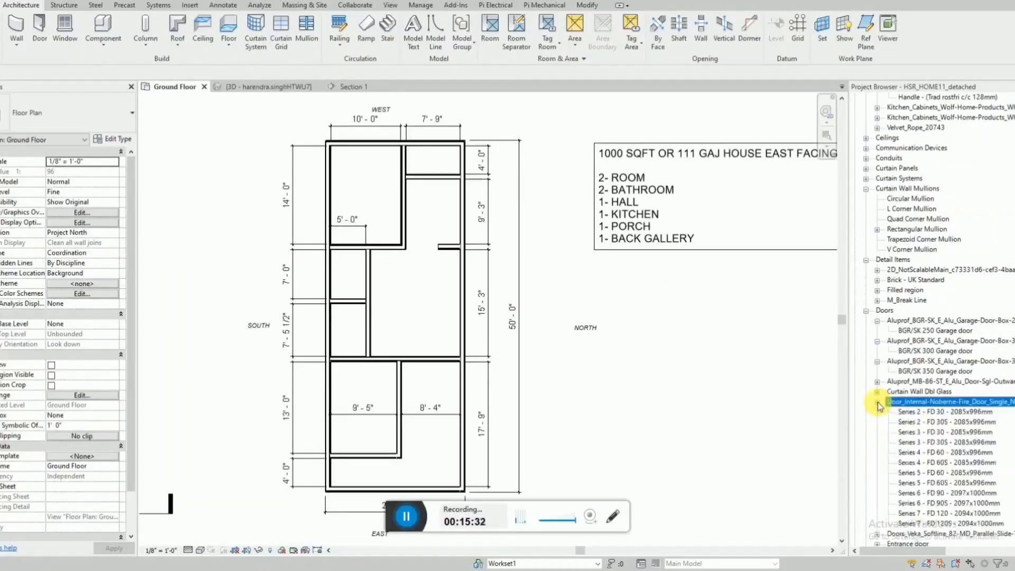
click(946, 411)
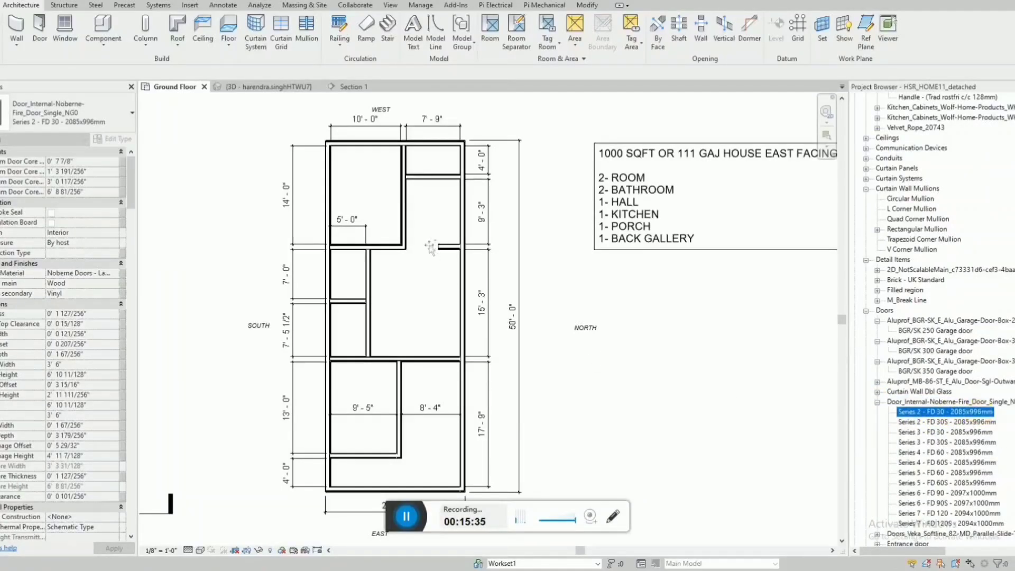
drag(431, 249, 403, 224)
scroll(394, 243, up, 4)
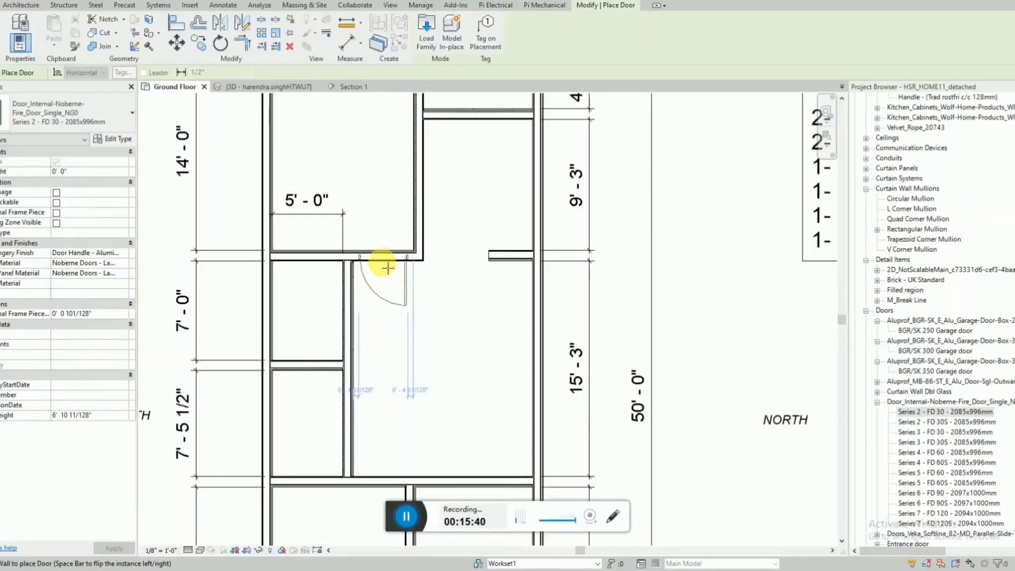
click(386, 265)
key(Escape)
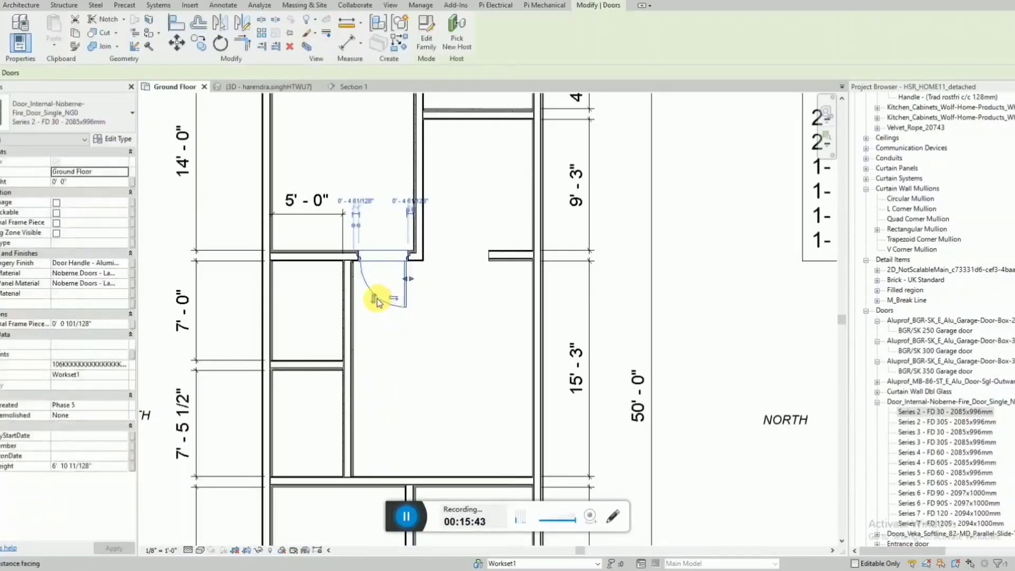
click(387, 294)
scroll(434, 275, down, 1)
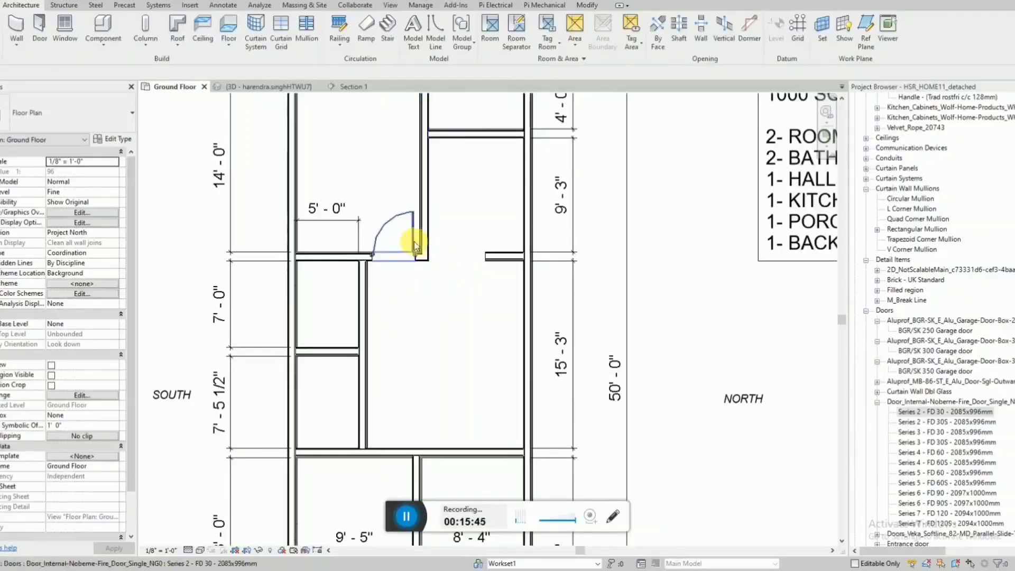
Measure the width of the new door's opening with an aligned dimension without placing it.
key(d)
key(i)
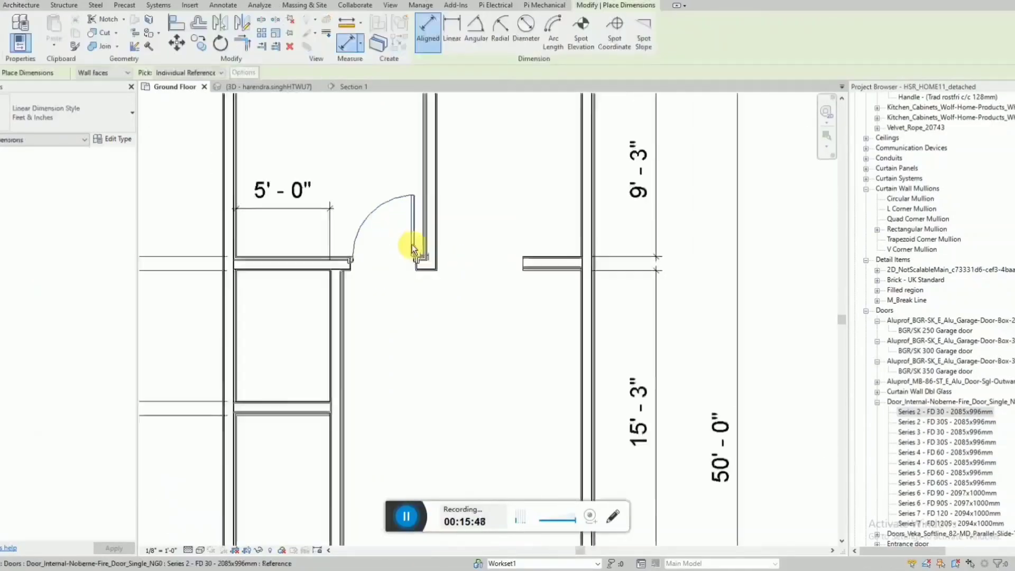
scroll(417, 244, up, 3)
click(419, 269)
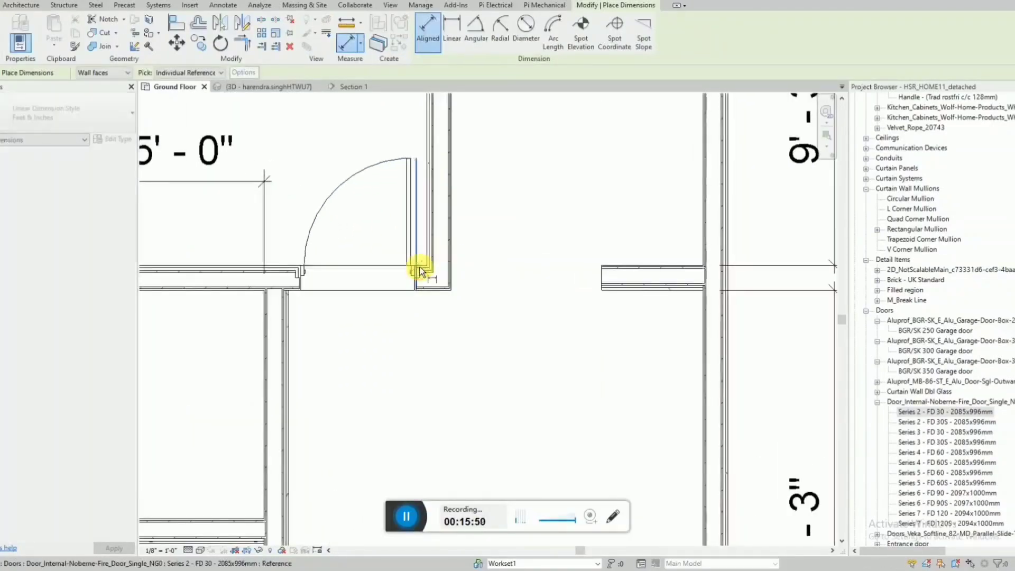
click(300, 289)
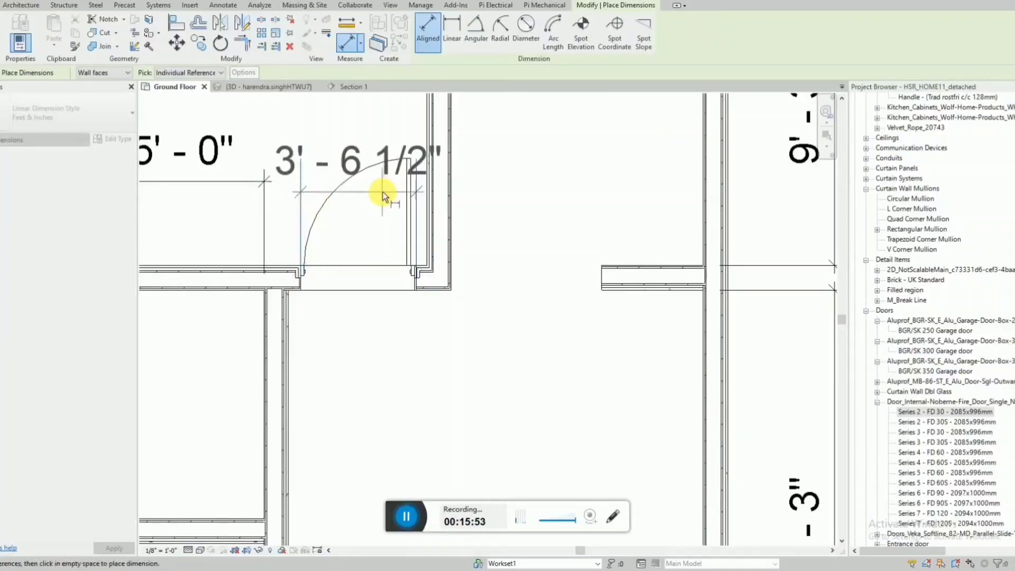
key(Escape)
key(Escape)
scroll(415, 228, down, 4)
scroll(417, 229, down, 2)
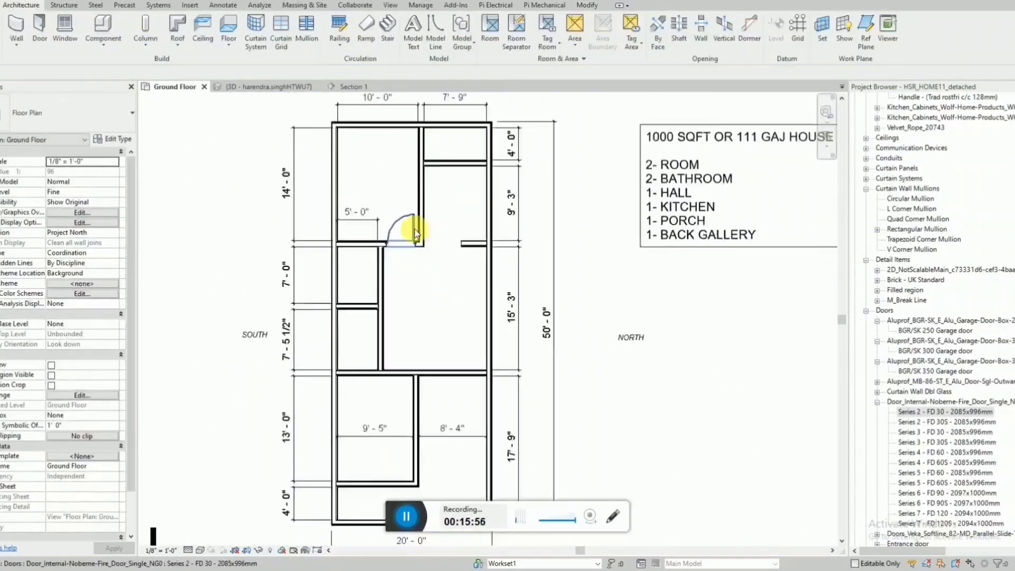
Place a Series 2 - FD 30 - 2085x996mm door in the 13' long room's upper wall beside its inner corner, swinging into the room.
key(d)
key(r)
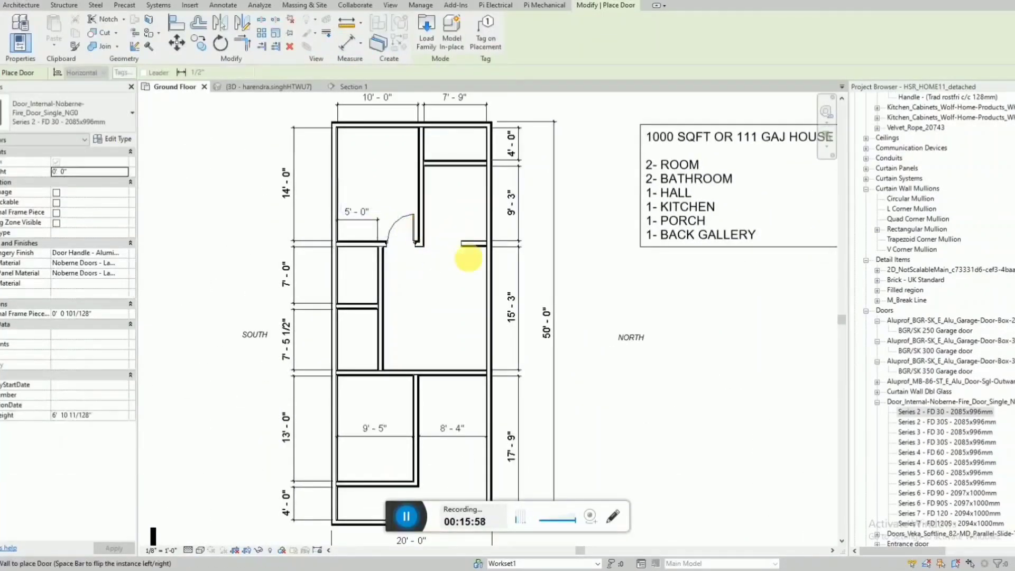
scroll(435, 362, up, 3)
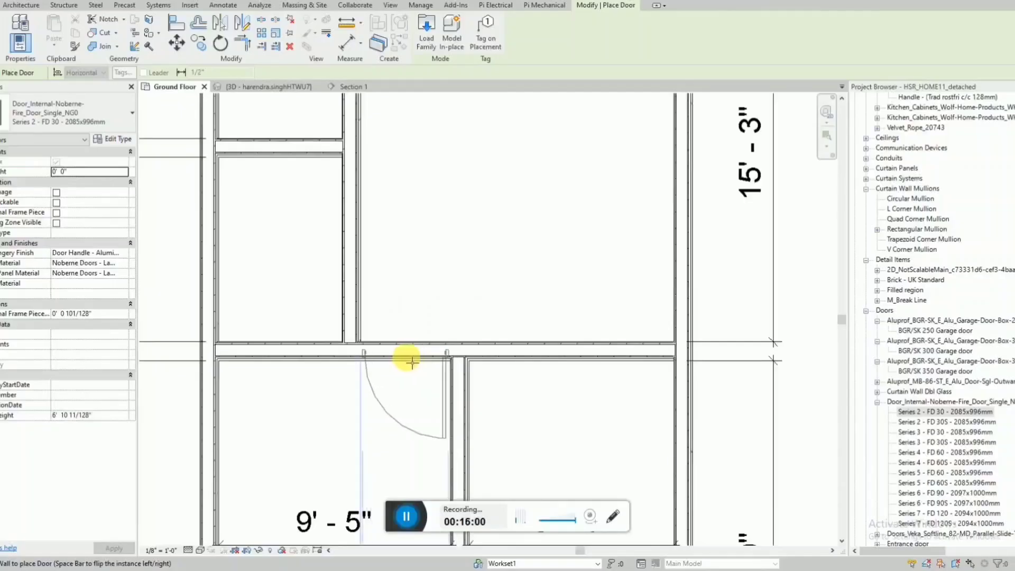
click(411, 362)
key(Escape)
scroll(391, 375, down, 1)
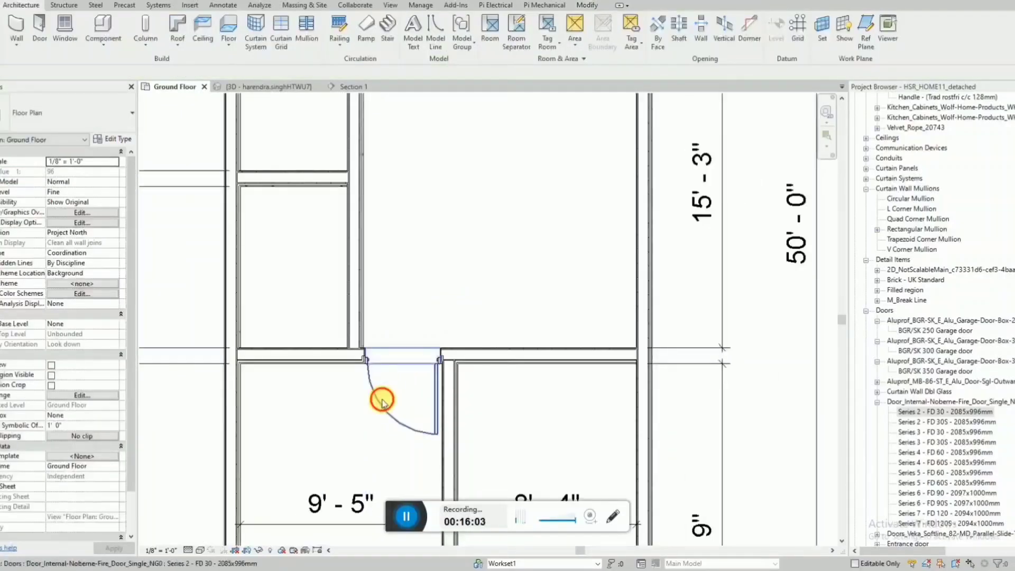
scroll(383, 397, down, 2)
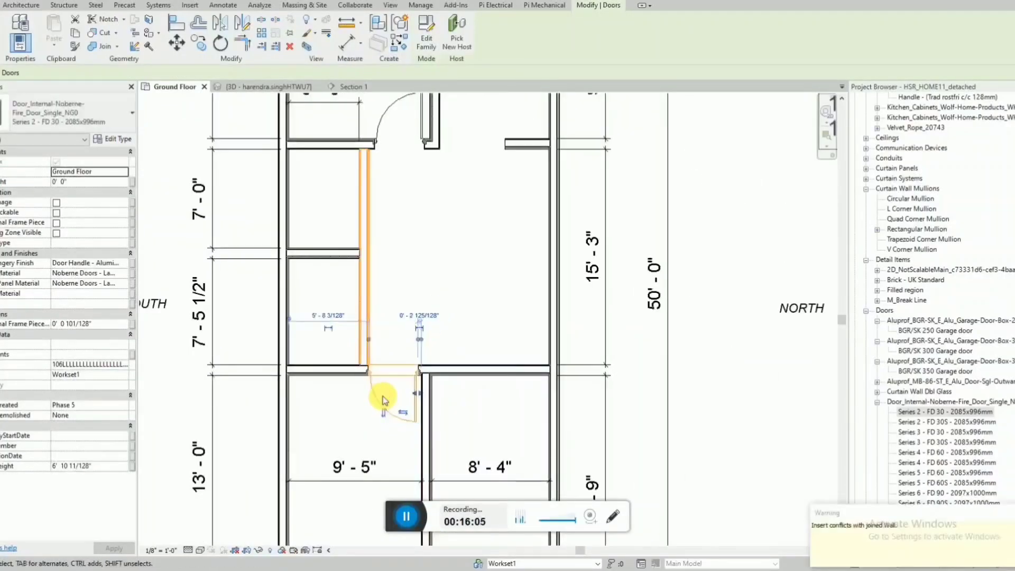
key(Escape)
Select the long wall between the two small rooms and the hall.
click(367, 254)
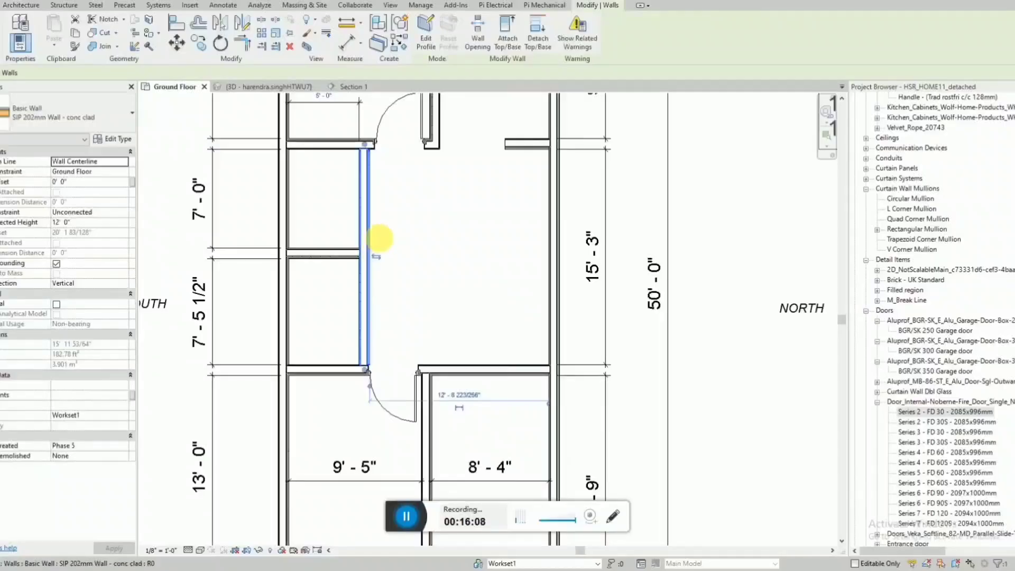
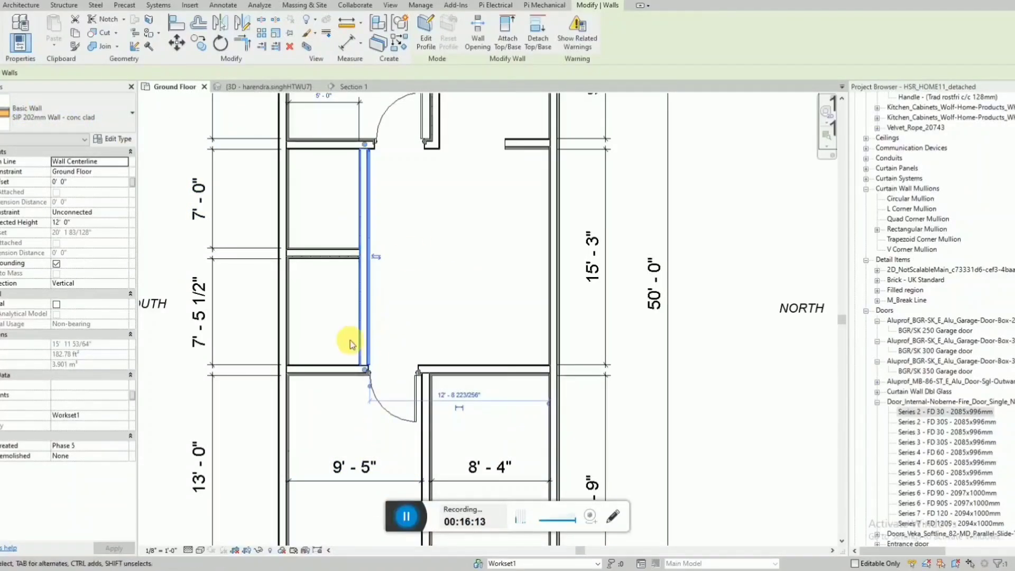
Add the wall dividing the two small rooms to the selection and change both walls to the Interior - Partition type.
ctrl+click(343, 256)
click(47, 108)
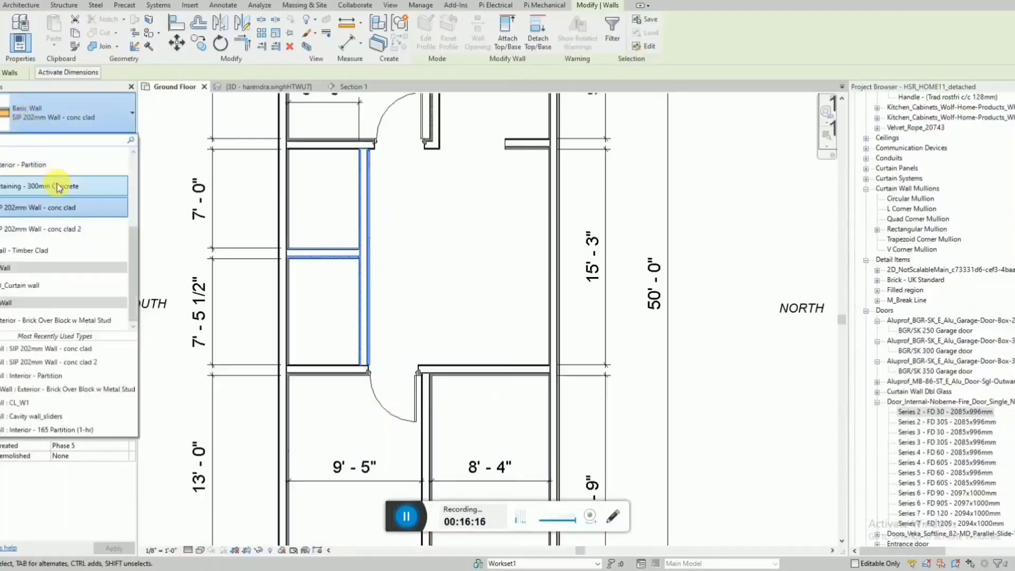
click(64, 164)
click(395, 327)
scroll(373, 360, down, 1)
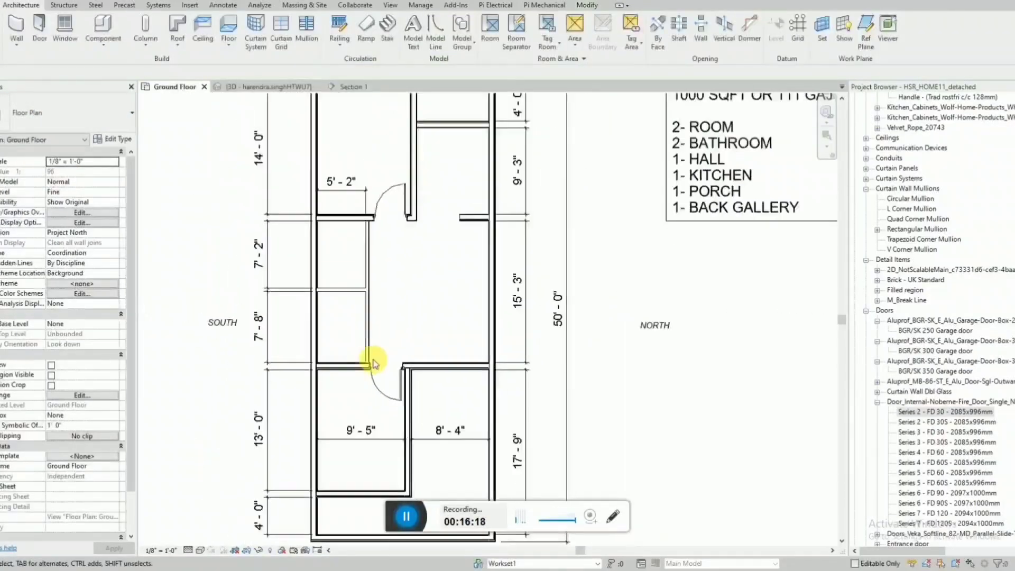
Set the inner width of the two small rooms to 5' by adjusting the position of their long hall-side wall.
scroll(370, 262, up, 1)
click(369, 260)
click(334, 146)
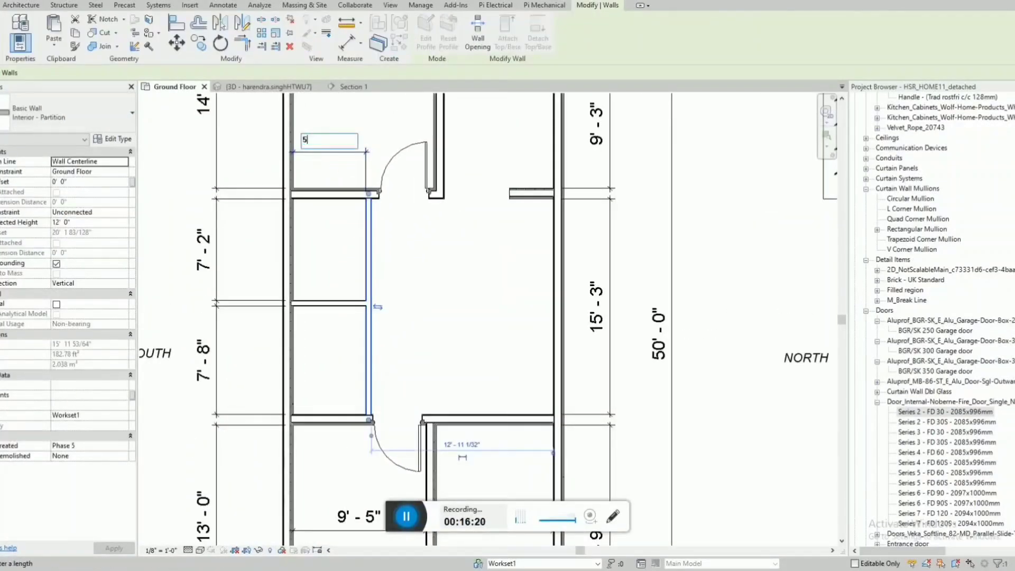
text(5')
key(Return)
key(Escape)
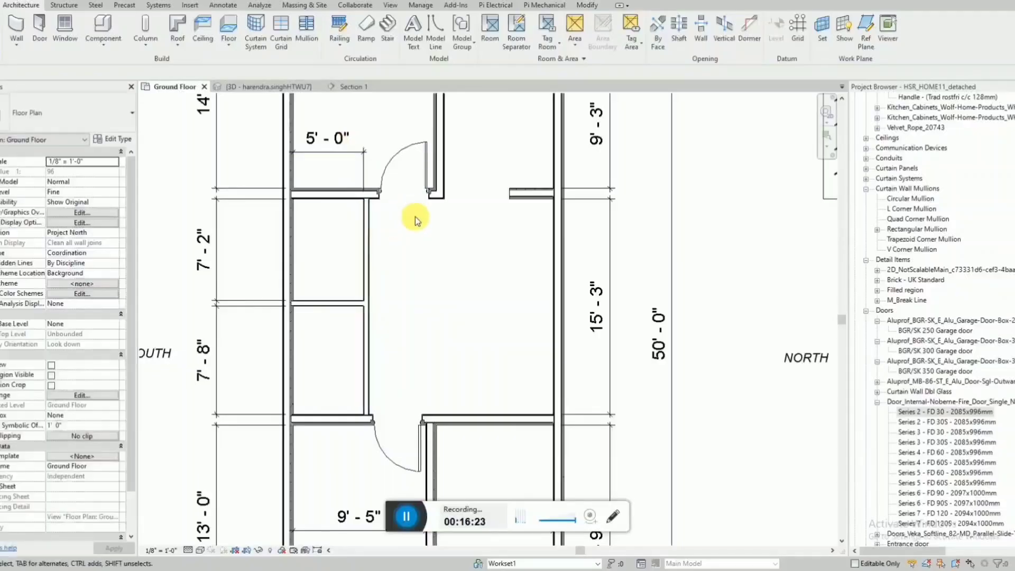
Examine the positions of the two placed room doors against the adjoining walls and the overall floor plan.
scroll(414, 217, down, 1)
scroll(387, 423, up, 1)
click(387, 421)
scroll(385, 410, up, 1)
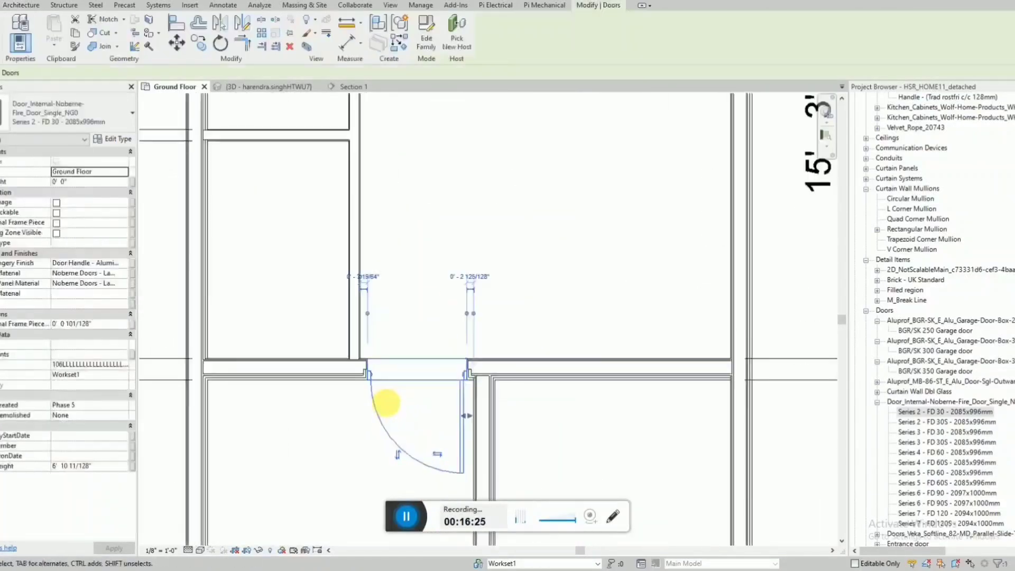
key(Escape)
scroll(365, 378, down, 3)
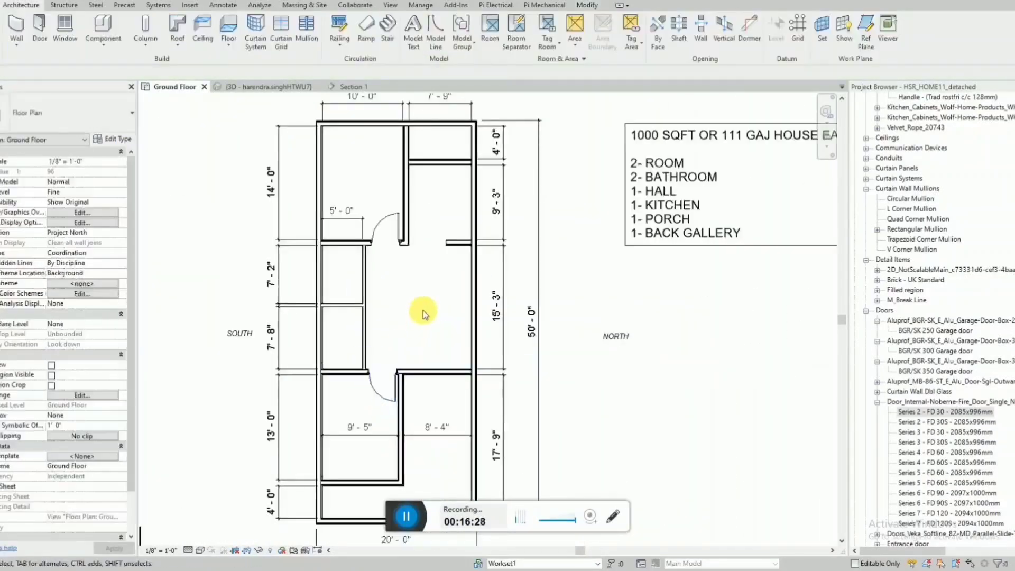
scroll(397, 231, up, 2)
click(397, 231)
key(Escape)
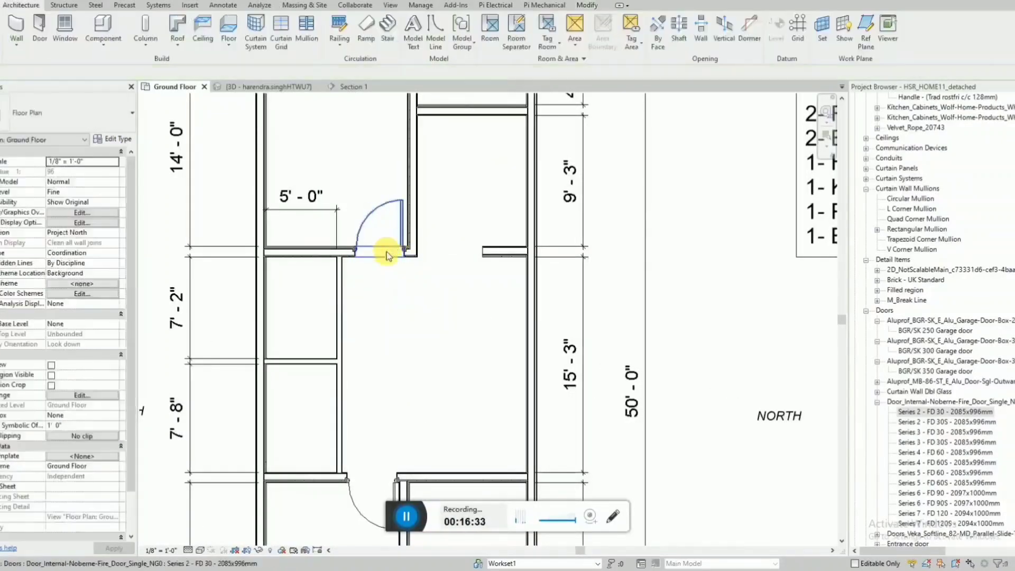
scroll(387, 252, down, 3)
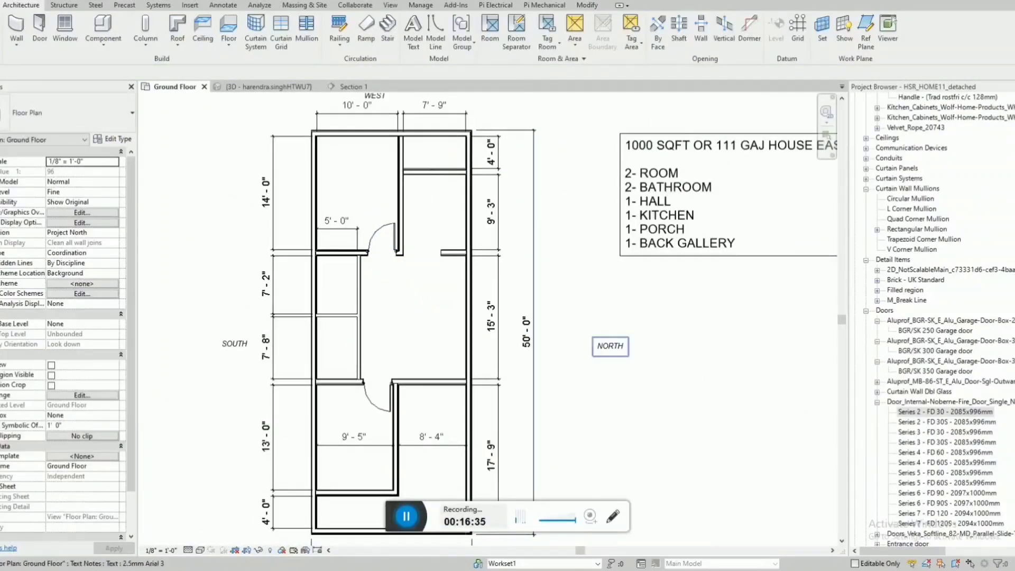
scroll(378, 147, down, 1)
scroll(379, 389, up, 1)
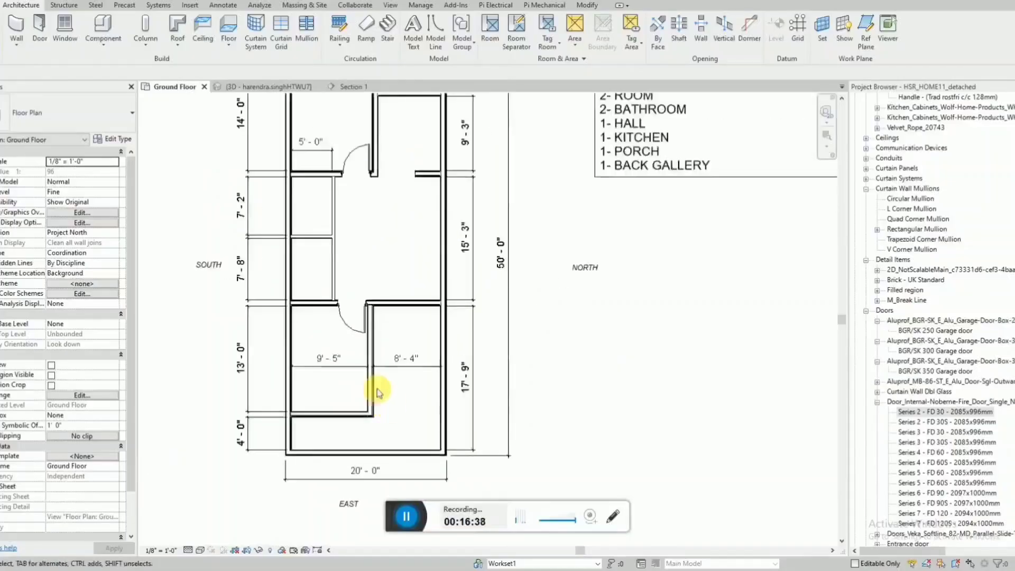
Place a Series 2 - FD 30 - 2085x996mm door in the 13' long room's lower wall beside its inner corner, swinging into the room.
click(344, 327)
key(s)
scroll(399, 471, up, 2)
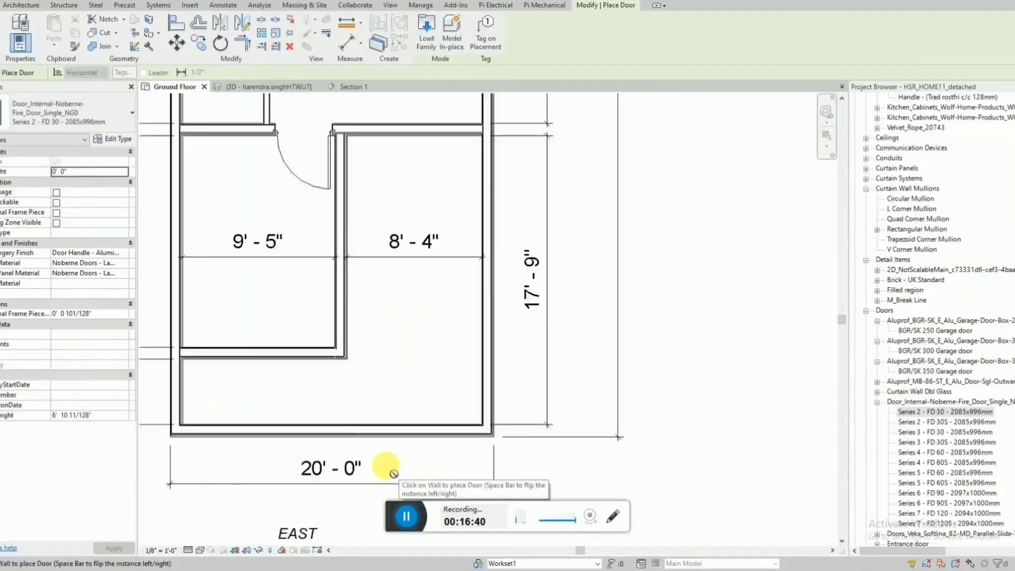
key(space)
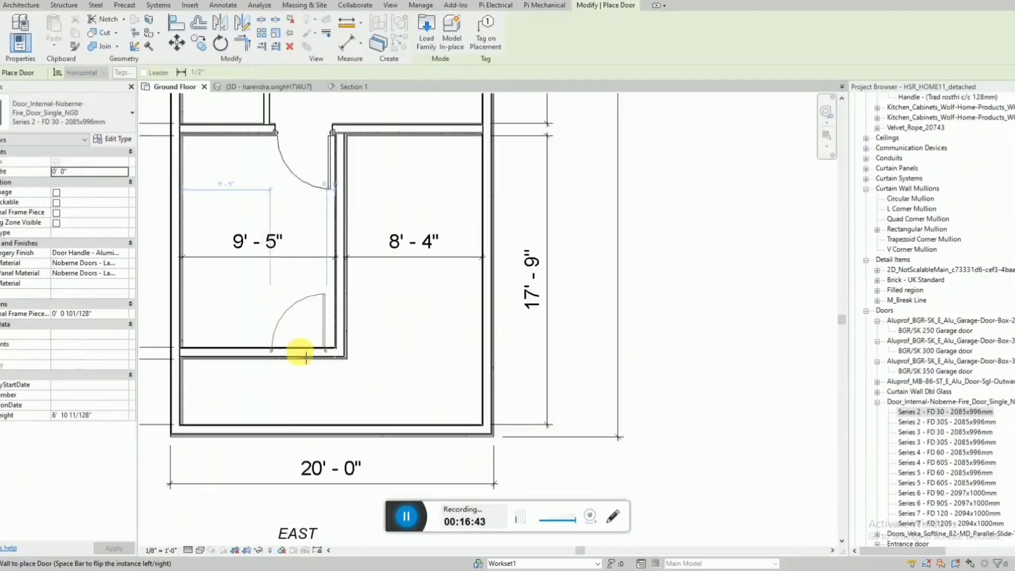
click(306, 350)
key(Escape)
key(Escape)
Align the leaf of the 13' room's lower door with the open leaf of the same room's upper door.
key(a)
key(l)
scroll(347, 184, up, 2)
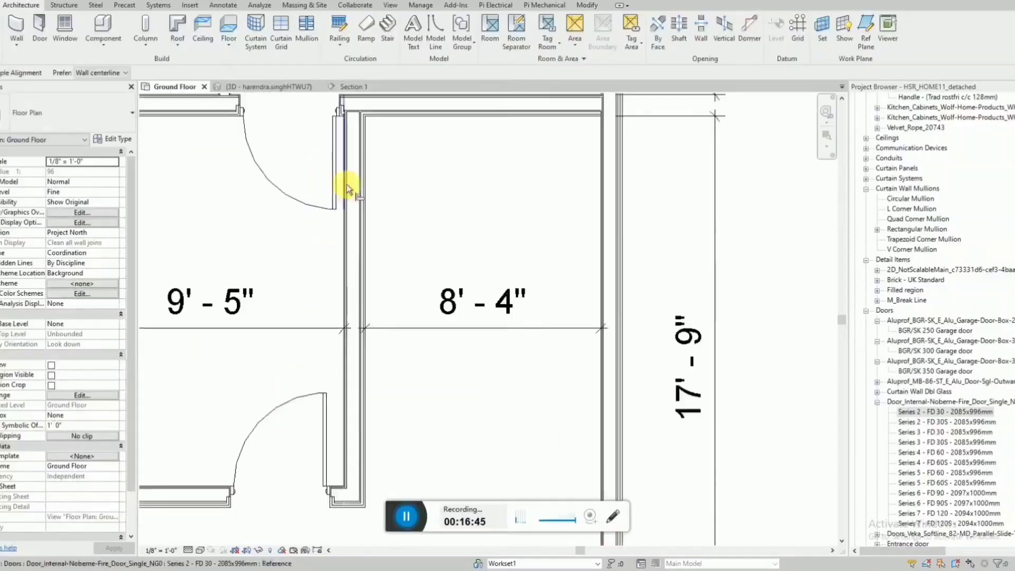
scroll(345, 133, up, 2)
scroll(344, 133, up, 1)
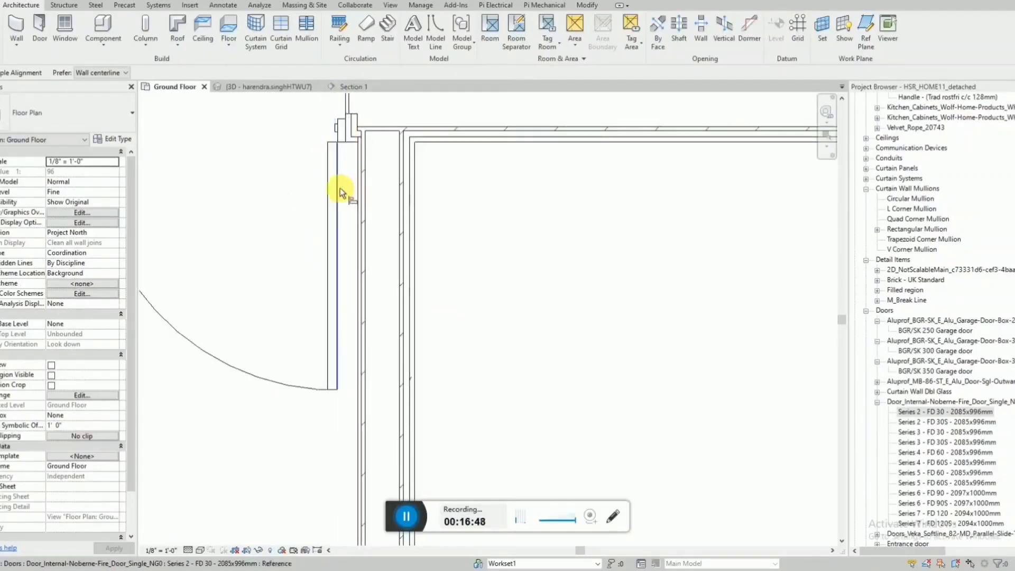
click(341, 188)
scroll(367, 163, down, 4)
scroll(355, 277, down, 3)
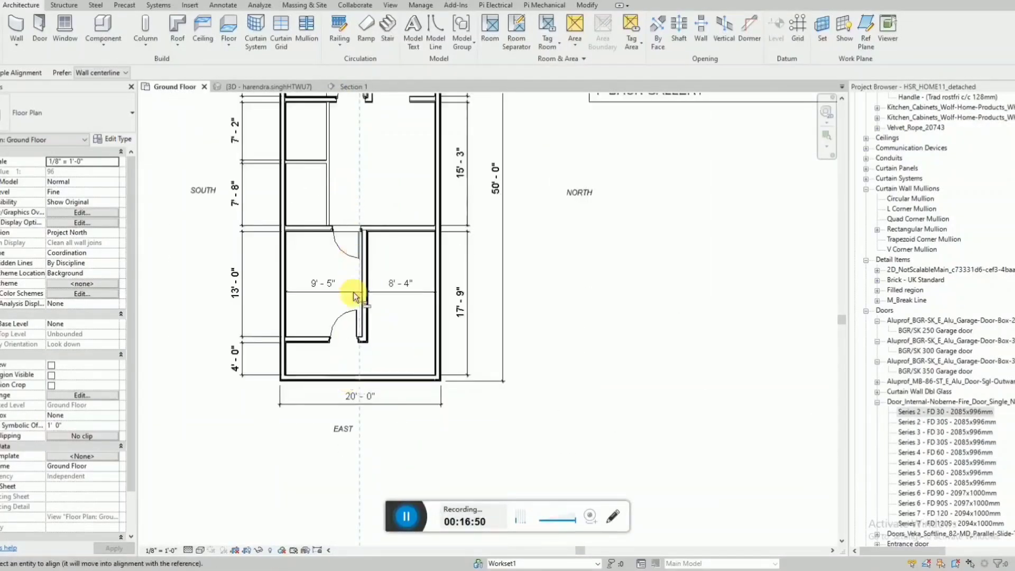
scroll(369, 331, up, 2)
scroll(363, 341, up, 2)
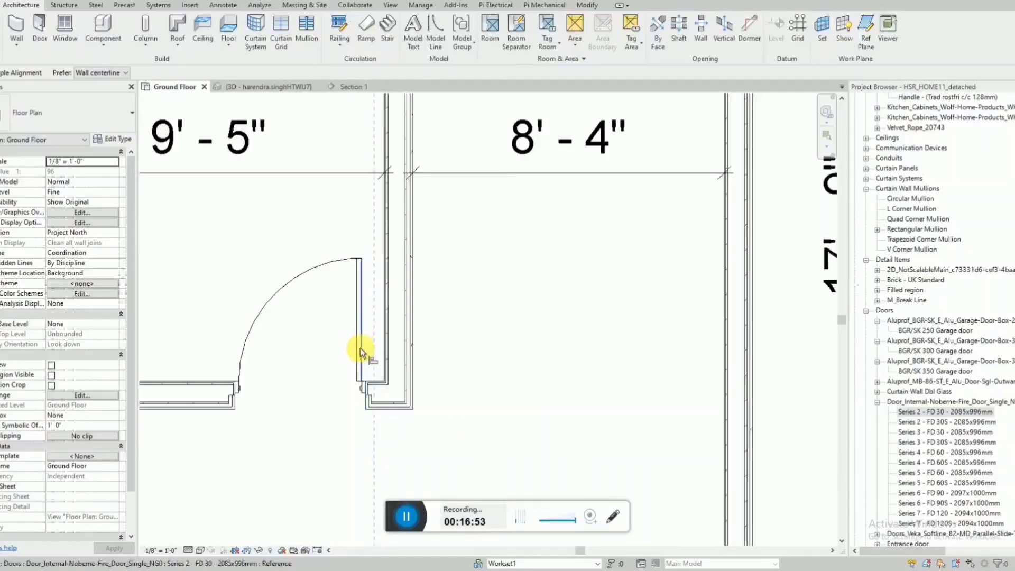
click(360, 348)
scroll(340, 449, down, 5)
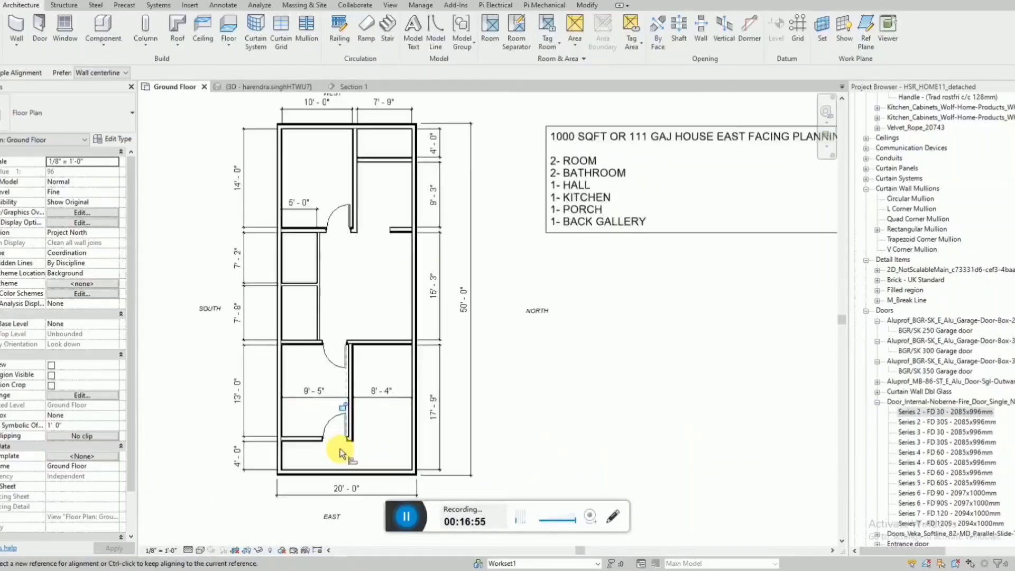
key(Escape)
key(Escape)
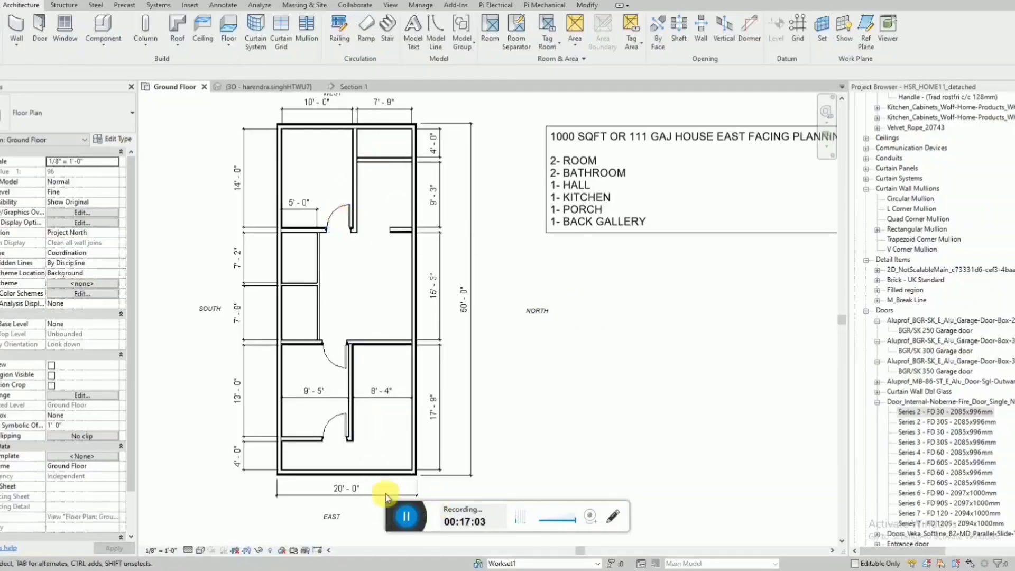
Search the Project Browser for SINGLE and for FLUSH to locate the Single-Flush door family.
click(984, 302)
key(ctrl+f)
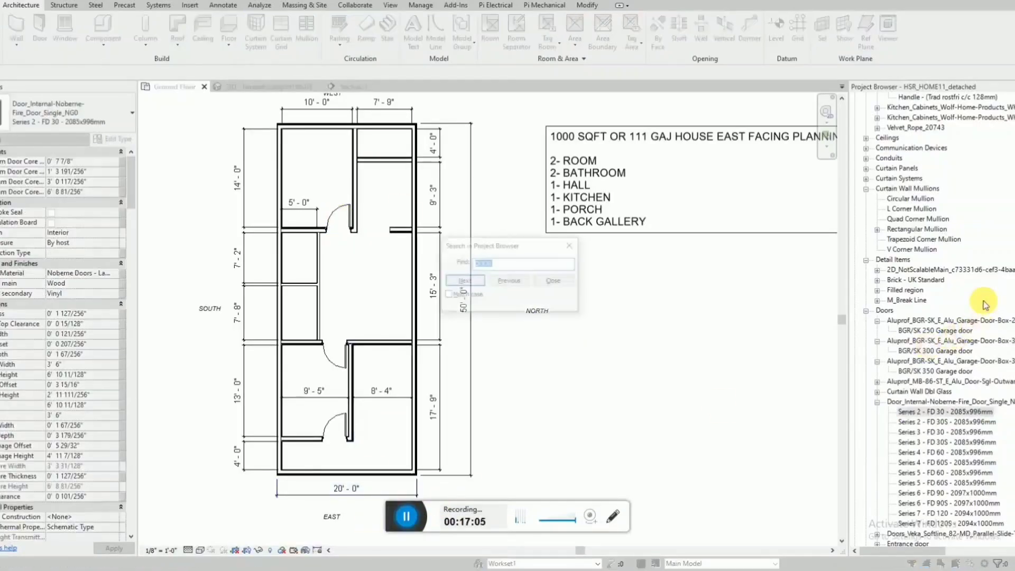
text(SINGLE)
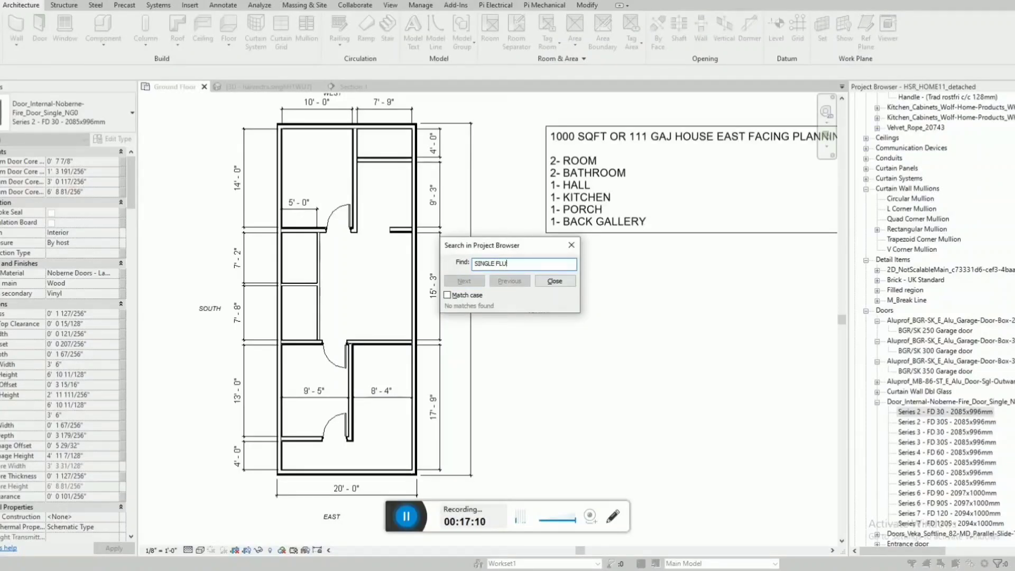
click(476, 282)
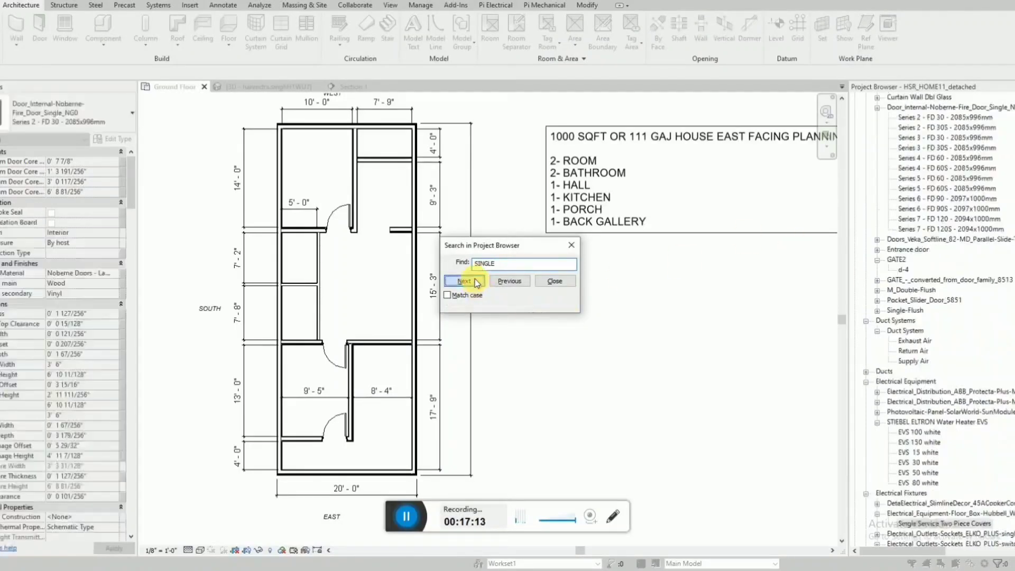
click(475, 281)
click(476, 281)
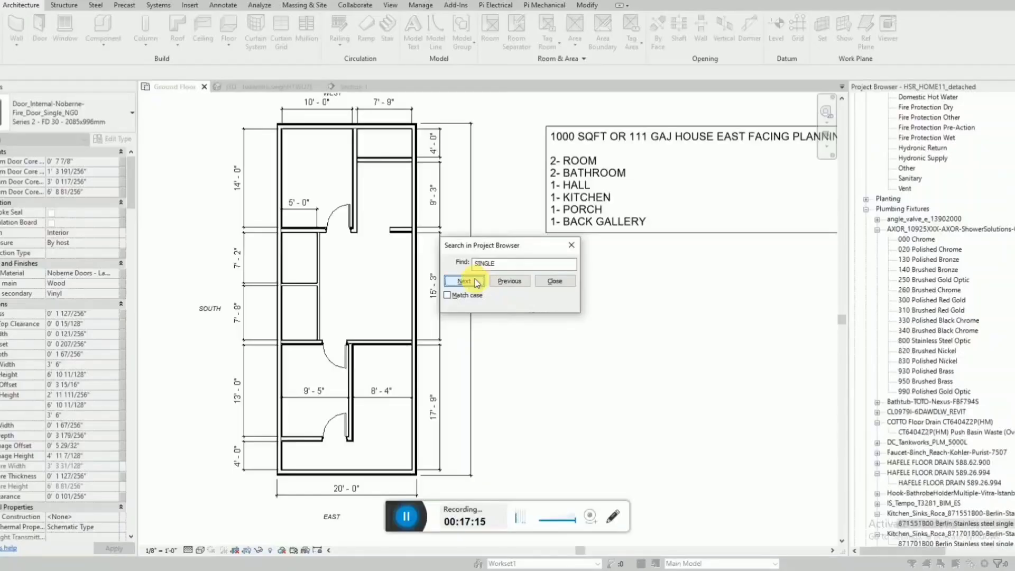
click(475, 282)
click(475, 281)
click(475, 281)
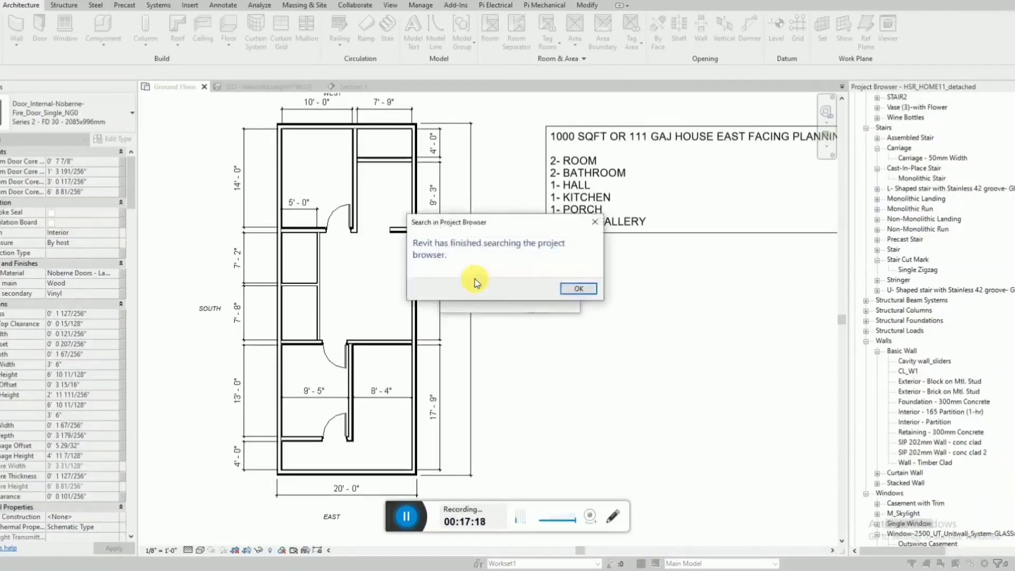
key(Return)
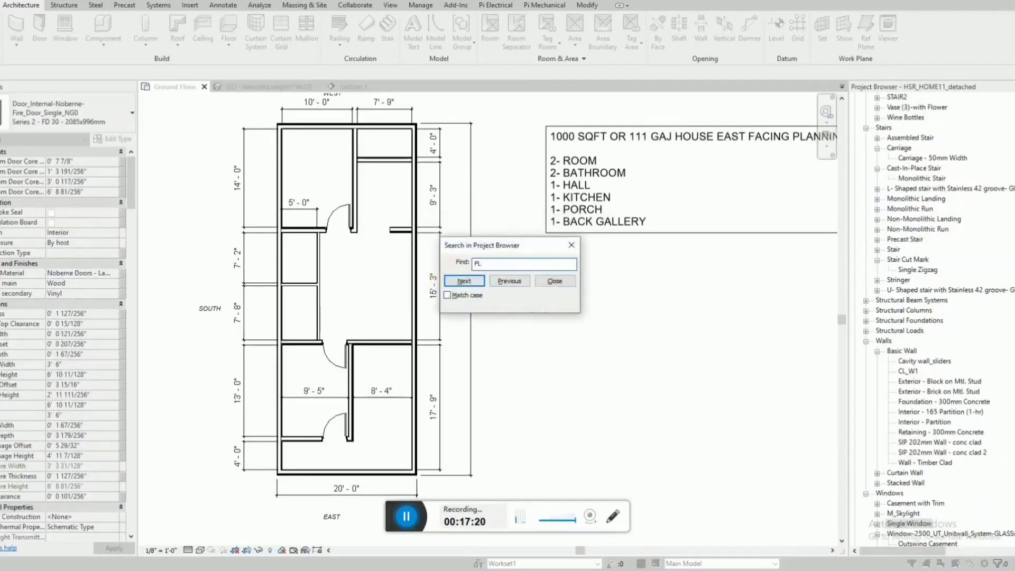
click(454, 281)
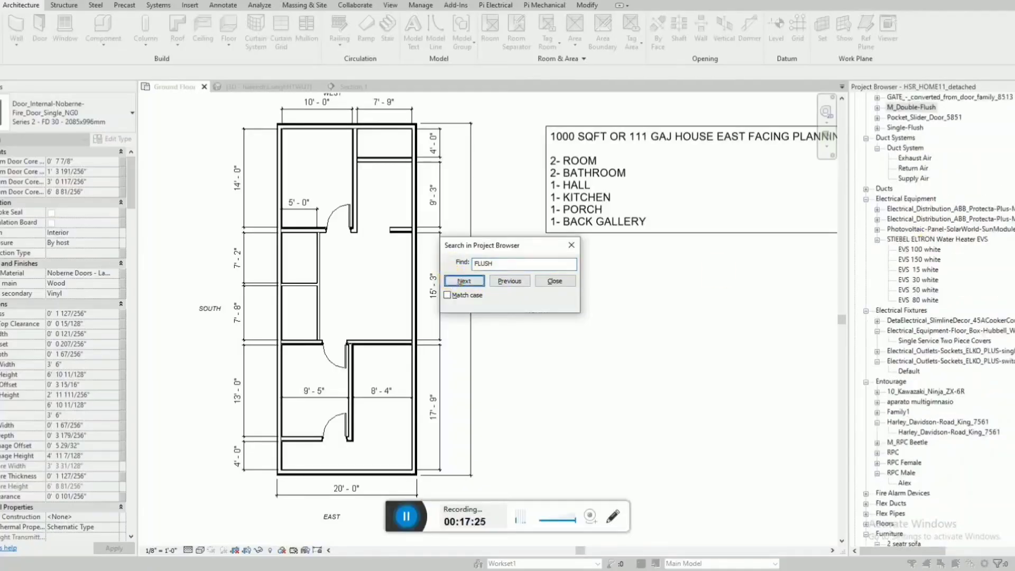
click(474, 287)
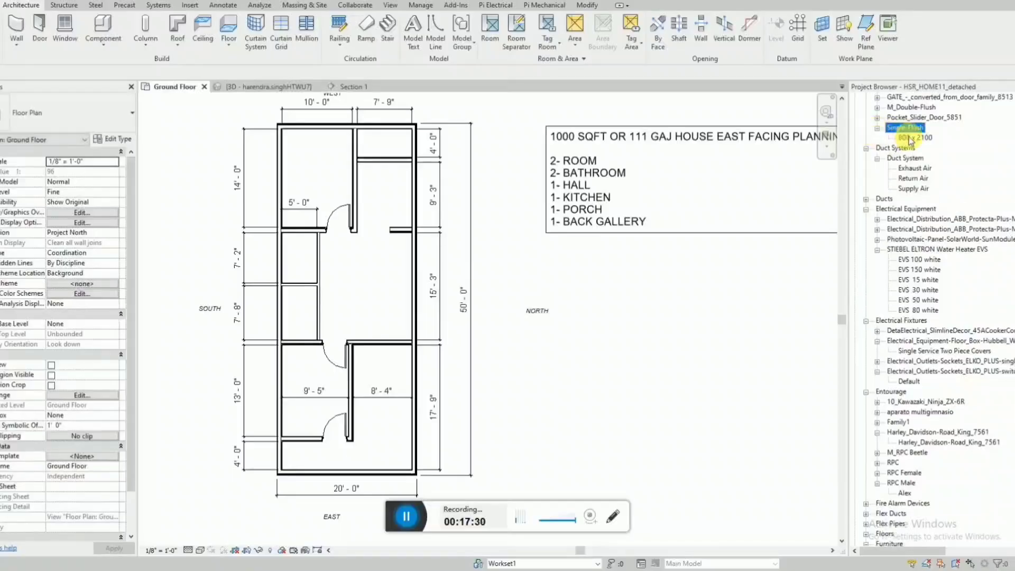
Place inward-swinging Single-Flush 800 x 2100 doors in the upper small room's top wall and near the lower end of the lower small room's hall wall.
scroll(308, 267, up, 2)
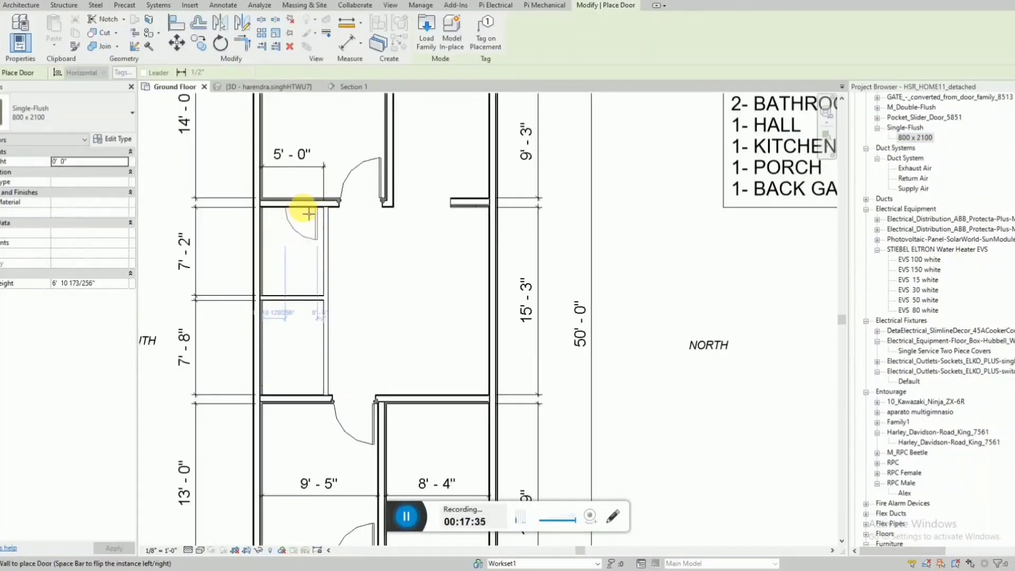
click(308, 213)
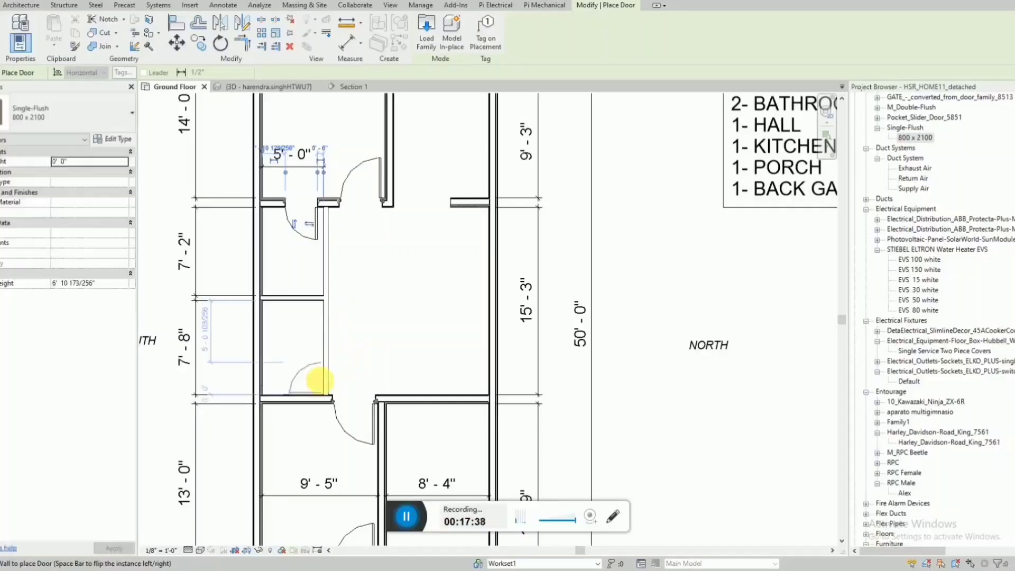
click(320, 376)
key(Escape)
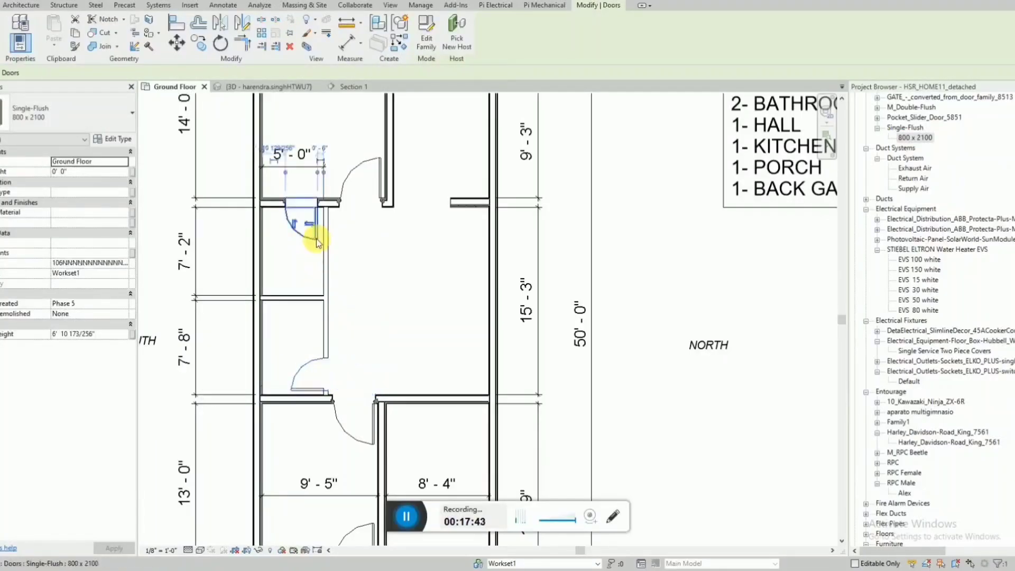
key(Escape)
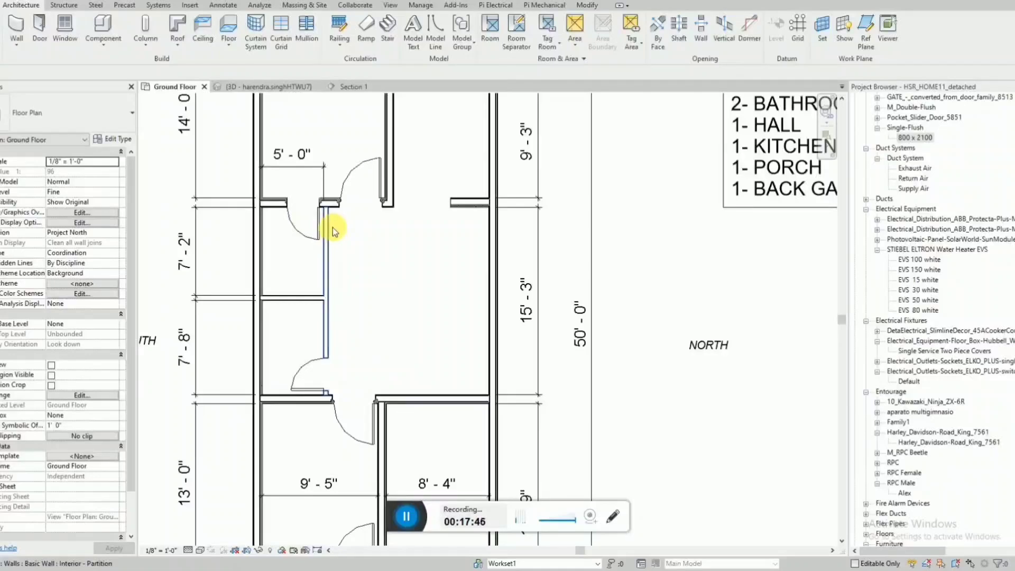
scroll(332, 227, down, 1)
scroll(334, 227, down, 1)
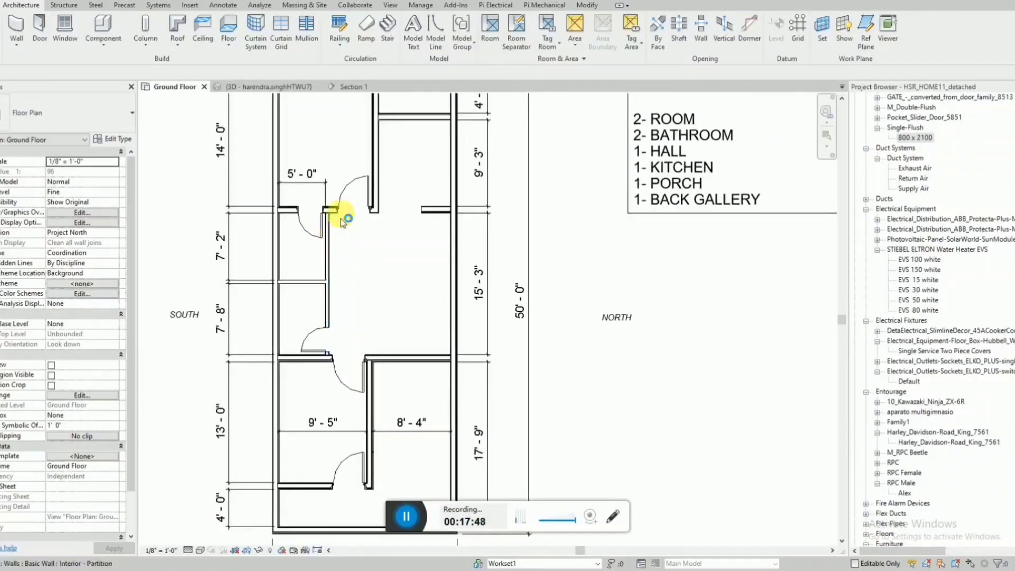
Render the house at Draft quality from a raised corner in the 3D view, and return to the Ground Floor plan.
click(269, 87)
shift+middle_drag(494, 268, 578, 271)
scroll(378, 279, up, 2)
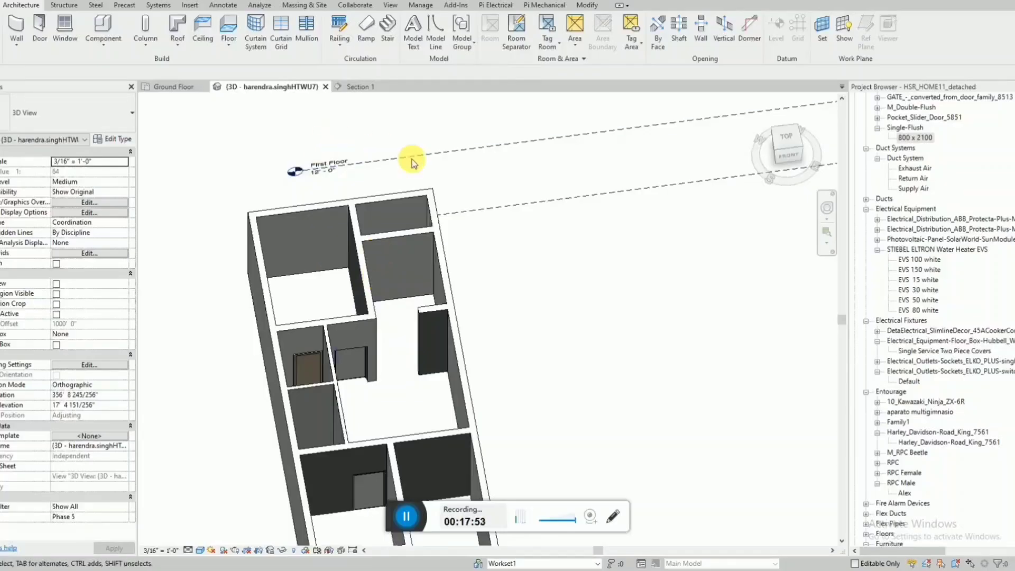
shift+middle_drag(410, 159, 490, 280)
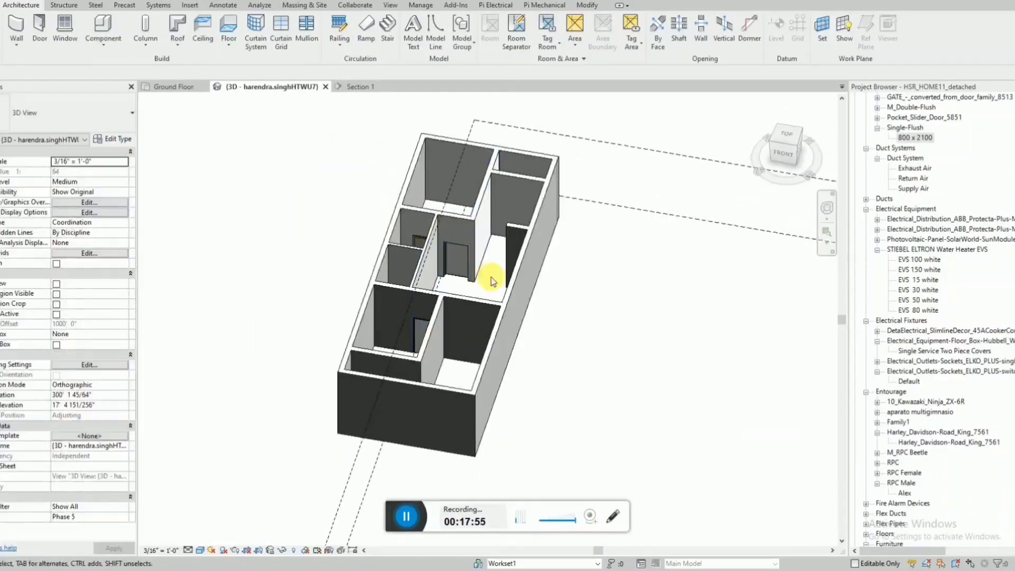
click(234, 551)
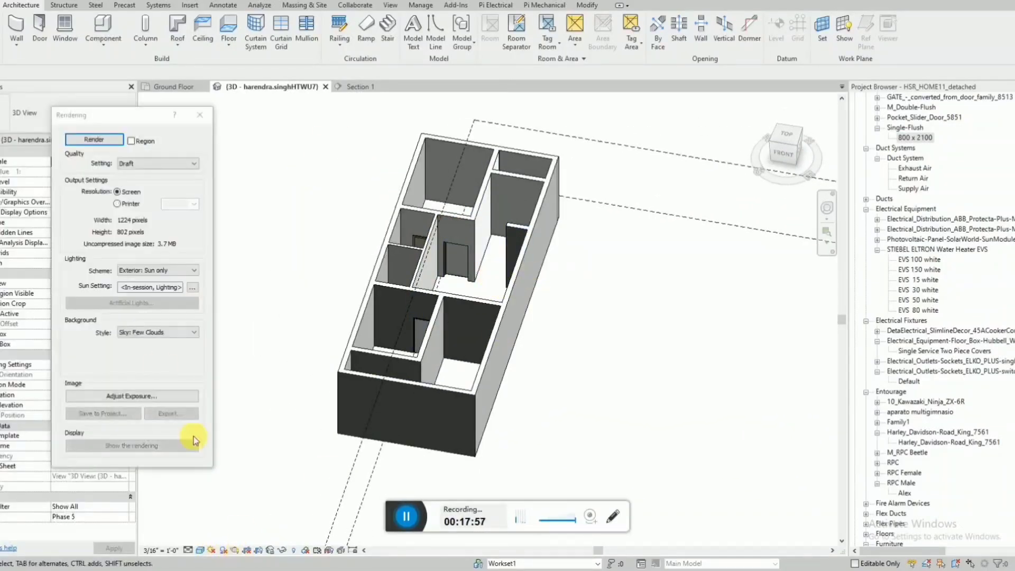
click(111, 142)
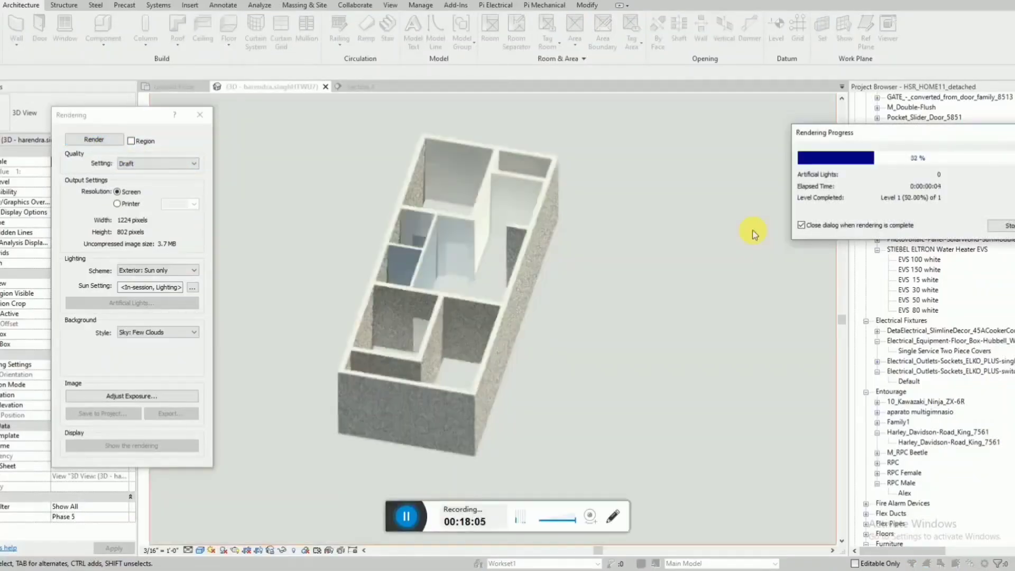
click(199, 115)
click(174, 86)
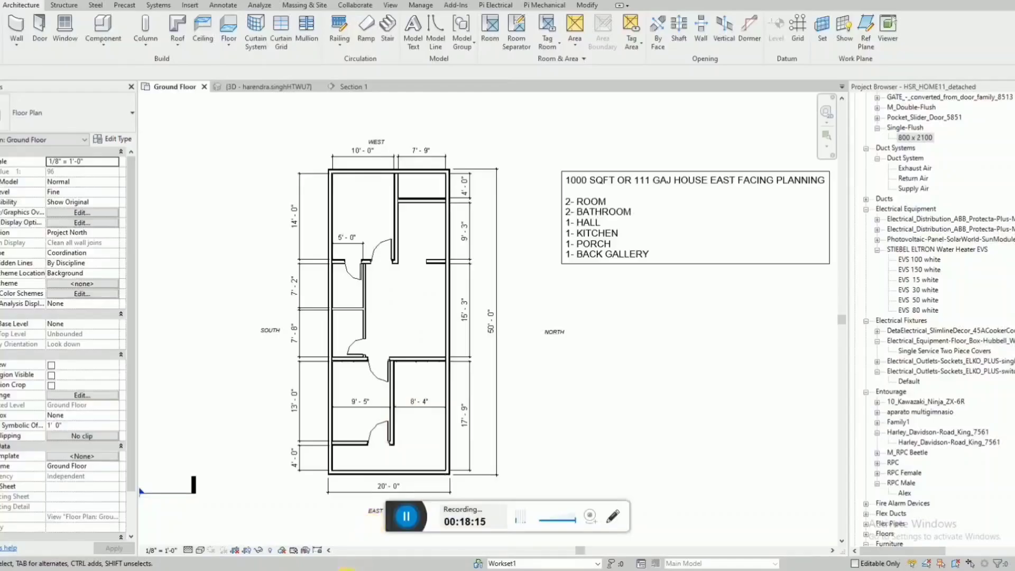
Switch to the PDF reference sheet, examine its floor plans, 3D views and side cut view, and return to the Ground Floor plan.
click(351, 567)
ctrl+scroll(355, 344, down, 2)
scroll(318, 260, down, 1)
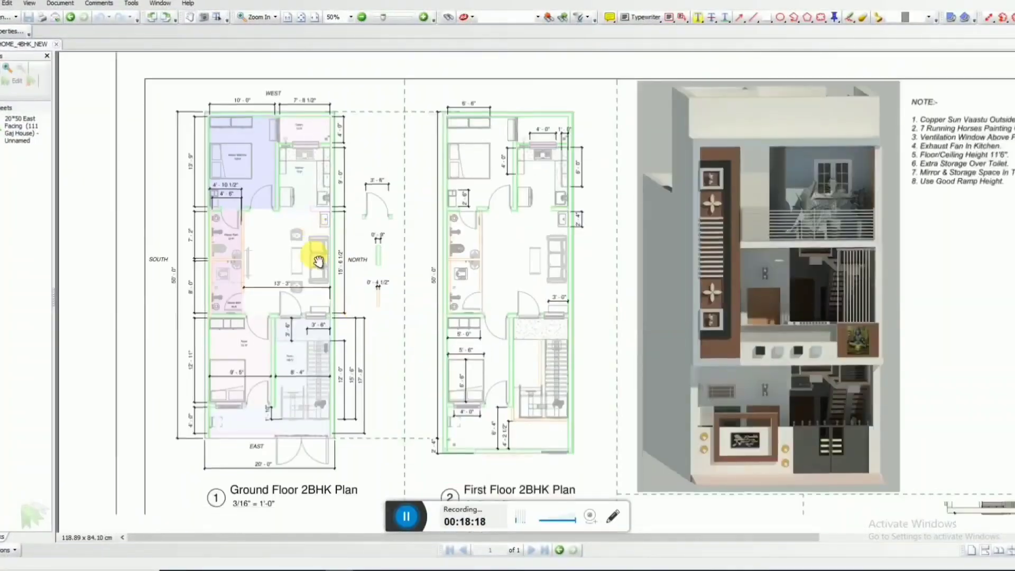
ctrl+scroll(304, 403, down, 1)
drag(410, 421, 393, 327)
drag(725, 393, 663, 256)
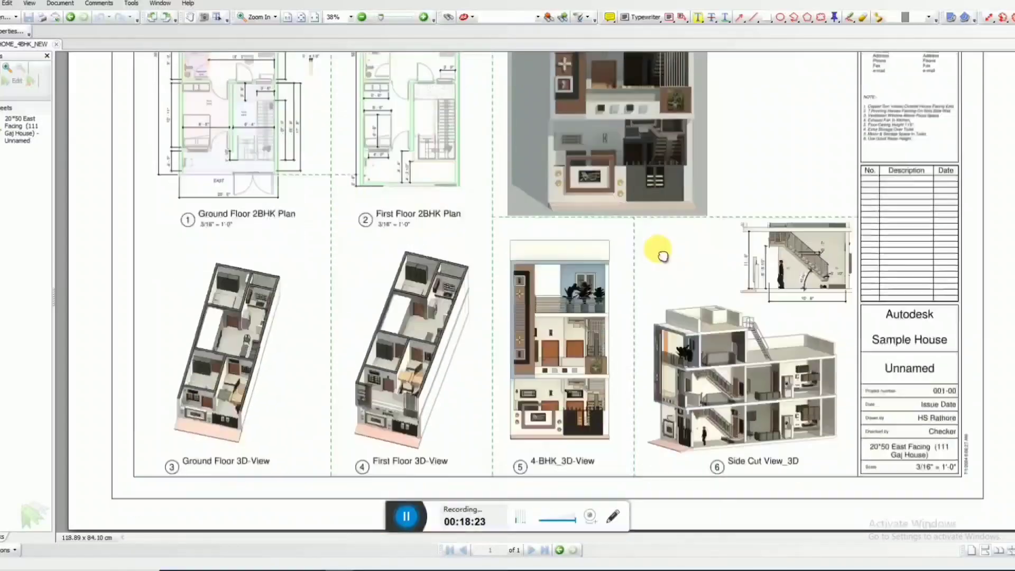
drag(791, 245, 791, 325)
drag(646, 114, 637, 228)
ctrl+scroll(692, 238, up, 2)
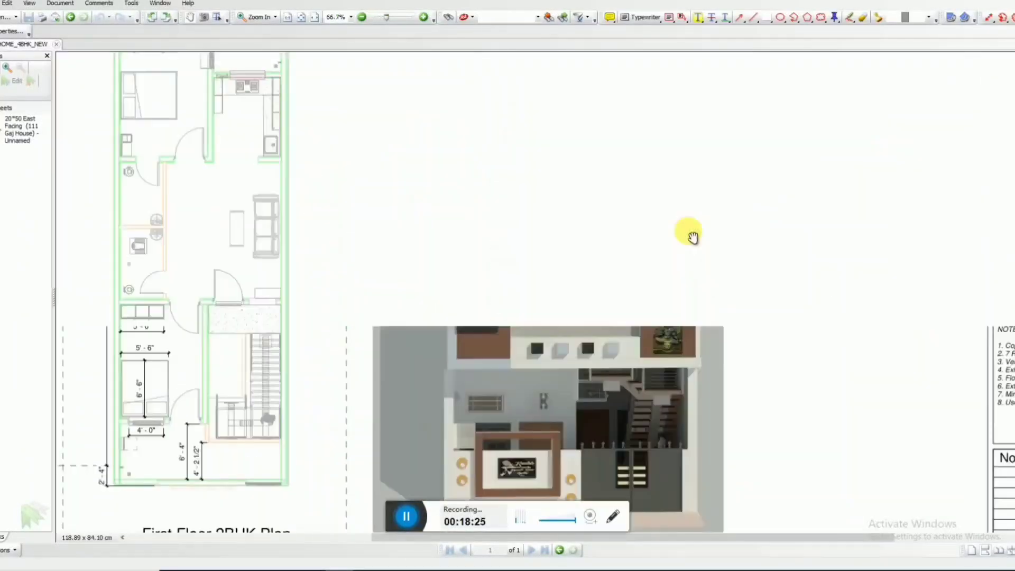
ctrl+scroll(689, 232, down, 1)
mouse_move(555, 296)
mouse_down()
mouse_move(591, 342)
mouse_move(659, 295)
mouse_up()
click(979, 1)
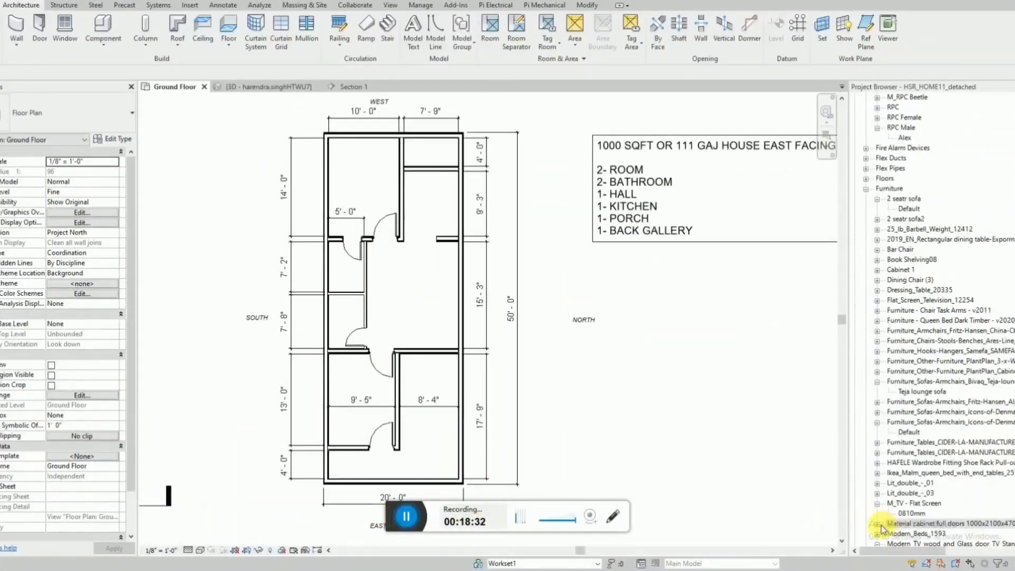
Place a 1000x2100x470mm full-door material cabinet from the Furniture families in the 14' room.
click(877, 523)
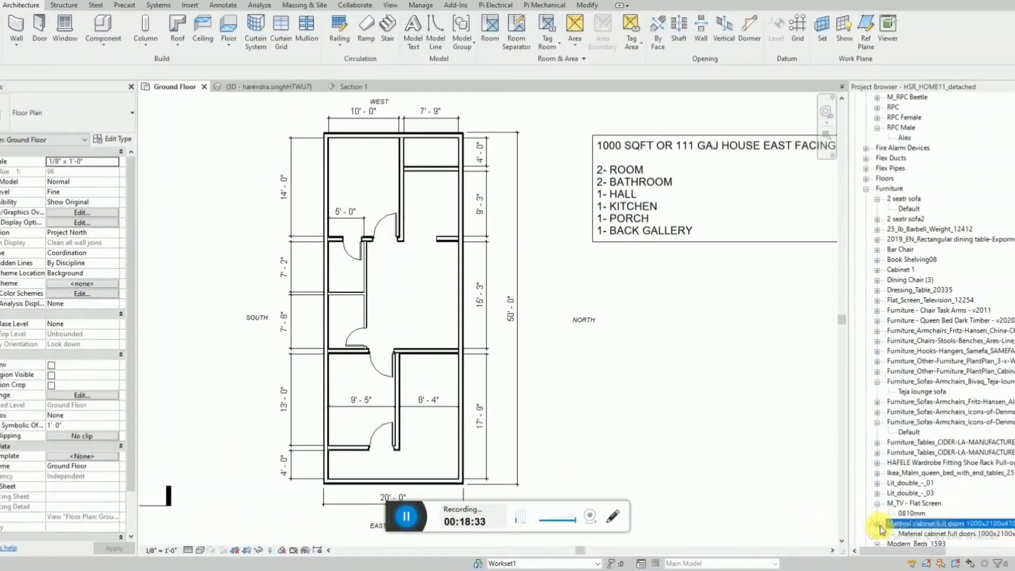
click(946, 534)
drag(367, 159, 351, 120)
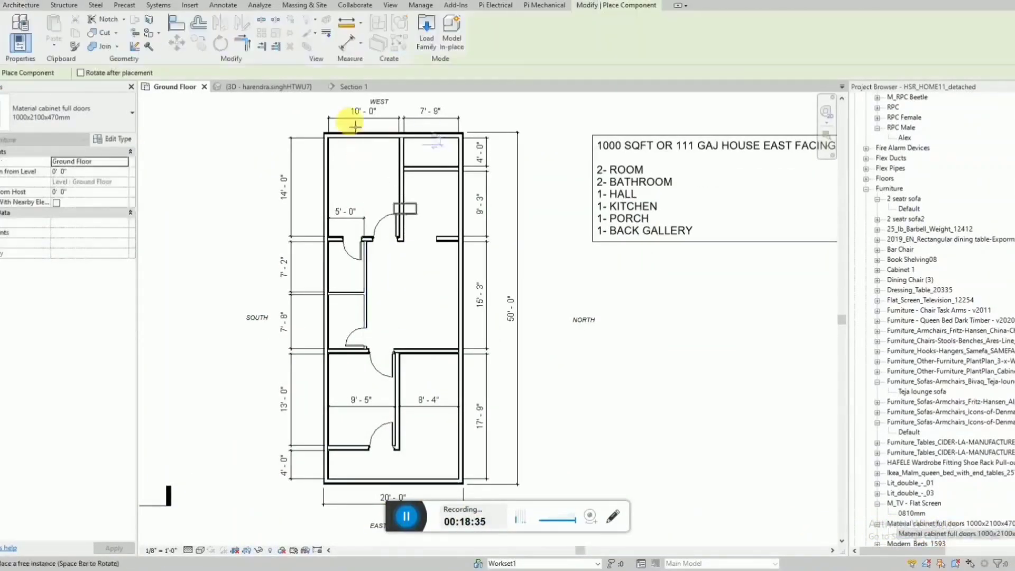
scroll(350, 121, up, 2)
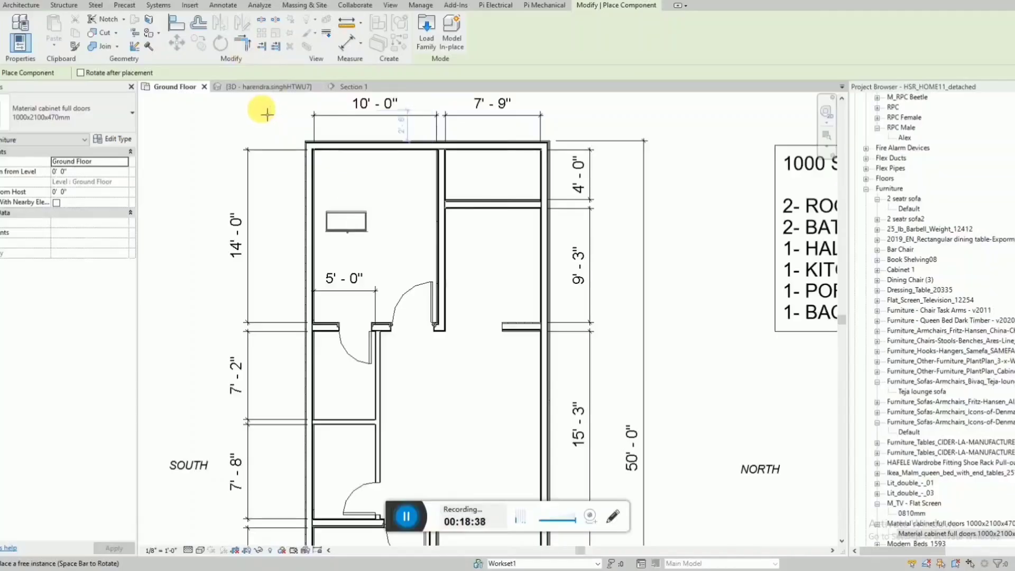
key(Escape)
Move the cabinet into the southwest corner of the 14' room, with its back along the west wall.
scroll(346, 201, up, 2)
click(348, 233)
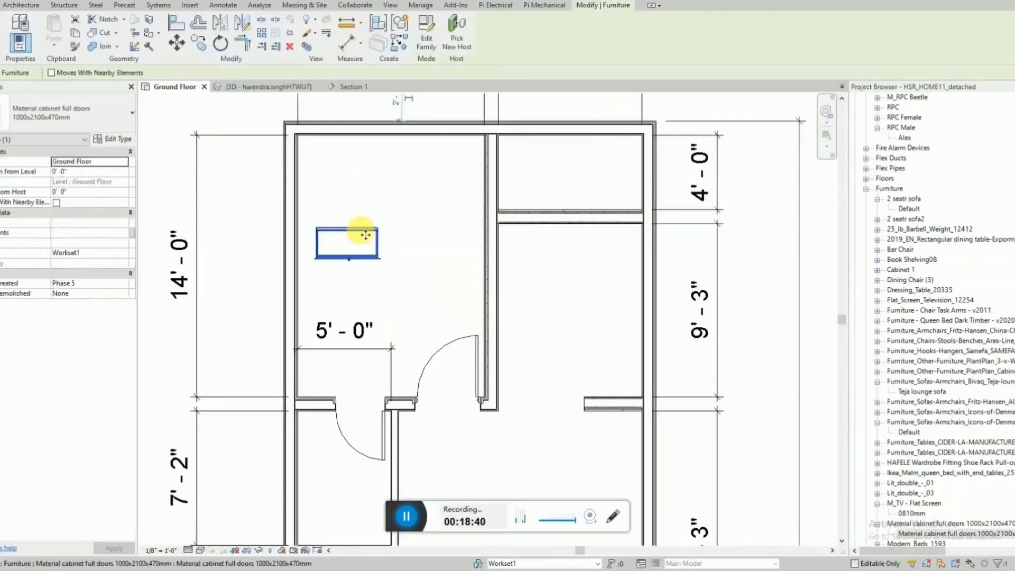
drag(347, 179, 351, 157)
key(Escape)
scroll(354, 172, down, 1)
scroll(355, 175, down, 1)
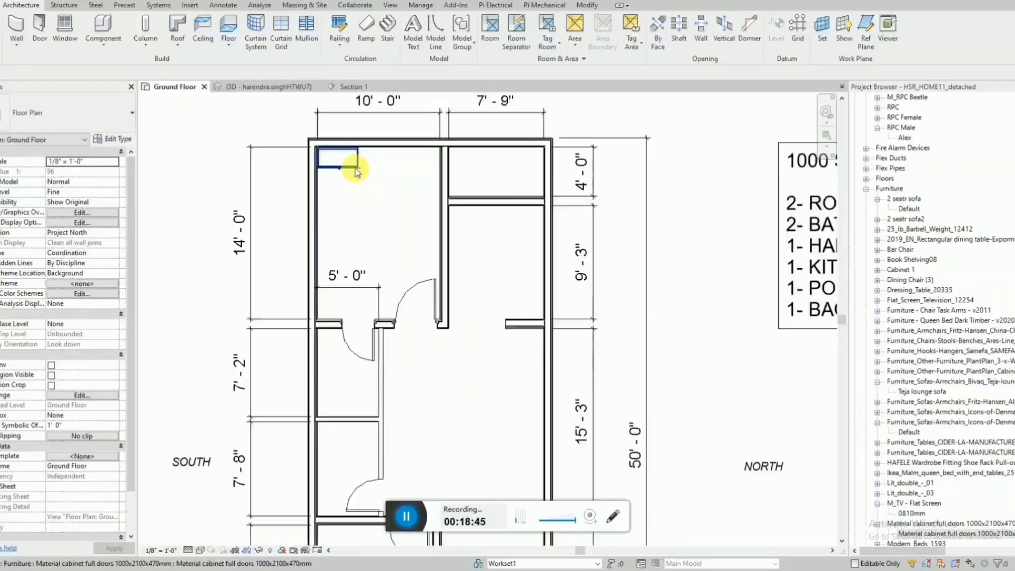
Copy the corner cabinet once along the west wall so the two units stand side by side.
click(339, 157)
key(m)
key(v)
scroll(323, 155, up, 5)
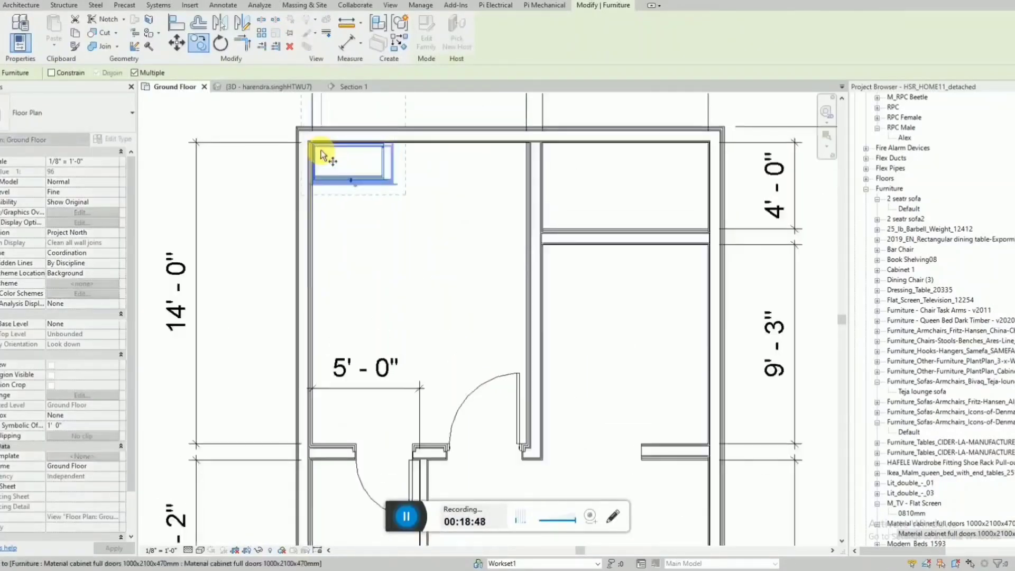
click(299, 132)
click(516, 136)
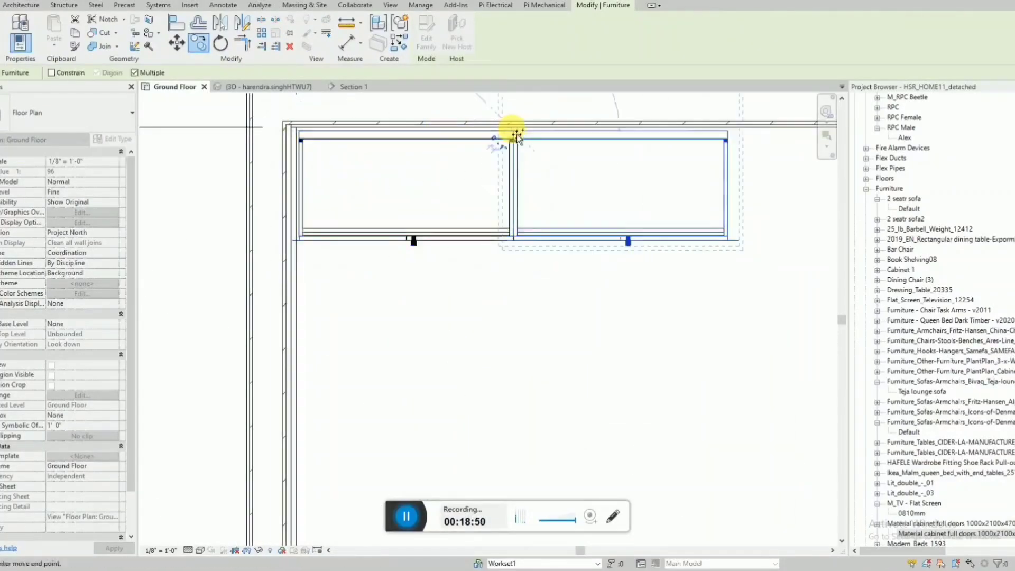
scroll(328, 188, down, 4)
key(Escape)
key(Escape)
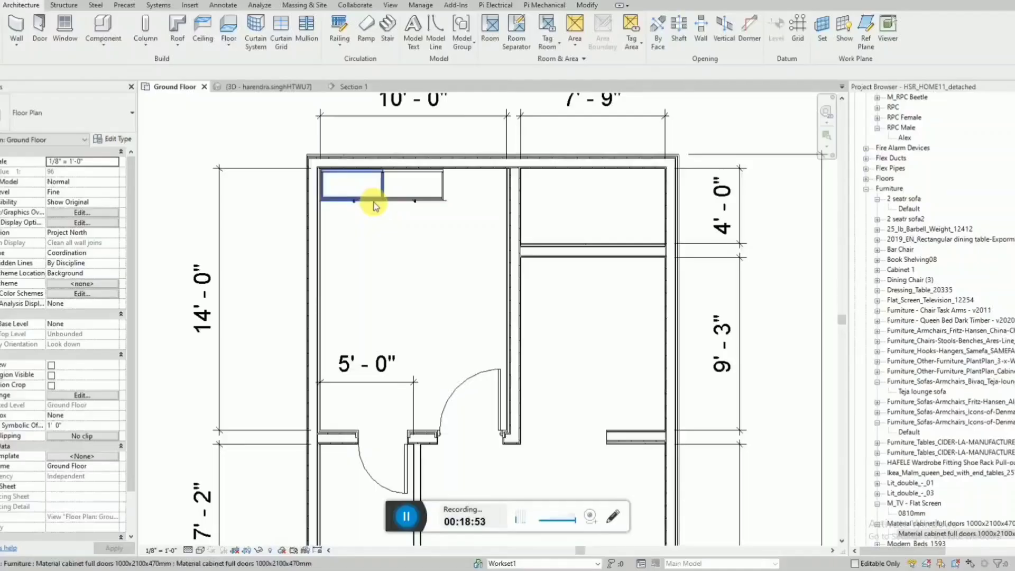
Dimension from the south wall's inner face to the far side of the second cabinet in the 14' room.
key(d)
key(i)
scroll(382, 203, up, 1)
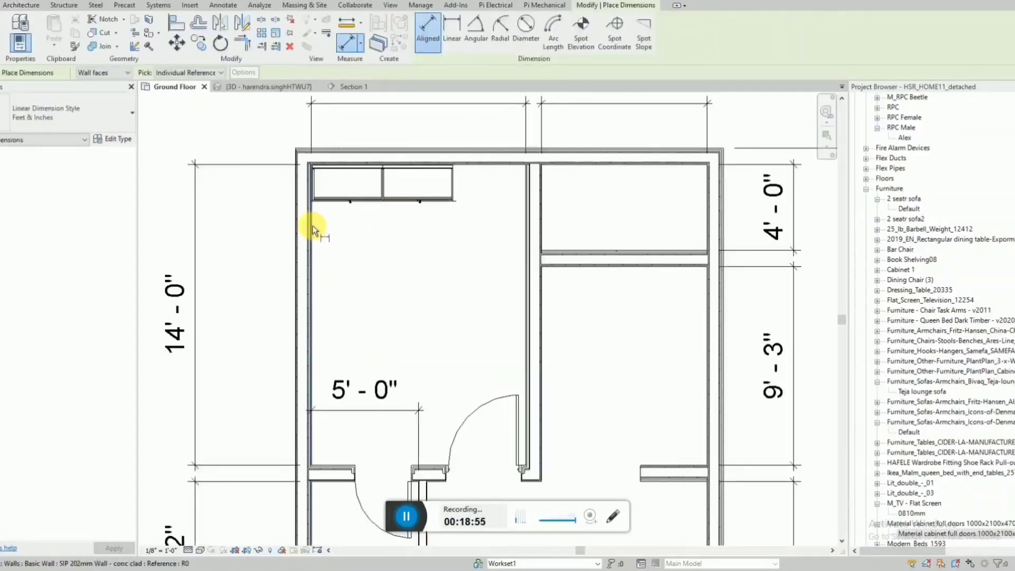
click(312, 226)
click(454, 196)
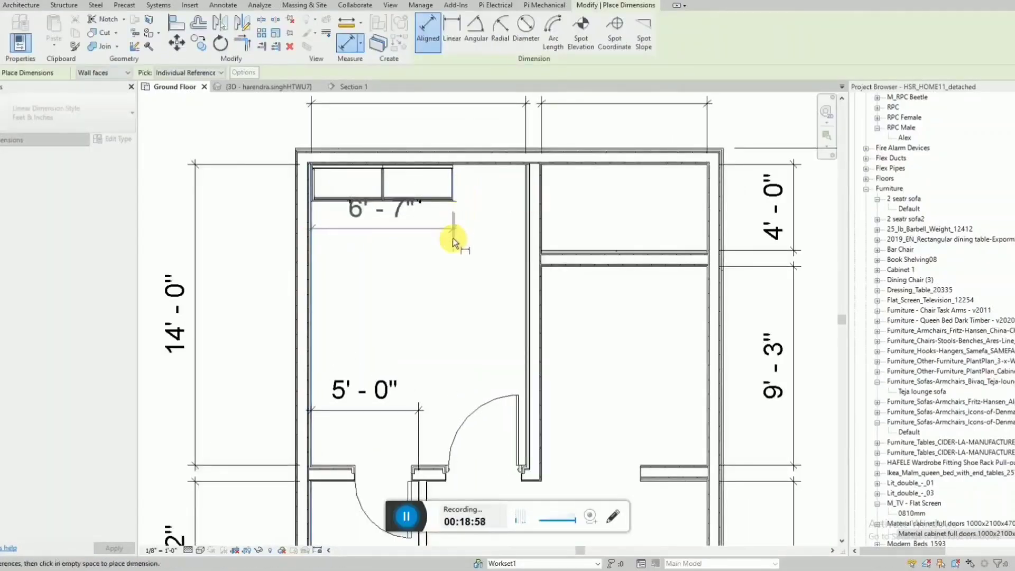
click(448, 255)
key(Escape)
Set the distance from the south wall to the second cabinet's far side to 6'-0", and delete the dimension.
click(433, 200)
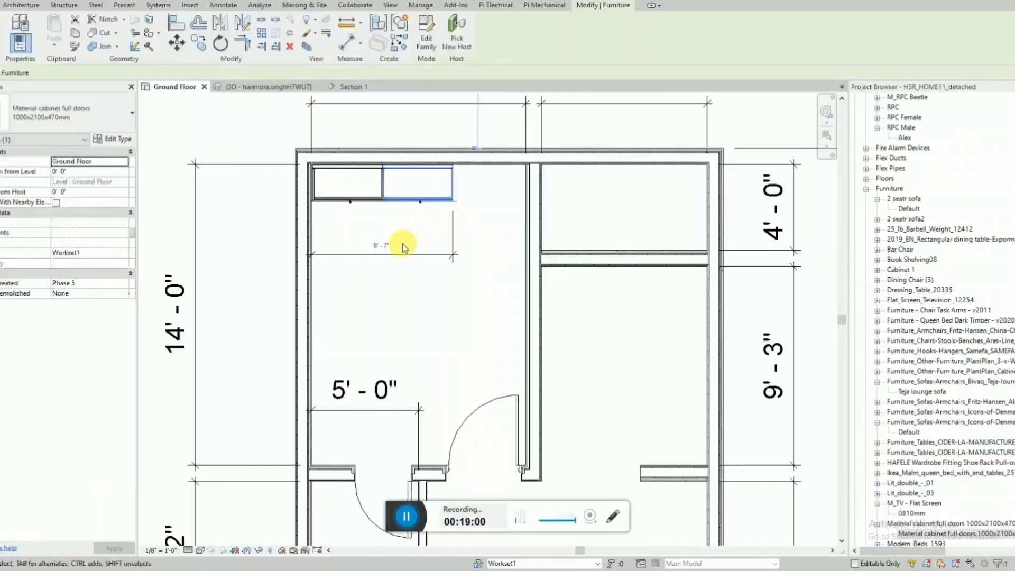
click(389, 241)
key(Return)
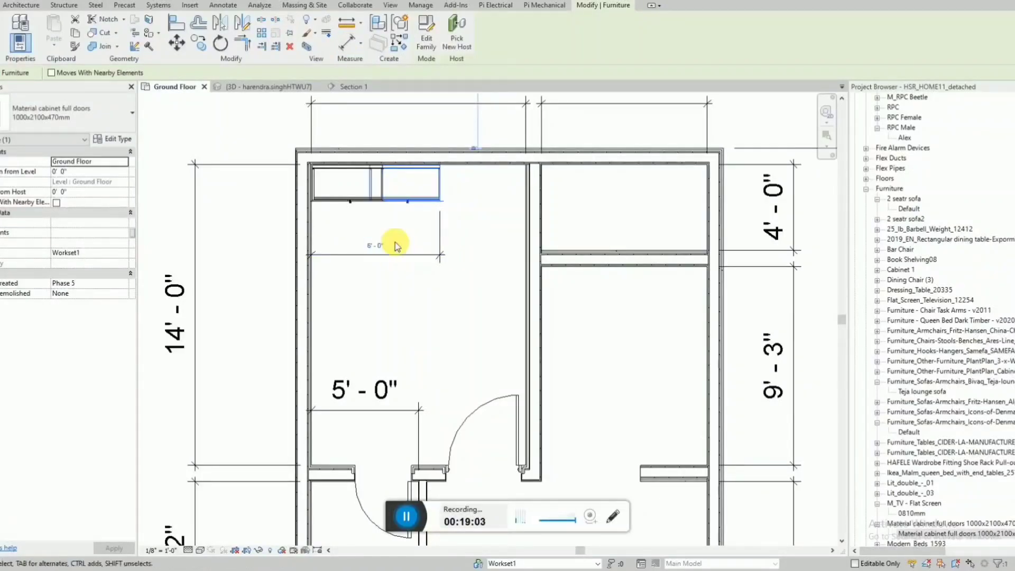
key(Escape)
click(424, 257)
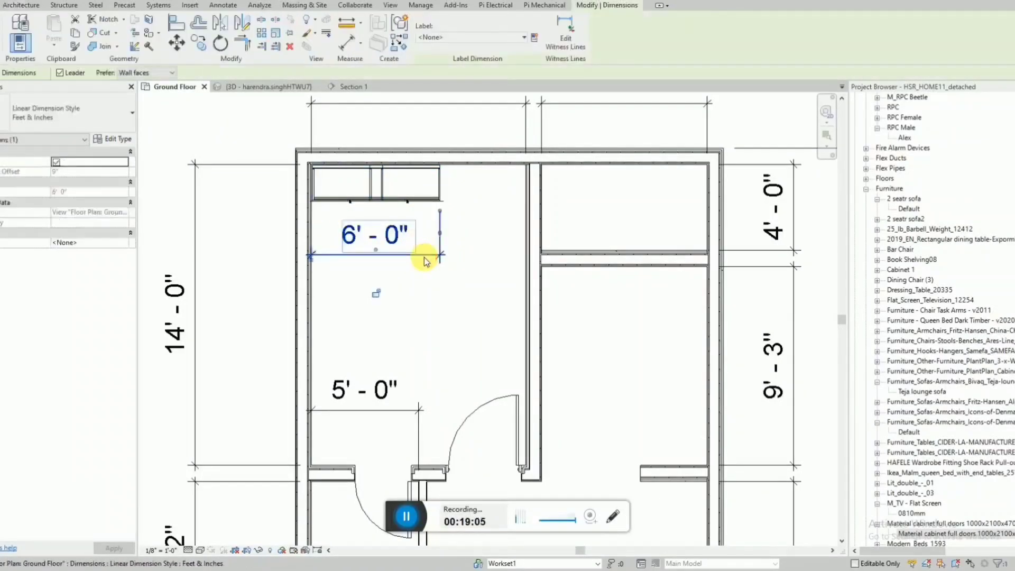
key(Delete)
Measure the cabinets' depth from the west wall to their front with a temporary aligned dimension.
scroll(430, 234, down, 3)
scroll(443, 222, up, 4)
key(d)
key(i)
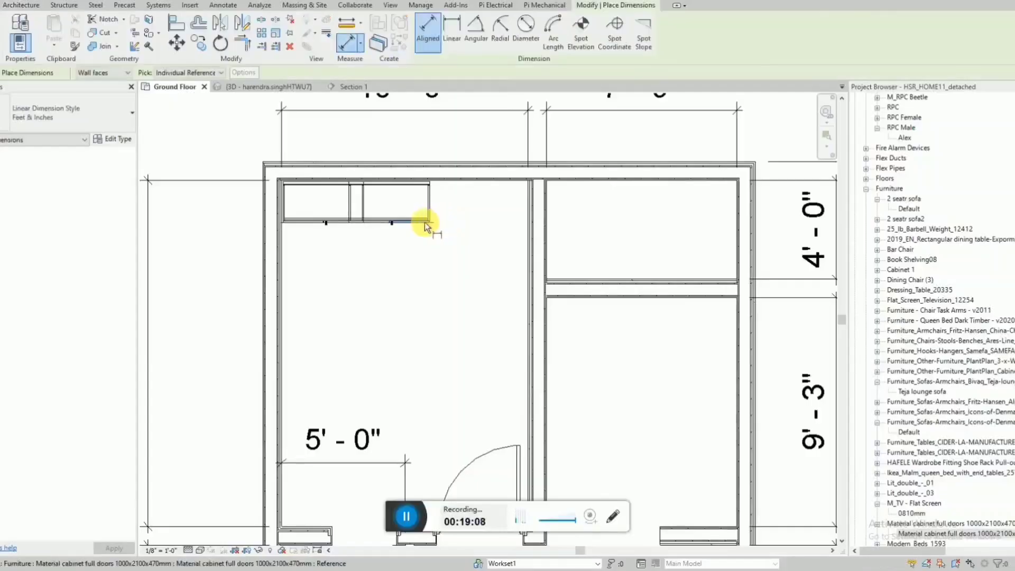
scroll(427, 229, up, 3)
click(432, 223)
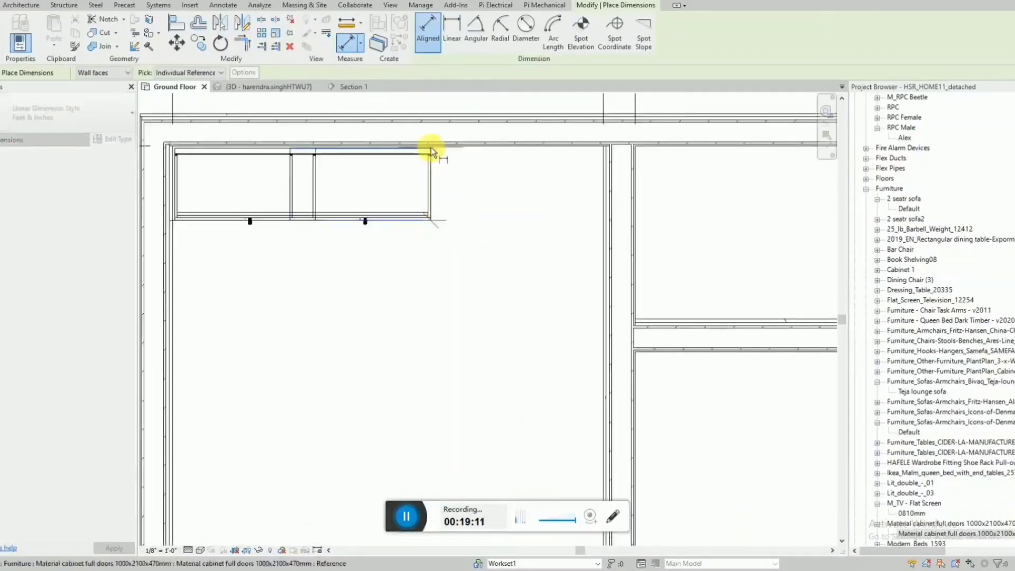
scroll(490, 154, down, 2)
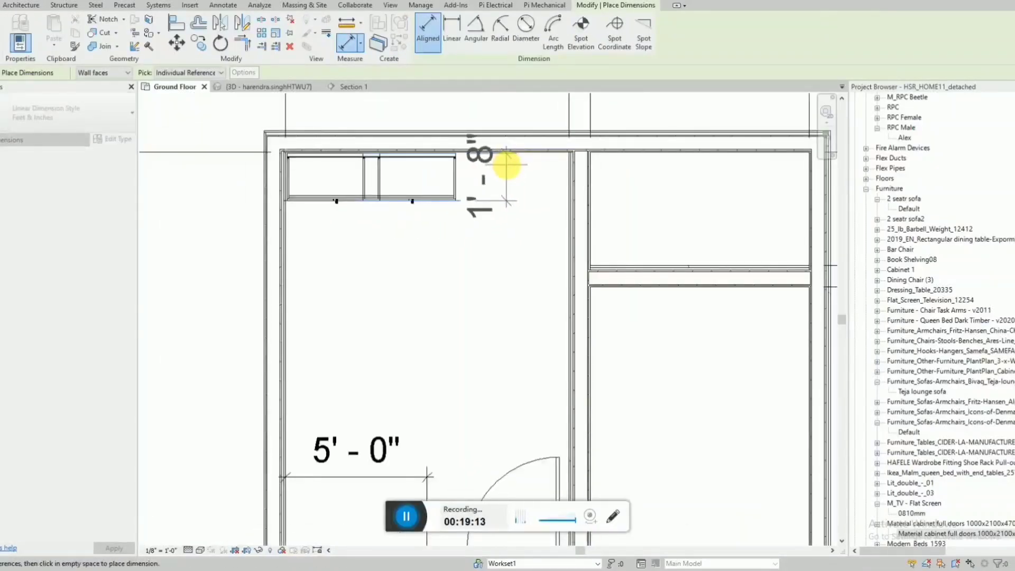
key(Escape)
key(Escape)
scroll(358, 186, down, 5)
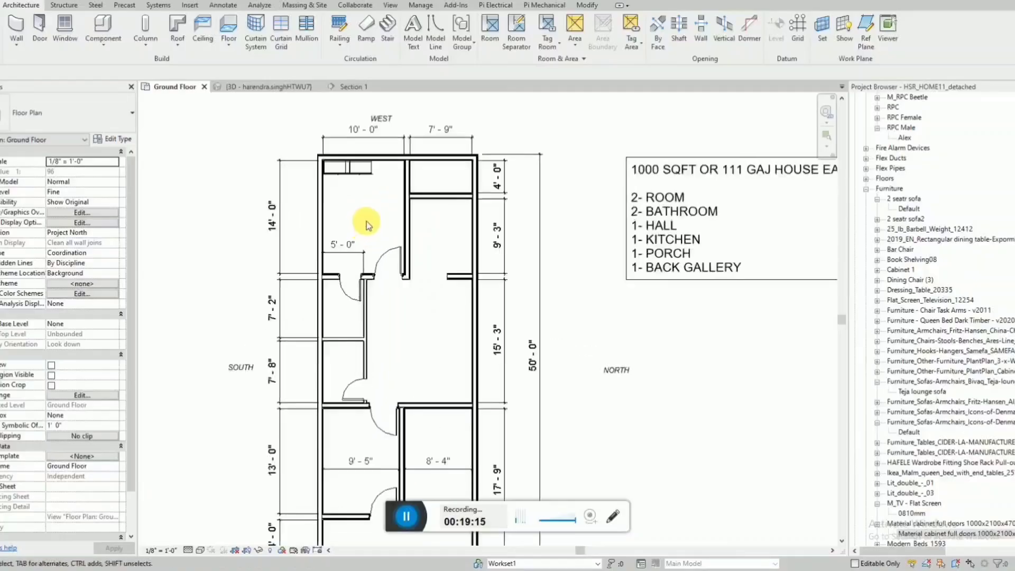
scroll(395, 143, down, 1)
scroll(372, 179, up, 2)
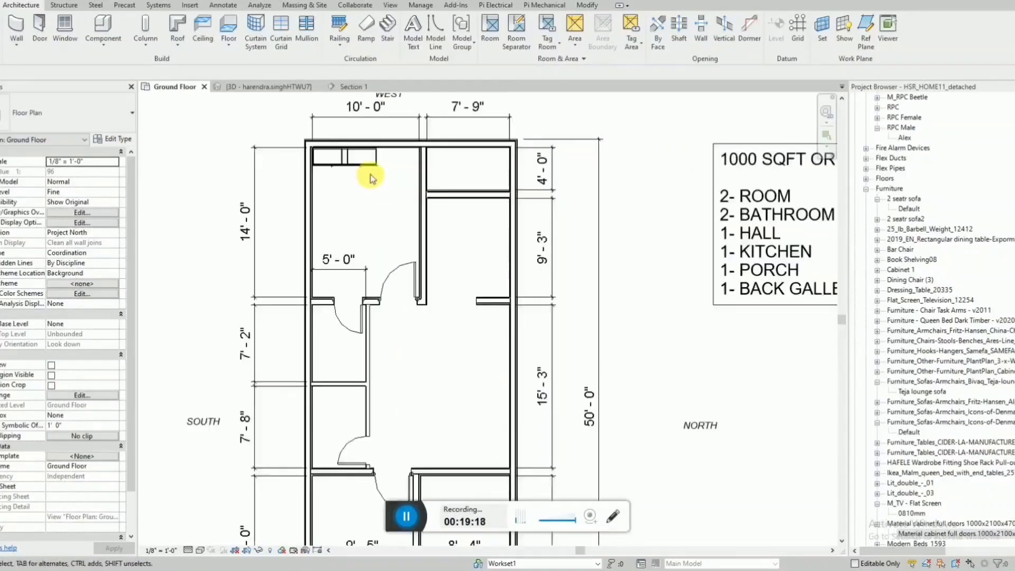
scroll(335, 165, up, 5)
key(a)
key(l)
scroll(345, 161, up, 3)
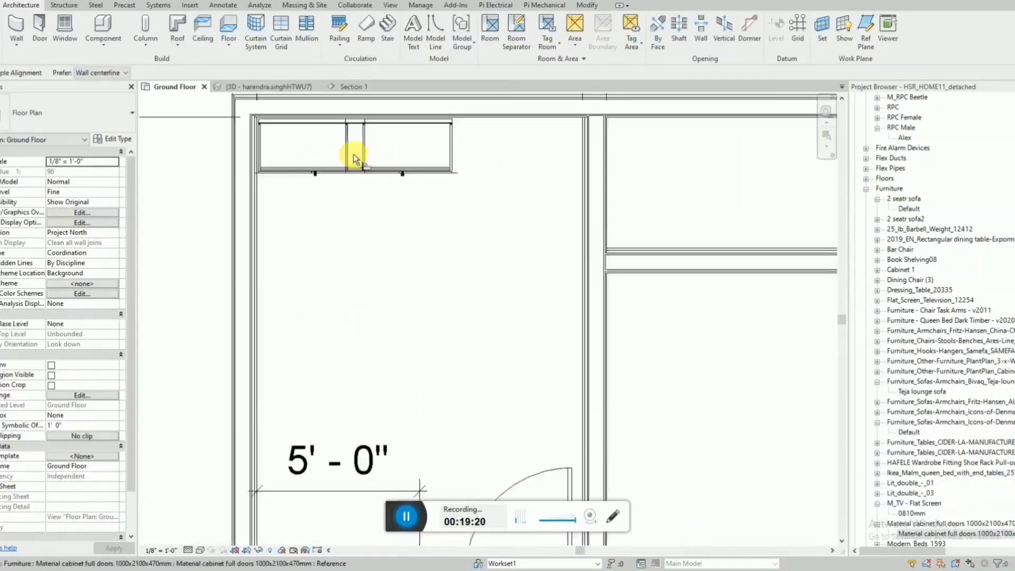
scroll(351, 154, down, 4)
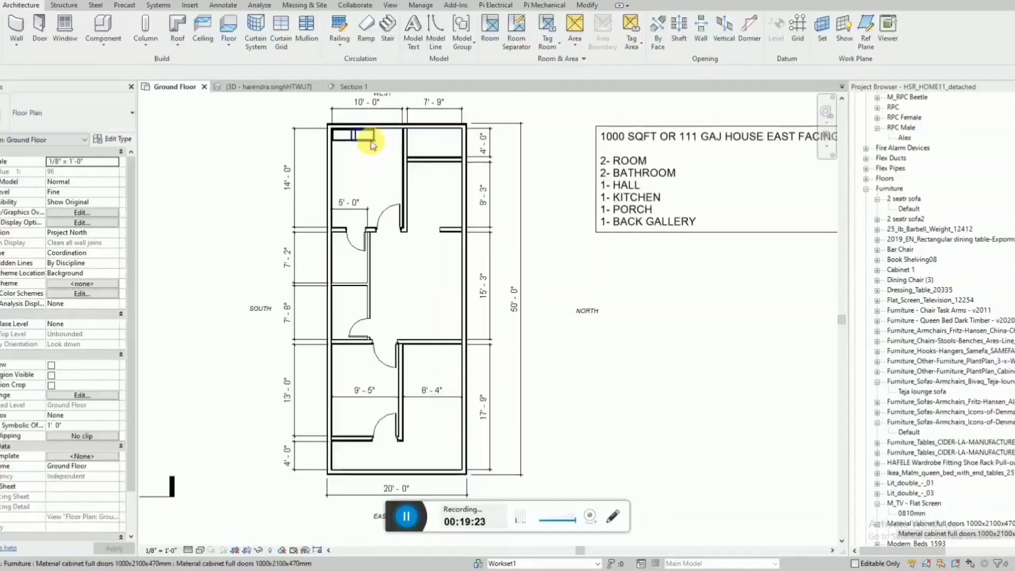
Create a similar 1000x2100x470mm cabinet near the southwest corner of the 13' room.
click(371, 146)
key(c)
key(s)
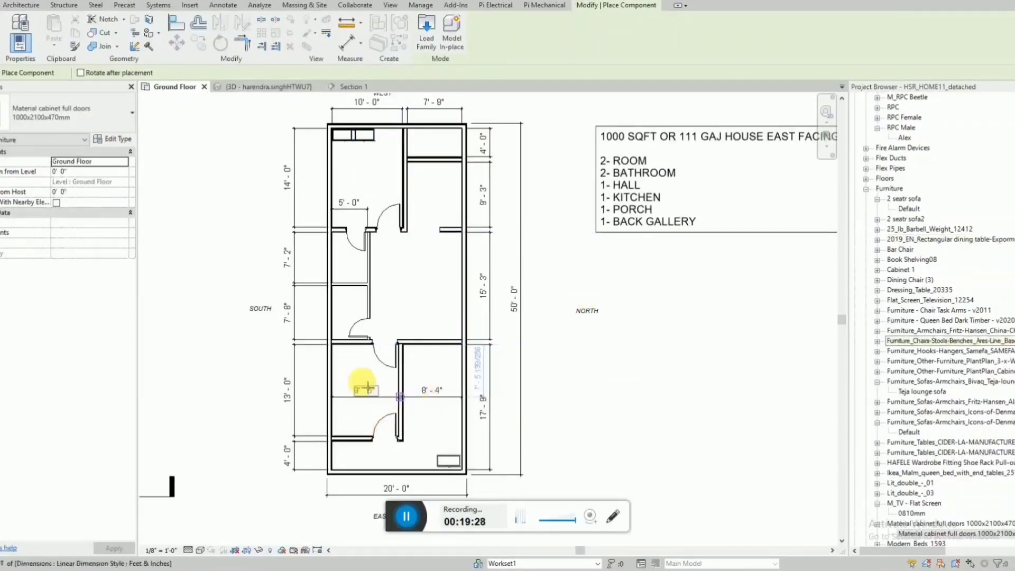
scroll(363, 380, up, 3)
click(339, 338)
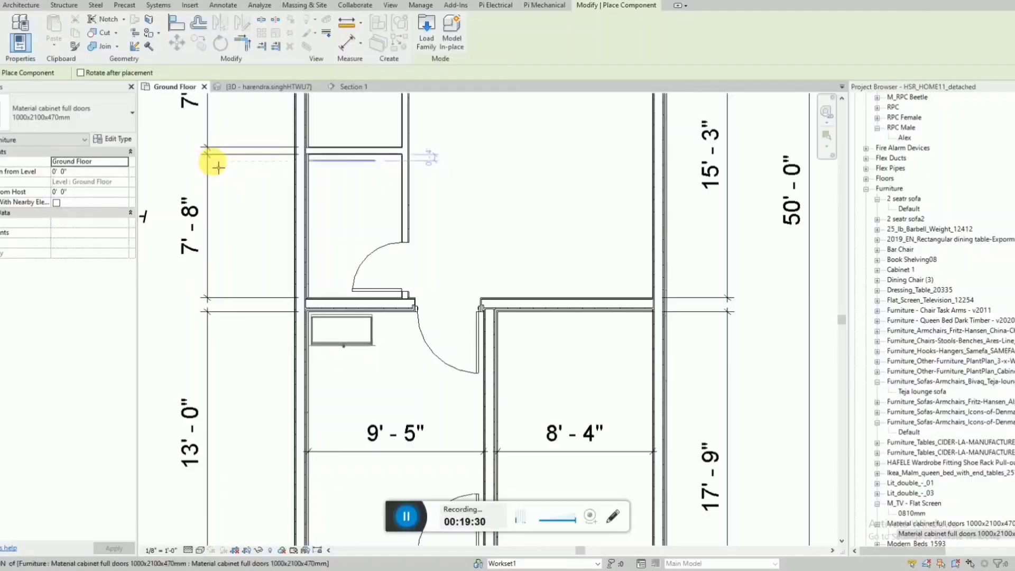
key(Escape)
key(Escape)
Align the 13' room's cabinet with its back to the west partition wall and its side to the south wall.
scroll(322, 321, up, 5)
key(l)
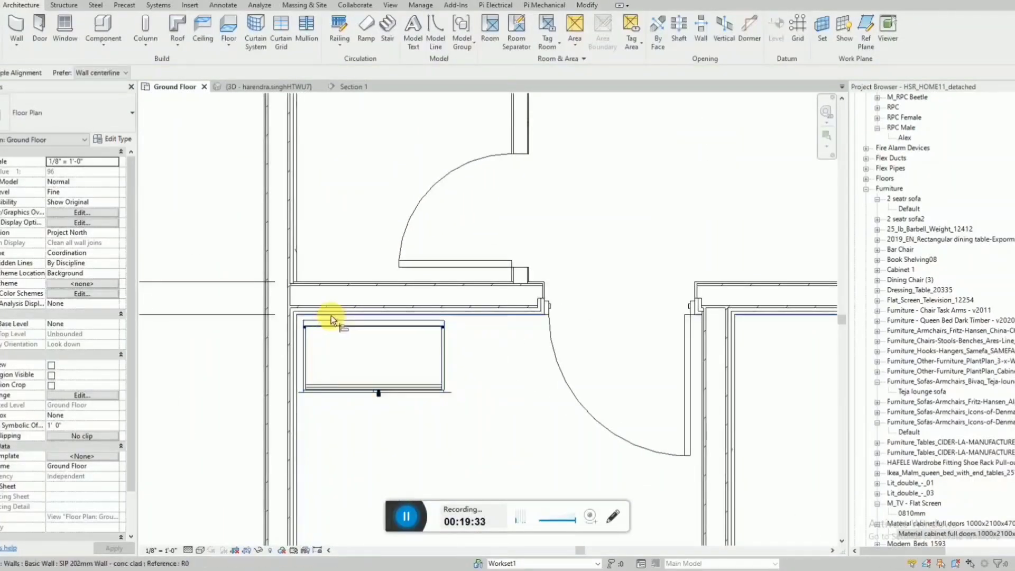
click(331, 315)
click(331, 320)
key(Escape)
key(Escape)
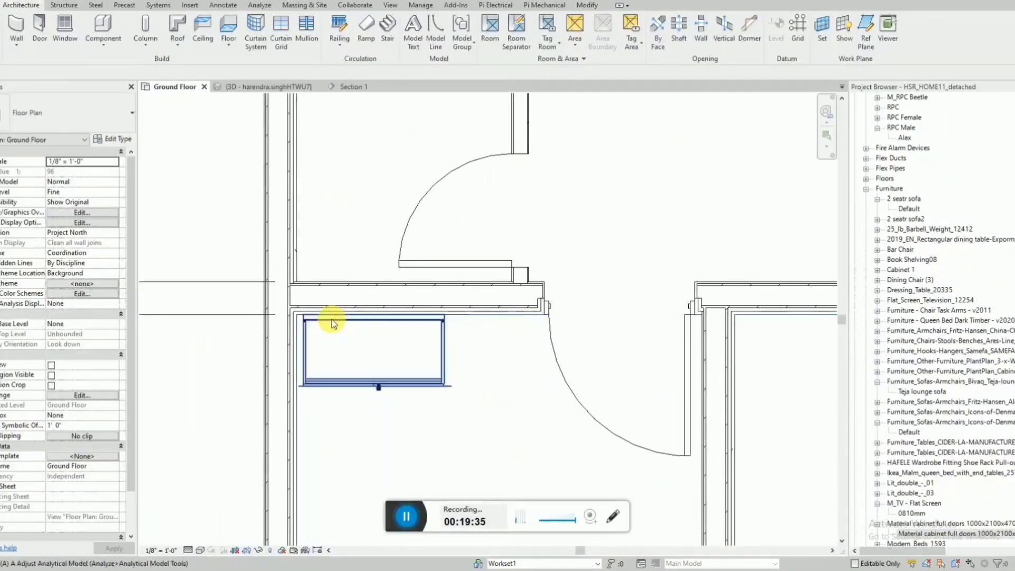
key(a)
key(l)
click(295, 417)
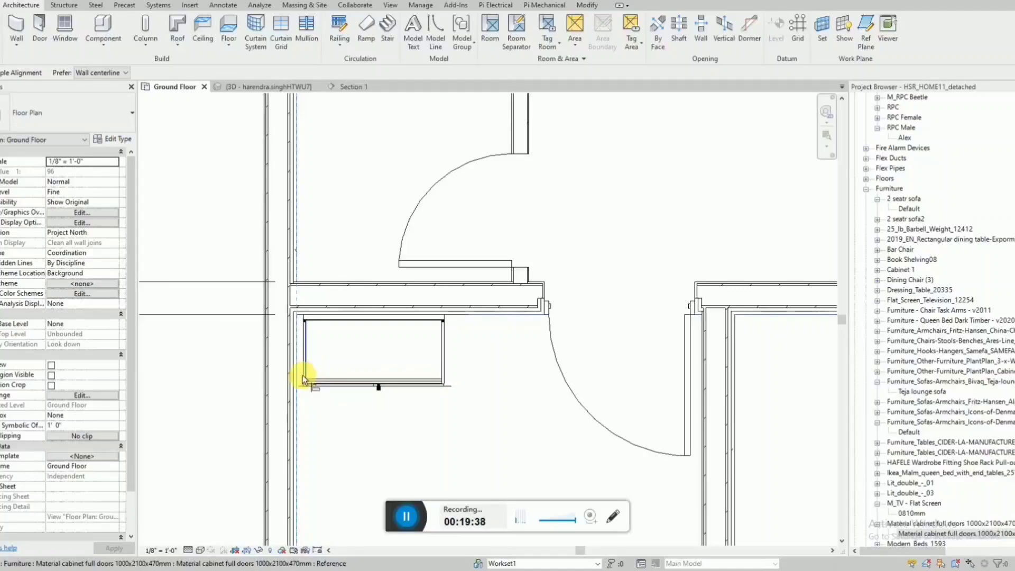
scroll(300, 381, down, 4)
Copy the 13' room's cabinet along the partition wall toward the door, partly overlapping the original.
click(307, 380)
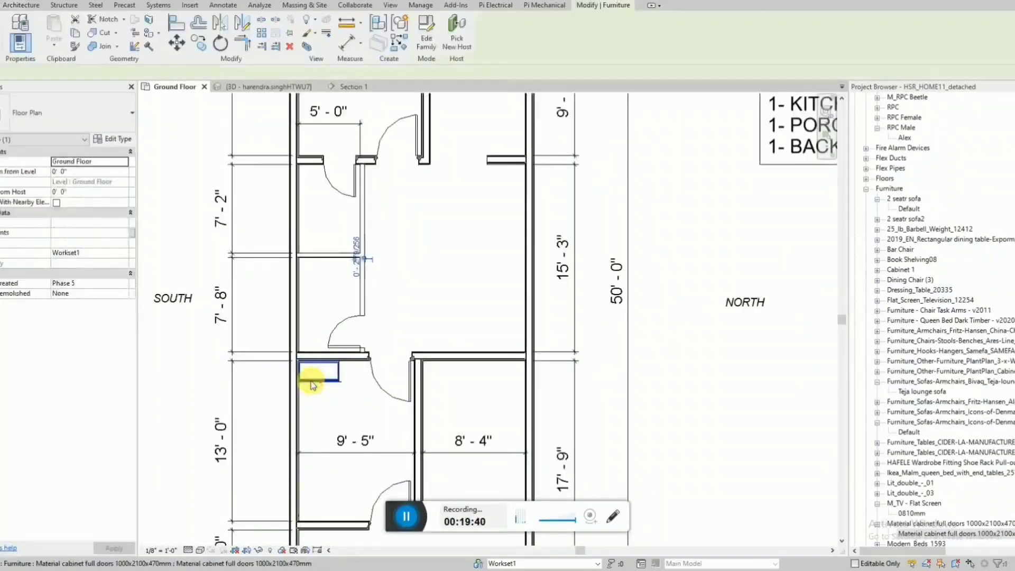
scroll(309, 381, up, 2)
key(c)
key(o)
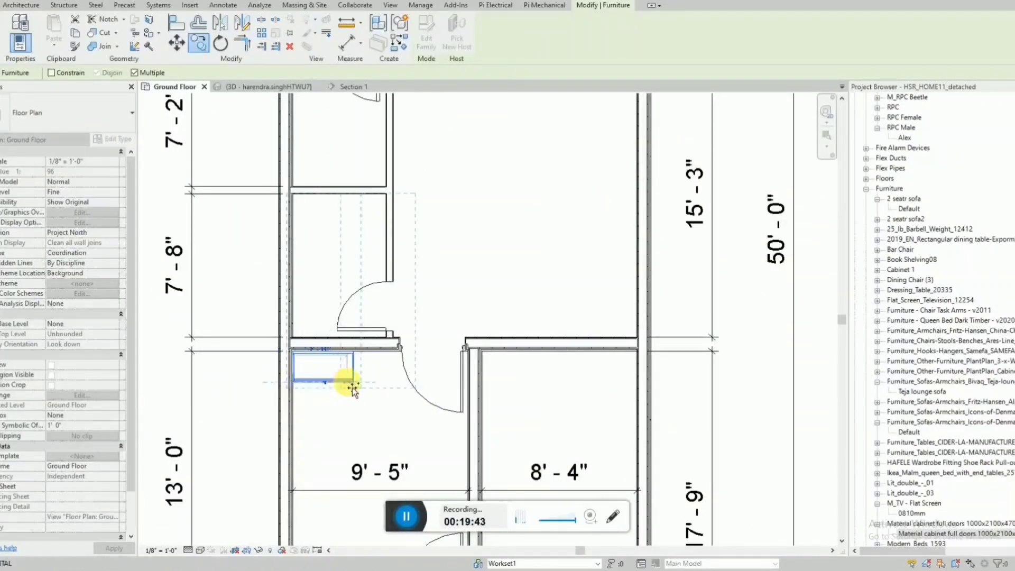
click(386, 386)
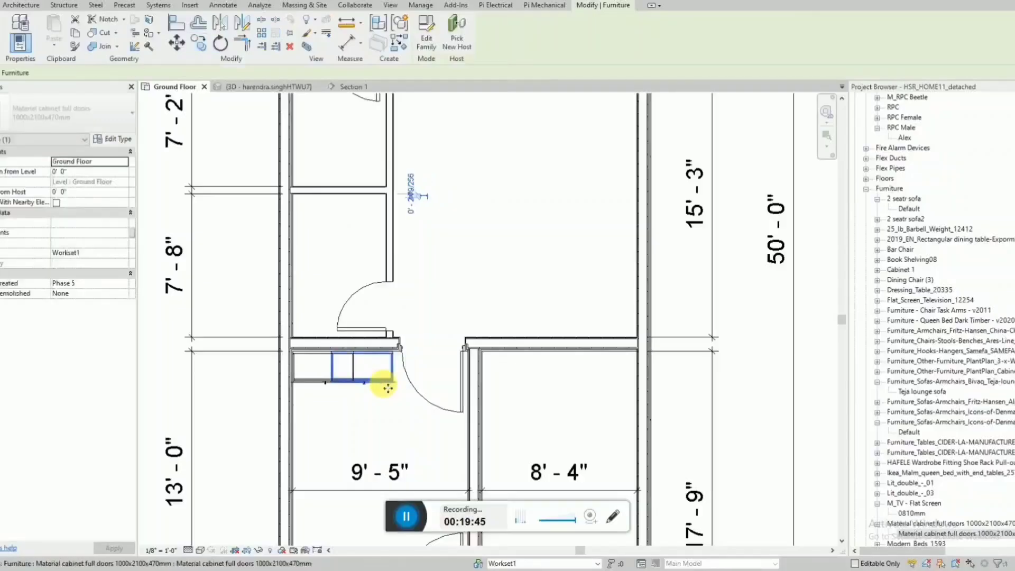
click(386, 389)
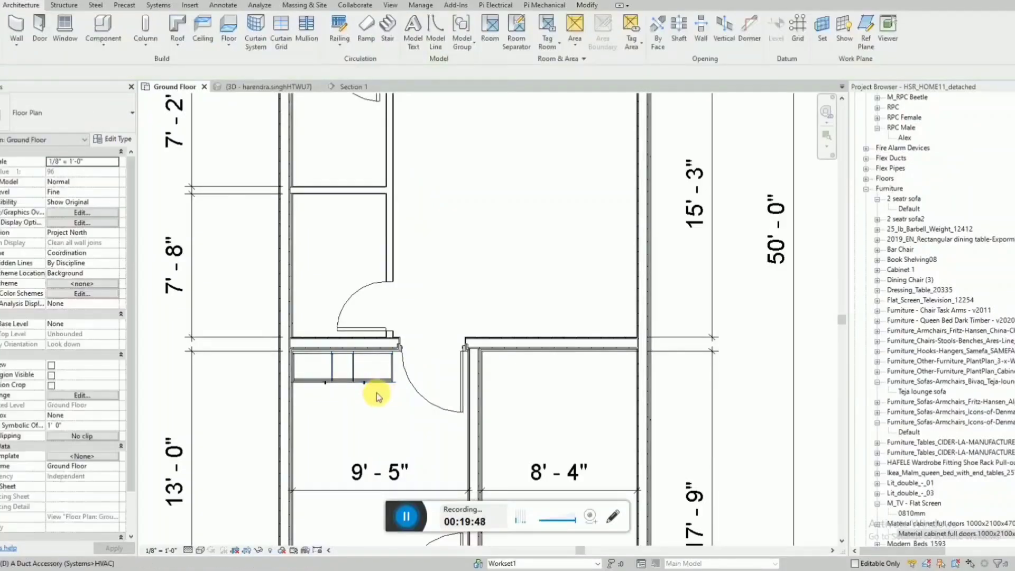
Dimension the combined length of the two cabinets in the 13' room, from the south wall to the end near the door.
key(d)
key(i)
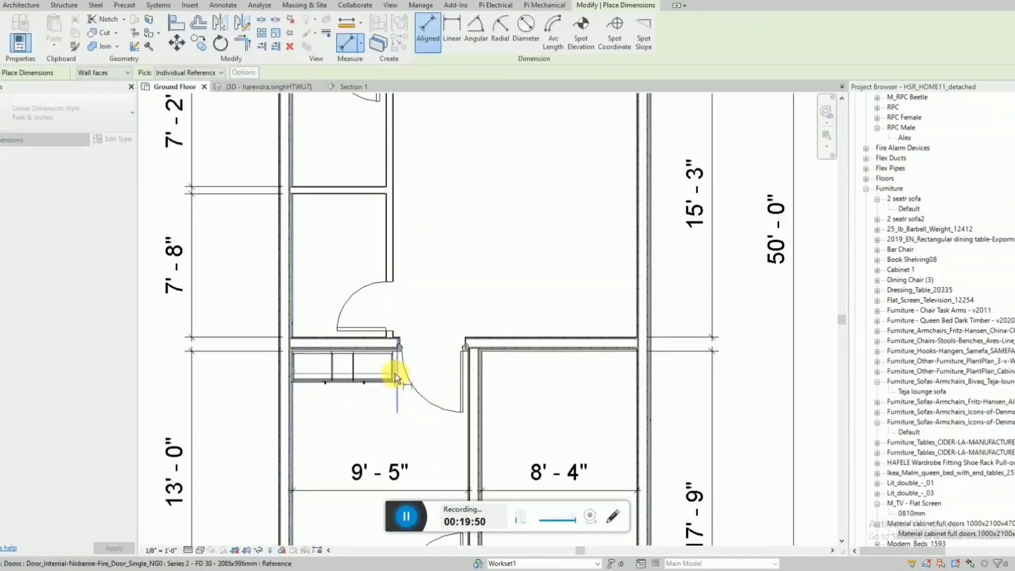
scroll(394, 374, up, 3)
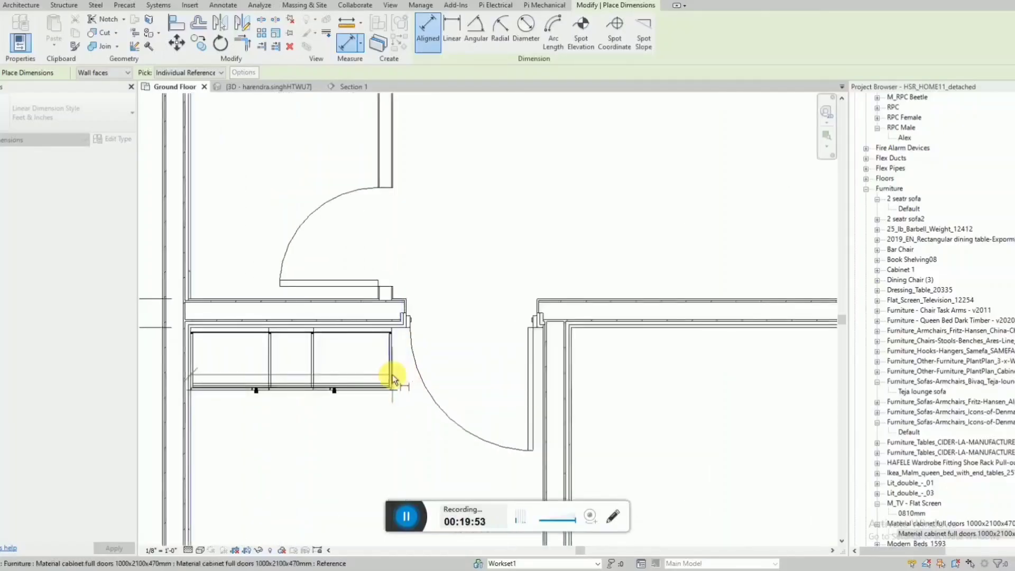
scroll(392, 377, up, 2)
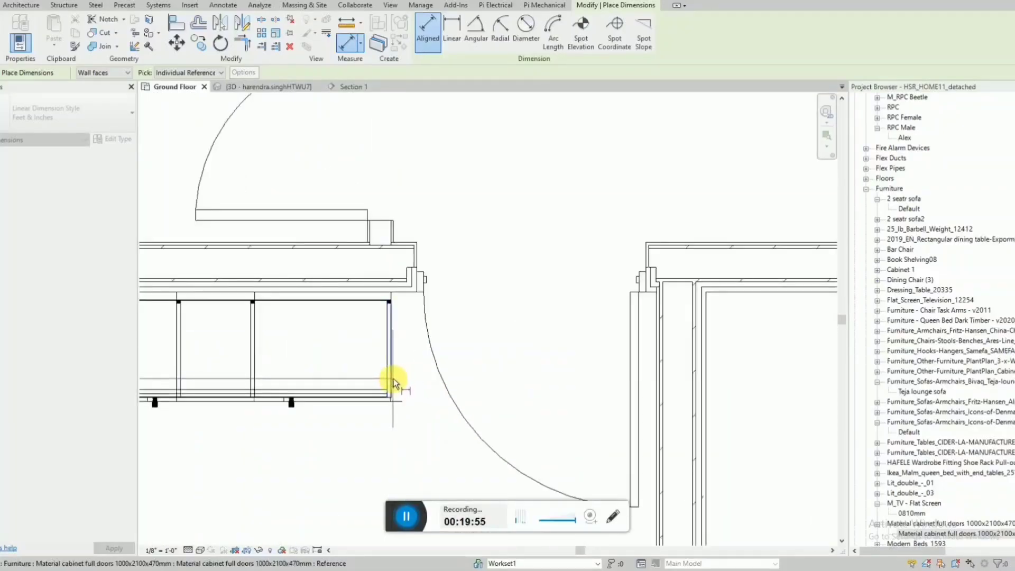
scroll(394, 378, down, 5)
key(Escape)
key(Escape)
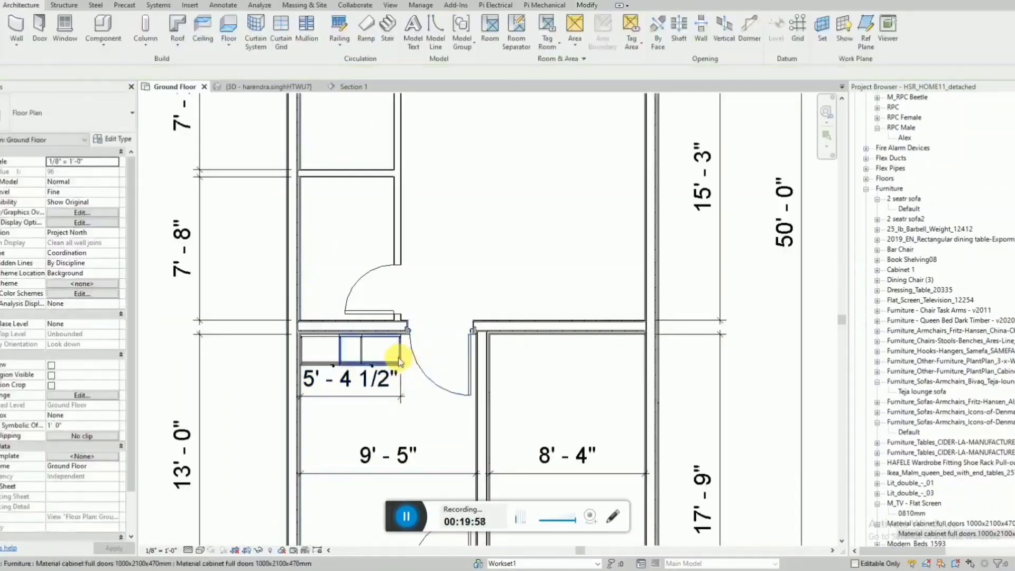
Set the two cabinets' combined length to 5'-0" by shifting the one nearer the door, and remove the temporary dimension.
click(399, 362)
click(363, 384)
key(Return)
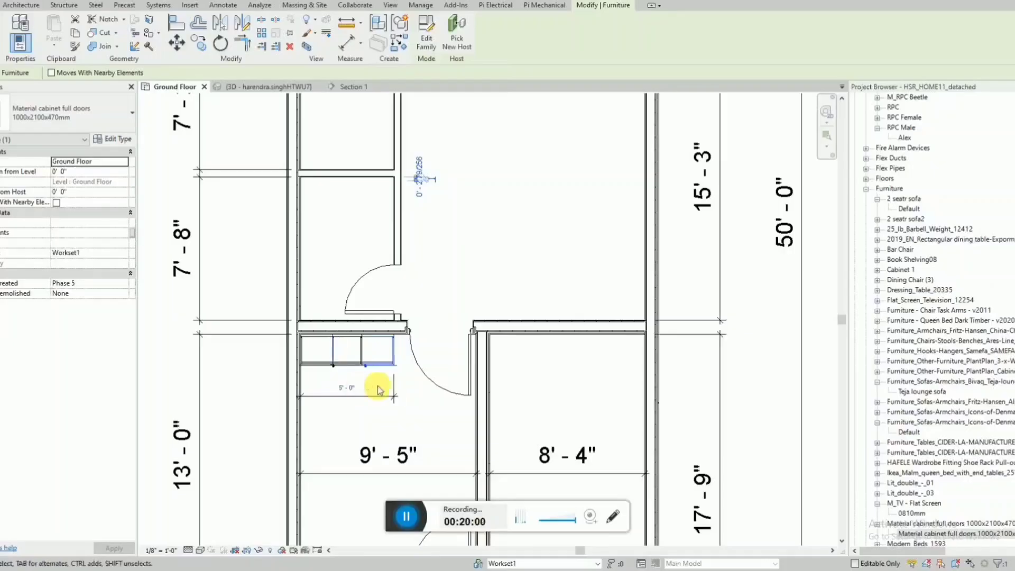
click(378, 386)
scroll(379, 400, down, 5)
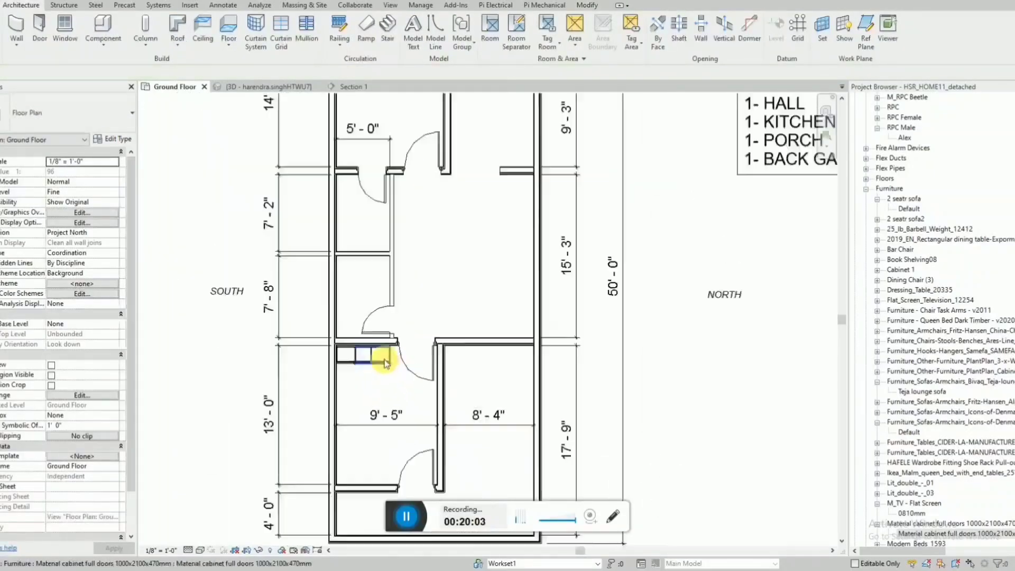
scroll(570, 160, up, 1)
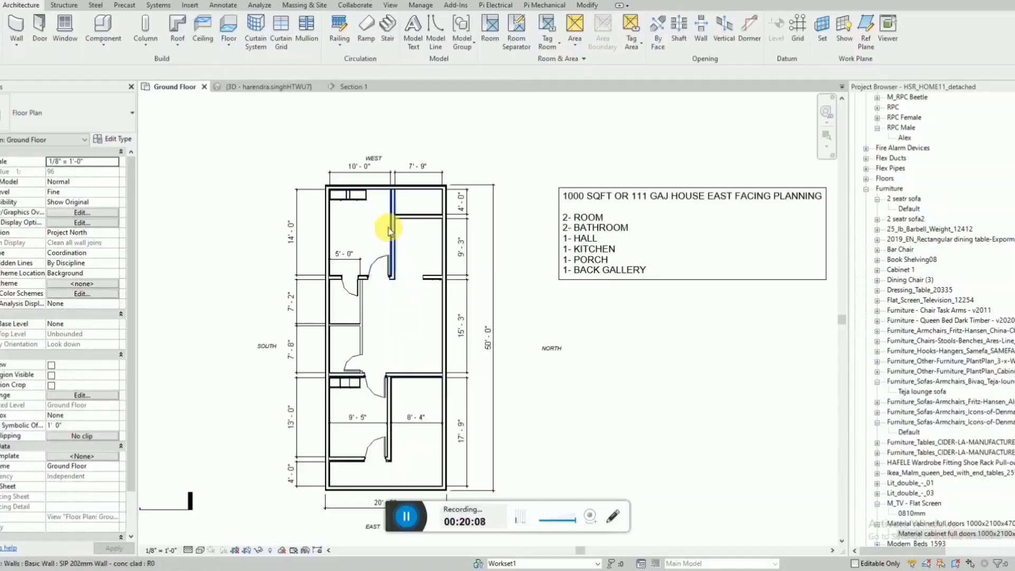
scroll(389, 216, down, 1)
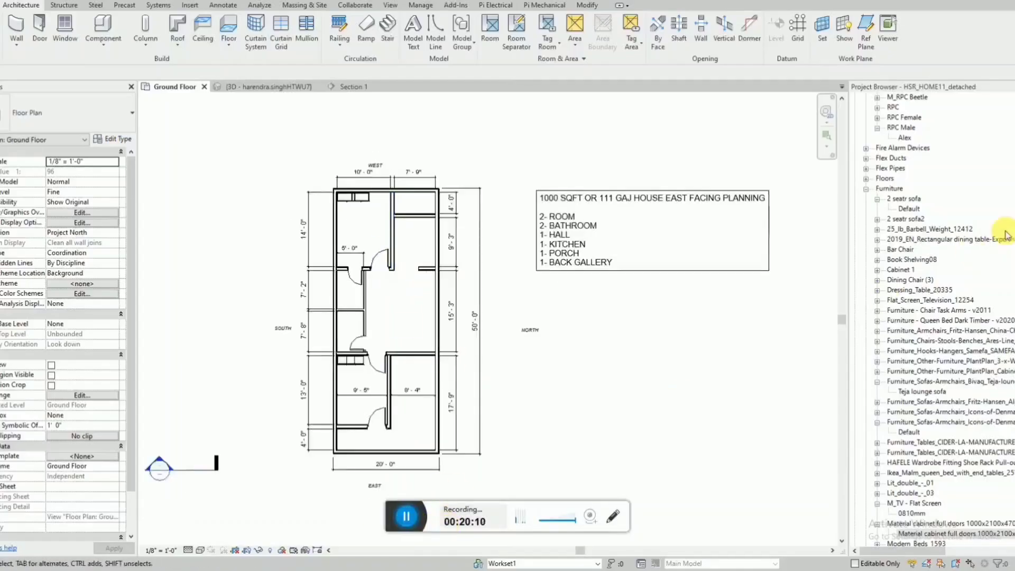
Search the project's families for GATE, stepping through the matches to the gate converted from a door family.
click(980, 282)
key(ctrl+f)
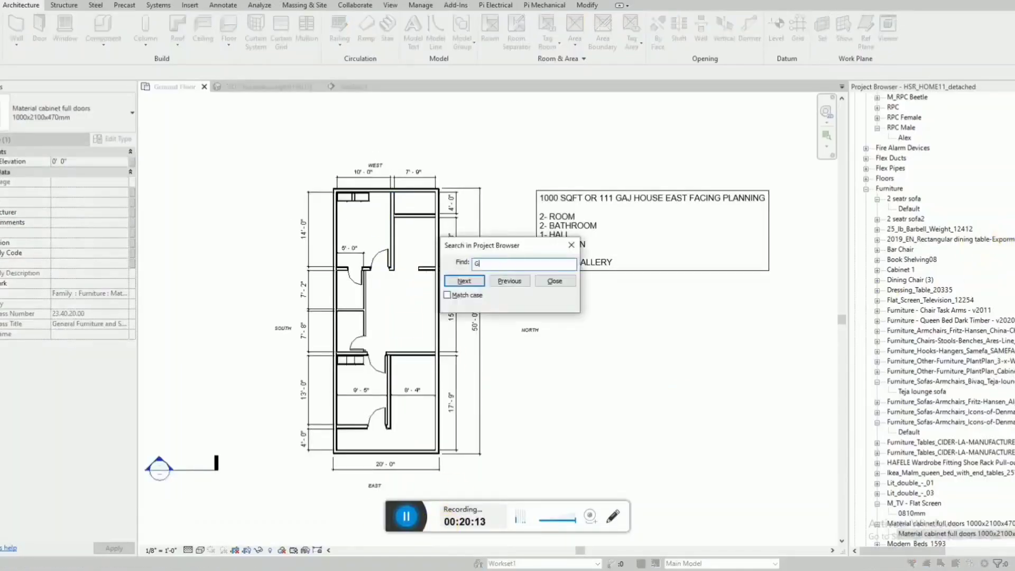
click(464, 281)
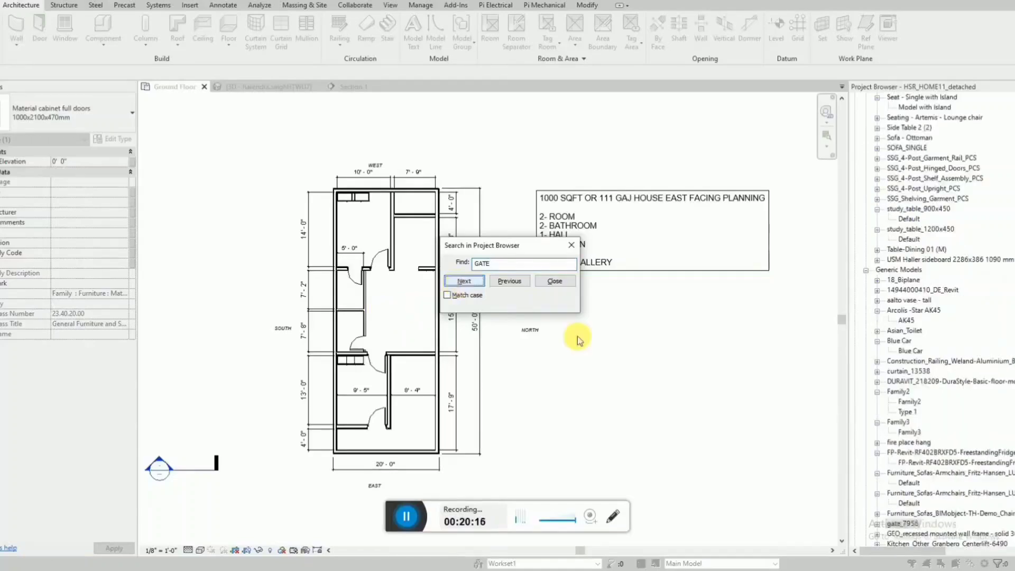
click(463, 280)
click(464, 281)
click(464, 280)
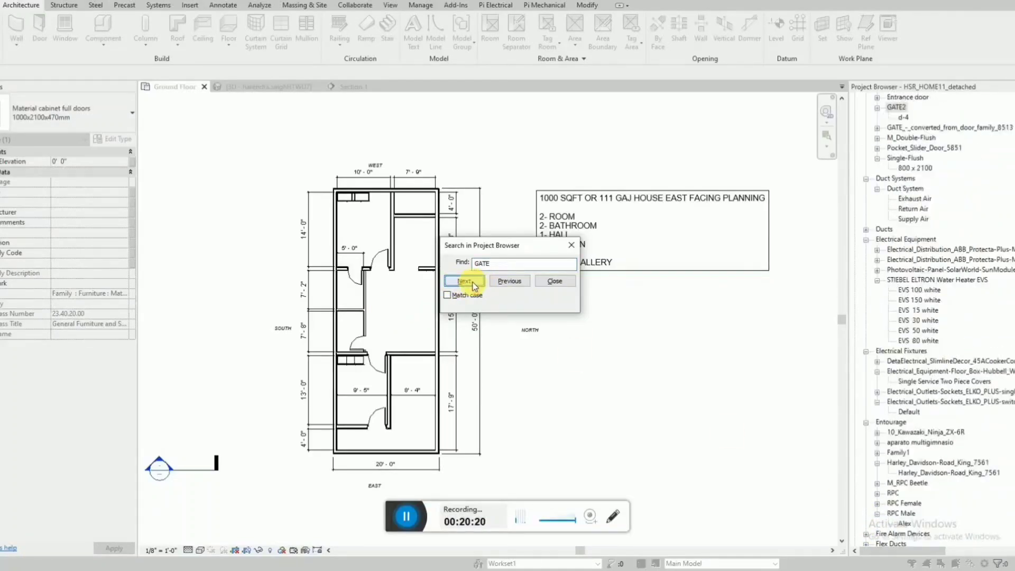
click(464, 280)
key(Escape)
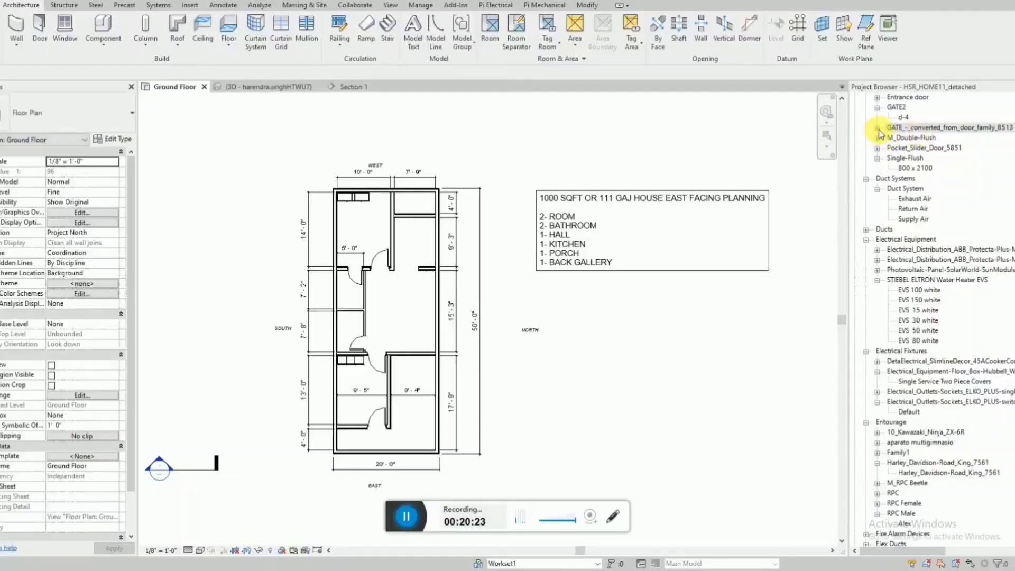
Place the d-4 gate of family GATE_-_converted_from_door_family_8513 in the east wall, in line with the 8'-4" bay and opening outward.
click(878, 129)
click(904, 138)
drag(447, 397, 419, 453)
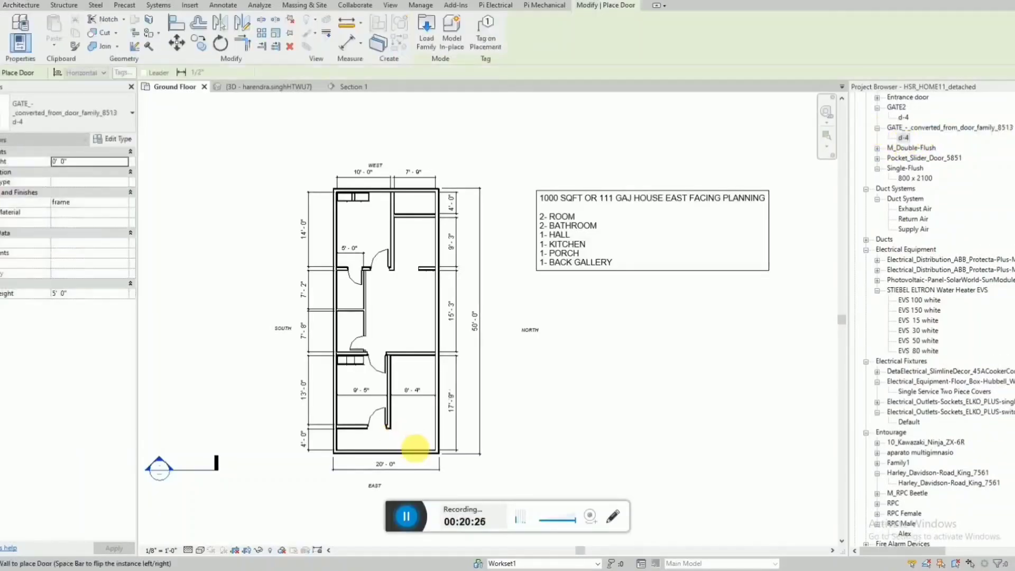
scroll(417, 453, up, 3)
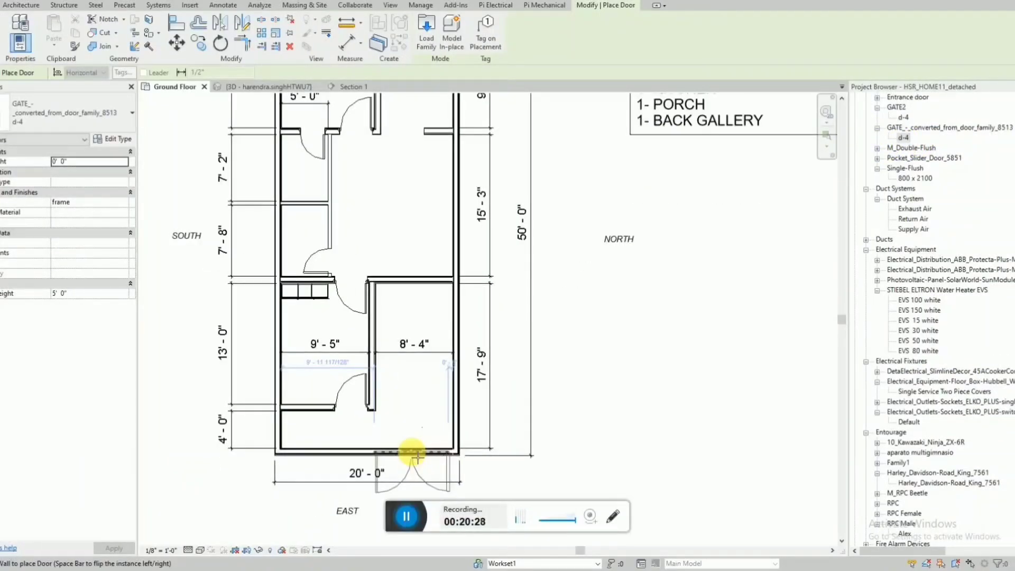
click(417, 454)
key(Escape)
key(Escape)
Move the 20'-0" overall width dimension farther out, past the EAST label and clear of the gate swing.
scroll(419, 374, down, 2)
click(359, 458)
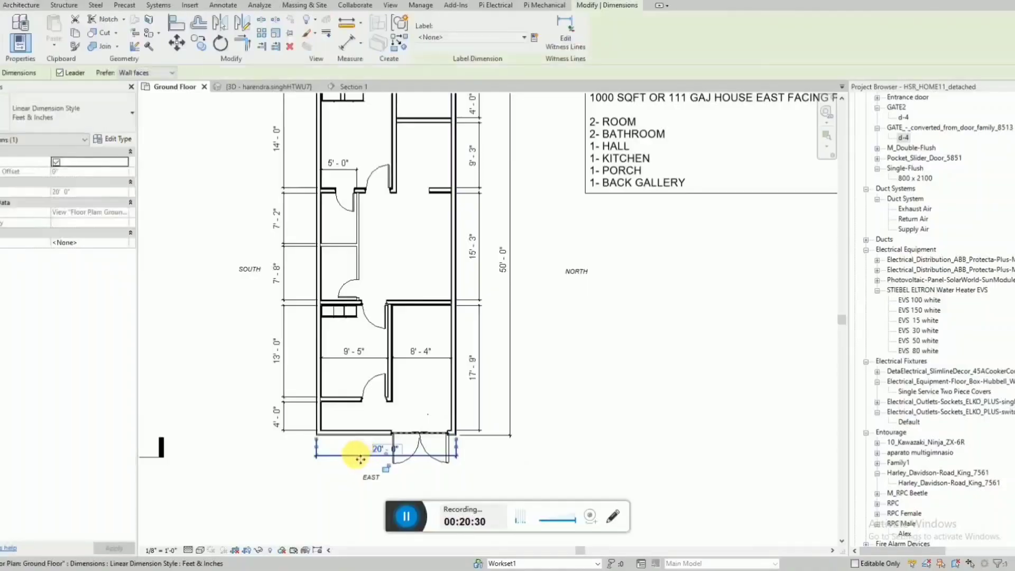
drag(360, 459, 367, 500)
key(Escape)
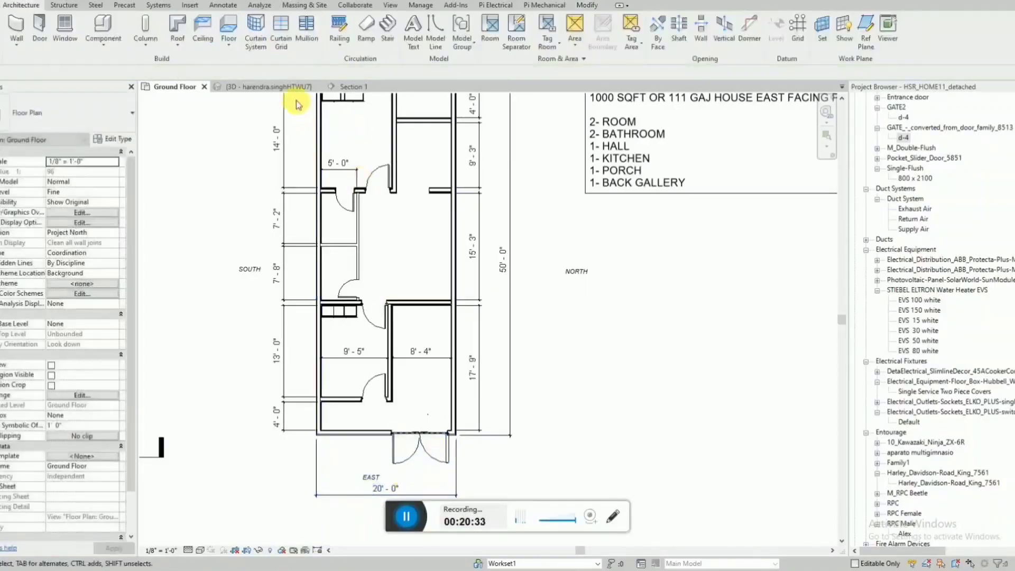
Inspect the gate in the east wall in the 3D view and return to the Ground Floor plan.
click(284, 88)
shift+middle_drag(566, 407, 495, 411)
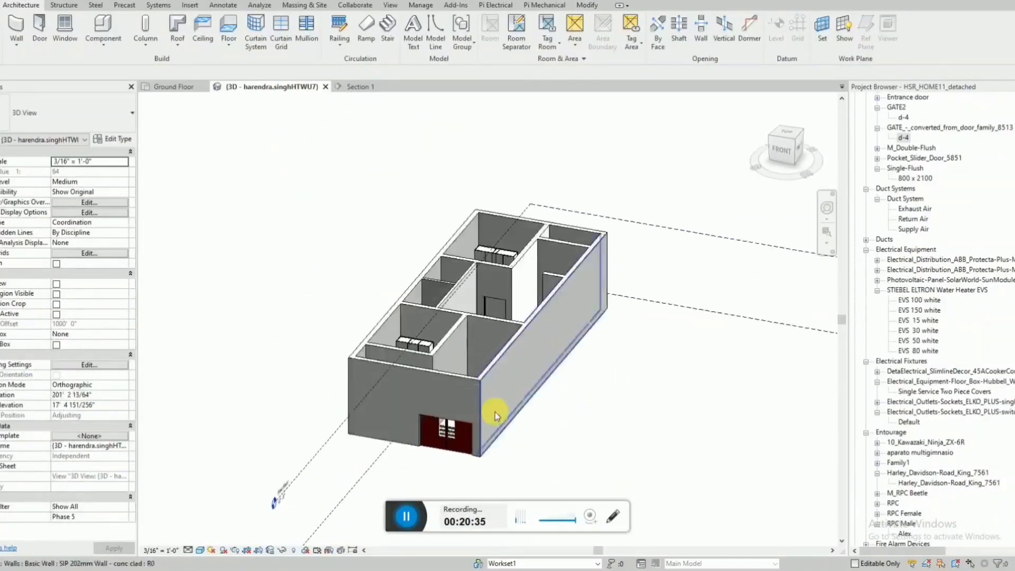
click(179, 88)
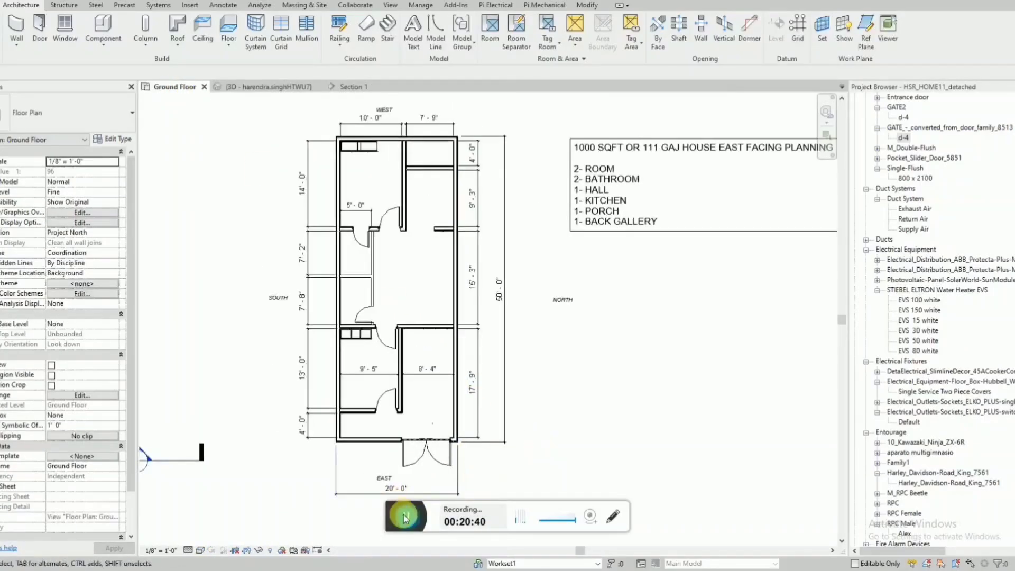
Lower the top of the east front wall to about 3'-9" in the 3D view seen from the front.
click(271, 87)
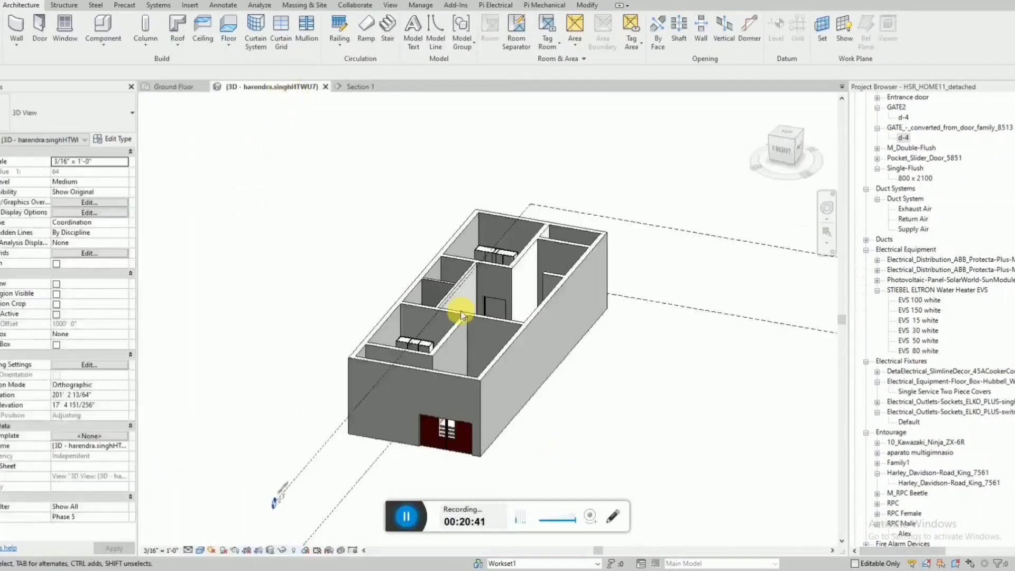
click(463, 380)
scroll(456, 423, up, 2)
click(782, 155)
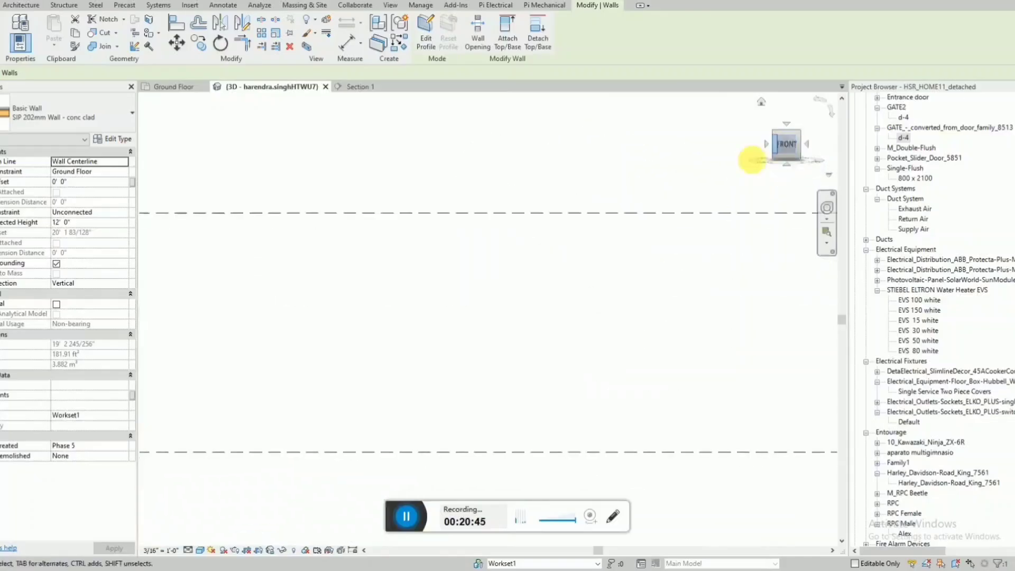
drag(490, 205, 503, 302)
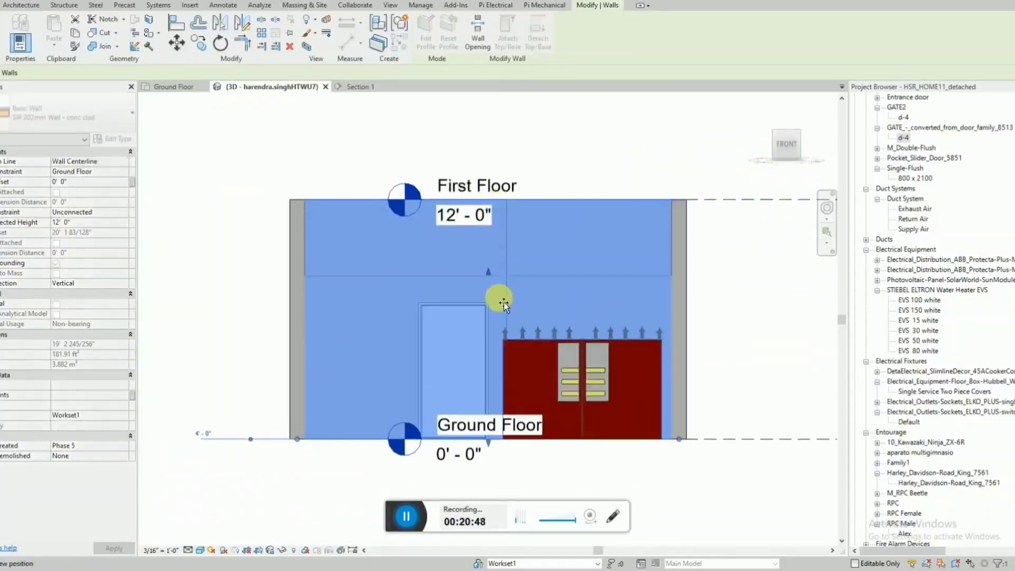
drag(505, 346, 504, 363)
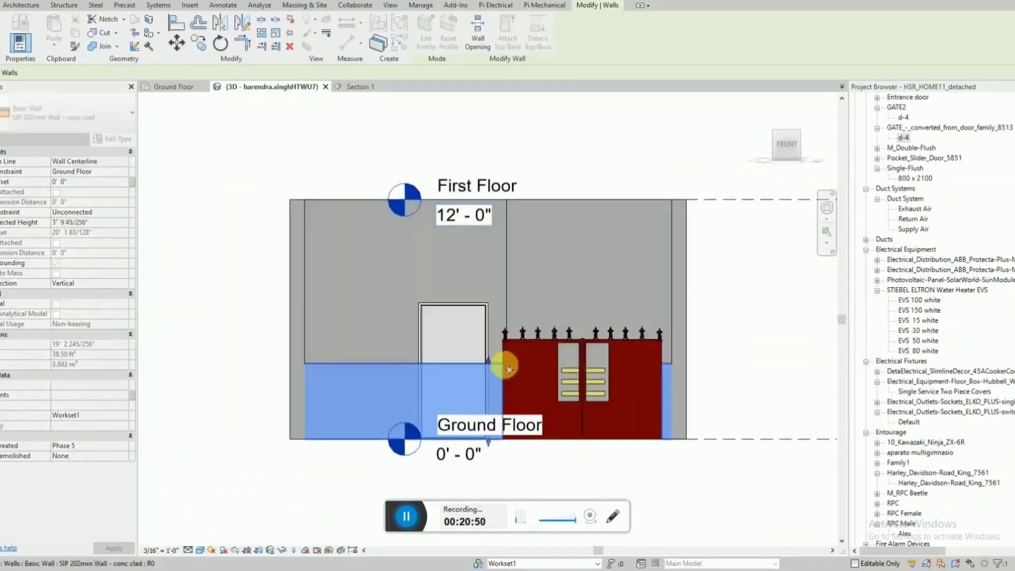
key(Escape)
scroll(680, 285, down, 2)
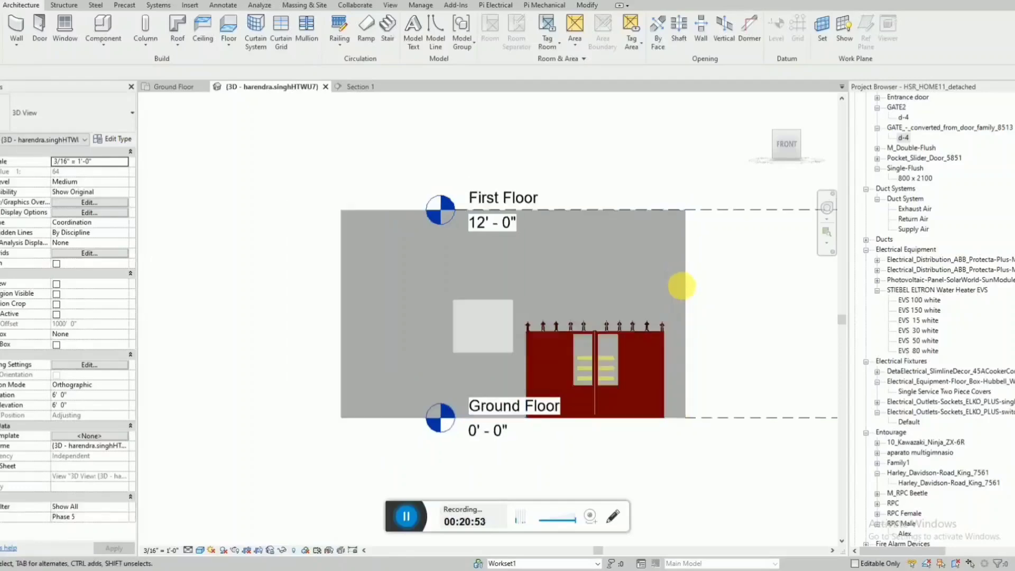
Set the east front wall's unconnected height to 4'-0".
shift+middle_drag(680, 286, 605, 362)
scroll(594, 412, down, 4)
scroll(649, 406, up, 3)
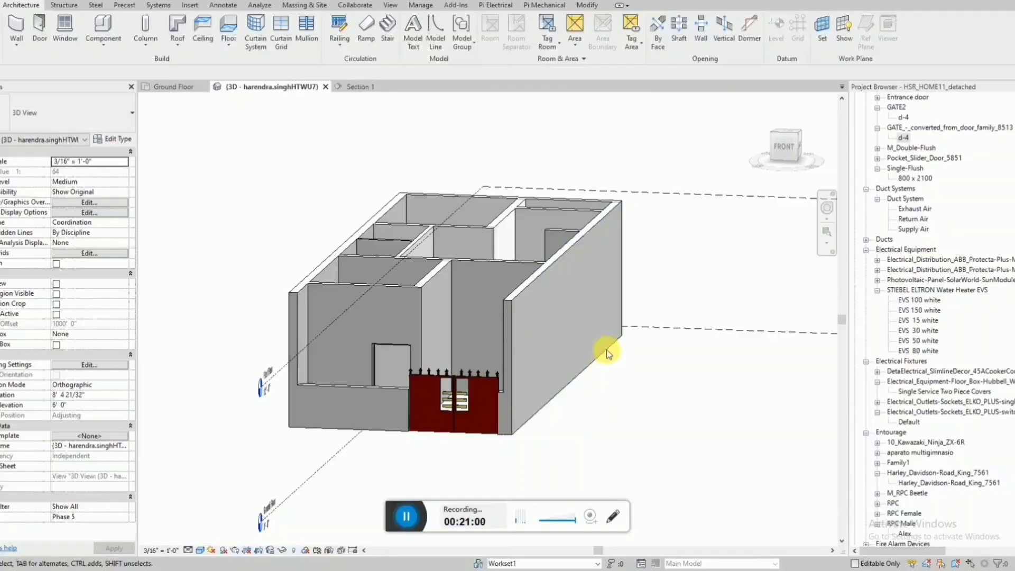
click(782, 146)
scroll(344, 328, up, 4)
click(368, 324)
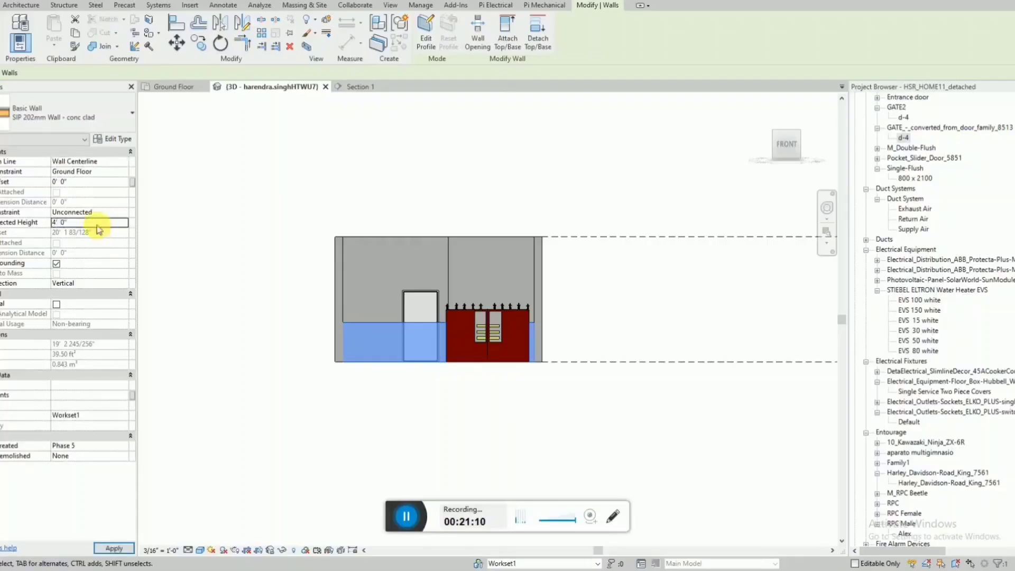
click(505, 423)
Set the east front wall's unconnected height to 5' and check it beside the gate in 3D.
shift+middle_drag(508, 421, 633, 414)
scroll(619, 343, up, 4)
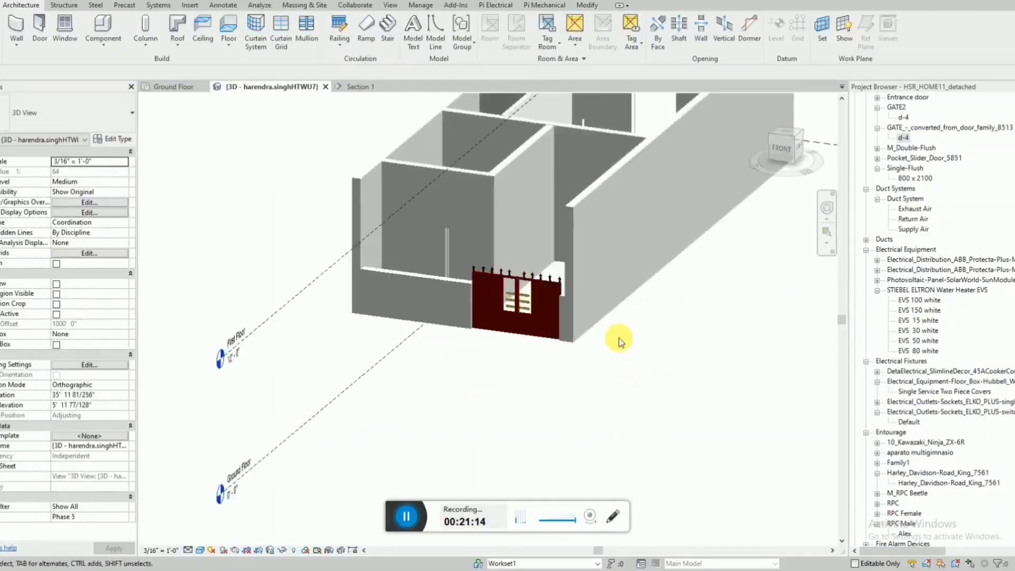
click(379, 270)
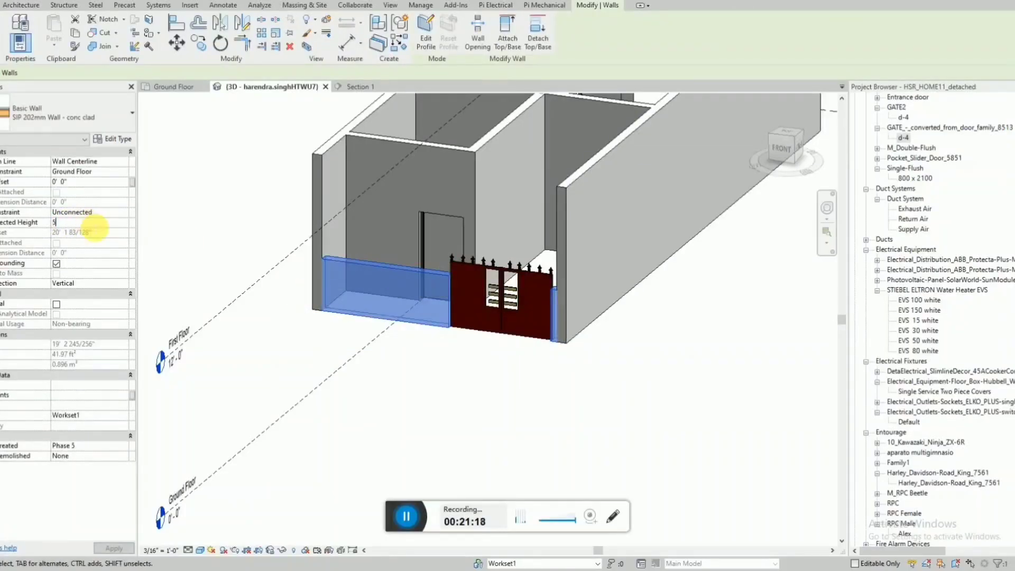
click(592, 371)
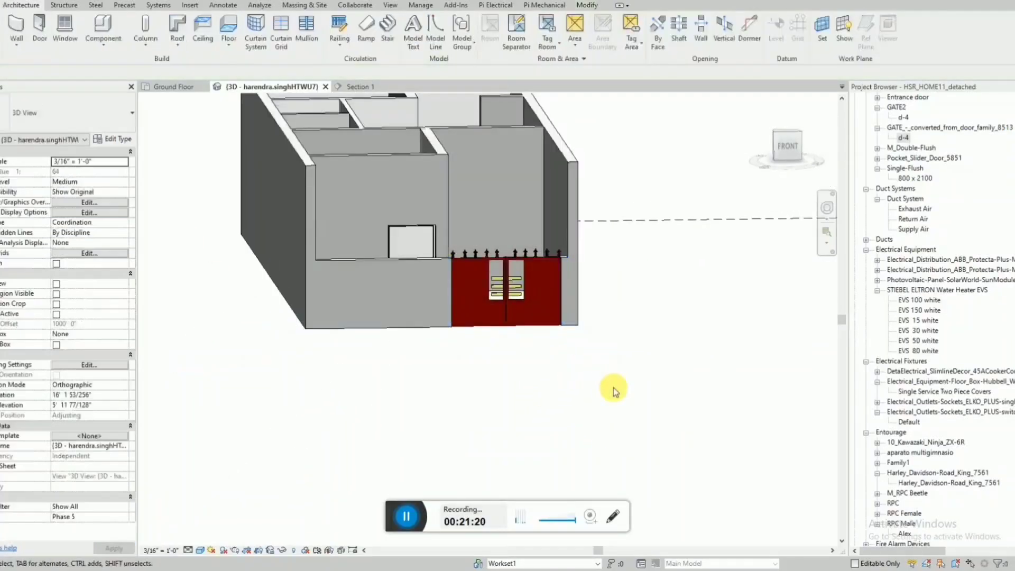
shift+middle_drag(612, 389, 573, 397)
scroll(522, 441, down, 3)
Start an architectural floor in the Ground Floor plan and sketch its rectangular boundary from the house's southwest outer corner to the northeast outer corner.
click(174, 87)
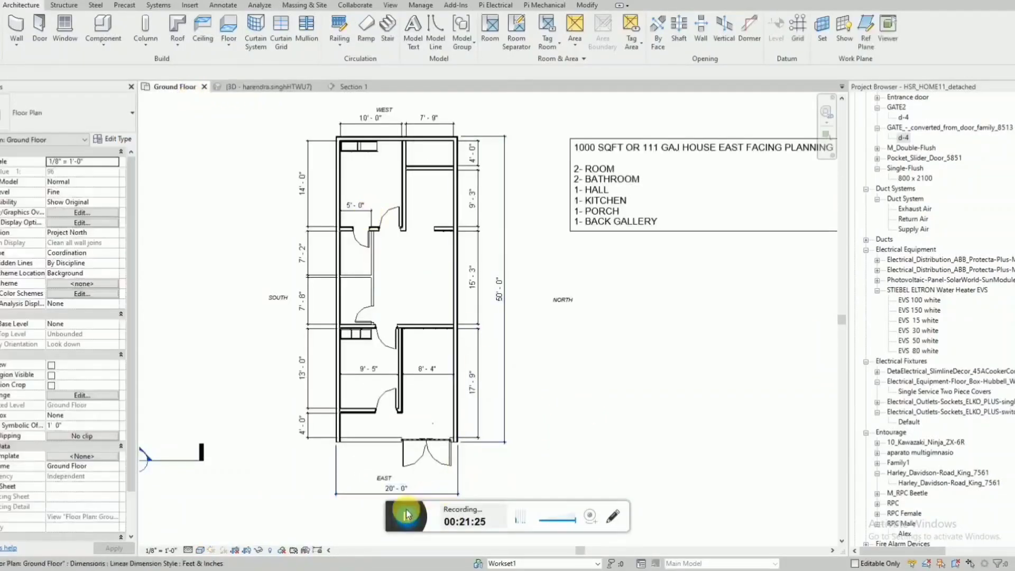
click(80, 8)
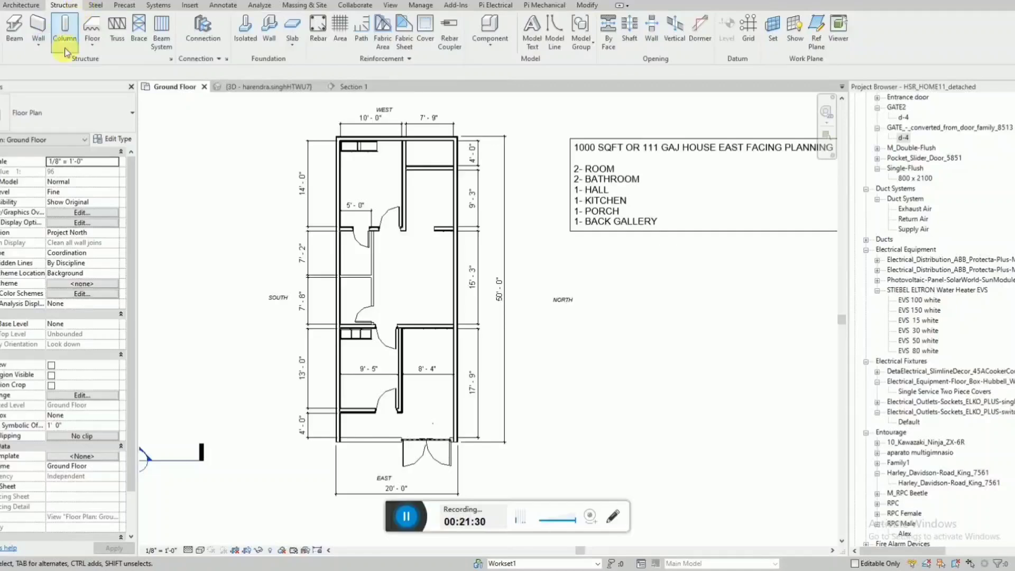
click(89, 46)
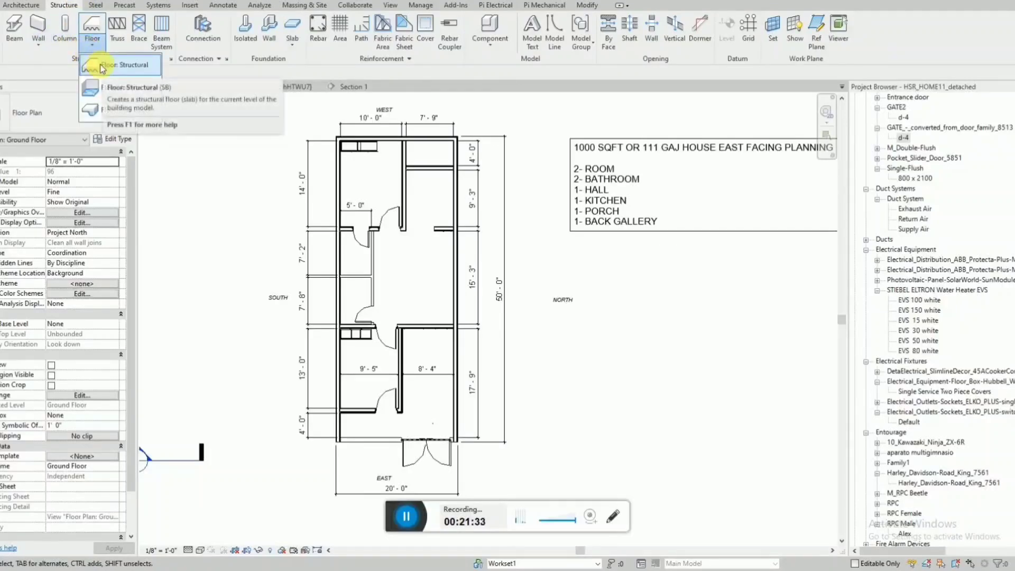
click(124, 93)
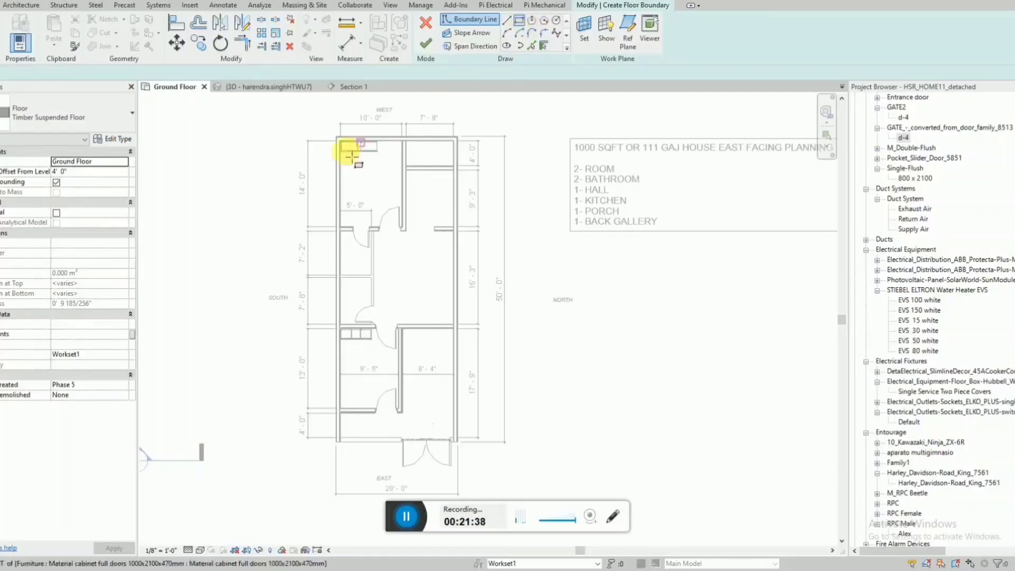
scroll(352, 157, up, 8)
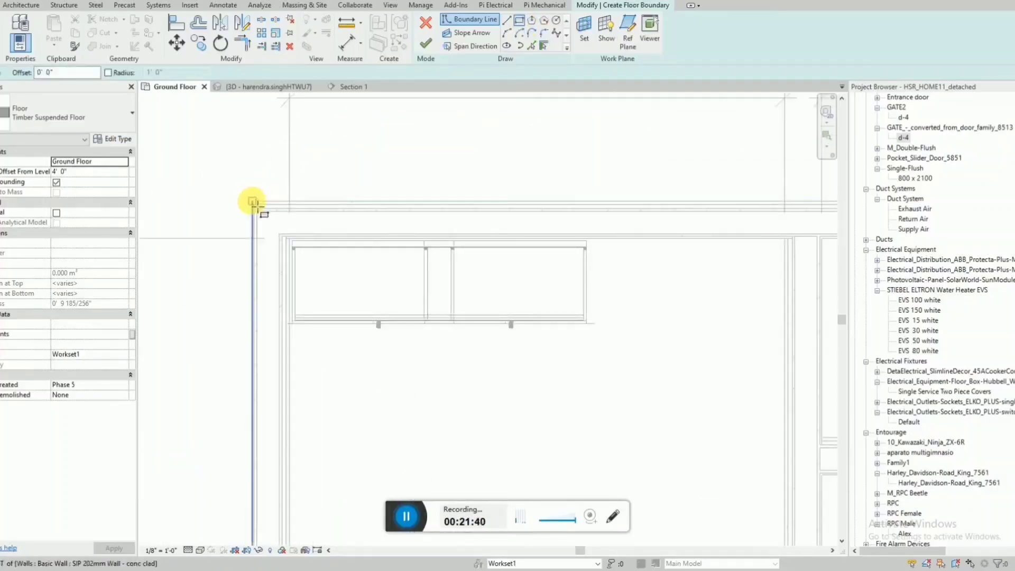
click(253, 201)
scroll(293, 153, down, 8)
scroll(305, 364, up, 3)
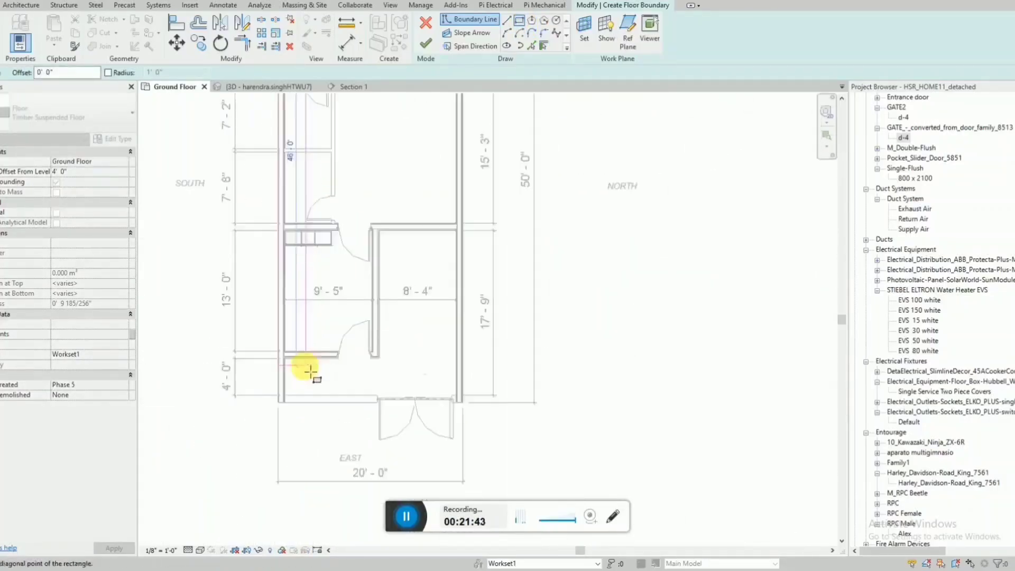
scroll(317, 386, up, 5)
click(758, 372)
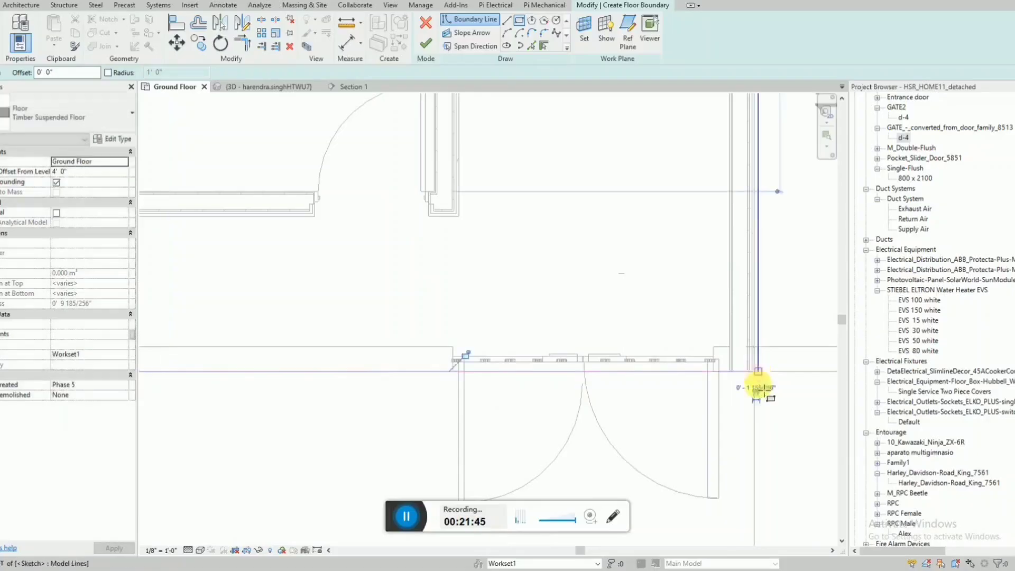
Check the floor boundary along the house's outer walls near the entrance gate and finish the floor sketch.
scroll(766, 369, up, 2)
key(Escape)
key(l)
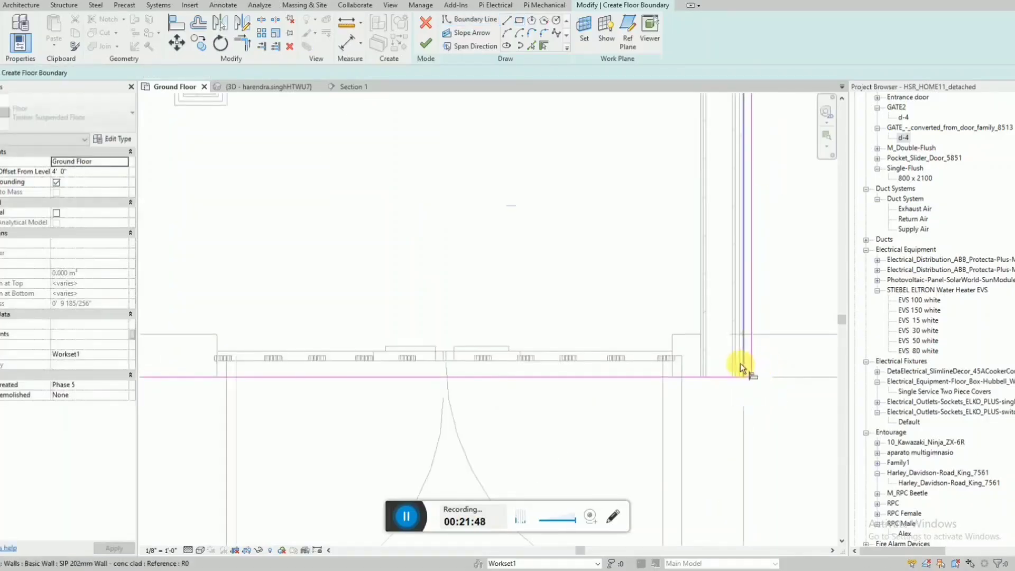
scroll(750, 359, down, 8)
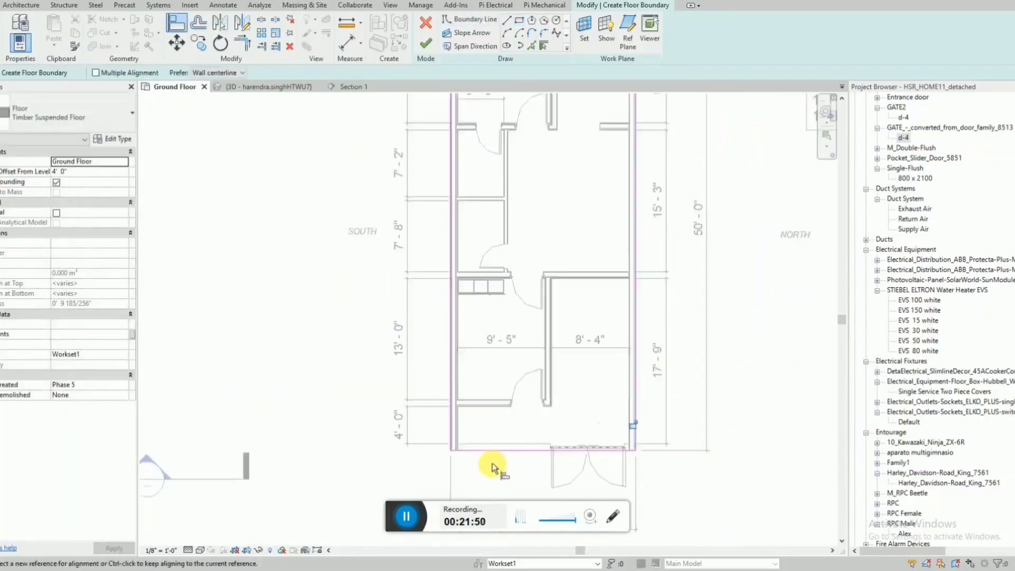
scroll(583, 347, up, 2)
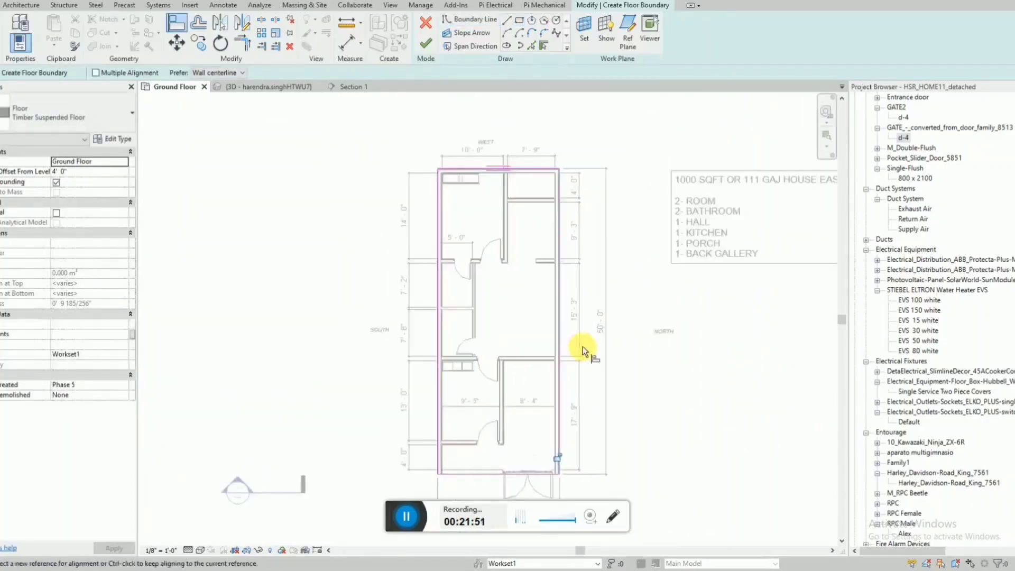
click(431, 50)
scroll(328, 99, down, 1)
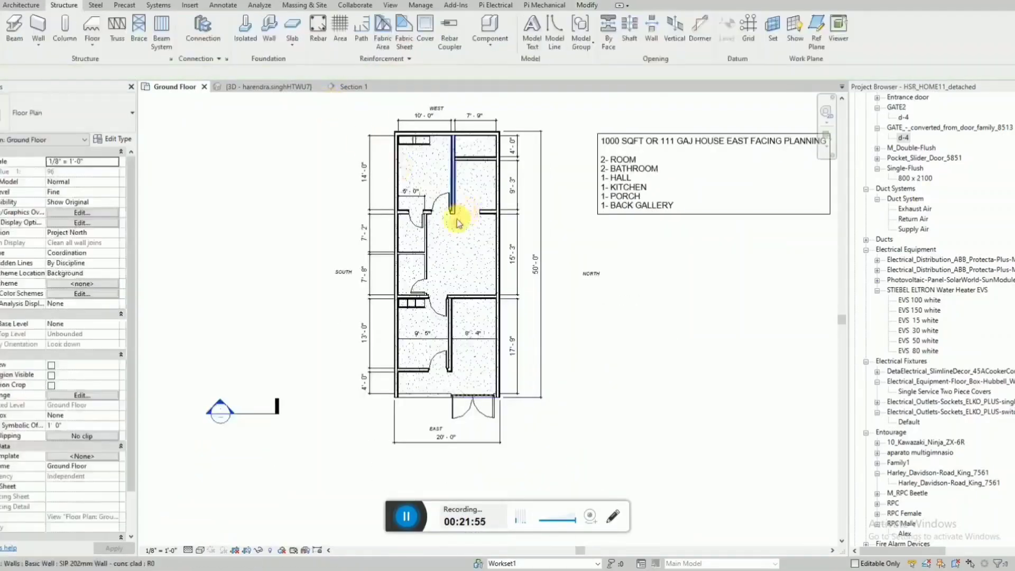
In the 3D view seen from the front, set the new floor's height offset from the Ground Floor level to 0.
scroll(468, 244, up, 1)
click(267, 86)
shift+middle_drag(584, 276, 610, 200)
scroll(581, 288, up, 3)
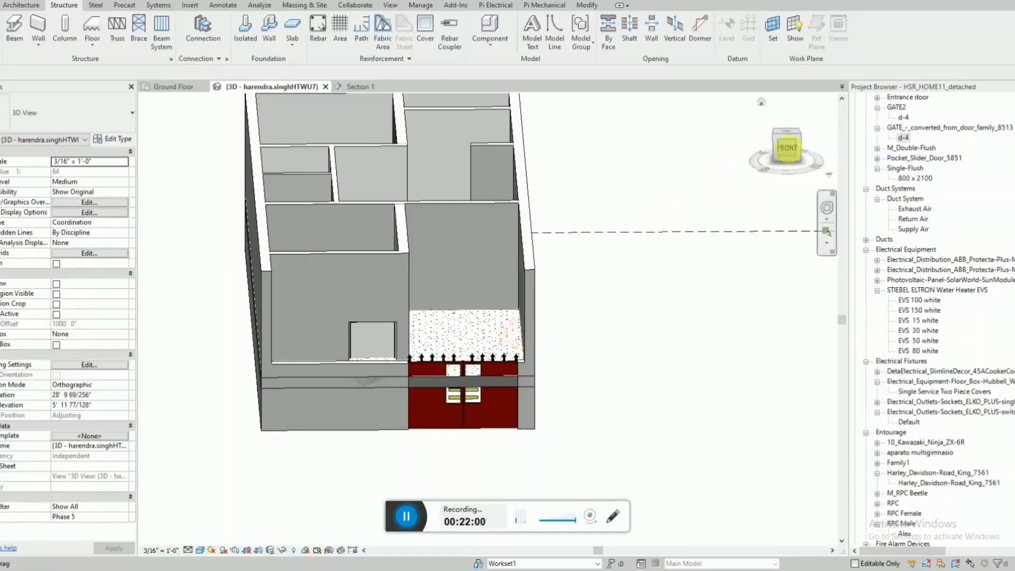
click(795, 155)
scroll(724, 306, down, 5)
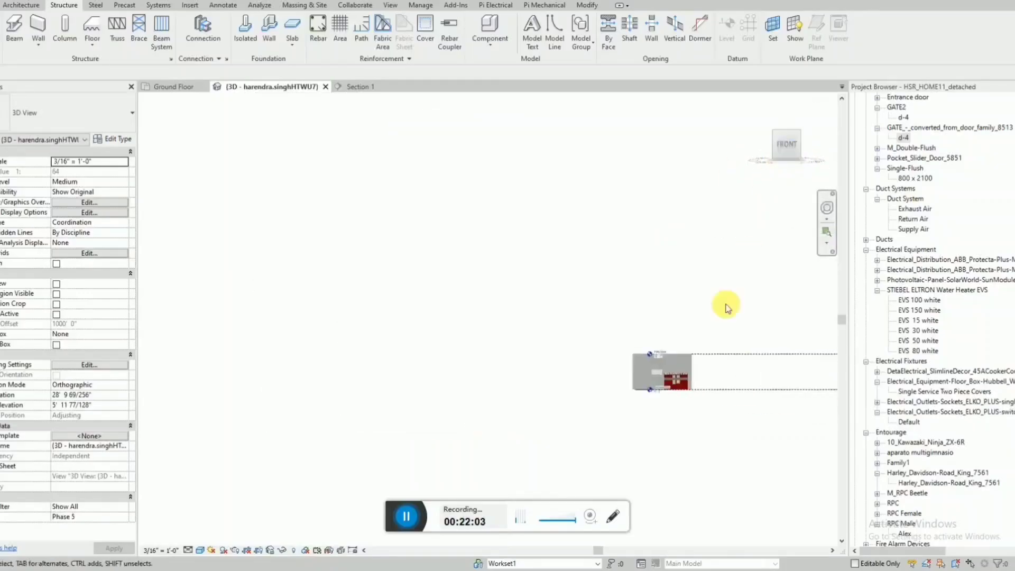
middle_drag(725, 306, 385, 328)
scroll(390, 338, up, 5)
click(376, 312)
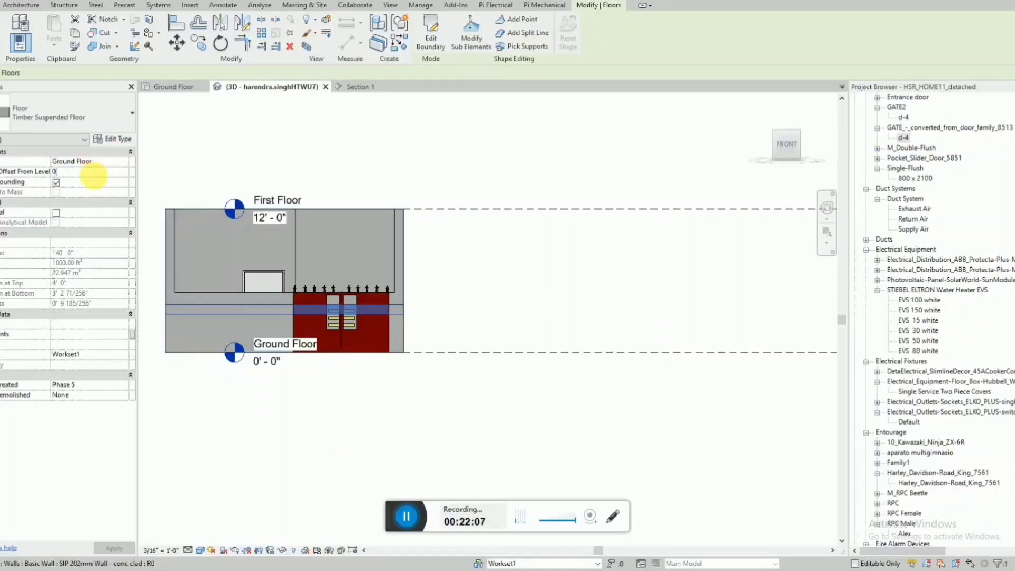
click(469, 332)
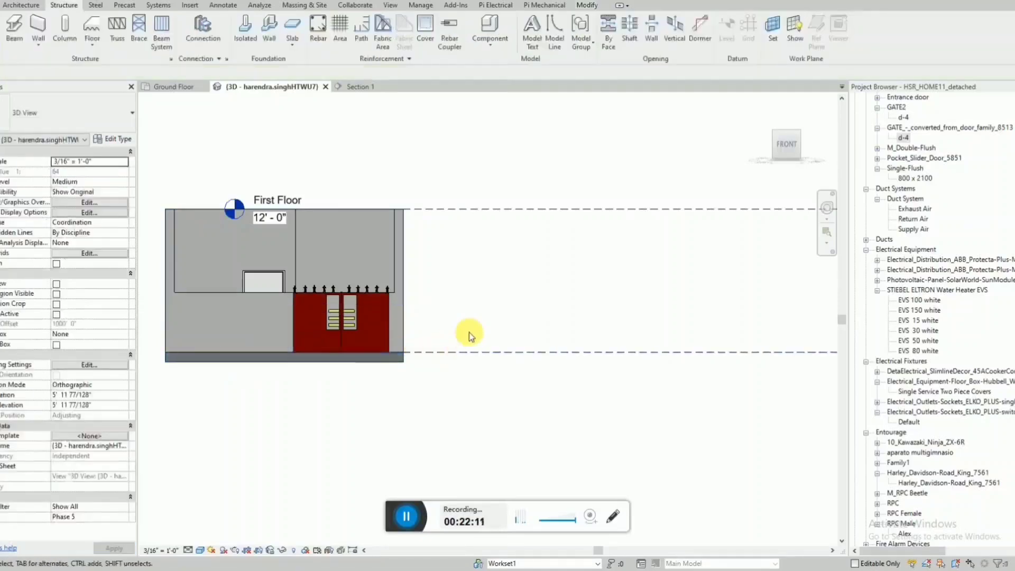
Examine the floor beneath the rooms and porch in the 3D view and return to the Ground Floor plan.
scroll(468, 332, down, 1)
click(423, 353)
shift+middle_drag(435, 358, 412, 514)
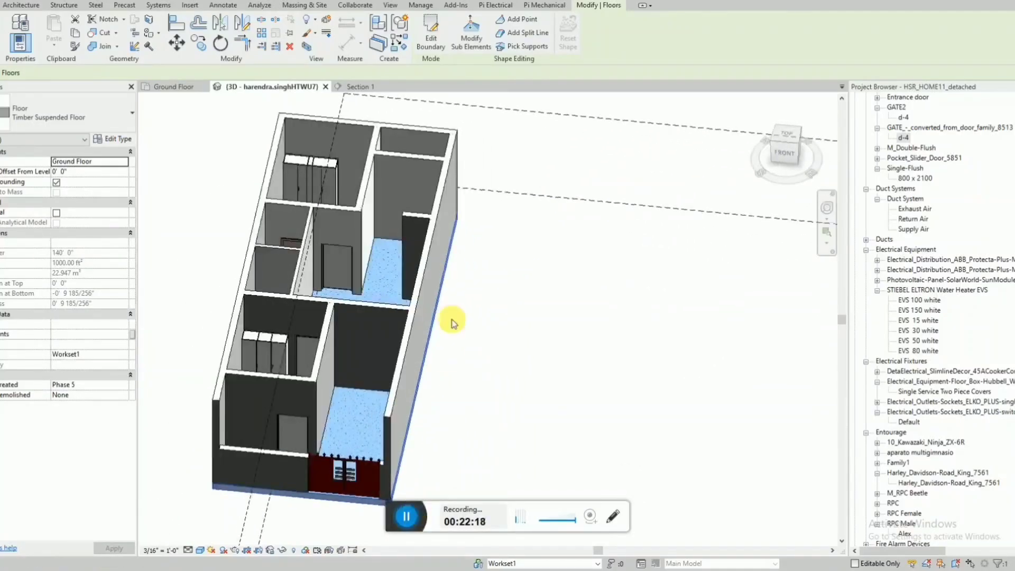
click(451, 322)
mouse_move(452, 317)
shift+middle_down()
mouse_move(507, 303)
mouse_move(515, 344)
mouse_move(444, 306)
mouse_move(437, 313)
shift+middle_up()
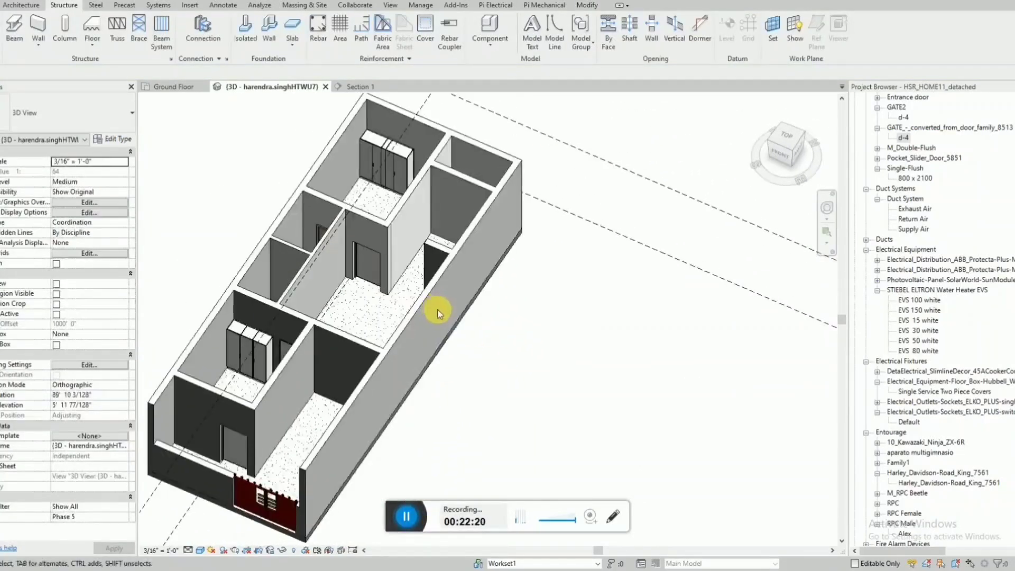
click(175, 87)
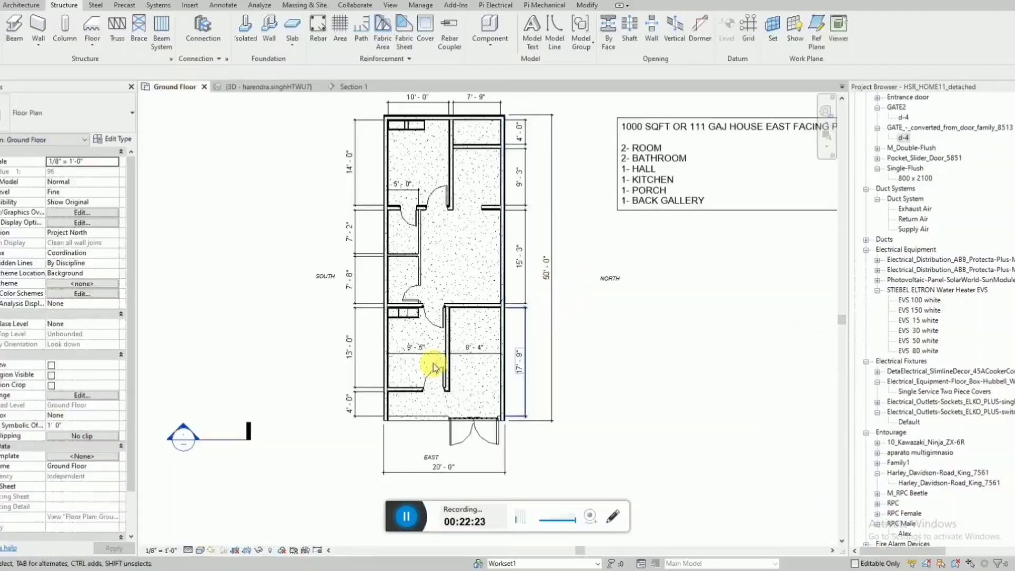
scroll(428, 391, down, 1)
Switch to the PDF sheet of the 20x50 east-facing house and examine its reference floor plans and 3D views.
click(336, 569)
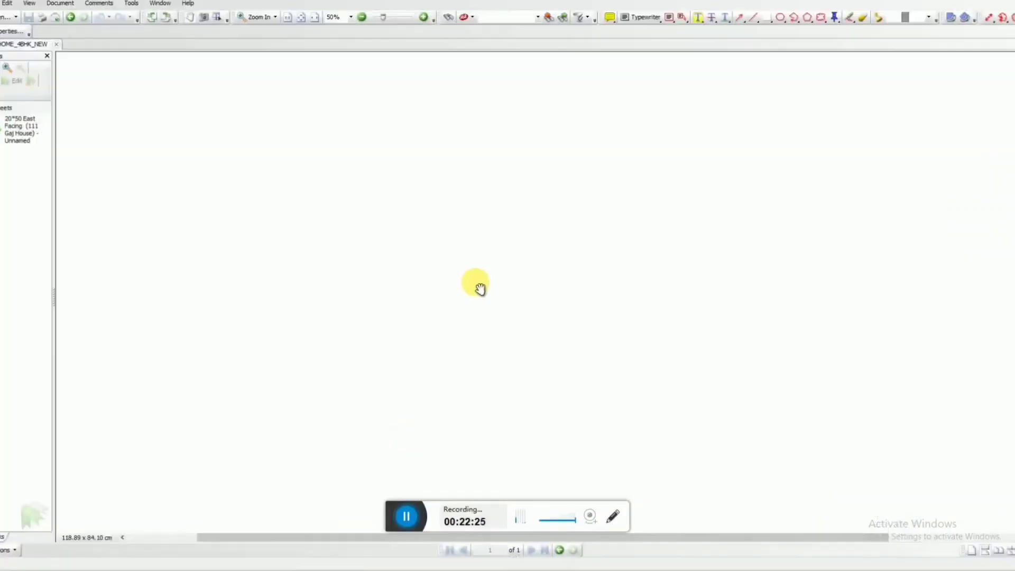
drag(699, 346, 674, 243)
drag(306, 291, 433, 316)
scroll(314, 178, down, 1)
scroll(314, 179, down, 3)
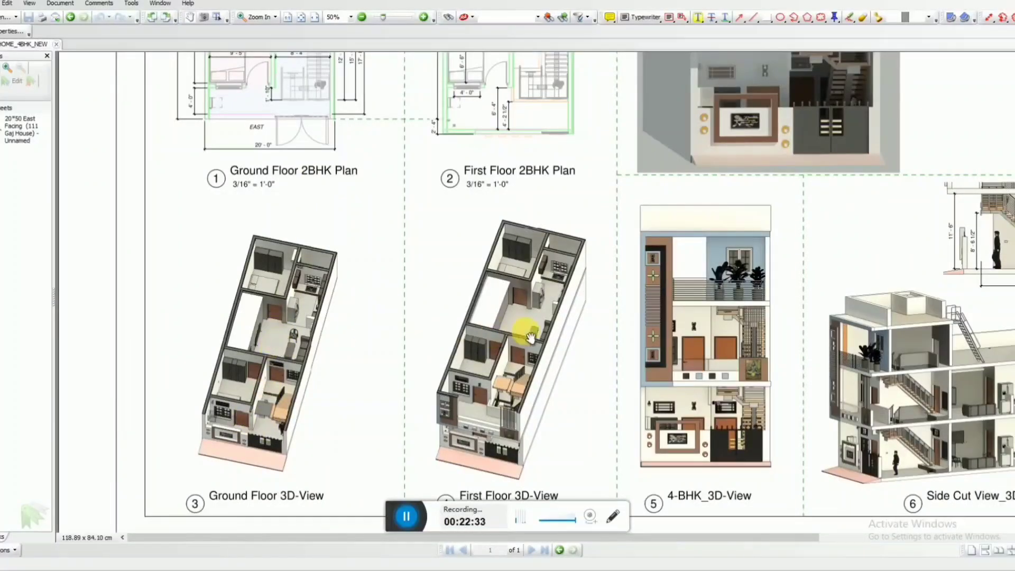
click(977, 0)
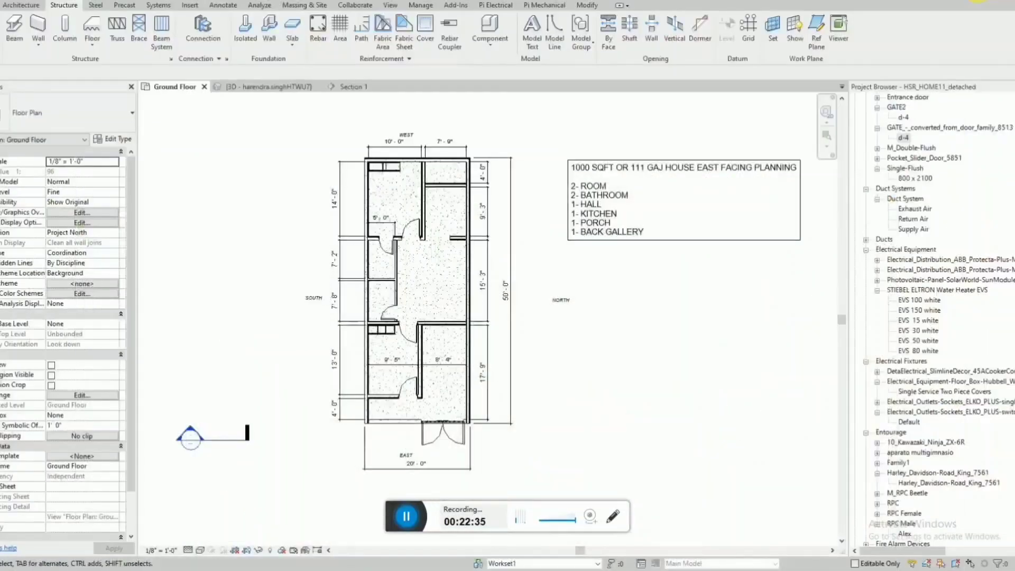
Search the project's families for S900 and expand the Windows_S9000-Double-Vent-Window-with-Sashbars family.
scroll(422, 290, up, 2)
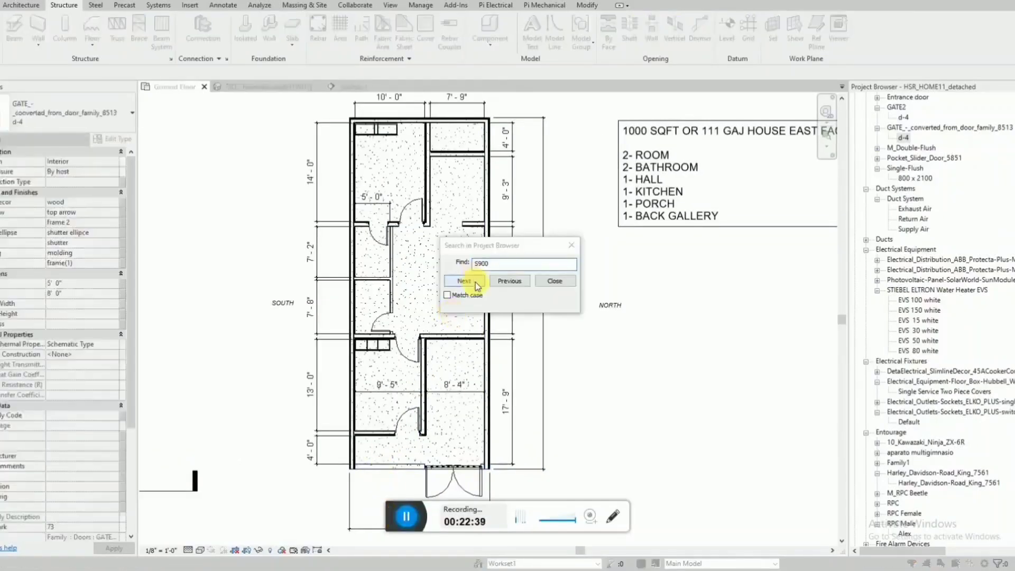
click(475, 284)
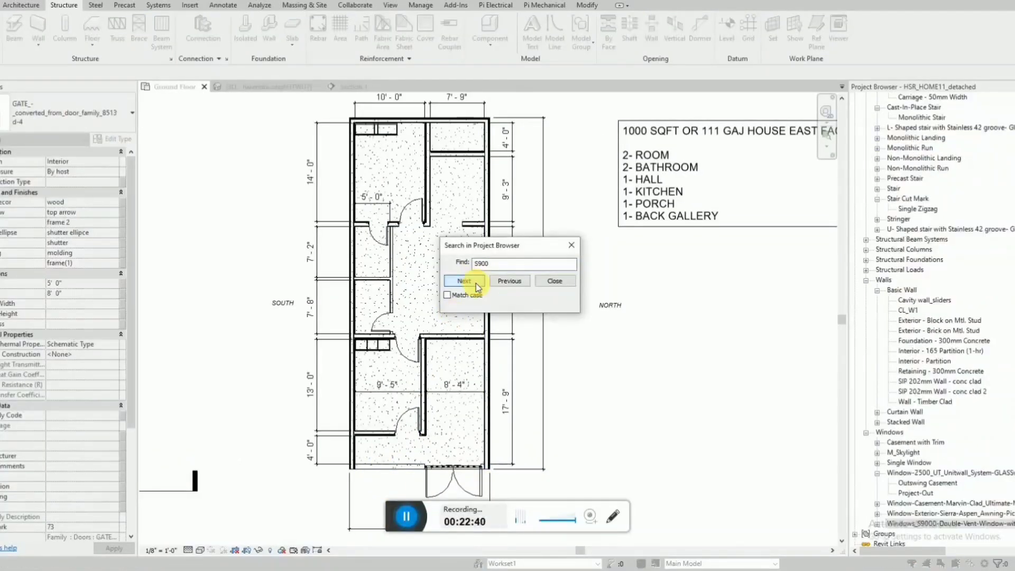
double_click(895, 523)
scroll(946, 492, down, 1)
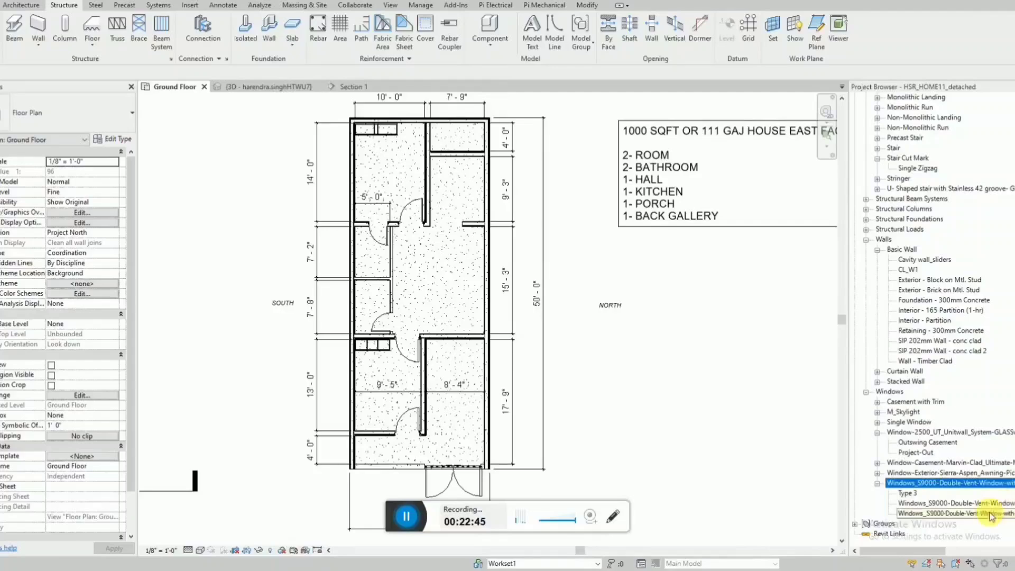
Place a Windows_S9000-Double-Vent-Window-with-Sashbars 2 window in the front room's east wall, beside the door.
click(952, 513)
drag(356, 430, 365, 428)
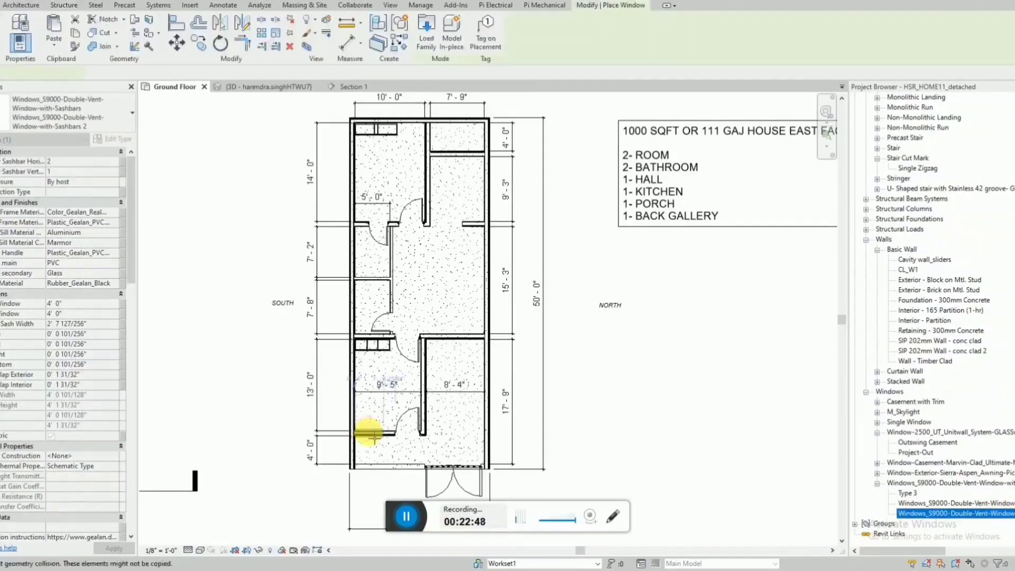
scroll(371, 434, up, 3)
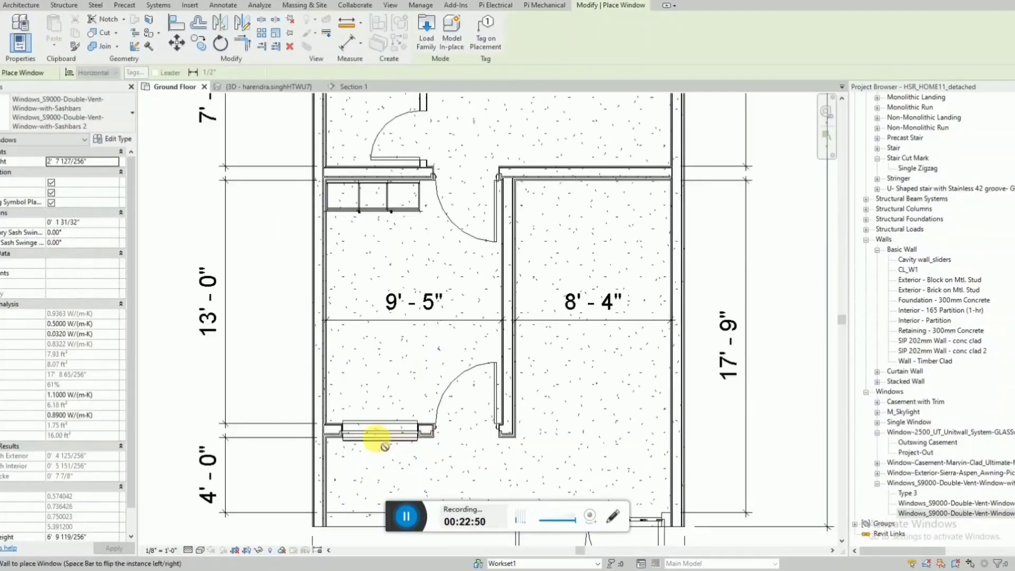
click(376, 437)
key(Escape)
key(Escape)
Measure the window's wall segment from the door opening to the south wall's inner face with an aligned dimension.
scroll(407, 452, up, 2)
key(d)
key(i)
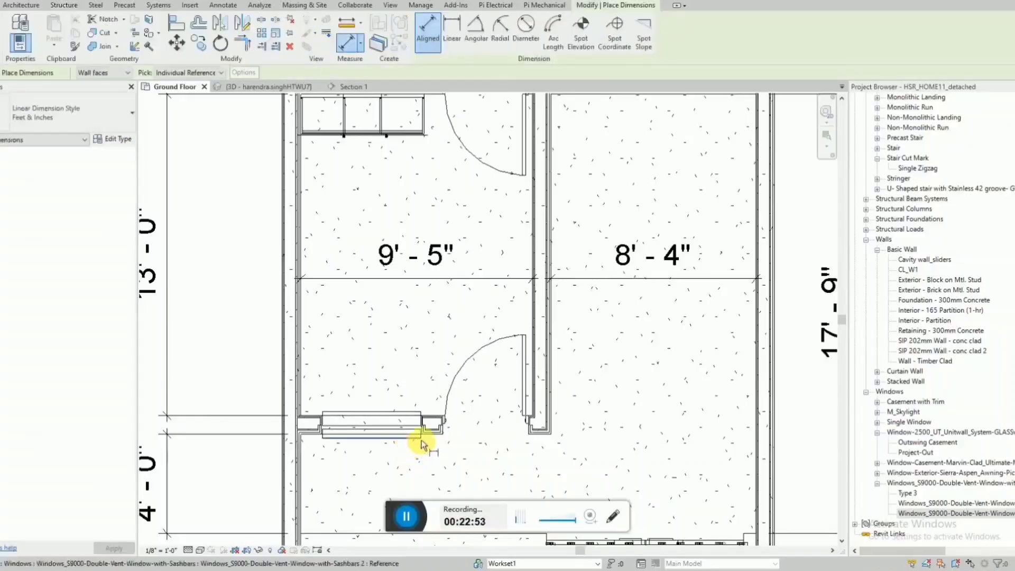
click(442, 430)
click(303, 406)
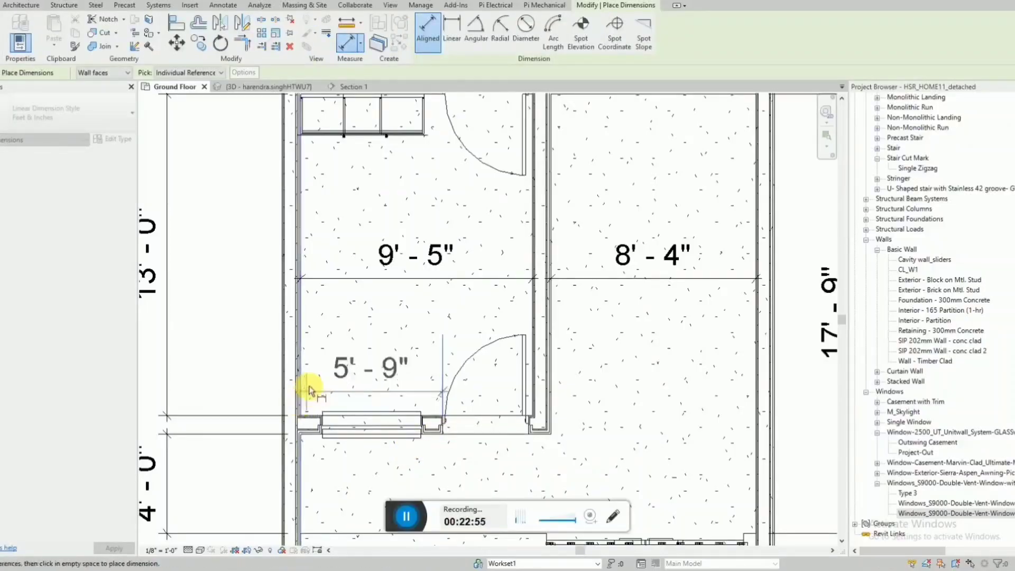
key(Escape)
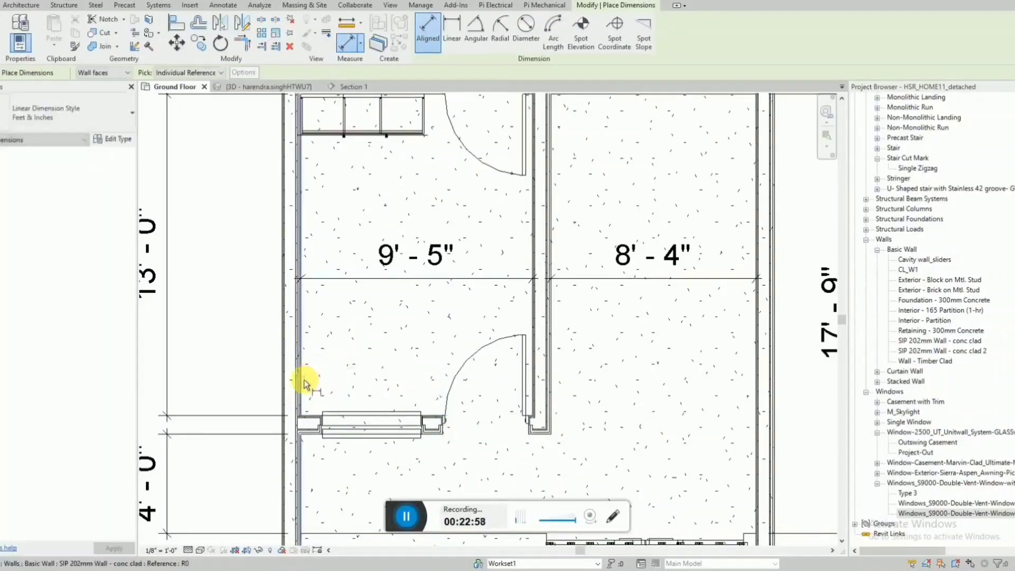
Dimension the distance from the south wall's inner face to the new window's centre.
click(302, 380)
click(373, 425)
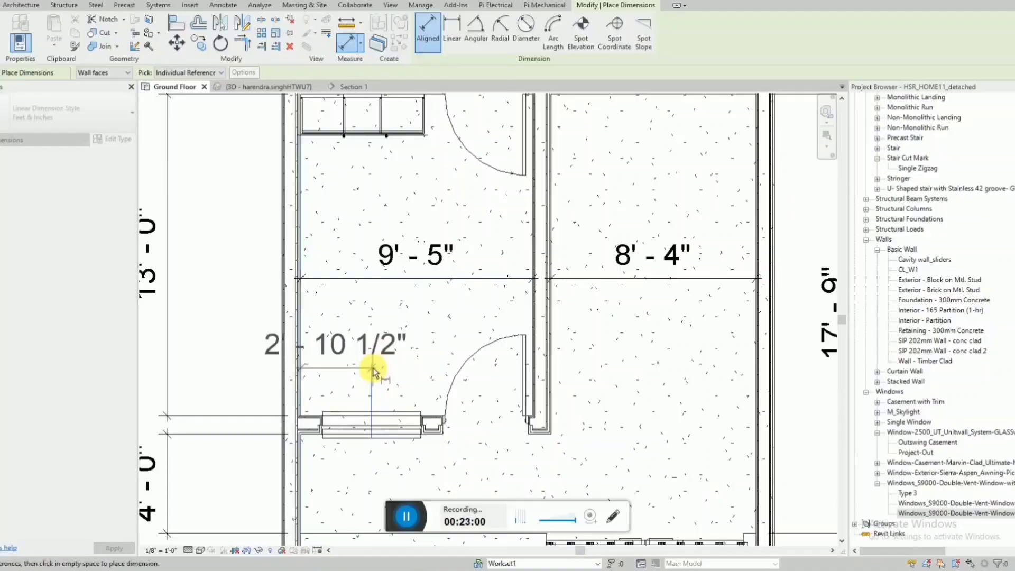
click(373, 370)
key(Escape)
key(Escape)
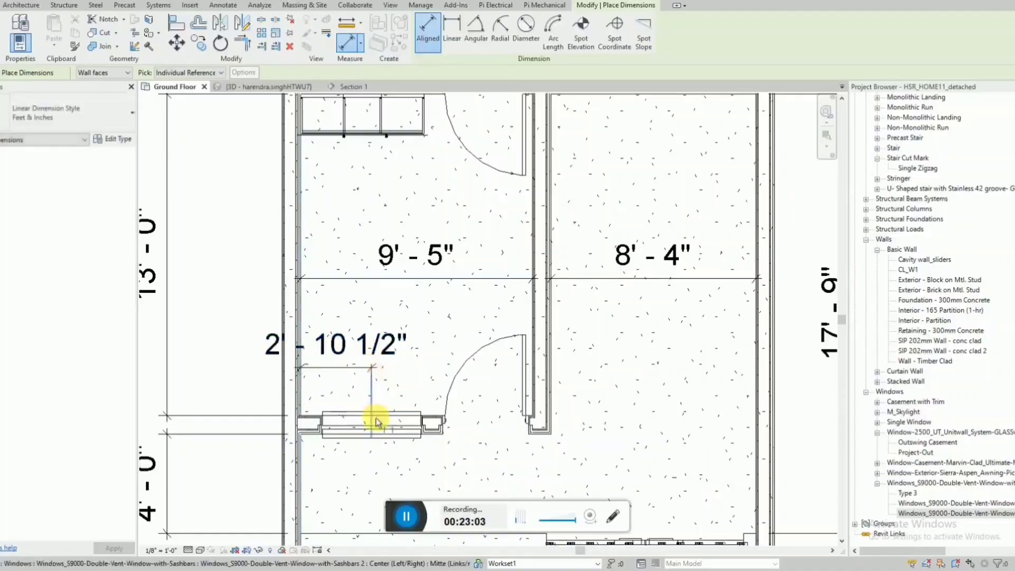
Nudge the window so its centre is about 2'-9 1/2" from the south wall's inner face and delete the helper dimension.
click(385, 436)
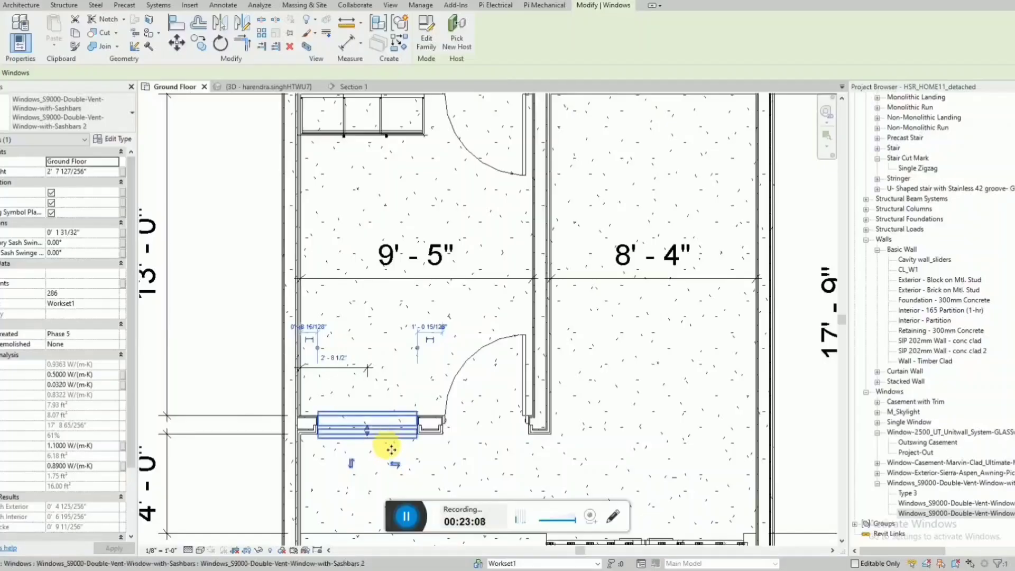
scroll(387, 438, up, 2)
key(Right)
scroll(385, 375, down, 4)
key(Escape)
click(359, 354)
scroll(360, 353, down, 3)
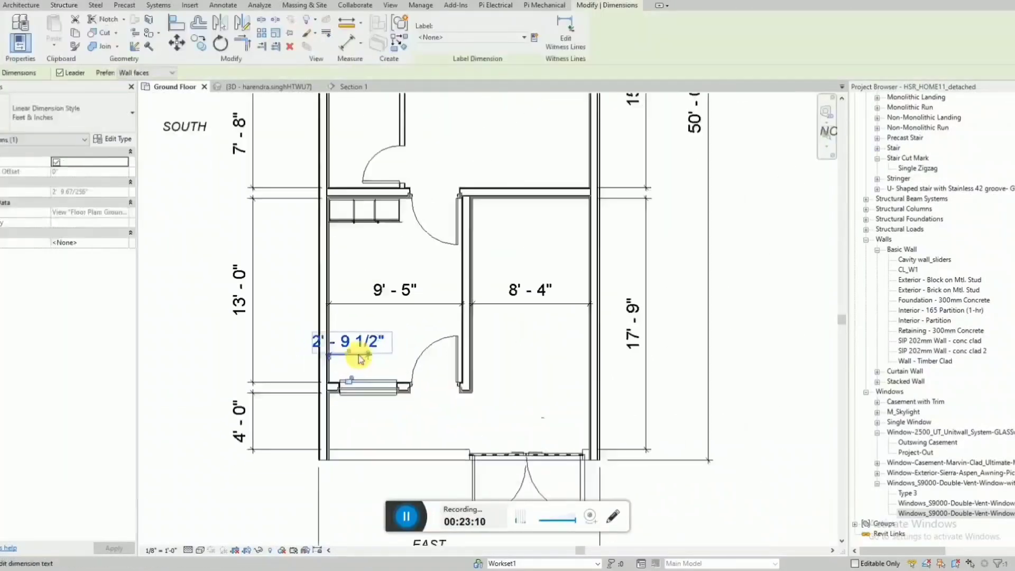
key(Delete)
scroll(379, 386, down, 2)
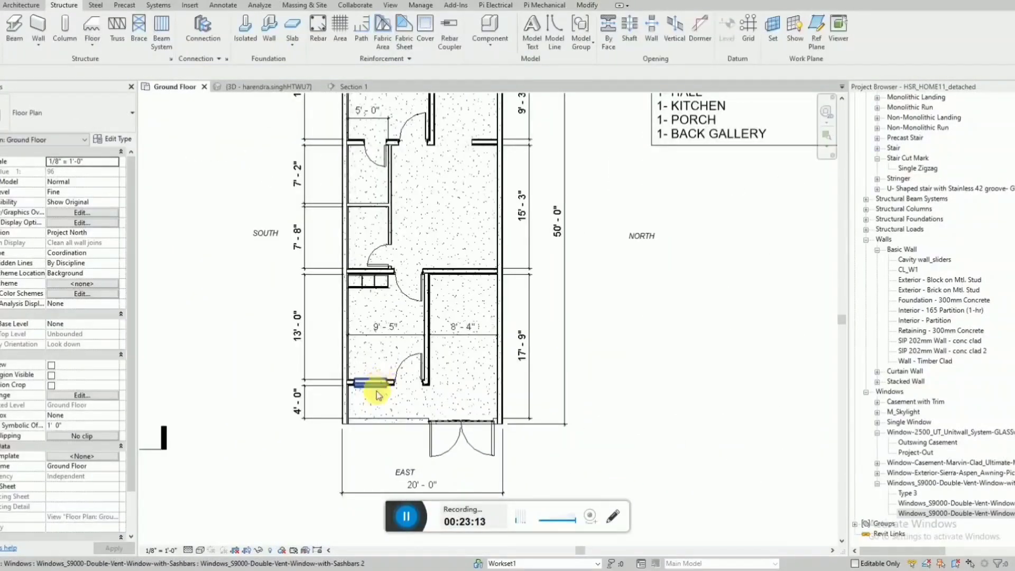
Examine the new front window beside the door and above the low front wall in the 3D view.
scroll(377, 396, up, 1)
scroll(377, 393, down, 1)
click(380, 382)
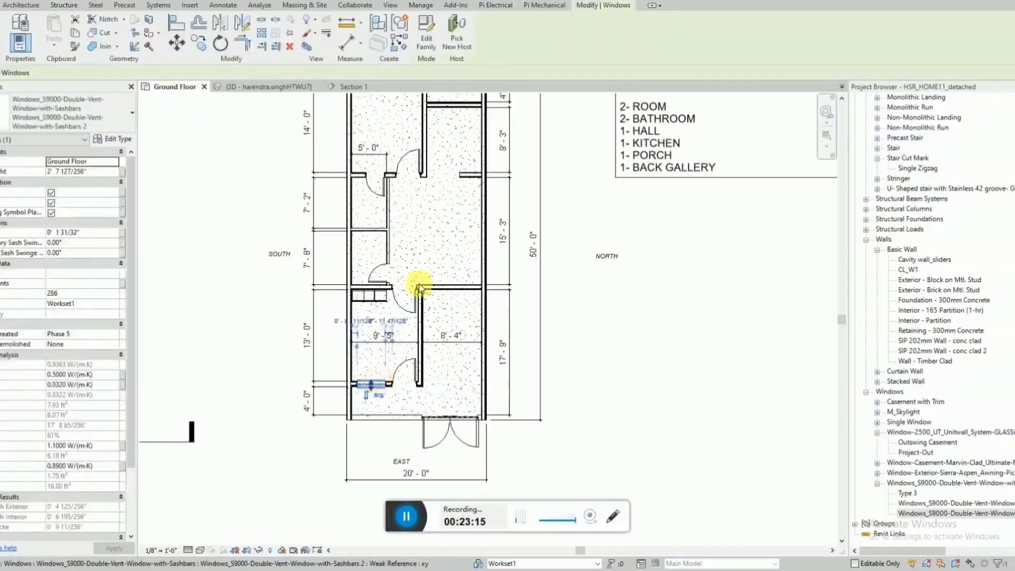
key(Escape)
click(272, 83)
shift+middle_drag(329, 406, 353, 327)
scroll(314, 394, up, 4)
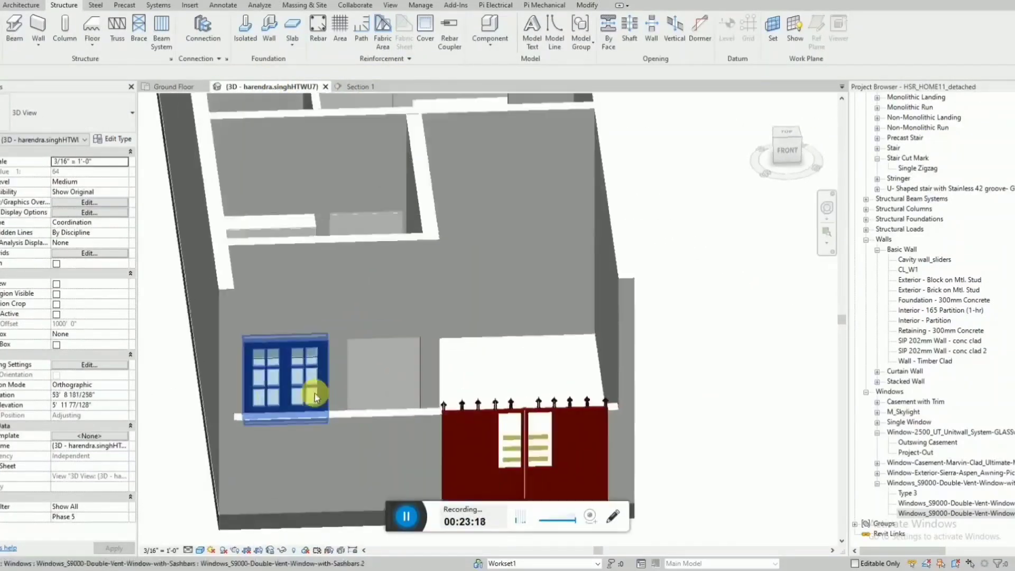
shift+middle_drag(568, 392, 538, 410)
scroll(538, 410, down, 2)
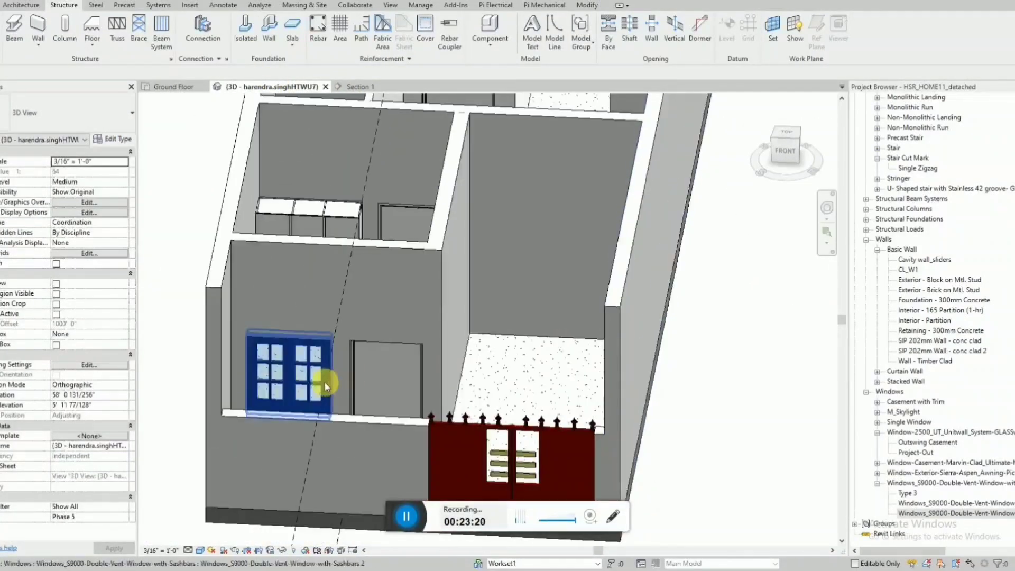
Return to the Ground Floor plan and check the front window's sill height in its properties.
click(186, 88)
click(386, 396)
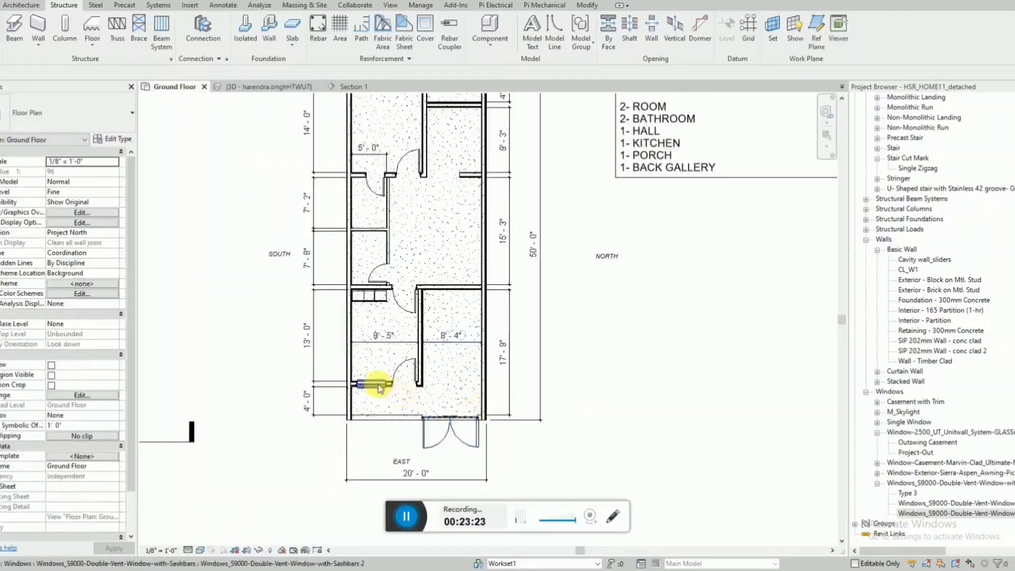
scroll(386, 395, up, 3)
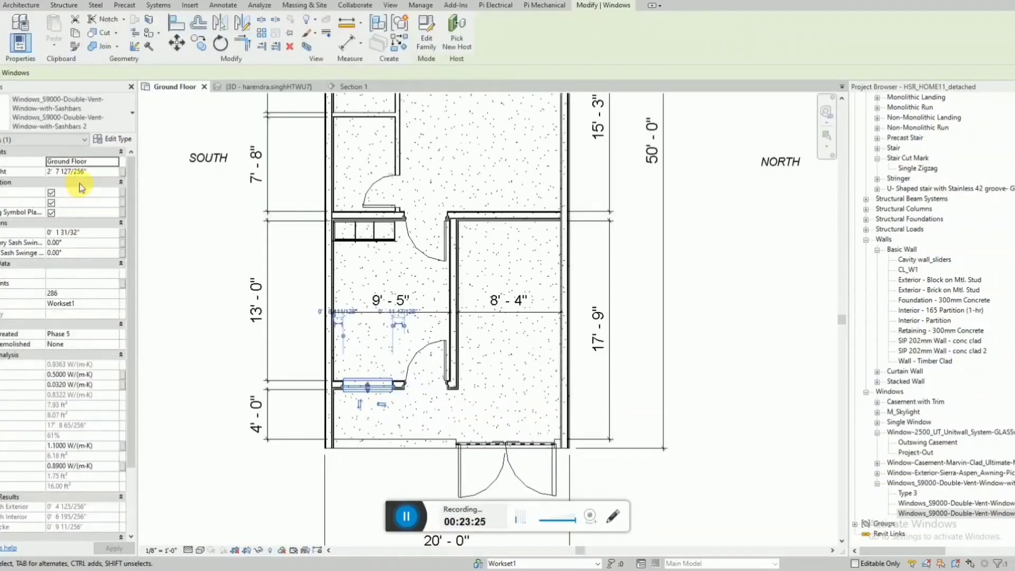
scroll(83, 192, down, 1)
scroll(423, 357, down, 5)
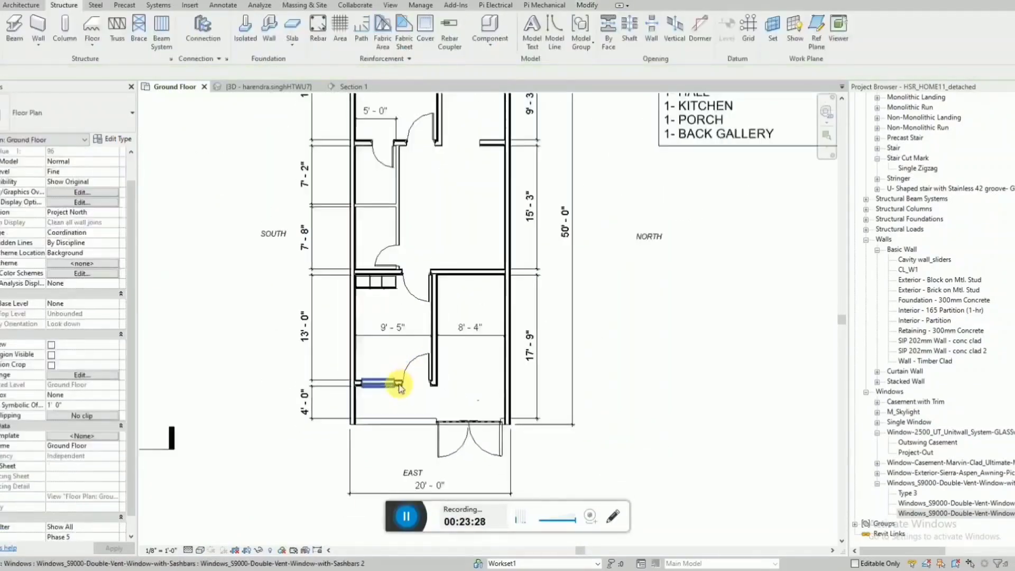
Move the Section 1 line into the porch just in front of the window wall and extend its far clip offset to about 3'-8".
click(239, 431)
mouse_move(239, 431)
mouse_down()
mouse_move(449, 392)
mouse_move(401, 390)
mouse_up()
scroll(405, 389, up, 5)
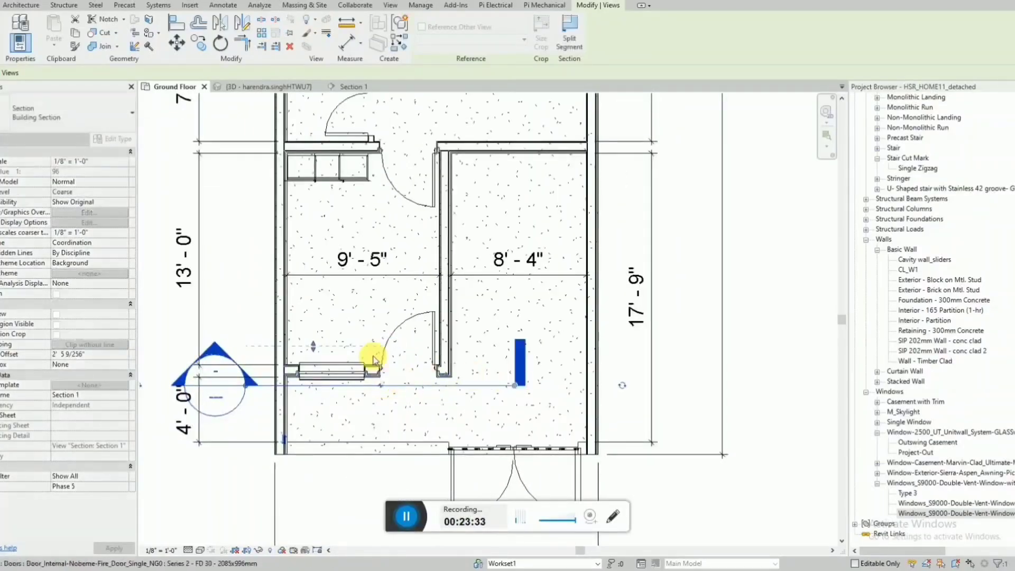
drag(321, 348, 317, 326)
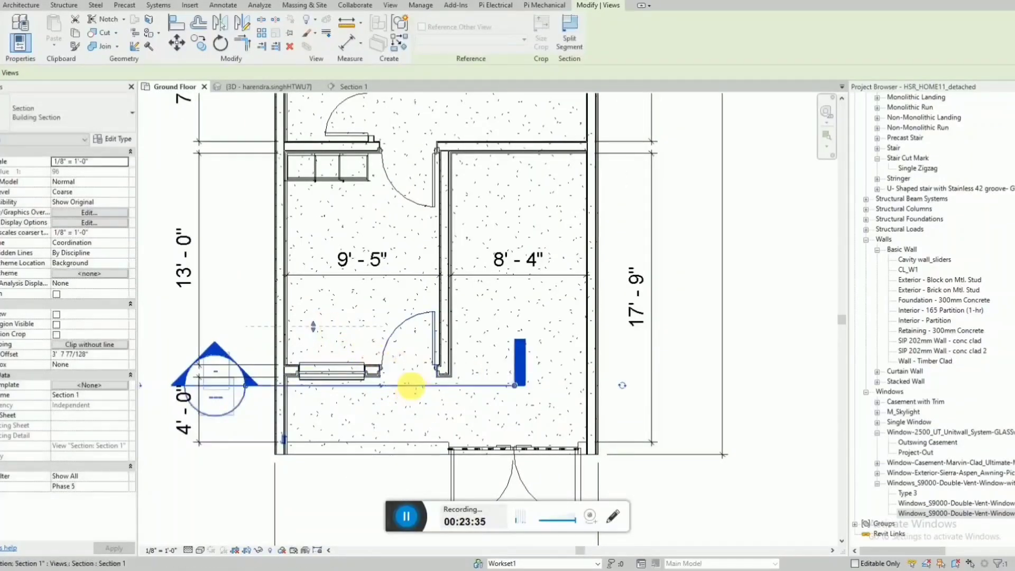
Open the Section 1 view and set its detail level to Fine.
right_click(414, 384)
click(465, 154)
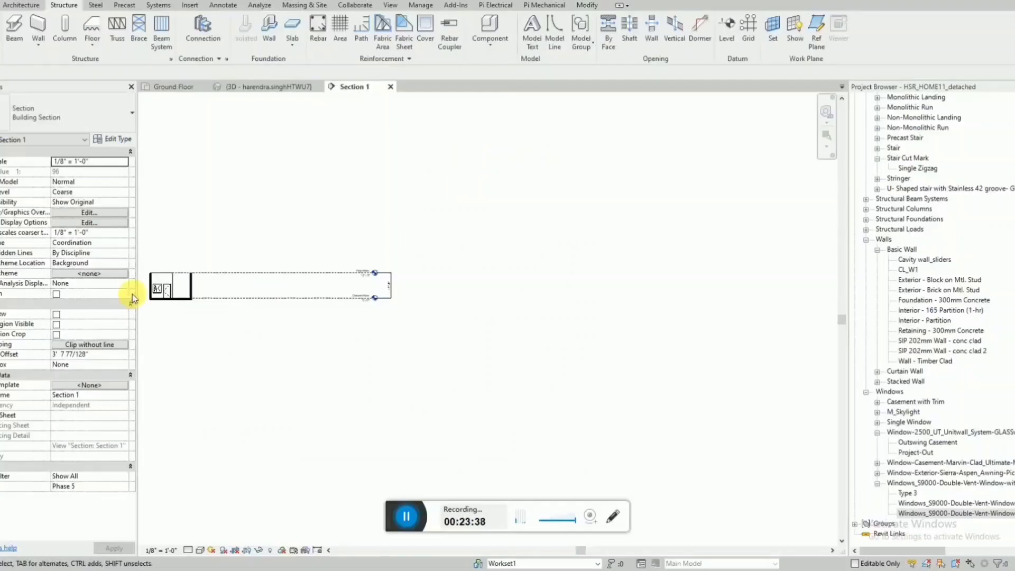
scroll(132, 294, up, 5)
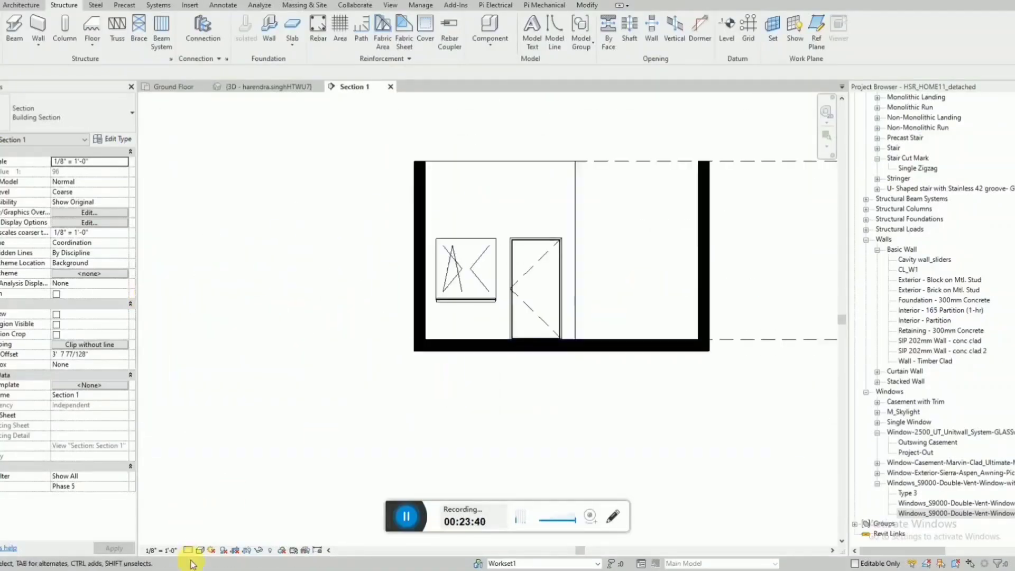
click(188, 549)
click(200, 539)
click(200, 549)
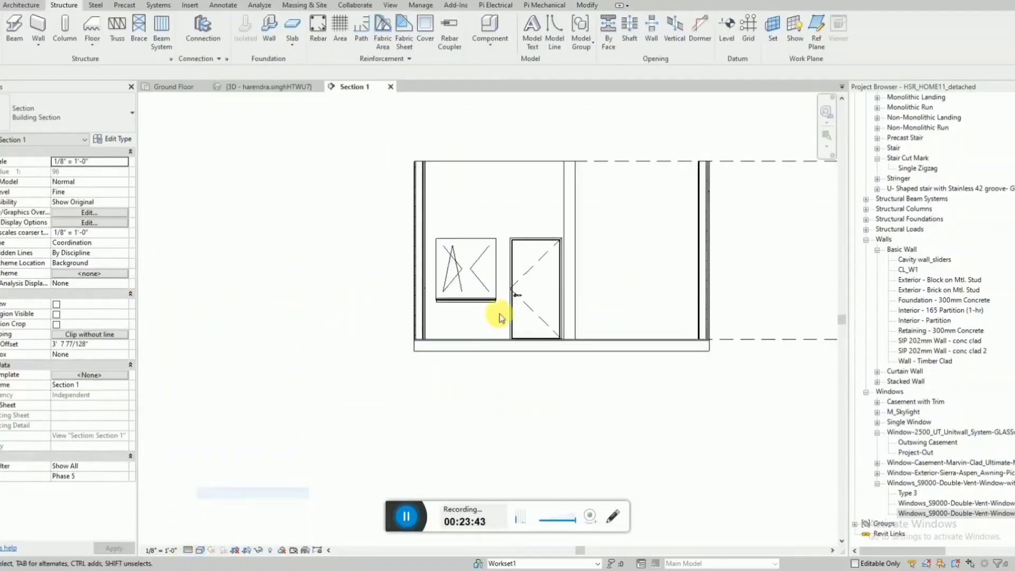
Check the front window's sill height in the section, comparing the window with the door beside it.
scroll(500, 317, up, 3)
click(465, 274)
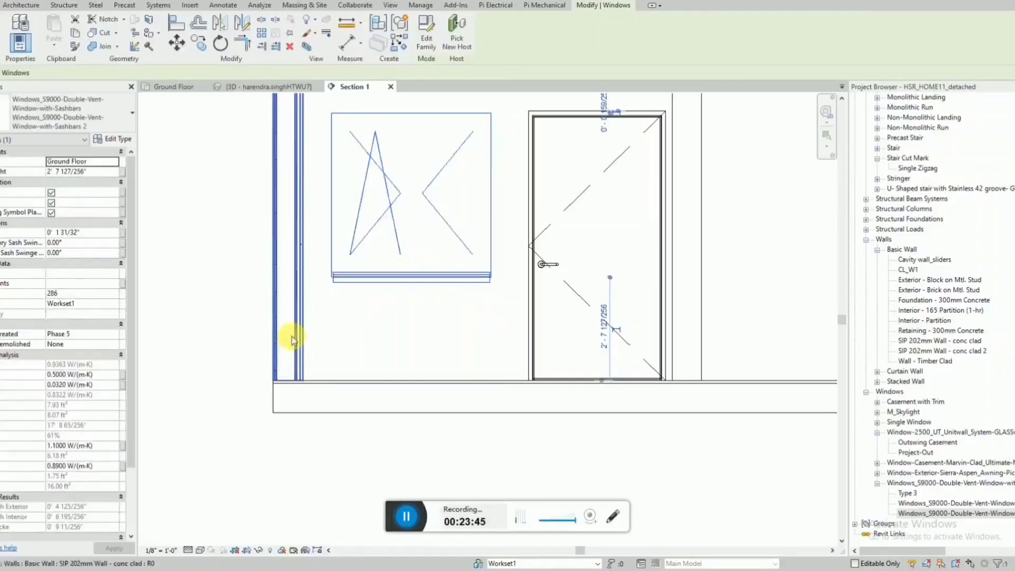
scroll(285, 339, down, 2)
click(362, 331)
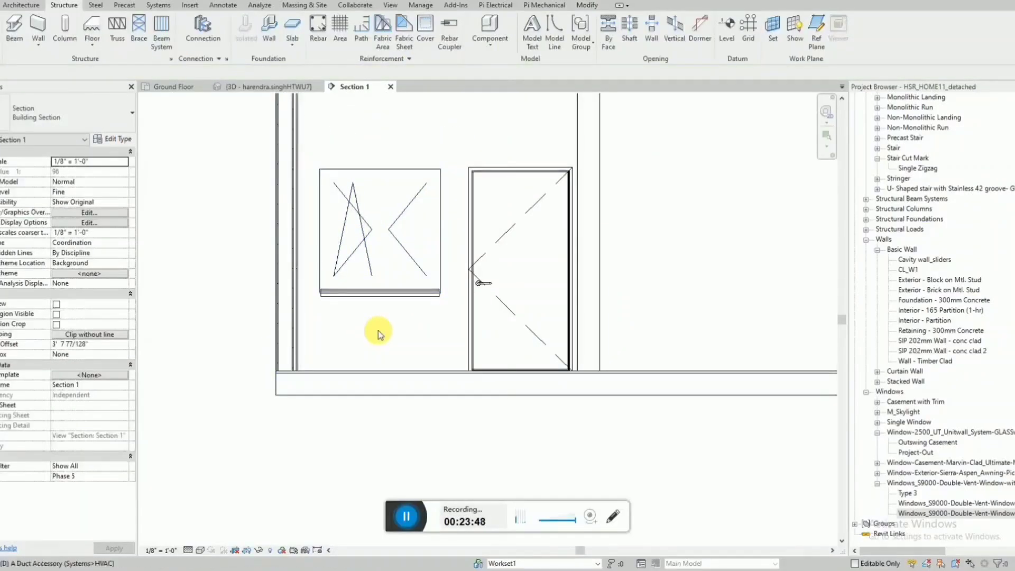
Measure the window's sill height, the door's height and the window's own height with temporary aligned dimensions, without placing any.
key(d)
key(i)
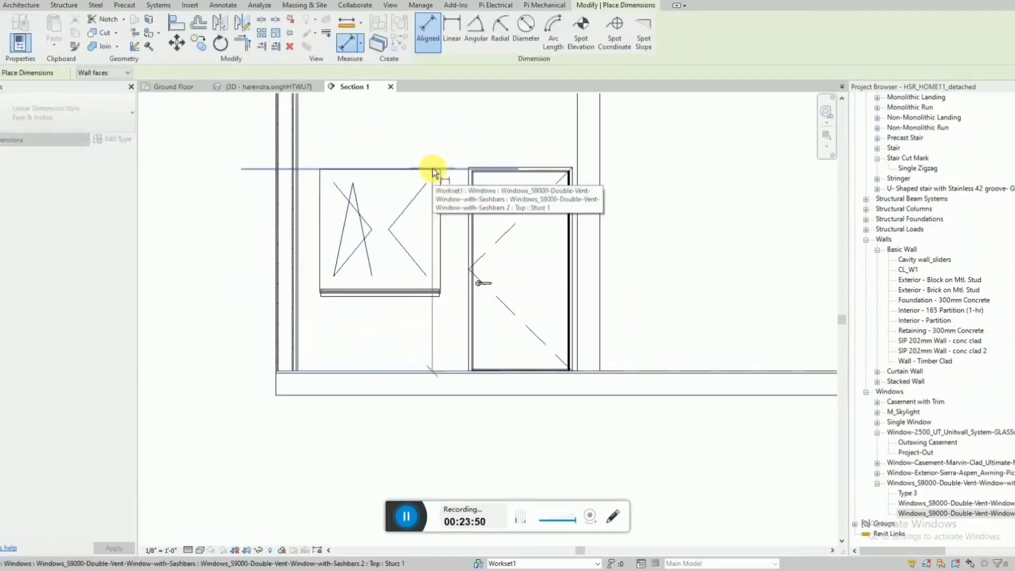
click(416, 294)
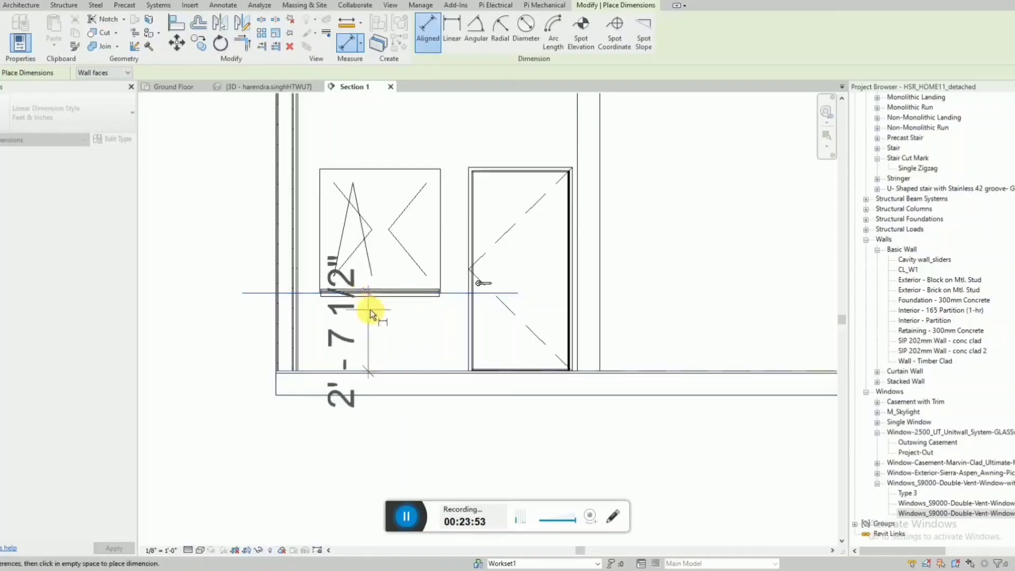
key(Escape)
click(453, 369)
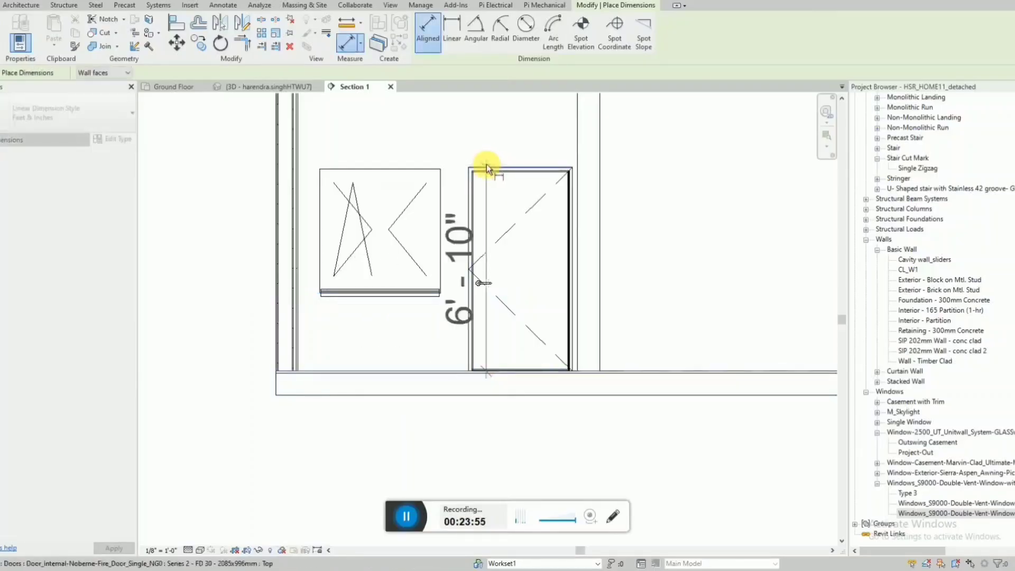
key(Escape)
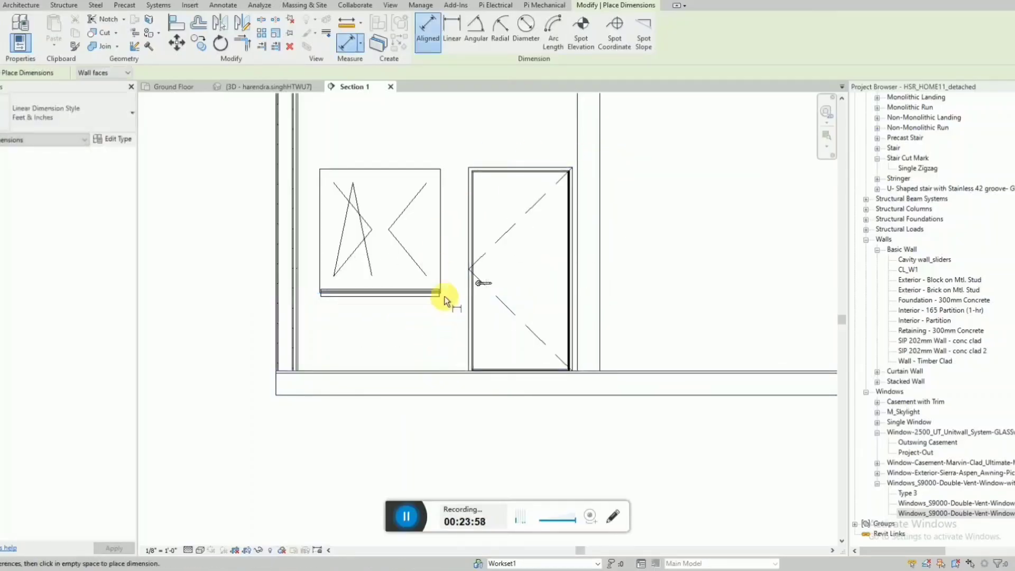
click(420, 294)
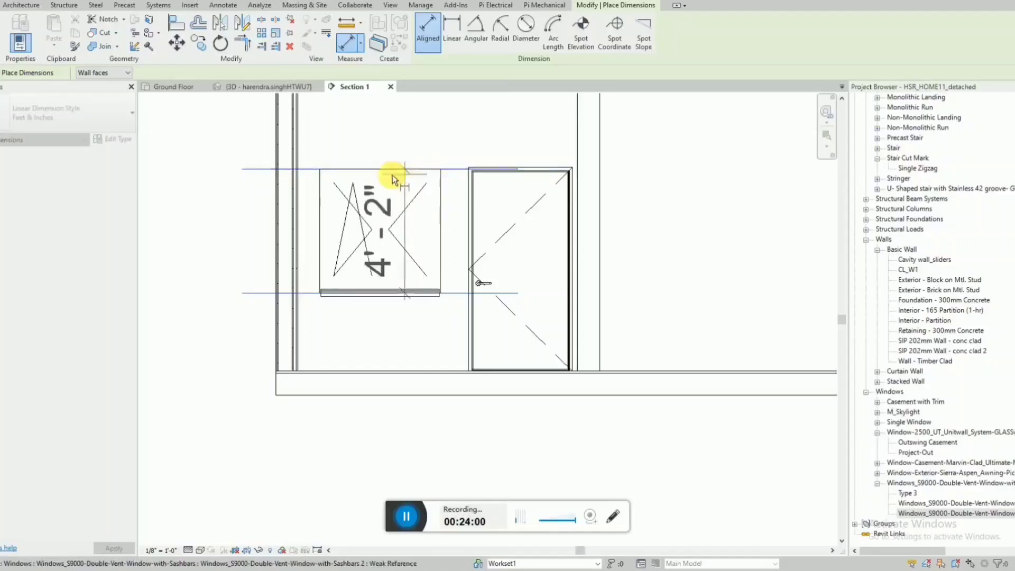
key(Escape)
key(Escape)
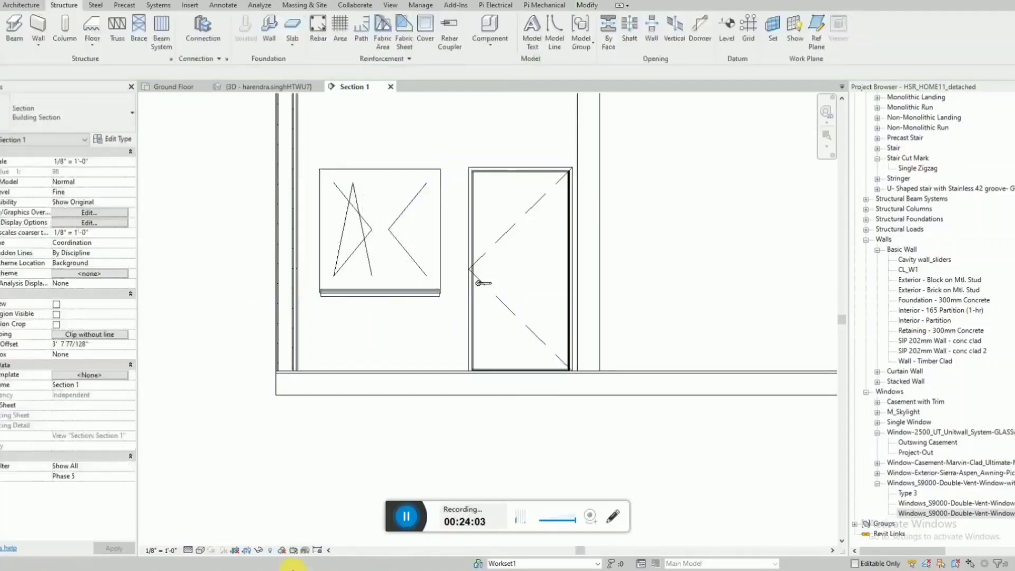
Change the section's visual style, and move the Section 1 line outside the house to its north side in the Ground Floor plan.
click(201, 550)
click(215, 511)
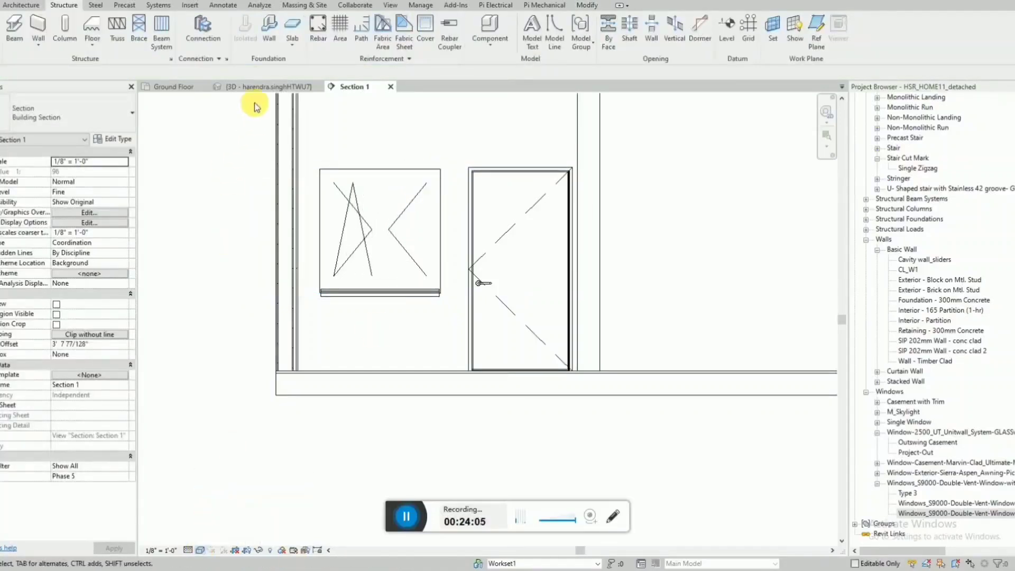
click(193, 88)
click(413, 385)
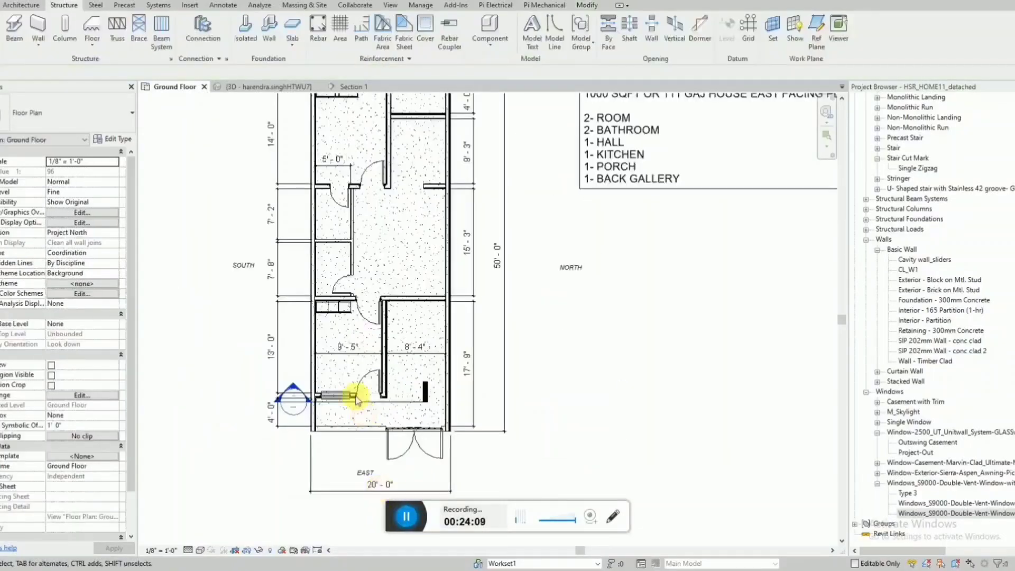
scroll(356, 398, up, 1)
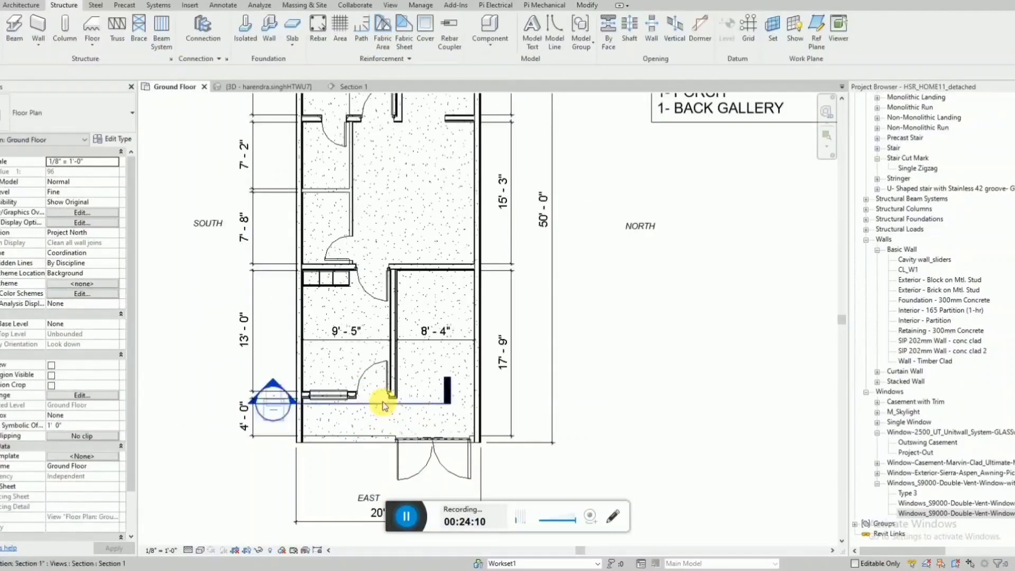
drag(383, 406, 743, 403)
key(Escape)
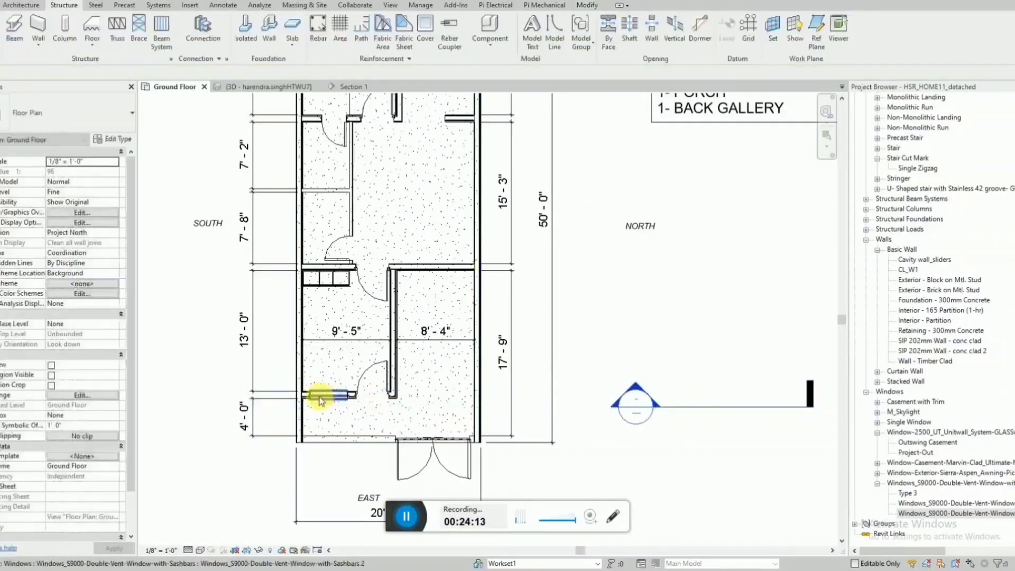
Place copies of the front window type in the wall between porch and hall and in the wall between kitchen and back gallery.
click(320, 400)
key(c)
key(s)
scroll(328, 454, down, 2)
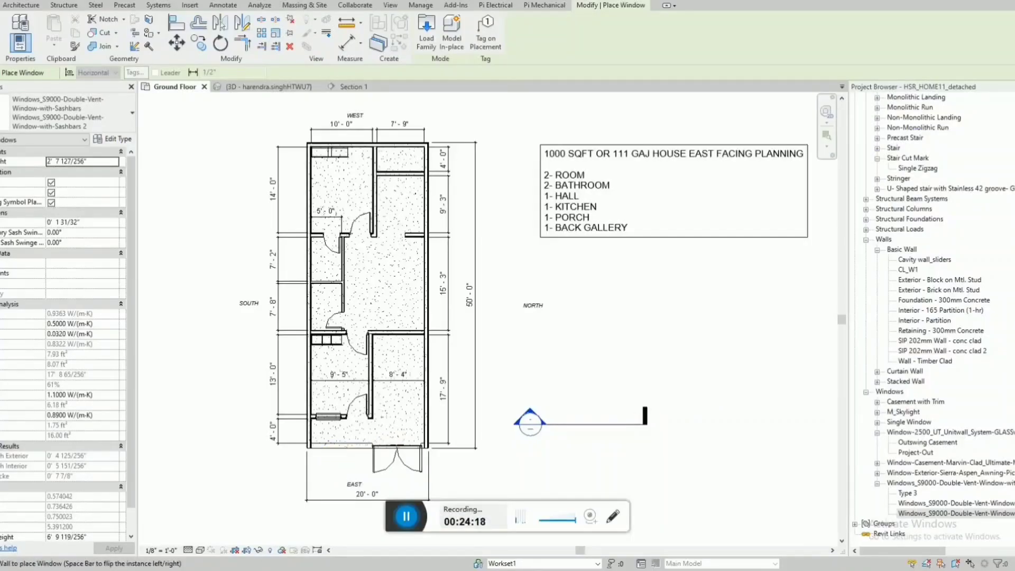
scroll(397, 344, up, 2)
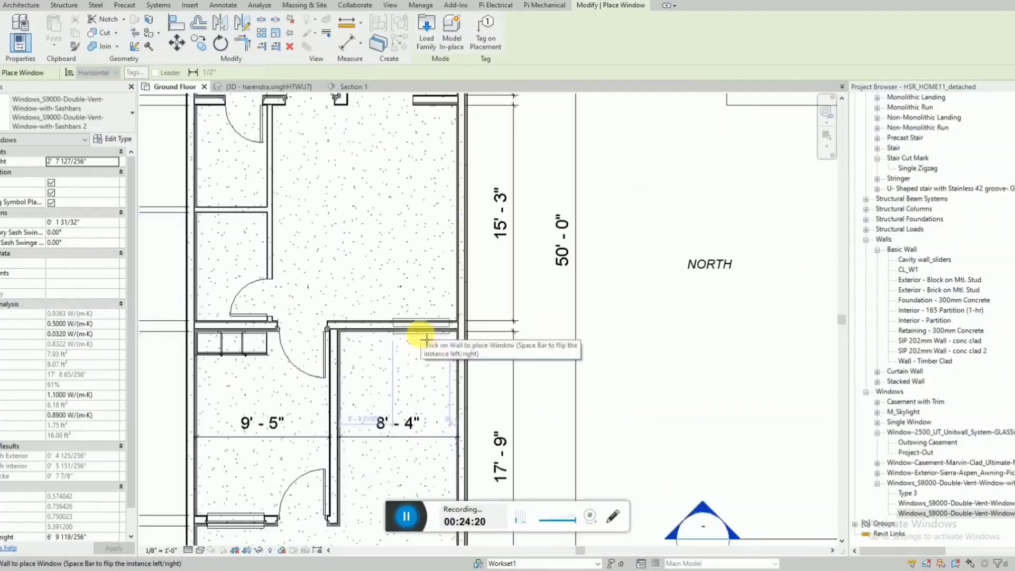
click(422, 340)
scroll(443, 426, down, 2)
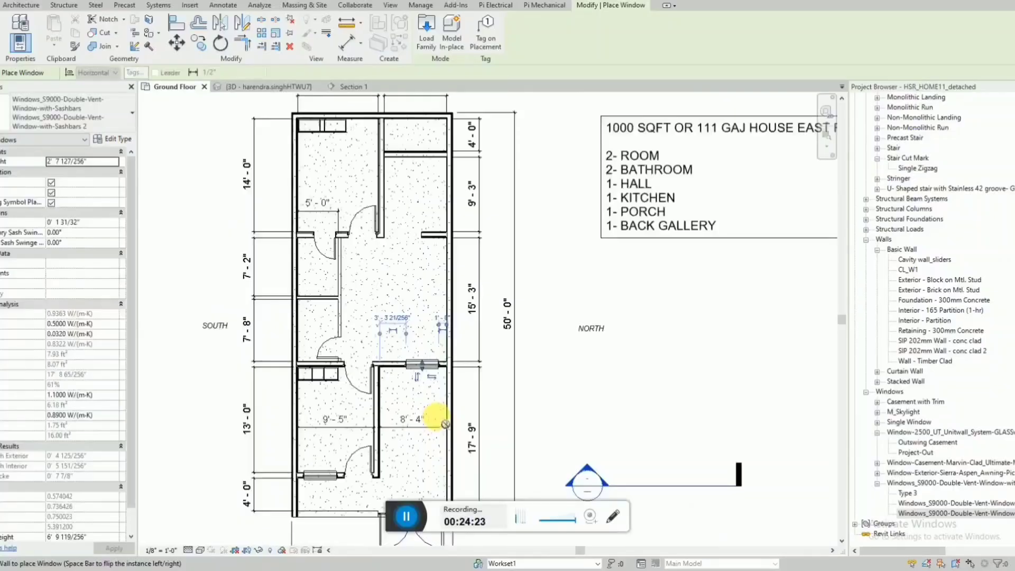
scroll(451, 148, up, 2)
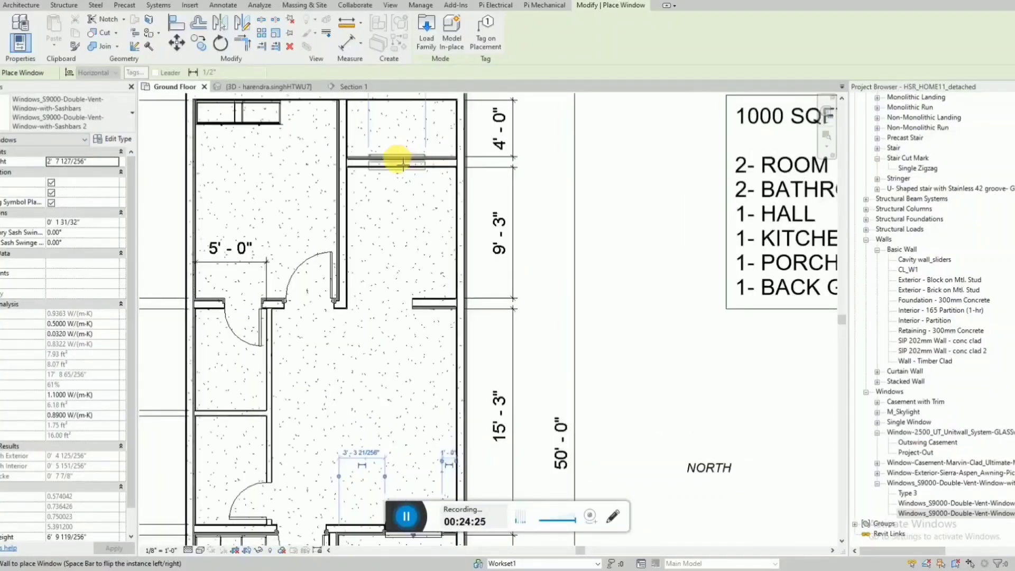
key(Escape)
Place a matching 2085x996mm single door in the porch-hall wall between the partition and the new window, swinging into the hall.
scroll(430, 254, down, 3)
scroll(397, 312, up, 4)
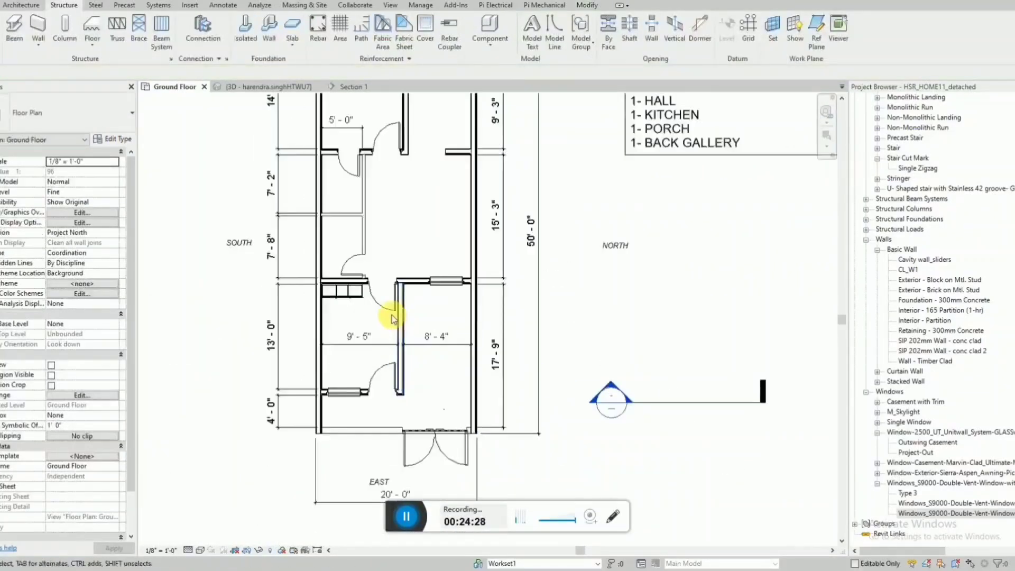
click(392, 312)
key(c)
key(s)
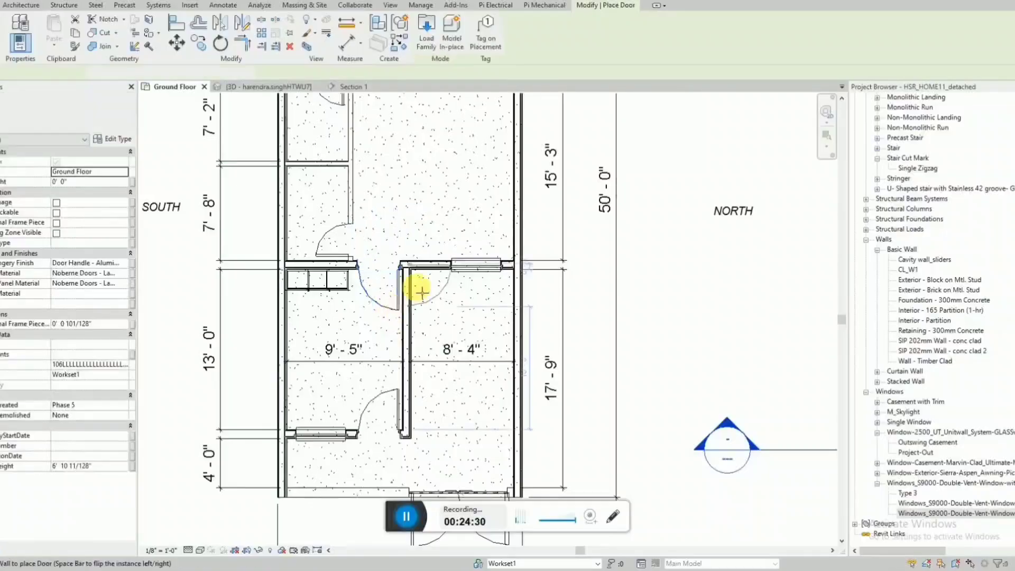
scroll(421, 280, up, 2)
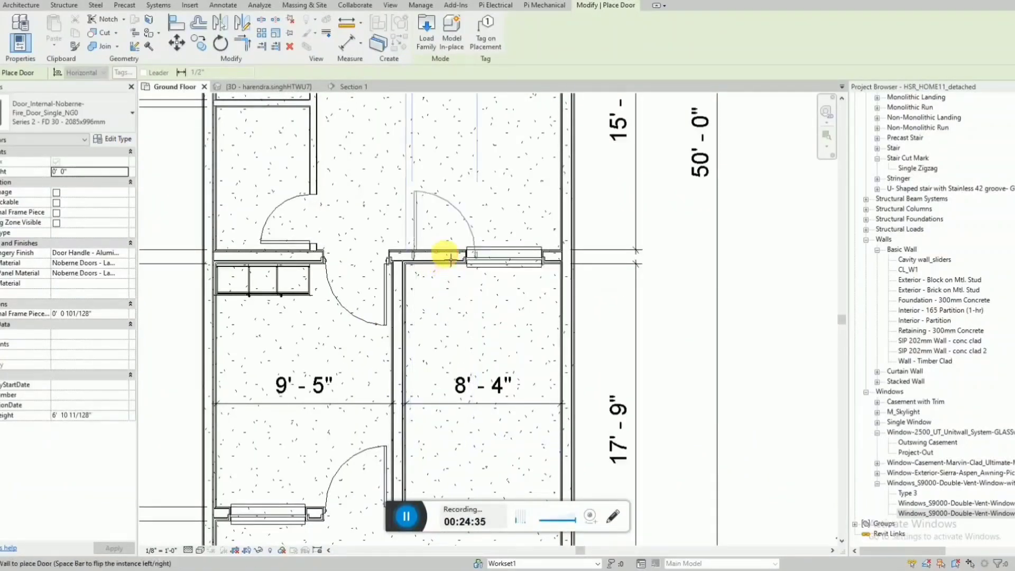
click(448, 258)
key(Escape)
Nudge the porch-hall window north until it sits about 2" clear of the new door.
click(520, 264)
key(Right)
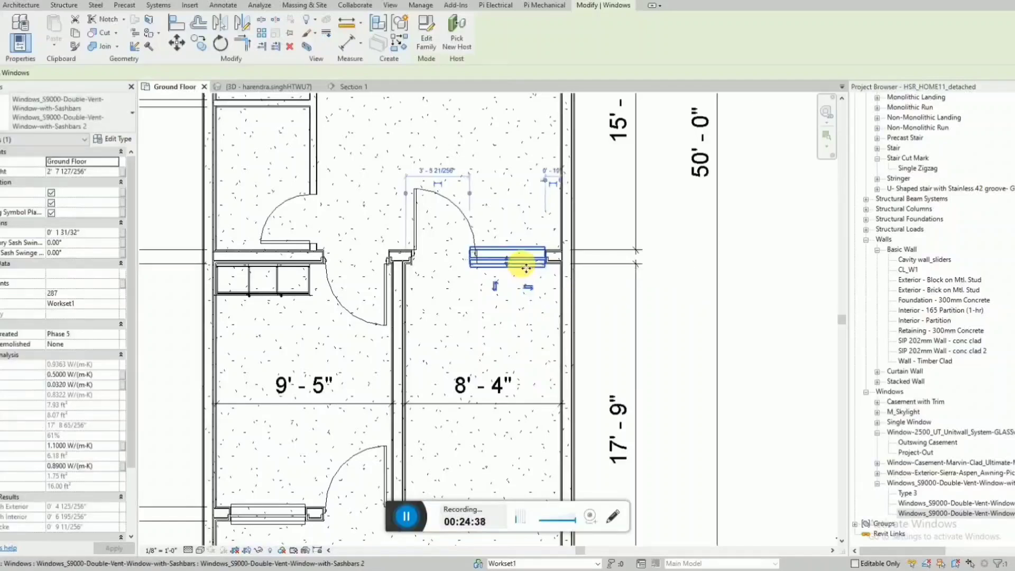
key(Right)
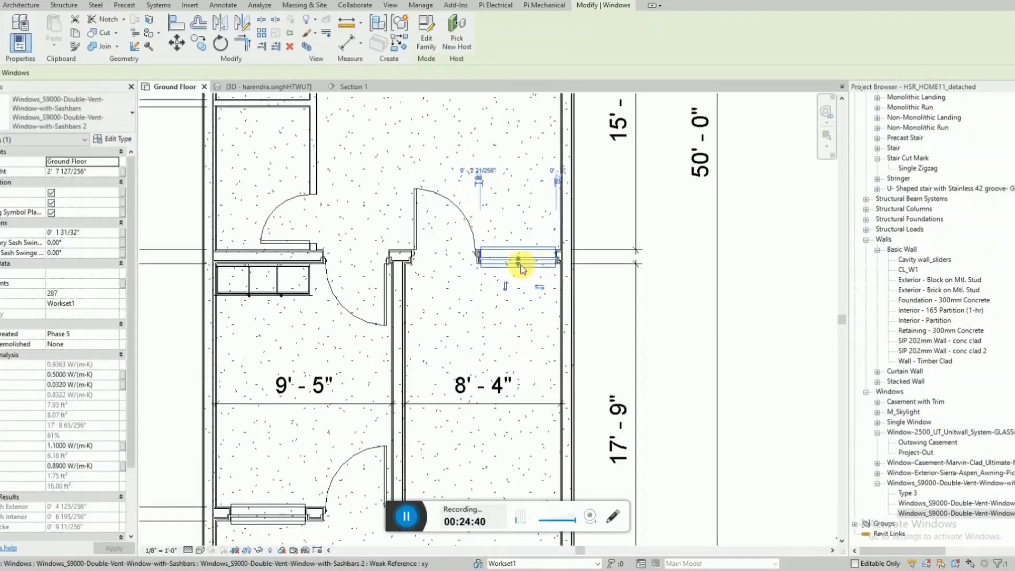
key(Escape)
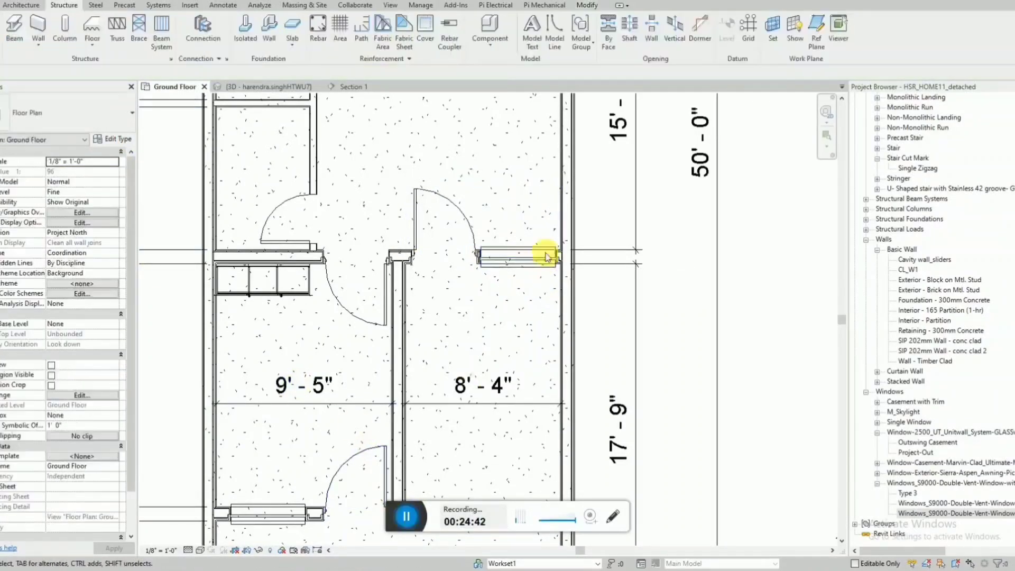
Change the porch-hall window's type to Type 3 of the S9000 double-vent family.
click(523, 265)
click(118, 113)
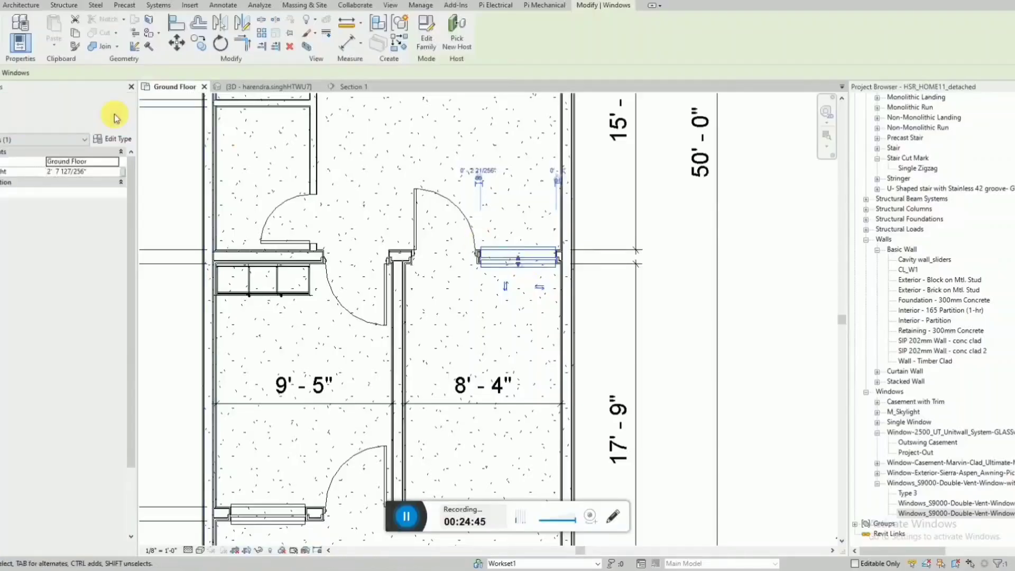
click(48, 311)
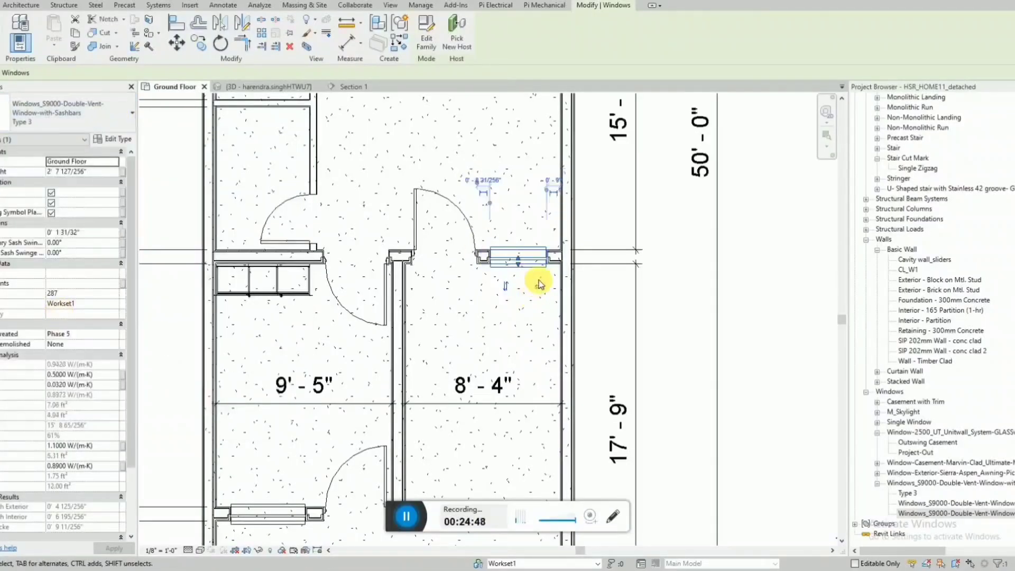
drag(535, 275, 538, 276)
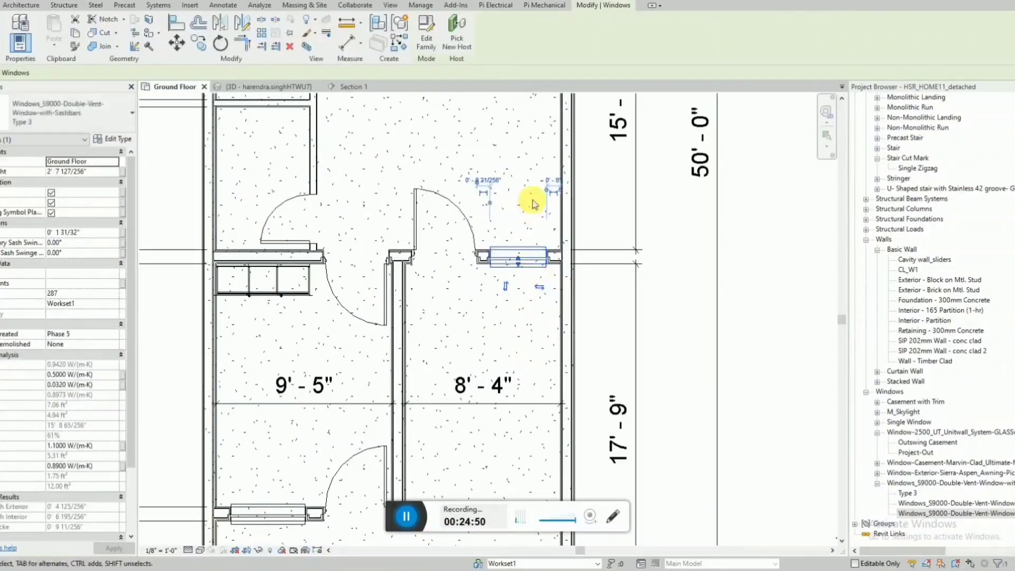
click(479, 294)
Examine the door and window layout across the Ground Floor plan, from the back gallery to the porch.
scroll(404, 476, down, 3)
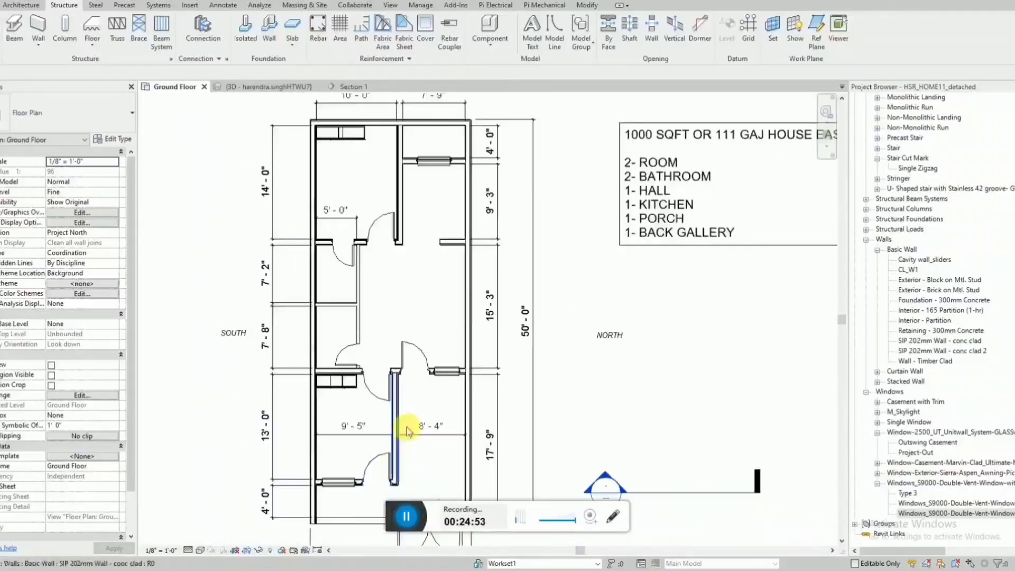
scroll(453, 159, up, 3)
scroll(423, 179, down, 3)
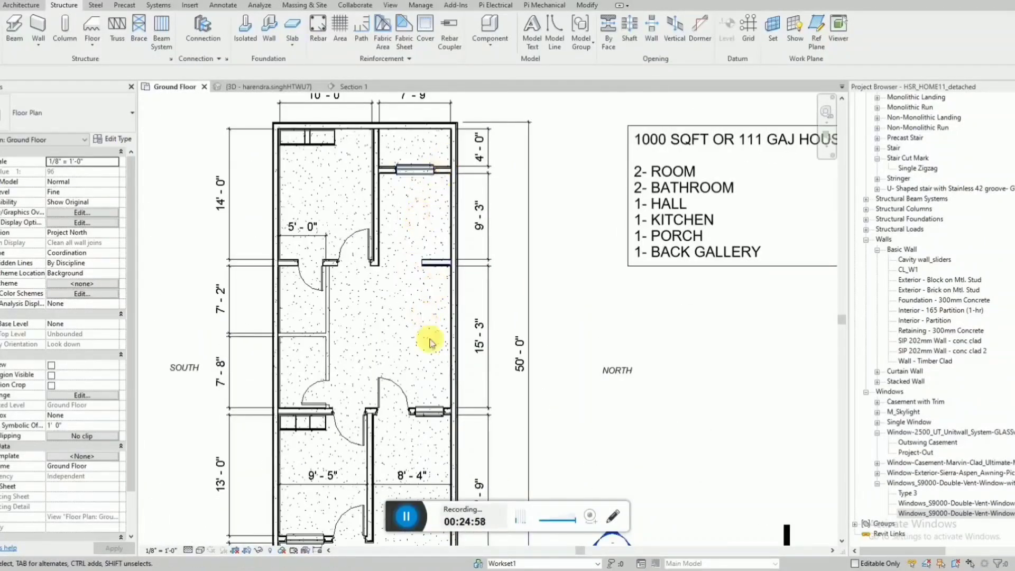
scroll(410, 208, down, 2)
scroll(373, 391, up, 2)
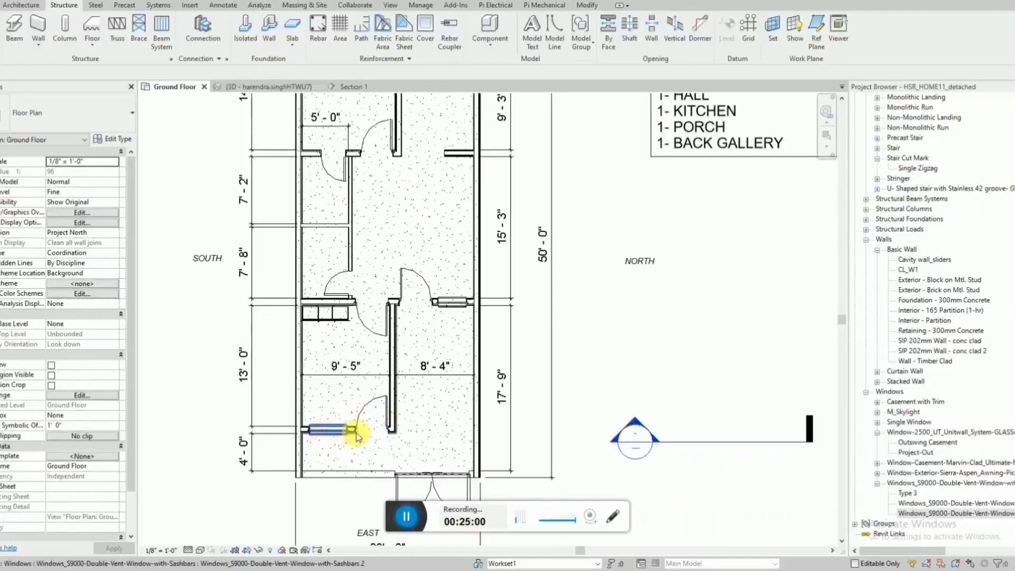
middle_drag(395, 162, 390, 202)
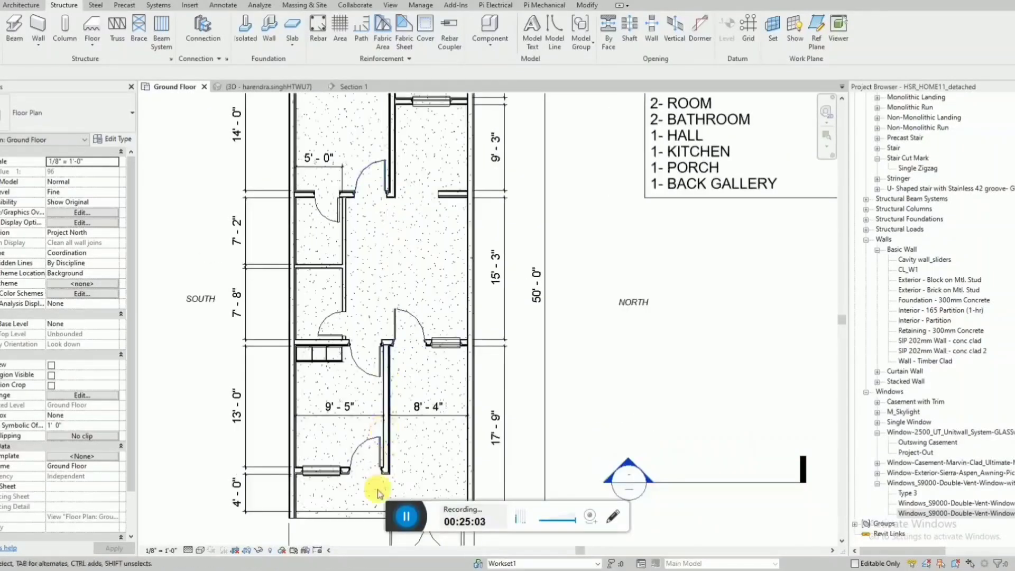
scroll(413, 372, down, 2)
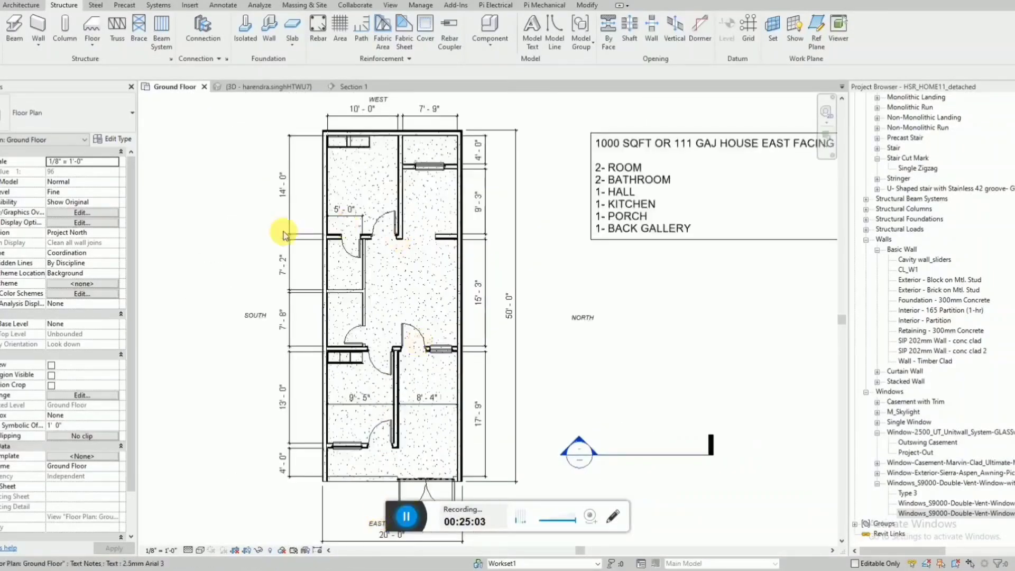
Examine the new kitchen and porch-hall windows and the porch-hall door in the 3D view from the front and above.
click(273, 90)
scroll(441, 310, down, 2)
scroll(446, 398, up, 2)
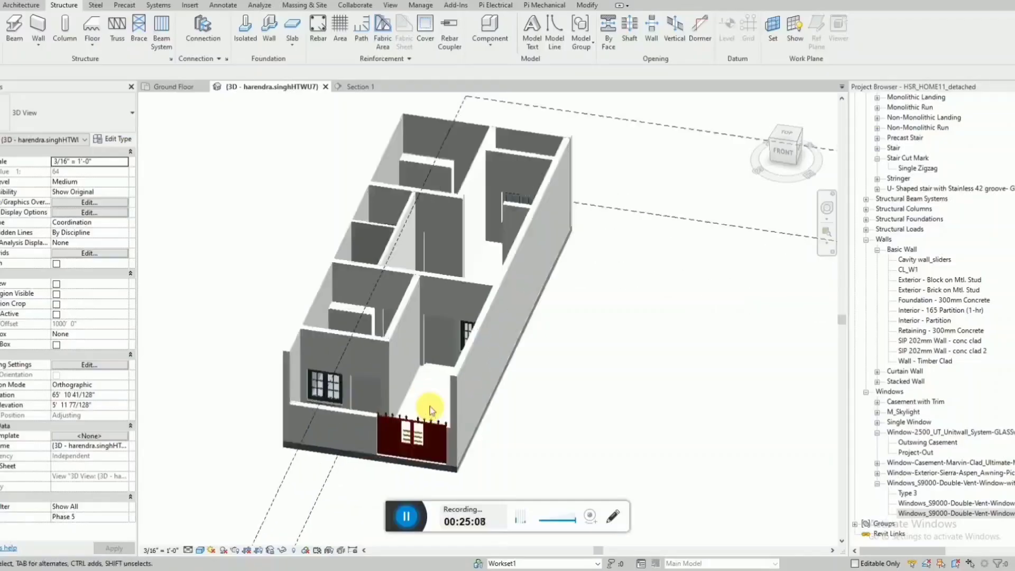
shift+middle_drag(430, 407, 459, 502)
scroll(426, 367, up, 2)
shift+middle_drag(426, 367, 600, 322)
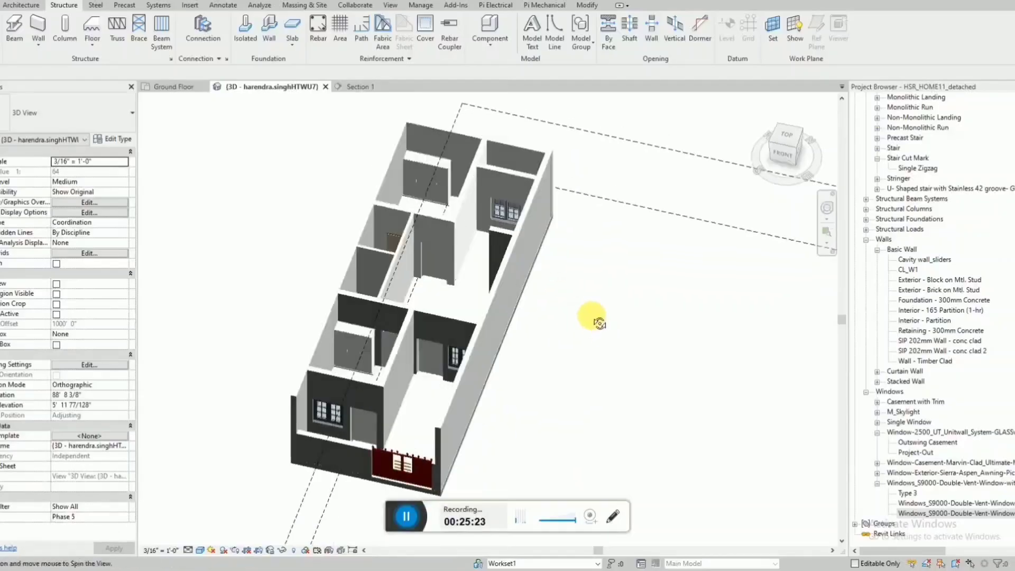
Switch to the 20x50 house reference sheet PDF and examine its floor plans, elevations and 3D views.
click(346, 569)
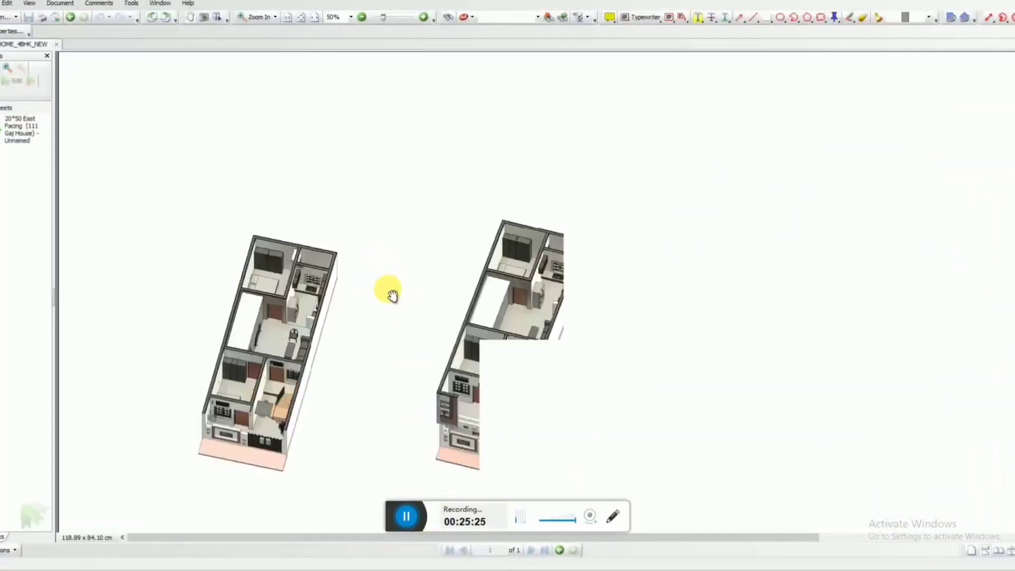
scroll(328, 261, up, 6)
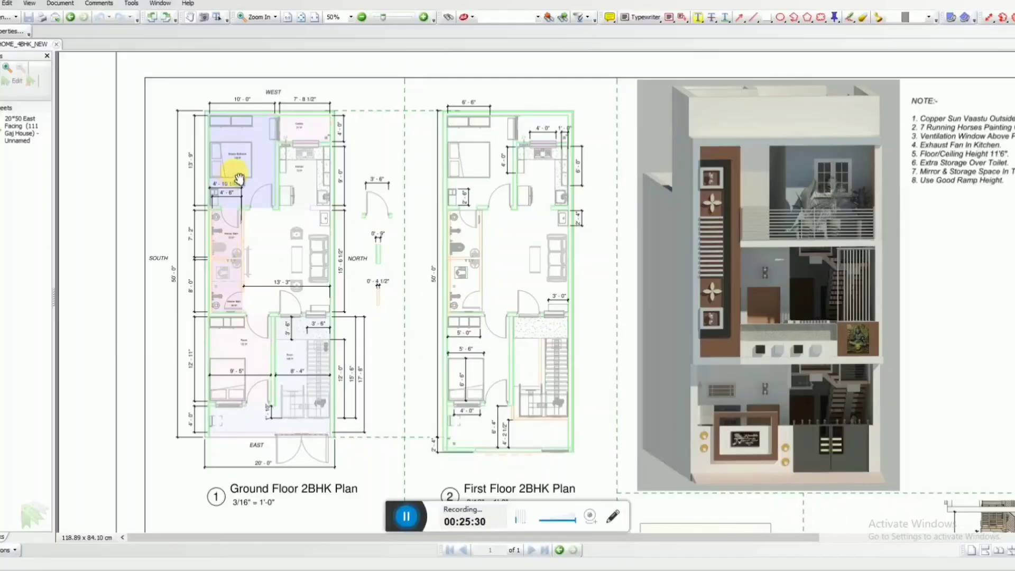
ctrl+scroll(276, 240, up, 2)
drag(314, 241, 352, 239)
ctrl+scroll(369, 241, down, 1)
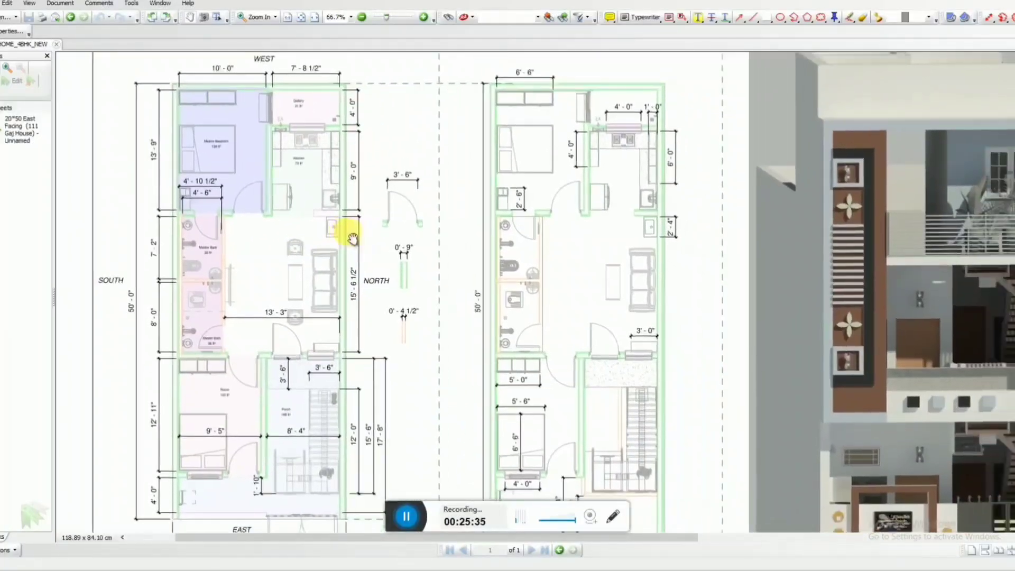
ctrl+scroll(287, 242, down, 1)
drag(675, 360, 643, 327)
drag(466, 397, 507, 161)
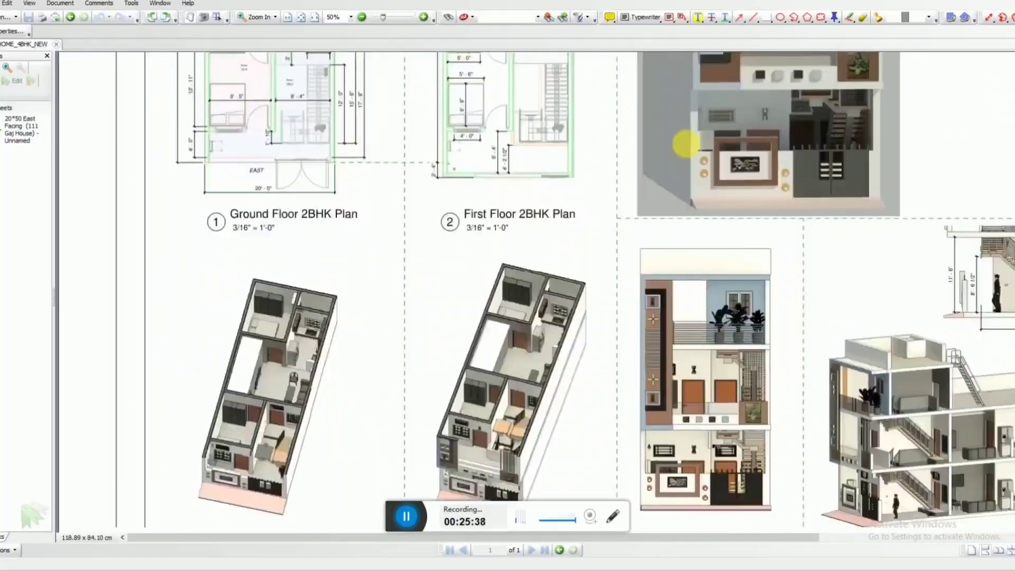
scroll(256, 403, down, 1)
ctrl+scroll(255, 414, up, 1)
ctrl+scroll(283, 449, down, 2)
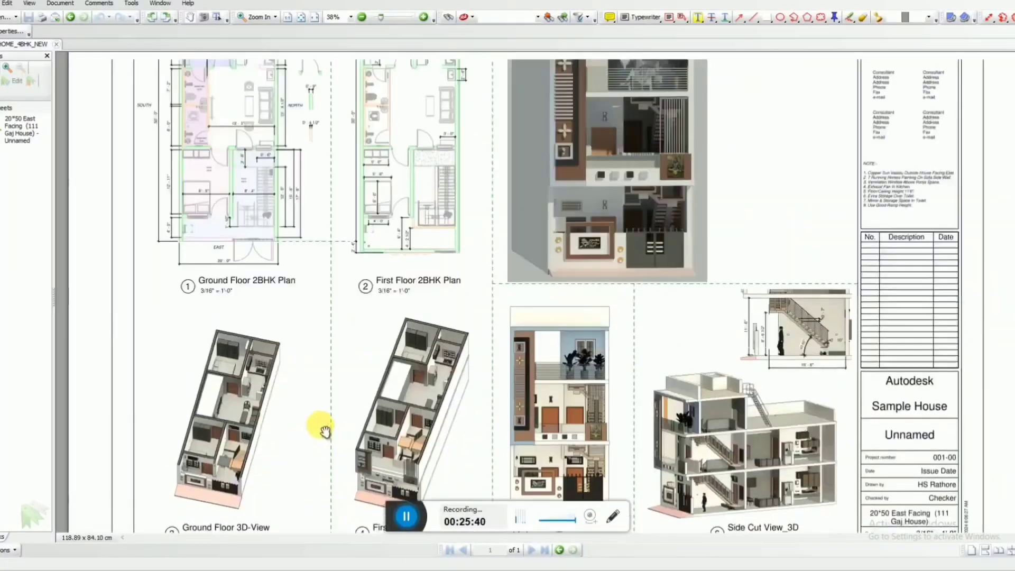
scroll(323, 429, up, 3)
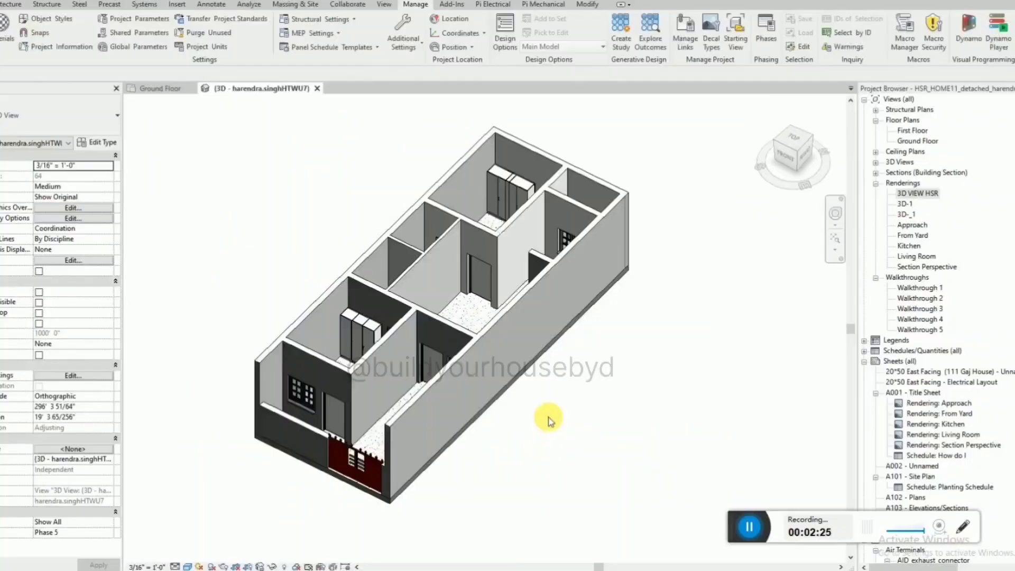
Start the Paint tool in Revit's 3D view and choose the "wall color" material, searching for "wall col".
click(588, 4)
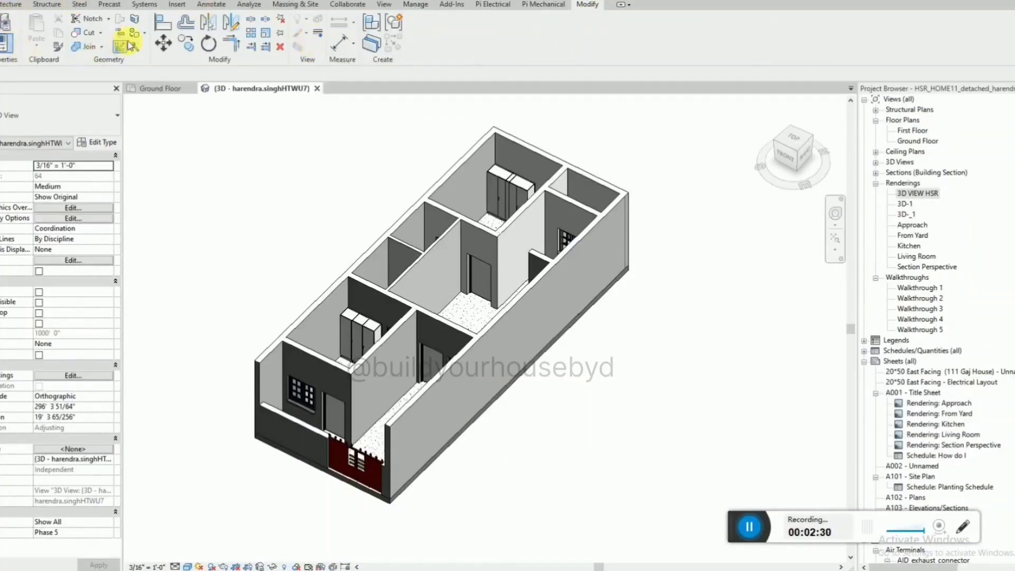
click(145, 35)
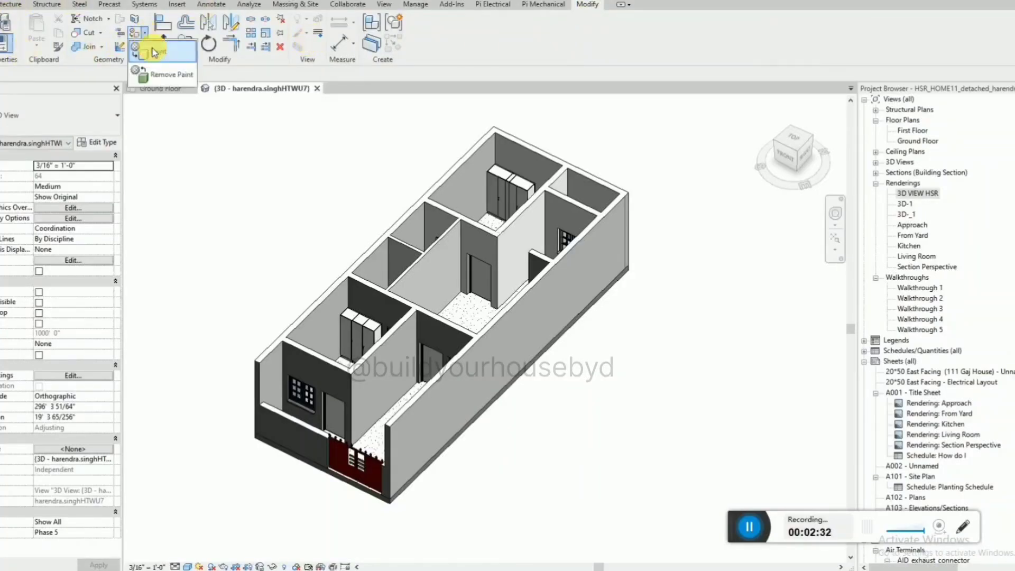
click(157, 52)
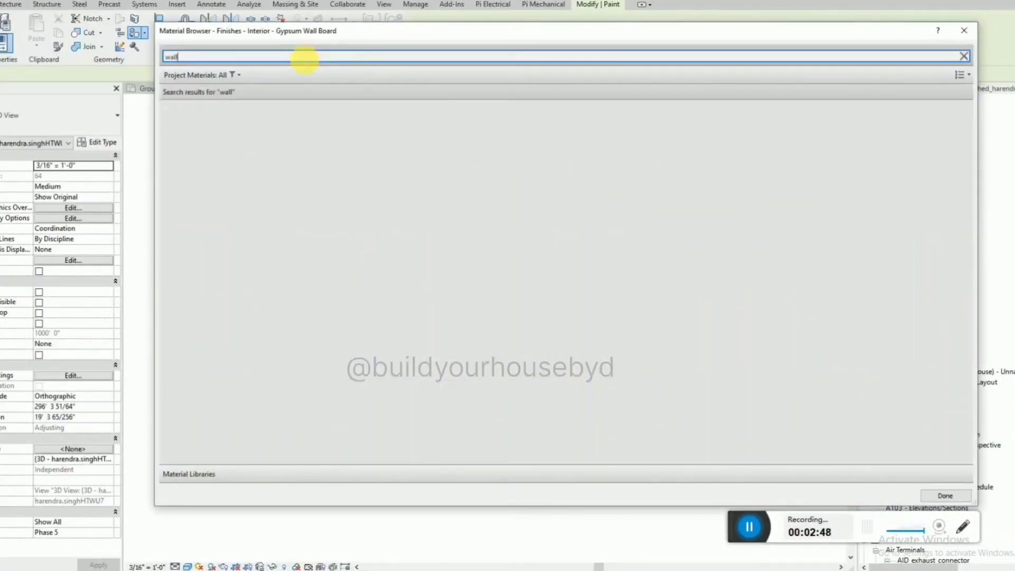
text(l)
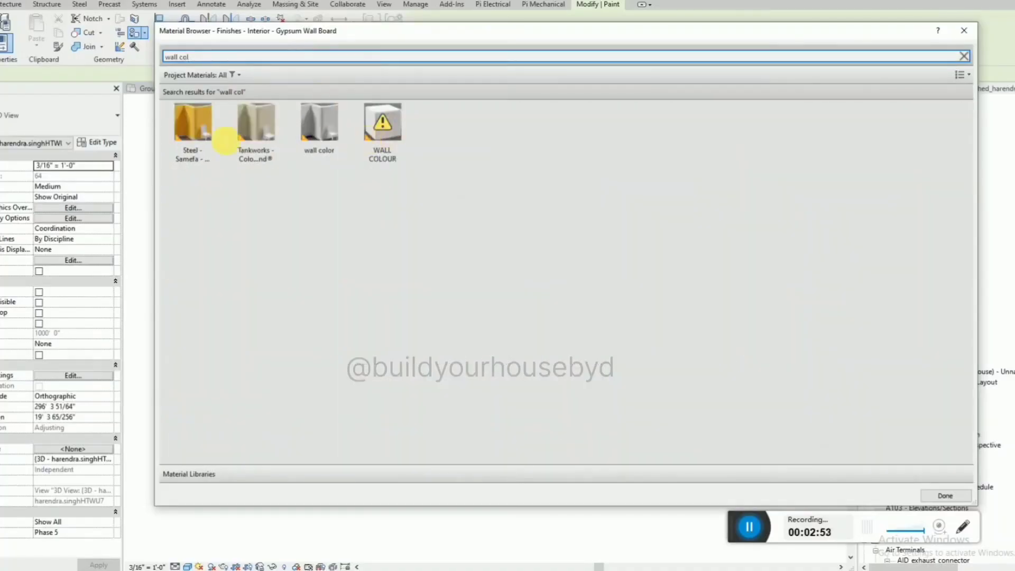
click(236, 148)
click(304, 135)
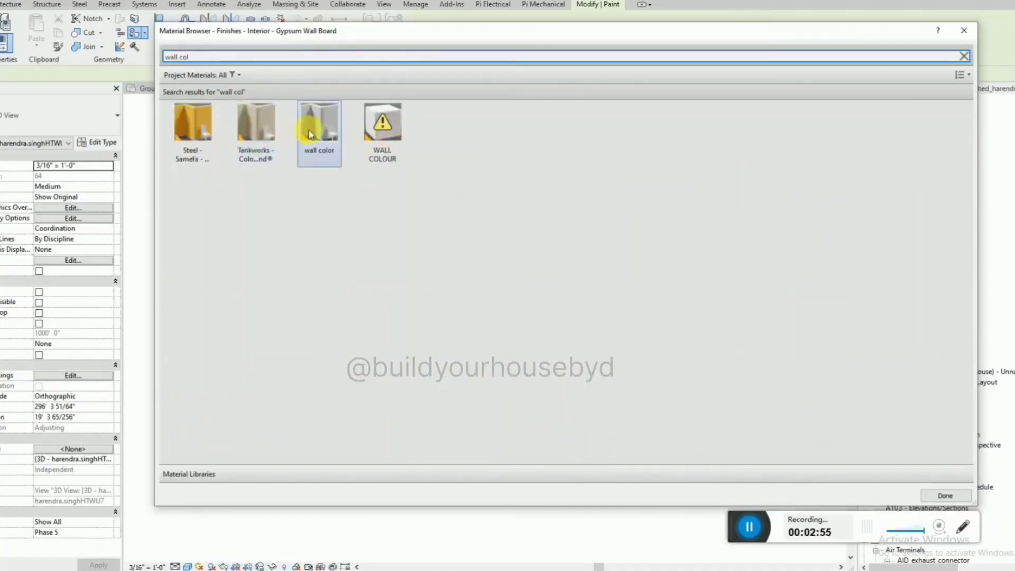
click(318, 135)
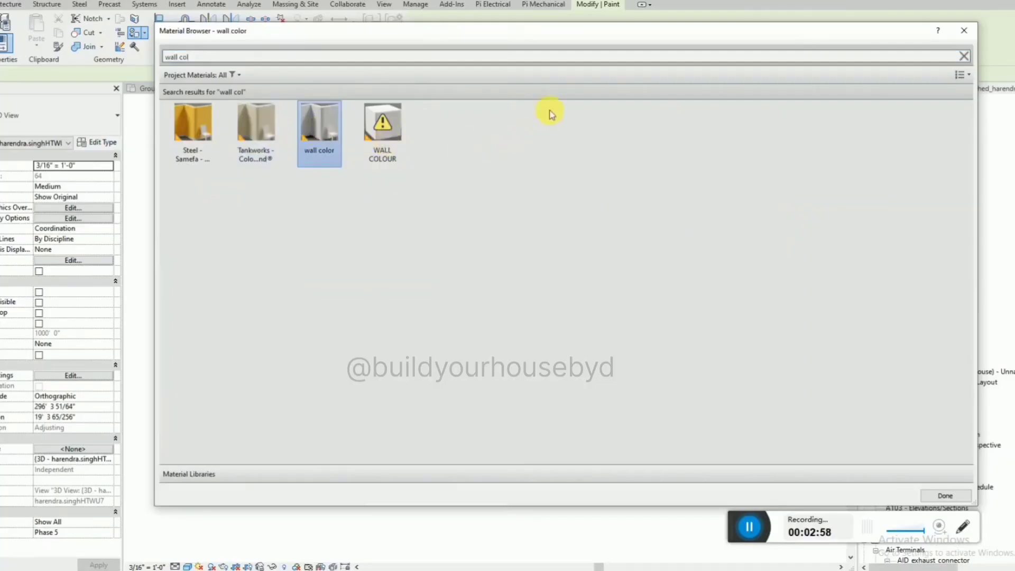
click(964, 30)
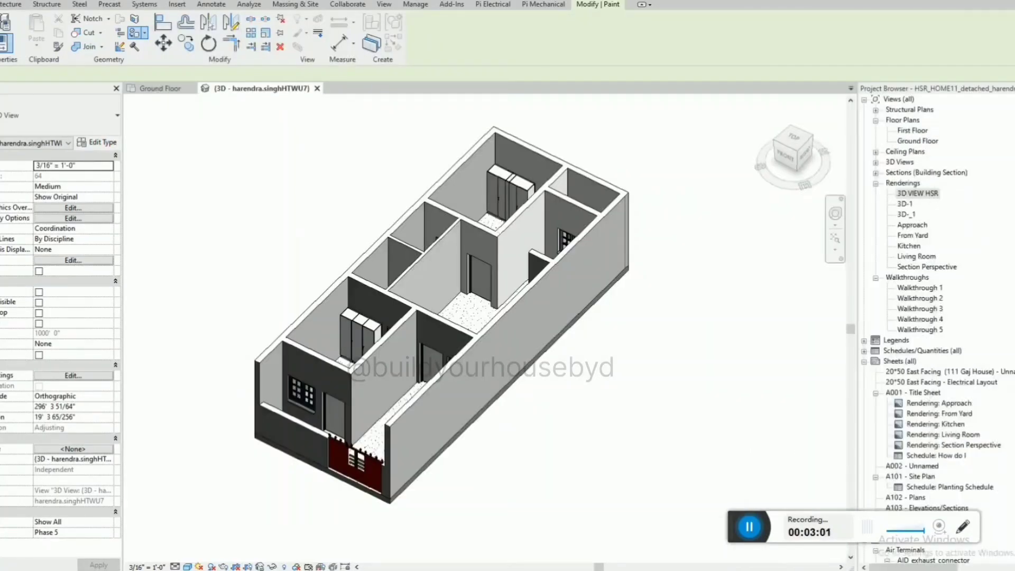
Paint the outer face of the long north wall, and change the view's visual style to show the materials' appearance.
click(493, 344)
shift+middle_drag(519, 316, 519, 300)
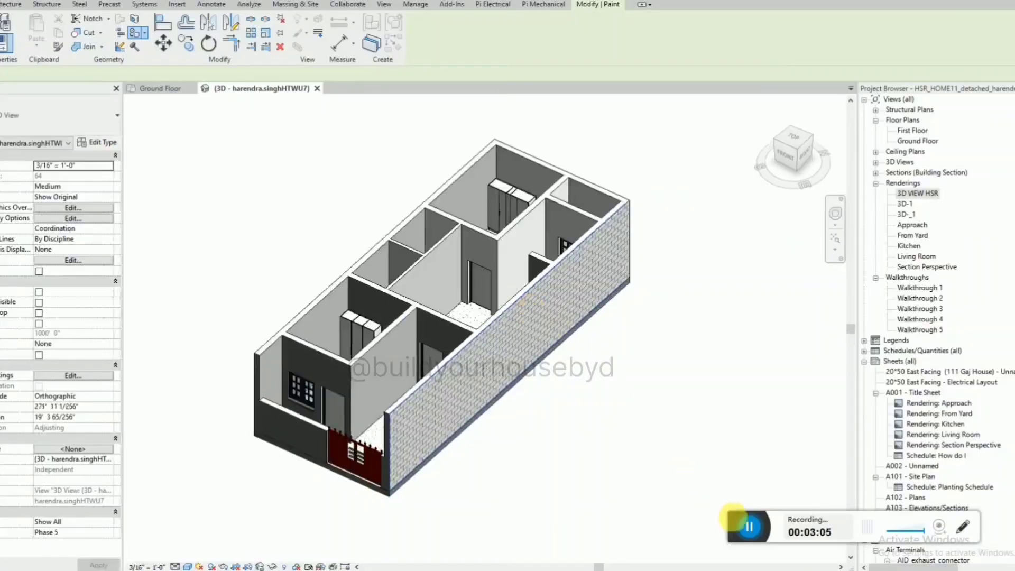
drag(733, 519, 385, 525)
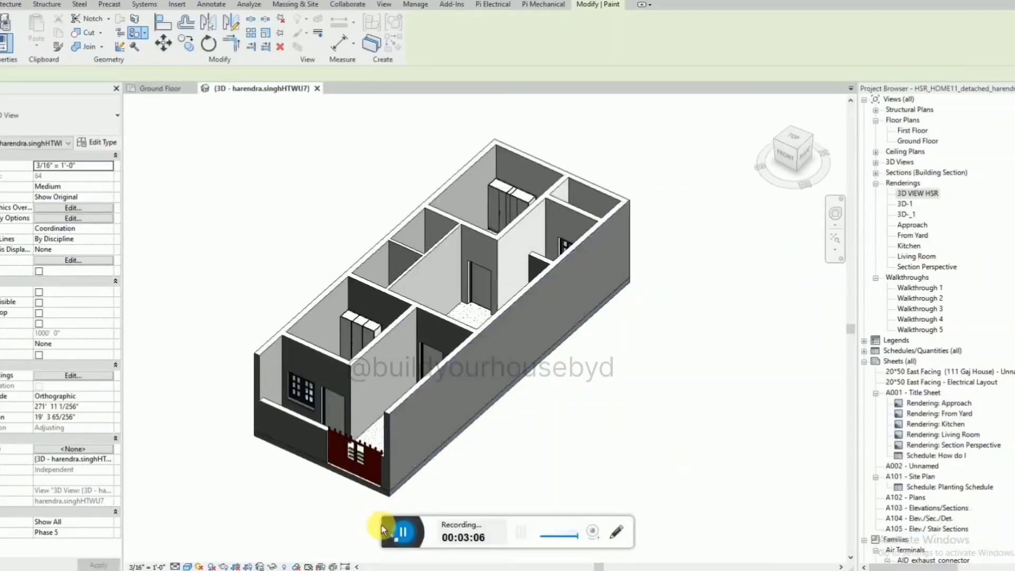
click(188, 566)
click(212, 543)
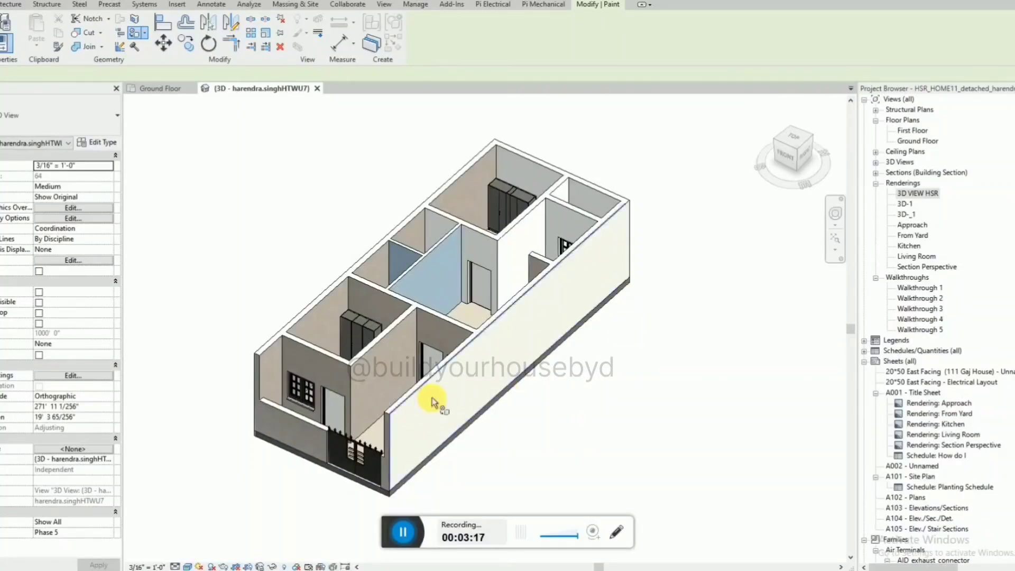
Paint the porch partition, the front room's outer wall, the front boundary wall, the south wall's inner face and the hall-toilet partition.
click(379, 373)
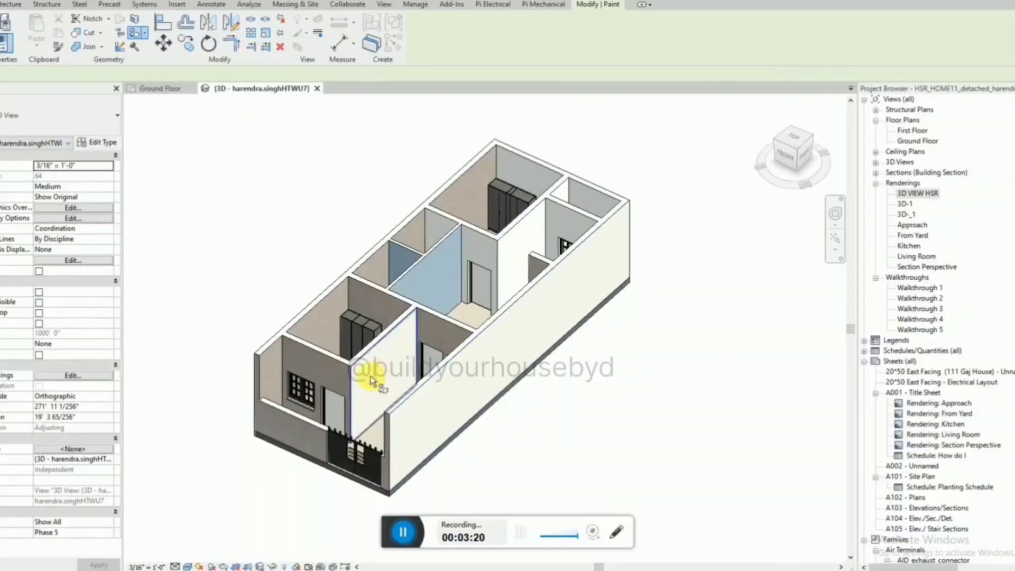
click(343, 380)
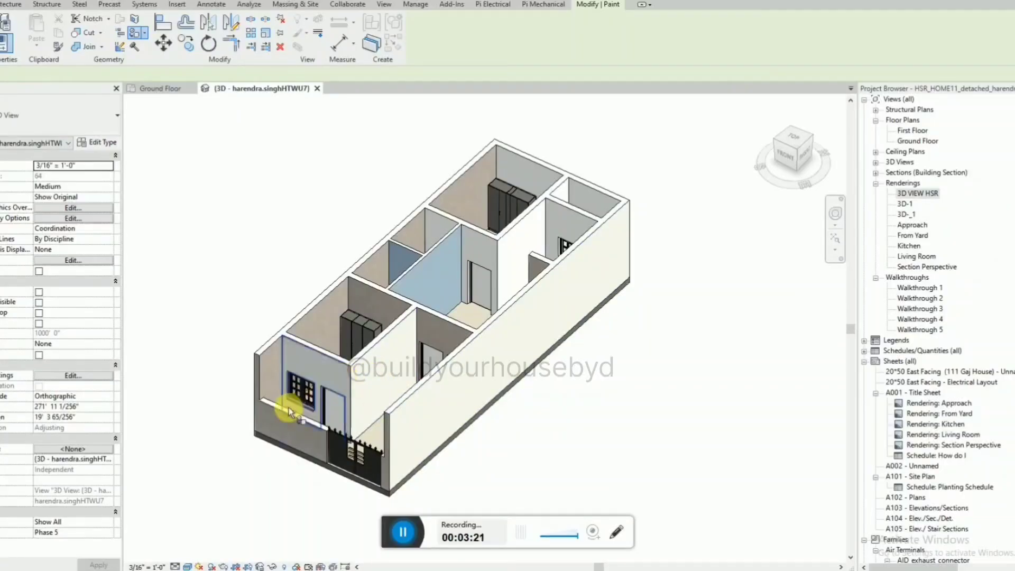
click(273, 379)
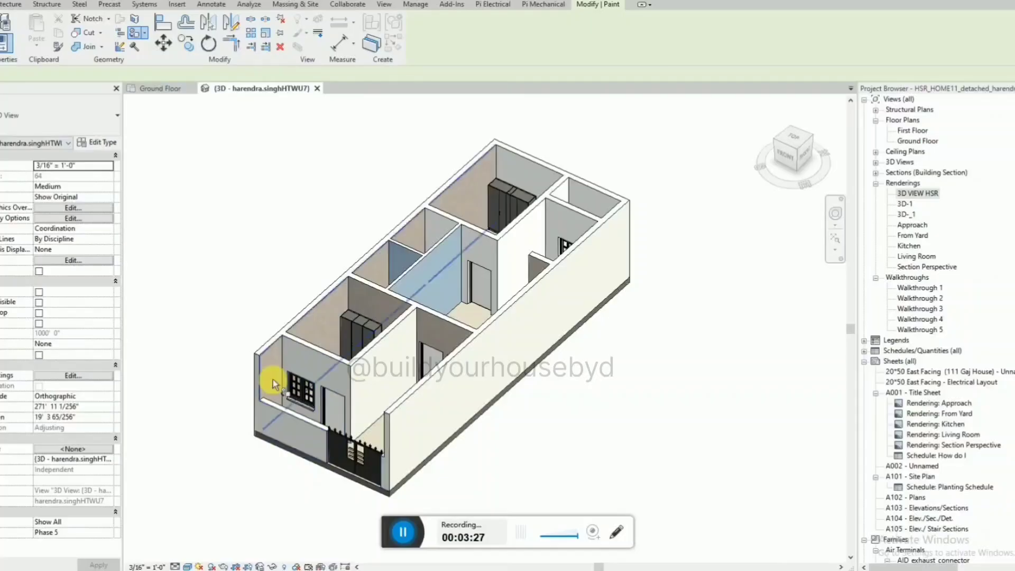
click(272, 379)
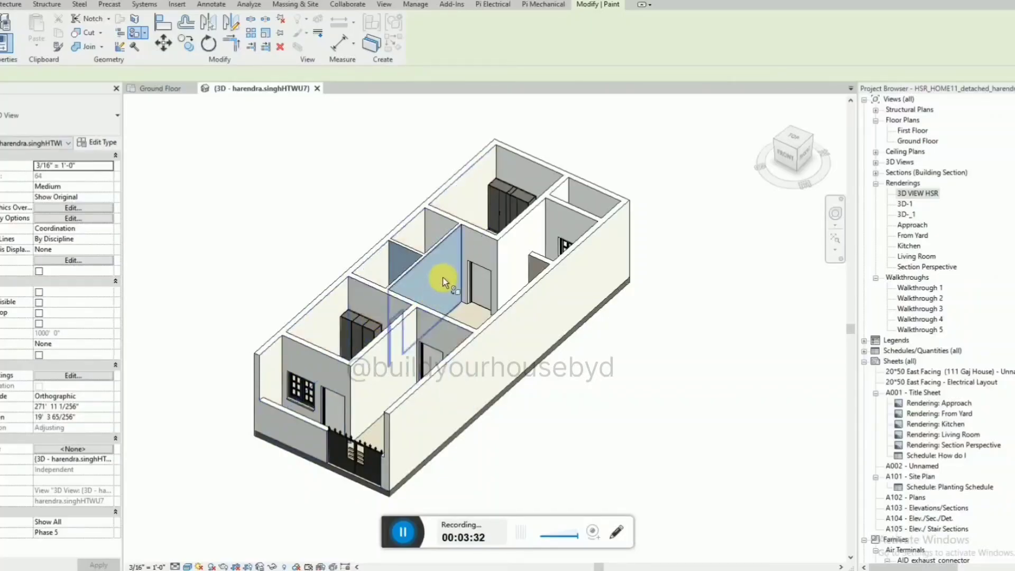
click(457, 215)
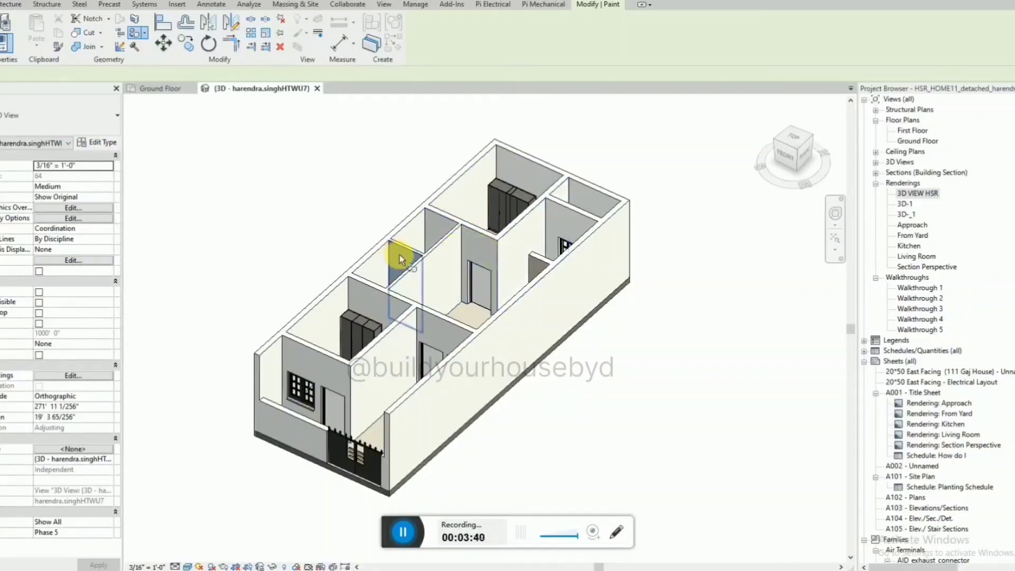
Paint the dividing wall between the toilets, the rear exterior wall and the master bedroom's inner walls with the wall colour.
shift+middle_drag(465, 227, 611, 258)
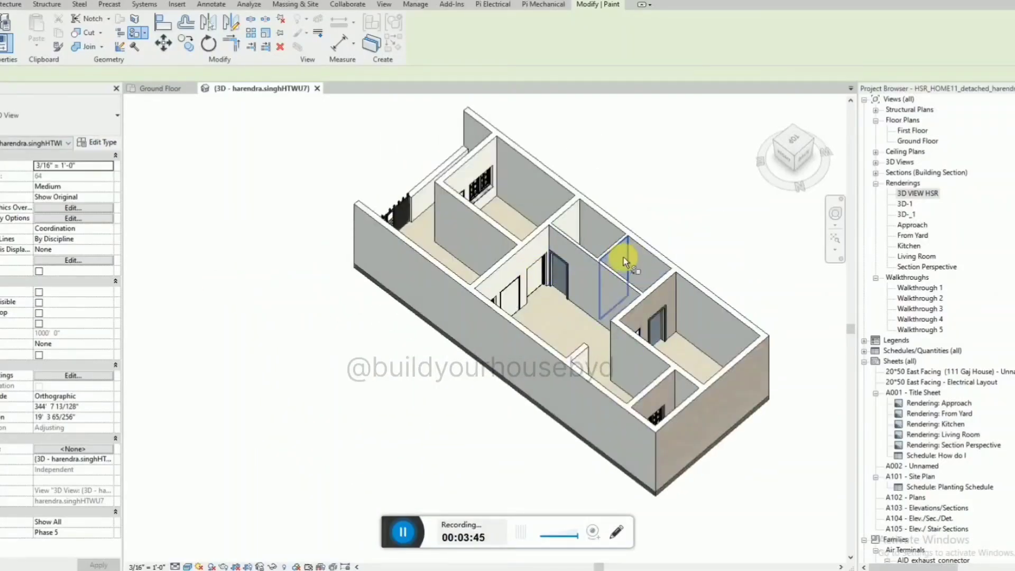
click(624, 257)
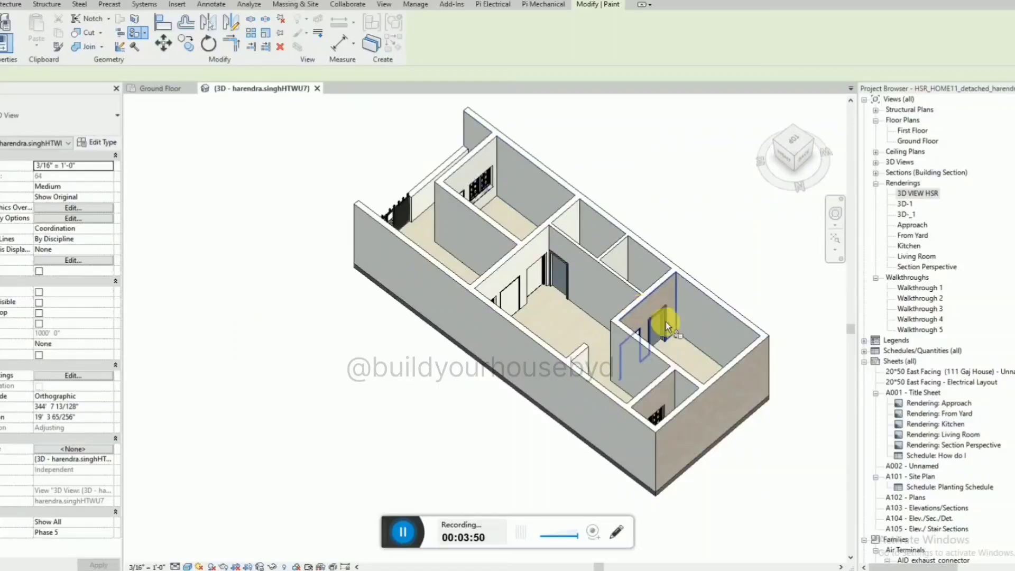
shift+middle_drag(643, 312, 388, 433)
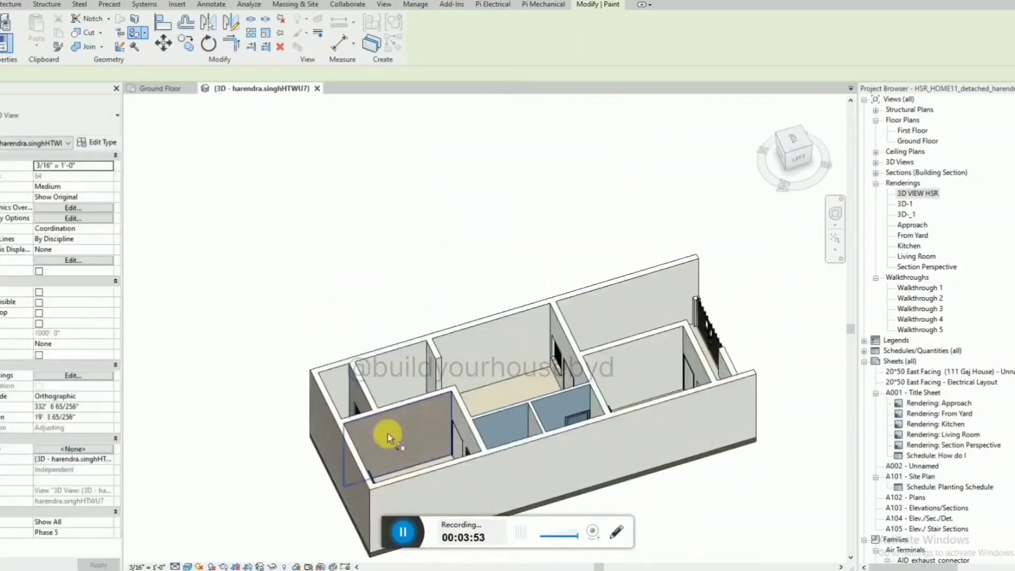
click(388, 433)
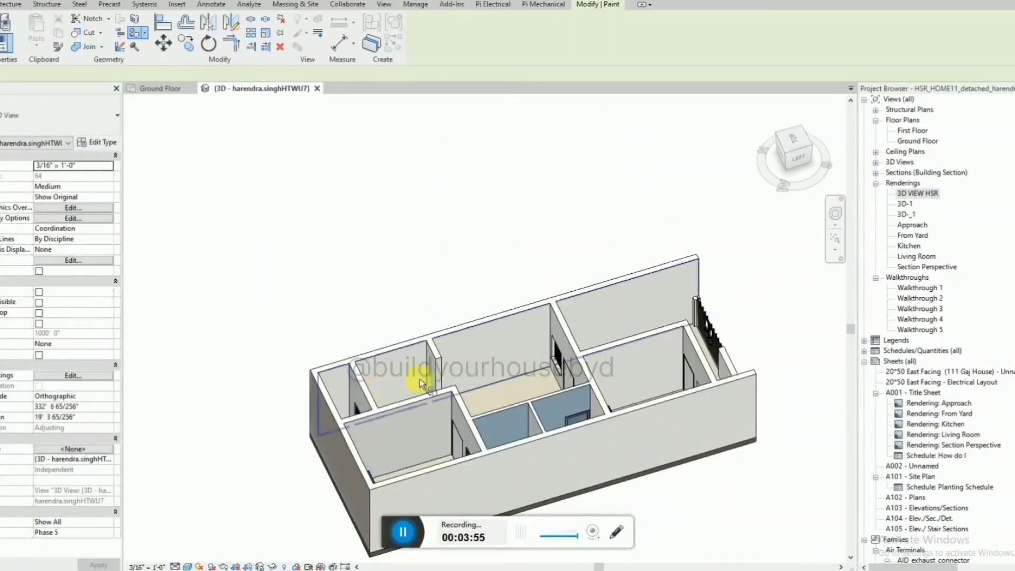
Paint the short wall beside the kitchen and the toilets' remaining inner wall faces with the same wall colour.
shift+middle_drag(422, 383, 483, 302)
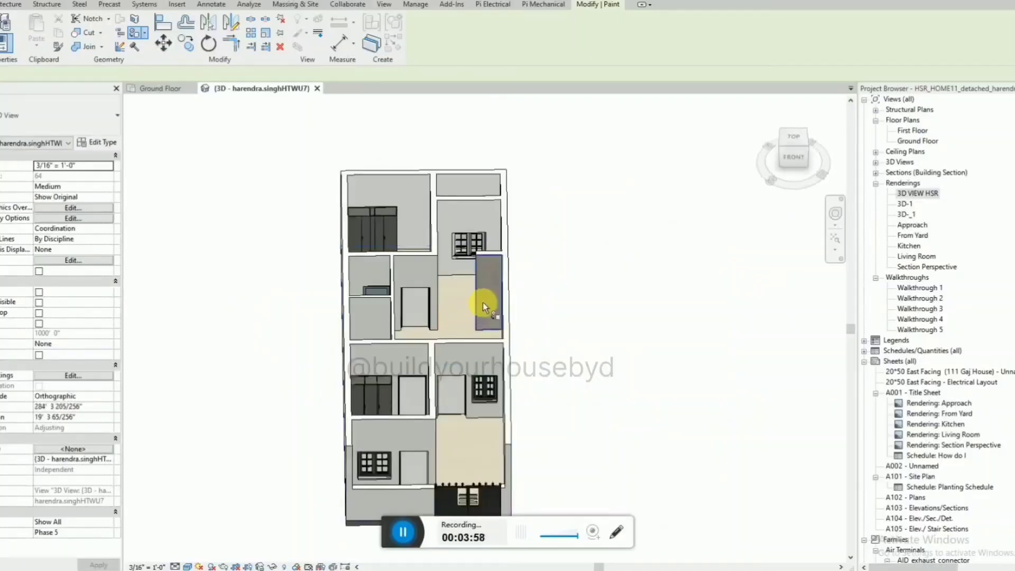
shift+middle_drag(522, 351, 531, 433)
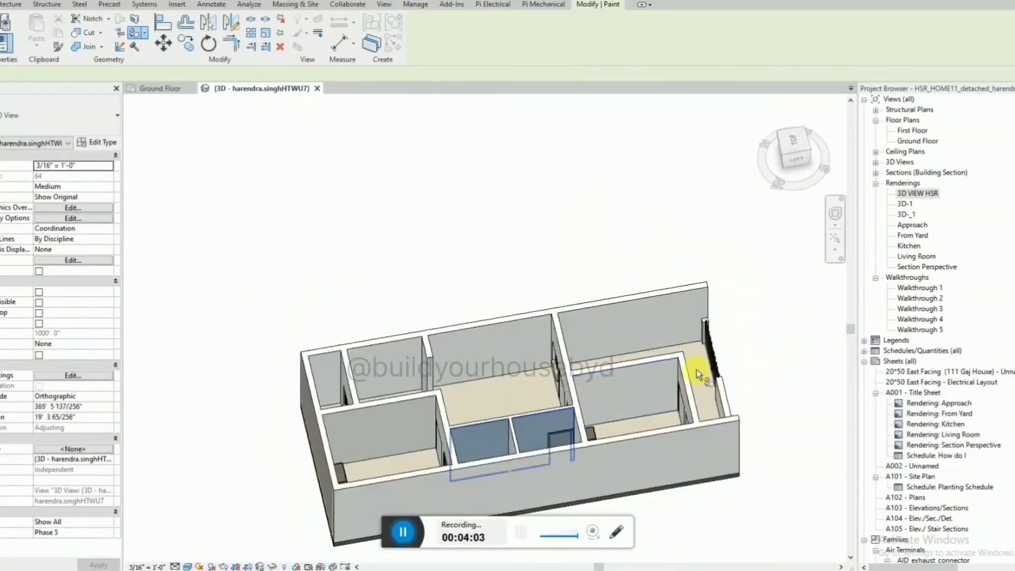
shift+middle_drag(696, 369, 118, 362)
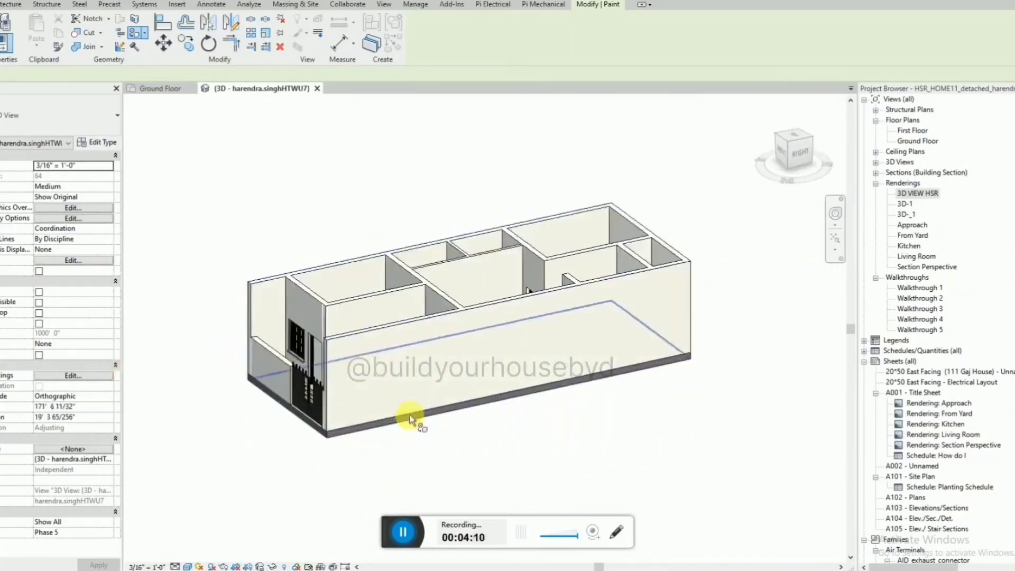
Examine the painted interior and exterior walls from the front and above, and end the Paint command.
shift+middle_drag(410, 420, 704, 496)
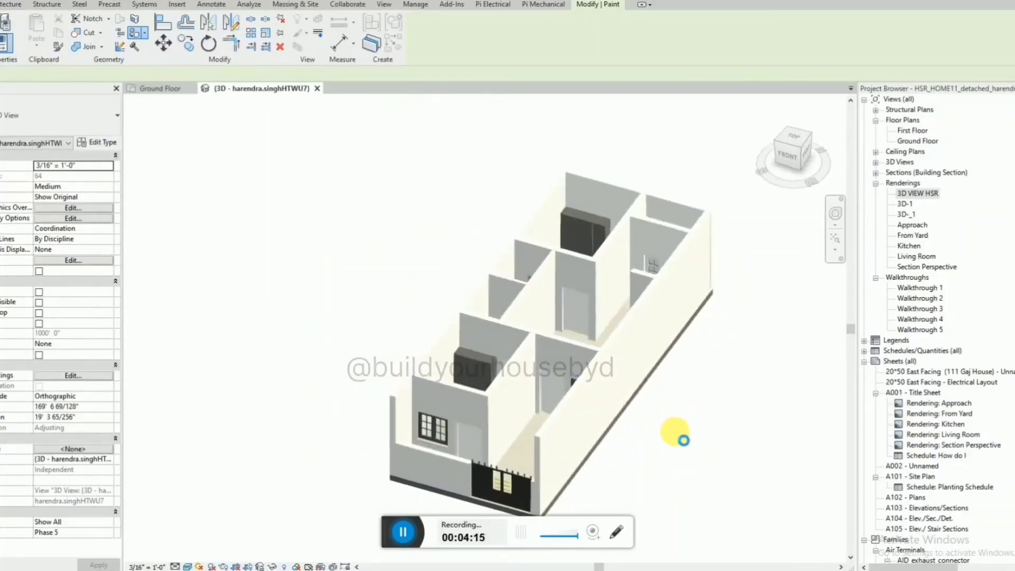
shift+middle_drag(683, 440, 642, 375)
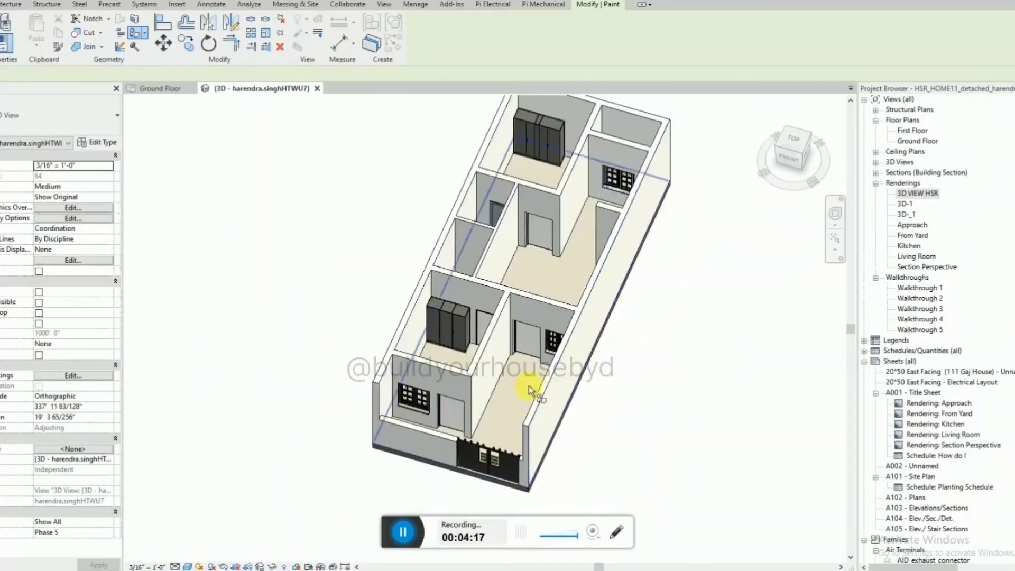
scroll(529, 386, up, 2)
shift+middle_drag(548, 441, 487, 473)
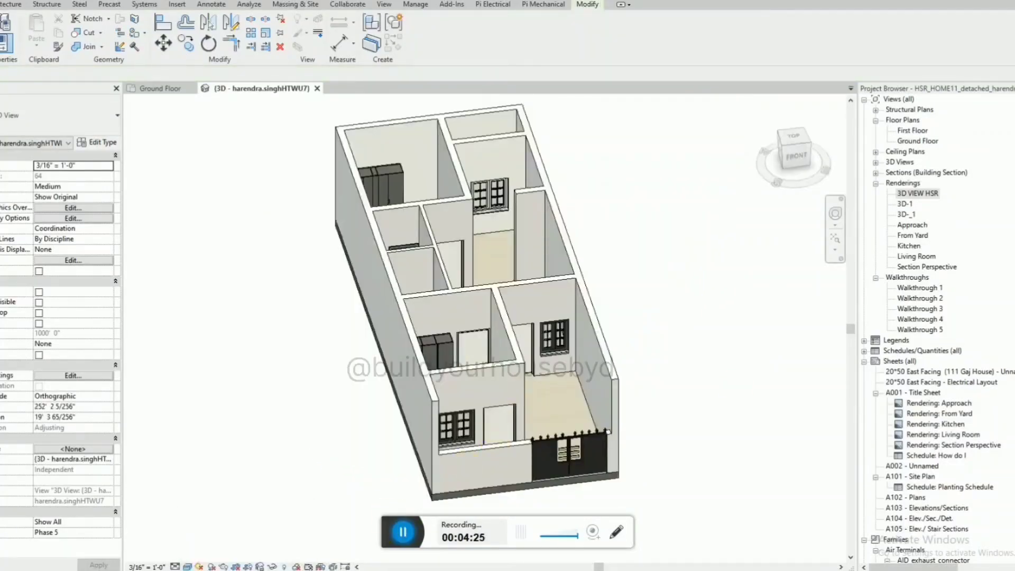
Switch to the web browser and search Google for "asian paint".
drag(1014, 127, 355, 81)
click(609, 79)
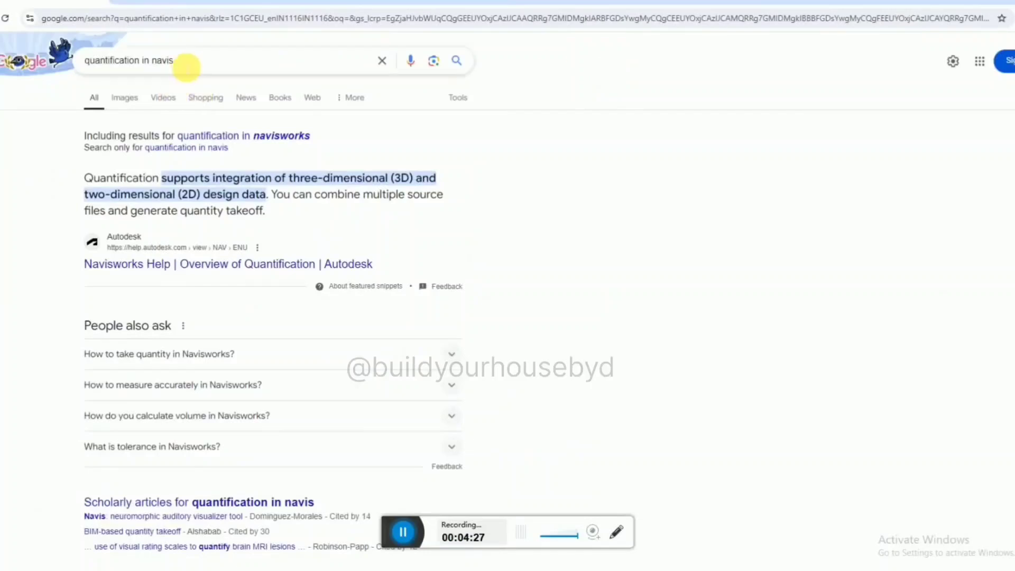
drag(186, 64, 32, 69)
text(asian)
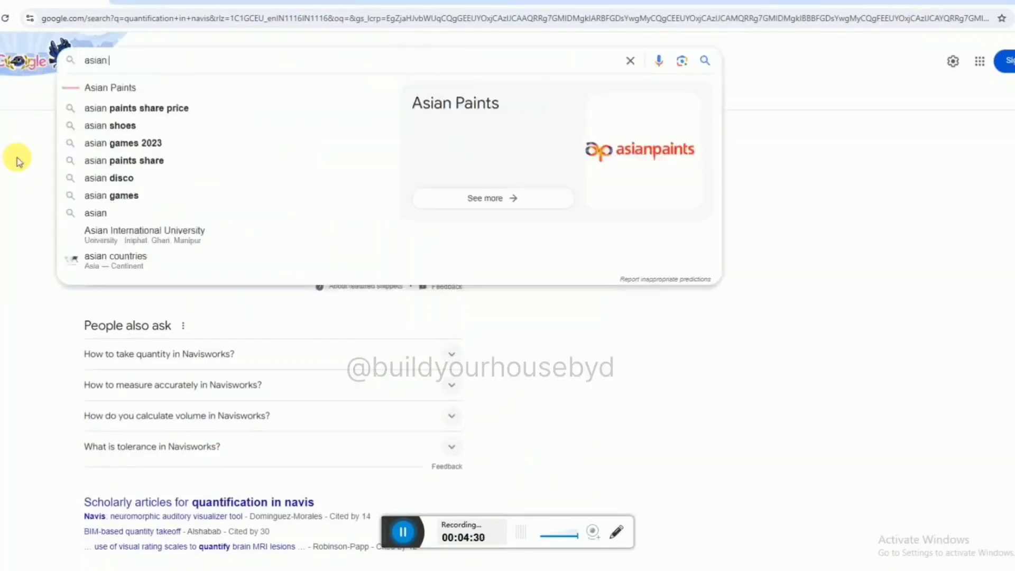
text( paint)
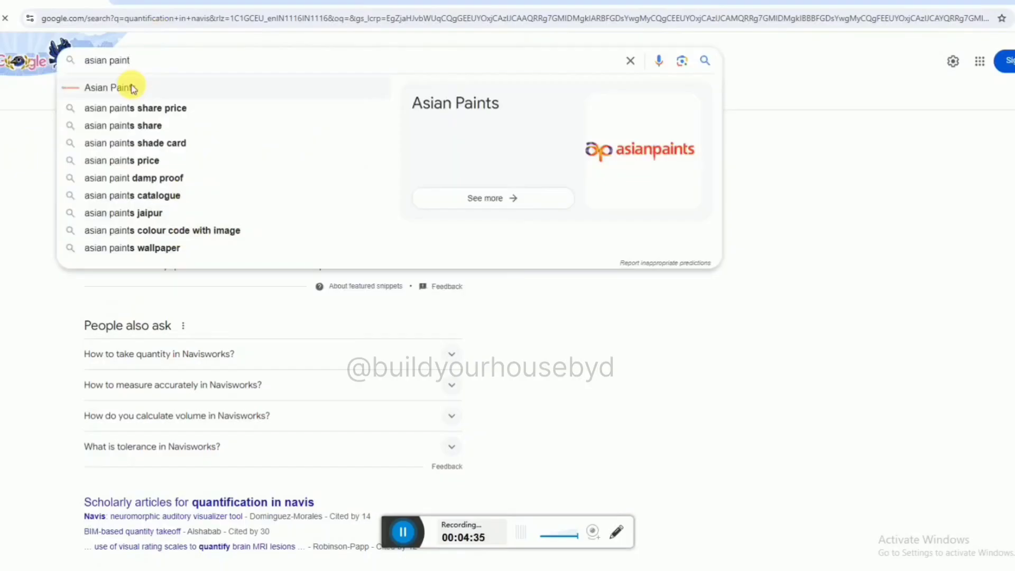
key(Return)
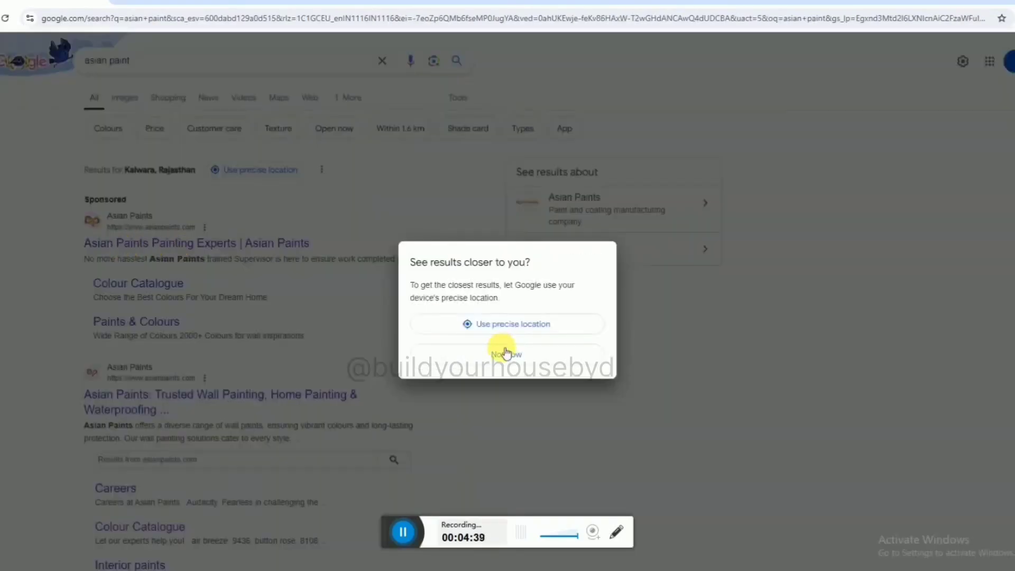
Open the Asian Paints Painting Experts result, examine its painting services page and return to the search results.
click(507, 353)
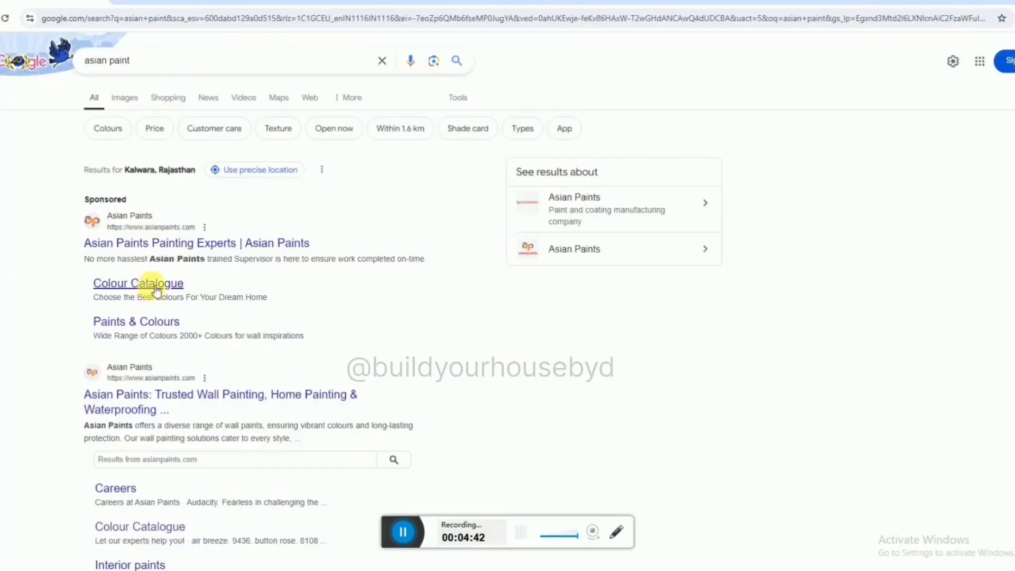
click(164, 244)
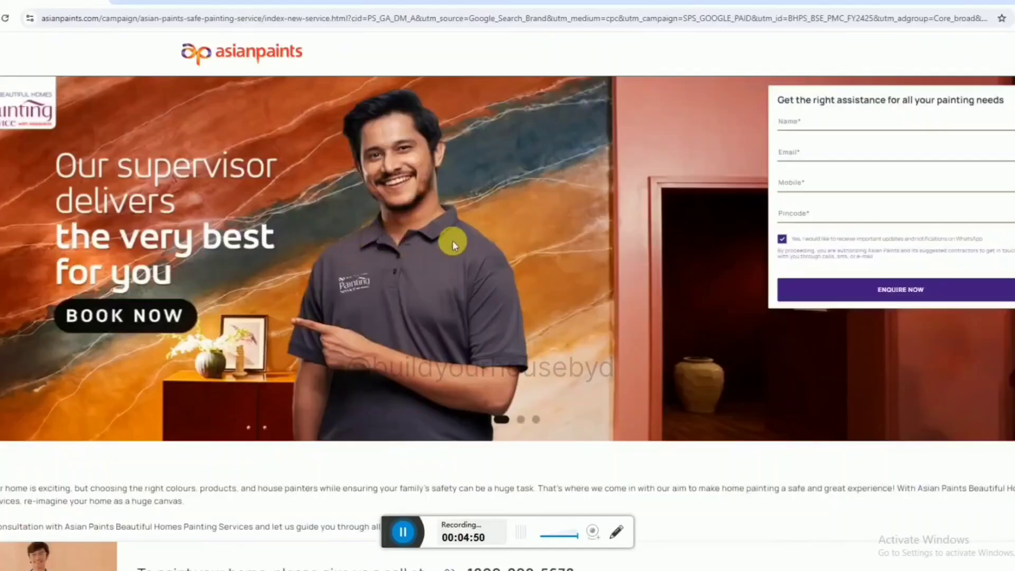
scroll(899, 274, down, 12)
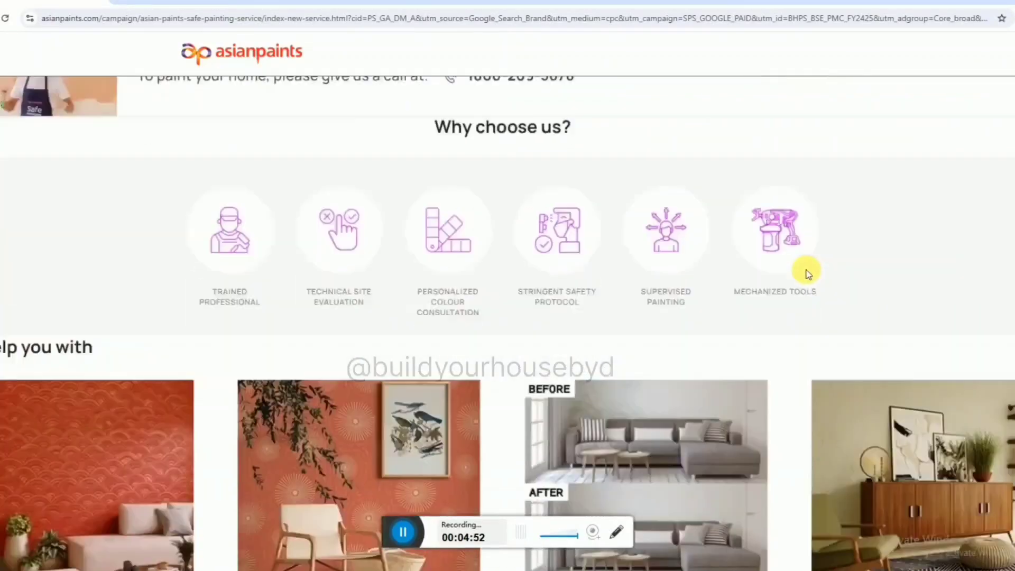
scroll(724, 256, down, 15)
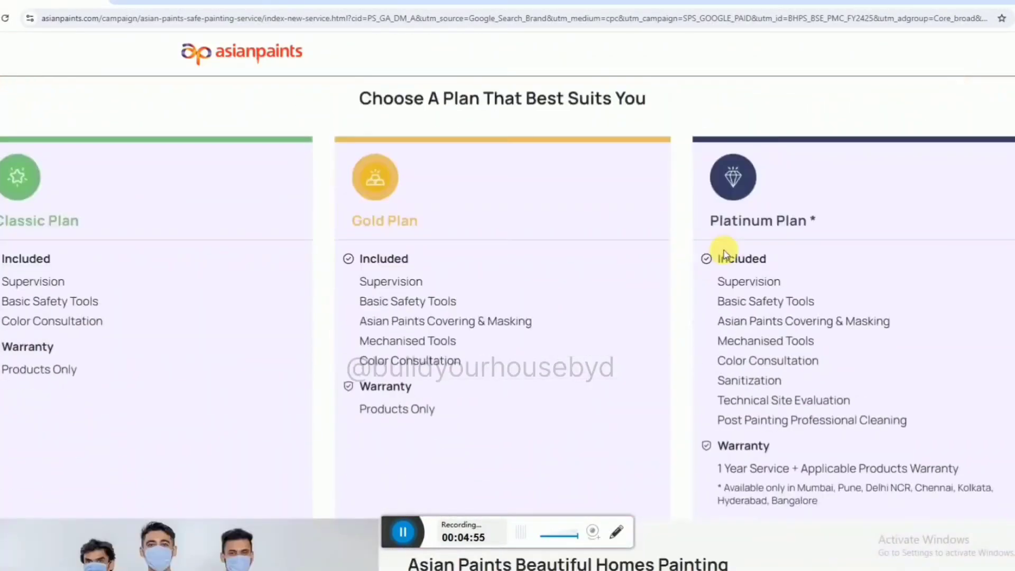
scroll(682, 267, down, 12)
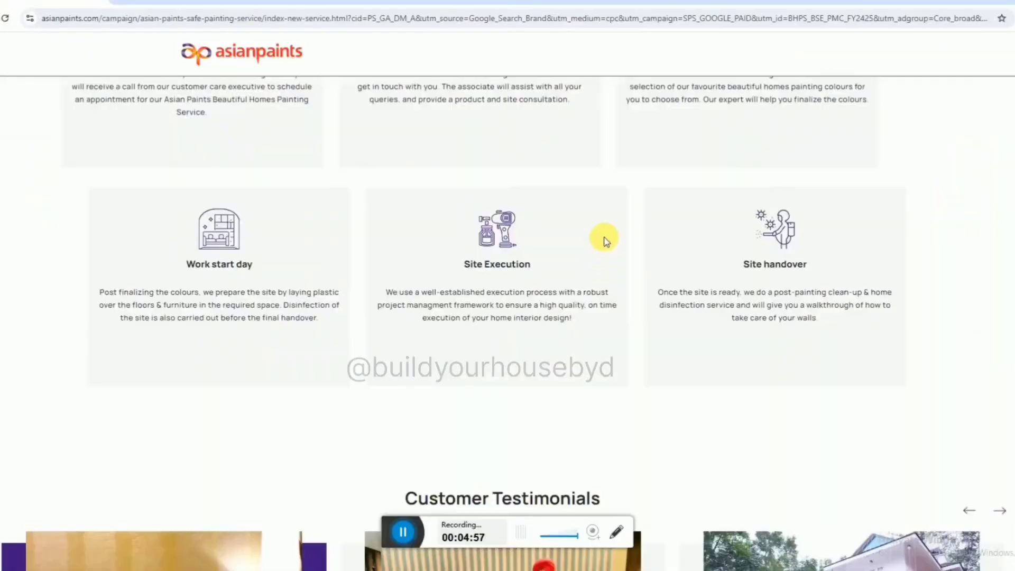
scroll(608, 243, down, 5)
scroll(608, 245, down, 8)
scroll(608, 244, up, 15)
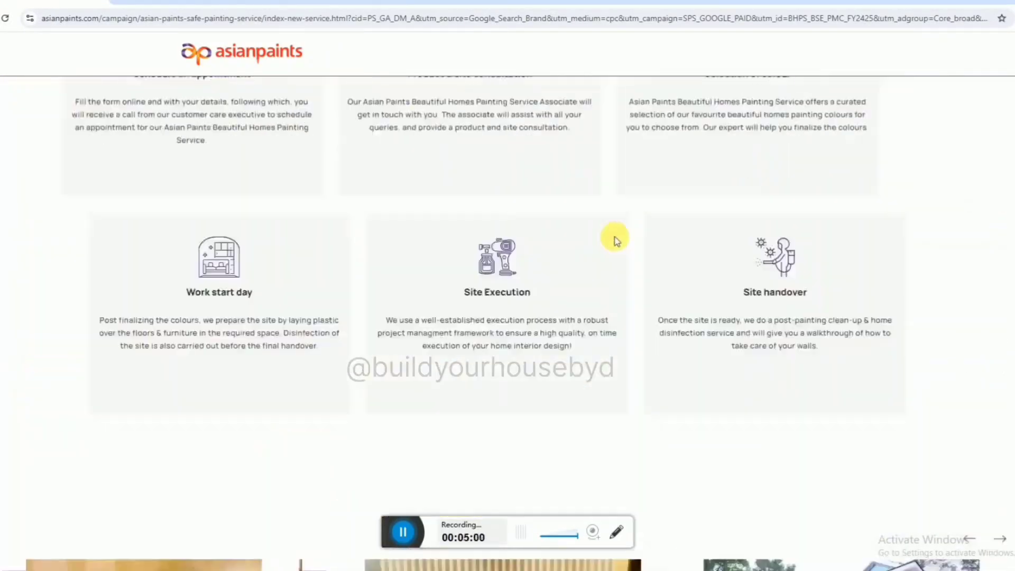
scroll(620, 242, up, 20)
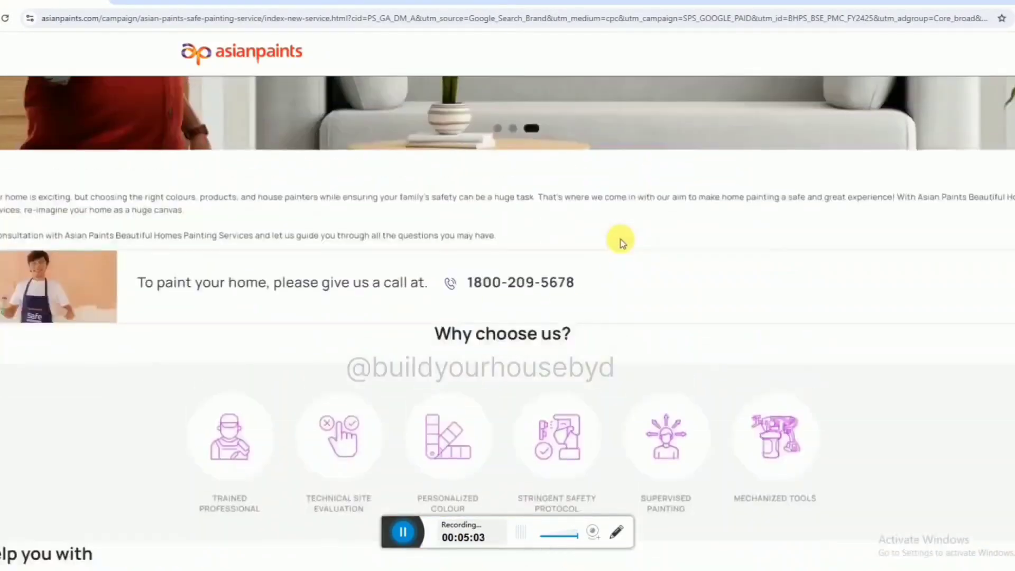
scroll(621, 242, up, 1)
key(alt+Left)
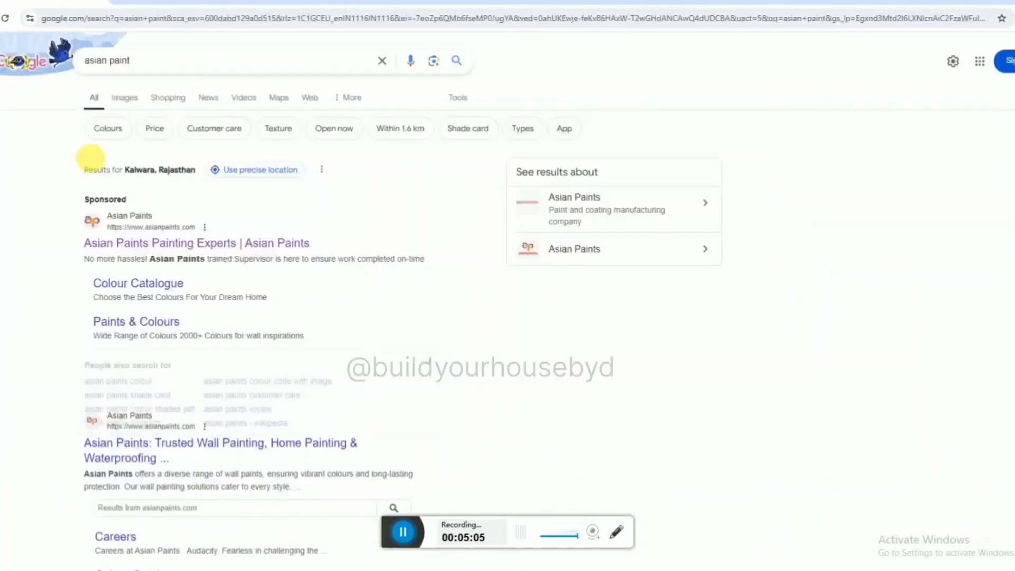
Open the sponsored Colour Catalogue link and look through the Safe Painting Service brochure.
key(alt+Right)
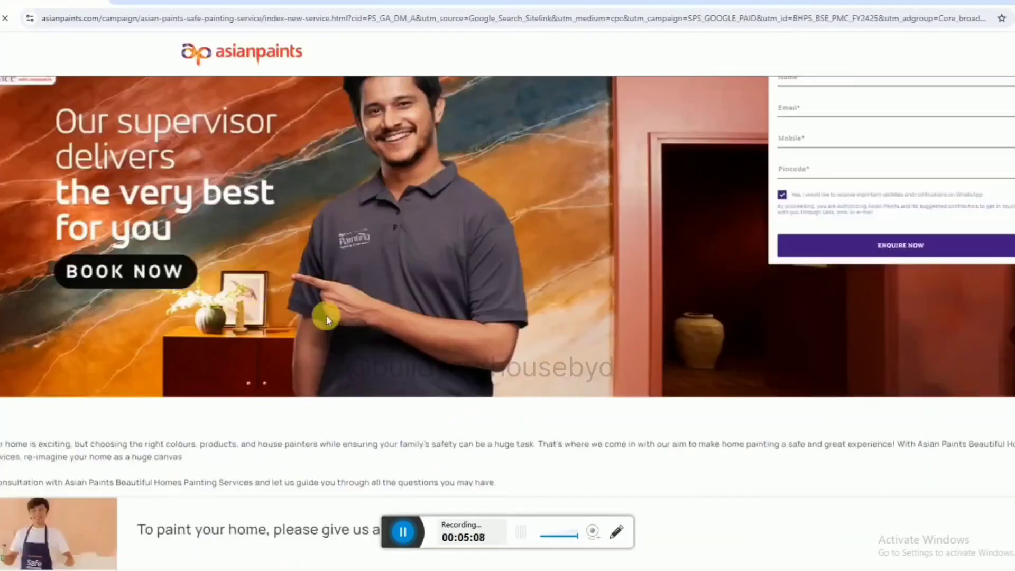
key(alt+Left)
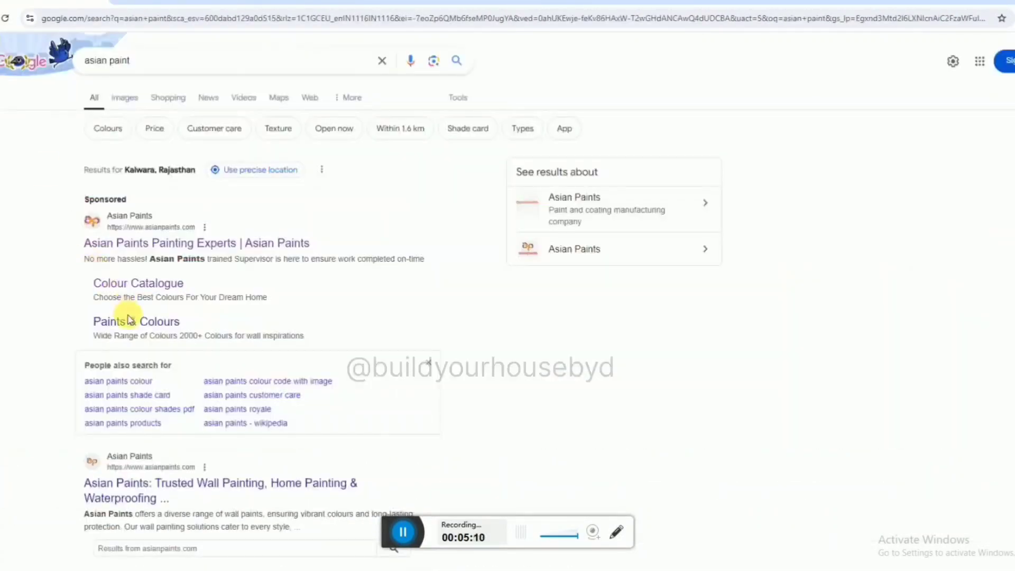
click(135, 290)
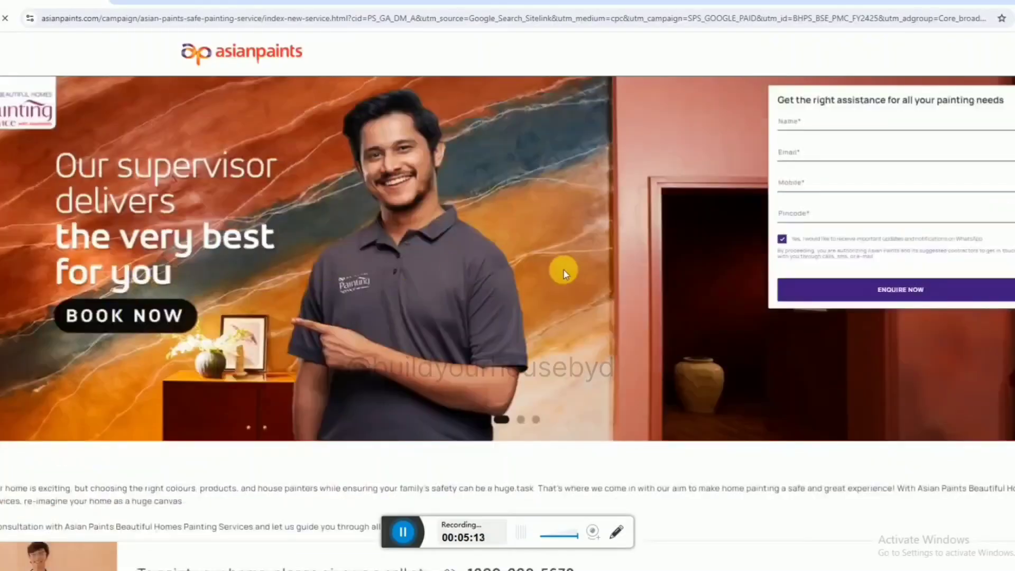
scroll(568, 295, down, 1)
click(407, 535)
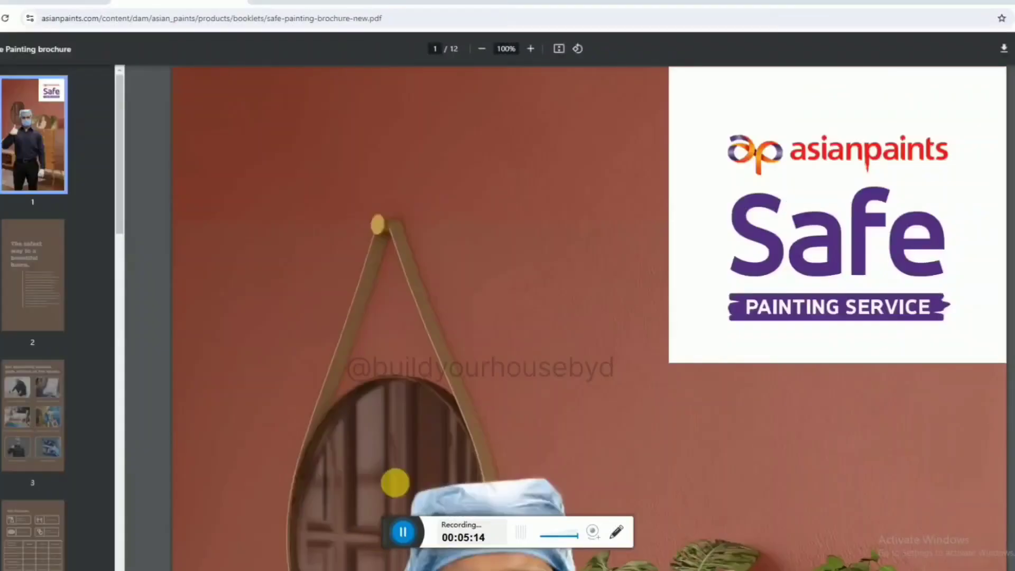
scroll(470, 344, down, 8)
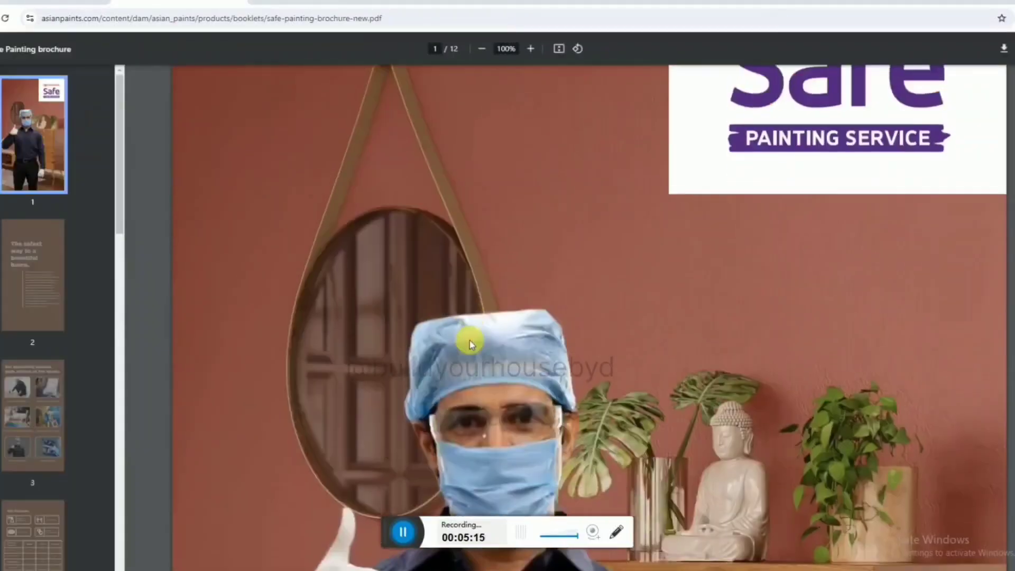
scroll(469, 343, down, 10)
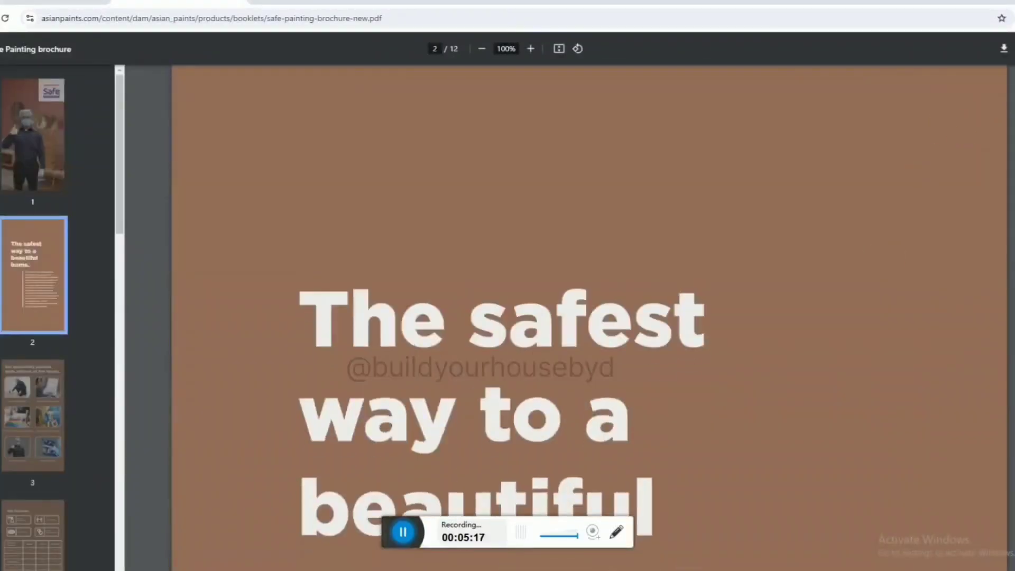
drag(1013, 120, 1012, 26)
Open the Asian Paints colour catalogue page and examine its colour families, room filters and All Colours shades.
click(392, 546)
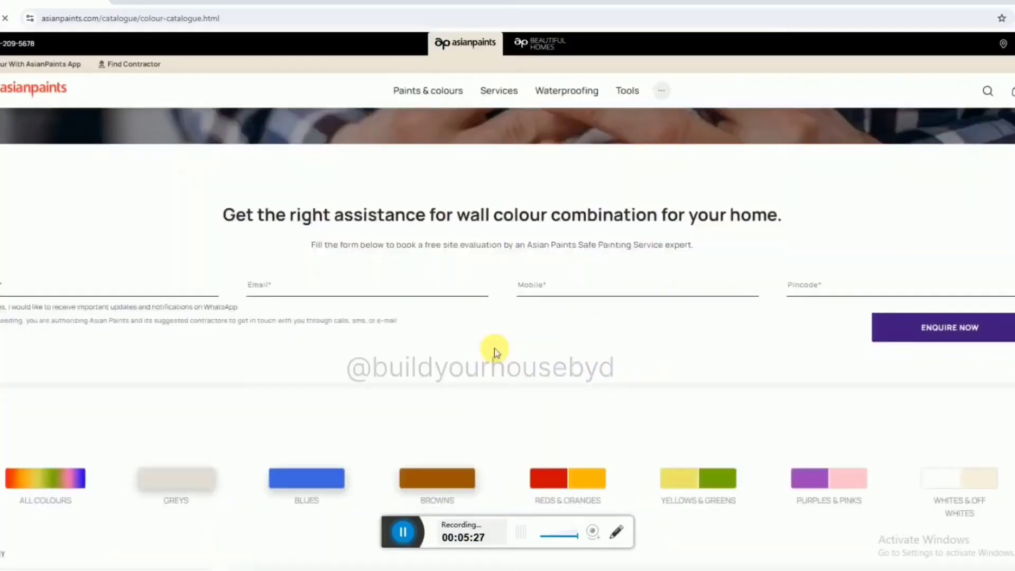
scroll(487, 346, down, 8)
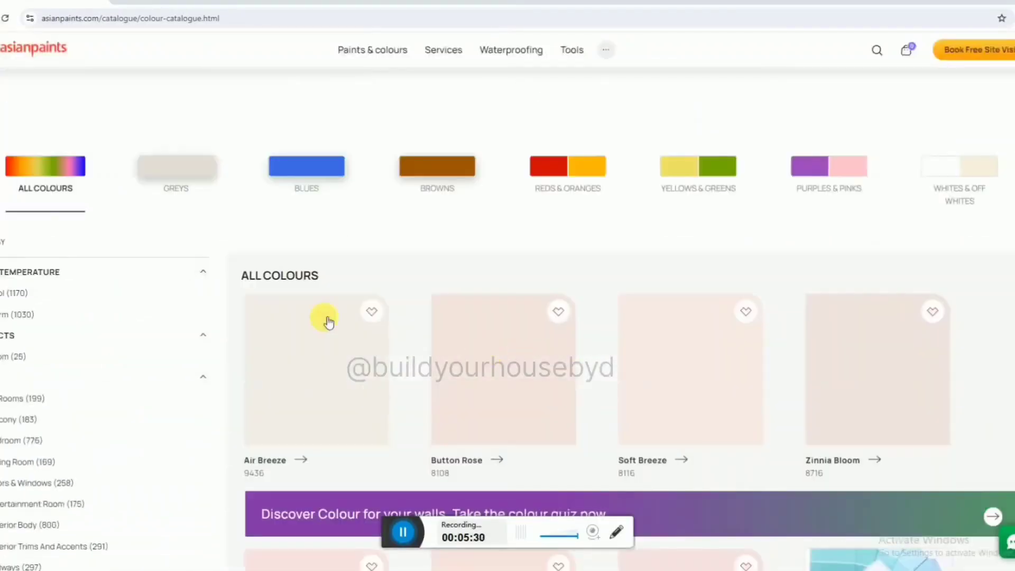
scroll(32, 211, down, 2)
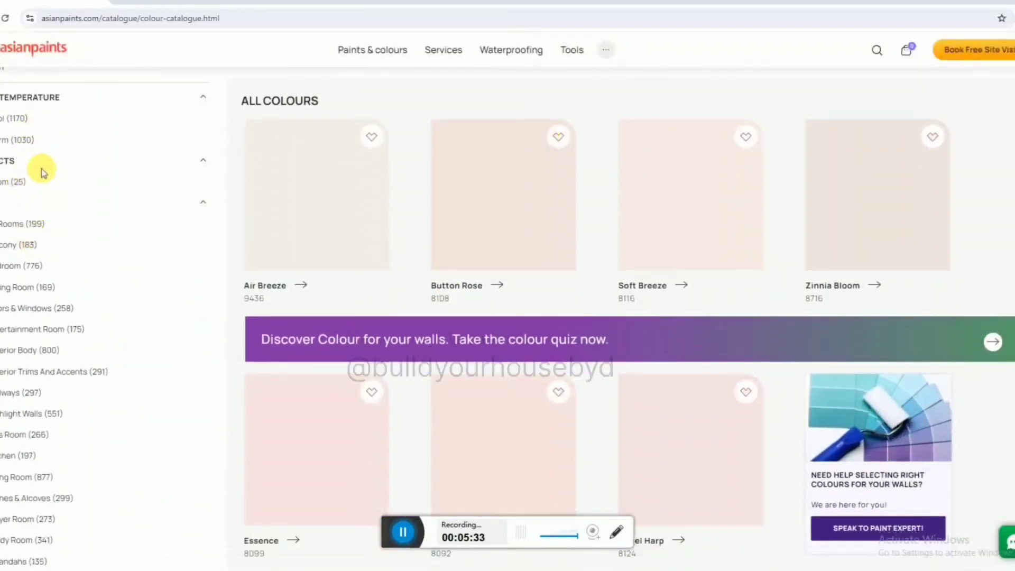
scroll(41, 179, down, 1)
scroll(141, 242, up, 2)
scroll(140, 242, down, 2)
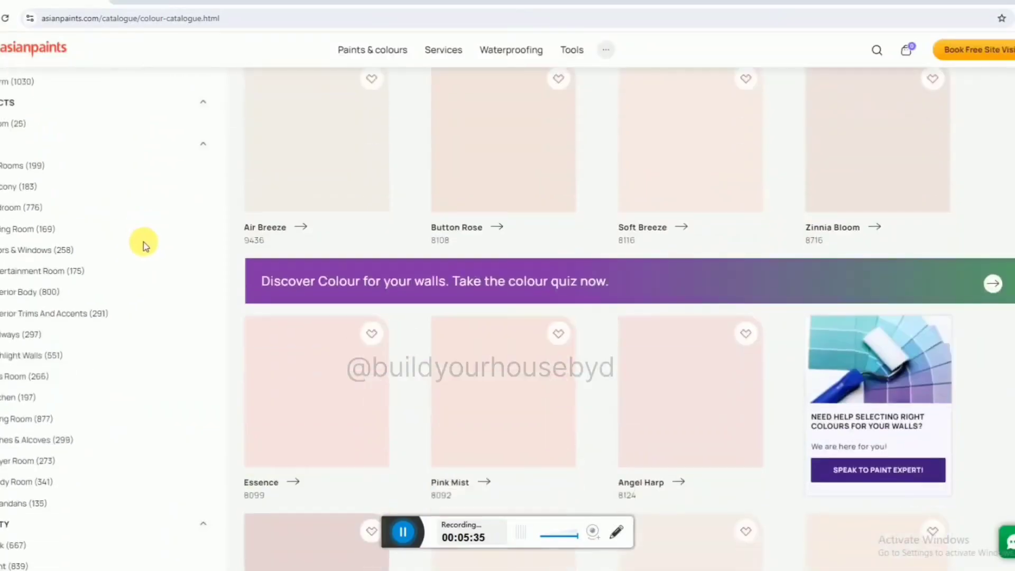
scroll(544, 252, up, 1)
scroll(53, 254, down, 2)
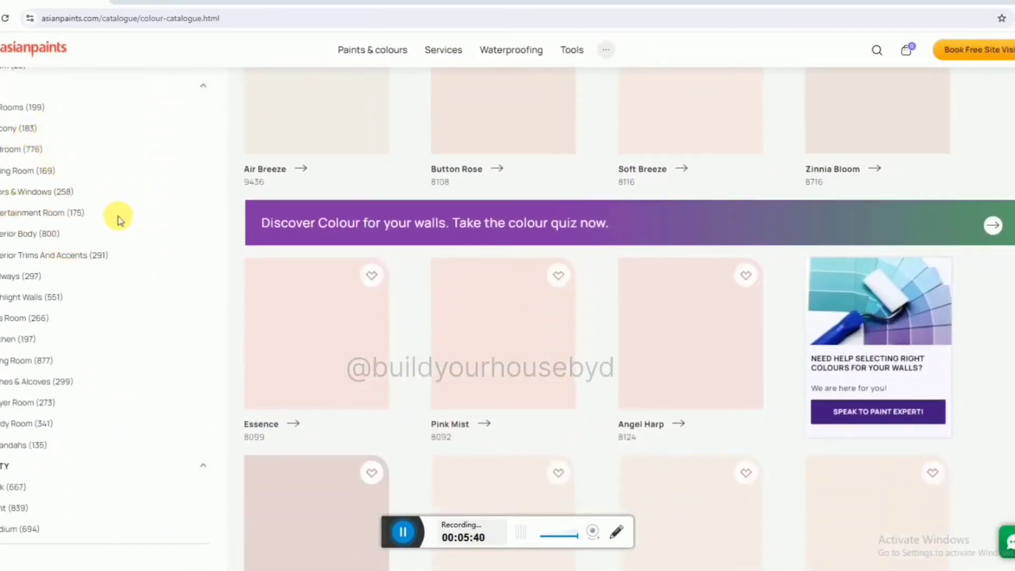
scroll(118, 219, down, 1)
scroll(118, 219, down, 3)
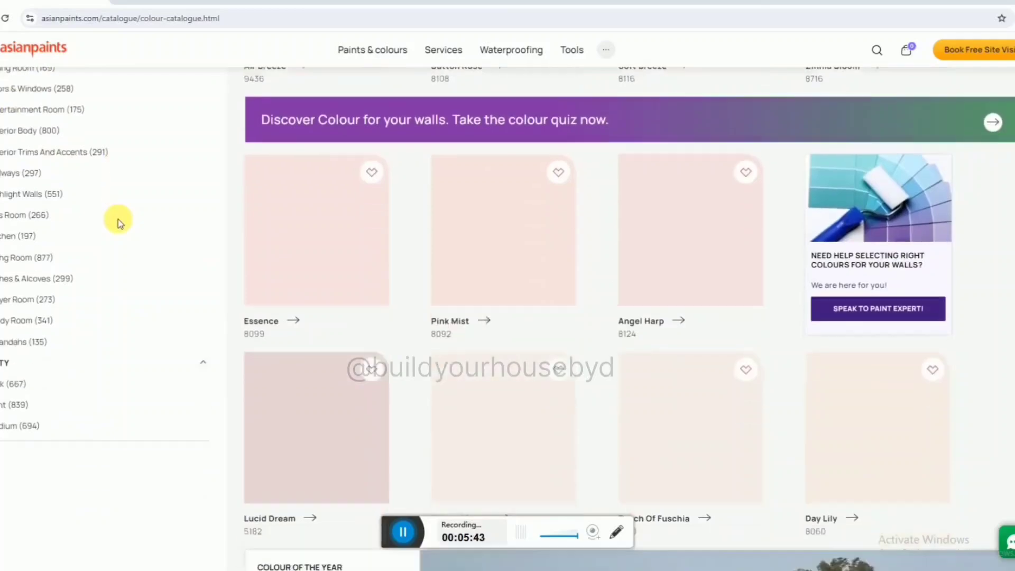
scroll(121, 219, down, 3)
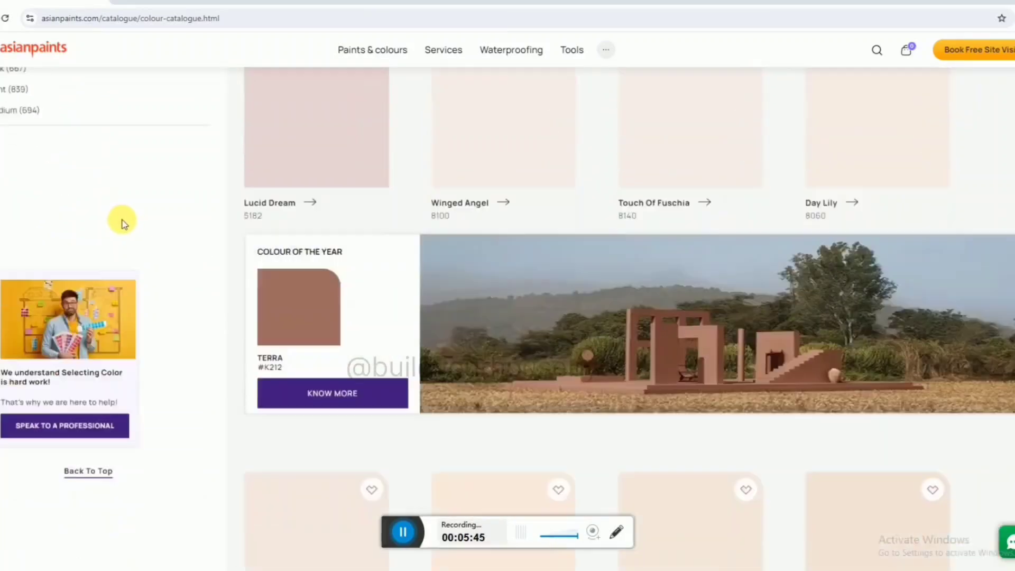
scroll(745, 274, down, 5)
scroll(539, 294, down, 10)
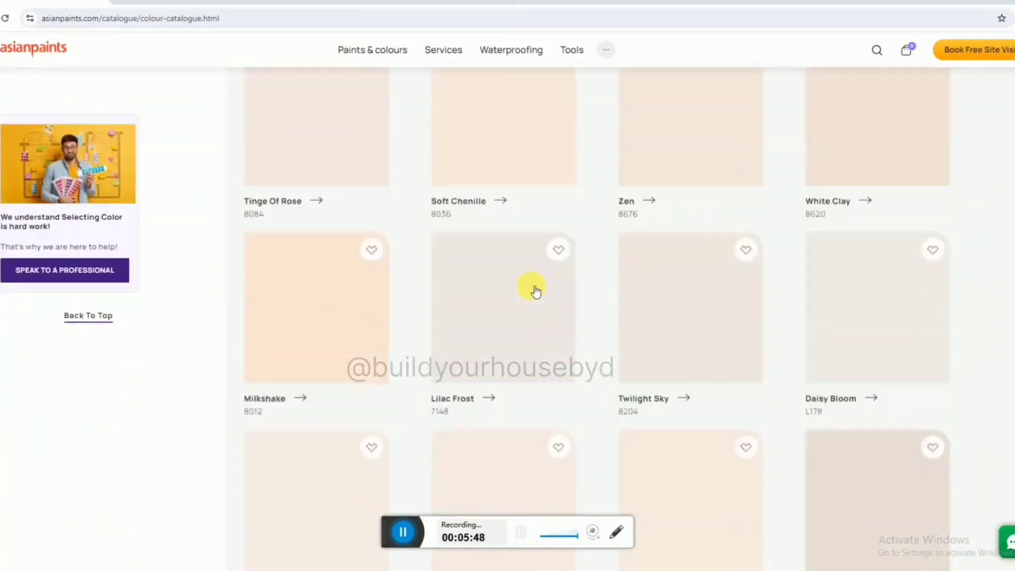
scroll(535, 289, up, 20)
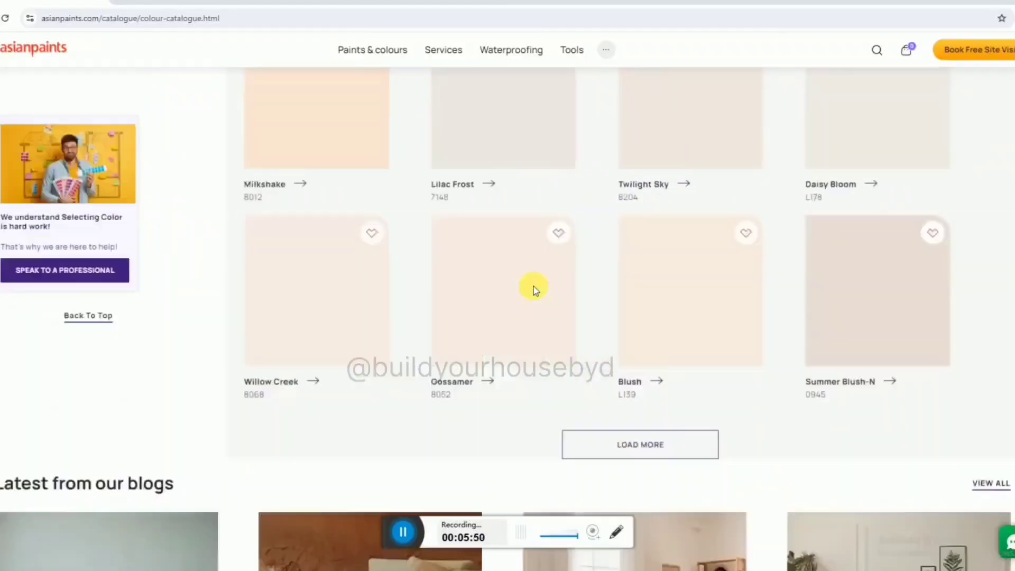
scroll(539, 285, up, 8)
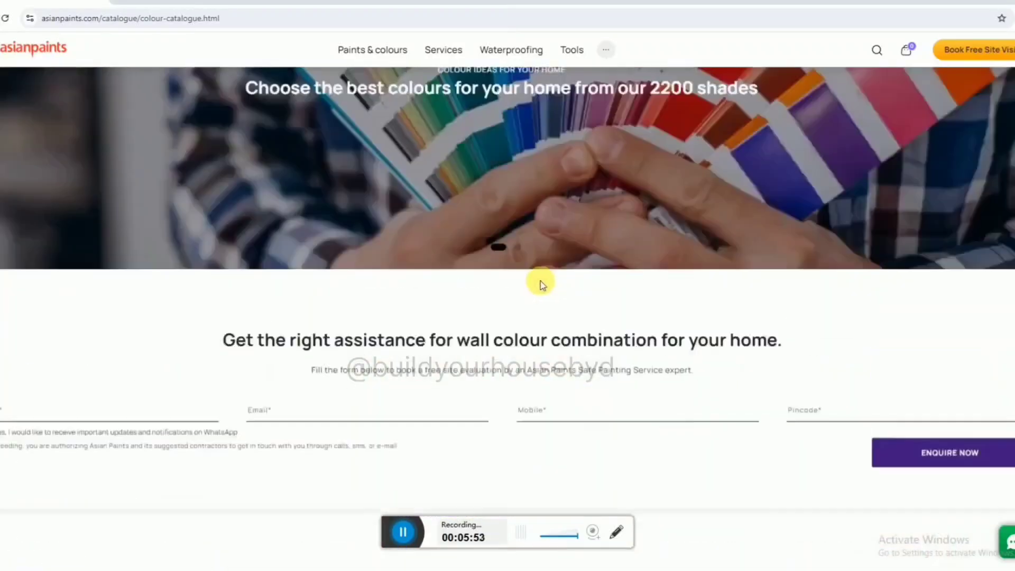
scroll(500, 302, down, 5)
scroll(804, 311, up, 8)
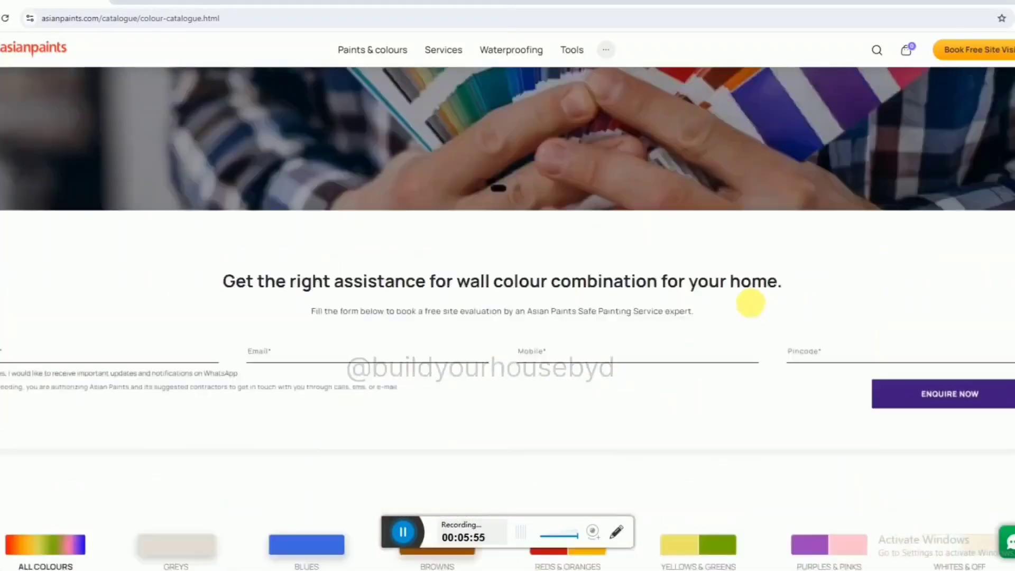
Switch to Revit and apply "marble floor.jpg" as the appearance image of the Marble Floor material.
click(388, 568)
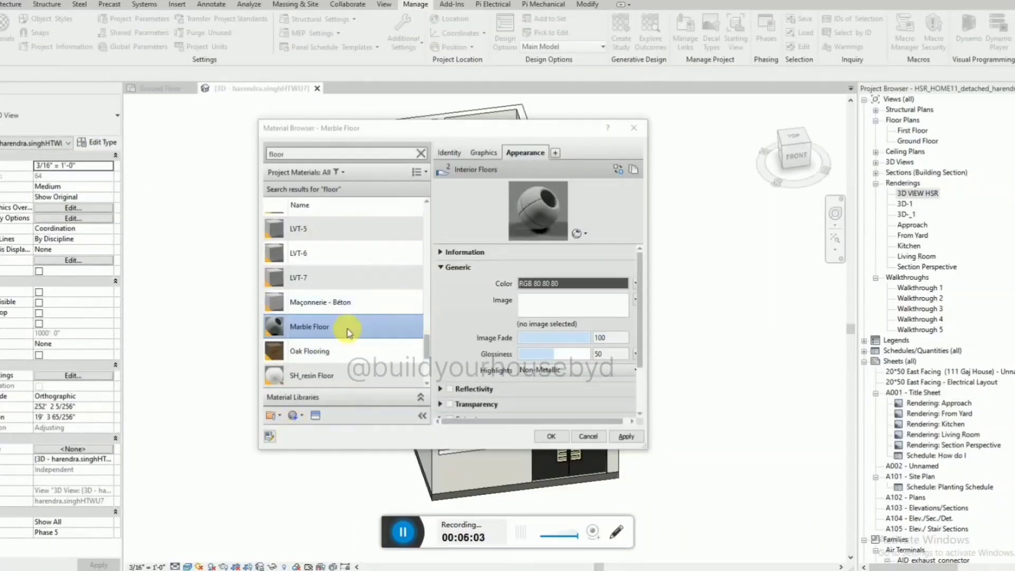
click(564, 312)
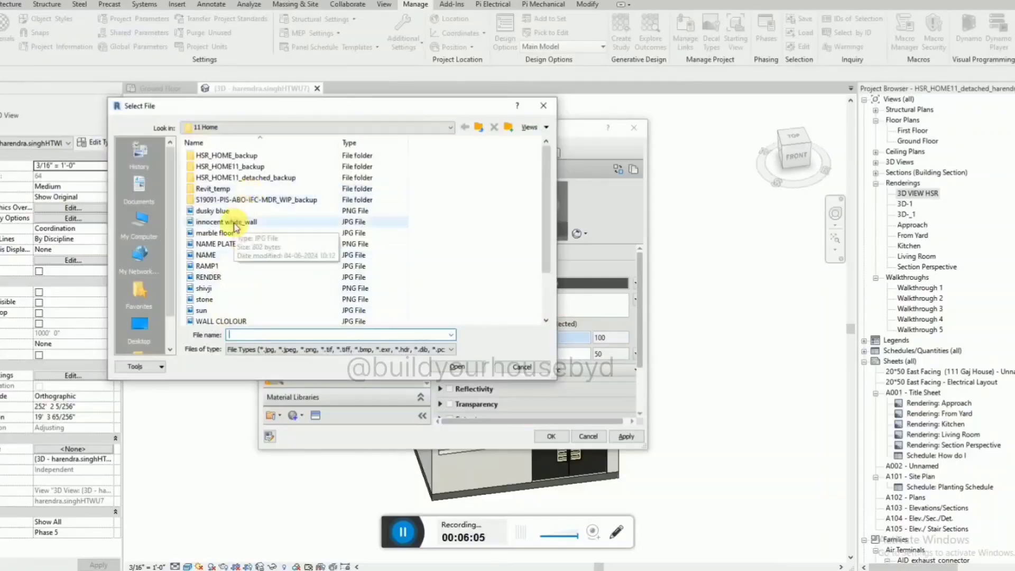
scroll(234, 227, down, 2)
click(214, 177)
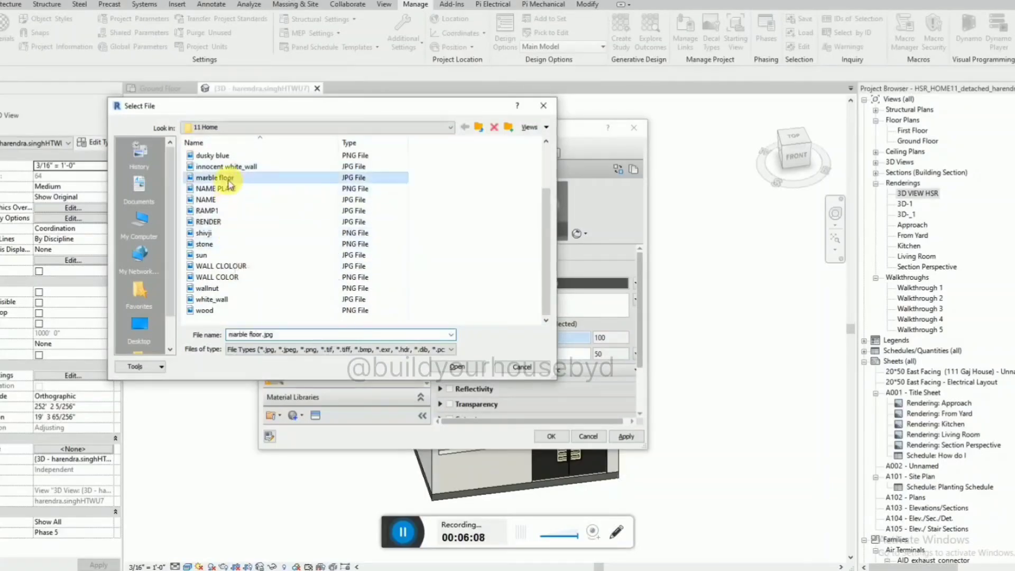
click(458, 366)
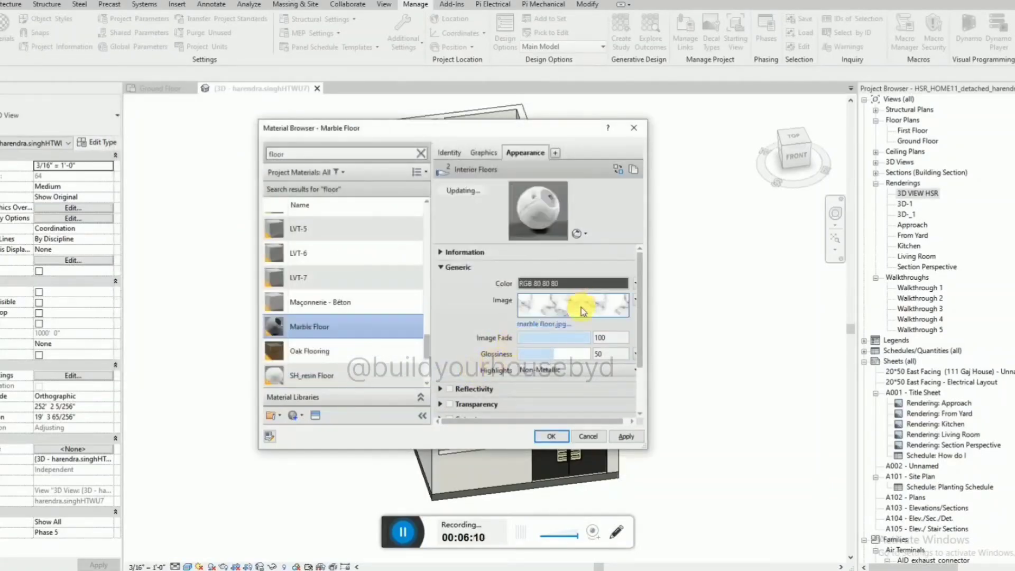
click(610, 439)
click(549, 437)
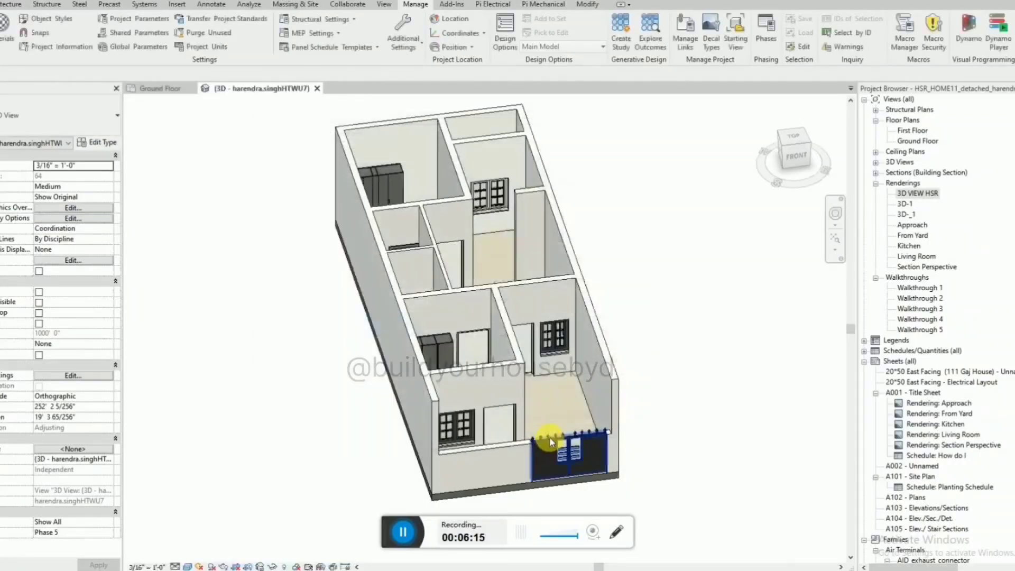
Start the Paint command, search the materials for "marble" and choose Marble Floor as the paint material.
click(584, 7)
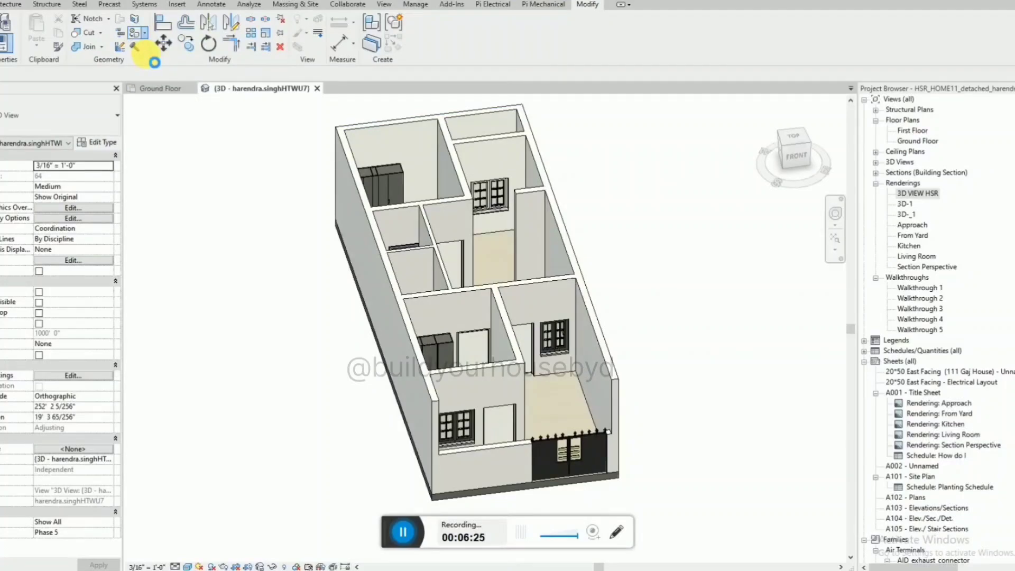
click(136, 49)
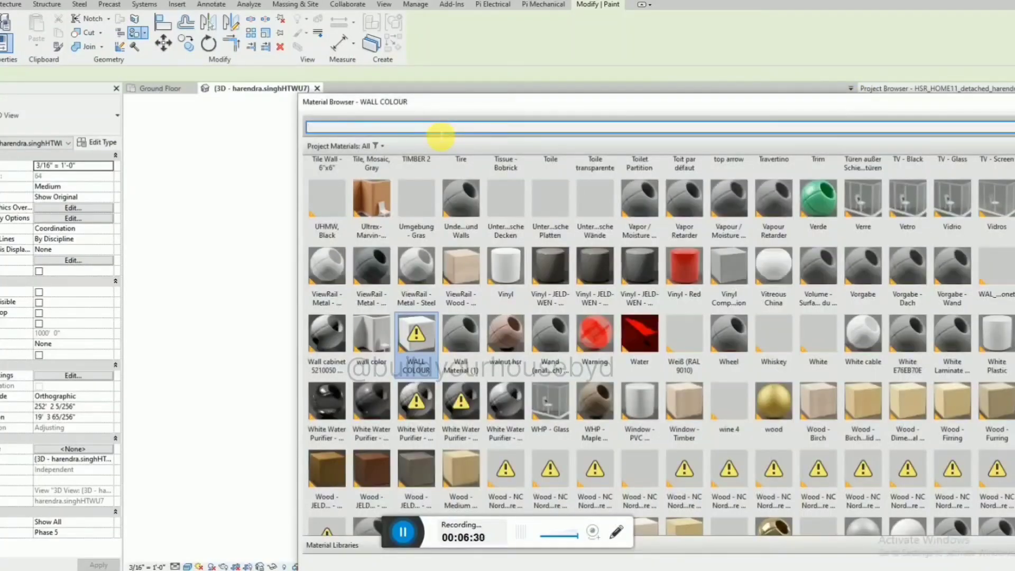
text(marble)
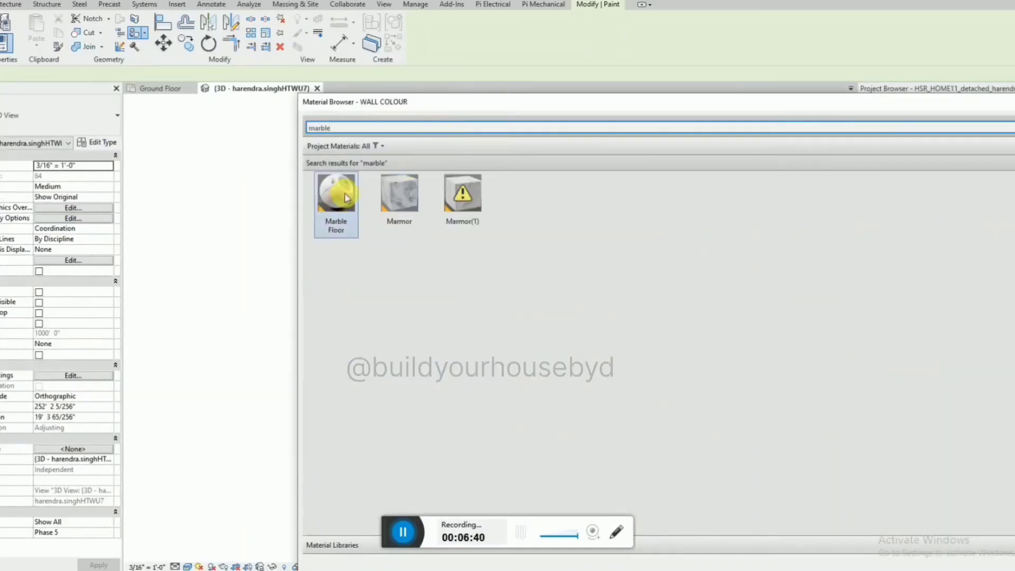
drag(448, 101, 1012, 130)
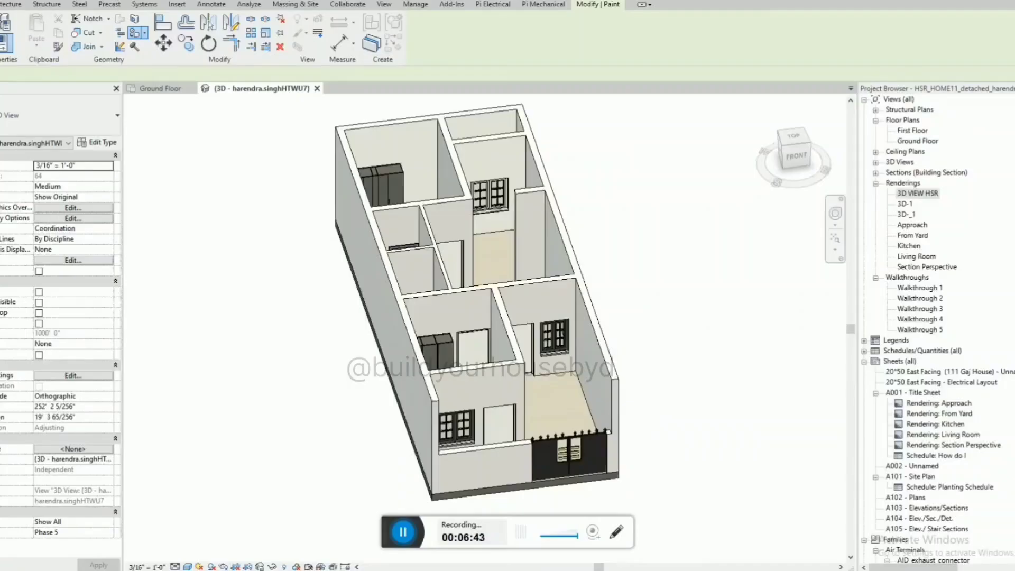
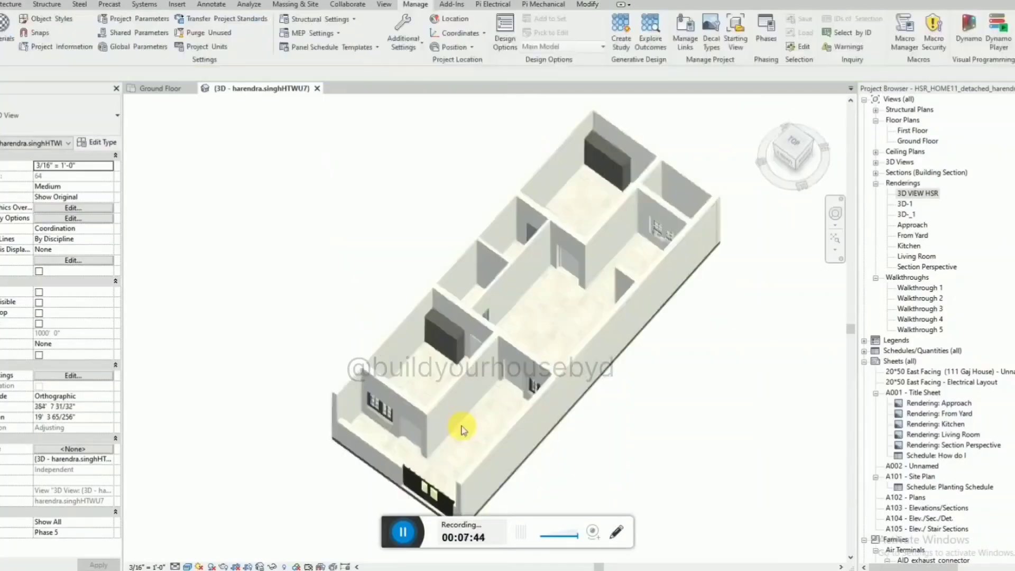
Examine the marble floor finish through all ground floor rooms of the 3D model from several angles.
scroll(461, 429, up, 8)
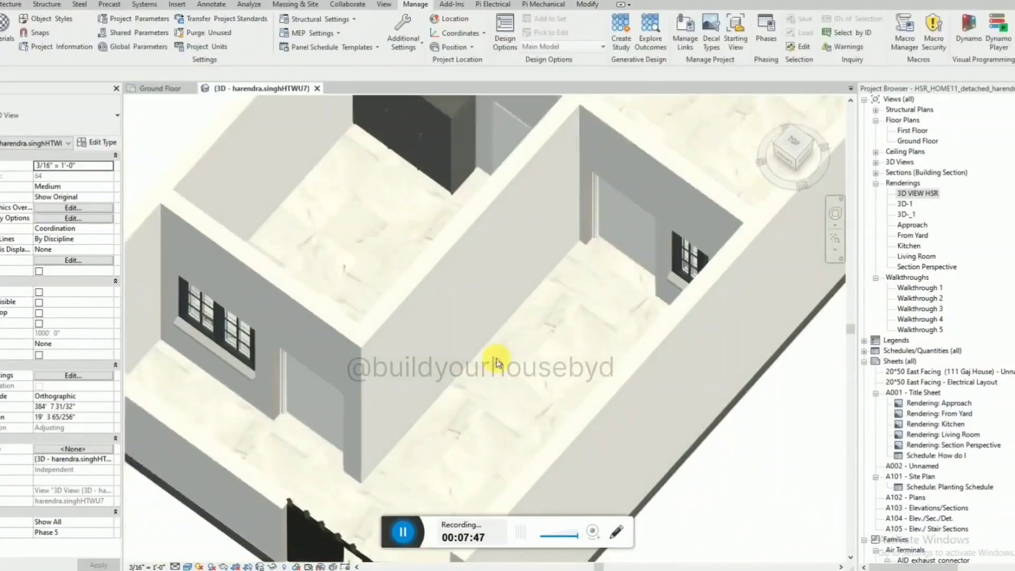
scroll(497, 362, down, 5)
shift+middle_drag(519, 346, 406, 416)
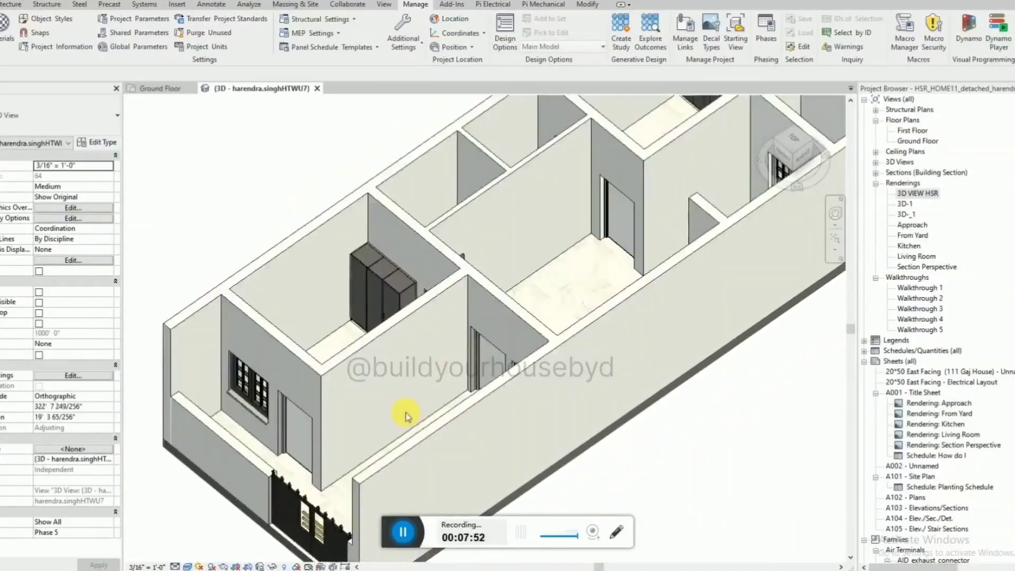
scroll(406, 416, down, 4)
shift+middle_drag(480, 255, 517, 328)
scroll(516, 328, up, 5)
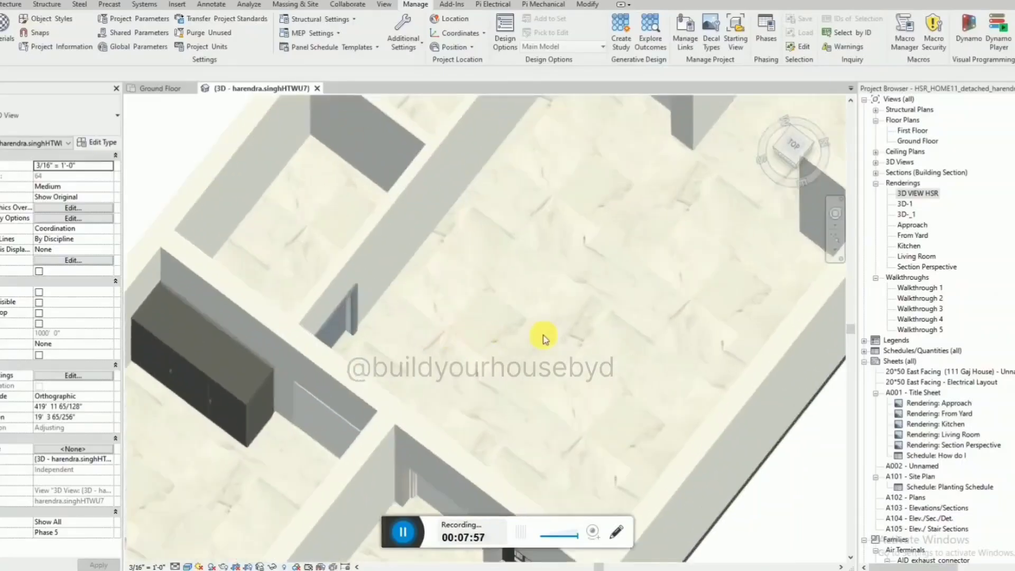
scroll(546, 340, down, 5)
scroll(582, 296, up, 4)
shift+middle_drag(514, 331, 520, 349)
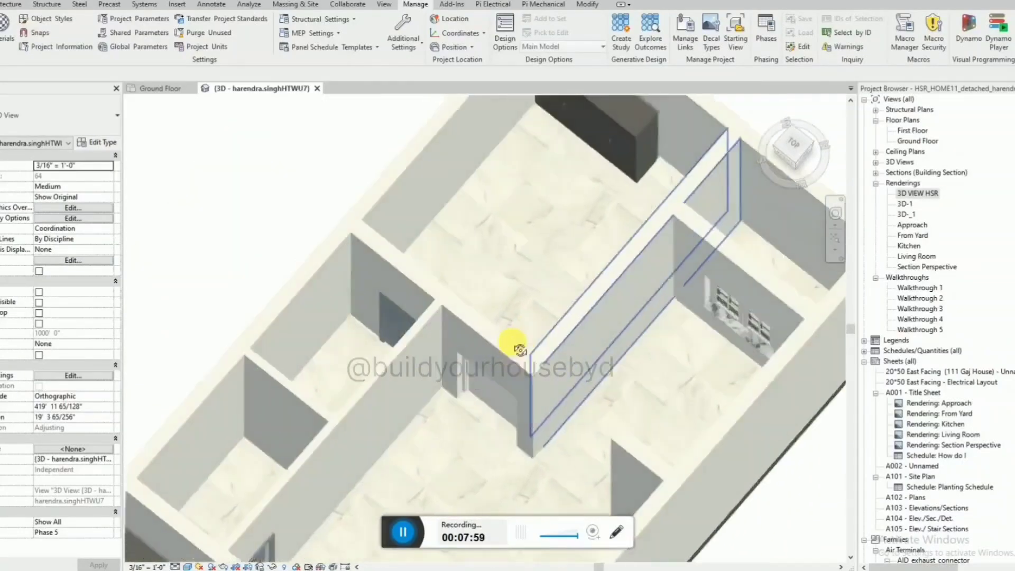
scroll(578, 294, down, 5)
shift+middle_drag(577, 276, 525, 336)
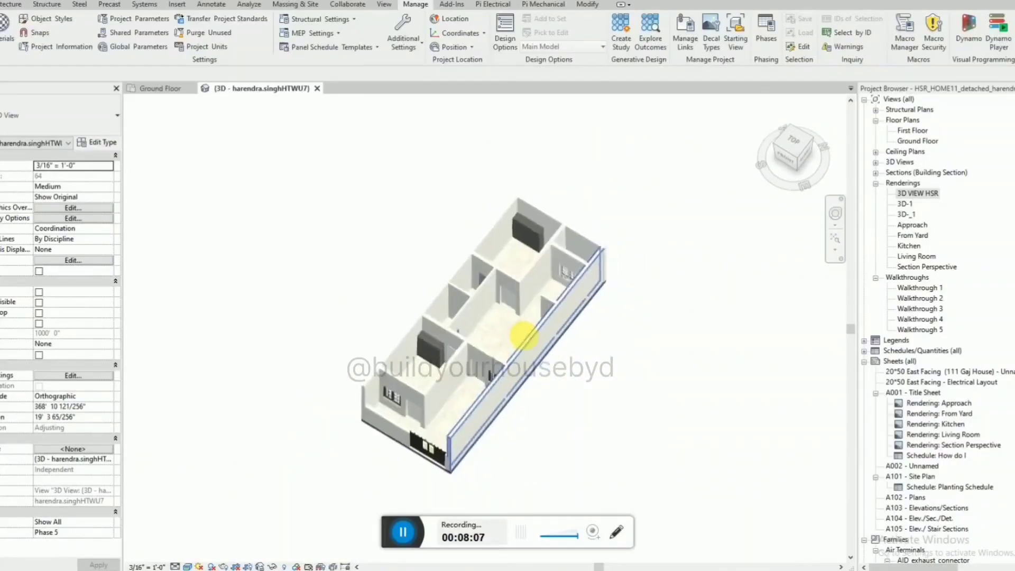
scroll(516, 279, up, 2)
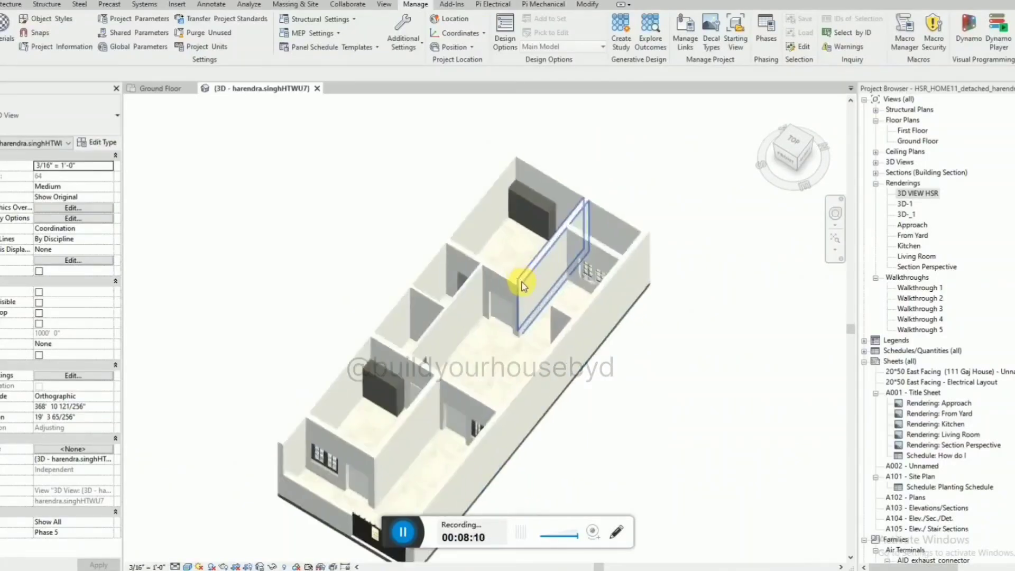
shift+middle_drag(546, 314, 451, 307)
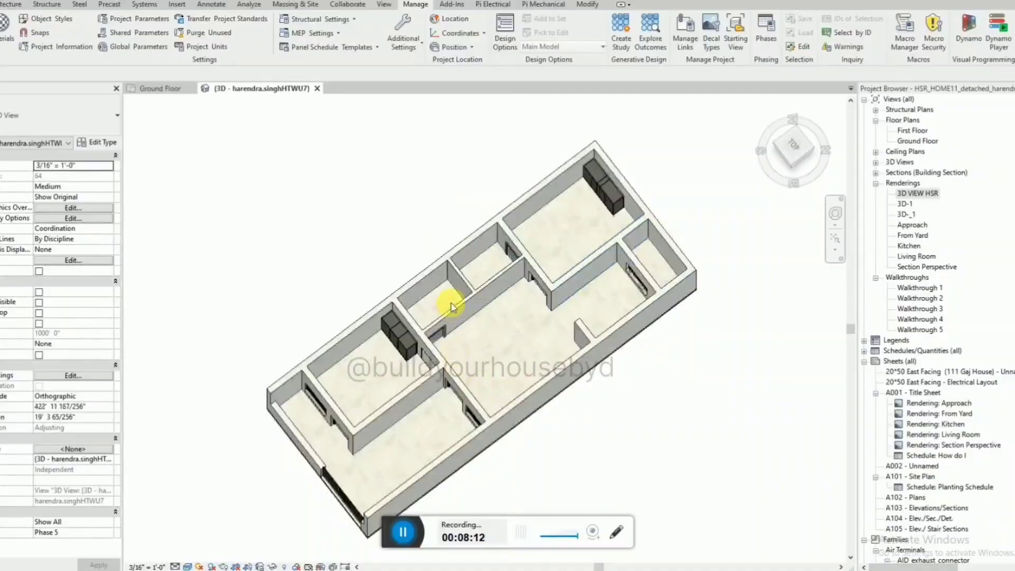
scroll(453, 306, up, 2)
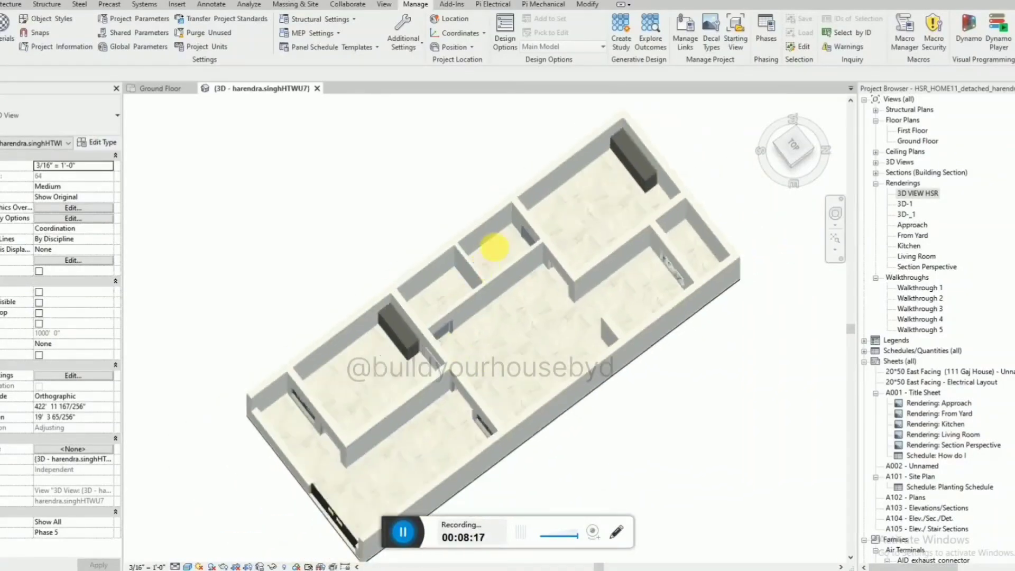
shift+middle_drag(482, 259, 465, 294)
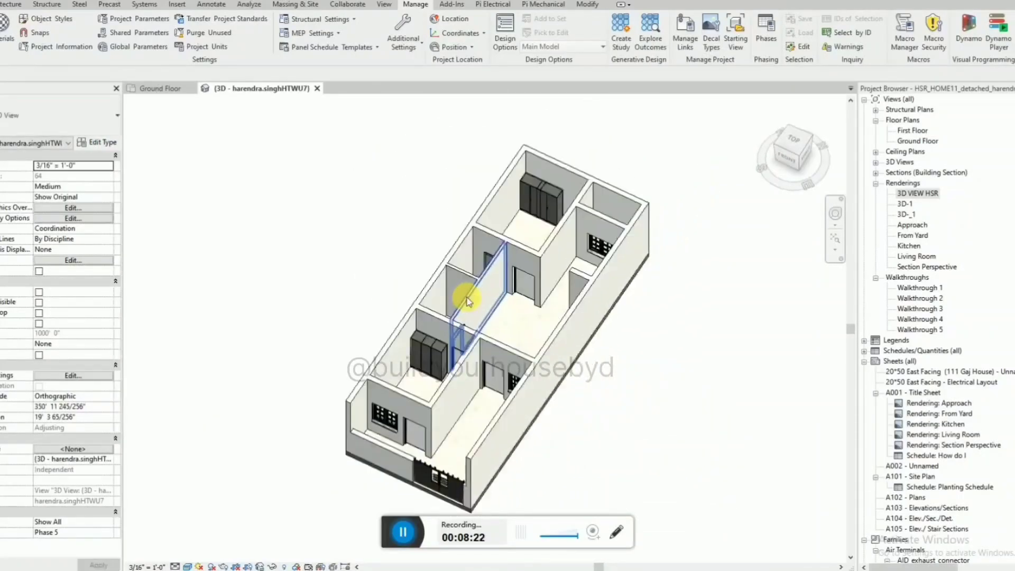
Preview the 3D view in the Shaded visual style and return it to Realistic.
click(188, 566)
click(188, 567)
click(188, 566)
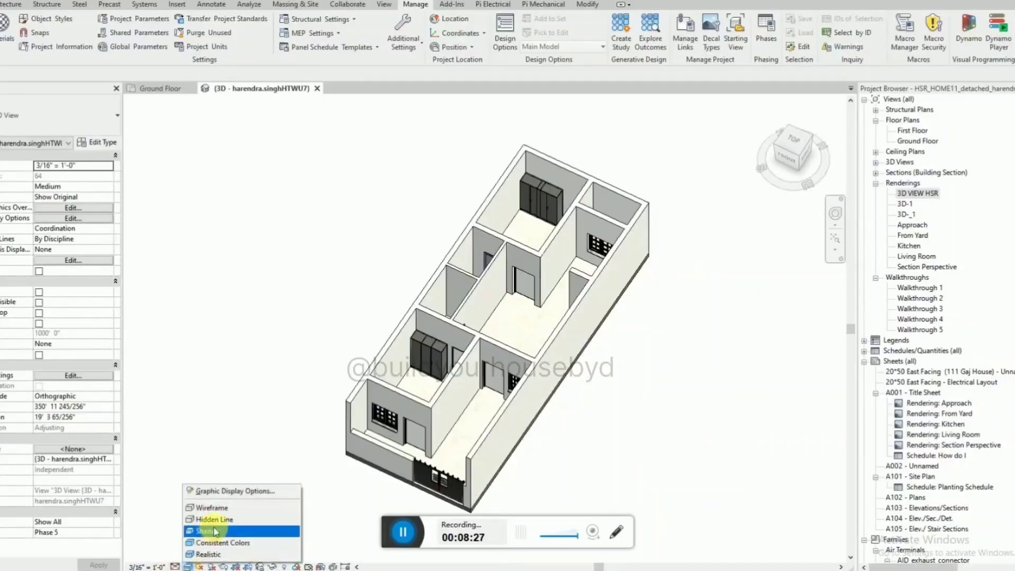
click(216, 531)
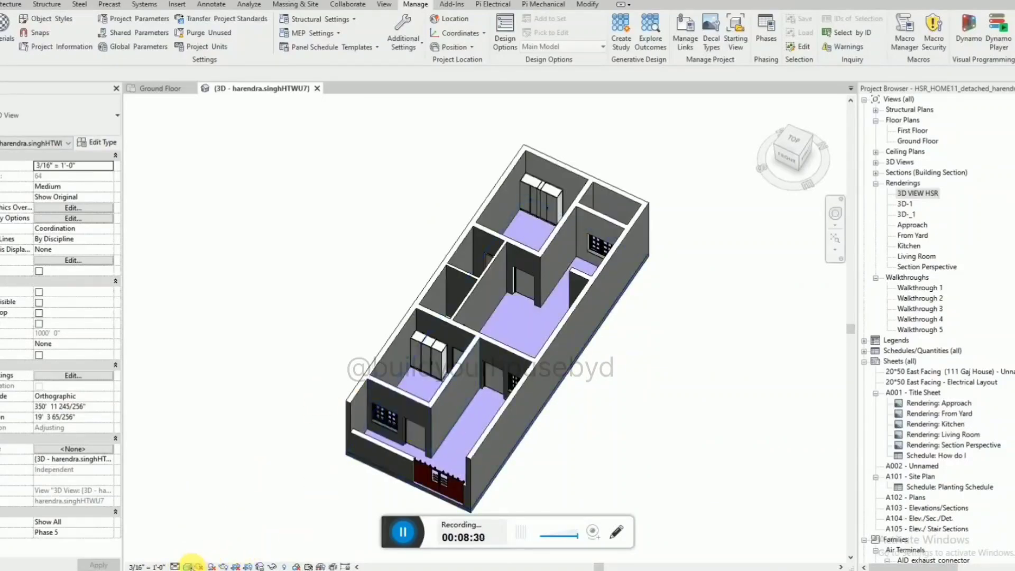
click(188, 566)
click(218, 554)
scroll(454, 405, up, 5)
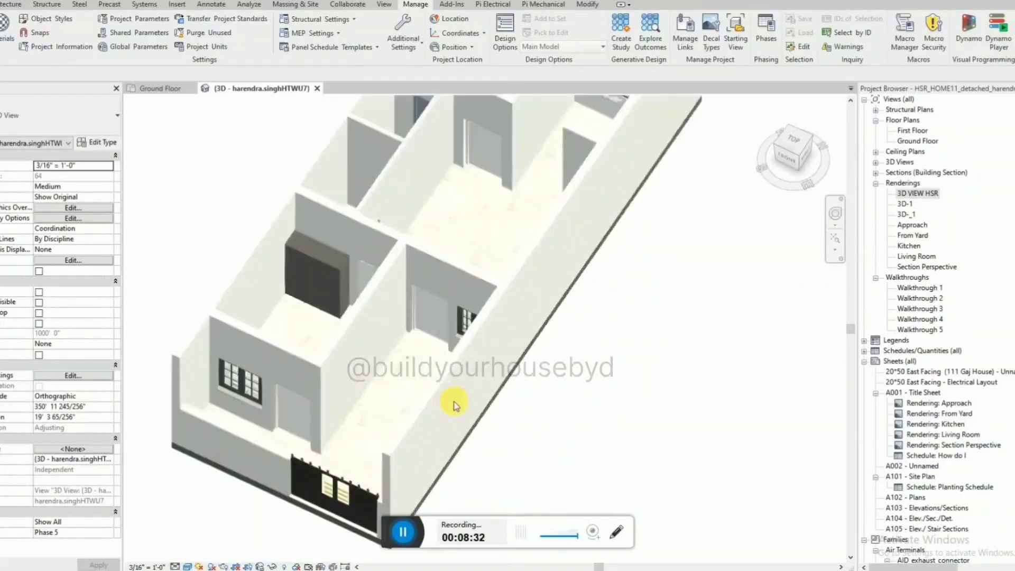
scroll(454, 405, down, 6)
shift+middle_drag(519, 444, 450, 292)
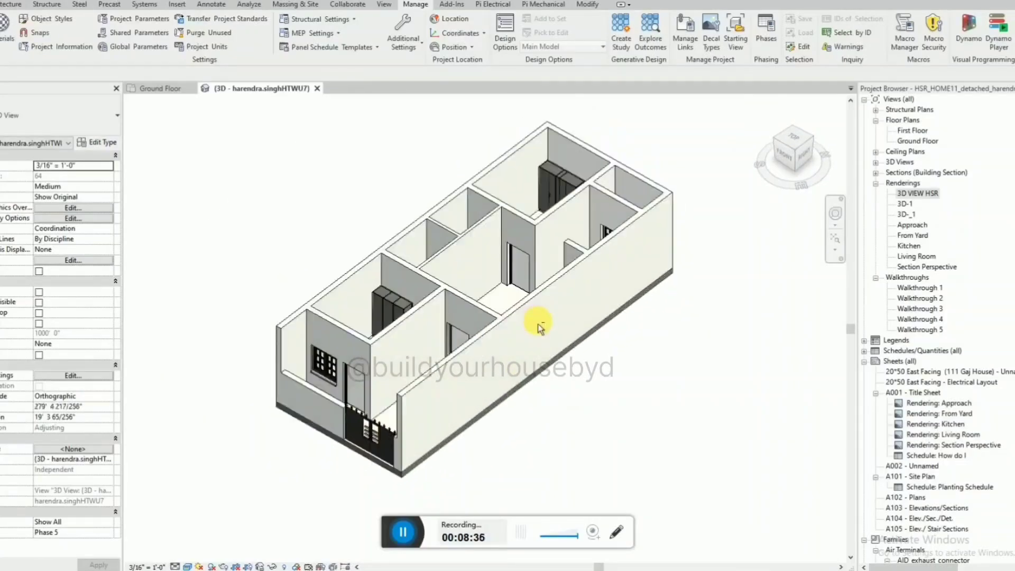
Check the Ground Floor plan, return to the 3D view and render it at Draft quality.
click(164, 89)
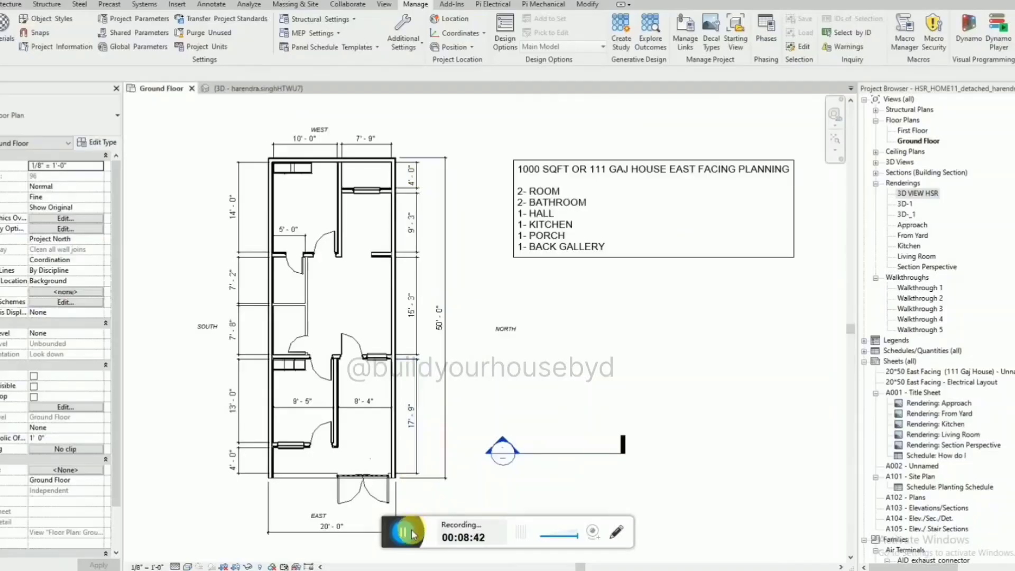
click(261, 88)
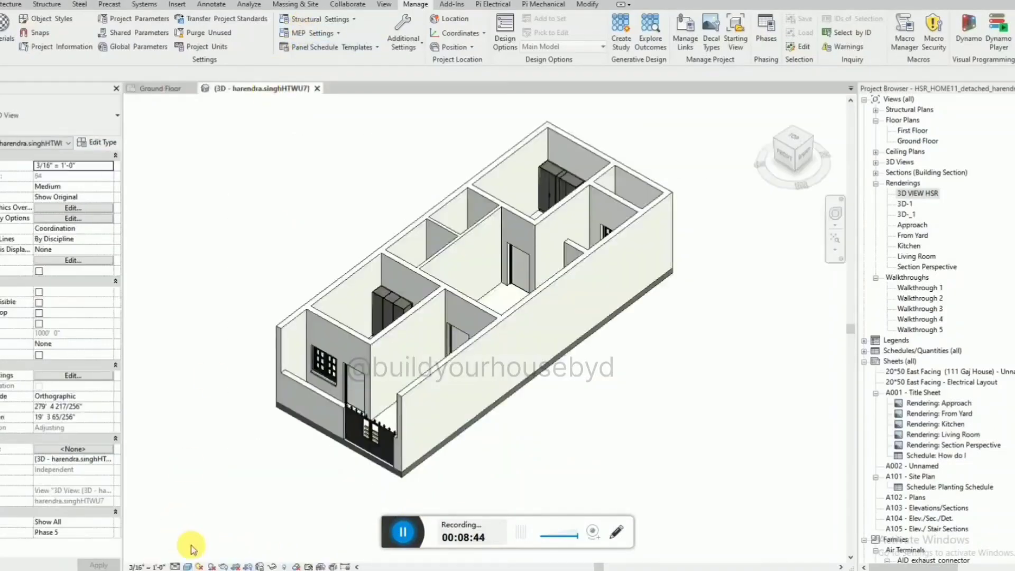
click(222, 566)
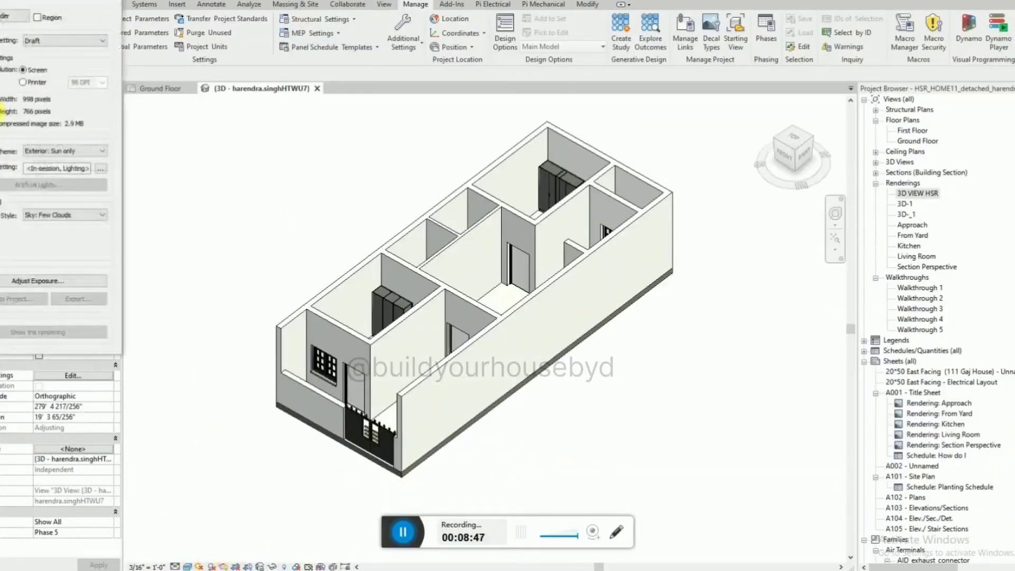
click(8, 21)
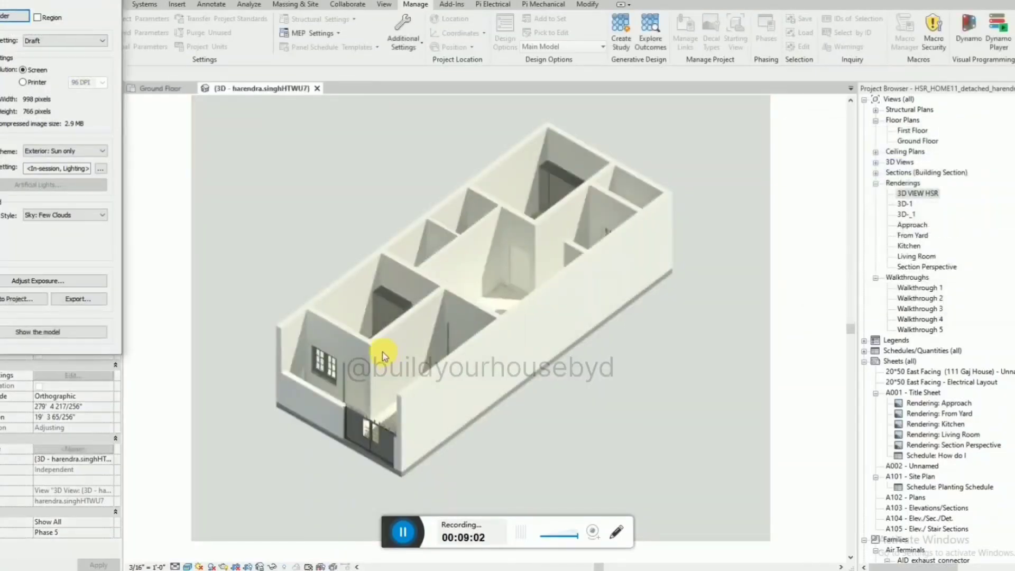
click(379, 331)
shift+middle_drag(390, 351, 392, 353)
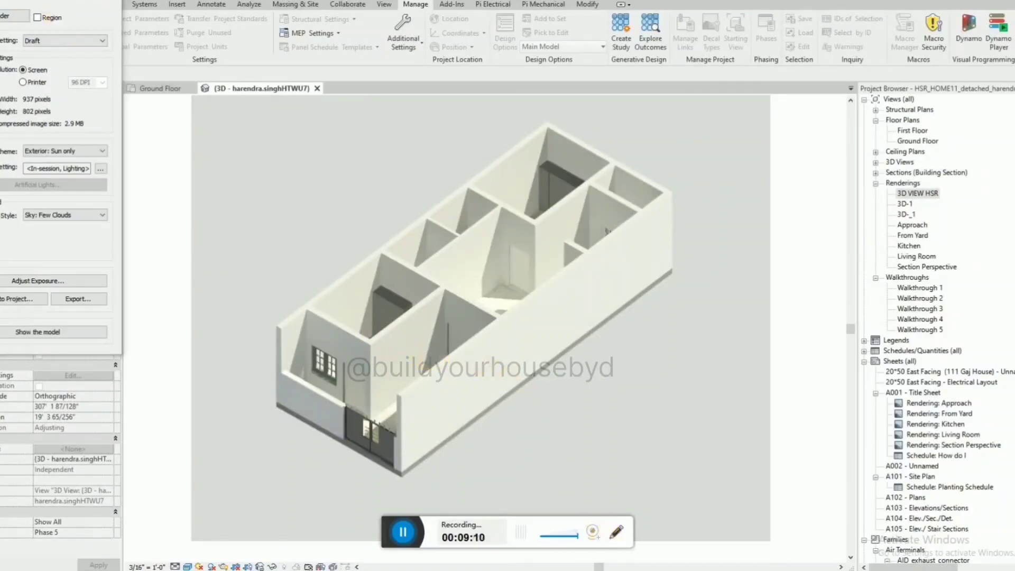
click(104, 1)
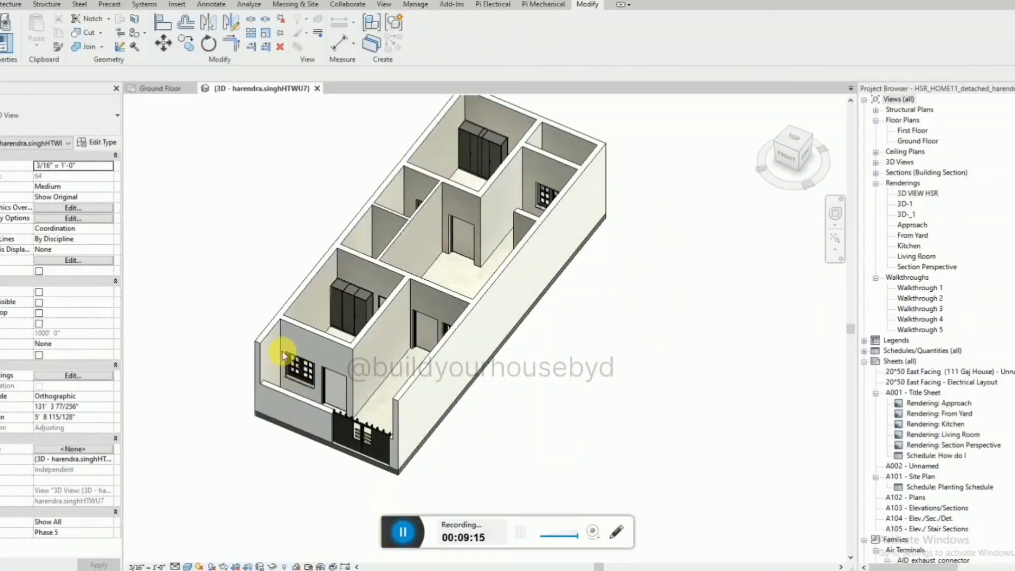
Set the Frame Material of the front room door beside the front window to Paint - Sienna.
scroll(285, 354, up, 2)
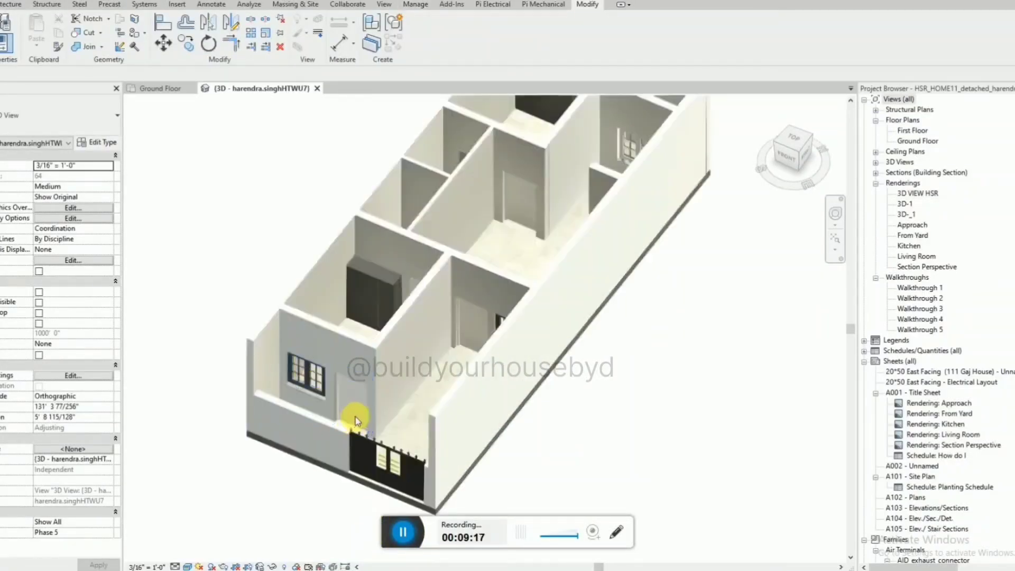
click(360, 388)
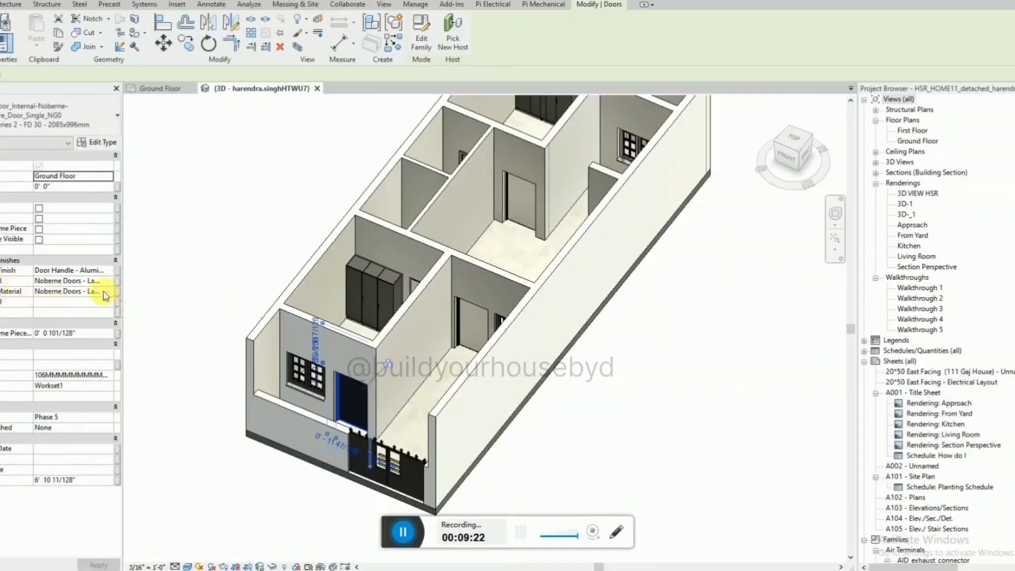
click(118, 282)
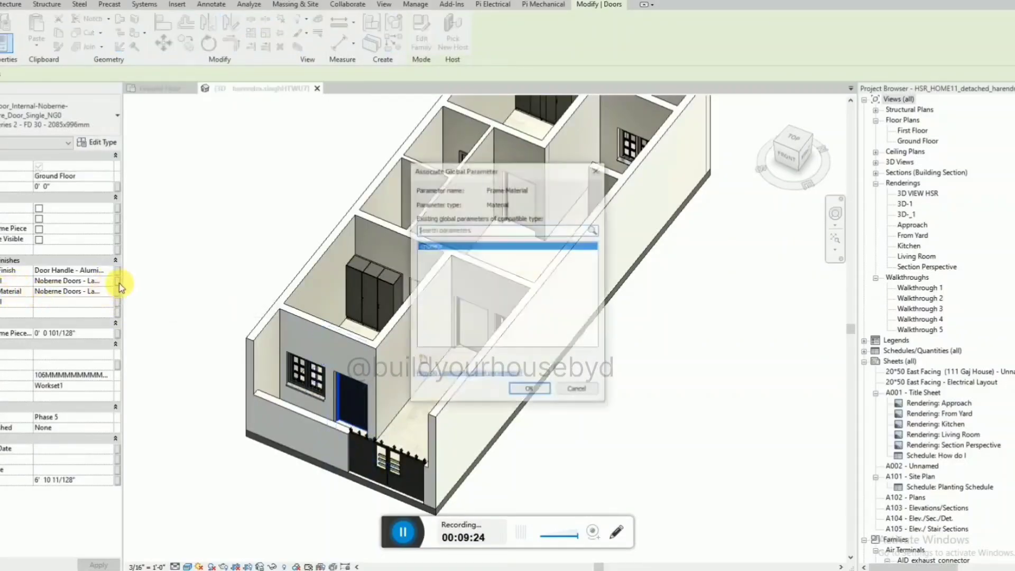
click(108, 284)
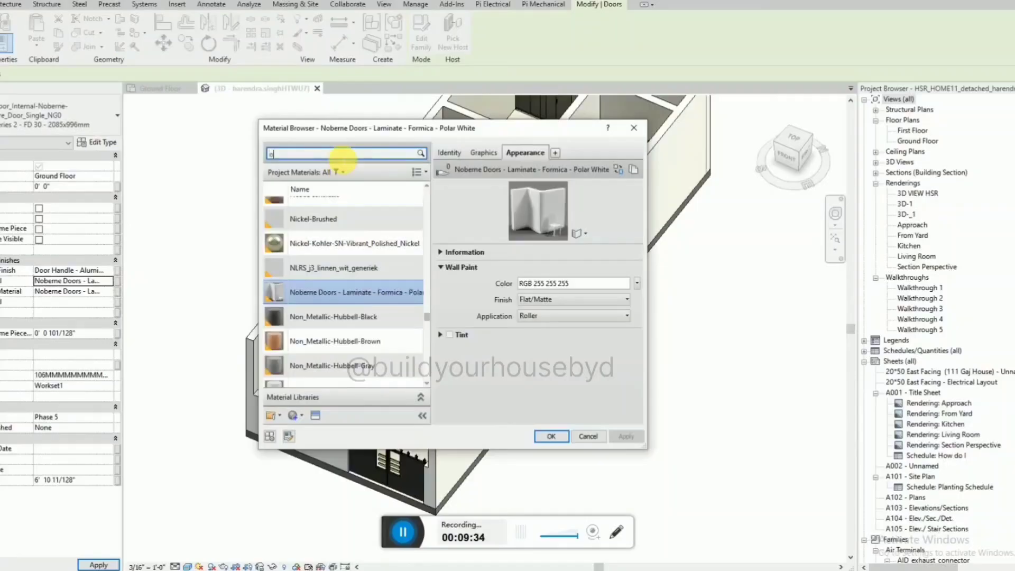
key(BackSpace)
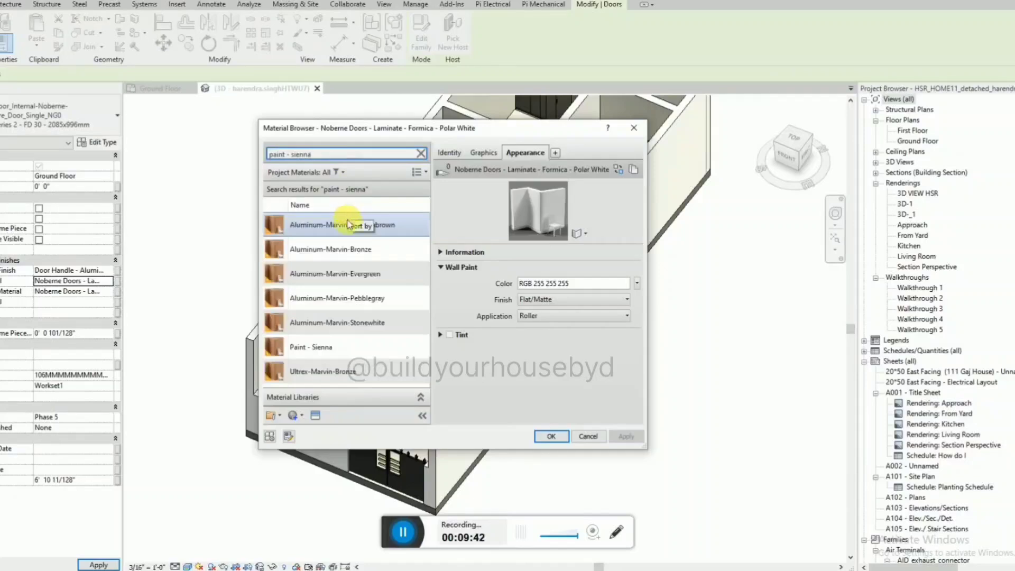
click(327, 346)
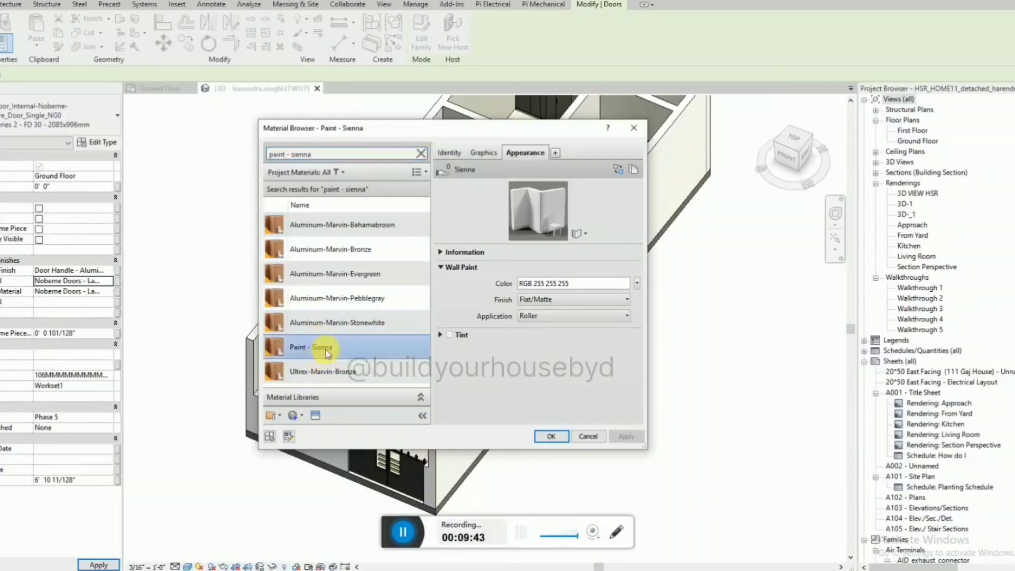
click(552, 437)
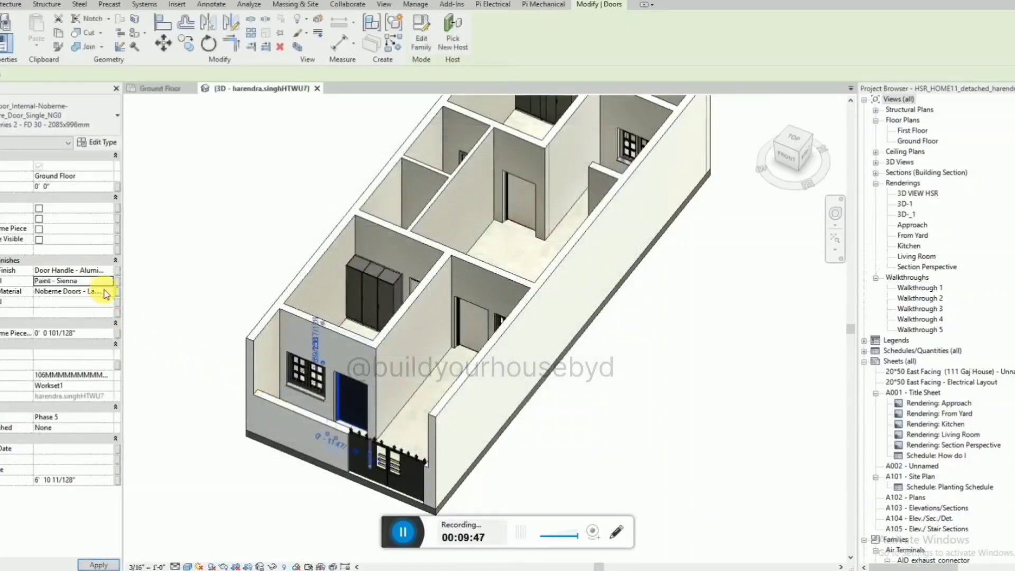
Set the same door's other laminate material, directly below Frame Material, to Paint - Sienna as well and deselect the door.
click(108, 293)
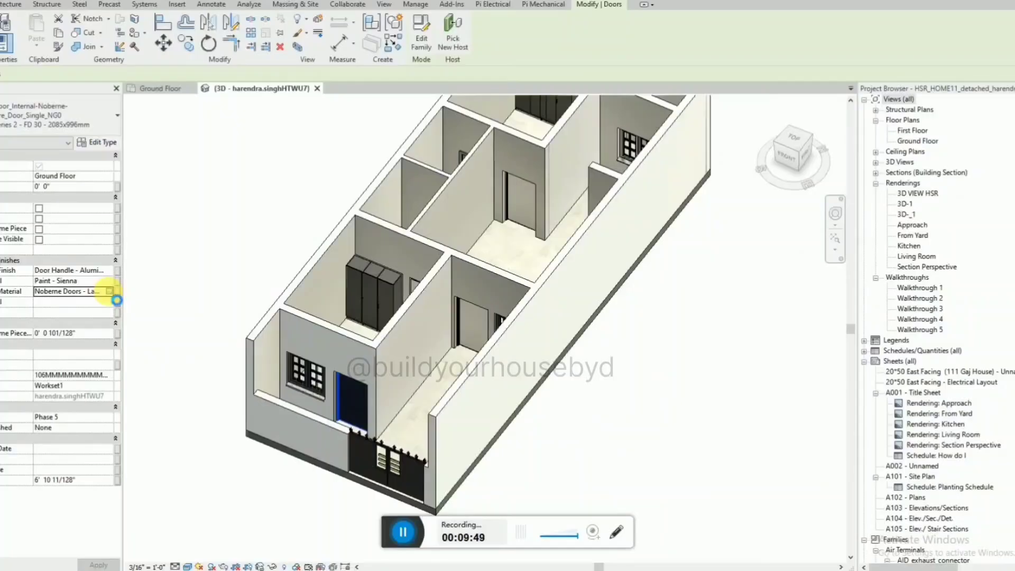
click(109, 291)
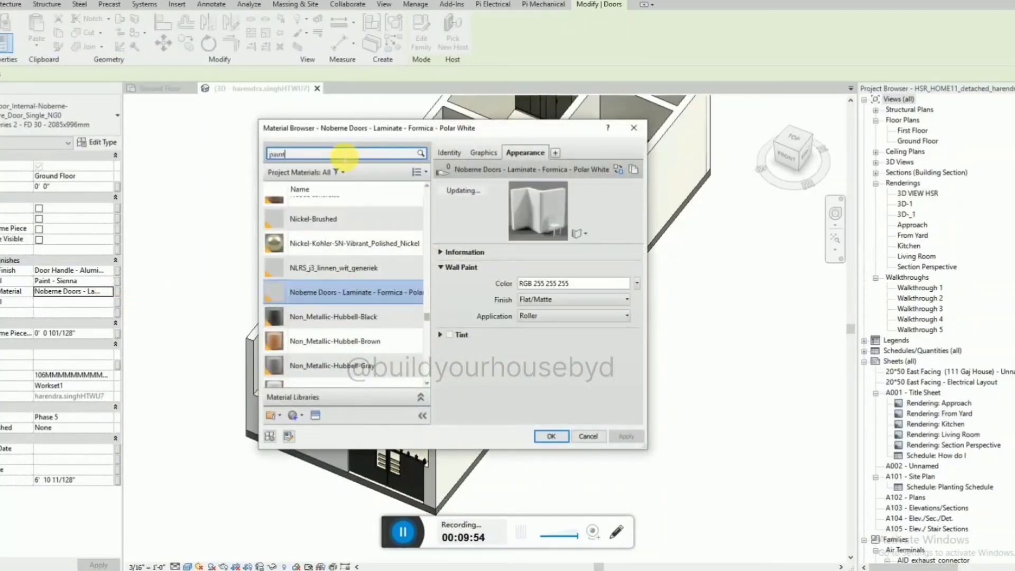
click(344, 154)
text(paint - sienna)
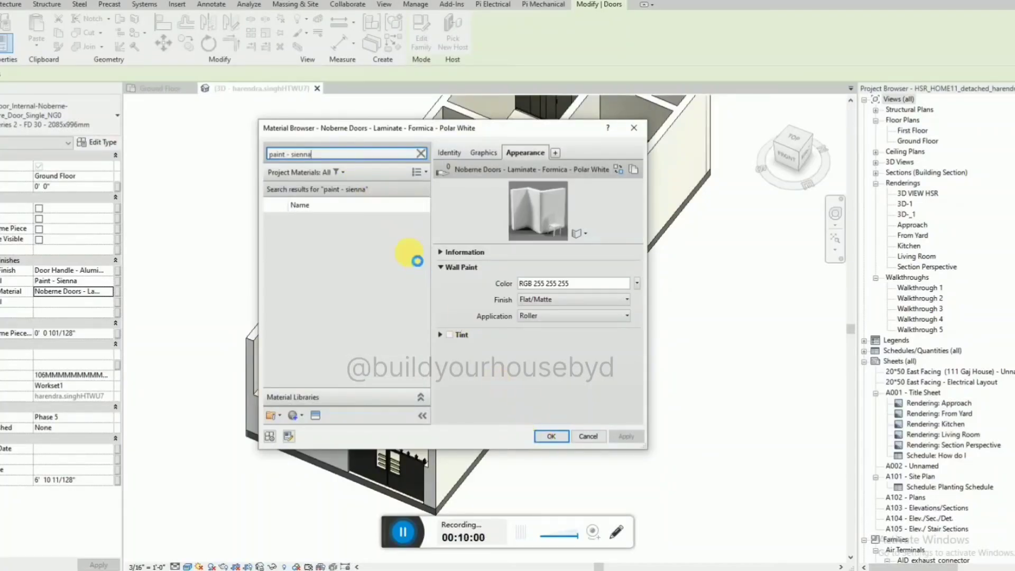
click(314, 346)
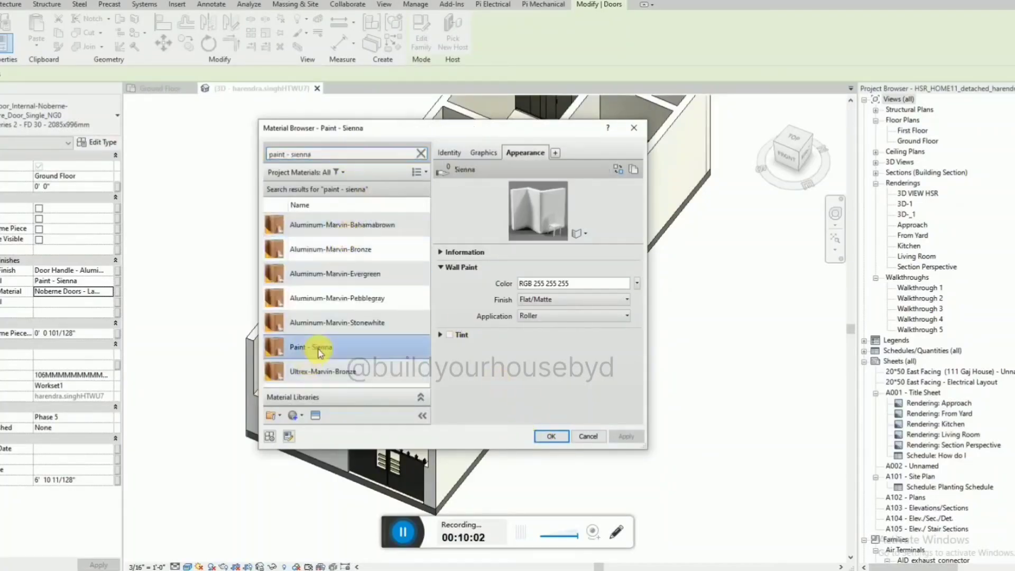
click(551, 437)
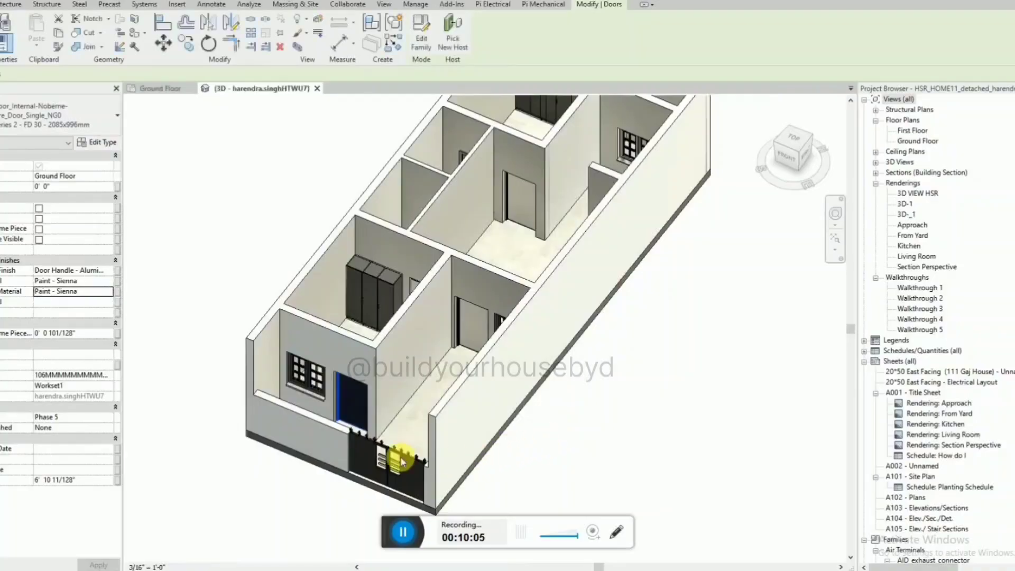
click(359, 411)
scroll(360, 411, up, 3)
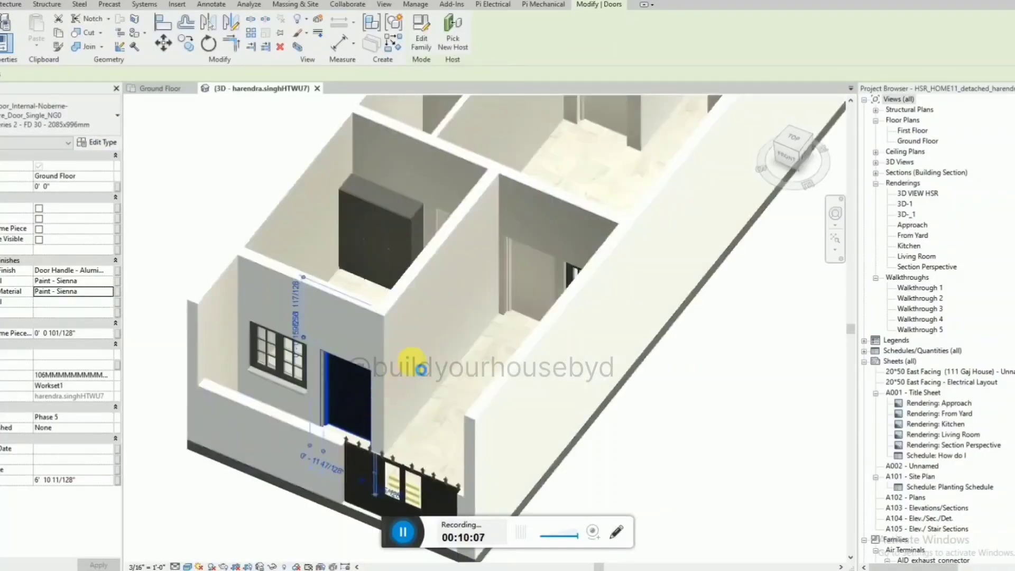
scroll(421, 369, down, 6)
key(Escape)
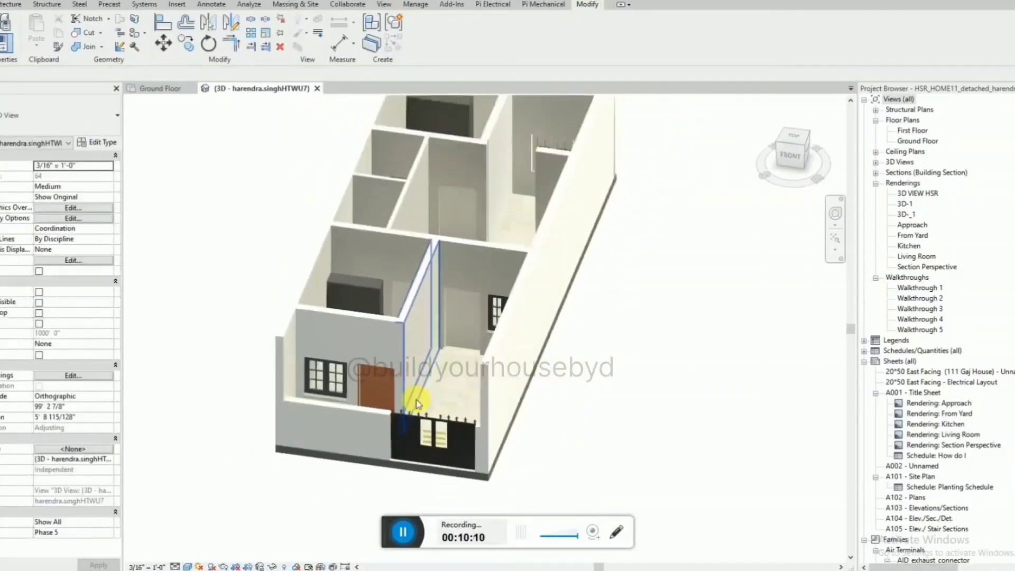
Select all instances of the internal doors visible in the 3D view, leaving out the bathroom door.
click(442, 356)
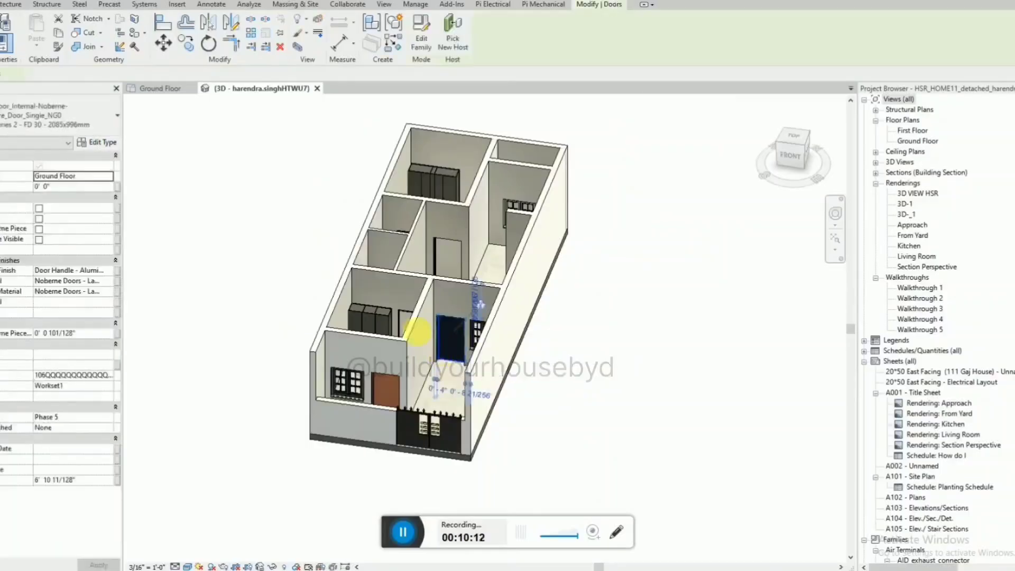
ctrl+click(447, 255)
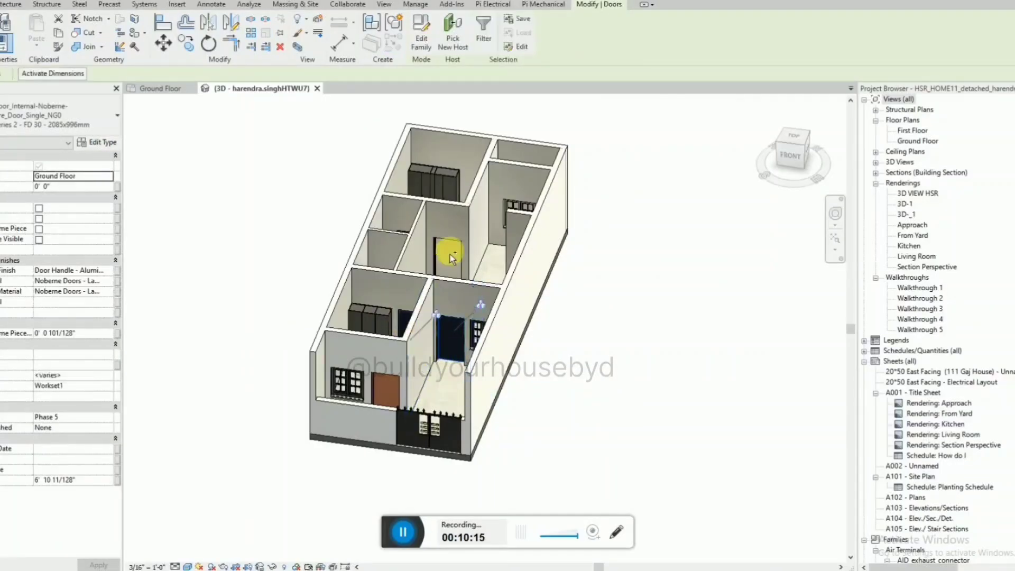
right_click(462, 346)
mouse_move(531, 156)
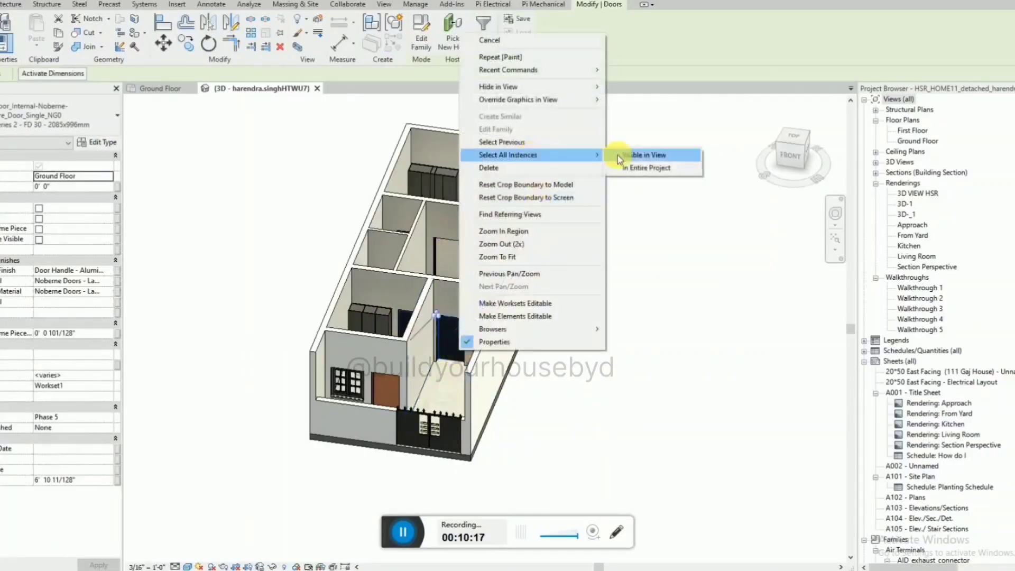
click(653, 154)
shift+middle_drag(525, 199, 503, 278)
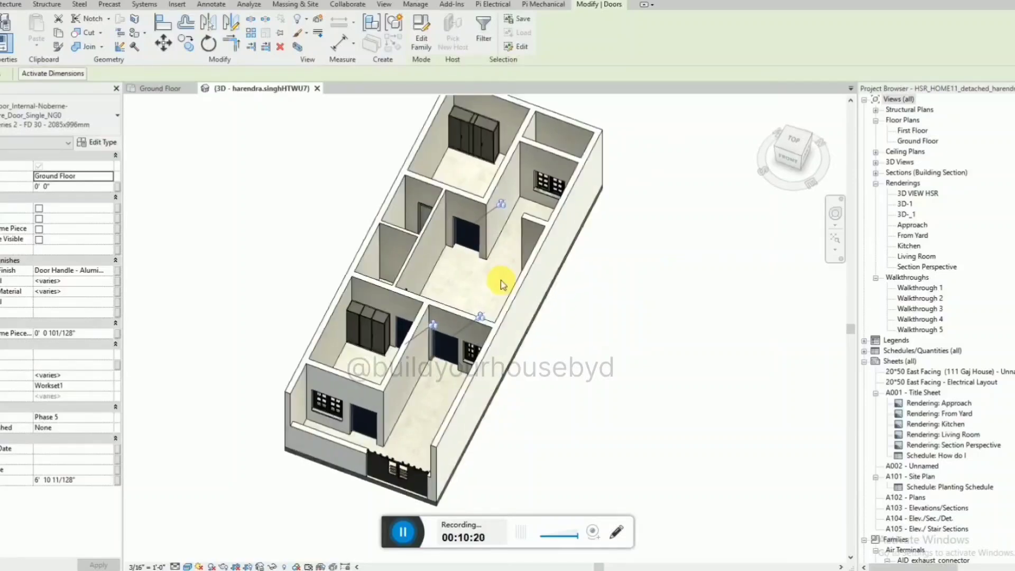
ctrl+click(375, 225)
shift+middle_drag(375, 224, 380, 331)
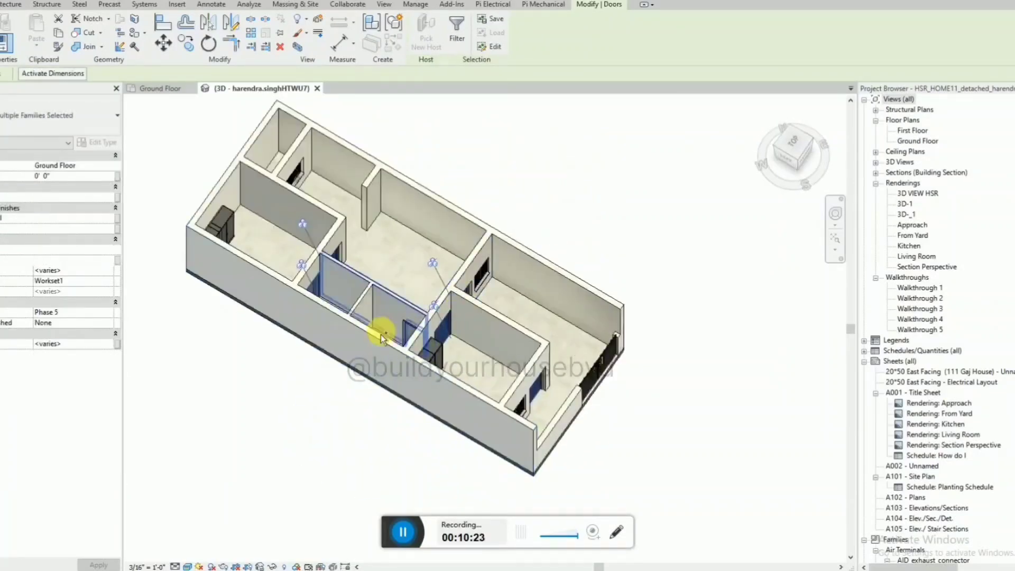
click(311, 290)
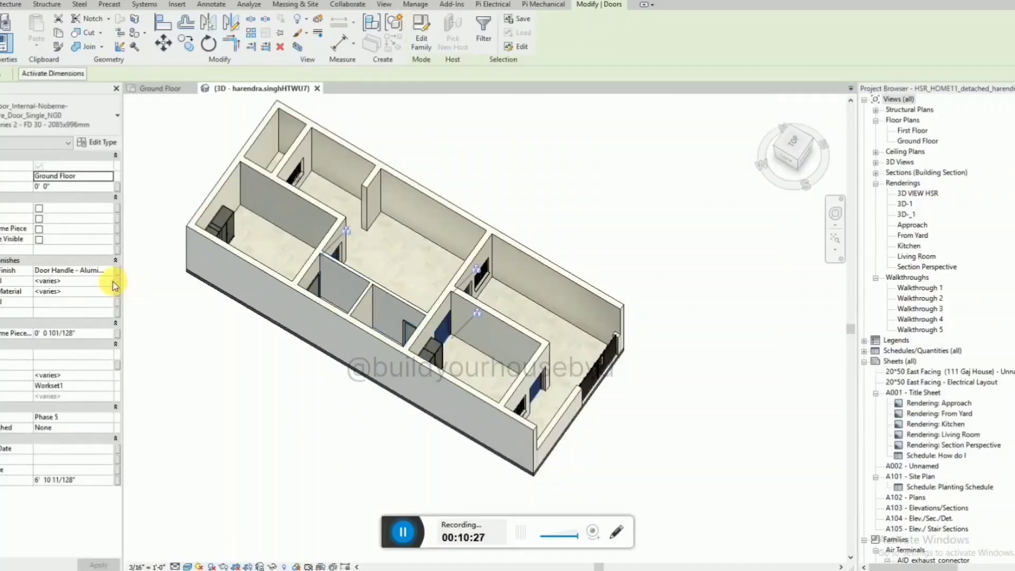
Set the selected doors' Frame Material and the laminate material directly below it to Paint - Sienna, and deselect the doors.
click(112, 284)
click(110, 282)
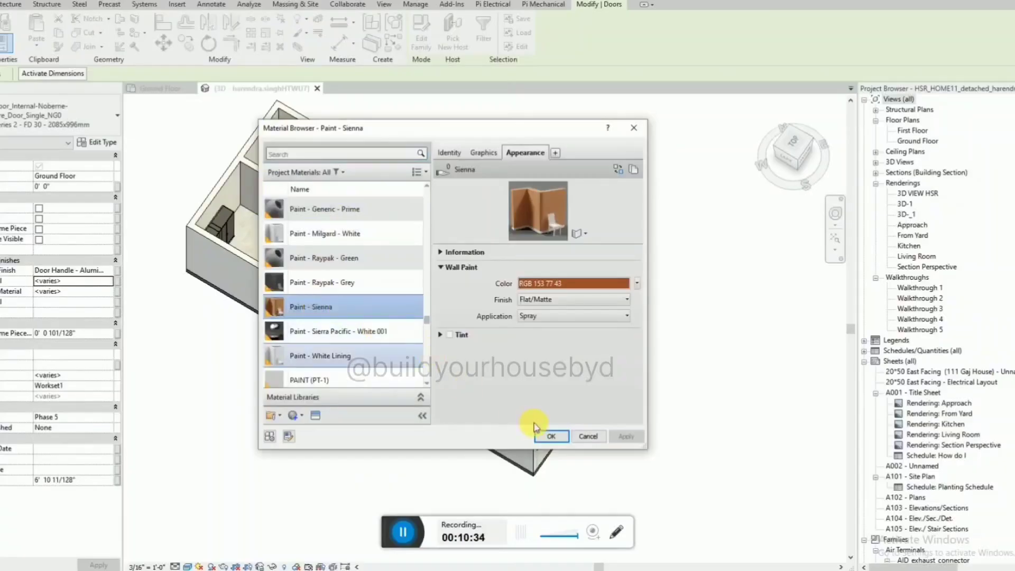
click(552, 436)
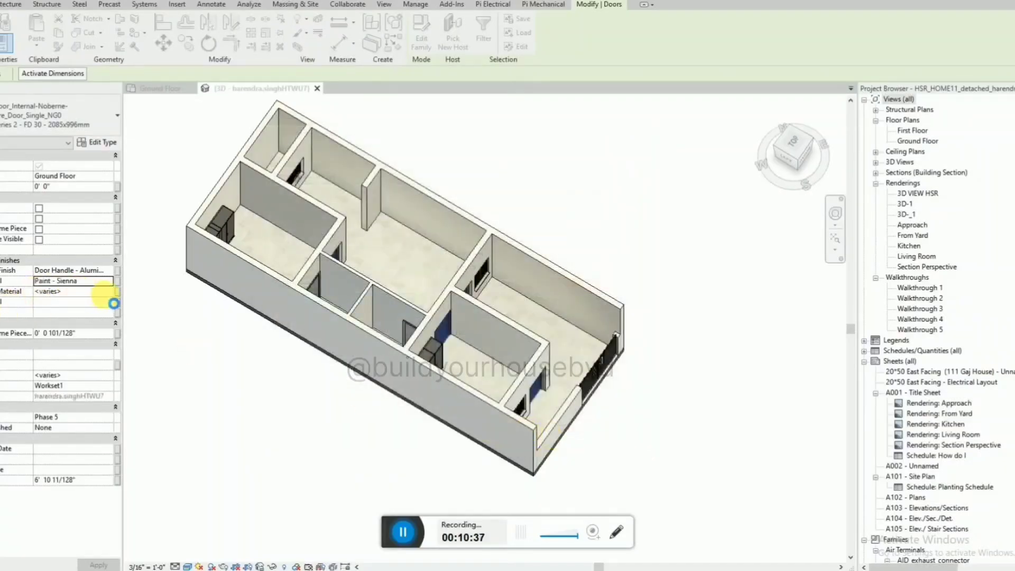
click(109, 293)
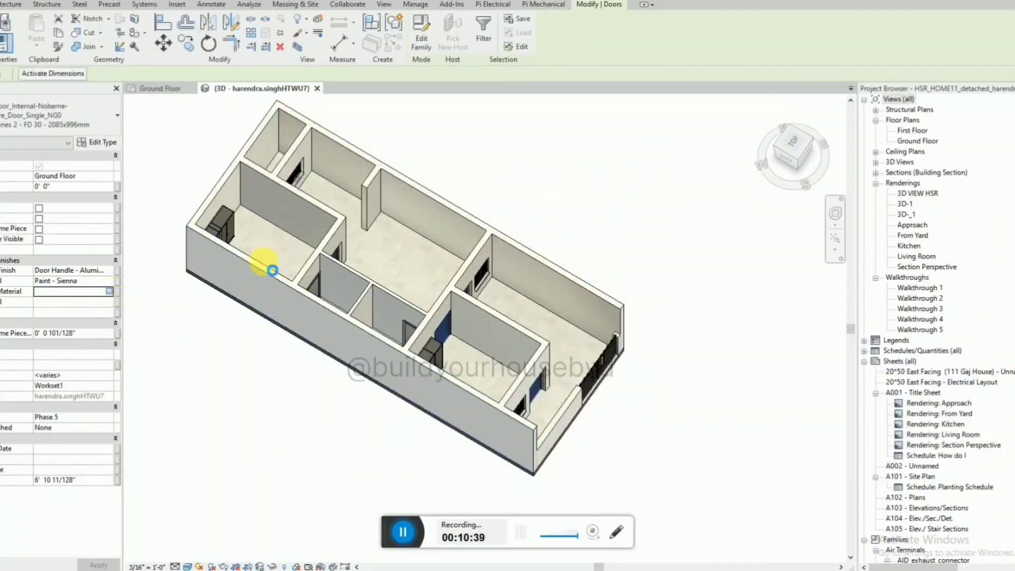
click(328, 290)
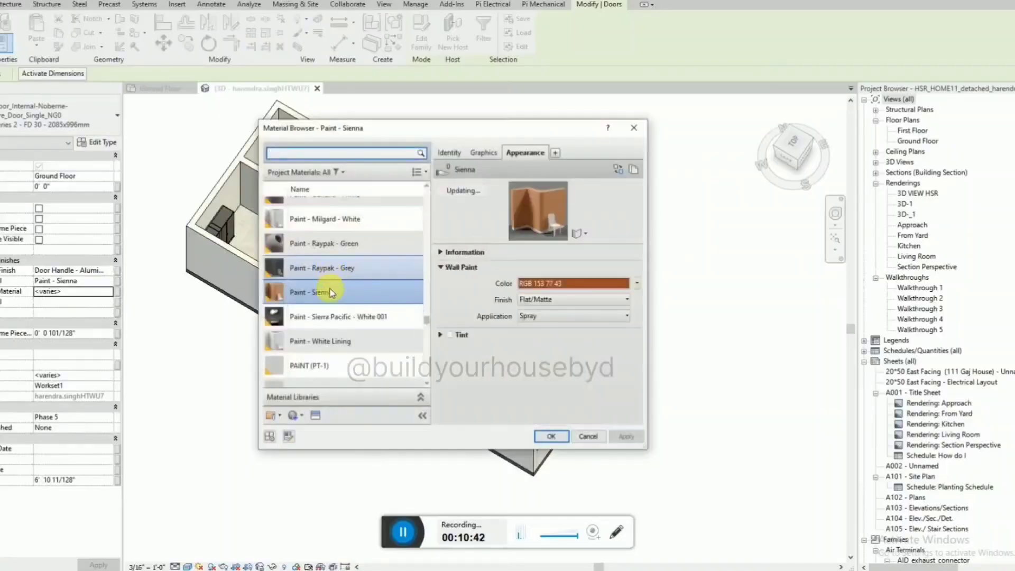
click(584, 432)
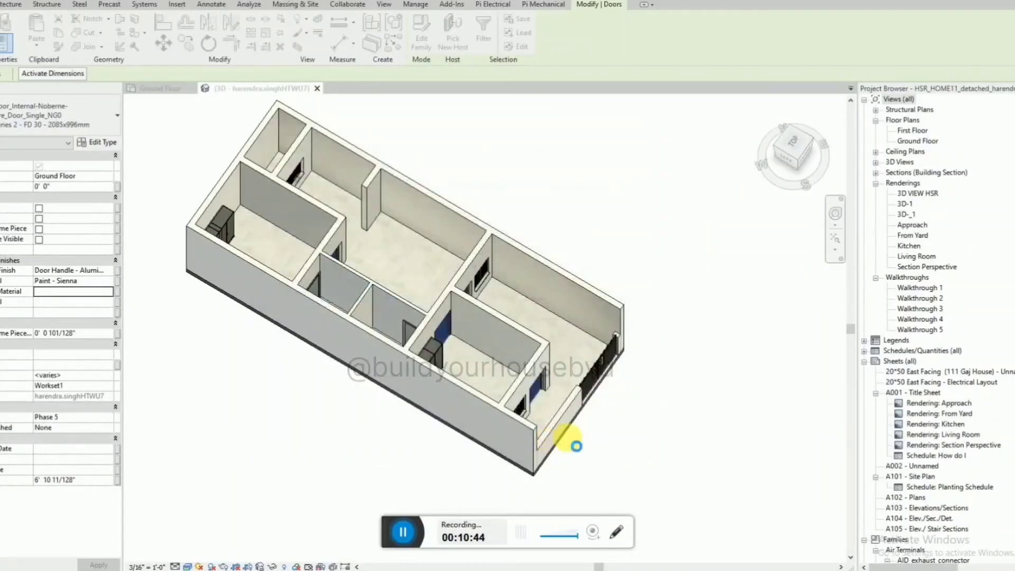
click(576, 445)
shift+middle_drag(566, 430, 496, 366)
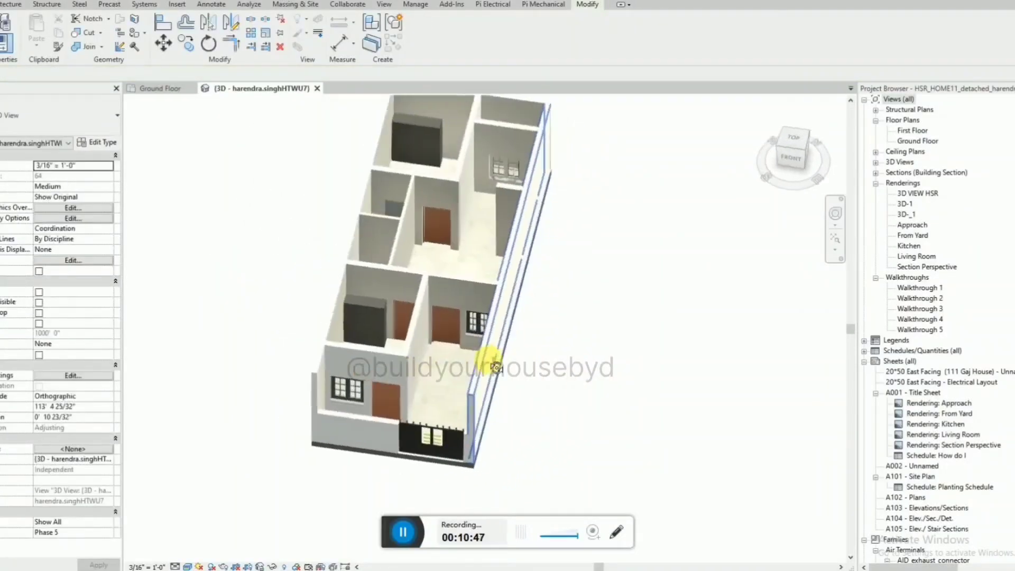
shift+middle_drag(510, 277, 533, 217)
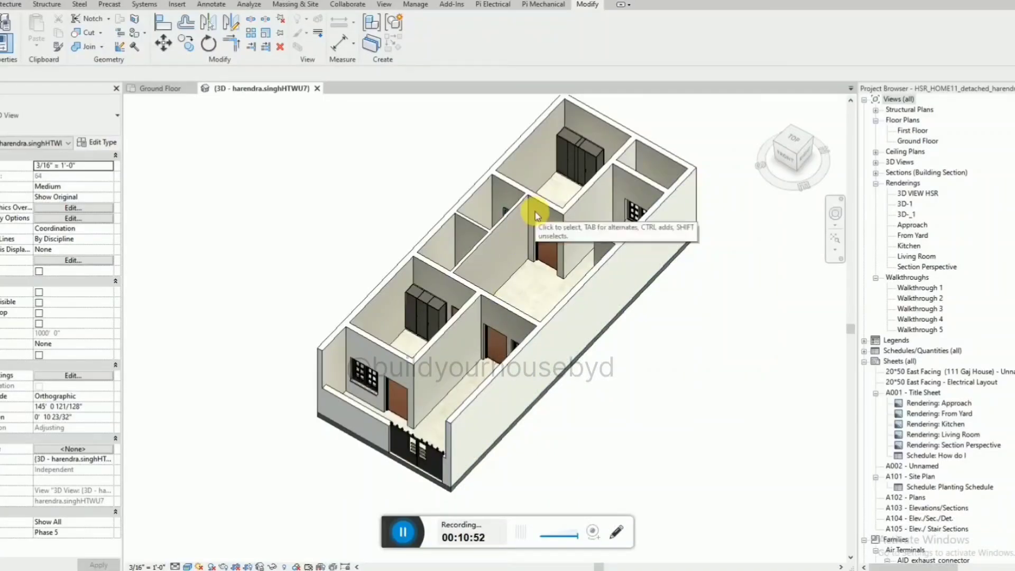
Open the Ground Floor plan and tile it beside the 3D view, with the kitchen shown in both.
click(403, 531)
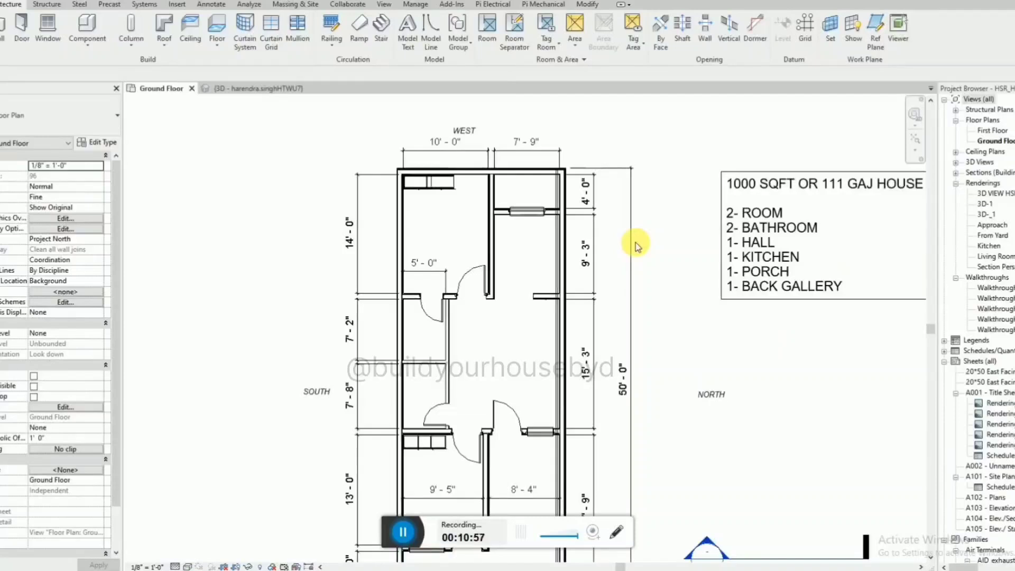
scroll(665, 262, down, 2)
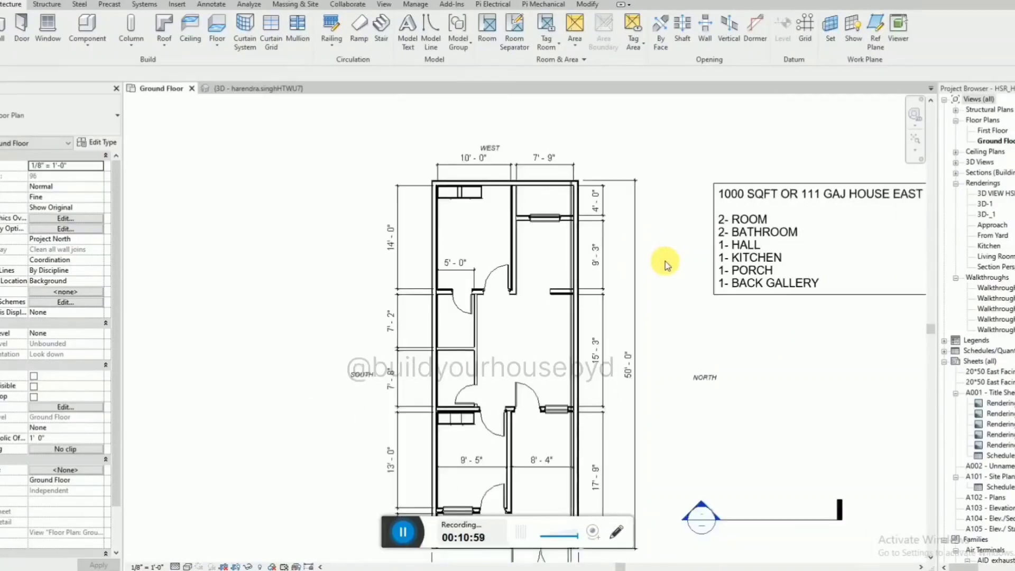
key(w)
key(t)
scroll(295, 295, down, 3)
scroll(499, 282, up, 7)
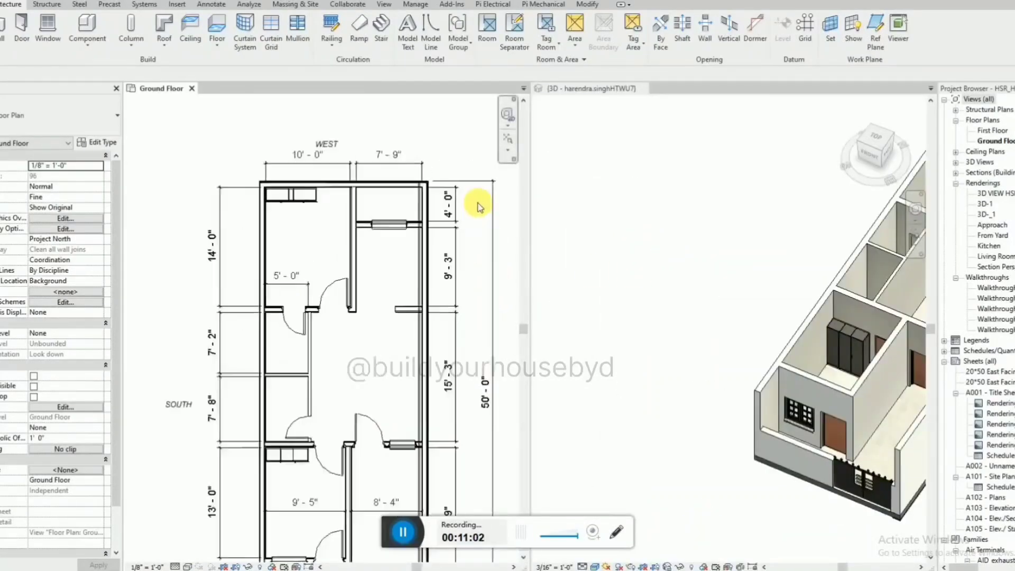
scroll(561, 409, down, 3)
scroll(781, 339, up, 8)
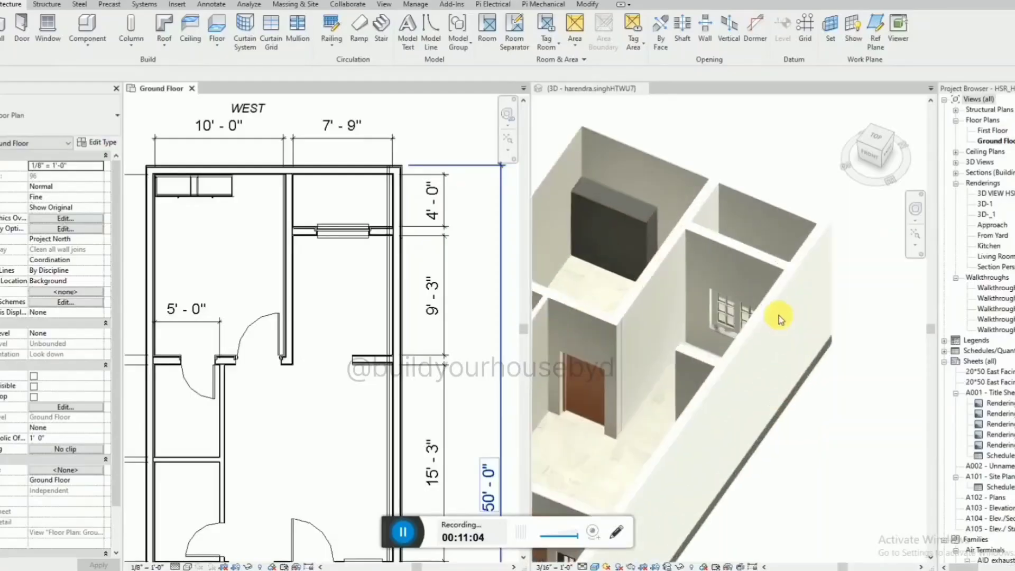
shift+middle_drag(754, 342, 696, 264)
scroll(749, 286, up, 1)
middle_drag(750, 286, 779, 294)
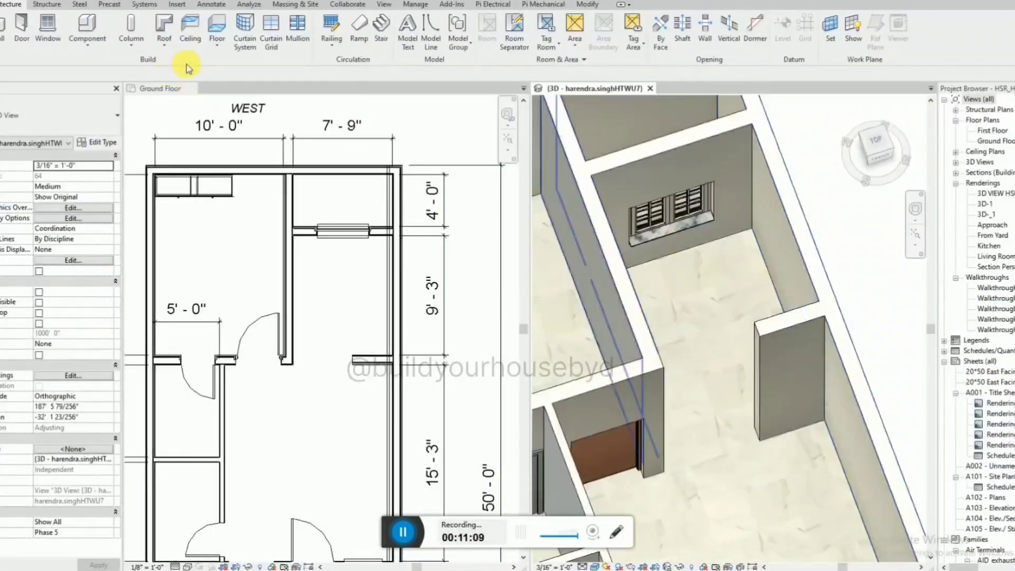
Start a floor and sketch a boundary rectangle about 7'-4" by 2'-1" along the inside of the kitchen's window wall.
click(224, 52)
click(248, 67)
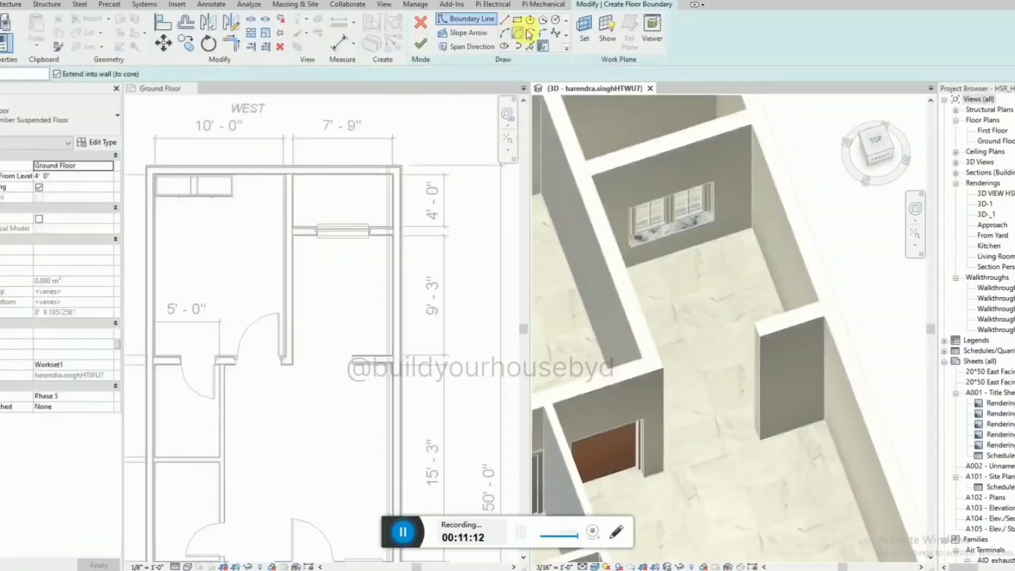
click(520, 22)
click(263, 259)
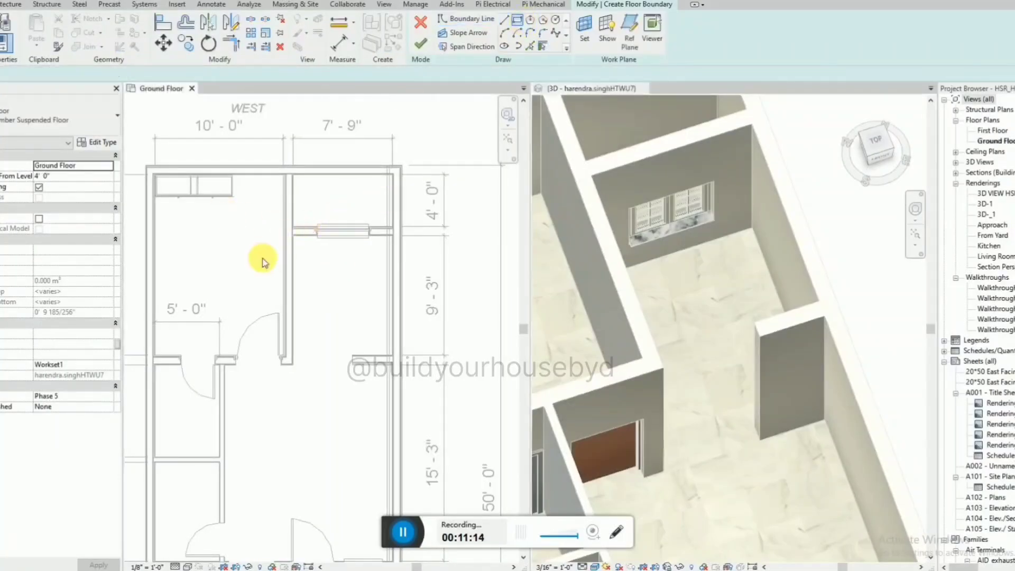
click(294, 233)
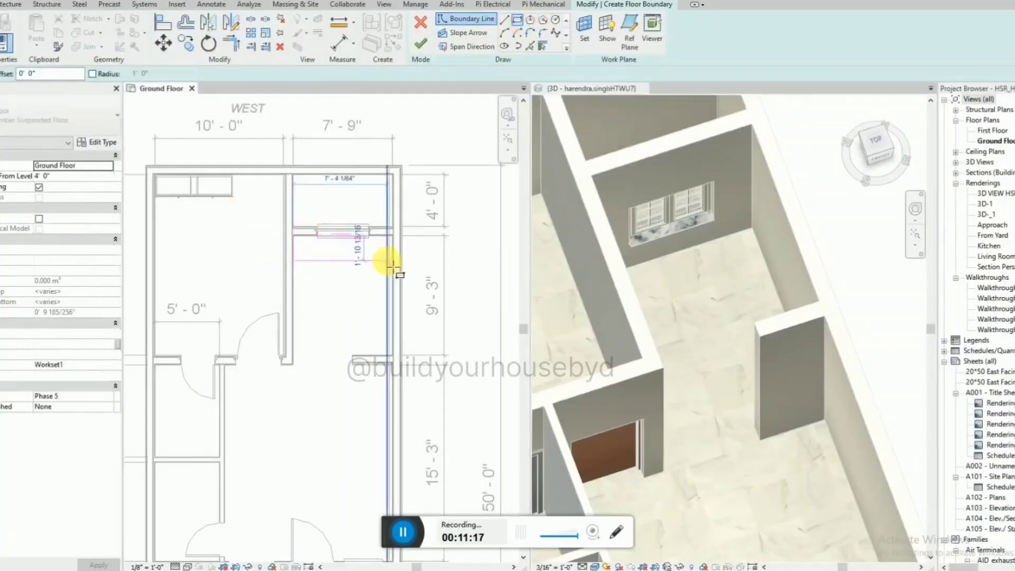
scroll(393, 262, up, 4)
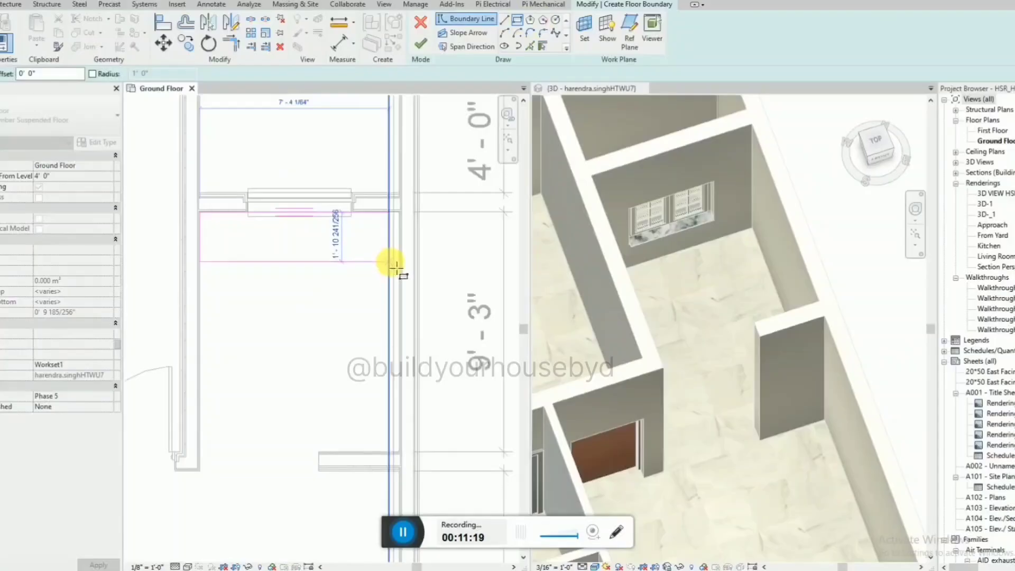
click(389, 265)
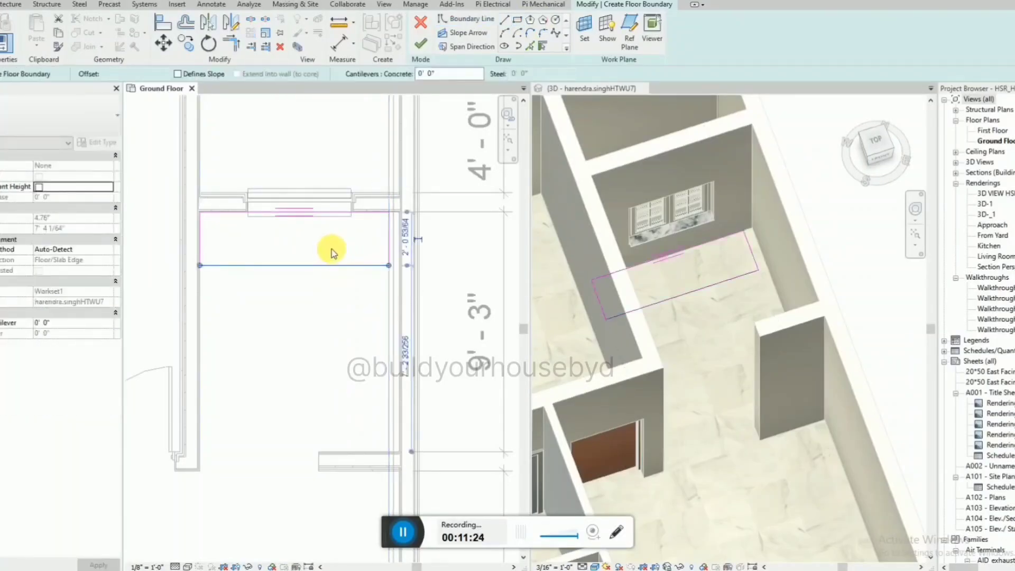
Set the depth of the window-wall boundary rectangle to 2'-0".
click(405, 238)
text(2)
key(Return)
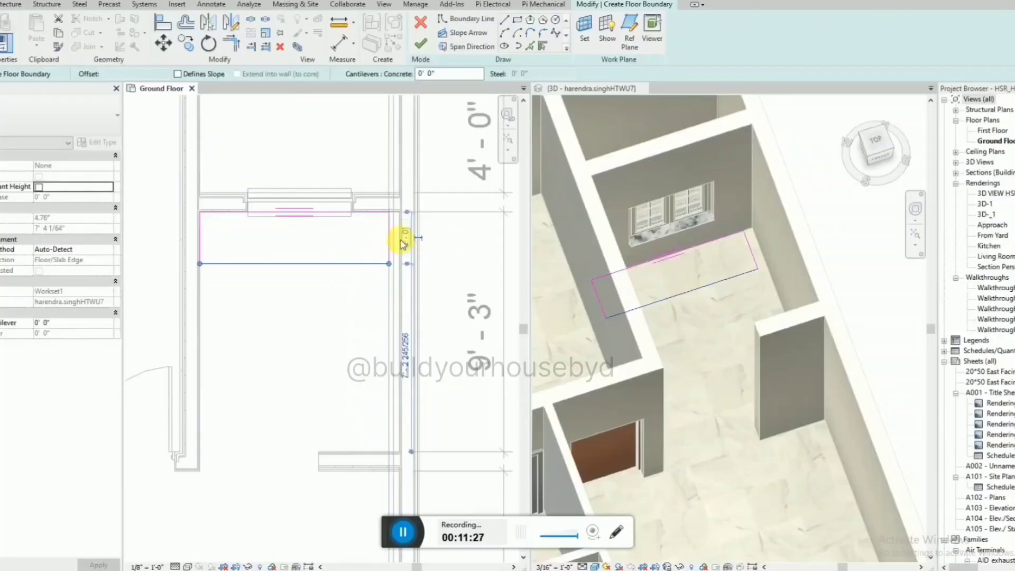
key(Escape)
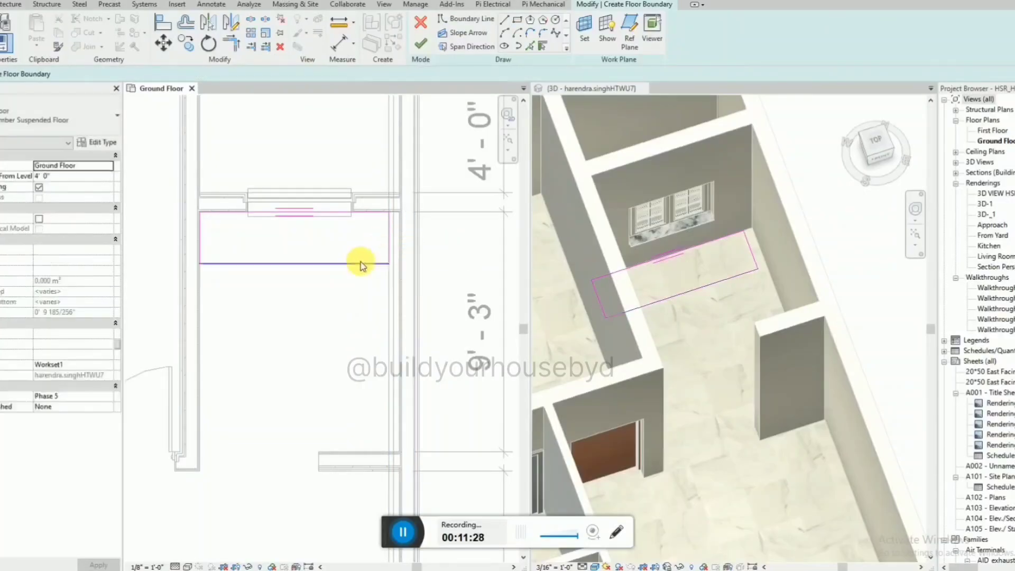
Sketch a second boundary rectangle about 2'-8" by 7'-3" along the north wall, from the first rectangle's corner to the short partition.
click(518, 21)
click(390, 263)
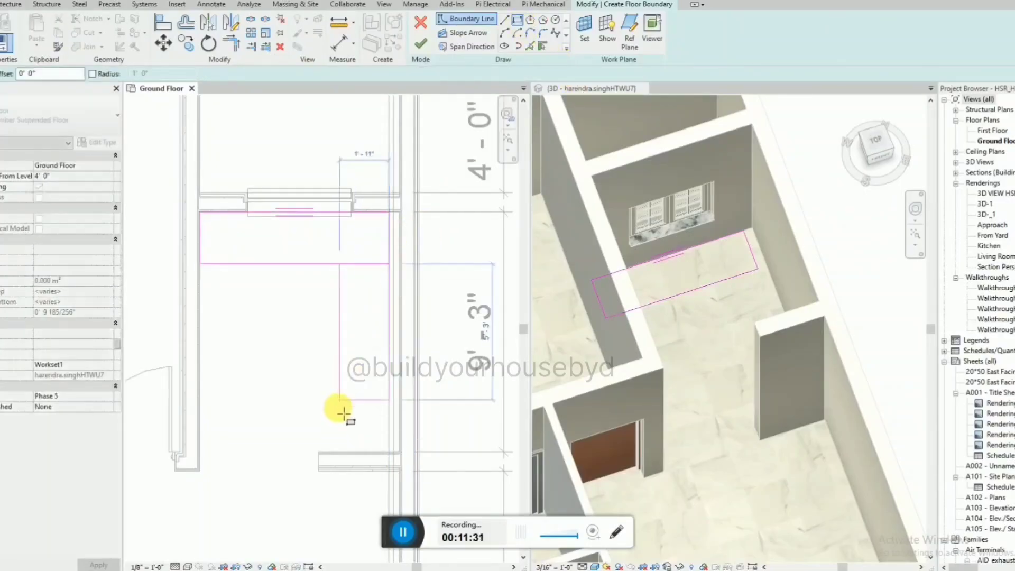
click(324, 453)
key(Escape)
key(Escape)
Set the width of the north-wall boundary rectangle to 2'-0".
click(318, 399)
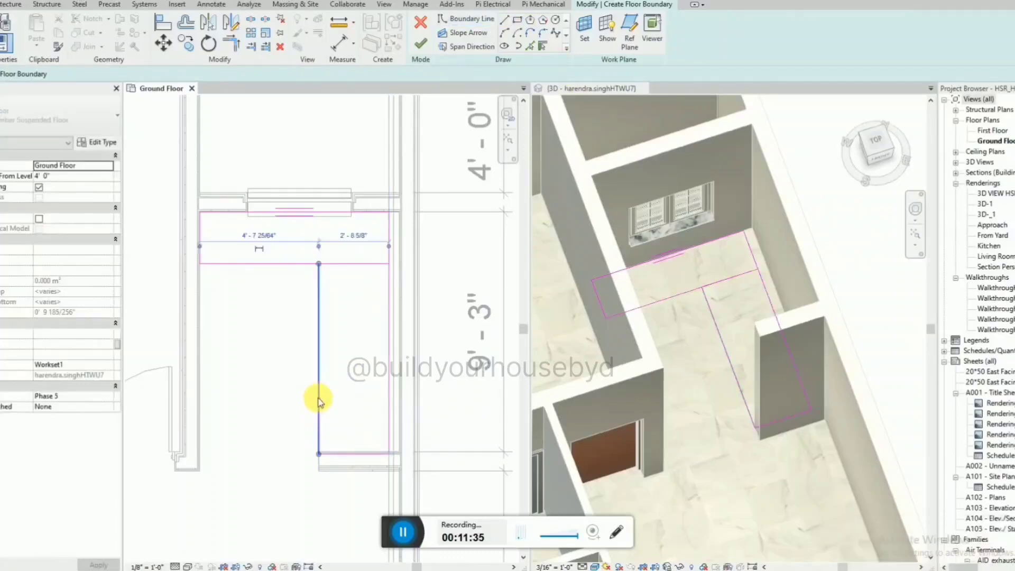
click(353, 235)
text(2)
key(Return)
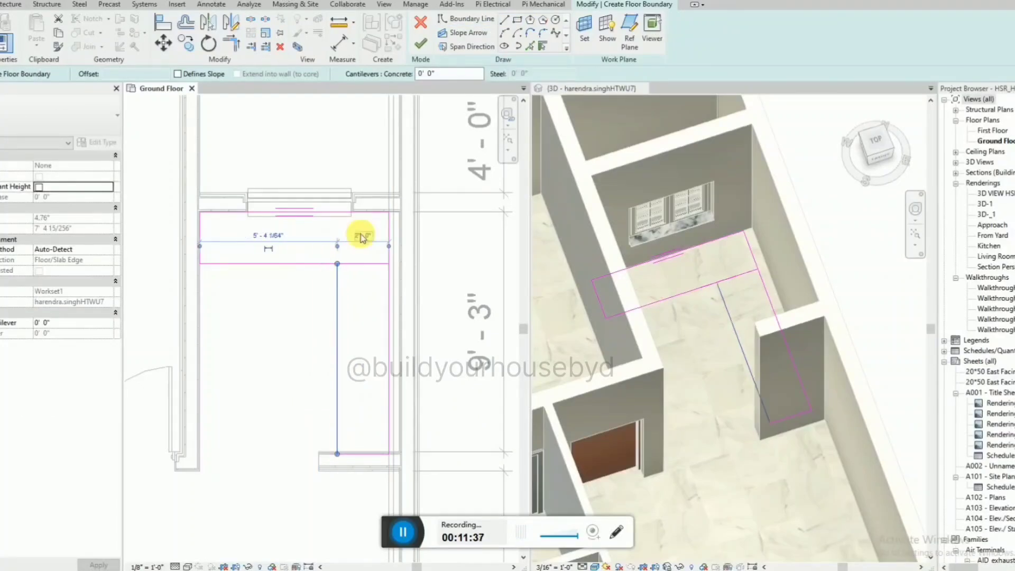
key(Escape)
Align the end line of the north-wall rectangle with the short partition's face and try to finish the floor boundary.
scroll(332, 461, up, 3)
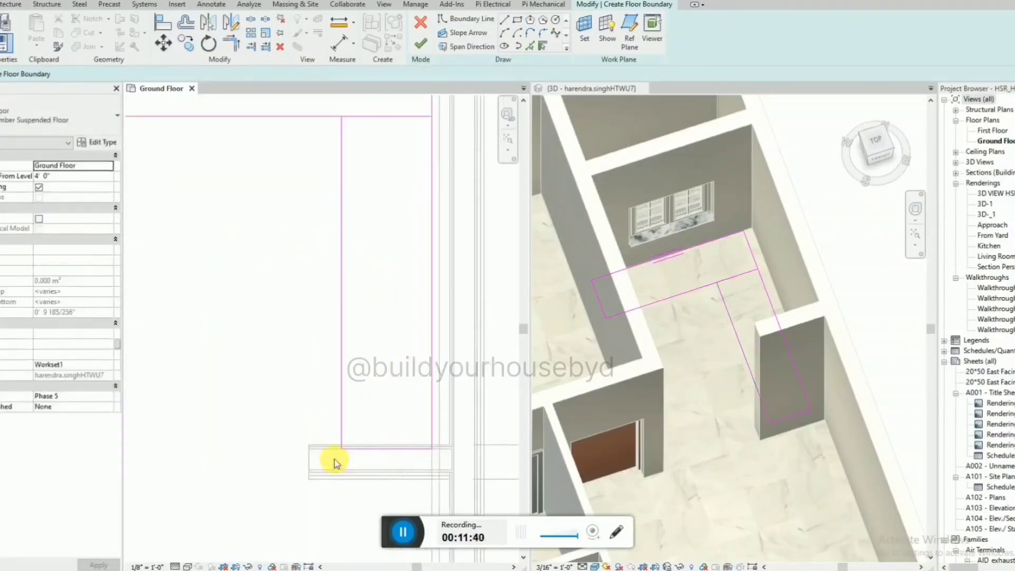
key(a)
key(l)
scroll(366, 452, down, 2)
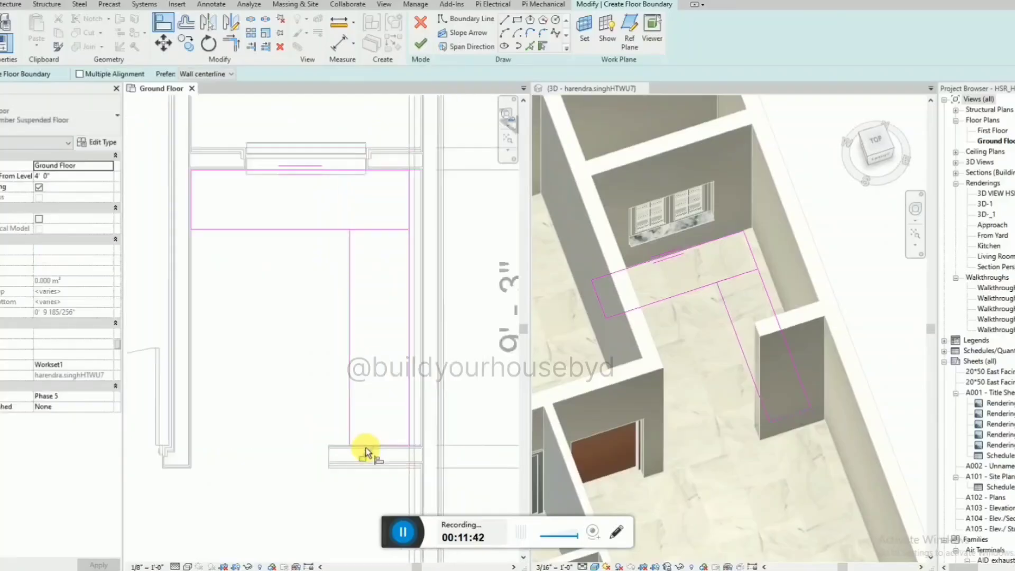
click(420, 44)
click(862, 563)
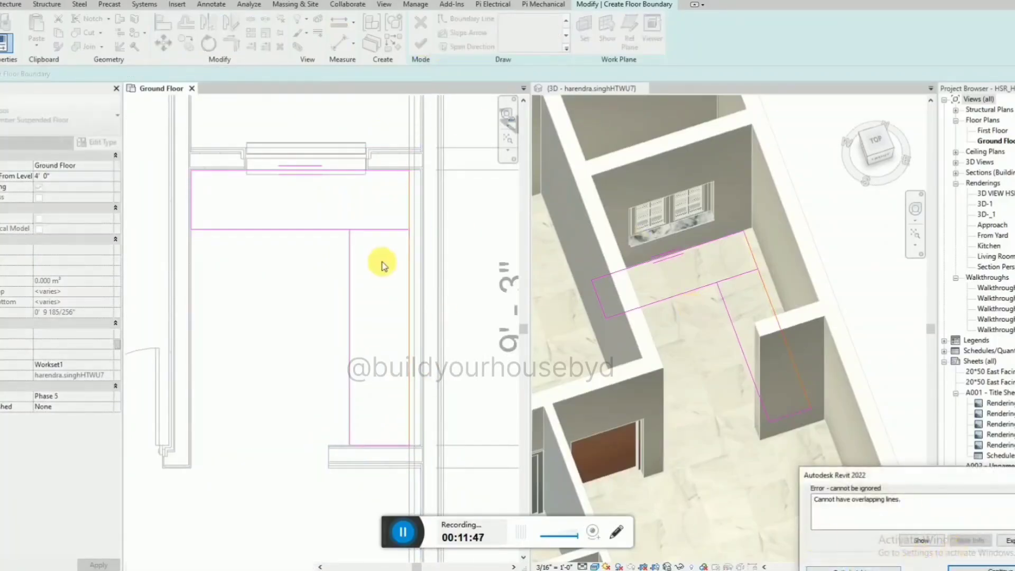
Try deleting the window-wall rectangle's short end line at the north wall, and undo the deletion.
click(410, 213)
click(410, 208)
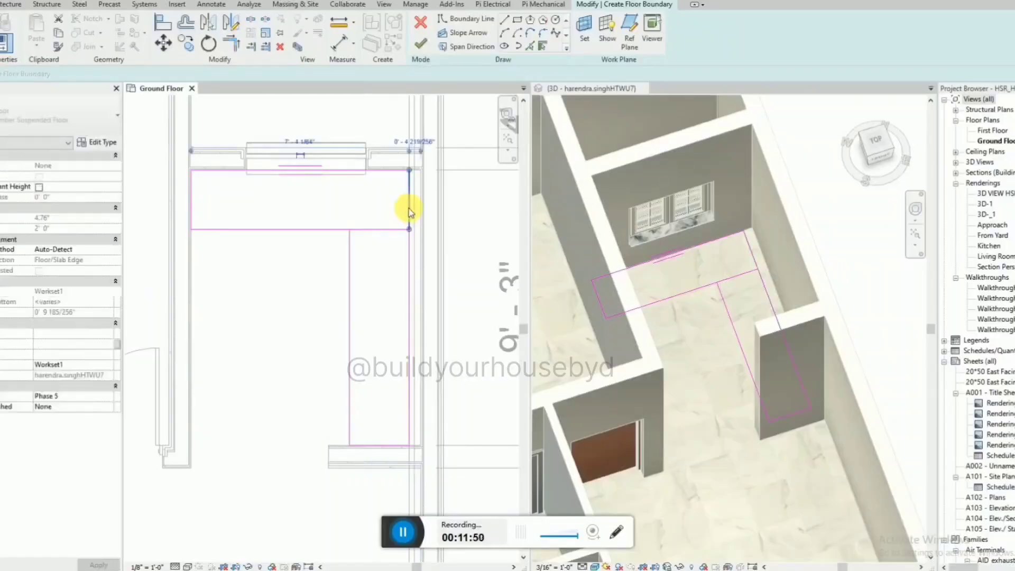
key(Delete)
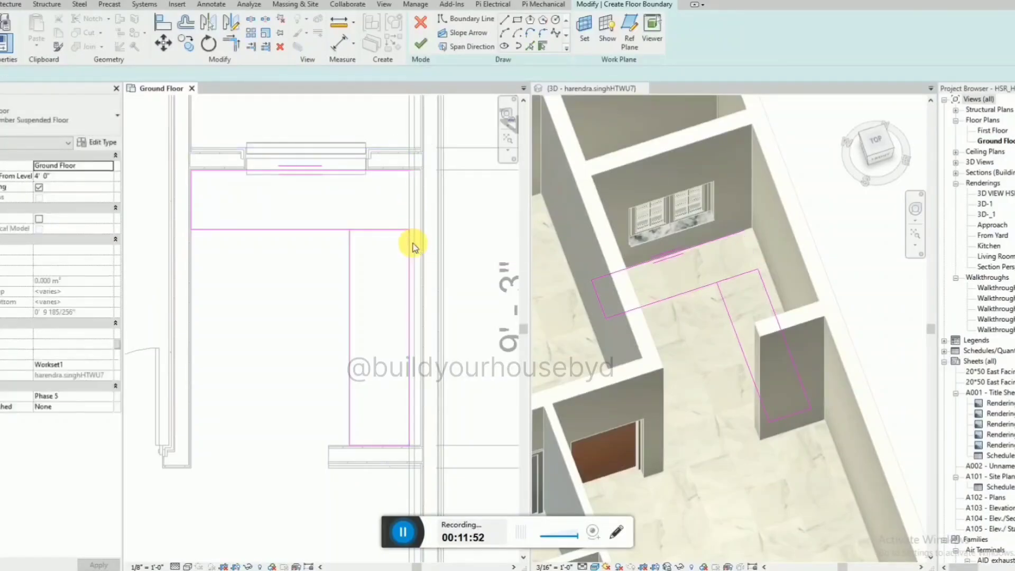
key(ctrl+z)
Delete the north-wall rectangle's short edge overlapping the window-wall rectangle and pull its two long sides back about 2" from that rectangle.
click(410, 257)
scroll(362, 234, up, 3)
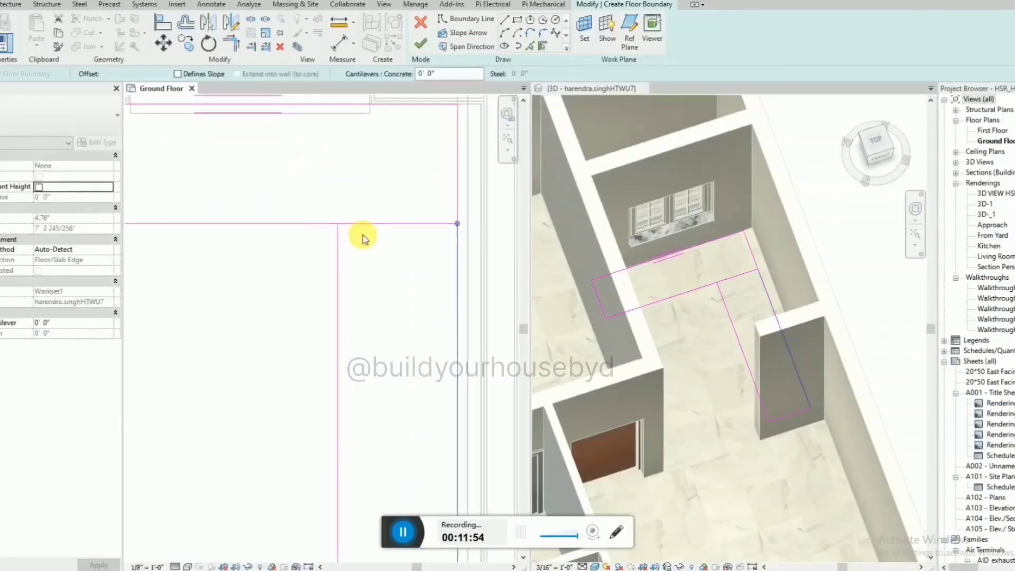
click(367, 222)
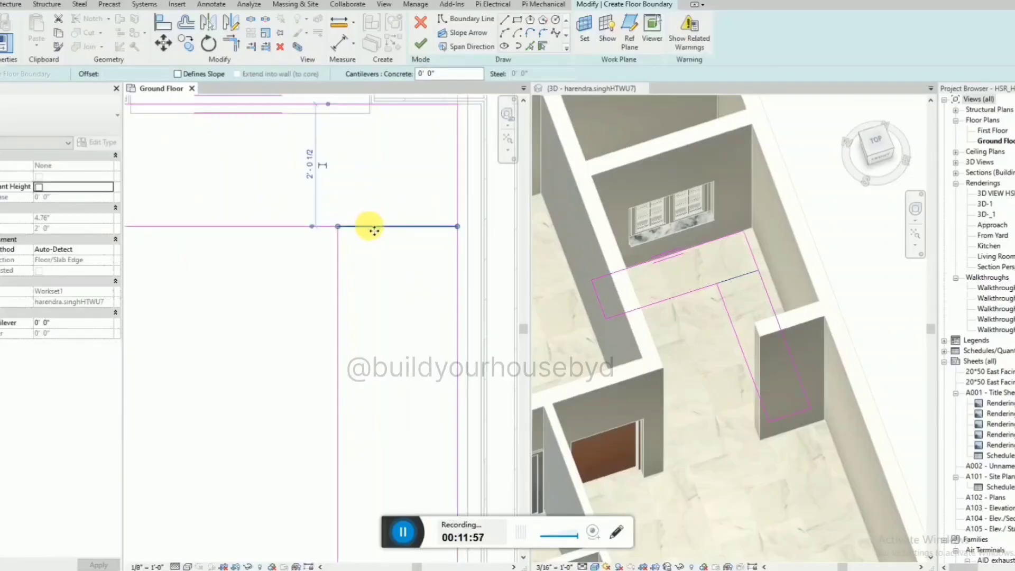
key(Delete)
click(339, 229)
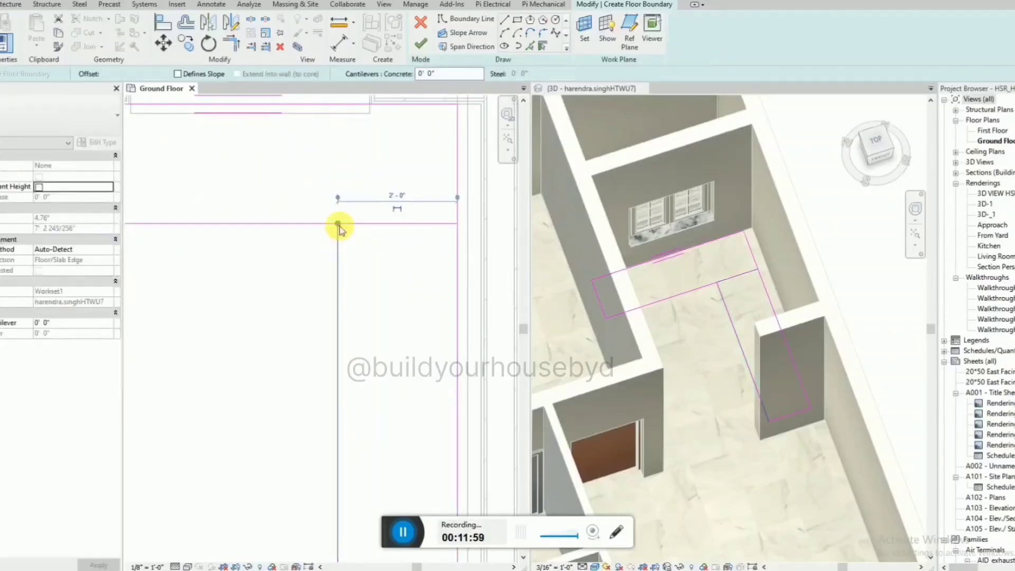
key(Delete)
click(340, 236)
click(457, 233)
drag(457, 225, 459, 236)
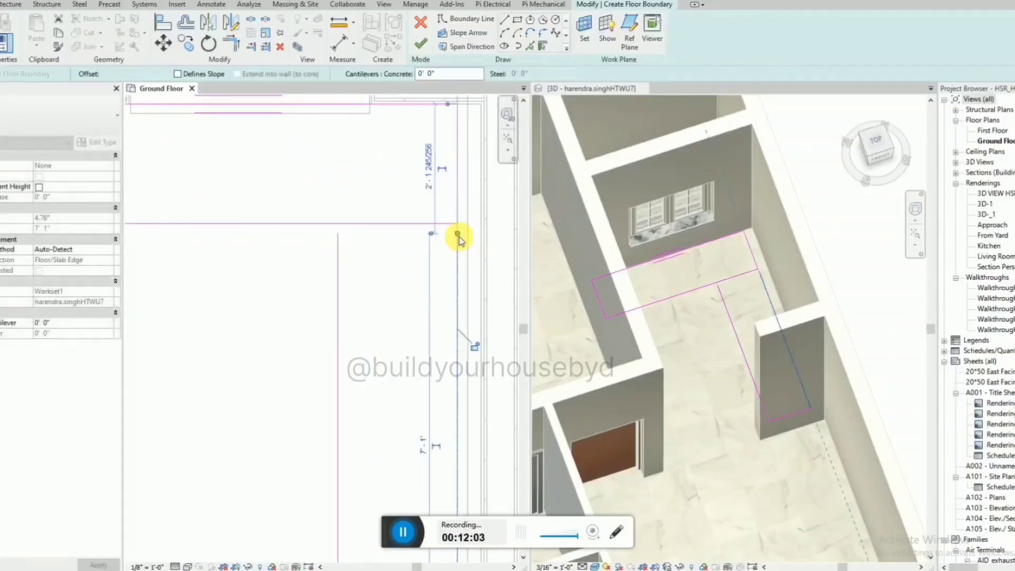
Close the north-wall outline with a boundary line just clear of the window-wall rectangle and finish the counter's floor boundary.
click(505, 22)
click(339, 233)
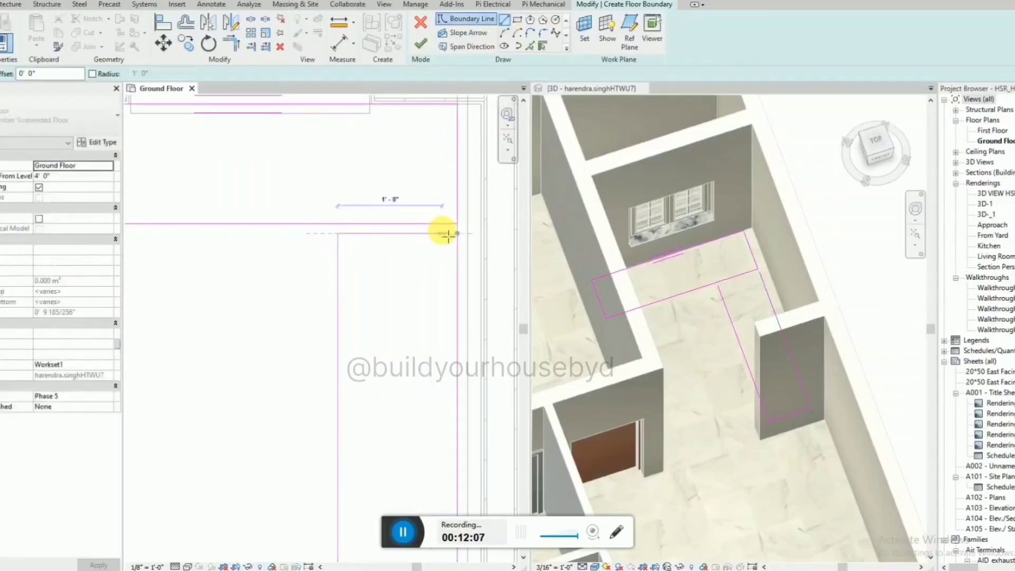
click(458, 235)
key(Escape)
key(Escape)
scroll(398, 235, up, 3)
click(397, 234)
drag(395, 235, 397, 222)
click(421, 45)
scroll(462, 286, down, 4)
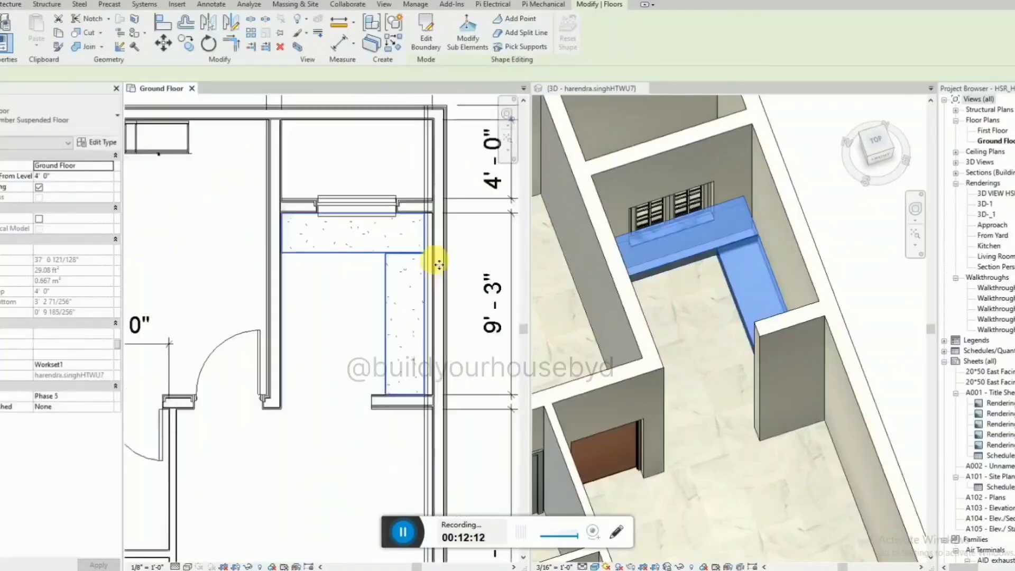
Set the counter slab's height offset from the Ground Floor level to 36" and its floor type to Generic 150mm.
click(714, 283)
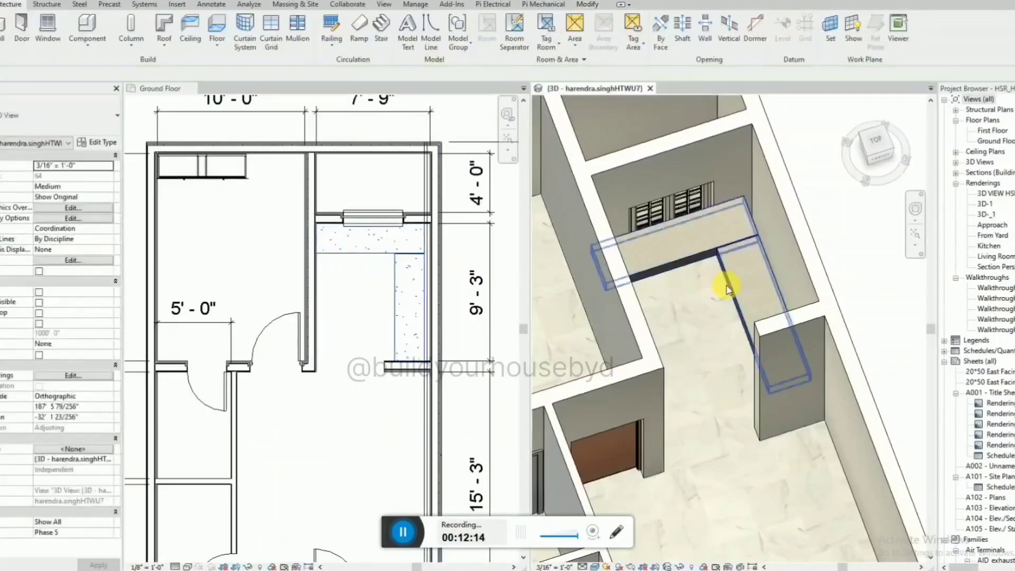
click(692, 270)
click(62, 176)
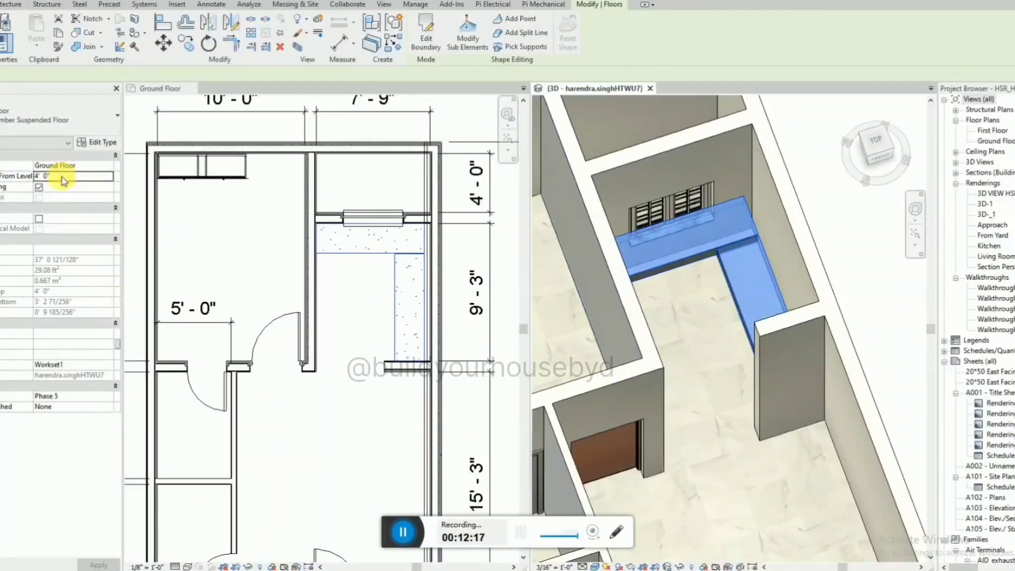
text(36")
key(Return)
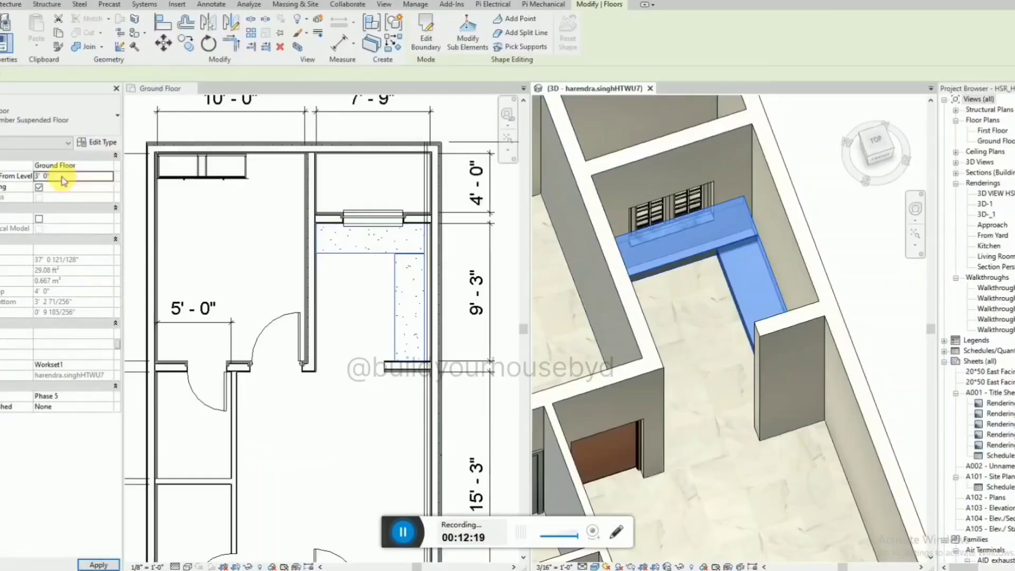
shift+middle_drag(721, 265, 745, 245)
click(739, 326)
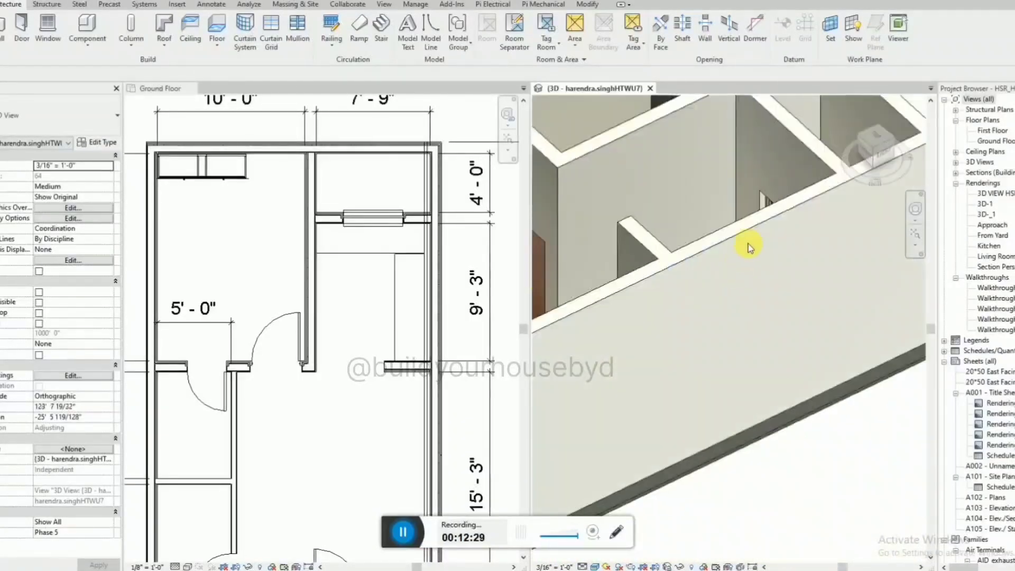
Temporarily hide the long outer wall beside the kitchen in the 3D view to expose the counter slab.
click(743, 232)
key(h)
key(h)
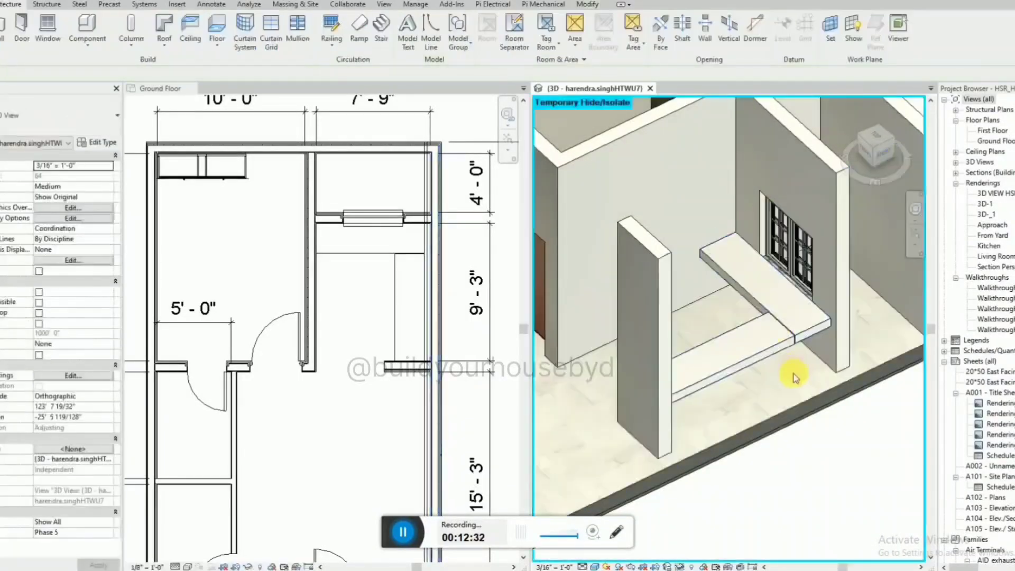
click(717, 344)
shift+middle_drag(809, 389, 797, 351)
Place slab edges along the counter slab's lower edges and restore the temporarily hidden outer wall in the 3D view.
click(13, 4)
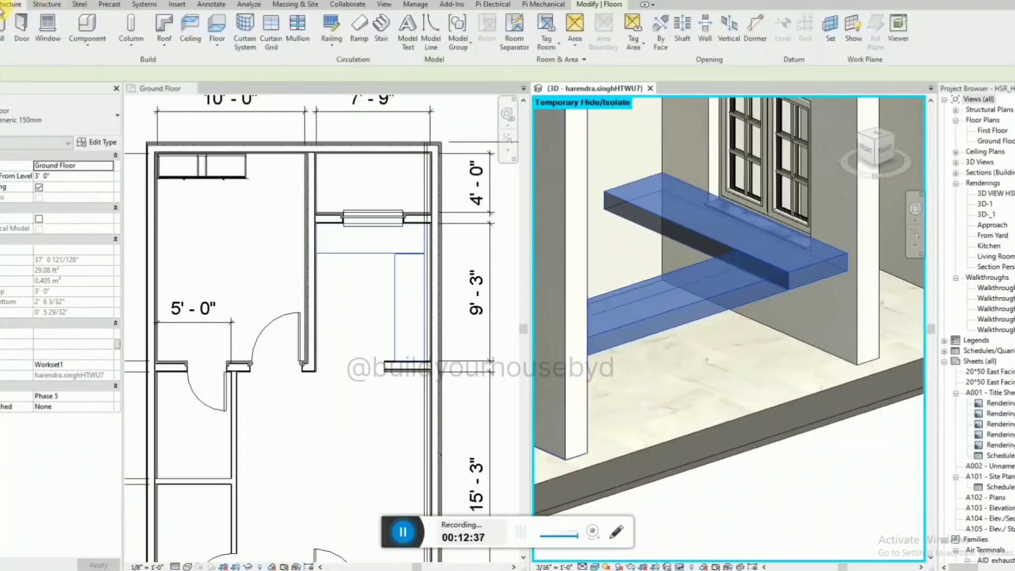
click(400, 538)
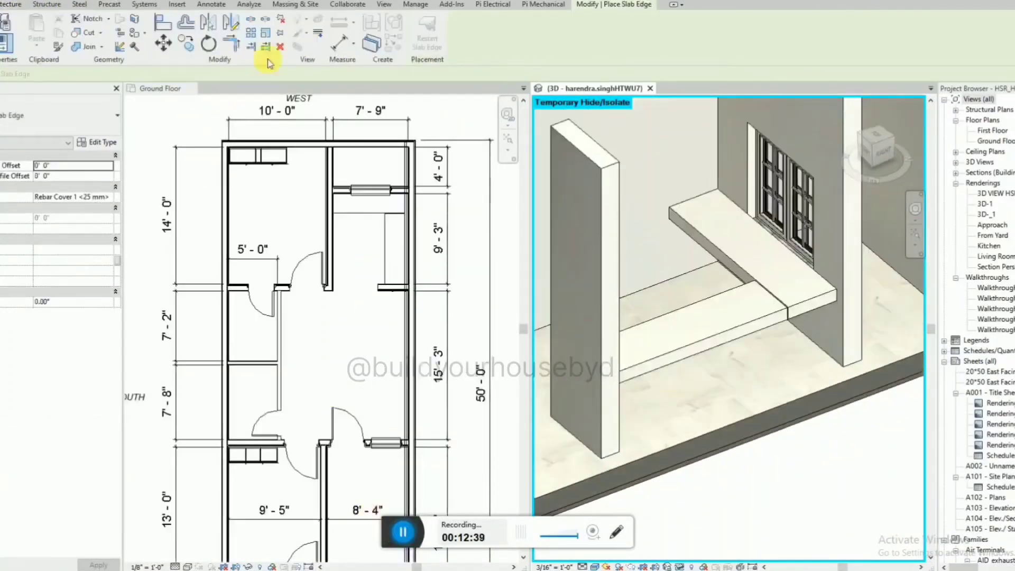
click(11, 4)
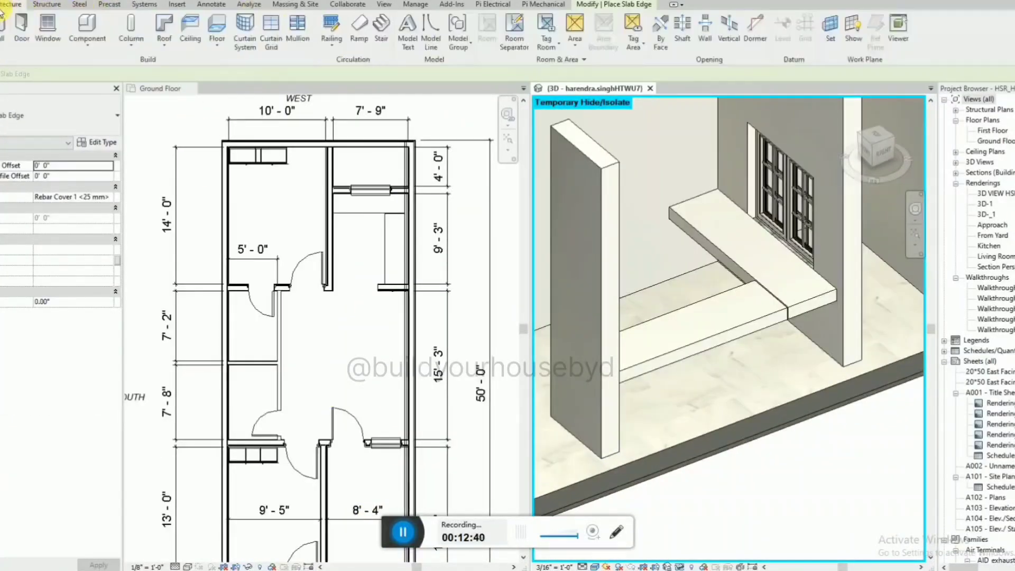
click(216, 45)
click(249, 145)
scroll(766, 325, up, 4)
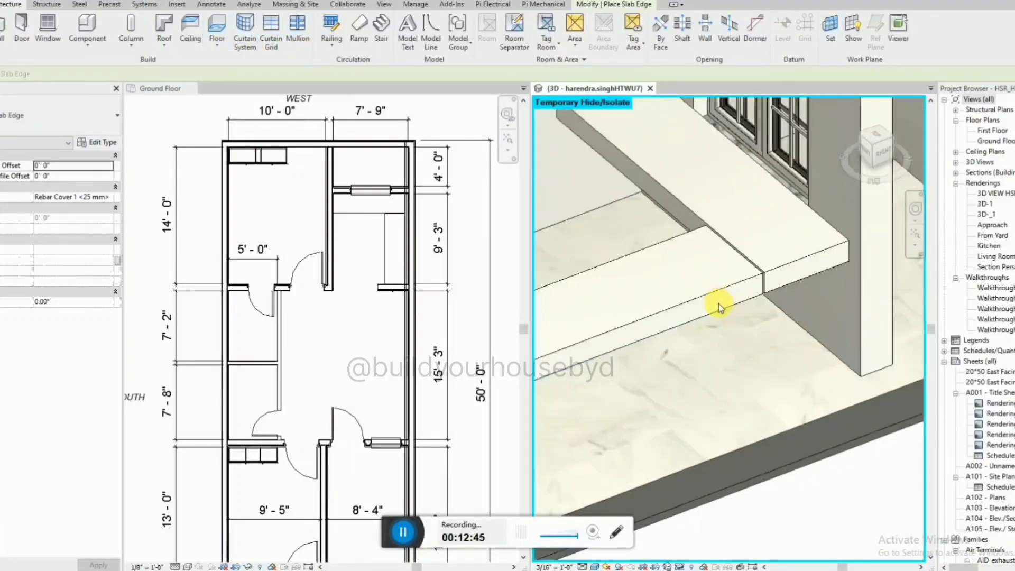
shift+middle_drag(711, 297, 745, 263)
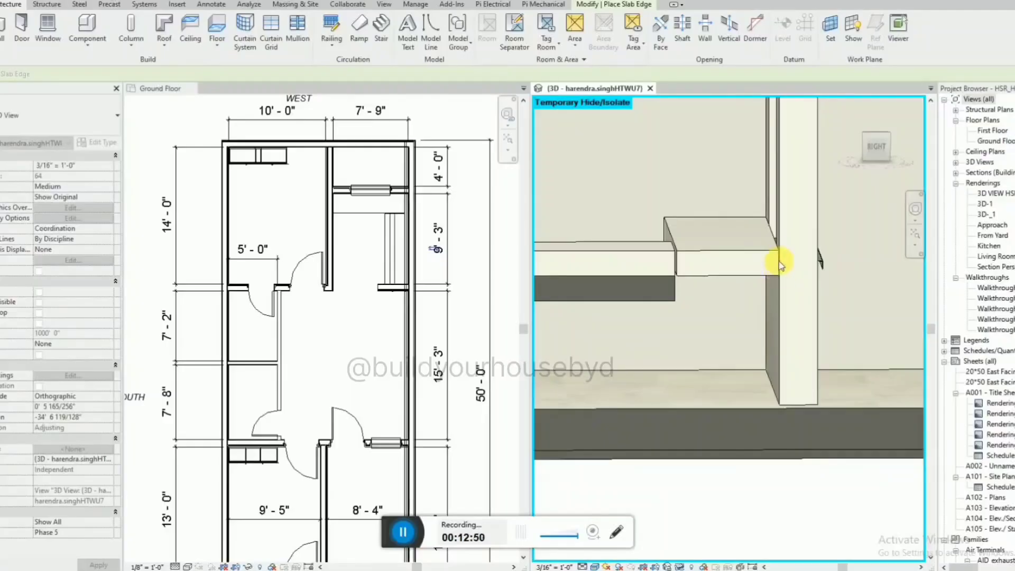
shift+middle_drag(741, 283, 770, 377)
scroll(724, 320, down, 5)
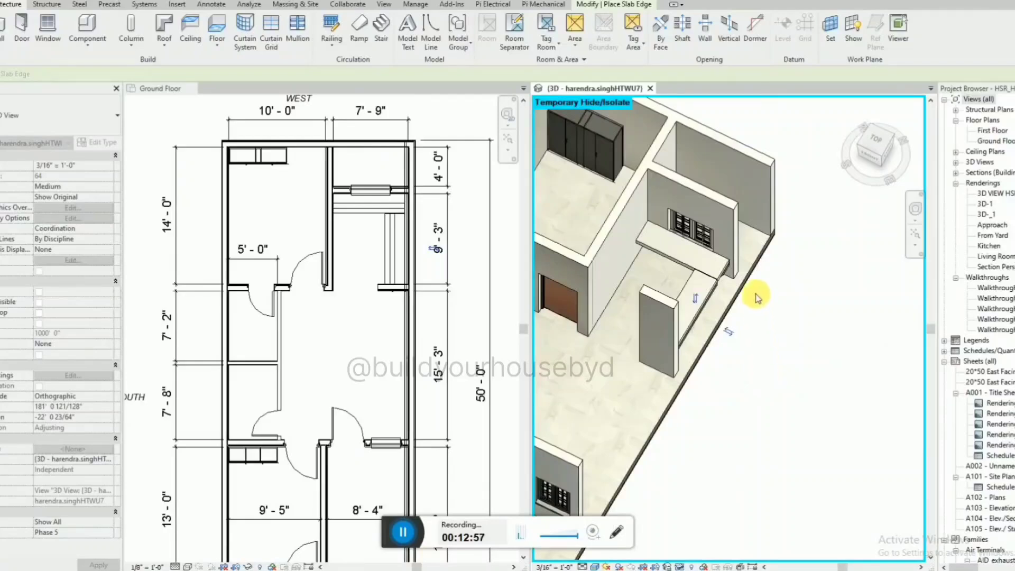
scroll(756, 317, down, 5)
key(Escape)
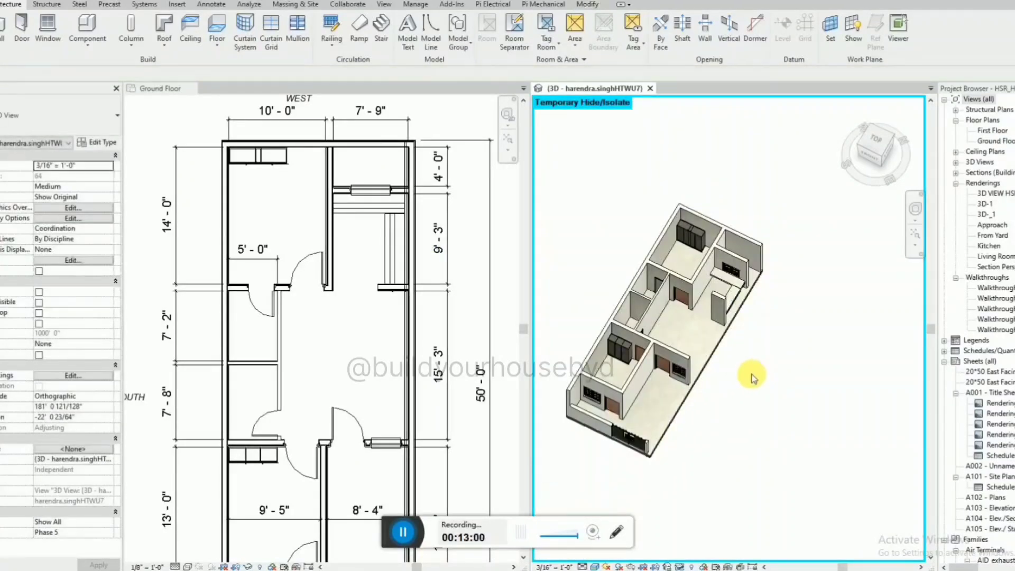
scroll(697, 227, up, 6)
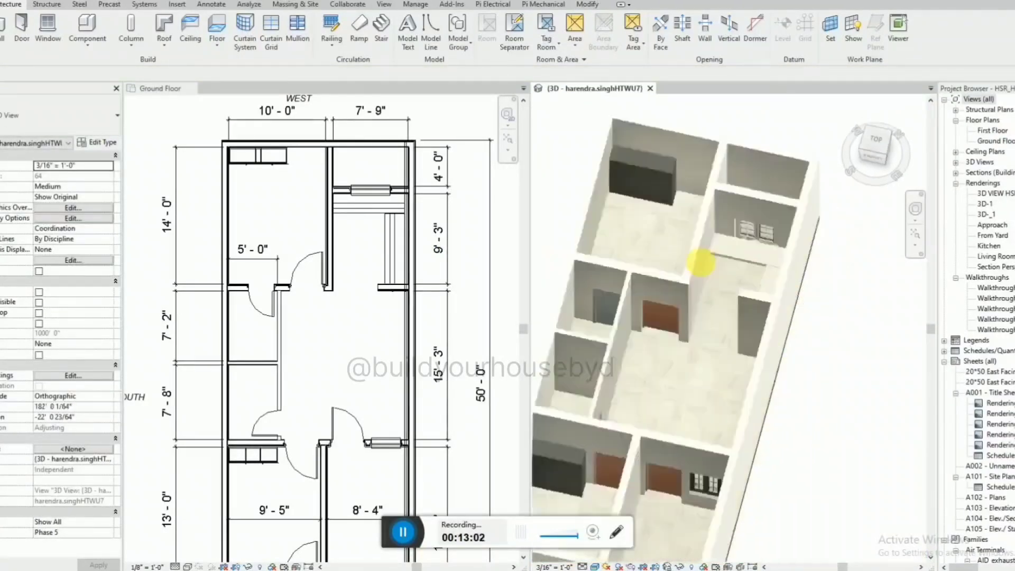
middle_drag(701, 262, 689, 223)
Search the project browser for "hafele".
click(1014, 302)
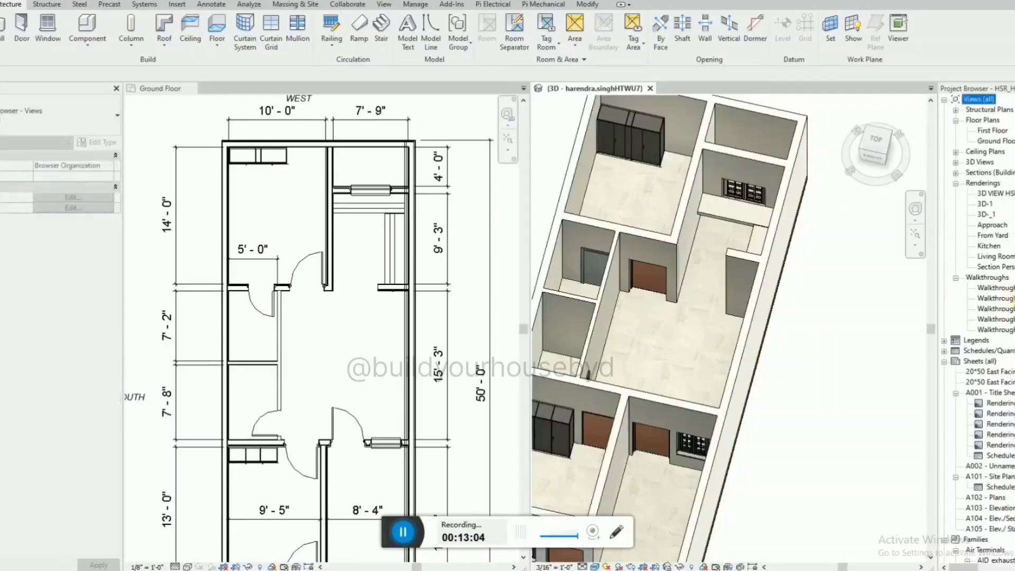
key(ctrl+f)
text(hafele)
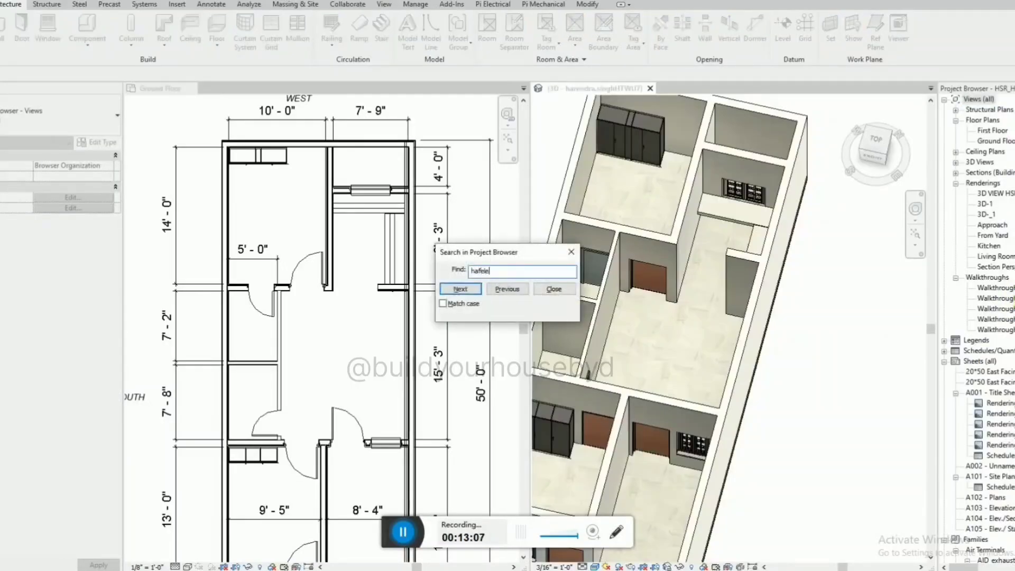
key(Return)
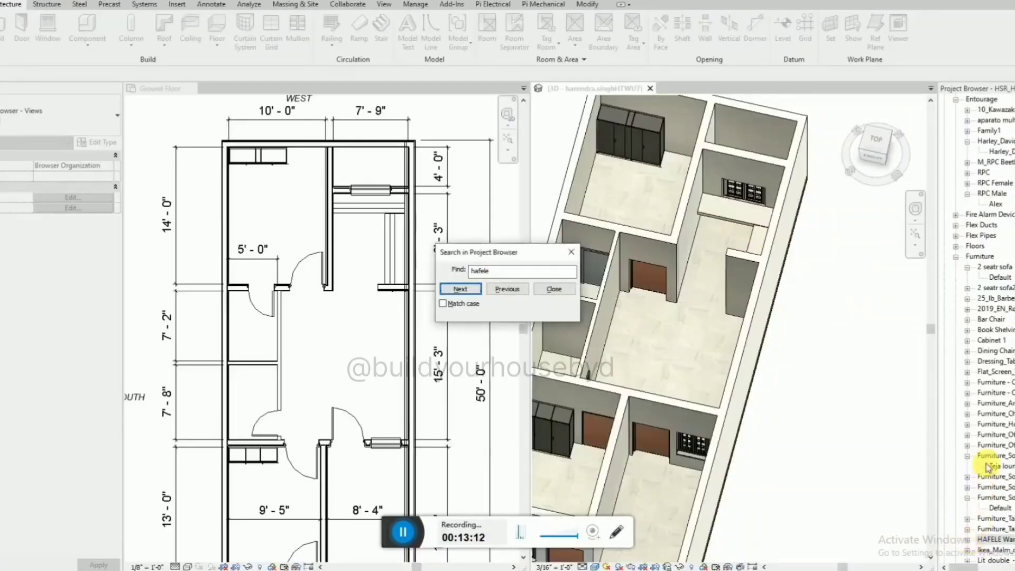
click(554, 289)
scroll(882, 431, down, 3)
scroll(851, 518, up, 1)
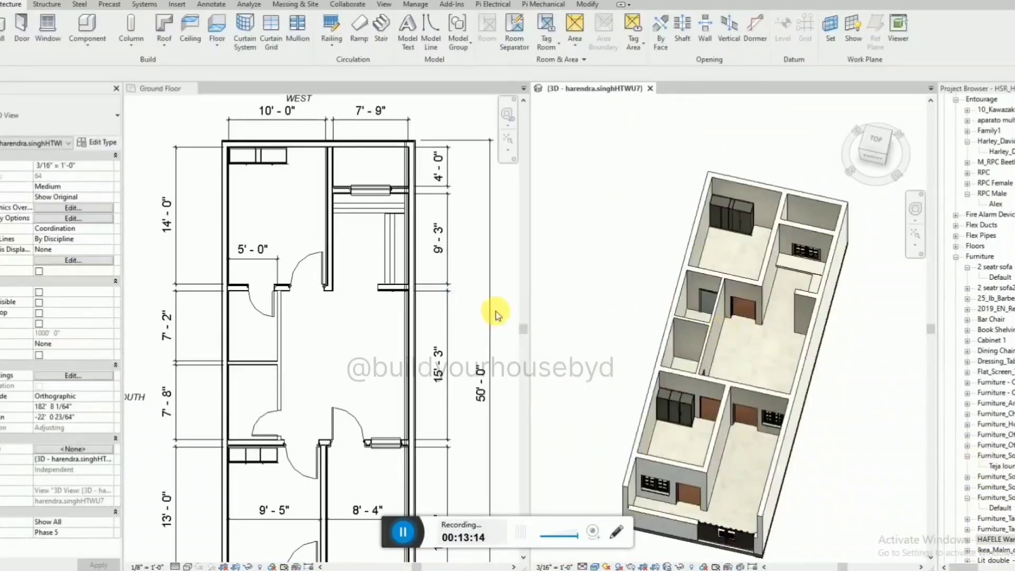
Widen the floor plan view and inspect the pull-out shoe rack type in the HAFELE wardrobe fitting family.
drag(533, 341, 584, 370)
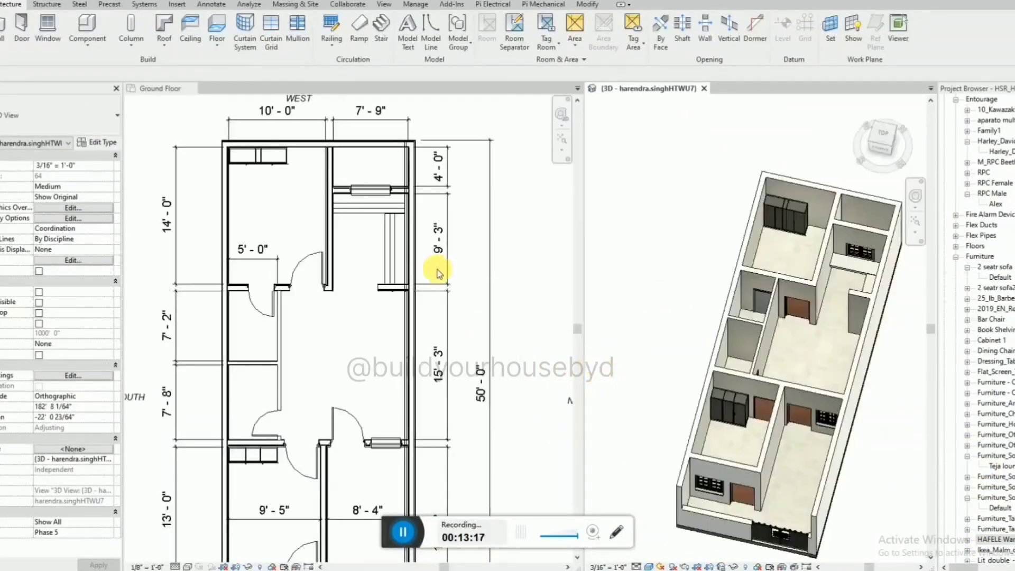
scroll(985, 476, down, 2)
click(967, 498)
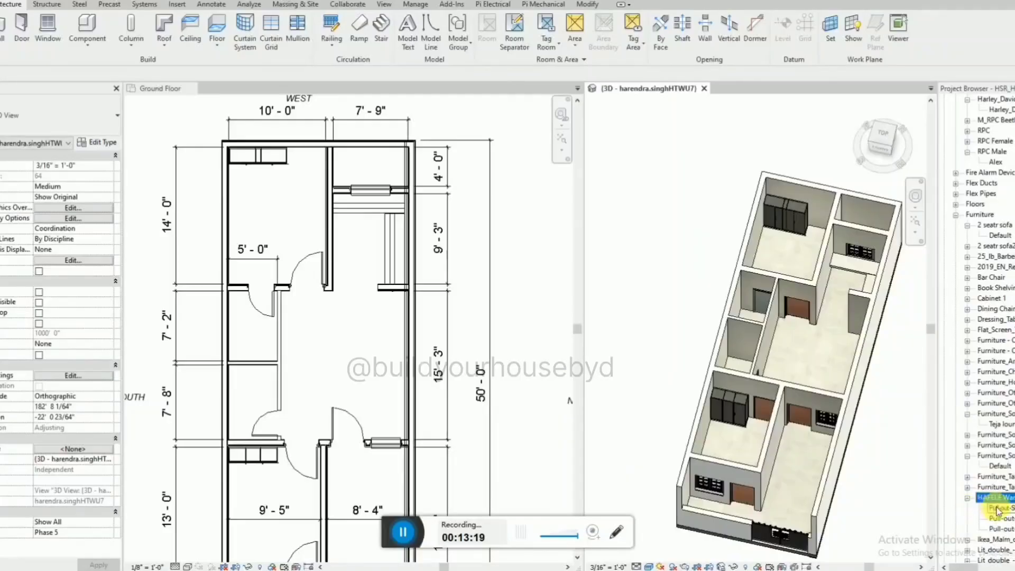
scroll(998, 510, down, 1)
click(1011, 487)
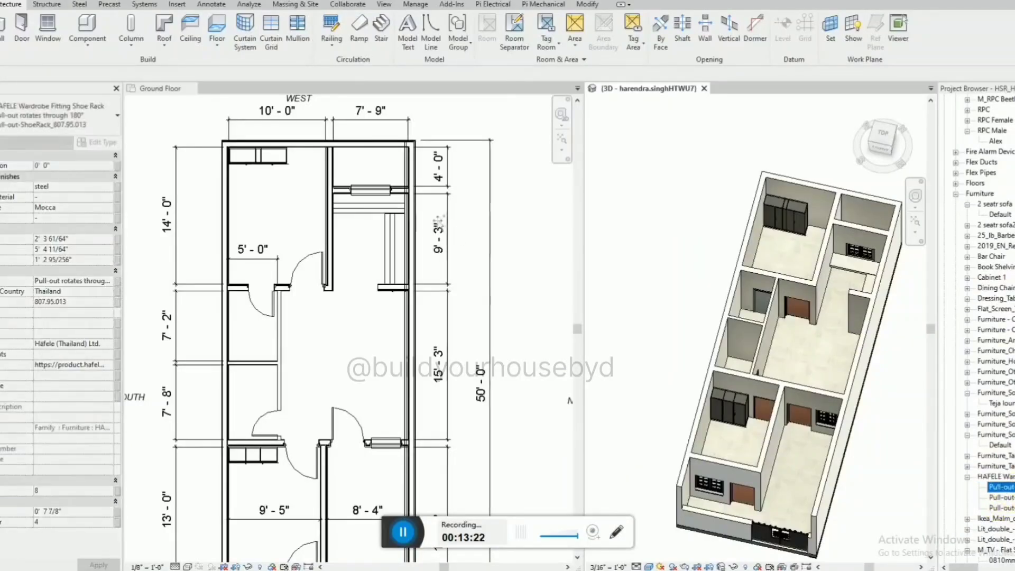
Continue the "hafele" search to the HAFELE kitchen gas hob family and choose its GASPARO type.
click(405, 529)
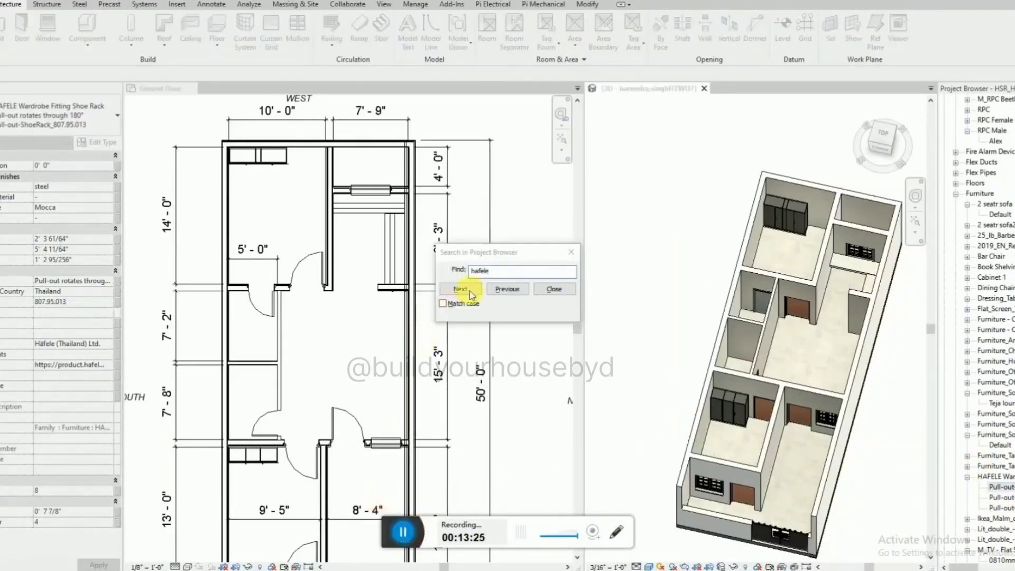
click(470, 290)
click(471, 290)
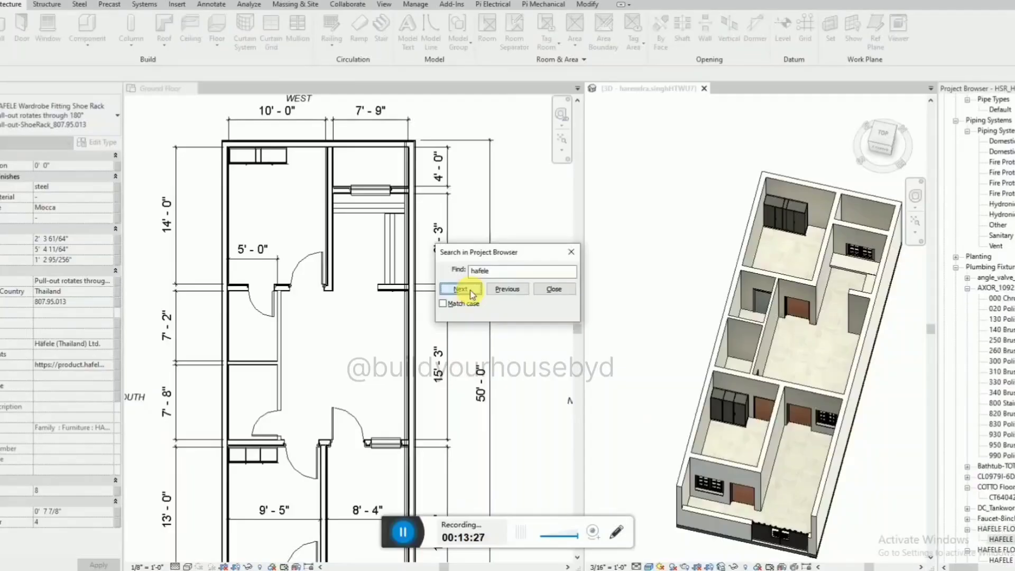
click(472, 292)
click(472, 292)
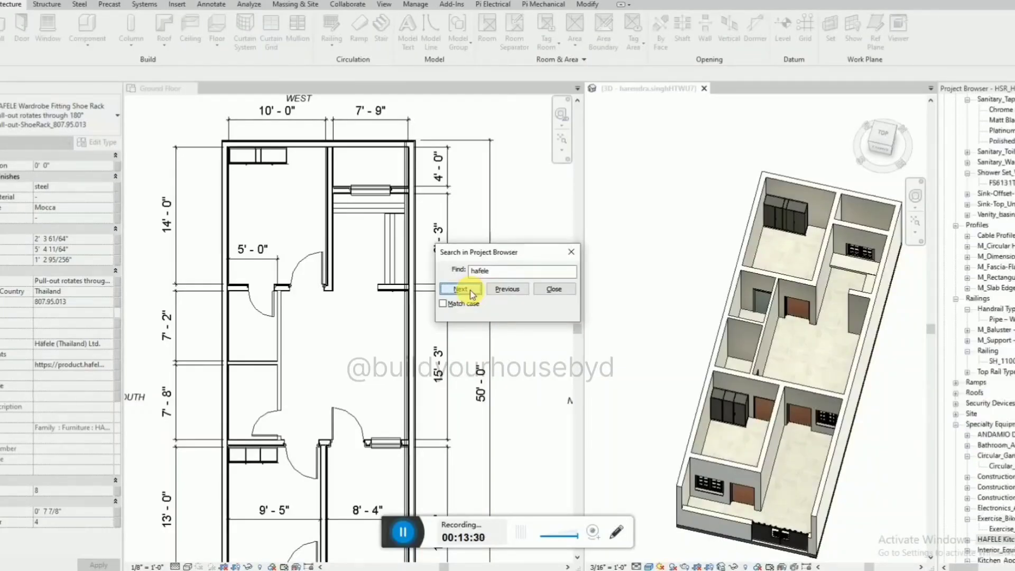
key(Escape)
click(967, 539)
click(995, 550)
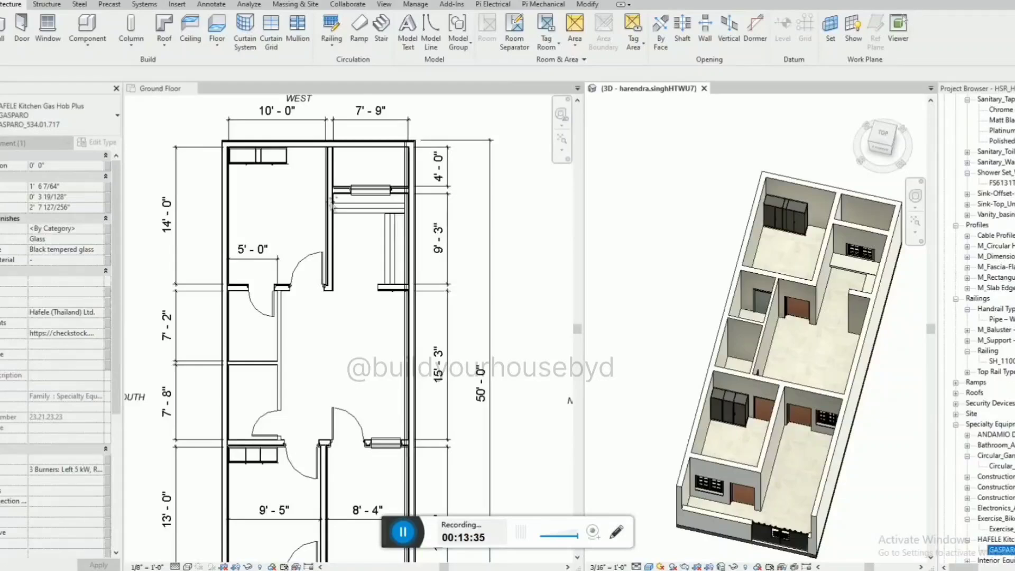
Place the GASPARO gas hob on the counter slab in front of the kitchen window in the ground floor plan.
drag(332, 204, 330, 202)
scroll(331, 202, up, 4)
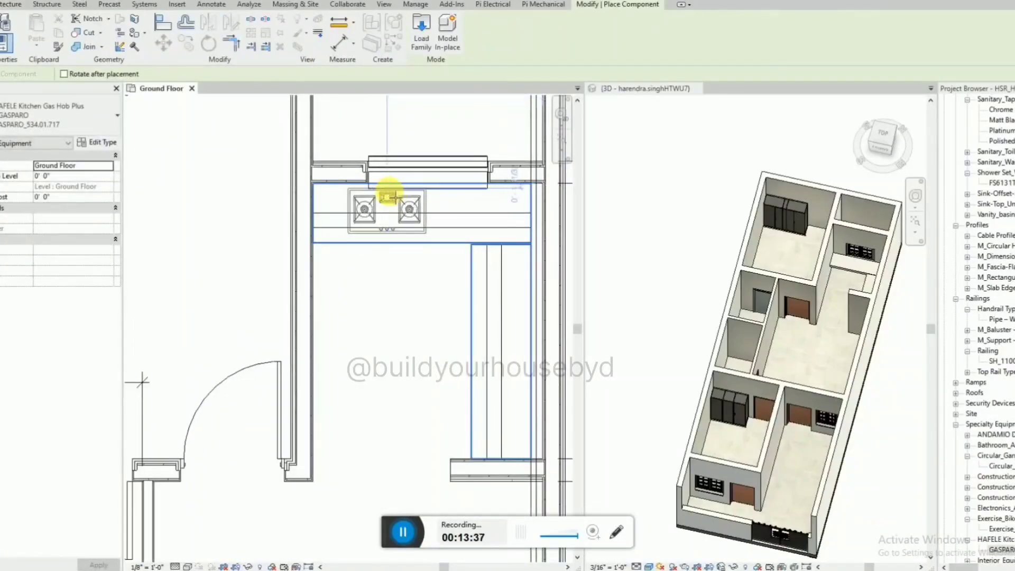
click(400, 201)
key(Escape)
key(Escape)
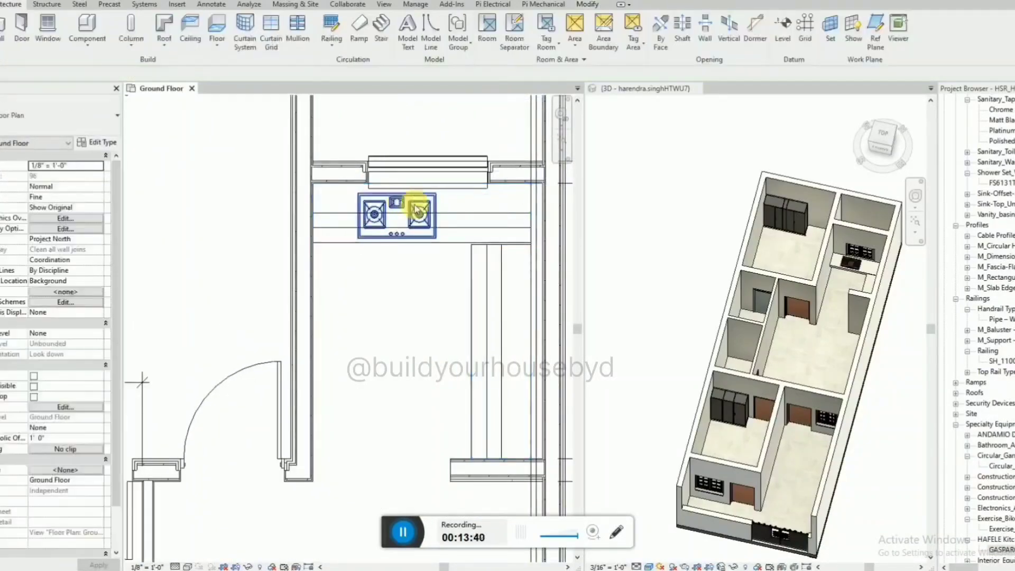
Remove the slab edges running beneath the two counter sections.
click(432, 239)
click(453, 227)
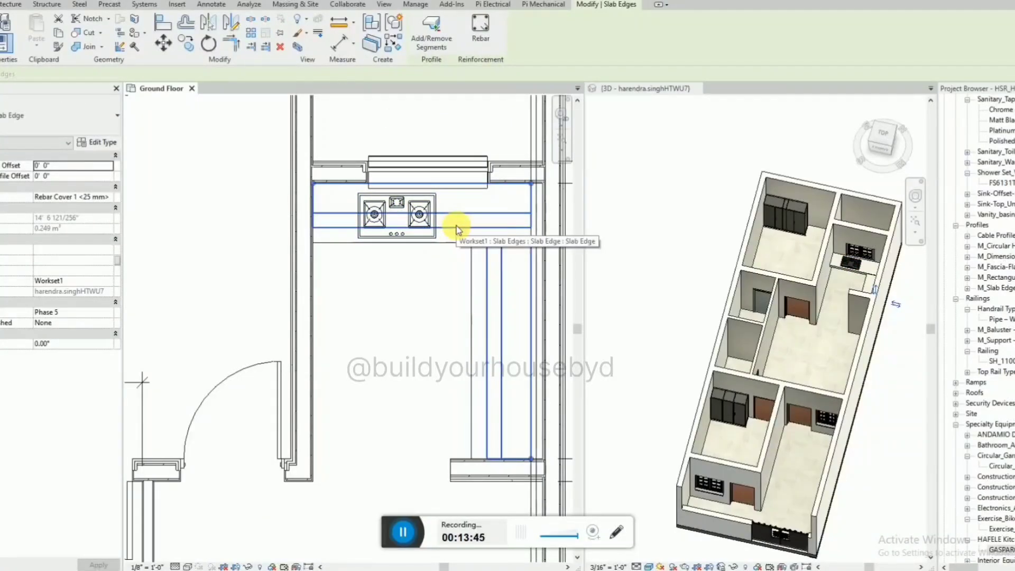
key(Escape)
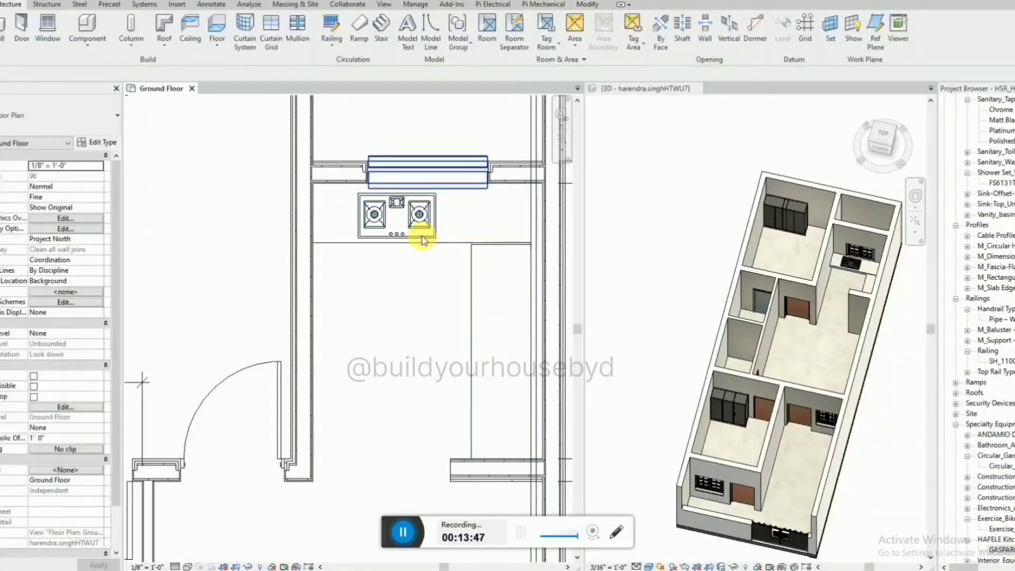
Move the gas hob along the counter toward the centre of the kitchen window.
click(423, 239)
drag(423, 239, 428, 244)
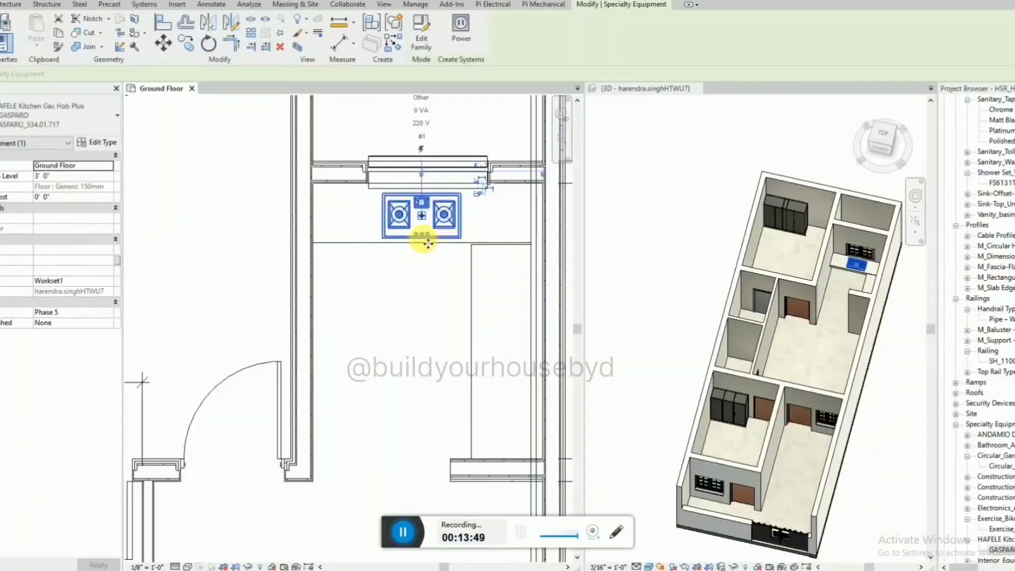
Search the Project Browser for "kitchen_sink" and choose the Roca 871551B00 Berlin stainless steel single bowl sink type.
key(Escape)
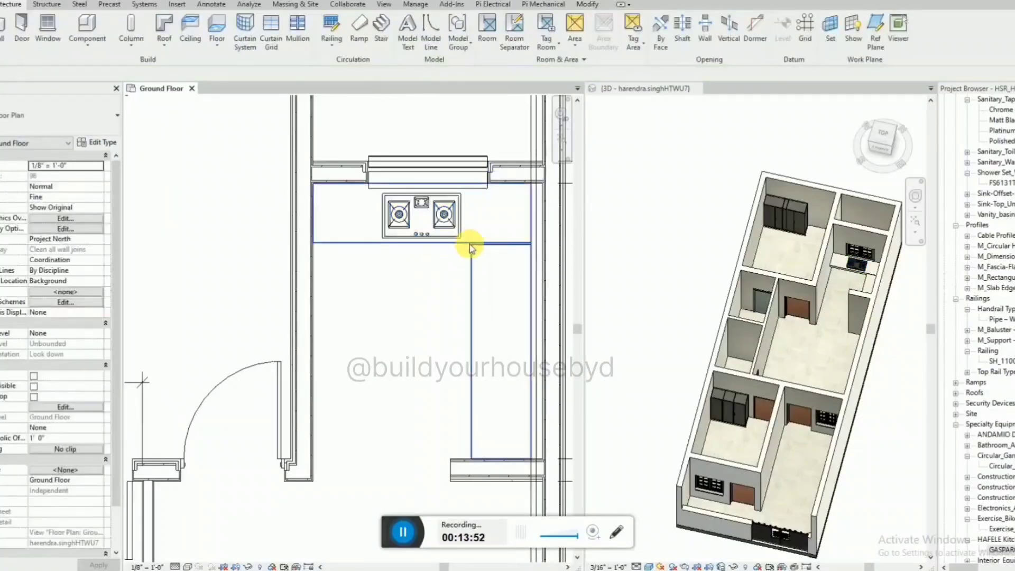
click(403, 533)
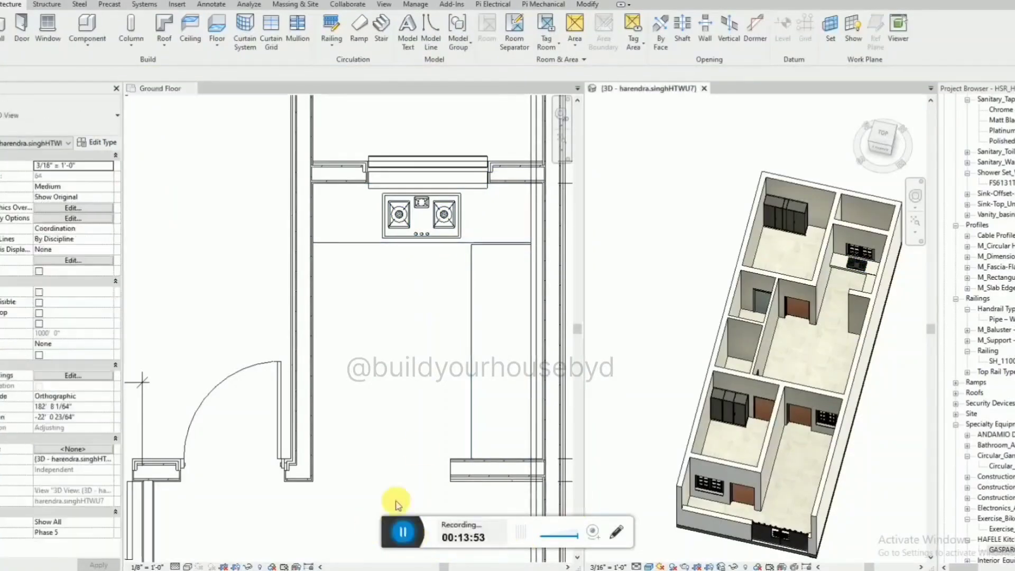
click(469, 317)
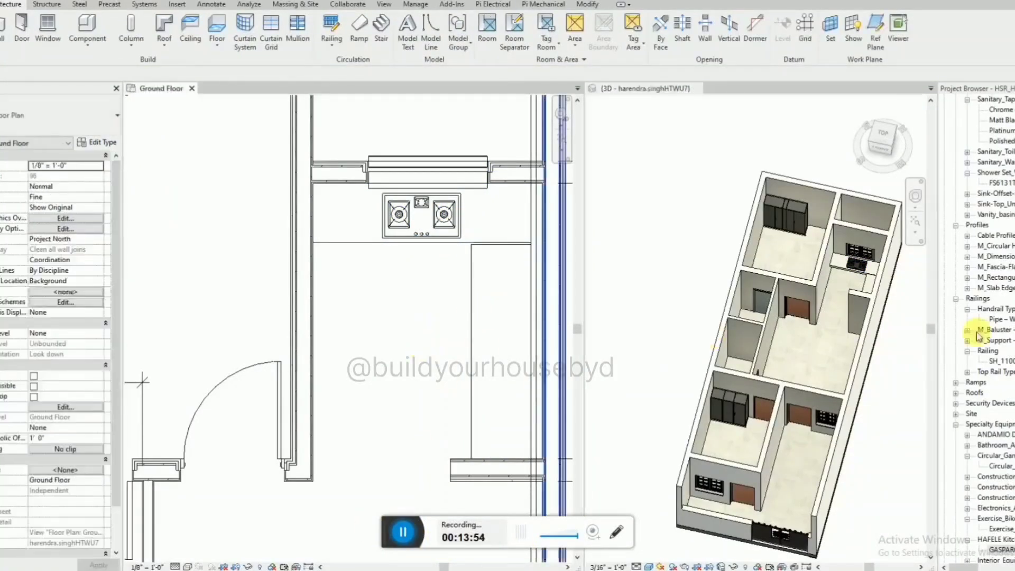
click(1013, 386)
key(ctrl+f)
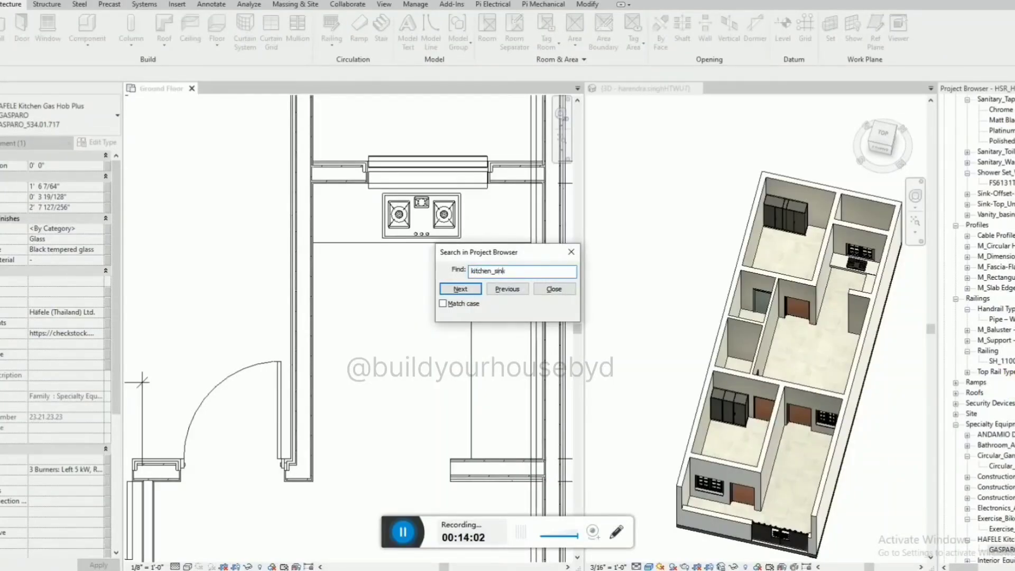
click(460, 288)
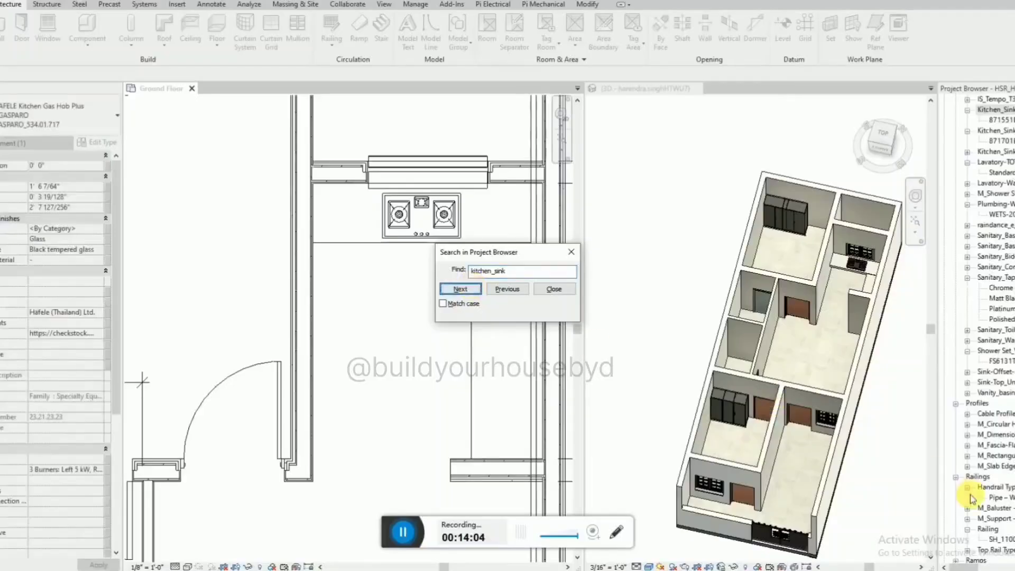
click(1001, 119)
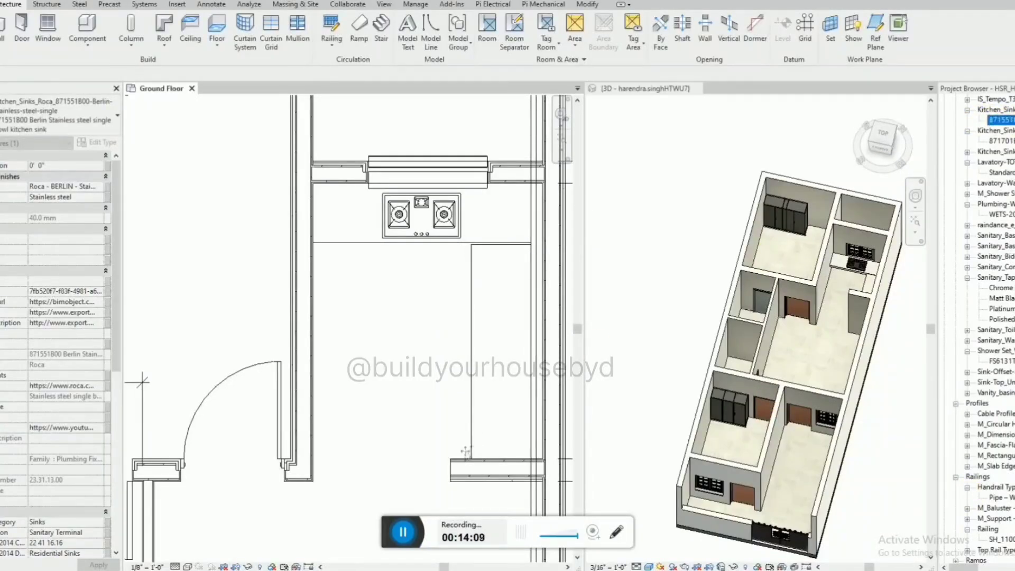
Place the Berlin kitchen sink lengthwise on the side counter section, near the short wall at its far end from the hob.
drag(466, 452, 485, 413)
key(space)
key(space)
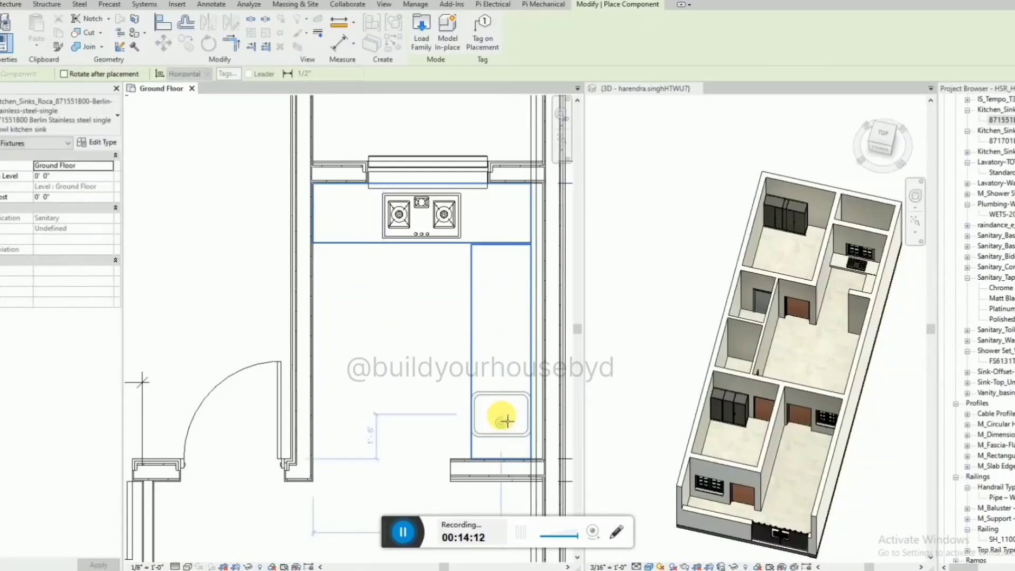
key(space)
click(501, 417)
key(Escape)
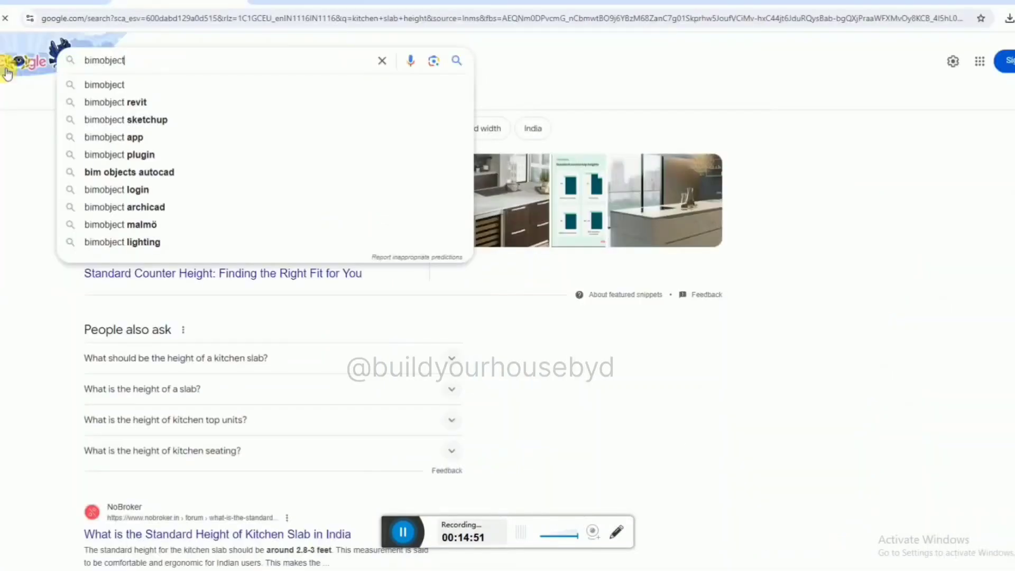
Switch to the web browser, search Google for "bimobject", open the BIMobject site and look over its start page.
key(Return)
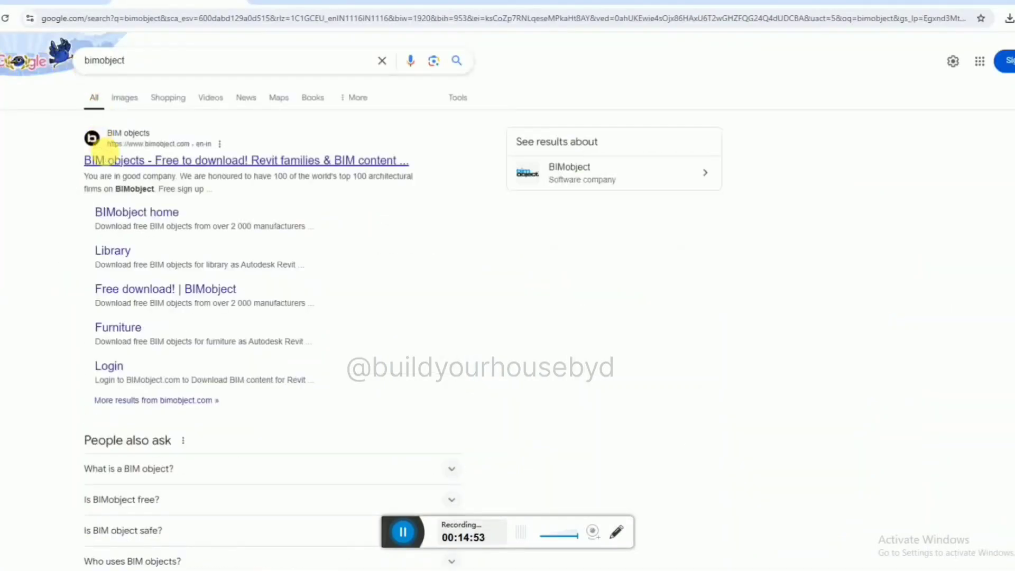
click(108, 158)
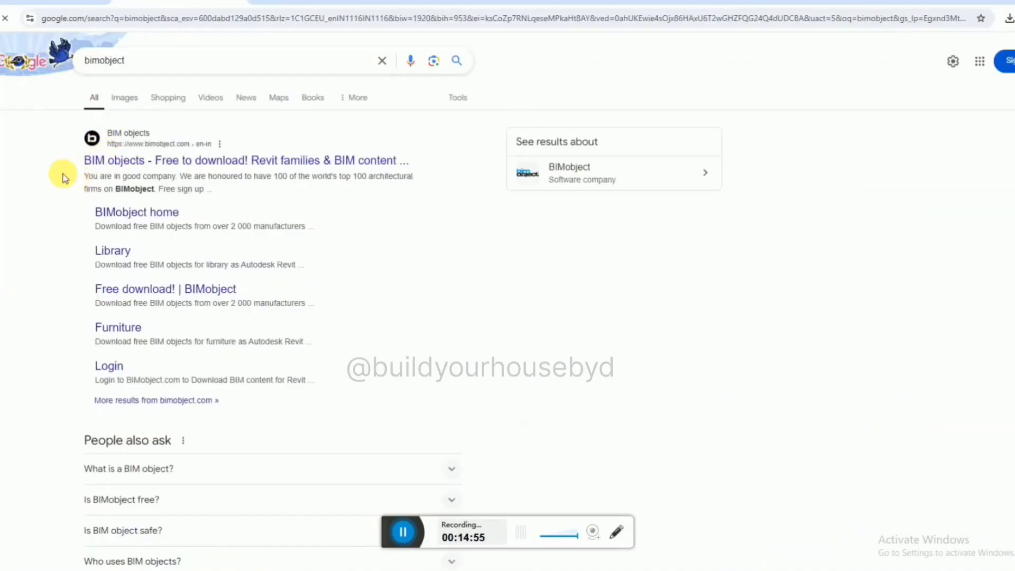
scroll(493, 226, down, 10)
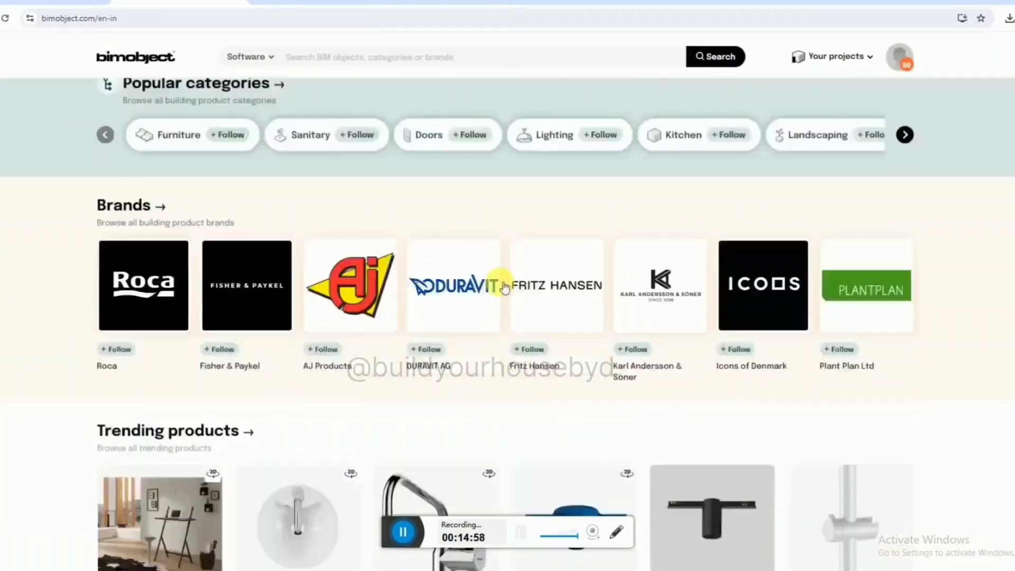
scroll(555, 206, up, 10)
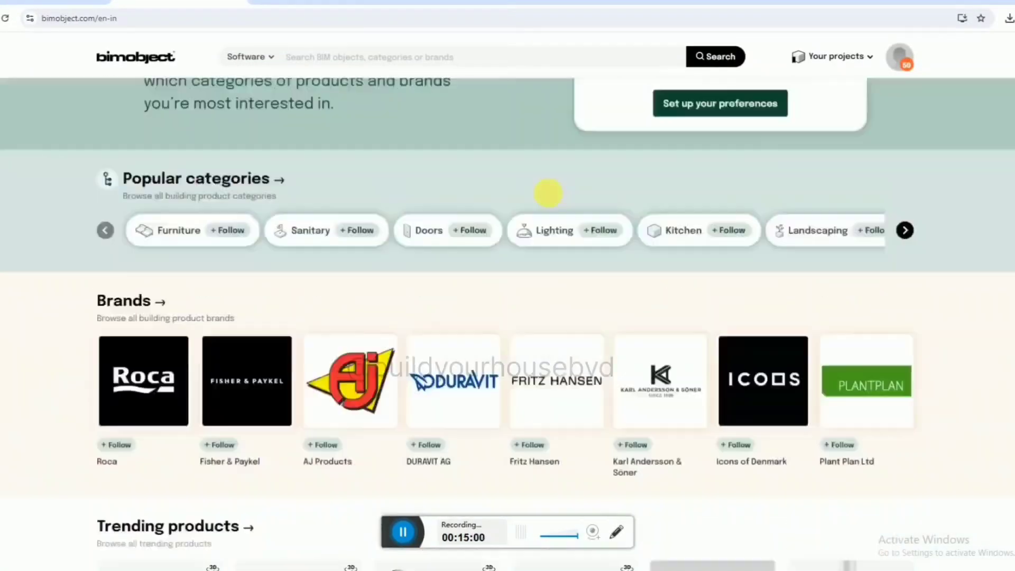
Search BIMobject for "kitchen sink" and look over the sink models offered.
click(421, 80)
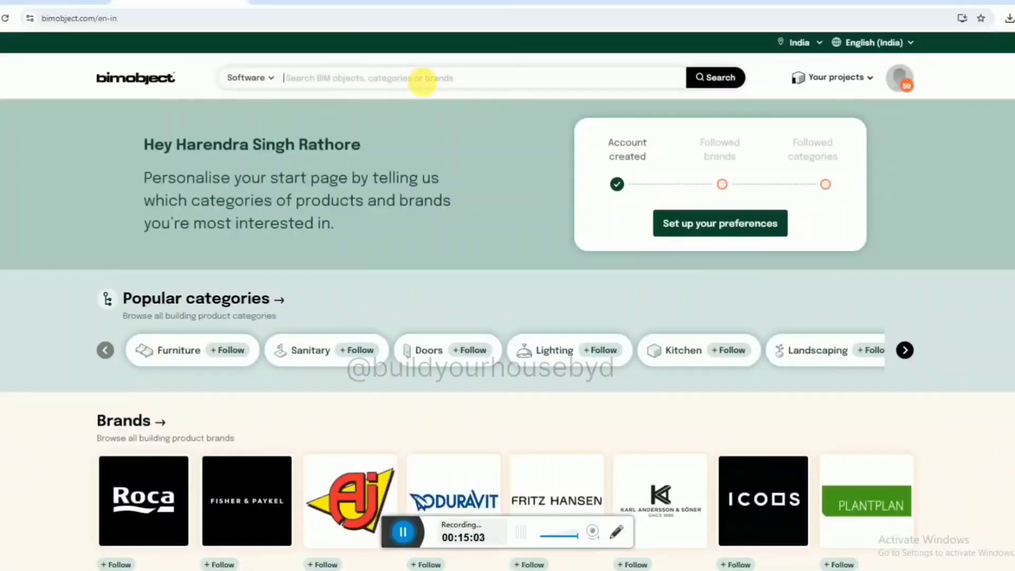
text(kitchen sink)
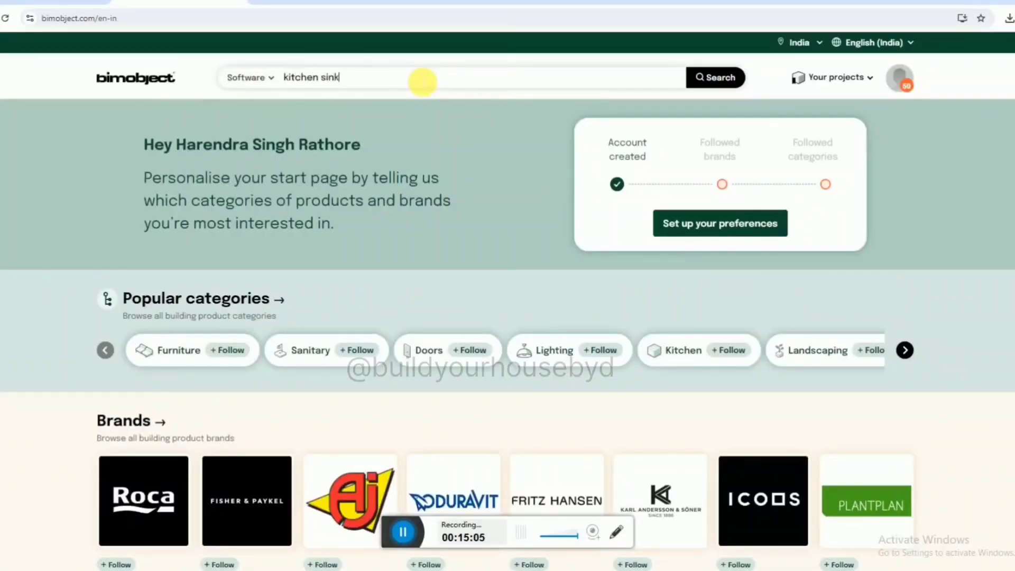
click(720, 80)
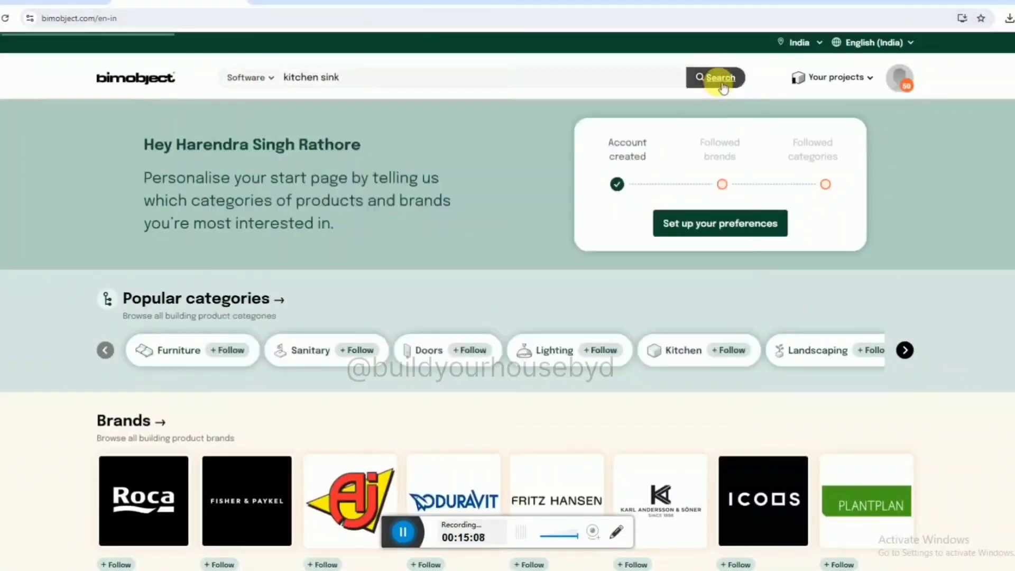
scroll(403, 176, down, 2)
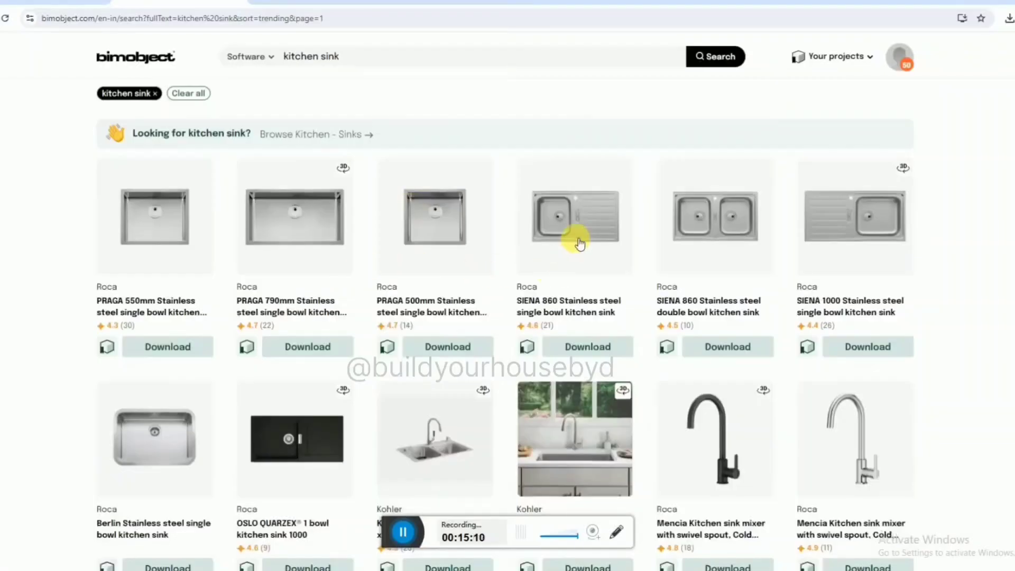
View the downloadable files of the Roca SIENA 860 single bowl kitchen sink, then close the file selection without downloading.
click(528, 346)
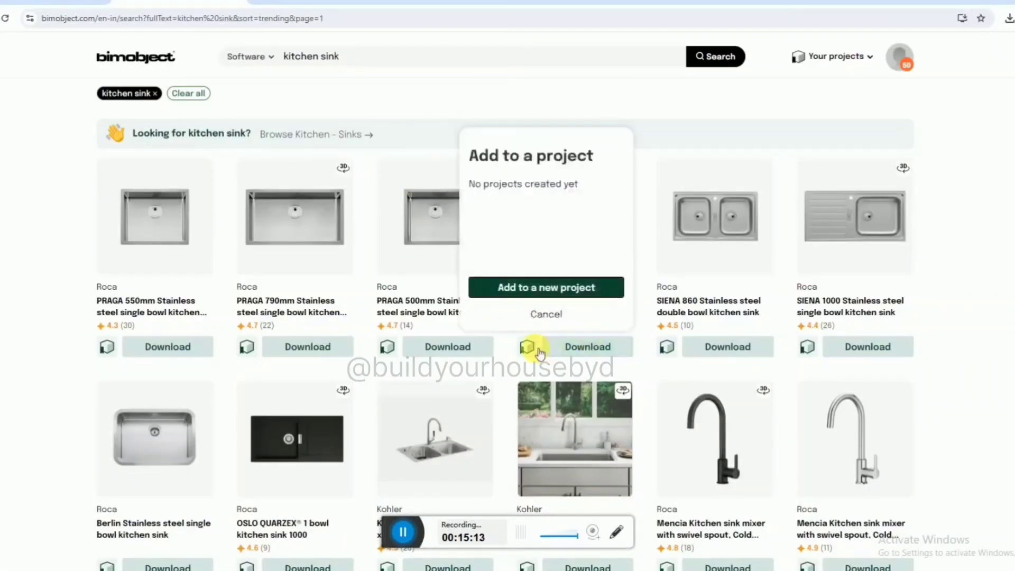
click(572, 347)
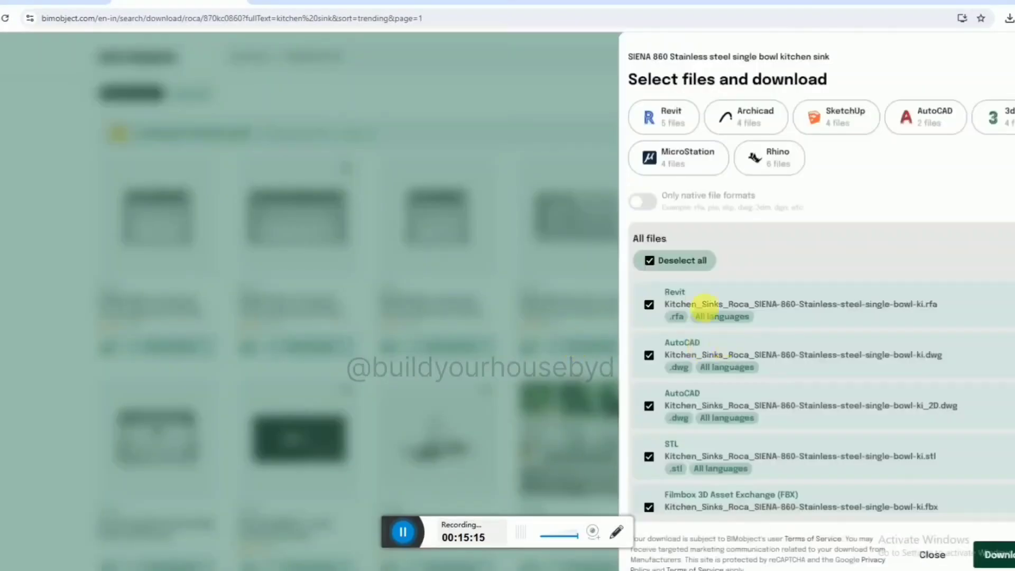
key(Escape)
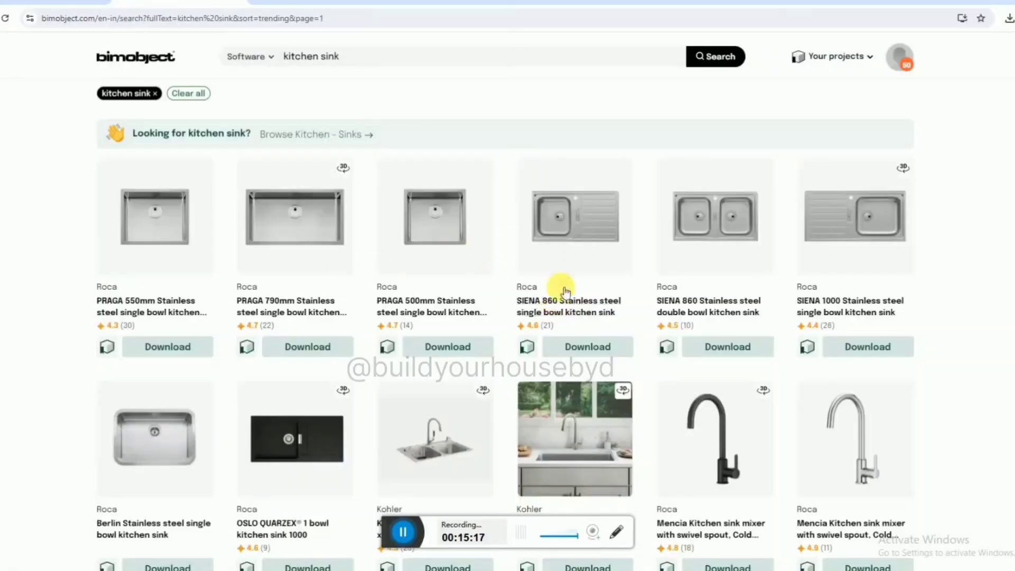
scroll(565, 318, down, 1)
scroll(564, 325, up, 3)
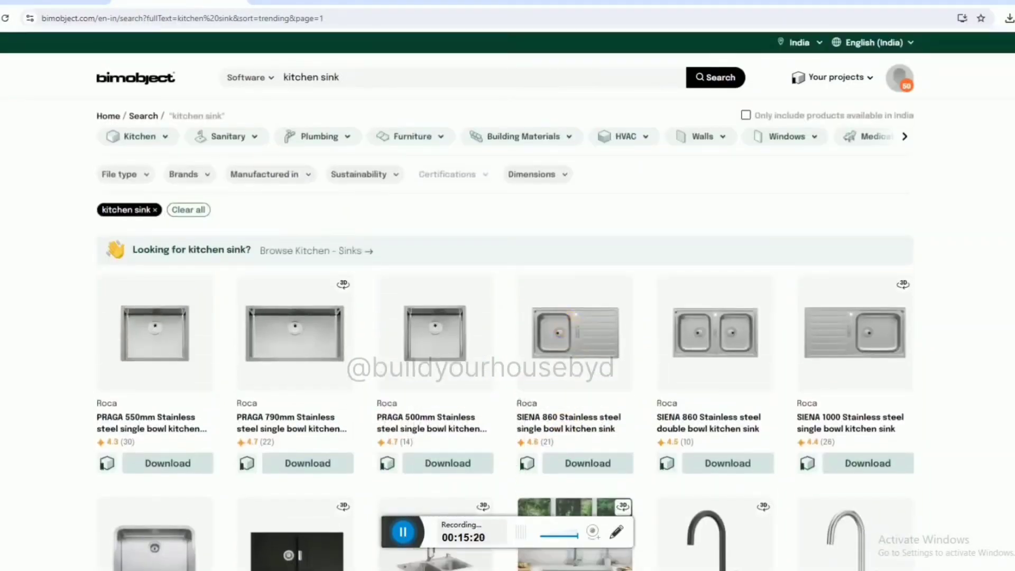
Go back to the BIMobject start page, highlight its web address and switch back to the Revit house model.
key(alt+Left)
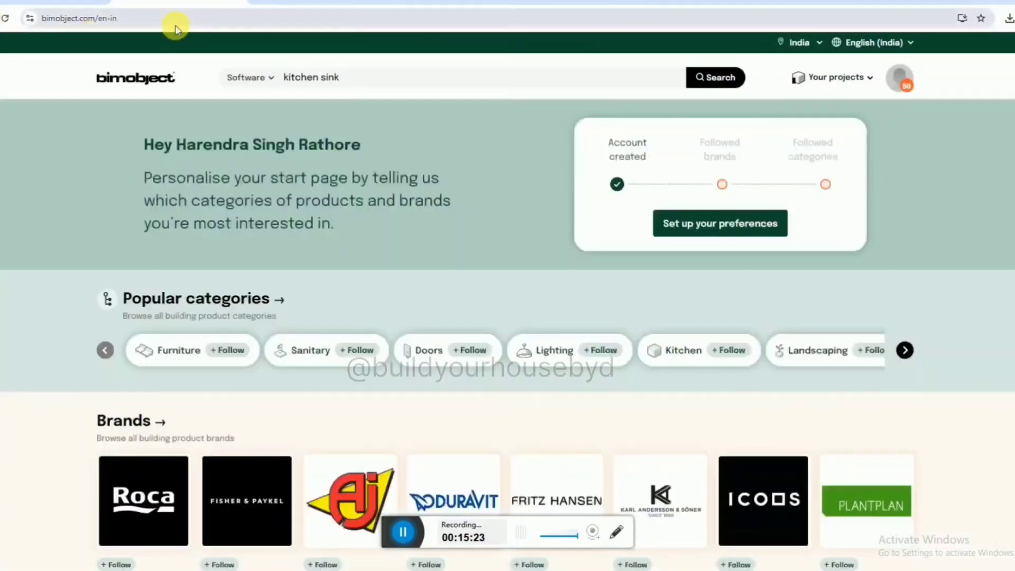
click(187, 22)
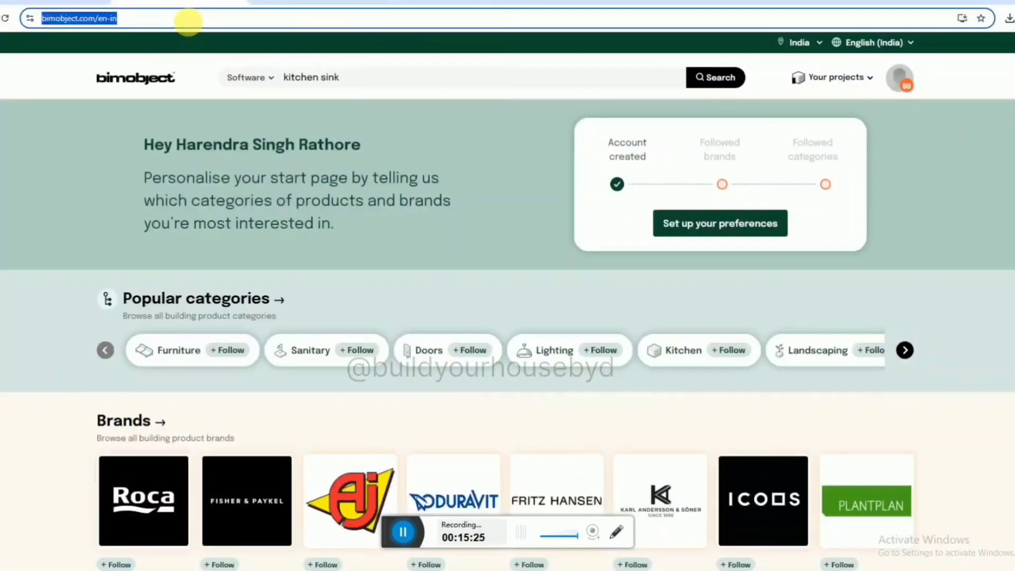
key(alt+Tab)
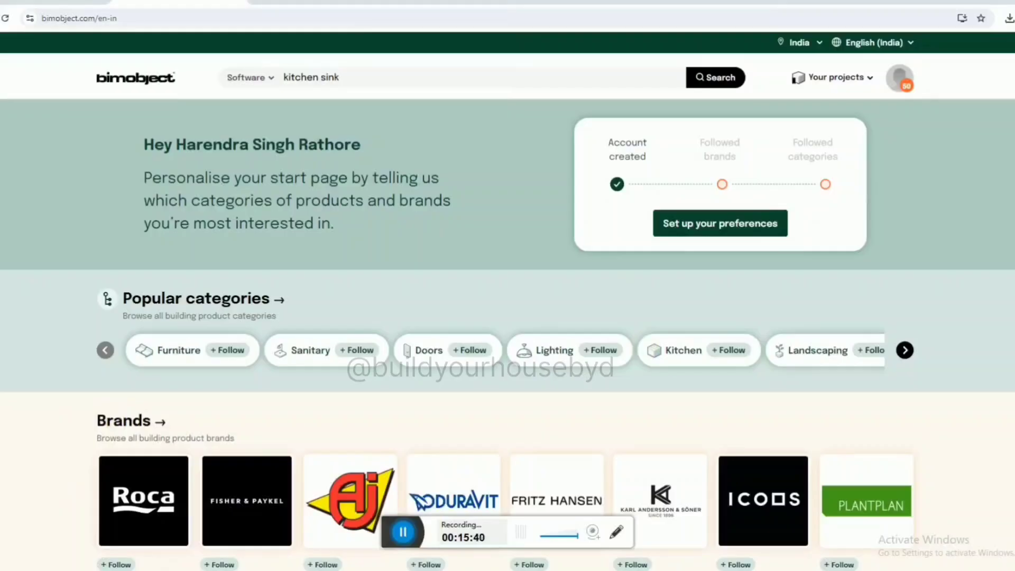
mouse_move(415, 570)
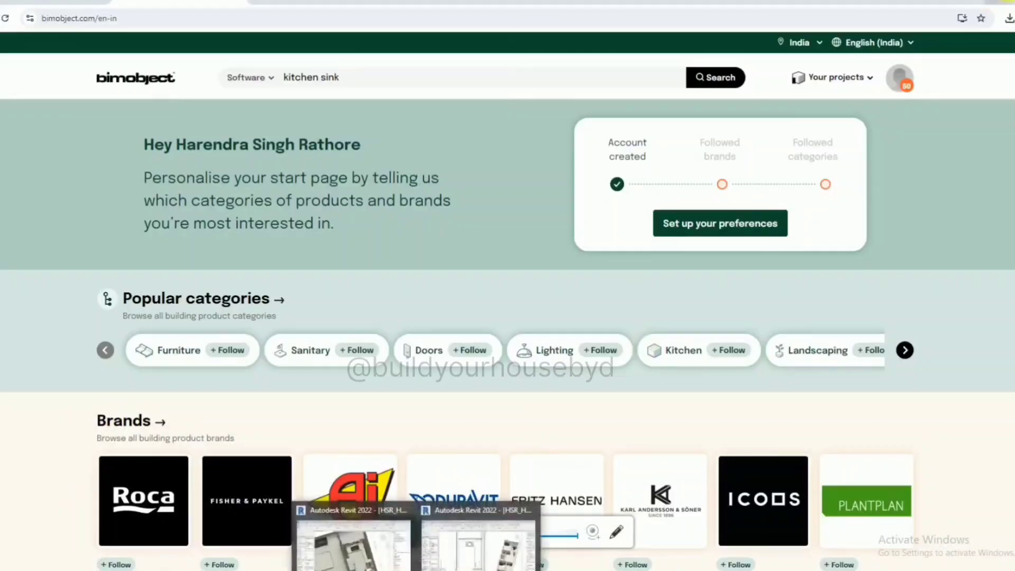
click(479, 544)
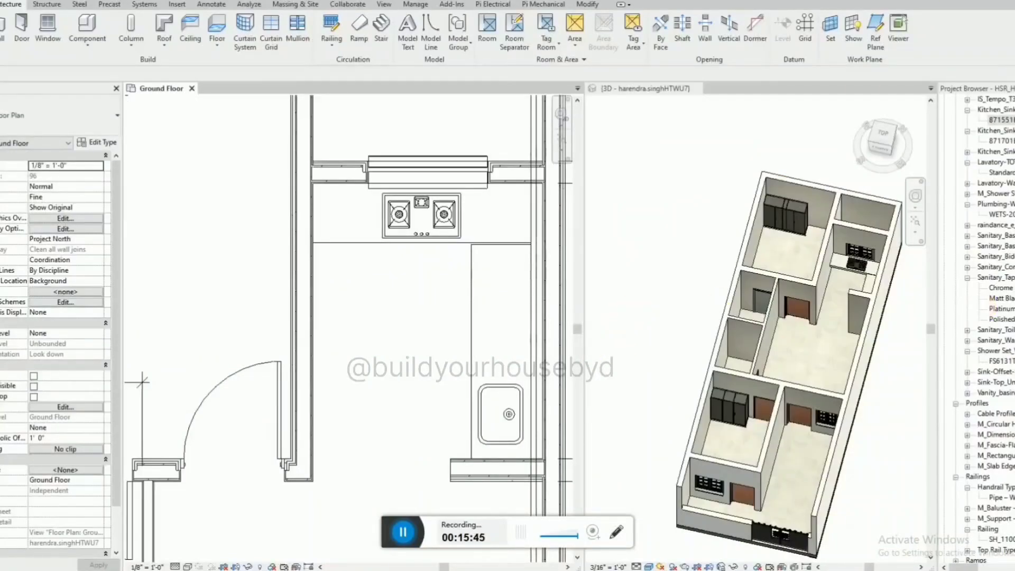
Search the Project Browser for "kitchen_cabinet".
scroll(384, 273, down, 1)
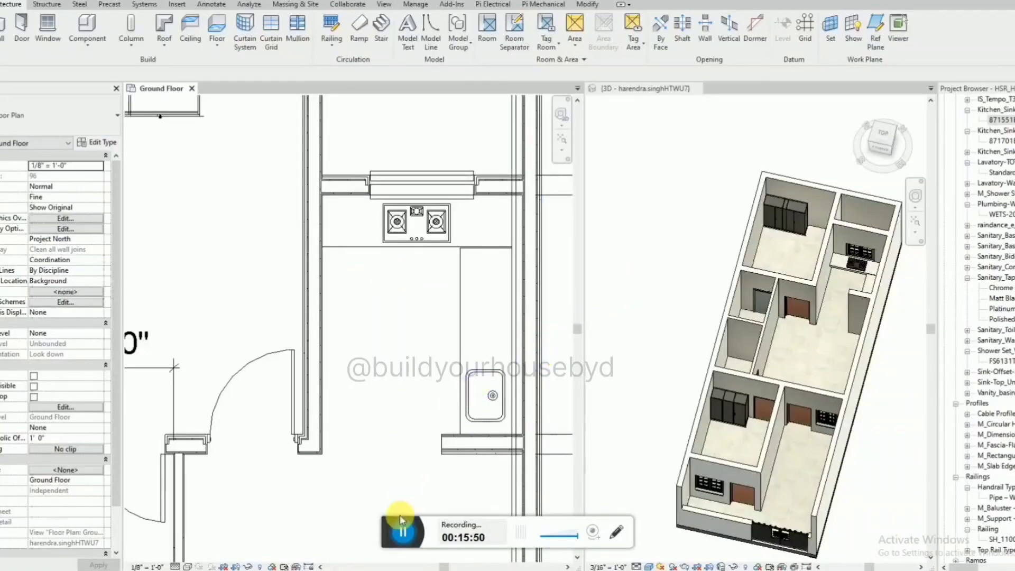
click(629, 316)
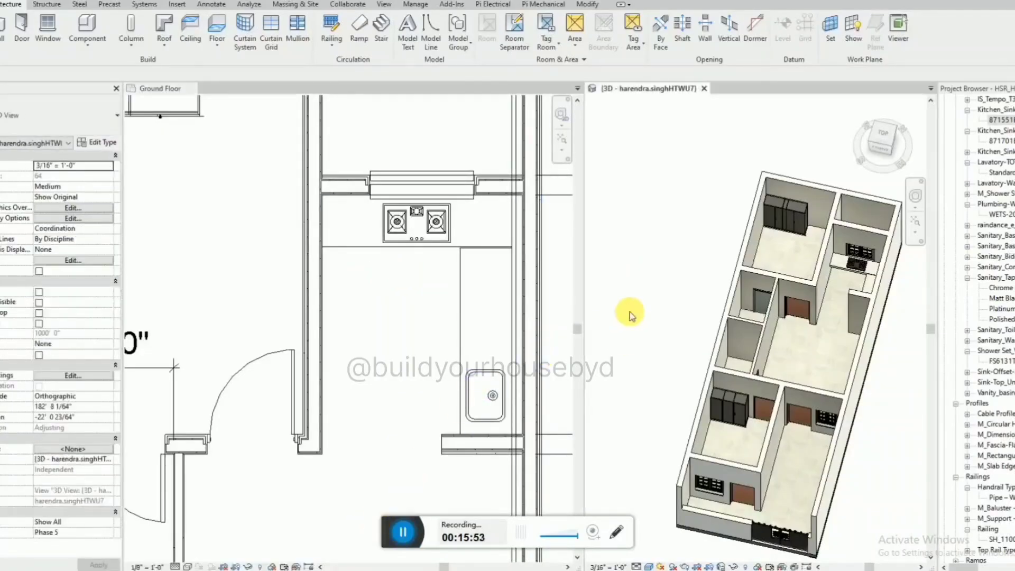
click(1001, 120)
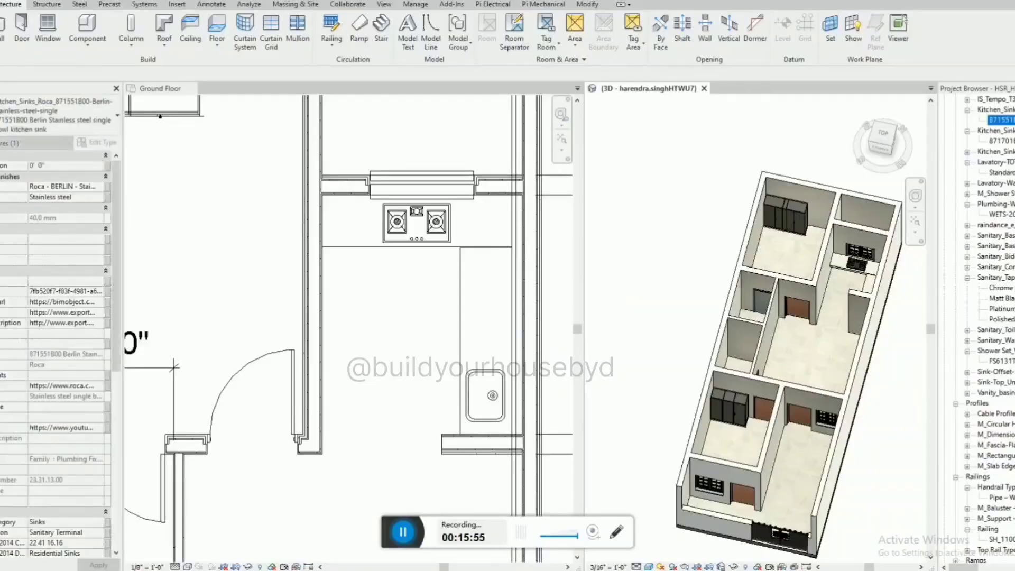
key(ctrl+f)
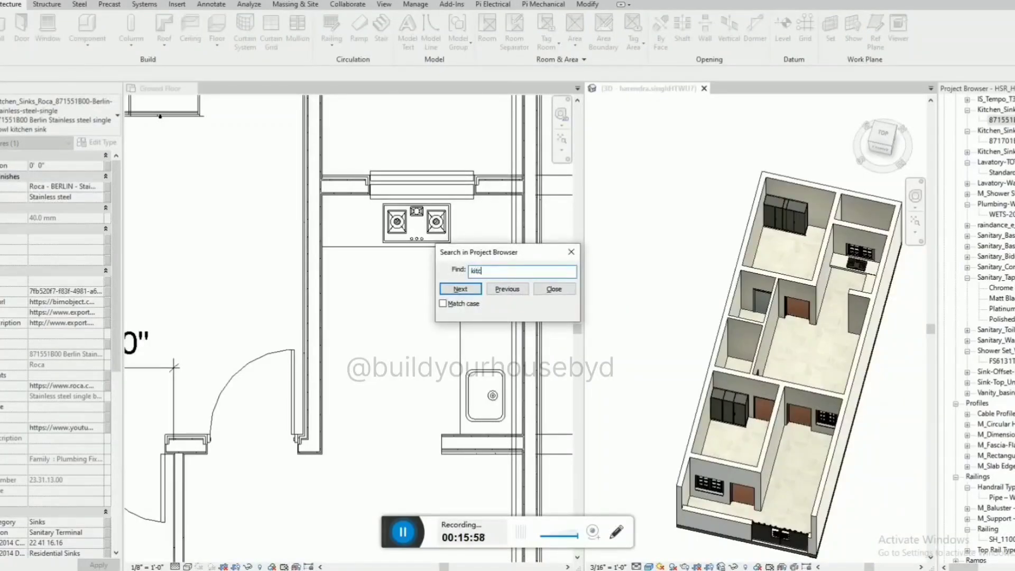
text(kitchen ca)
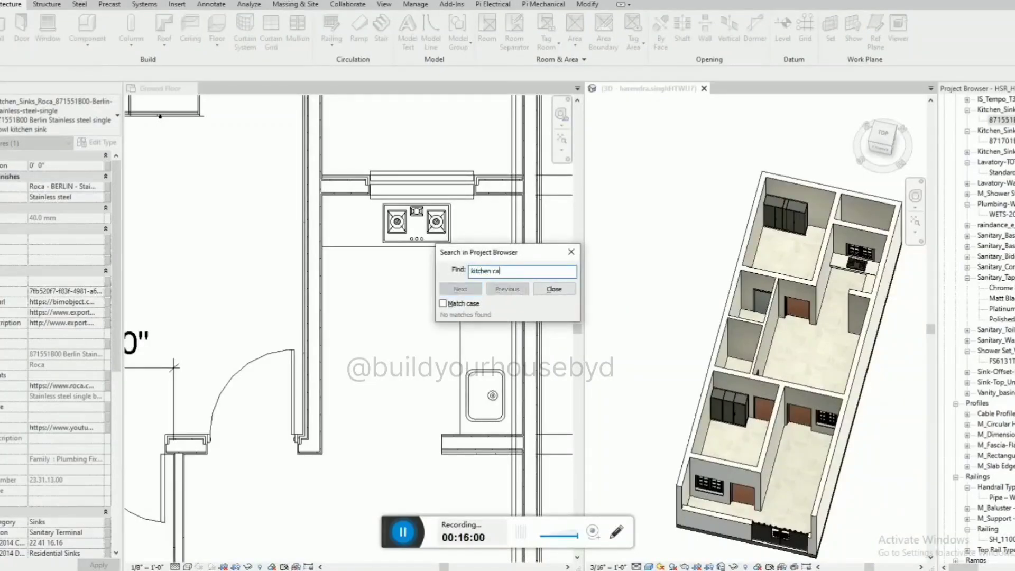
key(BackSpace)
key(BackSpace)
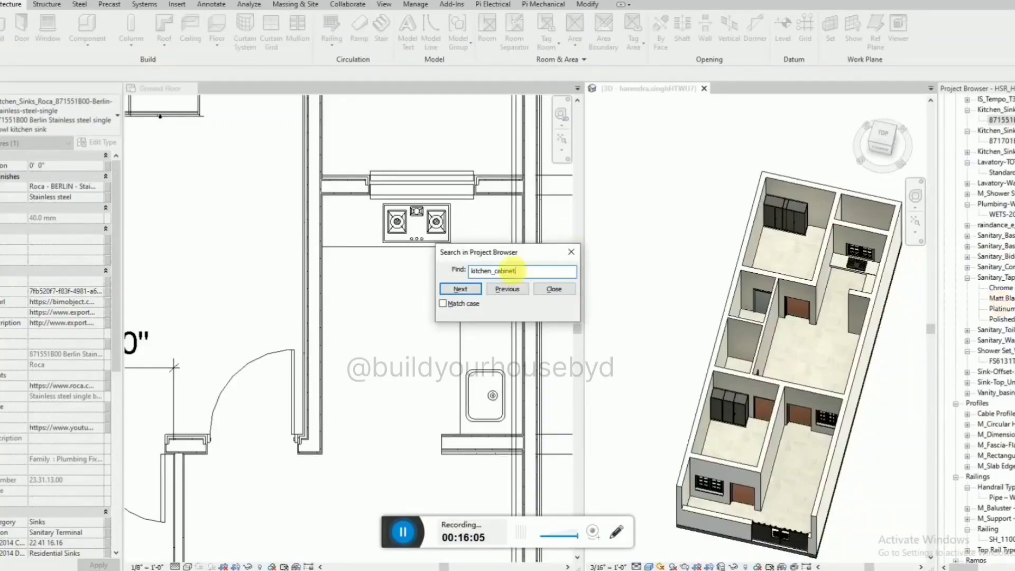
click(478, 292)
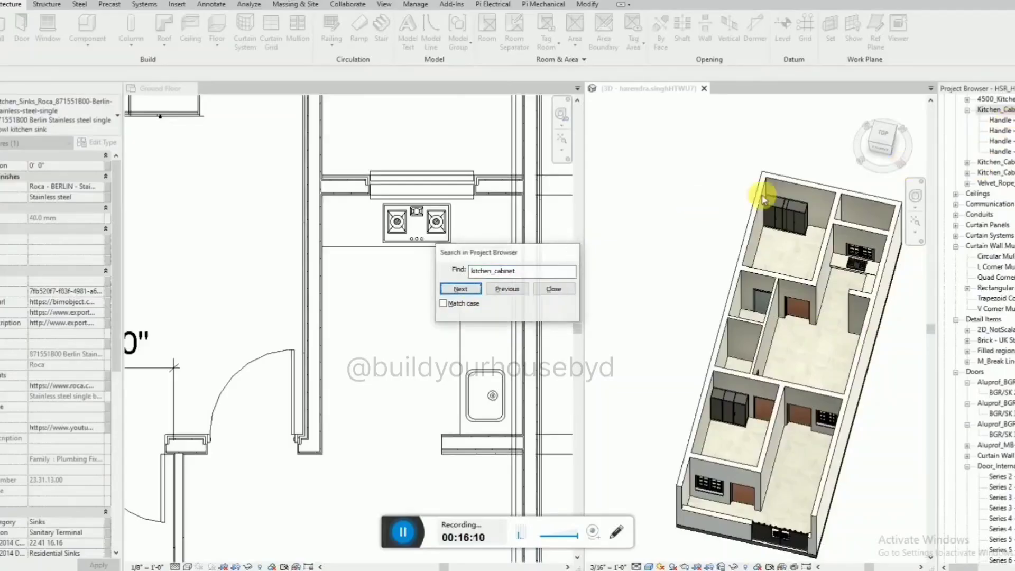
Close the search and expand the kitchen cabinet families to the Wolf Home Products WHP double wall cabinet type.
click(571, 252)
click(1012, 126)
click(1010, 130)
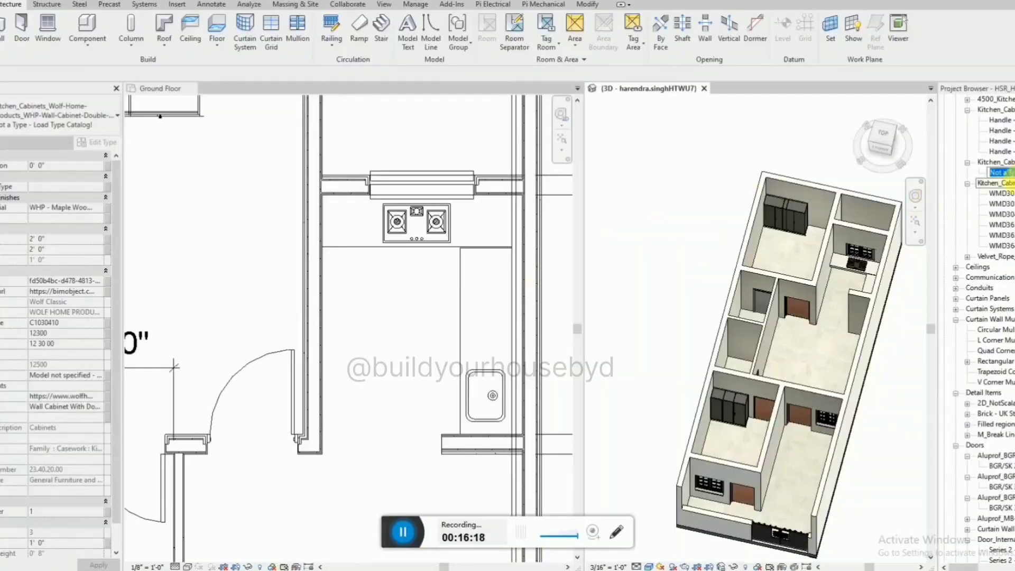
Place three Wolf Home Products double wall cabinets along the kitchen's outer wall above the side counter in the ground floor plan.
drag(1011, 172, 501, 259)
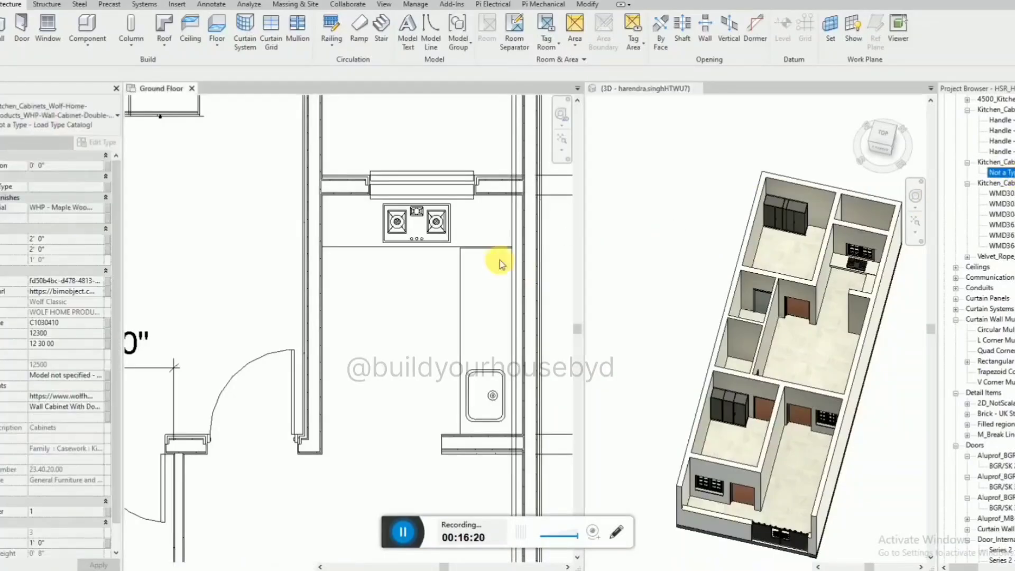
click(530, 229)
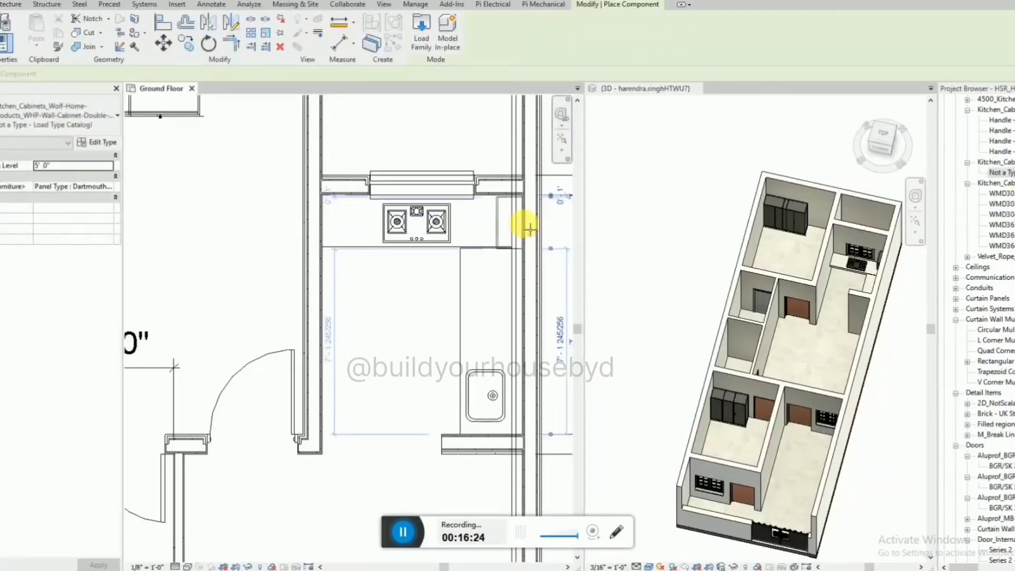
click(530, 289)
click(529, 350)
key(Escape)
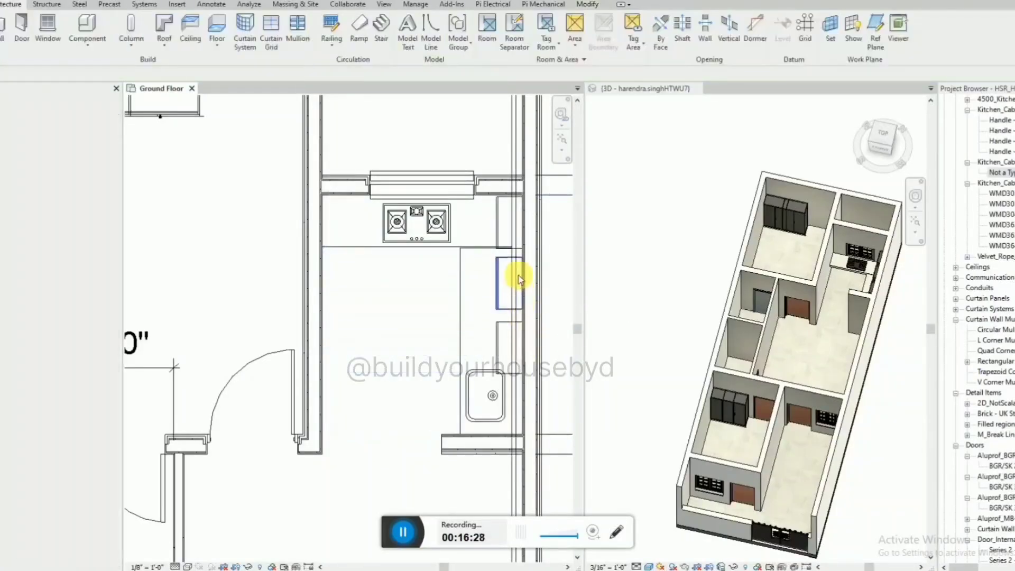
Align the three wall cabinets end to end along the kitchen's outer wall, starting from the hob counter corner.
scroll(513, 218, up, 2)
key(a)
key(l)
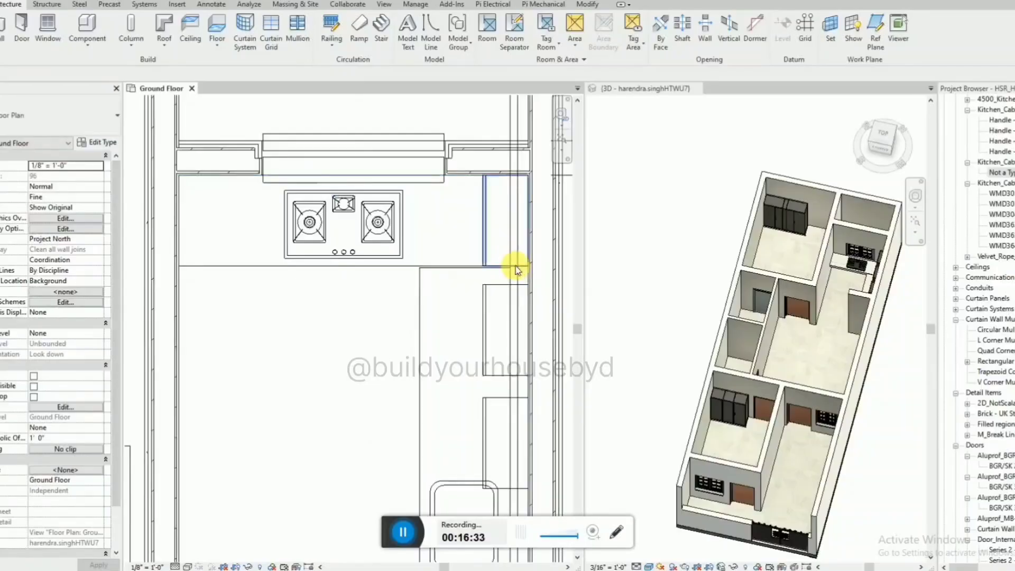
click(516, 286)
key(Escape)
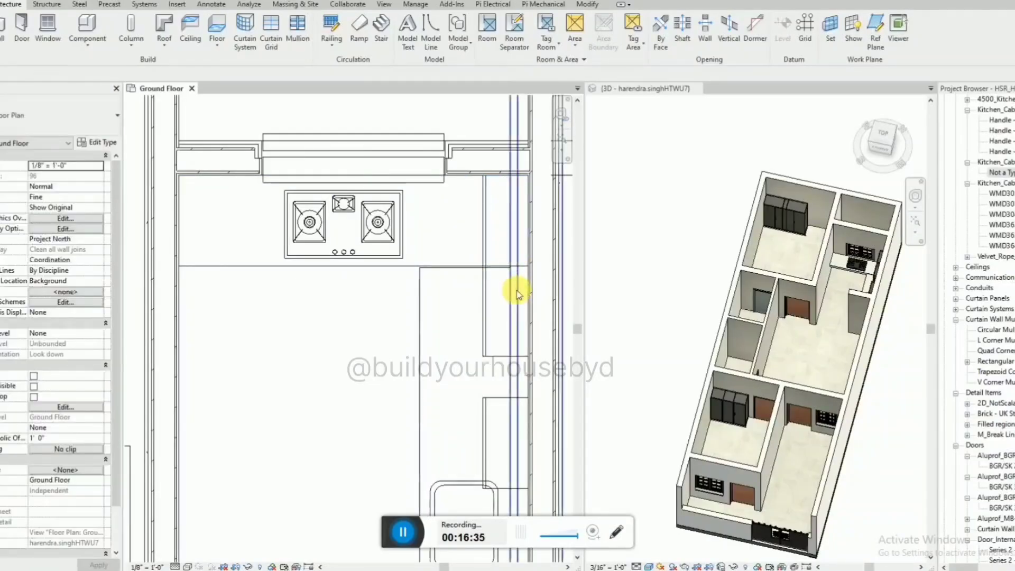
key(a)
key(l)
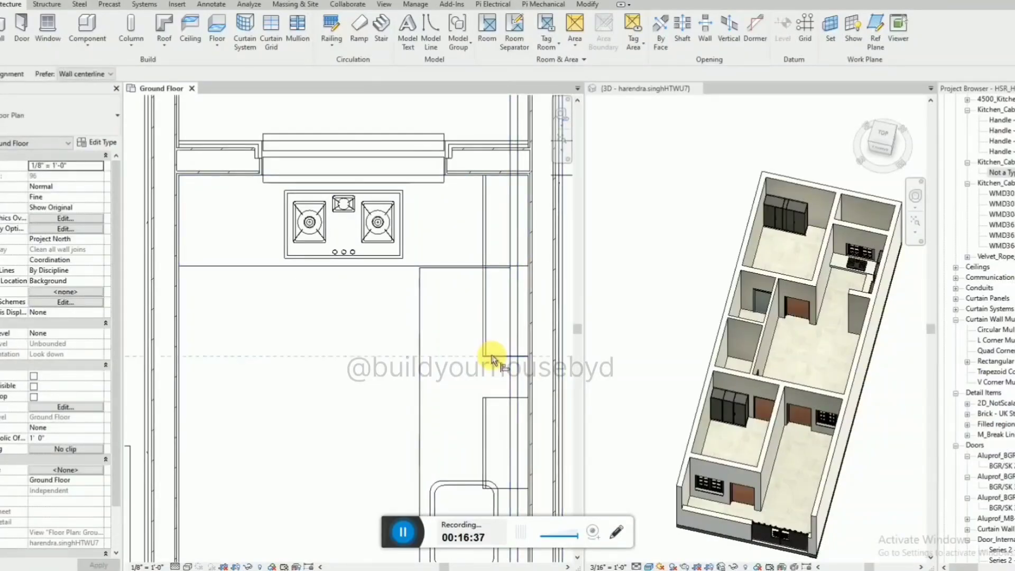
click(499, 395)
Inspect the three aligned wall cabinets above the side counter in the 3D view.
scroll(777, 276, up, 5)
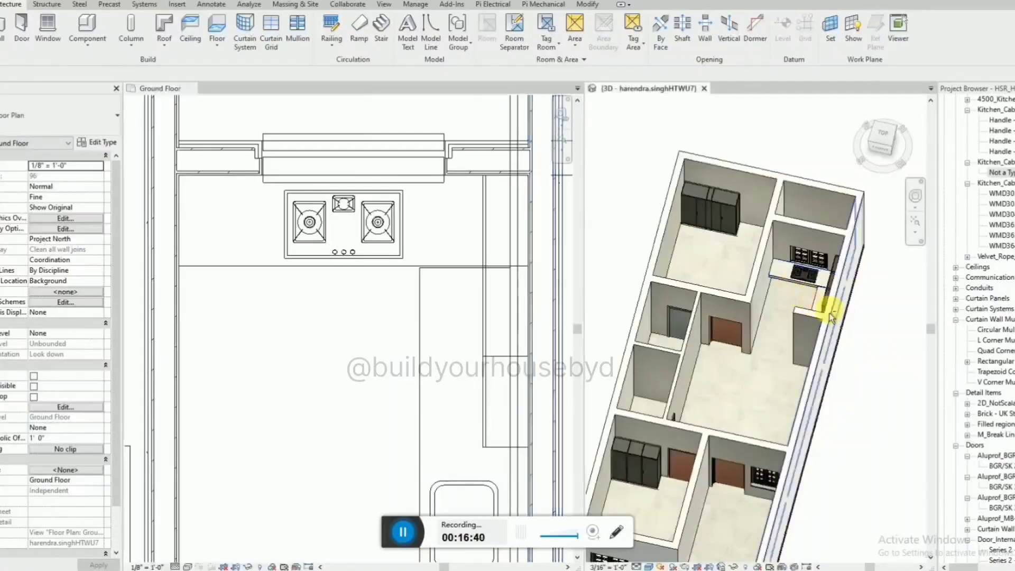
shift+middle_drag(832, 317, 557, 295)
scroll(845, 271, up, 5)
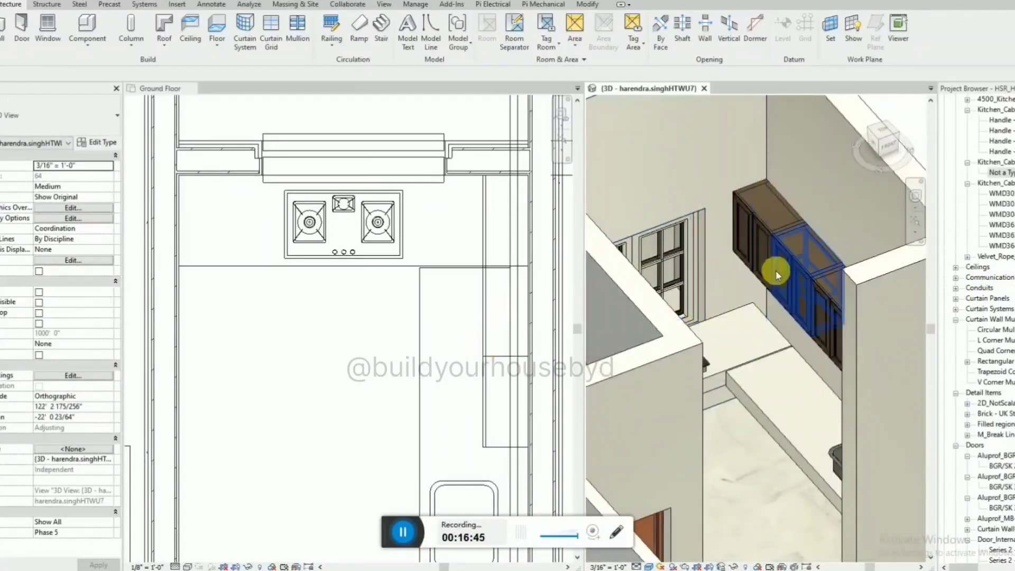
click(770, 230)
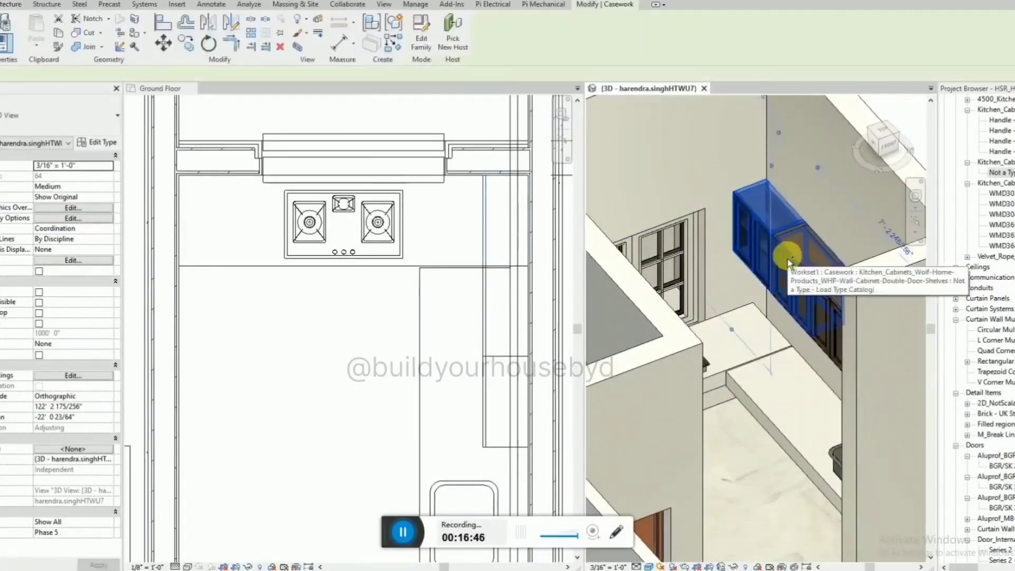
ctrl+click(836, 313)
key(Escape)
scroll(753, 224, down, 3)
scroll(438, 254, down, 4)
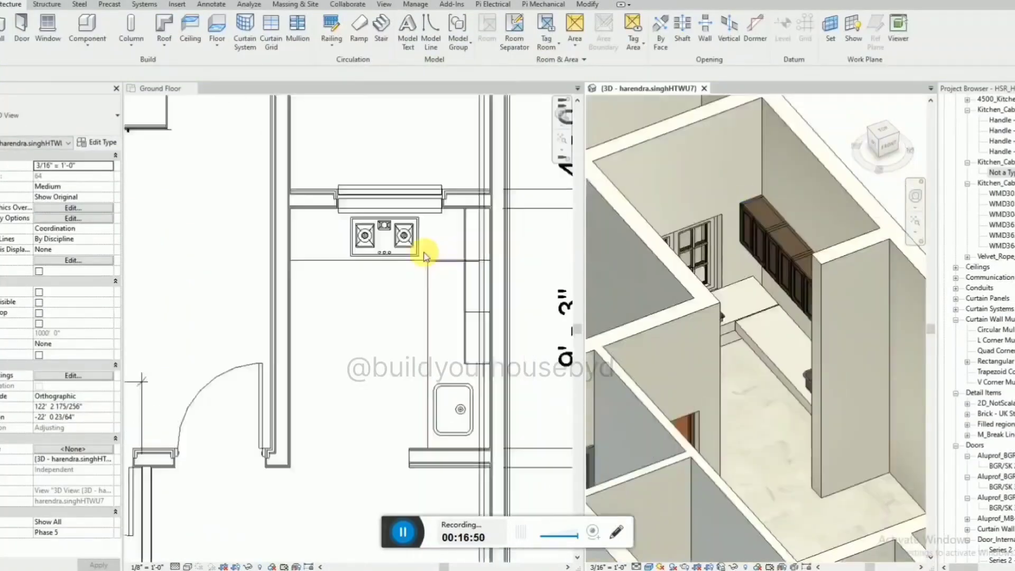
Add a section mark in the ground floor plan, move it over the kitchen and rotate it 90 degrees.
scroll(424, 257, down, 5)
click(559, 424)
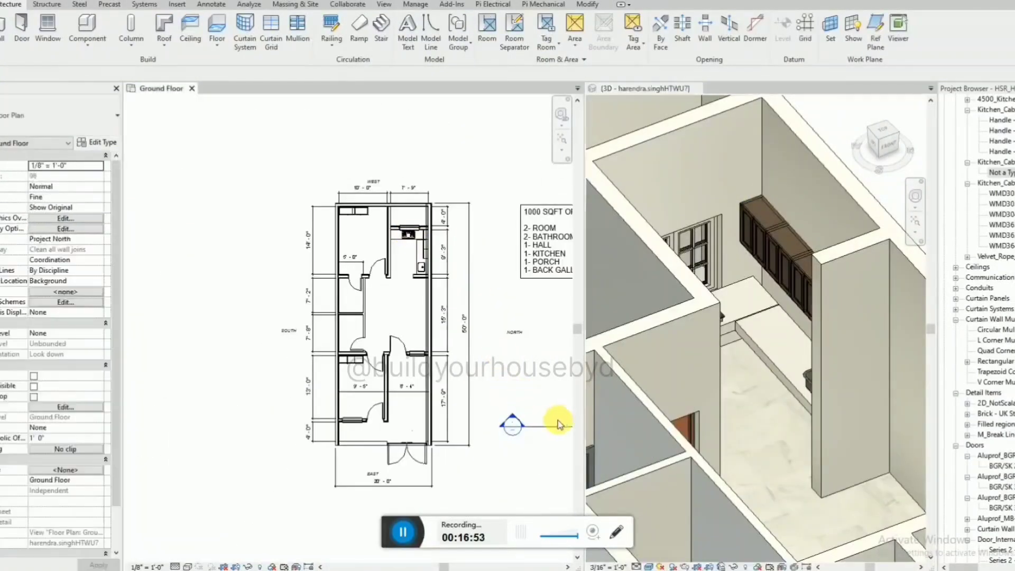
click(558, 425)
drag(558, 426, 417, 268)
key(r)
key(o)
click(297, 256)
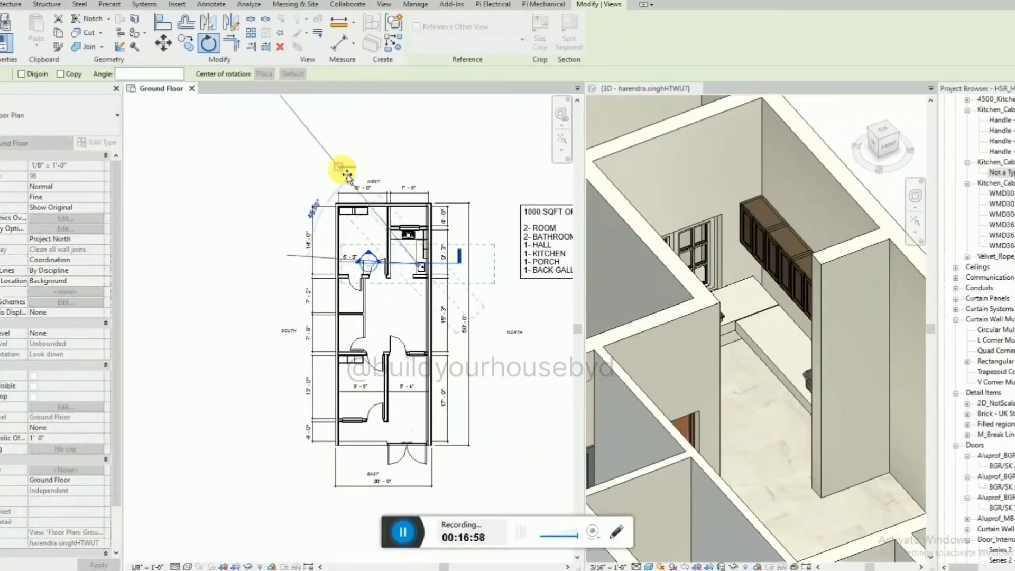
text(90)
key(Return)
scroll(452, 231, up, 3)
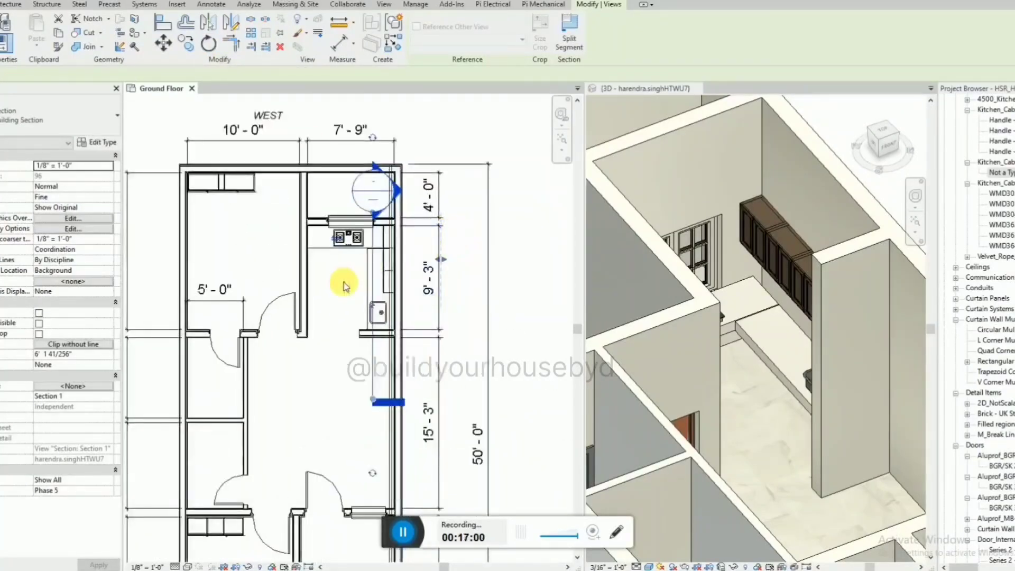
Open the view of the new section through the kitchen.
right_click(376, 285)
click(414, 320)
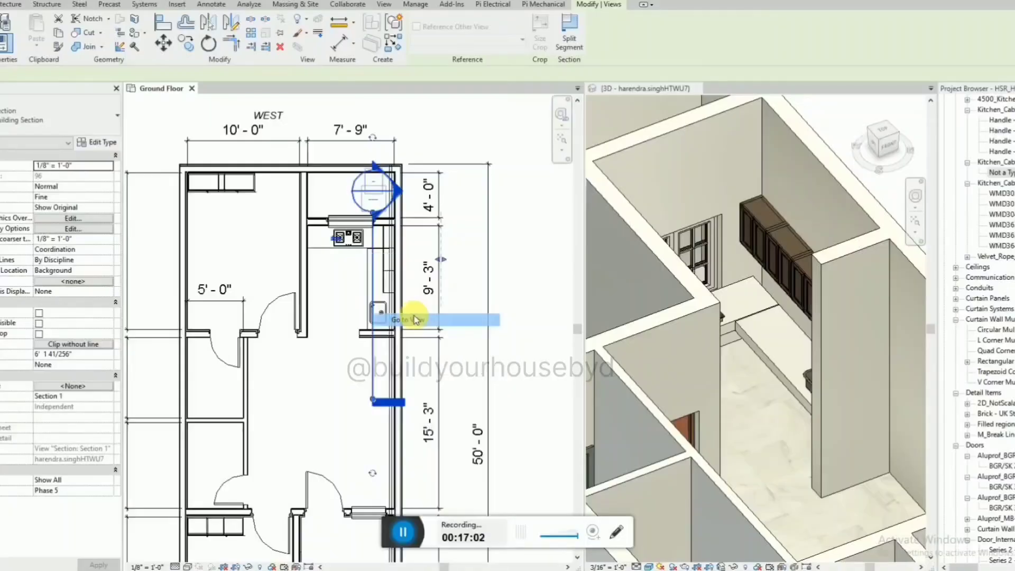
scroll(205, 332, up, 5)
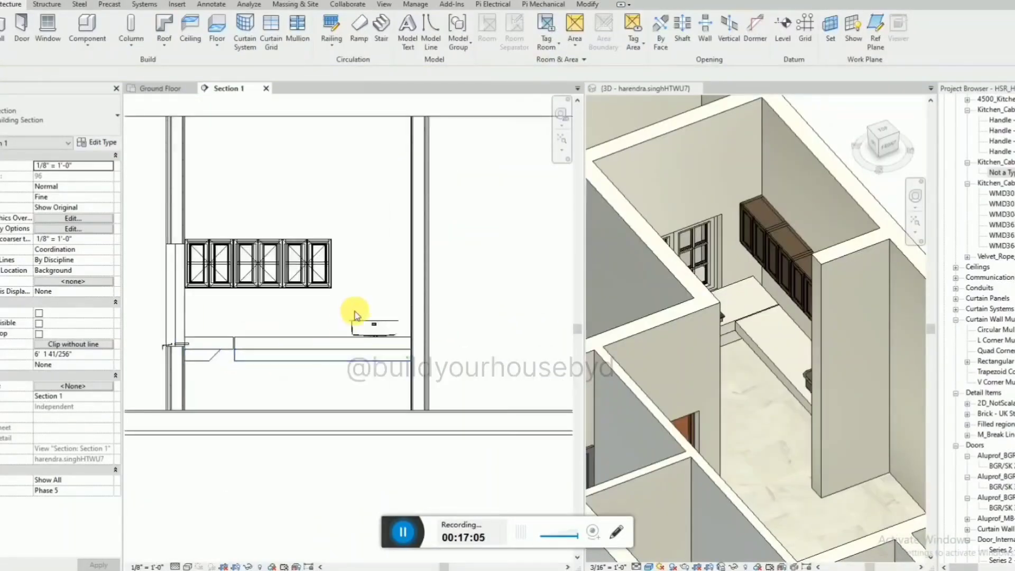
Dimension the height from the floor to the wall cabinets' upper edge, and delete the dimension after reading it.
key(d)
key(i)
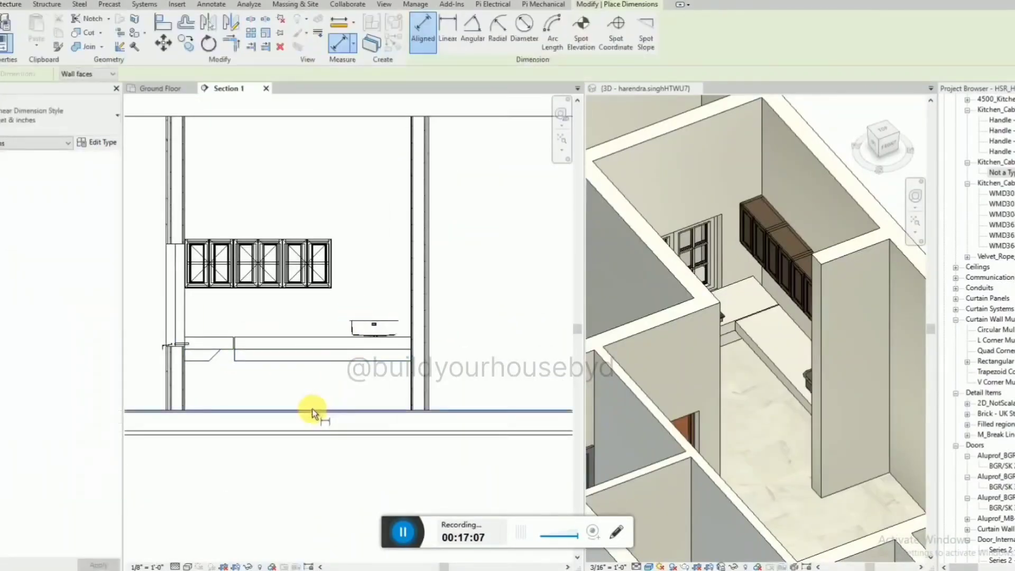
click(313, 408)
click(323, 239)
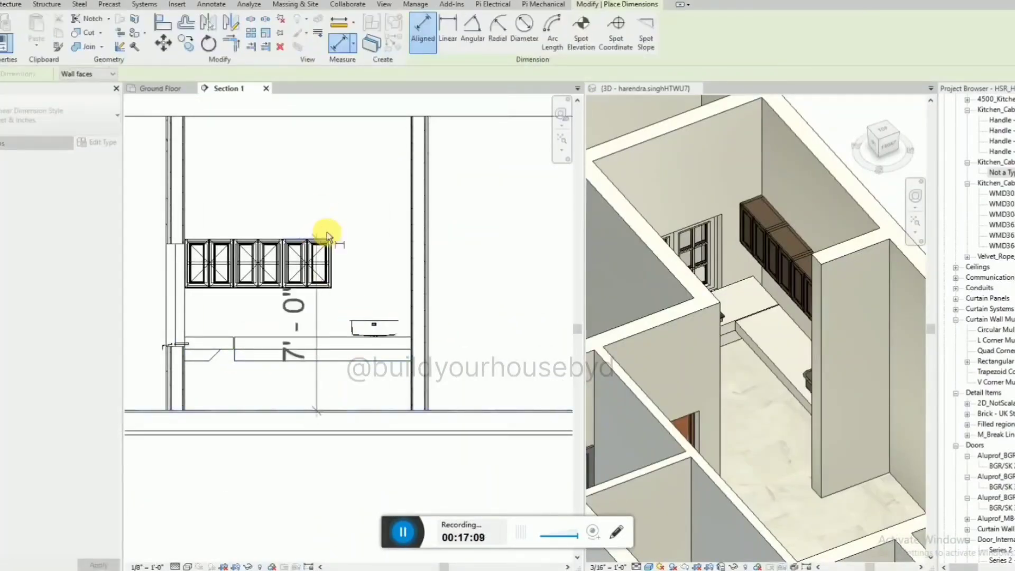
click(372, 196)
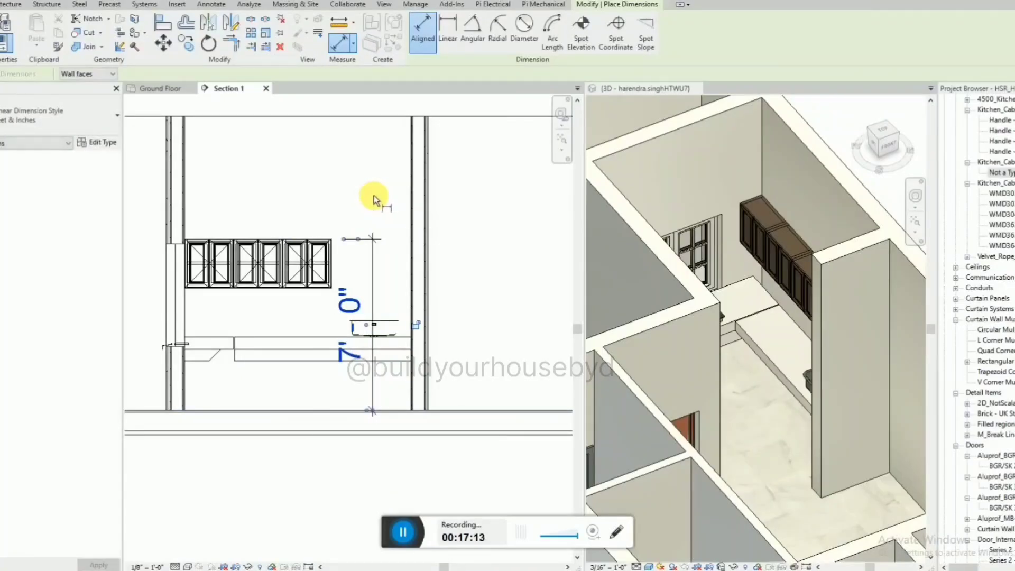
key(Escape)
key(Escape)
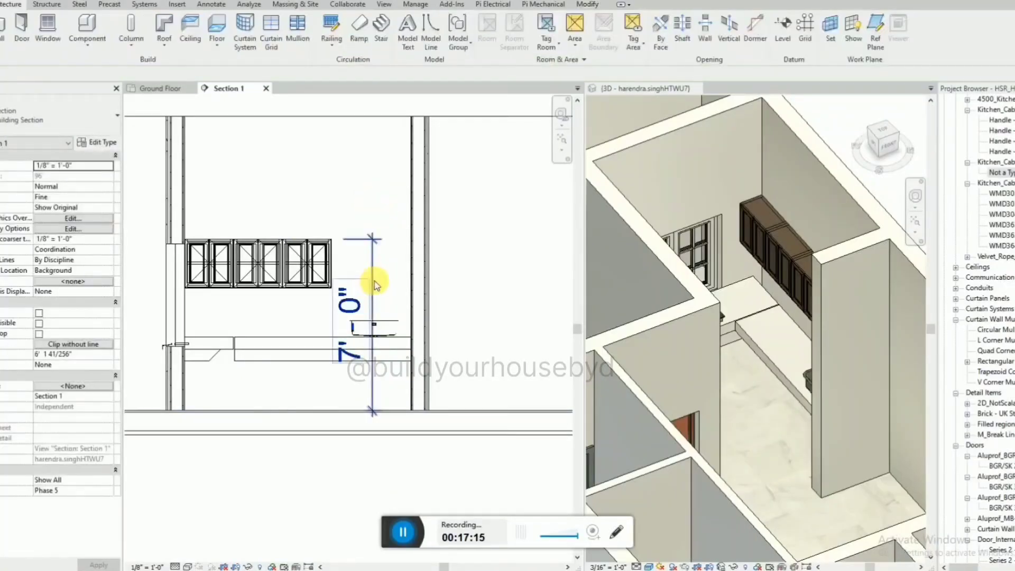
click(373, 280)
key(Delete)
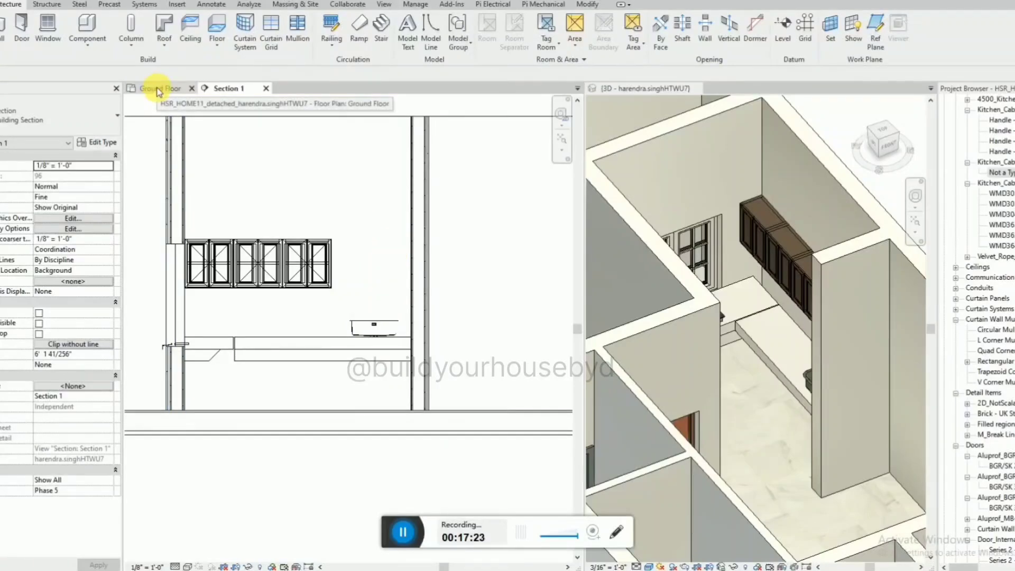
Place two more wall cabinets of the existing type along the kitchen's inner wall in the ground floor plan.
click(159, 91)
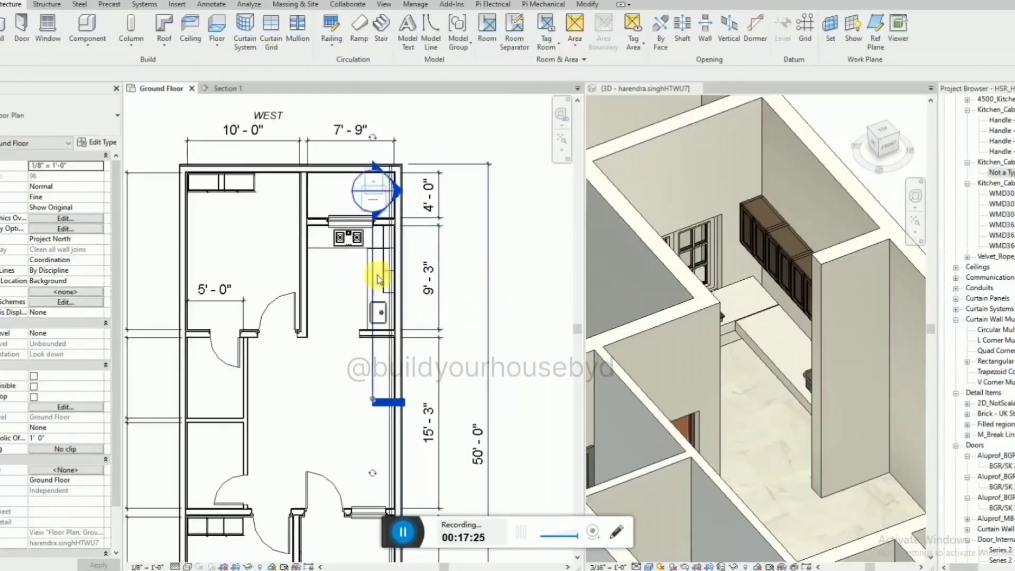
scroll(772, 254, down, 2)
scroll(332, 294, up, 2)
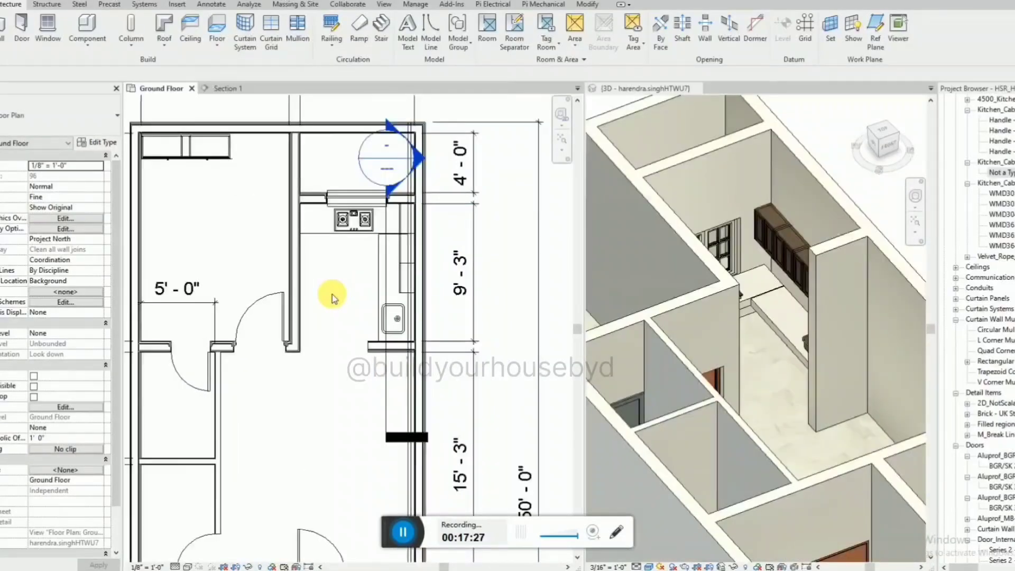
click(408, 293)
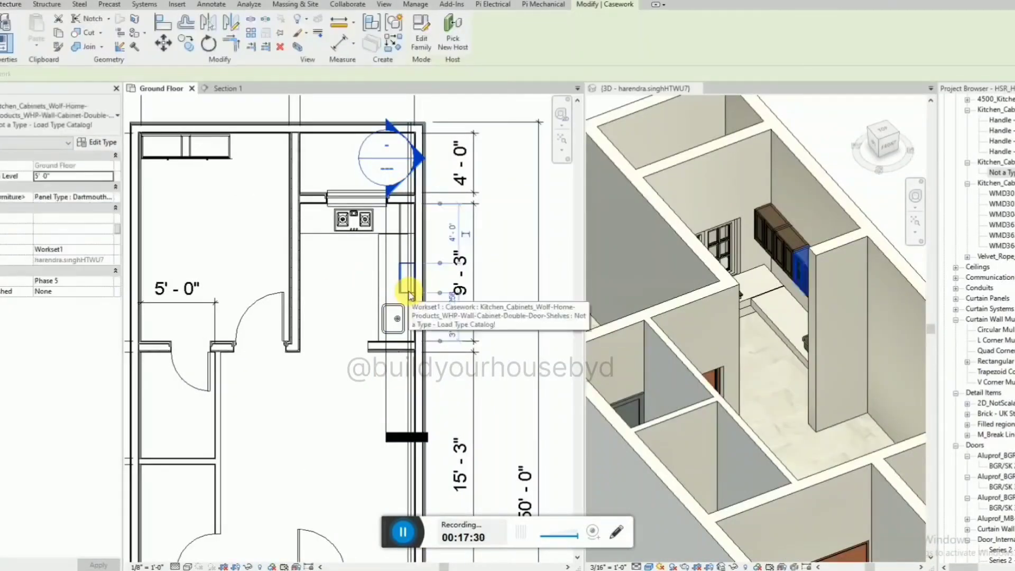
key(c)
key(s)
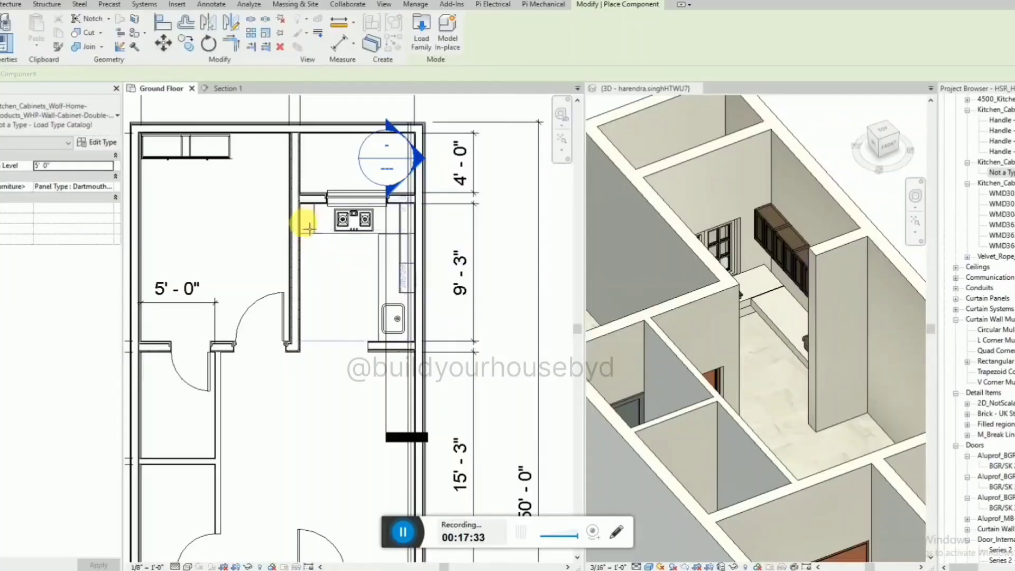
key(Escape)
Align the two inner-wall cabinets with the window wall and with each other so they sit end to end.
scroll(309, 207, up, 5)
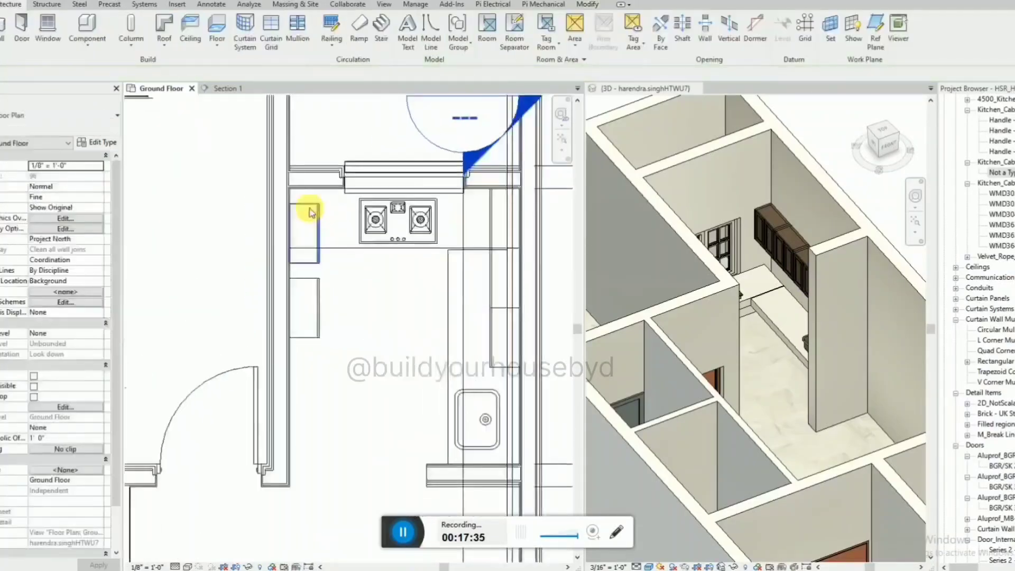
key(a)
key(l)
click(302, 175)
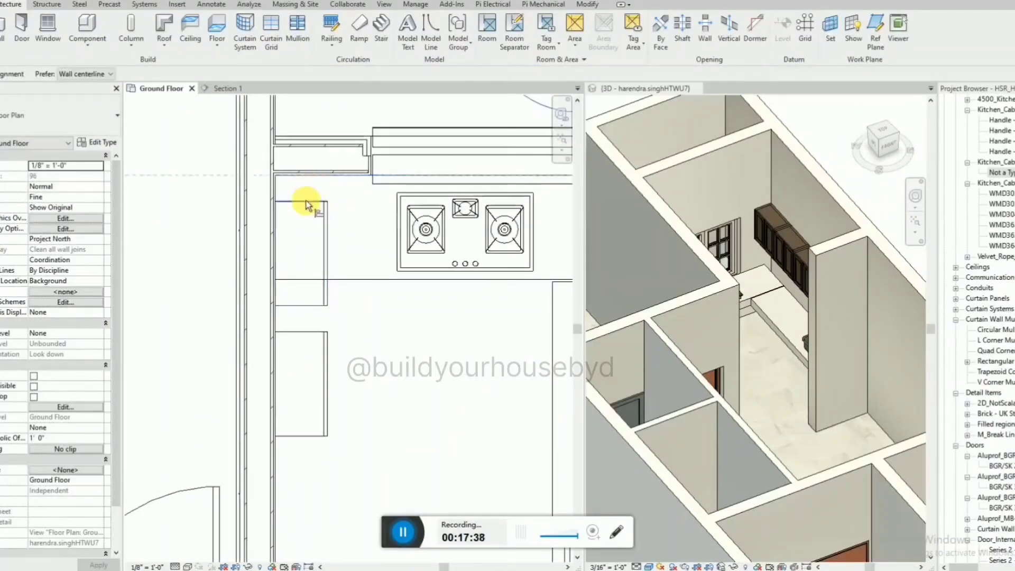
key(a)
key(l)
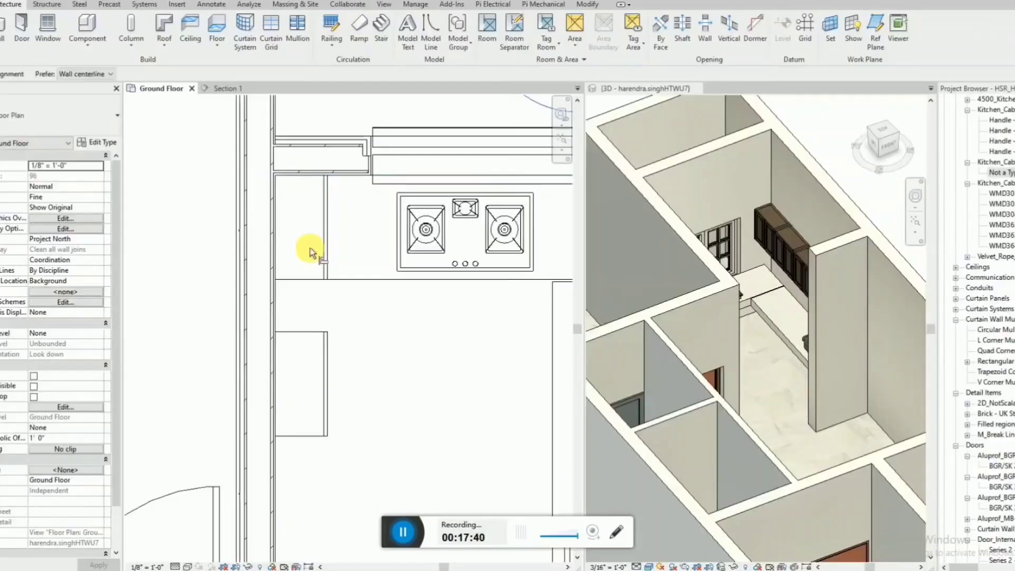
click(306, 279)
click(312, 332)
scroll(294, 310, down, 5)
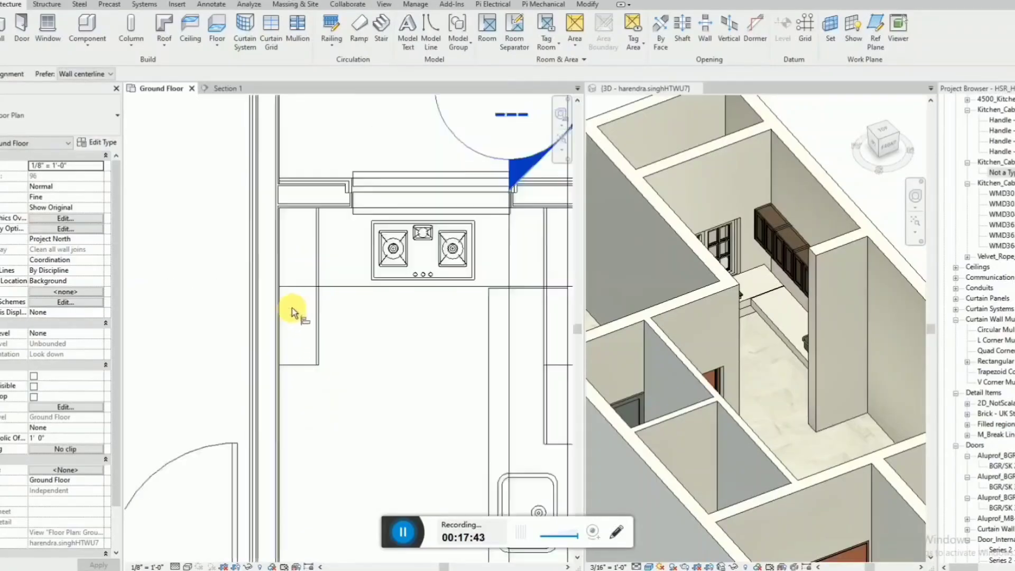
Place the Electrolux bottom-freezer fridge against the kitchen's inner wall, opposite the sink, in the ground floor plan.
shift+middle_drag(776, 236, 664, 330)
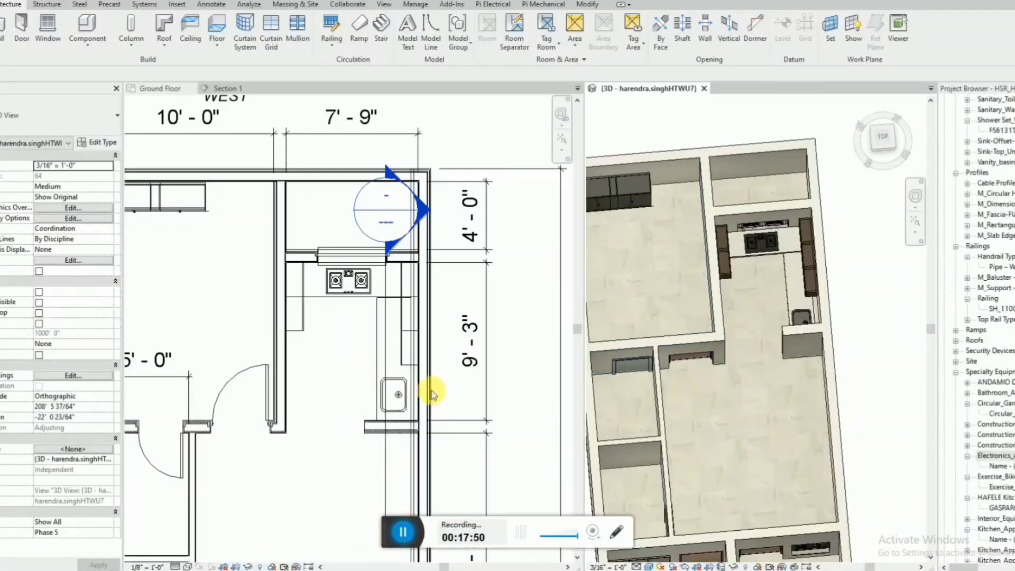
click(1007, 467)
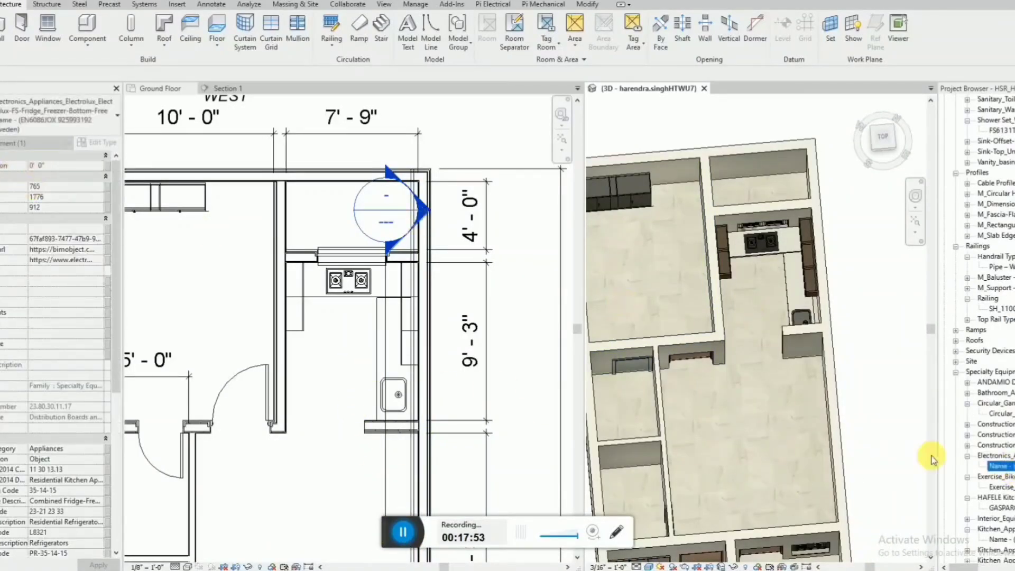
drag(303, 404, 300, 403)
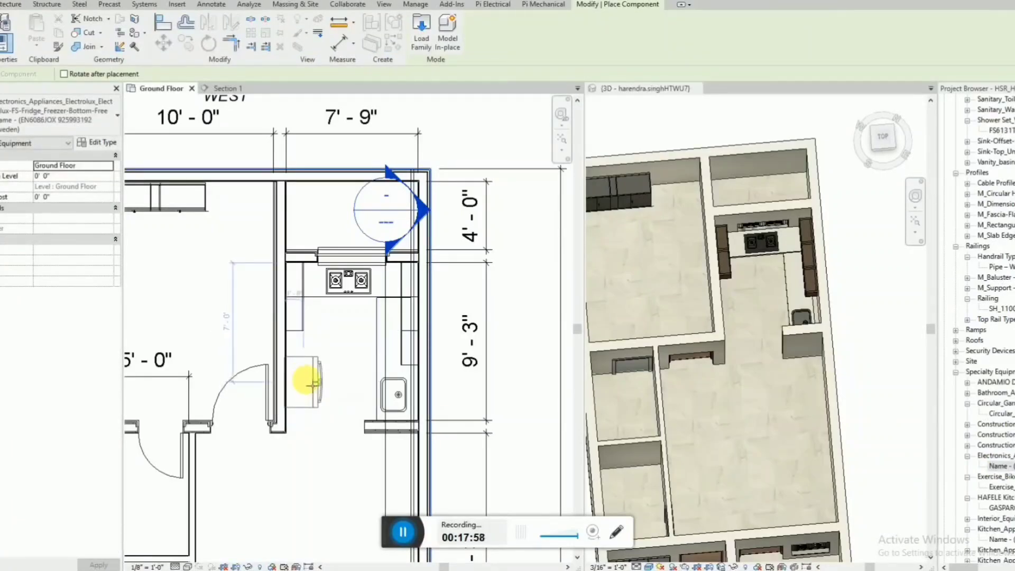
click(302, 379)
key(Escape)
key(Escape)
scroll(298, 395, up, 2)
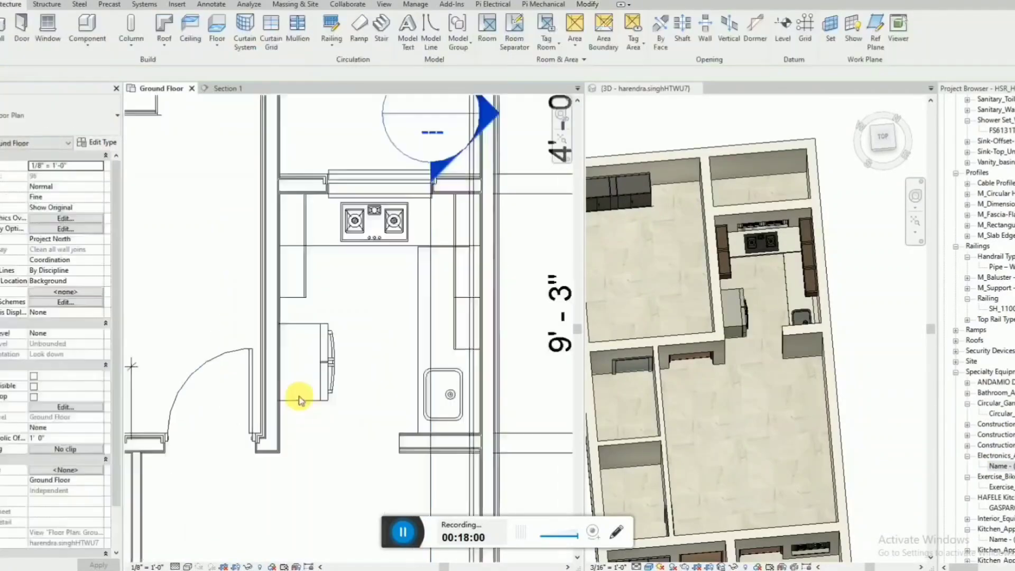
Align the fridge's back with the kitchen's inner wall face and shift the fridge along it towards the kitchen entrance.
click(299, 400)
scroll(296, 402, up, 2)
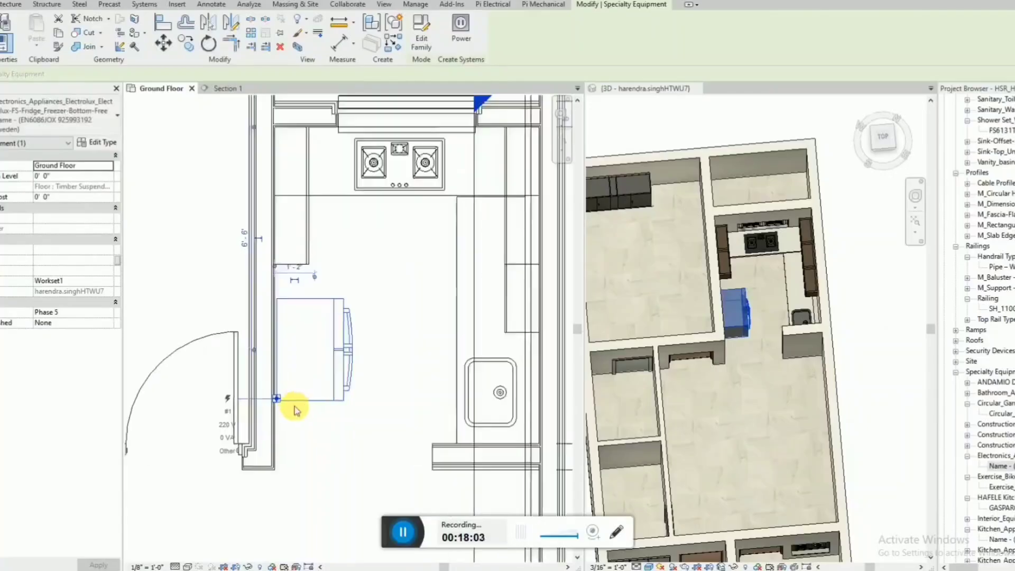
scroll(292, 405, up, 2)
click(280, 408)
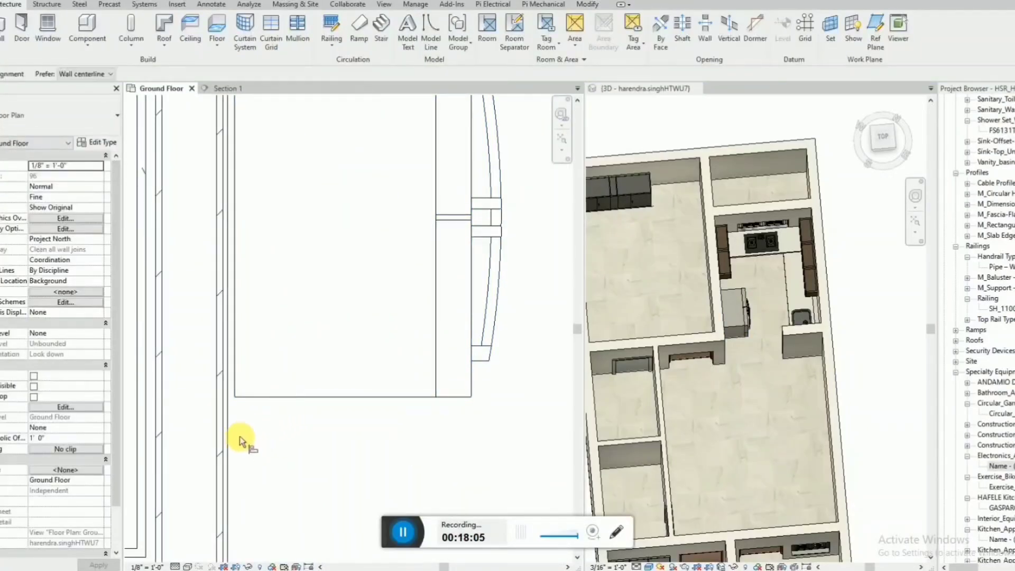
scroll(270, 433, down, 3)
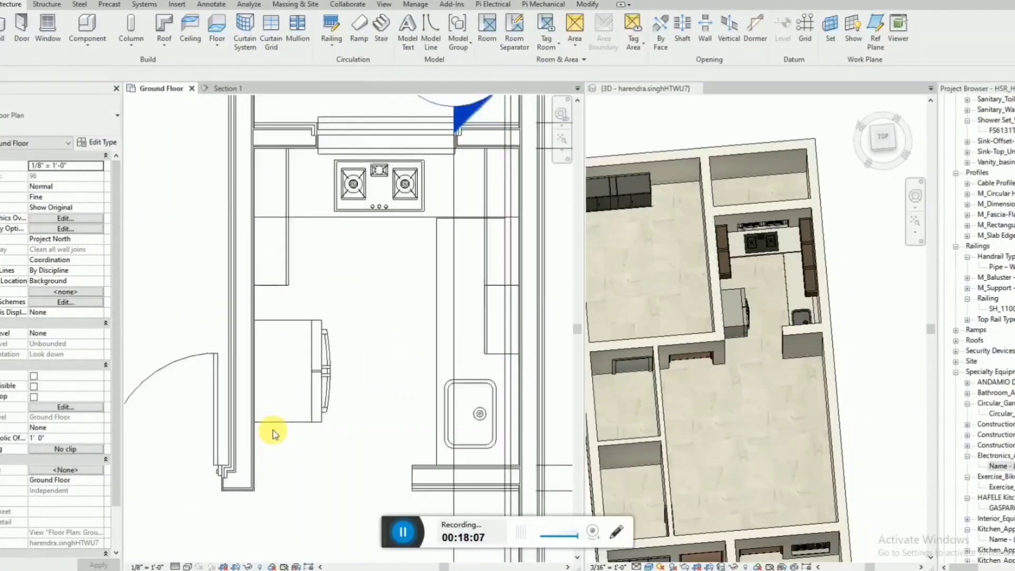
scroll(273, 431, down, 2)
click(279, 424)
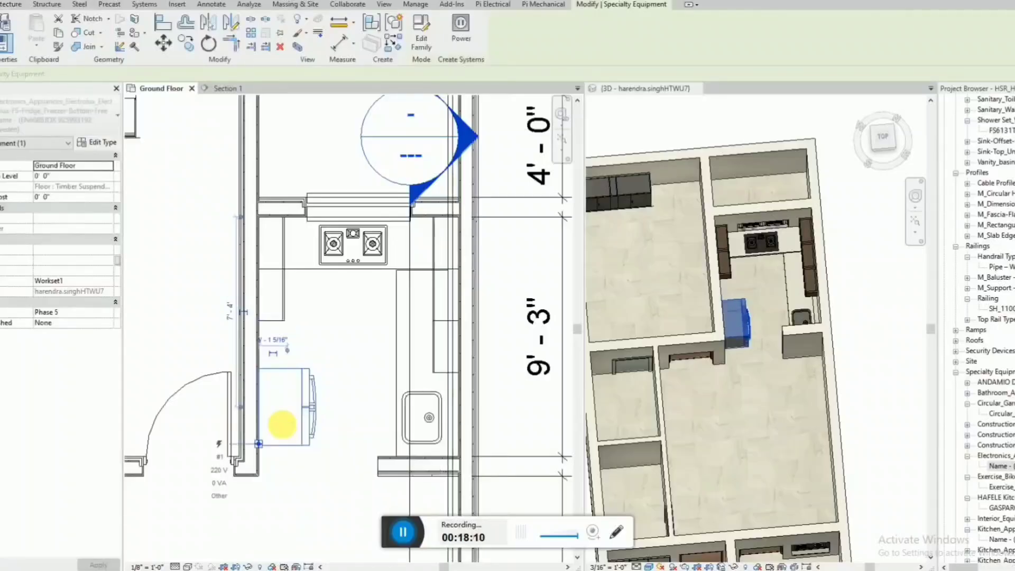
click(443, 486)
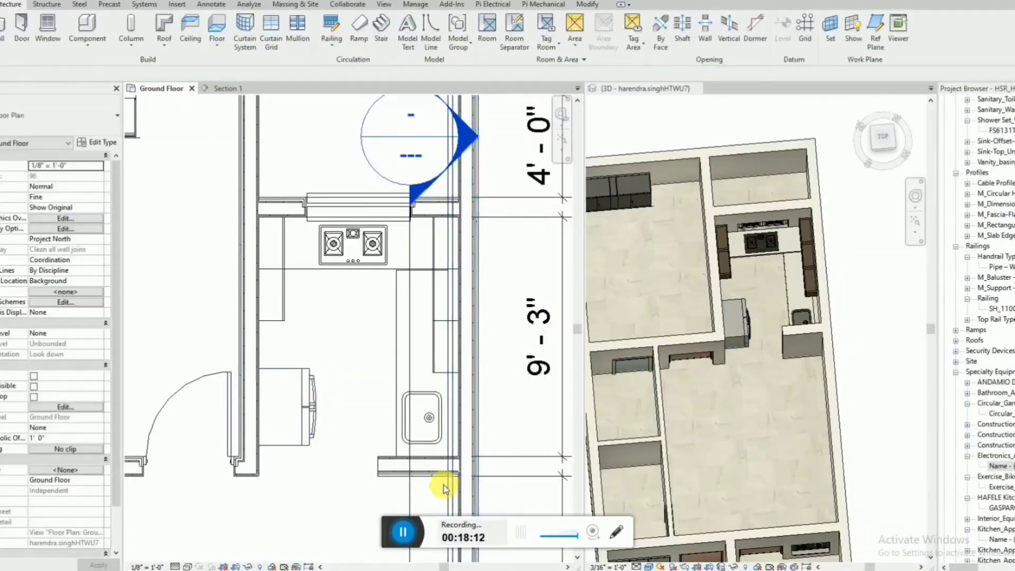
Align the fridge's entrance-side edge with the inner face of the short wall beside the sink.
key(a)
key(l)
scroll(423, 473, up, 2)
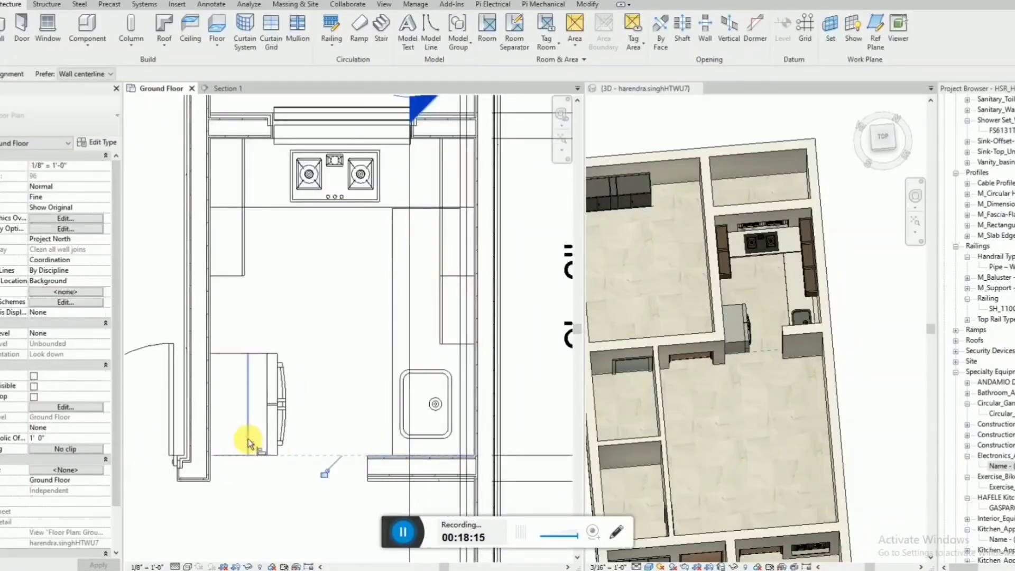
Nudge the fridge slightly along the inner wall, away from the kitchen entrance and towards the hob side.
key(Escape)
click(266, 453)
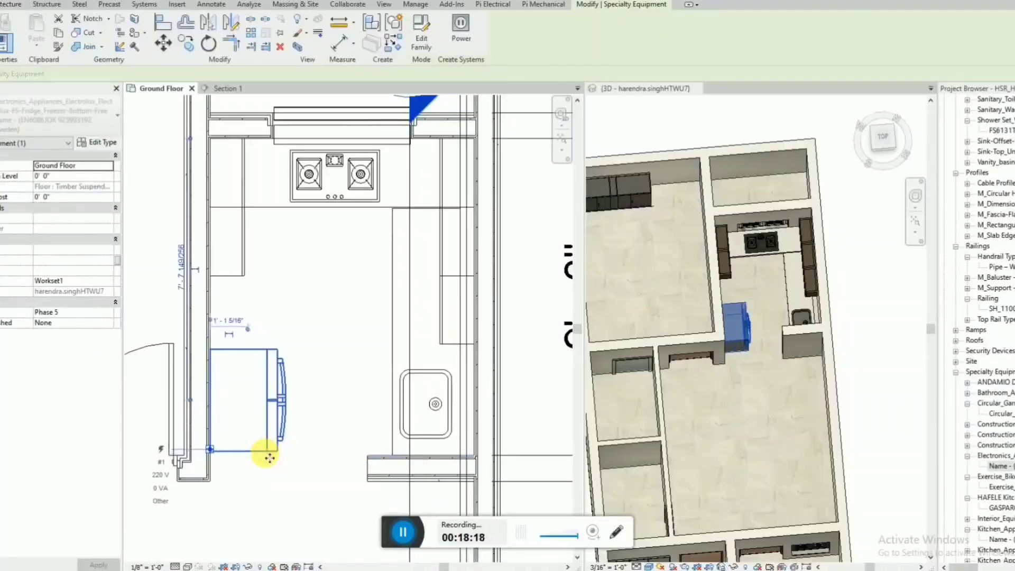
key(Up)
scroll(375, 337, down, 2)
click(379, 338)
Examine the kitchen from above and at an angle in 3D, checking the fridge against the sink, hob and entrance.
click(747, 353)
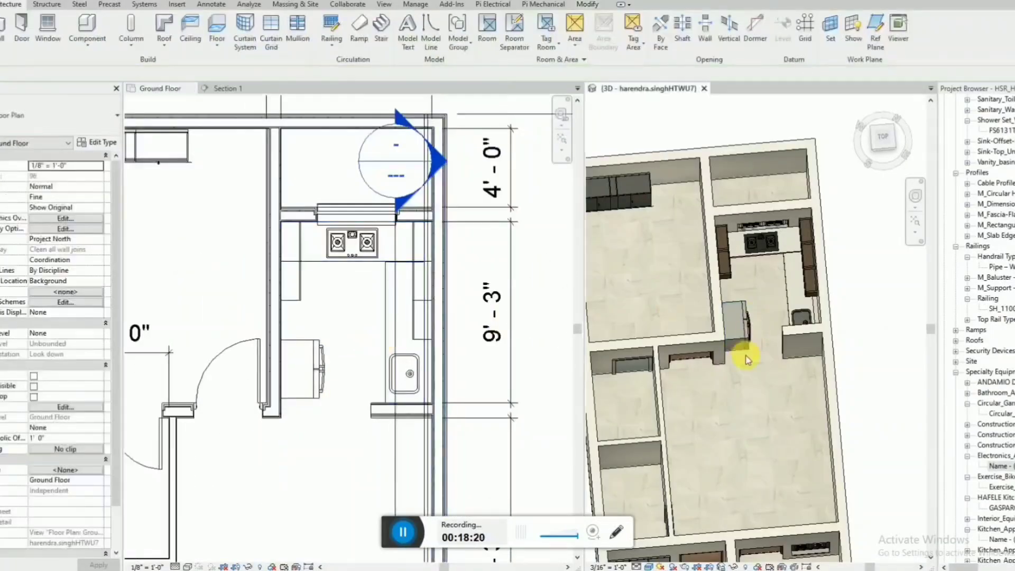
shift+middle_drag(785, 341, 838, 349)
scroll(752, 287, up, 4)
scroll(811, 360, up, 2)
scroll(738, 353, down, 3)
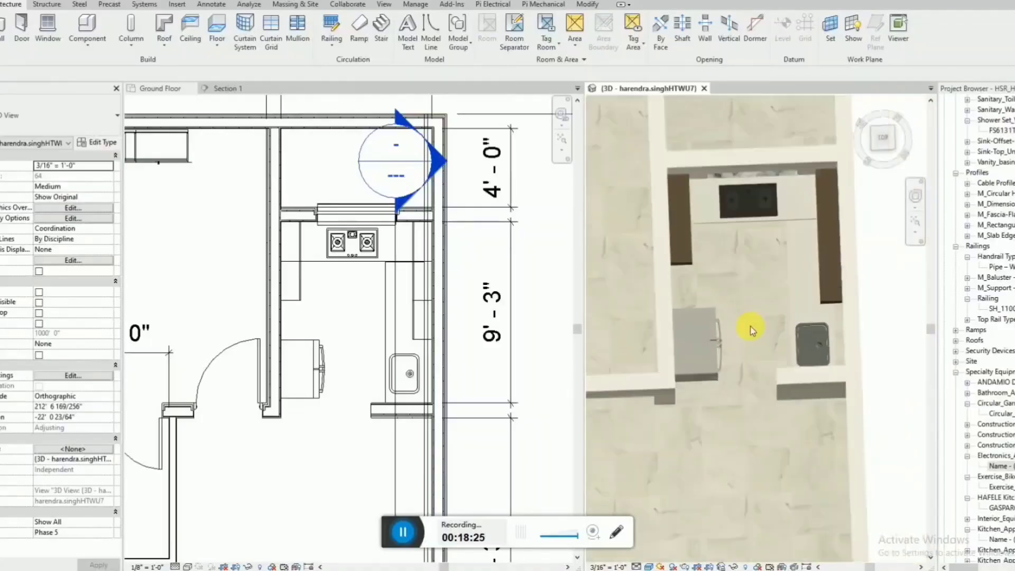
shift+middle_drag(750, 324, 721, 334)
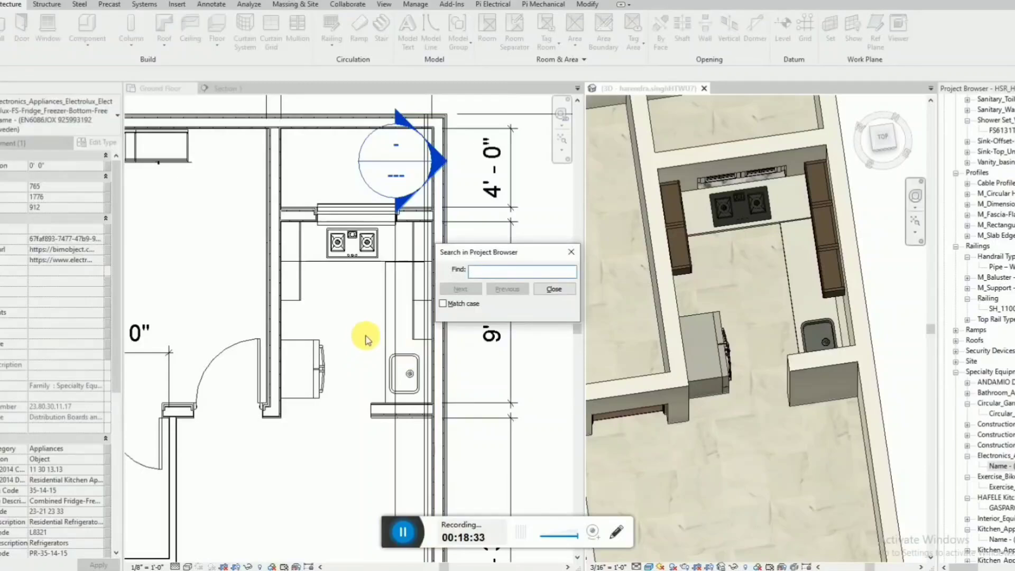
click(553, 289)
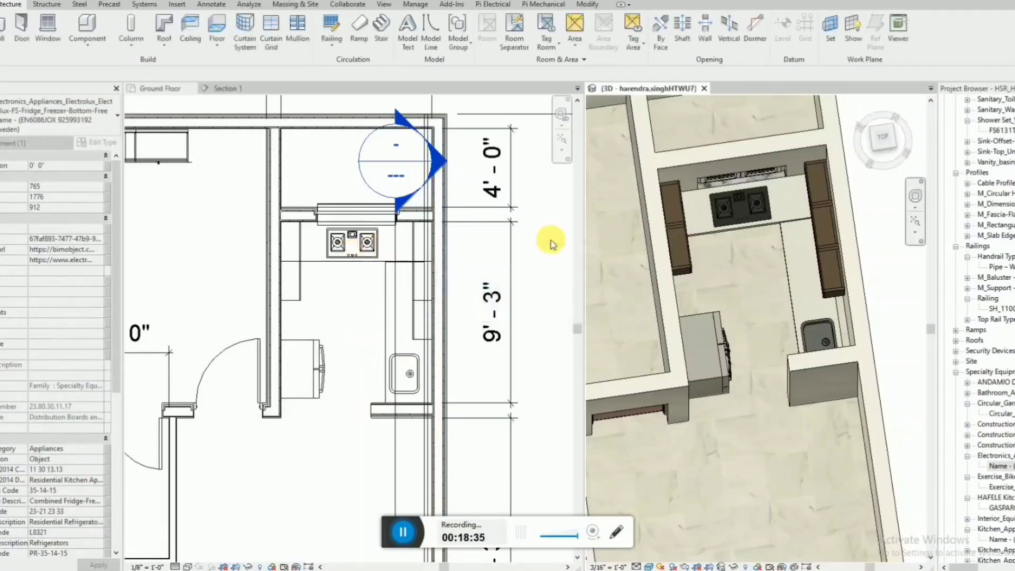
Move the section marker out of the kitchen to the empty area beyond the house's south-west corner in the floor plan.
click(453, 322)
scroll(453, 351, down, 3)
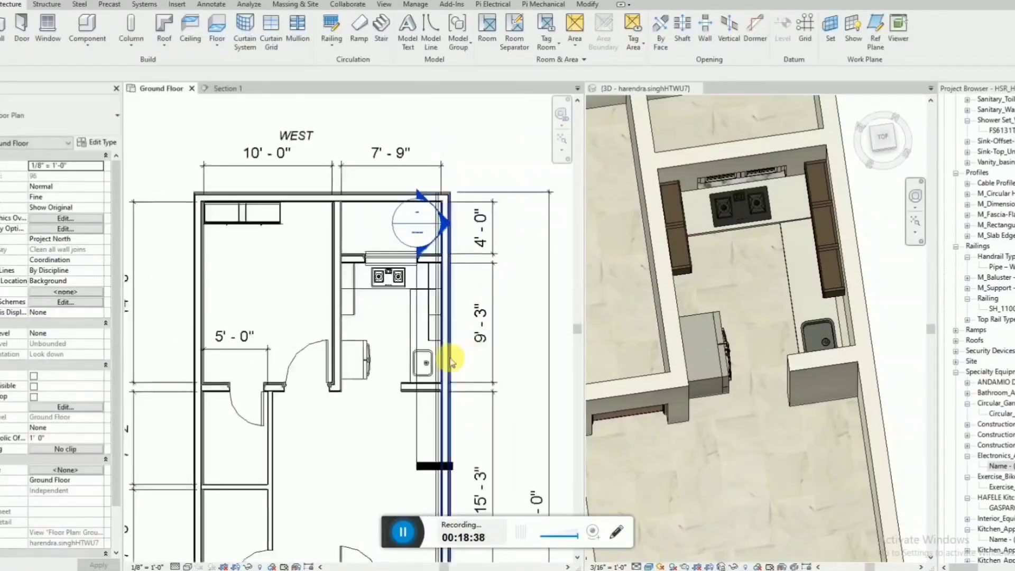
scroll(387, 397, up, 2)
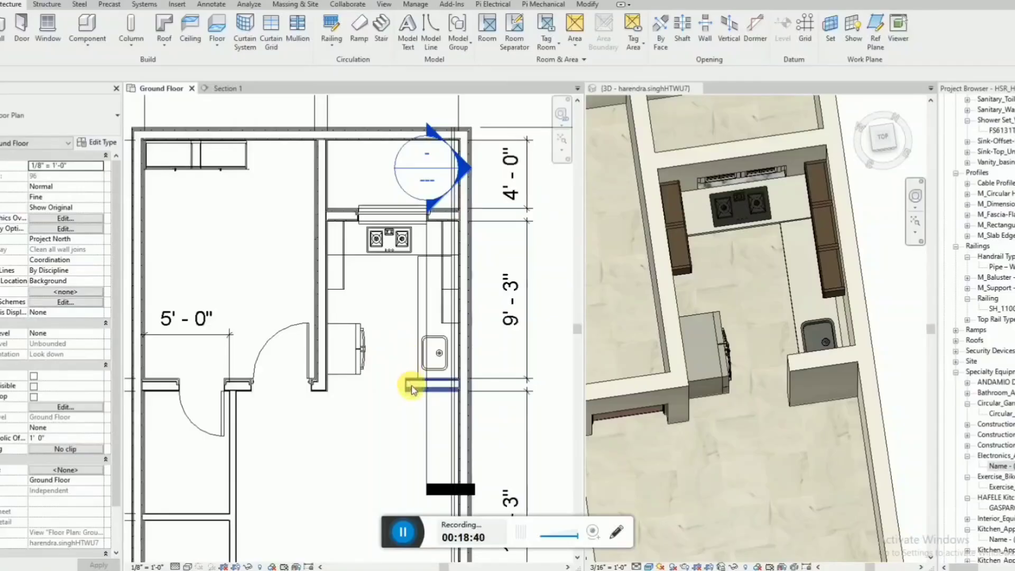
scroll(417, 352, down, 2)
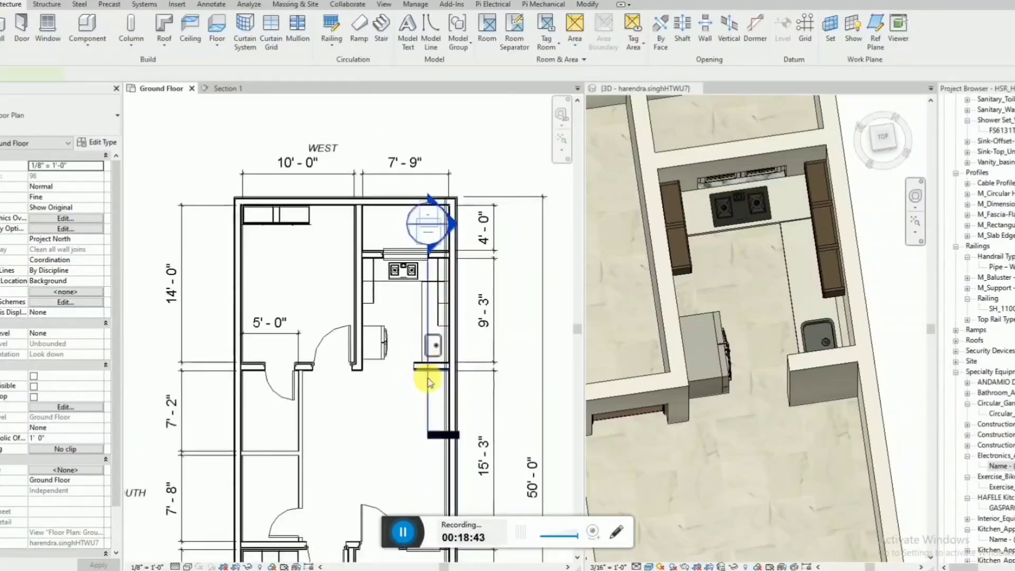
click(427, 379)
scroll(427, 378, down, 2)
drag(427, 379, 160, 272)
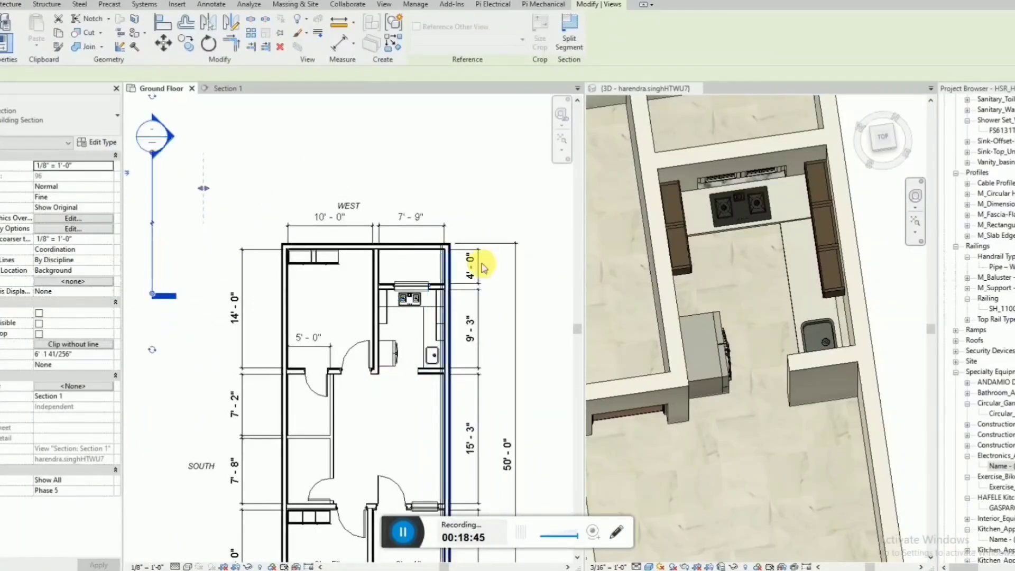
Set the length of the short wall beside the kitchen sink to 3' in the ground floor plan.
scroll(832, 272, down, 4)
shift+middle_drag(811, 297, 790, 316)
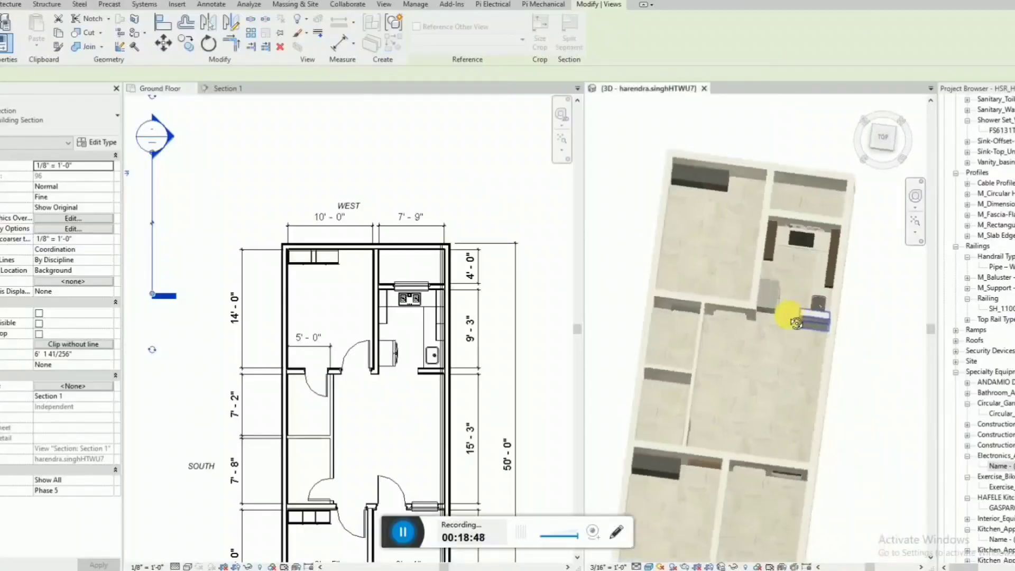
scroll(747, 332, up, 5)
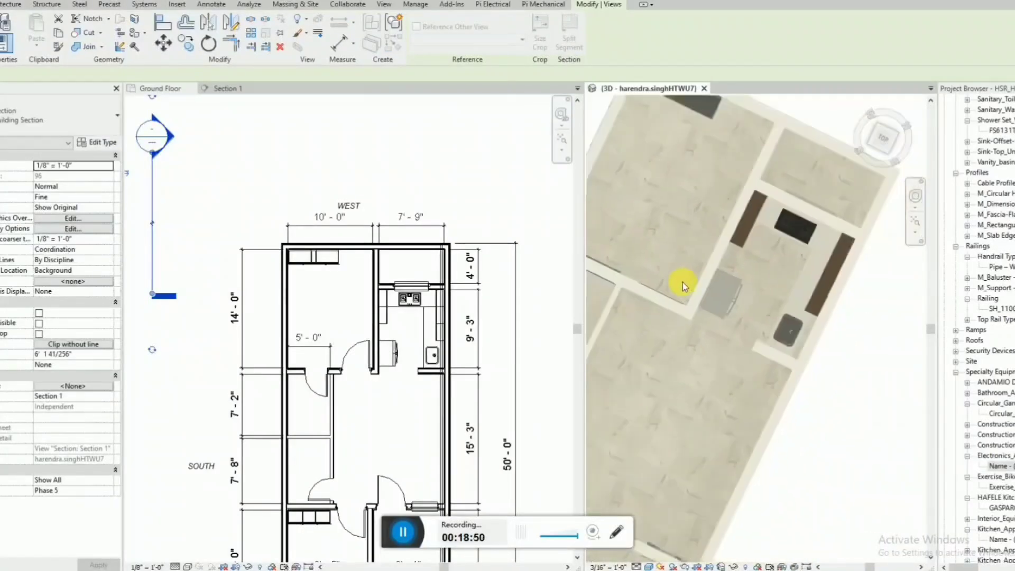
shift+middle_drag(681, 286, 792, 351)
key(Escape)
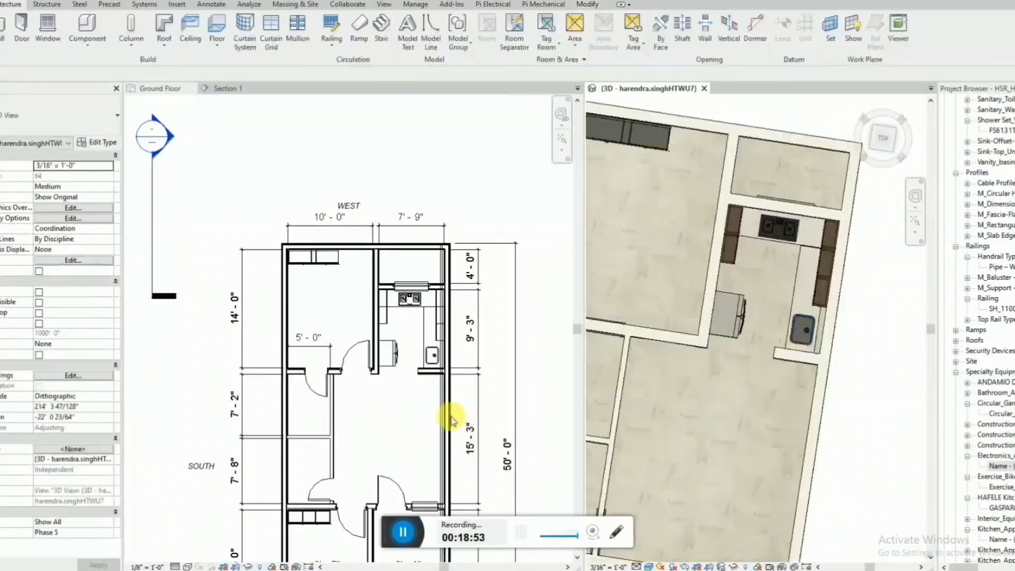
scroll(436, 402, up, 3)
click(430, 359)
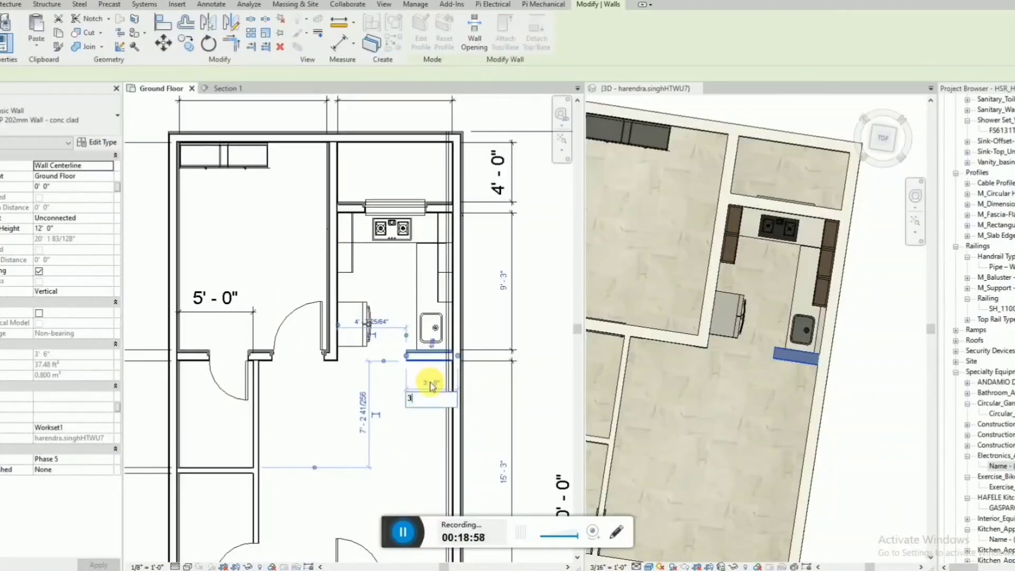
key(Return)
key(Escape)
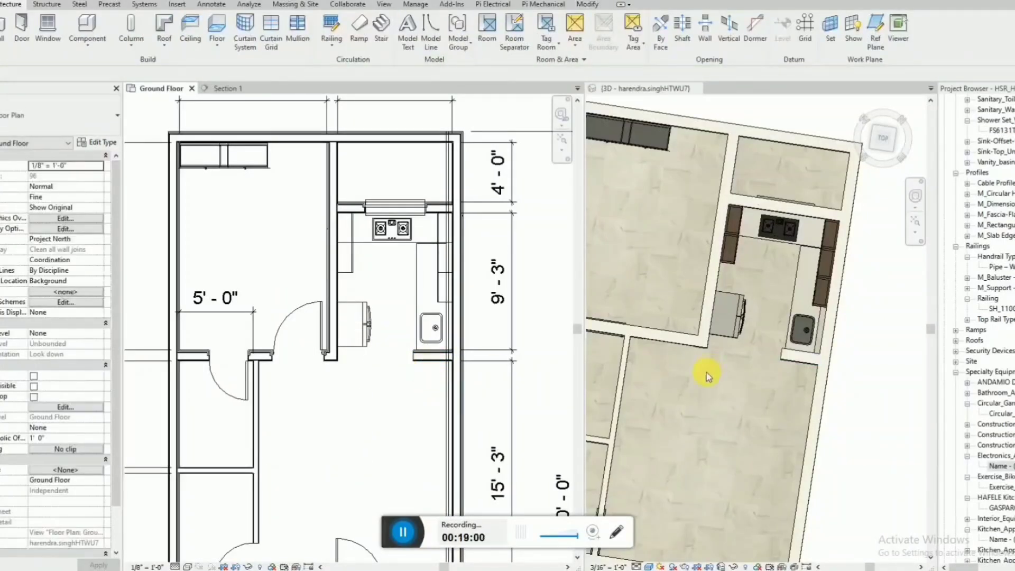
Lower the top of the short wall beside the sink to roughly countertop height in the 3D view.
shift+middle_drag(706, 375, 729, 382)
click(413, 387)
click(725, 325)
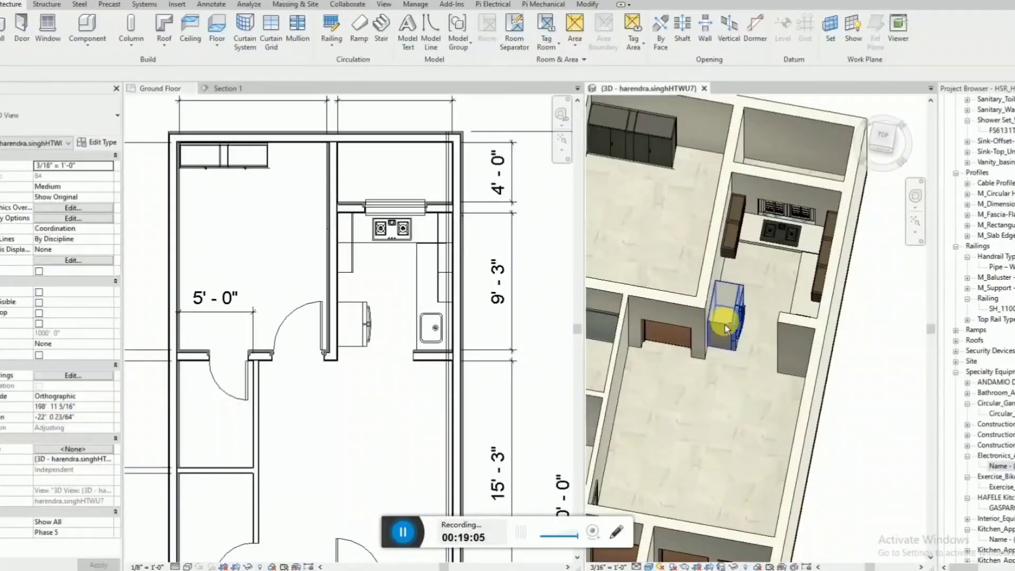
mouse_move(787, 279)
shift+middle_down()
mouse_move(792, 291)
mouse_move(804, 283)
shift+middle_up()
click(804, 315)
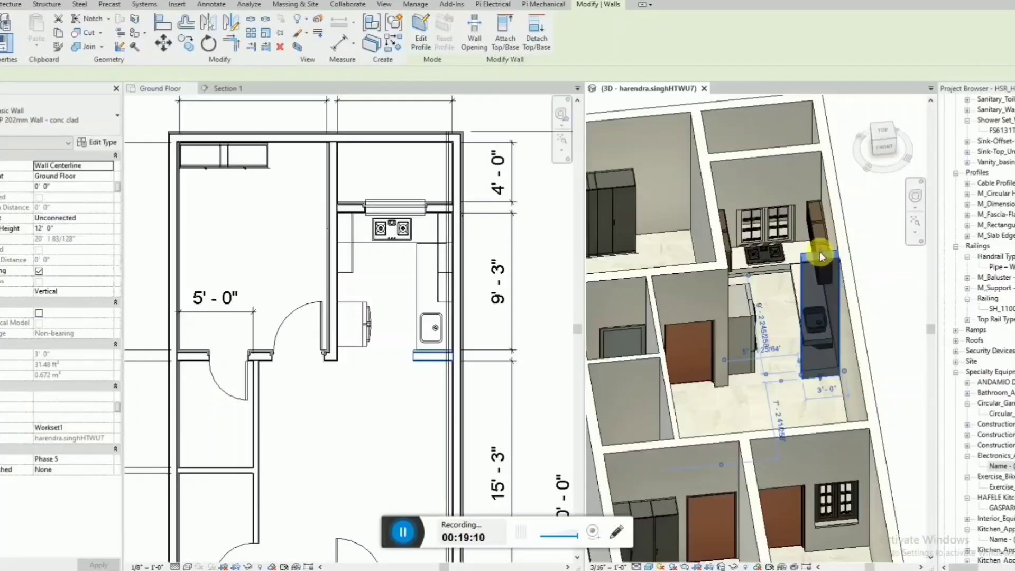
drag(819, 252, 828, 295)
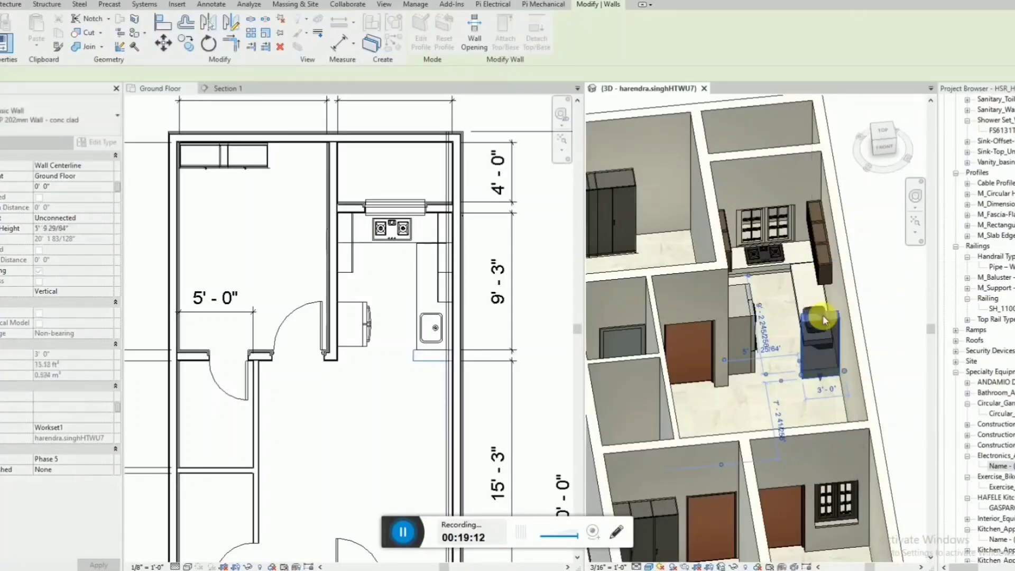
shift+middle_drag(828, 295, 822, 346)
click(826, 291)
key(Escape)
scroll(745, 362, down, 3)
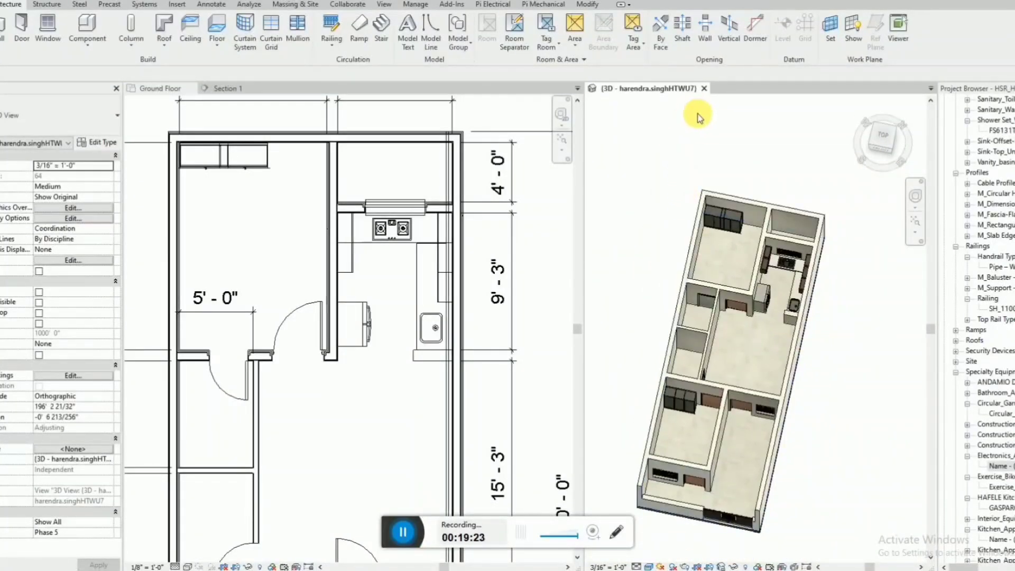
Place the DURAVIT DuraStyle Basic floor-mounted toilet, Default type, against the south outer wall of the 7'-2" bathroom, rotated to face the room.
scroll(427, 251, down, 3)
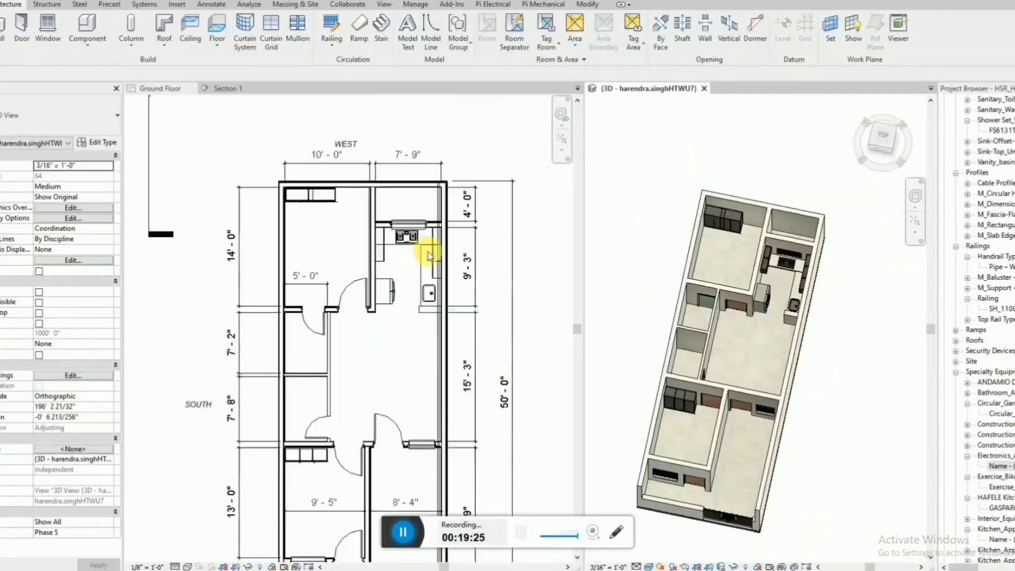
scroll(306, 373, up, 4)
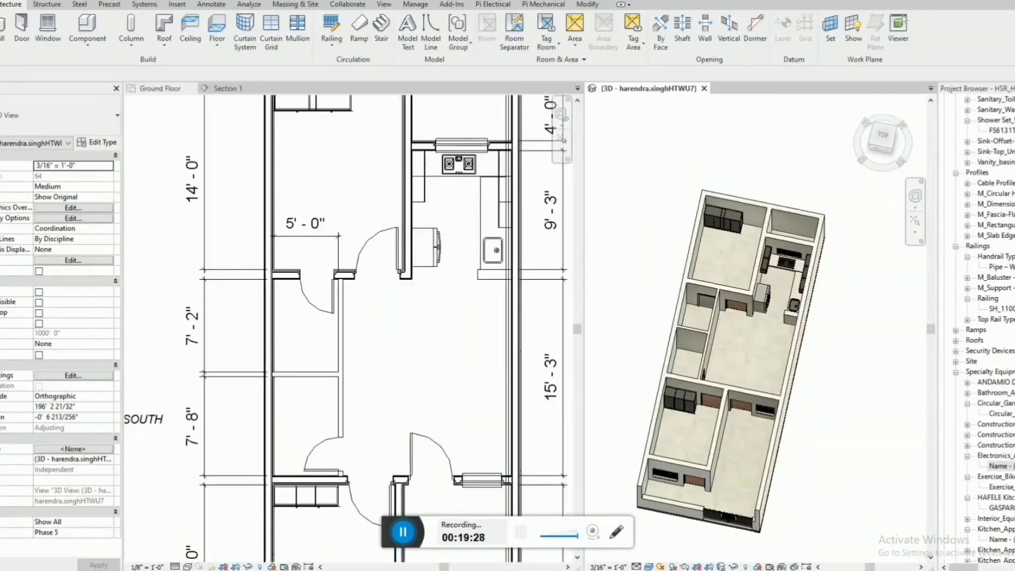
scroll(378, 523, down, 2)
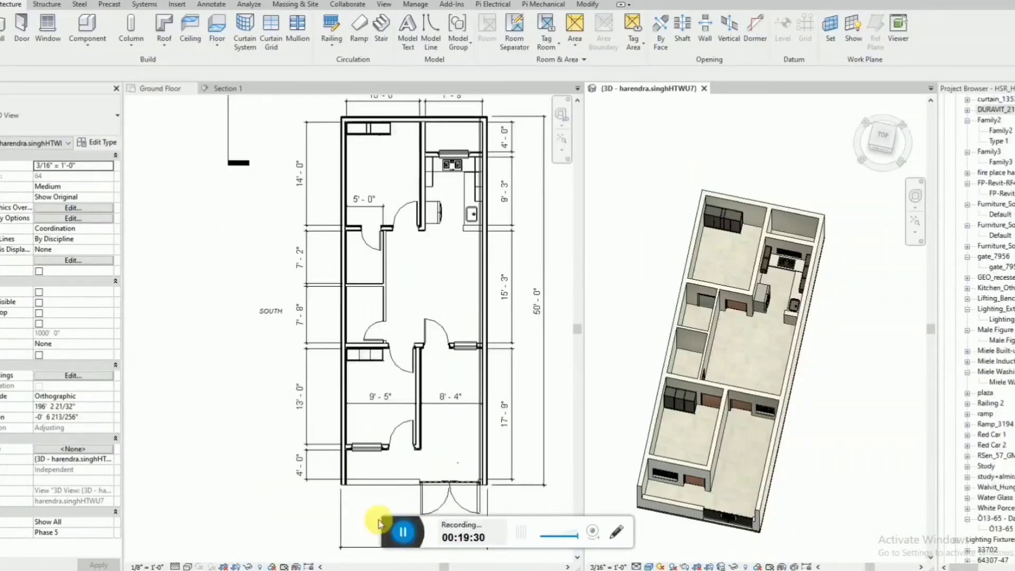
scroll(362, 287, up, 2)
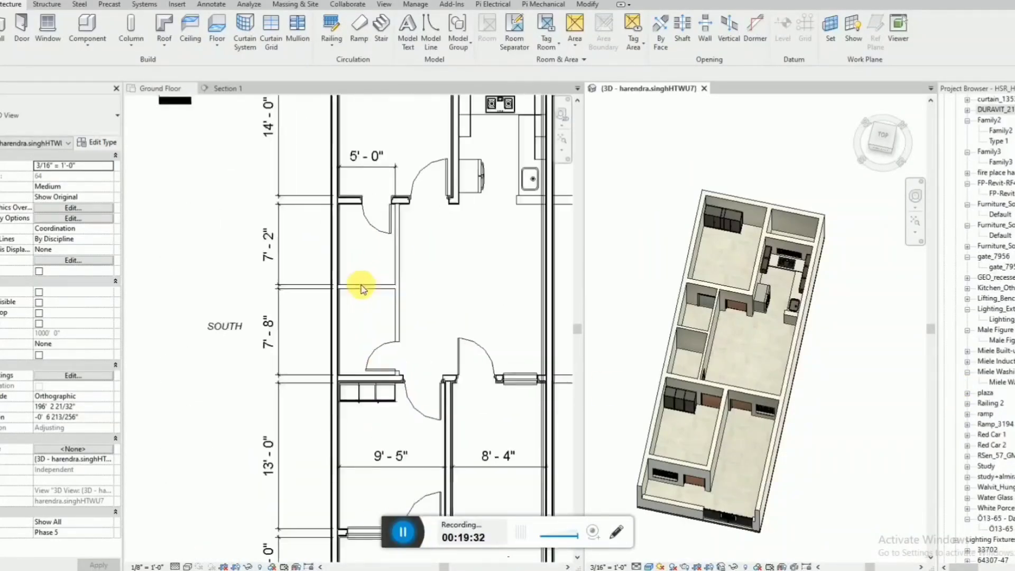
click(968, 111)
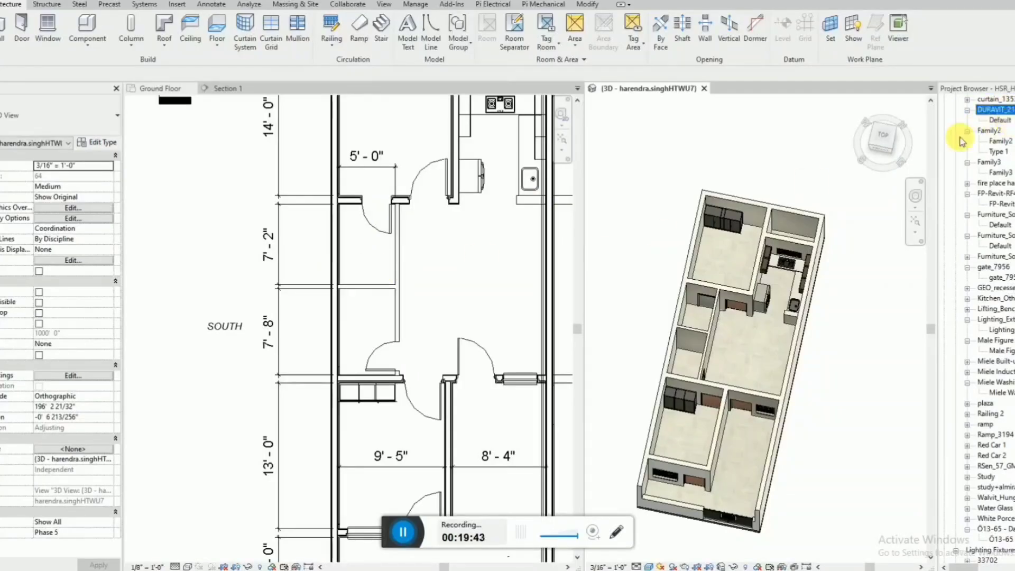
click(235, 329)
scroll(210, 340, down, 3)
click(554, 318)
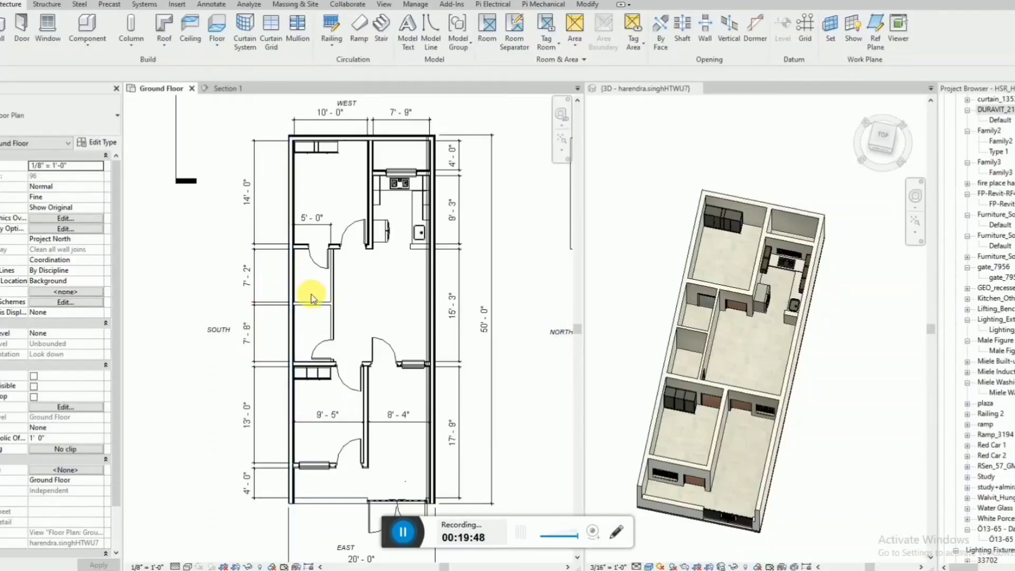
scroll(311, 297, up, 1)
click(1000, 120)
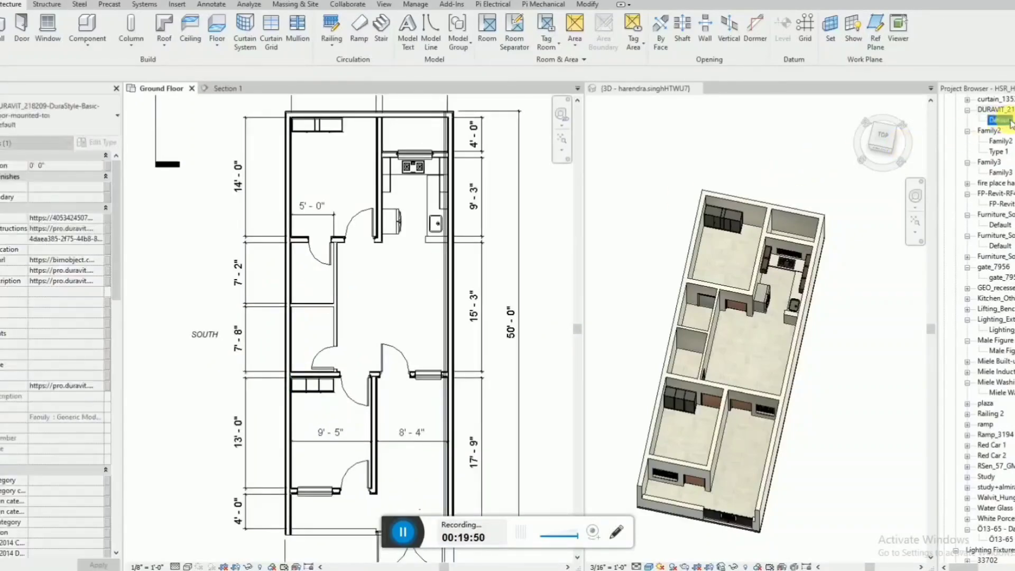
drag(303, 287, 303, 287)
scroll(303, 287, up, 3)
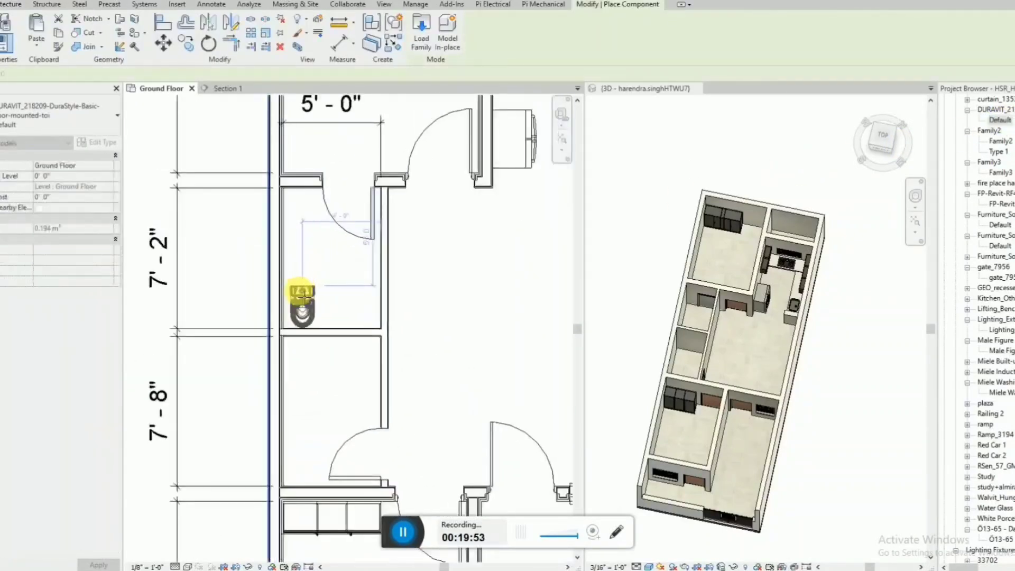
key(space)
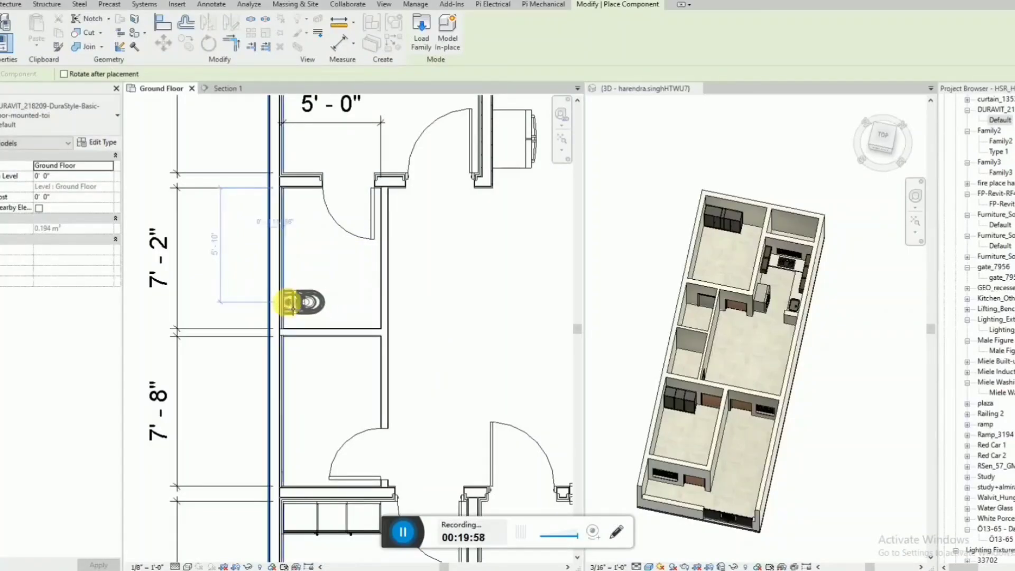
click(291, 305)
key(Escape)
Add an aligned dimension from the partition between the two bathrooms to the toilet's centreline in the floor plan.
click(618, 335)
scroll(645, 333, up, 6)
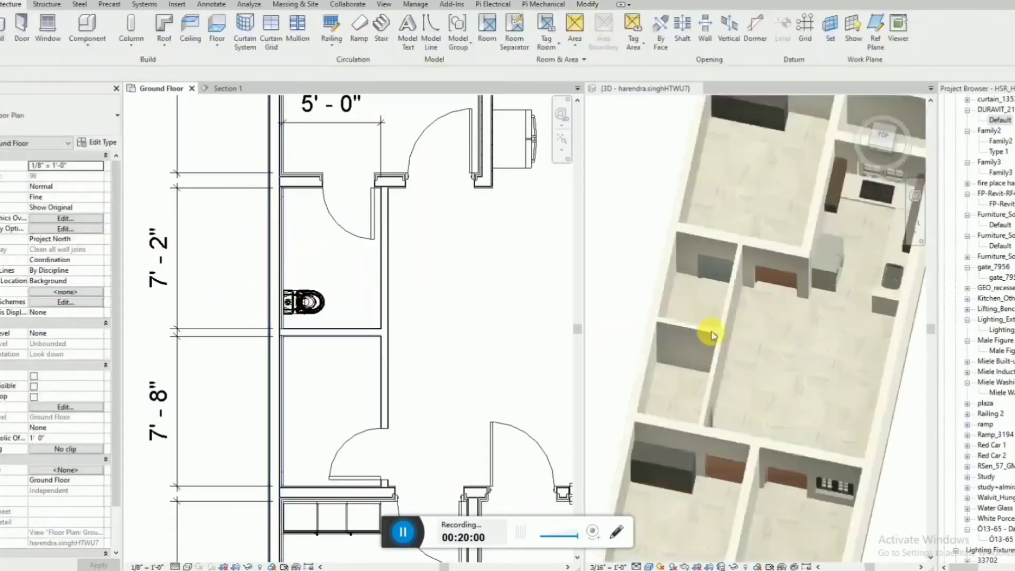
shift+middle_drag(721, 327, 816, 284)
scroll(792, 288, up, 5)
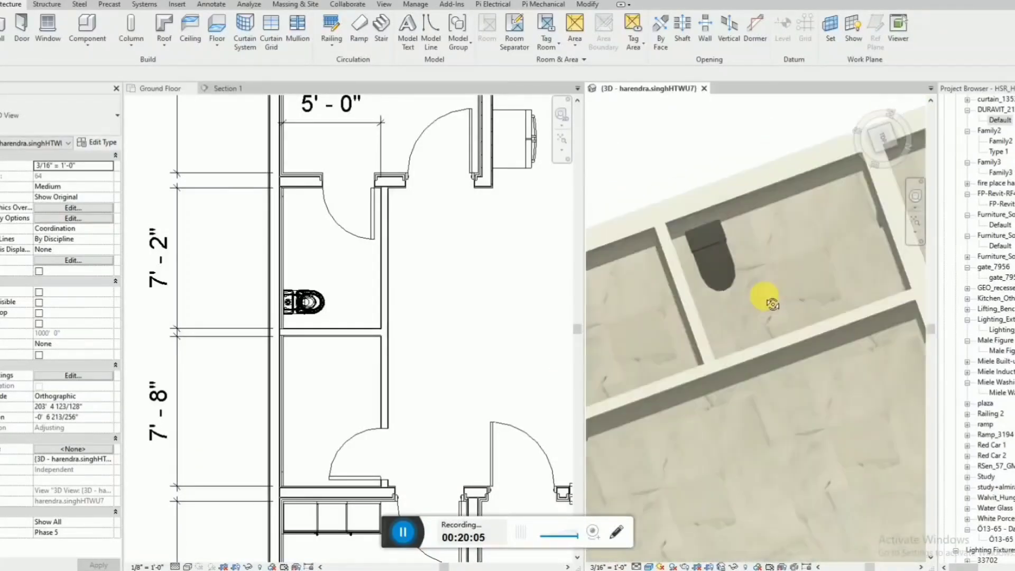
scroll(335, 335, up, 3)
click(358, 296)
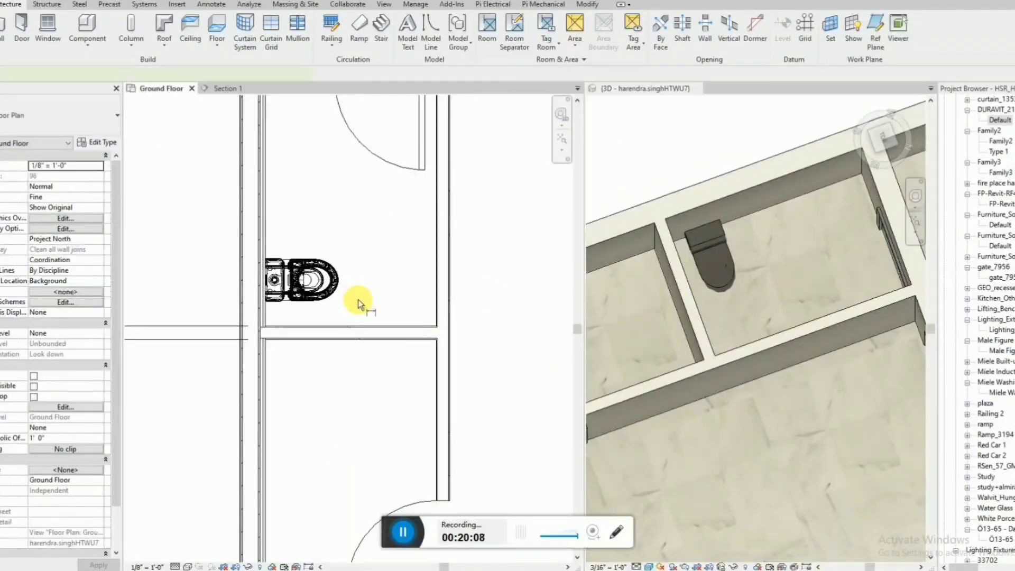
key(d)
key(i)
click(356, 325)
click(328, 279)
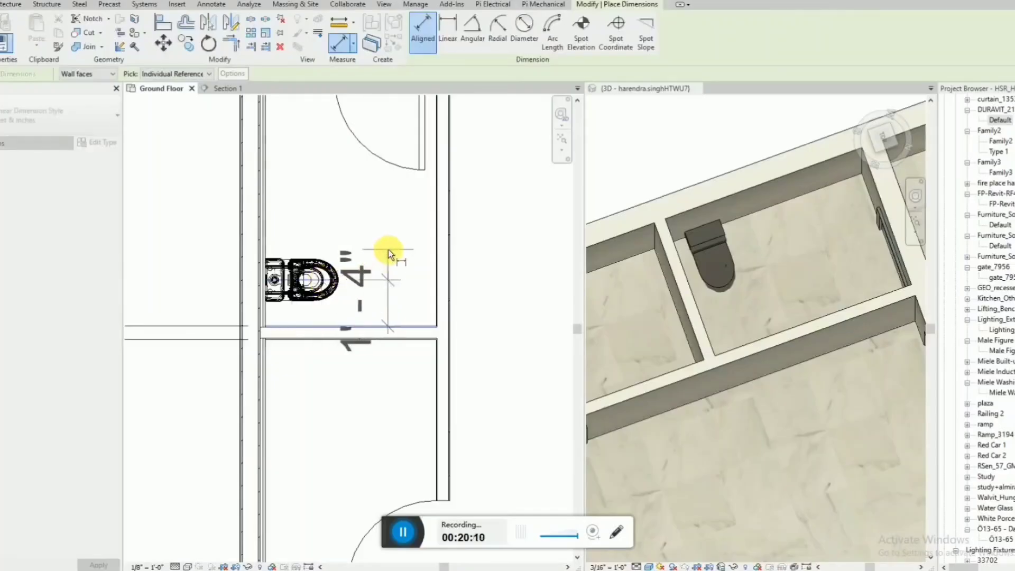
click(388, 250)
key(Escape)
key(Escape)
Set the distance between the toilet's centreline and the bathroom partition to 1' 3".
click(315, 294)
click(376, 304)
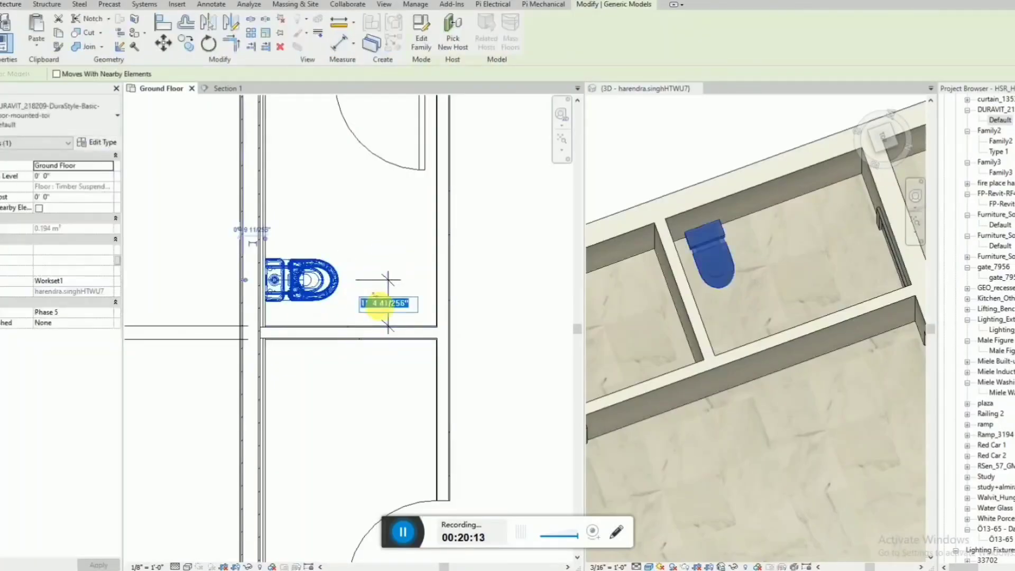
key(Return)
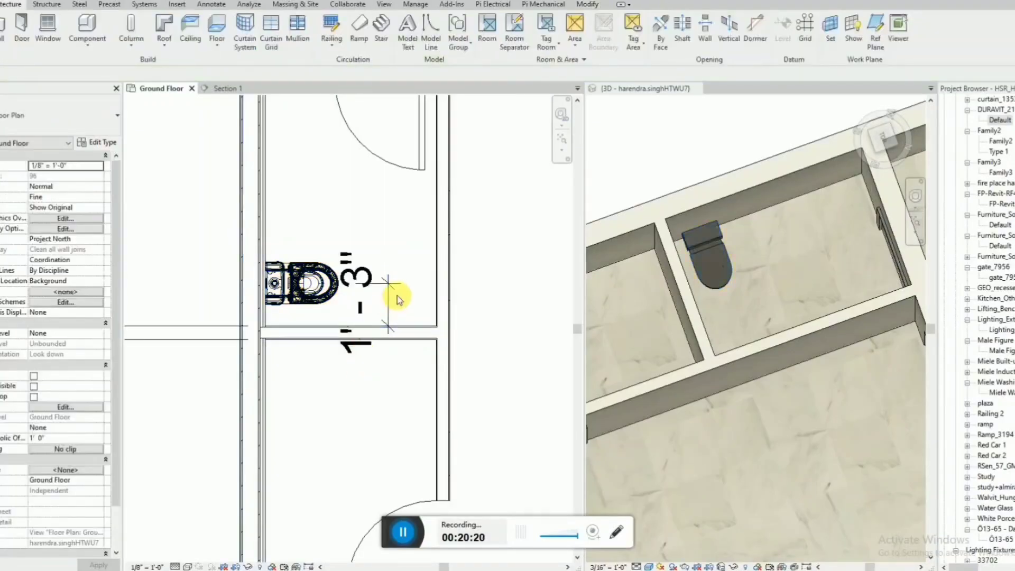
Set the distance between the toilet's centreline and the partition between the two bathrooms to 1' 6".
click(390, 291)
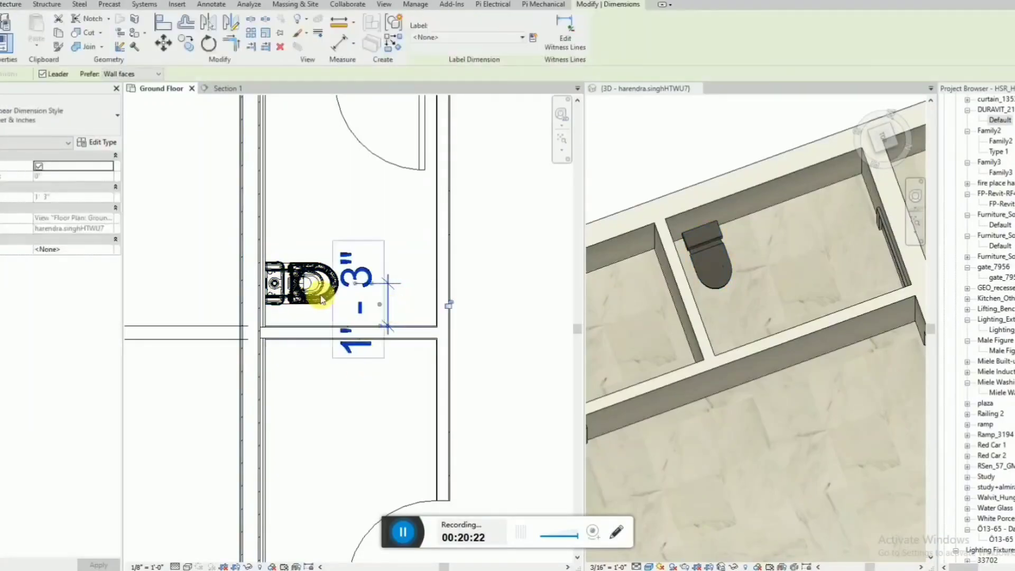
click(372, 285)
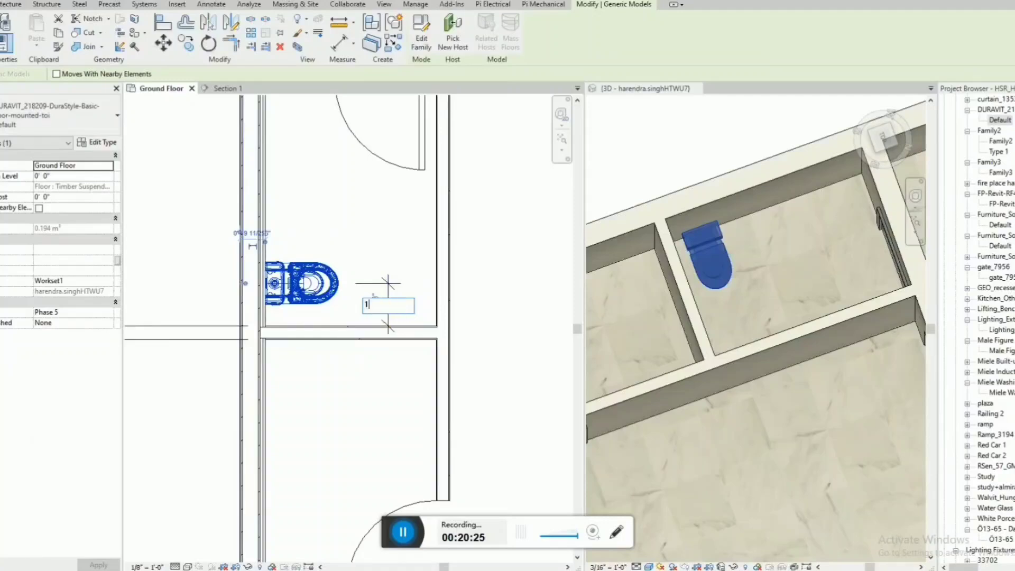
key(Return)
key(Escape)
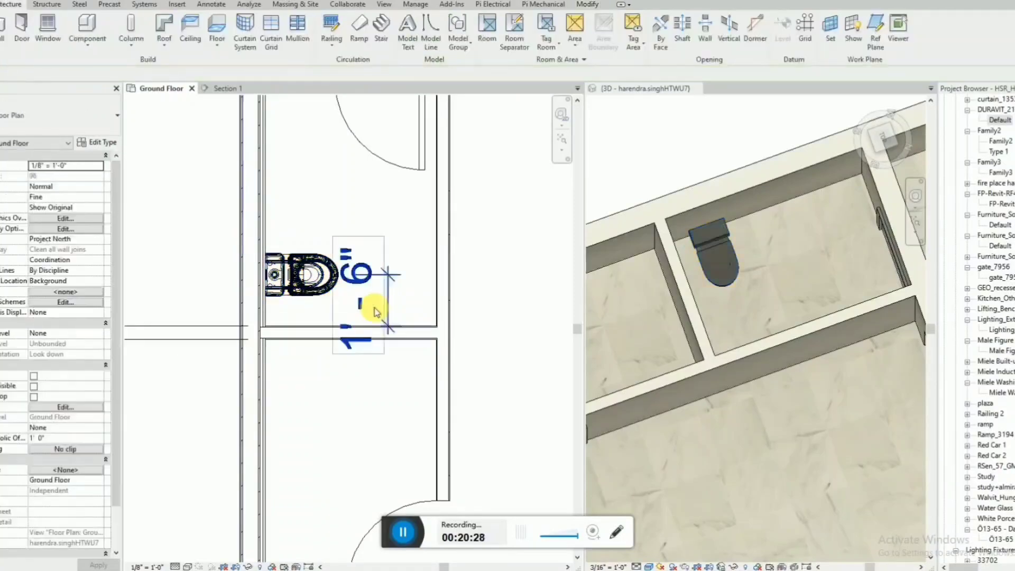
Delete the aligned dimension between the toilet's centreline and the bathroom partition from the floor plan.
scroll(368, 359, up, 2)
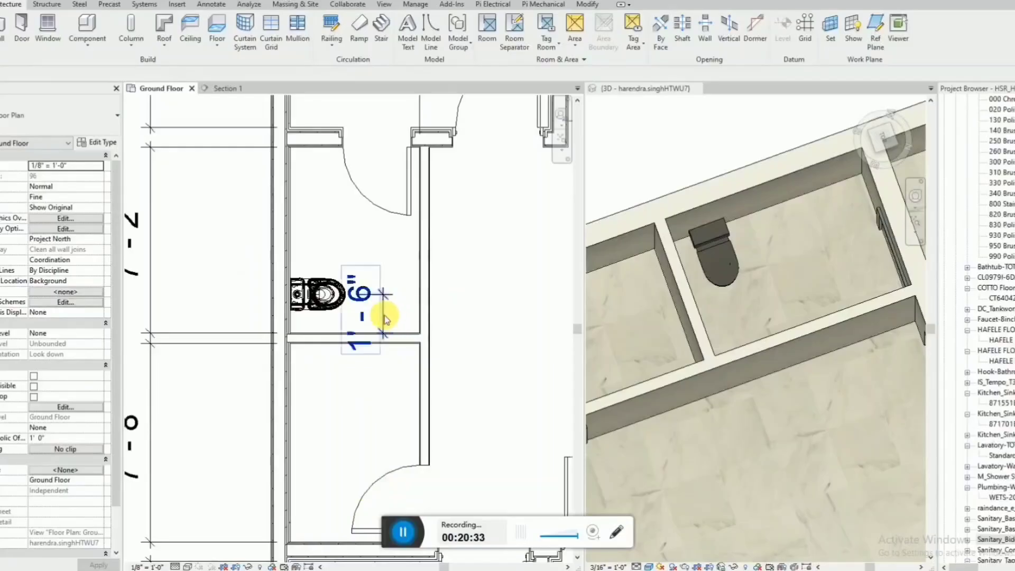
click(385, 318)
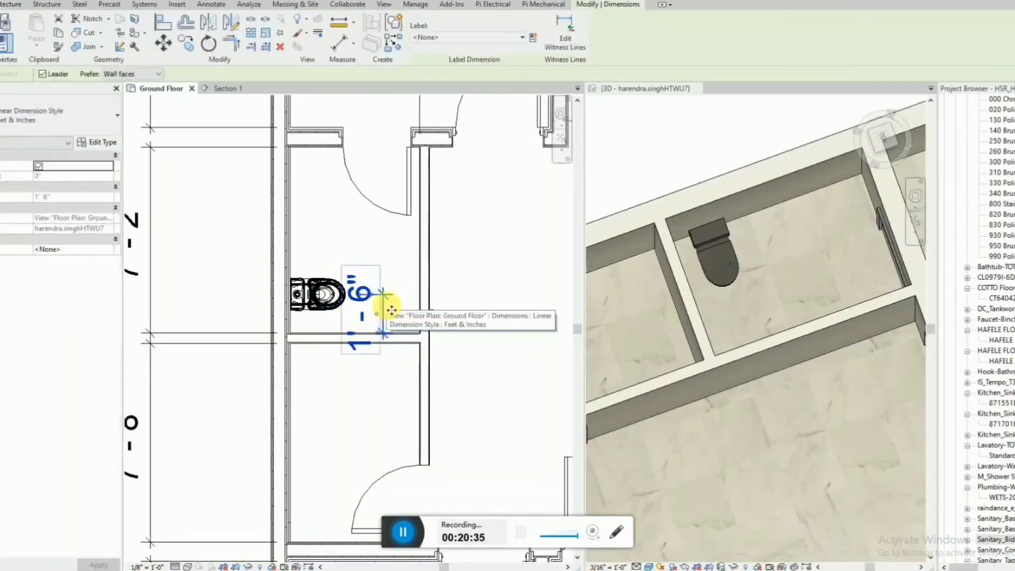
key(Delete)
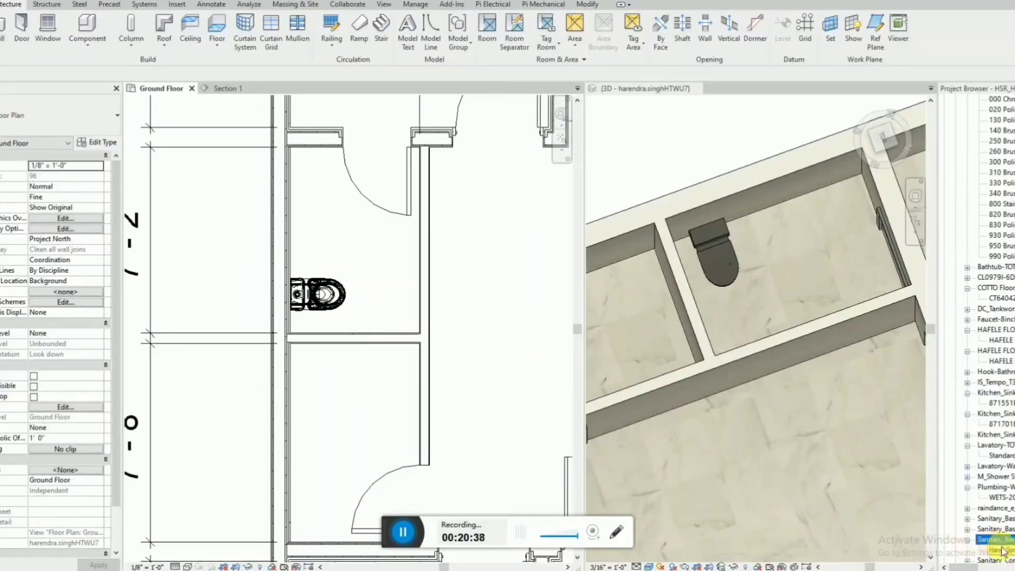
Place the JohnsonSuisse Hand Spray Bidets Chrome fixture against the outer wall, between the toilet and the bathroom partition, in the floor plan.
click(1001, 551)
drag(680, 464, 318, 296)
scroll(297, 320, up, 2)
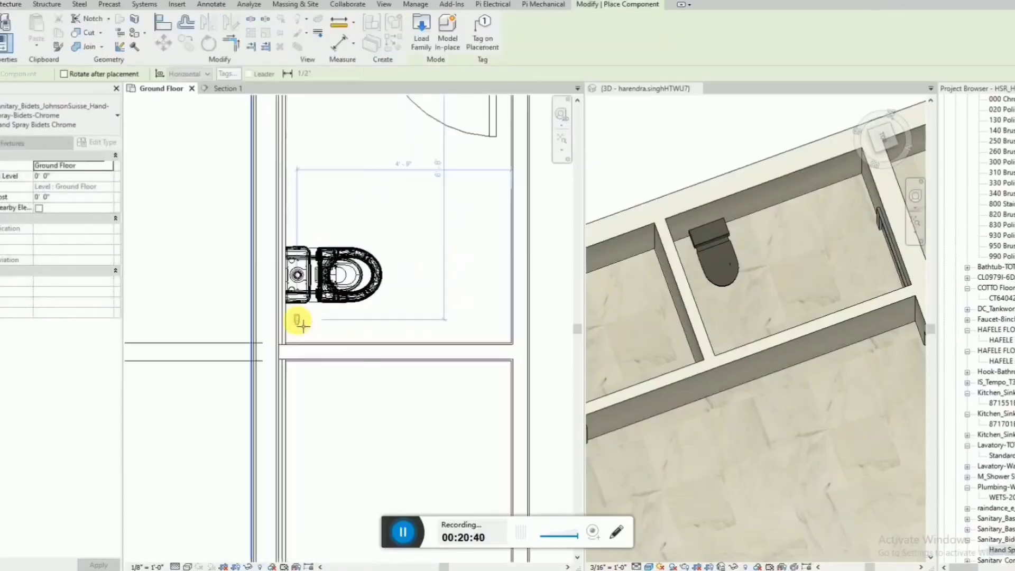
scroll(294, 317, up, 4)
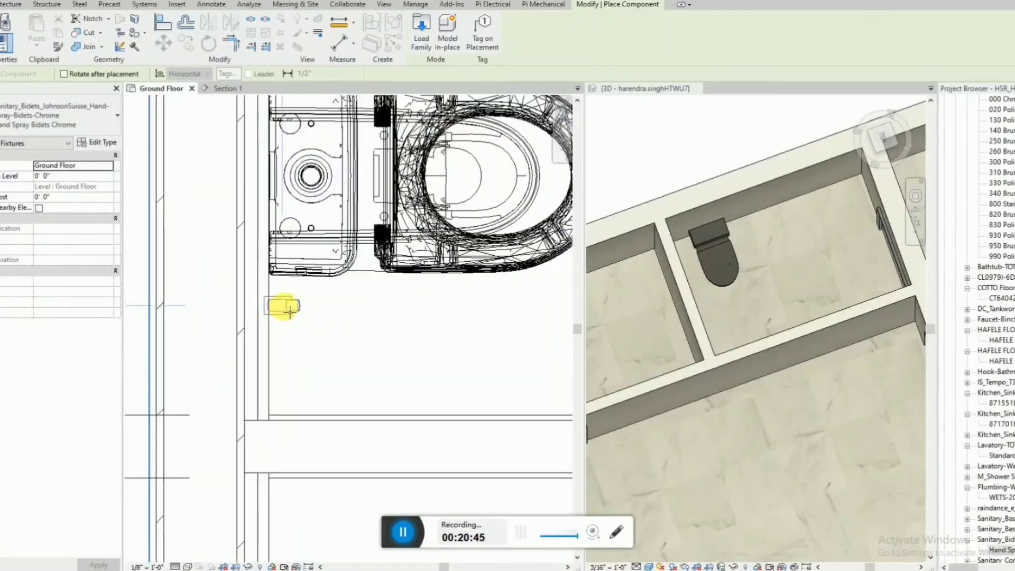
click(285, 308)
key(Escape)
key(Escape)
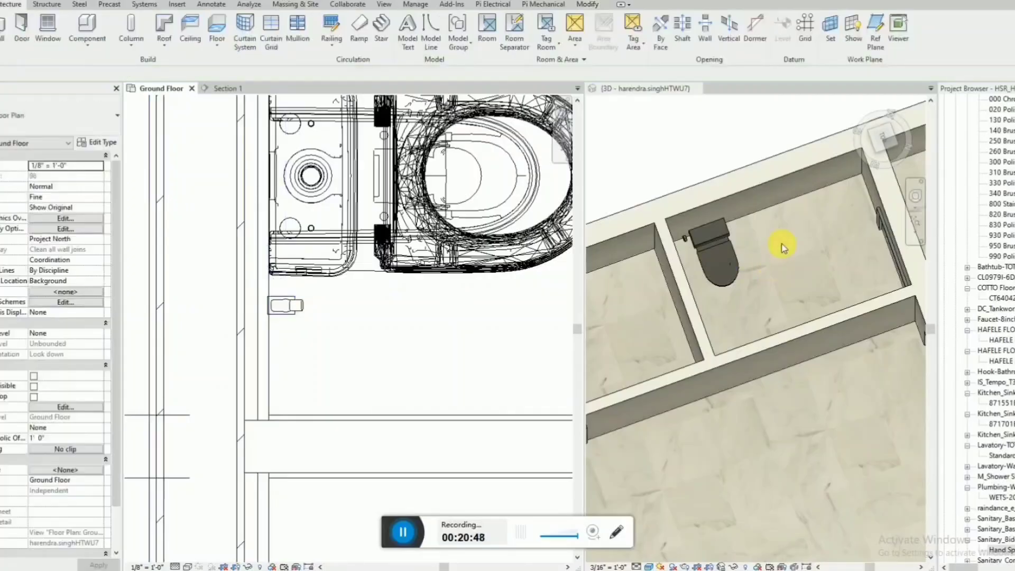
Examine the hand spray's placement beside the toilet in the 3D view.
scroll(651, 244, up, 3)
scroll(651, 244, up, 3)
click(685, 239)
shift+middle_drag(686, 241, 657, 248)
click(649, 260)
scroll(661, 253, down, 10)
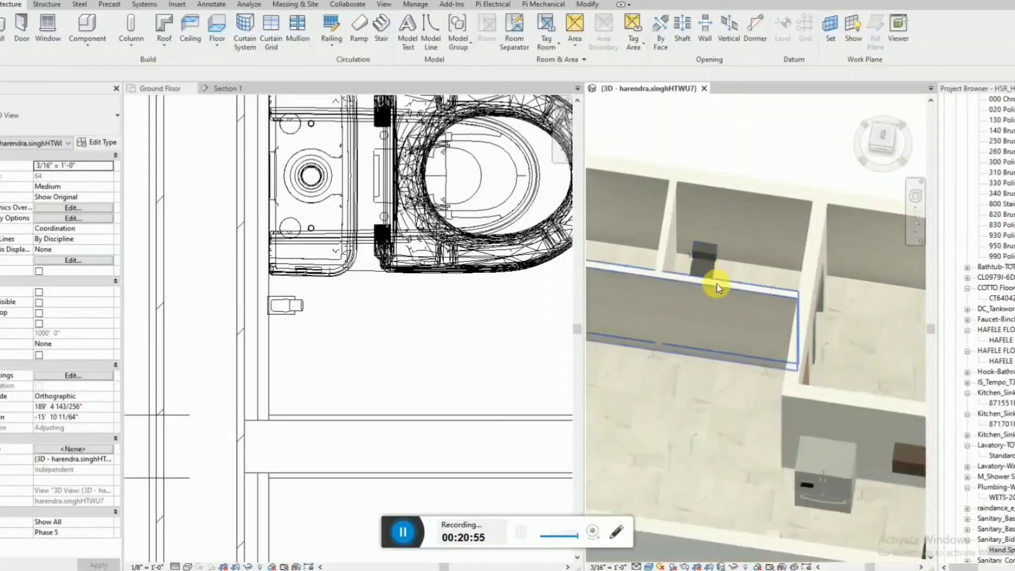
scroll(807, 275, down, 3)
shift+middle_drag(793, 296, 856, 288)
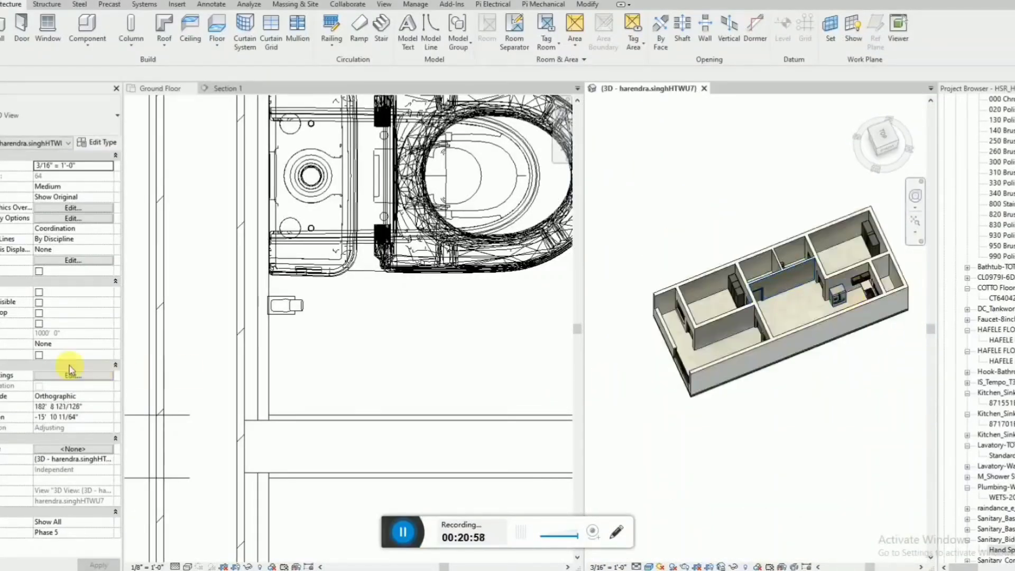
Turn on the 3D view's section box and pull its kitchen-side face inward so it cuts through the two bathrooms.
click(39, 356)
click(786, 379)
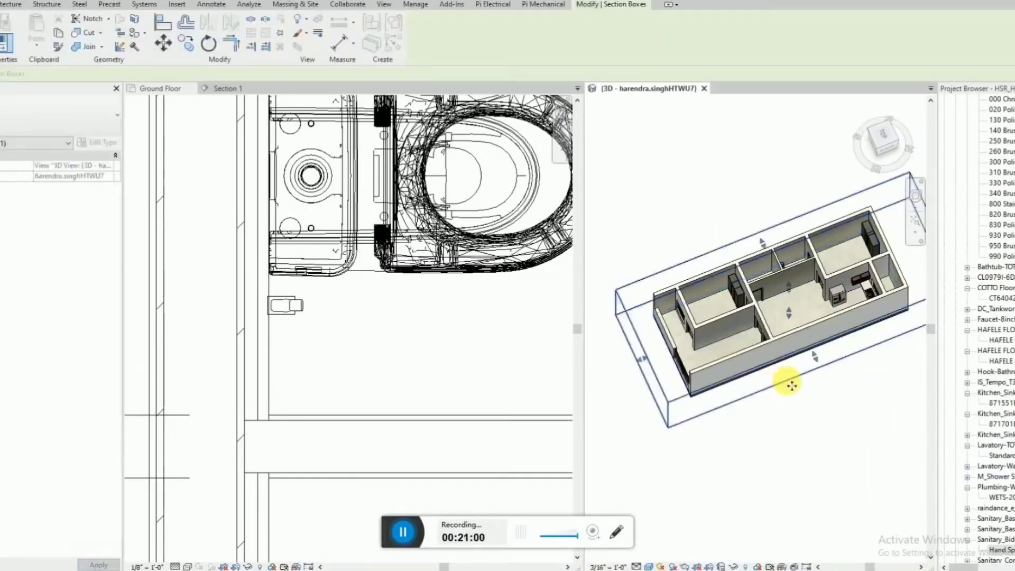
scroll(793, 288, up, 5)
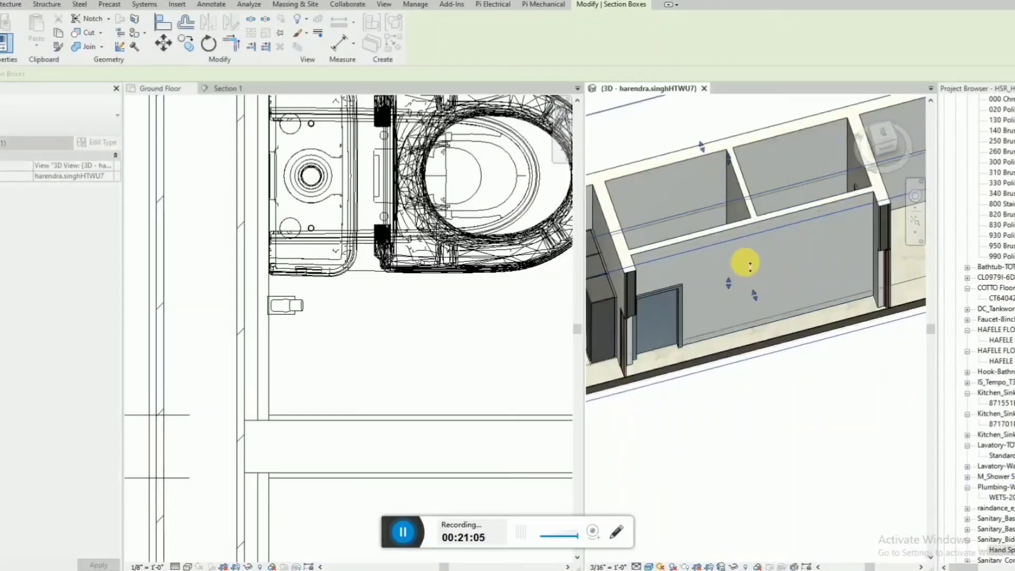
scroll(746, 261, up, 5)
shift+middle_drag(745, 260, 781, 245)
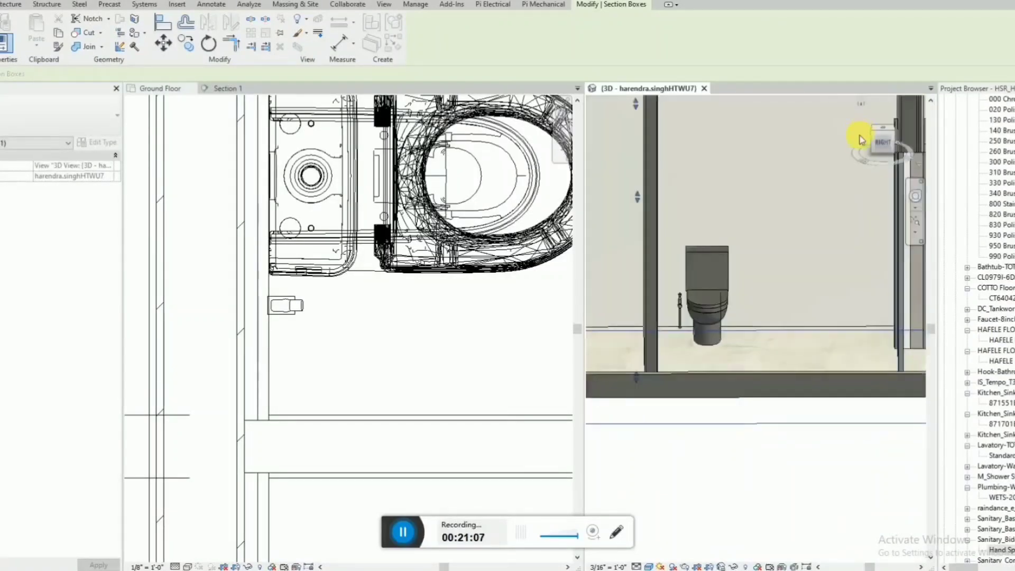
click(883, 148)
scroll(782, 339, up, 8)
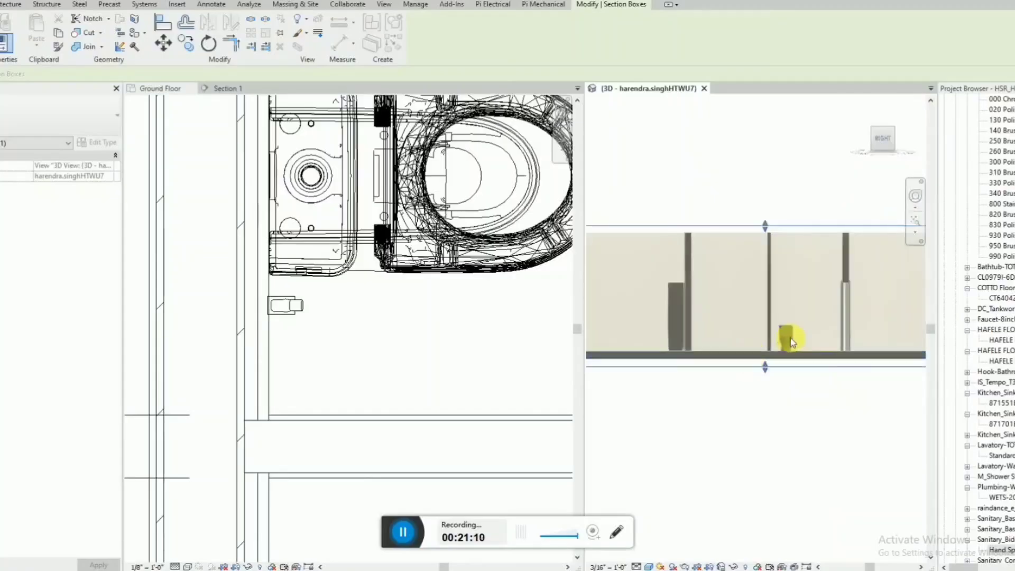
Set the hand spray's elevation above the Ground Floor level to 2' 0".
key(Escape)
click(687, 393)
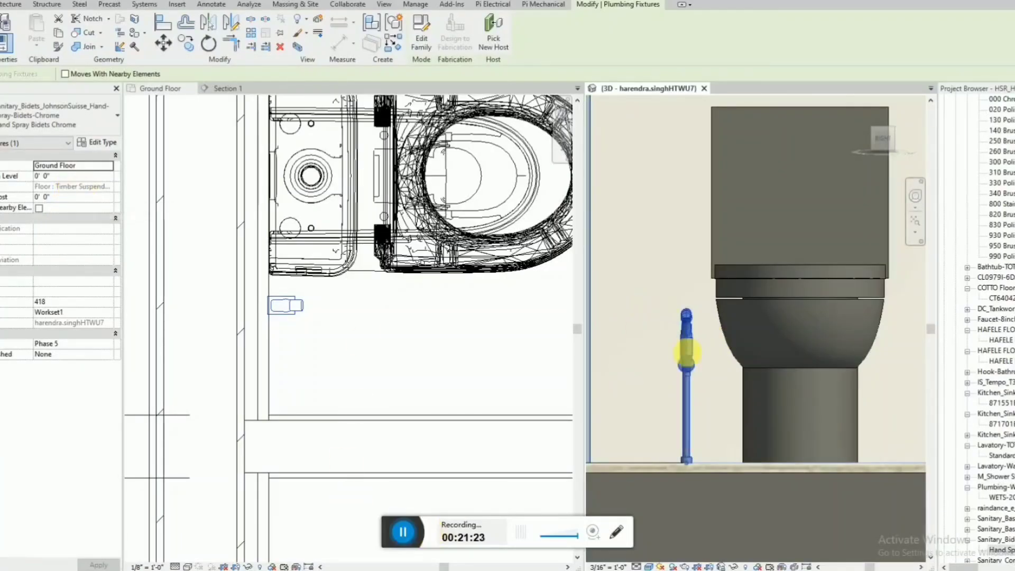
click(68, 175)
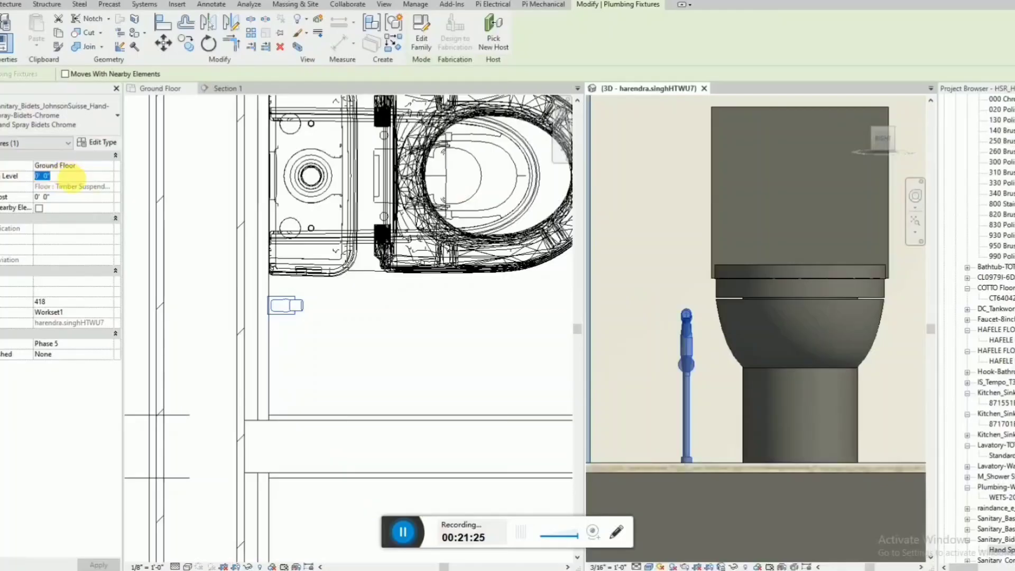
key(Return)
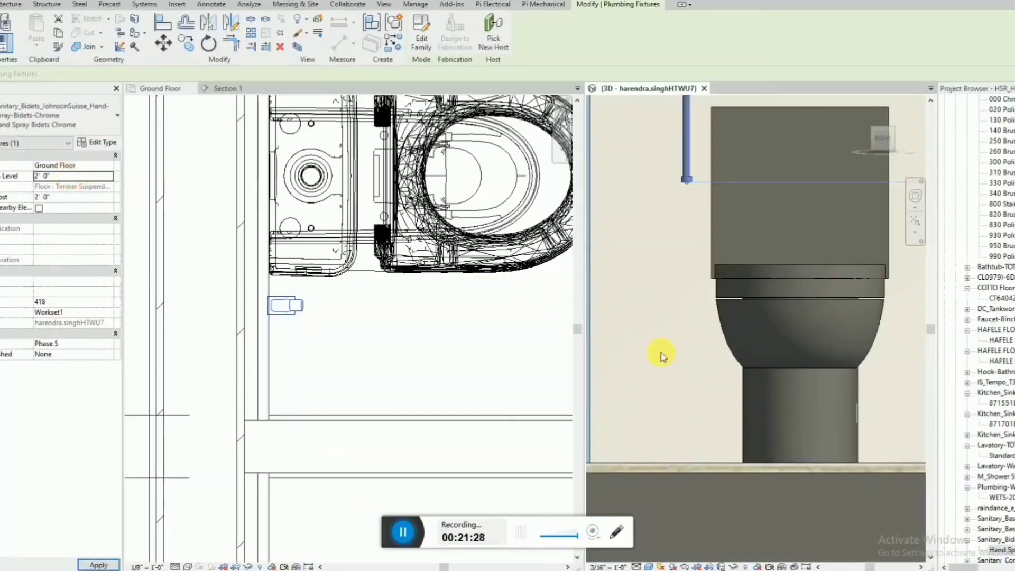
Set the hand spray's elevation above the Ground Floor level to 0' 10".
scroll(694, 380, down, 3)
scroll(692, 373, down, 1)
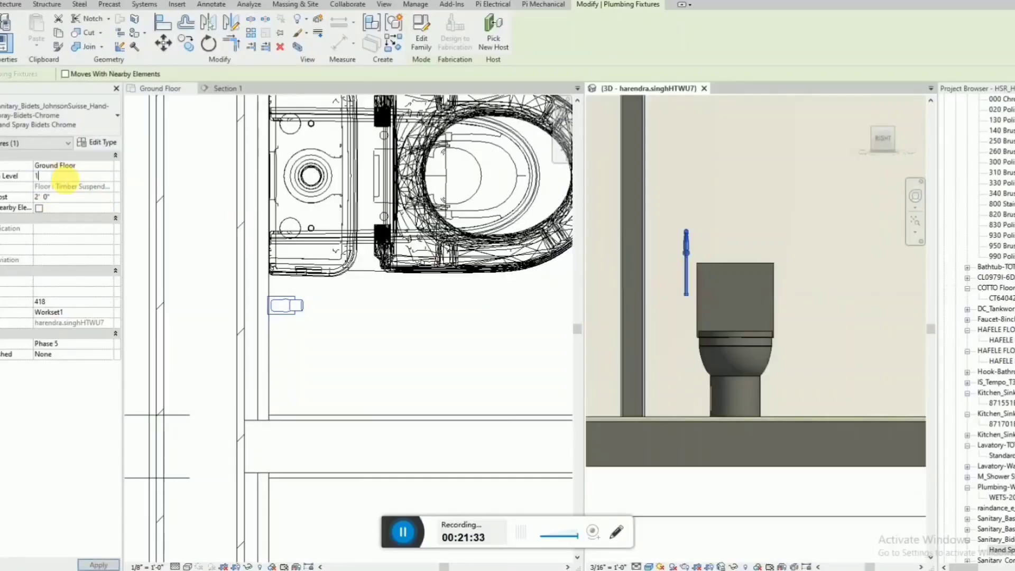
key(Return)
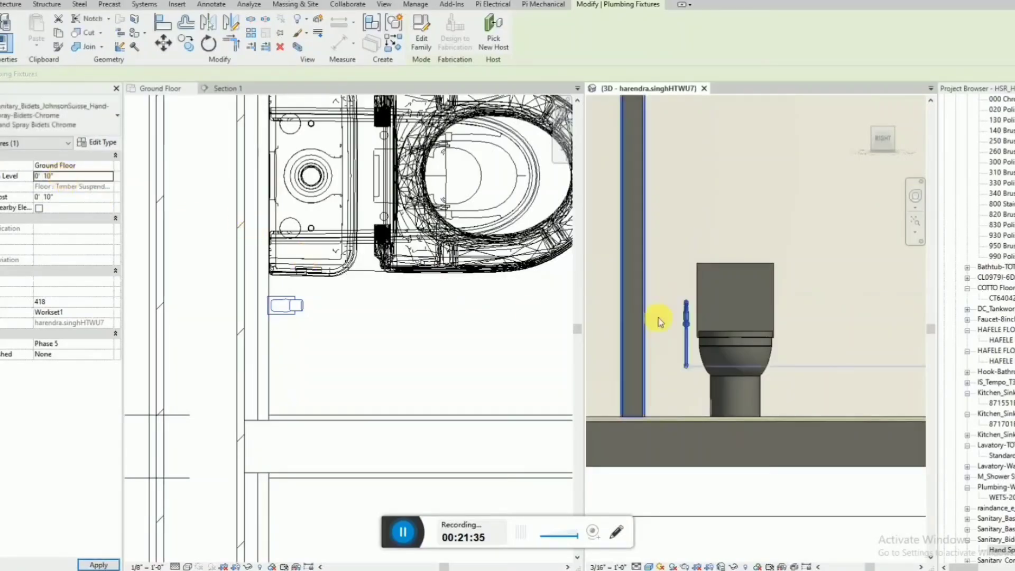
key(Escape)
Nudge the hand spray away from the toilet towards the bathroom partition, keeping it against the outer wall.
click(685, 356)
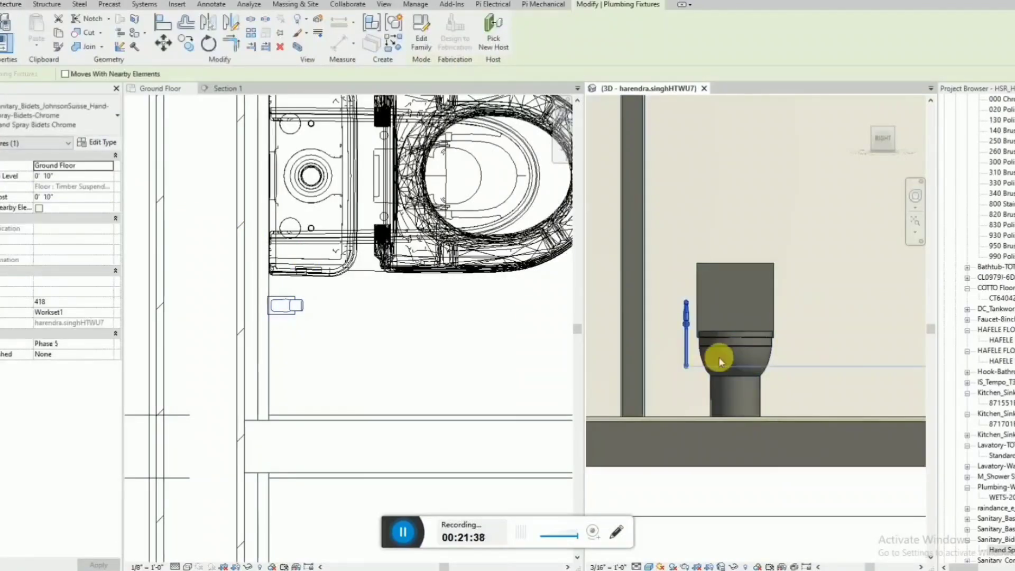
key(Left)
key(Right)
key(Right)
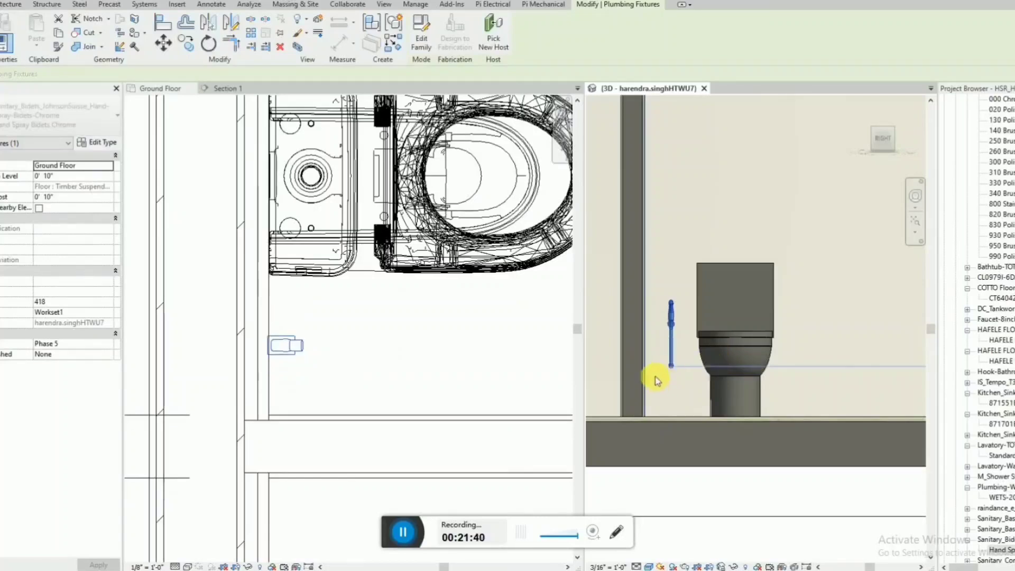
scroll(692, 359, up, 4)
key(Escape)
click(696, 355)
mouse_move(698, 355)
shift+middle_down()
mouse_move(668, 432)
mouse_move(672, 457)
mouse_move(671, 346)
mouse_move(716, 316)
shift+middle_up()
click(887, 140)
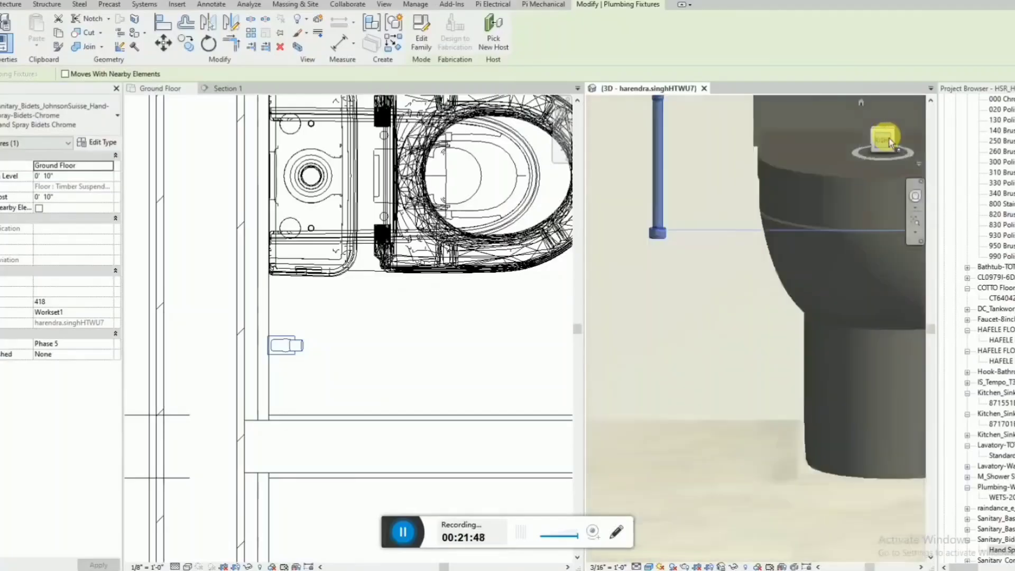
scroll(715, 265, down, 4)
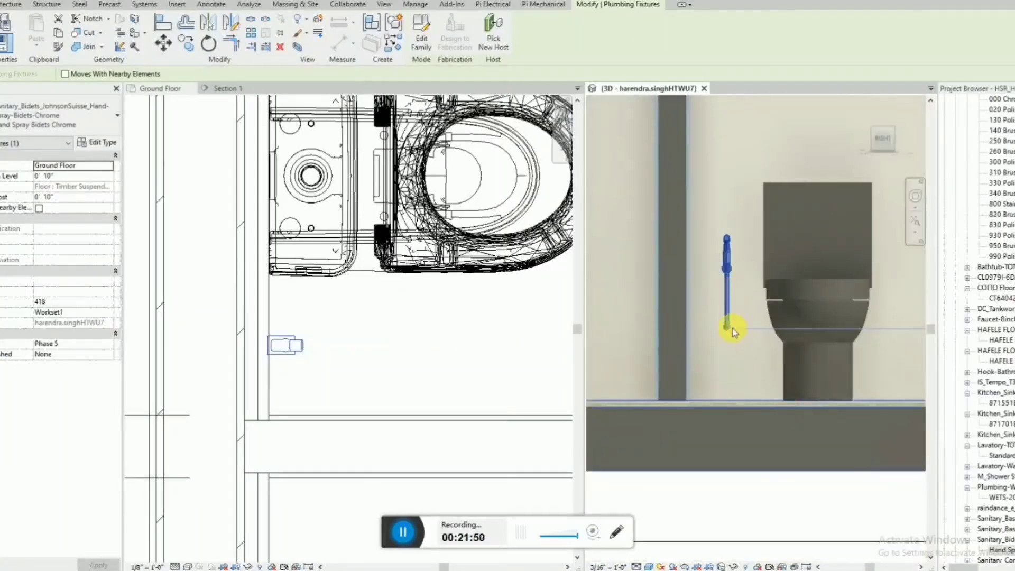
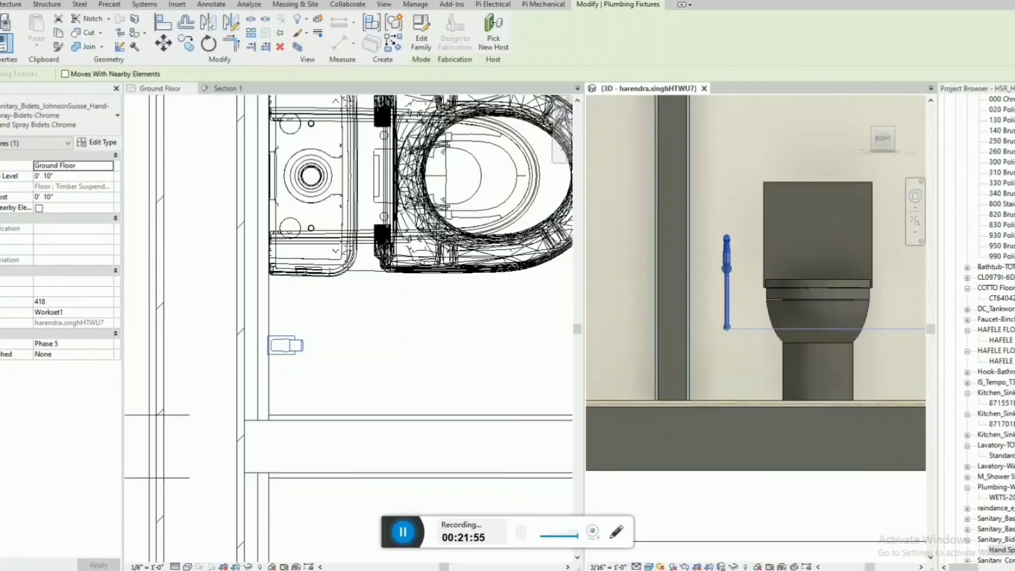
Search the project's families for "angle_val" and place the angle_valve_e_13902000 Chrome 000 type in plan between the hand spray and the partition.
key(Escape)
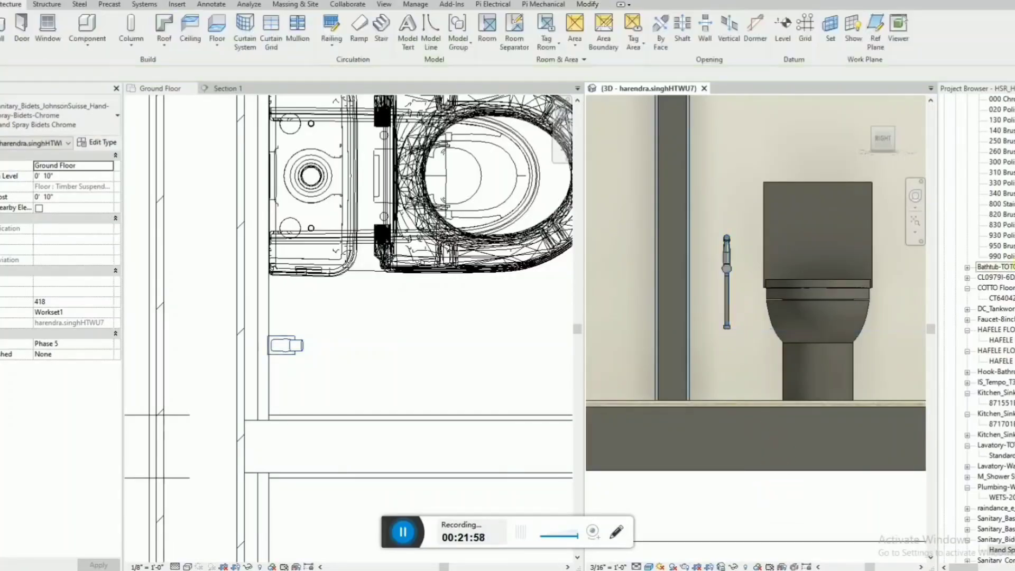
click(1003, 235)
key(ctrl+f)
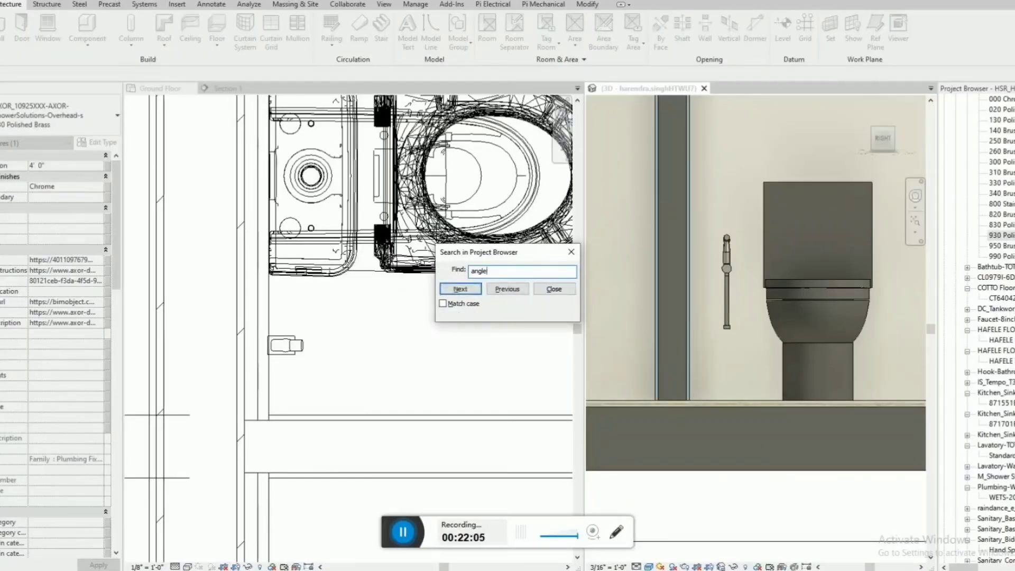
key(Return)
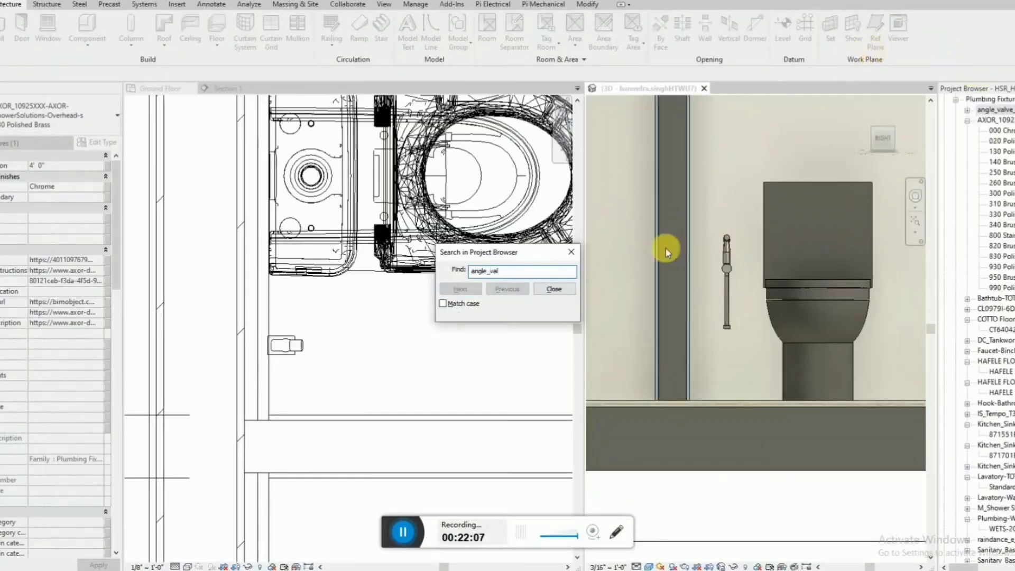
key(Escape)
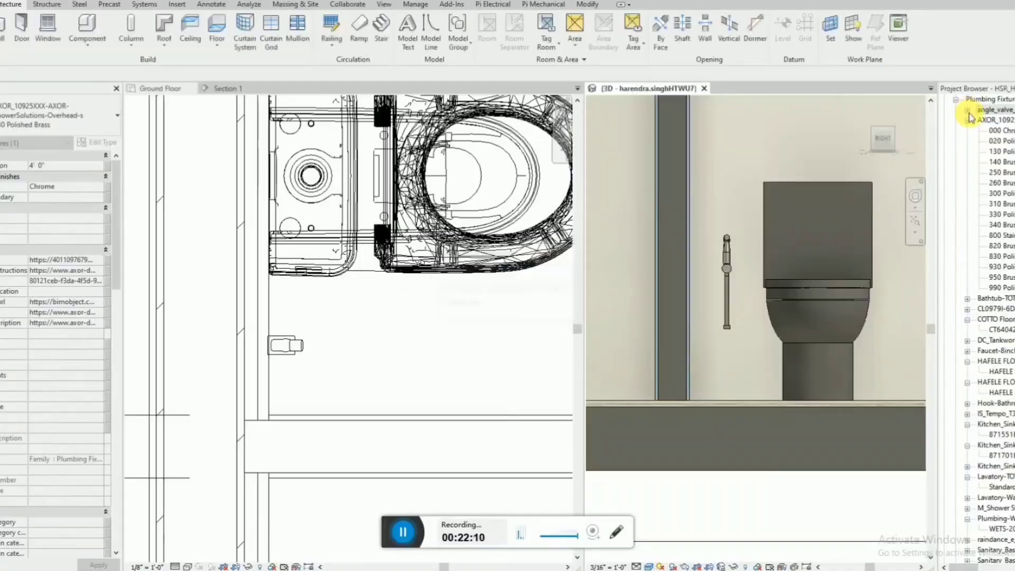
click(967, 109)
click(1001, 121)
drag(1003, 121, 205, 400)
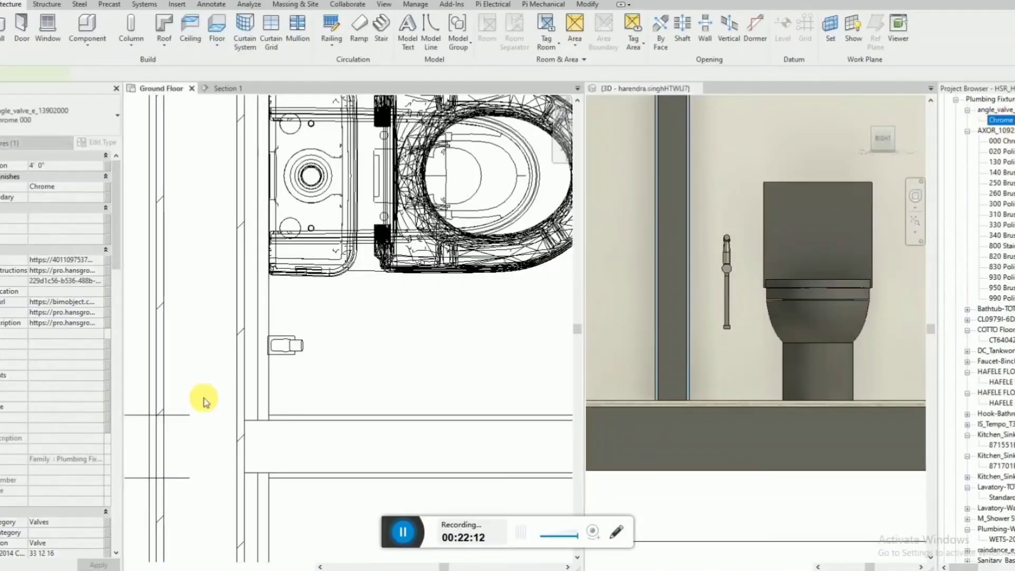
click(272, 379)
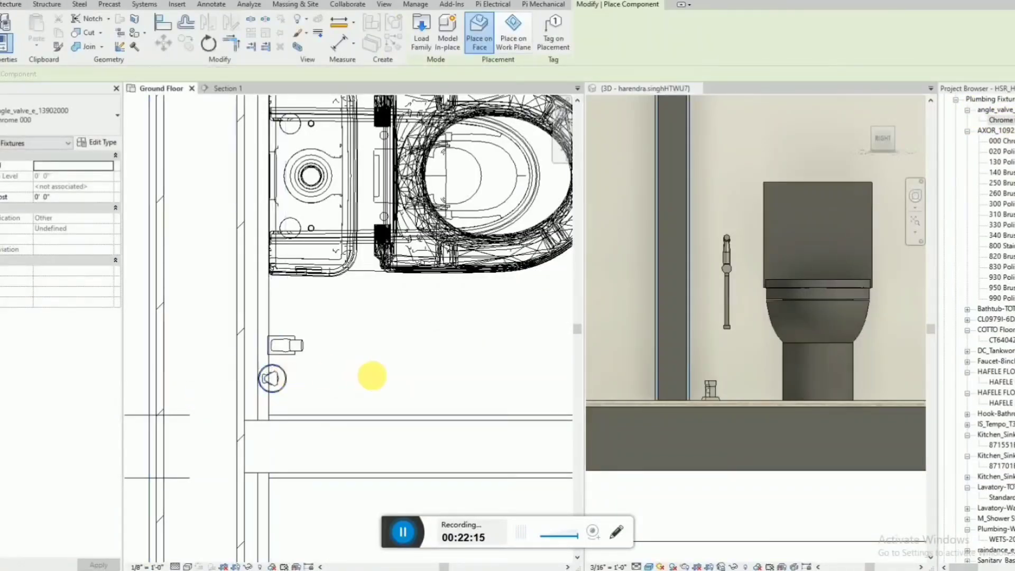
key(Escape)
key(Escape)
Create a similar angle valve from the floor-mounted one and place it on the outer wall's face beside the hand spray in 3D.
click(746, 395)
click(711, 392)
shift+middle_drag(711, 392, 700, 438)
key(c)
key(s)
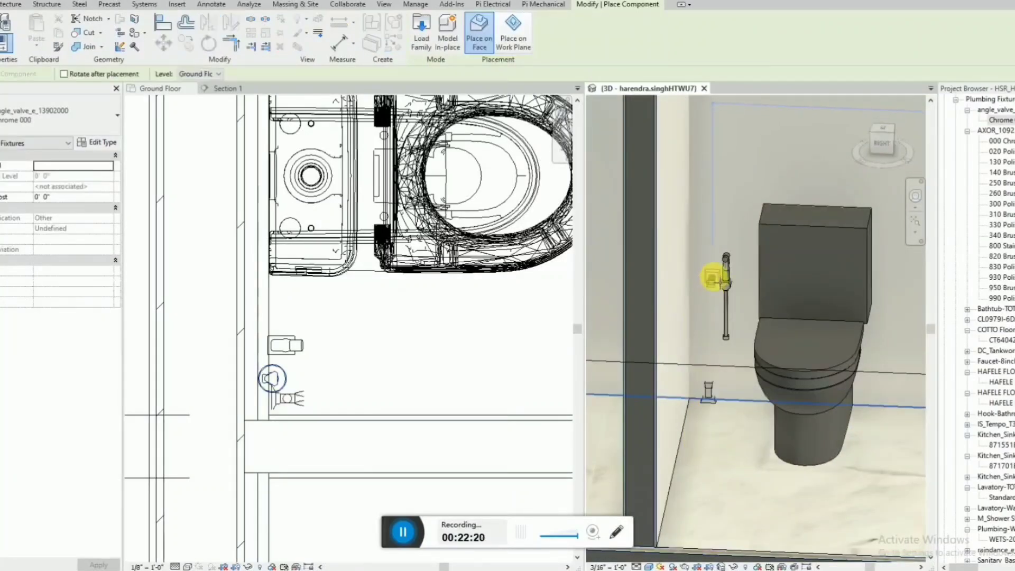
click(711, 274)
key(Escape)
key(Escape)
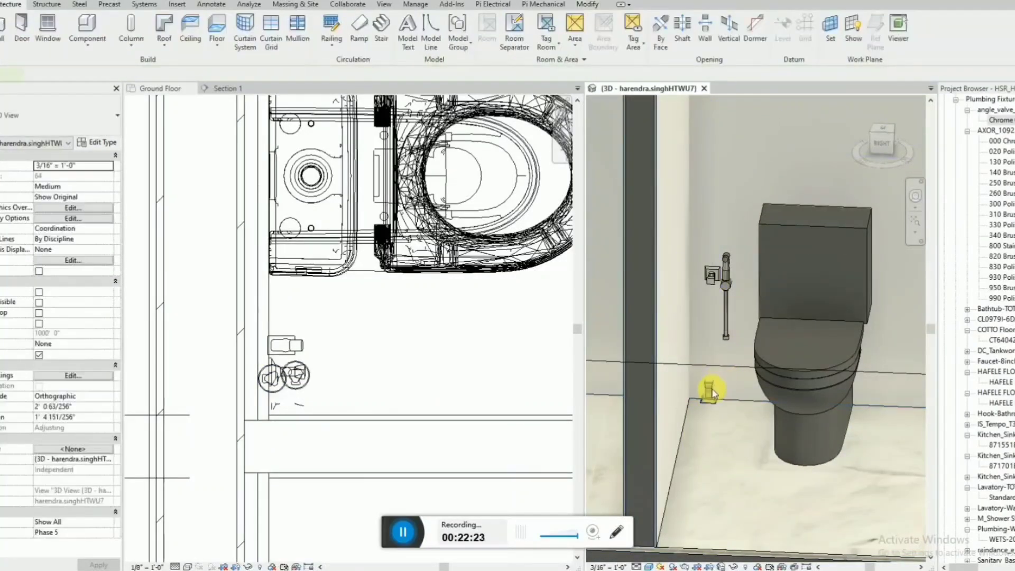
Delete the floor-mounted angle valve and nudge the hand spray along the wall towards the toilet.
click(284, 374)
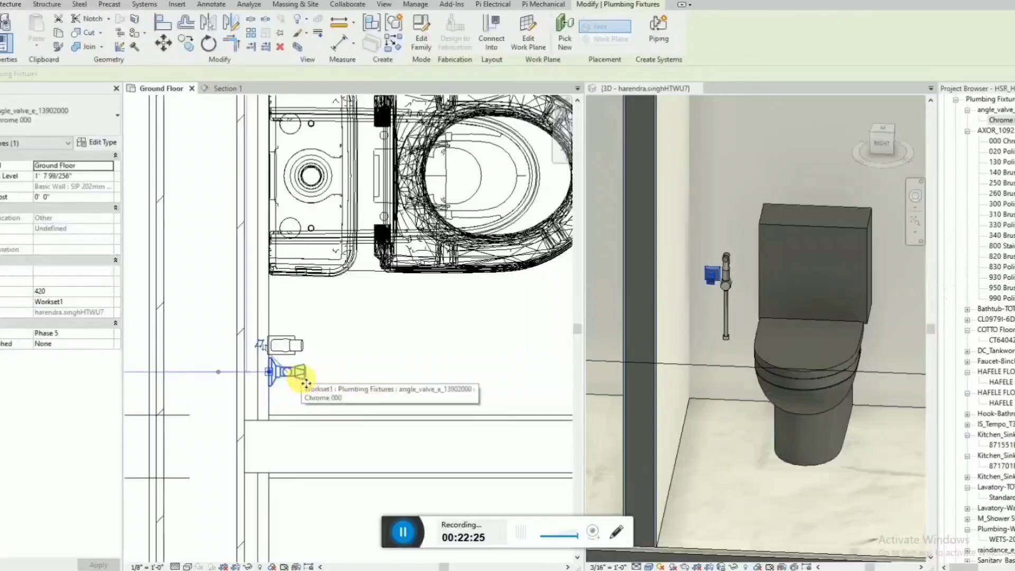
click(301, 348)
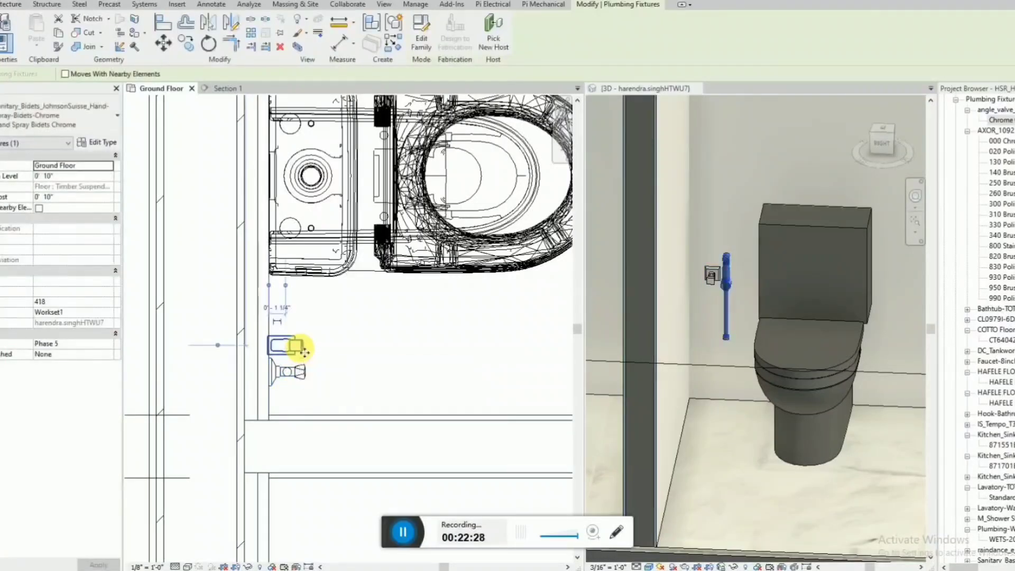
key(Up)
click(360, 338)
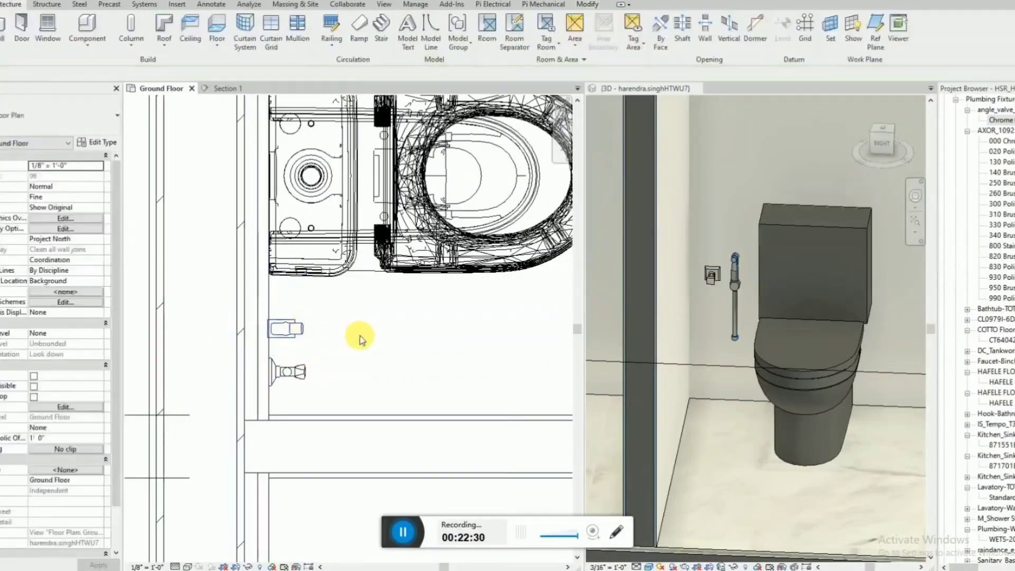
key(d)
key(i)
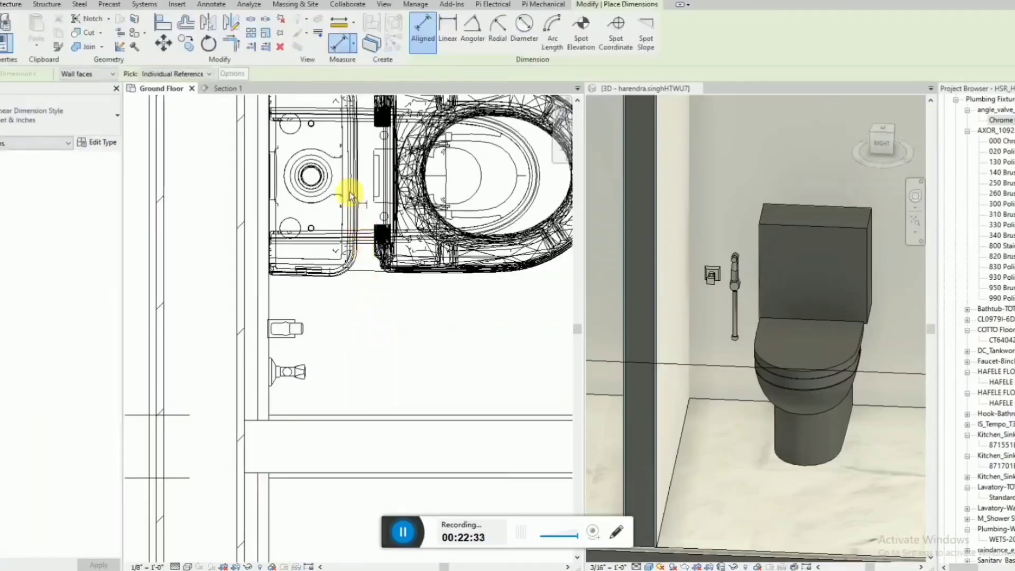
key(Escape)
key(Escape)
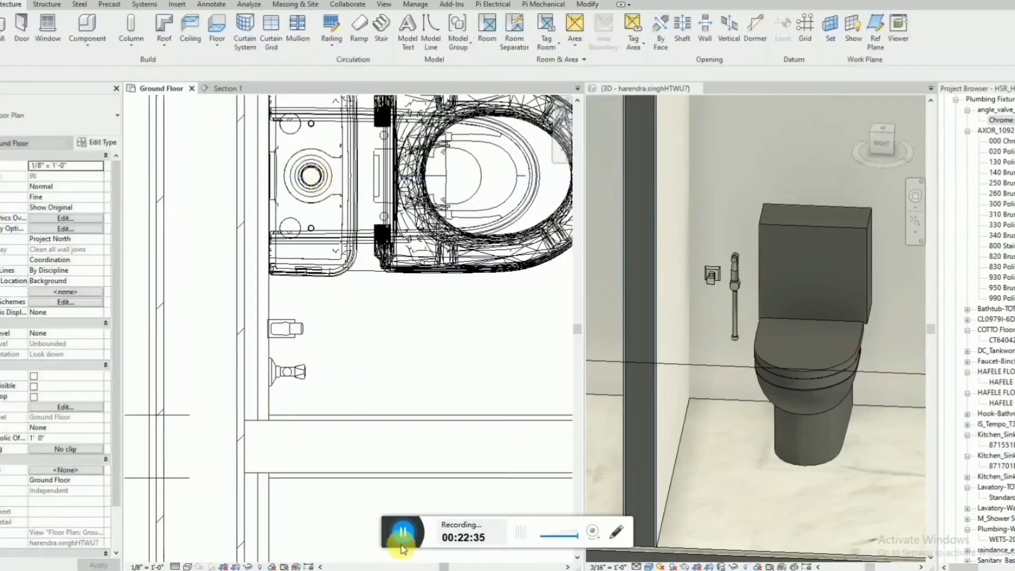
Dimension the distance in plan between the toilet's centre line and the centre of the wall-mounted angle valve.
key(d)
key(i)
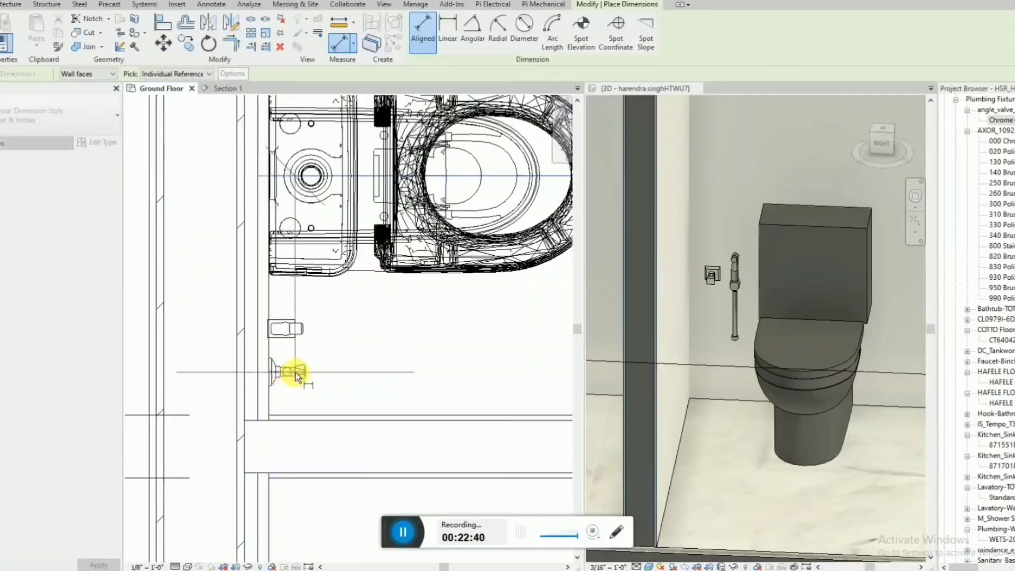
click(293, 373)
scroll(414, 363, down, 4)
key(Escape)
key(Escape)
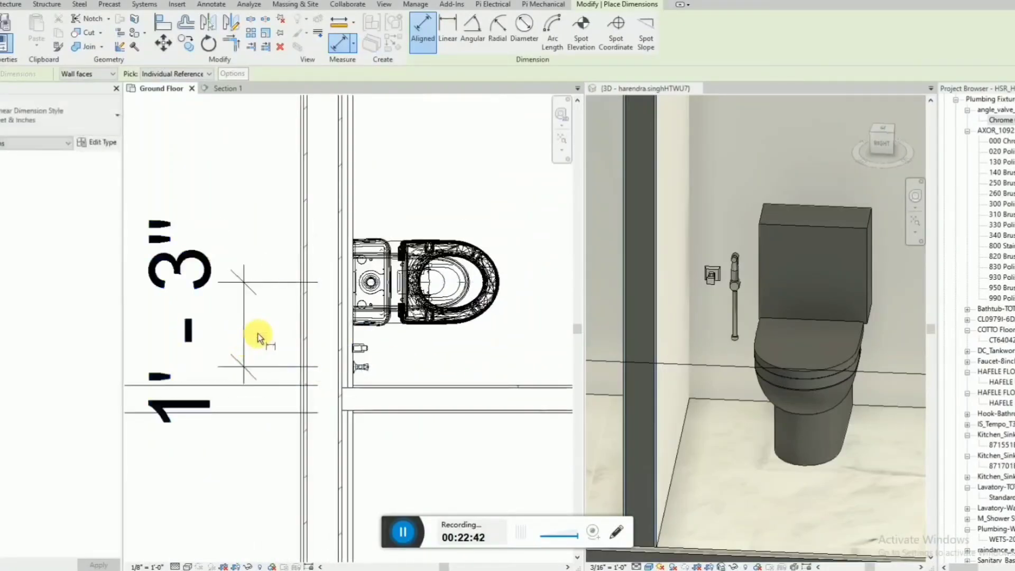
Set the plan distance between the toilet's centre line and the angle valve to 300 mm.
click(361, 366)
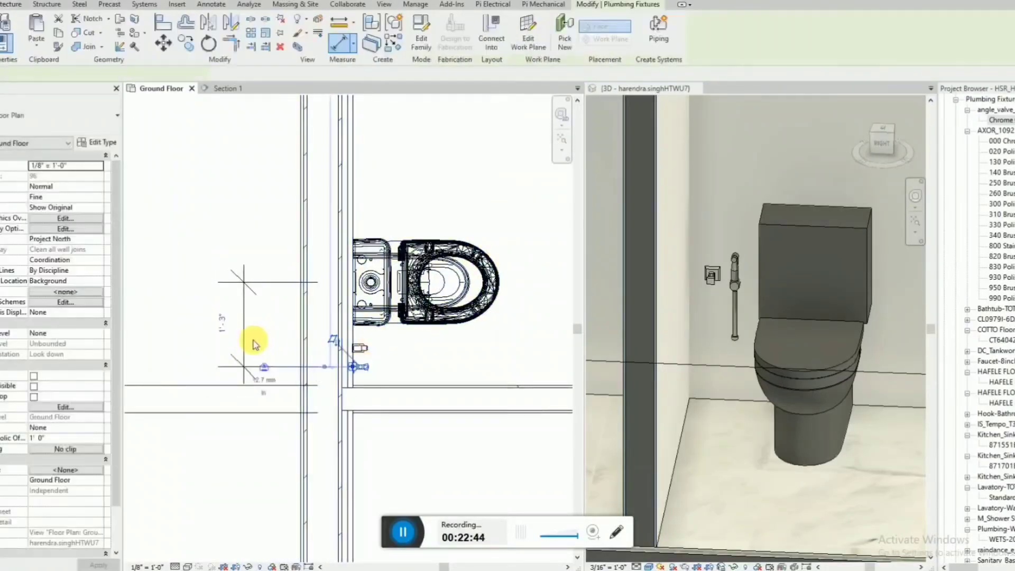
click(228, 326)
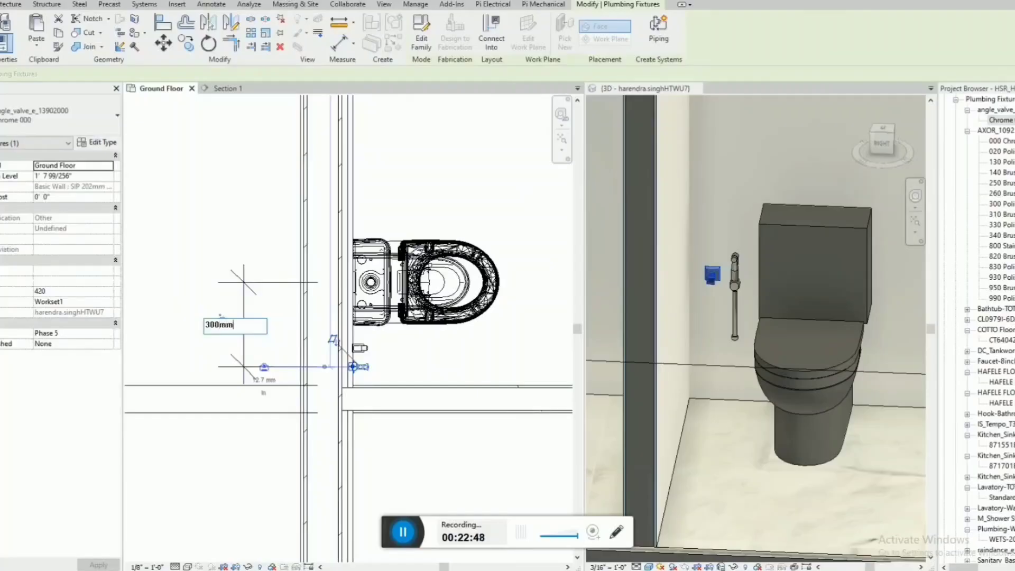
key(Return)
click(229, 324)
scroll(338, 360, up, 3)
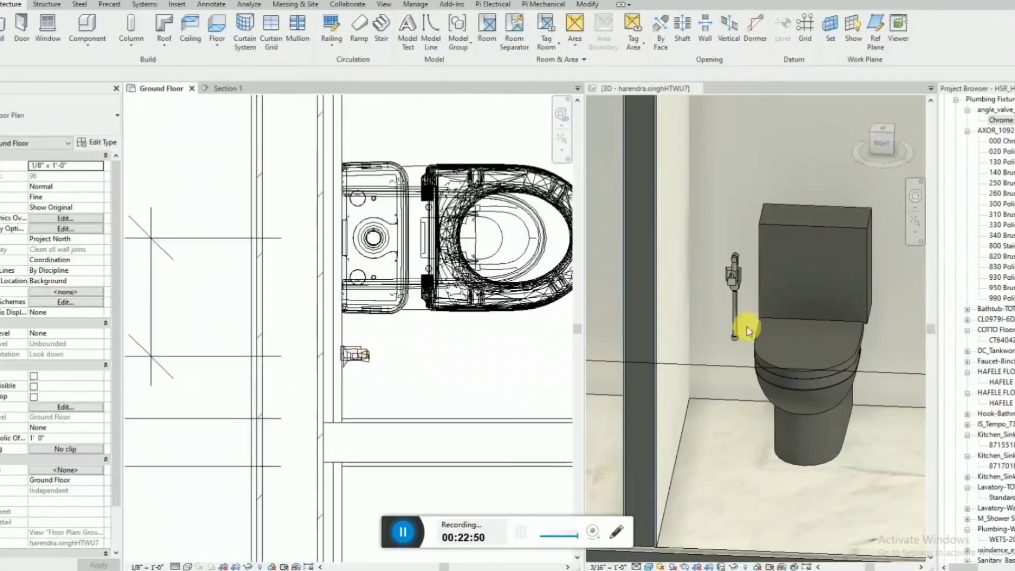
scroll(724, 335, up, 3)
click(732, 234)
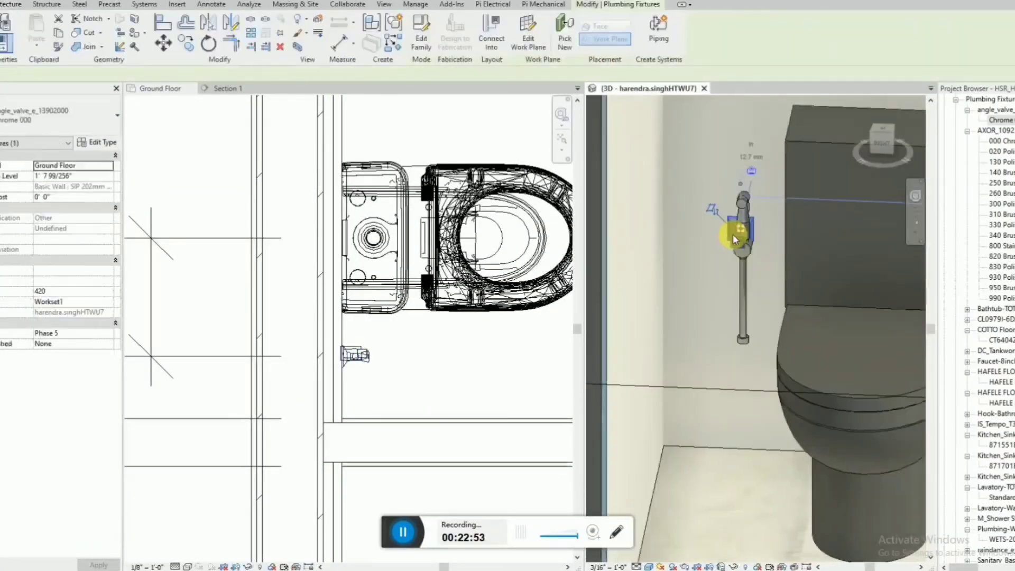
key(Escape)
Flip the Section 1 line to face the toilet's outer wall and move it into the house through the two bathrooms.
scroll(733, 234, down, 2)
scroll(397, 329, down, 5)
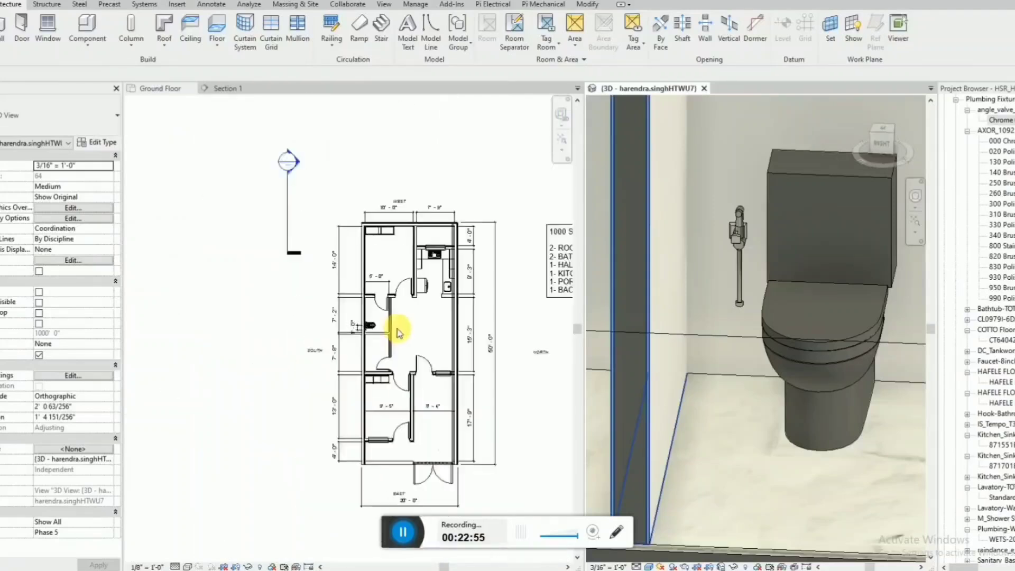
scroll(397, 329, down, 2)
click(312, 280)
click(324, 264)
scroll(325, 264, up, 3)
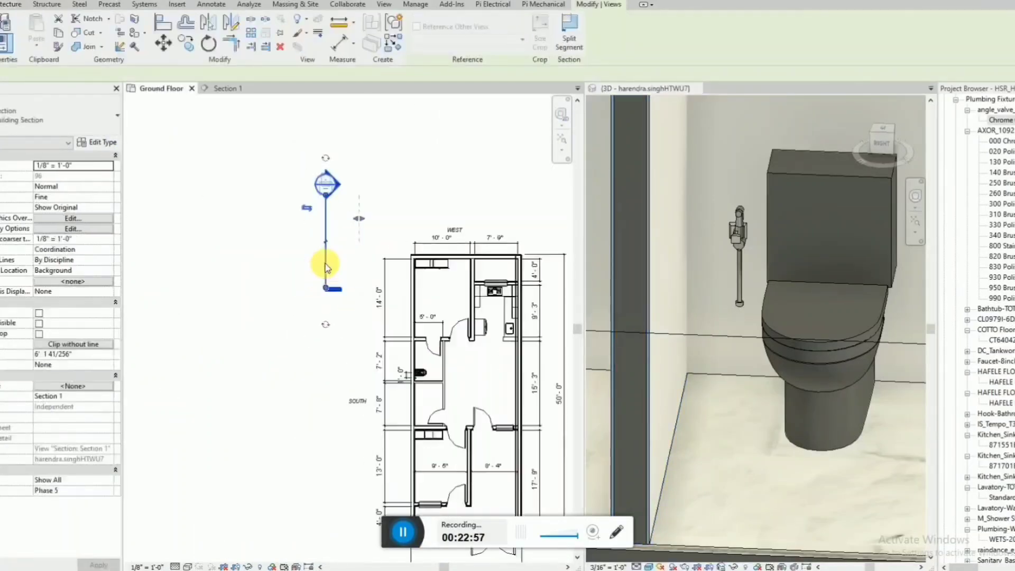
click(307, 208)
drag(325, 265, 430, 384)
Open the Section 1 view and move the hand spray off the angle valve towards the bathroom partition.
right_click(433, 351)
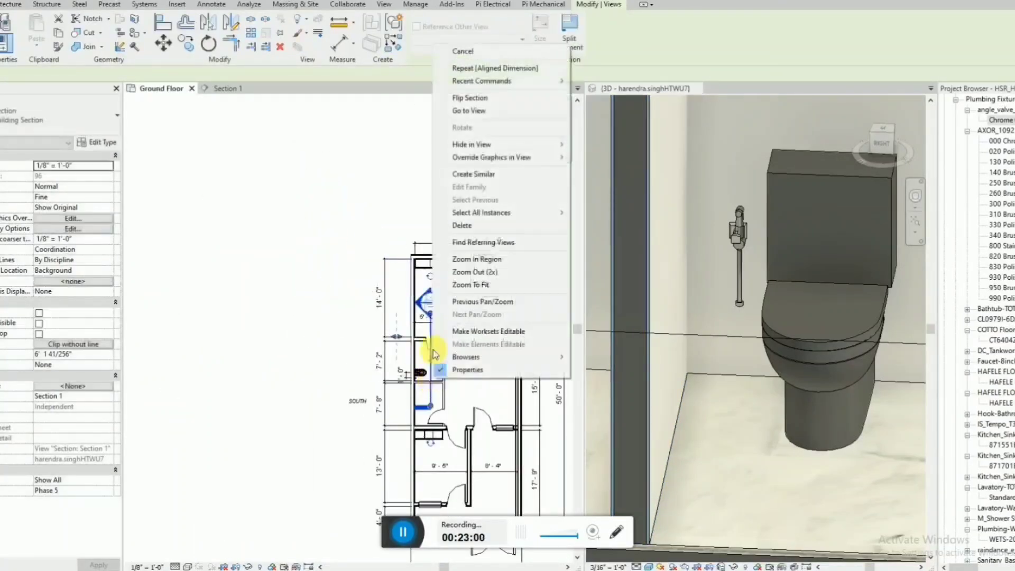
click(476, 111)
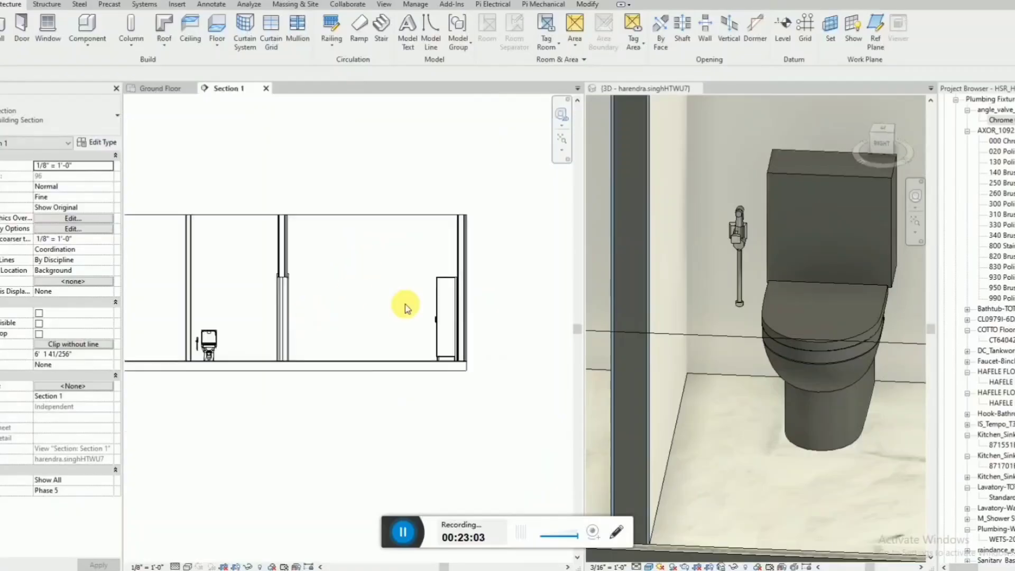
scroll(378, 329, up, 6)
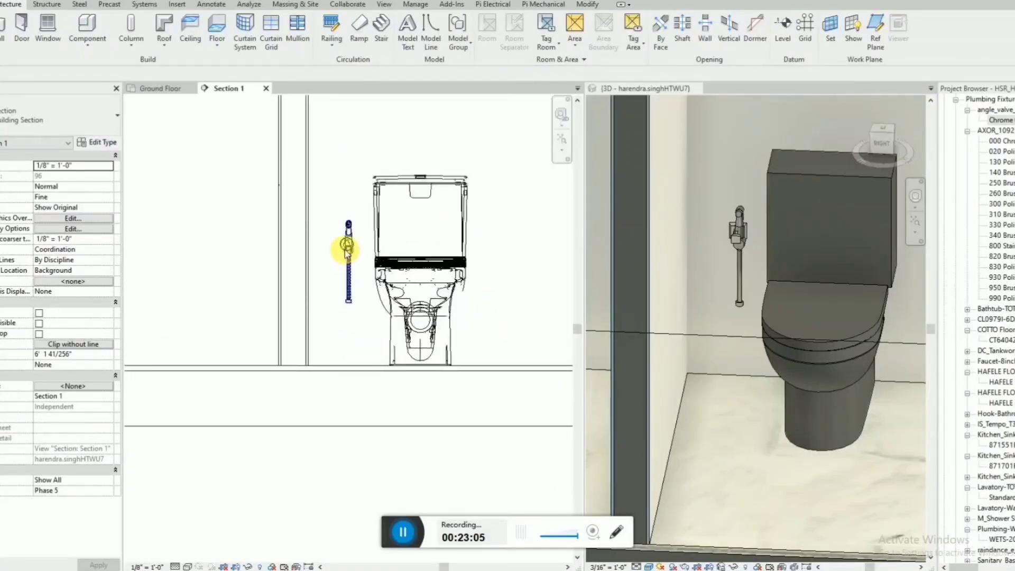
click(349, 283)
drag(350, 283, 329, 280)
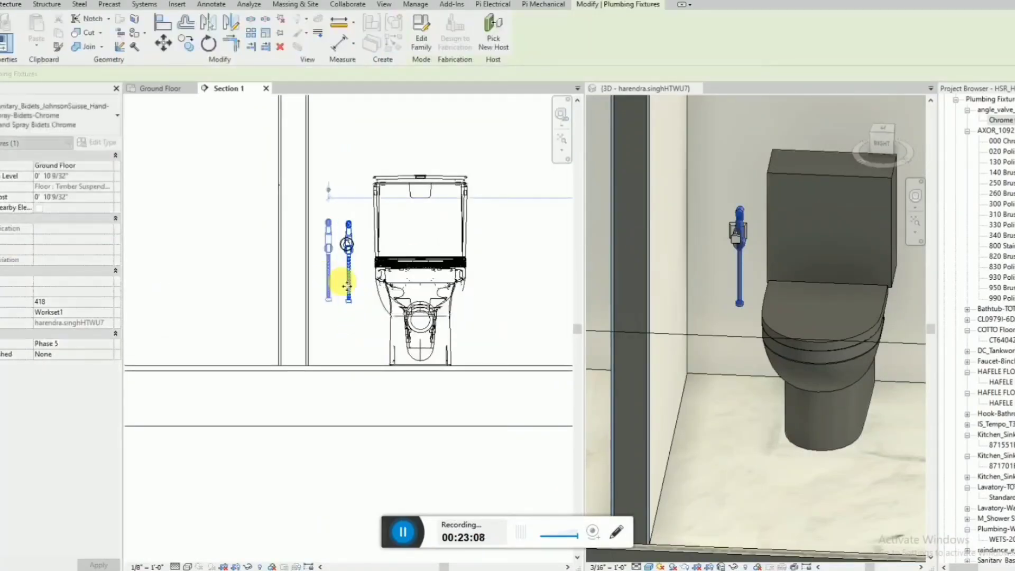
click(358, 288)
Dimension the angle valve's height above the bathroom floor in the section view.
scroll(358, 291, up, 2)
key(d)
key(i)
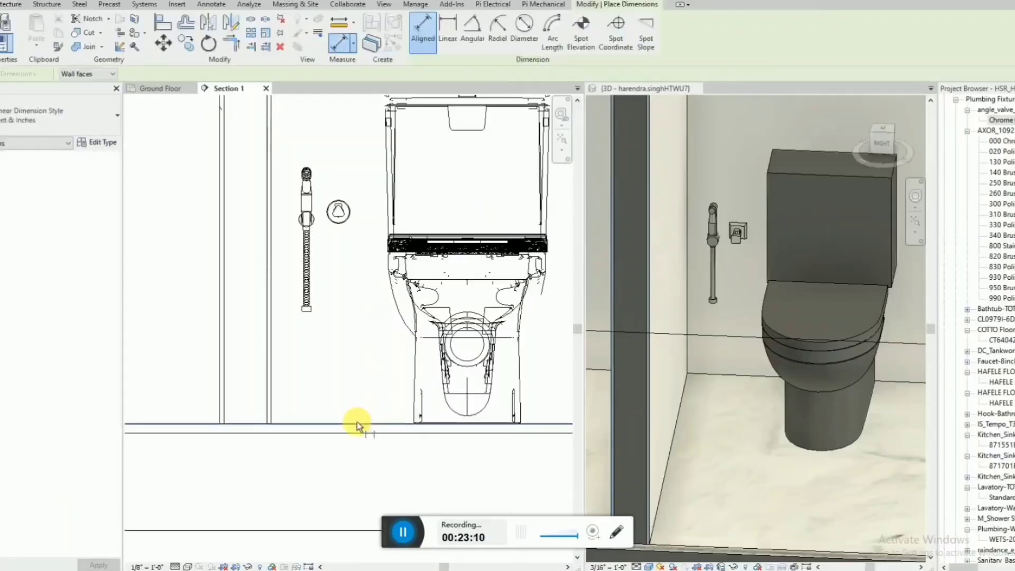
click(341, 212)
click(205, 238)
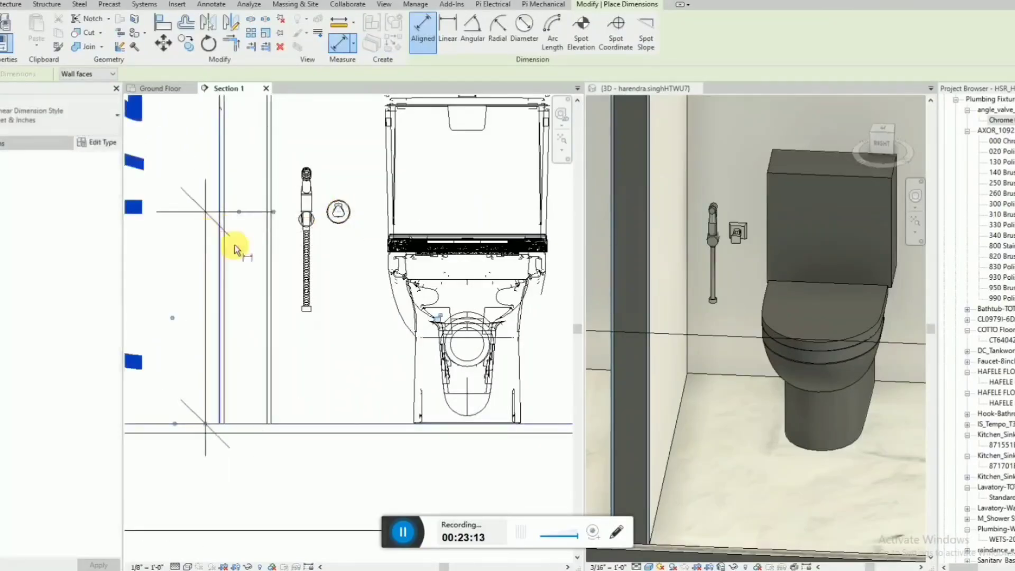
scroll(377, 310, down, 3)
scroll(382, 311, down, 1)
key(Escape)
Set the angle valve's height above the floor to 0' 11 13/16".
click(363, 276)
click(305, 306)
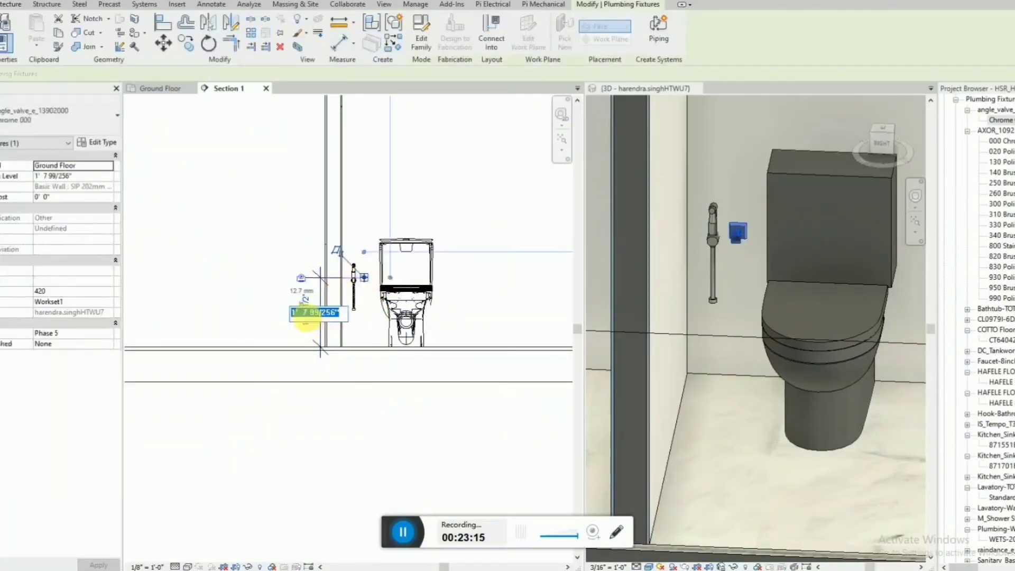
key(Return)
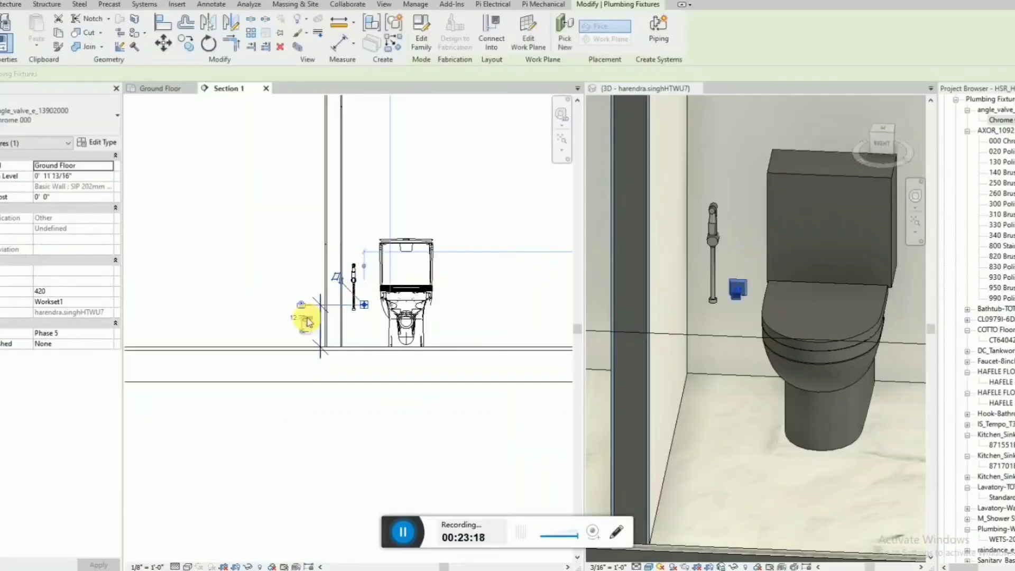
key(Escape)
Move the hand spray directly above the angle valve so its hose end meets the valve, at an elevation of about 1' 0 1/2".
scroll(360, 303, up, 4)
click(352, 304)
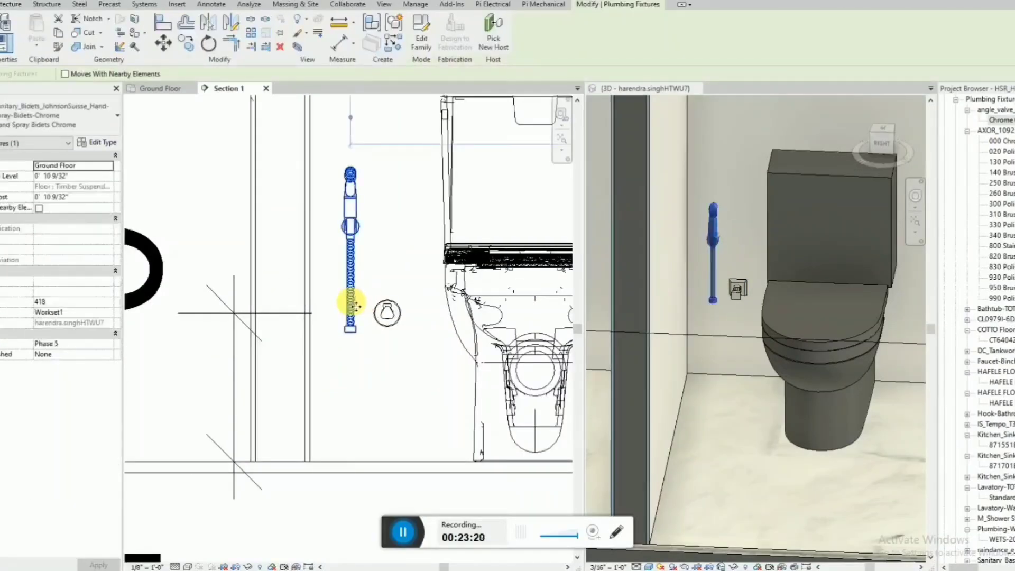
mouse_move(356, 301)
ctrl+mouse_down()
mouse_move(395, 280)
mouse_move(390, 274)
ctrl+mouse_up()
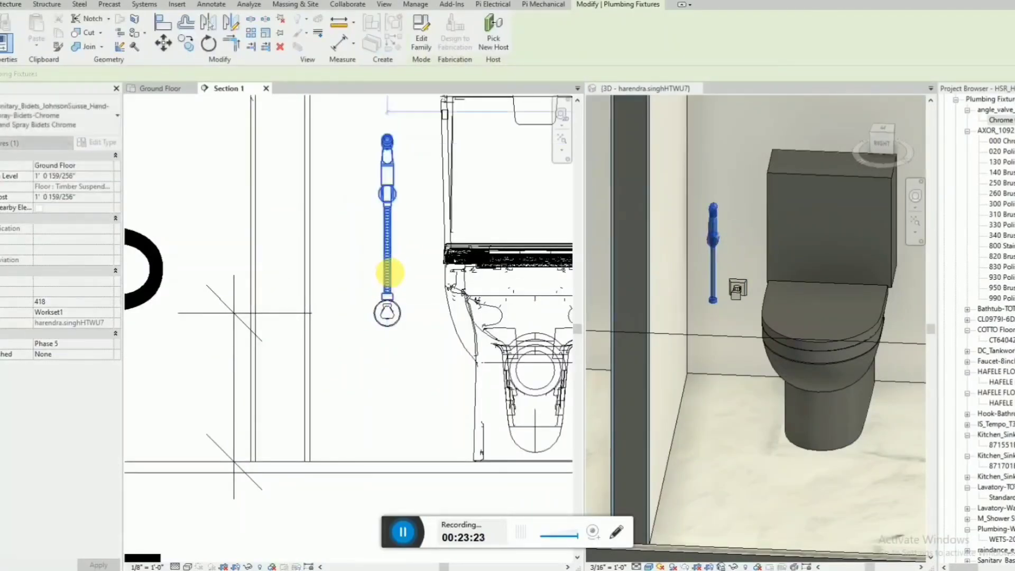
key(Escape)
click(389, 276)
scroll(389, 305, up, 2)
click(390, 311)
scroll(390, 311, up, 2)
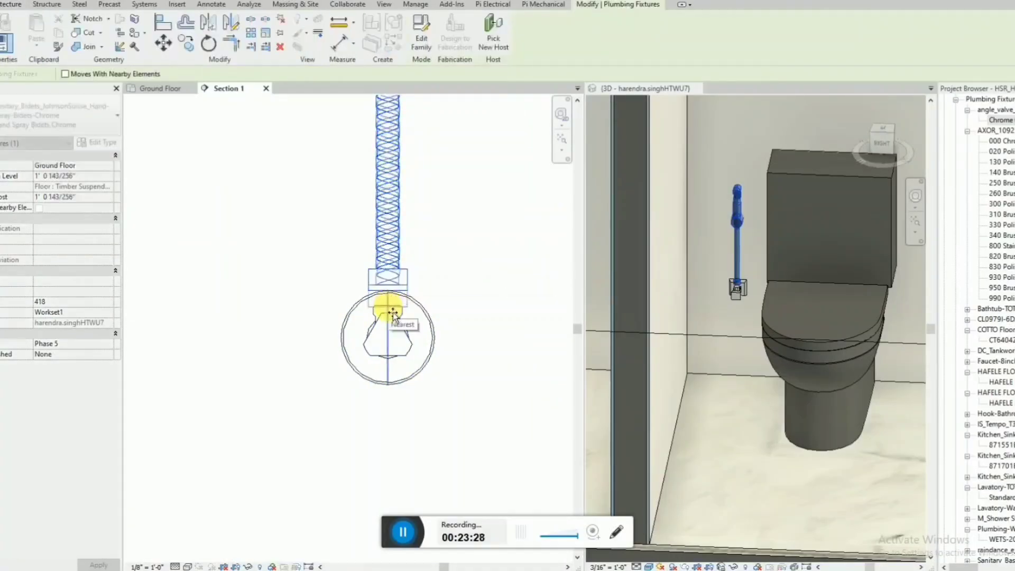
key(Escape)
scroll(396, 315, down, 2)
scroll(446, 364, down, 3)
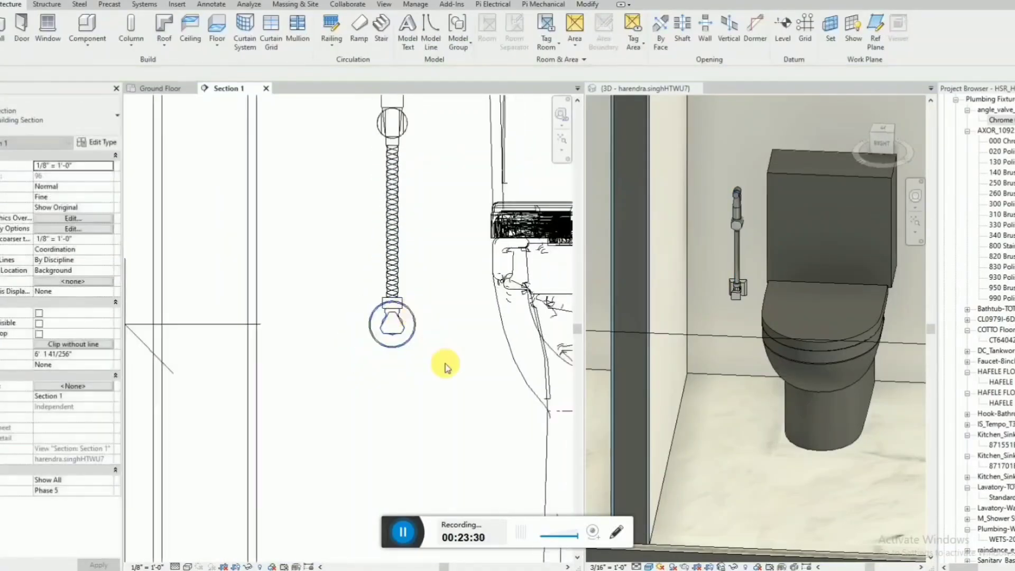
Return to the Ground Floor plan and bring both bathrooms into view.
click(162, 89)
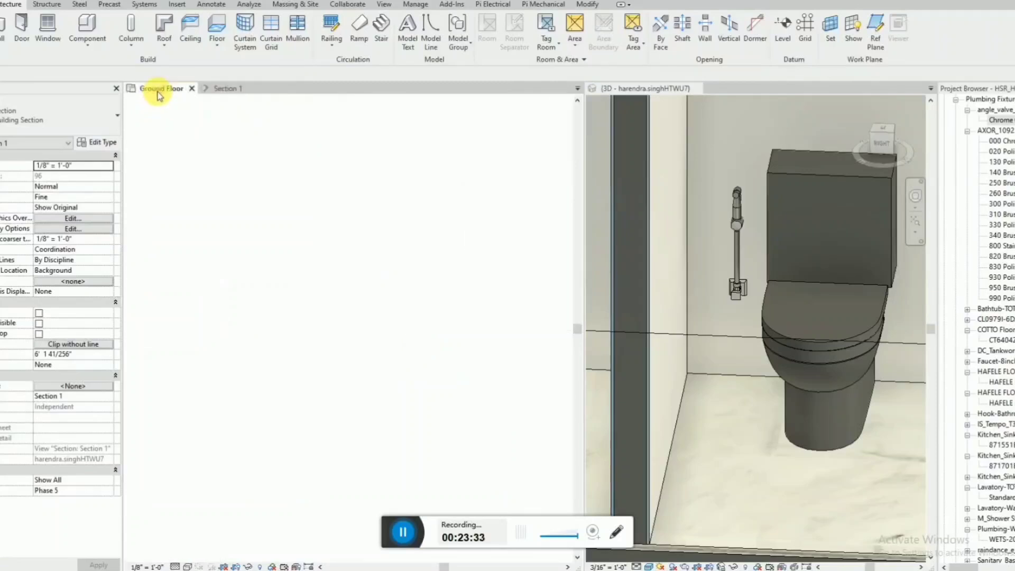
scroll(438, 347, up, 3)
scroll(438, 345, up, 2)
scroll(797, 303, up, 1)
scroll(737, 304, down, 4)
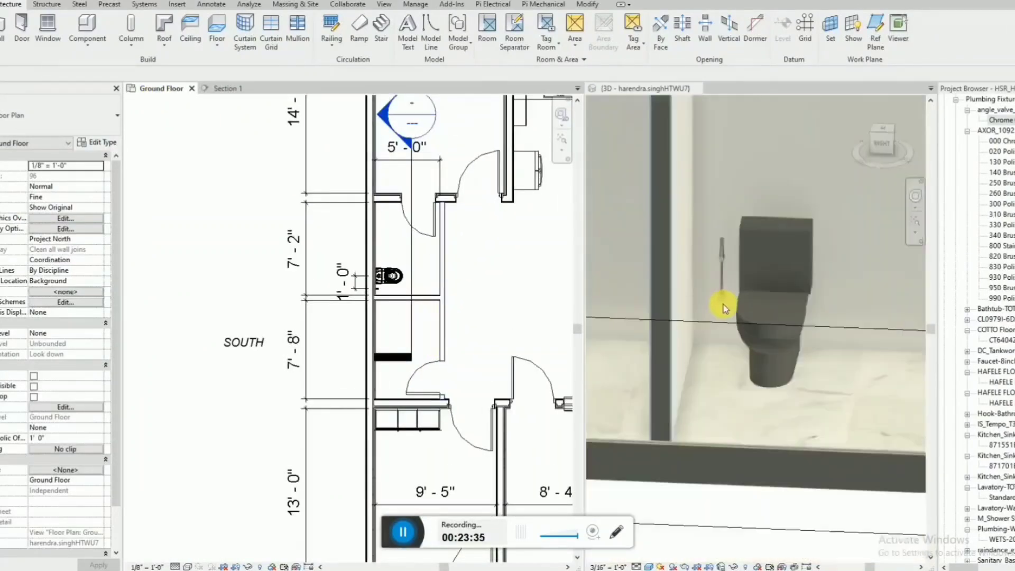
Orient the 3D view to the model's right side and frame the toilet with its hand spray and angle valve.
scroll(734, 389, down, 2)
shift+middle_drag(735, 388, 861, 444)
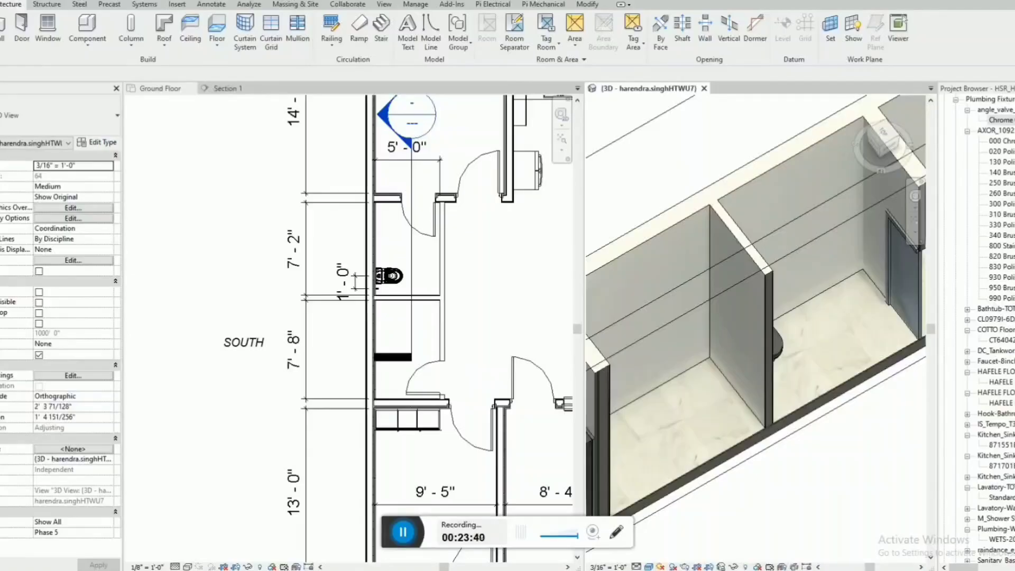
mouse_move(650, 328)
shift+middle_down()
mouse_move(683, 287)
mouse_move(685, 260)
mouse_move(740, 340)
mouse_move(635, 336)
shift+middle_up()
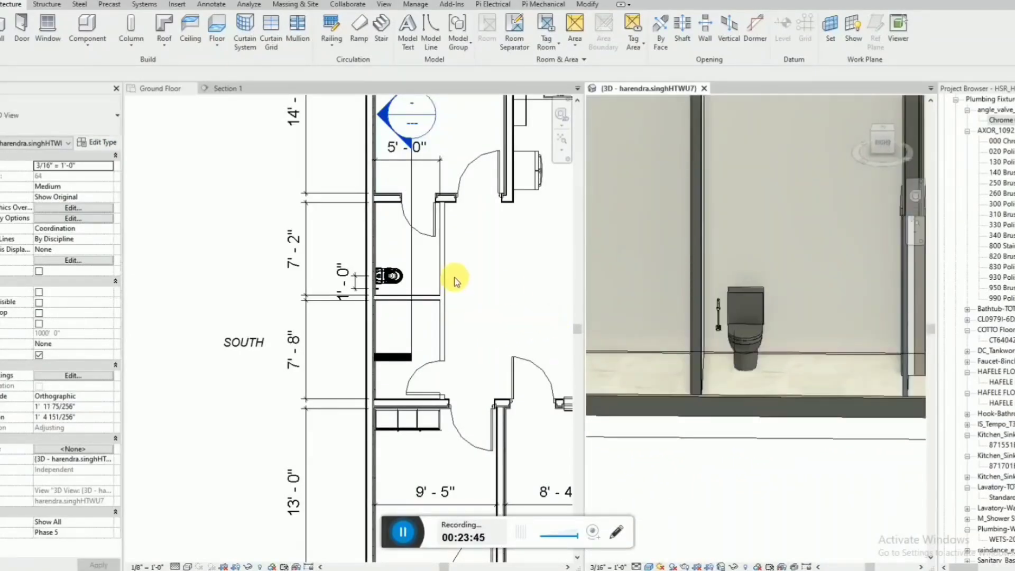
scroll(718, 317, up, 4)
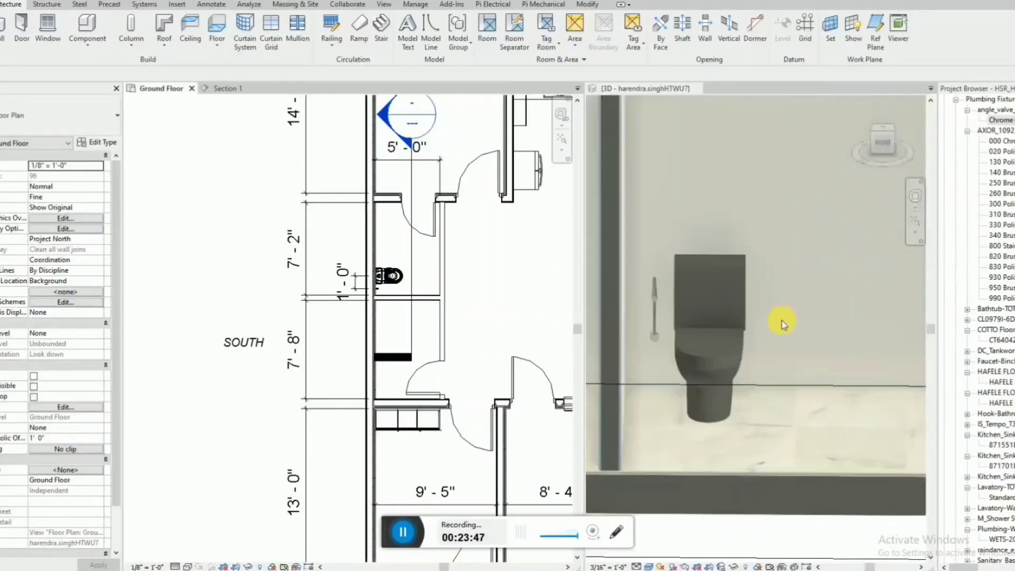
click(892, 152)
scroll(691, 335, up, 5)
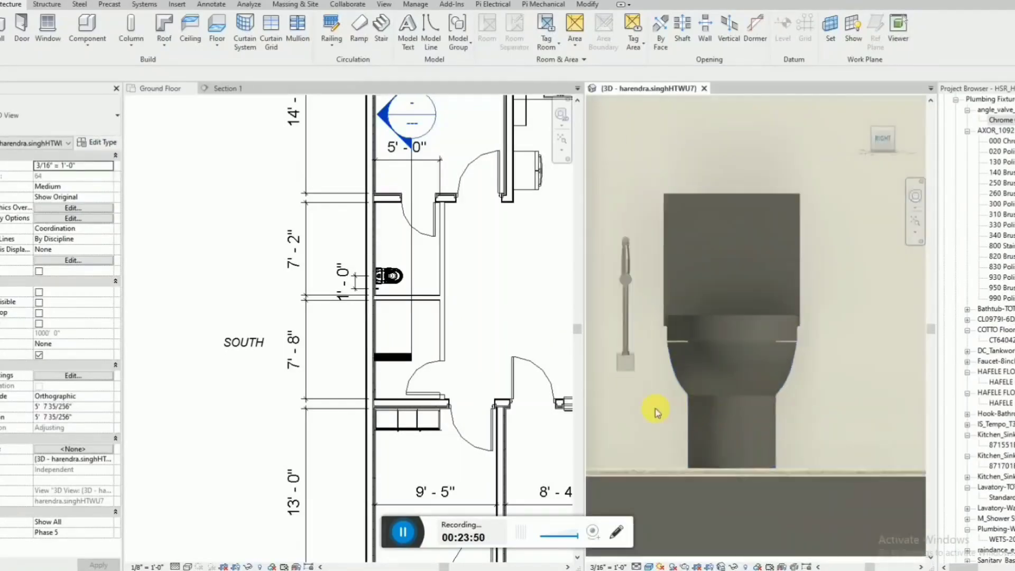
click(626, 365)
key(c)
key(o)
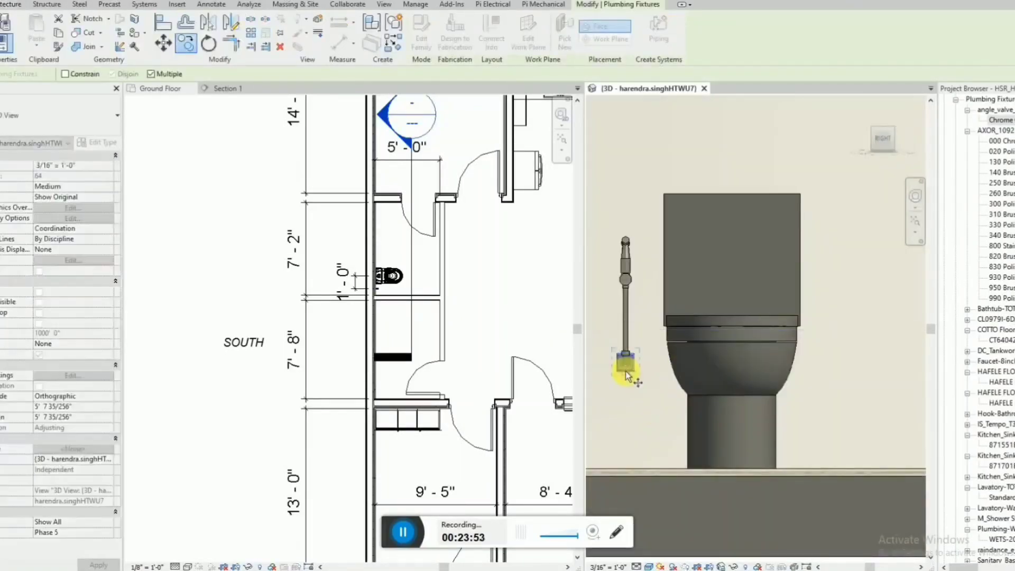
click(626, 365)
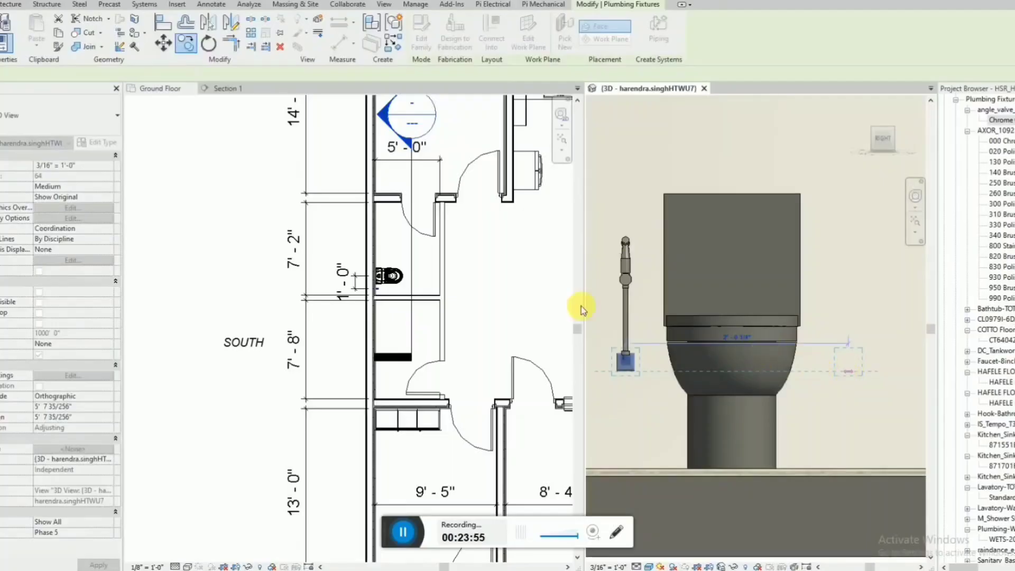
key(Escape)
key(Escape)
Mirror a copy of the angle valve about the toilet's centre axis to the toilet's other side.
scroll(395, 291, up, 4)
click(624, 362)
scroll(401, 292, up, 3)
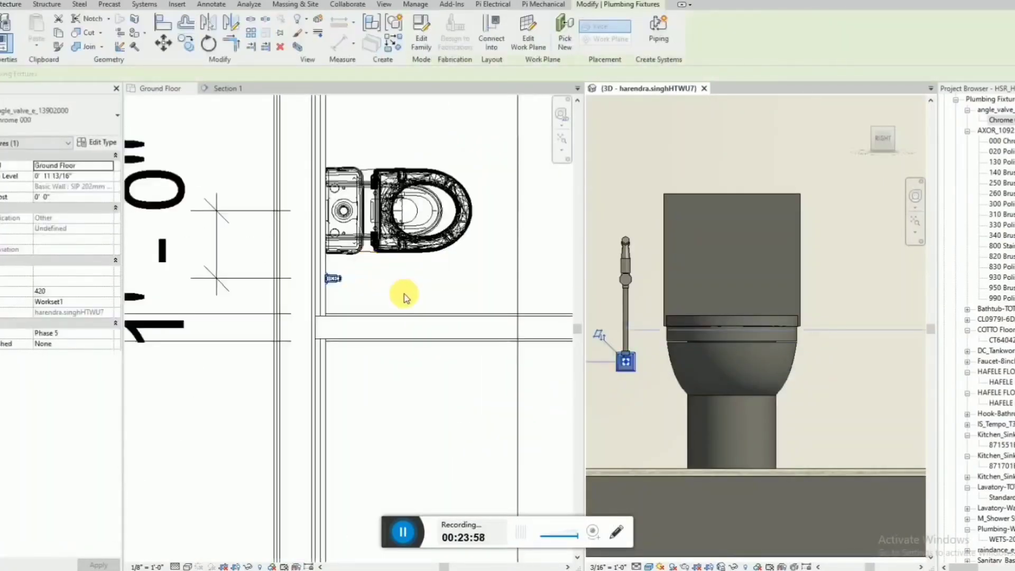
click(235, 27)
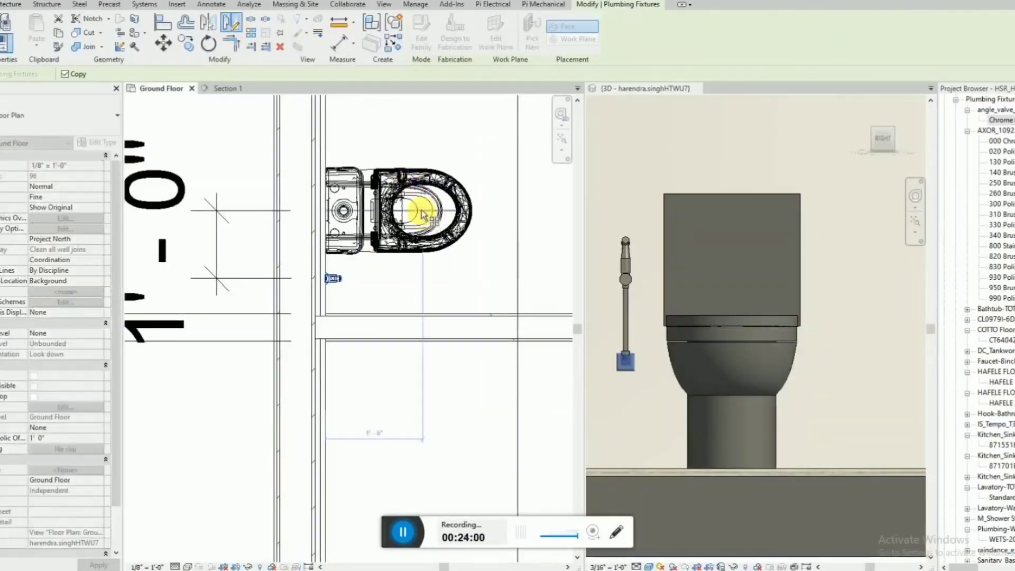
click(468, 210)
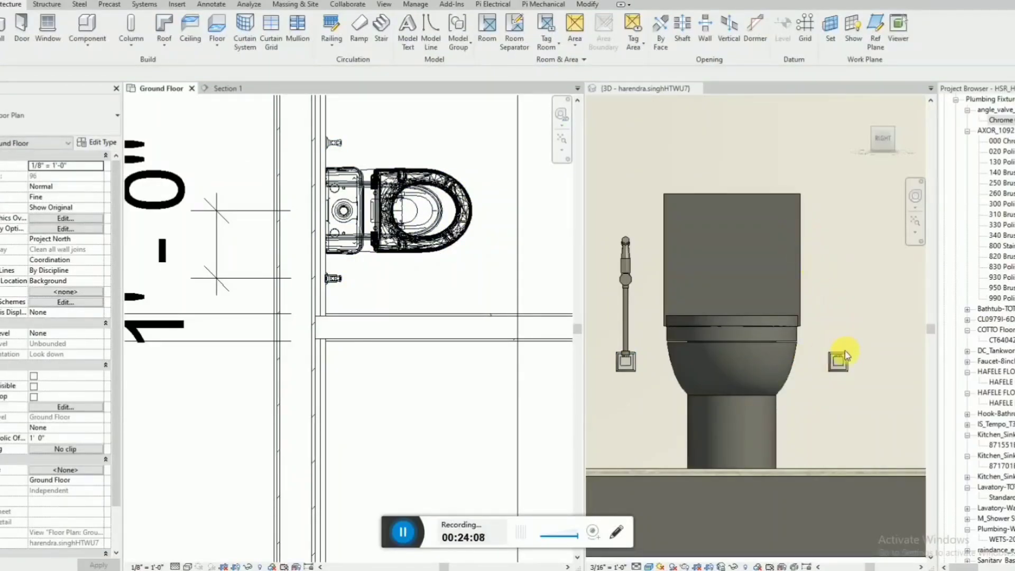
Place the Dornbracht Meta mixer tap, Chrome Matt type, on the toilet's wall at 4' 0" elevation, between the toilet and the door.
scroll(792, 256, down, 2)
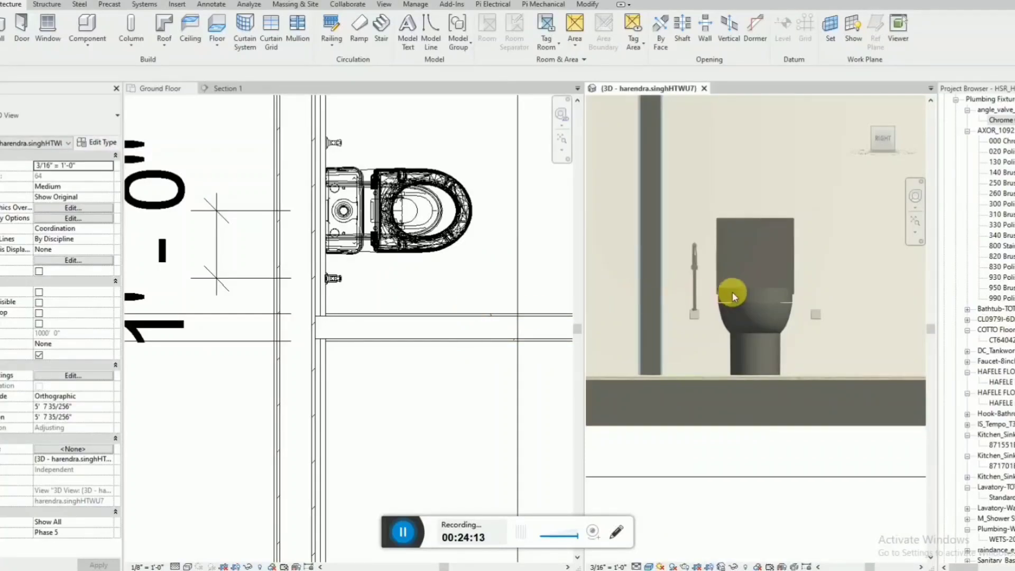
click(462, 369)
scroll(781, 313, down, 1)
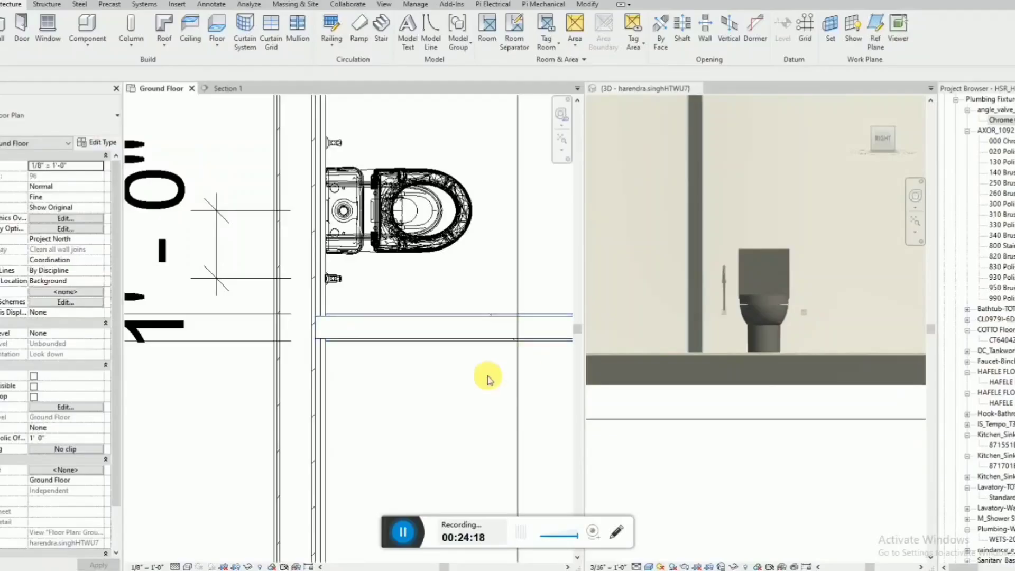
scroll(421, 380, down, 3)
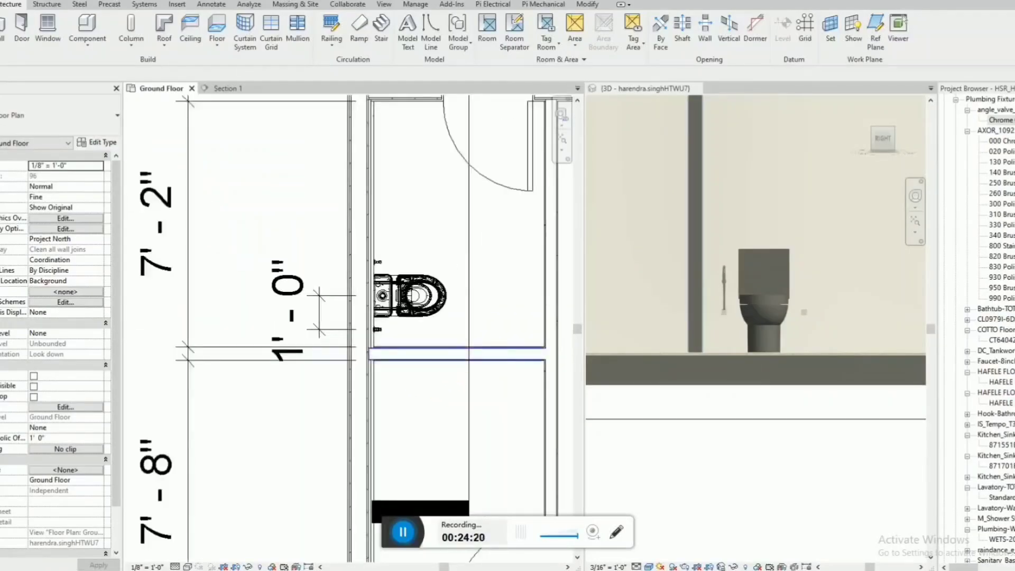
scroll(422, 203, down, 3)
scroll(463, 200, up, 2)
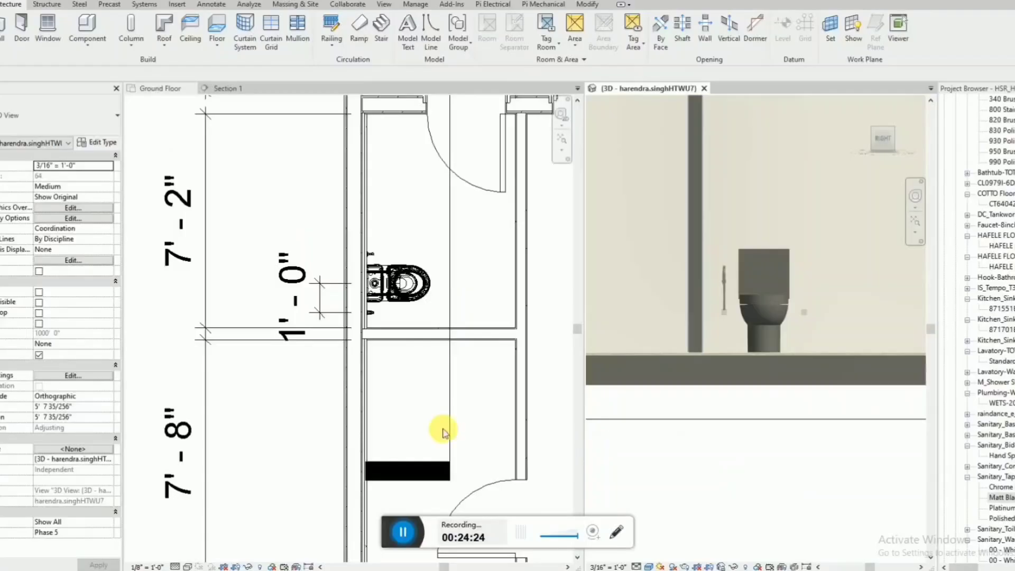
scroll(443, 432, down, 3)
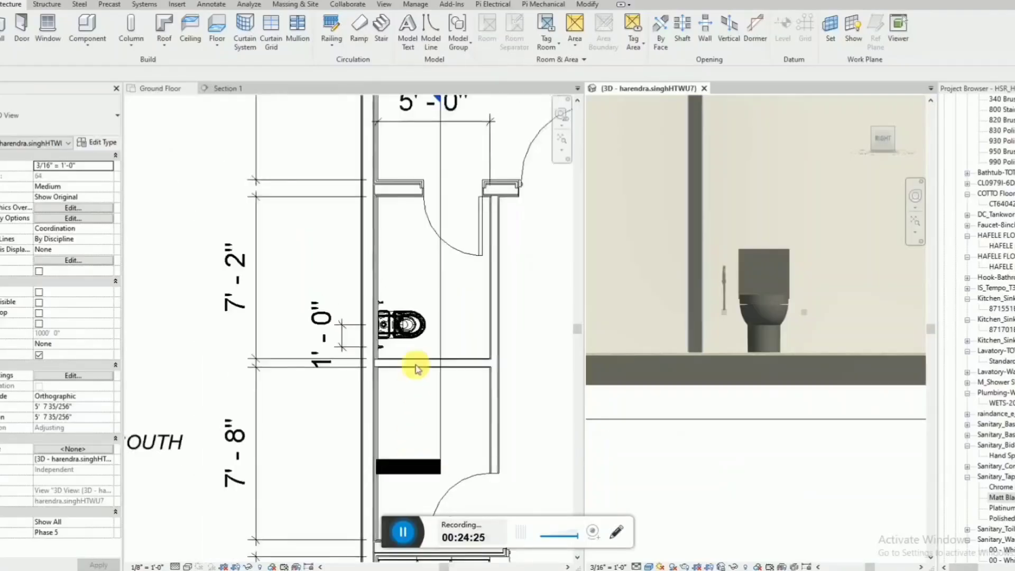
scroll(415, 362, up, 3)
drag(995, 492, 430, 238)
click(366, 242)
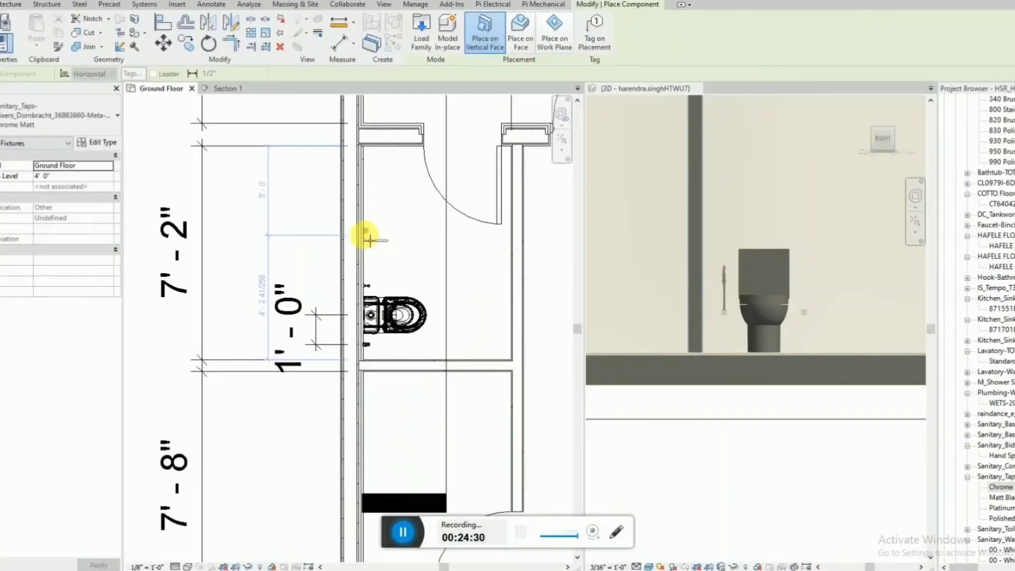
key(Escape)
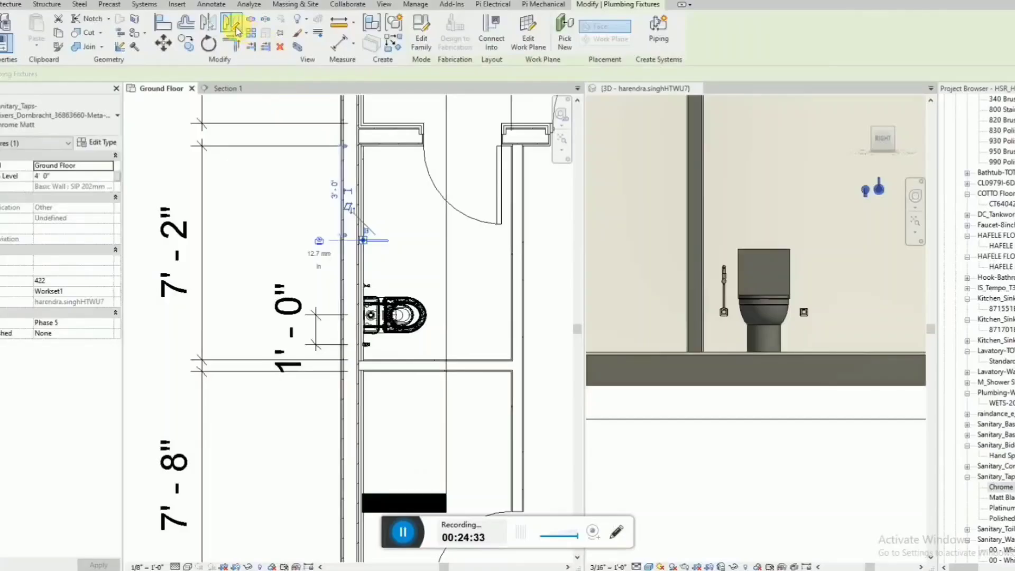
Mirror a copy of the mixer tap about its spout axis and shift the copy toward the toilet until the spouts separate.
click(235, 29)
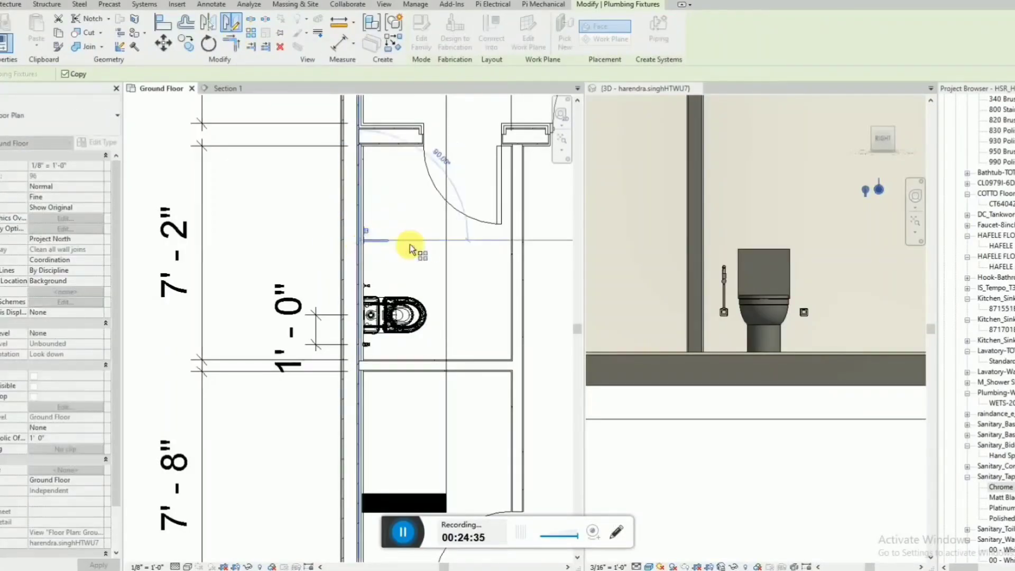
click(476, 242)
scroll(370, 240, up, 2)
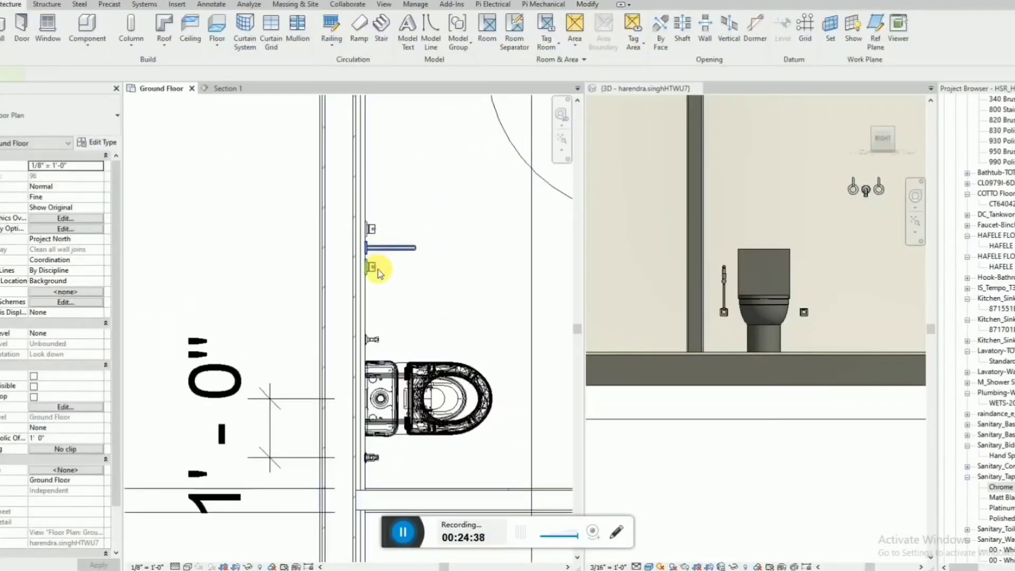
click(378, 270)
key(Down)
key(Down)
key(Down)
key(Down)
key(Down)
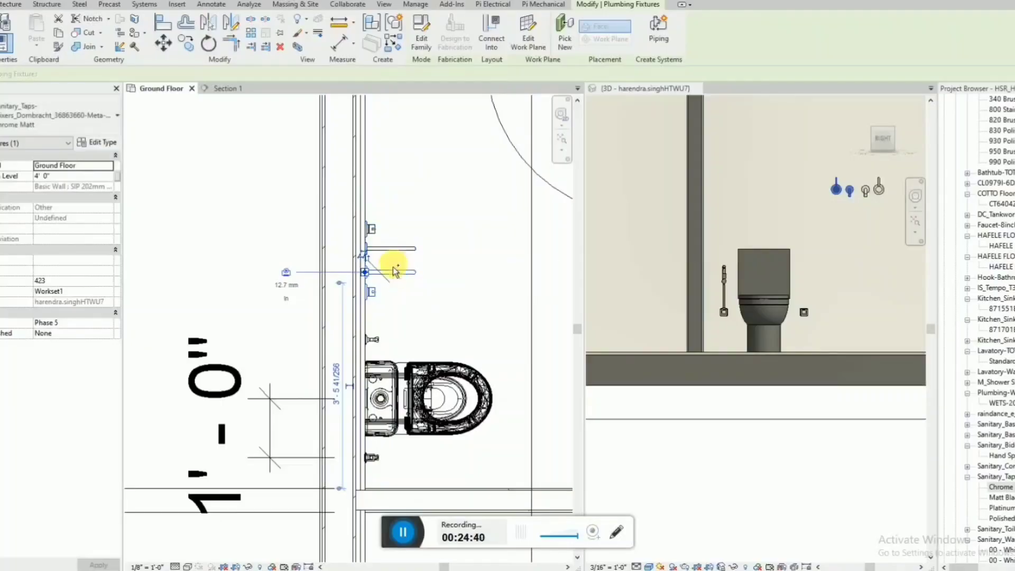
Move both mixer taps together along the wall, away from the toilet.
ctrl+click(406, 248)
key(shift+Up)
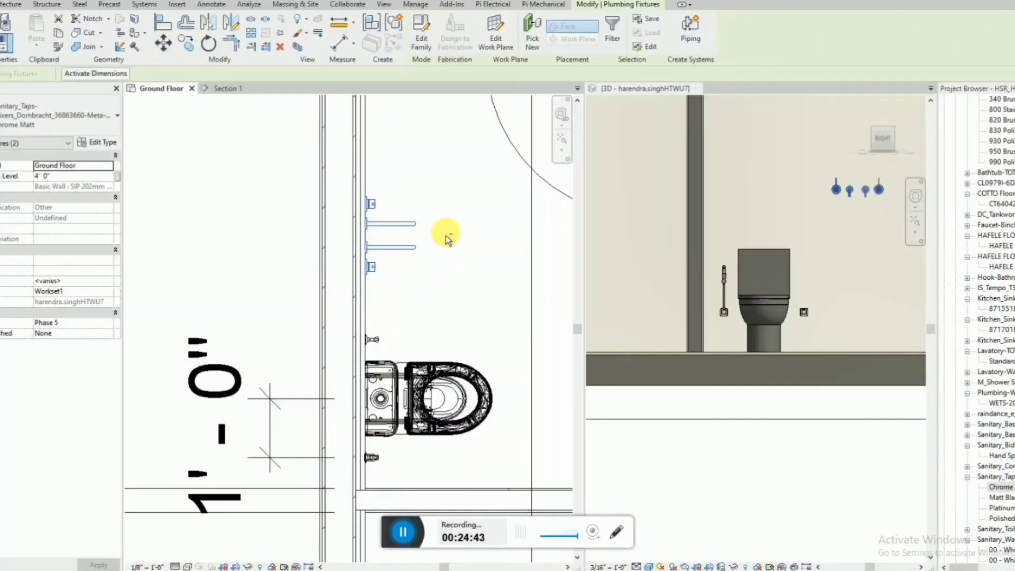
key(Escape)
Add an aligned dimension between the two mixer spouts in the plan.
scroll(439, 233, up, 2)
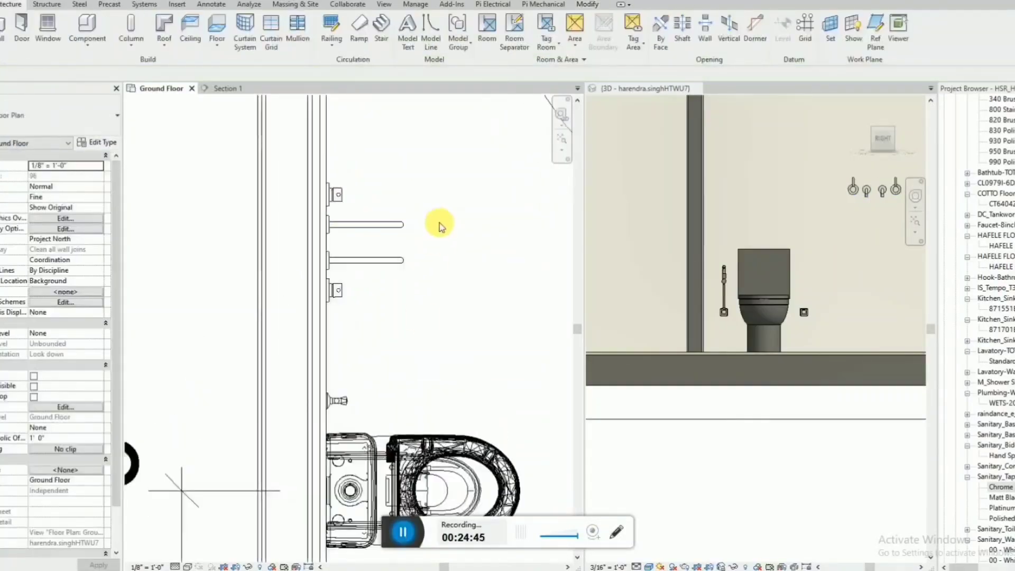
key(d)
key(i)
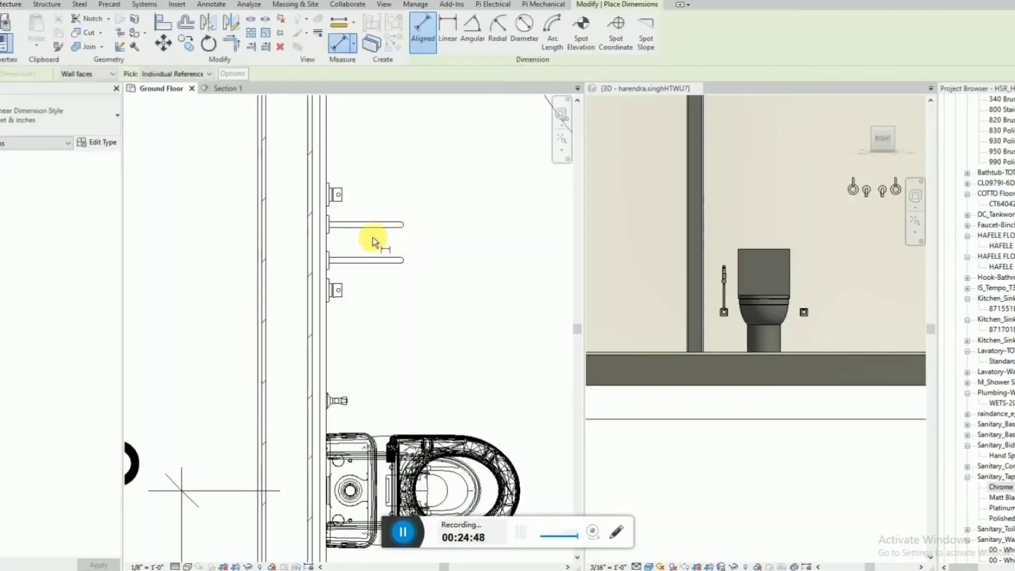
click(376, 229)
click(377, 258)
scroll(416, 256, down, 2)
click(283, 256)
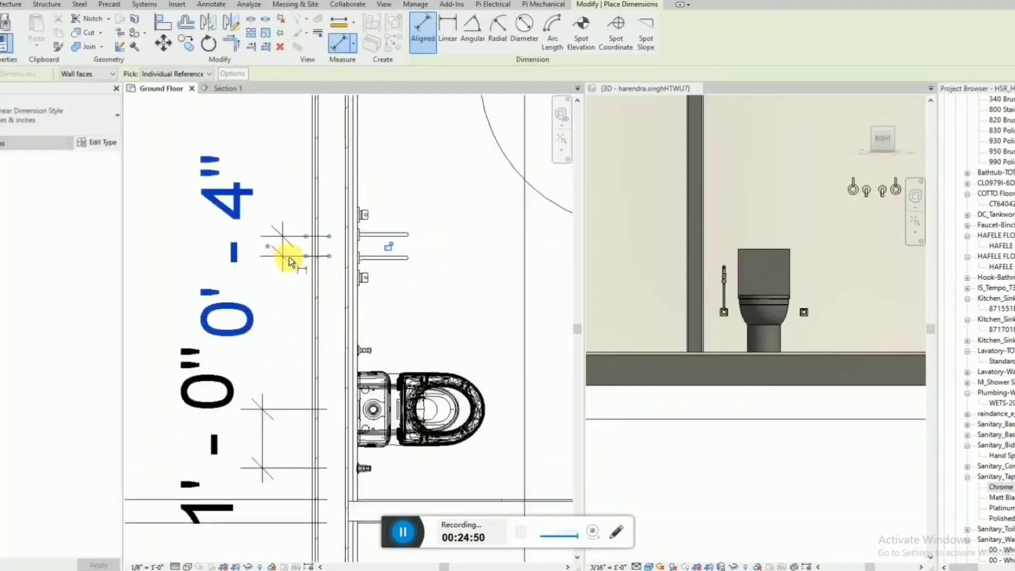
key(Escape)
key(Escape)
Set the spacing between the two mixer spouts to 180 mm by moving the mixer farther from the toilet.
click(390, 239)
click(255, 246)
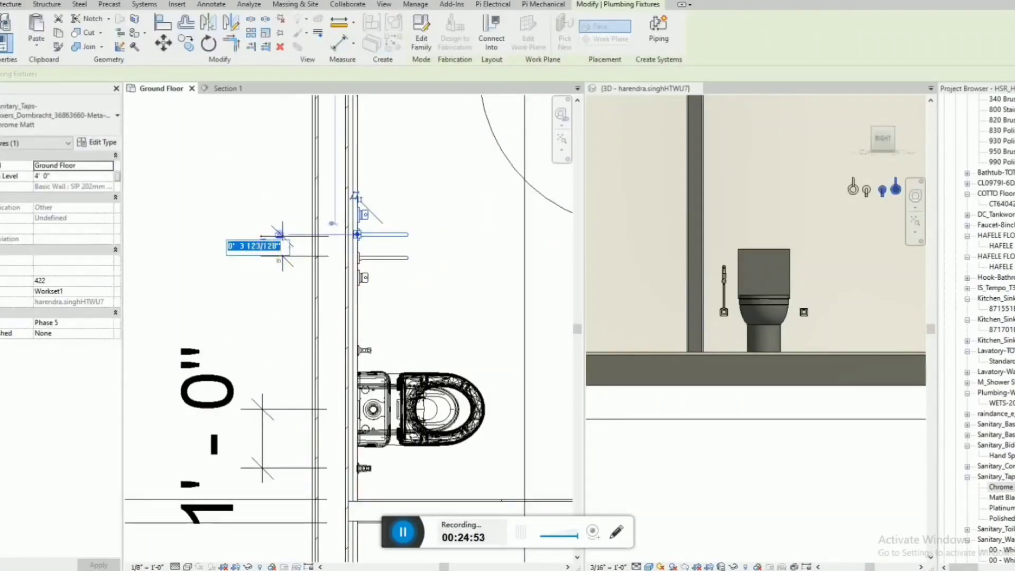
text(180mm)
key(Return)
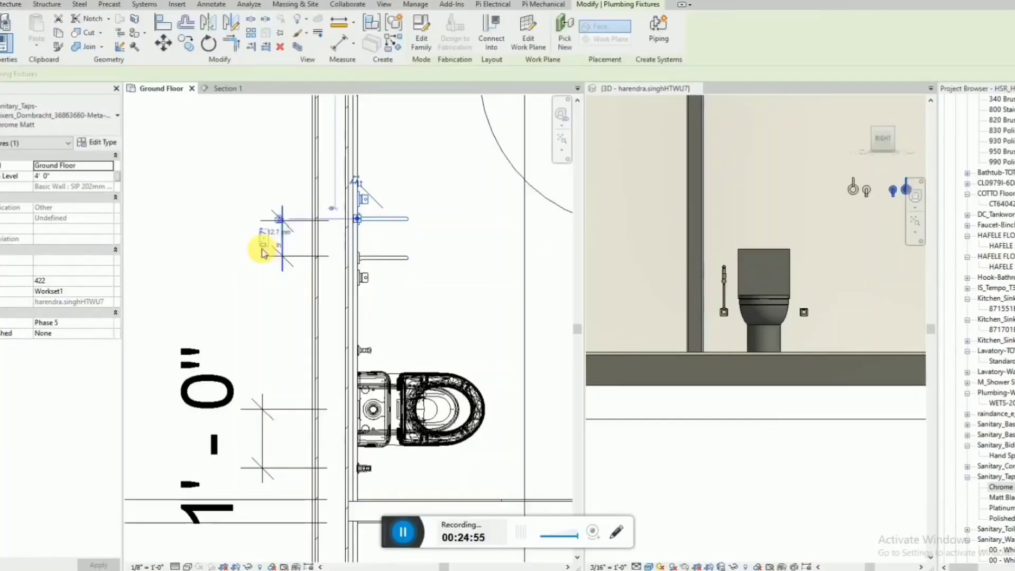
Shift the two spaced mixer taps together slightly farther from the toilet along the wall.
ctrl+click(384, 217)
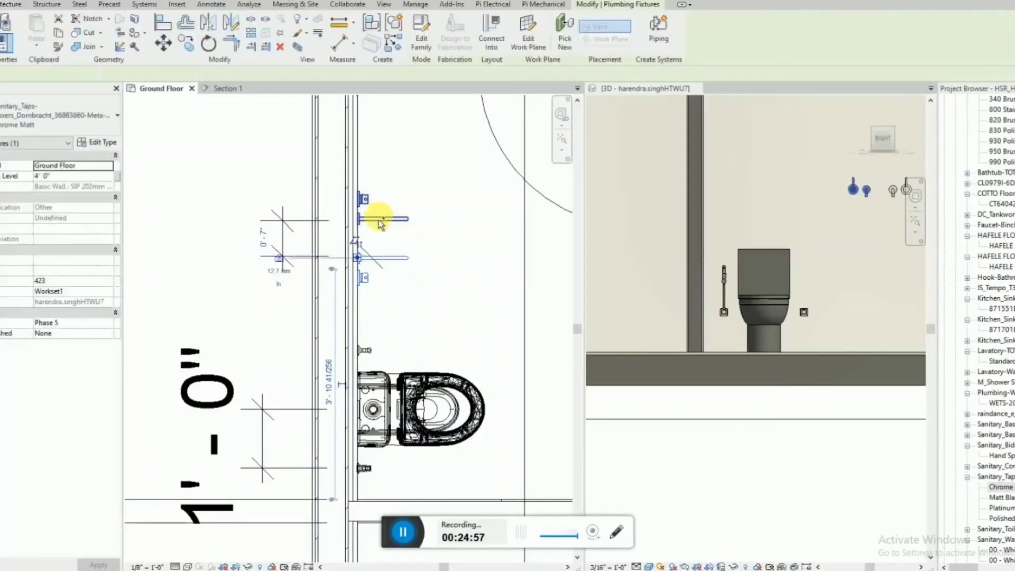
scroll(293, 364, down, 2)
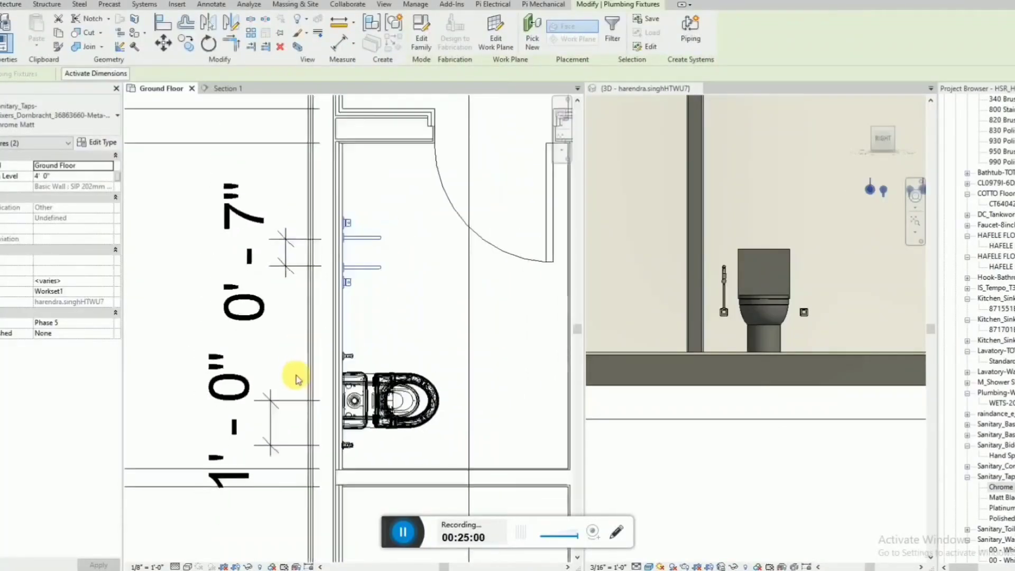
scroll(668, 299, down, 2)
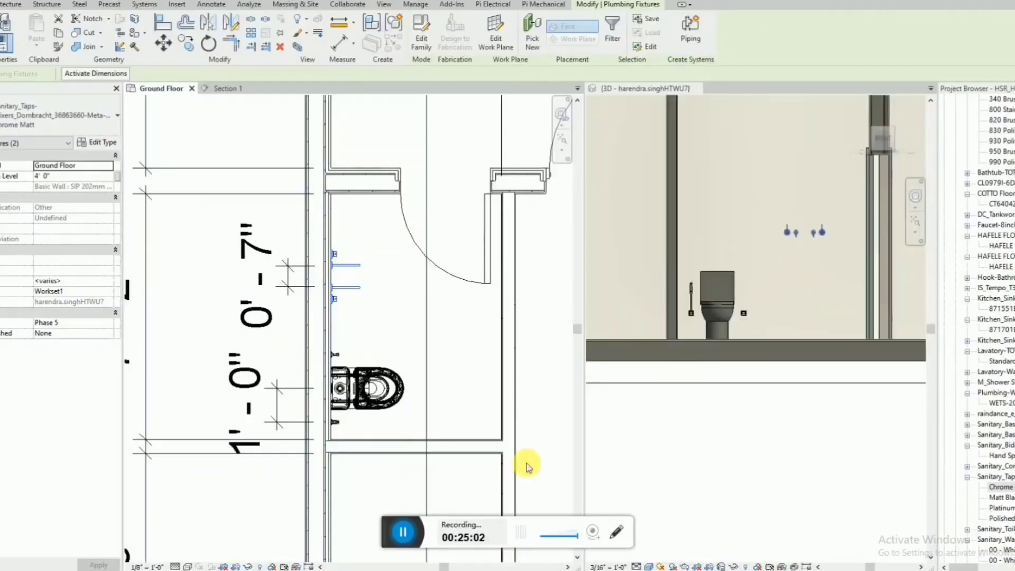
click(765, 425)
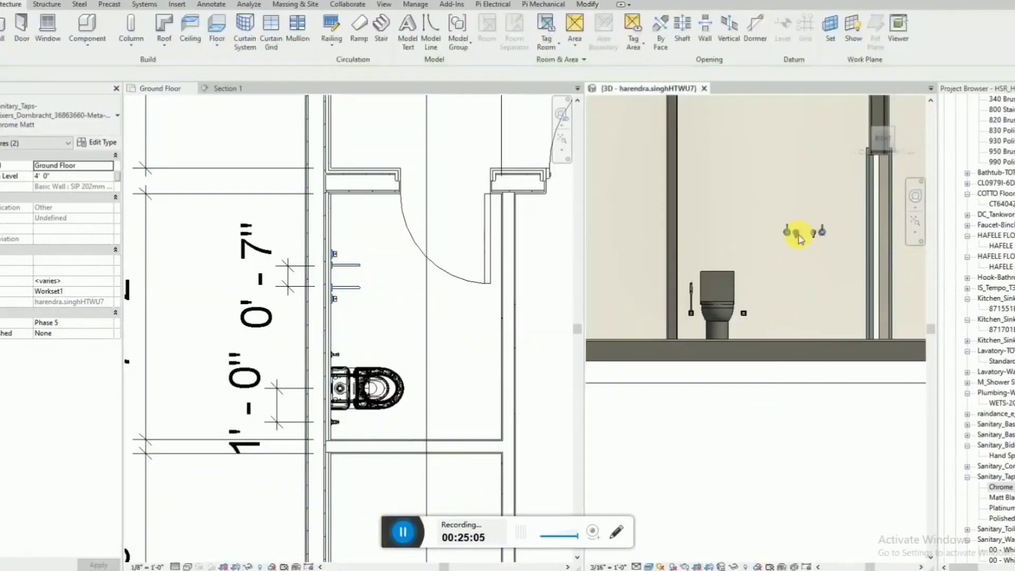
Examine the two mixer taps up close and their position relative to the toilet in the right-side 3D view.
click(798, 238)
scroll(808, 241, up, 4)
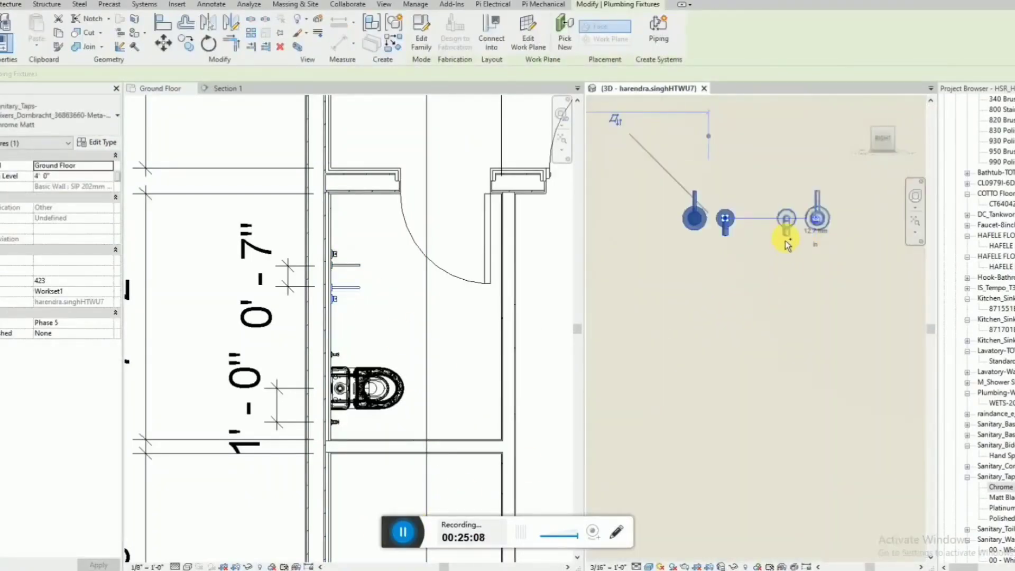
ctrl+click(785, 241)
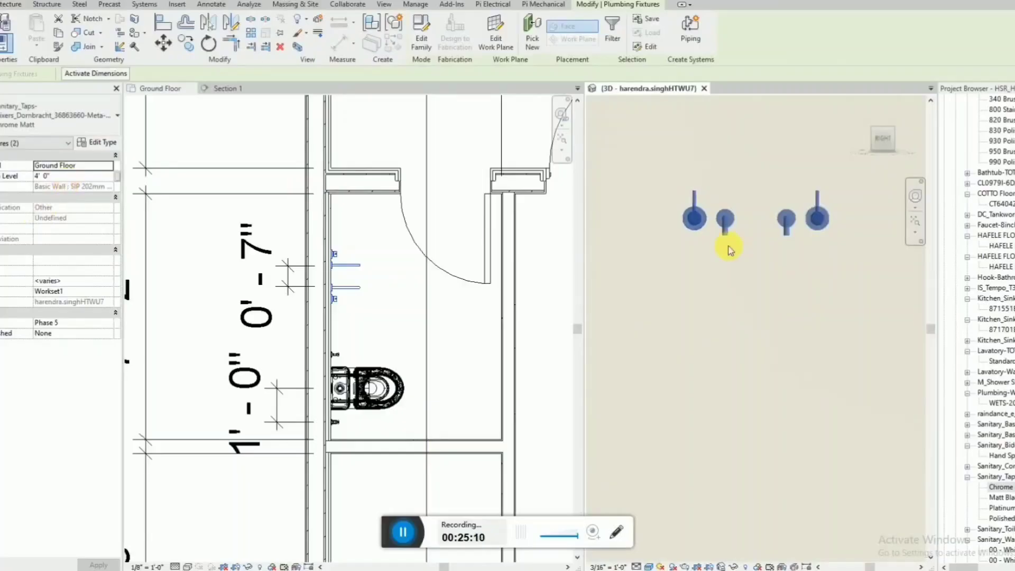
scroll(729, 248, down, 5)
click(721, 408)
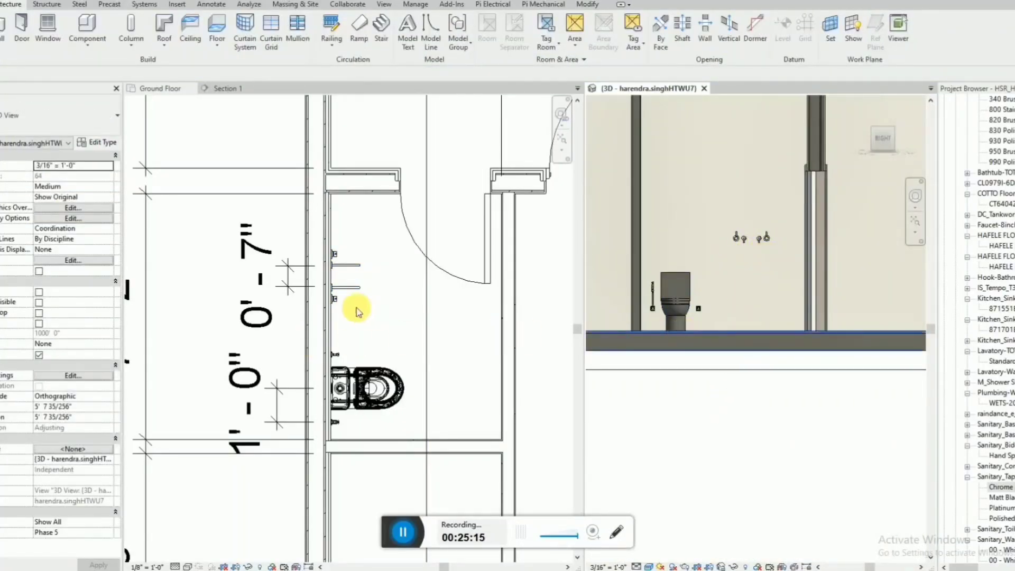
Nudge both mixer taps together slightly back toward the toilet along the bathroom wall.
click(396, 299)
click(353, 267)
click(282, 286)
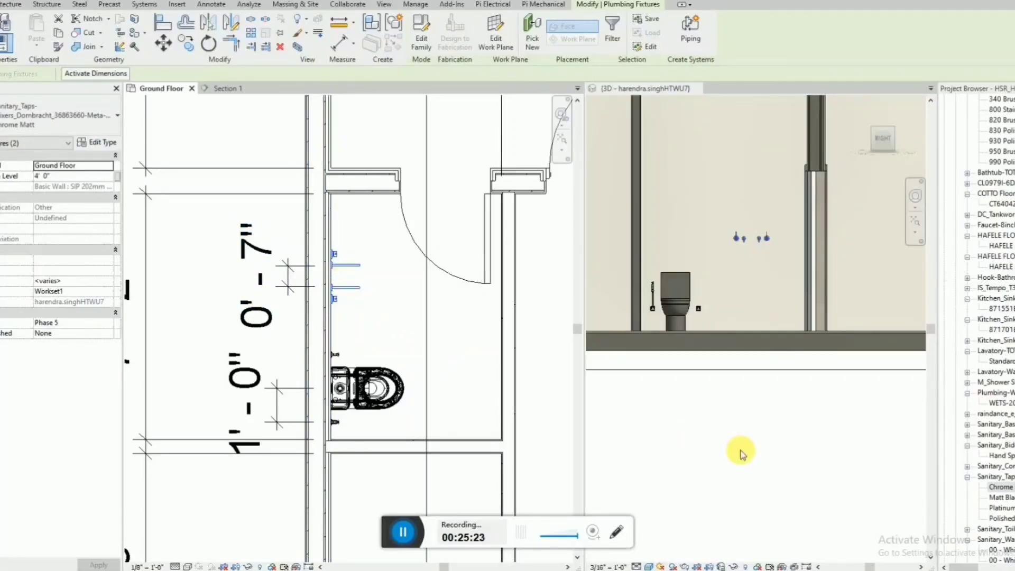
middle_click(743, 291)
key(Left)
key(Left)
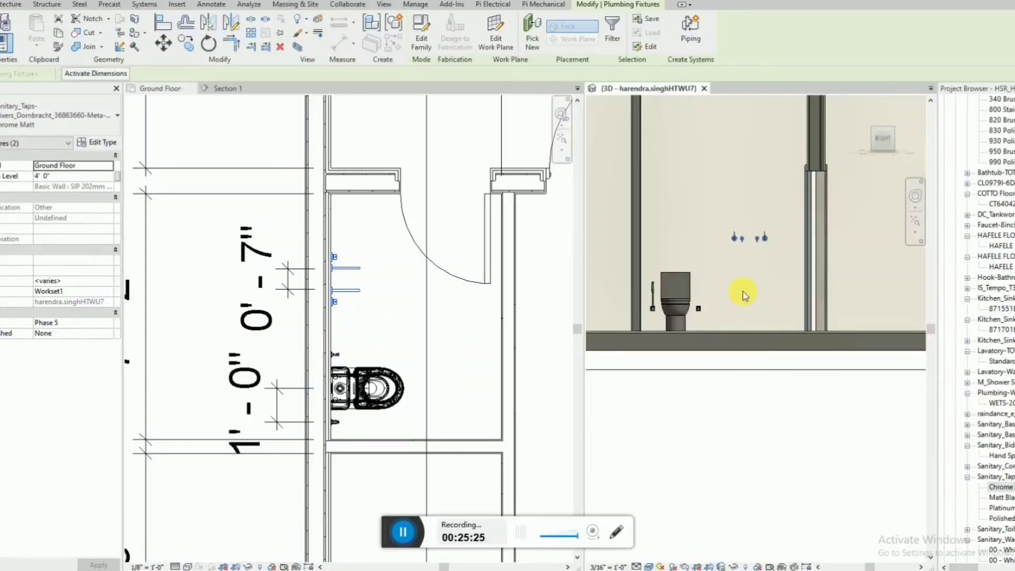
key(Escape)
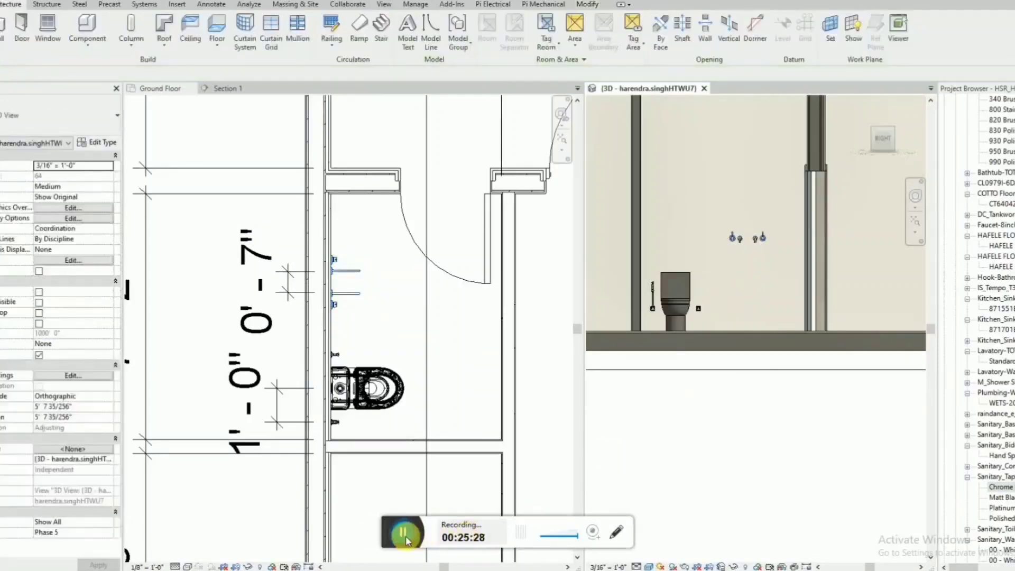
Search the project's families for "shower set".
click(405, 533)
key(ctrl+f)
text(shower set)
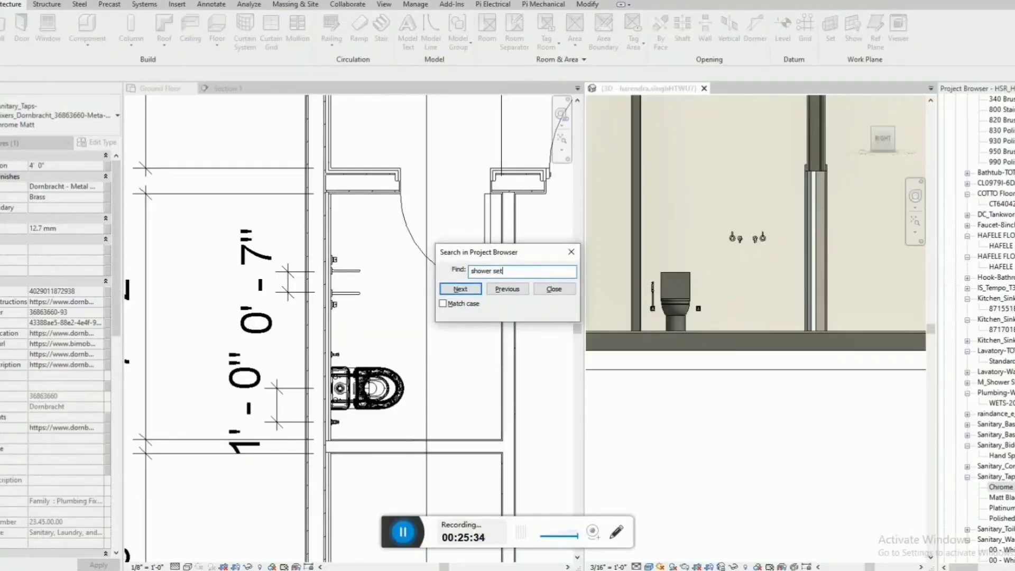
key(Return)
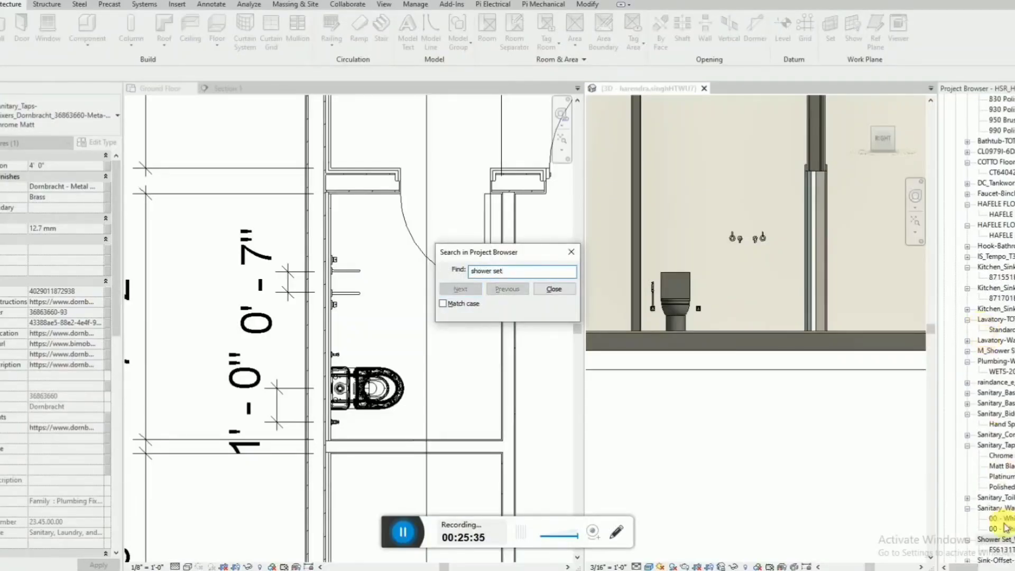
key(Escape)
Place the wall-mounted Fontana FS6131TM shower set on the bathroom wall, centred above the two mixer taps.
drag(940, 491, 753, 236)
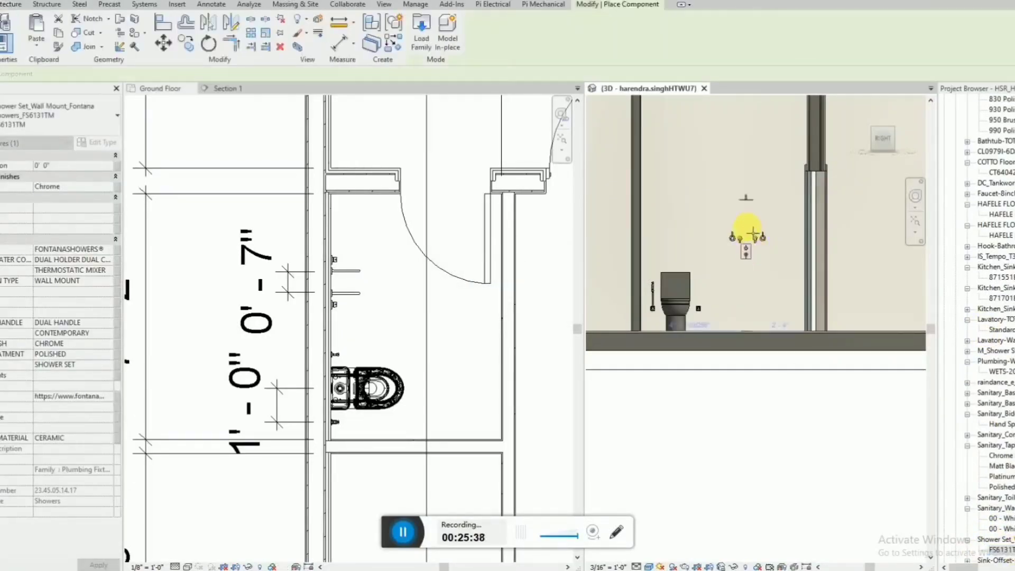
scroll(730, 238, down, 1)
scroll(750, 190, up, 1)
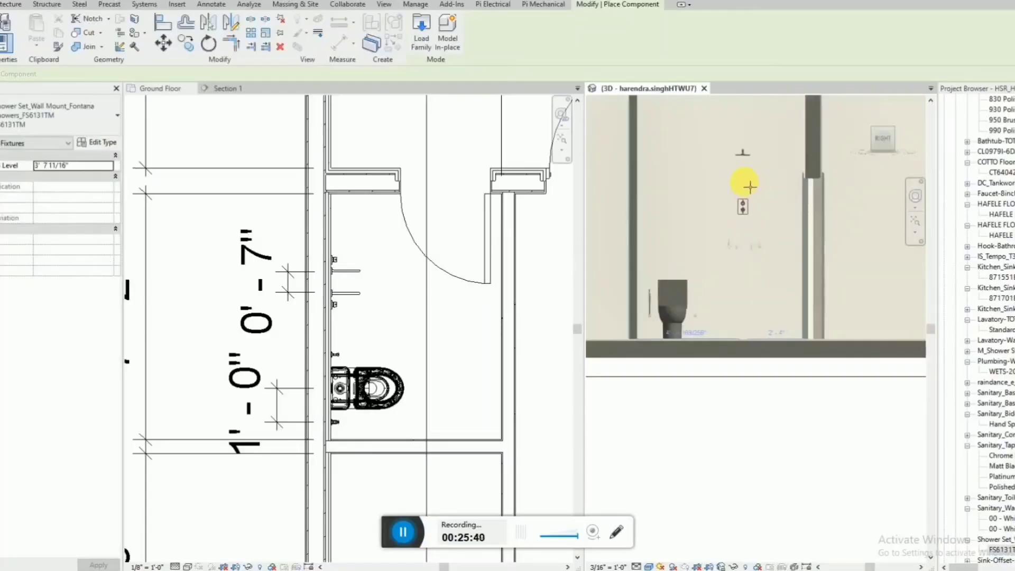
click(750, 187)
key(Escape)
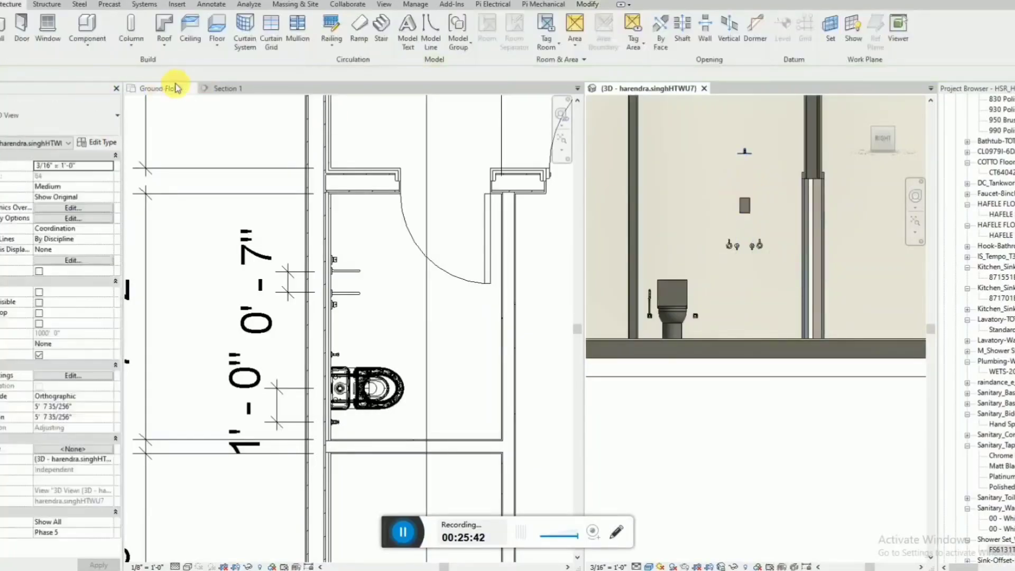
In Section 1, dimension the height of the shower head above the bathroom floor.
click(228, 88)
scroll(333, 355, down, 4)
scroll(487, 238, up, 3)
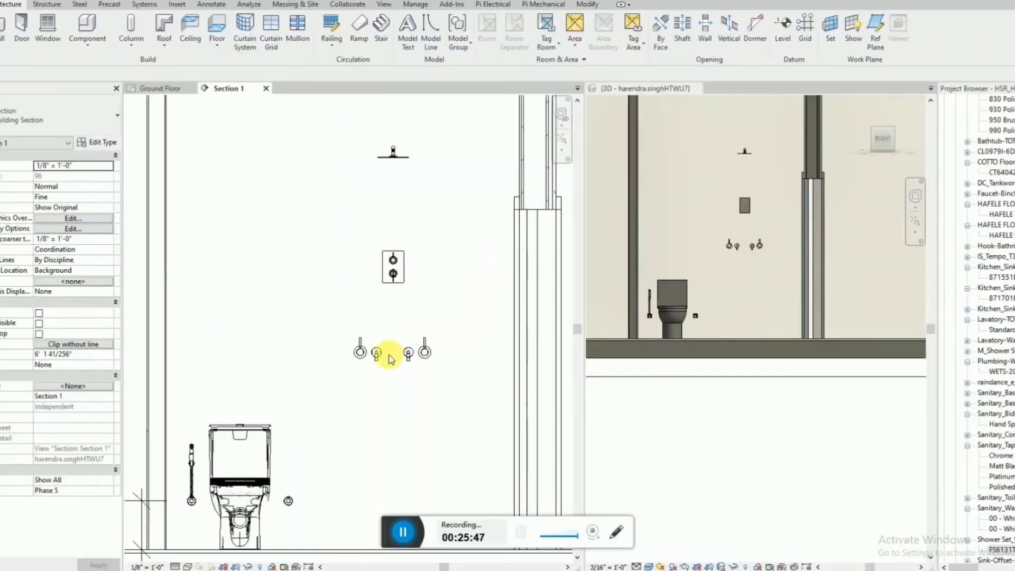
click(394, 271)
scroll(395, 365, down, 2)
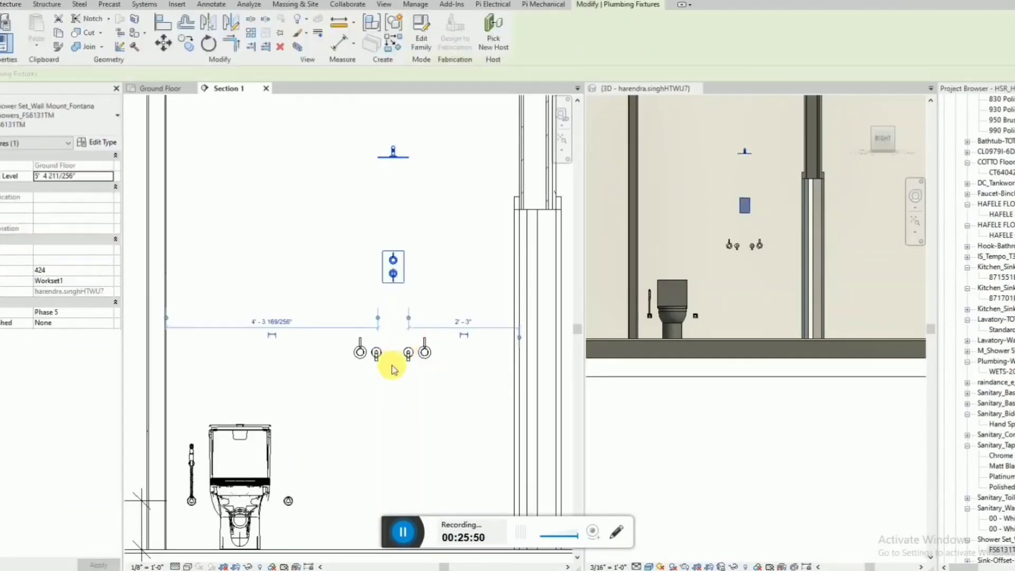
click(392, 470)
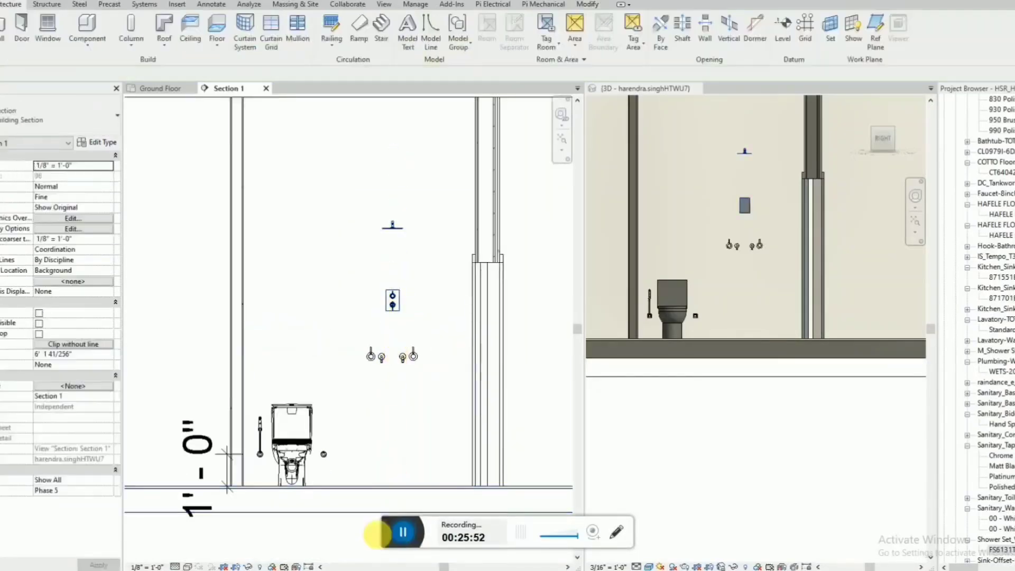
key(d)
key(i)
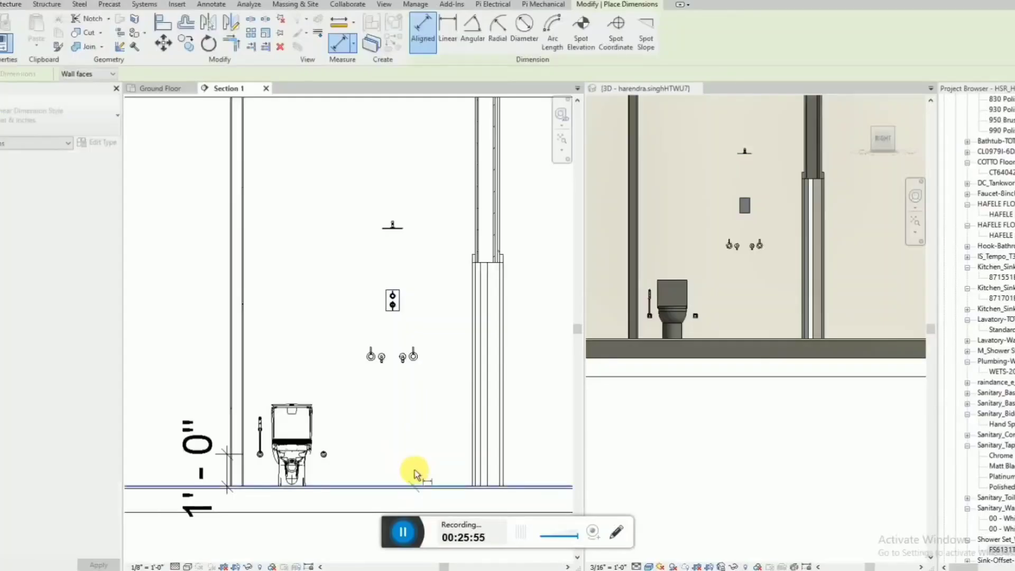
click(415, 475)
click(397, 229)
click(341, 191)
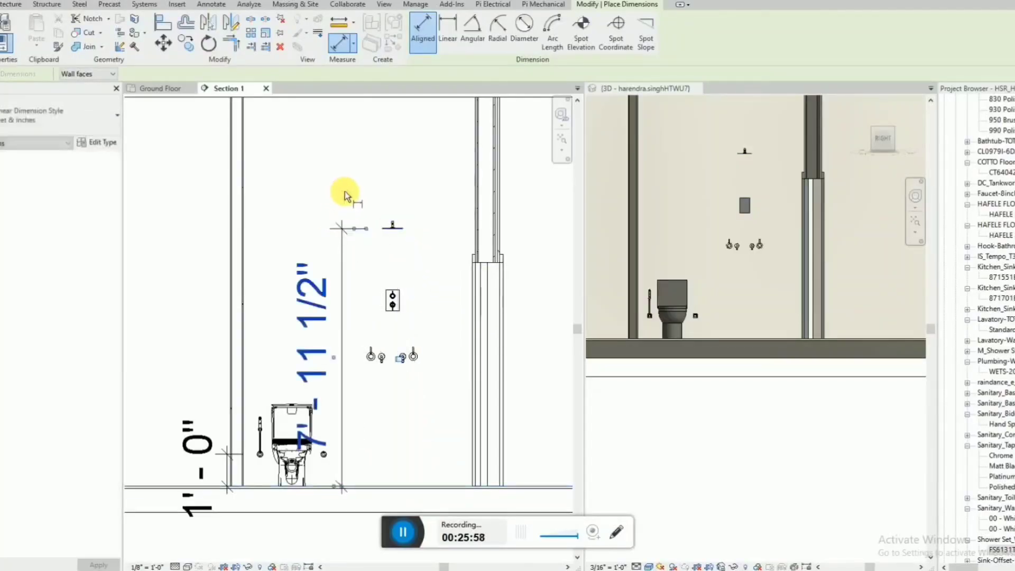
key(Escape)
key(Escape)
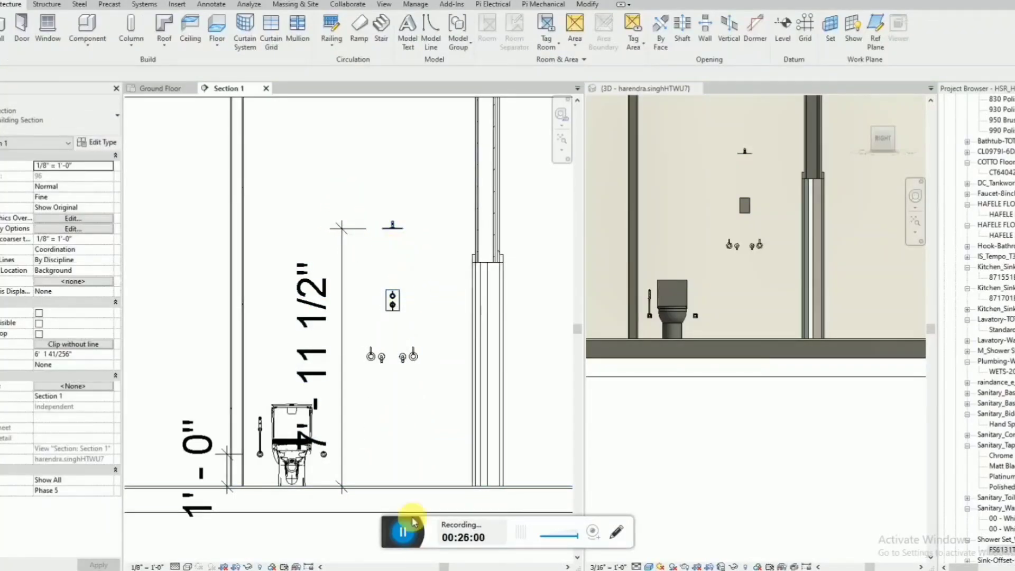
Set the shower head's height above the floor to 7' 6" and delete the temporary height dimension.
click(392, 299)
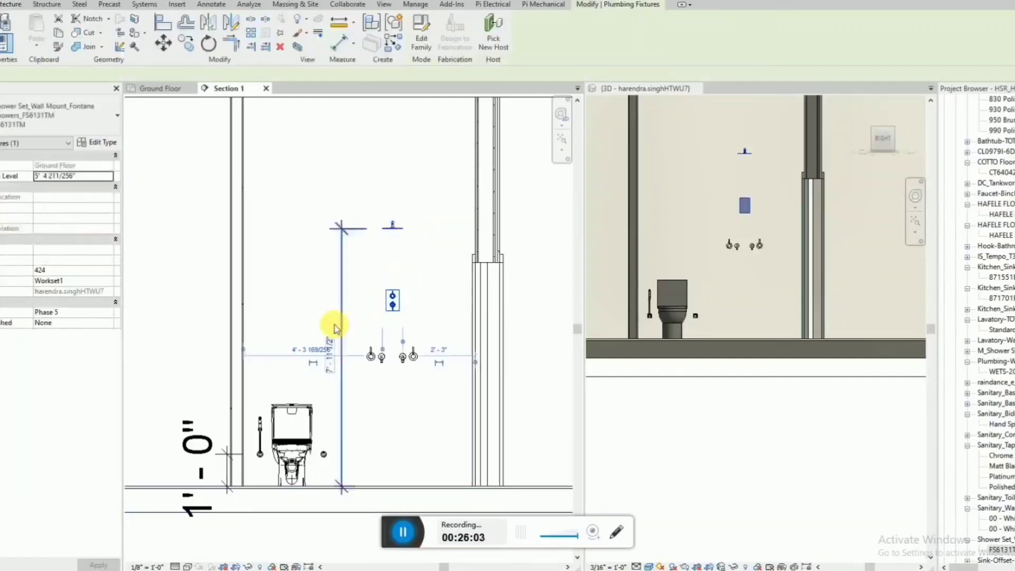
click(328, 357)
text(7'6)
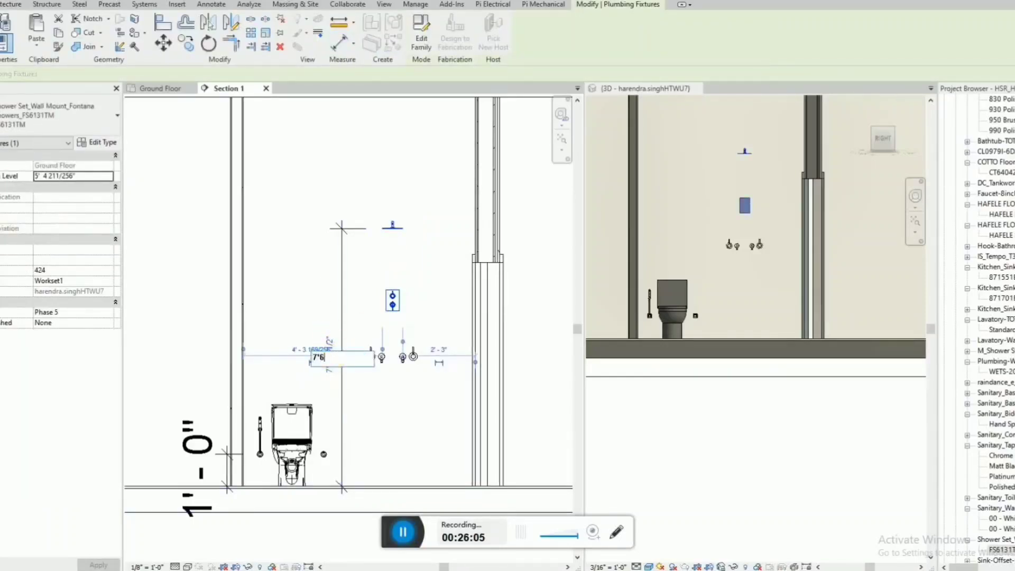
text(' - 6)
key(Return)
key(Escape)
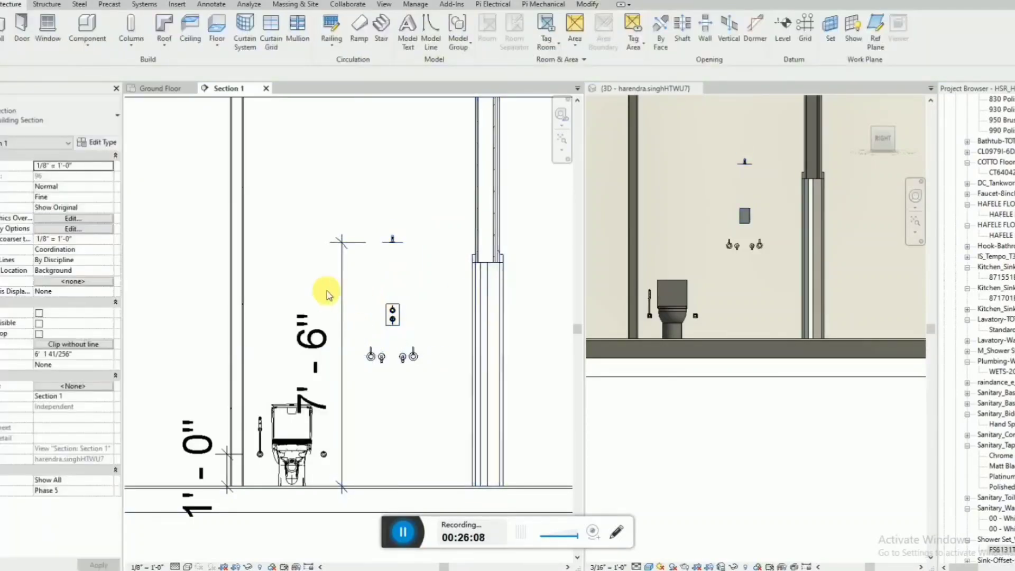
click(342, 292)
key(Delete)
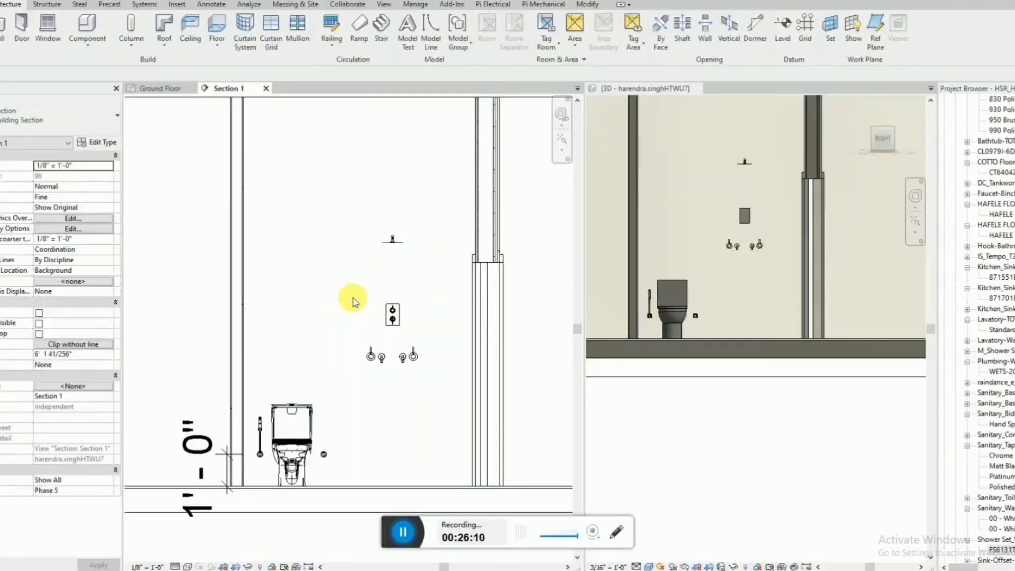
scroll(731, 290, up, 5)
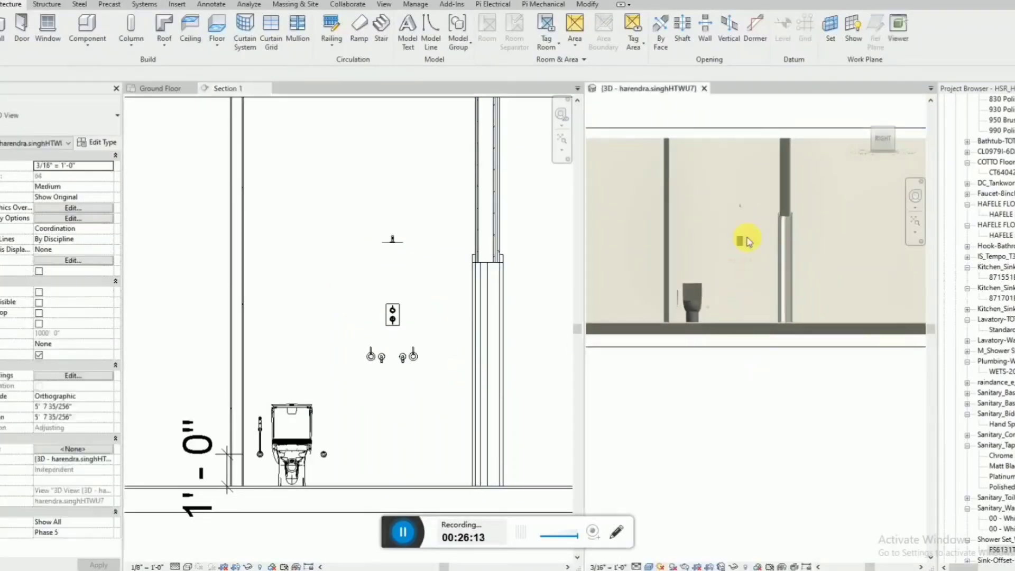
shift+middle_drag(732, 276, 746, 336)
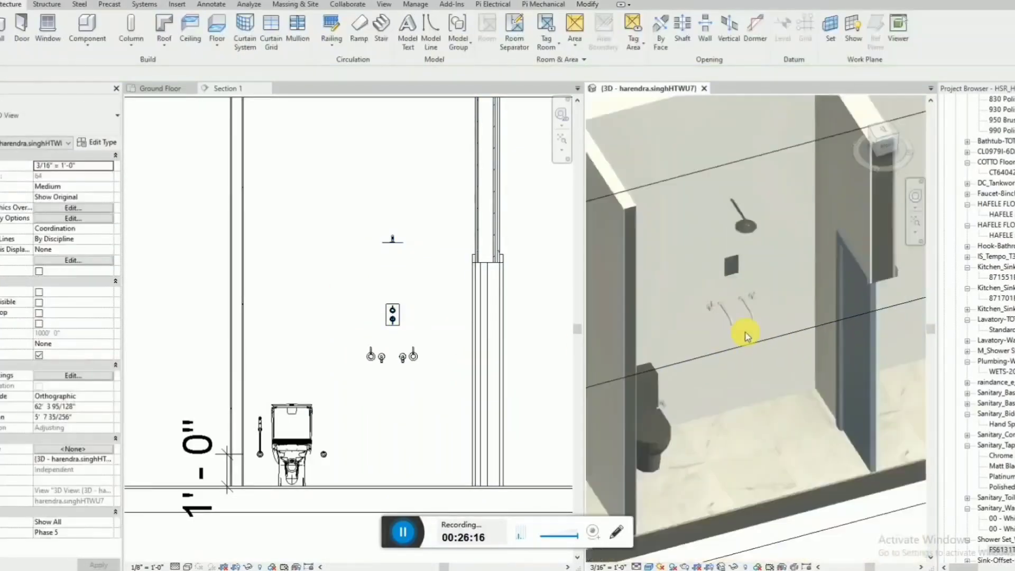
click(735, 275)
key(Escape)
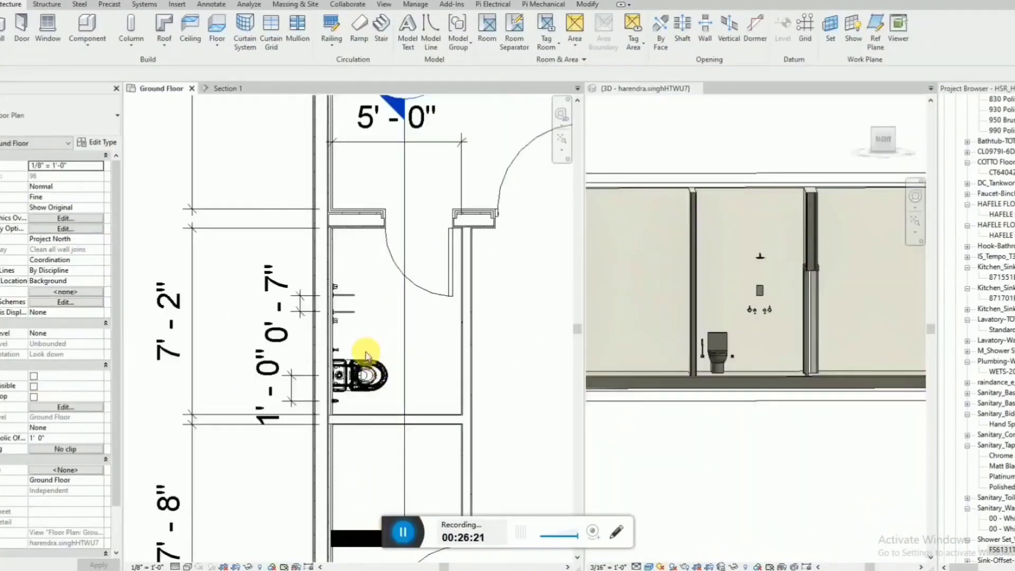
In the Ground Floor plan, draw a hidden-line detail line about 5' 0" long straight across the bathroom between the mixer taps and the toilet.
scroll(369, 348, up, 3)
key(d)
key(l)
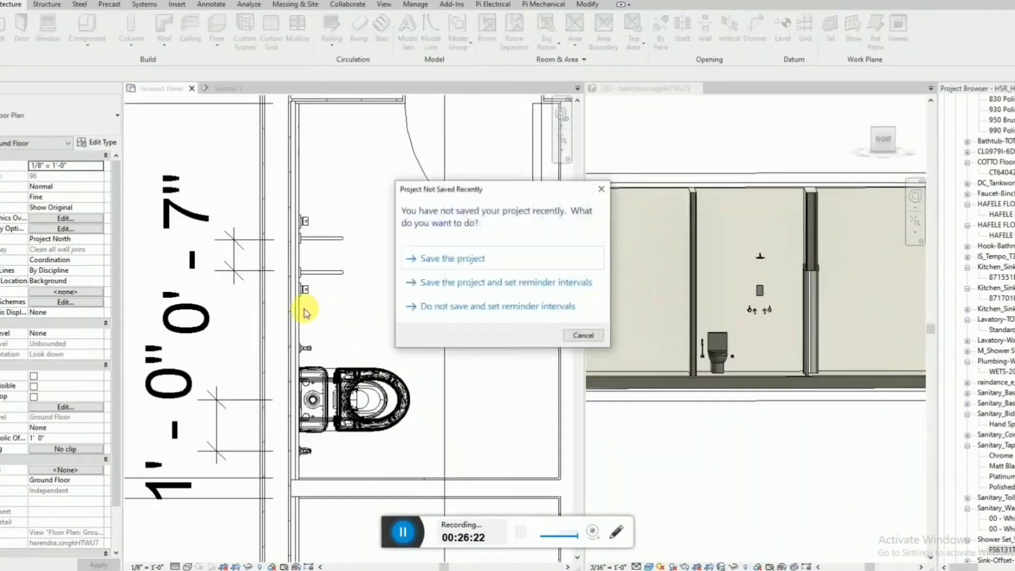
key(Escape)
scroll(300, 317, down, 1)
click(301, 315)
click(526, 316)
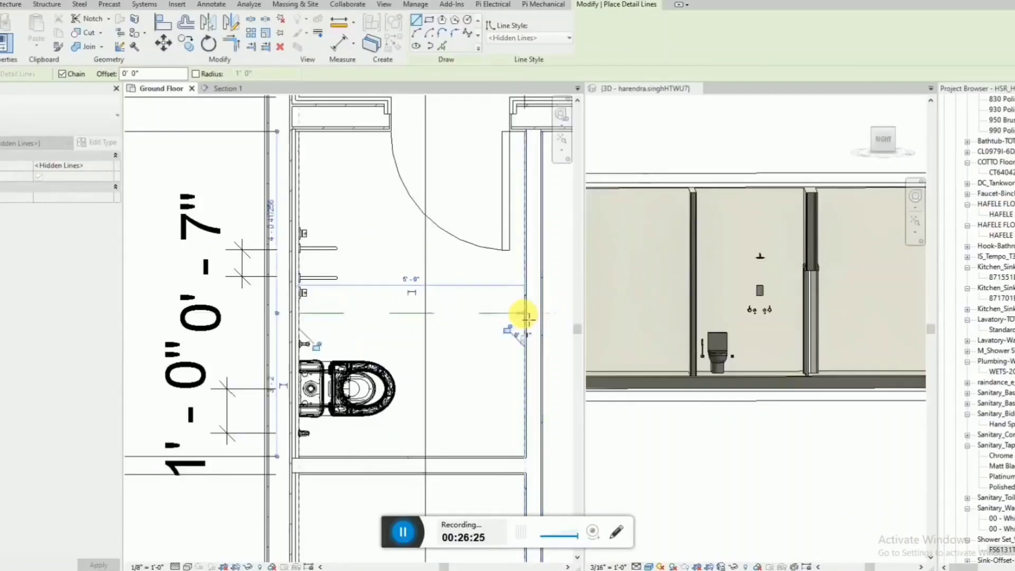
key(Escape)
key(Escape)
Measure the distance from the dashed detail line to the partition wall on the toilet side of the bathroom.
key(d)
key(i)
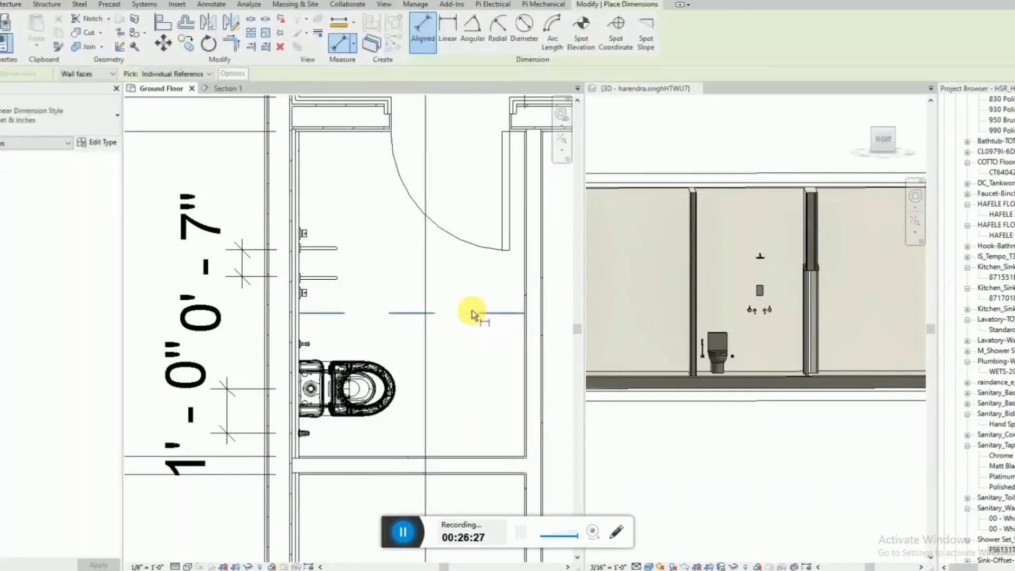
click(472, 312)
click(492, 455)
scroll(460, 446, down, 1)
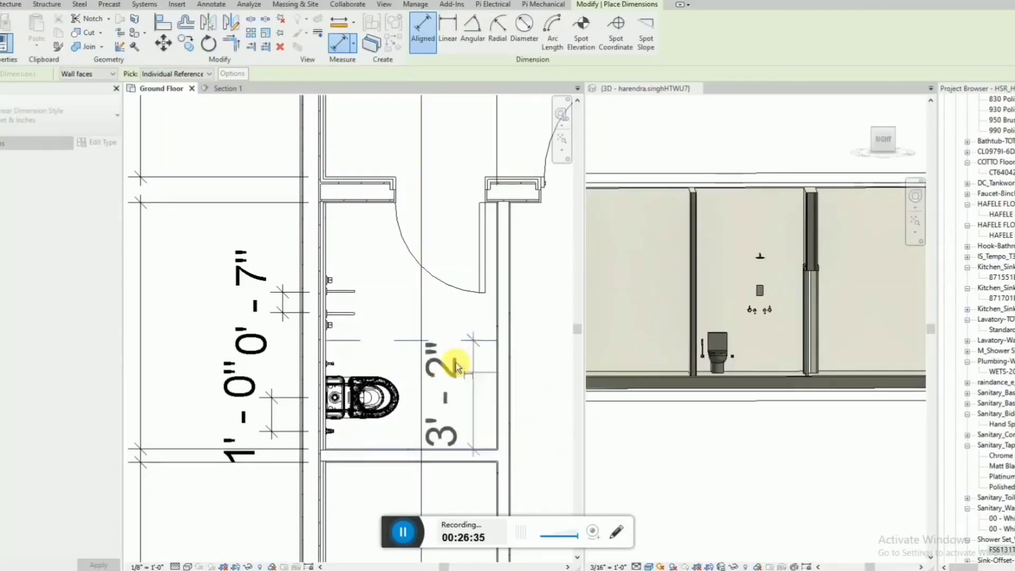
scroll(396, 418, down, 1)
key(Escape)
key(Escape)
scroll(394, 365, down, 1)
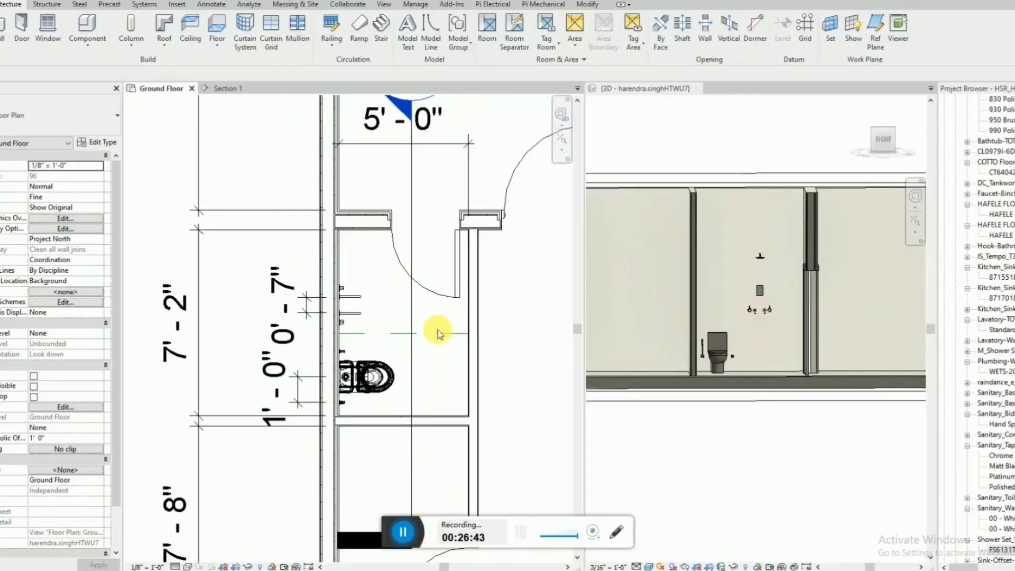
scroll(357, 337, down, 1)
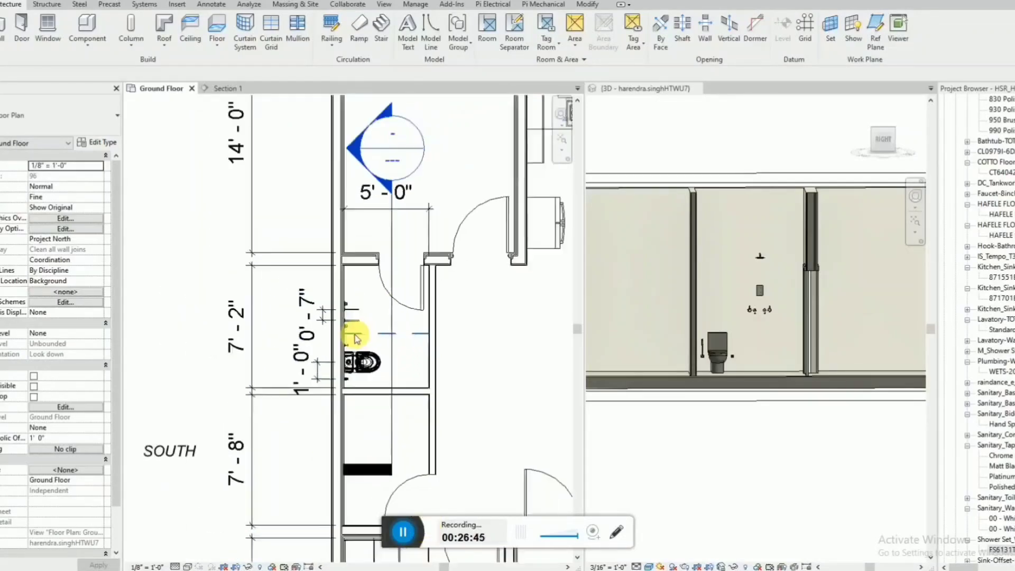
scroll(356, 336, down, 1)
scroll(362, 349, up, 1)
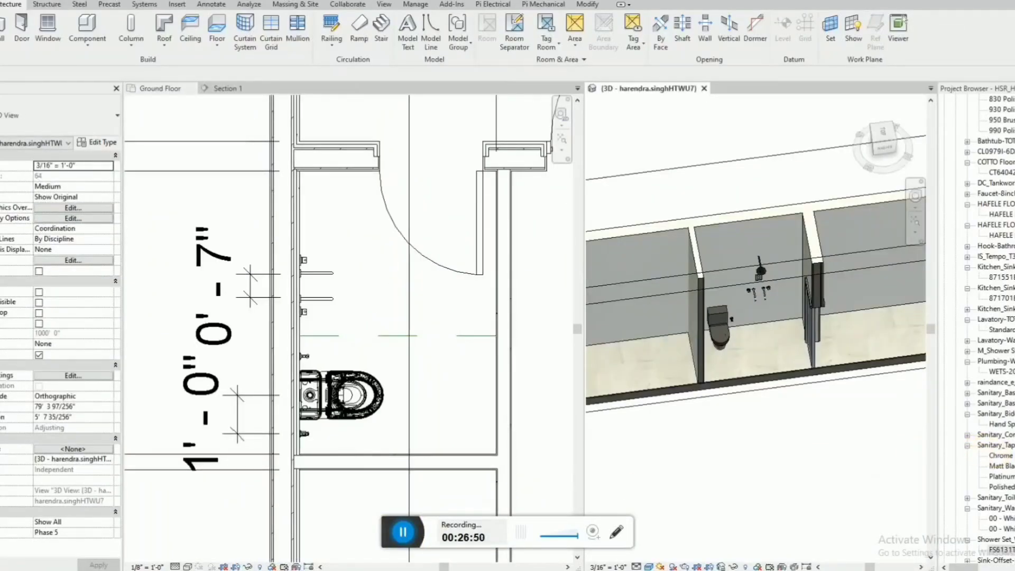
Search the project's families for "water heater" and choose the STIEBEL ELTRON EVS 15 white type.
click(983, 449)
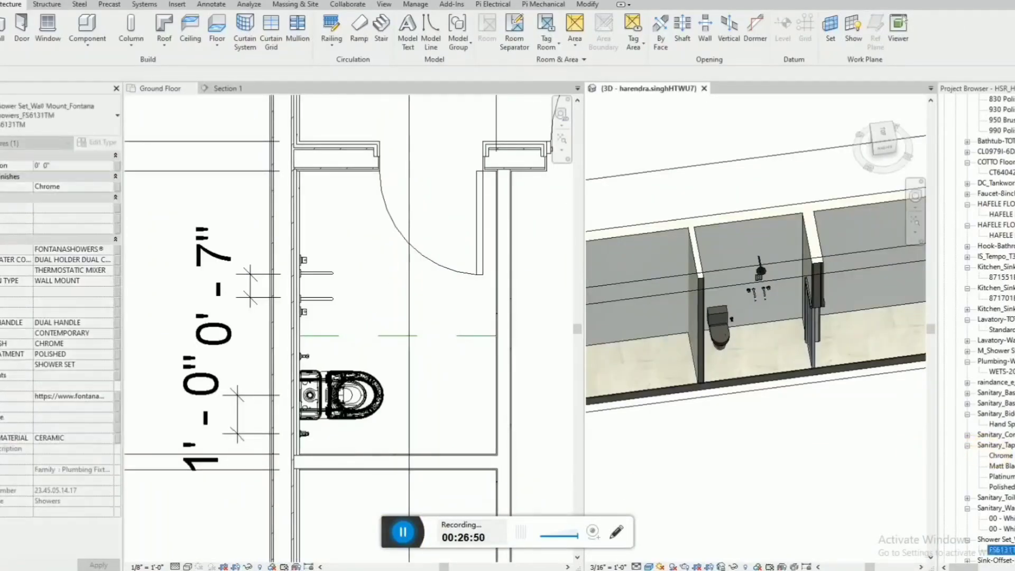
key(ctrl+f)
text(water heater)
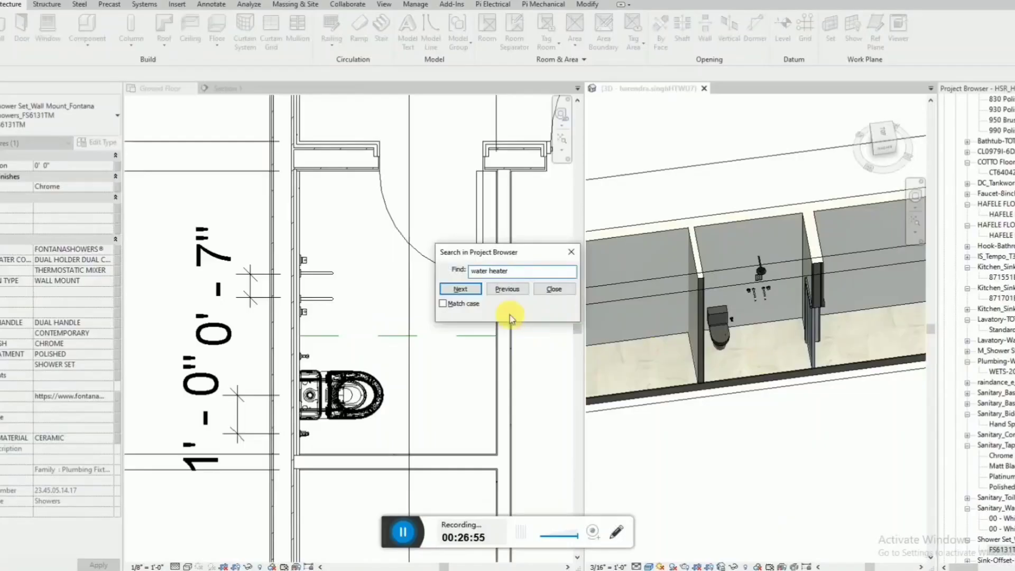
click(459, 289)
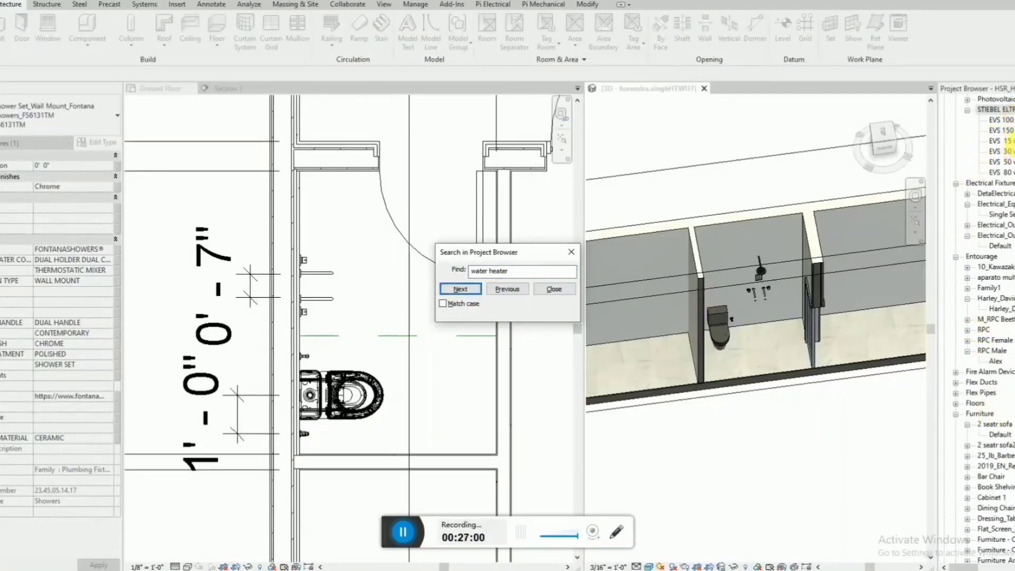
key(Escape)
click(1010, 151)
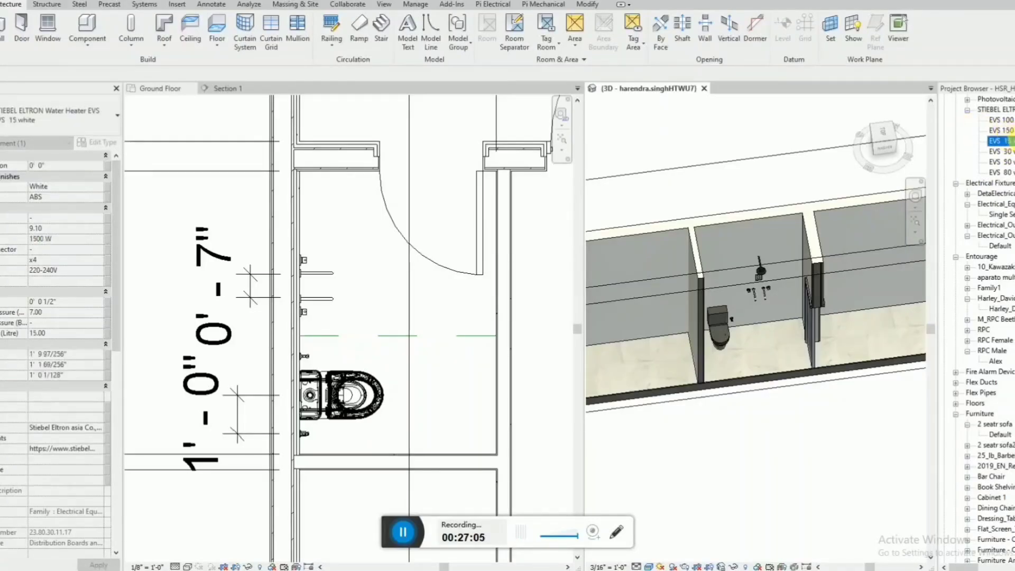
Rotate the water heater and place it against the tap wall in the bathroom corner near the door.
drag(327, 220, 327, 217)
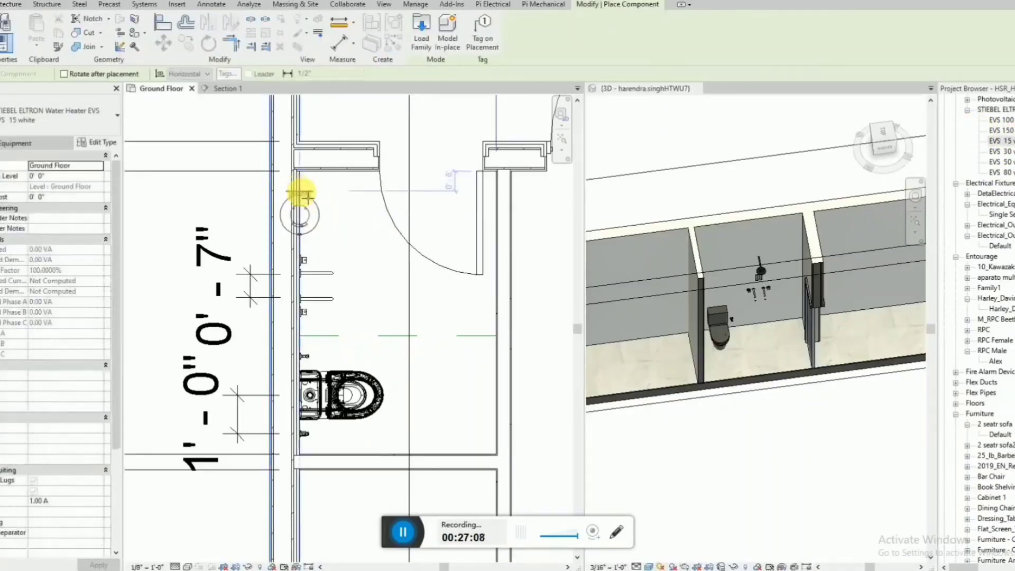
key(space)
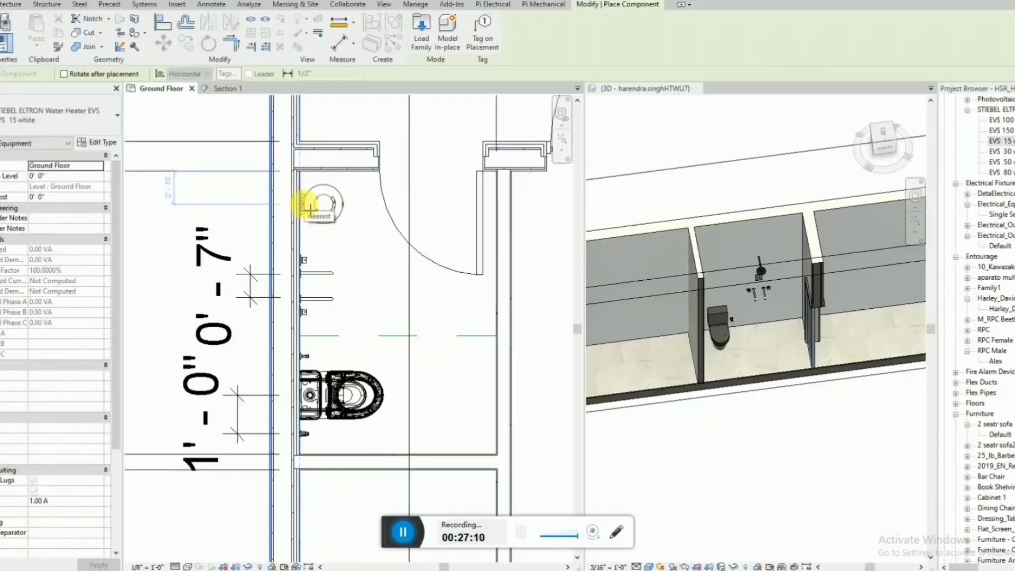
click(310, 210)
key(Escape)
key(Escape)
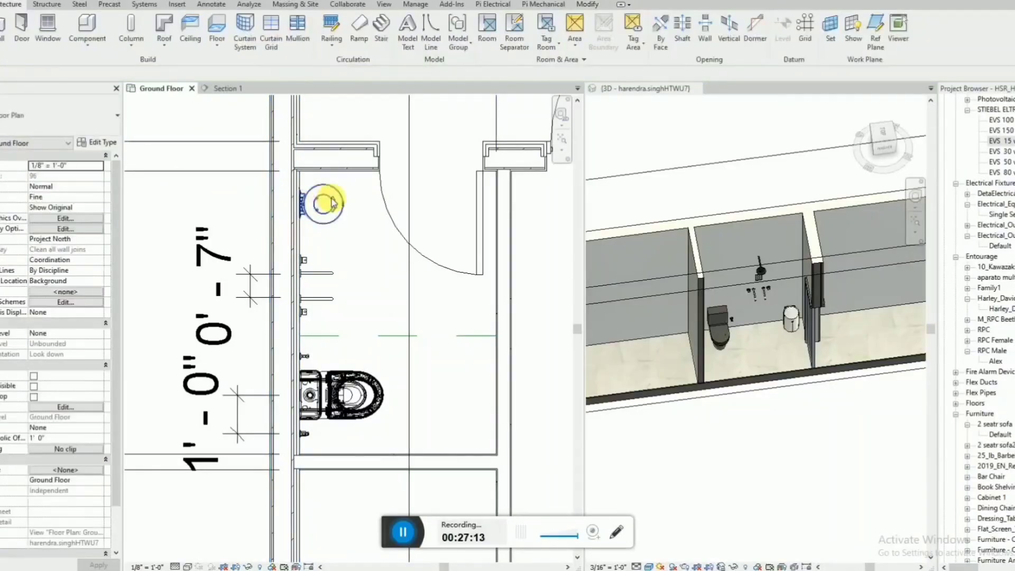
Set the water heater's elevation from the Ground Floor level to 7' 0" and check its mounting height in 3D.
click(331, 198)
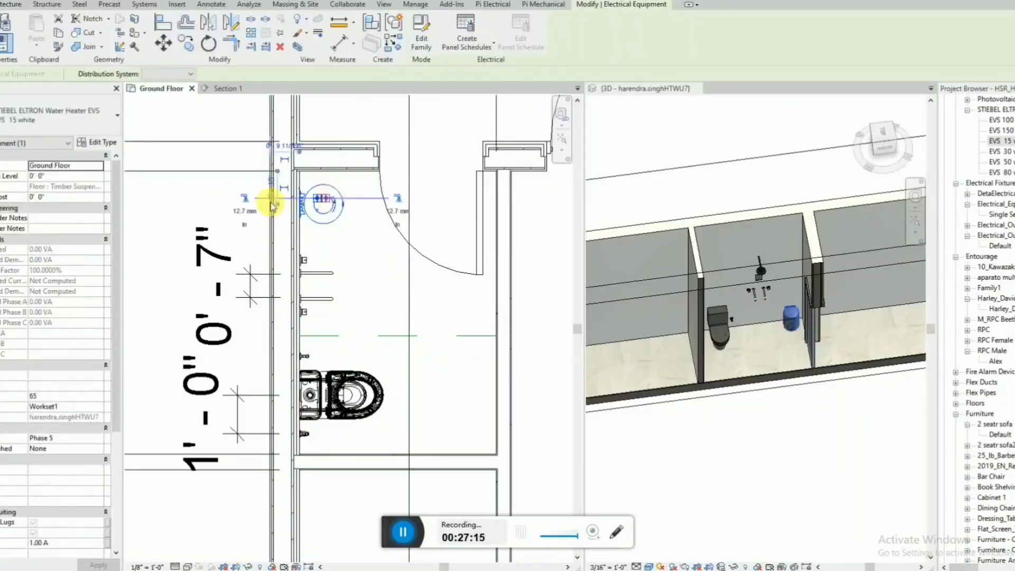
click(66, 176)
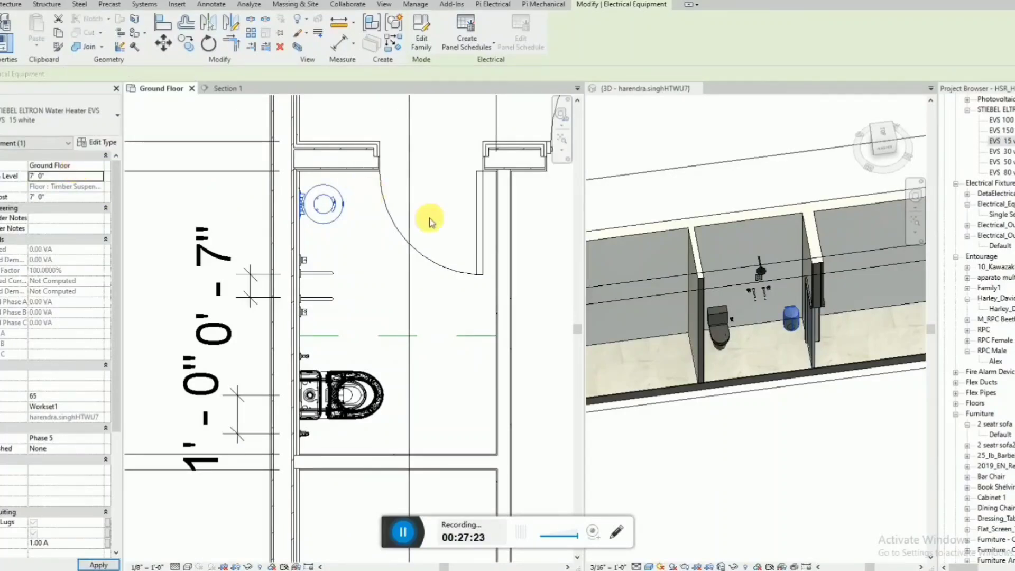
click(810, 222)
scroll(813, 287, up, 2)
shift+middle_drag(810, 284, 792, 201)
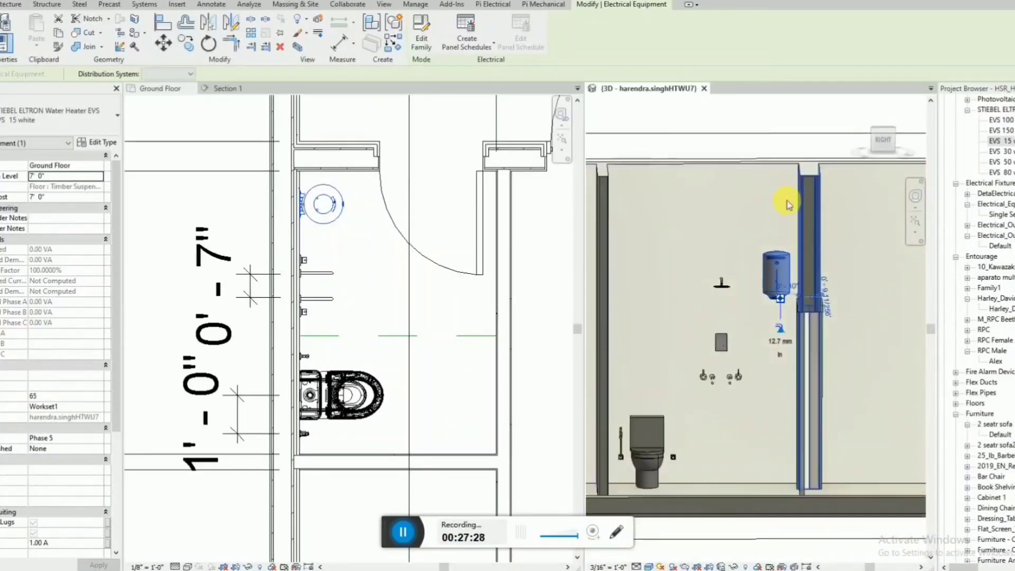
Copy the angle valve beside the toilet twice, placing the copies side by side on the wall beneath the water heater.
key(Escape)
shift+middle_drag(730, 216, 450, 430)
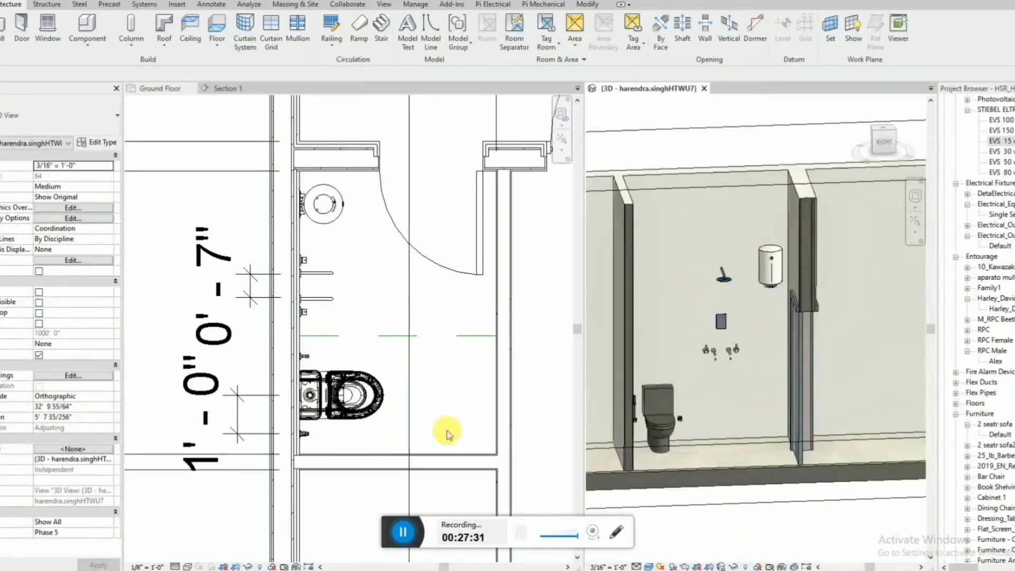
click(883, 141)
scroll(768, 357, up, 4)
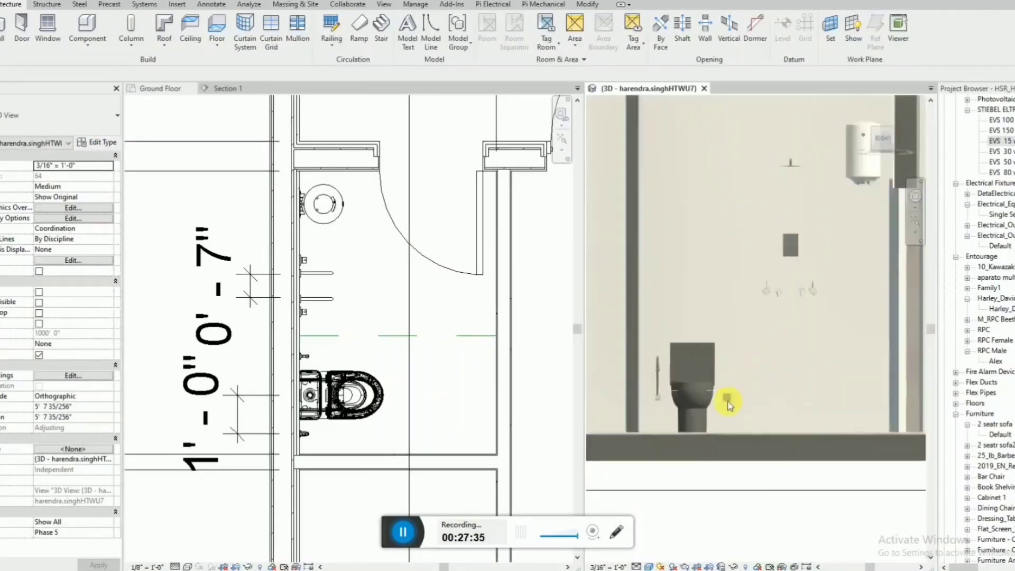
click(728, 407)
key(m)
key(v)
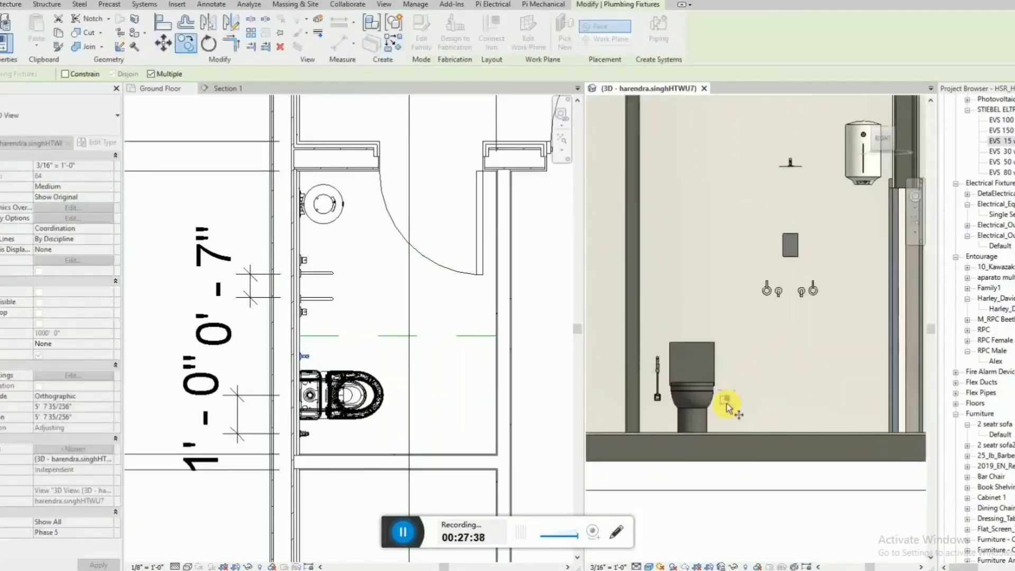
click(728, 409)
scroll(856, 214, up, 2)
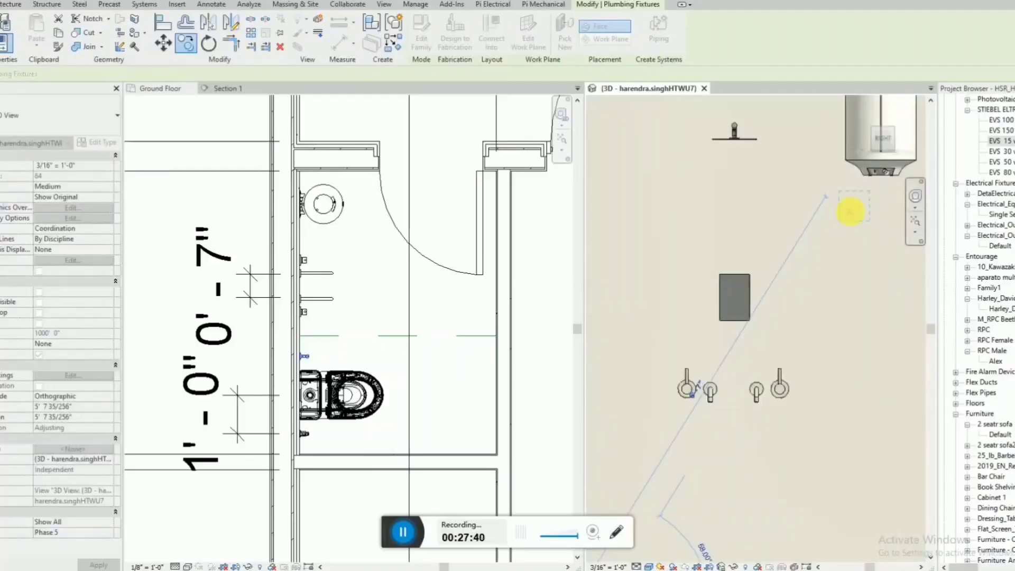
click(850, 211)
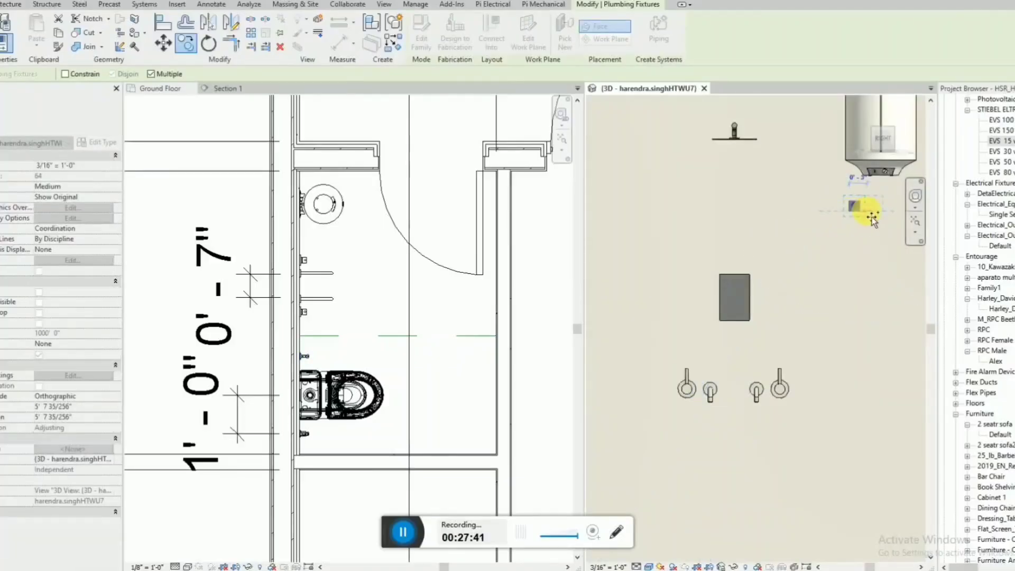
click(900, 216)
key(Escape)
key(Escape)
Nudge both copied angle valves slightly towards the door side so they line up under the water heater.
middle_drag(724, 267, 593, 317)
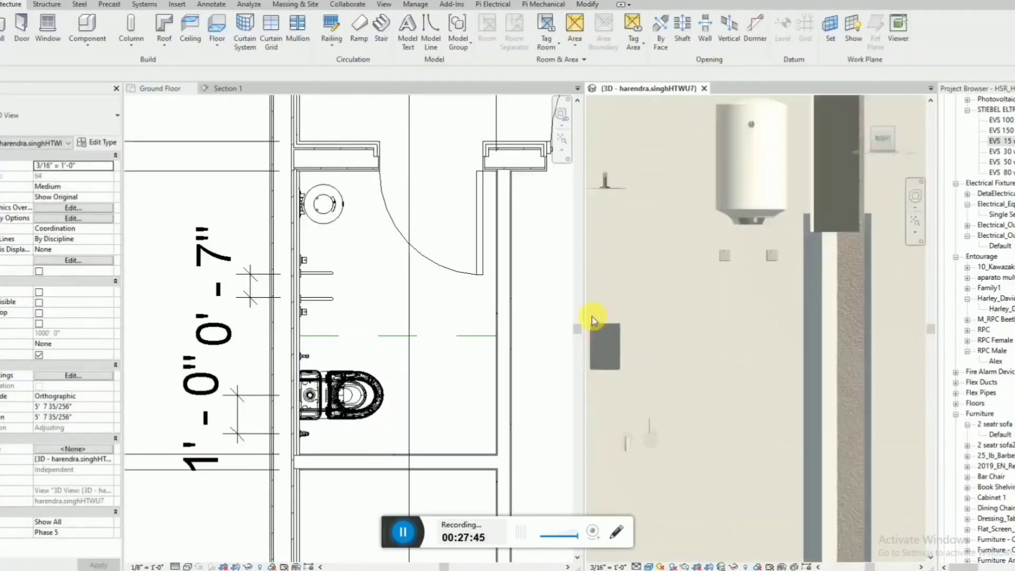
scroll(799, 264, up, 2)
click(667, 272)
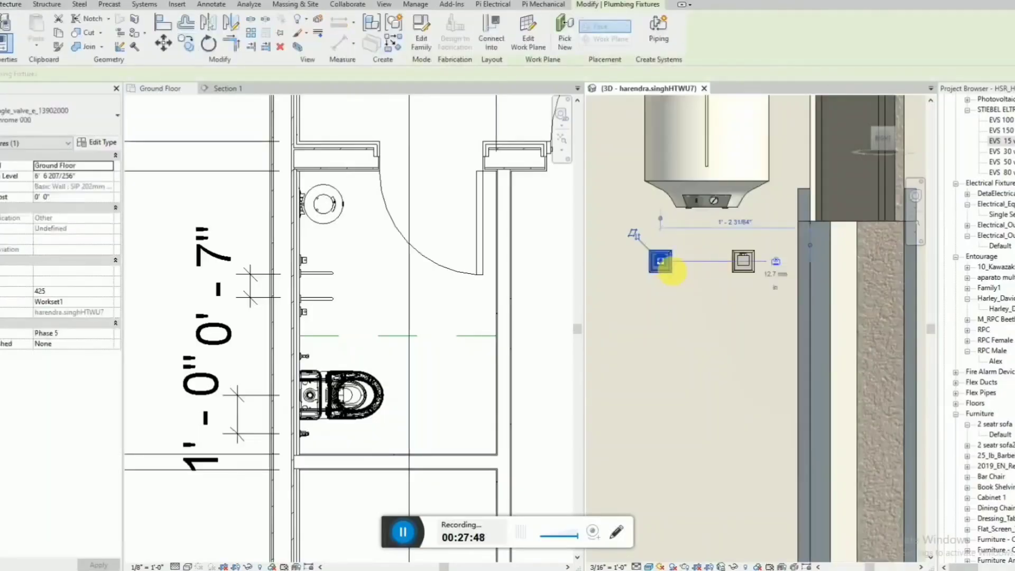
click(745, 272)
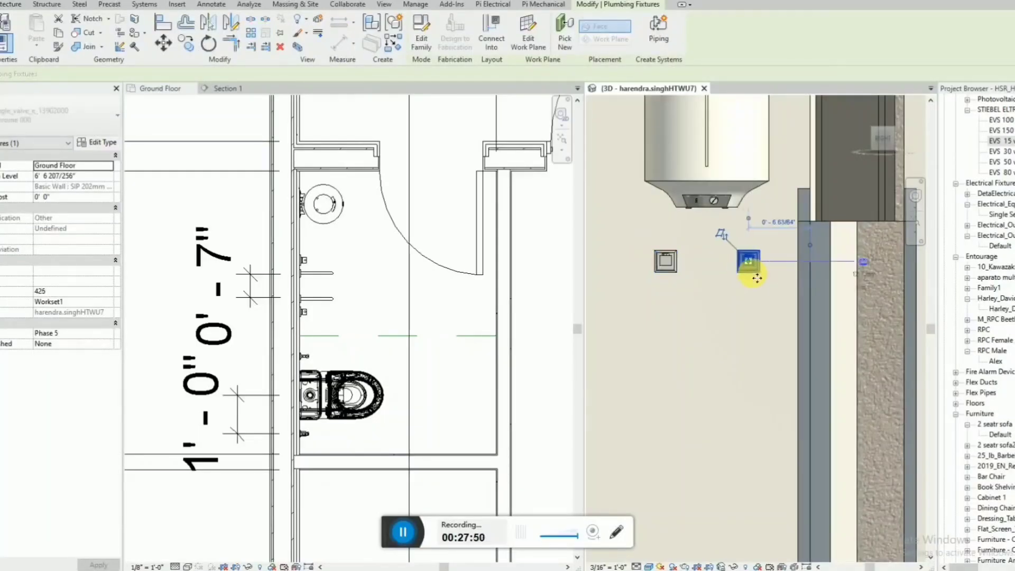
key(Escape)
Search the project's families for "cl09" and choose the Winston WH lavatory type of CL0979I-6DAWDLW.
scroll(754, 271, down, 2)
scroll(770, 222, down, 2)
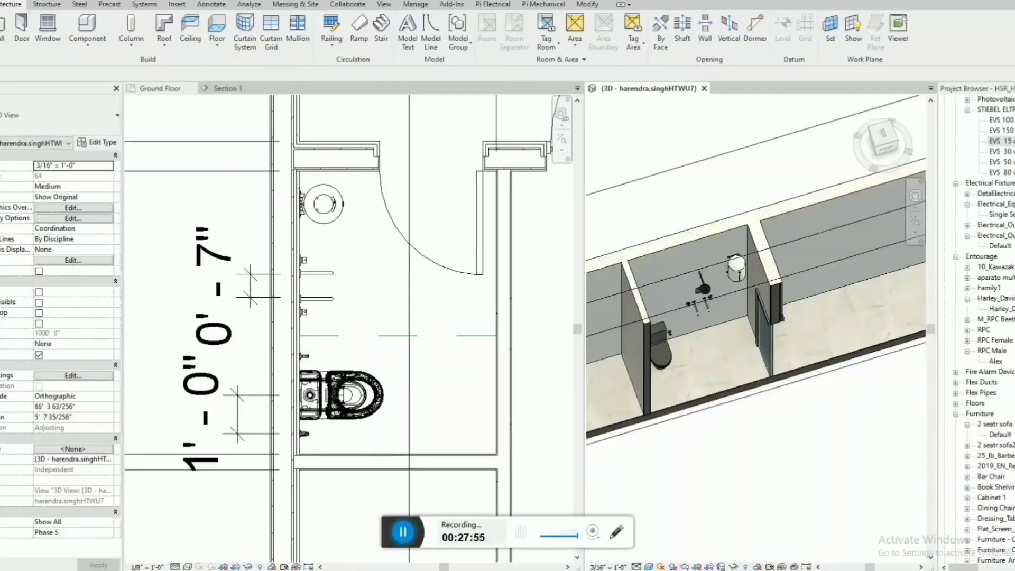
click(1000, 141)
key(ctrl+f)
text(d09)
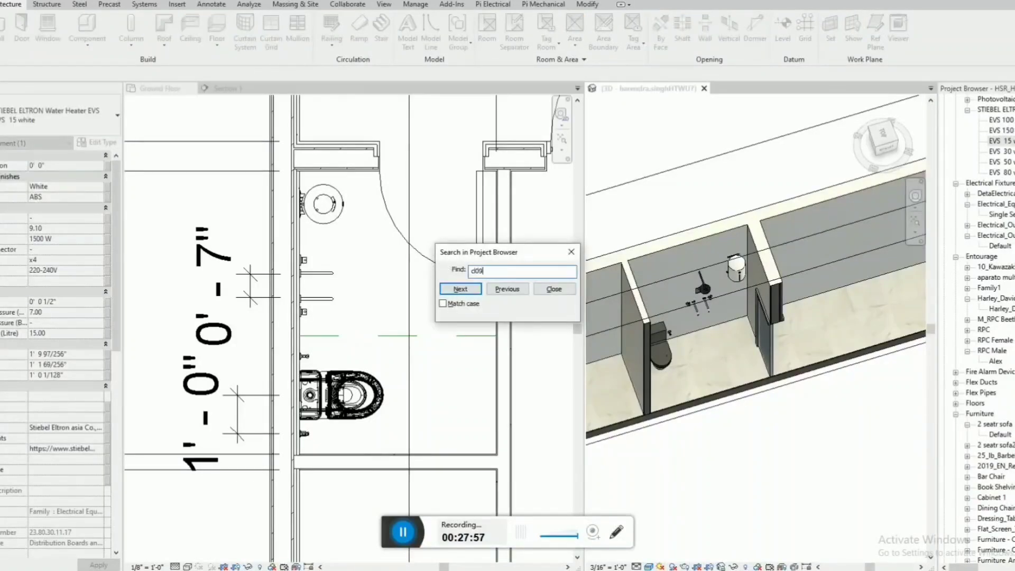
click(468, 289)
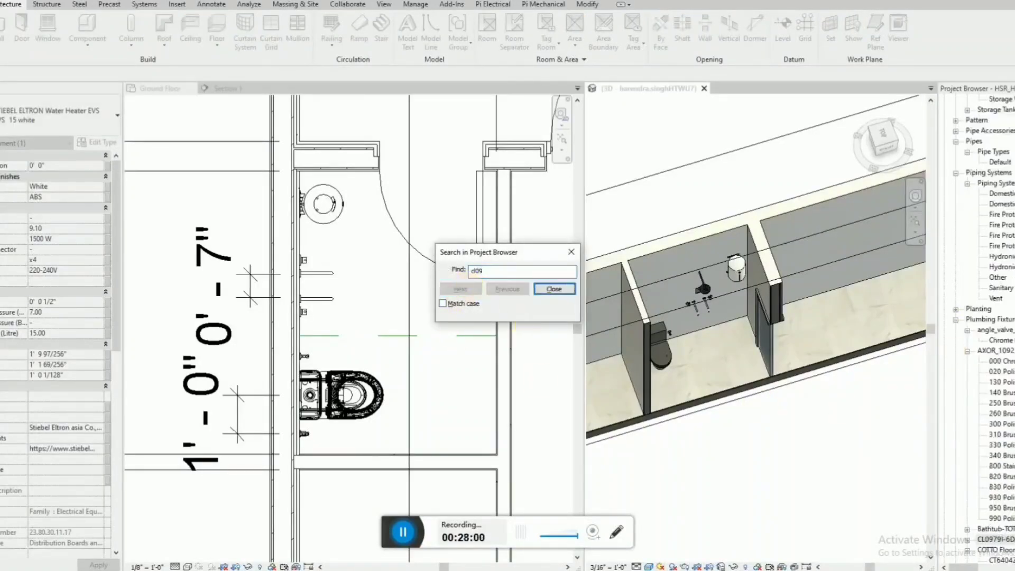
click(972, 538)
key(Escape)
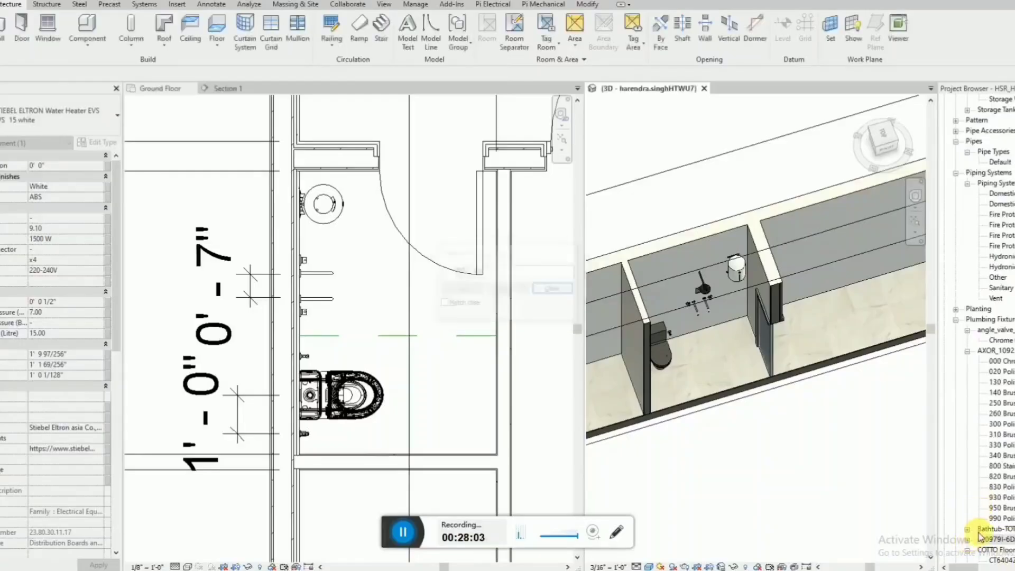
click(967, 539)
scroll(1003, 523, down, 1)
click(1001, 507)
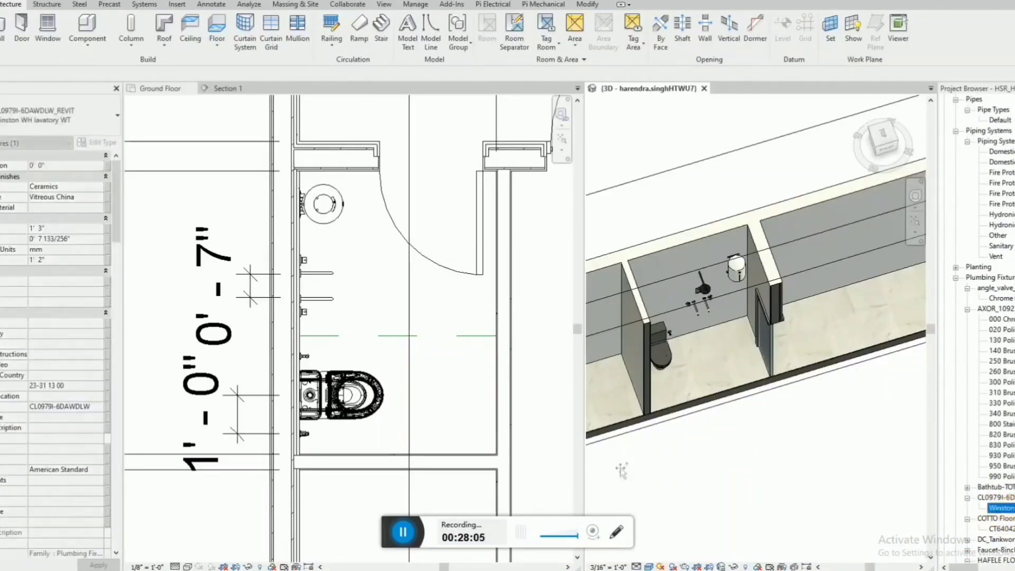
Rotate the lavatory and place it against the partition wall, in the bathroom corner opposite the toilet.
drag(619, 468, 466, 432)
key(space)
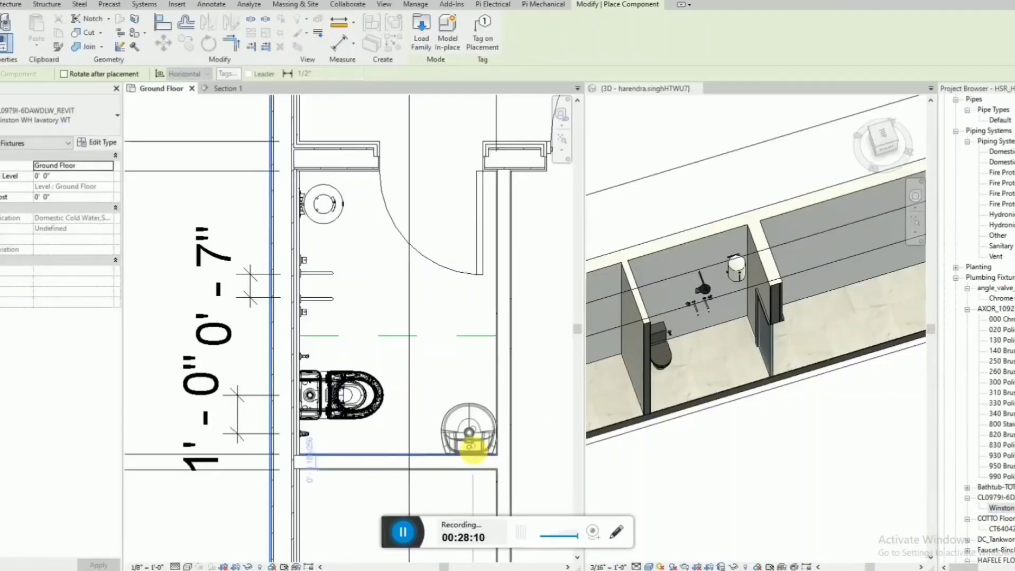
click(471, 448)
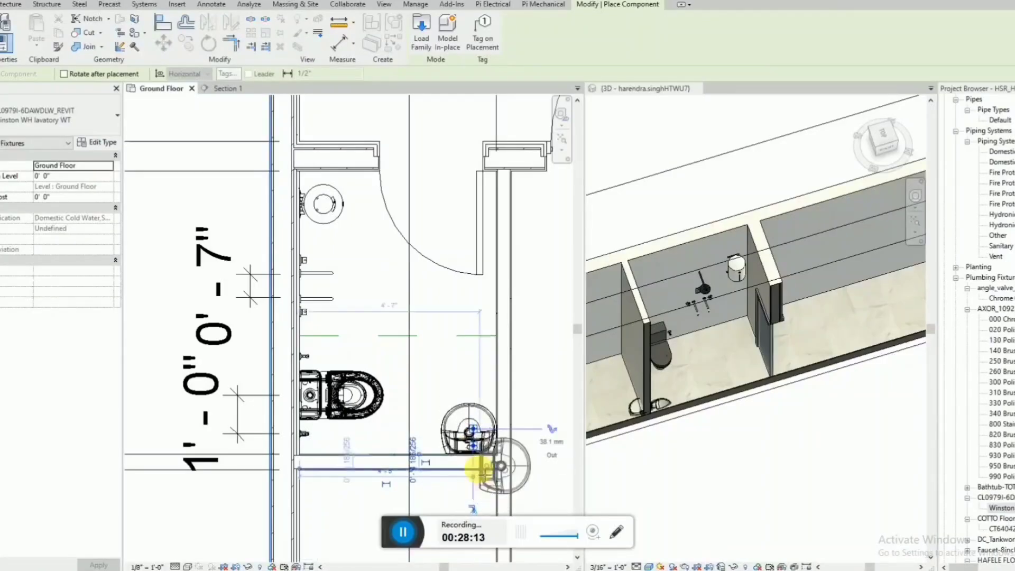
key(Escape)
key(Escape)
Mirror a copy of the lavatory across the partition wall's centreline into the adjoining bathroom.
click(469, 426)
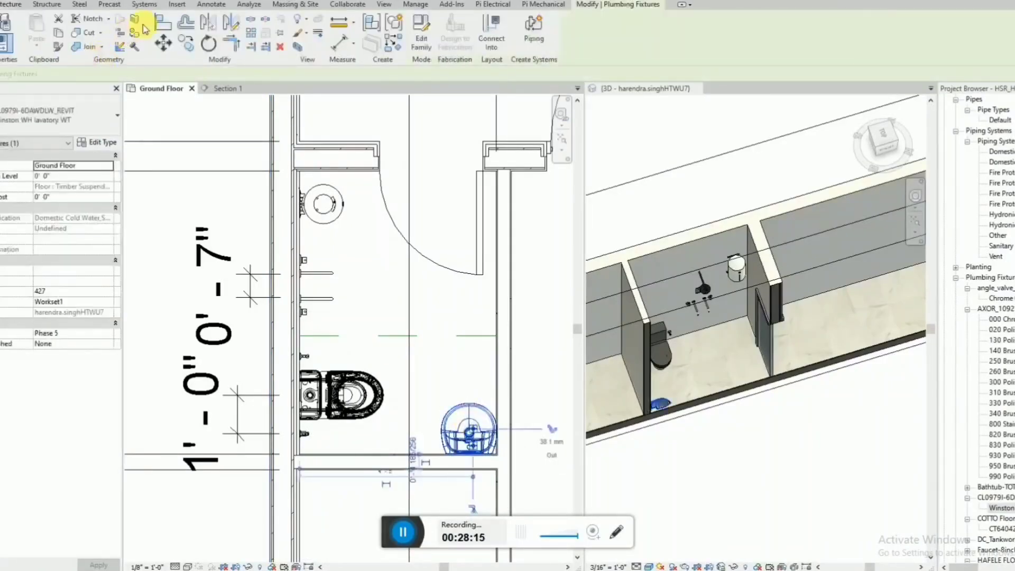
click(230, 22)
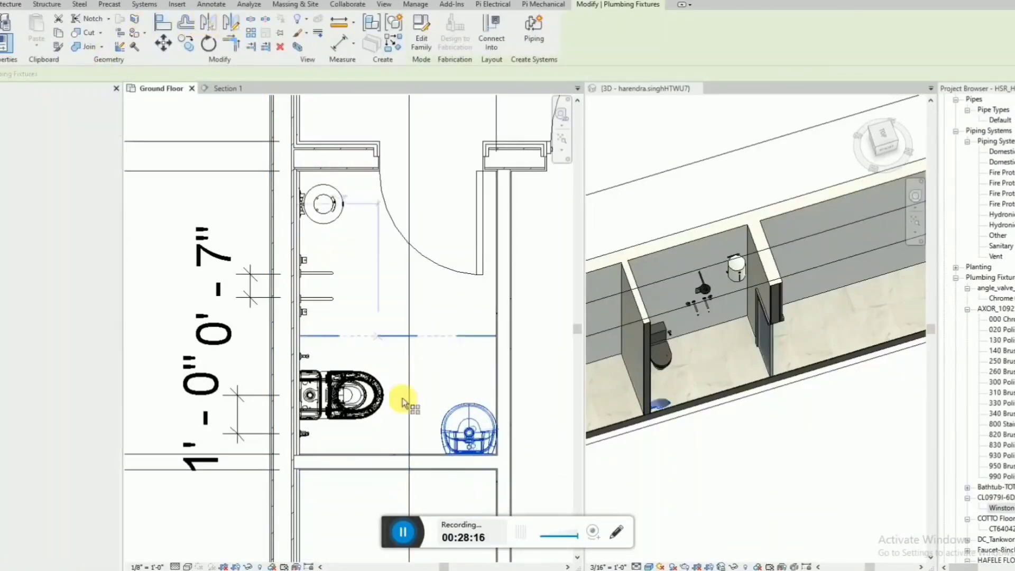
click(500, 461)
scroll(471, 356, down, 3)
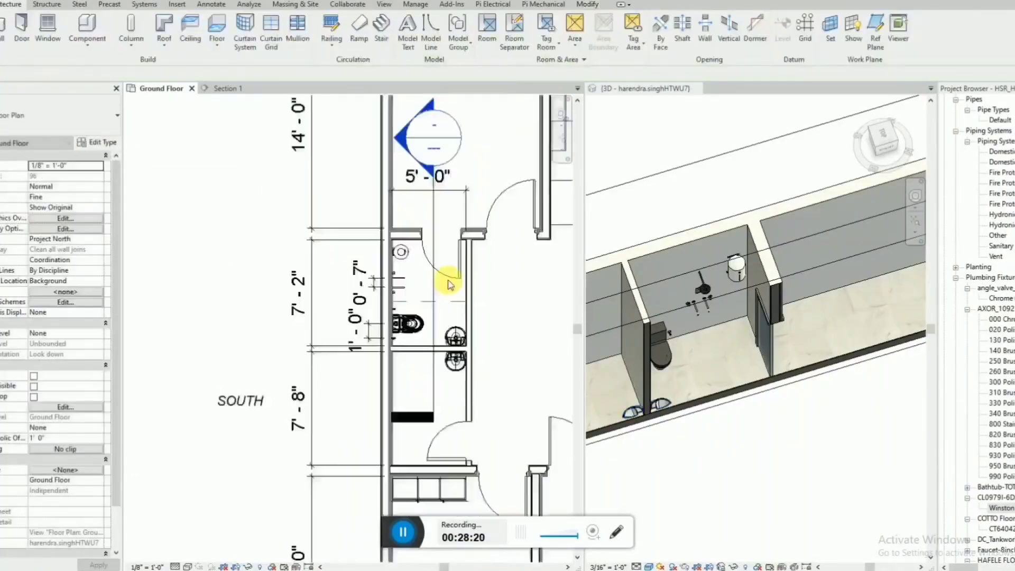
Move the Section 1 line out of the bathrooms to outside the house on the south side.
scroll(453, 284, up, 1)
click(408, 375)
scroll(412, 377, down, 1)
drag(411, 377, 194, 361)
scroll(801, 340, down, 2)
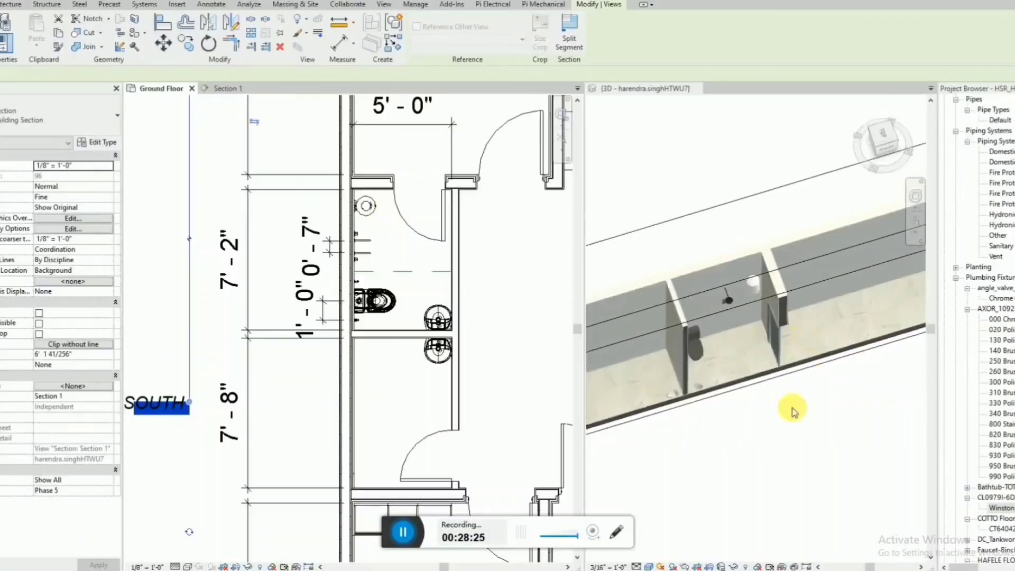
Switch to tabbed views with the 3D view in front and stretch its section box to expose the whole house.
click(792, 414)
scroll(831, 271, down, 2)
scroll(654, 404, up, 2)
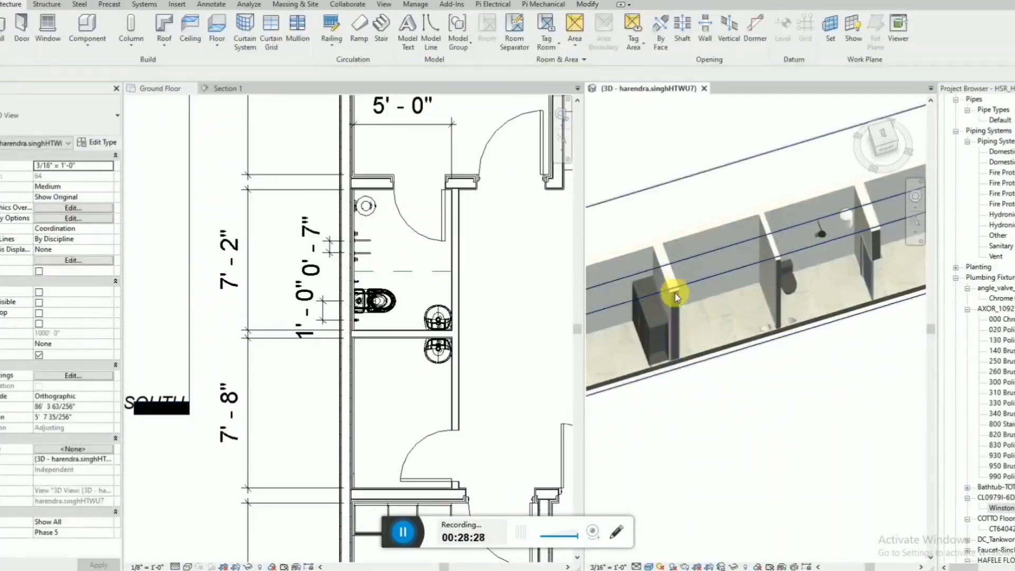
key(t)
key(w)
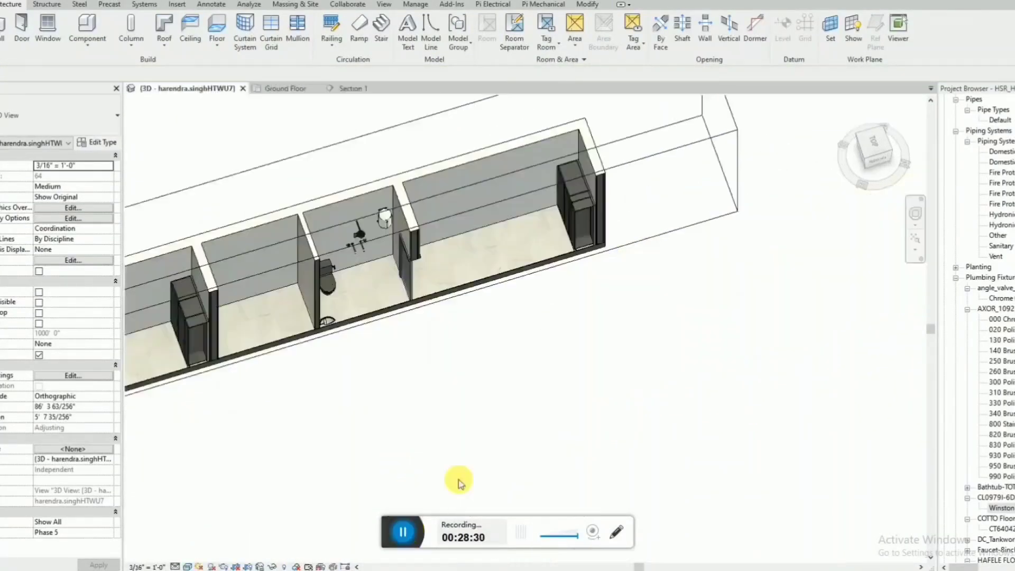
scroll(682, 276, down, 3)
click(521, 303)
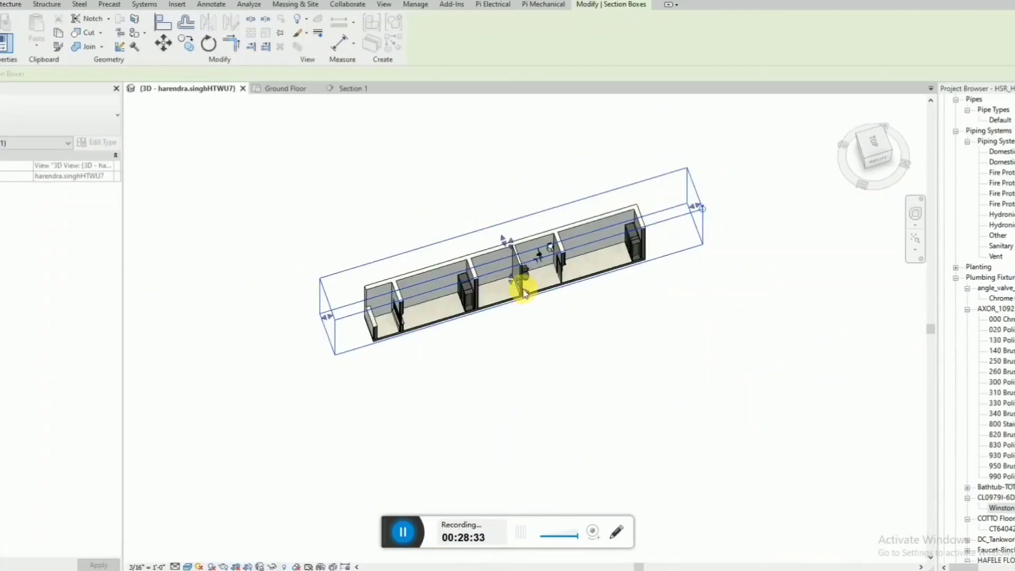
shift+middle_drag(526, 285, 607, 389)
scroll(607, 390, up, 4)
shift+middle_drag(489, 308, 585, 329)
mouse_move(581, 322)
shift+middle_down()
mouse_move(584, 302)
mouse_move(584, 347)
mouse_move(573, 355)
mouse_move(585, 303)
shift+middle_up()
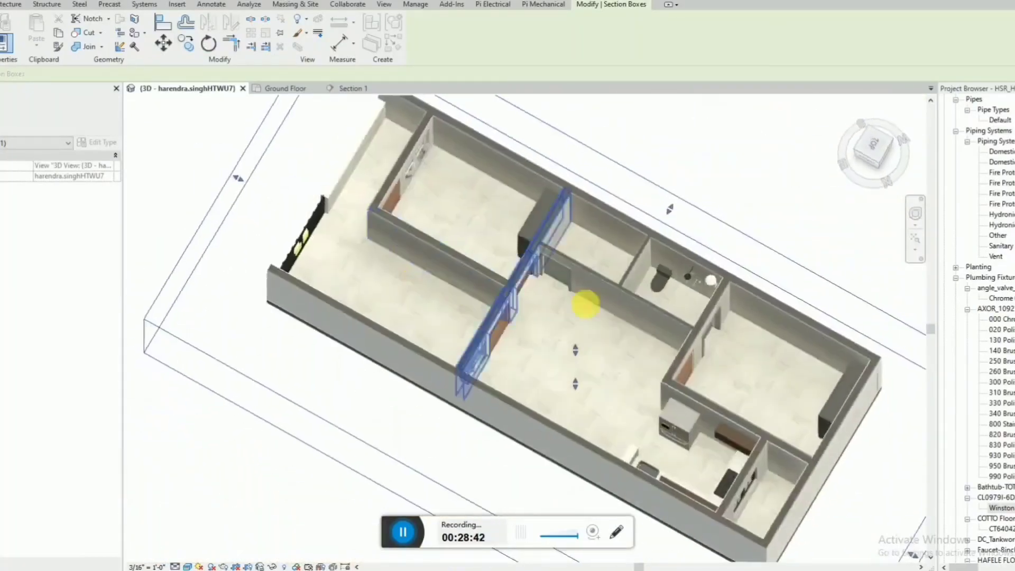
Set the lavatory in the toilet bathroom to an elevation of 4' 0", check its height in 3D, and lower it to 3' 0".
scroll(671, 303, up, 5)
shift+middle_drag(760, 337, 767, 408)
scroll(730, 407, down, 2)
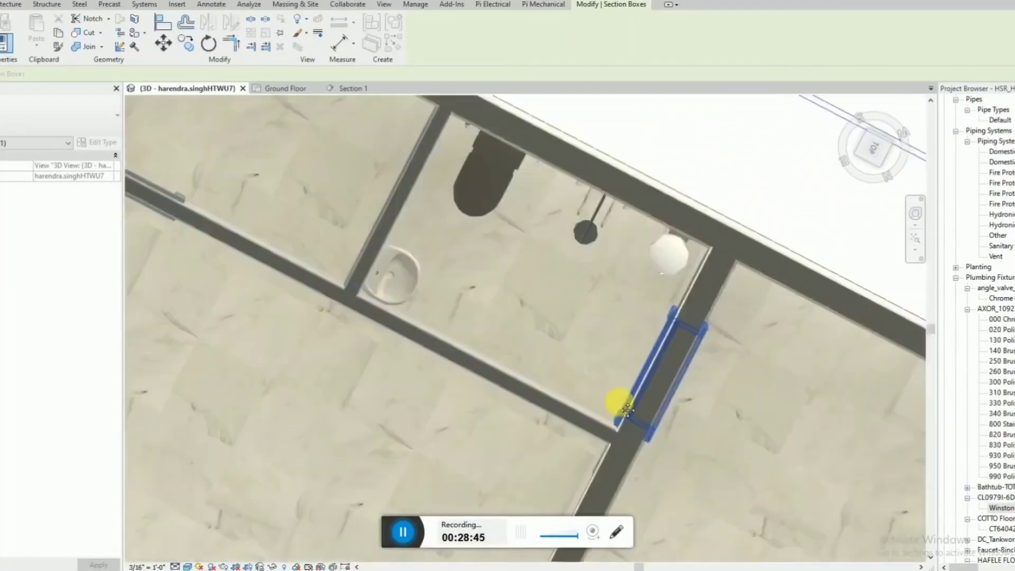
shift+middle_drag(680, 401, 359, 346)
click(358, 344)
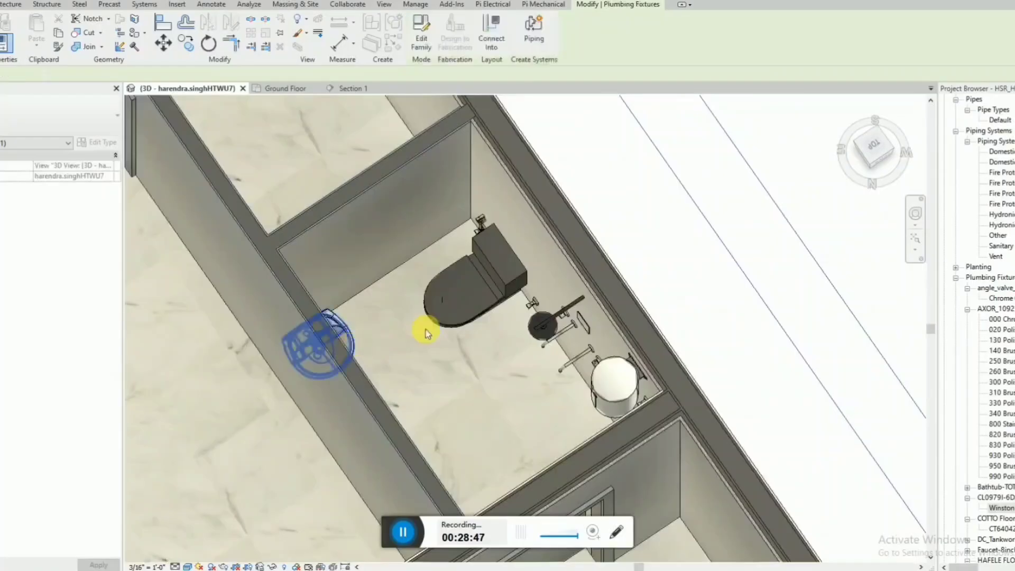
click(71, 177)
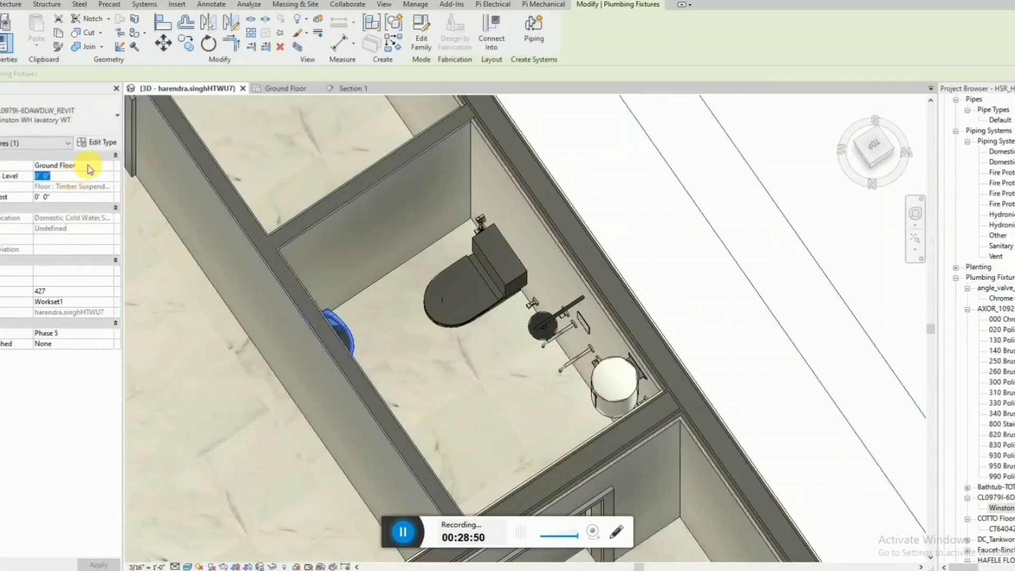
text(4)
key(Return)
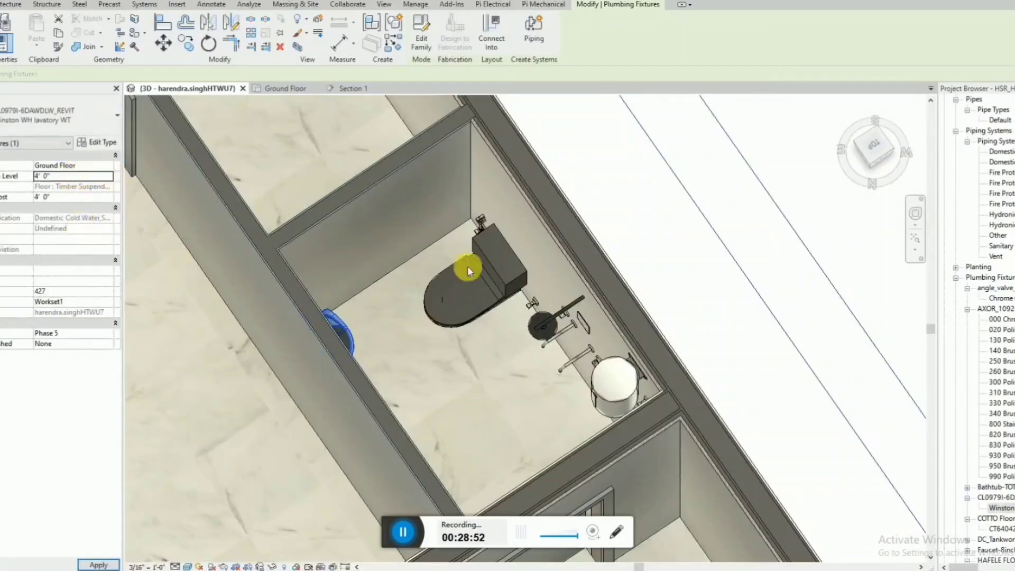
shift+middle_drag(512, 278, 442, 217)
click(85, 176)
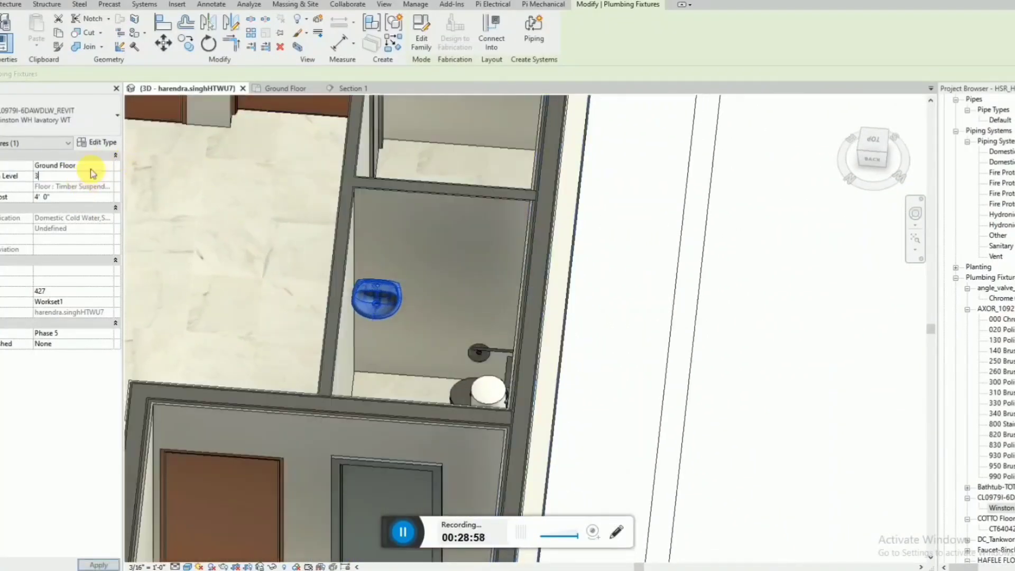
shift+middle_drag(439, 285, 478, 263)
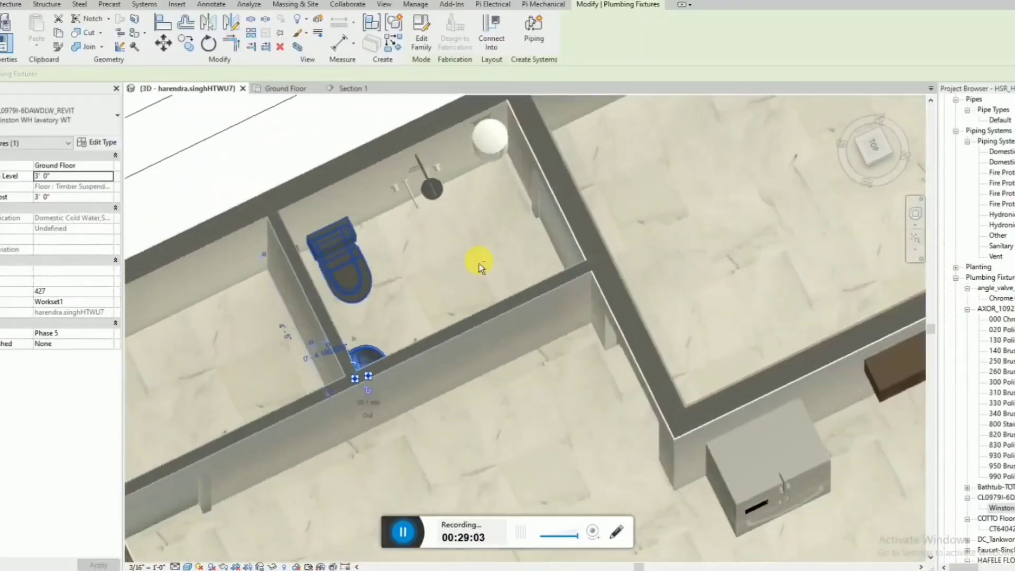
click(220, 155)
Frame the whole house from an angle and render it in Draft quality at printer resolution, 150 DPI.
shift+middle_drag(358, 198, 389, 303)
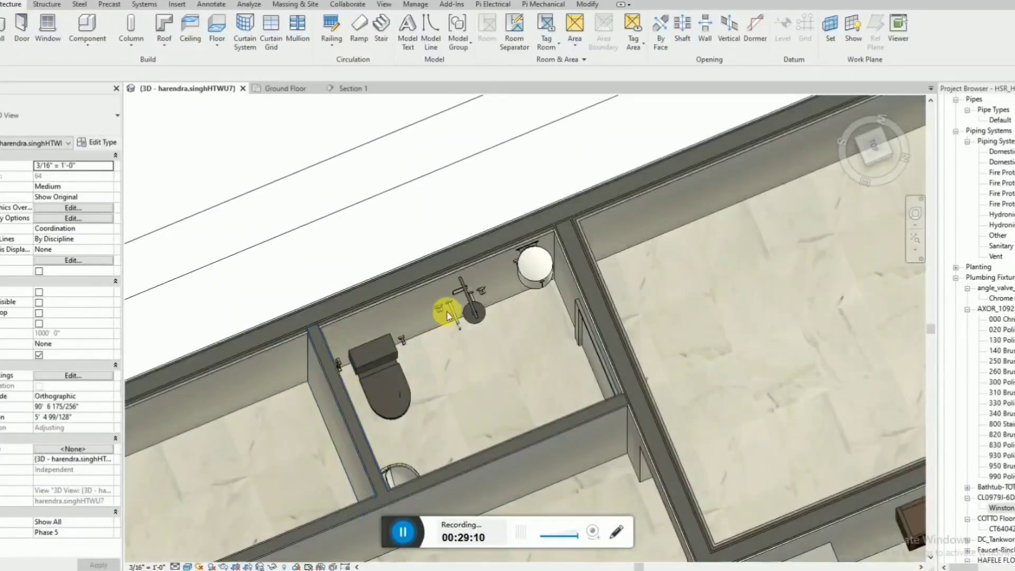
scroll(486, 190, down, 5)
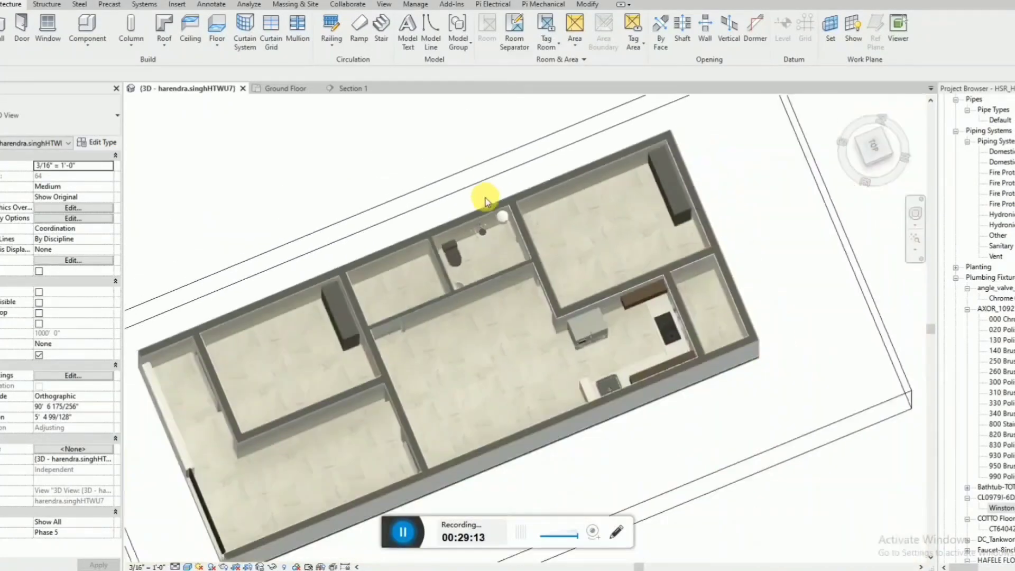
shift+middle_drag(531, 253, 553, 234)
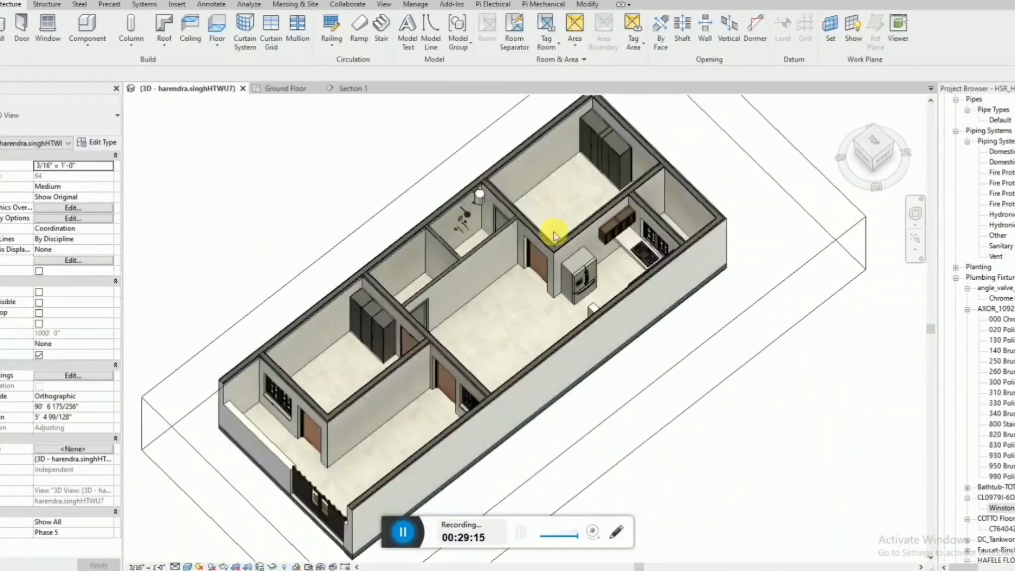
click(221, 565)
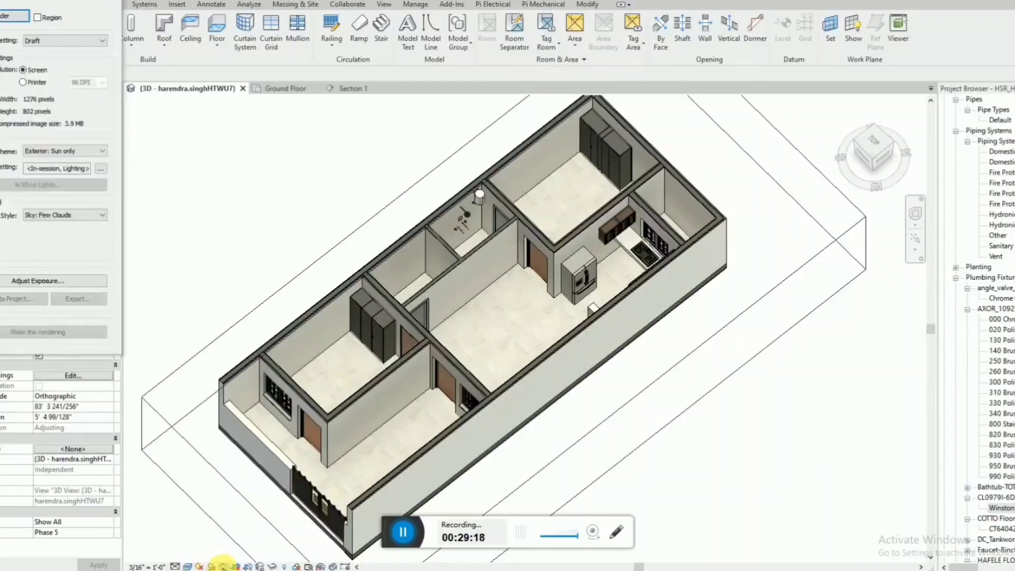
click(24, 83)
click(102, 83)
click(89, 101)
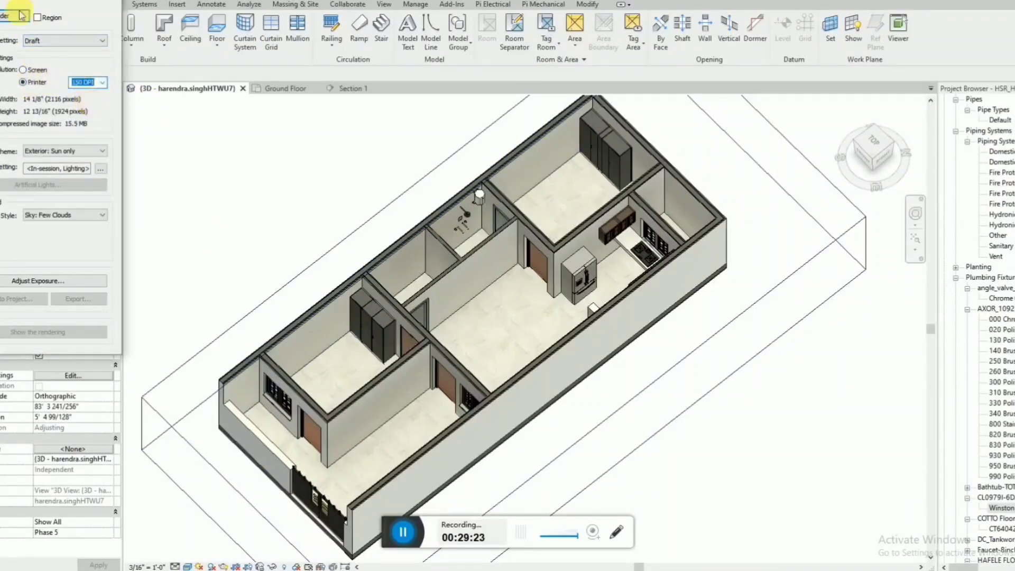
click(4, 17)
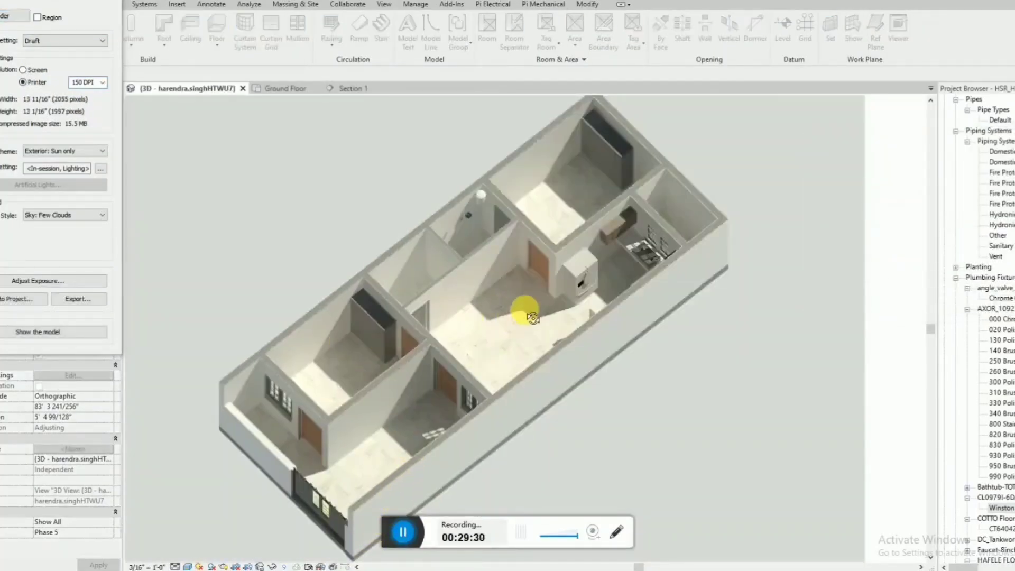
Examine the rendered house image up close around the kitchen and bathrooms, and as a whole.
scroll(546, 238, up, 3)
scroll(721, 270, down, 2)
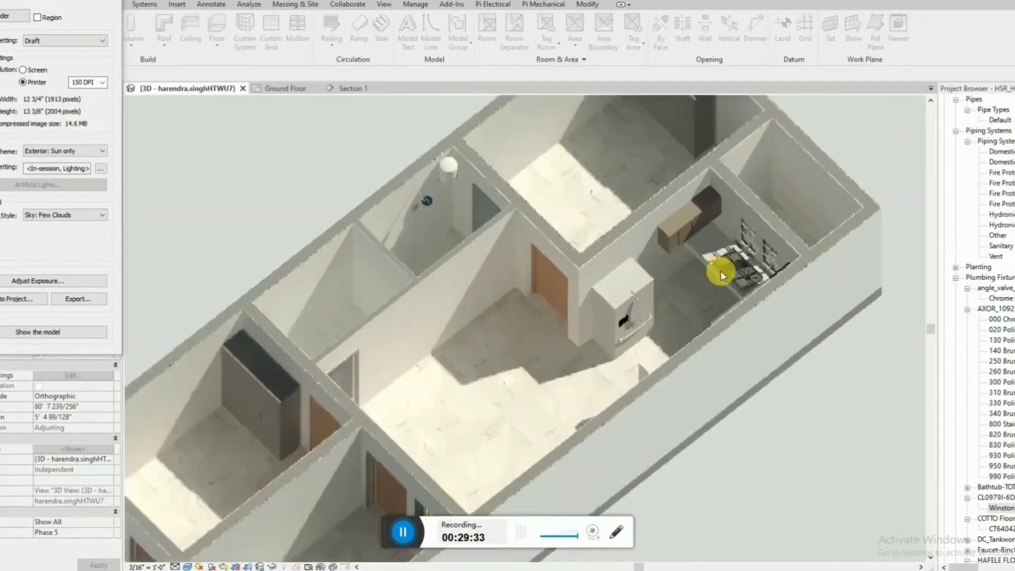
scroll(543, 272, down, 4)
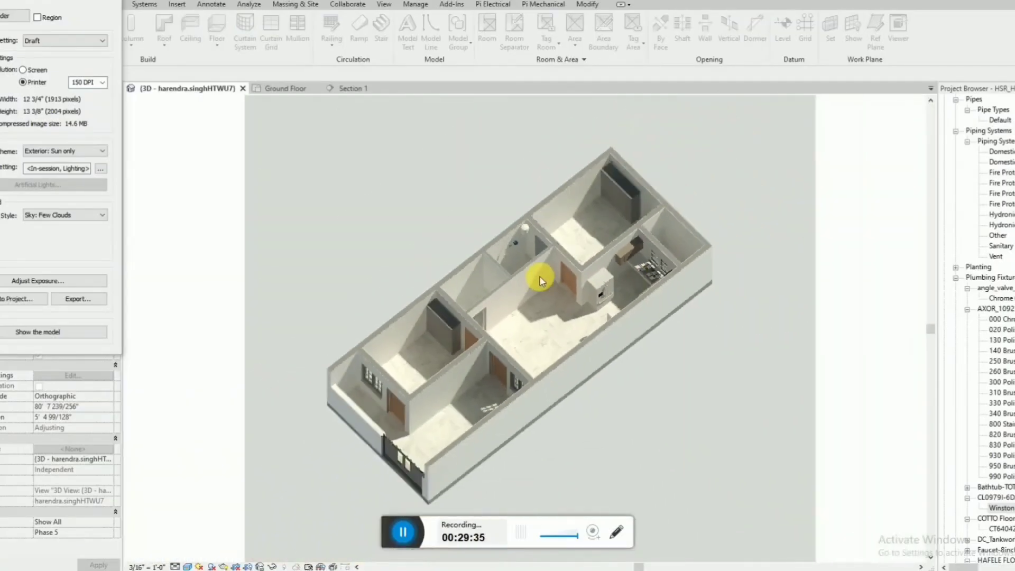
scroll(493, 482, up, 1)
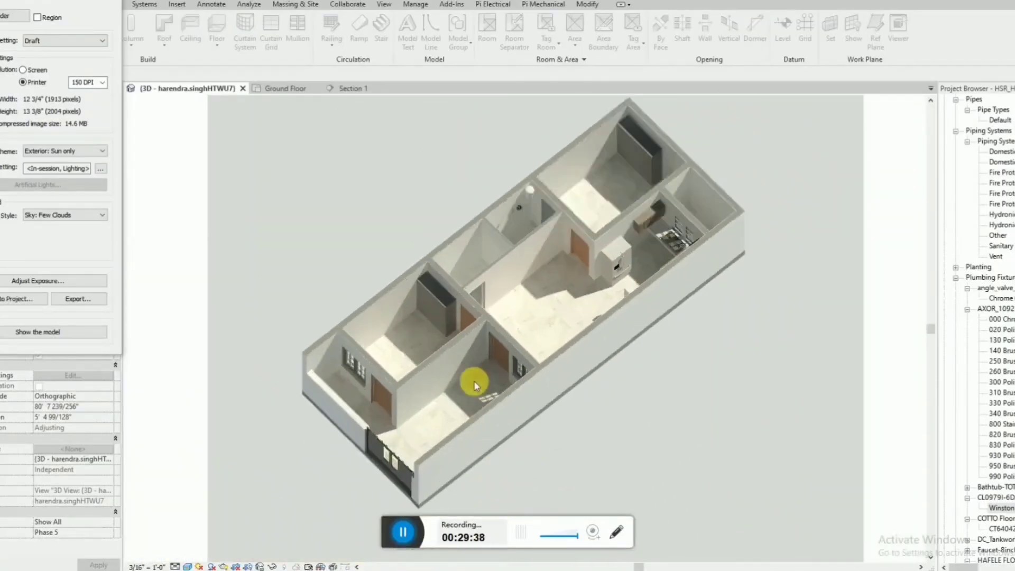
scroll(474, 380, down, 1)
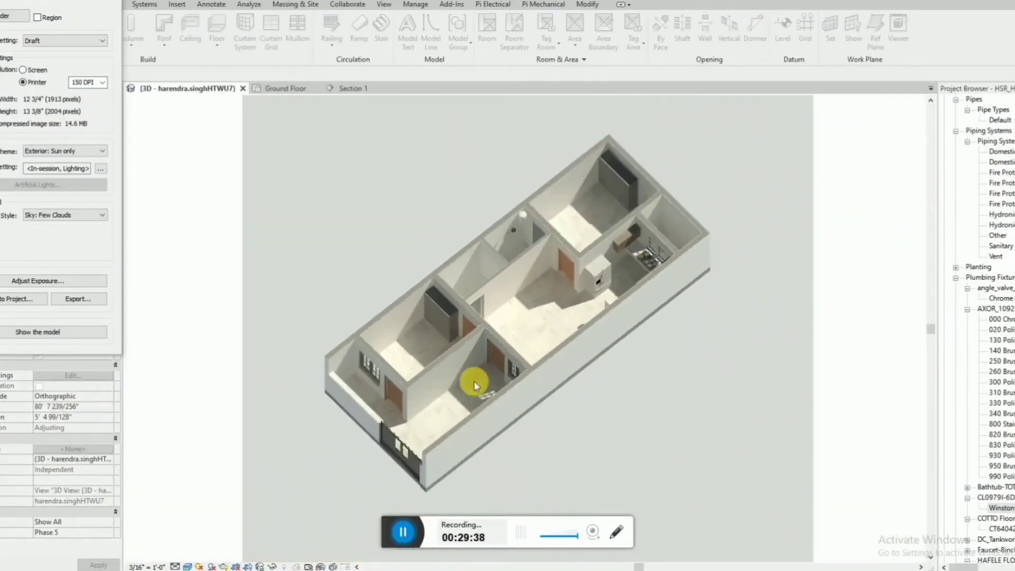
click(403, 532)
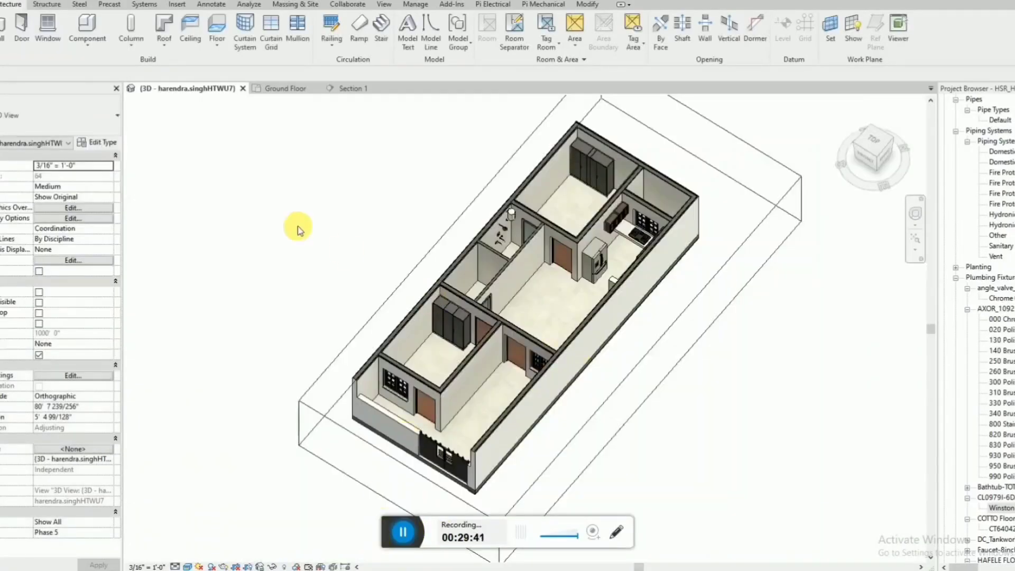
Delete the small 1' - 0" and 0' - 7" fixture dimensions beside the toilet bathroom in the Ground Floor plan.
click(288, 88)
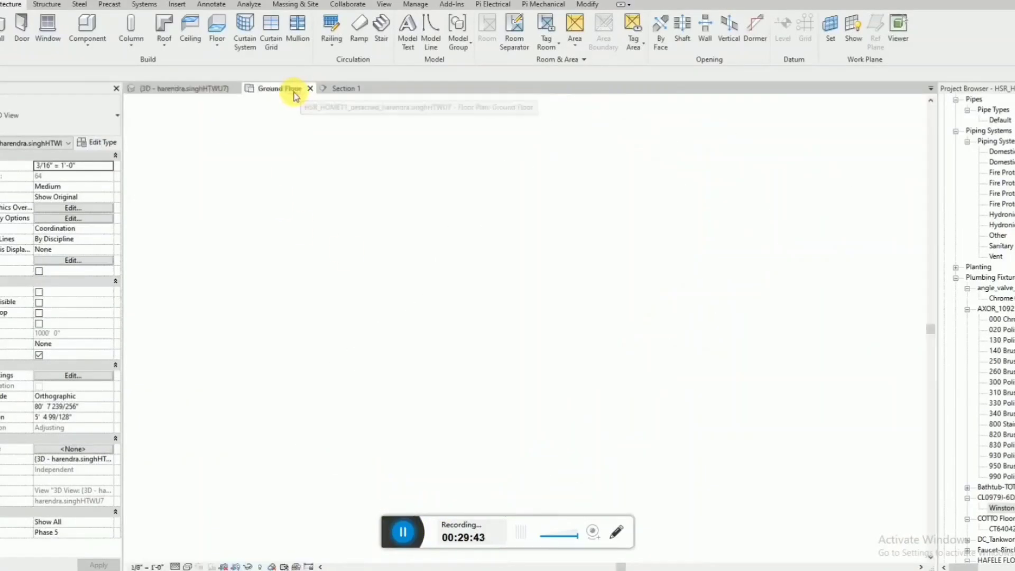
scroll(430, 328, up, 2)
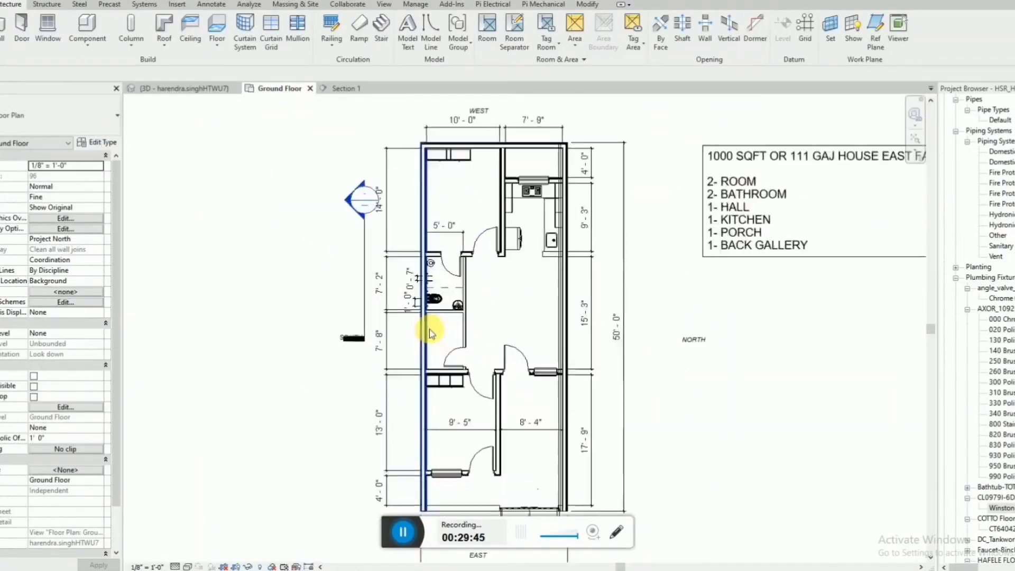
click(415, 298)
key(Delete)
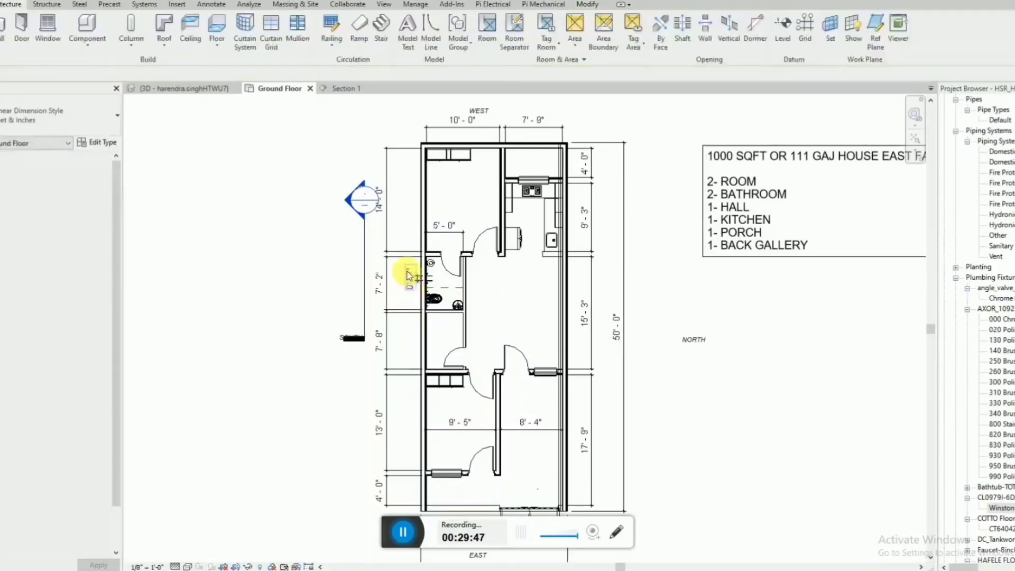
click(409, 274)
key(Delete)
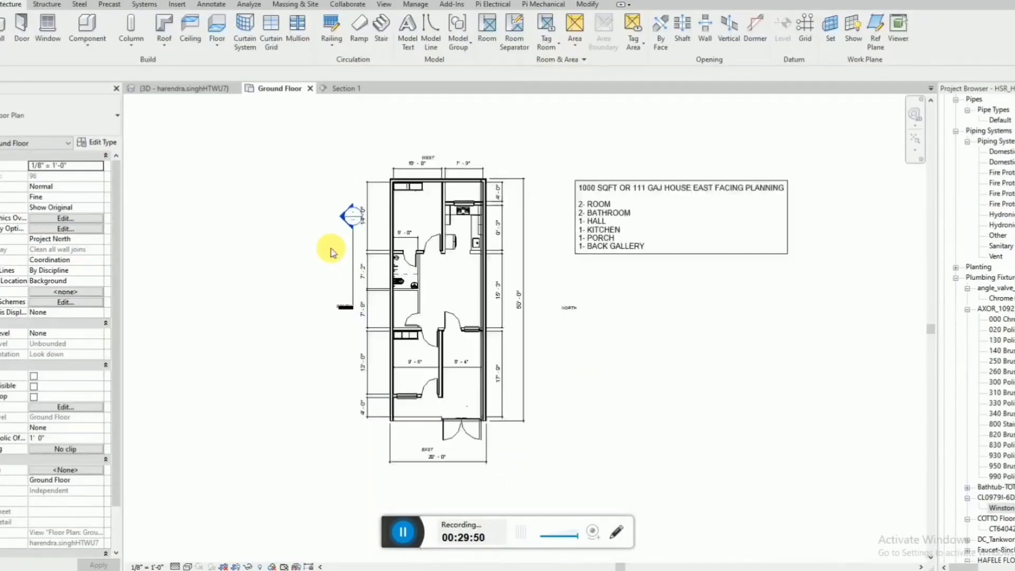
scroll(335, 246, down, 2)
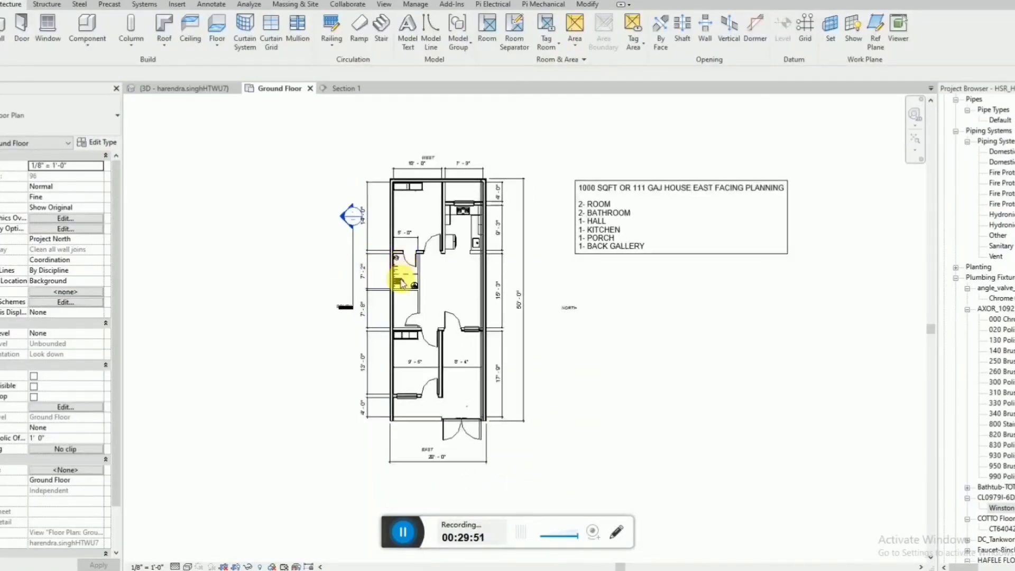
Switch to the reference PDF sheet and examine the bathrooms, kitchen, hall and porch in the Ground Floor 2BHK Plan.
click(412, 534)
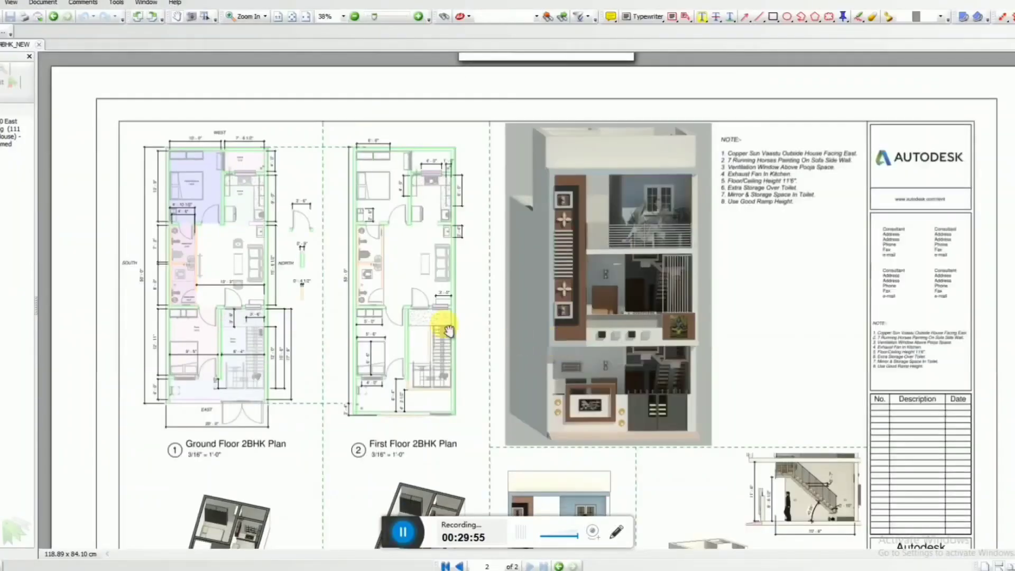
ctrl+scroll(206, 270, up, 5)
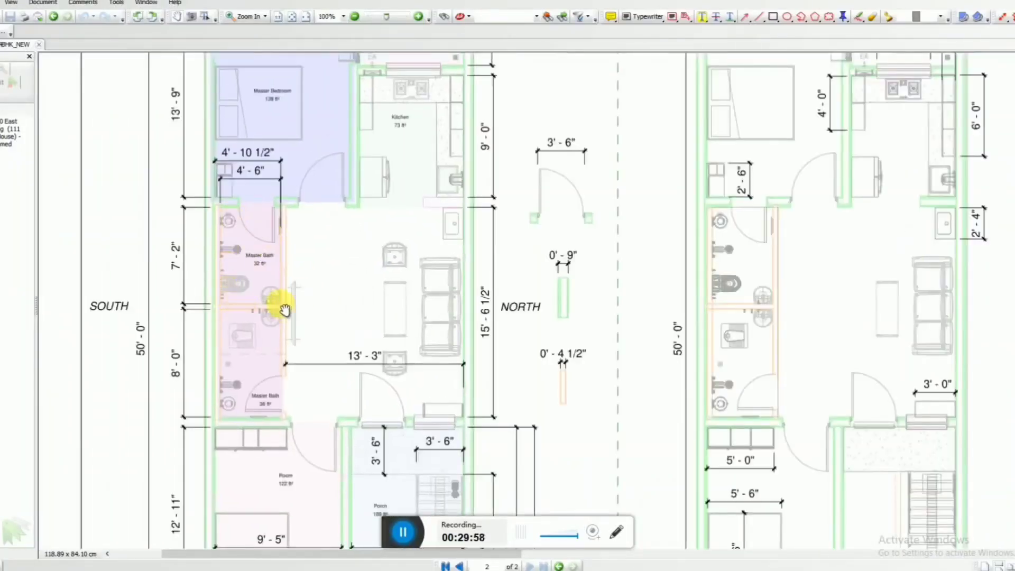
scroll(387, 177, up, 3)
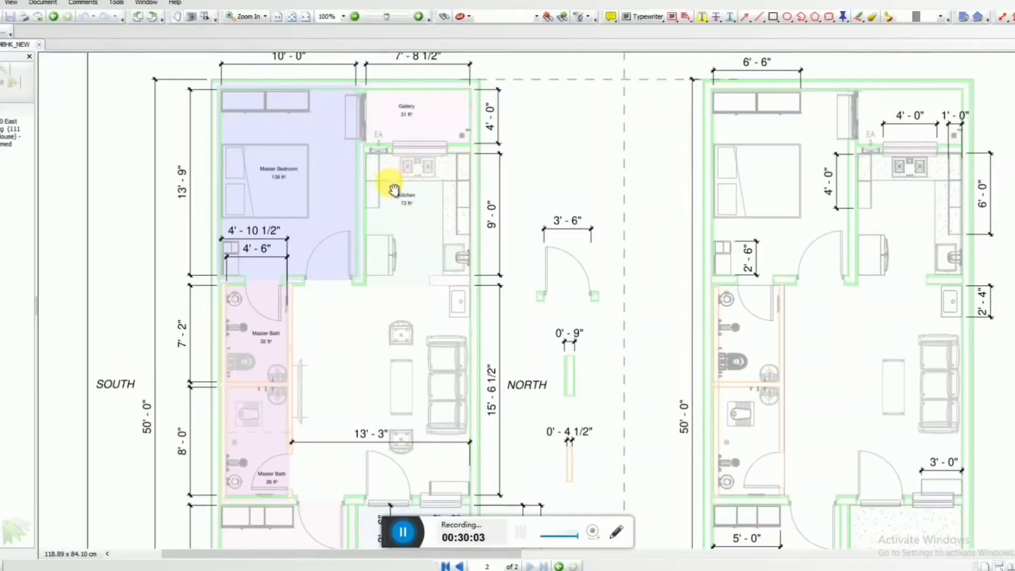
scroll(394, 190, down, 2)
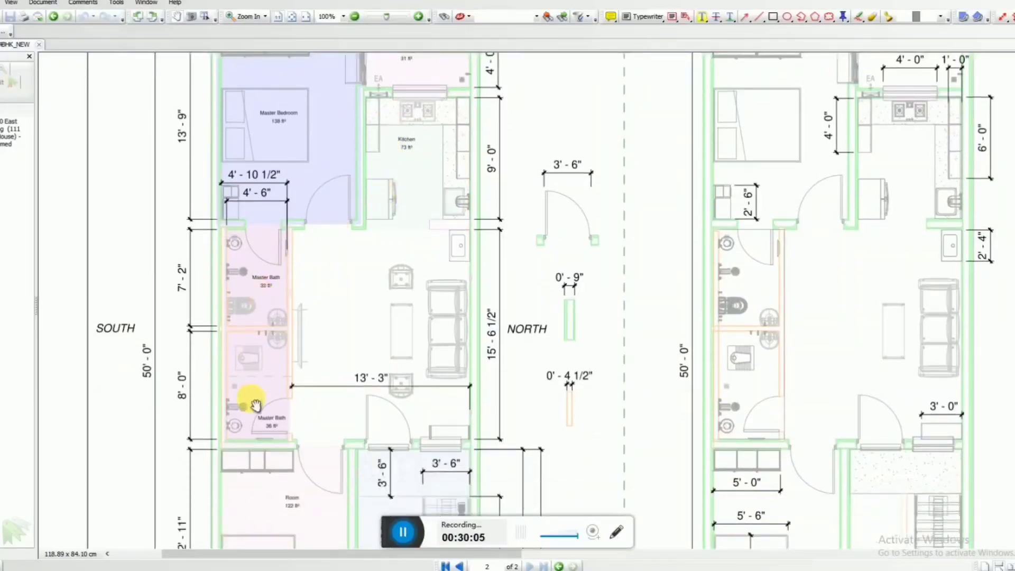
drag(255, 406, 255, 261)
ctrl+scroll(268, 265, down, 1)
scroll(399, 415, up, 4)
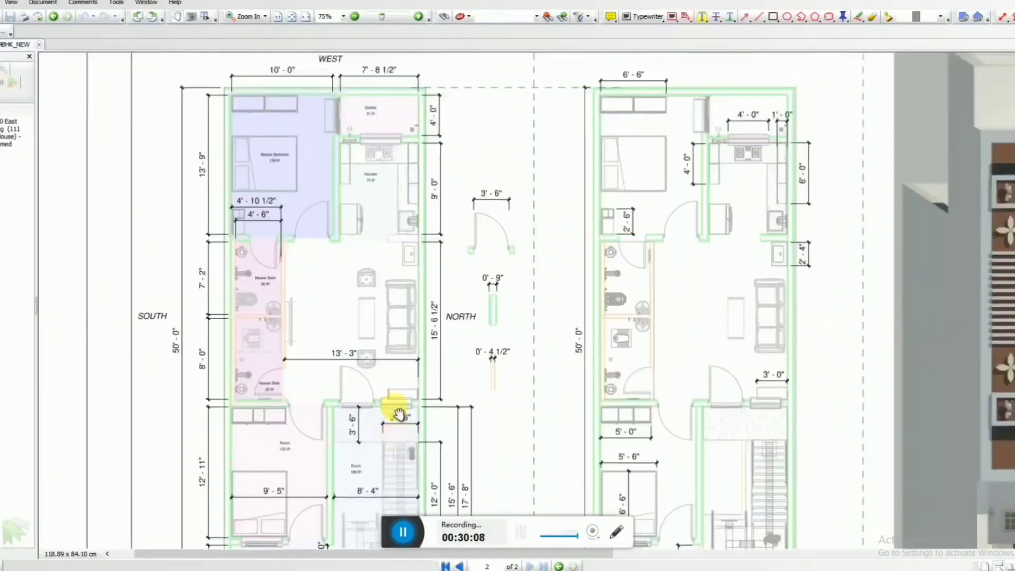
ctrl+scroll(569, 312, down, 1)
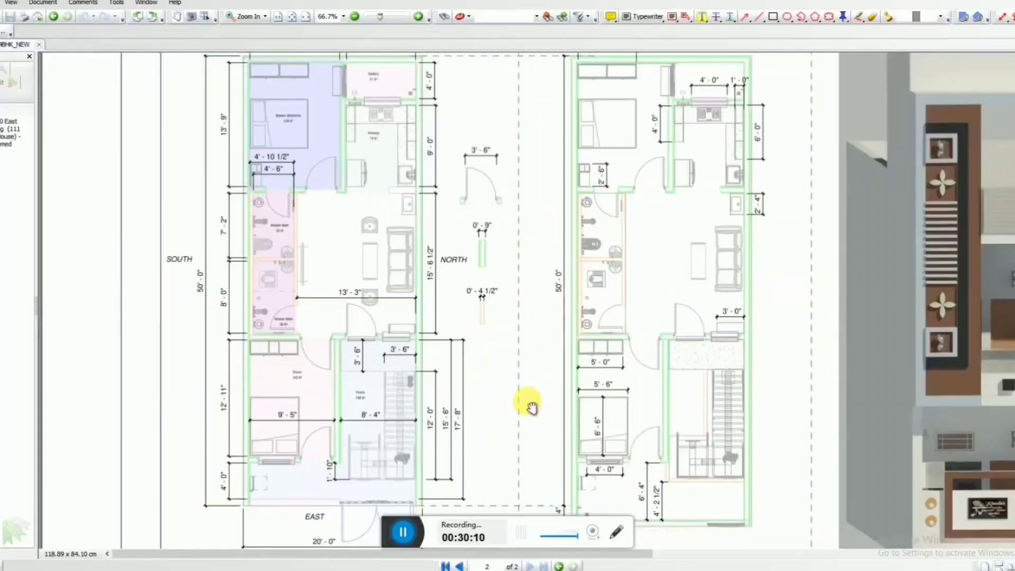
Review the reference sheet's 3D views, side cut view and front elevation, and check the ground floor bathroom layout.
ctrl+scroll(408, 460, down, 2)
scroll(564, 423, down, 6)
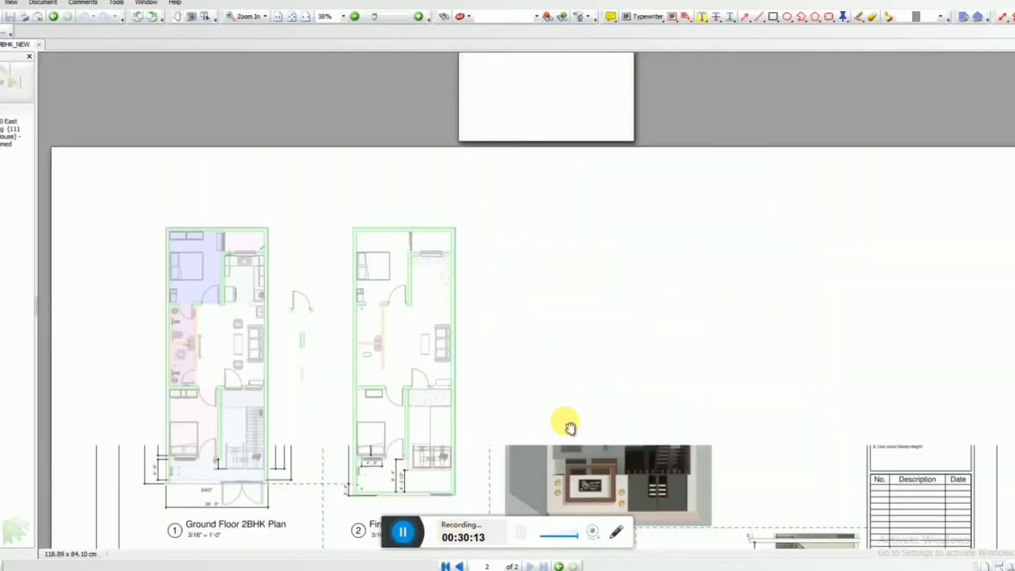
ctrl+scroll(163, 377, up, 4)
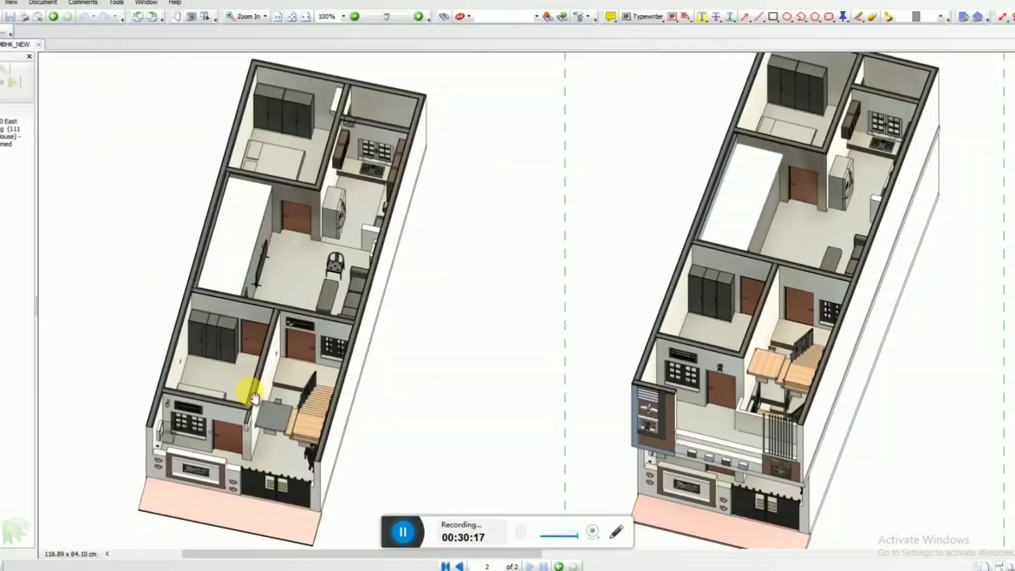
ctrl+scroll(254, 398, down, 3)
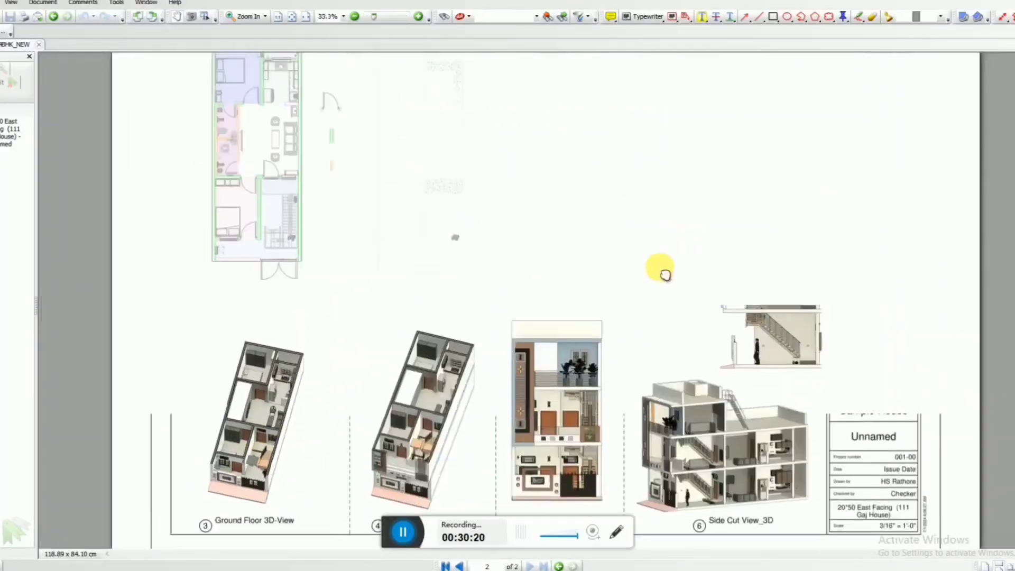
ctrl+scroll(691, 231, up, 1)
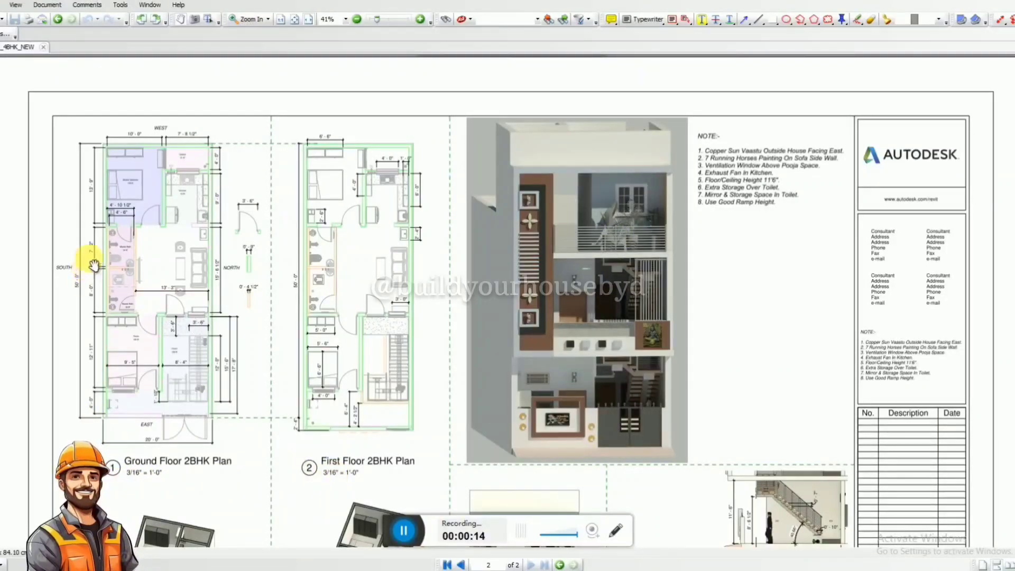
ctrl+scroll(94, 264, up, 2)
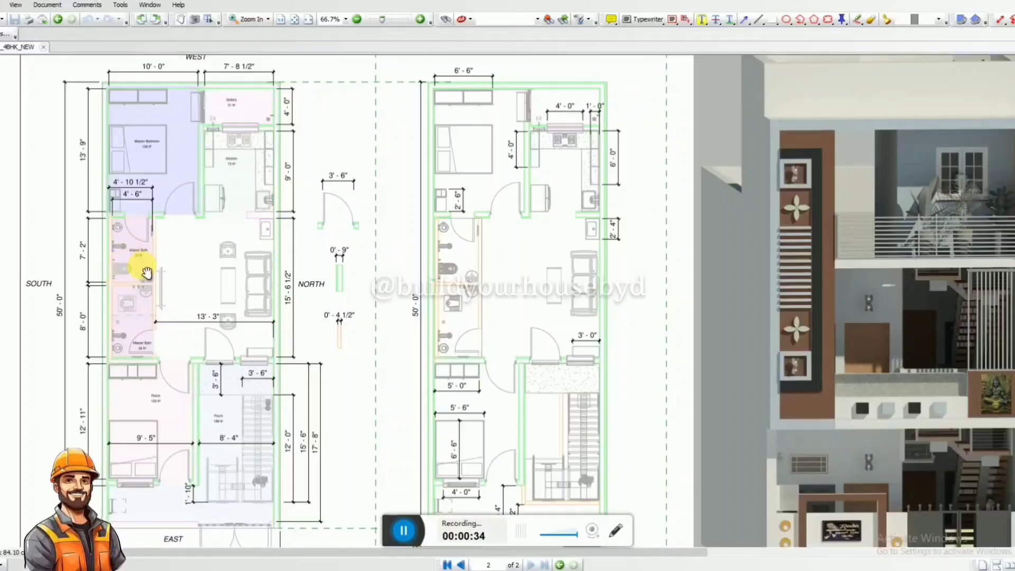
drag(189, 276, 188, 257)
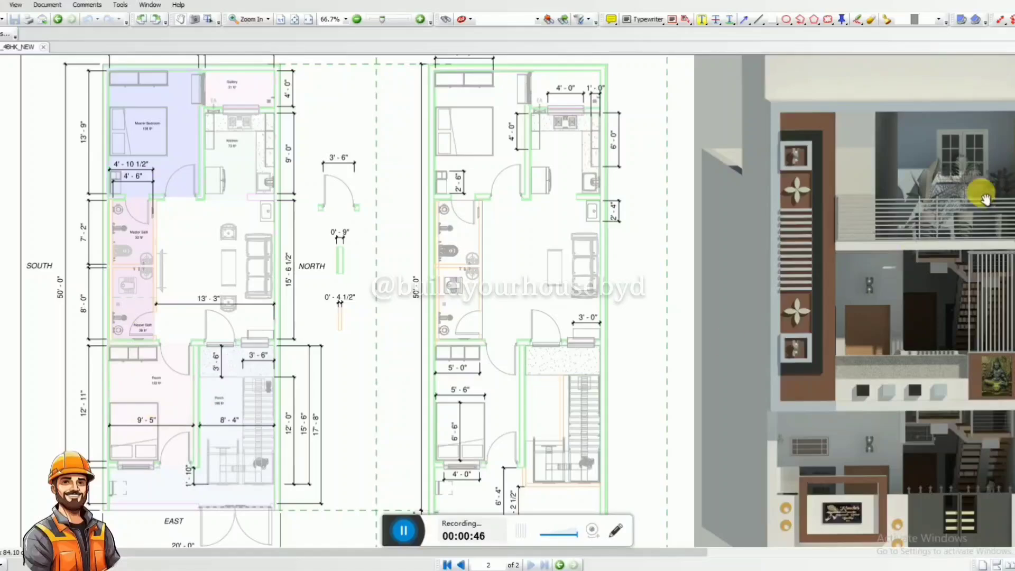
ctrl+scroll(526, 303, down, 2)
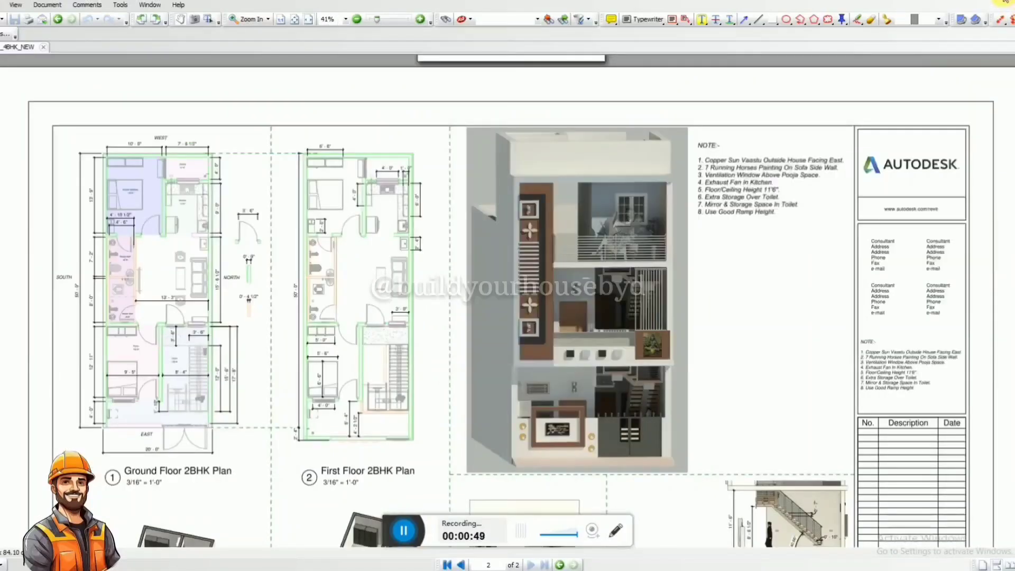
Return to the Revit model and inspect the bathrooms and room layout in the Ground Floor plan and the 3D view.
click(1004, 2)
scroll(410, 285, down, 1)
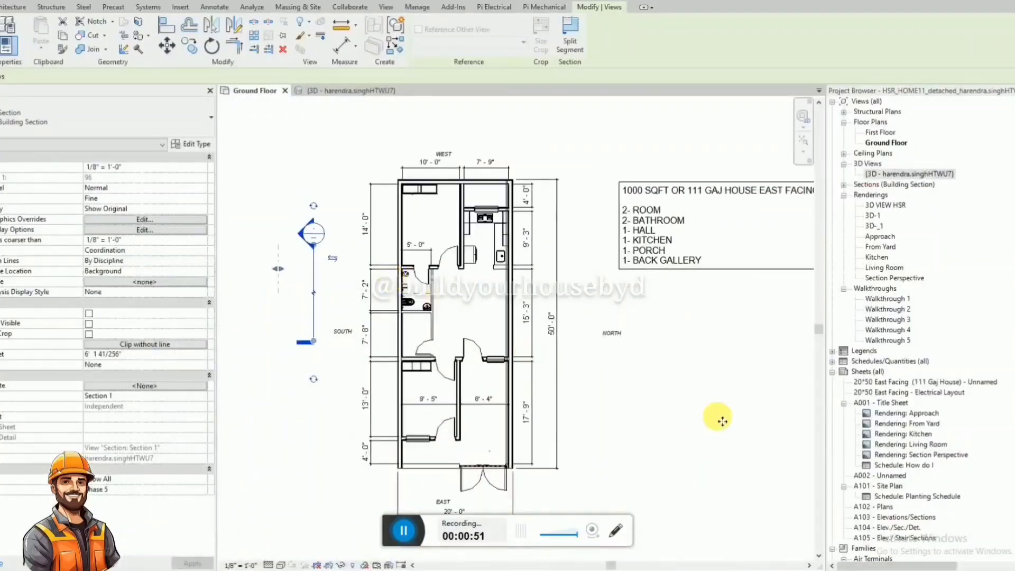
scroll(545, 438, up, 1)
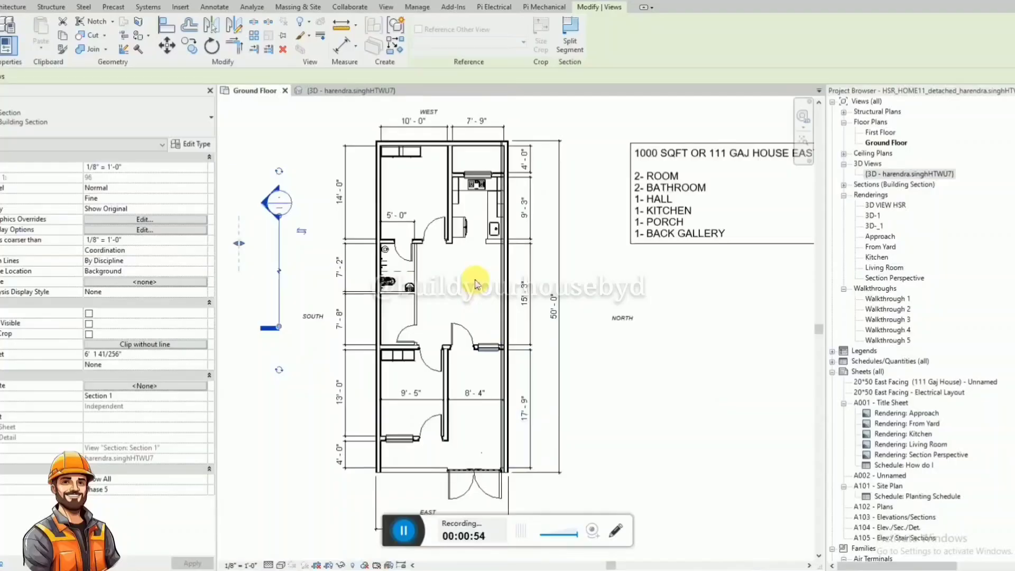
scroll(469, 262, down, 2)
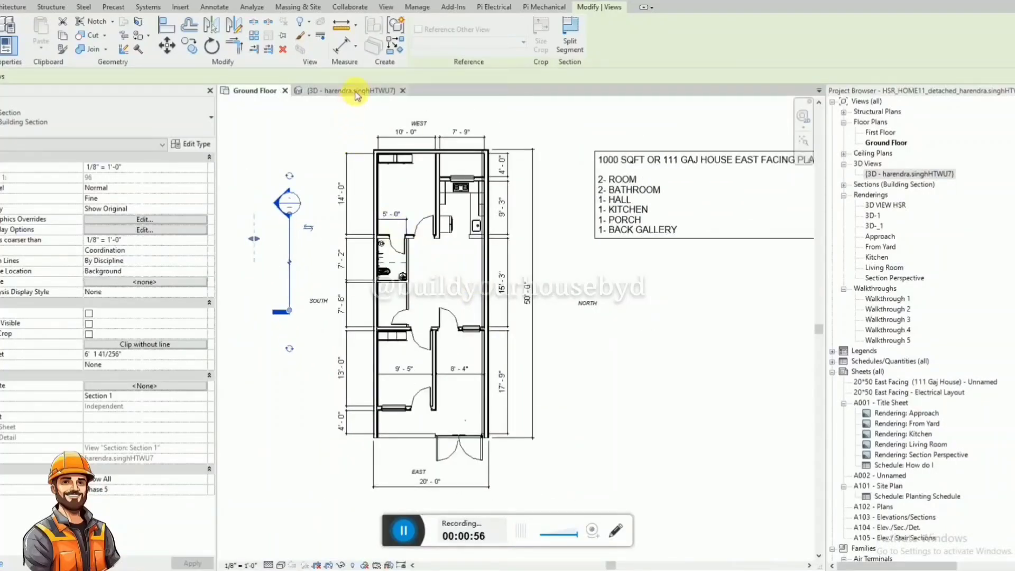
click(355, 94)
scroll(596, 288, up, 2)
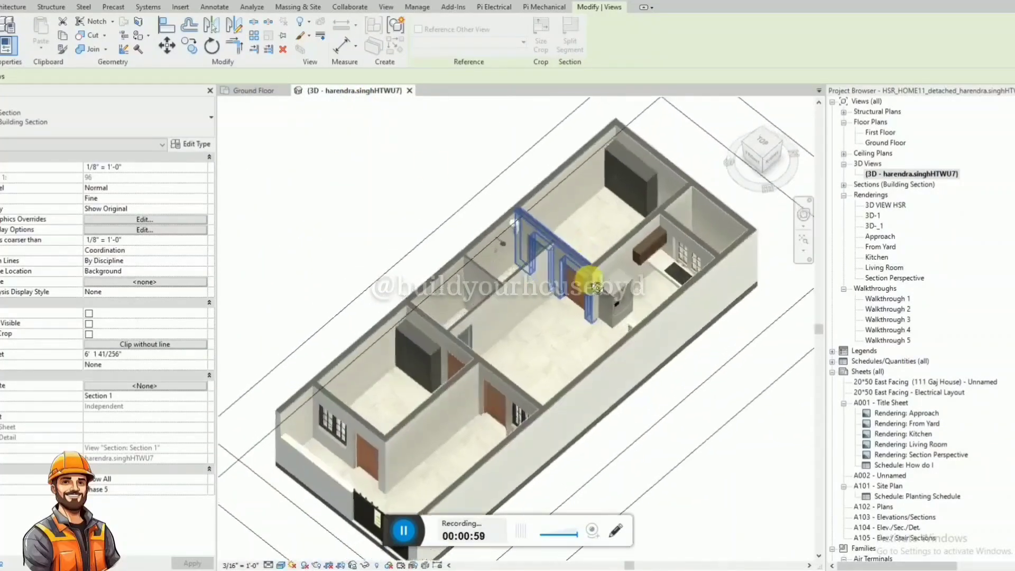
scroll(599, 254, up, 4)
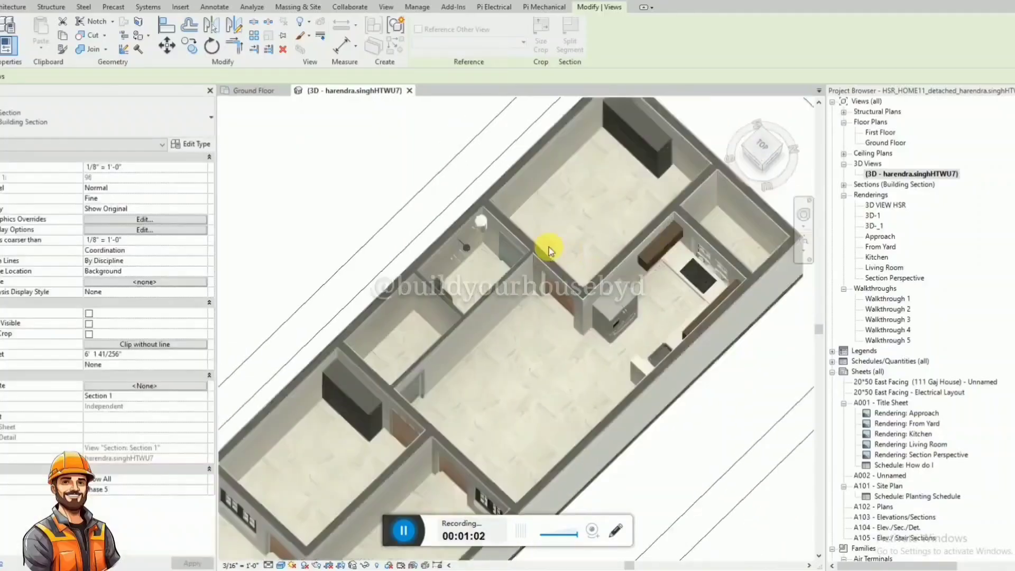
scroll(550, 251, down, 2)
shift+middle_drag(585, 268, 507, 260)
scroll(689, 247, down, 1)
scroll(521, 296, up, 3)
scroll(507, 286, down, 2)
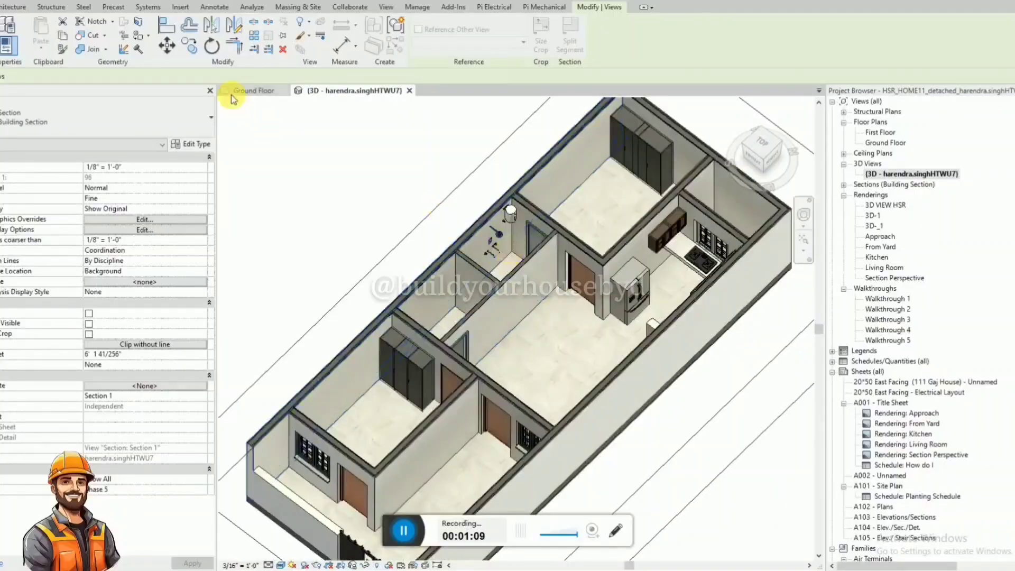
Create a rectangular architectural floor about 5' 6" by 3' 0" outside the south wall beside the empty bathroom in the Ground Floor plan.
click(240, 91)
scroll(402, 292, up, 5)
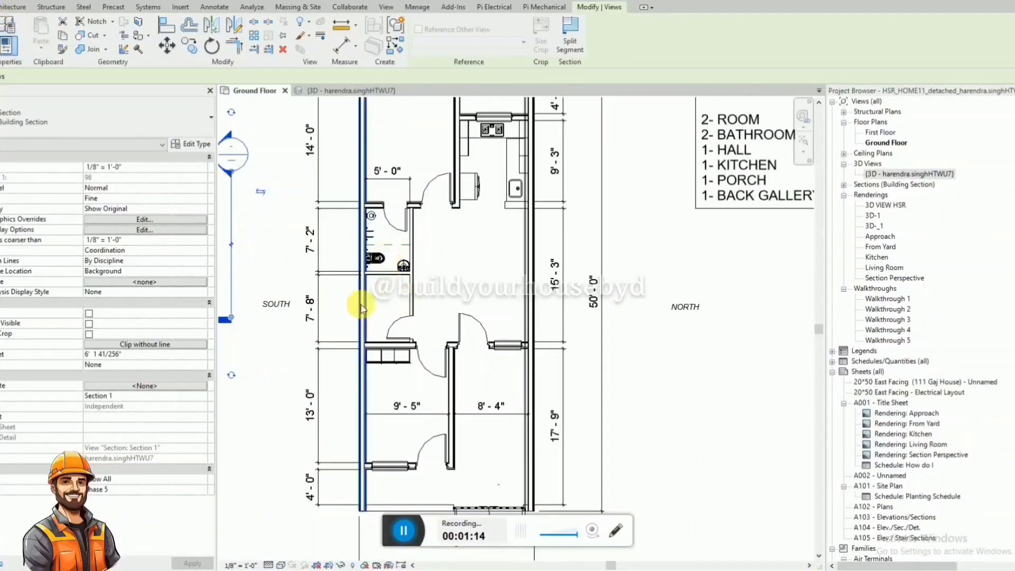
click(7, 8)
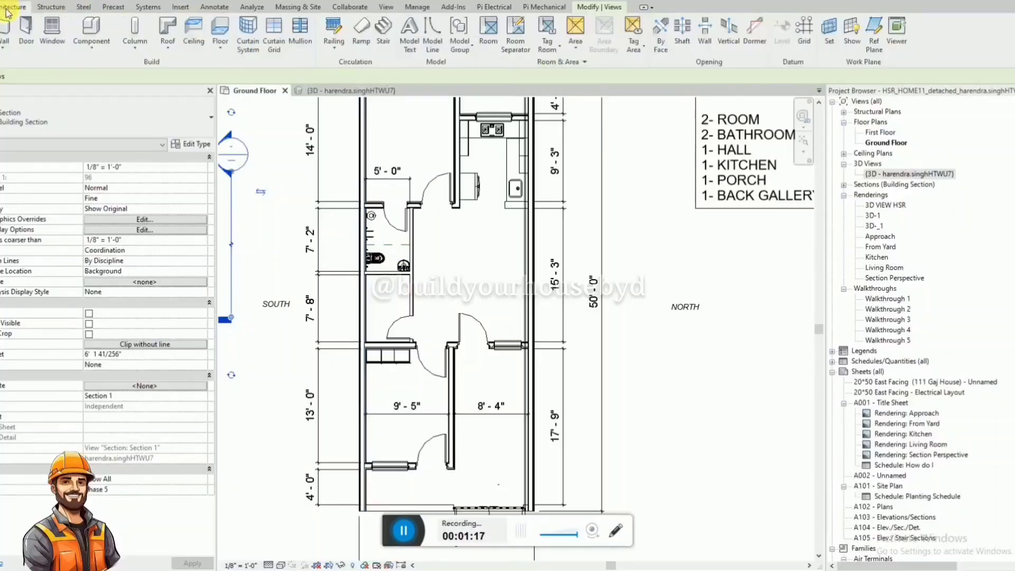
click(220, 47)
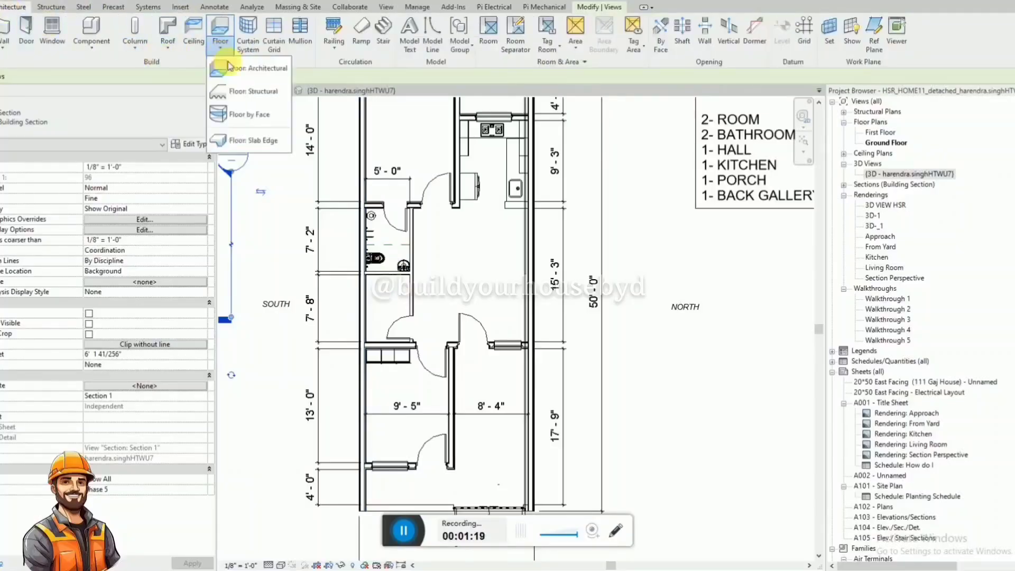
click(238, 69)
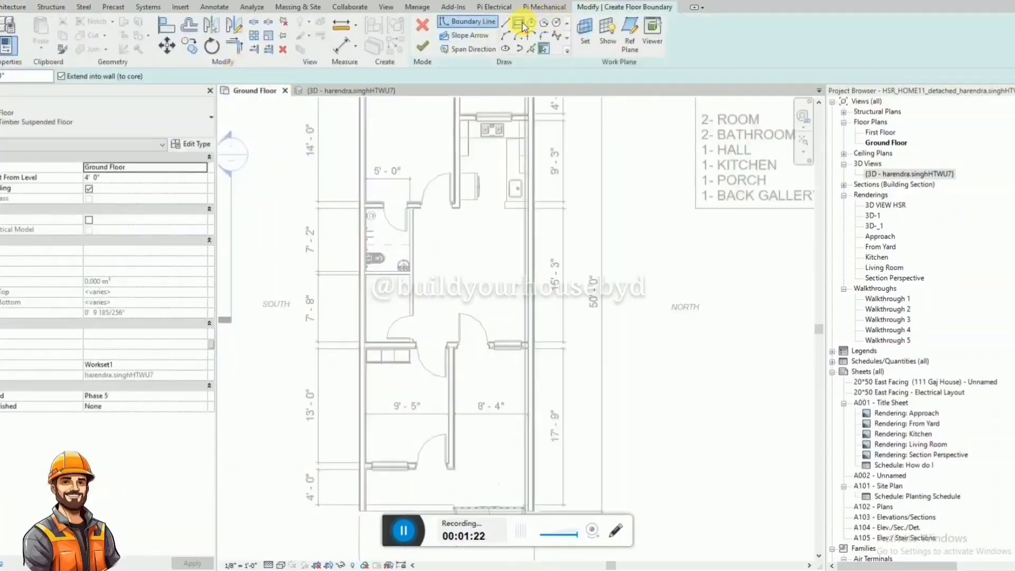
click(518, 23)
scroll(314, 317, up, 2)
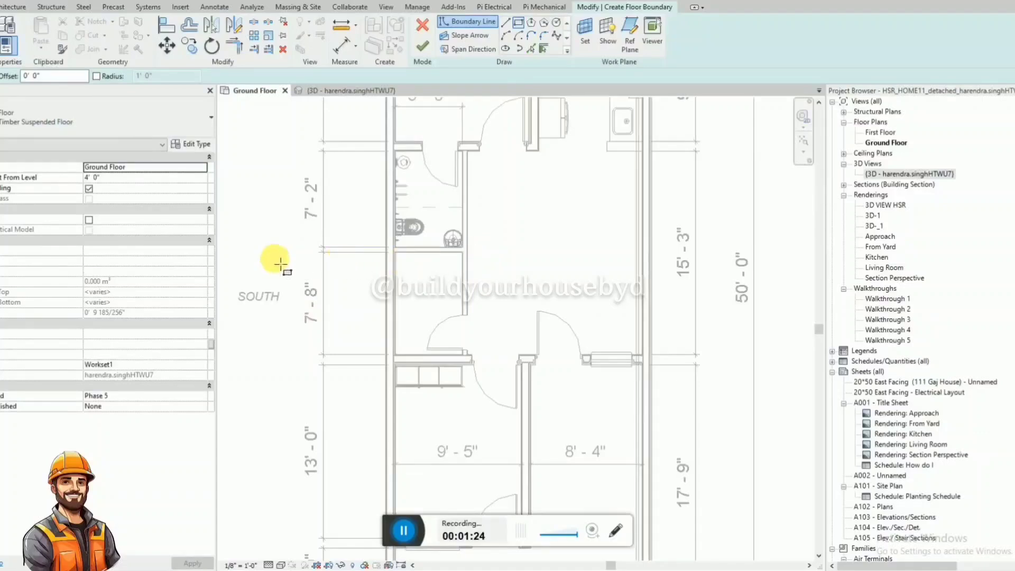
click(271, 253)
click(345, 291)
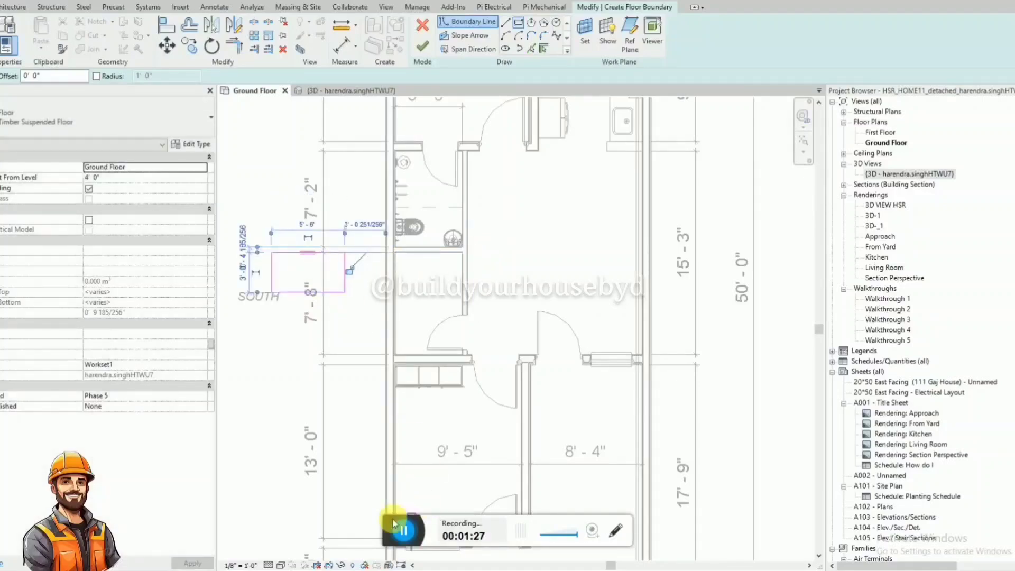
click(427, 52)
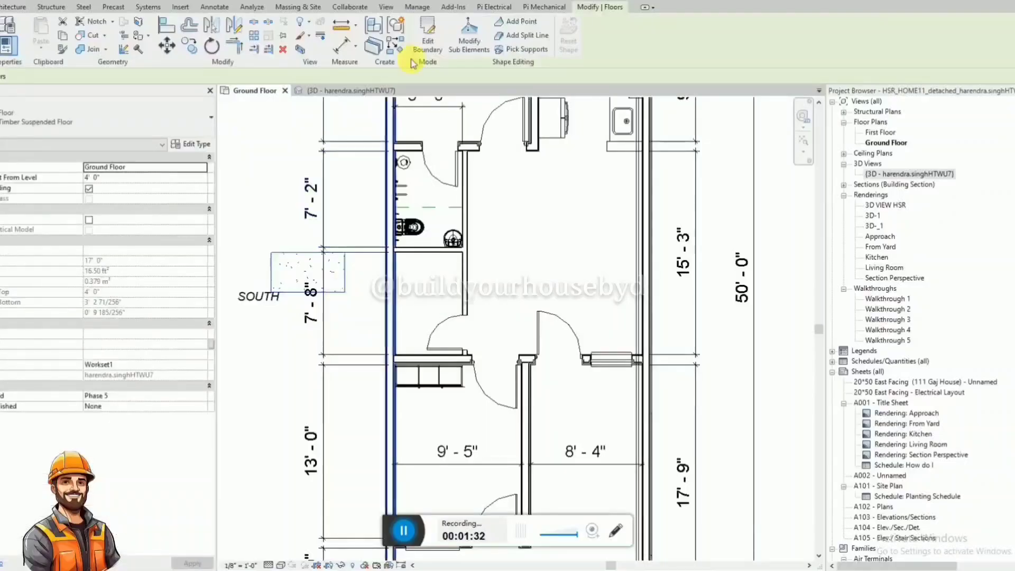
Edit the boundary of the floor slab outside the south wall and dimension its depth and width.
click(423, 44)
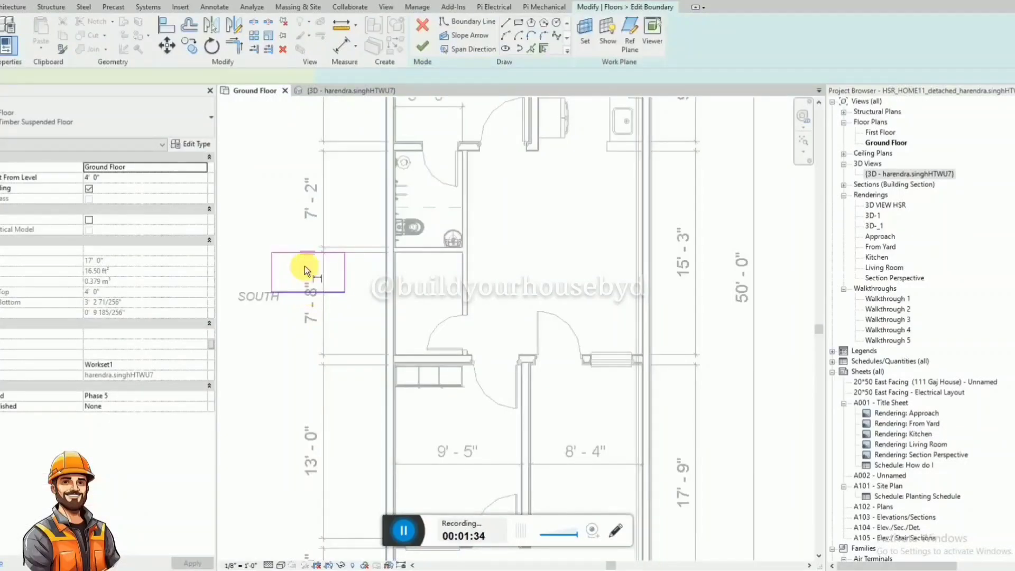
key(d)
key(i)
click(245, 319)
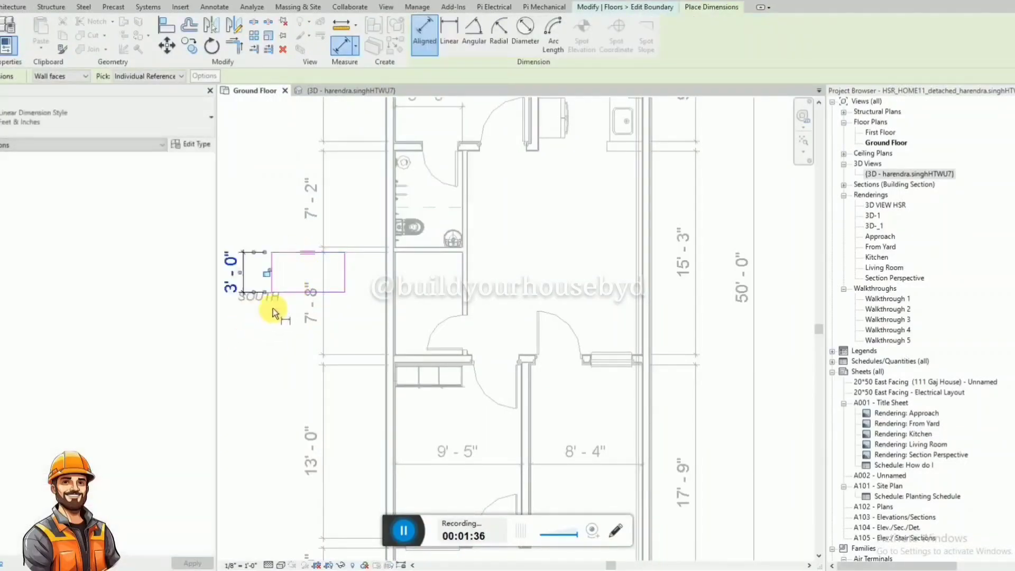
key(Escape)
key(Escape)
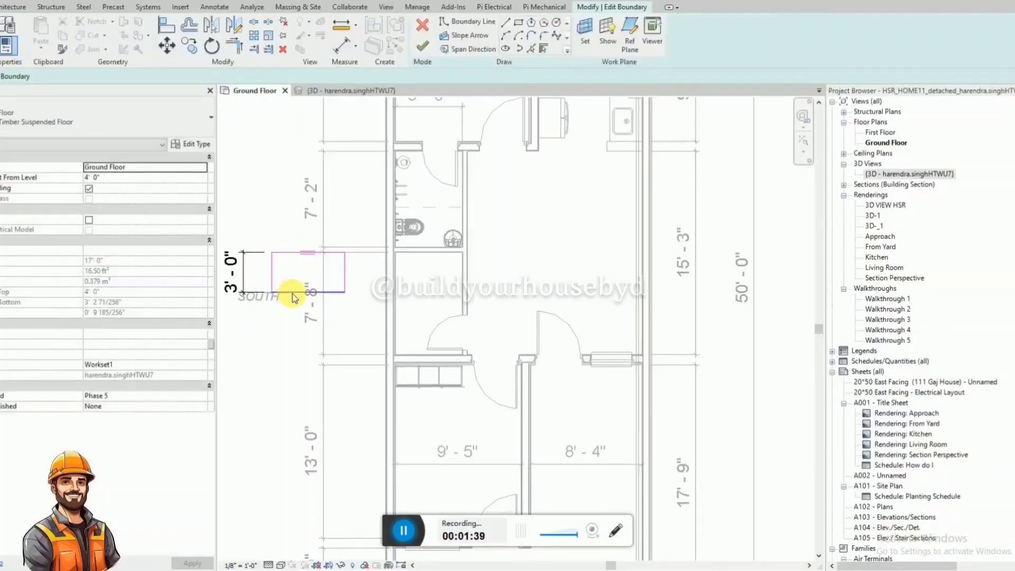
key(d)
key(i)
click(344, 286)
click(354, 219)
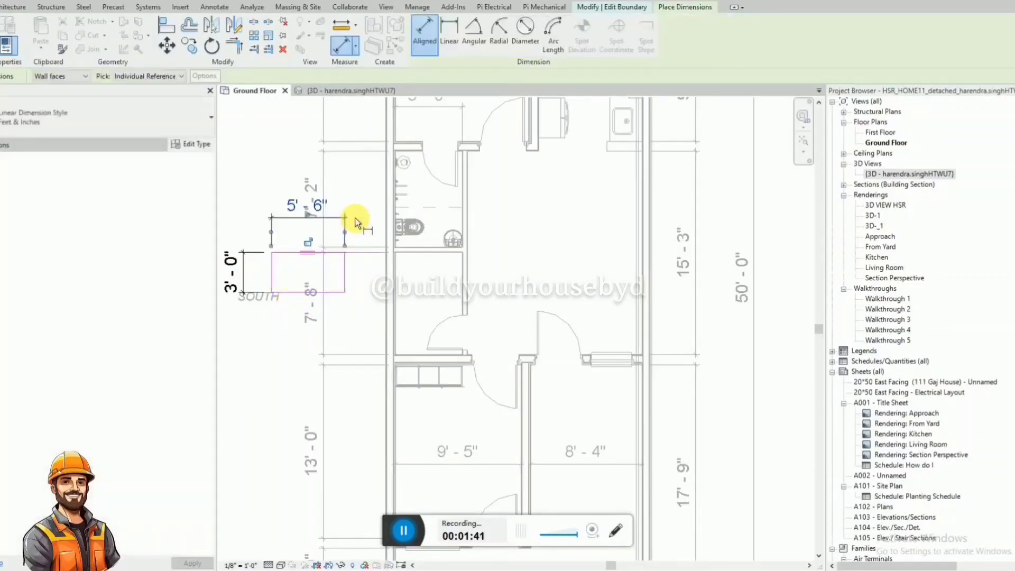
key(Escape)
key(Escape)
Set the slab boundary's width to 5' 0" and its depth to 3' 6", and finish the boundary edit.
click(345, 270)
click(308, 211)
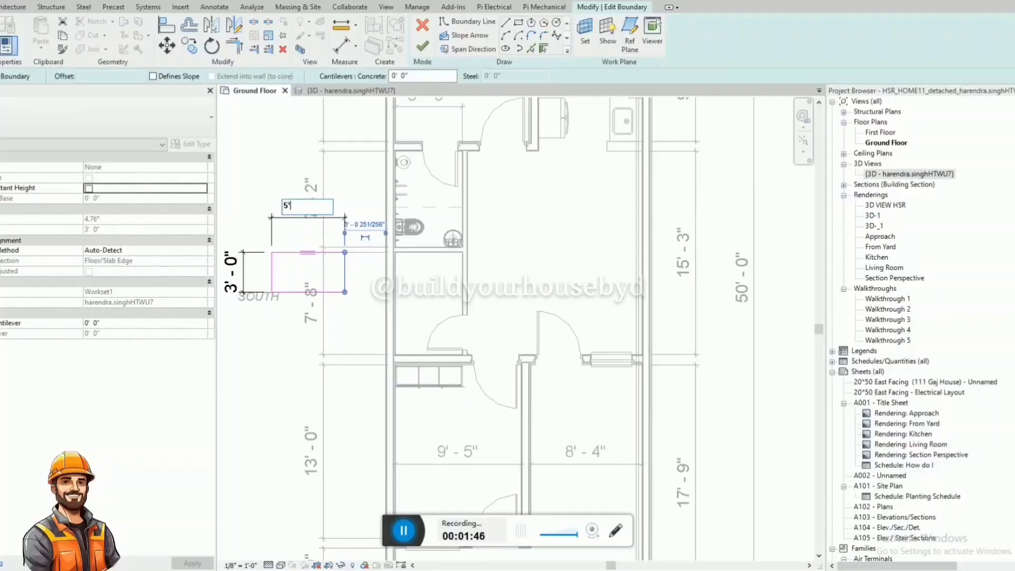
key(Return)
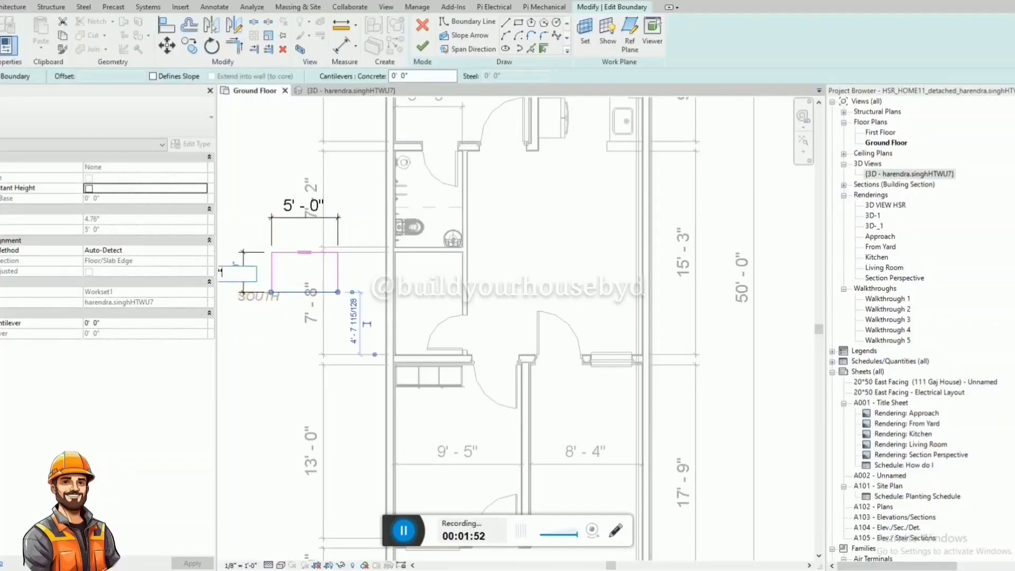
click(422, 46)
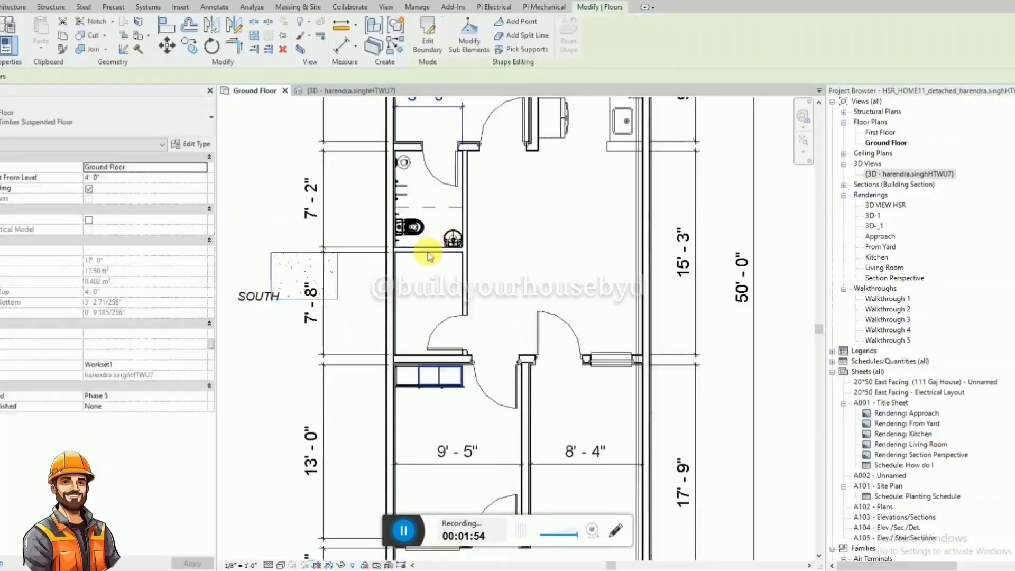
Extend the 3D view's section box outward past the south wall to include the whole floor slab.
click(428, 254)
scroll(294, 290, up, 2)
click(255, 270)
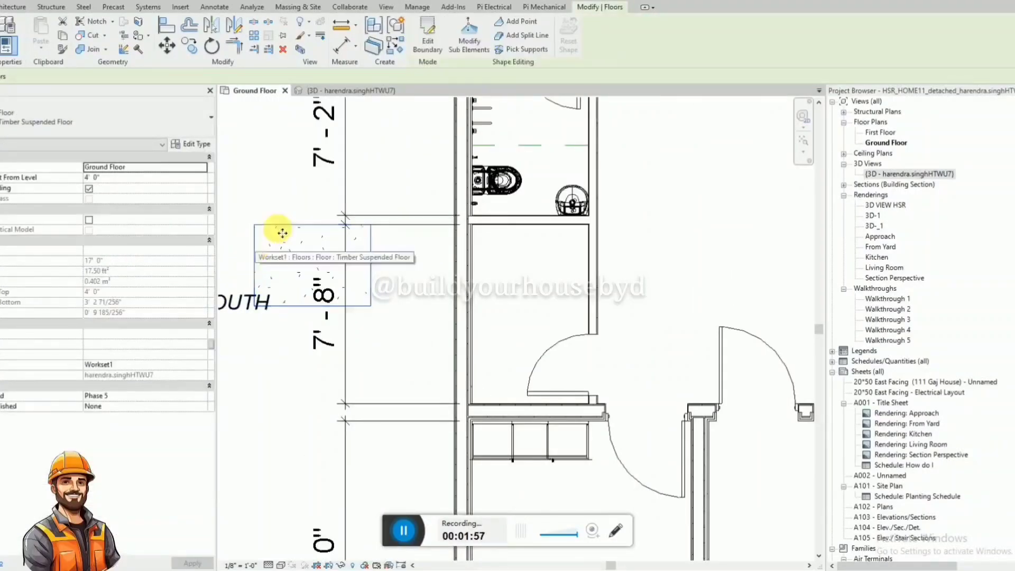
click(366, 88)
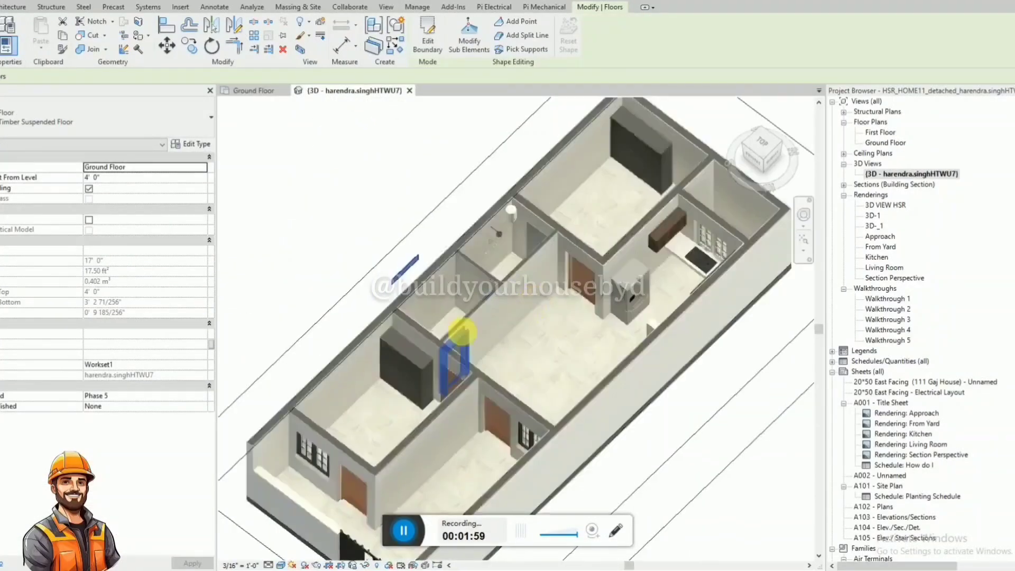
shift+middle_drag(463, 332, 573, 152)
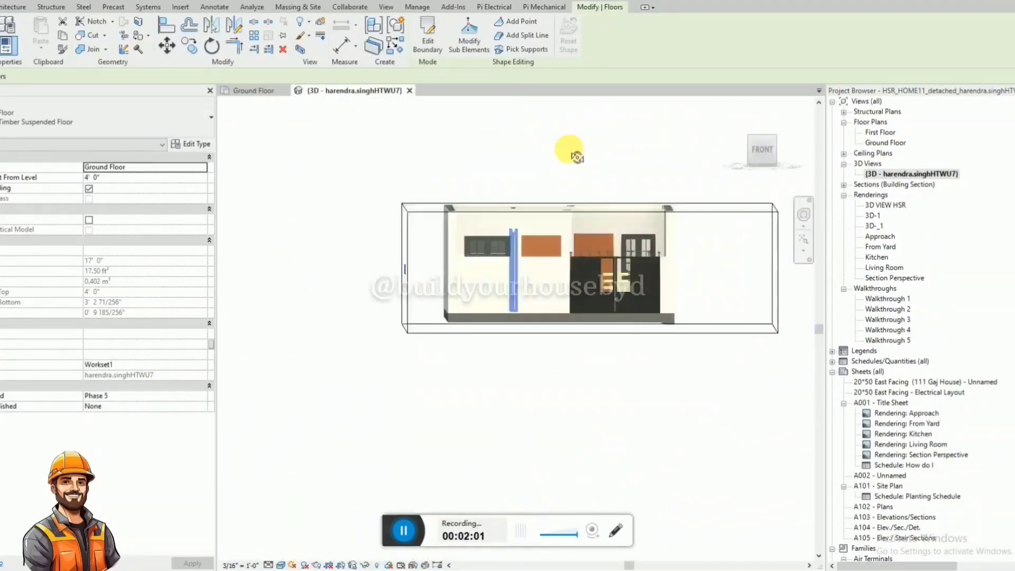
click(406, 305)
drag(406, 268, 289, 276)
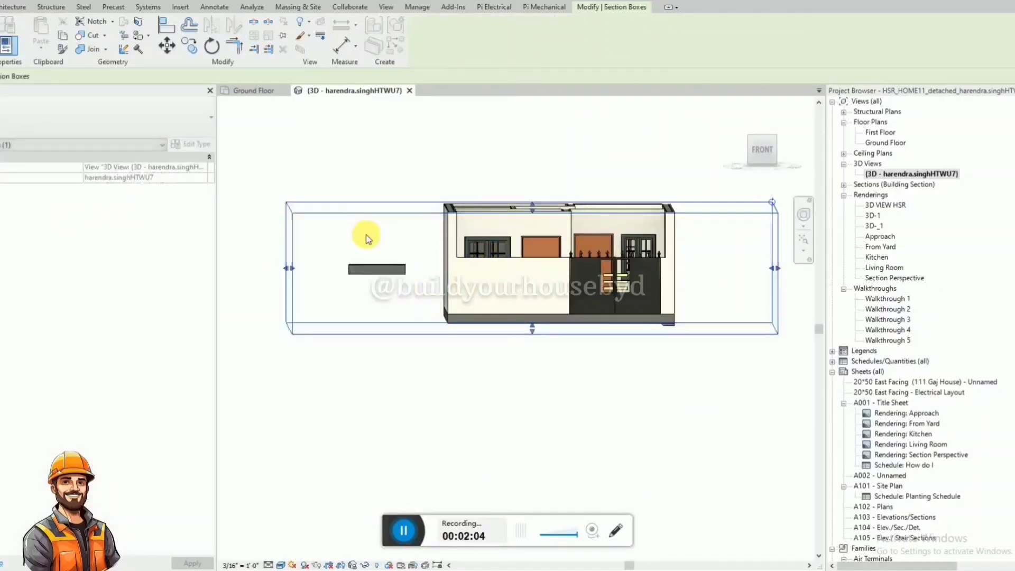
Set the slab's height offset from the Ground Floor level to 0' 4".
click(376, 269)
click(117, 178)
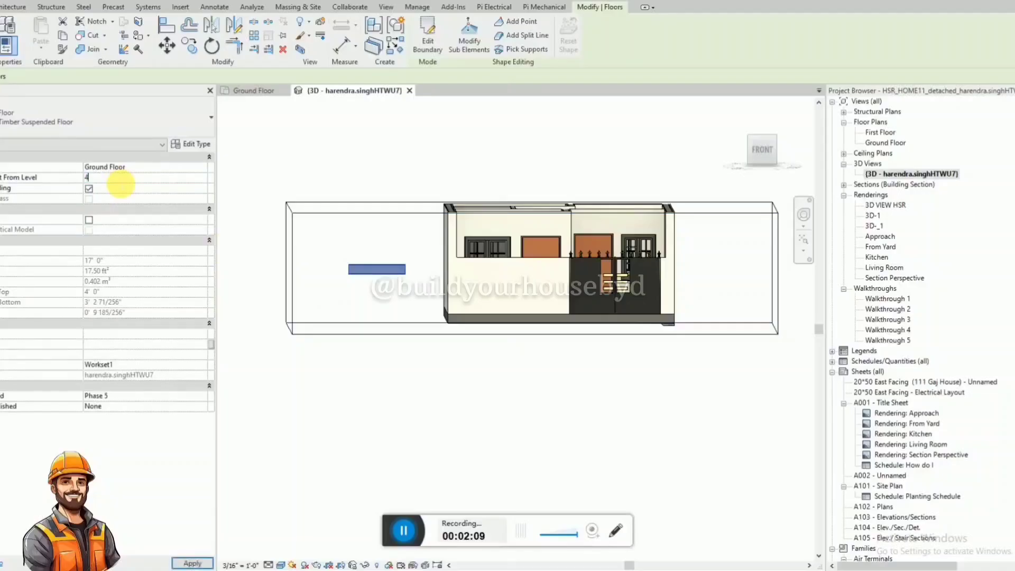
text(4)
key(Return)
Move the slab toward the house in the front 3D view until its end meets the south wall's outer face.
click(762, 149)
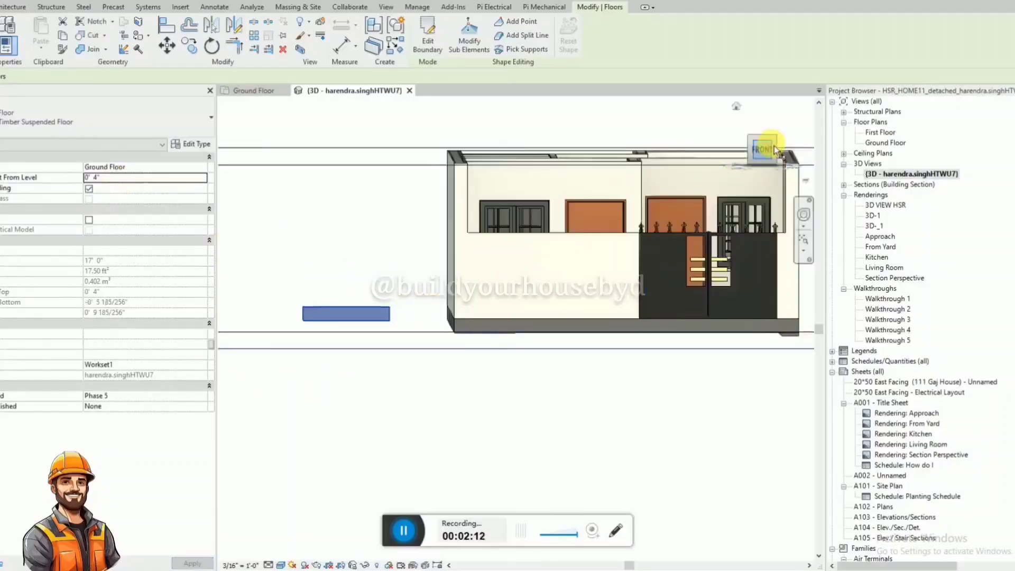
scroll(319, 356, down, 3)
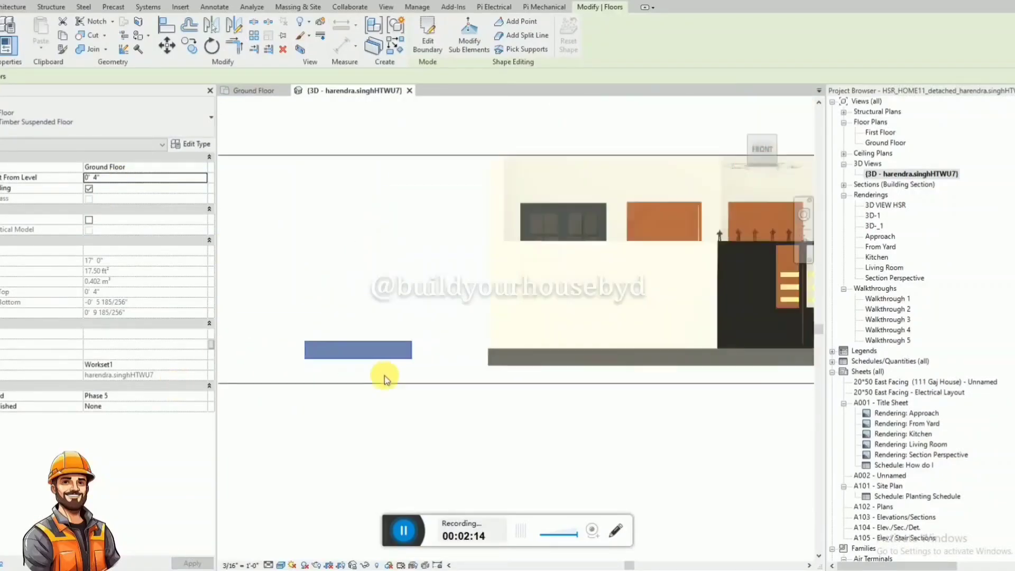
scroll(385, 378, up, 1)
key(Right)
key(Right)
key(Right)
key(Right)
key(Right)
key(Right)
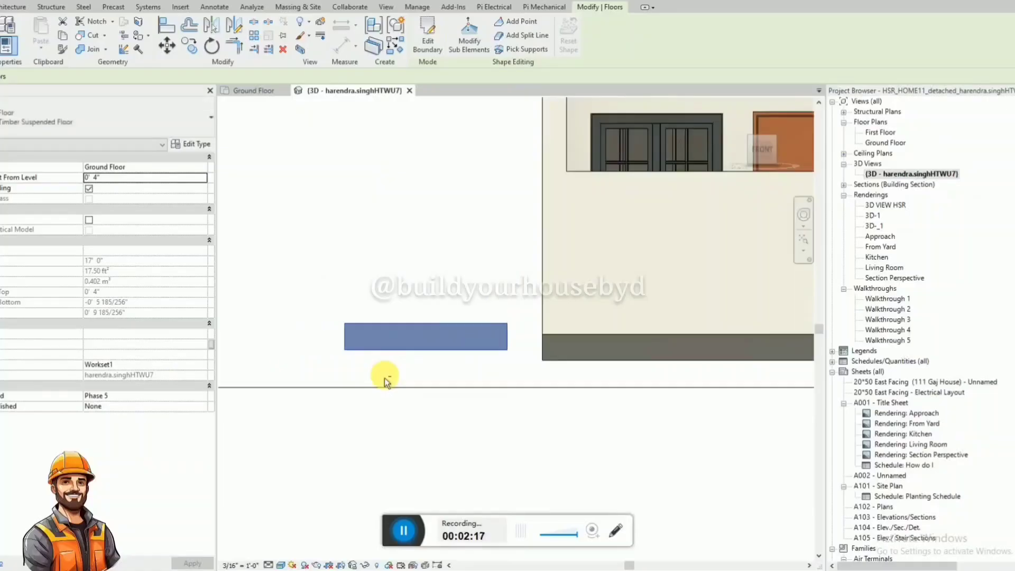
key(Left)
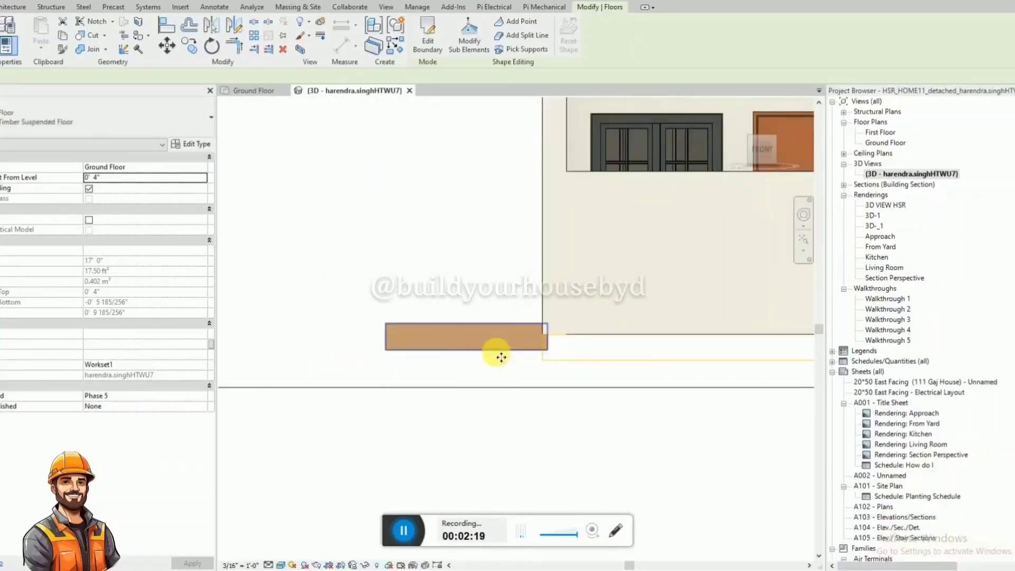
Set the slab's height offset to 0' 8" and raise it to 0' 10", level with the top of the house's base.
click(132, 178)
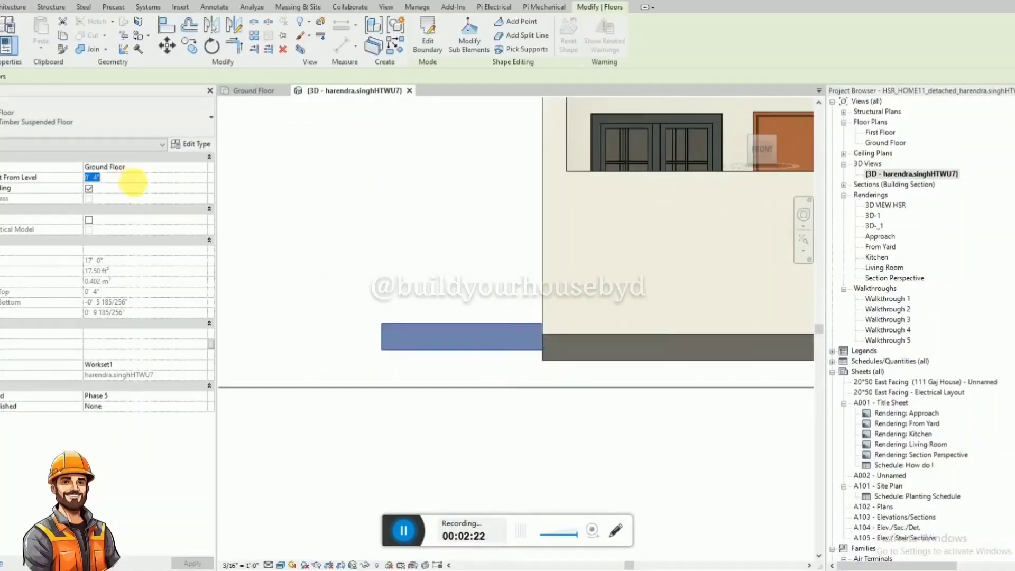
key(Return)
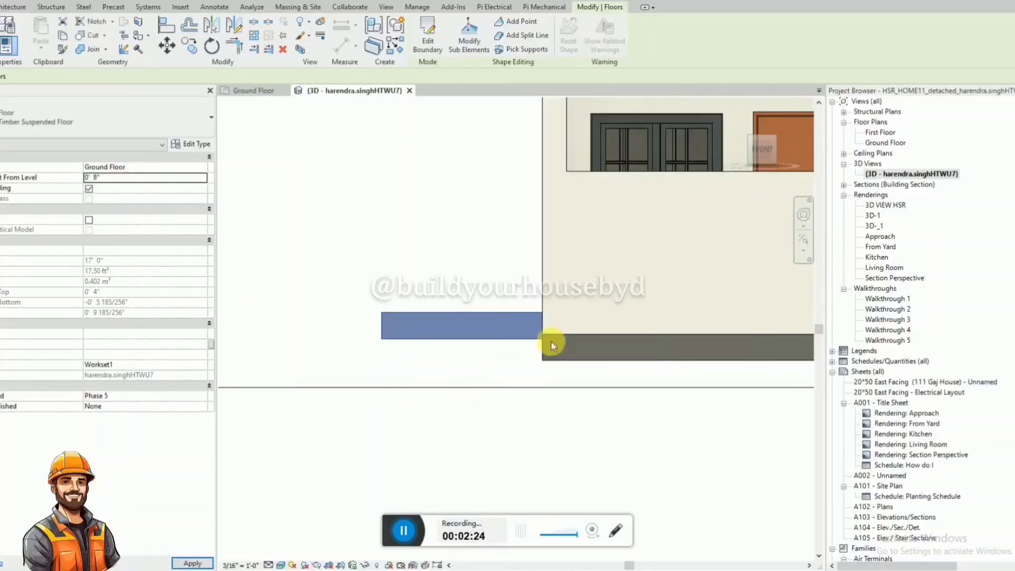
click(498, 352)
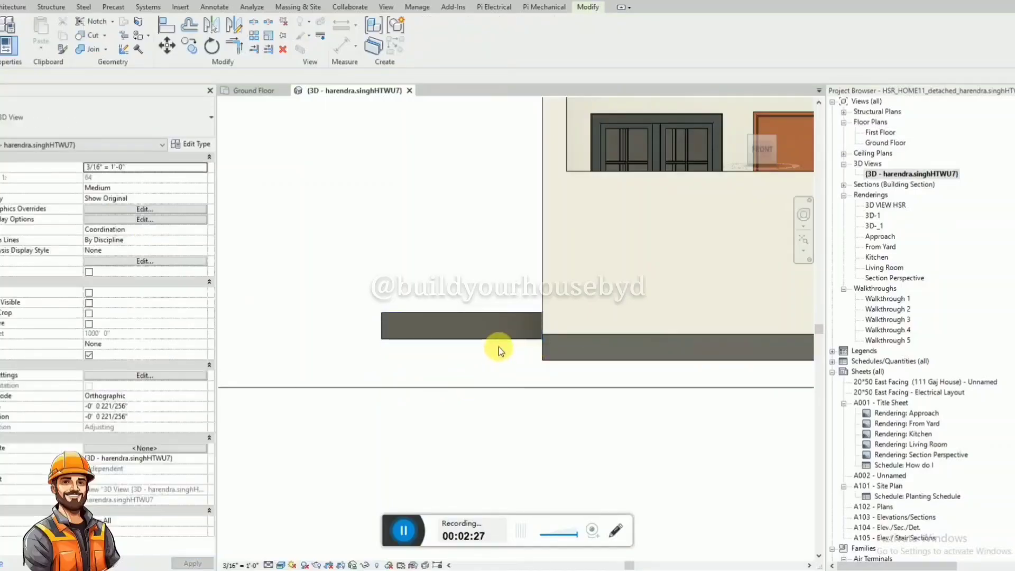
click(501, 338)
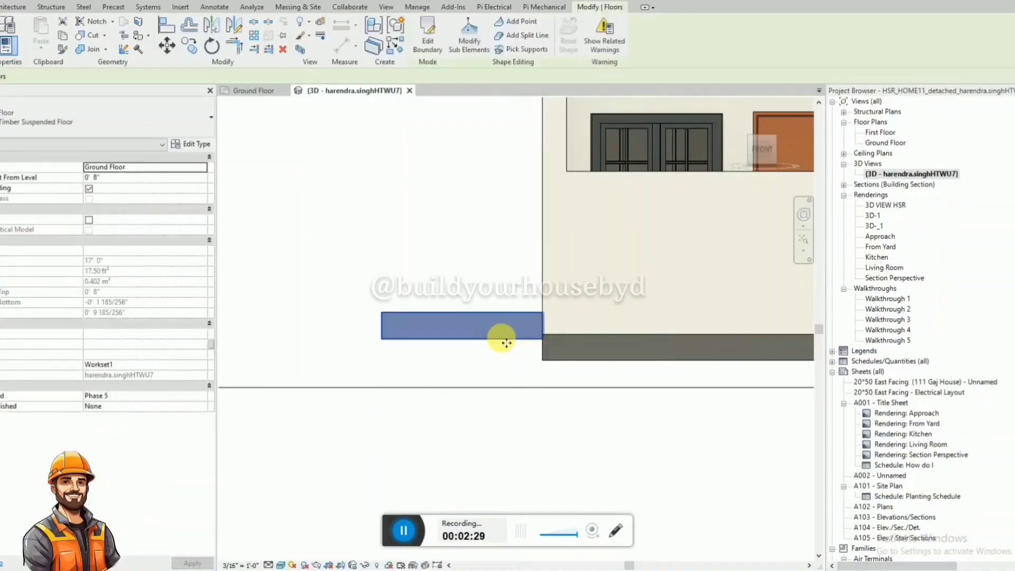
key(Up)
key(Up)
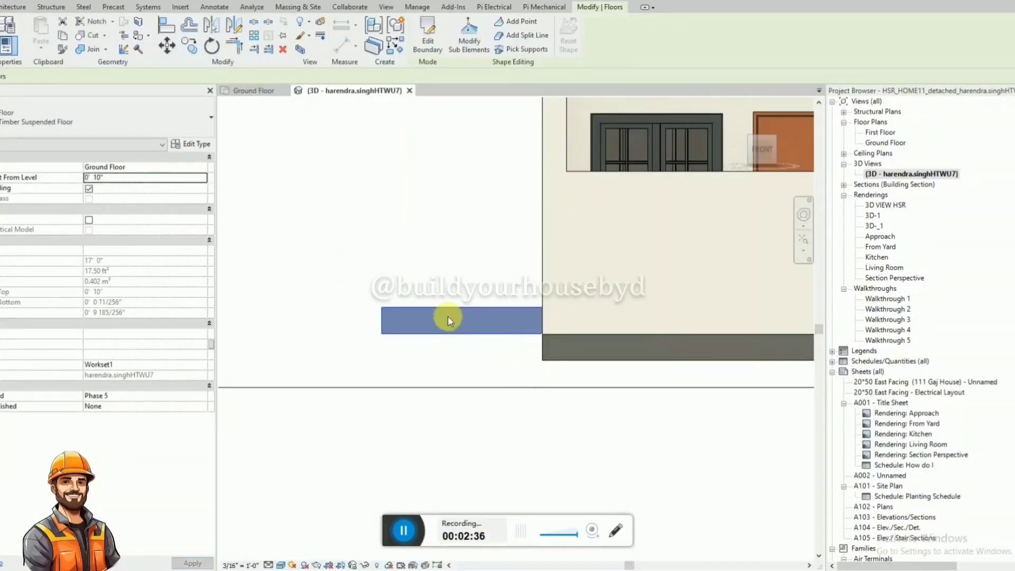
key(Escape)
Move the slab in the Ground Floor plan into the empty bathroom's corner by the south wall and shared partition, and check it in 3D.
click(252, 92)
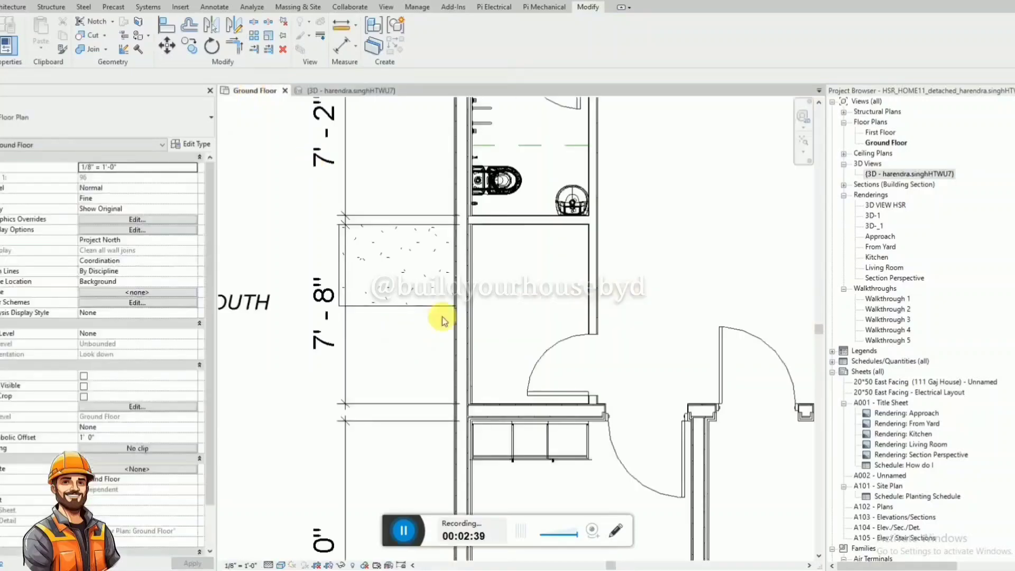
click(431, 306)
scroll(415, 306, up, 2)
drag(505, 307, 505, 312)
scroll(487, 248, up, 6)
key(Escape)
click(402, 467)
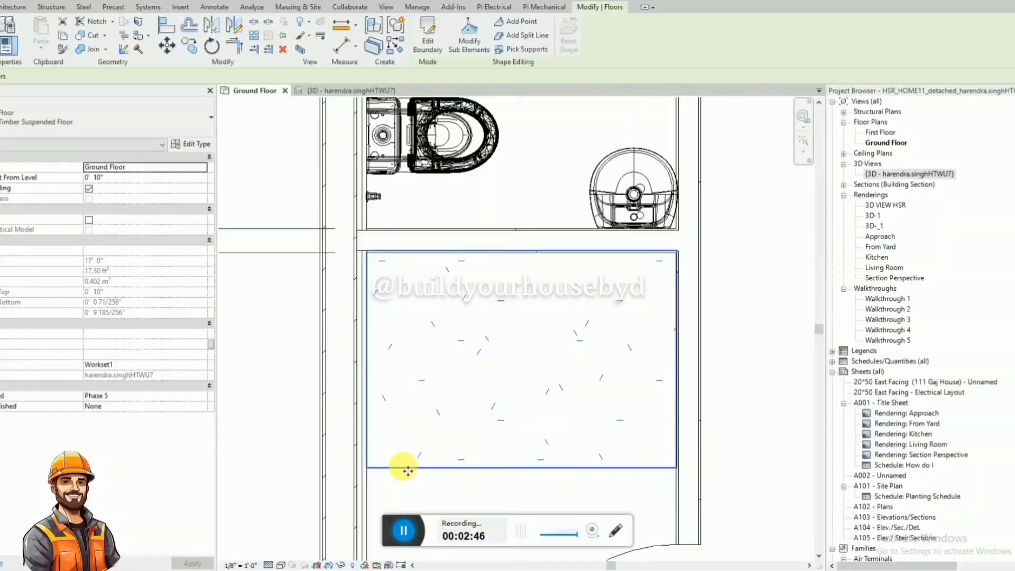
key(Escape)
scroll(366, 374, down, 3)
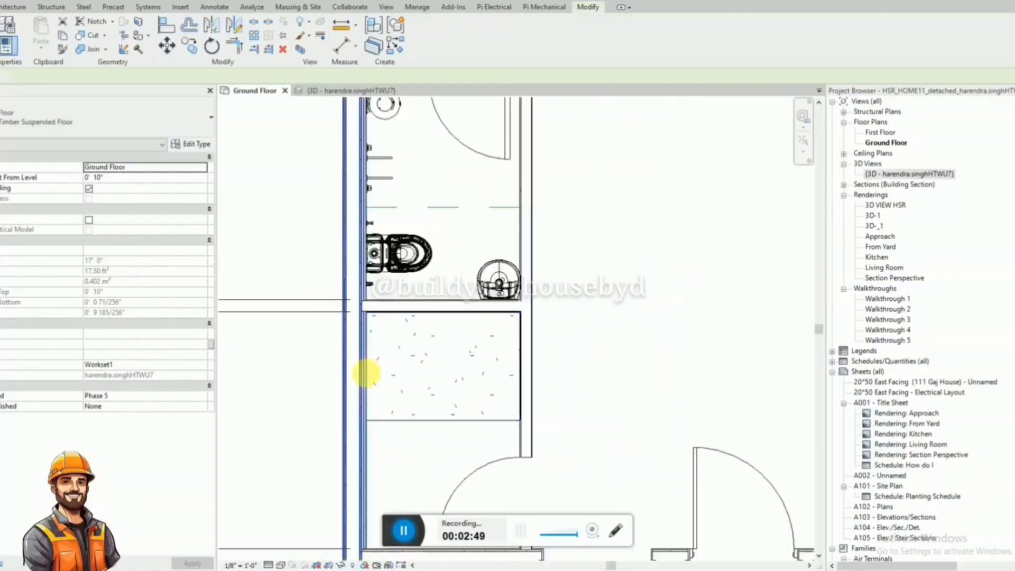
key(Escape)
scroll(366, 378, down, 2)
click(339, 90)
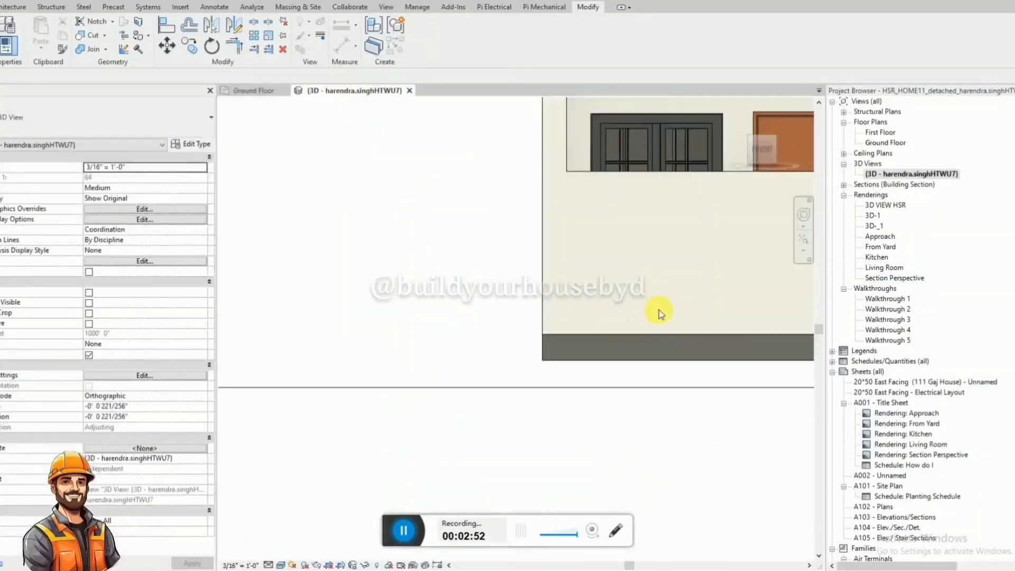
shift+middle_drag(648, 163, 482, 322)
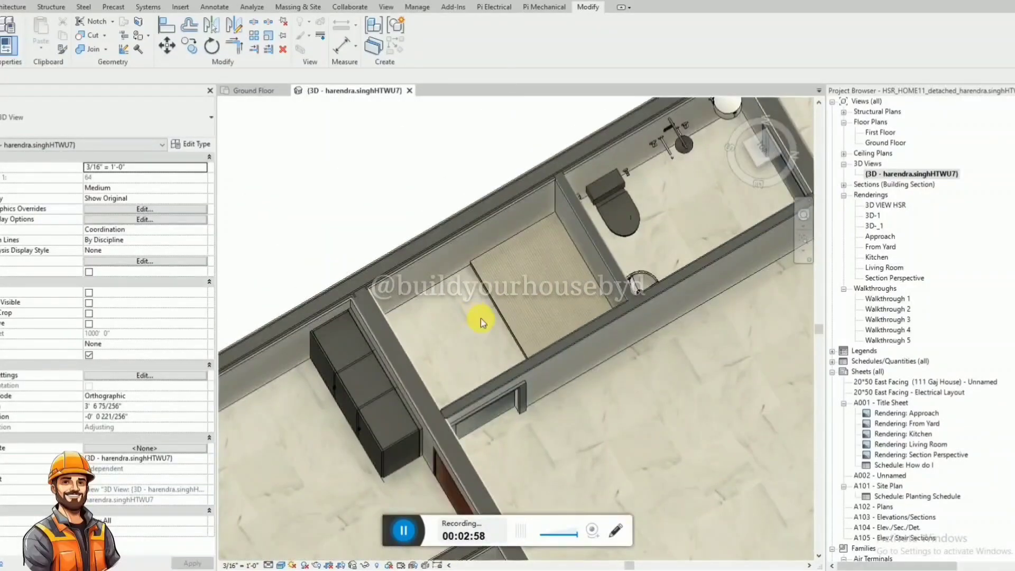
click(257, 93)
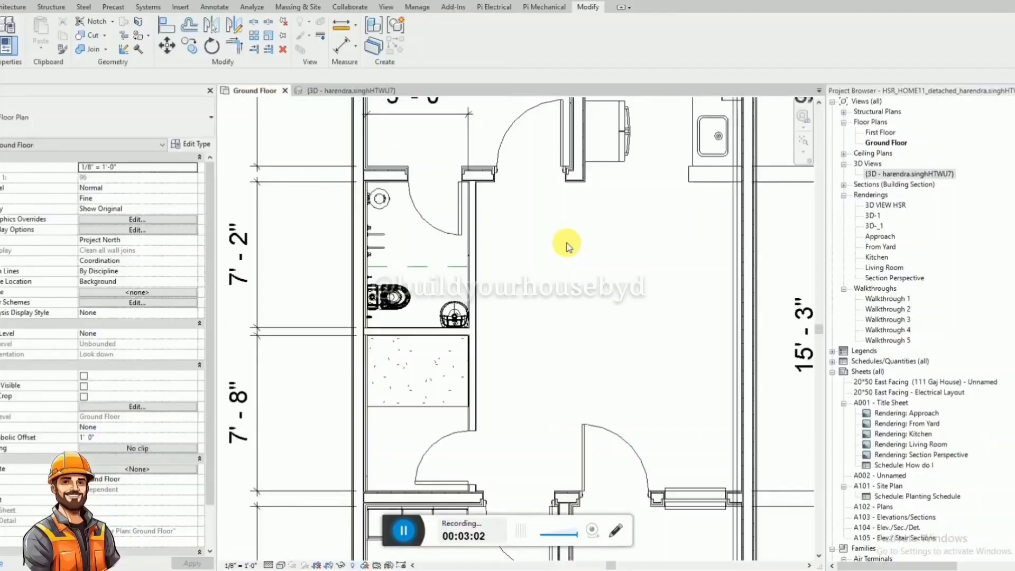
scroll(390, 444, up, 2)
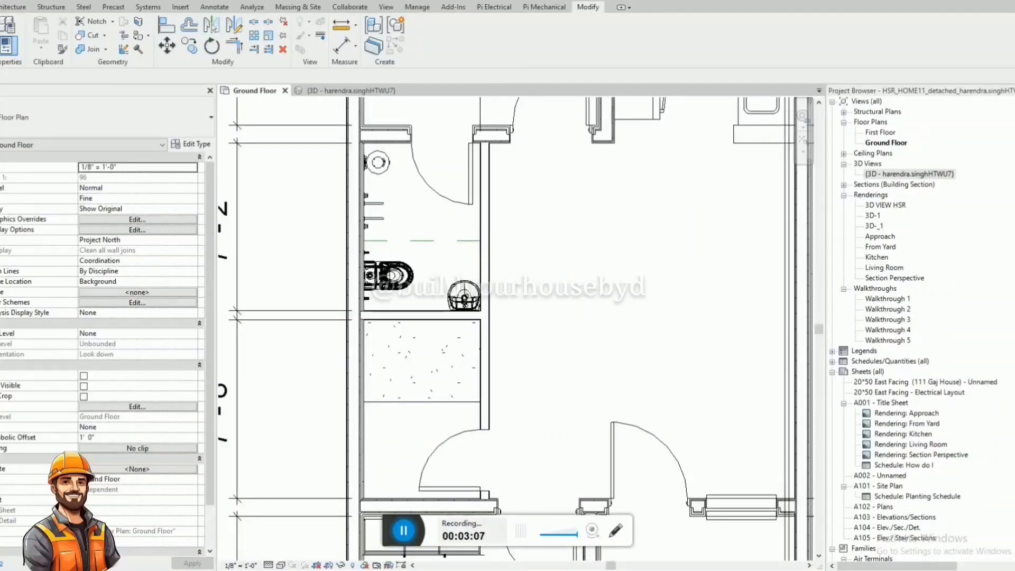
click(953, 310)
key(ctrl+f)
text(aian)
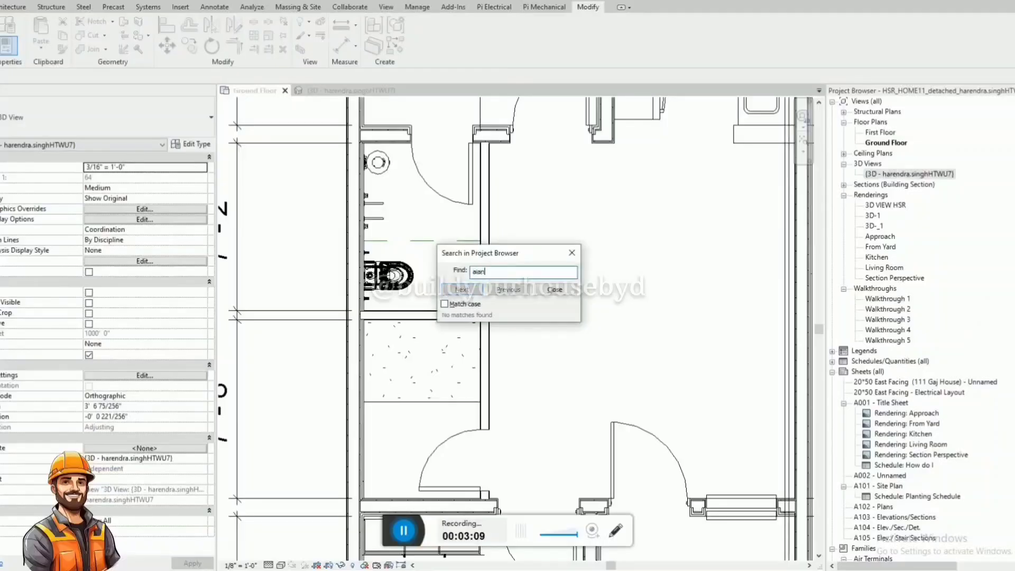
key(Escape)
click(994, 303)
key(ctrl+d)
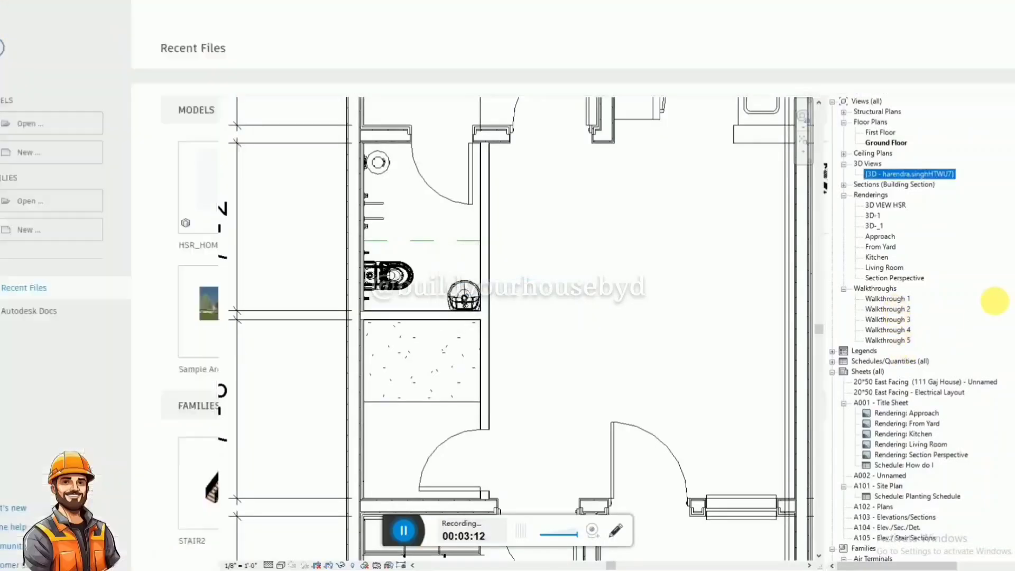
key(ctrl+d)
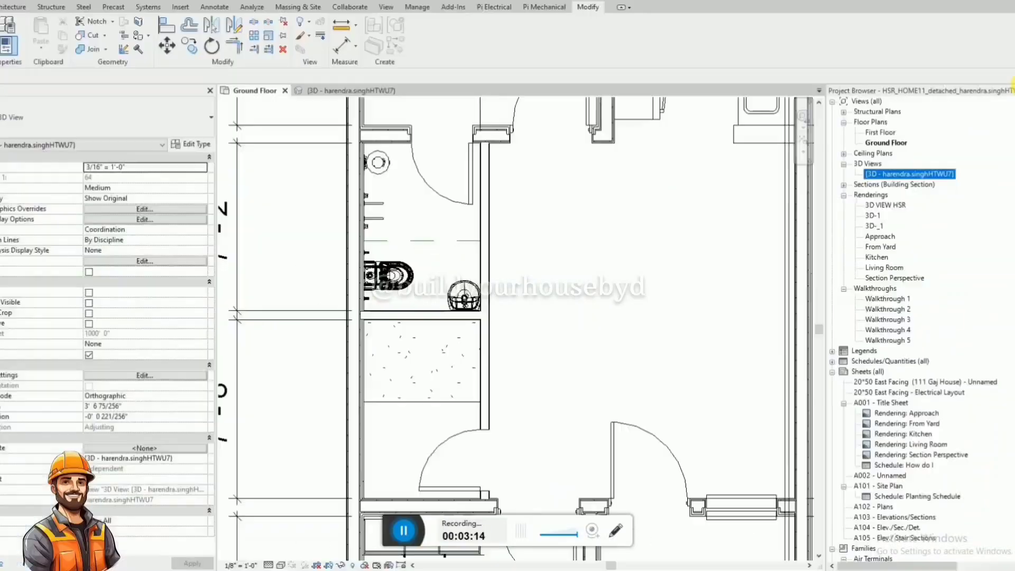
Find the Asian_Toilet family in the project browser and place it on the raised slab in the second bathroom.
key(ctrl+f)
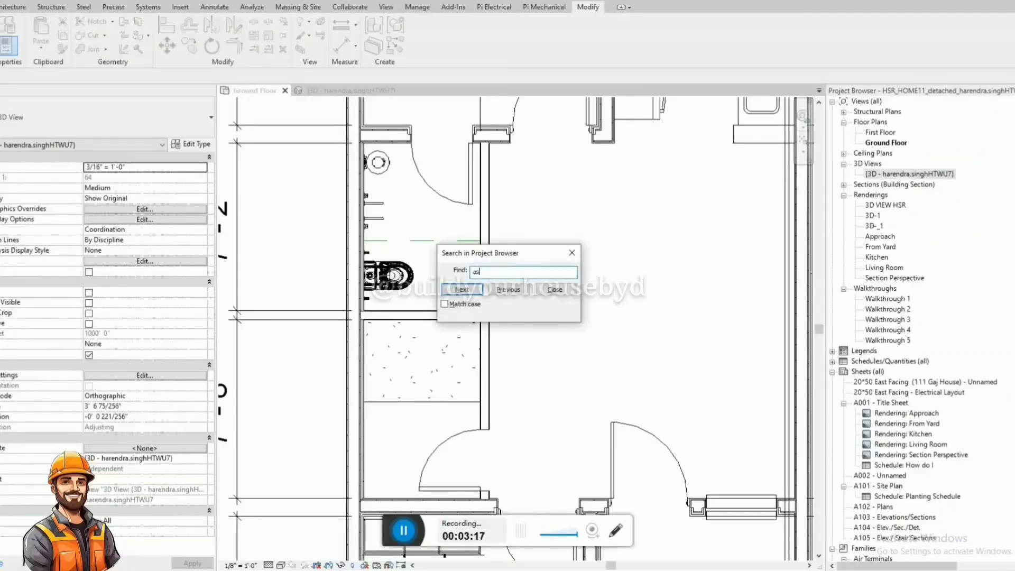
click(469, 289)
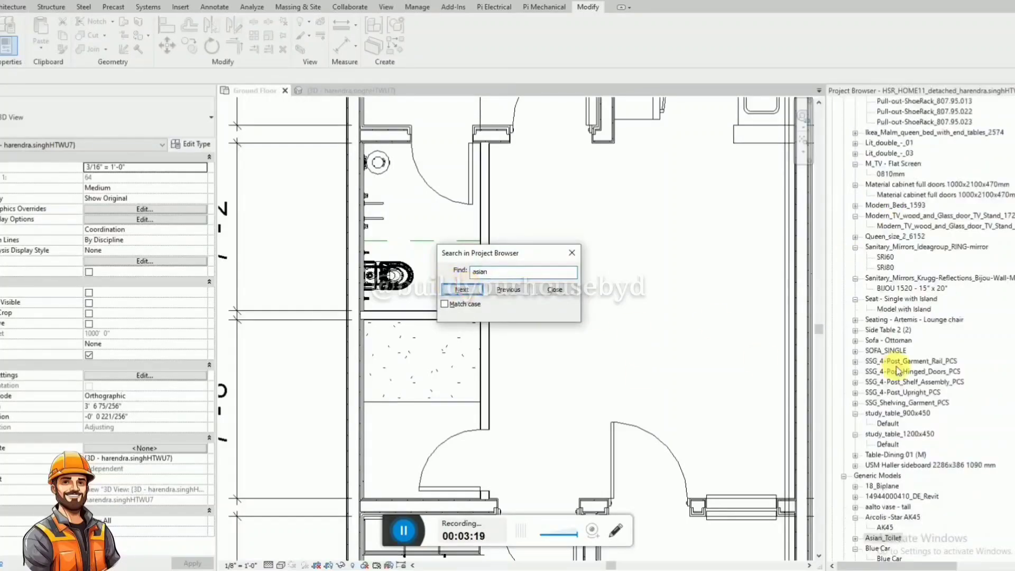
key(Escape)
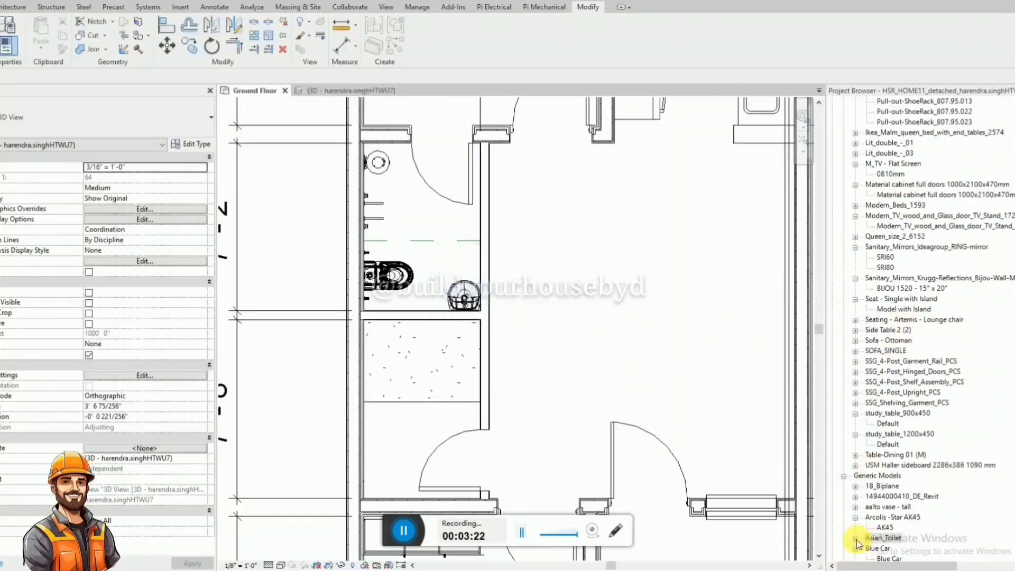
click(856, 538)
drag(891, 550, 412, 376)
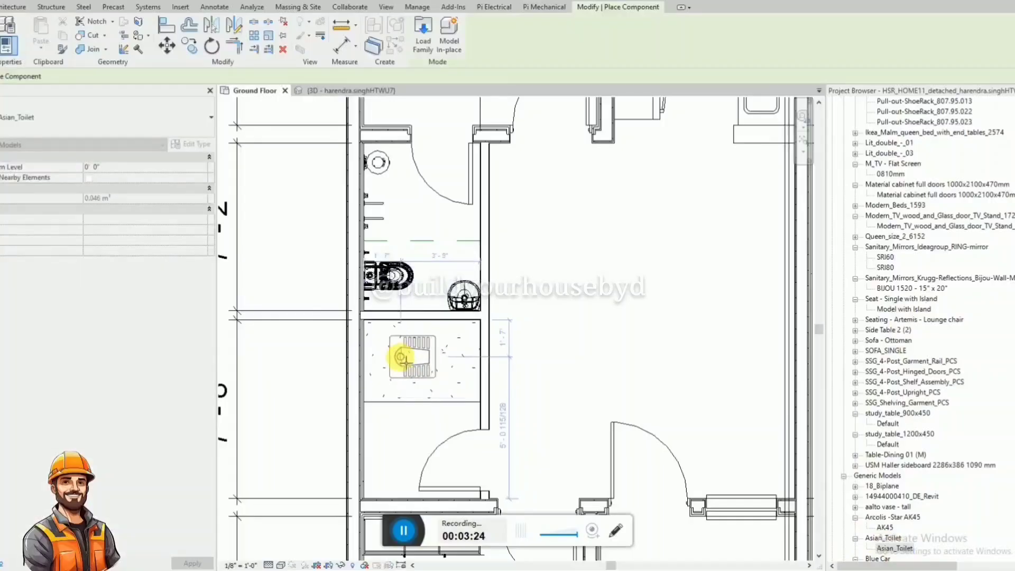
click(407, 365)
key(Escape)
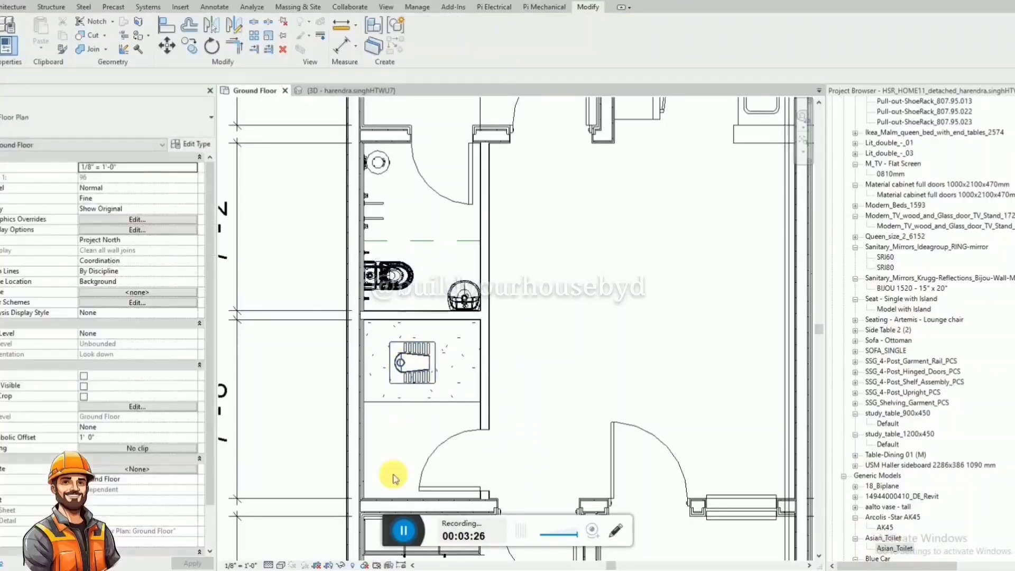
Dimension the squat toilet's centreline from the partition wall, set the distance to 1' 6", and delete the dimension.
scroll(394, 404, up, 2)
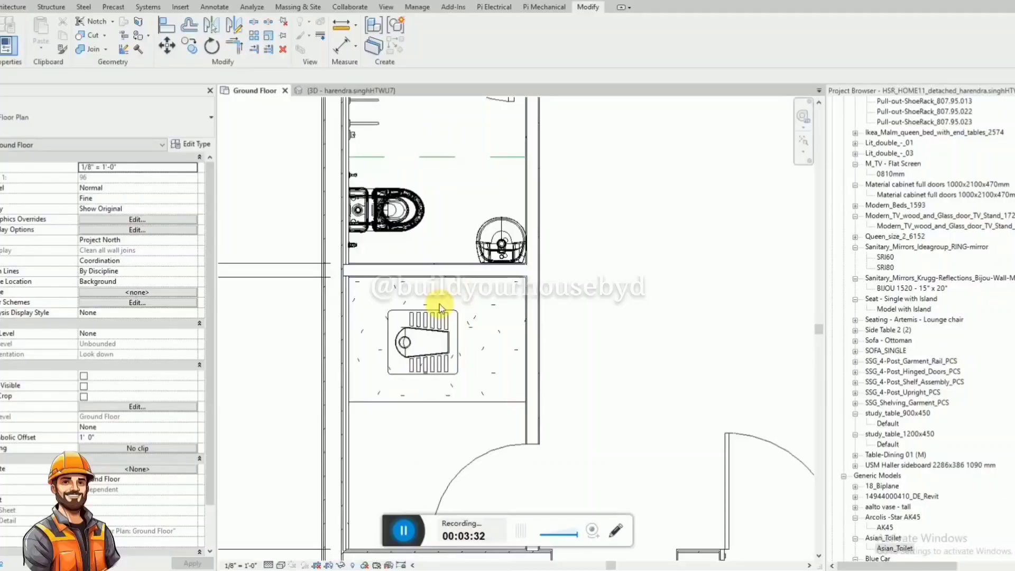
key(d)
key(i)
click(448, 277)
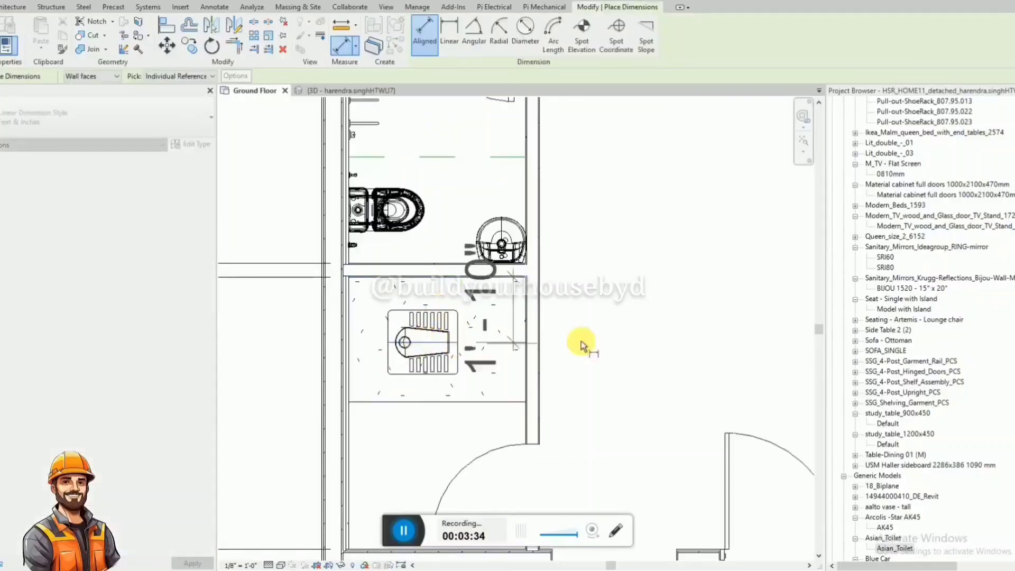
click(668, 342)
key(Escape)
key(Escape)
click(433, 372)
click(659, 316)
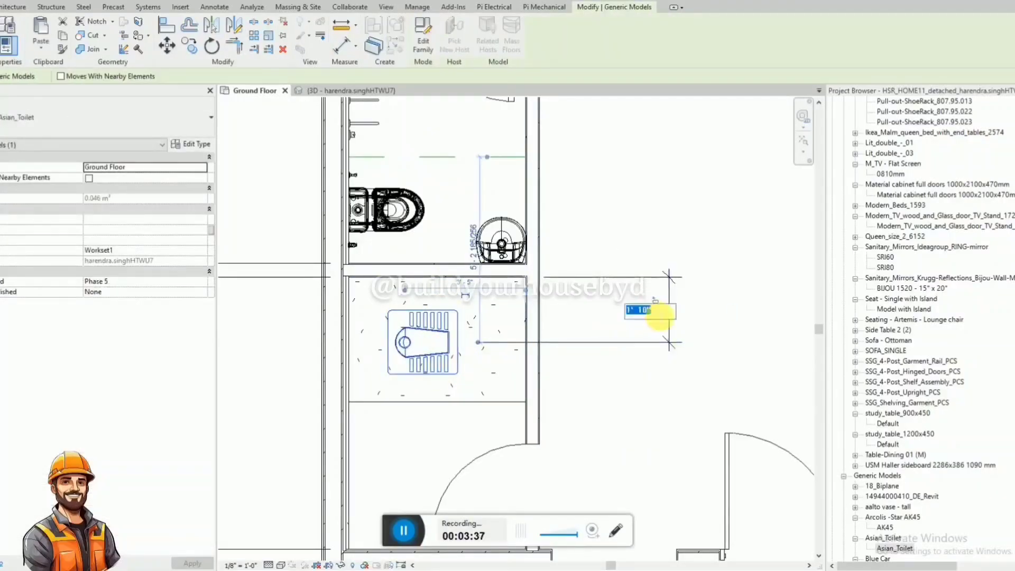
click(619, 297)
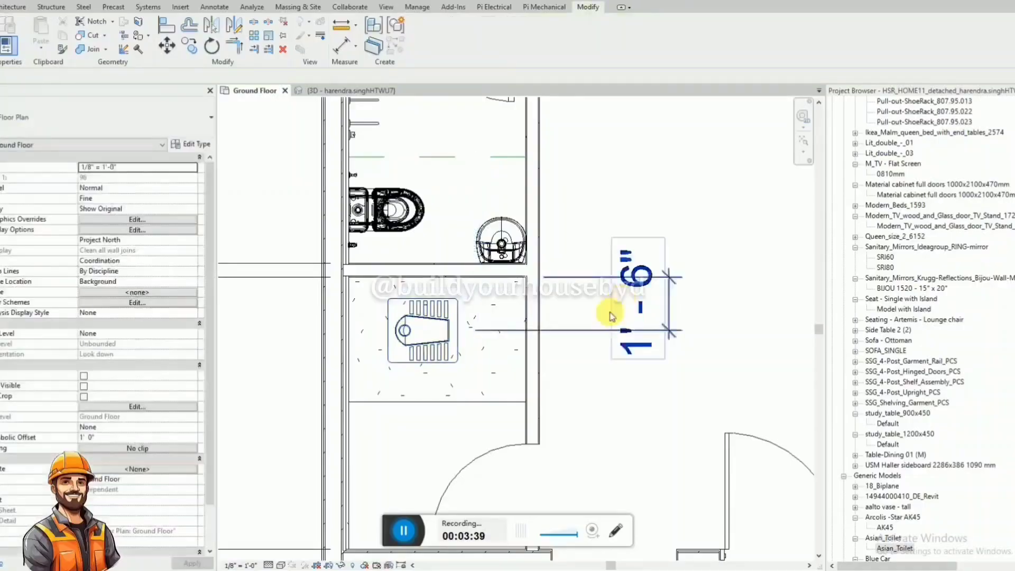
click(592, 337)
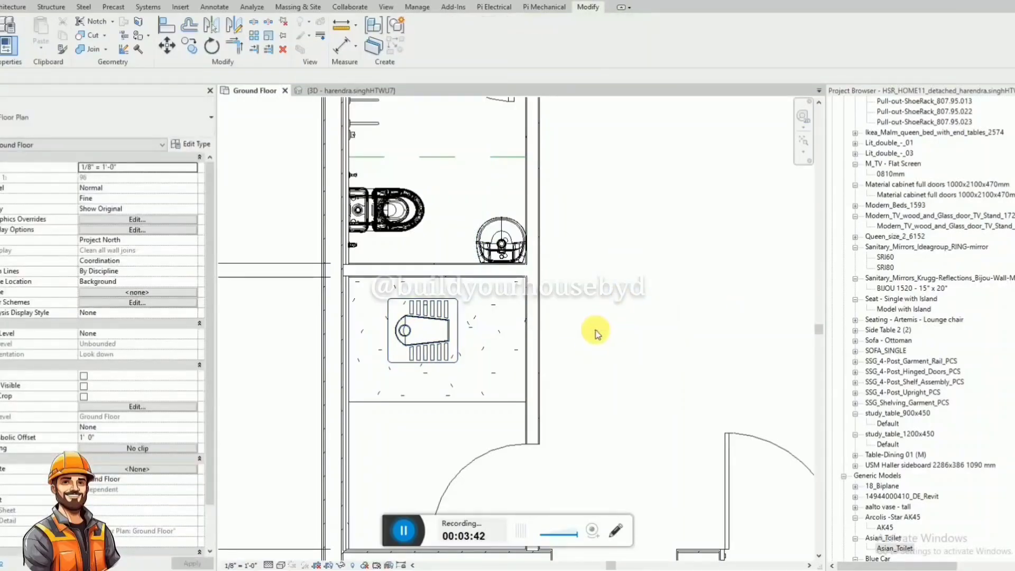
Dimension the distance from the squat toilet's centreline to the slab's open edge, and delete that dimension.
key(d)
key(i)
click(437, 332)
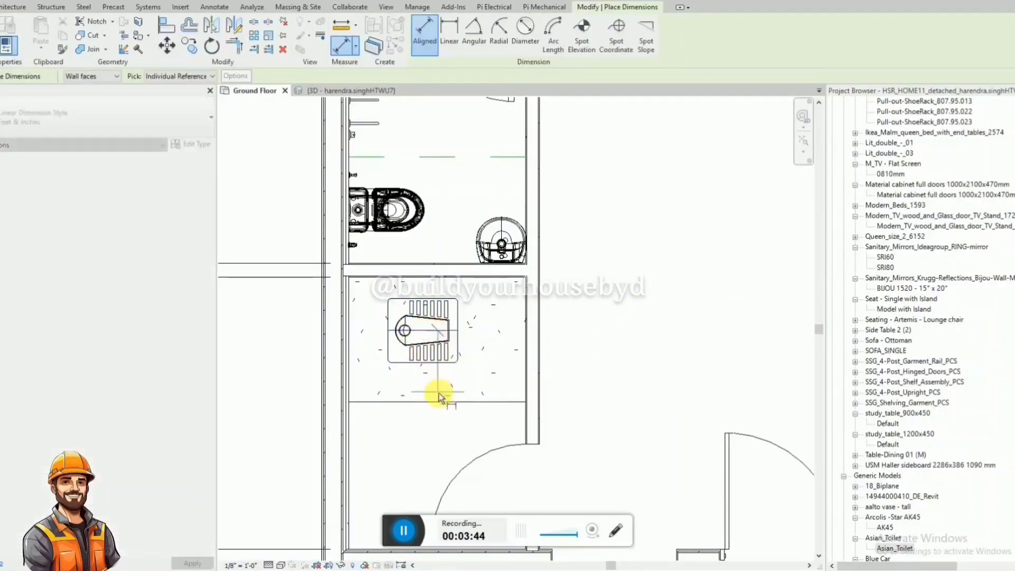
click(441, 403)
click(702, 389)
key(Escape)
key(Escape)
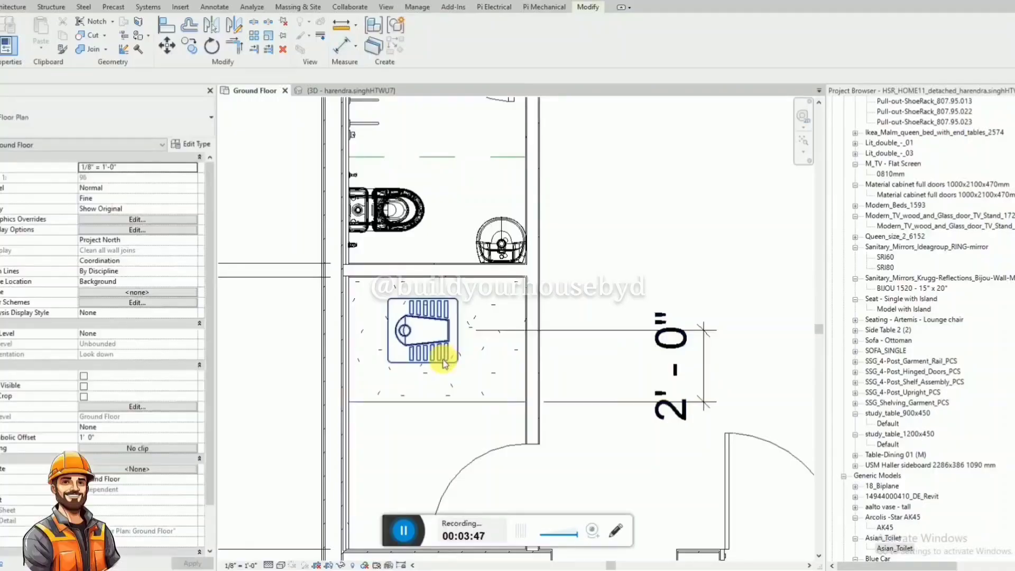
click(462, 405)
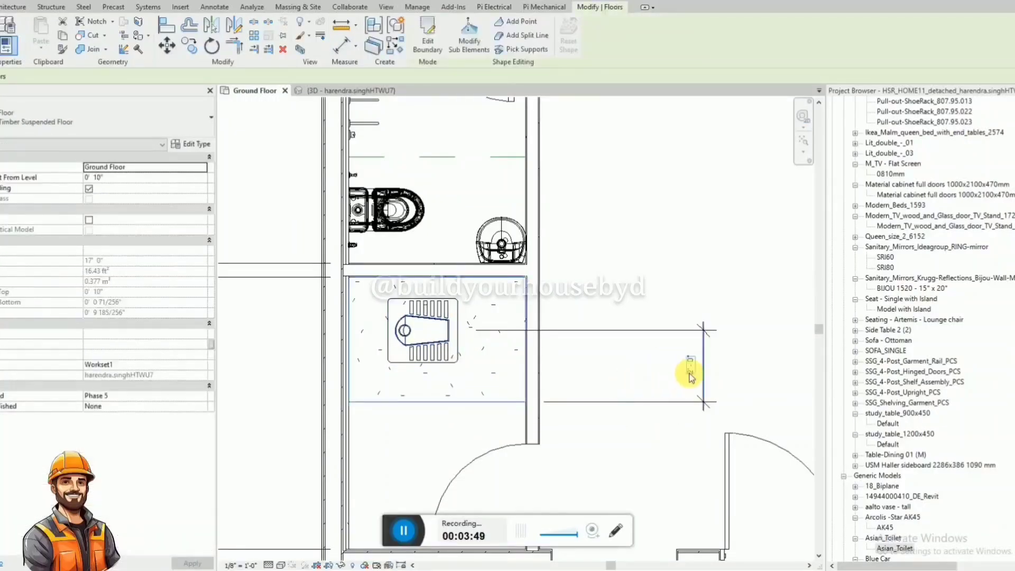
click(615, 377)
click(670, 398)
key(Delete)
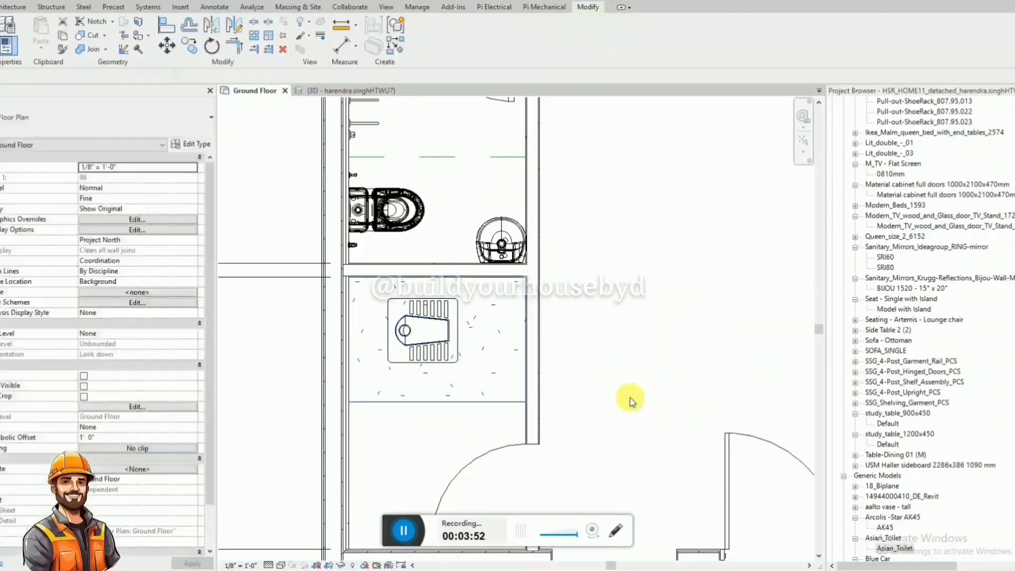
Dimension the squat toilet's back edge from the south wall, set the distance to 0' 10", and delete the dimension.
key(d)
key(i)
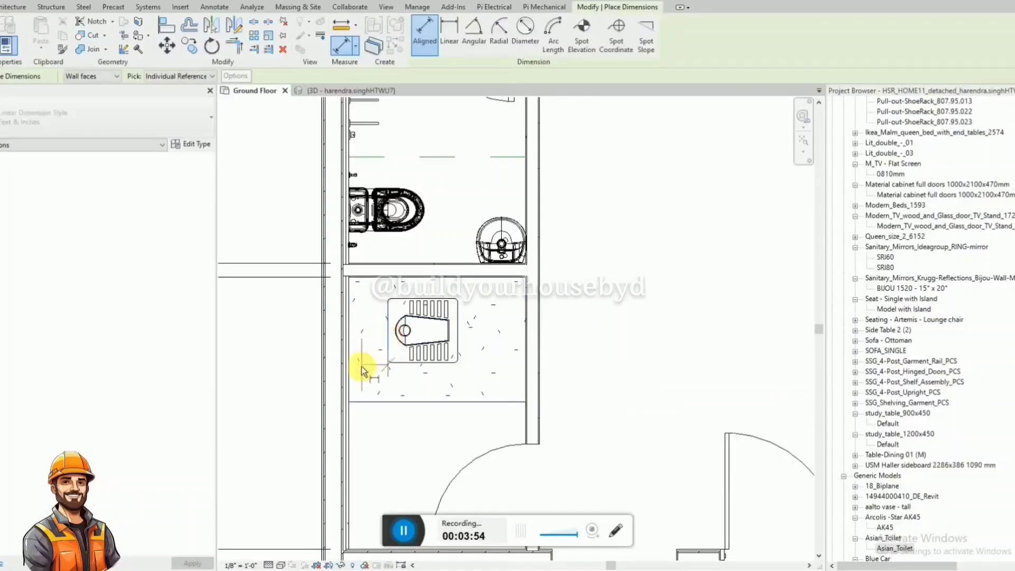
click(387, 363)
key(Escape)
key(Escape)
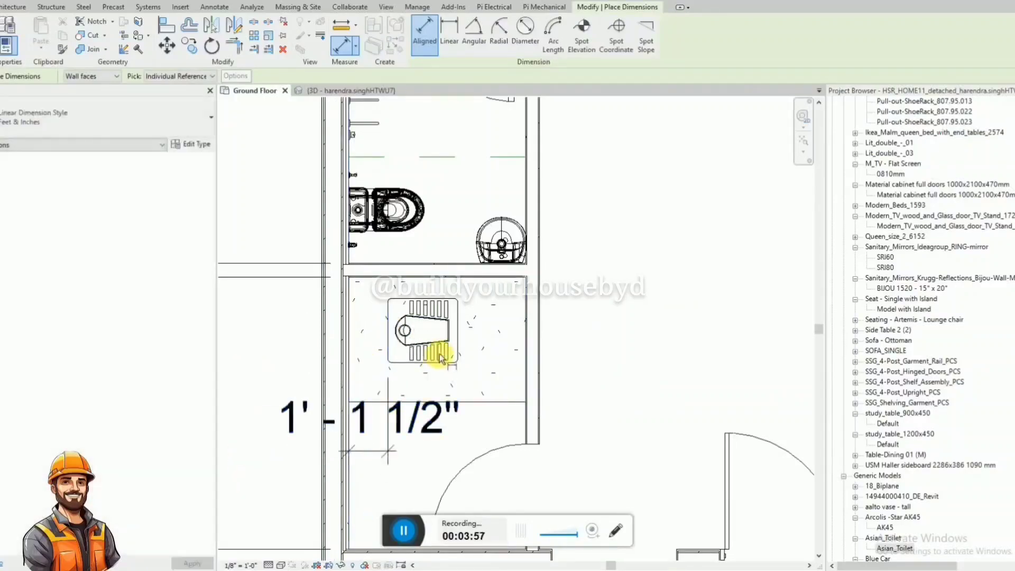
click(442, 350)
click(366, 437)
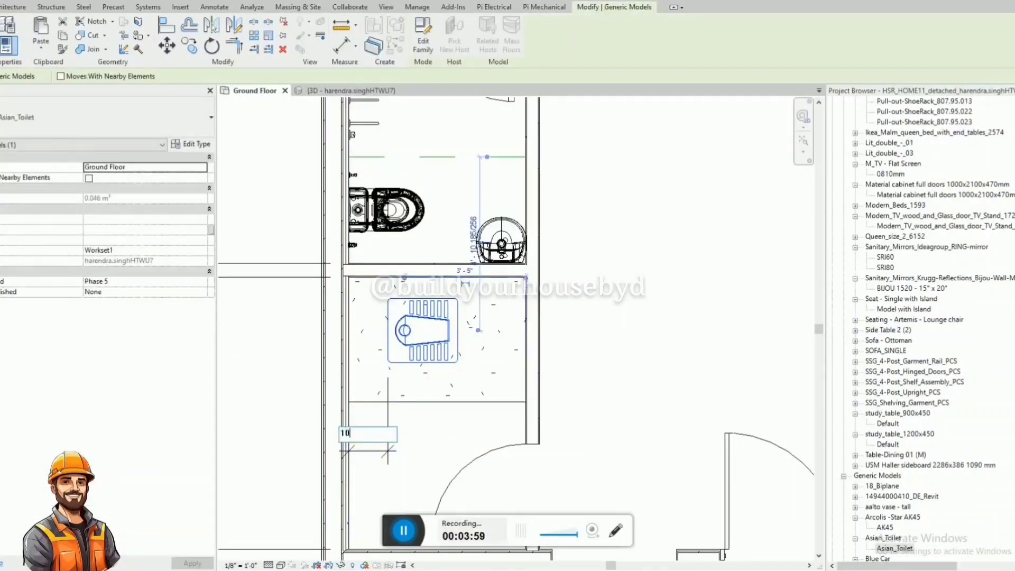
text(10)
key(Return)
key(Escape)
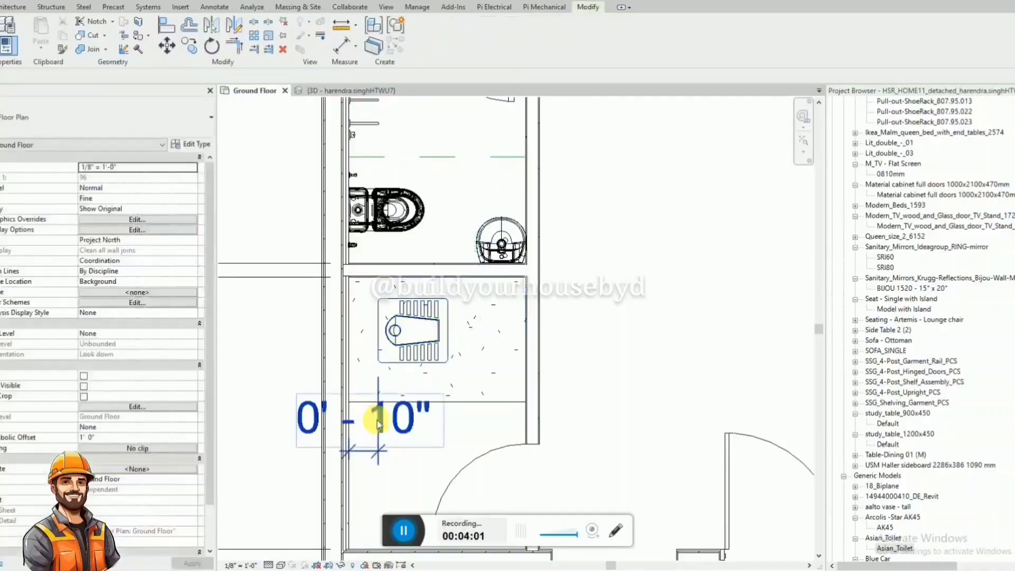
click(378, 452)
key(Escape)
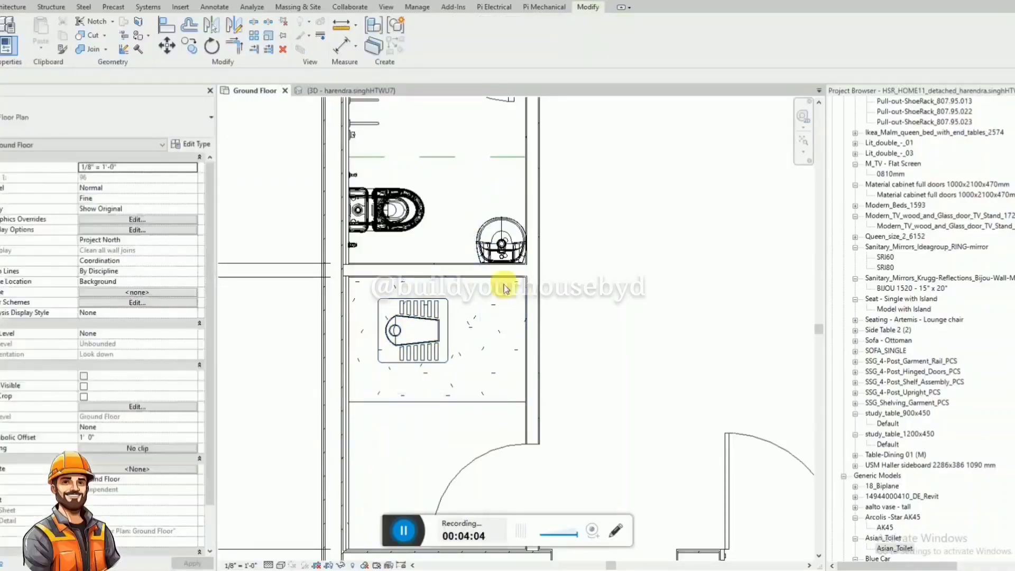
Mirror the first bathroom's washbasin across the shared partition wall into the second bathroom, keeping the original.
click(498, 249)
click(233, 32)
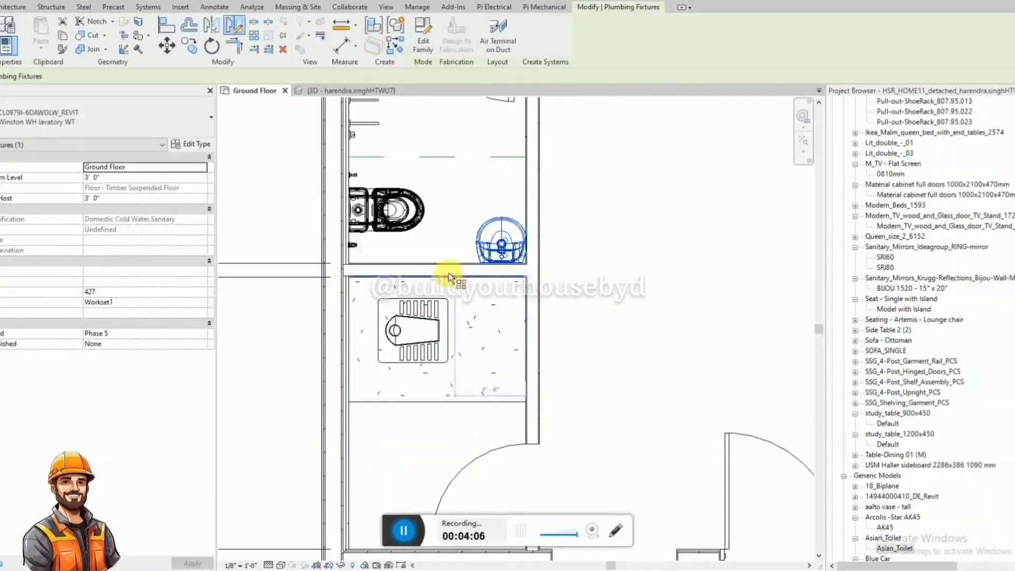
click(539, 270)
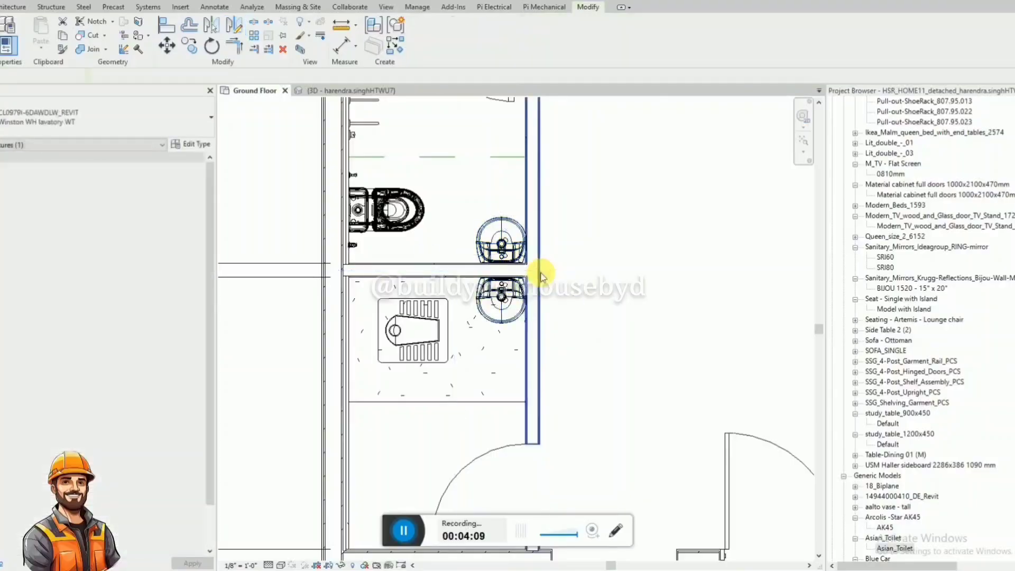
Dimension the squat toilet's centreline from the face of the shared partition wall.
click(431, 324)
key(Escape)
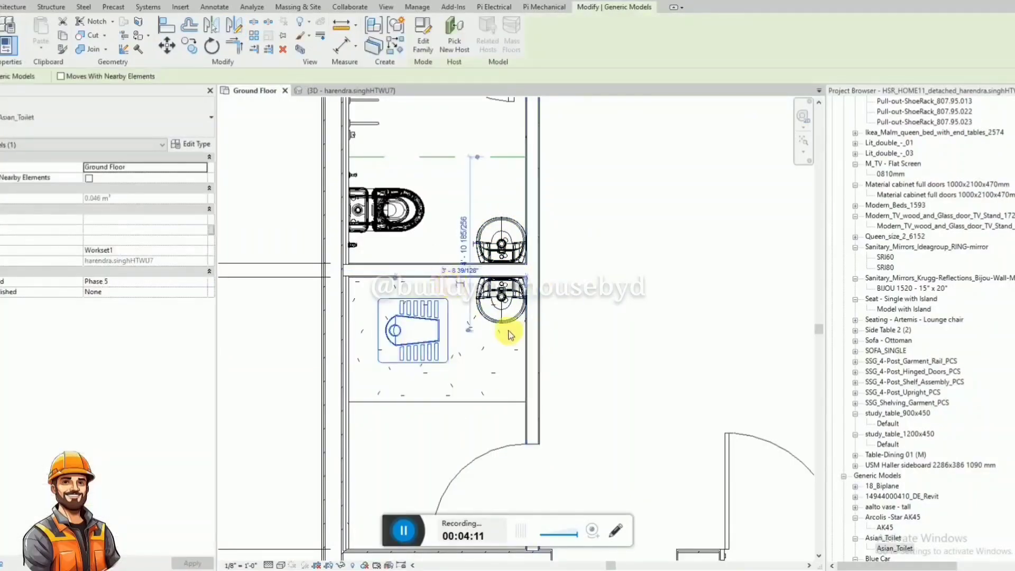
key(d)
key(i)
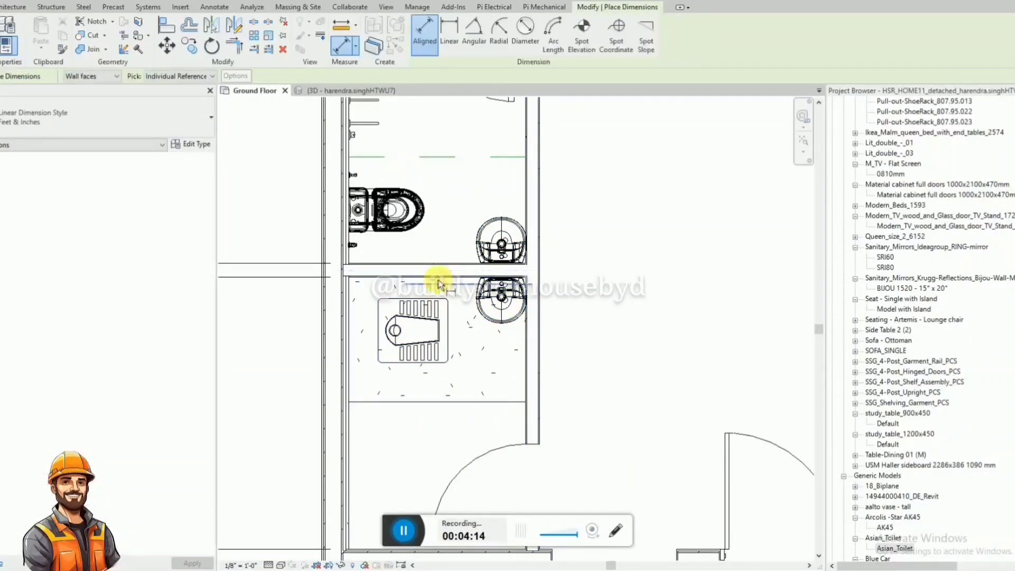
click(441, 276)
click(424, 330)
click(687, 331)
key(Escape)
key(Escape)
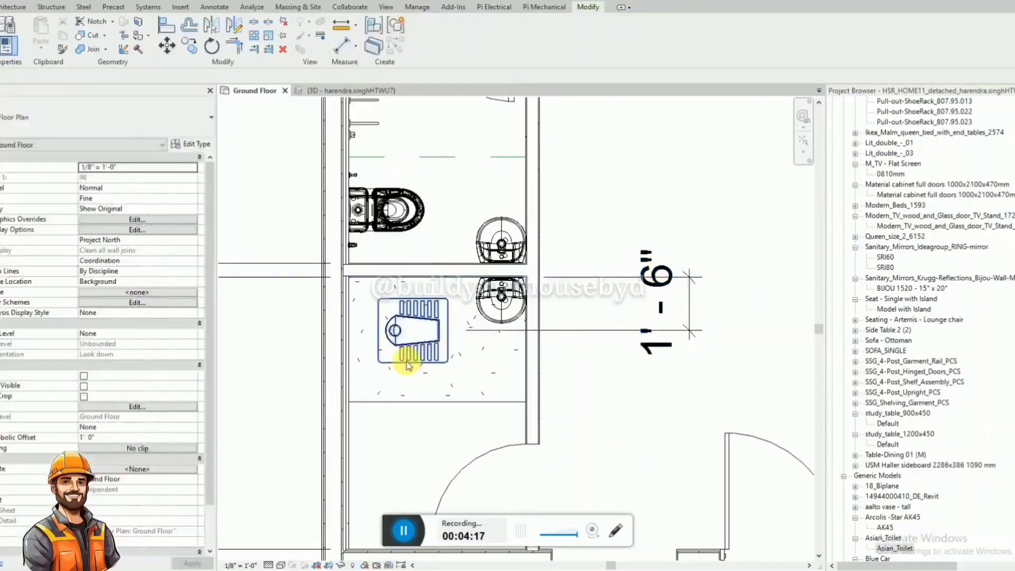
Set the squat toilet's distance from the partition wall to 2' 0" and delete the dimension.
click(418, 363)
click(675, 303)
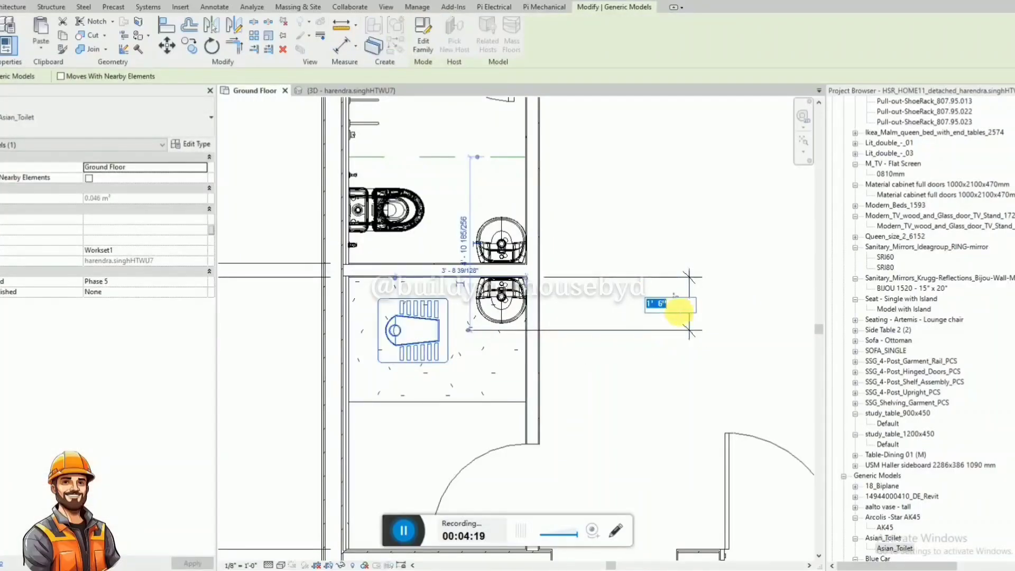
text(2)
key(Return)
key(Escape)
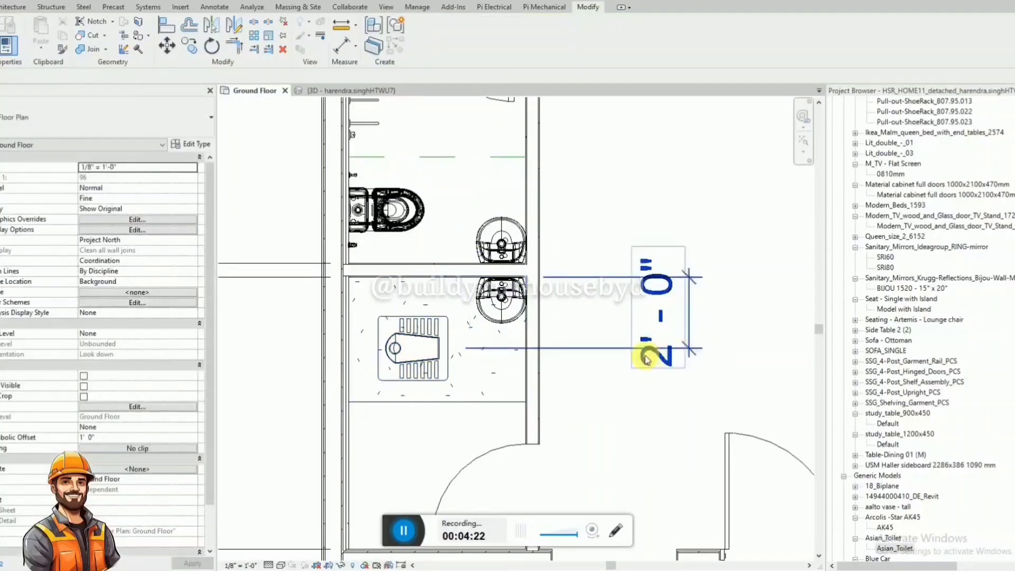
click(644, 357)
key(Delete)
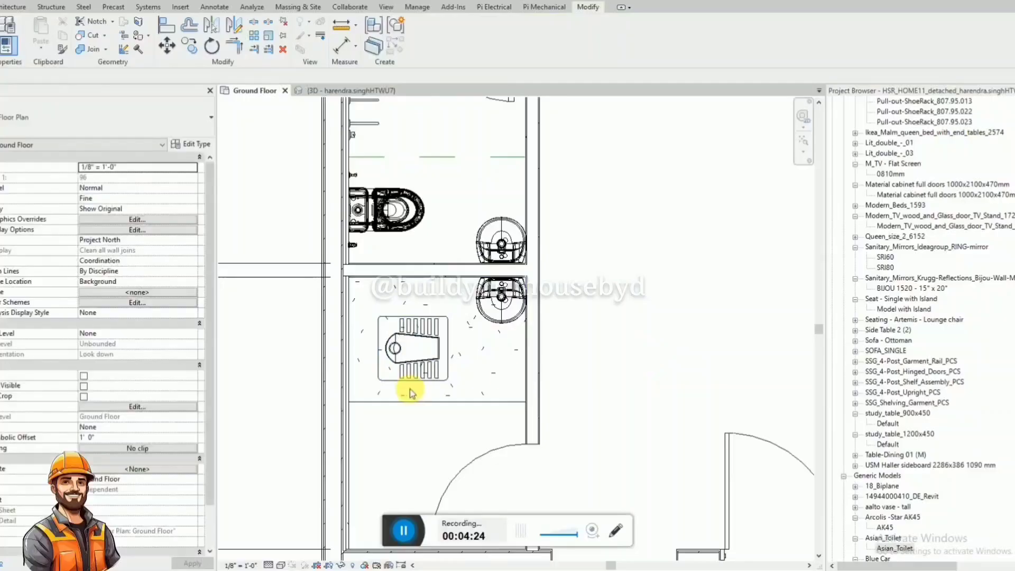
click(422, 379)
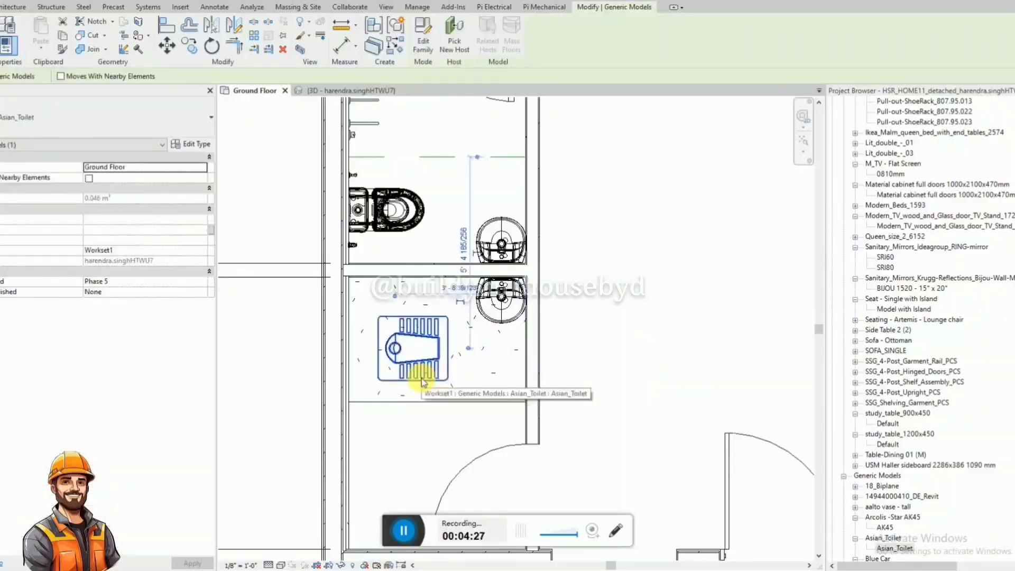
key(Escape)
scroll(370, 290, down, 3)
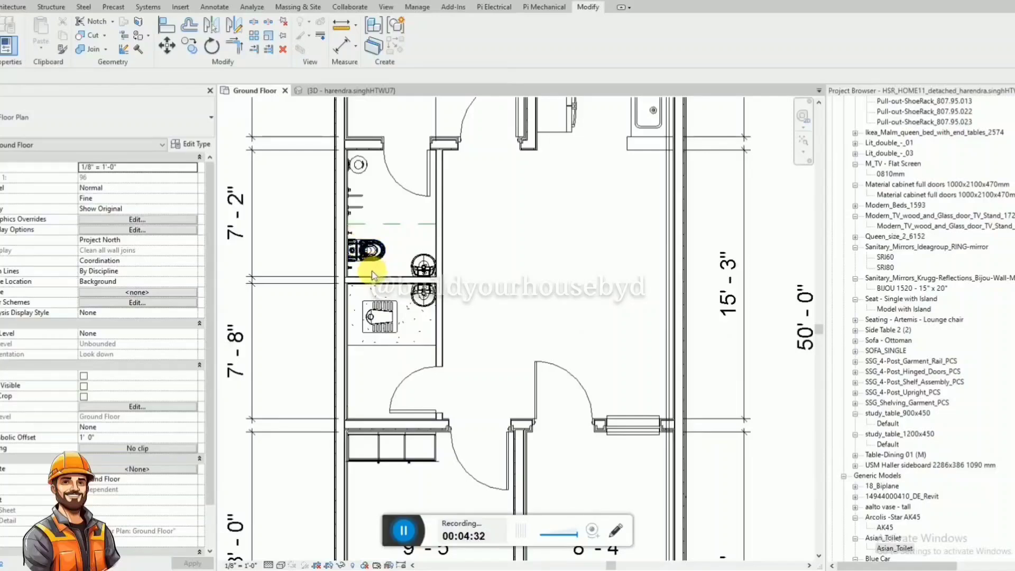
scroll(362, 291, up, 1)
scroll(423, 324, up, 1)
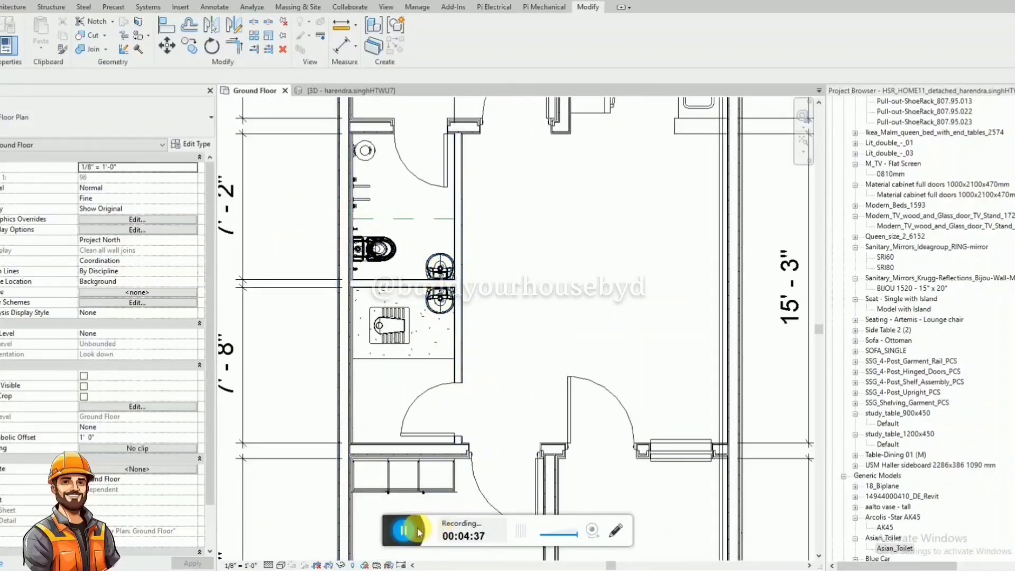
scroll(360, 248, up, 2)
scroll(365, 264, up, 1)
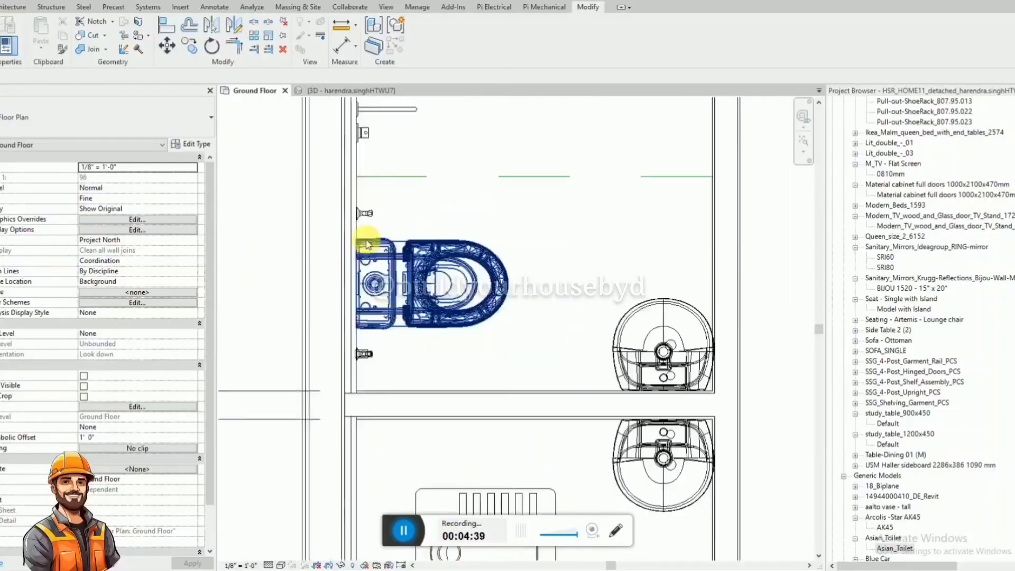
click(365, 213)
key(c)
key(s)
scroll(371, 215, down, 2)
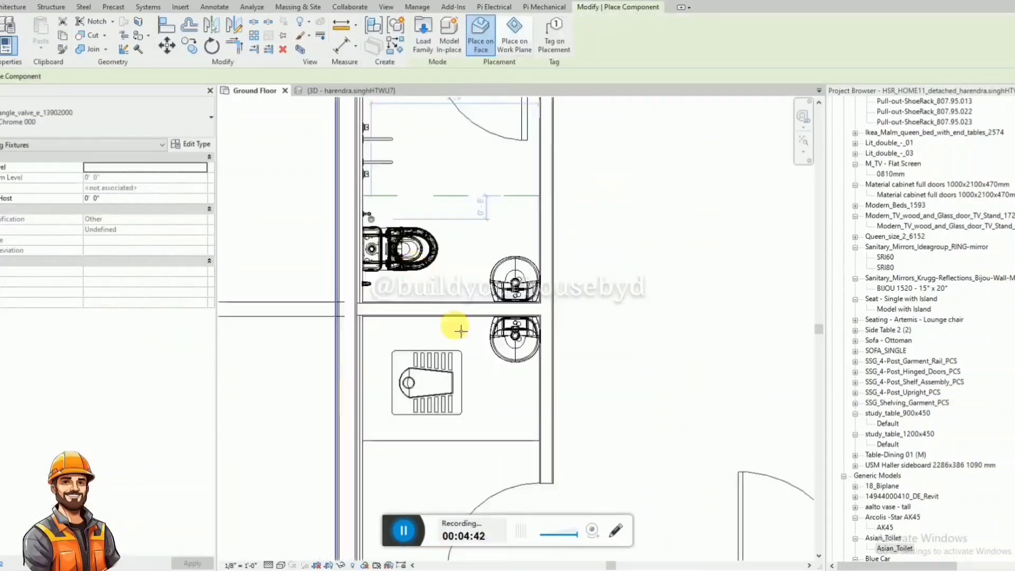
scroll(460, 331, up, 2)
key(Escape)
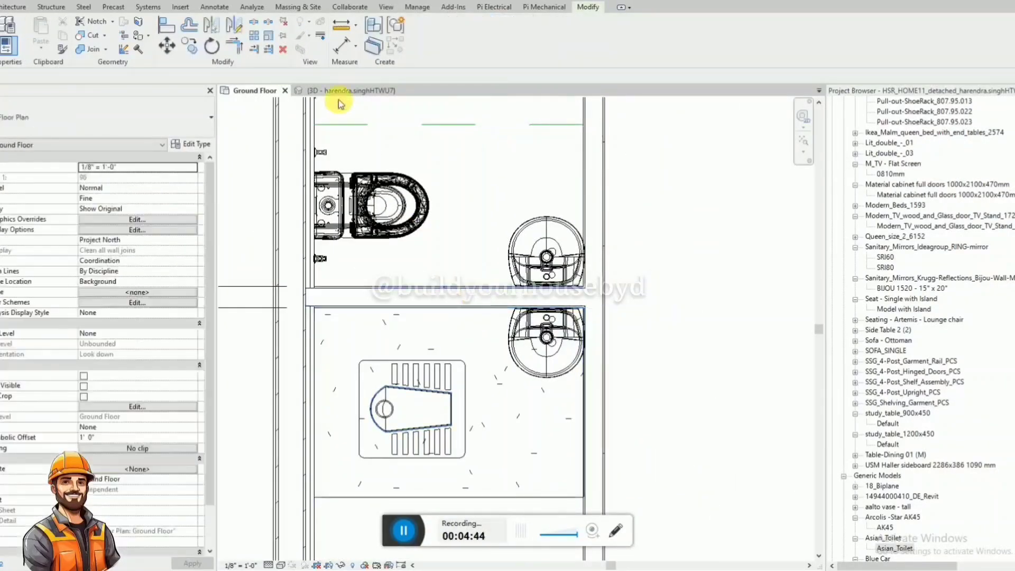
In the 3D view, create two copies of the chrome angle valve on the second bathroom's partition wall, below and beside the washbasin.
click(338, 90)
scroll(672, 164, up, 2)
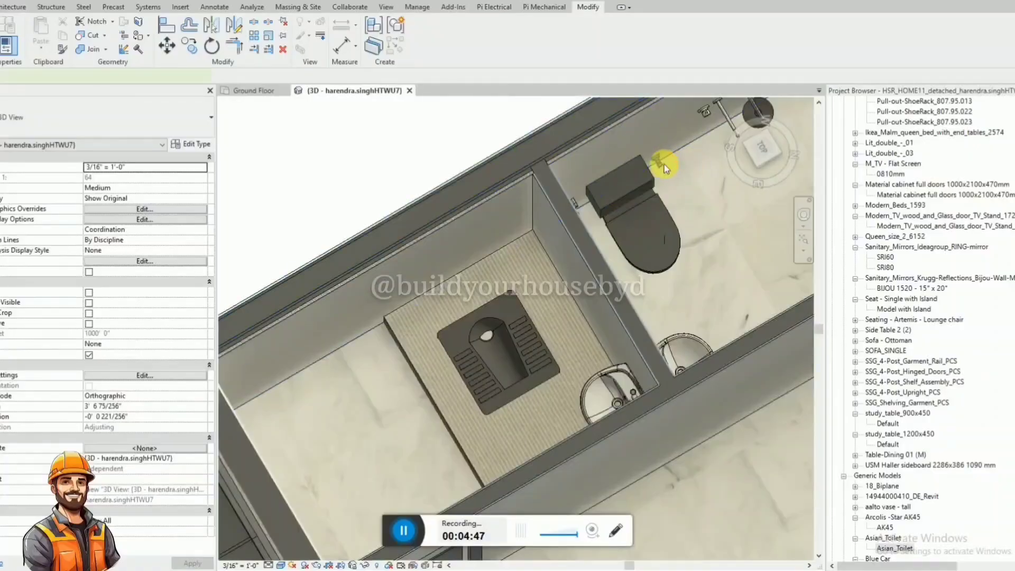
click(664, 164)
shift+middle_drag(664, 163, 535, 209)
key(c)
key(s)
scroll(561, 296, up, 2)
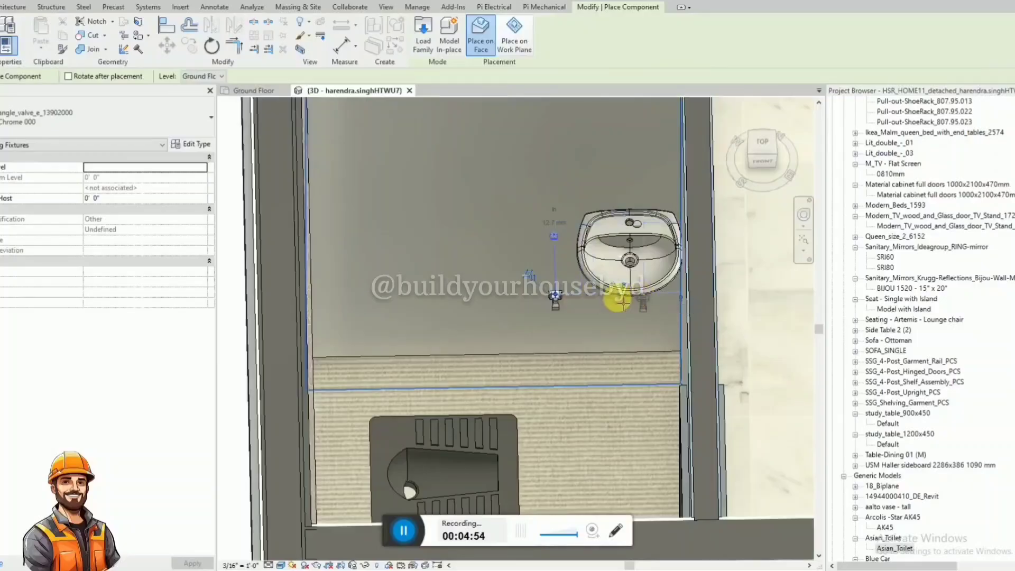
key(Escape)
key(Escape)
Rotate the Section 1 line south of the house in the Ground Floor plan.
click(254, 91)
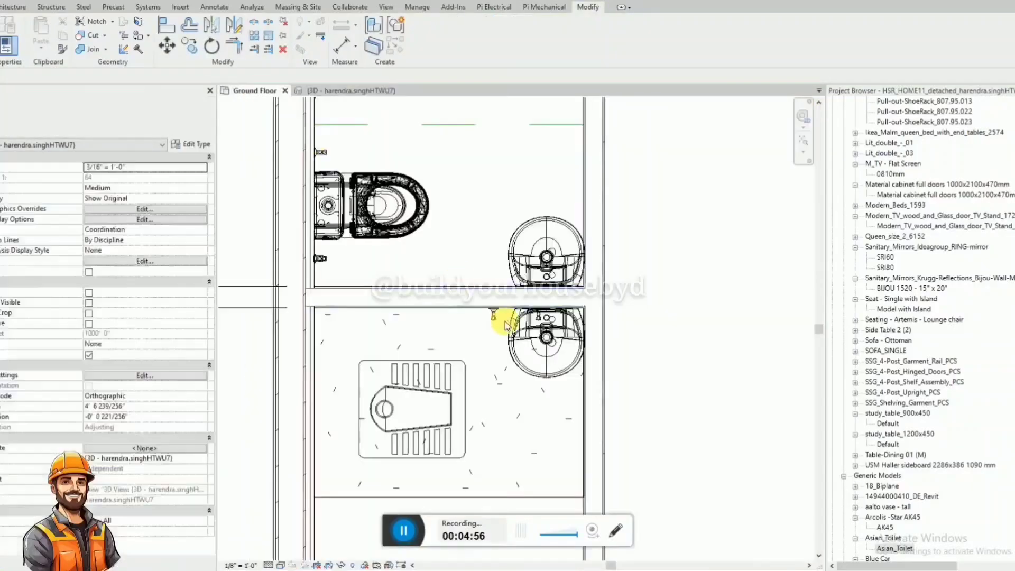
scroll(505, 331, down, 2)
click(316, 277)
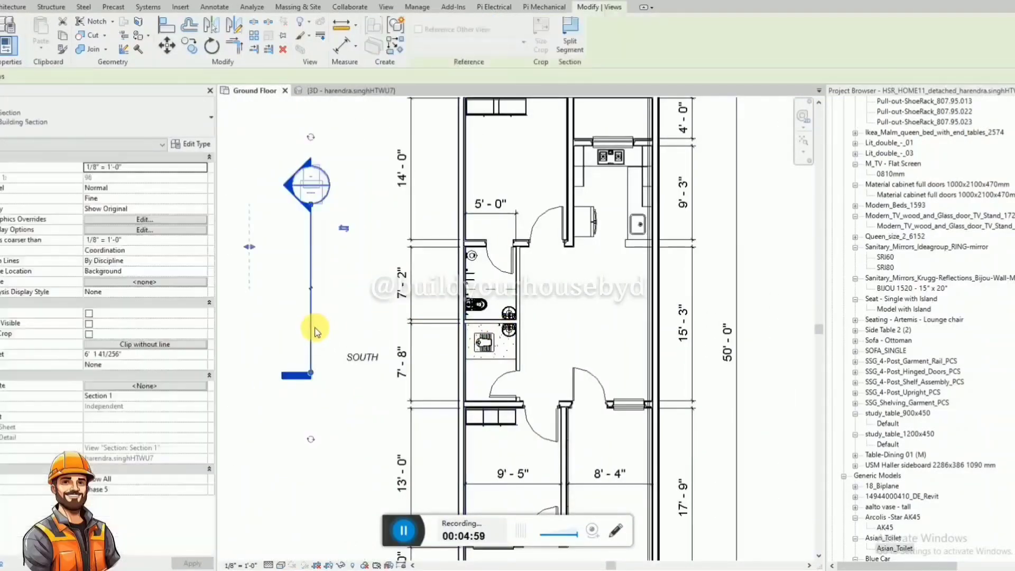
key(r)
key(o)
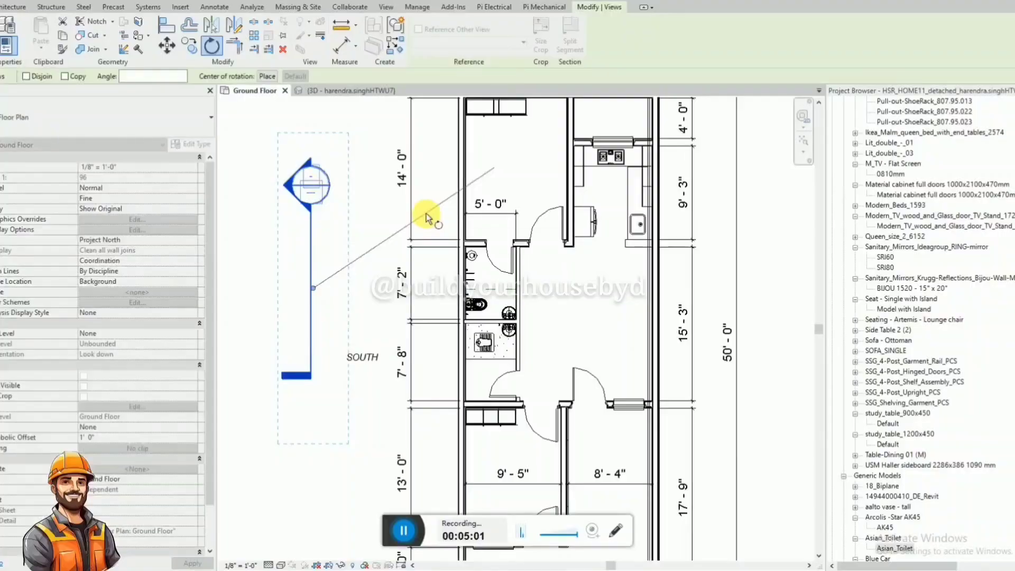
key(Escape)
click(313, 280)
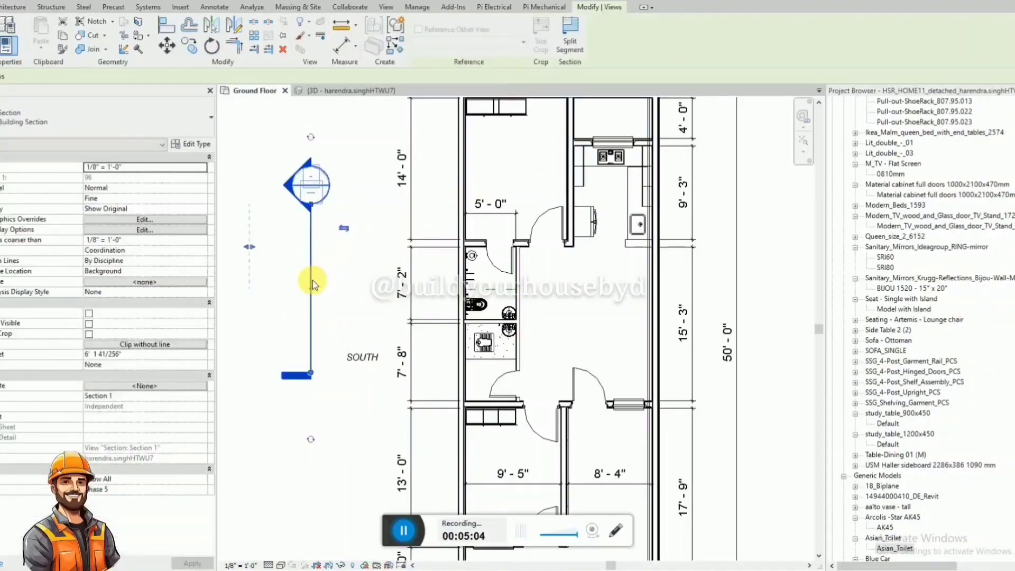
key(r)
key(o)
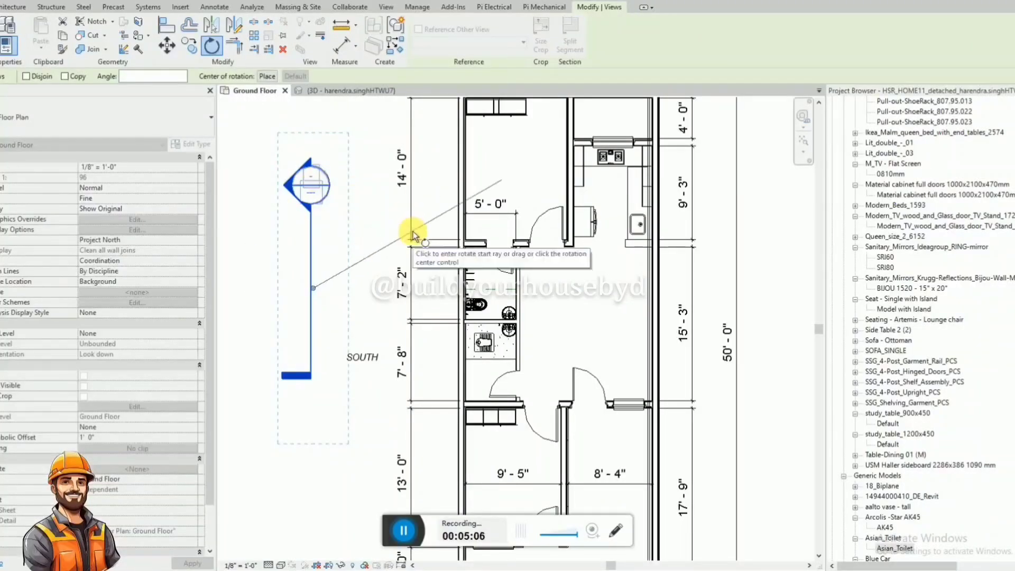
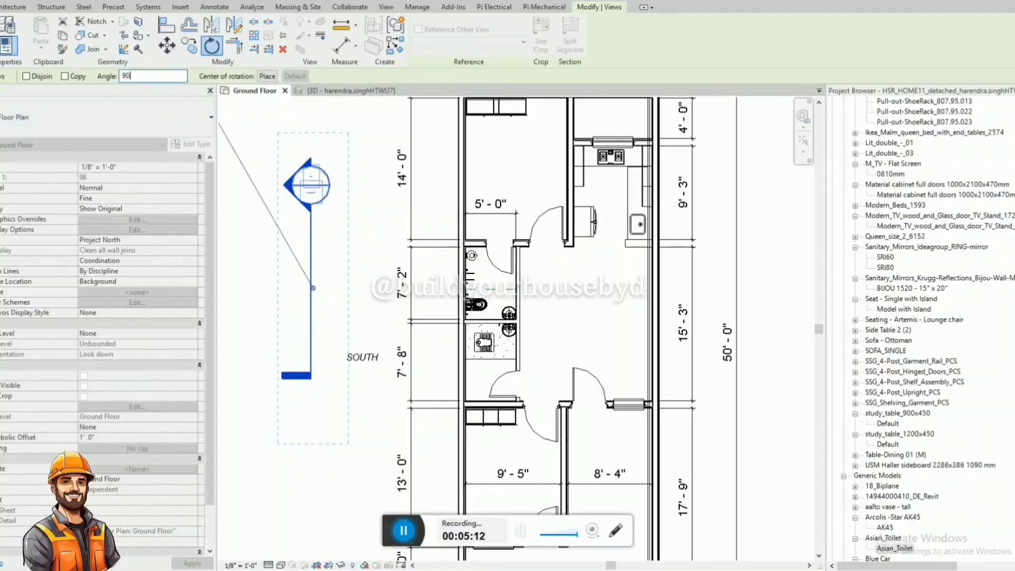
Rotate the section line beside the floor plan by 90 degrees and flip its viewing direction.
text(90)
key(Return)
click(325, 267)
click(329, 290)
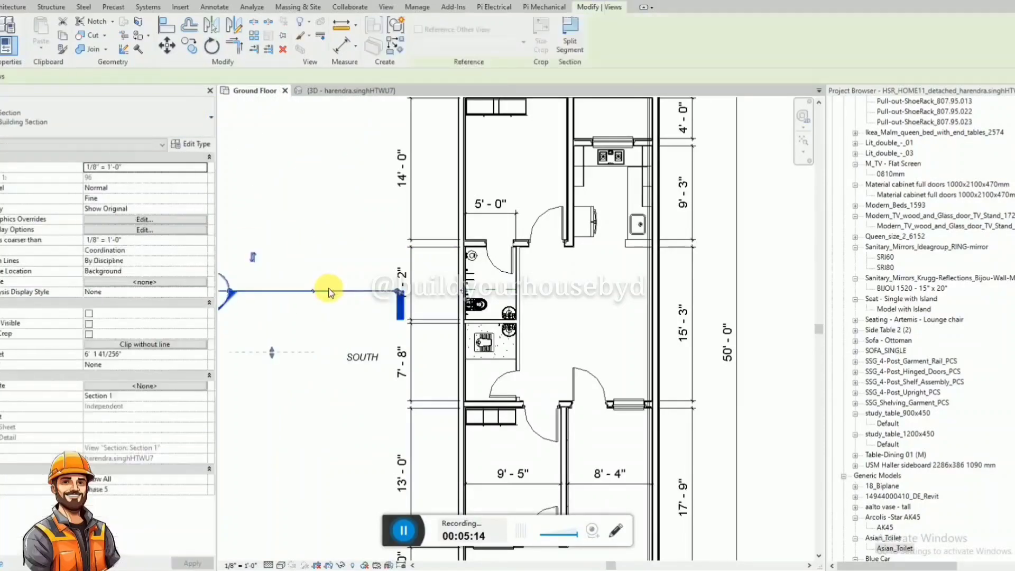
click(252, 258)
Move the section line across the squat toilet room and pull its view depth in close to the cut line.
drag(279, 292, 479, 334)
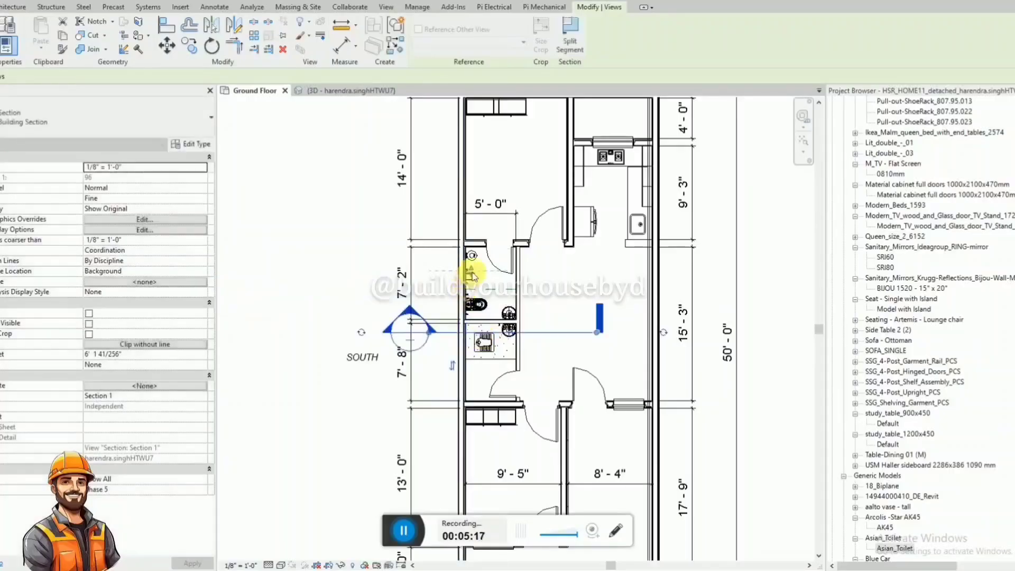
drag(472, 271, 483, 325)
Open the view of the section cut through the toilet room.
right_click(539, 335)
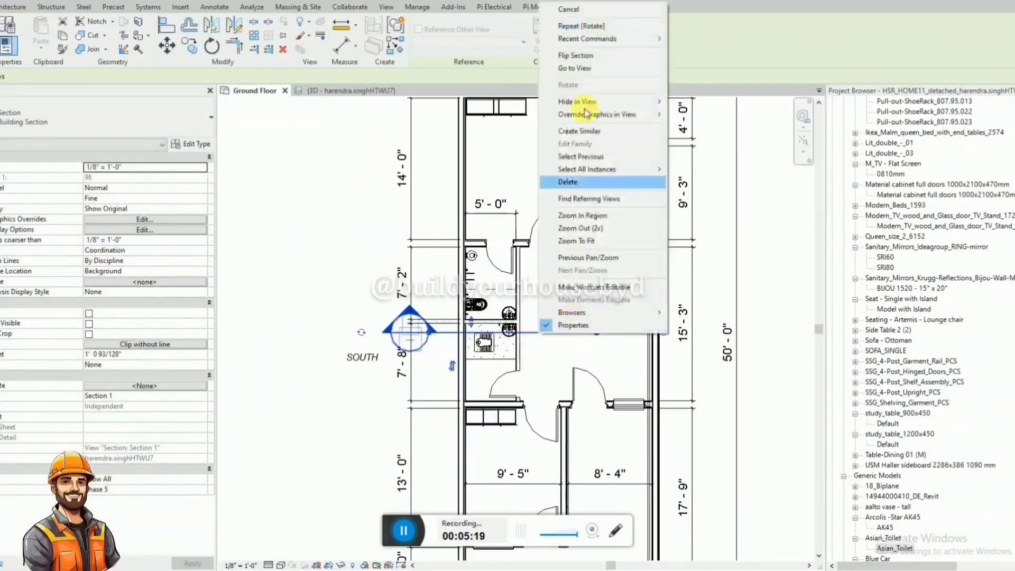
click(579, 67)
scroll(236, 344, up, 5)
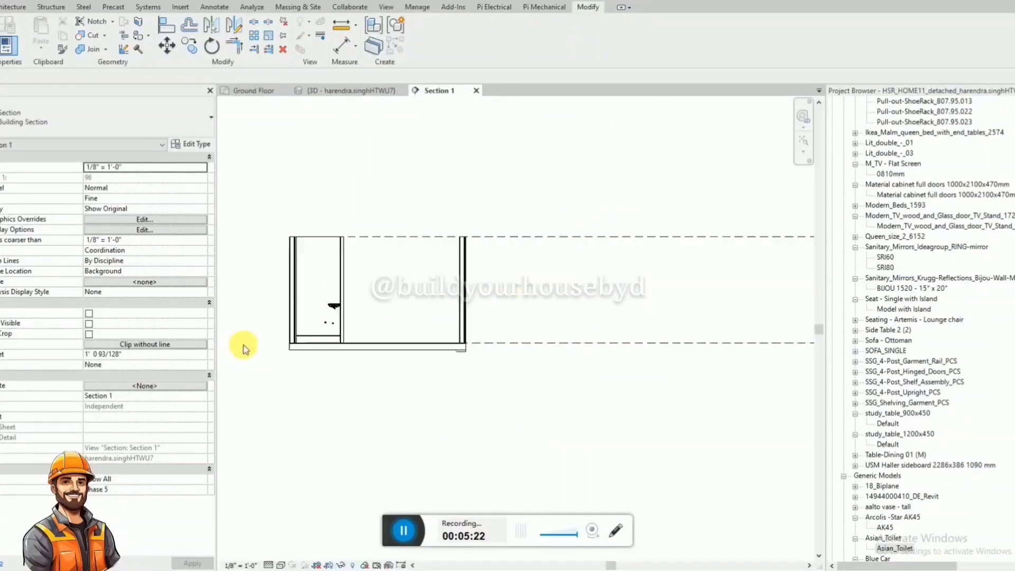
Lower the overlapping wall-hung washbasin by changing its elevation from level.
scroll(365, 324, up, 3)
scroll(445, 331, down, 2)
click(491, 222)
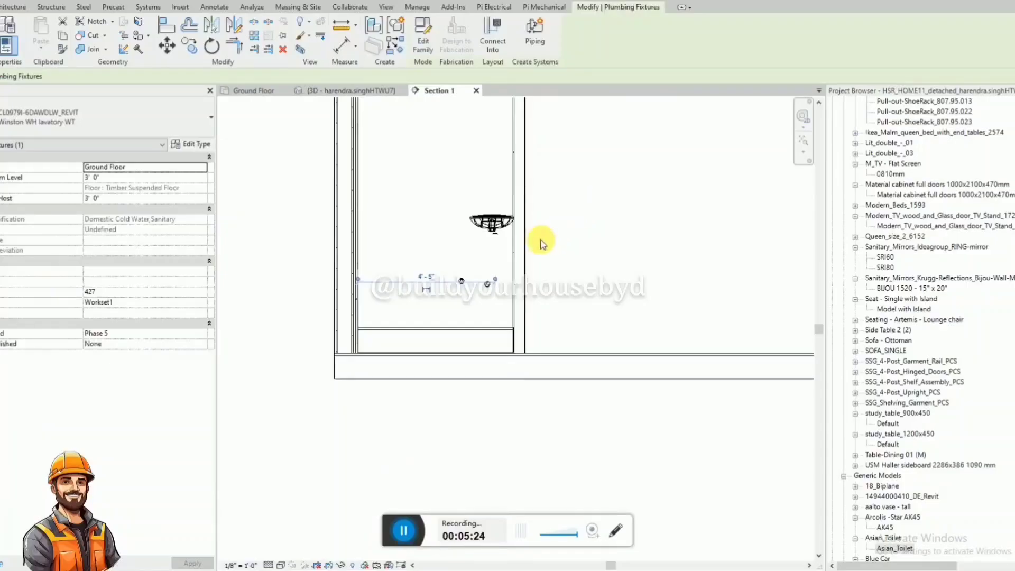
click(506, 231)
click(109, 178)
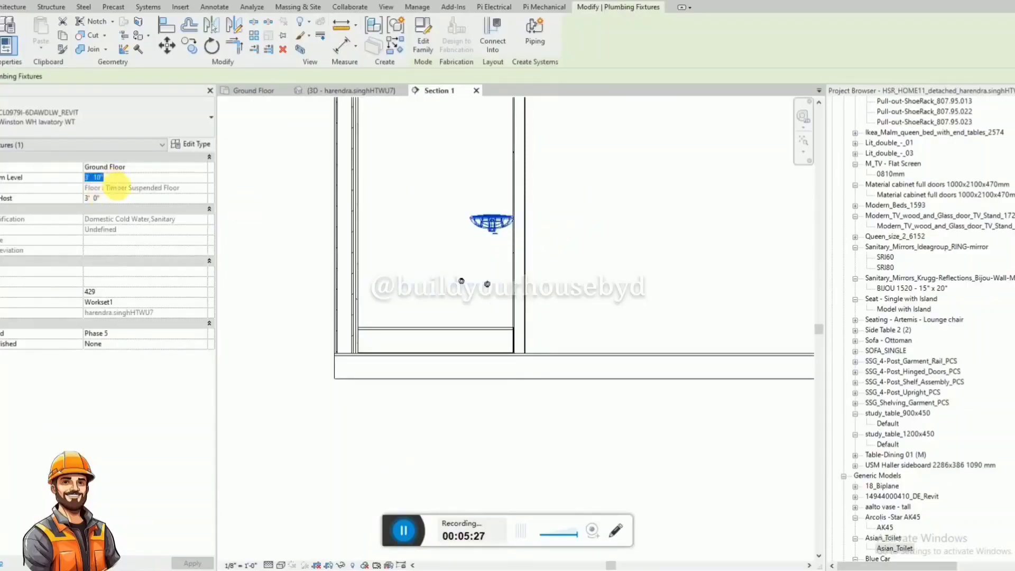
click(471, 296)
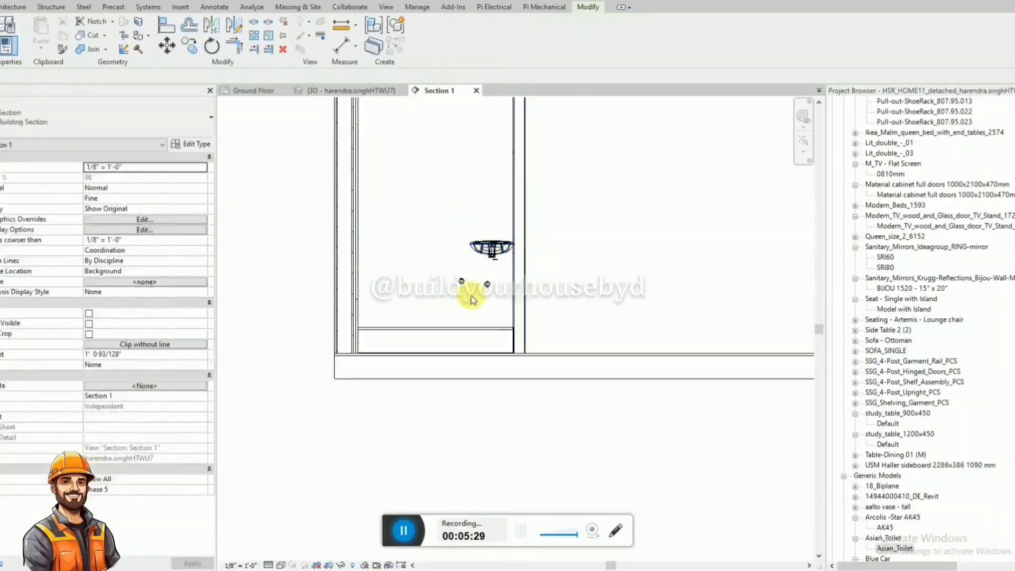
Dimension the vertical distance from the raised bathroom floor surface to the angle valve nearest the wall.
scroll(500, 308, up, 2)
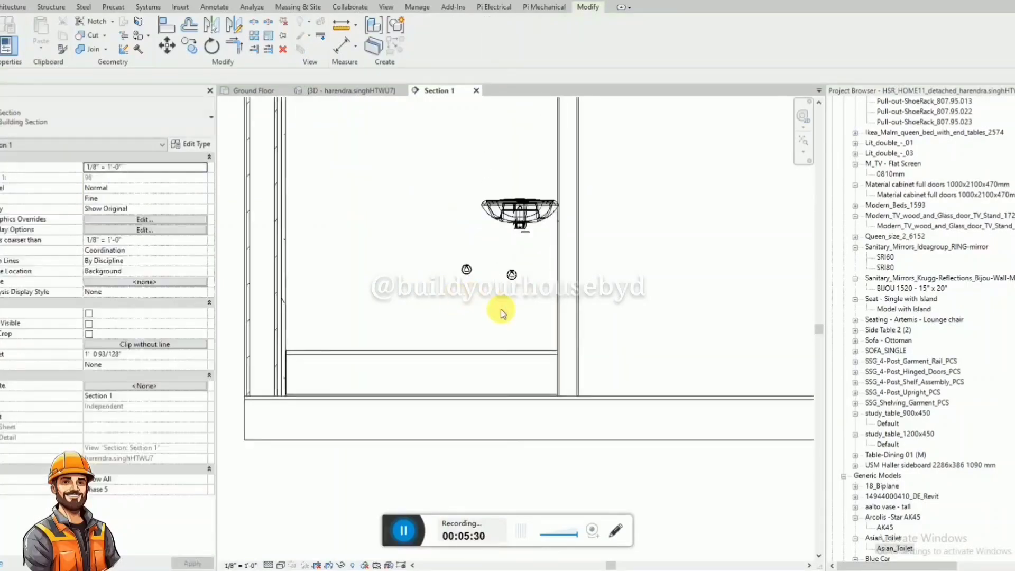
key(d)
key(i)
click(505, 349)
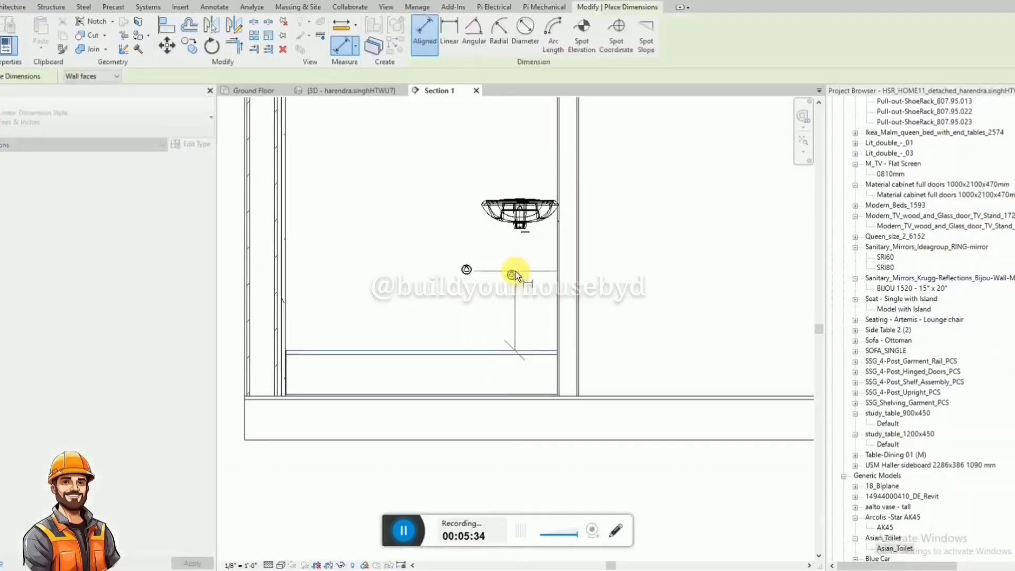
click(512, 275)
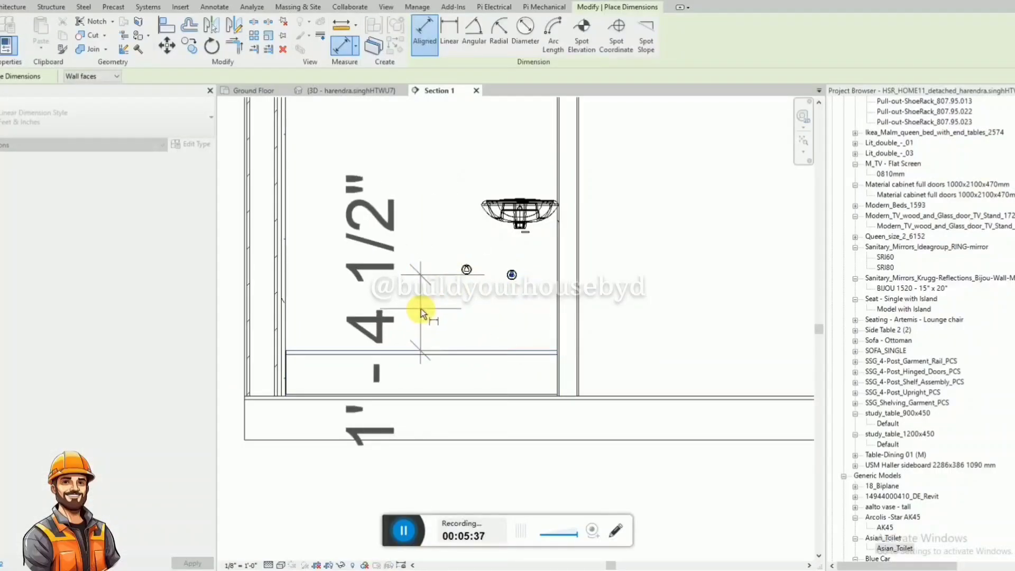
key(Escape)
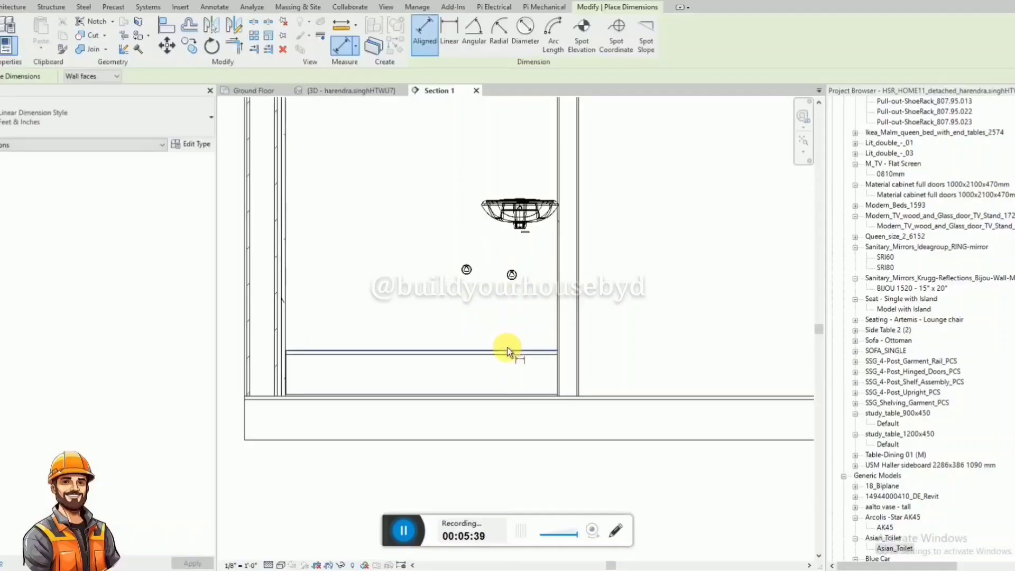
click(506, 348)
click(511, 274)
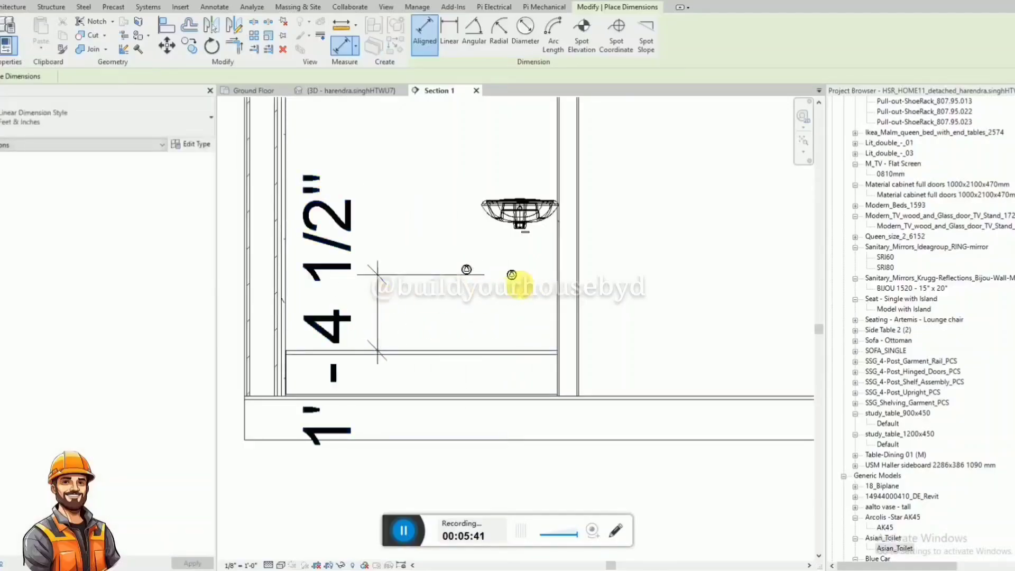
key(Escape)
key(Escape)
Set the height of the angle valve nearest the wall to 180 mm above the raised floor.
click(516, 280)
click(359, 315)
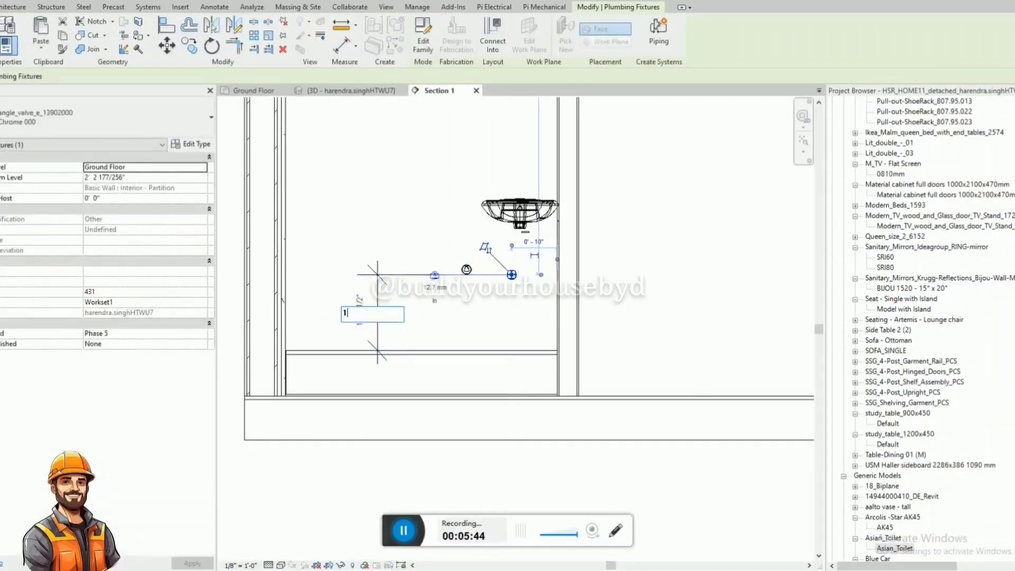
text(180mm)
key(Return)
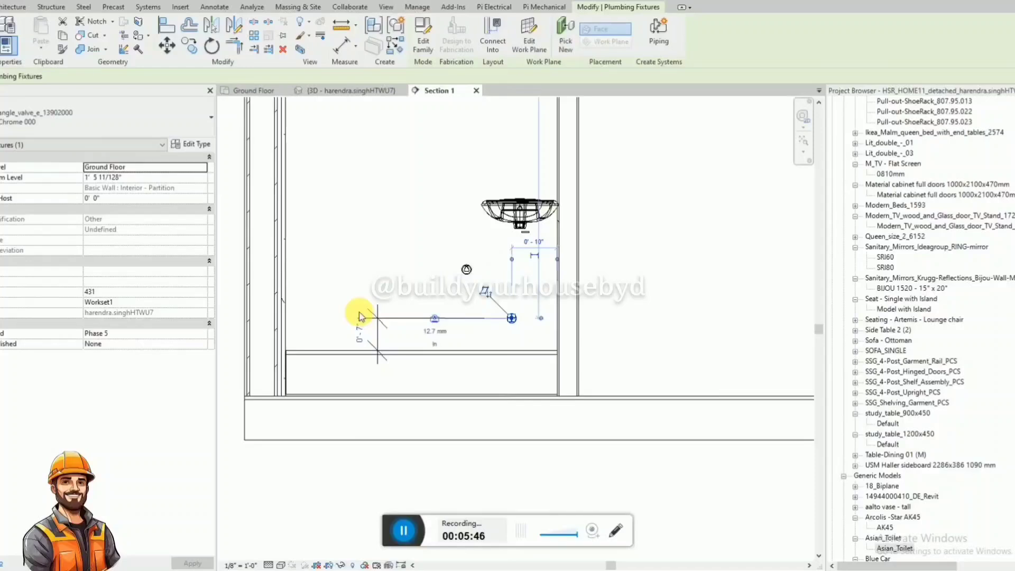
Set the height of the angle valve nearest the wall to 300 mm above the raised floor.
click(370, 336)
text(300)
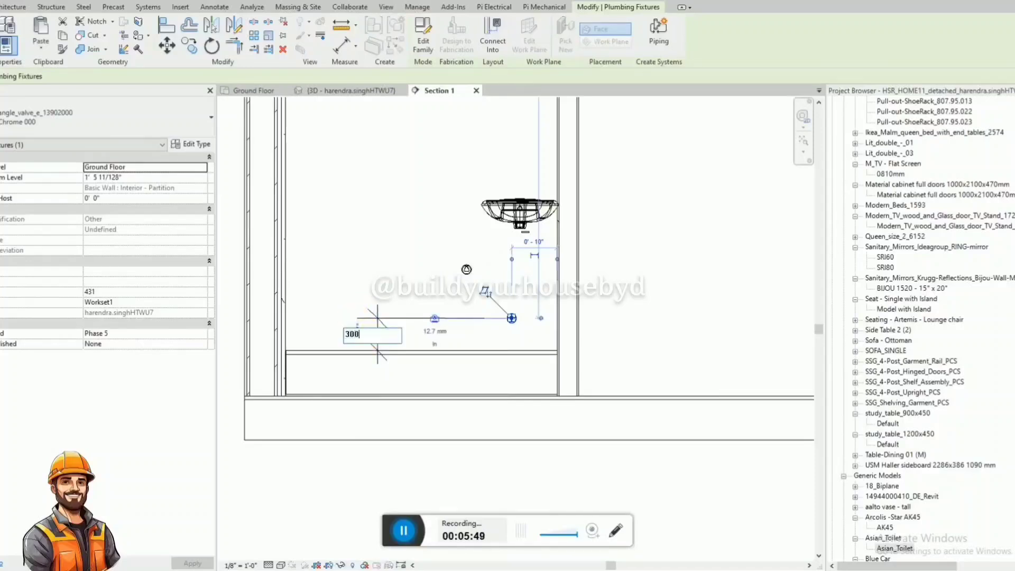
text(mm)
key(Return)
key(Escape)
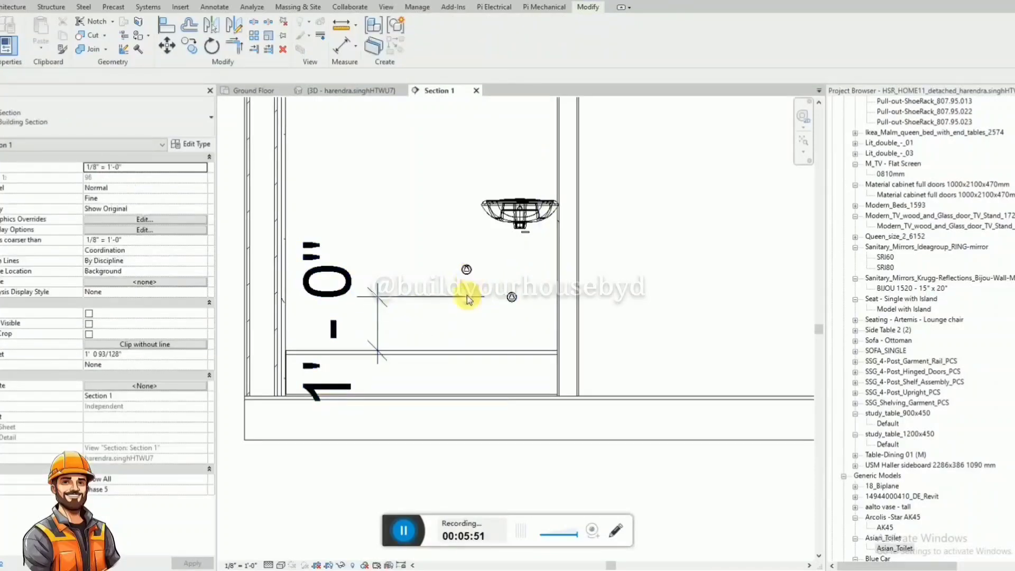
Dimension the vertical distance from the raised floor to the angle valve farther from the wall.
key(d)
key(i)
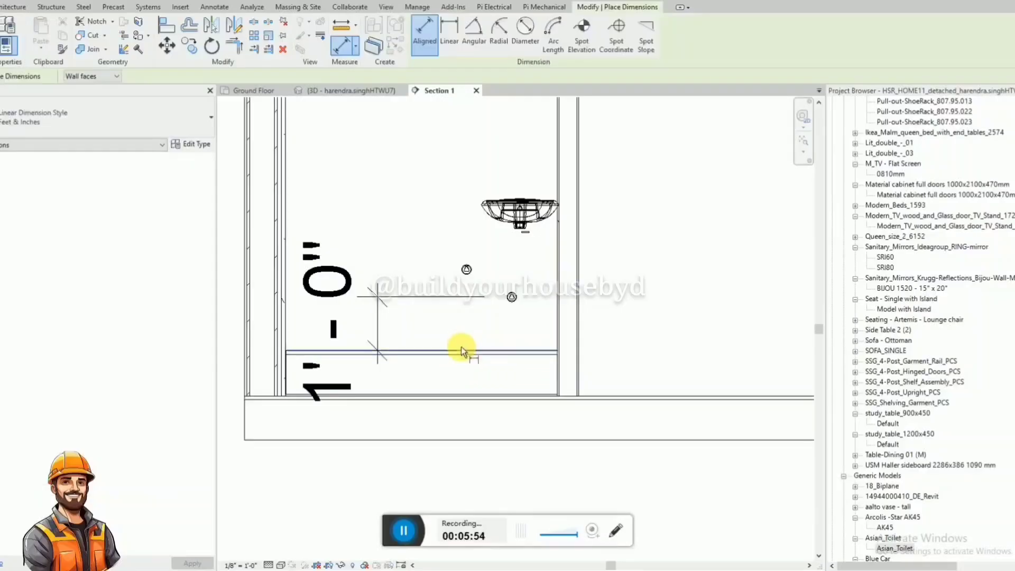
click(461, 350)
click(467, 270)
click(423, 260)
key(Escape)
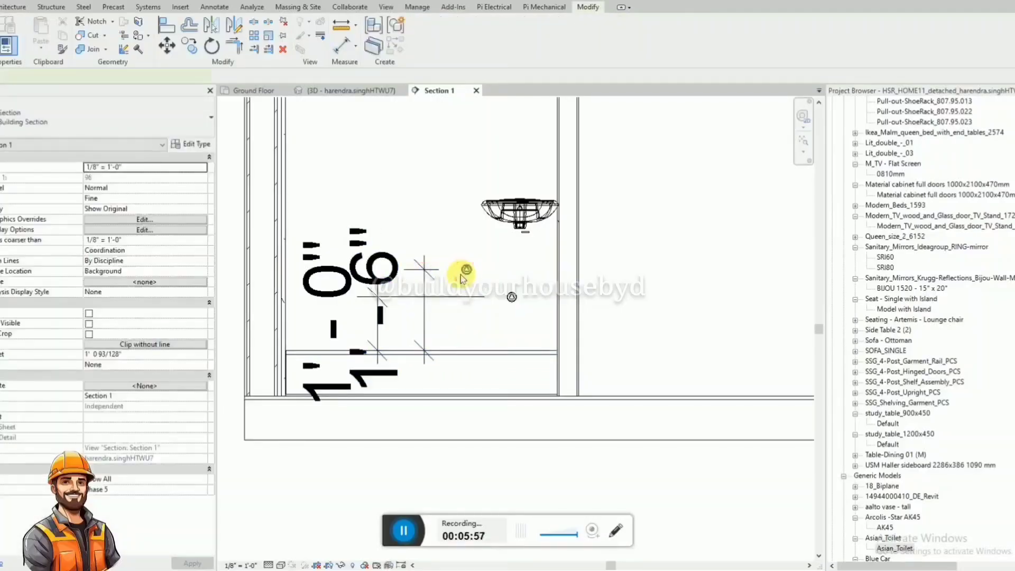
Set the height of the angle valve farther from the wall to 300 mm above the raised floor.
click(462, 274)
click(413, 312)
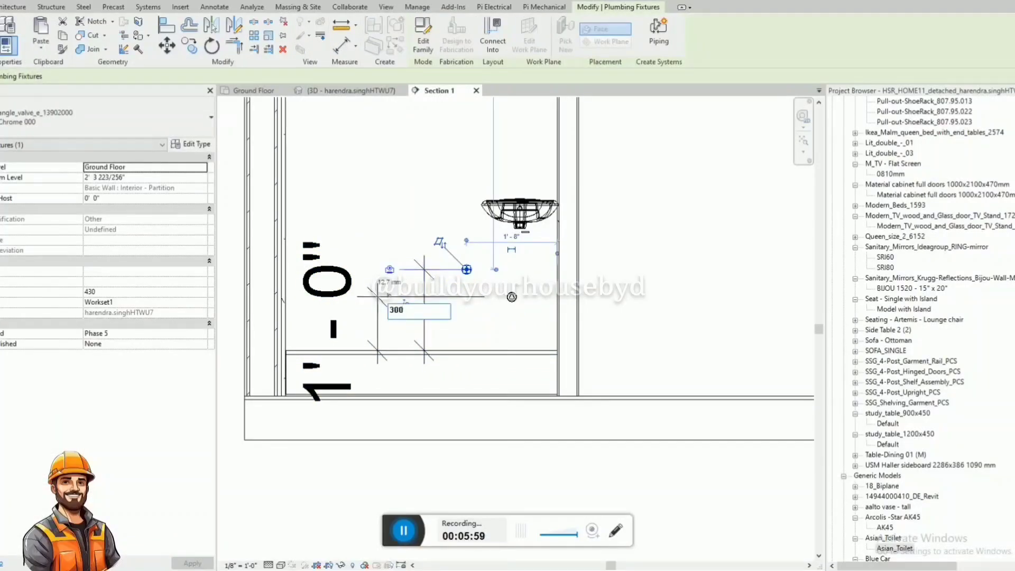
text(300mm)
key(Return)
Delete both vertical height dimensions of the angle valves.
click(424, 333)
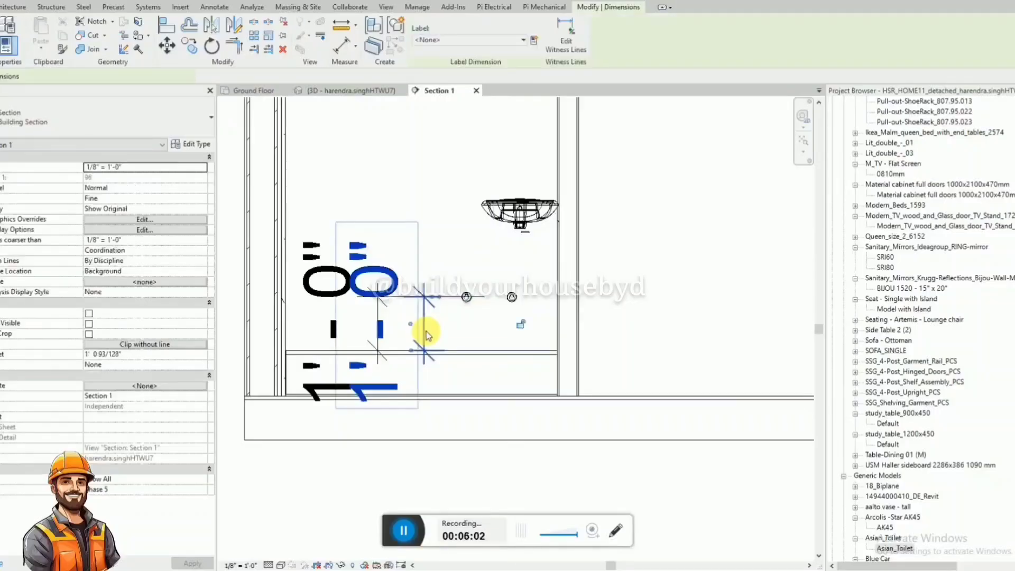
key(Delete)
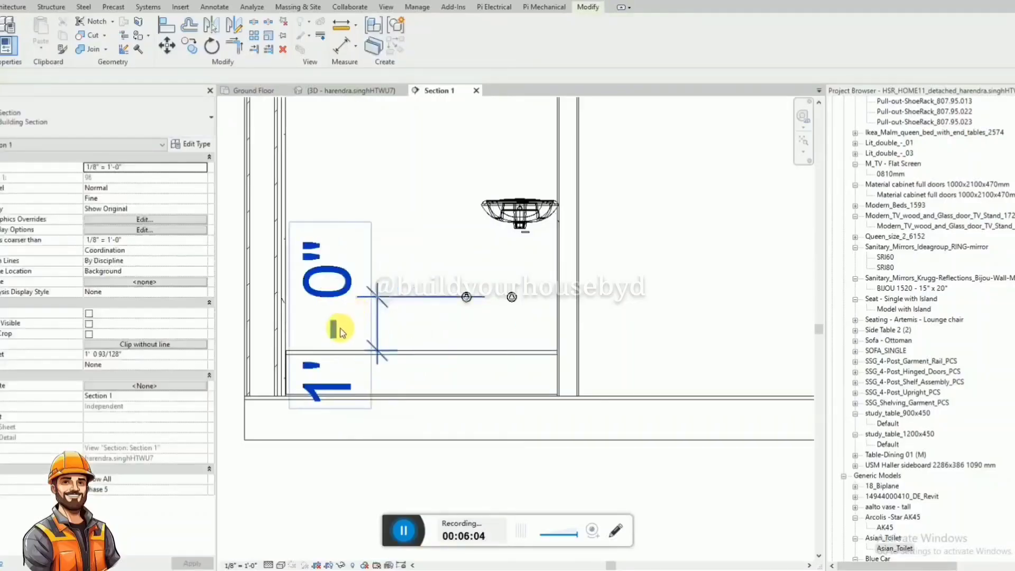
click(340, 329)
key(Delete)
Examine the washbasin and angle valves from several angles in the 3D view.
scroll(380, 531, down, 1)
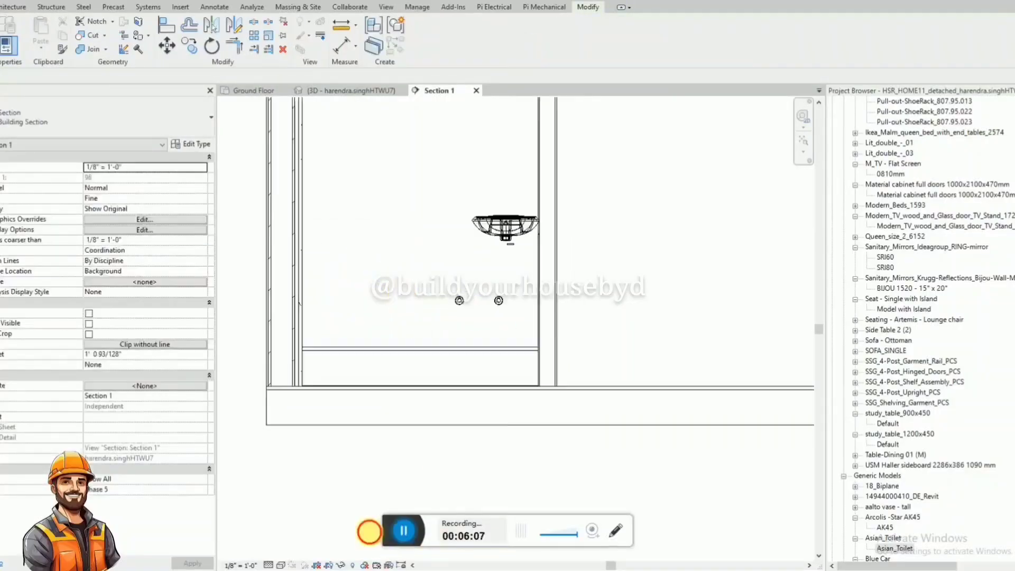
click(363, 90)
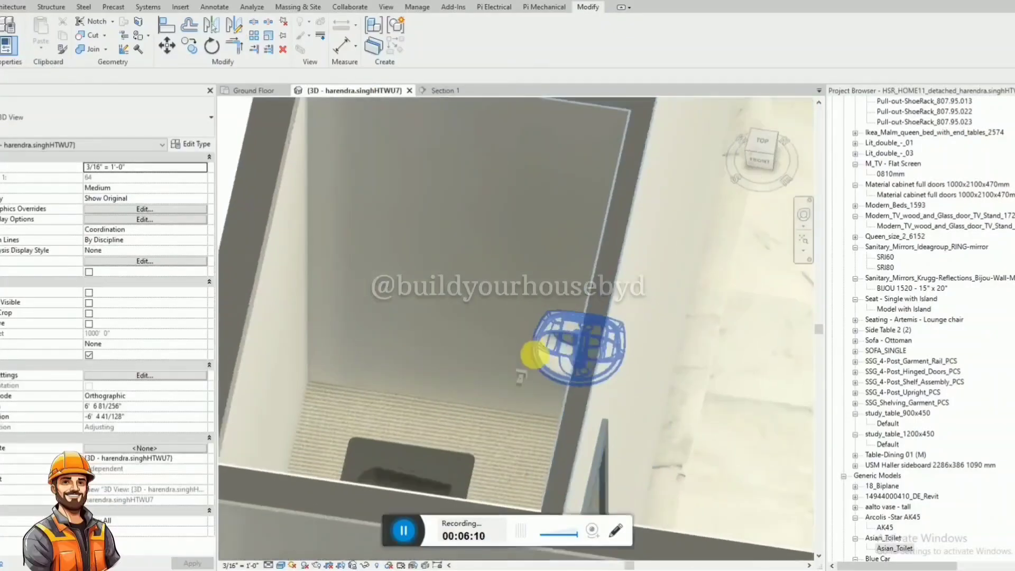
shift+middle_drag(535, 354, 548, 380)
click(545, 375)
shift+middle_drag(610, 419, 603, 323)
ctrl+click(596, 375)
key(Escape)
In the Section 1 view, draw a vertical detail line from the washbasin drain down past the floor.
click(449, 92)
scroll(519, 251, up, 2)
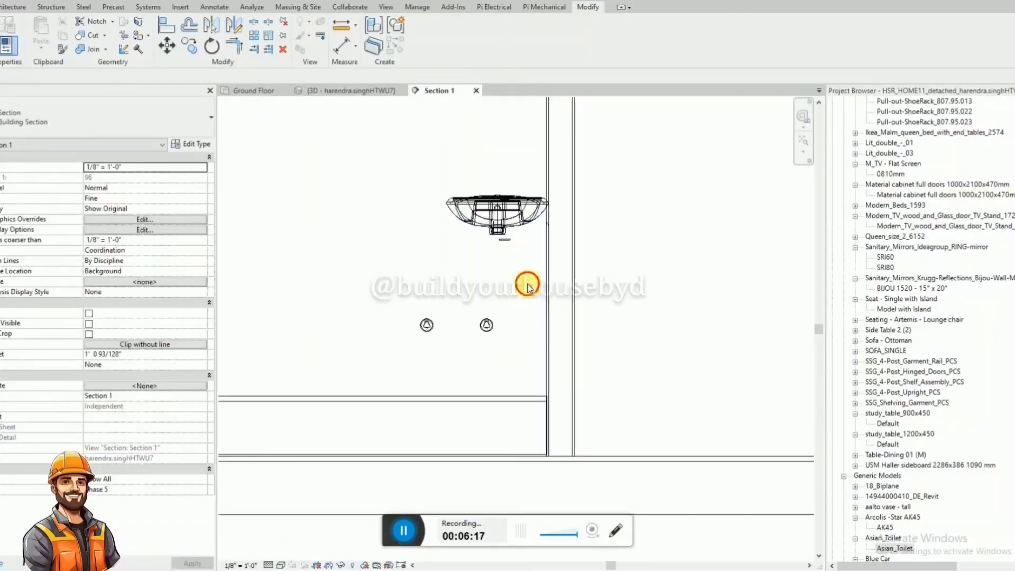
key(d)
key(l)
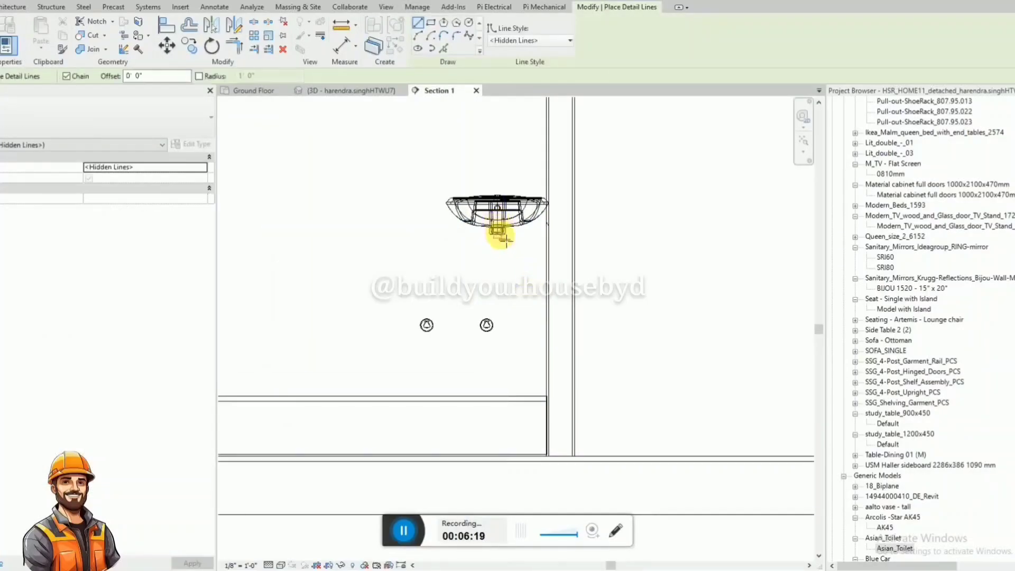
click(498, 237)
click(493, 478)
key(Escape)
key(Escape)
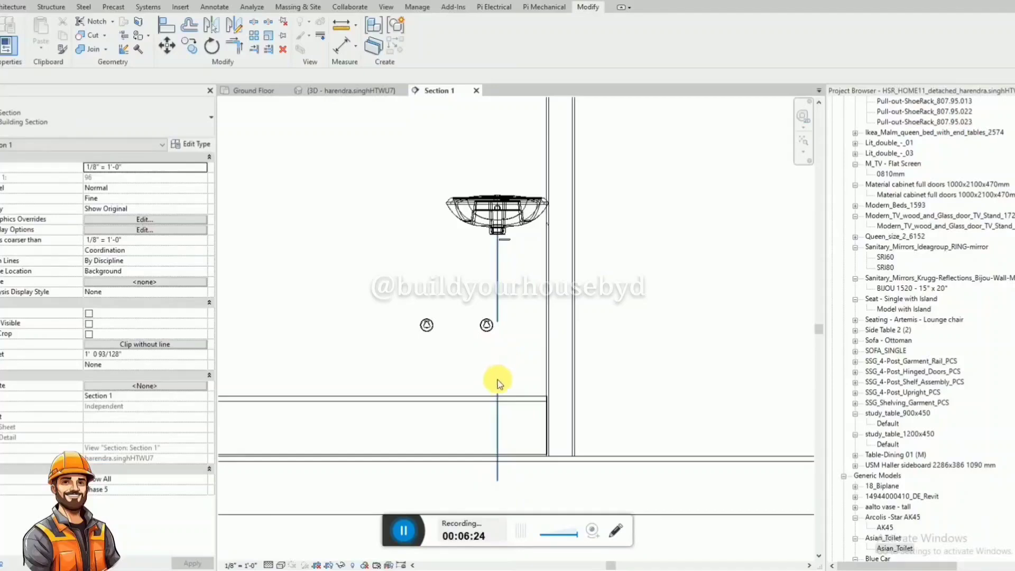
Dimension the horizontal distance between the nearer angle valve and the washbasin centre line.
click(487, 262)
click(489, 253)
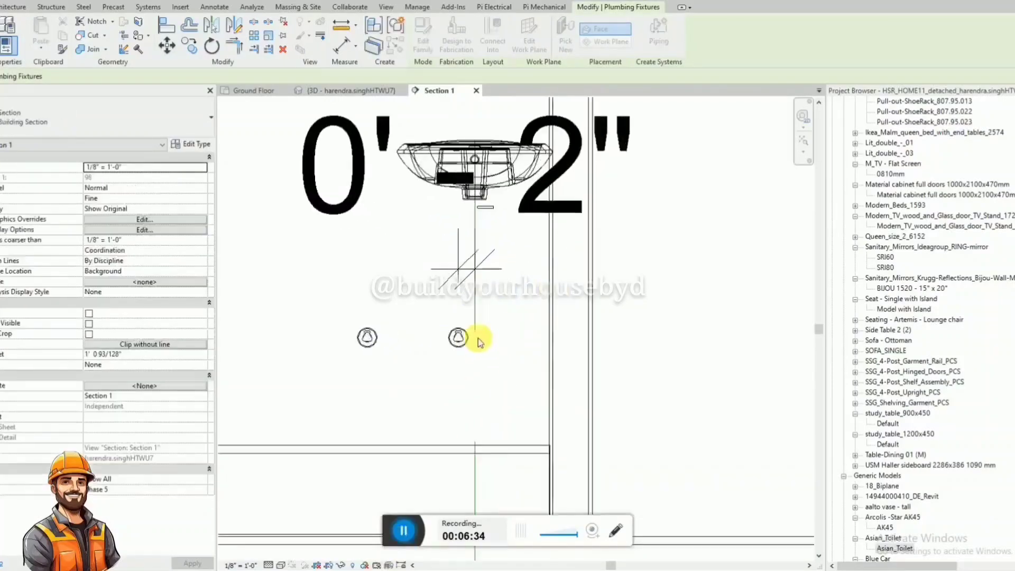
click(465, 251)
click(475, 209)
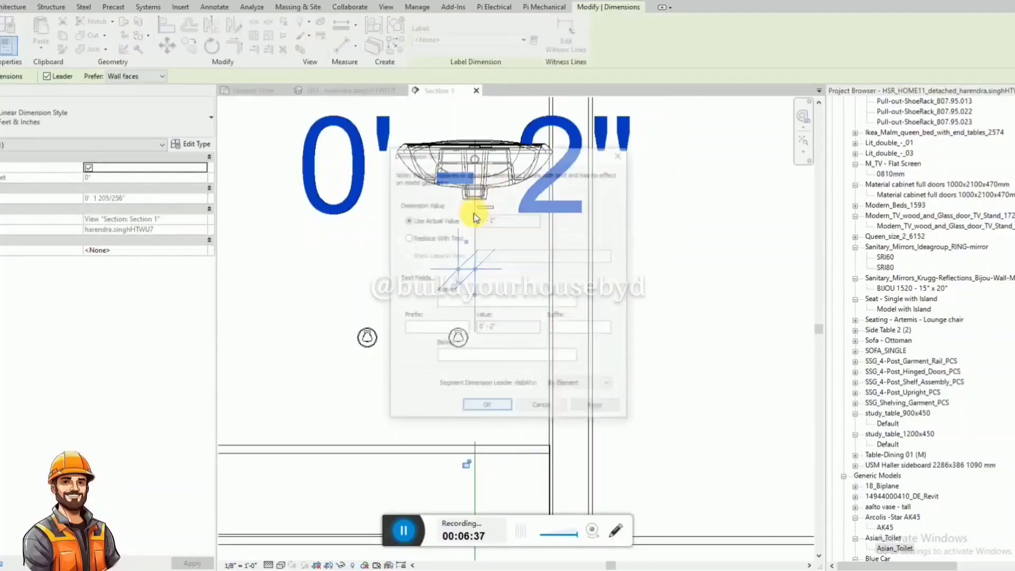
key(Escape)
key(Escape)
scroll(454, 364, down, 2)
Set the nearer angle valve's horizontal distance from the washbasin centre line to 100 mm.
click(455, 355)
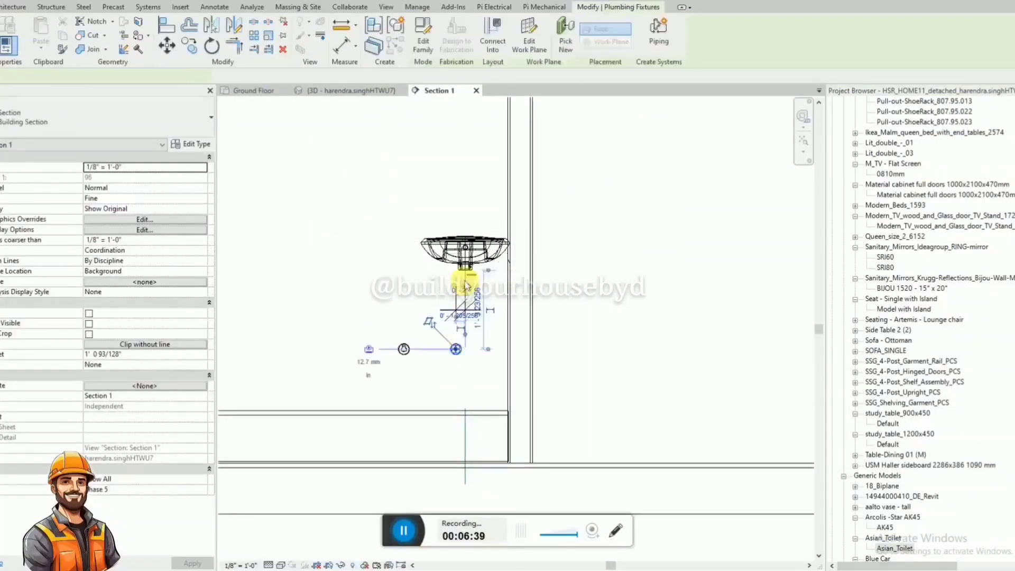
click(458, 286)
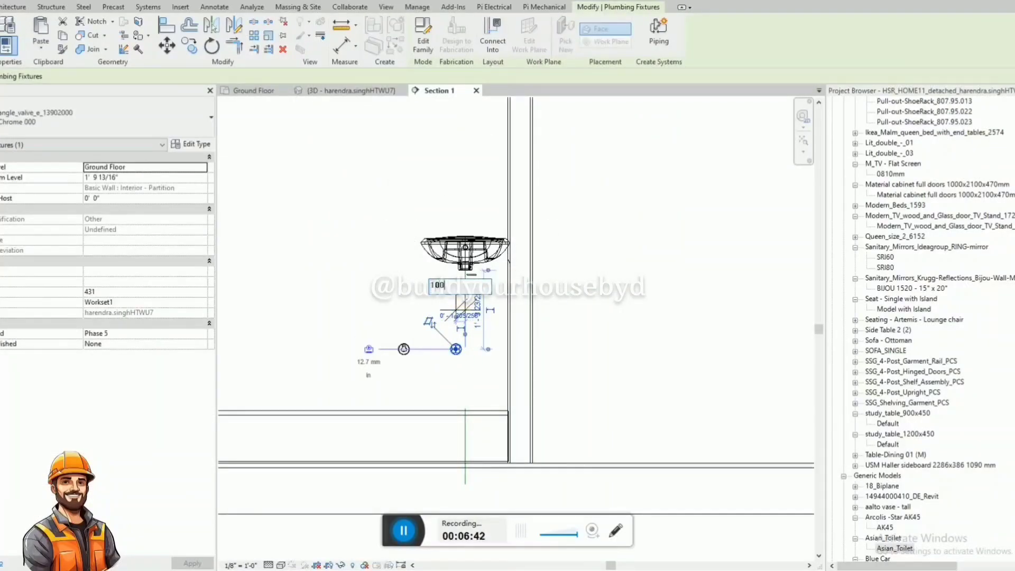
text(100mm)
key(Return)
click(454, 387)
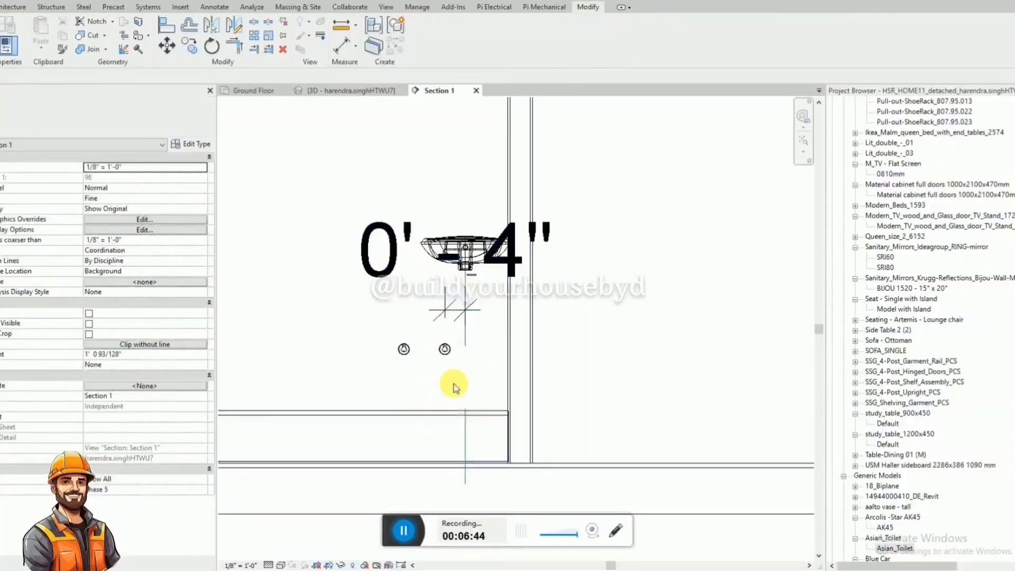
Nudge the other angle valve farther away from the washbasin centre line.
click(411, 357)
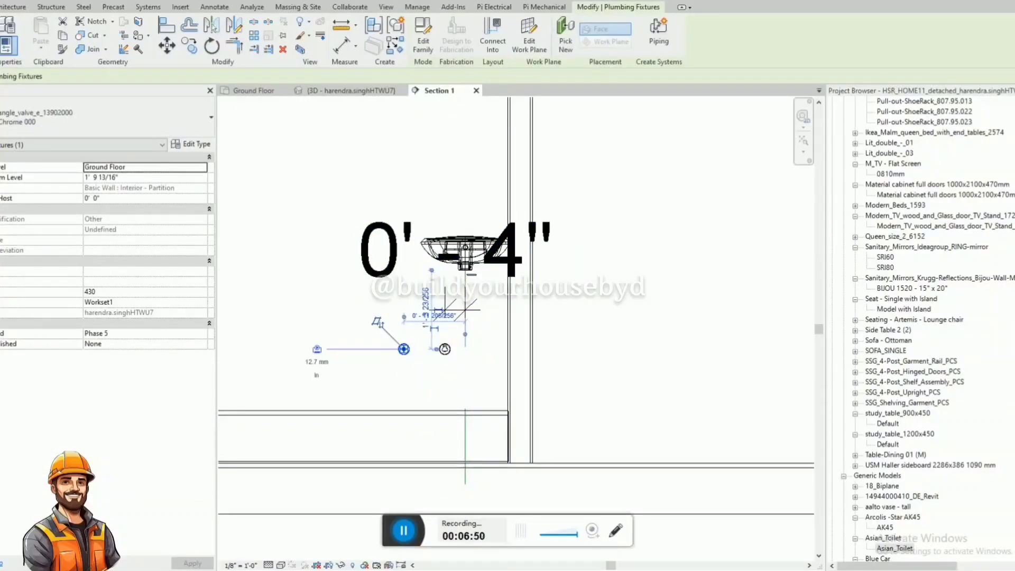
click(400, 373)
click(405, 357)
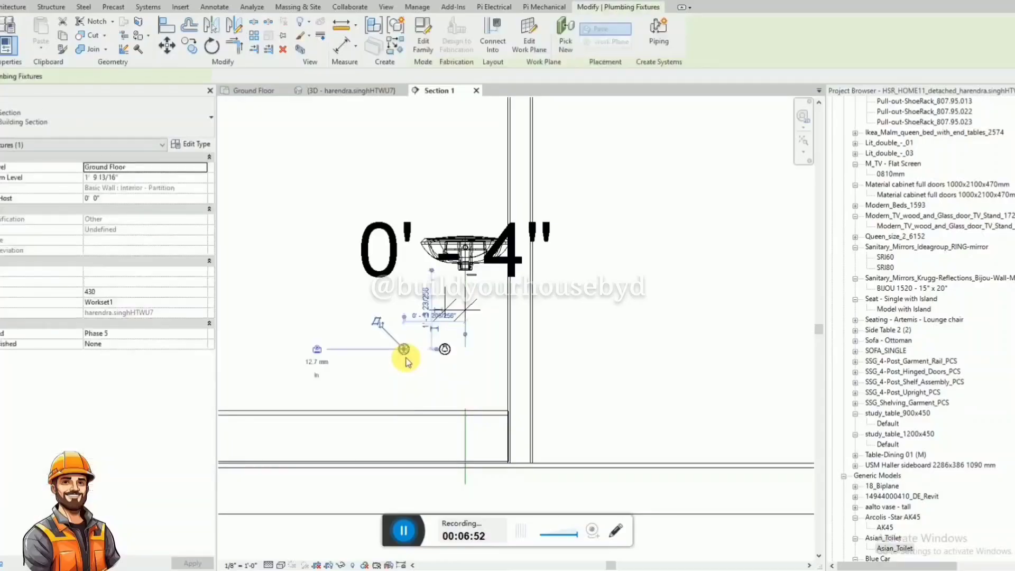
key(Left)
key(Left)
key(Left)
key(Left)
key(Left)
click(407, 362)
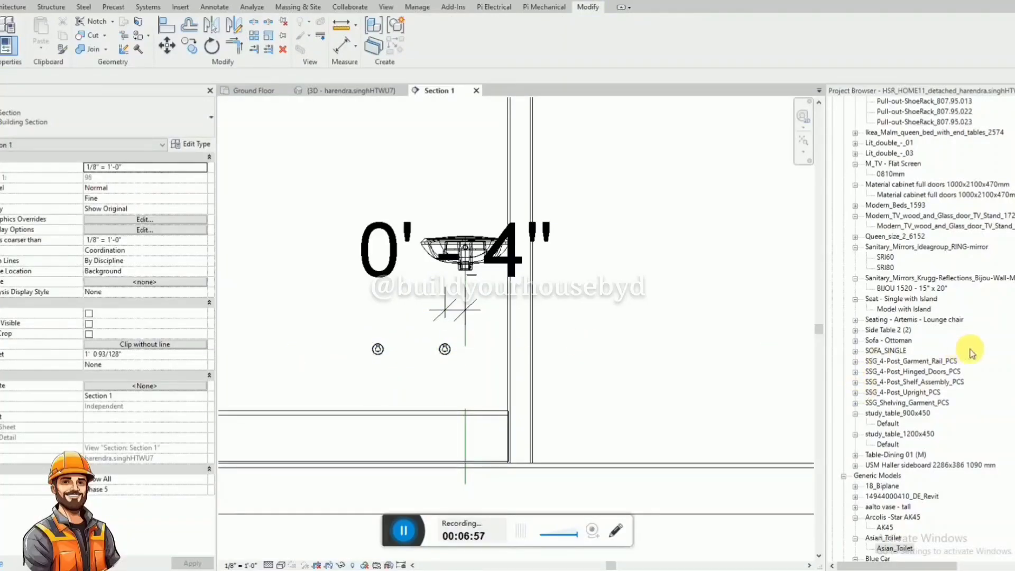
Search the Project Browser for the butterfly valve family and expand Butterfly_Valve_600700_RB_Brass-M3_000001 under Pipe Accessories.
click(971, 353)
key(ctrl+f)
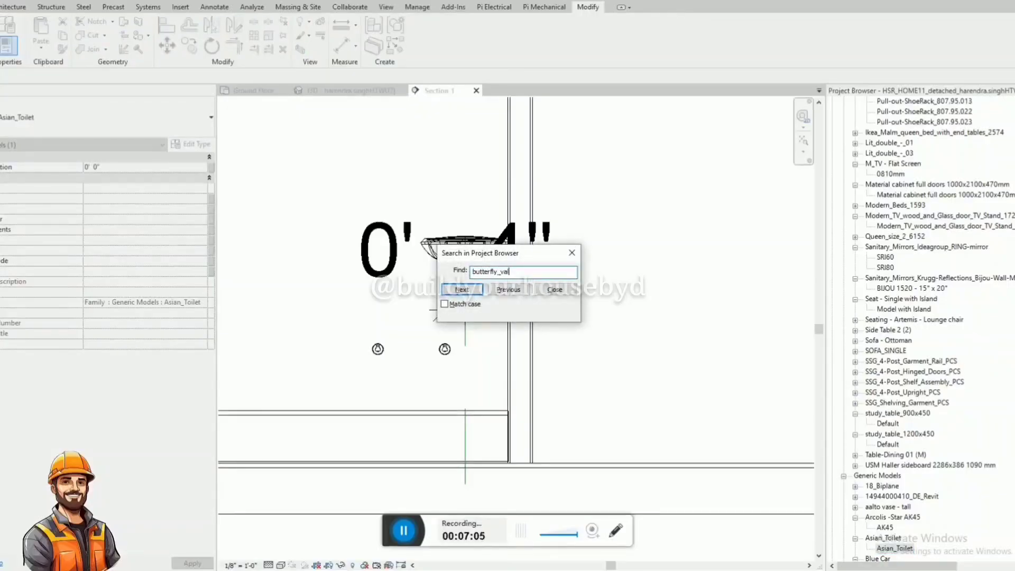
key(Return)
key(Escape)
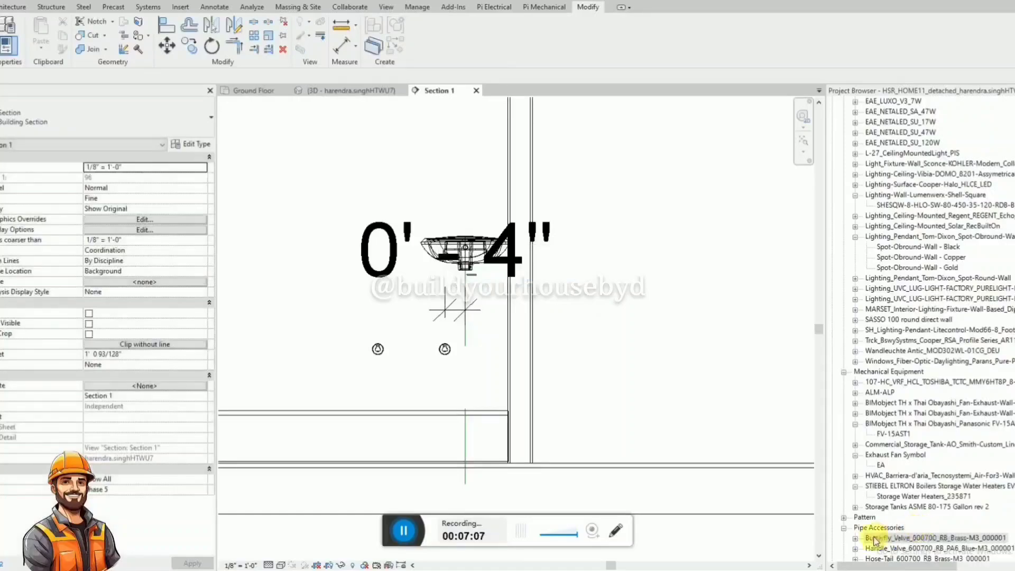
click(855, 538)
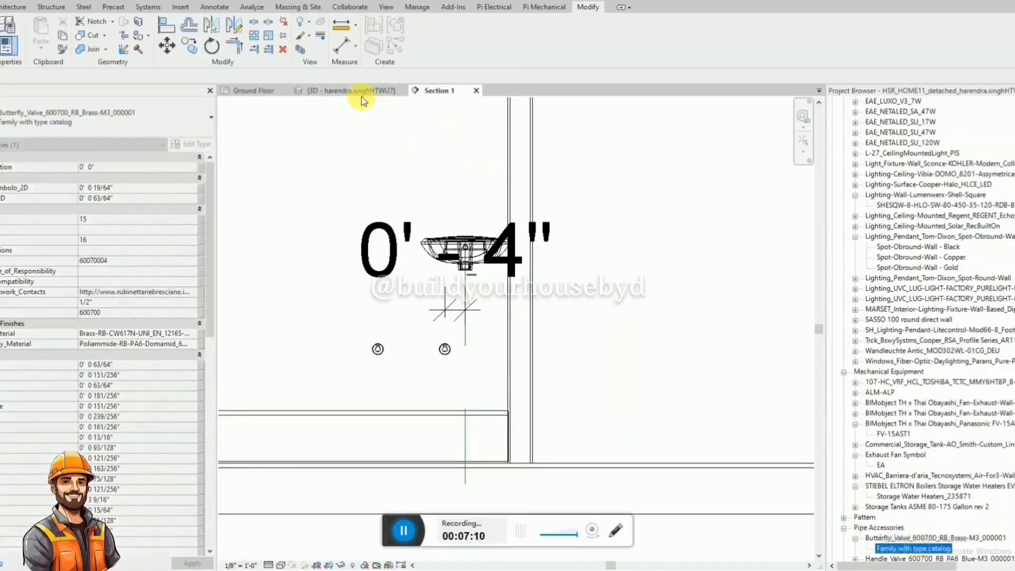
Start placing the butterfly valve's Family with type catalog type in the 3D view, beside the washbasin and angle valves.
click(363, 95)
drag(905, 549, 553, 363)
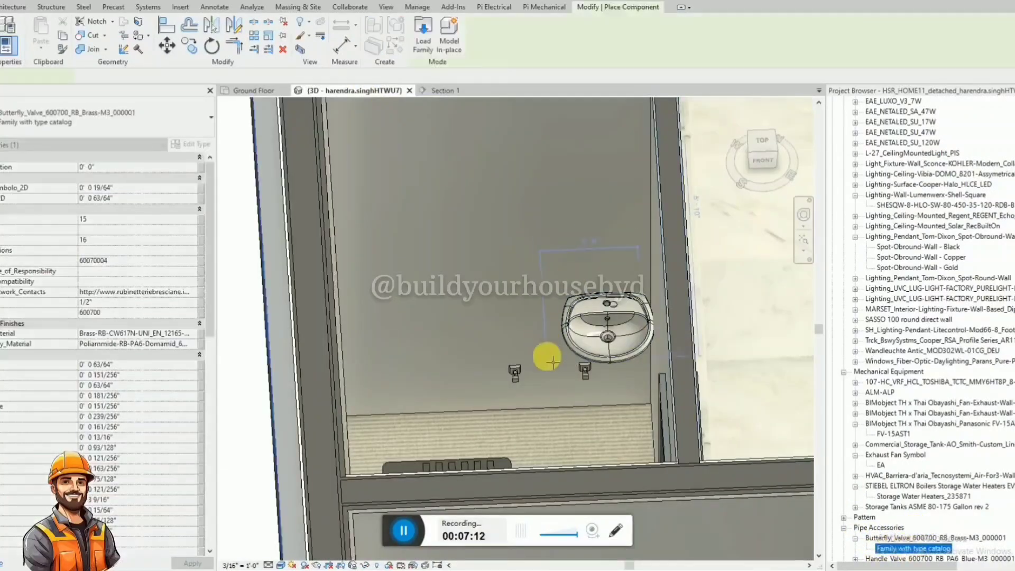
scroll(552, 363, up, 4)
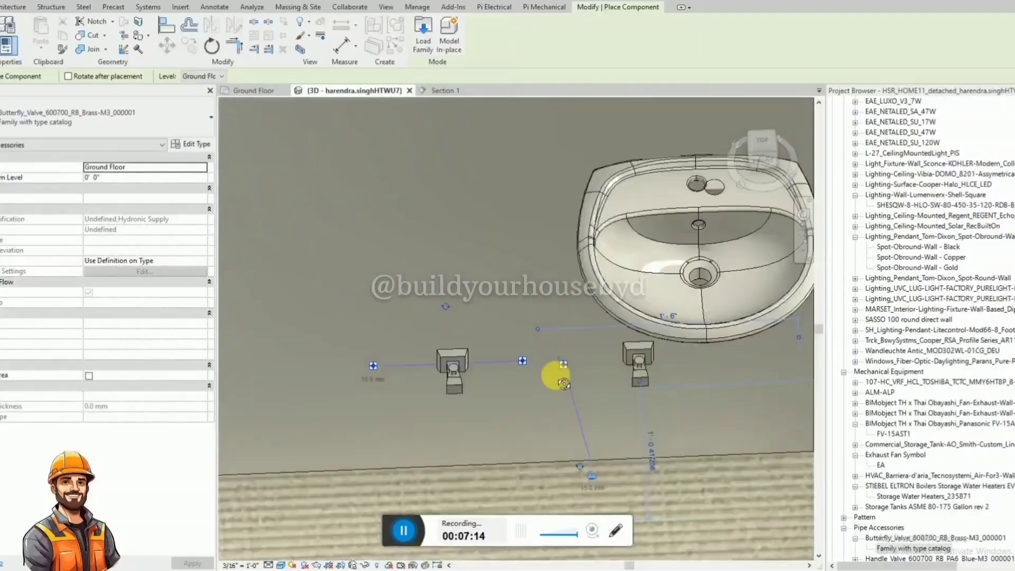
shift+middle_drag(555, 375, 620, 542)
scroll(540, 318, down, 4)
shift+middle_drag(548, 394, 537, 354)
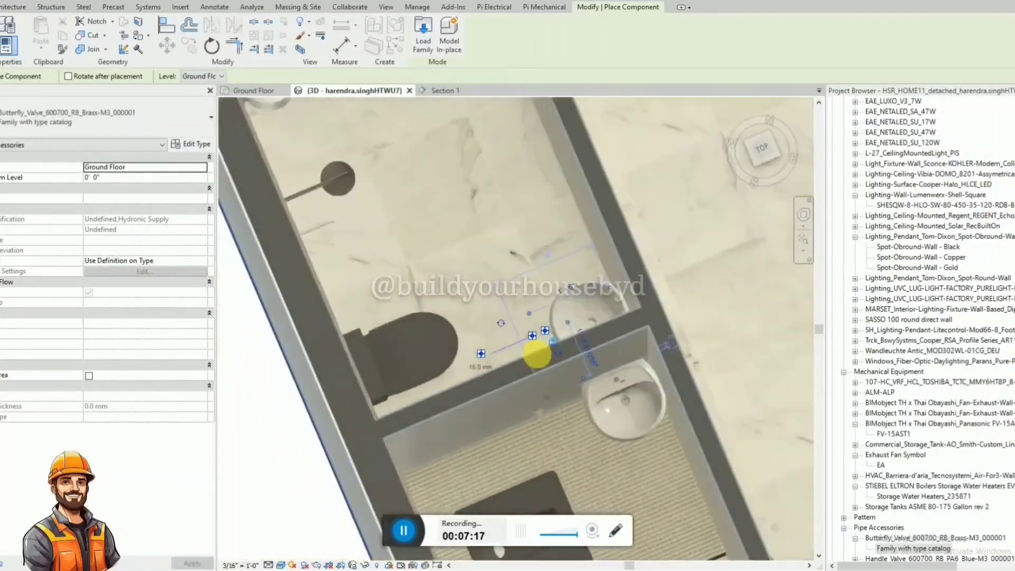
scroll(536, 354, down, 3)
In the Ground Floor plan, place the butterfly valve along the wall between the two angle valves beside the lower washbasin.
key(ctrl+Tab)
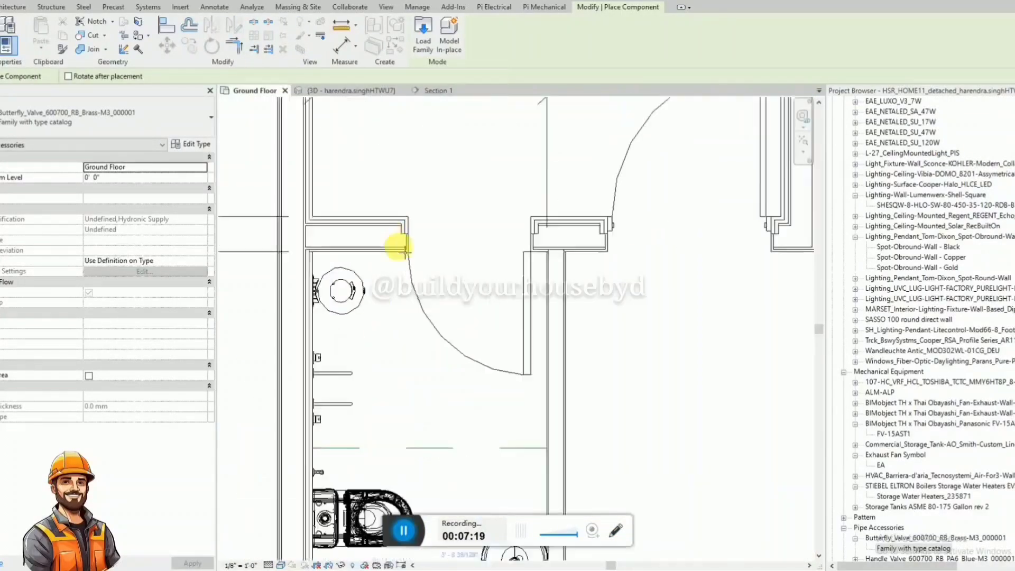
scroll(407, 241, down, 6)
scroll(434, 324, up, 5)
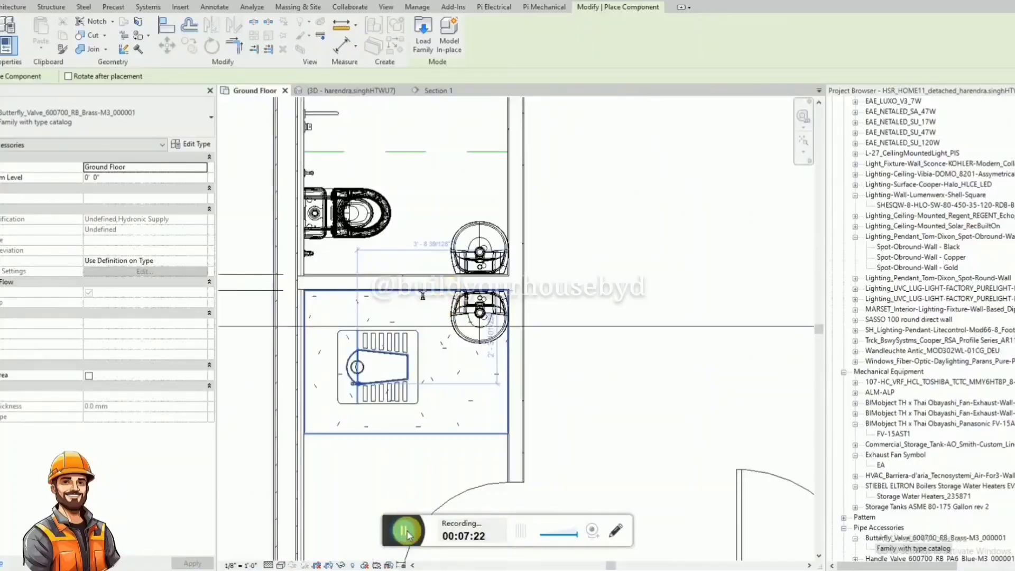
scroll(422, 324, up, 2)
scroll(508, 457, down, 3)
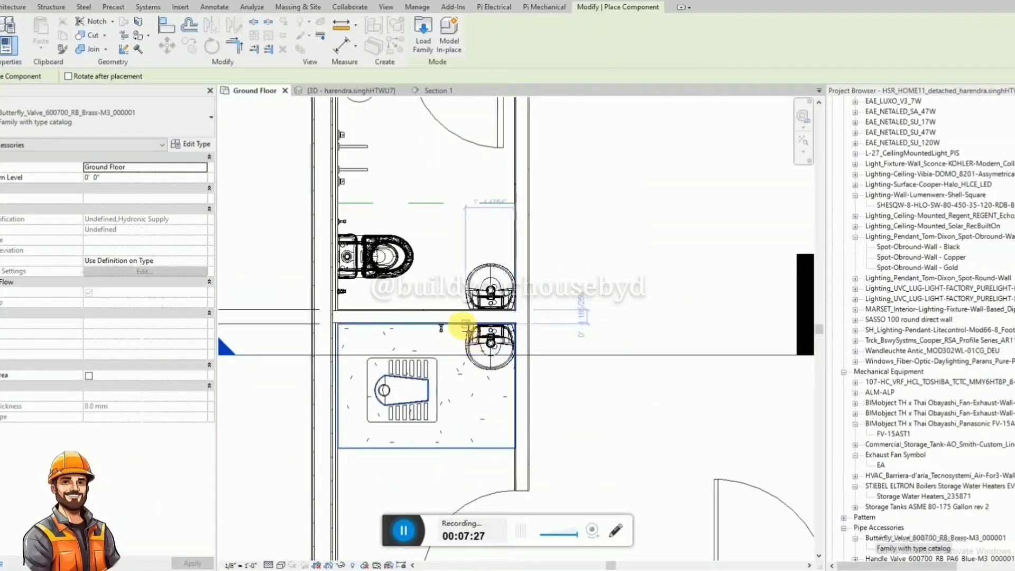
key(alt)
scroll(460, 332, up, 5)
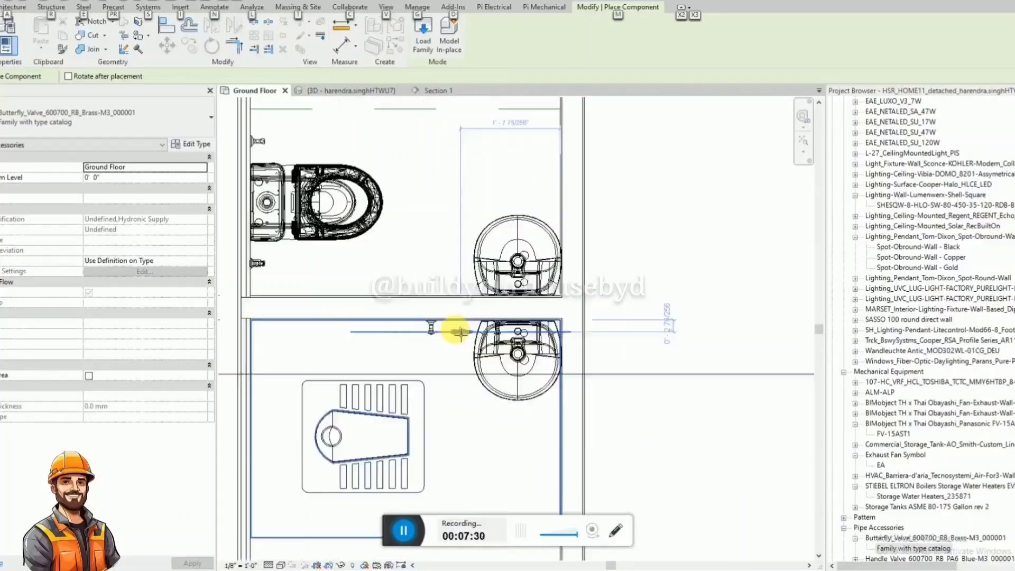
click(455, 330)
key(Escape)
key(Escape)
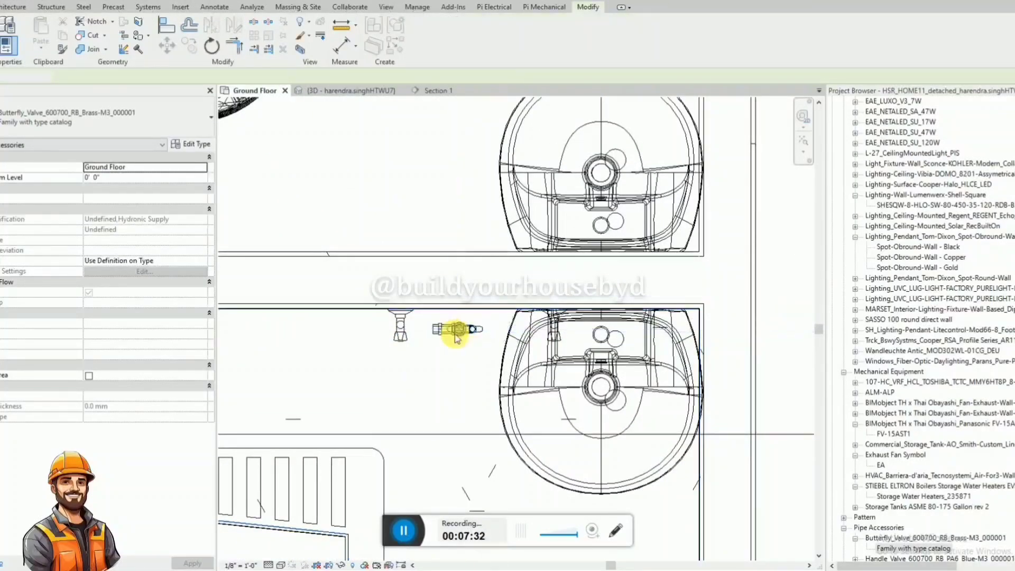
Rotate the placed butterfly valve by 90 degrees in the Ground Floor plan.
click(467, 335)
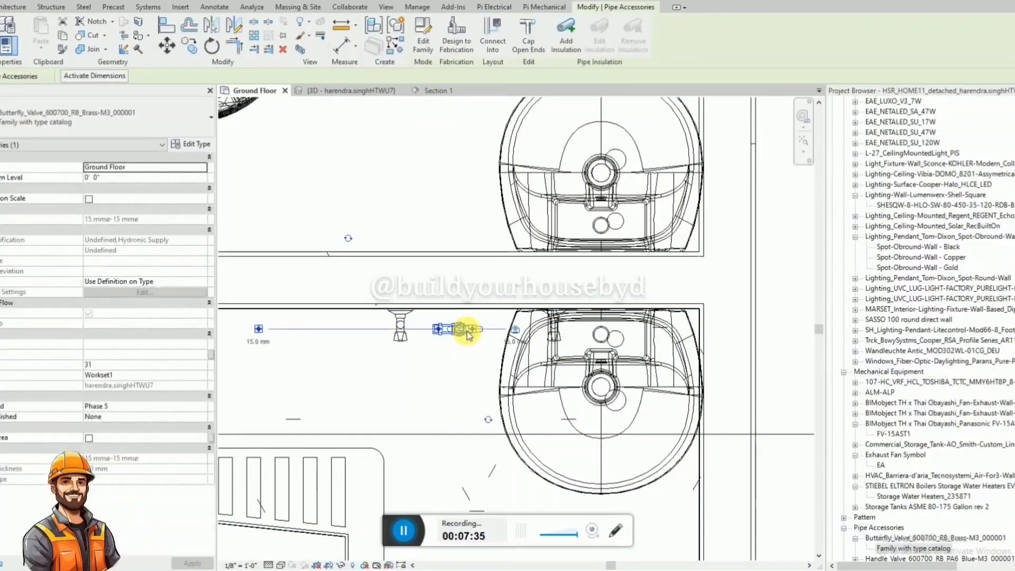
key(r)
key(o)
click(396, 328)
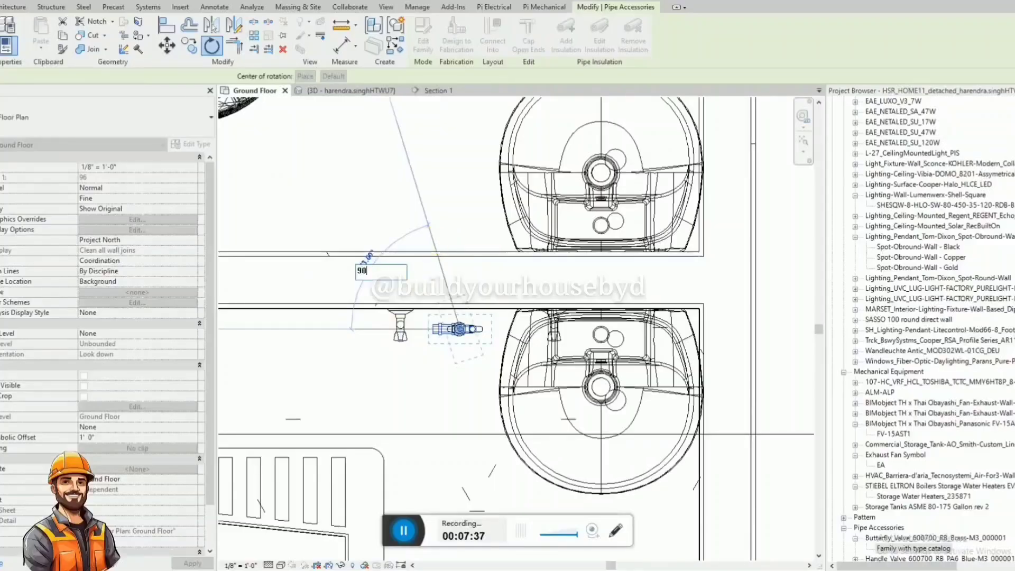
text(90)
key(Return)
key(Escape)
In the Section 1 view, set the butterfly valve's elevation from the Ground Floor level to 1' 0".
click(359, 90)
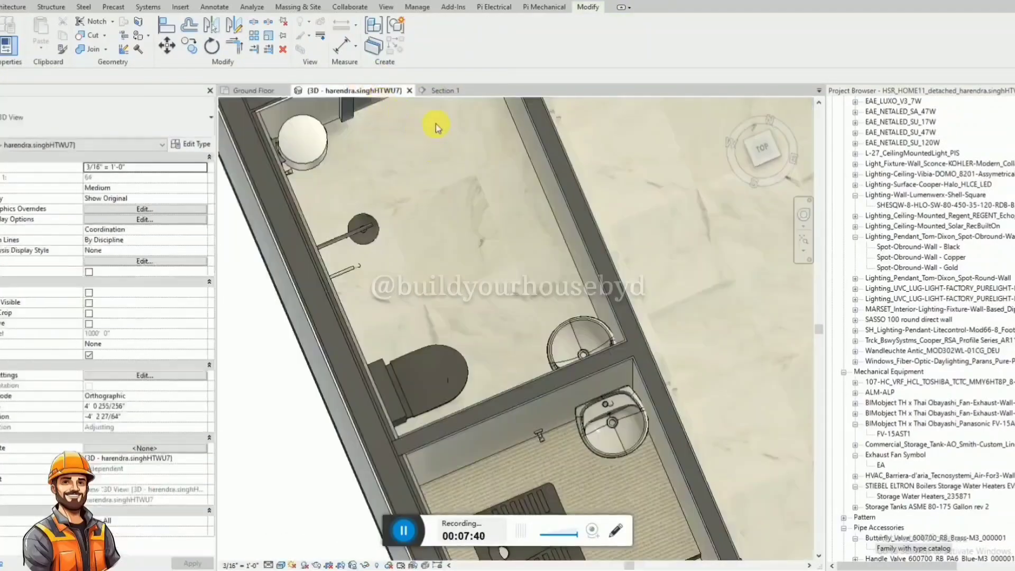
click(441, 88)
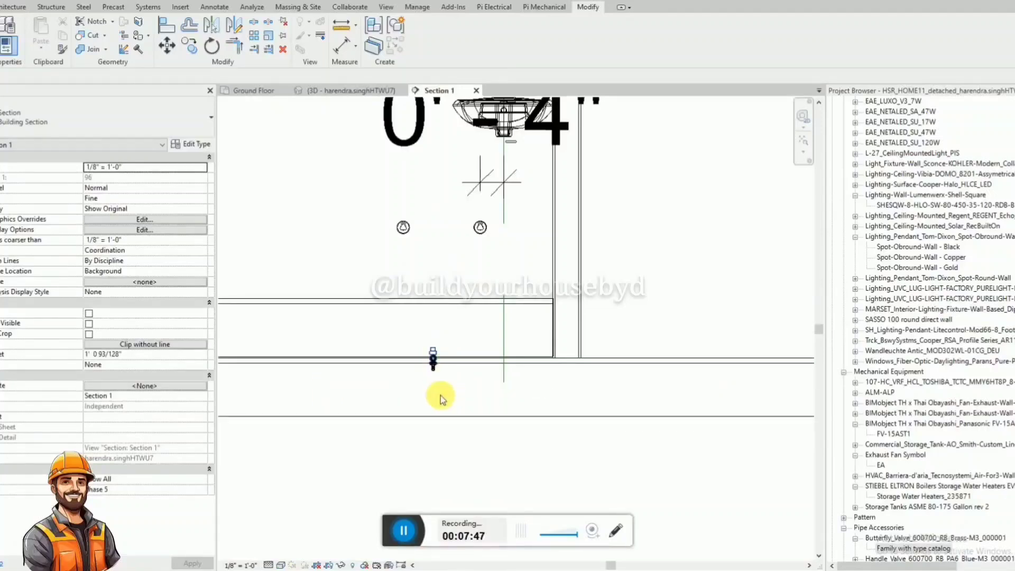
click(433, 362)
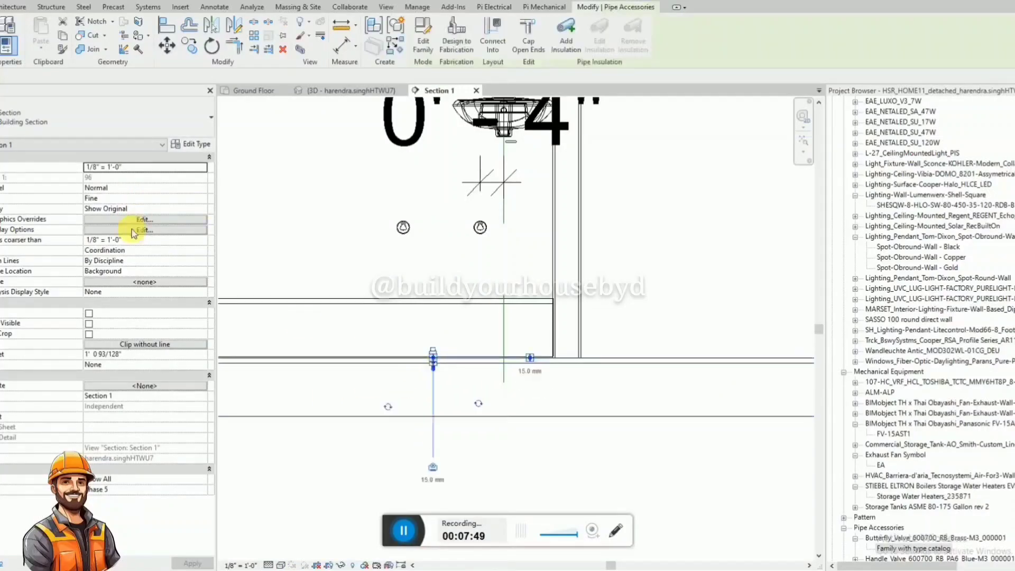
click(135, 179)
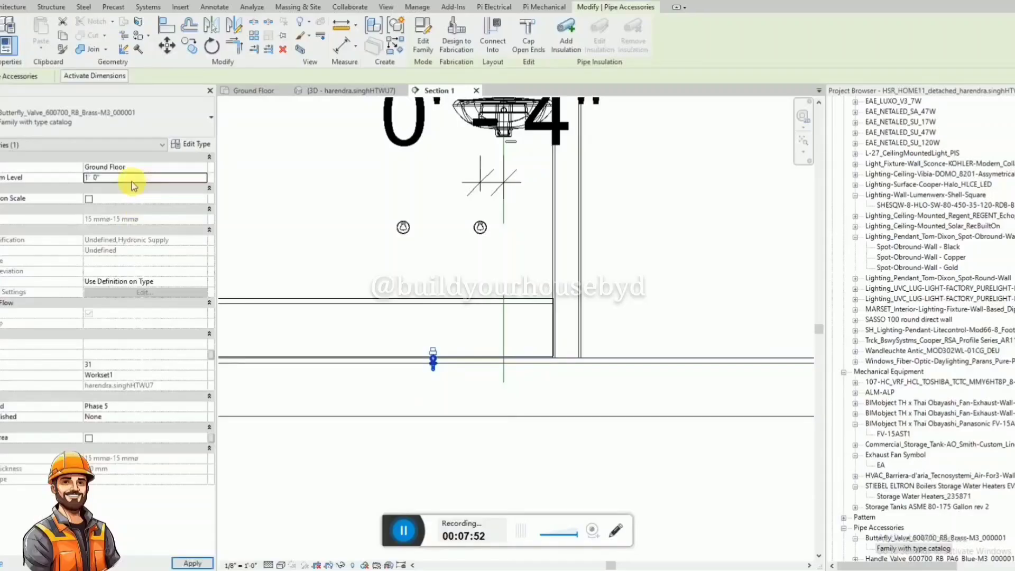
key(Return)
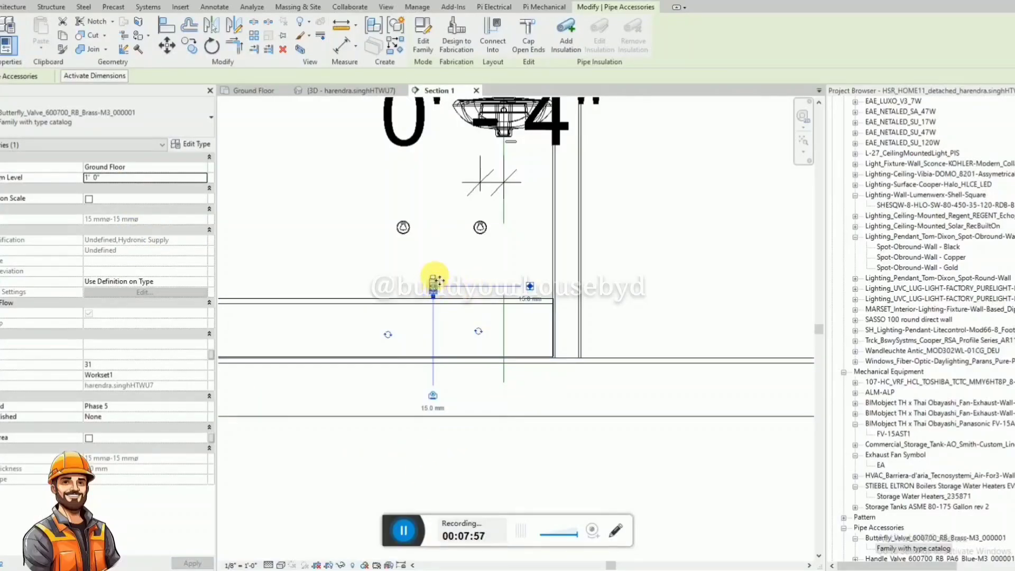
Move the butterfly valve up to the angle valves' height and dimension its height above the raised bathroom floor.
drag(437, 280, 436, 227)
click(451, 259)
key(d)
key(i)
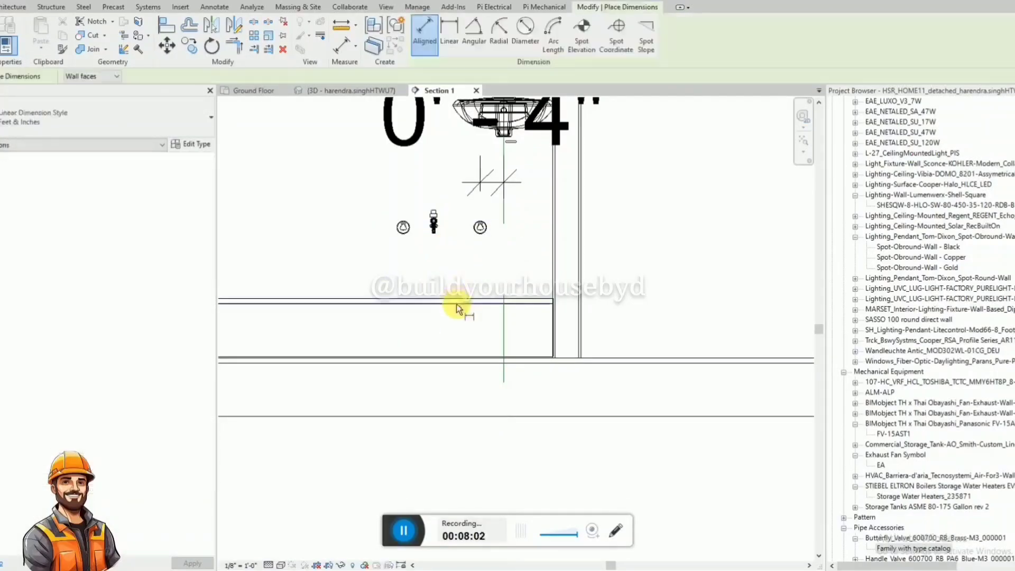
click(452, 297)
key(Escape)
key(Escape)
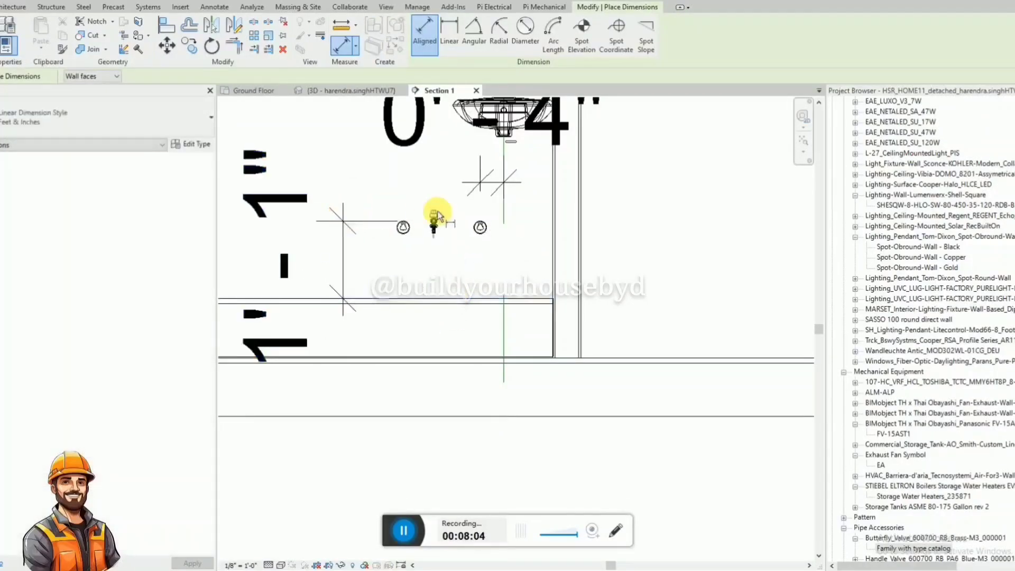
Move the butterfly valve slightly above the two angle valves and remove its height dimension.
click(434, 221)
drag(437, 224, 437, 220)
click(417, 276)
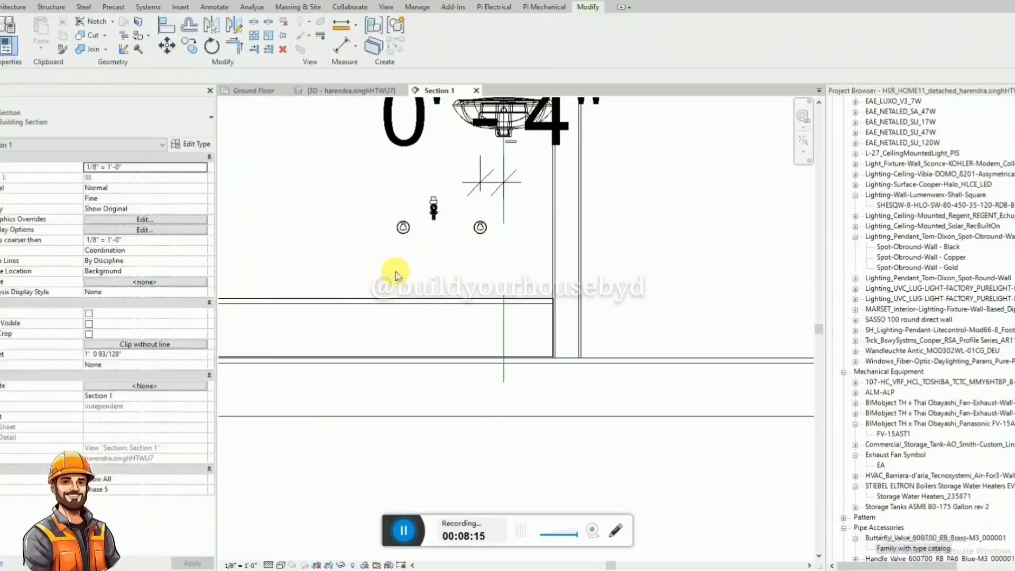
scroll(464, 288, down, 2)
click(416, 244)
click(456, 246)
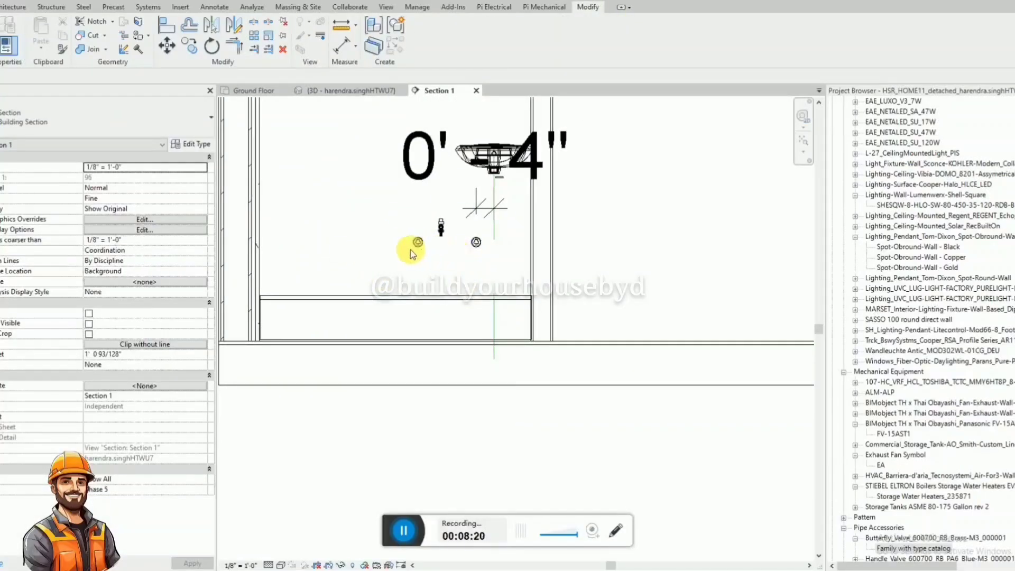
Dimension the horizontal distance between the butterfly valve and the angle valve nearer the washbasin, with the dimension line below the floor.
scroll(455, 239, up, 1)
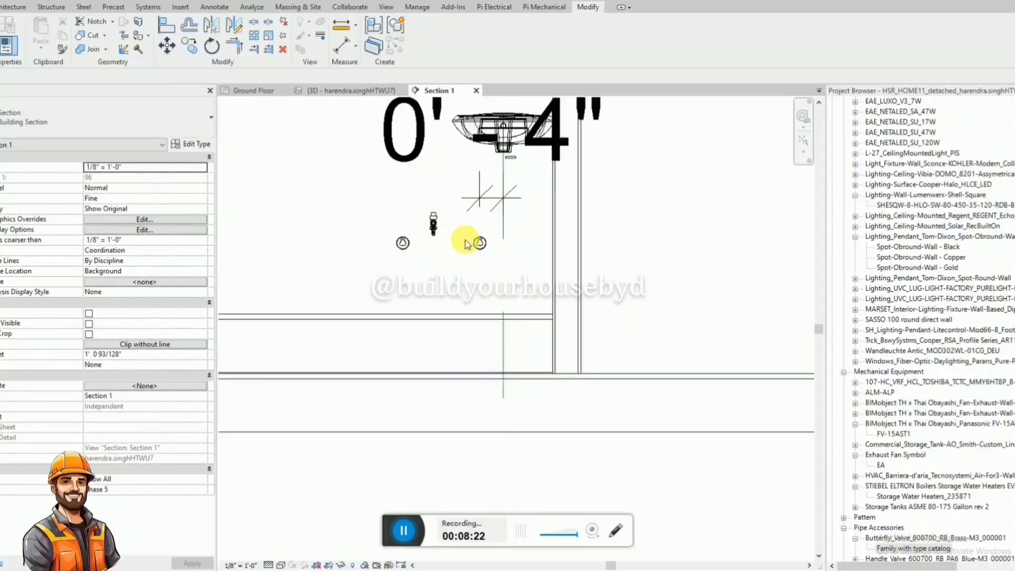
key(d)
key(i)
click(480, 244)
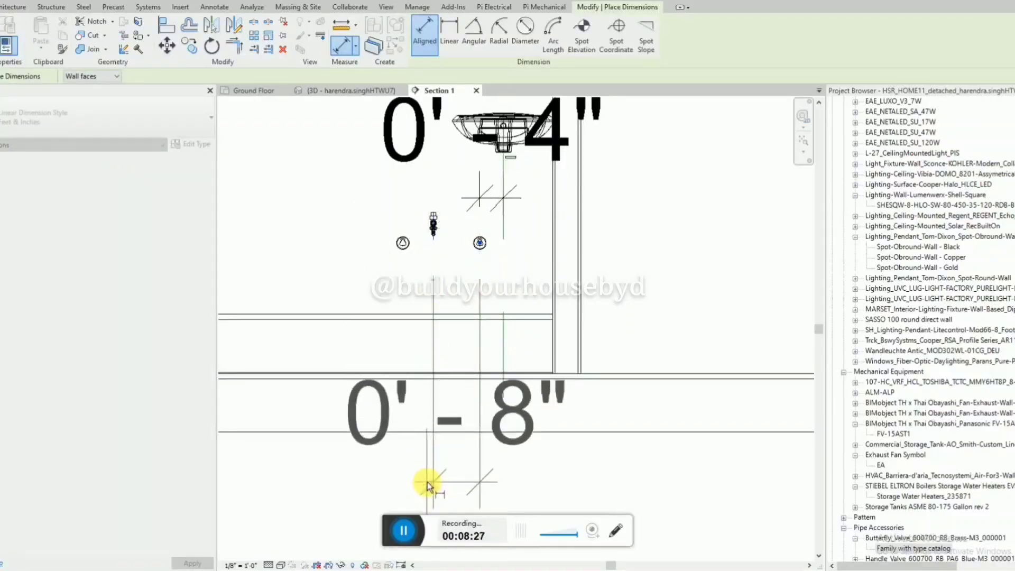
click(428, 479)
scroll(403, 272, down, 1)
key(Escape)
key(Escape)
Try to set the nearer angle valve's distance from the butterfly valve to 10", and undo the change.
click(458, 255)
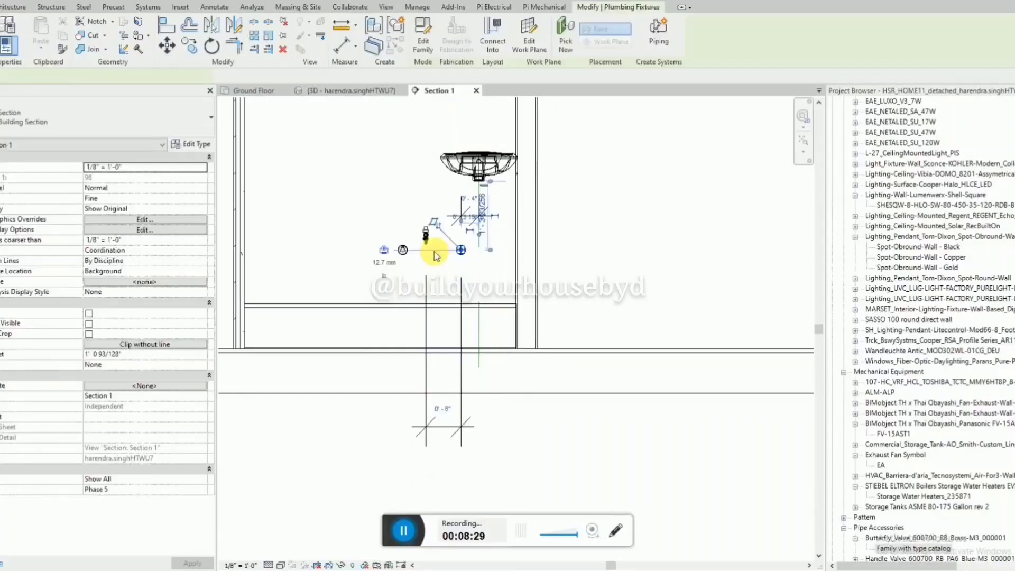
click(439, 404)
text(10")
key(Return)
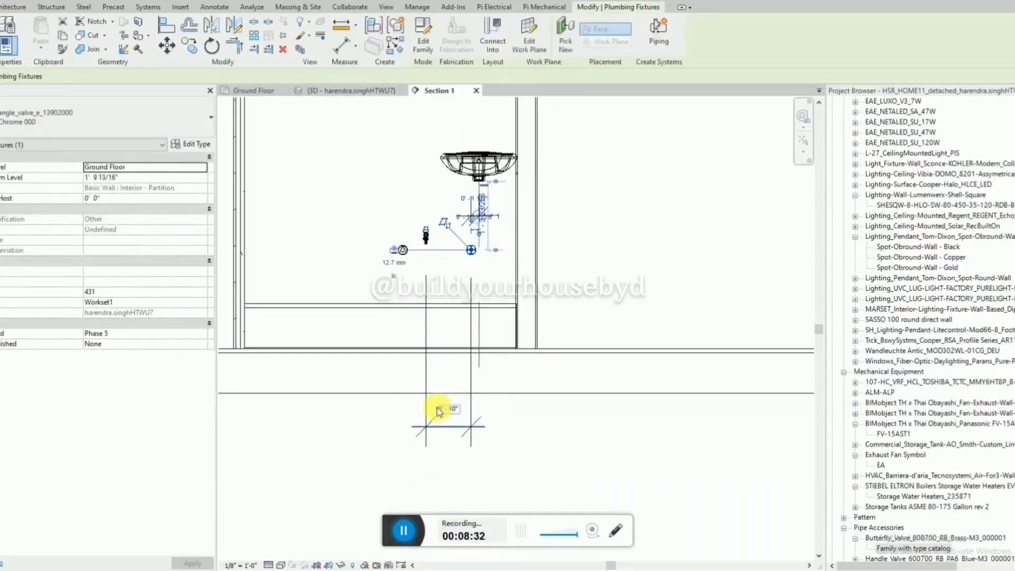
key(ctrl+z)
Nudge the butterfly valve farther from the nearer angle valve, to a spacing of 10".
click(429, 236)
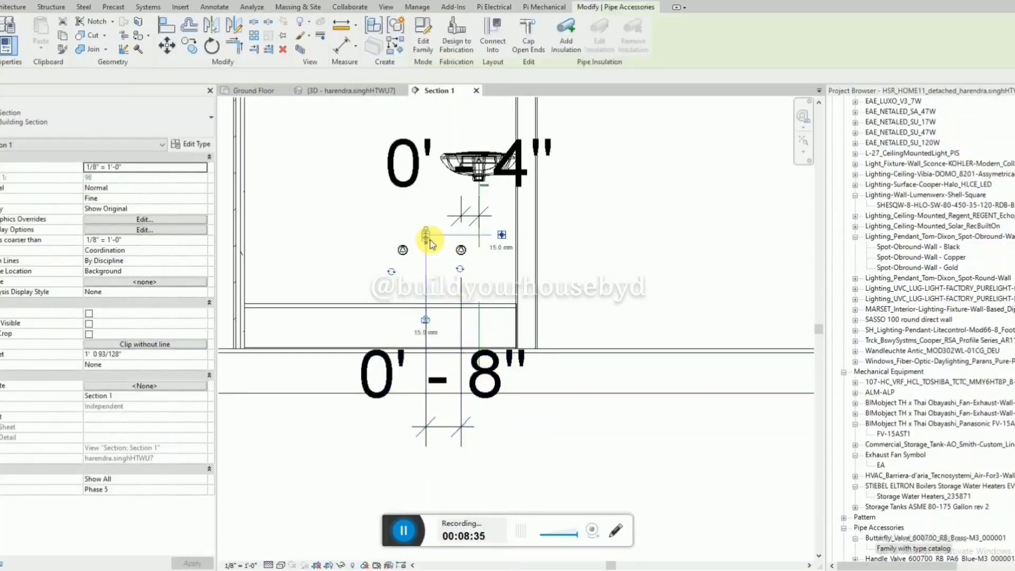
key(Left)
key(Left)
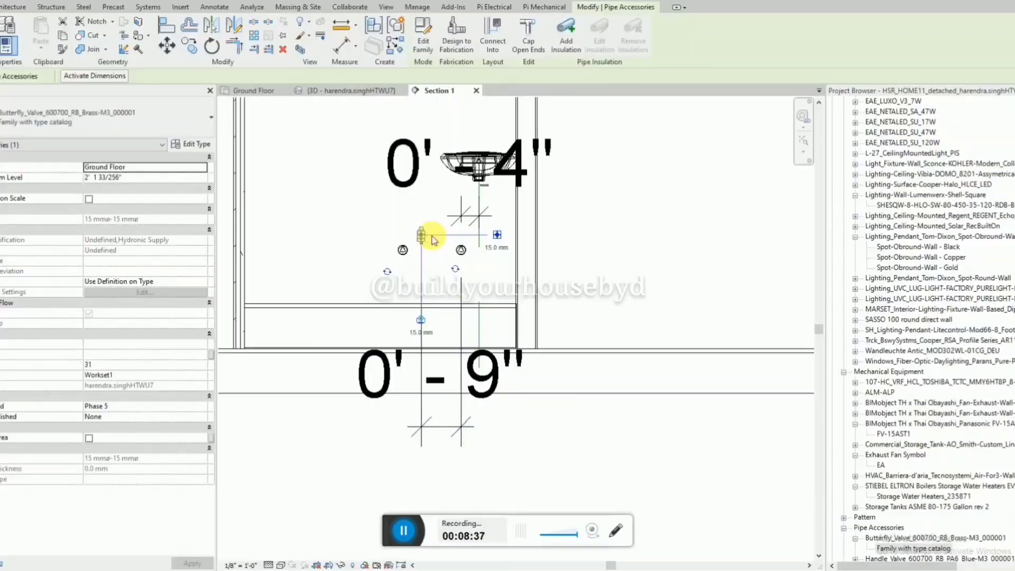
key(Left)
key(Left)
click(421, 283)
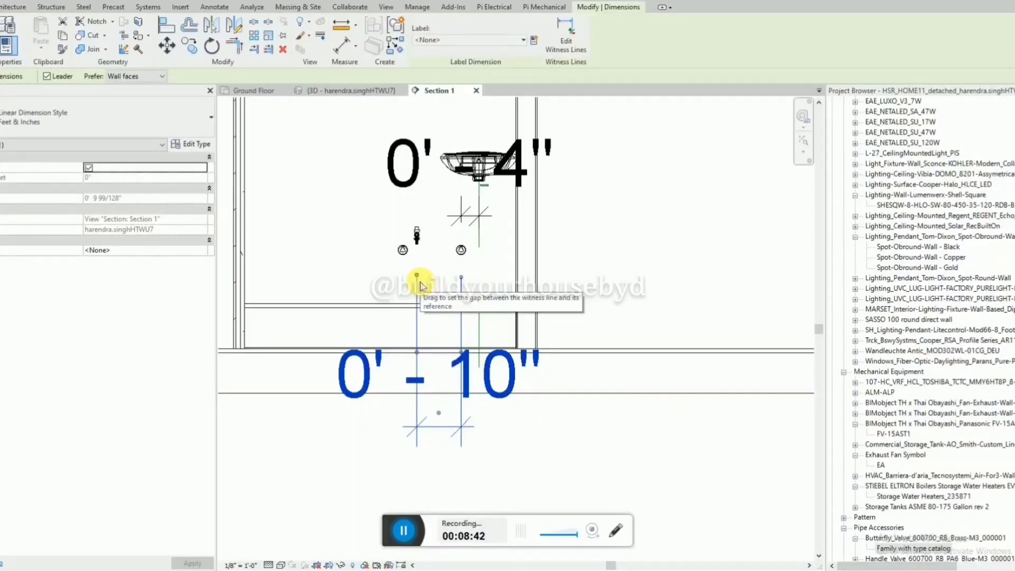
Nudge the butterfly valve back to 8" from the nearer angle valve and remove the spacing dimension.
click(416, 235)
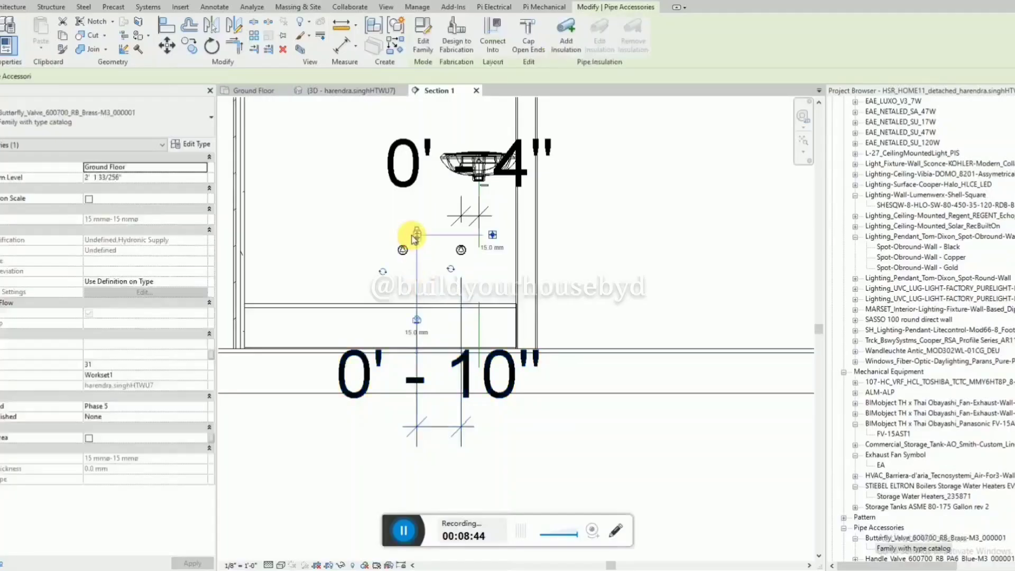
key(Right)
key(Right)
key(Right)
key(Right)
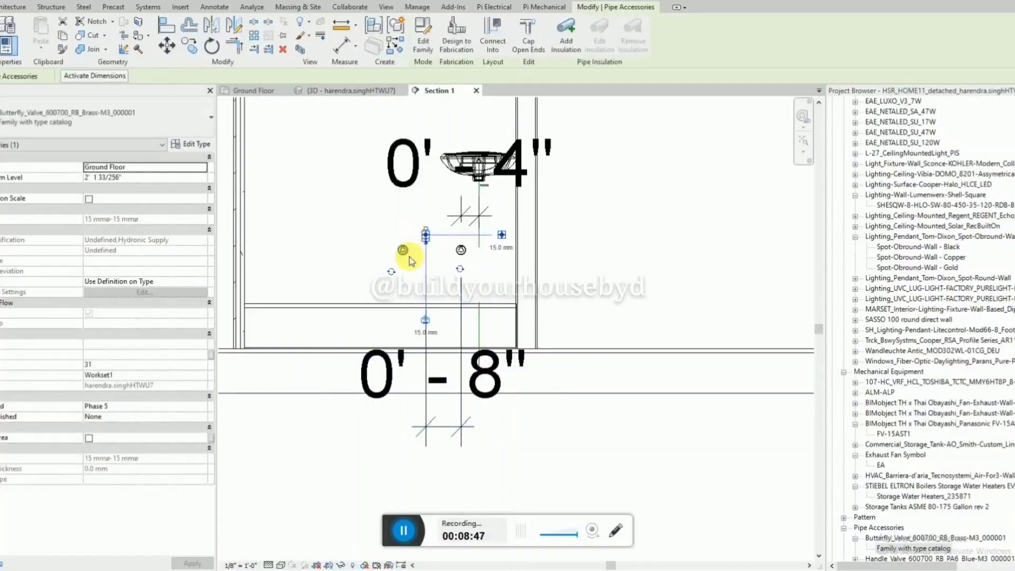
click(410, 258)
click(420, 285)
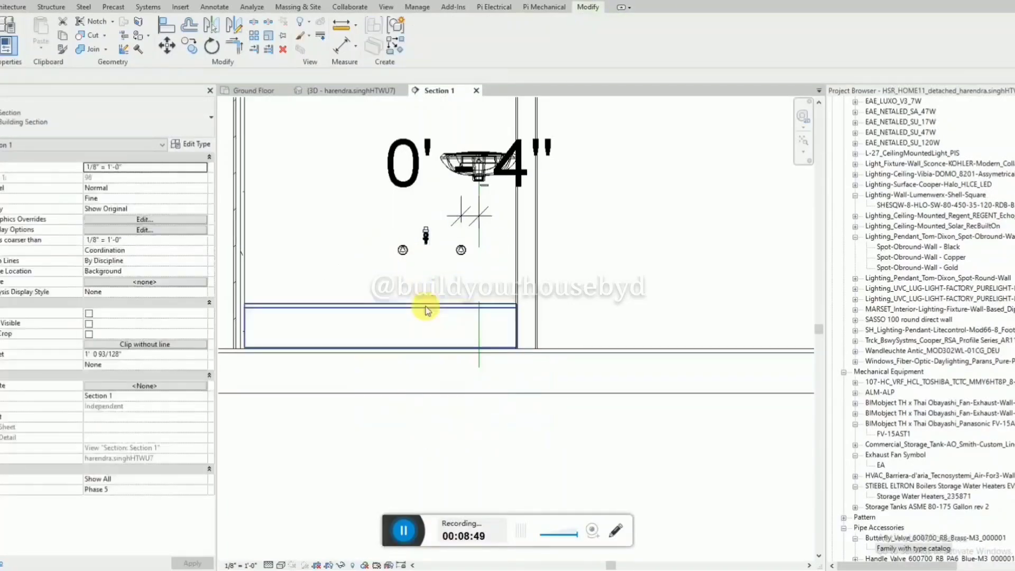
Dimension the horizontal distance between the butterfly valve and the angle valve farther from the washbasin, with the dimension line below the floor.
key(d)
key(i)
scroll(426, 227, up, 3)
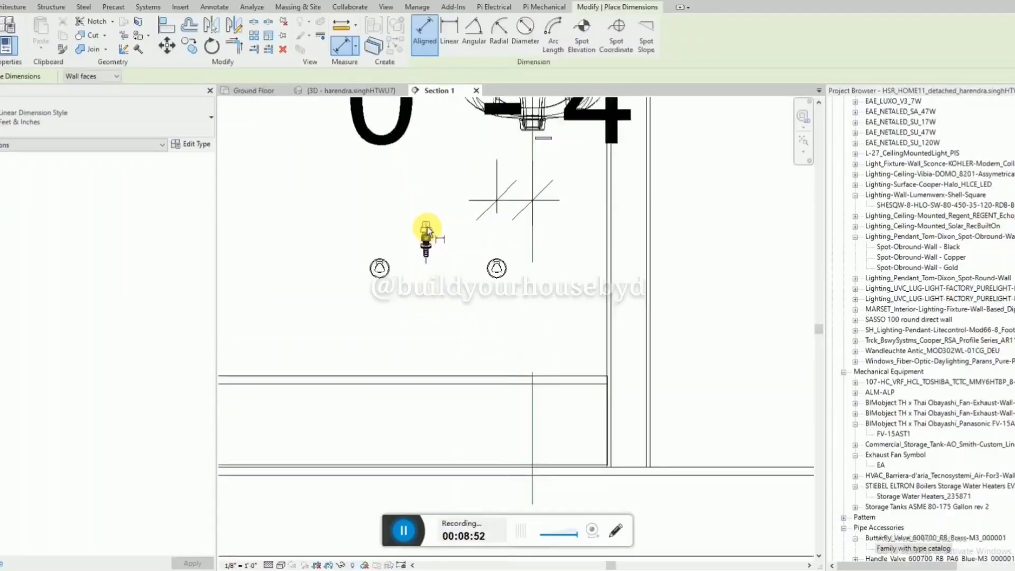
scroll(380, 270, down, 4)
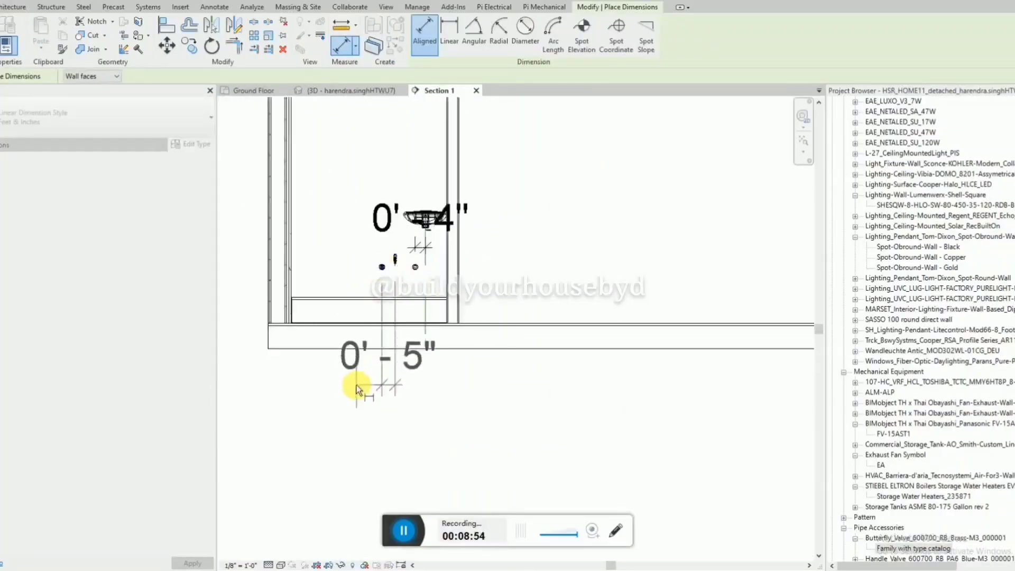
key(Escape)
key(Escape)
Nudge the farther angle valve away from the butterfly valve and remove the spacing dimension.
click(386, 272)
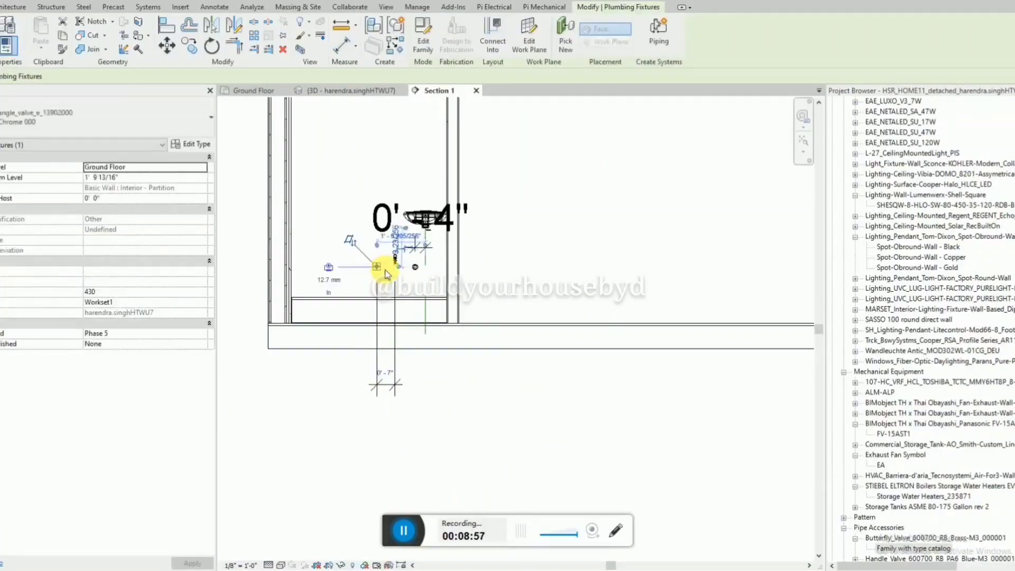
click(462, 390)
click(394, 383)
key(Delete)
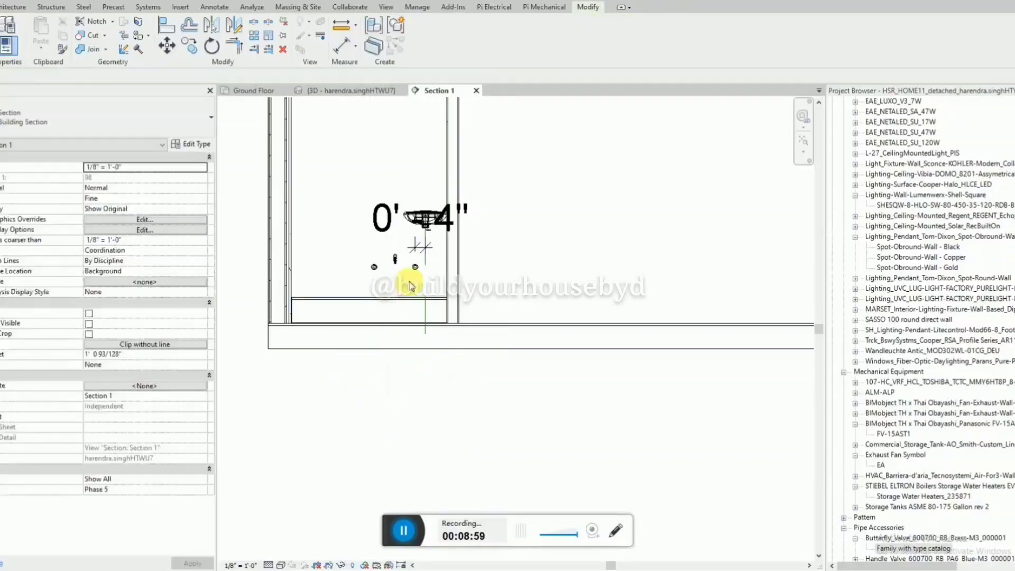
Examine the washbasin wall and its valves in the 3D view.
click(385, 92)
scroll(517, 227, down, 2)
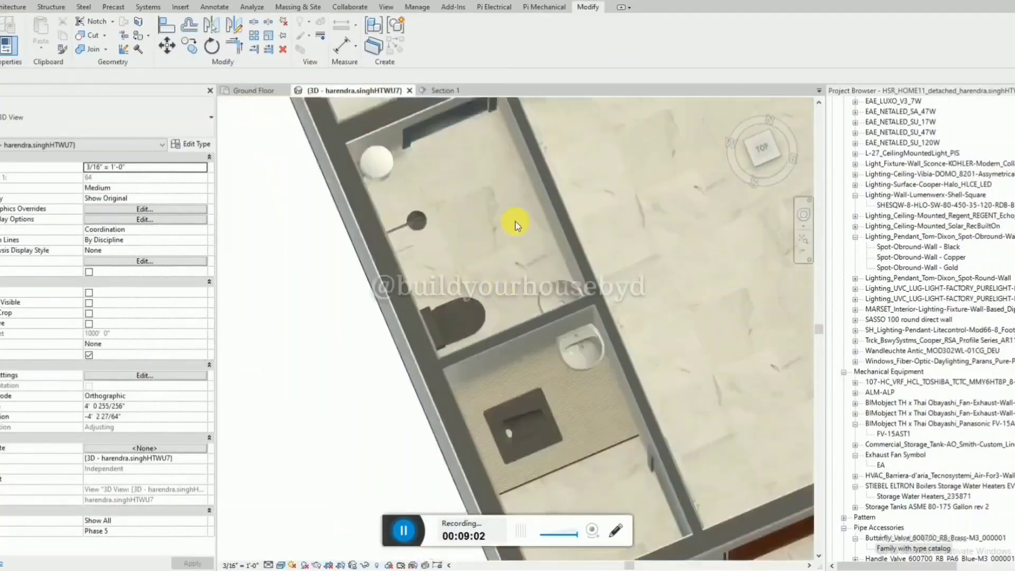
click(584, 360)
shift+middle_drag(586, 362, 503, 269)
scroll(503, 344, up, 3)
key(Escape)
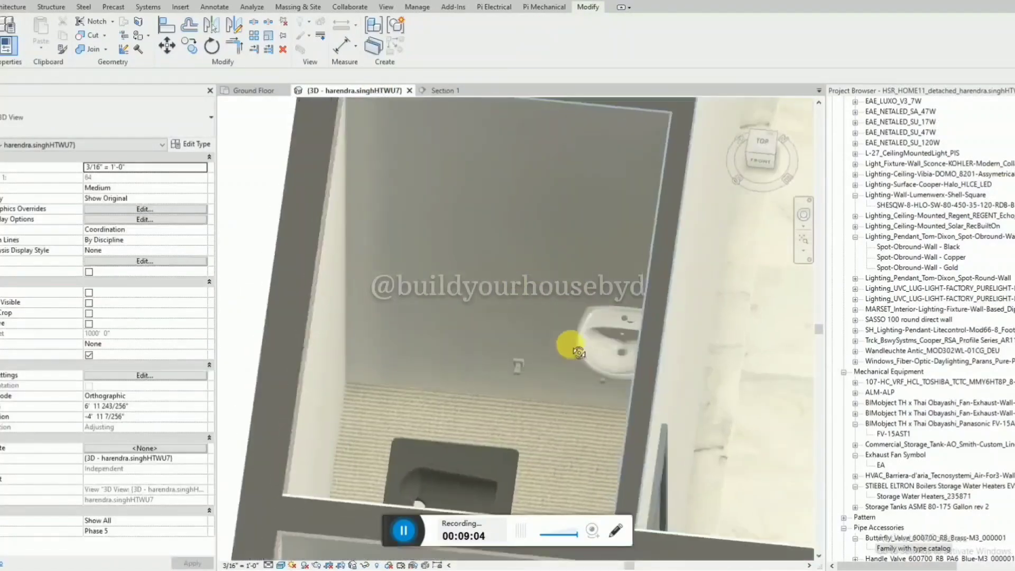
shift+middle_drag(570, 344, 562, 274)
Set the 3D view's detail level to Fine and look over both bathrooms from above.
click(269, 565)
click(282, 553)
scroll(403, 412, up, 4)
shift+middle_drag(389, 539, 452, 396)
scroll(403, 413, down, 4)
scroll(492, 313, down, 3)
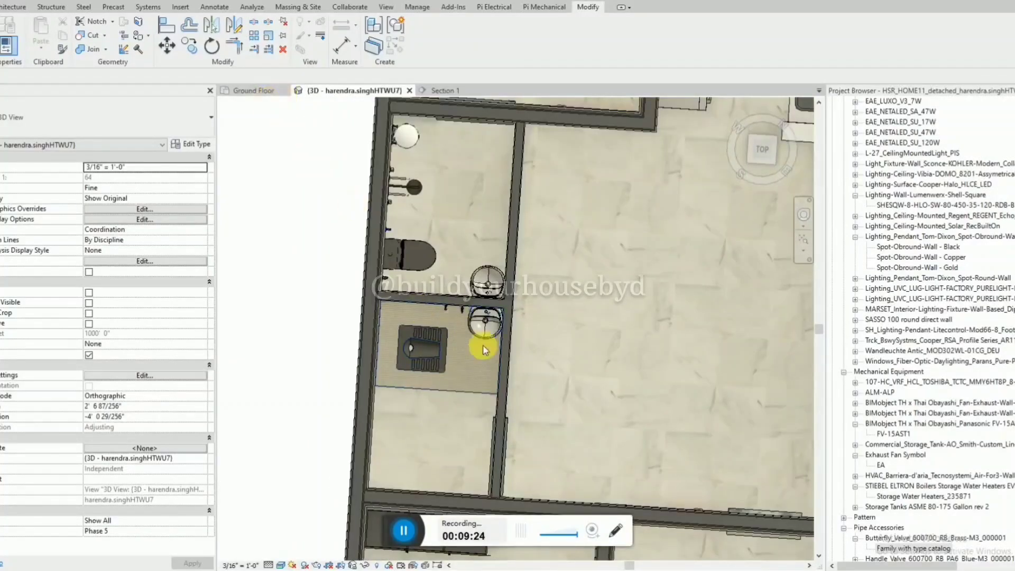
shift+middle_drag(482, 349, 495, 326)
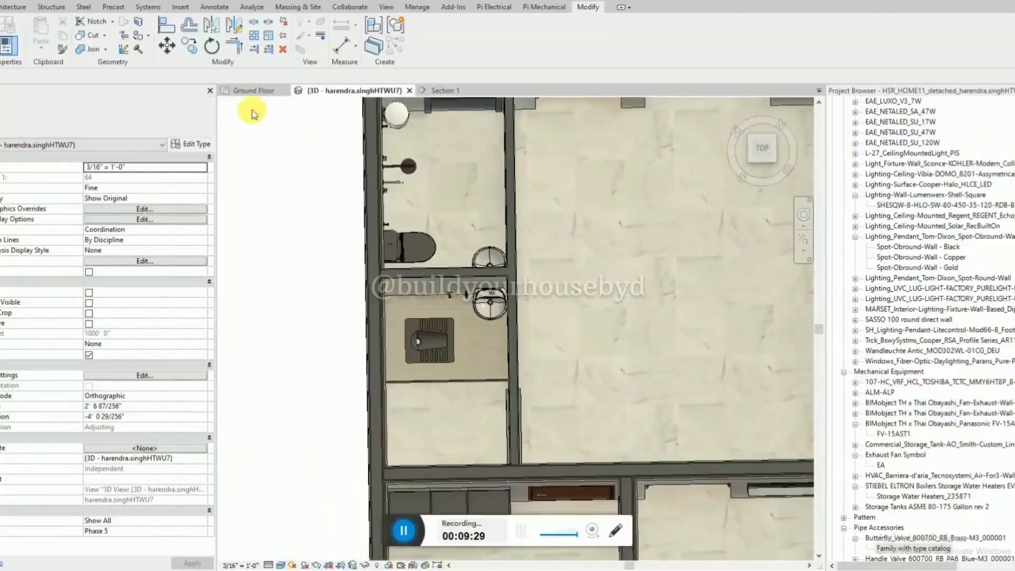
In the Ground Floor plan, move the section line out of the bathrooms to the open area south of the house.
click(253, 91)
scroll(527, 268, down, 5)
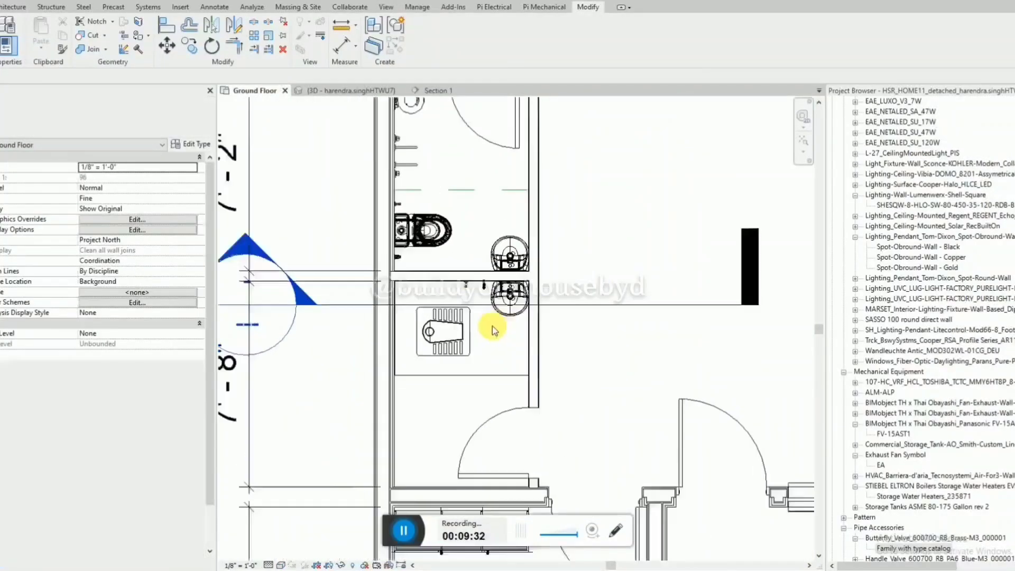
scroll(494, 323, down, 1)
click(588, 305)
scroll(602, 306, down, 4)
drag(607, 305, 293, 278)
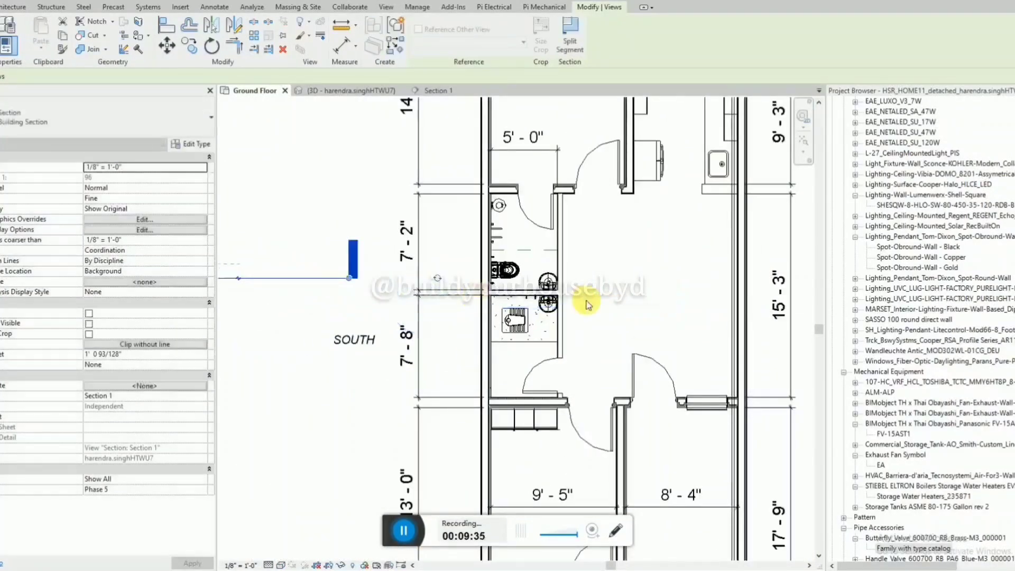
scroll(587, 305, up, 3)
key(Escape)
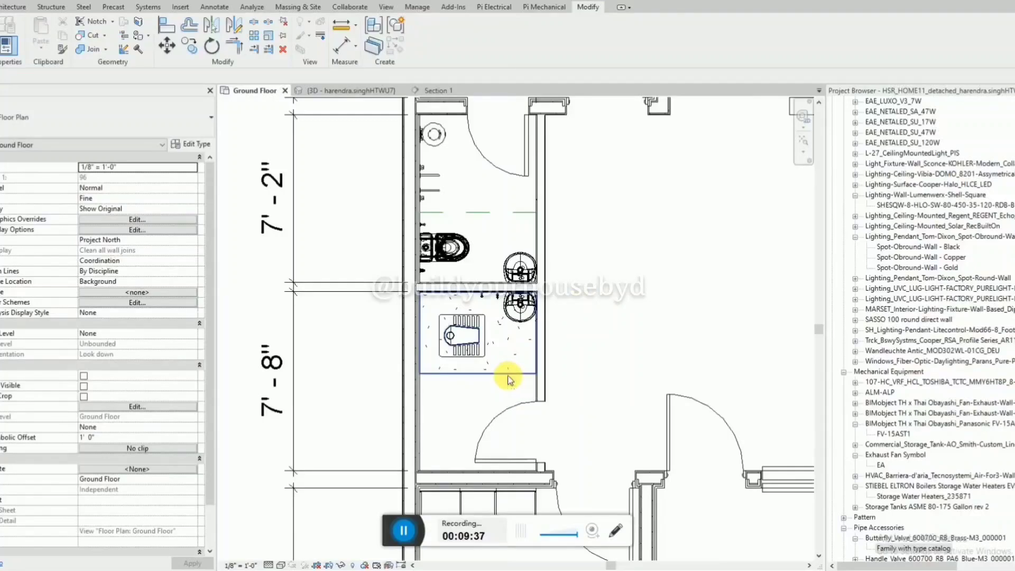
Dimension the squat-toilet bathroom's floor edge to the wall by the door and to the washbasin wall, placing both dimensions outside the room.
key(d)
key(i)
click(489, 373)
click(473, 471)
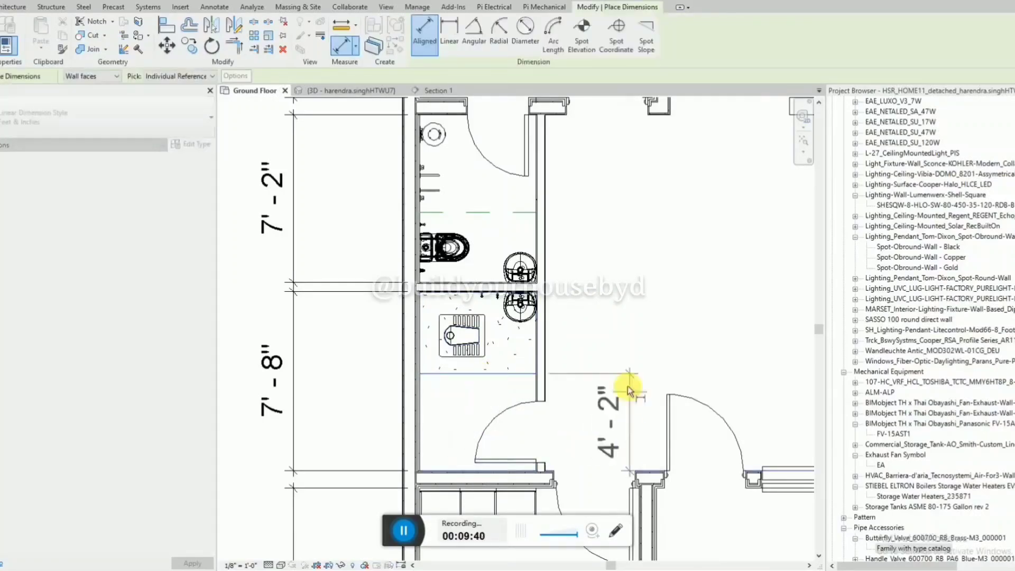
click(621, 338)
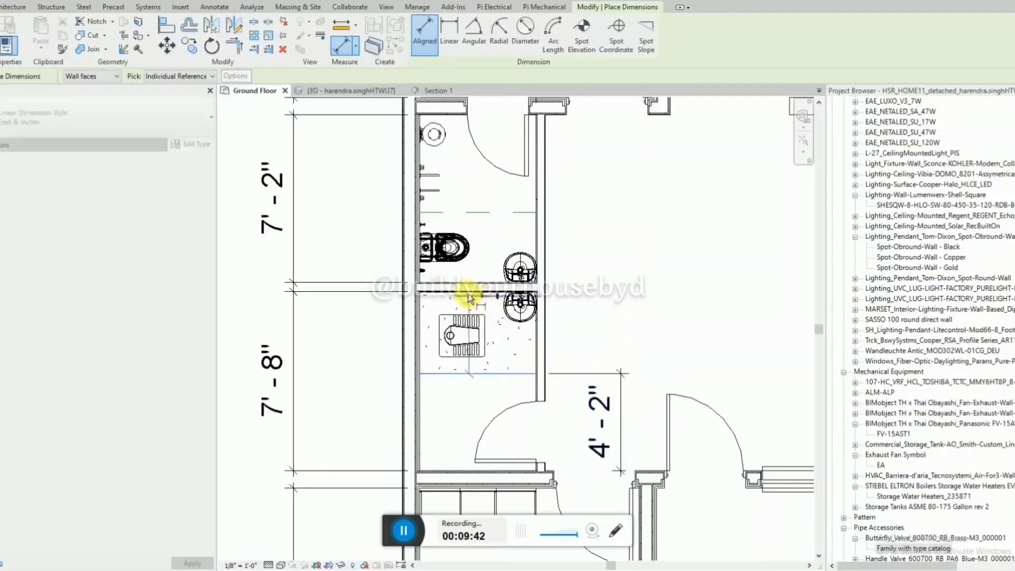
click(459, 292)
click(619, 235)
key(Escape)
key(Escape)
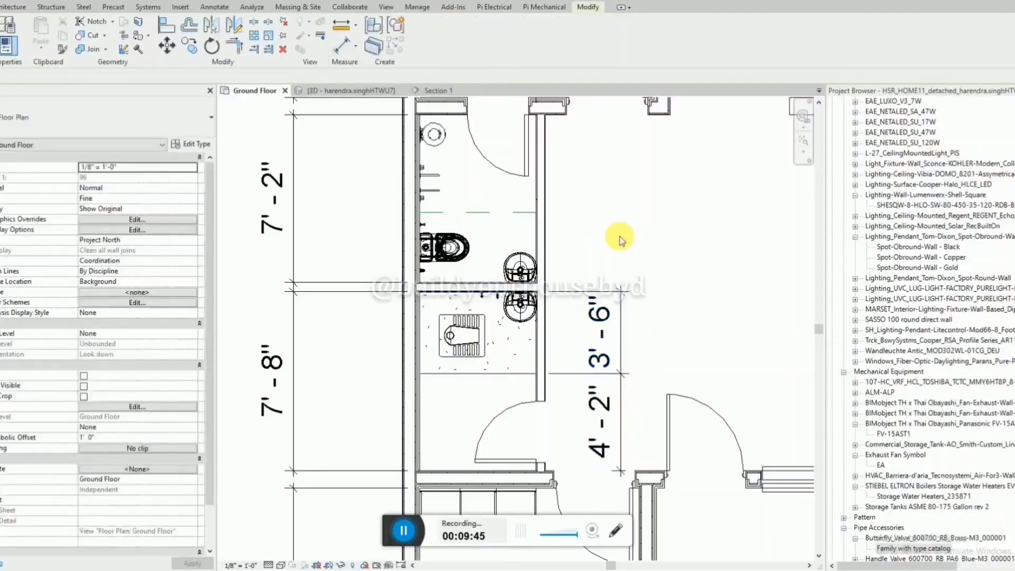
click(613, 474)
key(Escape)
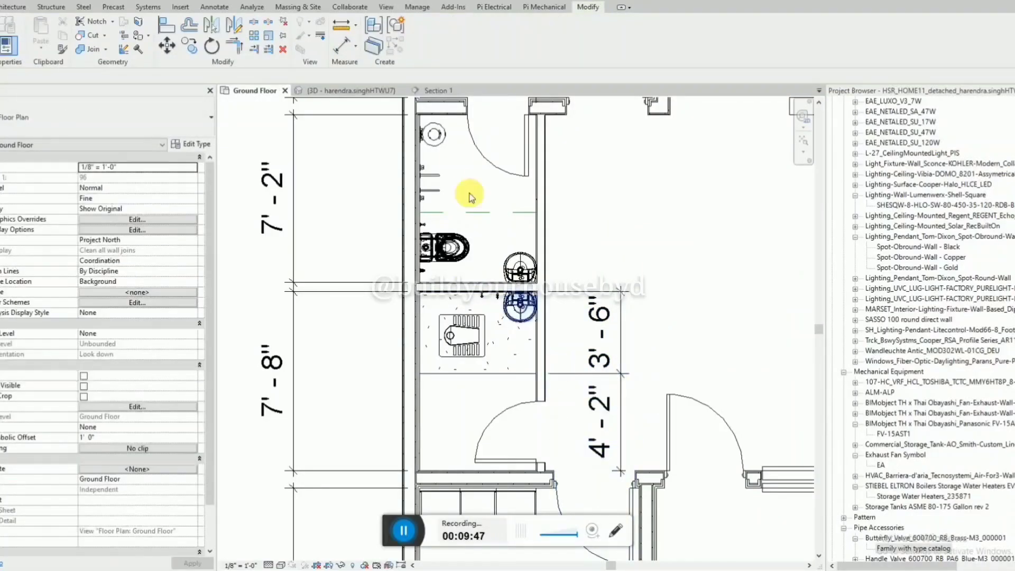
Copy the two wall-mounted mixers from the upper bathroom along the outer wall into the squat-toilet bathroom, opposite the door.
click(426, 193)
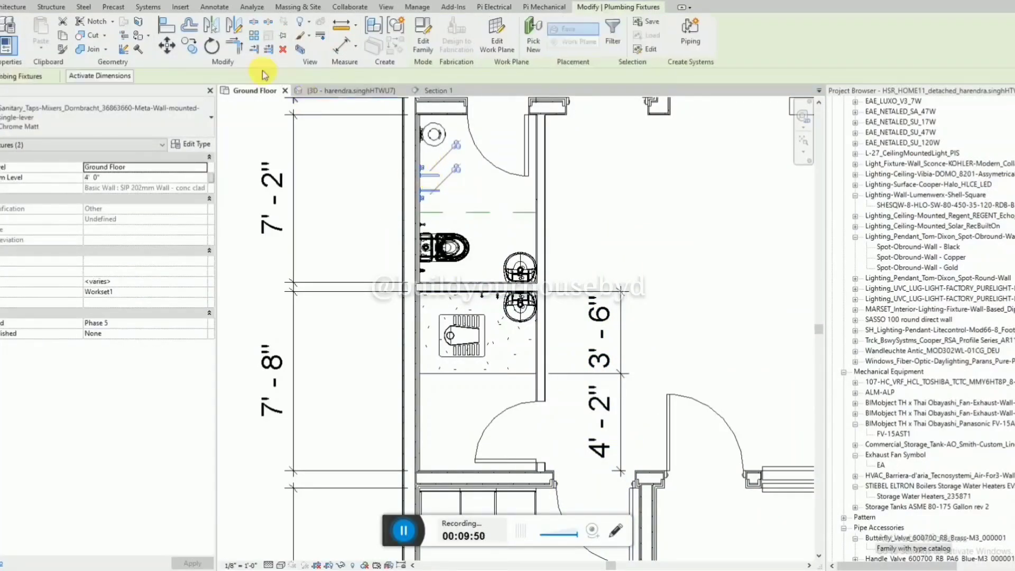
key(c)
key(o)
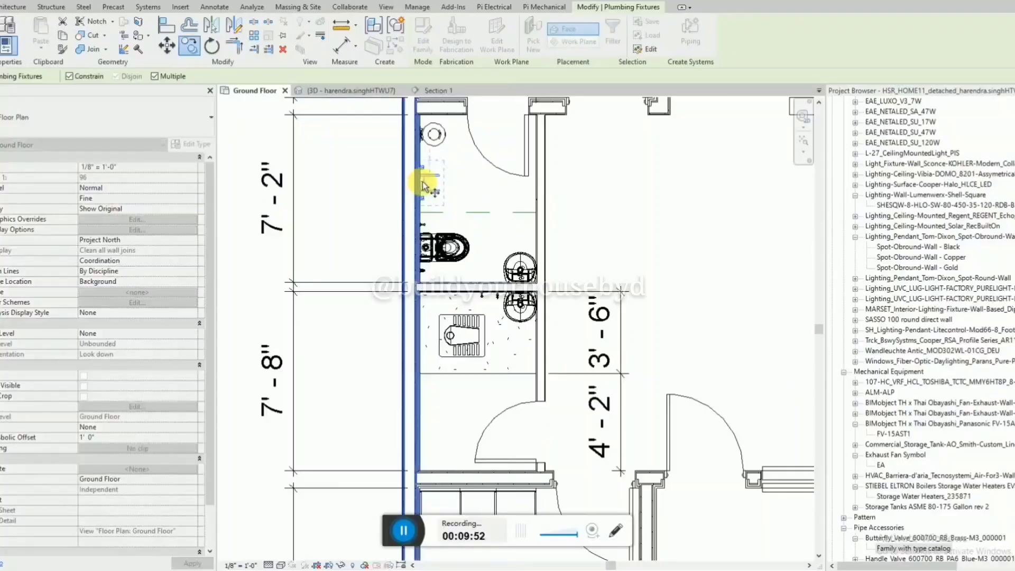
click(415, 200)
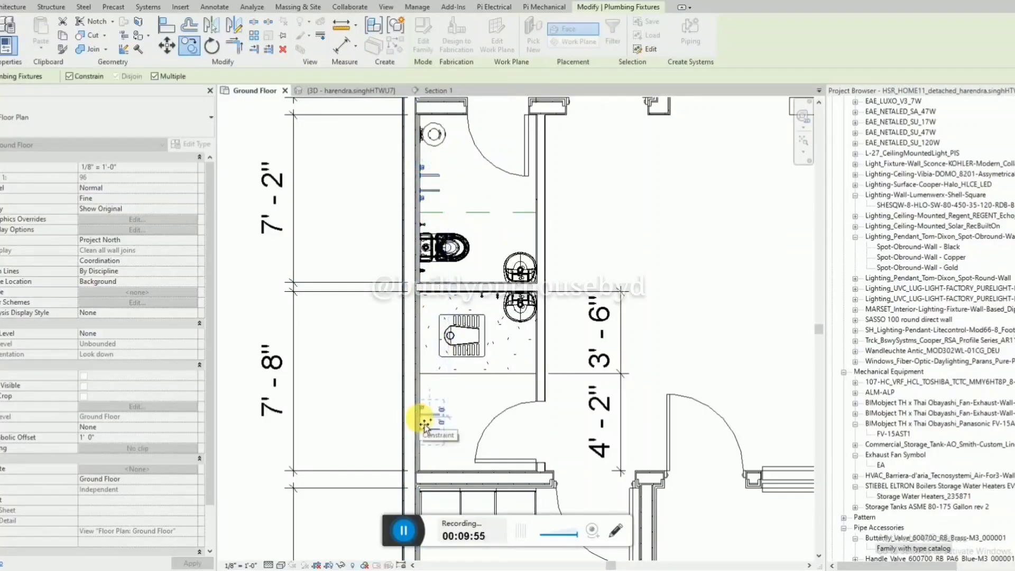
click(424, 423)
key(Escape)
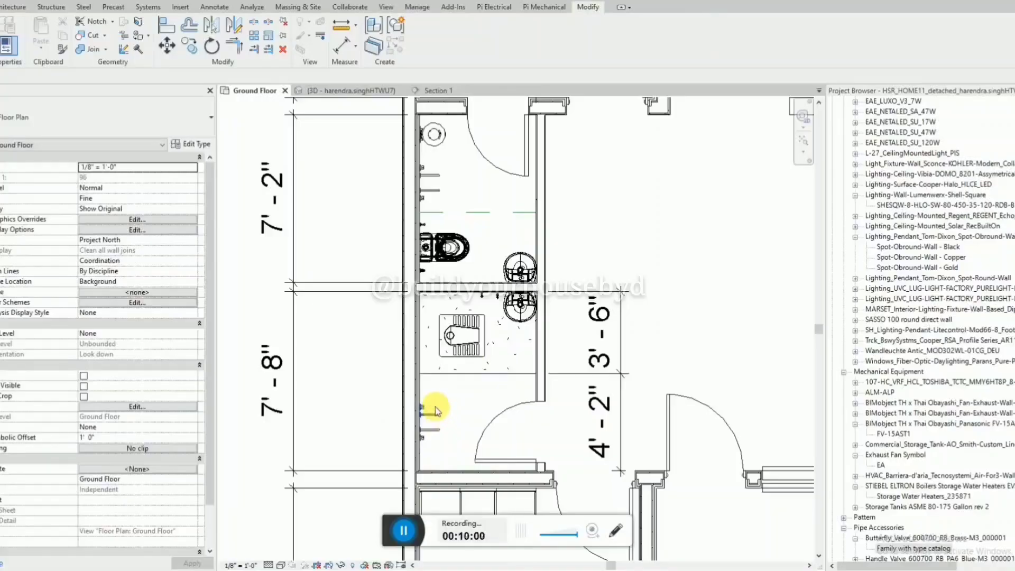
Nudge the two copied mixers along the outer wall toward the squat-toilet floor area.
key(d)
key(i)
key(Escape)
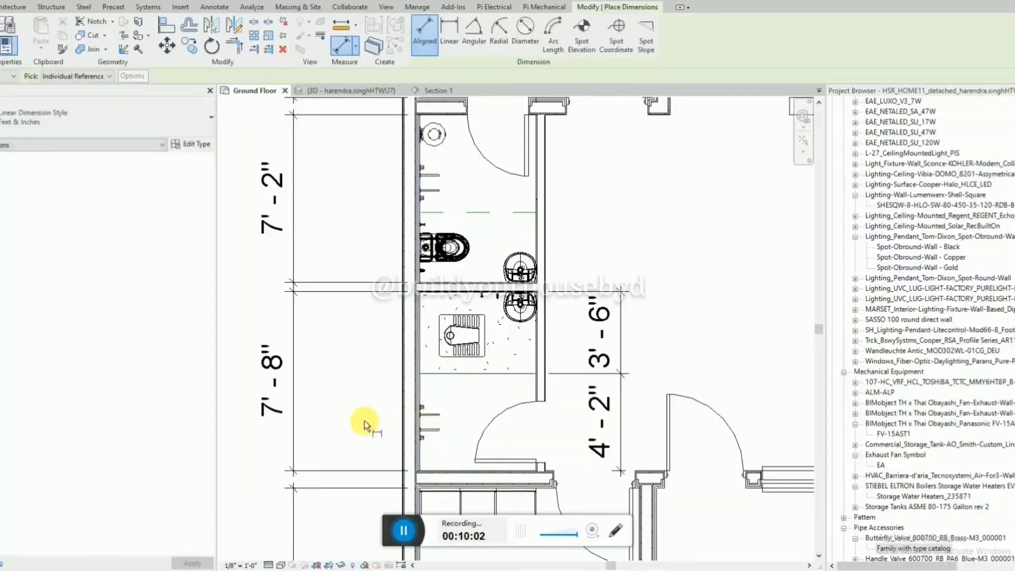
click(424, 429)
scroll(423, 430, up, 2)
ctrl+click(436, 402)
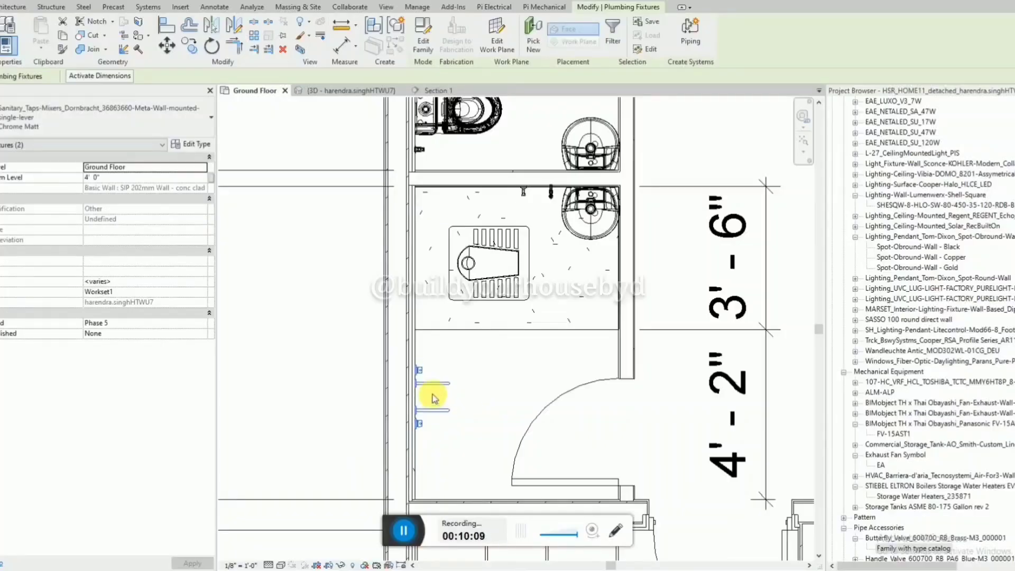
scroll(432, 396, down, 2)
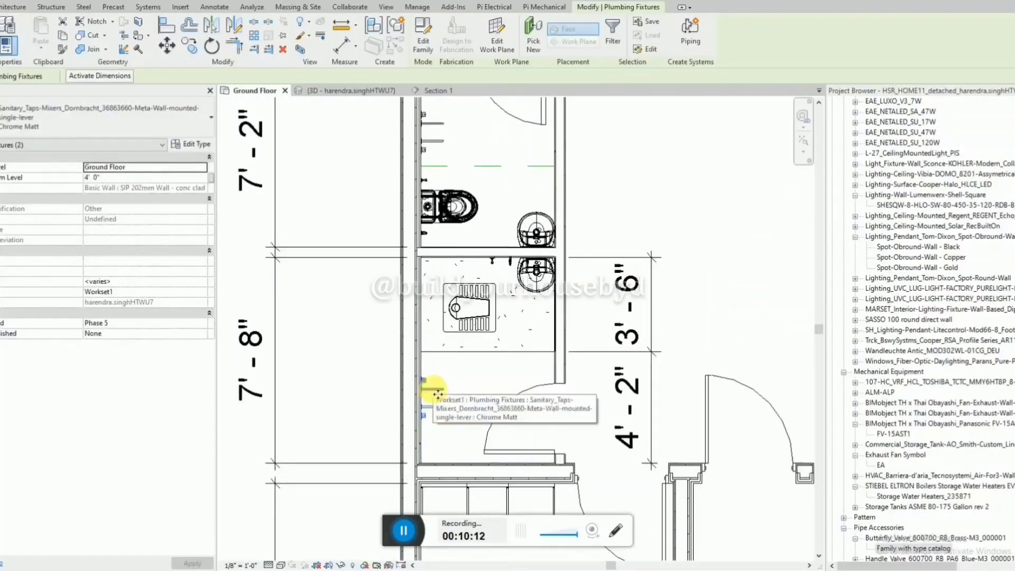
scroll(418, 383, down, 2)
key(Escape)
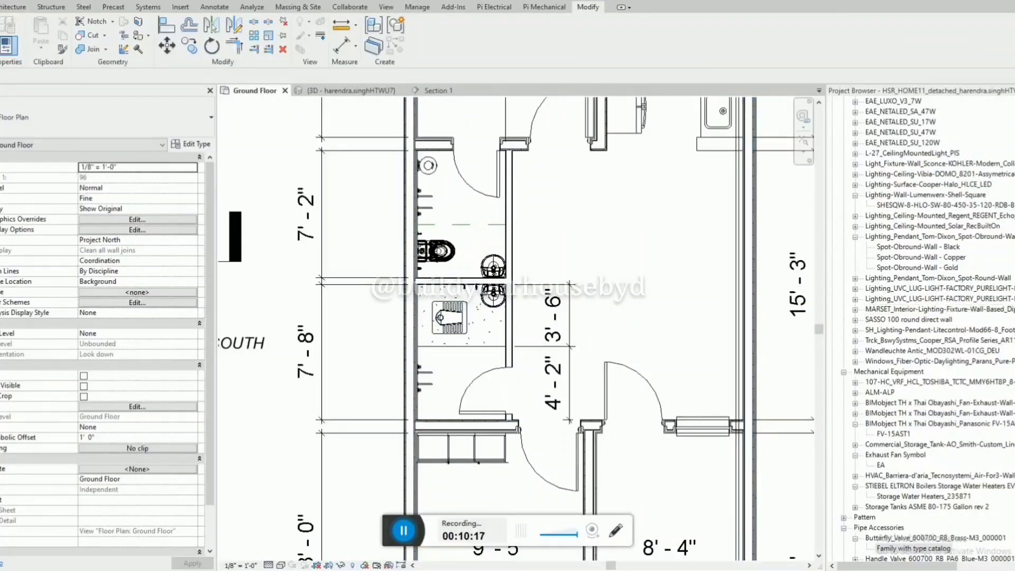
Measure the distance from the upper bathroom's end wall to the centre of the water heater.
scroll(428, 167, up, 2)
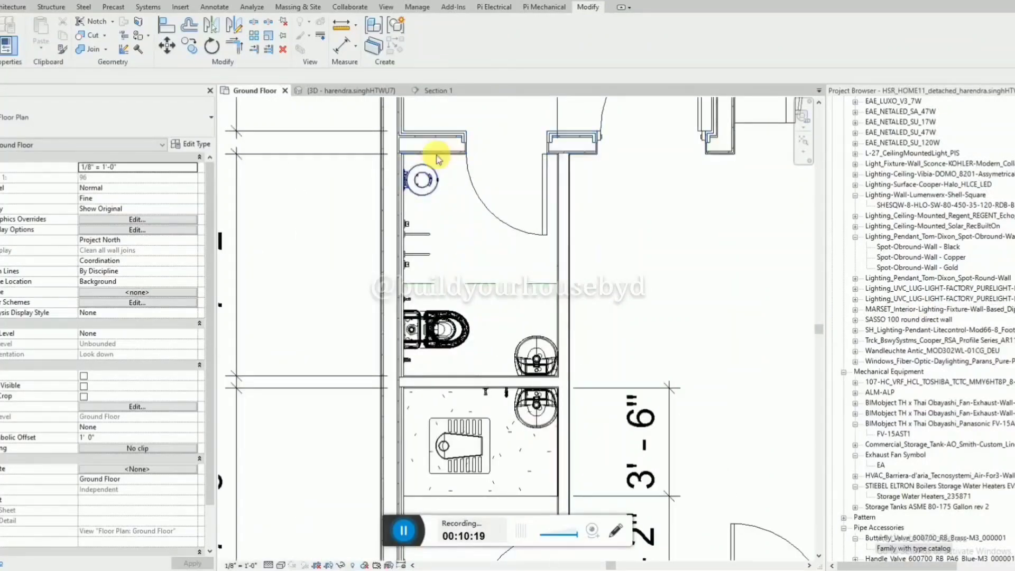
key(d)
key(i)
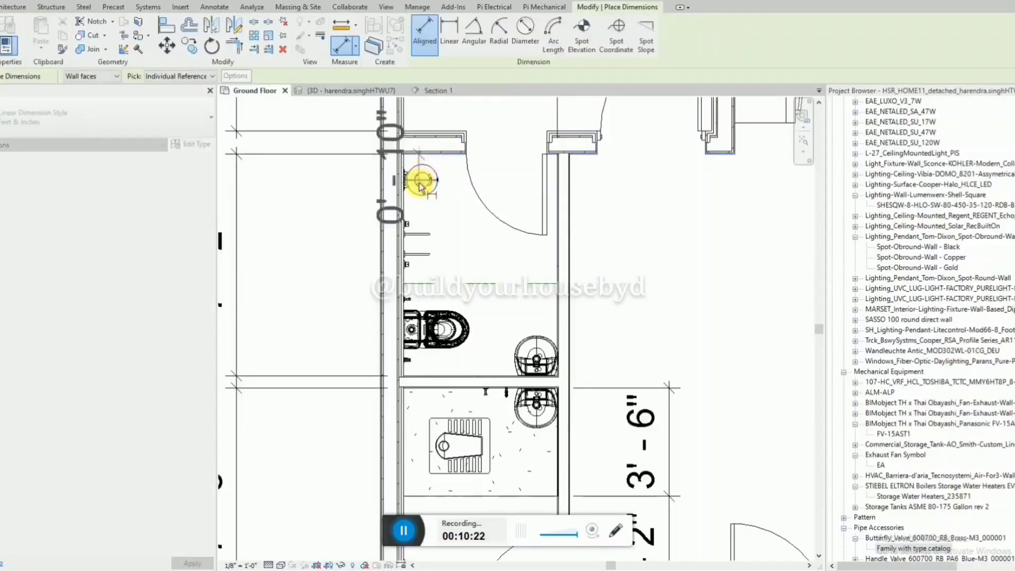
key(Escape)
key(Escape)
Copy the upper bathroom's water heater to the outer wall of the squat-toilet bathroom, in the corner beyond the mixers.
click(421, 183)
scroll(425, 190, down, 3)
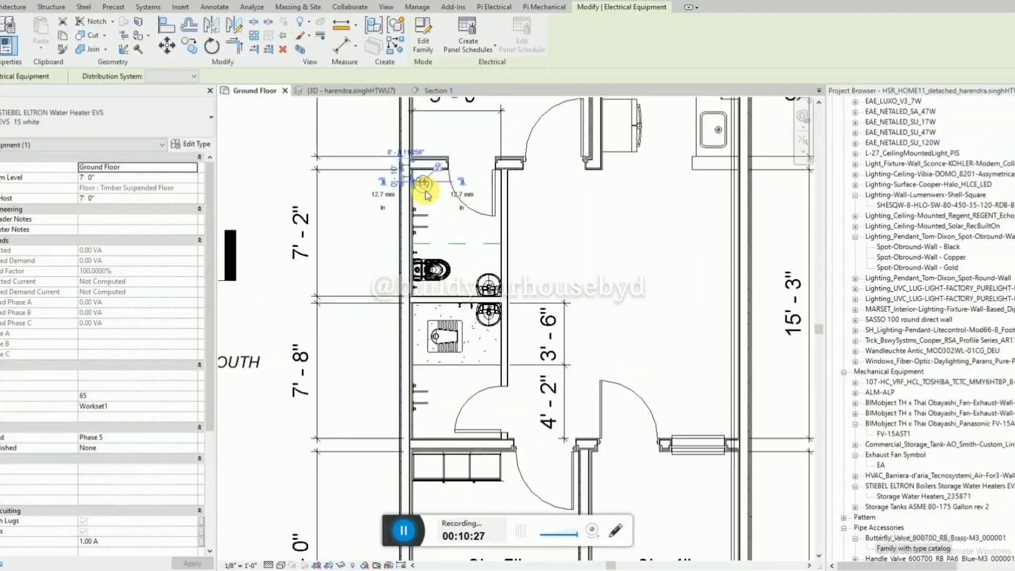
key(c)
key(o)
scroll(419, 185, up, 2)
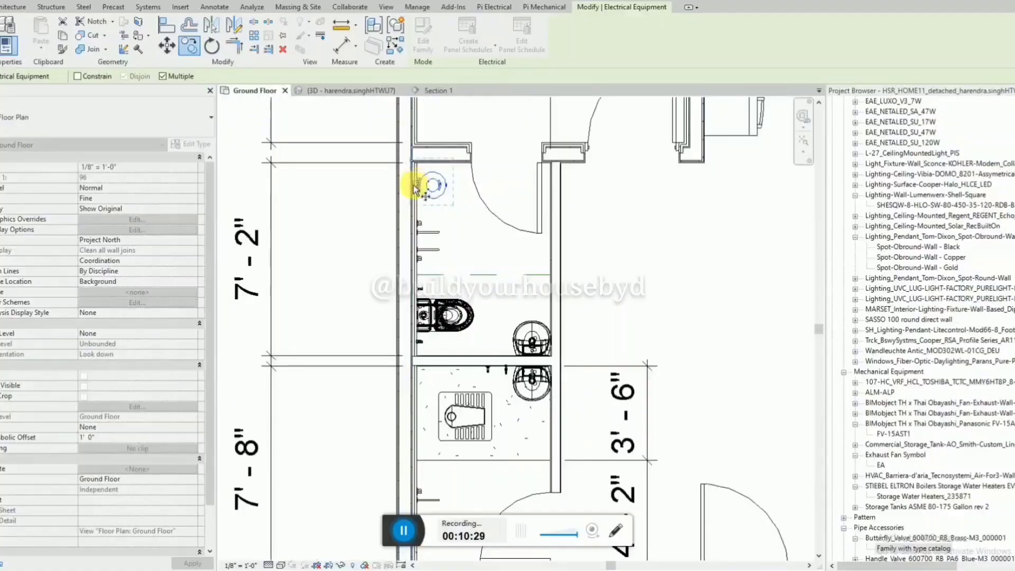
click(414, 186)
scroll(425, 294, down, 3)
scroll(447, 440, up, 4)
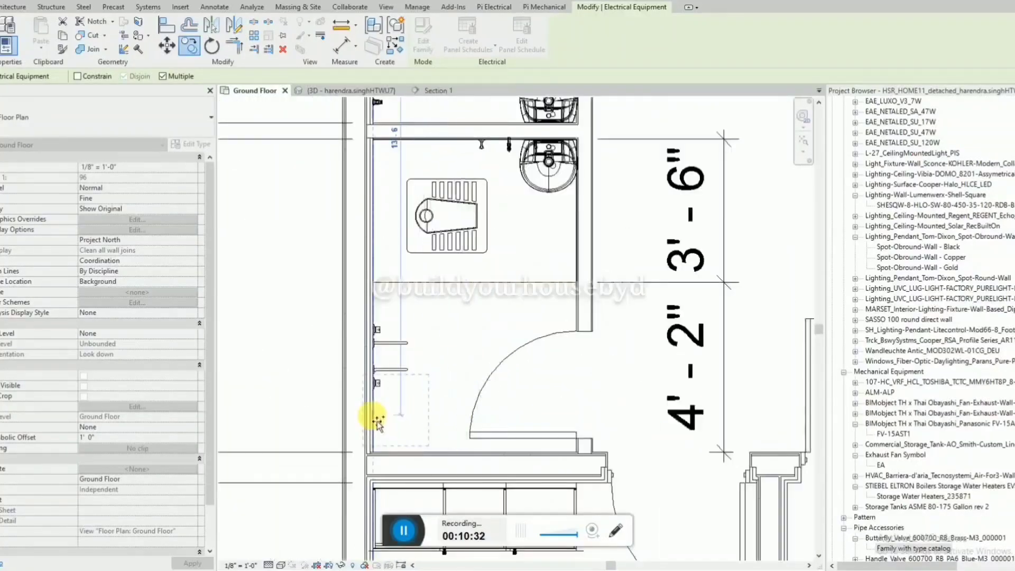
click(374, 422)
Dimension the copied water heater's centre from the adjacent end wall, with the dimension outside the house.
key(d)
key(i)
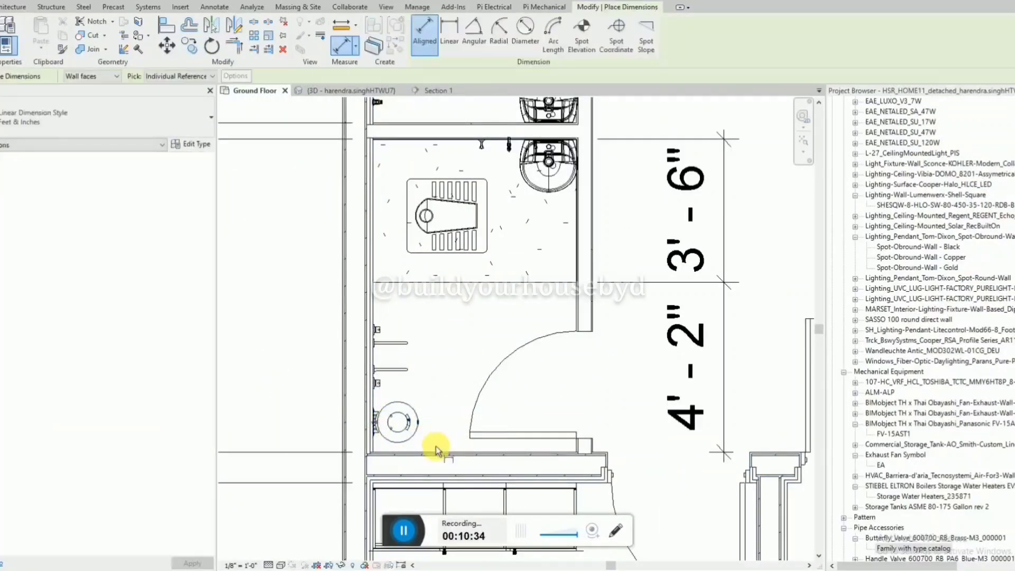
click(421, 445)
click(393, 423)
click(311, 389)
key(Escape)
key(Escape)
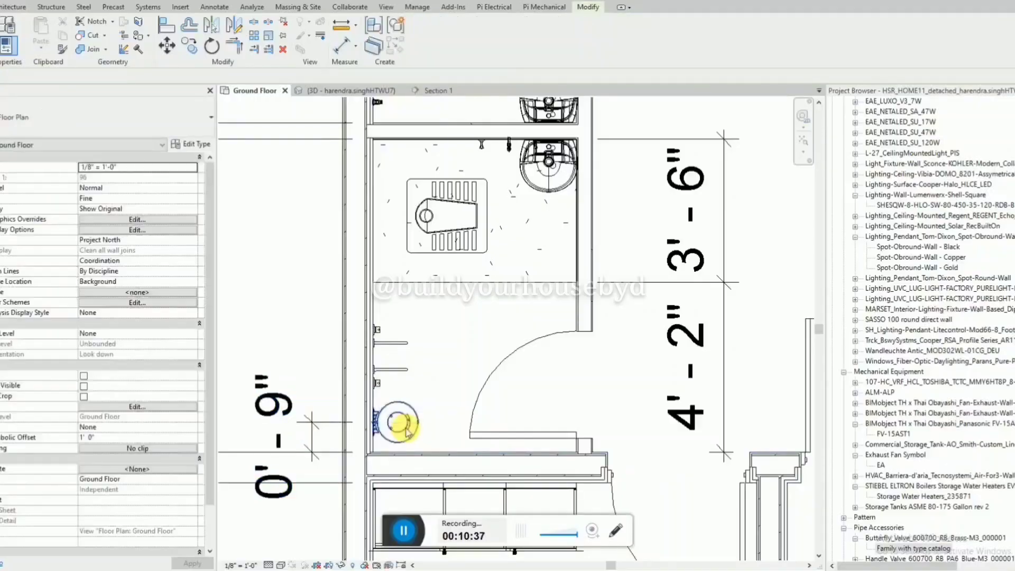
Set the copied water heater's distance from the end wall to 10" and remove the dimension.
click(403, 425)
click(305, 435)
text(10")
key(Return)
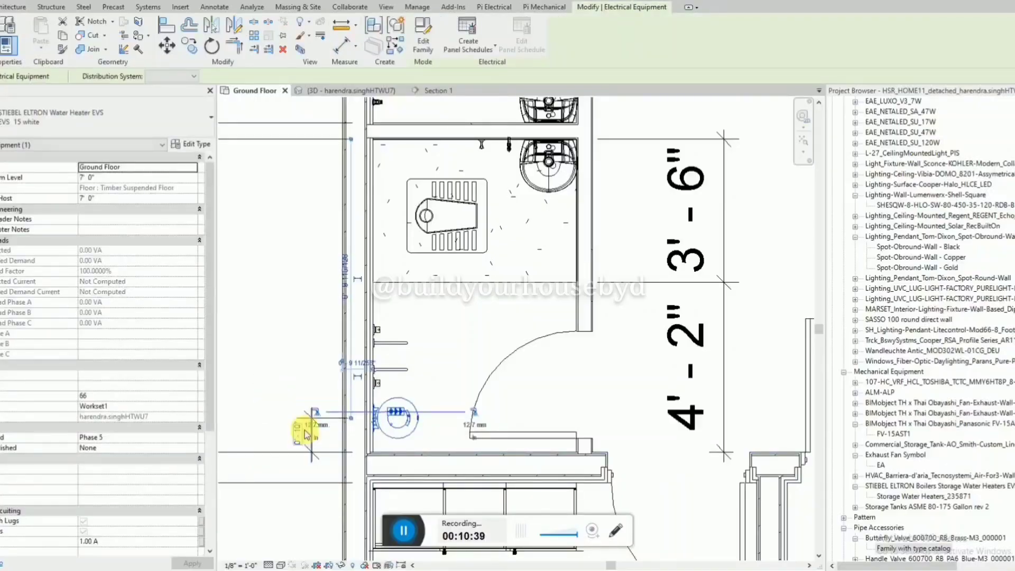
click(409, 439)
click(308, 420)
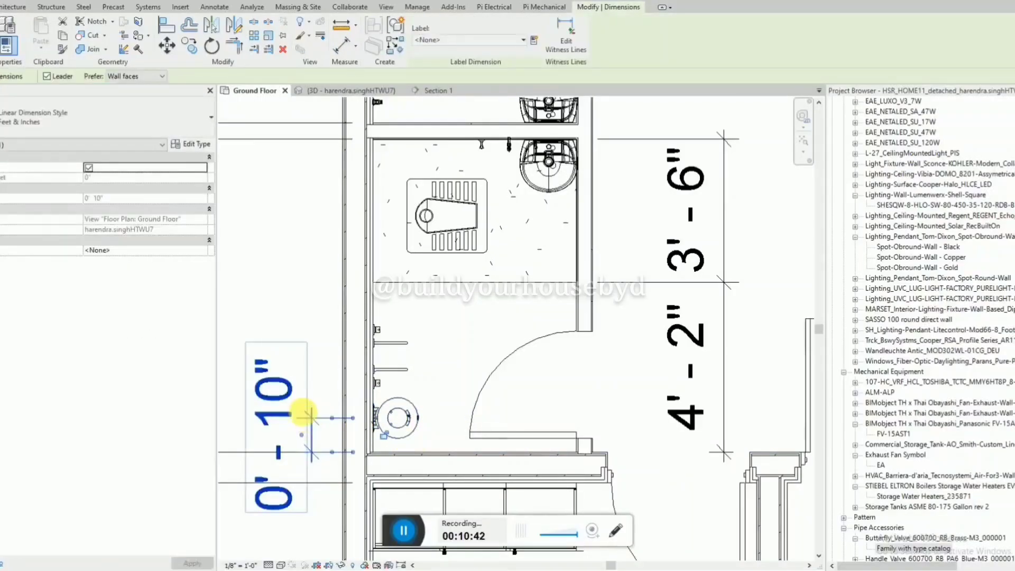
key(Escape)
Rotate the section line outside the house's south side by 90 degrees.
scroll(301, 415, down, 4)
scroll(525, 299, down, 5)
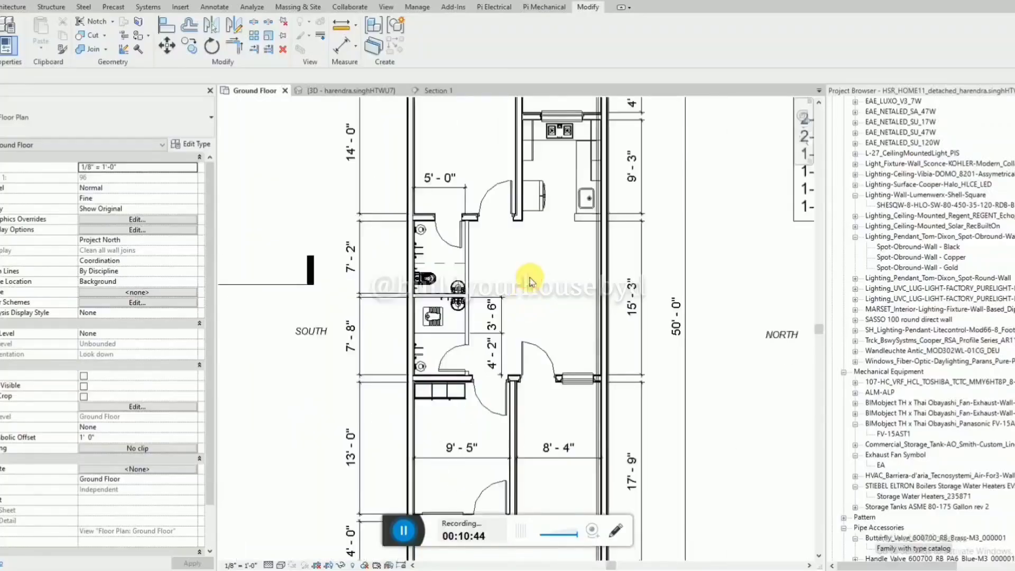
click(316, 290)
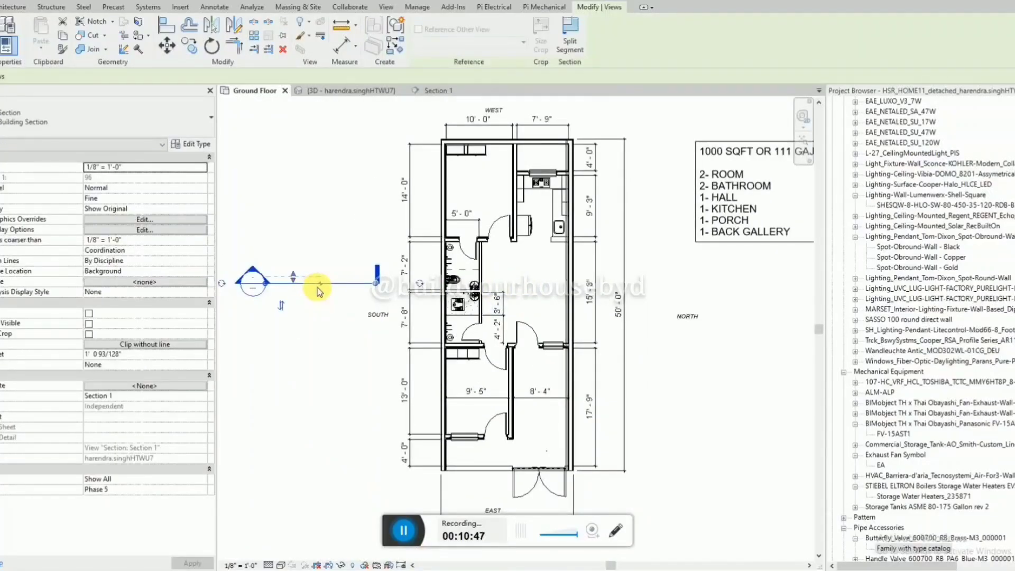
key(r)
key(o)
click(289, 296)
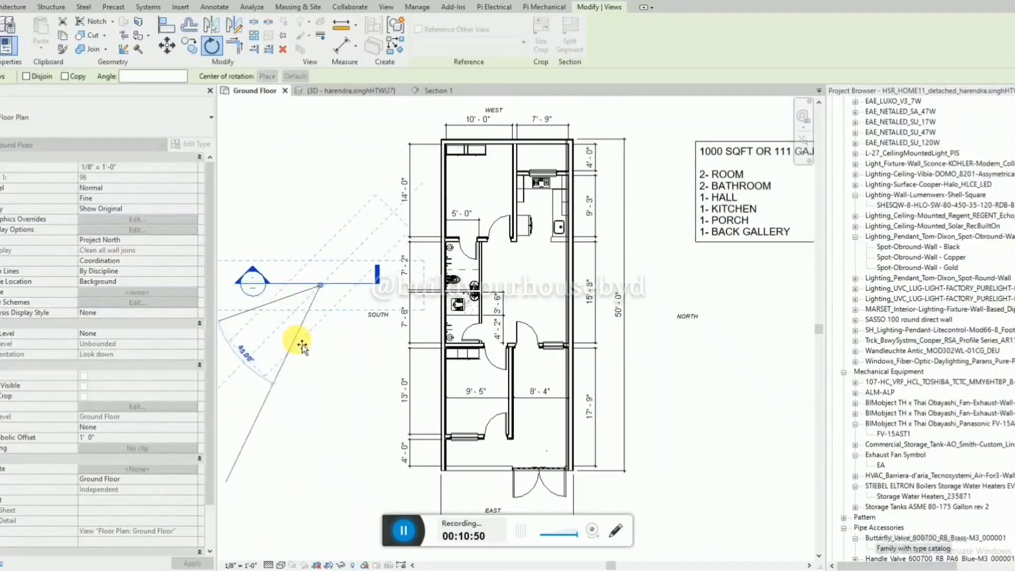
text(90)
key(Return)
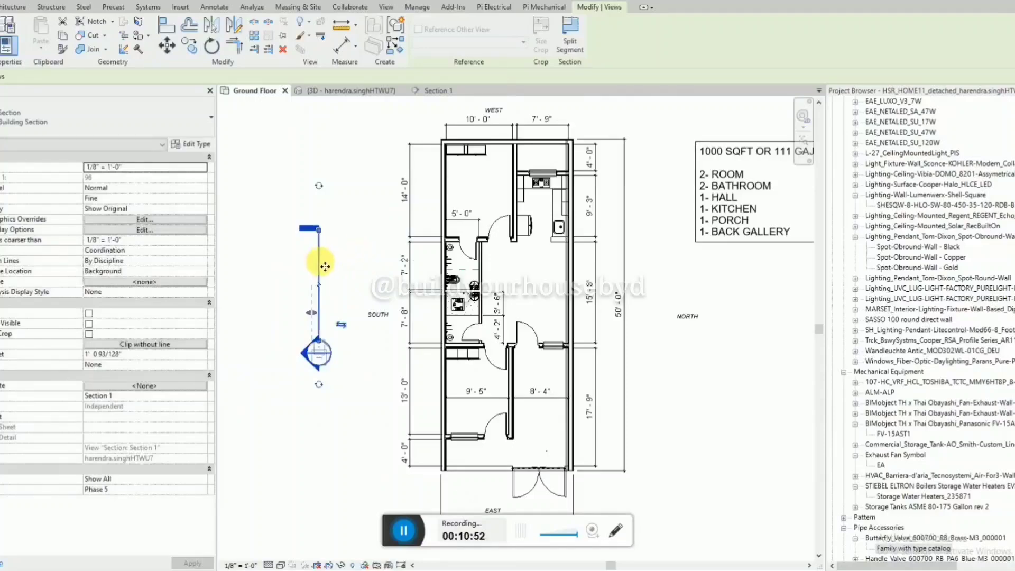
Move the rotated section line into the two bathrooms and extend its view depth to the outer wall, about 3' 7".
drag(324, 266, 470, 282)
scroll(463, 328, up, 3)
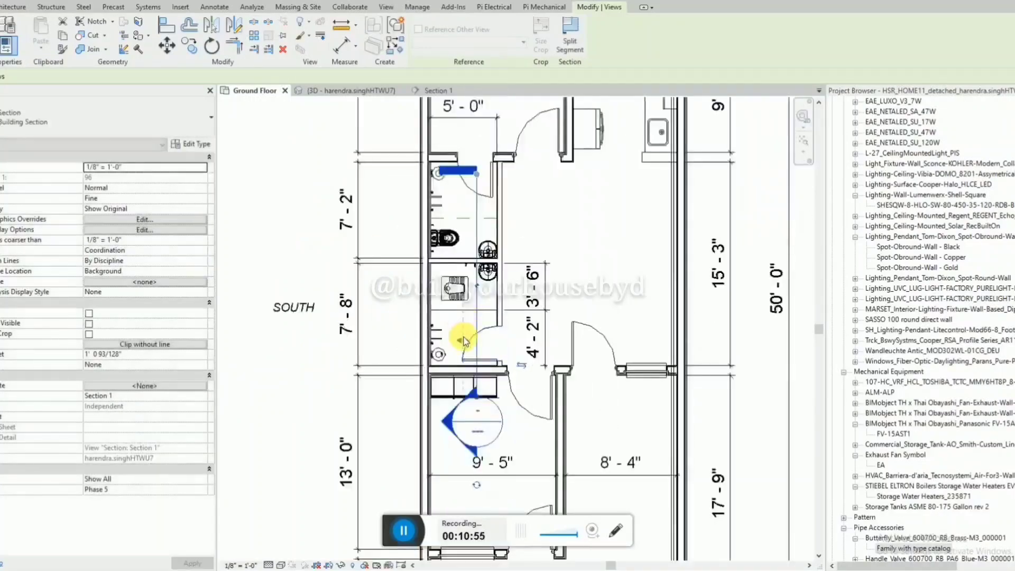
drag(463, 340, 426, 340)
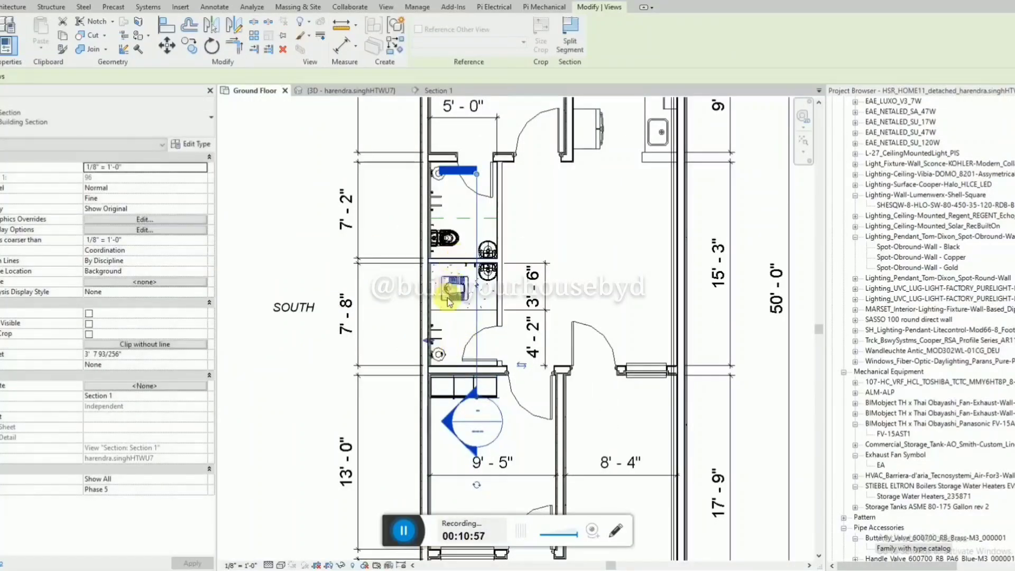
Open the view of the relocated section through both bathrooms.
scroll(448, 301, up, 2)
click(490, 261)
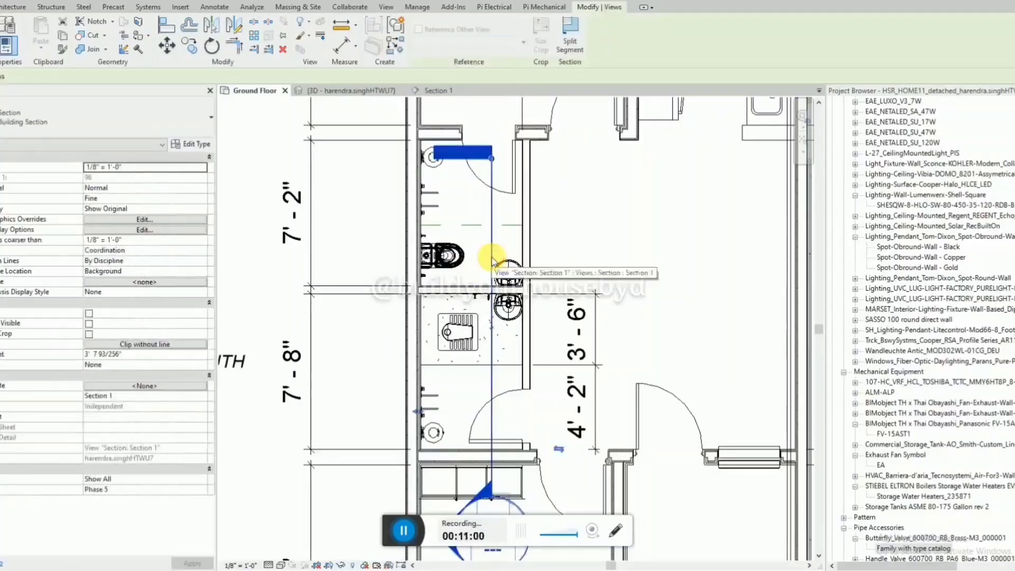
scroll(492, 262, down, 5)
right_click(494, 262)
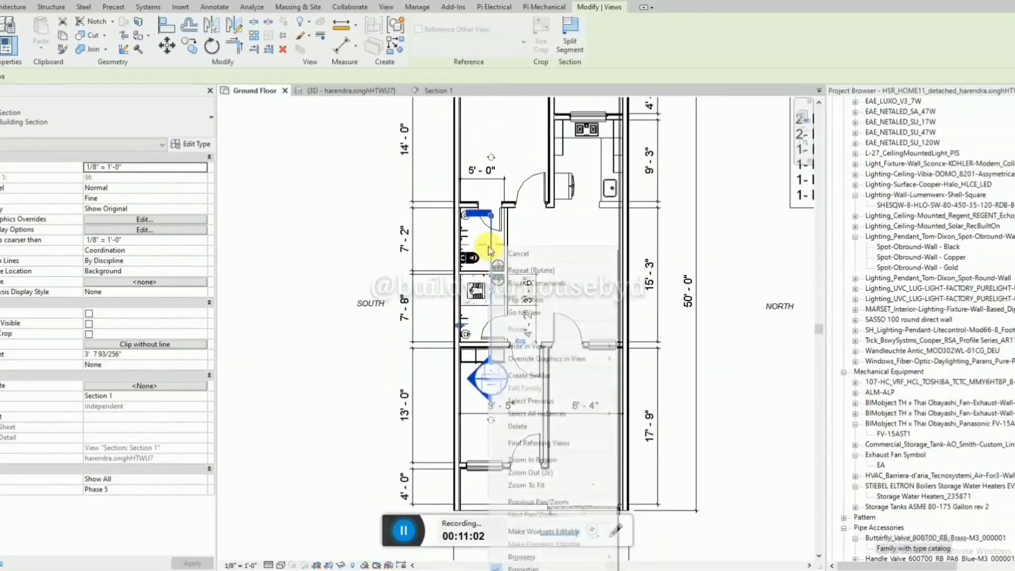
click(526, 316)
scroll(415, 394, down, 2)
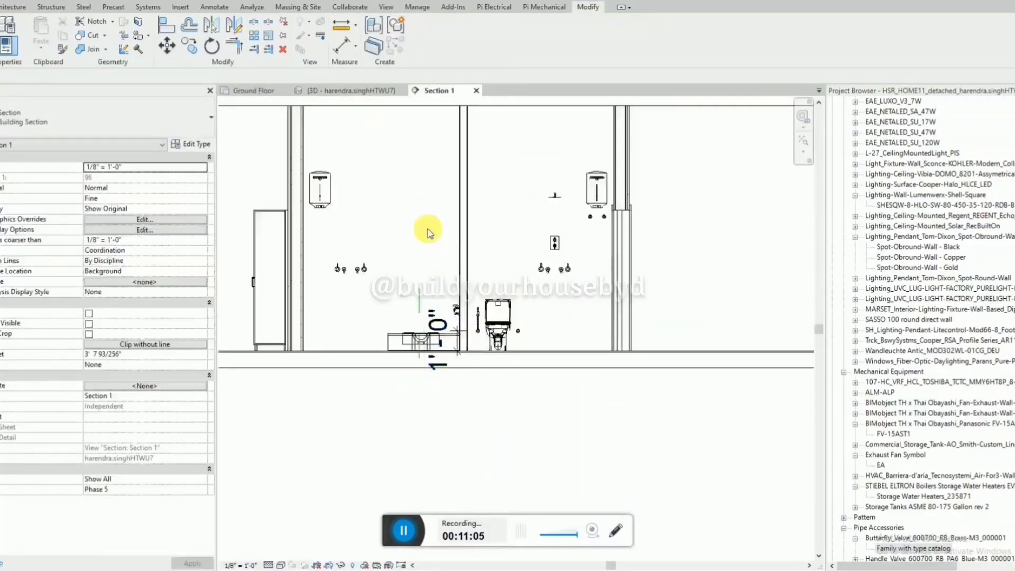
Copy the two valves below the upper bathroom's water heater to the same position below the squat-toilet bathroom's water heater.
scroll(289, 168, up, 2)
click(746, 241)
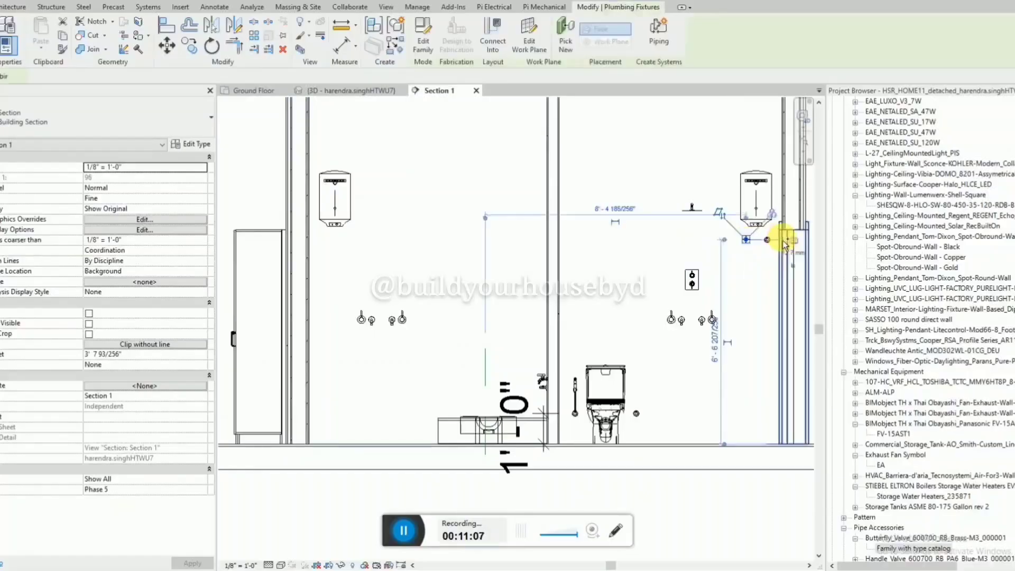
key(c)
key(o)
click(767, 247)
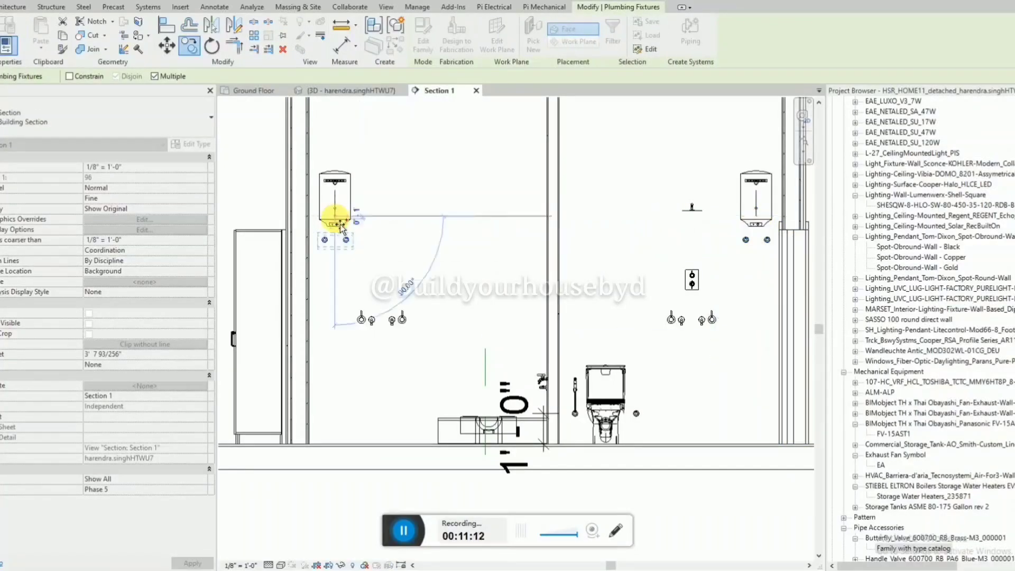
click(358, 228)
key(Escape)
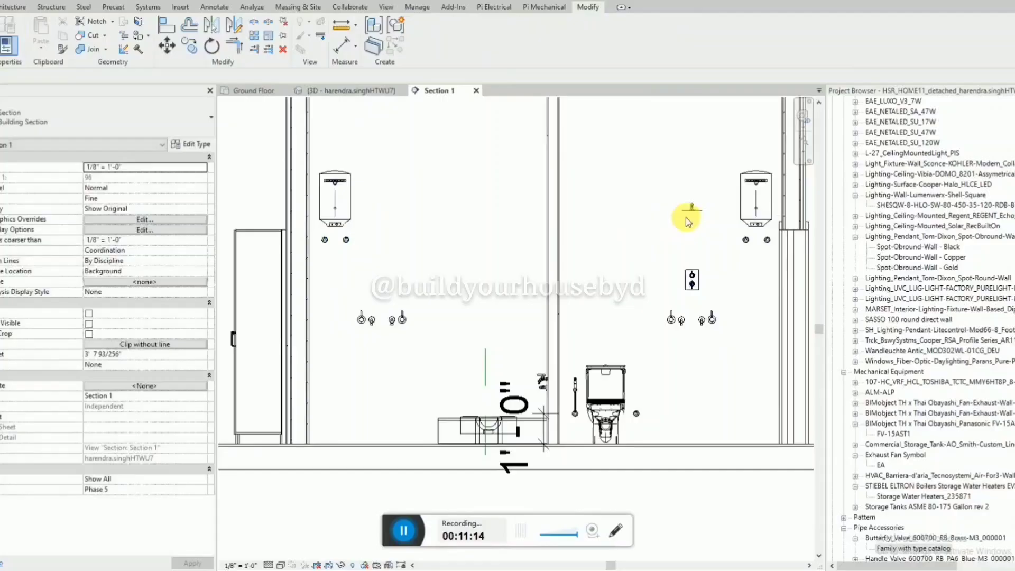
Copy the upper bathroom's wall-mounted shower set to the squat-toilet bathroom, using the matching outermost valves below as reference points.
click(691, 275)
key(c)
key(o)
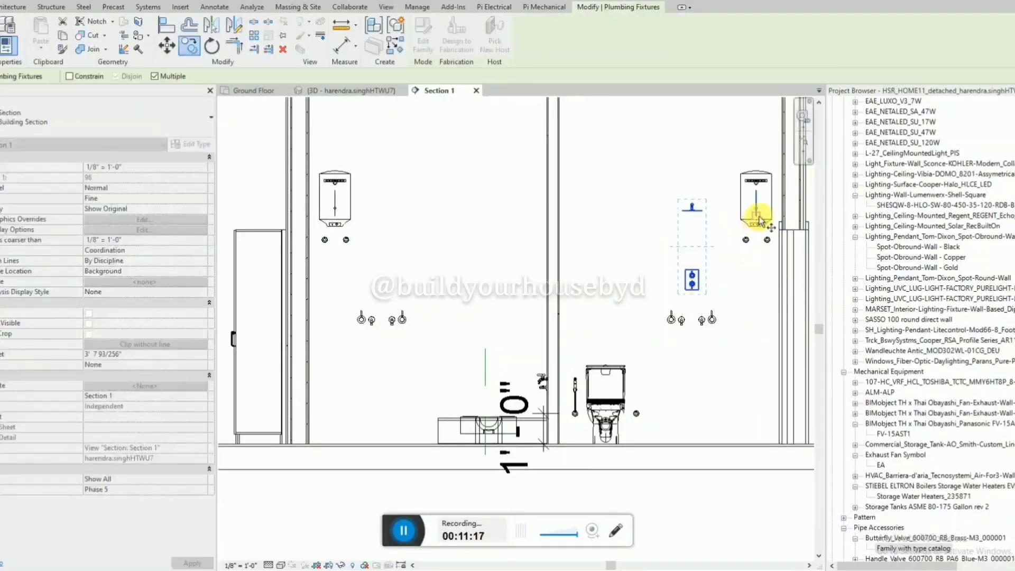
scroll(706, 325, up, 5)
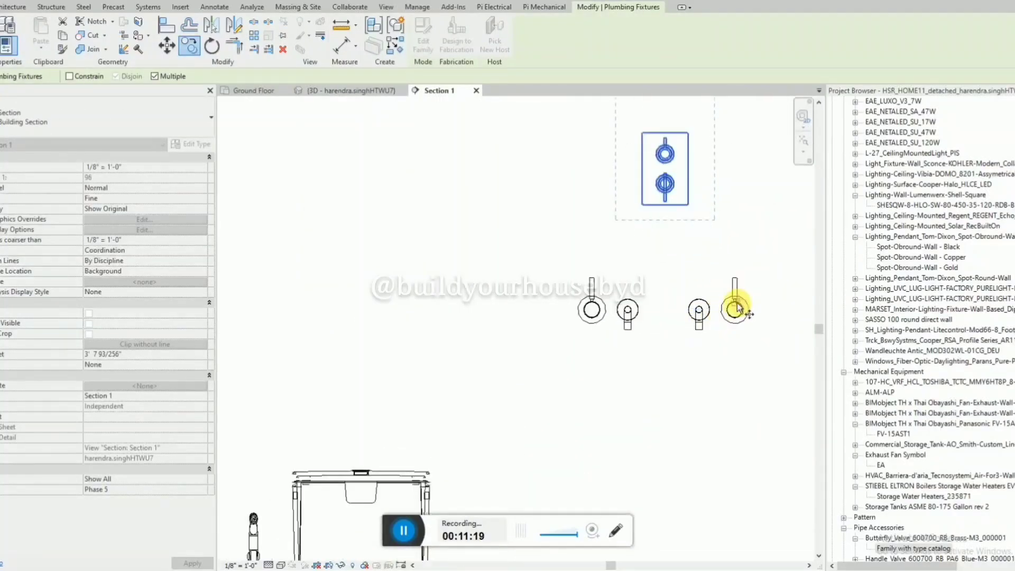
click(737, 308)
scroll(737, 309, down, 5)
scroll(386, 306, up, 5)
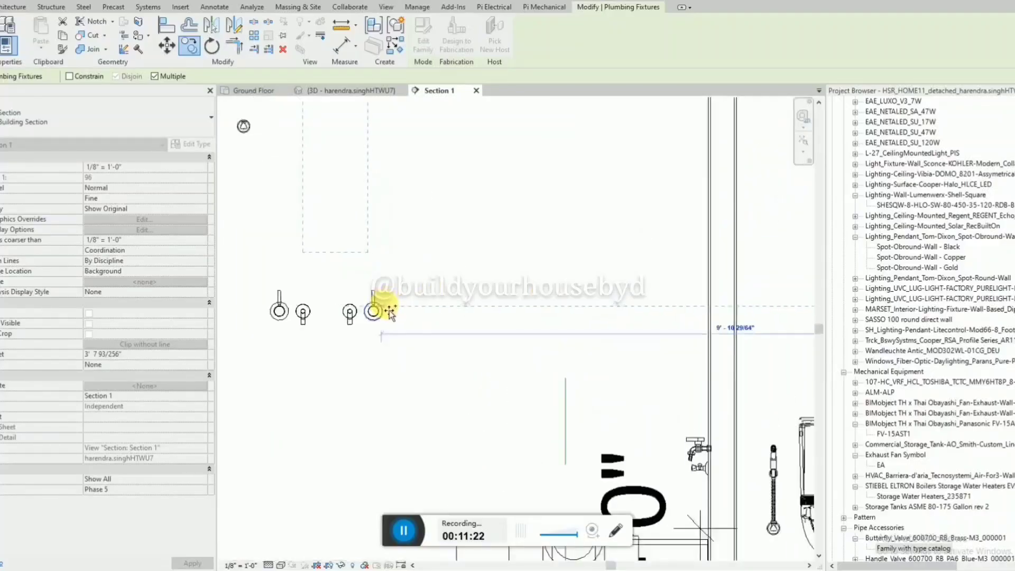
scroll(367, 316, up, 5)
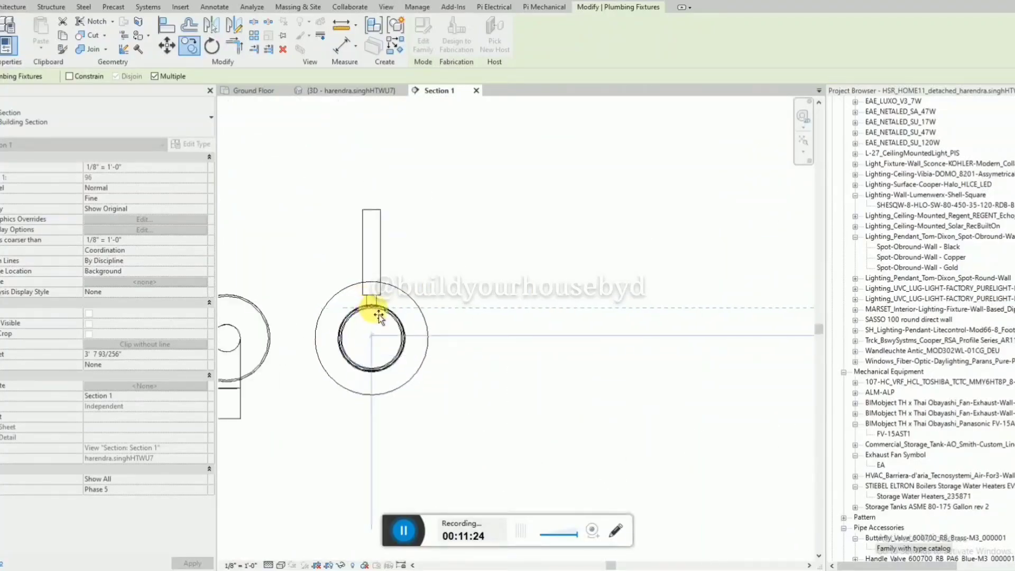
click(371, 308)
scroll(403, 321, down, 7)
key(Escape)
key(Escape)
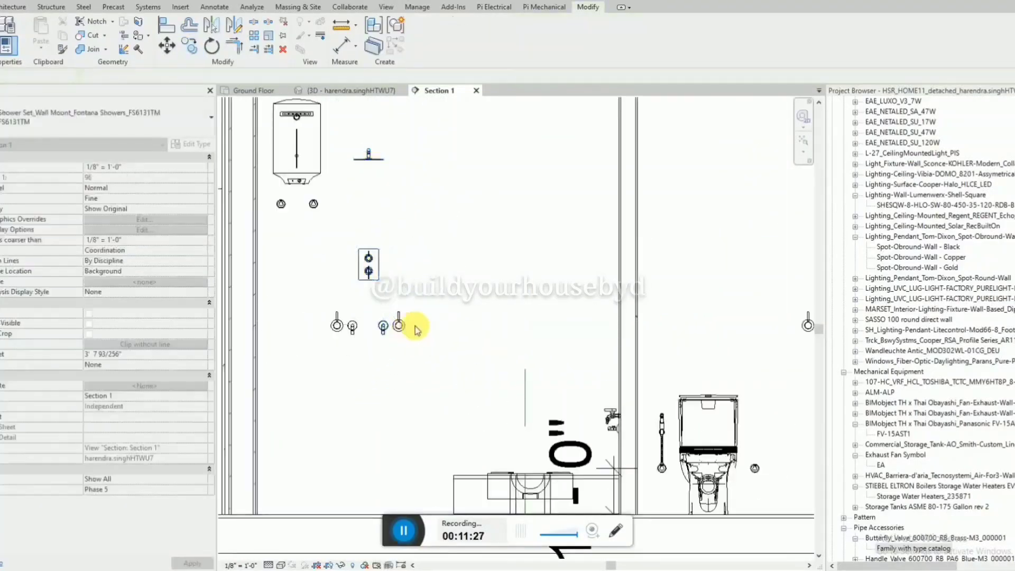
scroll(415, 327, down, 3)
scroll(377, 351, up, 1)
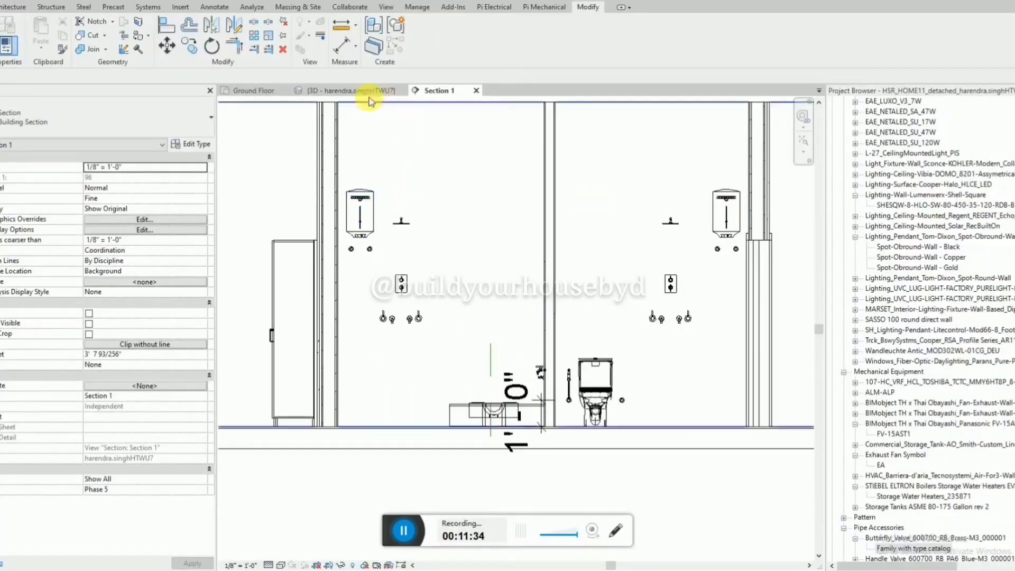
Show the bathrooms in 3D and temporarily hide the wall that separates them from the hall.
click(362, 91)
scroll(419, 380, down, 2)
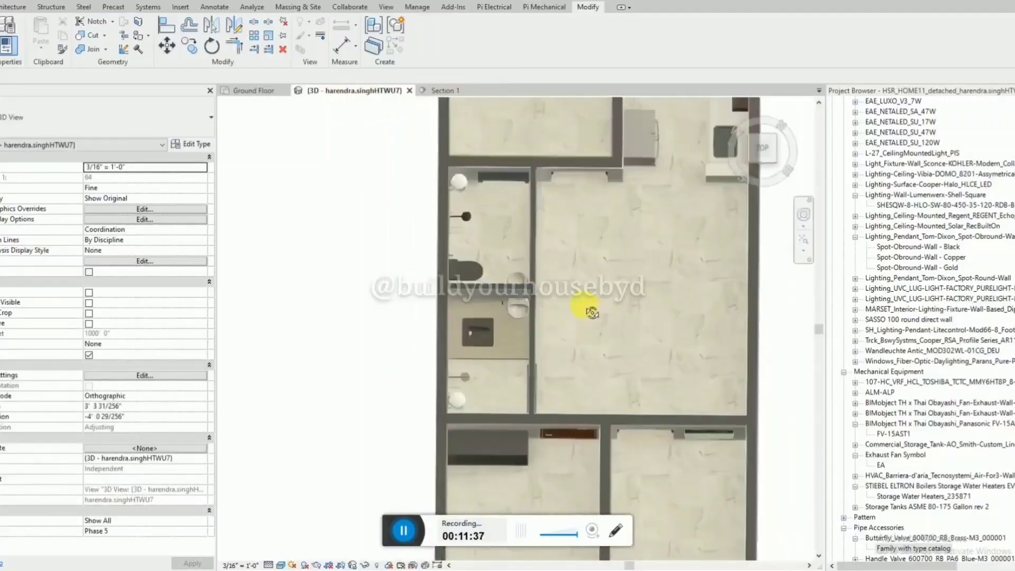
shift+middle_drag(419, 381, 370, 158)
click(449, 266)
key(h)
key(h)
On the Ground Floor plan, mirror the valve beneath the squat-toilet bathroom's washbasin across the partition wall's centreline to the upper bathroom's washbasin.
click(256, 91)
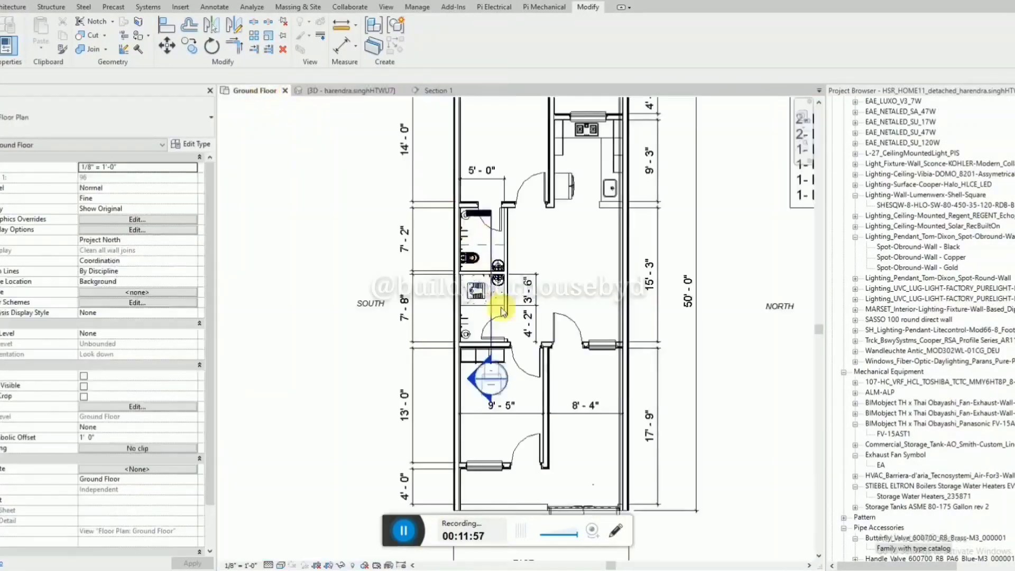
scroll(496, 273, up, 3)
scroll(494, 272, up, 4)
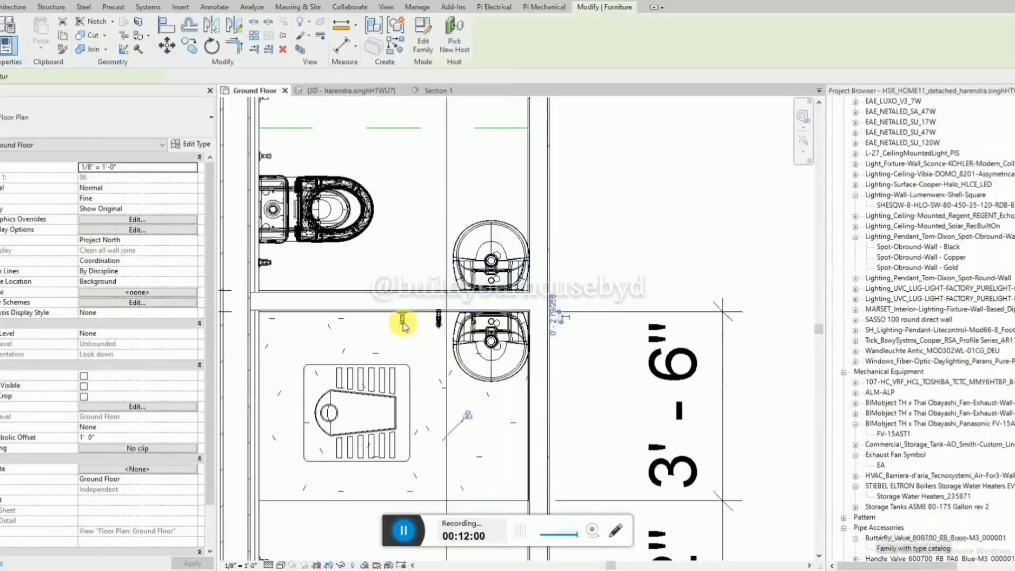
scroll(400, 329, up, 2)
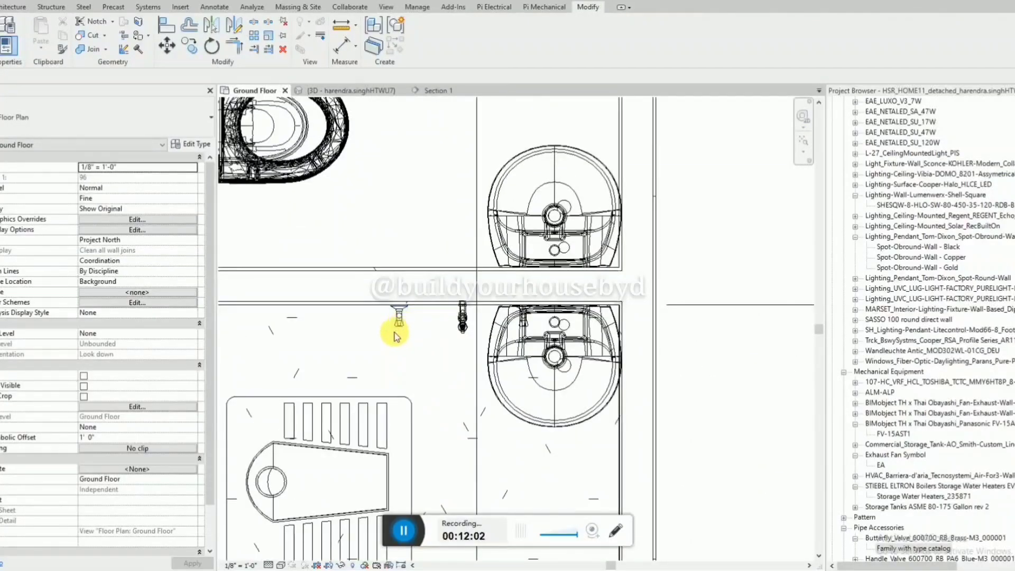
click(399, 328)
key(Escape)
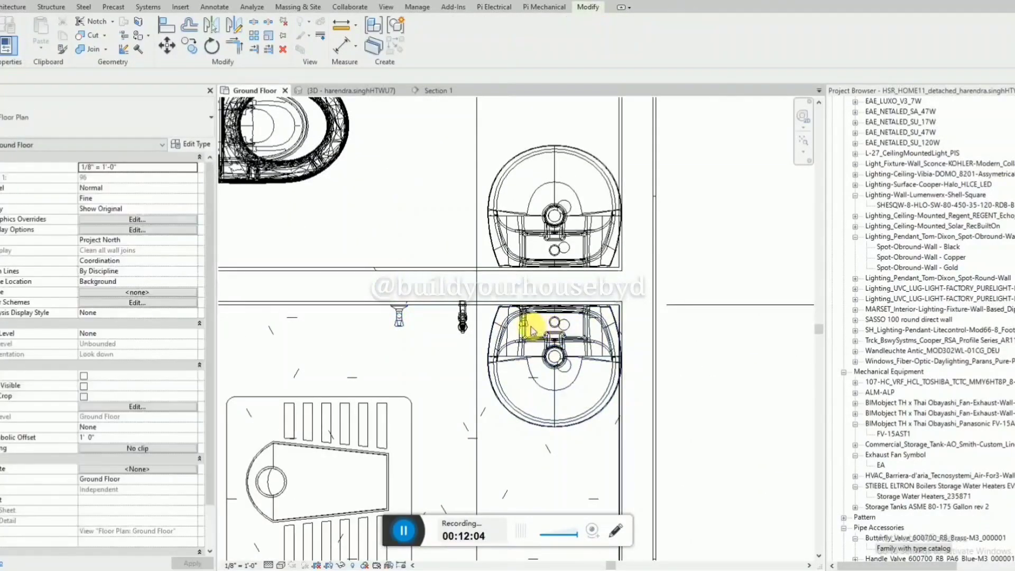
scroll(524, 332, up, 3)
click(523, 328)
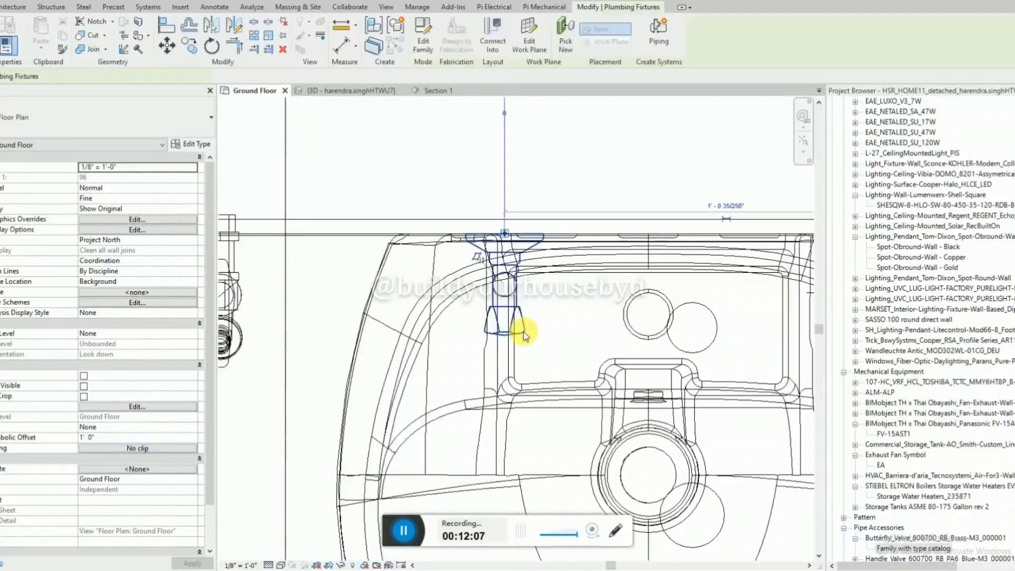
scroll(524, 328, down, 3)
click(234, 25)
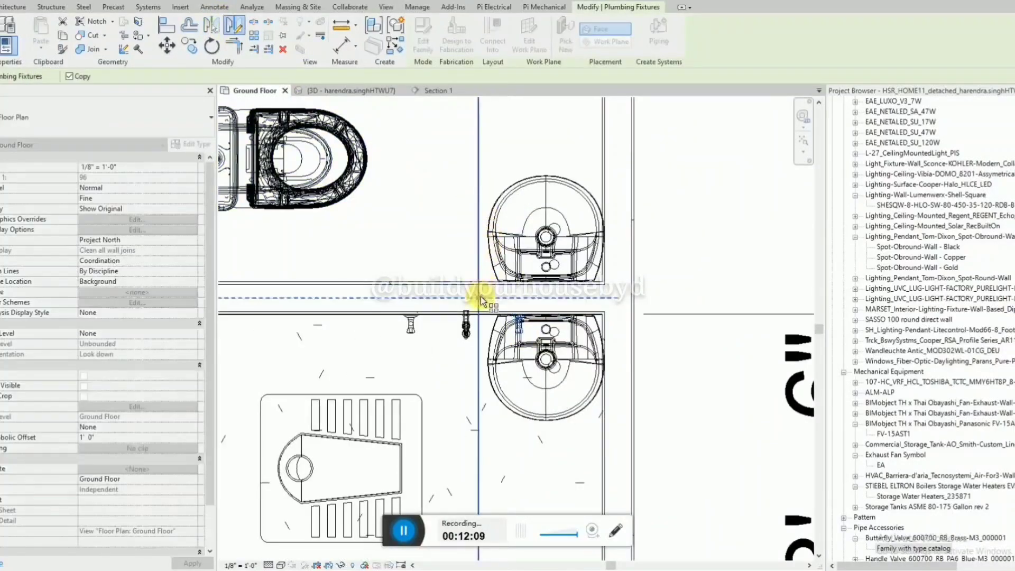
click(557, 295)
key(Escape)
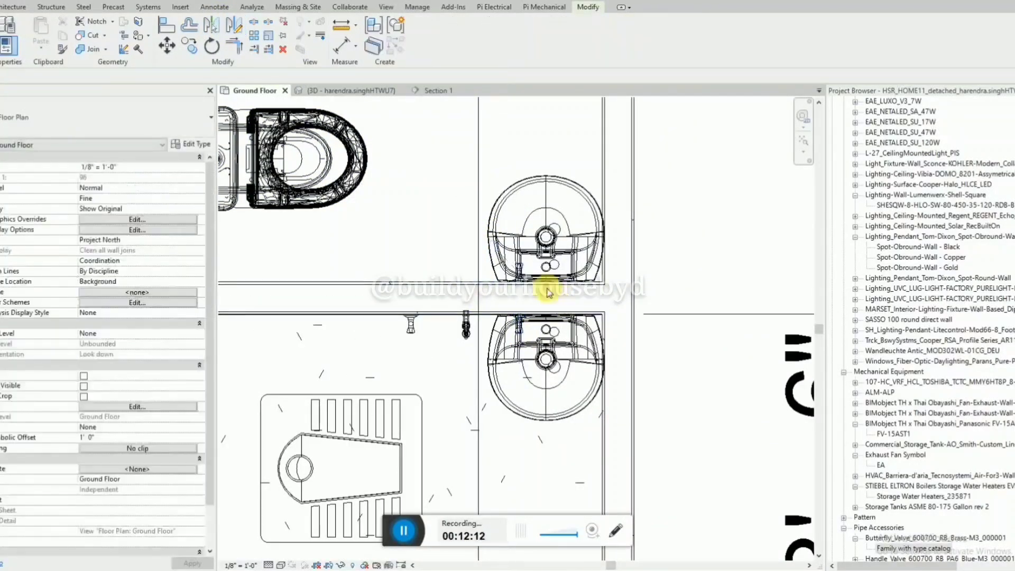
Examine the fixtures of both bathrooms in 3D from the hall side and from above.
click(329, 90)
scroll(585, 299, down, 2)
shift+middle_drag(585, 299, 513, 306)
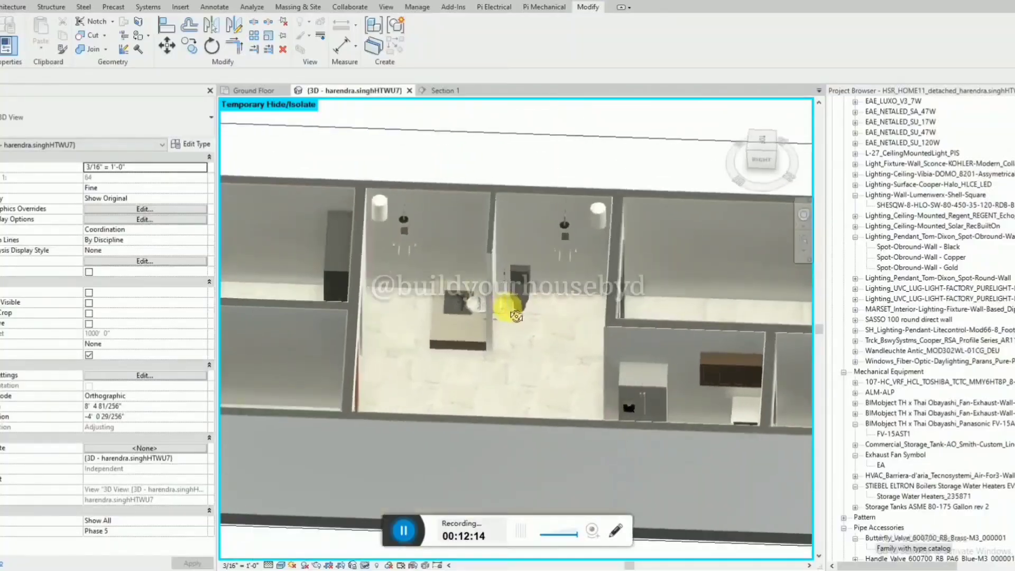
scroll(508, 312, up, 3)
scroll(509, 312, up, 1)
scroll(530, 347, down, 3)
shift+middle_drag(530, 346, 555, 356)
scroll(534, 345, up, 2)
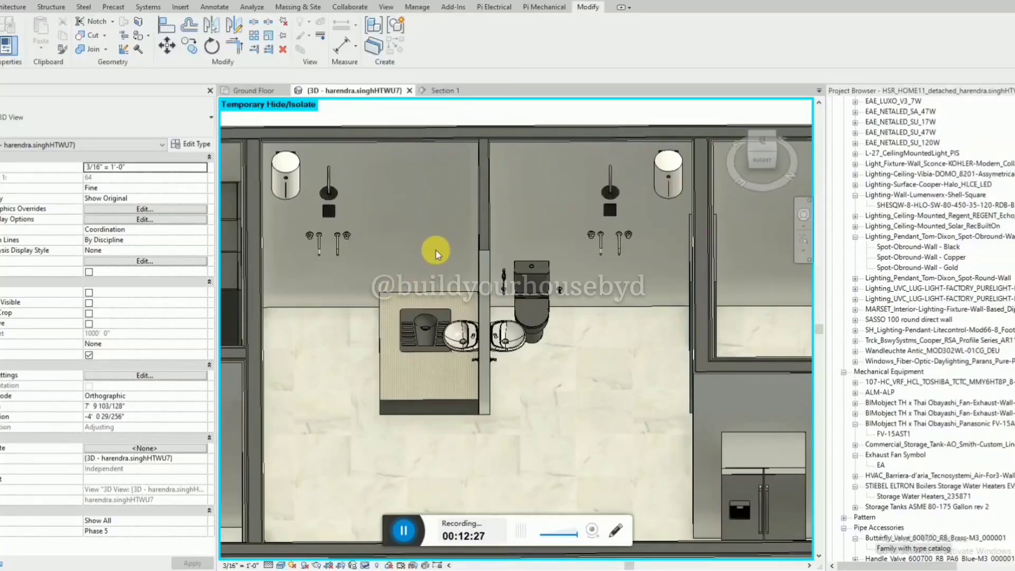
shift+middle_drag(436, 252, 613, 277)
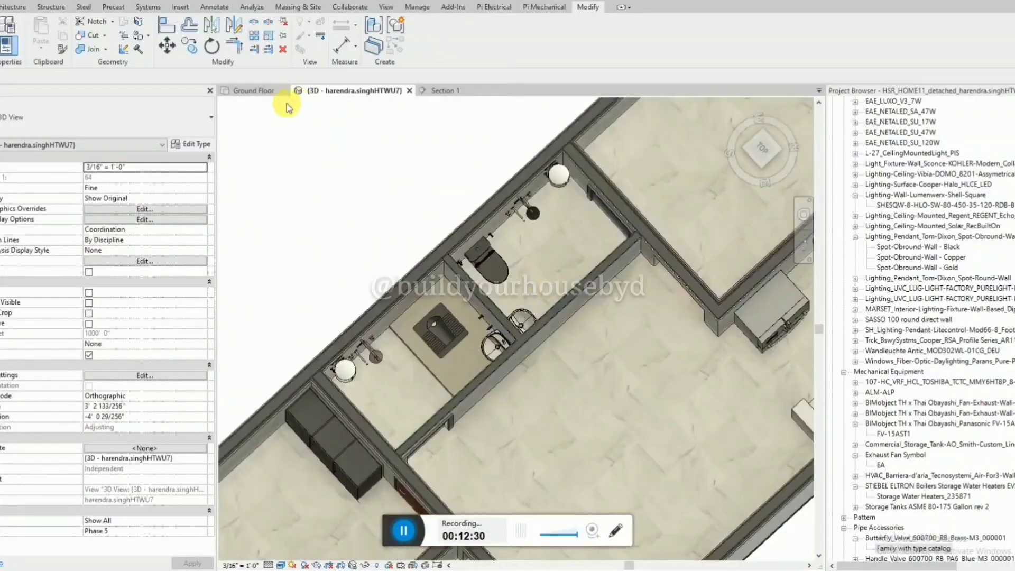
On the Ground Floor plan, move the section line out of the bathrooms to outside the south wall.
click(255, 91)
scroll(625, 306, down, 3)
scroll(342, 274, down, 1)
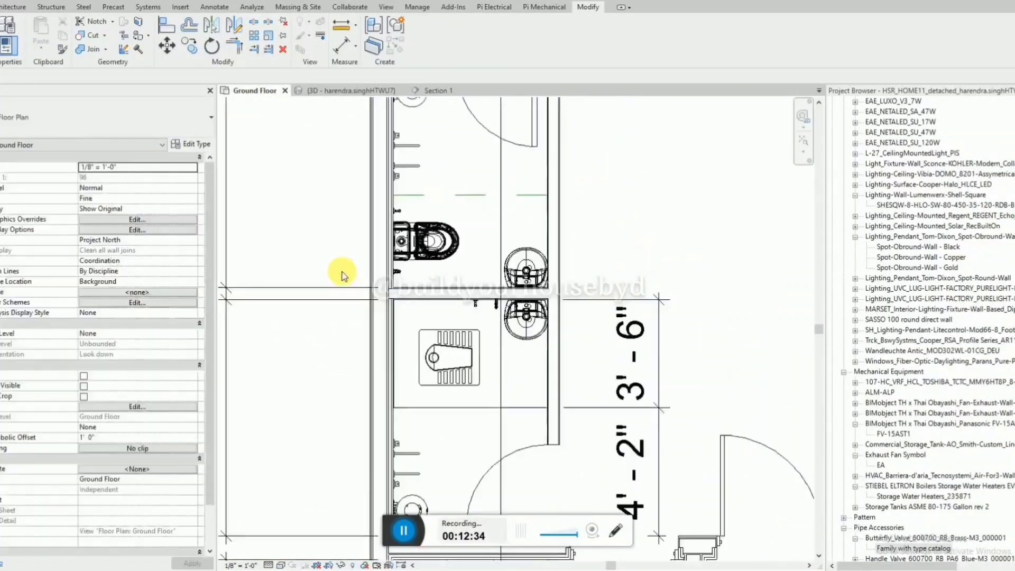
scroll(470, 316, down, 2)
click(489, 268)
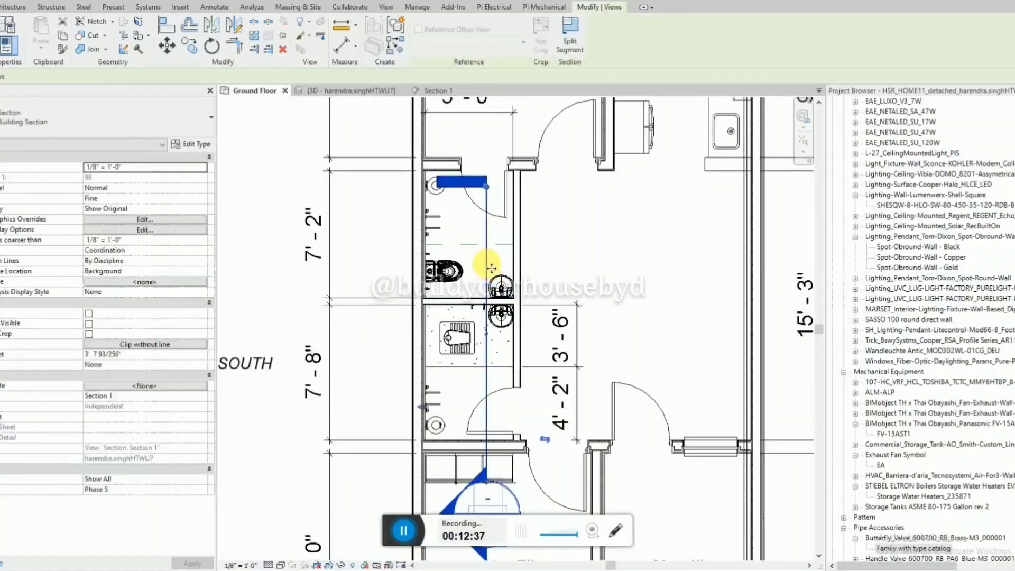
drag(260, 268, 256, 267)
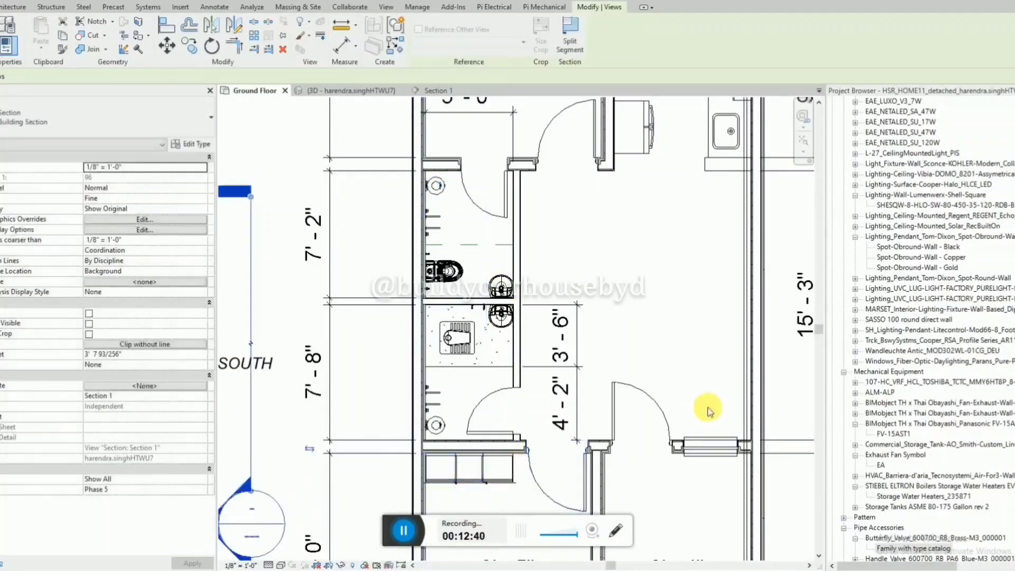
Search the project's families for "floor drain".
click(913, 548)
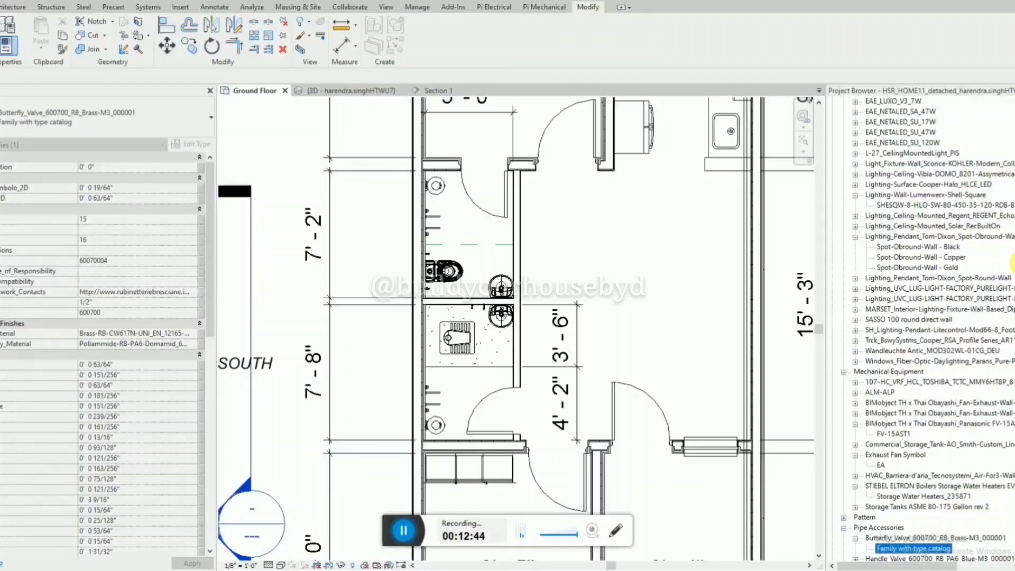
key(ctrl+f)
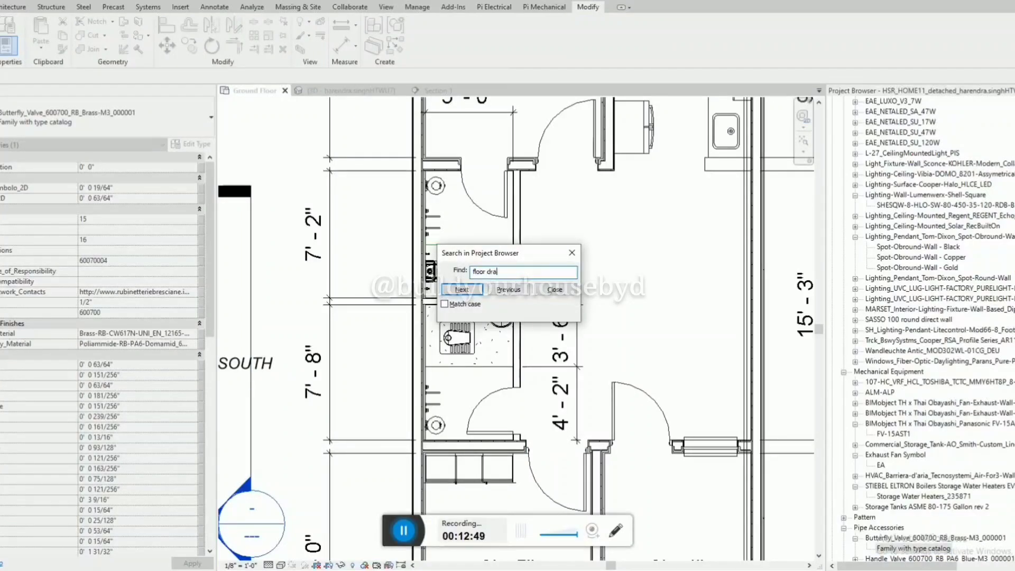
text(floor drain)
key(Return)
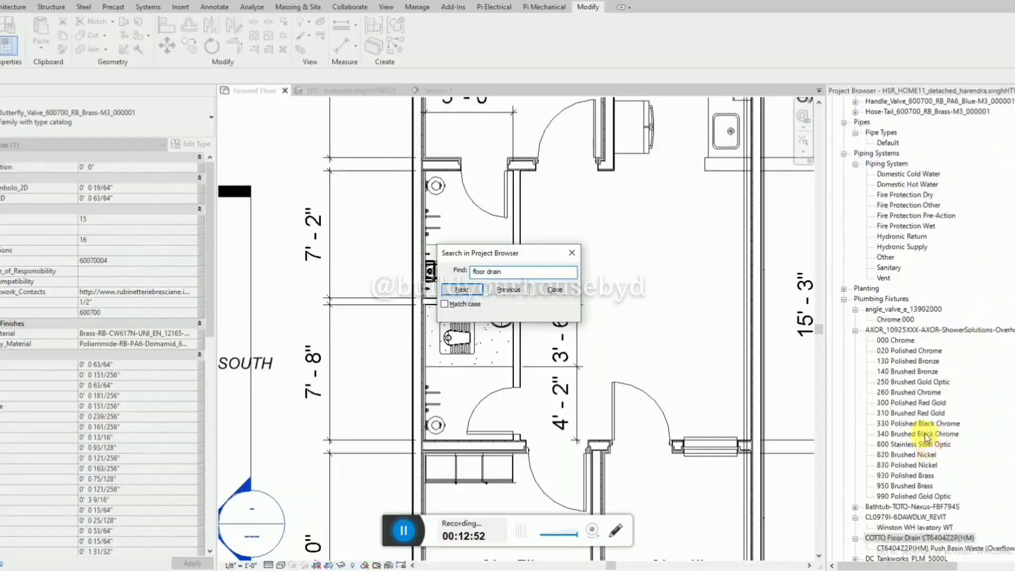
Place a HAFELE FLOOR DRAIN 589.26.994 on the upper bathroom's floor beside the water heater.
key(Return)
key(Escape)
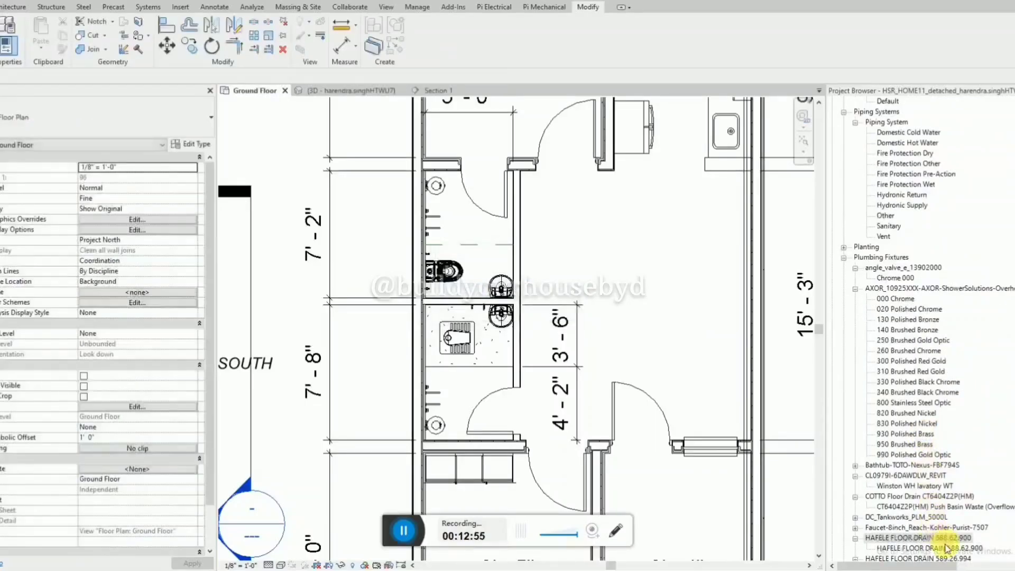
click(954, 548)
drag(417, 237, 443, 199)
scroll(448, 179, up, 4)
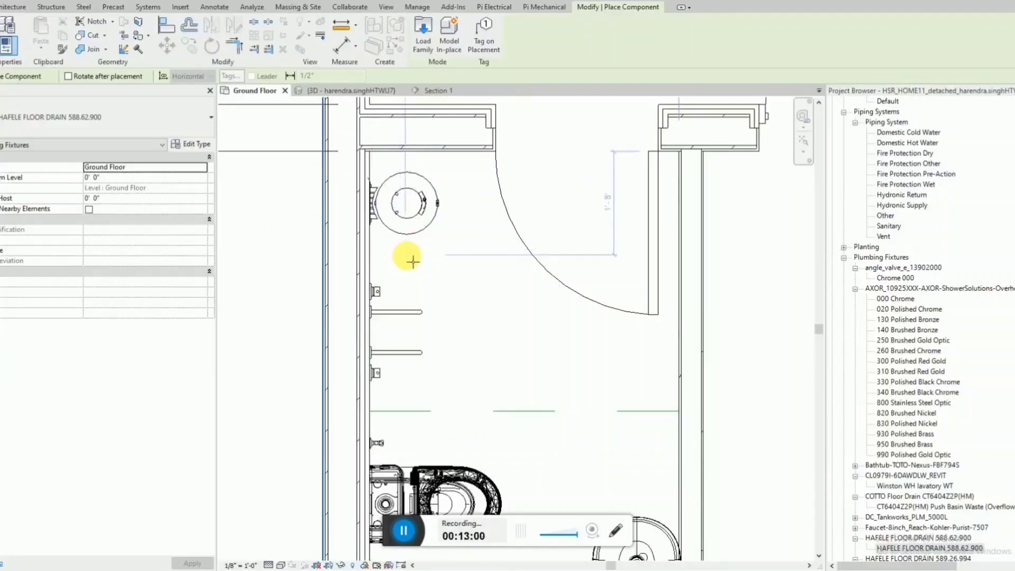
click(461, 218)
key(Escape)
key(Escape)
Move the floor drain into the upper bathroom's corner, over the edge of the round water heater.
click(464, 222)
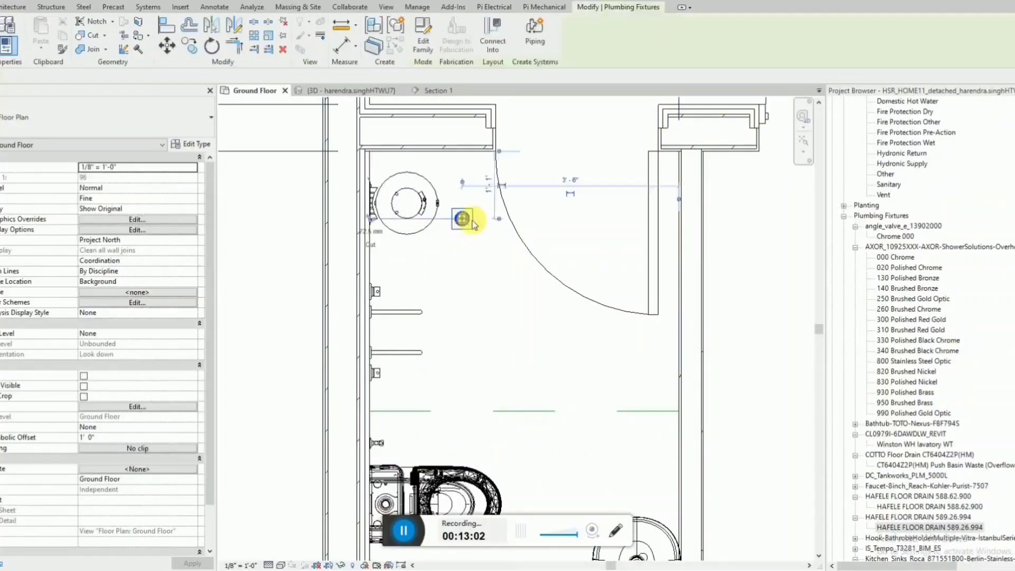
drag(477, 234, 406, 199)
key(Escape)
Dimension the floor drain's centre to the upper bathroom's two adjacent wall faces, one aligned dimension in each direction.
scroll(408, 148, up, 3)
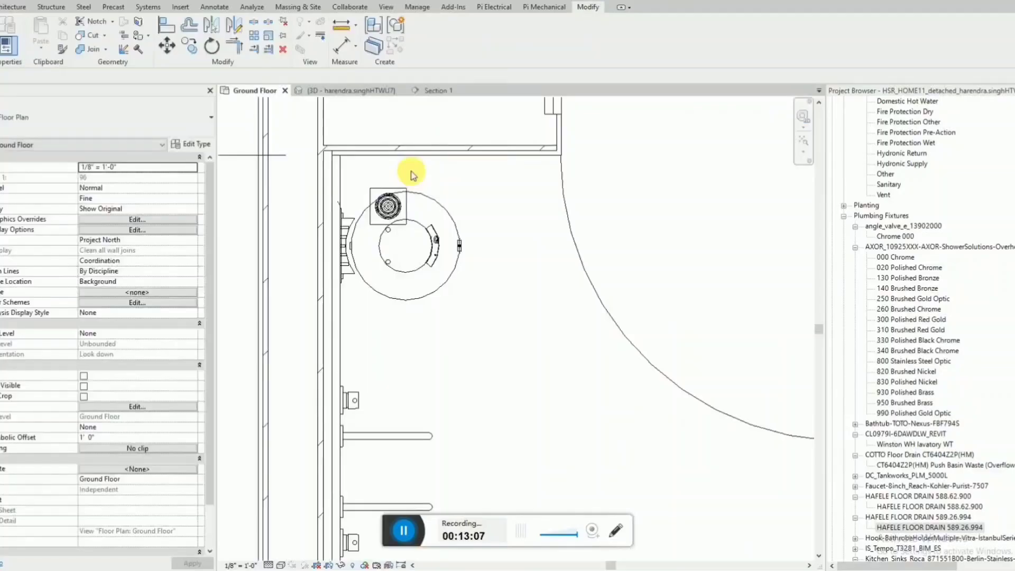
key(d)
key(i)
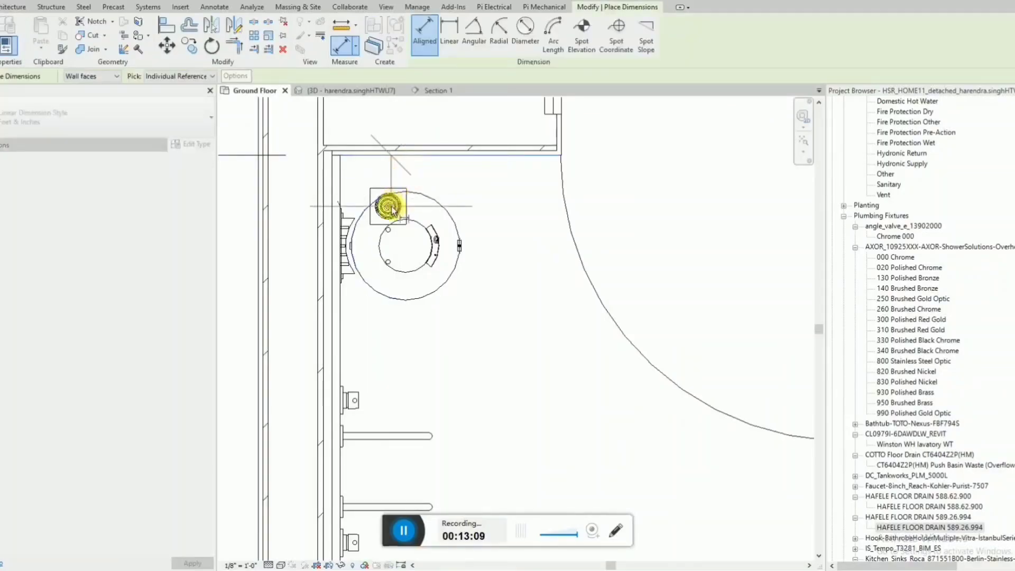
click(407, 208)
scroll(547, 205, down, 2)
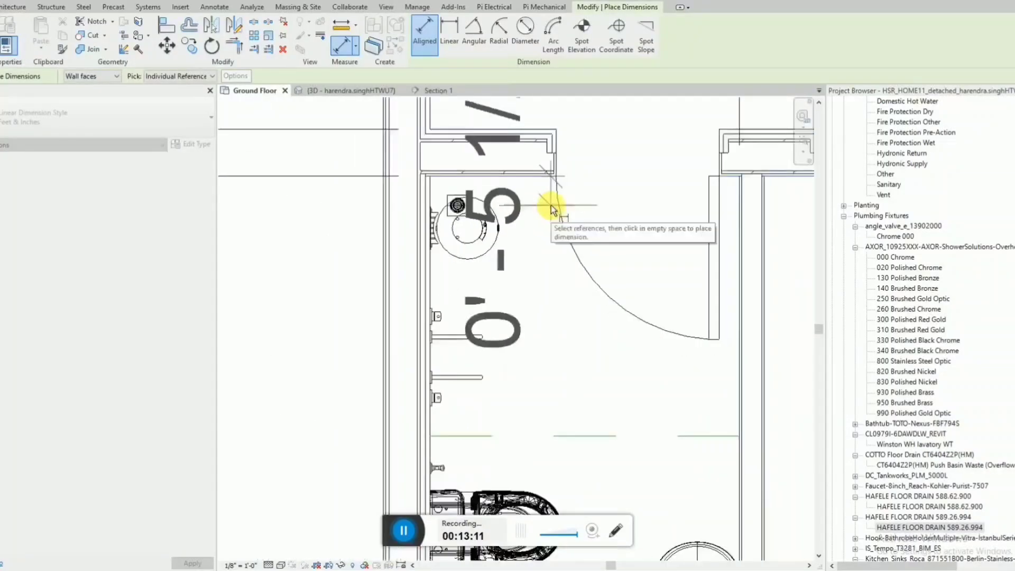
click(687, 202)
click(431, 271)
click(457, 205)
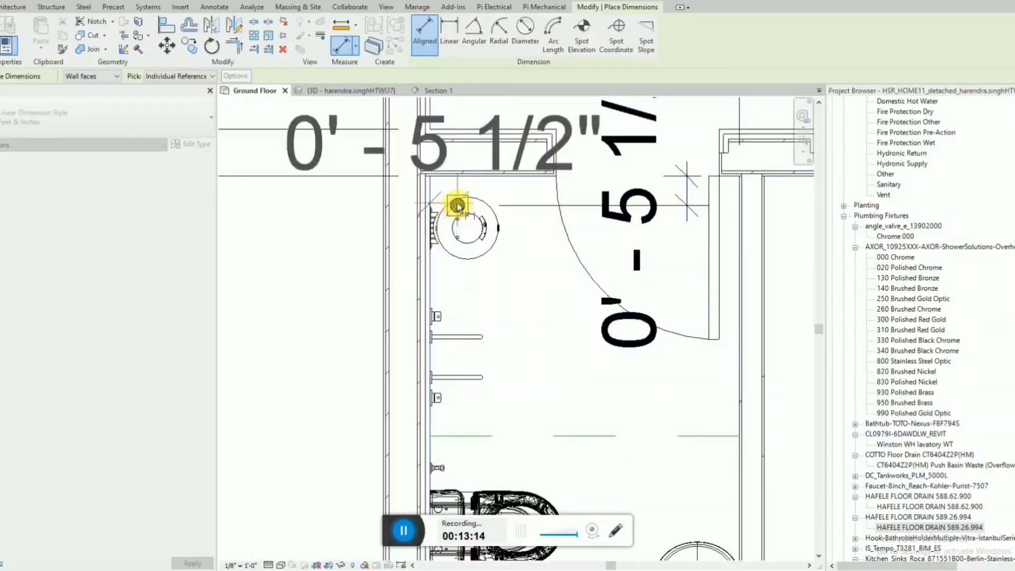
scroll(436, 326, down, 1)
click(457, 154)
key(Escape)
key(Escape)
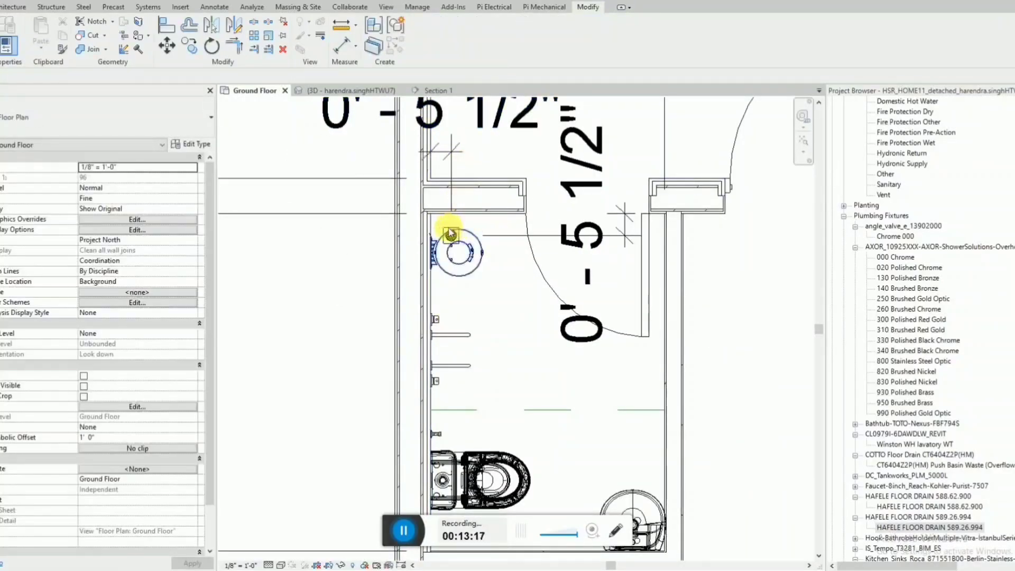
Set the floor drain's distances to both adjacent walls to 6" and delete the two dimensions.
scroll(439, 222, up, 2)
click(449, 237)
scroll(449, 238, down, 2)
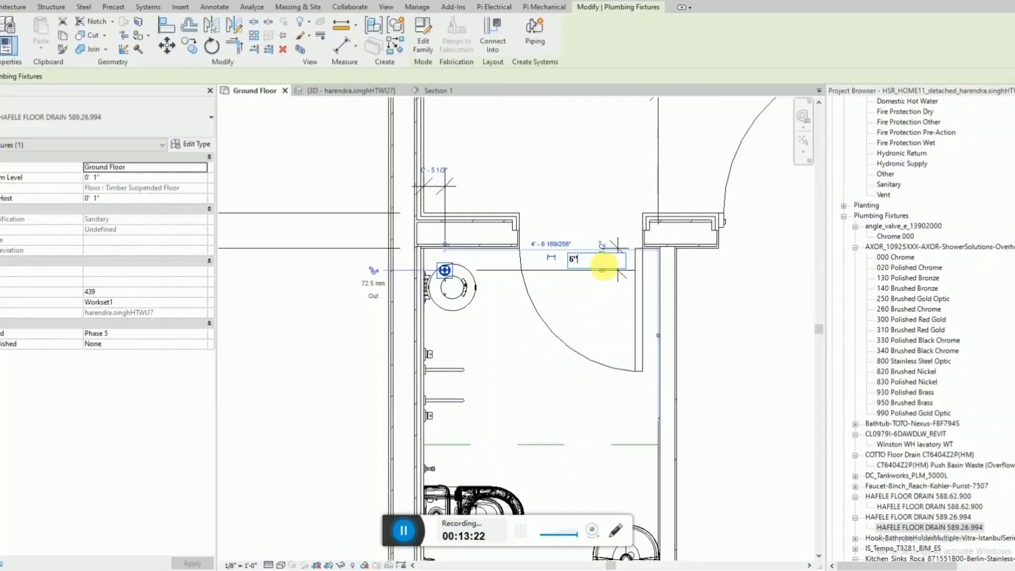
click(441, 199)
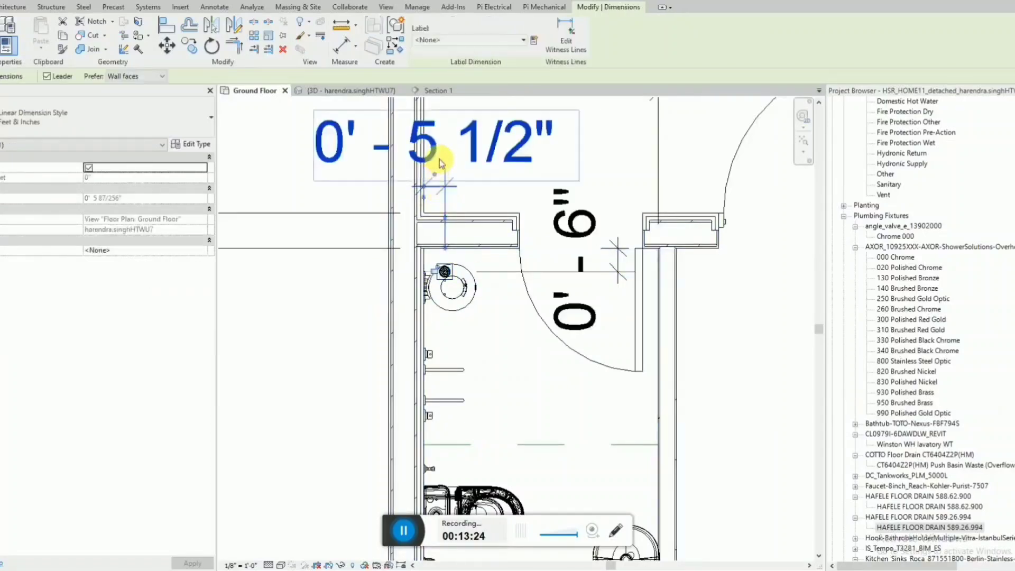
click(453, 275)
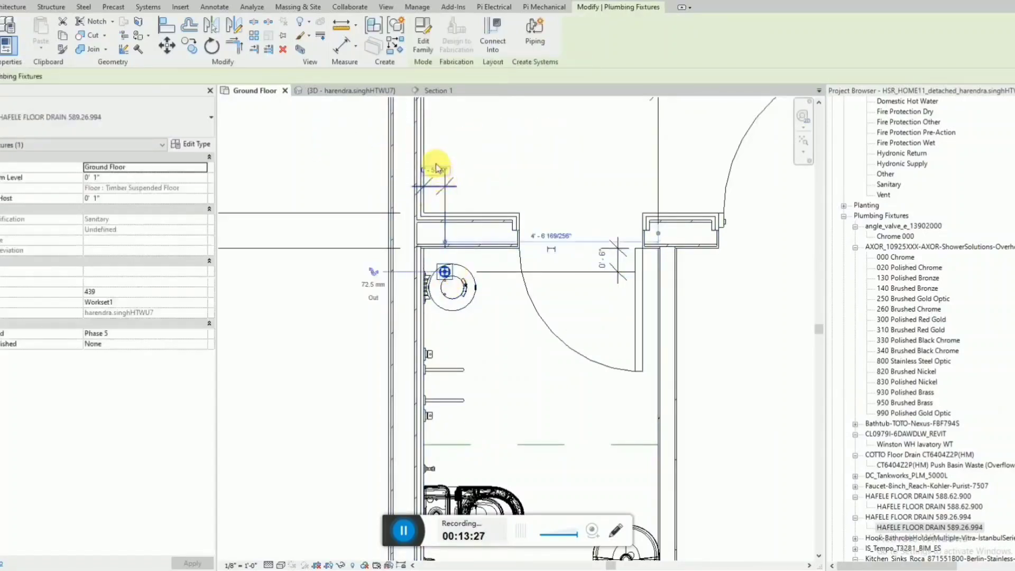
text(6")
key(Return)
click(453, 201)
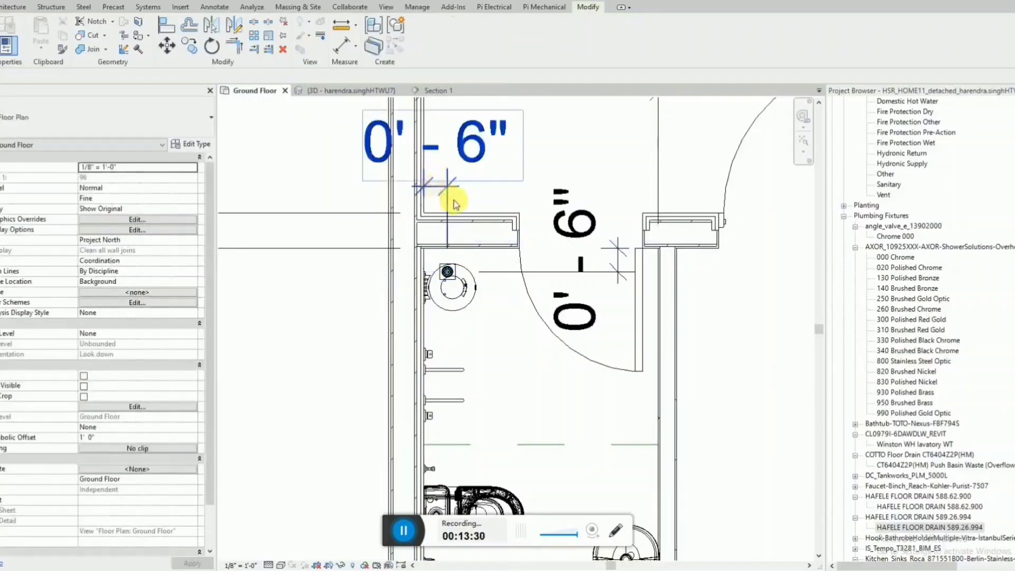
Examine the upper bathroom's new floor drain in the 3D view from above.
click(353, 90)
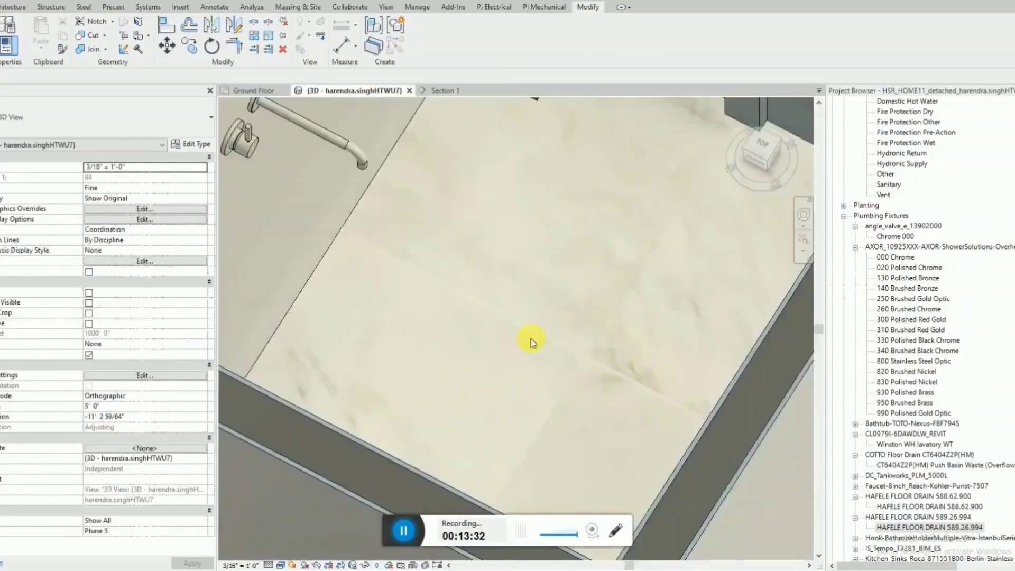
scroll(530, 340, down, 3)
shift+middle_drag(548, 314, 441, 362)
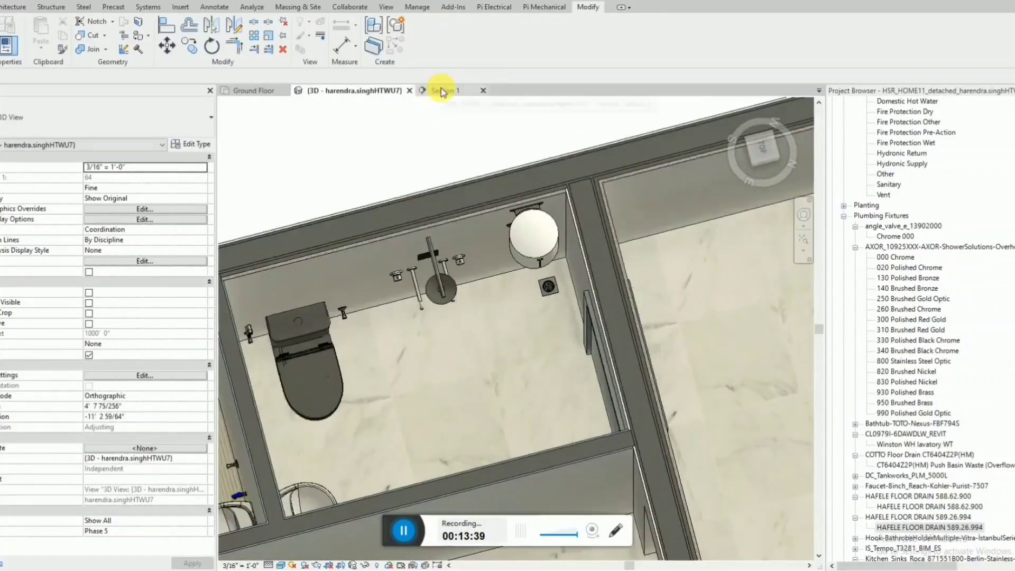
On the Ground Floor plan, copy the floor drain into the squat-toilet bathroom, about 6" from the raised platform's edge near the outer wall.
click(235, 90)
scroll(477, 192, down, 5)
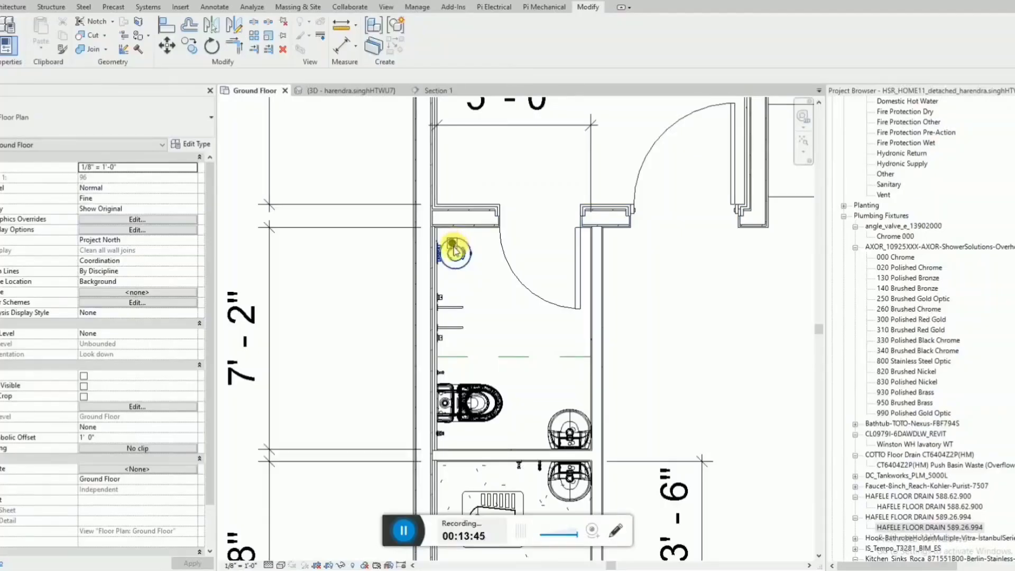
scroll(460, 251, up, 4)
click(459, 250)
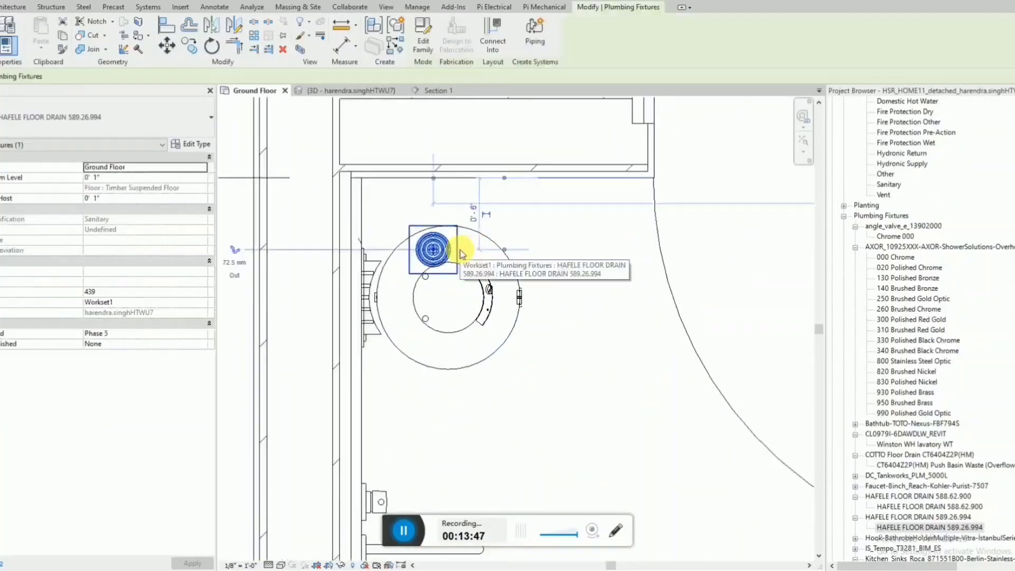
scroll(460, 249, up, 1)
key(c)
key(o)
click(445, 251)
scroll(441, 229, down, 7)
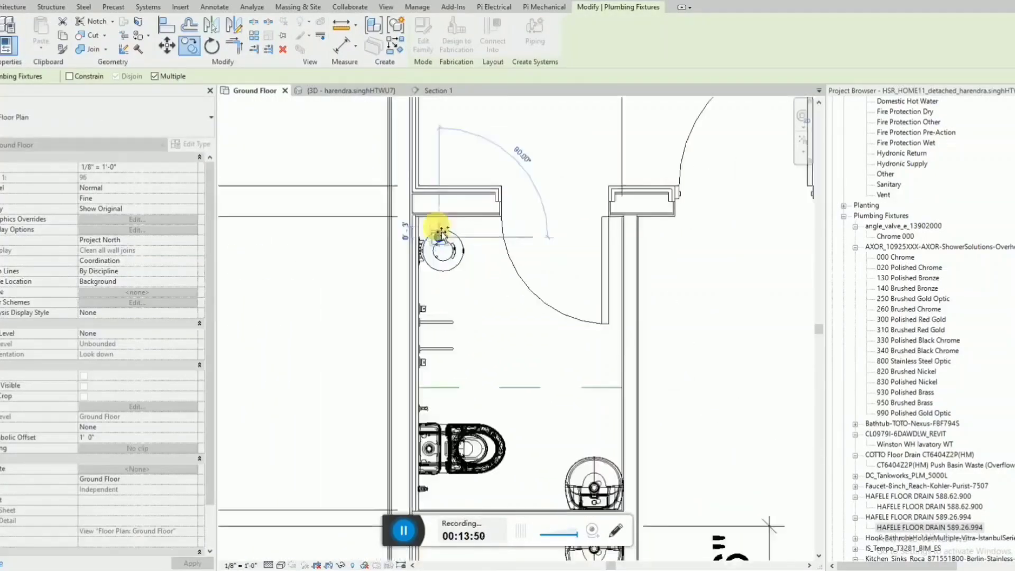
scroll(444, 373, up, 4)
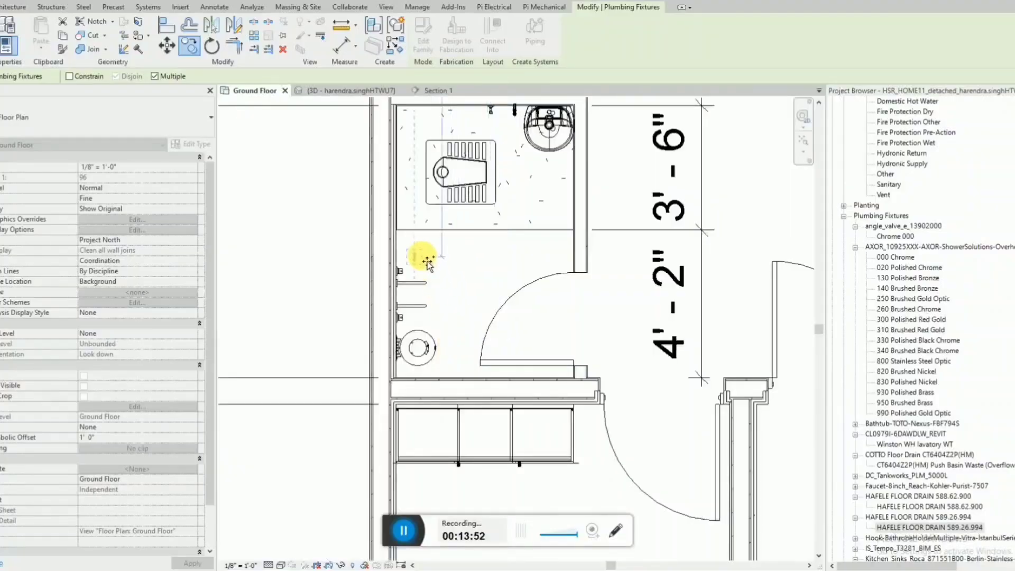
scroll(414, 247, up, 2)
click(415, 249)
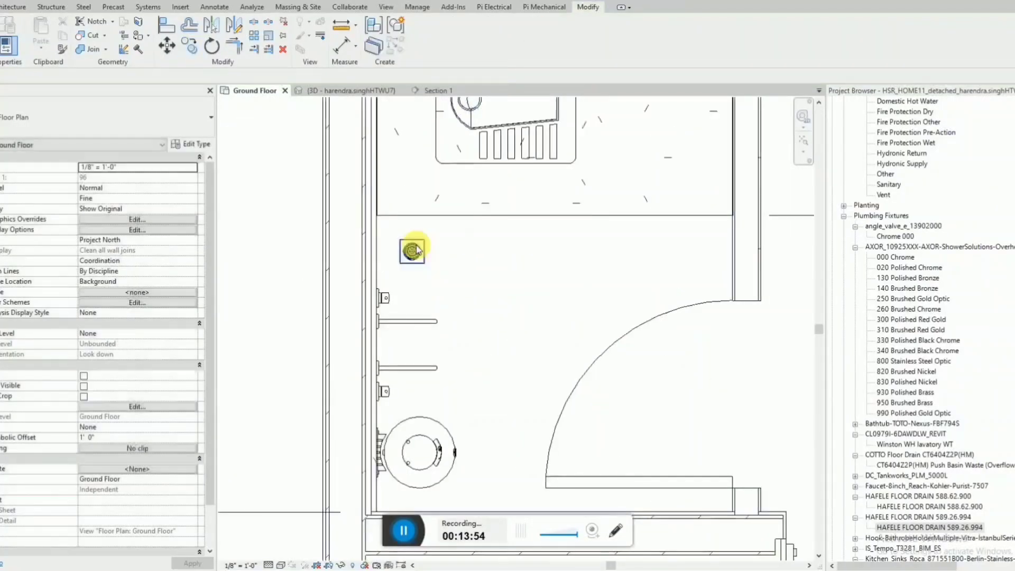
Check the copied drain's distance to the raised platform's edge with an aligned dimension, and delete that dimension.
key(d)
key(i)
click(415, 248)
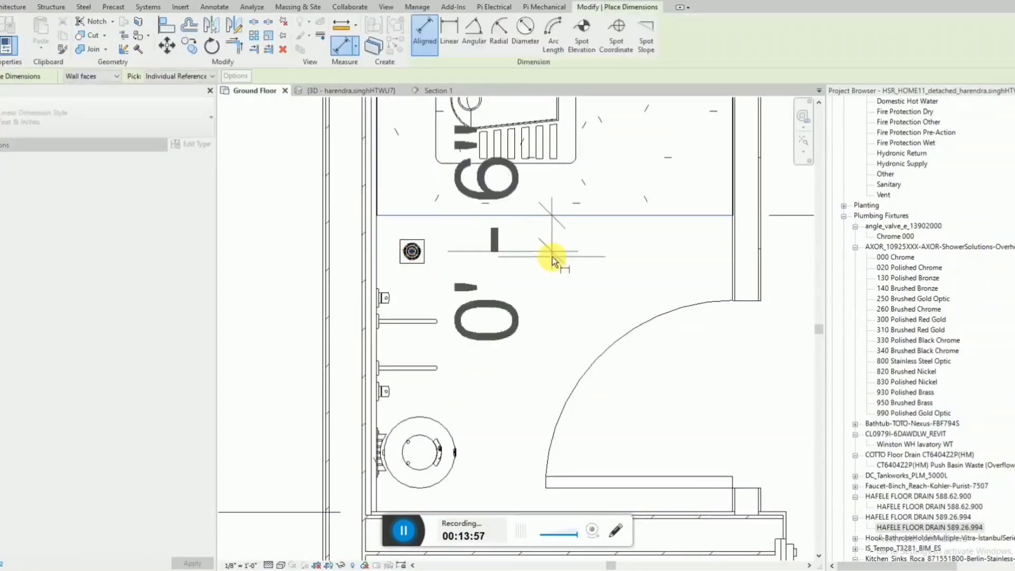
click(553, 260)
key(Escape)
key(Escape)
scroll(553, 260, down, 1)
click(553, 258)
key(Delete)
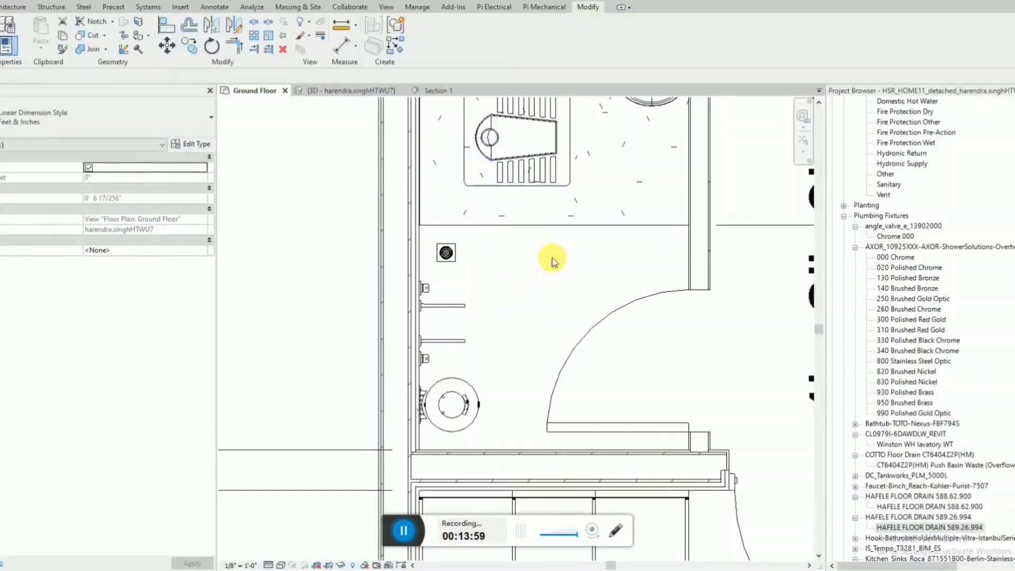
Examine the floor drains and fixtures of both bathrooms in 3D and on the Ground Floor plan.
click(353, 90)
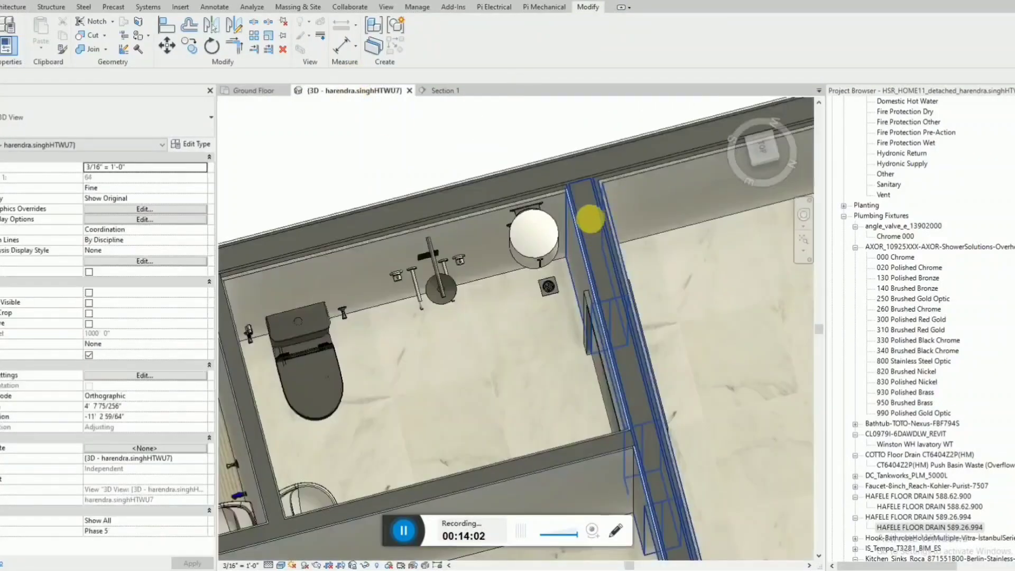
shift+middle_drag(589, 229, 555, 340)
scroll(526, 301, up, 3)
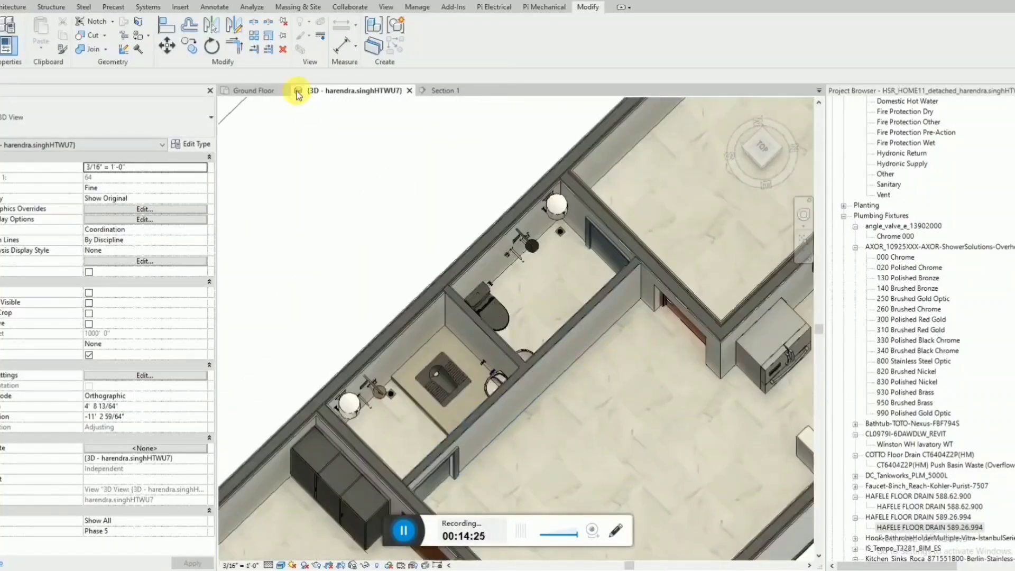
click(254, 90)
scroll(502, 287, down, 3)
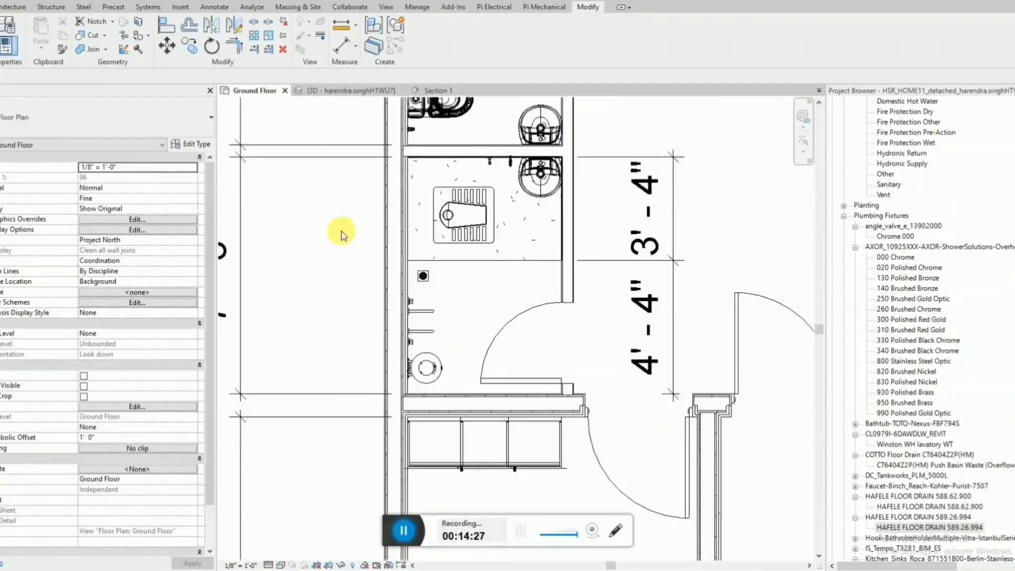
scroll(494, 260, down, 2)
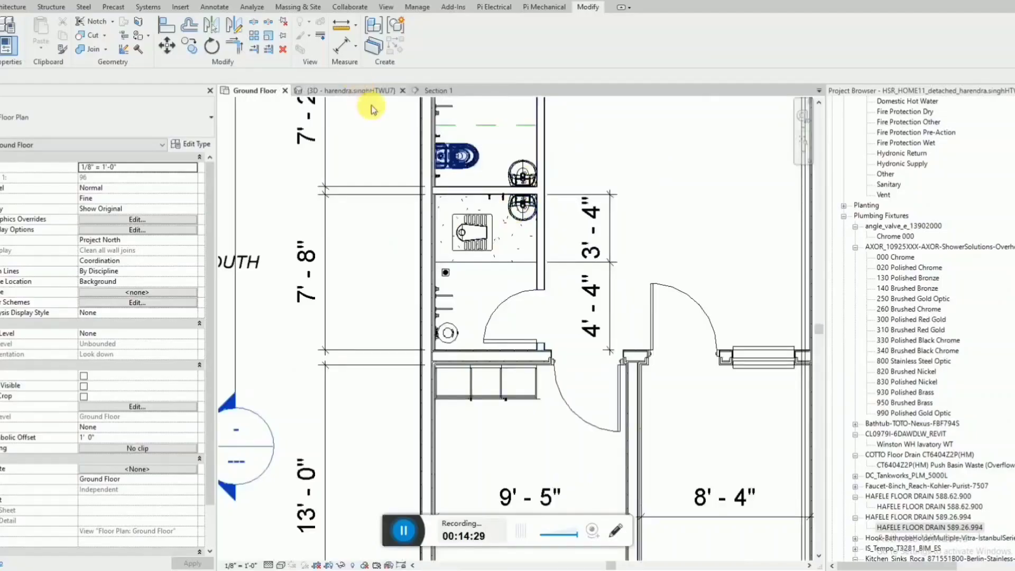
scroll(483, 490, down, 1)
scroll(546, 246, up, 1)
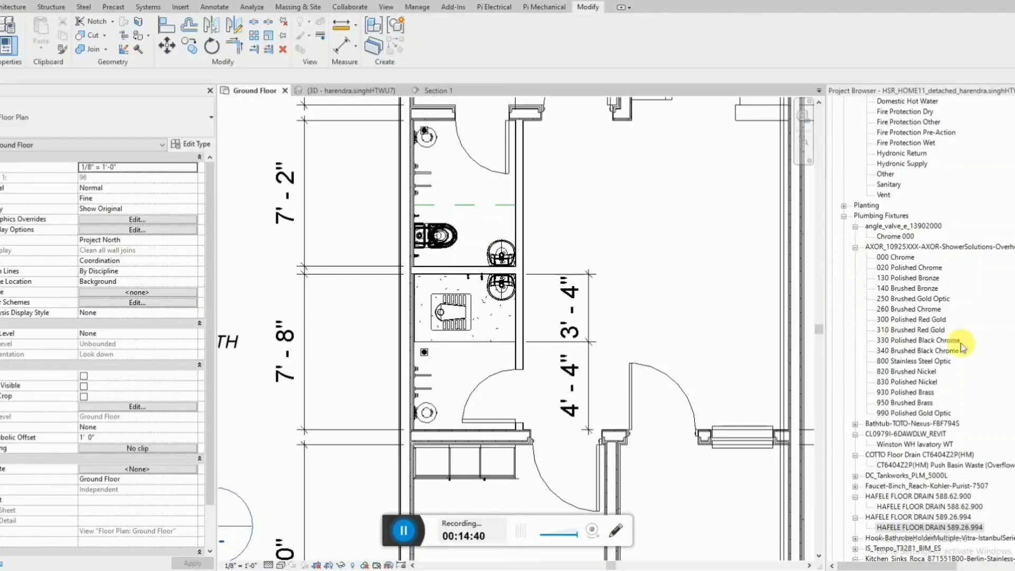
Search the project's families for "bathroom_acce" and show the types of the Moen 90 Degree towel bar.
click(1014, 351)
key(ctrl+f)
text(bathroom_acce)
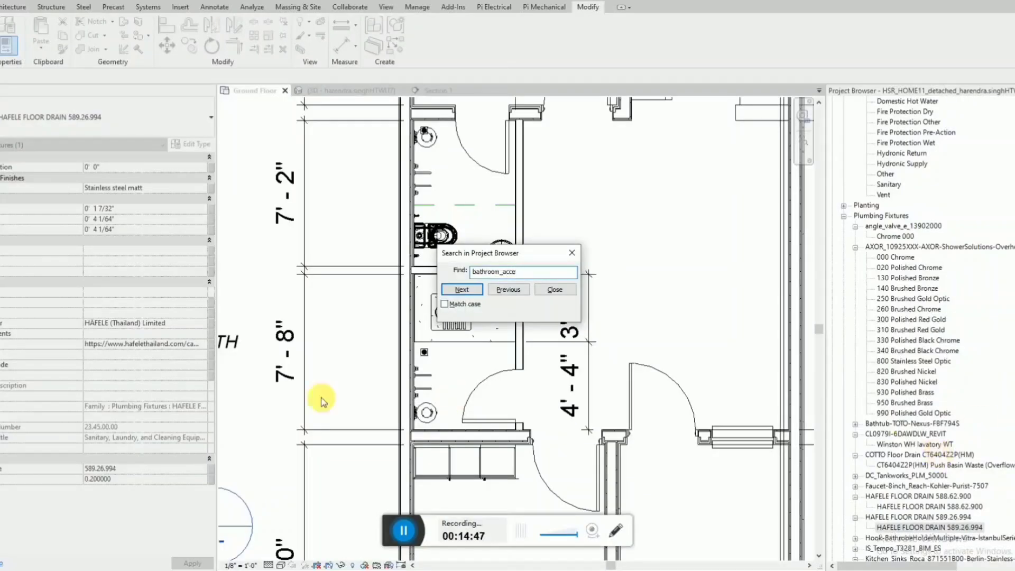
click(461, 290)
click(855, 538)
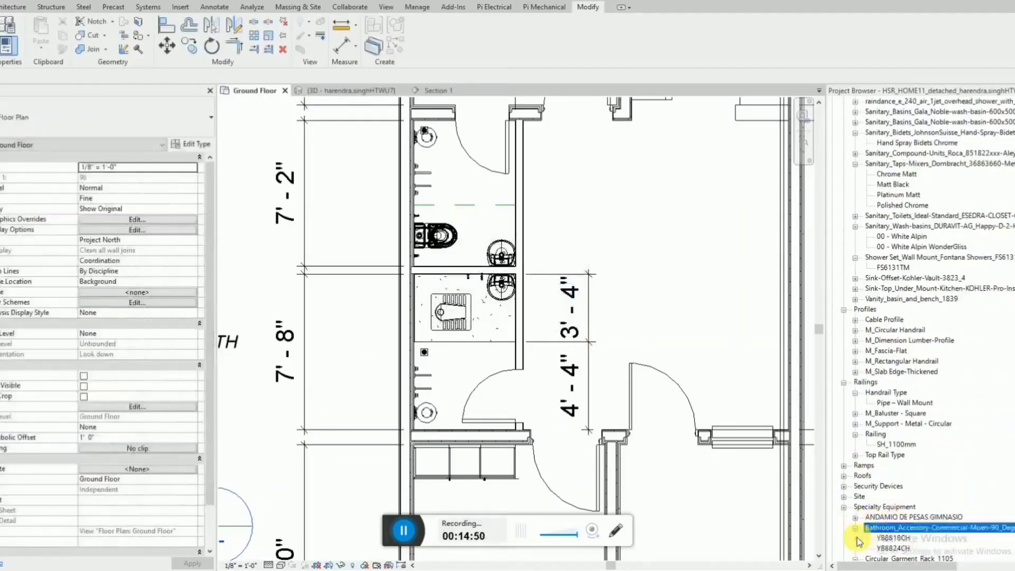
Place a Moen towel bar YB8818CH on the upper bathroom's hall-side wall behind the open door, and nudge it towards the door wall.
click(893, 538)
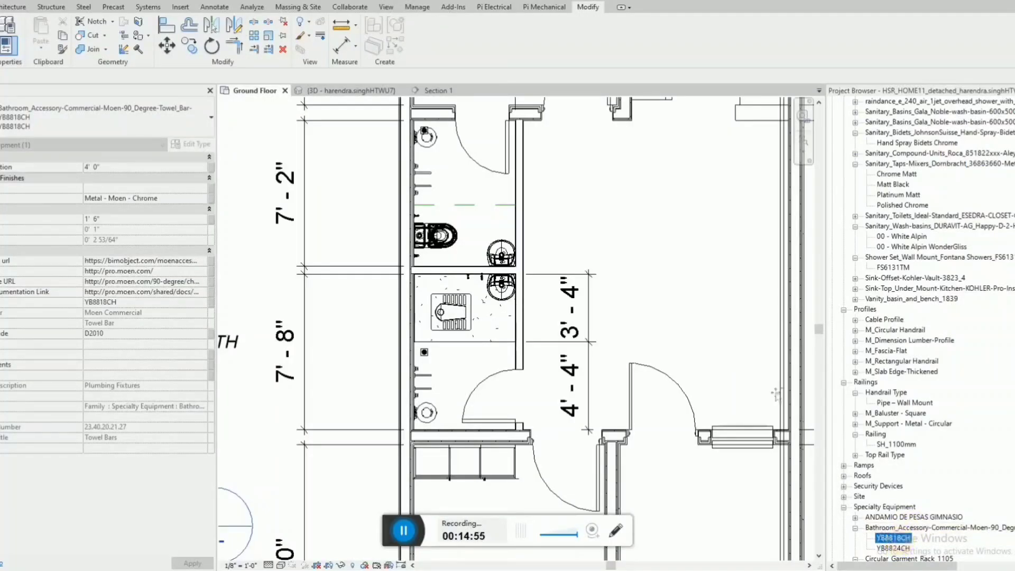
drag(776, 396, 723, 214)
scroll(492, 233, down, 1)
scroll(512, 161, up, 4)
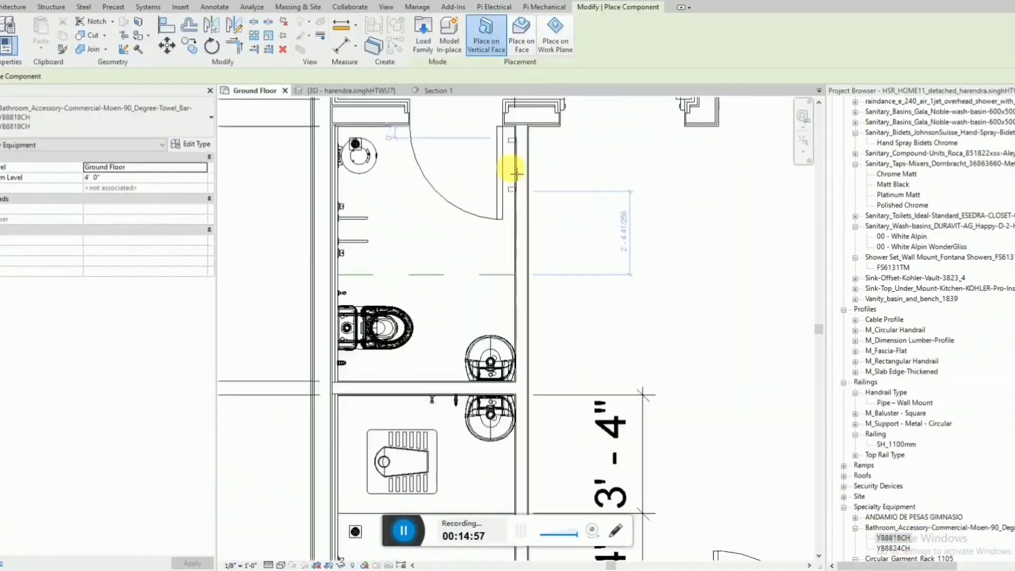
scroll(517, 175, up, 2)
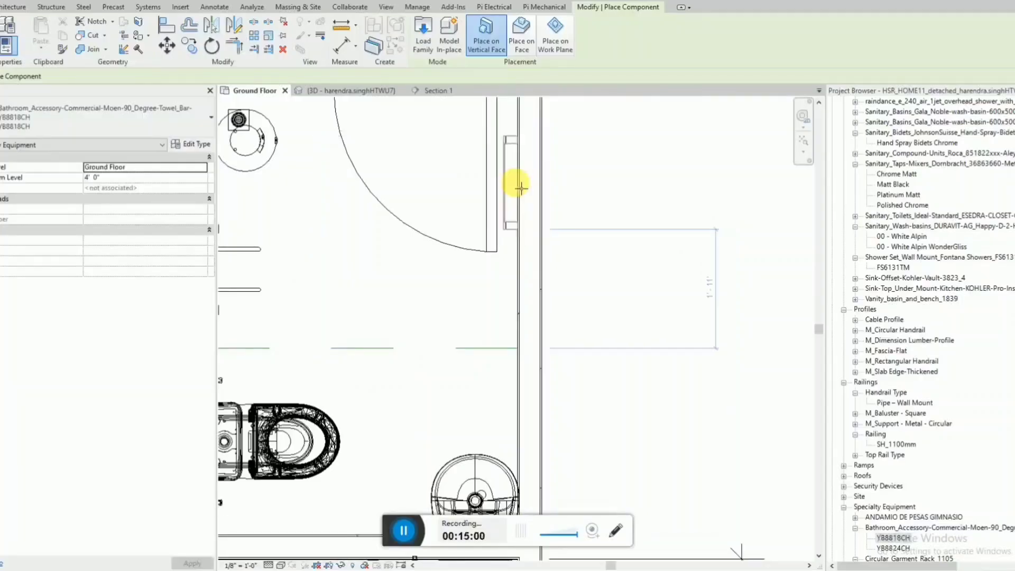
scroll(515, 253, down, 2)
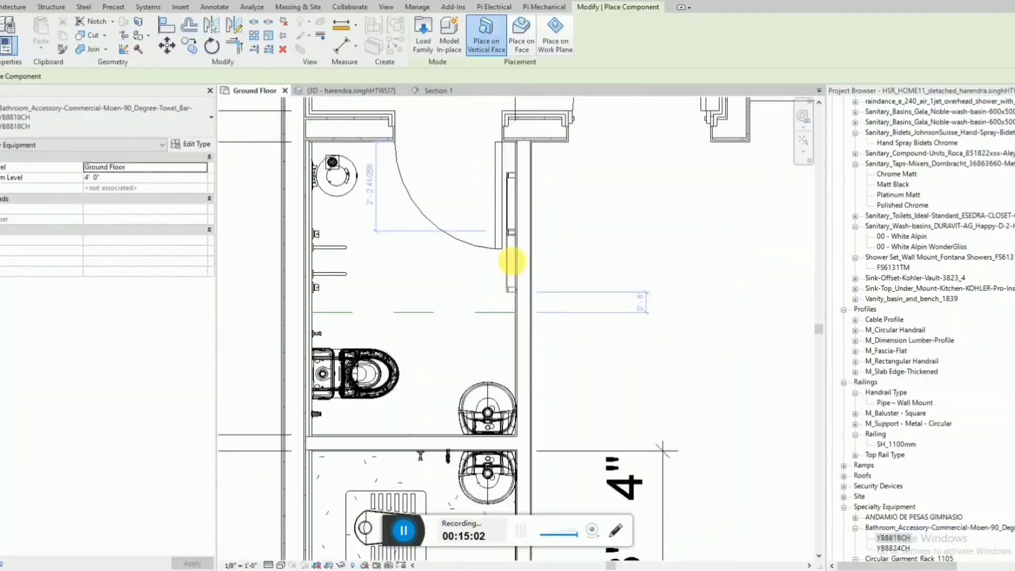
key(Escape)
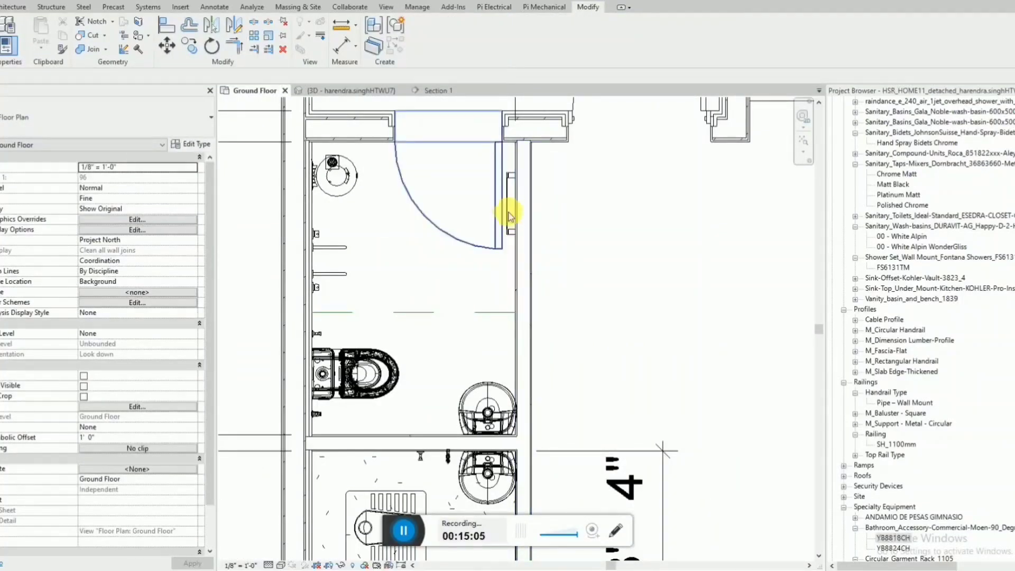
click(510, 236)
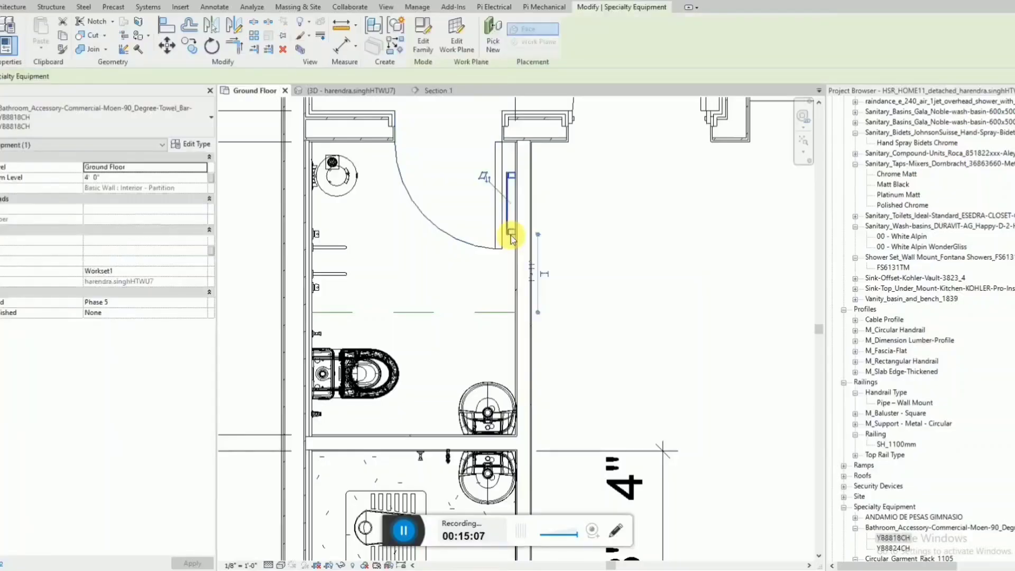
key(Up)
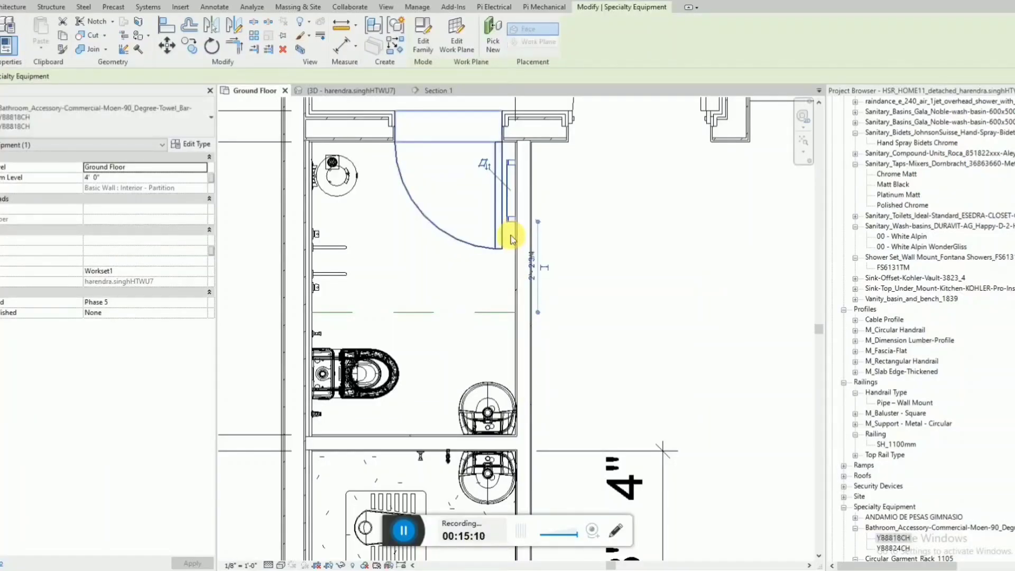
Place another Moen towel bar YB8818CH on the lower bathroom's end wall behind the open door.
key(c)
key(s)
scroll(517, 220, down, 3)
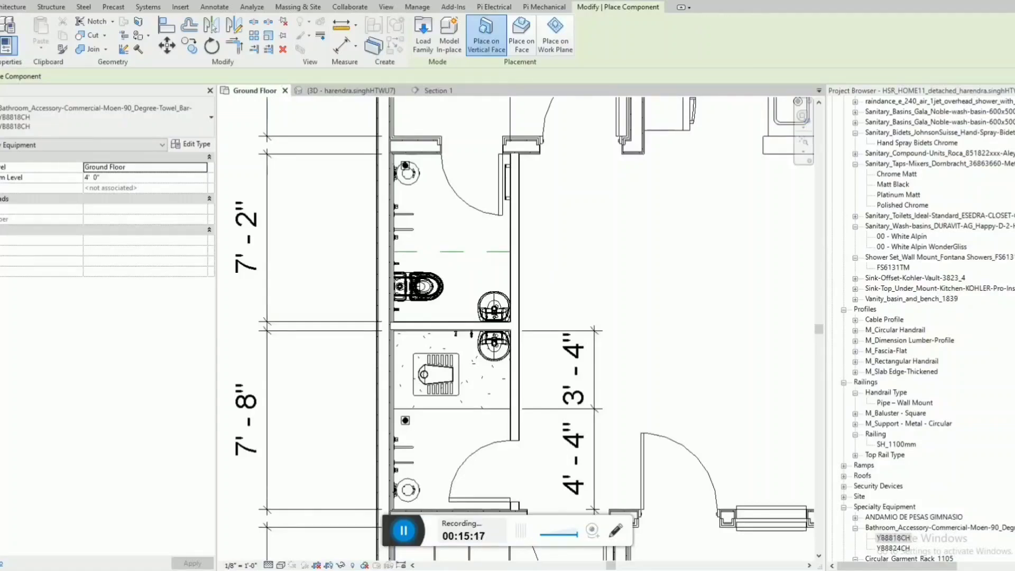
scroll(489, 294, down, 1)
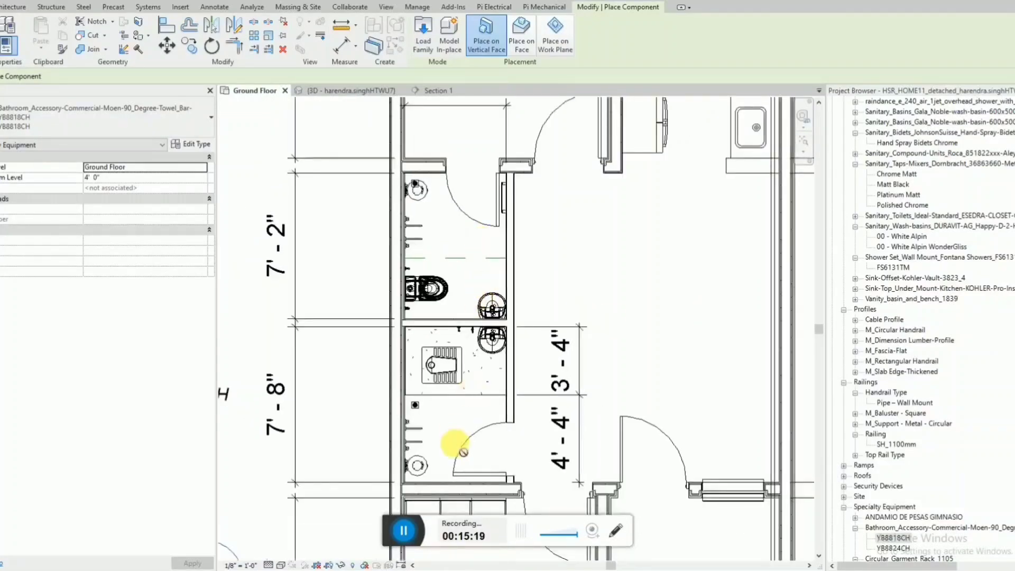
scroll(461, 487, up, 4)
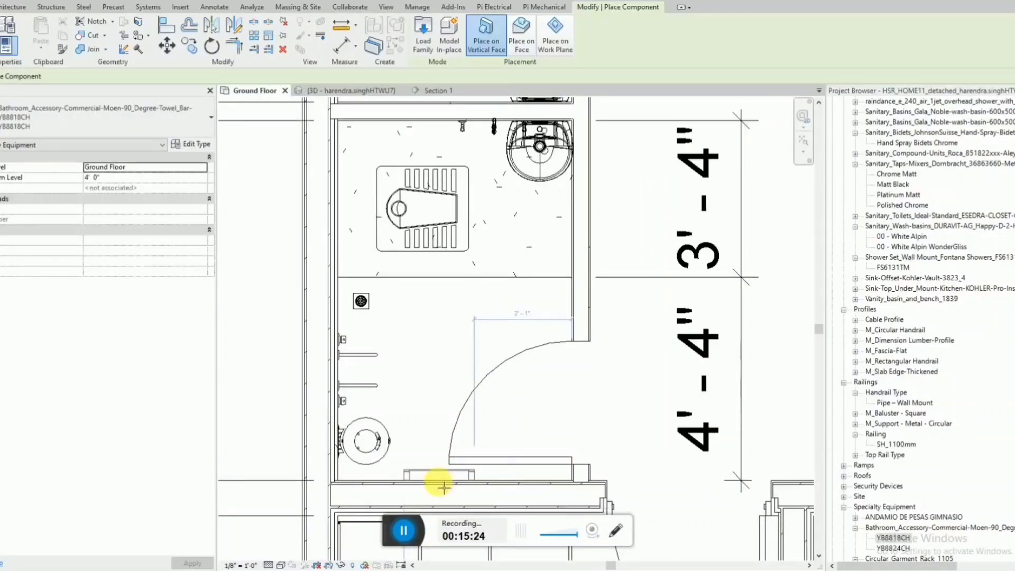
click(444, 486)
key(Escape)
key(Escape)
scroll(428, 444, down, 3)
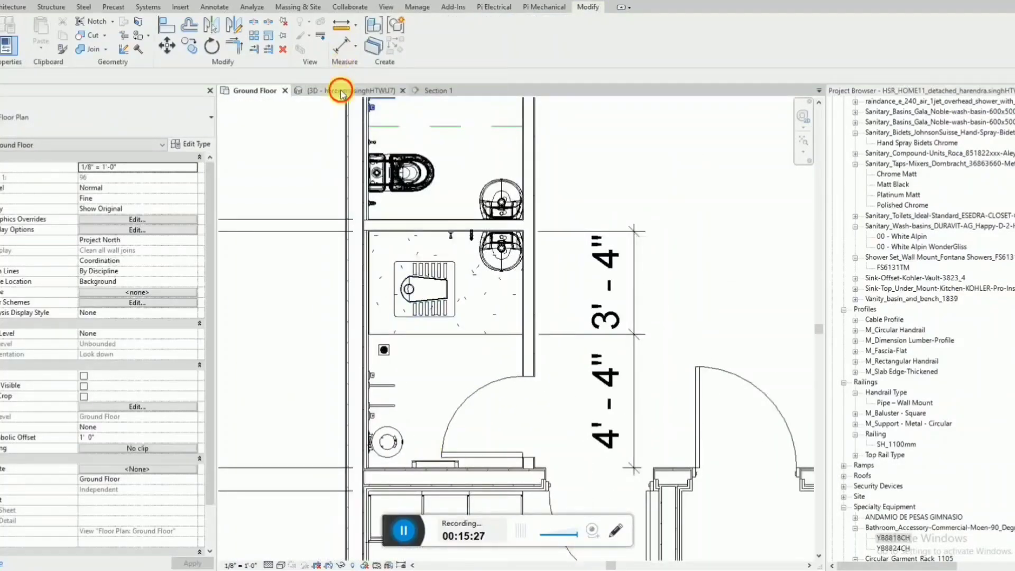
In 3D, search the project's families for "hook-" and show the types of the Vitra Istanbul bathrobe holder.
click(341, 92)
scroll(563, 260, up, 2)
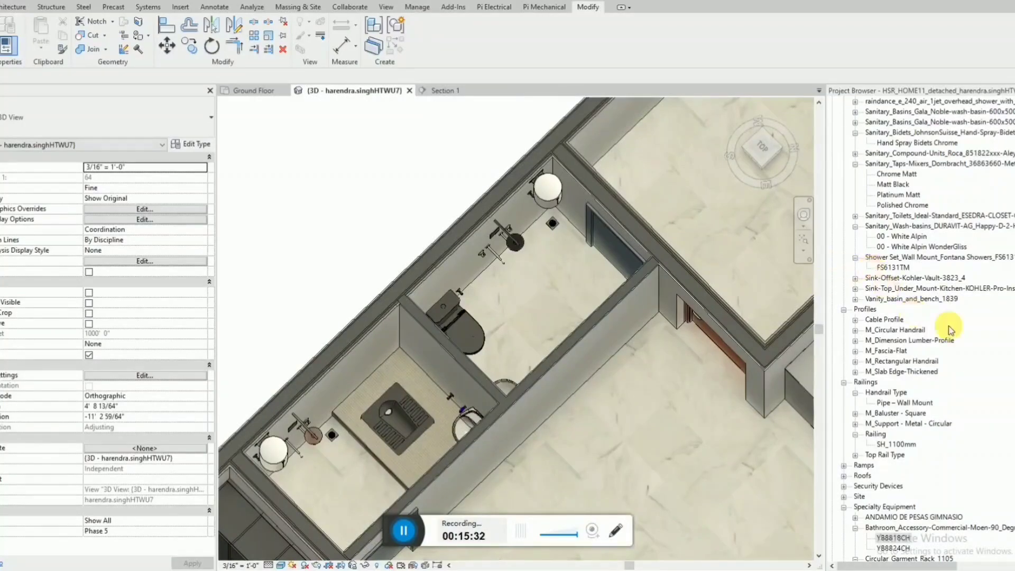
key(ctrl+f)
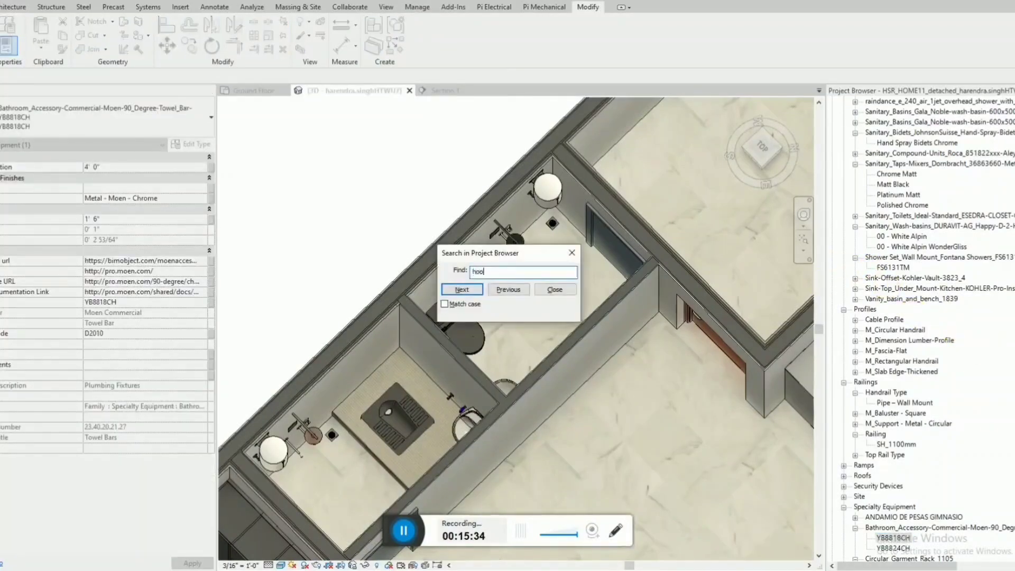
click(461, 289)
key(Escape)
click(854, 111)
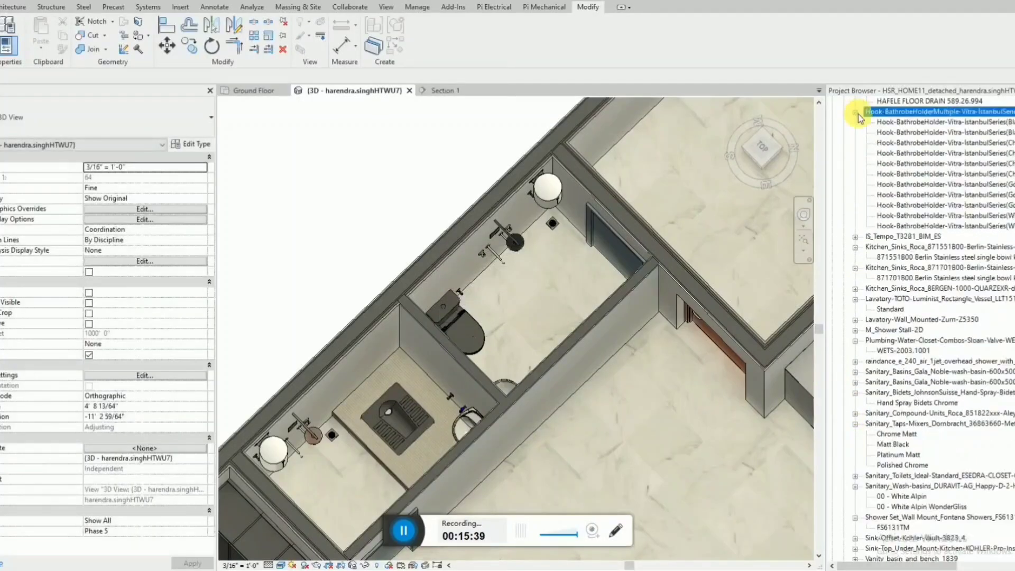
Place the black Vitra Istanbul bathrobe holder A4801292 on the inner face of the lower bathroom's door.
click(898, 122)
scroll(514, 292, up, 3)
middle_drag(514, 291, 650, 199)
scroll(629, 240, down, 2)
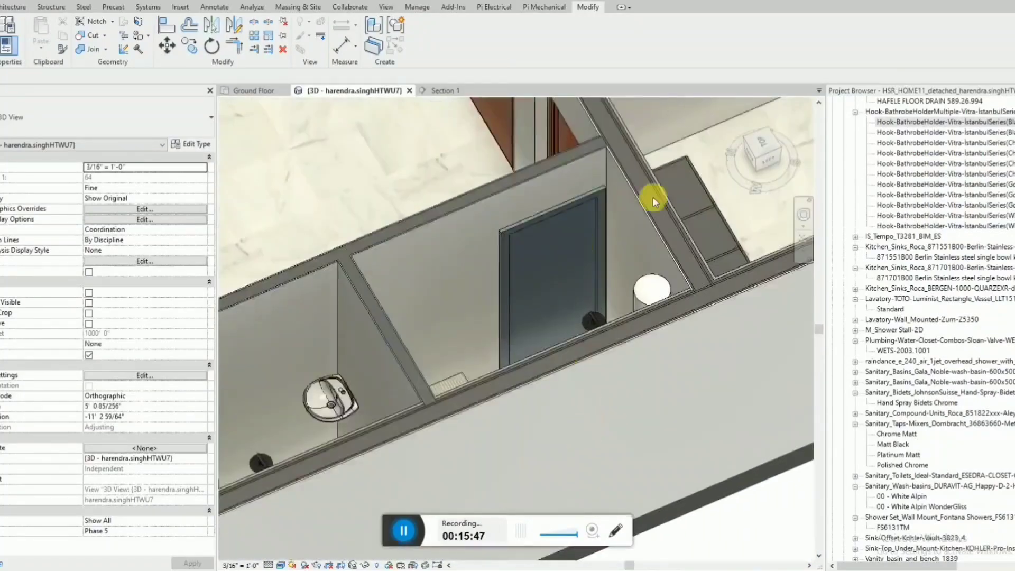
click(899, 121)
drag(540, 229, 543, 232)
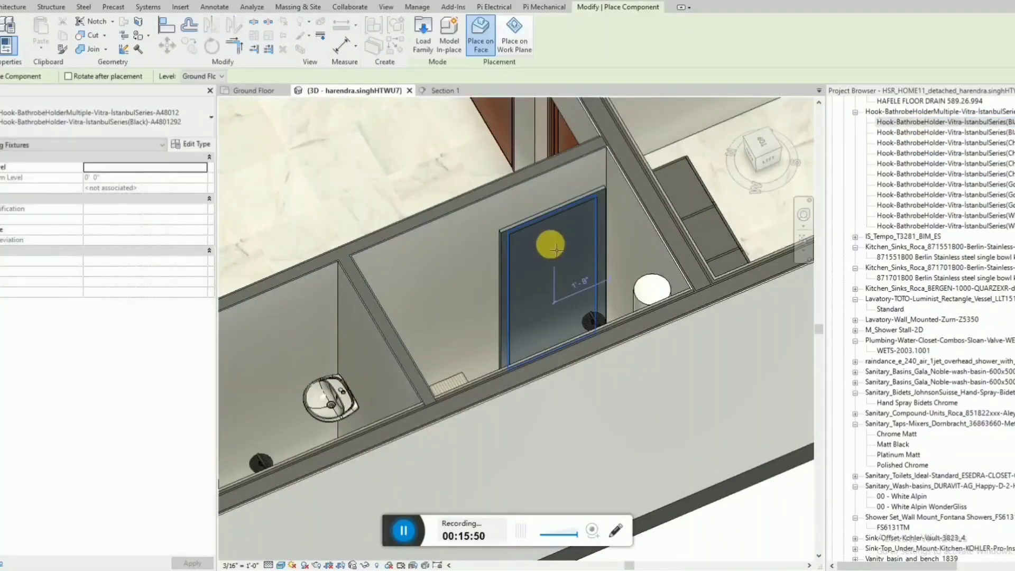
click(550, 243)
scroll(550, 243, up, 4)
key(Escape)
key(Escape)
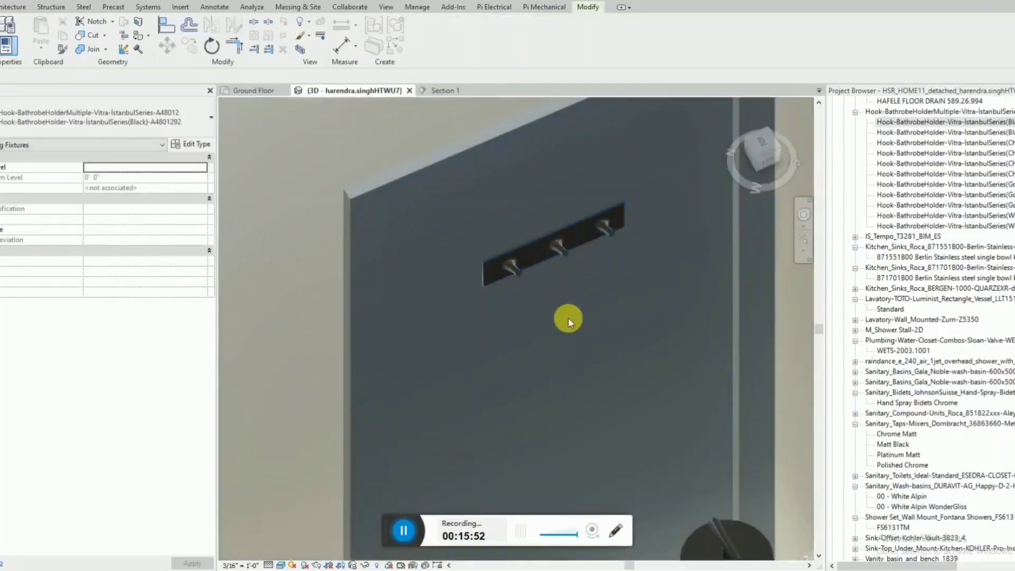
Set the elevation from level of the upper bathroom's towel bar to 6' 0".
scroll(554, 234, down, 3)
scroll(554, 239, down, 5)
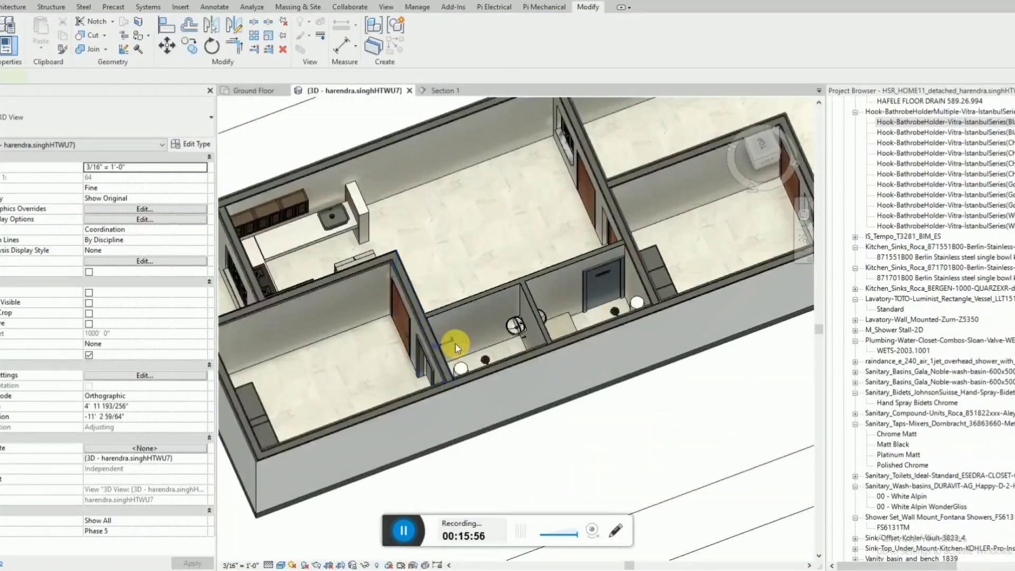
click(457, 348)
scroll(460, 344, up, 3)
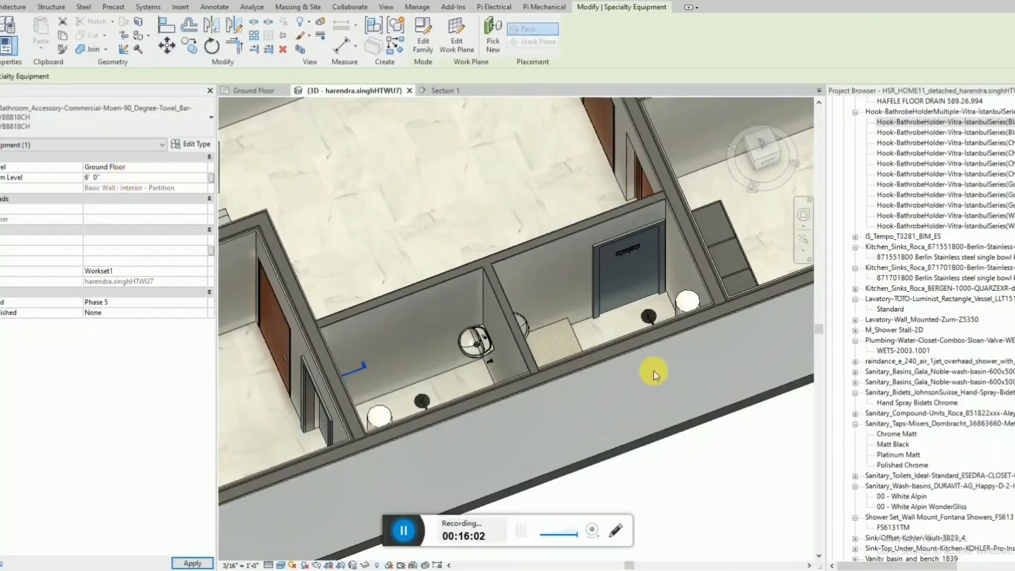
Set the elevation from level of the lower bathroom's towel bar to 6' 0".
shift+middle_drag(616, 328, 189, 277)
middle_drag(455, 361, 606, 492)
shift+middle_drag(606, 491, 421, 300)
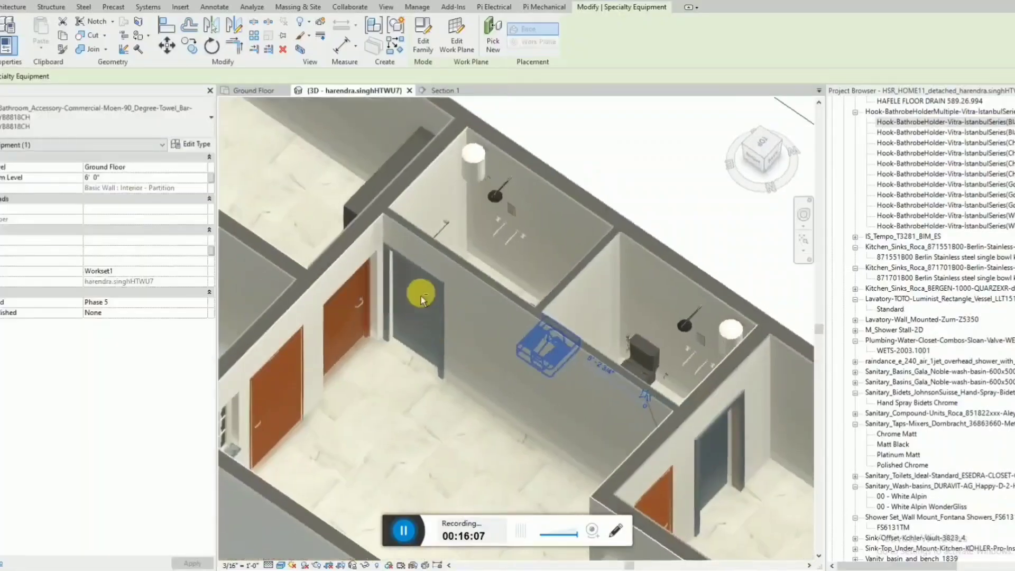
click(443, 225)
click(123, 180)
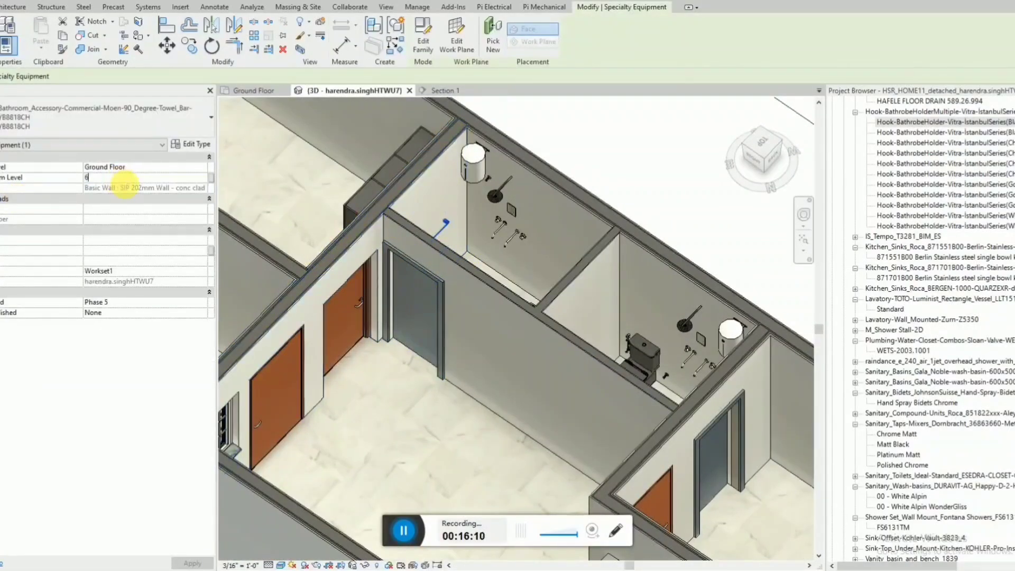
text(6)
key(Return)
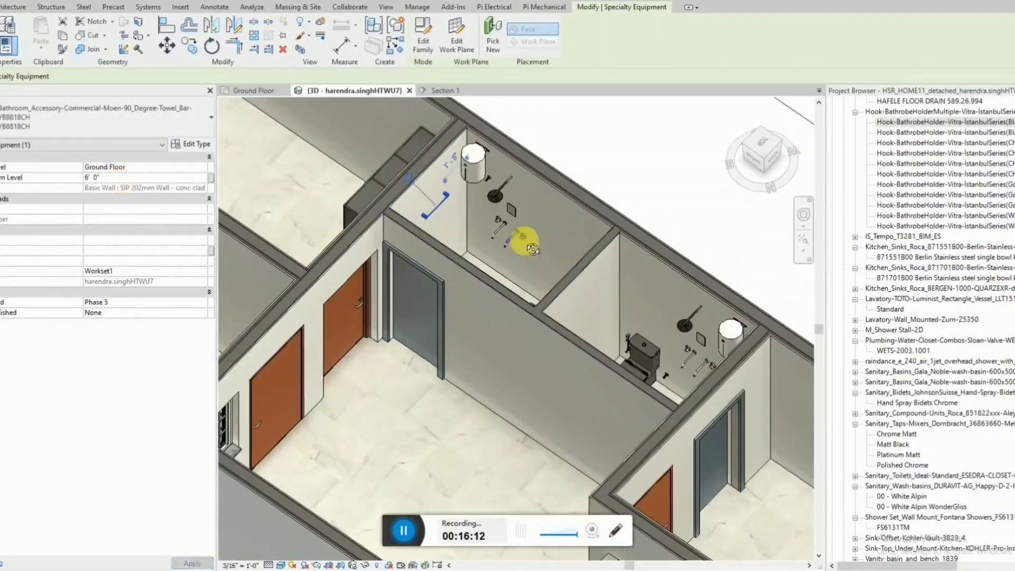
Examine the heights and positions of both bathrooms' towel bars in 3D from several angles.
shift+middle_drag(532, 249, 738, 297)
middle_drag(343, 228, 399, 309)
shift+middle_drag(404, 283, 359, 329)
shift+middle_drag(422, 265, 296, 235)
click(266, 94)
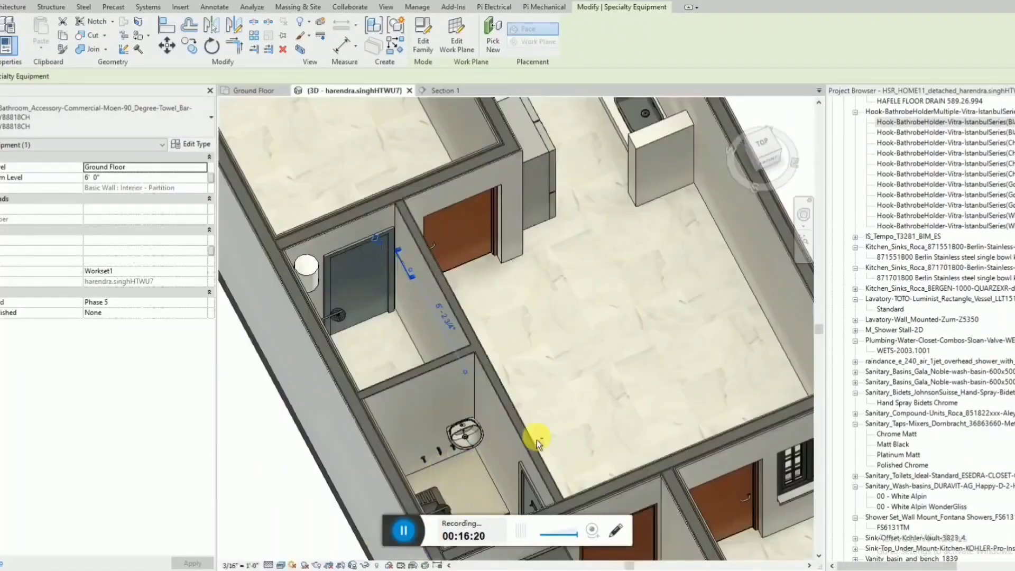
shift+middle_drag(514, 454, 623, 443)
click(555, 457)
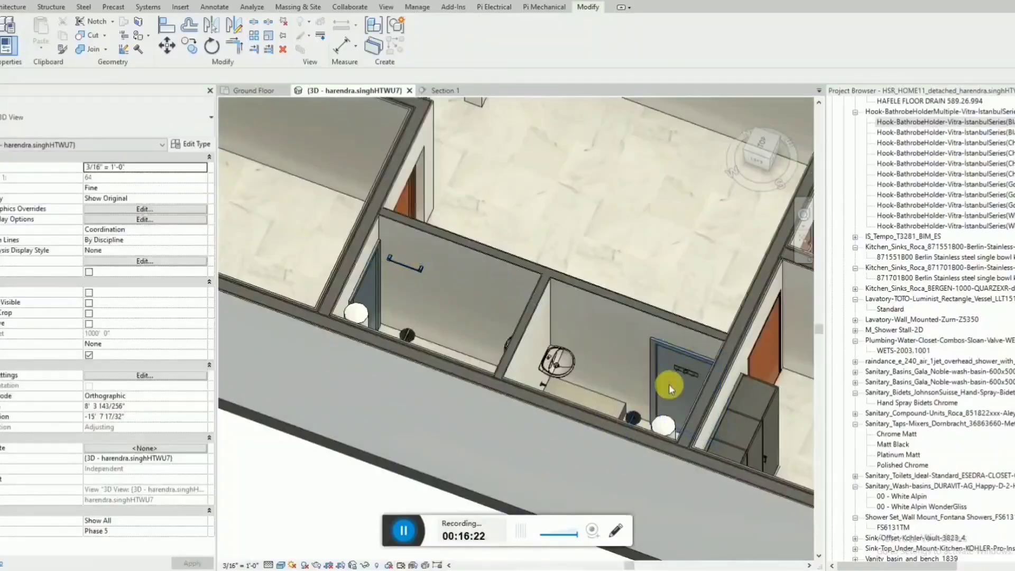
Create a similar black Vitra bathrobe holder from the lower bathroom's one on the upper part of the upper bathroom's door.
click(684, 373)
key(c)
key(s)
scroll(324, 272, up, 3)
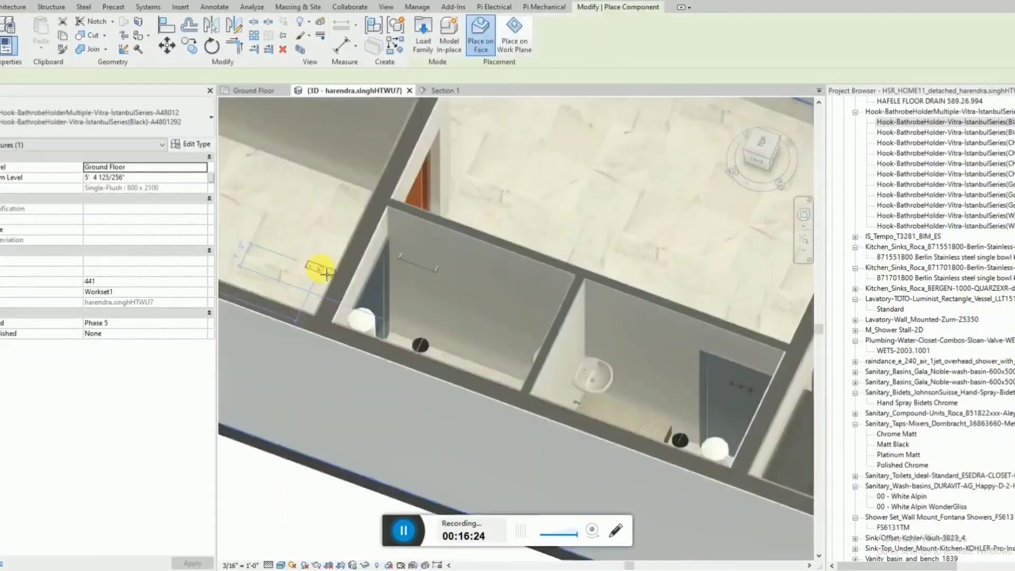
shift+middle_drag(473, 317, 356, 265)
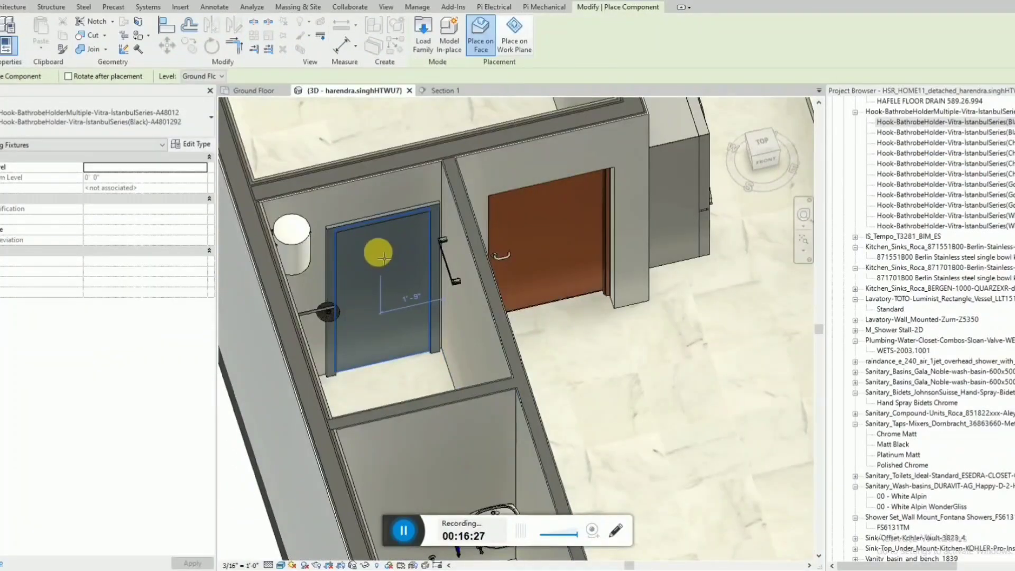
click(379, 257)
key(Escape)
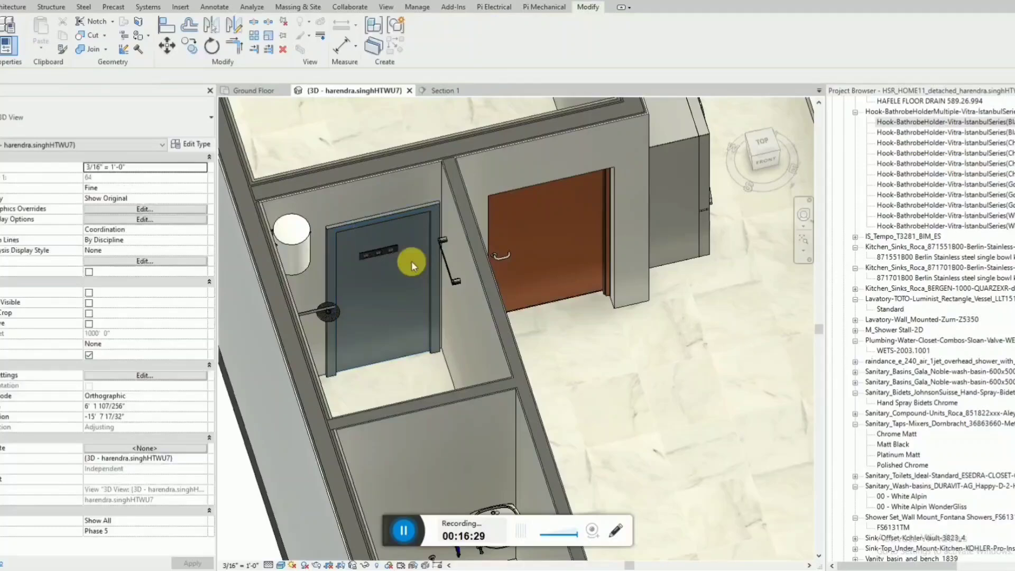
In a top-down 3D view, nudge the upper bathroom's towel bar along the hall-side wall away from the door.
click(268, 94)
click(374, 91)
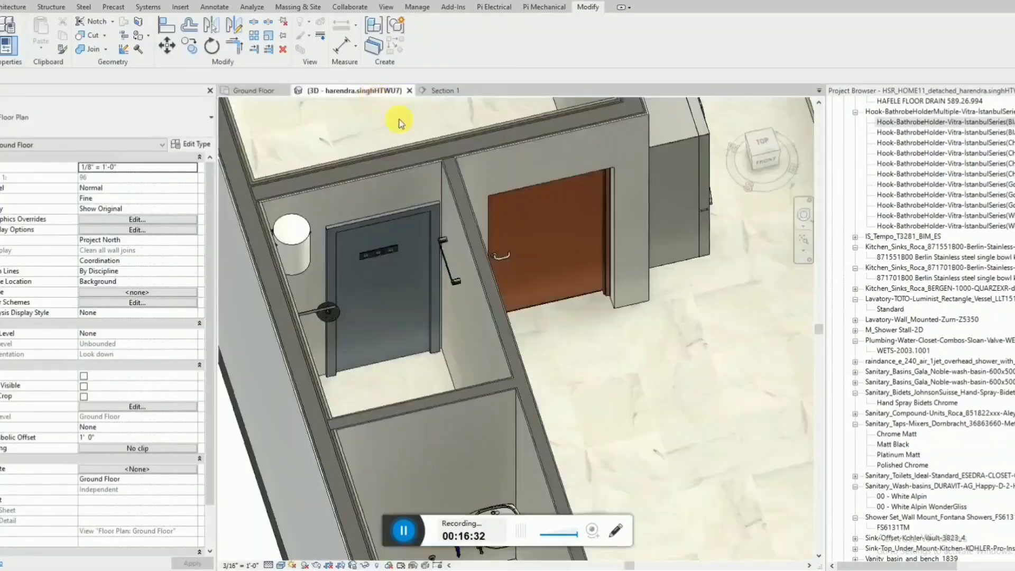
click(449, 266)
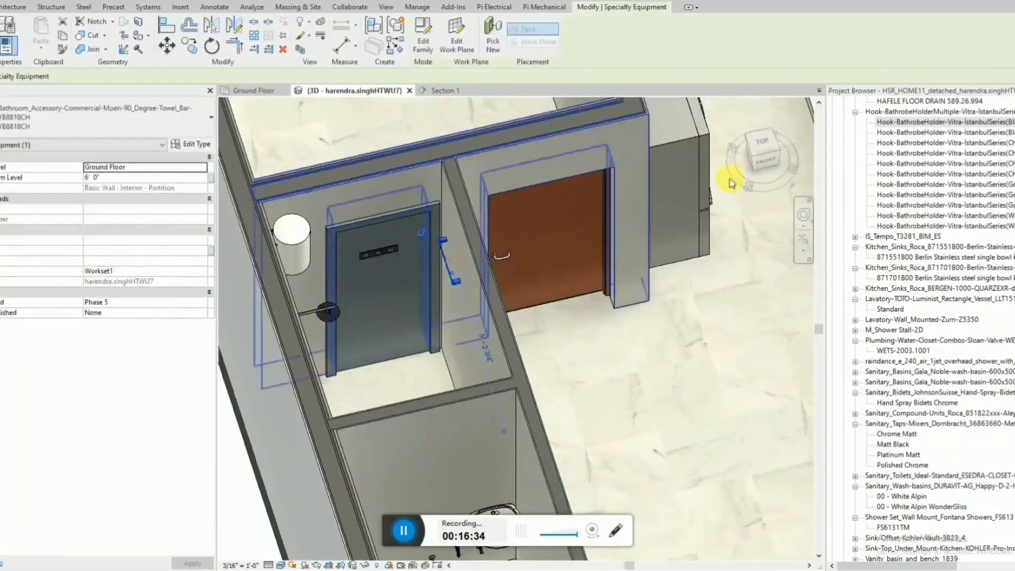
click(763, 152)
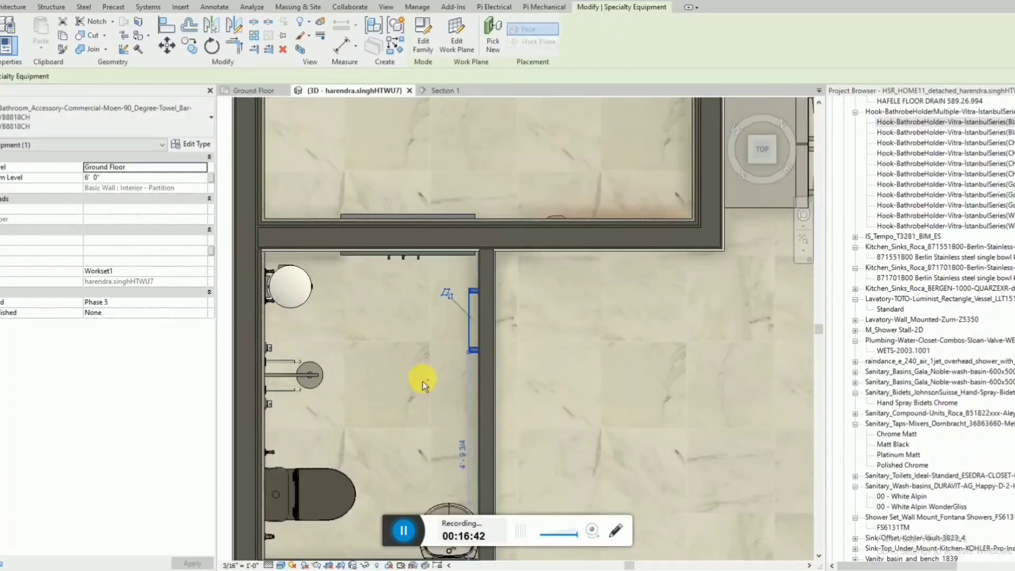
key(Down)
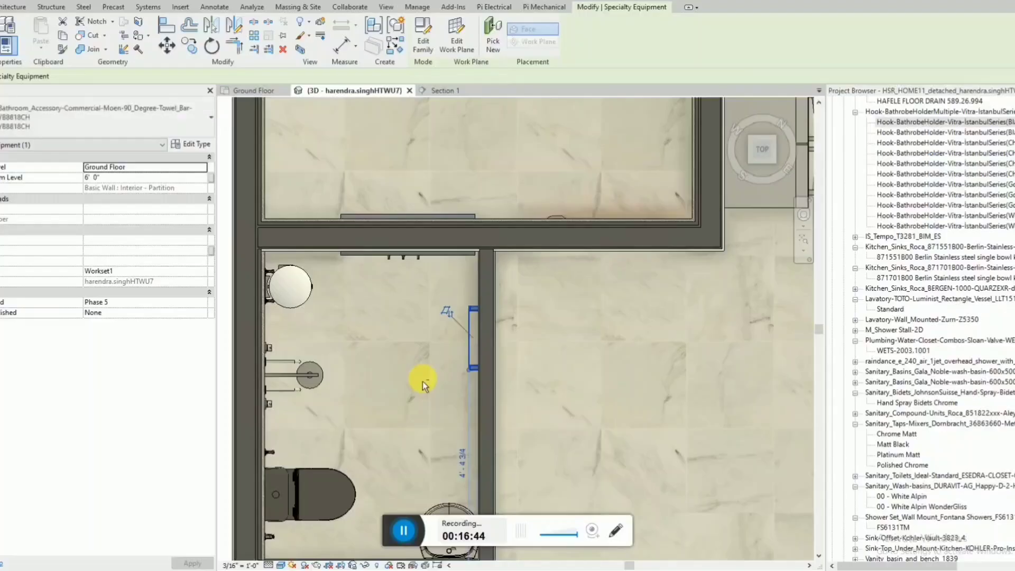
key(Up)
key(Escape)
Search the project's families for "mirror".
shift+middle_drag(522, 290, 477, 338)
click(956, 447)
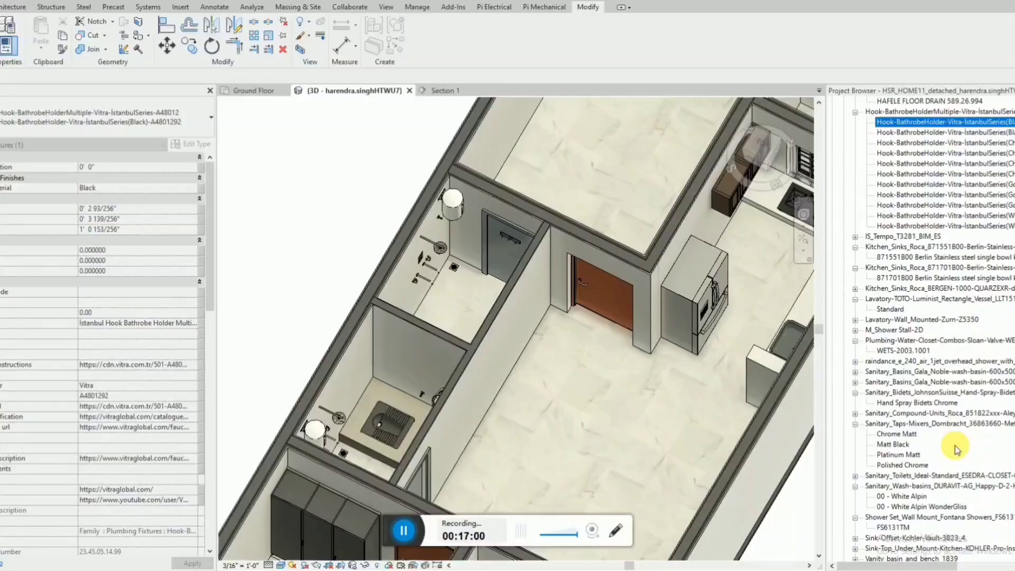
key(ctrl+f)
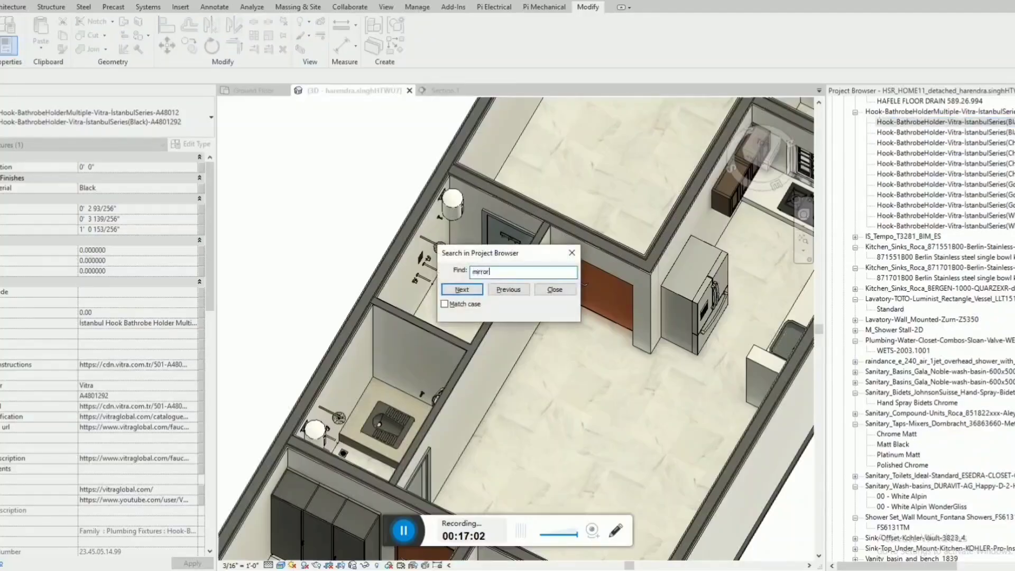
key(Return)
key(Escape)
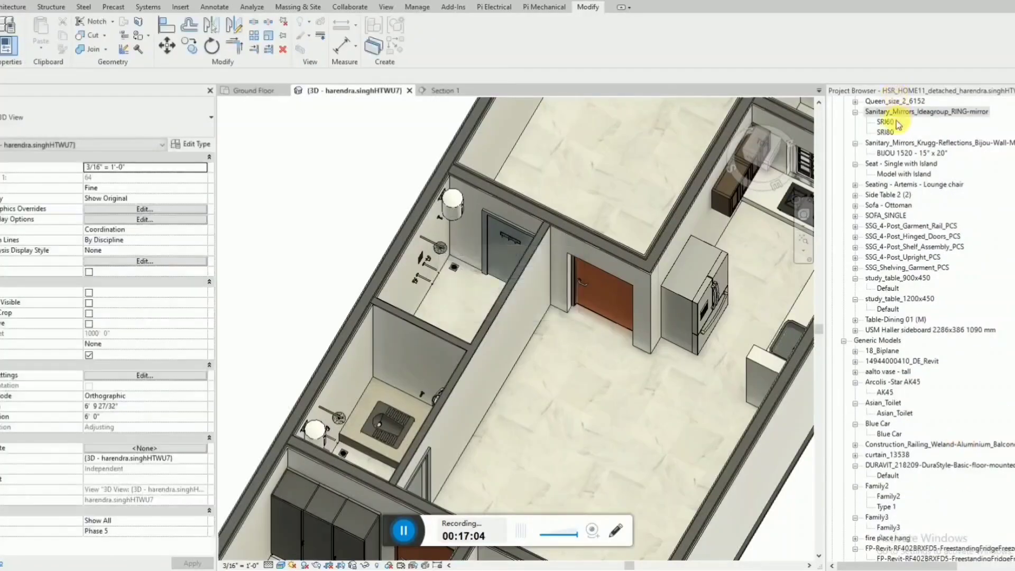
click(895, 124)
drag(770, 147, 458, 245)
scroll(443, 243, up, 2)
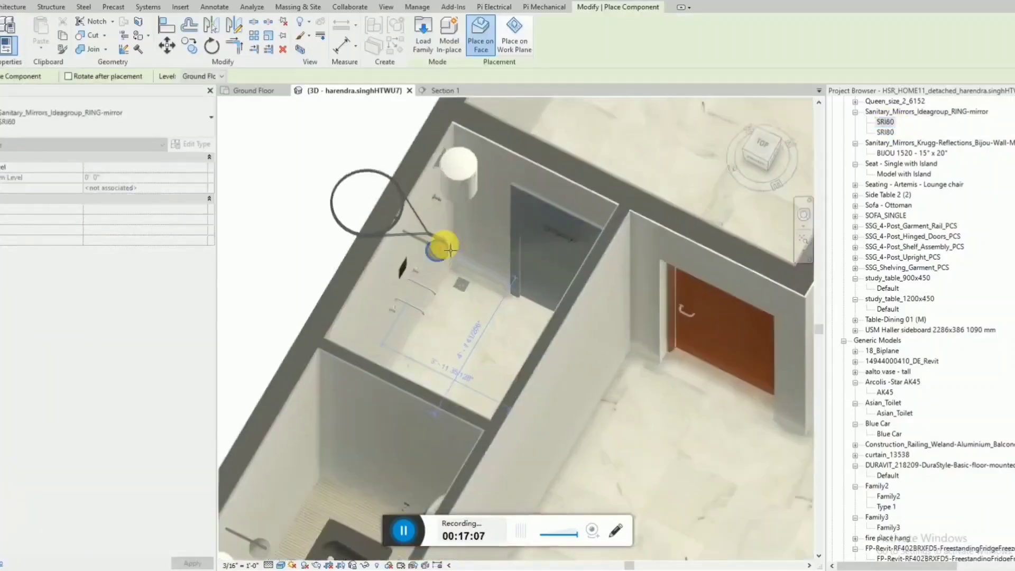
key(Escape)
key(Escape)
click(891, 141)
click(891, 133)
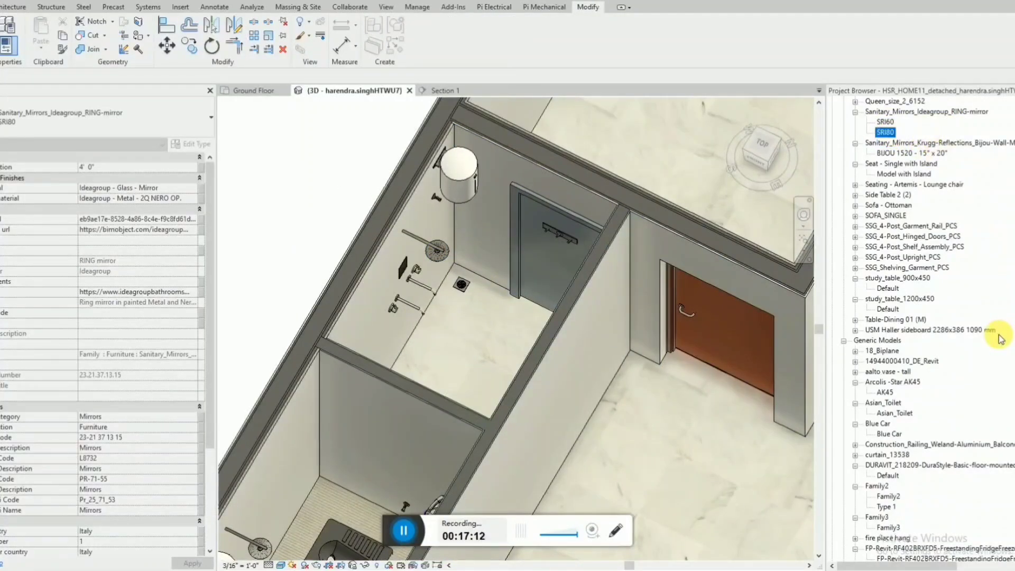
Find the next "mirror" family and place the Krugg Bijou wall mirror BIJOU 1520 - 15" x 20" on the upper bathroom's shower wall.
key(ctrl+f)
click(462, 290)
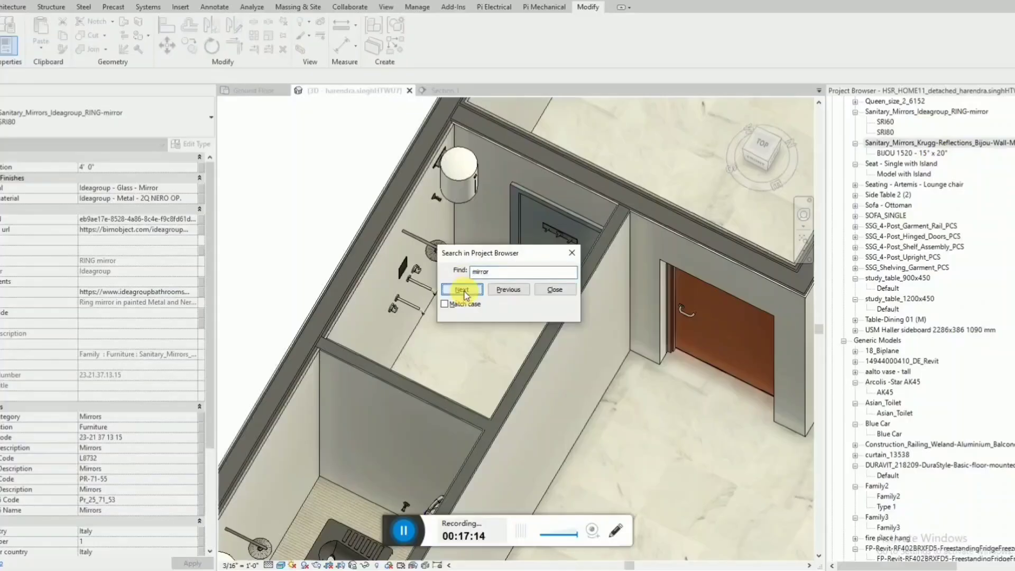
click(571, 254)
drag(923, 154, 410, 263)
scroll(436, 246, up, 3)
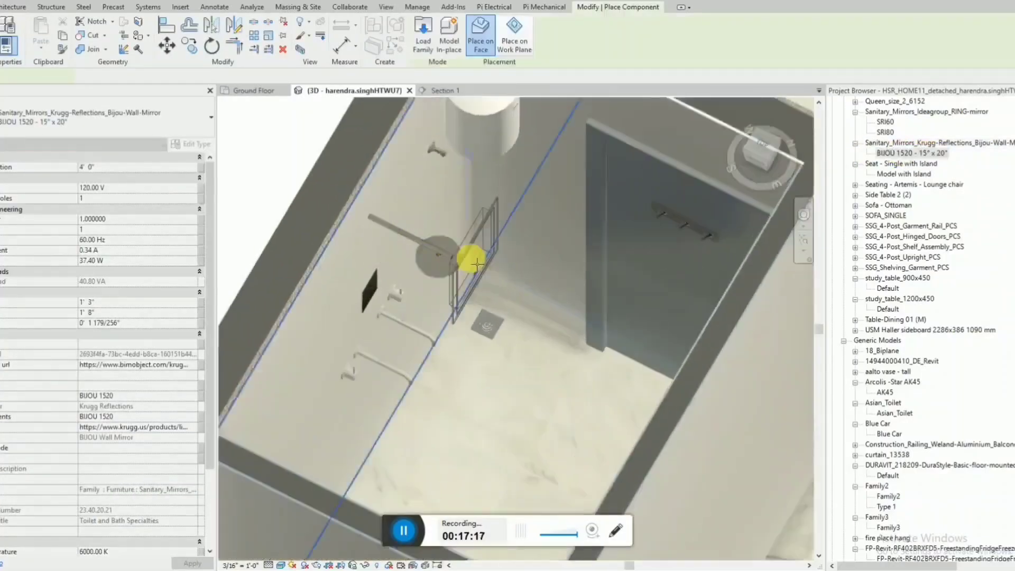
shift+middle_drag(479, 263, 426, 213)
click(542, 164)
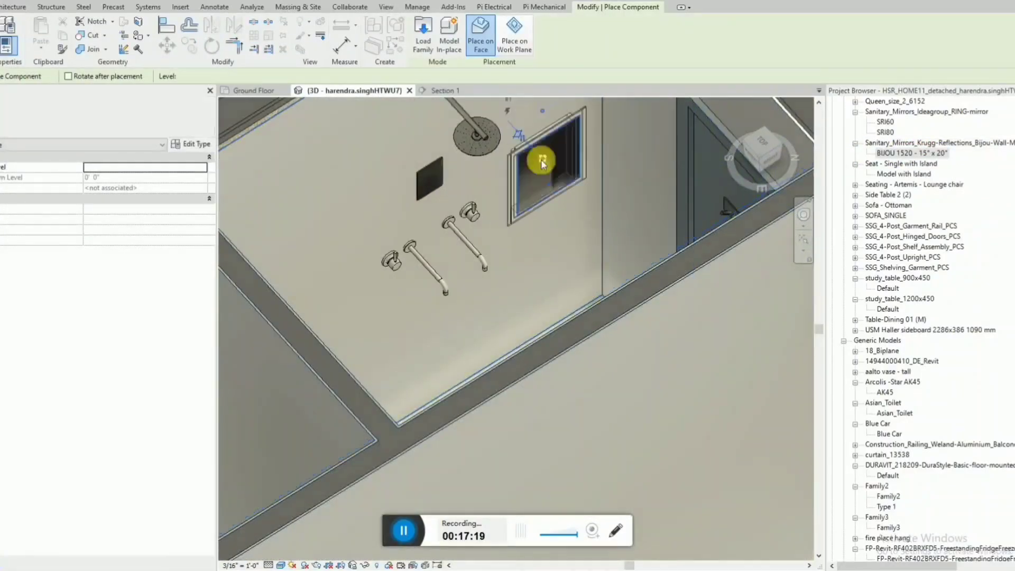
scroll(482, 271, down, 5)
key(Escape)
key(Escape)
On the Ground Floor plan, move the Section 1 line from outside the south wall so it cuts through both bathrooms.
click(446, 91)
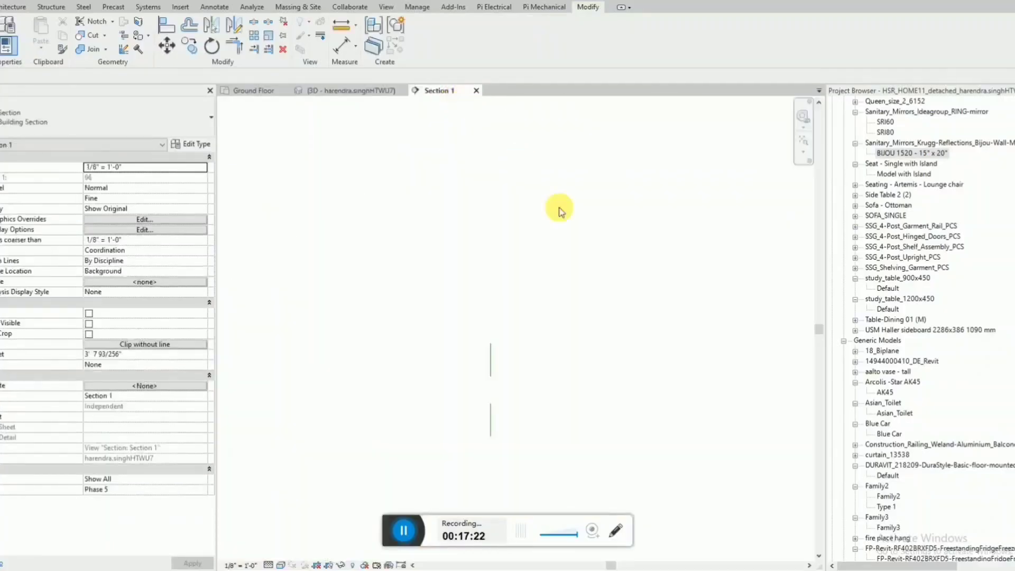
click(267, 94)
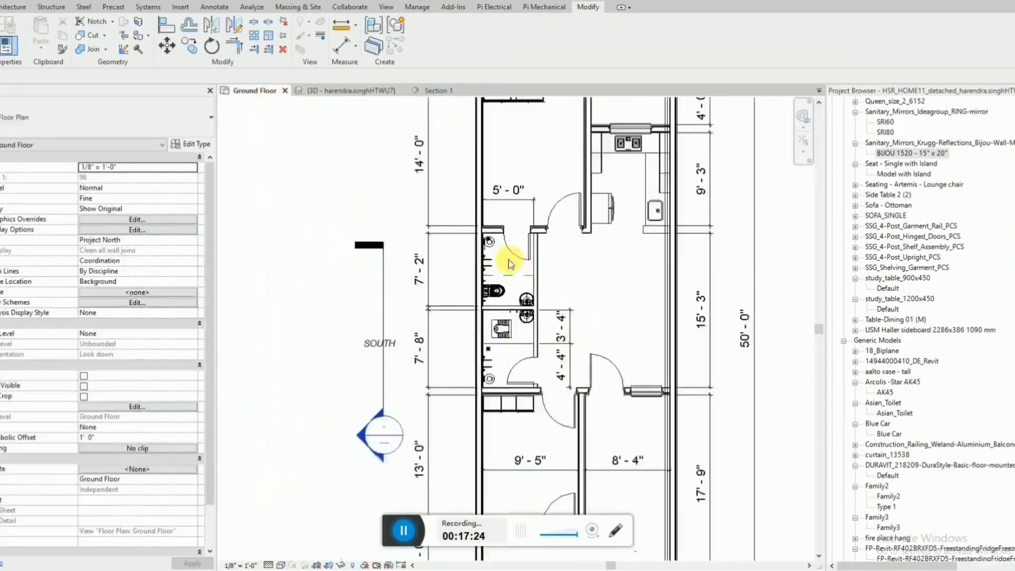
scroll(508, 262, down, 2)
click(436, 283)
drag(500, 269, 503, 266)
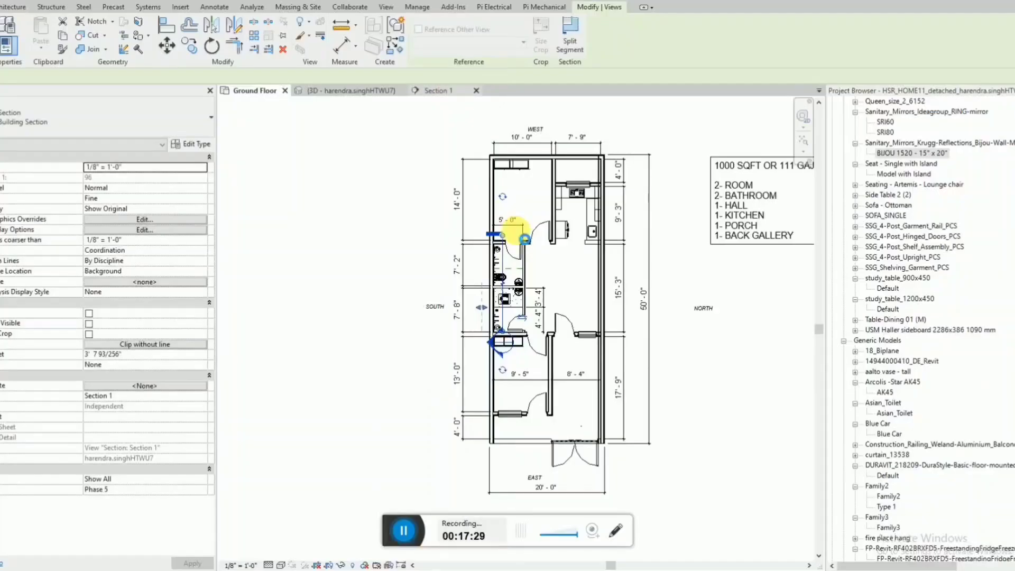
Open the Section 1 view and add an aligned dimension from the floor to the mirror's top edge.
double_click(523, 239)
scroll(561, 271, up, 5)
click(527, 306)
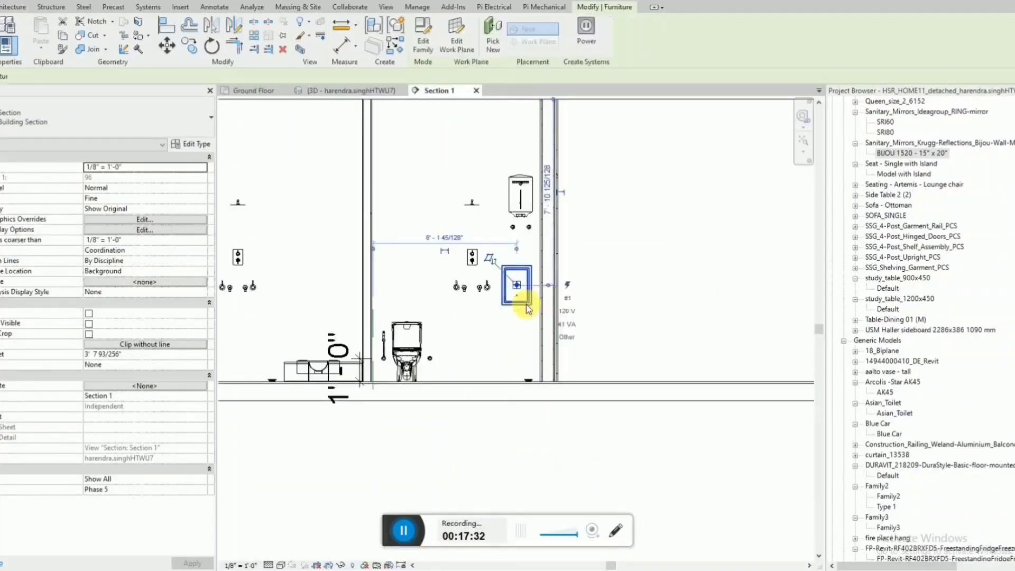
scroll(527, 305, up, 3)
key(Escape)
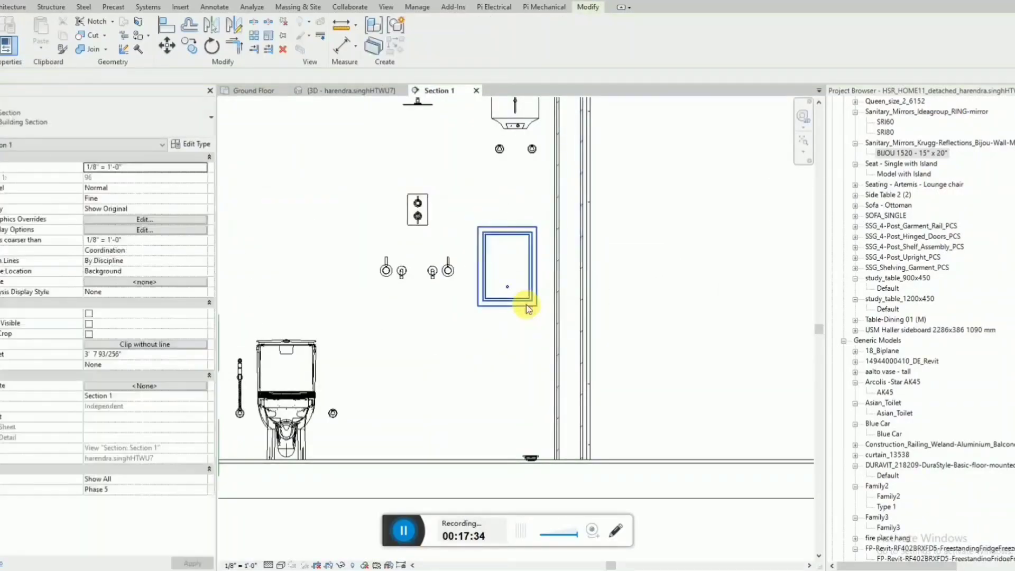
key(d)
key(i)
click(487, 459)
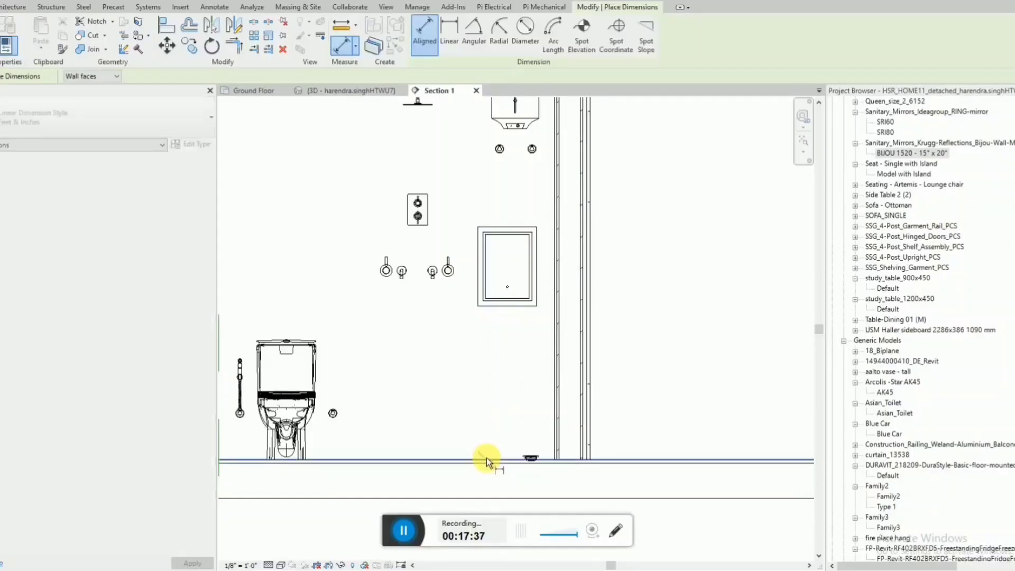
click(524, 228)
click(675, 210)
key(Escape)
Set the mirror's top edge 6' 0" above the floor and nudge the mirror slightly toward the door-end wall.
click(537, 233)
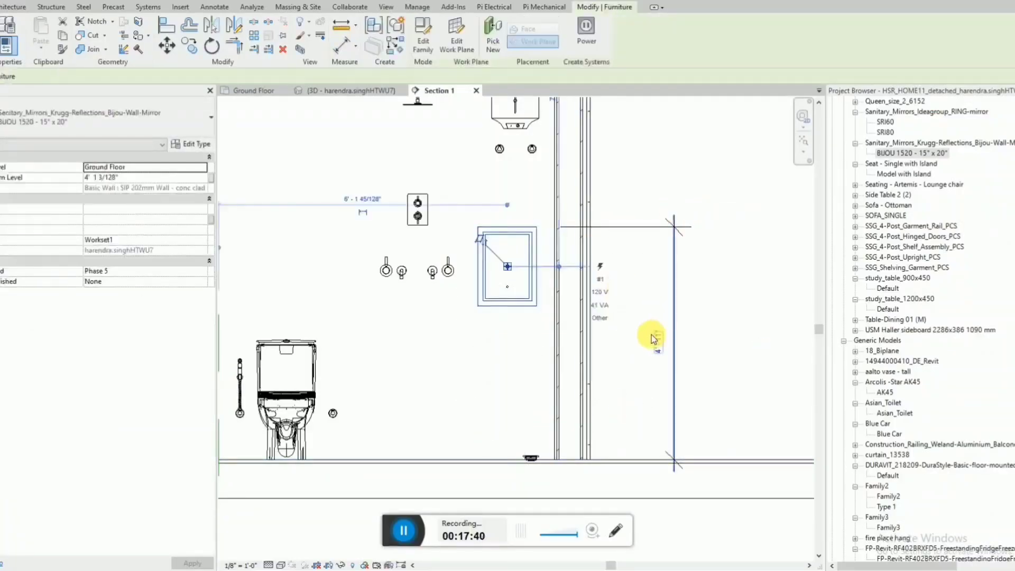
click(656, 343)
text(6)
key(Return)
key(Escape)
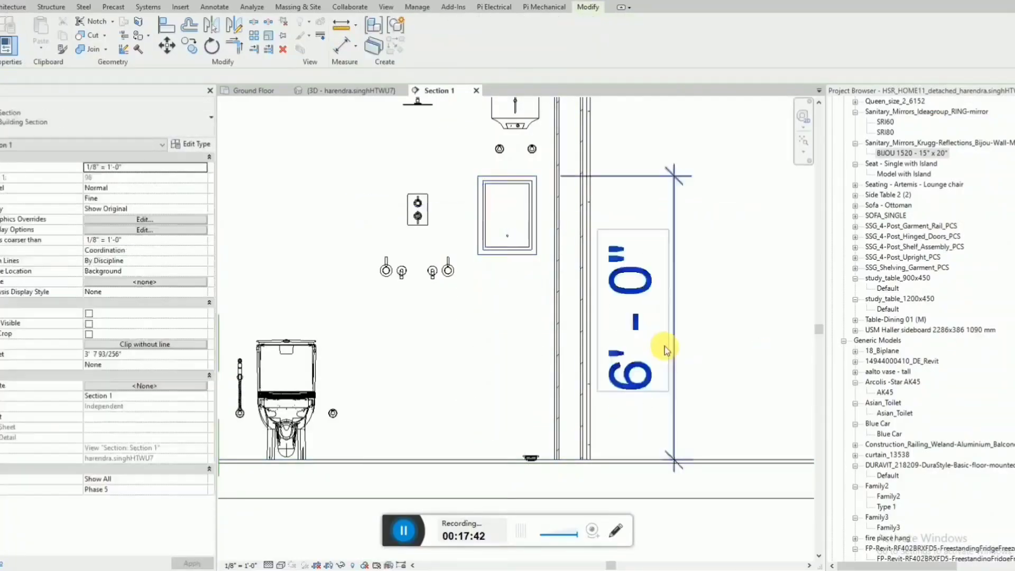
click(518, 248)
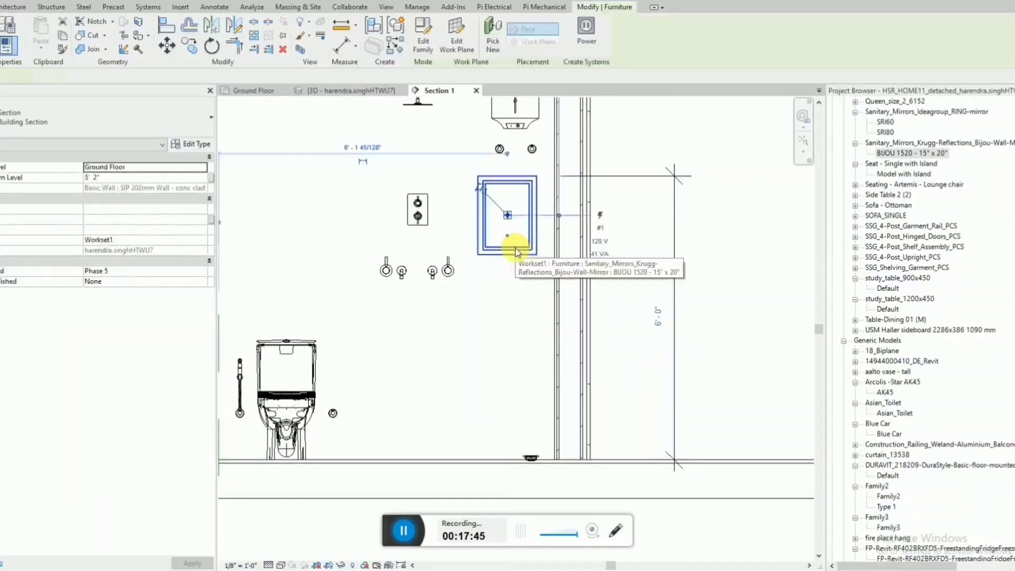
key(Escape)
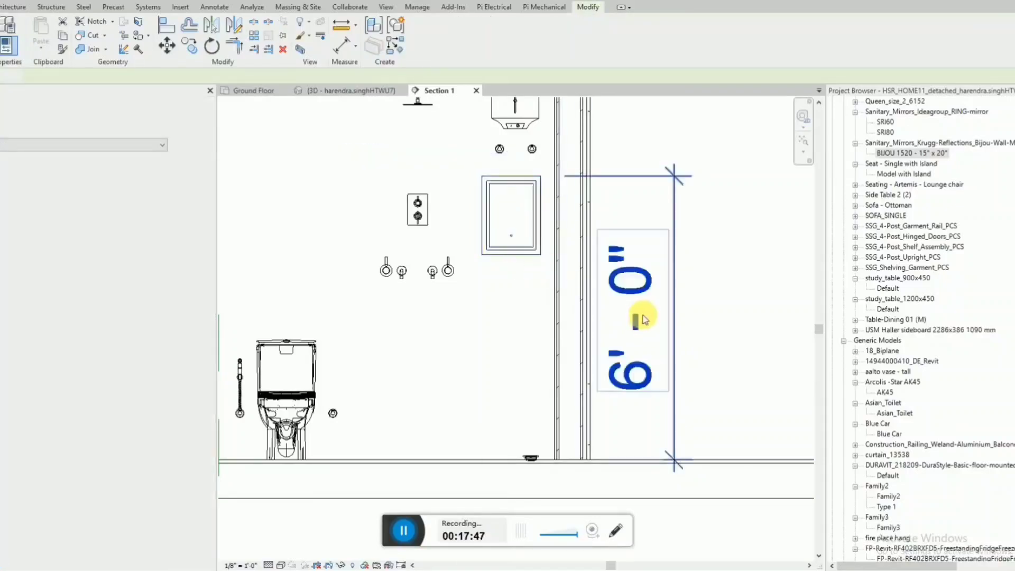
Measure the height of the mirror's bottom edge above the floor.
key(d)
key(i)
click(468, 462)
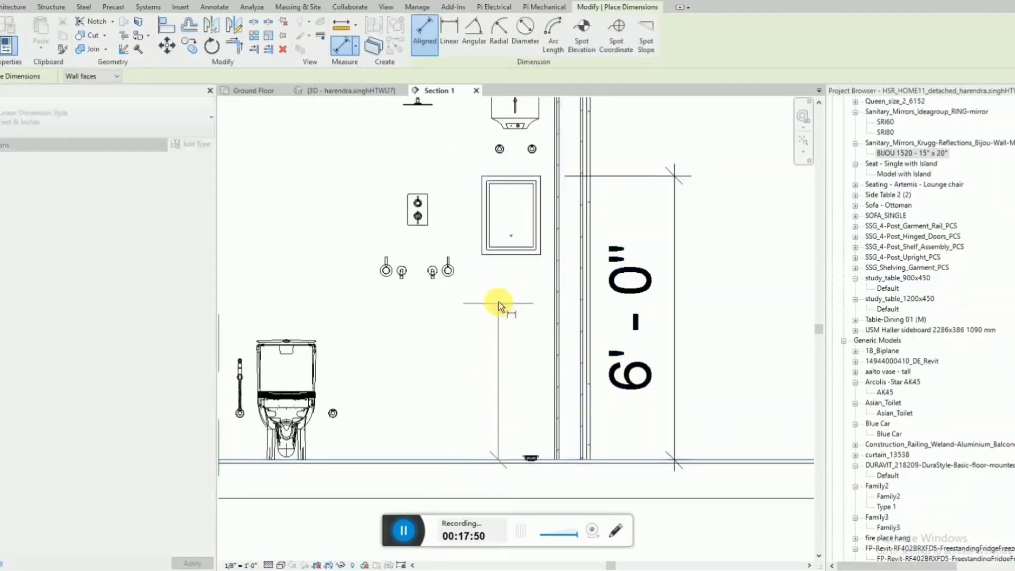
click(512, 254)
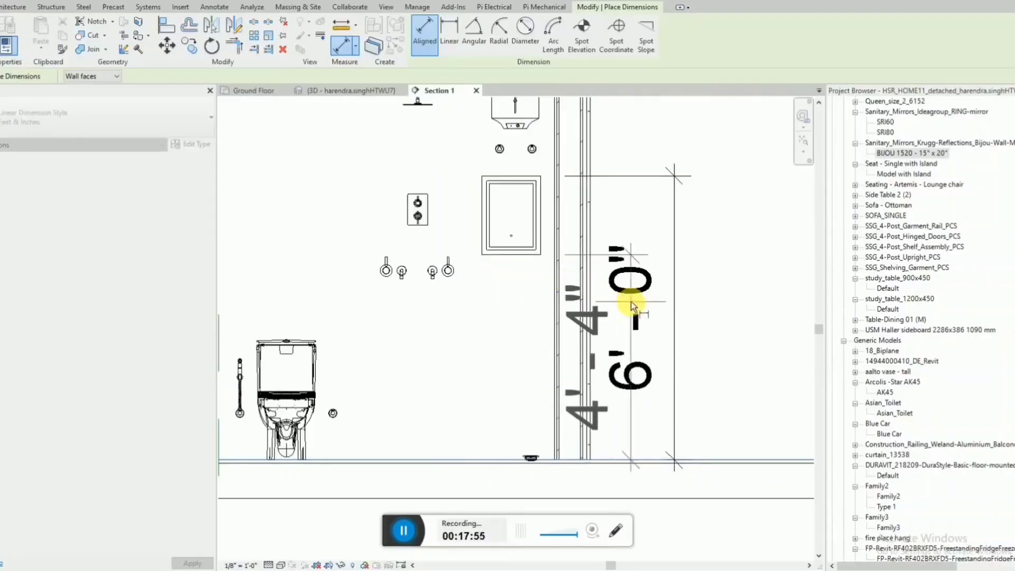
key(Escape)
key(Escape)
Delete the 6' 0" height dimension beside the mirror.
scroll(631, 301, down, 1)
click(659, 325)
key(Delete)
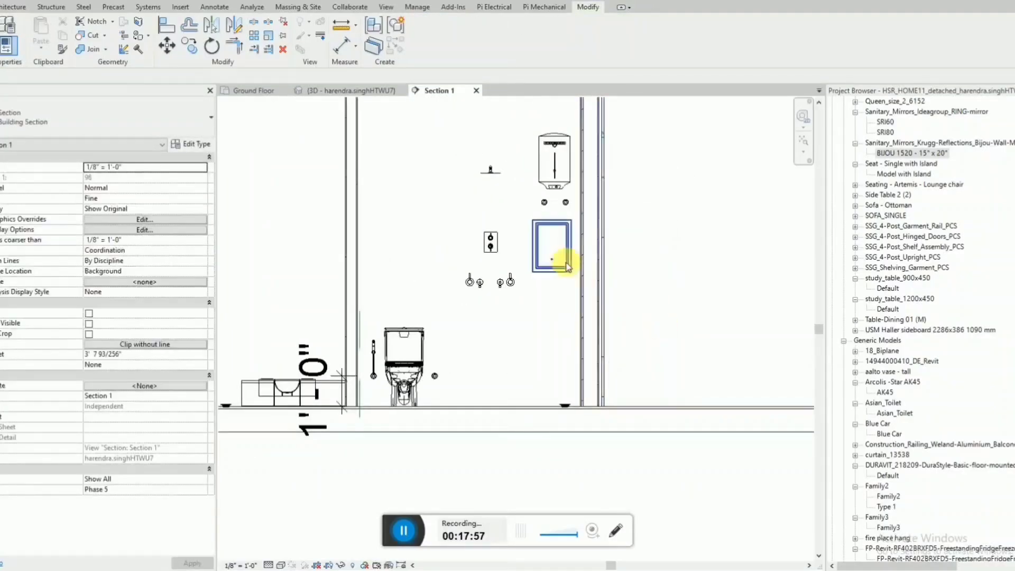
Nudge the mirror further toward the door-end wall beneath the water heater and check it in the 3D view.
click(564, 263)
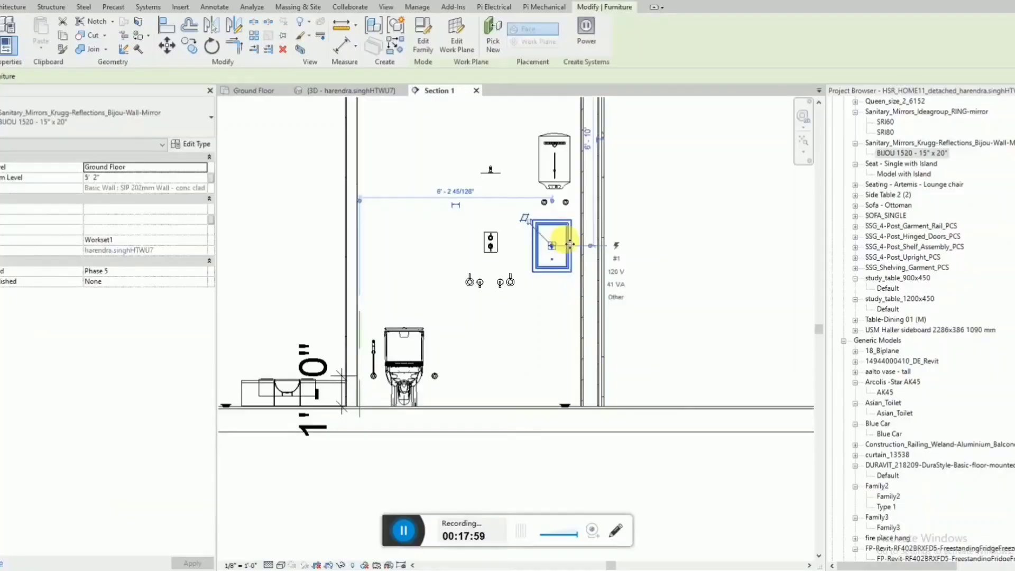
key(Left)
key(Right)
key(Right)
key(Right)
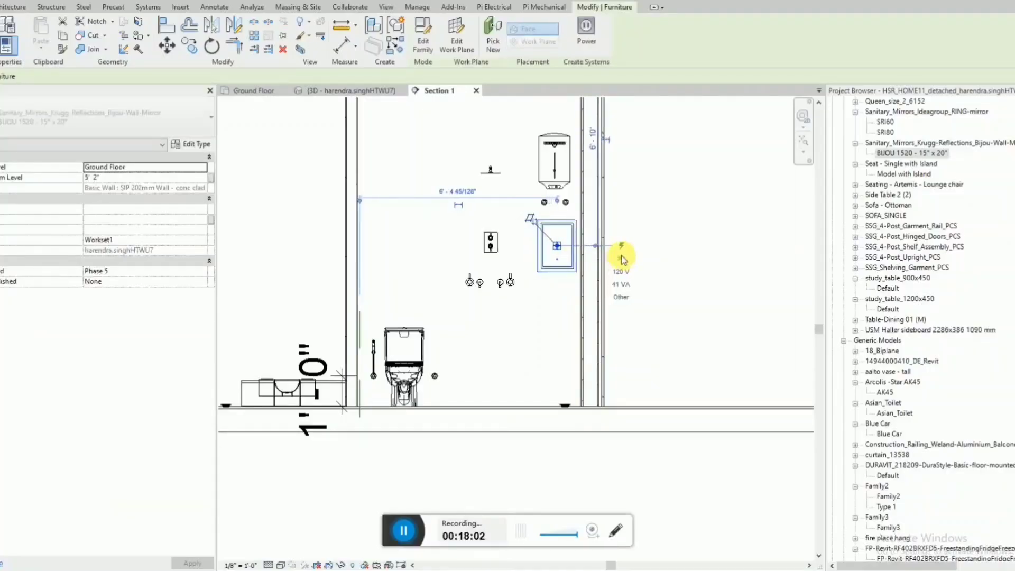
click(328, 92)
shift+middle_drag(459, 290, 494, 150)
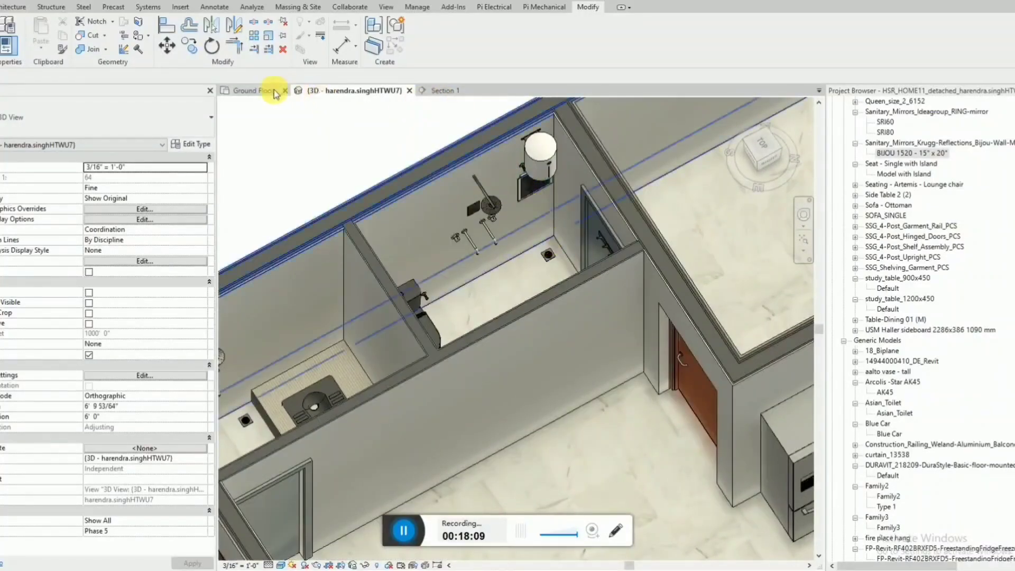
Return to Section 1 and nudge the mirror back toward the shower fittings.
click(259, 90)
click(438, 90)
scroll(550, 313, up, 3)
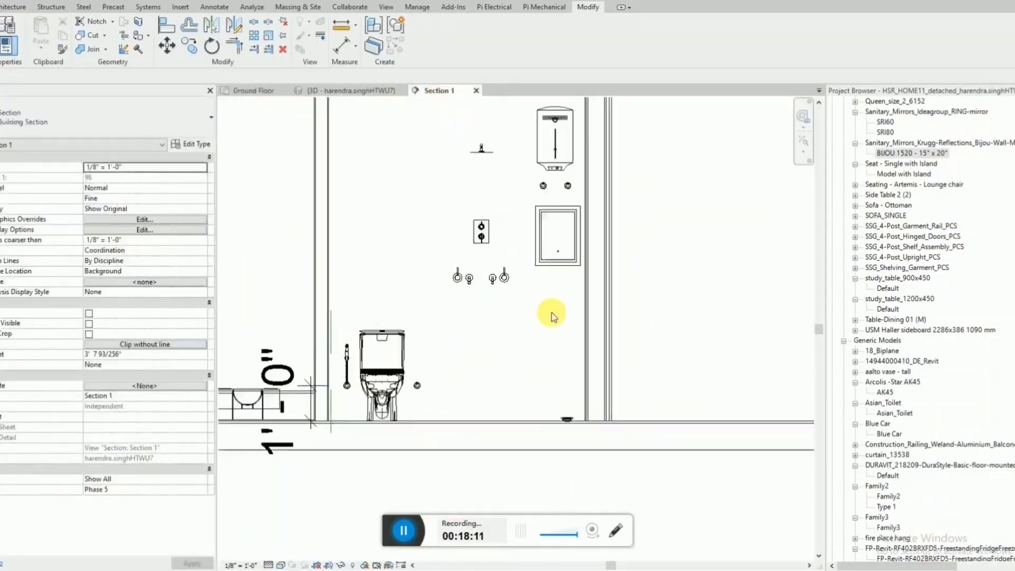
click(550, 251)
scroll(551, 259, down, 1)
key(Left)
key(Left)
key(Left)
key(Left)
key(Left)
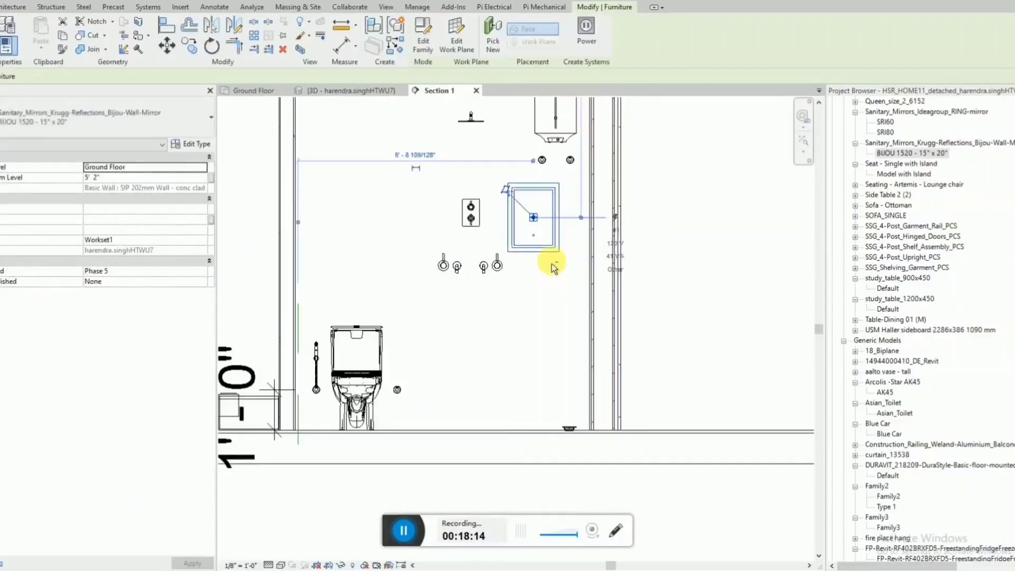
click(712, 239)
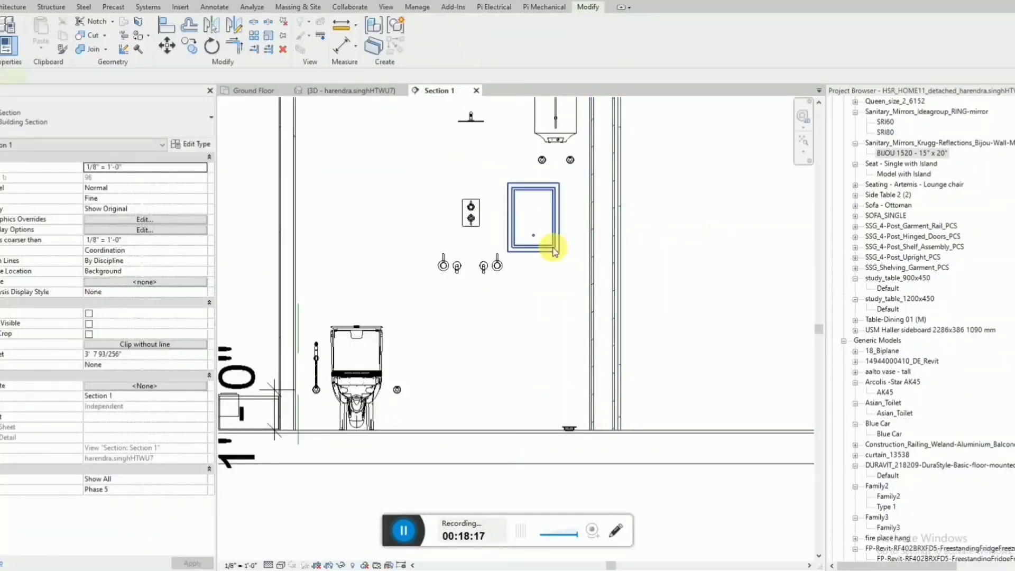
Measure the mirror's height and width in the section with aligned dimensions.
click(552, 248)
key(Escape)
key(d)
key(i)
click(545, 254)
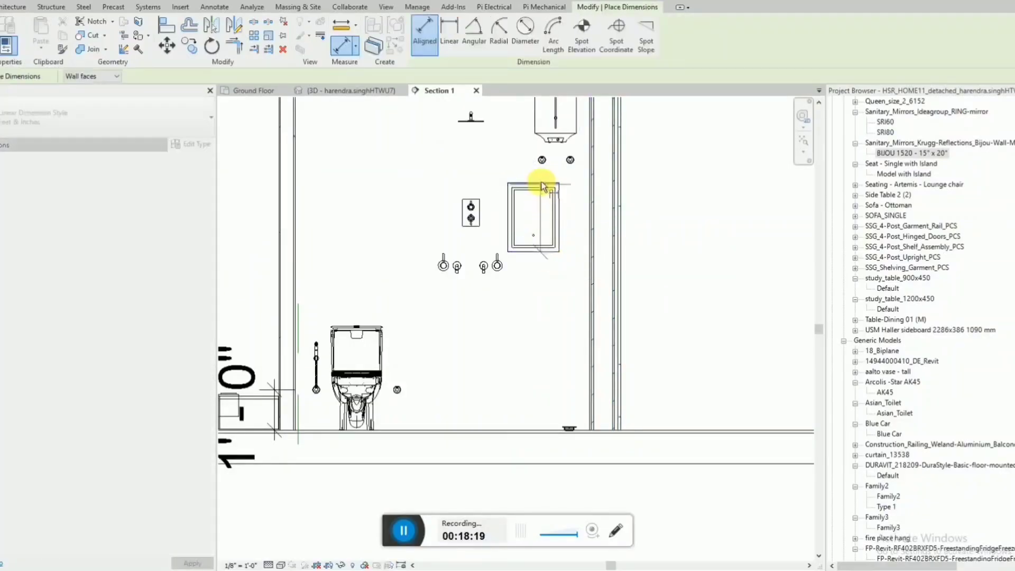
click(540, 184)
key(Escape)
key(Escape)
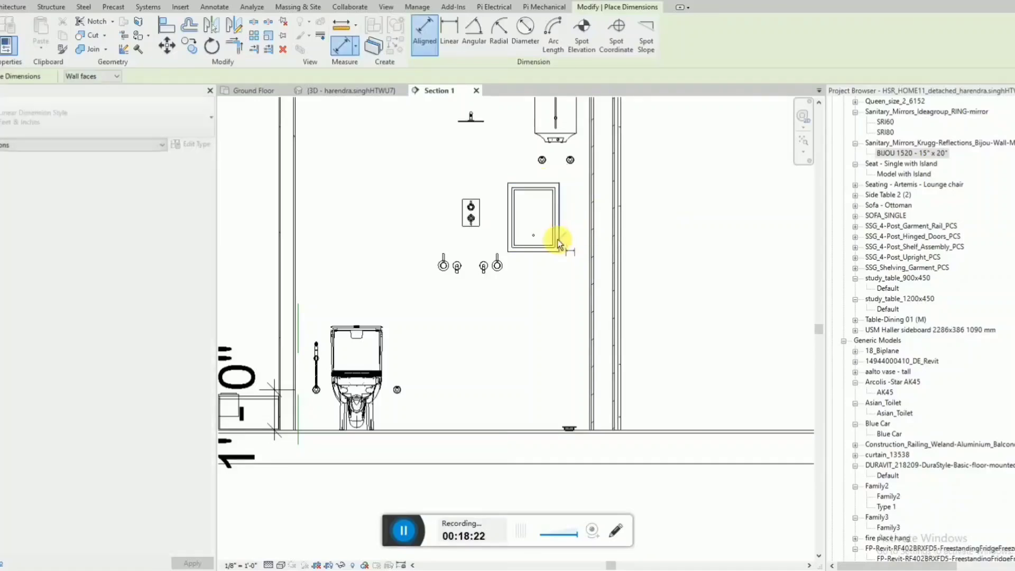
click(557, 234)
click(508, 233)
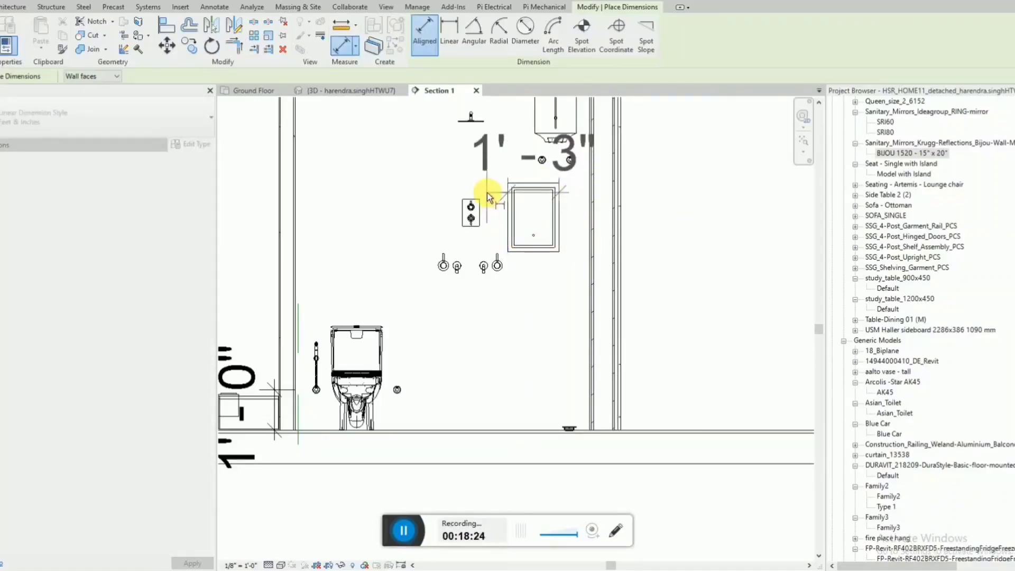
key(Escape)
key(Escape)
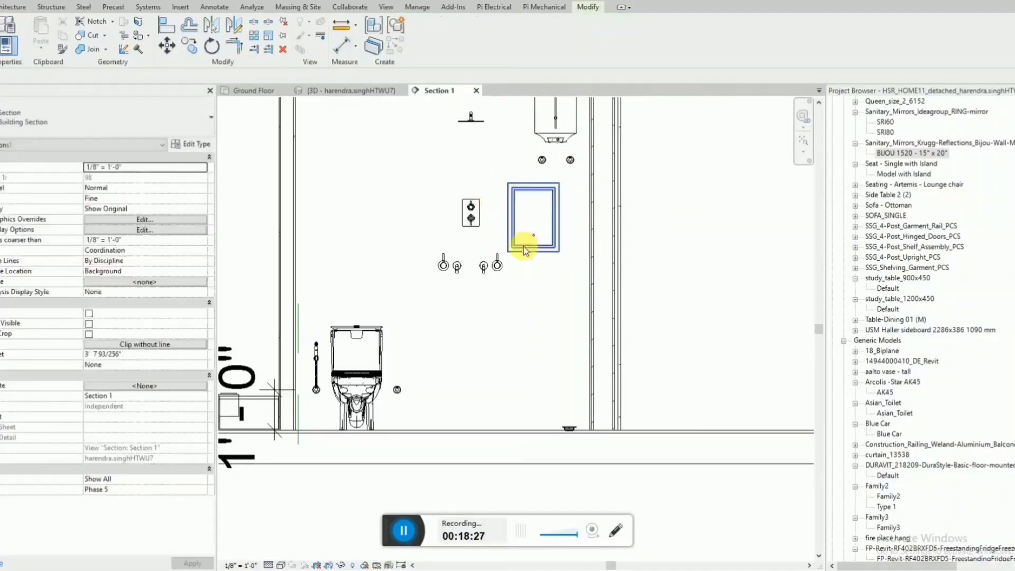
Examine the width, height and depth in the mirror's type properties.
click(525, 251)
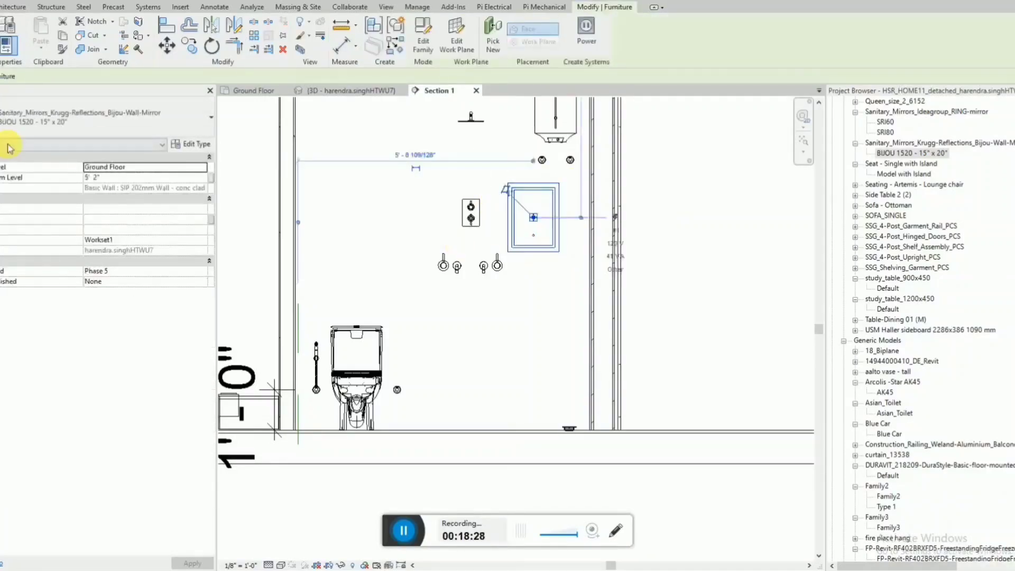
click(191, 145)
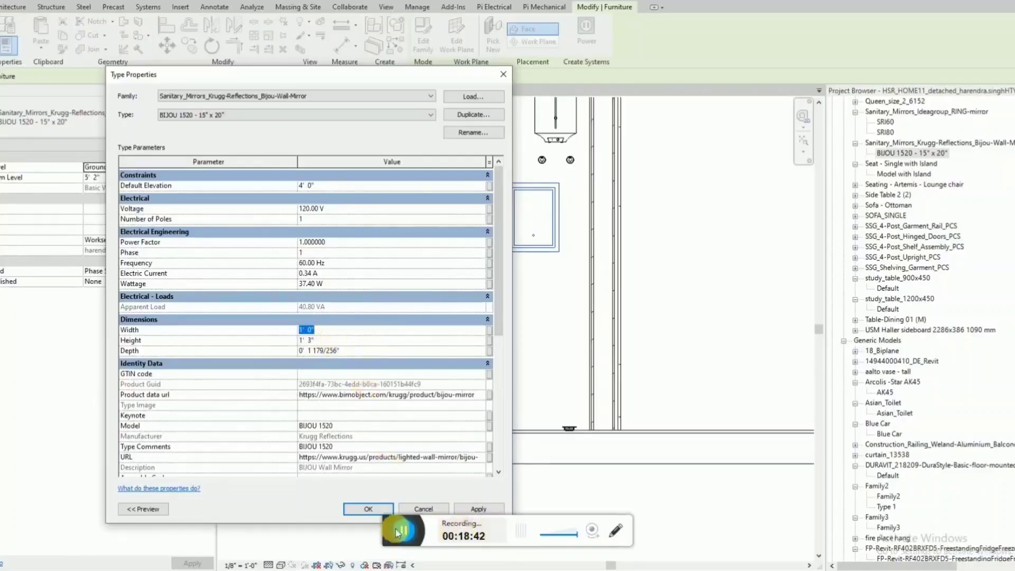
click(380, 505)
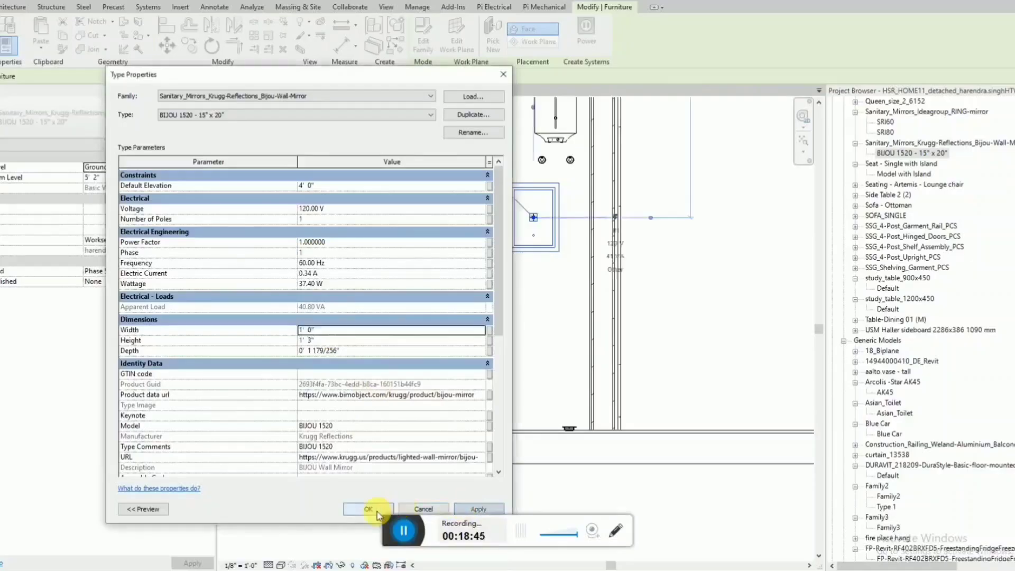
click(375, 510)
click(726, 268)
click(557, 241)
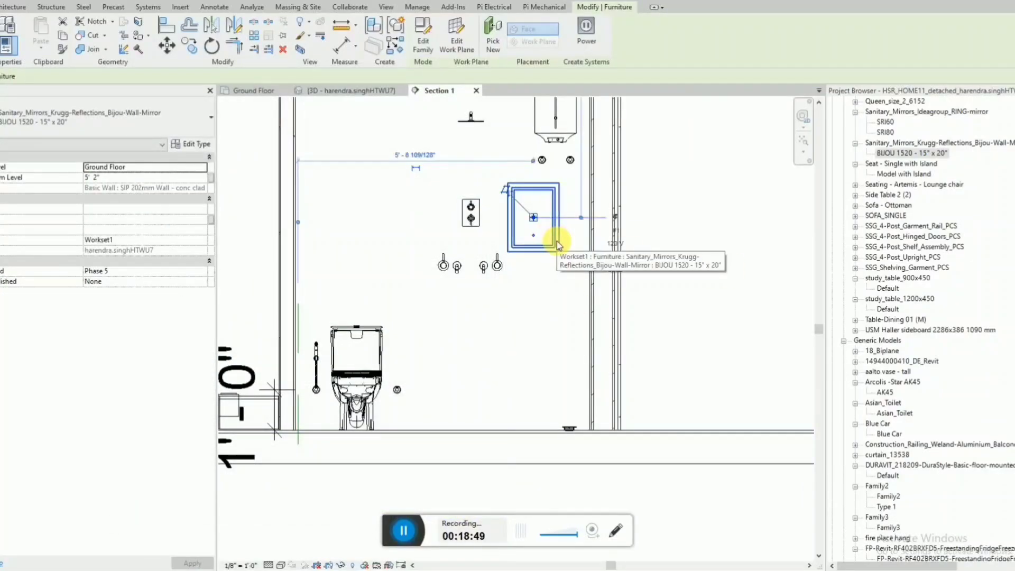
click(575, 294)
key(d)
key(i)
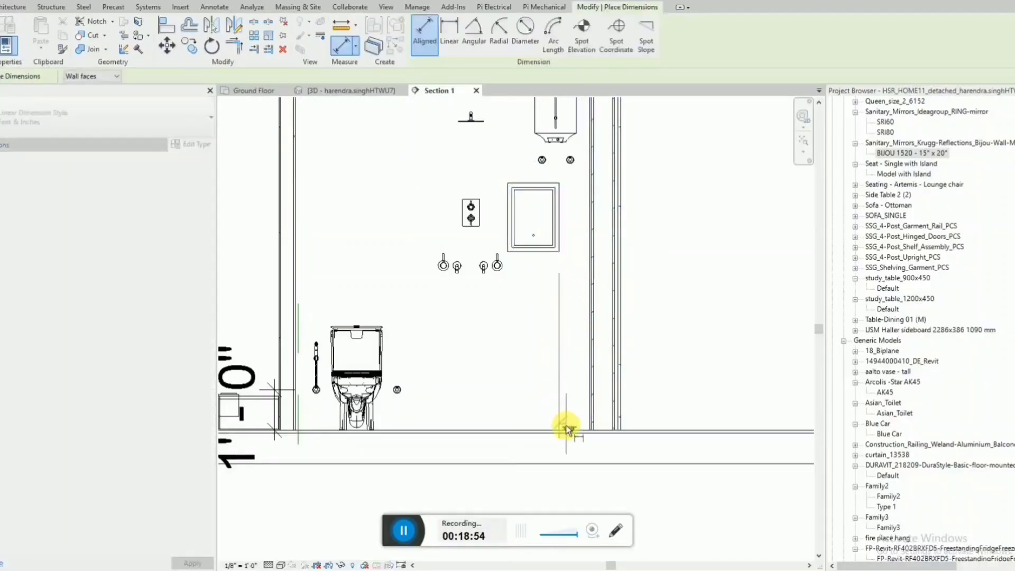
key(Escape)
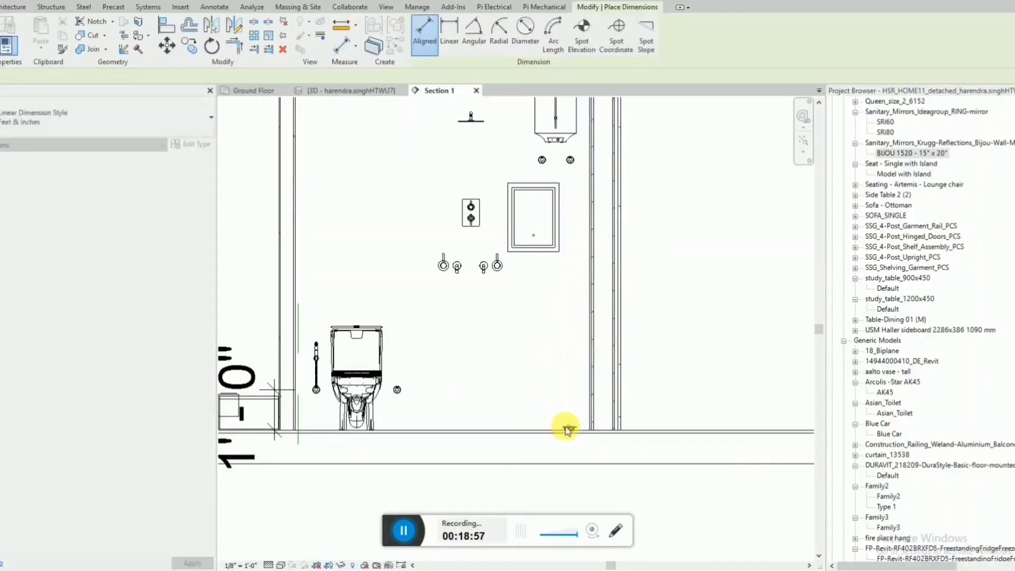
Draw a vertical hidden-style detail line about 4' 6" long from the floor drain's edge up beside the mirror.
key(d)
key(l)
click(562, 426)
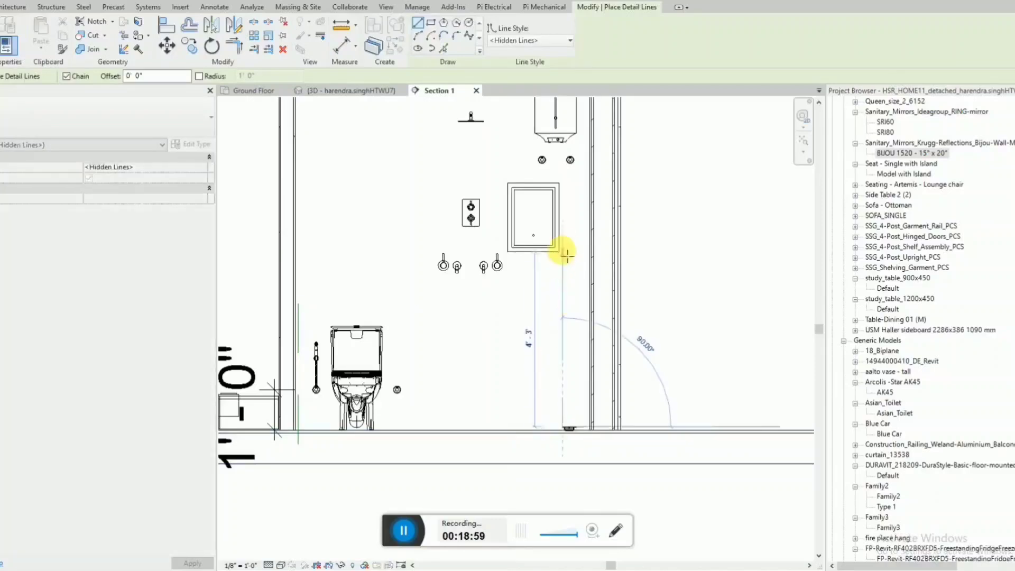
click(552, 256)
key(Escape)
key(Escape)
Align the mirror's nearest side edge to the vertical detail line, and delete the line.
key(a)
key(l)
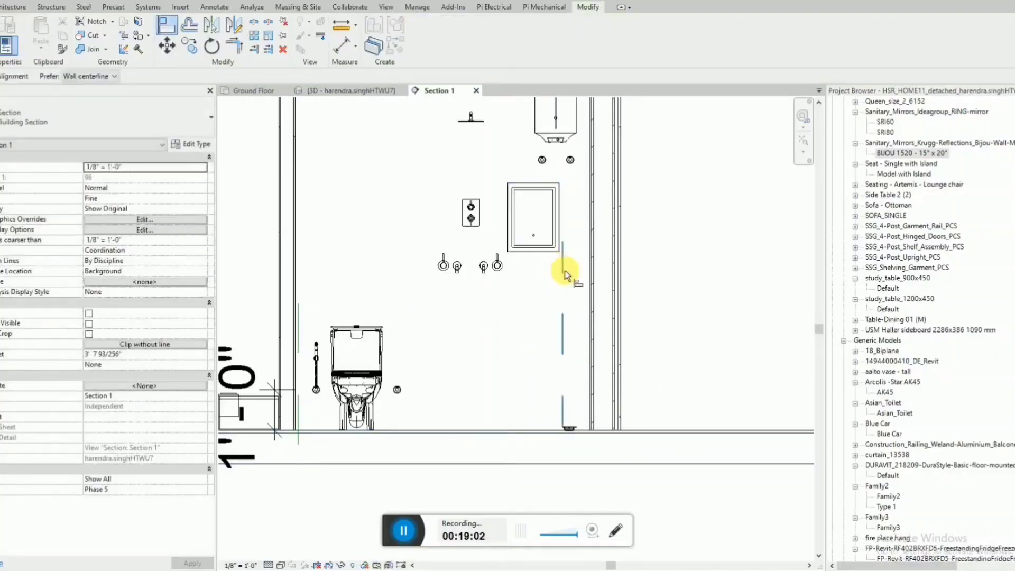
click(559, 249)
key(Escape)
click(562, 294)
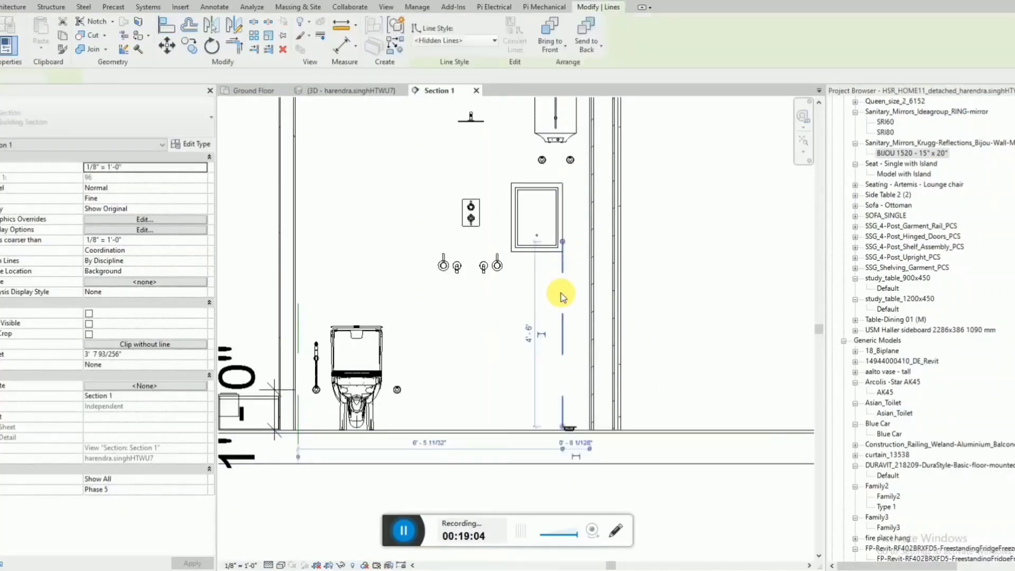
key(Delete)
scroll(544, 256, down, 2)
Inspect the mirror beneath the water heater in the 3D view from several angles.
click(365, 92)
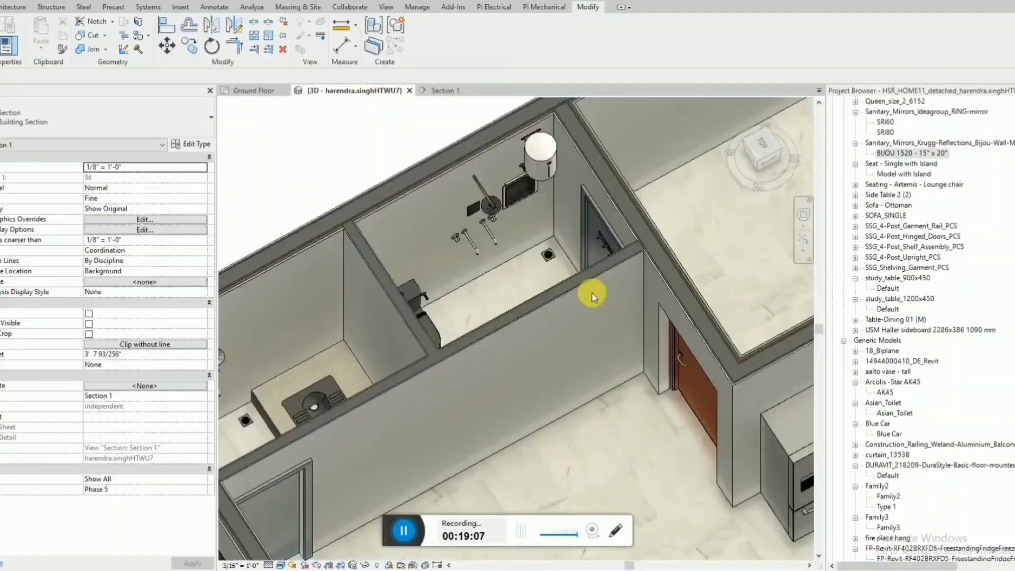
shift+middle_drag(561, 238, 613, 253)
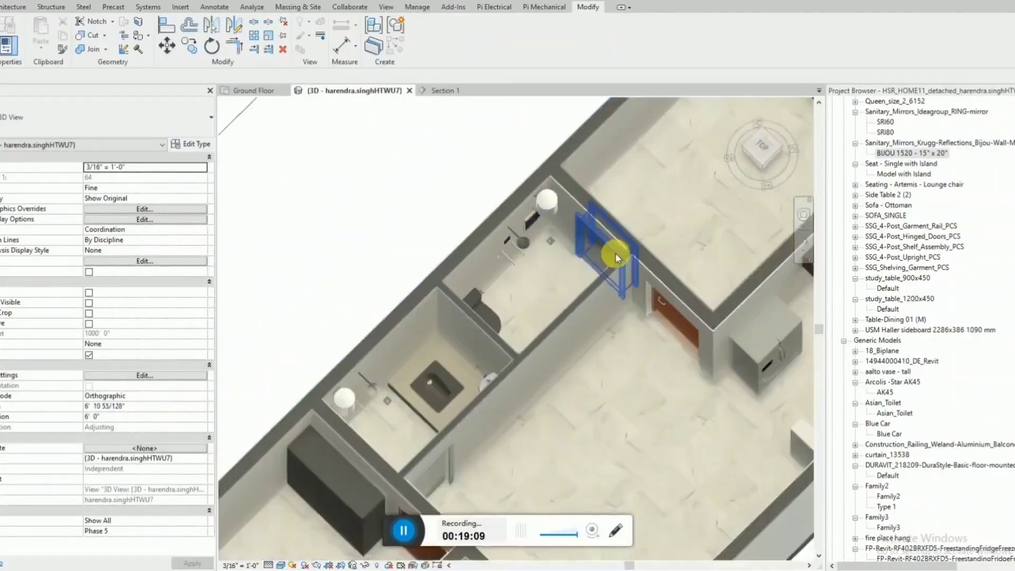
click(547, 251)
shift+middle_drag(449, 202, 525, 358)
click(407, 532)
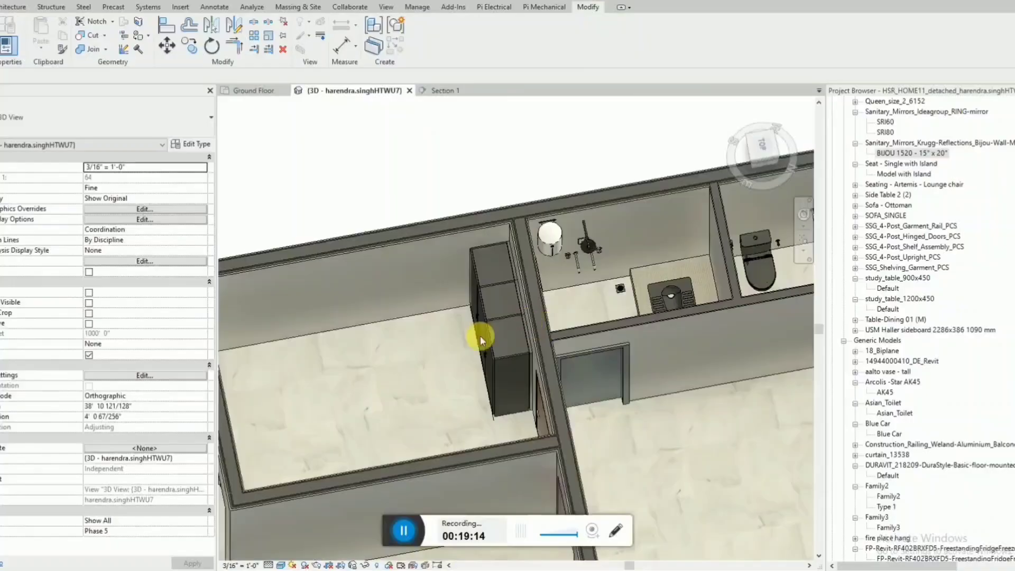
shift+middle_drag(480, 338, 630, 275)
Create a similar BIJOU 1520 - 15" x 20" mirror on the lower bathroom's end wall, beside the towel bar.
click(634, 255)
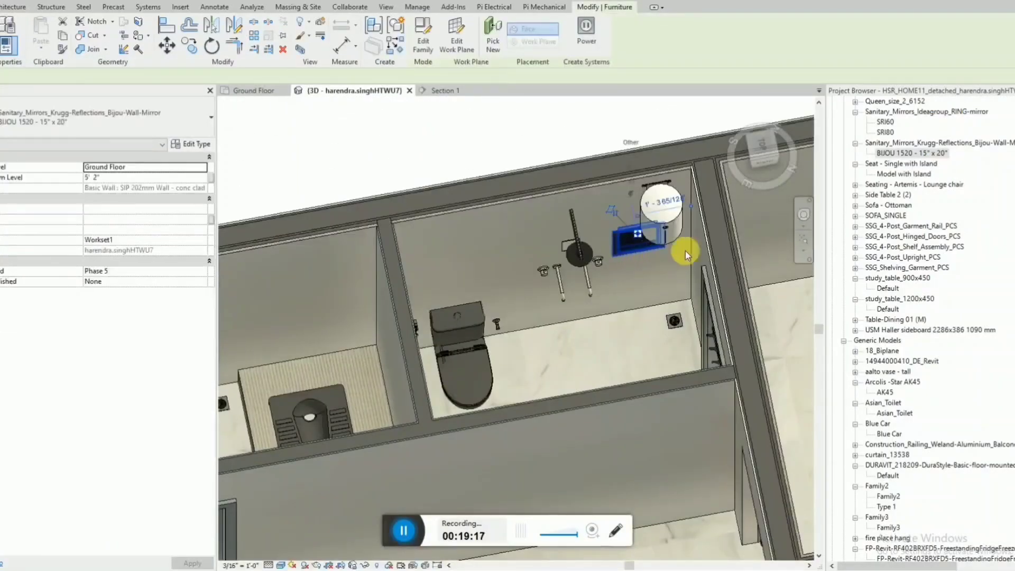
key(c)
key(s)
scroll(689, 251, down, 3)
shift+middle_drag(695, 253, 472, 241)
scroll(279, 366, up, 1)
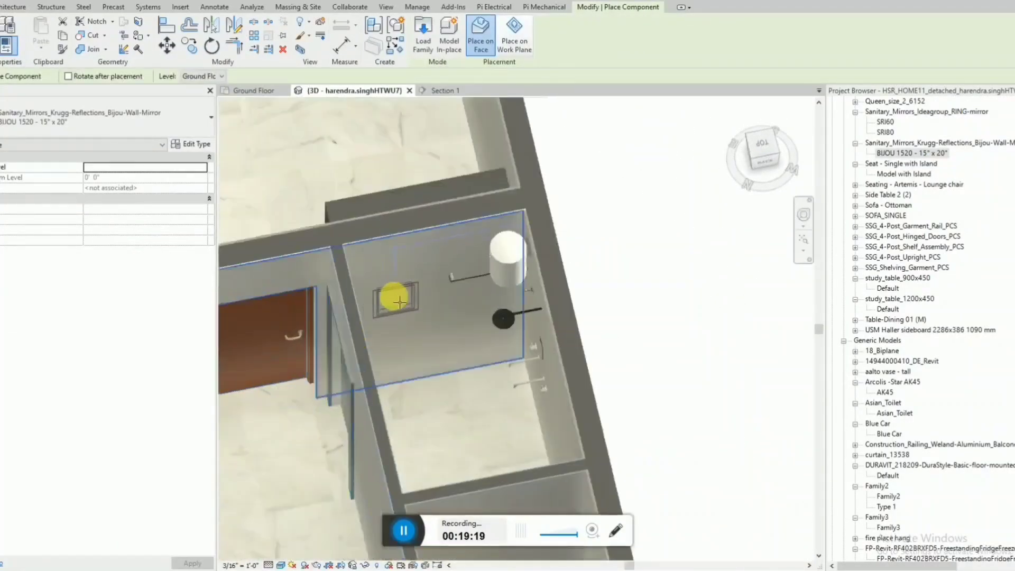
click(397, 297)
key(Escape)
key(Escape)
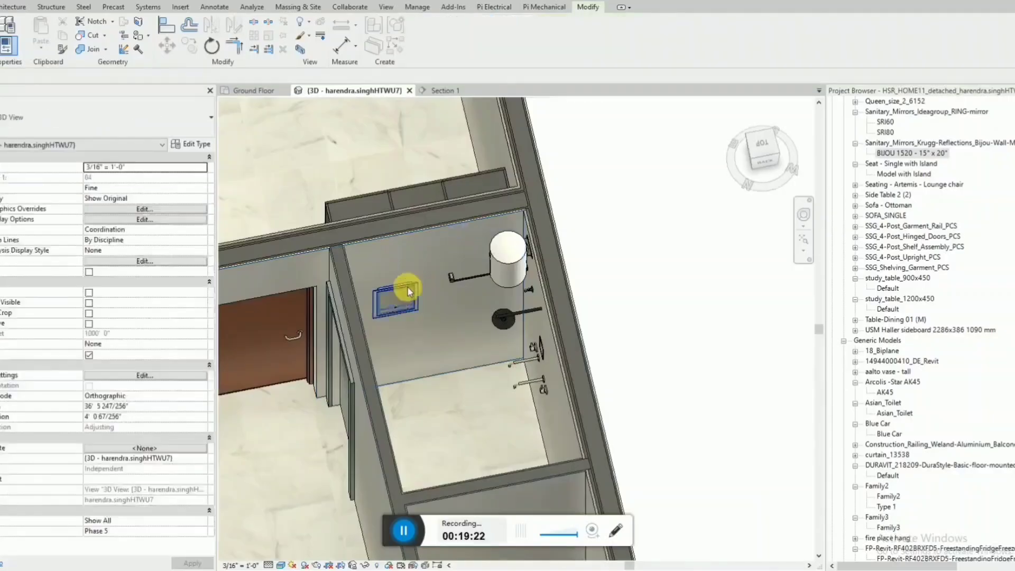
Set the new mirror's elevation from level to 5' 2", matching the mirror in the other bathroom.
scroll(408, 288, down, 2)
shift+middle_drag(439, 353, 701, 405)
click(734, 413)
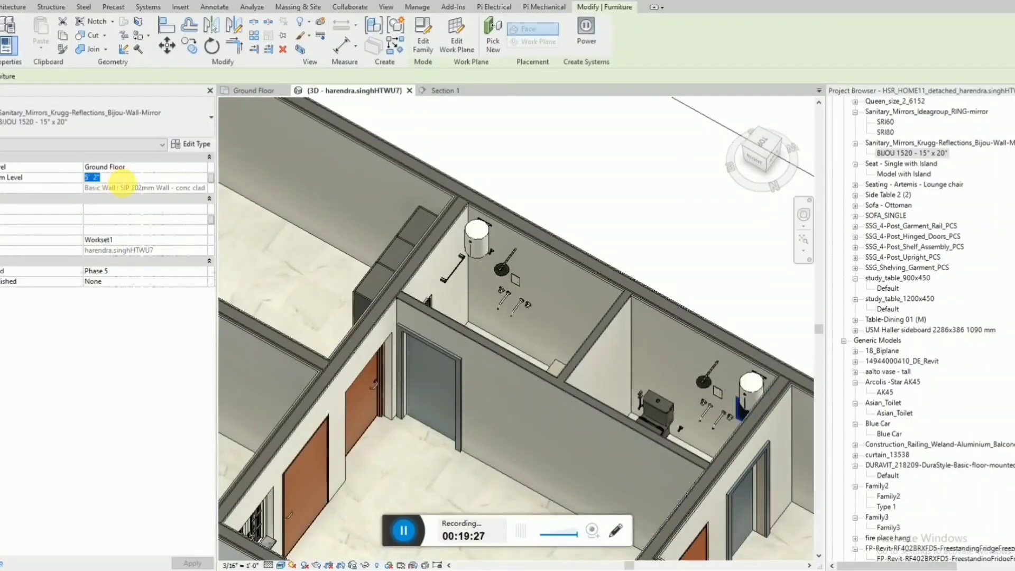
shift+middle_drag(464, 299, 372, 281)
middle_drag(518, 229, 379, 310)
click(423, 252)
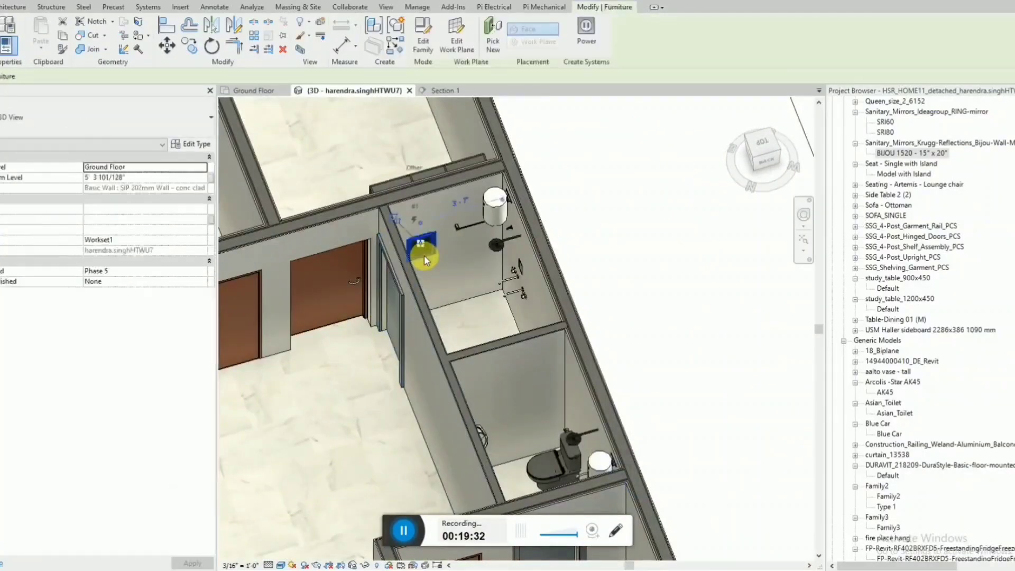
click(146, 178)
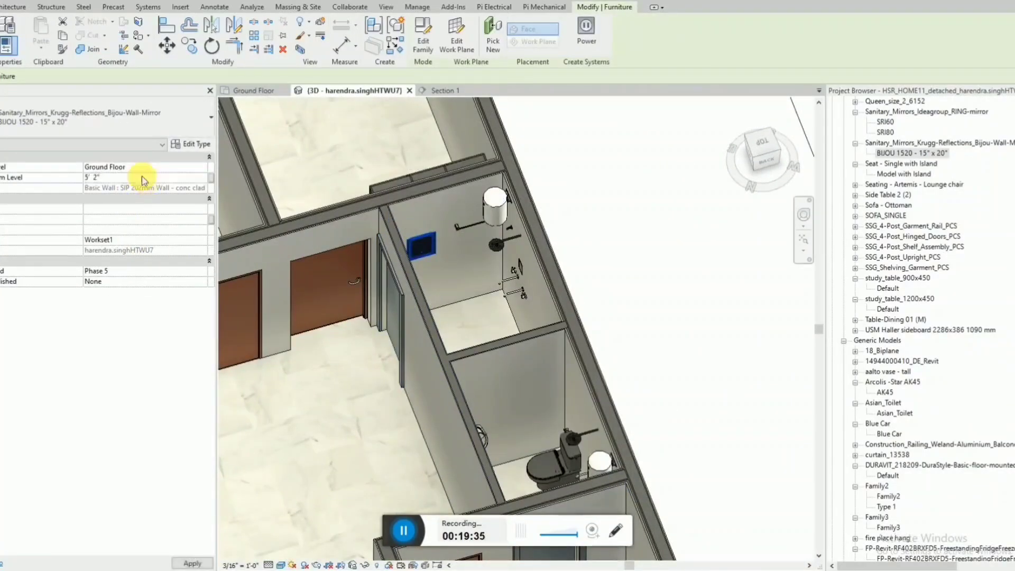
click(599, 272)
Nudge the new mirror along the end wall toward the towel bar, working from above.
shift+middle_drag(474, 272, 399, 229)
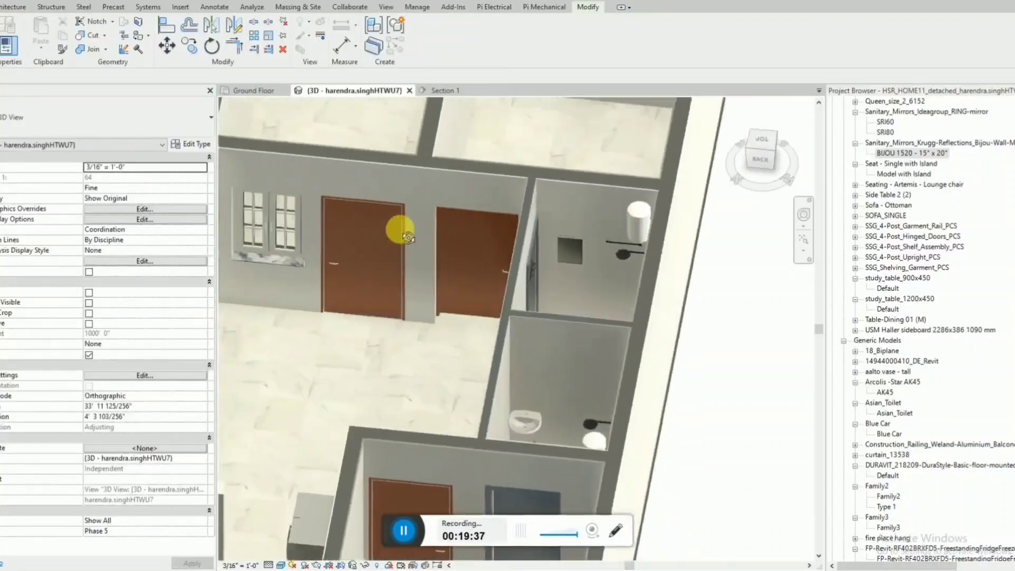
click(566, 261)
click(761, 140)
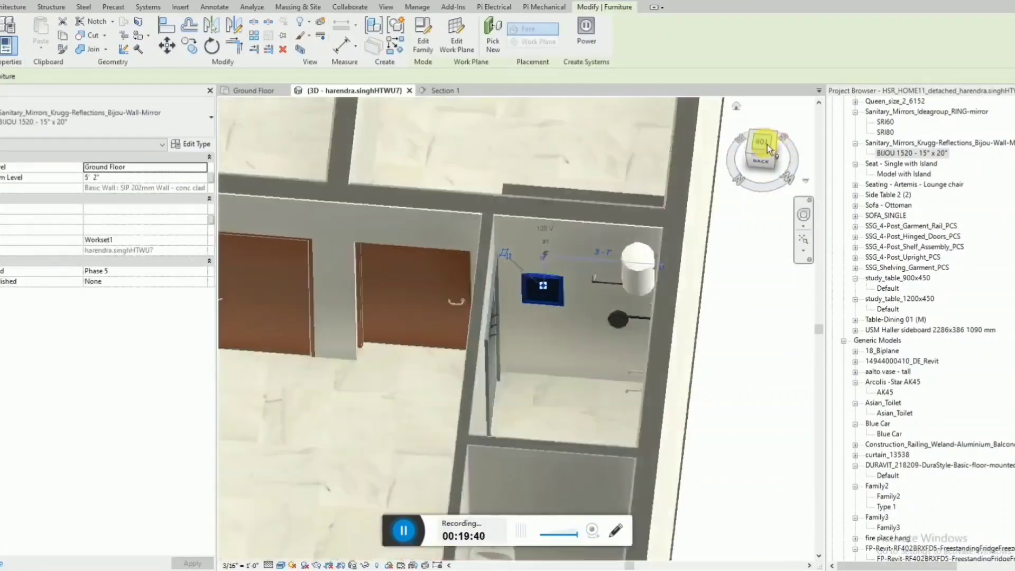
scroll(343, 316, down, 2)
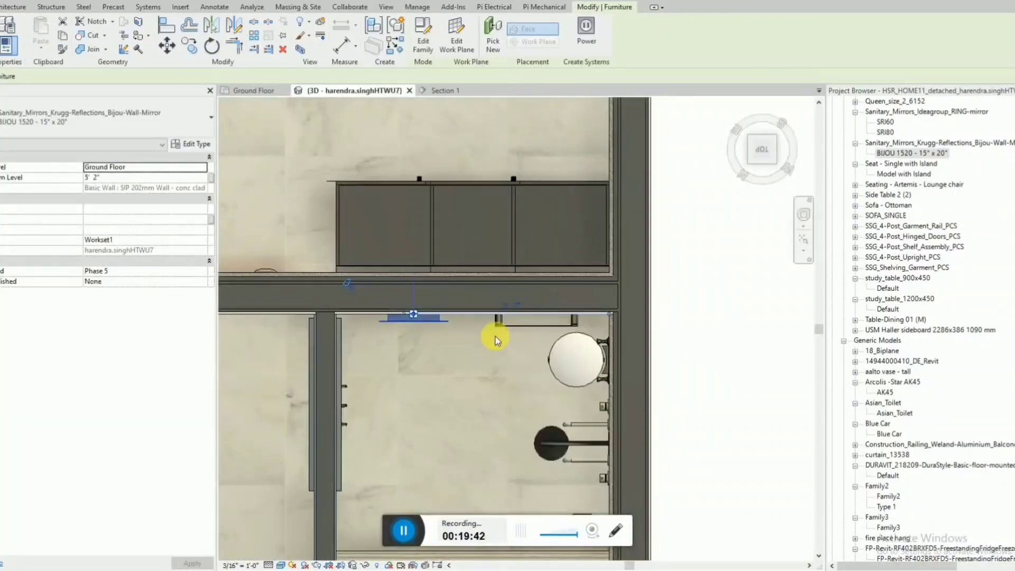
key(Right)
key(Right)
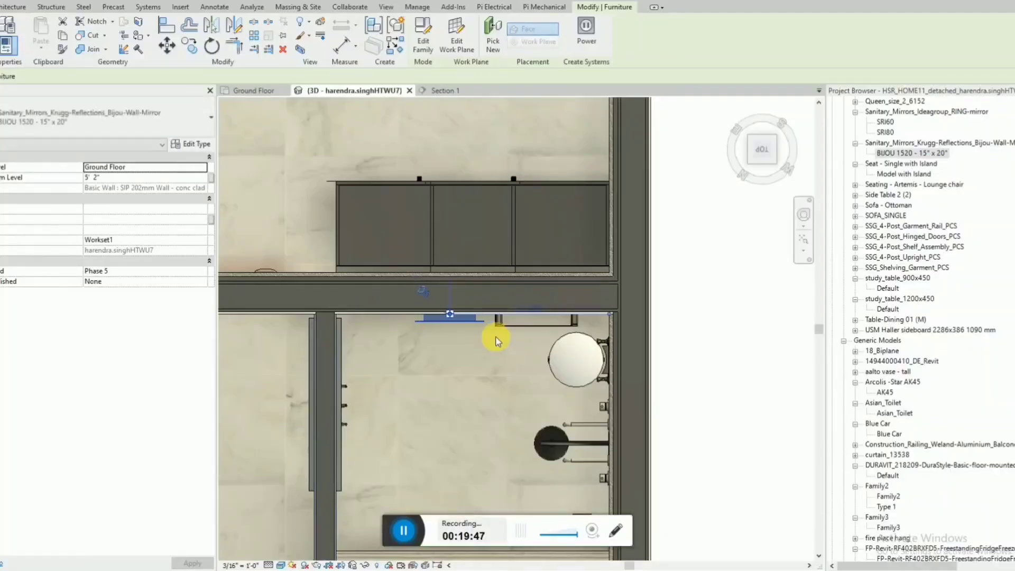
Inspect the moved mirror's position against the wall and towel bar from above and at an angle in 3D.
shift+middle_drag(443, 332, 455, 380)
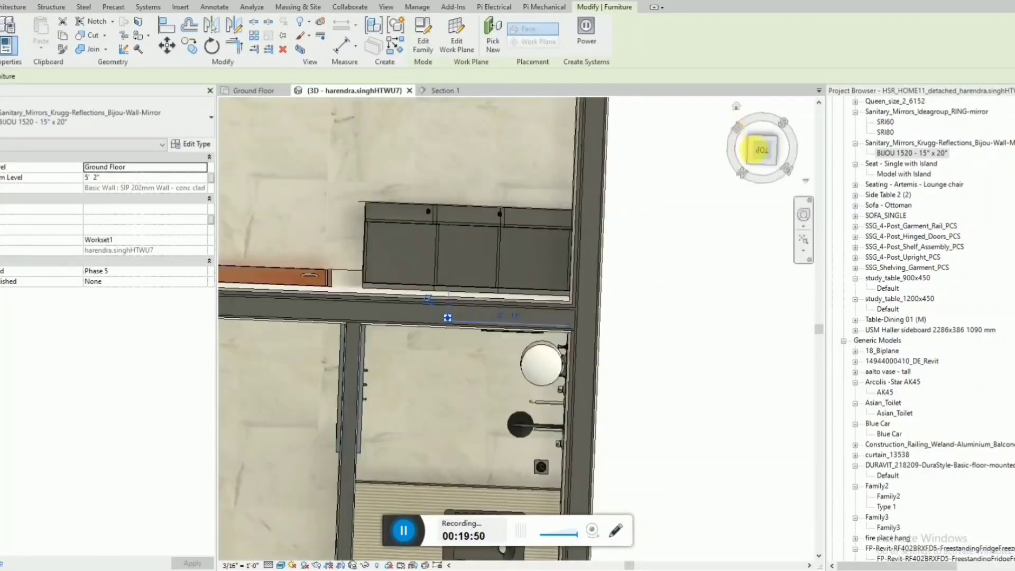
click(755, 157)
scroll(465, 317, up, 5)
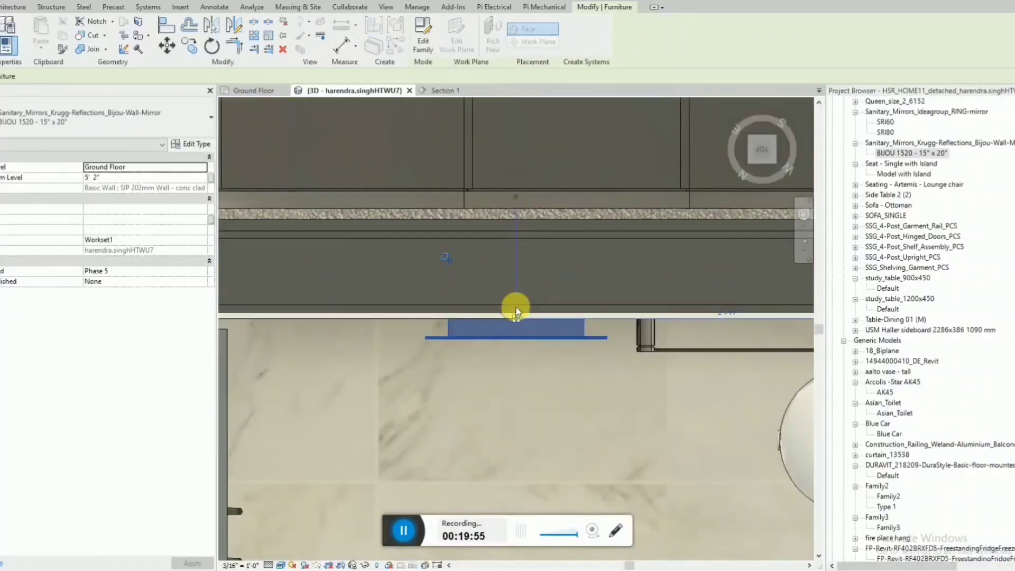
key(Escape)
scroll(454, 320, down, 4)
shift+middle_drag(443, 340, 423, 267)
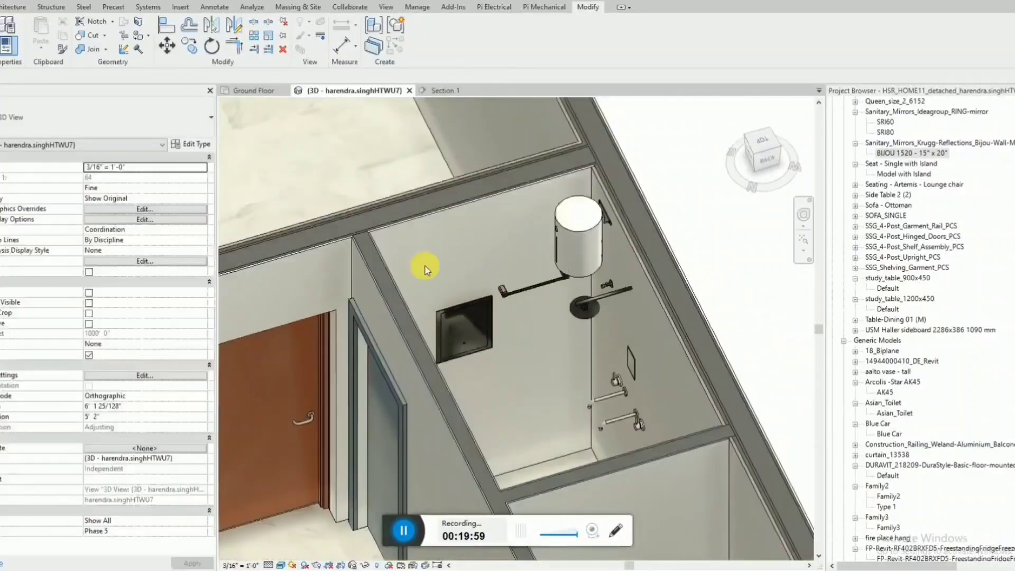
scroll(443, 296, down, 4)
shift+middle_drag(446, 301, 547, 323)
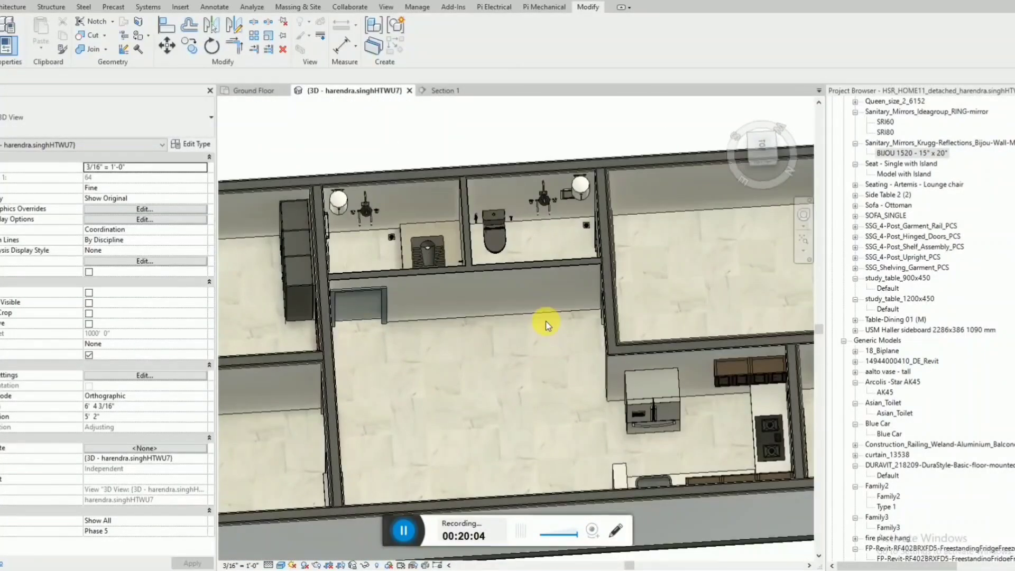
Pull the section box's long side on the living area side inward to cut the model open through both bathrooms.
scroll(544, 254, down, 4)
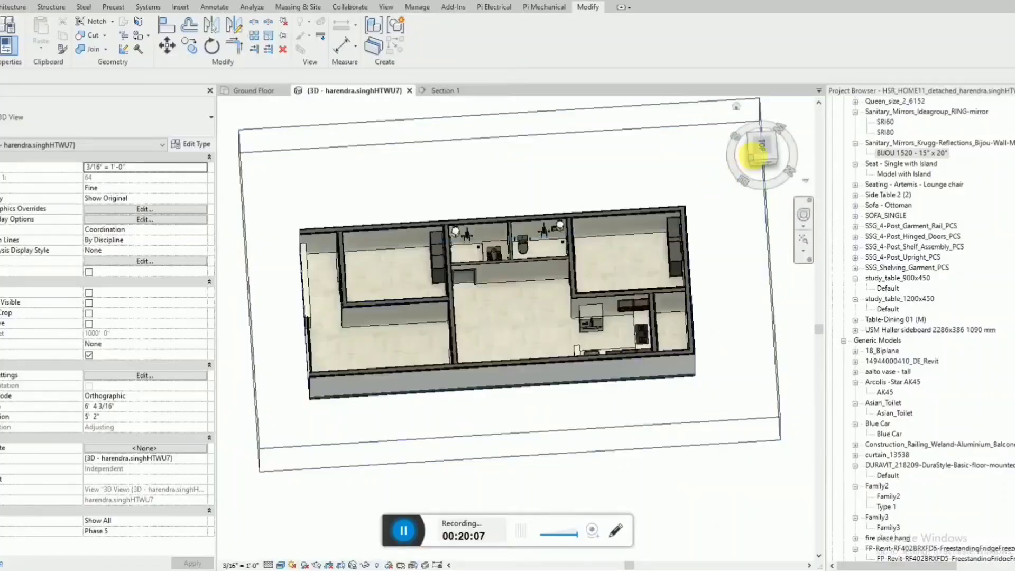
click(758, 151)
click(513, 457)
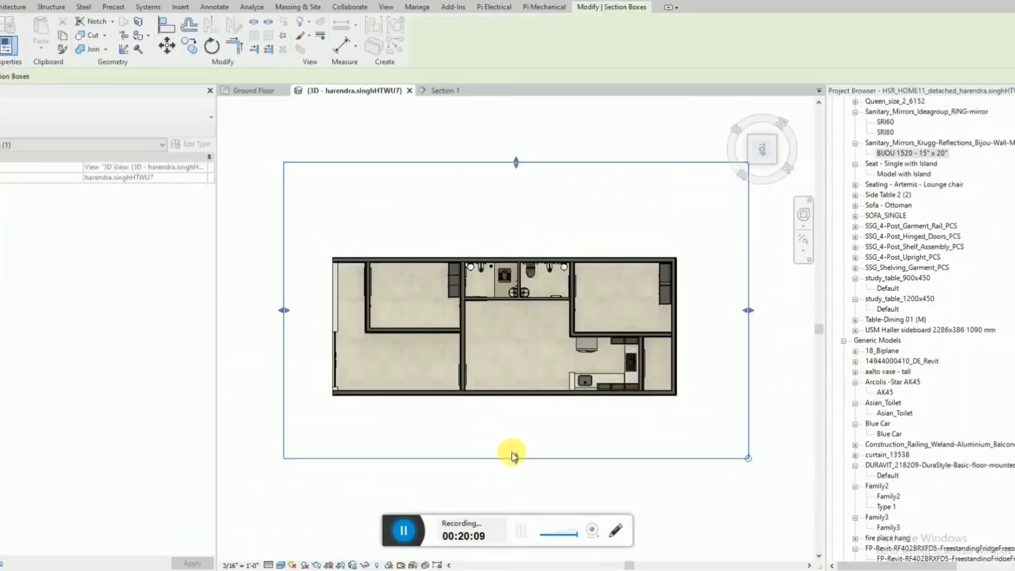
drag(513, 456, 513, 273)
shift+middle_drag(513, 272, 480, 250)
Face the cutaway toward both bathrooms and start a Draft-quality rendering at 150 DPI printer resolution.
scroll(479, 250, up, 3)
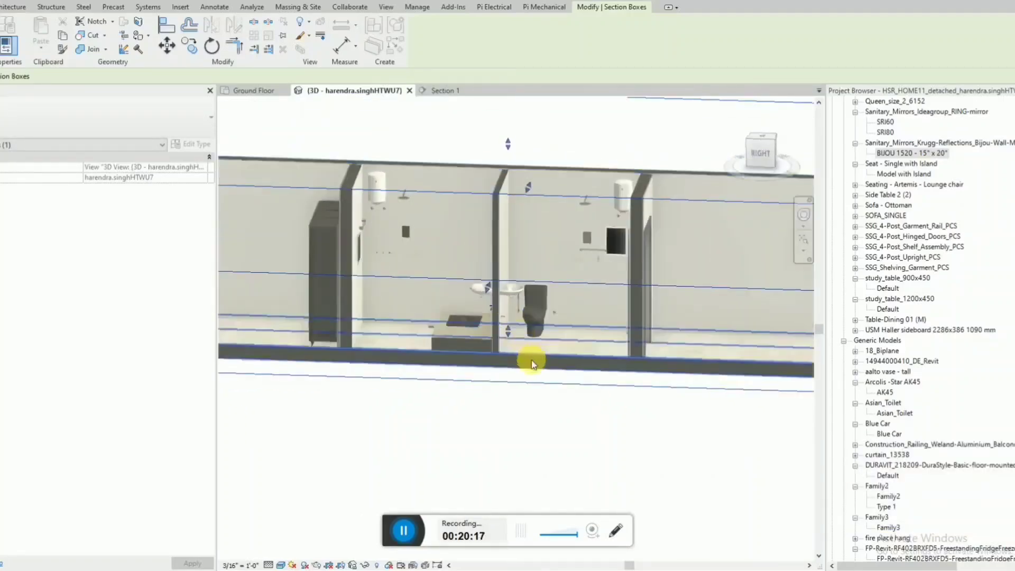
shift+middle_drag(532, 361, 404, 351)
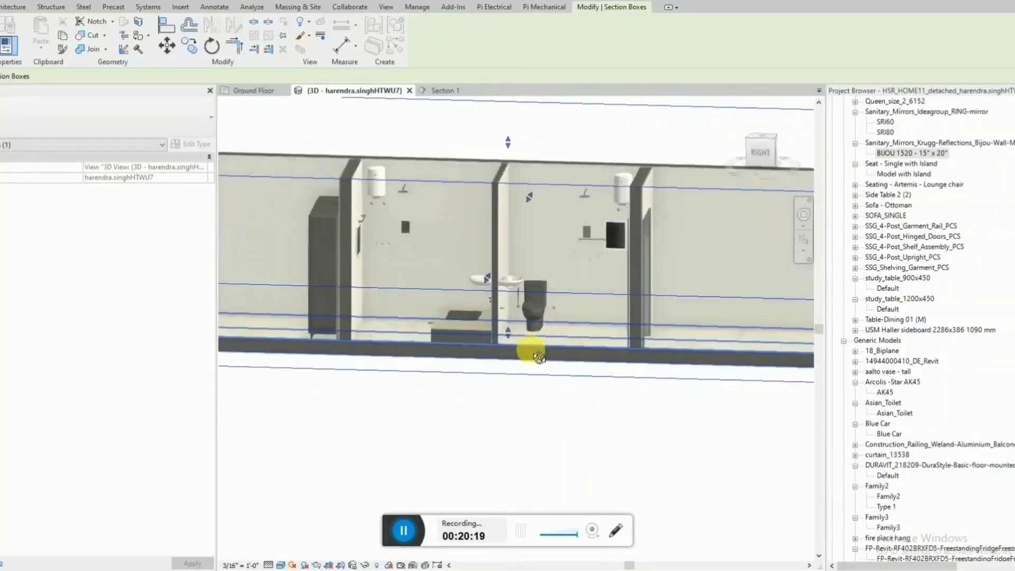
scroll(423, 327, up, 3)
scroll(493, 337, down, 2)
shift+middle_drag(487, 339, 500, 343)
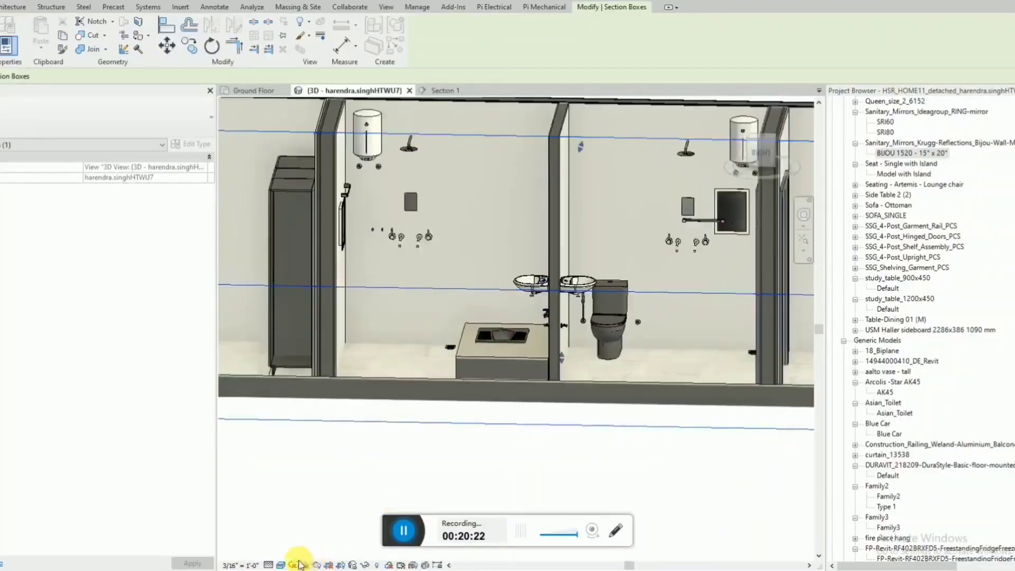
click(317, 565)
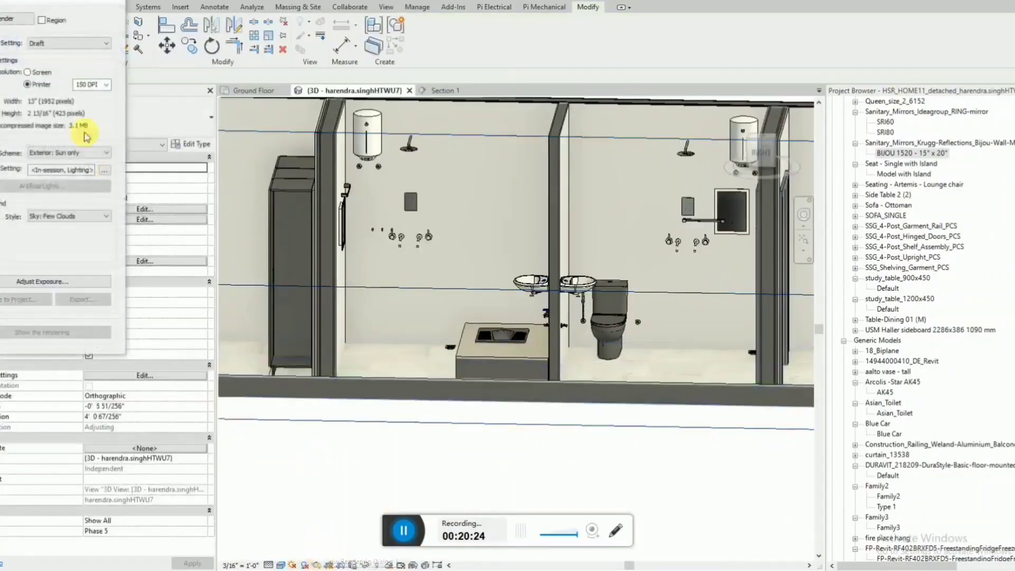
click(4, 20)
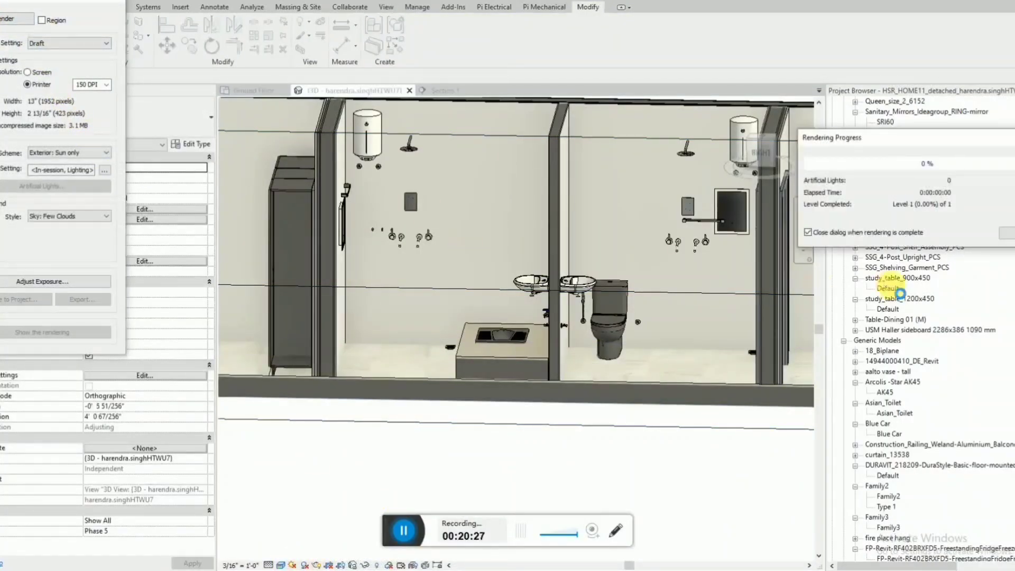
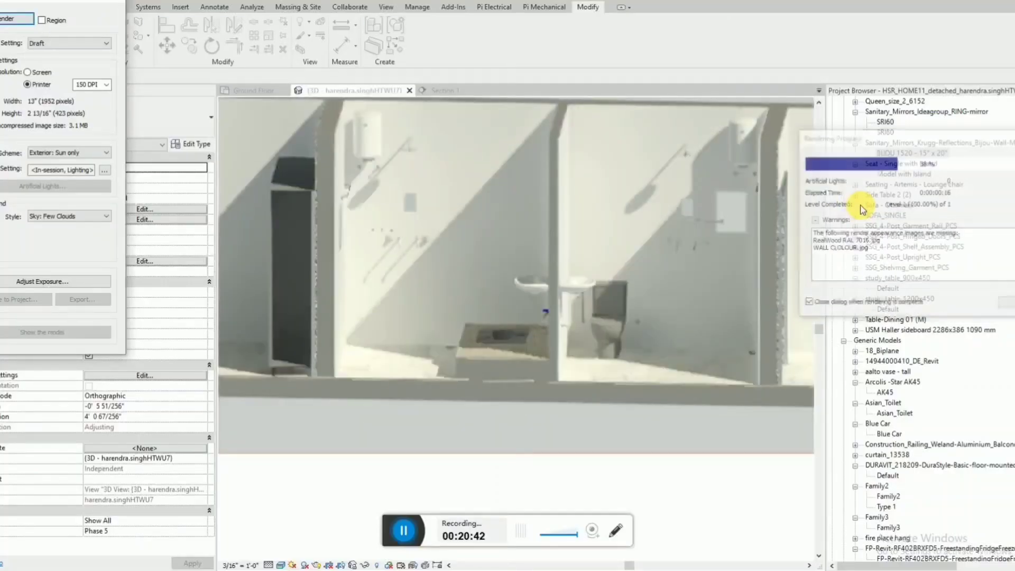
Examine the finished cutaway renderings of both bathrooms, checking the fixtures, towel bars and mirrors up close and as a whole.
scroll(645, 324, down, 2)
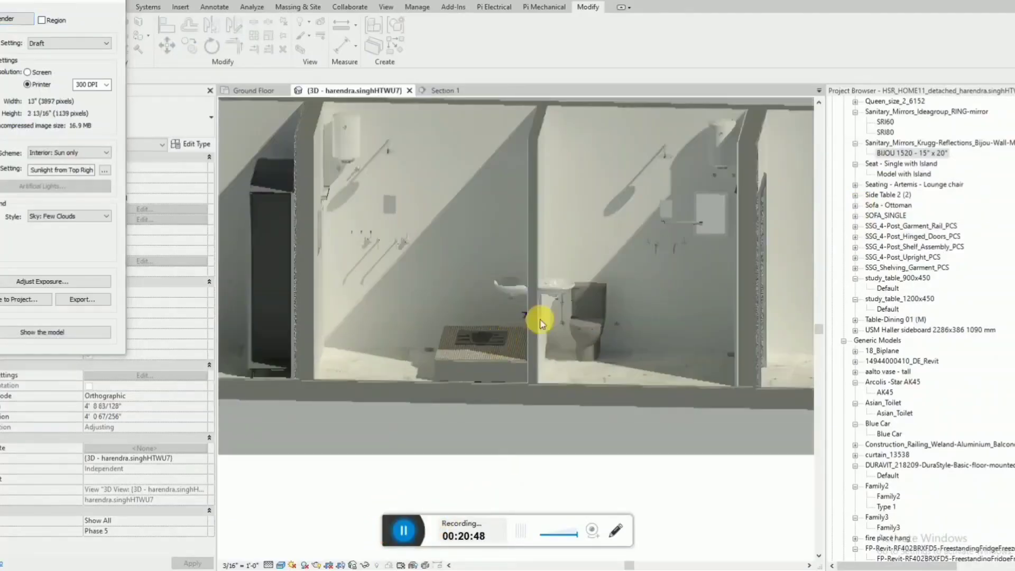
scroll(465, 365, up, 3)
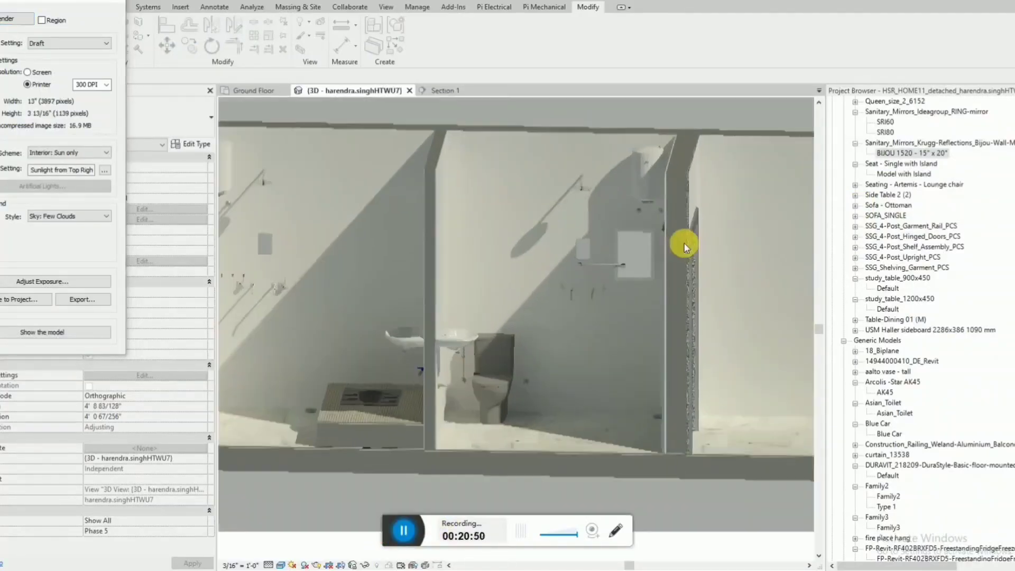
scroll(684, 243, down, 3)
scroll(341, 242, up, 1)
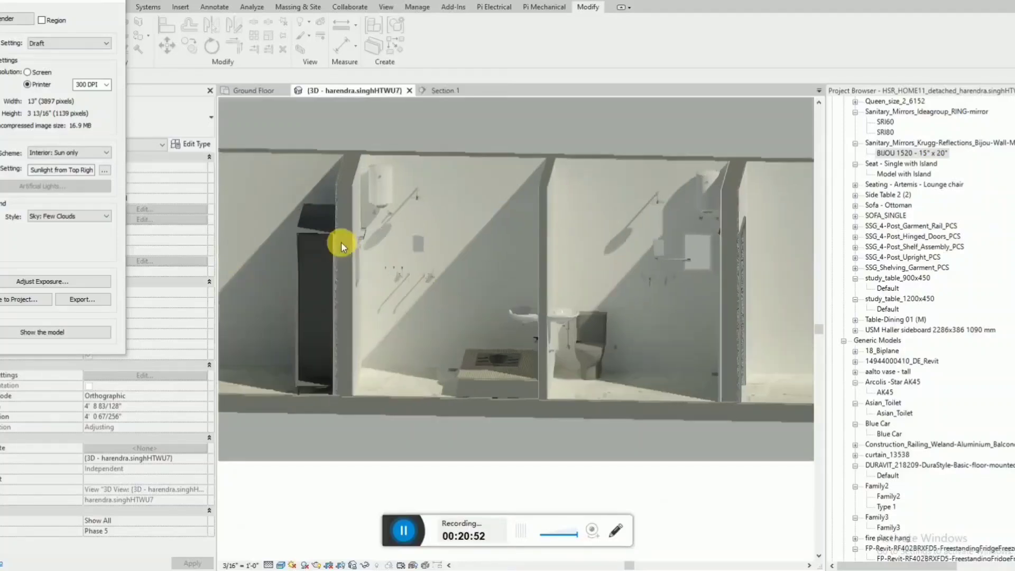
scroll(341, 242, down, 1)
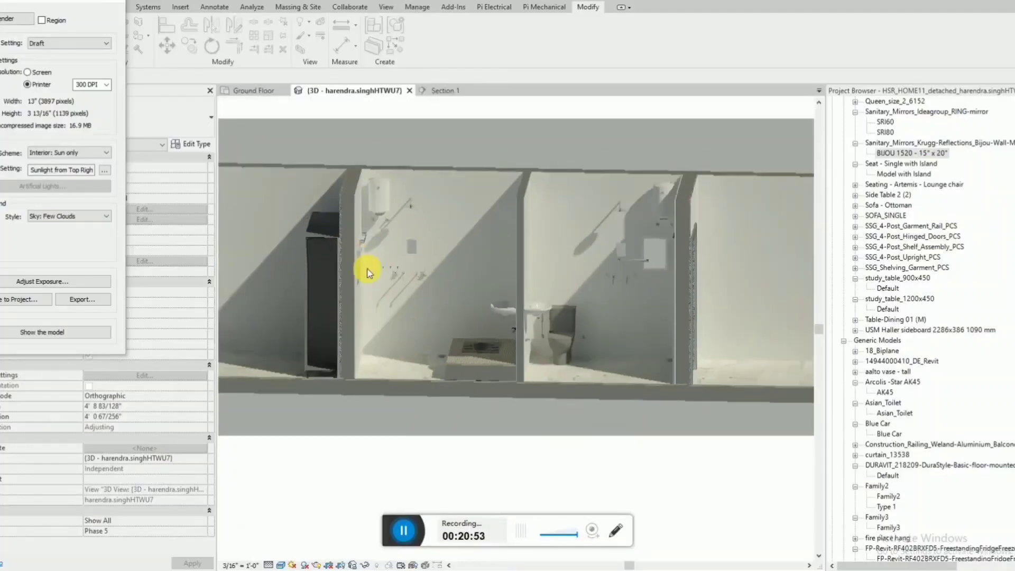
Tilt the cutaway view down slightly and render it again in Draft quality at screen resolution with a Cloudy sky.
click(111, 1)
shift+middle_drag(449, 271, 528, 292)
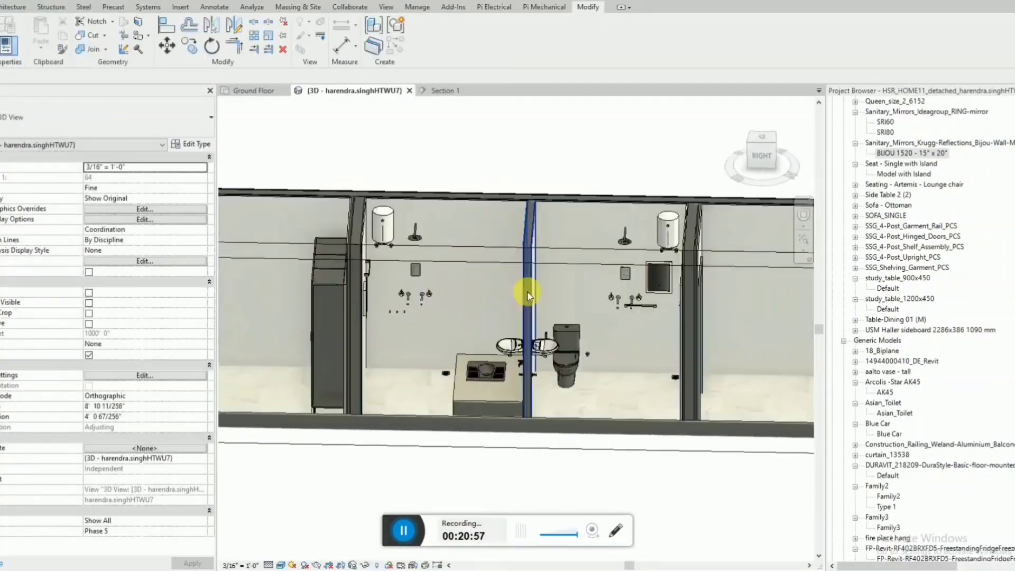
shift+middle_drag(637, 429, 600, 422)
click(448, 564)
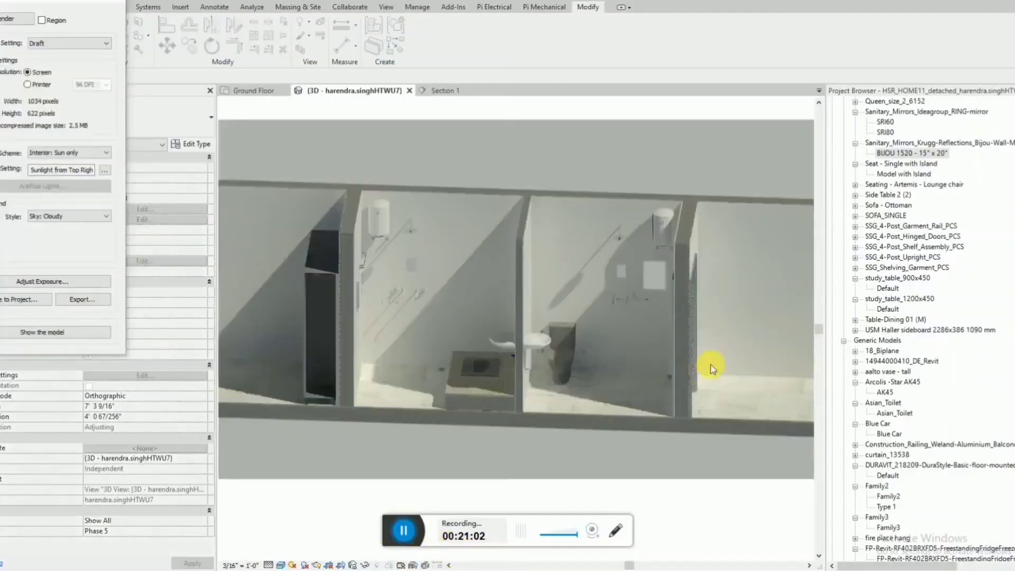
Inspect the new rendering of both bathrooms, including the squat toilet platform, washbasins, wall fixtures and mirrors.
scroll(566, 296, up, 3)
scroll(645, 249, down, 2)
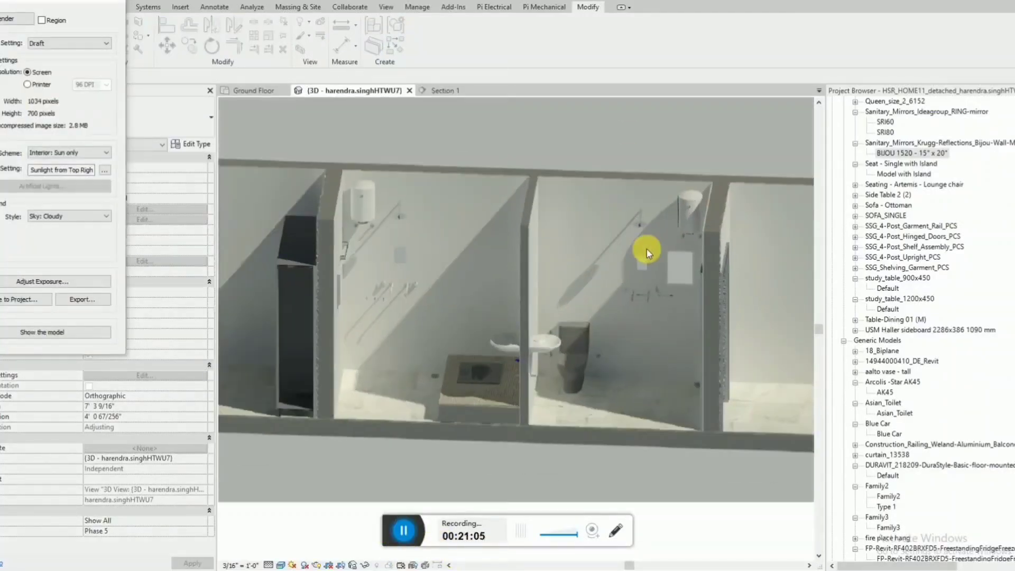
scroll(423, 402, up, 3)
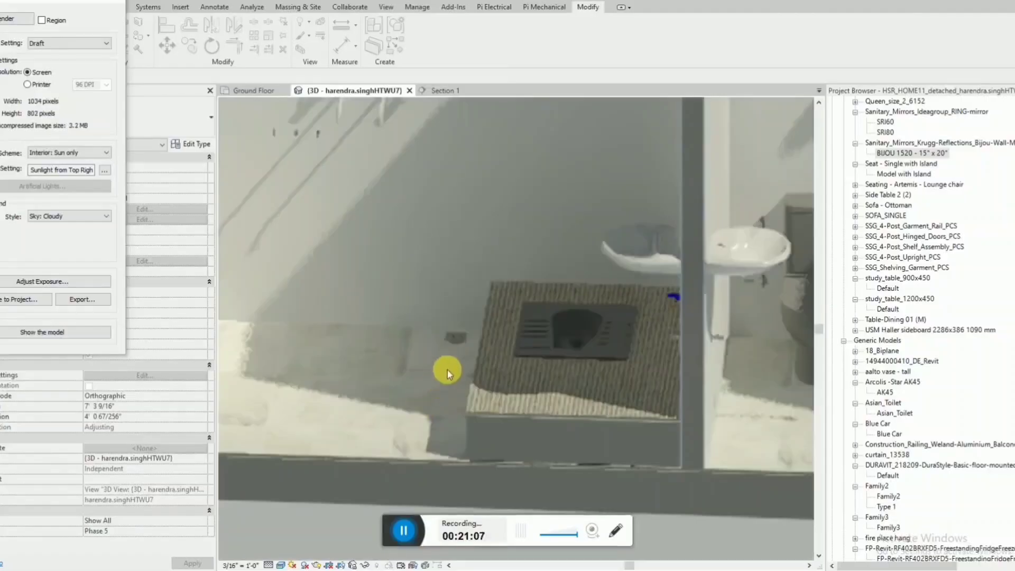
scroll(447, 367, down, 3)
scroll(654, 385, up, 1)
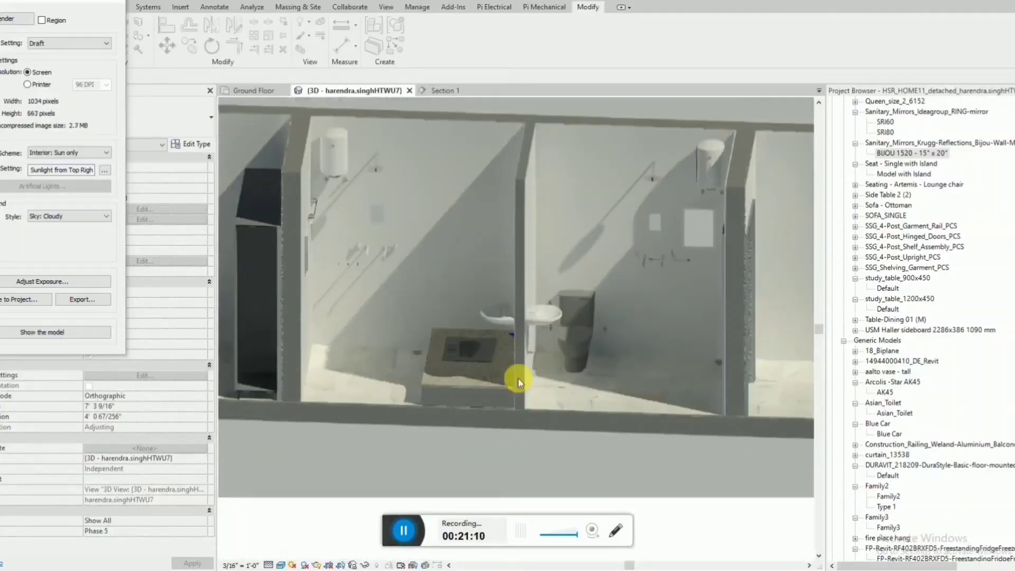
scroll(518, 379, down, 1)
scroll(736, 251, up, 2)
scroll(729, 285, down, 2)
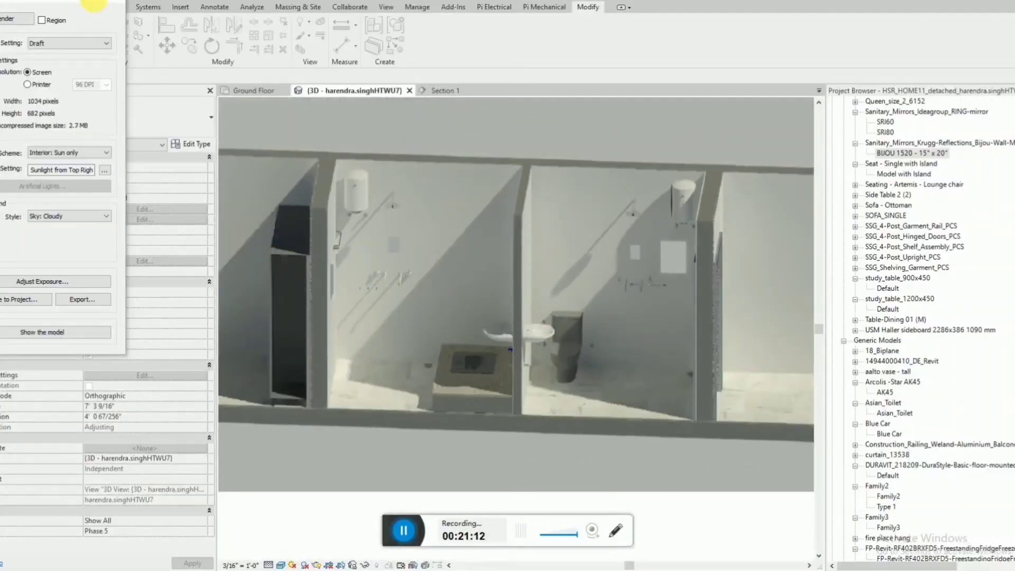
Compare the rendering with the shaded model, ending on the model, and close the rendering settings.
click(56, 332)
click(56, 332)
click(55, 332)
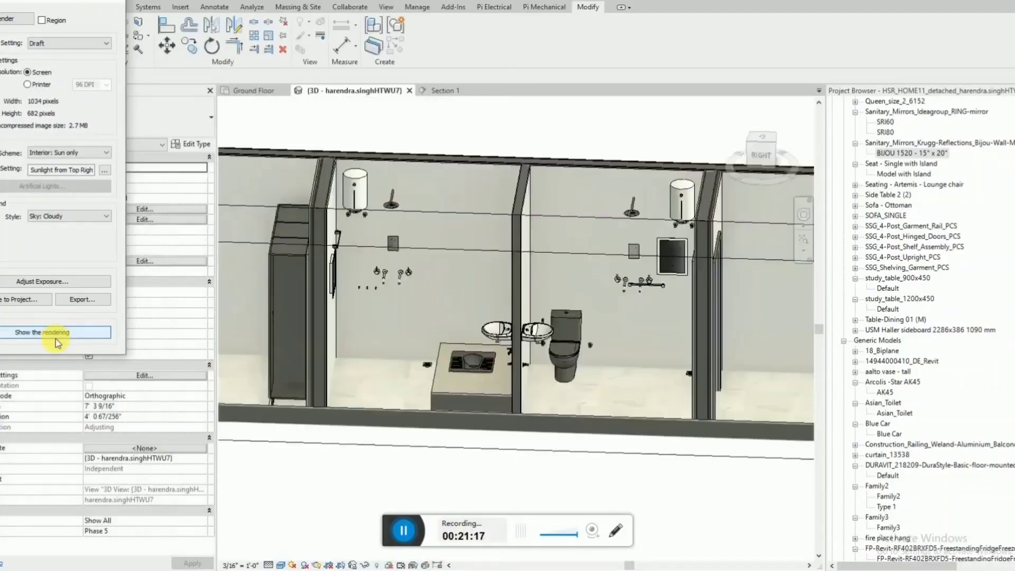
click(56, 337)
click(56, 338)
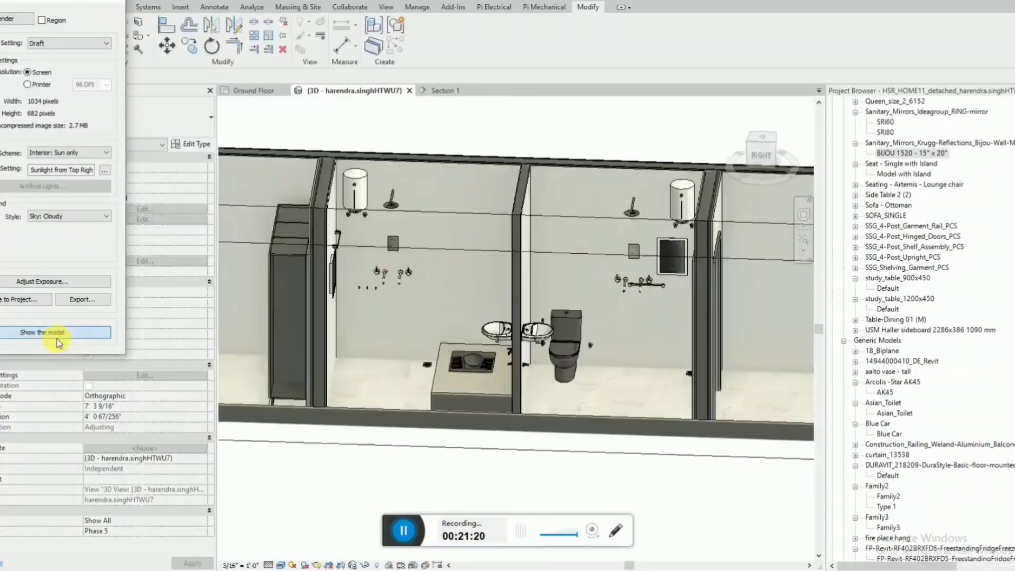
click(56, 337)
click(113, 2)
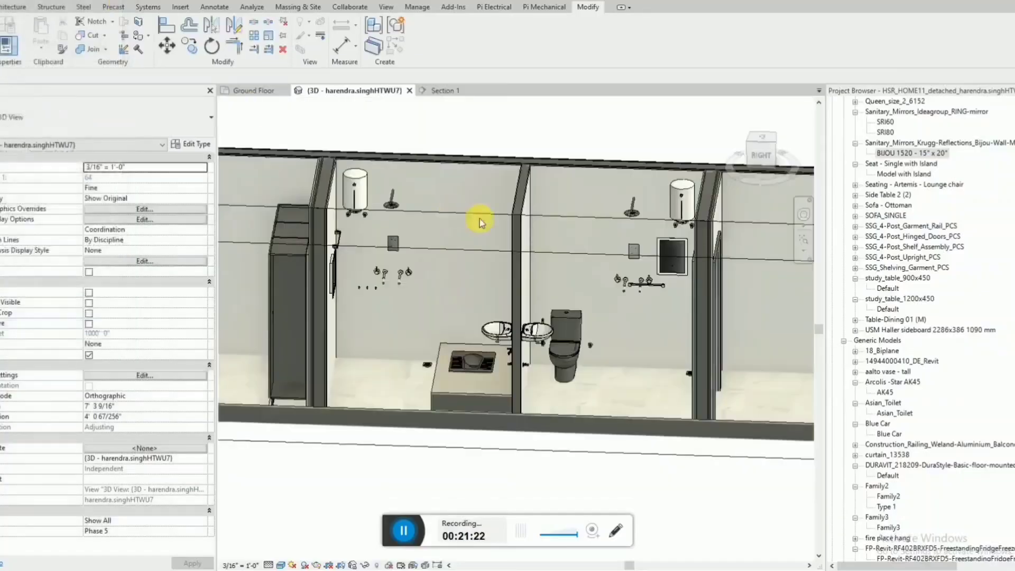
Pull the section box's long side back out past the living area to uncover the whole ground floor.
shift+middle_drag(407, 170, 590, 246)
click(589, 245)
scroll(550, 386, down, 5)
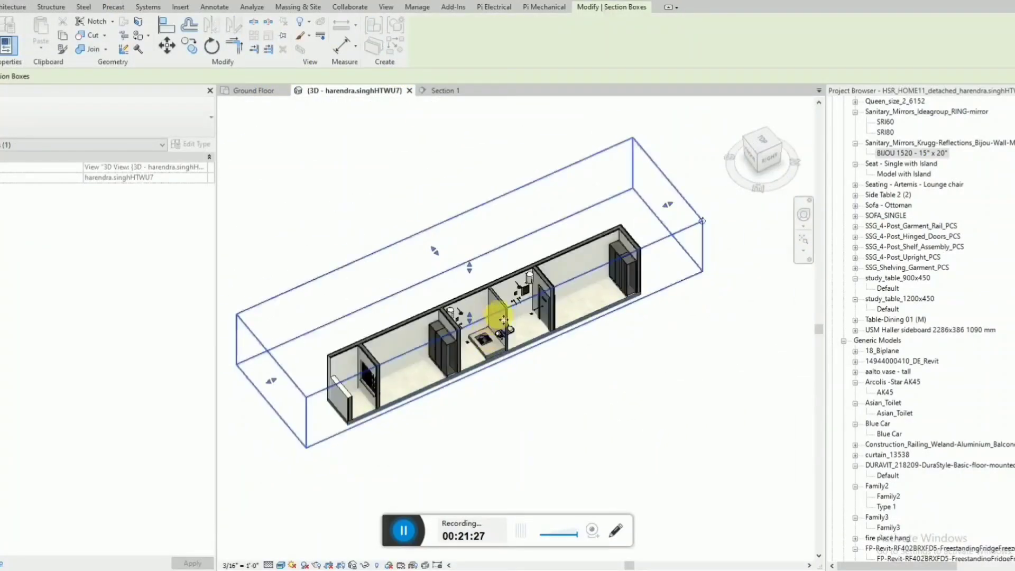
drag(517, 335, 607, 417)
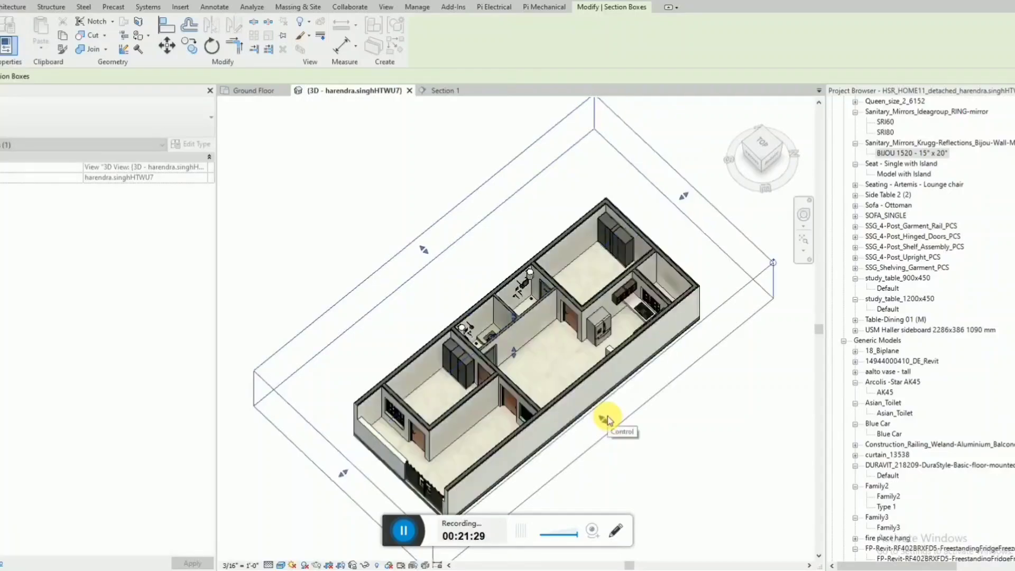
scroll(568, 323, up, 4)
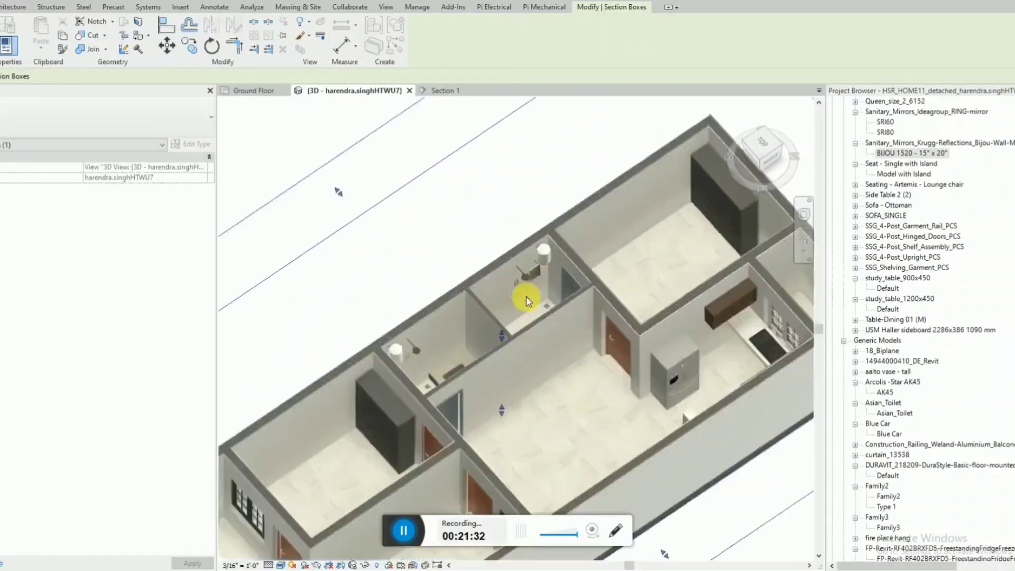
shift+middle_drag(446, 197, 430, 220)
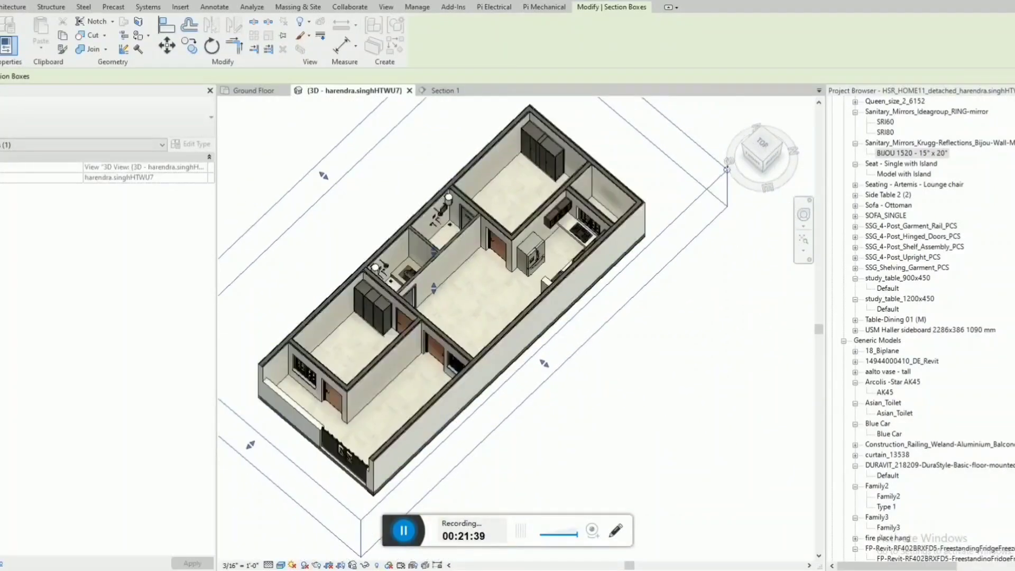
Switch to the HSR_HOME_4BHK_NEW PDF, enlarge its Ground Floor 3D-View and place the document beside the Revit model.
key(alt+Tab)
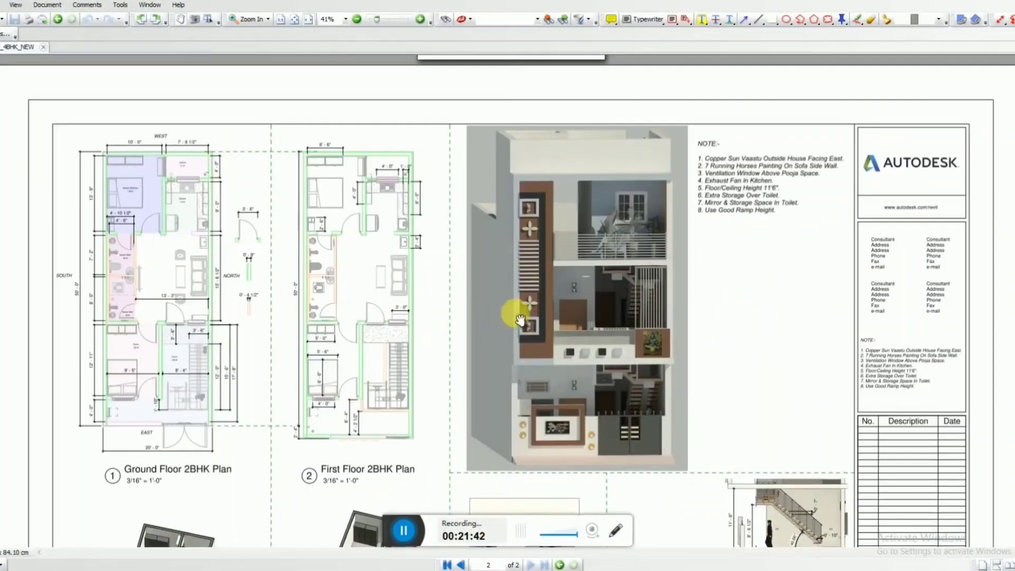
drag(553, 447, 556, 215)
ctrl+scroll(173, 424, up, 2)
drag(187, 352, 282, 317)
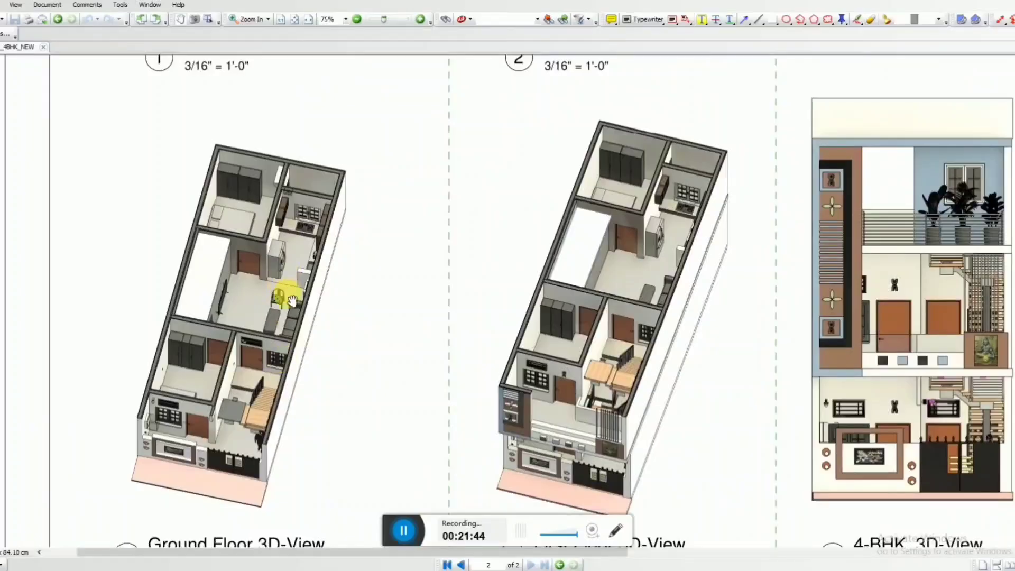
drag(555, 1, 881, 5)
Compare the ground floor model with the PDF's 3D view, then put the PDF away and deselect the section box.
scroll(318, 271, down, 1)
scroll(470, 250, up, 2)
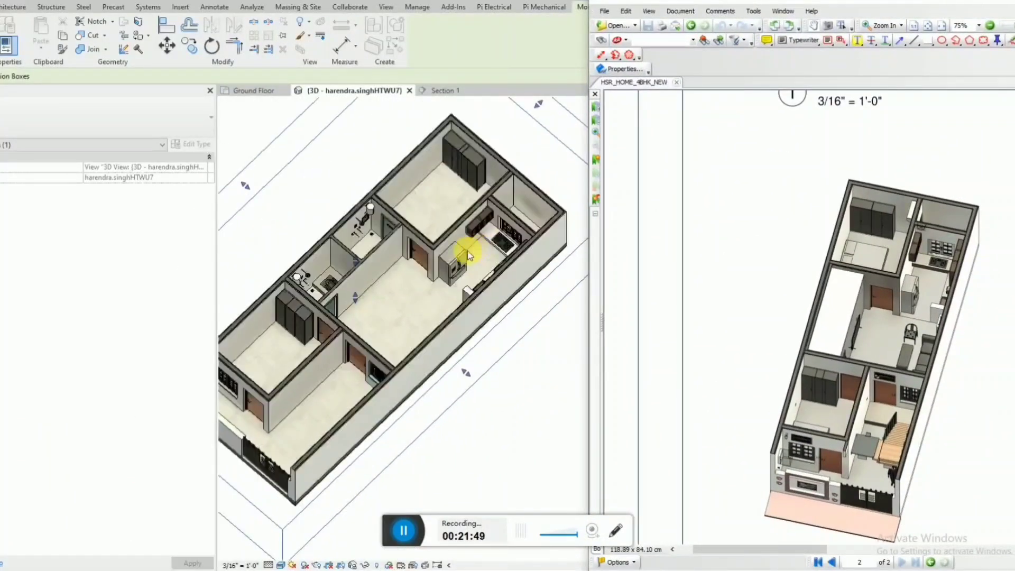
scroll(510, 206, down, 2)
scroll(517, 245, up, 1)
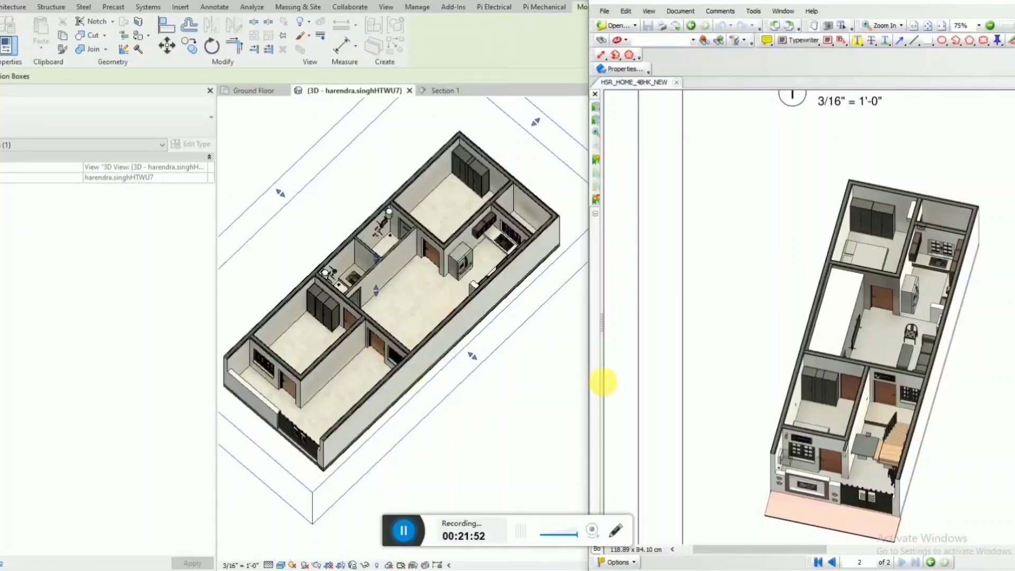
drag(761, 371, 764, 338)
drag(940, 1, 754, 28)
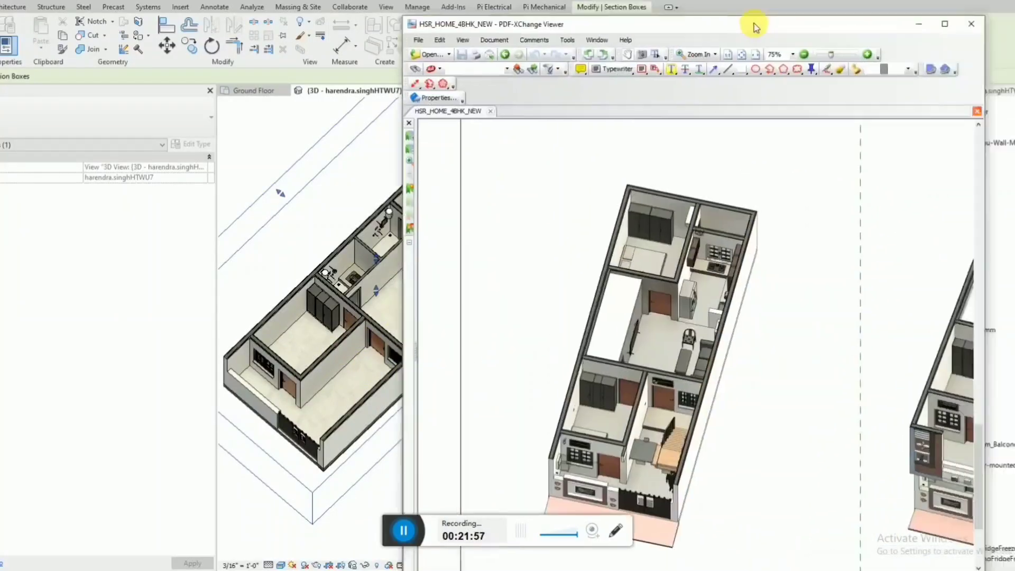
click(917, 23)
click(628, 357)
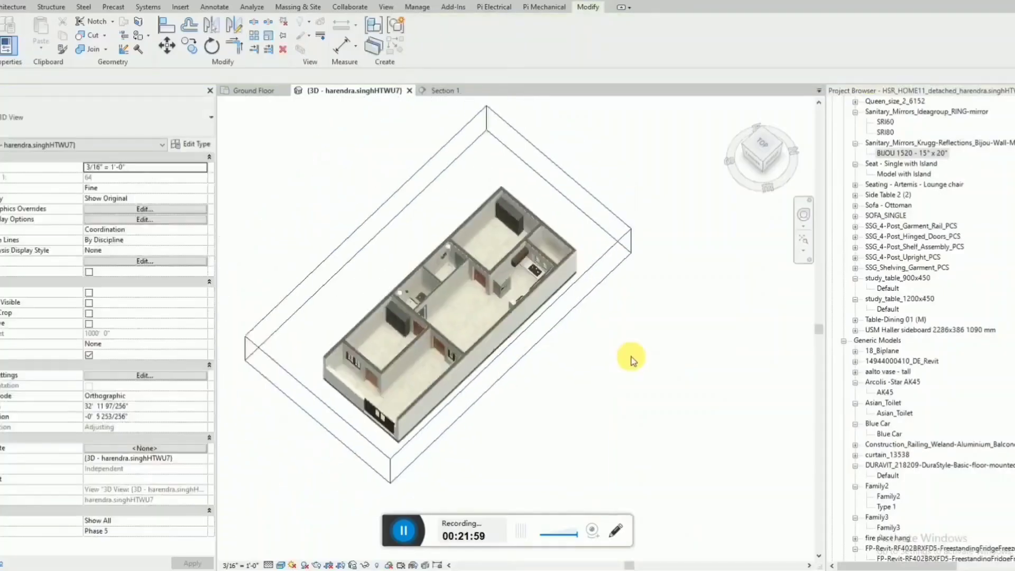
Move the building section line in the Ground Floor plan from the bathrooms to outside the house on the south side.
scroll(363, 281, up, 2)
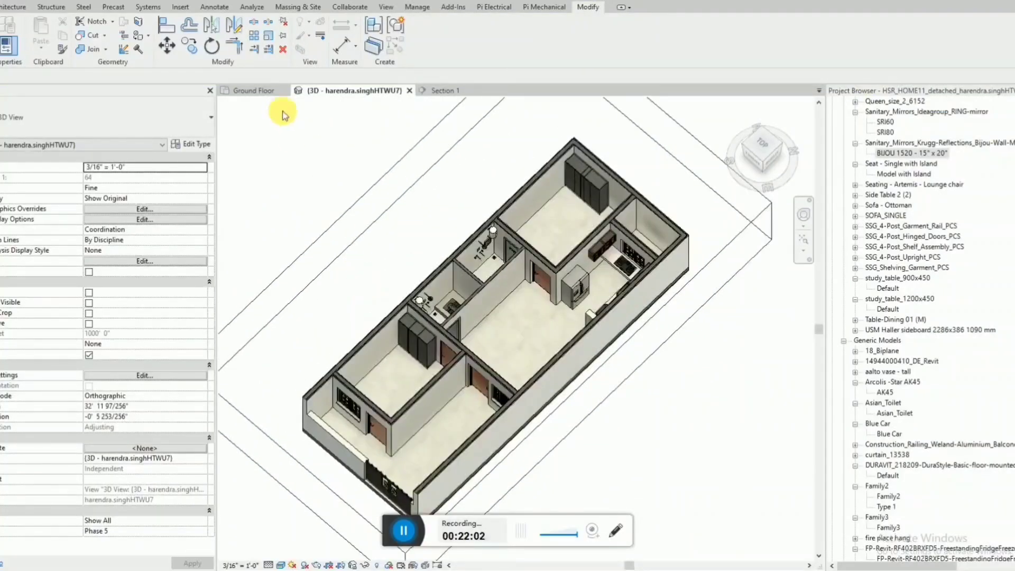
click(265, 96)
scroll(657, 301, up, 4)
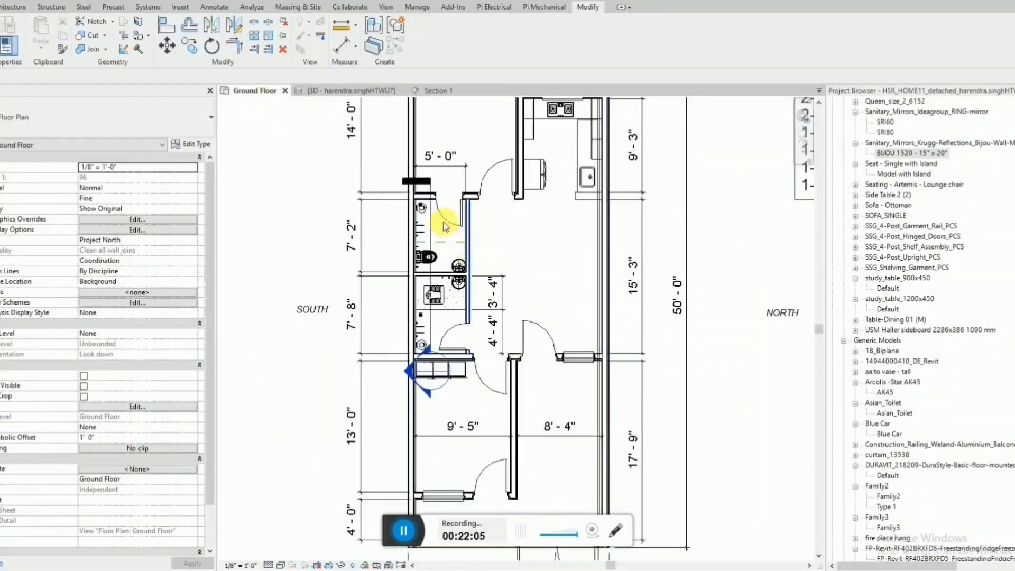
click(432, 225)
drag(437, 222, 237, 247)
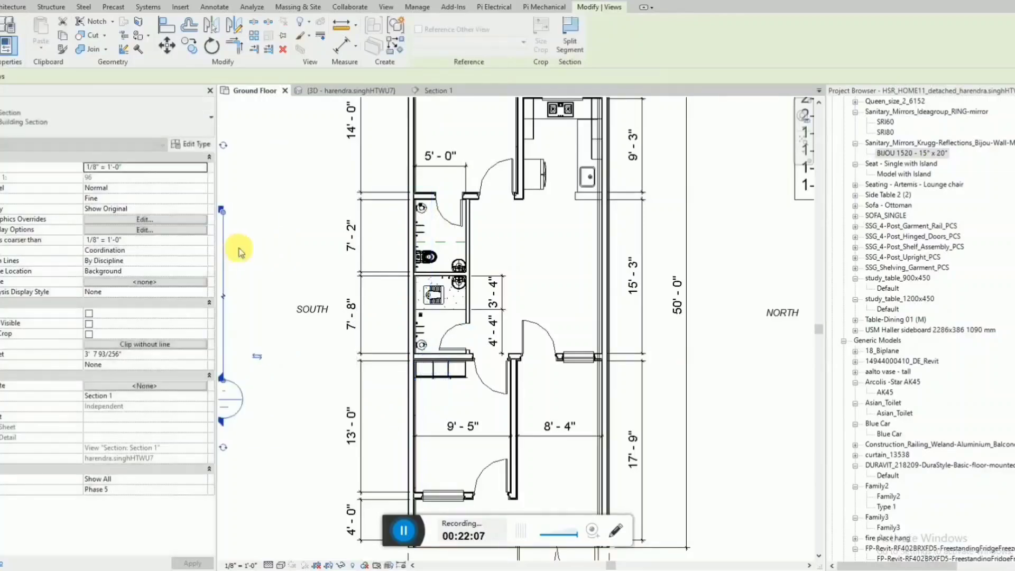
scroll(478, 290, down, 1)
scroll(520, 297, down, 1)
key(Escape)
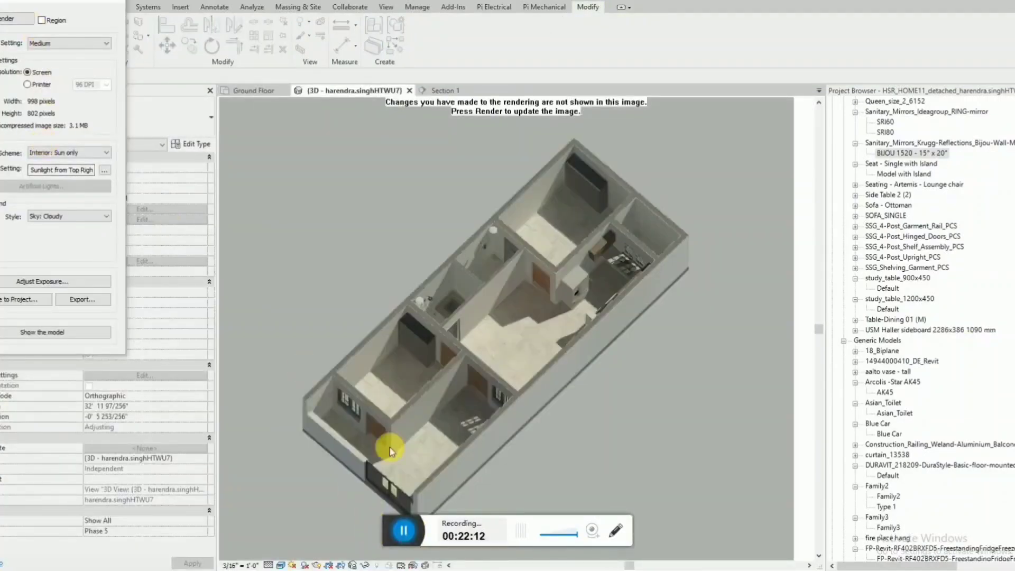
Render the whole ground floor 3D view in Medium quality at screen resolution and examine the result.
click(13, 19)
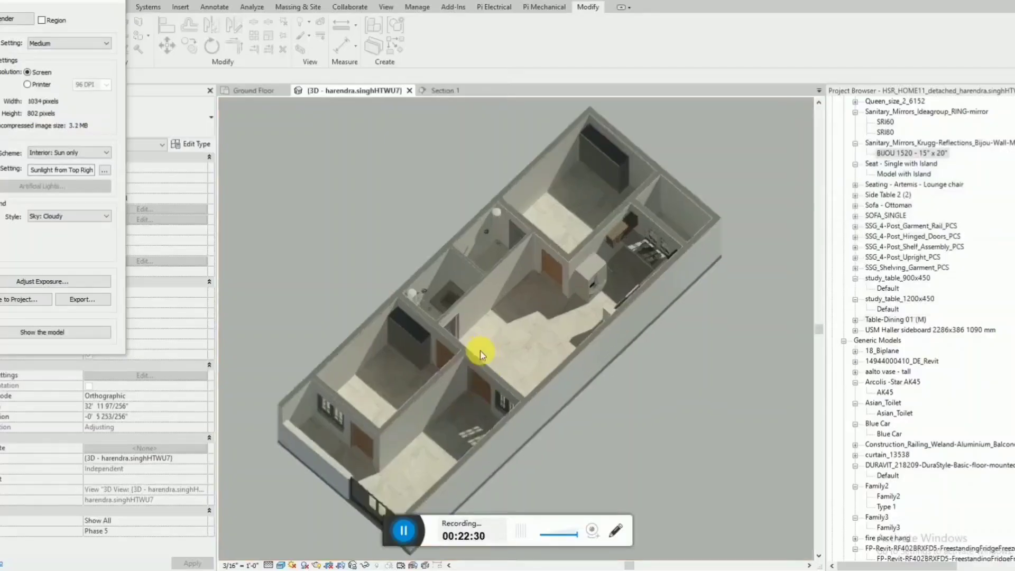
scroll(481, 354, up, 3)
scroll(481, 355, down, 4)
scroll(637, 264, down, 1)
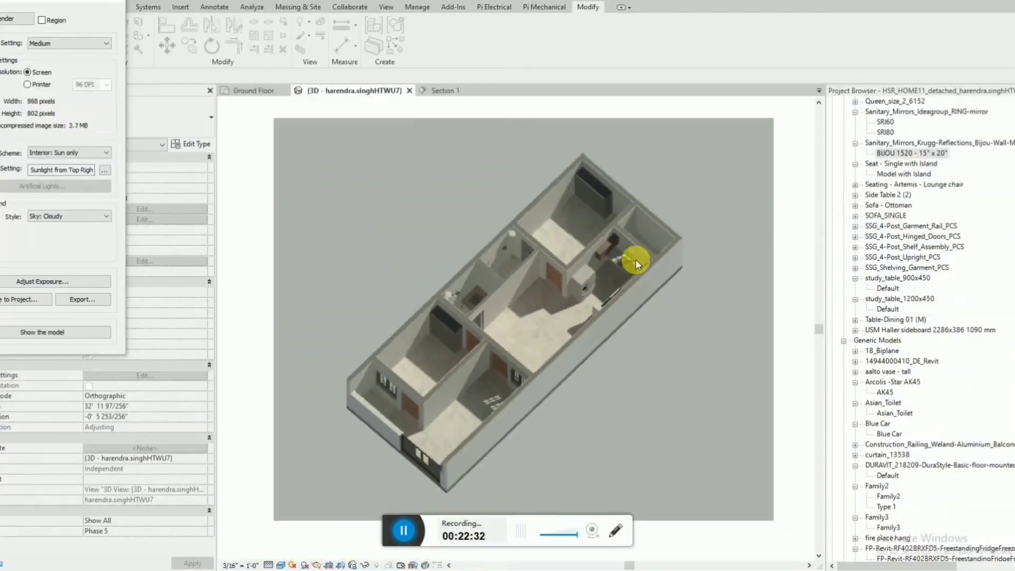
scroll(622, 325, up, 1)
scroll(682, 330, down, 1)
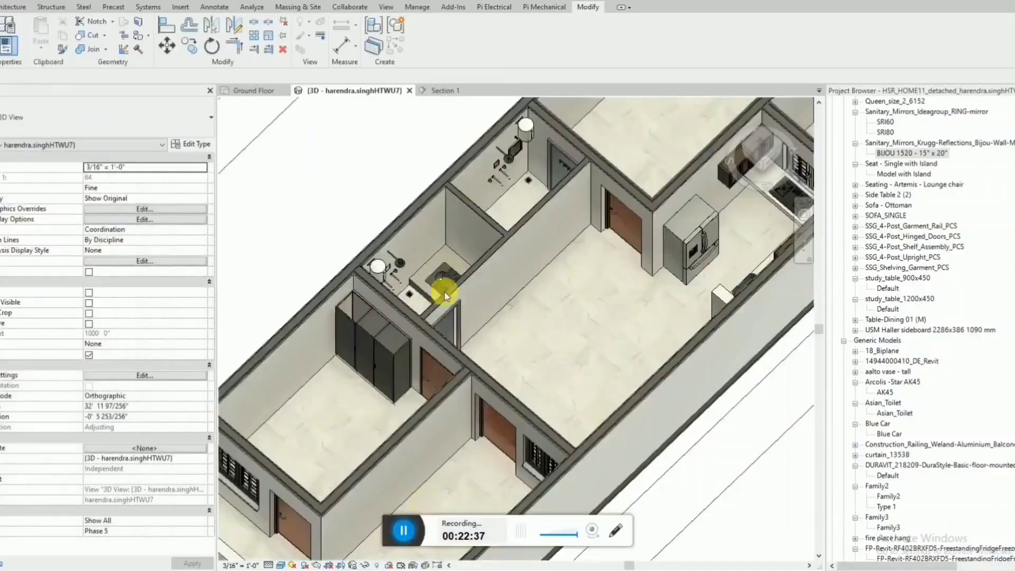
Inspect the floor drain beside the squat toilet platform from above at close range.
scroll(446, 287, up, 4)
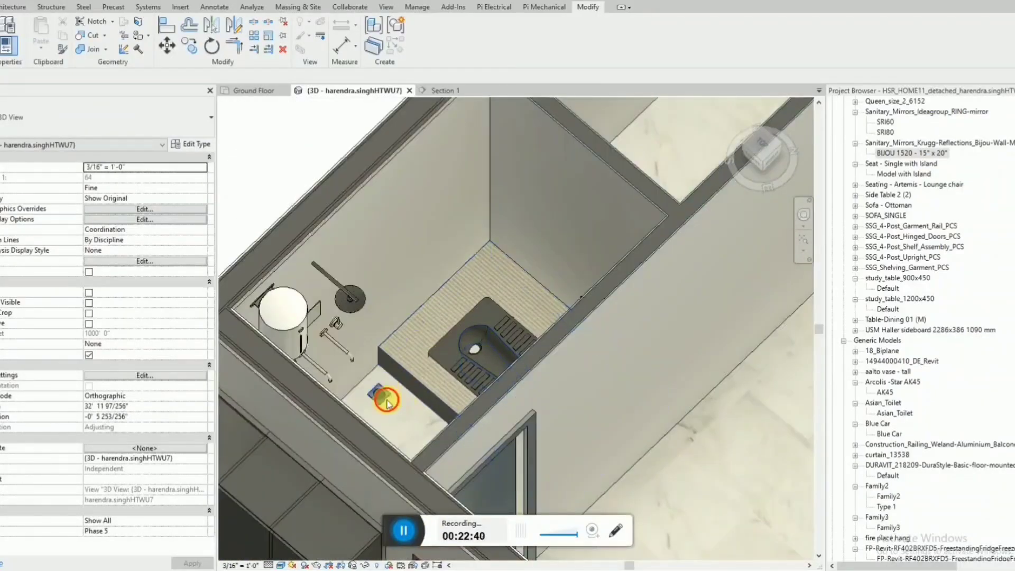
click(379, 395)
scroll(383, 404, up, 5)
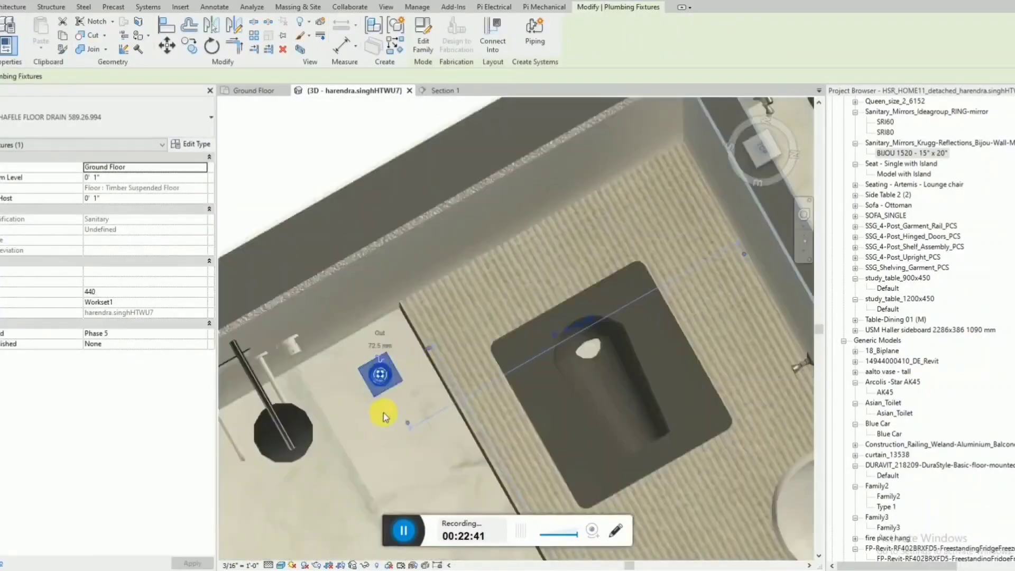
scroll(385, 417, up, 1)
middle_drag(396, 392, 419, 318)
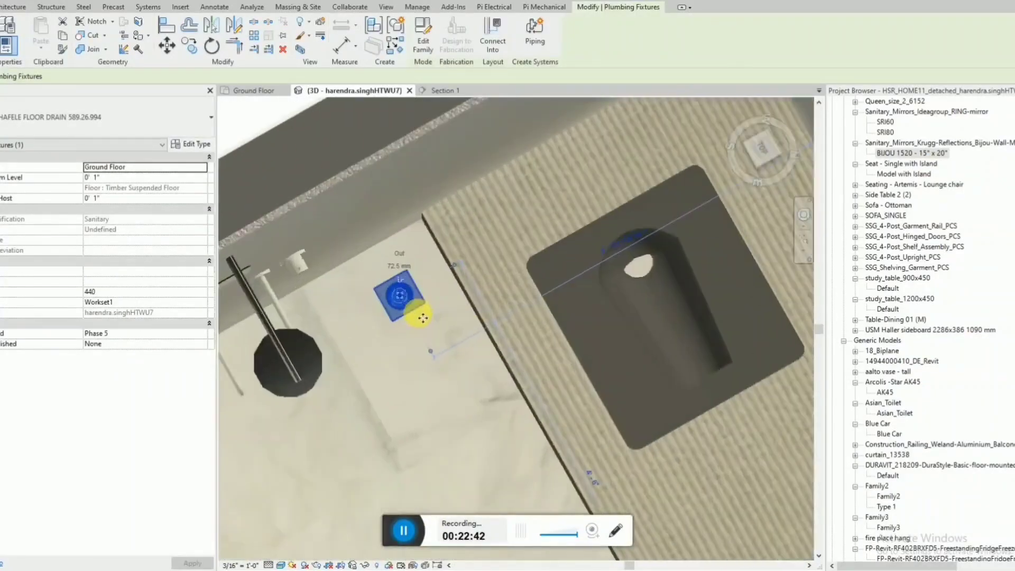
key(Escape)
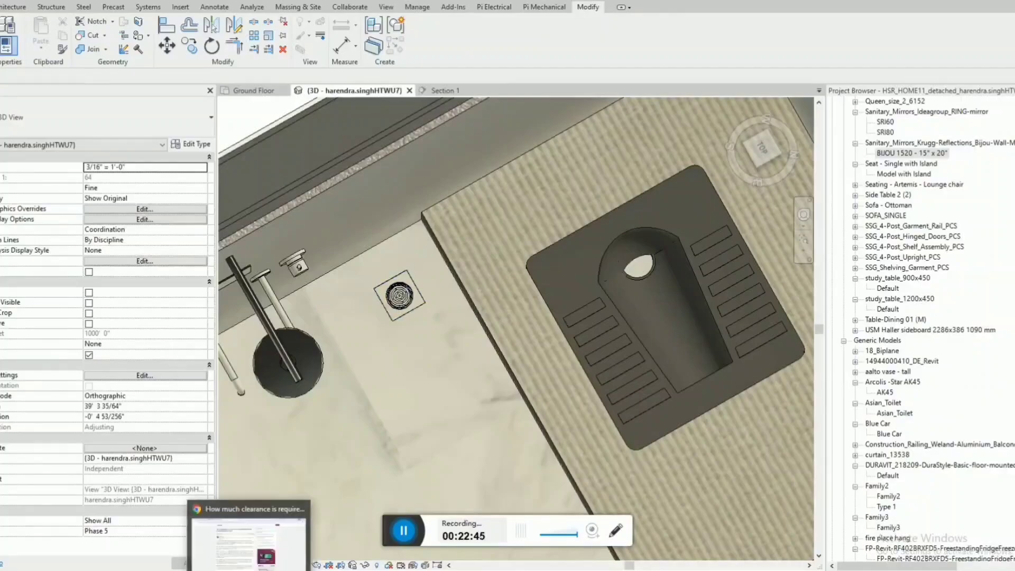
Switch to Chrome, search Google for "nahni trap" and view the image results.
key(alt+Tab)
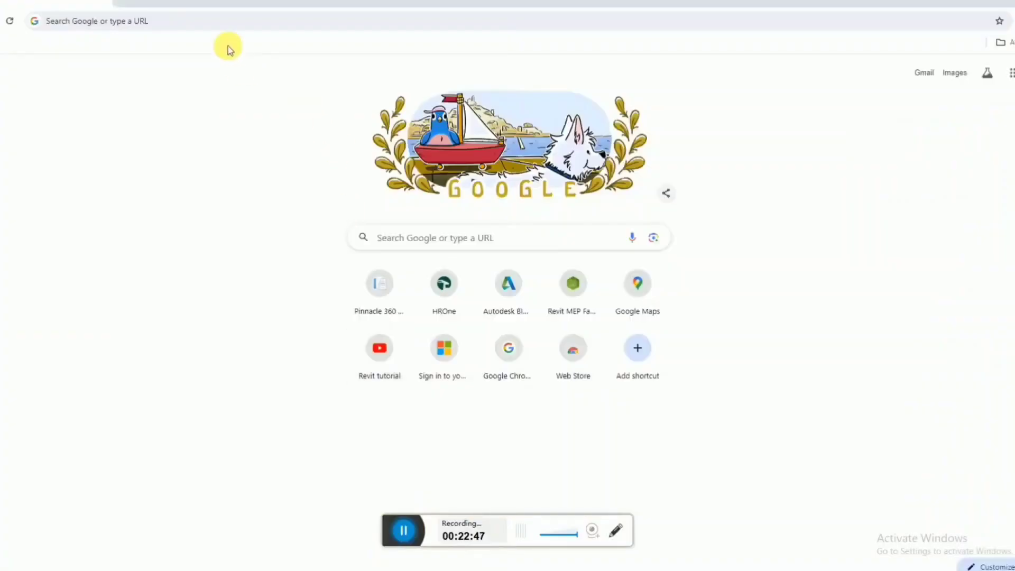
click(231, 23)
text(nahni trap)
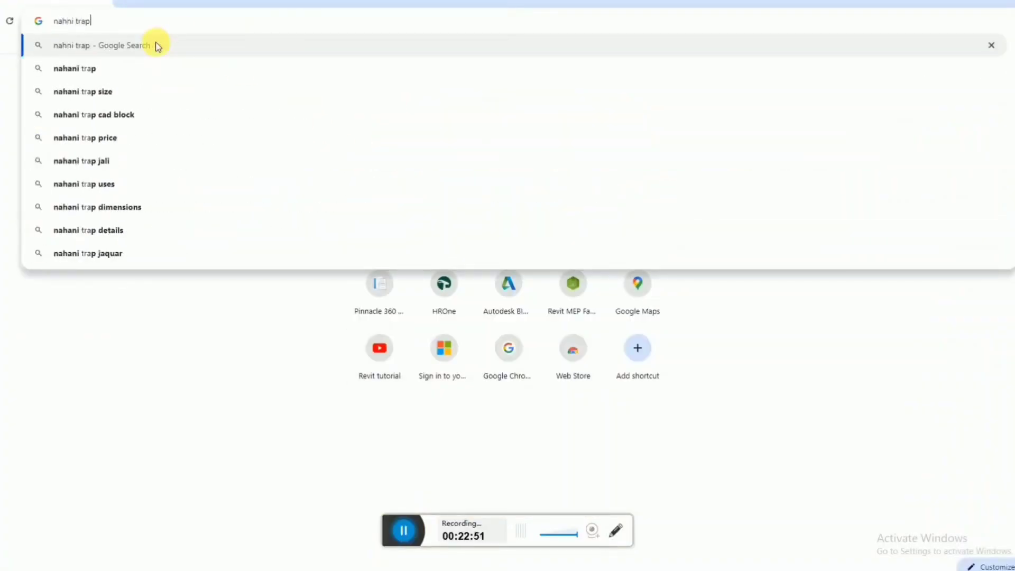
key(Return)
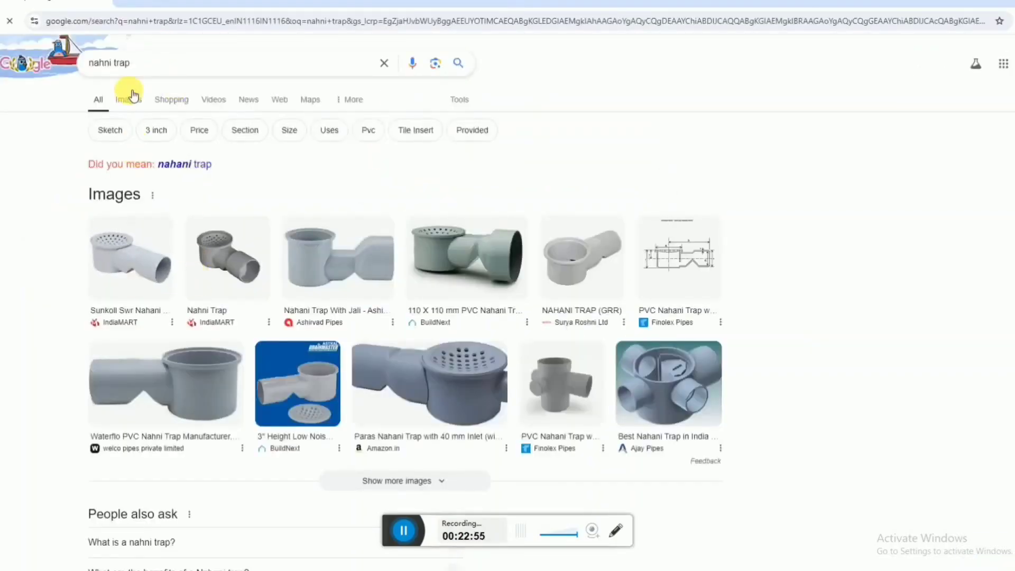
click(239, 256)
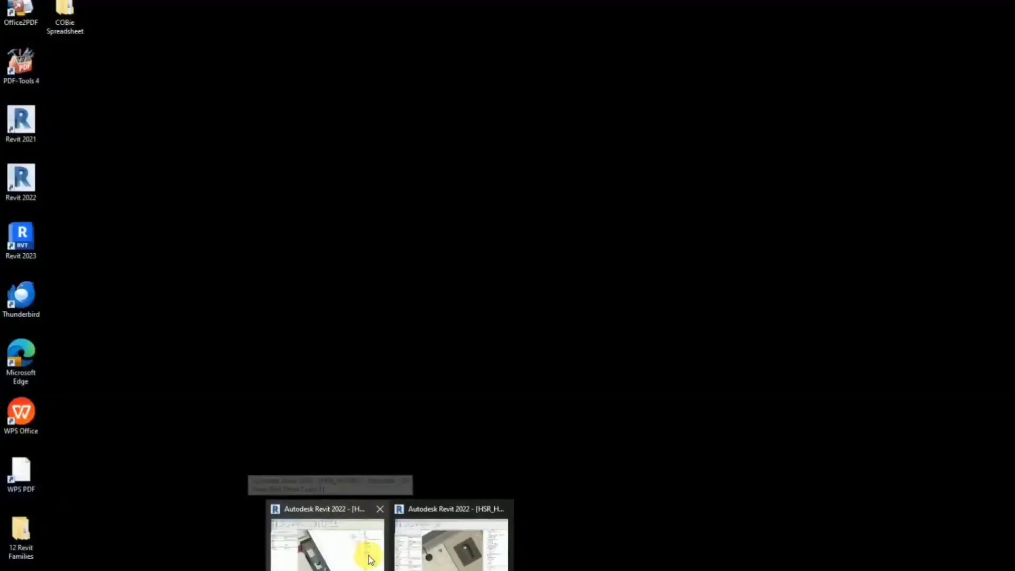
Return to the Revit 3D view and inspect the floor drain and the wall-hung lavatory in the squat toilet bathroom.
click(367, 552)
click(413, 290)
scroll(413, 290, down, 3)
shift+middle_drag(414, 292, 556, 108)
middle_drag(556, 153, 507, 331)
scroll(502, 237, up, 5)
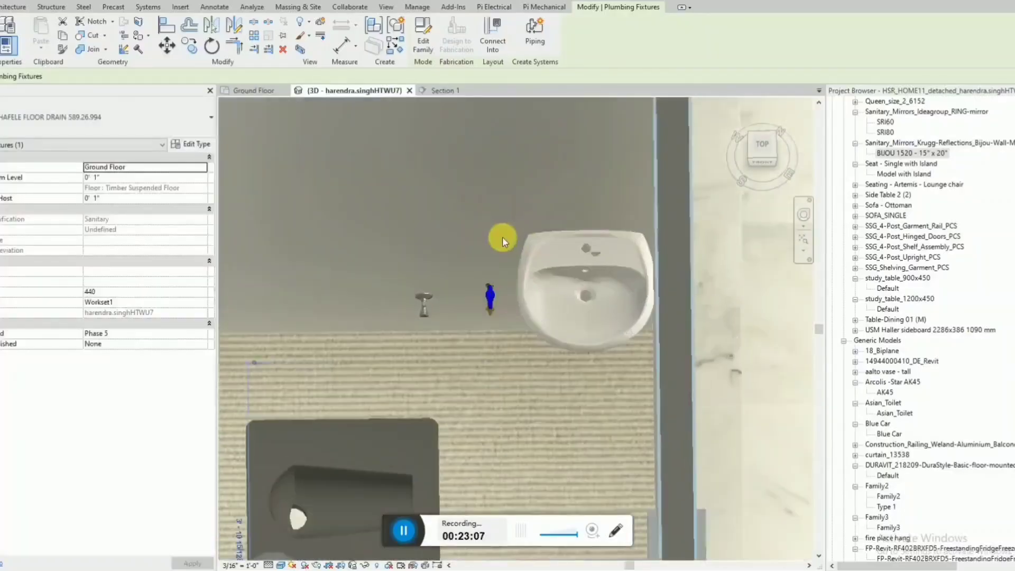
scroll(502, 236, down, 3)
click(483, 351)
click(543, 288)
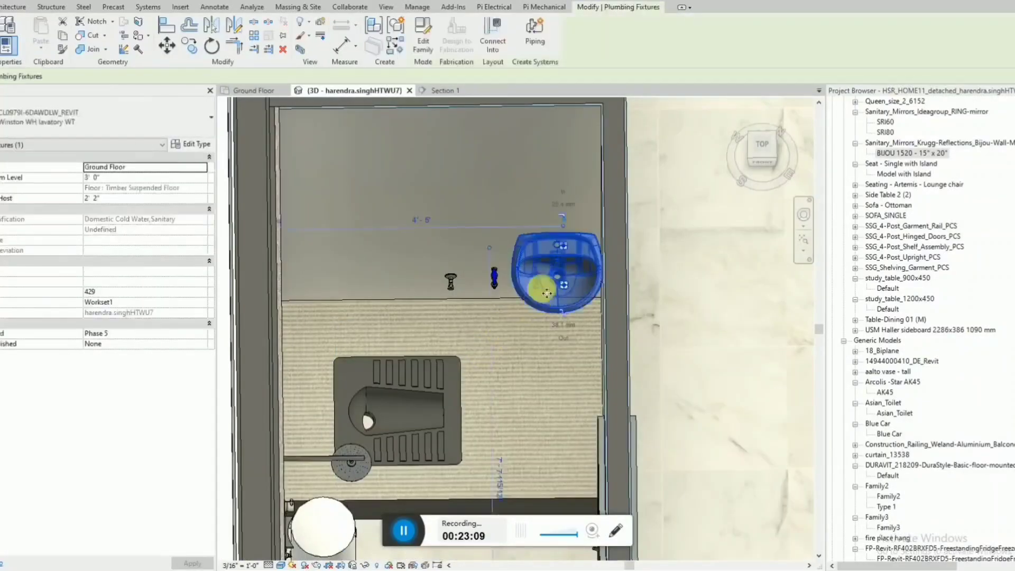
shift+middle_drag(543, 287, 546, 317)
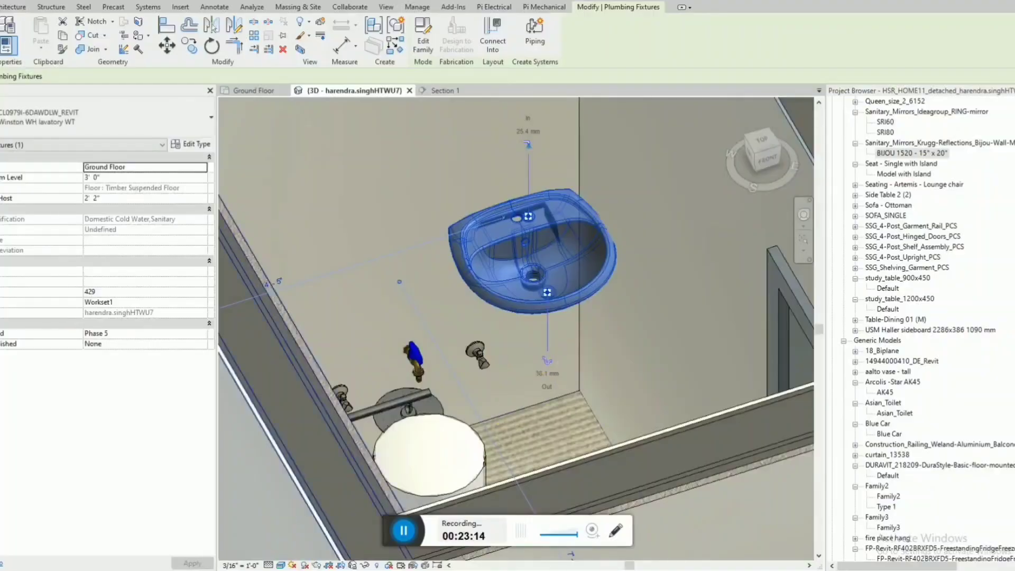
Switch back to Chrome and search Google Images for "bottle trap lavatory".
key(alt+Tab)
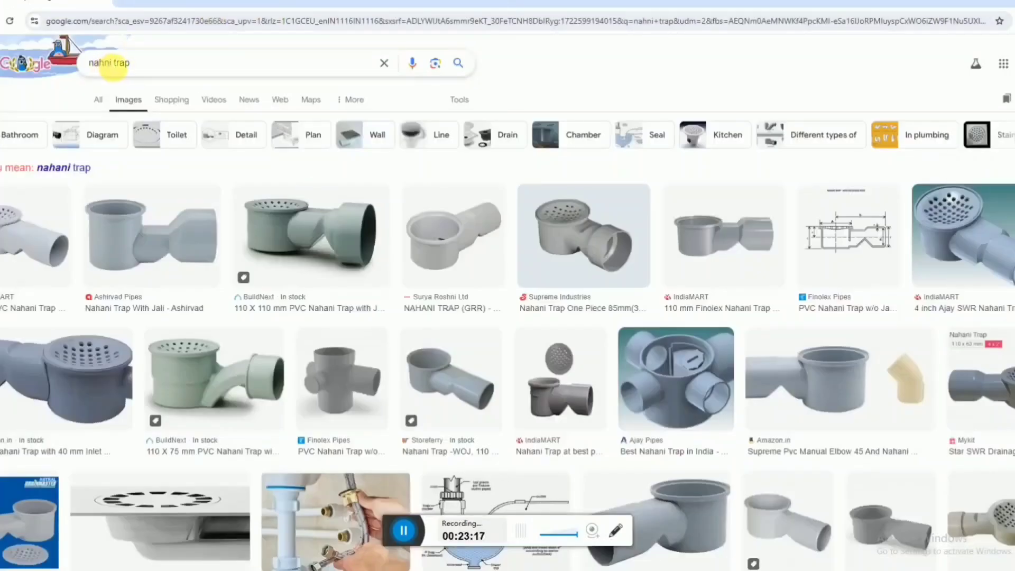
drag(71, 67, 51, 50)
text(bottl)
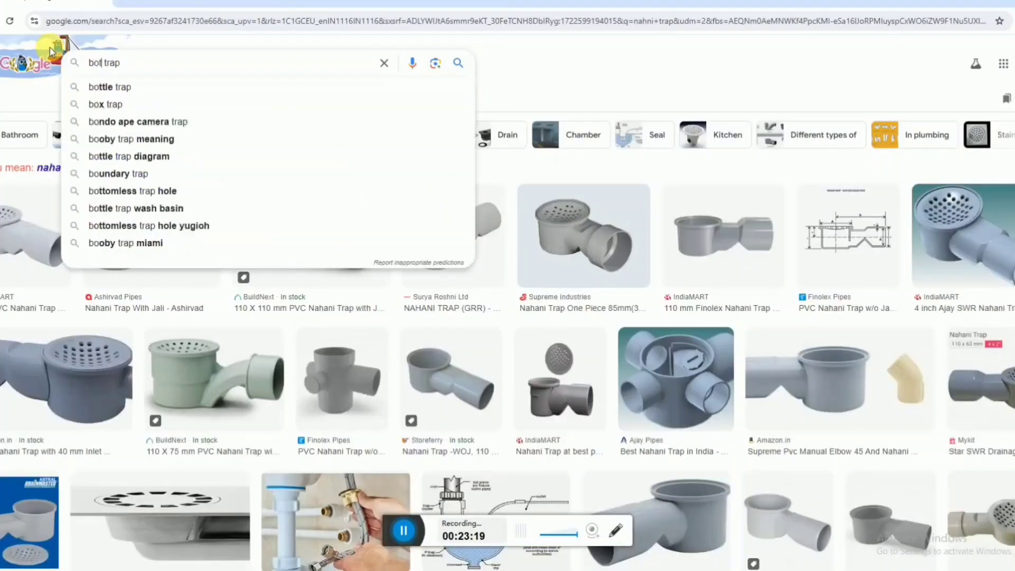
text(e trap )
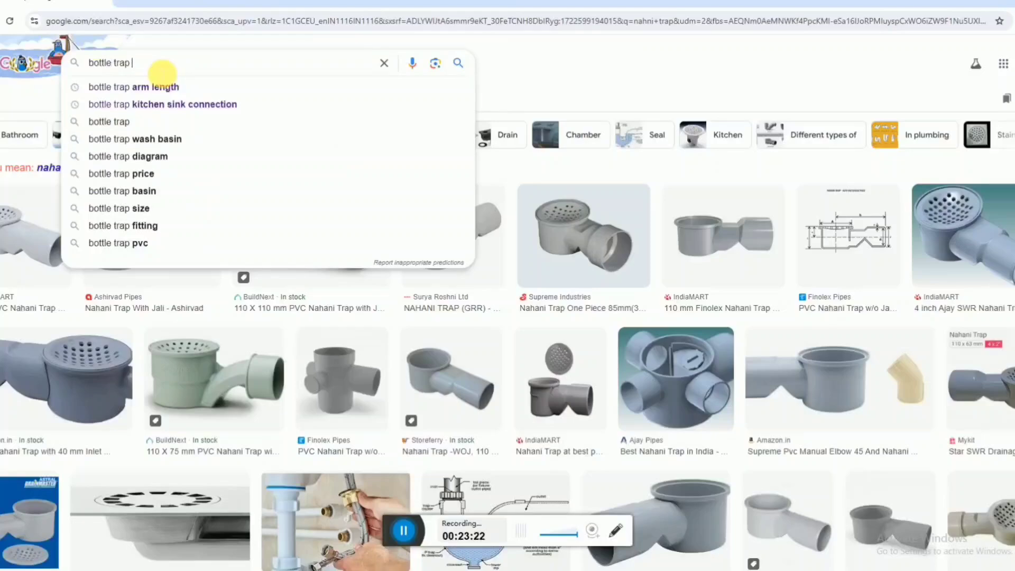
text(lavat)
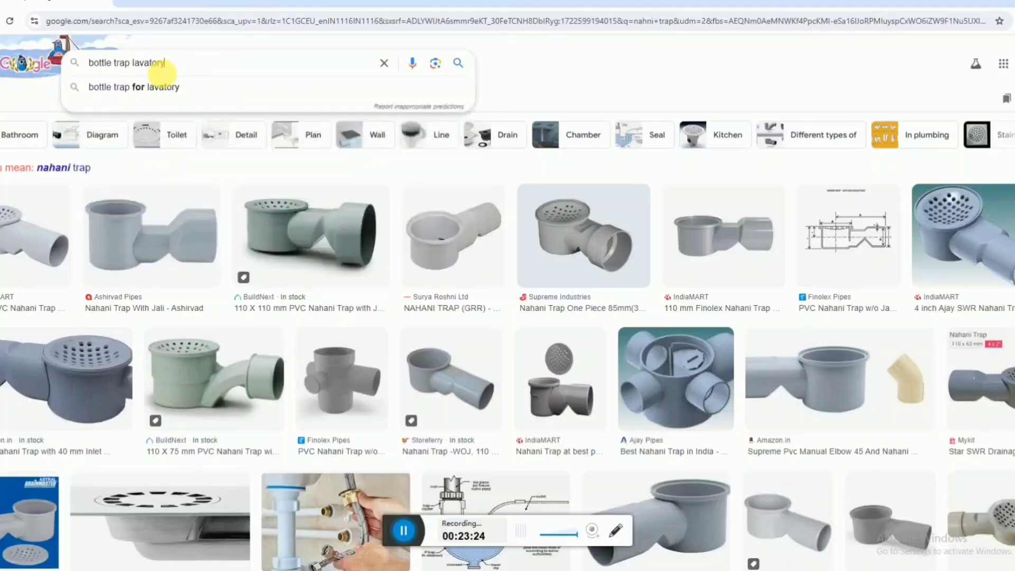
text(ory)
key(Return)
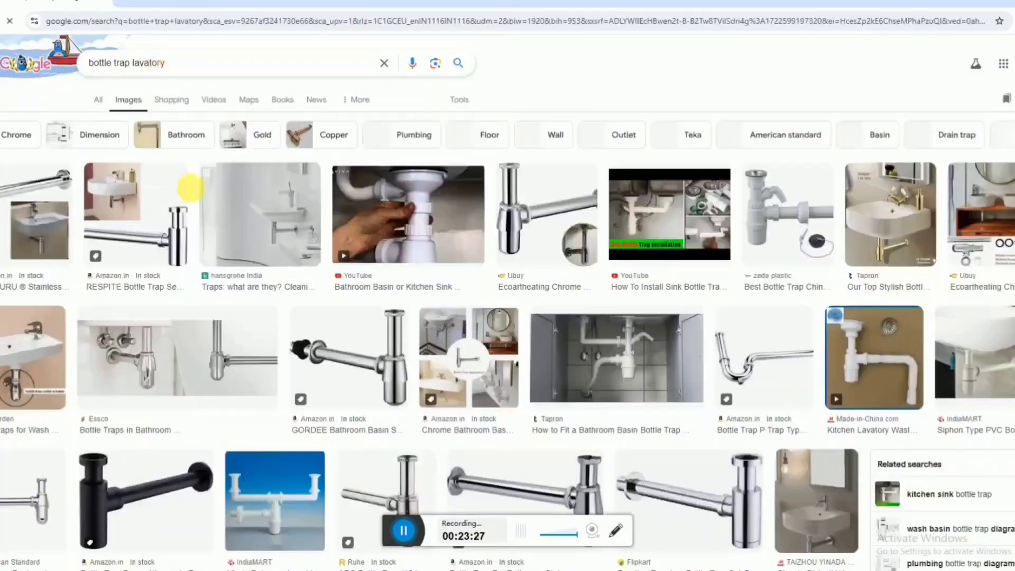
Preview the BATH GURU and RESPITE bottle trap sets to see how they fit under a wall-hung basin.
click(40, 221)
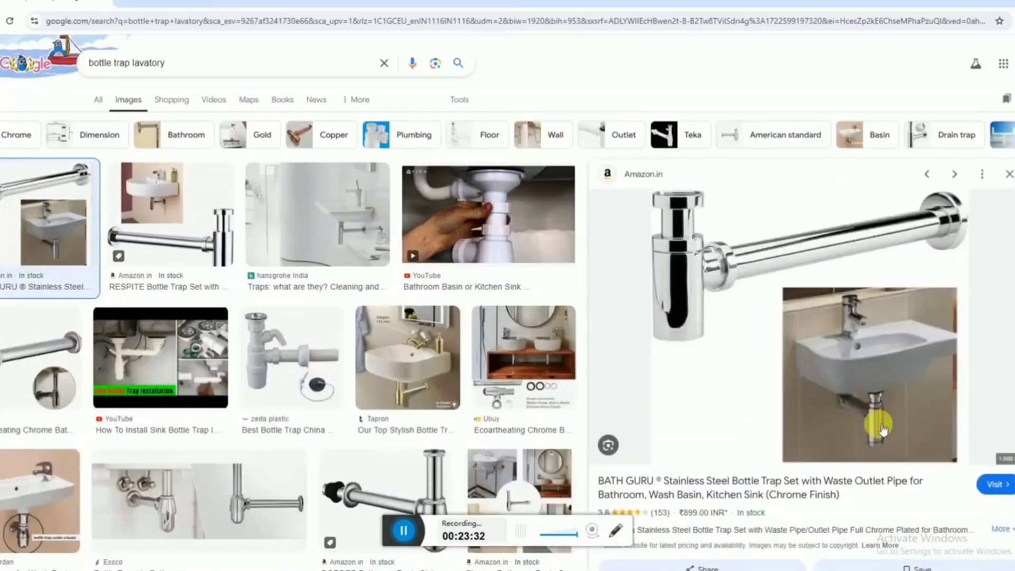
scroll(862, 381, down, 5)
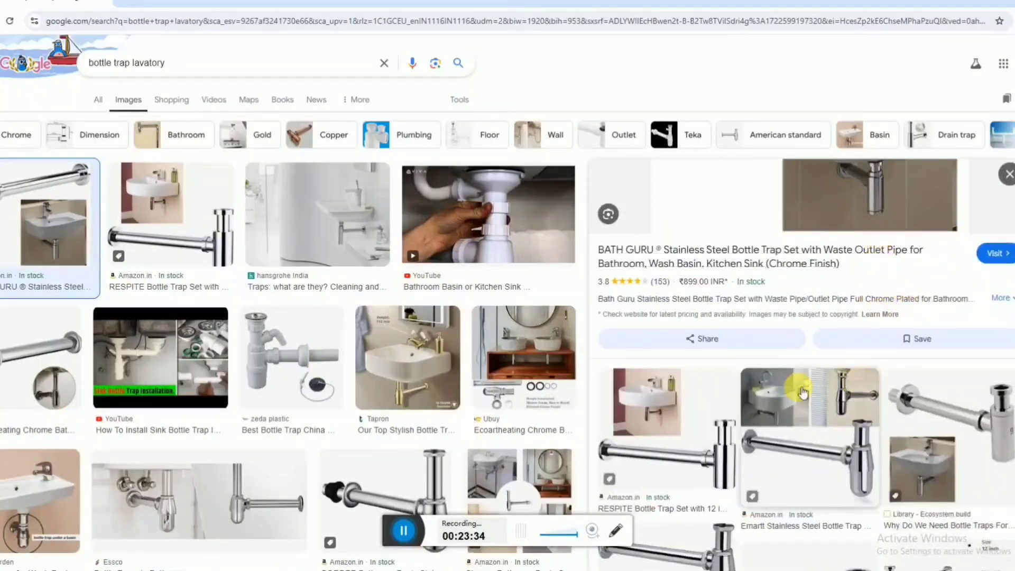
click(660, 406)
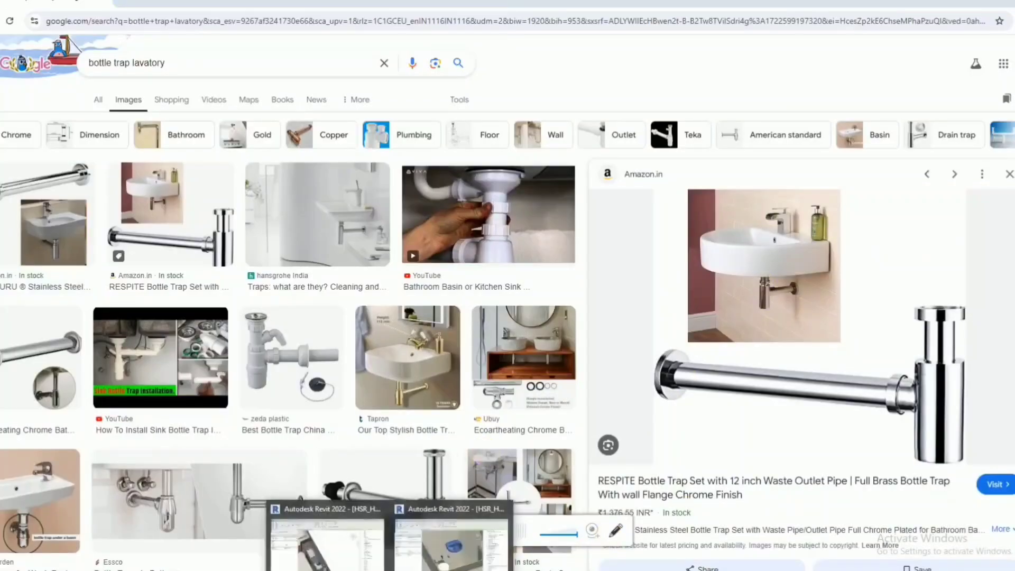
Go back to the Revit 3D view, deselect the lavatory and look over the whole ground floor from the front.
click(448, 565)
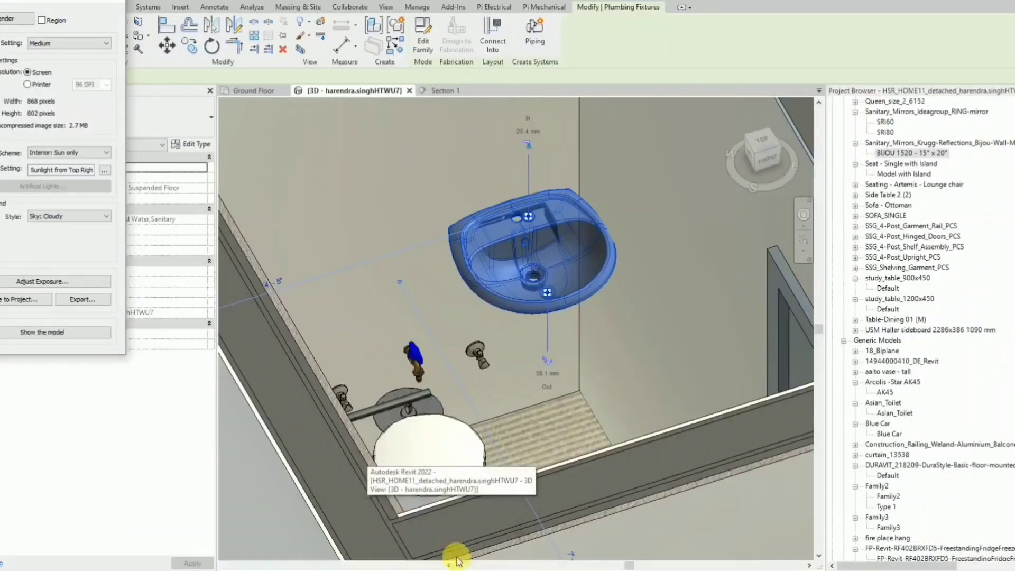
scroll(491, 321, down, 1)
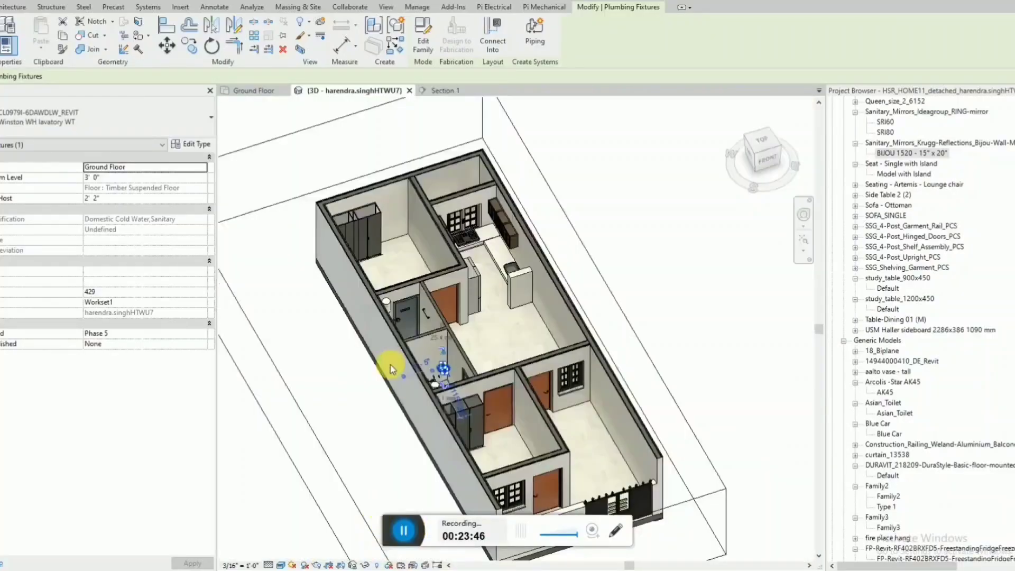
scroll(389, 362, down, 1)
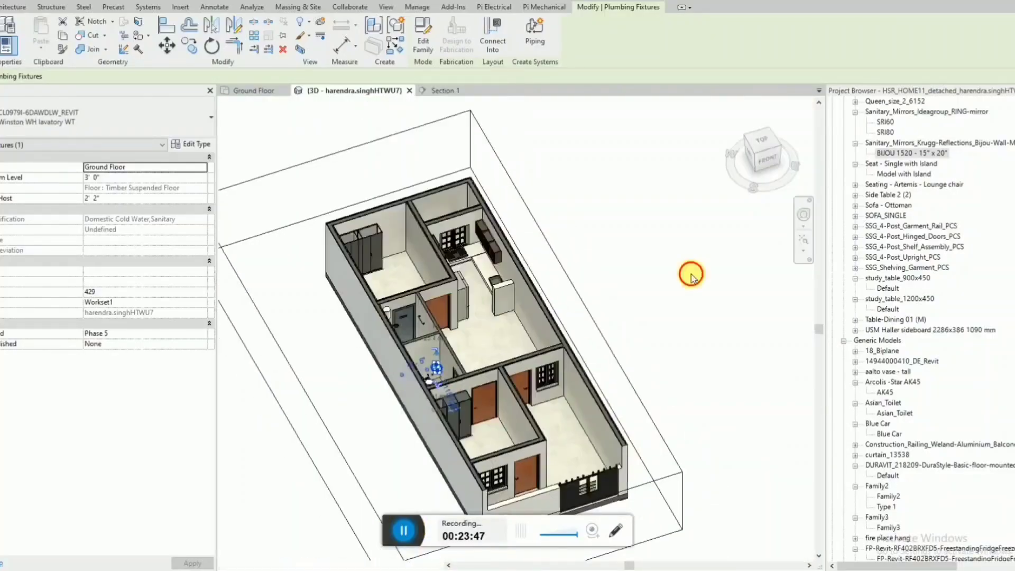
shift+middle_drag(691, 274, 623, 307)
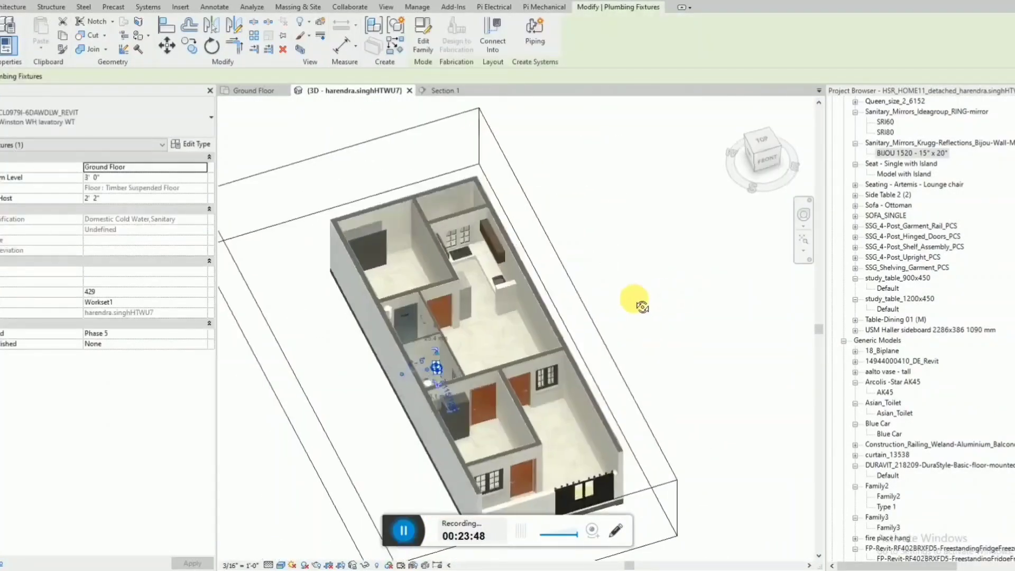
shift+middle_drag(641, 307, 622, 306)
key(Escape)
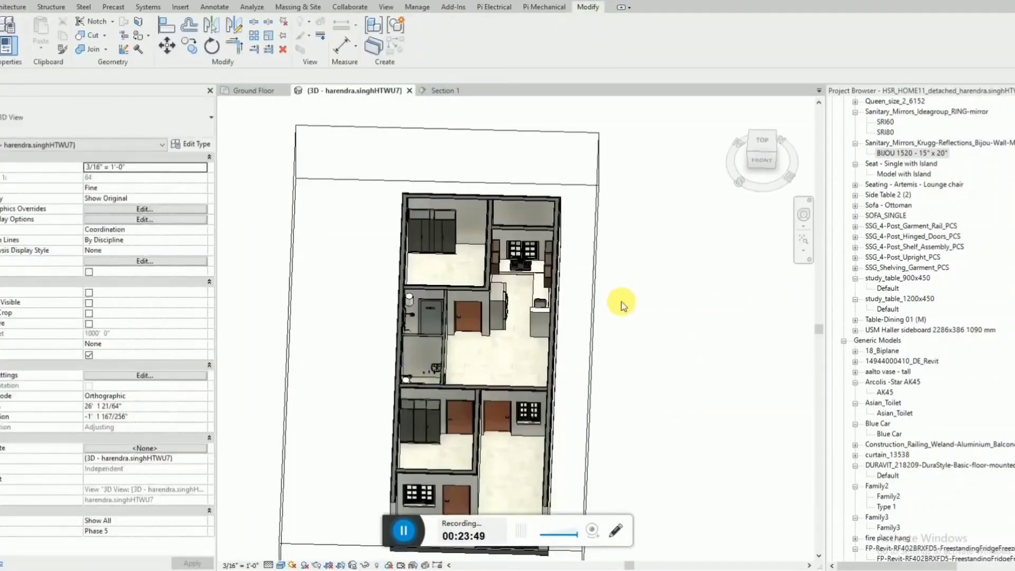
shift+middle_drag(653, 328, 447, 418)
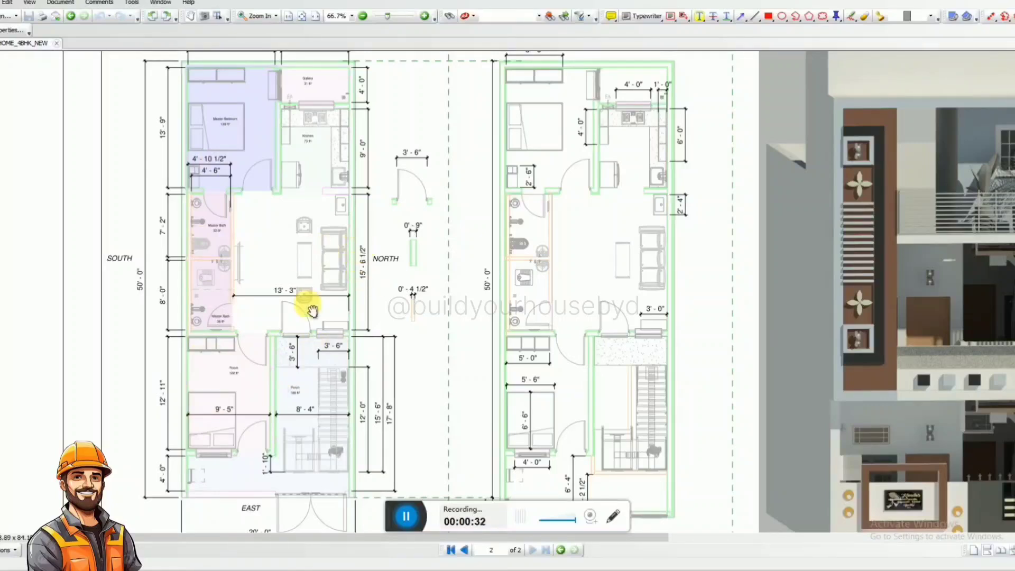
Review the floor plans, elevation render and 3D views of both floors in the reference PDF, then put it away.
ctrl+scroll(485, 246, down, 1)
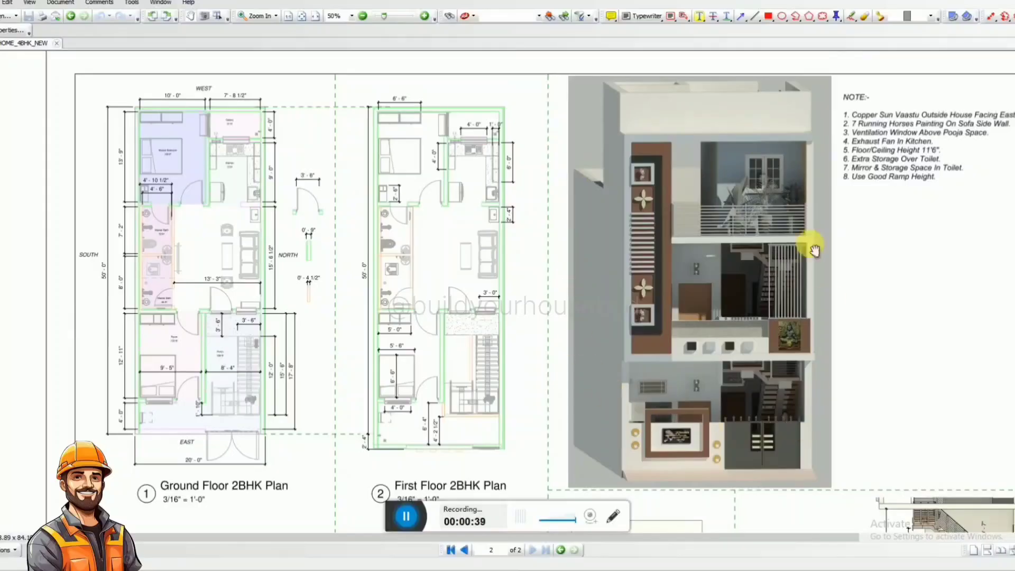
scroll(645, 204, down, 10)
ctrl+scroll(227, 316, up, 3)
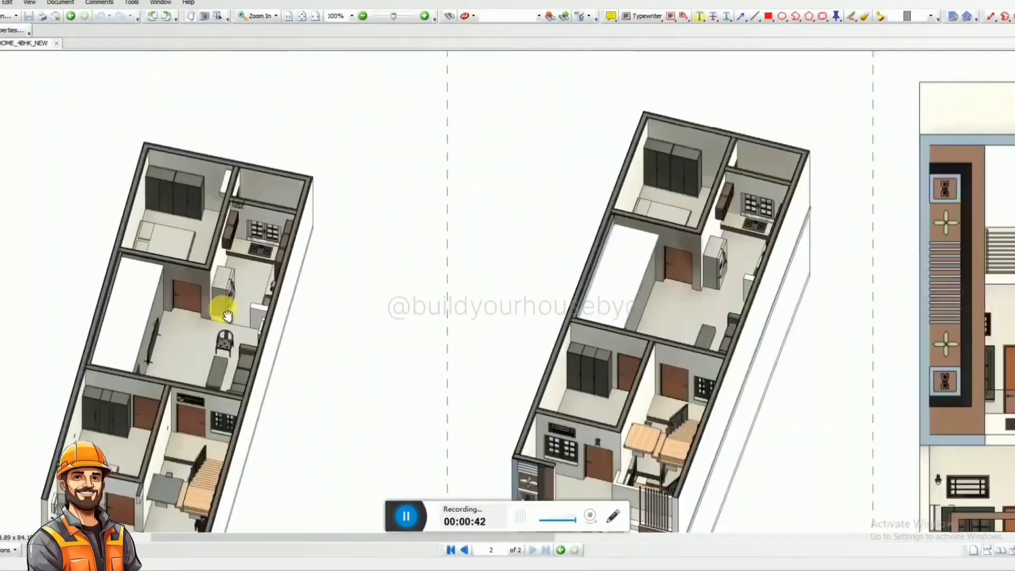
scroll(198, 219, down, 3)
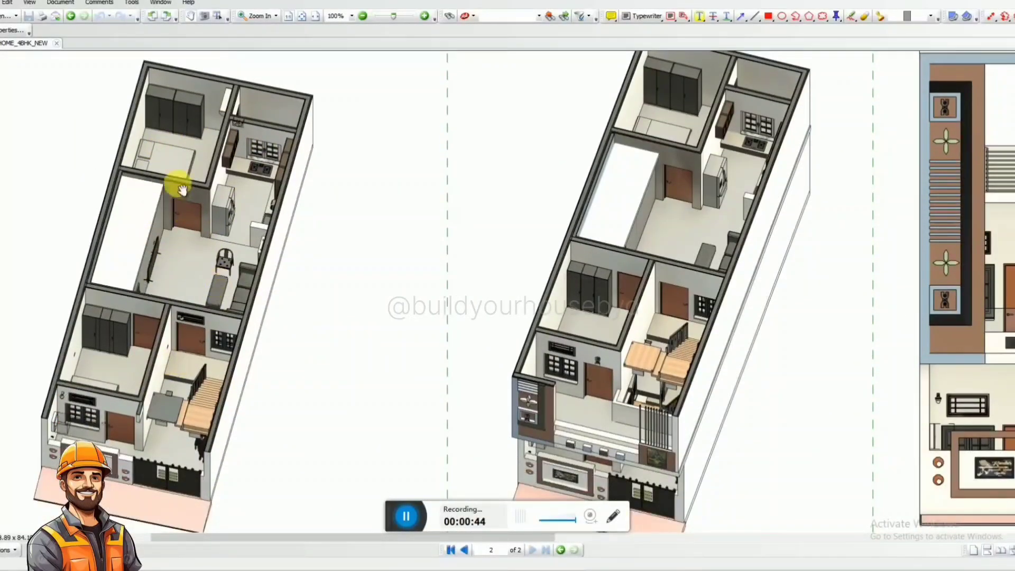
ctrl+scroll(235, 326, down, 2)
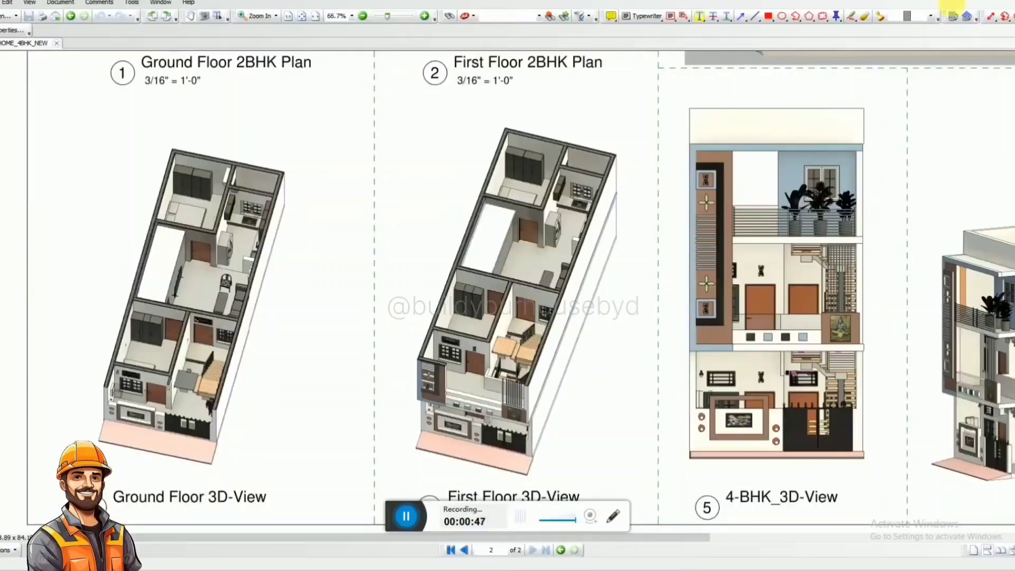
click(996, 0)
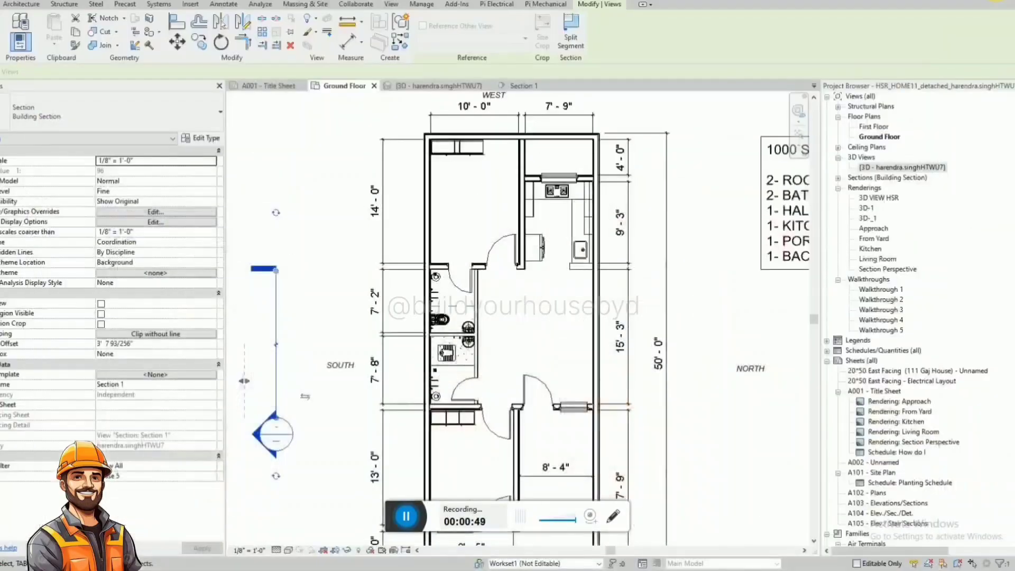
Check the level offsets of the kitchen counter slab and the master bathroom's water heater in the Ground Floor plan.
key(Escape)
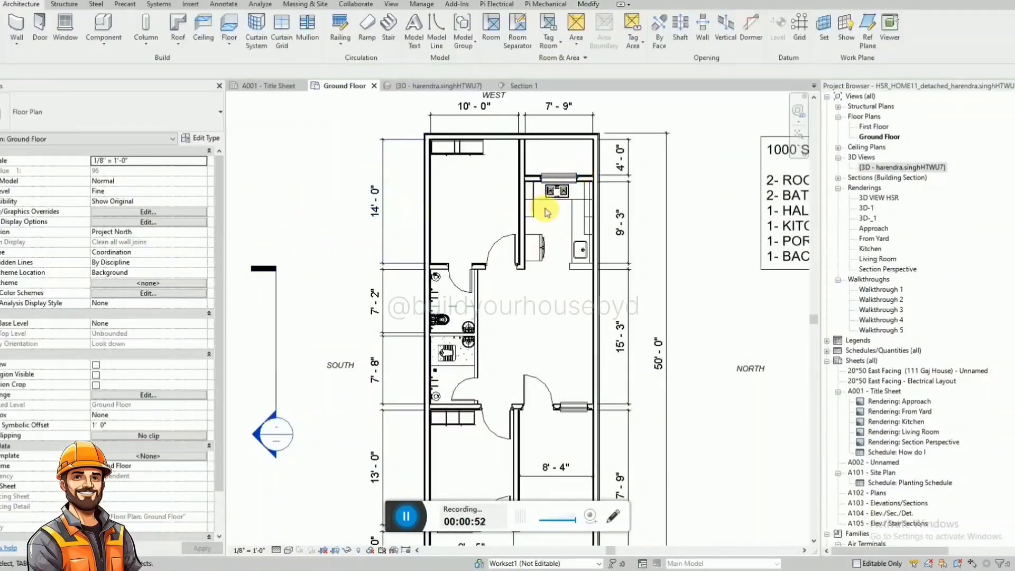
click(569, 233)
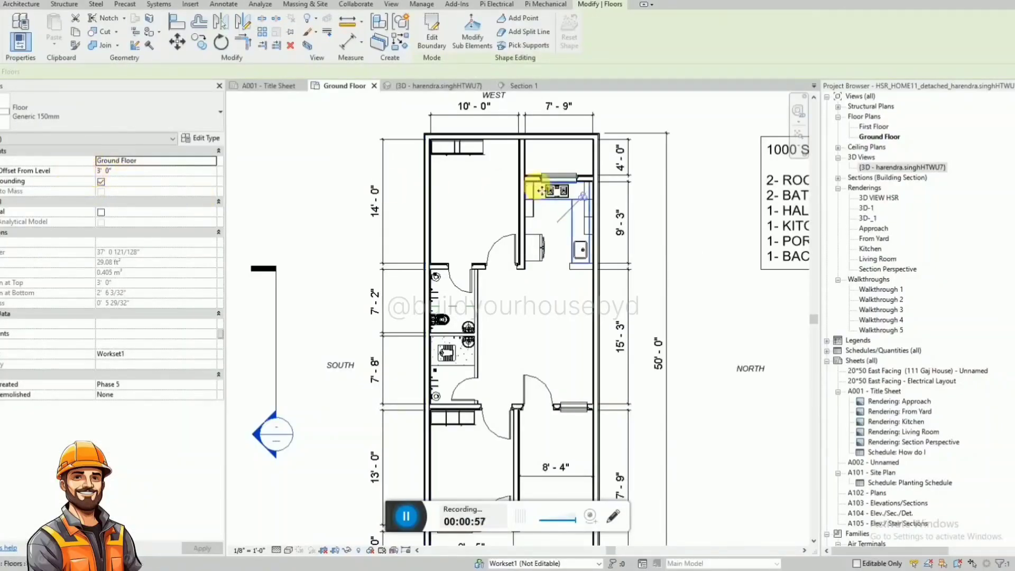
scroll(431, 281, up, 5)
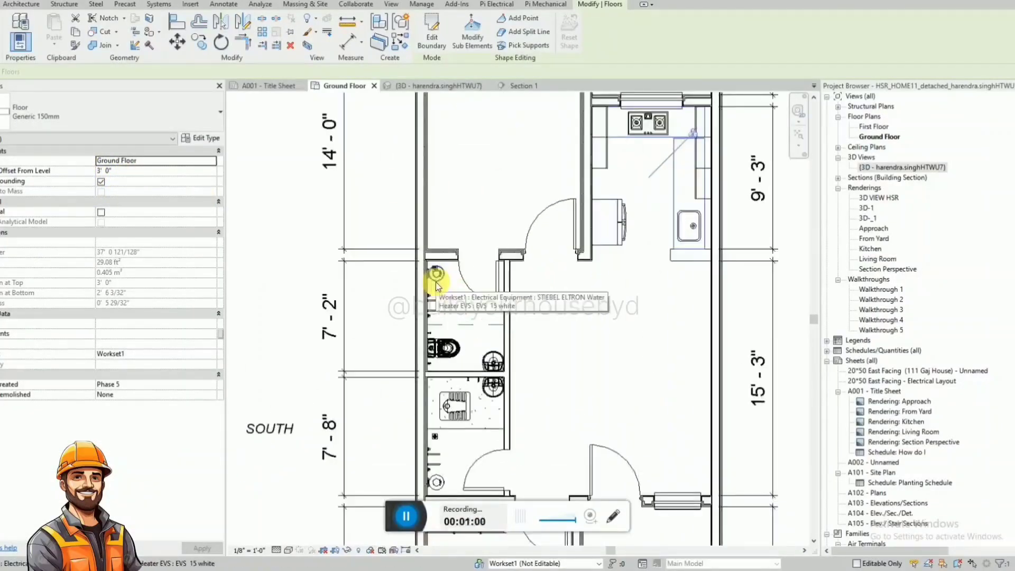
click(436, 275)
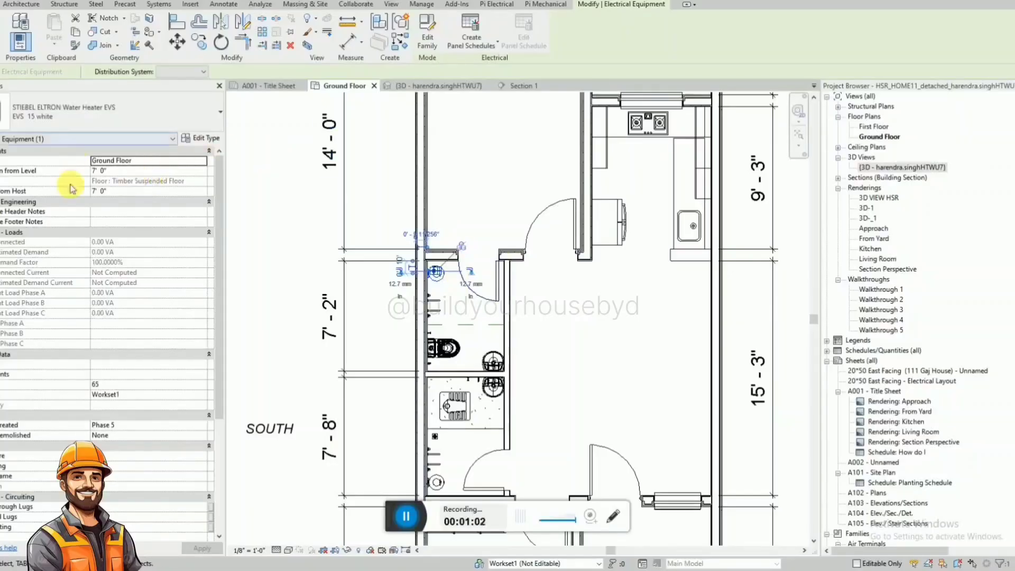
scroll(467, 311, up, 1)
key(Escape)
Check the properties of the master bathroom's floor-mounted toilet, angle valve, lavatory and both wall-mounted mixers, including their mounting heights.
click(444, 360)
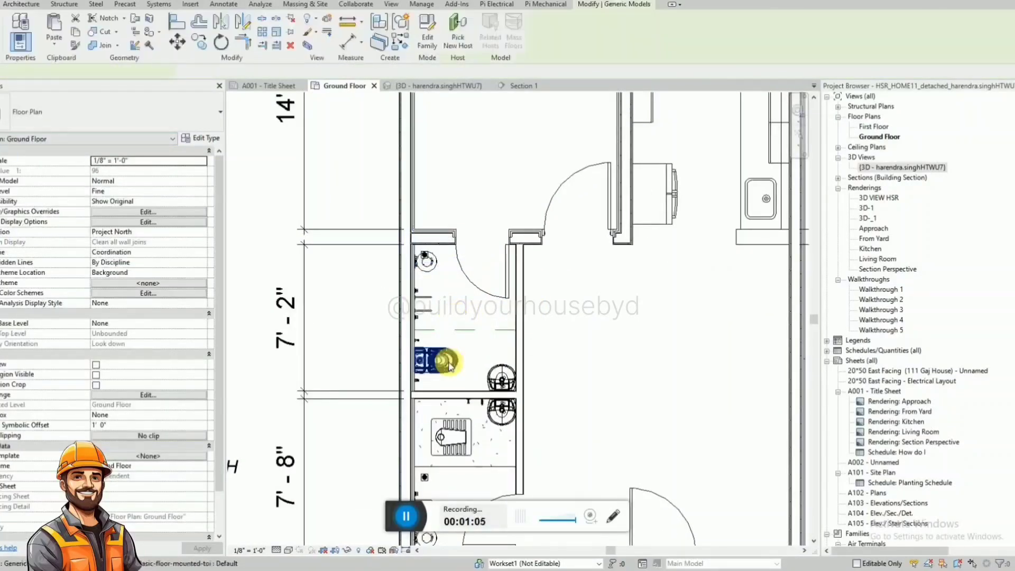
key(Escape)
click(416, 341)
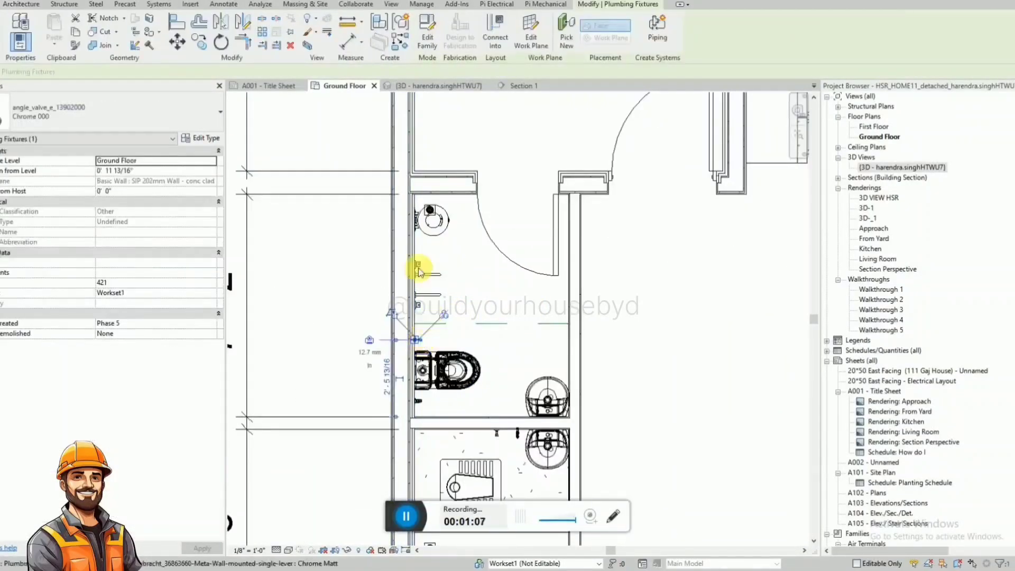
scroll(419, 341, up, 1)
scroll(532, 391, up, 1)
click(529, 381)
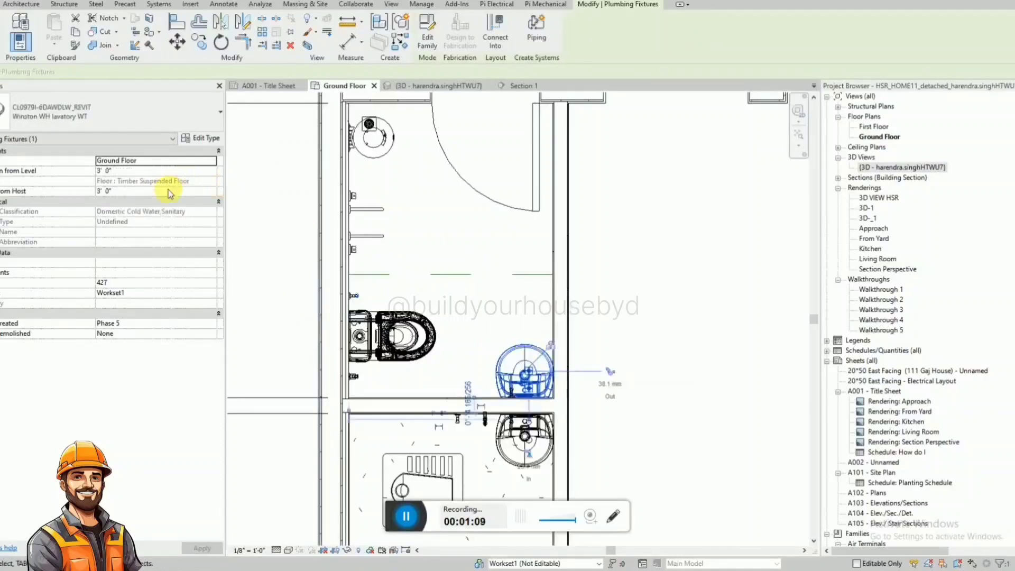
click(371, 210)
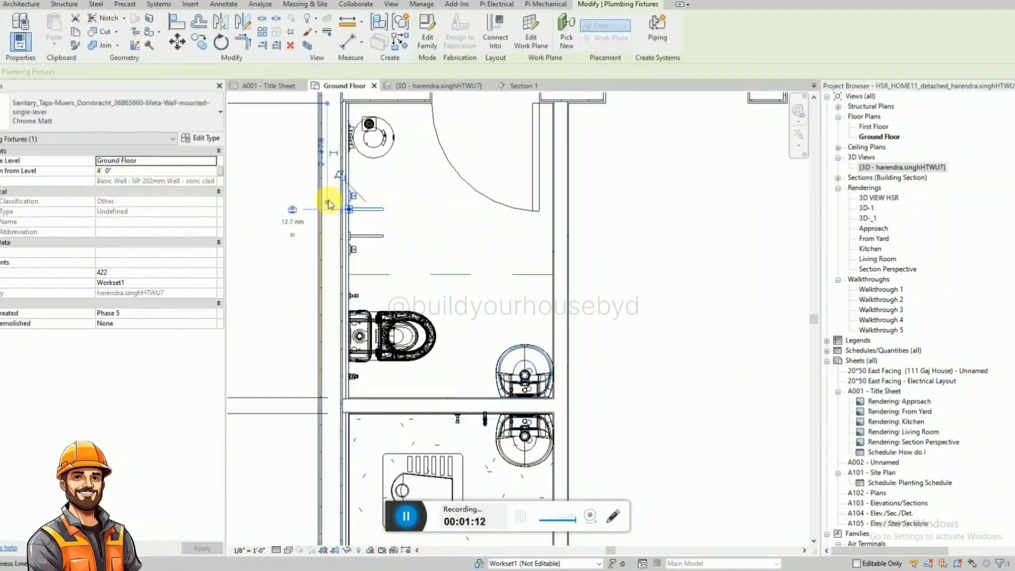
click(355, 237)
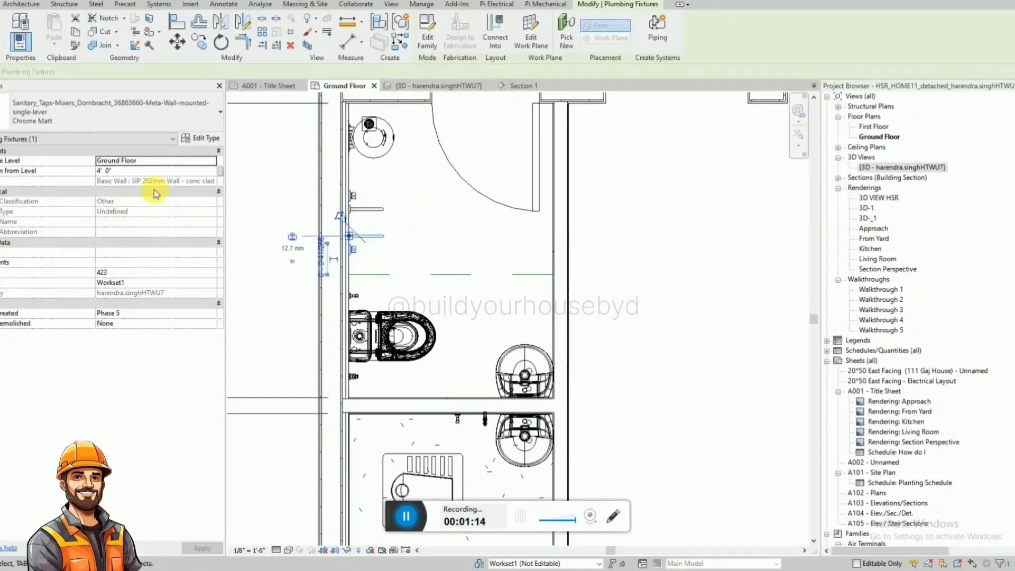
Select the four wall-mounted mixers in both bathrooms and set their elevation from level to 3' 0".
ctrl+click(378, 210)
scroll(355, 182, down, 3)
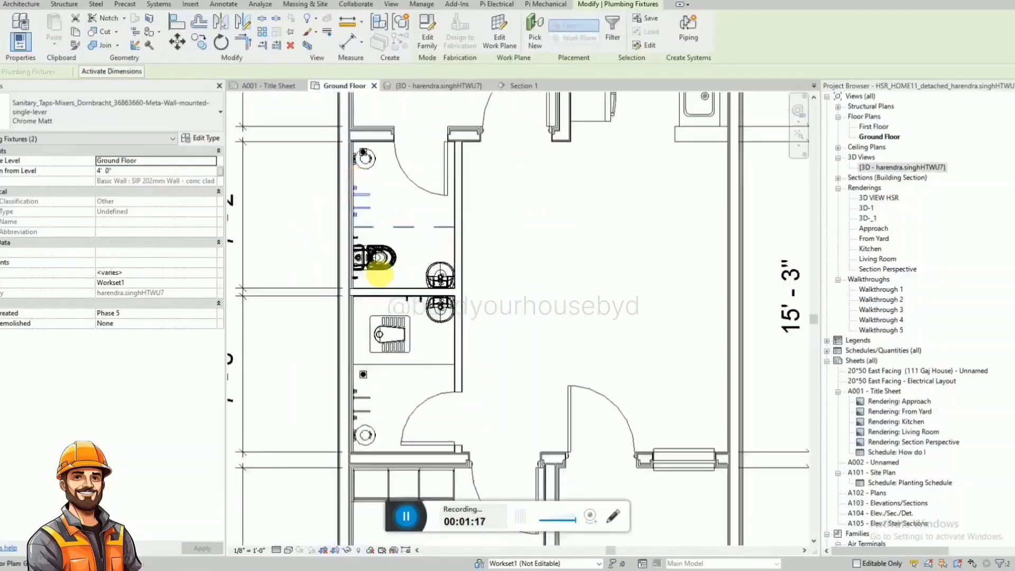
scroll(369, 333, up, 2)
ctrl+click(362, 434)
ctrl+click(356, 453)
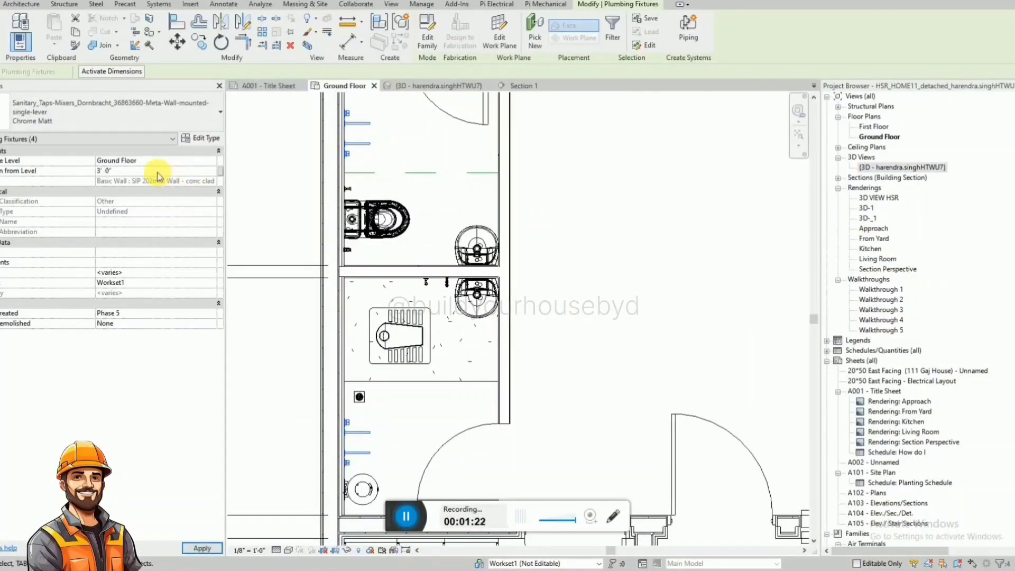
scroll(469, 242, down, 2)
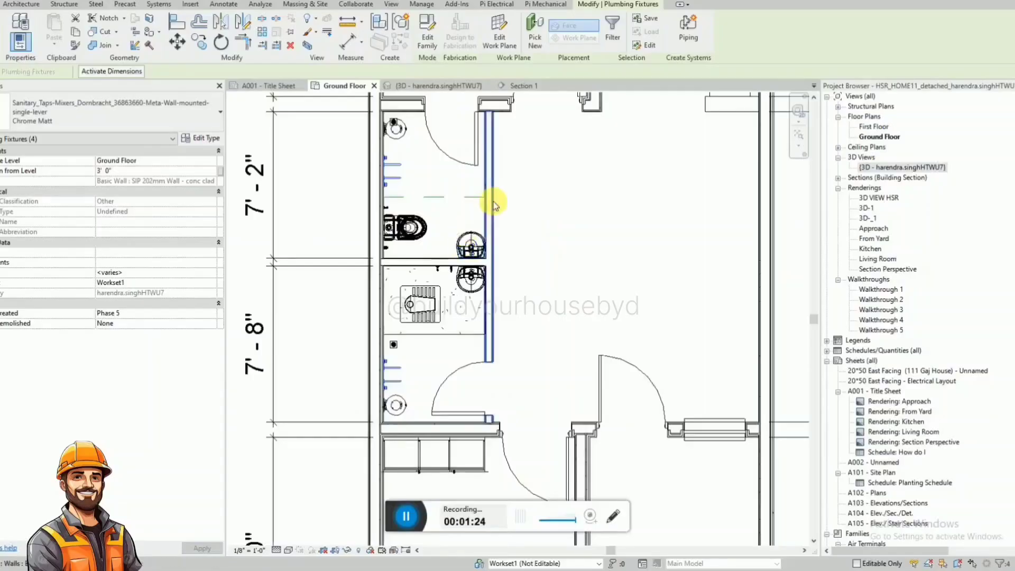
click(544, 190)
Check the height of the mixers and other fixtures in both bathrooms in the 3D view, then return to the Ground Floor plan.
click(442, 87)
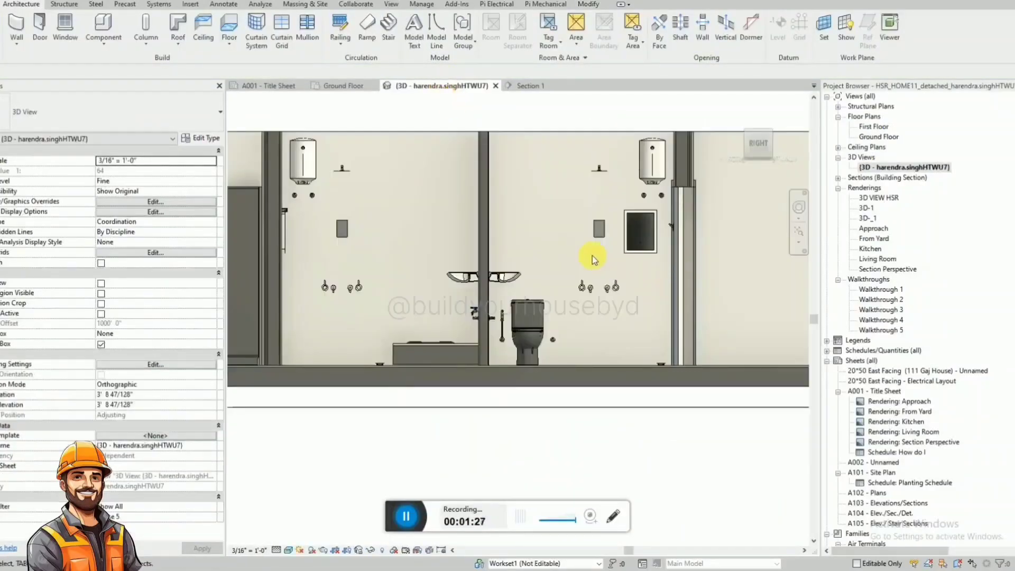
shift+middle_drag(592, 259, 639, 242)
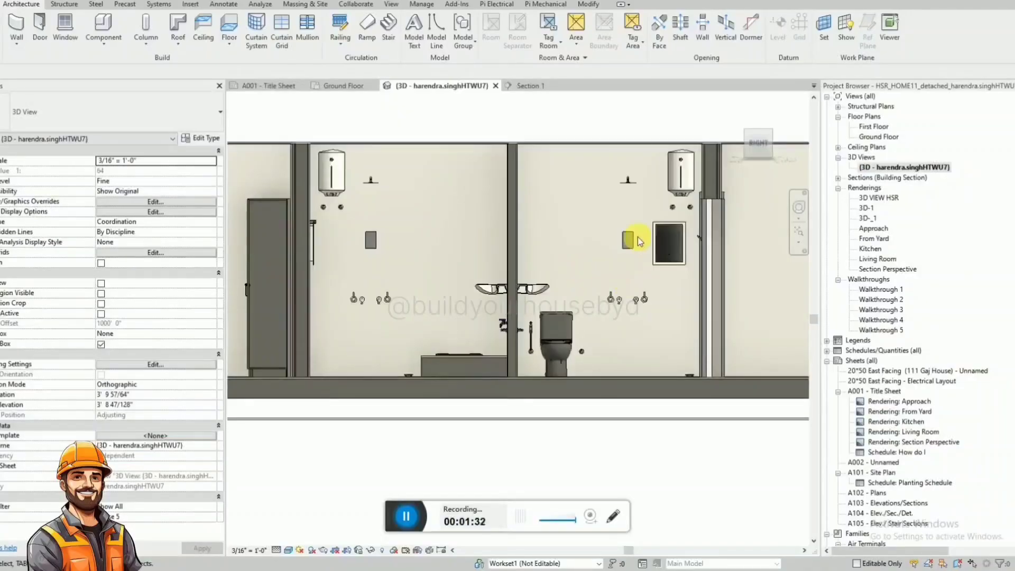
shift+middle_drag(335, 215, 367, 242)
click(336, 87)
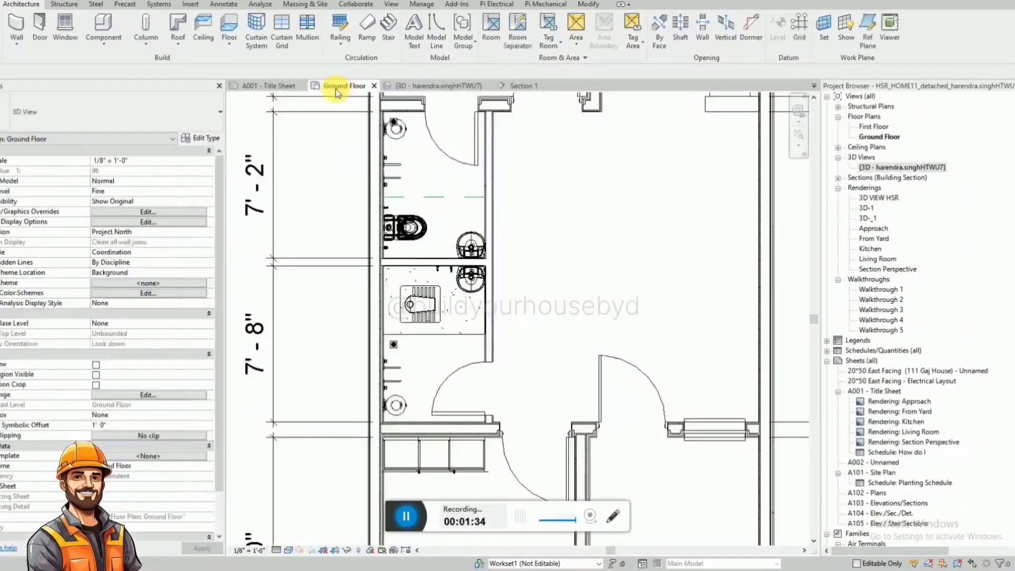
scroll(458, 376, down, 2)
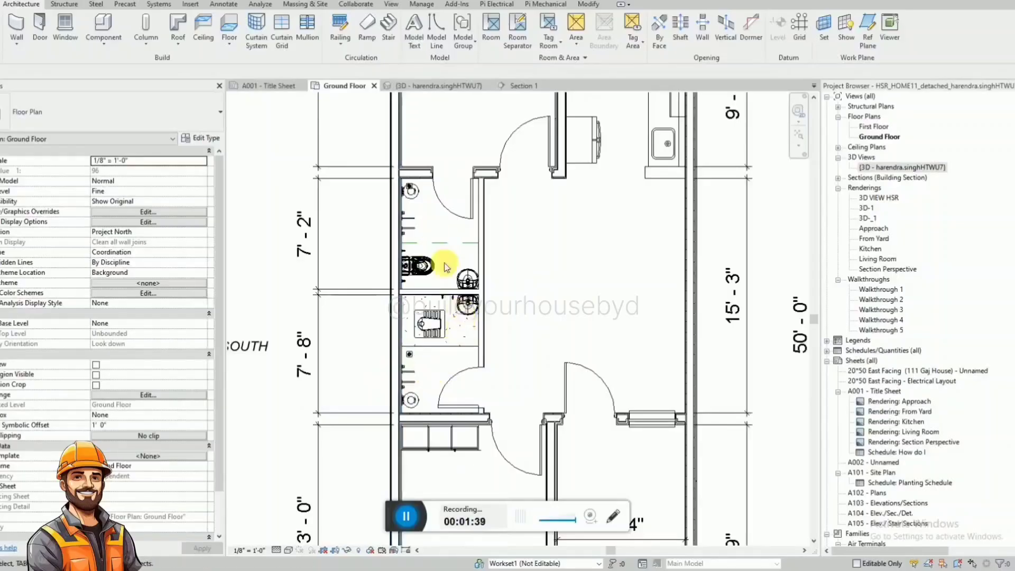
Dimension the length of the bathroom with the floor-mounted toilet, placing the dimension on the hall side of its wall.
key(d)
key(i)
scroll(474, 236, up, 2)
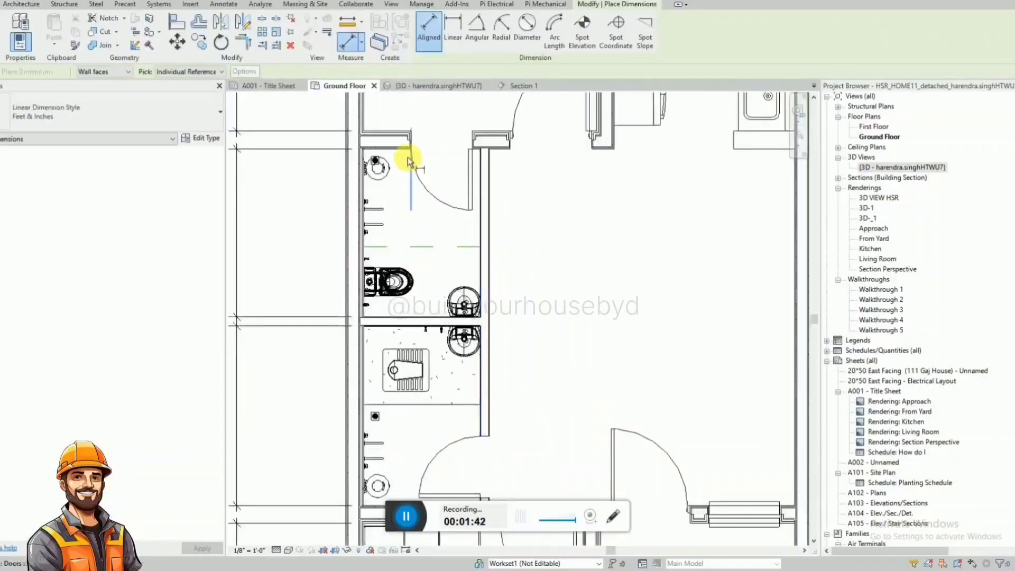
click(400, 150)
click(436, 316)
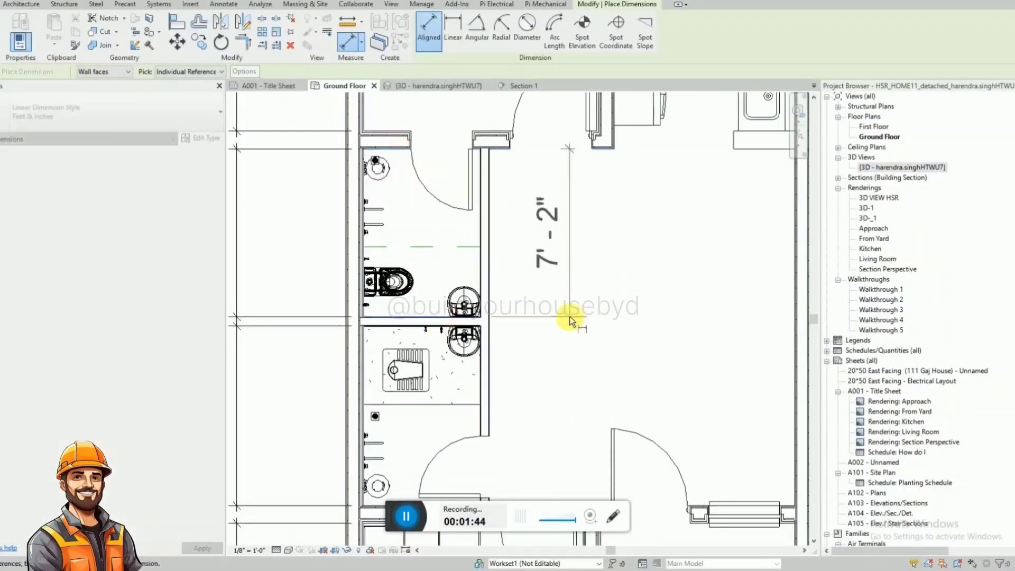
click(569, 317)
Dimension the bathrooms' clear width between their side walls, placing the dimension above the bathroom in the rear room.
scroll(569, 316, down, 1)
click(489, 255)
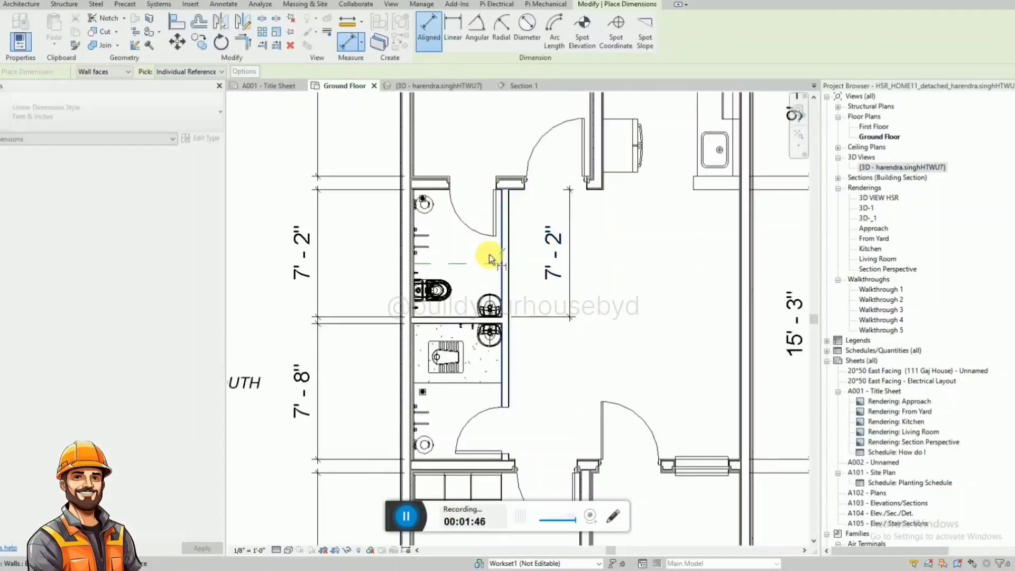
click(419, 255)
click(449, 150)
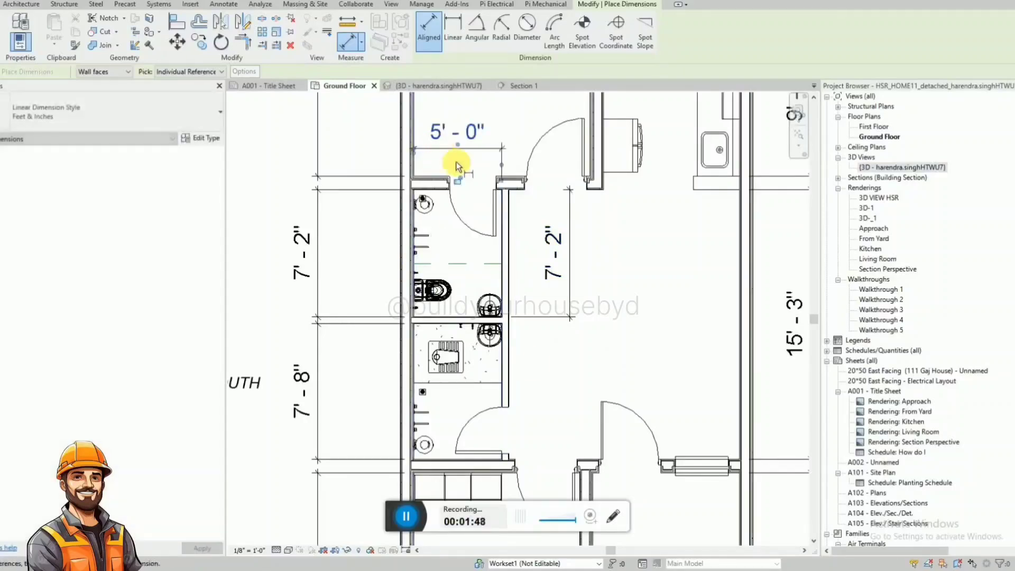
Dimension the squat-toilet area and the bathing area of the second bathroom separately, in line with the hall-side dimension.
click(487, 390)
click(440, 323)
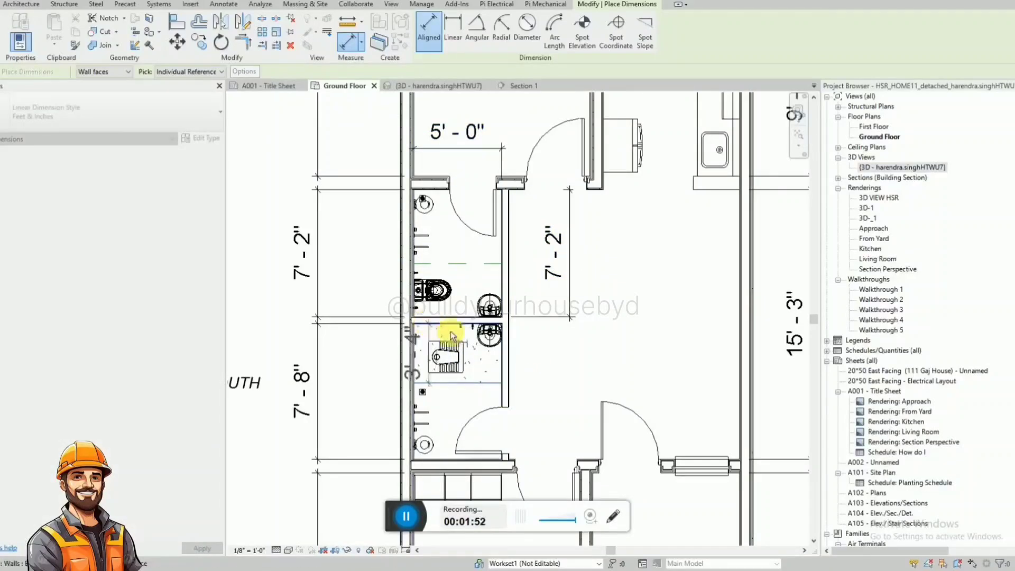
click(573, 386)
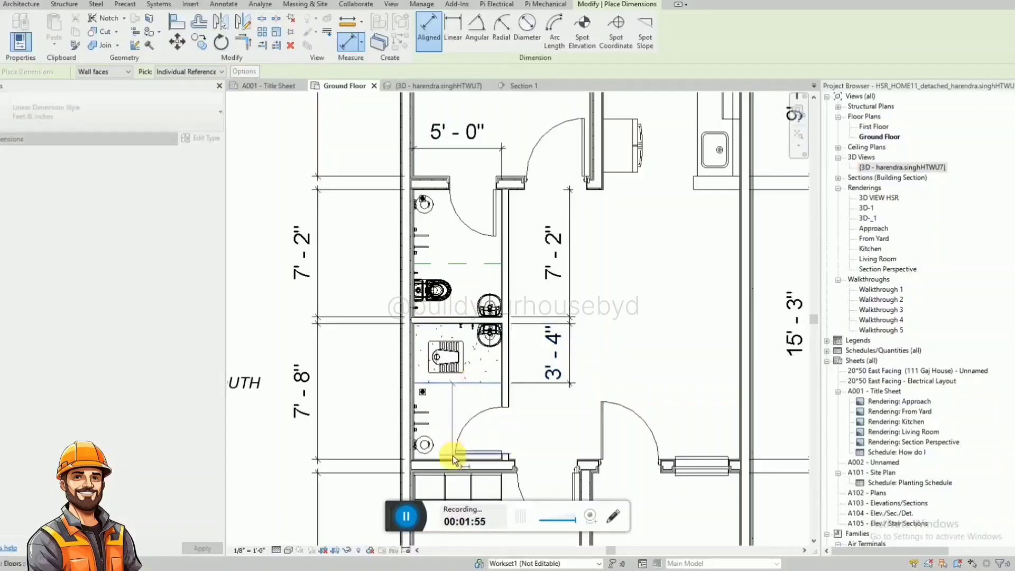
click(457, 460)
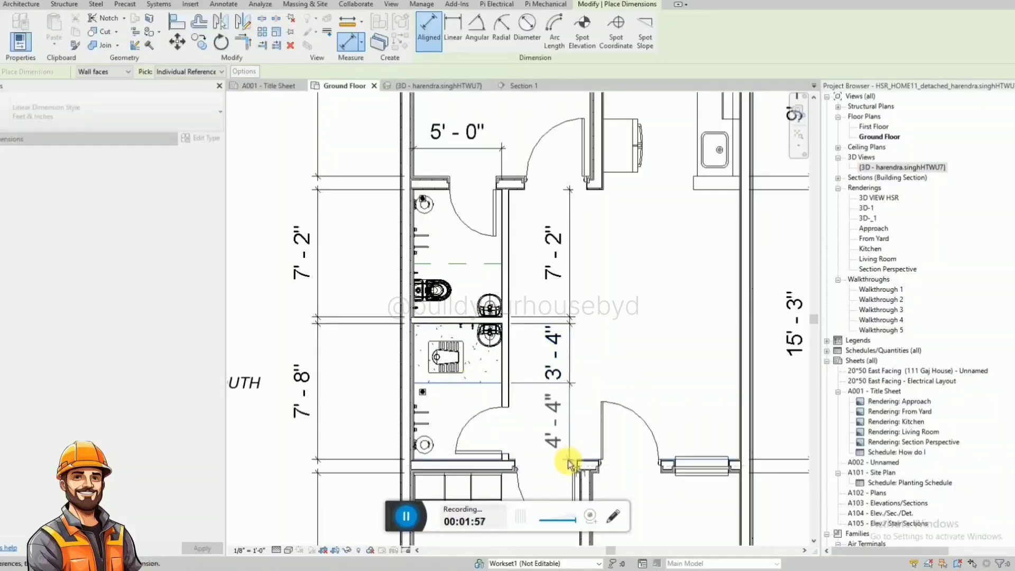
click(566, 443)
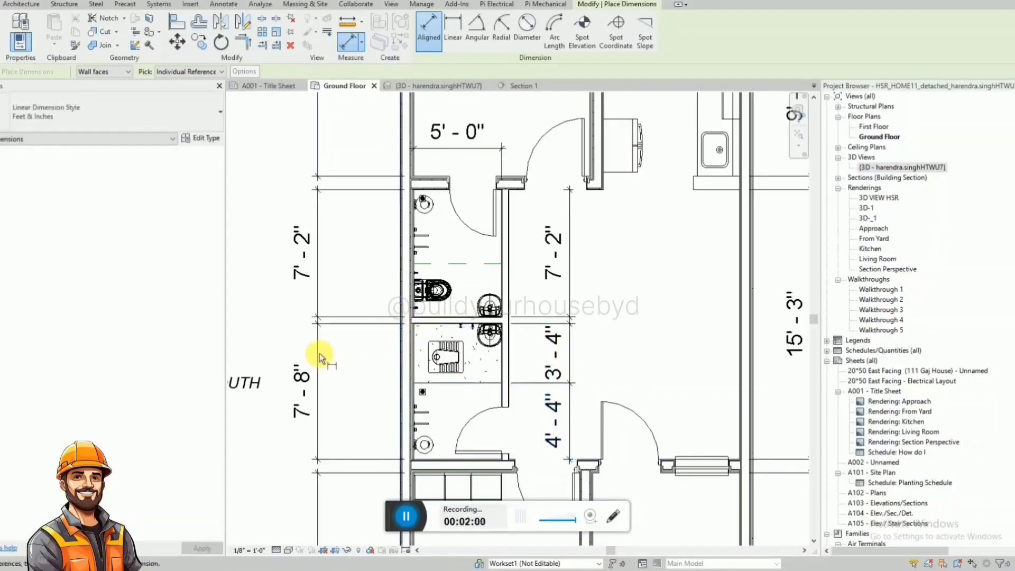
key(Escape)
key(Escape)
Move the second bathroom's overall length dimension from outside the south wall to the hall side.
click(320, 349)
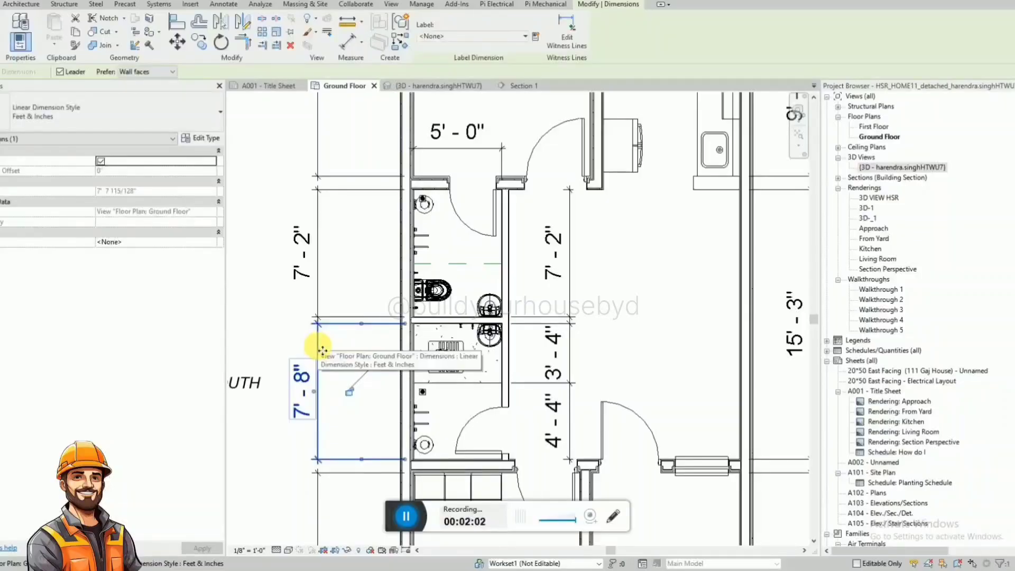
drag(319, 351, 632, 358)
click(671, 340)
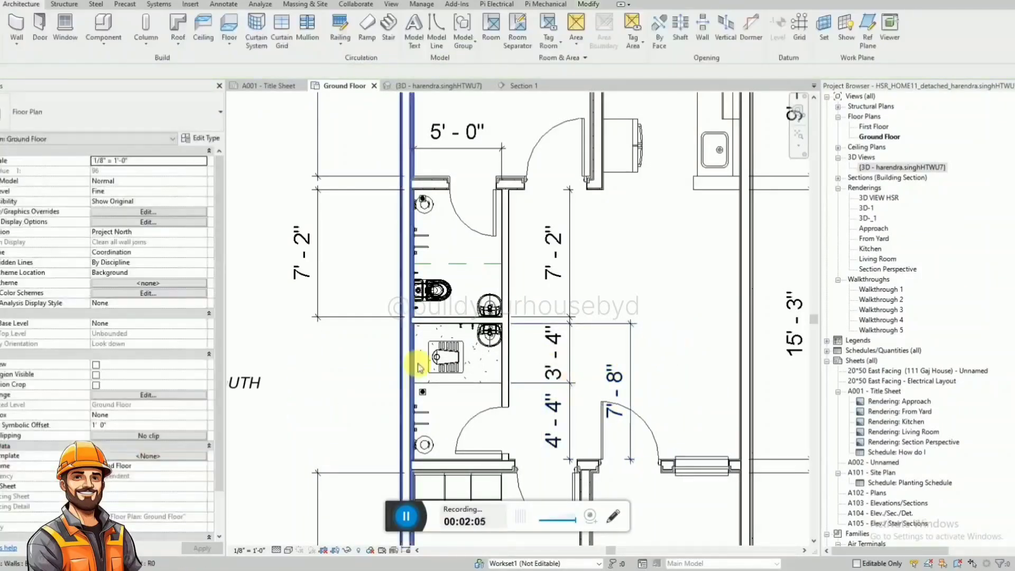
scroll(449, 233, down, 2)
scroll(503, 338, up, 3)
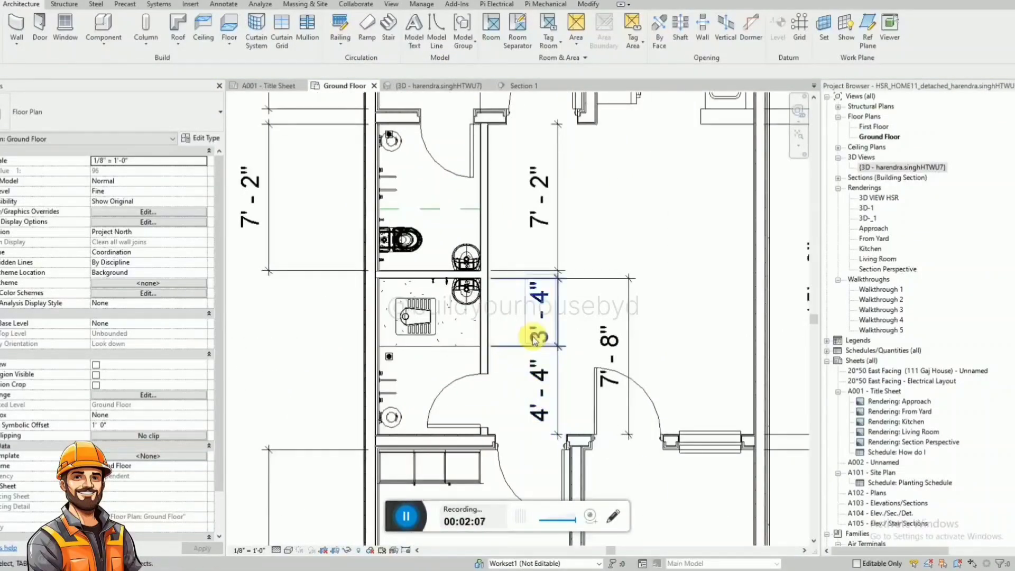
Delete the second bathroom's overall and two partial length dimensions, along with the other bathroom's hall-side length dimension.
click(628, 321)
key(Delete)
click(557, 316)
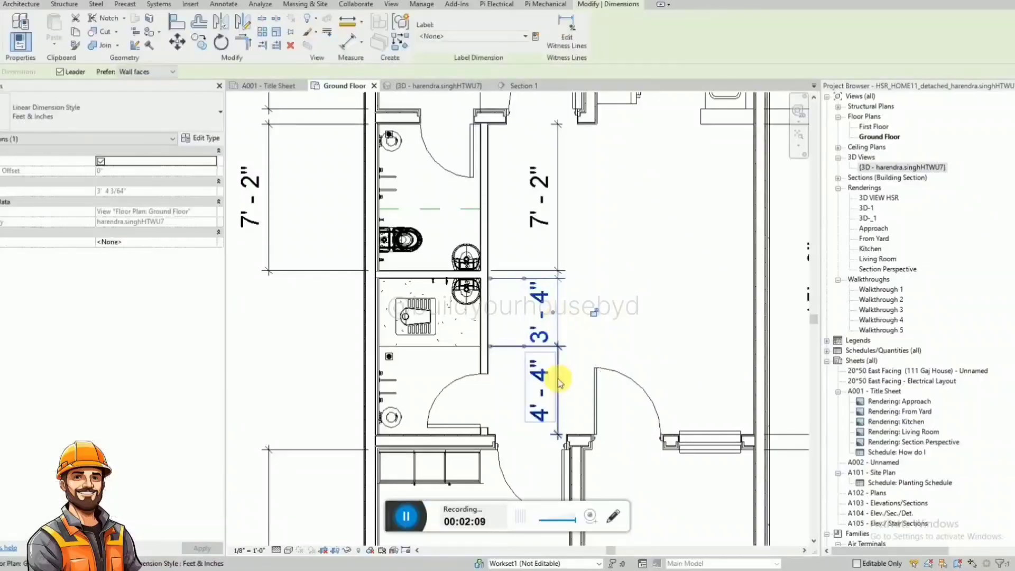
key(Delete)
click(558, 378)
key(Delete)
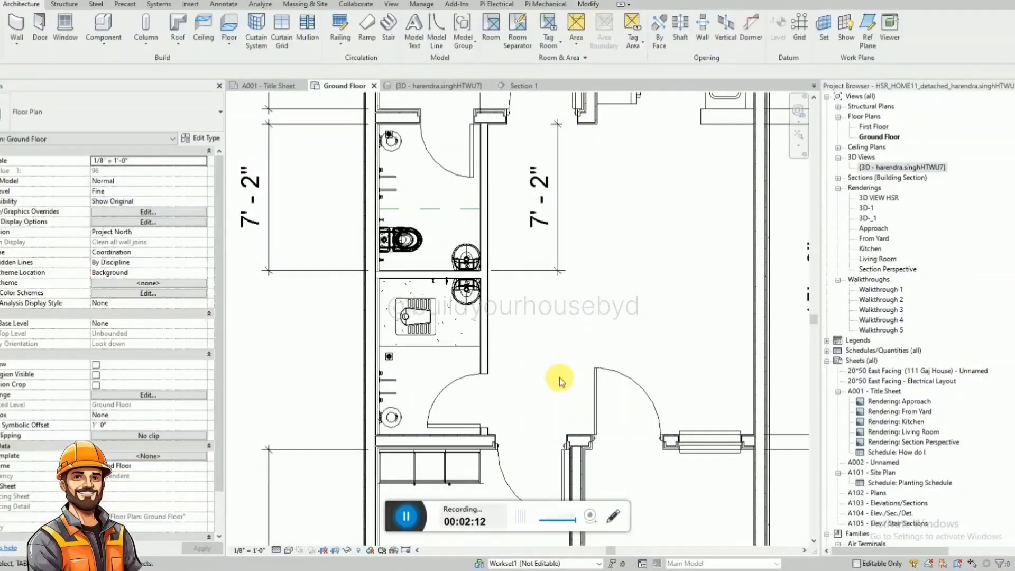
click(544, 274)
key(Delete)
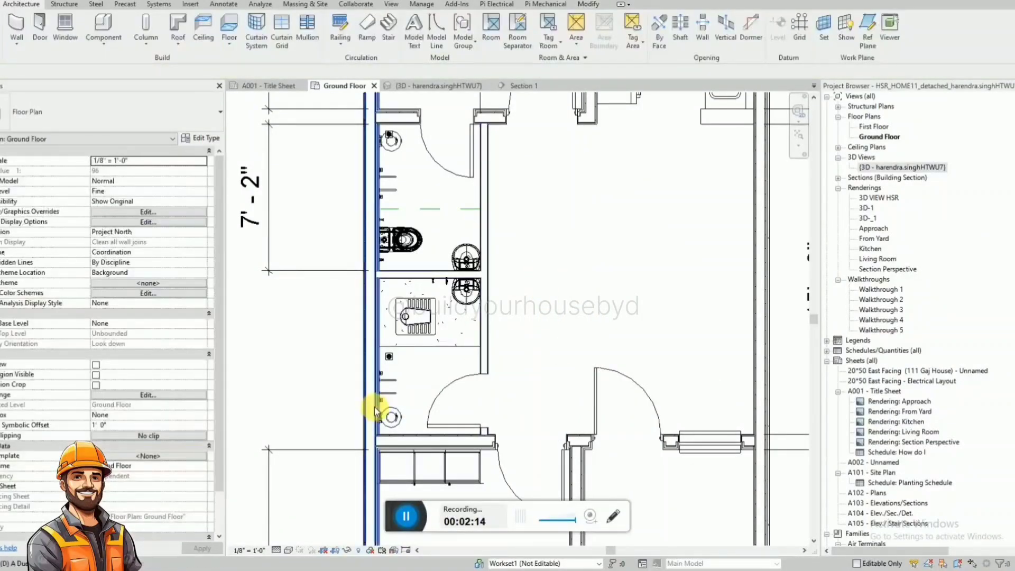
Dimension the second bathroom's overall length outside the south wall, in line with the neighbouring bathroom's dimension.
key(d)
key(i)
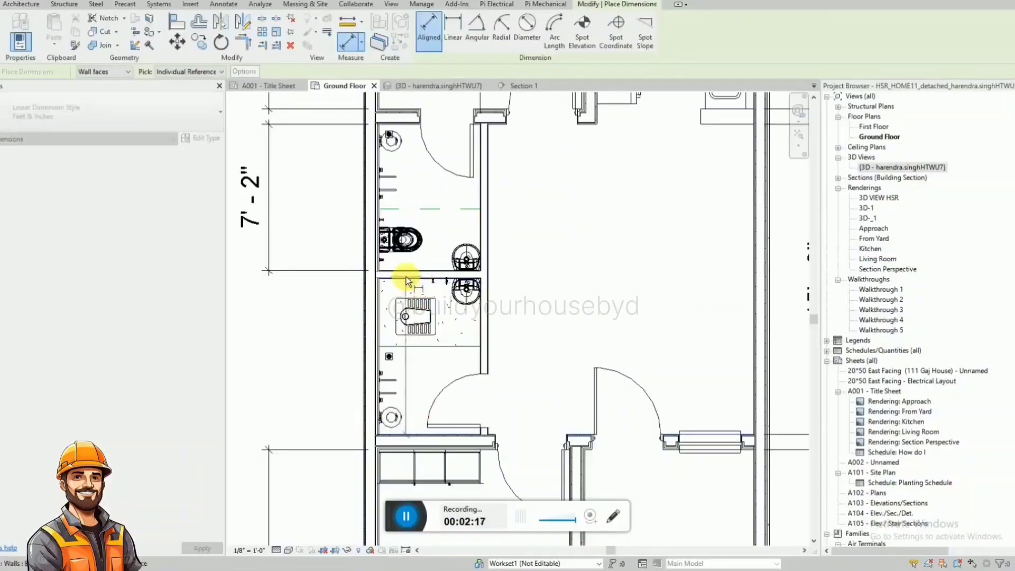
click(406, 277)
click(265, 304)
key(Escape)
key(Escape)
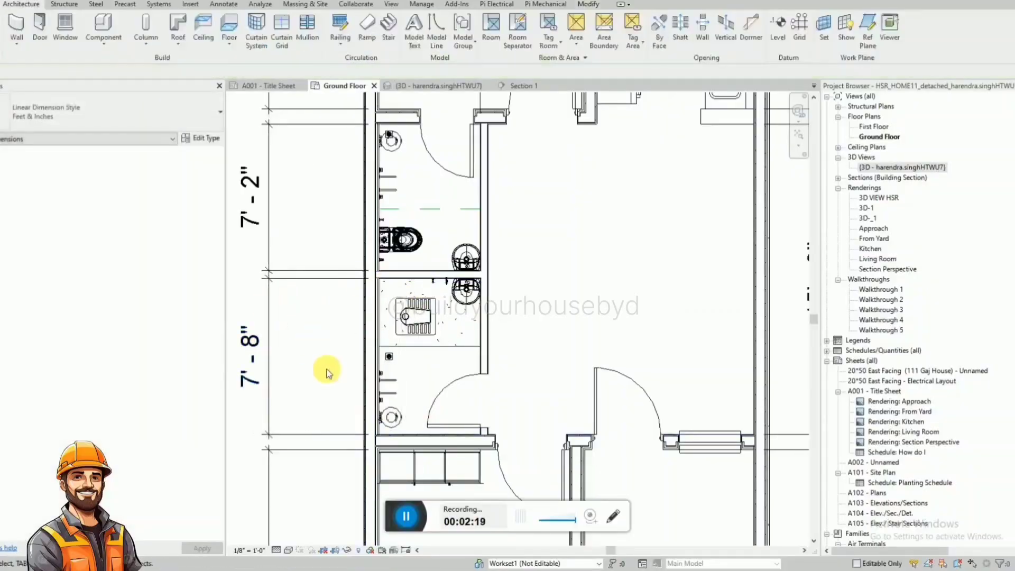
Copy the name of the Veka Softline 82 MD parallel slide tilt door type from its type properties without renaming it.
scroll(326, 372, down, 4)
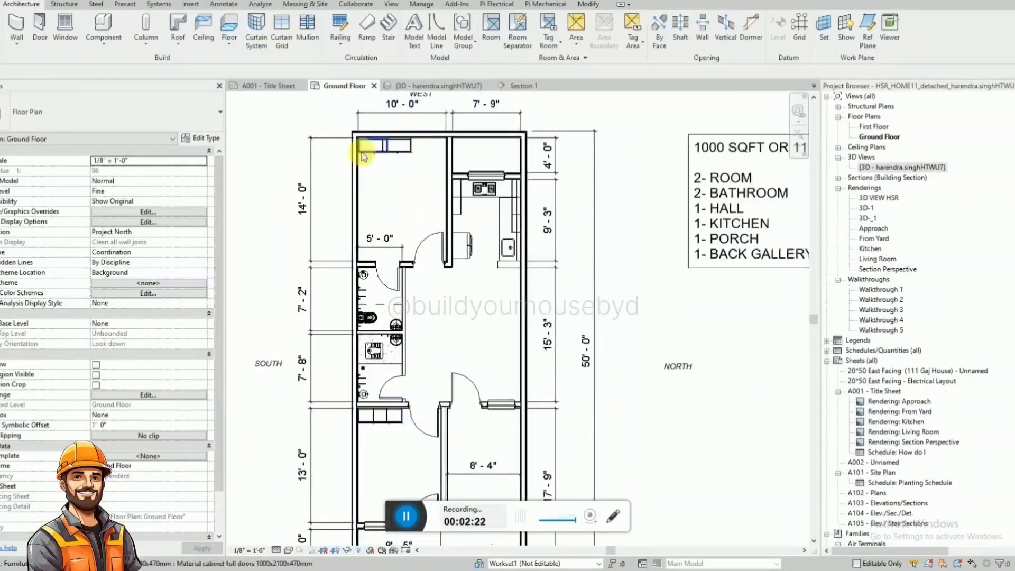
scroll(412, 192, down, 1)
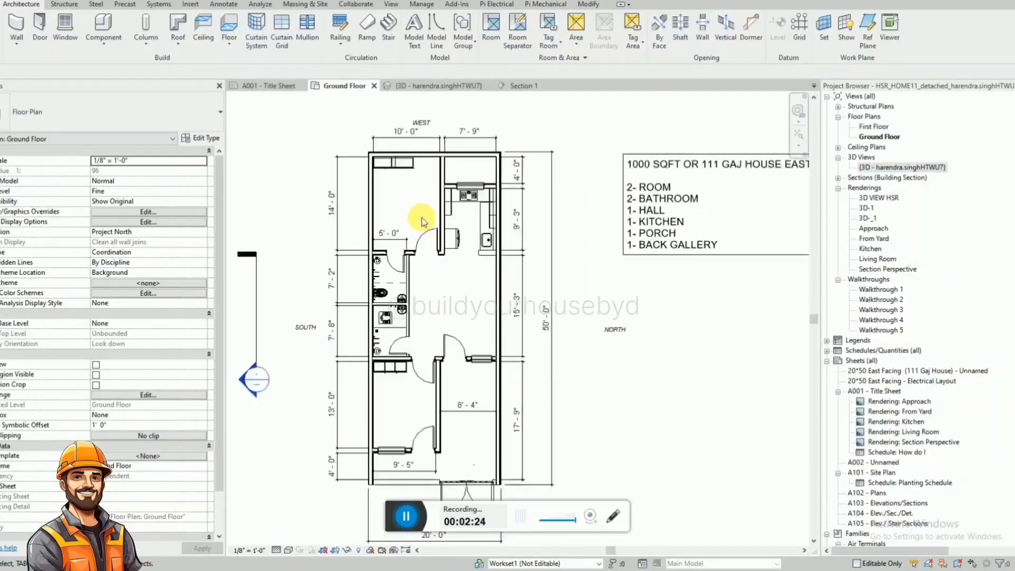
scroll(418, 222, up, 3)
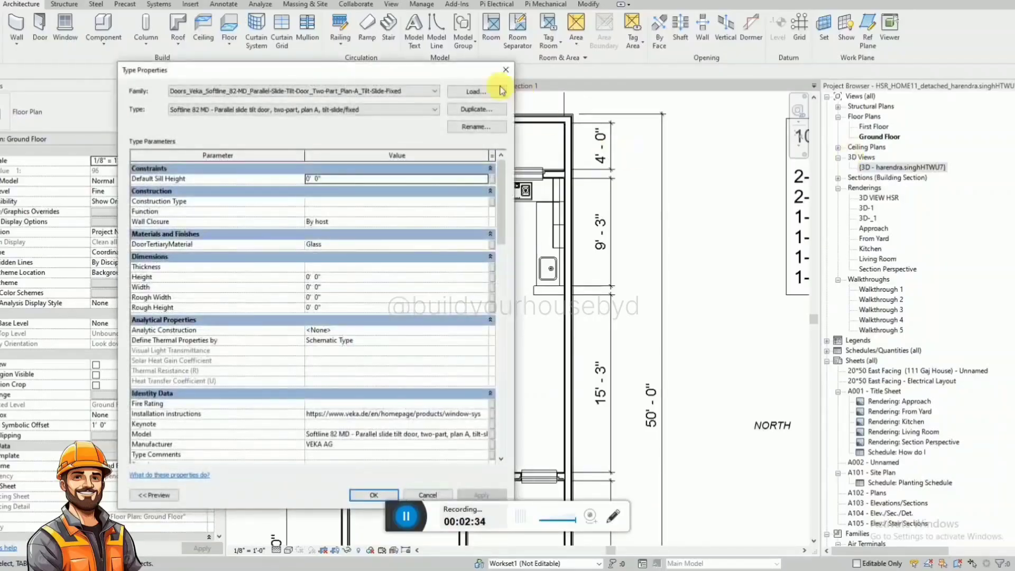
drag(460, 76, 618, 96)
click(634, 147)
key(ctrl+c)
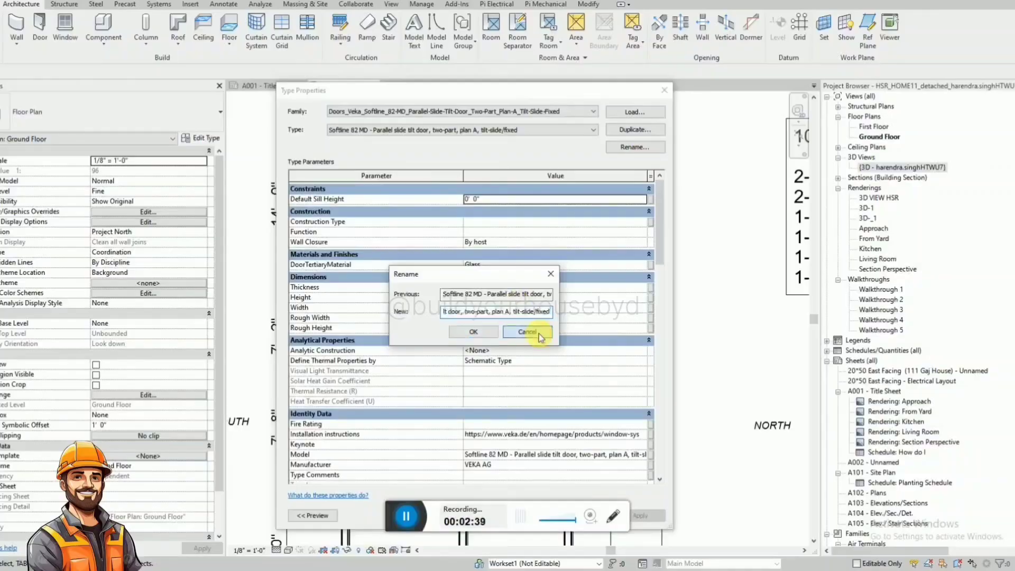
click(539, 334)
click(670, 92)
Search the Project Browser for the copied Softline 82 MD door type name and close the search.
click(937, 282)
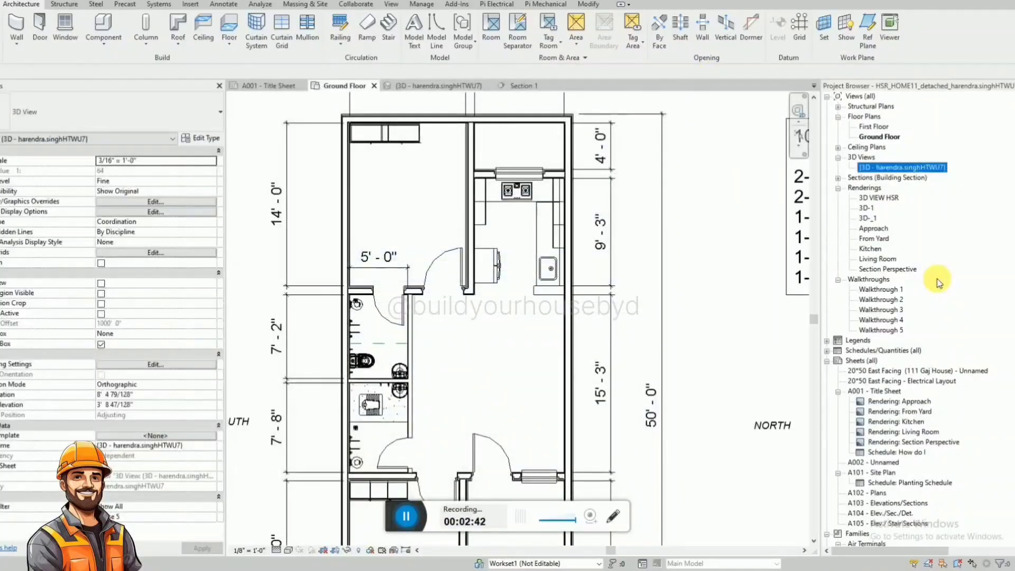
key(ctrl+f)
key(ctrl+v)
click(465, 280)
click(555, 280)
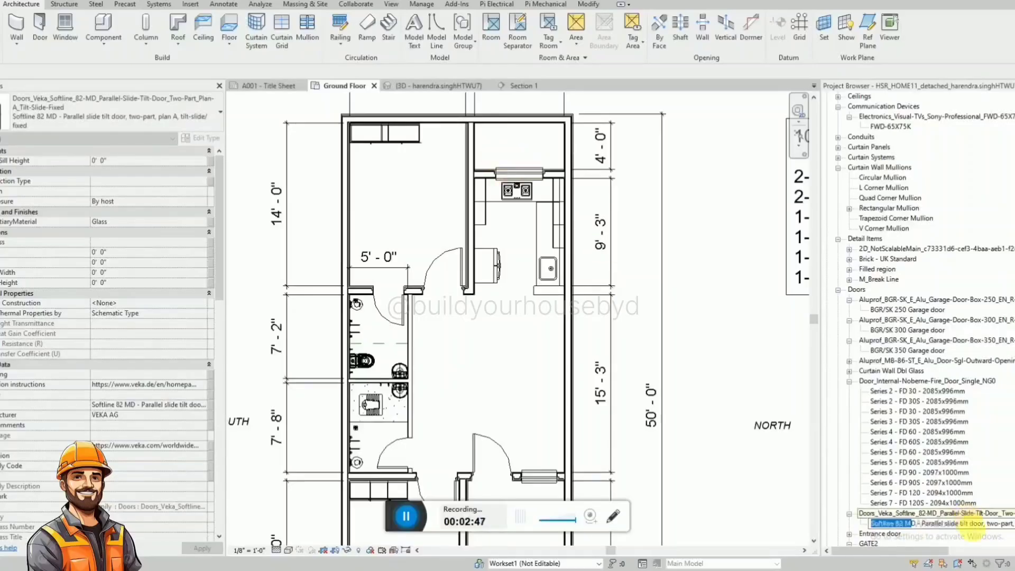
click(936, 480)
Place the Softline 82 MD parallel slide tilt door in the wall between the rear room and the back gallery.
drag(929, 524, 725, 405)
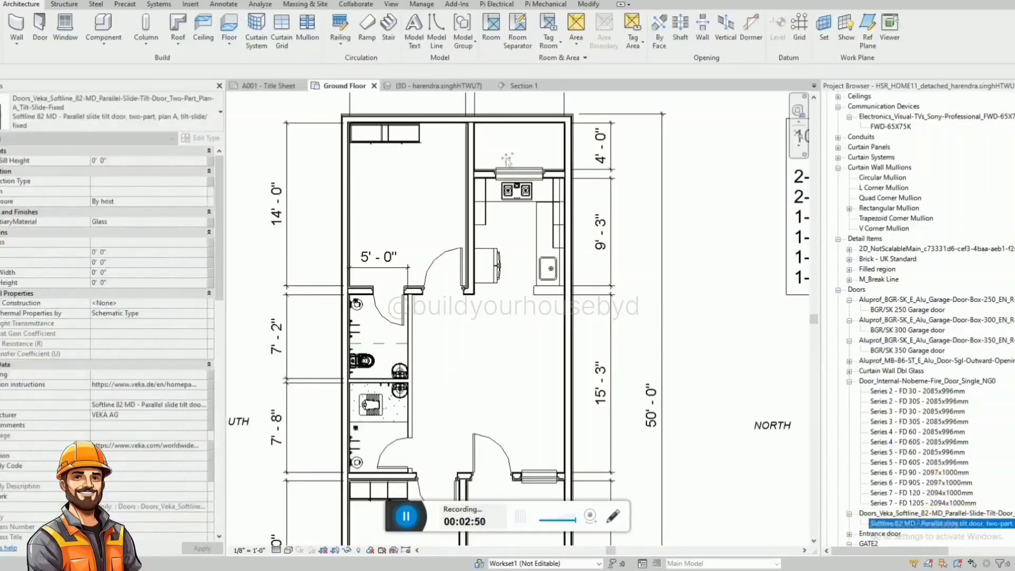
drag(456, 145, 460, 144)
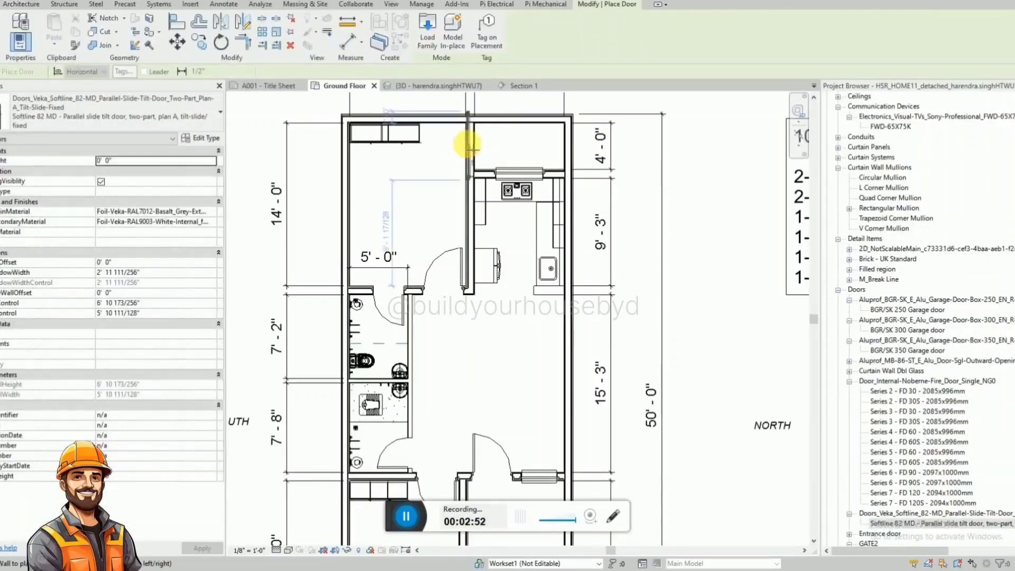
click(468, 145)
key(Escape)
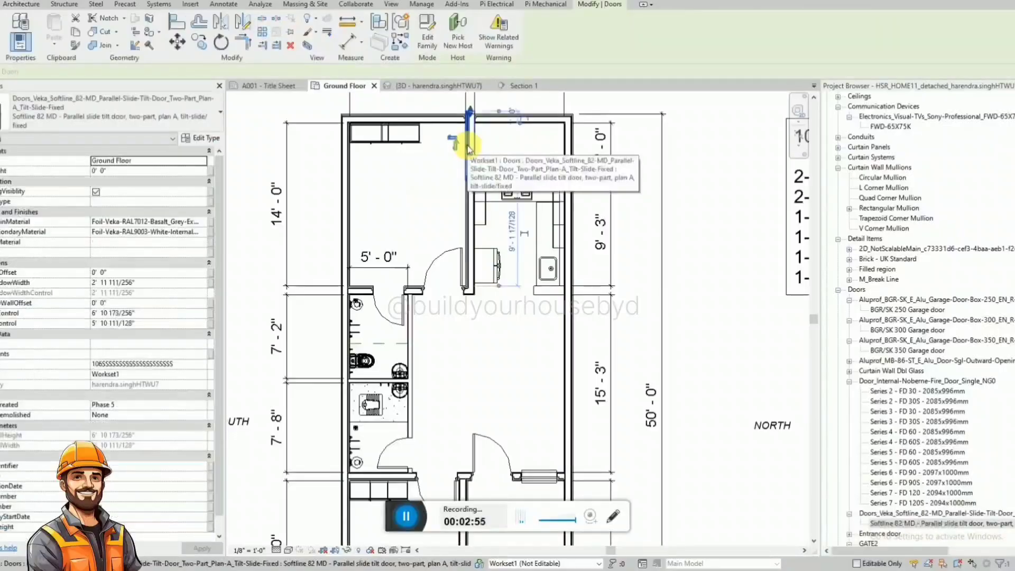
Set the new sliding door's width control to 4' 0".
click(143, 313)
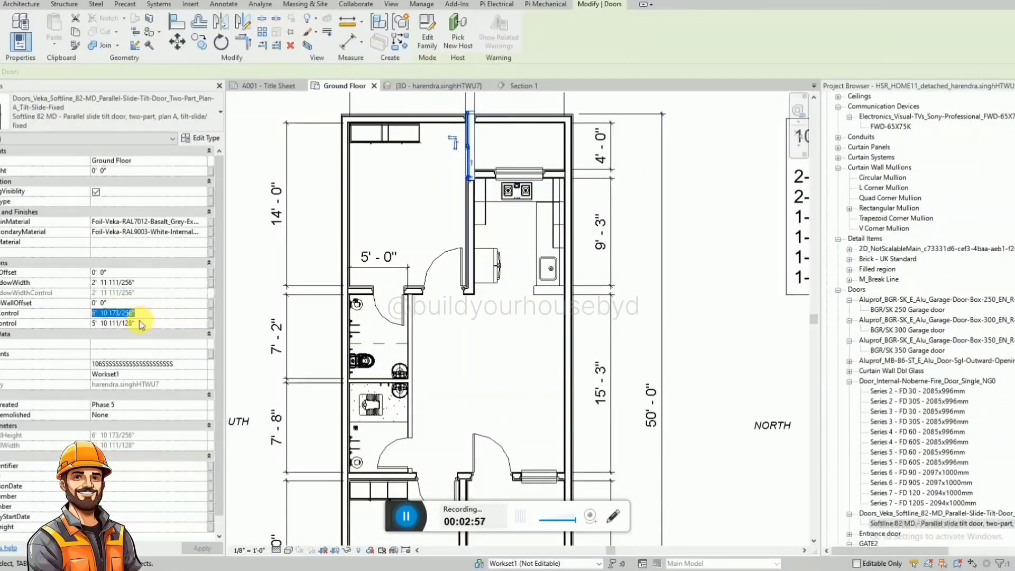
click(157, 323)
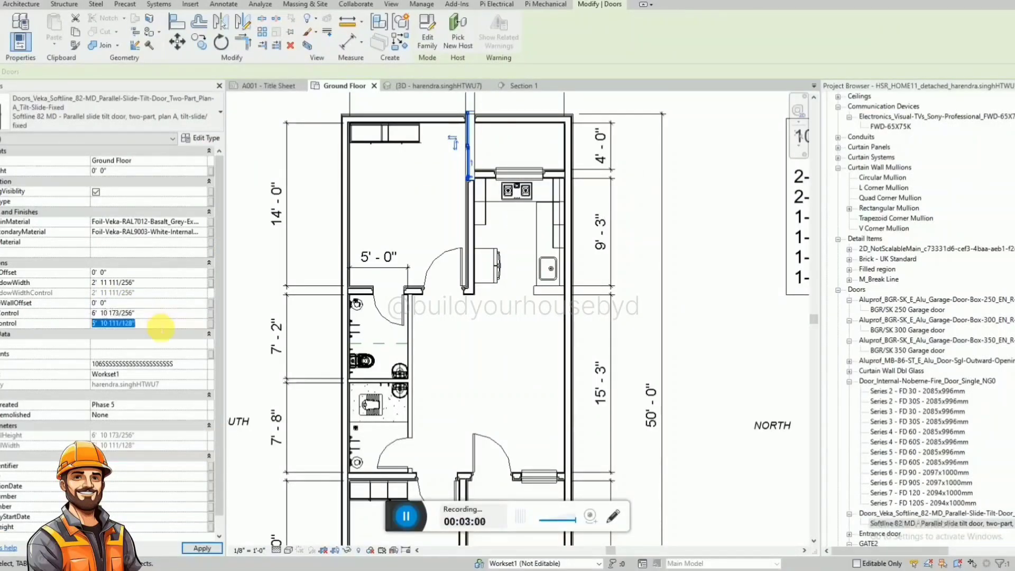
scroll(460, 140, up, 5)
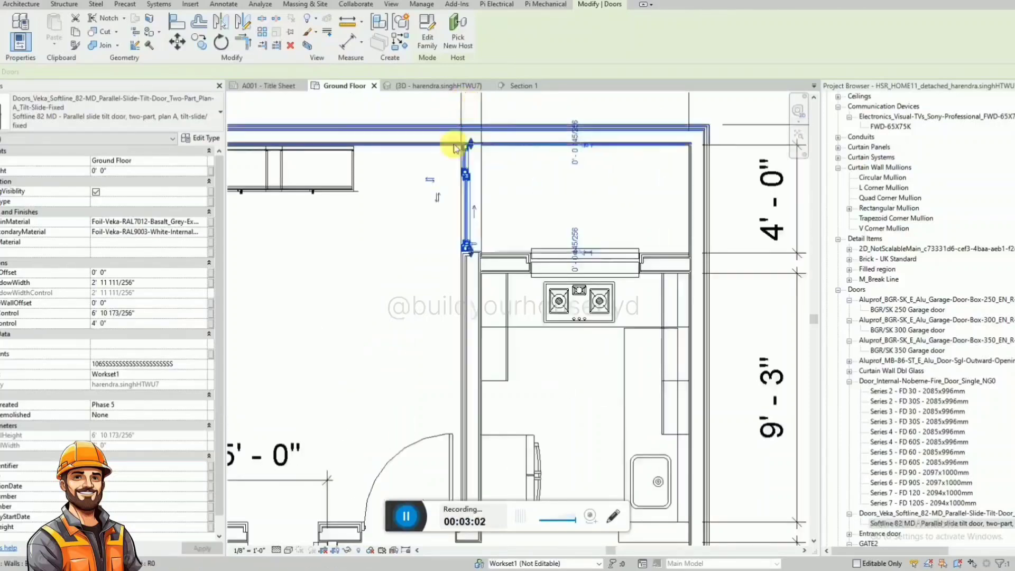
Set the sliding door's width control between the rear room and back gallery to 3' 6".
click(138, 323)
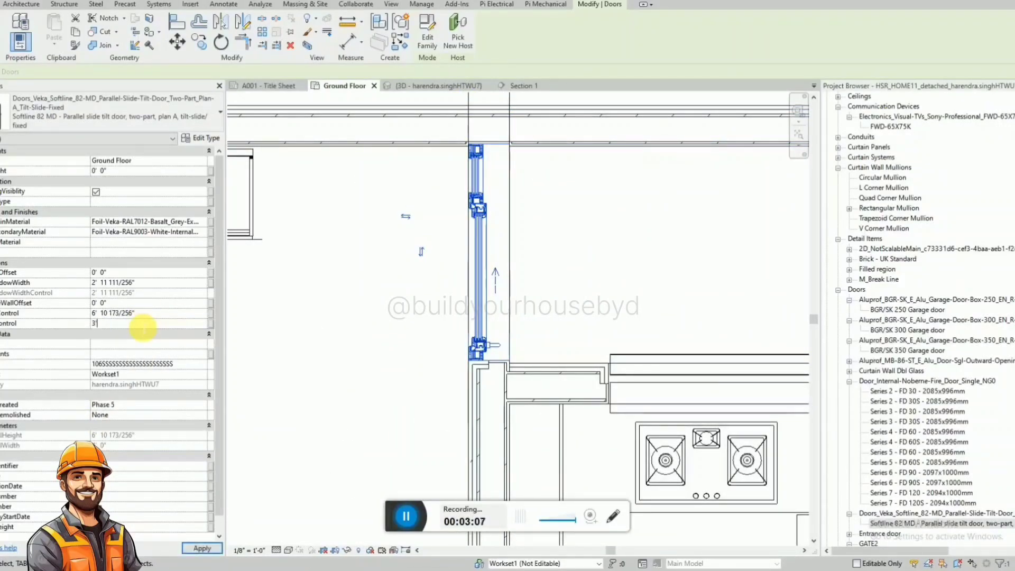
click(590, 278)
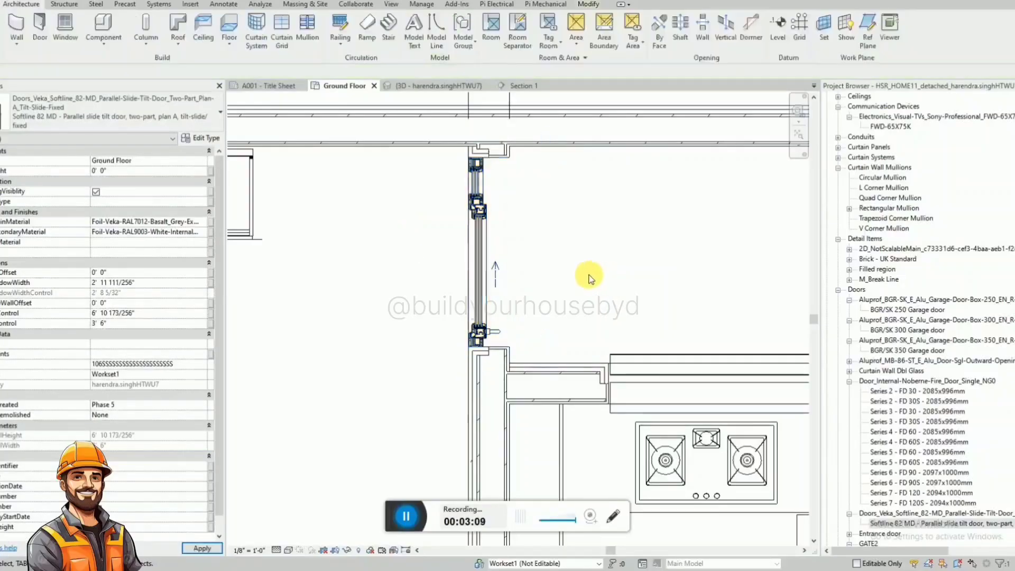
click(481, 291)
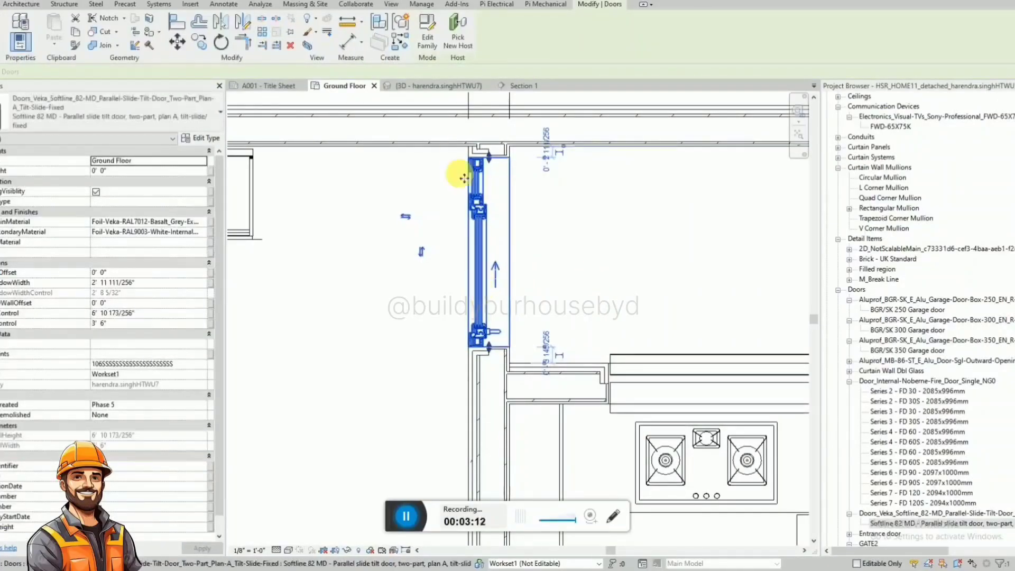
Examine the new sliding door and the surrounding room layout in the 3D view.
click(423, 85)
scroll(512, 237, down, 5)
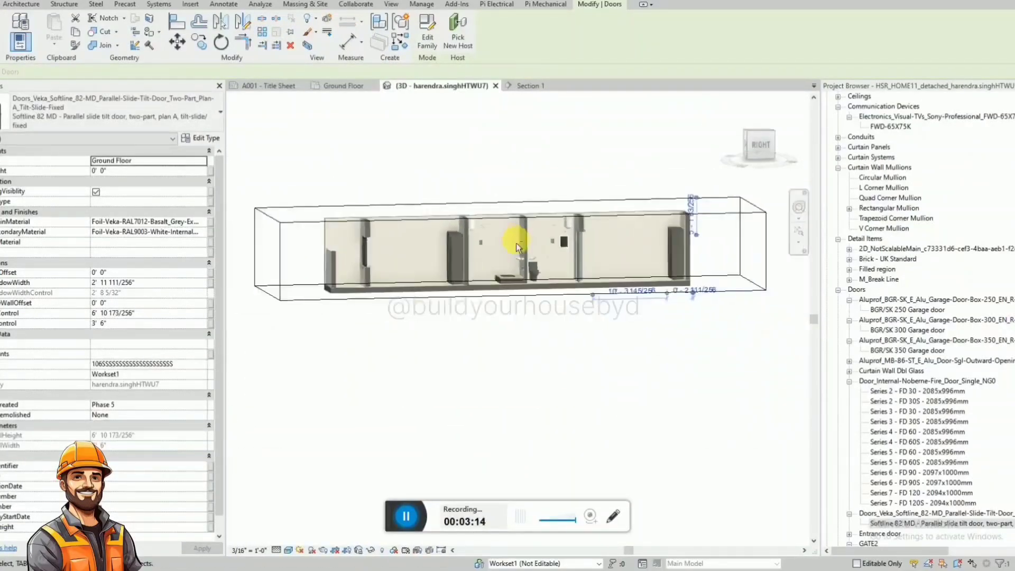
shift+middle_drag(516, 243, 625, 316)
click(571, 298)
shift+middle_drag(568, 271, 732, 251)
scroll(575, 247, up, 5)
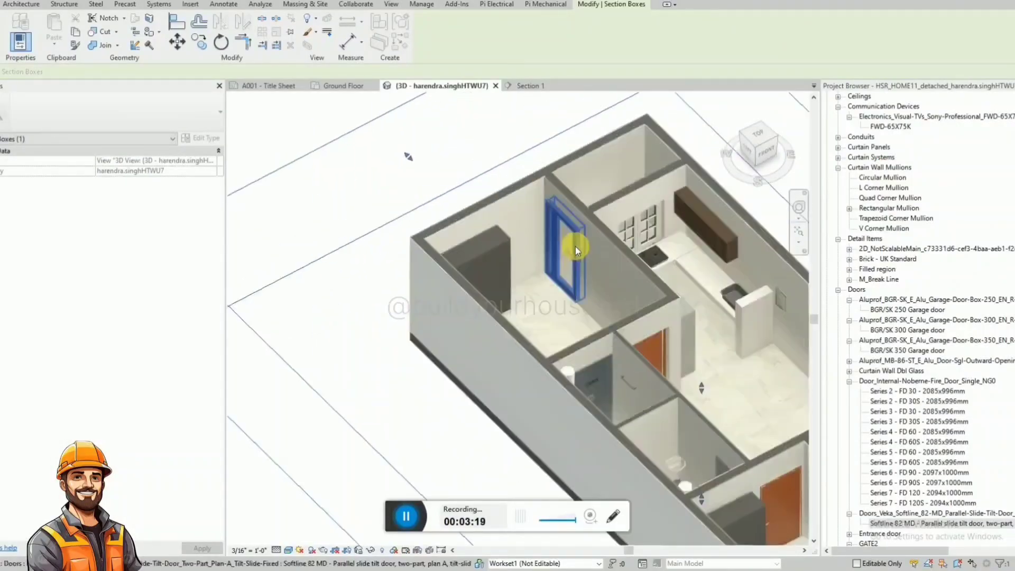
click(575, 246)
shift+middle_drag(579, 257, 471, 261)
scroll(529, 223, down, 5)
scroll(510, 242, up, 2)
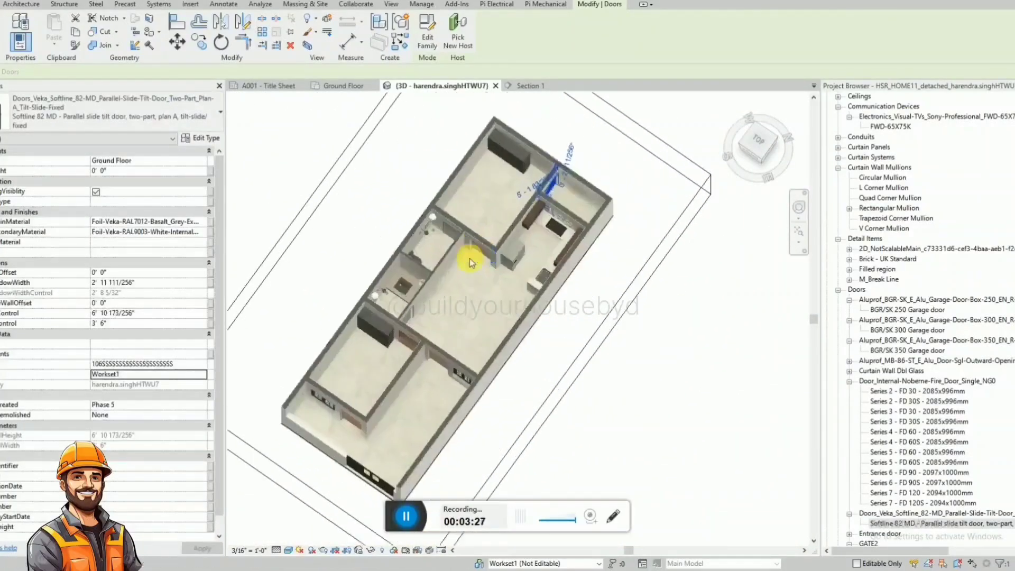
key(Escape)
Return to the Ground Floor plan and close the A001 - Title Sheet view.
click(337, 87)
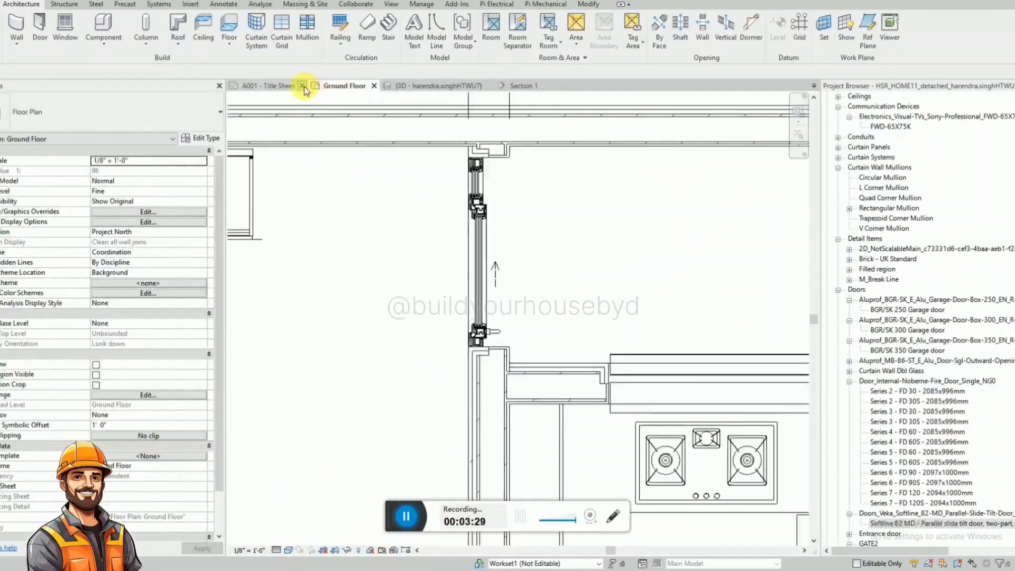
click(304, 87)
scroll(498, 271, down, 4)
scroll(532, 237, down, 3)
scroll(603, 484, up, 4)
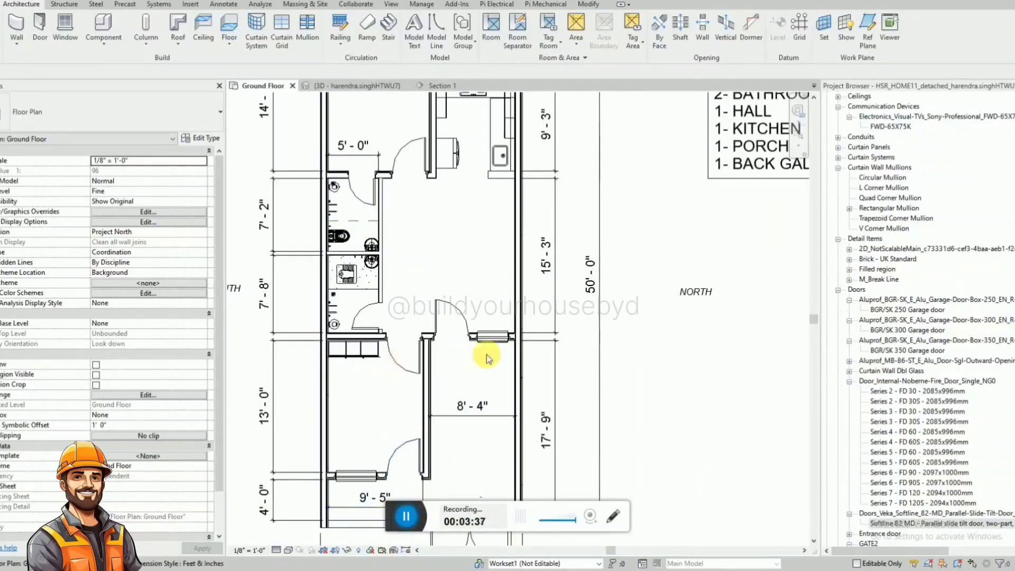
scroll(486, 358, down, 3)
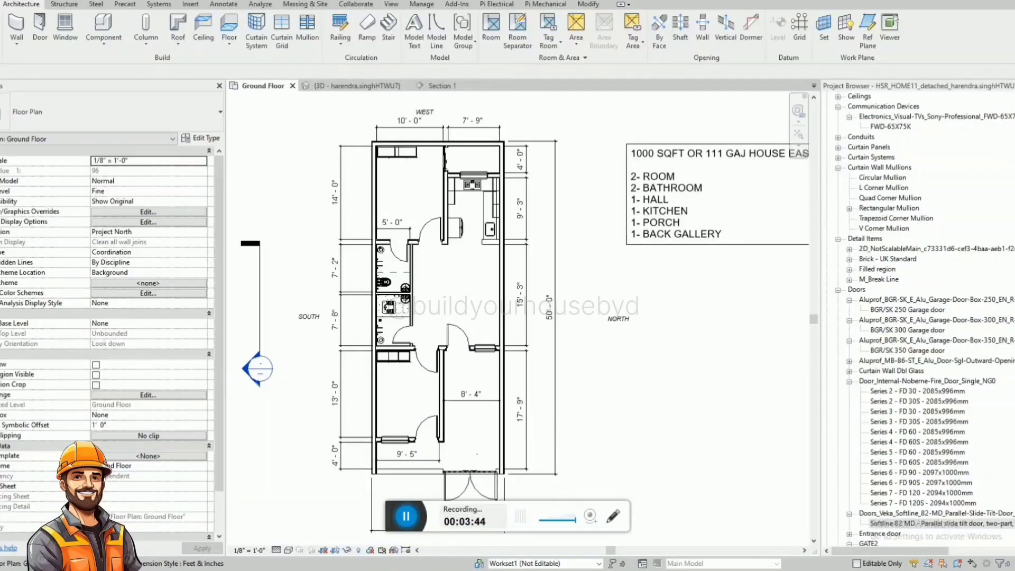
Search the Project Browser for "dressing" and close the search.
click(948, 288)
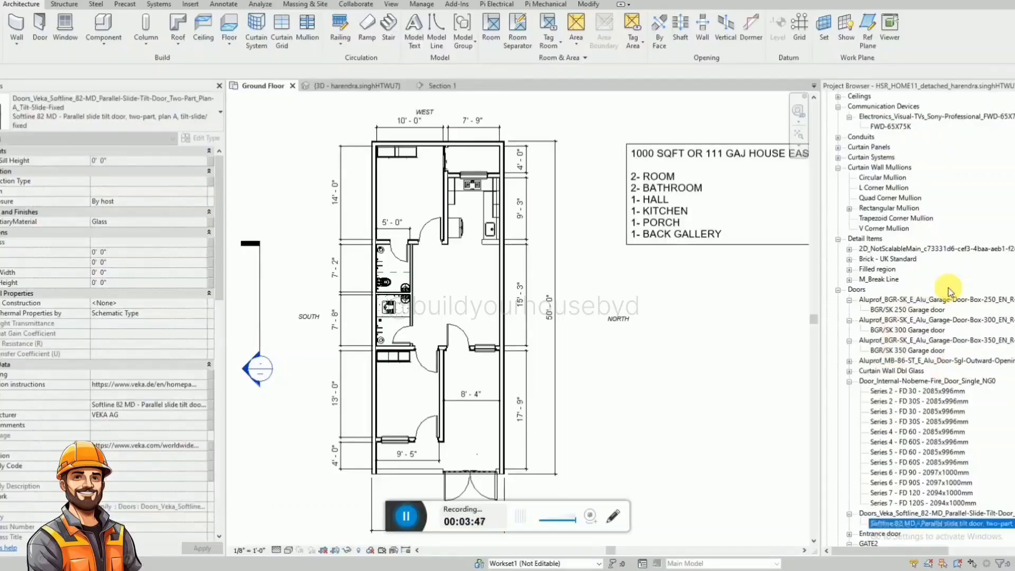
key(ctrl+f)
text(dressing)
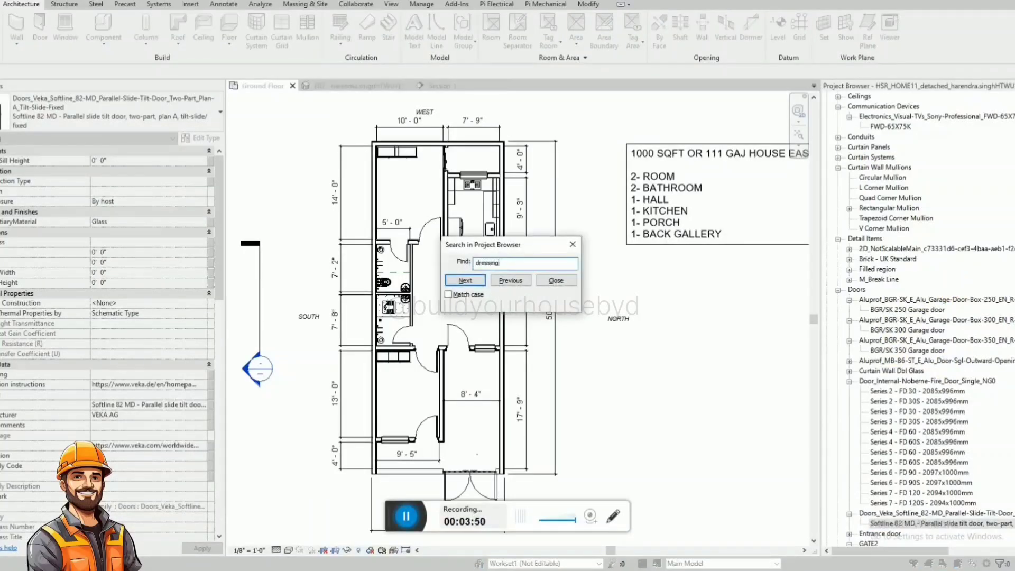
click(469, 279)
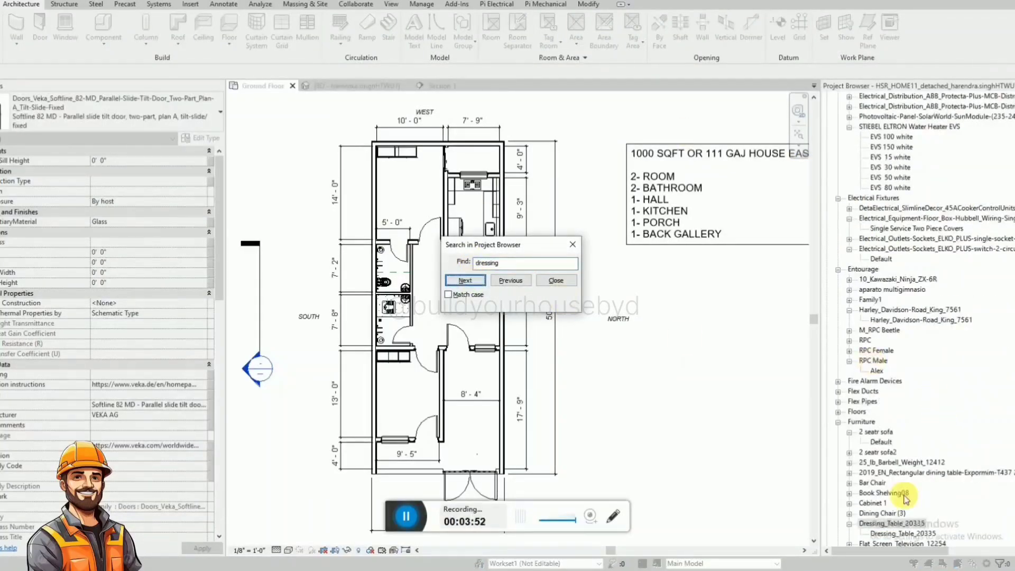
key(Escape)
Place the Dressing_Table_20335 in the rear room, rotated so its back sits against the south wall.
drag(915, 536, 458, 227)
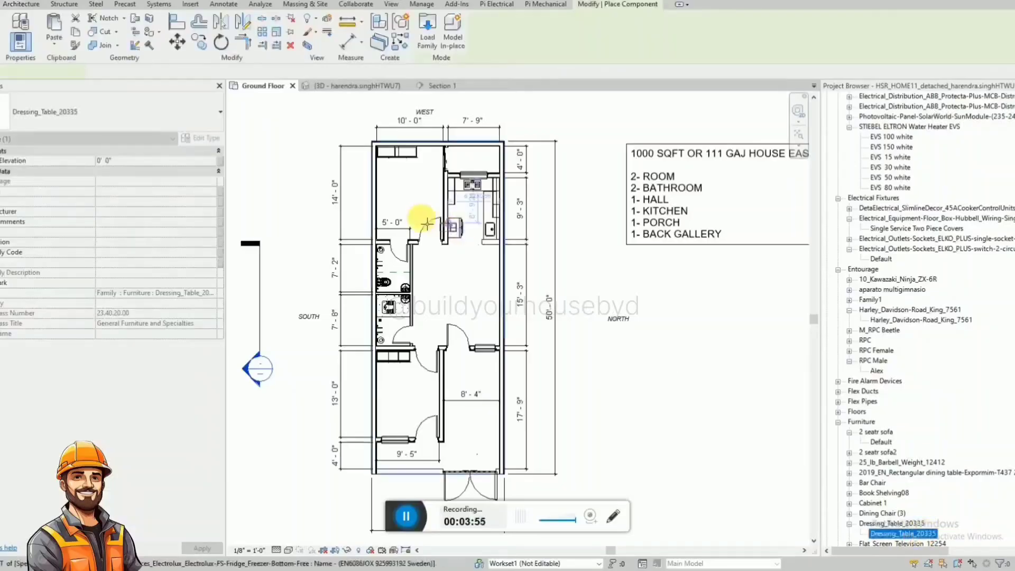
scroll(385, 217, up, 4)
scroll(386, 217, up, 3)
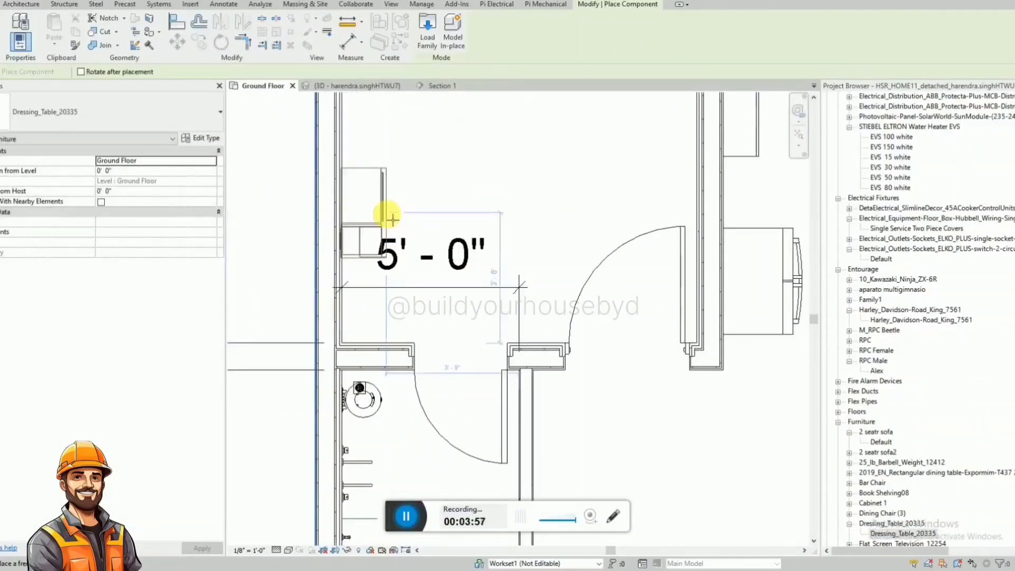
key(space)
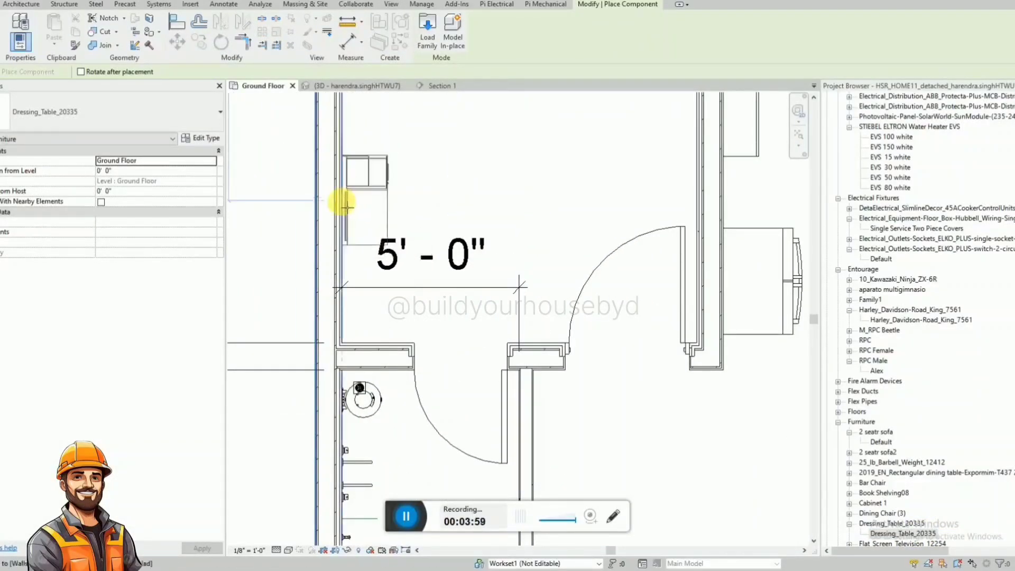
click(346, 206)
key(Escape)
key(Escape)
Mirror the dressing table about a drawn horizontal axis without keeping the original.
click(374, 186)
click(251, 21)
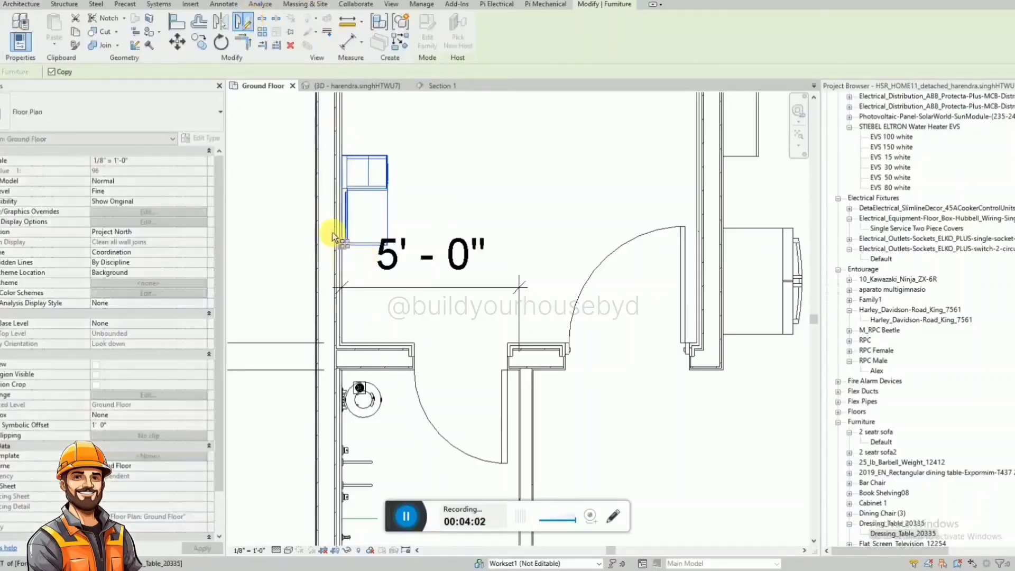
click(299, 220)
click(432, 216)
key(Escape)
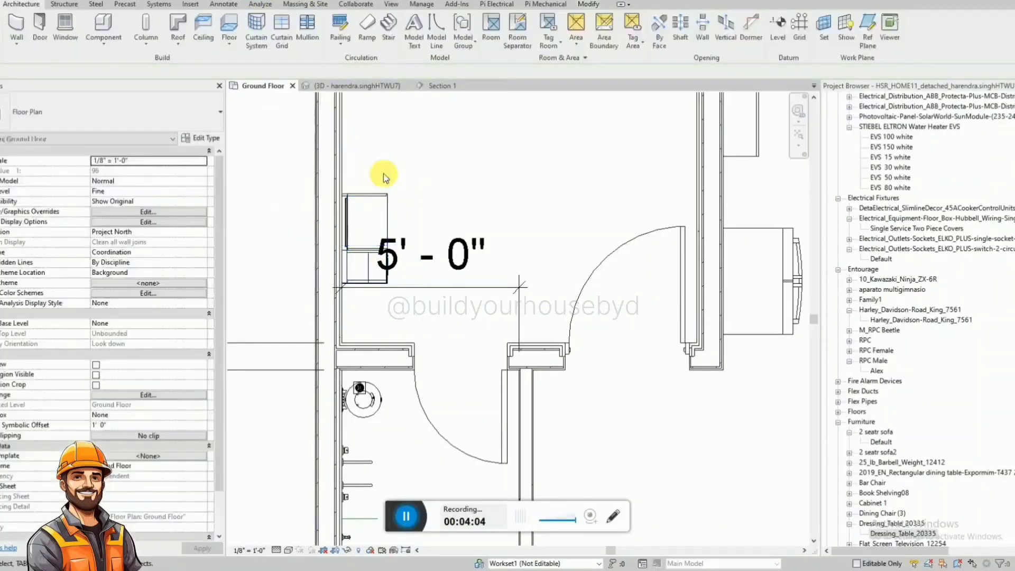
Align the dressing table's lower edge with the face of the wall separating the rear room from the bathroom.
key(a)
key(l)
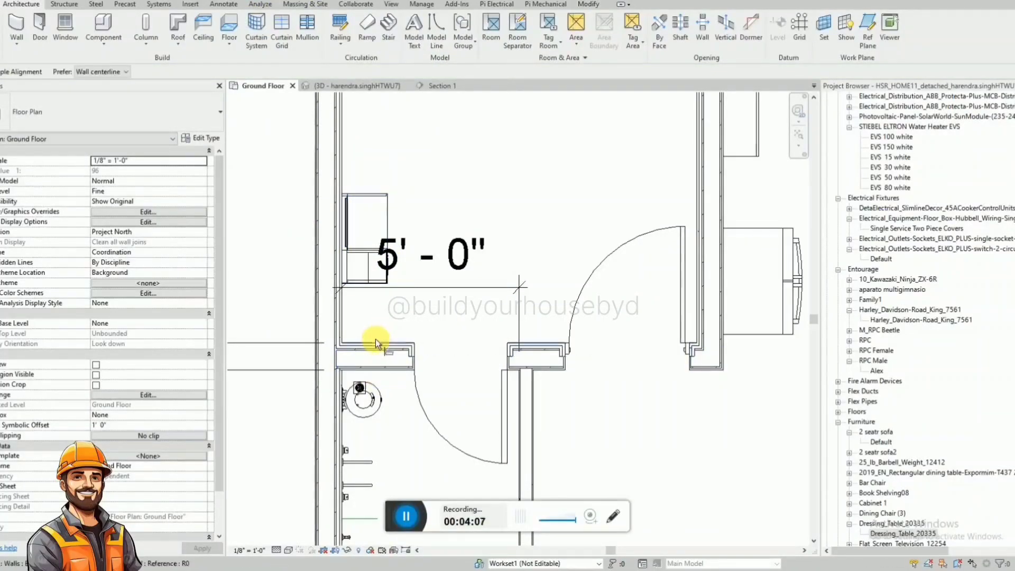
scroll(359, 288, up, 5)
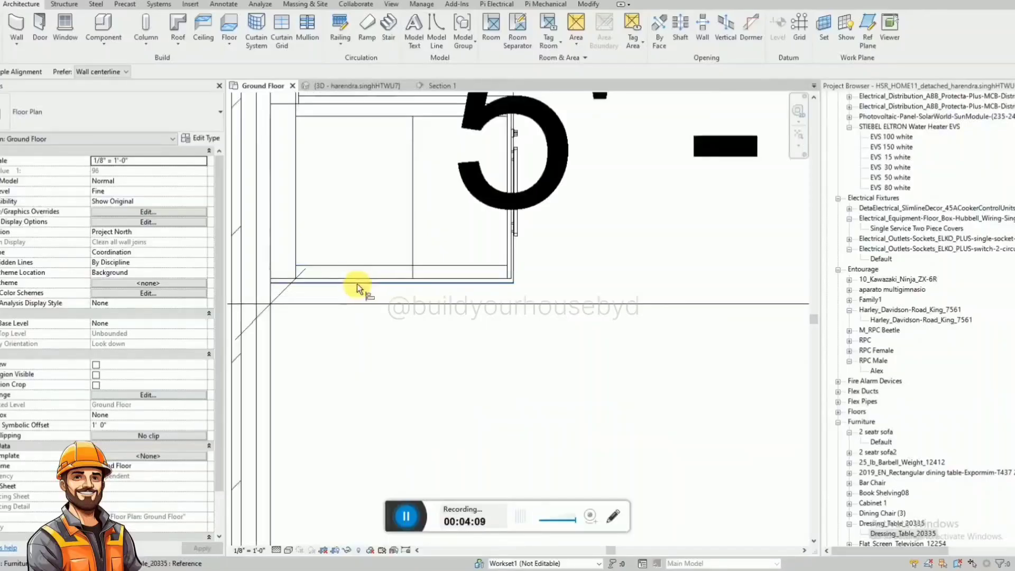
scroll(354, 284, down, 3)
key(Escape)
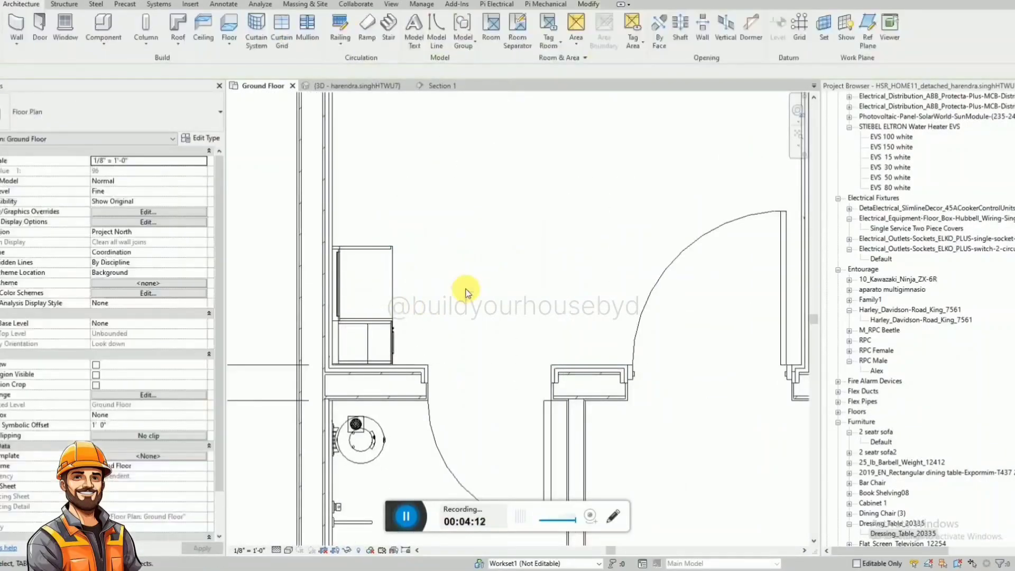
Search the Project Browser for the double bed family with "lit_dou" and close the search.
scroll(469, 289, down, 2)
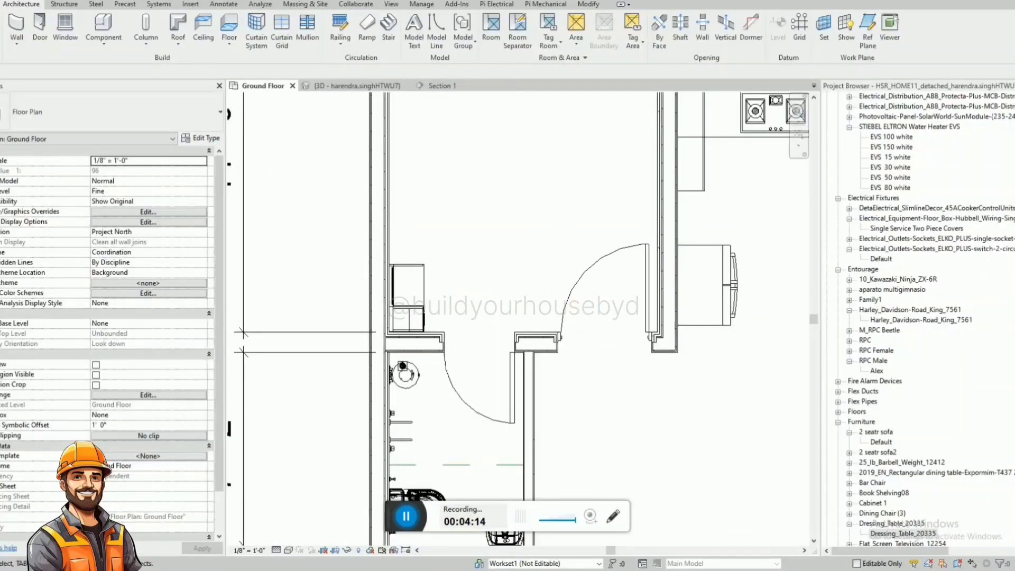
click(1008, 284)
key(ctrl+f)
text(lit_dou)
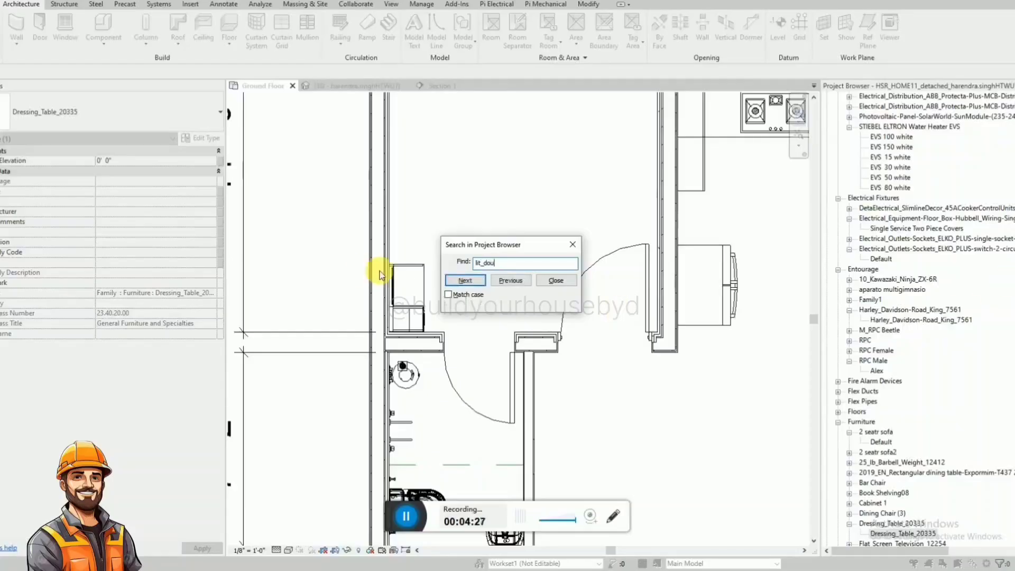
click(470, 283)
key(Escape)
scroll(904, 489, down, 1)
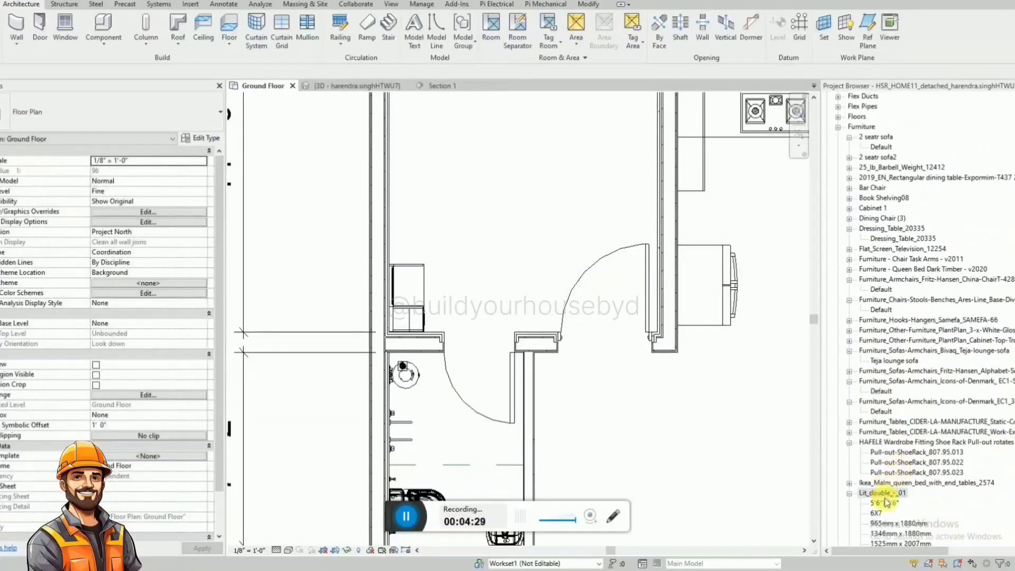
Place a Lit_double_-_01 bed of type 6X7 in the rear room, headboard against the south wall, between cabinet and dressing table.
drag(877, 512, 539, 285)
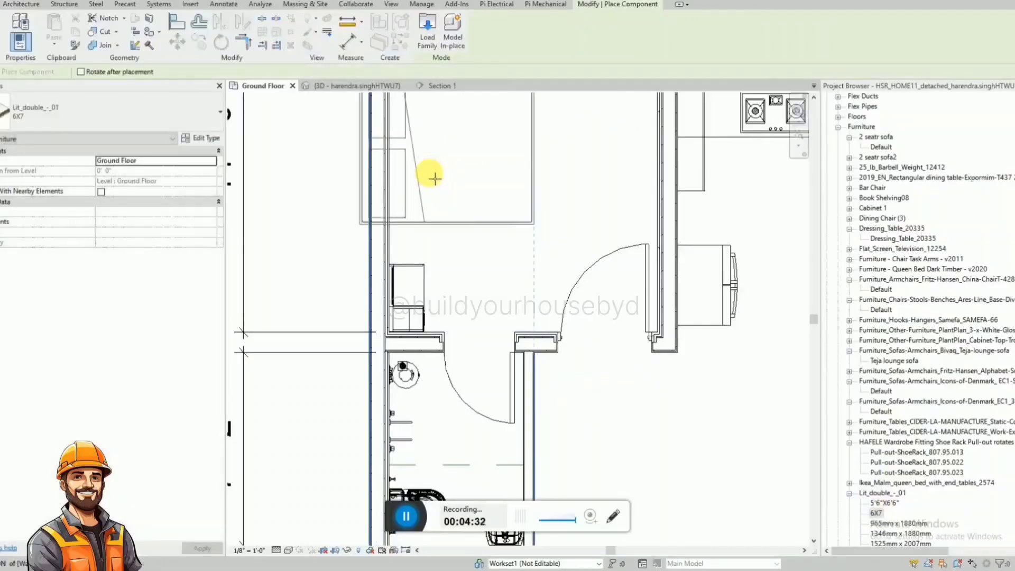
click(463, 183)
scroll(415, 369, down, 3)
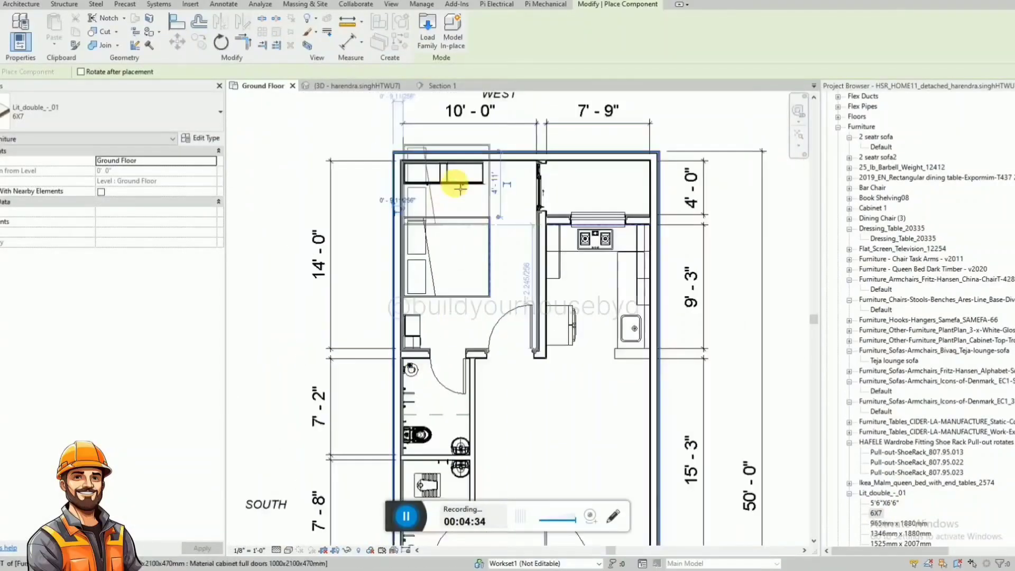
key(Escape)
scroll(462, 185, up, 2)
click(445, 253)
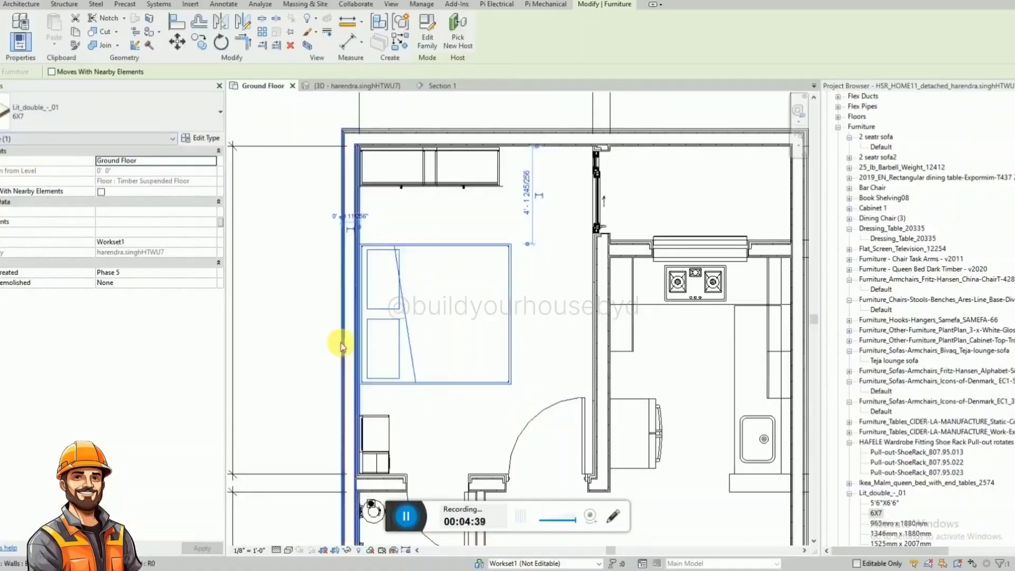
scroll(490, 358, down, 2)
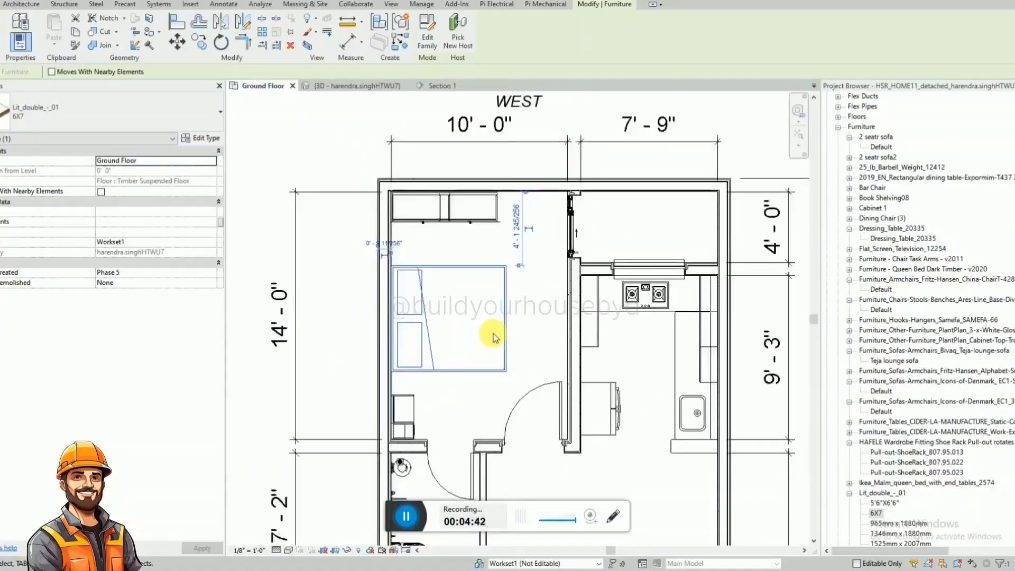
click(461, 413)
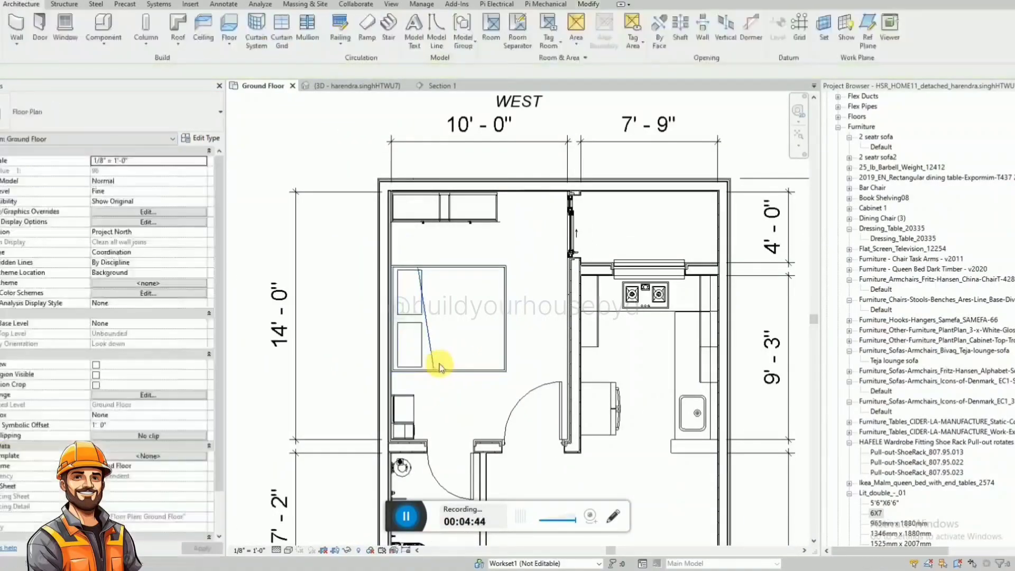
Add an aligned dimension from the rear room's west wall face to the near edge of the bed.
key(d)
key(i)
scroll(485, 229, up, 2)
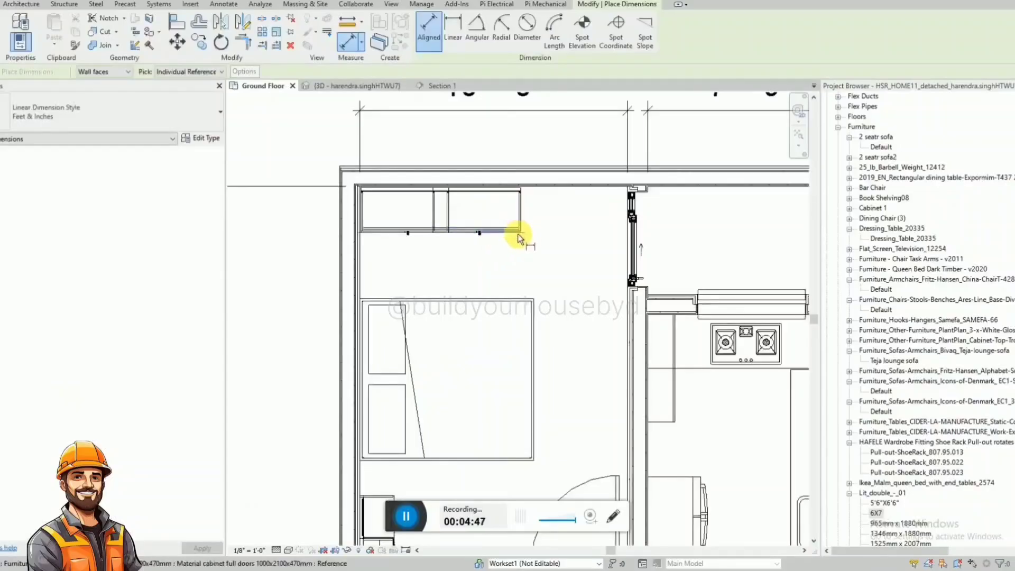
click(543, 187)
click(522, 299)
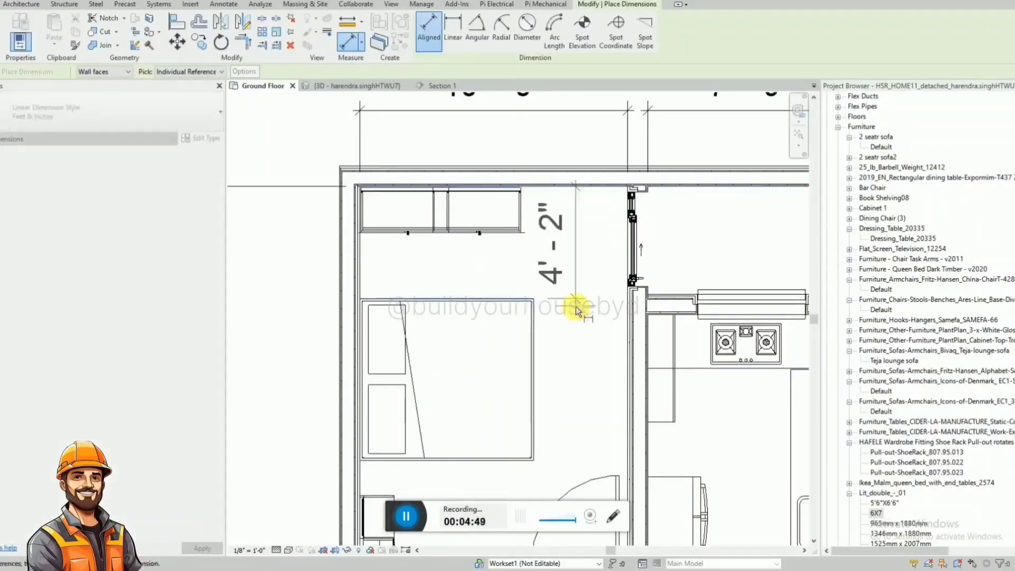
click(600, 337)
Dimension the gap between the cabinet front and the bed, and delete the rear room's 10' - 0" width dimension.
click(516, 236)
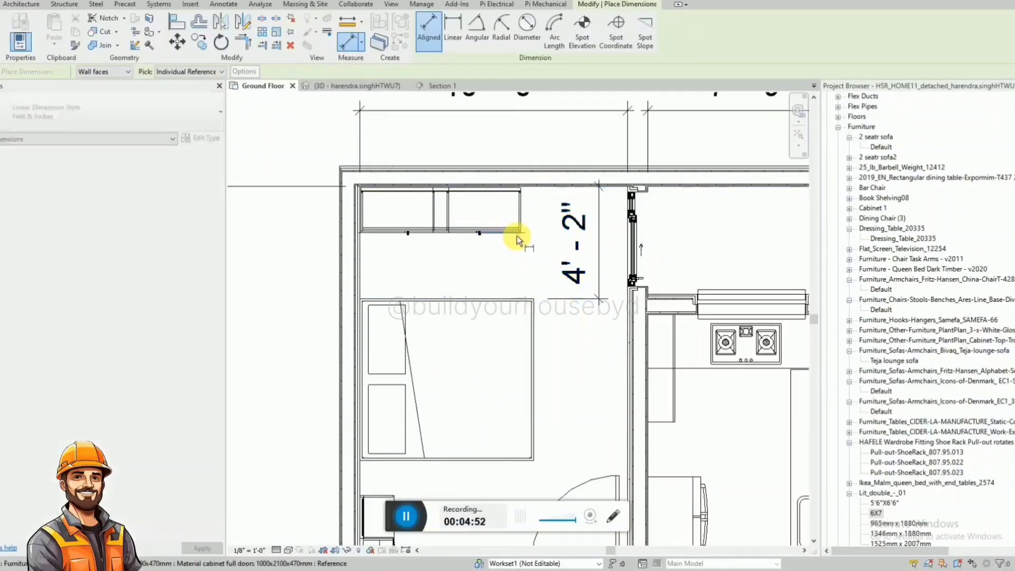
click(515, 297)
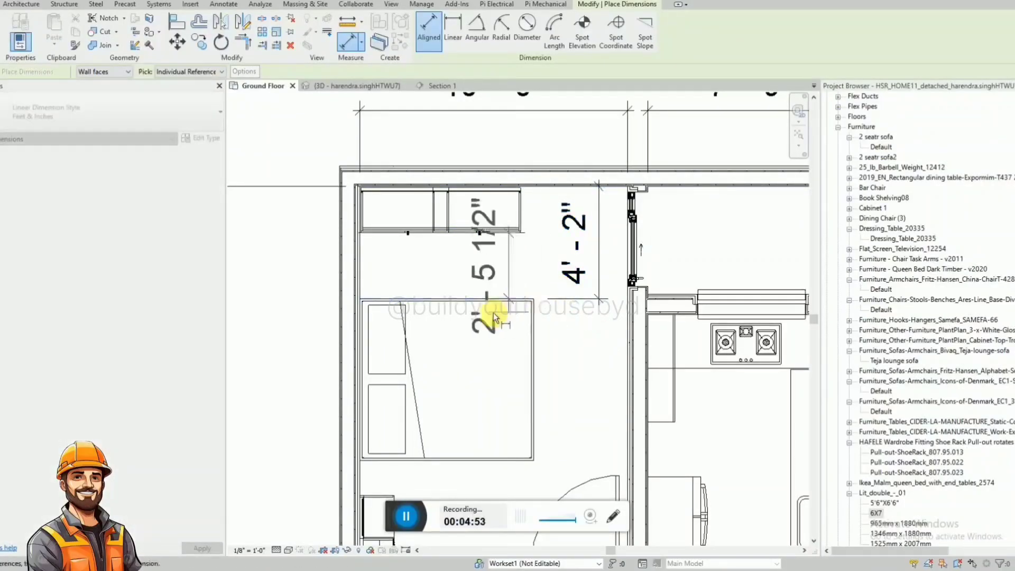
click(306, 358)
key(Escape)
click(358, 159)
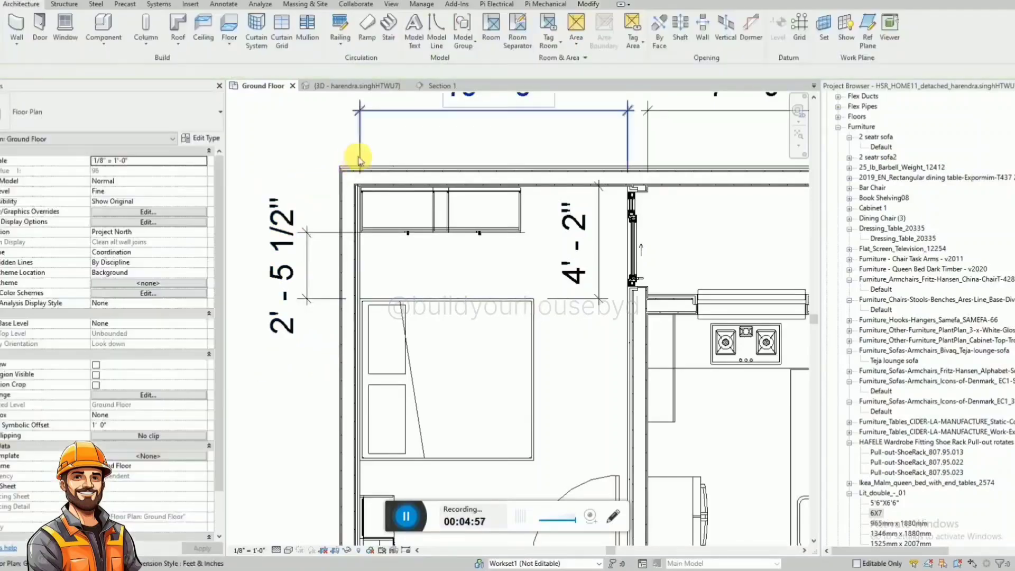
key(Delete)
Add an aligned dimension across the cabinet's depth, in line with the existing cabinet-to-bed dimension.
key(d)
key(i)
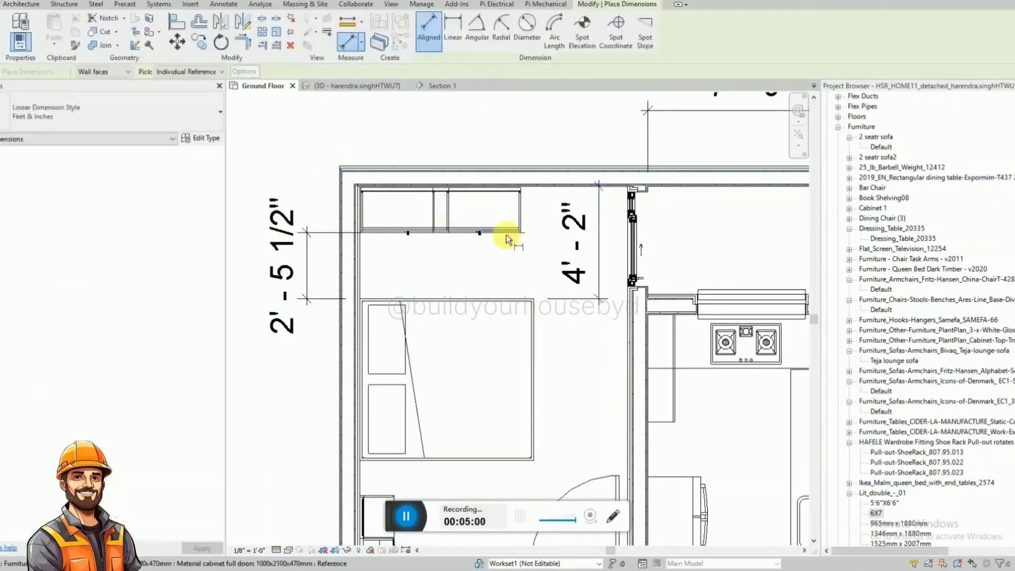
scroll(521, 236, up, 3)
click(509, 136)
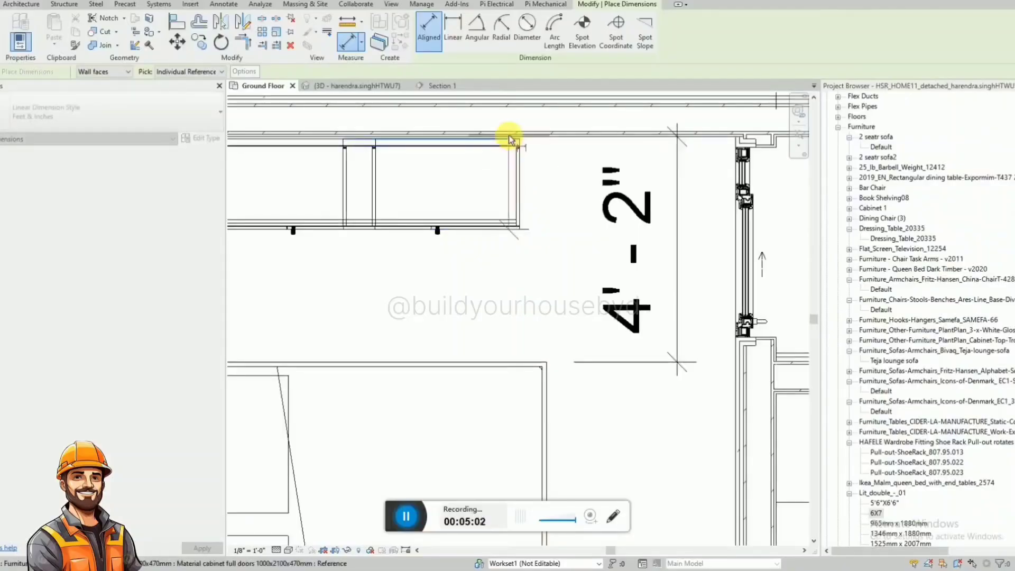
scroll(525, 242, down, 5)
click(372, 119)
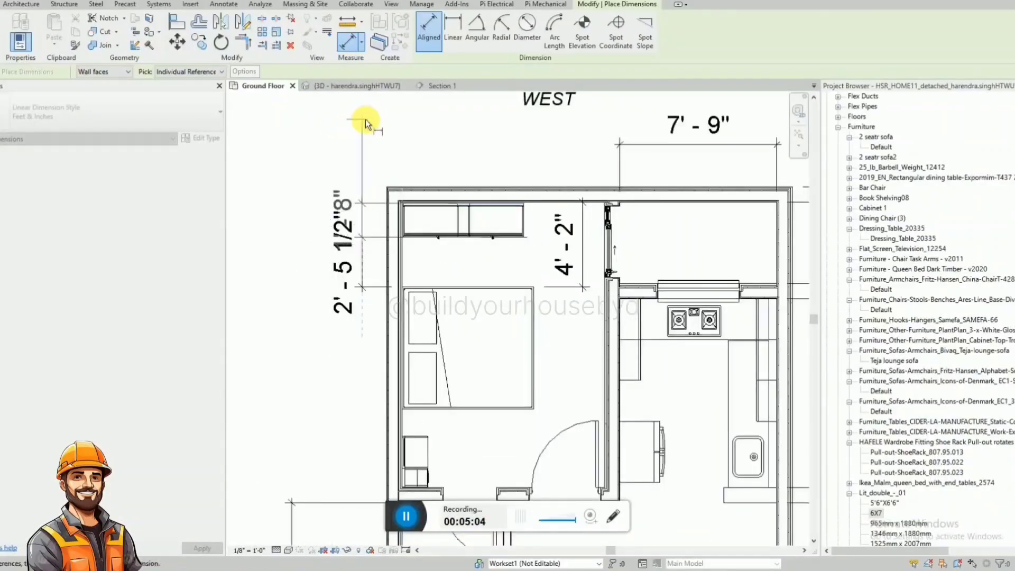
Move the cabinet-depth dimension text west of its line and the cabinet-to-bed dimension text east so they no longer overlap.
key(Escape)
click(358, 221)
drag(358, 220, 355, 147)
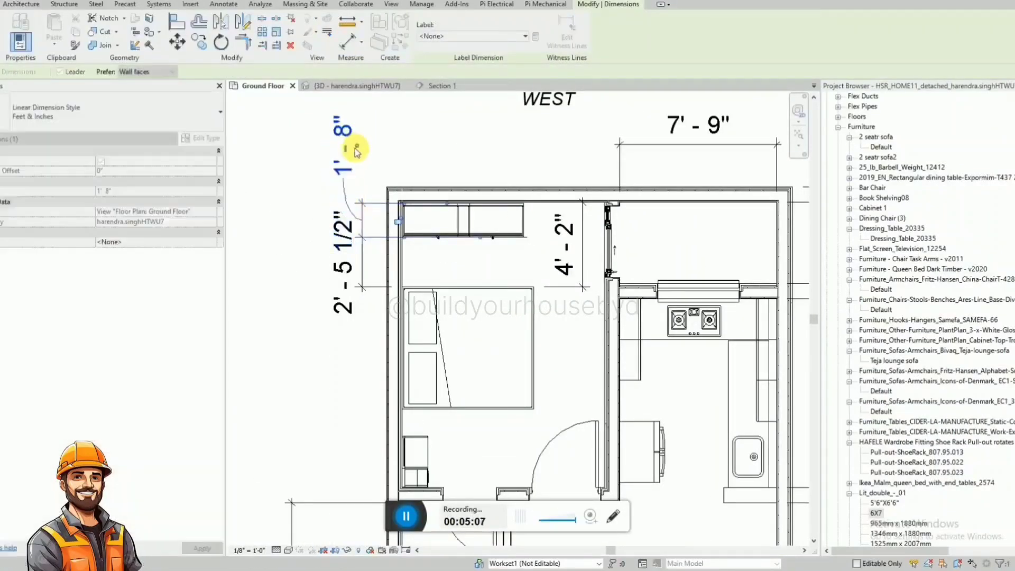
click(353, 257)
drag(355, 262, 362, 284)
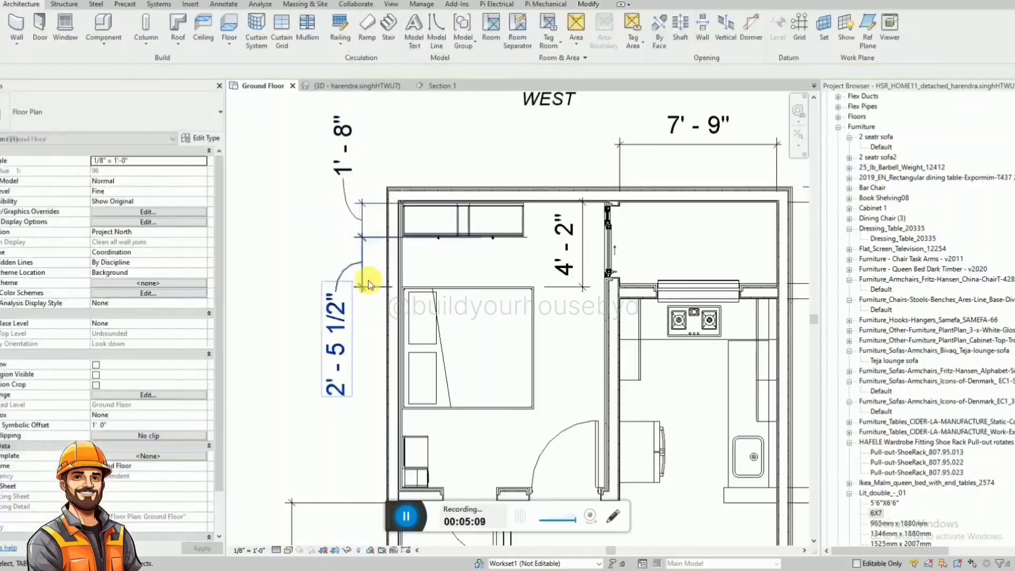
Reduce the text size of the Feet & Inches linear dimension type.
click(363, 283)
click(206, 138)
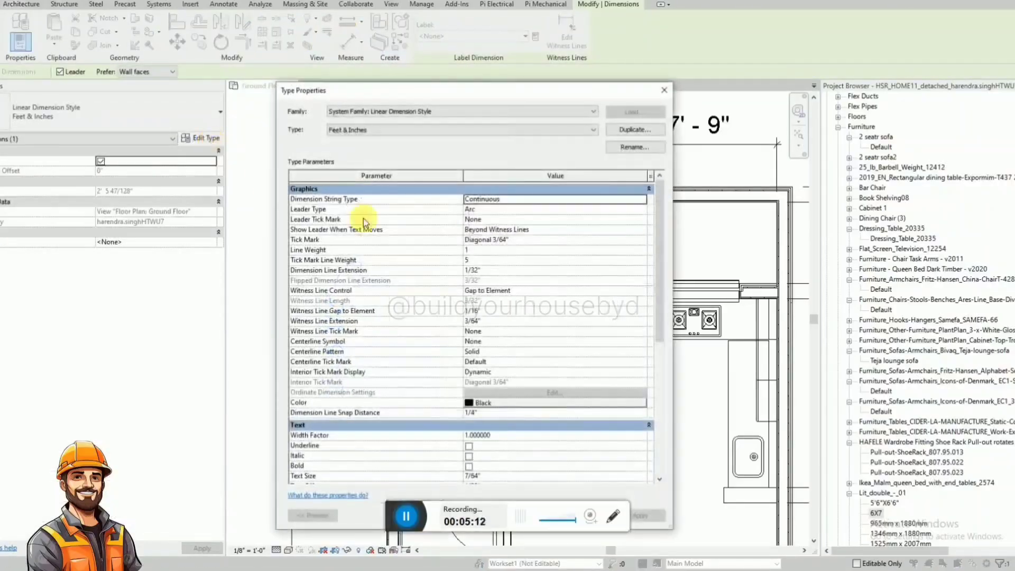
scroll(535, 335, down, 3)
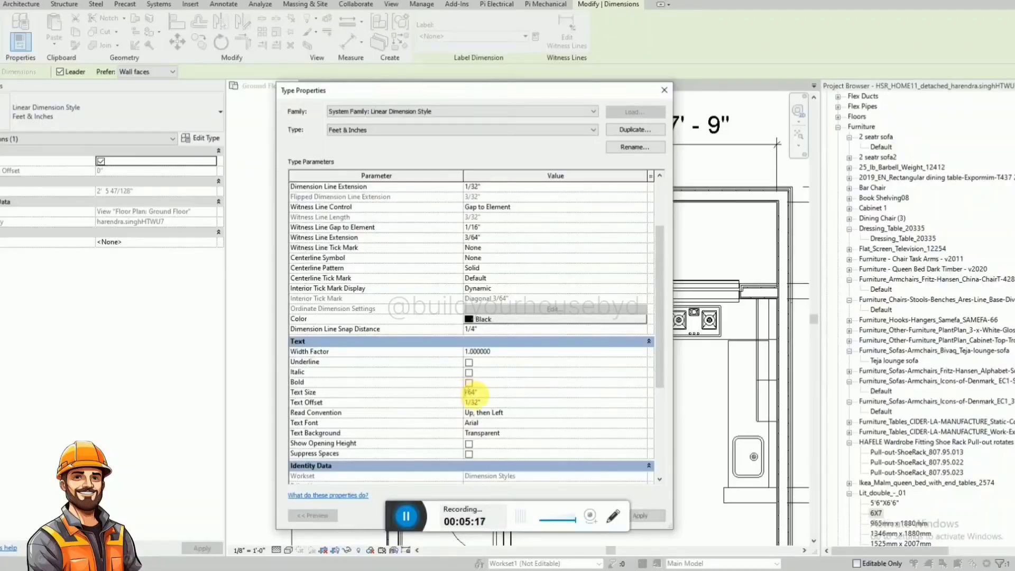
drag(530, 96, 538, 25)
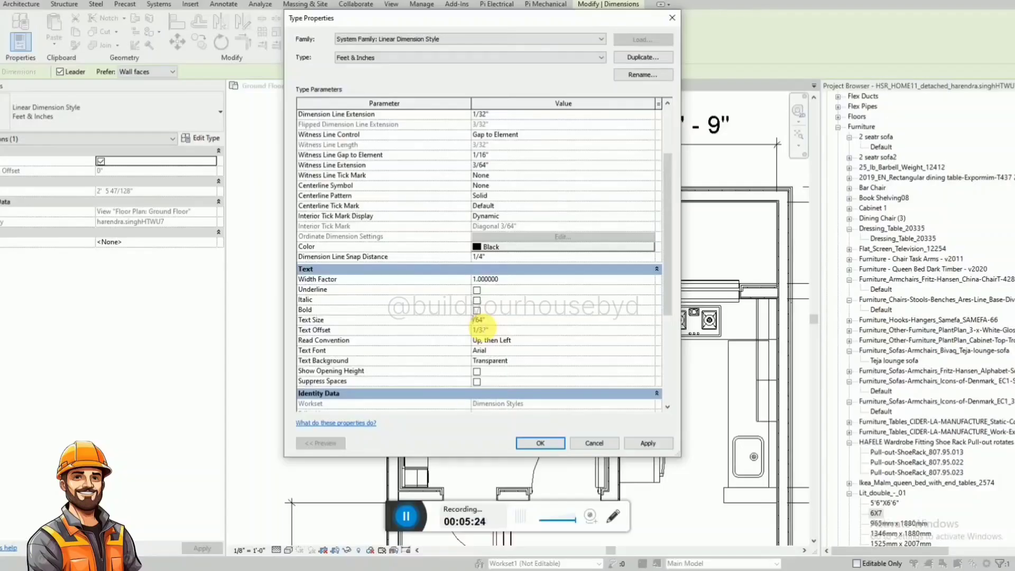
click(543, 443)
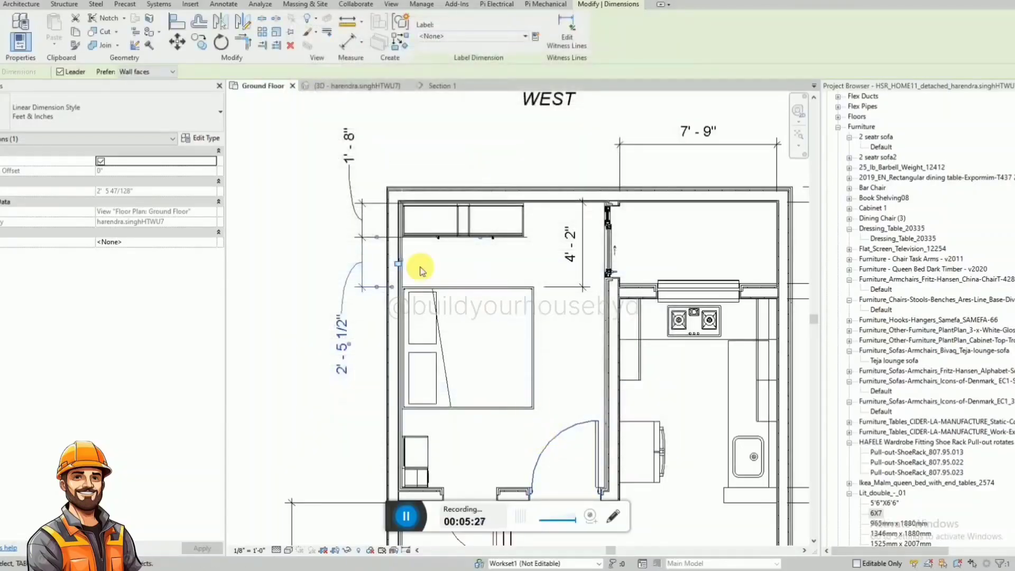
Reposition the cabinet-depth and cabinet-to-bed dimension texts closer to their dimension lines.
scroll(386, 165, up, 3)
key(Escape)
click(337, 147)
drag(338, 146, 327, 178)
click(318, 476)
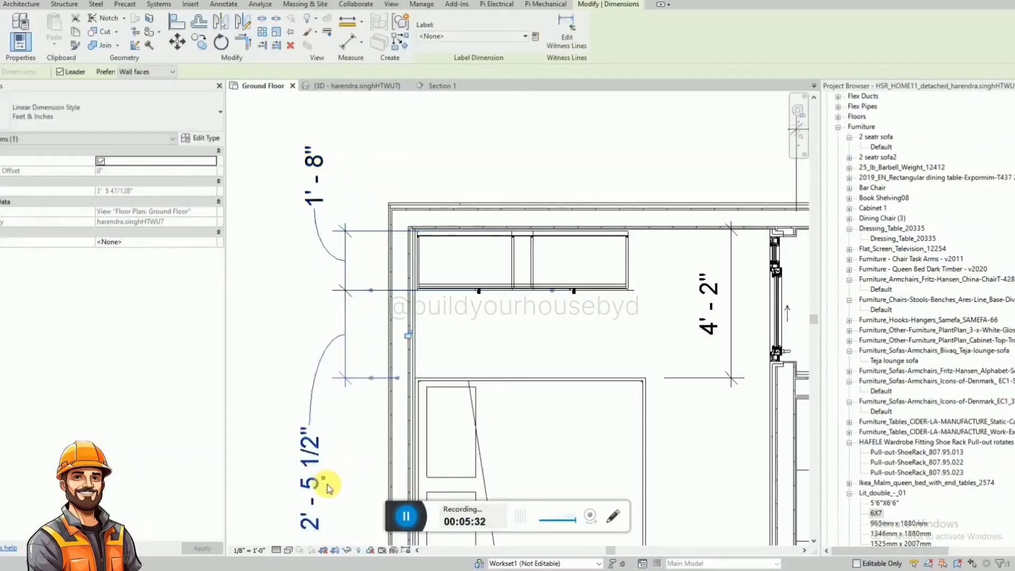
drag(324, 480, 330, 434)
key(Escape)
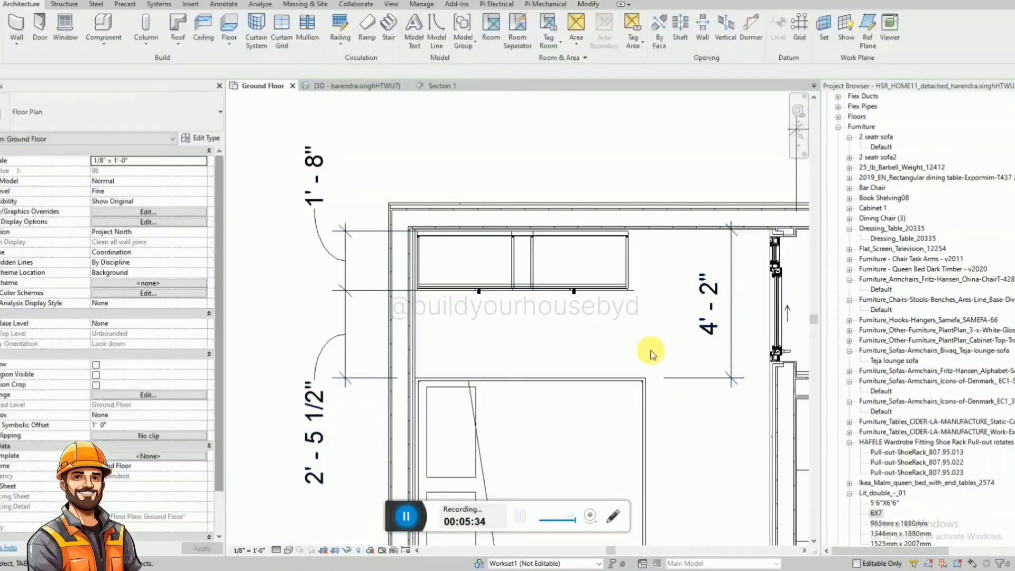
Move the double bed so that its gap to the cabinet front is 2' 4".
click(524, 388)
click(324, 439)
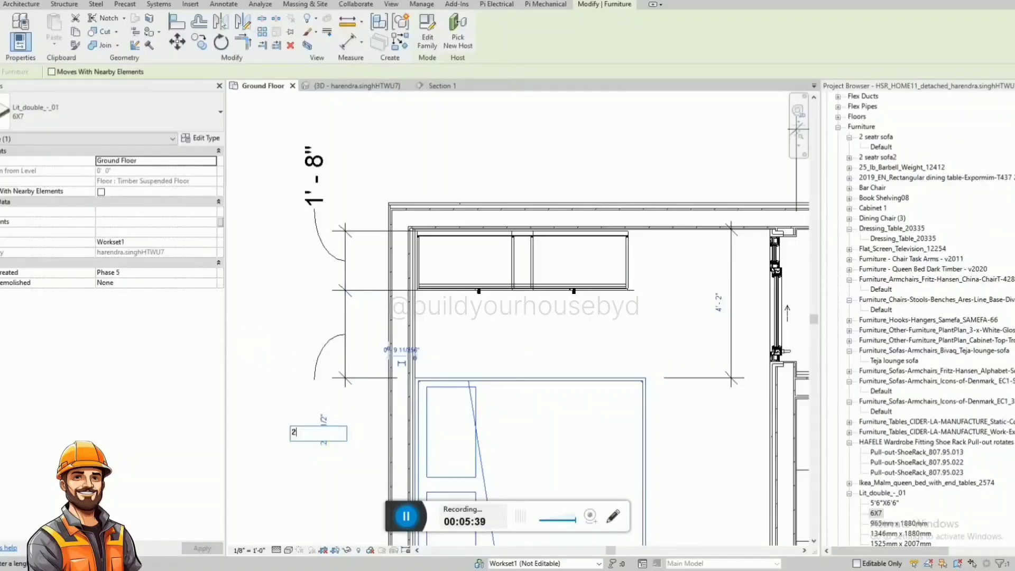
text(2'4)
key(Return)
key(Escape)
scroll(340, 222, down, 4)
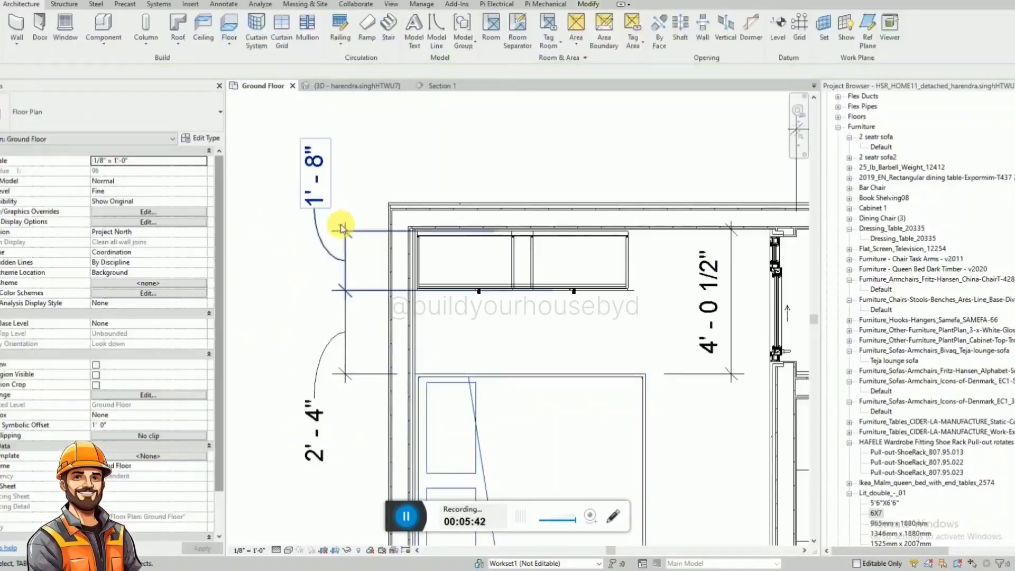
Add an aligned dimension from the bed's dressing-table side to the rear room's east wall face.
scroll(482, 160, down, 2)
scroll(480, 386, up, 2)
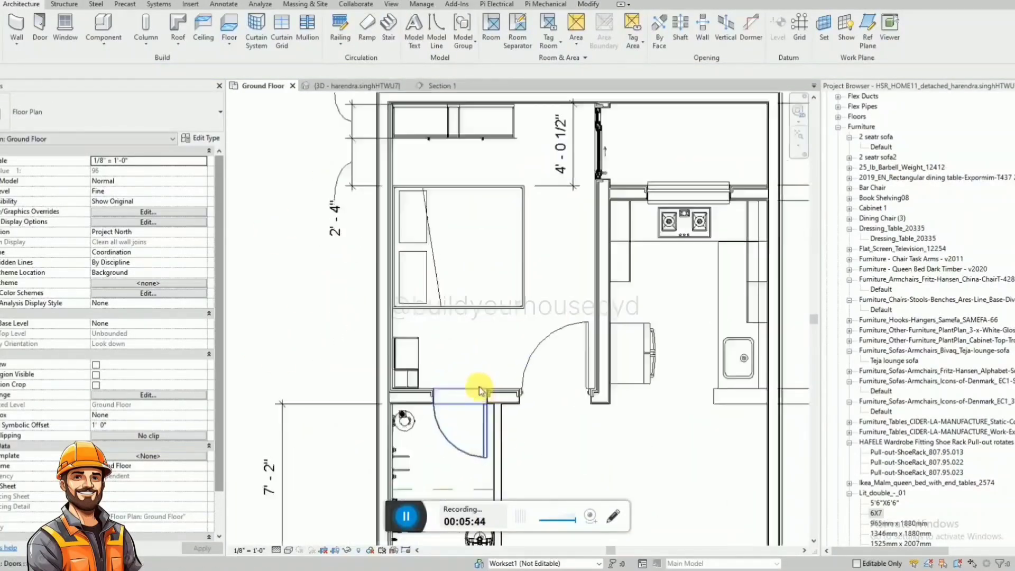
key(d)
key(i)
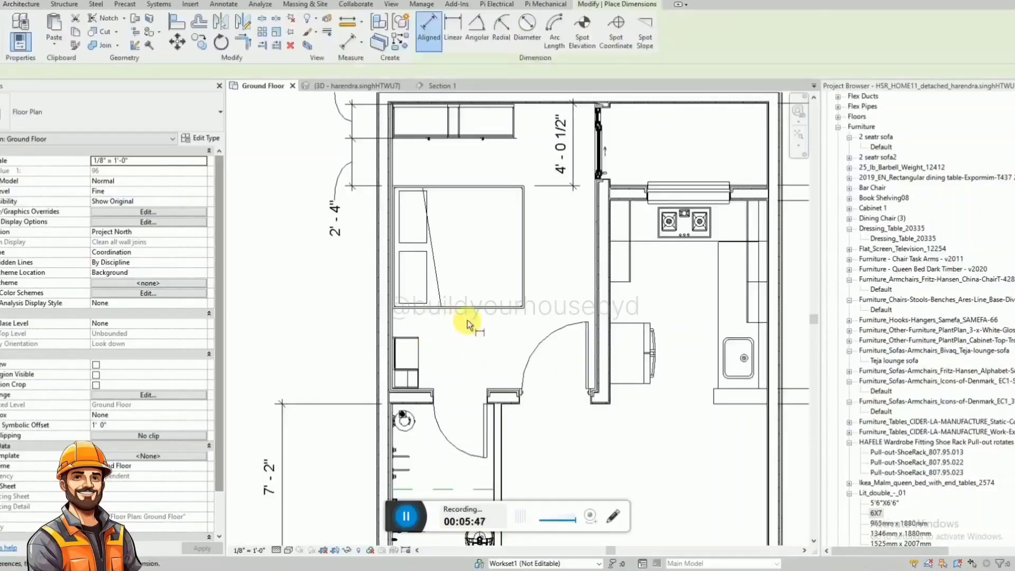
scroll(475, 312, up, 1)
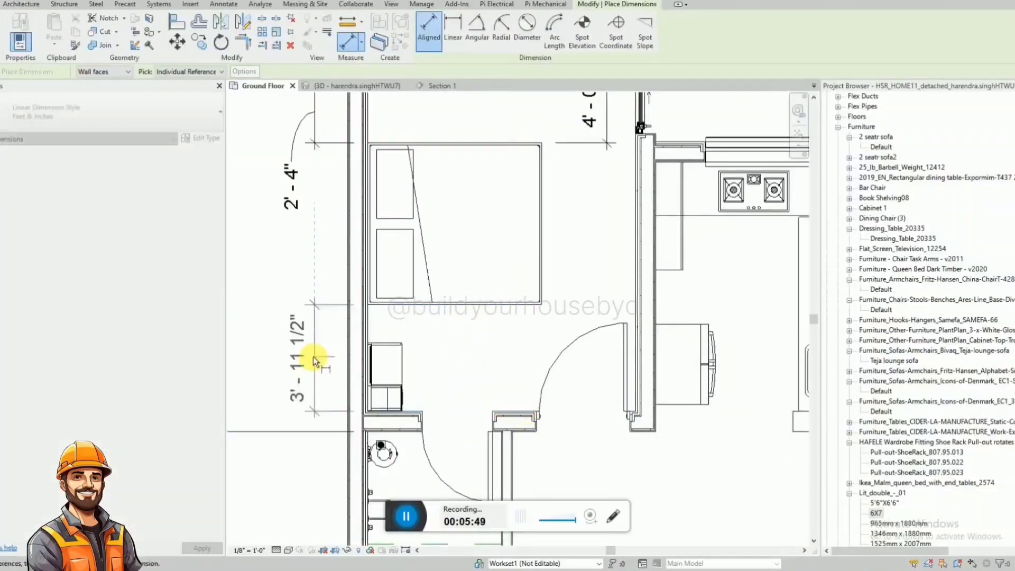
click(315, 356)
key(Escape)
key(Escape)
scroll(377, 363, down, 1)
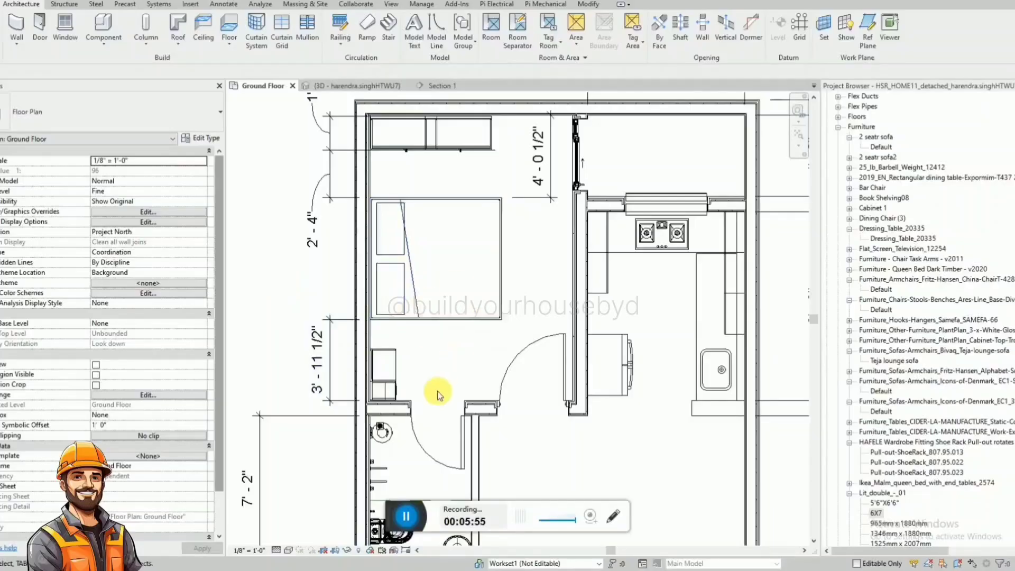
Add an aligned dimension from the foot of the bed to the rear room's north wall.
scroll(450, 378, down, 1)
scroll(489, 331, up, 1)
key(d)
key(i)
click(493, 300)
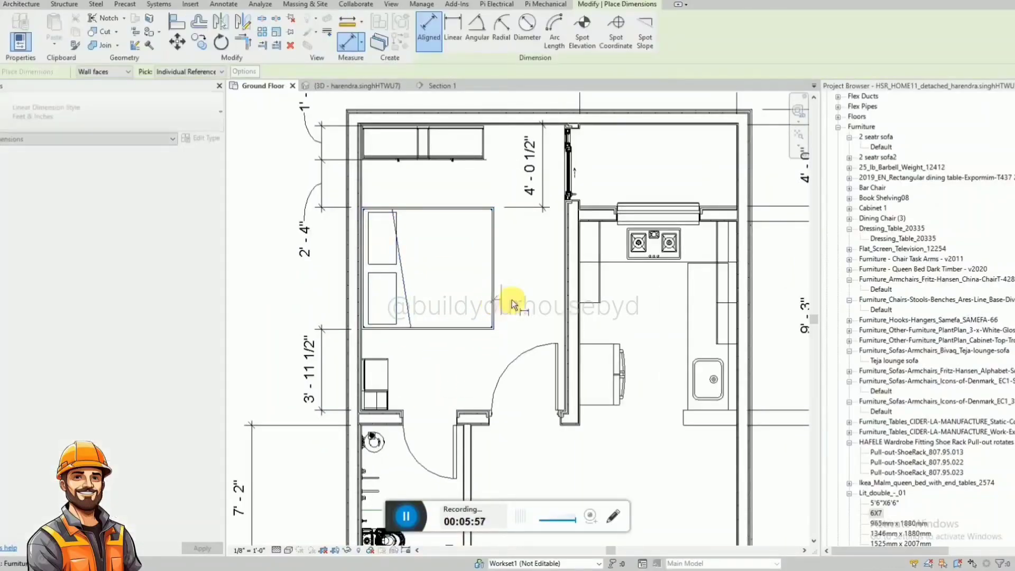
click(565, 322)
click(526, 308)
key(Escape)
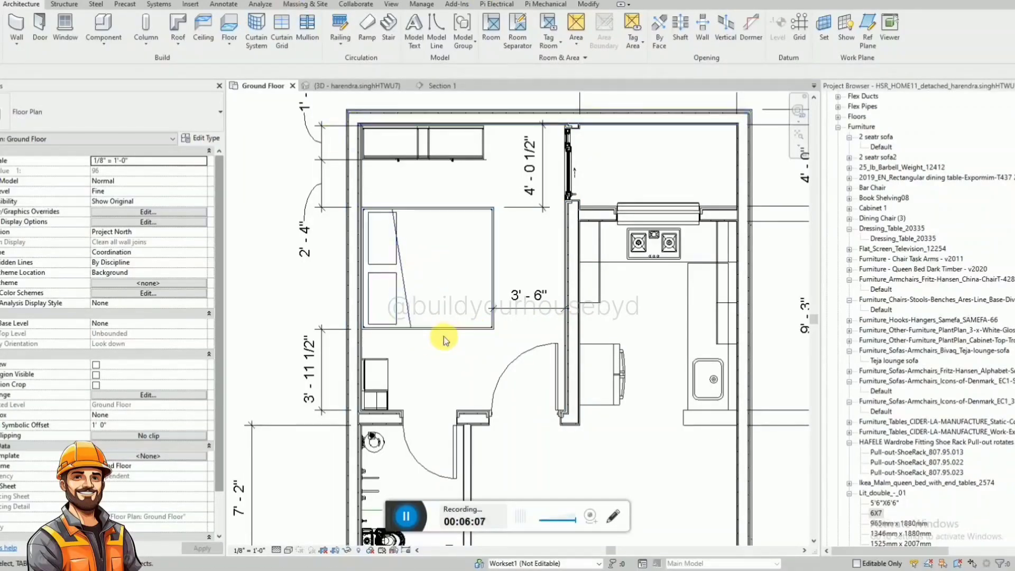
Examine the rear room's bed, cabinet and dressing table in the 3D view.
click(353, 86)
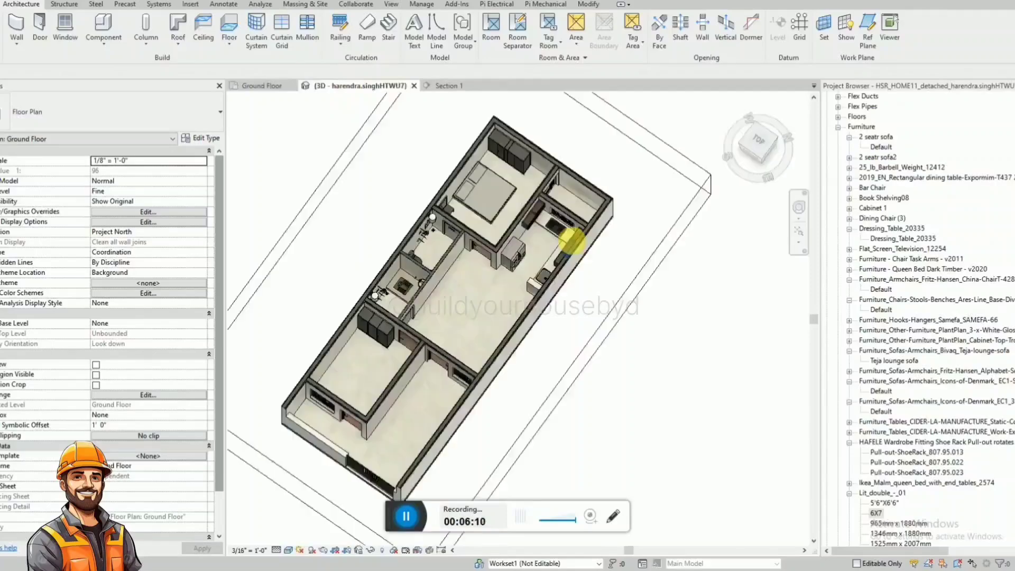
shift+middle_drag(576, 236, 495, 212)
scroll(485, 170, up, 5)
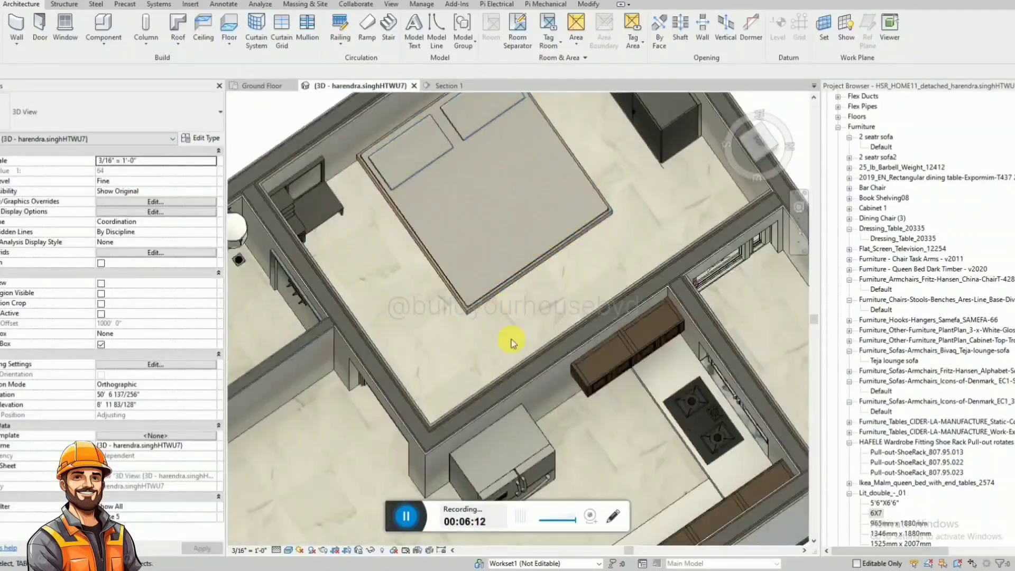
shift+middle_drag(514, 341, 505, 214)
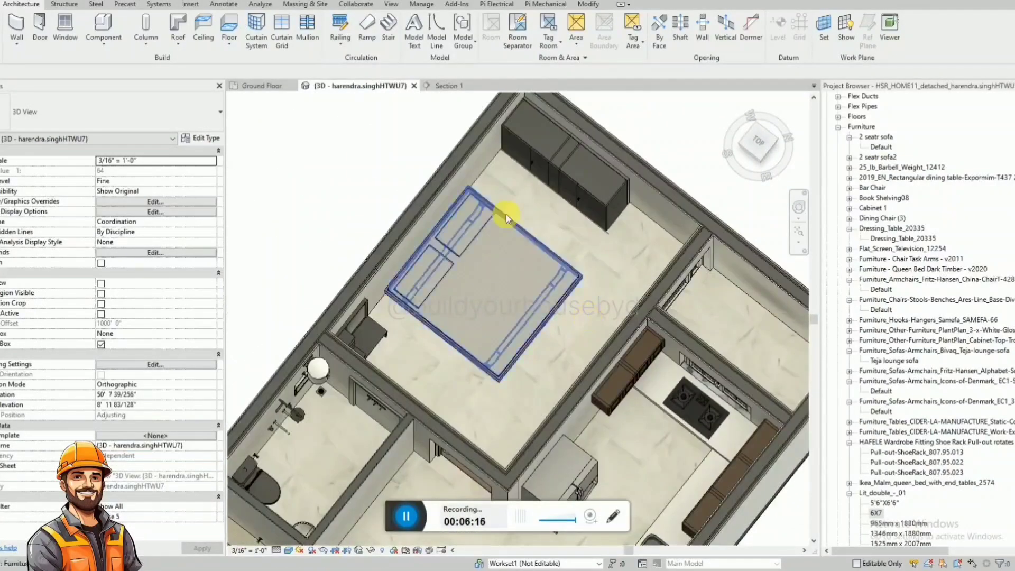
In the Ground Floor plan, move the cabinet-to-bed dimension text into the gap between the cabinet and the bed.
click(264, 85)
scroll(338, 196, up, 3)
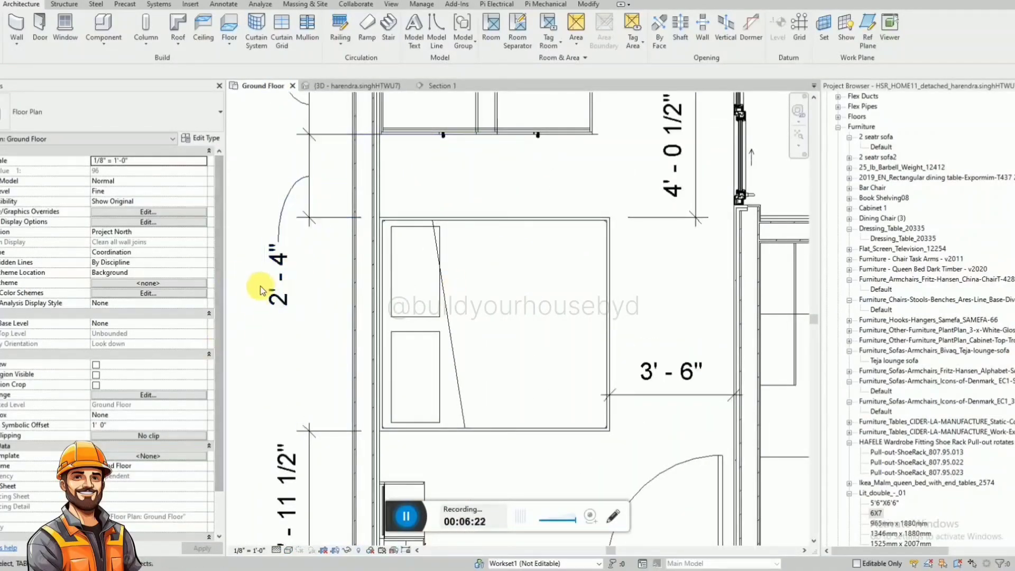
click(279, 280)
drag(306, 284, 427, 180)
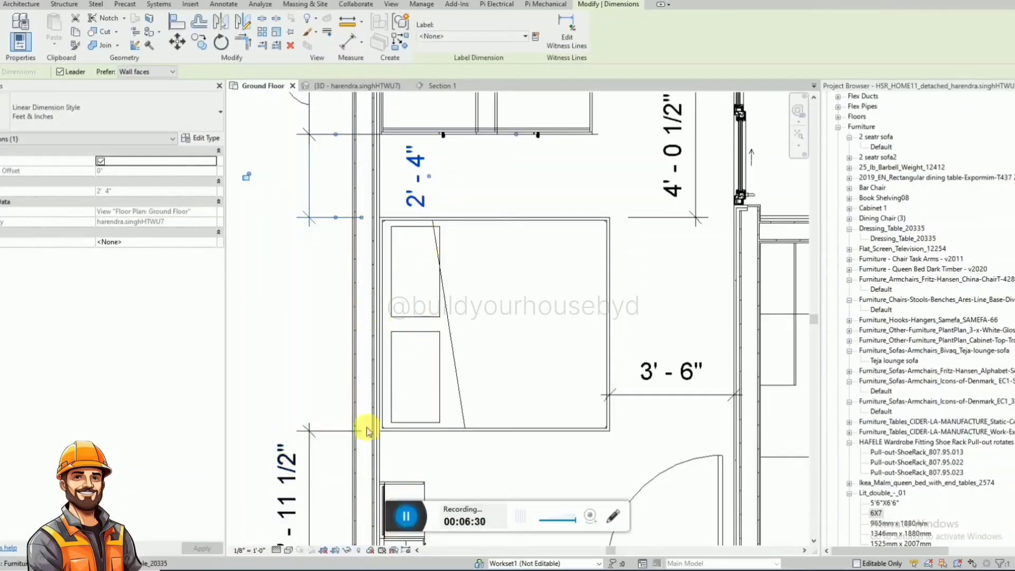
scroll(368, 431, down, 2)
Switch to the browser's "sliding almirah room" image results and examine the grey IndiaMART sliding wardrobe and its related designs.
mouse_move(269, 564)
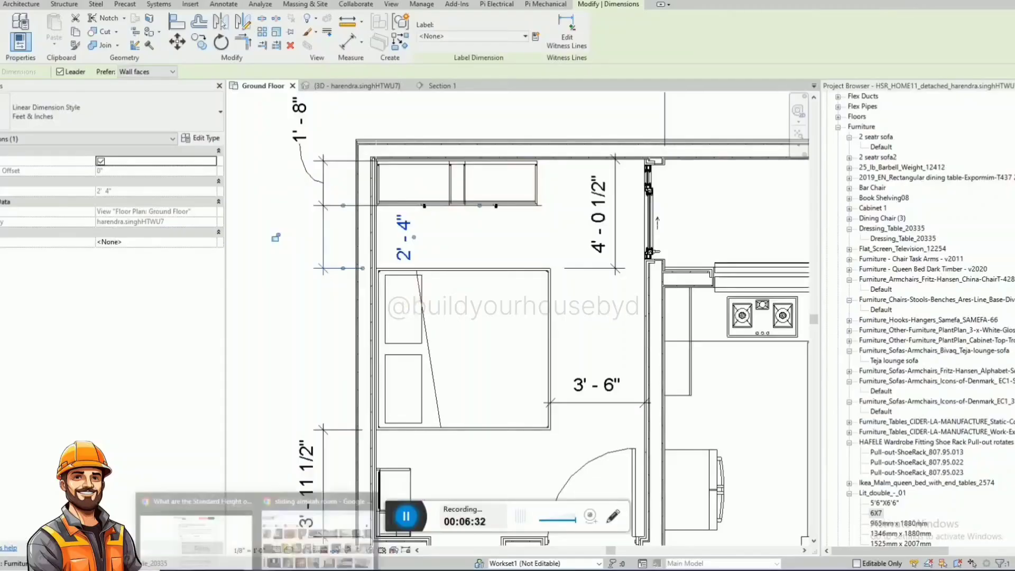
click(317, 531)
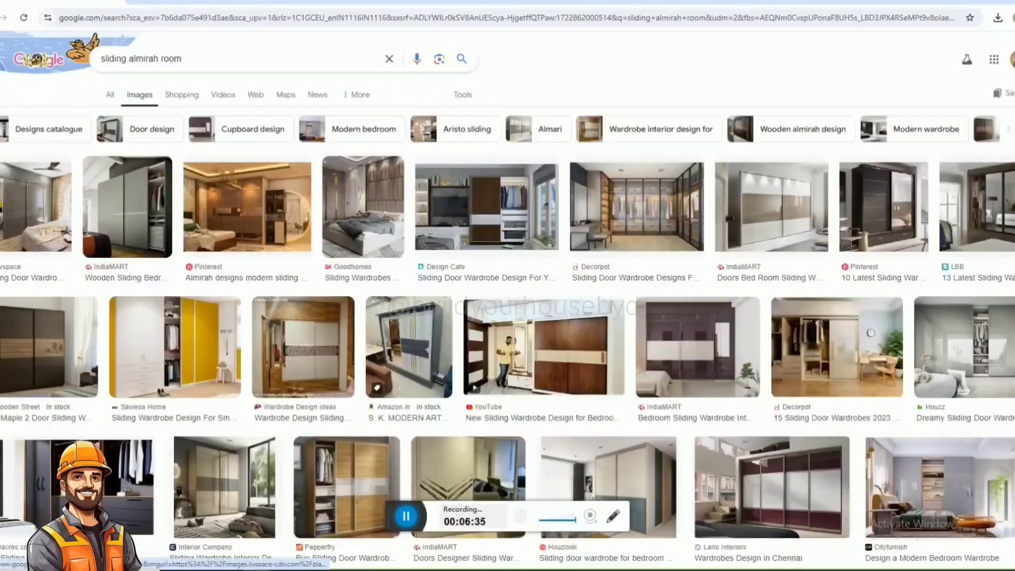
click(146, 195)
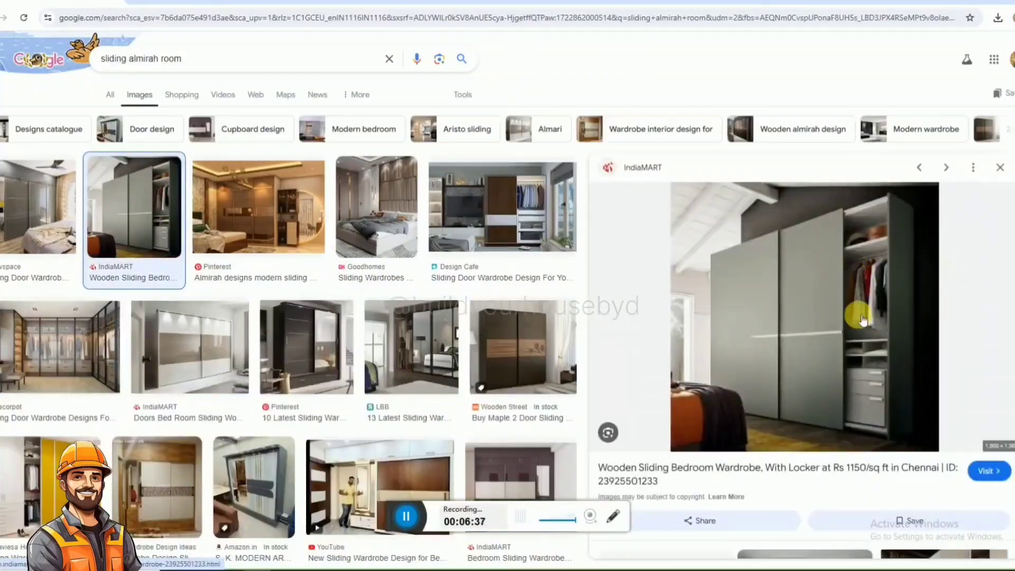
scroll(780, 255, down, 3)
scroll(779, 255, down, 4)
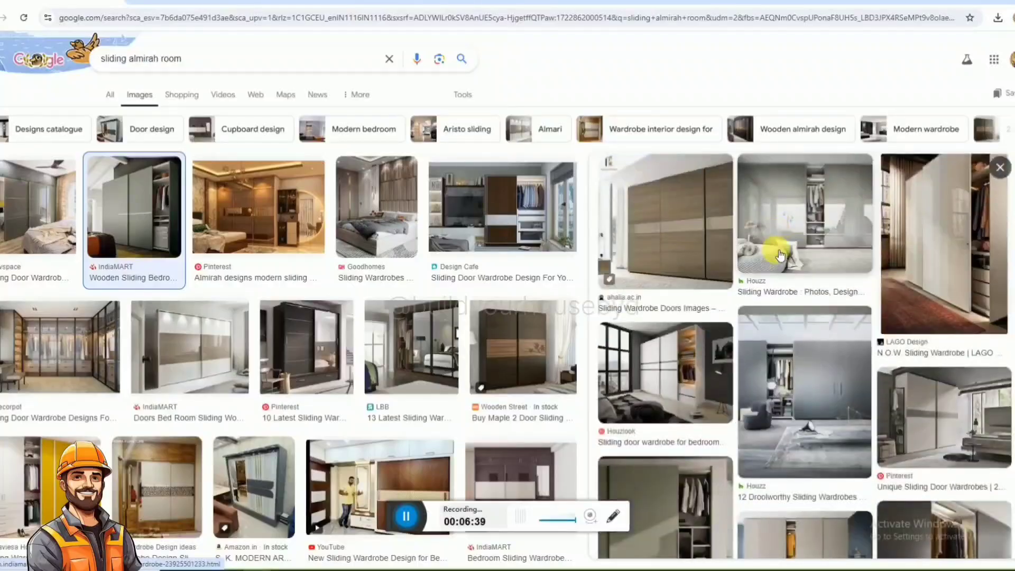
scroll(780, 254, down, 5)
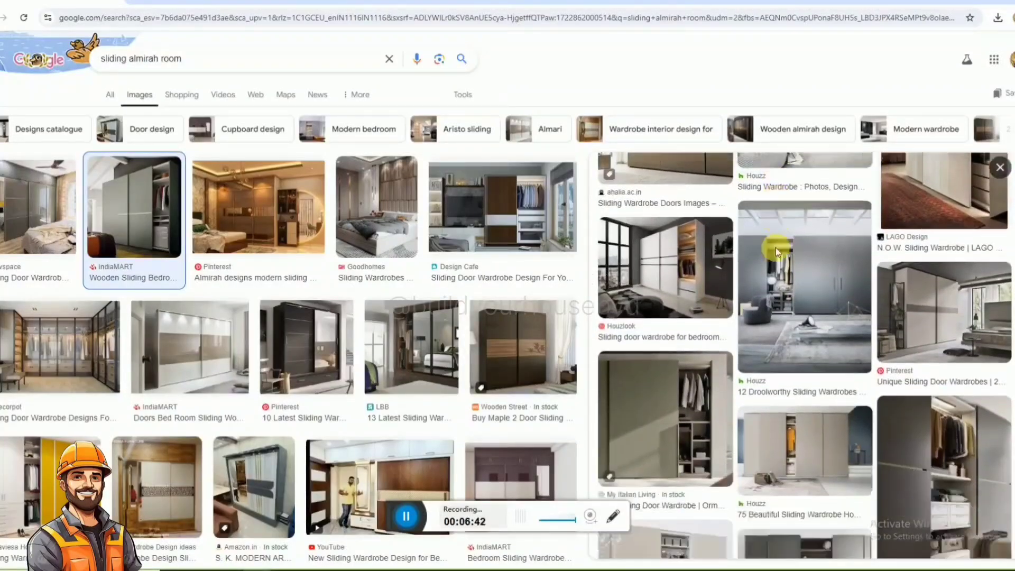
scroll(841, 329, up, 10)
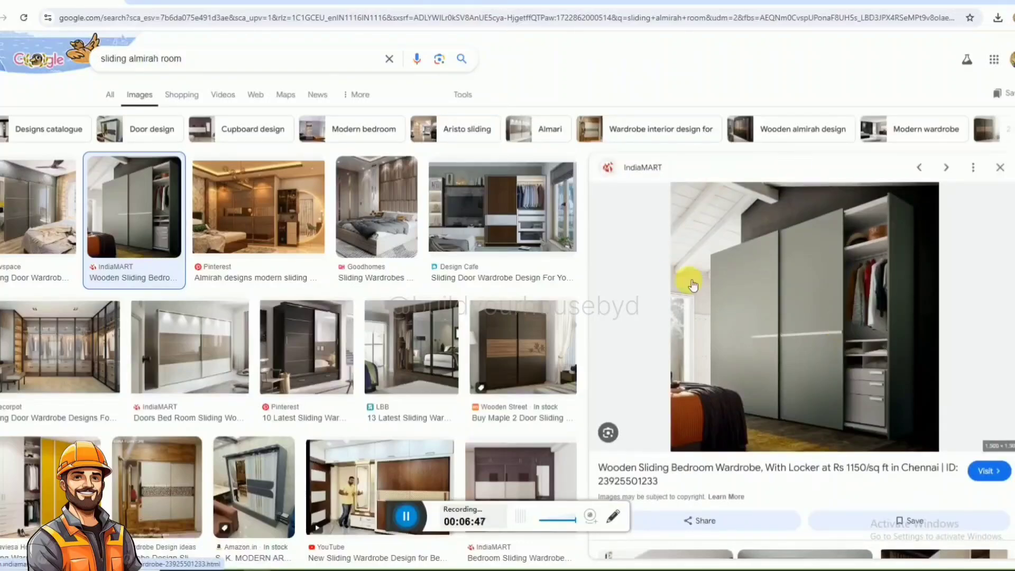
Examine the double-door sliding wardrobe from Wardrobe Design ideas, its related designs and further image results.
click(156, 486)
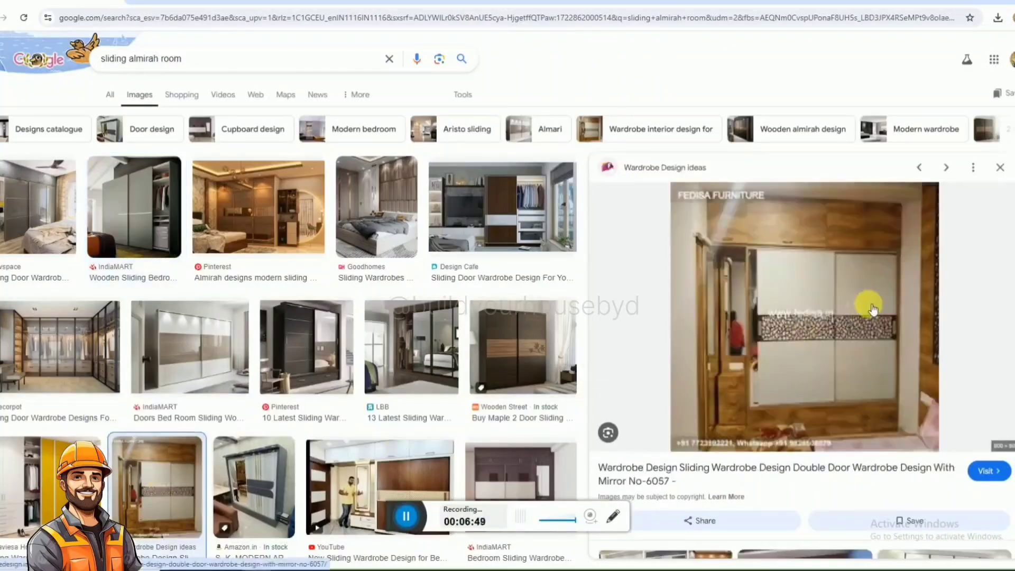
scroll(853, 273, down, 1)
scroll(851, 269, down, 3)
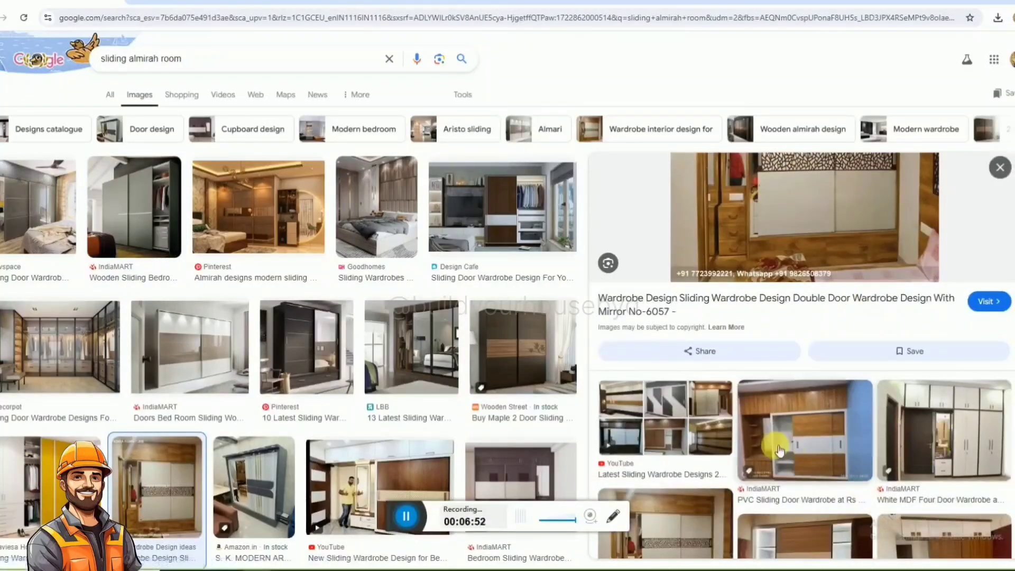
scroll(820, 448, down, 4)
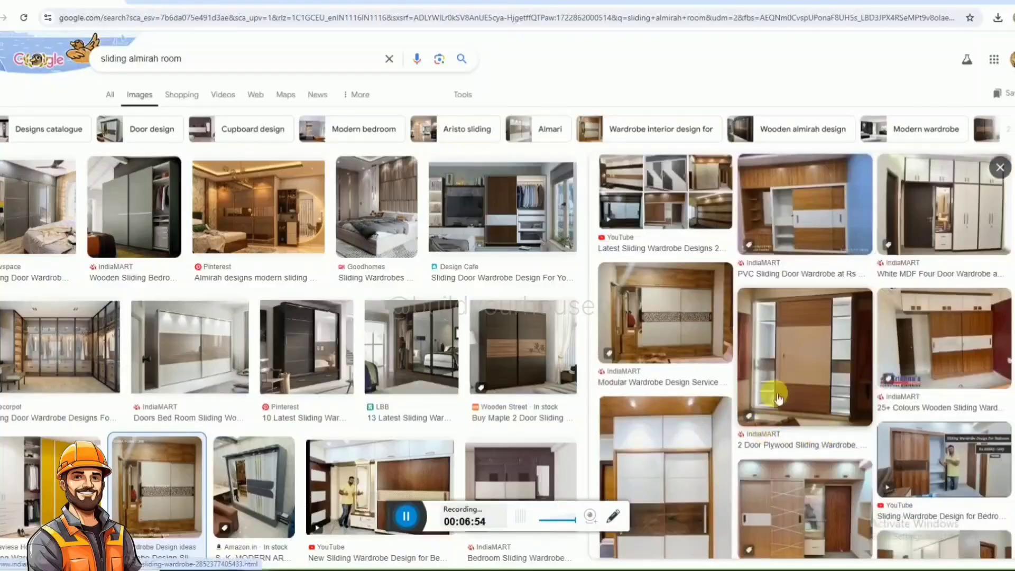
scroll(729, 278, up, 8)
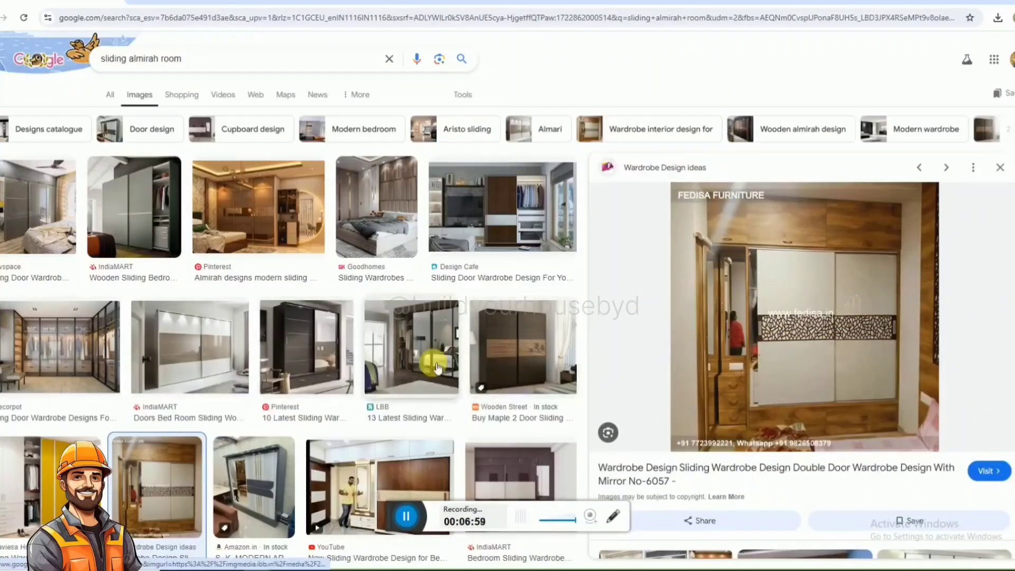
scroll(362, 304, down, 10)
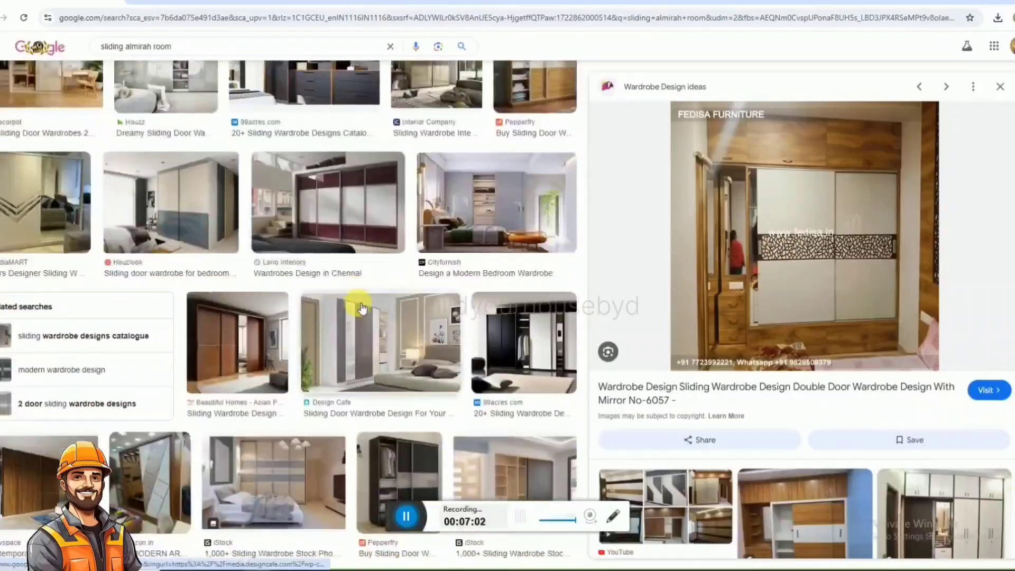
Finish reviewing the sliding wardrobe image results, then return to the Ground Floor plan and examine the layout from the rear room to the front.
scroll(362, 307, down, 4)
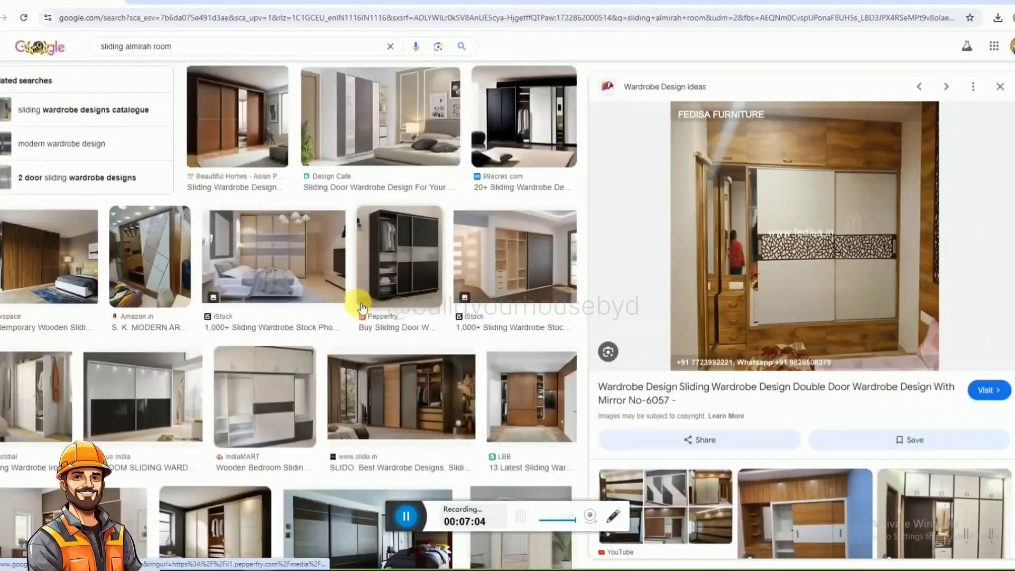
scroll(362, 308, down, 3)
click(985, 2)
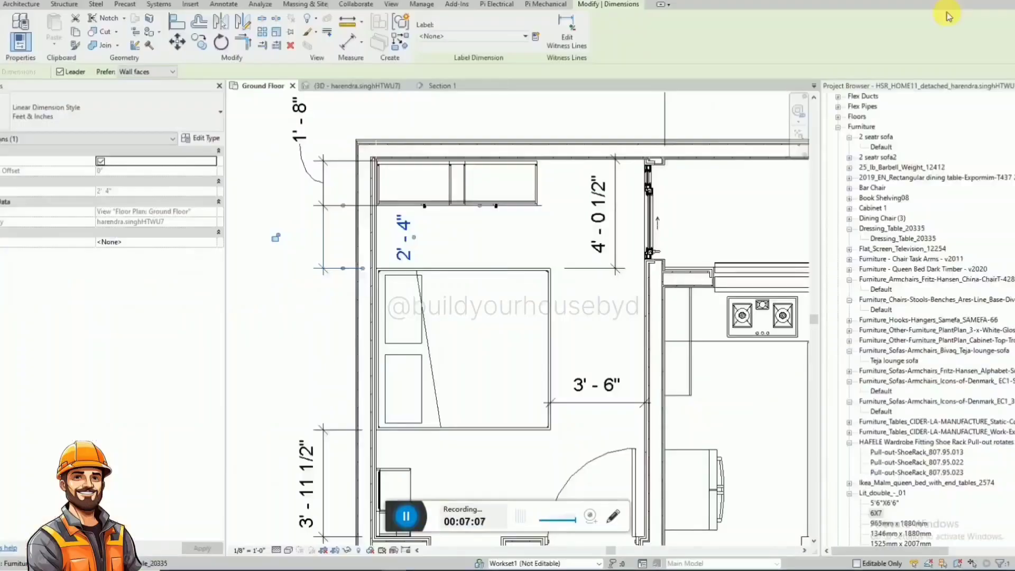
scroll(372, 137, down, 5)
click(410, 173)
scroll(411, 175, up, 3)
scroll(333, 185, down, 4)
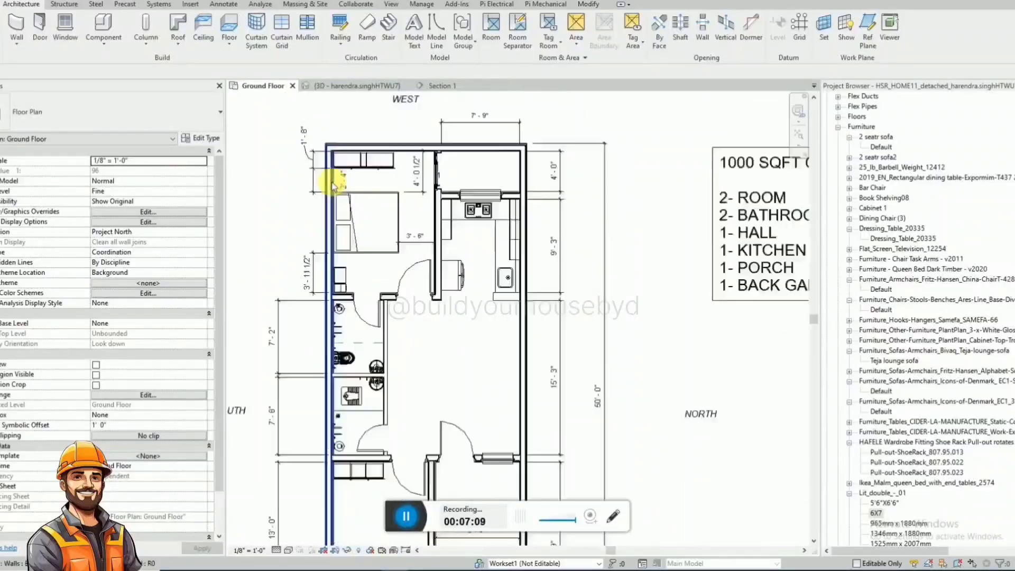
scroll(334, 185, down, 2)
scroll(355, 355, up, 3)
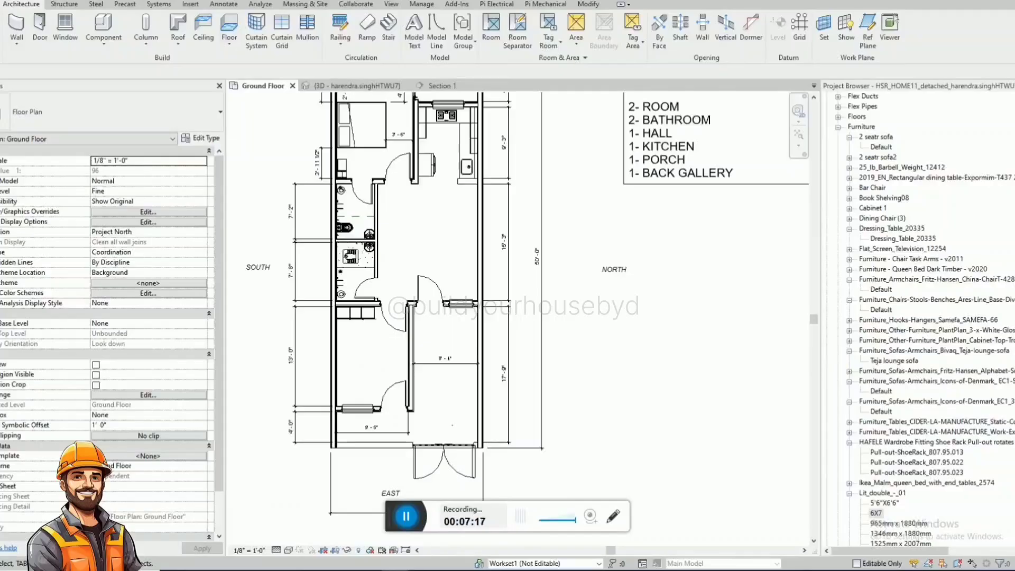
Search the project's families for "sofa_" and pick the Default type of the Icons-of-Denmark EC1-Sofa_Configuration1 sofa.
click(1005, 246)
key(ctrl+f)
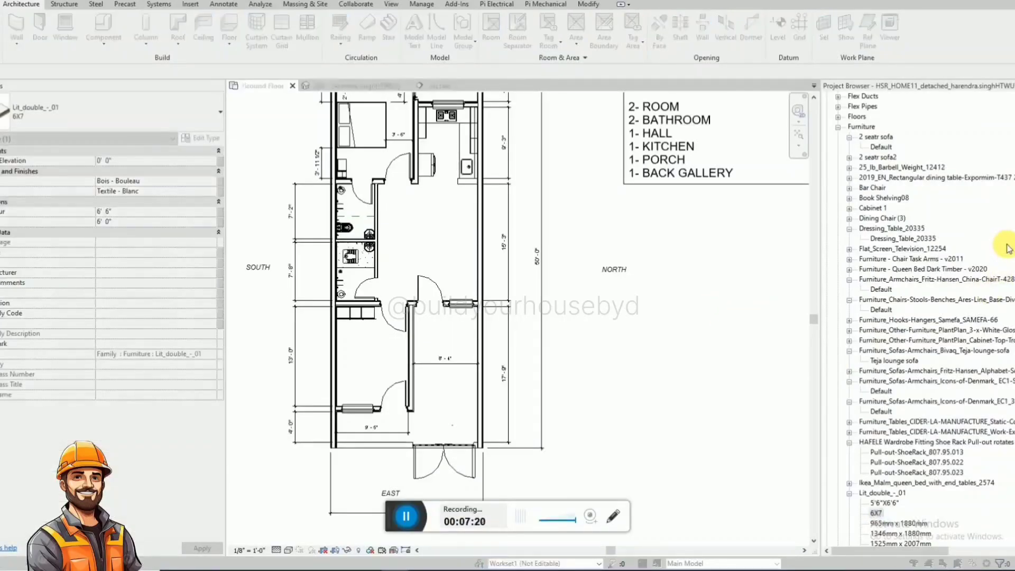
text(fa_)
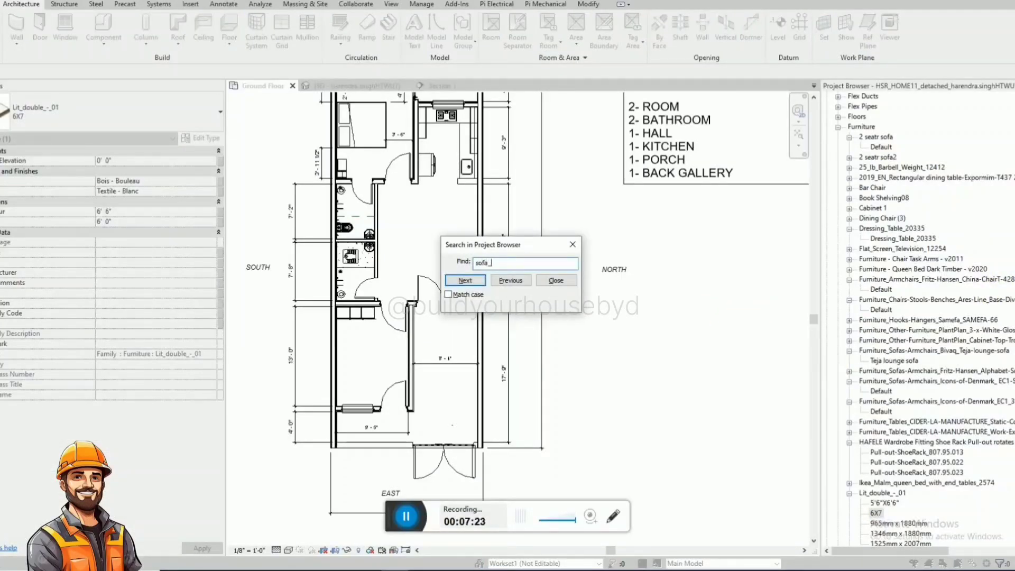
key(Return)
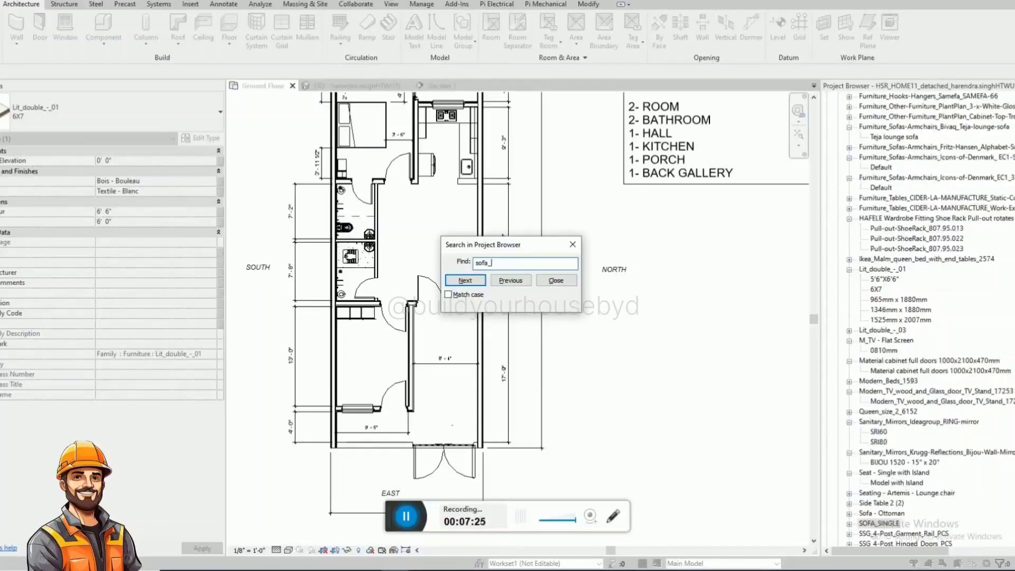
key(Return)
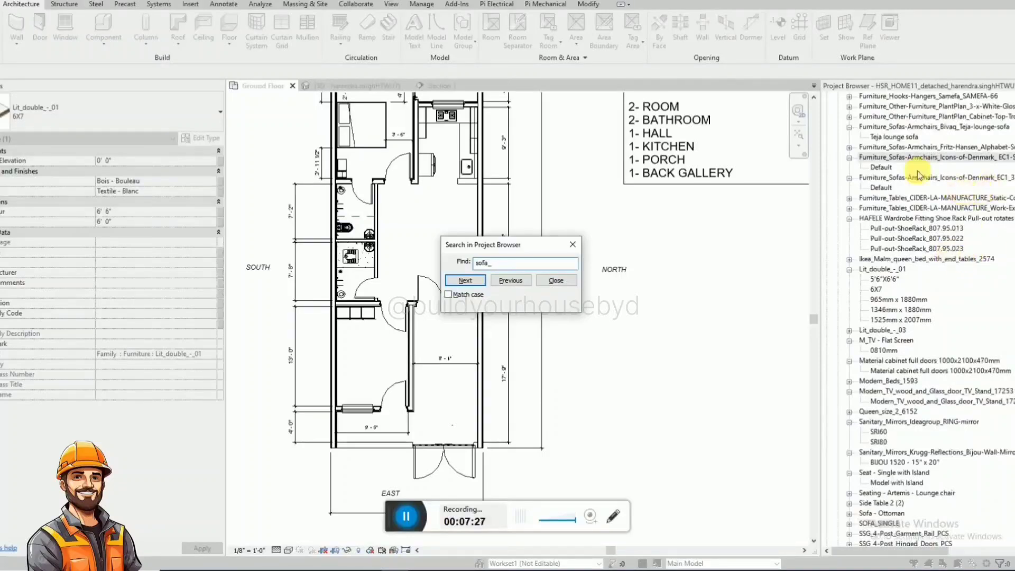
key(Escape)
click(881, 167)
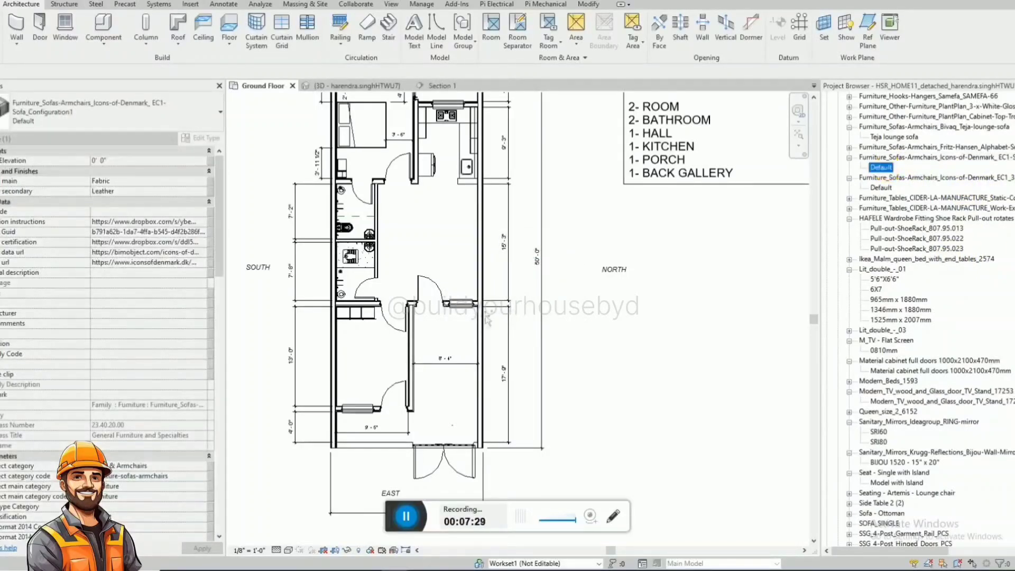
Place the three-seat sofa along the front room's south wall and nudge it slightly towards the cabinet.
key(c)
key(m)
scroll(358, 351, up, 5)
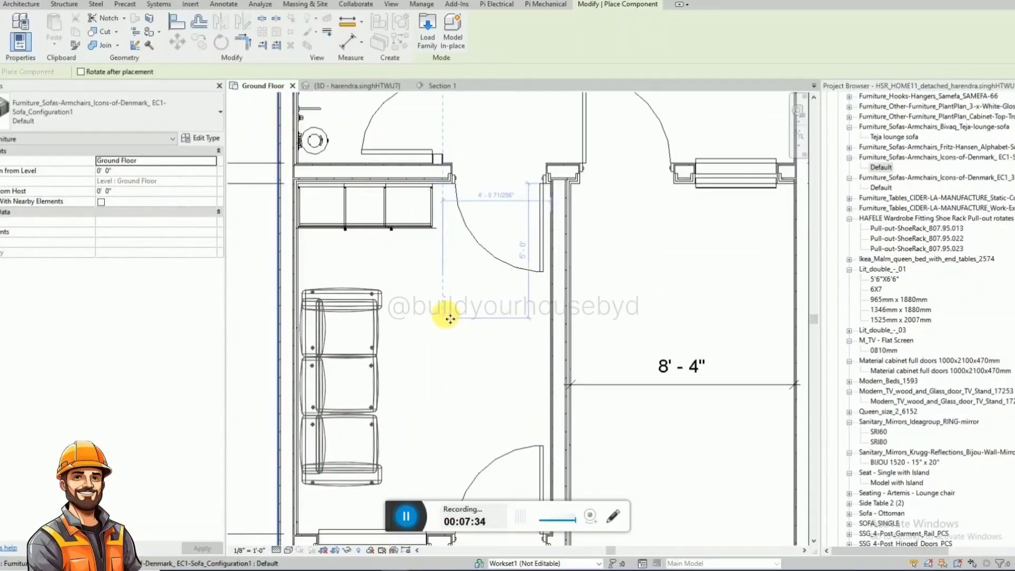
click(449, 319)
key(Escape)
key(Escape)
scroll(435, 280, down, 3)
scroll(420, 386, up, 2)
click(398, 352)
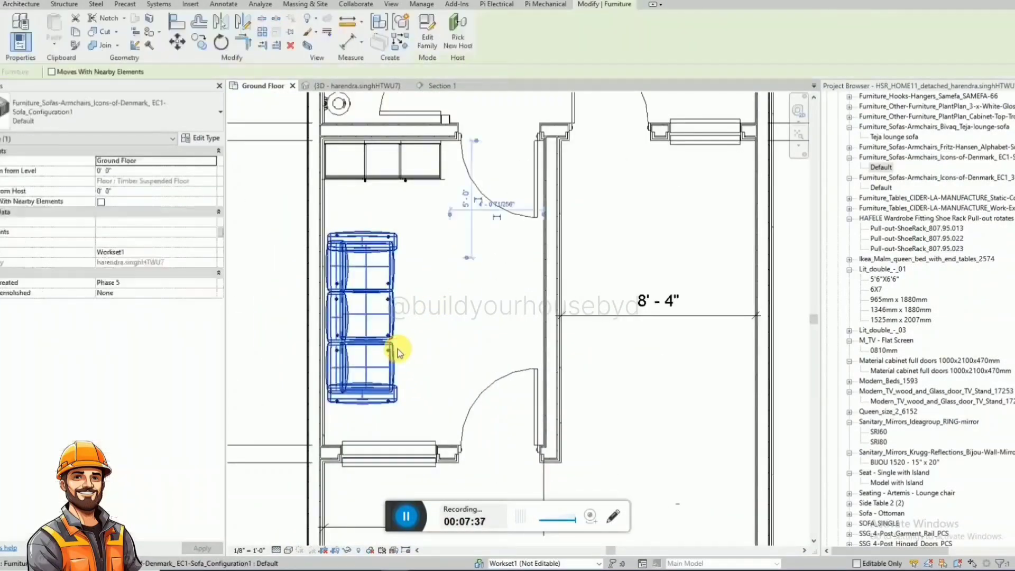
key(Escape)
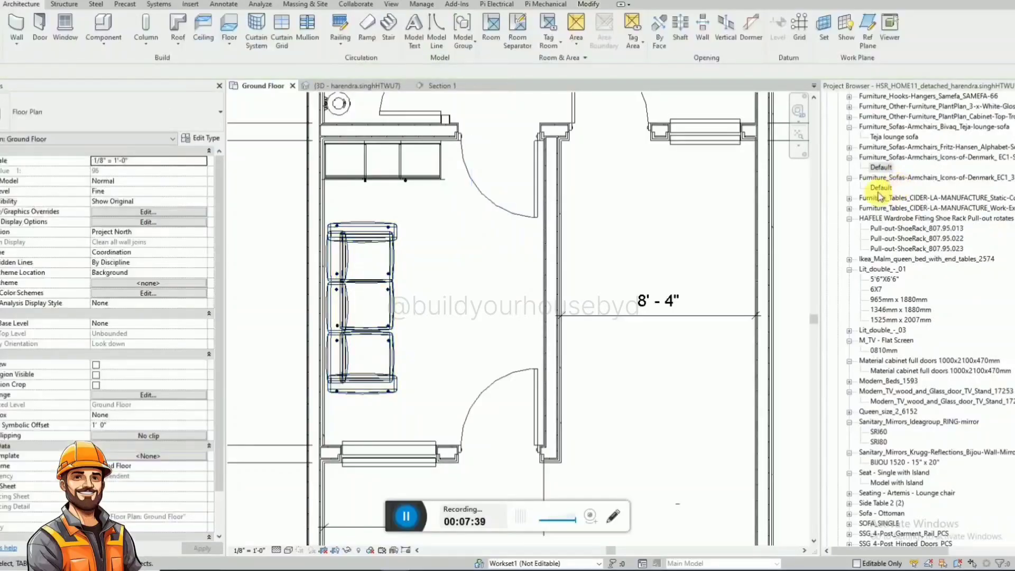
Place one SOFA_SINGLE of the Default type in the front room, beside the three-seat sofa.
click(880, 188)
click(880, 168)
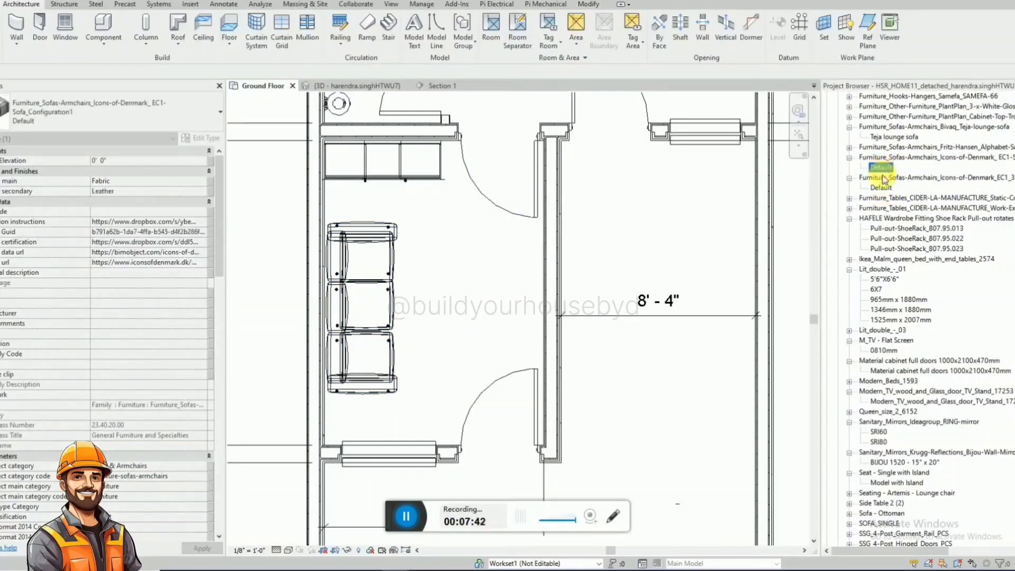
click(883, 178)
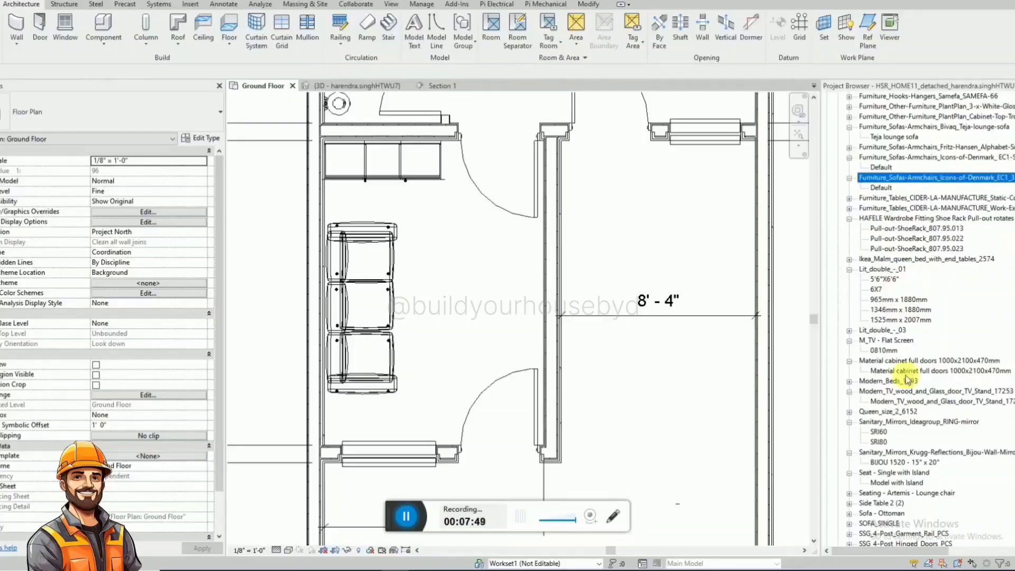
click(880, 534)
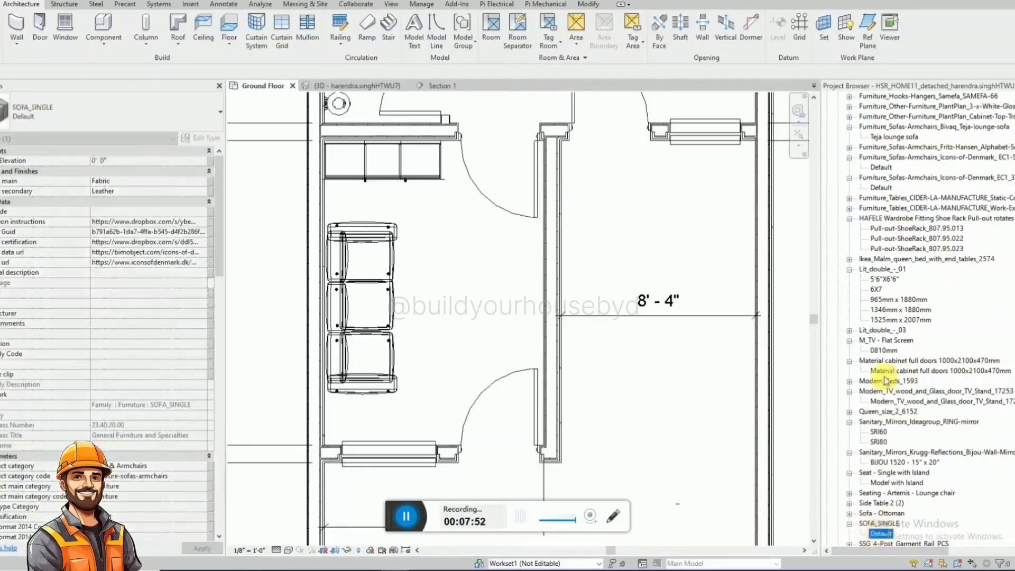
drag(881, 528, 468, 253)
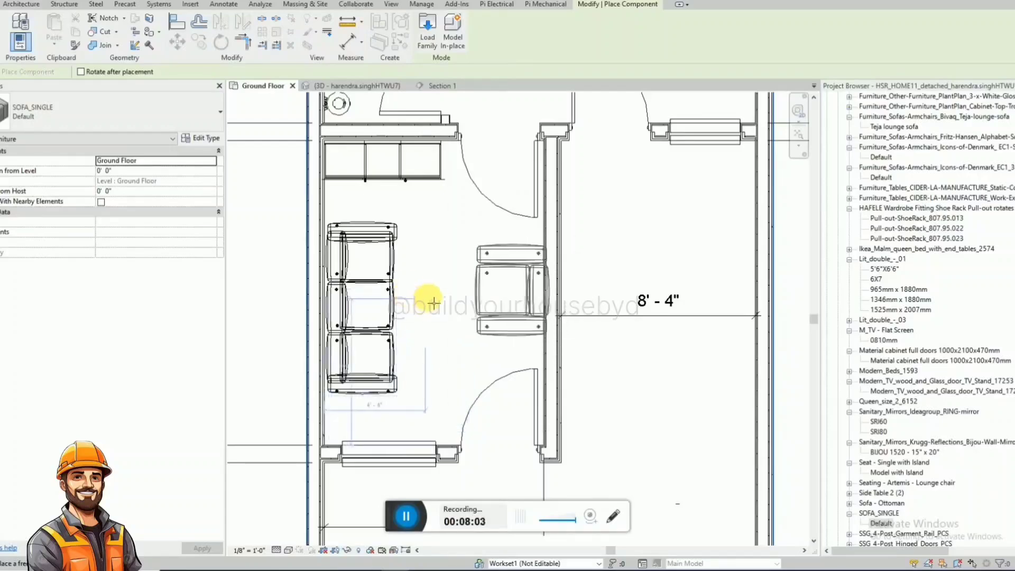
key(Escape)
click(407, 517)
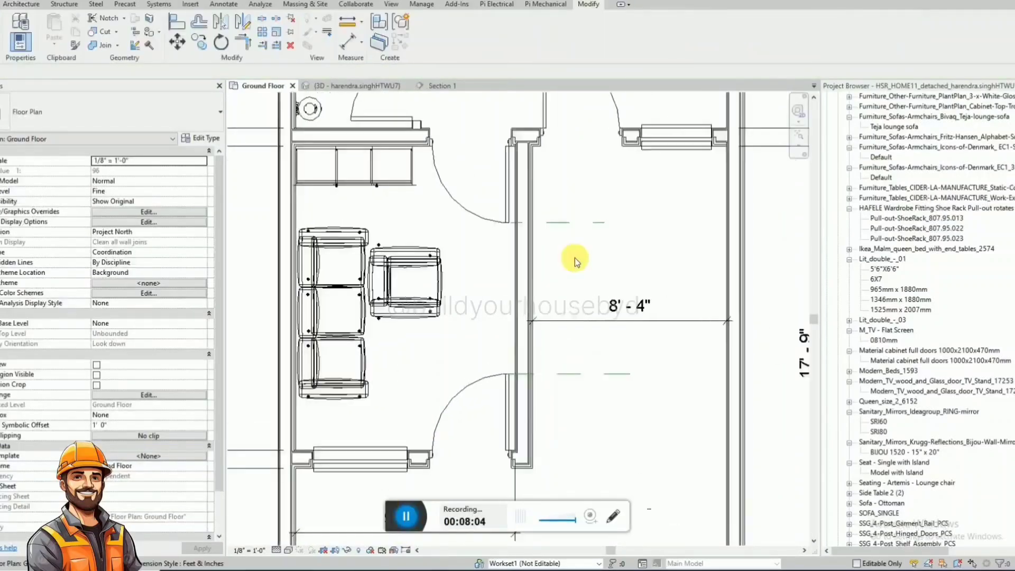
Dimension the distance between the two hidden lines at the front room's door swings, placing the dimension north of the partition wall.
scroll(575, 259, up, 2)
scroll(422, 319, down, 3)
click(493, 379)
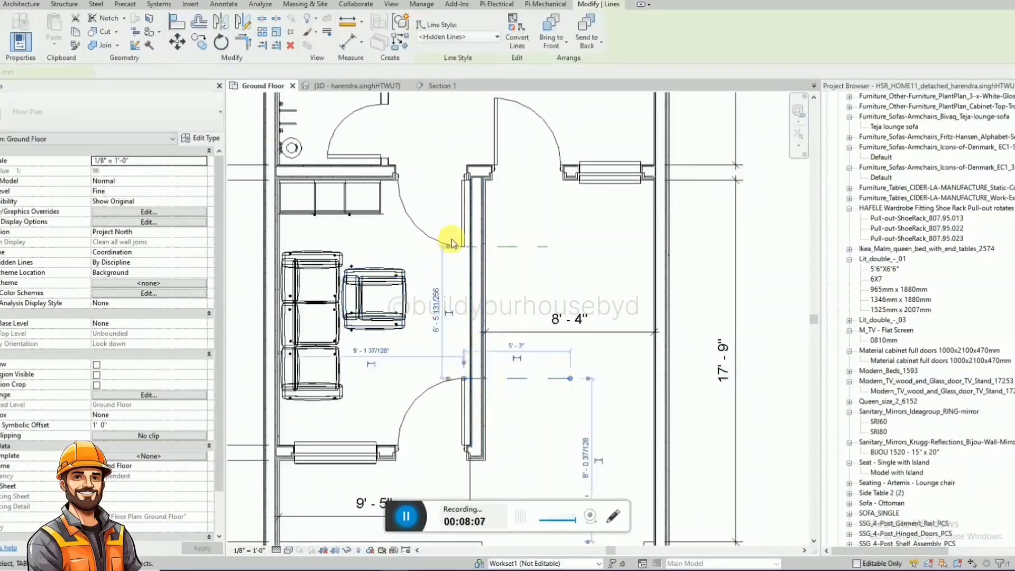
click(509, 307)
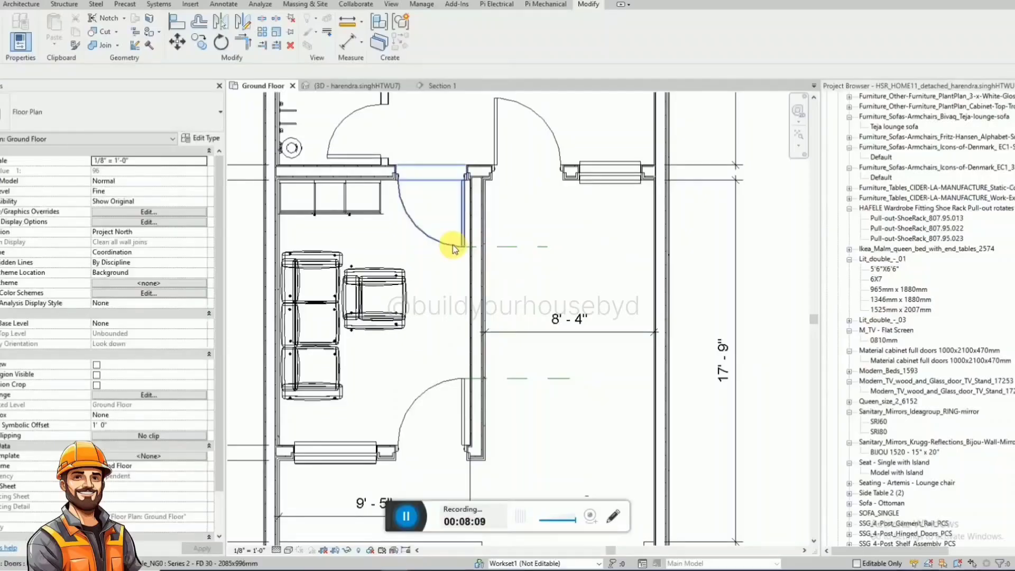
key(d)
key(i)
click(503, 246)
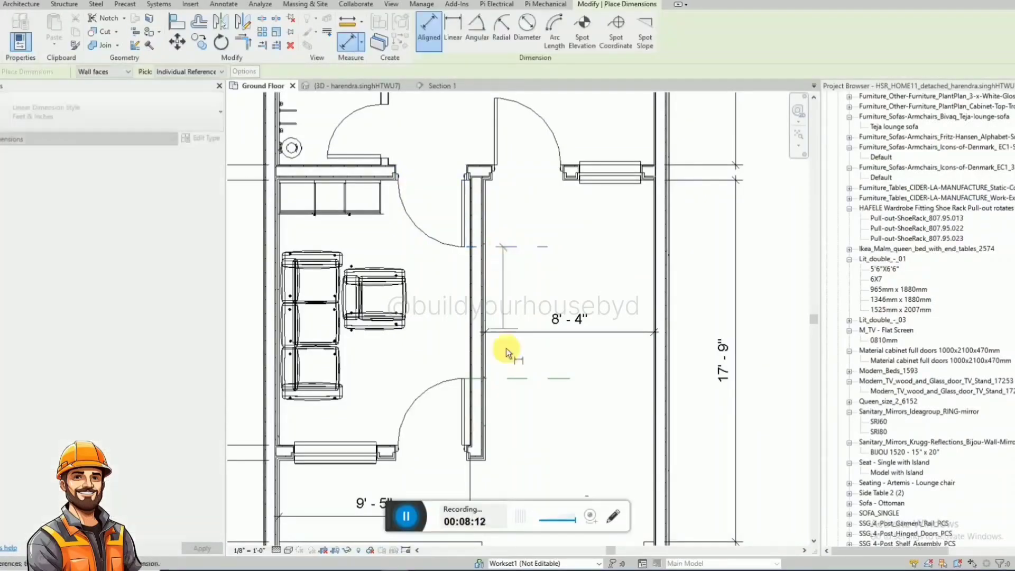
click(509, 378)
click(538, 441)
key(Escape)
key(Escape)
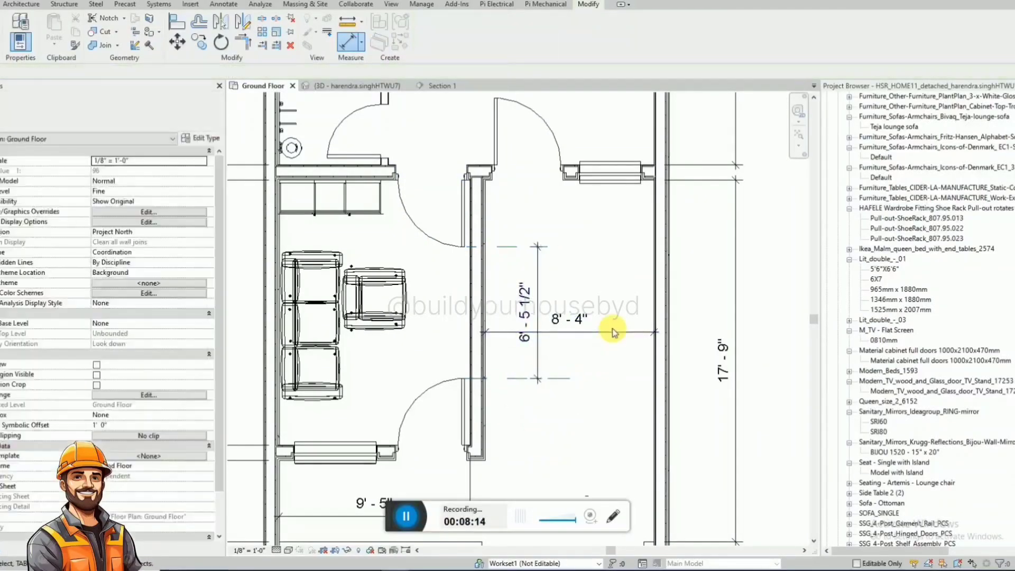
Move the 8'-4" hall width dimension line east, clear of the vertical dimension between the door swings.
click(619, 333)
drag(619, 334, 617, 447)
click(591, 295)
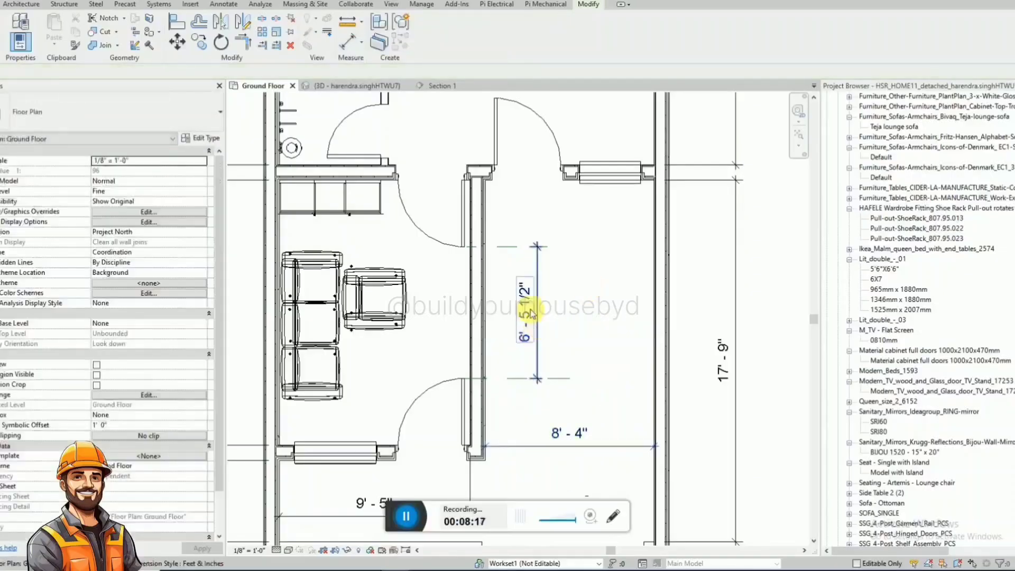
Rotate the single sofa to face the three-seat sofa and move it against the front room's north wall, just past the western door swing.
click(372, 321)
key(space)
key(space)
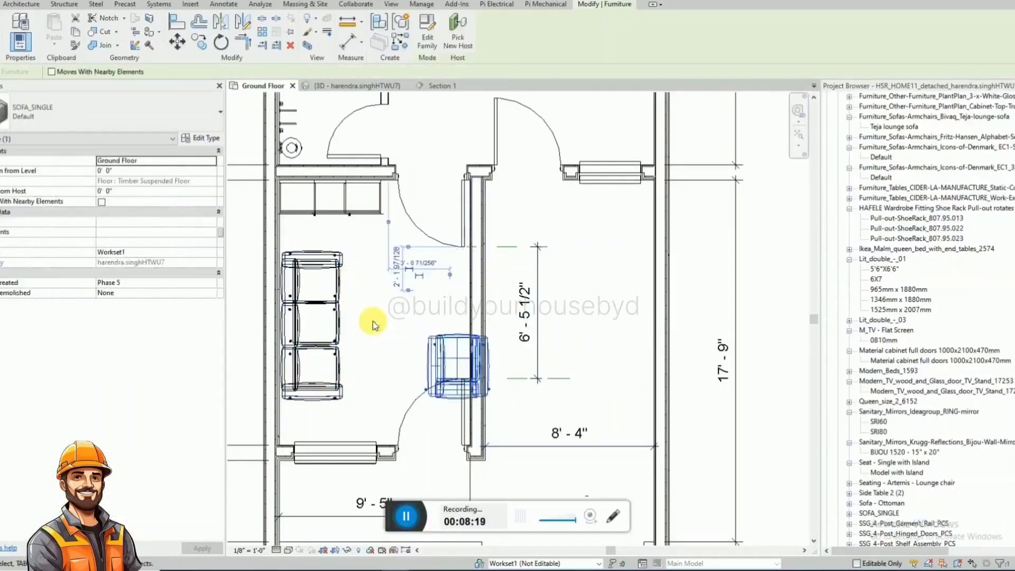
scroll(541, 284, up, 3)
drag(500, 285, 413, 276)
scroll(414, 276, down, 2)
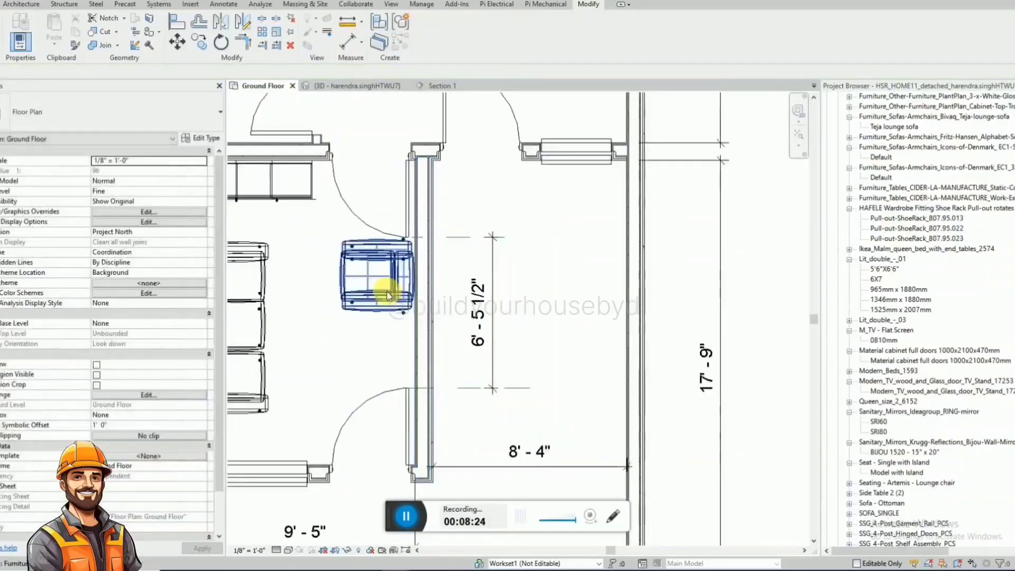
Copy the single sofa along the north wall so the copy sits directly beside it, towards the east door.
key(c)
key(o)
click(414, 276)
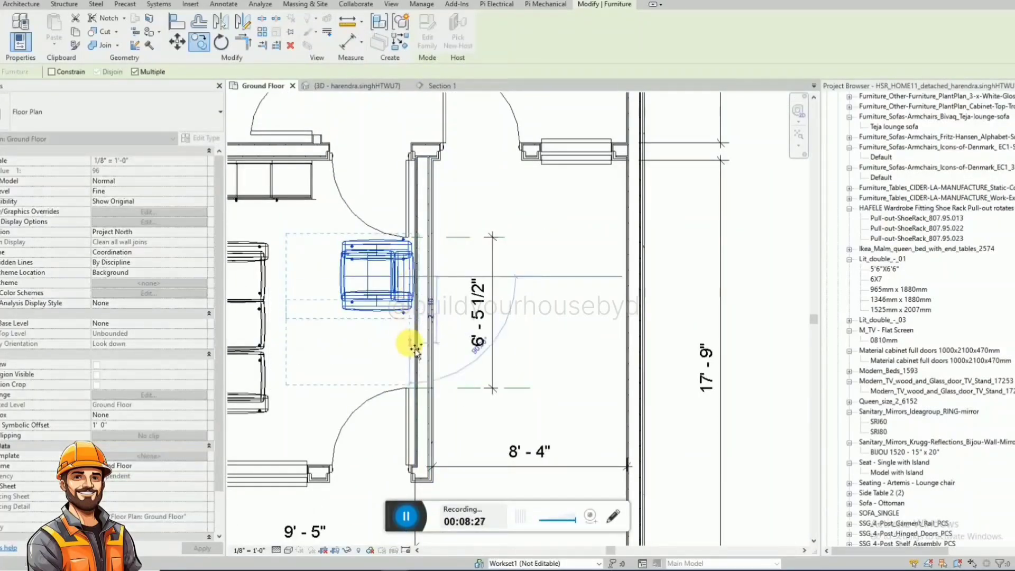
click(413, 346)
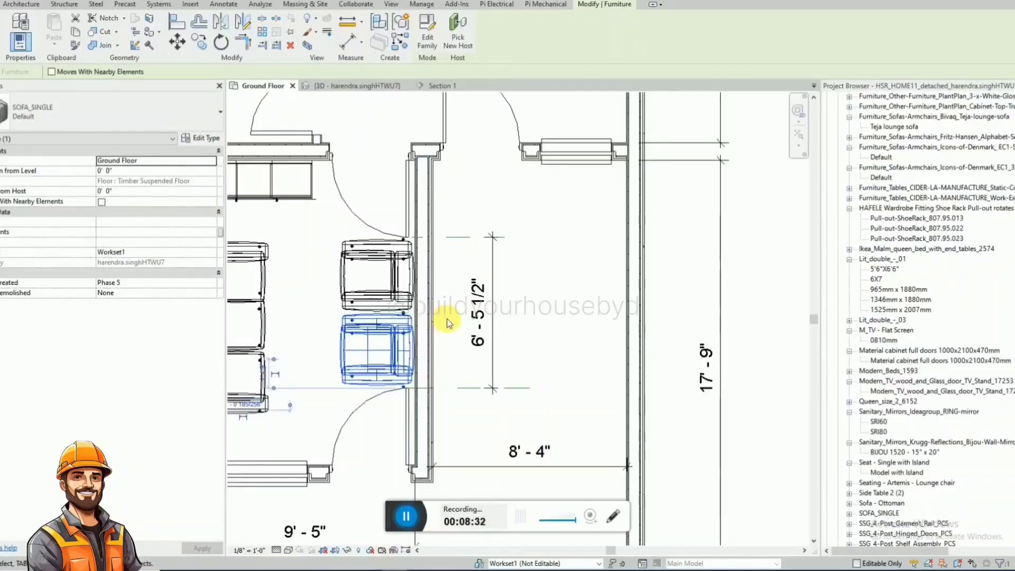
Examine the front room's three-seat sofa and two single sofas in the 3D view and the Ground Floor plan.
scroll(680, 289, down, 2)
click(353, 86)
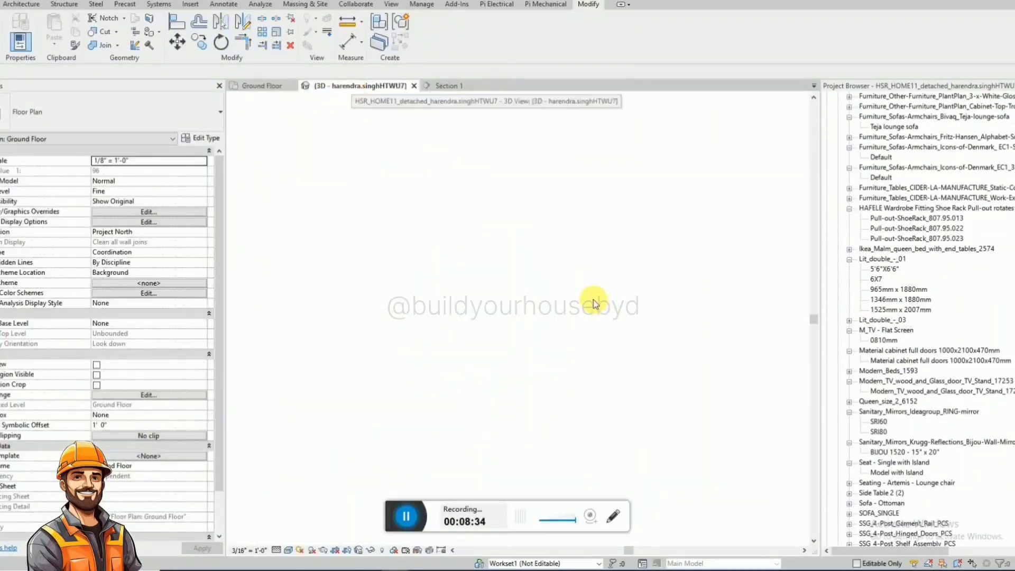
scroll(594, 301, down, 2)
scroll(583, 216, down, 3)
scroll(455, 390, up, 4)
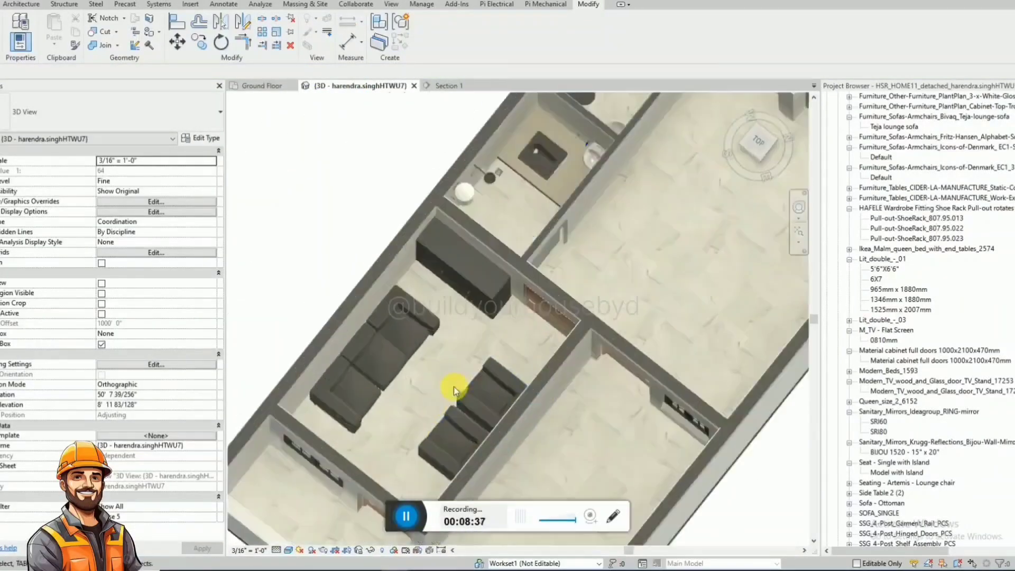
click(441, 420)
shift+middle_drag(426, 380, 503, 351)
click(498, 290)
shift+middle_drag(498, 292, 496, 404)
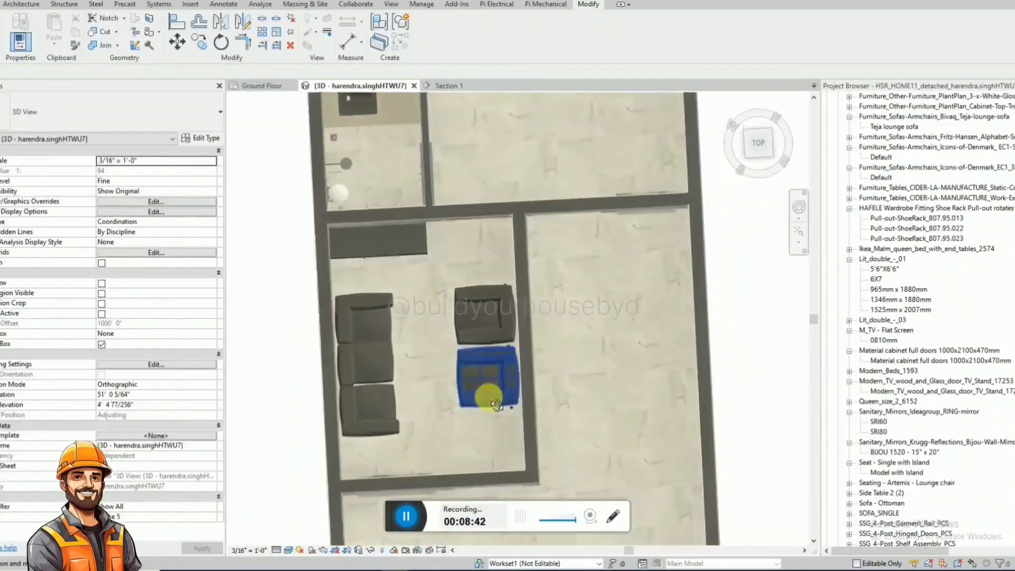
click(262, 85)
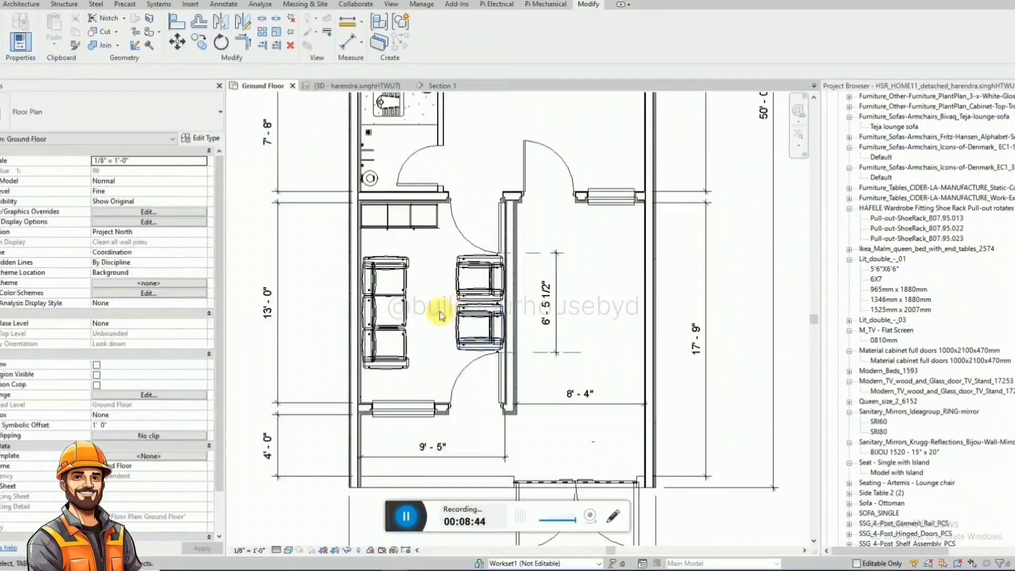
click(400, 311)
click(426, 358)
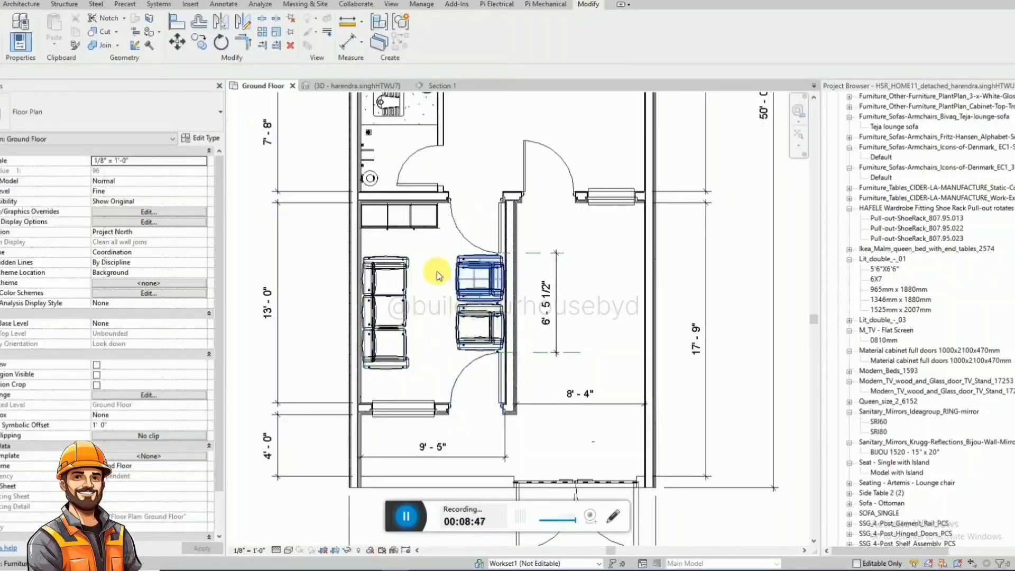
scroll(474, 328, up, 2)
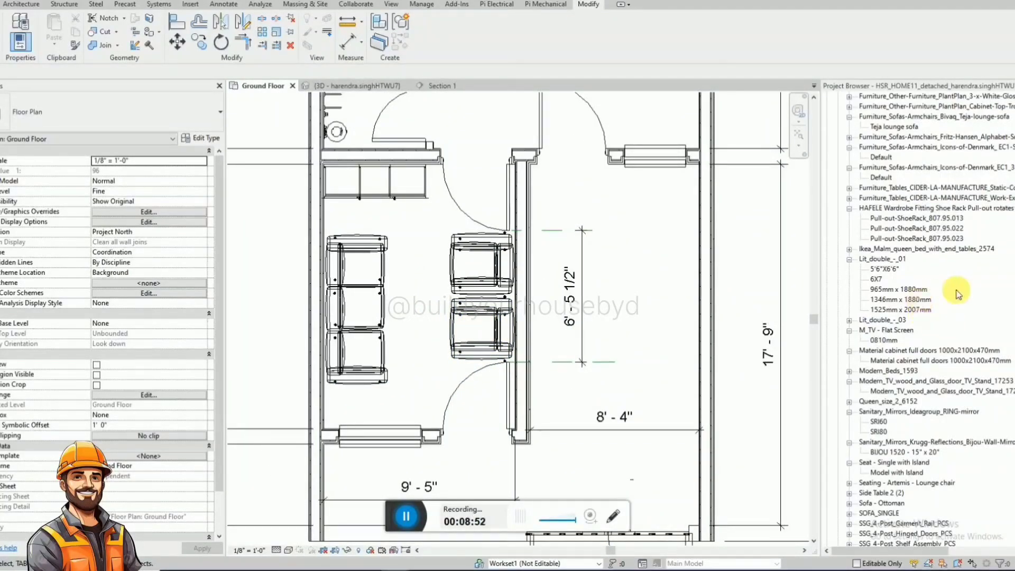
Search the project browser for stools and place the Default Ares-Line Base-Divano-Rettangolare bench between the three-seat sofa and the two single sofas.
click(962, 294)
key(ctrl+f)
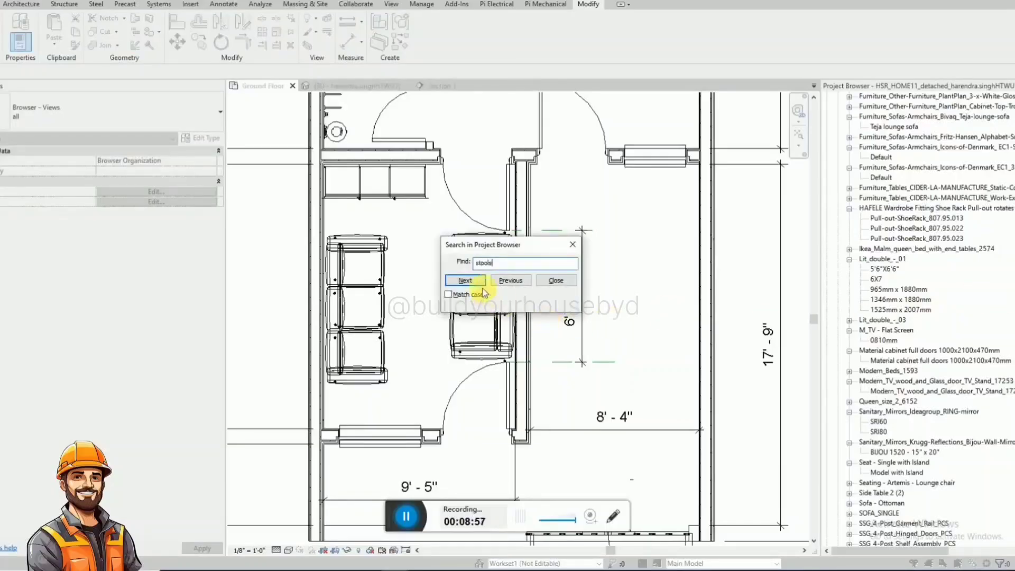
key(Return)
key(Return)
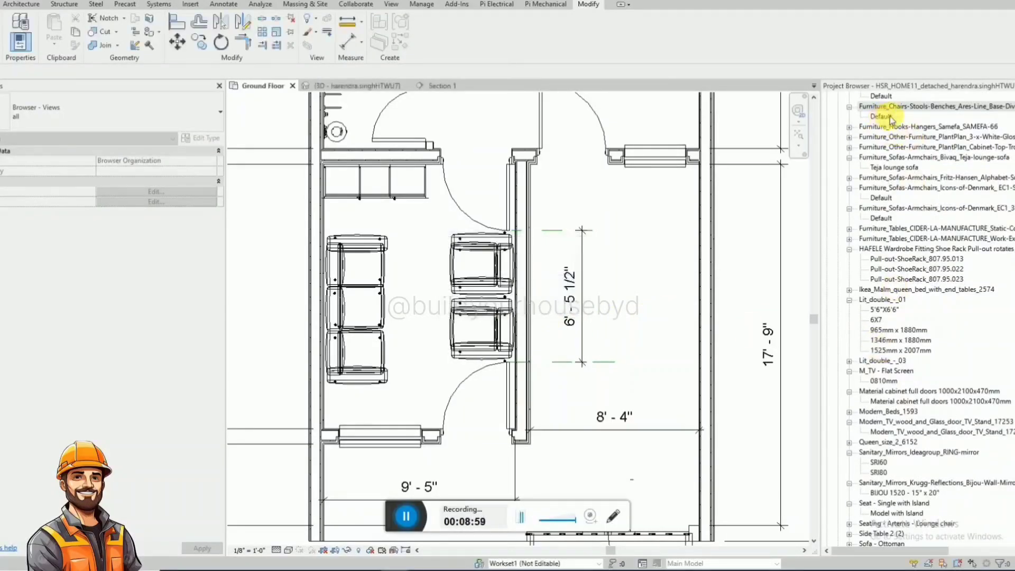
click(887, 117)
drag(891, 117, 382, 301)
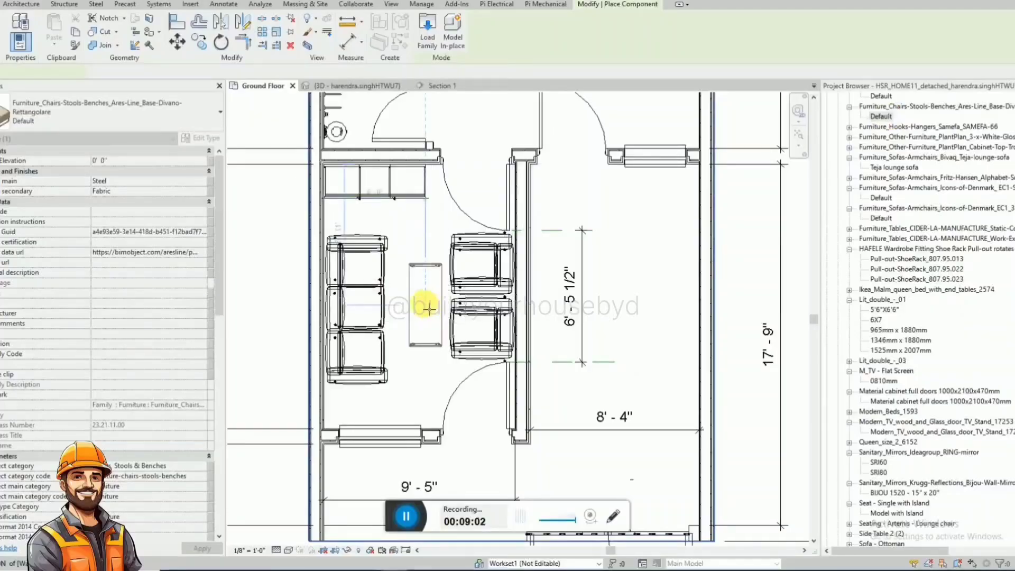
click(424, 302)
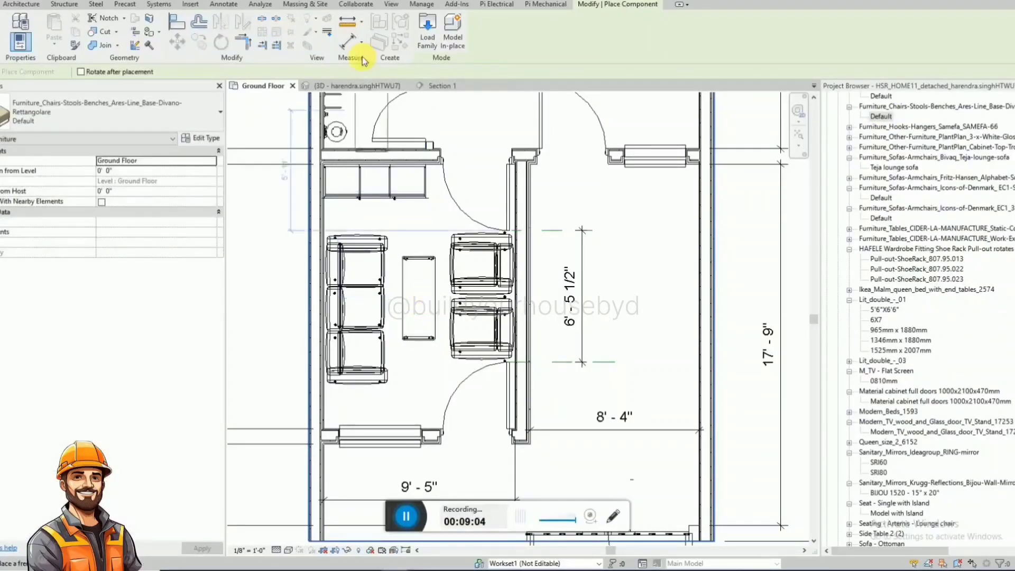
key(Escape)
key(Escape)
Check the bench in 3D and shift the three-seat sofa slightly west, towards the wardrobe, in the Ground Floor plan.
click(360, 87)
scroll(505, 285, down, 2)
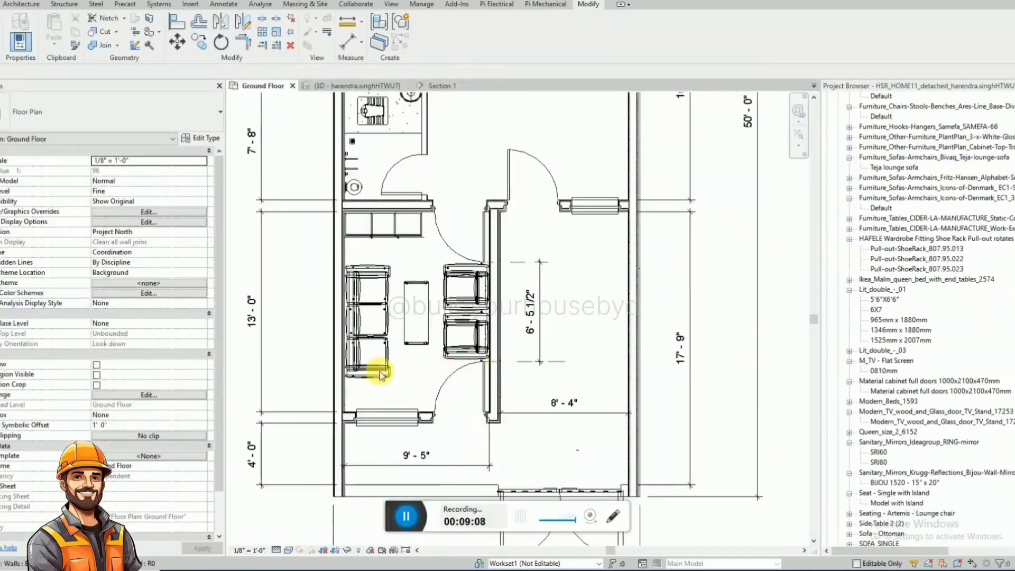
click(382, 374)
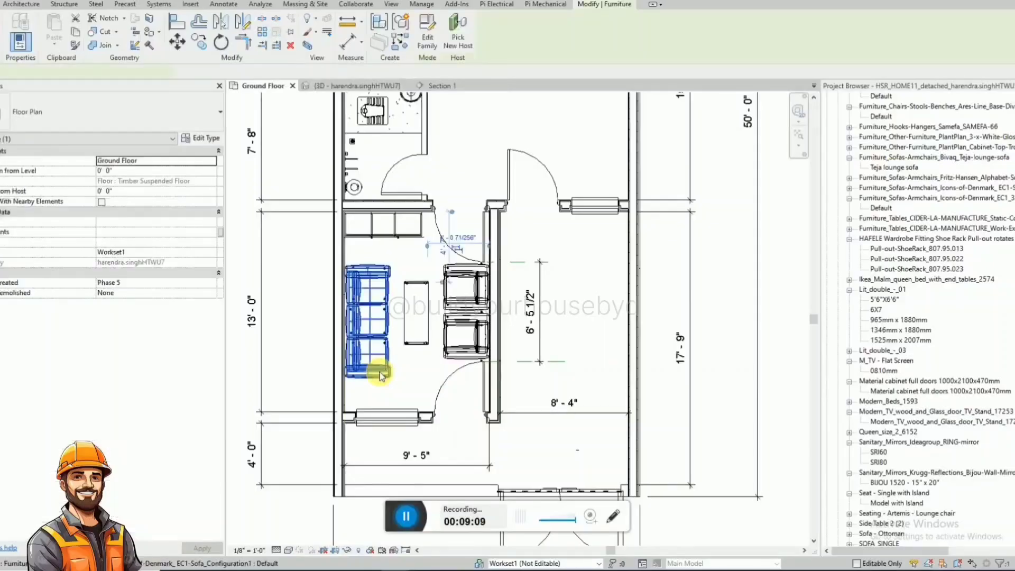
click(546, 378)
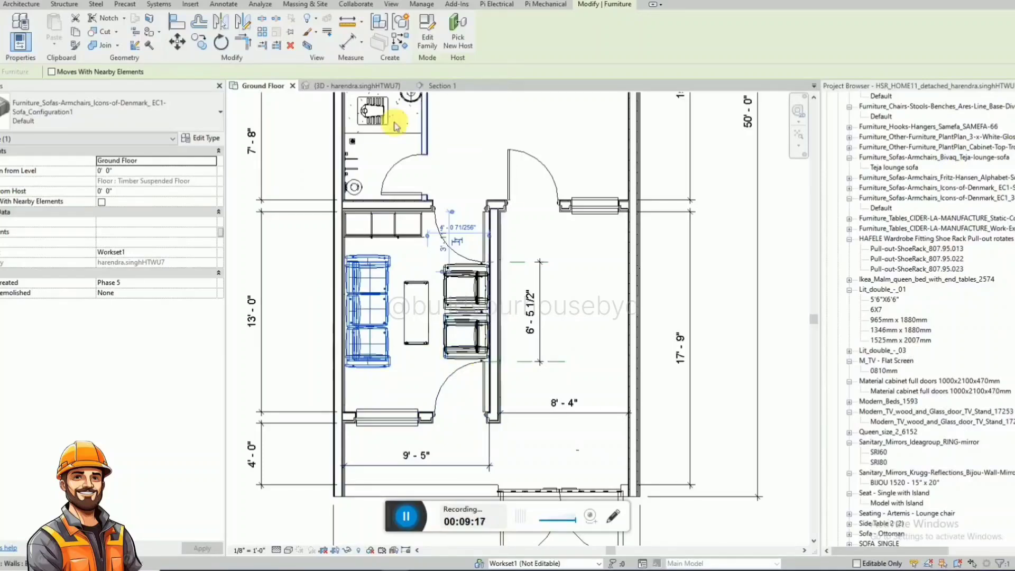
Examine the front room's sofas, bench, wardrobe and door clearances from several angles in the 3D view.
click(383, 87)
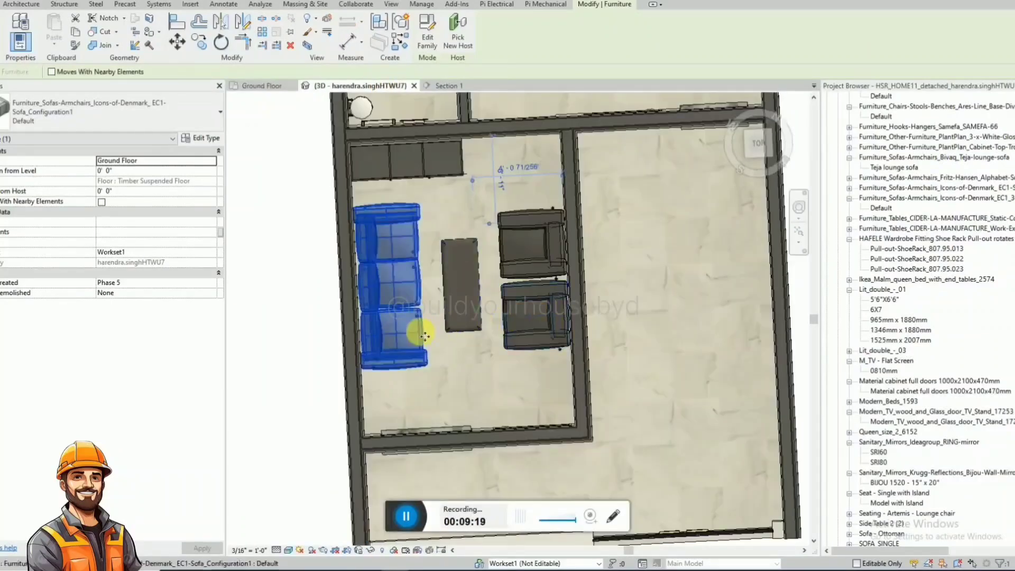
scroll(425, 336, down, 2)
click(301, 353)
scroll(303, 353, down, 2)
shift+middle_drag(339, 360, 262, 363)
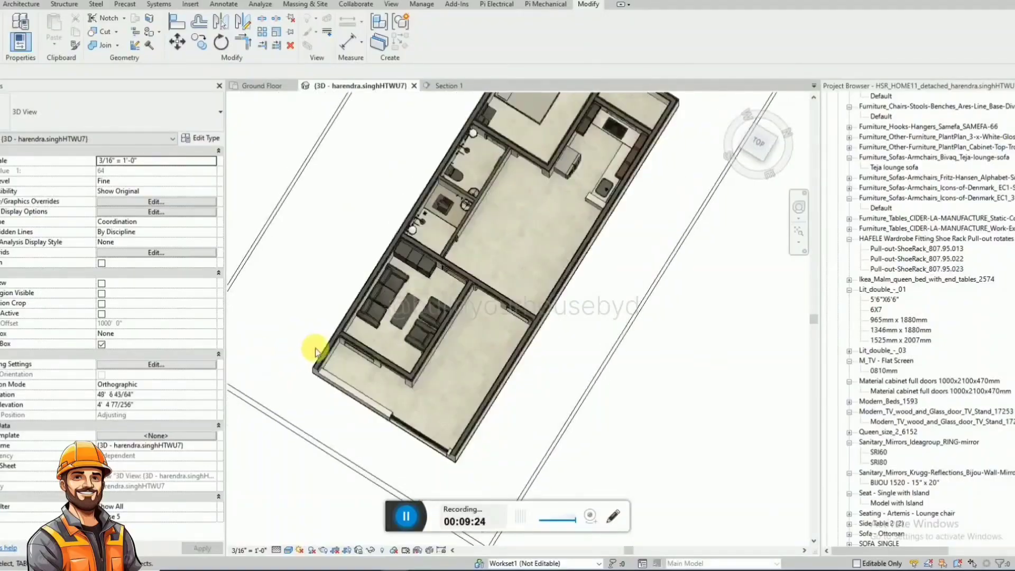
scroll(316, 353, up, 1)
shift+middle_drag(370, 351, 169, 285)
scroll(488, 274, up, 2)
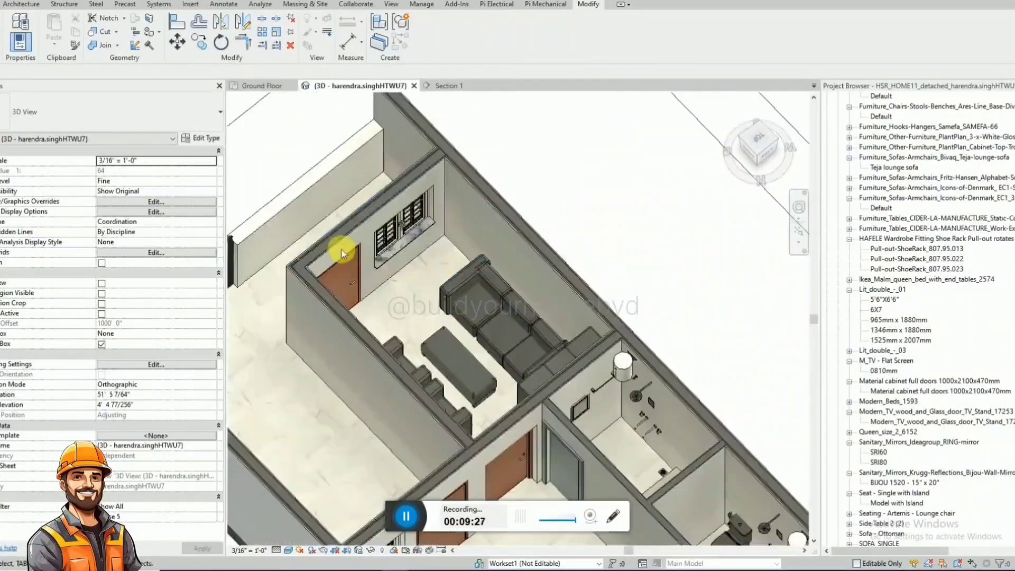
shift+middle_drag(342, 254, 692, 290)
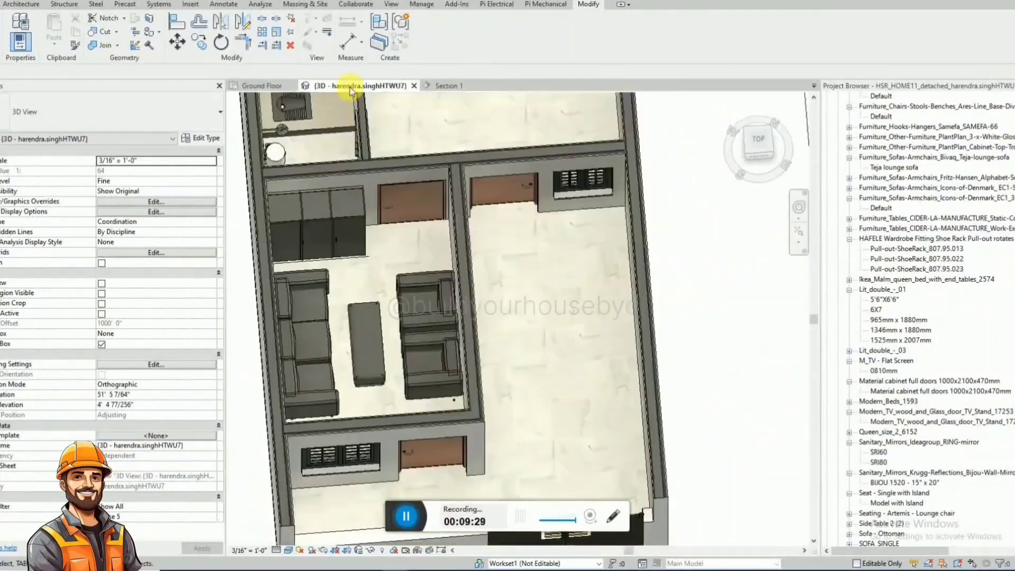
Move the three-seat sofa east along the south wall of the front room, up to the window wall.
click(283, 91)
scroll(434, 317, up, 2)
click(397, 330)
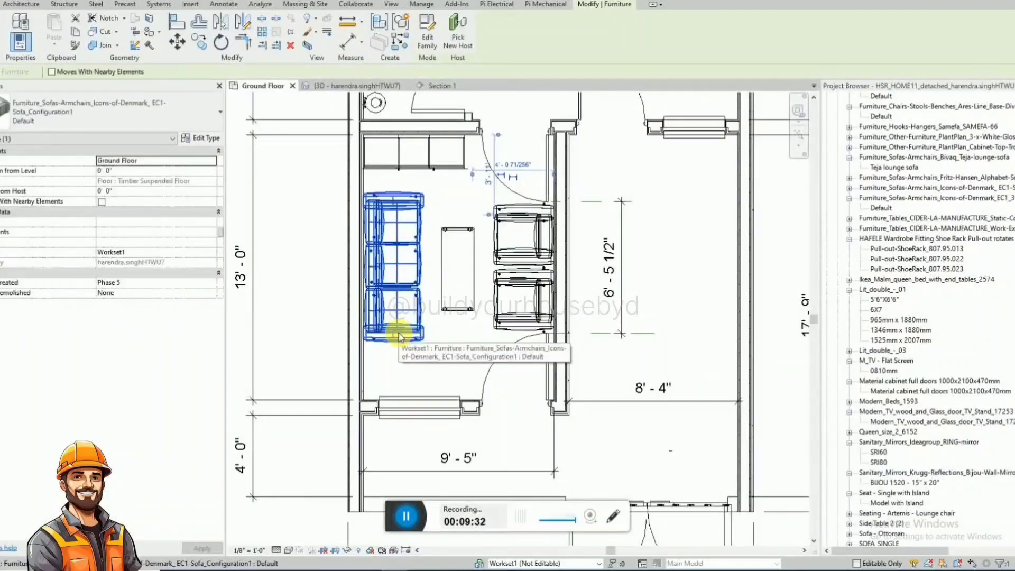
key(Down)
key(Down)
key(Down)
key(Down)
key(Down)
key(Down)
key(Down)
key(Down)
key(Down)
key(Down)
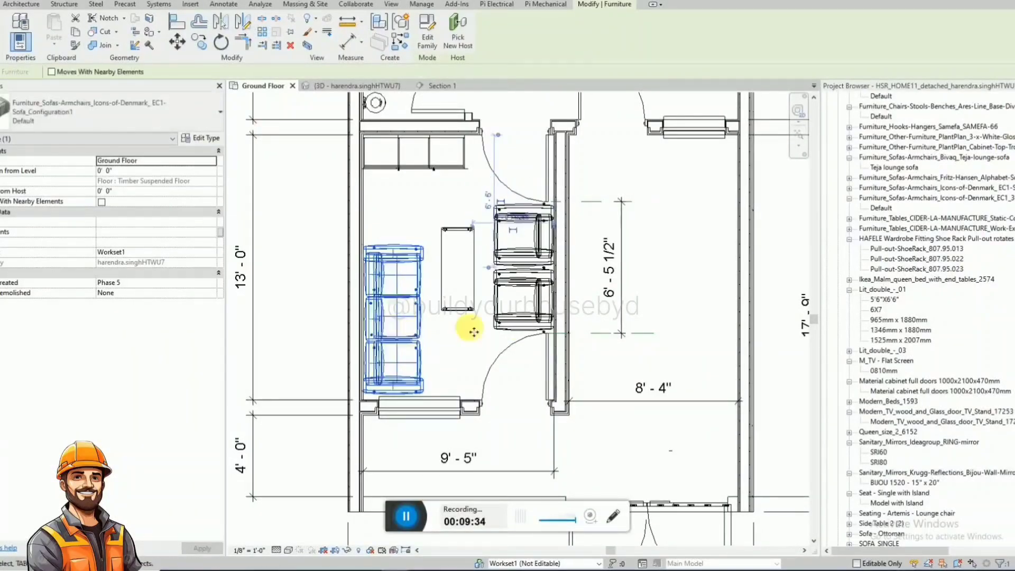
Rotate the eastern single sofa to face west and fit it against the window wall, directly beside the three-seat sofa.
click(525, 328)
key(space)
key(space)
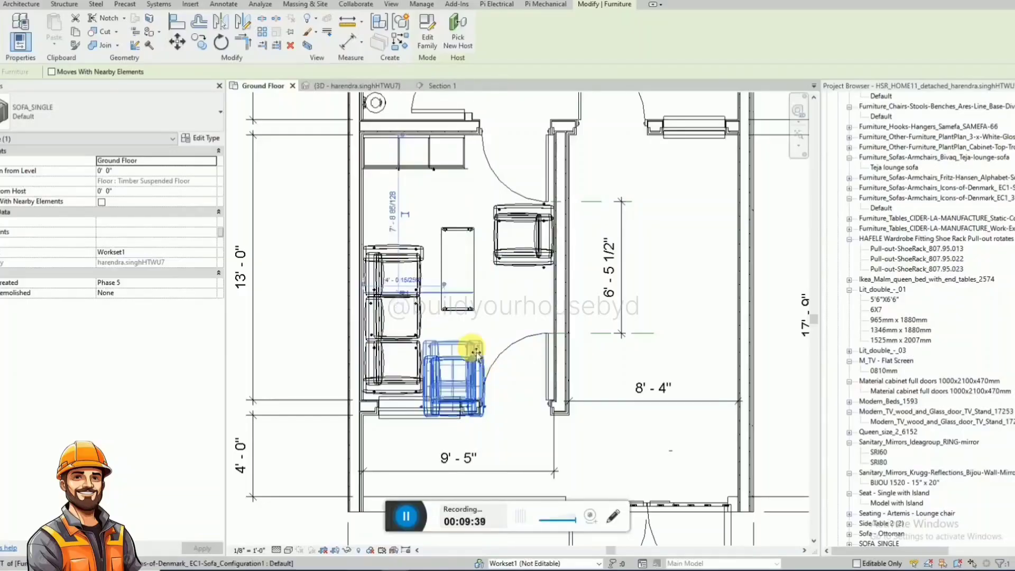
drag(477, 353, 477, 359)
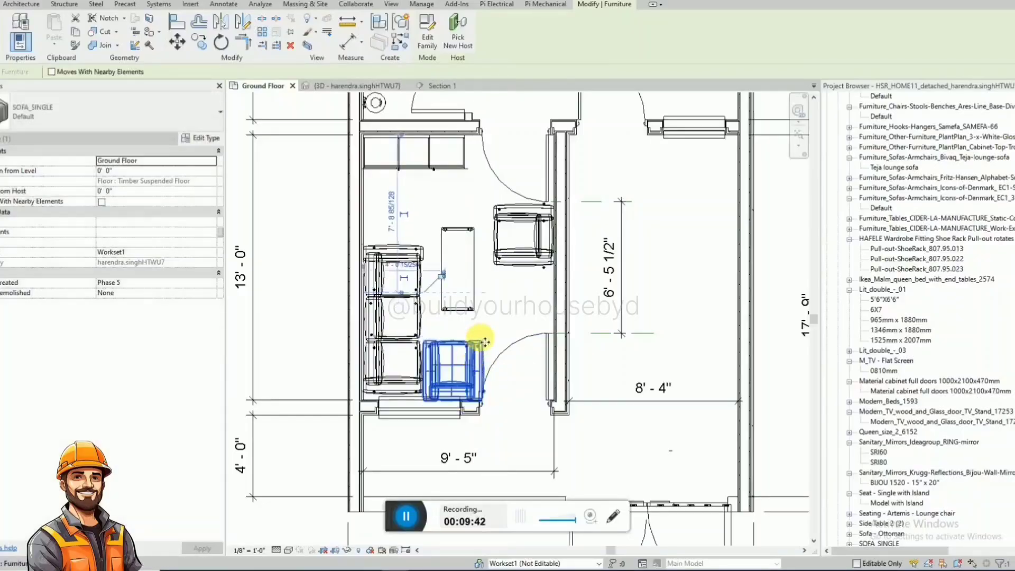
click(485, 342)
click(407, 390)
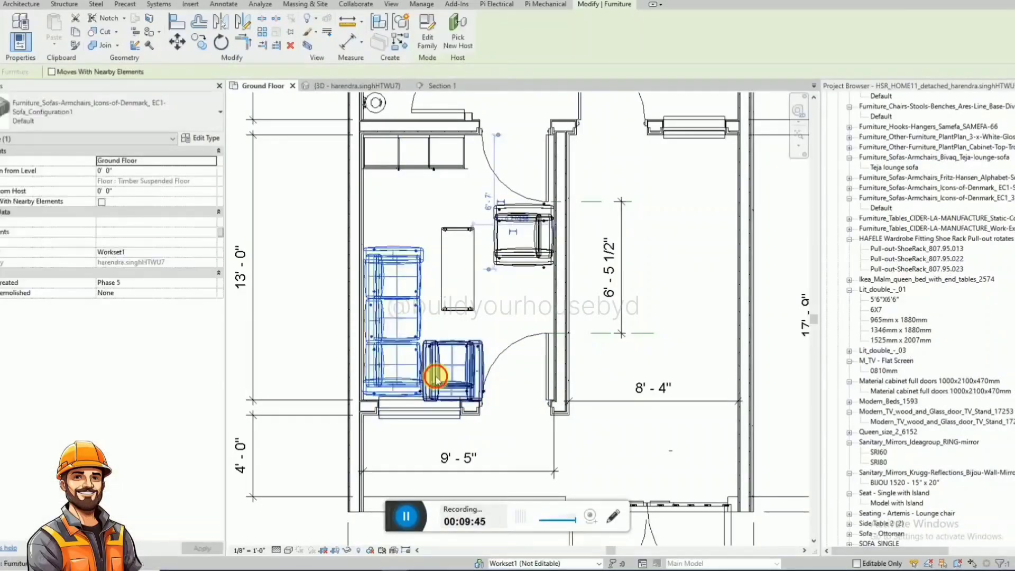
click(437, 372)
key(Down)
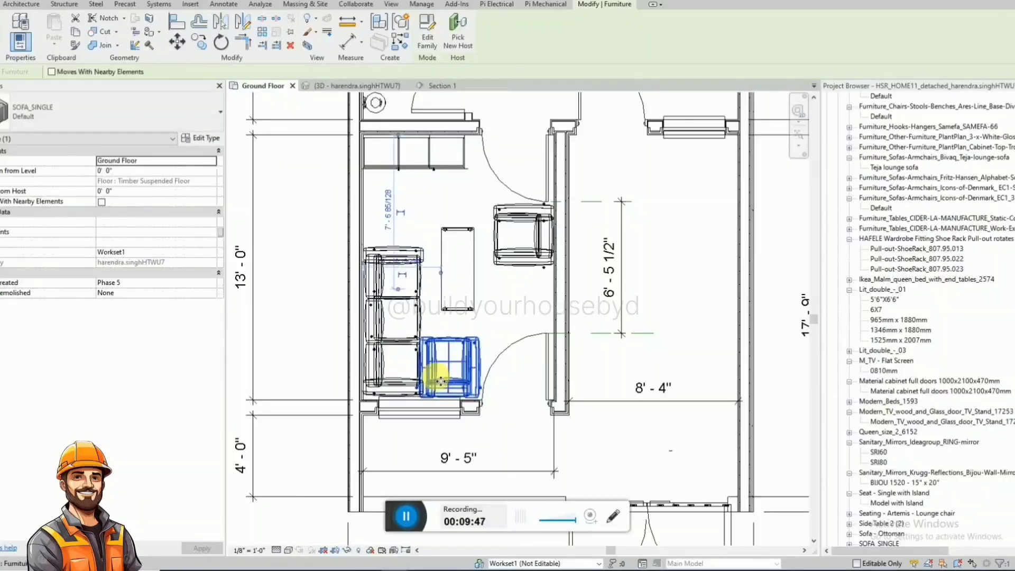
key(Up)
key(Up)
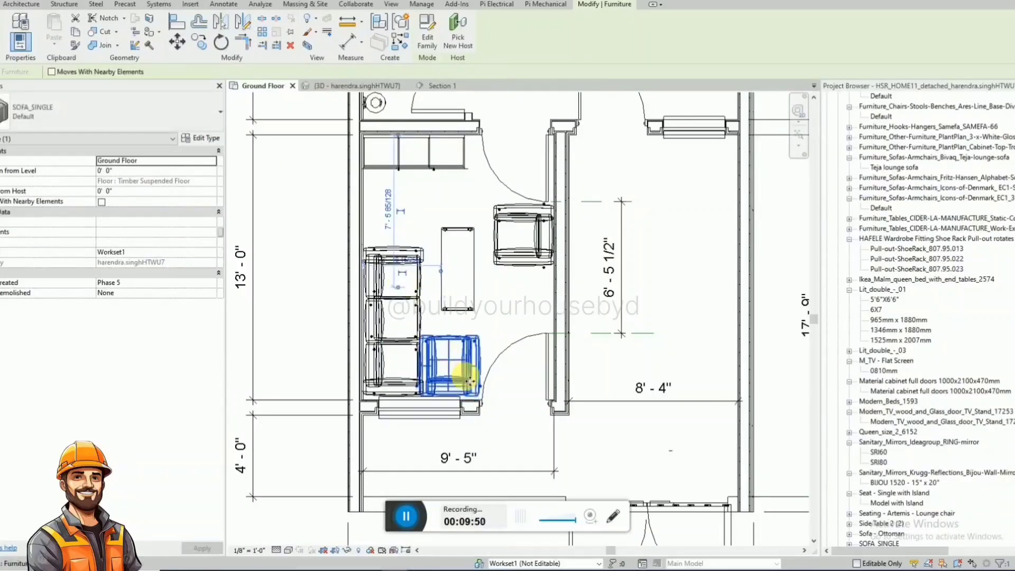
Shift the centre bench slightly east and remove the single sofa left on the front room's north wall.
click(458, 258)
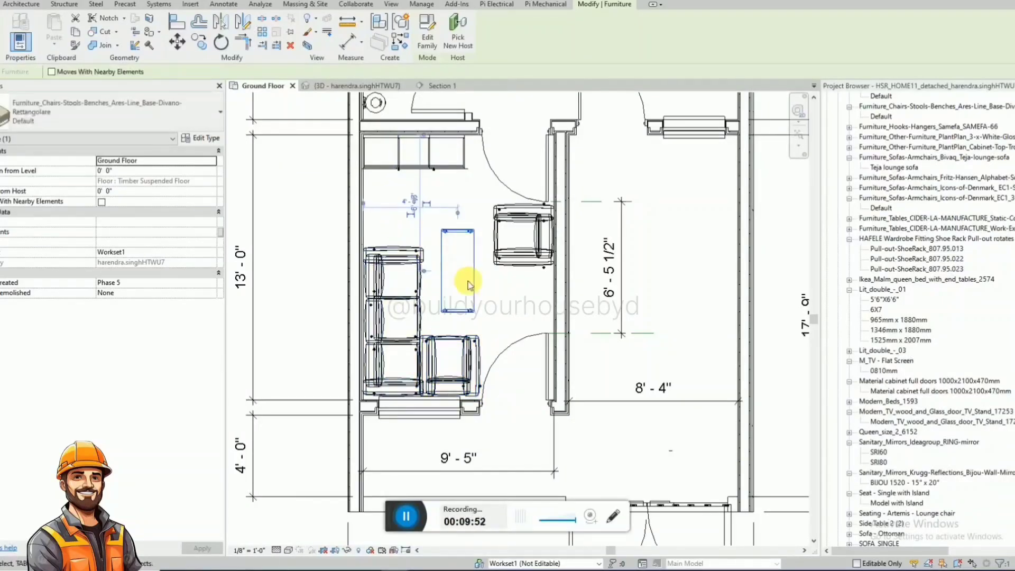
key(Escape)
click(414, 261)
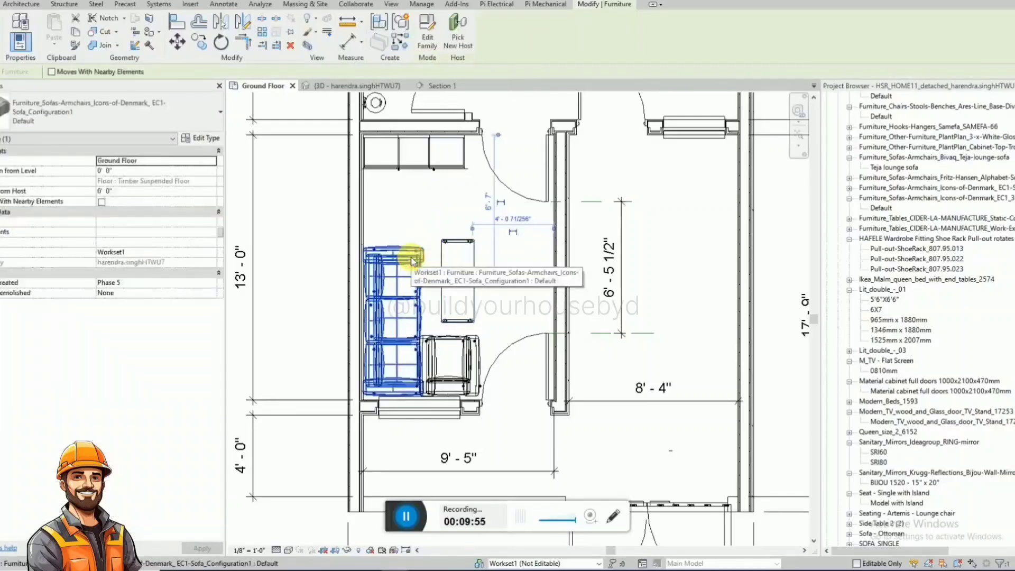
Examine the front room's L-shaped sofa arrangement and bench in the 3D view and the Ground Floor plan.
click(344, 86)
shift+middle_drag(486, 206, 356, 289)
key(Escape)
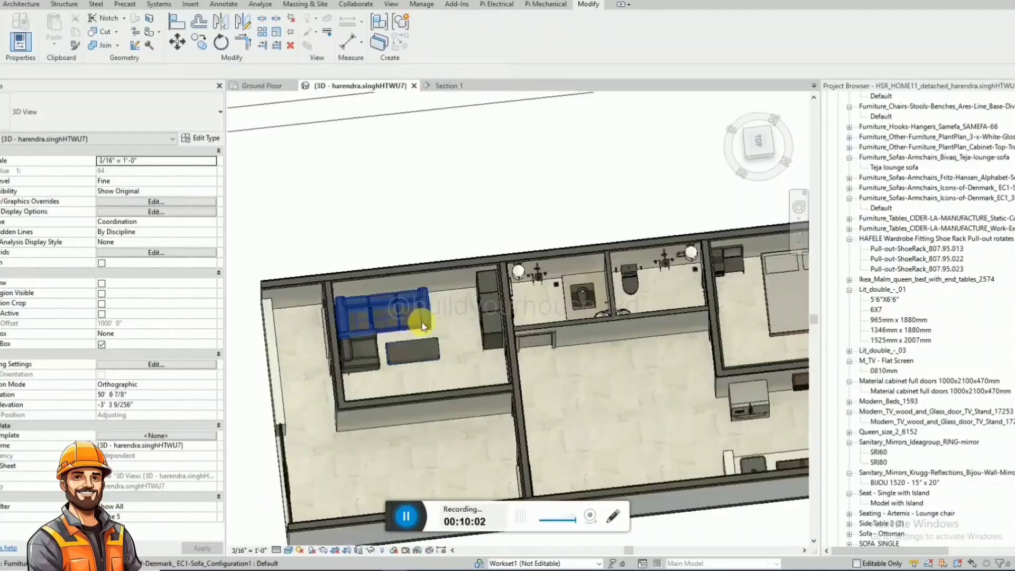
shift+middle_drag(461, 329, 332, 407)
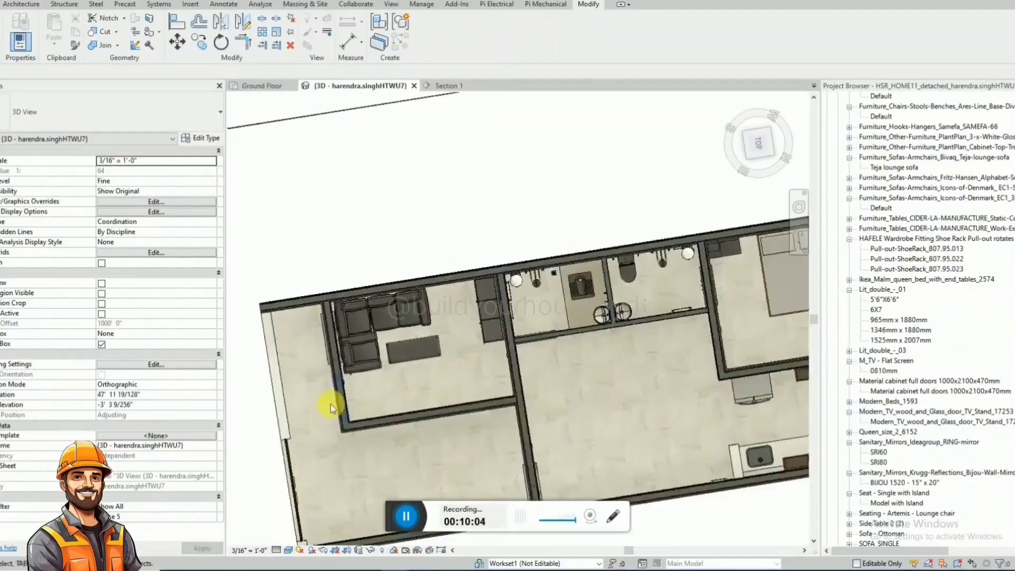
shift+middle_drag(545, 360, 612, 340)
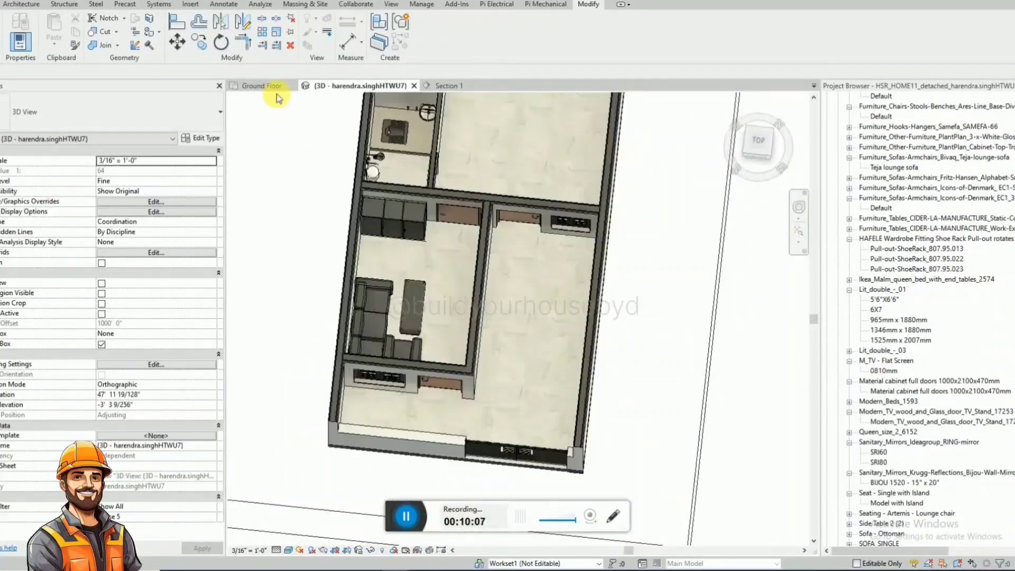
click(264, 86)
scroll(488, 312, down, 5)
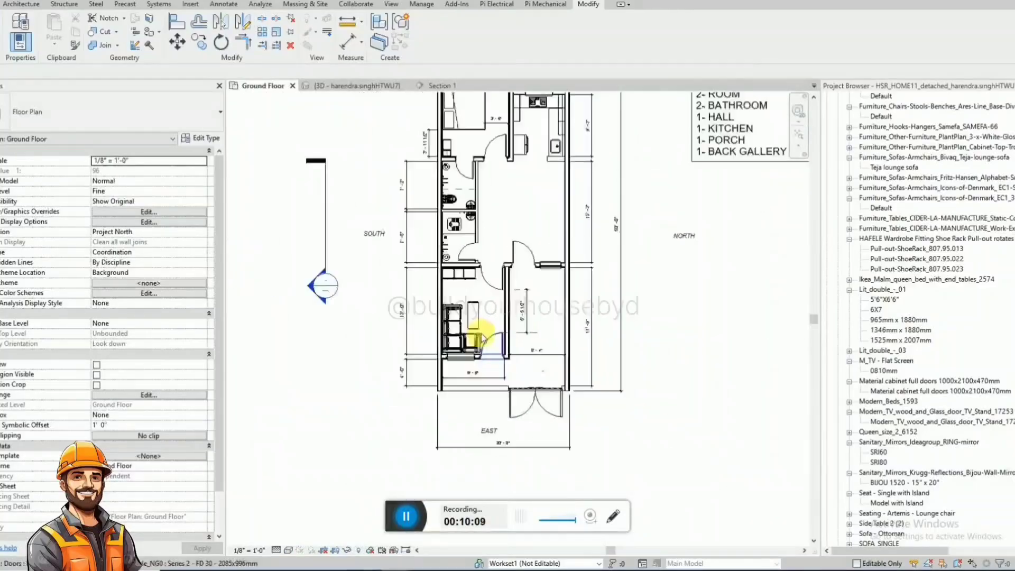
scroll(507, 306, up, 4)
Move the three-seat sofa and the bench into the central hall beside the bathrooms, and delete the front room's remaining single sofa.
click(457, 335)
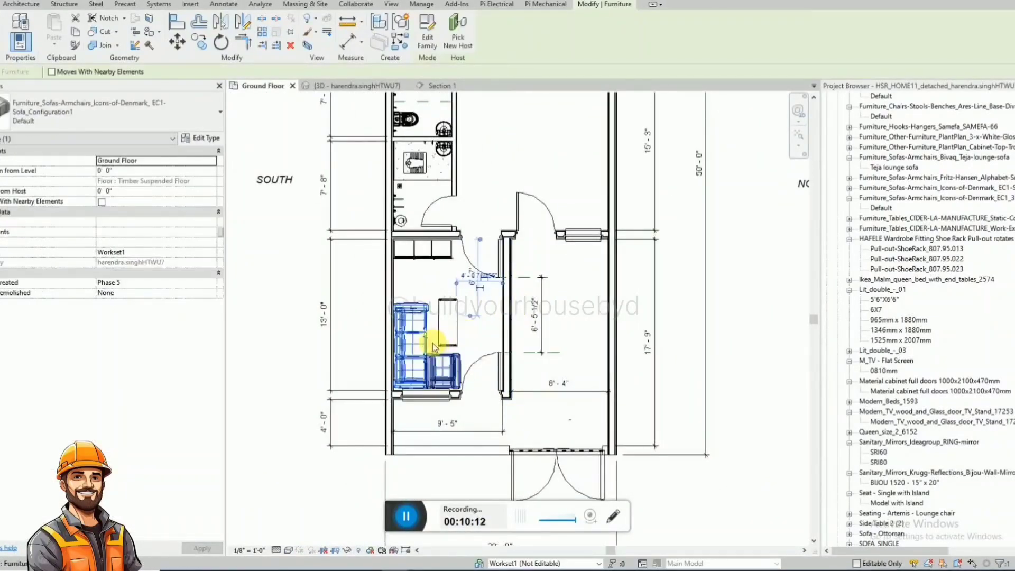
drag(425, 346, 564, 142)
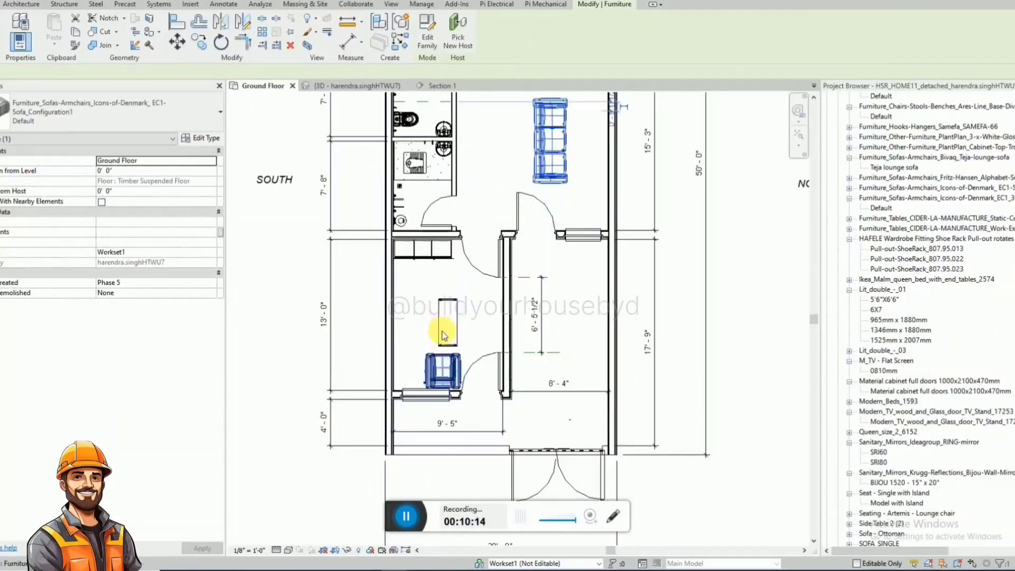
drag(444, 334, 517, 140)
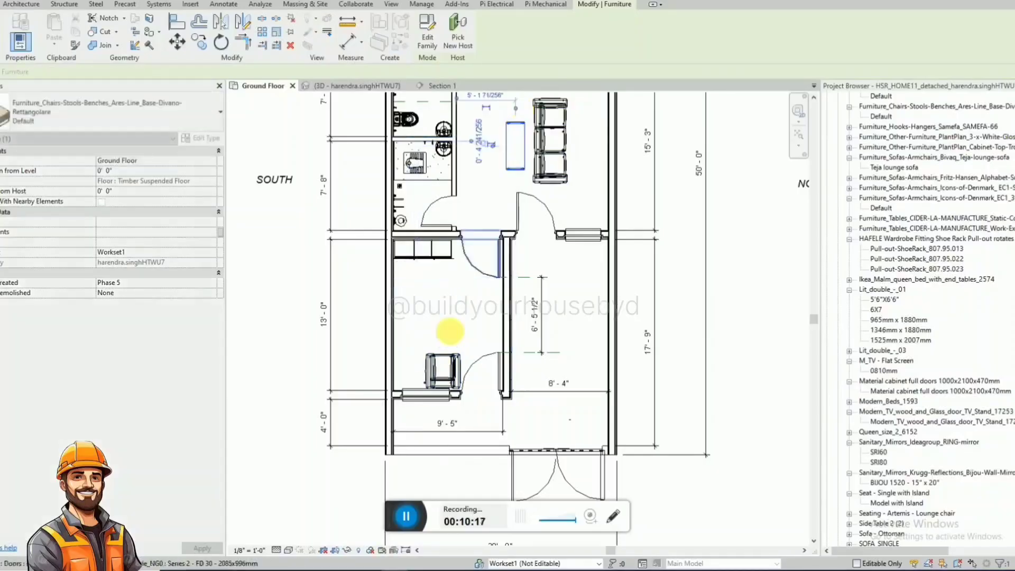
key(Escape)
Place another Lit_double_-_01 6X7 bed like the rear bedroom's in the front room, headboard against the south wall, about 4'-0" from the west wall.
scroll(465, 380, down, 2)
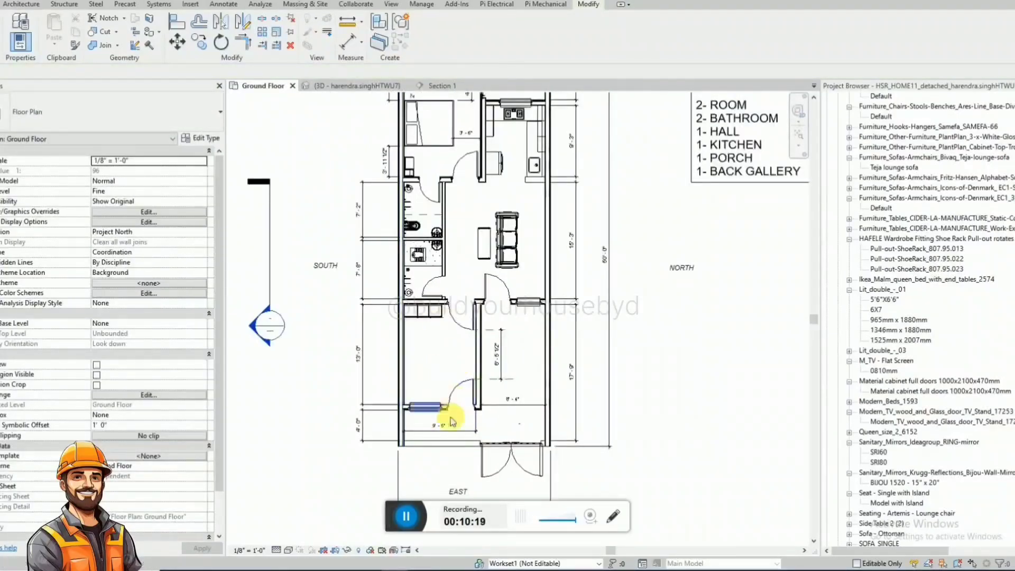
scroll(452, 422, down, 1)
scroll(453, 233, up, 3)
click(450, 242)
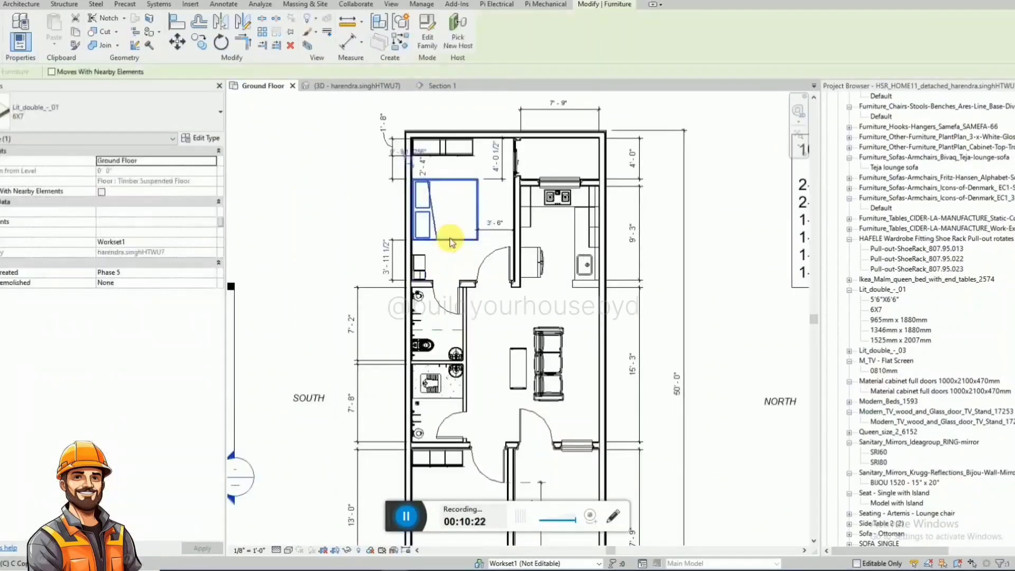
key(c)
key(s)
scroll(453, 227, down, 2)
scroll(460, 385, down, 1)
scroll(468, 387, up, 4)
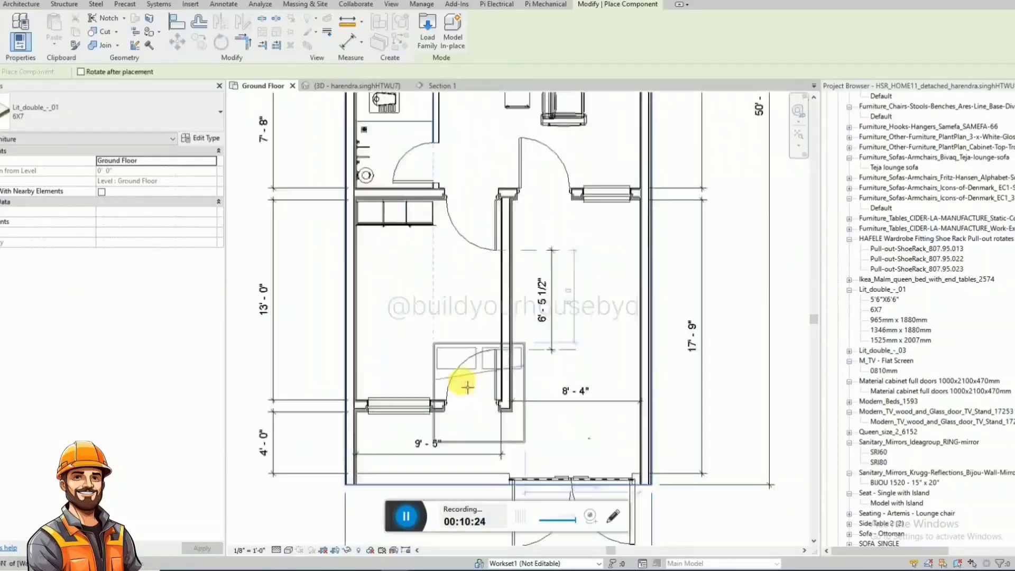
key(space)
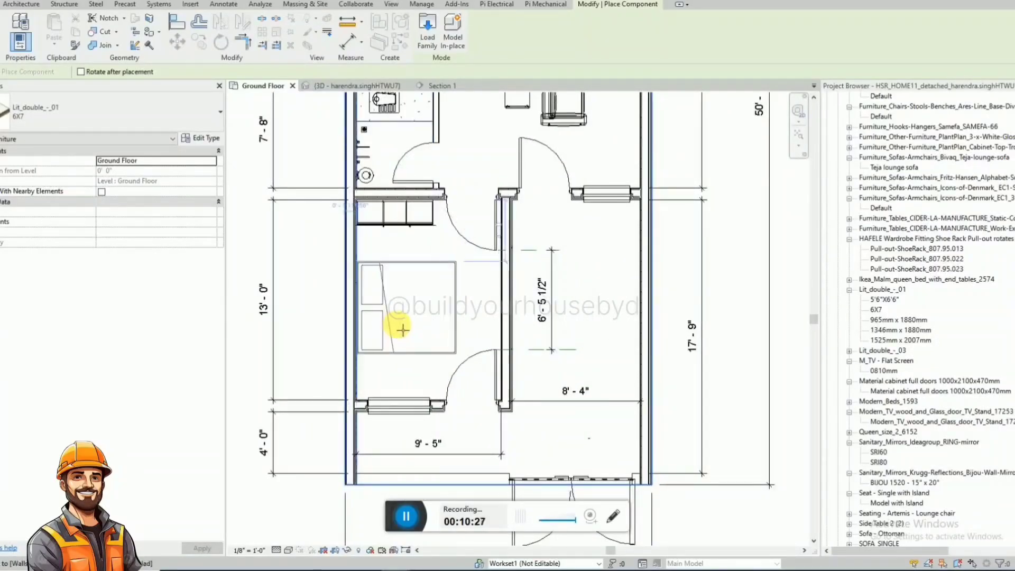
click(403, 330)
key(Escape)
key(Escape)
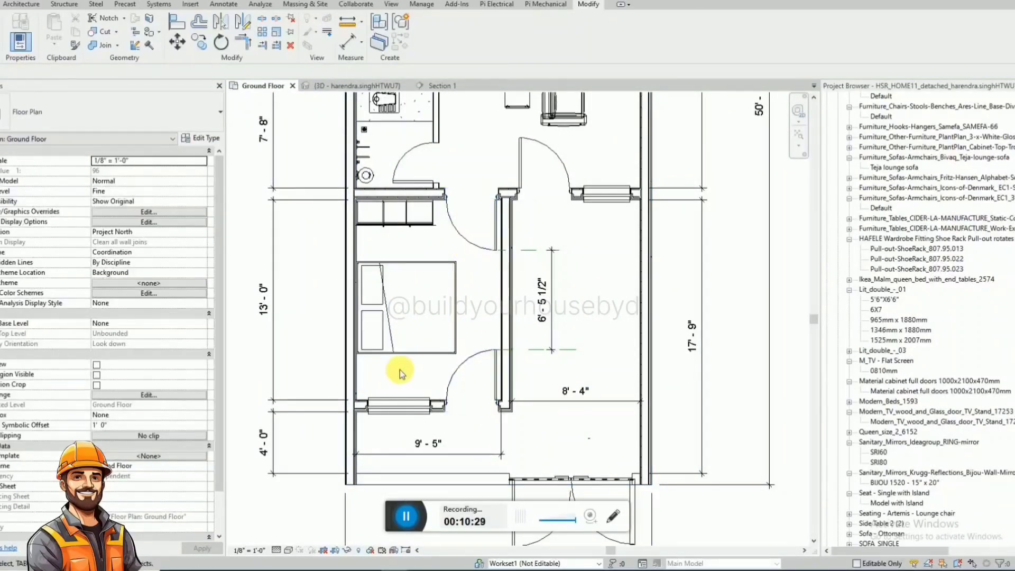
Dimension the clearance between the front room's west wall and the near side of the new bed.
click(424, 350)
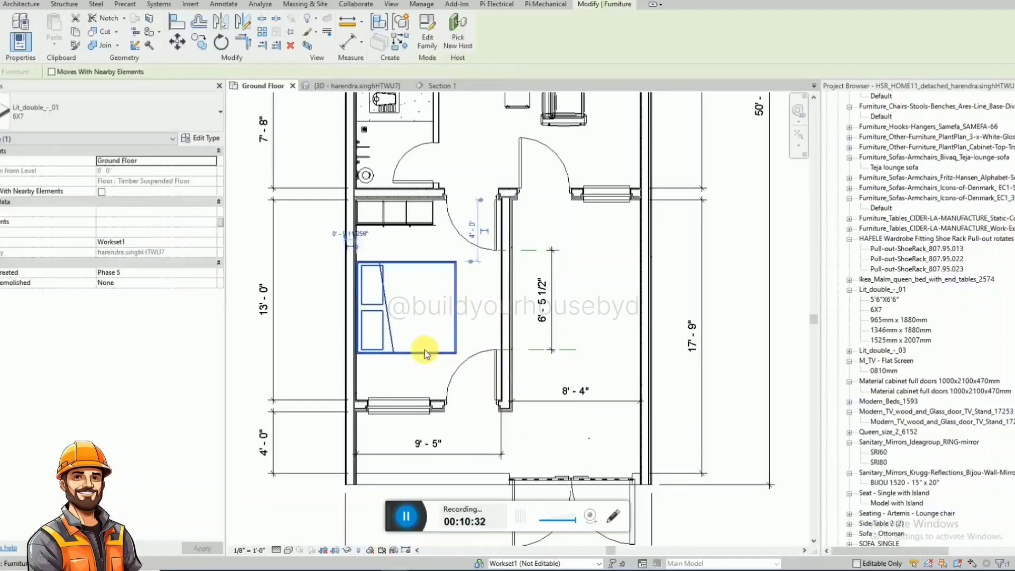
key(Escape)
scroll(406, 256, up, 3)
key(d)
key(i)
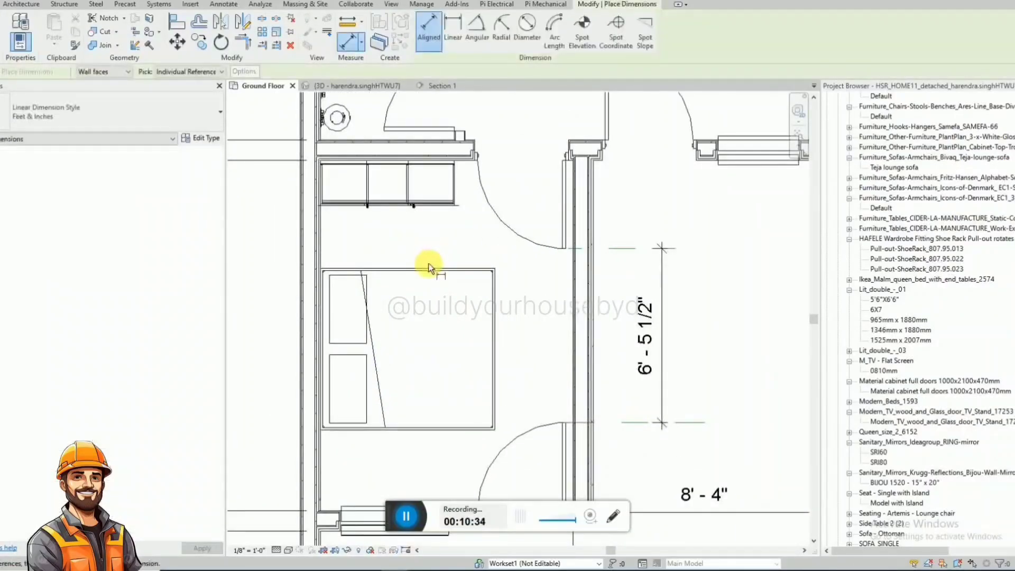
scroll(476, 180, down, 2)
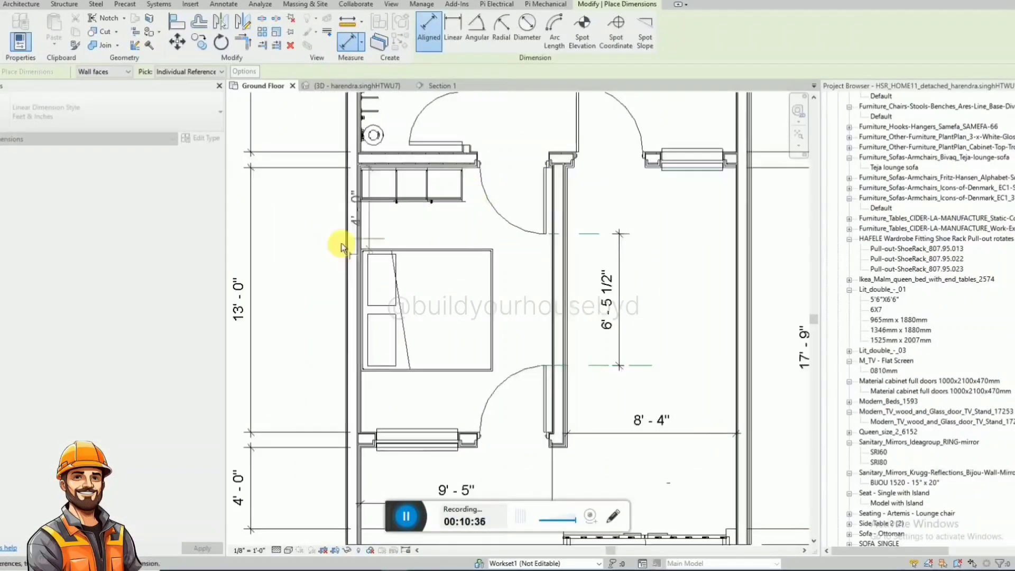
Dimension the new bed's clearances to the wardrobe, the north partition wall and the east window wall.
click(313, 259)
click(423, 249)
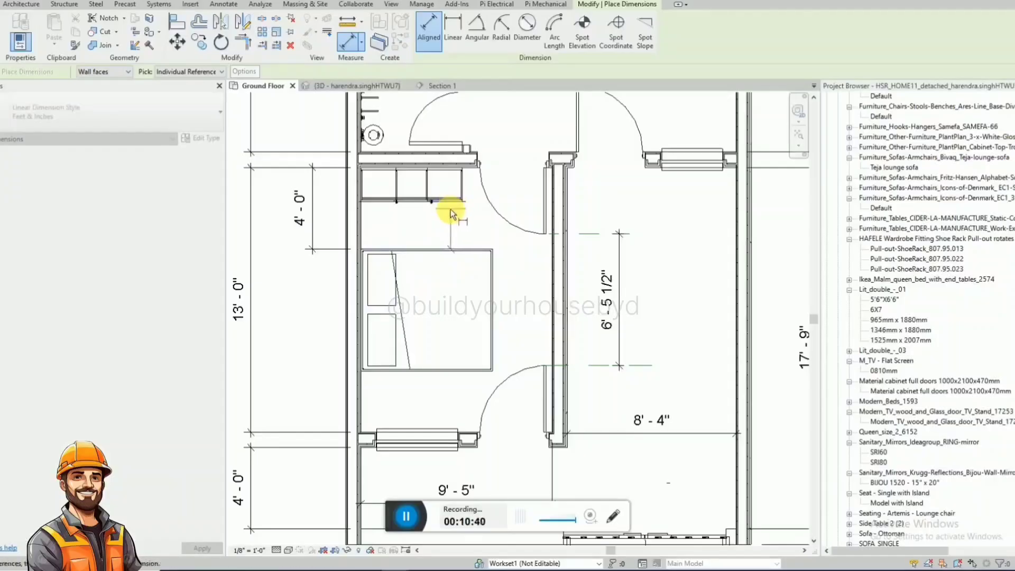
click(452, 207)
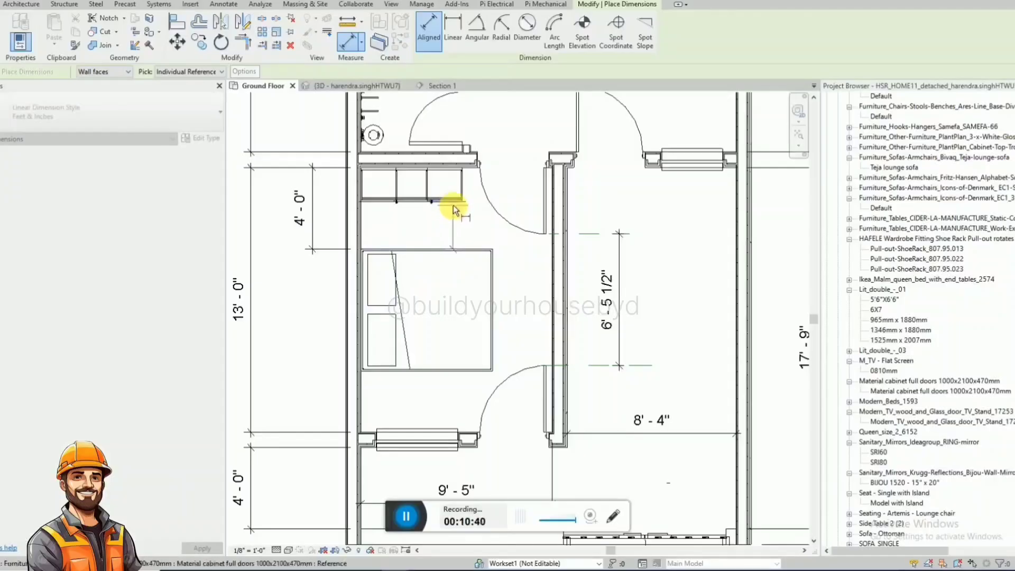
click(426, 302)
click(492, 328)
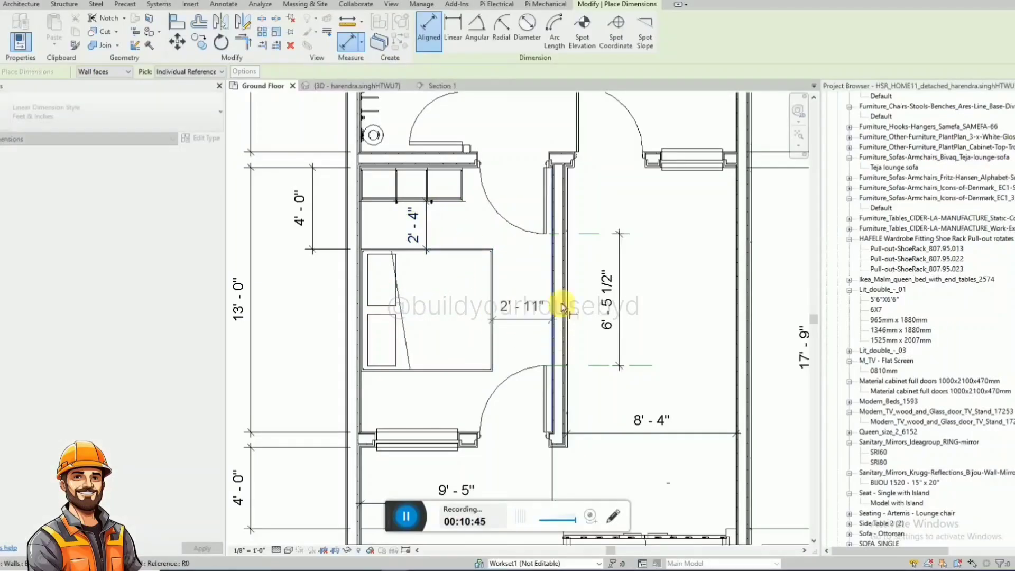
click(579, 270)
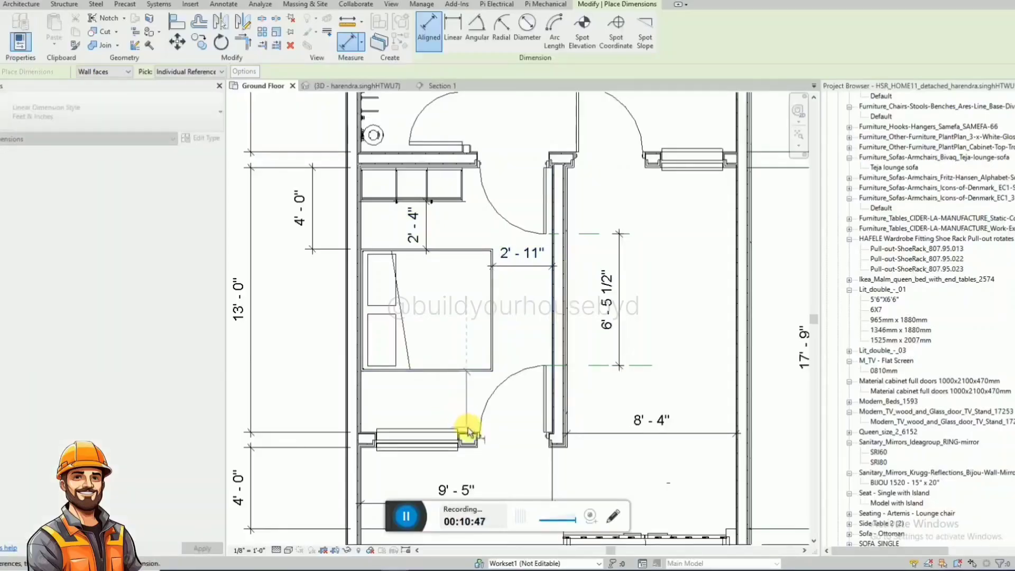
click(315, 408)
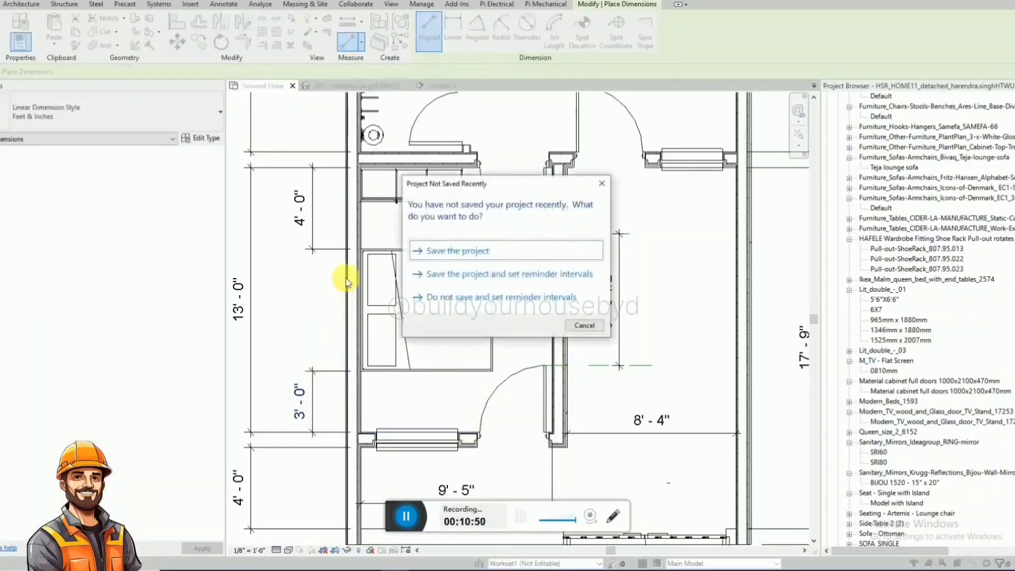
Dismiss the save reminder and delete the four clearance dimensions around the front room's bed.
key(Escape)
key(Escape)
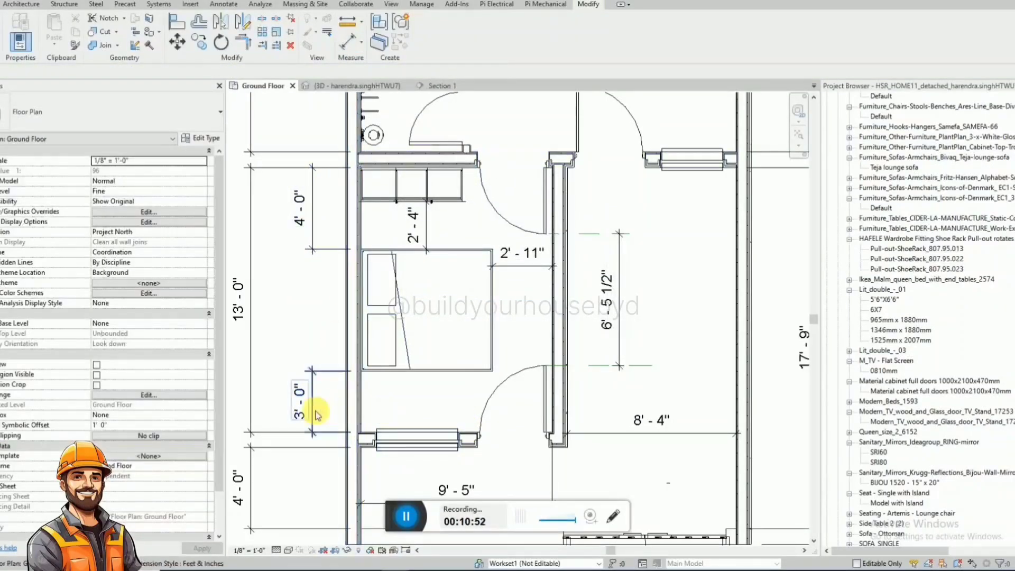
click(316, 412)
key(Delete)
click(314, 244)
key(Delete)
click(427, 236)
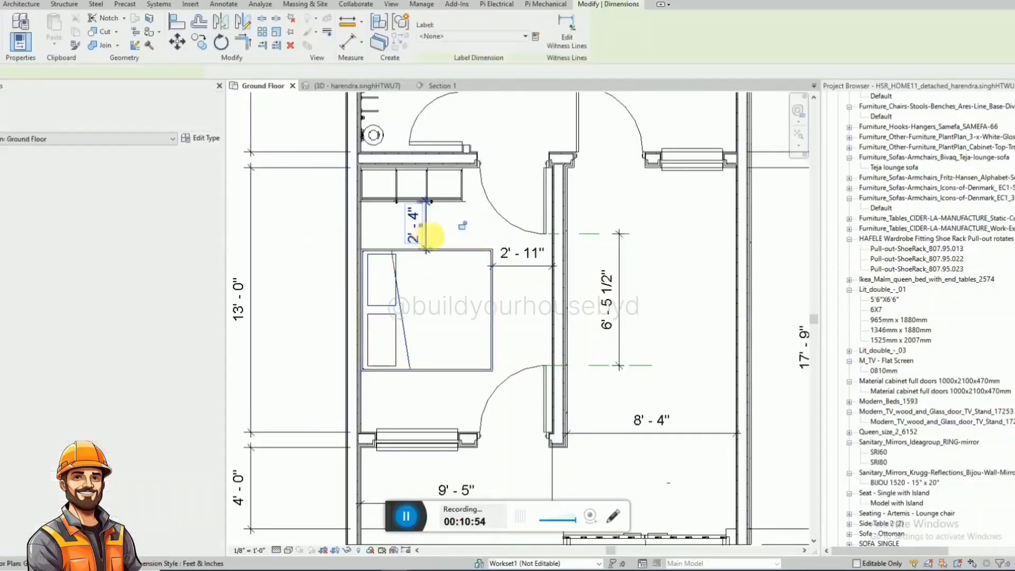
key(Delete)
click(520, 267)
key(Delete)
Rotate the front room's bed and move it into the southeast corner, headboard against the east window wall.
click(497, 288)
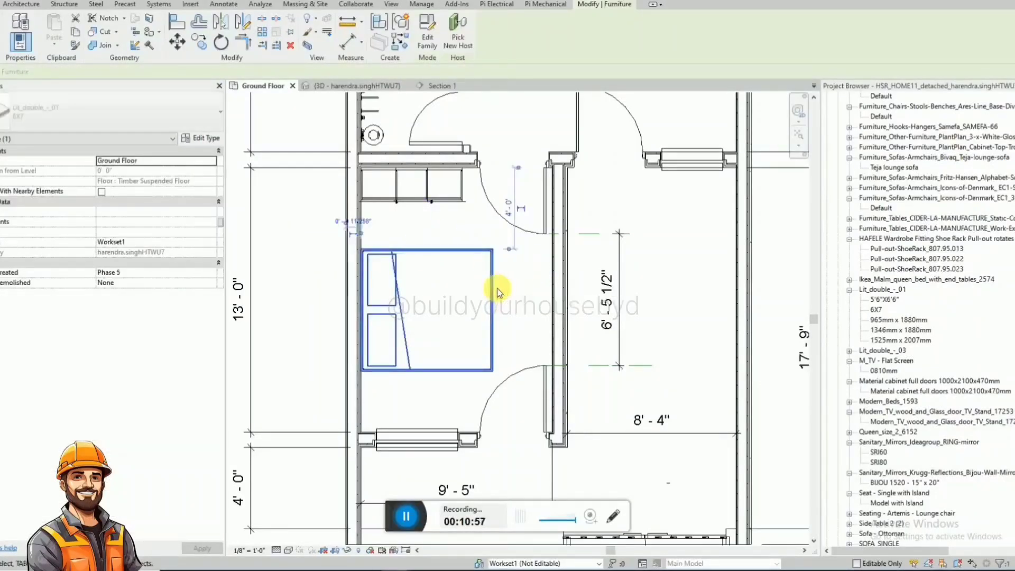
key(space)
drag(462, 411, 430, 425)
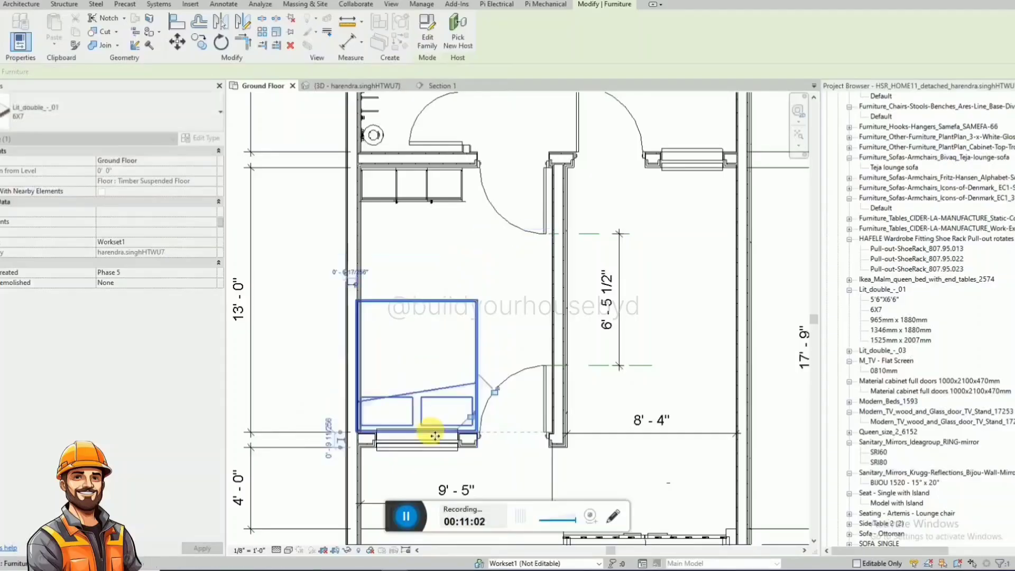
key(Escape)
Change the front room's bed to the Lit_double_-_01 5'6"X6'6" type and nudge it slightly into position beside the south wall.
scroll(431, 424, up, 2)
click(502, 387)
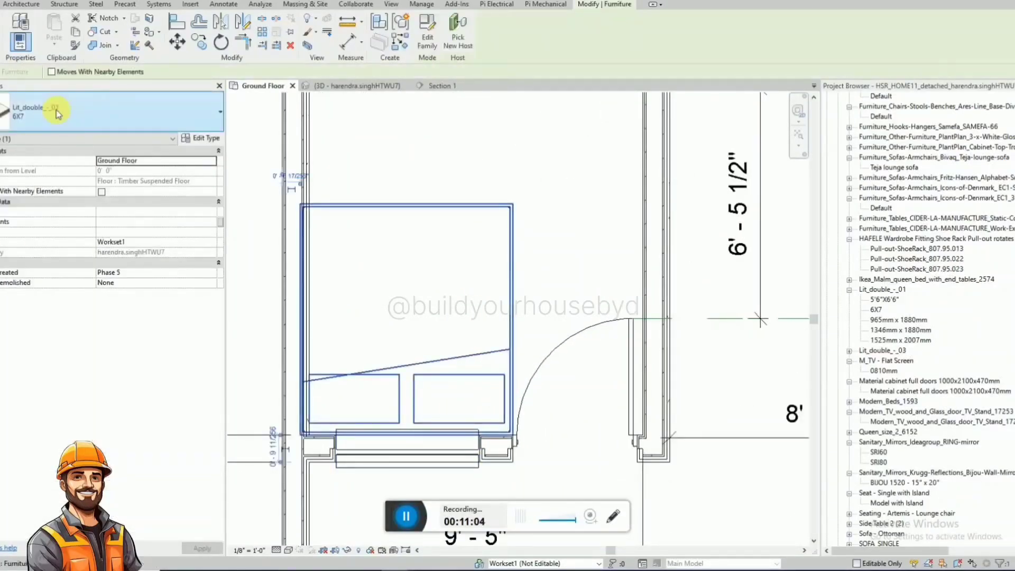
click(32, 111)
click(37, 285)
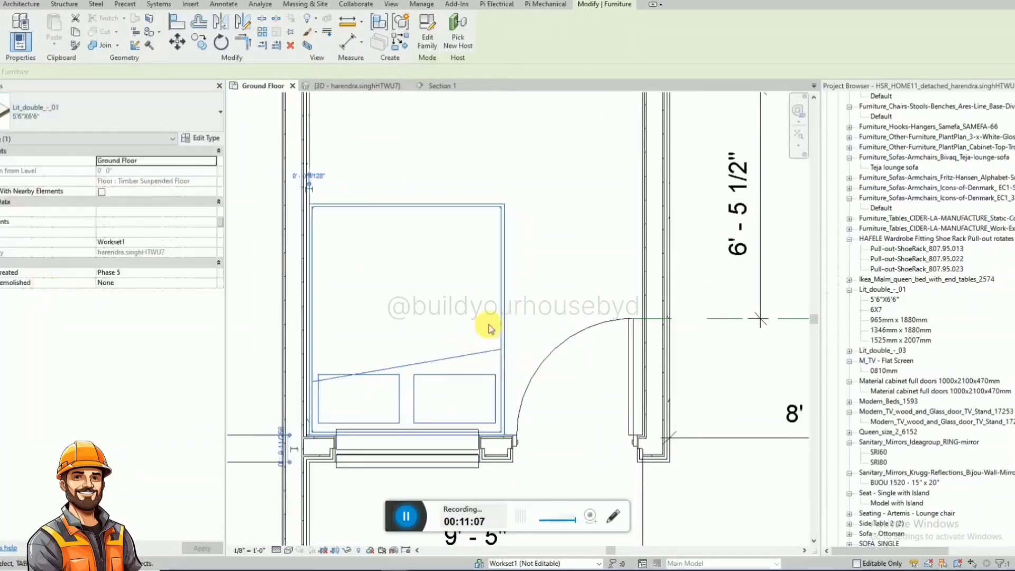
scroll(487, 328, down, 2)
drag(518, 294, 521, 295)
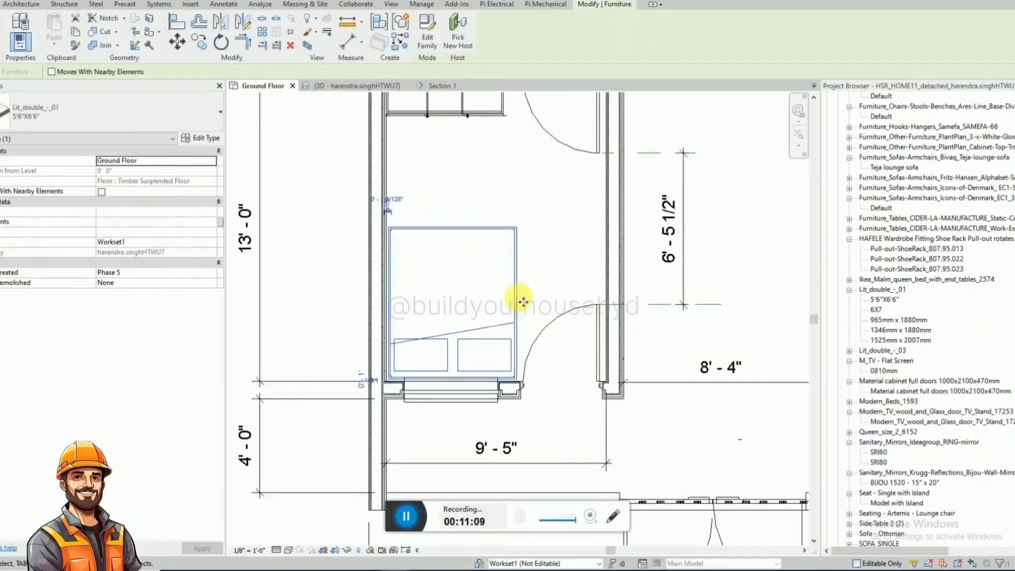
key(Escape)
Dimension the smaller bed's clearances to the north partition wall and to the wardrobe front.
scroll(436, 408, down, 1)
scroll(436, 408, down, 1)
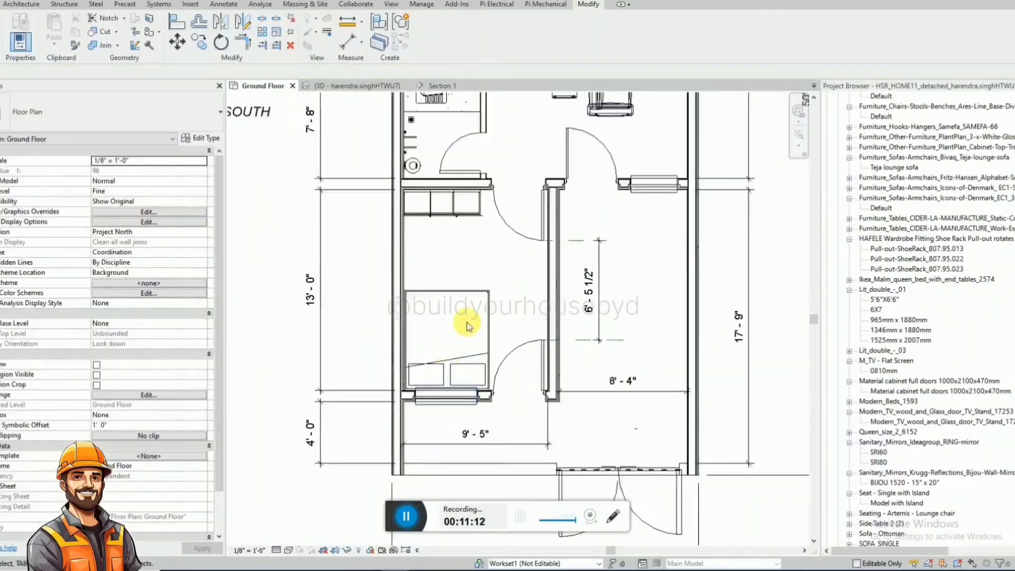
scroll(497, 319, up, 1)
key(d)
key(i)
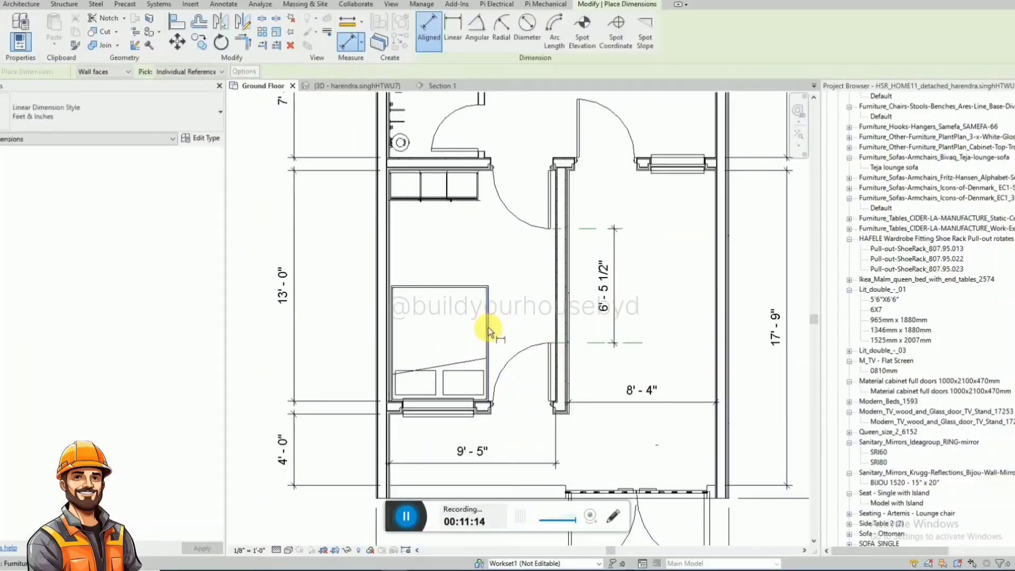
click(487, 328)
click(558, 306)
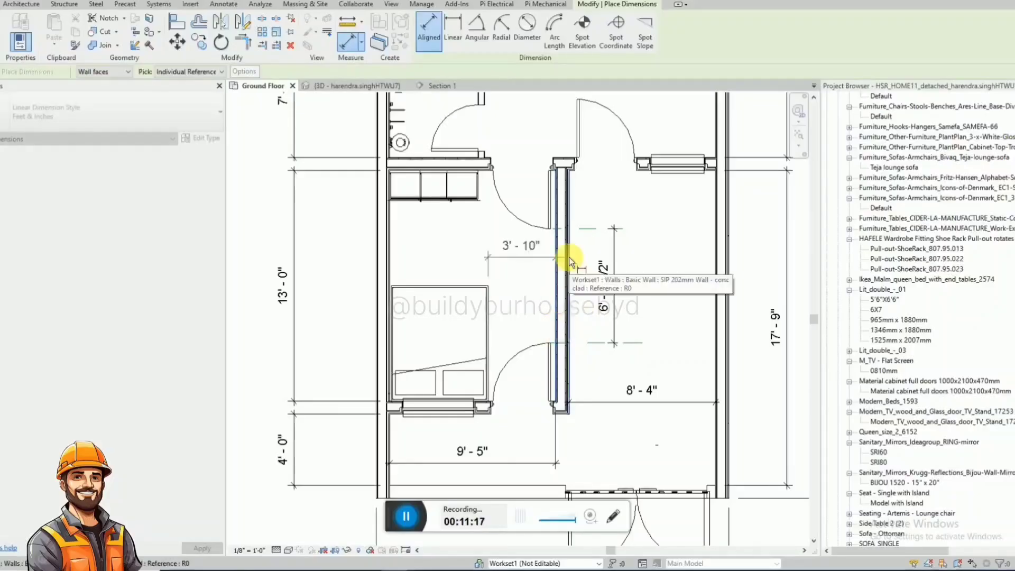
click(523, 271)
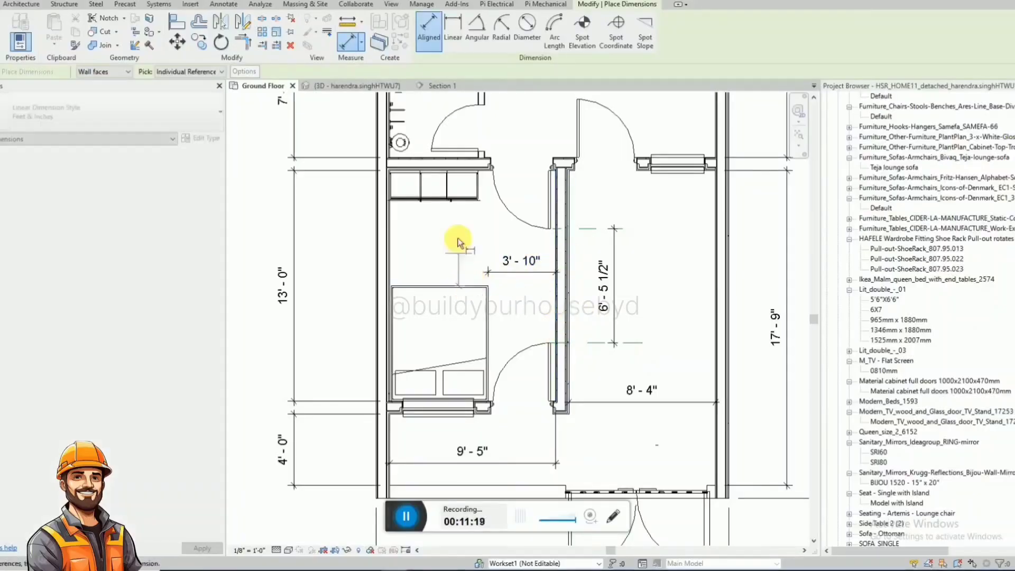
click(471, 200)
click(363, 207)
click(454, 286)
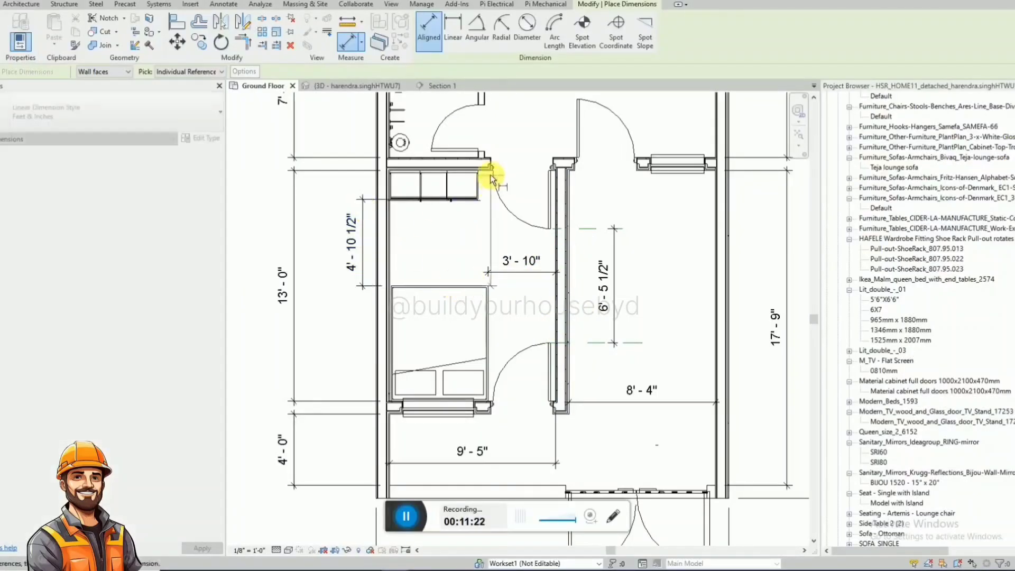
click(485, 176)
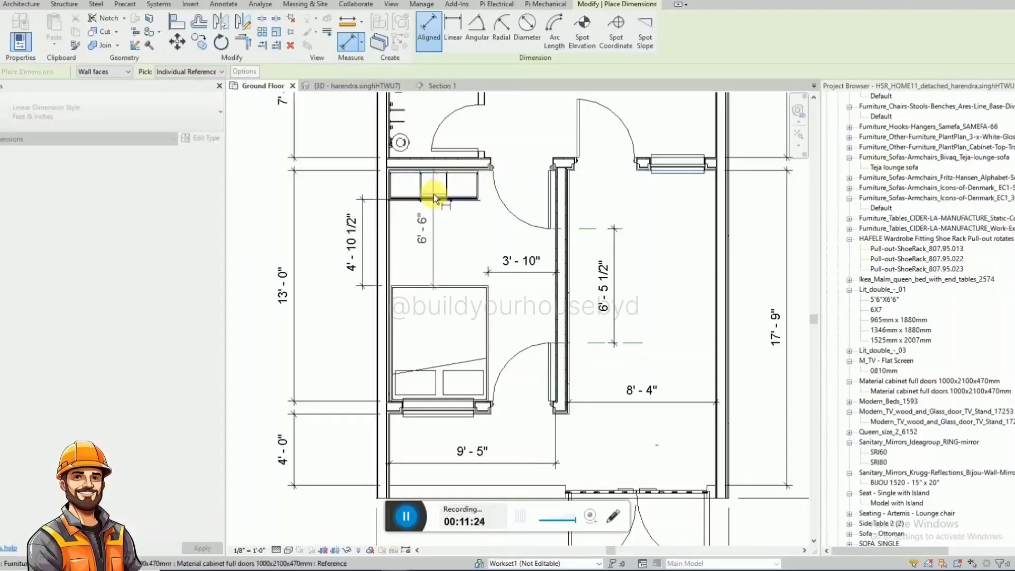
click(433, 194)
key(Escape)
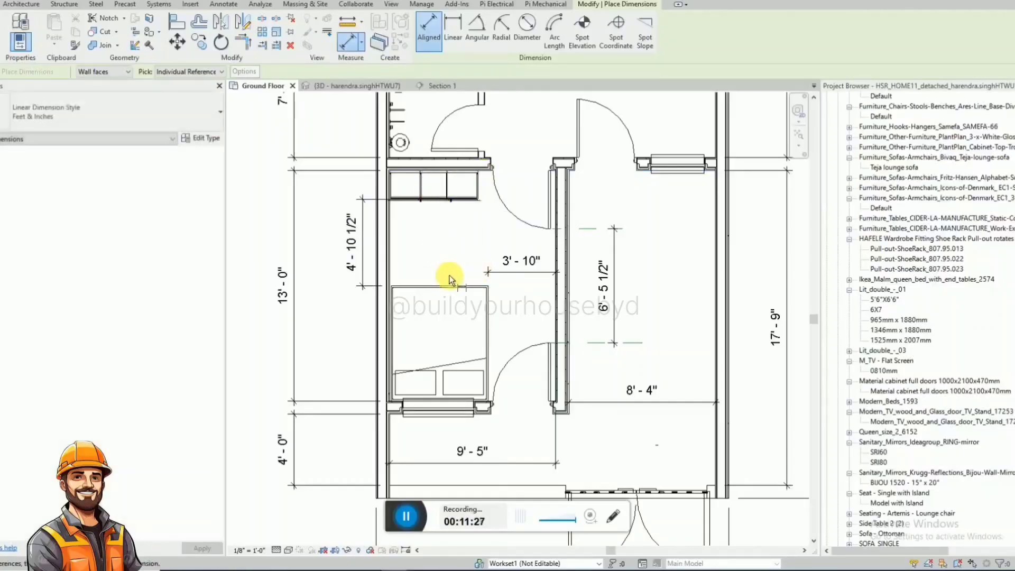
click(452, 286)
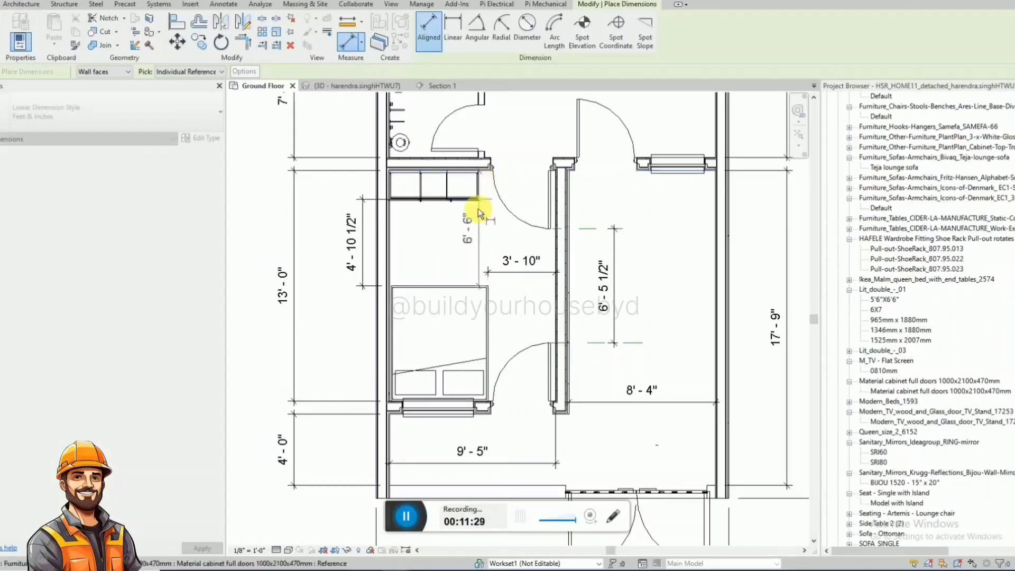
key(Escape)
key(Escape)
Delete the bed-to-wardrobe and bed-to-partition clearance dimensions in the front room.
click(360, 256)
key(Delete)
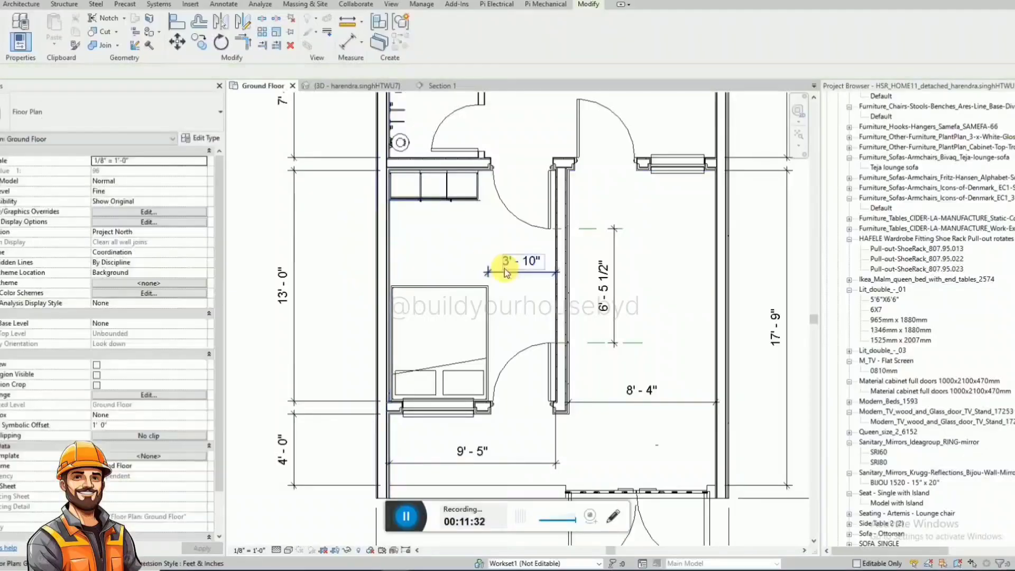
click(505, 271)
key(Delete)
Sketch a rectangle in <Hidden Lines> detail lines against the south wall, between the wardrobe and the bed.
scroll(427, 230, up, 2)
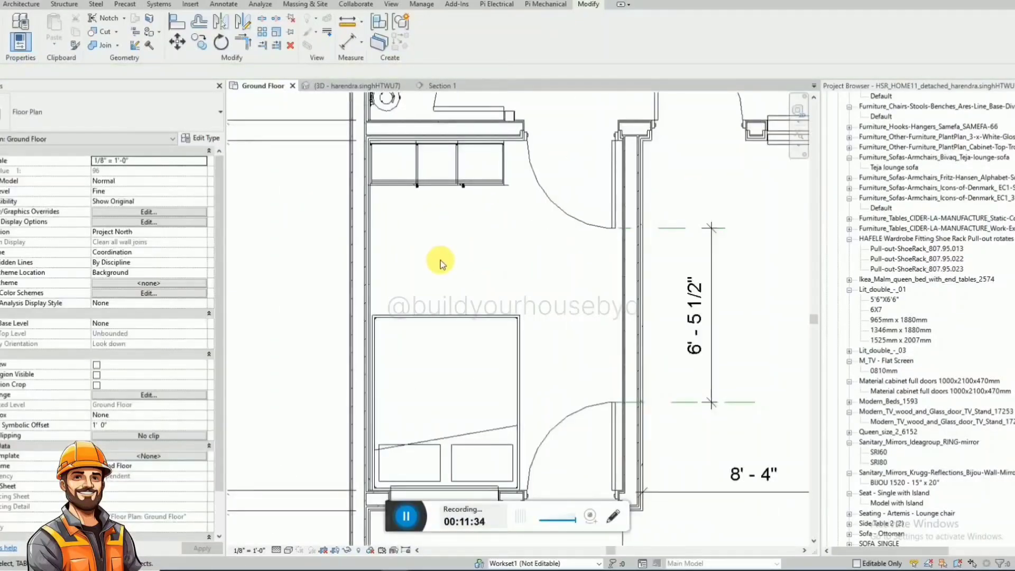
key(d)
key(l)
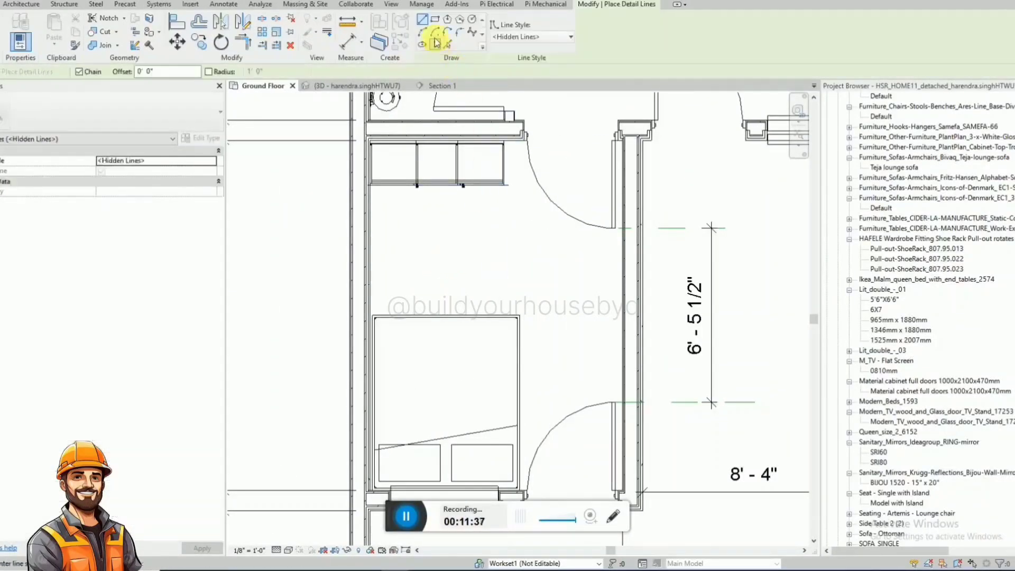
click(380, 228)
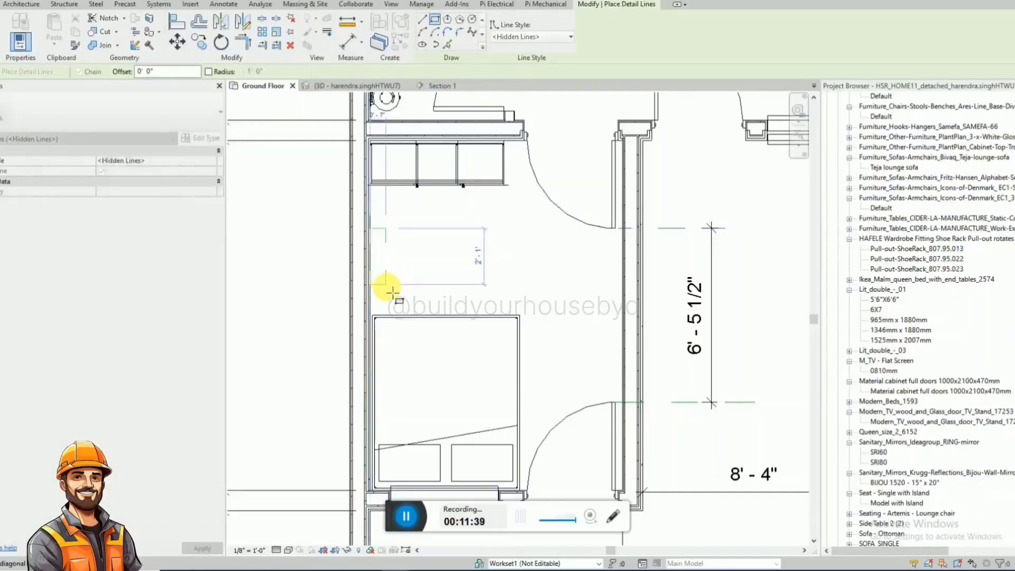
click(394, 294)
key(Escape)
key(Escape)
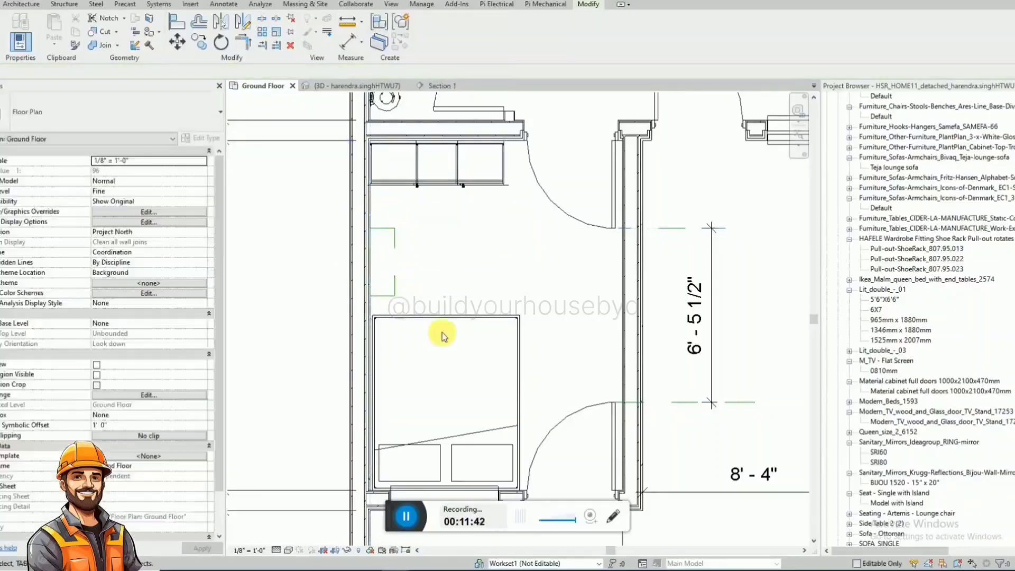
Sketch a small detail-line circle on the north side of the rectangle, using the <Hidden Lines> style.
scroll(408, 254, down, 1)
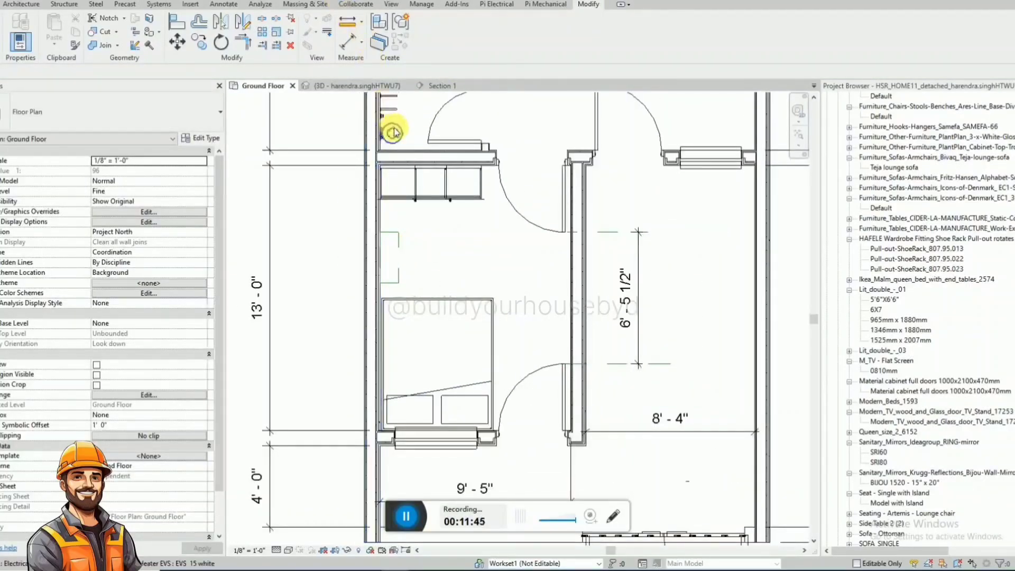
key(d)
key(l)
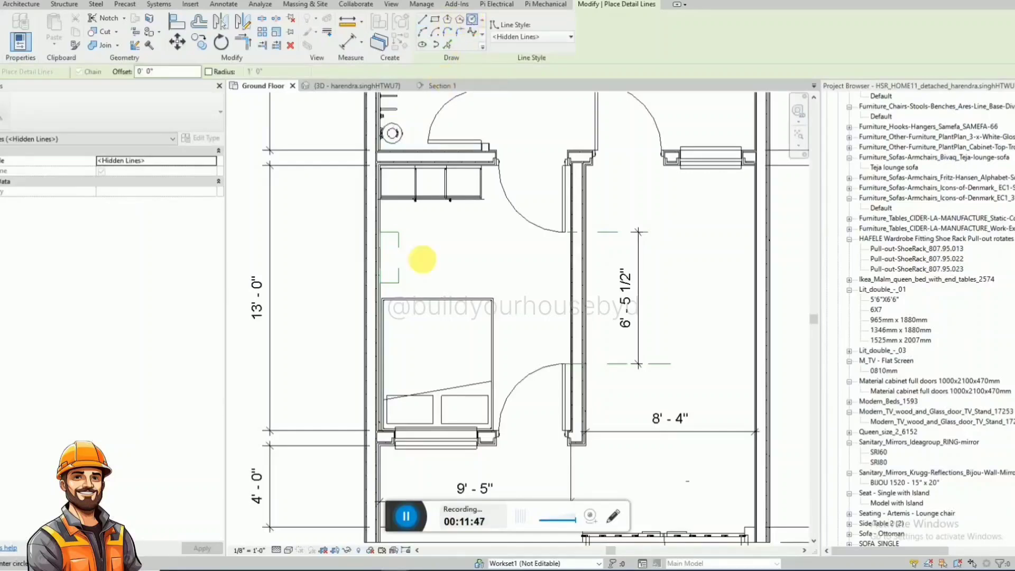
click(414, 260)
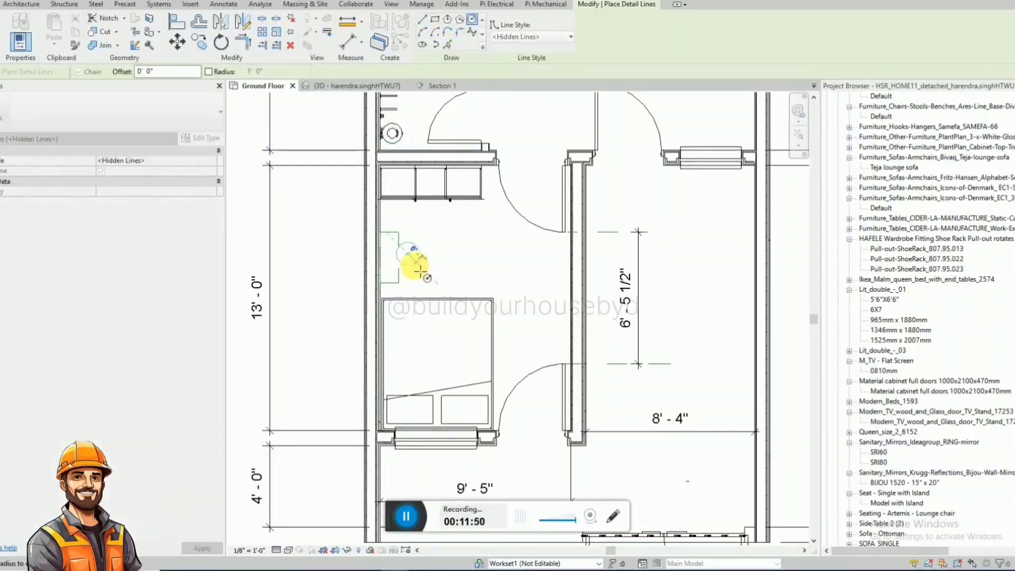
click(420, 271)
key(Escape)
key(Escape)
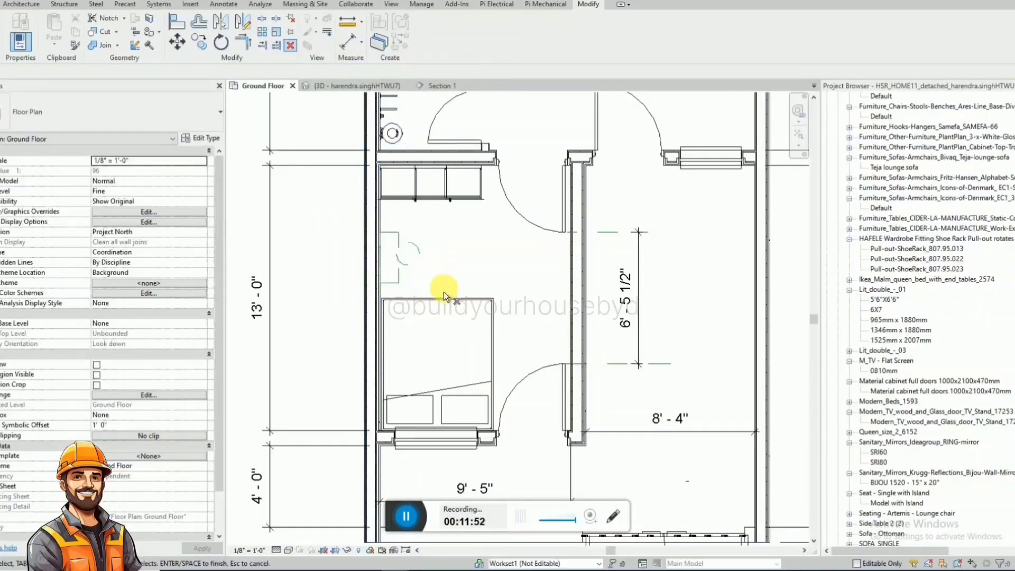
Remove the sketched rectangle and circle, and shift the front room's bed slightly away from the south wall.
scroll(444, 285, down, 2)
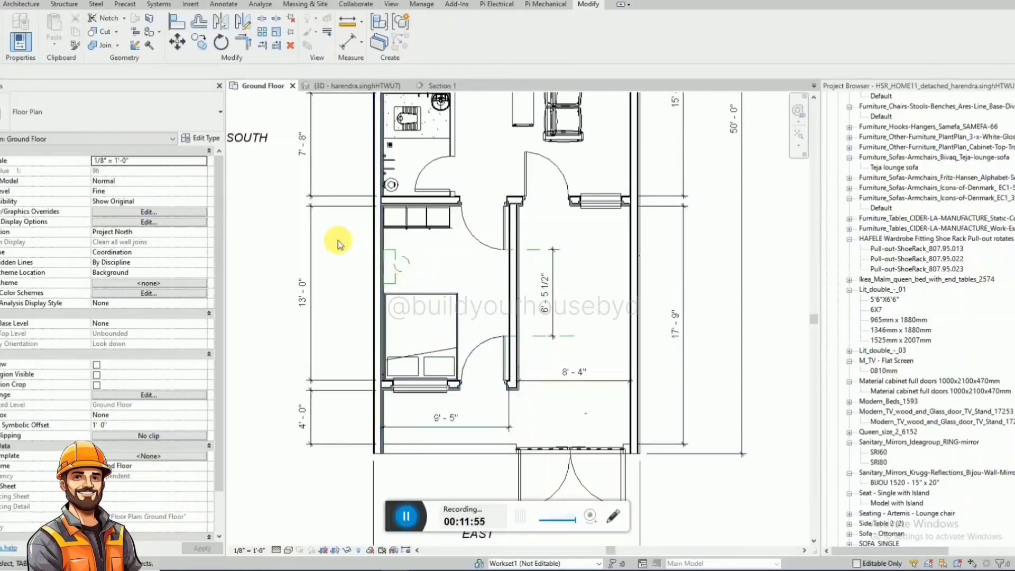
click(458, 303)
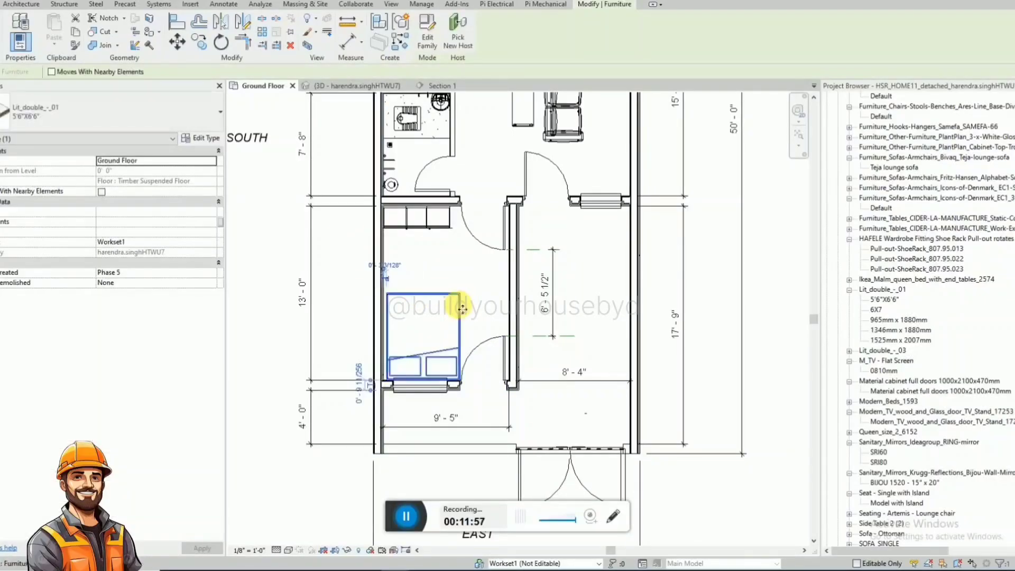
scroll(454, 309, down, 3)
click(481, 338)
Turn the hall's three-seat sofa around by 180 degrees and move it against the hall's north wall.
scroll(519, 265, down, 2)
middle_drag(519, 265, 458, 306)
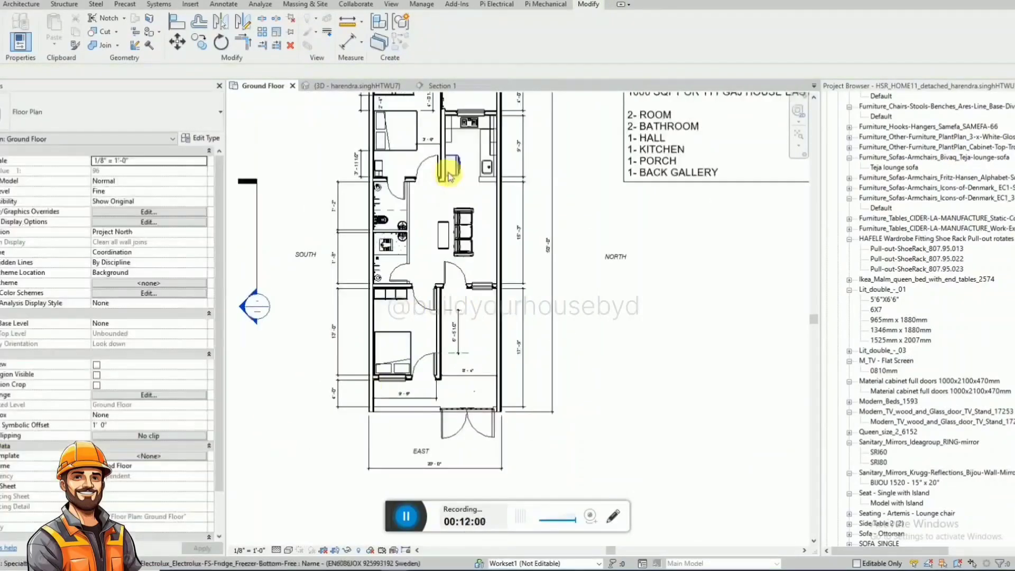
scroll(448, 174, up, 4)
click(489, 287)
key(space)
key(space)
scroll(542, 240, up, 1)
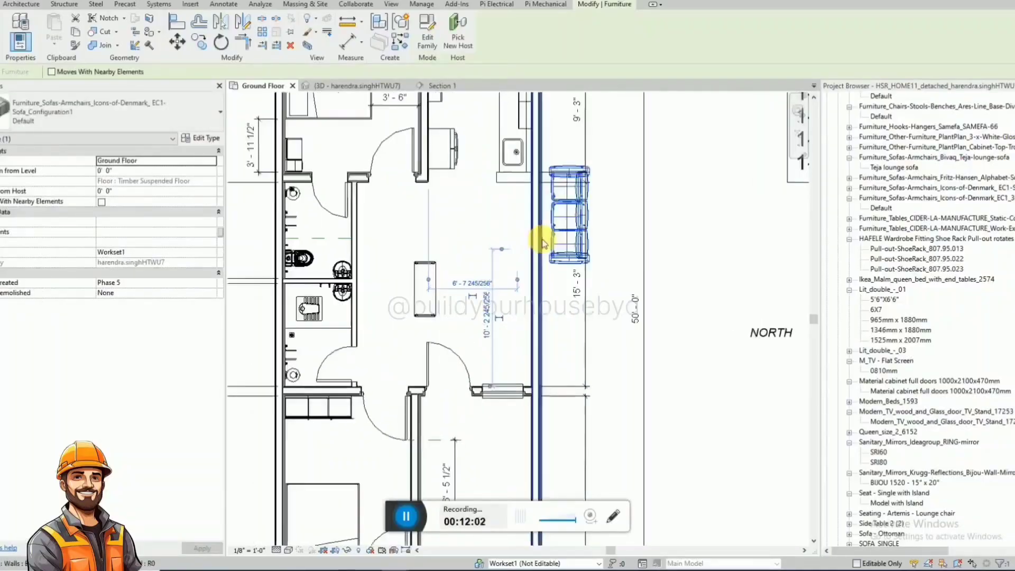
scroll(543, 239, up, 2)
drag(574, 235, 490, 329)
key(Escape)
scroll(481, 290, down, 1)
Move the rectangular bench closer to the hall's sofa, parallel to its front and centred along its length.
click(395, 312)
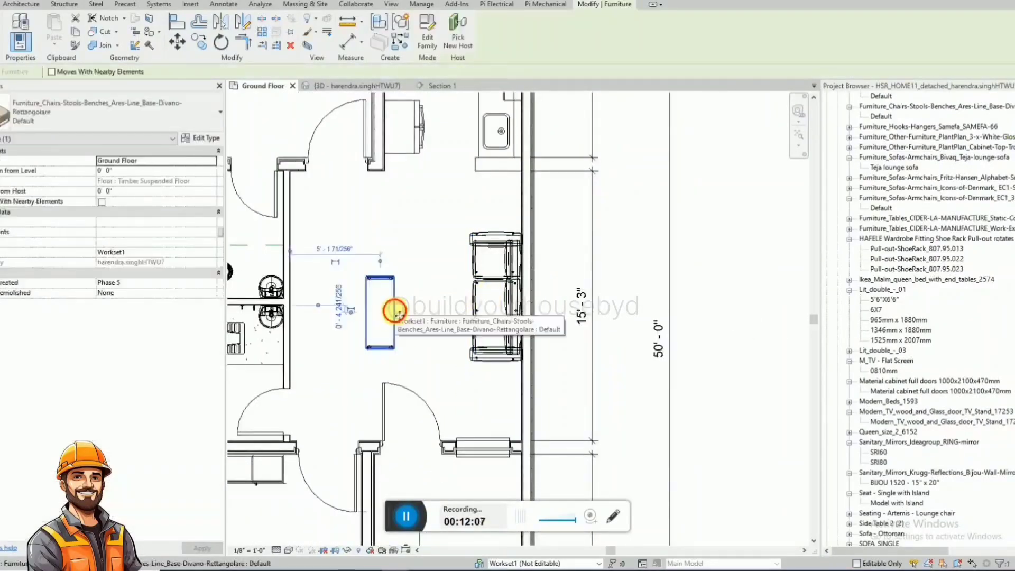
ctrl+drag(397, 314, 451, 287)
key(Escape)
scroll(593, 294, down, 2)
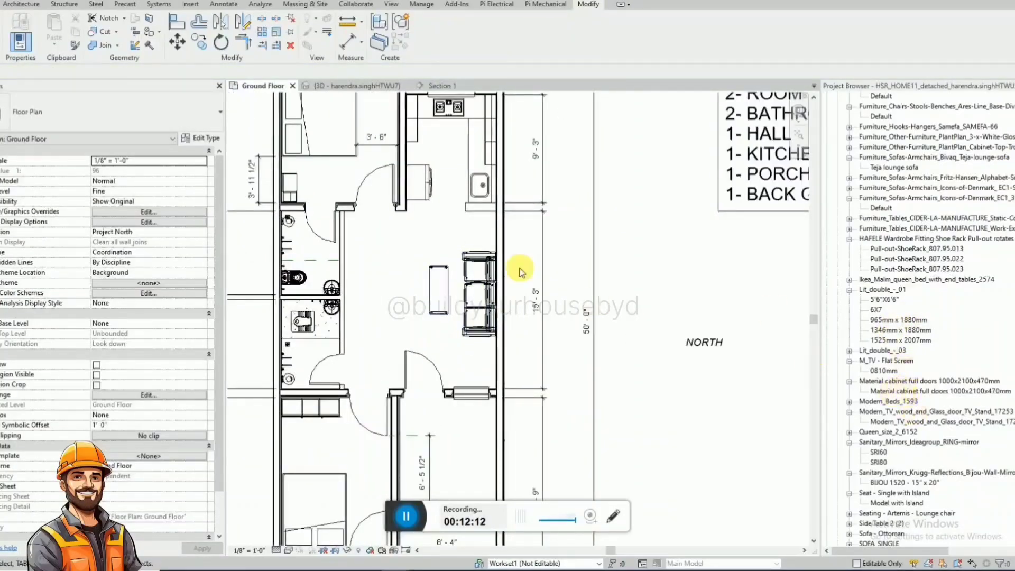
Place a SOFA_SINGLE armchair of the Default type at the kitchen end of the hall's bench, facing the bench.
scroll(517, 272, down, 3)
scroll(510, 280, up, 2)
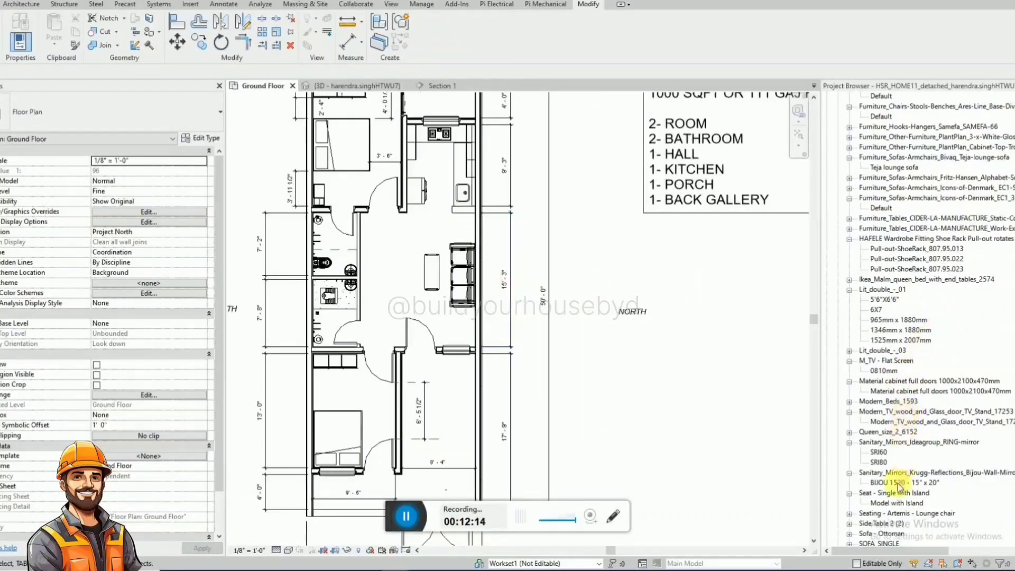
scroll(907, 496, down, 1)
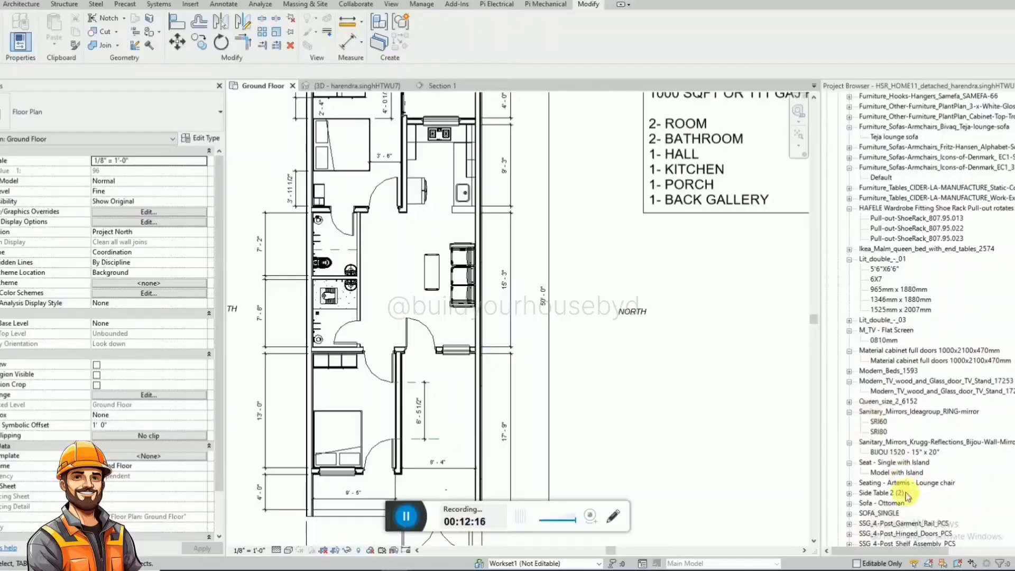
click(850, 513)
click(886, 525)
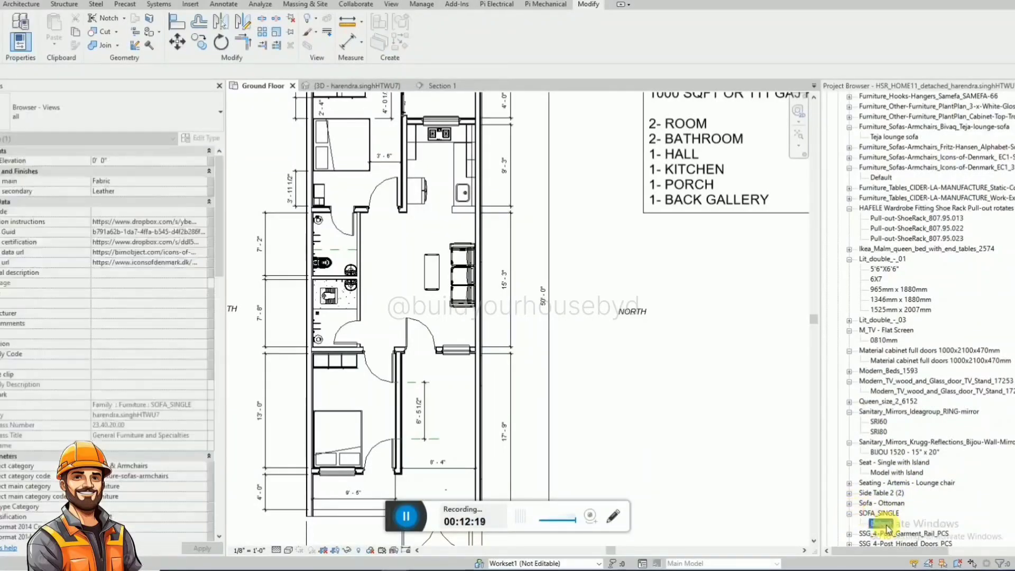
scroll(431, 296, up, 3)
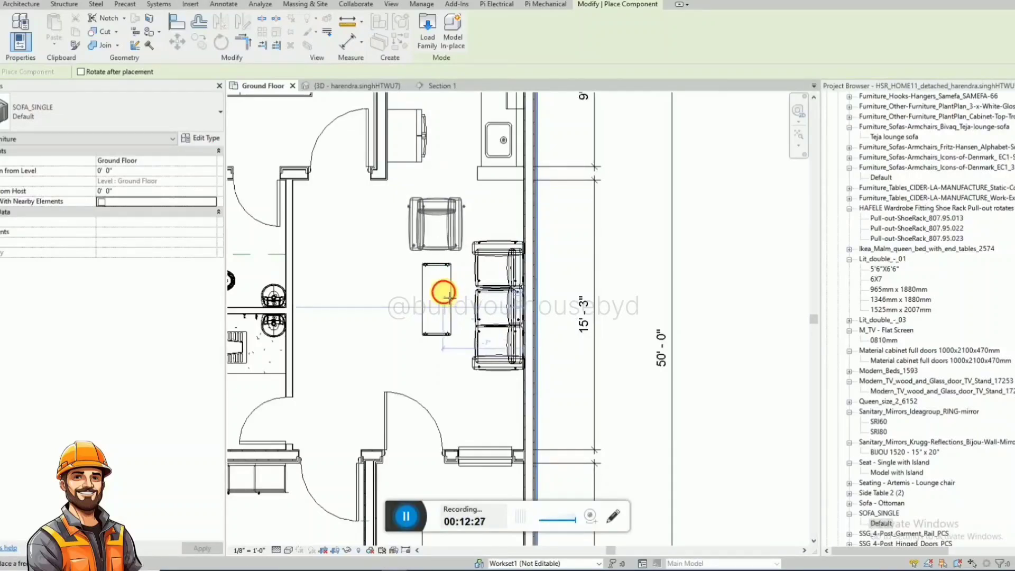
click(448, 297)
key(Escape)
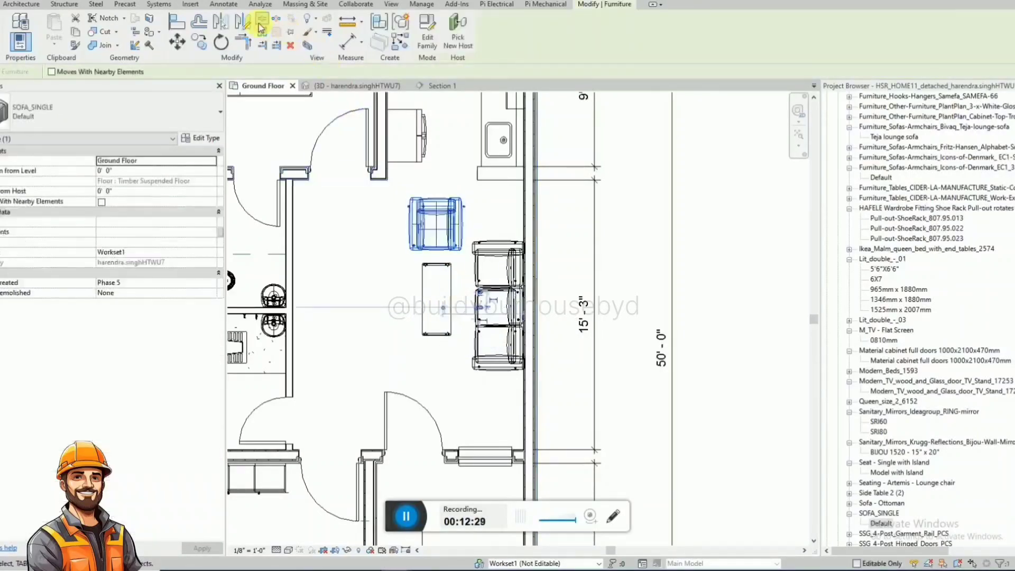
Mirror a copy of the single sofa about the bench's midpoint so the copy faces it from the bench's opposite end.
click(244, 28)
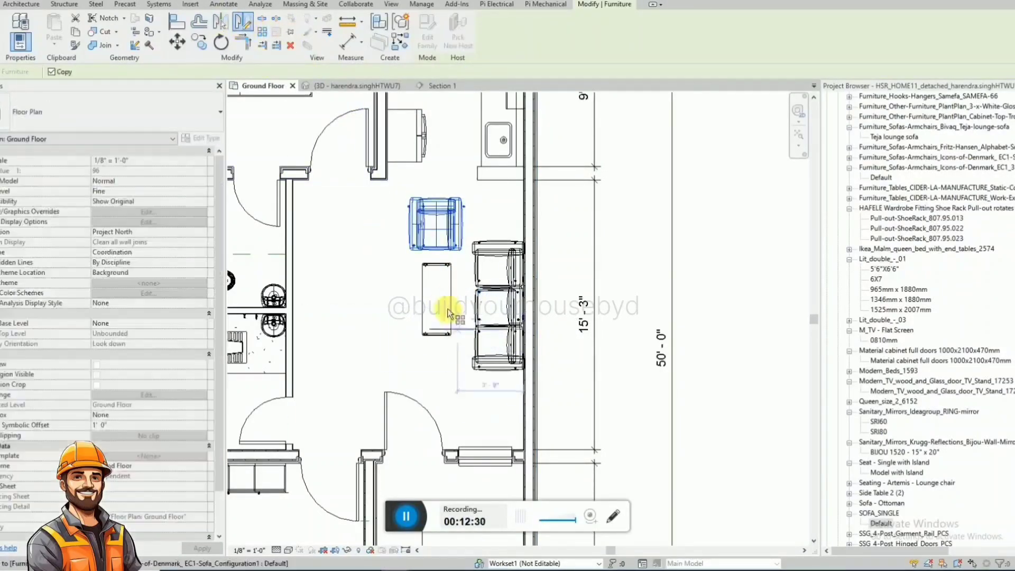
click(572, 305)
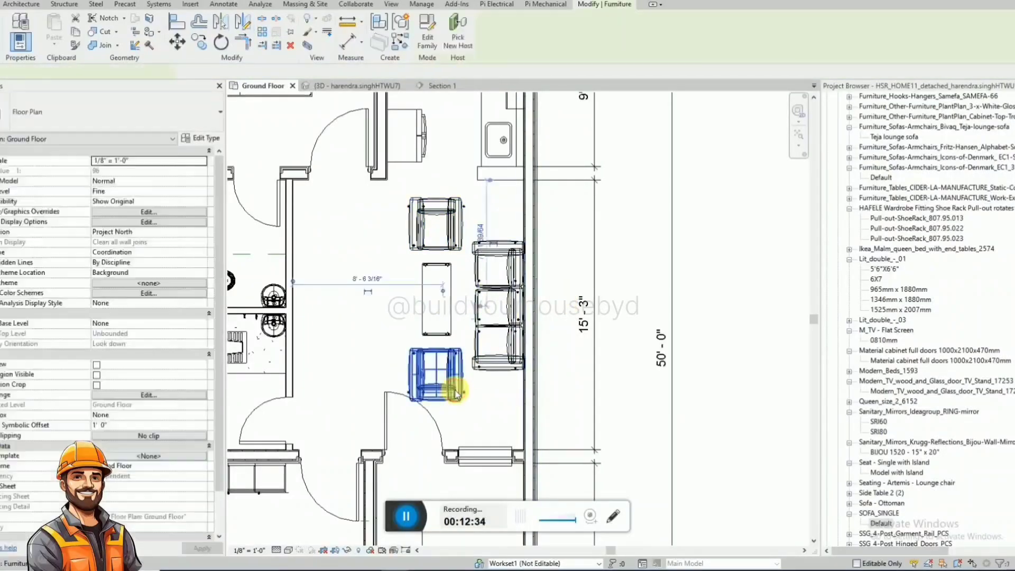
click(502, 369)
scroll(429, 324, down, 1)
click(525, 394)
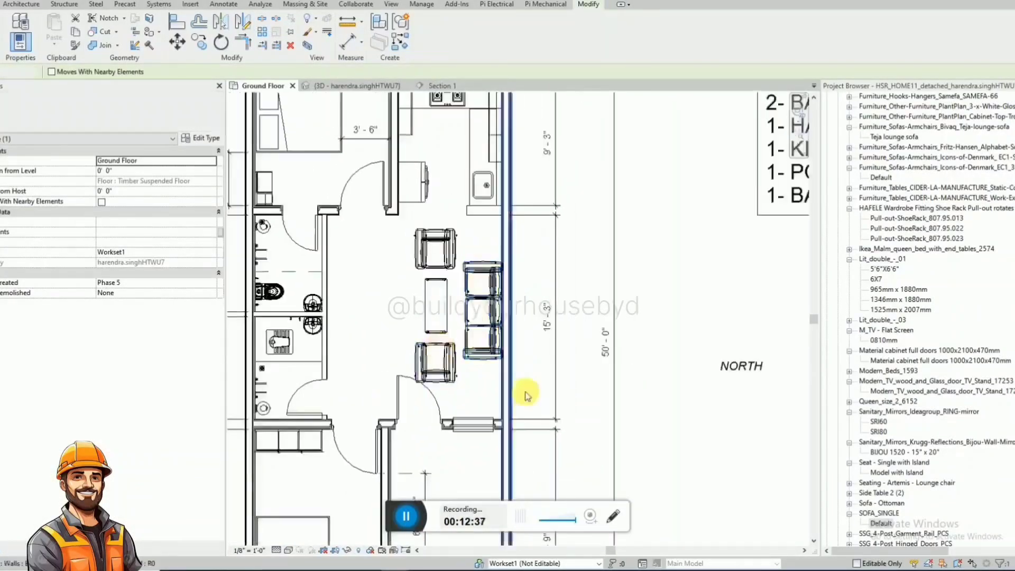
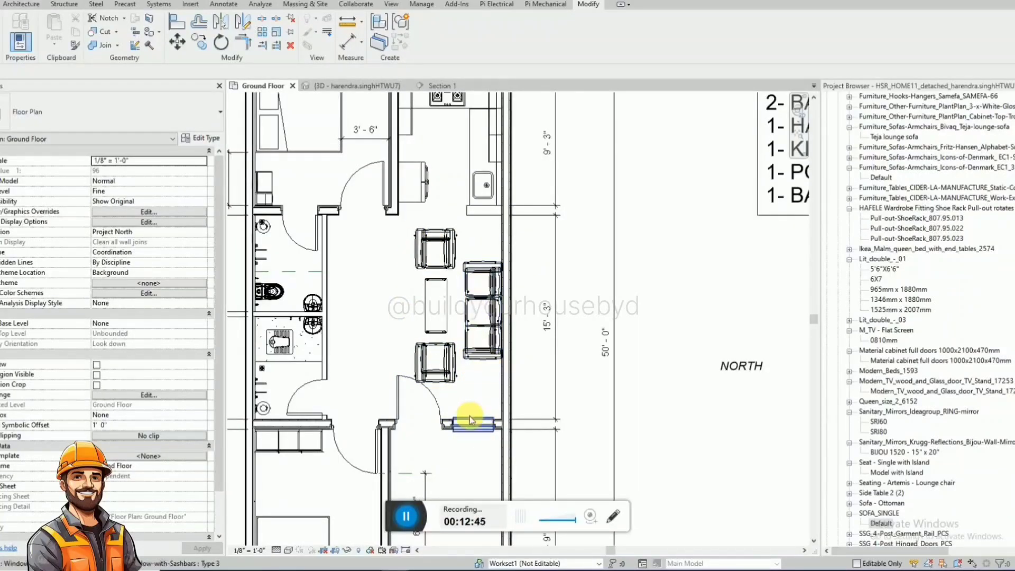
Delete both SOFA_SINGLE armchairs at the ends of the hall's bench.
click(452, 375)
key(Delete)
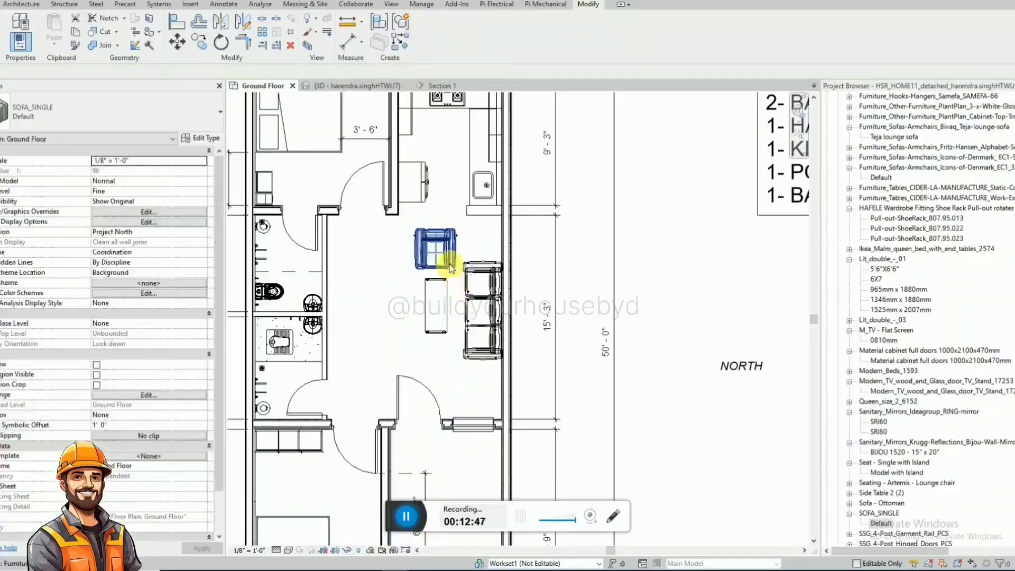
click(449, 264)
key(Delete)
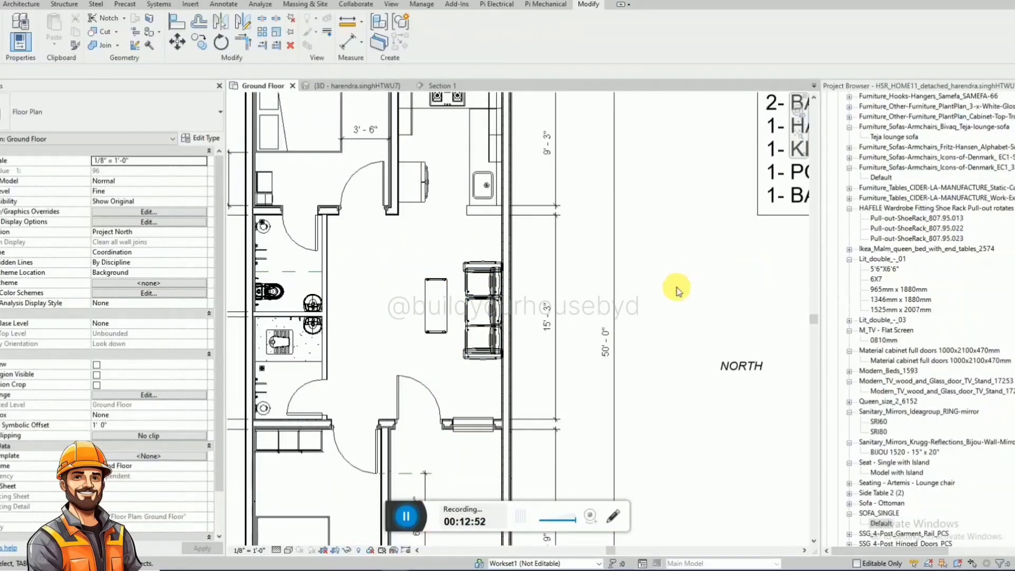
click(963, 292)
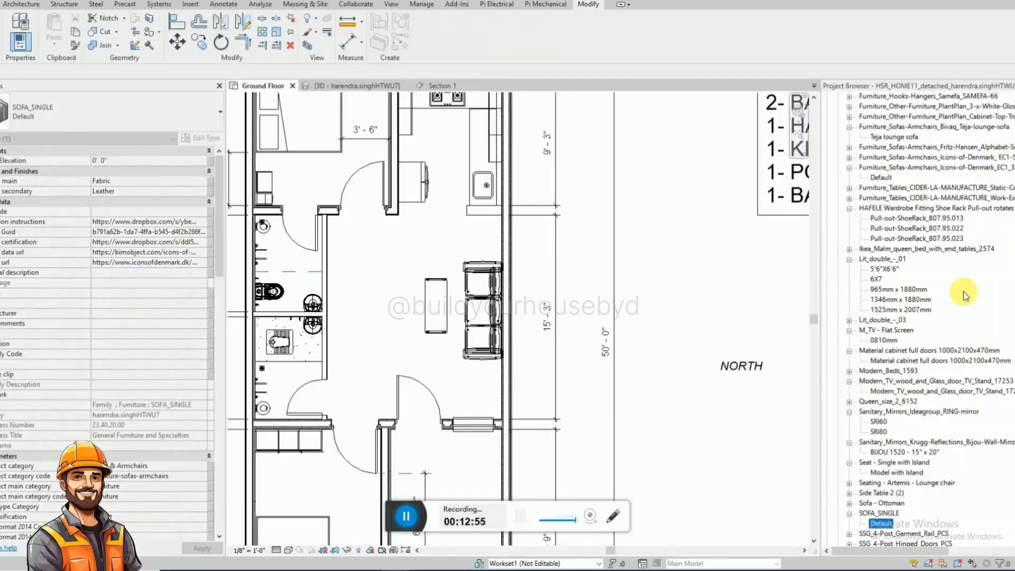
click(881, 177)
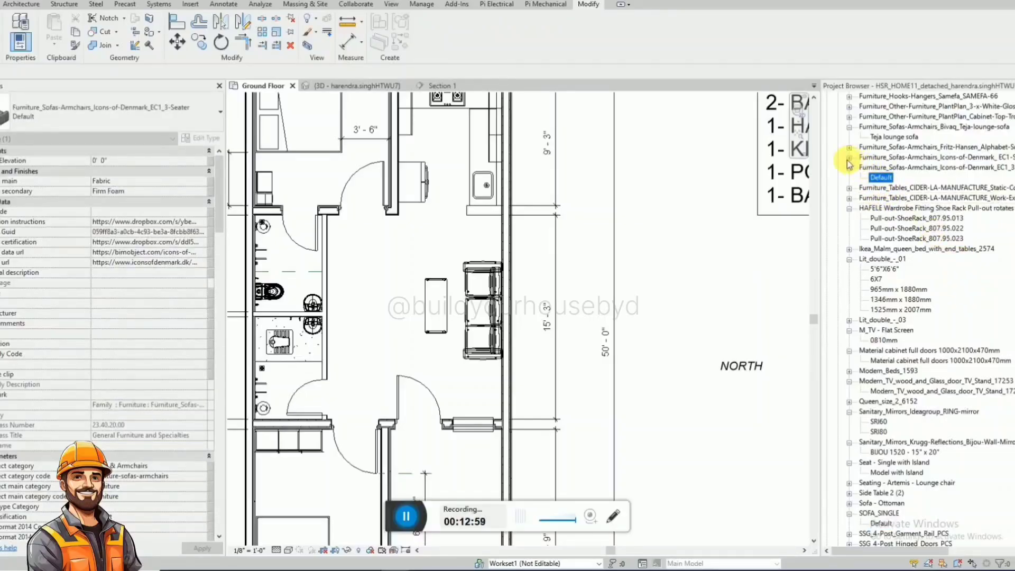
click(850, 148)
click(890, 157)
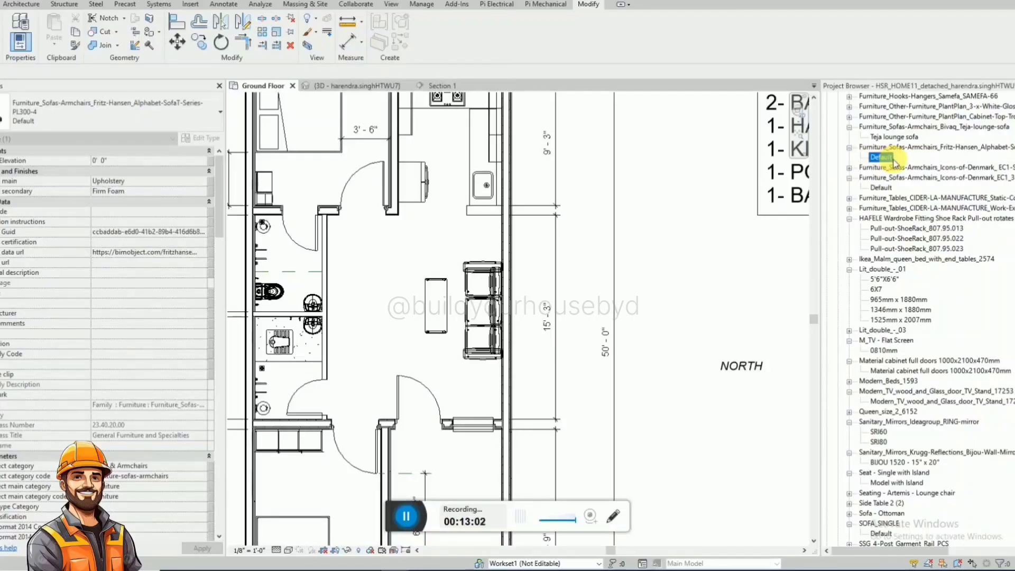
drag(510, 231, 513, 230)
scroll(545, 206, down, 1)
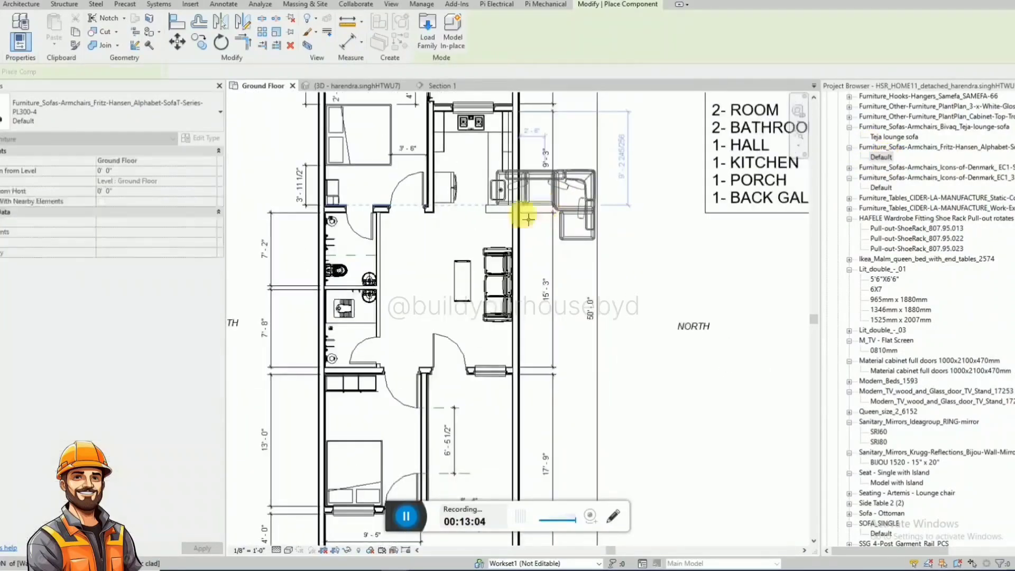
key(space)
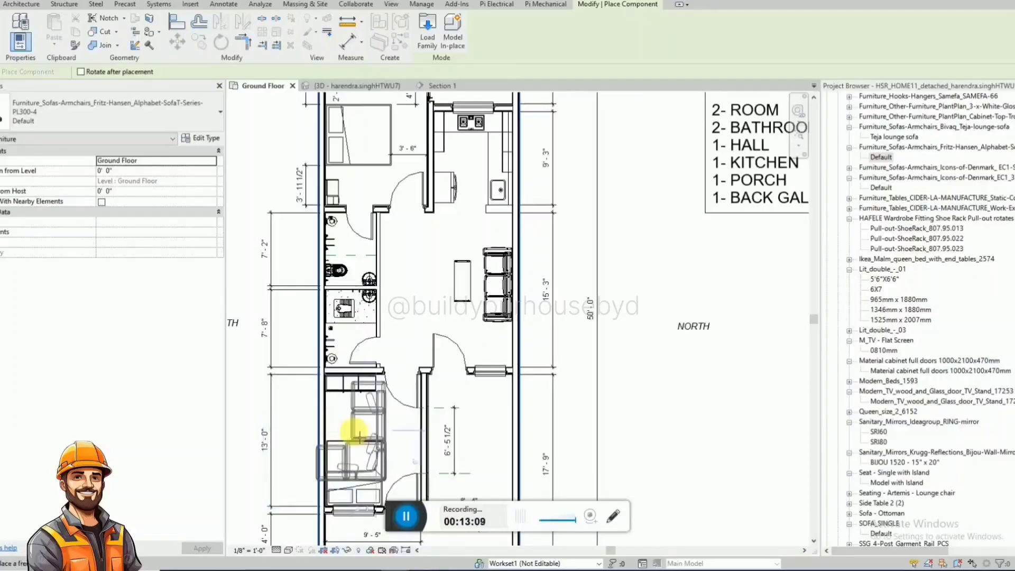
key(Escape)
scroll(429, 406, down, 1)
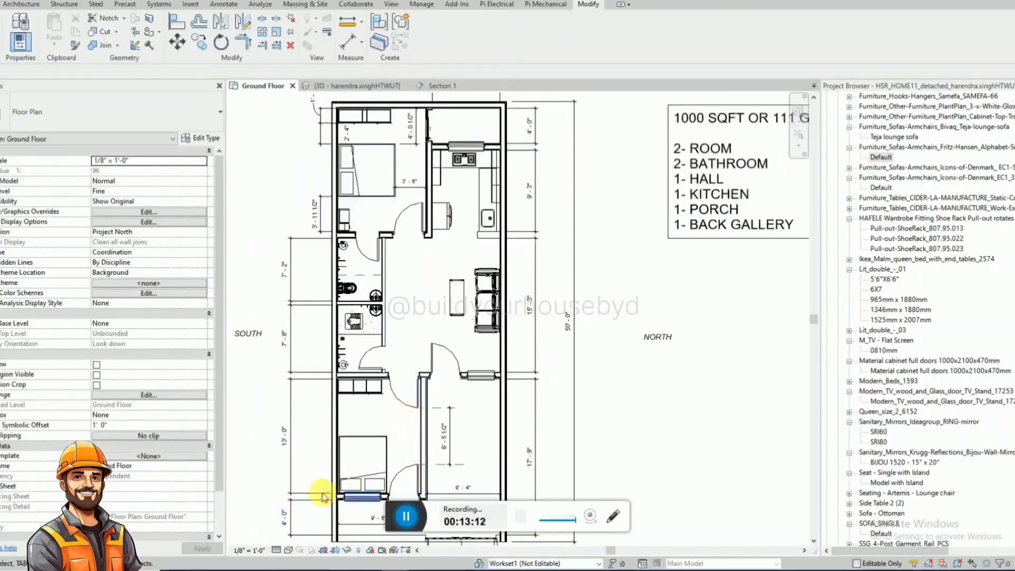
scroll(402, 450, up, 1)
middle_drag(400, 449, 419, 248)
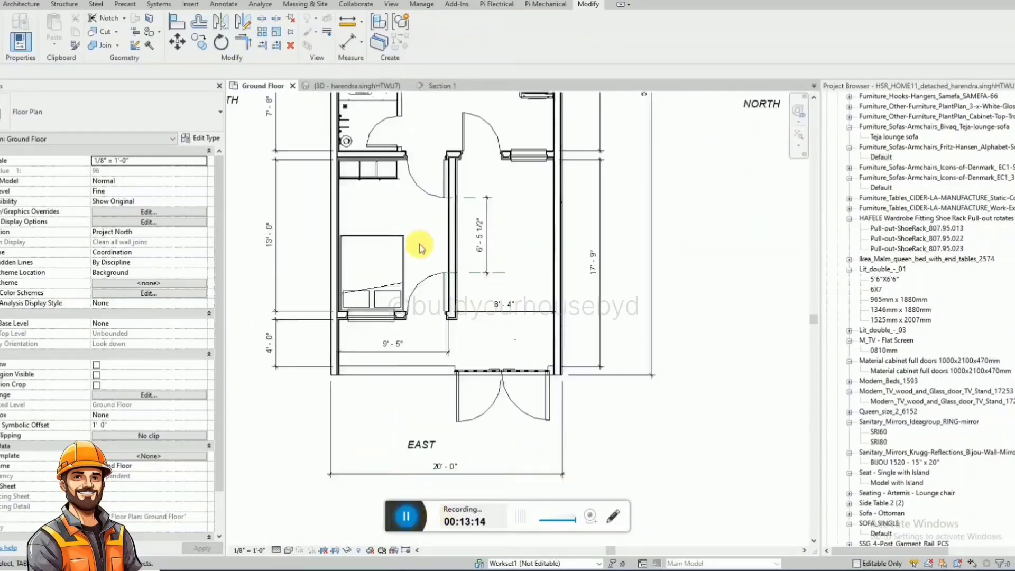
scroll(399, 375, down, 2)
scroll(461, 176, up, 2)
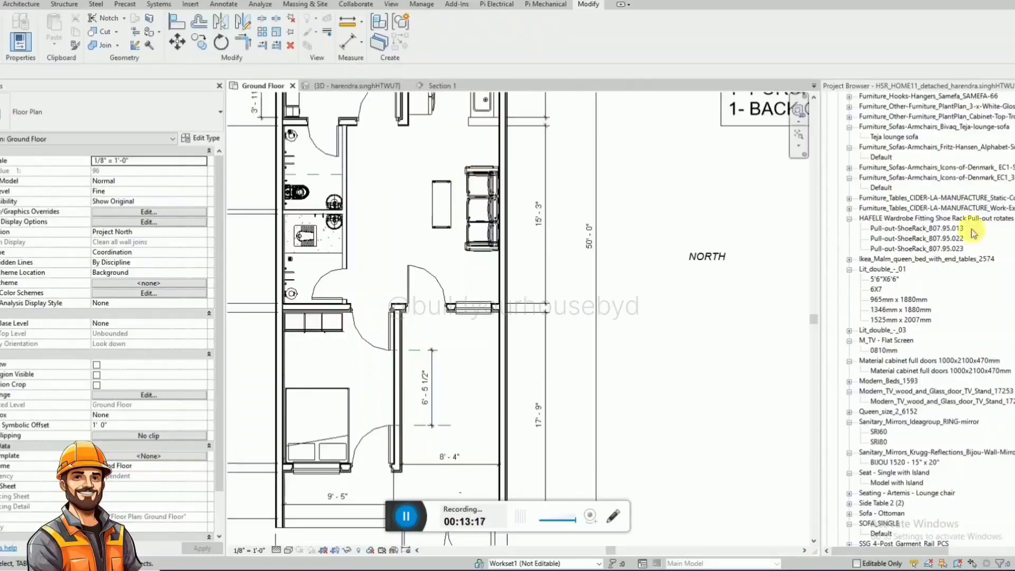
Find the Fritz-Hansen China-ChairT-4283 armchair by searching for 4283 and place one at the bench's kitchen end, facing the bench.
click(949, 286)
key(ctrl+f)
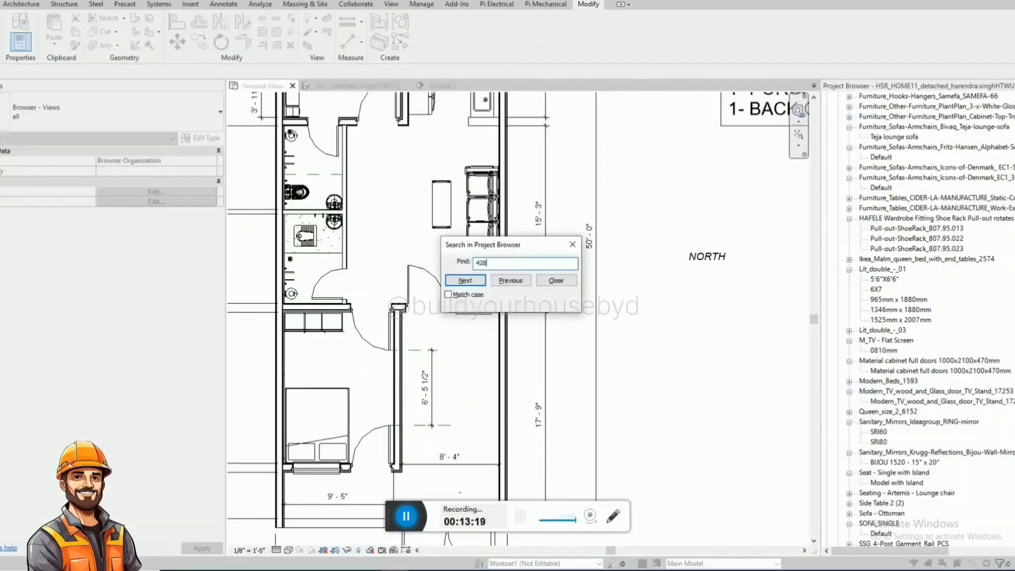
text(4283)
key(Return)
key(Escape)
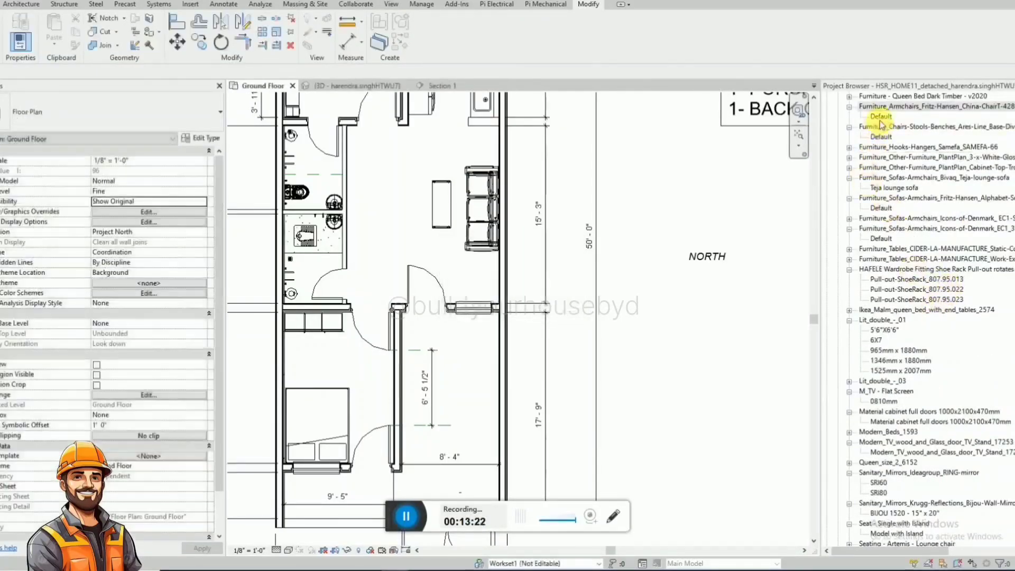
drag(882, 120, 436, 149)
scroll(453, 150, up, 1)
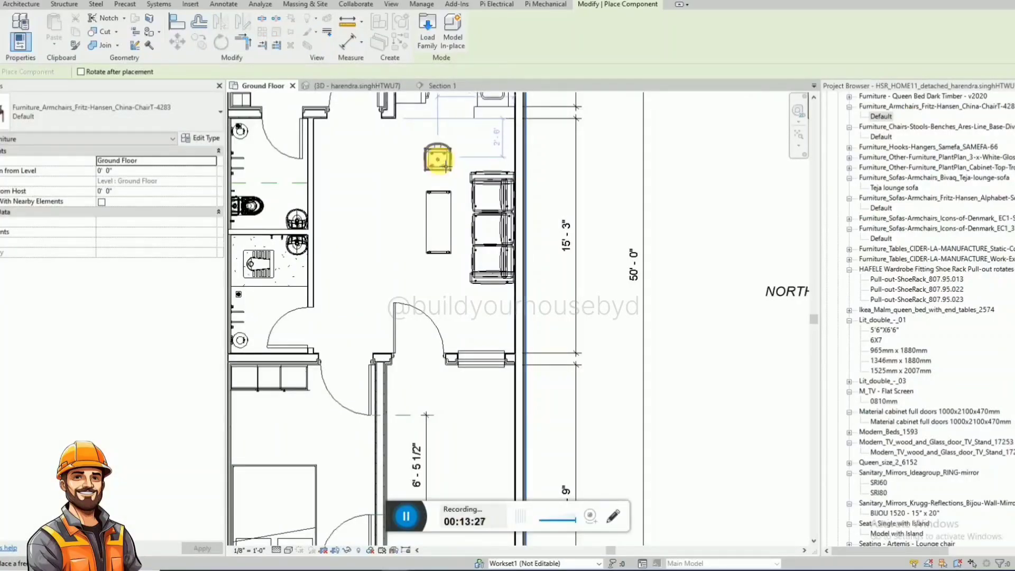
click(437, 160)
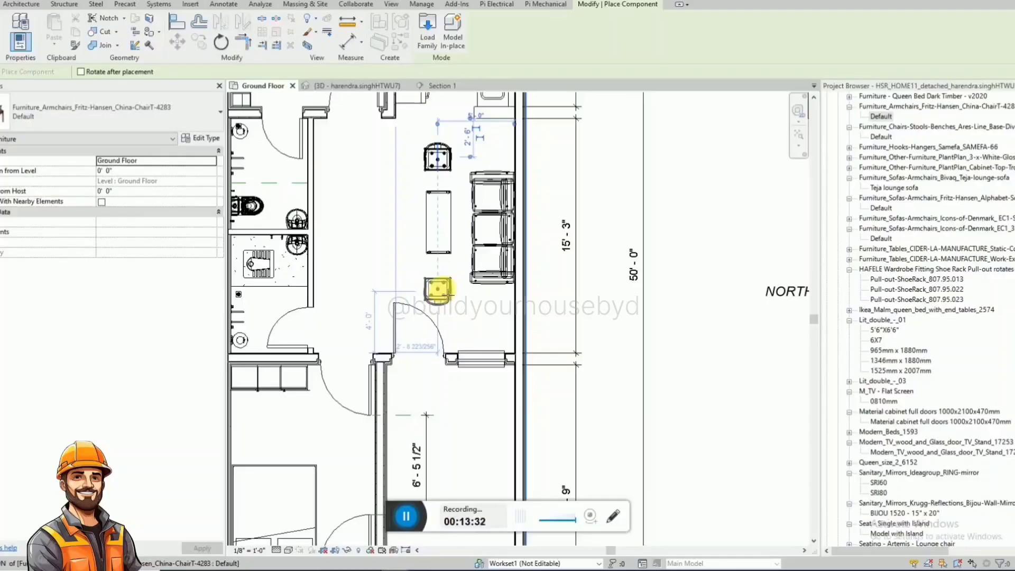
Place a second China-ChairT-4283 armchair at the bench's opposite end, turned to face the first one.
click(438, 289)
key(Escape)
key(Escape)
scroll(491, 354, down, 3)
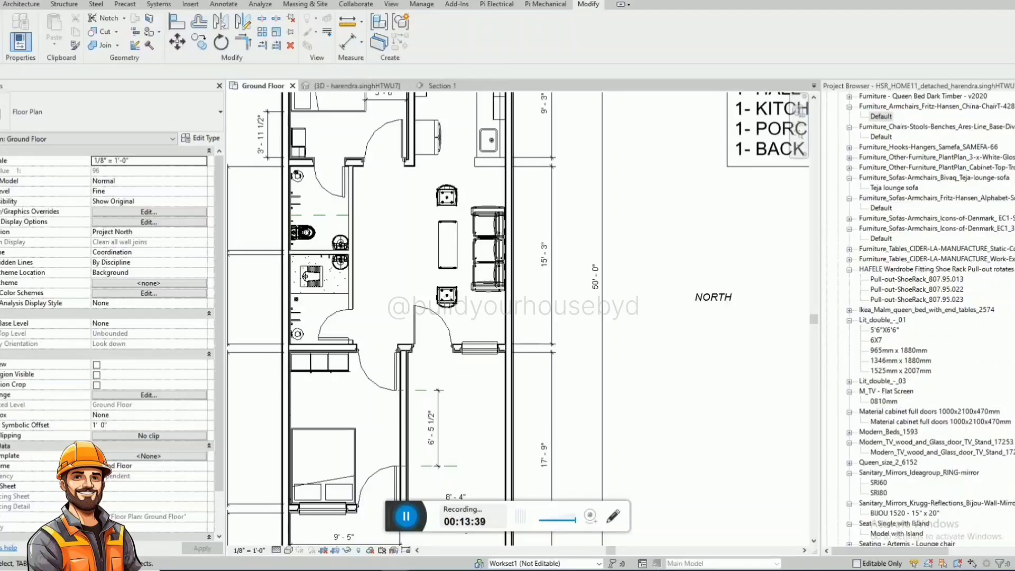
Search the Project Browser for 514 to locate the Pebble Grey basin unit type.
click(993, 346)
key(ctrl+f)
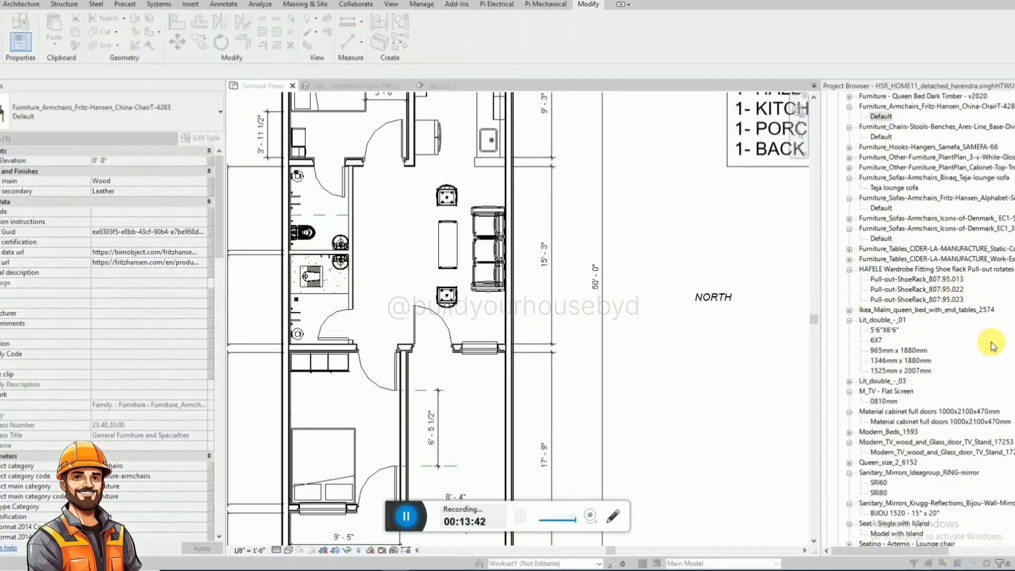
text(s)
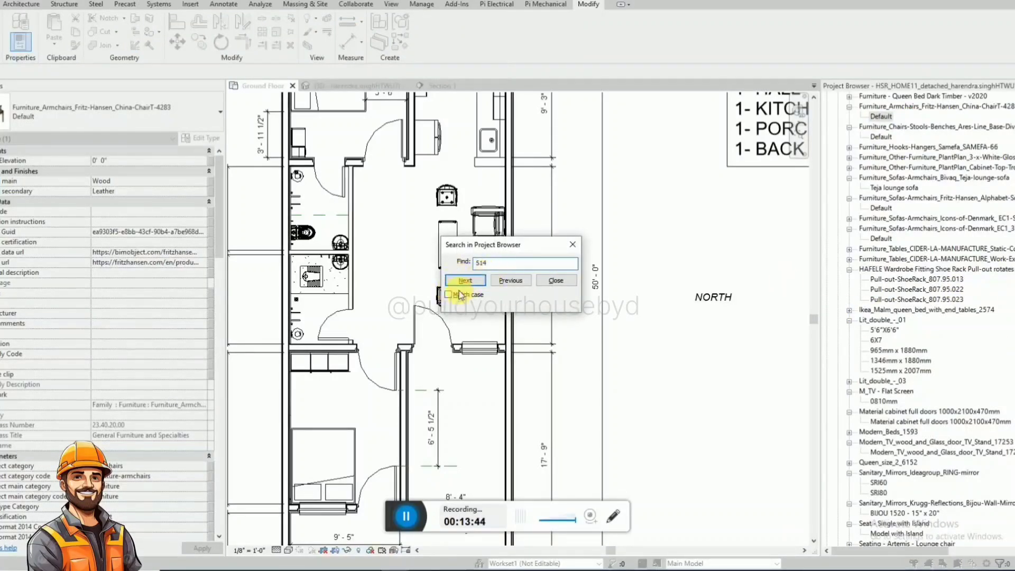
click(465, 280)
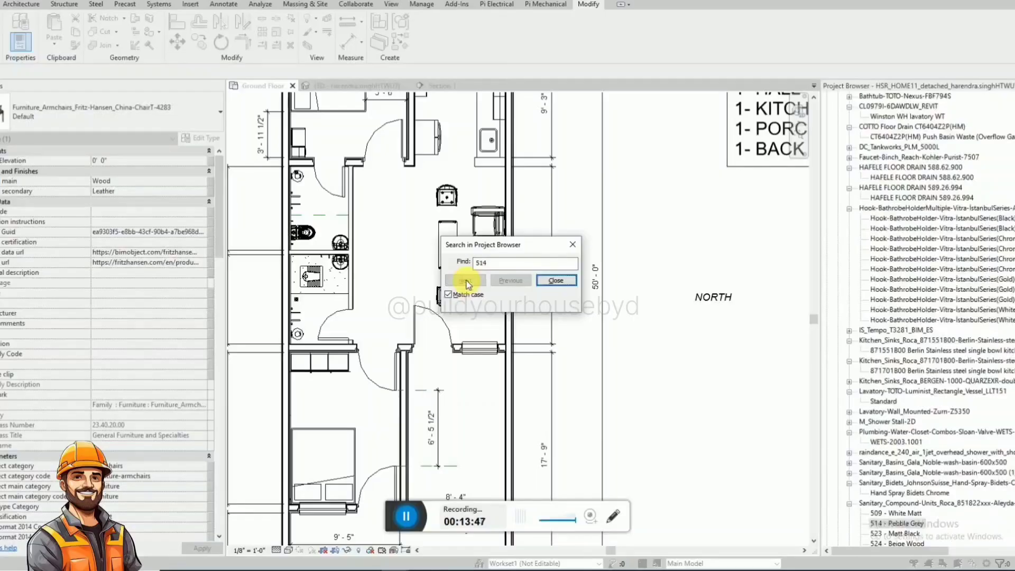
click(555, 280)
In a top-oriented 3D view, shift the hall's two armchairs, bench and three-seat sofa together slightly away from the kitchen.
click(351, 86)
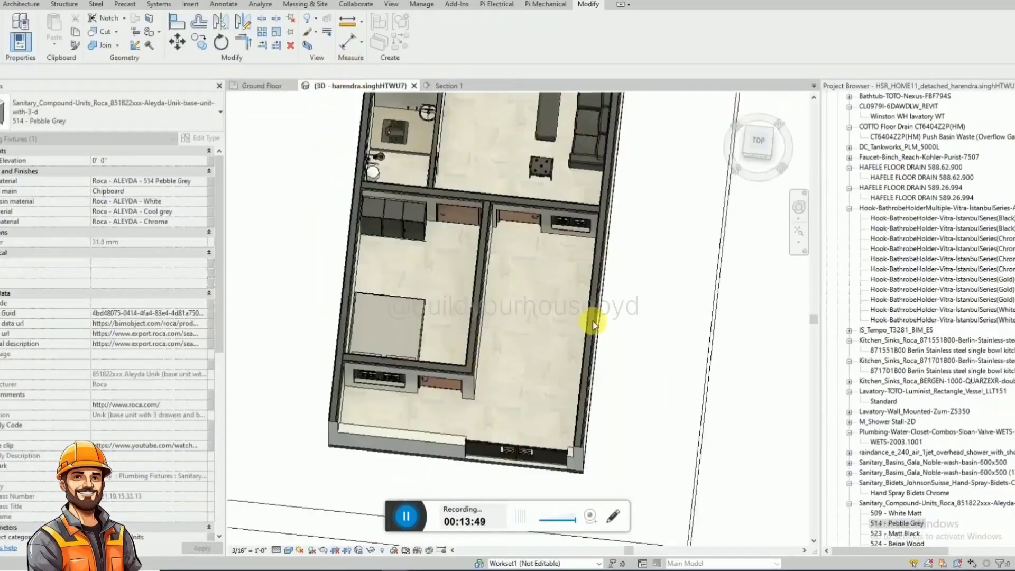
shift+middle_drag(629, 330, 570, 291)
scroll(422, 453, down, 3)
scroll(560, 299, up, 3)
click(587, 293)
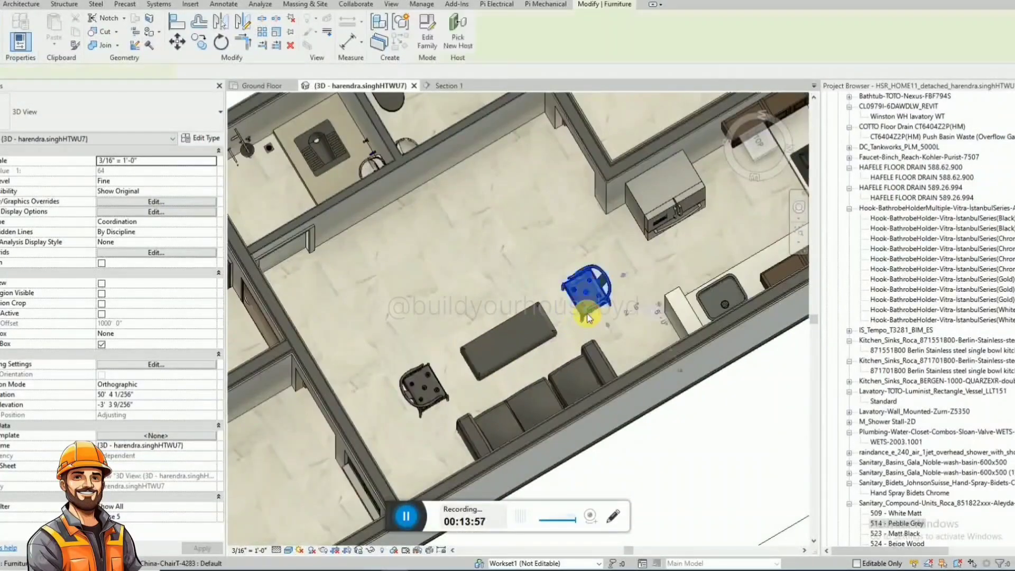
scroll(539, 338, up, 2)
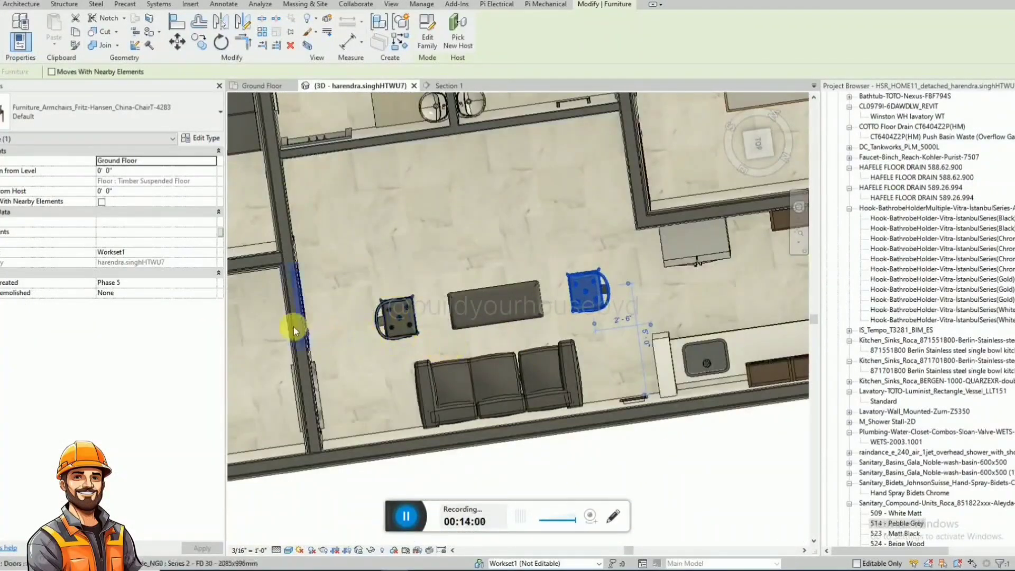
click(757, 152)
scroll(591, 288, up, 5)
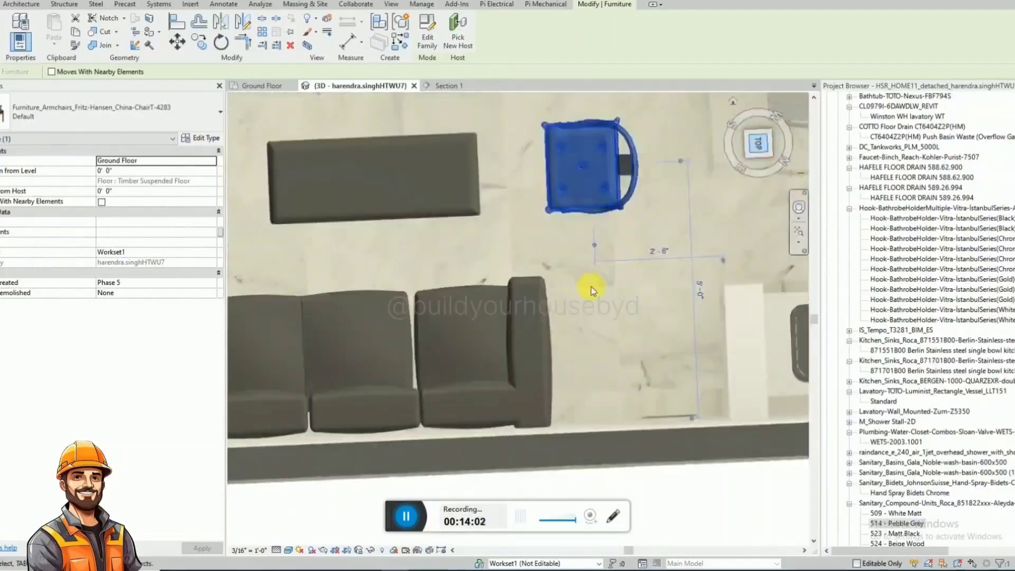
scroll(620, 312, down, 5)
ctrl+click(508, 316)
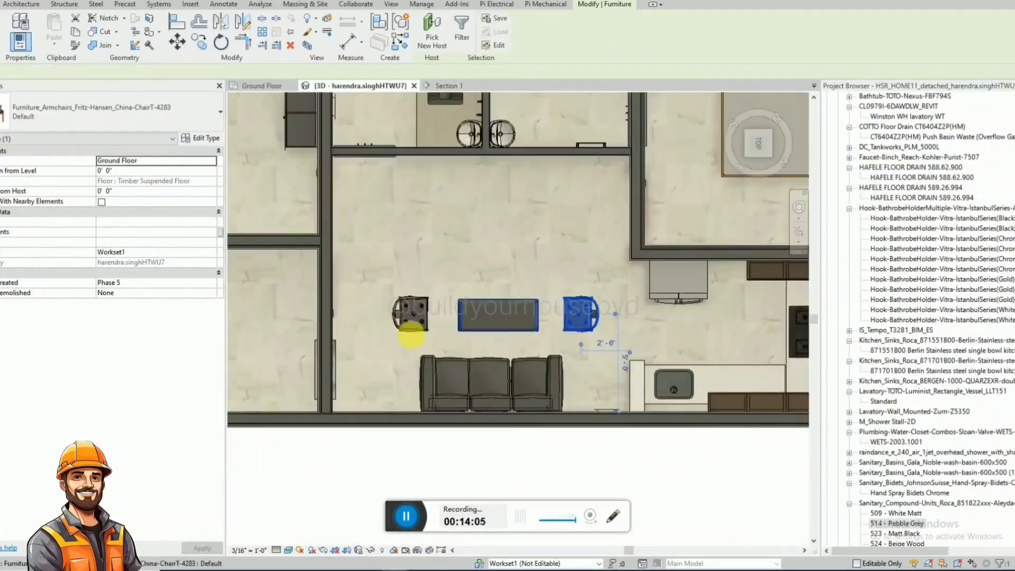
ctrl+click(411, 337)
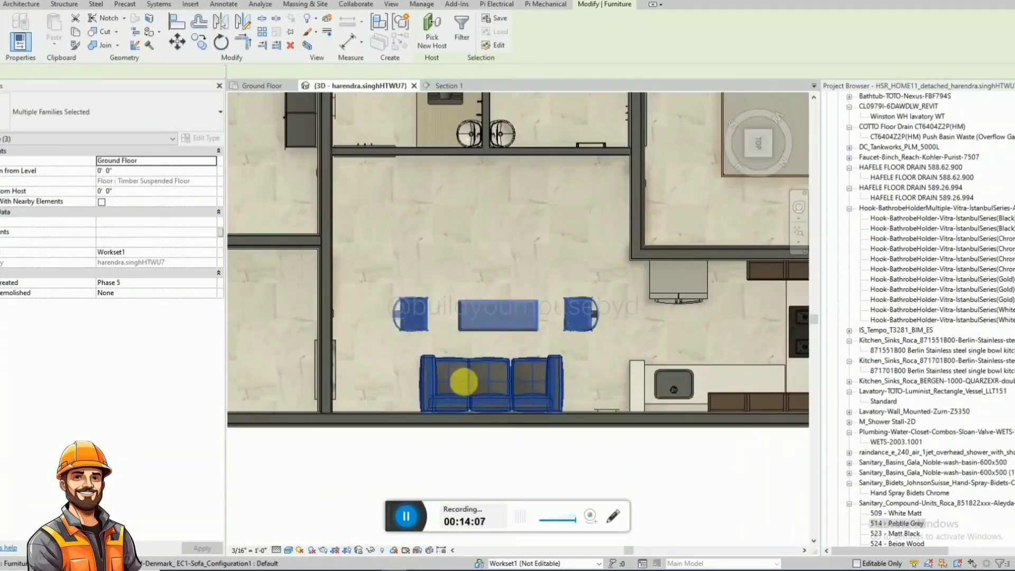
ctrl+click(465, 385)
key(Left)
key(Left)
key(Left)
key(Left)
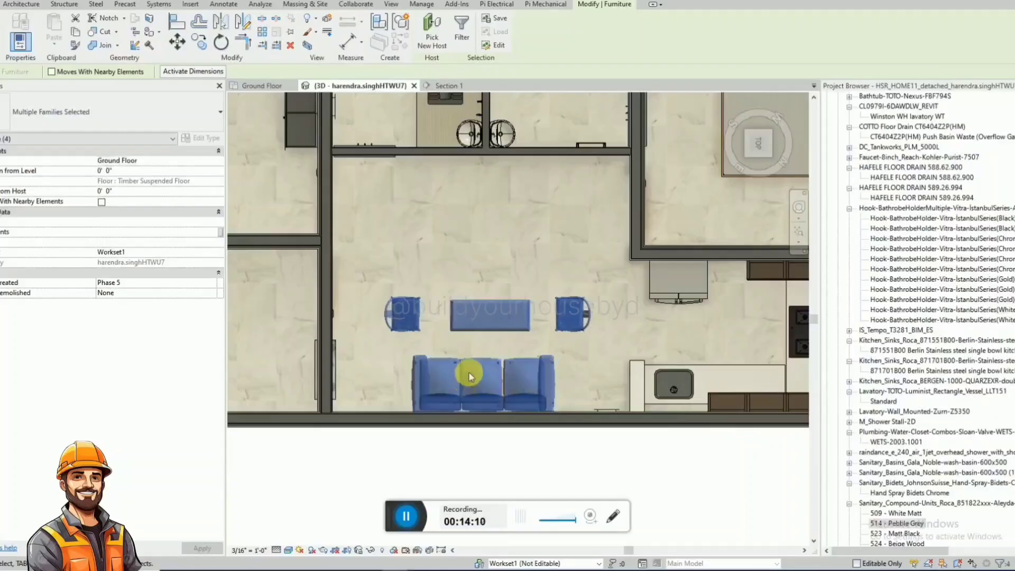
click(484, 329)
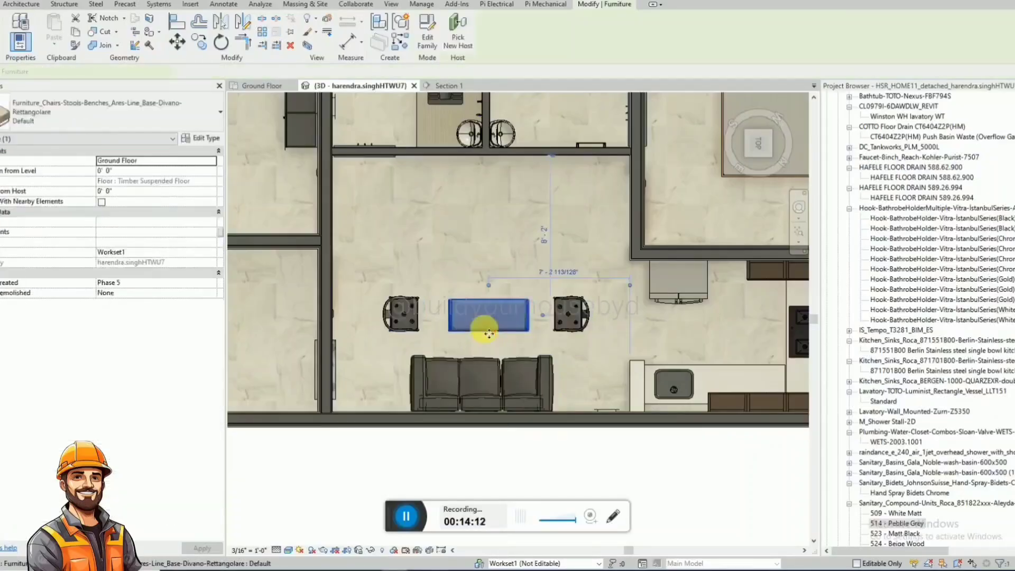
On the Ground Floor plan, place a Roca Aleyda Unik 514 - Pebble Grey basin unit on the hall's north wall, beside the kitchen counter.
click(264, 85)
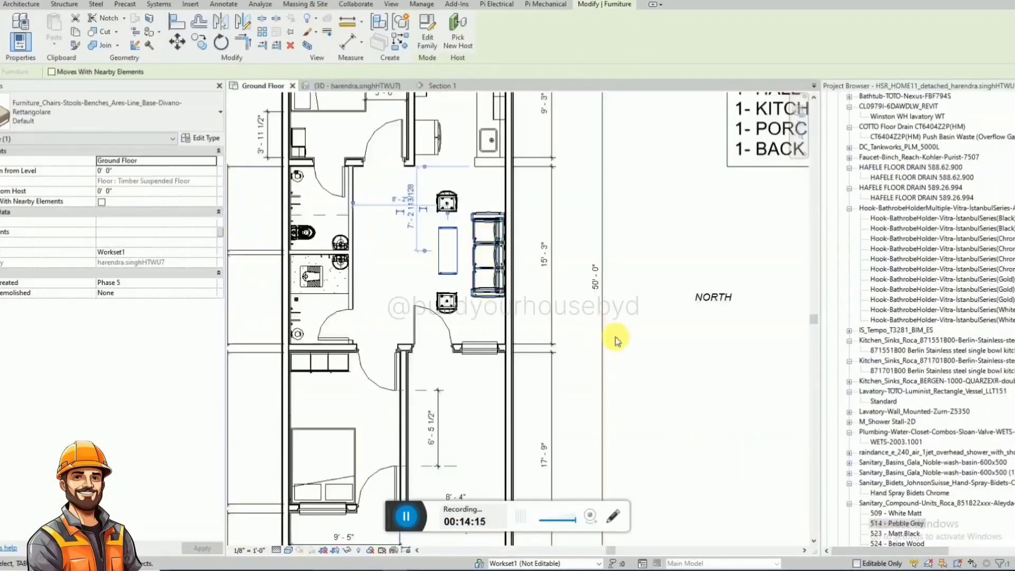
scroll(646, 220, up, 3)
click(647, 223)
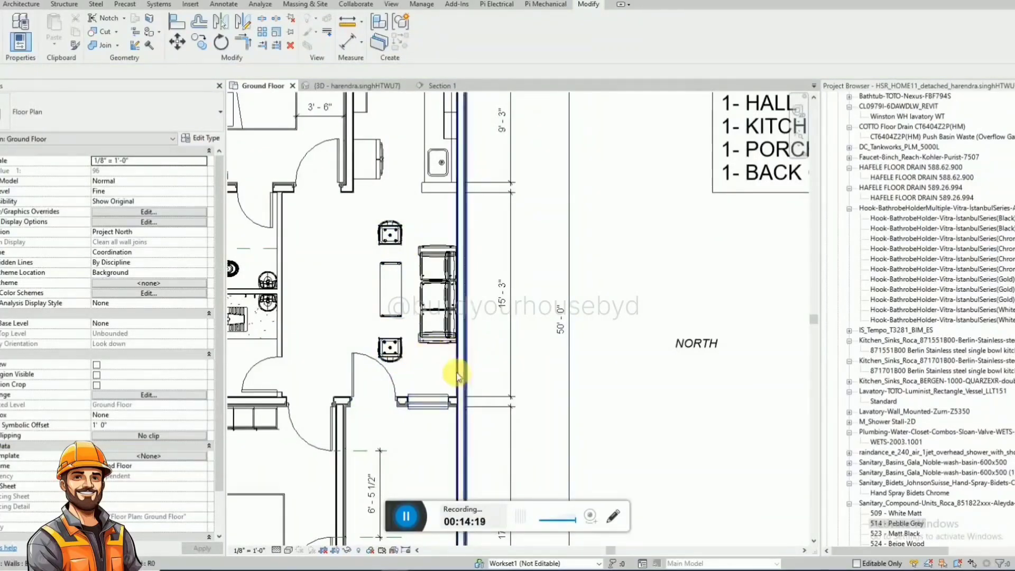
scroll(497, 341, down, 1)
scroll(497, 341, down, 1)
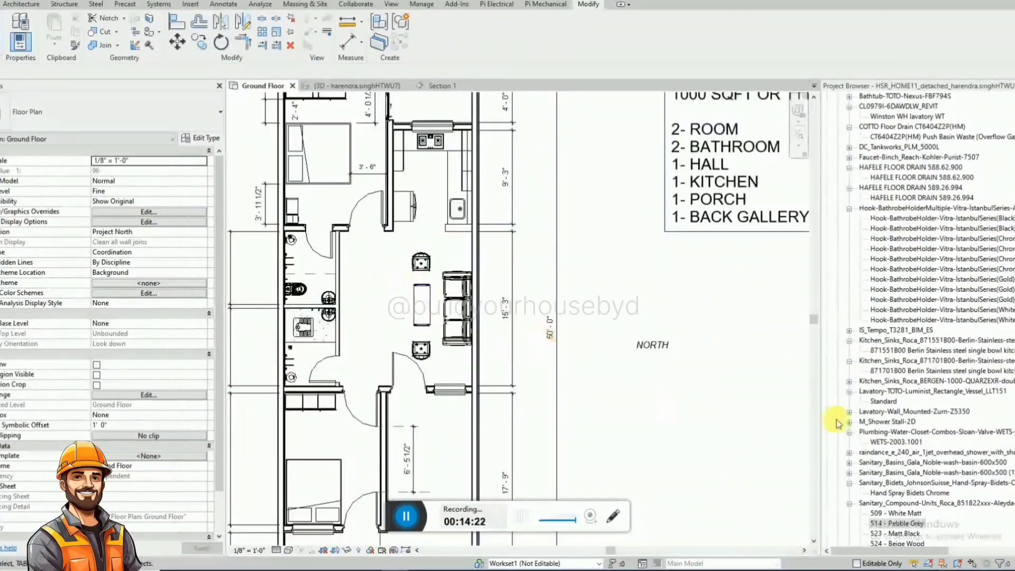
drag(885, 524, 497, 272)
scroll(477, 257, up, 1)
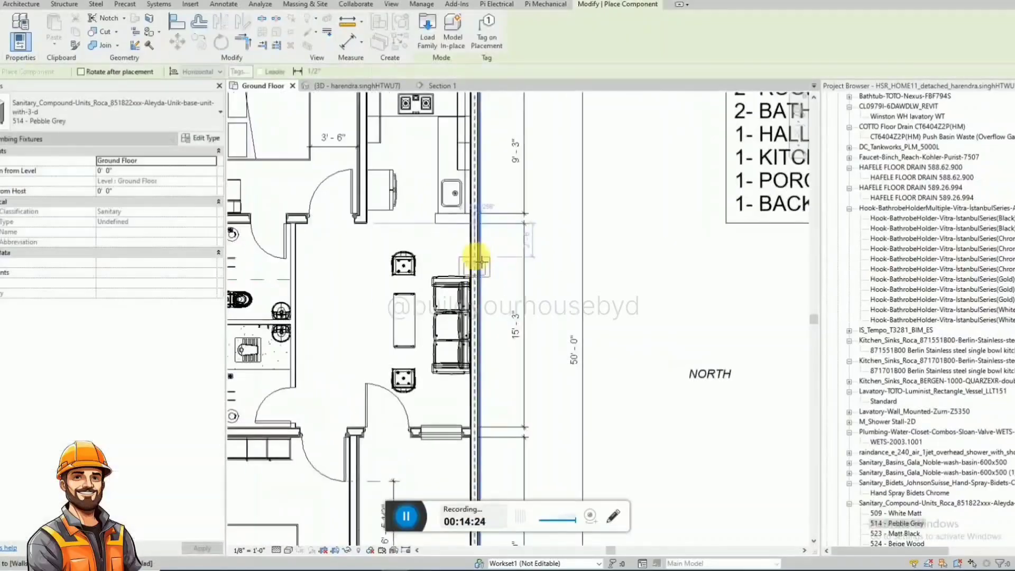
scroll(462, 227, up, 2)
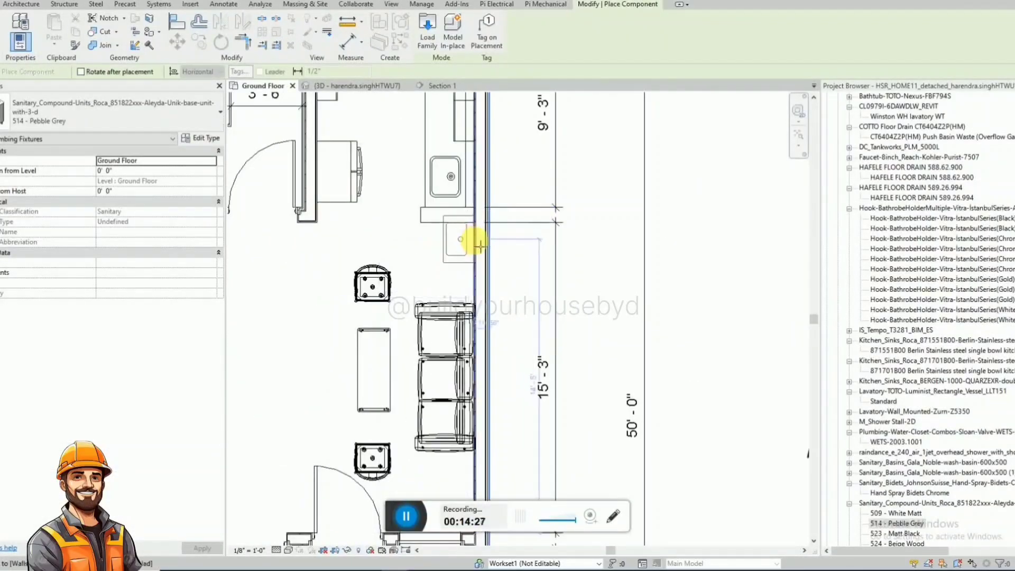
click(479, 255)
scroll(584, 237, down, 2)
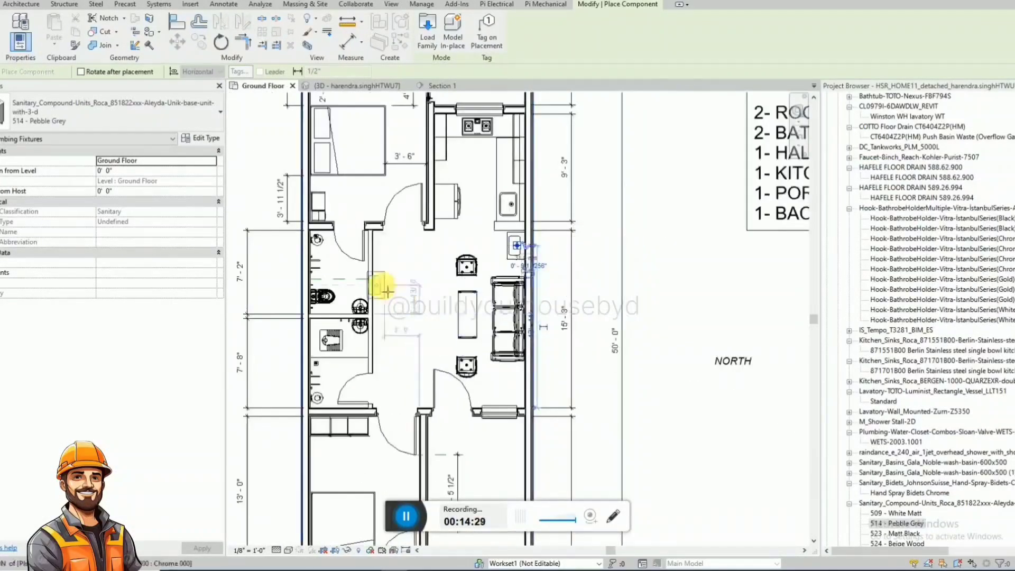
Place two more 514 - Pebble Grey basin units on the hall side of the bathroom wall, one outside each bathroom.
click(380, 268)
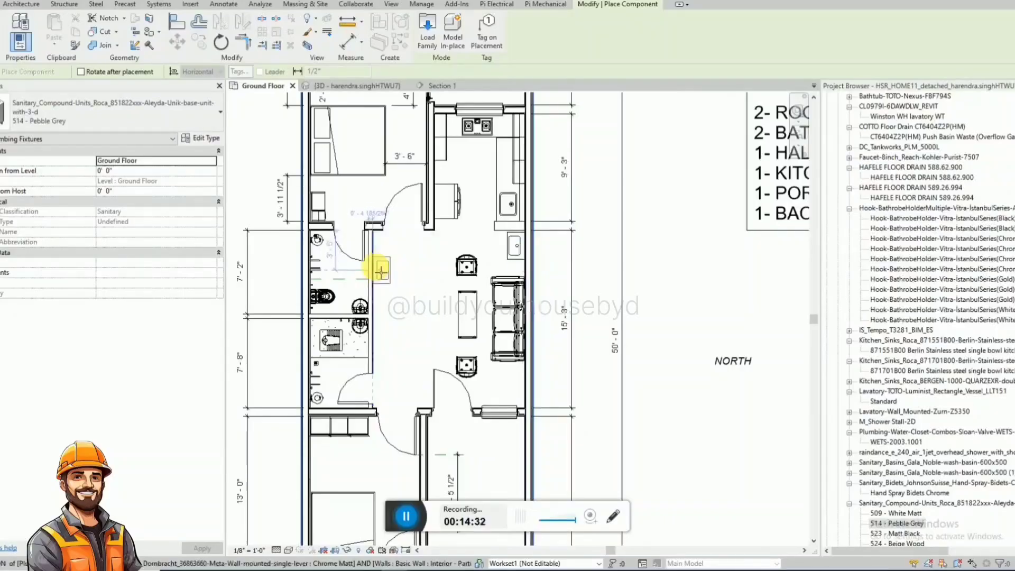
key(Escape)
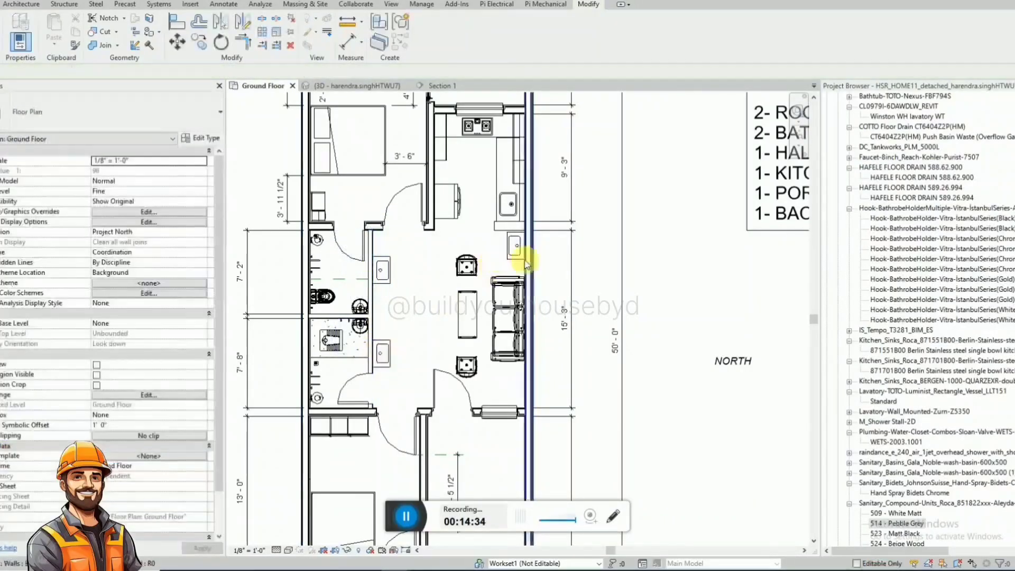
Align the hall's Pebble Grey basin unit flush with the end of the kitchen counter.
scroll(518, 241, up, 5)
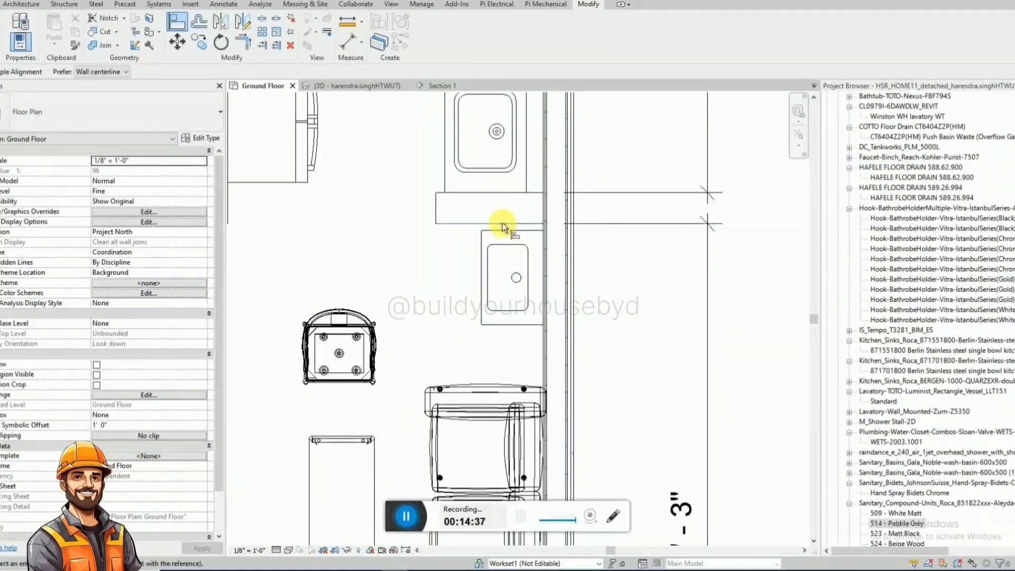
scroll(560, 235, down, 4)
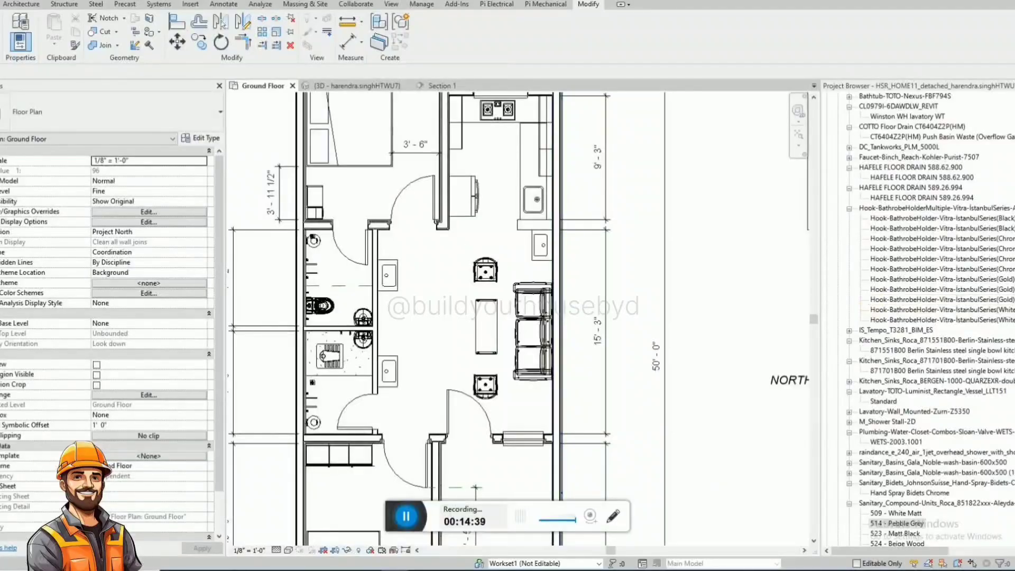
Search the Project Browser for "tvs" and select the Sony FWD-65X75K television type.
click(980, 330)
key(ctrl+f)
text(tvs)
key(Return)
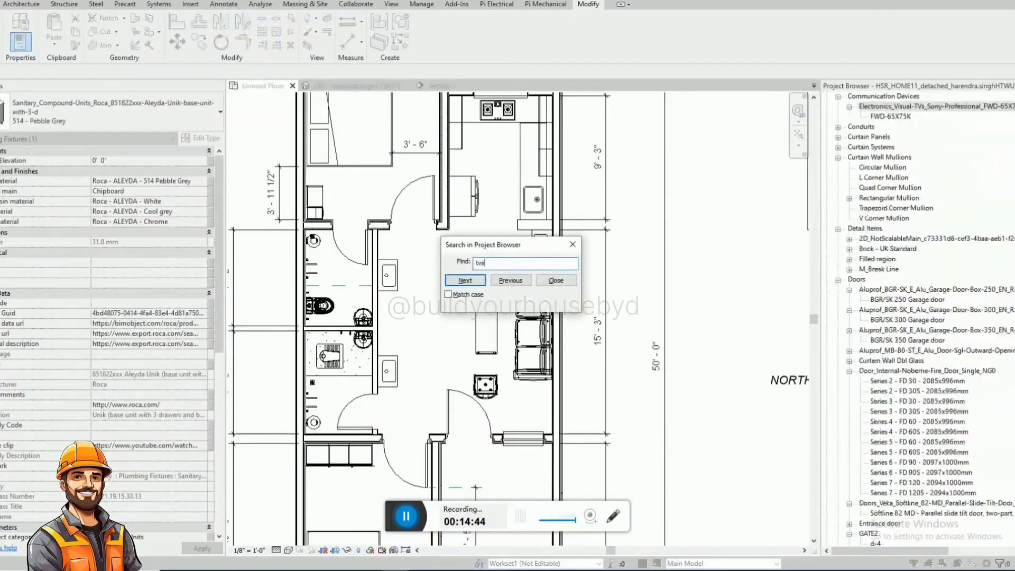
key(Return)
key(Escape)
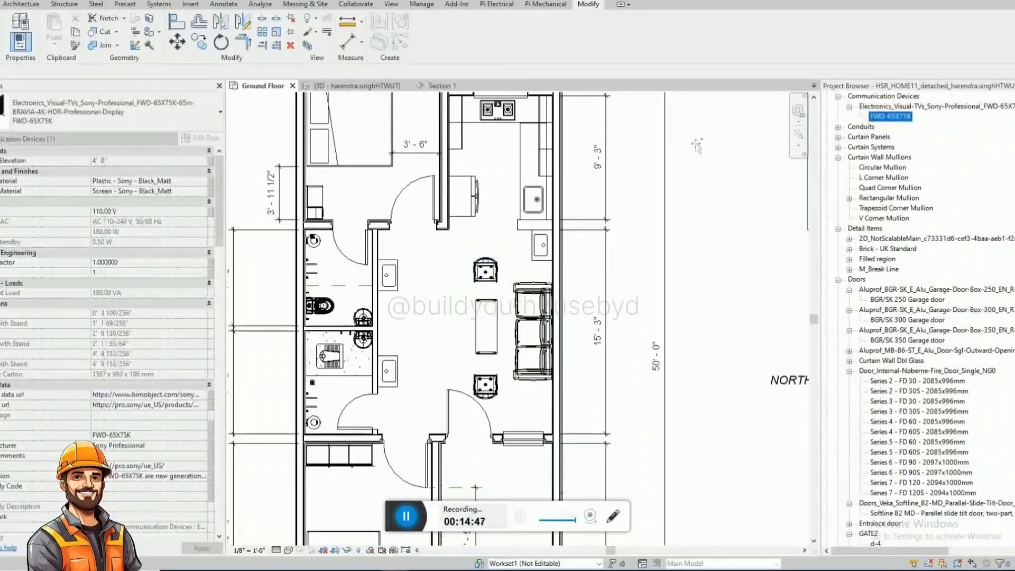
Place the FWD-65X75K television along the hall side of the bathroom wall, between the two basin units.
drag(695, 144, 492, 292)
scroll(383, 324, up, 1)
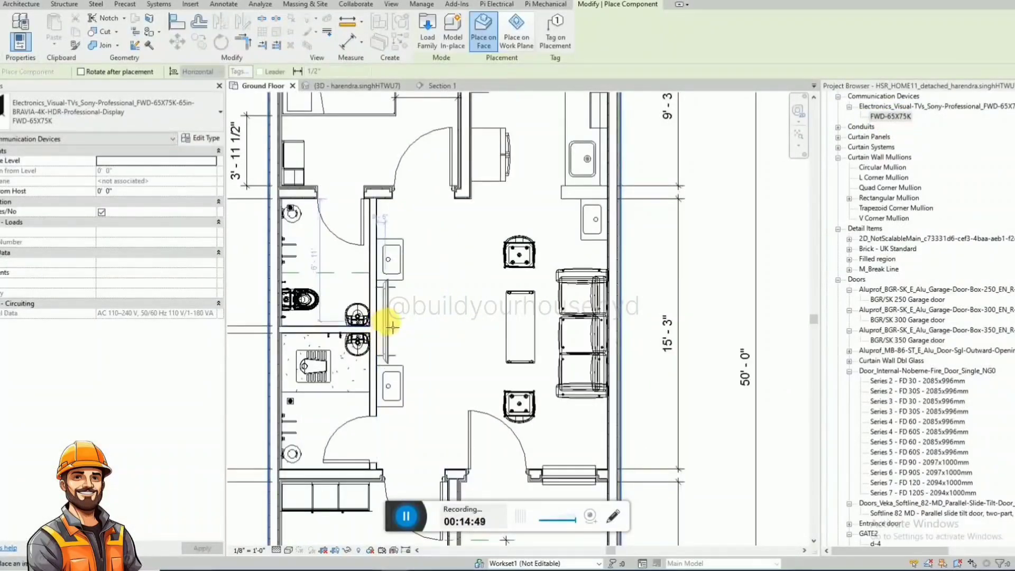
click(391, 326)
key(Escape)
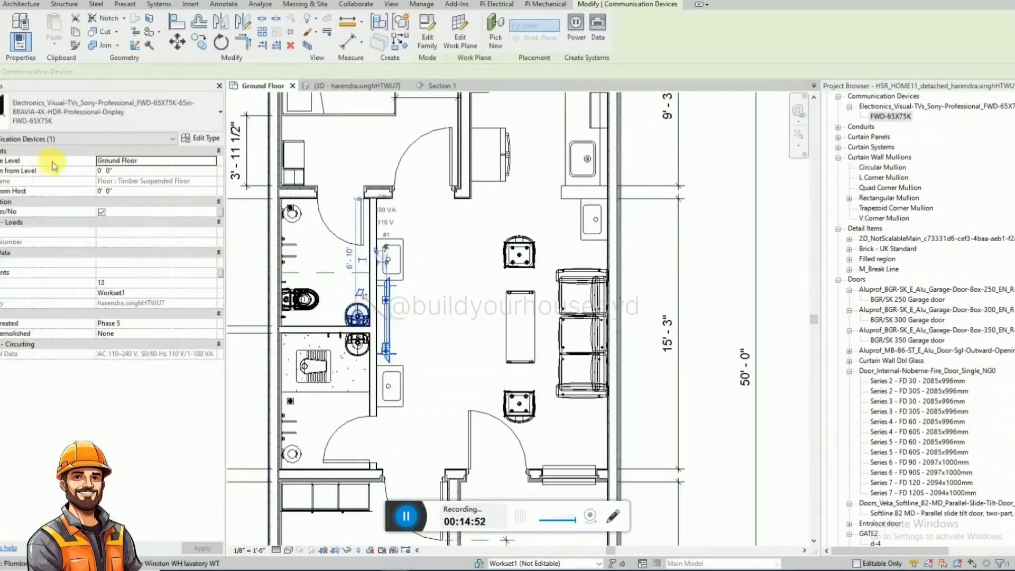
Set the television's elevation from level to 3' 0" and check its height in the 3D view.
click(129, 170)
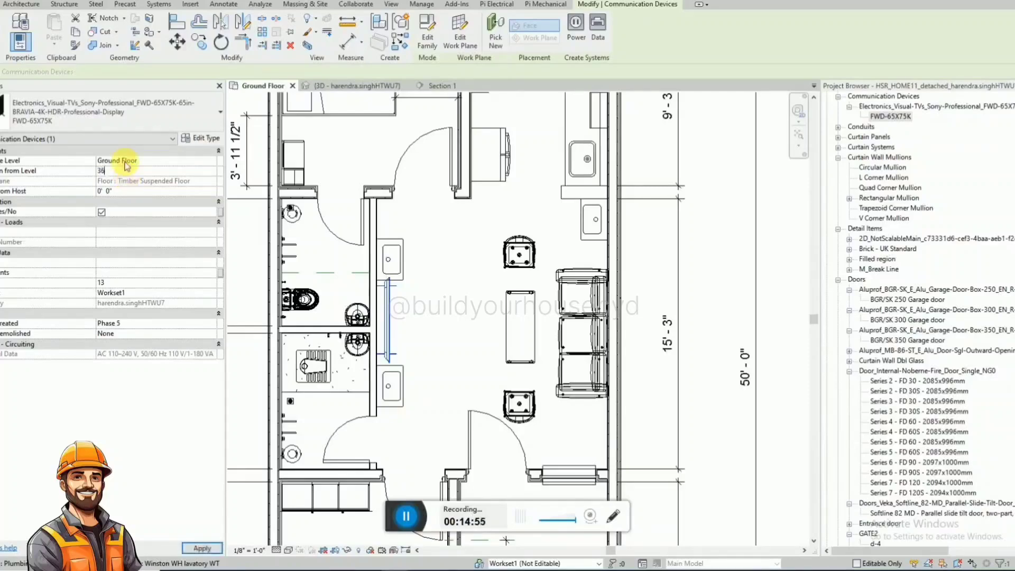
click(365, 85)
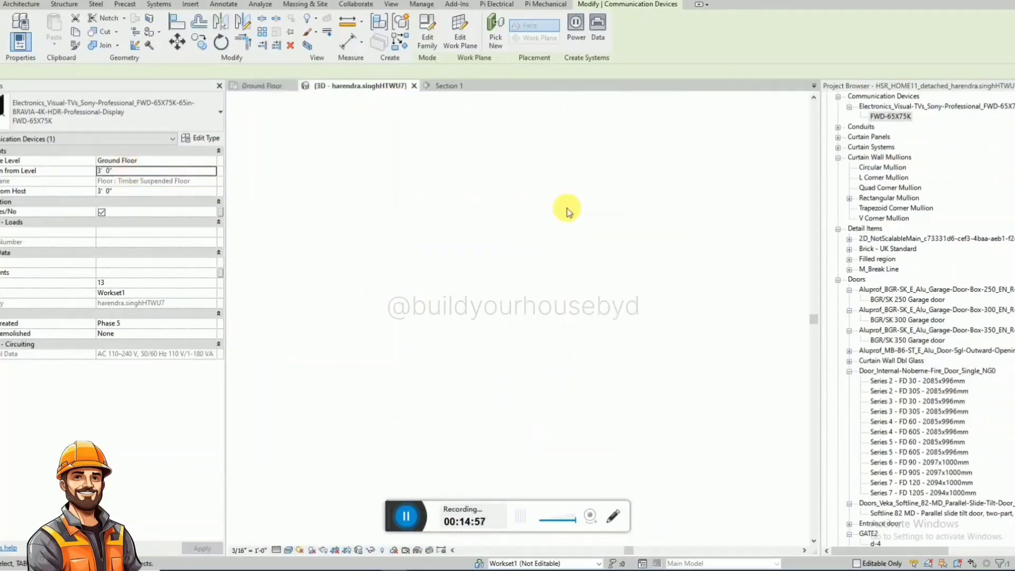
shift+middle_drag(546, 192, 529, 180)
Set the television's elevation from level to 4' 0" and check it in the 3D view.
click(130, 170)
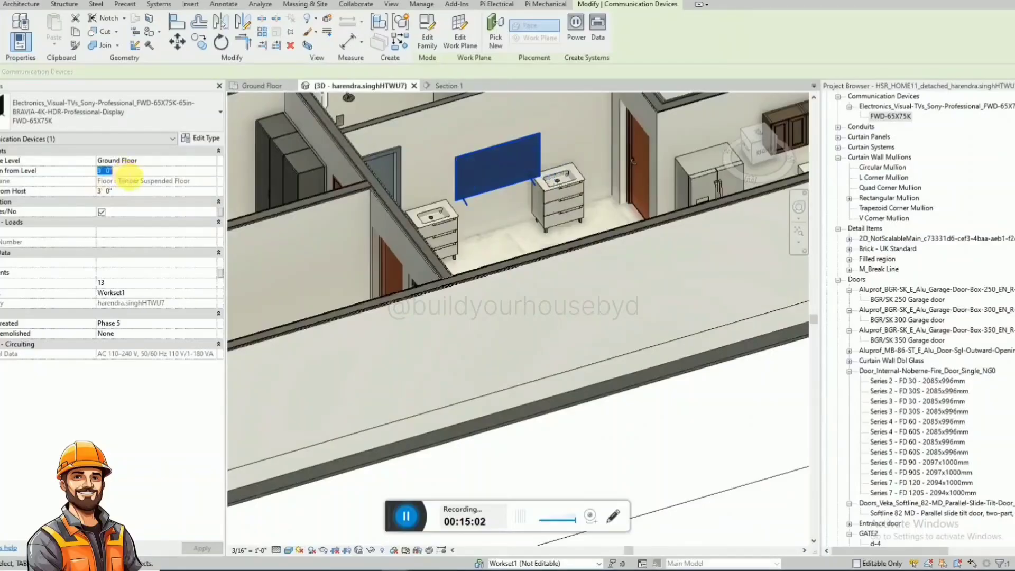
text(4')
key(Return)
mouse_move(490, 196)
shift+middle_down()
mouse_move(438, 204)
mouse_move(509, 185)
mouse_move(547, 279)
mouse_move(486, 189)
shift+middle_up()
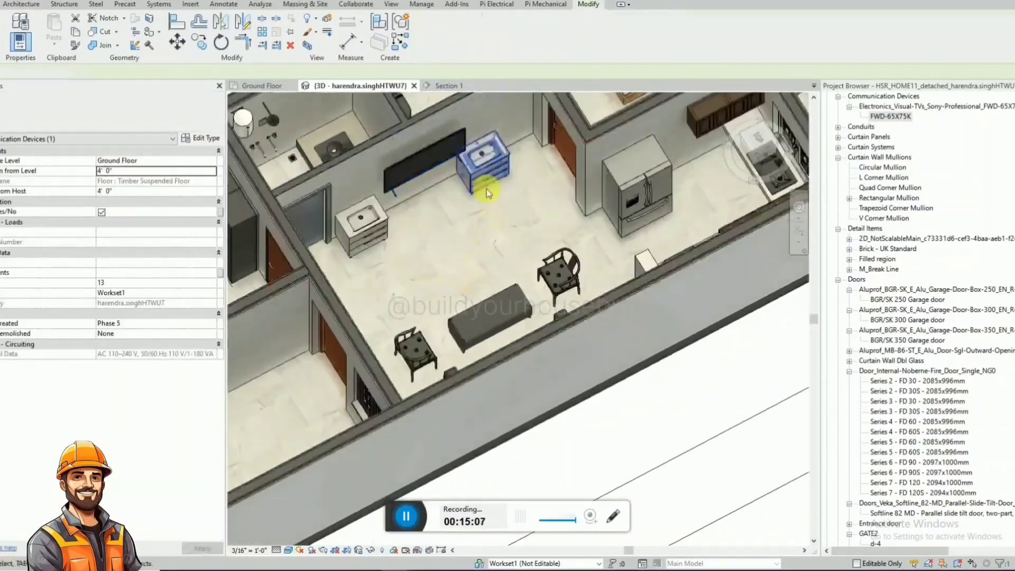
Delete the two Pebble Grey basin units flanking the television and return to the Ground Floor plan.
key(Escape)
shift+middle_drag(354, 220, 561, 239)
scroll(531, 274, down, 1)
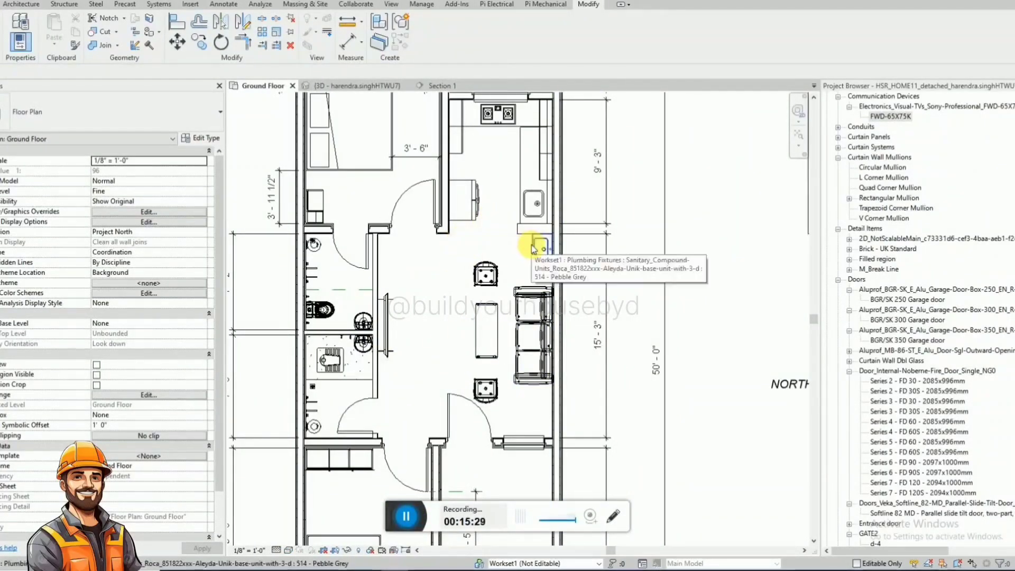
Add an aligned dimension for the three-seat sofa's length, placed outside the adjacent wall.
scroll(528, 262, down, 1)
click(515, 362)
scroll(515, 362, up, 2)
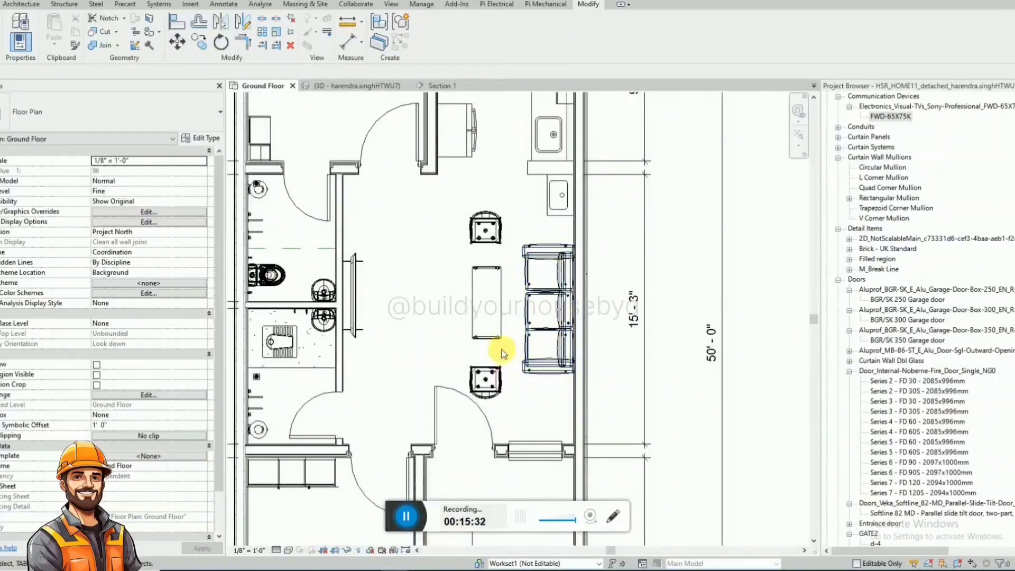
key(d)
key(i)
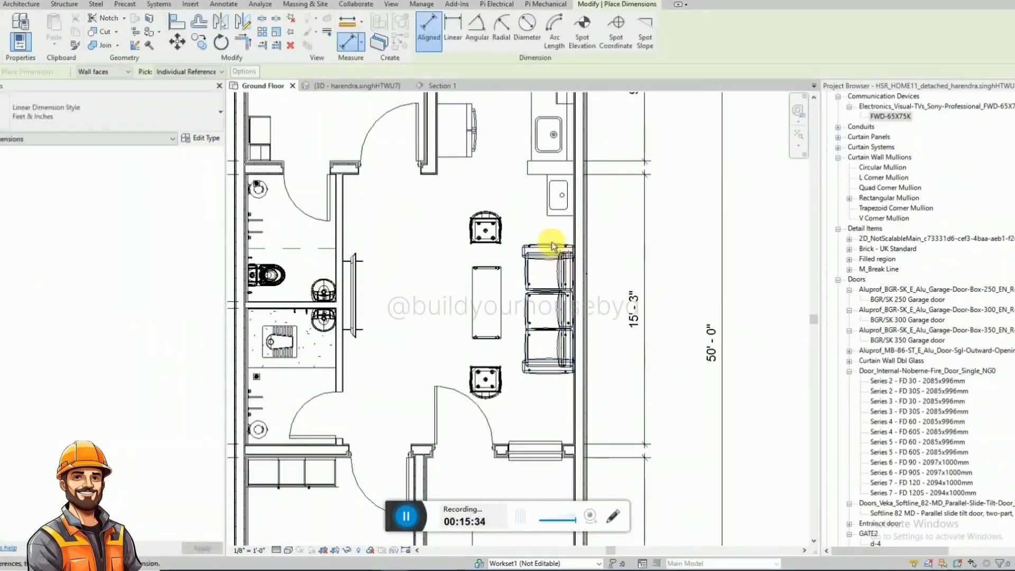
click(549, 377)
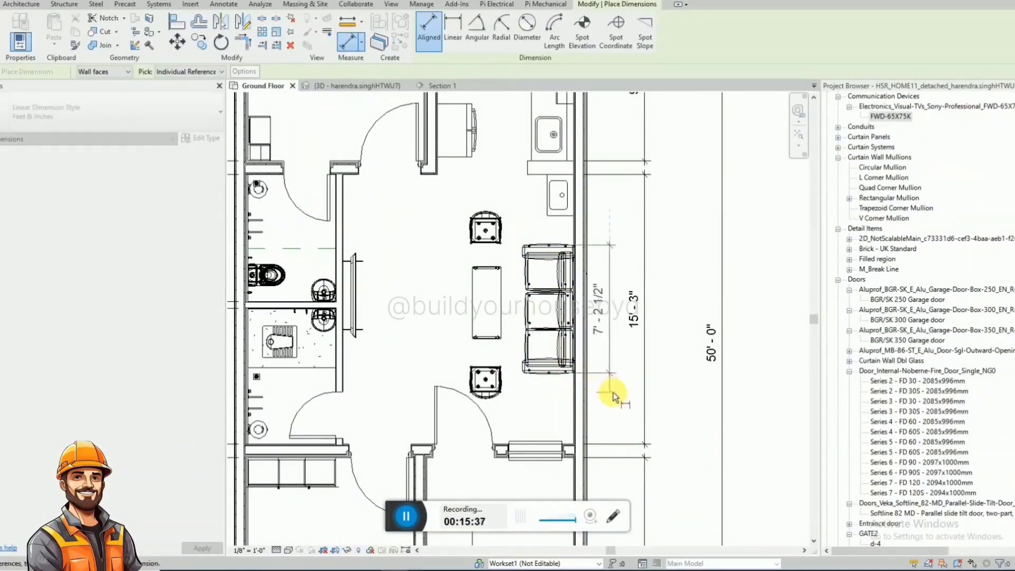
click(610, 392)
Measure the armchair, television and basin unit with aligned dimension previews without placing any dimensions.
click(528, 312)
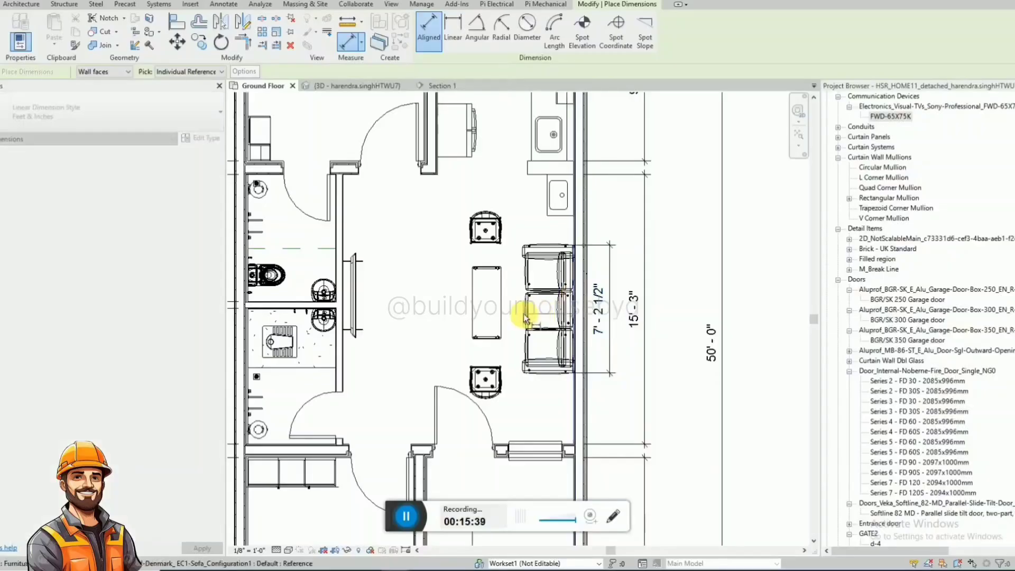
key(Escape)
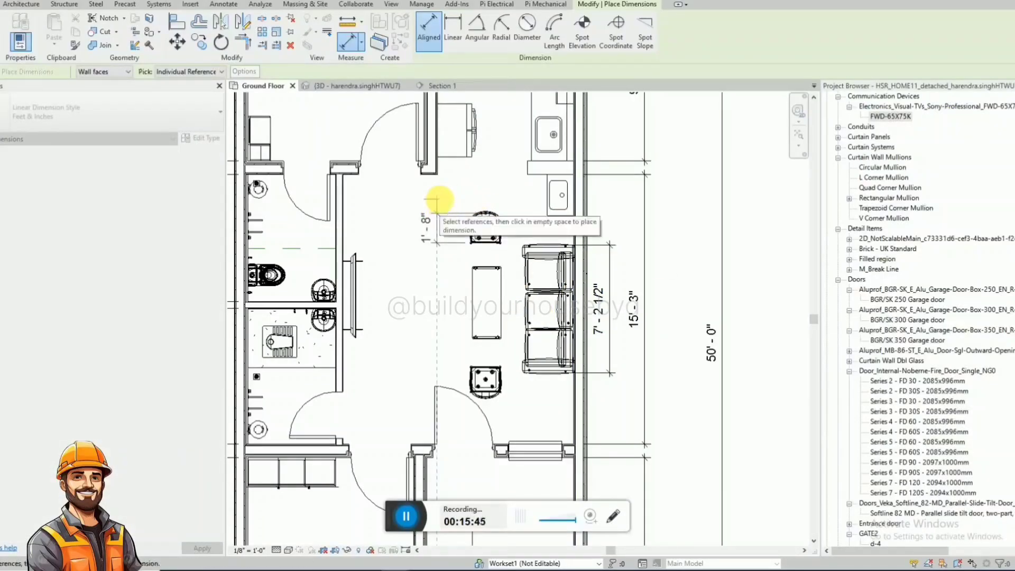
key(Escape)
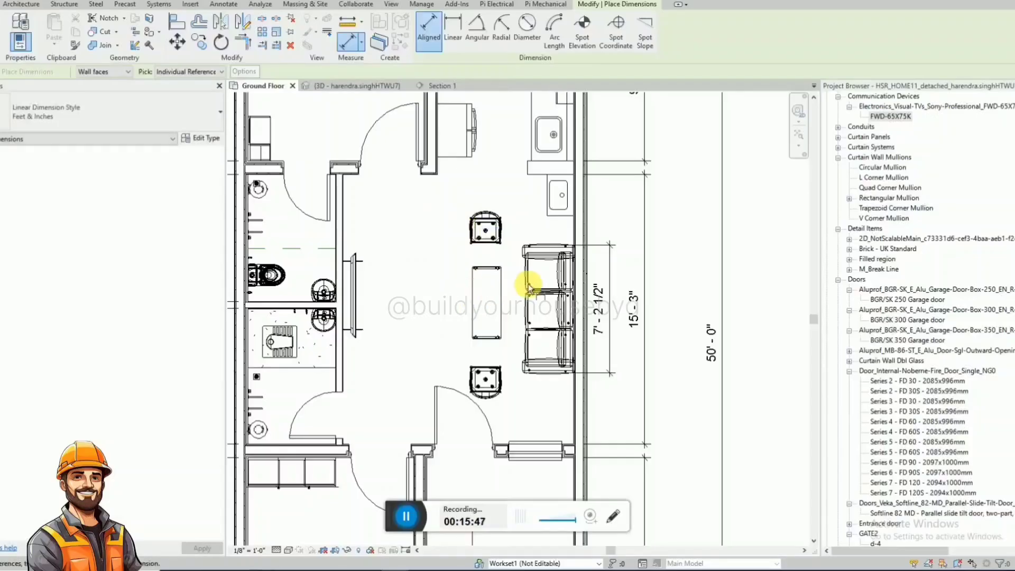
click(358, 340)
click(356, 253)
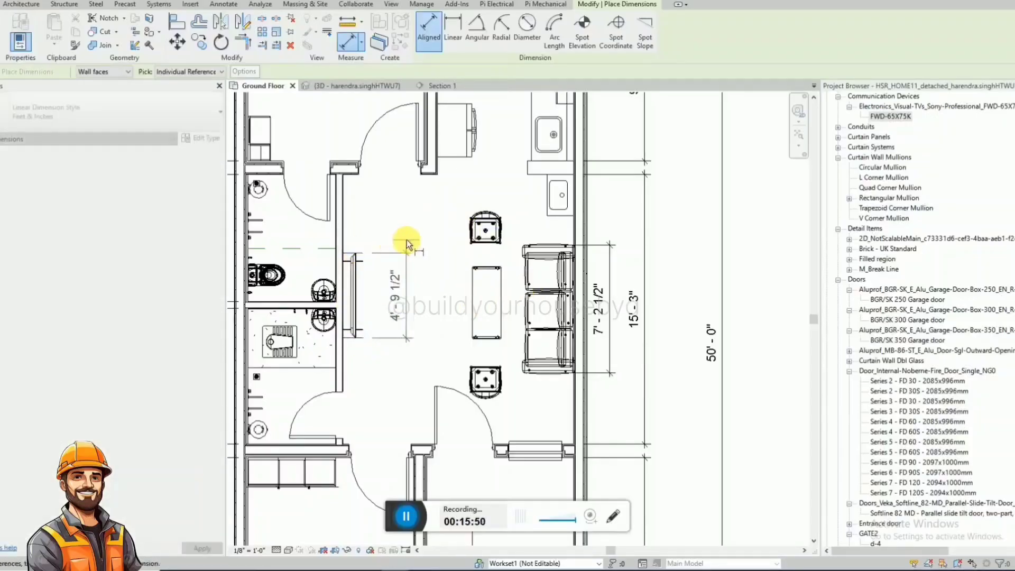
key(Escape)
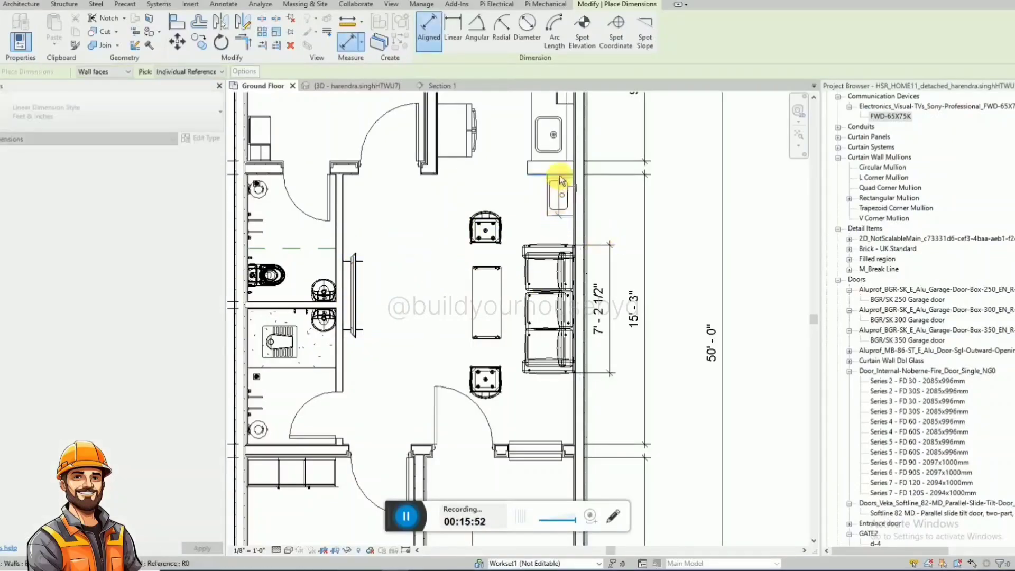
click(559, 176)
key(Escape)
key(Escape)
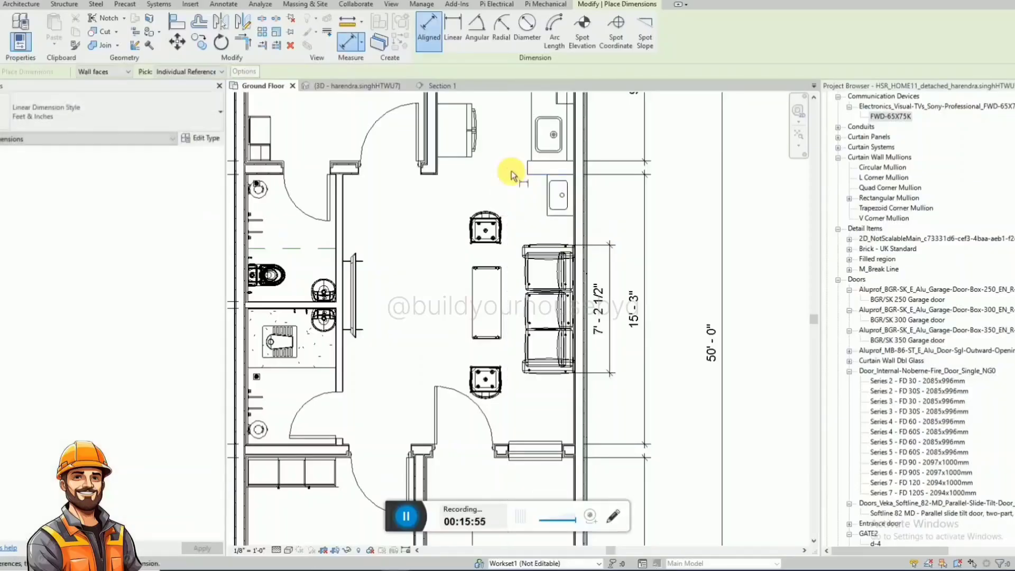
Examine the furnished hall and adjoining rooms in the top-oriented 3D view.
scroll(525, 267, down, 2)
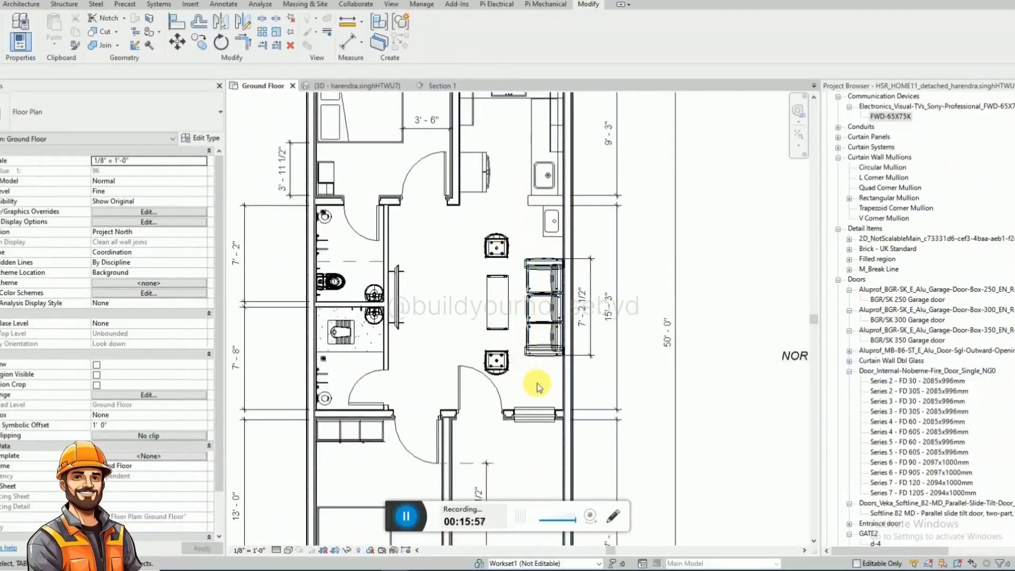
click(364, 85)
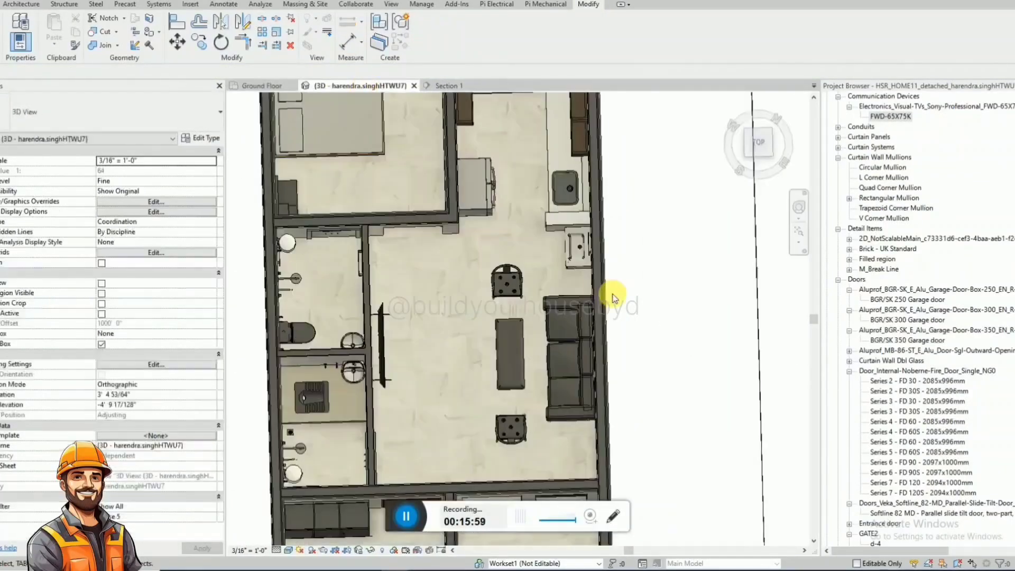
scroll(612, 298, down, 3)
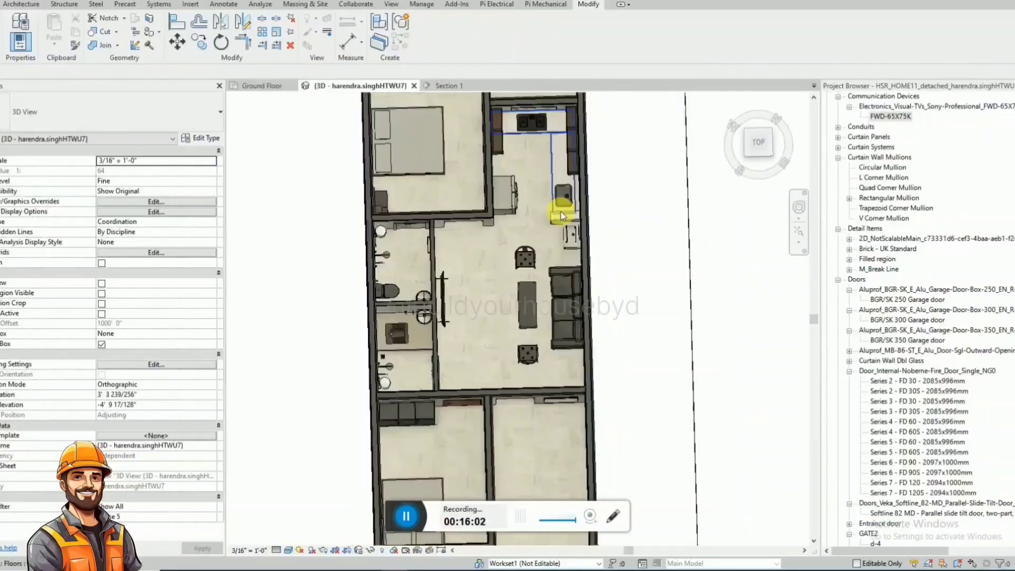
scroll(584, 267, down, 3)
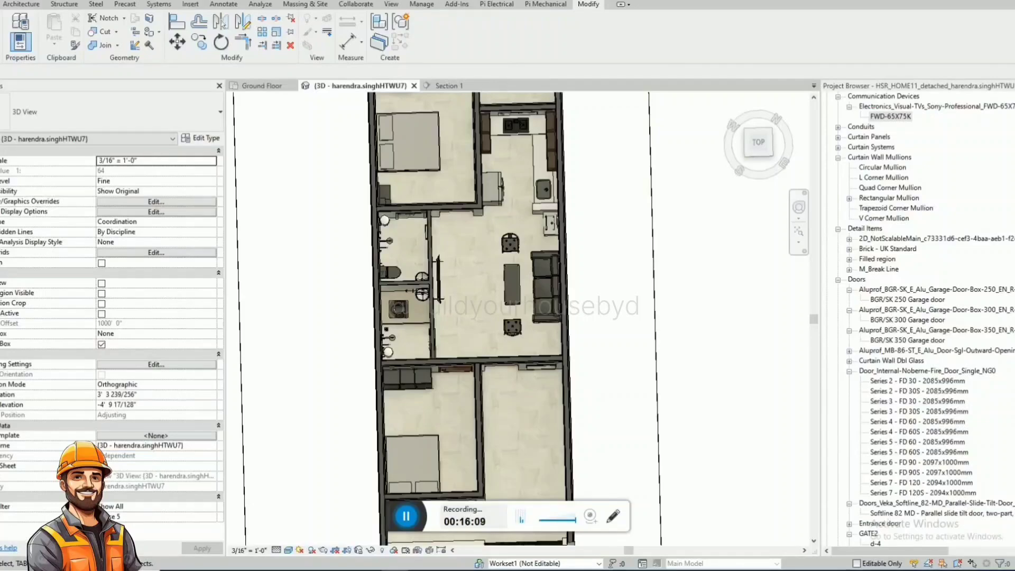
Search the Project Browser for "family" and for "3" with case matching.
click(985, 267)
key(ctrl+f)
text(fa)
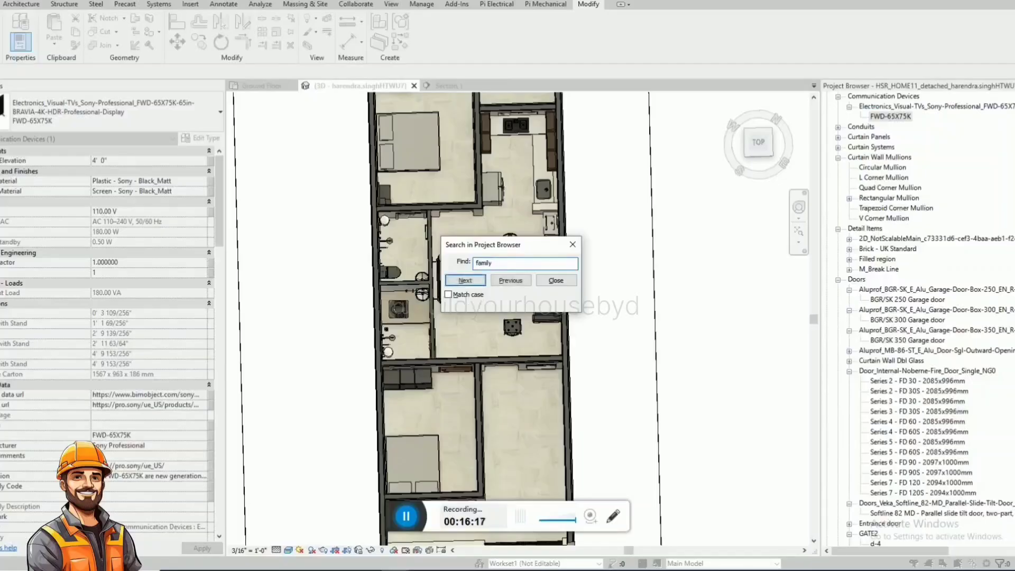
text(mily)
key(Return)
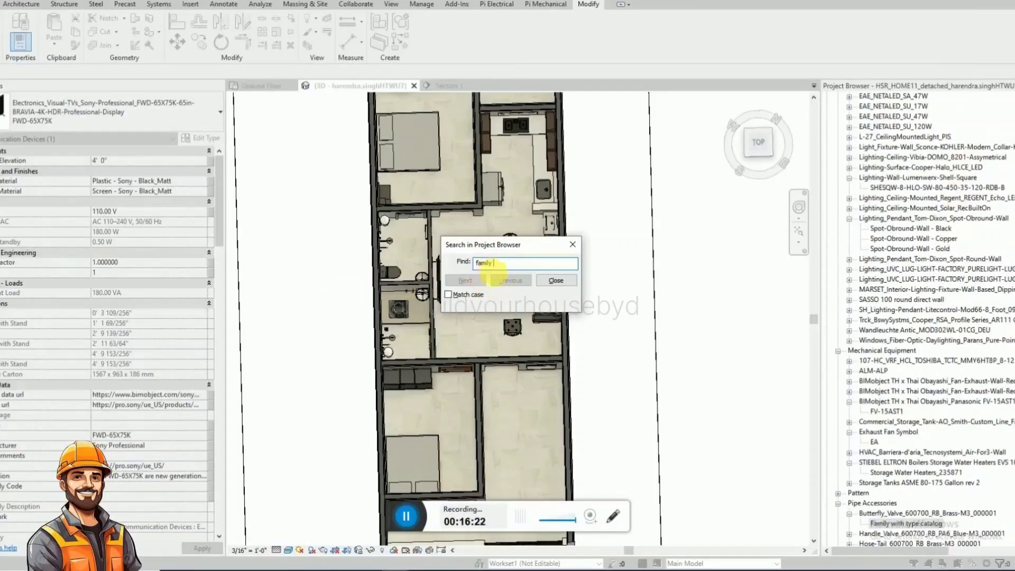
click(448, 294)
click(457, 281)
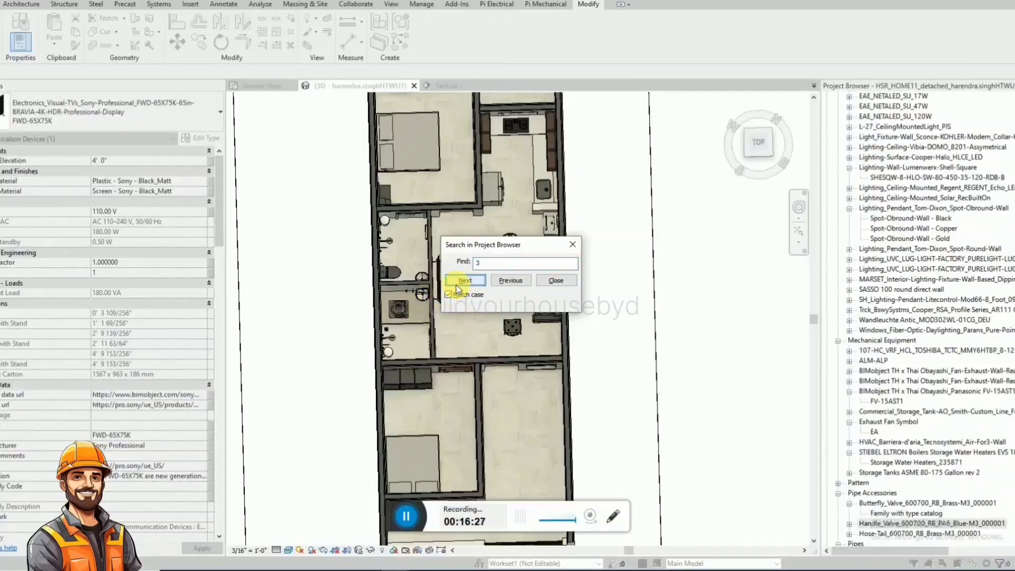
click(460, 281)
click(460, 281)
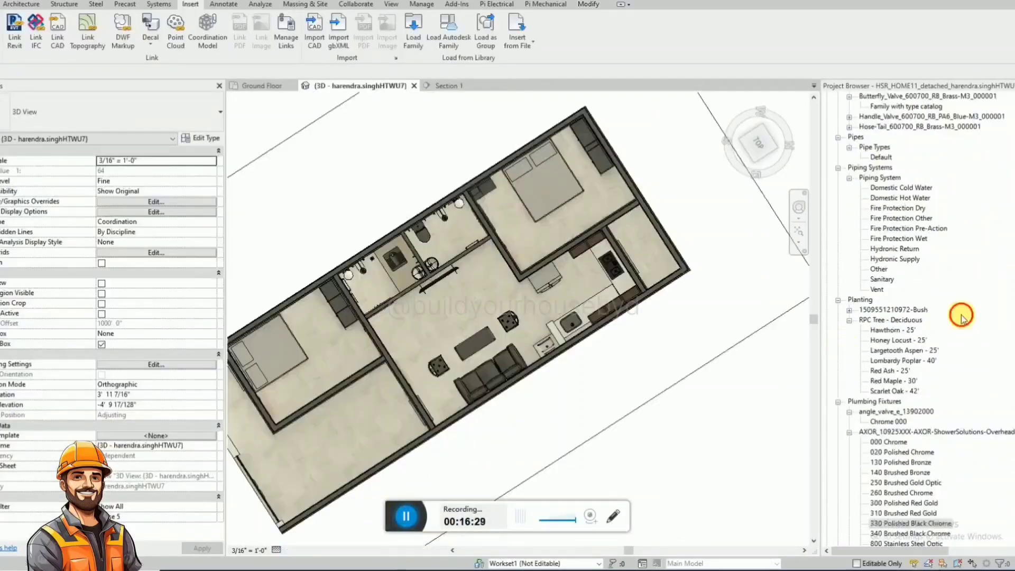
Search the Project Browser for "pooja" and expand the Pooja space family.
click(961, 318)
key(ctrl+f)
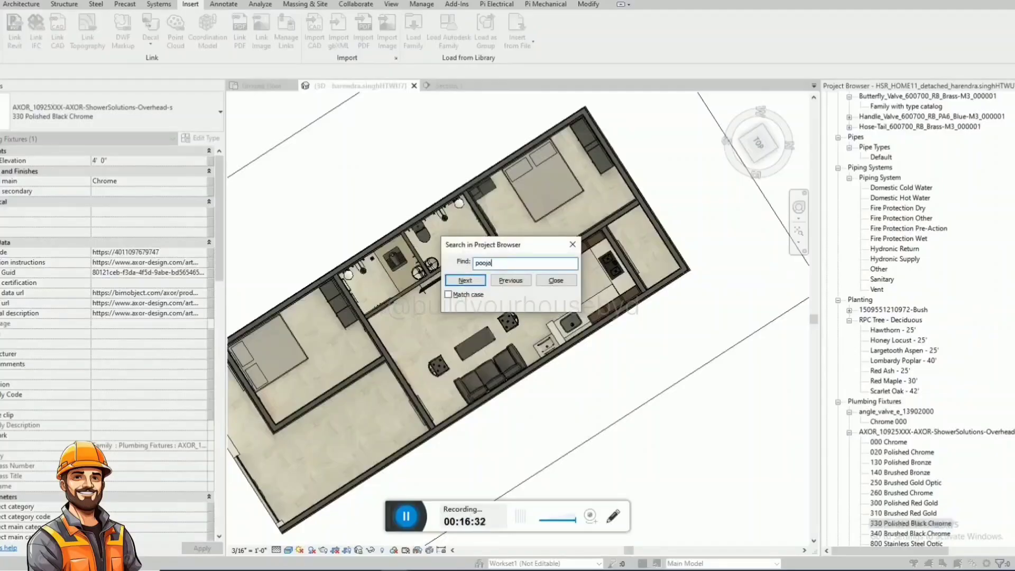
text(pooja)
key(Return)
key(Escape)
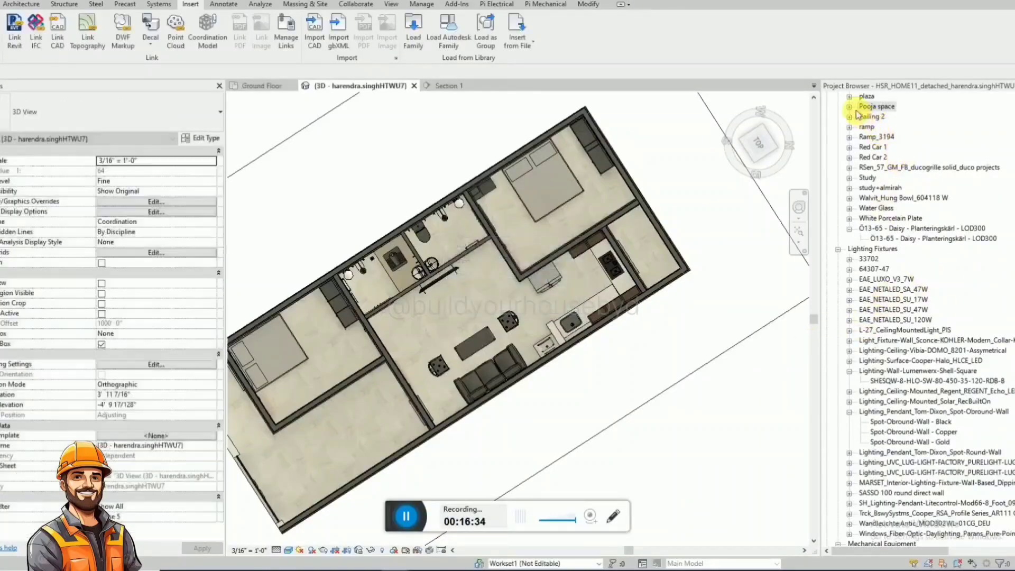
click(849, 107)
On the Ground Floor plan, place a Pooja space unit in front of the hall window, next to the entry door.
click(272, 87)
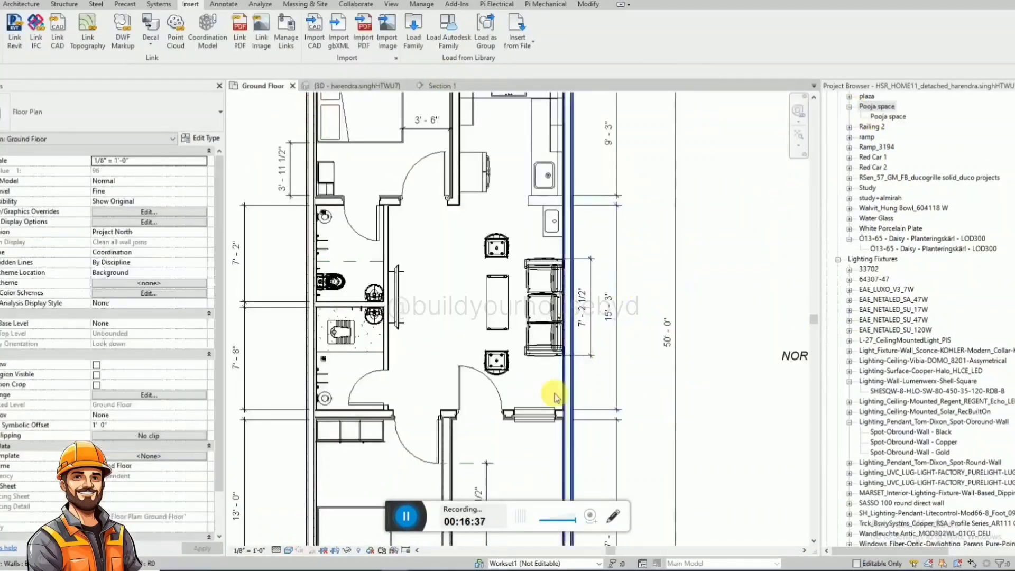
click(888, 116)
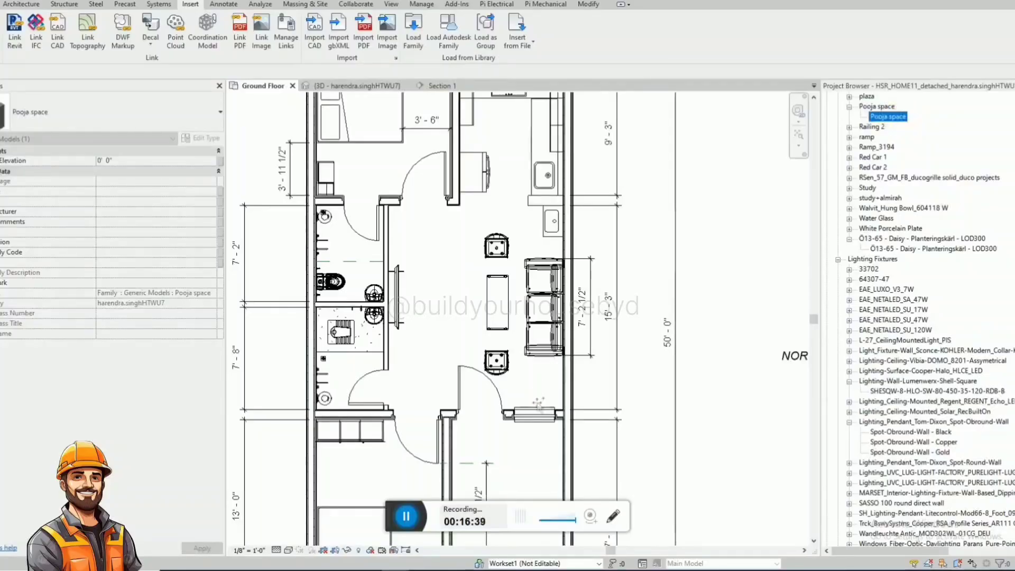
drag(538, 406, 537, 398)
click(530, 396)
key(Escape)
key(Escape)
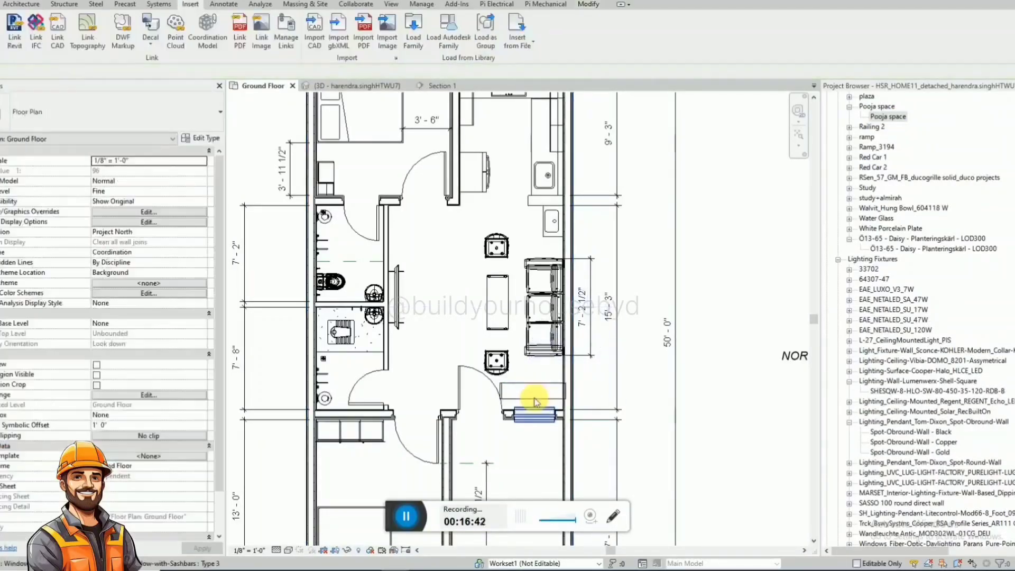
Set the Pooja space unit's width to 3' 0" and its depth to 1' 0".
click(536, 404)
click(546, 382)
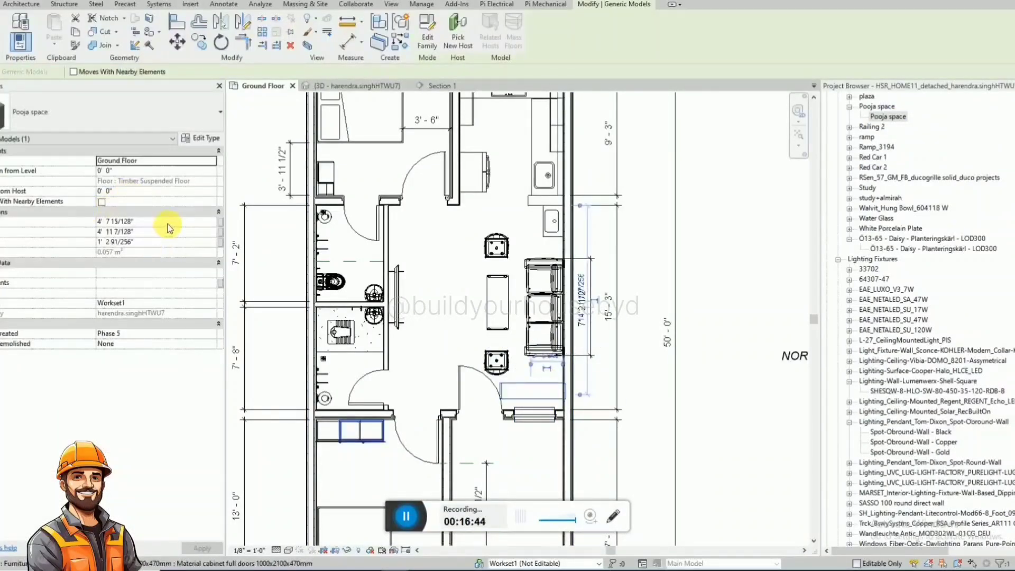
click(161, 236)
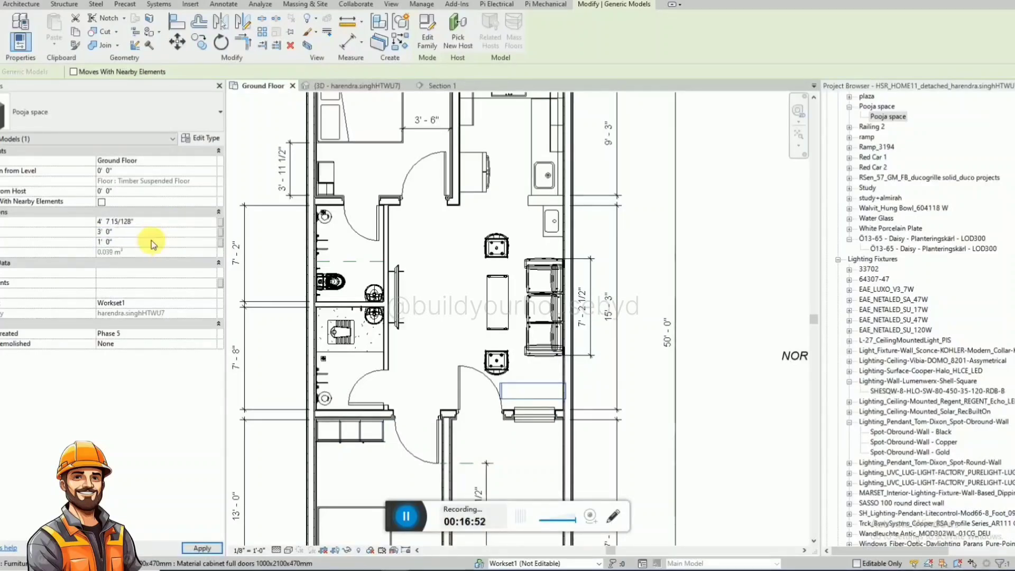
click(470, 369)
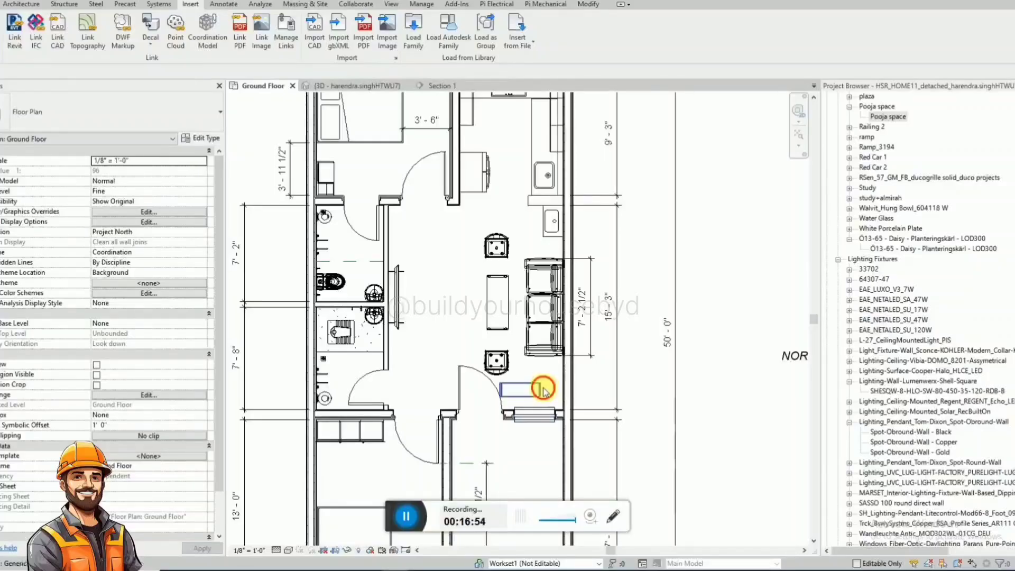
Move the Pooja space unit closer to the hall window and toward the exterior side wall.
click(543, 388)
scroll(539, 396, up, 3)
drag(535, 395, 567, 414)
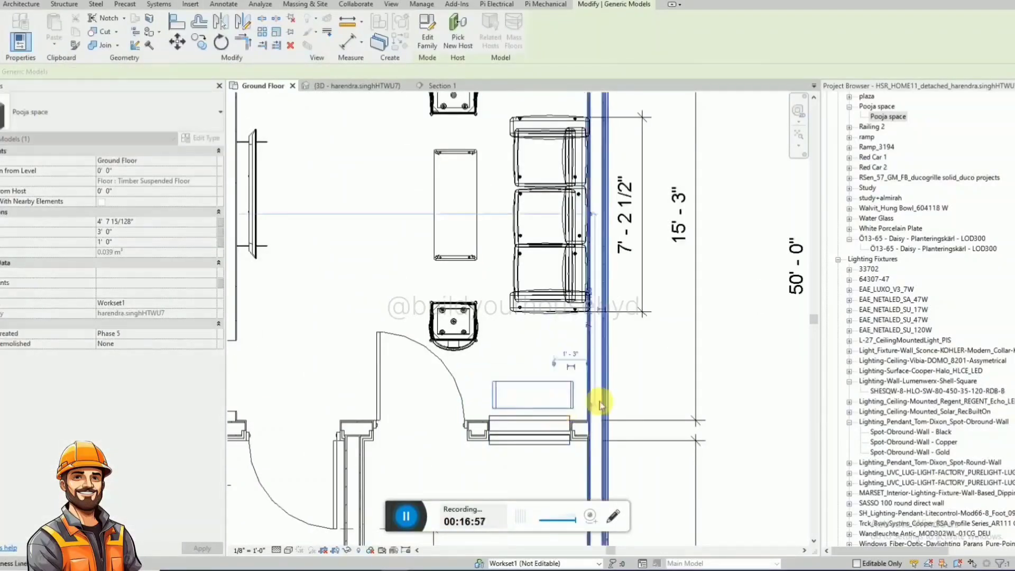
Rotate the Section 1 line to horizontal and move it across the hall so it looks toward the Pooja space unit.
scroll(600, 405, down, 5)
click(357, 391)
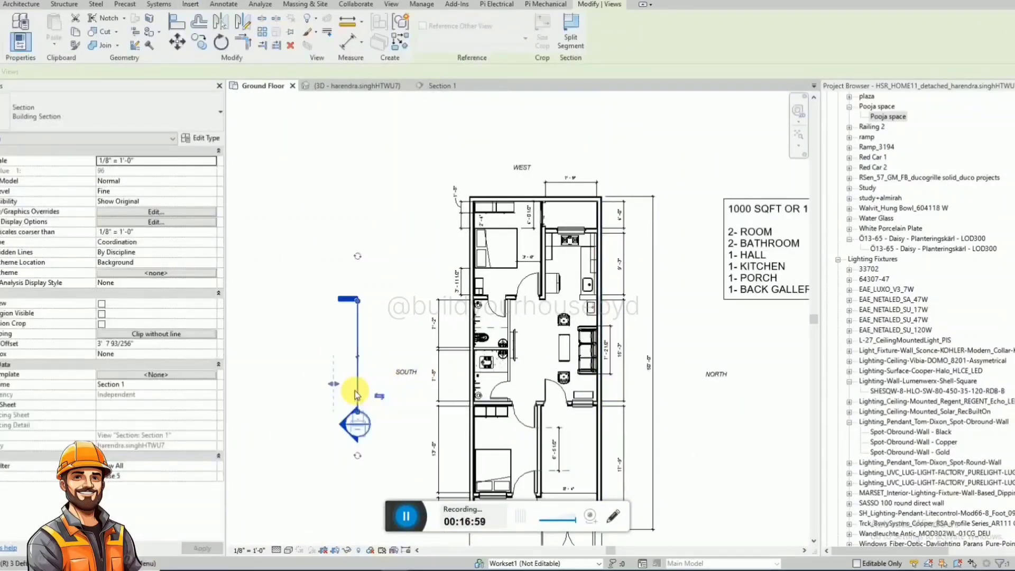
key(o)
click(360, 229)
key(Return)
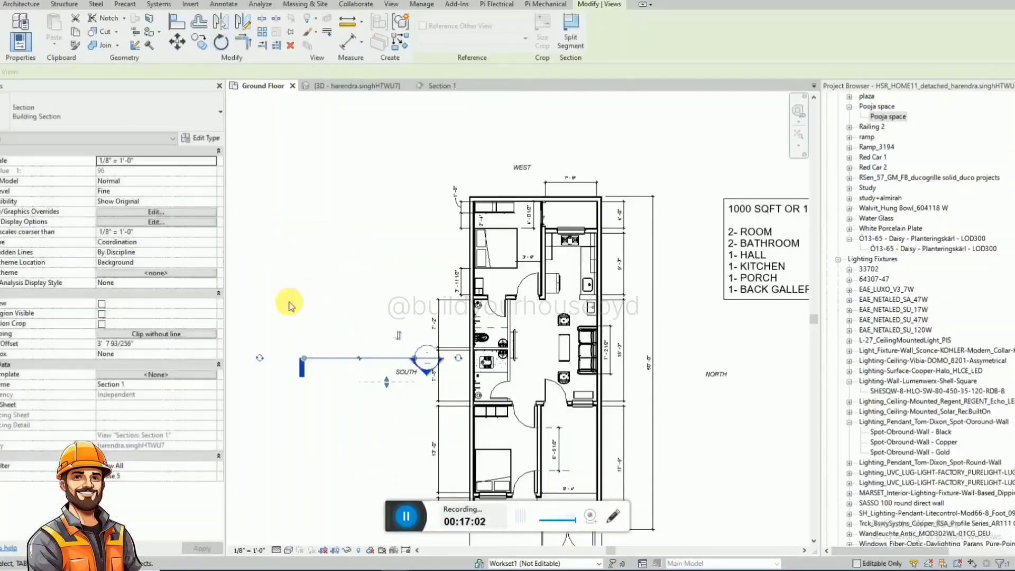
drag(335, 356, 565, 381)
scroll(565, 388, up, 5)
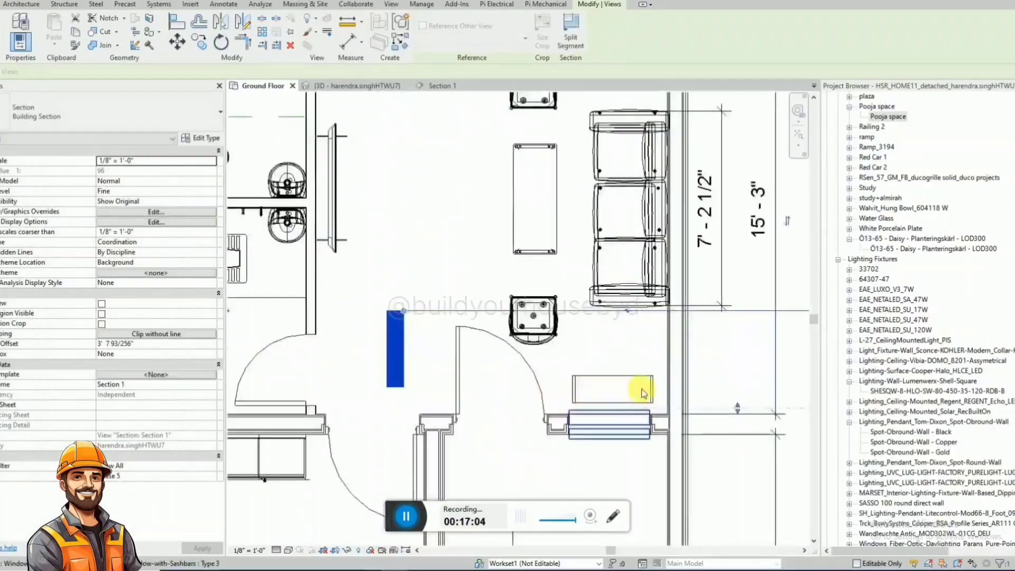
key(Escape)
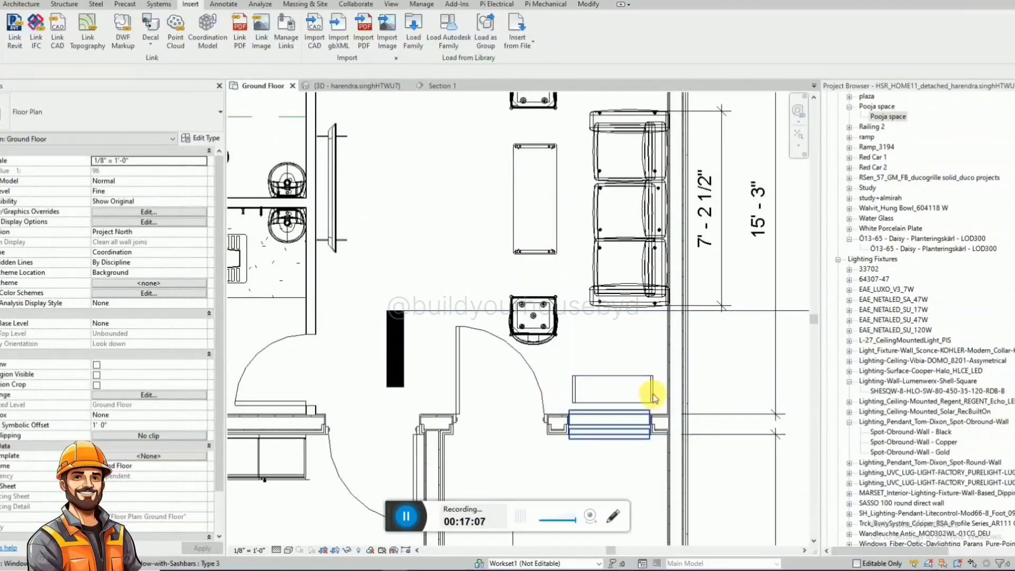
Align the outer end of the Pooja space unit with the inner face of the exterior side wall.
key(a)
key(l)
click(663, 396)
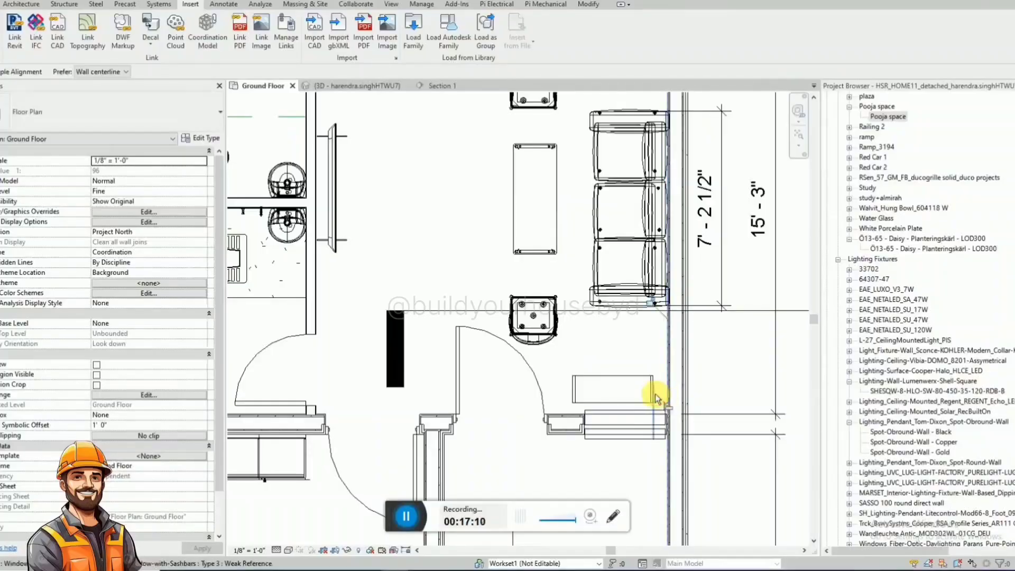
click(657, 393)
key(Escape)
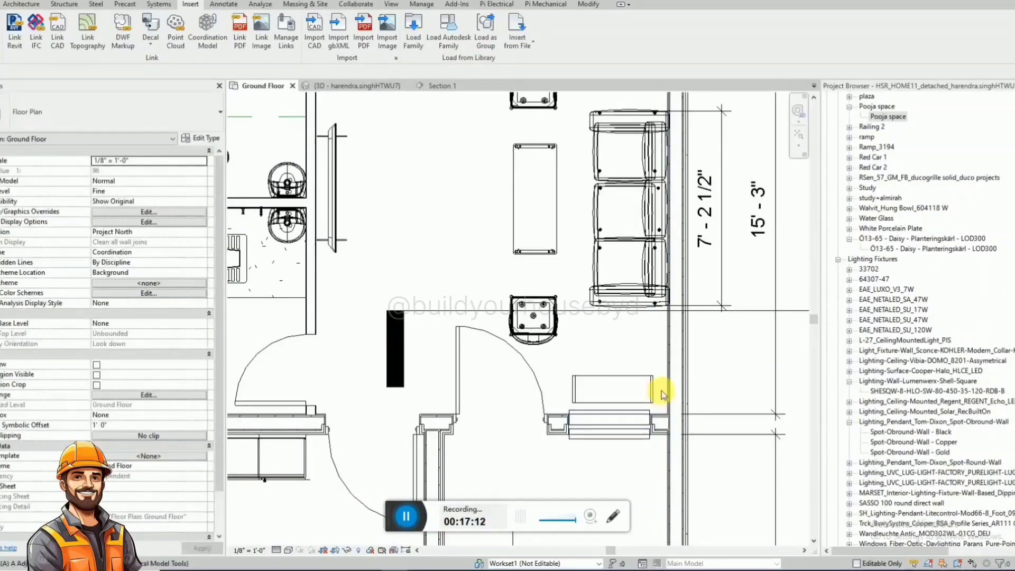
key(l)
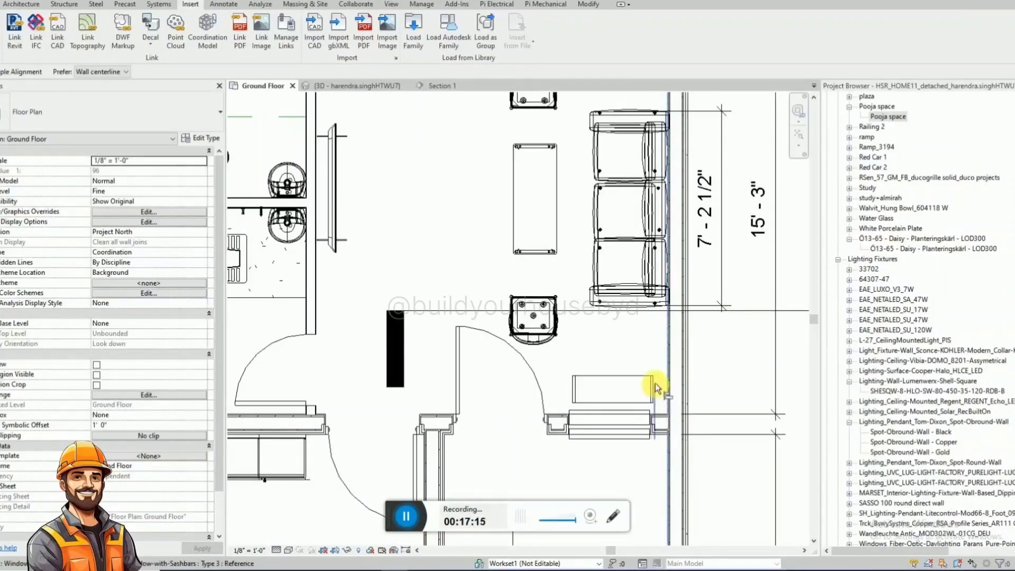
key(Escape)
key(Escape)
Open the Section 1 view from its section line on the plan.
click(657, 310)
right_click(598, 311)
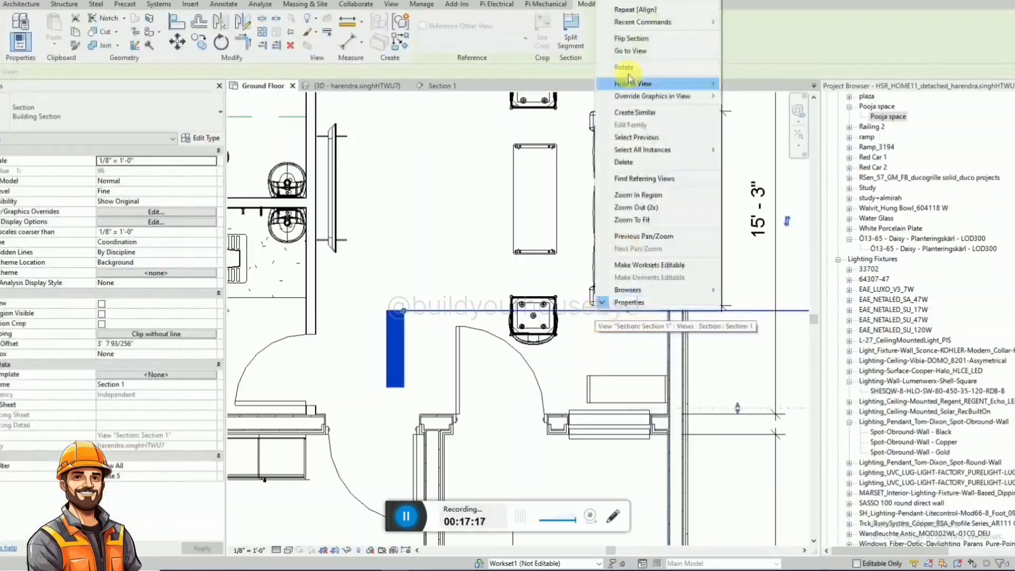
click(630, 51)
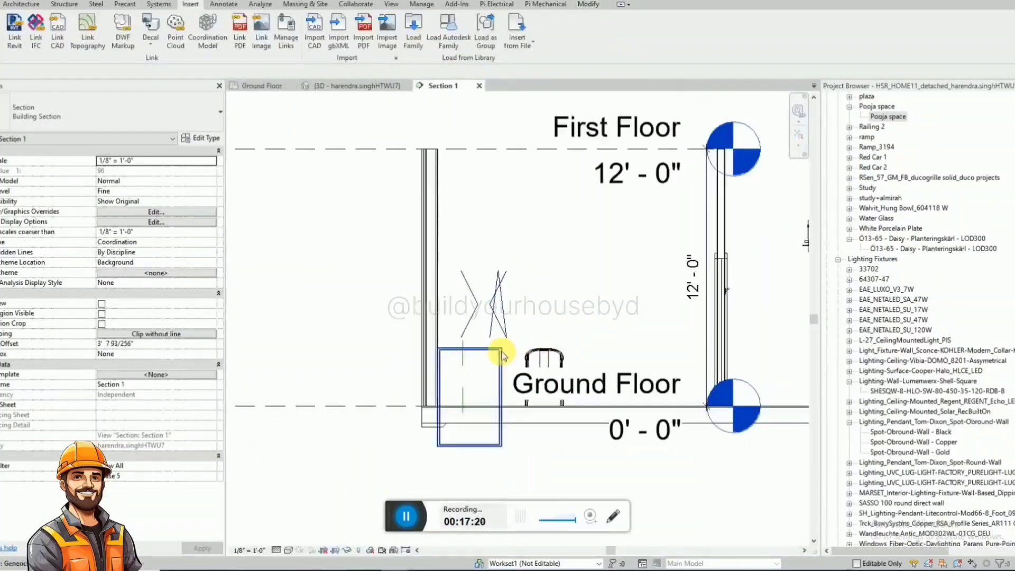
click(498, 375)
key(Escape)
key(a)
key(l)
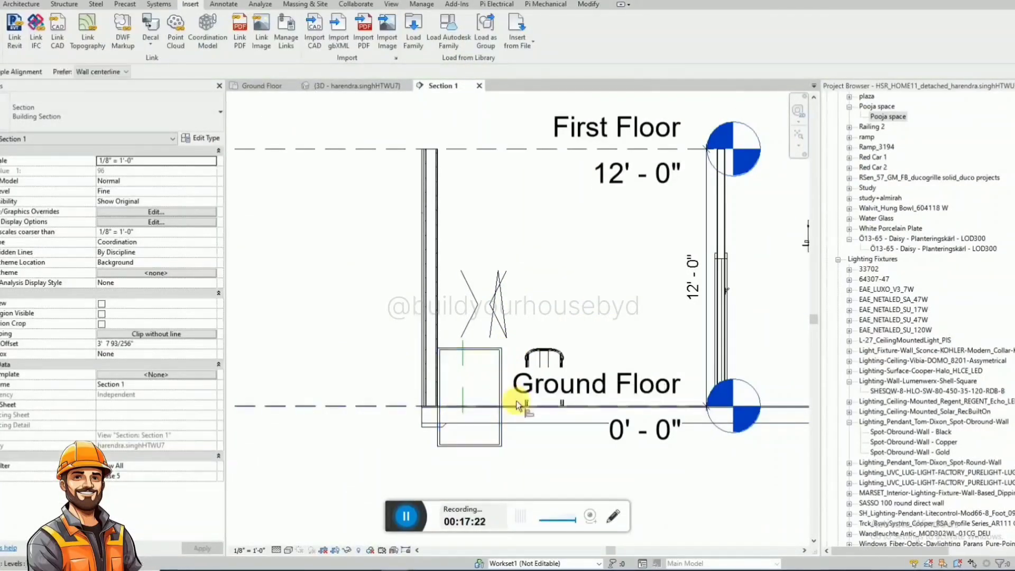
key(Escape)
Raise the Pooja space unit to an elevation of 5' 0" from the Ground Floor level.
click(494, 445)
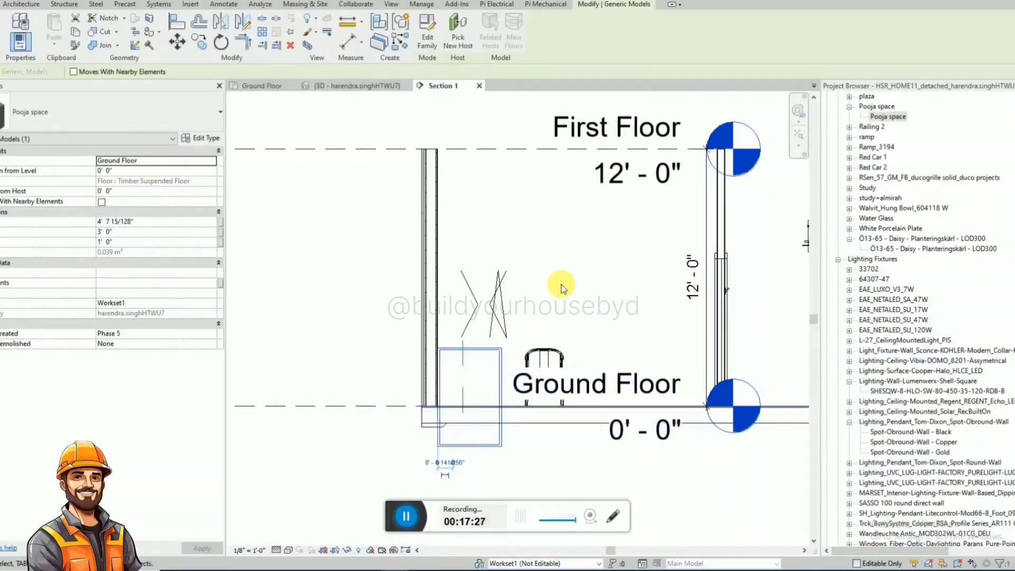
key(Up)
key(Up)
key(Up)
key(Up)
key(Up)
key(Up)
key(Up)
key(Up)
key(Up)
key(Up)
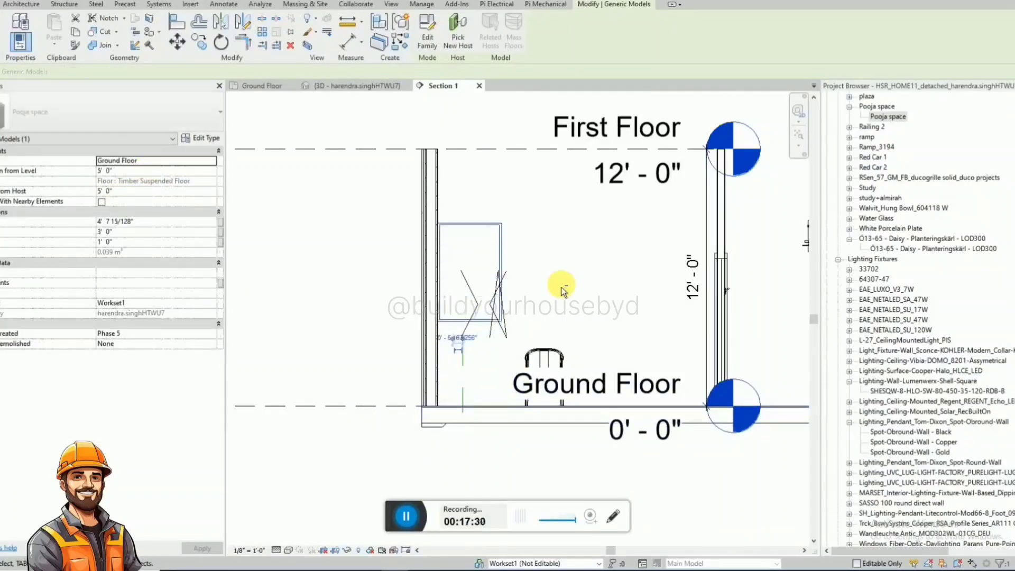
key(Escape)
Temporarily hide the window behind the Pooja space unit in Section 1.
click(504, 336)
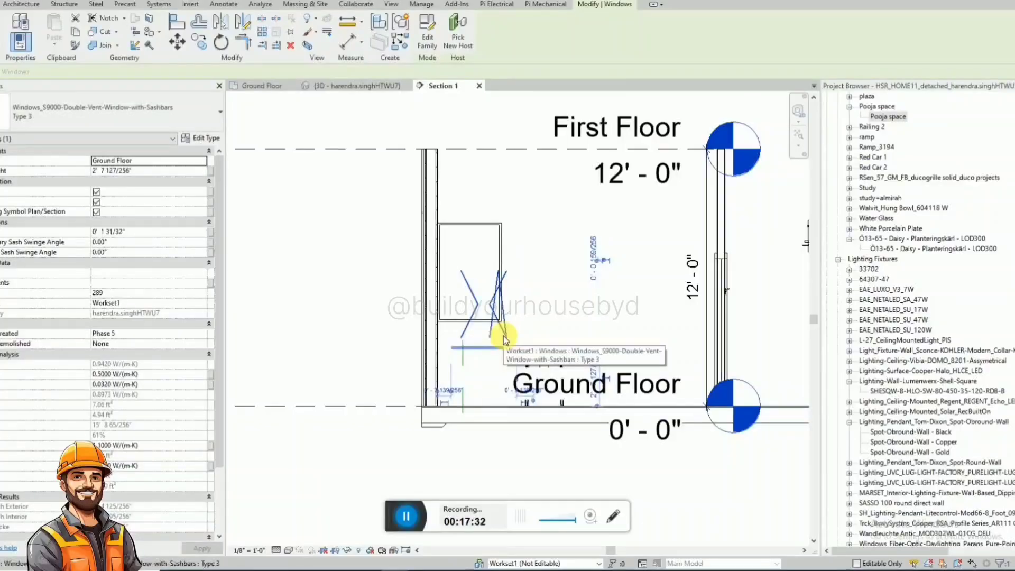
key(h)
key(h)
Draw hidden-style detail lines up from the floor at the Pooja space unit's edge and horizontally past the side wall as a height reference.
scroll(507, 331, up, 2)
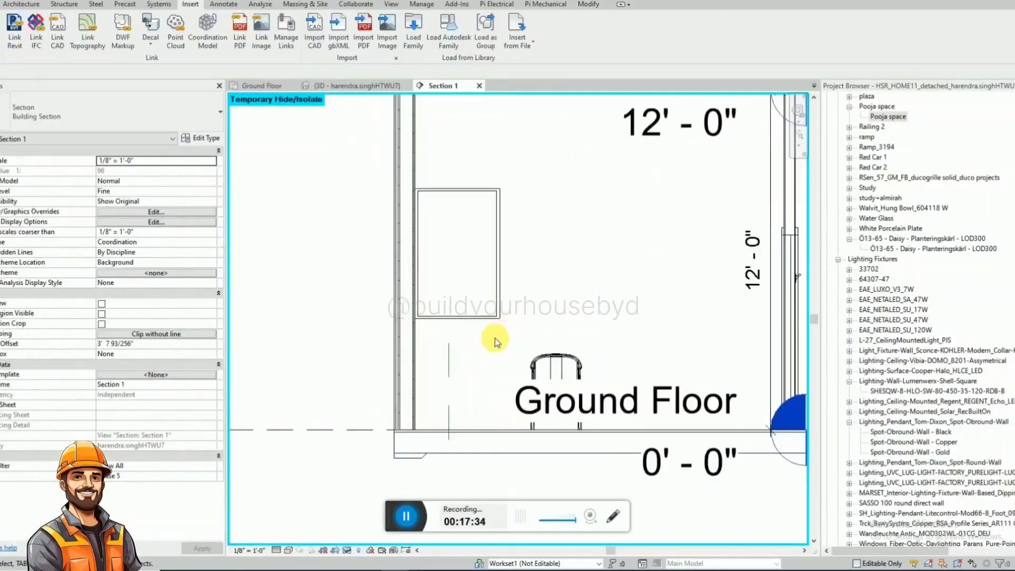
key(d)
key(l)
click(497, 429)
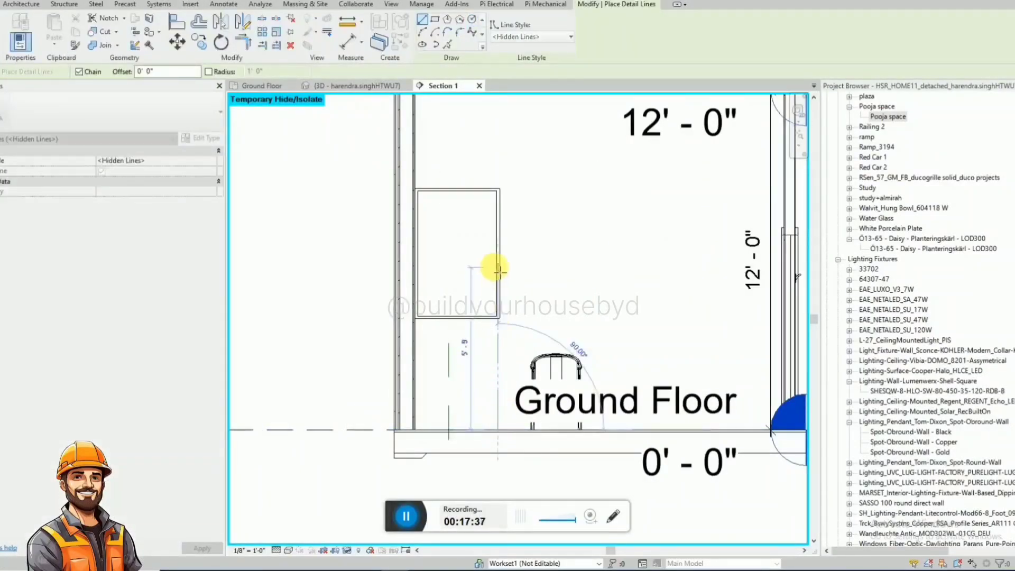
text(5')
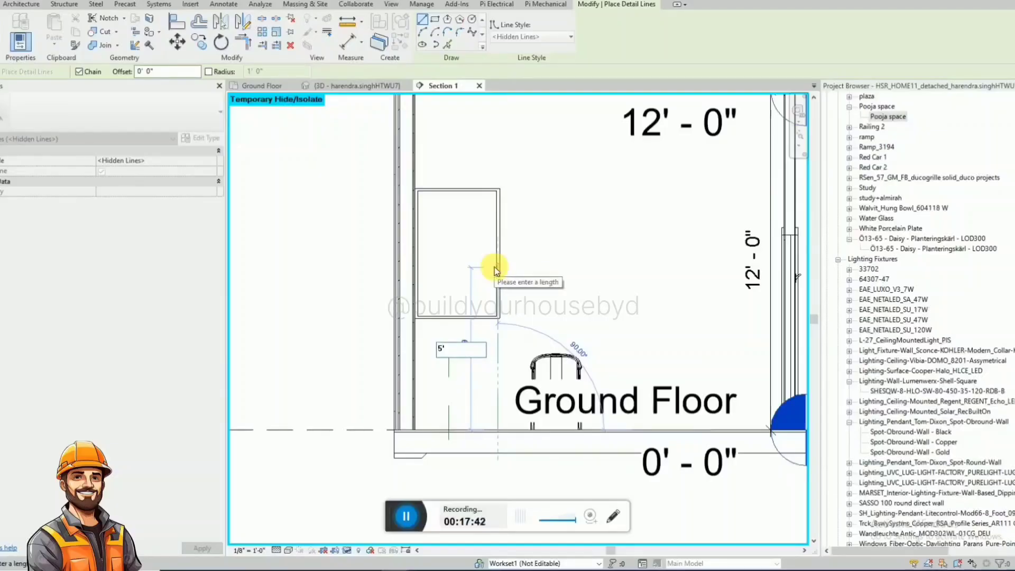
key(Return)
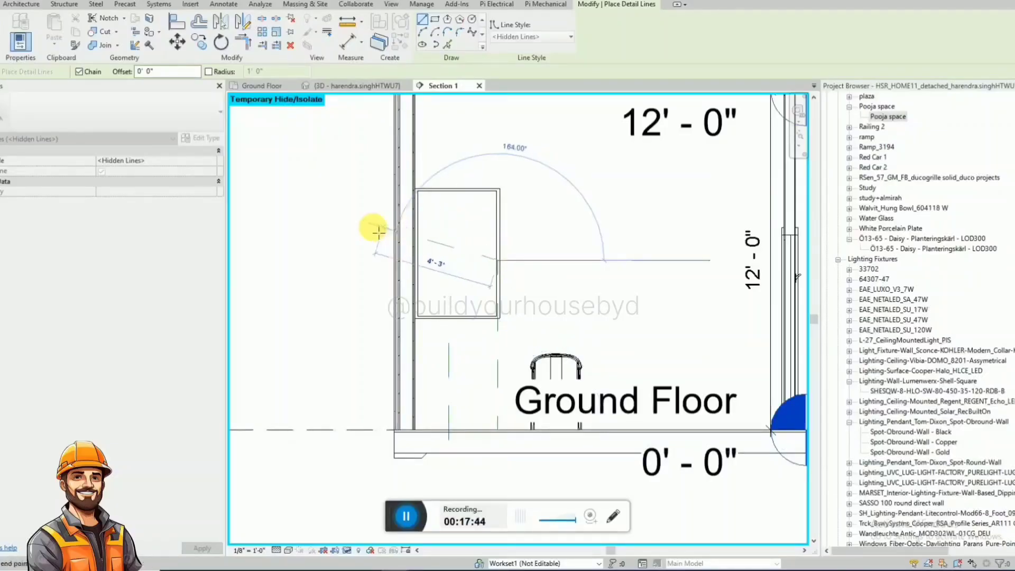
key(Escape)
key(Escape)
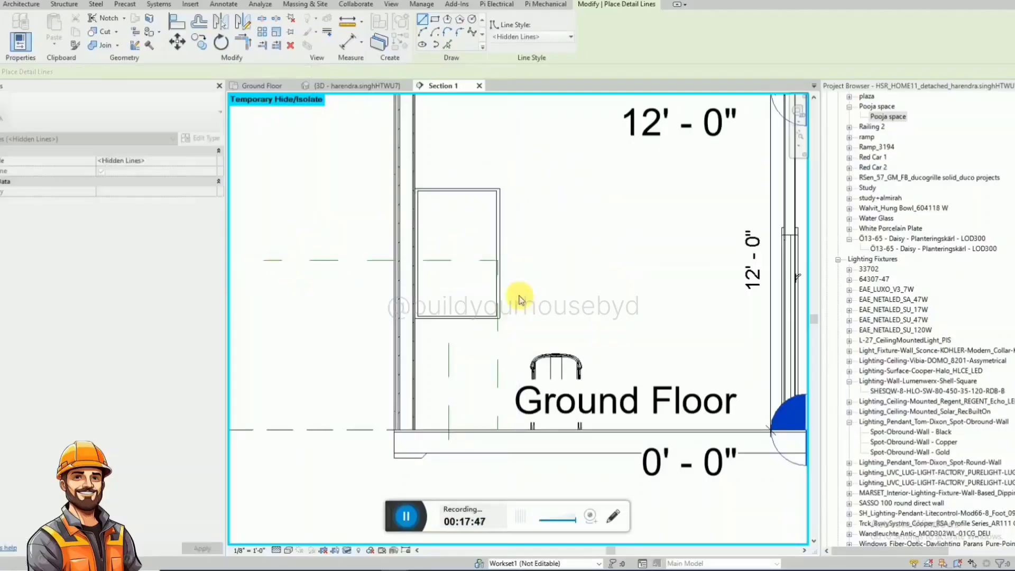
Align the top edge of the Pooja space unit to the horizontal detail line.
key(a)
key(l)
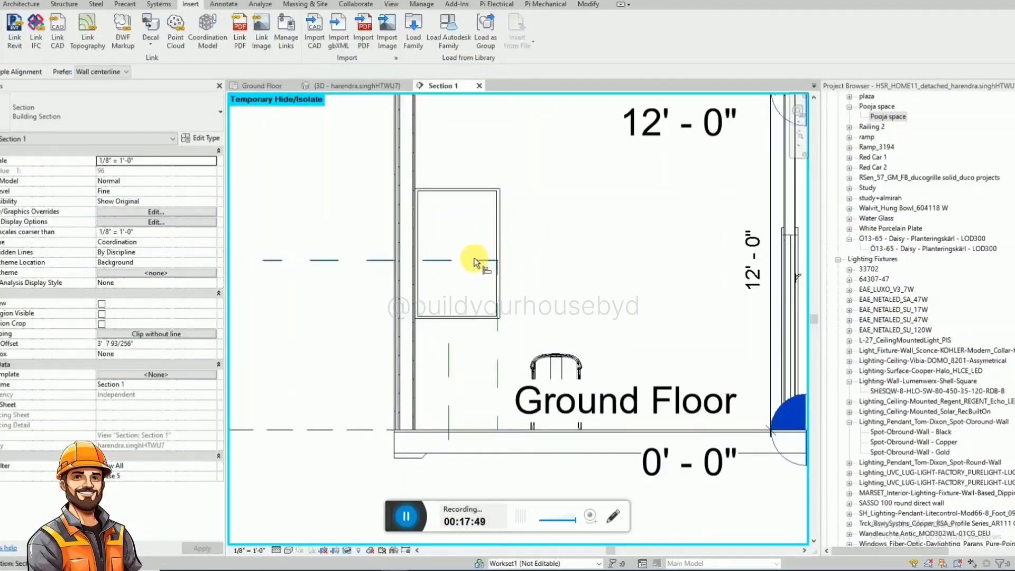
click(462, 188)
key(Escape)
Set the Pooja space unit's height to 6' 0" and realign its top edge to the horizontal detail line.
click(465, 389)
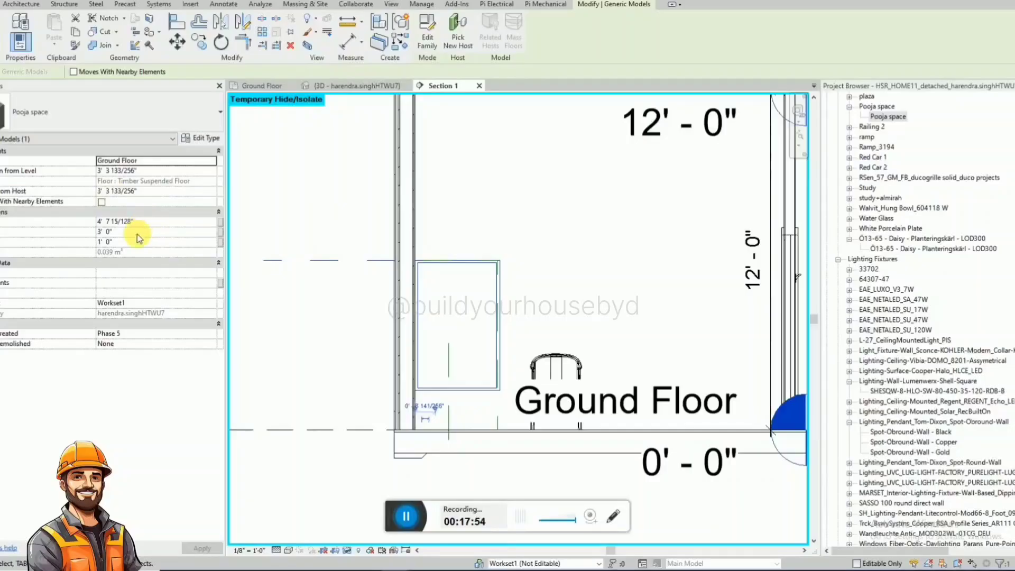
click(158, 222)
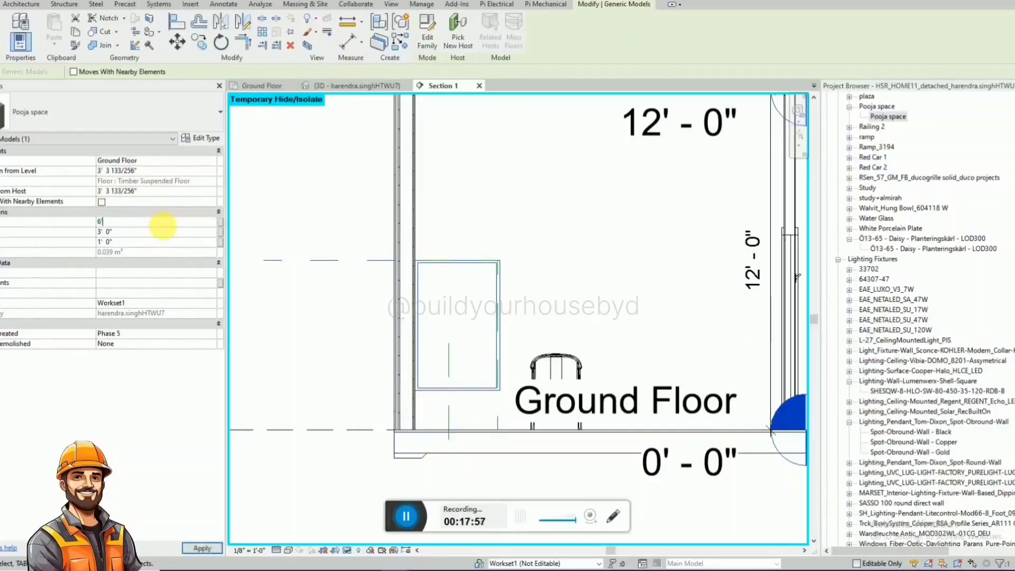
key(ctrl+z)
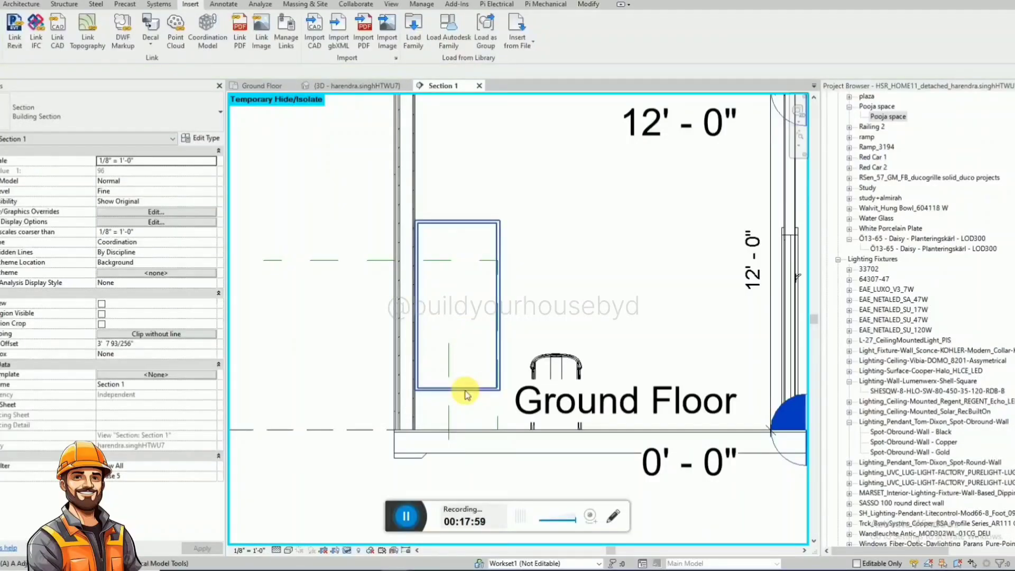
key(a)
key(l)
click(446, 260)
click(460, 221)
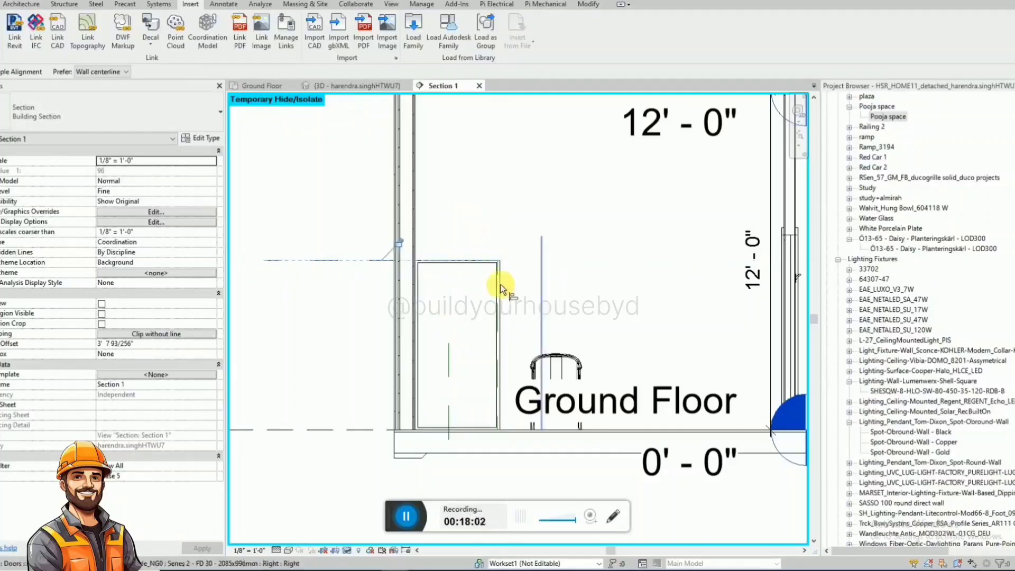
key(Escape)
key(Escape)
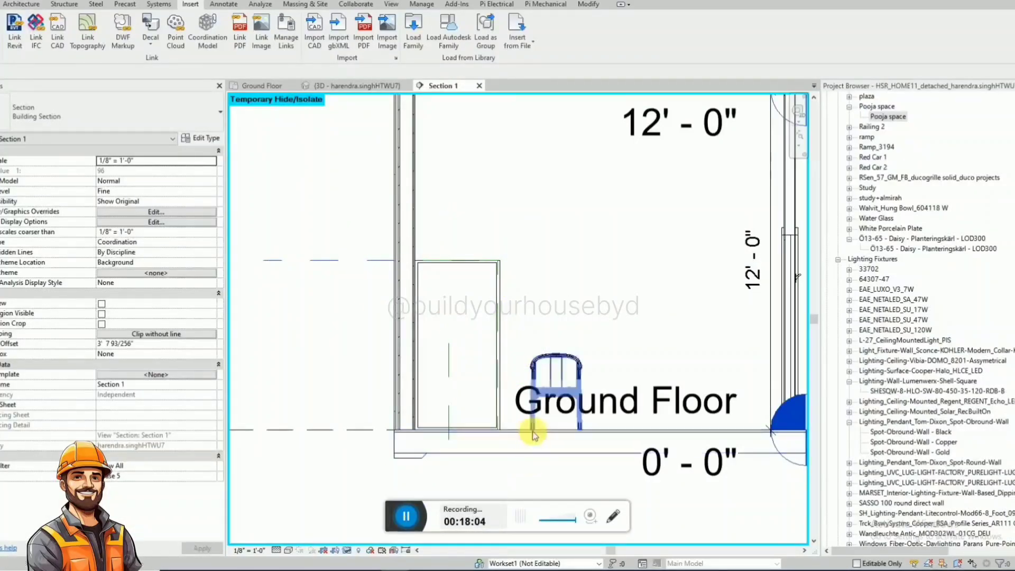
Examine the Pooja space unit beside the hall window and the surrounding furnished rooms in 3D, from above and at an angle.
click(322, 86)
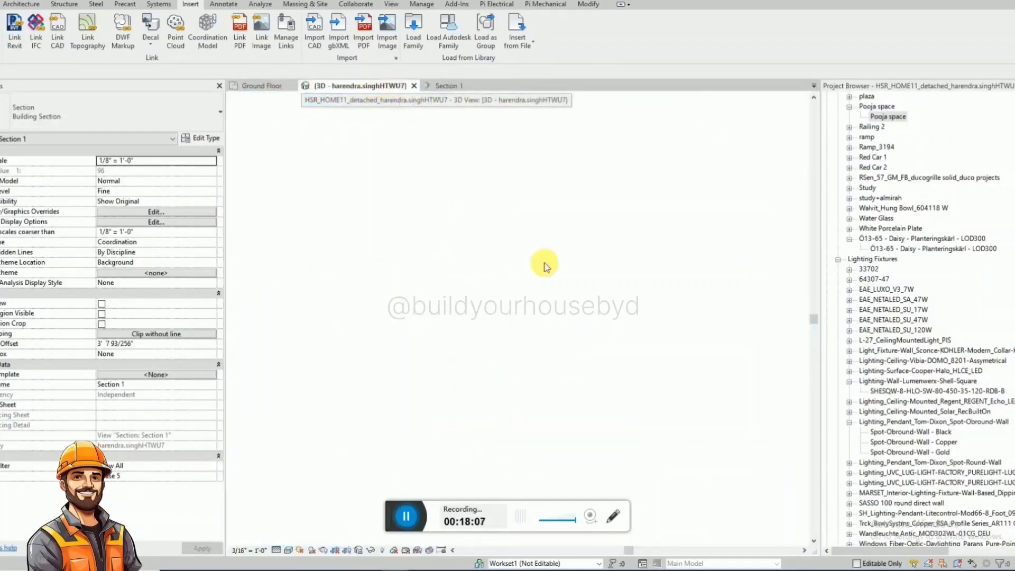
shift+middle_drag(584, 391, 189, 285)
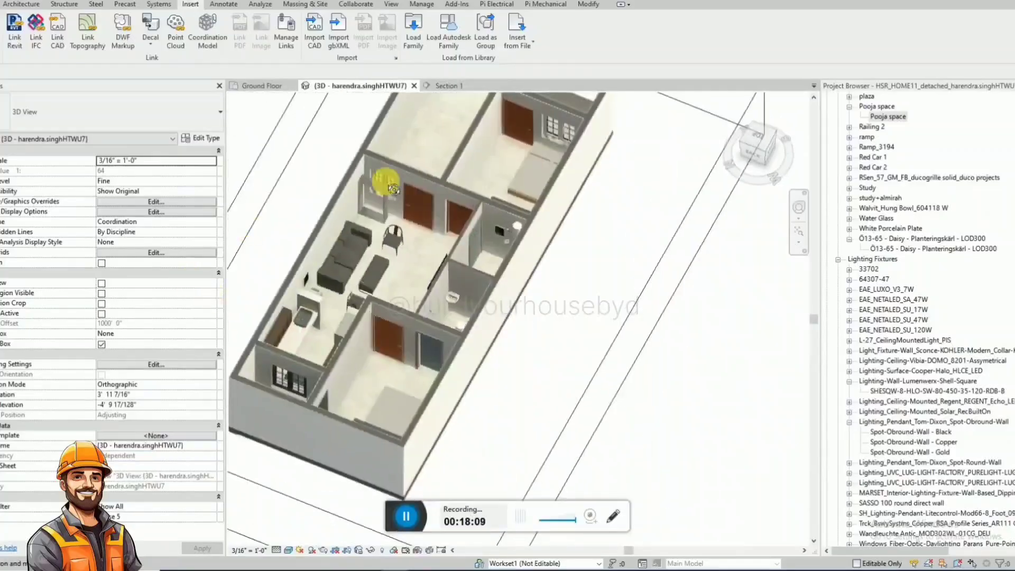
scroll(386, 181, up, 4)
shift+middle_drag(351, 227, 379, 188)
middle_drag(317, 369, 455, 197)
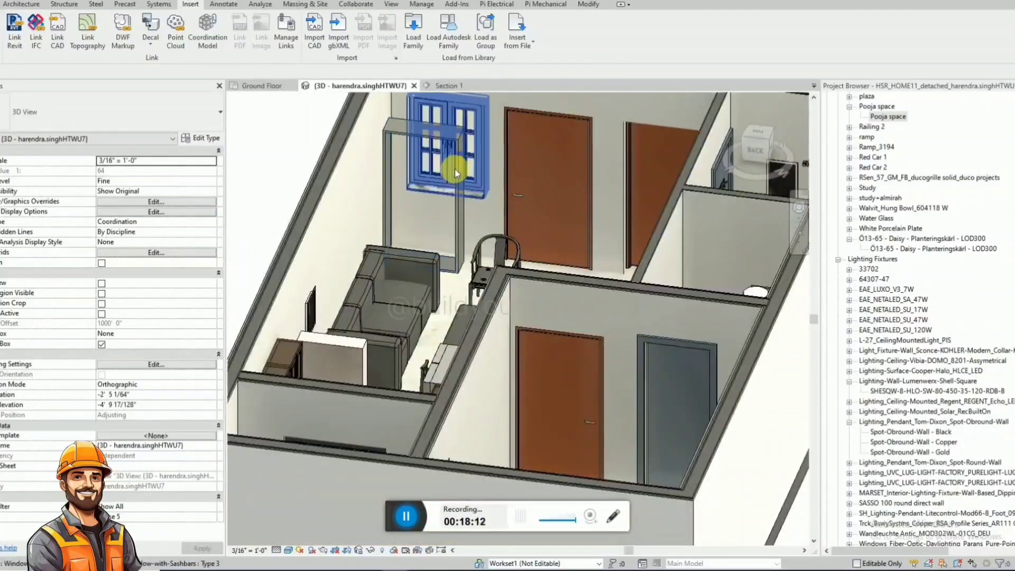
shift+middle_drag(397, 154, 487, 240)
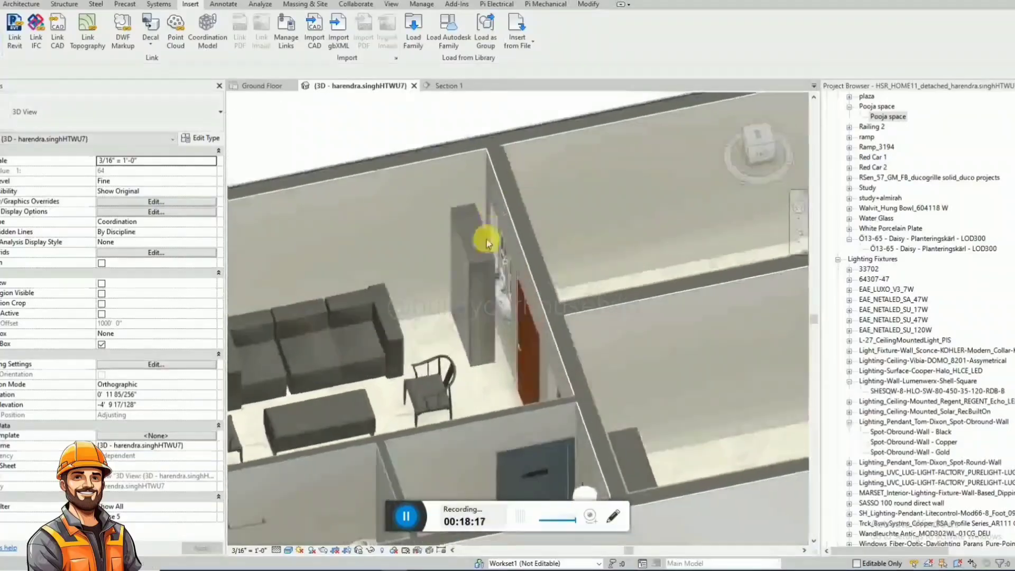
scroll(537, 266, down, 2)
shift+middle_drag(538, 268, 518, 392)
scroll(593, 314, down, 2)
shift+middle_drag(593, 315, 585, 333)
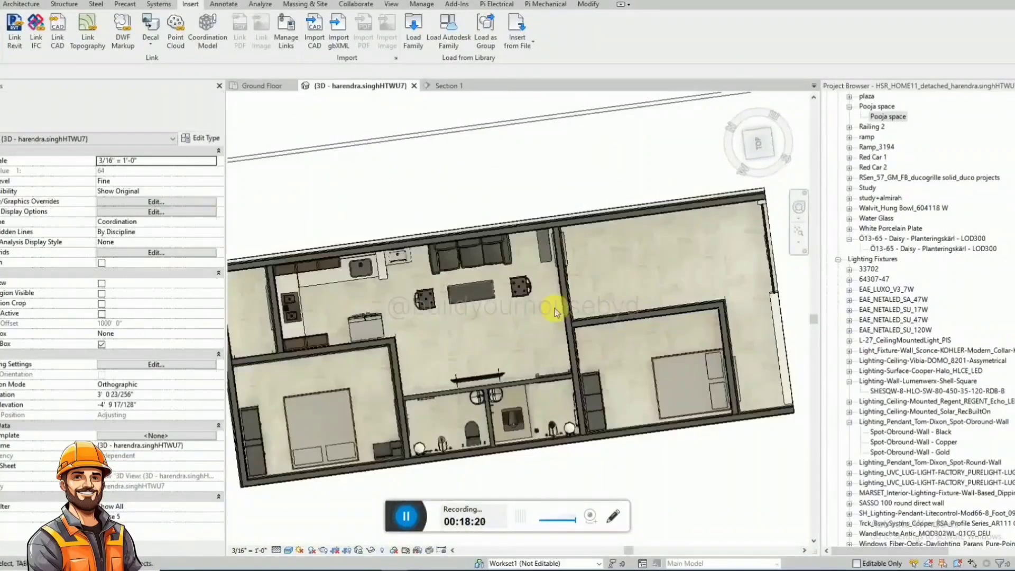
scroll(591, 274, down, 1)
scroll(563, 269, up, 4)
click(546, 248)
click(773, 120)
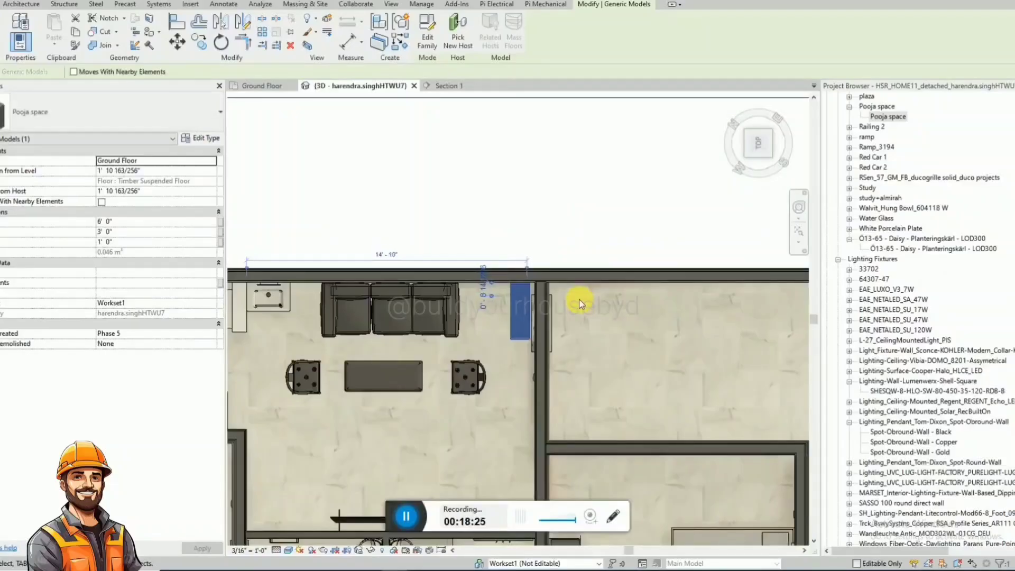
scroll(579, 299, down, 2)
shift+middle_drag(584, 308, 701, 203)
click(674, 225)
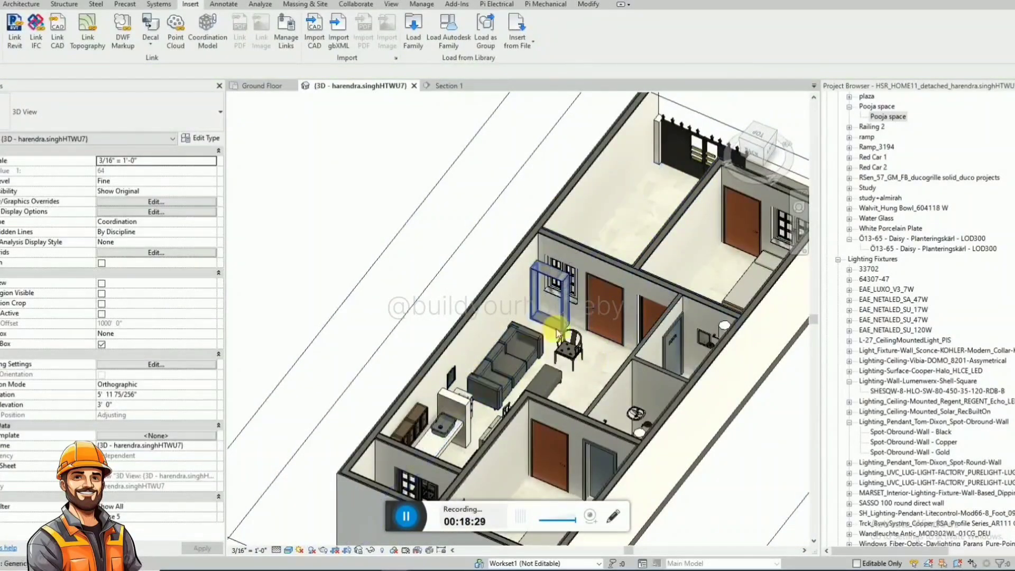
Set the Pooja space unit beside the hall window to a height of 4' 0".
shift+middle_drag(487, 288, 426, 419)
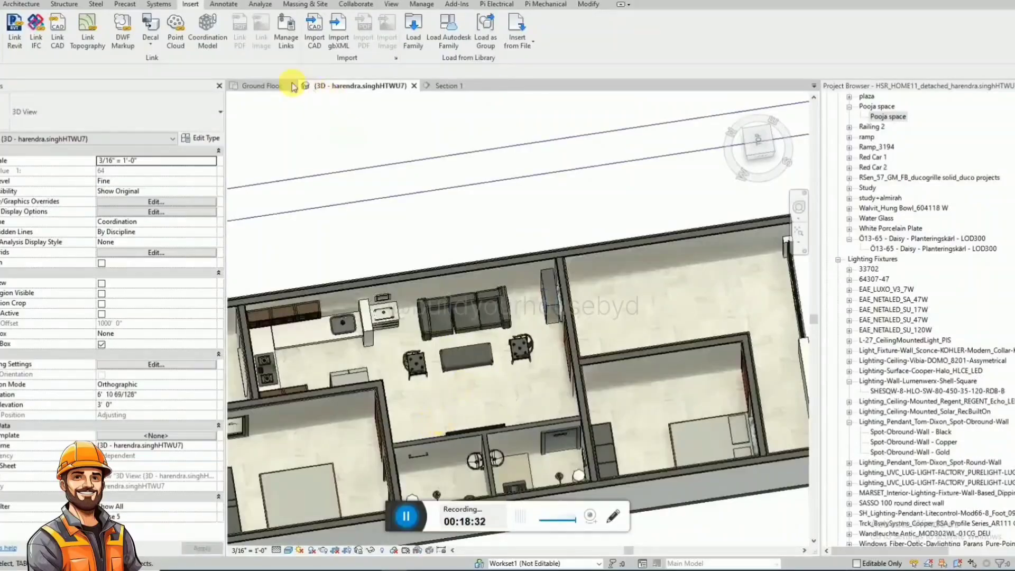
click(293, 86)
scroll(506, 386, down, 5)
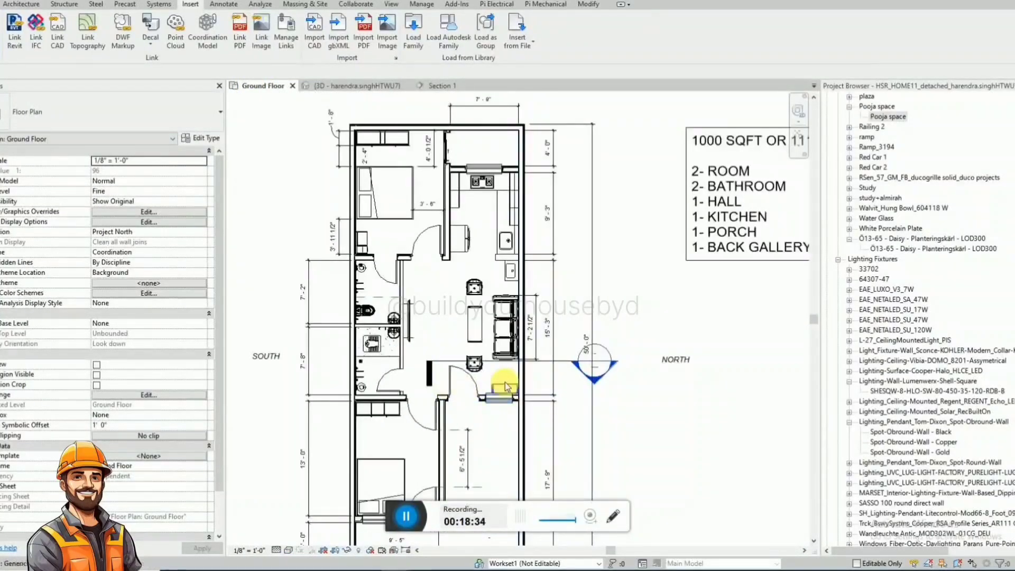
click(506, 386)
scroll(506, 386, up, 2)
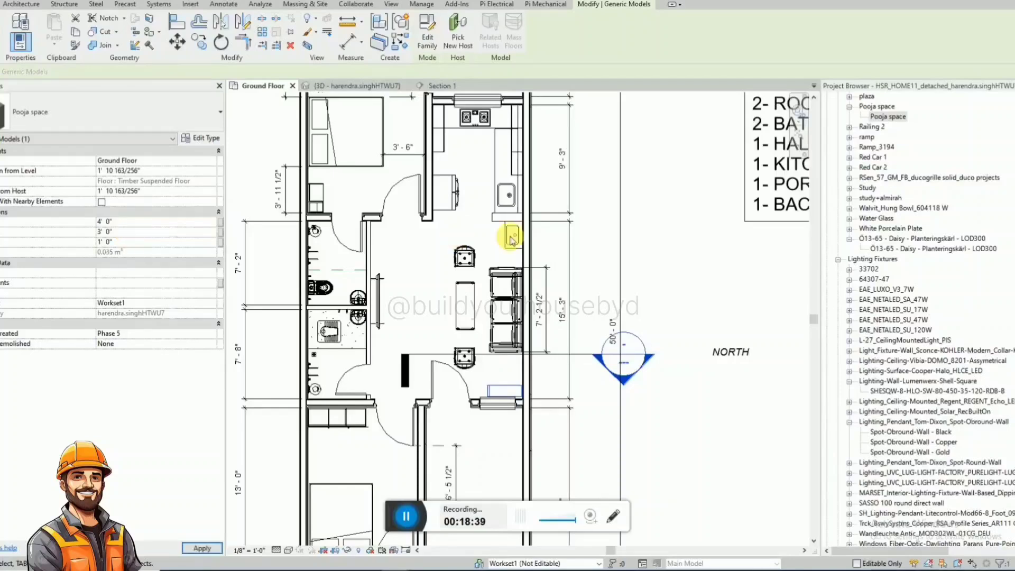
In Section 1, raise the Pooja space unit off the floor by setting its elevation from host to 4' 0".
click(444, 86)
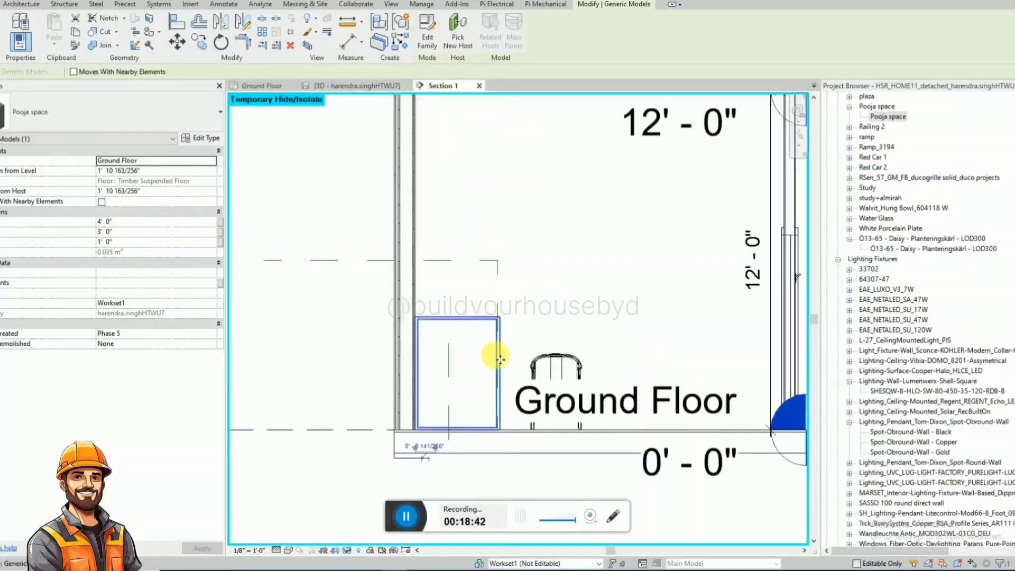
drag(414, 403, 420, 405)
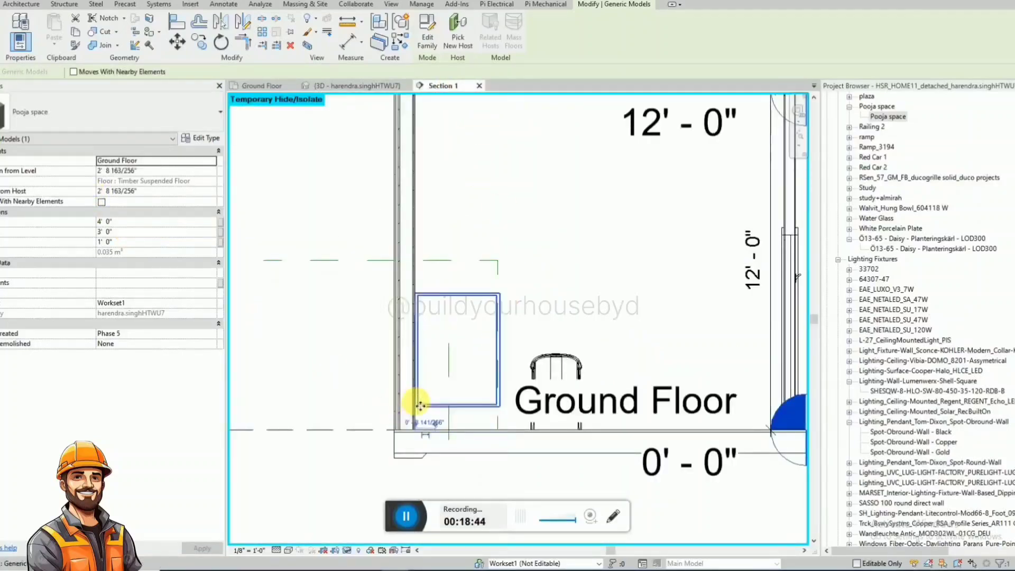
key(Up)
key(Up)
key(Up)
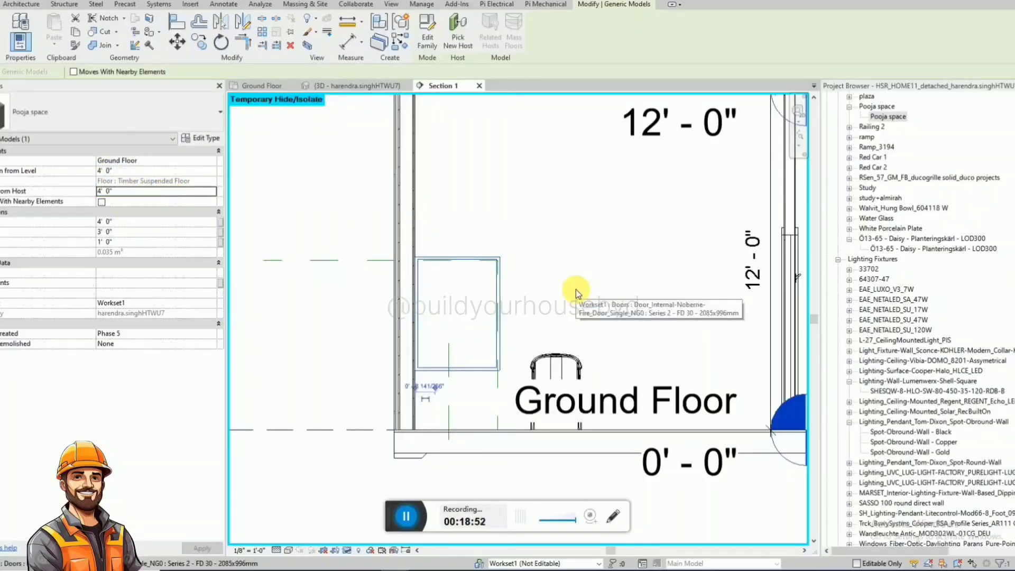
key(Escape)
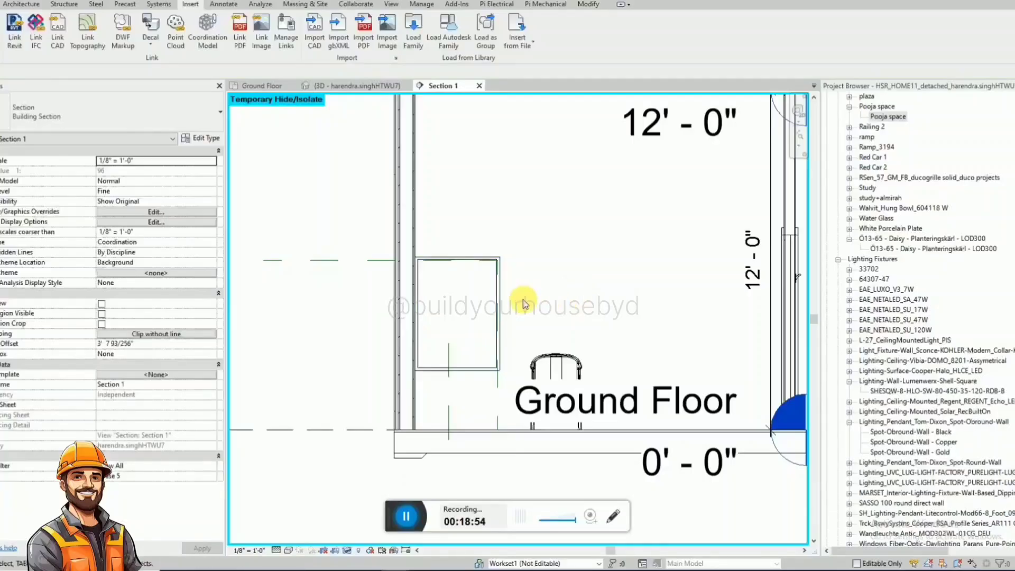
Align the back edge of the Pooja space unit with the inner face of the hall's window wall in the ground floor plan.
click(362, 85)
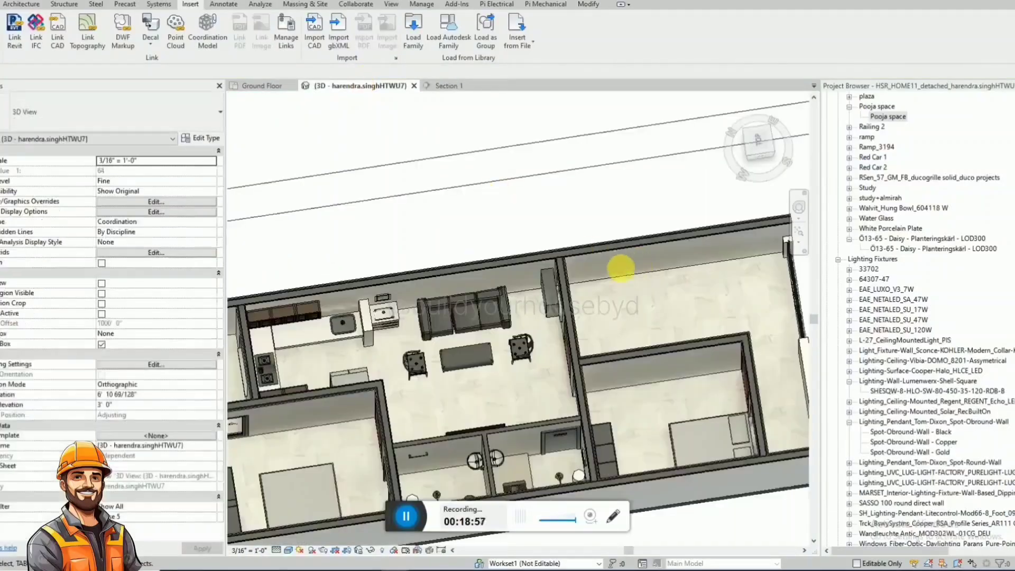
shift+middle_drag(621, 268, 465, 334)
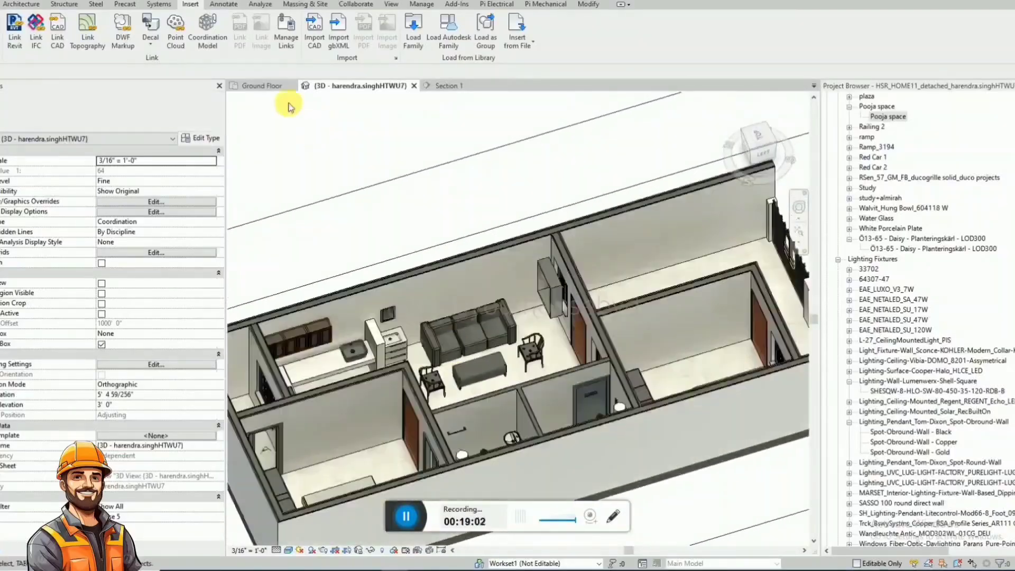
click(249, 85)
scroll(493, 421, up, 5)
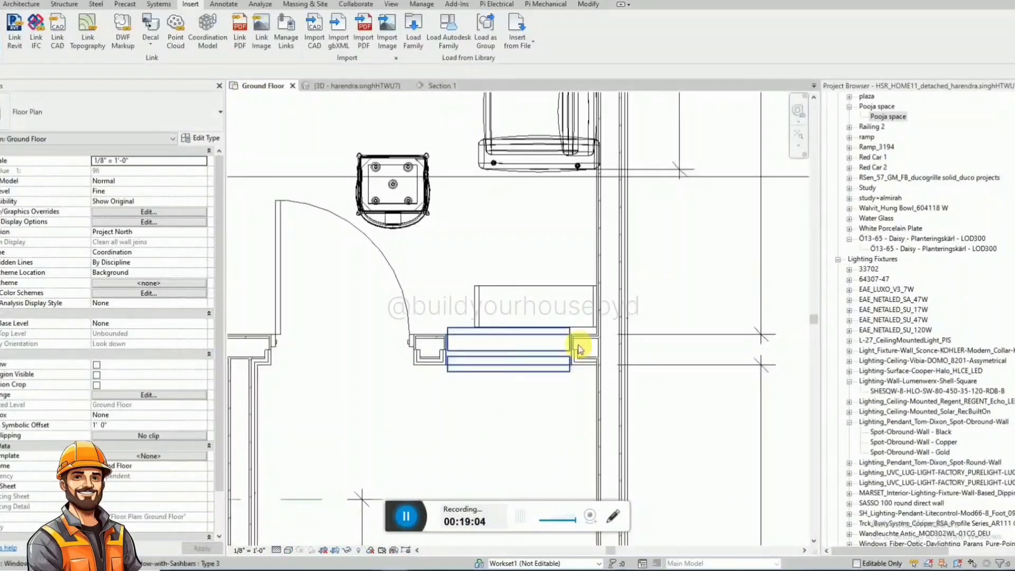
scroll(580, 349, up, 4)
key(a)
key(l)
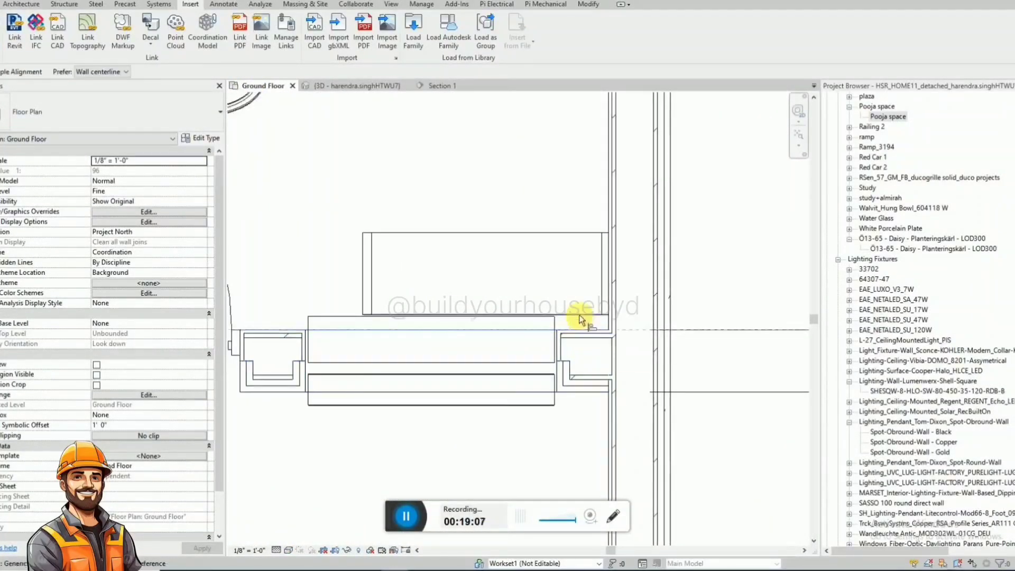
click(580, 316)
scroll(582, 317, down, 3)
key(Escape)
key(Escape)
Change the double-vent window behind the Pooja space unit to Type 4.
click(518, 361)
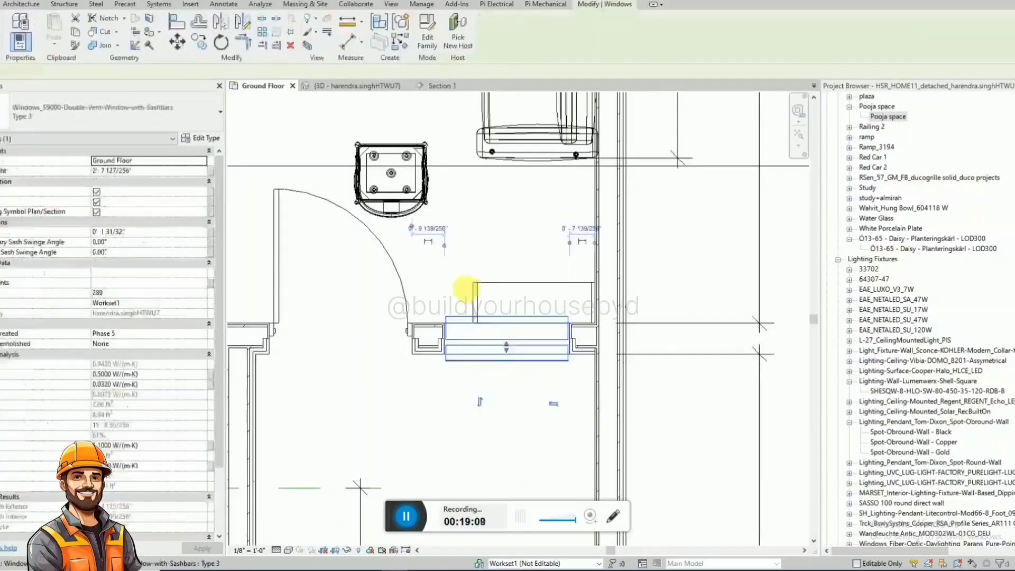
click(99, 108)
click(24, 310)
click(478, 381)
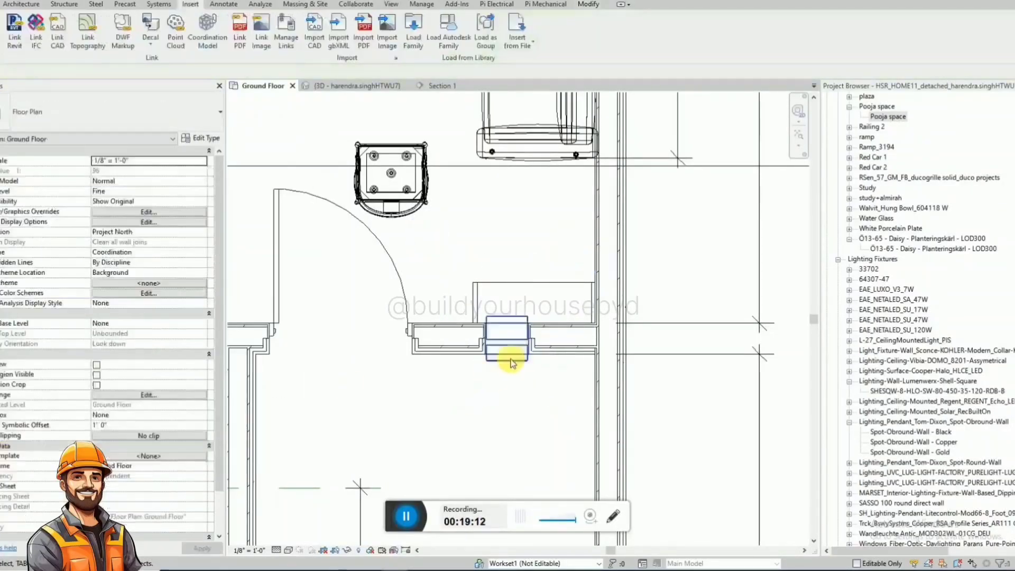
Nudge the Type 4 window along the wall towards the entrance door, about 3' 1 1/2" from the side wall.
click(520, 355)
key(Left)
key(Left)
key(Left)
key(Left)
key(Left)
key(Left)
key(Left)
key(Left)
key(Left)
key(Left)
key(Left)
key(Left)
key(Left)
key(Left)
key(Left)
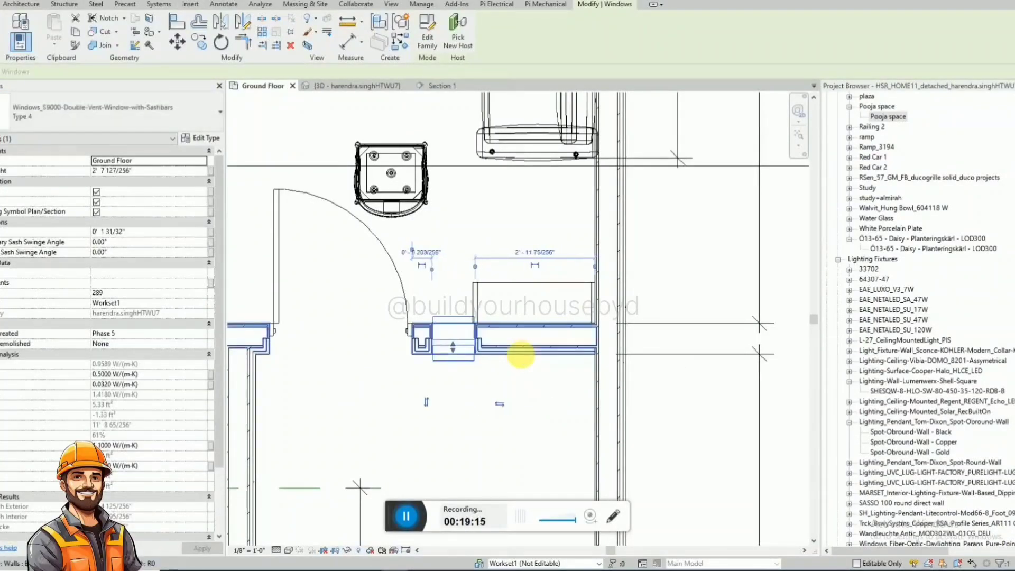
key(Left)
key(Left)
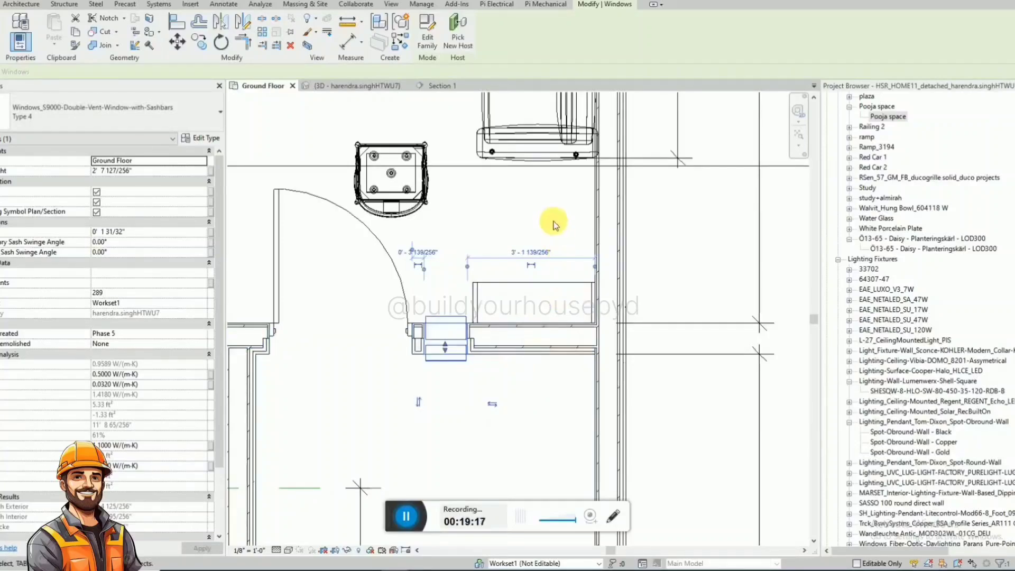
click(553, 221)
Examine the relocated window beside the wall-hung Pooja space unit in 3D and plan, including the hall layout from above.
click(332, 87)
shift+middle_drag(616, 290, 535, 324)
click(552, 311)
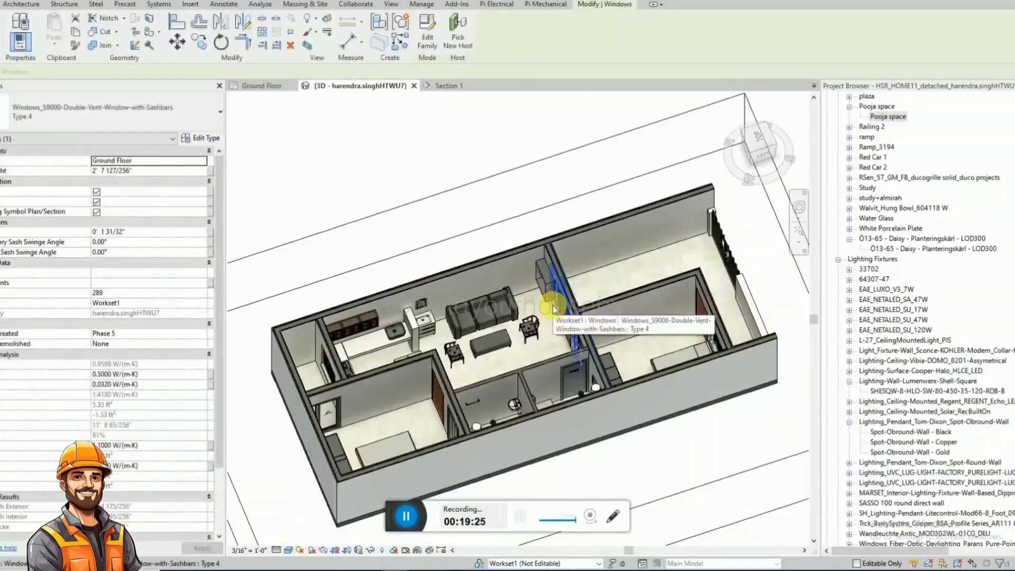
key(Escape)
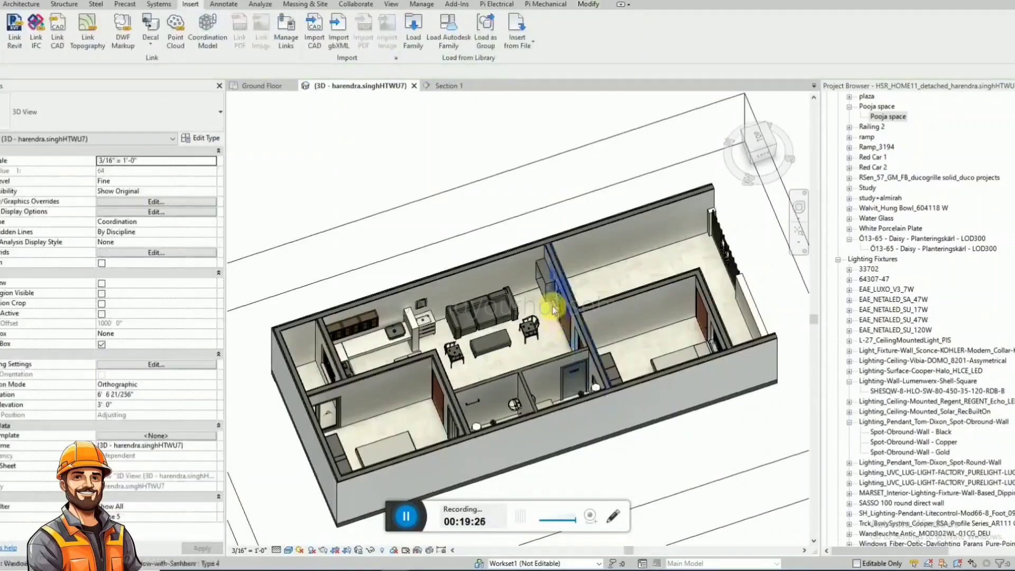
click(275, 87)
click(453, 359)
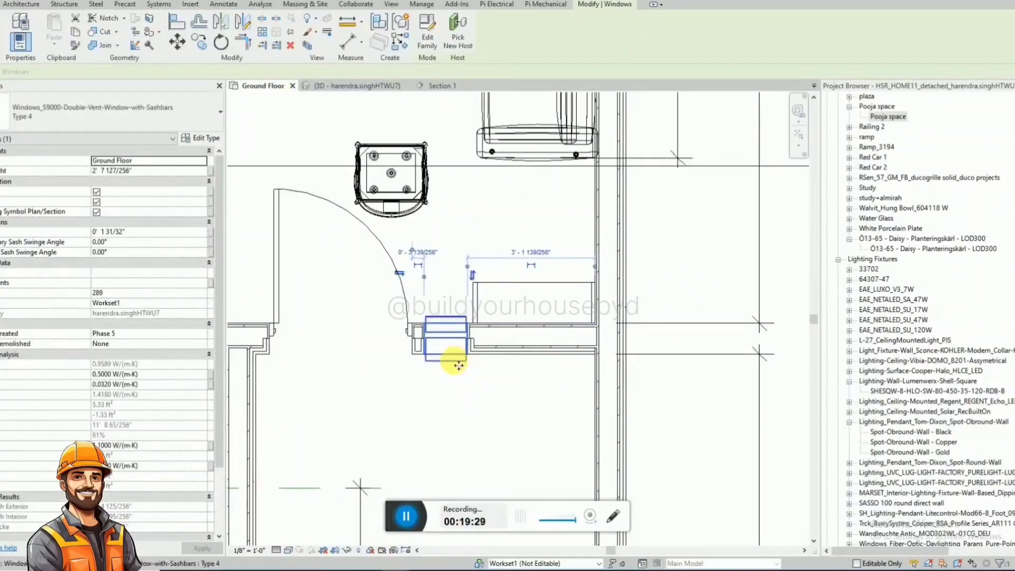
key(Escape)
click(352, 87)
shift+middle_drag(469, 243, 571, 248)
scroll(588, 275, up, 3)
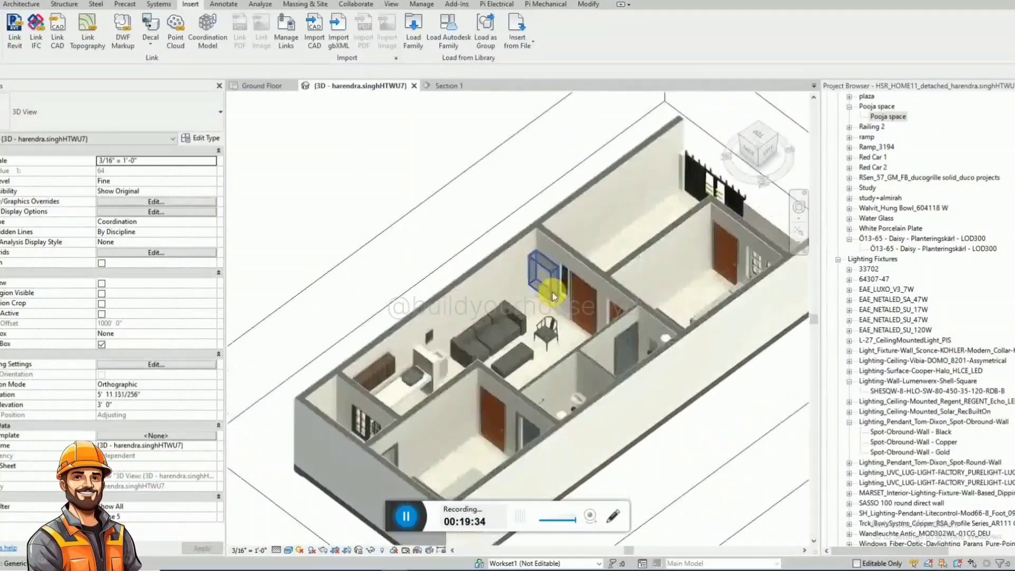
click(550, 291)
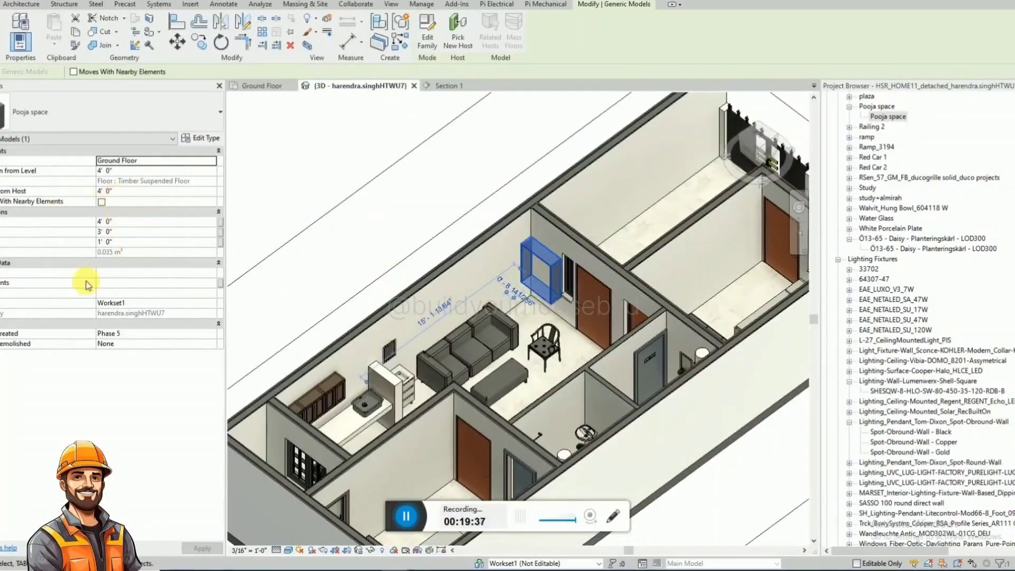
shift+middle_drag(483, 254, 533, 241)
click(407, 515)
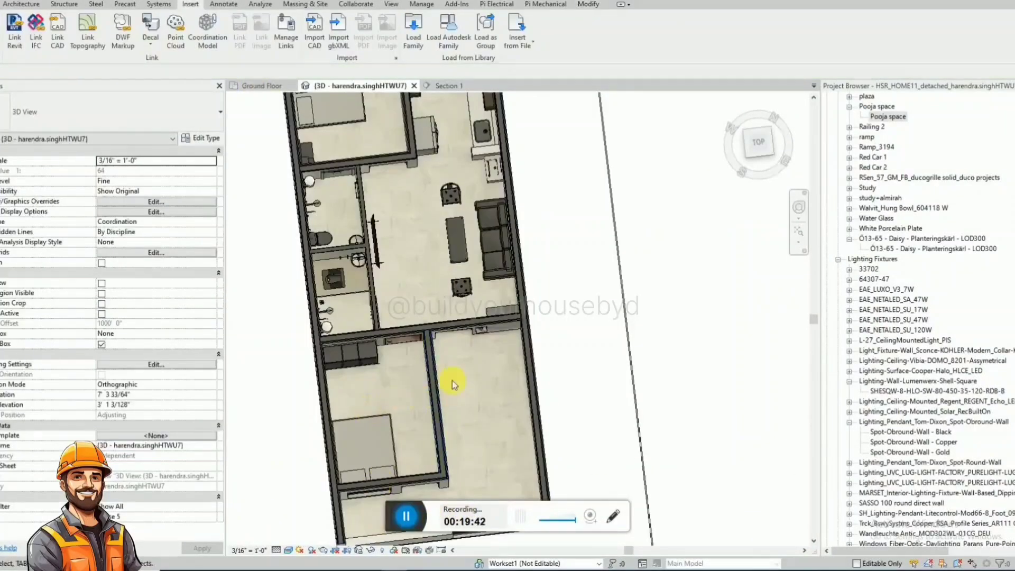
scroll(458, 391, down, 4)
shift+middle_drag(482, 427, 415, 393)
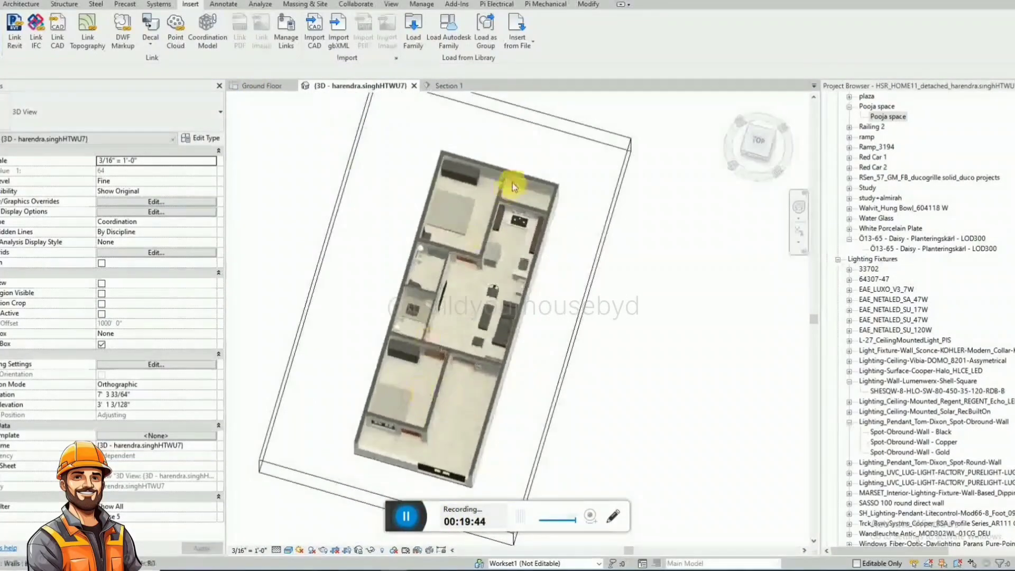
scroll(420, 370, up, 3)
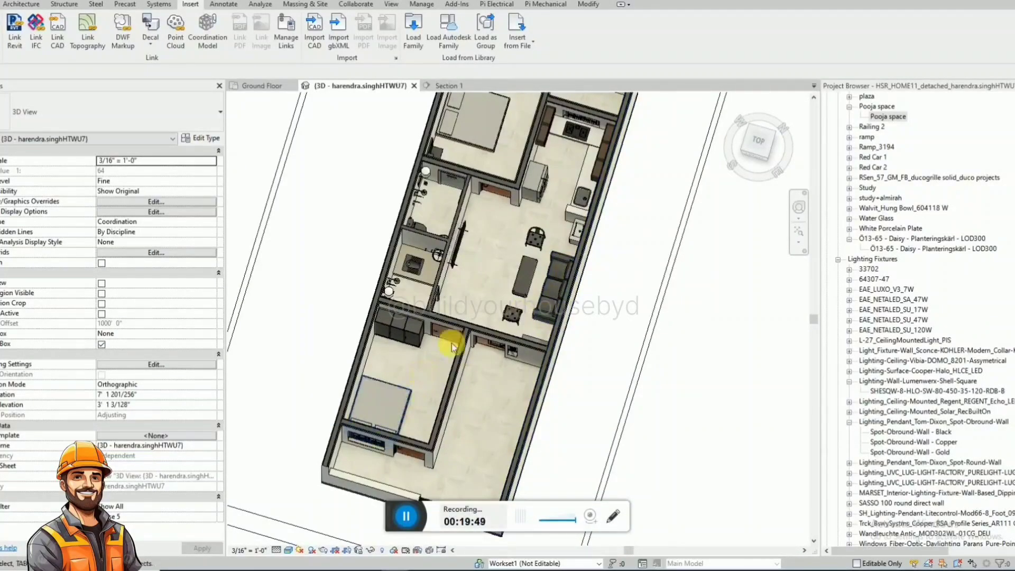
shift+middle_drag(550, 306, 550, 331)
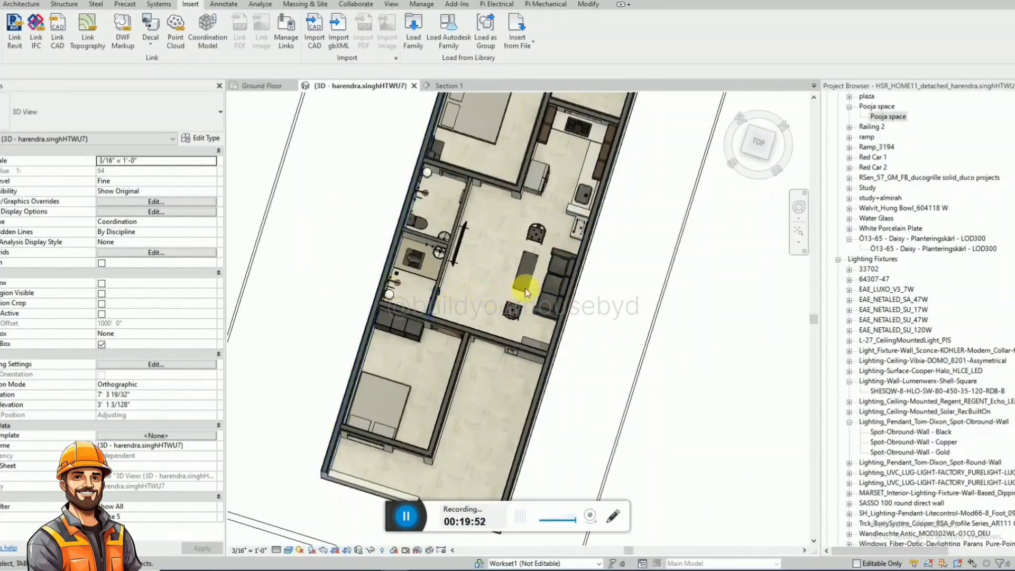
click(557, 258)
drag(557, 258, 350, 395)
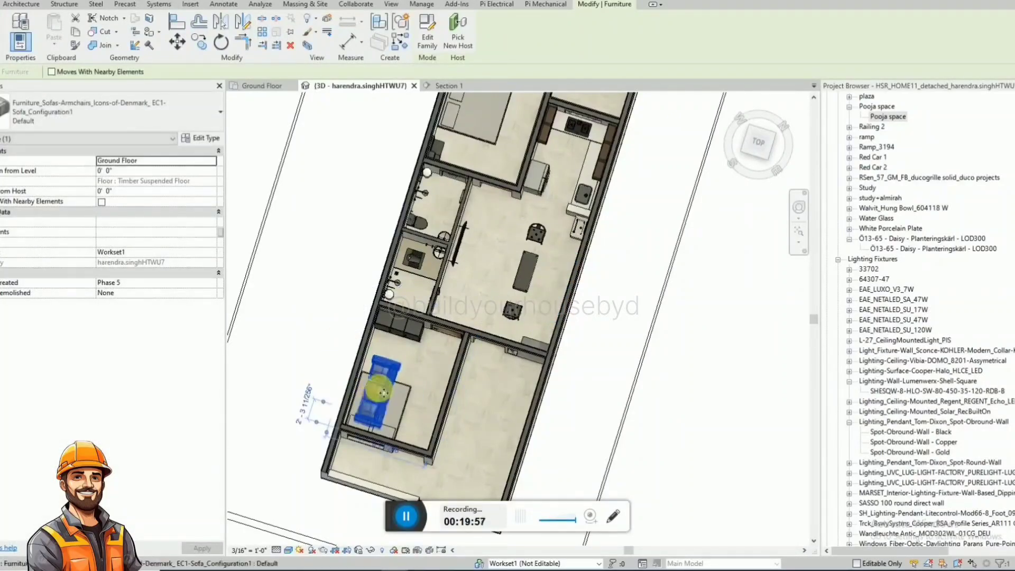
key(ctrl+z)
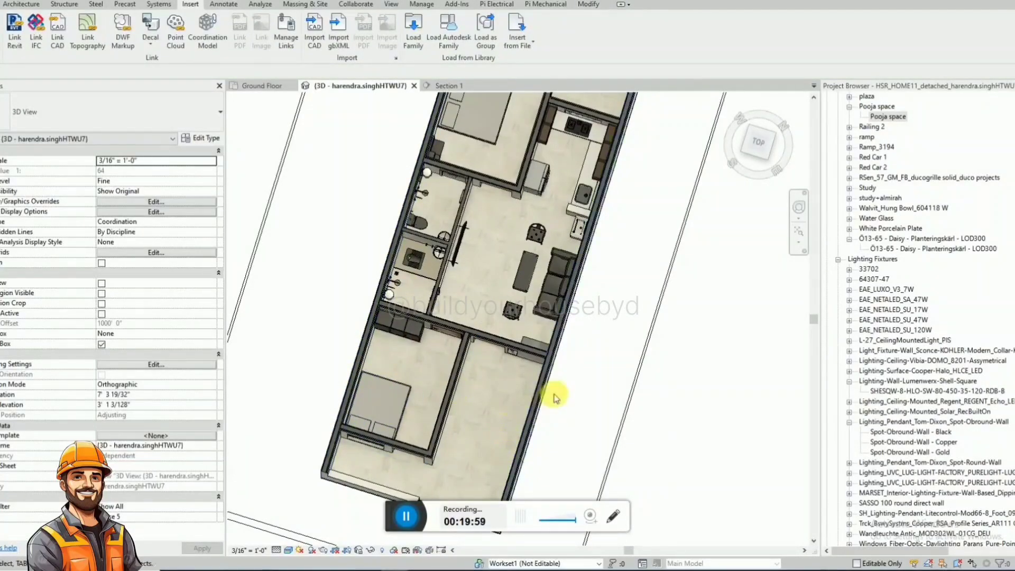
Examine the furnished bedrooms, bathrooms, kitchen and back gallery of the whole house from above in 3D.
shift+middle_drag(555, 398, 374, 344)
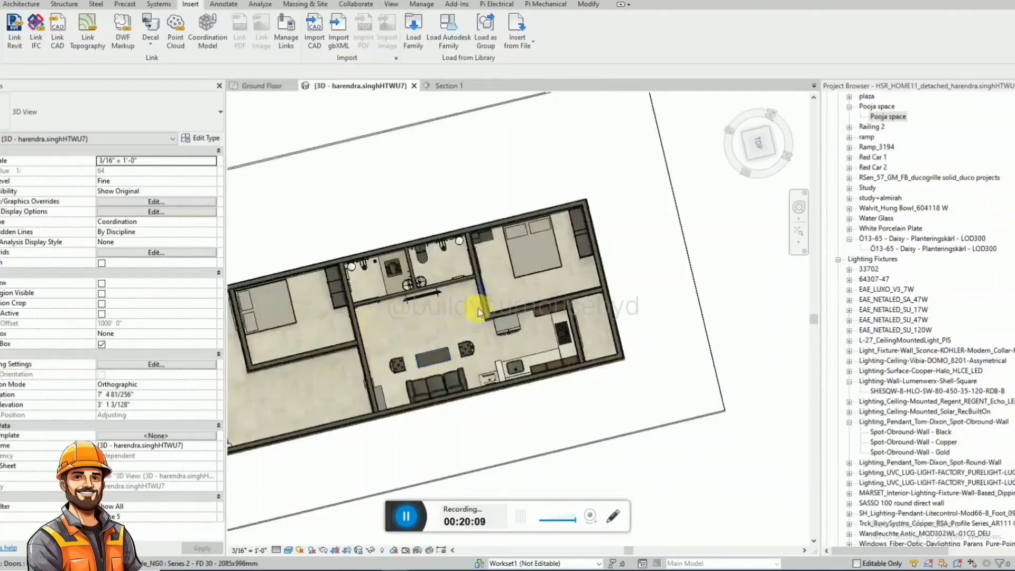
shift+middle_drag(455, 322, 351, 338)
shift+middle_drag(430, 353, 460, 346)
scroll(522, 328, up, 3)
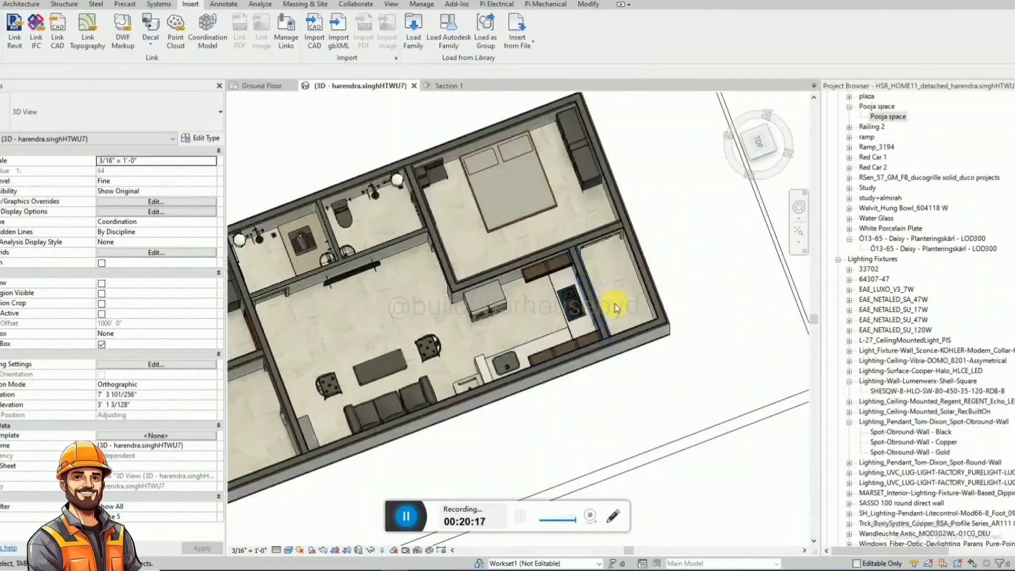
shift+middle_drag(615, 308, 480, 375)
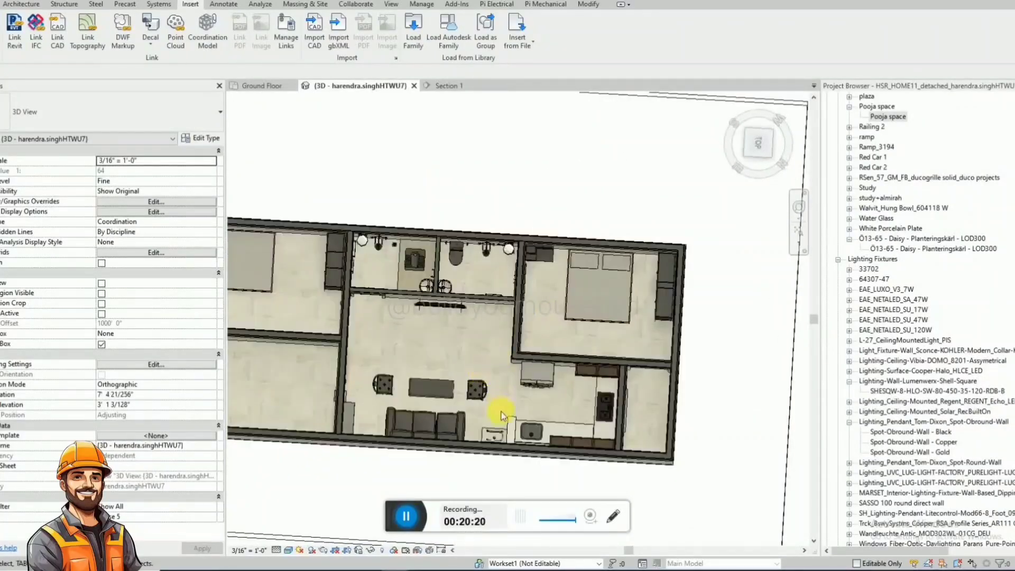
shift+middle_drag(503, 416, 584, 430)
scroll(609, 303, down, 4)
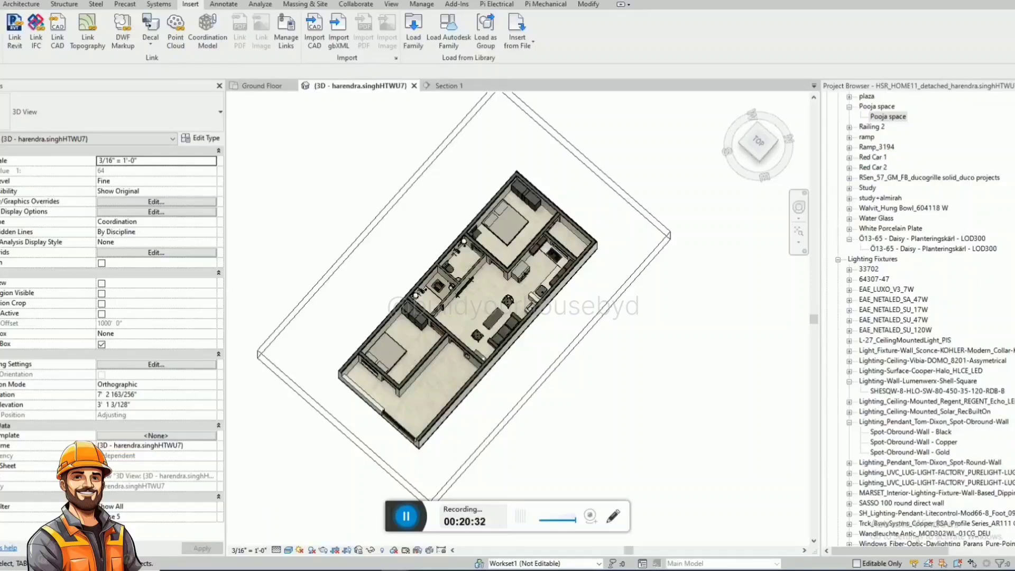
scroll(529, 294, up, 4)
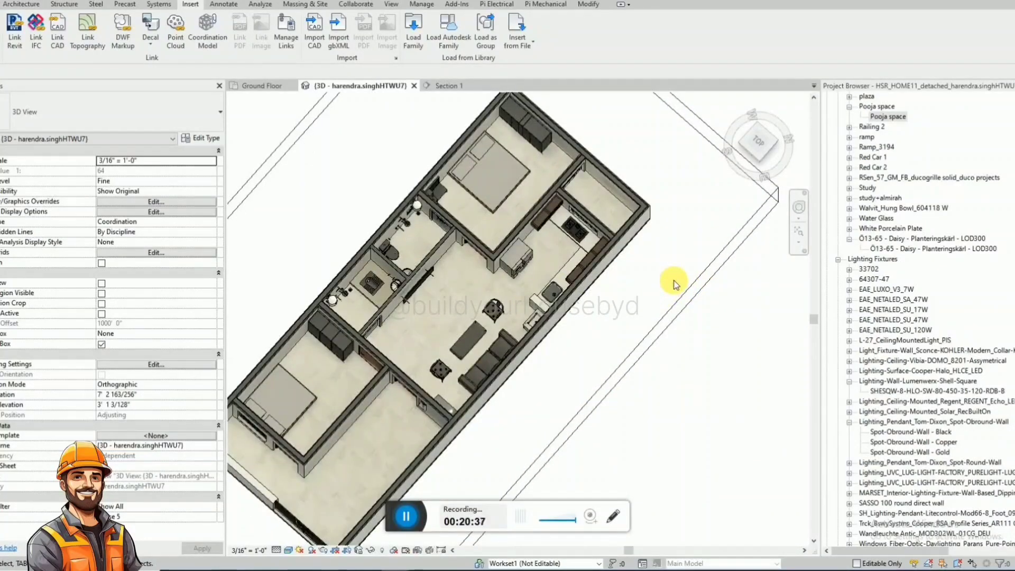
scroll(673, 283, down, 1)
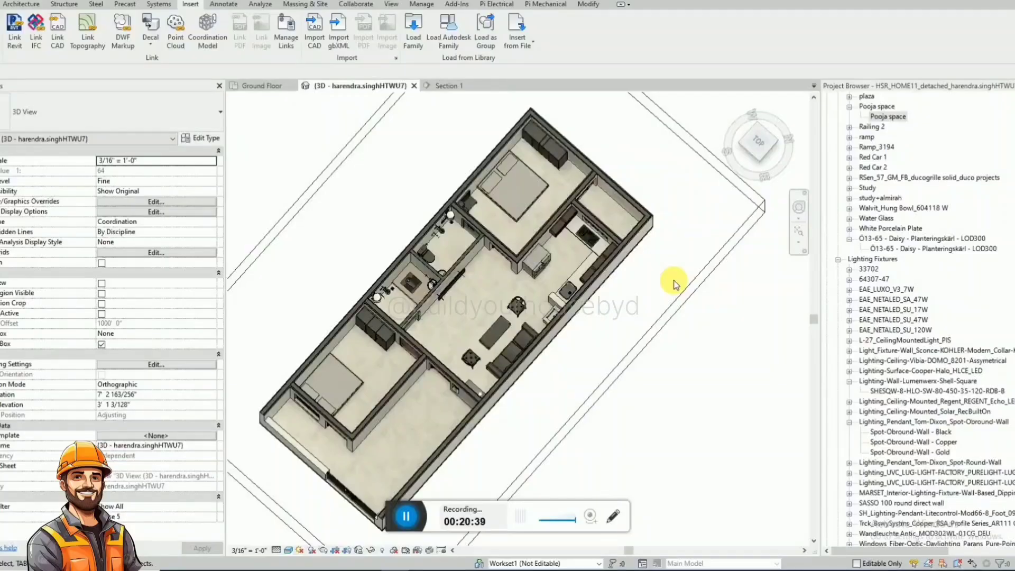
scroll(492, 323, up, 3)
Move the Section 1 line out of the hall to the area outside the south side of the ground floor plan.
click(258, 87)
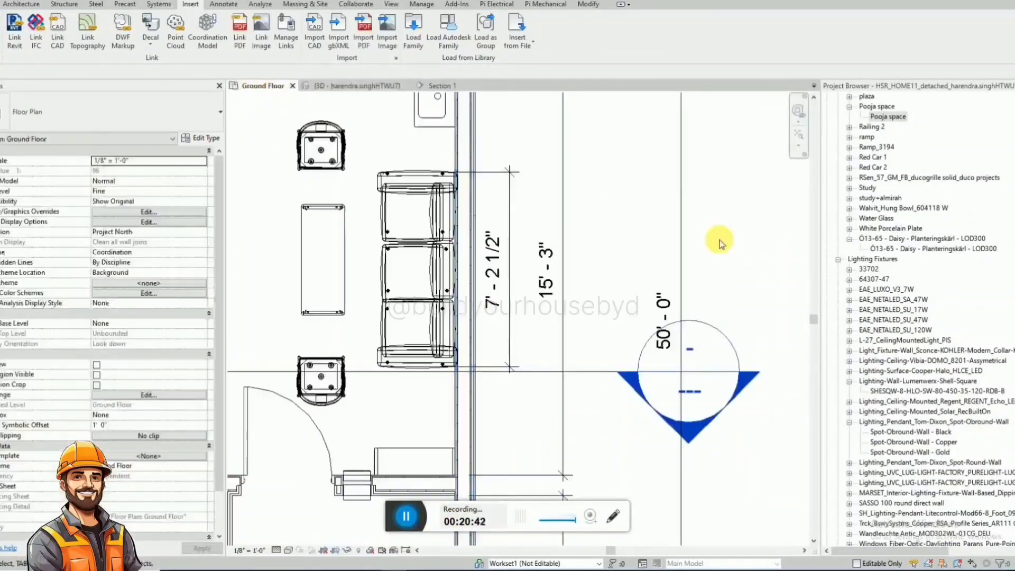
scroll(720, 248, down, 3)
click(635, 304)
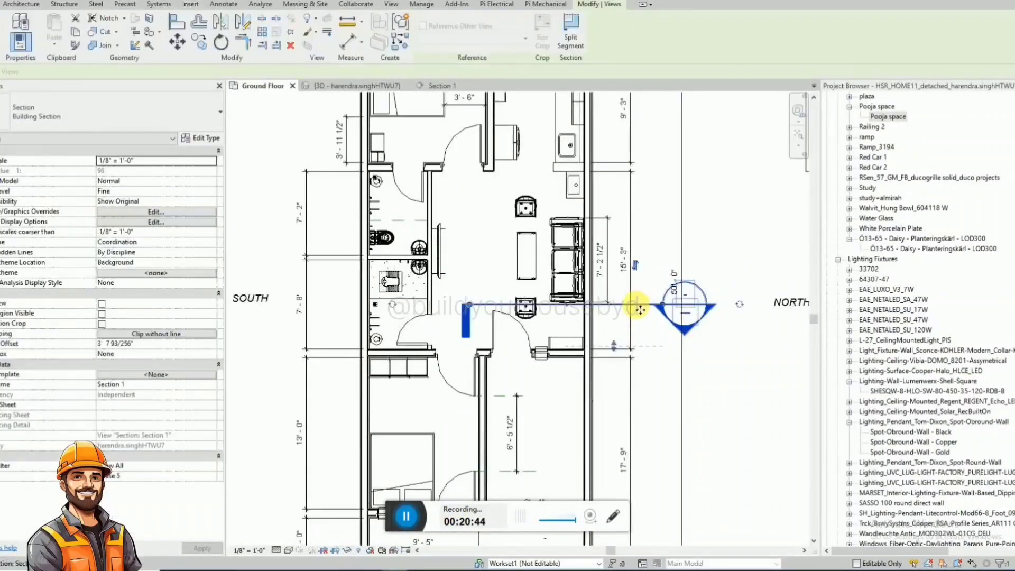
scroll(637, 304, down, 1)
drag(637, 304, 215, 358)
scroll(542, 307, up, 1)
scroll(549, 310, up, 1)
click(595, 322)
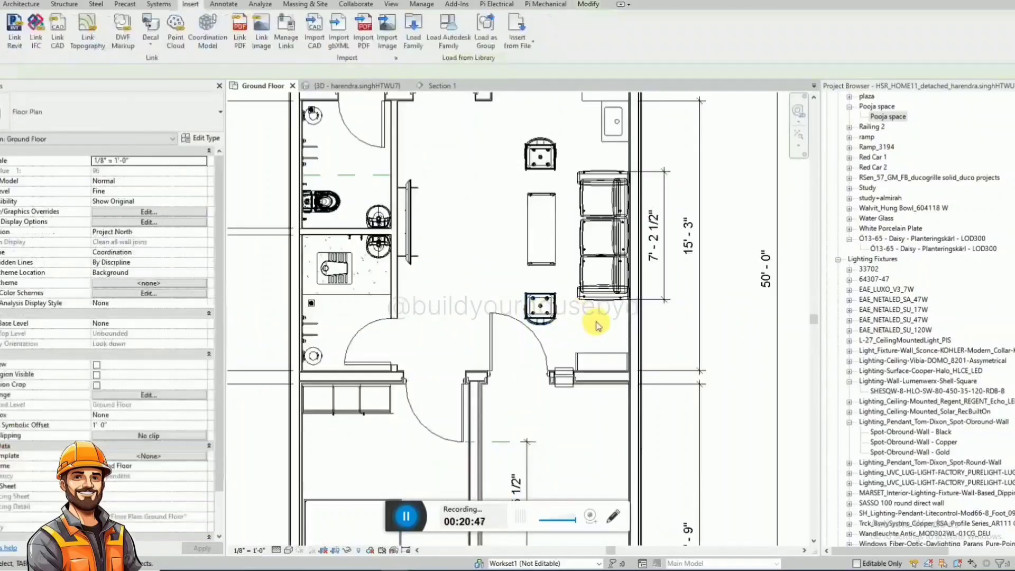
Add an aligned dimension across the hall from the bathroom wall to the chair at the kitchen end of the seating.
scroll(592, 337, down, 1)
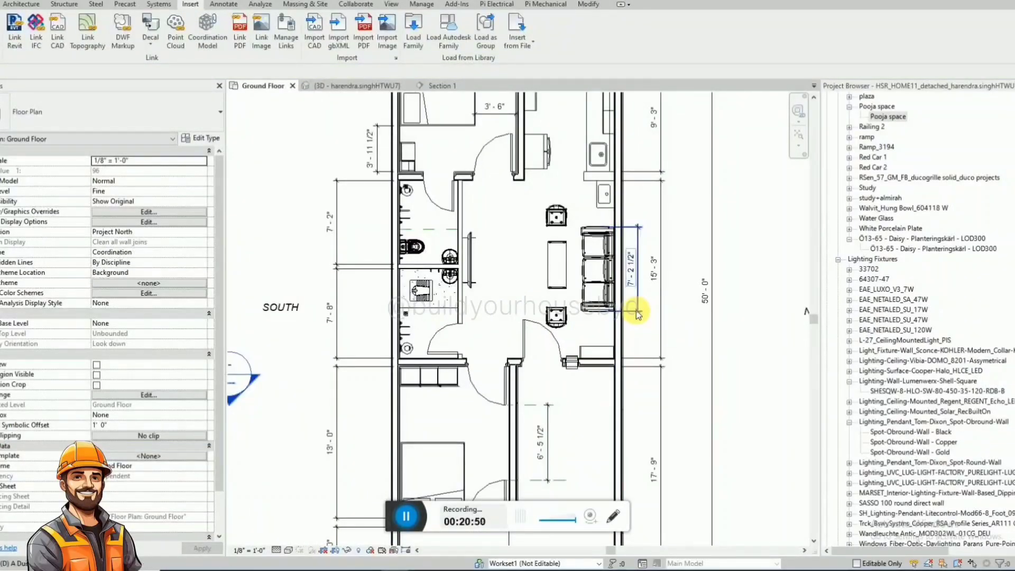
key(d)
key(i)
scroll(582, 201, up, 2)
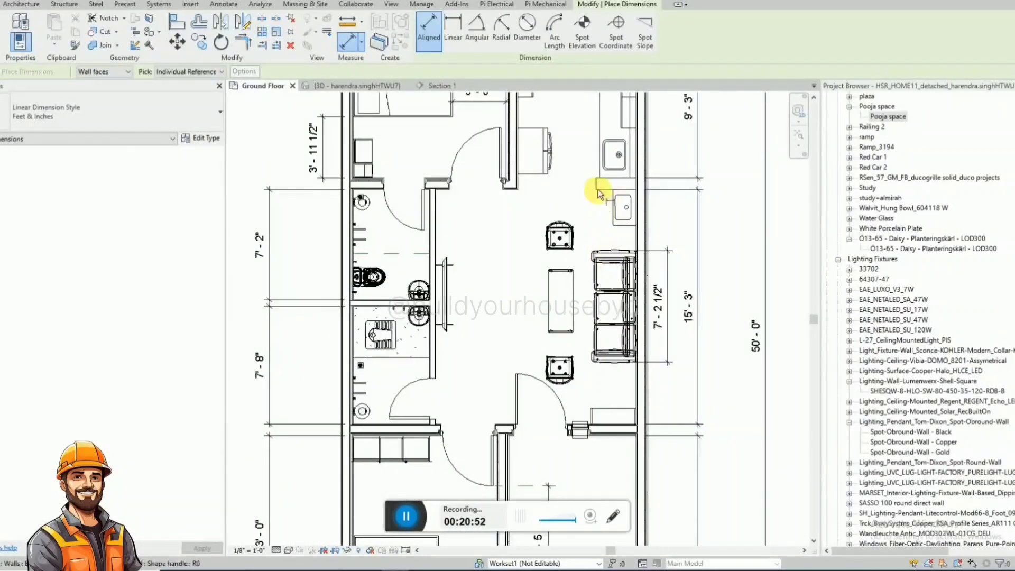
click(546, 246)
click(437, 347)
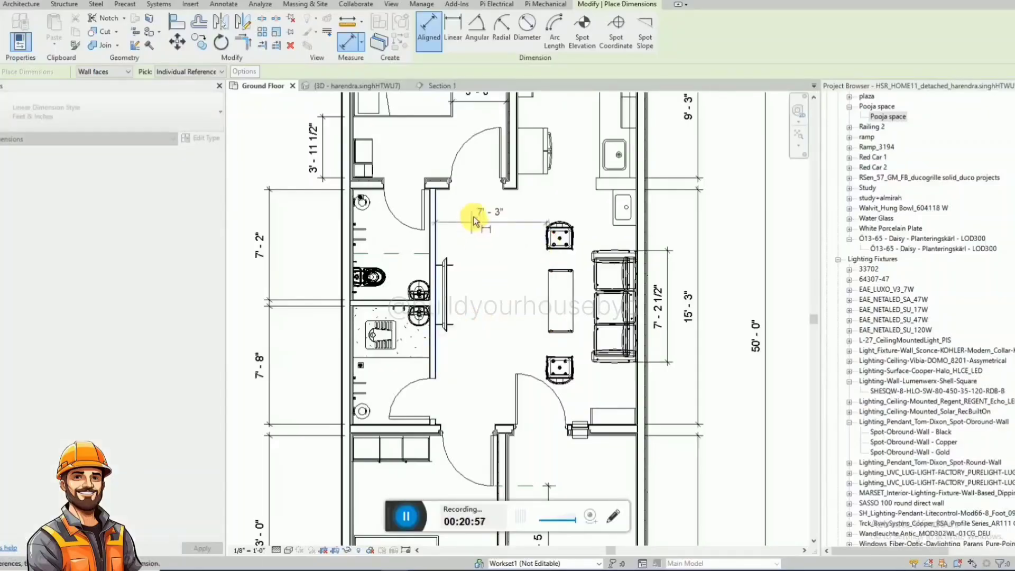
click(468, 228)
Dimension the hall's full clear width between the bathroom wall and the north wall behind the sofa.
scroll(514, 267, down, 2)
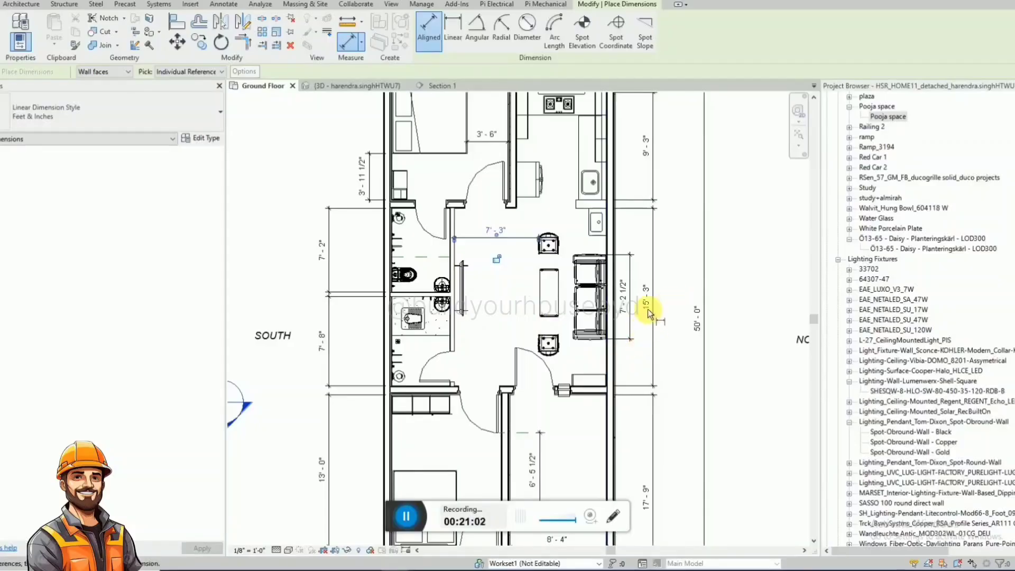
click(454, 346)
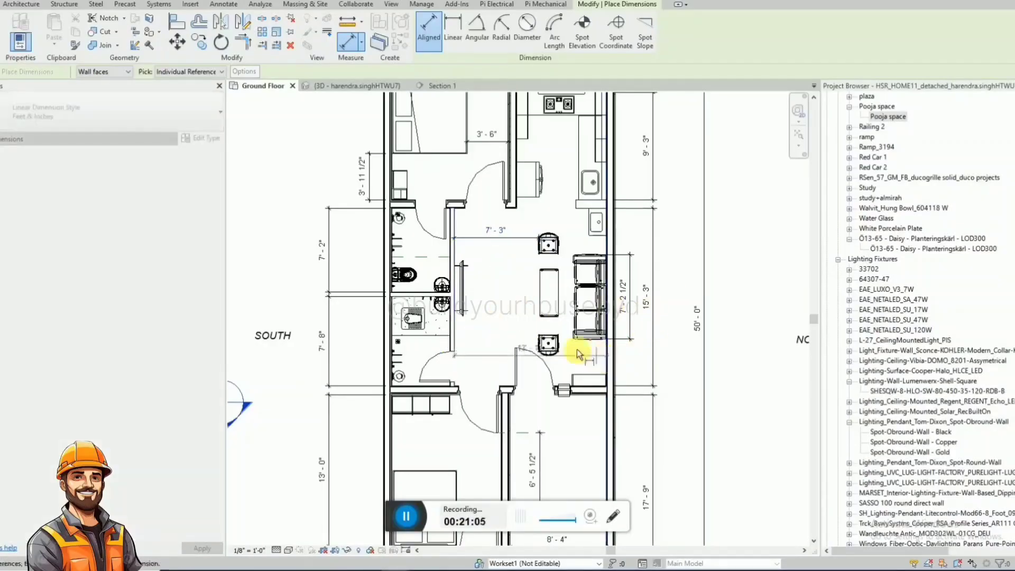
click(491, 325)
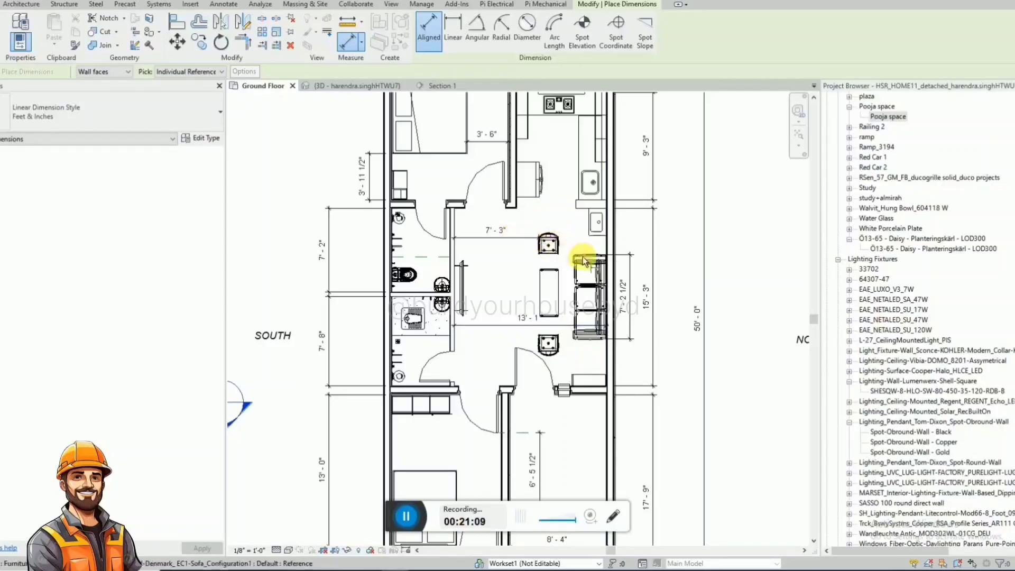
scroll(597, 259, up, 1)
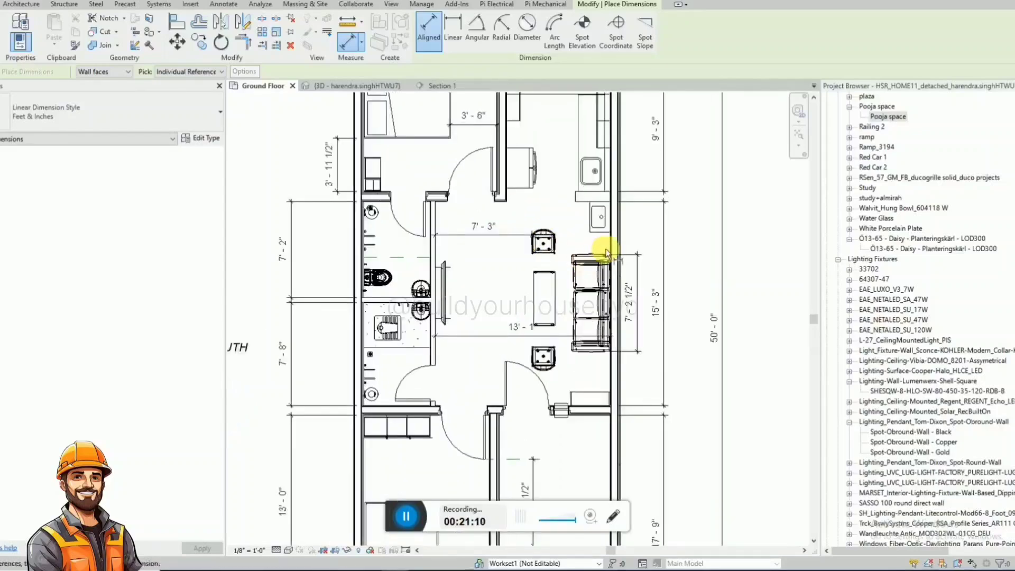
scroll(573, 403, up, 2)
click(569, 402)
click(639, 400)
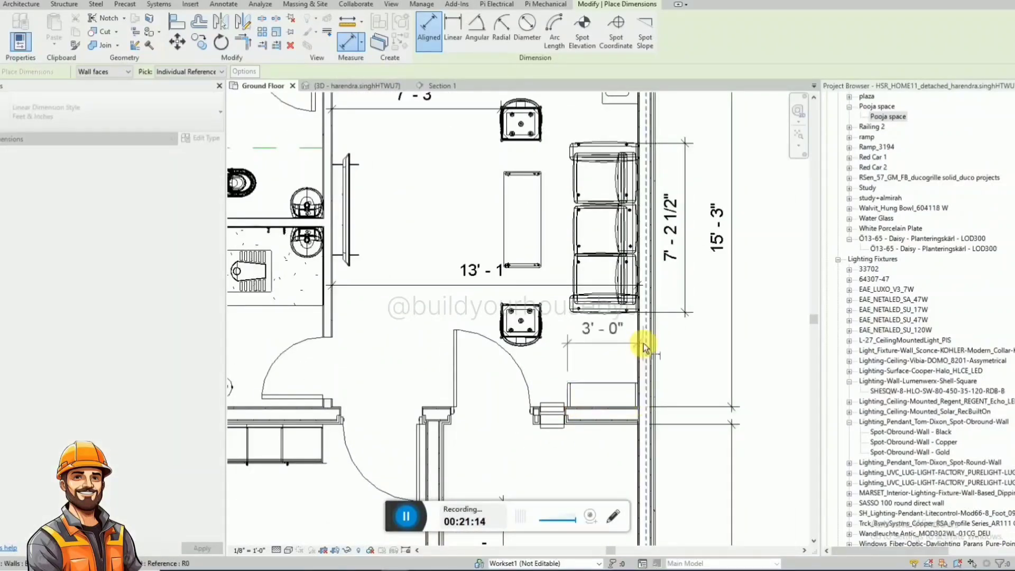
key(Escape)
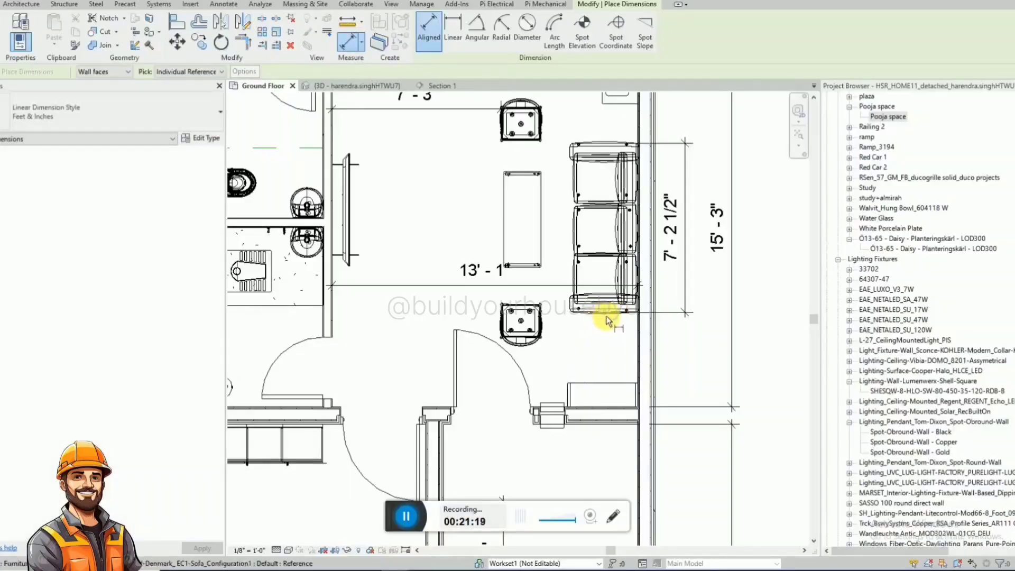
Dimension the clearance between the sofa's end and the Pooja space unit, outside the north wall in line with the sofa dimension.
click(606, 316)
scroll(638, 382, down, 2)
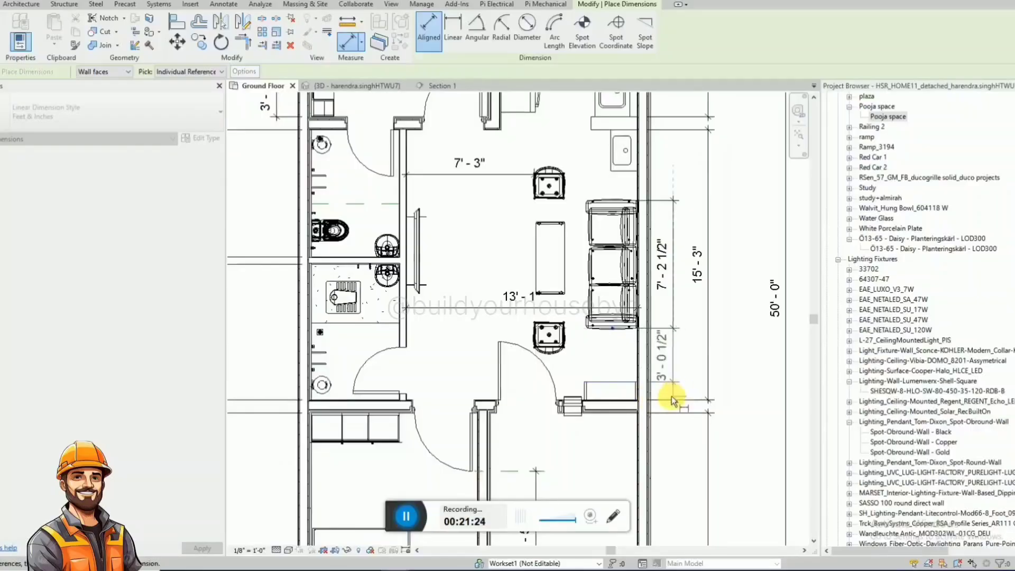
click(669, 397)
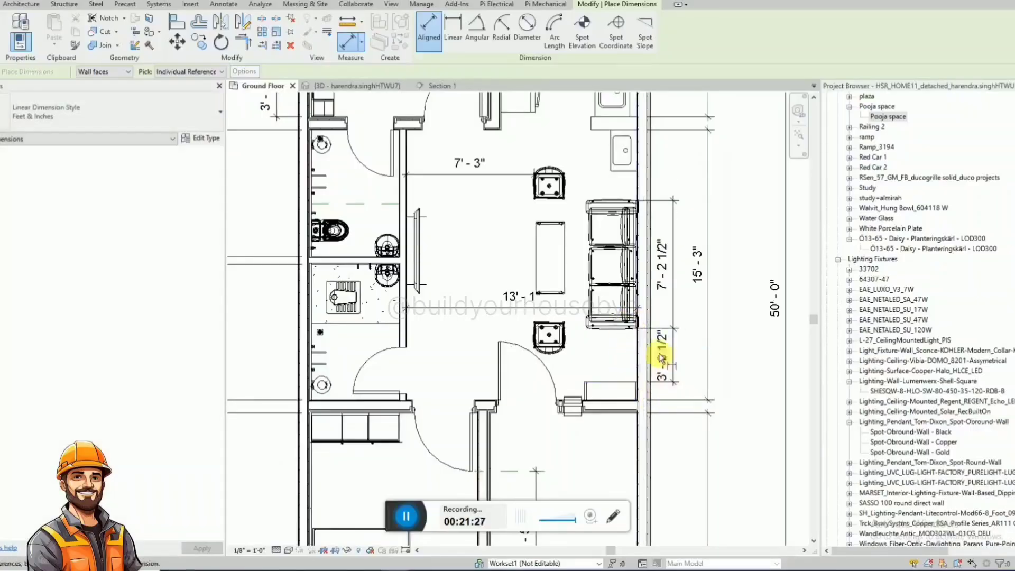
scroll(582, 287, down, 2)
scroll(629, 223, down, 2)
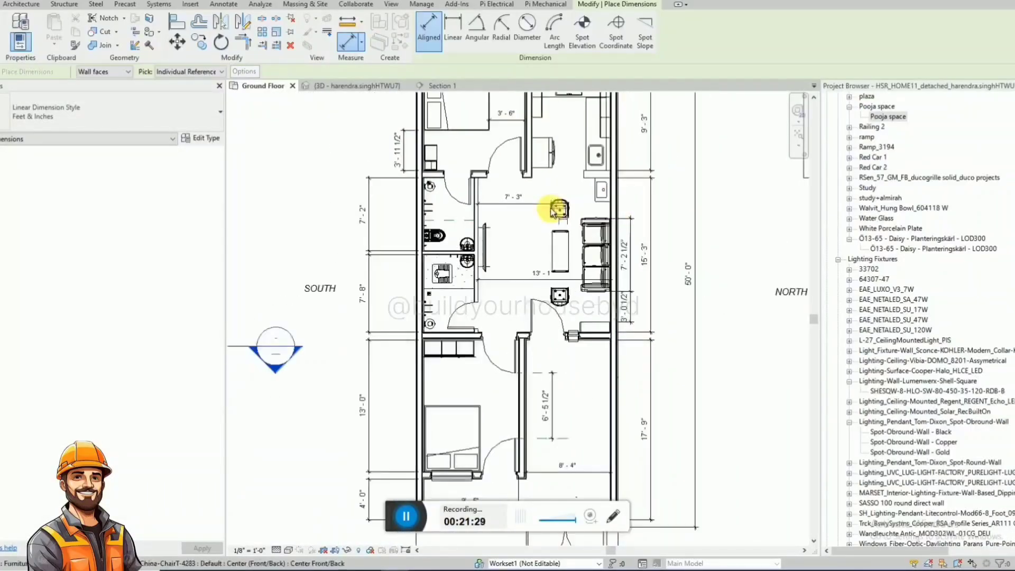
key(Escape)
key(Escape)
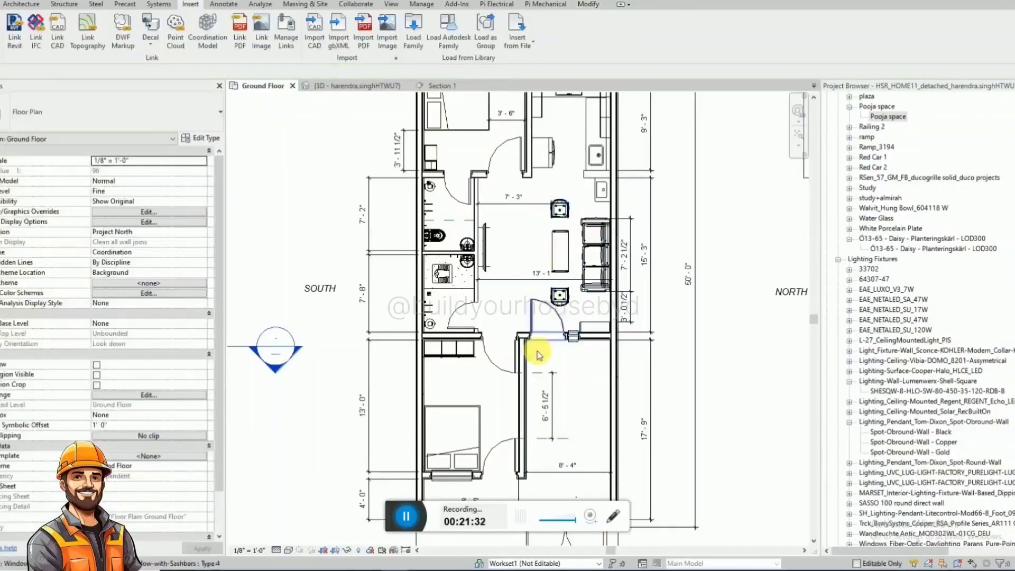
Switch to the 4BHK PDF sheet and examine the hall, bedroom and stair dimensions on the Ground Floor 2BHK Plan.
scroll(545, 392, down, 1)
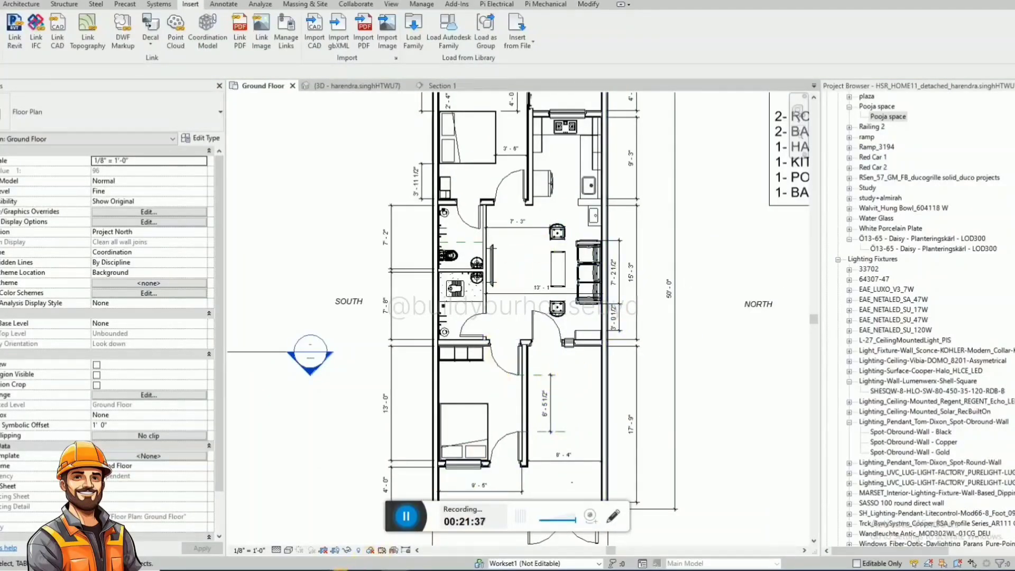
click(340, 570)
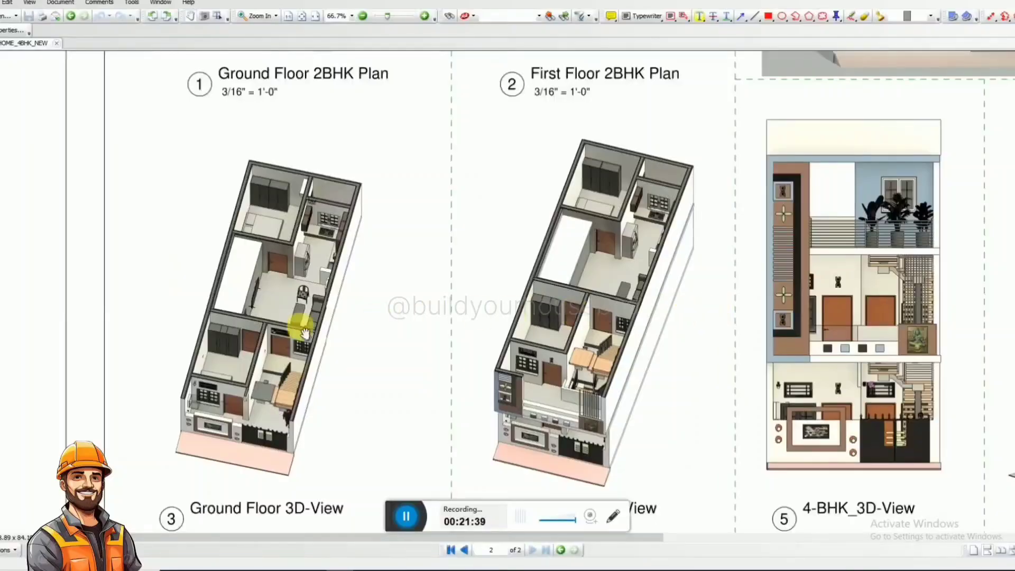
ctrl+scroll(392, 265, down, 1)
scroll(381, 269, up, 6)
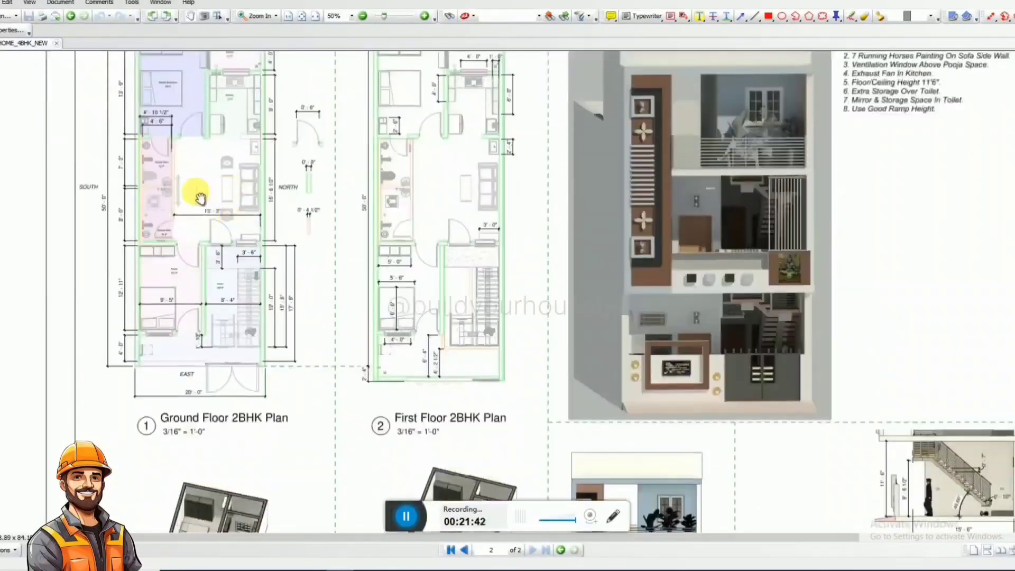
ctrl+scroll(233, 230, up, 2)
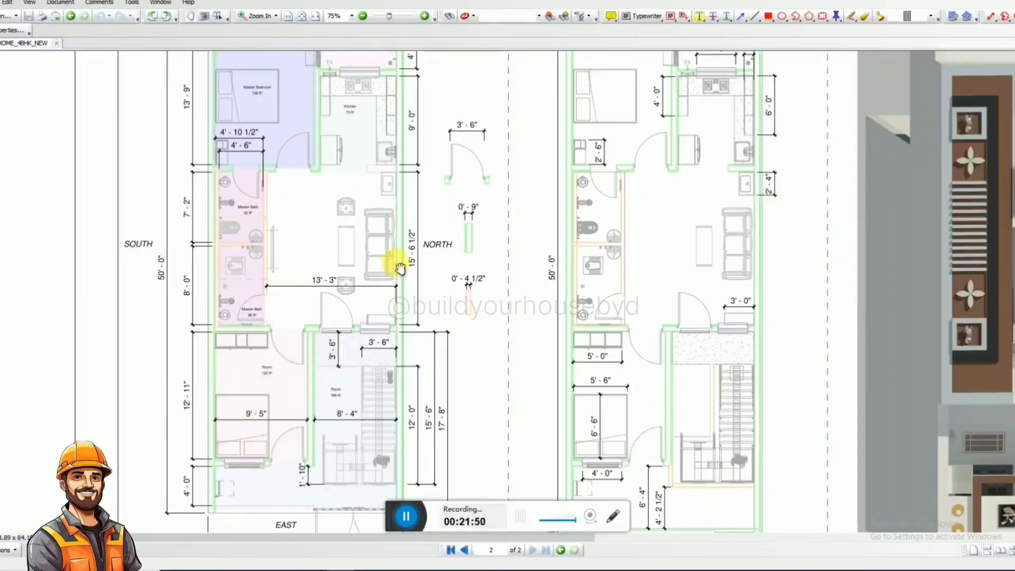
drag(400, 269, 345, 350)
drag(388, 375, 379, 230)
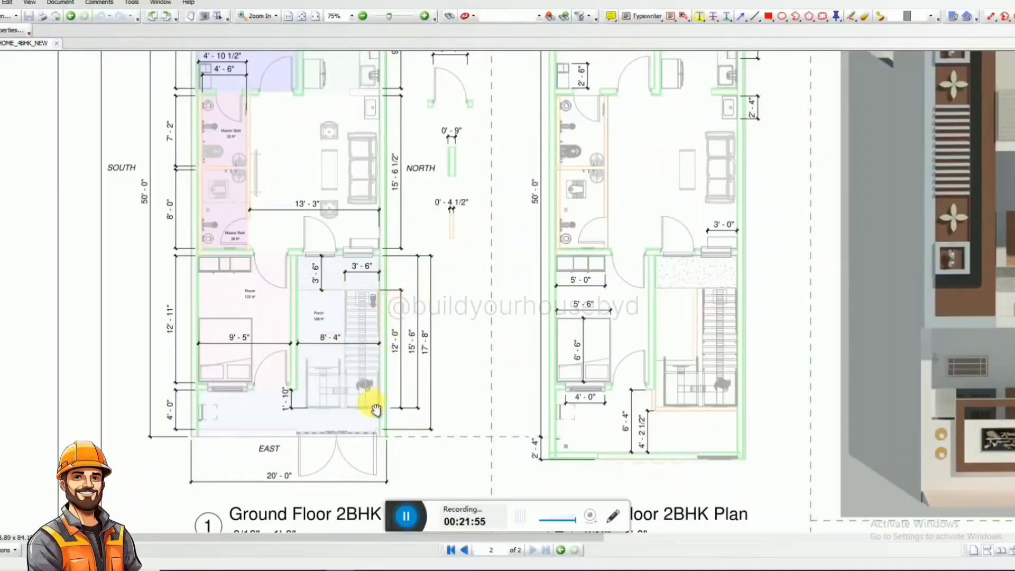
Compare the First Floor 2BHK Plan with the ground floor plan and the front elevation render on the PDF sheet.
drag(456, 376, 302, 384)
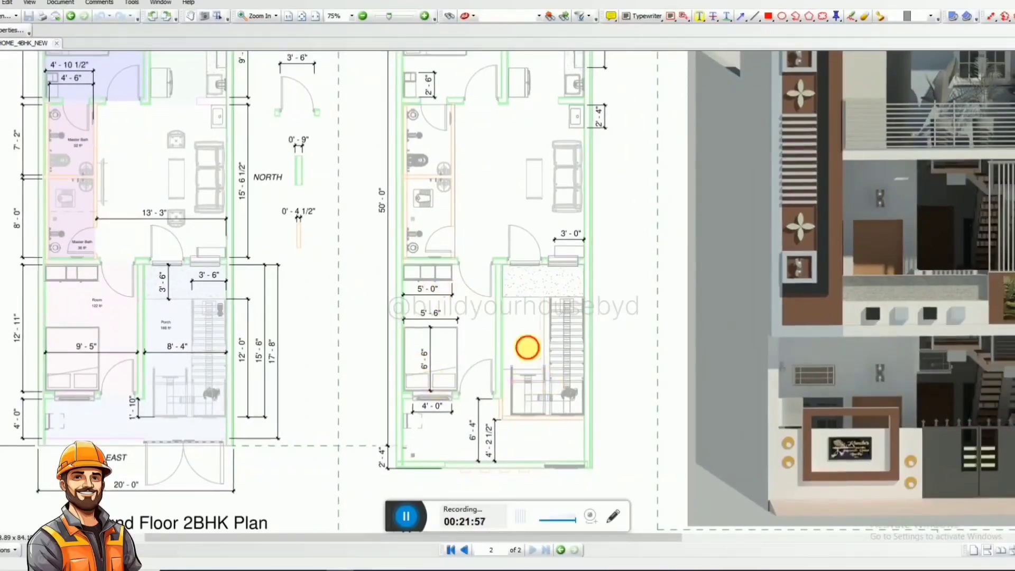
drag(437, 280, 452, 355)
drag(530, 341, 604, 313)
drag(530, 316, 461, 274)
scroll(674, 317, down, 3)
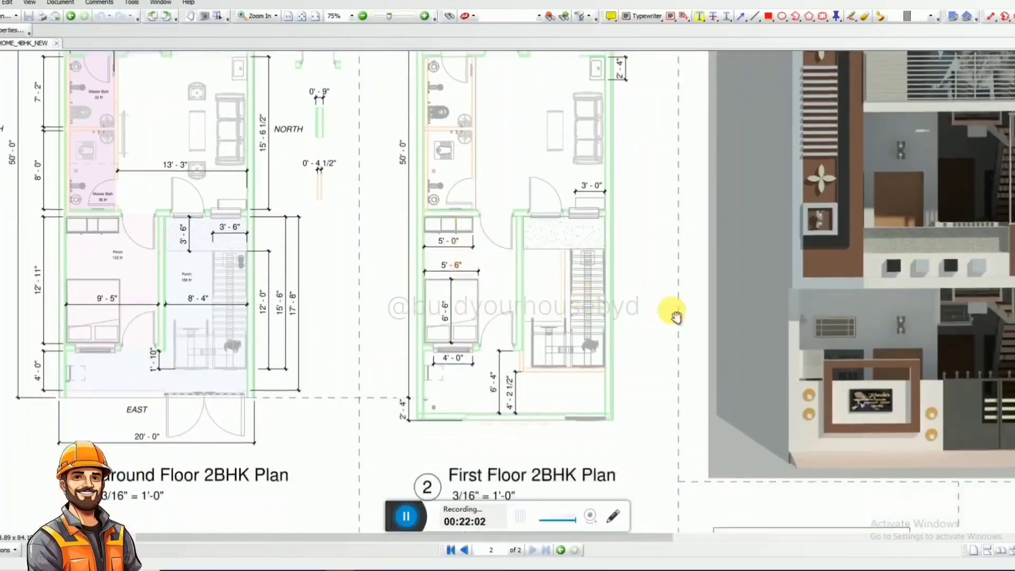
drag(675, 318, 423, 317)
scroll(613, 331, up, 2)
ctrl+scroll(677, 332, down, 1)
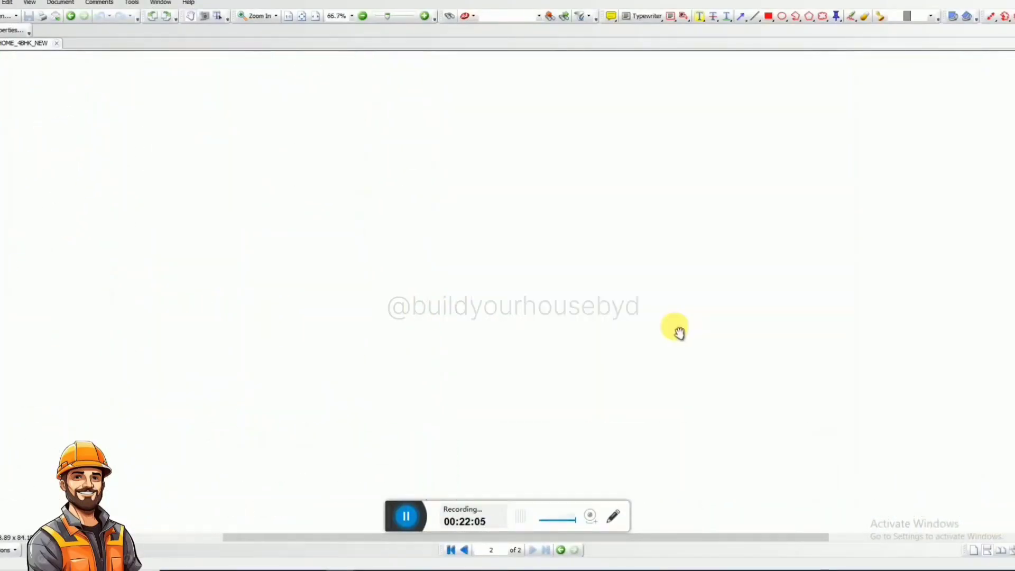
scroll(733, 330, up, 1)
ctrl+scroll(735, 328, down, 1)
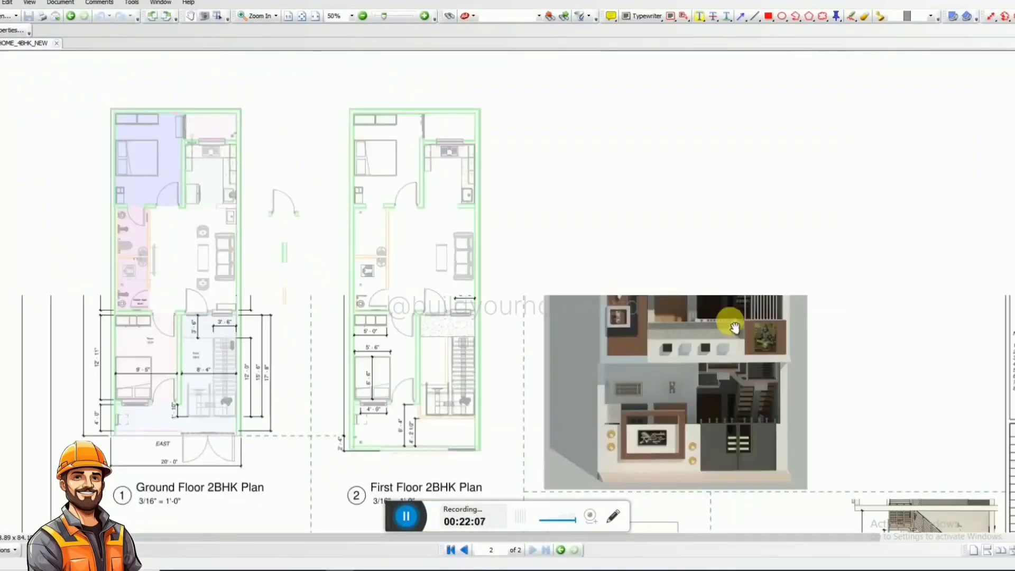
drag(266, 227, 373, 197)
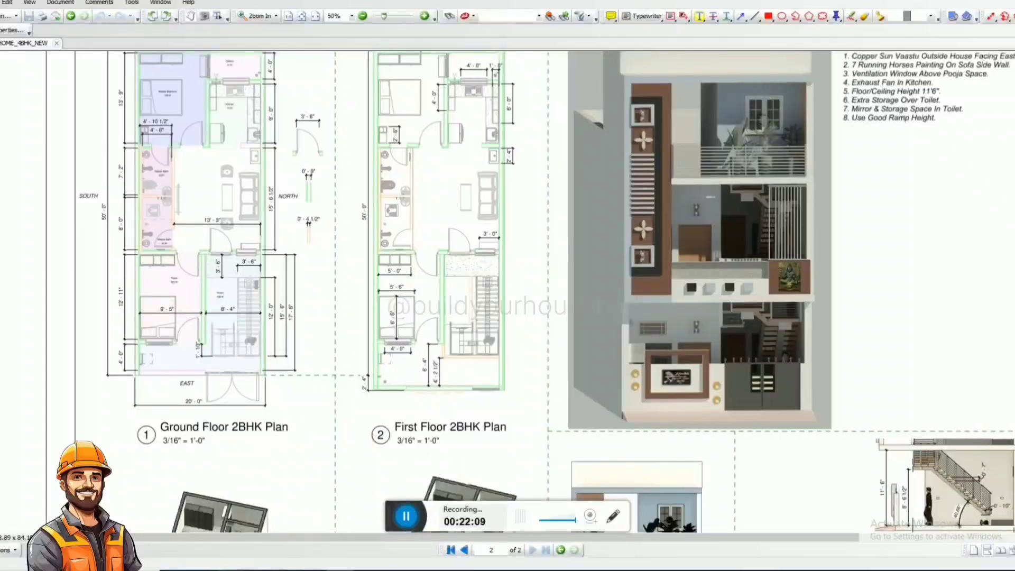
Switch to the browser's NoBroker forum article on bathroom fittings, maximize it and read the vanity's standard size.
mouse_move(257, 570)
drag(1014, 55, 381, 55)
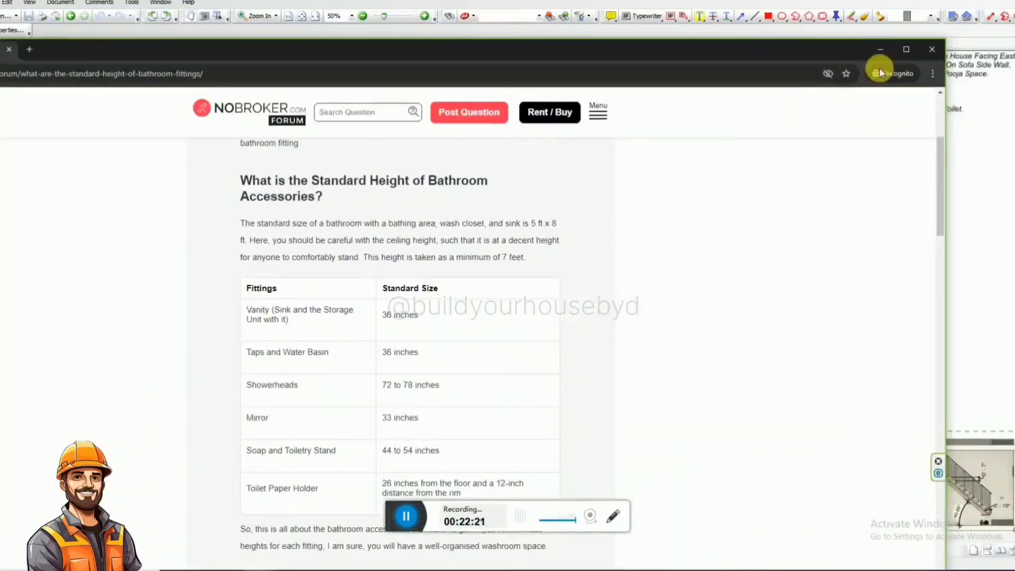
click(905, 50)
scroll(400, 275, down, 1)
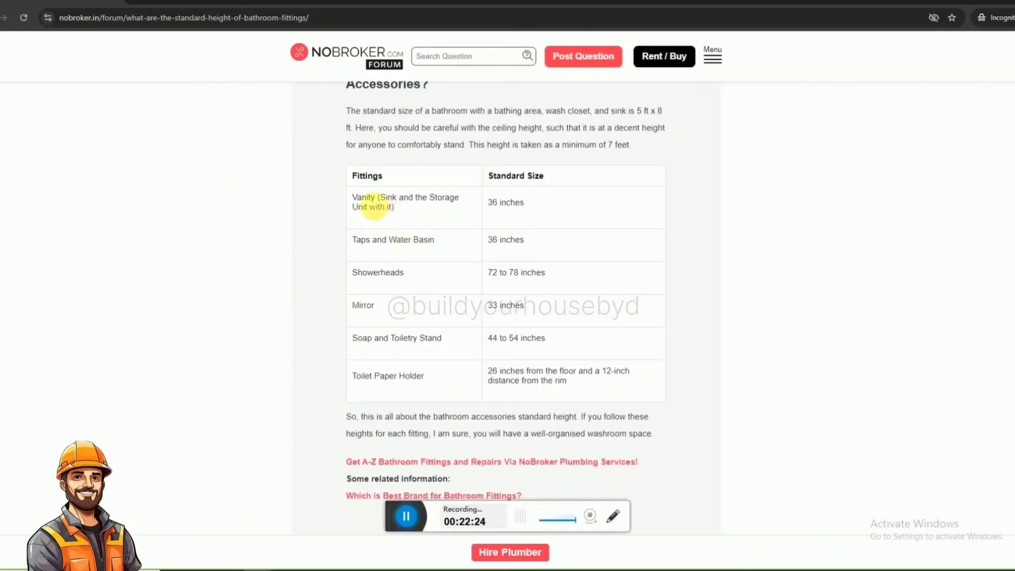
drag(351, 197, 423, 217)
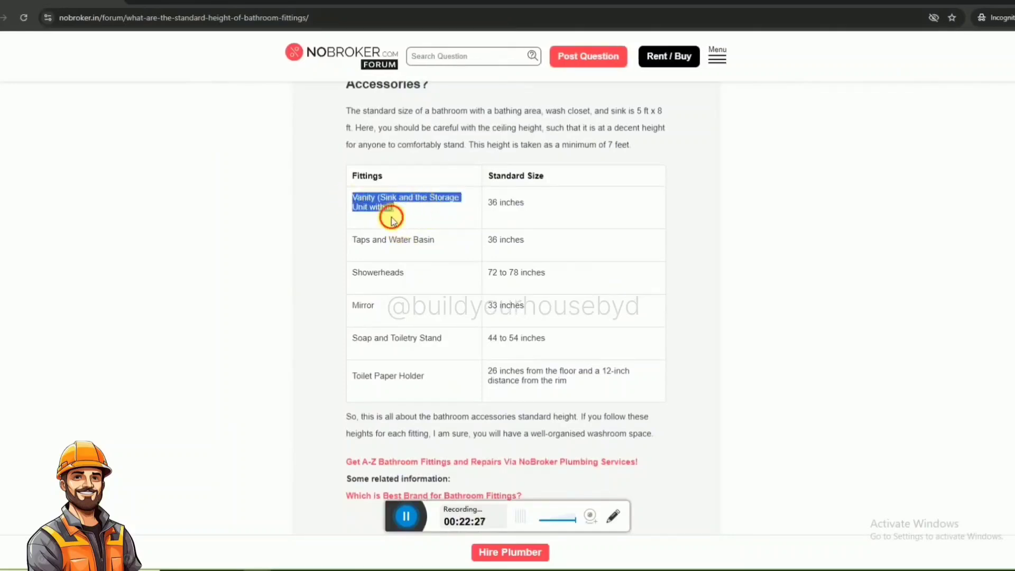
drag(531, 205, 481, 204)
click(547, 211)
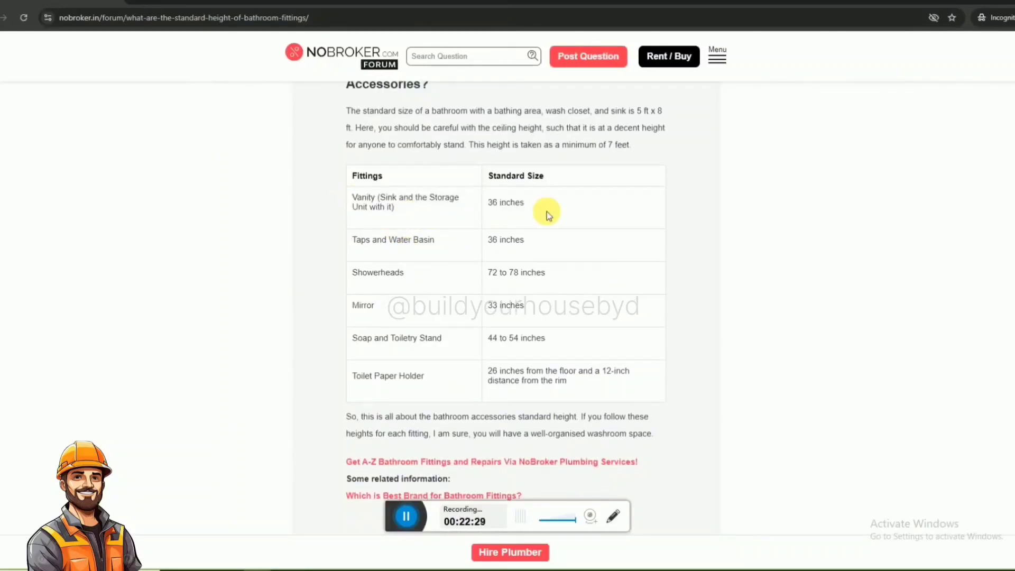
Read the standard sizes for taps and water basin, showerheads, mirror and the remaining bathroom accessories in the table.
scroll(424, 231, down, 1)
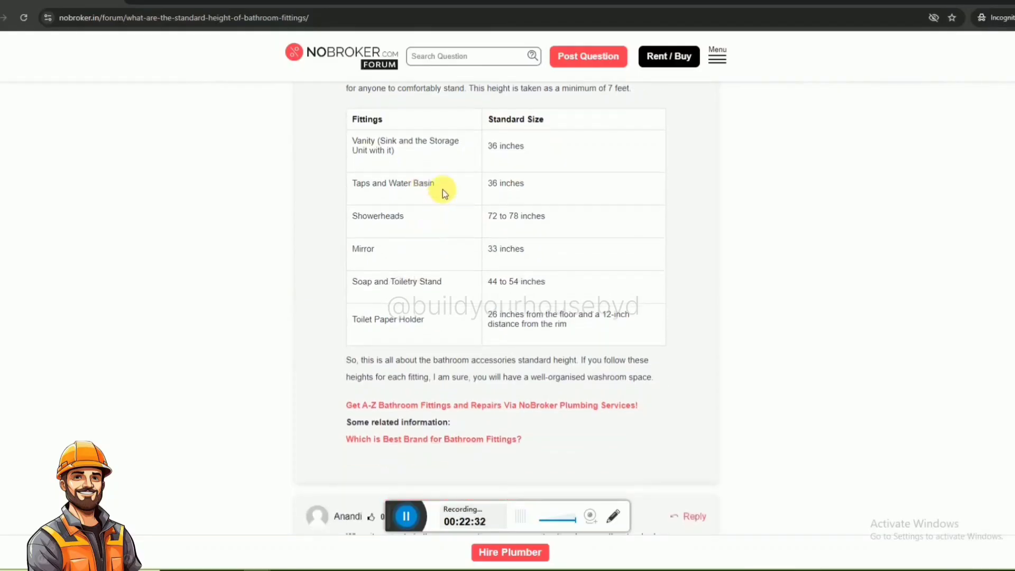
drag(441, 191, 362, 196)
drag(526, 185, 484, 186)
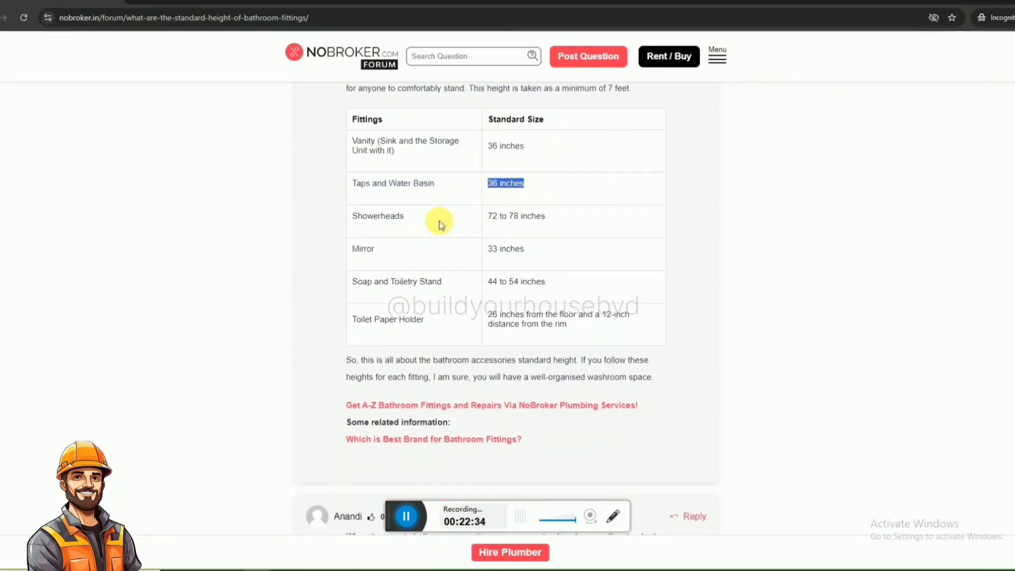
drag(415, 222, 351, 221)
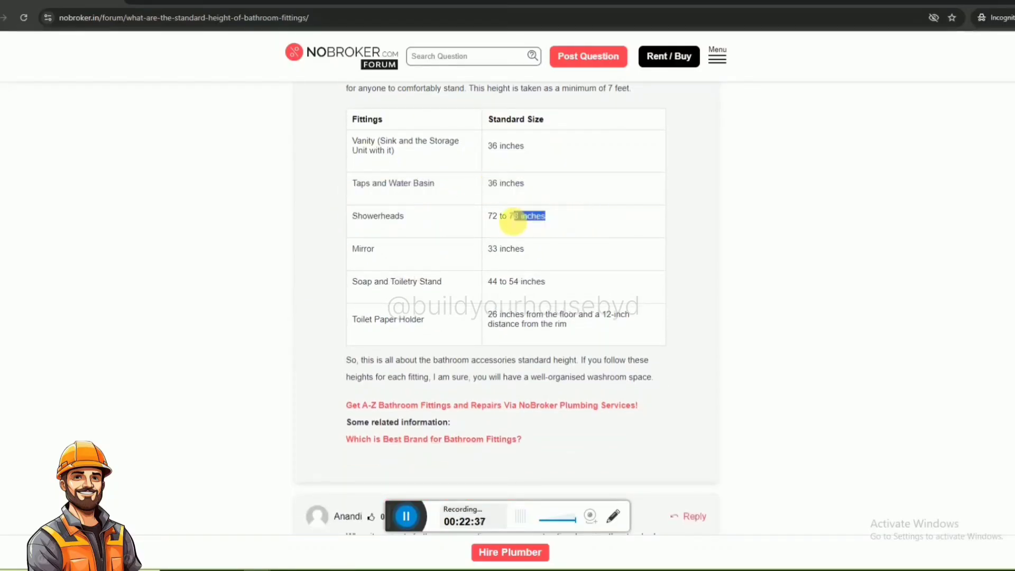
drag(381, 248, 328, 244)
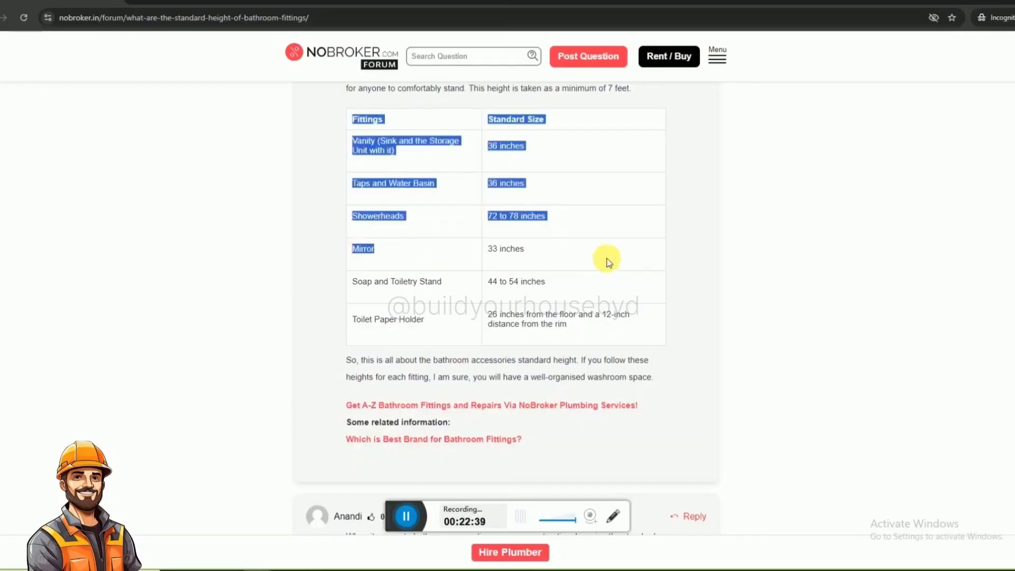
click(607, 259)
scroll(716, 356, down, 1)
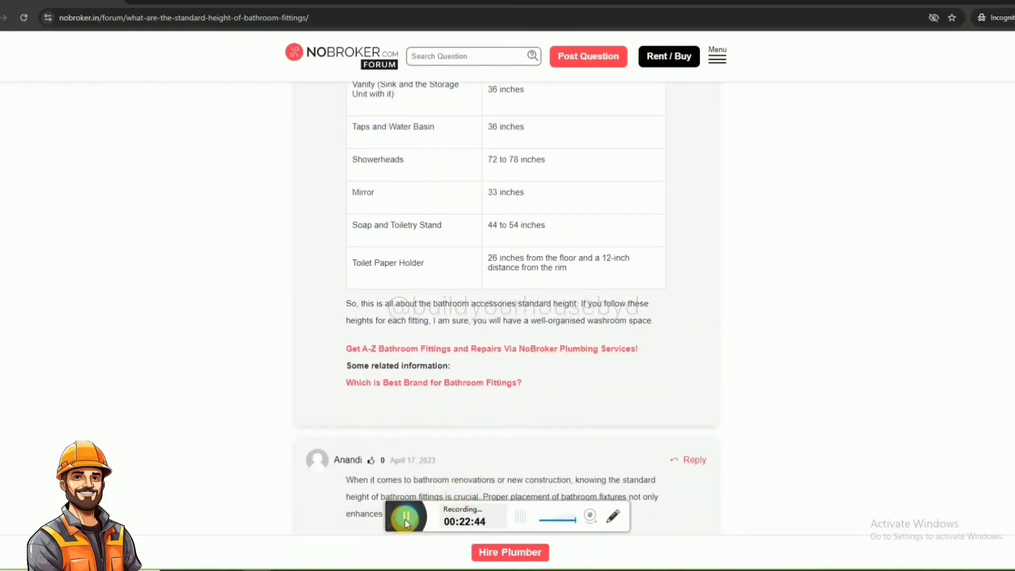
scroll(444, 328, up, 3)
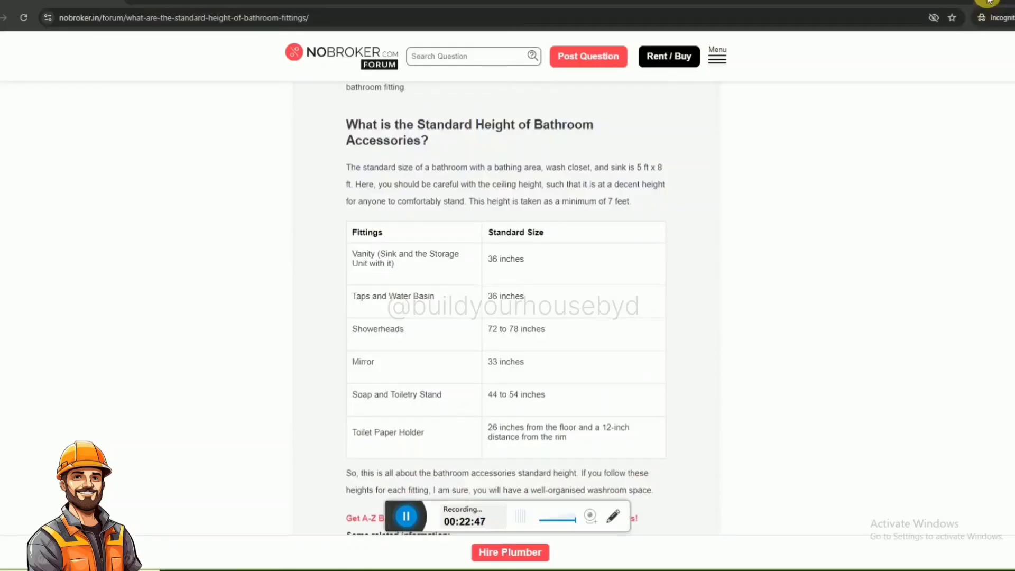
Return to the 4BHK PDF sheet and examine the ground and first floor plans again.
click(989, 1)
scroll(317, 279, down, 5)
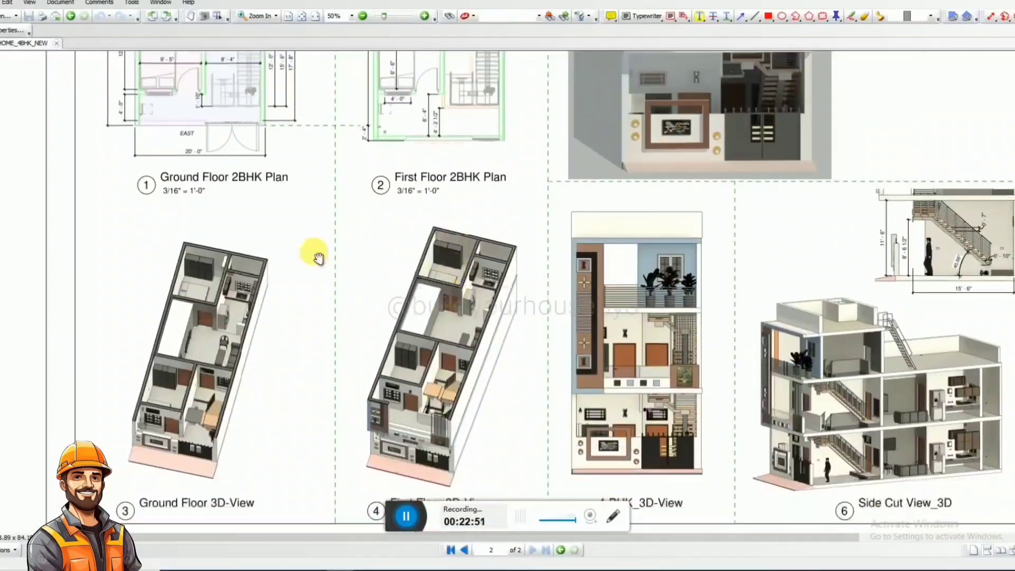
drag(253, 264, 292, 460)
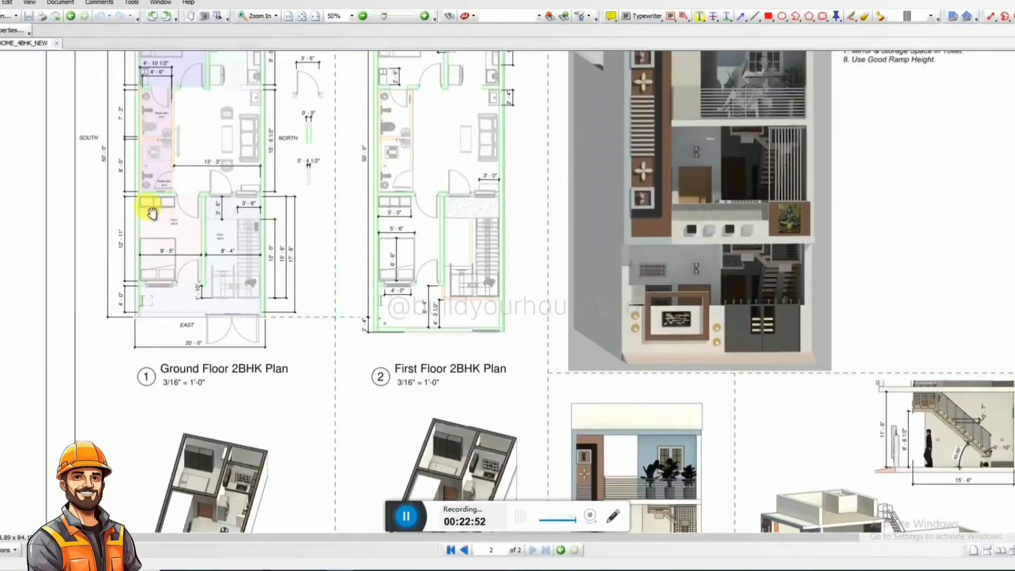
Examine the Ground Floor 2BHK Plan's bathrooms and adjoining rooms at close range on the PDF sheet.
ctrl+scroll(152, 212, up, 1)
drag(176, 233, 294, 447)
scroll(281, 407, up, 2)
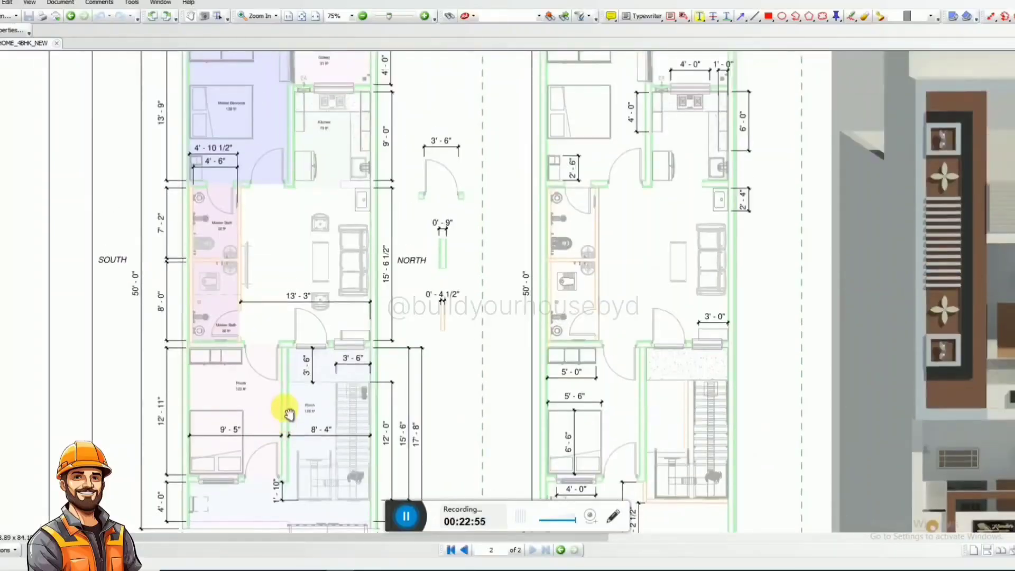
scroll(290, 403, up, 2)
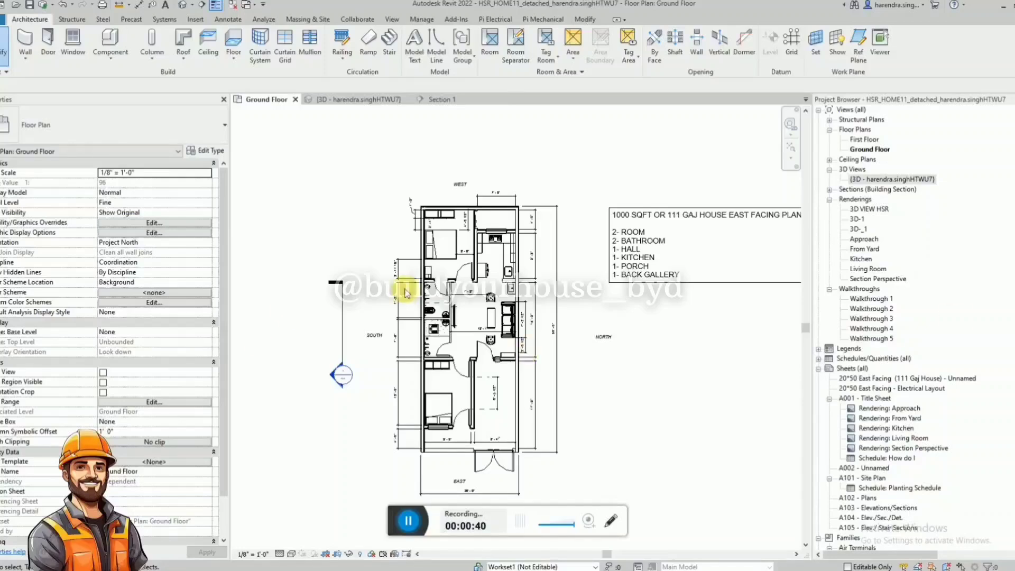
Examine the two bathrooms and the south outer wall beside them on the Ground Floor plan.
scroll(407, 296, up, 1)
scroll(432, 305, up, 5)
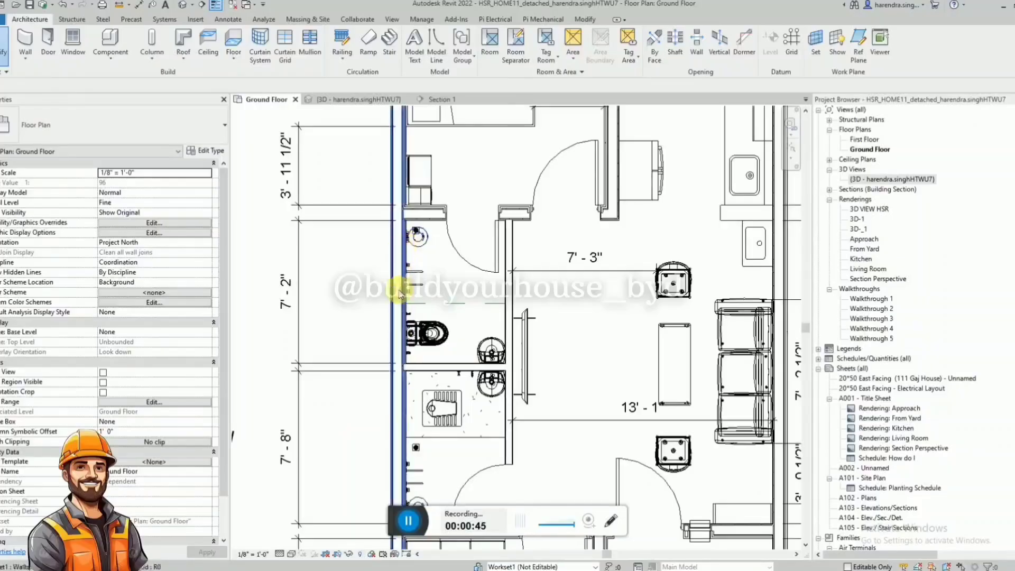
scroll(396, 285, down, 1)
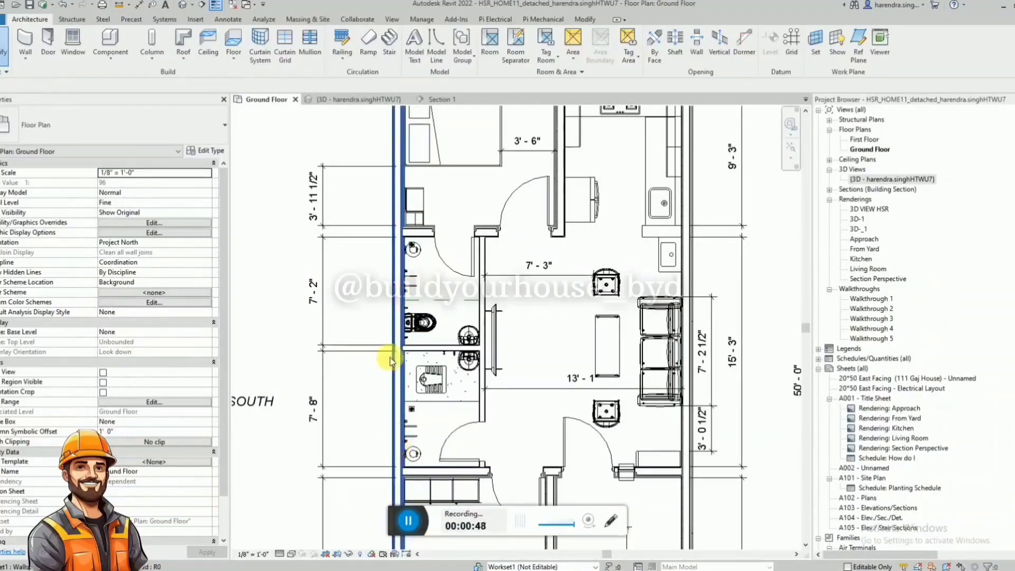
click(398, 423)
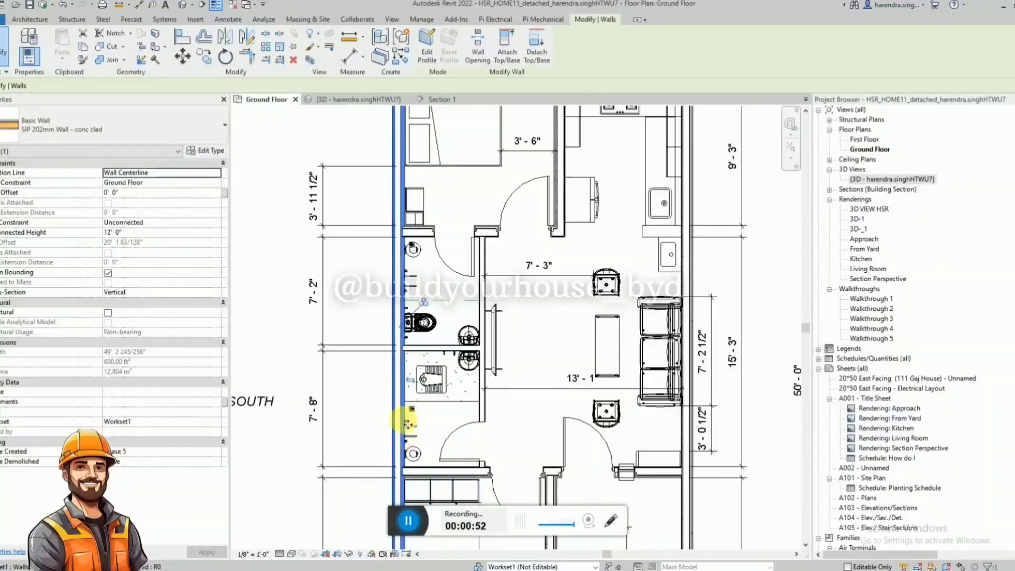
scroll(407, 423, down, 2)
key(Escape)
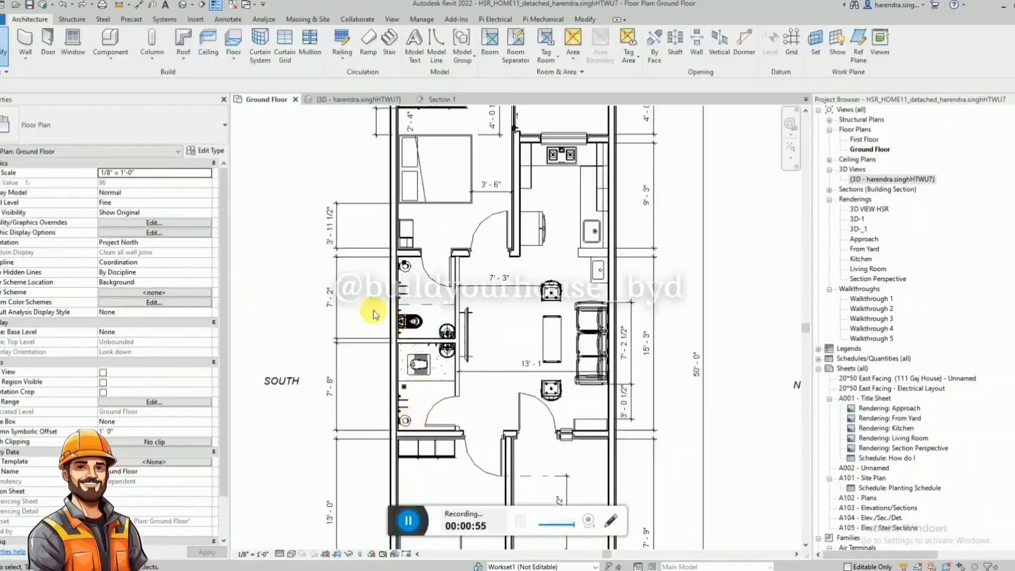
scroll(384, 366, up, 3)
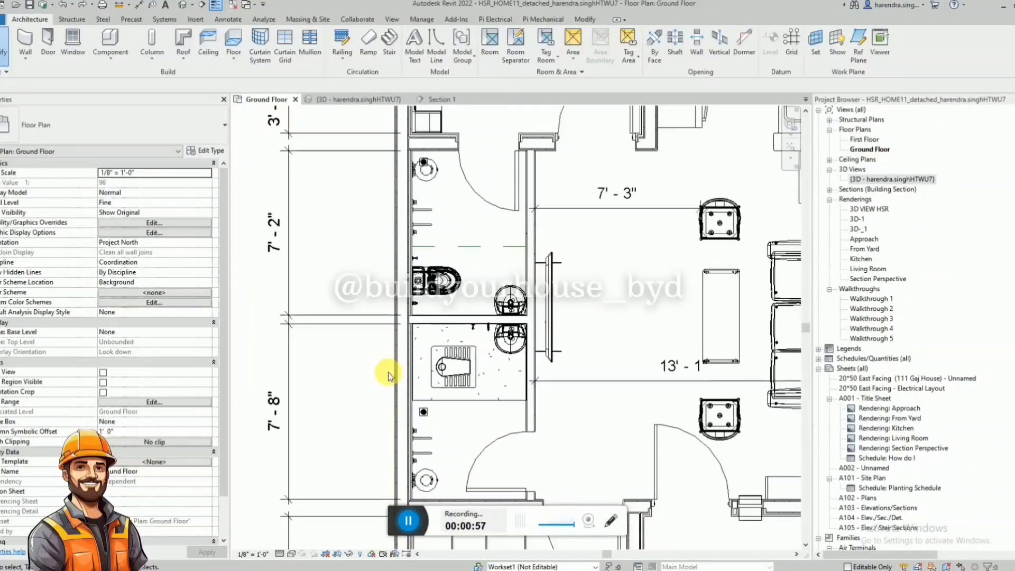
scroll(388, 376, down, 2)
scroll(403, 220, up, 1)
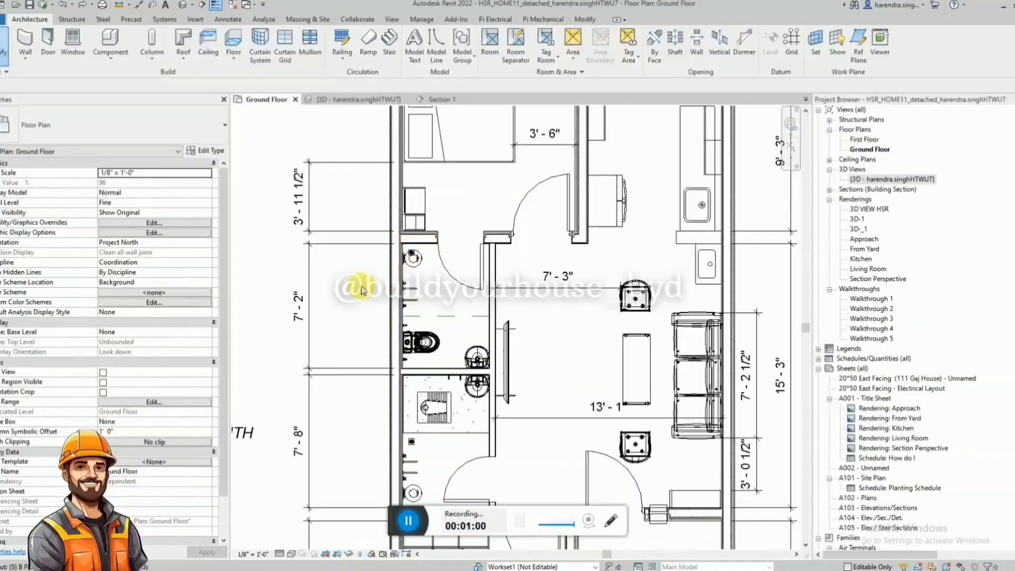
Split the south outer wall just below the lower bathroom and pull the cut end back to the centreline of the bathroom's cross wall.
key(s)
key(l)
key(Escape)
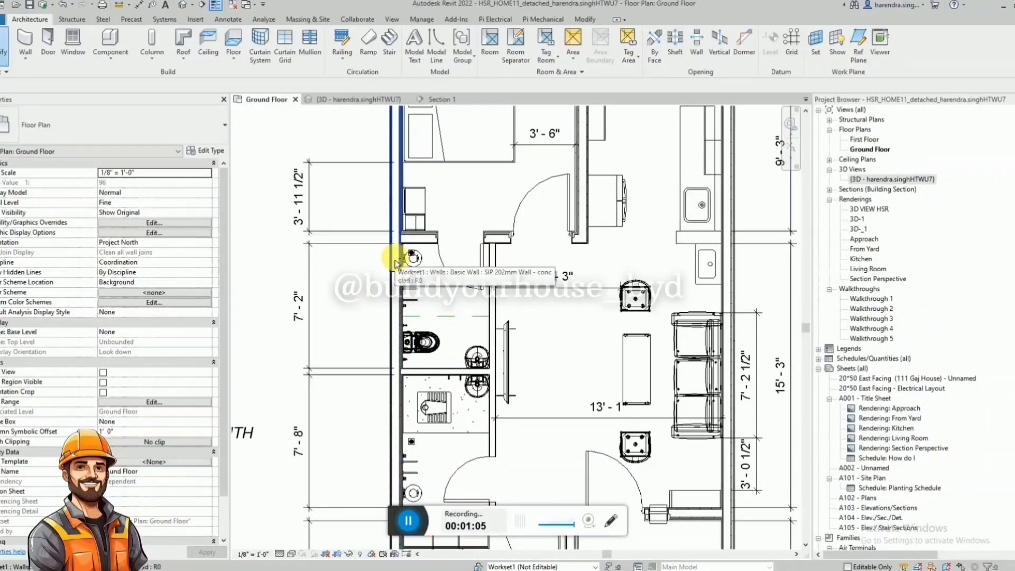
scroll(398, 241, up, 3)
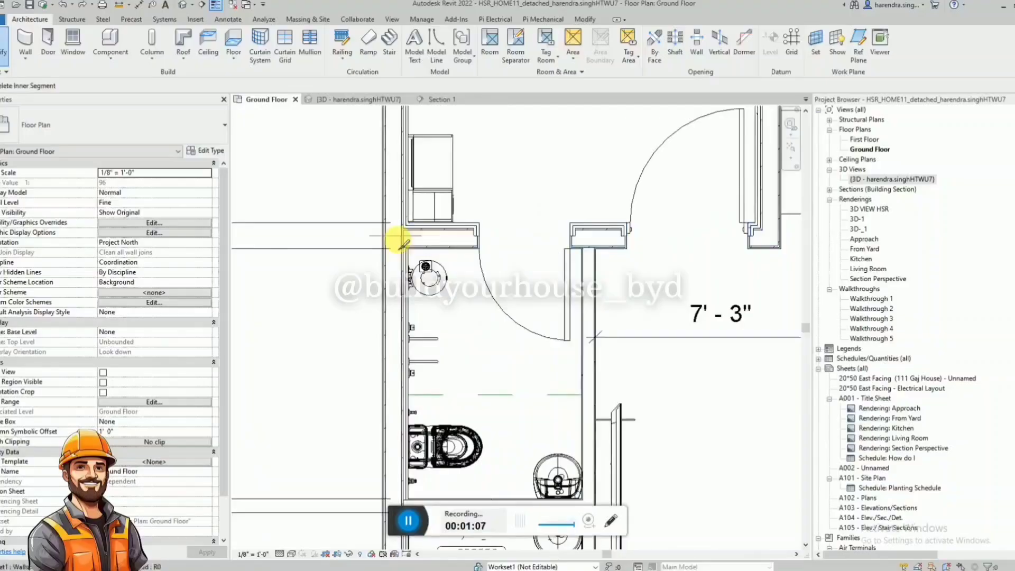
key(s)
key(l)
scroll(392, 185, down, 3)
scroll(380, 176, down, 3)
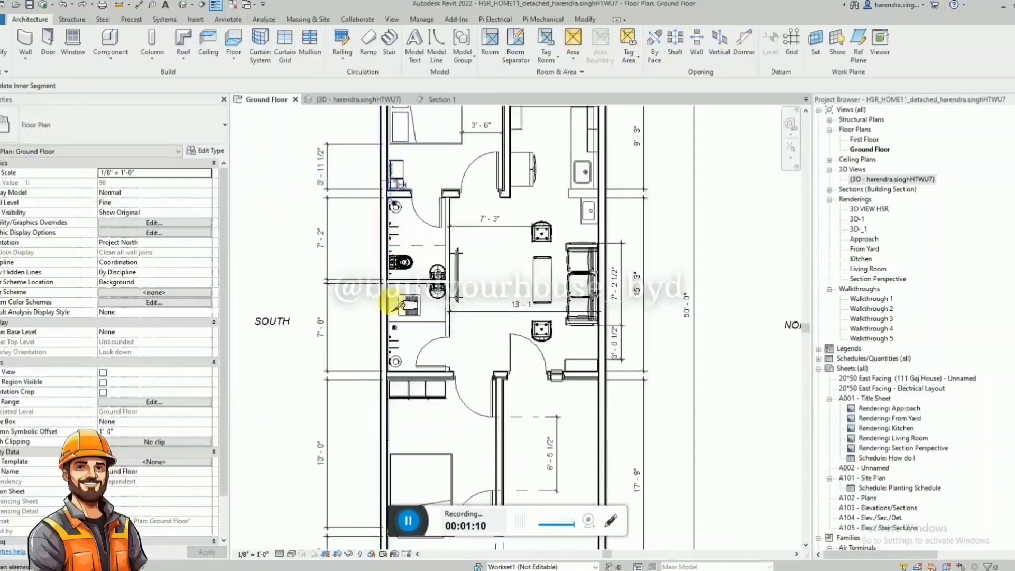
scroll(389, 294, up, 5)
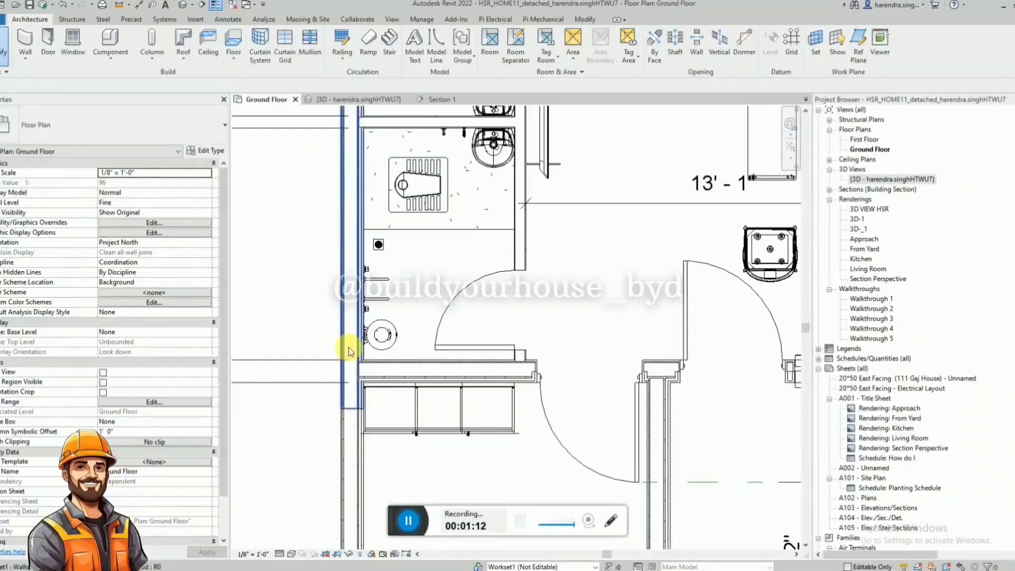
click(351, 410)
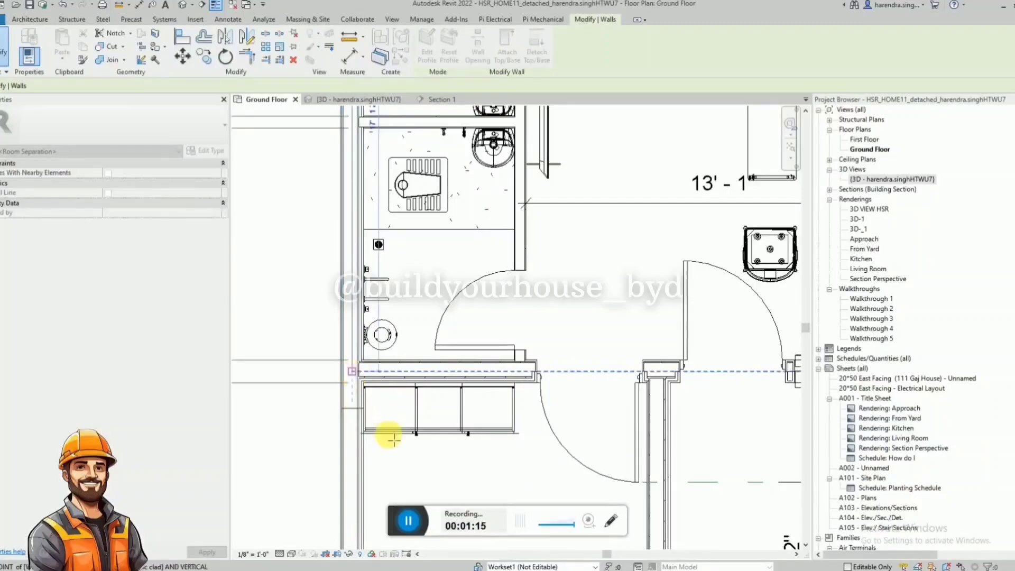
scroll(391, 431, down, 3)
scroll(378, 386, up, 4)
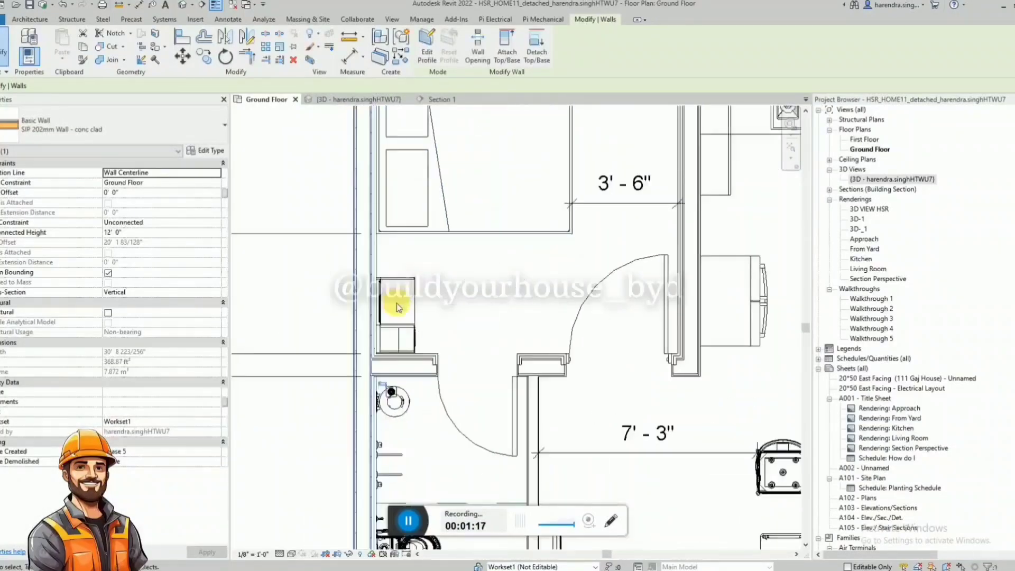
Split the south outer wall just above the upper bathroom and pull the bathroom segment's end back to the cross wall's centreline.
scroll(376, 383, down, 3)
scroll(384, 365, up, 4)
key(Escape)
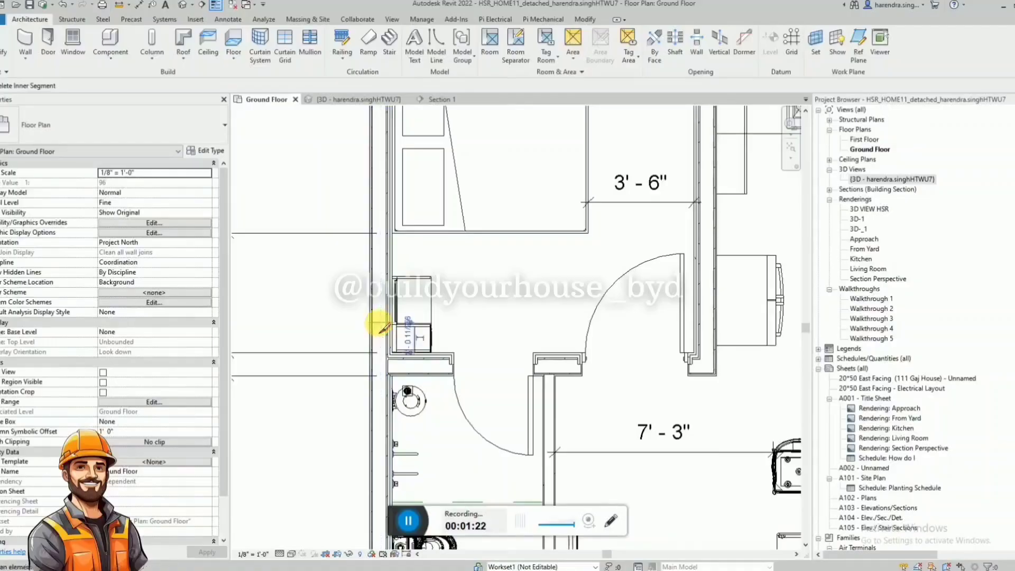
click(375, 335)
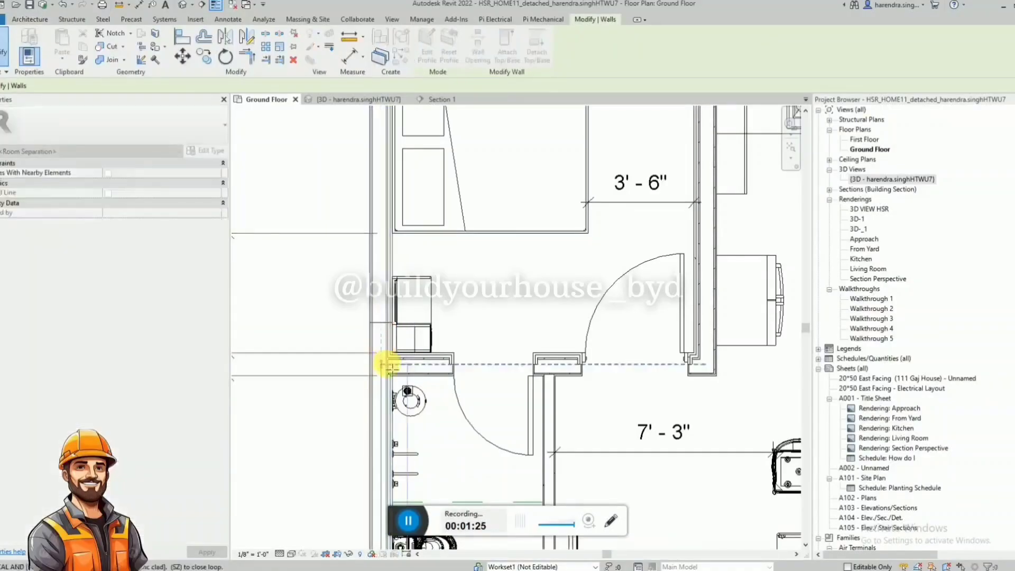
key(Escape)
scroll(385, 325, down, 3)
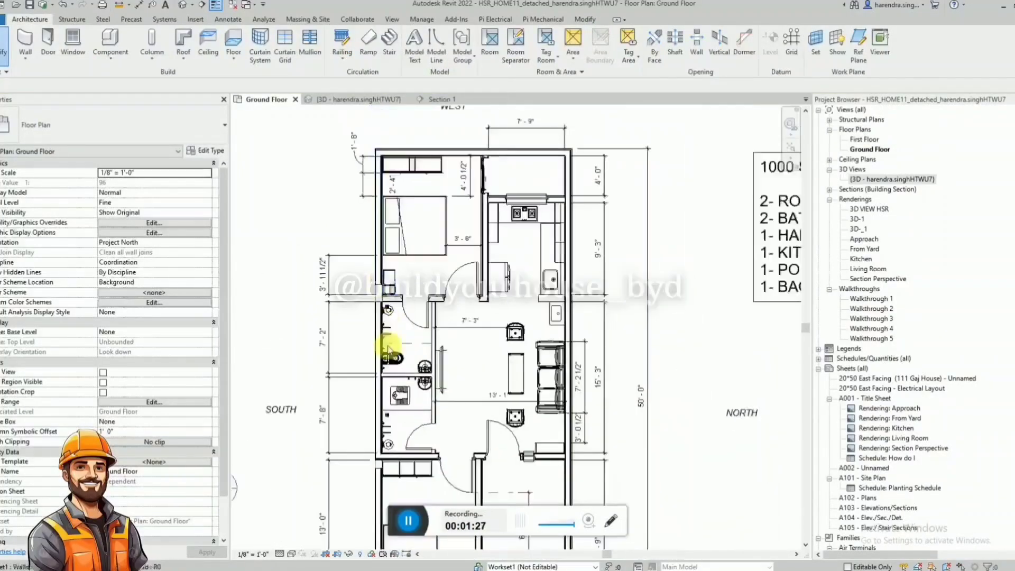
Trim the bathroom segment of the south outer wall and the wall between bedroom and upper bathroom into a corner.
scroll(372, 341, up, 4)
scroll(387, 288, up, 3)
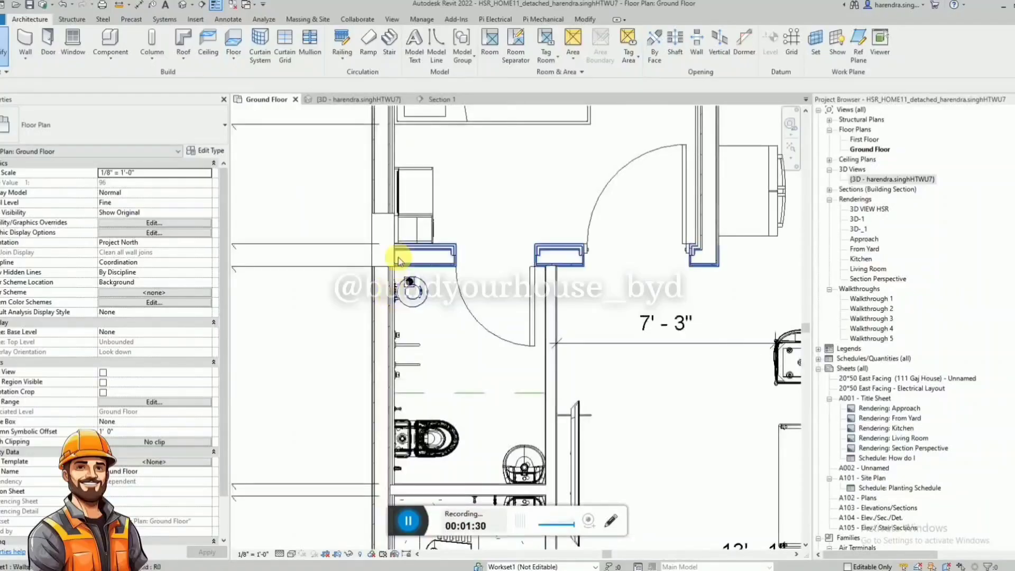
key(t)
key(r)
click(388, 273)
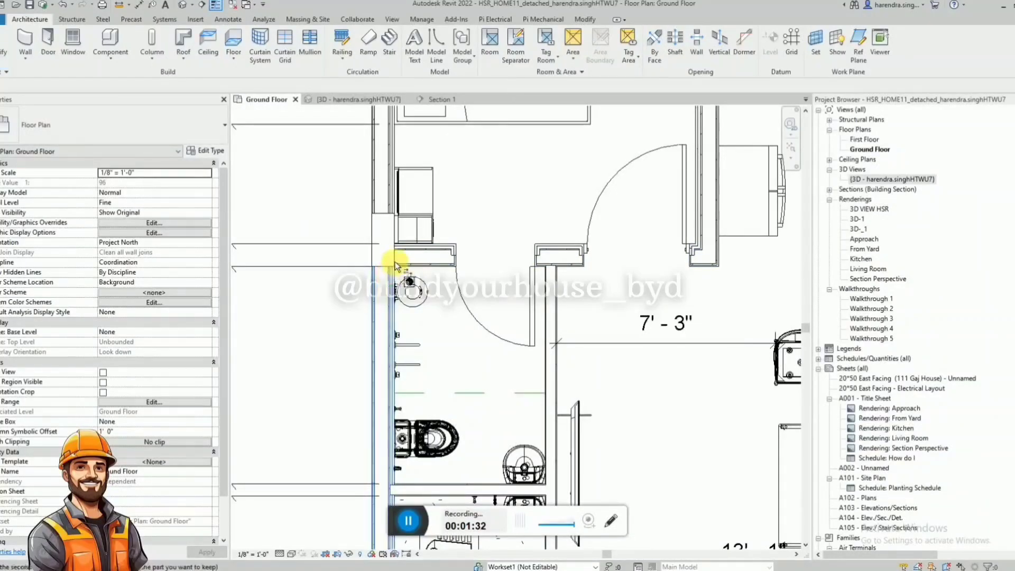
click(397, 254)
key(Escape)
click(386, 290)
scroll(396, 244, up, 3)
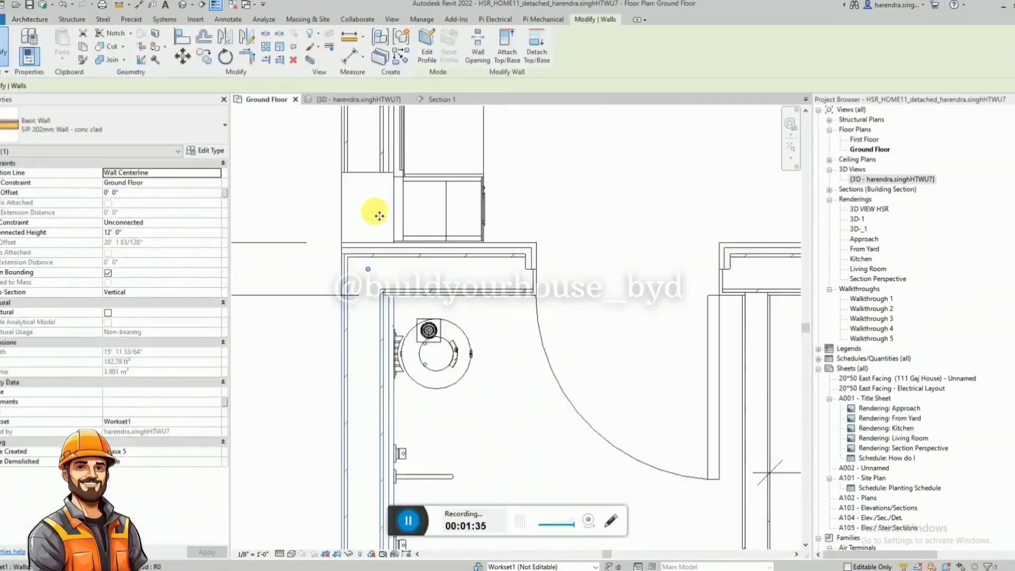
scroll(376, 213, down, 2)
key(Escape)
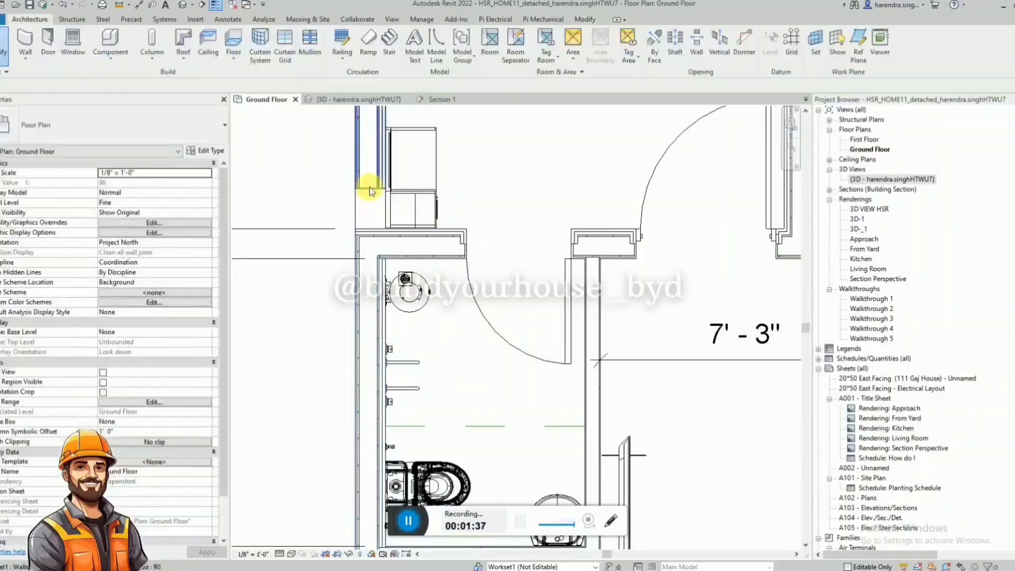
Change the south outer wall segment beside the two bathrooms to the Interior - Partition wall type.
scroll(369, 197, down, 3)
scroll(384, 319, up, 3)
click(363, 295)
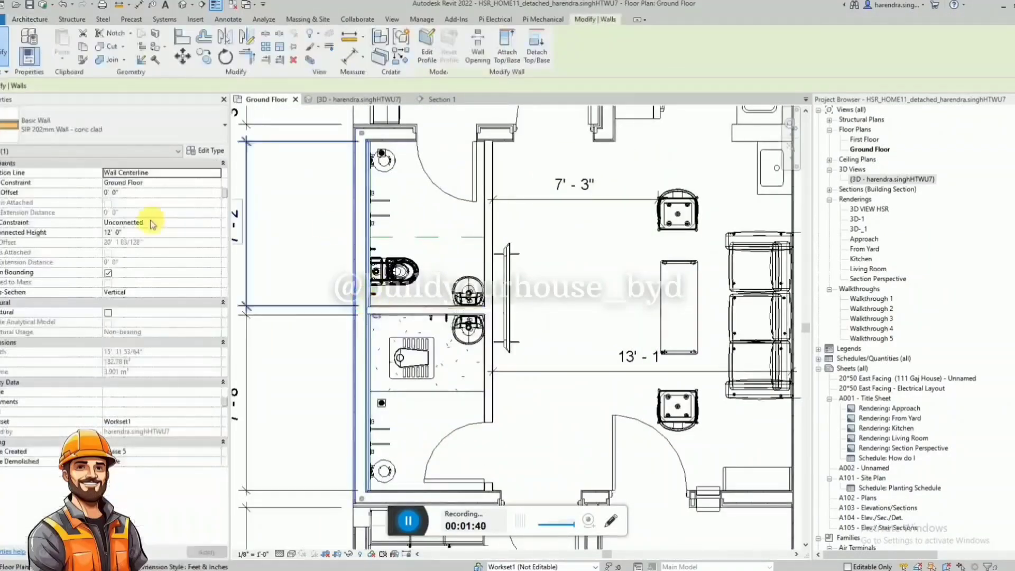
click(132, 138)
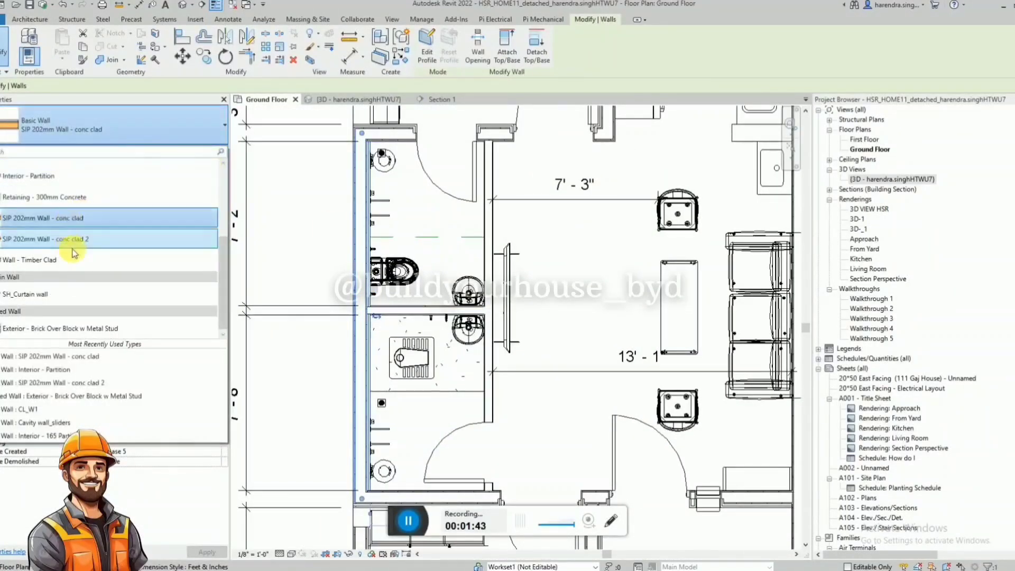
scroll(79, 196, up, 2)
scroll(122, 195, up, 2)
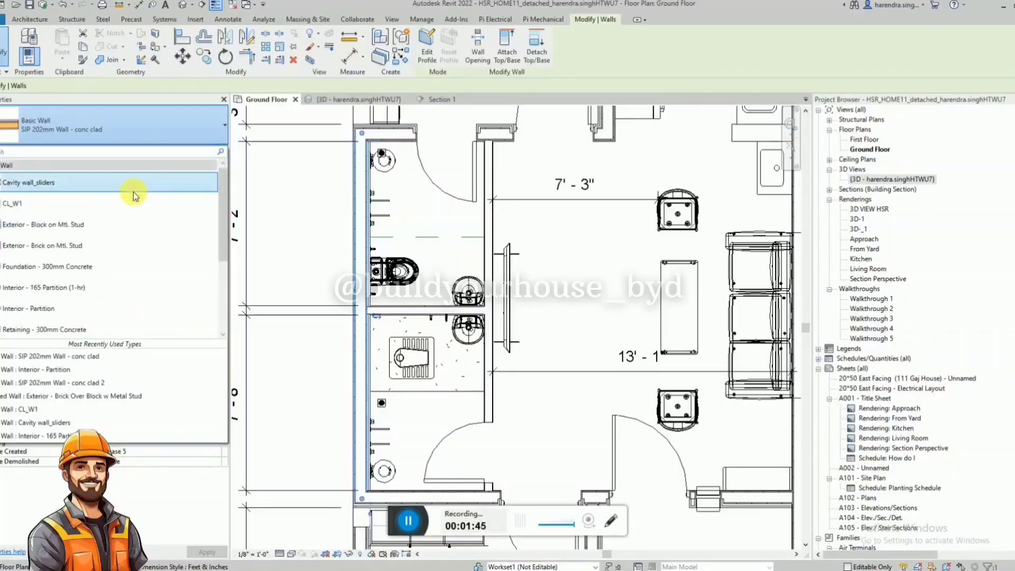
scroll(135, 196, down, 2)
scroll(136, 195, down, 1)
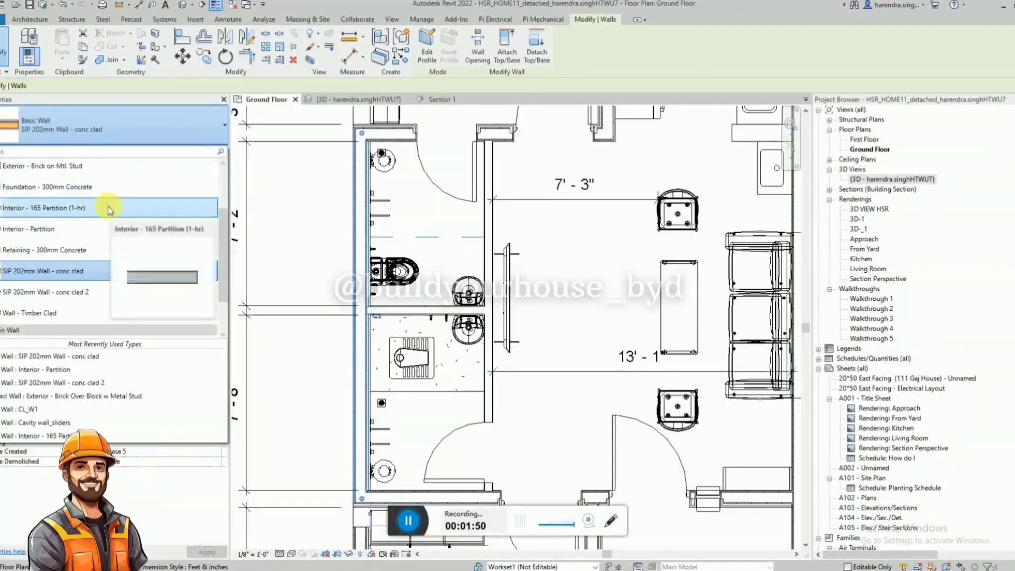
click(335, 367)
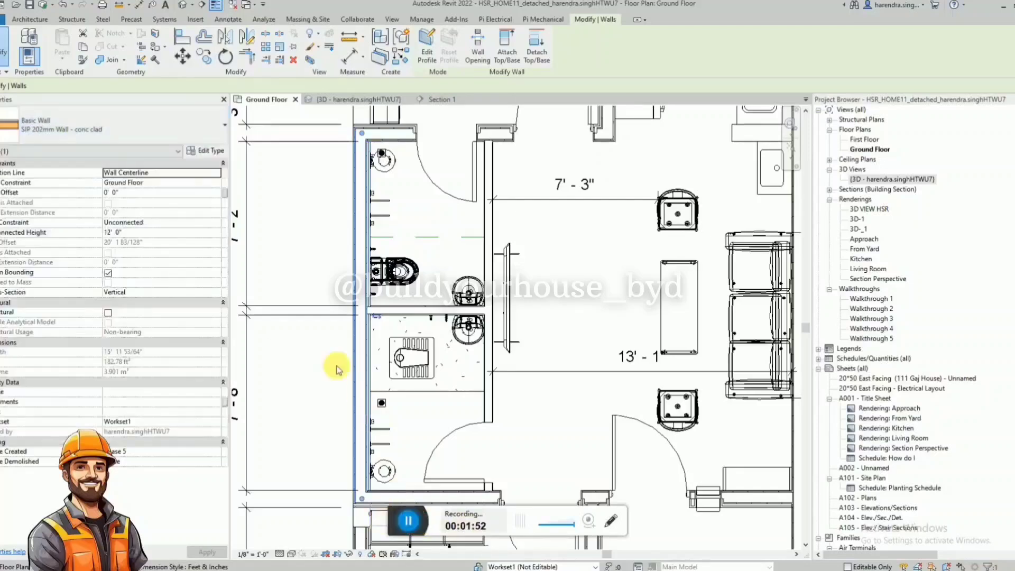
click(98, 133)
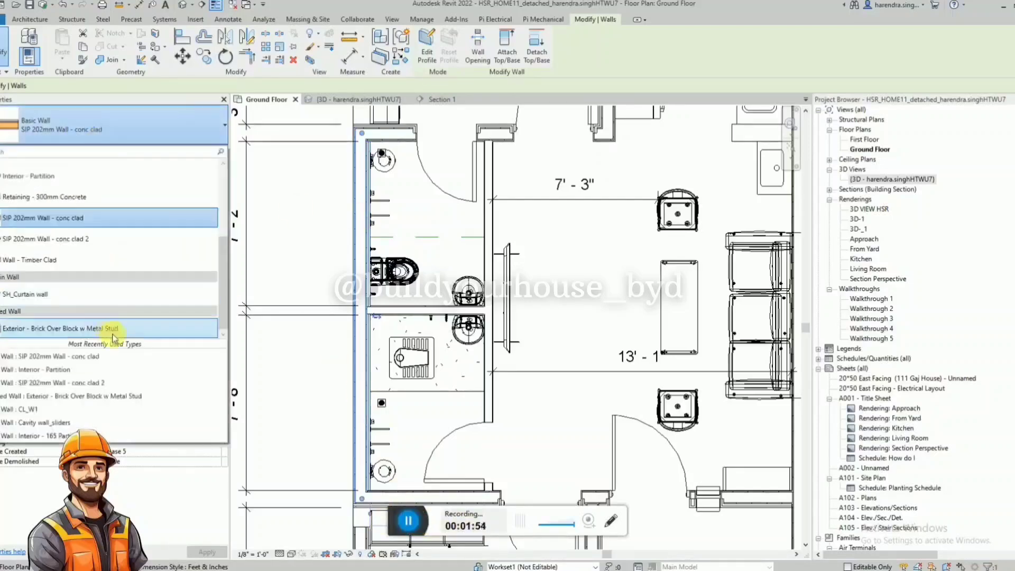
scroll(90, 253, up, 1)
click(77, 256)
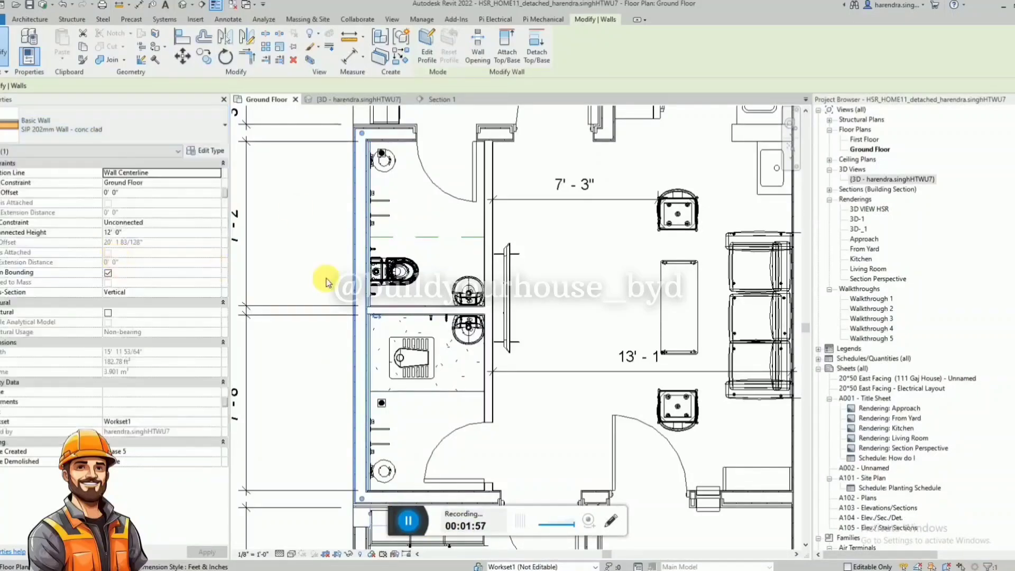
click(369, 231)
scroll(368, 231, down, 3)
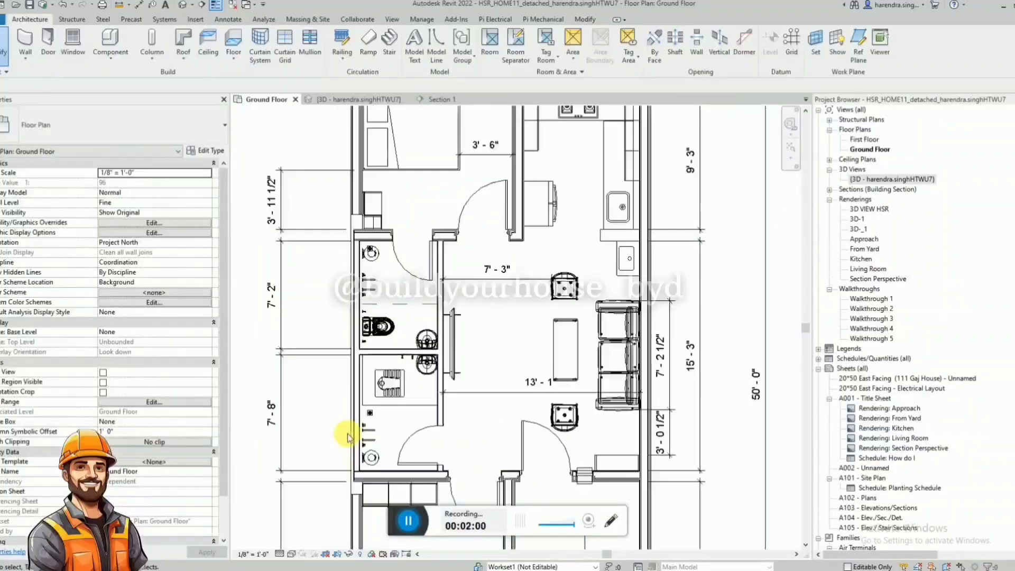
Align the inner face of the bathrooms' south partition wall with the inner face of the bedroom's outer wall.
scroll(377, 164, up, 4)
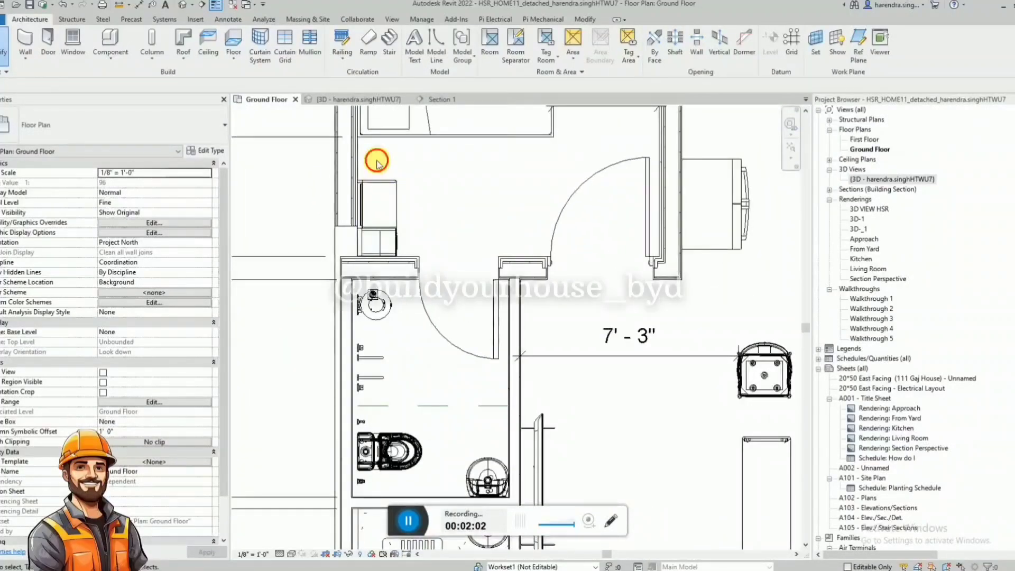
scroll(376, 164, down, 3)
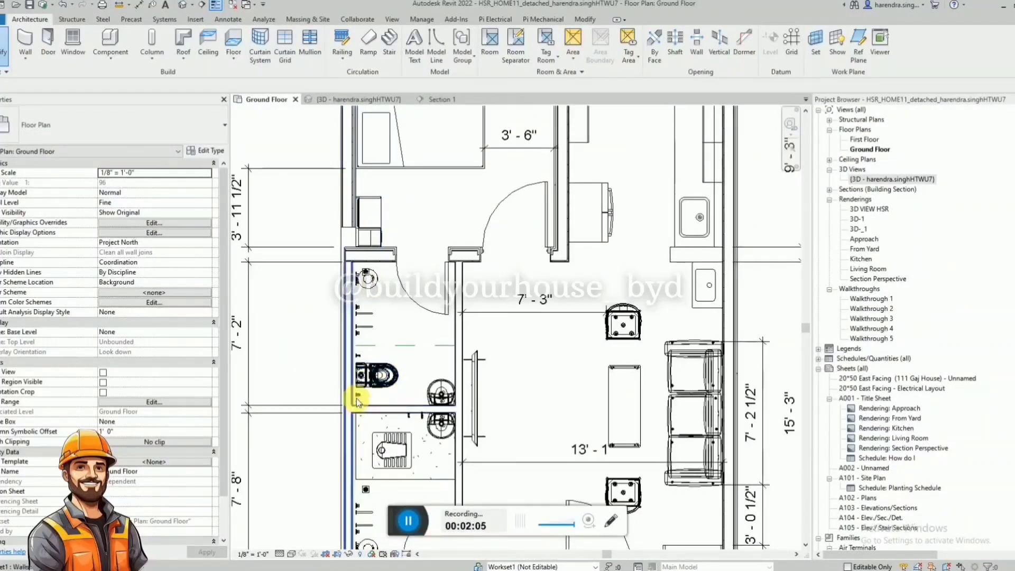
click(358, 308)
scroll(357, 308, up, 2)
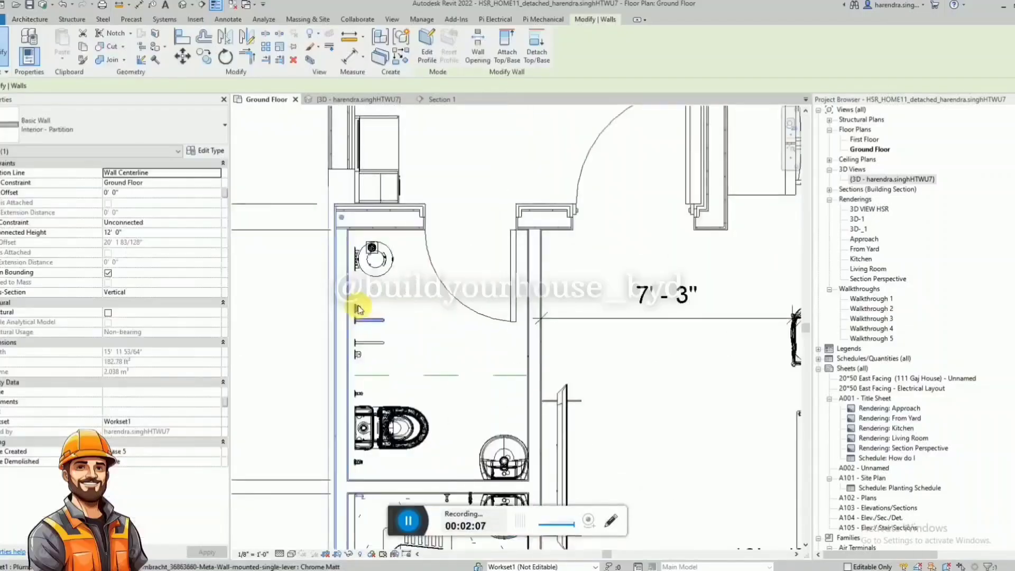
key(Escape)
scroll(350, 275, up, 3)
scroll(349, 263, up, 1)
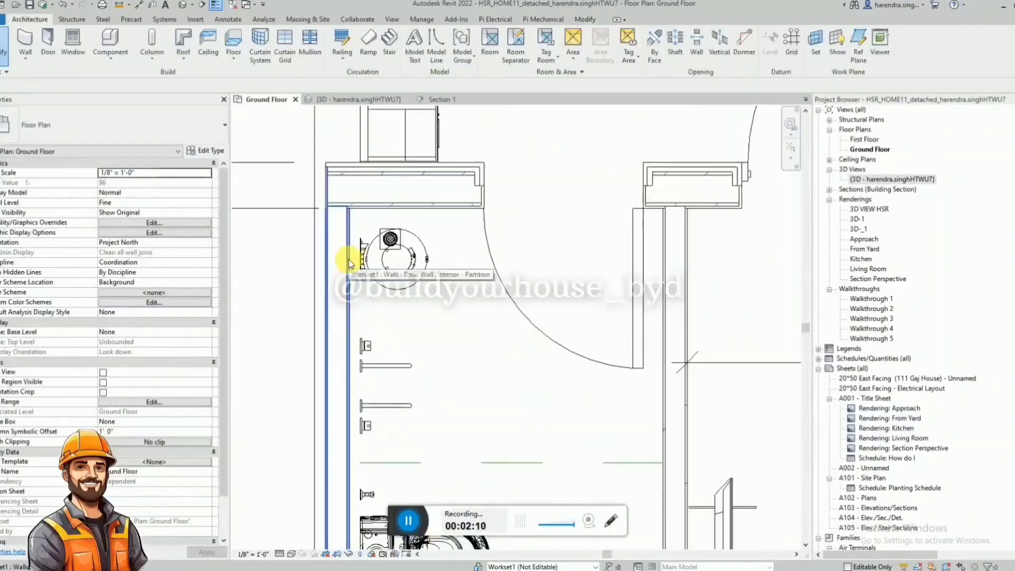
key(a)
key(l)
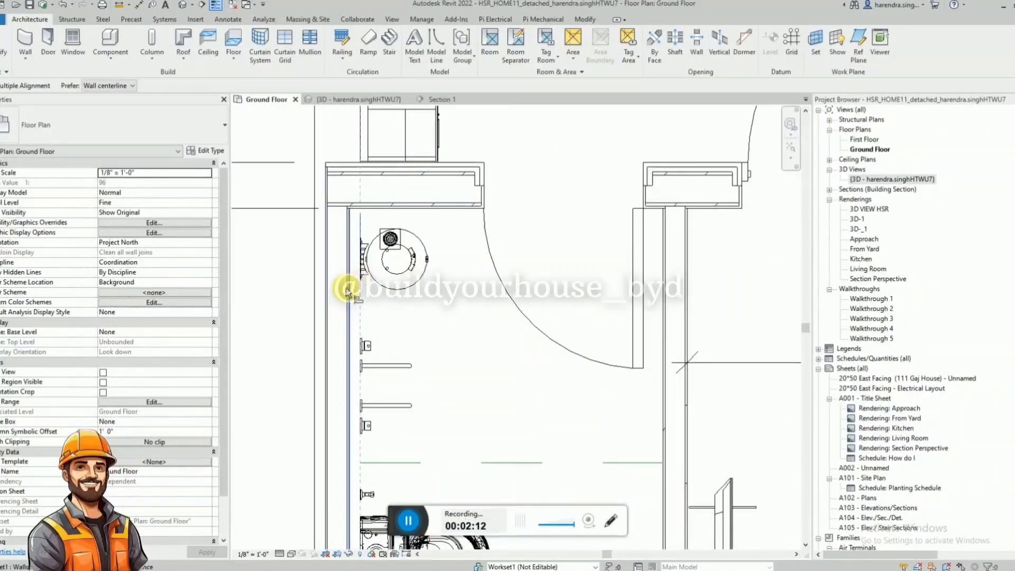
scroll(365, 237, down, 4)
key(Escape)
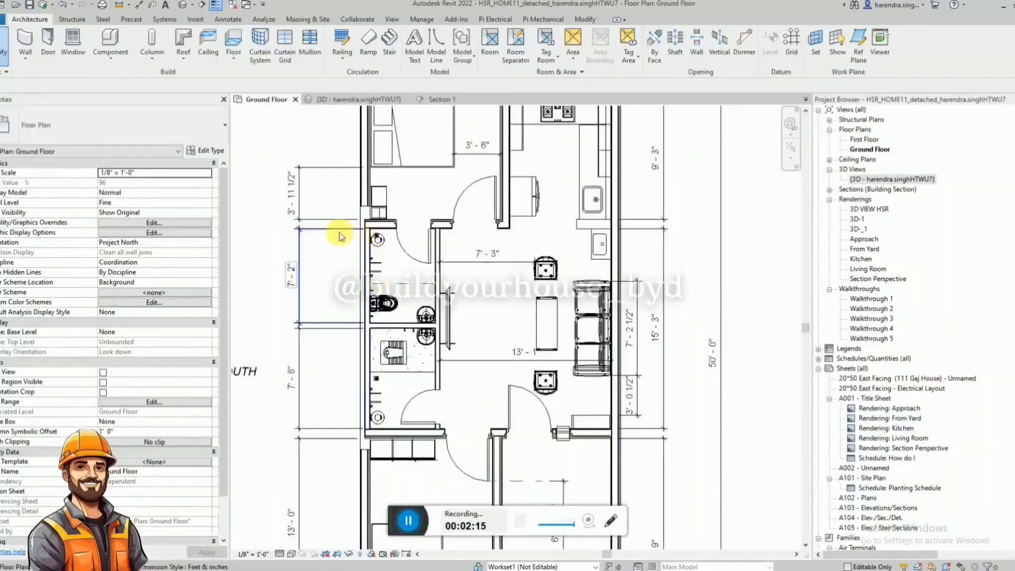
scroll(364, 249, up, 2)
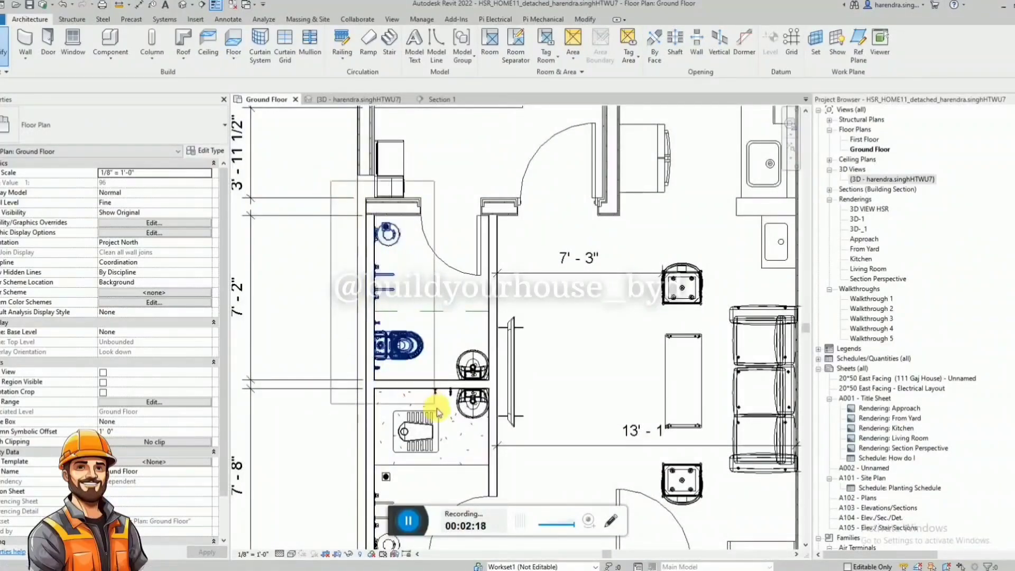
scroll(415, 370, down, 3)
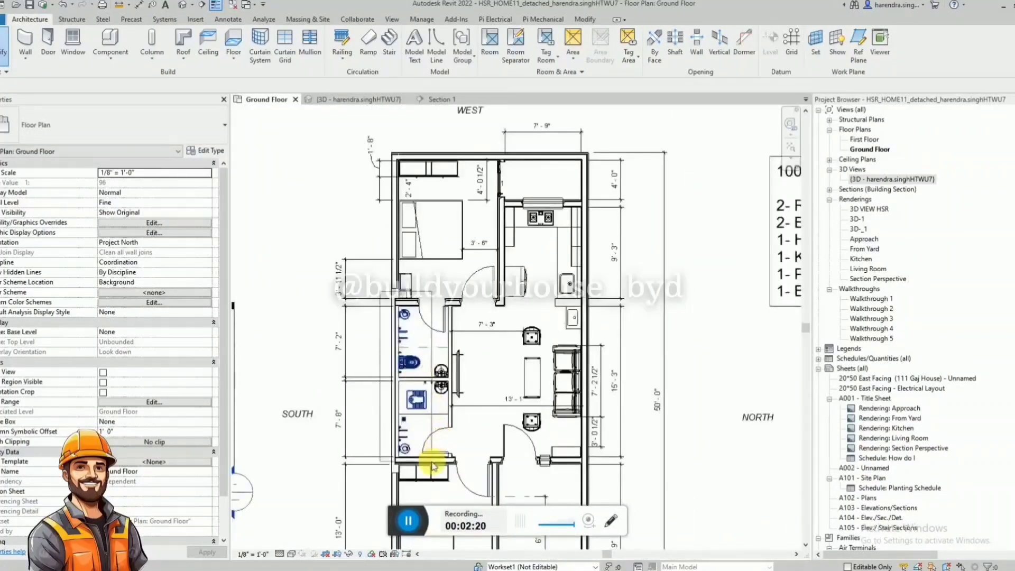
scroll(432, 465, up, 3)
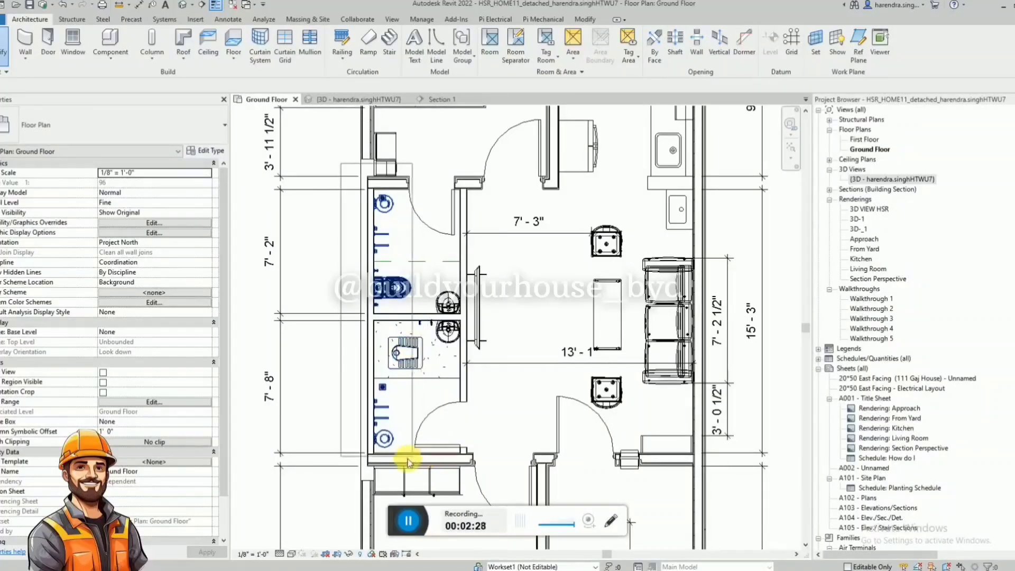
drag(412, 459, 413, 460)
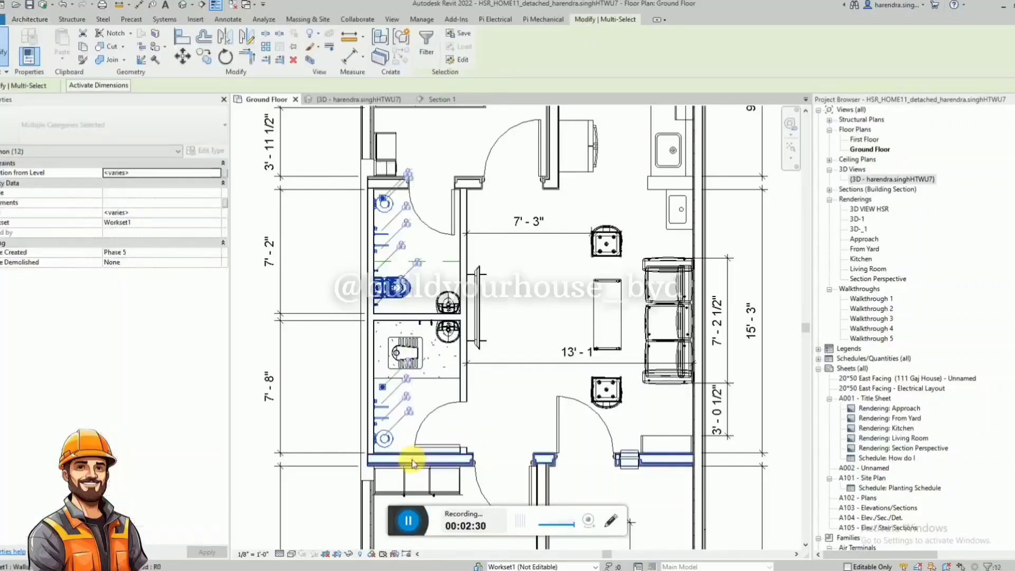
scroll(385, 157, up, 2)
scroll(377, 244, down, 2)
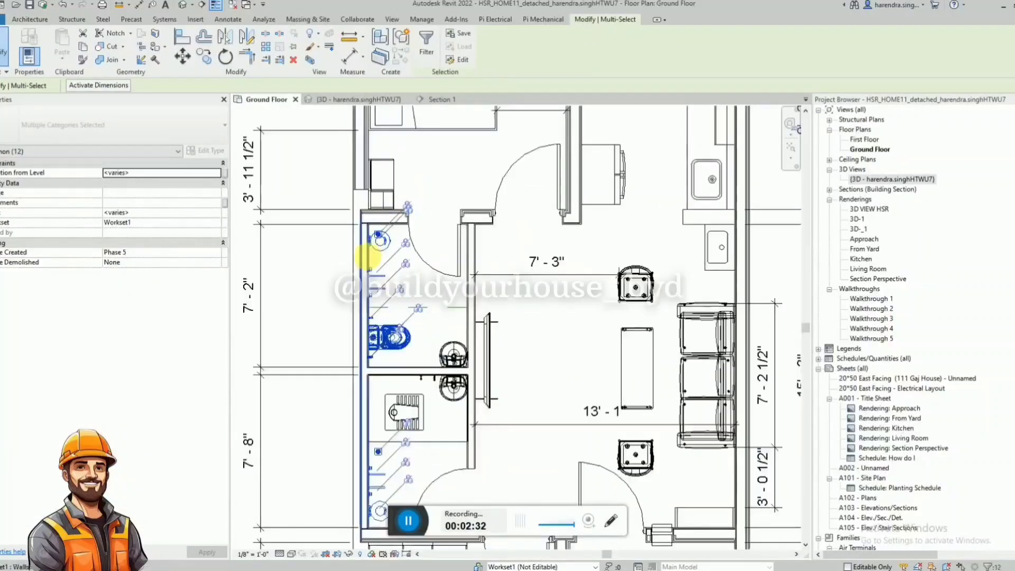
ctrl+click(370, 185)
scroll(370, 185, up, 1)
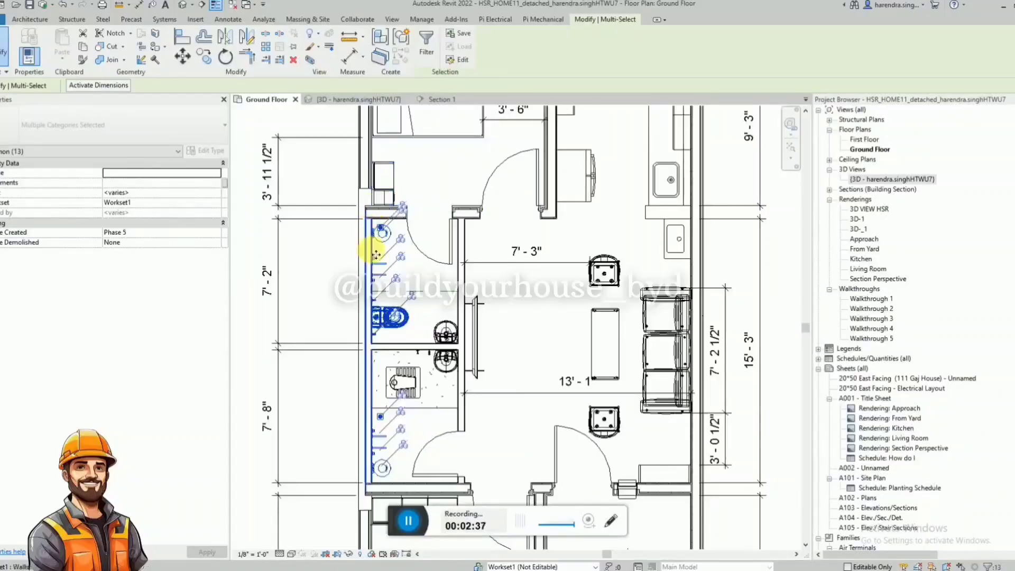
key(Escape)
Move the partition wall on the south side of both bathrooms inward together with the fixtures mounted along it.
scroll(391, 224, up, 4)
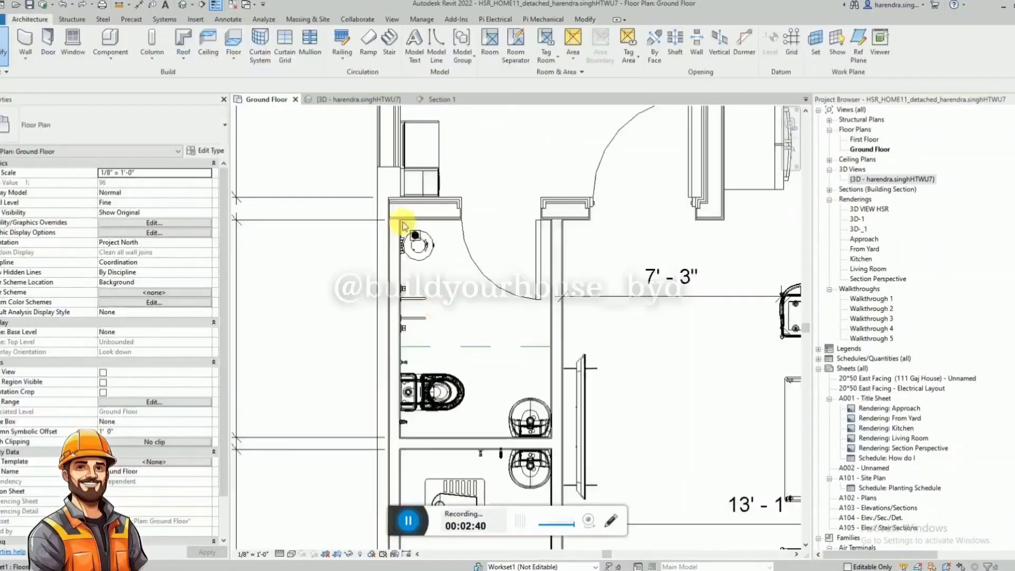
scroll(373, 202, down, 3)
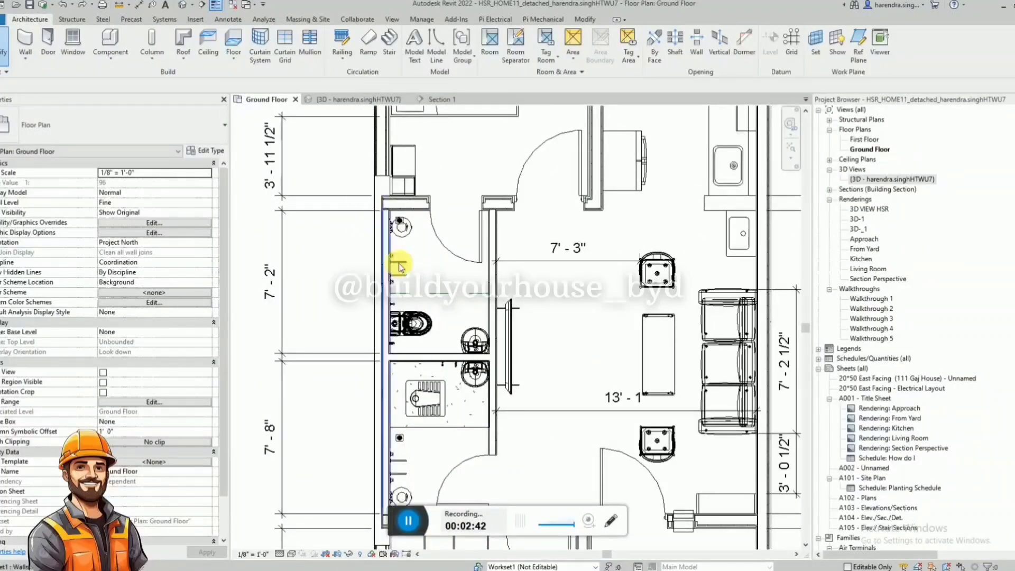
scroll(432, 303, down, 2)
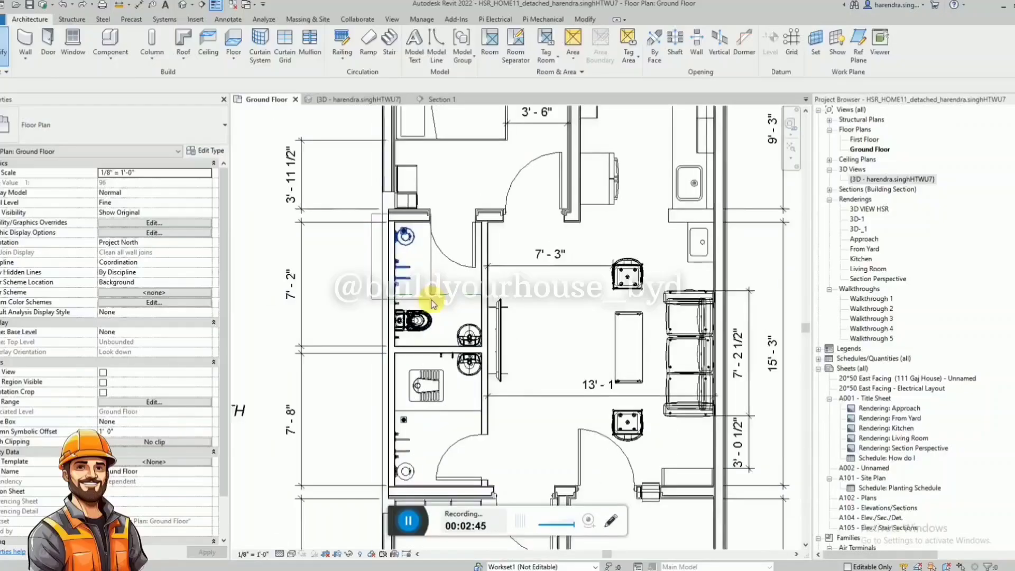
scroll(436, 404, up, 2)
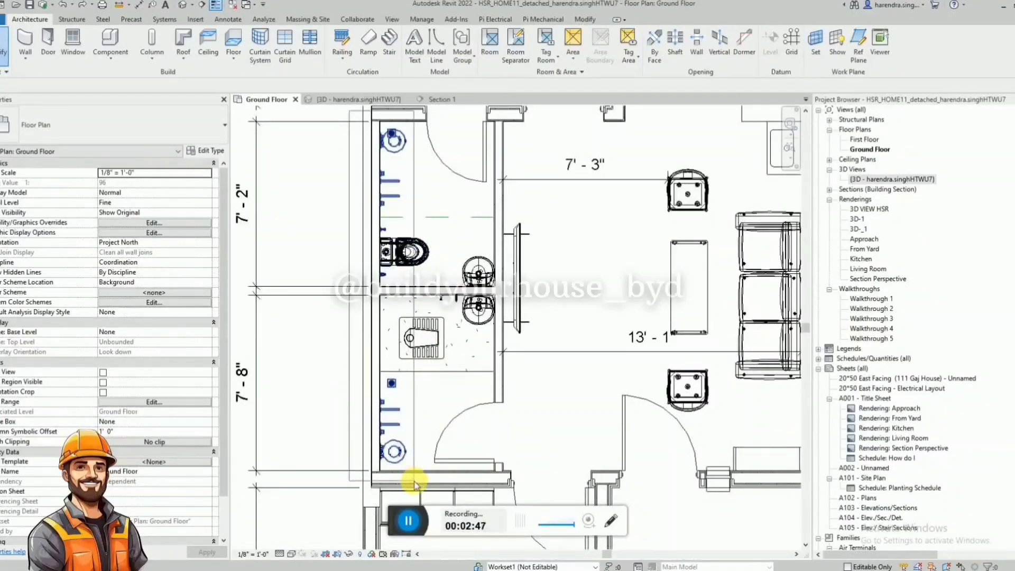
drag(427, 483, 434, 482)
scroll(440, 458, down, 2)
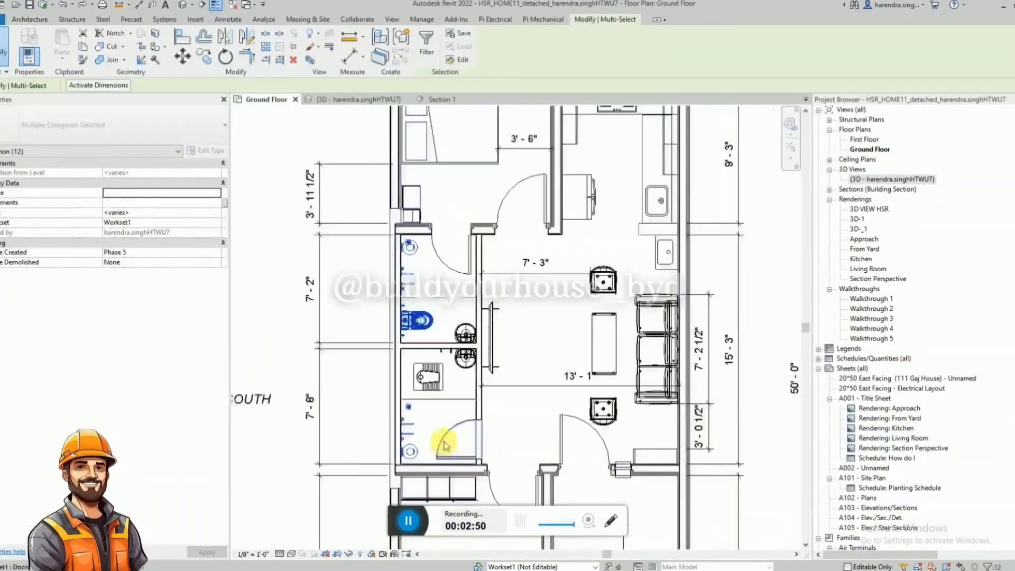
scroll(412, 231, up, 4)
ctrl+click(375, 268)
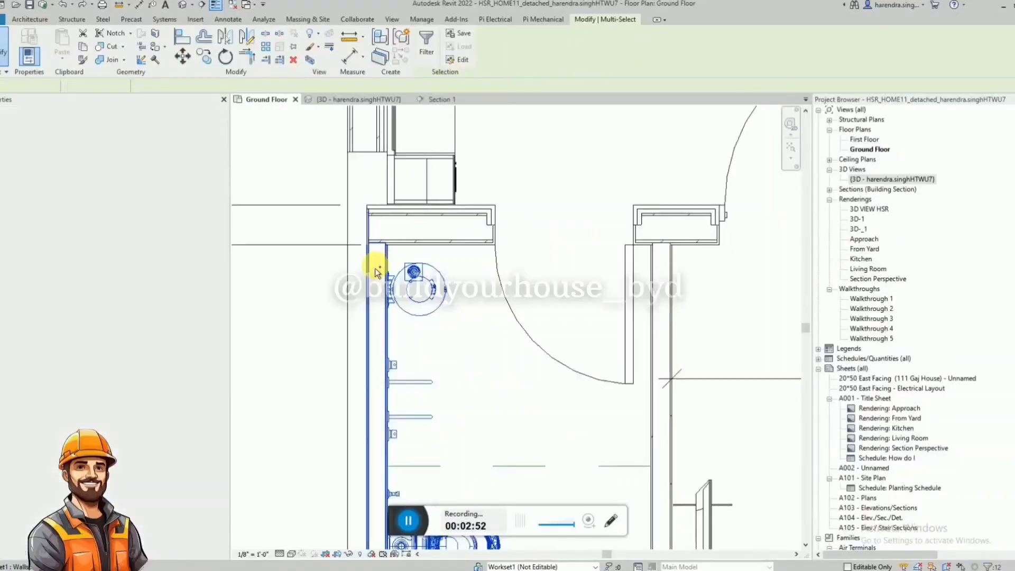
scroll(388, 256, up, 2)
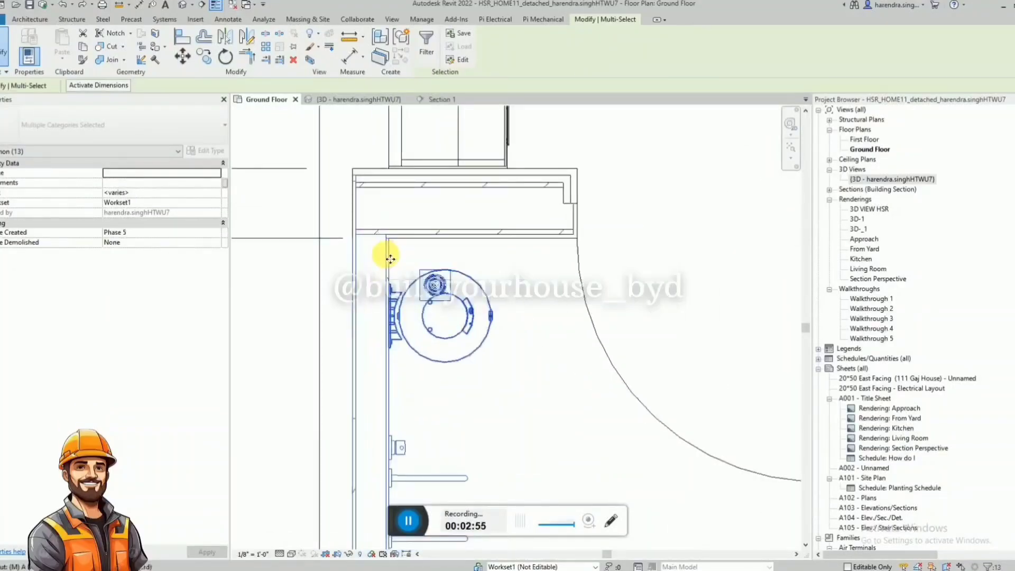
key(m)
key(v)
click(373, 233)
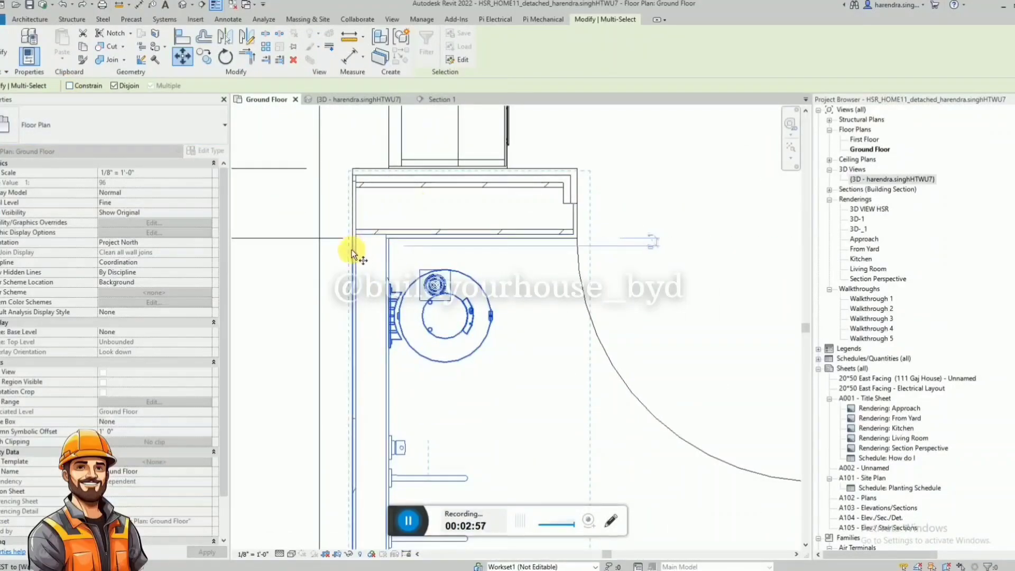
click(397, 260)
scroll(383, 227, down, 4)
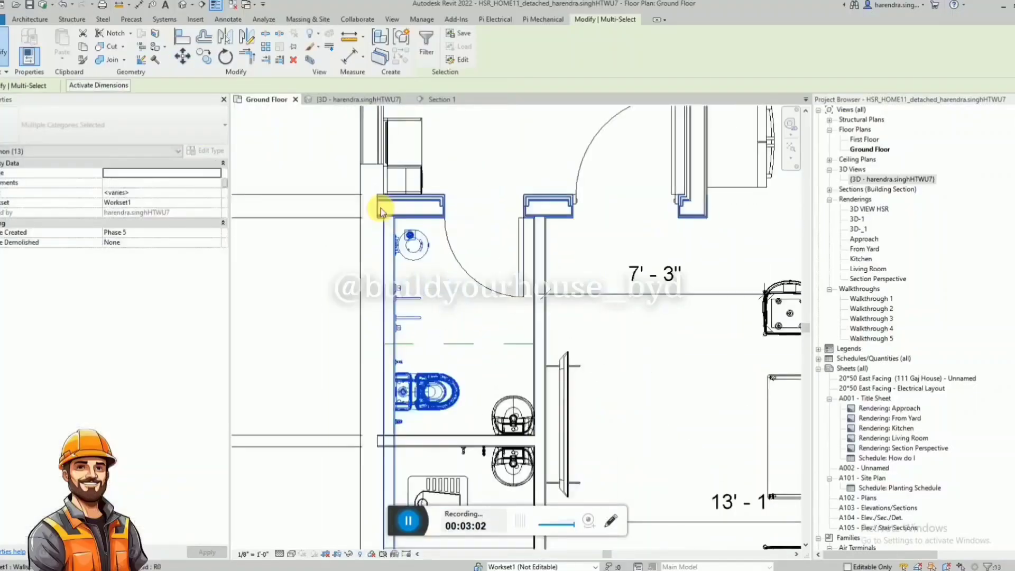
key(Escape)
Extend the upper bedroom's south outer wall past both bathrooms until it meets the lower bedroom's outer wall.
scroll(378, 194, up, 3)
click(380, 174)
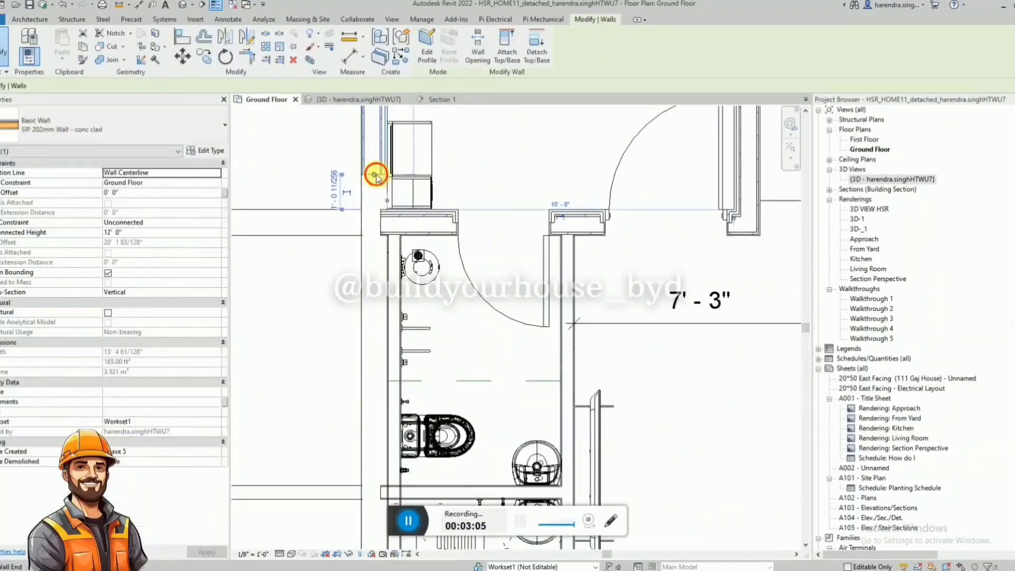
drag(375, 175, 374, 311)
key(Escape)
scroll(385, 140, down, 4)
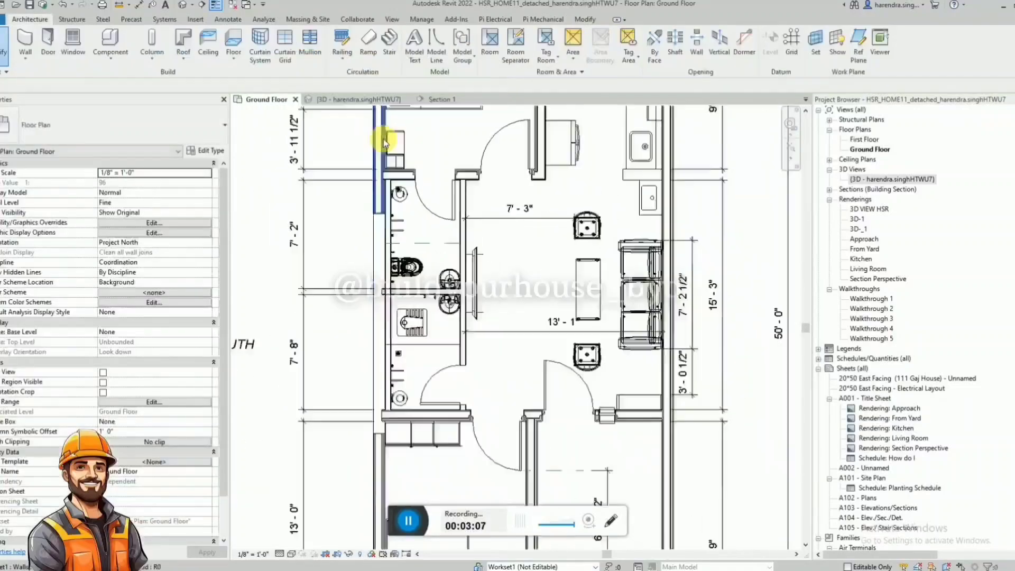
scroll(378, 203, up, 2)
click(377, 187)
drag(381, 187, 381, 475)
key(Escape)
scroll(453, 140, up, 3)
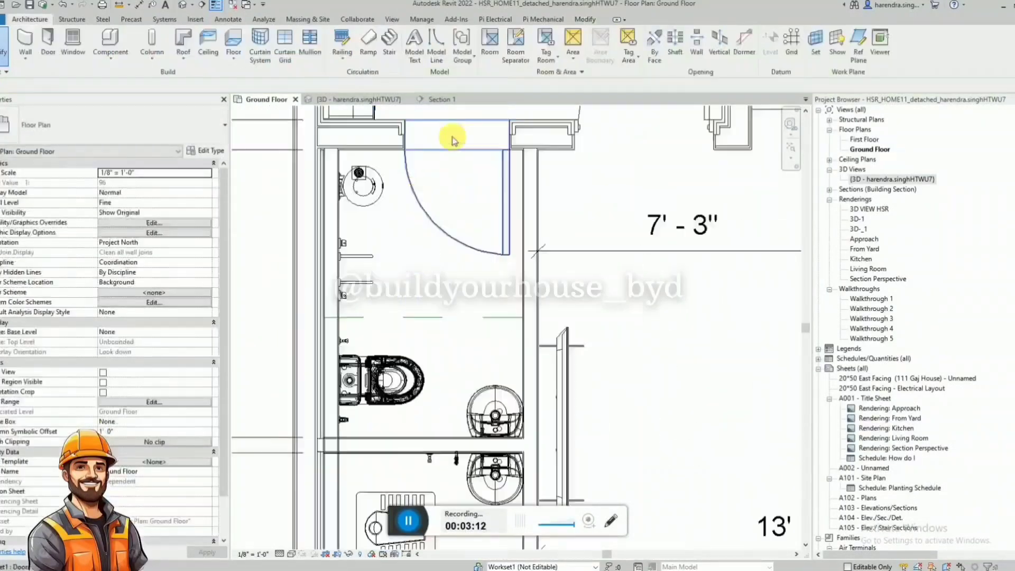
scroll(328, 147, up, 4)
click(320, 200)
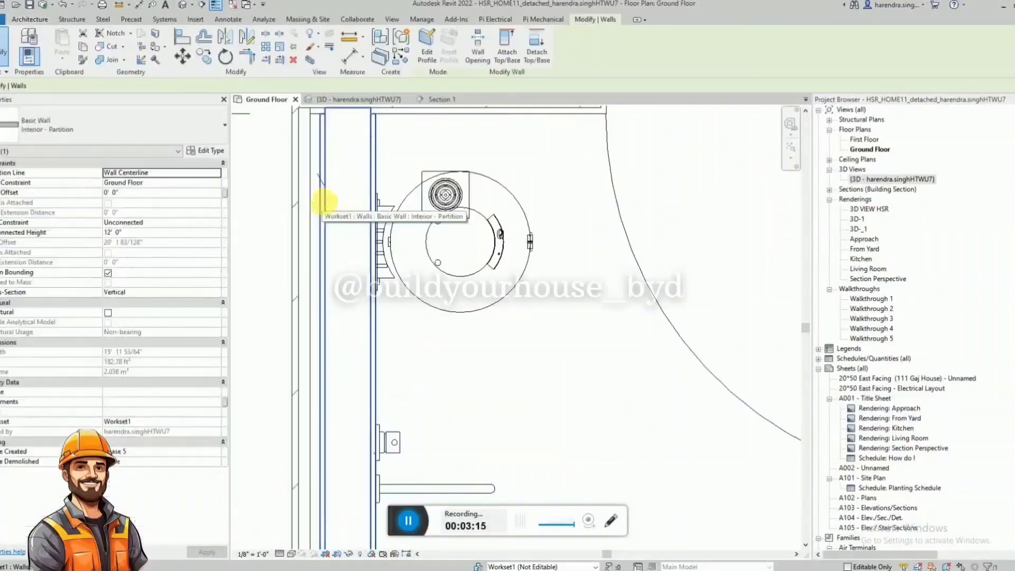
scroll(476, 227, up, 2)
scroll(368, 286, down, 3)
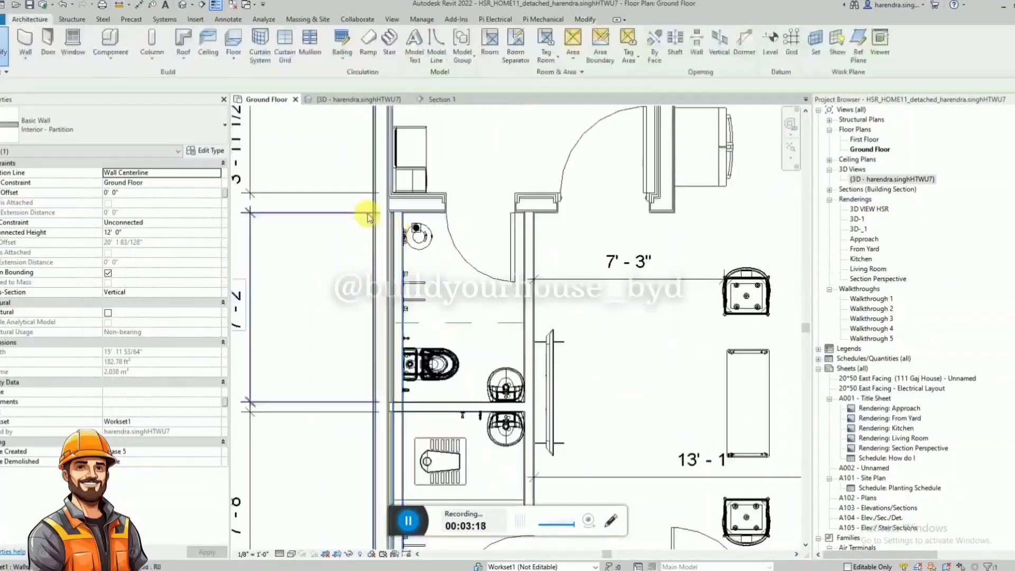
key(Escape)
Move the bathrooms' south partition wall and its fixtures back against the inner face of the extended outer wall.
scroll(456, 355, down, 3)
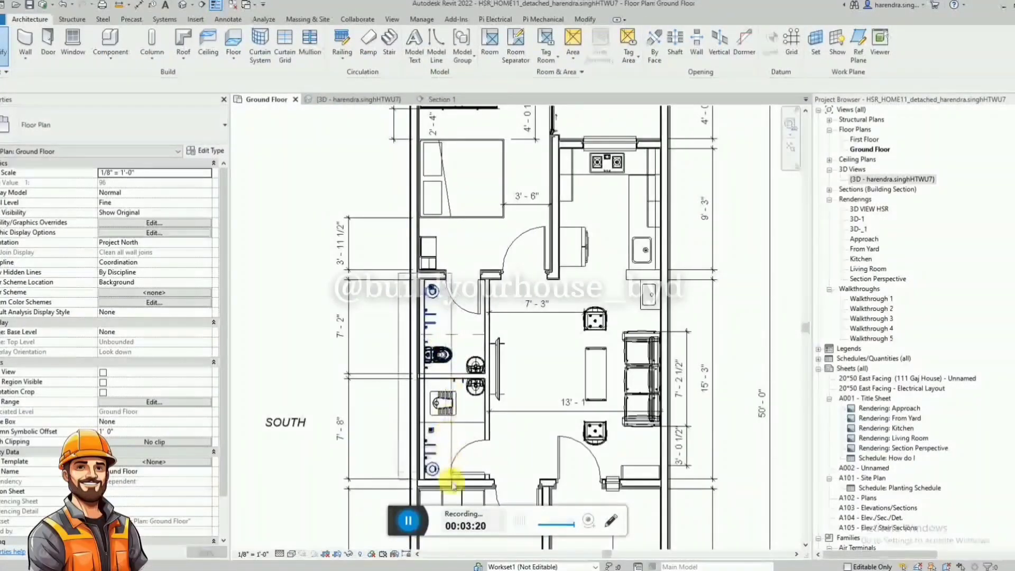
drag(453, 487, 443, 365)
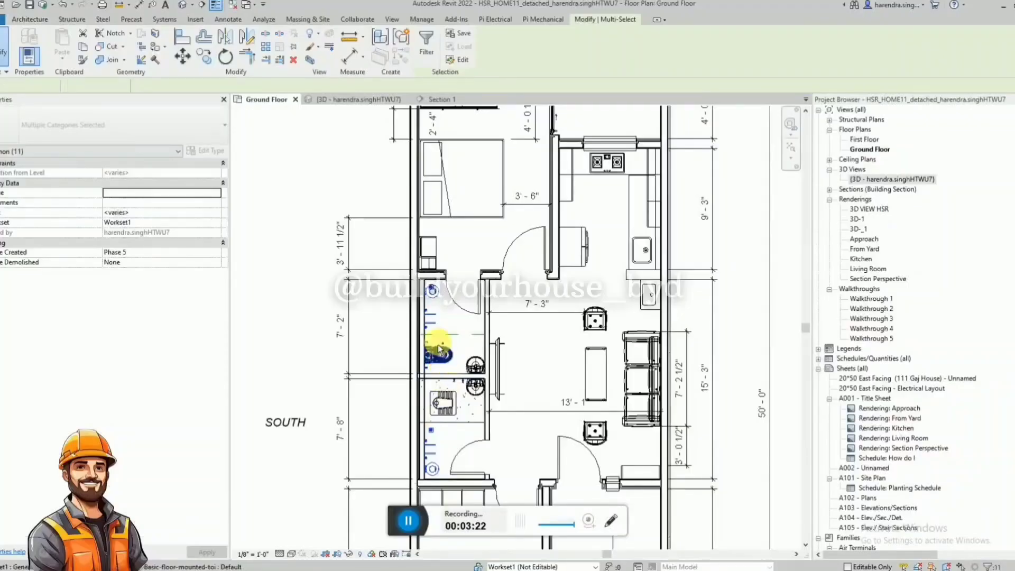
scroll(438, 349, up, 5)
ctrl+click(414, 296)
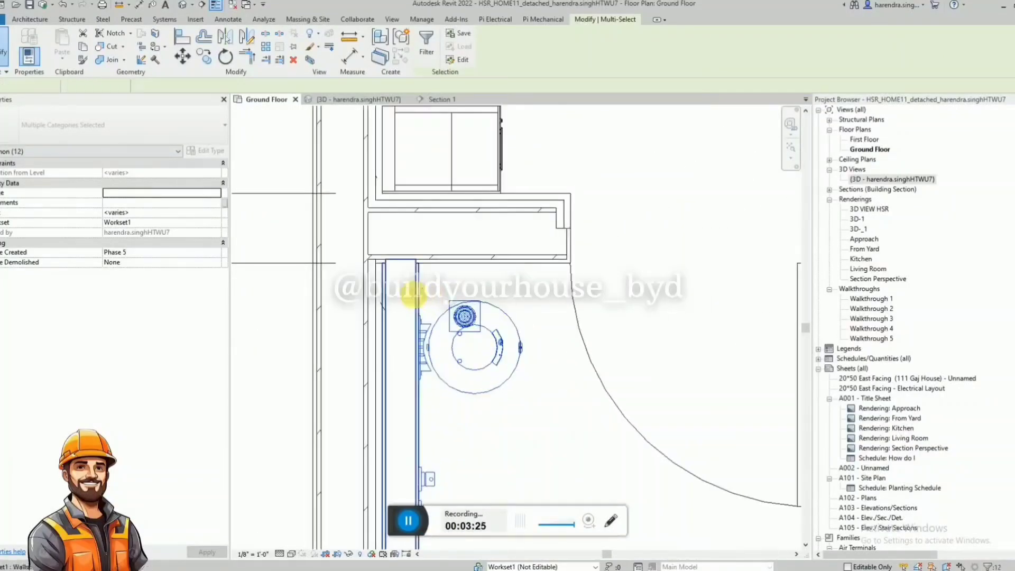
ctrl+click(428, 264)
key(m)
key(v)
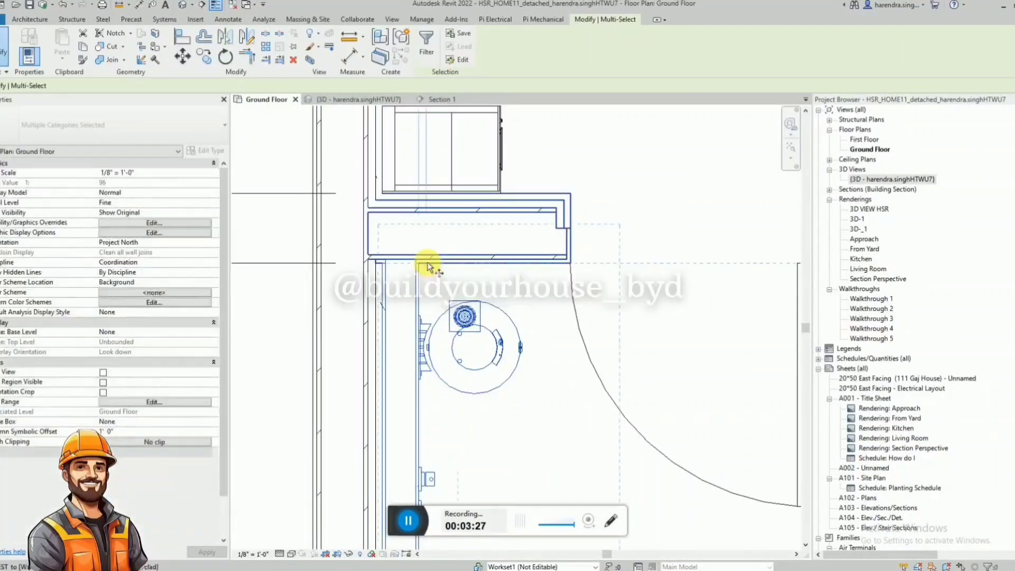
scroll(335, 276, up, 4)
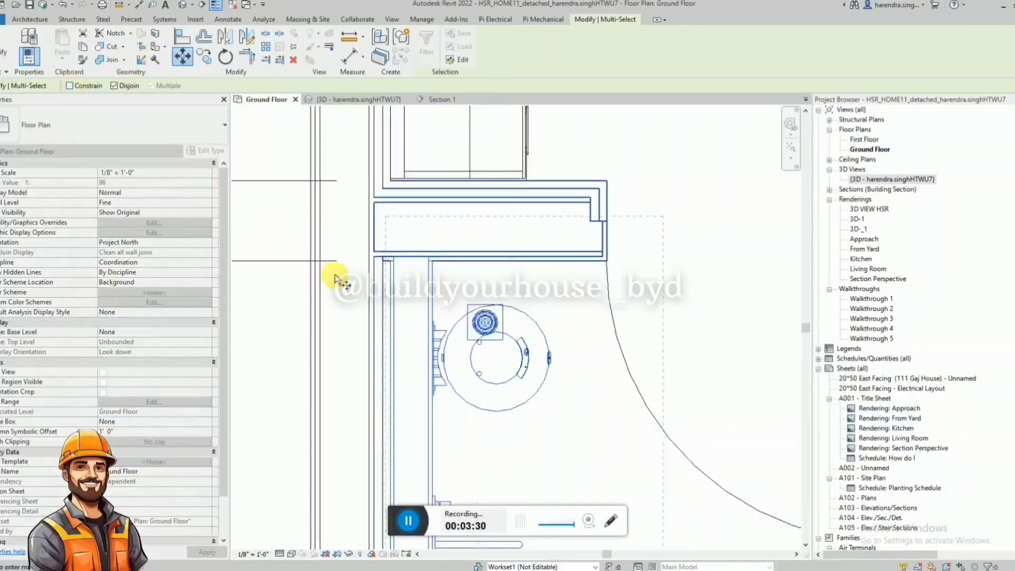
click(439, 317)
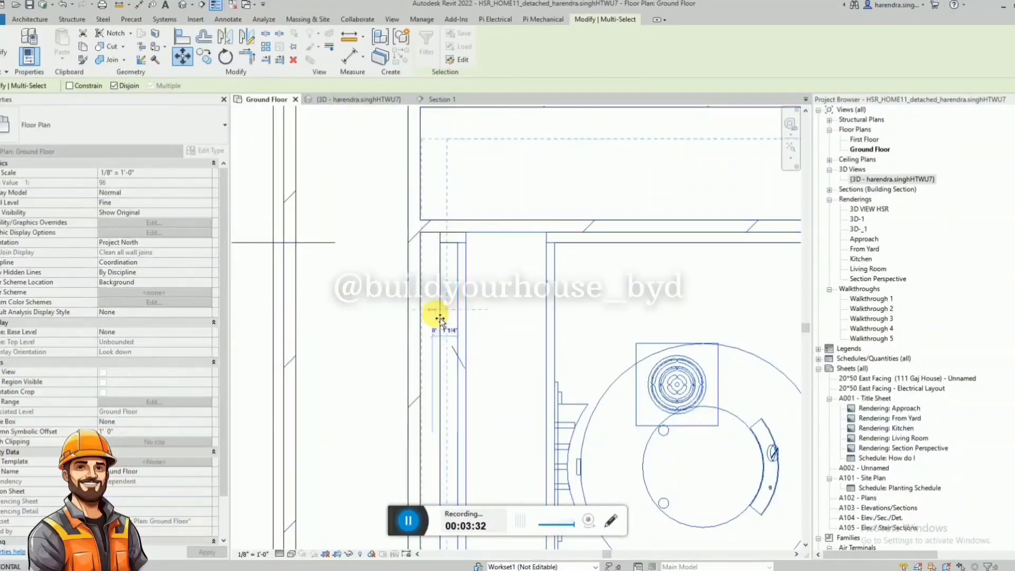
click(444, 317)
key(Escape)
scroll(358, 208, up, 4)
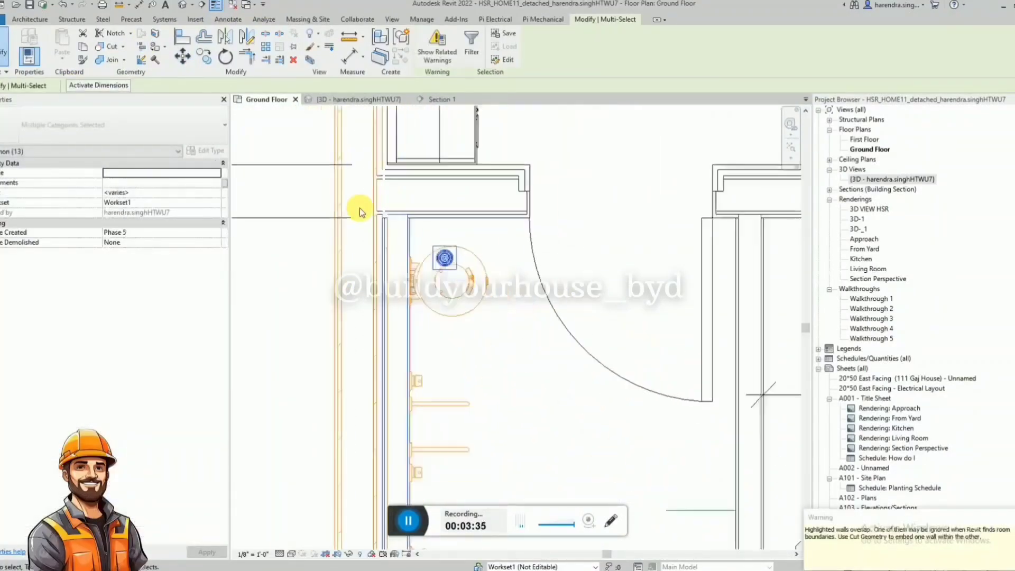
scroll(384, 200, down, 6)
Tighten the 3D view's section box around the ground-floor rooms and inspect the bathrooms' walls from above.
click(367, 100)
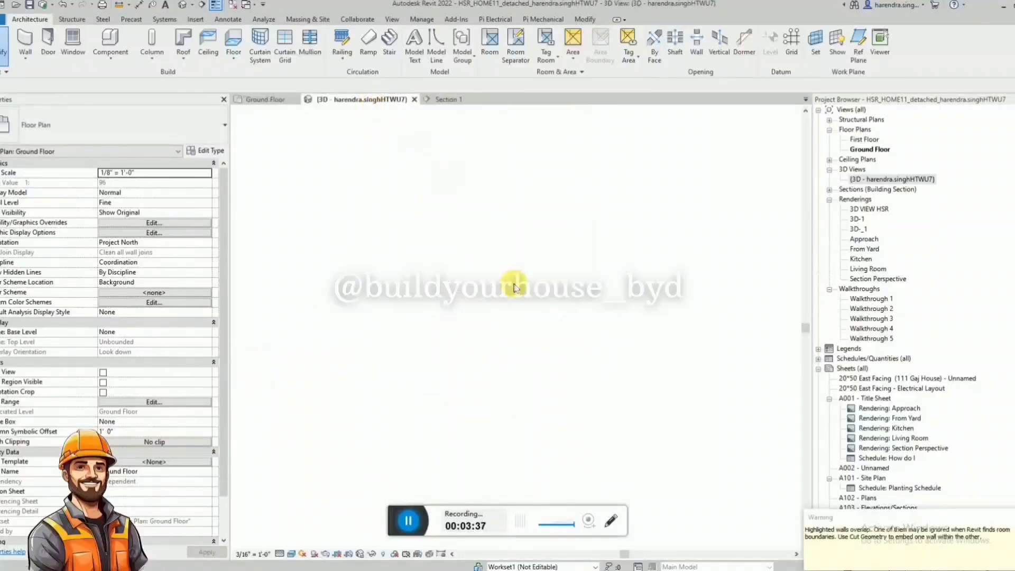
click(509, 330)
mouse_move(510, 330)
shift+middle_down()
mouse_move(512, 345)
mouse_move(548, 266)
mouse_move(533, 164)
mouse_move(602, 224)
mouse_move(544, 259)
mouse_move(556, 360)
mouse_move(507, 275)
mouse_move(458, 405)
mouse_move(512, 347)
shift+middle_up()
click(503, 379)
drag(470, 374, 488, 449)
scroll(512, 320, down, 3)
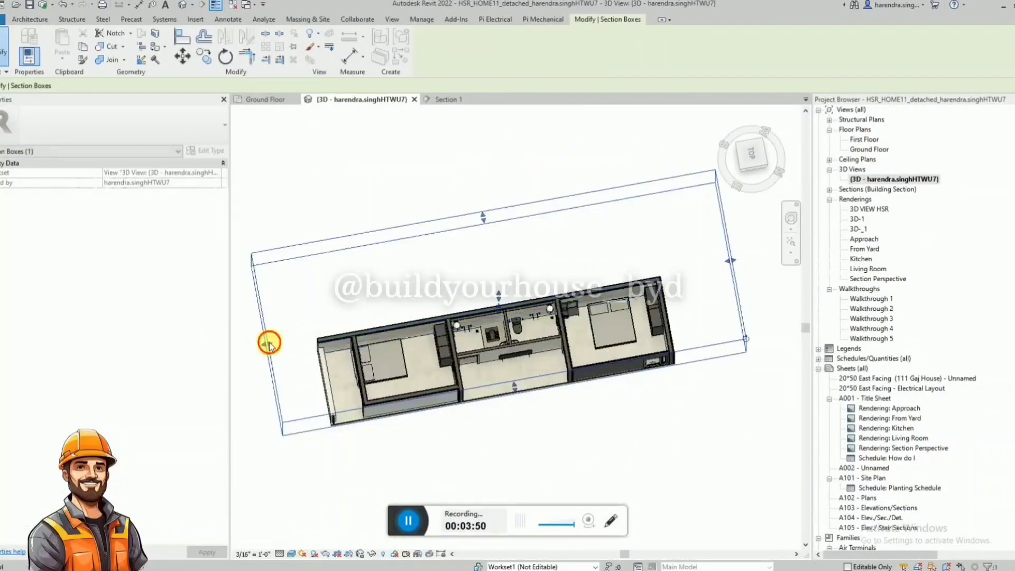
drag(269, 344, 355, 349)
drag(486, 243, 673, 294)
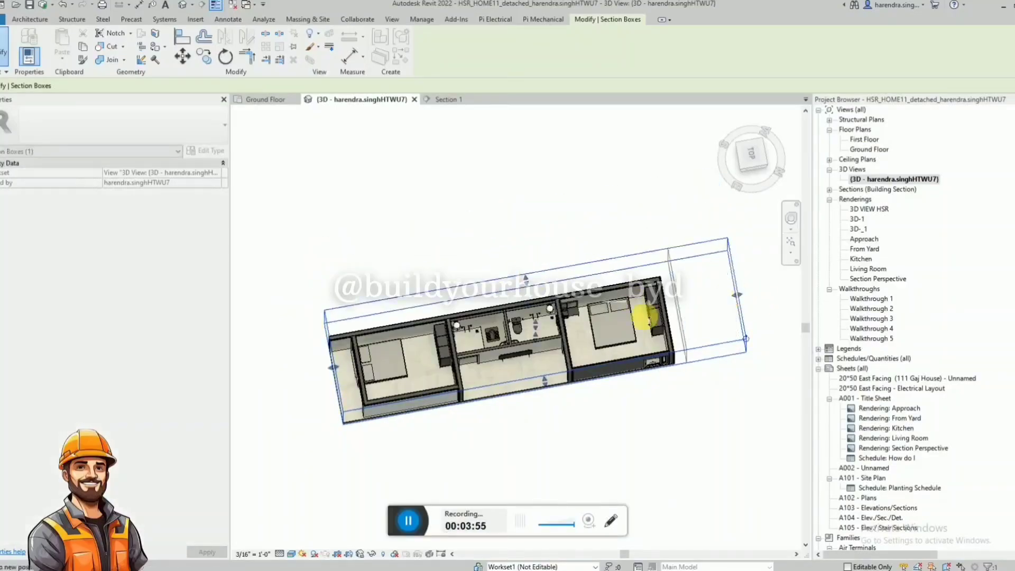
scroll(516, 351, up, 4)
scroll(516, 351, up, 2)
shift+middle_drag(462, 290, 684, 310)
key(Escape)
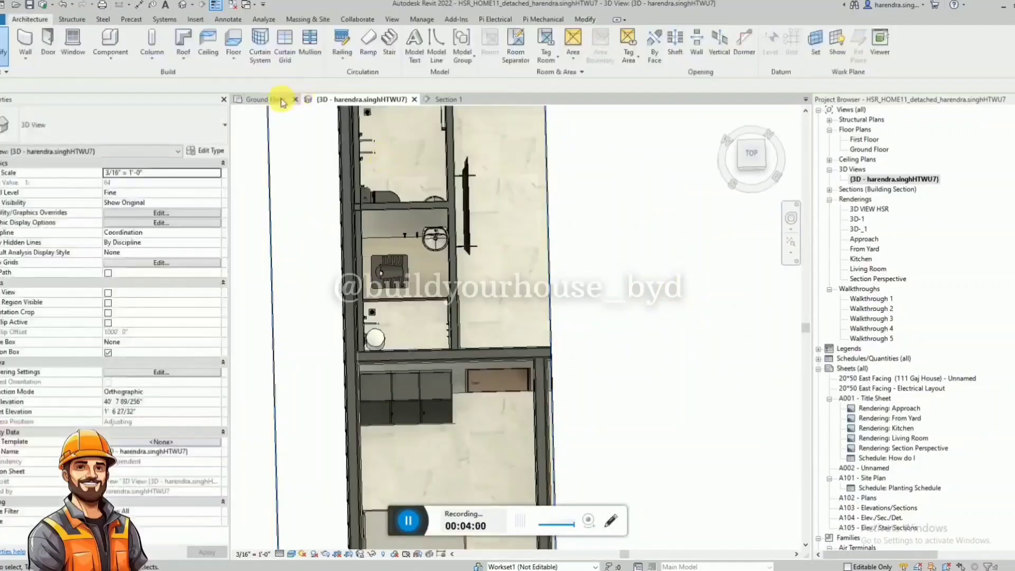
In the ground floor plan, dimension the upper bathroom's width and try dimensioning its length and the lower bathroom's width.
click(266, 99)
scroll(436, 258, up, 5)
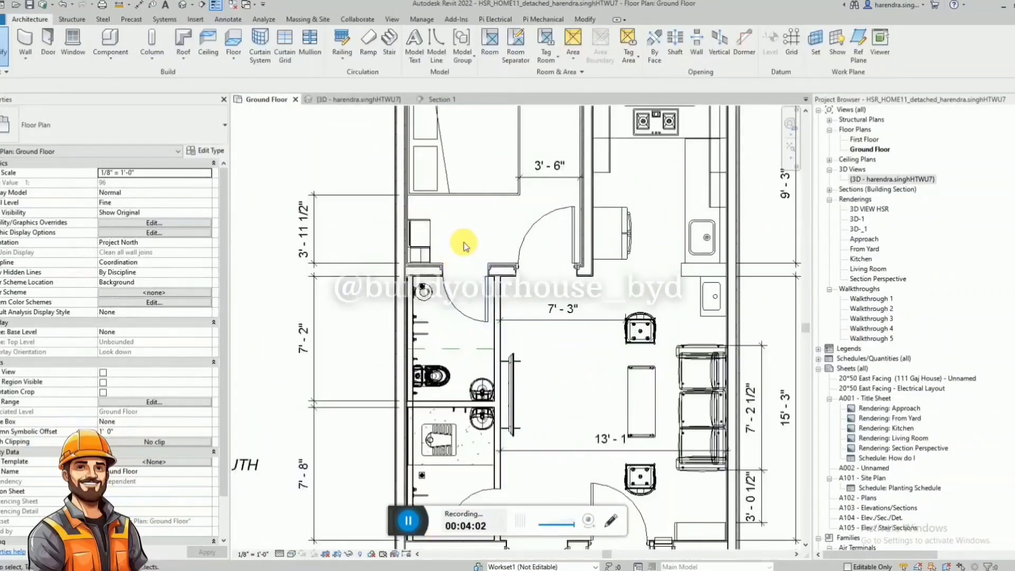
key(d)
key(i)
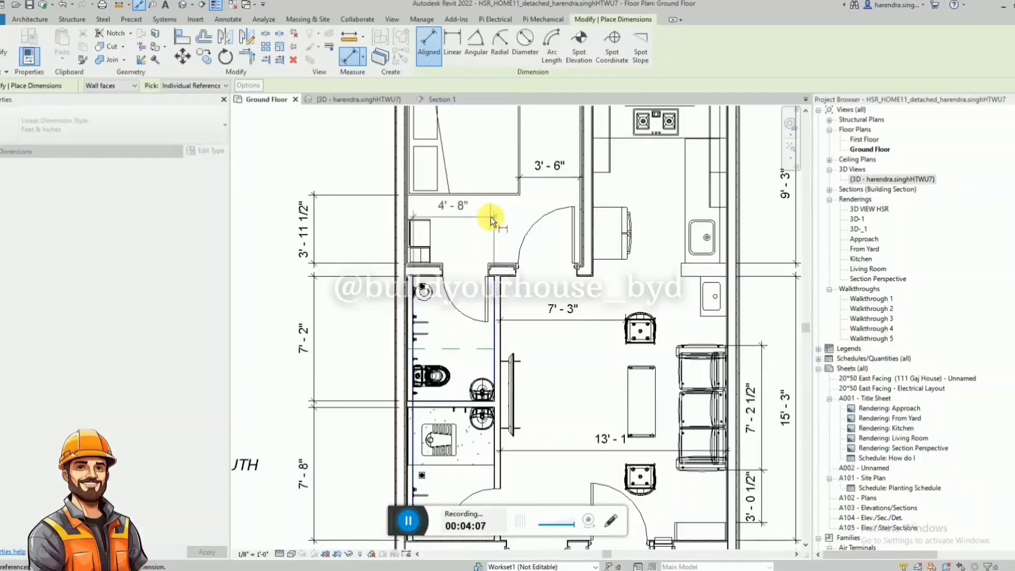
scroll(487, 254, down, 4)
scroll(485, 211, up, 4)
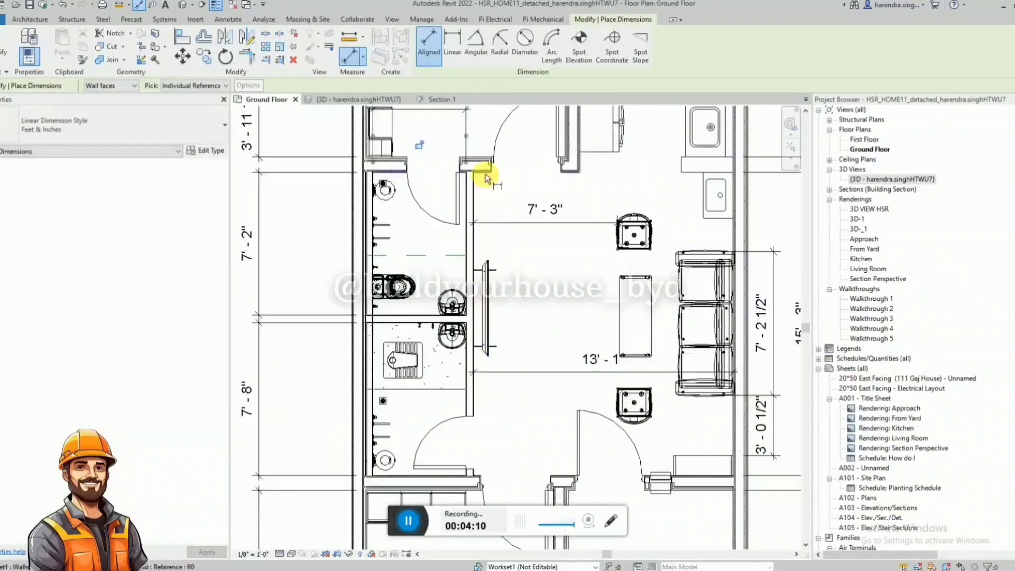
click(484, 179)
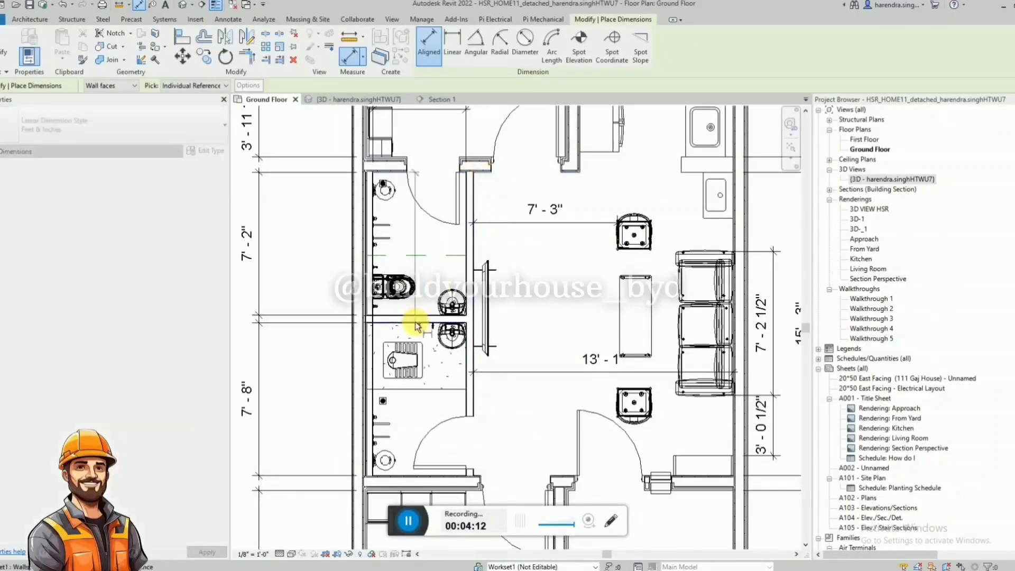
click(422, 315)
key(Escape)
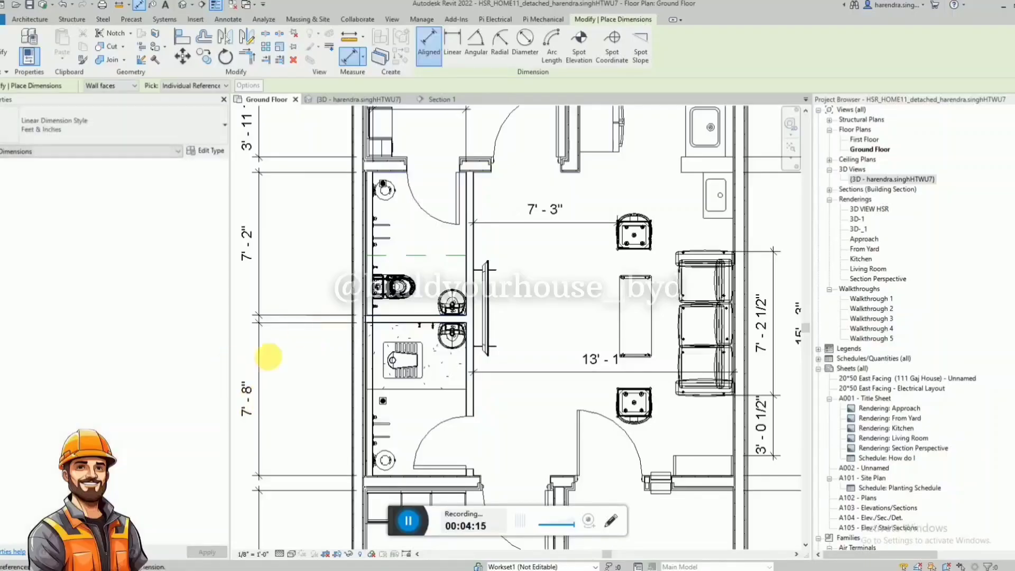
click(381, 415)
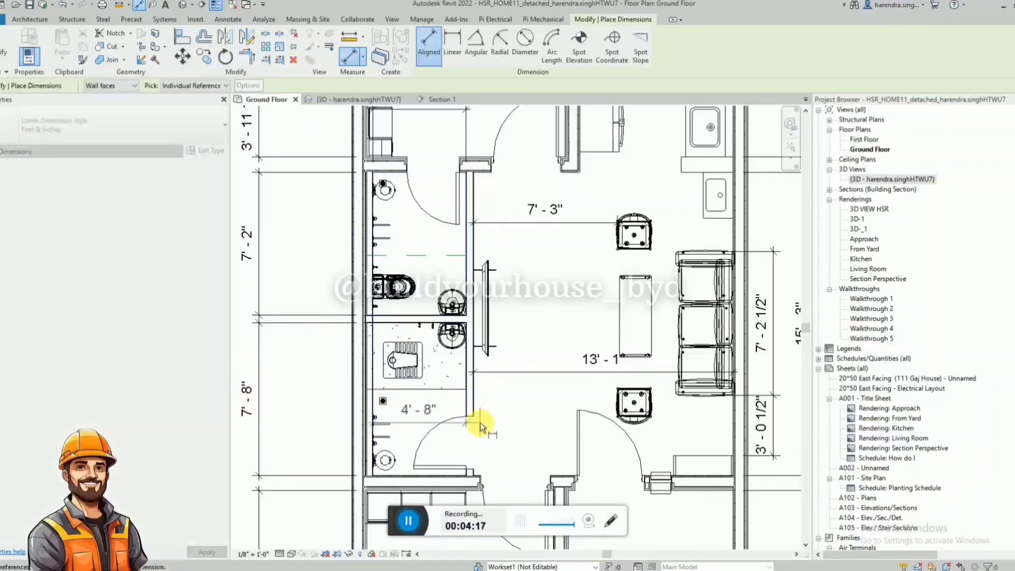
key(Escape)
key(Escape)
Delete the upper bathroom's width dimension and all other dimensions of the same kind in the ground floor plan.
scroll(390, 385, down, 2)
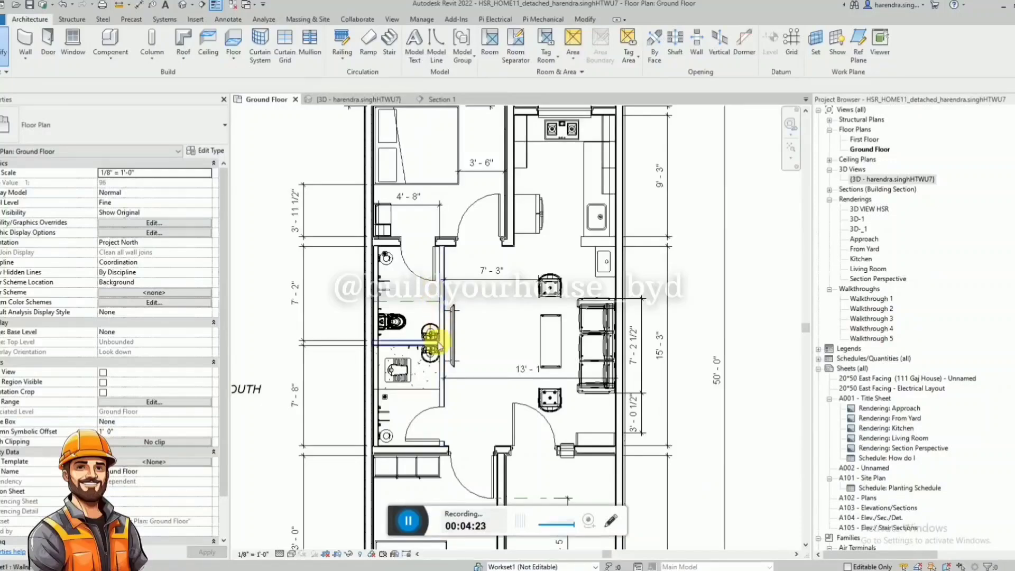
scroll(437, 342, down, 1)
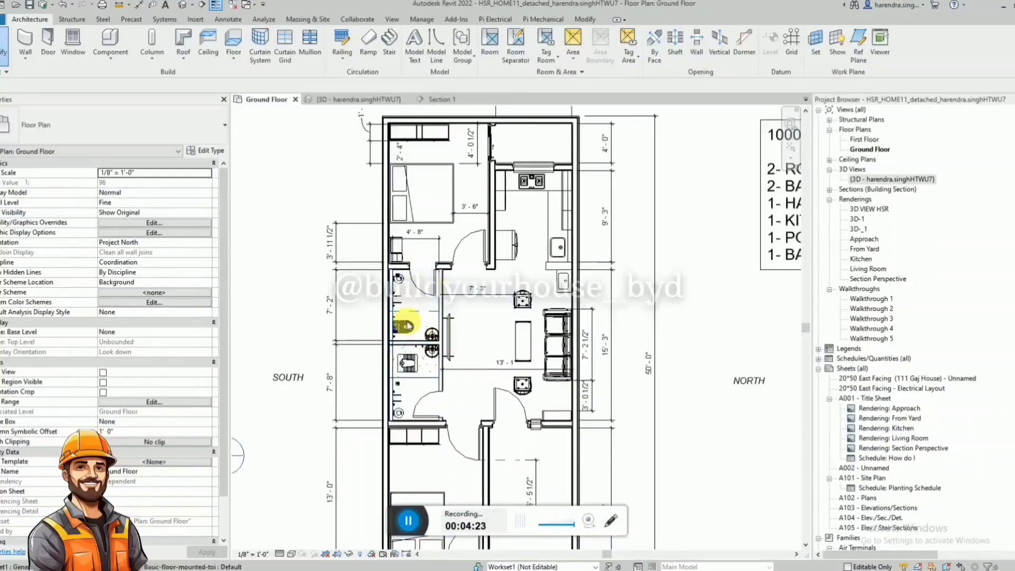
click(437, 236)
scroll(427, 266, up, 2)
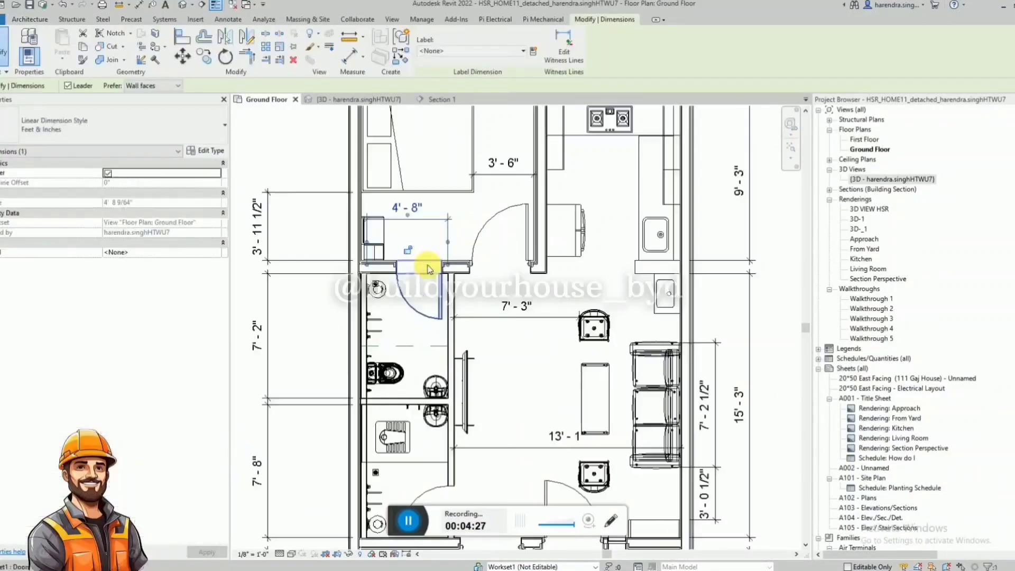
key(Delete)
scroll(427, 265, down, 2)
click(370, 266)
right_click(369, 266)
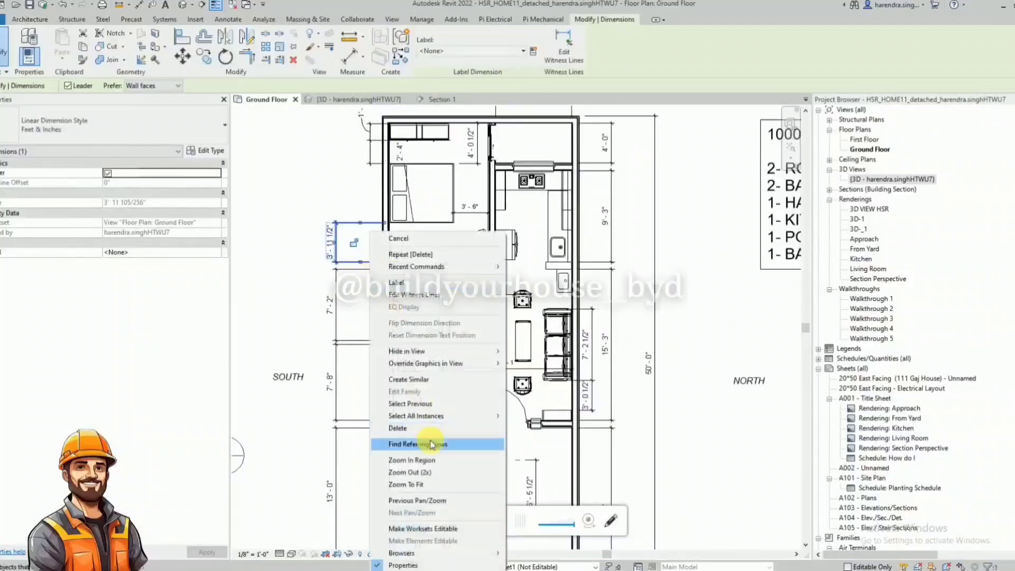
mouse_move(434, 423)
click(522, 418)
key(Delete)
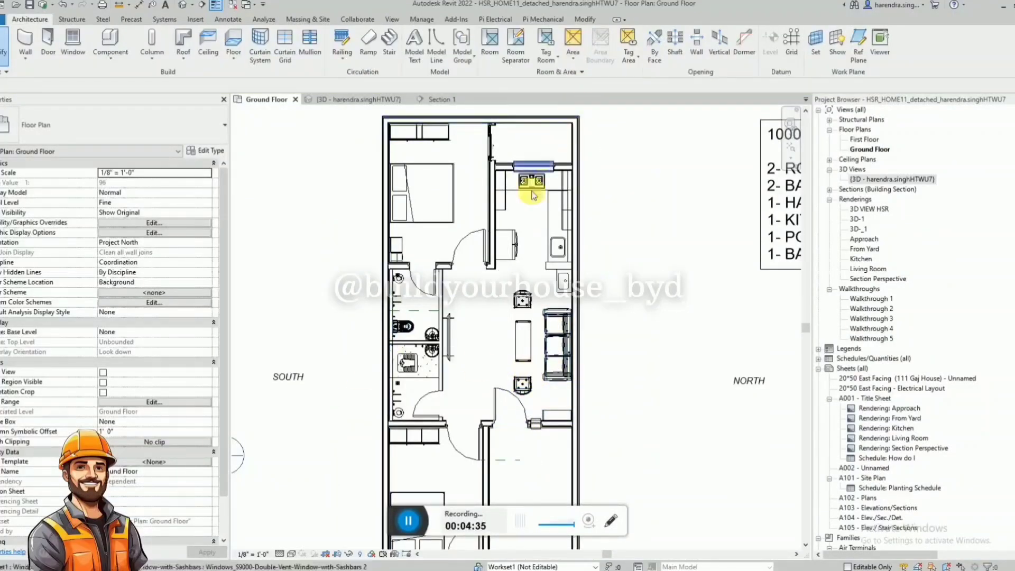
scroll(500, 238, up, 2)
scroll(552, 188, down, 2)
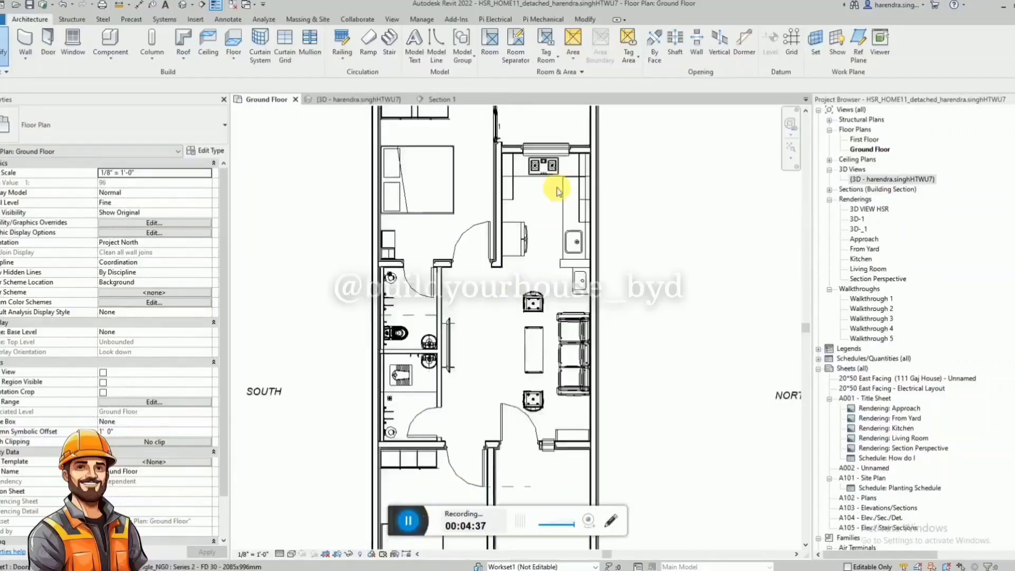
Move the section line from the south side of the house onto the bathrooms and open its section view.
click(282, 320)
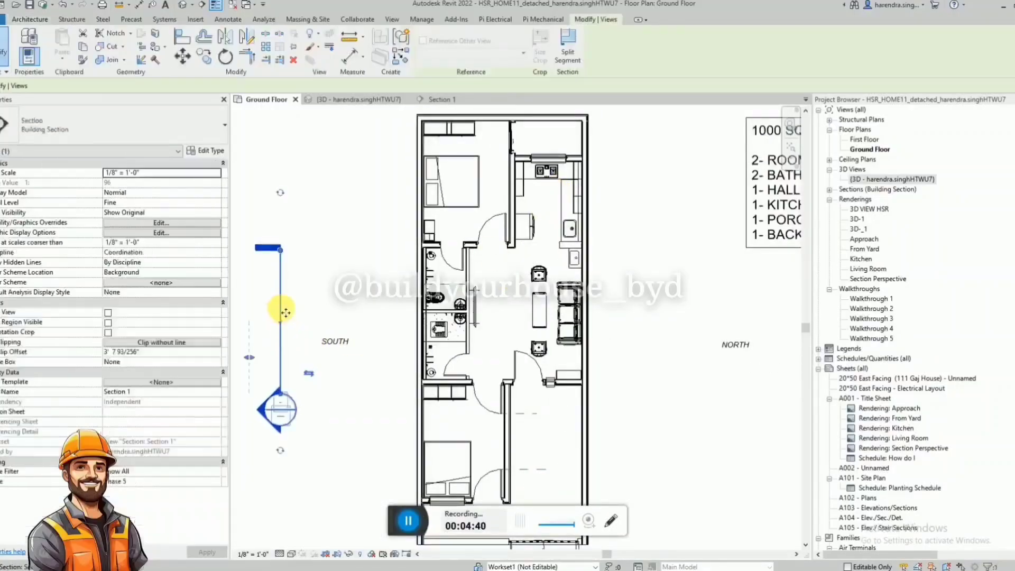
right_click(452, 303)
click(477, 318)
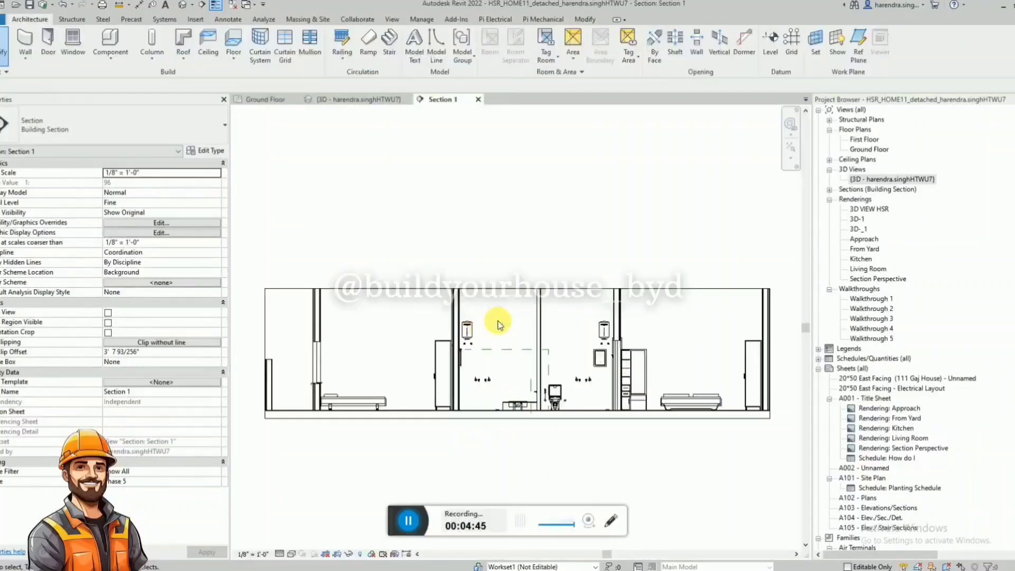
Turn on the crop view, the visible crop region and the annotation crop for the section view.
click(538, 287)
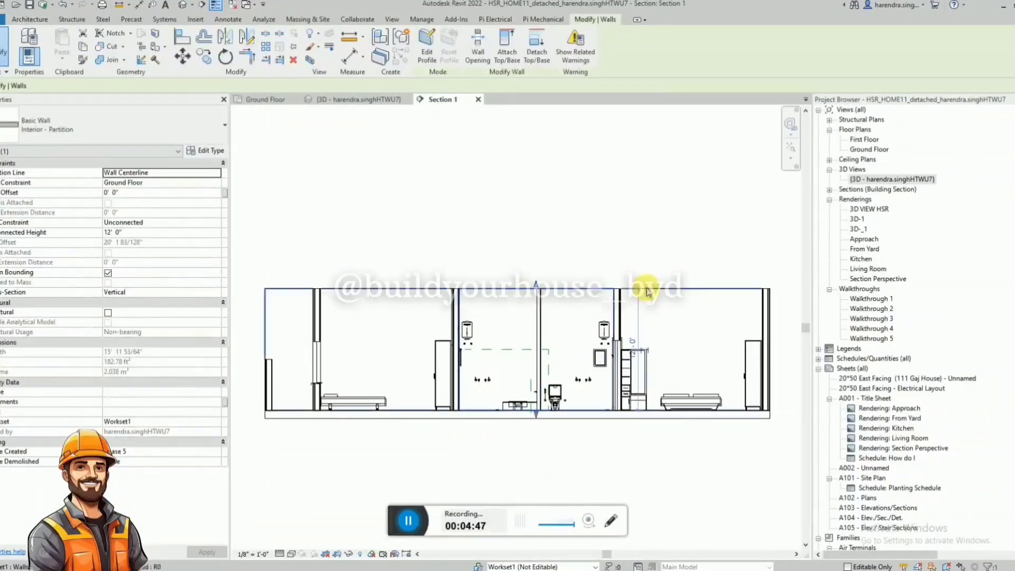
click(373, 320)
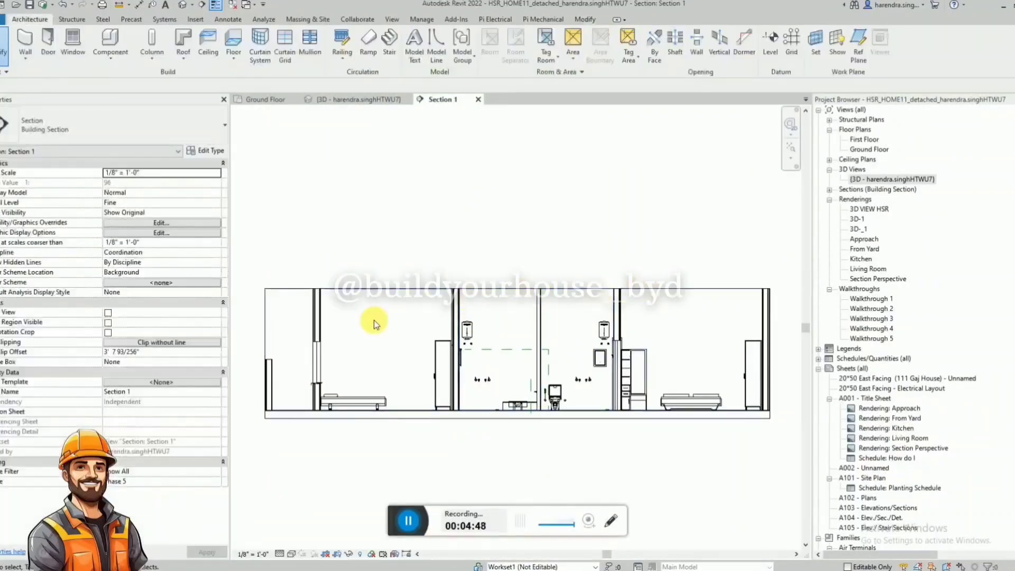
click(108, 332)
scroll(589, 354, up, 2)
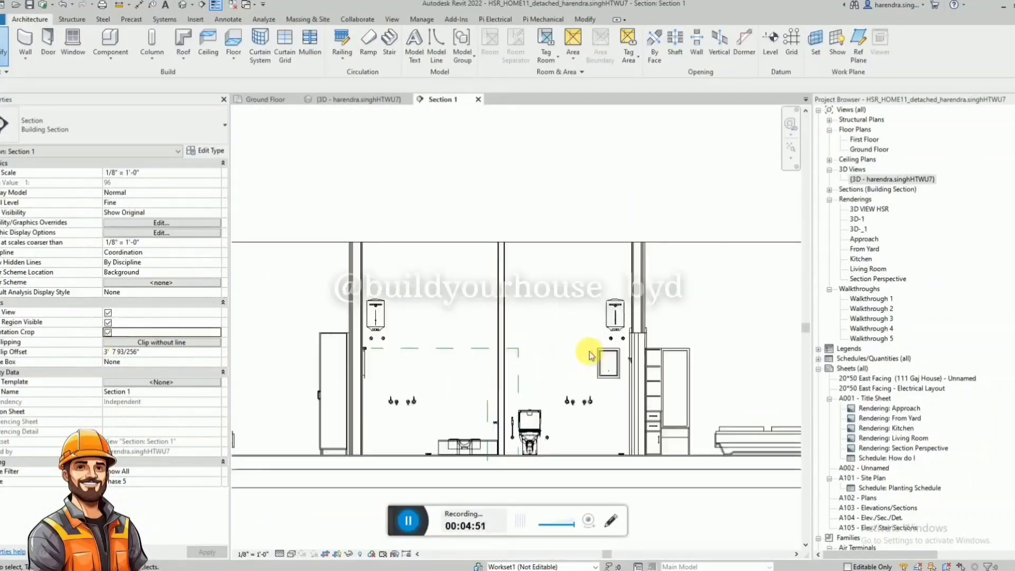
Select the bathrooms' south partition wall in the section and check its position and extent in the 3D view and floor plan.
click(425, 244)
click(499, 269)
scroll(509, 267, down, 1)
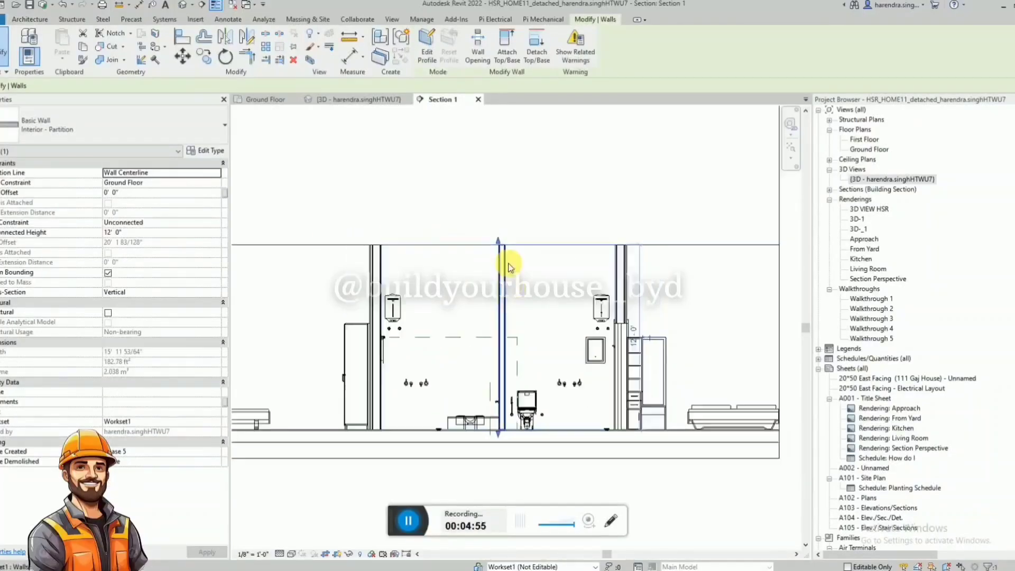
click(360, 101)
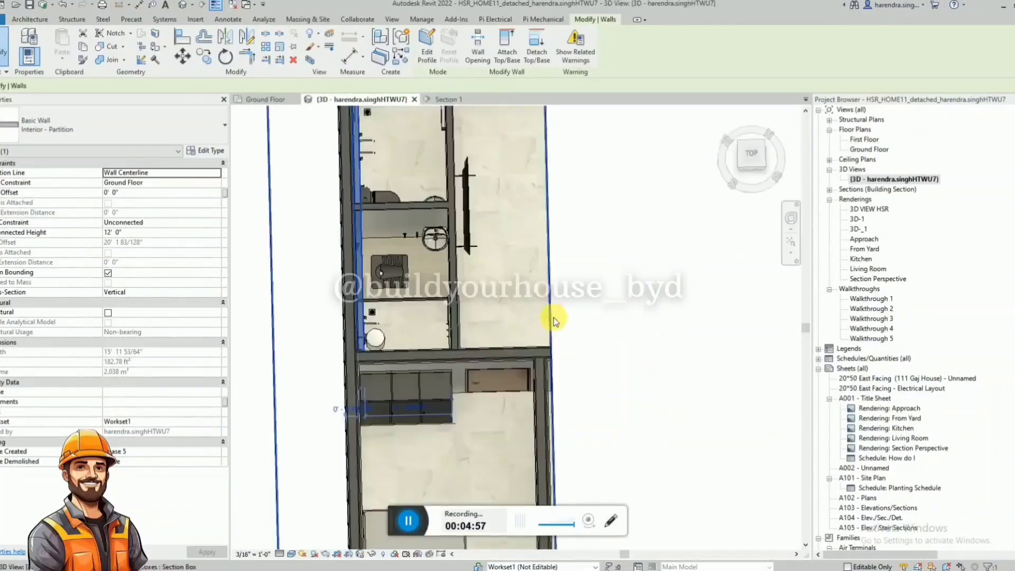
shift+middle_drag(482, 310, 427, 125)
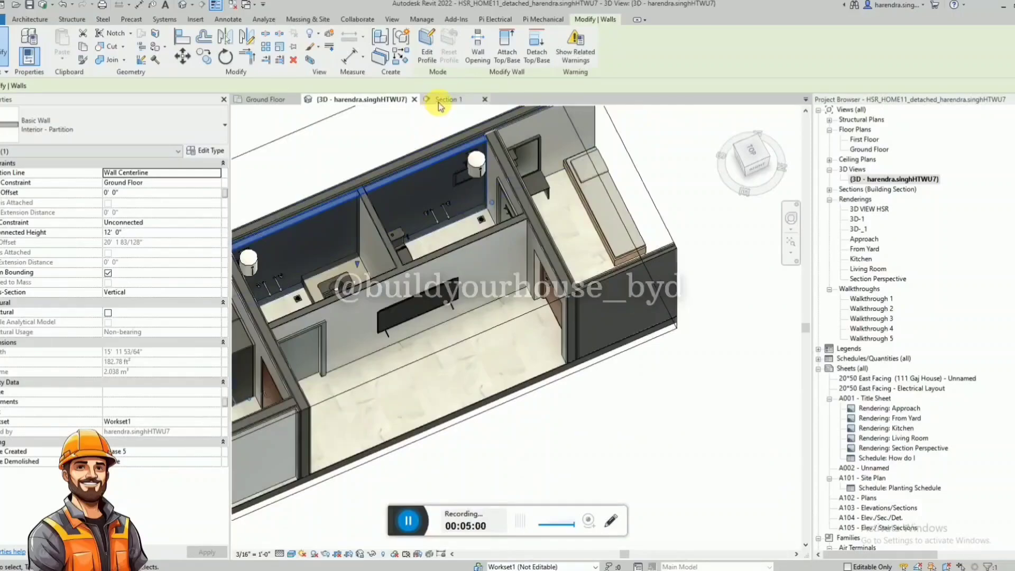
click(263, 100)
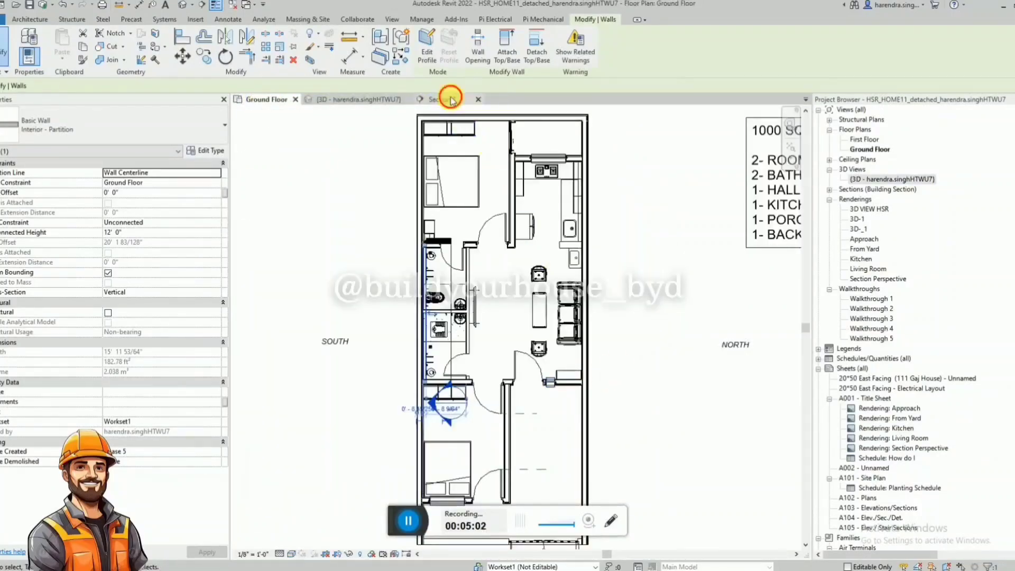
click(451, 101)
click(555, 355)
click(472, 246)
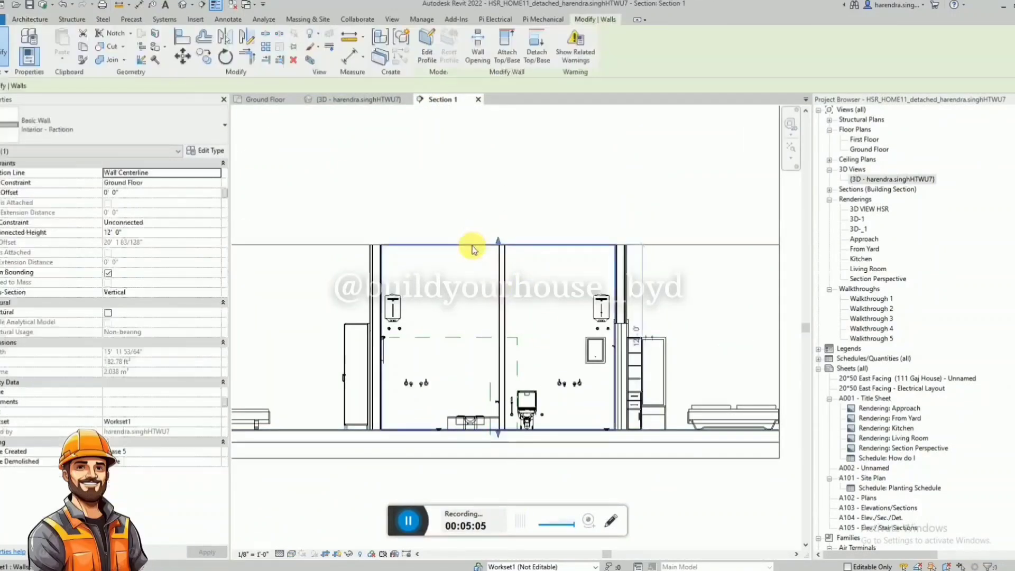
Draw hidden detail lines 3' down from the partition wall's top and about 13'-6" horizontally, and start another upward from the floor.
key(d)
key(l)
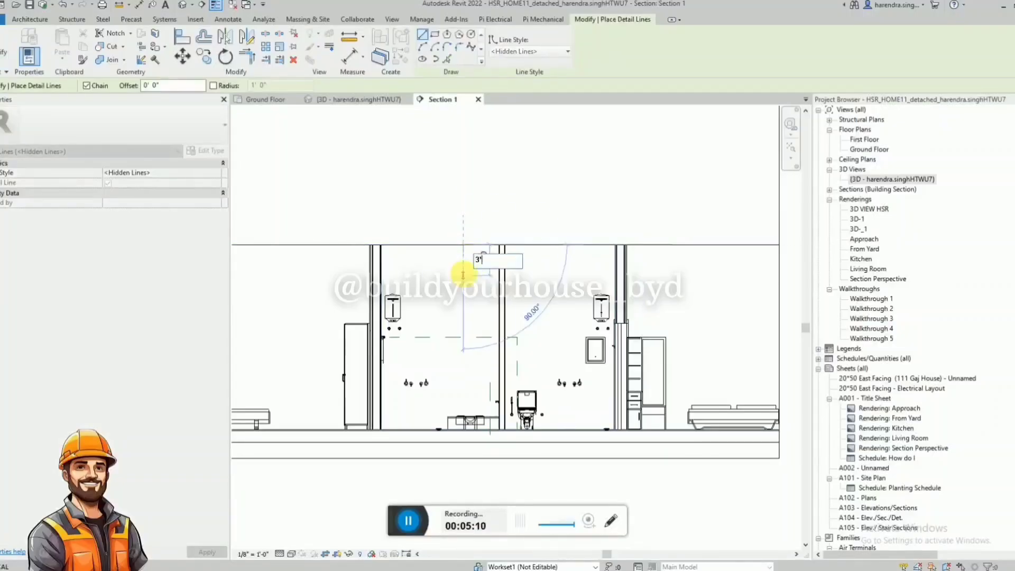
key(Return)
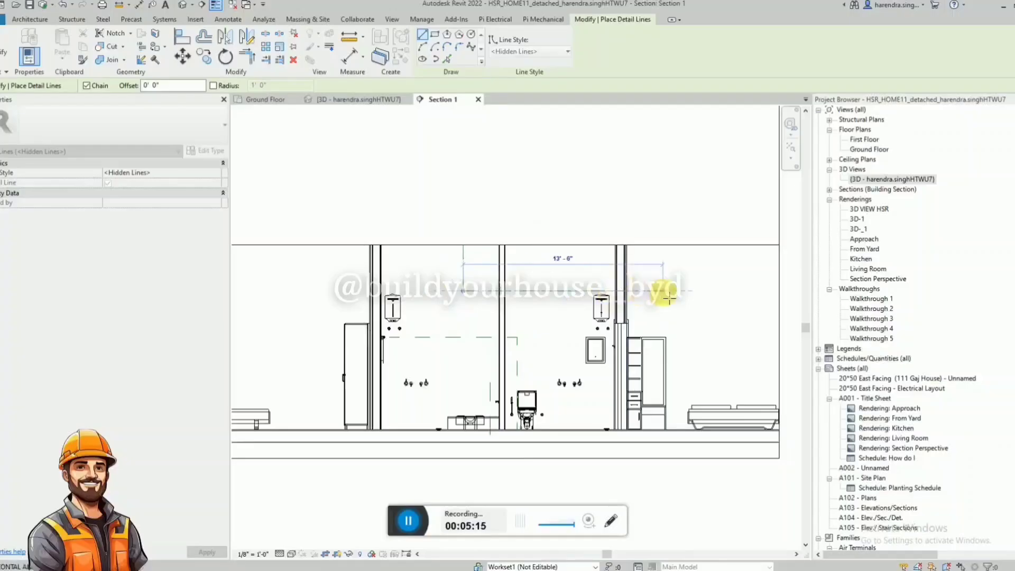
key(Escape)
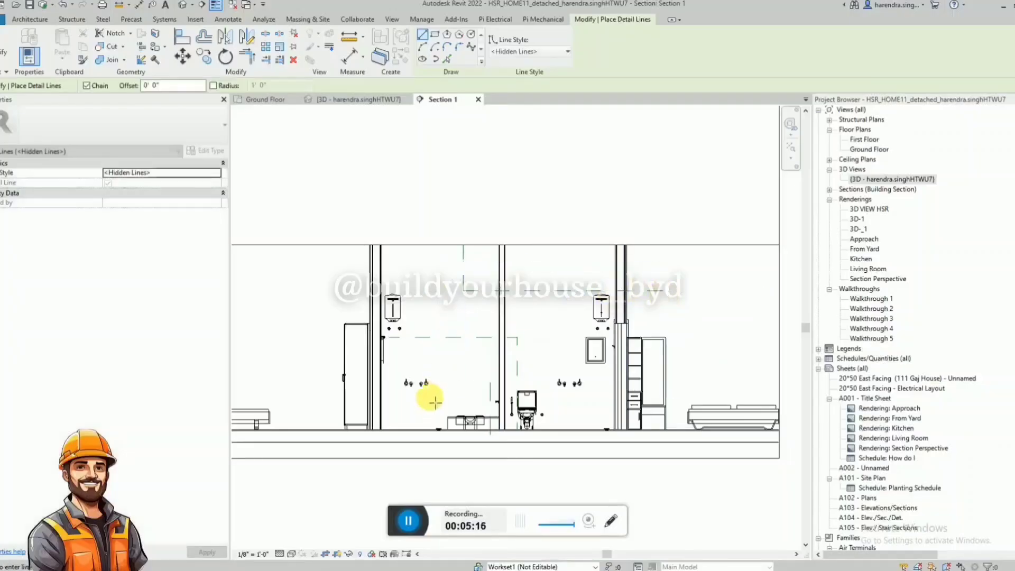
click(429, 431)
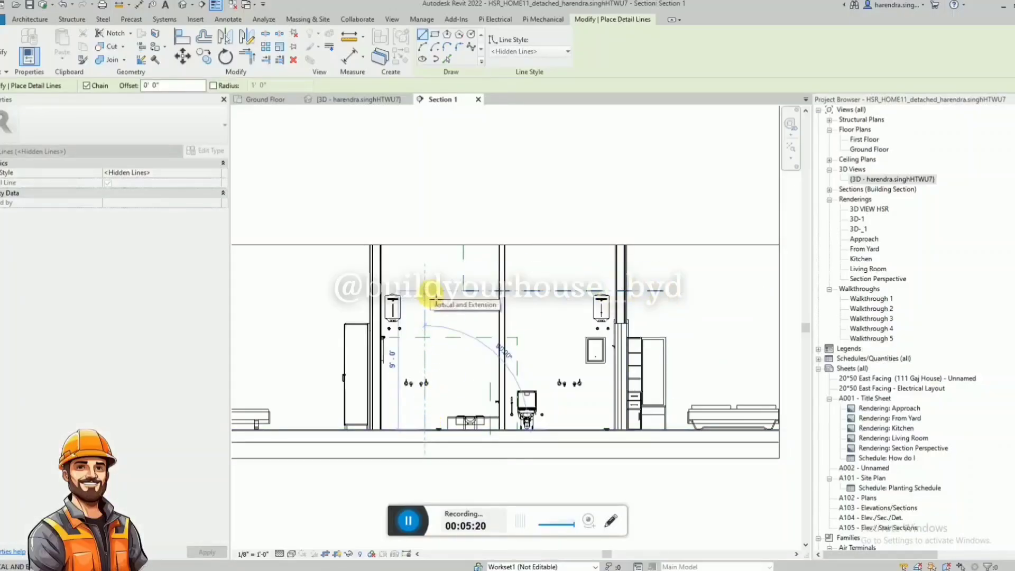
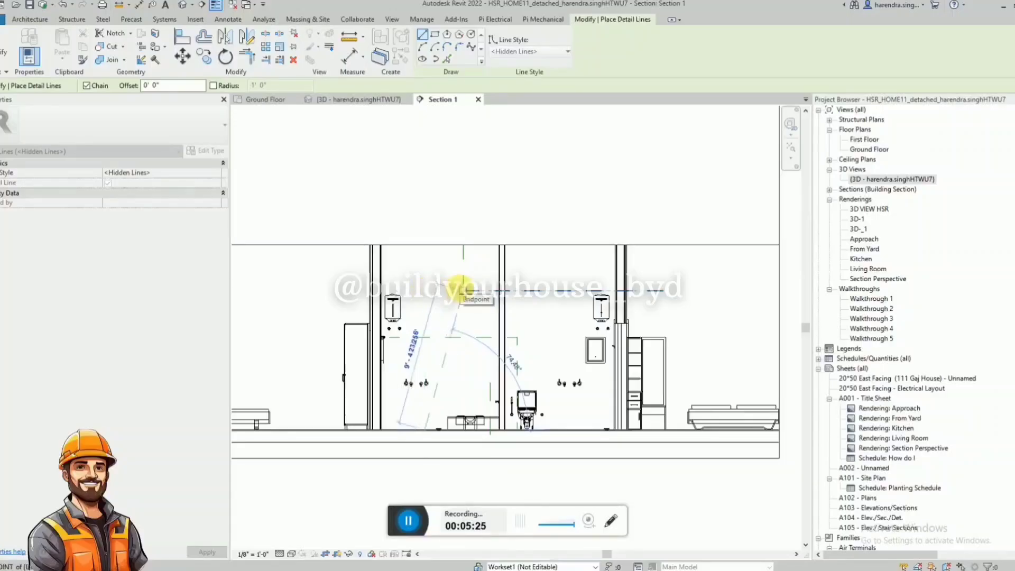
Delete the upper horizontal hidden detail line crossing the dividing wall between the two bathrooms in Section 1.
key(Escape)
key(Escape)
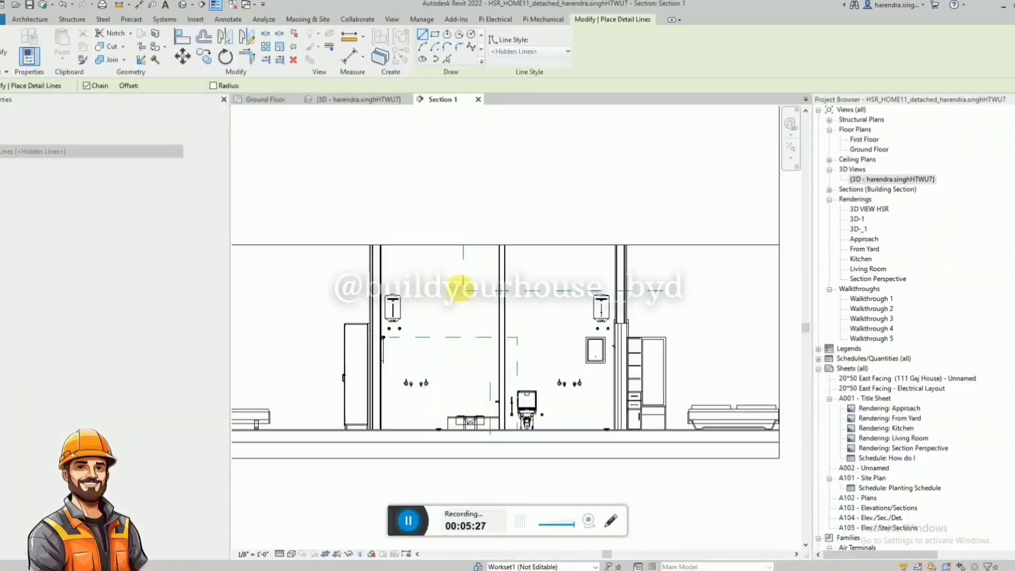
click(522, 291)
key(Delete)
scroll(430, 396, up, 3)
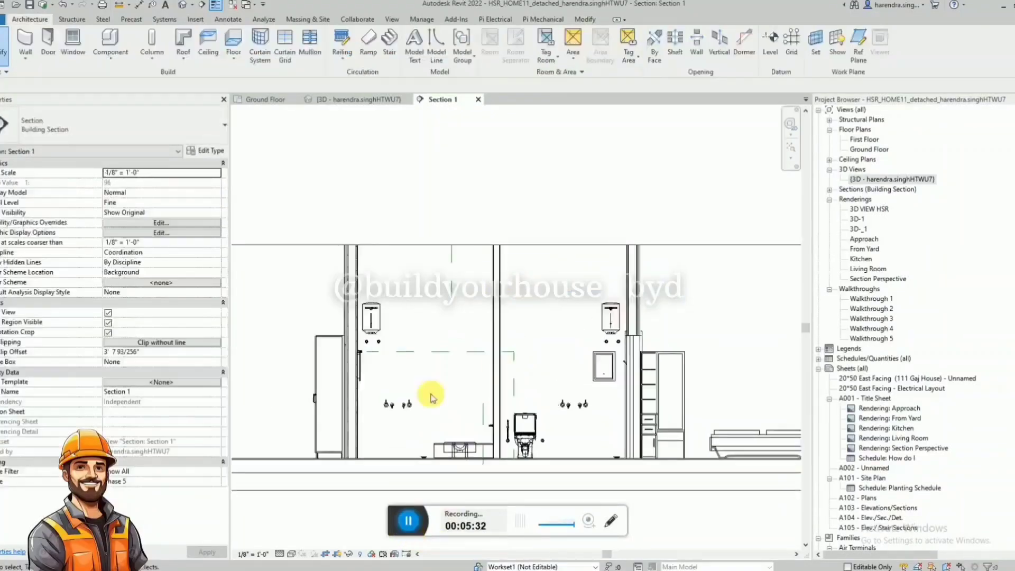
click(459, 290)
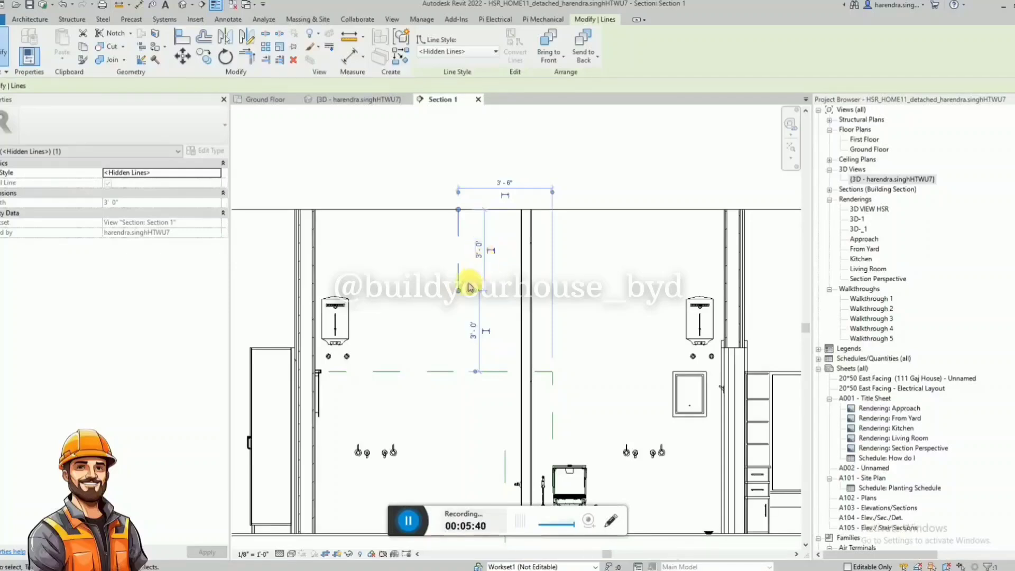
key(Delete)
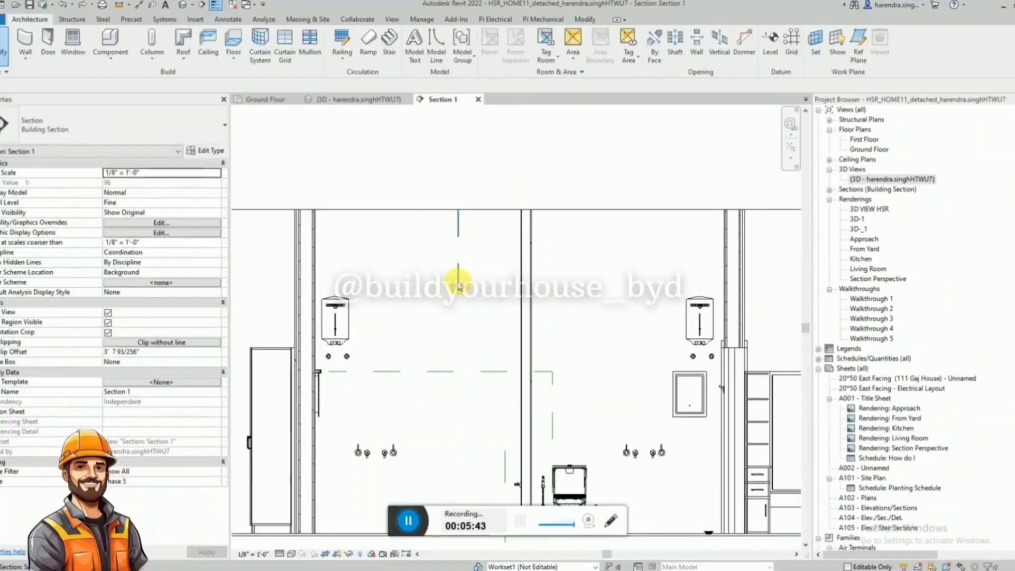
click(460, 288)
click(467, 288)
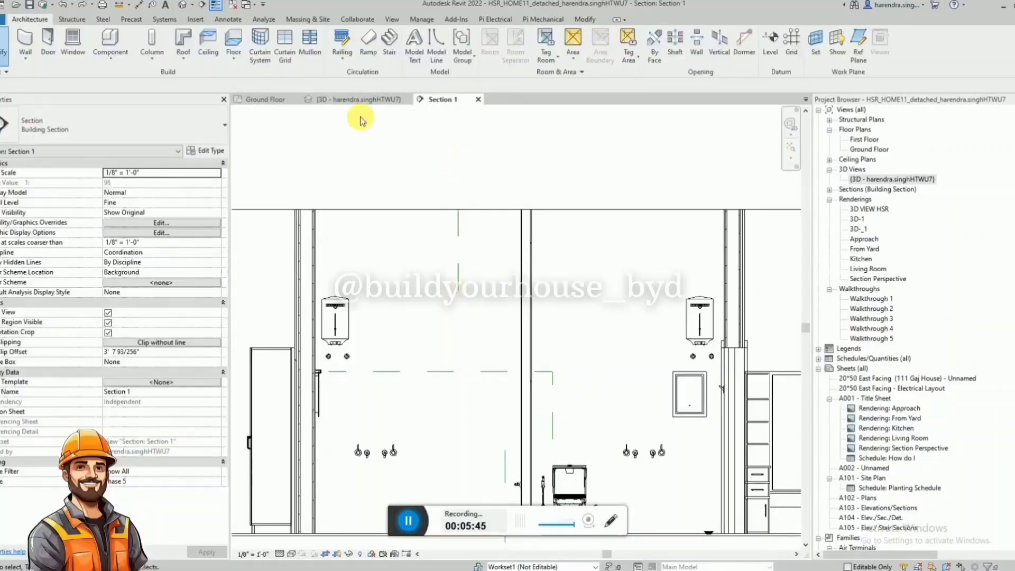
Extend both ends of the Section 1 line beyond the bathrooms into the adjoining bedrooms on the Ground Floor plan.
click(360, 100)
click(259, 100)
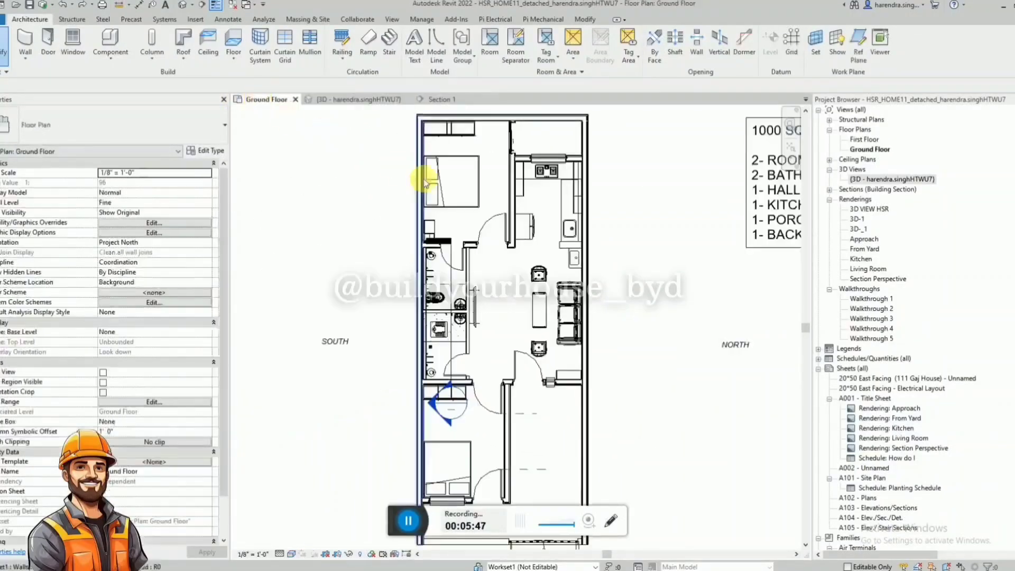
scroll(459, 269, up, 2)
click(444, 275)
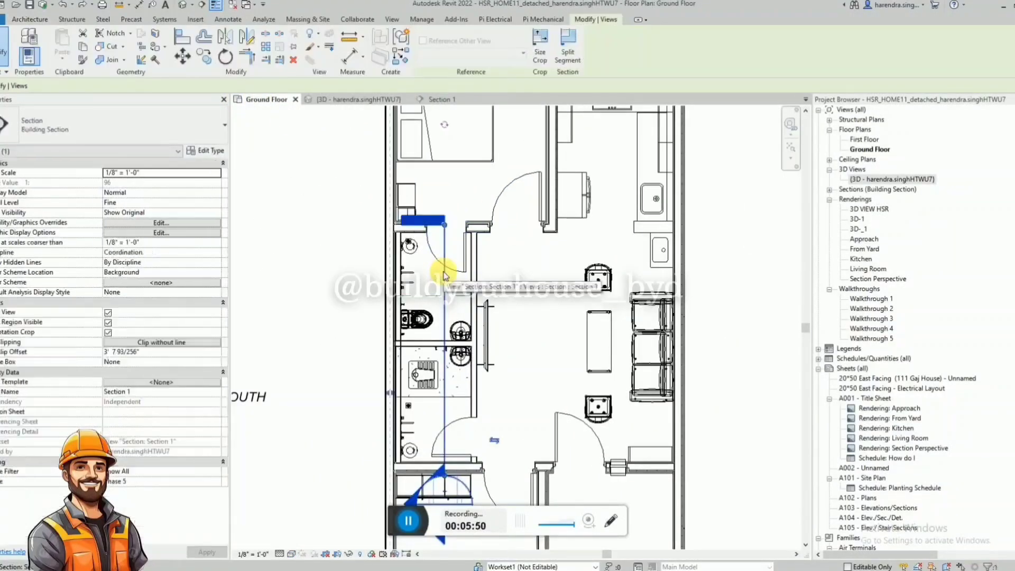
scroll(448, 276, down, 2)
drag(443, 243, 443, 159)
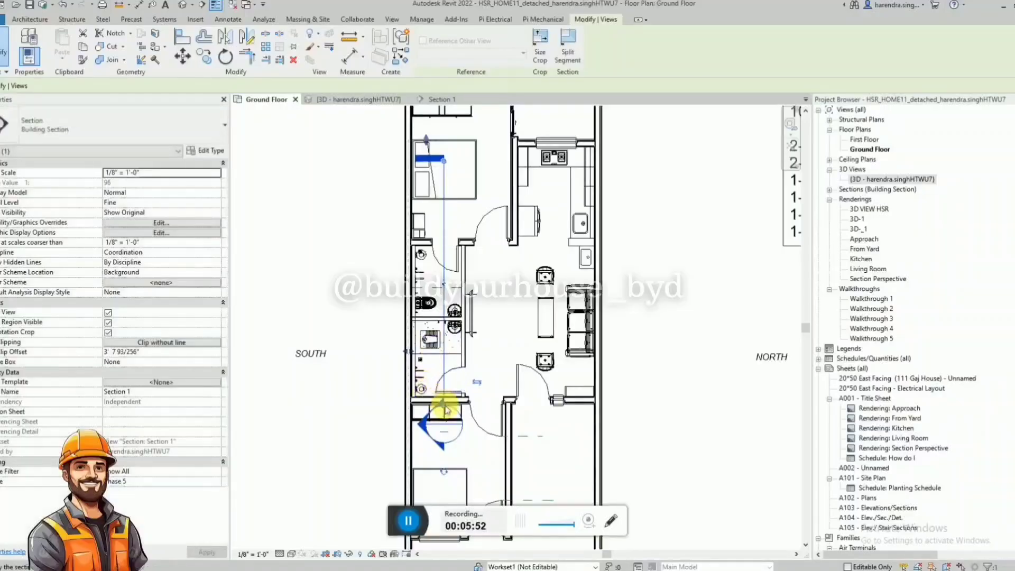
drag(443, 417, 443, 486)
key(Escape)
scroll(444, 264, up, 3)
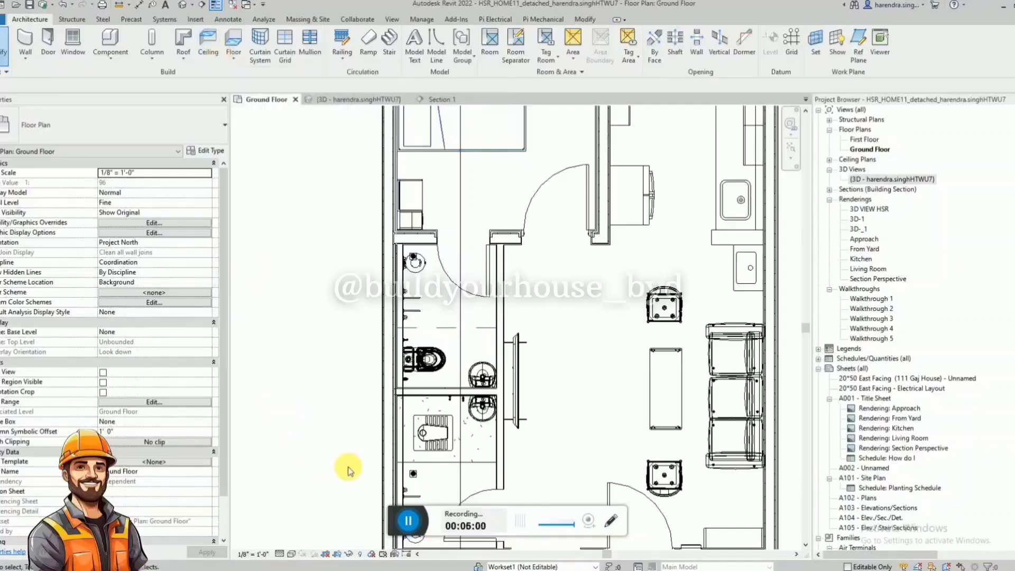
Create an architectural Timber Suspended Floor with a rectangular boundary covering both bathrooms on the Ground Floor plan.
click(232, 59)
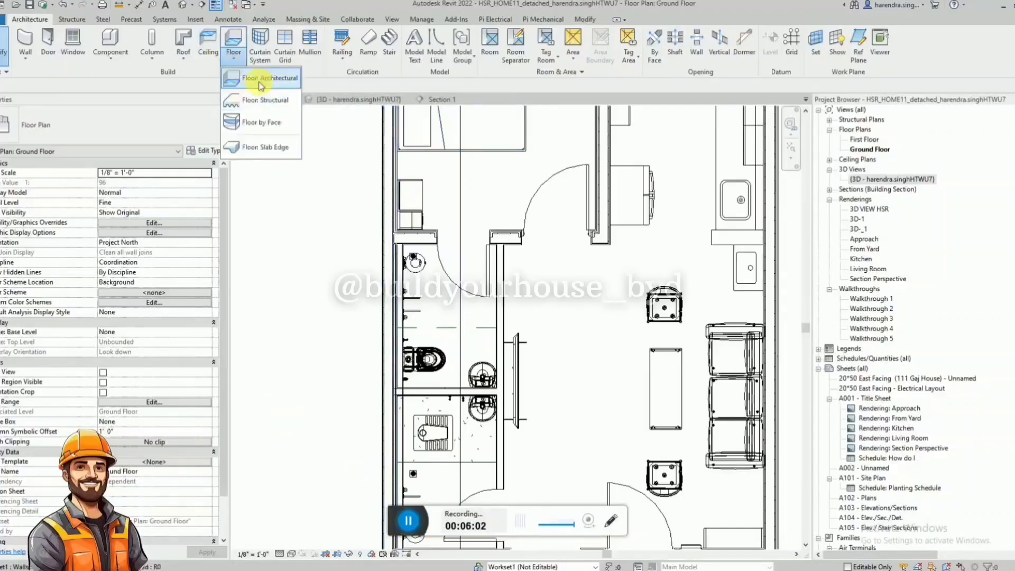
click(249, 78)
click(518, 37)
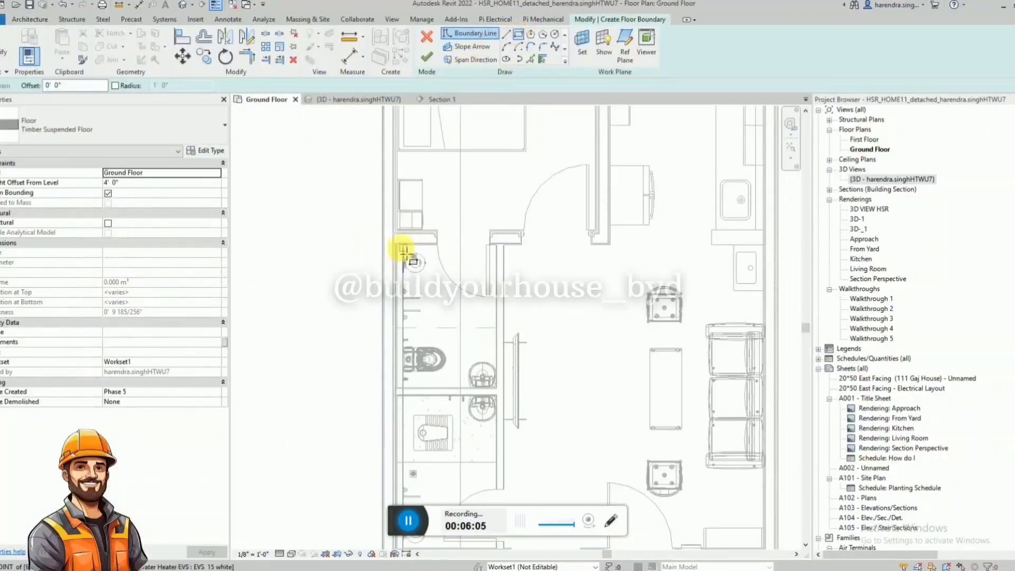
scroll(394, 248, up, 4)
scroll(373, 239, up, 2)
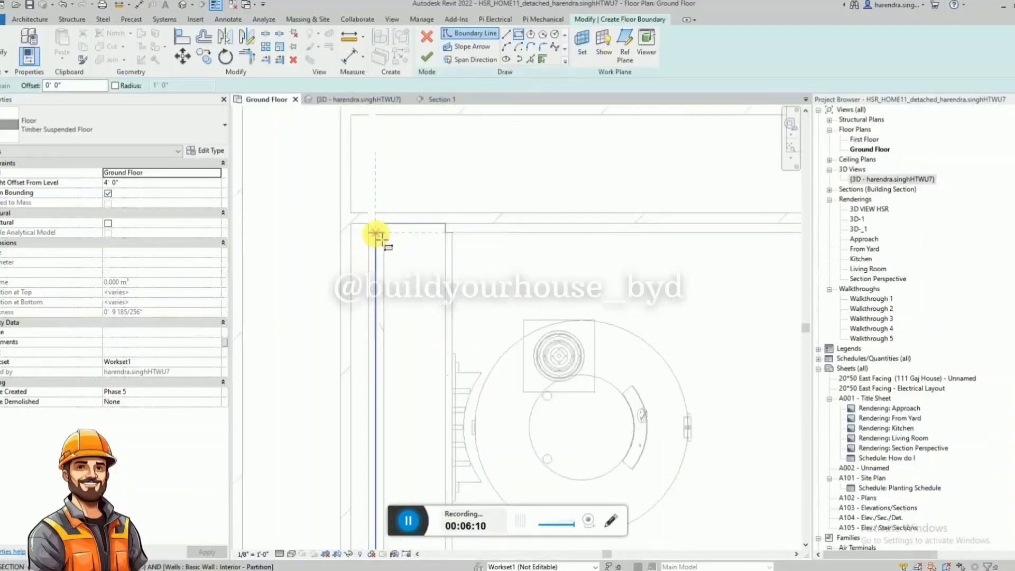
click(373, 239)
scroll(377, 205, down, 8)
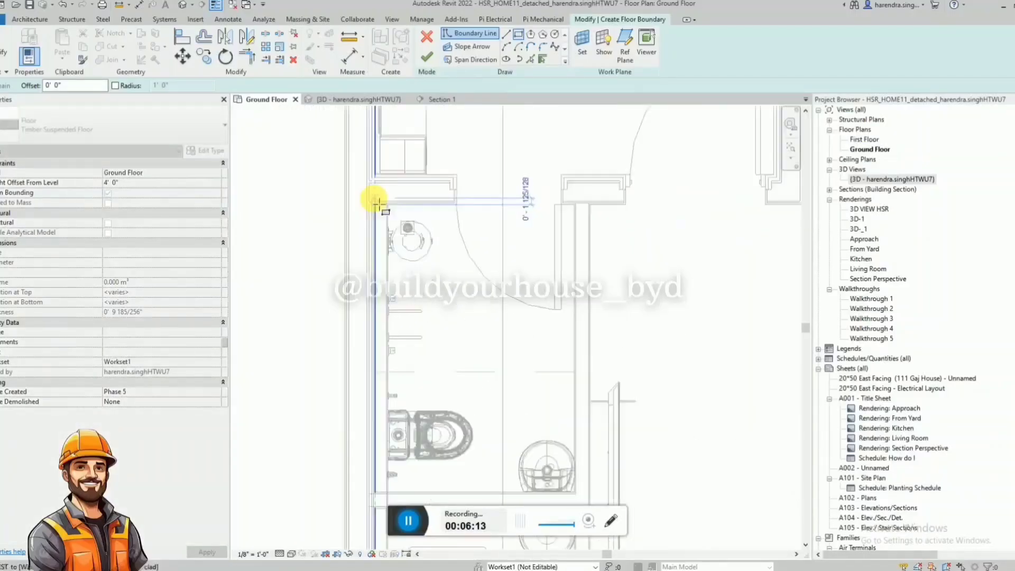
scroll(426, 337, up, 2)
scroll(448, 243, down, 3)
scroll(487, 434, up, 8)
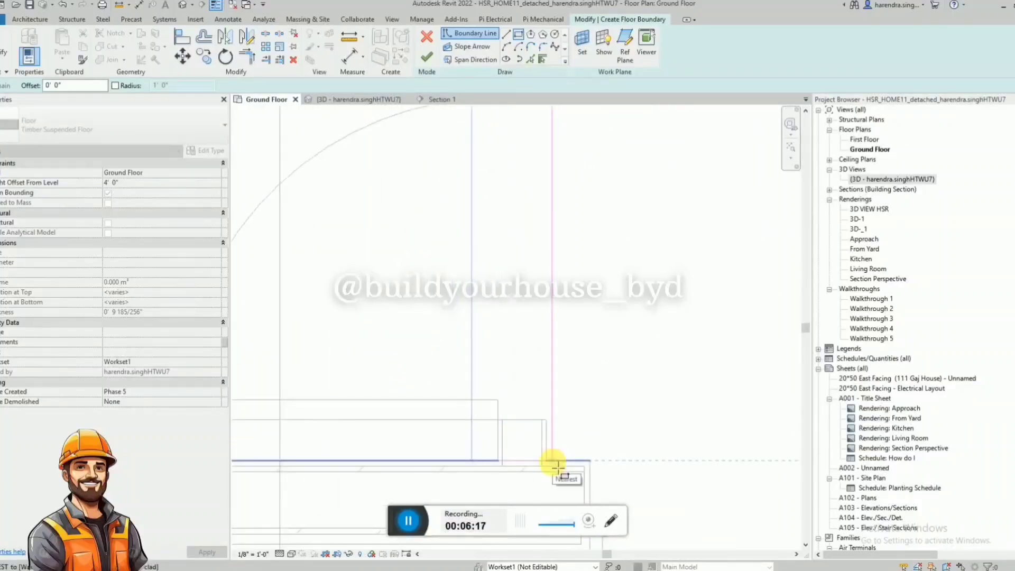
click(550, 464)
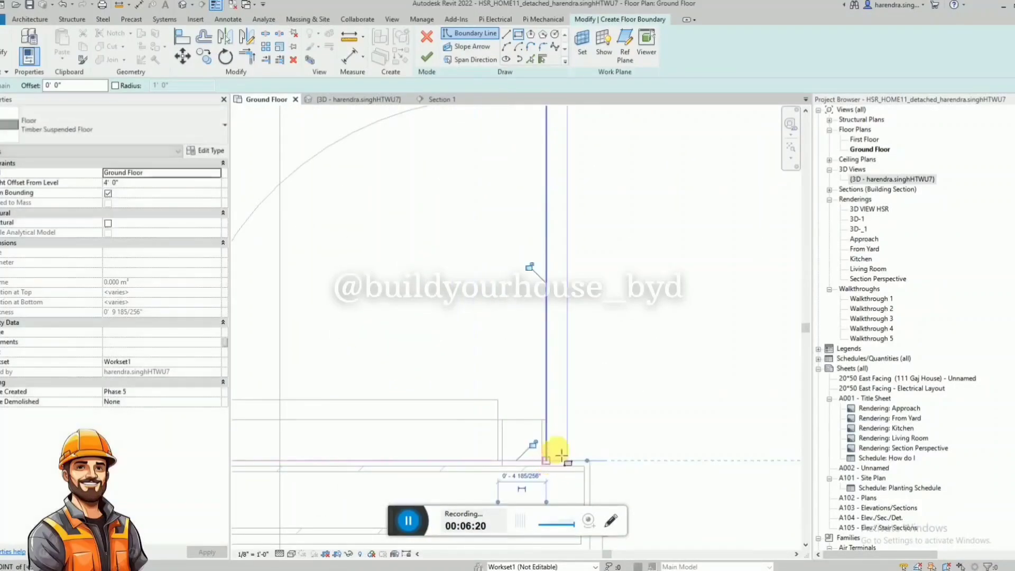
click(427, 57)
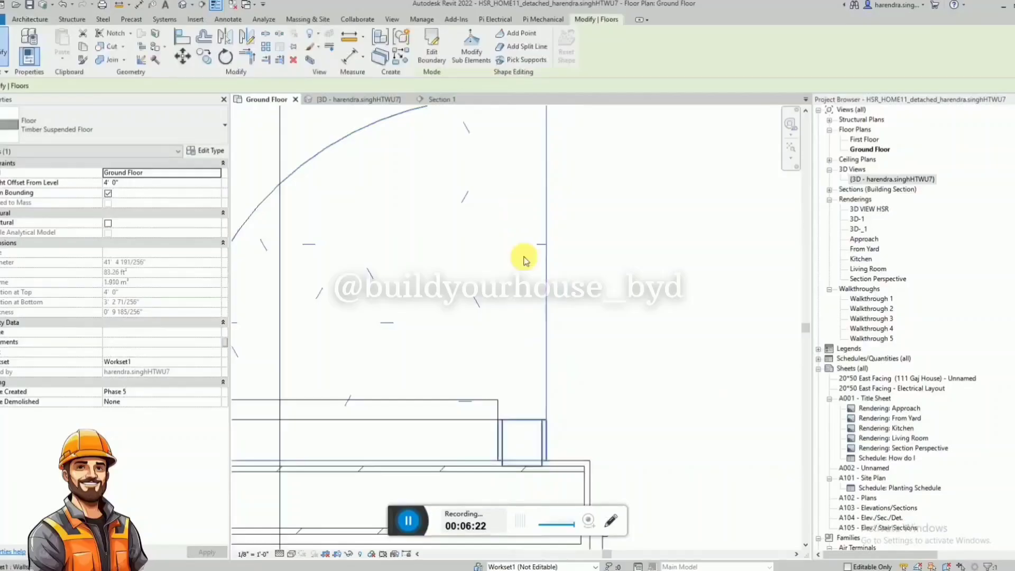
Temporarily hide the ground floor slab and the hall-side bathroom partition in the 3D view to expose the new floor.
click(363, 98)
scroll(633, 303, down, 3)
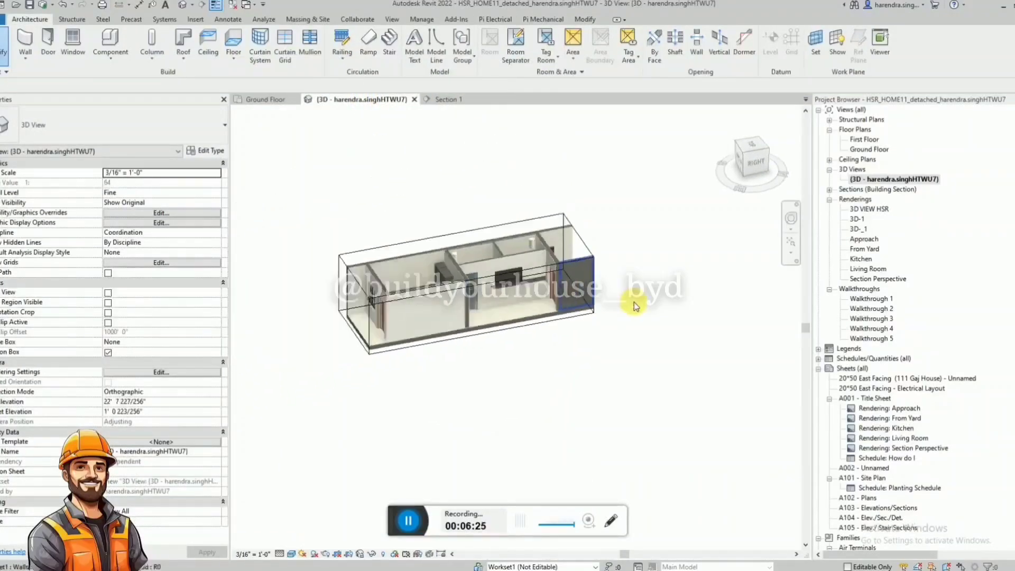
click(493, 331)
scroll(500, 305, up, 3)
shift+middle_drag(466, 240, 477, 366)
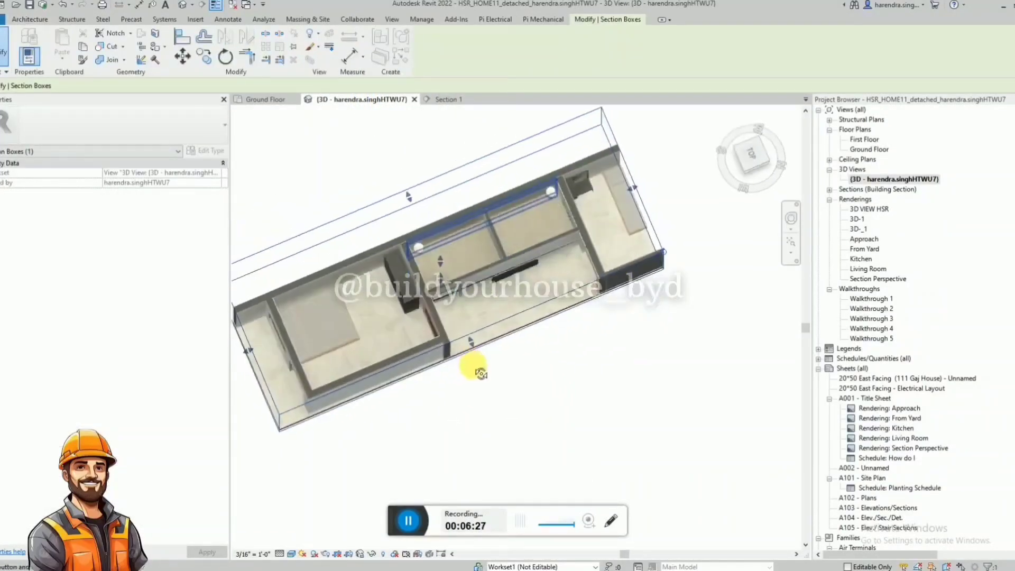
click(436, 240)
click(459, 236)
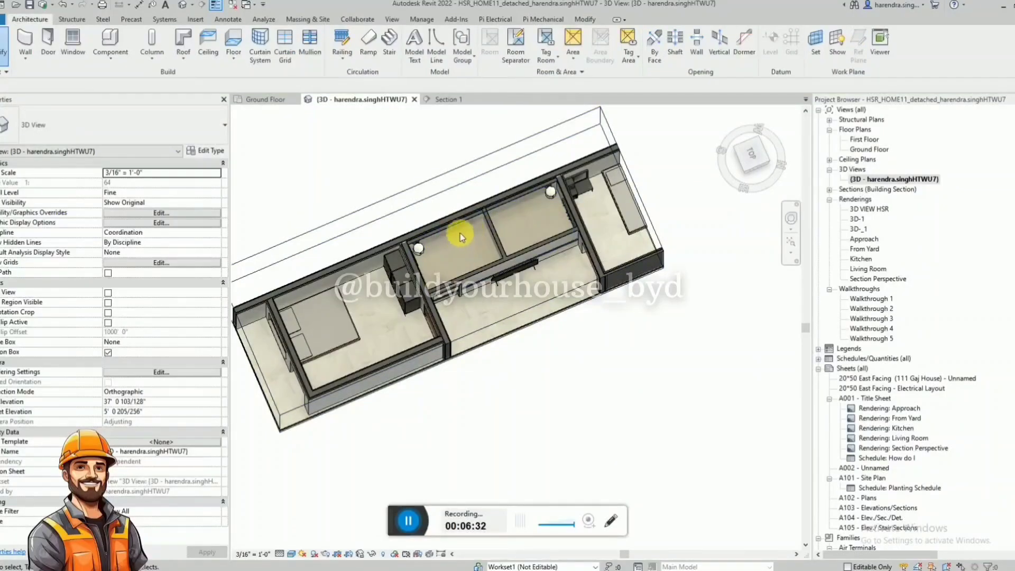
shift+middle_drag(419, 249, 476, 288)
click(385, 319)
key(h)
key(h)
click(471, 282)
key(h)
key(h)
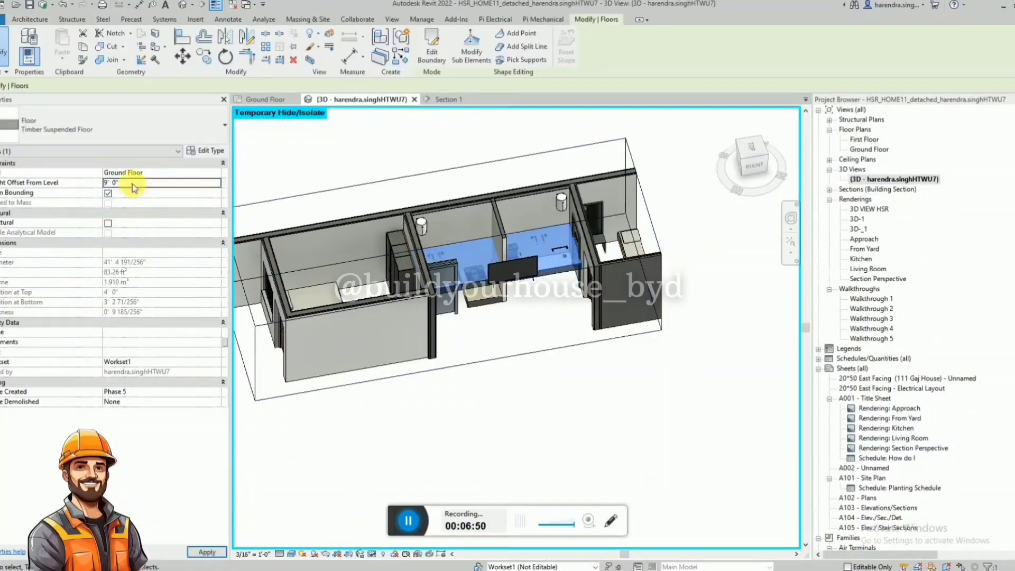
Set the new bathroom floor's height offset to 9' 0" and change its type to Generic 150mm.
shift+middle_drag(544, 222, 521, 195)
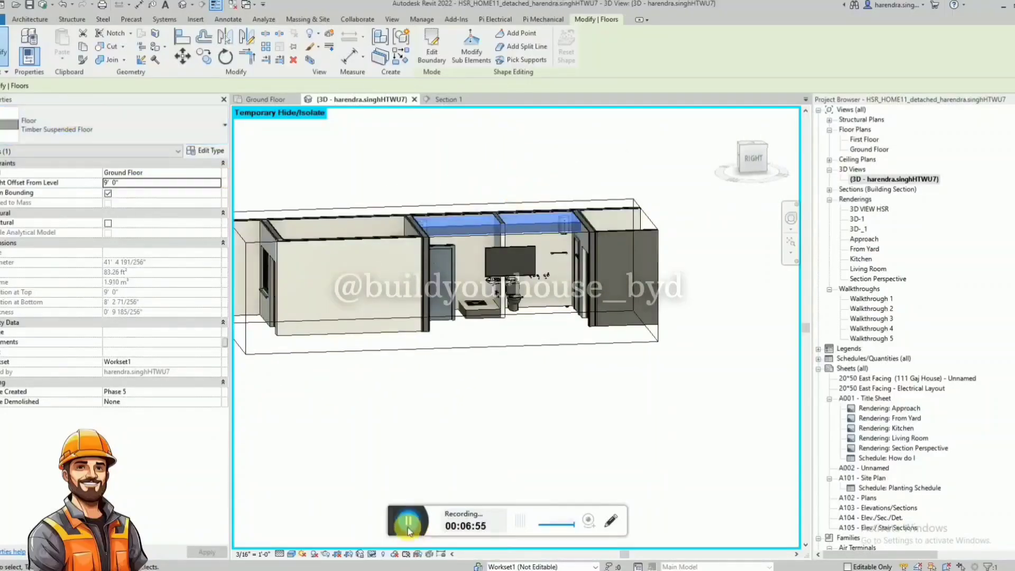
shift+middle_drag(494, 280, 476, 264)
click(129, 129)
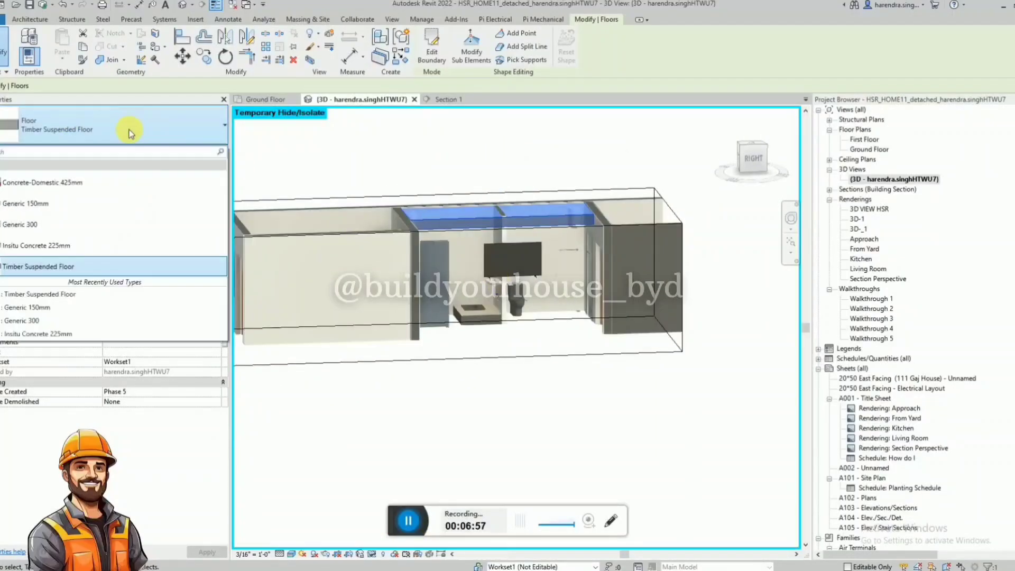
click(80, 204)
shift+middle_drag(494, 211, 498, 160)
click(499, 160)
Raise the top face of the section box above the walls so their full height is included.
scroll(645, 342, down, 2)
click(569, 353)
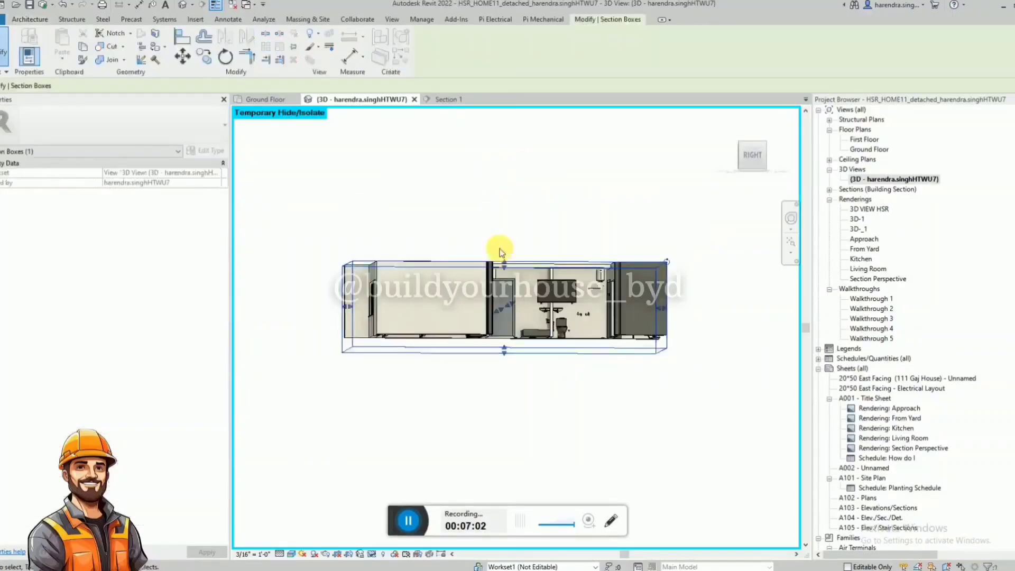
drag(501, 252, 498, 199)
scroll(524, 214, up, 3)
click(408, 527)
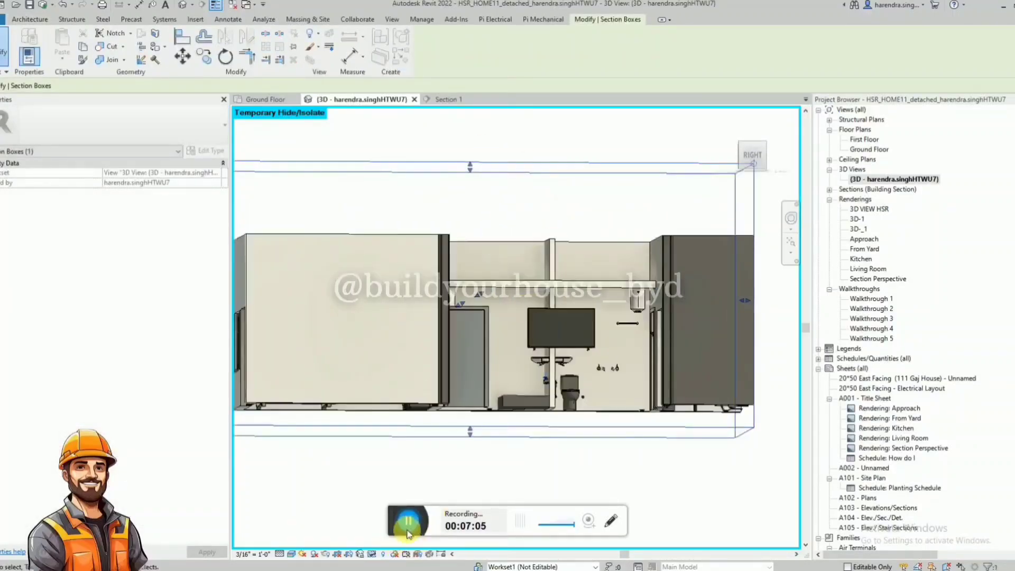
shift+middle_drag(567, 333, 552, 363)
key(Escape)
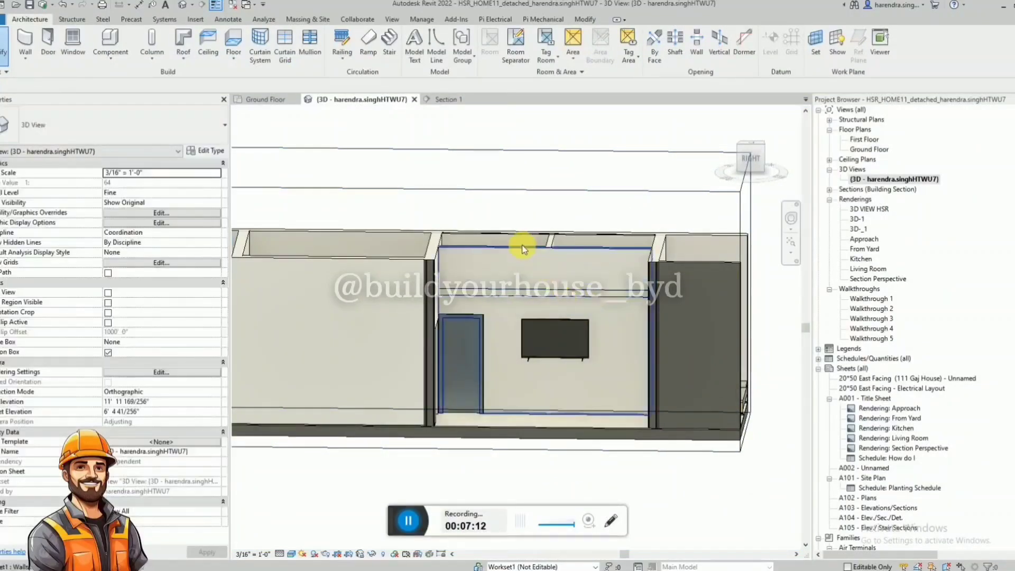
Restore the hidden elements and set the unconnected height of the hall-side bathroom partition and the bathrooms' dividing wall to 9' 0".
click(522, 247)
click(133, 233)
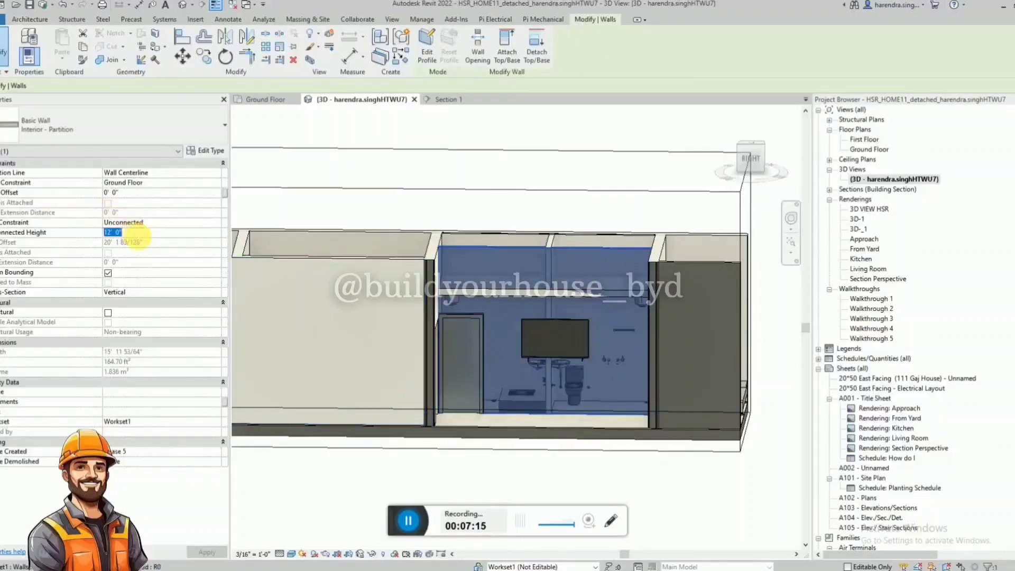
shift+middle_drag(555, 271, 496, 282)
click(551, 268)
click(152, 233)
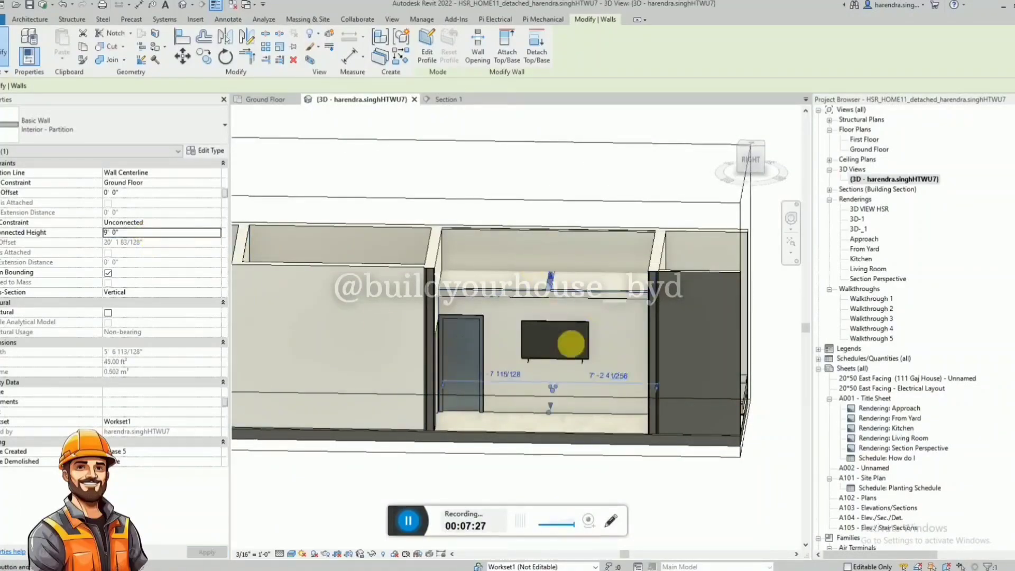
shift+middle_drag(570, 344, 632, 450)
key(Escape)
shift+middle_drag(600, 338, 539, 139)
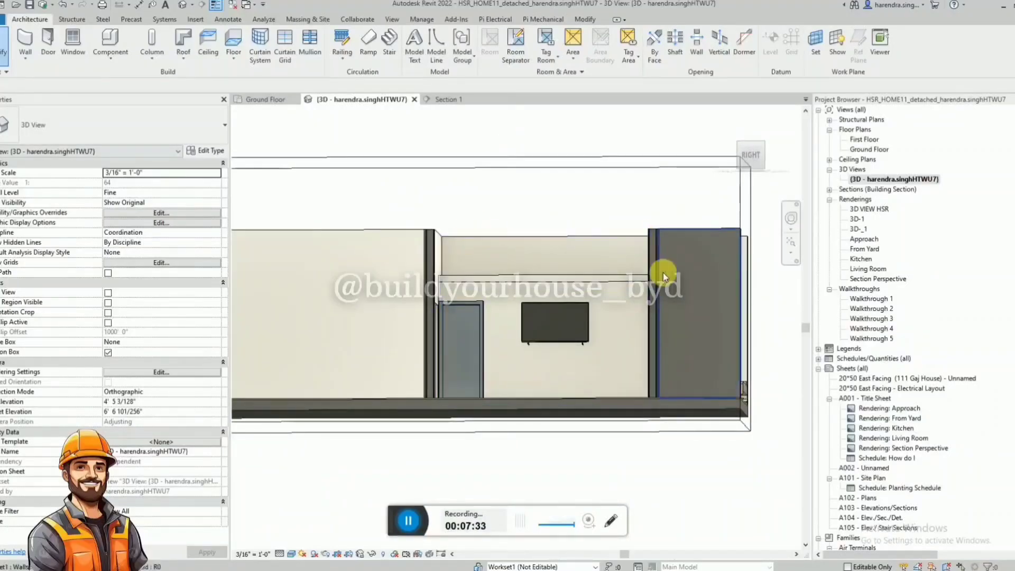
Check the raised slab in Section 1 against the vertical hidden line's dimensions.
click(455, 100)
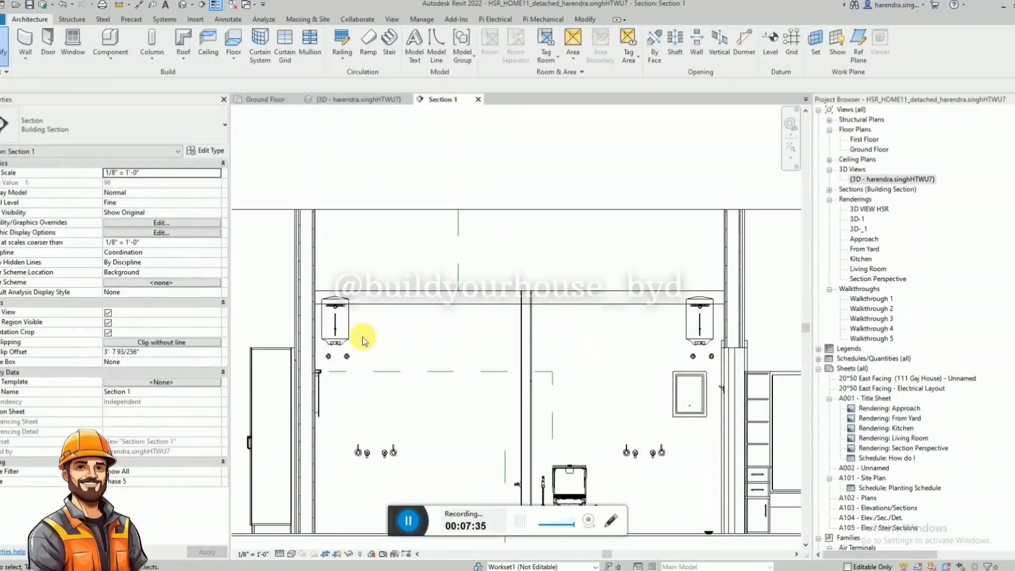
click(458, 274)
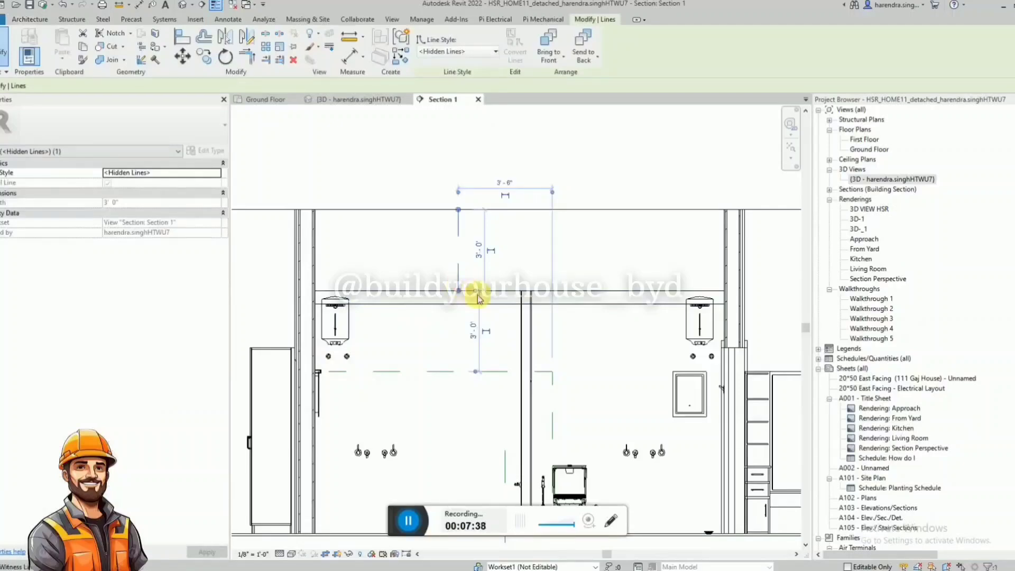
scroll(347, 322, down, 2)
key(Escape)
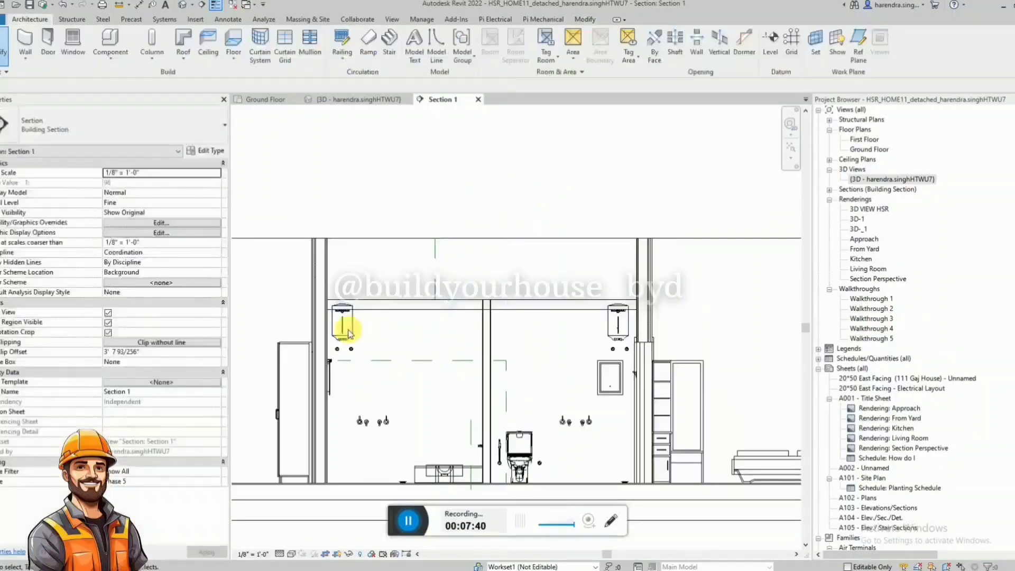
key(d)
key(l)
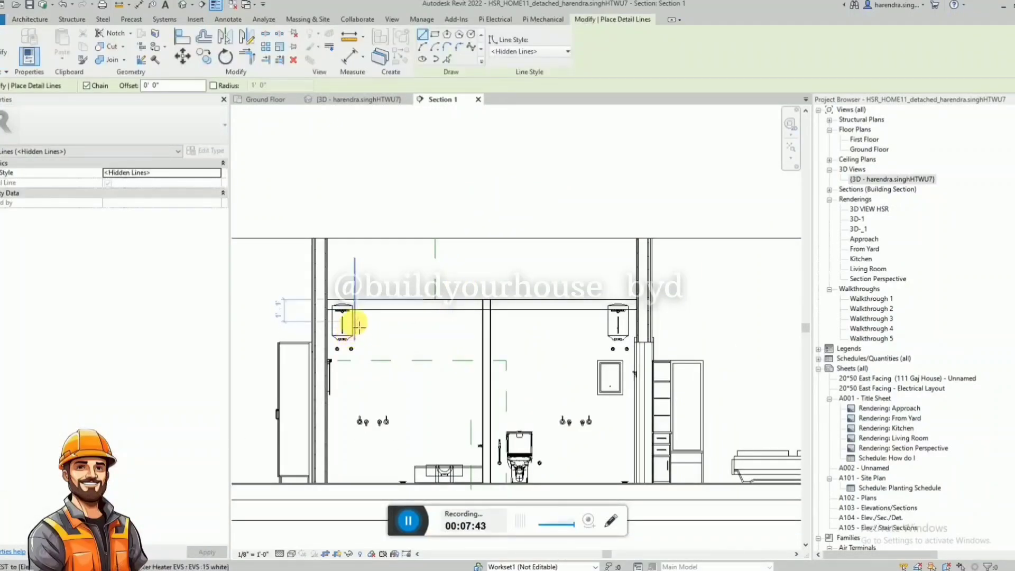
click(345, 341)
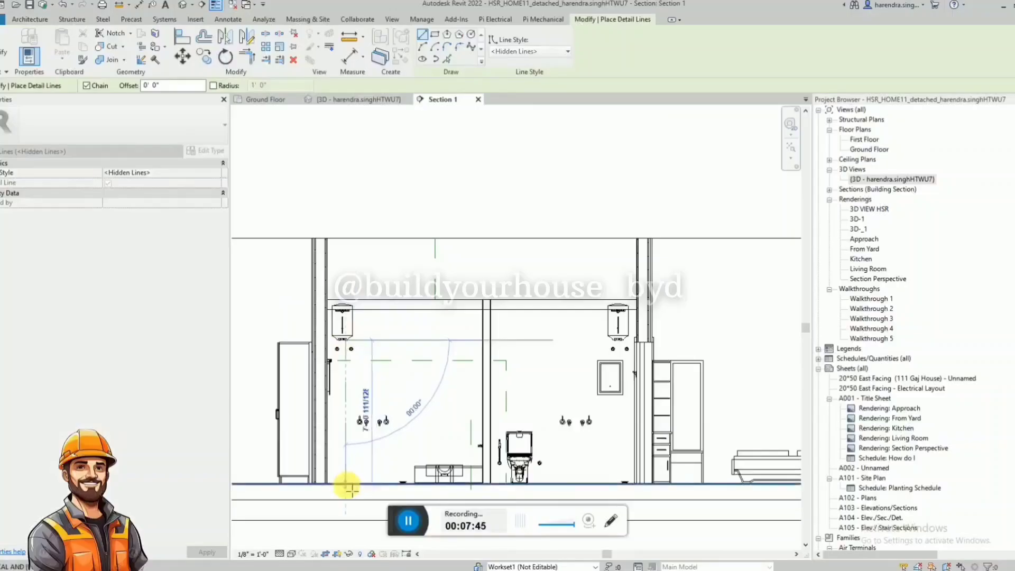
key(Escape)
key(Escape)
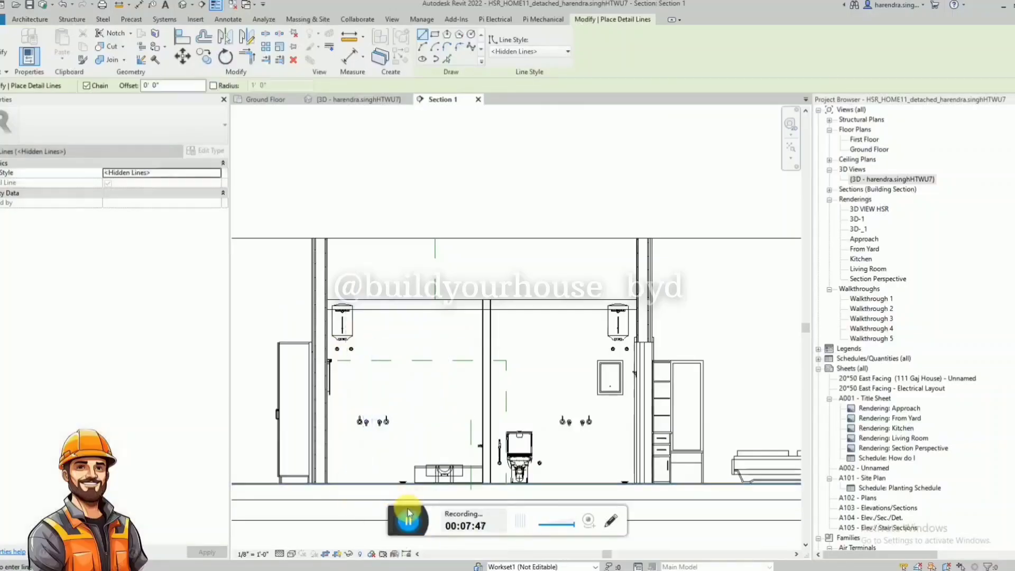
Measure the clear height from the floor to the slab's underside in Section 1 with an aligned dimension, and delete the dimension.
key(d)
key(i)
click(388, 310)
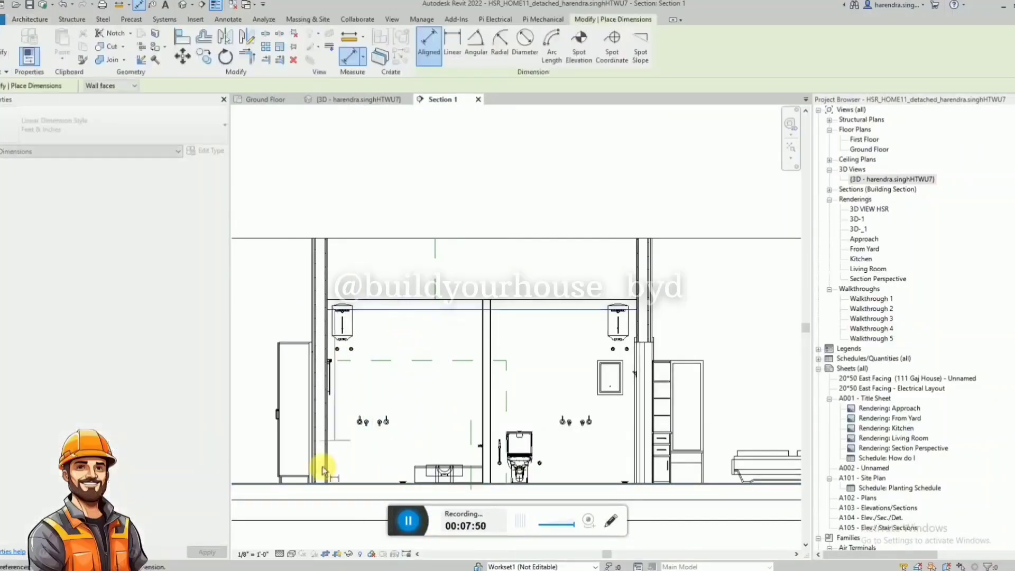
click(363, 483)
click(308, 538)
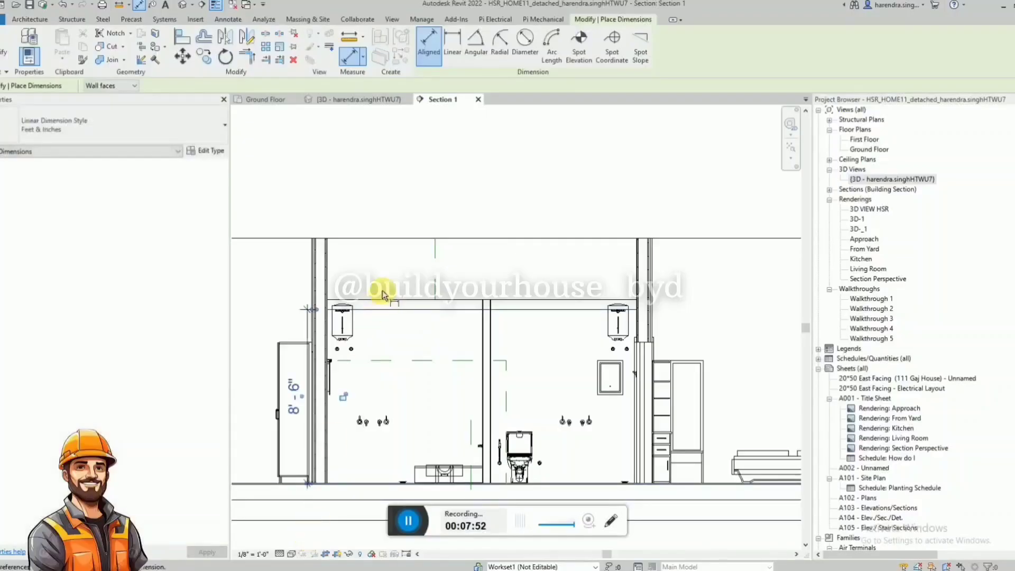
key(Escape)
key(Escape)
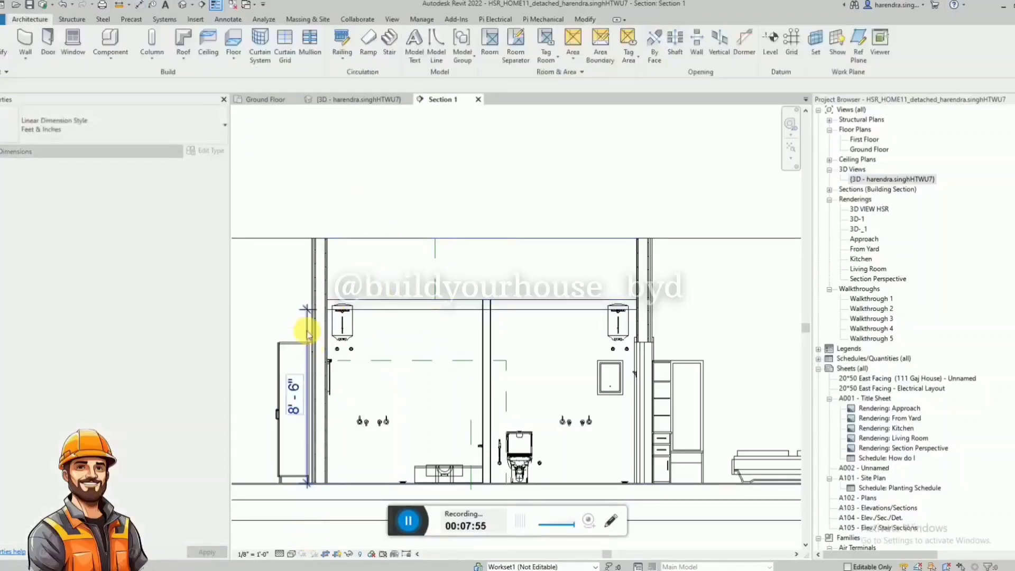
click(309, 323)
key(Delete)
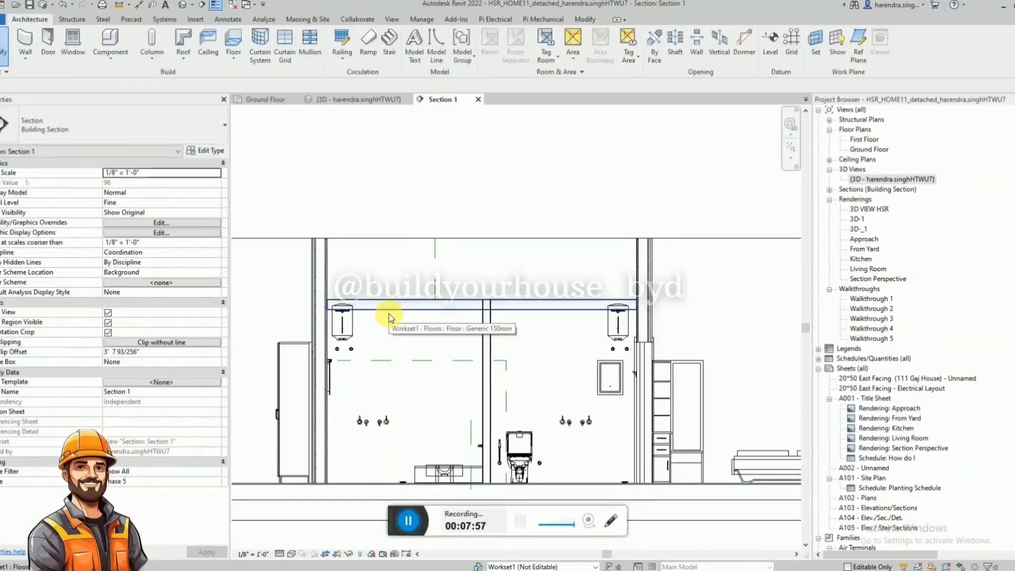
Set the bathroom slab's height offset from the ground floor level to 9' 4".
click(388, 313)
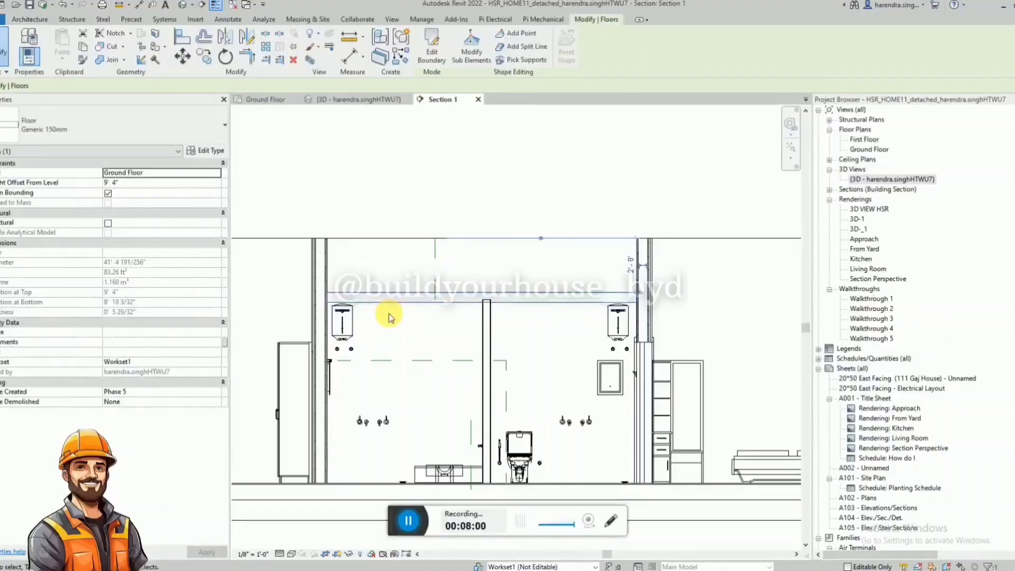
key(Escape)
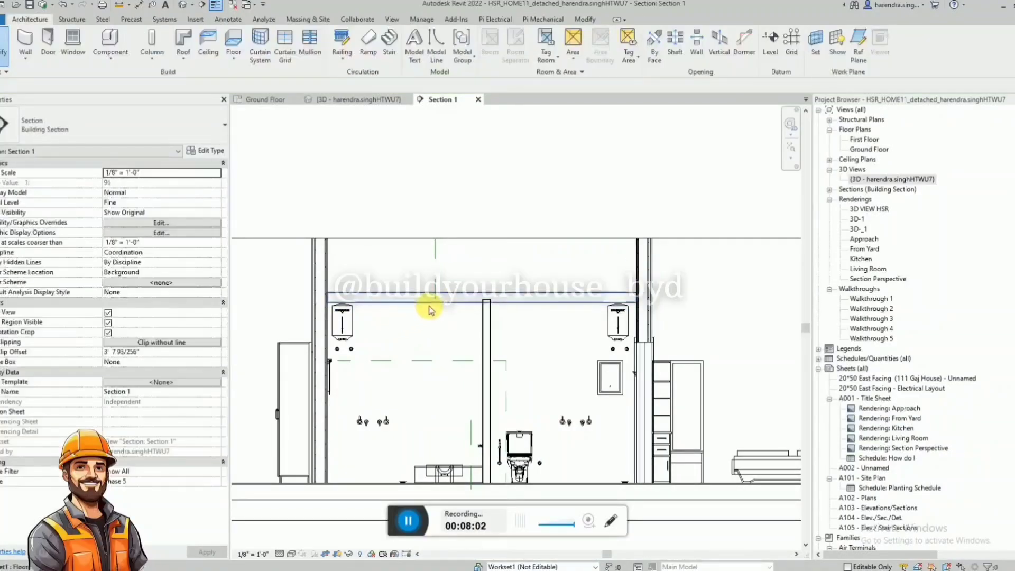
Set the length of the upper vertical hidden line to 2' 6".
click(436, 292)
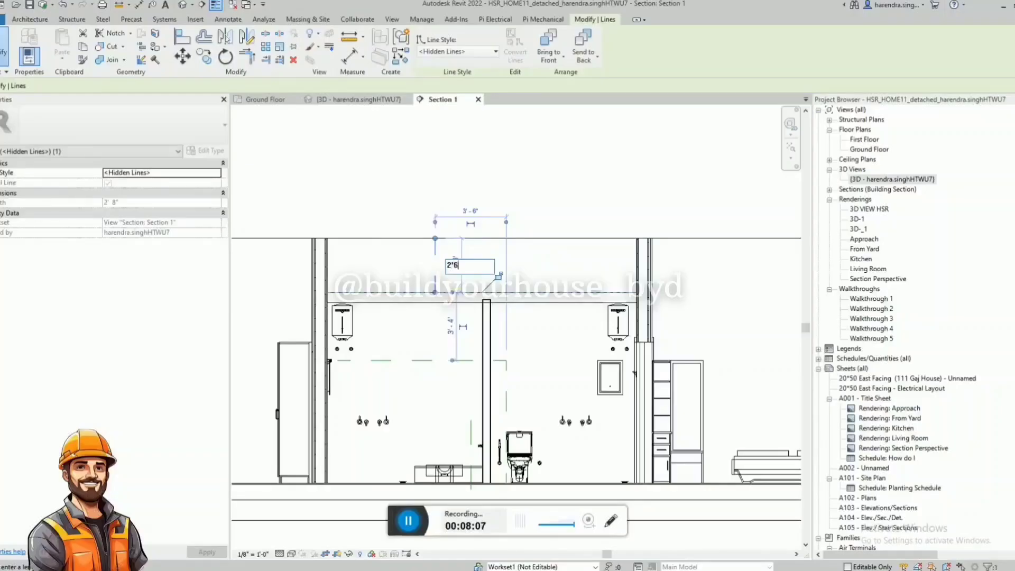
key(Escape)
click(436, 292)
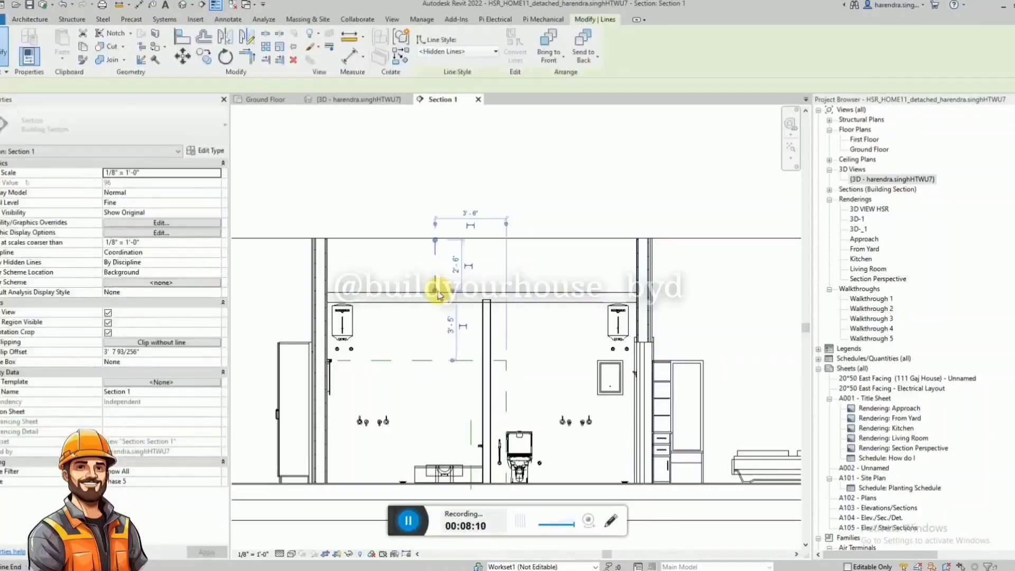
Draw a horizontal hidden line from the lower end of the upper vertical hidden line as a reference for the slab.
key(c)
key(s)
click(436, 291)
click(508, 292)
key(Escape)
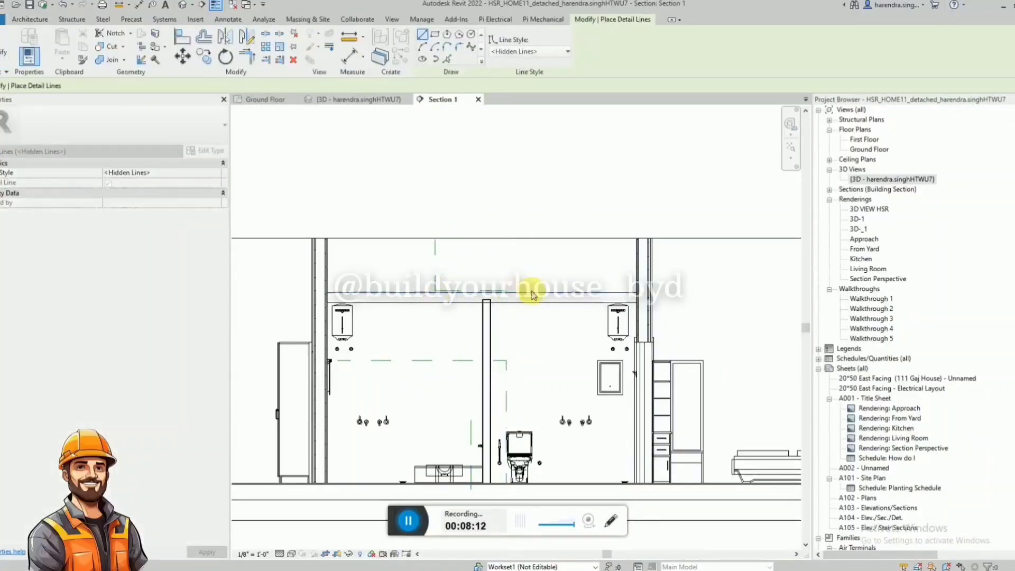
key(Escape)
key(a)
key(l)
key(Escape)
key(Escape)
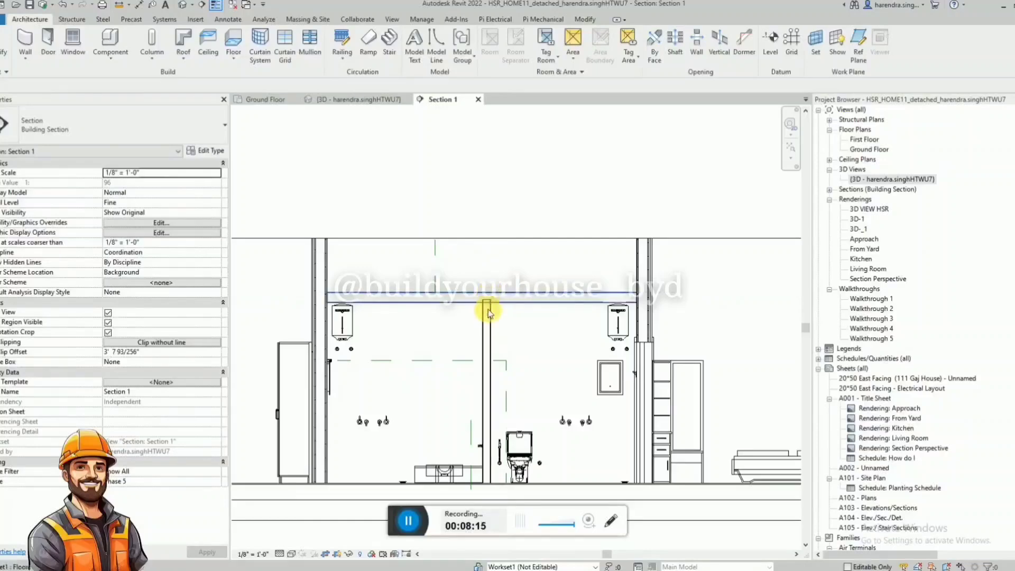
Raise the bathrooms' dividing wall up to the slab and delete the hidden reference lines across the bathrooms.
click(490, 317)
key(Escape)
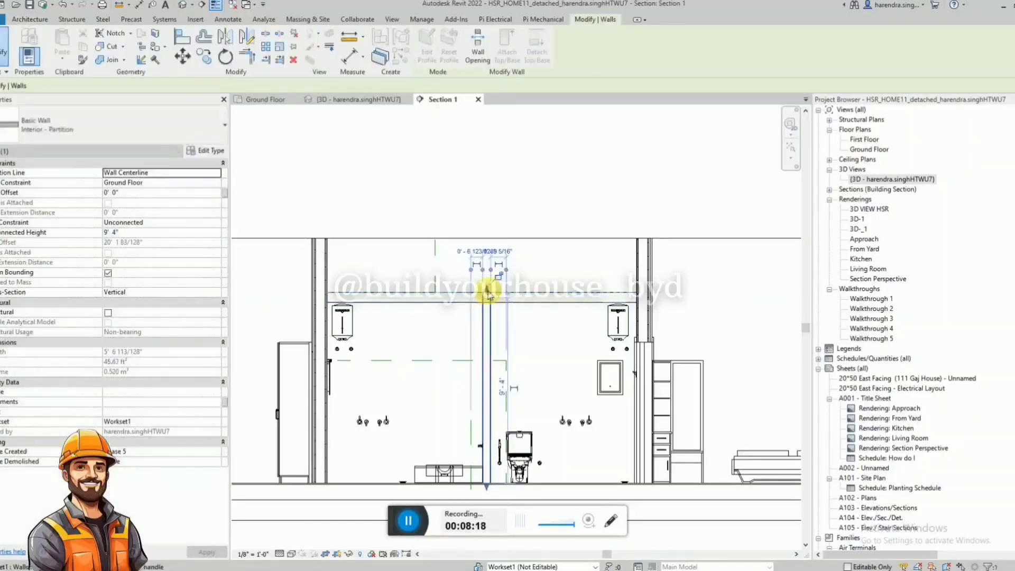
click(414, 362)
key(Delete)
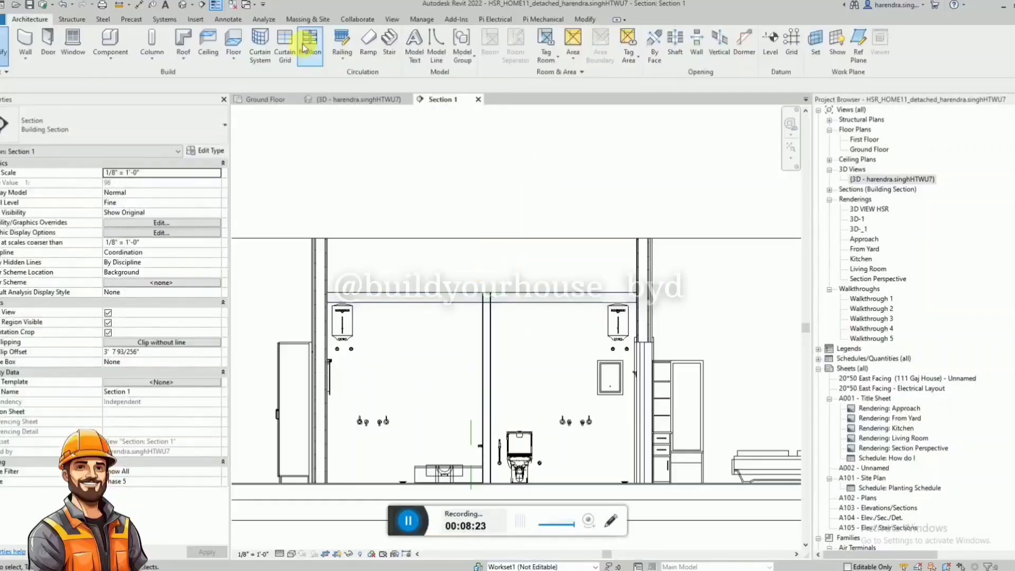
Expand the section box in the 3D view to the front and side so all the ground-floor rooms are included.
click(344, 98)
scroll(476, 286, down, 5)
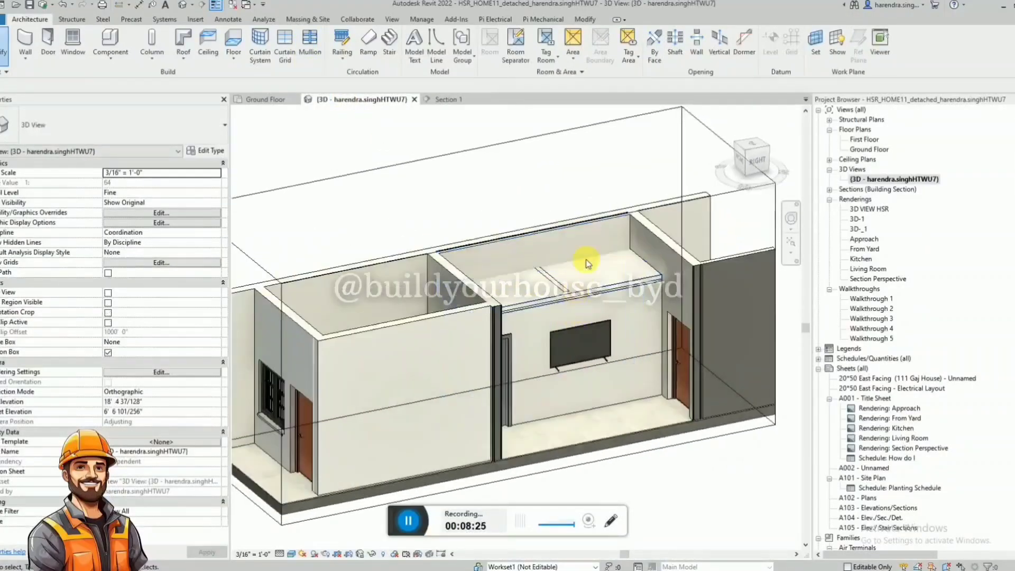
shift+middle_drag(641, 291, 663, 359)
scroll(338, 255, down, 3)
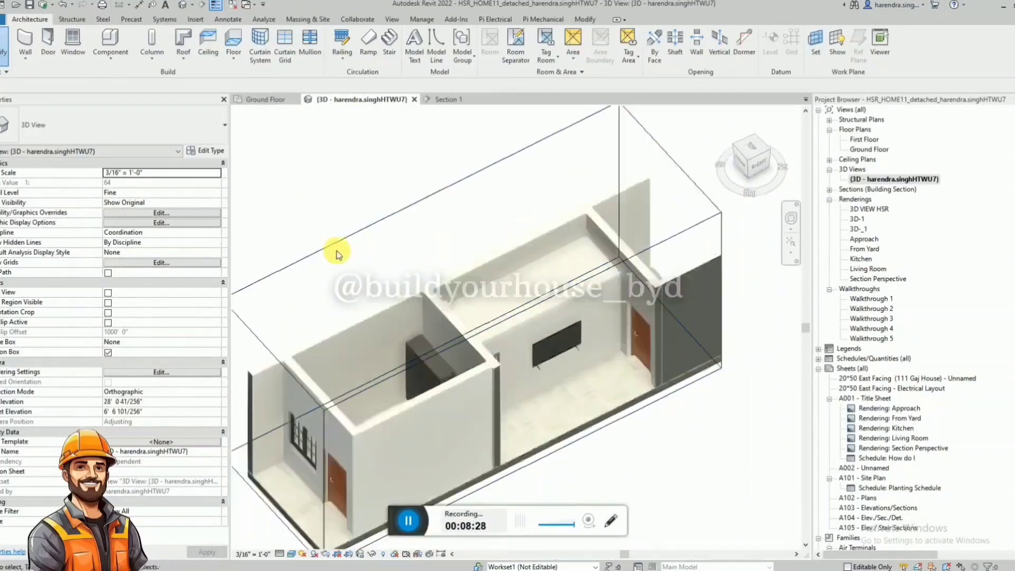
click(454, 400)
drag(465, 347, 602, 485)
scroll(592, 293, down, 1)
scroll(593, 295, down, 1)
drag(440, 392, 292, 426)
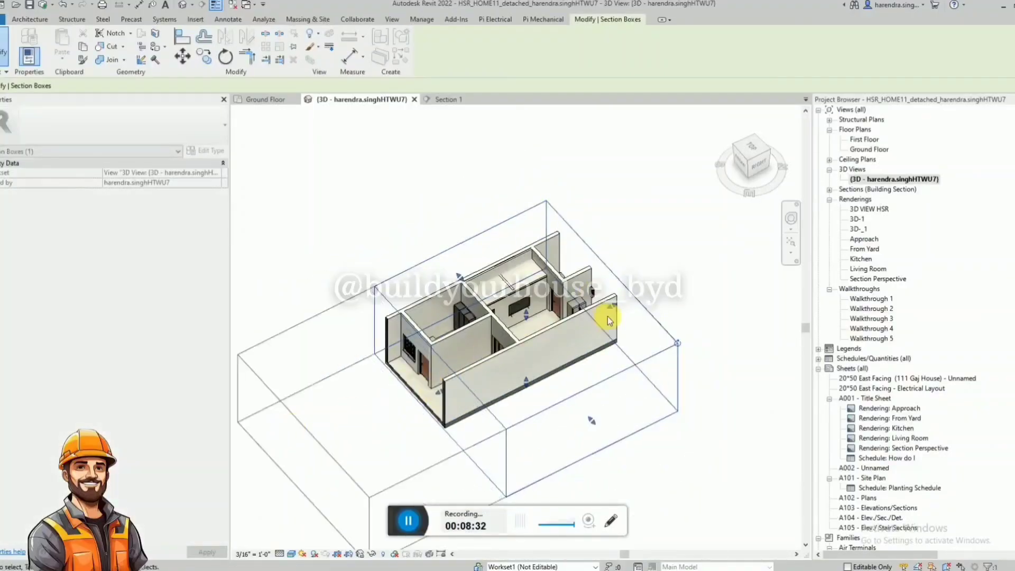
drag(612, 306, 677, 229)
scroll(607, 261, up, 3)
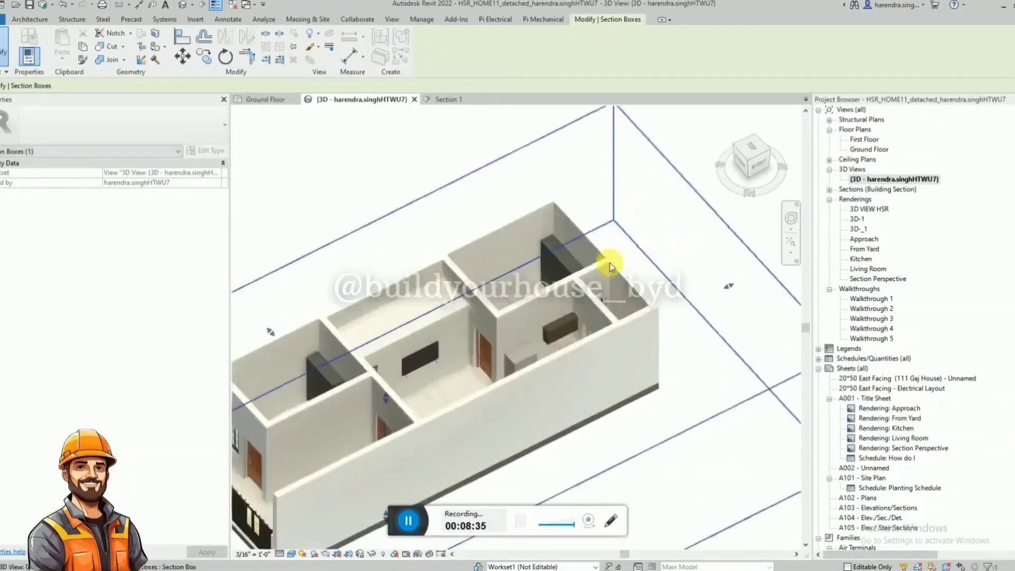
Set the unconnected height of the hall-side bathroom partition carrying the television to 12' 0".
shift+middle_drag(607, 261, 600, 346)
scroll(600, 345, down, 2)
scroll(541, 338, up, 4)
scroll(400, 257, down, 2)
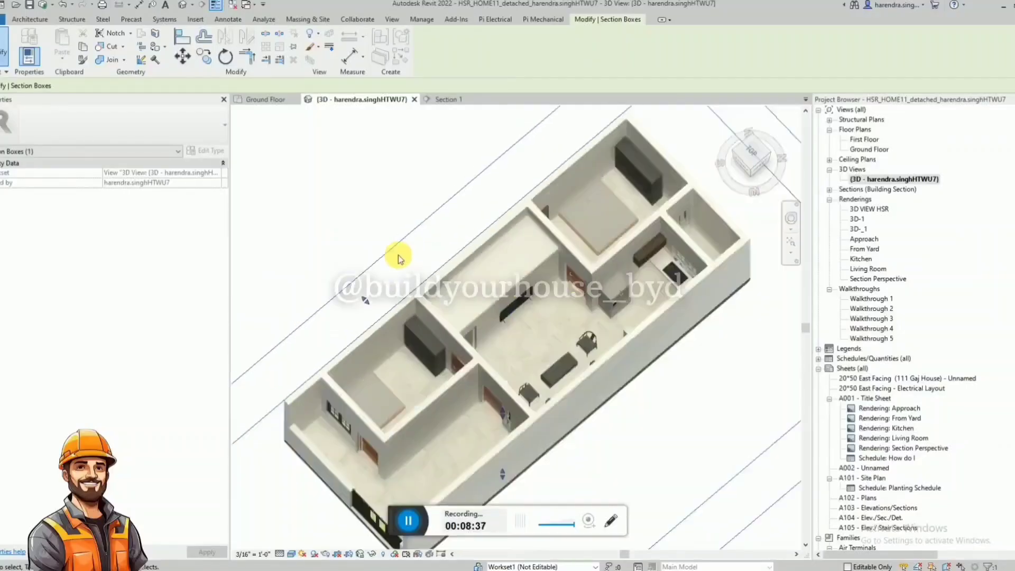
shift+middle_drag(501, 311, 464, 267)
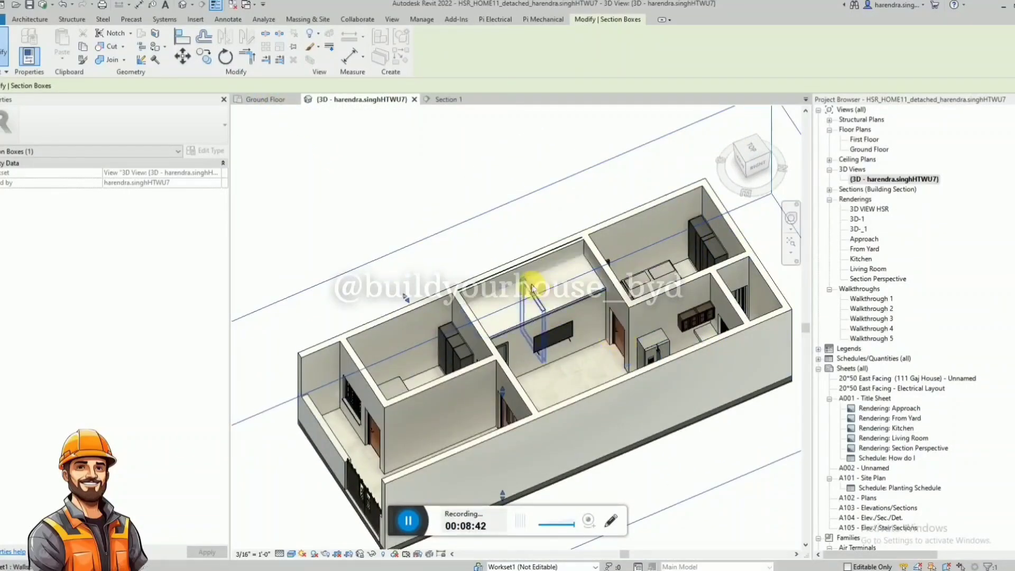
click(595, 334)
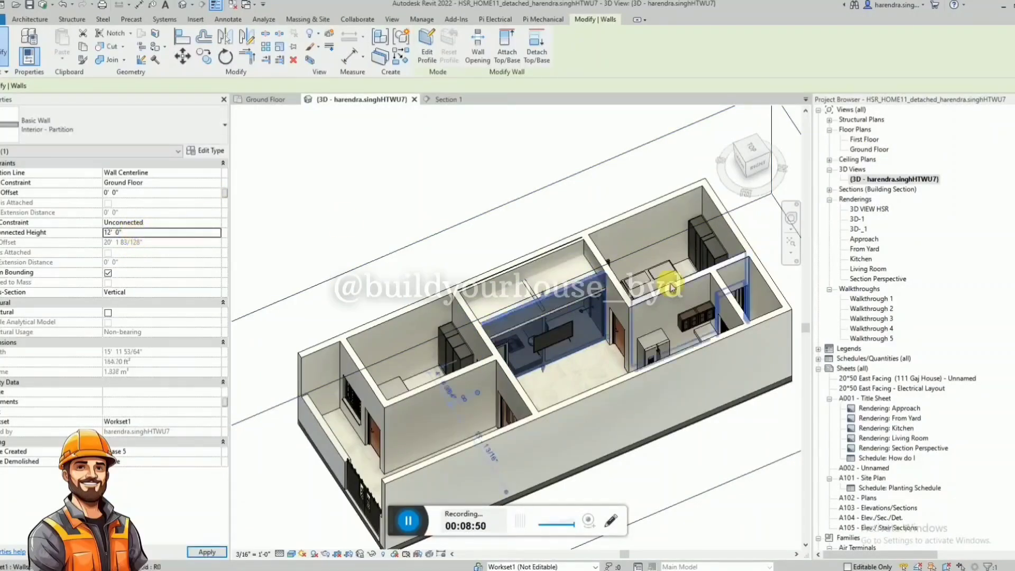
key(Escape)
Examine the bathroom slab and the raised hall-side partition from several angles in the 3D view.
shift+middle_drag(612, 301, 487, 297)
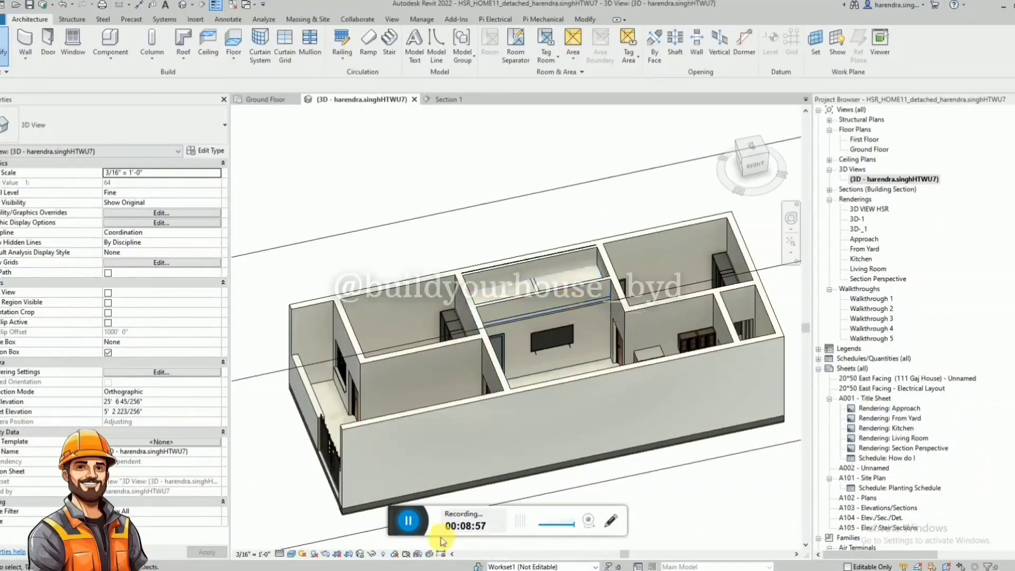
scroll(665, 321, up, 2)
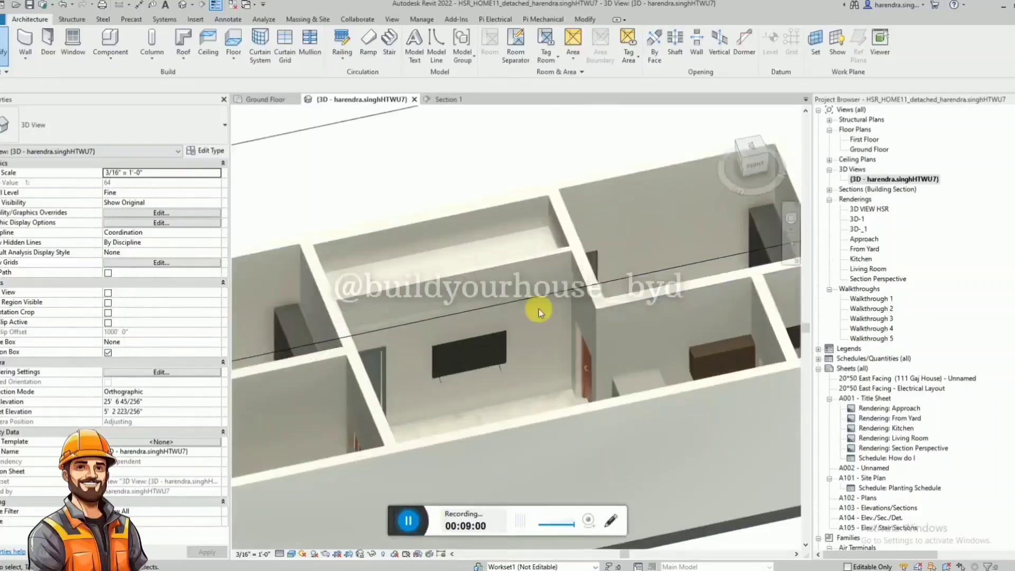
scroll(540, 310, down, 1)
shift+middle_drag(540, 311, 608, 381)
scroll(658, 279, down, 3)
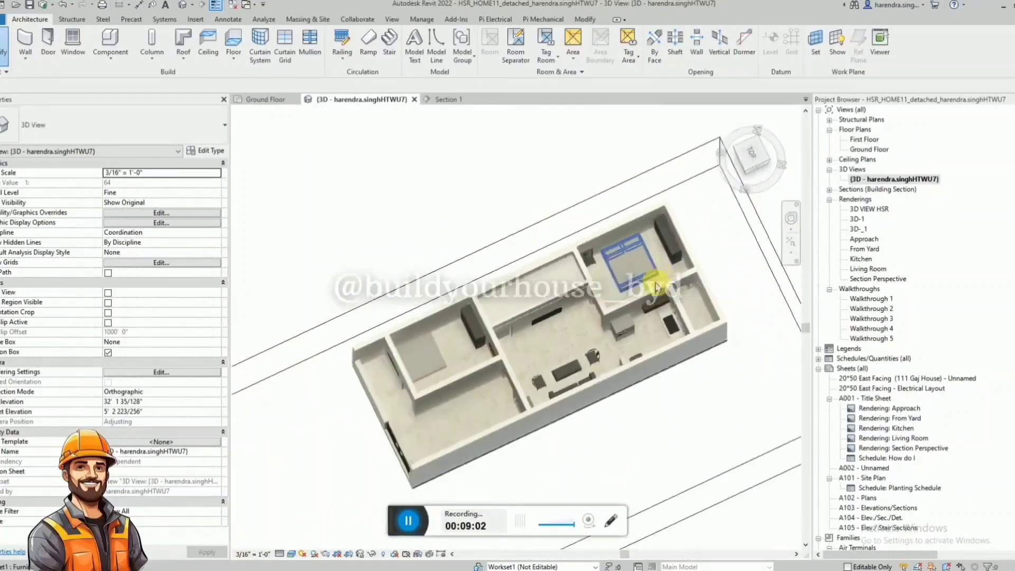
shift+middle_drag(658, 279, 570, 318)
scroll(570, 318, up, 4)
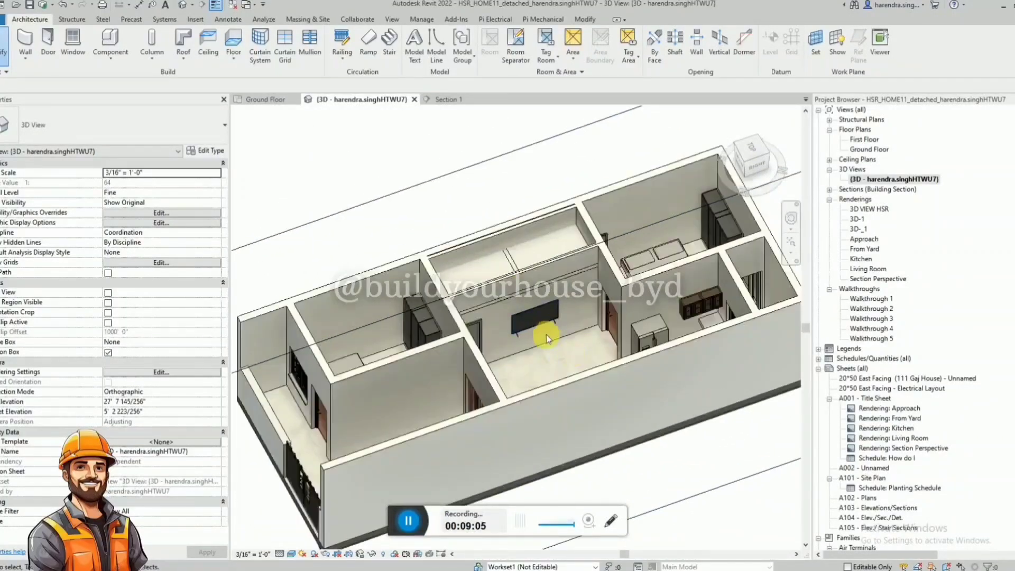
scroll(546, 334, up, 3)
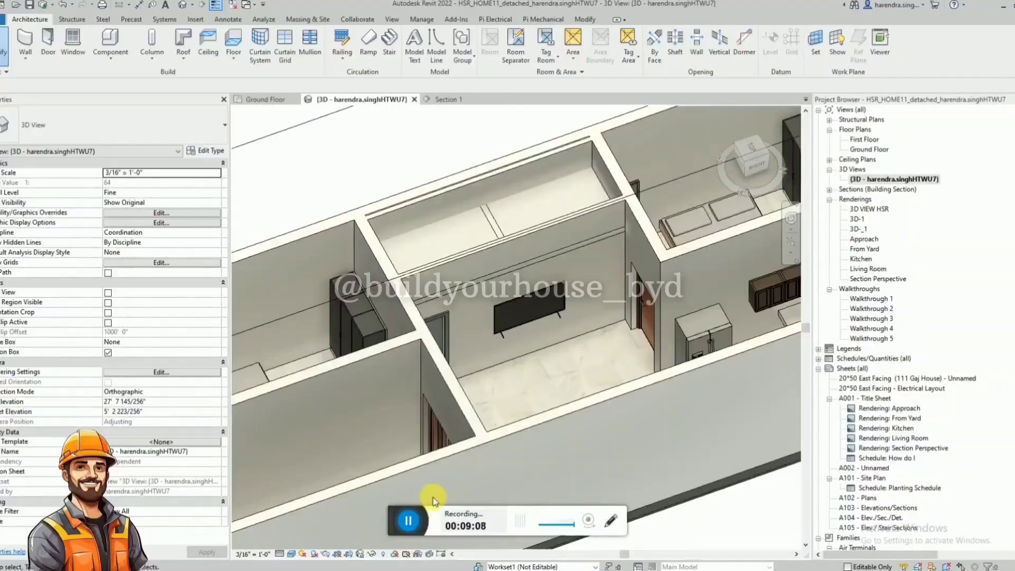
scroll(604, 295, down, 2)
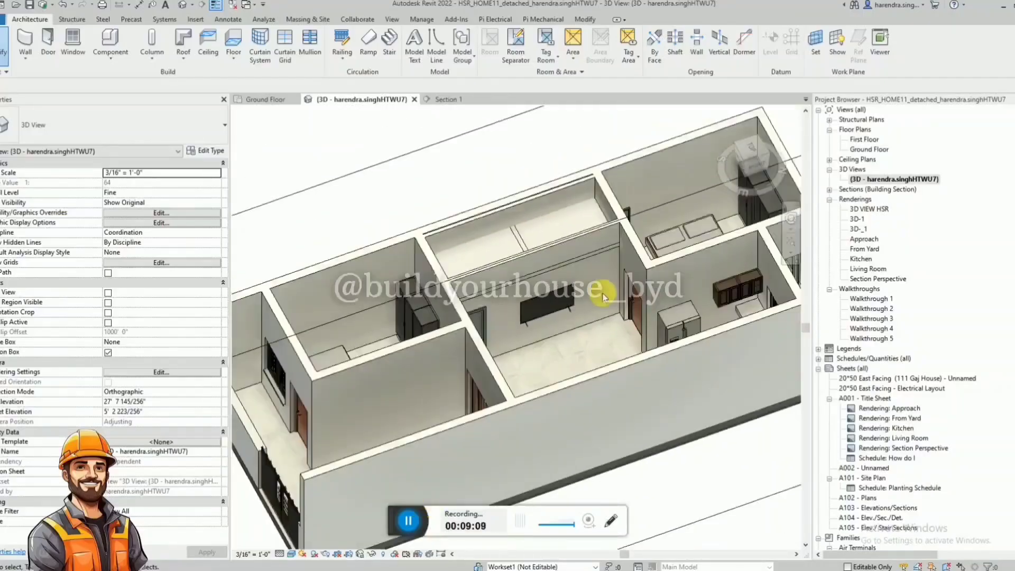
click(195, 20)
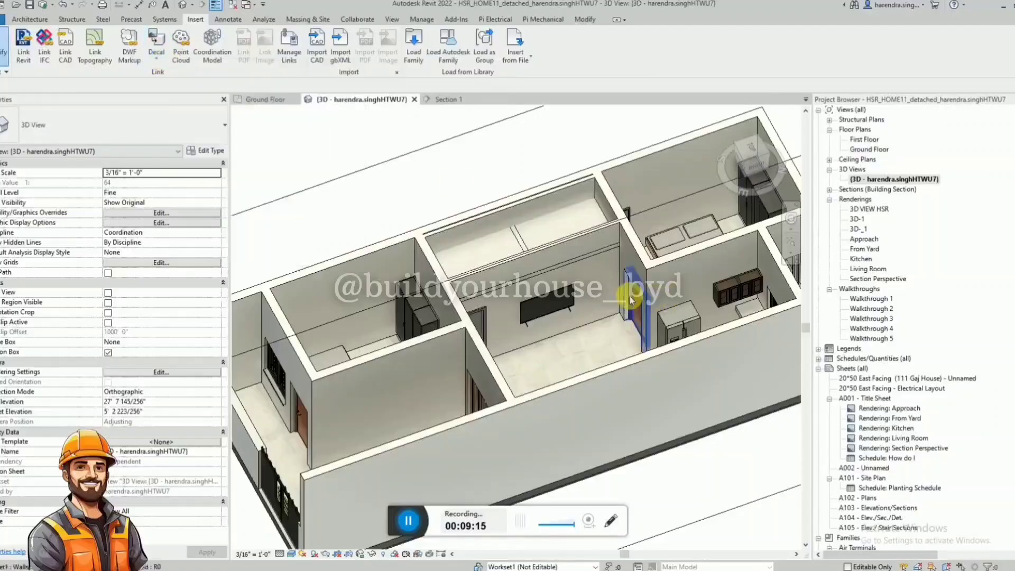
scroll(579, 316, up, 3)
click(579, 316)
scroll(611, 259, down, 1)
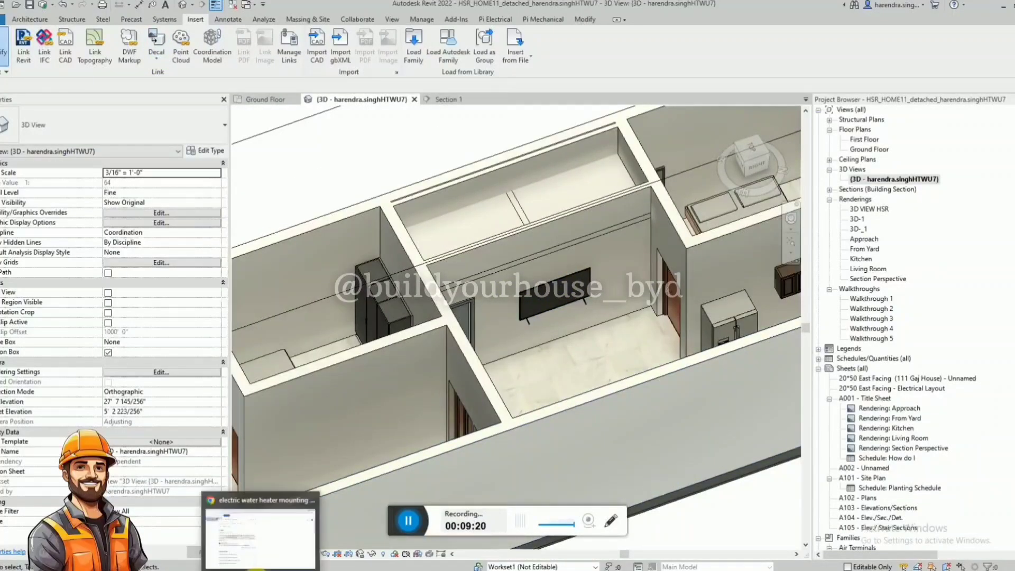
Switch to Chrome and search Google for "tarak mehta poster".
click(259, 567)
drag(328, 102, 46, 117)
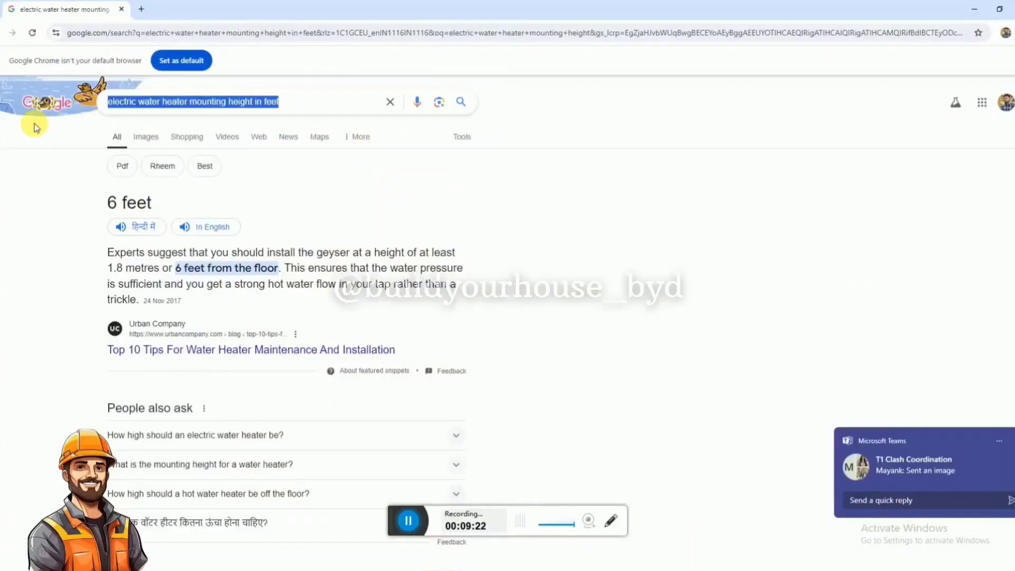
click(2, 33)
click(297, 35)
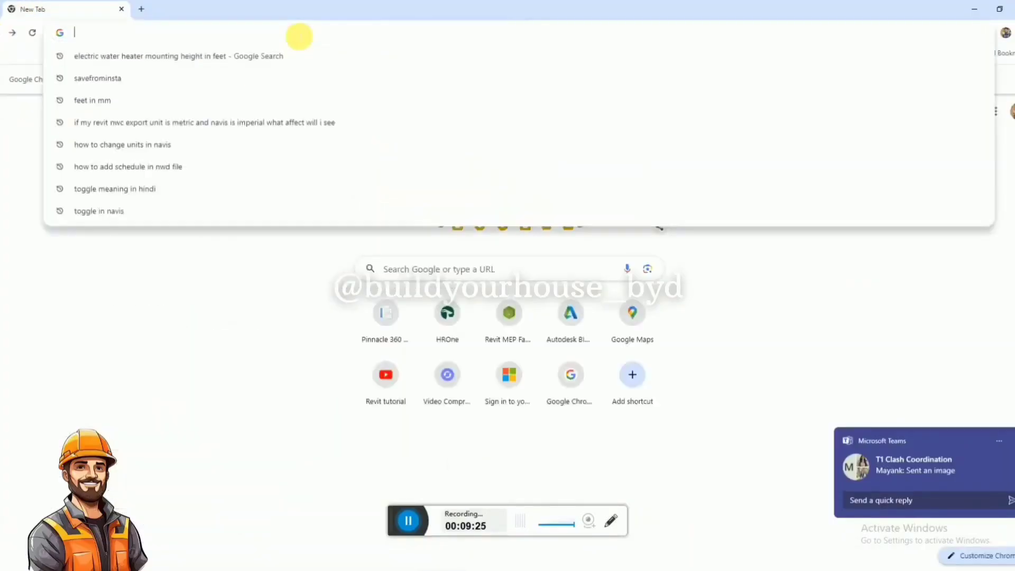
text(tarak meh)
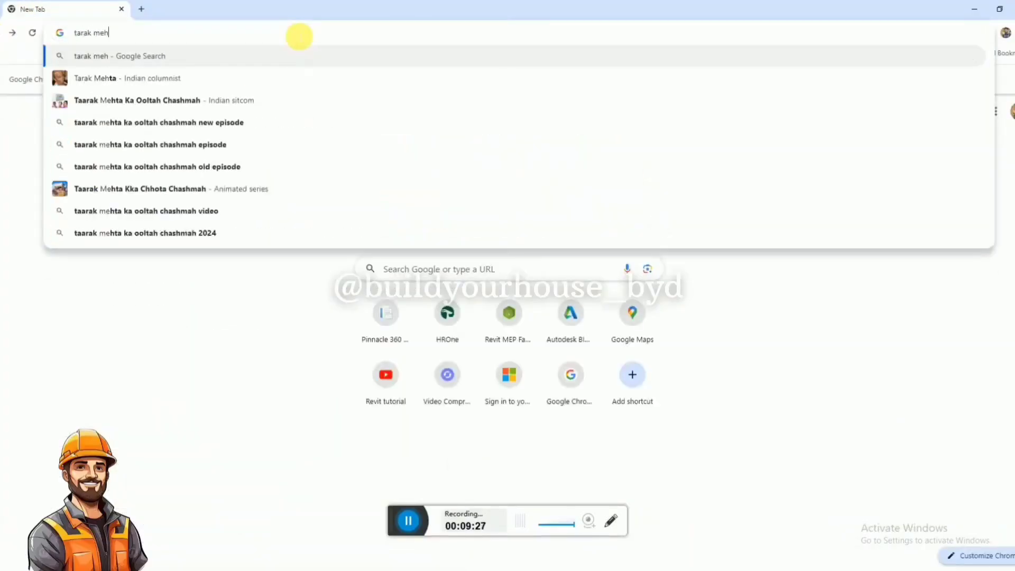
text(ta poster)
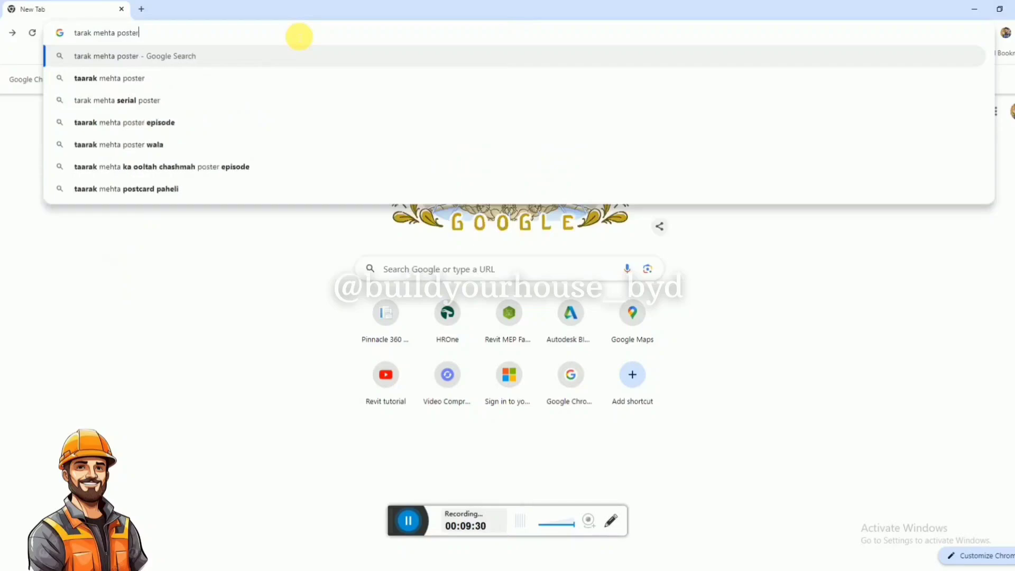
key(Return)
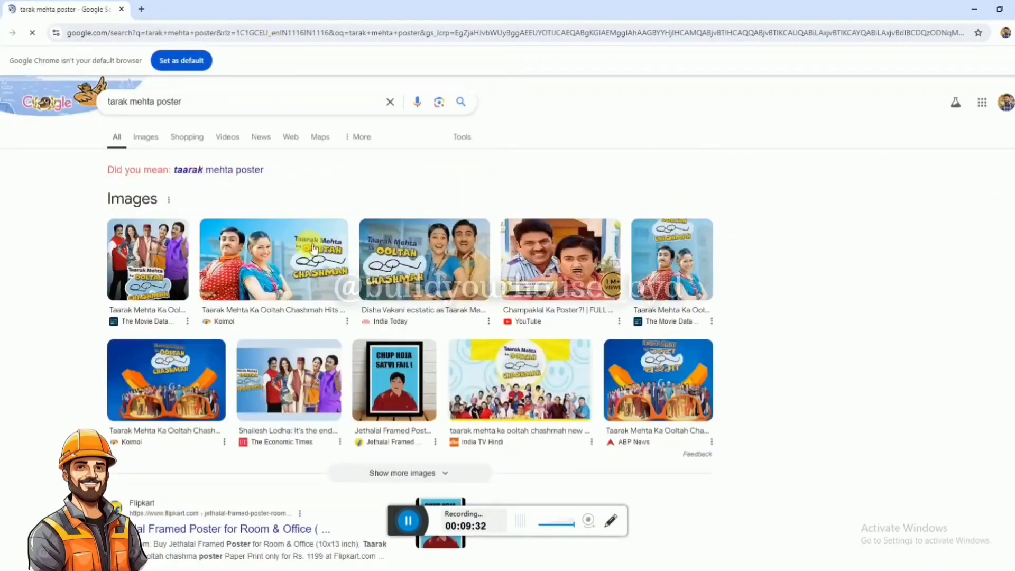
Show the image results, preview the Koimoi picture of Taarak Mehta Ka Ooltah Chashmah, and look through its related images.
click(158, 147)
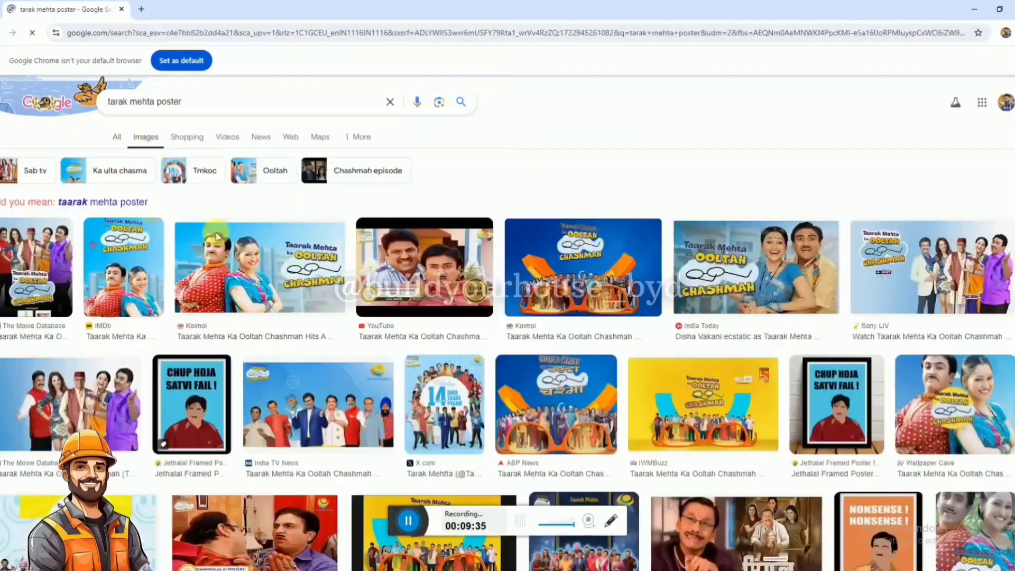
click(255, 293)
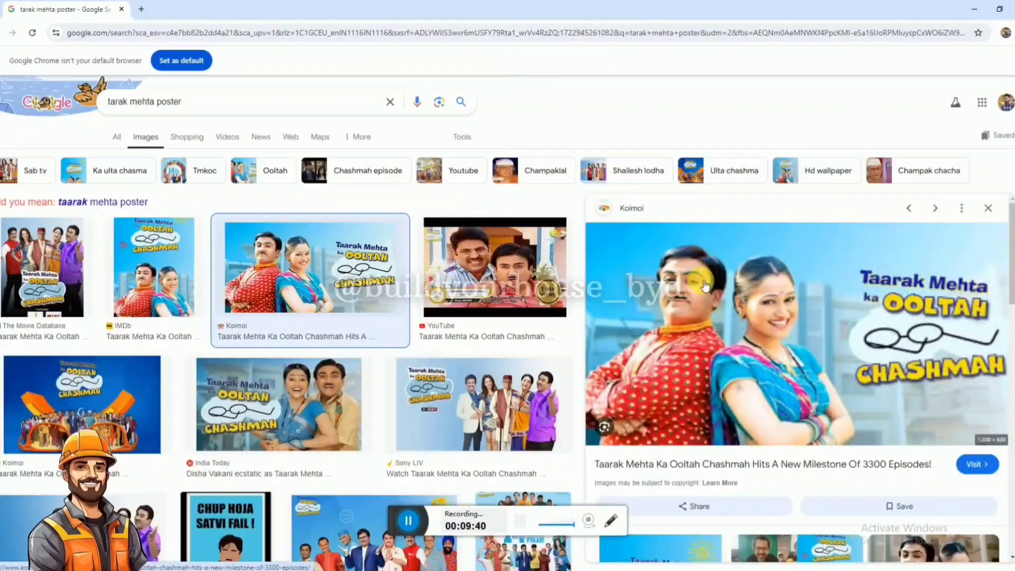
scroll(706, 287, down, 3)
scroll(724, 296, up, 3)
scroll(785, 365, down, 3)
scroll(785, 364, up, 3)
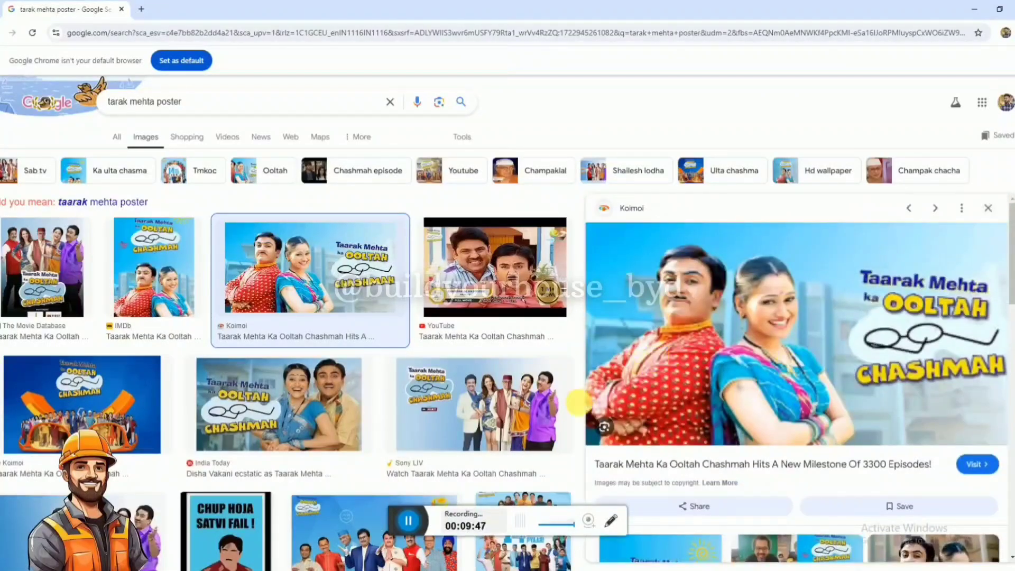
Preview the India TV News group picture of the Taarak Mehta cast in the image results.
scroll(410, 455, down, 2)
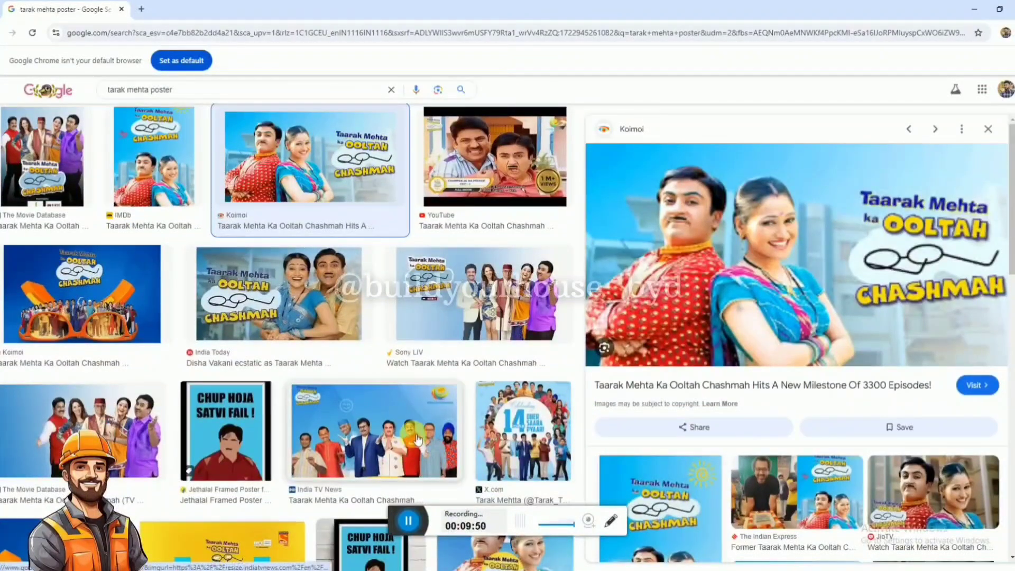
click(418, 440)
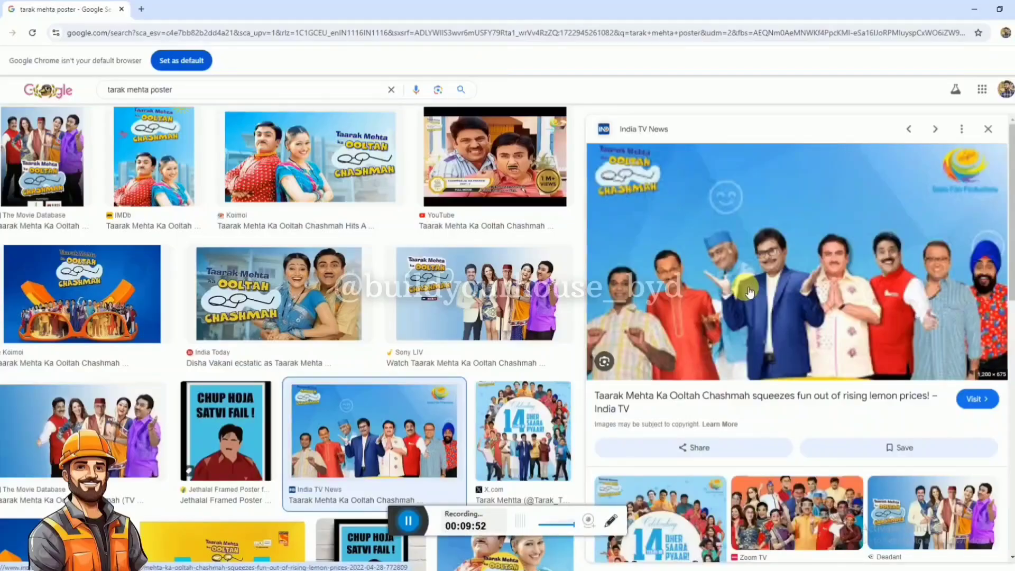
click(408, 487)
Save the Koimoi picture of Taarak Mehta Ka Ooltah Chashmah to the Downloads folder as "images".
right_click(758, 295)
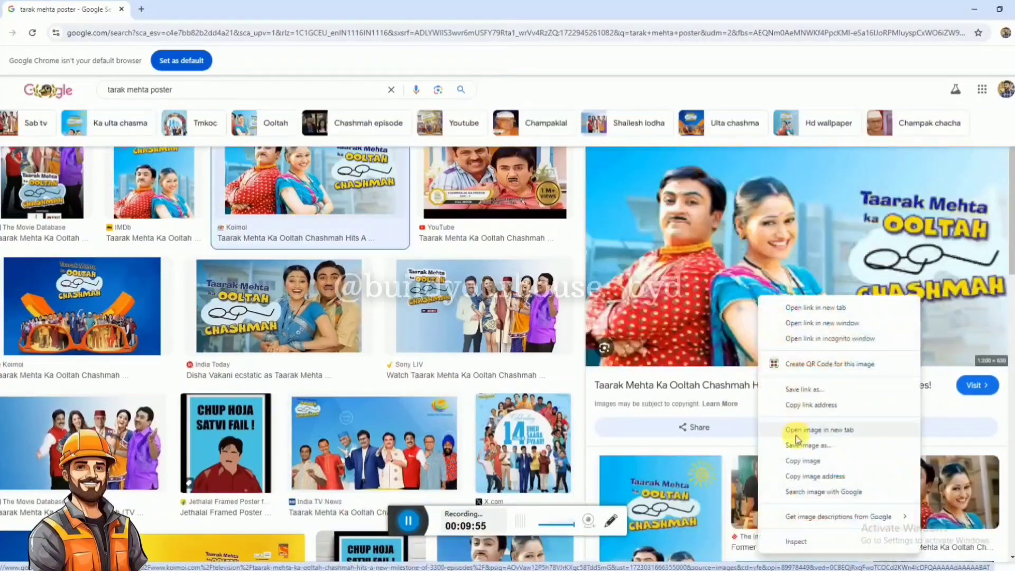
click(805, 445)
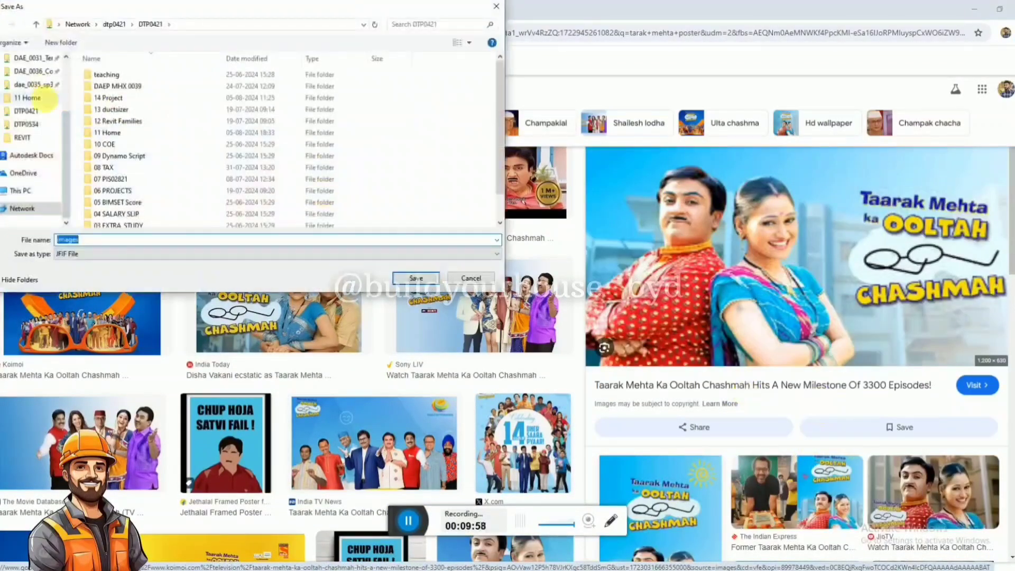
scroll(44, 98, up, 1)
scroll(116, 79, down, 1)
scroll(35, 101, up, 2)
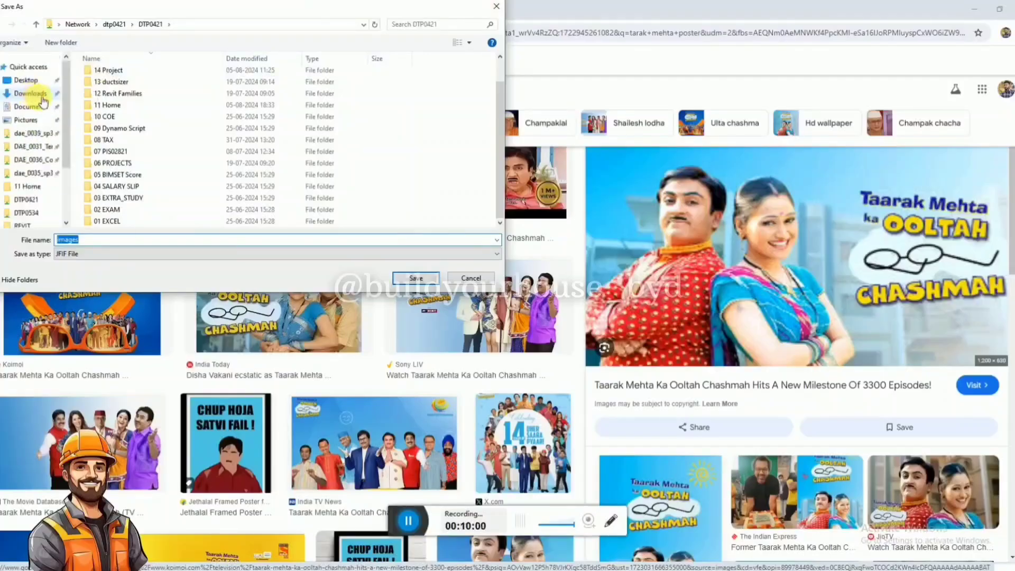
click(30, 93)
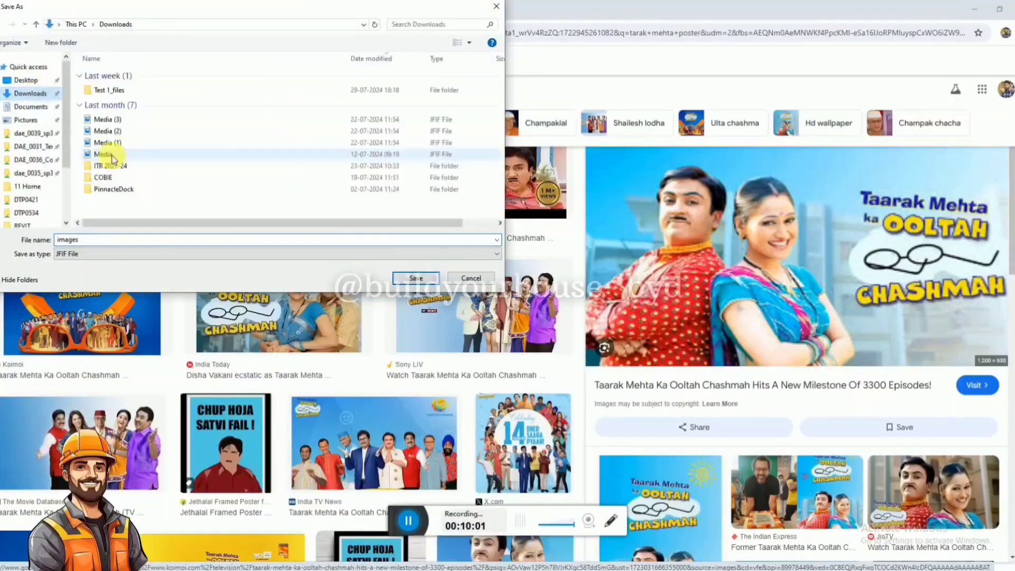
click(415, 279)
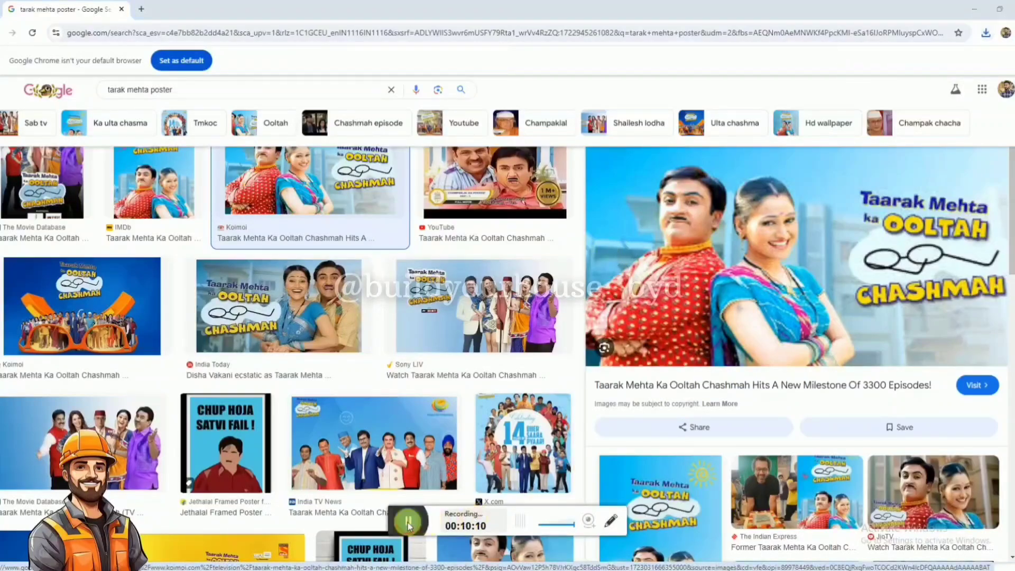
Switch to the Revit house model and open the settings of the TV type in Decal Types.
mouse_move(395, 567)
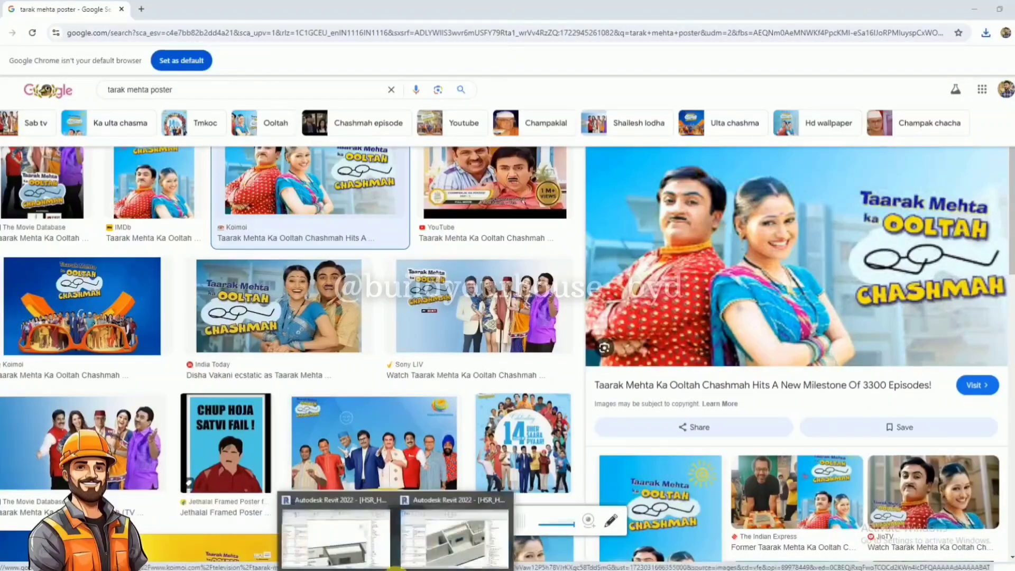
click(366, 538)
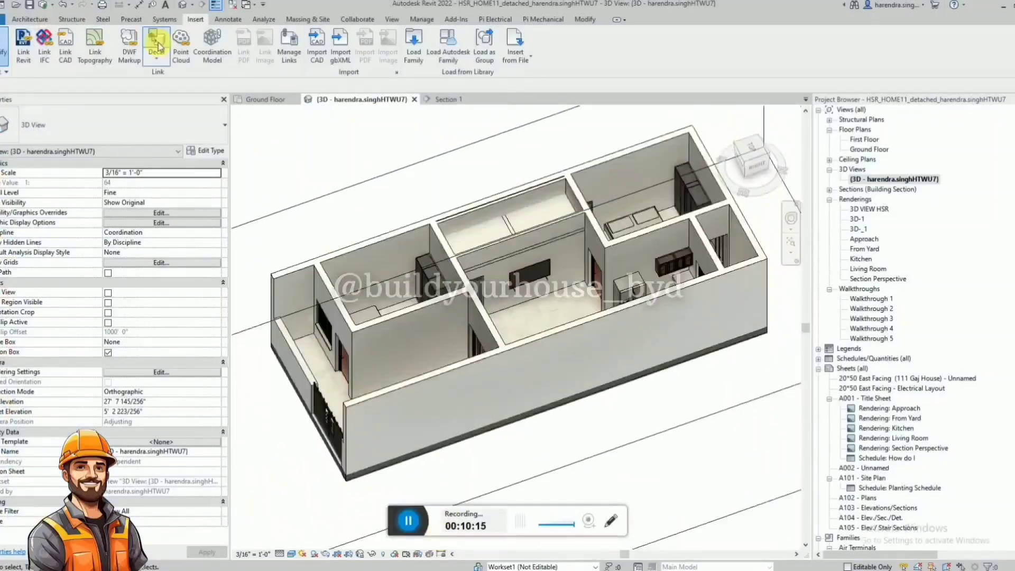
click(157, 51)
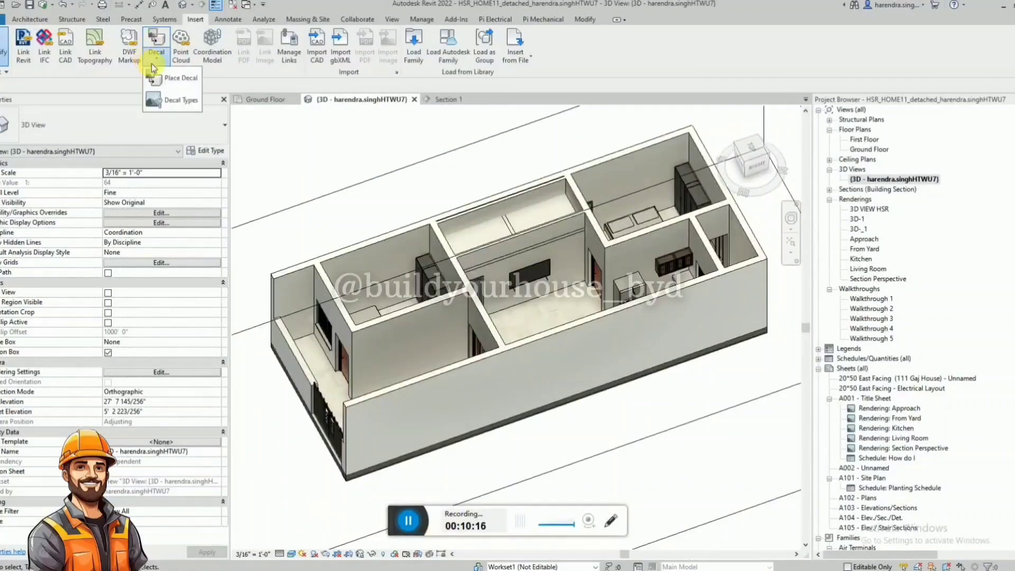
click(177, 100)
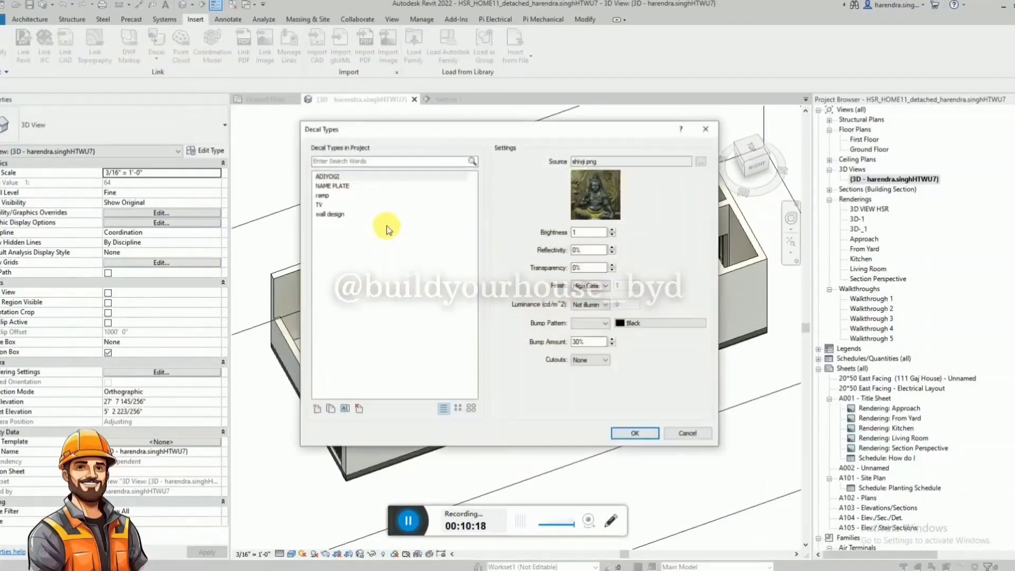
click(341, 186)
click(324, 195)
click(327, 205)
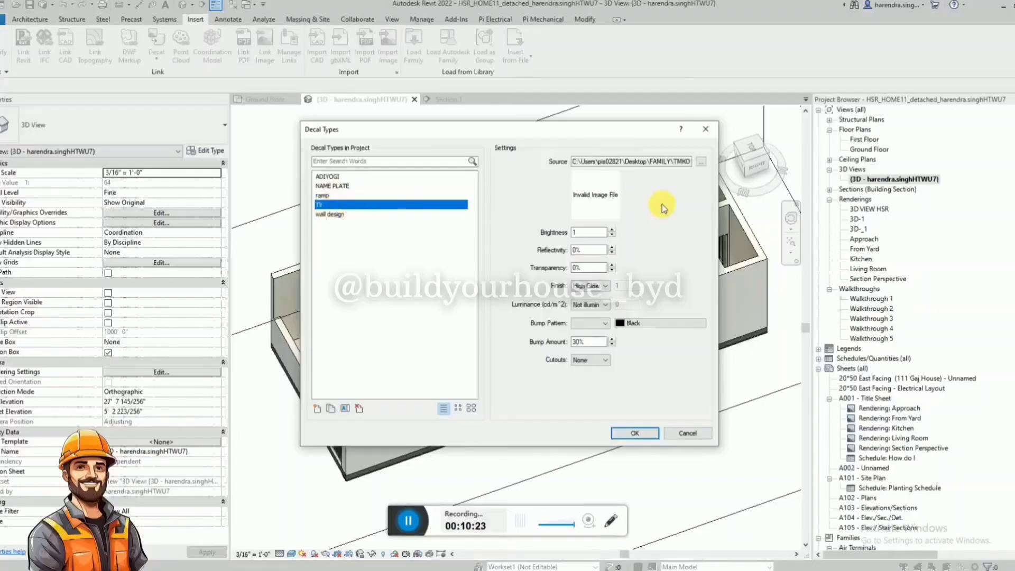
Set the TV decal type's source image to tarak.png and accept the decal types.
click(700, 163)
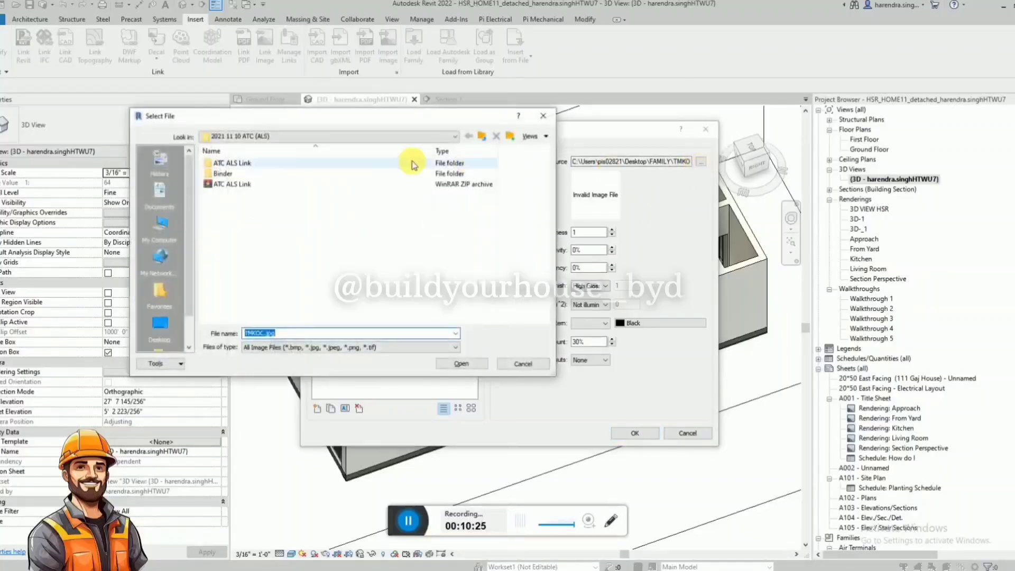
scroll(168, 286, down, 2)
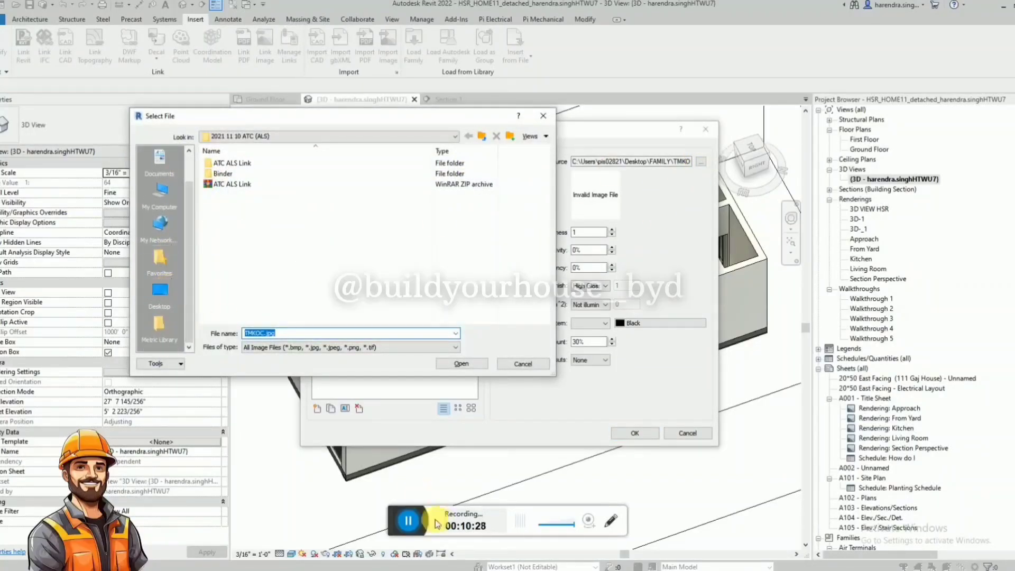
click(411, 520)
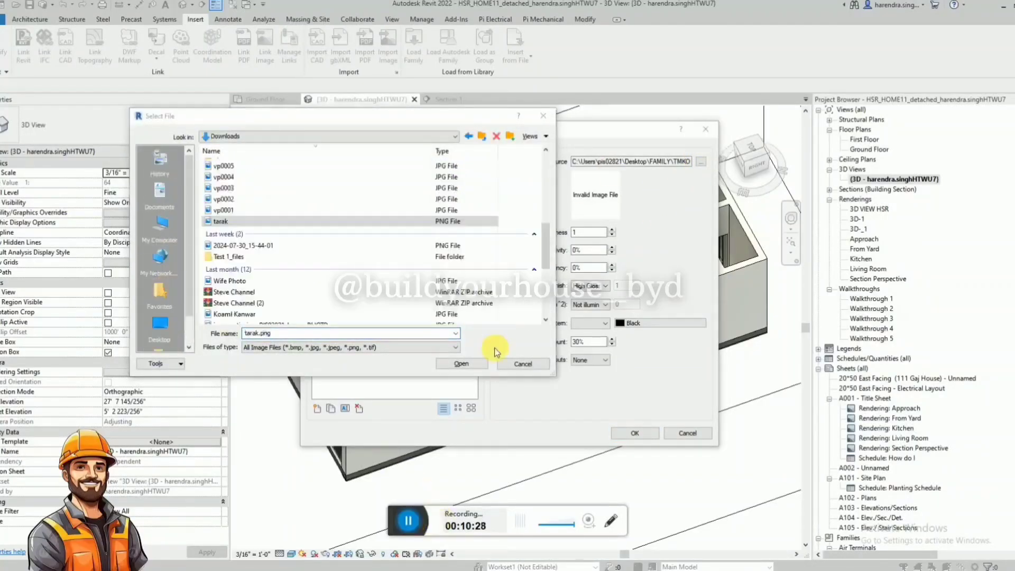
click(471, 363)
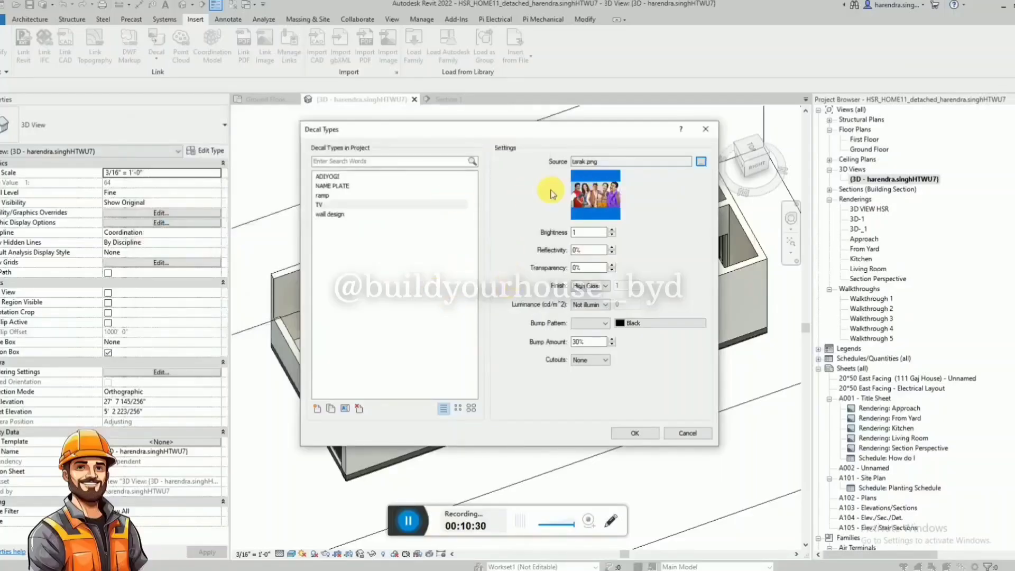
click(627, 434)
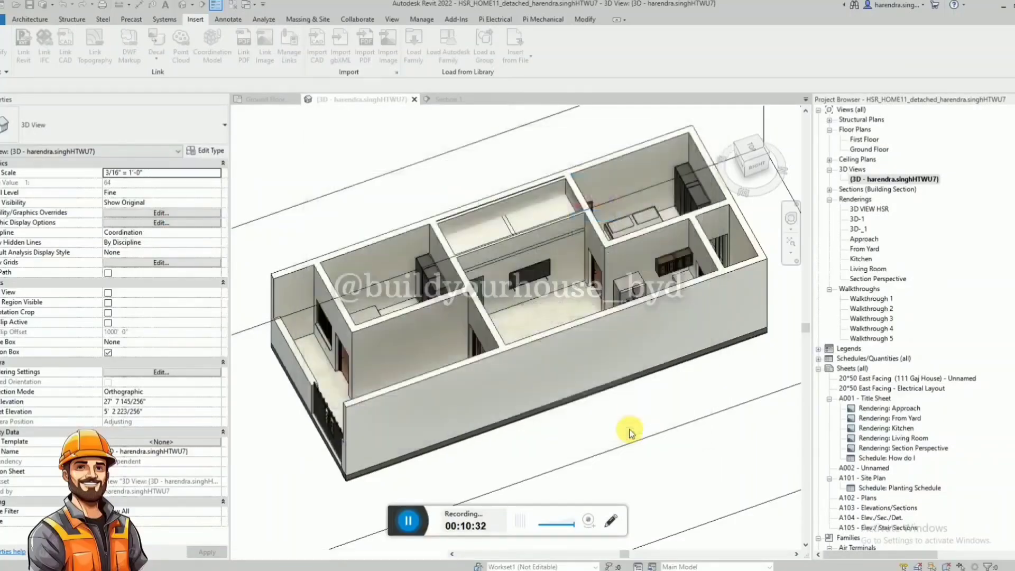
Temporarily hide the long outer wall in front of the hall to expose the television wall.
click(557, 334)
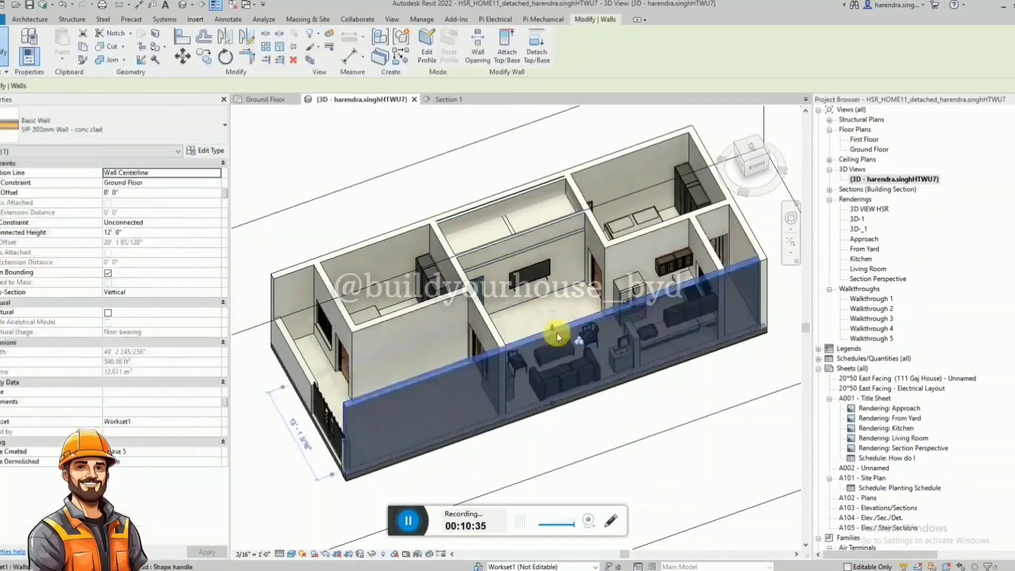
key(h)
key(h)
scroll(543, 290, up, 2)
scroll(546, 285, up, 2)
shift+middle_drag(545, 284, 530, 278)
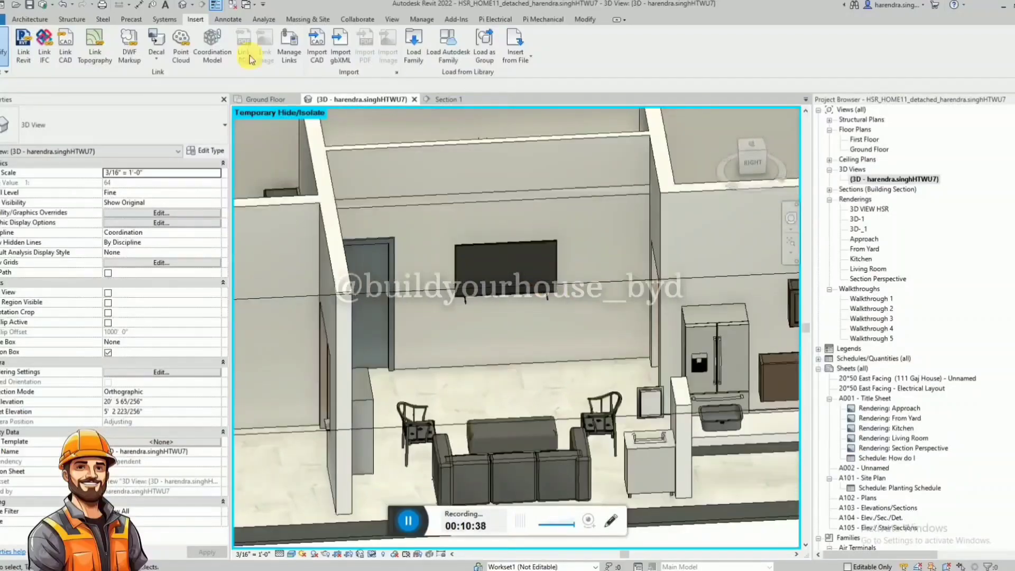
Place a TV decal 3' 9 1/2" wide and 2' 0" high on the television's screen.
click(163, 56)
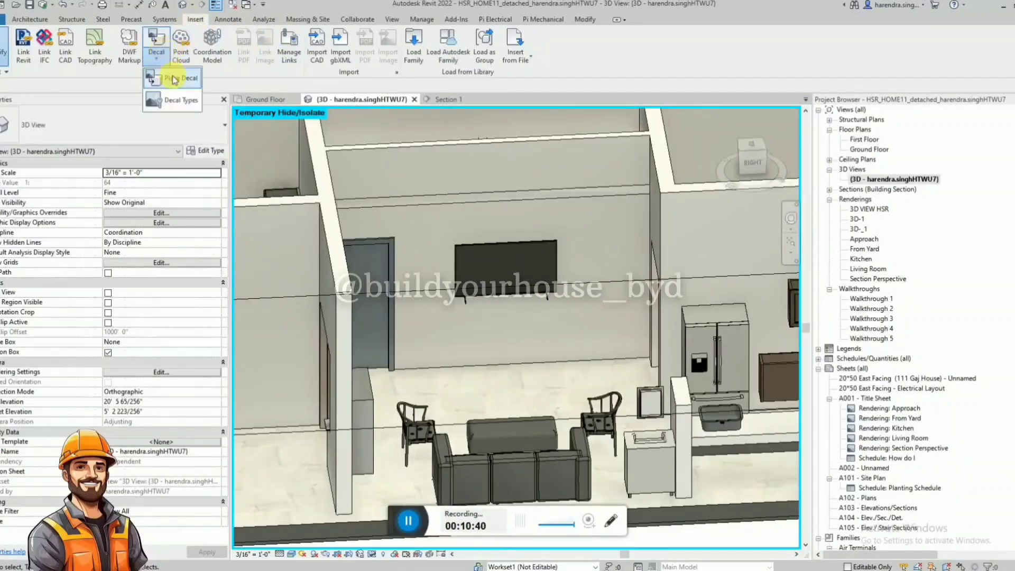
click(172, 79)
click(116, 128)
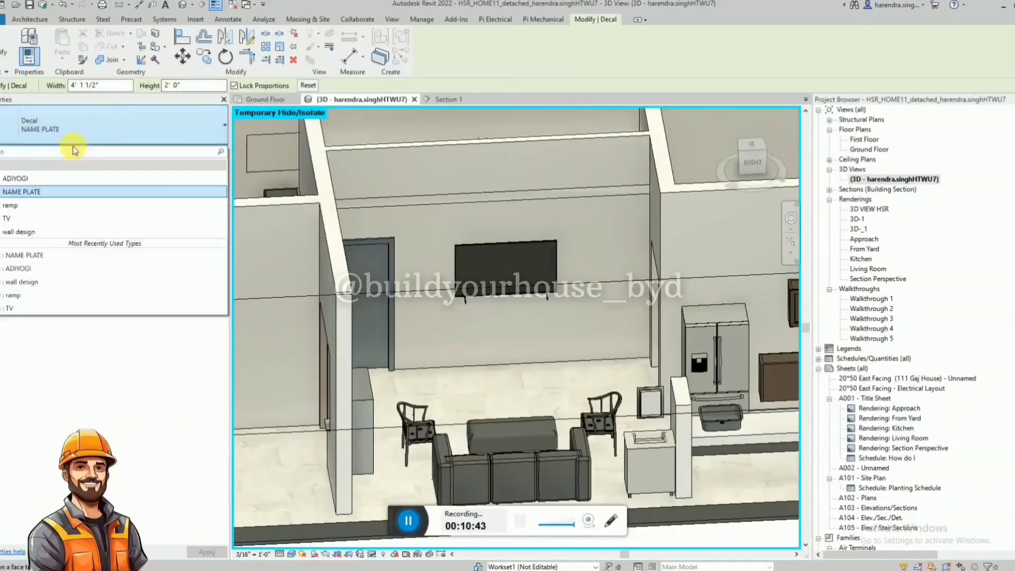
click(33, 210)
scroll(509, 271, up, 3)
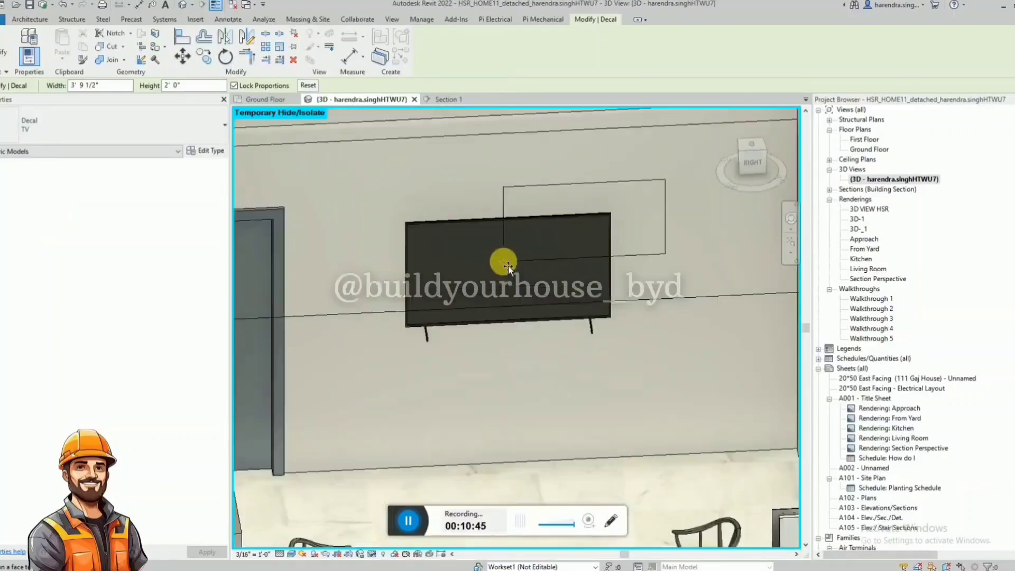
click(517, 281)
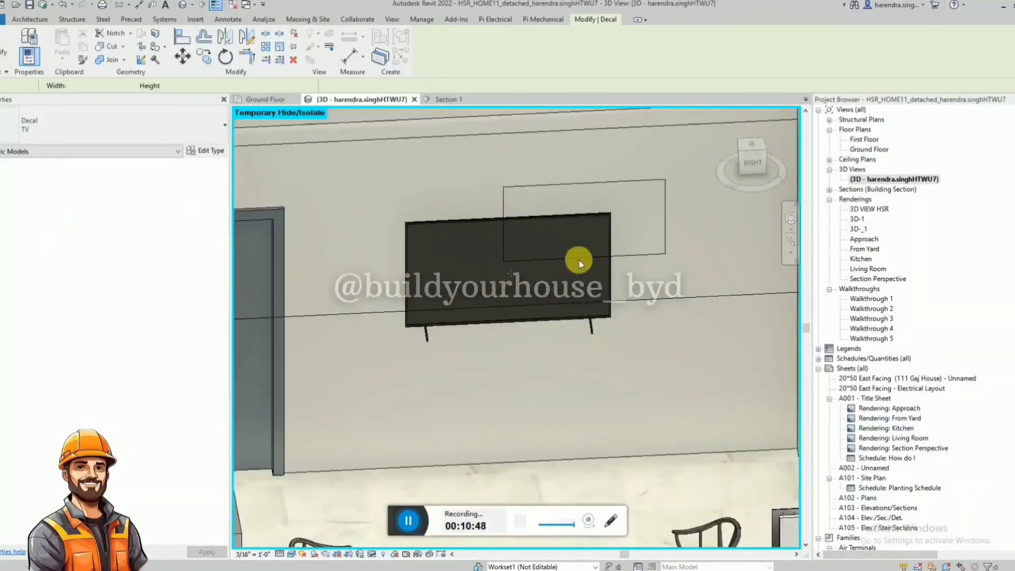
click(546, 274)
Move the TV decal from the screen's upper corner to fit within the television frame, seen from the Right view.
click(629, 256)
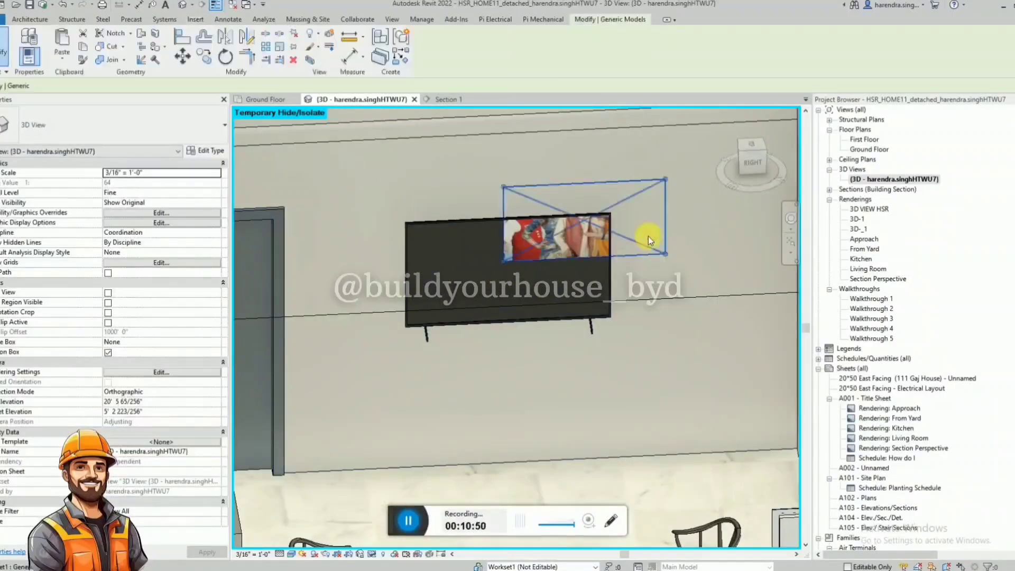
click(752, 160)
scroll(667, 207, down, 2)
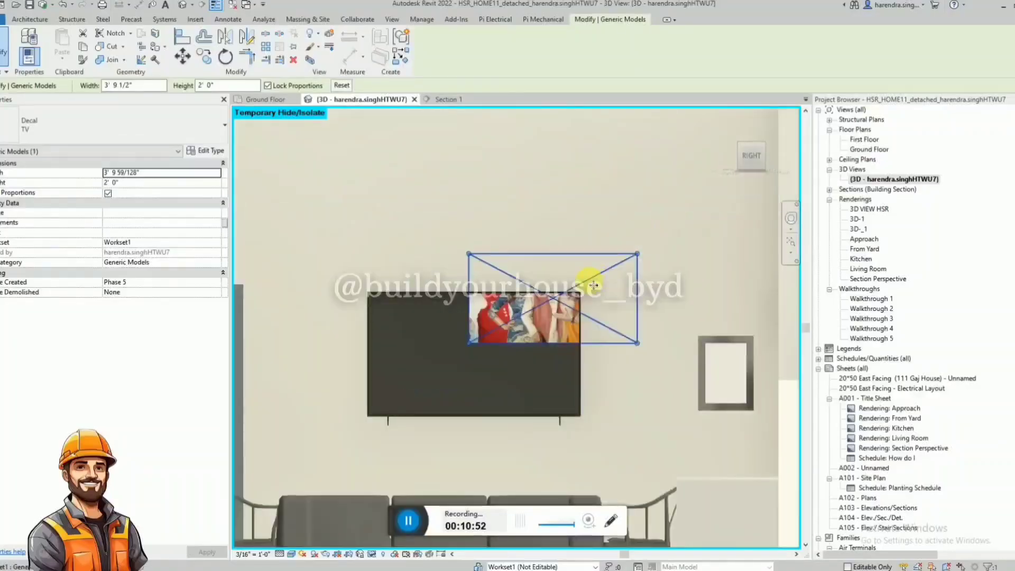
drag(594, 284, 503, 333)
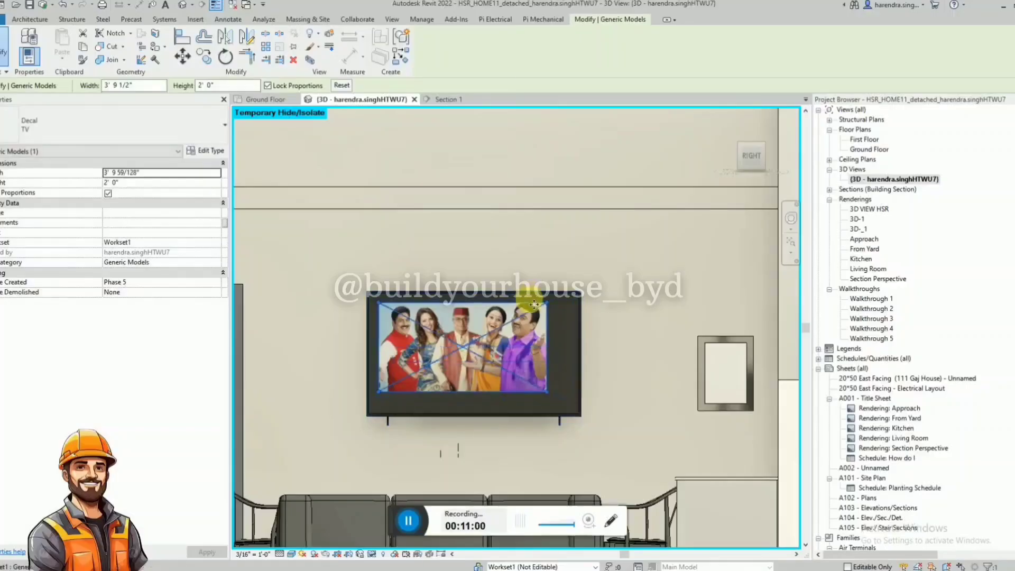
click(206, 151)
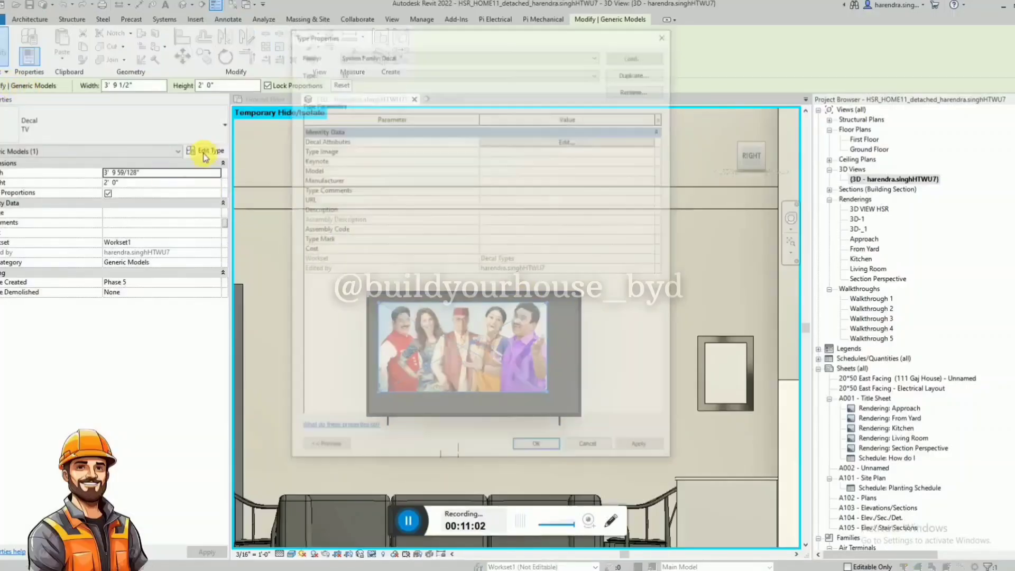
click(567, 141)
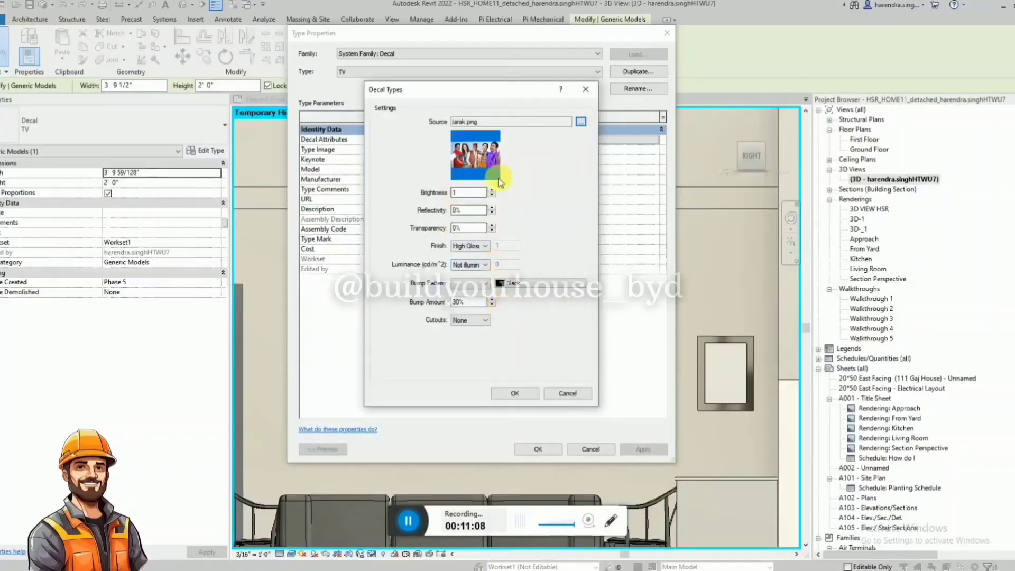
key(Escape)
key(Escape)
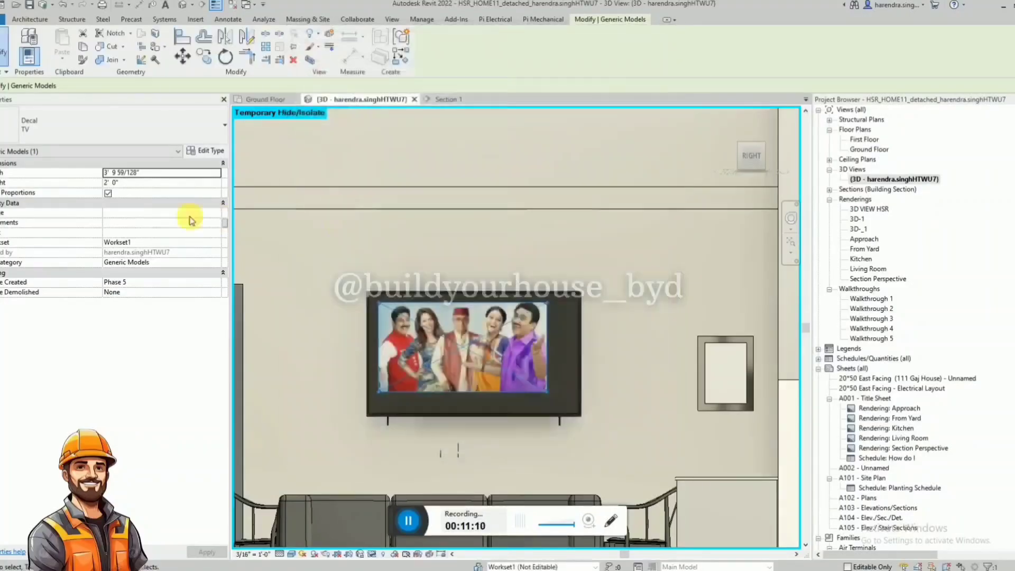
Unlock the TV decal's proportions and set its width to 4' 0".
click(109, 194)
click(159, 173)
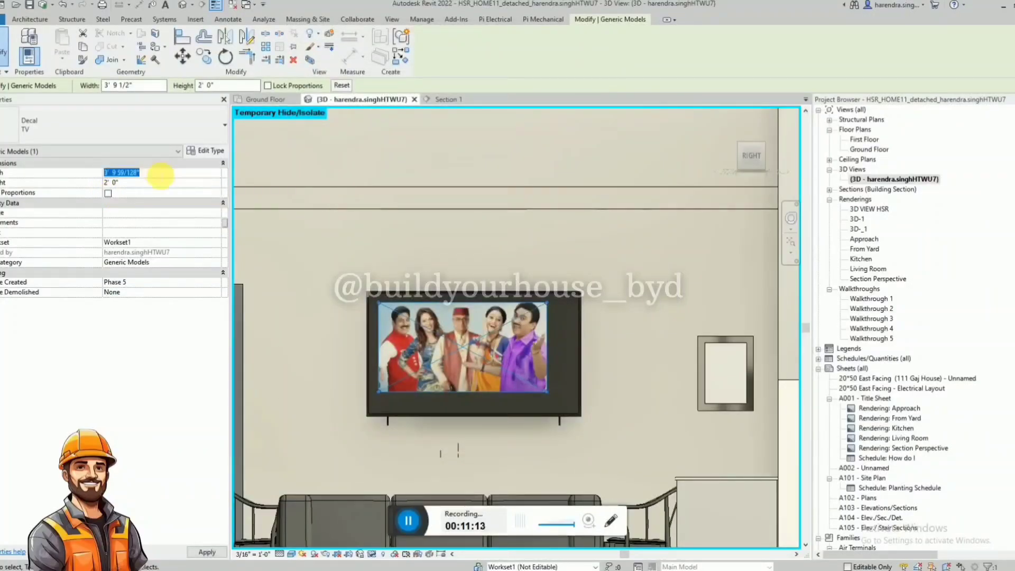
text(4' 0")
key(Return)
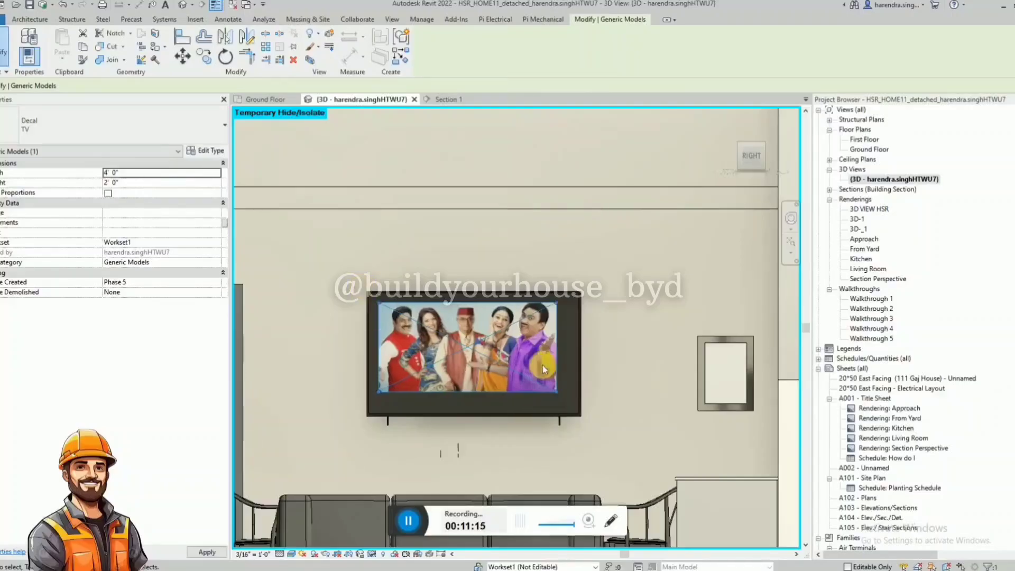
Try a width of 5' 0" for the TV decal.
click(145, 173)
text(5' 0")
key(Return)
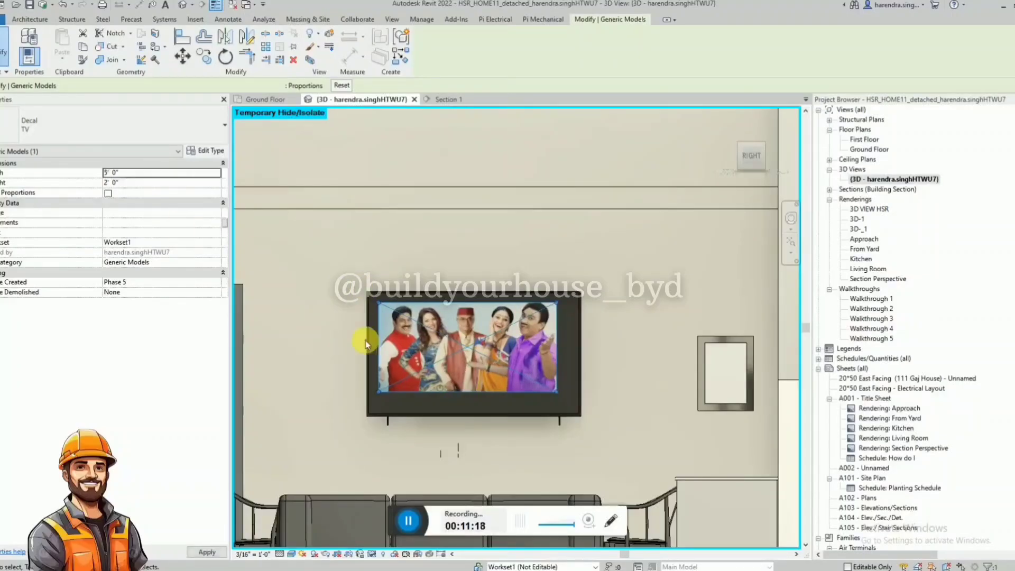
Set the TV decal's width to 4' 6" and its height to 3' 0".
click(143, 174)
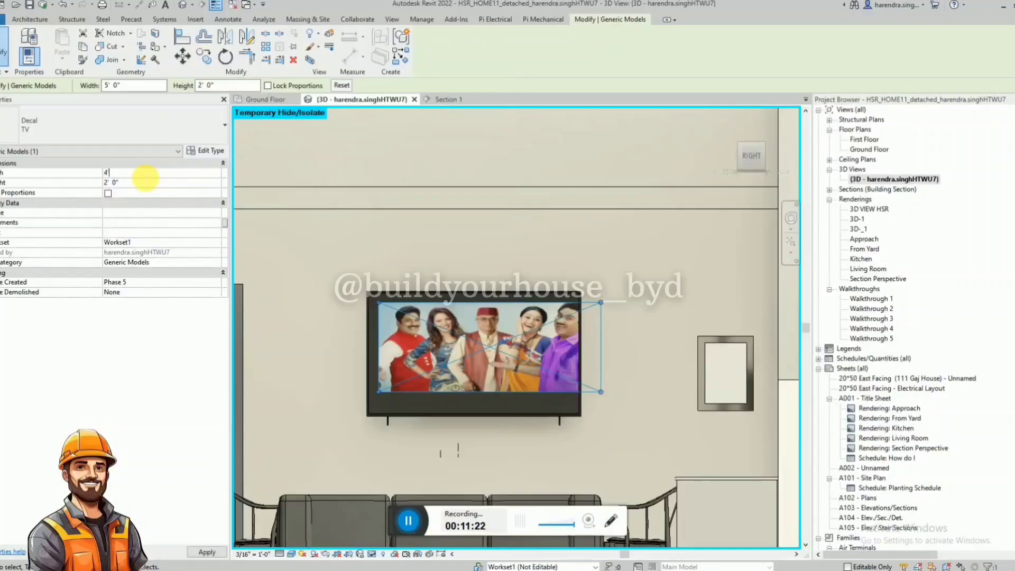
text(4'6")
key(Return)
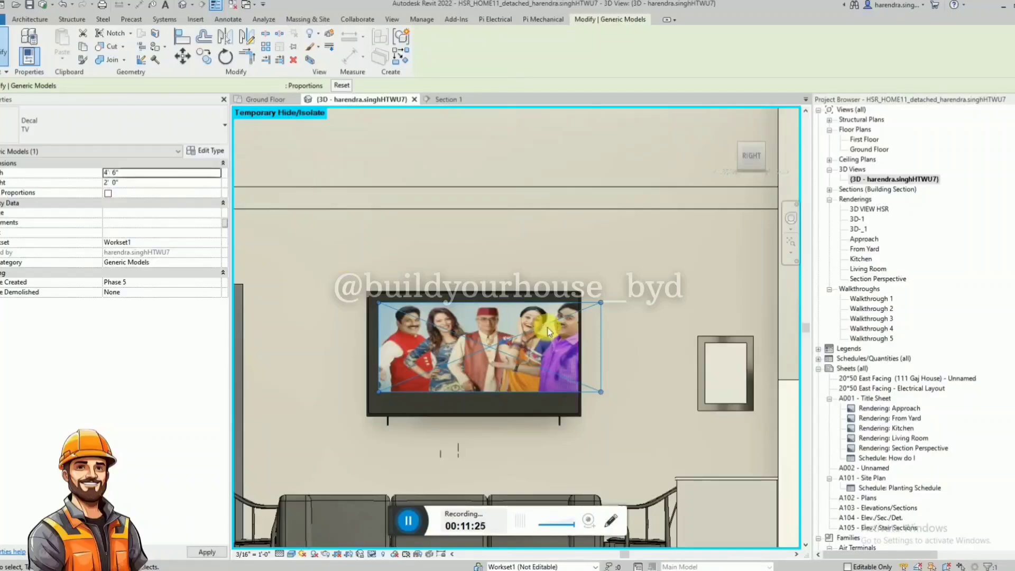
click(144, 183)
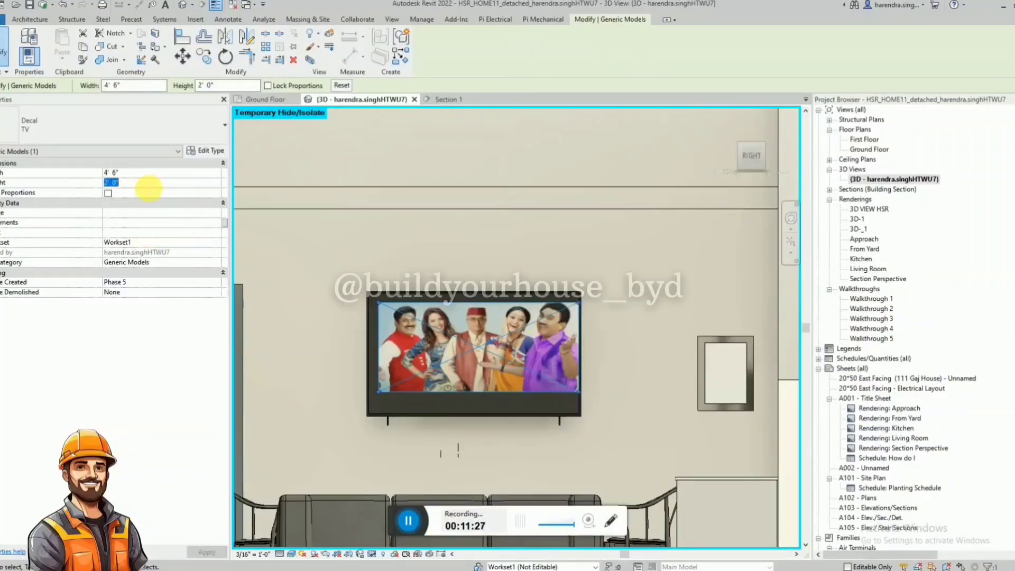
text(3)
key(Return)
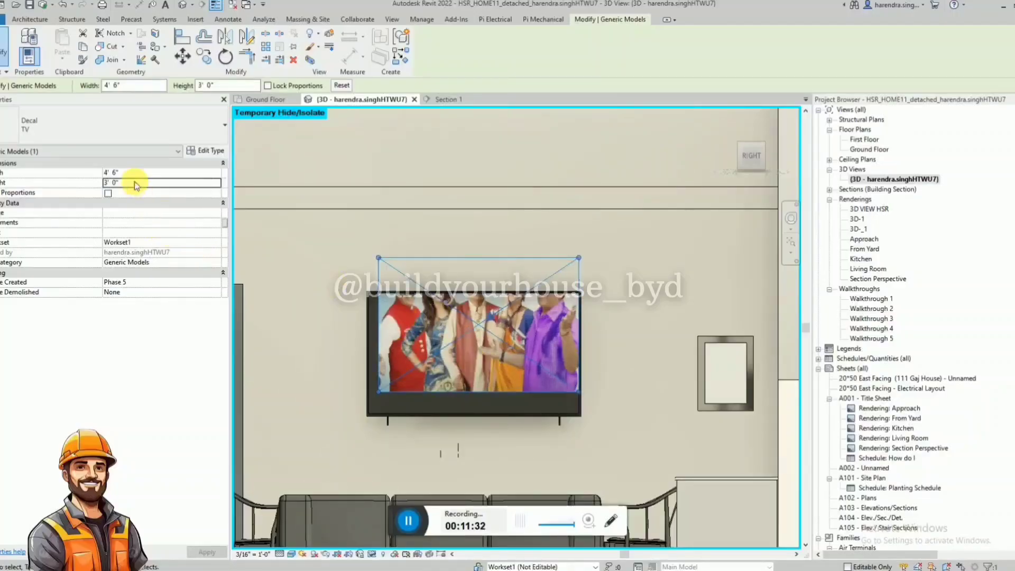
Set the TV decal's height to 2' 6" and view the fitted image from around the hall.
text(2' 6")
key(Return)
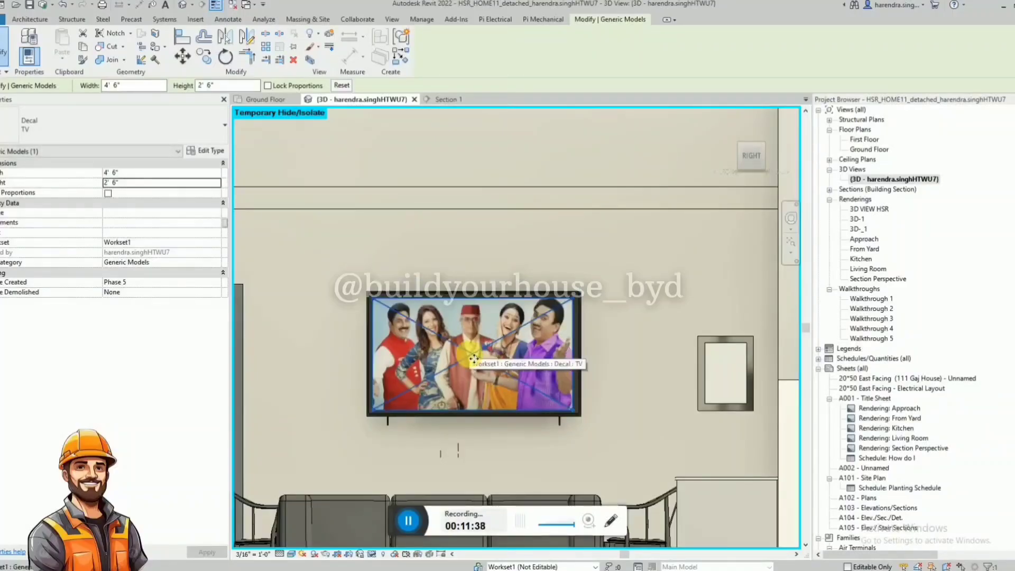
click(586, 256)
scroll(585, 256, down, 3)
shift+middle_drag(550, 280, 598, 390)
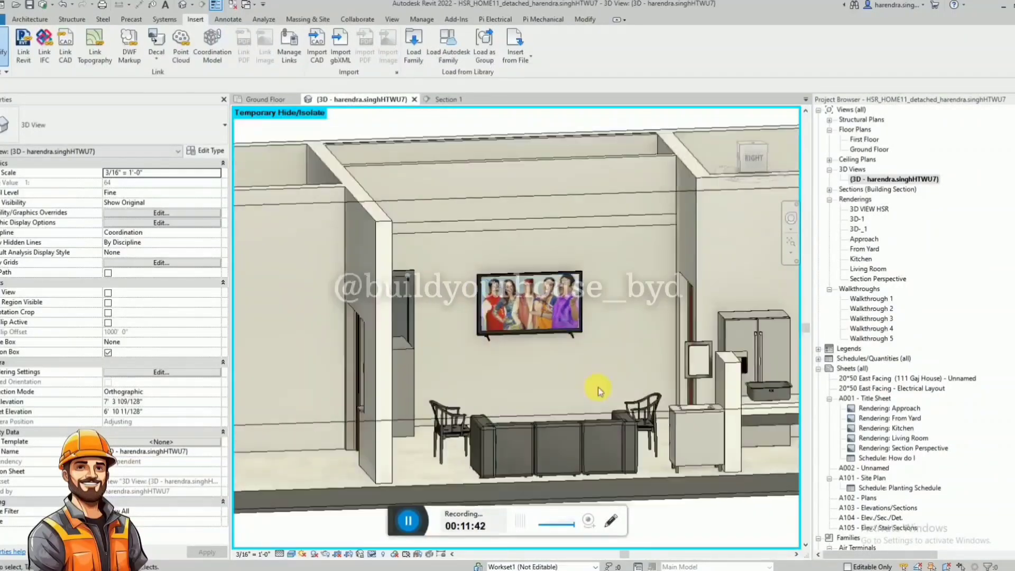
scroll(506, 389, down, 2)
shift+middle_drag(506, 388, 564, 456)
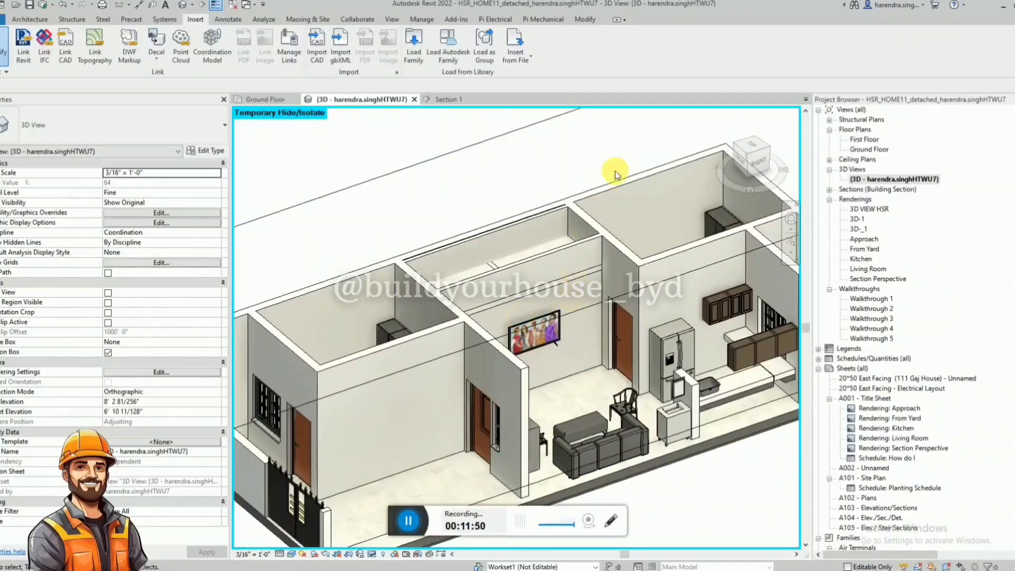
shift+middle_drag(614, 166, 444, 481)
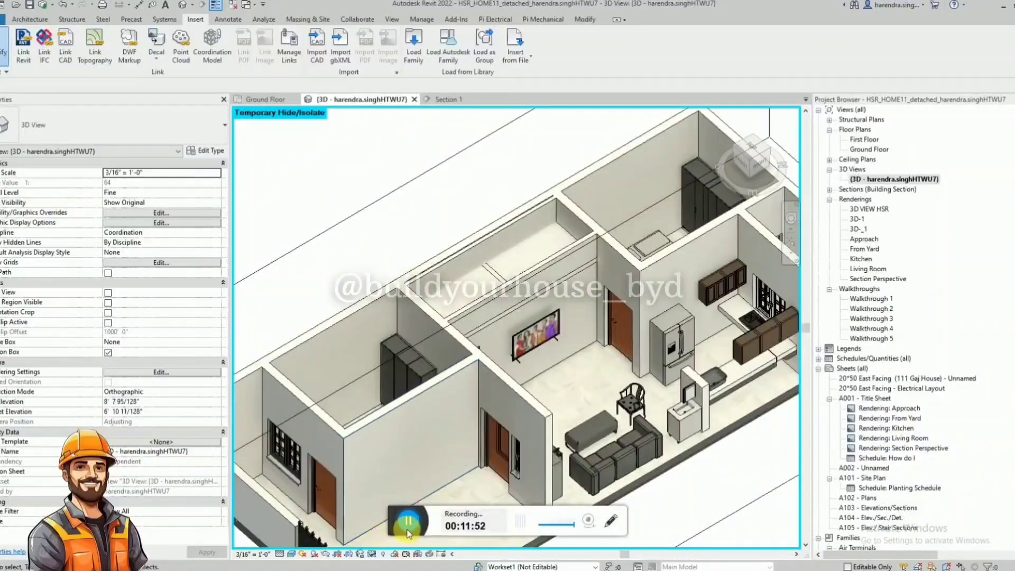
shift+middle_drag(408, 524, 528, 339)
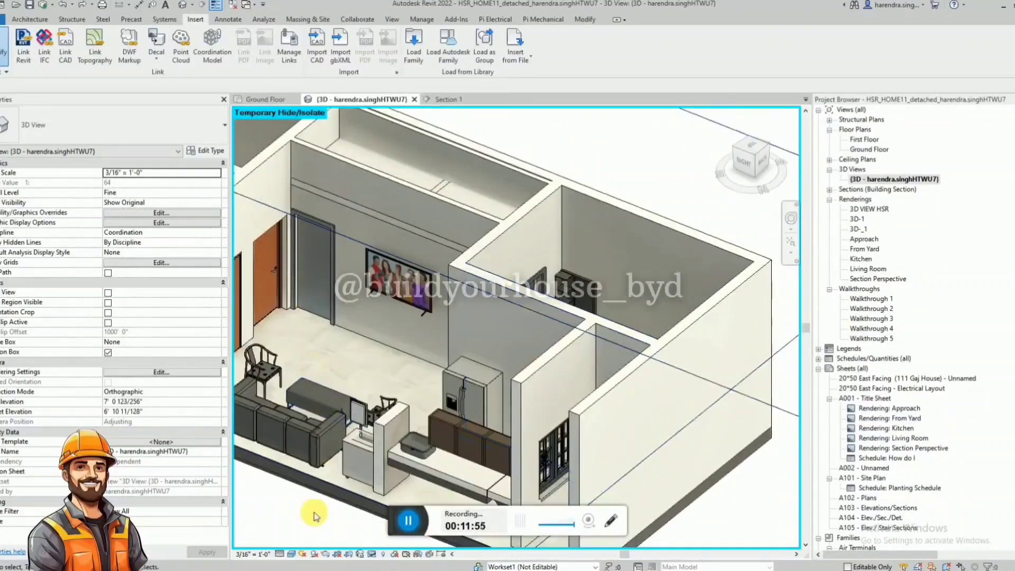
Switch to Chrome, view the white and green tree wall painting wallpaper in the image results, and return to Revit.
click(410, 570)
scroll(764, 201, up, 2)
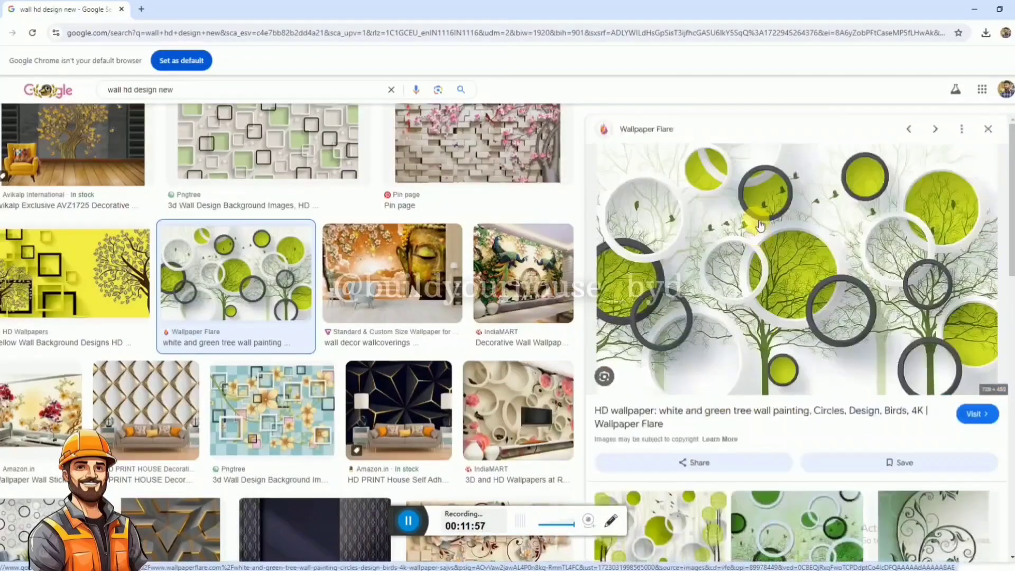
click(974, 9)
Review the appearance settings of the 01 - wall design material in the Material Browser and accept them.
click(421, 19)
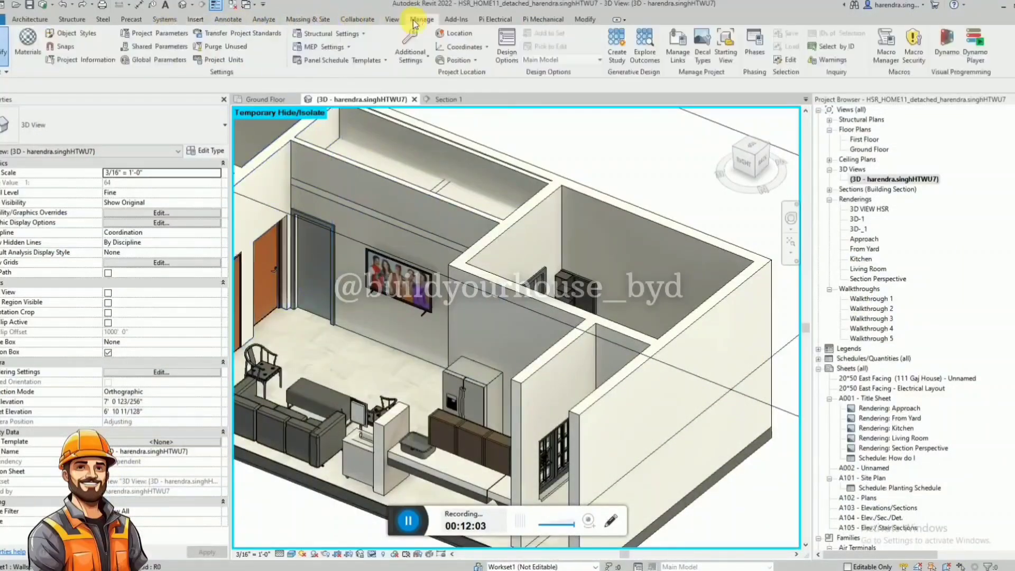
click(28, 43)
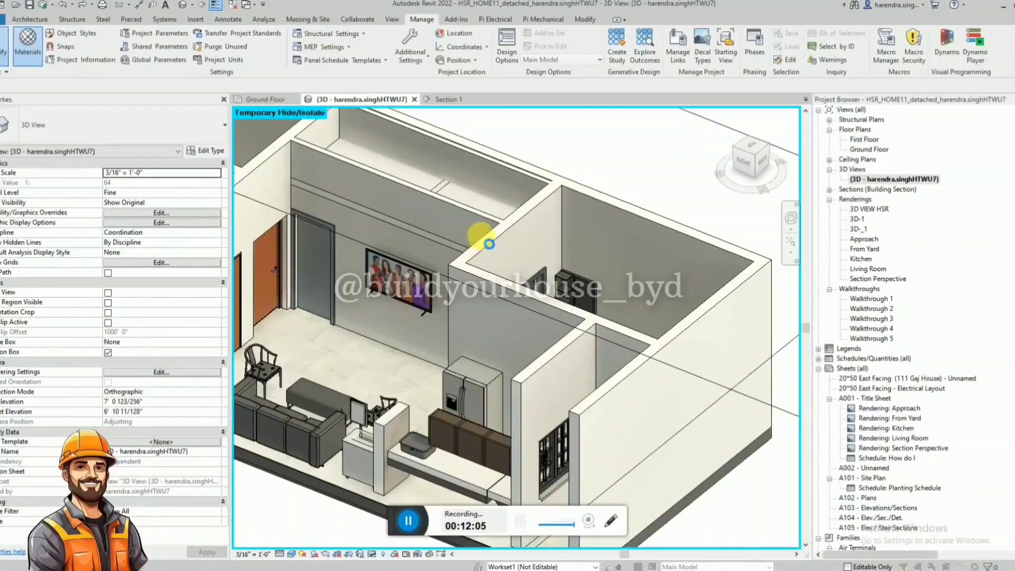
click(525, 160)
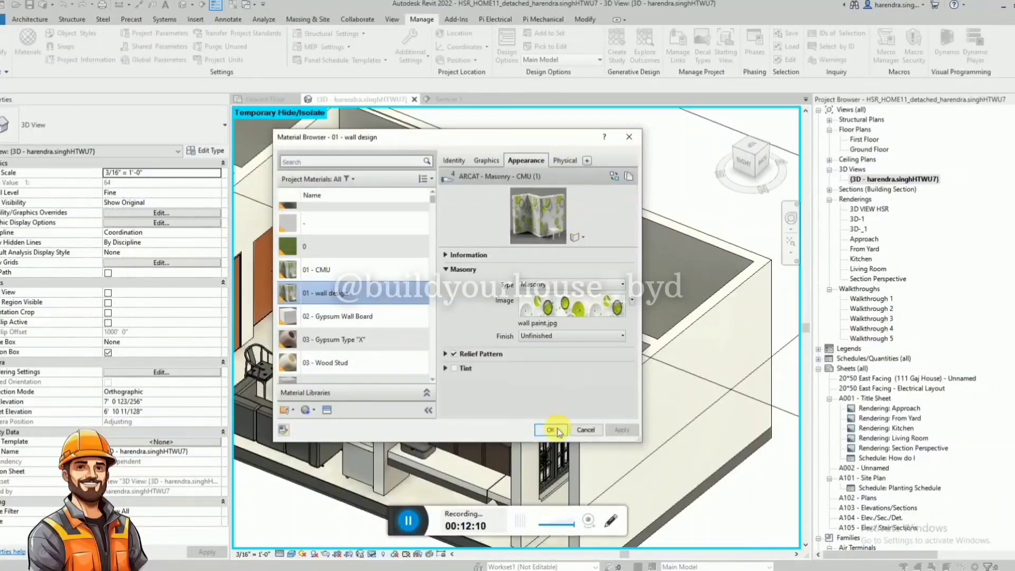
scroll(422, 221, up, 1)
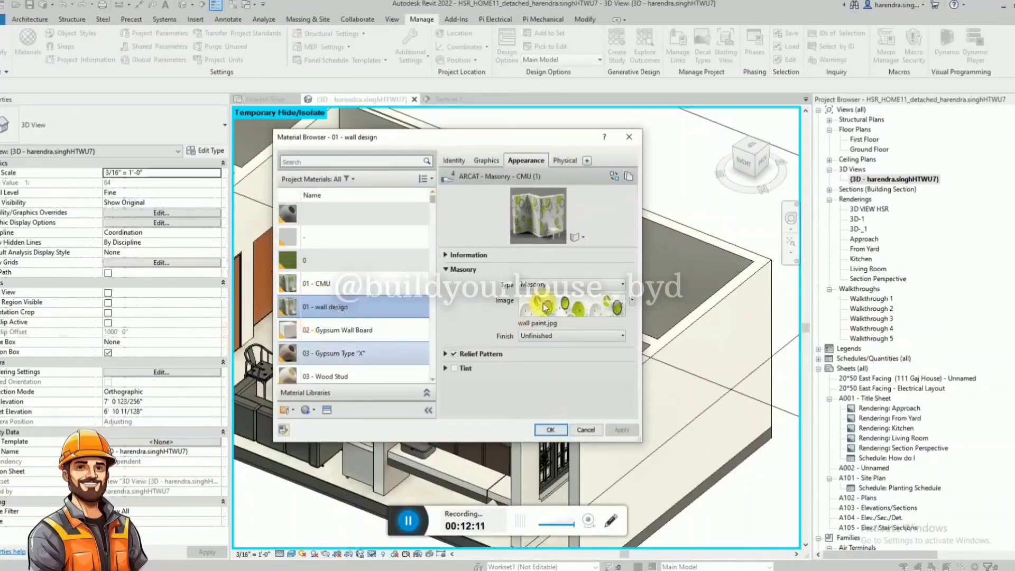
click(550, 429)
Dismiss the save reminder and try painting the house's long rear wall with the 01 - wall design material.
click(584, 21)
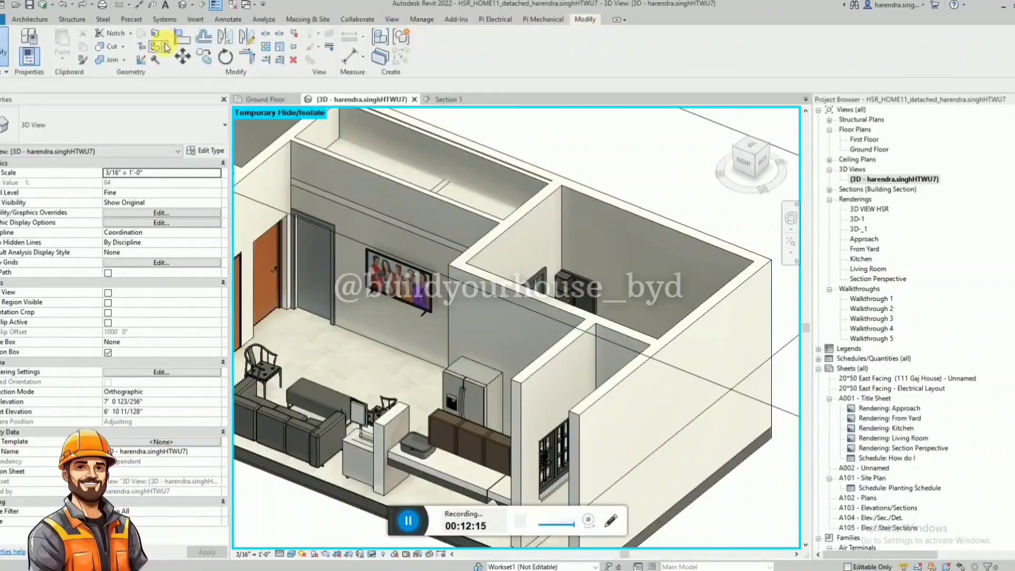
click(165, 46)
click(177, 65)
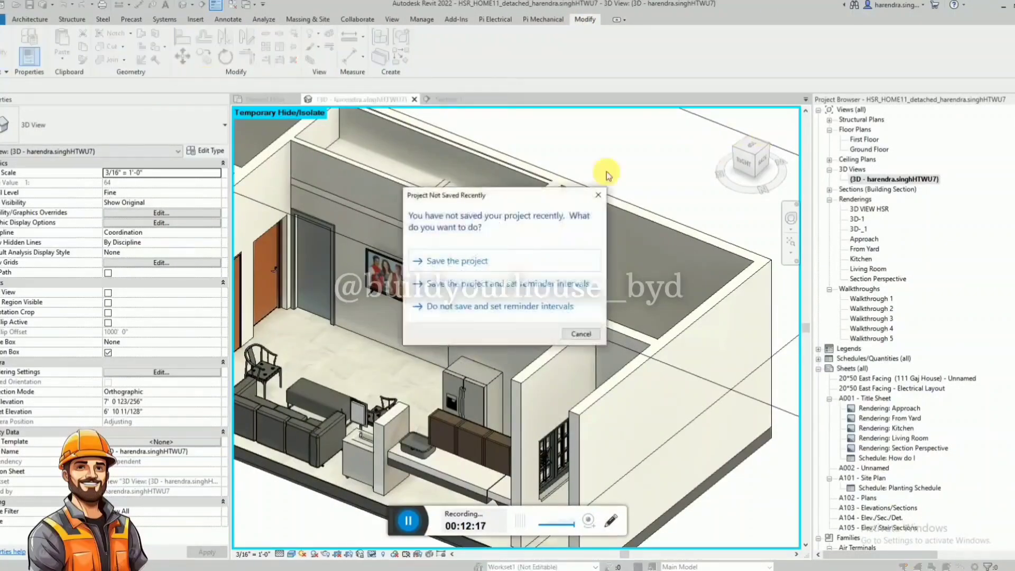
click(598, 194)
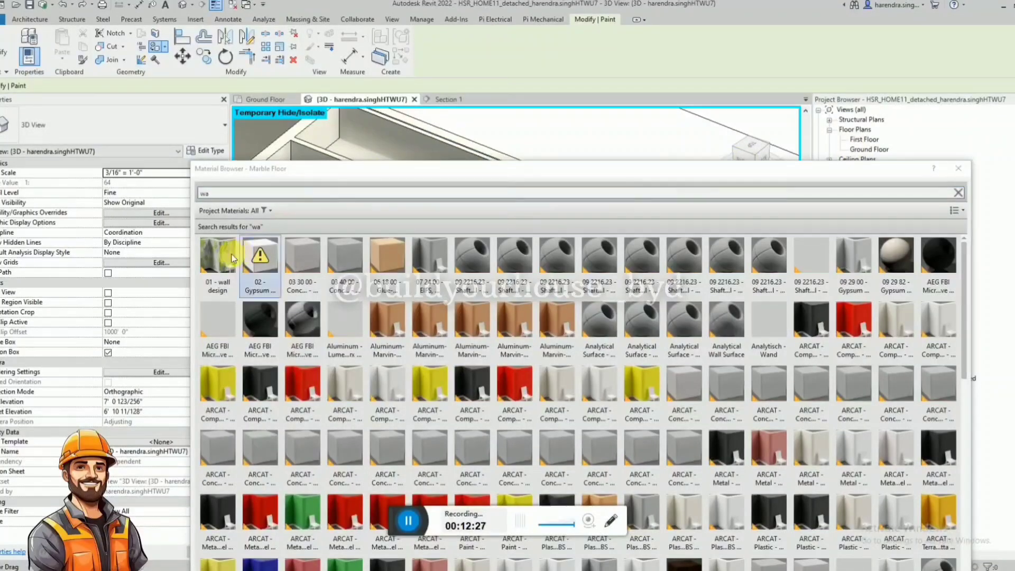
click(226, 257)
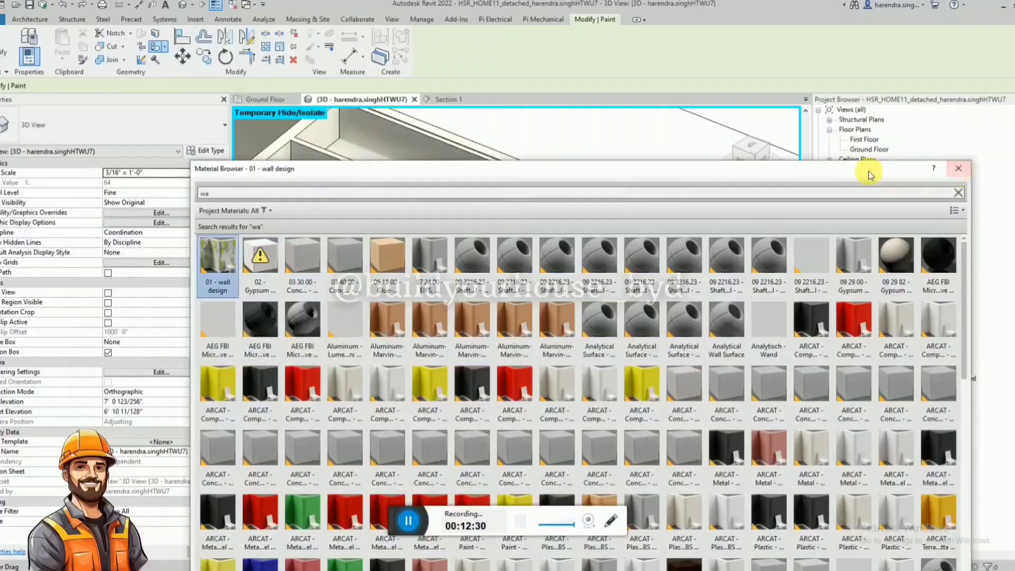
drag(867, 170, 1014, 148)
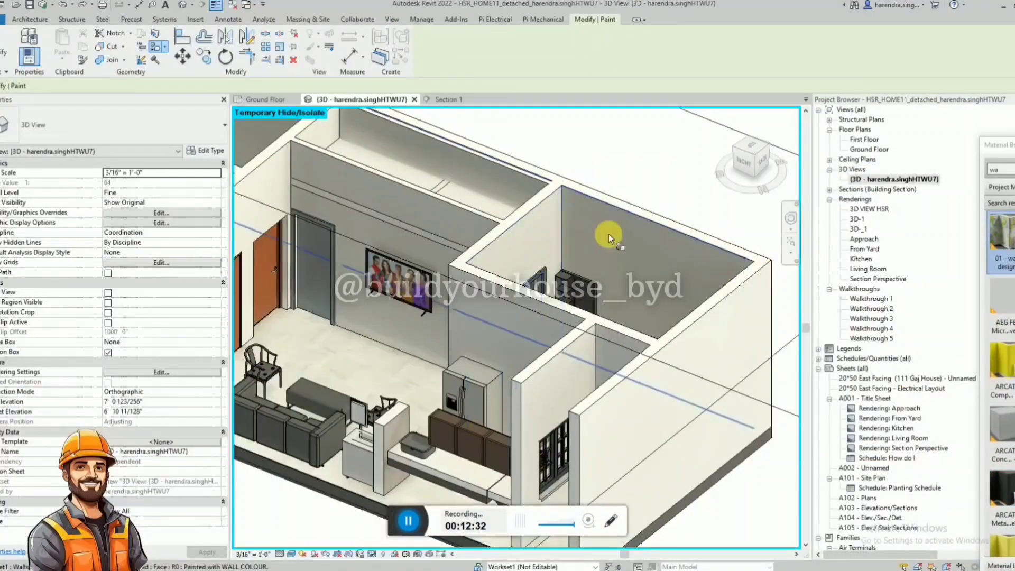
click(564, 228)
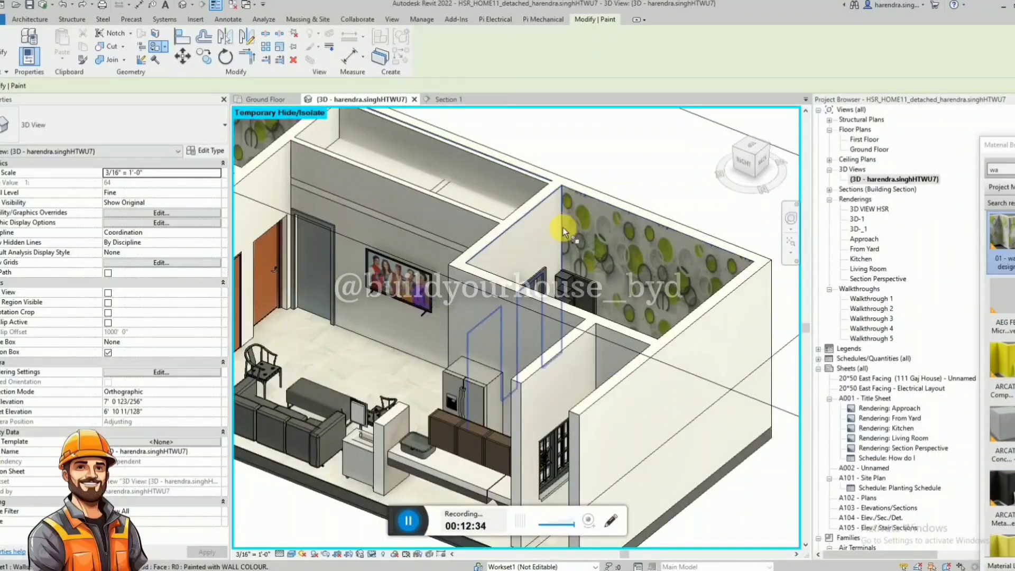
click(532, 225)
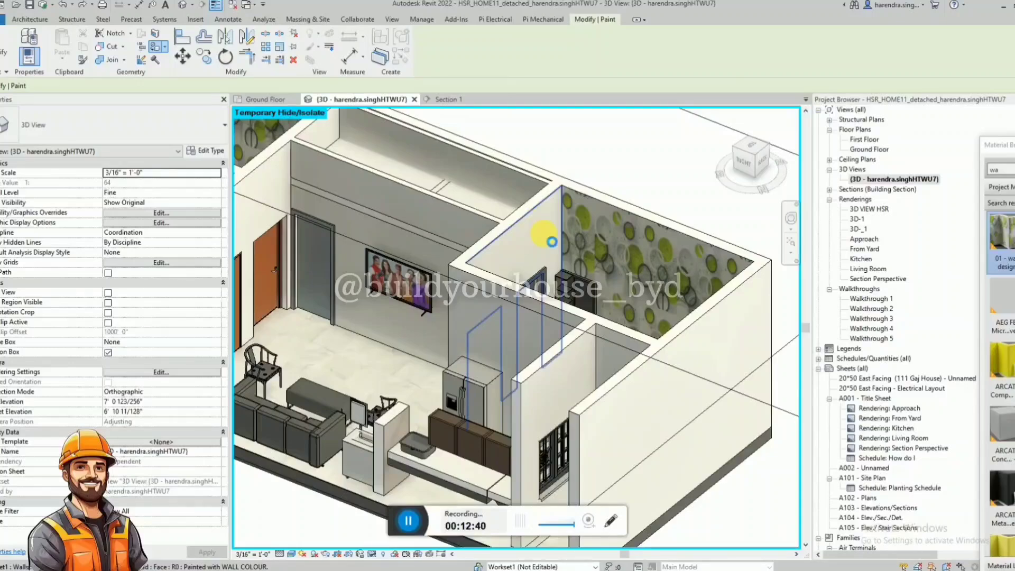
scroll(543, 236, down, 5)
shift+middle_drag(543, 236, 609, 265)
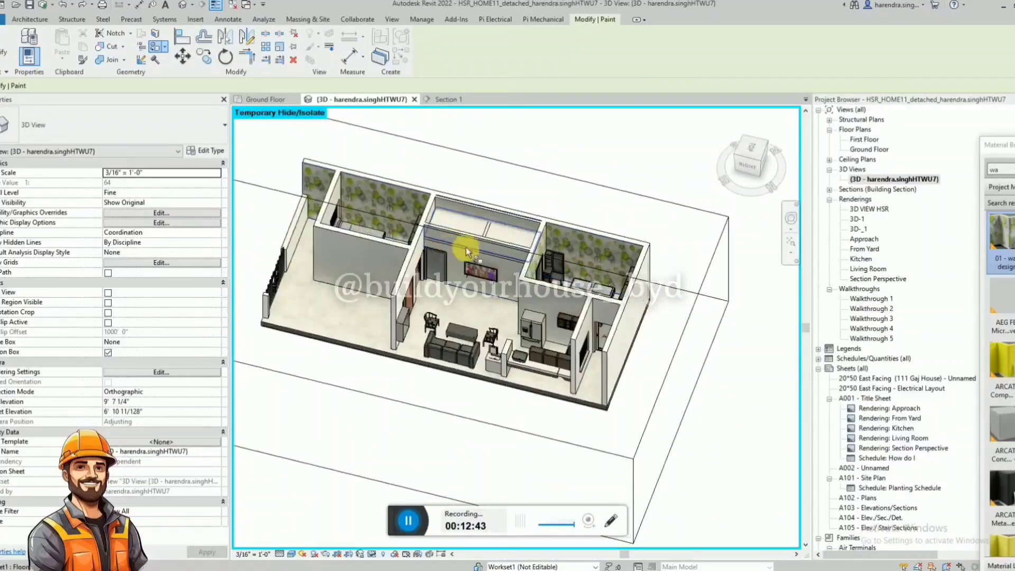
Undo the wall design paint on the walls.
click(63, 6)
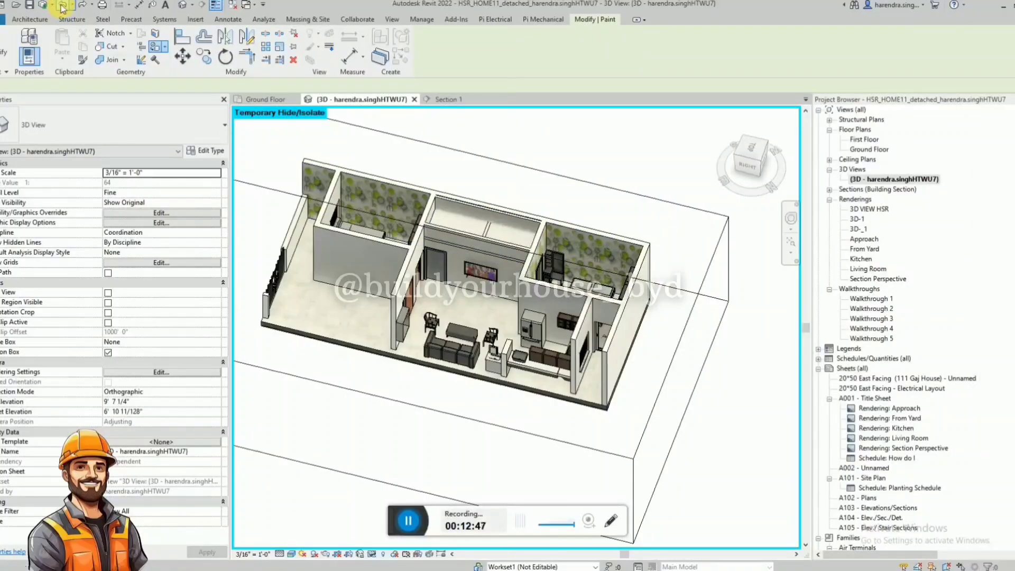
scroll(626, 234, down, 2)
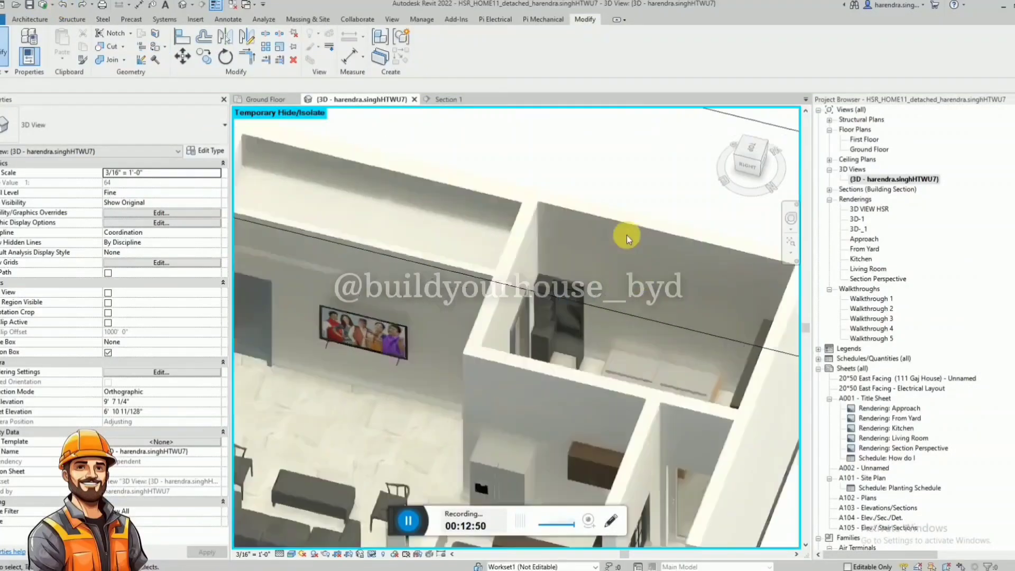
scroll(535, 225, down, 4)
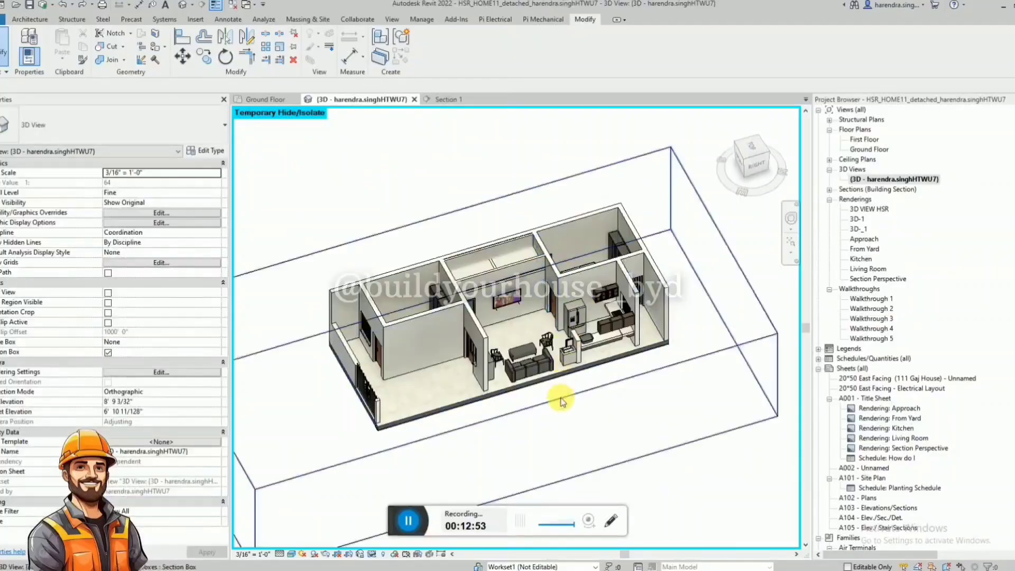
Orient the 3D view to the Right side, framing the bedroom wall behind the bed.
click(562, 398)
scroll(566, 395, down, 2)
shift+middle_drag(547, 427, 561, 464)
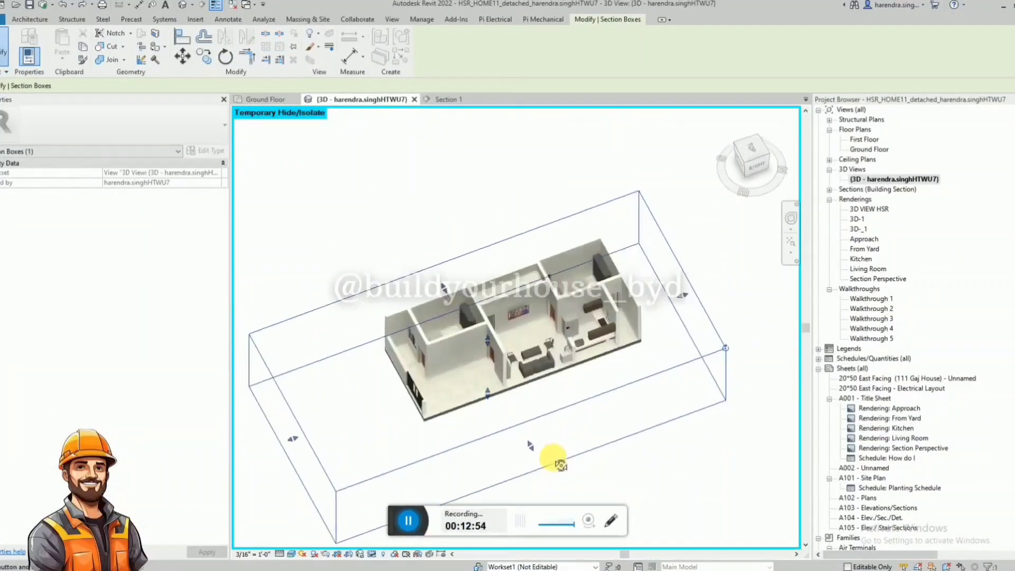
click(751, 149)
drag(519, 421, 553, 289)
scroll(670, 262, up, 3)
shift+middle_drag(723, 199, 722, 50)
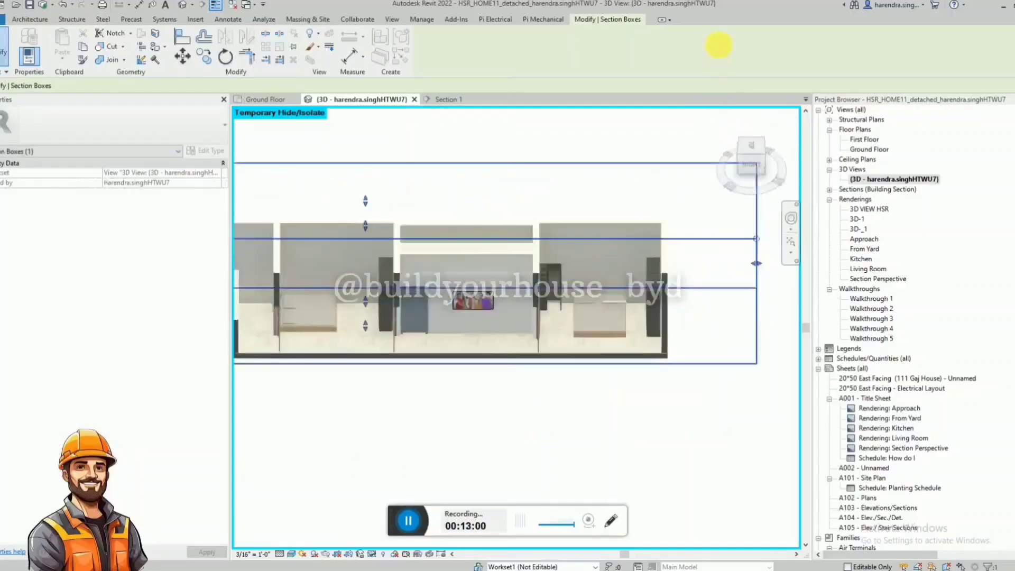
click(754, 166)
middle_drag(698, 333, 610, 366)
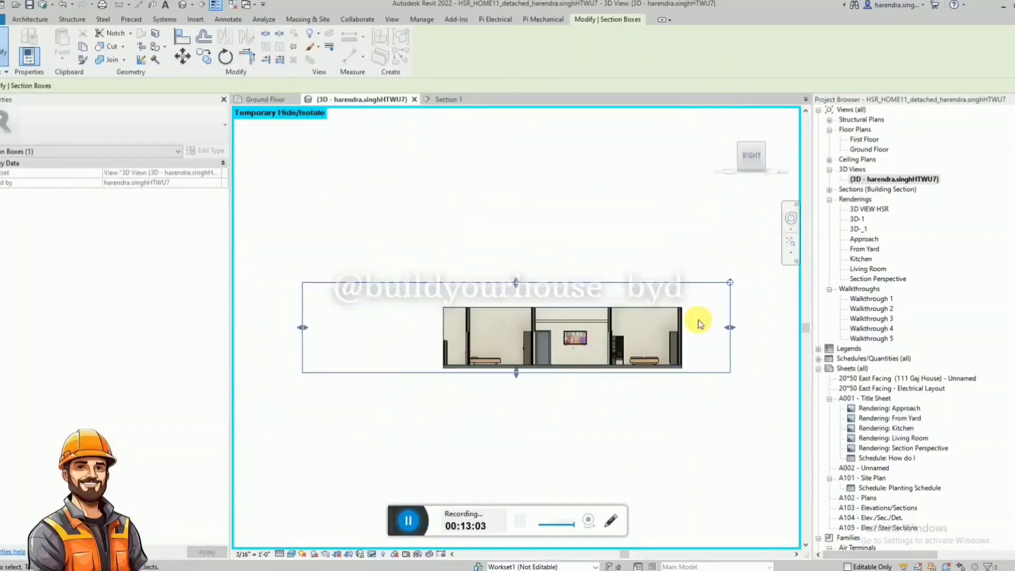
scroll(696, 322, up, 4)
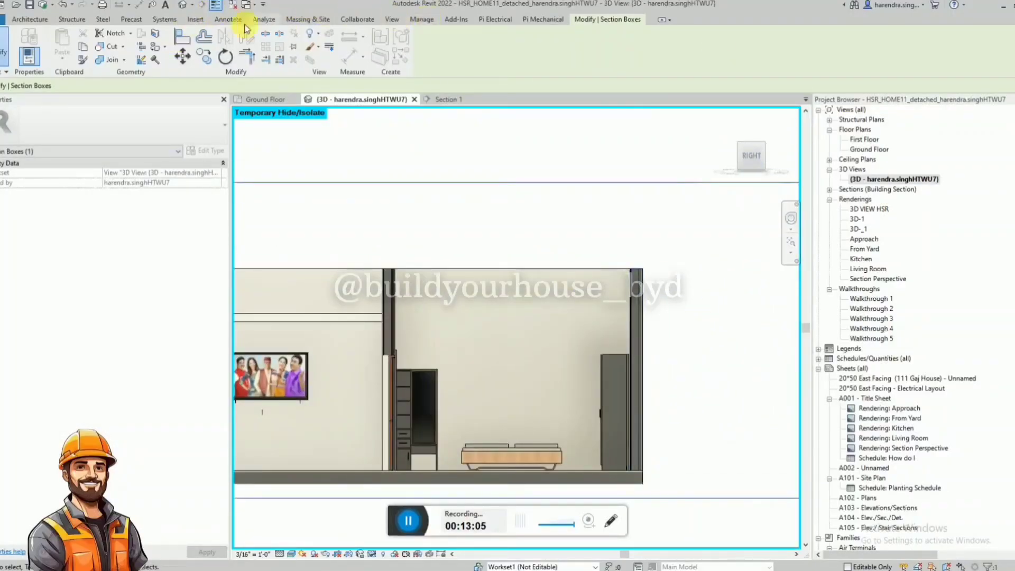
Place a wall design decal high on the bedroom wall above the bed and delete it again.
click(193, 21)
click(154, 50)
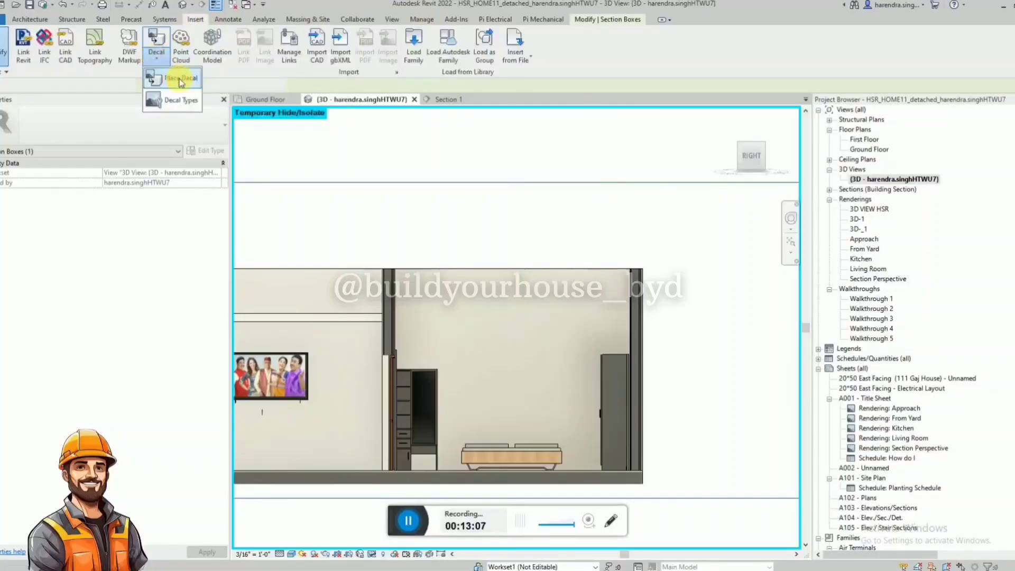
click(175, 76)
click(143, 119)
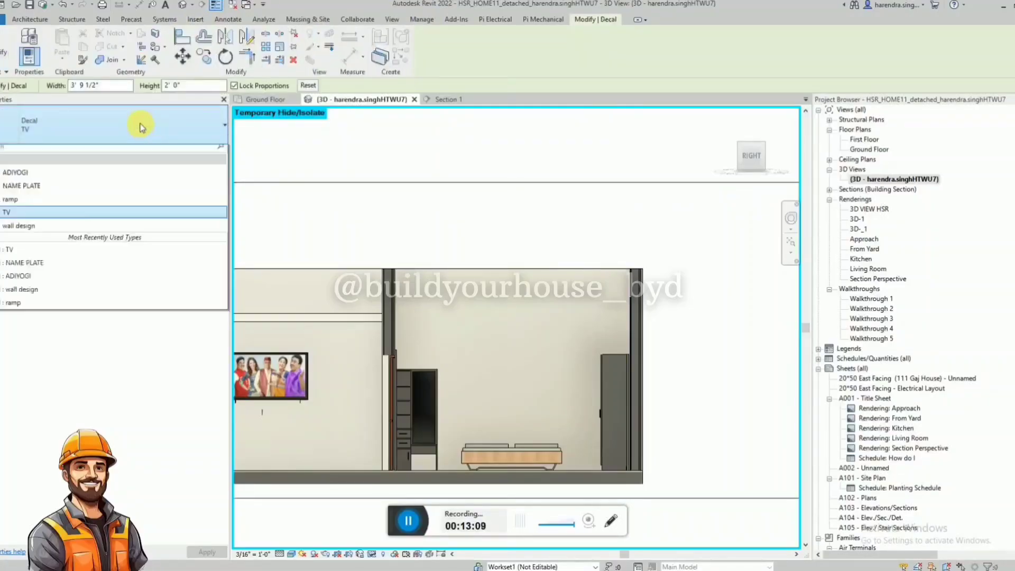
click(65, 229)
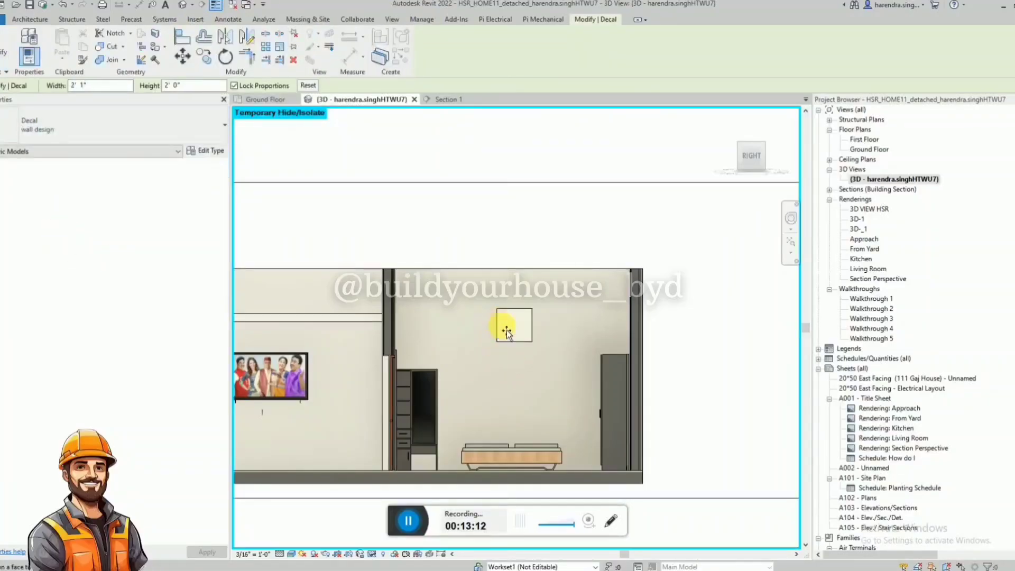
key(Escape)
key(Escape)
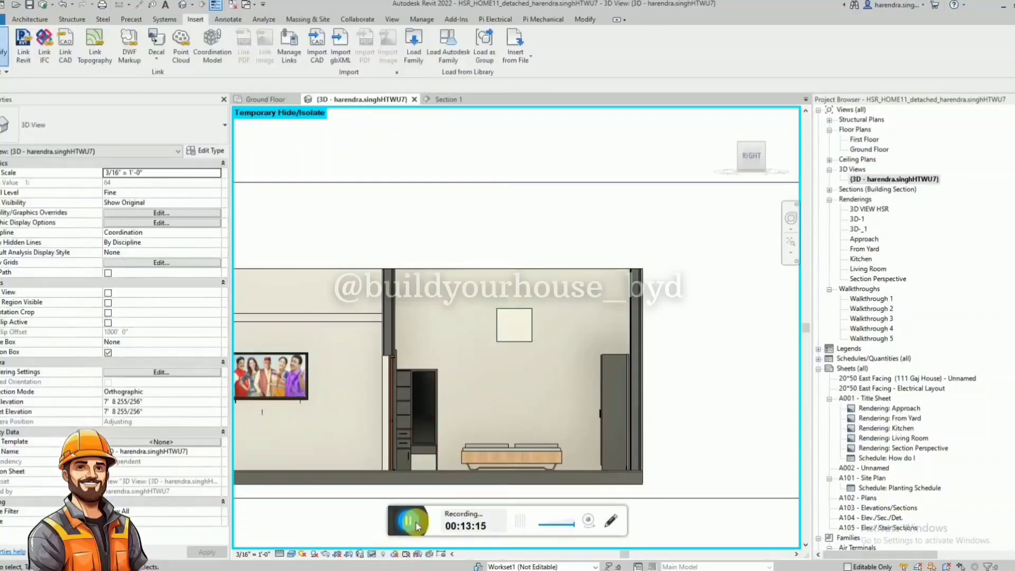
click(497, 343)
key(Delete)
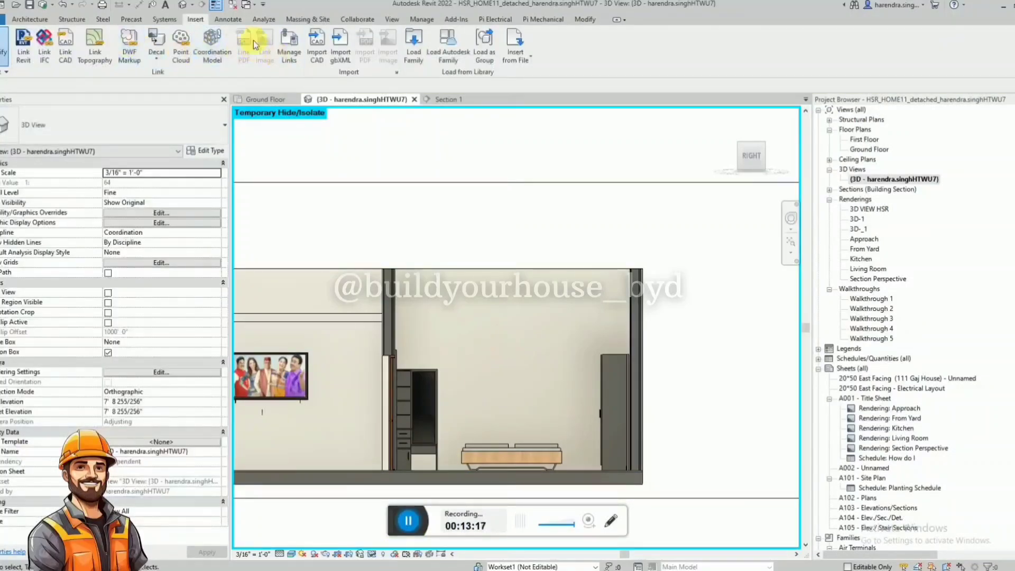
Create a decal type named wall design 1 with wall paint.jpg from Downloads as its source image.
click(156, 64)
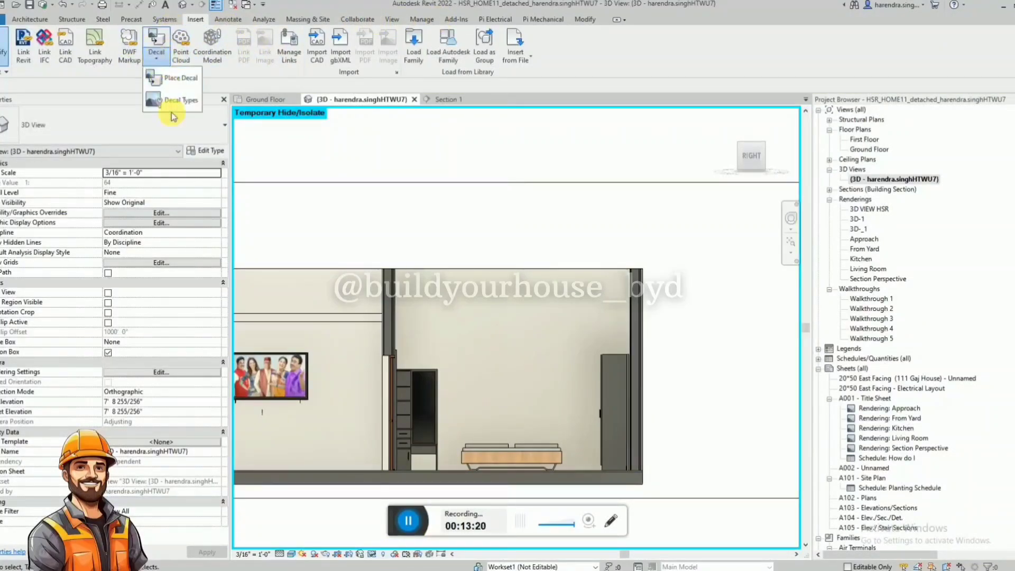
click(175, 109)
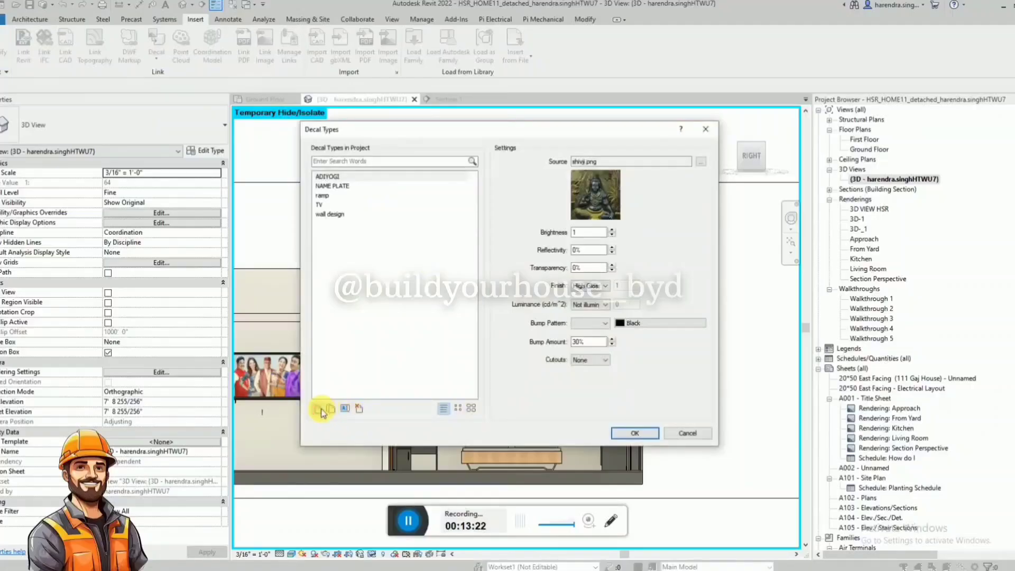
click(319, 409)
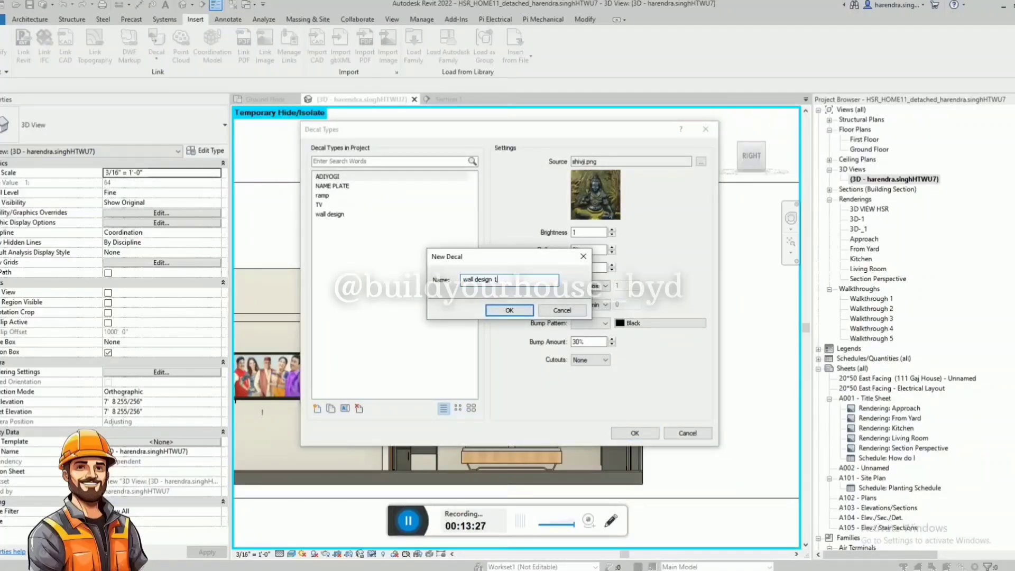
click(509, 310)
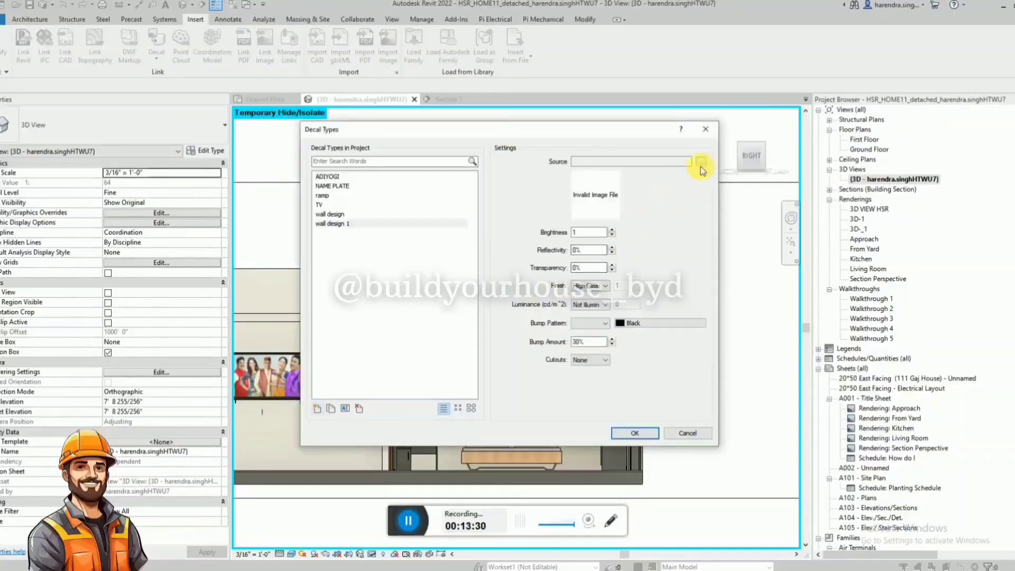
click(701, 161)
click(246, 175)
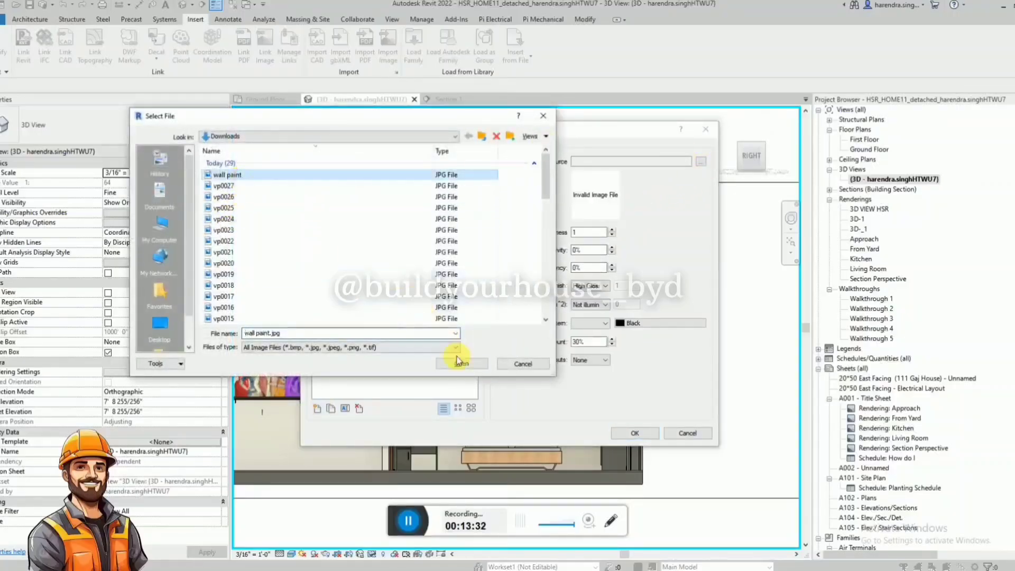
click(459, 363)
click(624, 434)
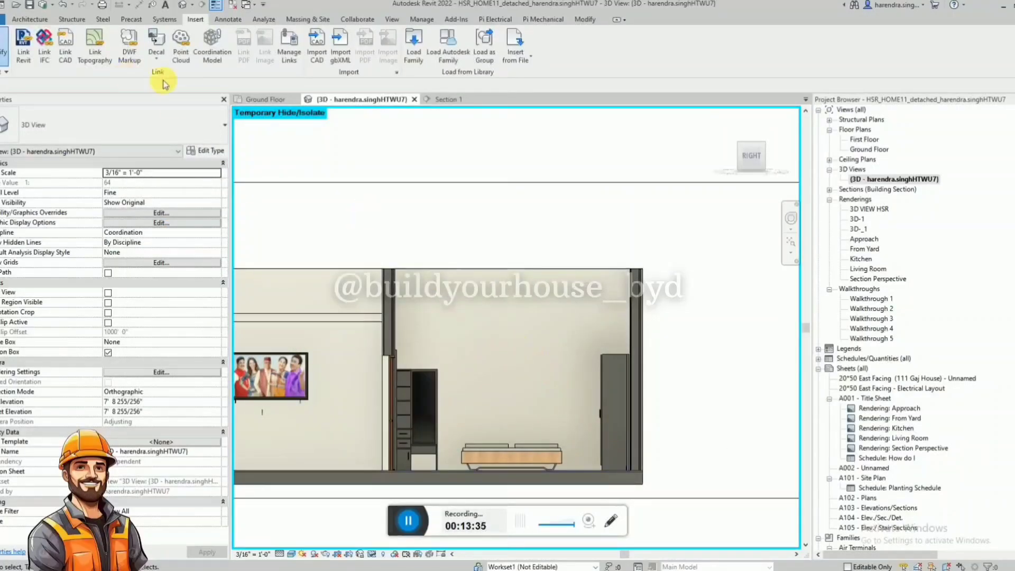
Place a wall design 1 decal on the bedroom wall above the bed.
click(156, 57)
click(173, 84)
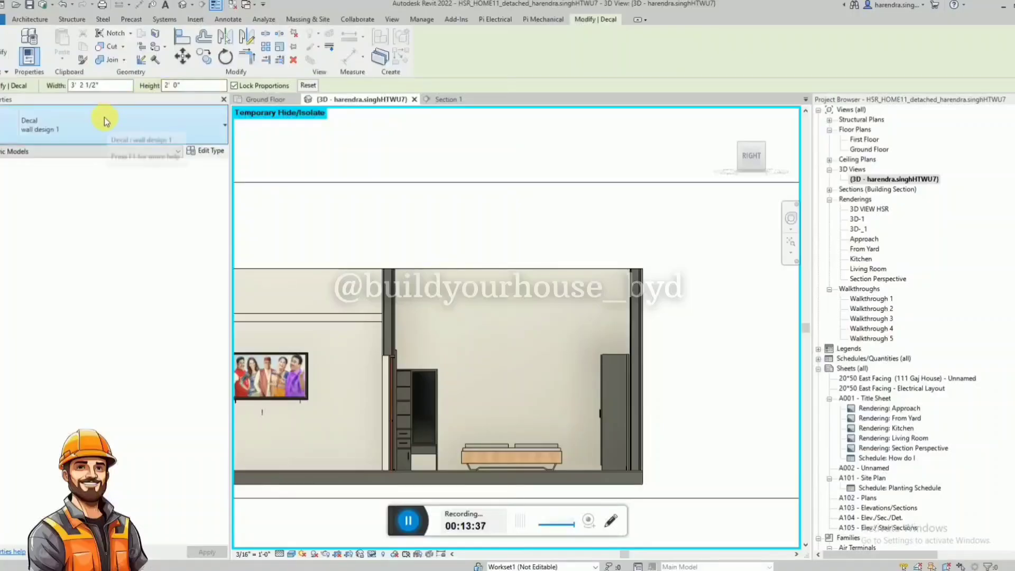
click(505, 338)
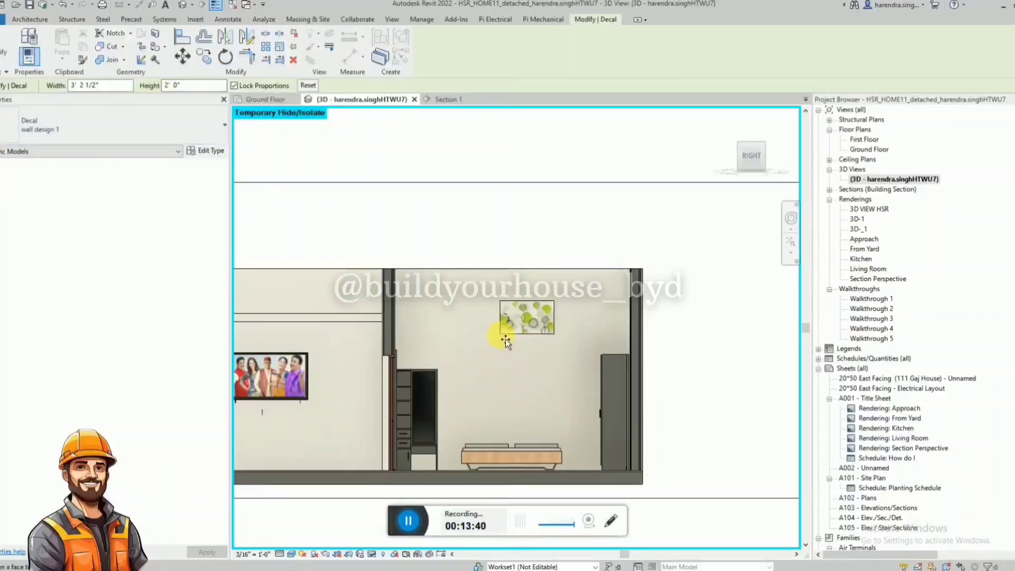
key(Escape)
Unlock the proportions of the bedroom wall decal and set its height to 12'.
click(513, 334)
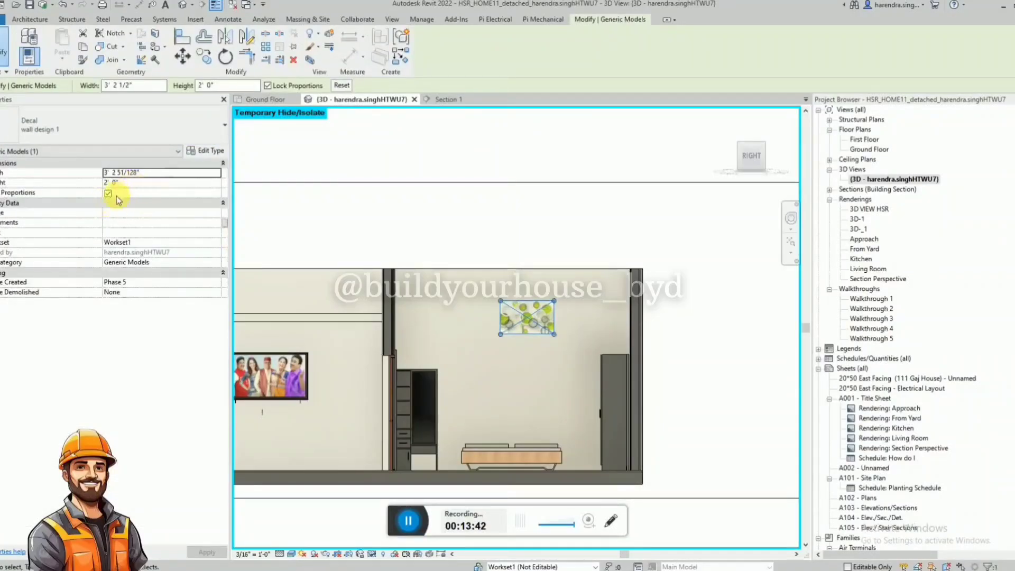
click(107, 193)
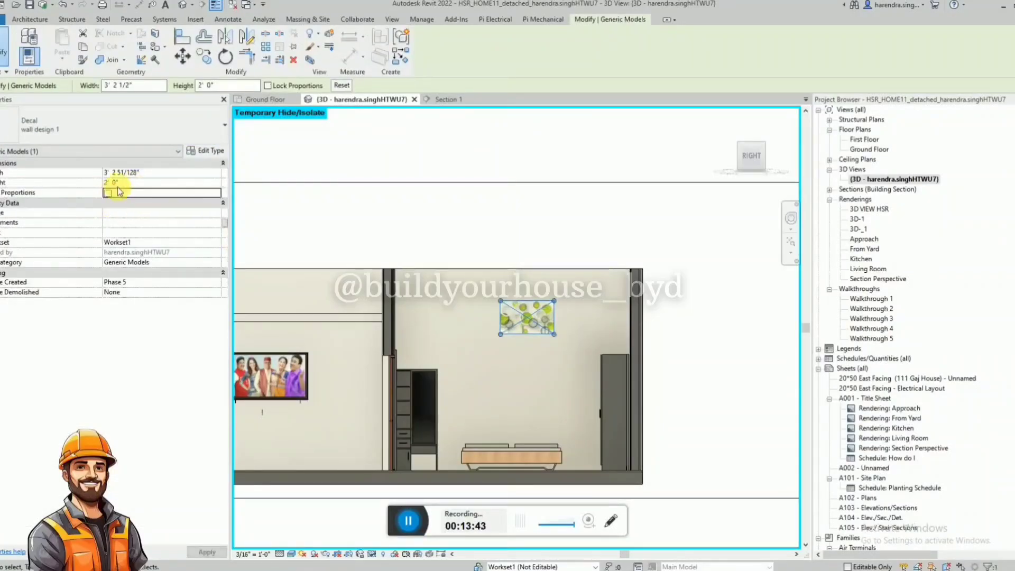
click(168, 184)
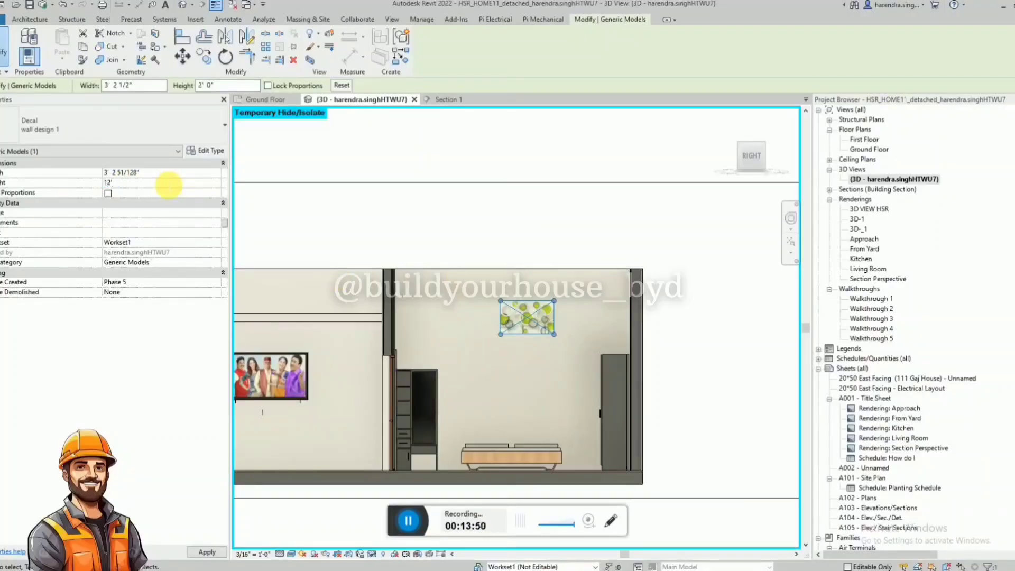
text(12')
key(Return)
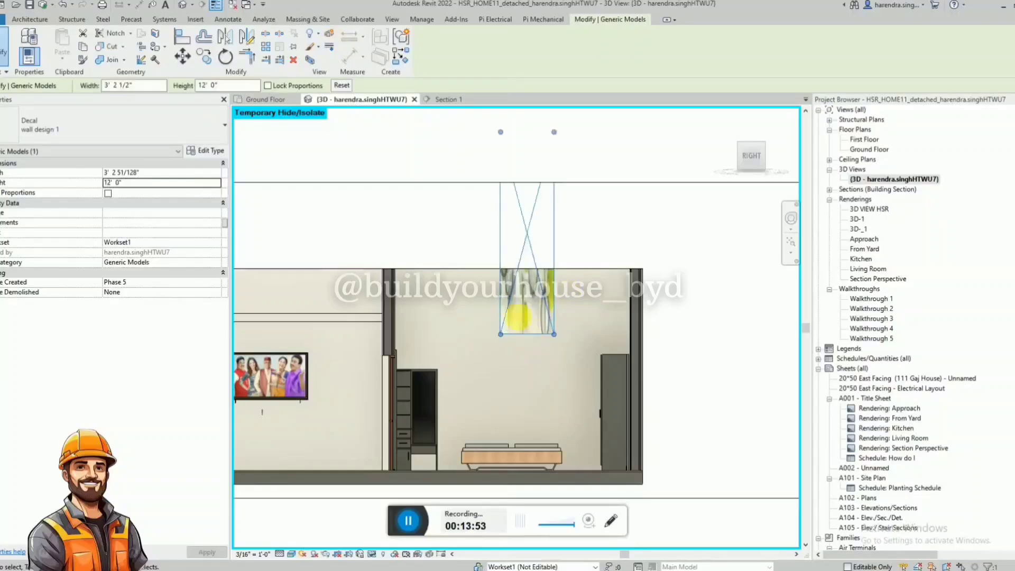
Move the decal down so it spans the bedroom wall from floor to top, and set its width to 10'.
drag(517, 317, 458, 442)
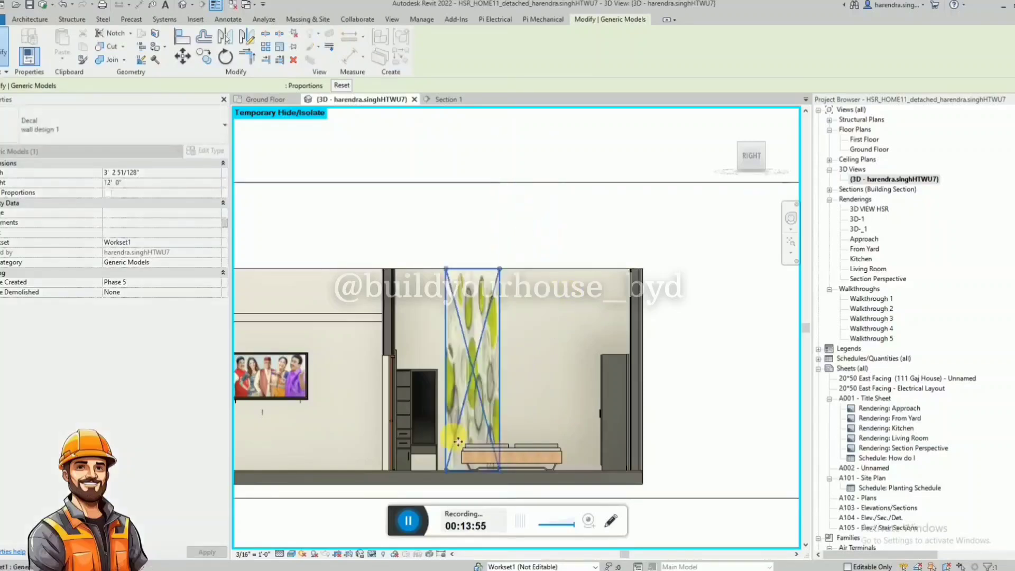
key(Escape)
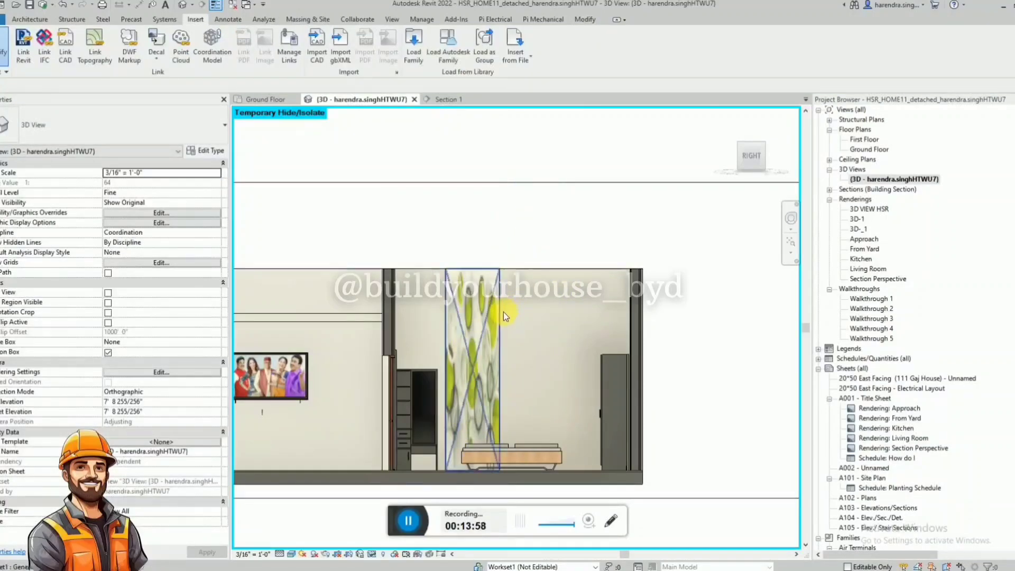
click(502, 312)
click(159, 174)
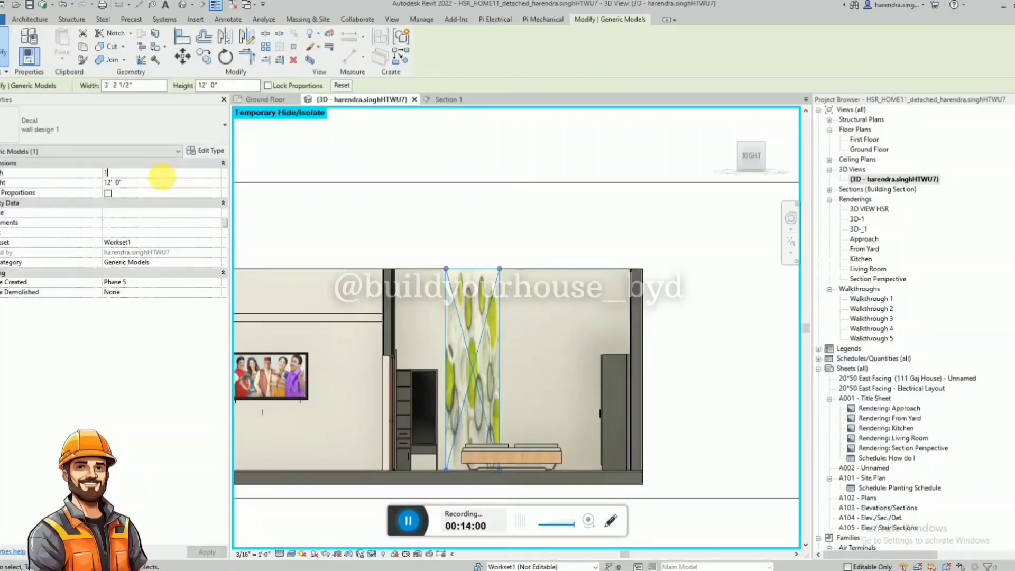
text(10)
key(Return)
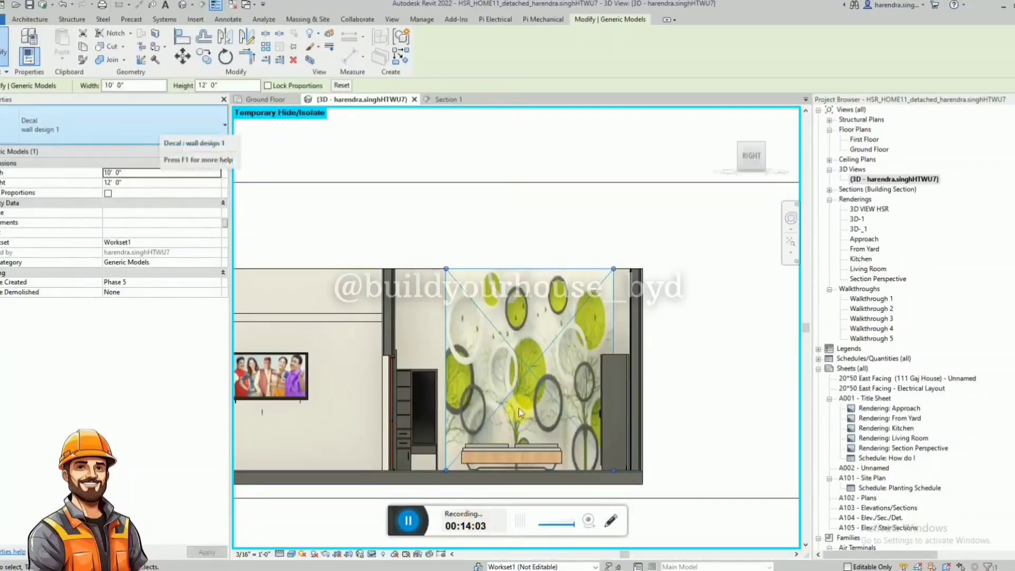
Shift the decal against the partition wall shared with the hall and set its width to 14'.
click(499, 407)
drag(498, 407, 448, 404)
key(Escape)
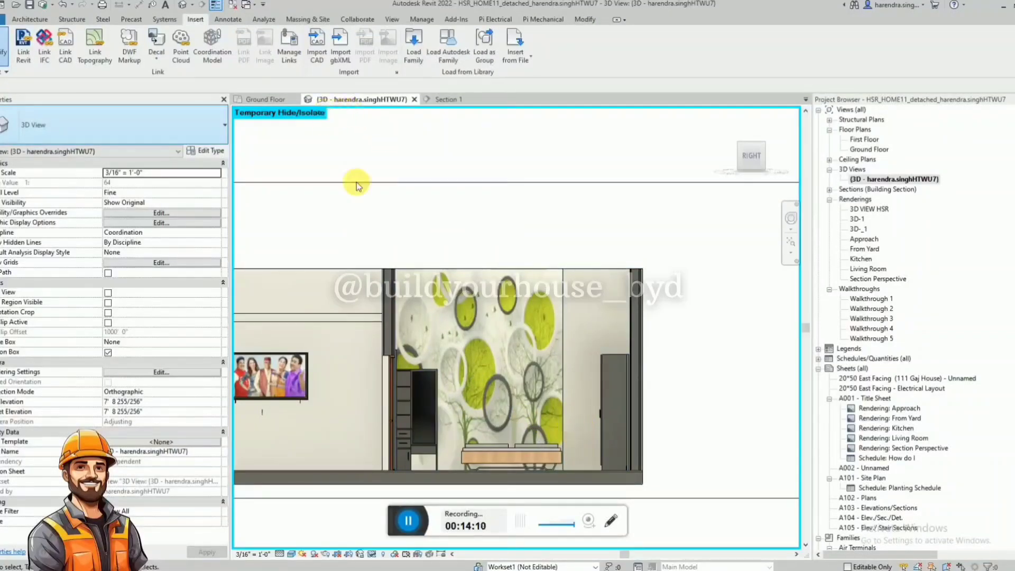
click(556, 379)
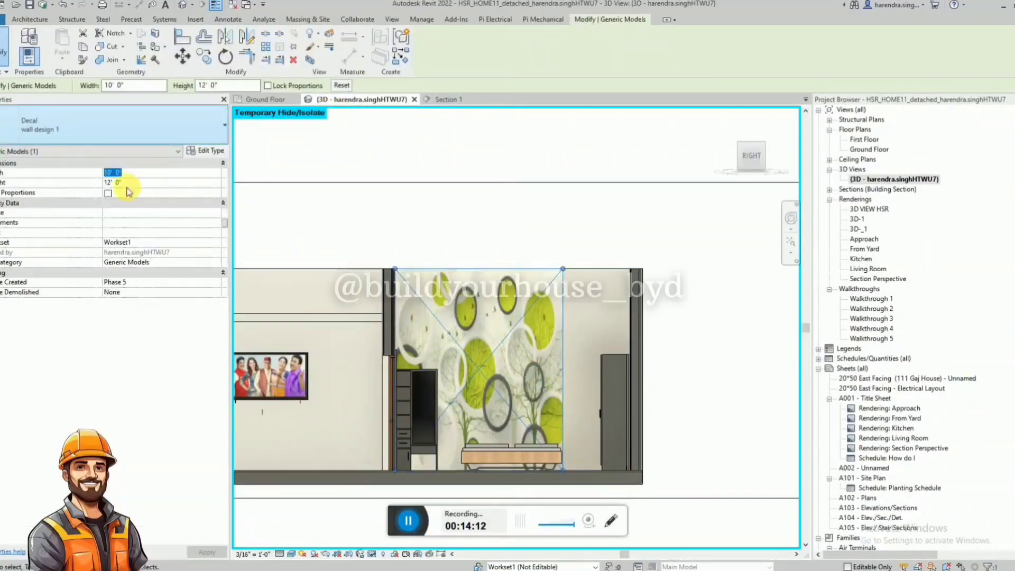
key(Return)
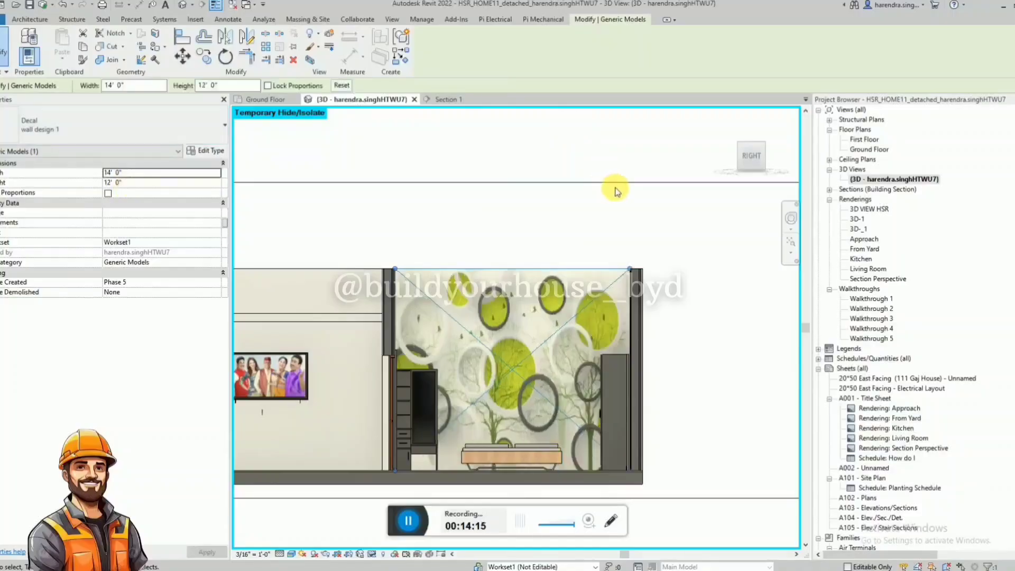
click(613, 190)
Extend the section box outward to include the sofa area and kitchen, and examine the decorated rooms from above.
scroll(560, 238, down, 3)
shift+middle_drag(551, 235, 495, 433)
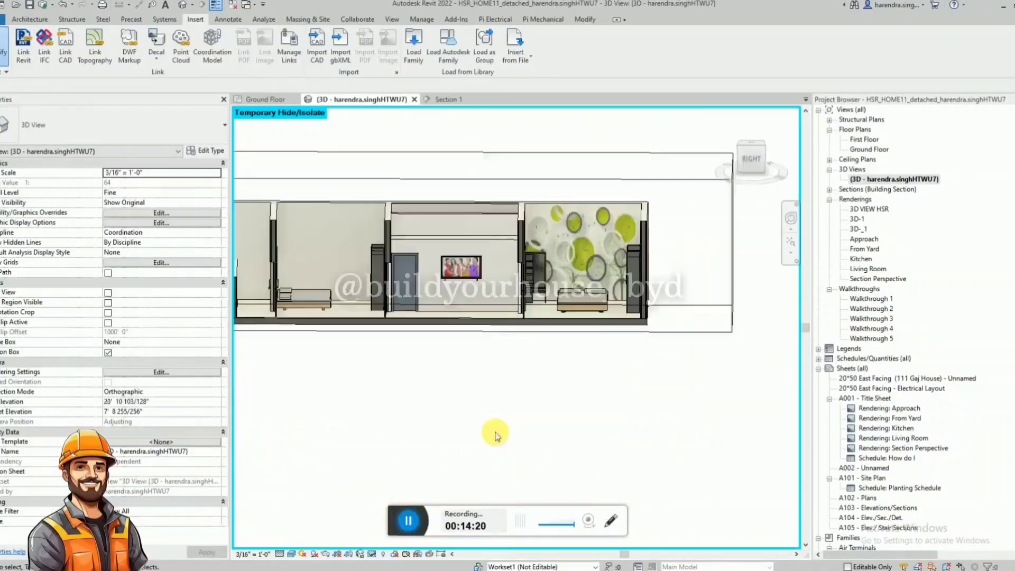
scroll(604, 343, down, 1)
click(586, 334)
shift+middle_drag(584, 335, 470, 308)
drag(471, 307, 483, 365)
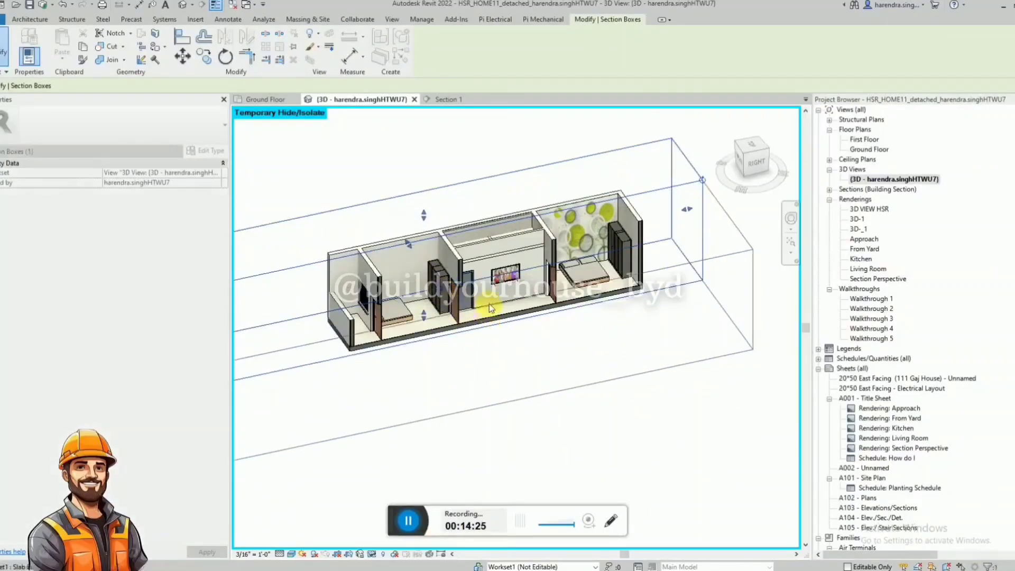
drag(490, 308, 493, 308)
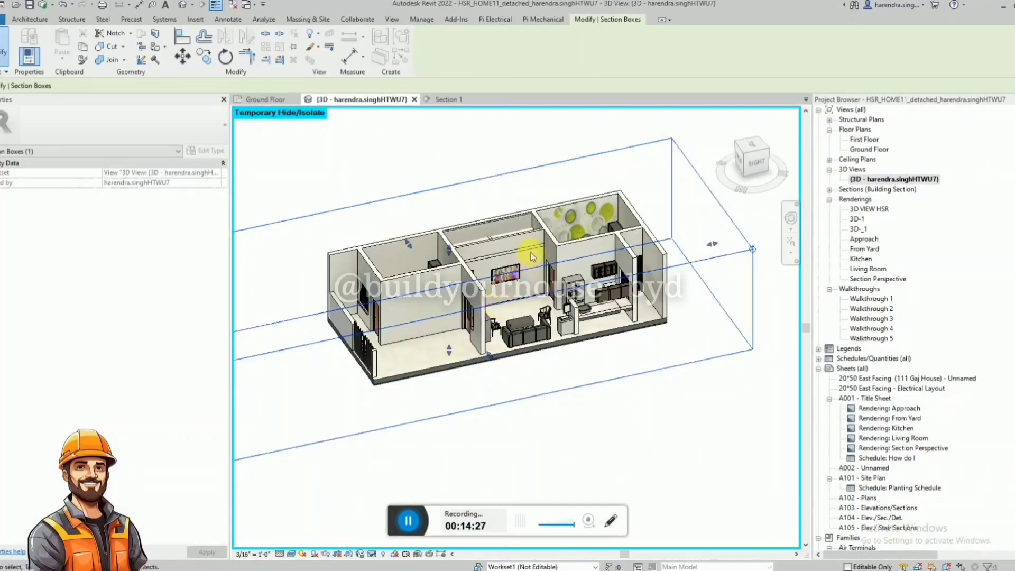
scroll(532, 255, up, 2)
shift+middle_drag(533, 255, 317, 363)
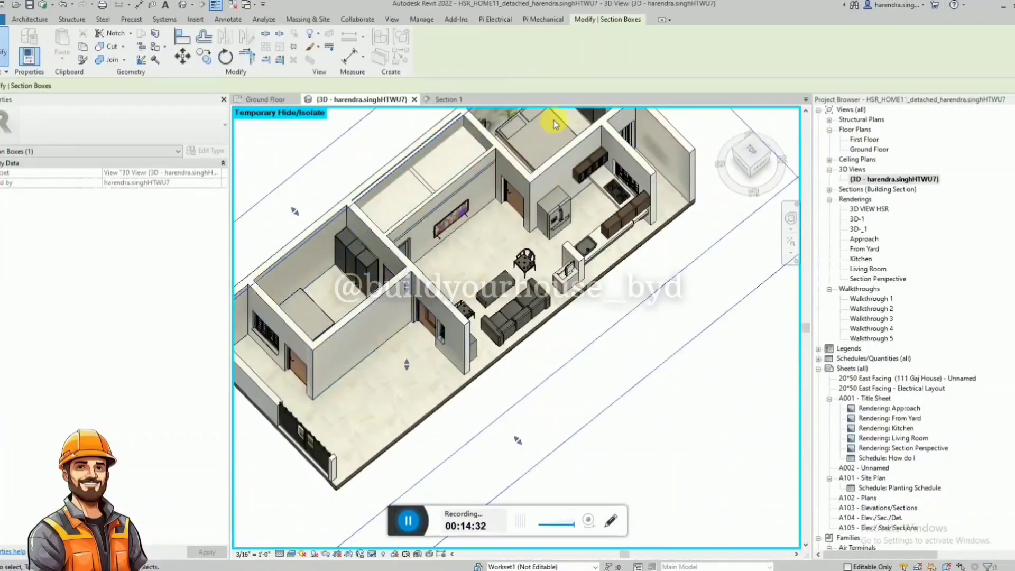
scroll(579, 188, down, 3)
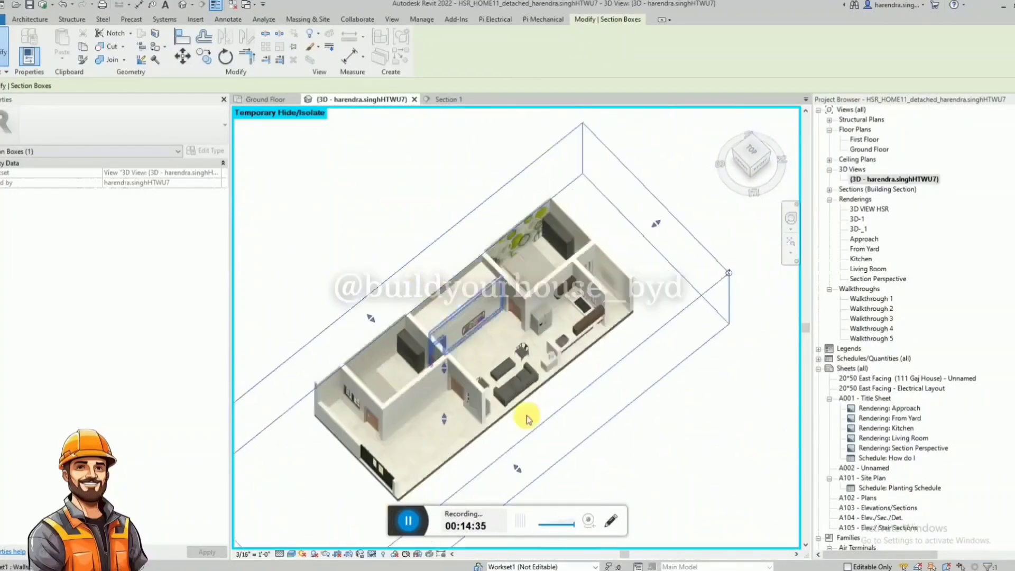
Pull the section box face back to cut through the bedrooms and hall, and orient the 3D view to the Right side.
click(517, 465)
click(516, 467)
drag(517, 468, 427, 373)
shift+middle_drag(450, 381, 386, 348)
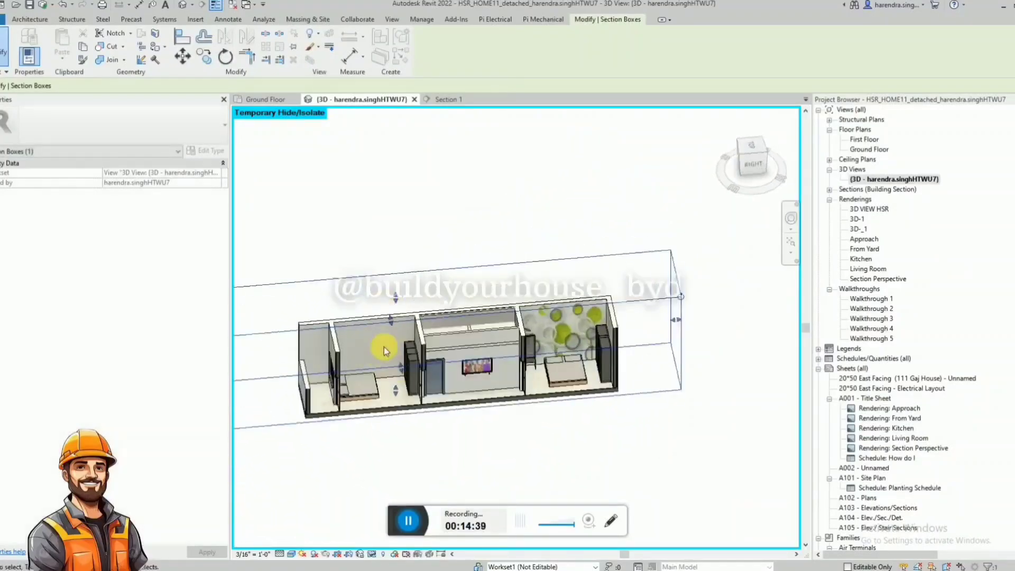
click(753, 178)
Switch to Chrome and open the blue Pngtree 3D wallpaper with flowers and square frames from the wall design image results.
key(alt+Tab)
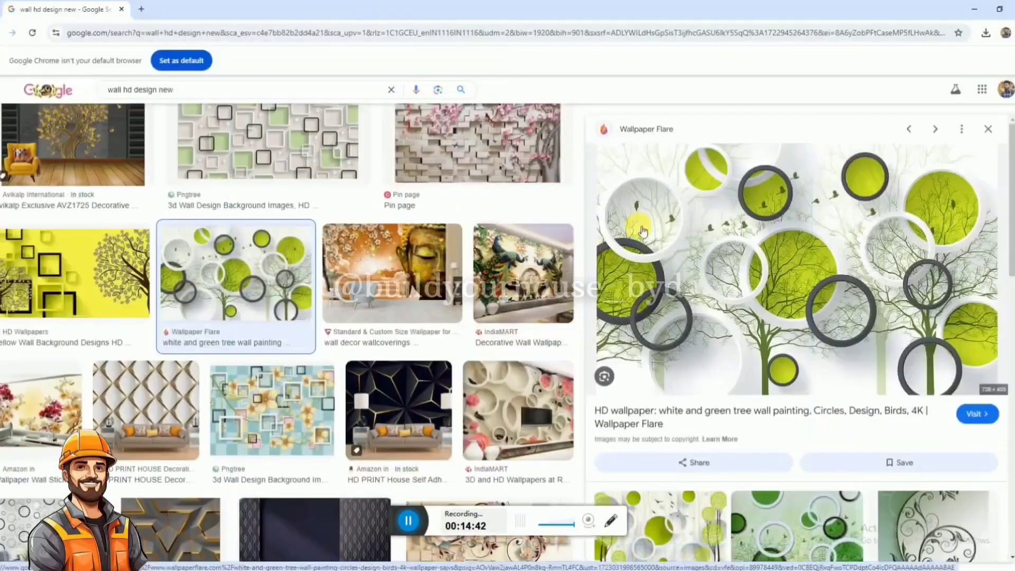
scroll(831, 309, down, 10)
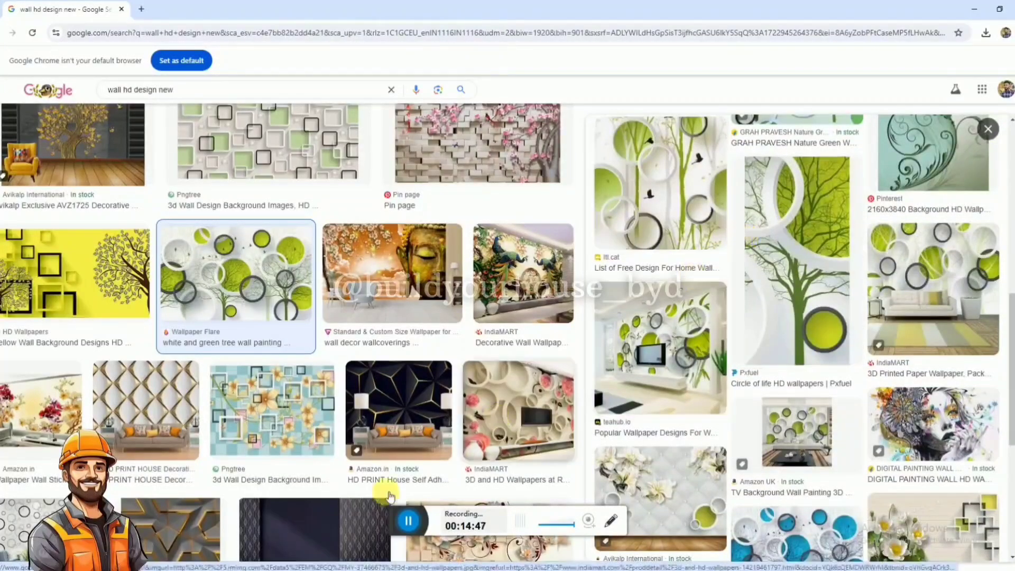
click(272, 410)
Save the Pngtree wallpaper image to Downloads as wall paint 1.
right_click(751, 258)
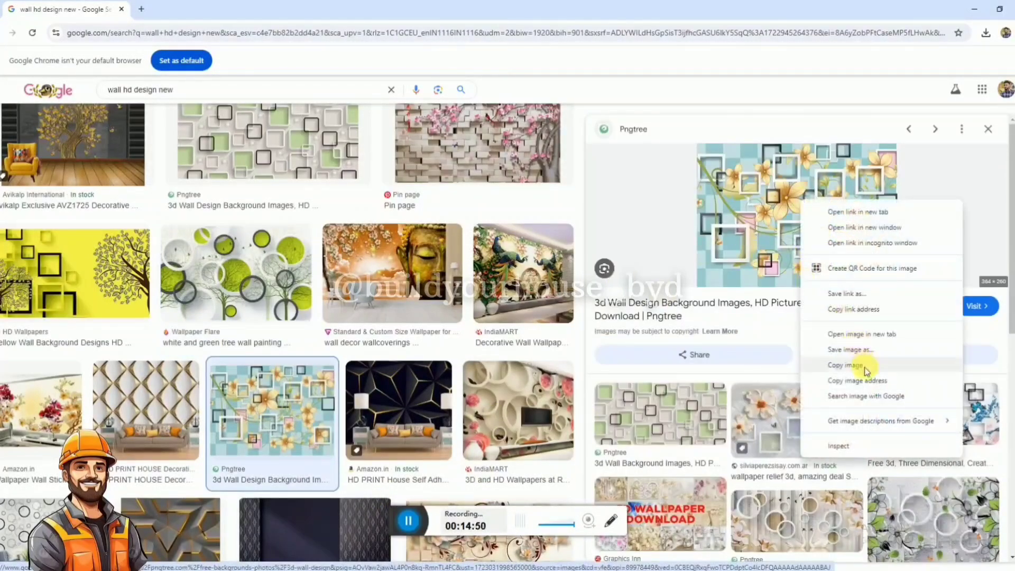
click(846, 348)
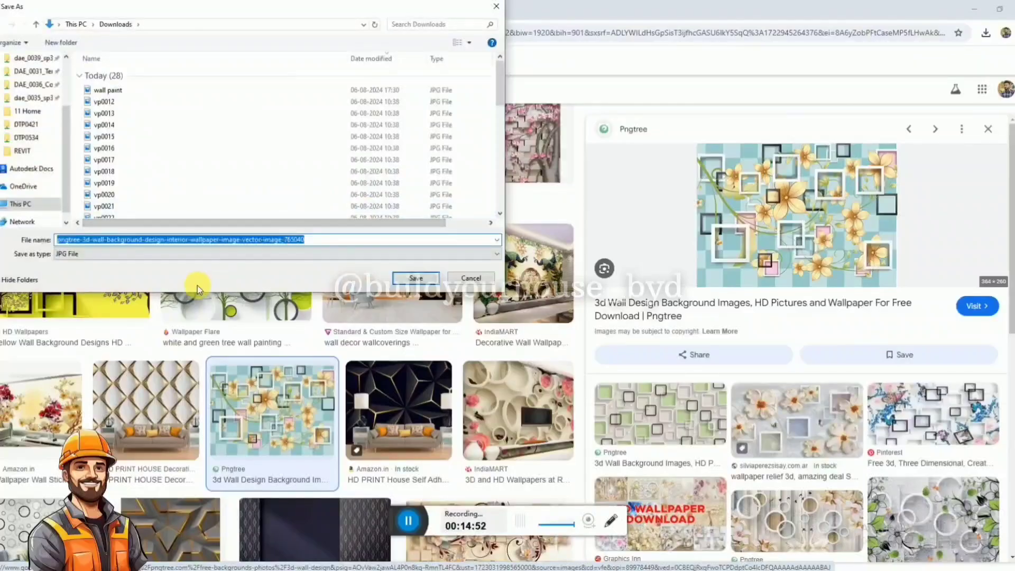
click(140, 92)
click(145, 239)
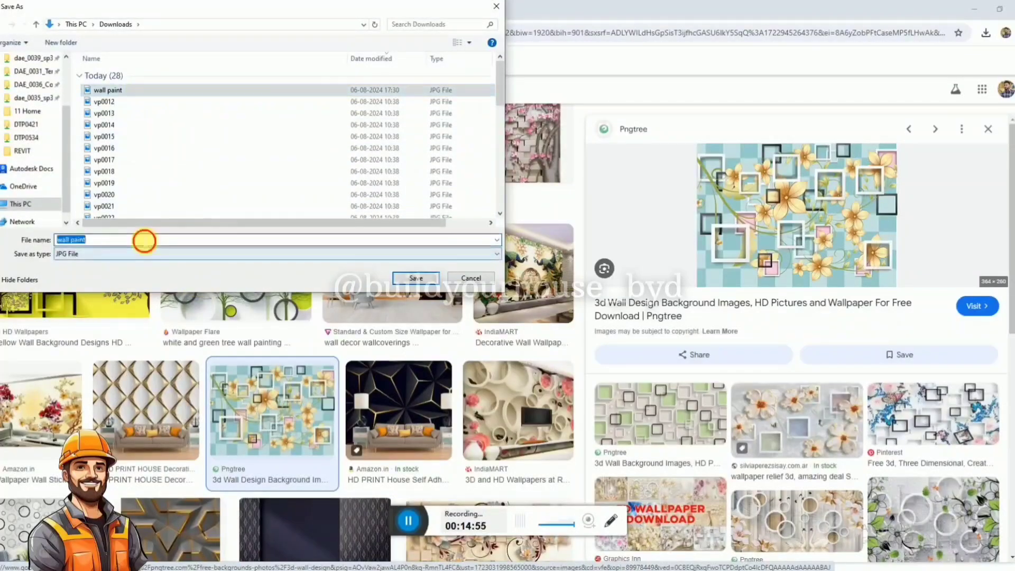
key(BackSpace)
click(105, 91)
click(102, 239)
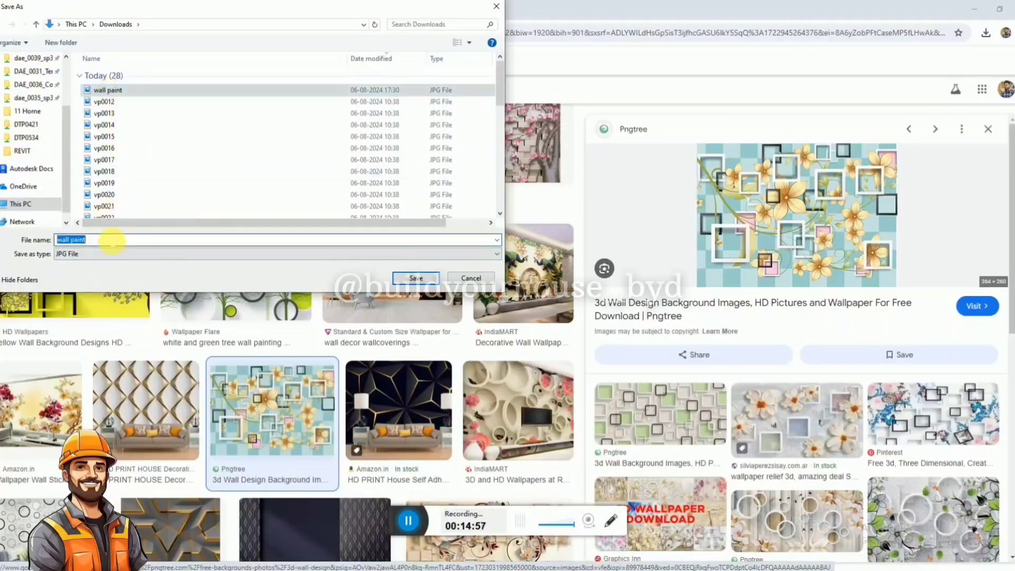
key(BackSpace)
click(105, 91)
click(125, 239)
click(125, 239)
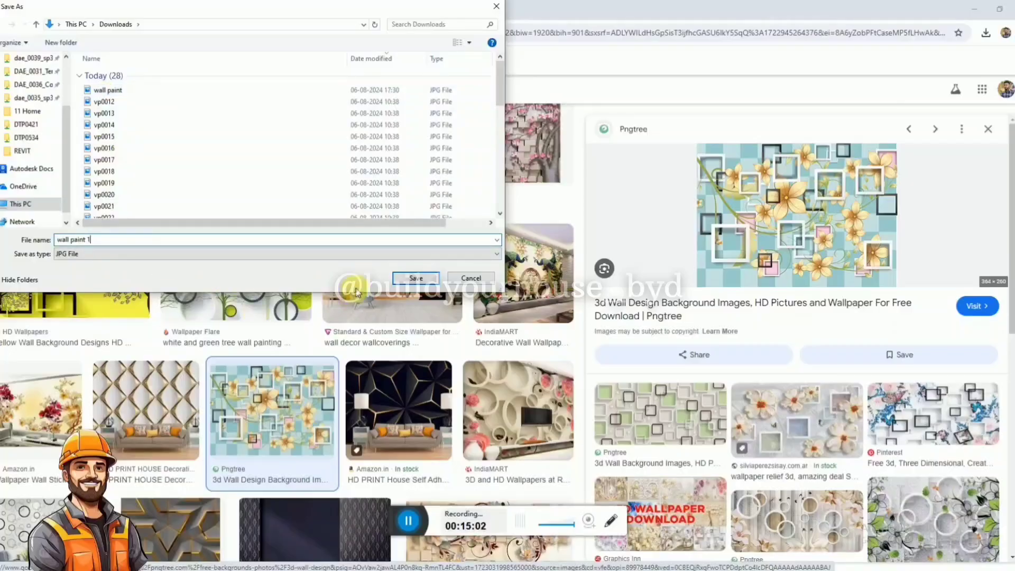
click(404, 278)
Switch back to Revit and select the wall design decal type for editing.
mouse_move(455, 567)
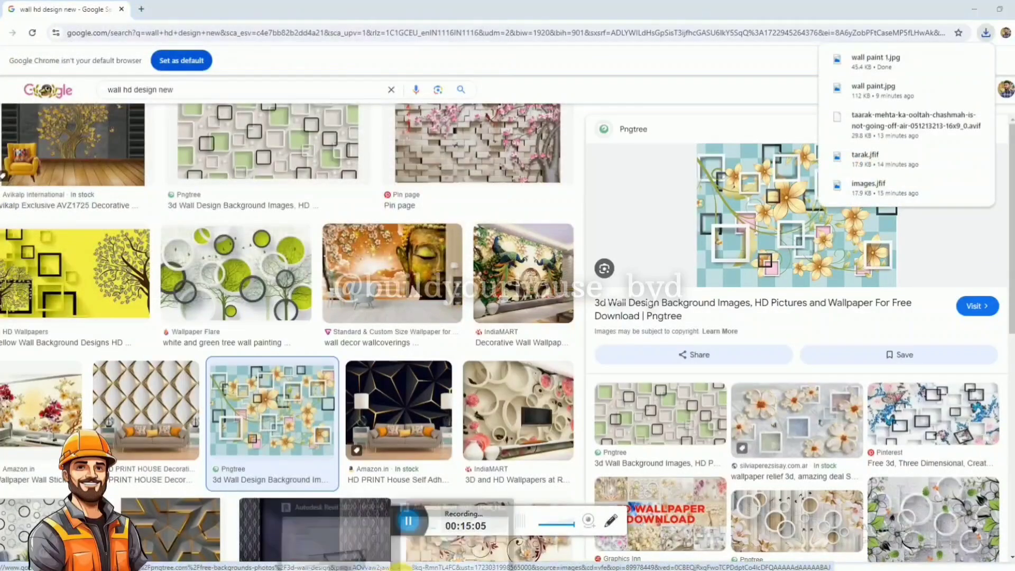
click(455, 545)
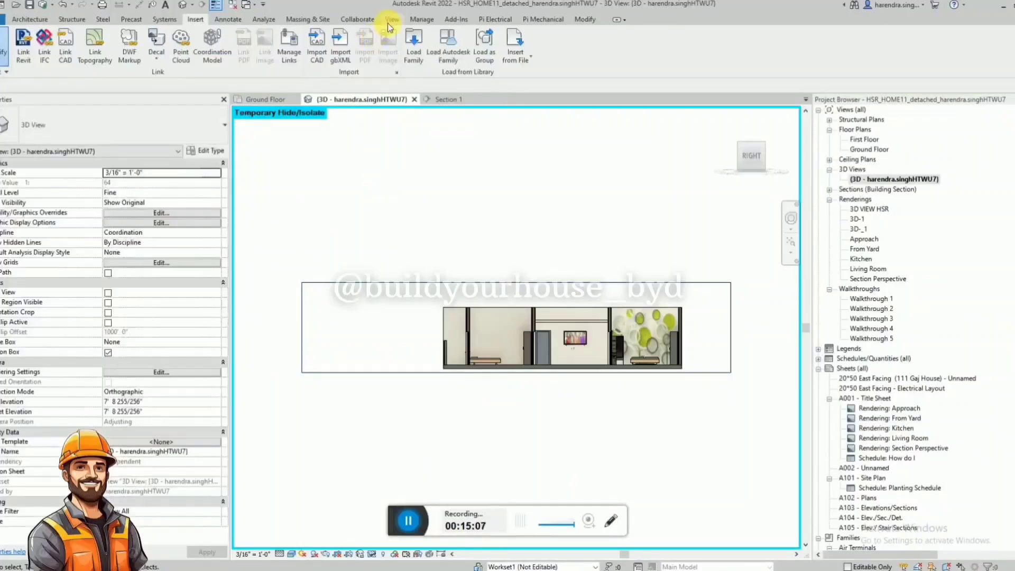
click(156, 60)
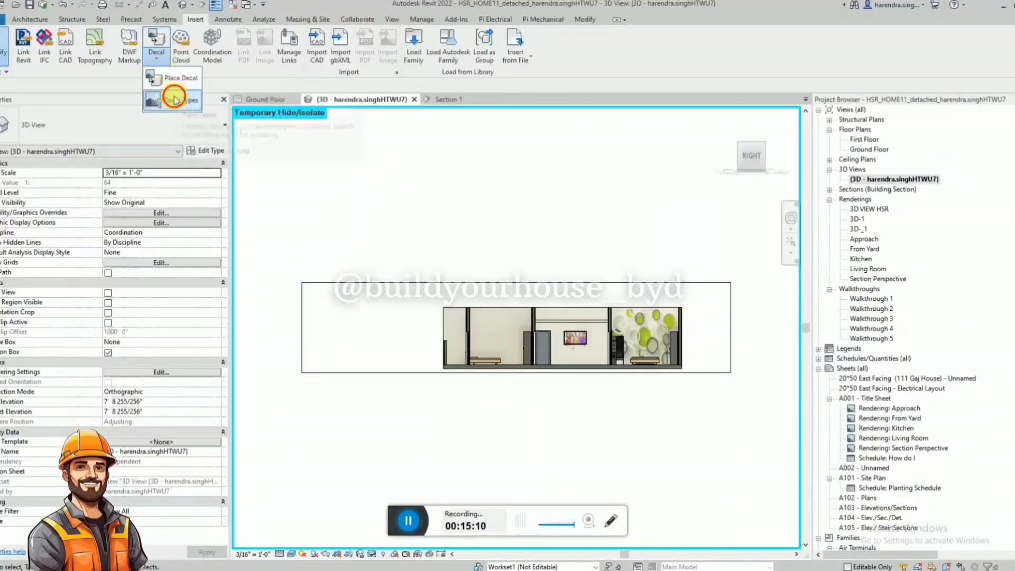
click(174, 97)
click(329, 214)
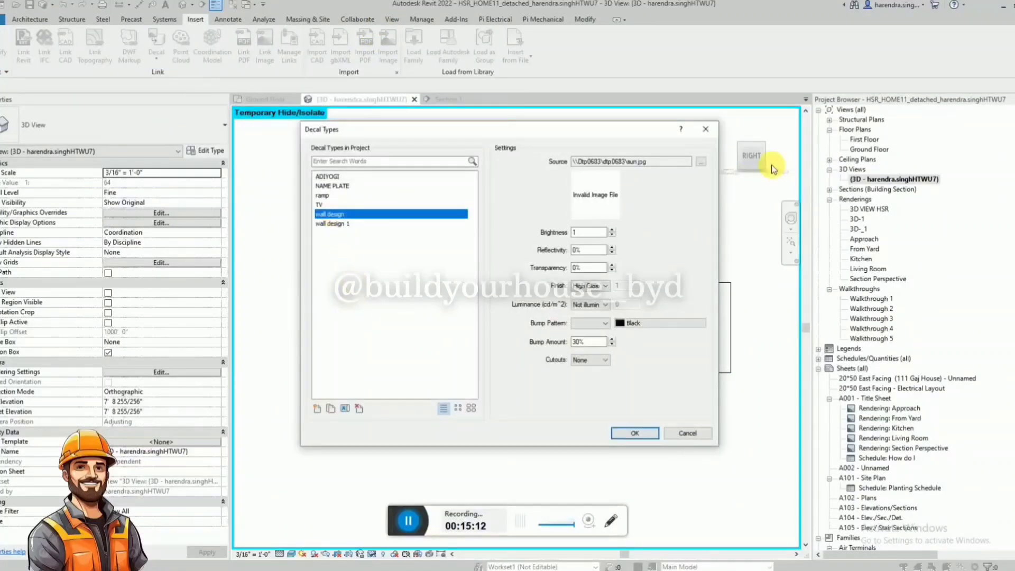
Load wall paint.jpg from Downloads as the source image of the wall design decal type.
click(700, 162)
scroll(248, 201, down, 3)
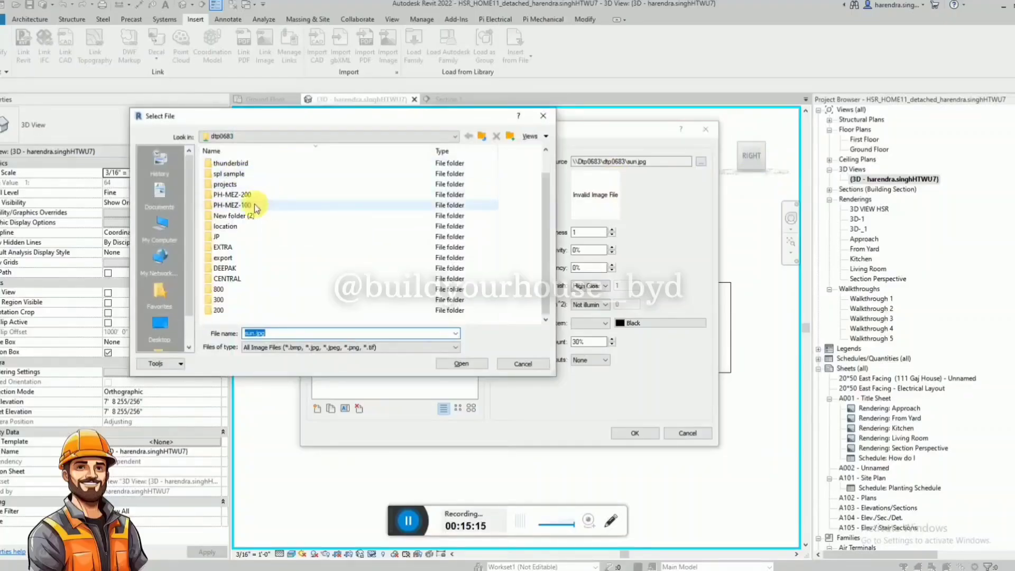
scroll(161, 222, down, 1)
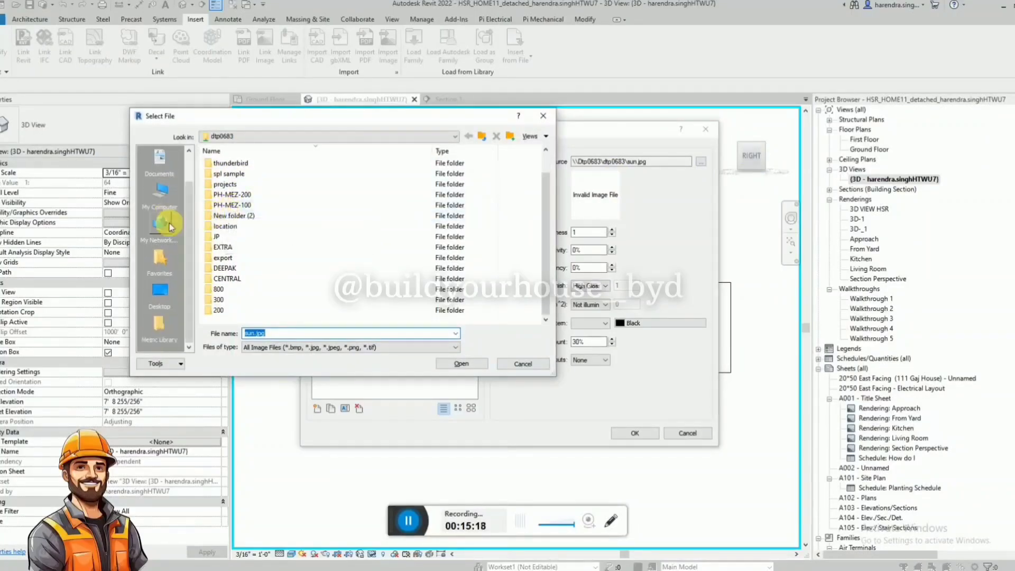
click(161, 291)
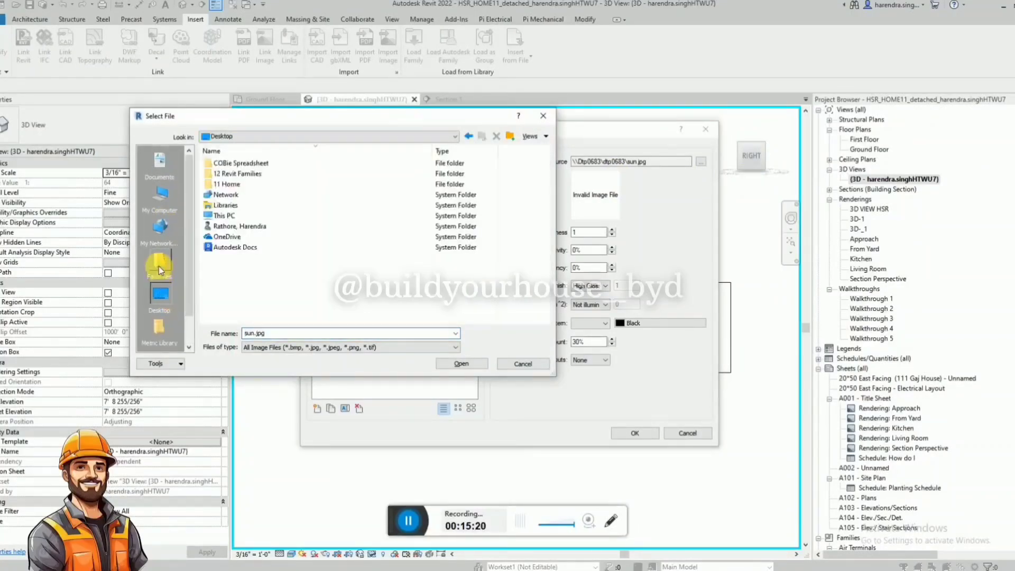
scroll(161, 264, up, 1)
click(160, 225)
double_click(229, 208)
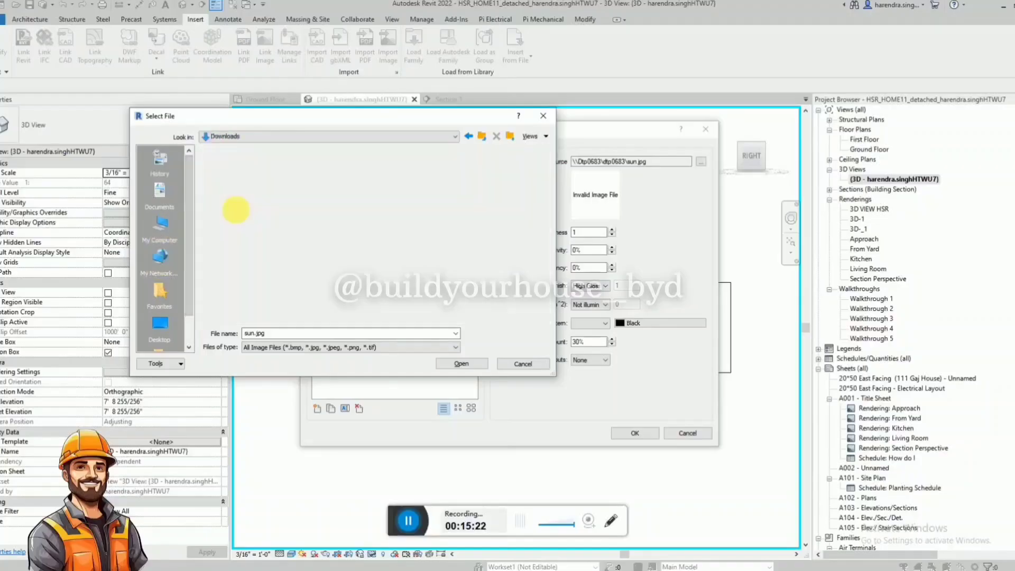
click(233, 186)
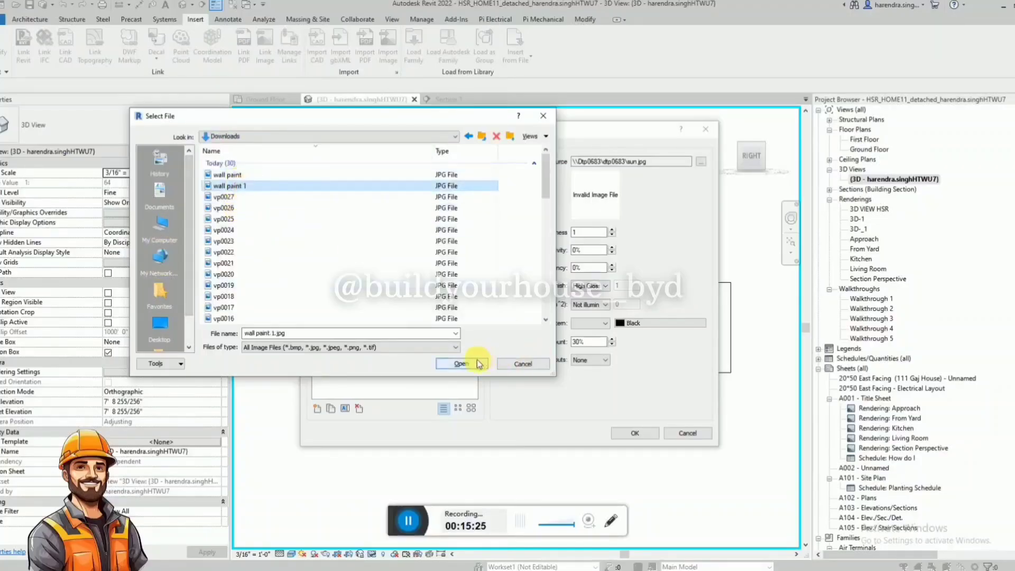
click(227, 175)
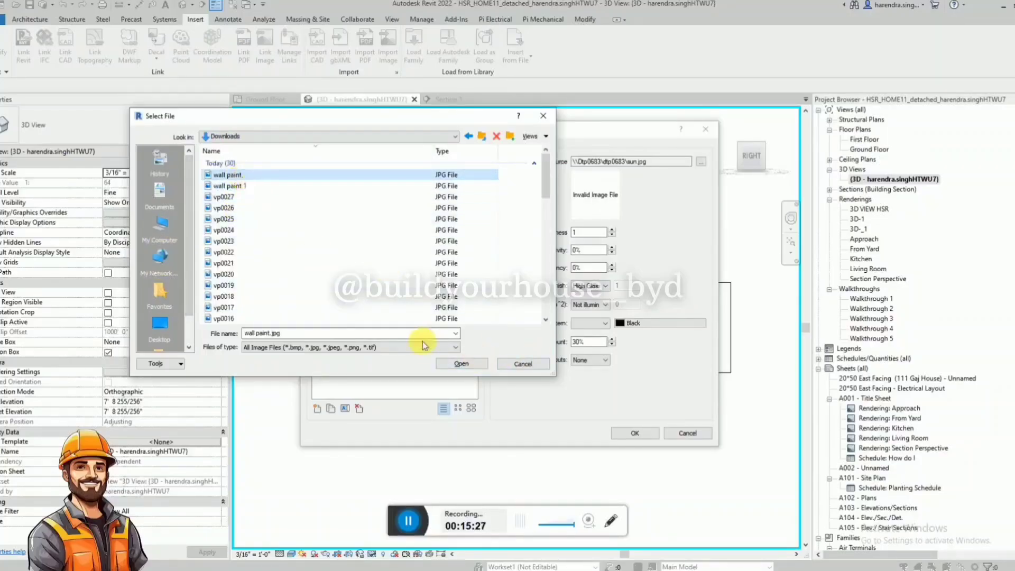
click(459, 363)
Set the wall design decal type's source image to wall paint 1.jpg from Downloads and accept the decal types.
click(701, 161)
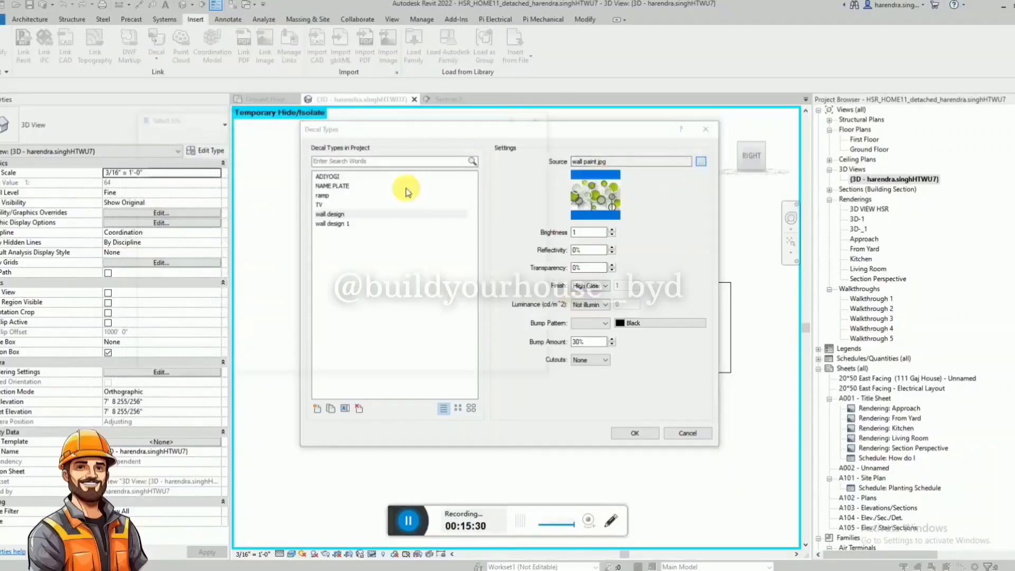
click(461, 363)
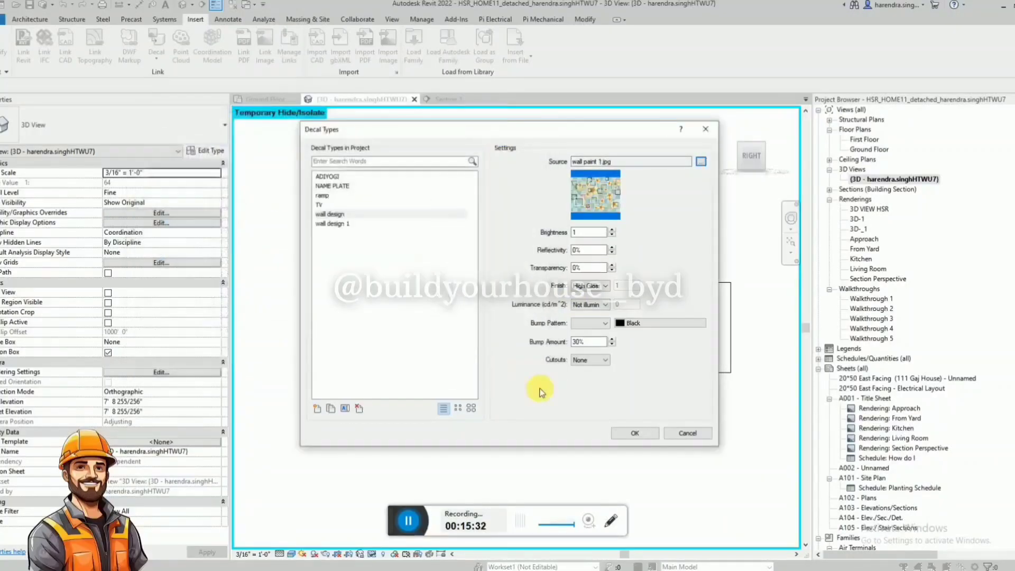
click(634, 433)
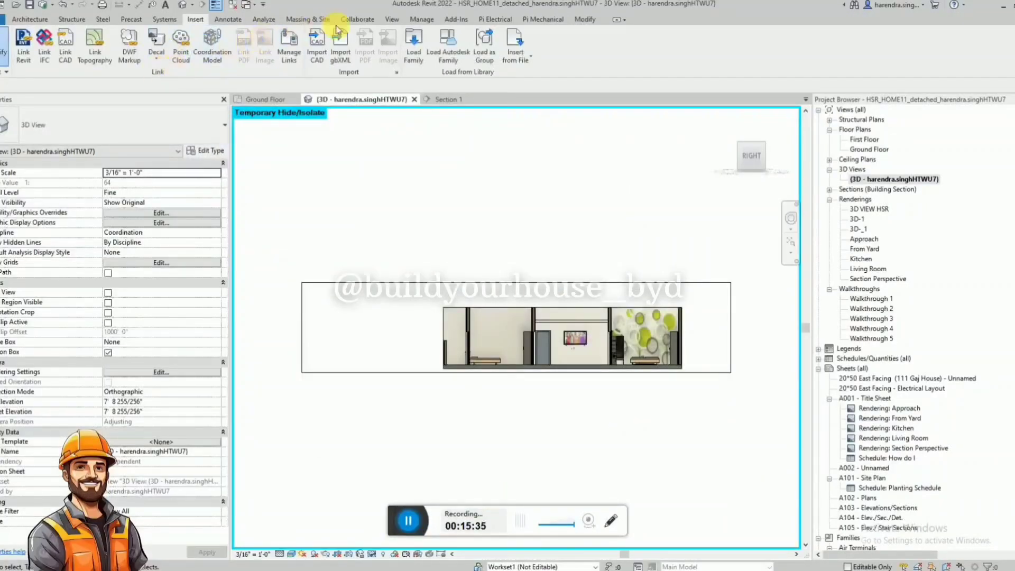
Place a wall design decal on the blank bedroom wall above the bed.
click(156, 56)
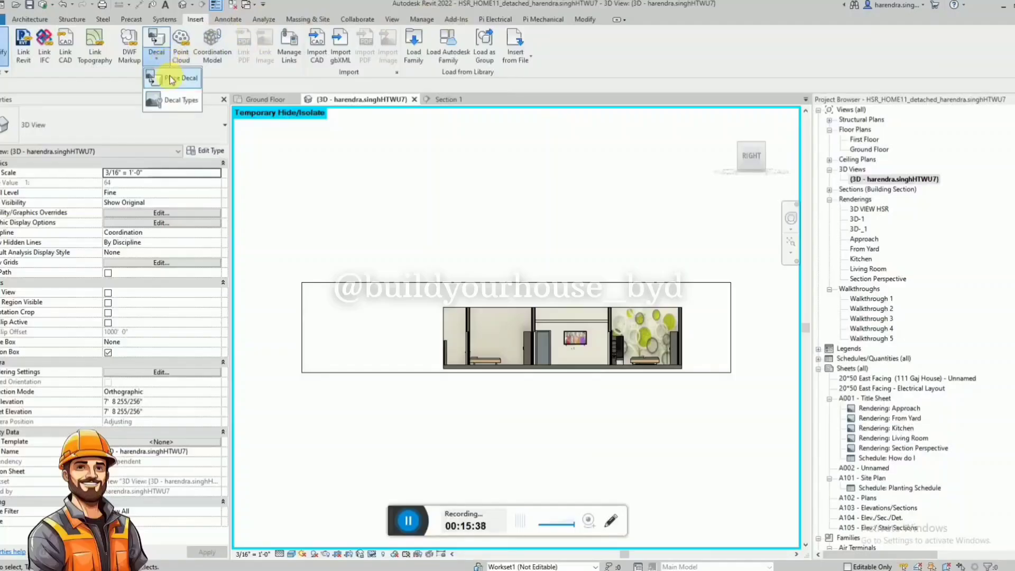
click(170, 79)
click(121, 128)
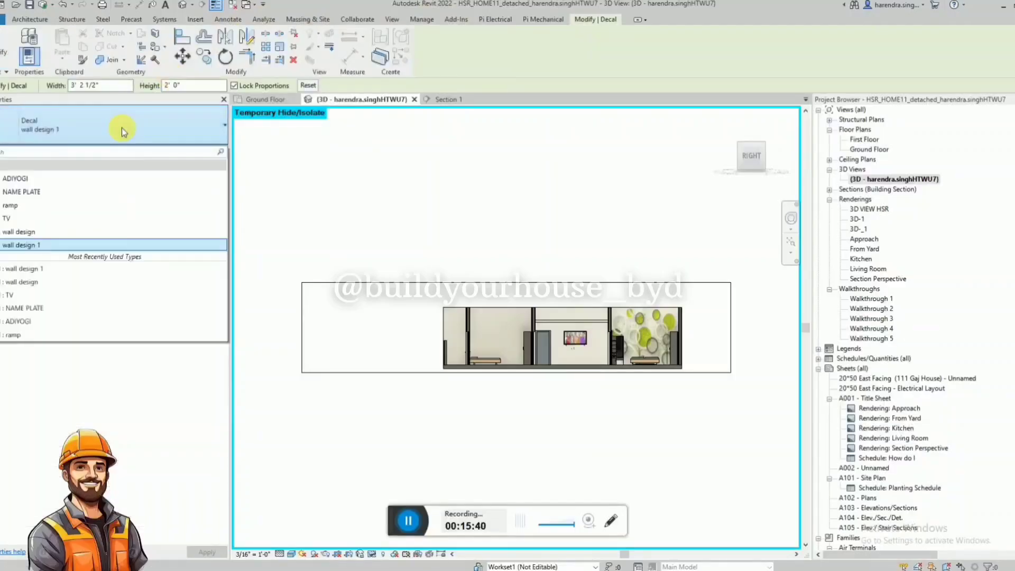
scroll(497, 340, up, 5)
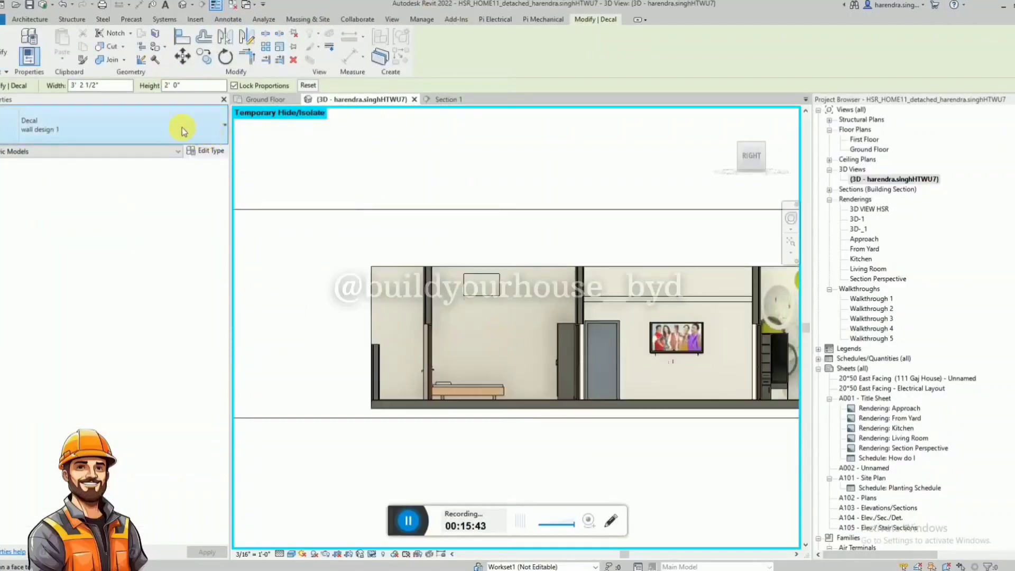
click(182, 128)
click(61, 231)
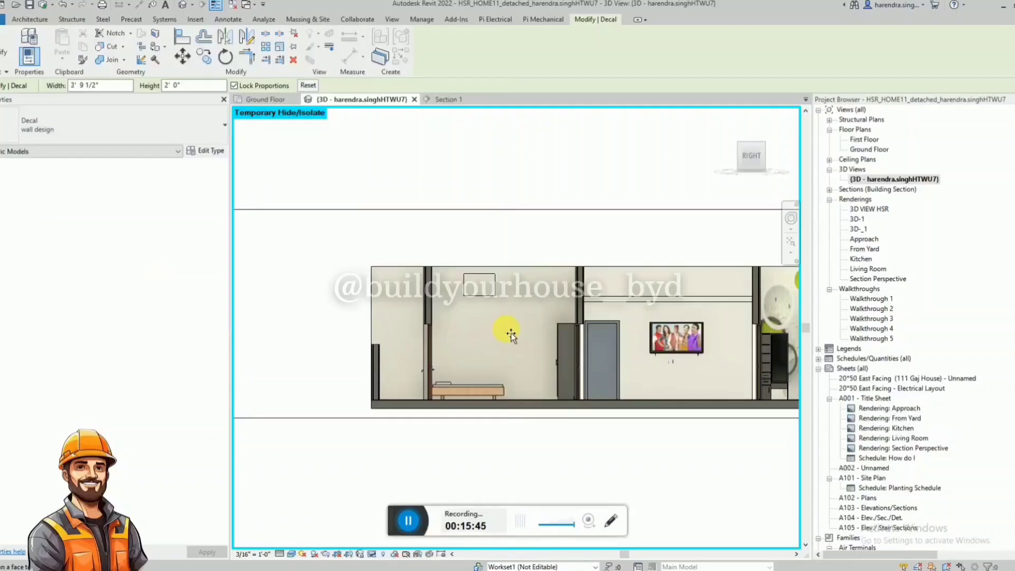
click(522, 317)
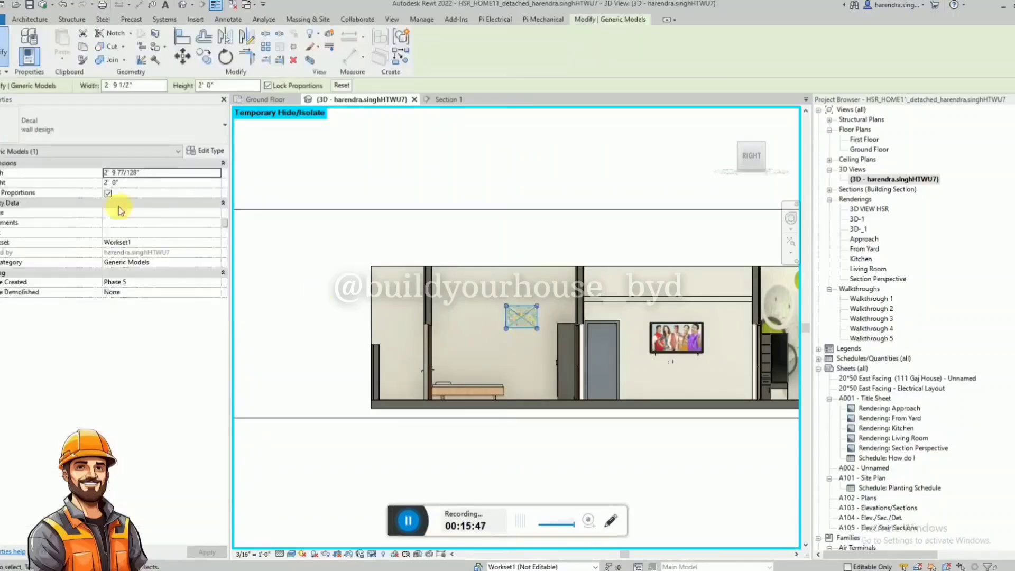
click(147, 182)
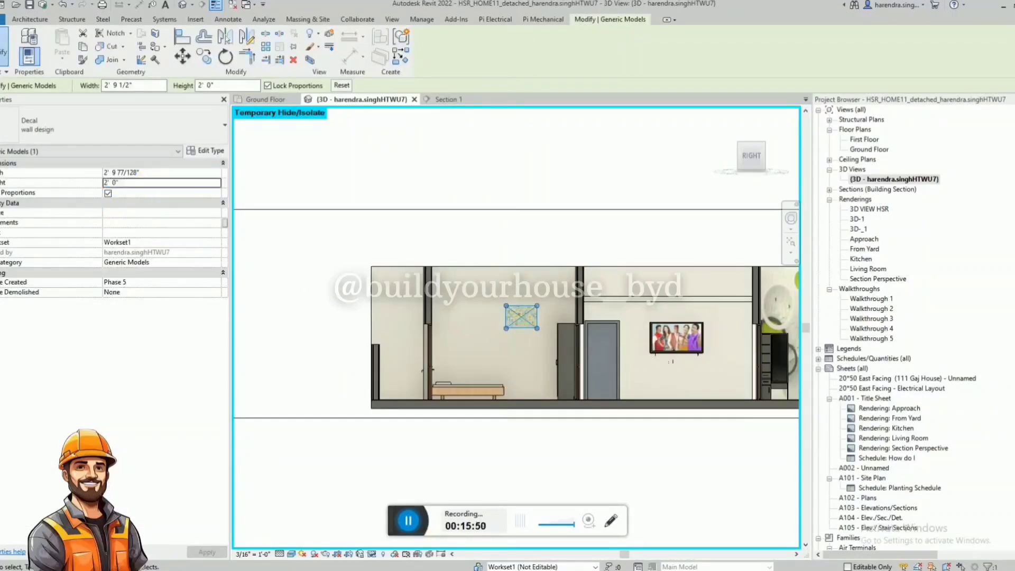
key(Escape)
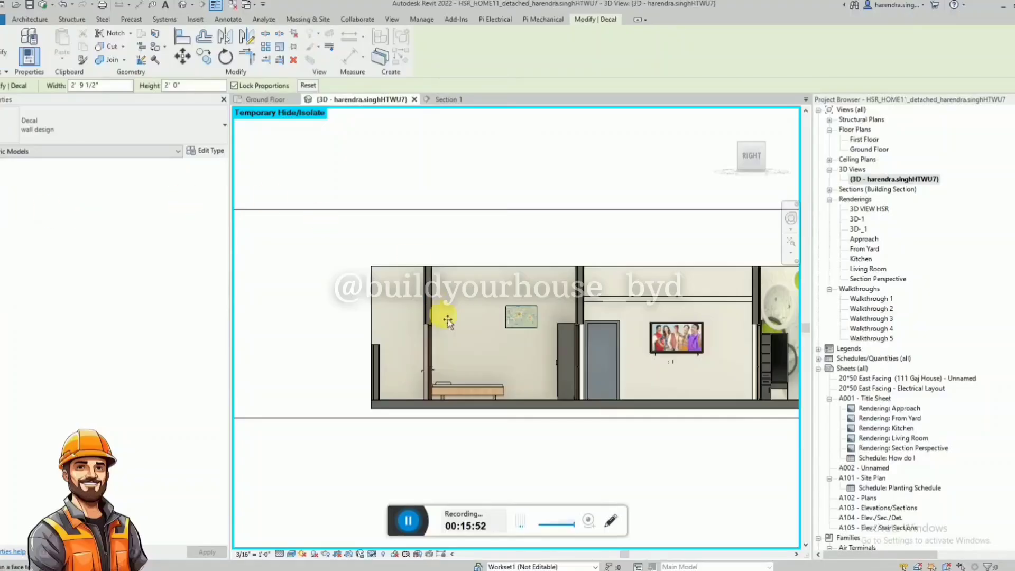
Unlock the new decal's proportions, size it 10' wide by 12' high, and move it to start at the bedroom wall's outer corner.
click(522, 337)
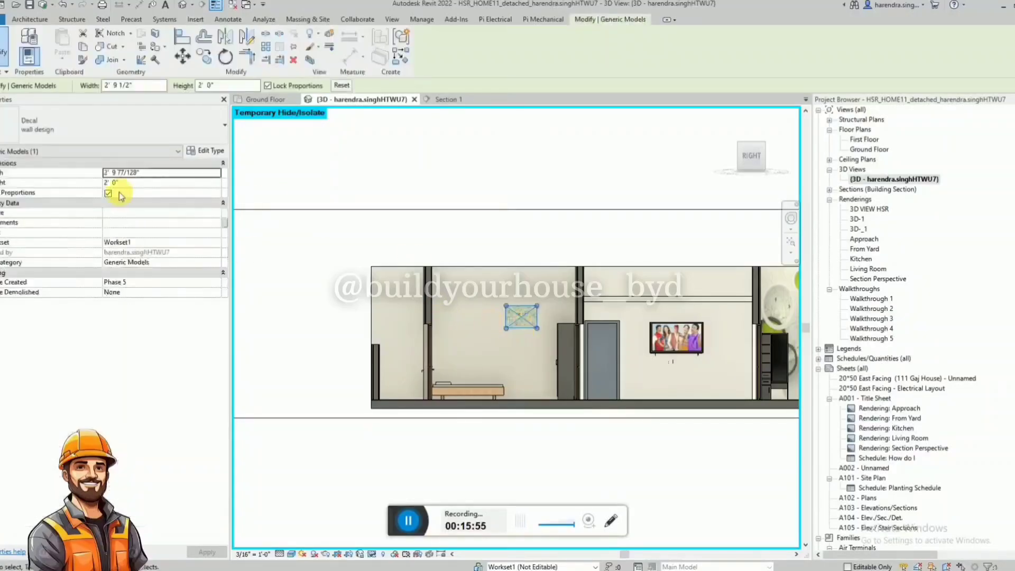
click(107, 194)
click(145, 183)
text(1)
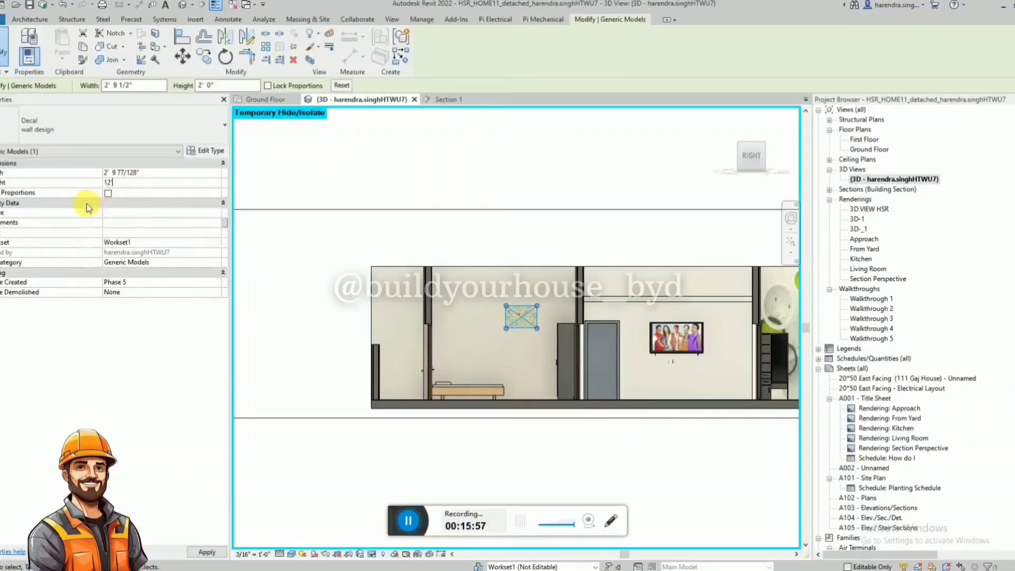
text(2')
click(167, 174)
text(10)
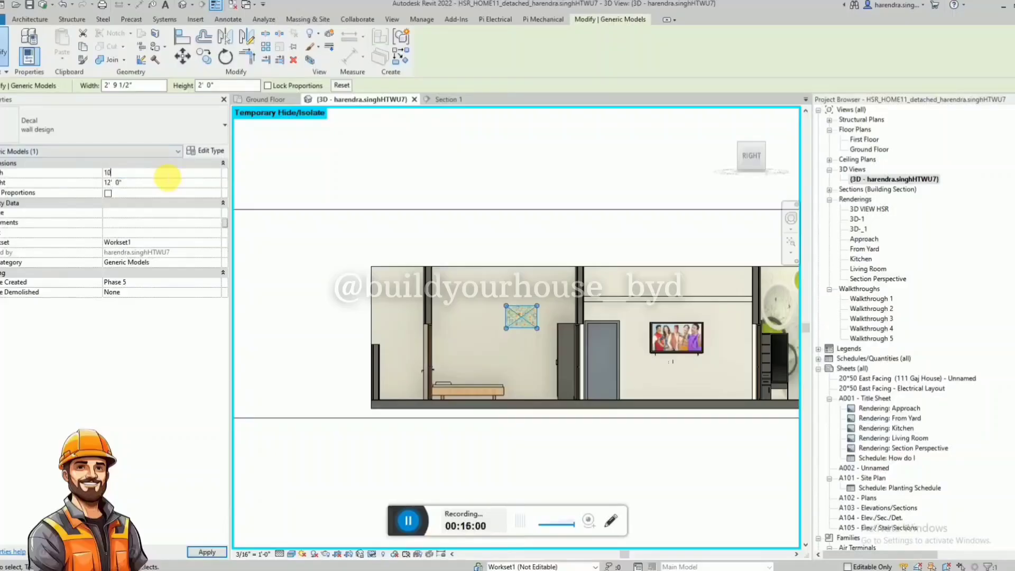
key(Return)
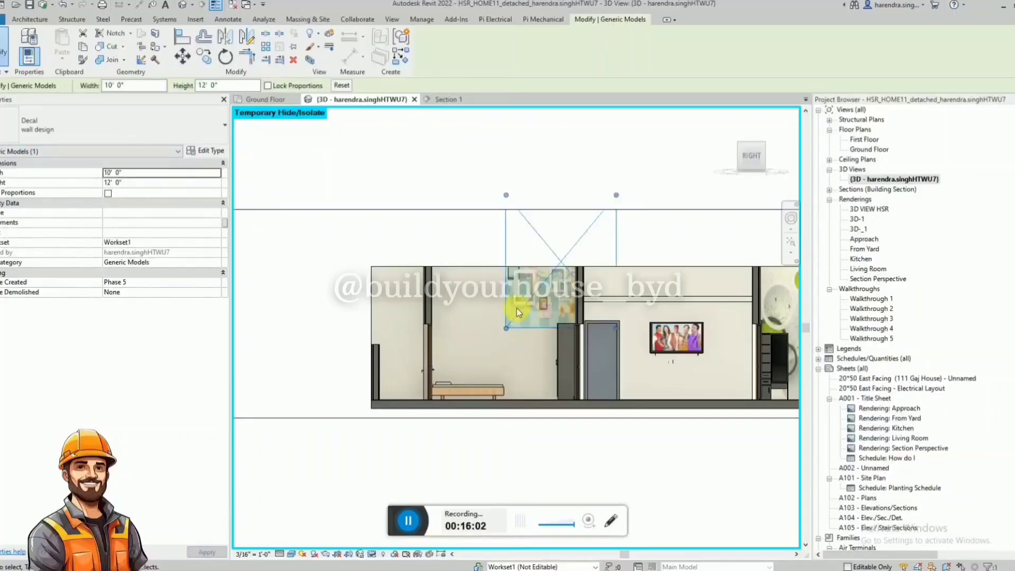
drag(526, 312, 450, 384)
click(504, 259)
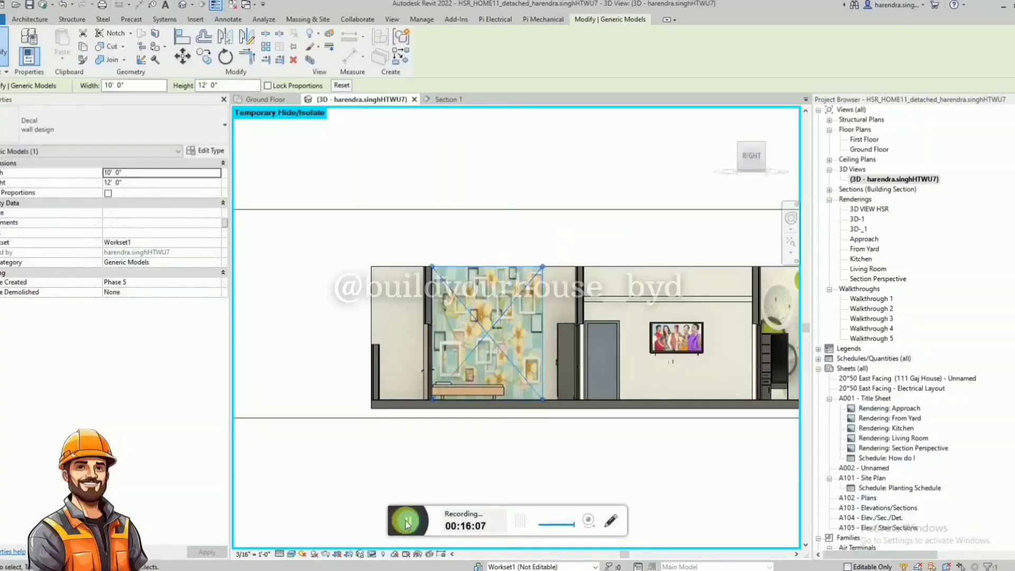
Add an aligned dimension for the front bedroom's inside length in the Ground Floor plan.
key(ctrl+Tab)
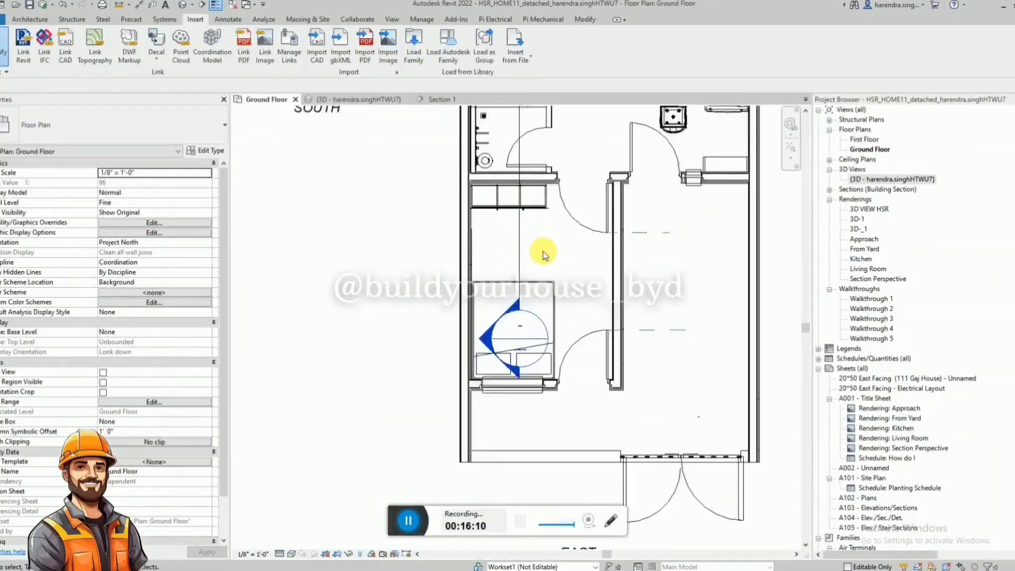
key(d)
key(i)
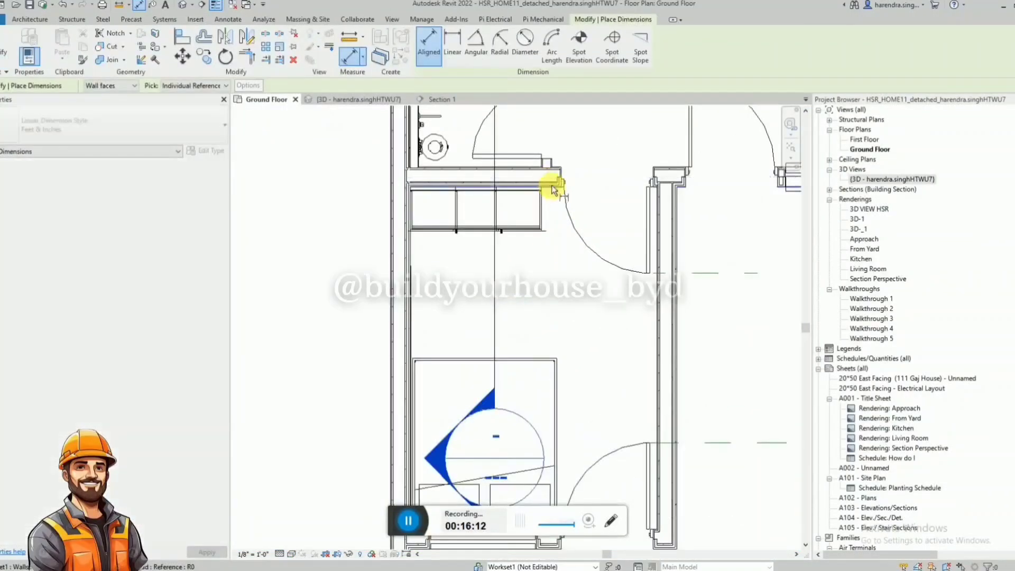
click(552, 383)
click(388, 380)
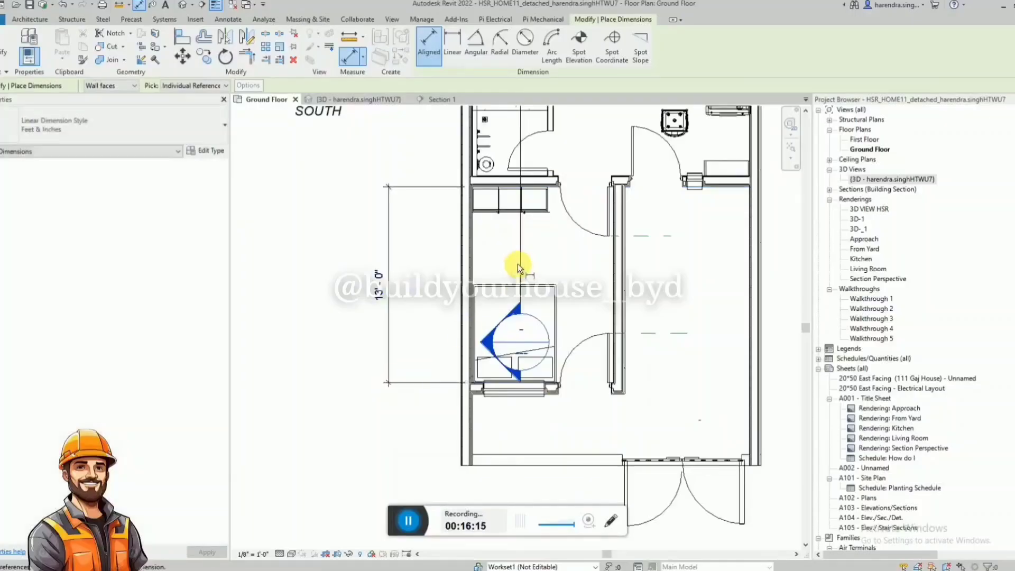
Return to the 3D view and set the bedroom wall design decal's width to 13'.
click(439, 100)
click(365, 99)
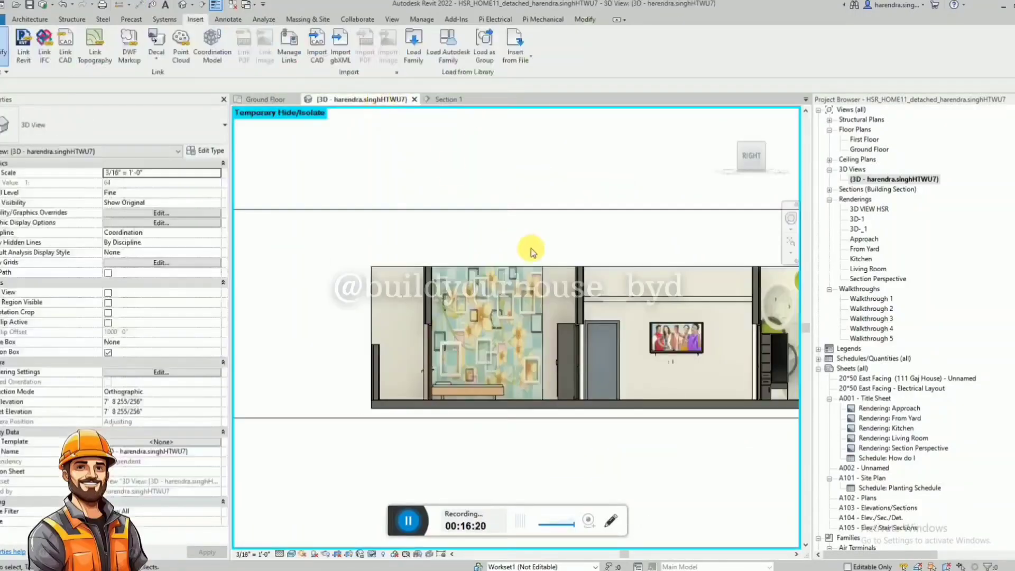
click(545, 294)
click(143, 183)
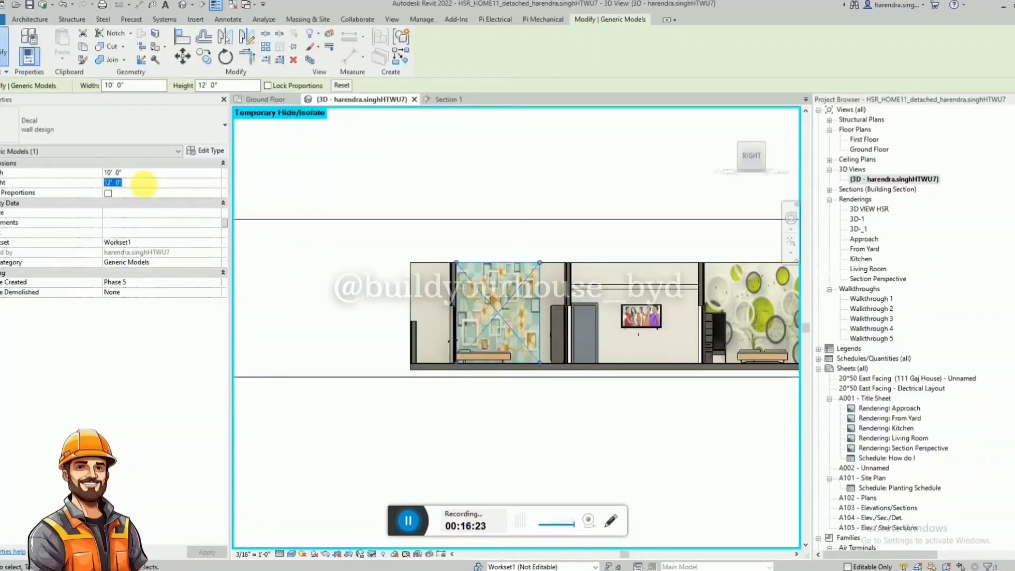
click(149, 174)
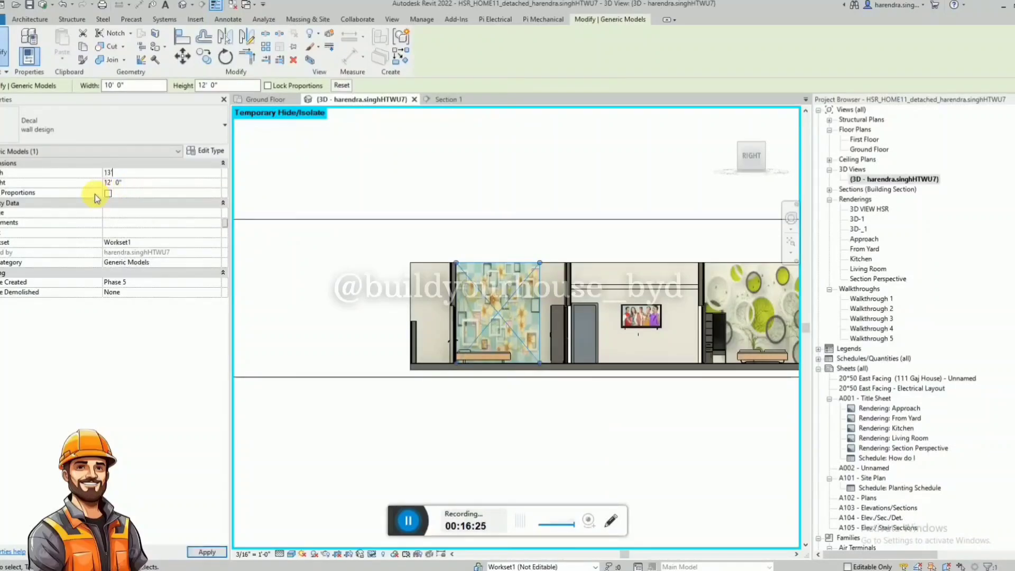
text(13)
click(543, 236)
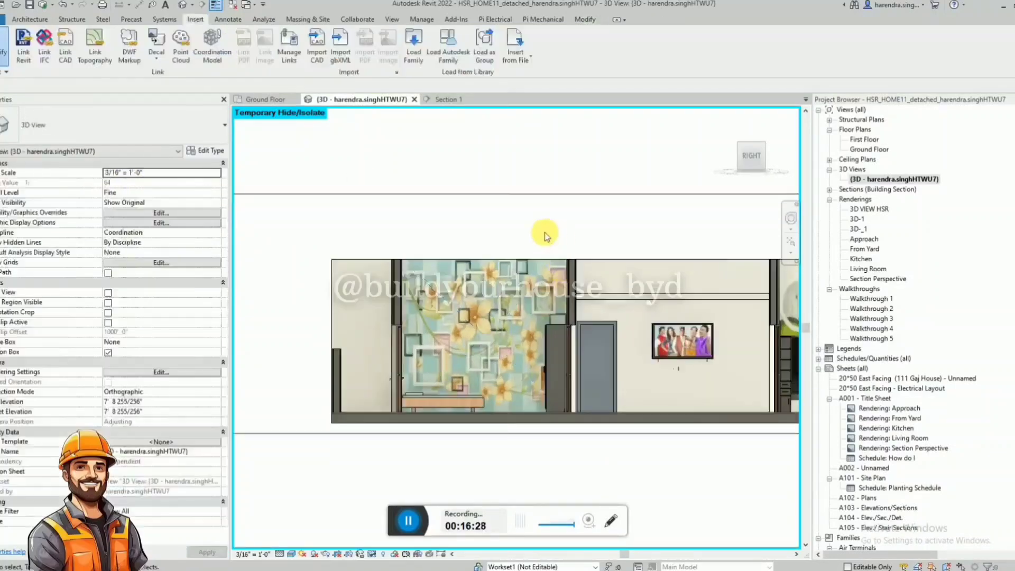
Orbit the 3D view to an isometric angle from above and reset its temporary hide/isolate.
scroll(465, 323, up, 5)
scroll(367, 297, down, 6)
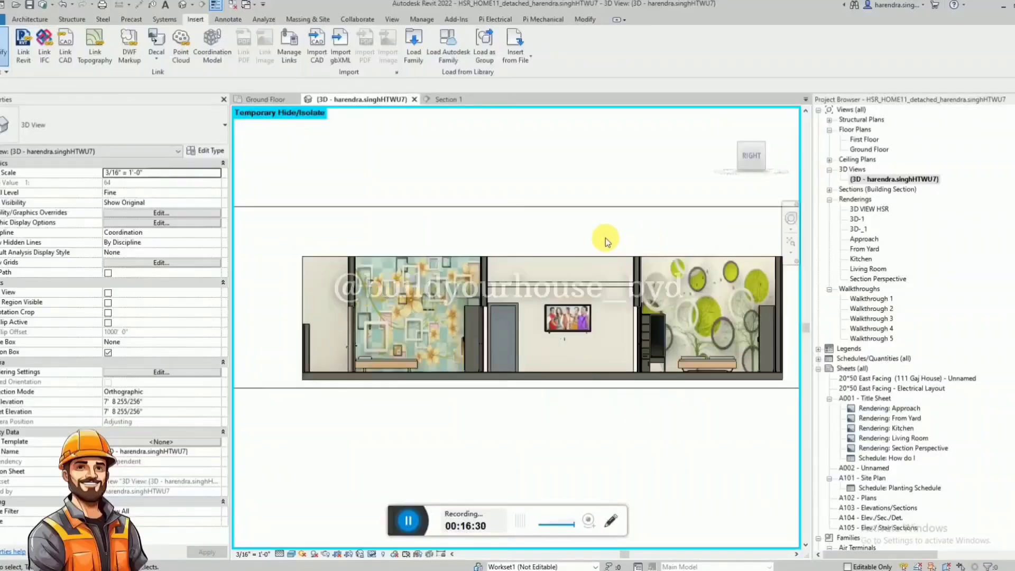
shift+middle_drag(511, 235, 603, 412)
click(541, 323)
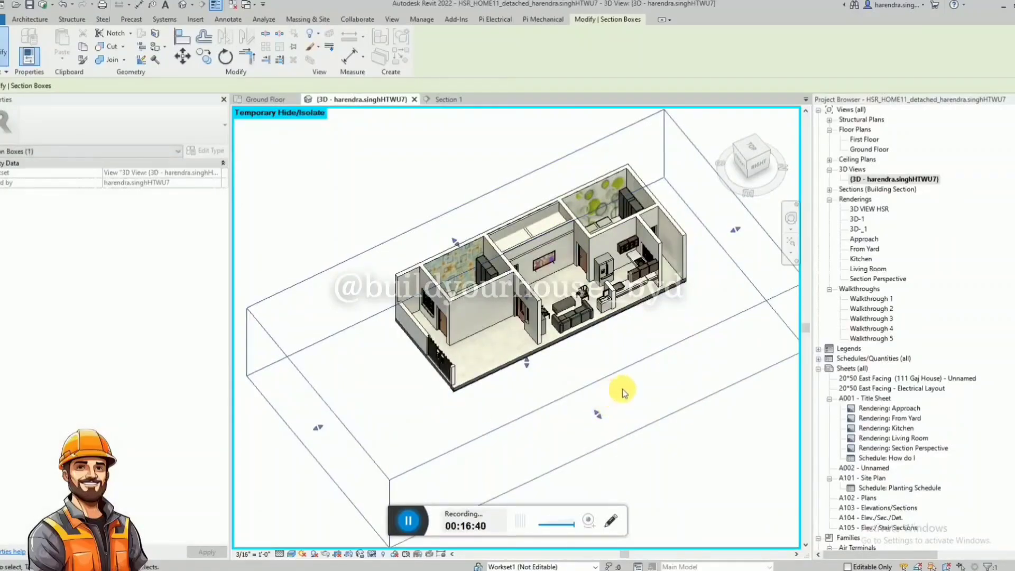
key(h)
key(r)
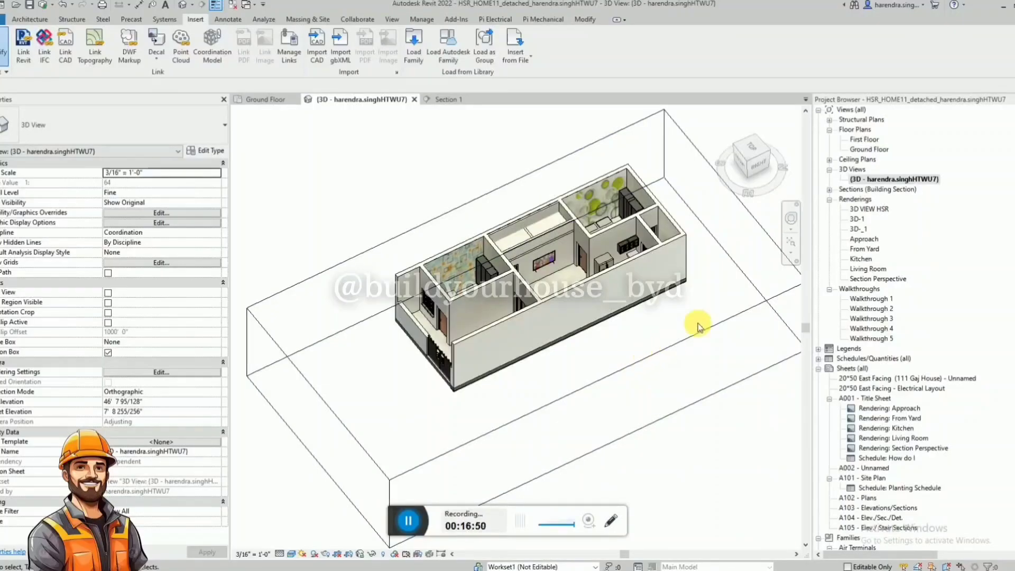
scroll(584, 329, up, 3)
mouse_move(581, 330)
shift+middle_down()
mouse_move(555, 353)
mouse_move(616, 401)
mouse_move(585, 363)
mouse_move(587, 325)
shift+middle_up()
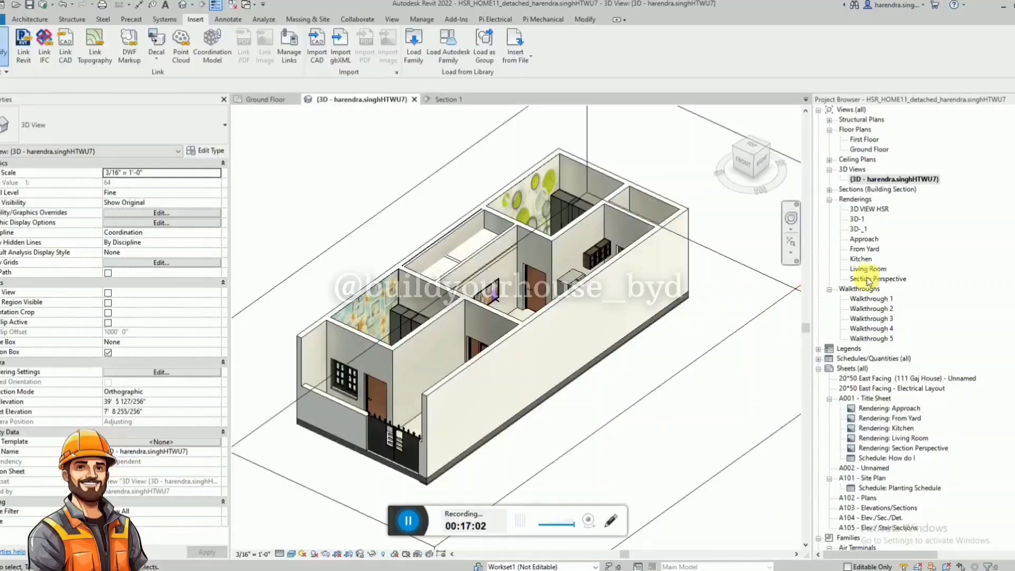
Search the Project Browser for stairs-view to locate the staircase families.
click(930, 255)
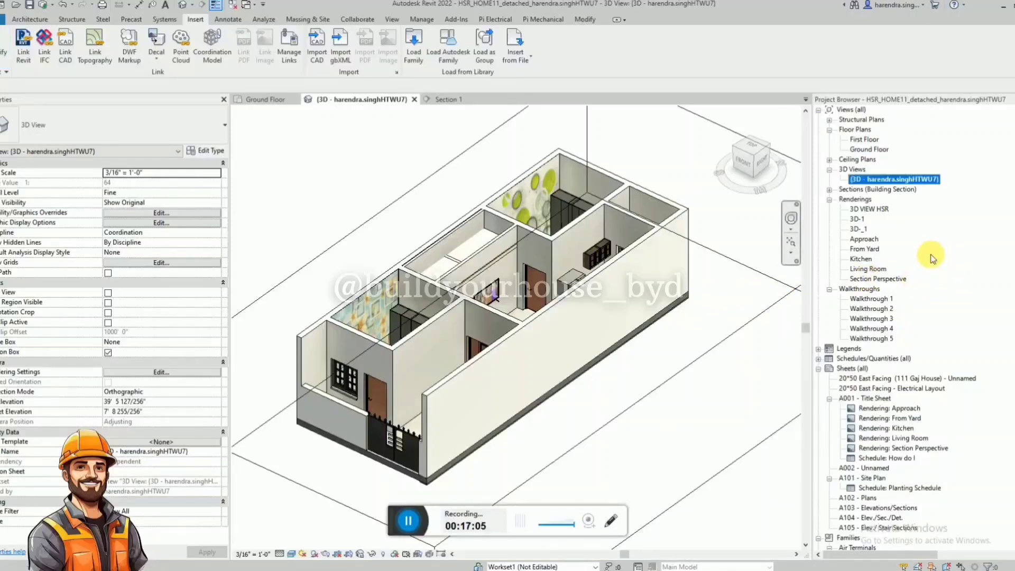
key(ctrl+f)
text(stairs-view)
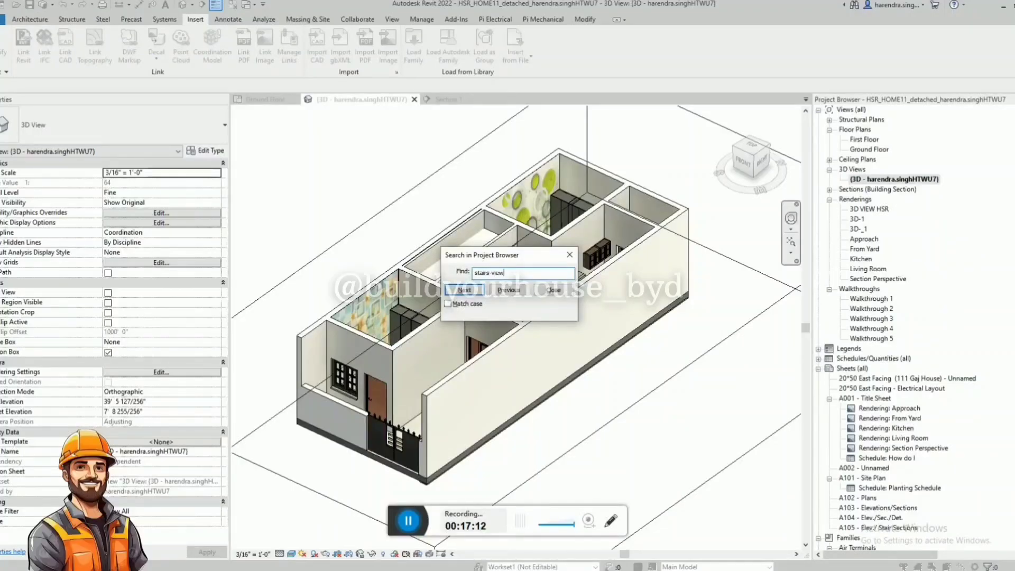
key(Return)
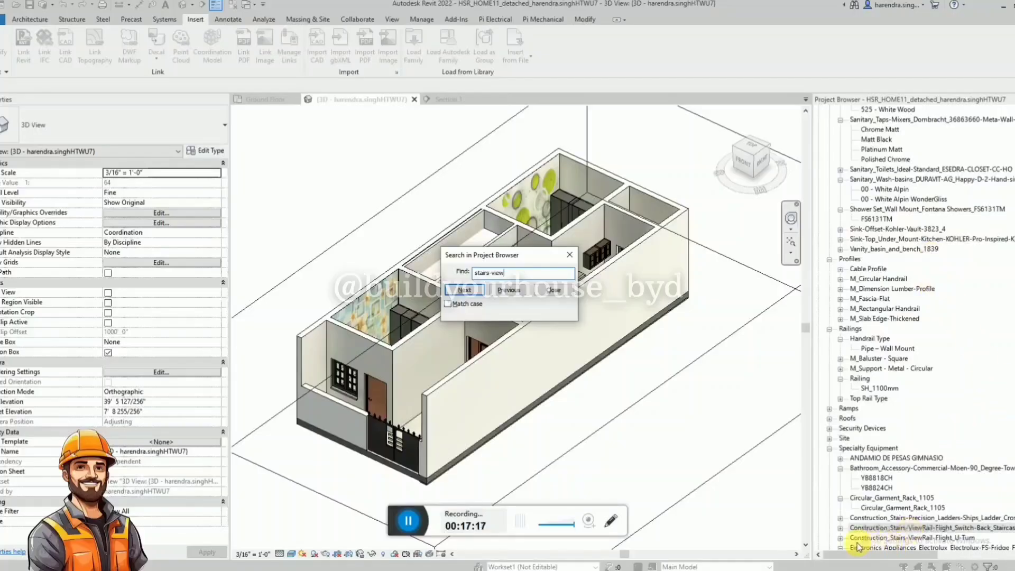
Place the Construction_Stairs-ViewRail-Flight_U-Turn 6x8 Stringer staircase in the porch of the Ground Floor plan.
key(Escape)
click(841, 537)
scroll(872, 523, down, 2)
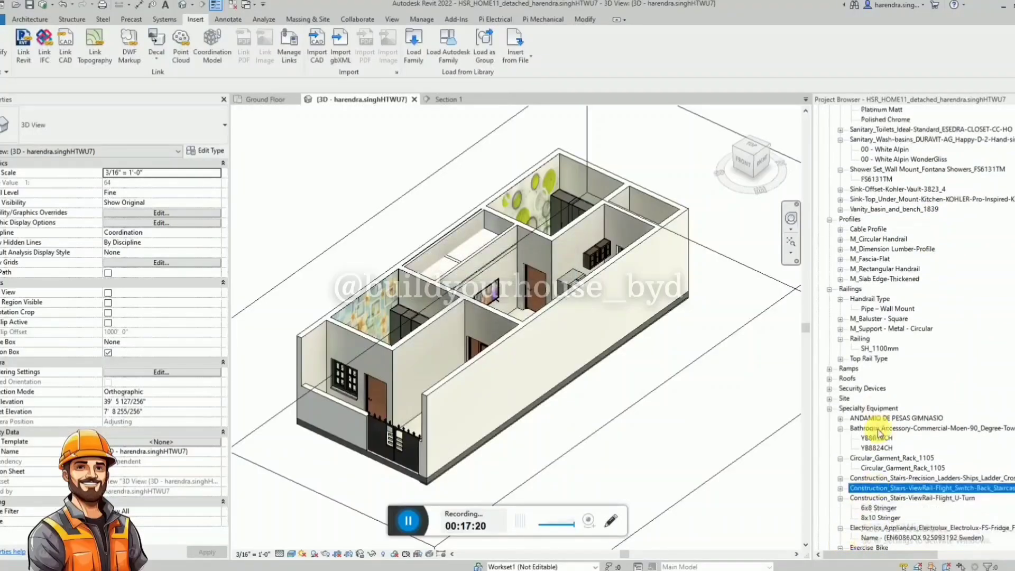
click(265, 99)
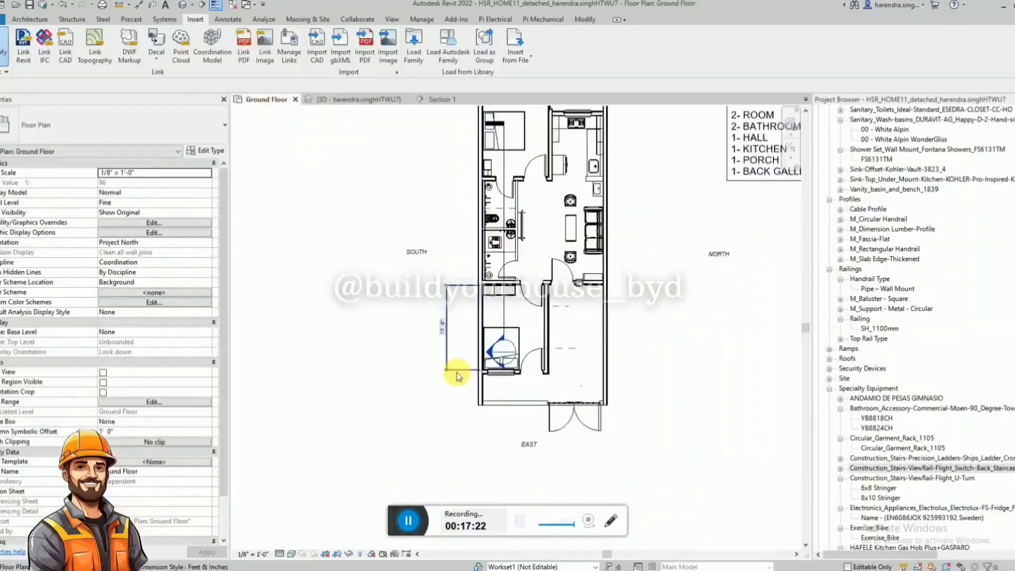
click(877, 487)
drag(878, 487, 533, 350)
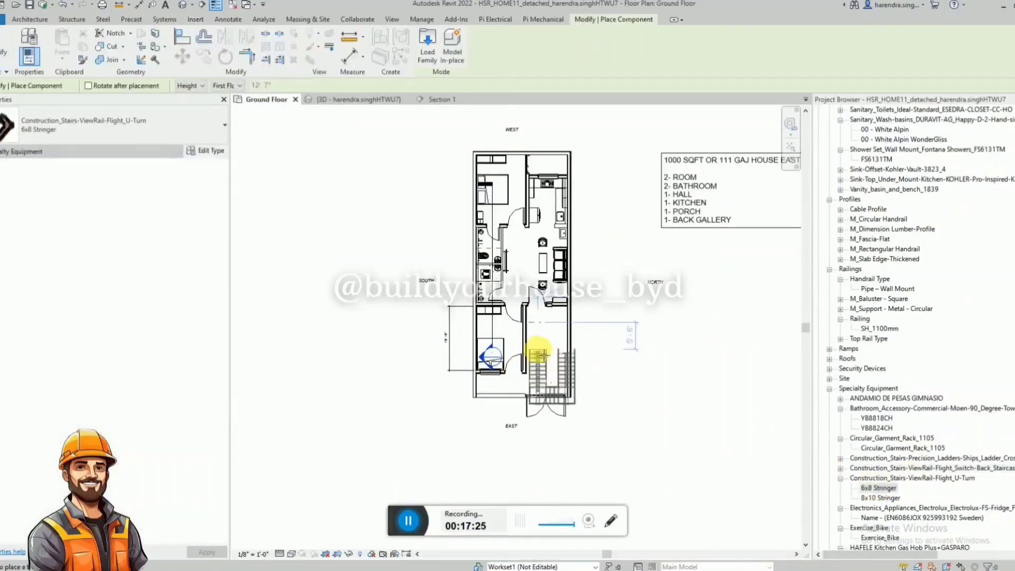
scroll(523, 290, up, 4)
click(520, 269)
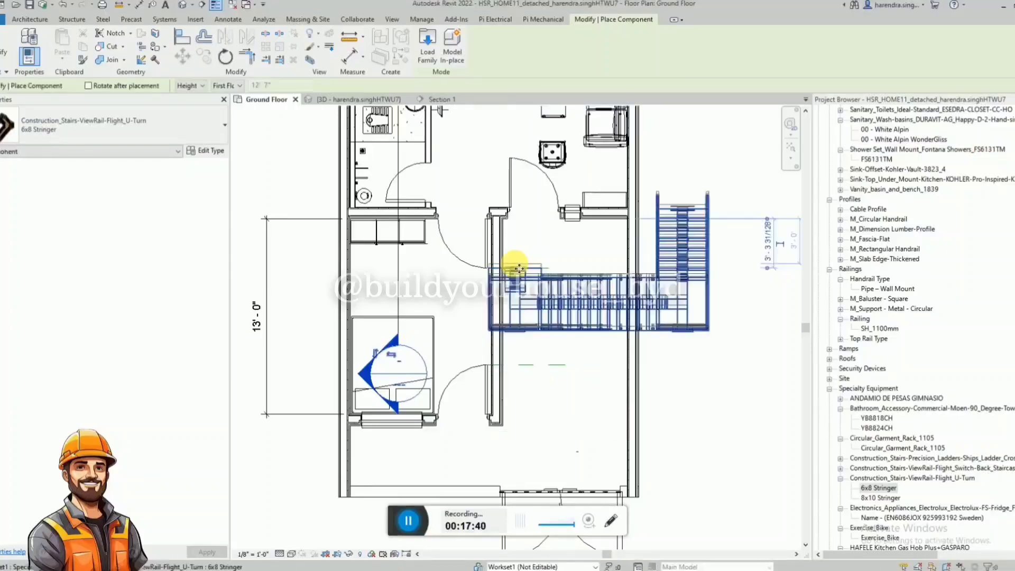
click(520, 269)
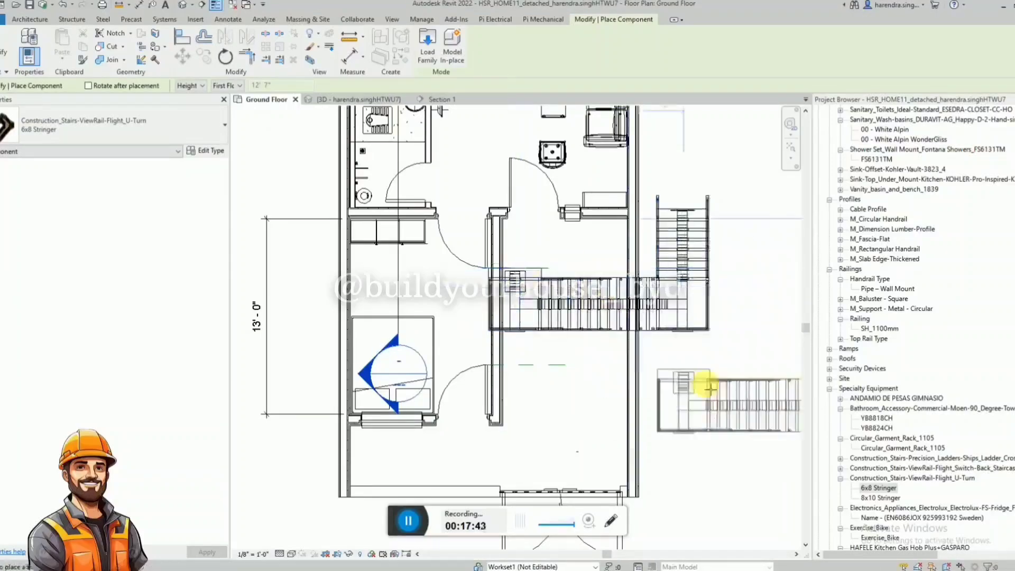
key(Escape)
Set the staircase's number of risers to 18, with 15 in the lower run and 3 in the middle run.
click(667, 329)
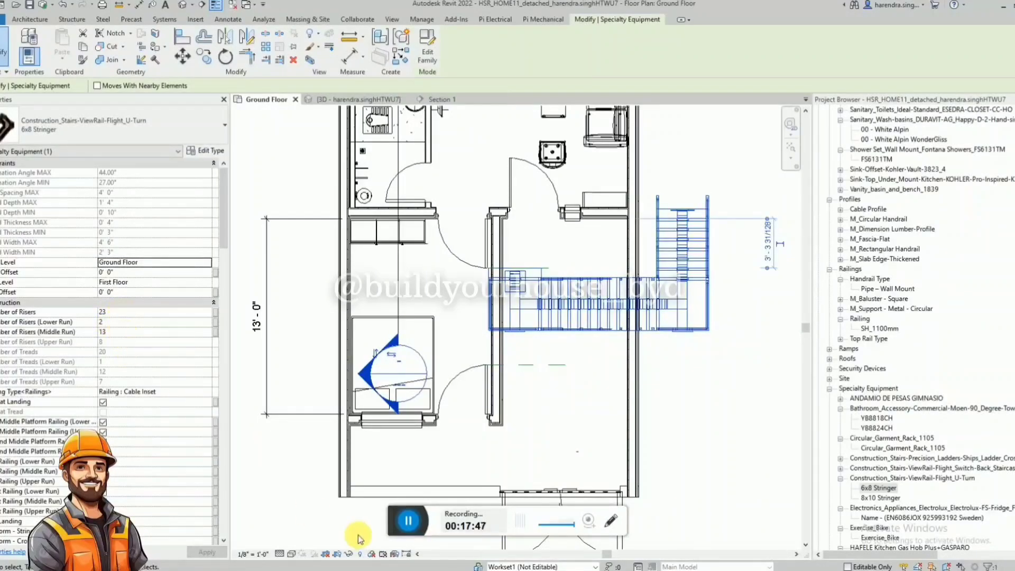
click(134, 313)
text(18)
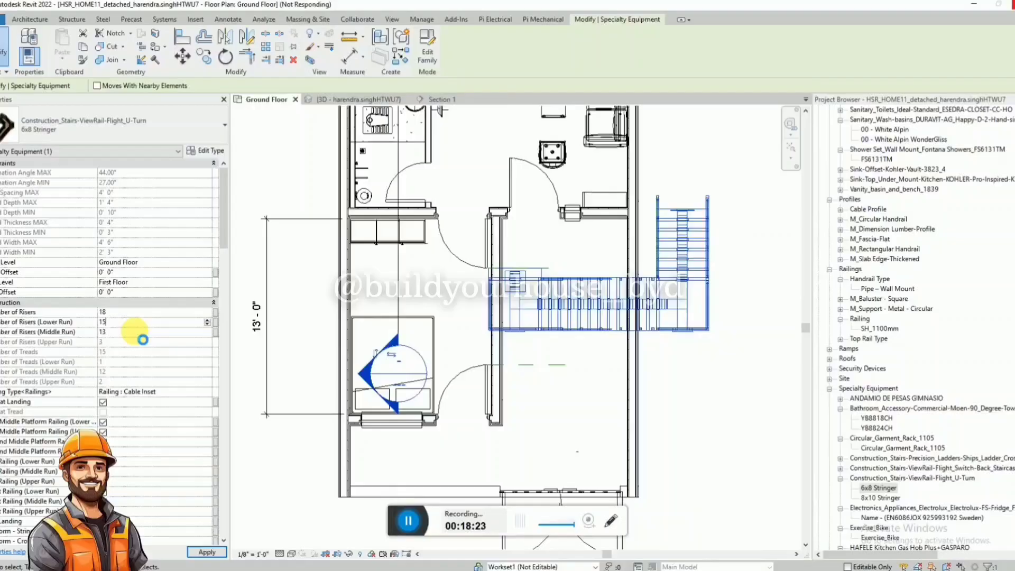
click(137, 332)
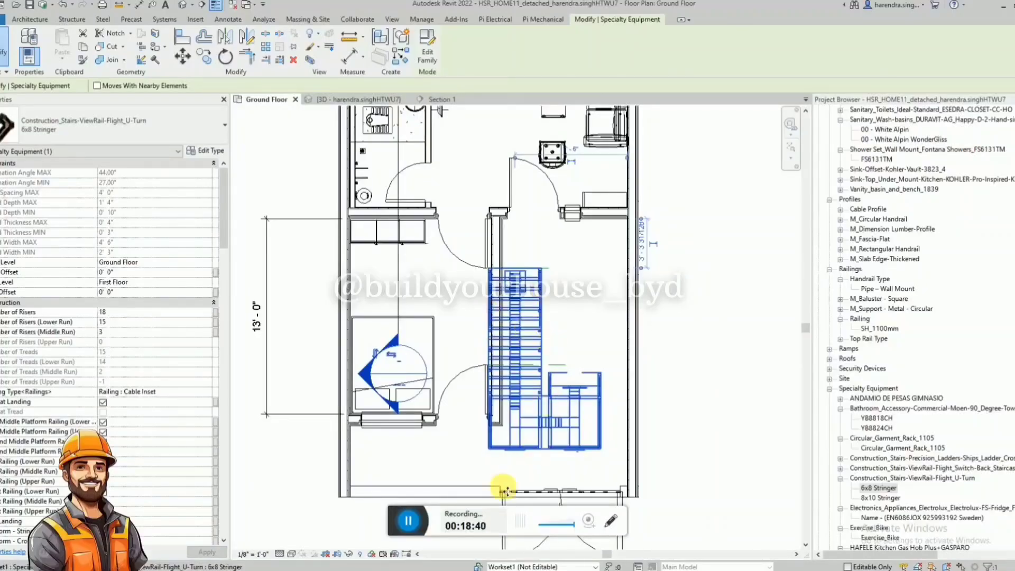
Flip the staircase horizontally and move it against the porch's north wall, adjusting its position along the wall.
click(406, 520)
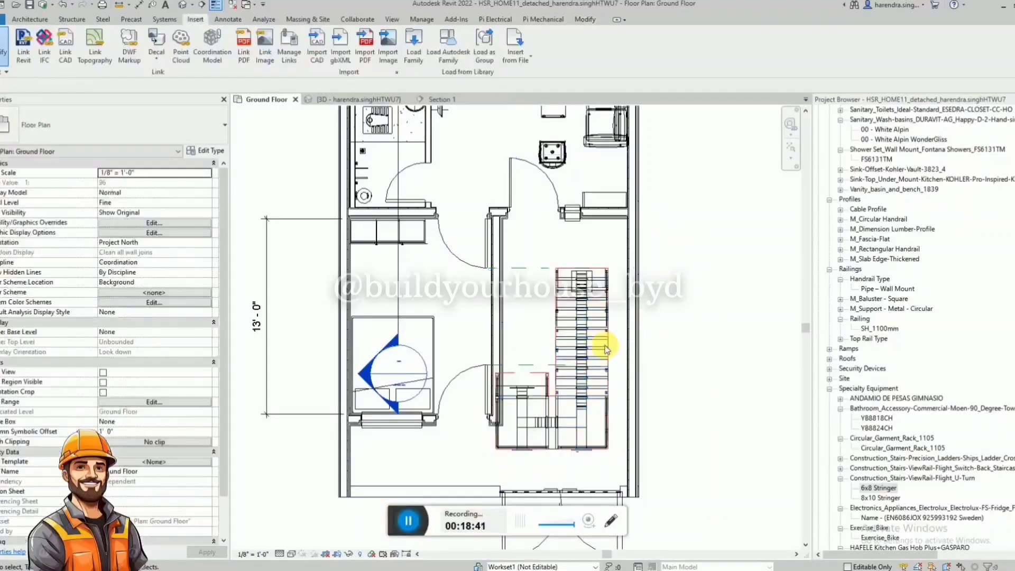
click(607, 349)
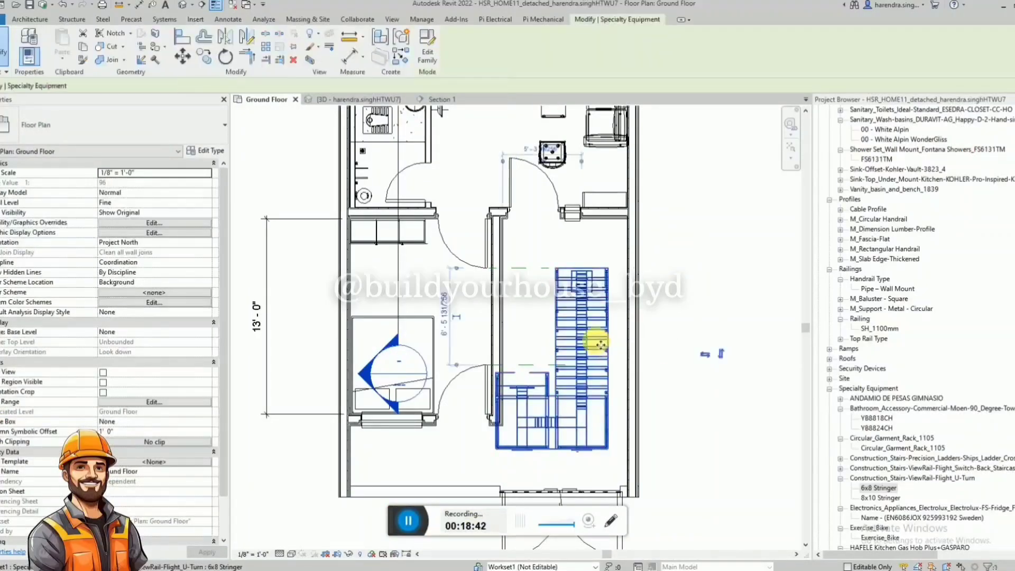
drag(608, 346, 618, 330)
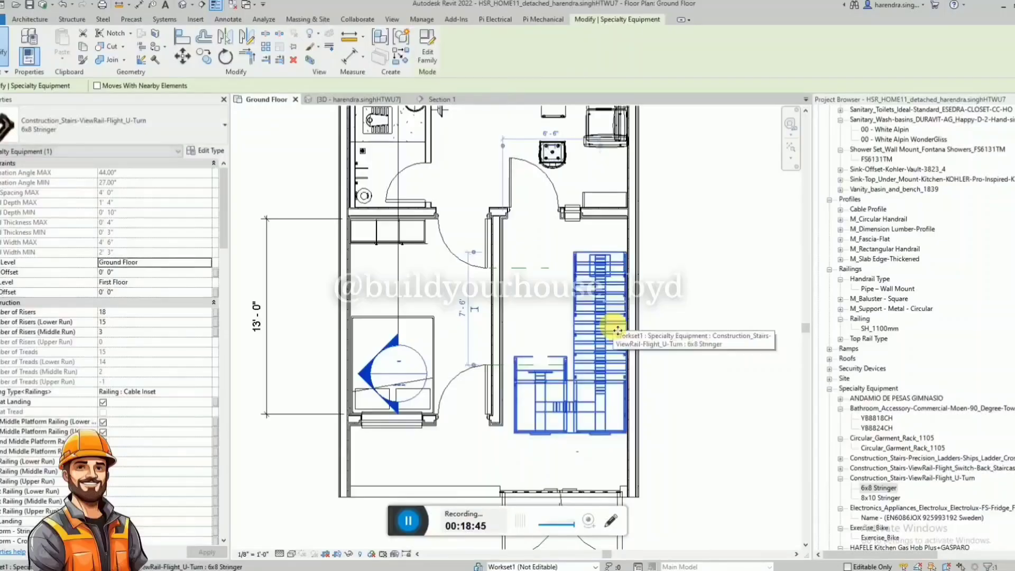
key(Up)
key(Up)
key(Up)
key(Up)
key(Up)
key(Up)
key(Up)
key(Up)
key(Up)
key(Up)
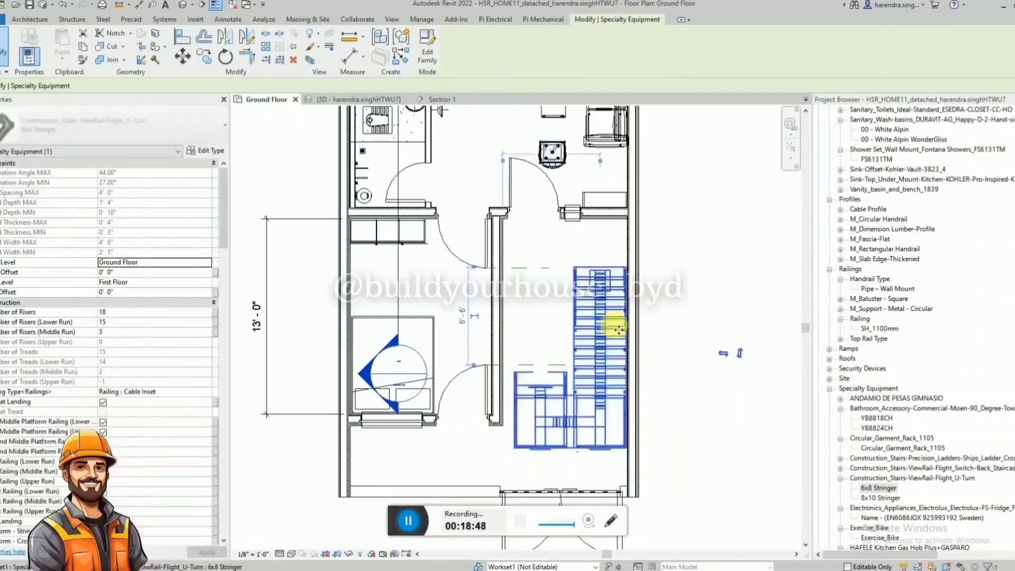
click(740, 248)
Examine the placed porch staircase and the house interior from several angles in the 3D view.
click(373, 100)
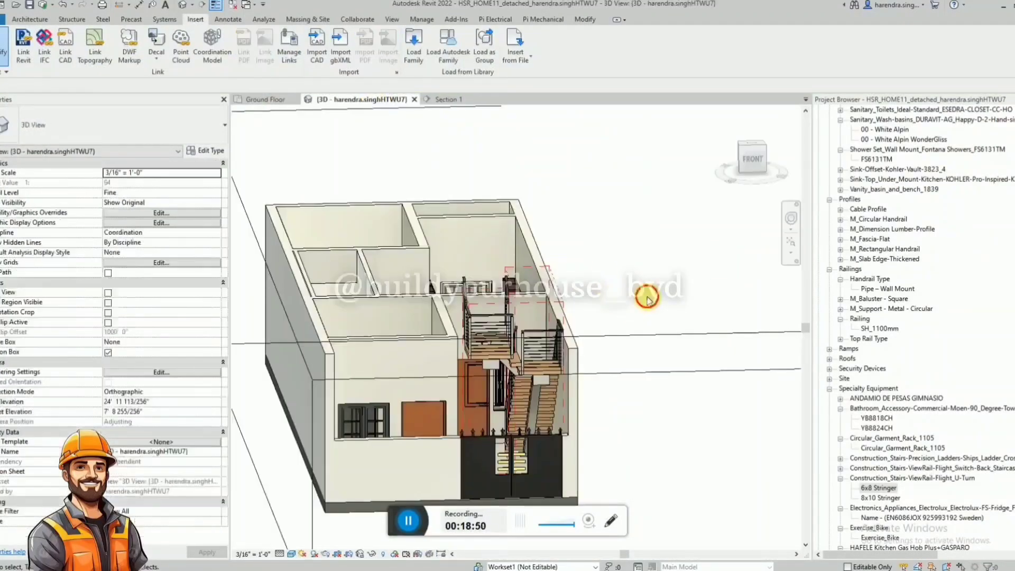
shift+middle_drag(645, 297, 531, 431)
scroll(552, 374, down, 4)
scroll(581, 425, up, 3)
scroll(538, 475, down, 3)
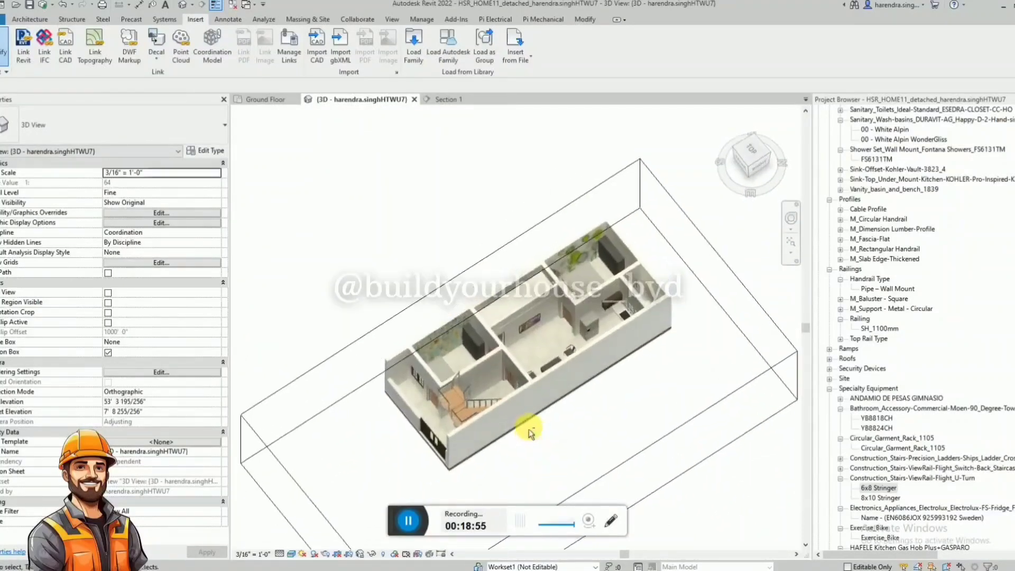
scroll(571, 383, up, 3)
shift+middle_drag(580, 385, 544, 477)
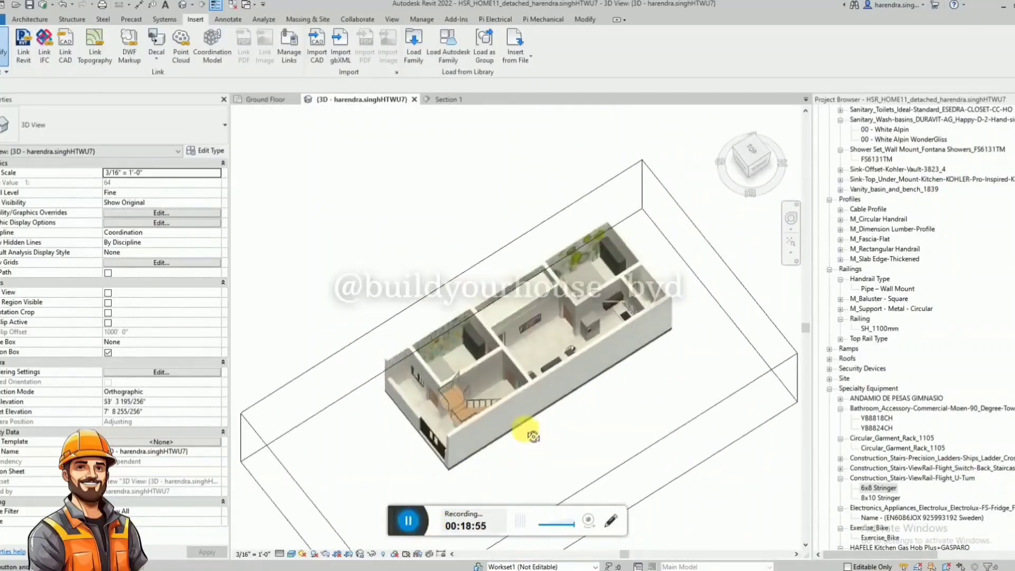
scroll(578, 360, up, 3)
shift+middle_drag(578, 359, 603, 338)
scroll(603, 337, down, 3)
shift+middle_drag(651, 278, 546, 428)
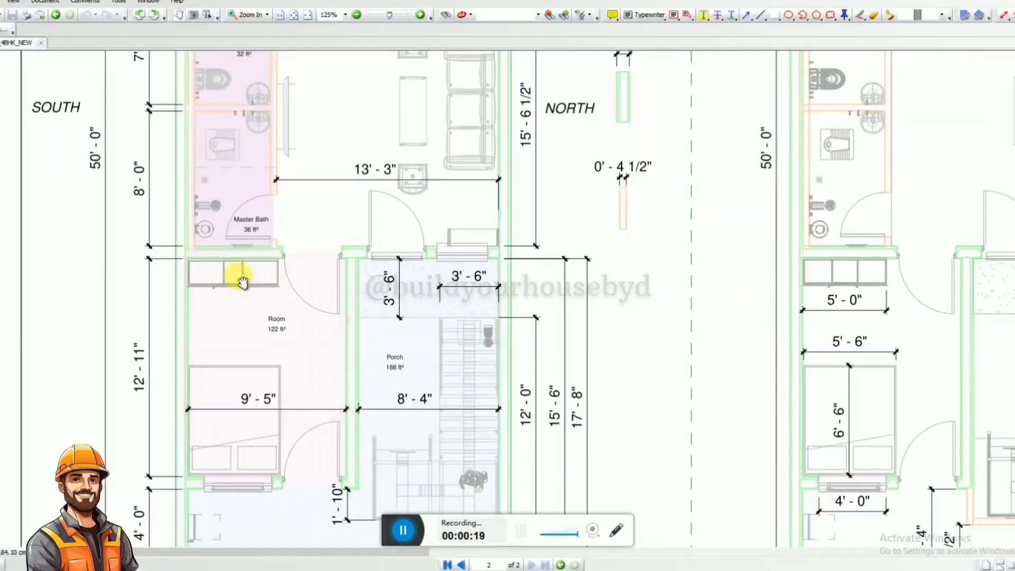
Review the room, kitchen, gallery and bath dimensions and the overall layout on page 2 of the 4BHK_NEW PDF.
ctrl+scroll(261, 469, down, 1)
ctrl+scroll(261, 448, down, 1)
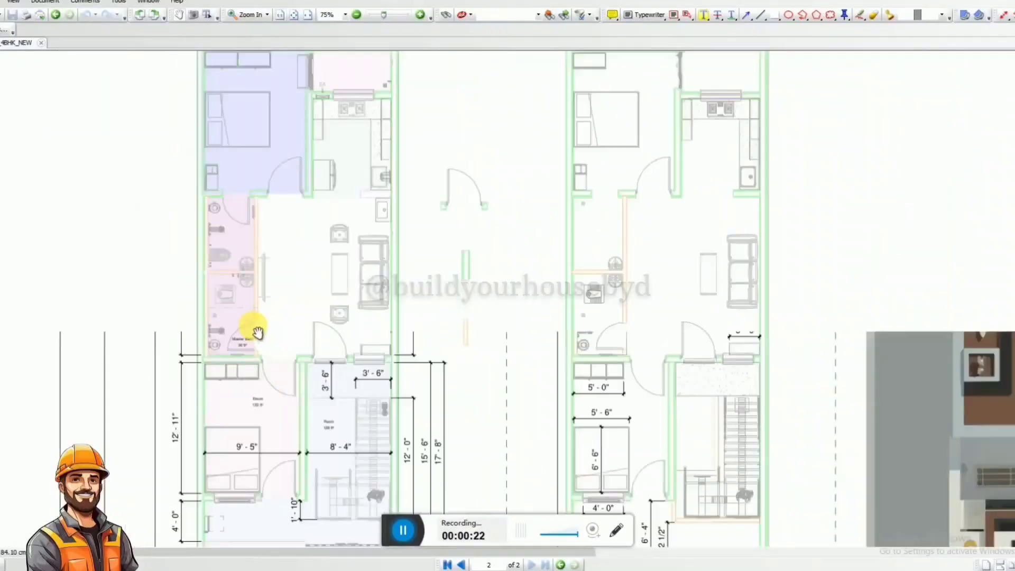
scroll(227, 354, up, 3)
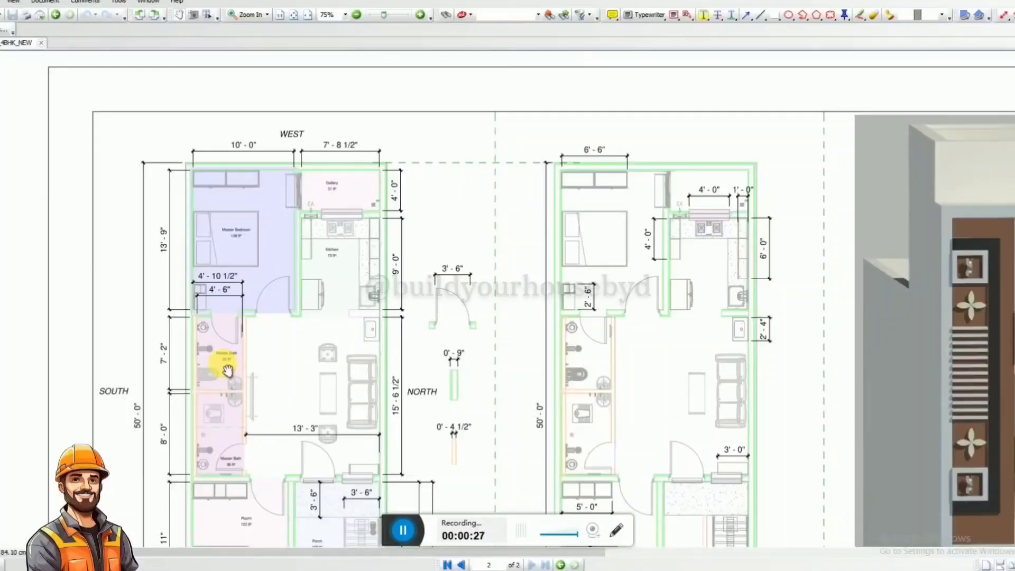
ctrl+scroll(414, 306, up, 2)
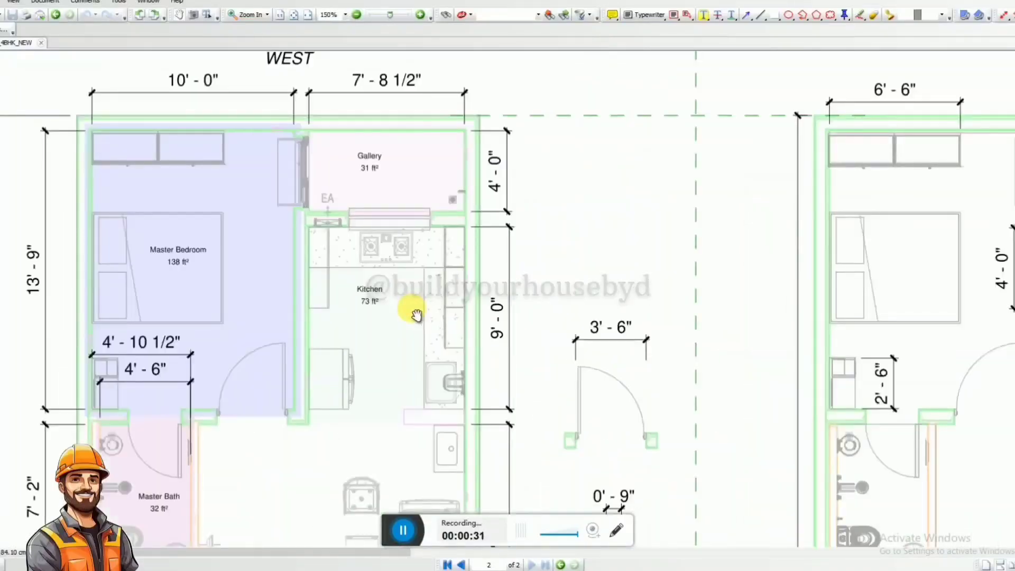
ctrl+scroll(415, 312, down, 2)
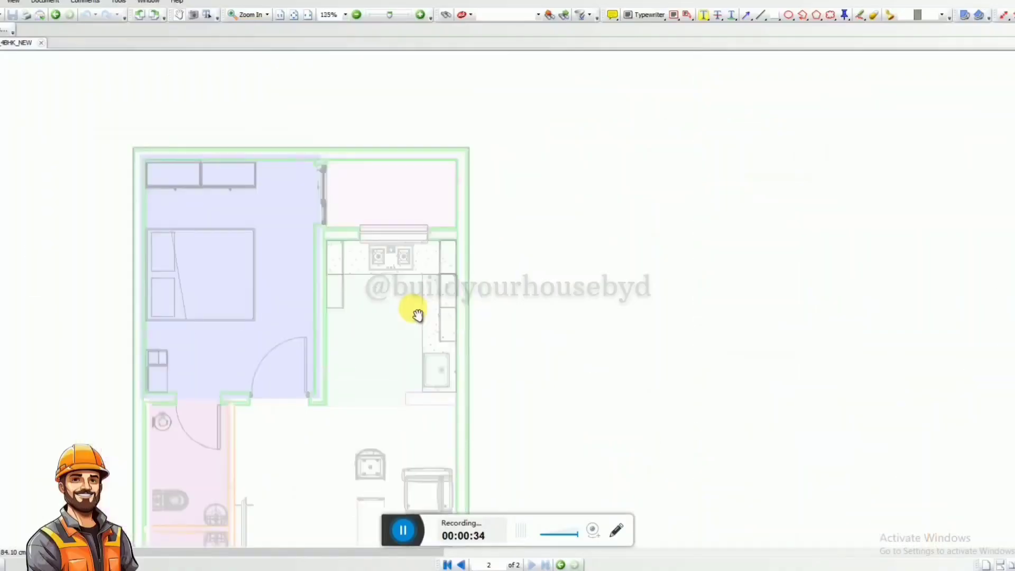
ctrl+scroll(398, 332, down, 1)
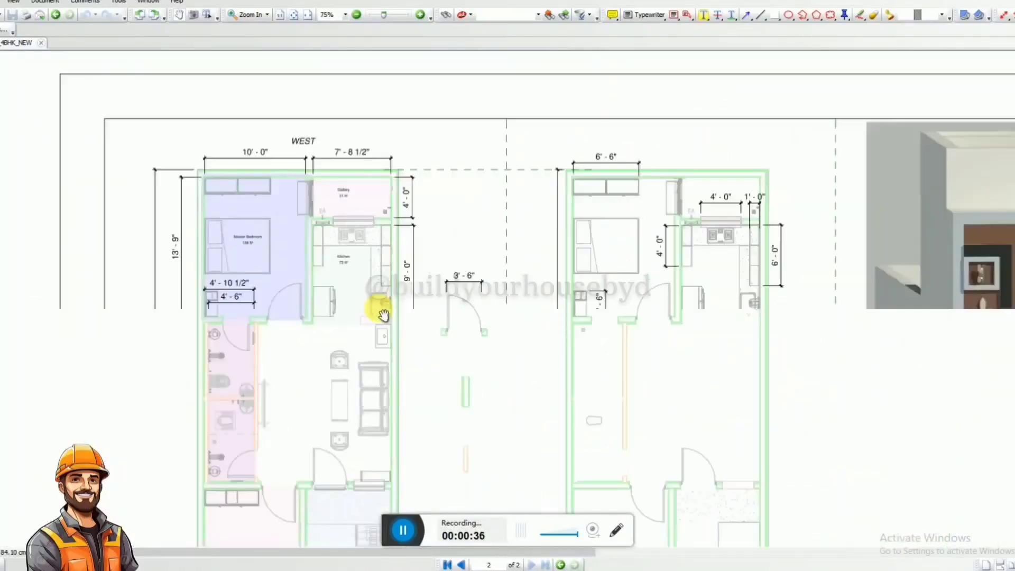
ctrl+scroll(383, 315, down, 1)
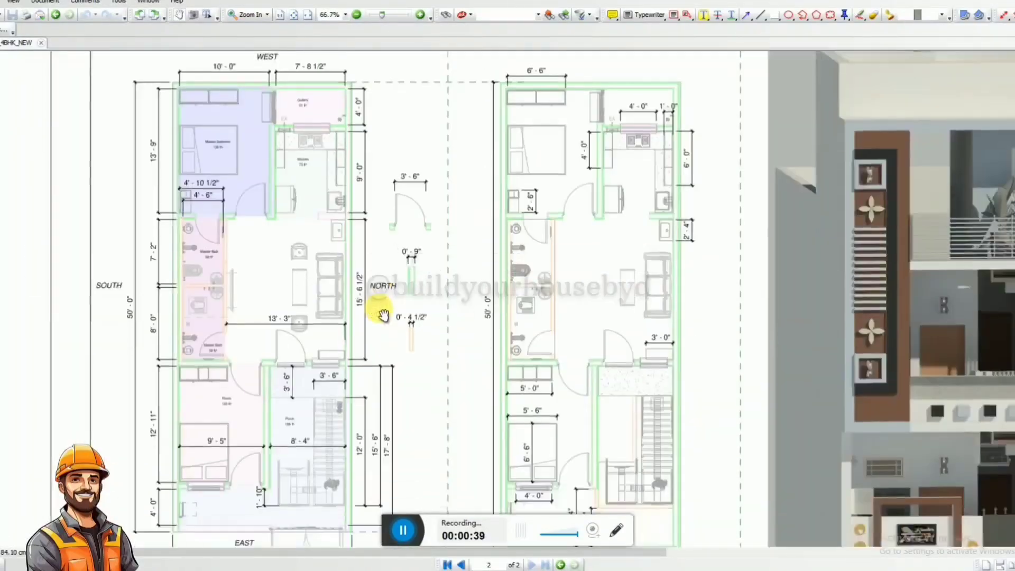
ctrl+scroll(383, 315, down, 2)
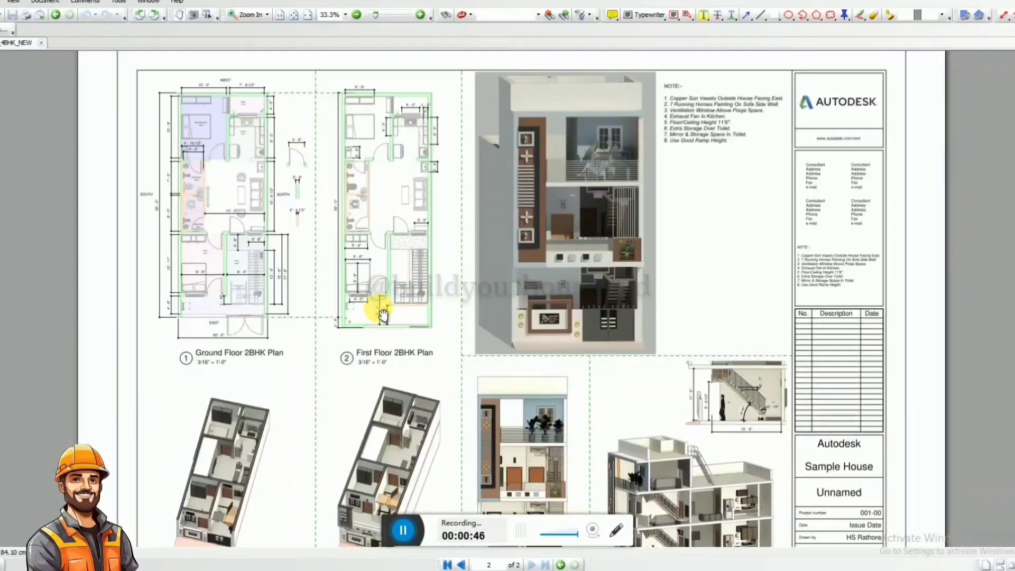
ctrl+scroll(385, 193, up, 1)
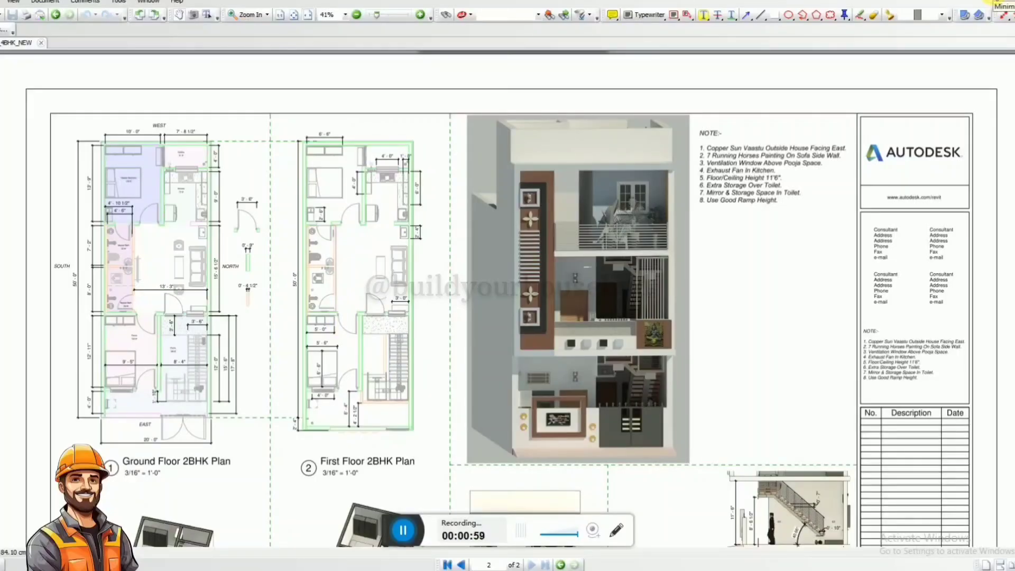
Return to Revit, move the section mark to the house's north side, and extend it along the house with a depth of about 8'-3".
key(alt+Tab)
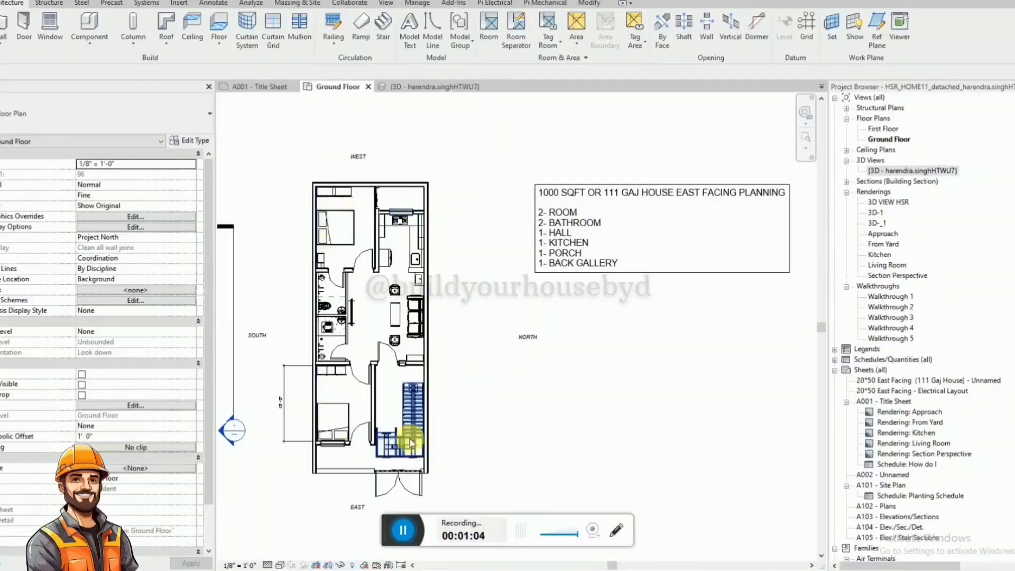
scroll(490, 242, down, 1)
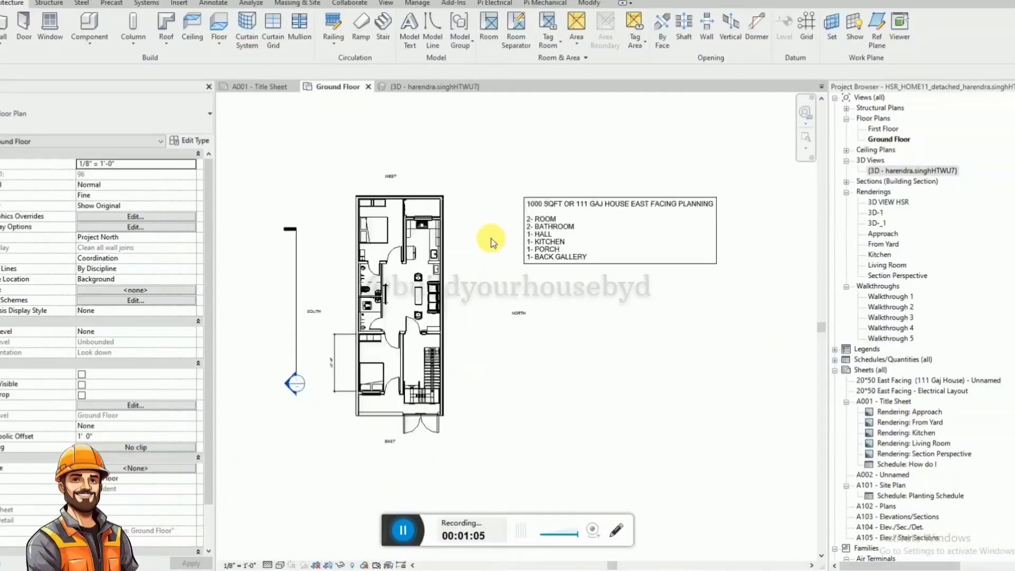
click(293, 308)
drag(294, 277, 460, 347)
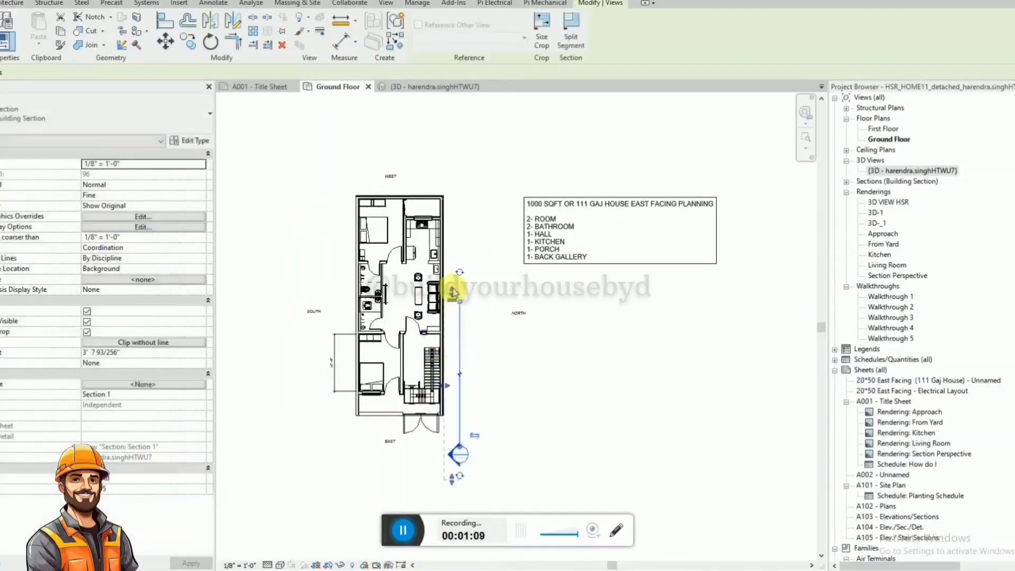
drag(453, 290, 454, 181)
drag(444, 331, 424, 339)
Open the Section 1 view from its section mark and set the view scale to 3" = 1'-0".
right_click(460, 357)
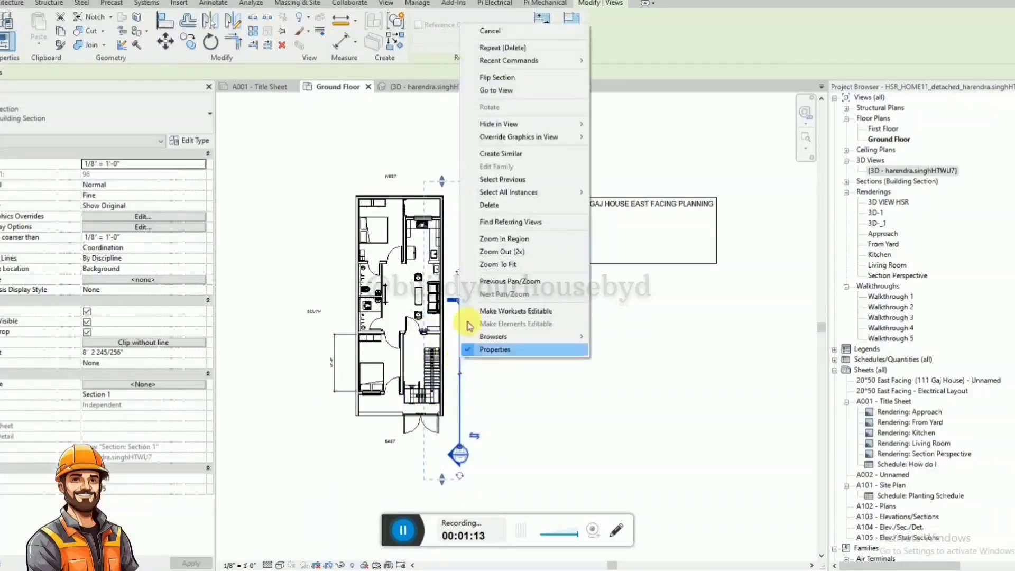
click(497, 91)
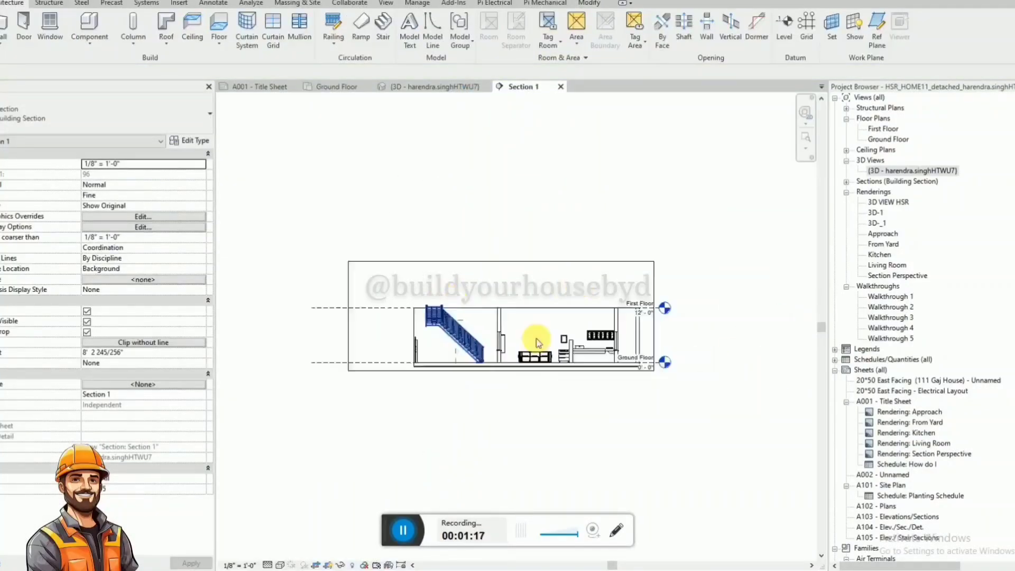
click(239, 564)
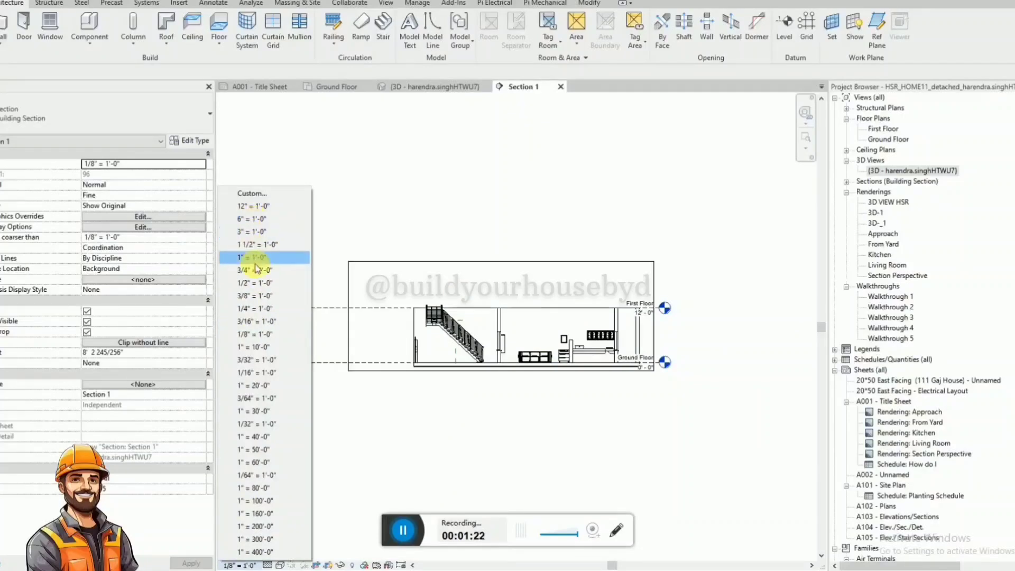
click(253, 348)
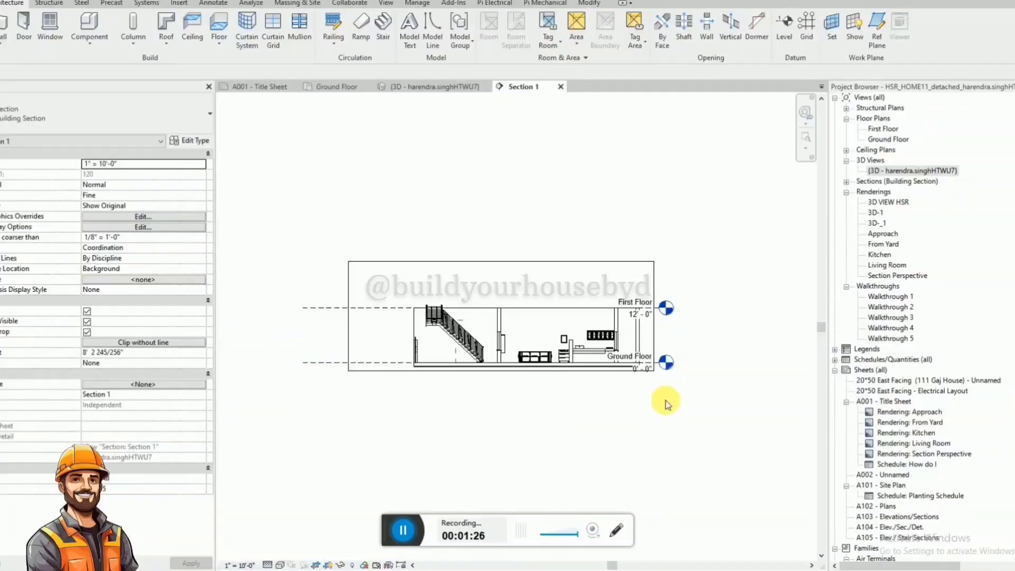
click(237, 565)
click(243, 231)
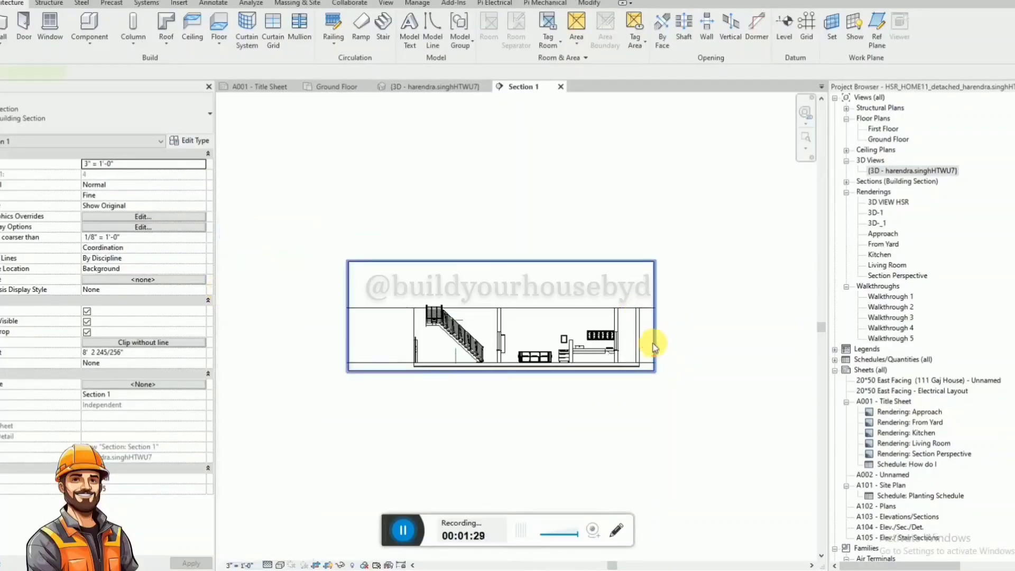
Widen Section 1's crop region outward beyond both ends of the house.
click(654, 347)
drag(654, 315, 755, 316)
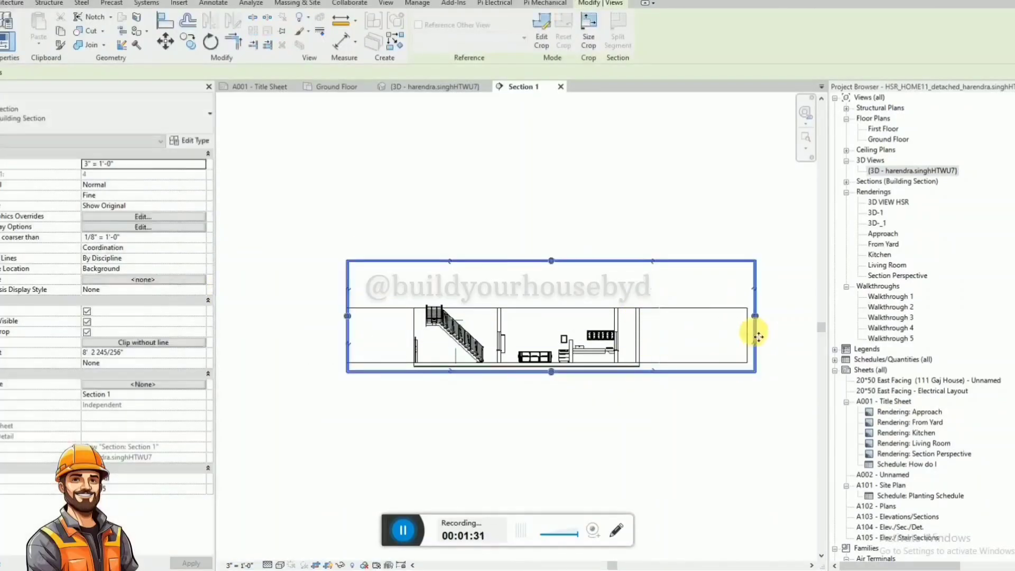
drag(347, 315, 280, 316)
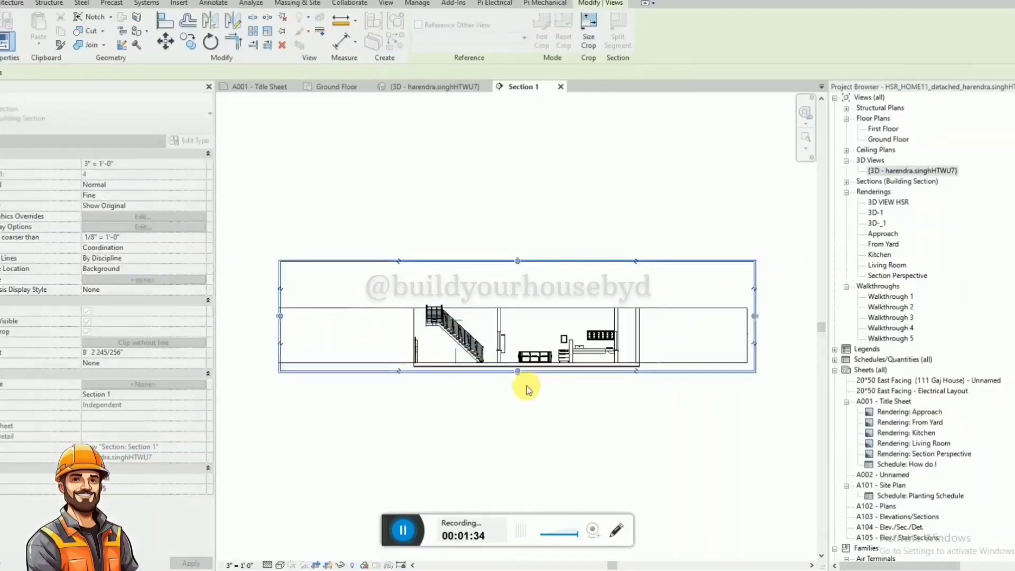
click(679, 309)
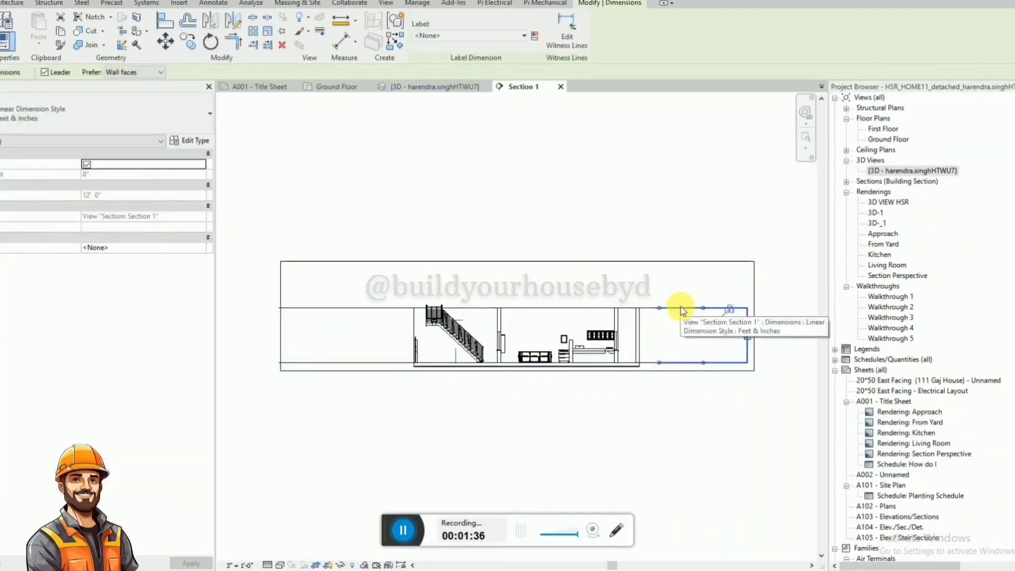
key(Escape)
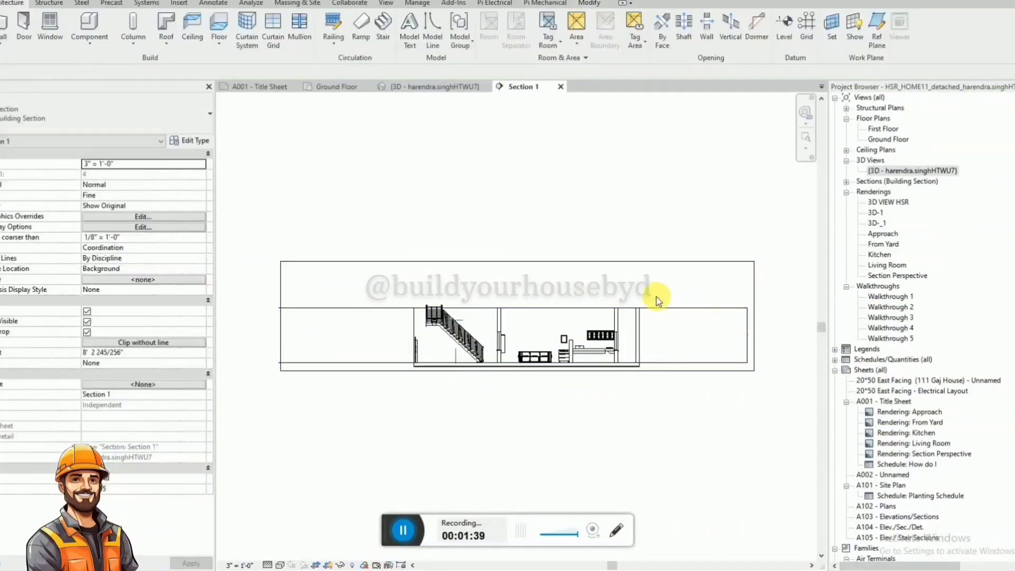
Check the annotation categories in Section 1's visibility overrides, select them all, and accept the settings.
key(v)
key(v)
click(383, 133)
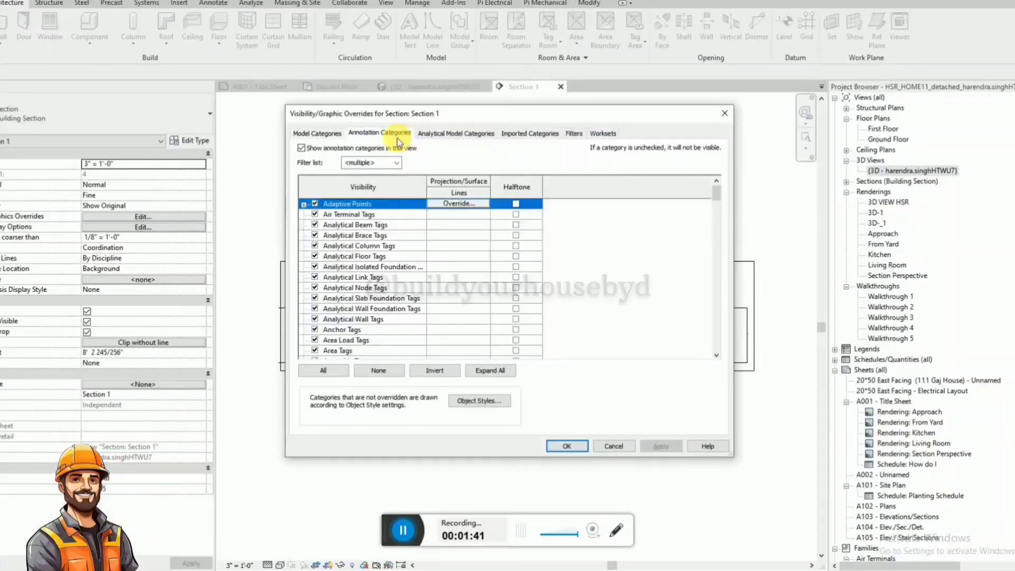
click(324, 370)
key(Return)
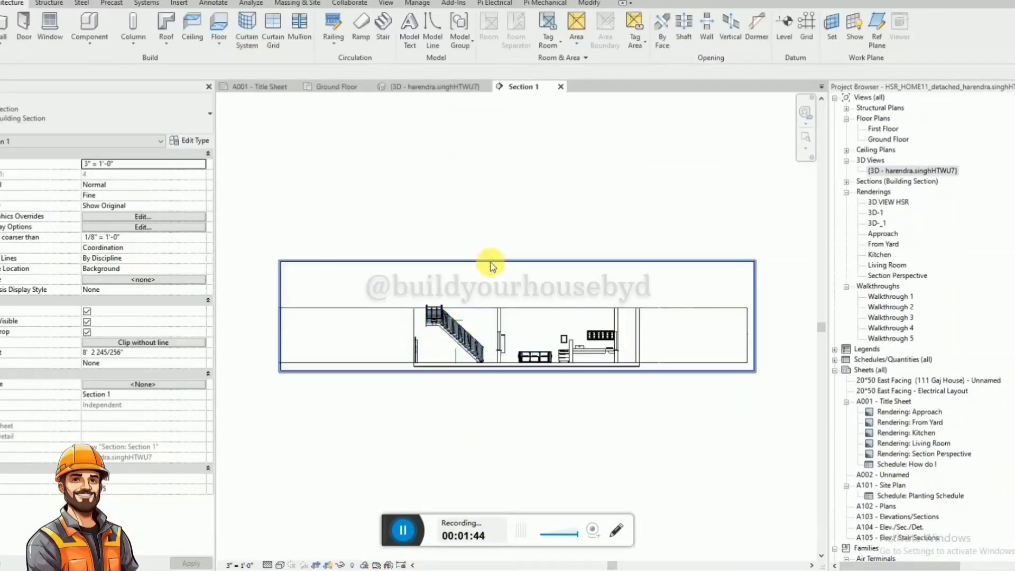
click(337, 86)
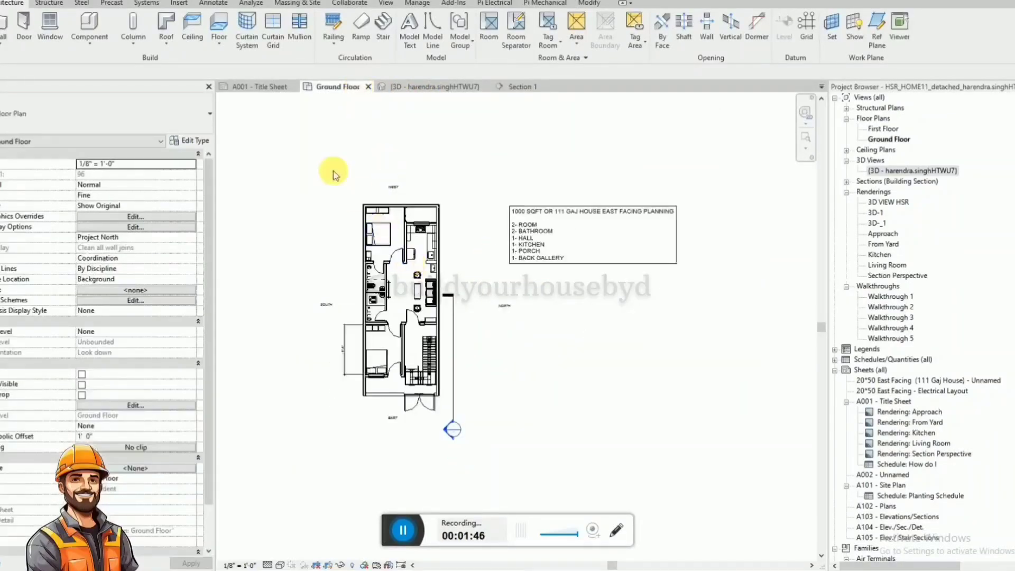
drag(293, 136, 451, 435)
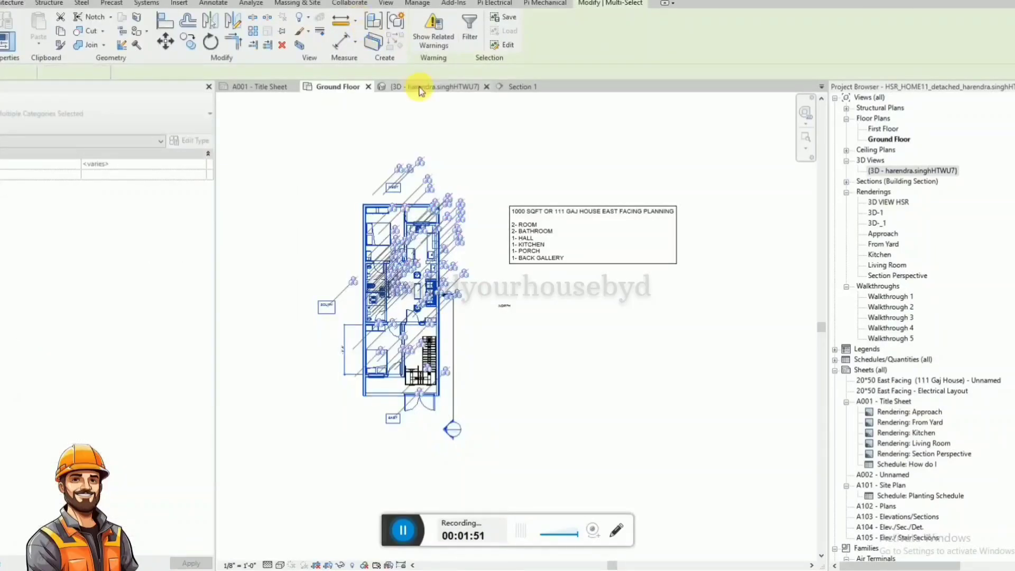
click(421, 86)
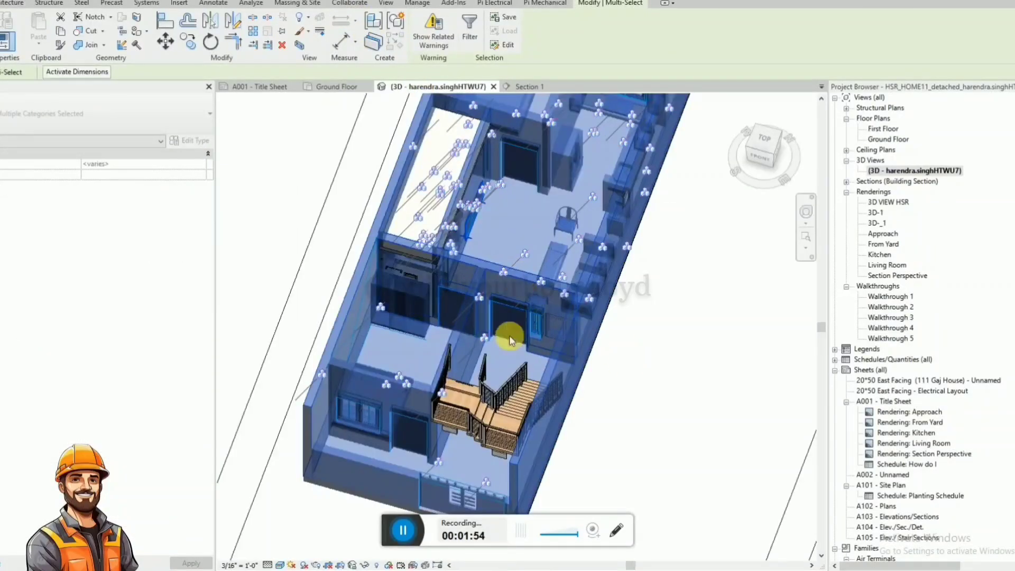
click(603, 362)
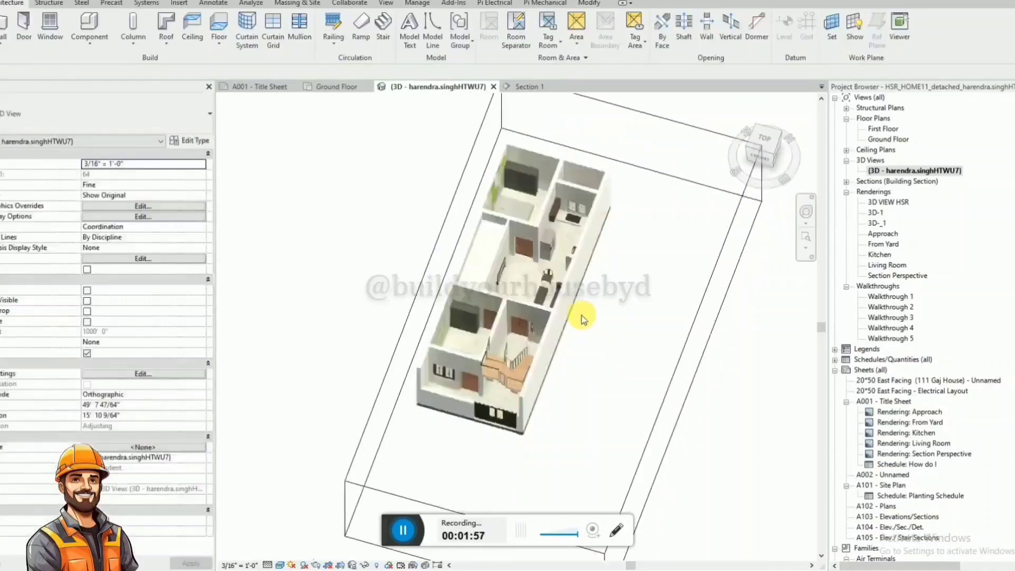
Select the whole house including the porch staircase in the 3D view, and return to Section 1 with it selected.
drag(344, 121, 658, 494)
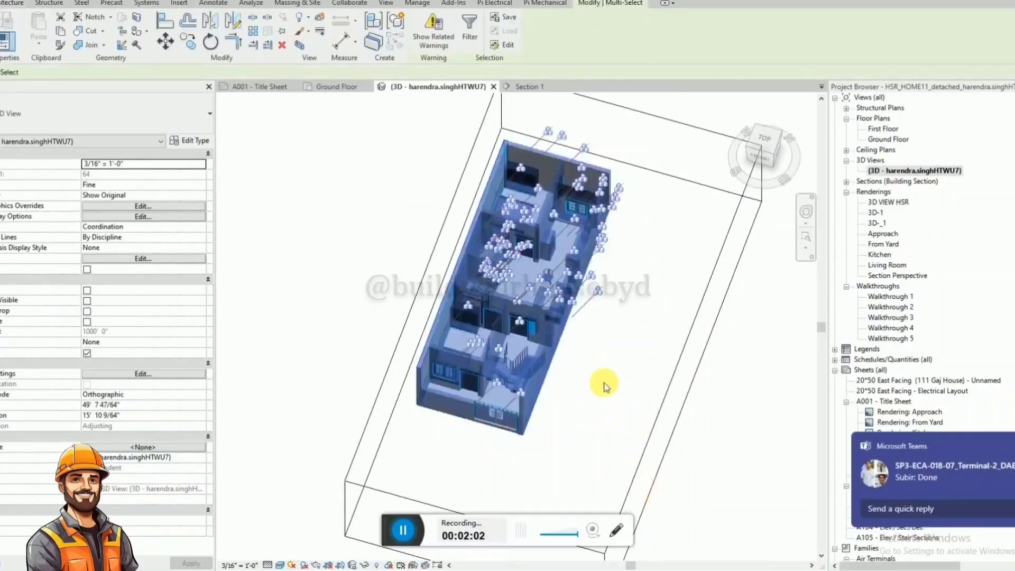
shift+middle_drag(628, 400, 567, 304)
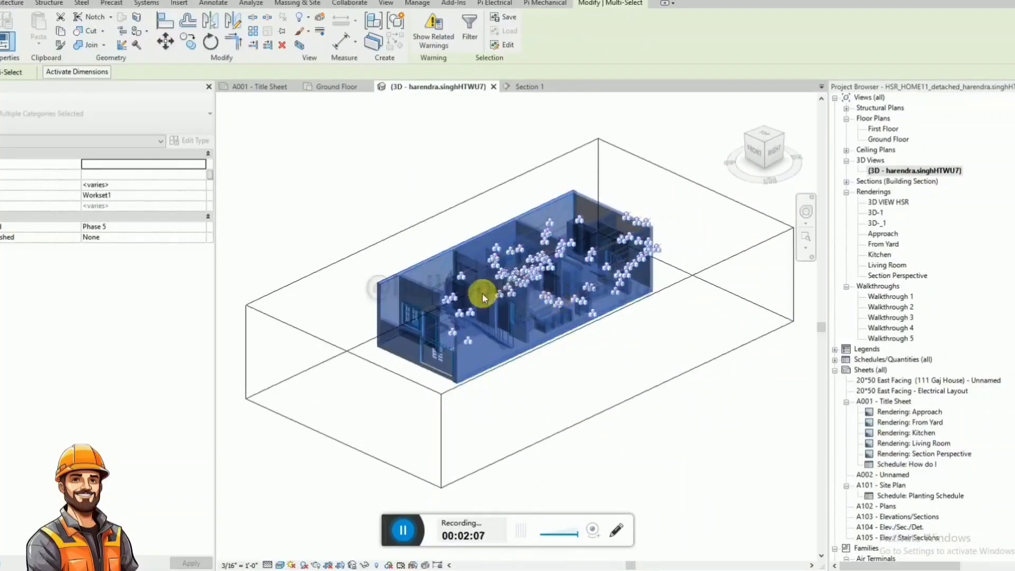
click(525, 87)
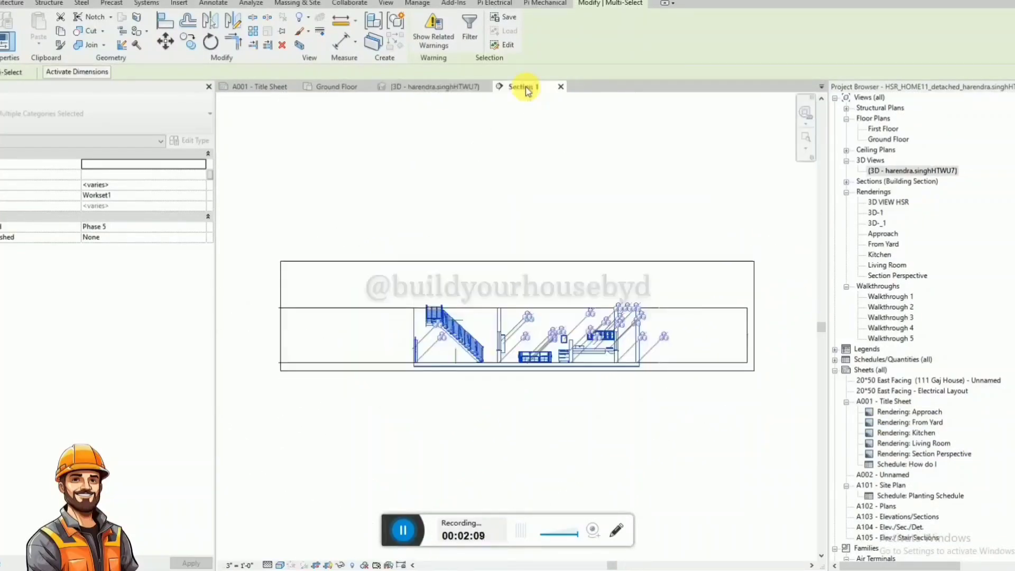
Copy the selected house unconstrained from the floor slab's lower front corner straight up to the front wall's top, about 12'-11 13/16".
scroll(435, 299, up, 3)
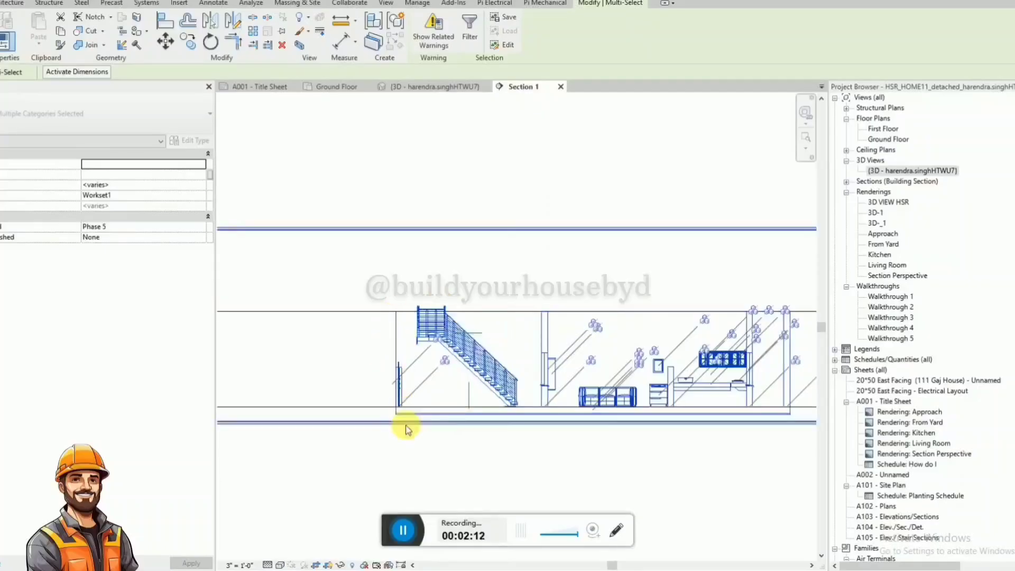
scroll(401, 426, up, 4)
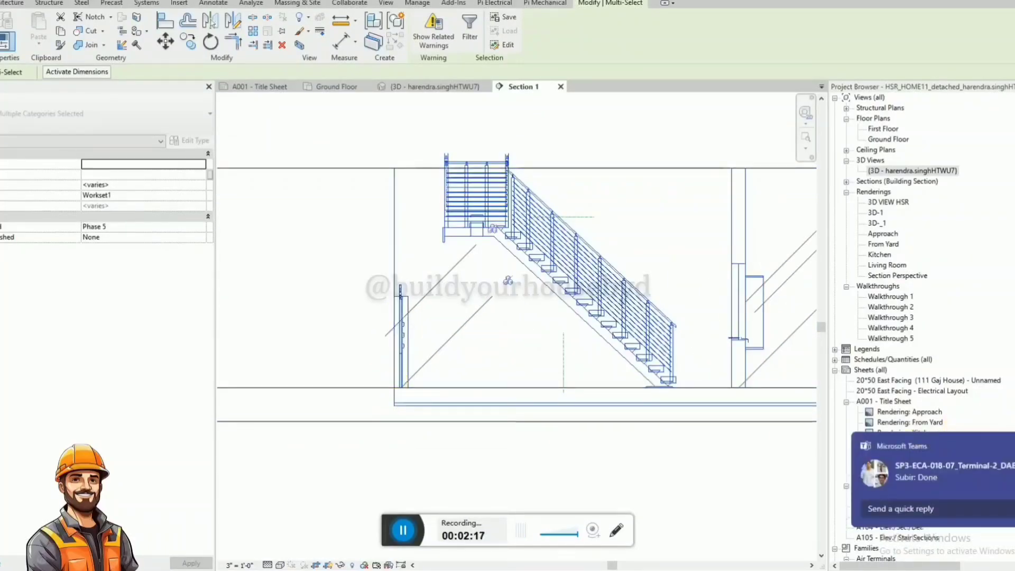
click(397, 418)
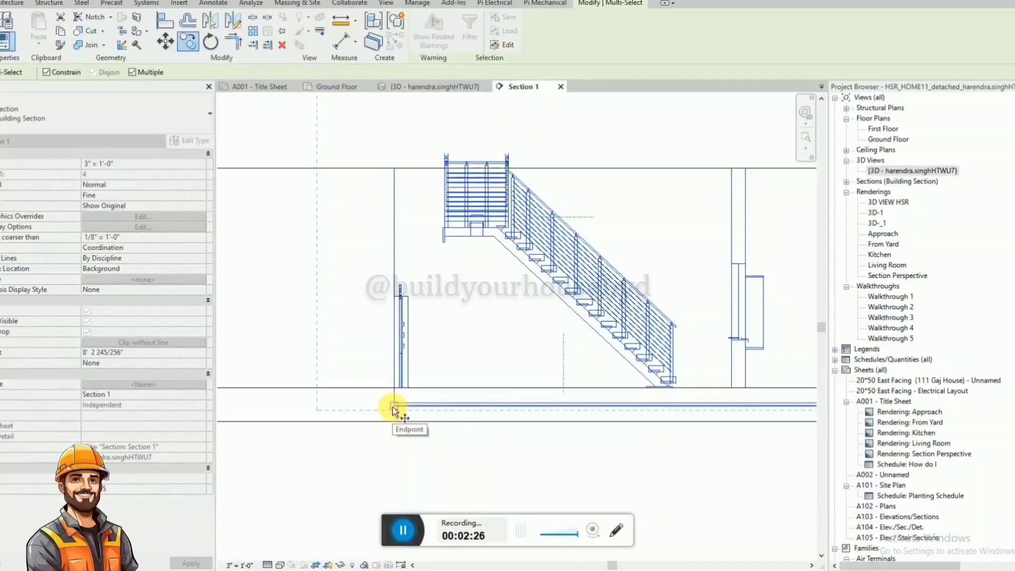
click(46, 73)
drag(394, 405, 397, 170)
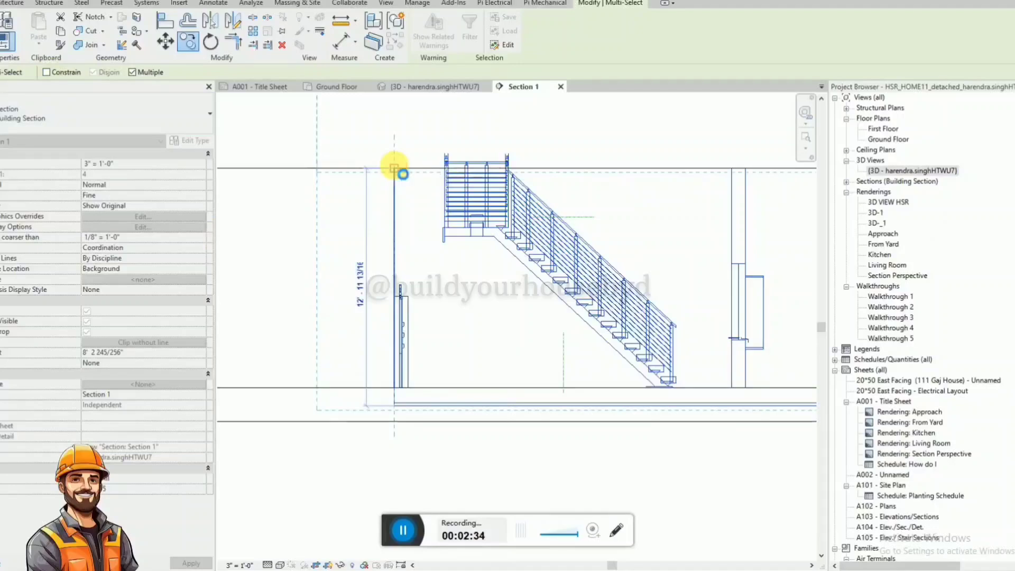
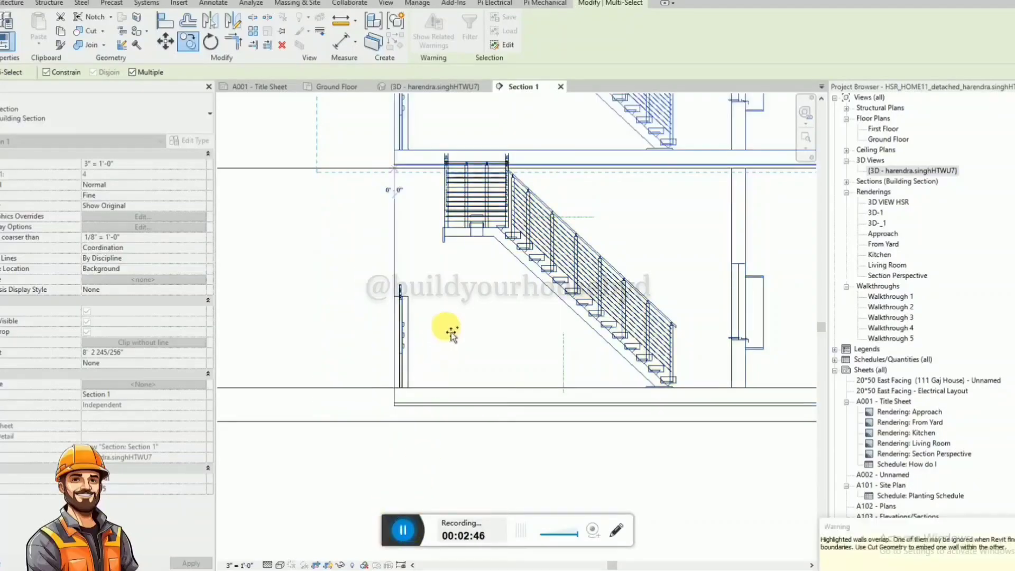
Finish the multiple copy and raise the upper edge of Section 1's crop region above the copied storey.
scroll(353, 493, down, 3)
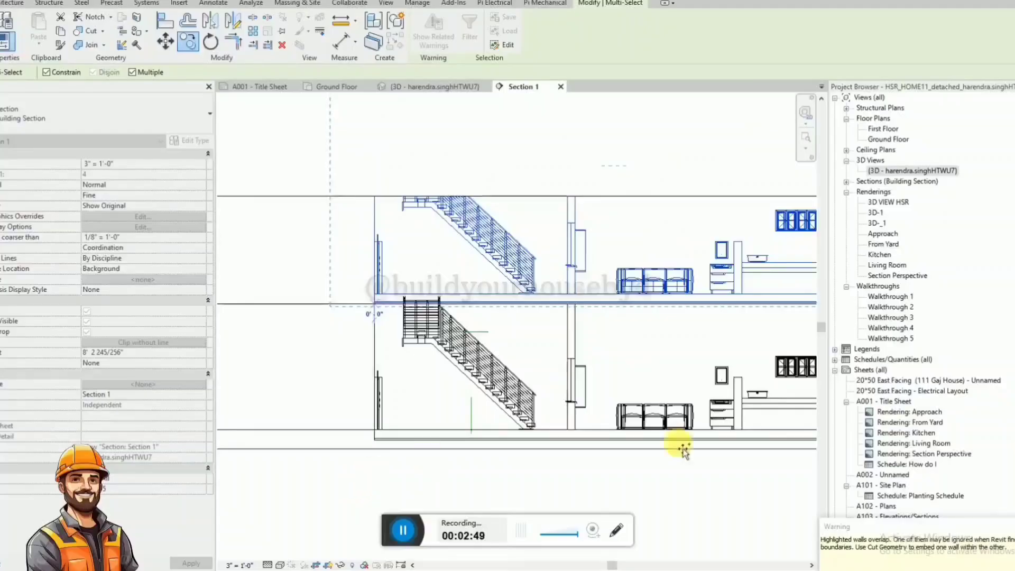
scroll(482, 404, down, 3)
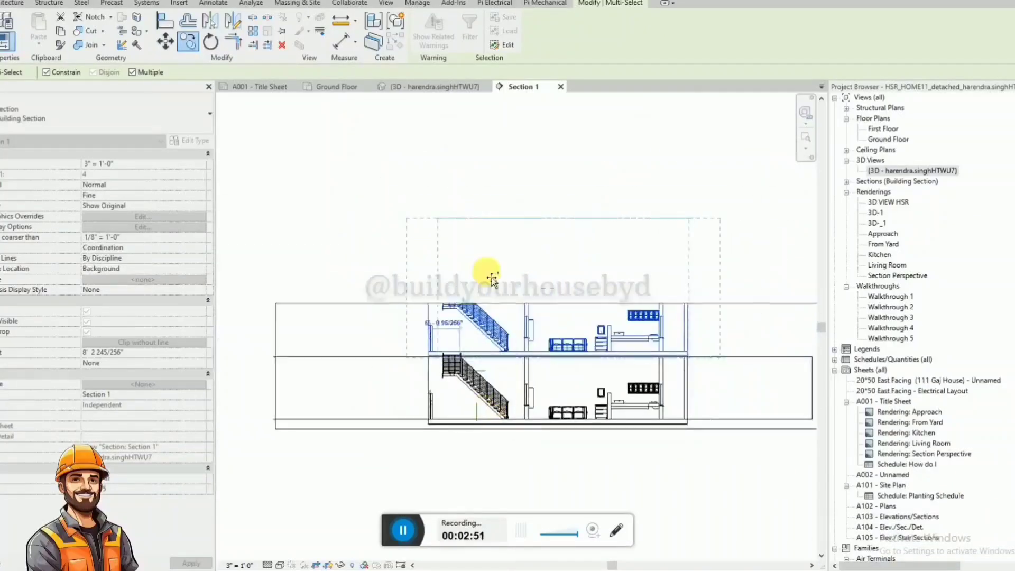
click(463, 210)
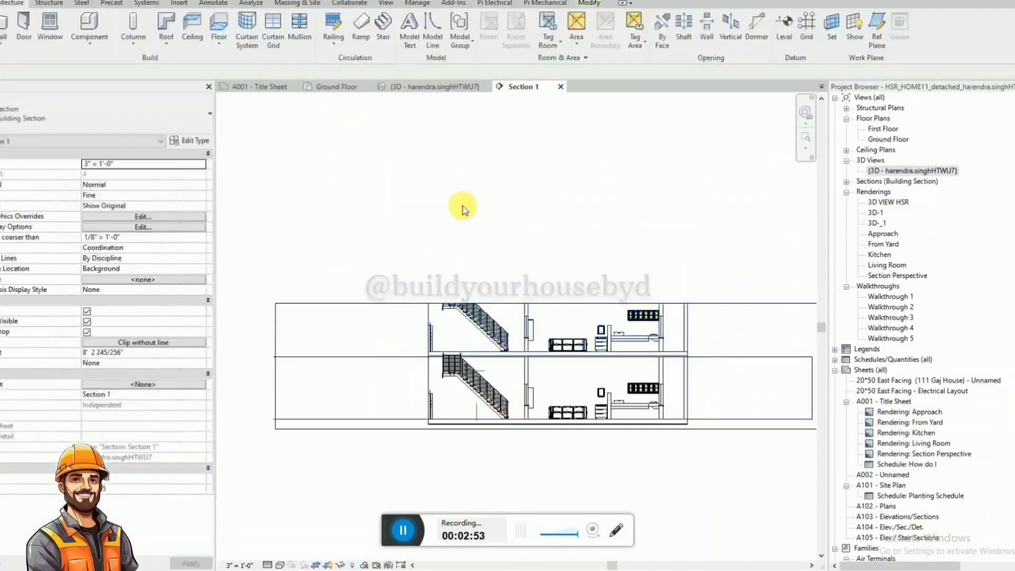
click(410, 302)
drag(563, 310, 548, 241)
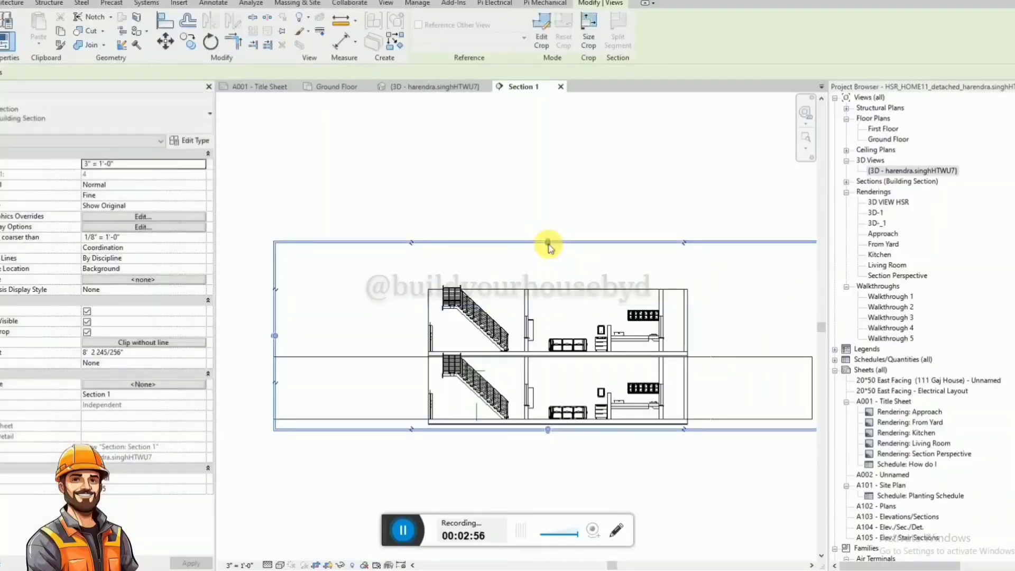
Raise the top of the 3D view's section box well above the copied upper storey.
click(332, 88)
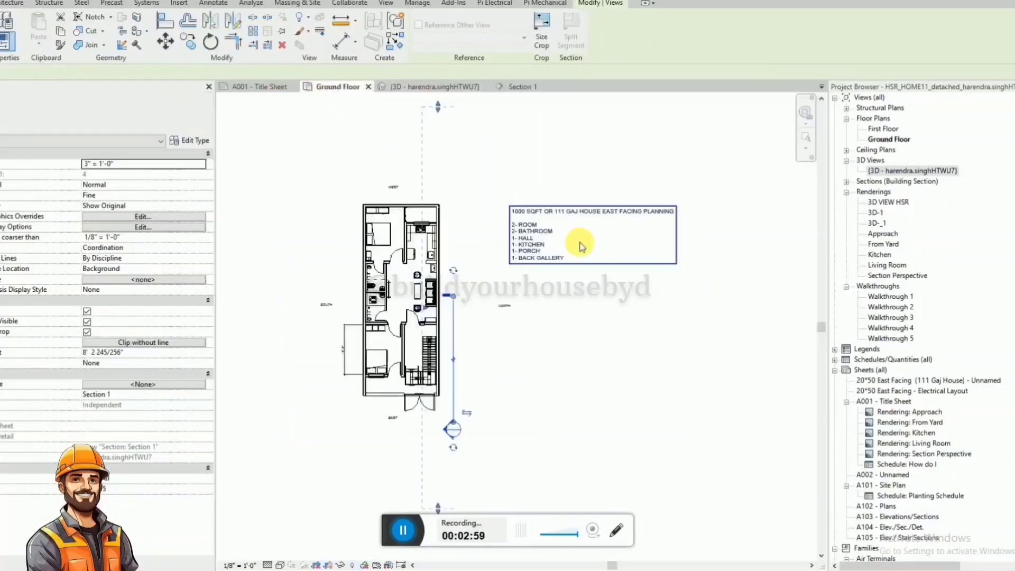
click(437, 86)
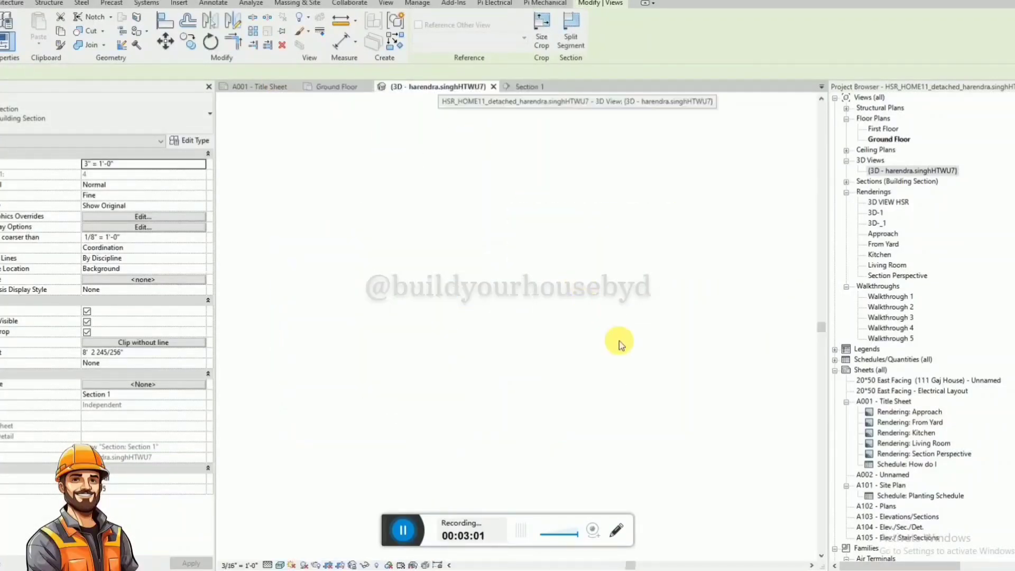
scroll(586, 395, down, 1)
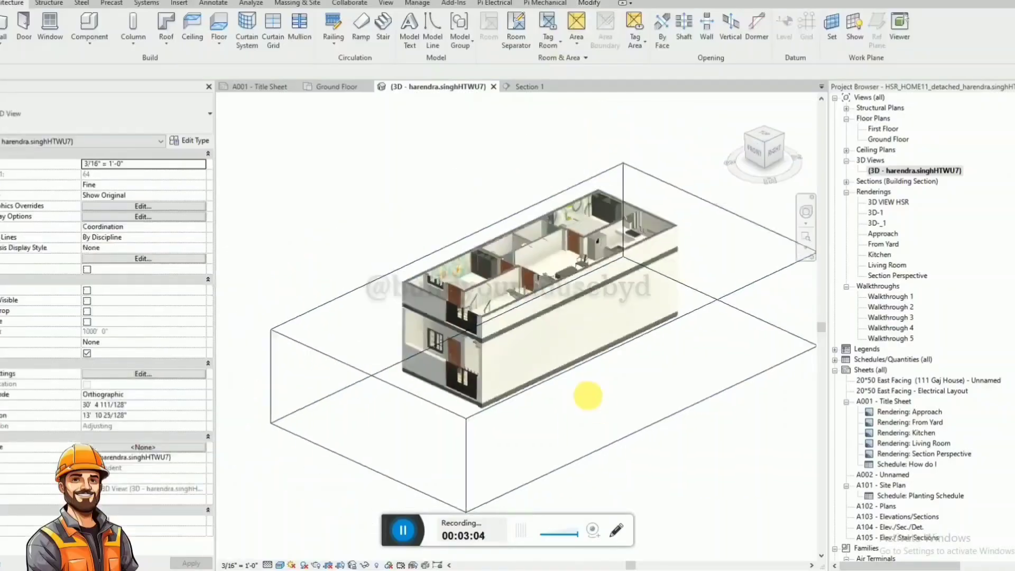
shift+middle_drag(587, 396, 543, 322)
click(458, 399)
shift+middle_drag(458, 401, 491, 272)
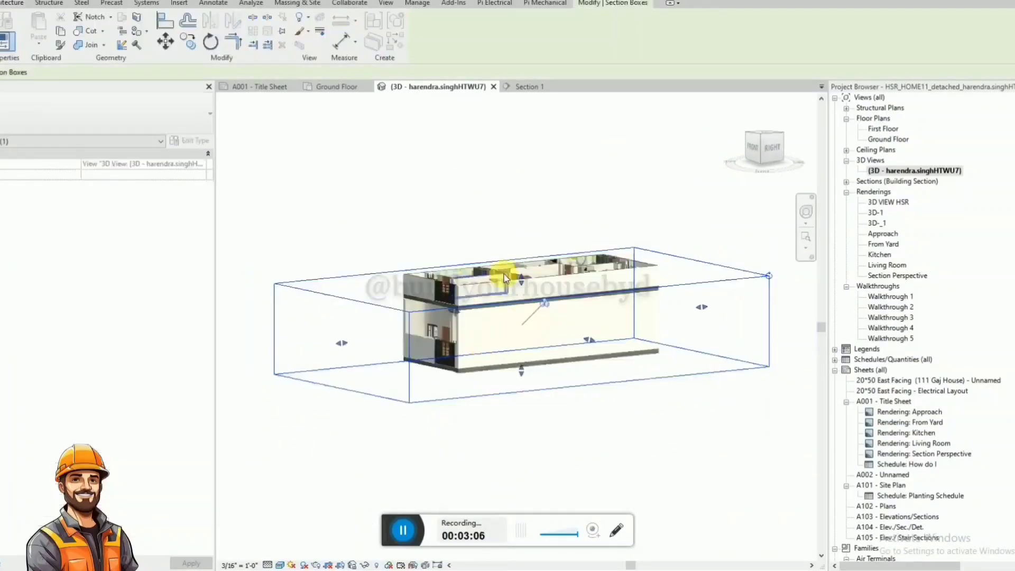
drag(518, 276, 527, 168)
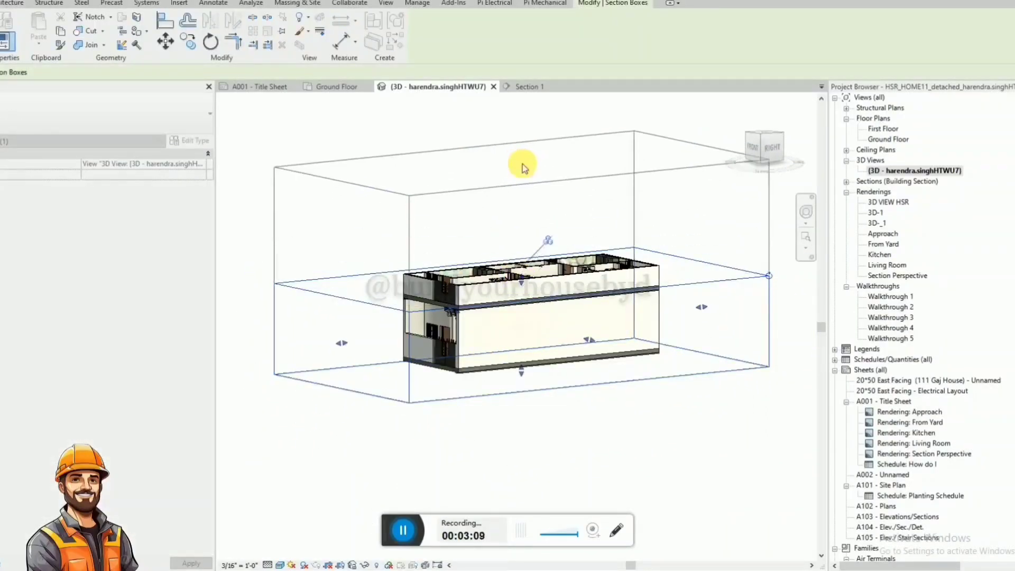
shift+middle_drag(521, 163, 384, 197)
scroll(346, 197, down, 1)
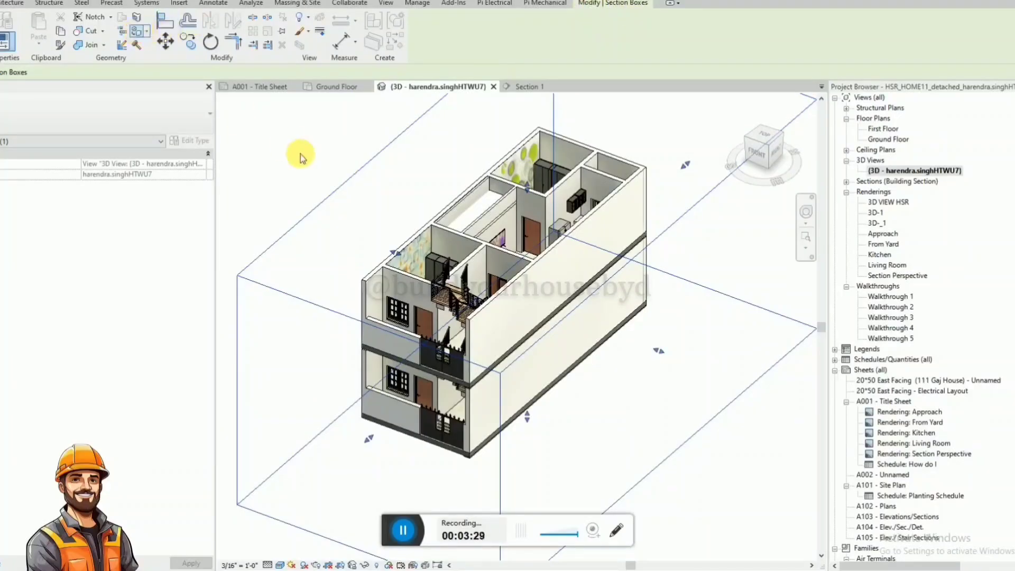
Start painting surfaces and search the project materials for "WALL".
click(407, 532)
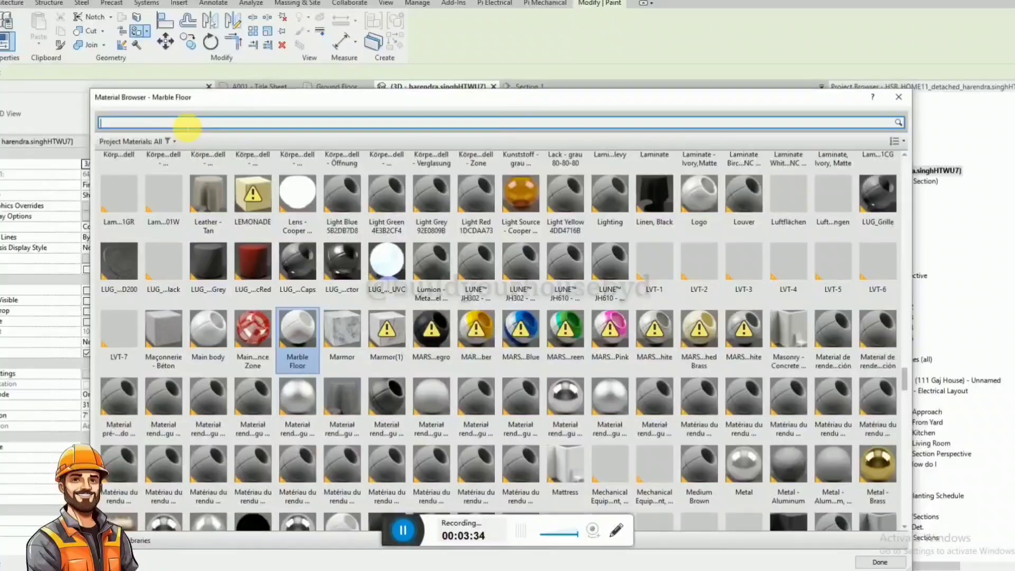
text(LL)
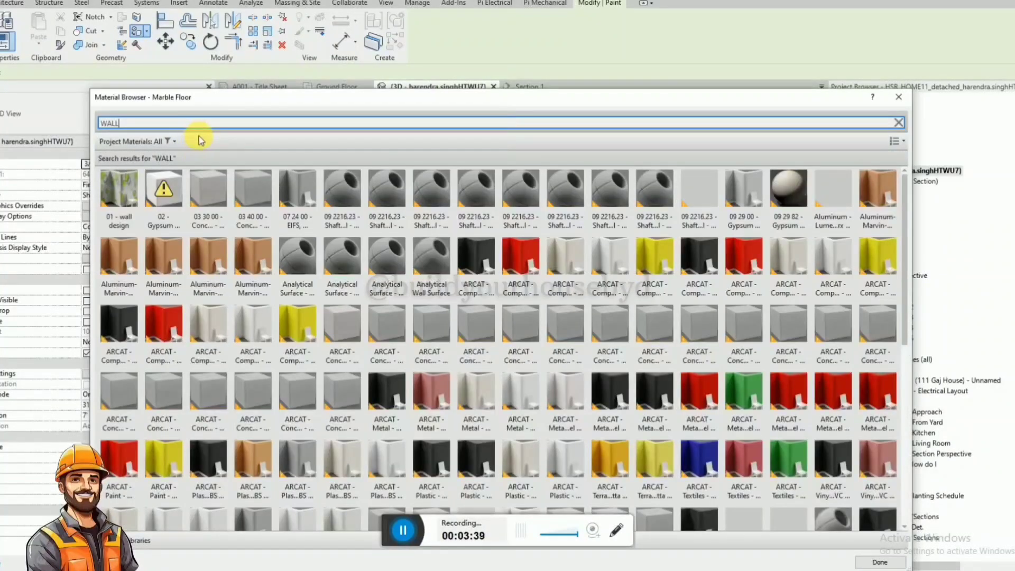
scroll(228, 175, down, 1)
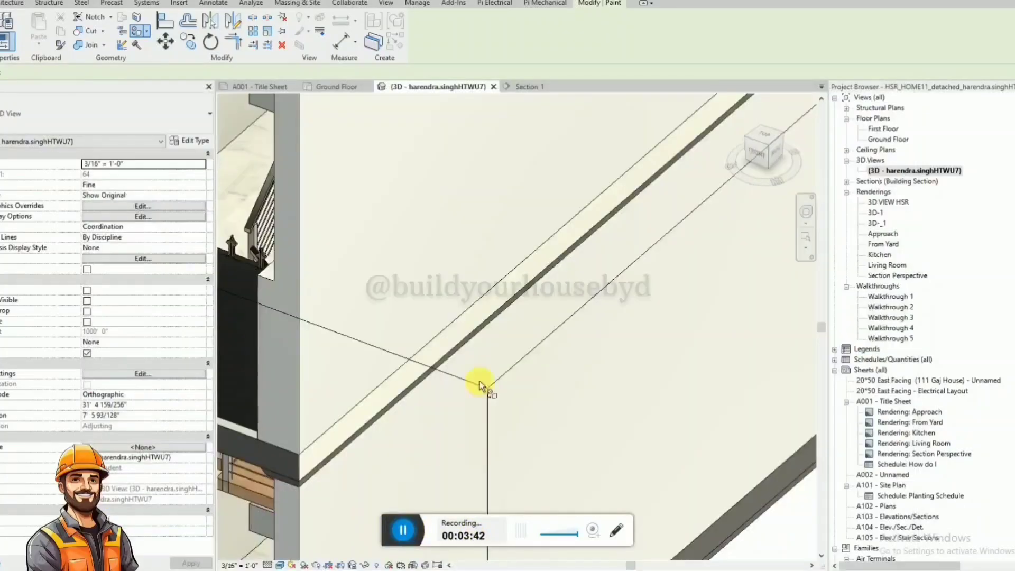
scroll(480, 382, down, 3)
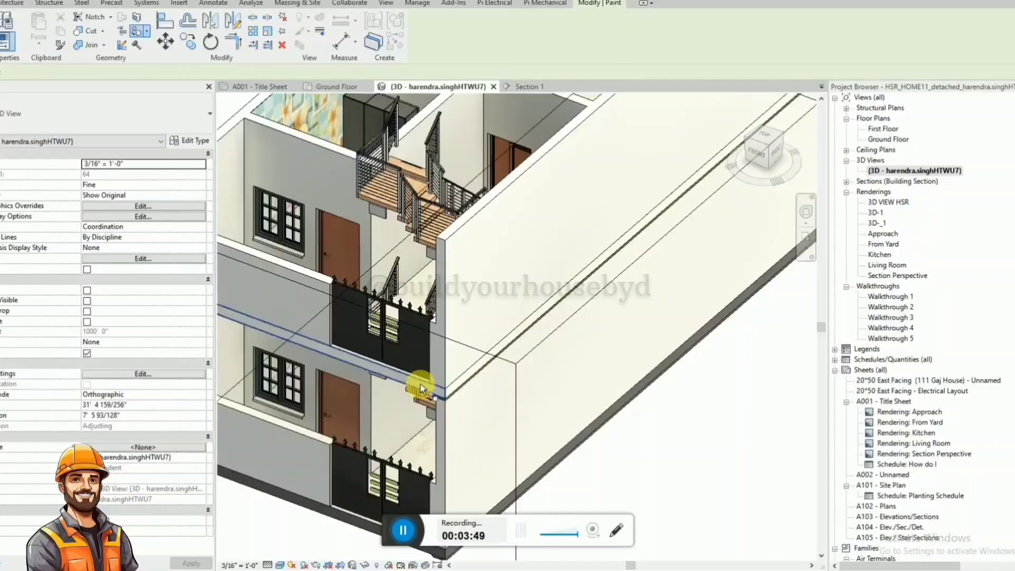
Paint the upper floor slab's exposed edges along both long side walls with the wall material.
scroll(420, 385, down, 3)
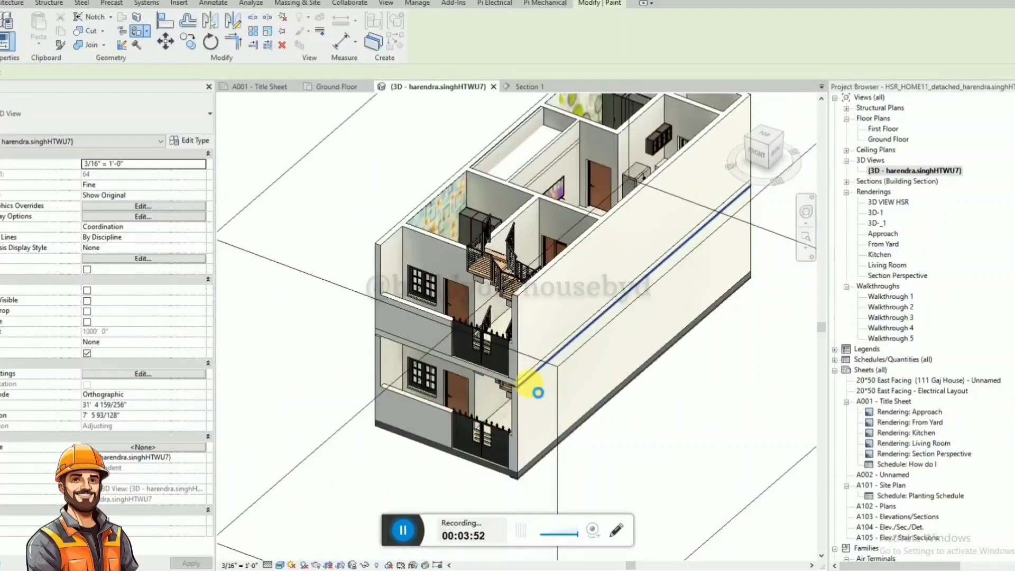
scroll(529, 382, up, 3)
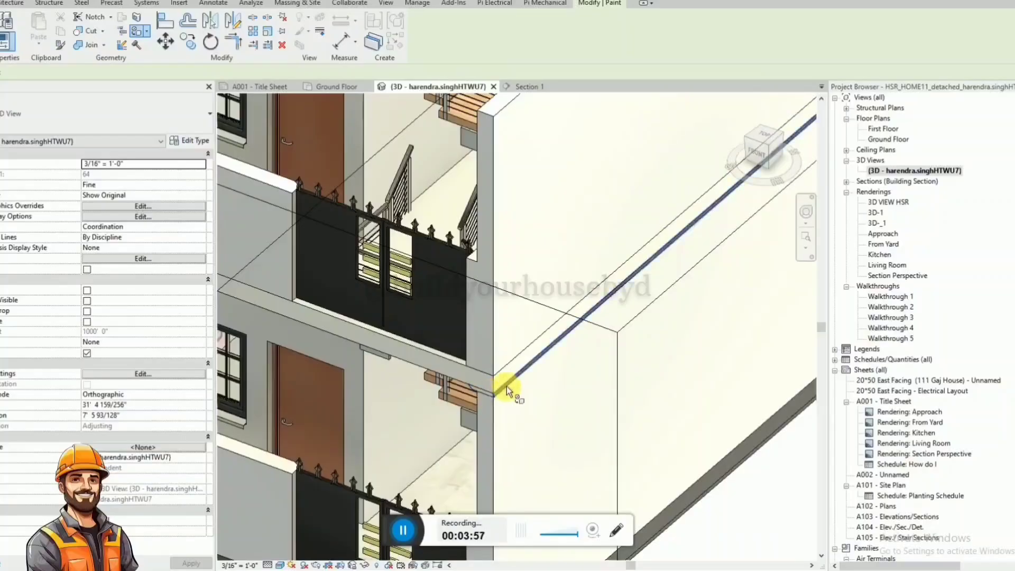
scroll(506, 386, down, 1)
scroll(506, 386, down, 5)
shift+middle_drag(455, 398, 741, 332)
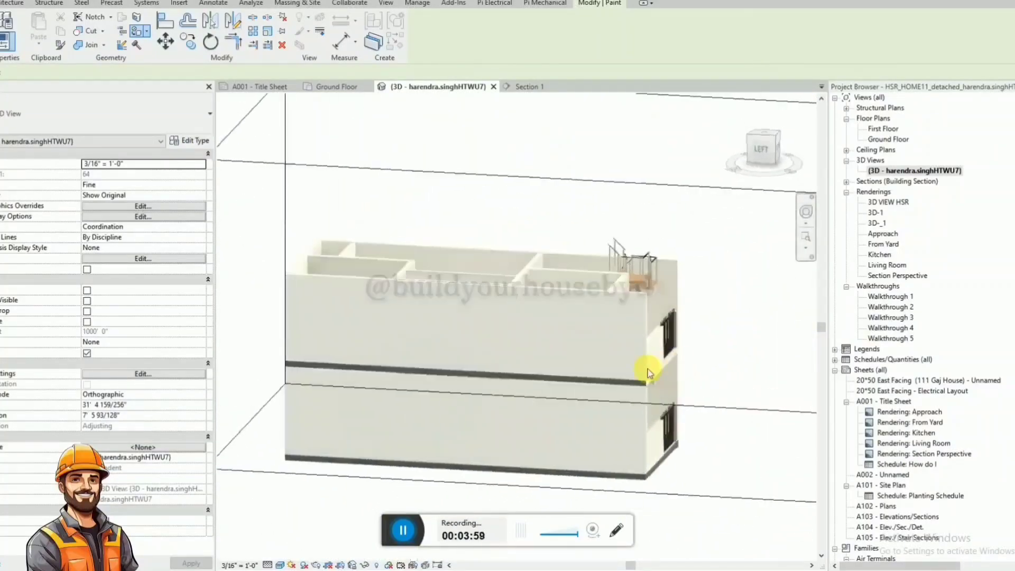
click(611, 385)
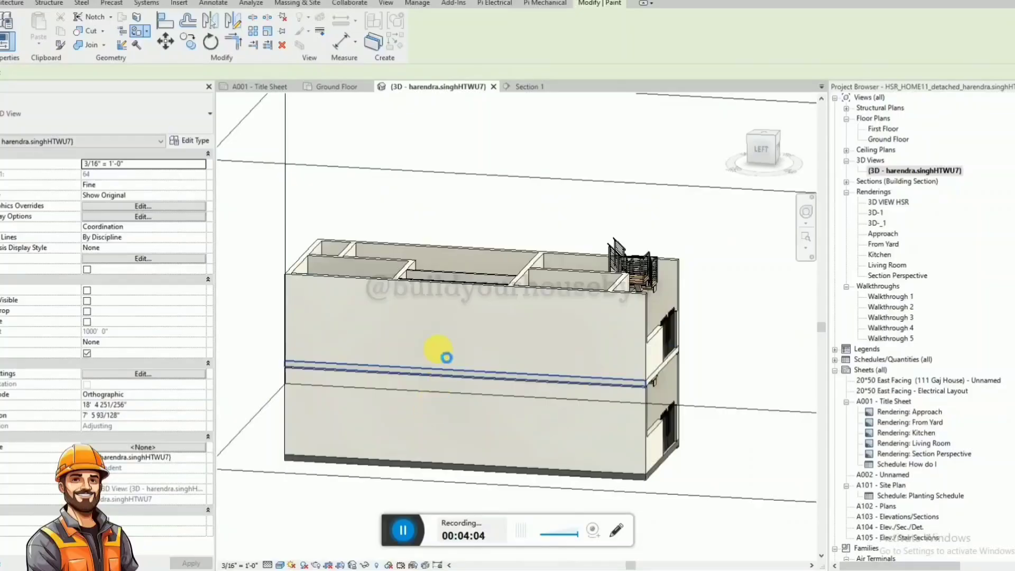
Paint the upper floor slab's edge on the house's back wall, check the front slab from below, and end painting.
mouse_move(453, 353)
shift+middle_down()
mouse_move(437, 353)
mouse_move(516, 418)
mouse_move(620, 375)
shift+middle_up()
click(515, 415)
scroll(396, 370, down, 3)
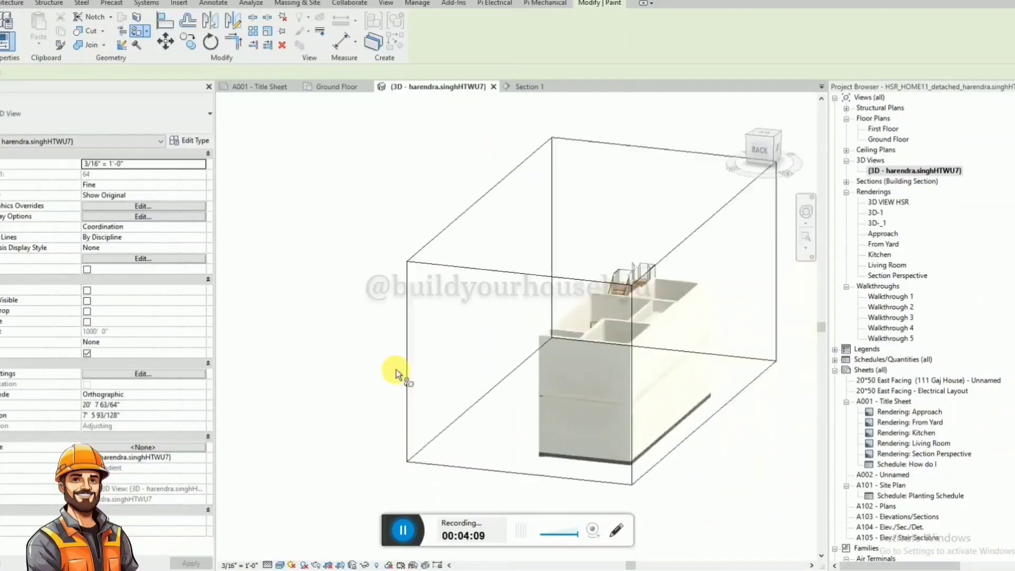
shift+middle_drag(621, 466, 272, 355)
scroll(503, 245, up, 6)
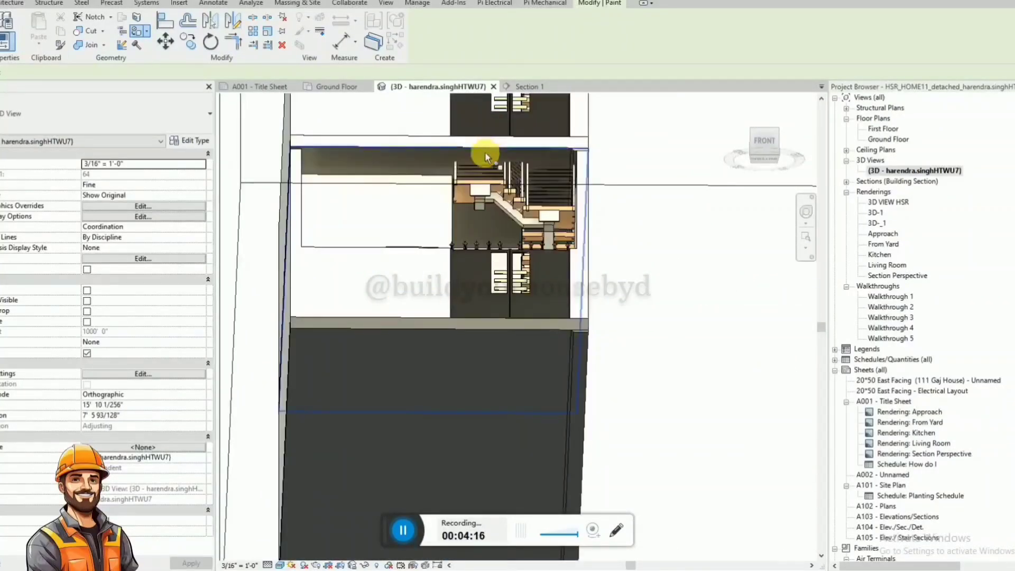
shift+middle_drag(482, 154, 458, 368)
key(Escape)
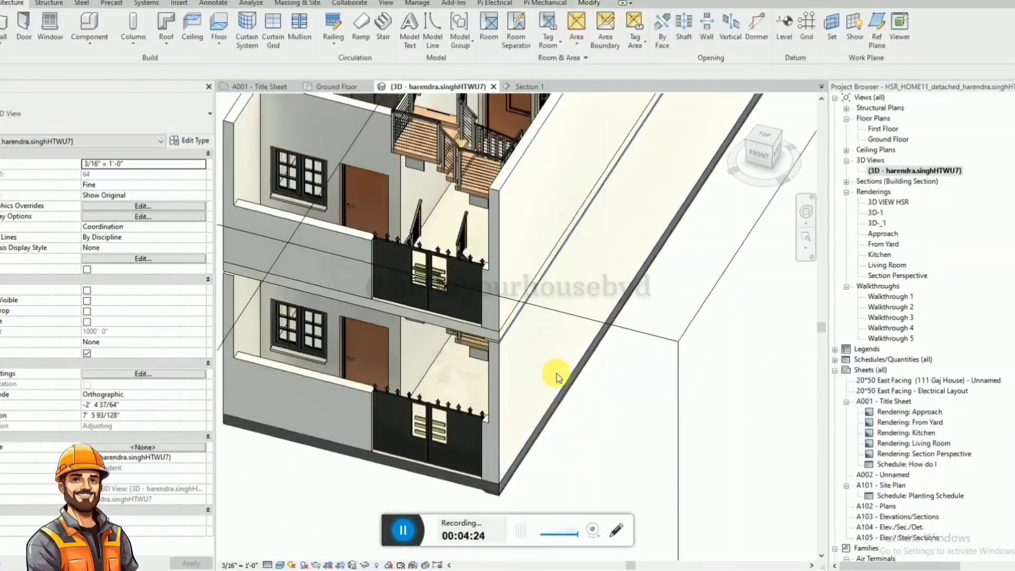
Lower the top of the 3D view's section box from the right-side view so it cuts through the upper storey's walls.
scroll(582, 401, down, 3)
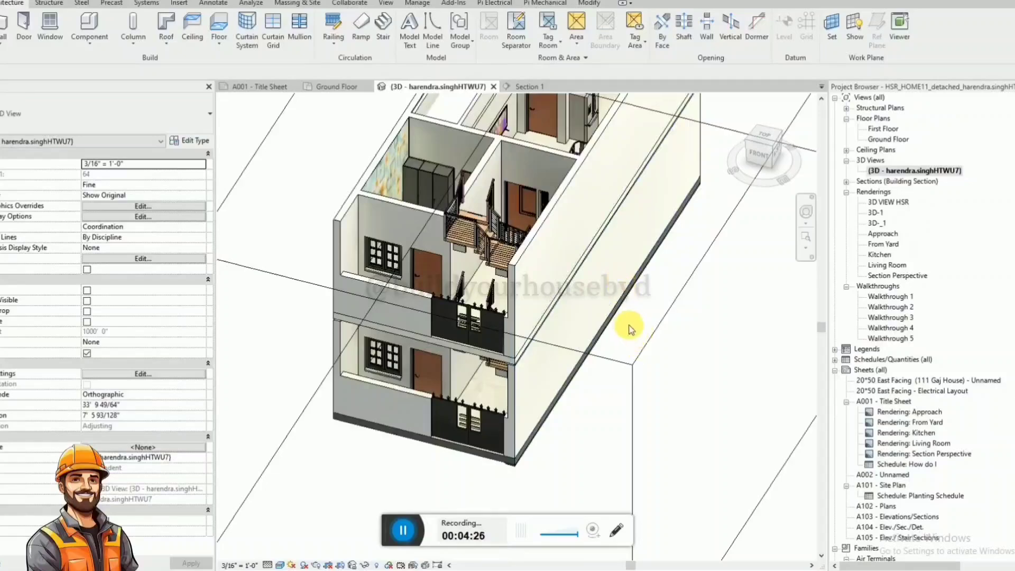
click(777, 155)
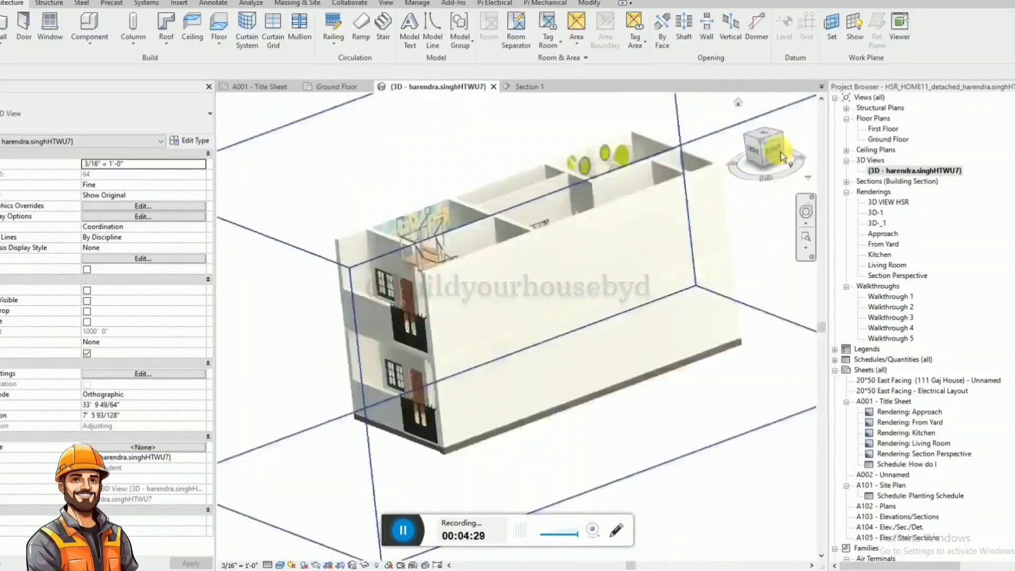
click(478, 194)
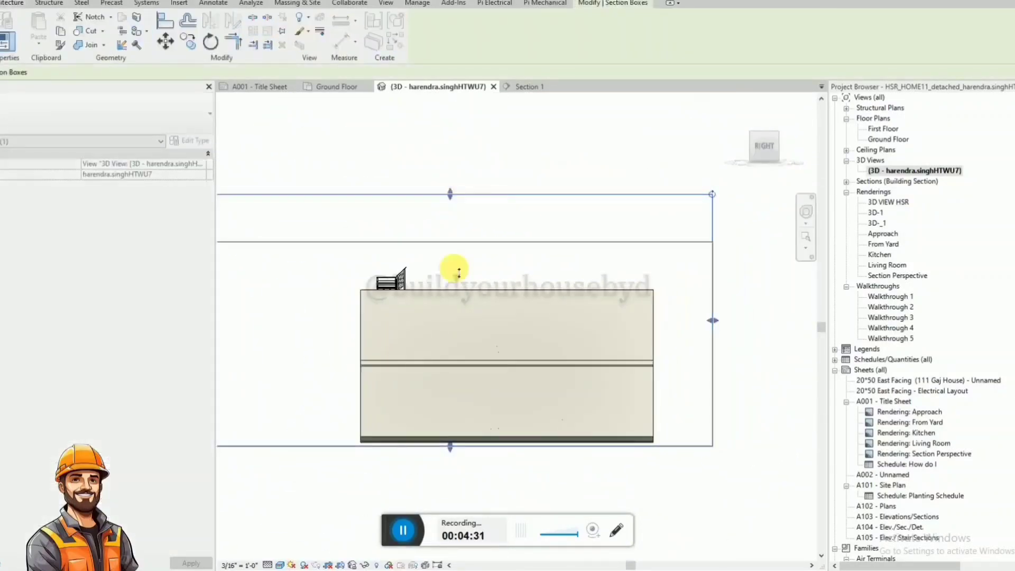
drag(458, 270, 464, 340)
click(493, 274)
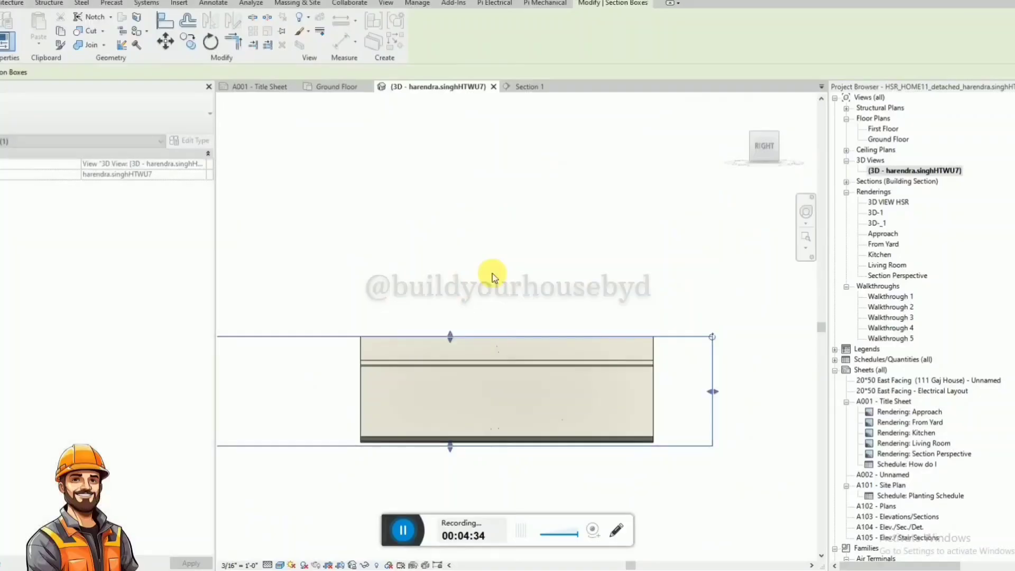
shift+middle_drag(499, 277, 552, 562)
scroll(363, 358, up, 5)
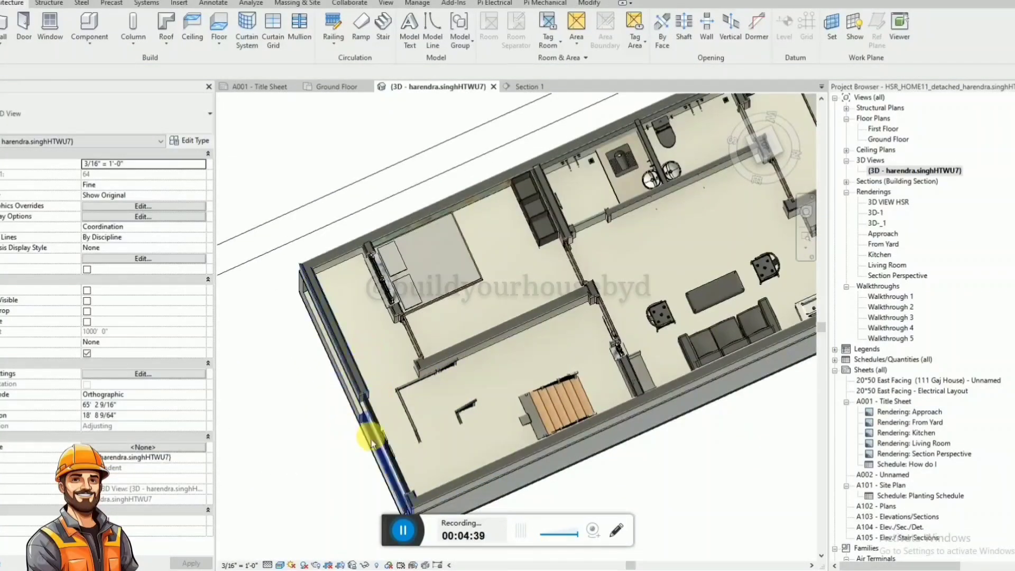
Select the upper storey's floor slab and open its boundary for editing in the top view.
shift+middle_drag(372, 437, 391, 386)
click(395, 475)
scroll(365, 309, down, 3)
click(760, 144)
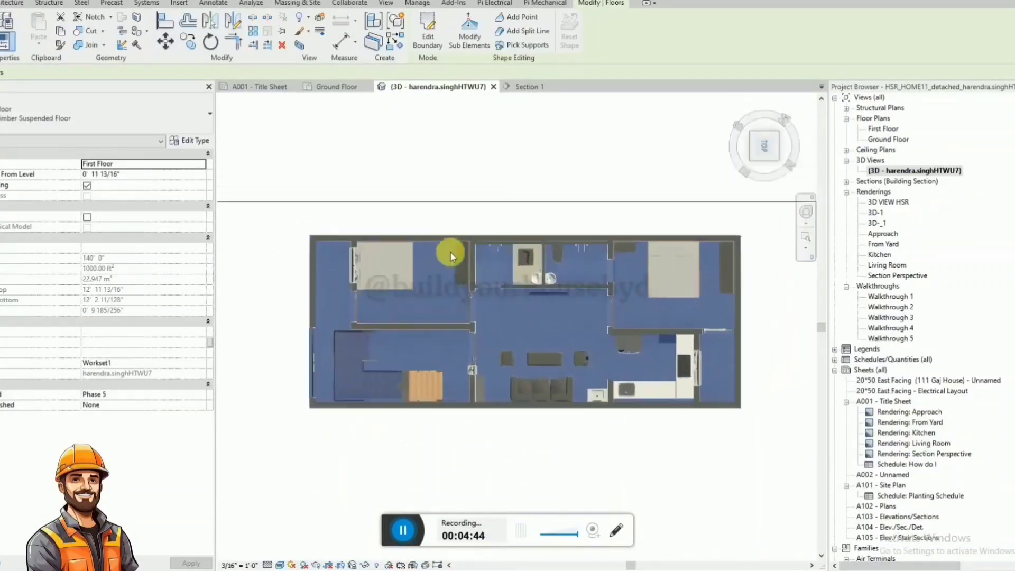
click(439, 43)
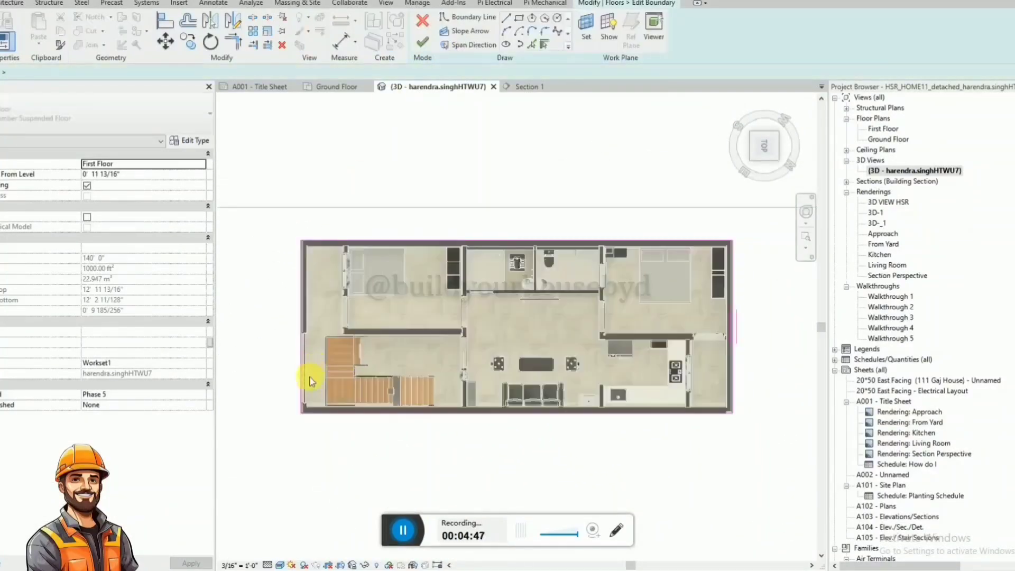
scroll(312, 378, up, 4)
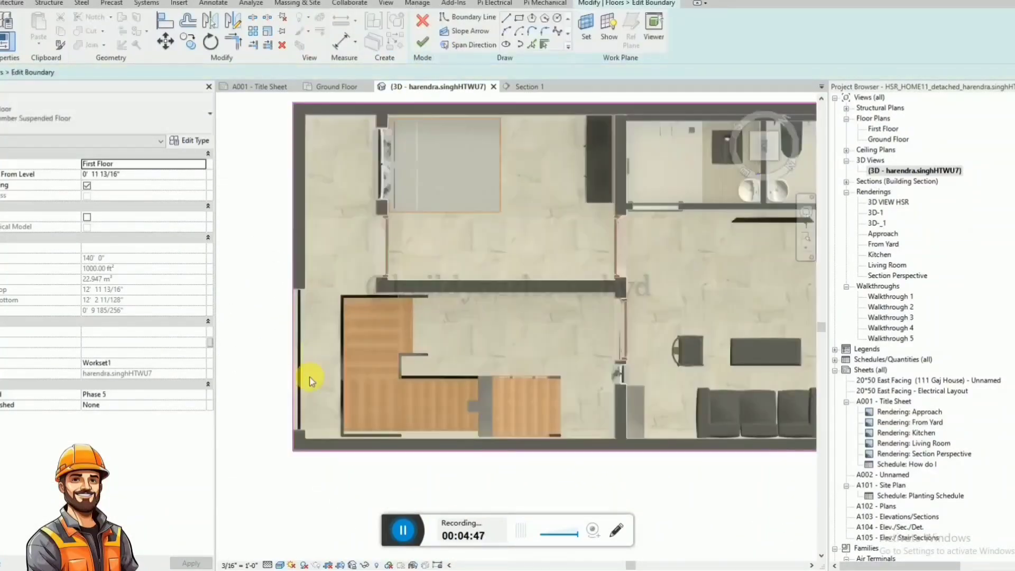
click(519, 20)
scroll(309, 398, up, 2)
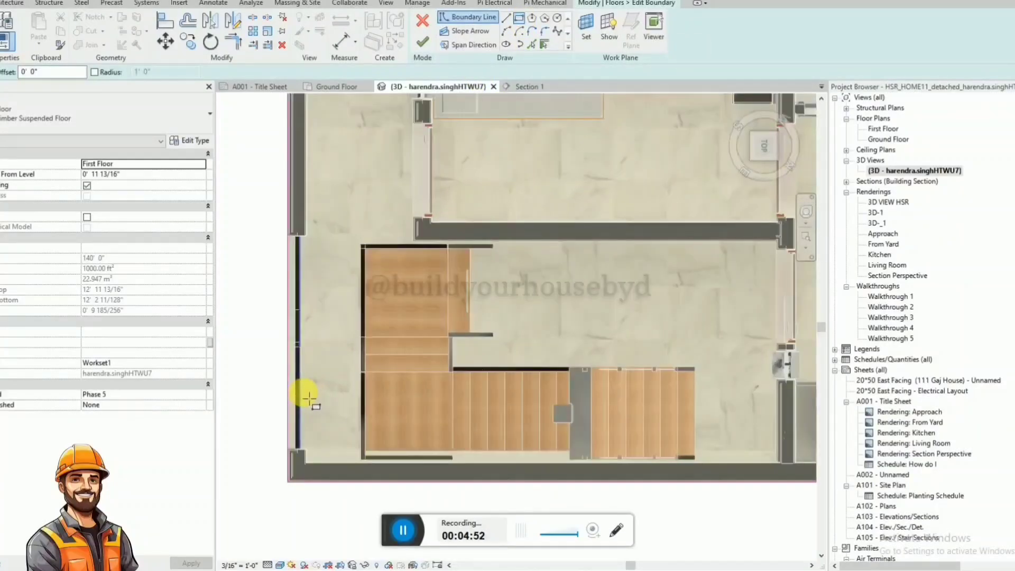
scroll(309, 398, down, 1)
key(Escape)
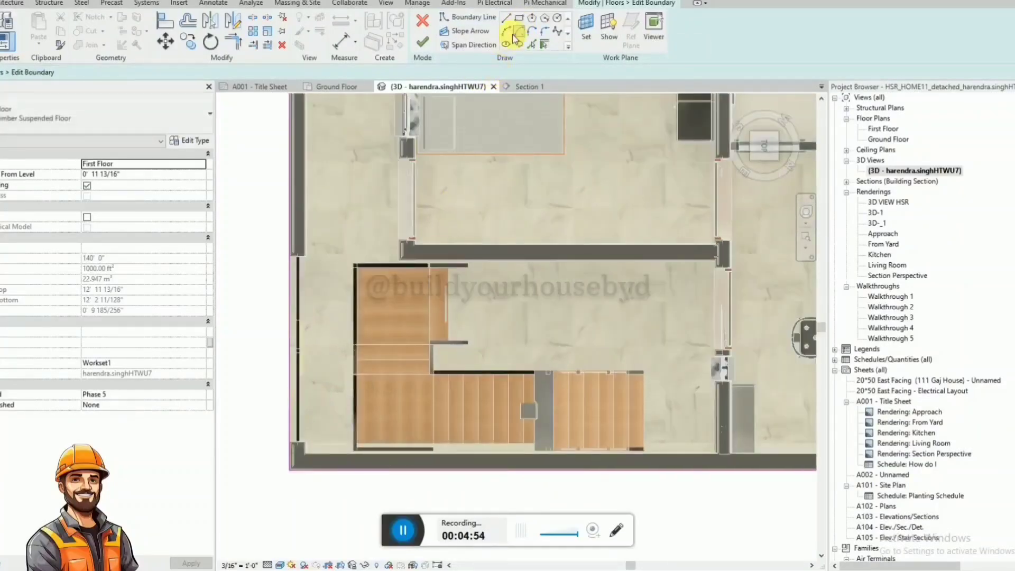
Draw floor boundary lines along the staircase's inner side, from the upper landing's end around the step to the long flight.
click(506, 19)
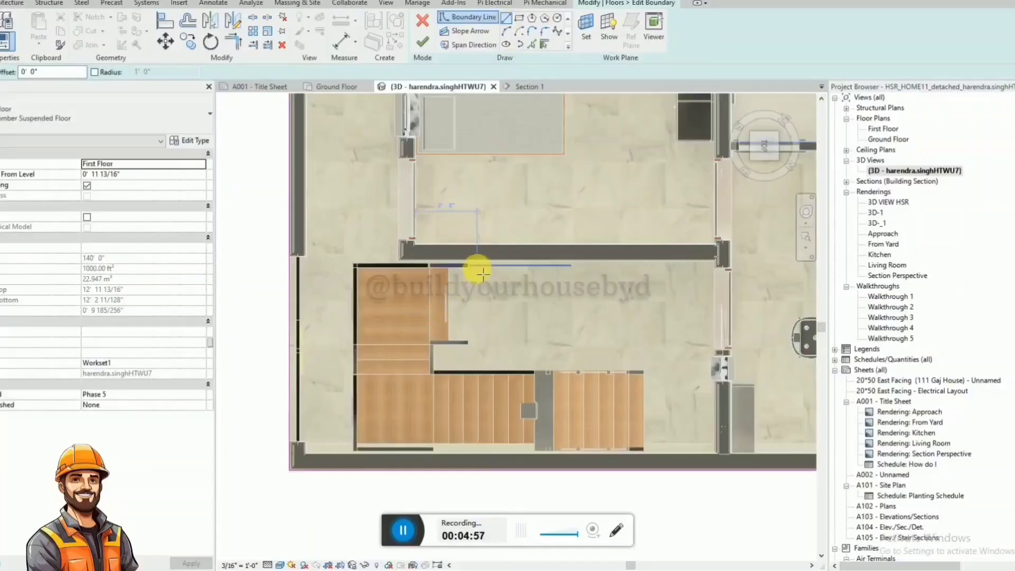
click(467, 265)
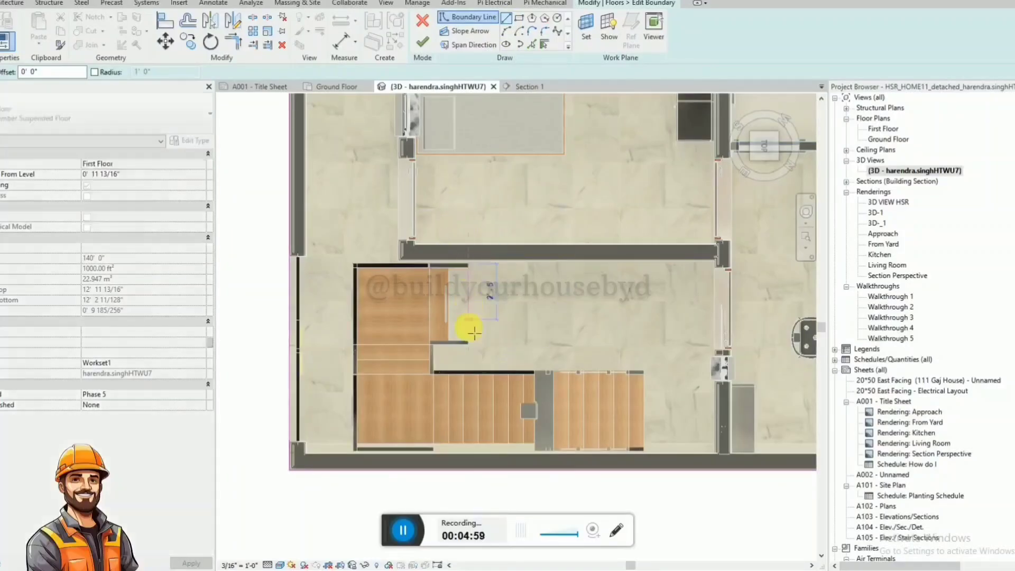
click(442, 353)
click(433, 345)
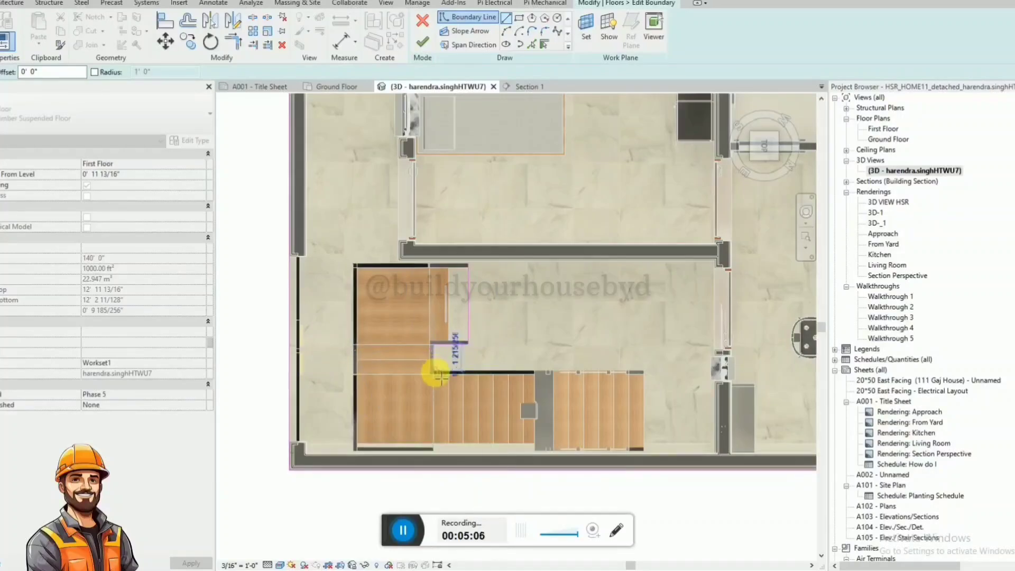
scroll(438, 377, up, 6)
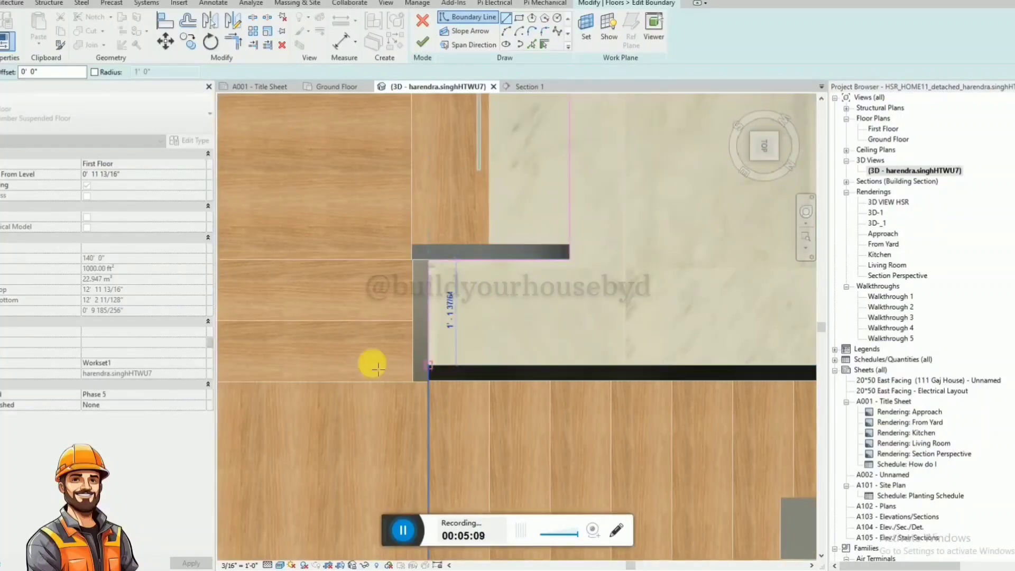
scroll(352, 362, down, 5)
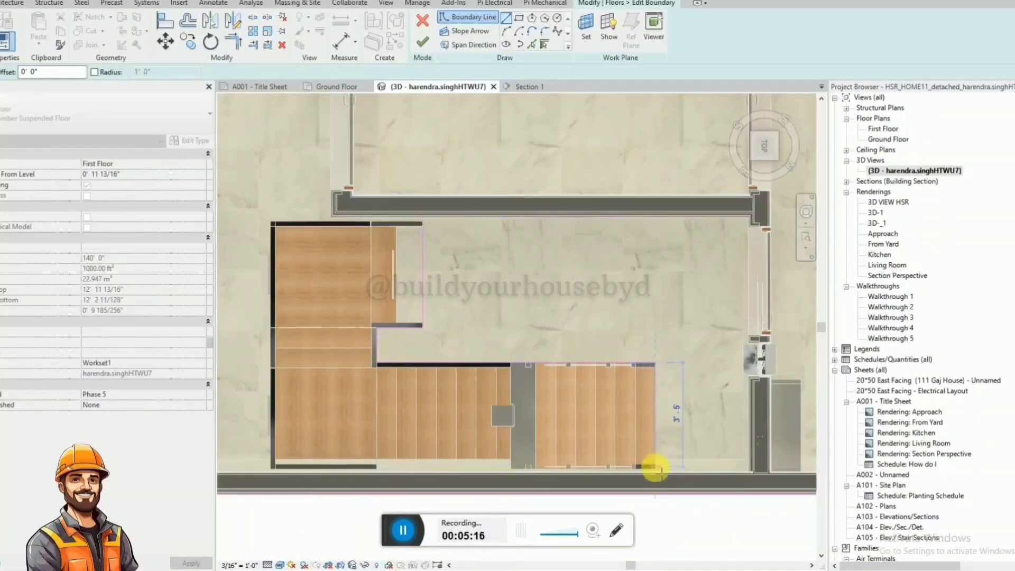
Close the opening boundary around the long flight's end, along the side wall and back around the landing, and finish the sketch.
scroll(660, 470, up, 5)
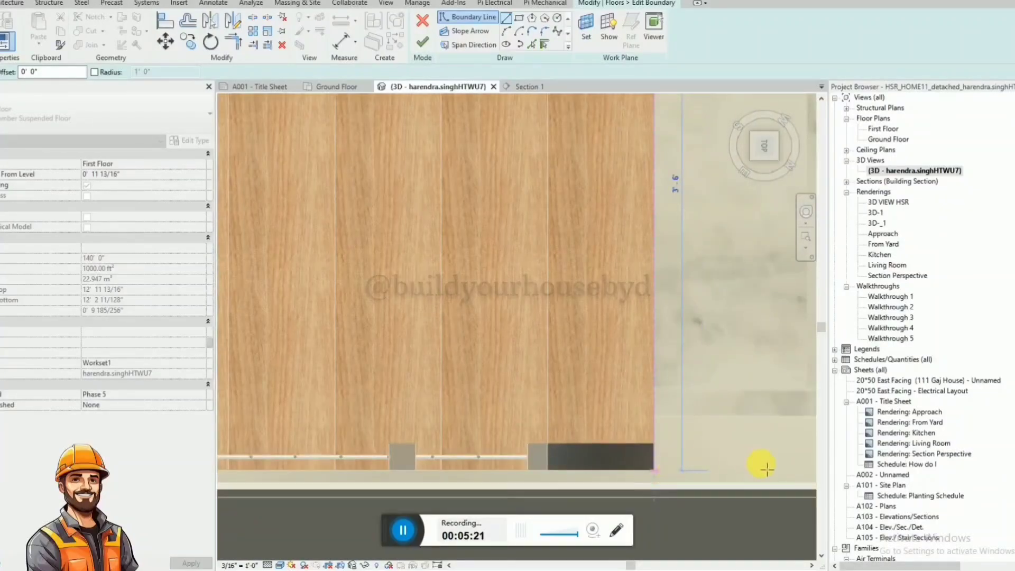
scroll(761, 465, down, 5)
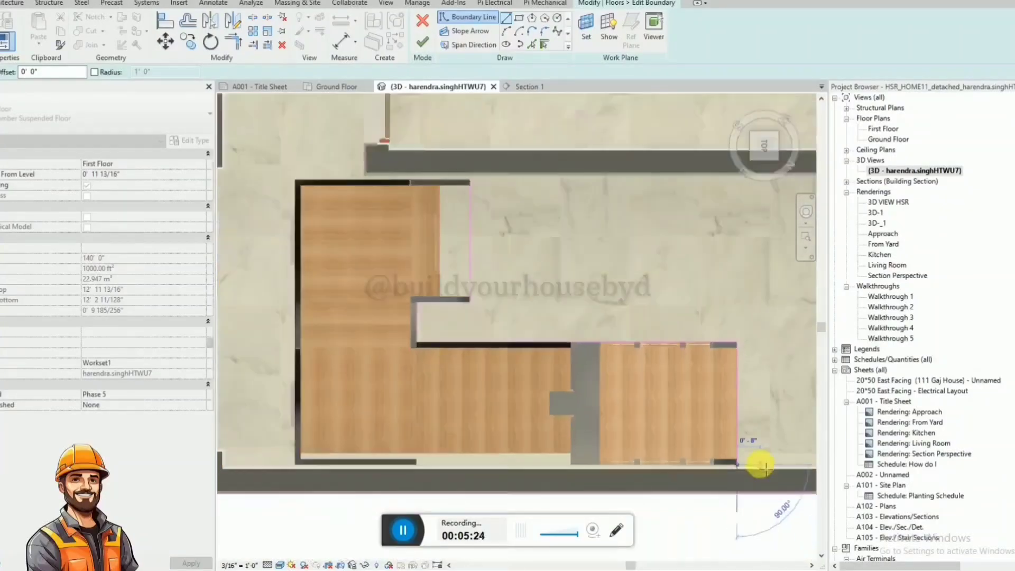
click(294, 466)
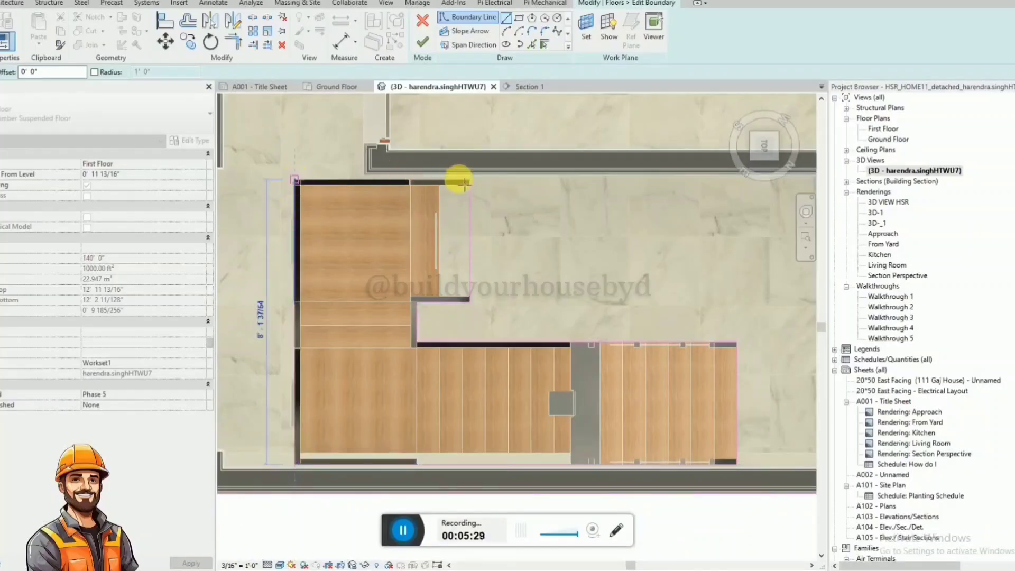
click(484, 193)
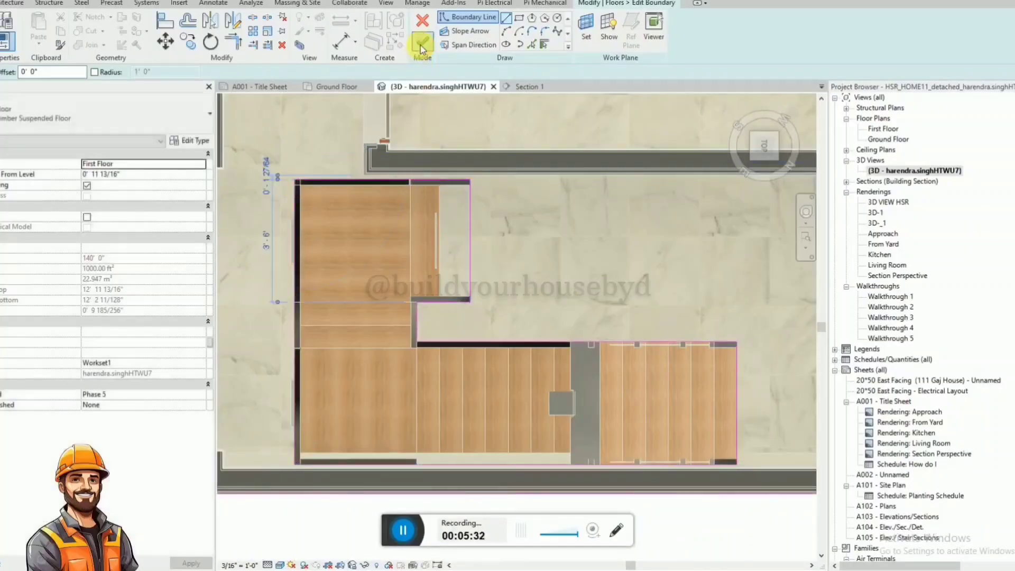
click(422, 42)
Reopen the slab's boundary and move the opening's edge beside the long flight out to the short landing wall's corner.
scroll(476, 430, down, 3)
scroll(475, 437, up, 1)
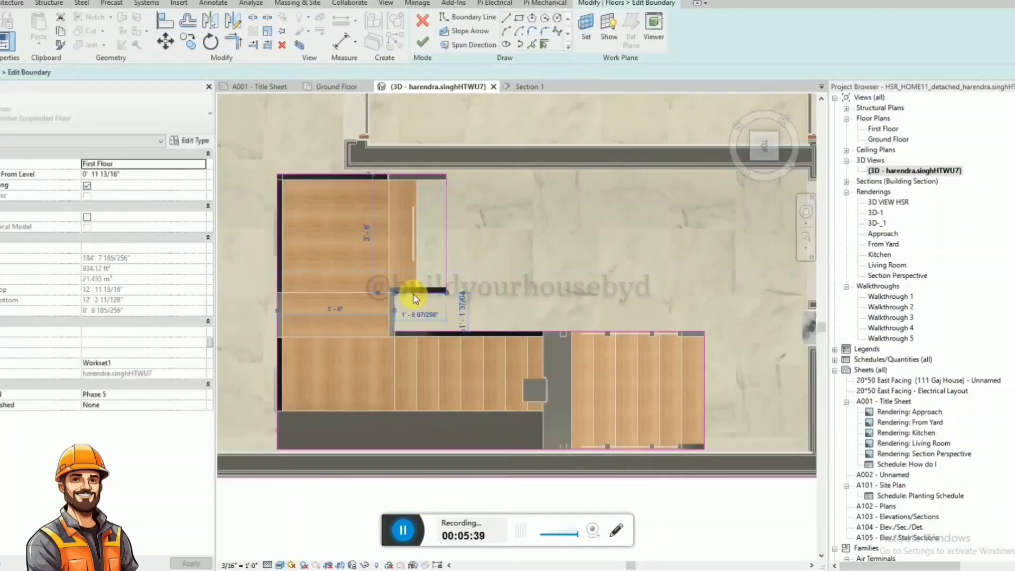
click(417, 332)
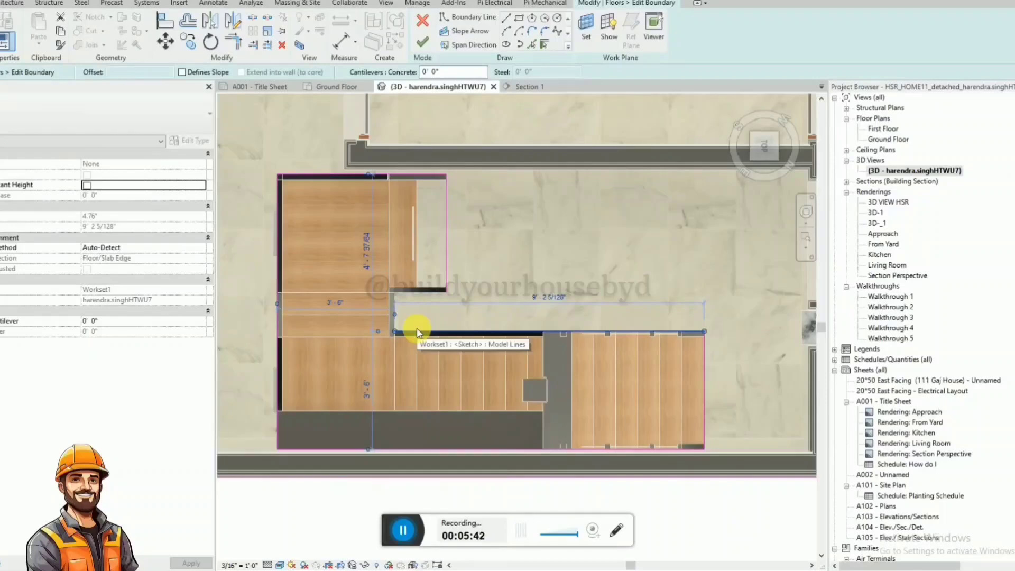
click(447, 275)
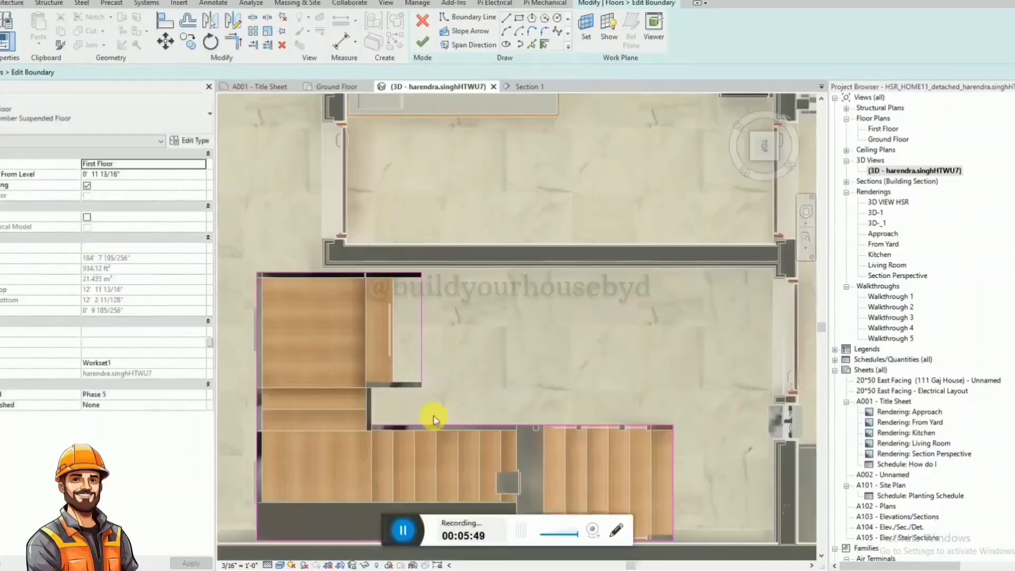
click(447, 426)
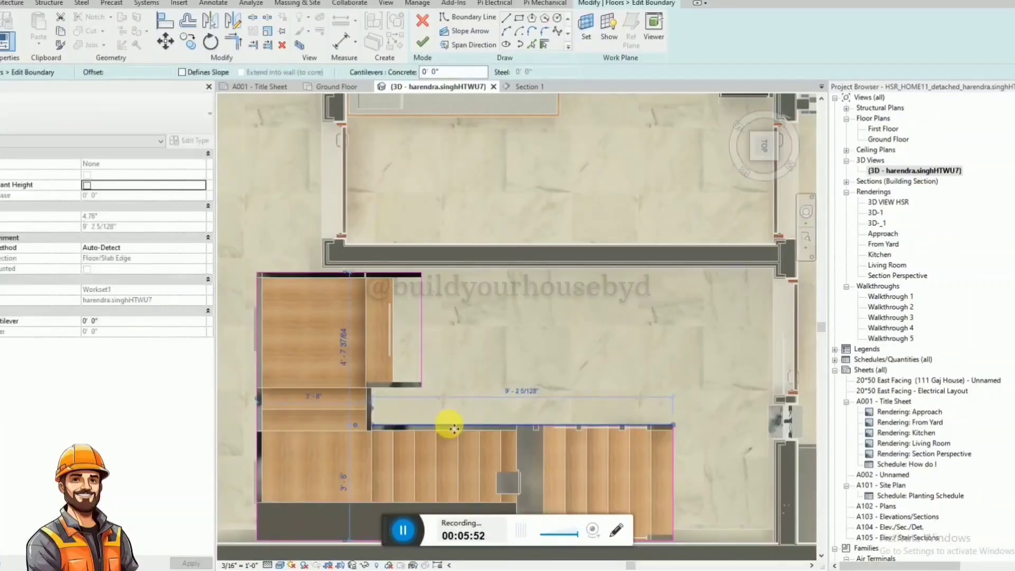
drag(370, 424, 437, 380)
scroll(419, 390, up, 6)
key(Escape)
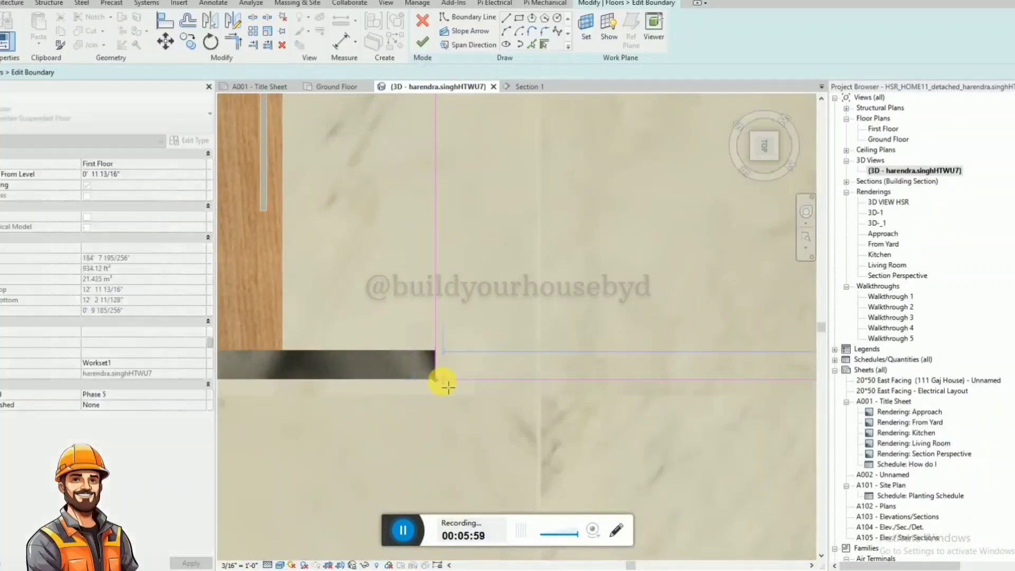
Align the opening's moved edge with the short landing wall's outer face and finish the boundary edit.
scroll(373, 381, down, 5)
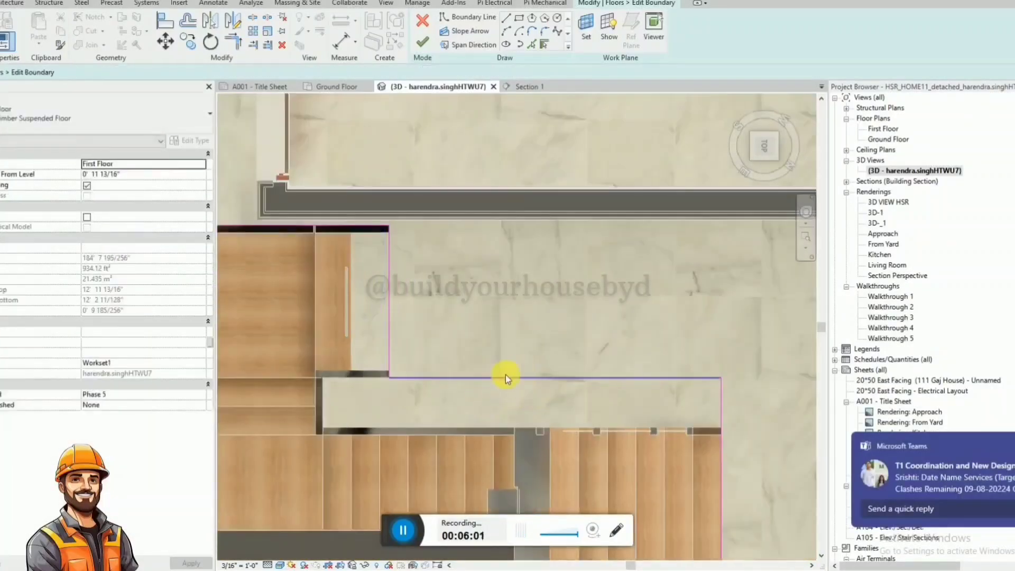
scroll(390, 381, up, 5)
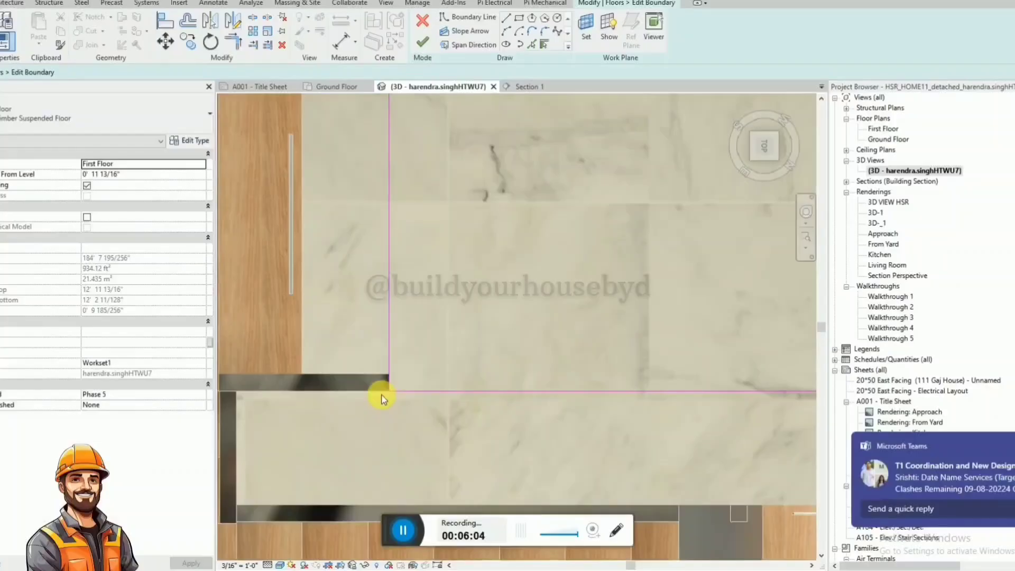
key(a)
key(l)
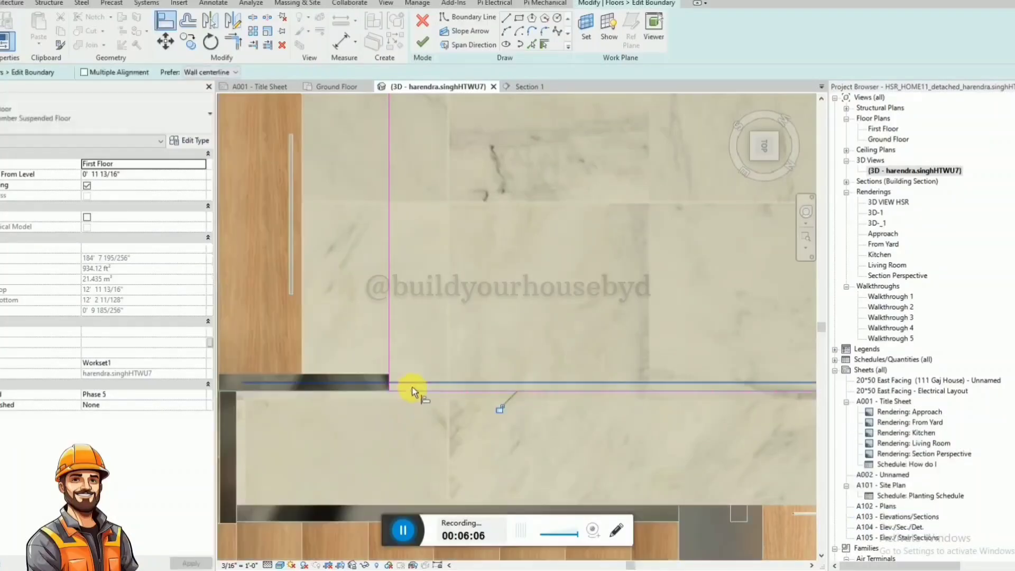
scroll(468, 366, down, 6)
key(Escape)
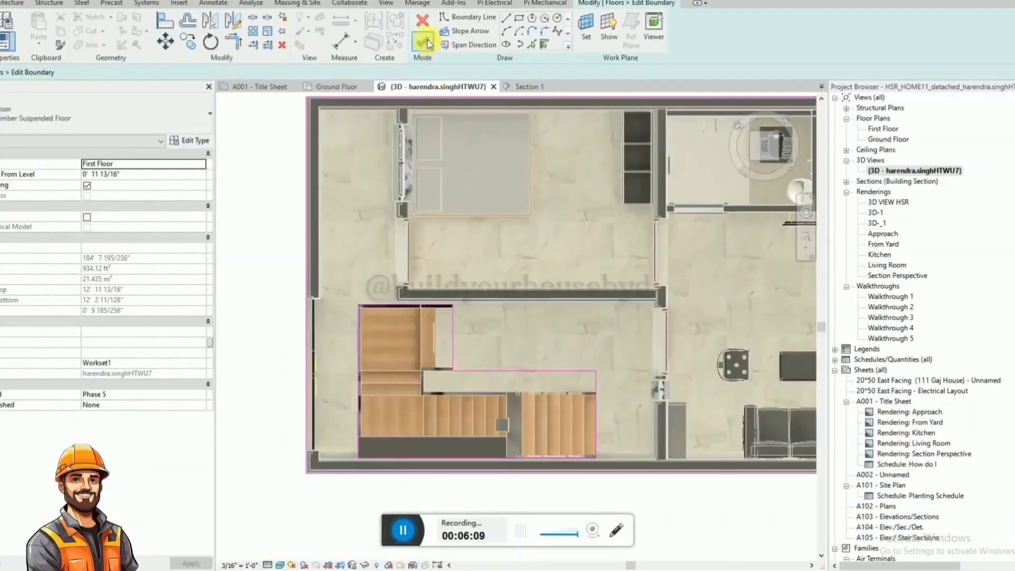
click(425, 42)
Inspect the new floor opening and the porch staircase from an angled 3D view.
shift+middle_drag(503, 429, 529, 364)
scroll(516, 385, down, 3)
key(Escape)
click(526, 397)
shift+middle_drag(531, 404, 482, 372)
scroll(428, 360, up, 3)
click(572, 423)
scroll(573, 423, down, 1)
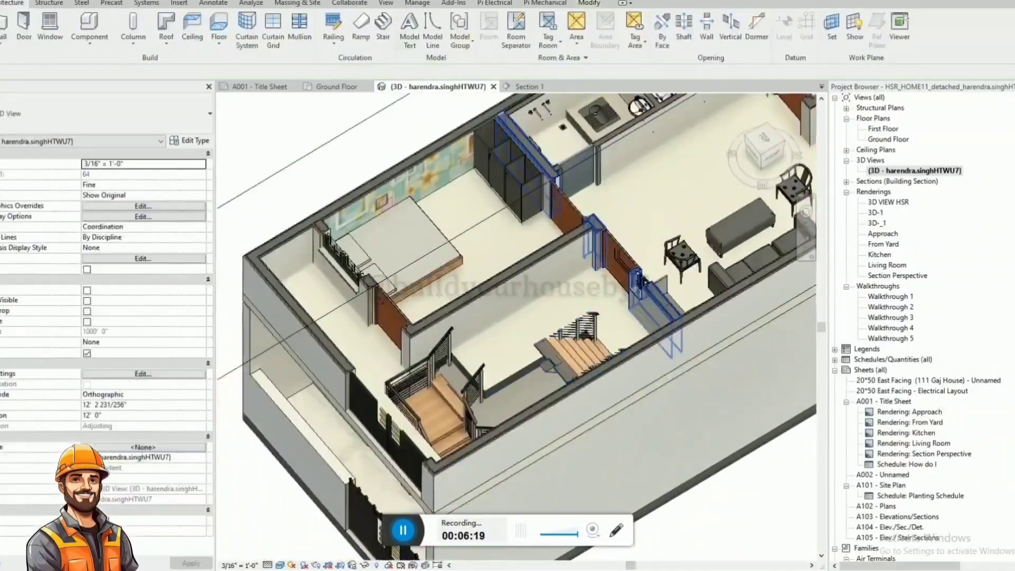
Check the Ground Floor plan's view range settings and close the Section 1 view.
click(357, 90)
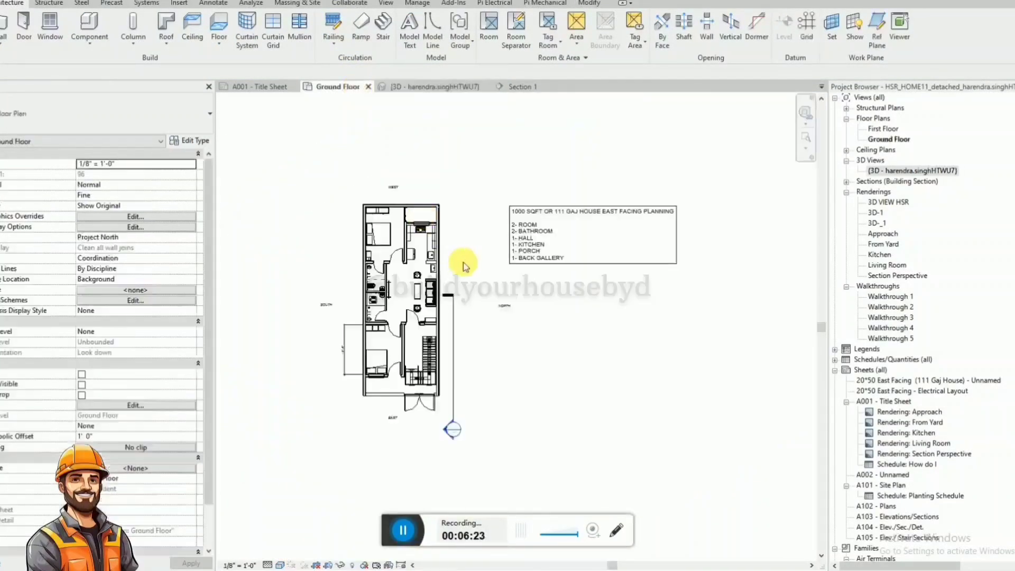
click(161, 405)
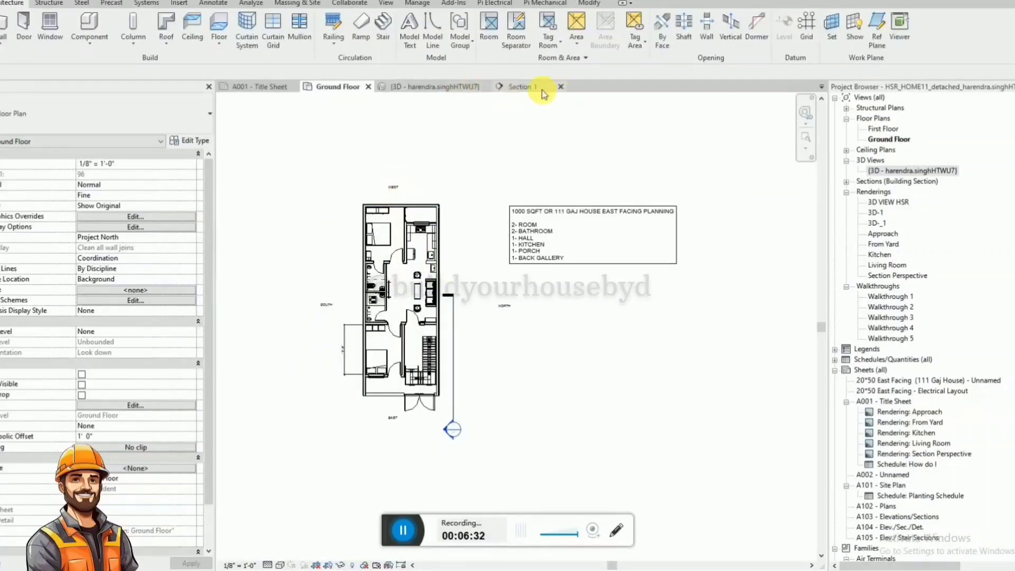
click(561, 87)
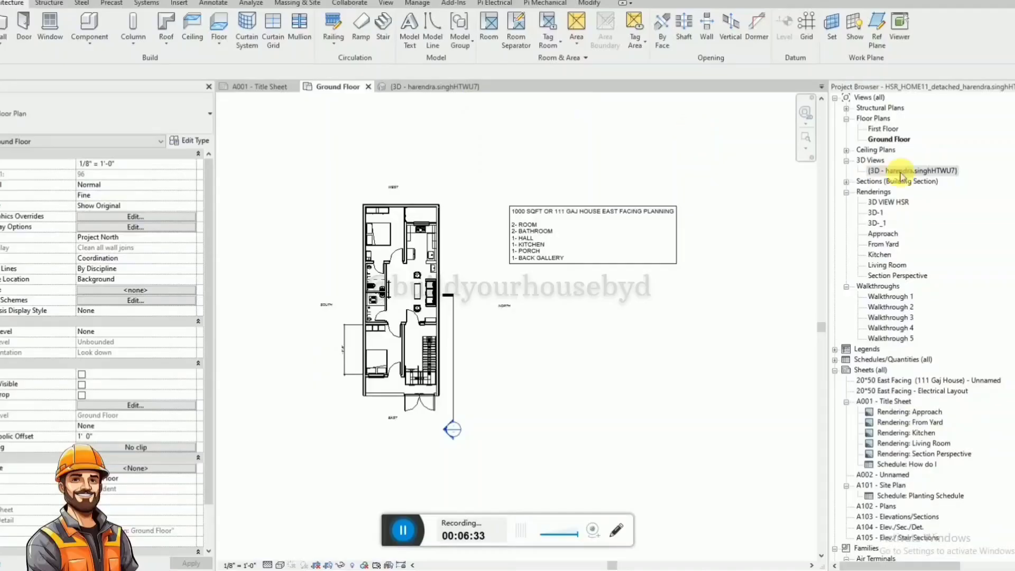
Open the First Floor plan and set its view range top offset to 12', keeping the associated levels.
double_click(881, 129)
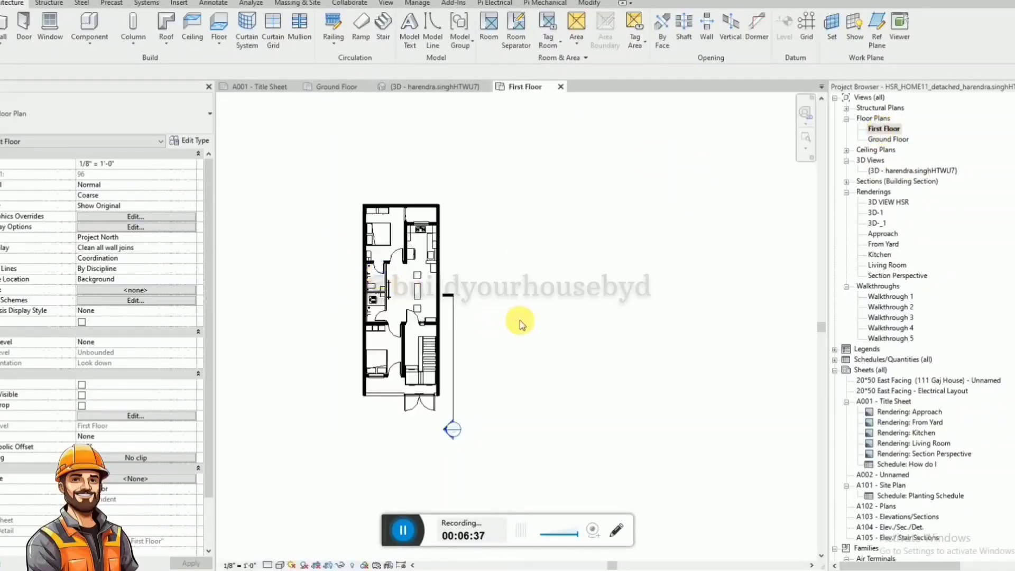
click(136, 417)
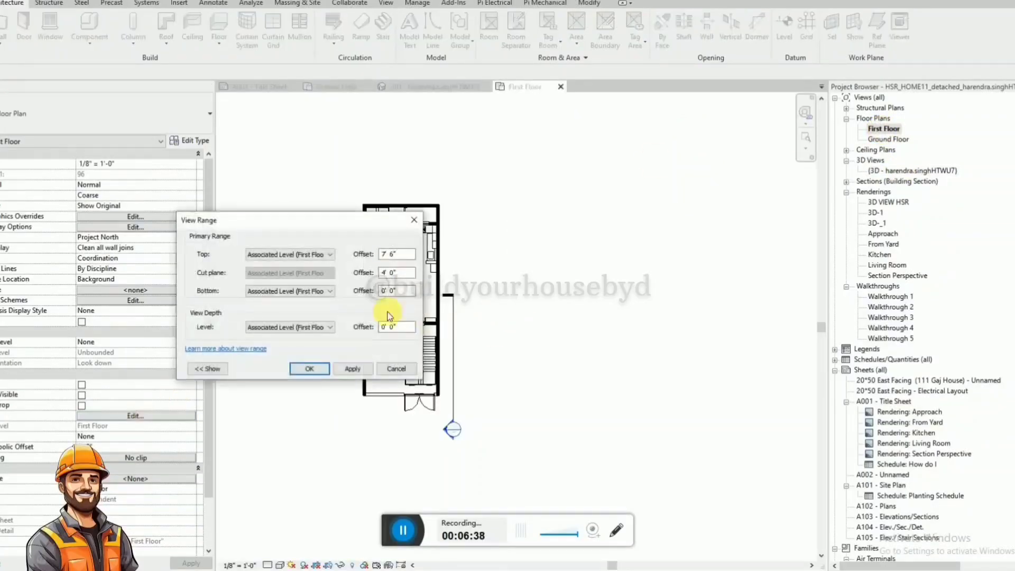
click(322, 290)
click(323, 301)
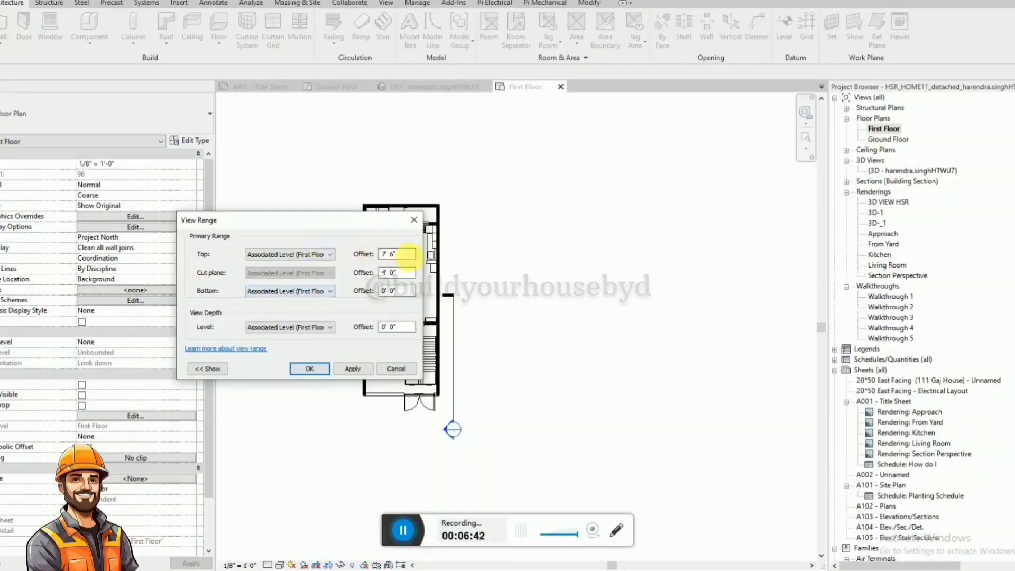
click(322, 255)
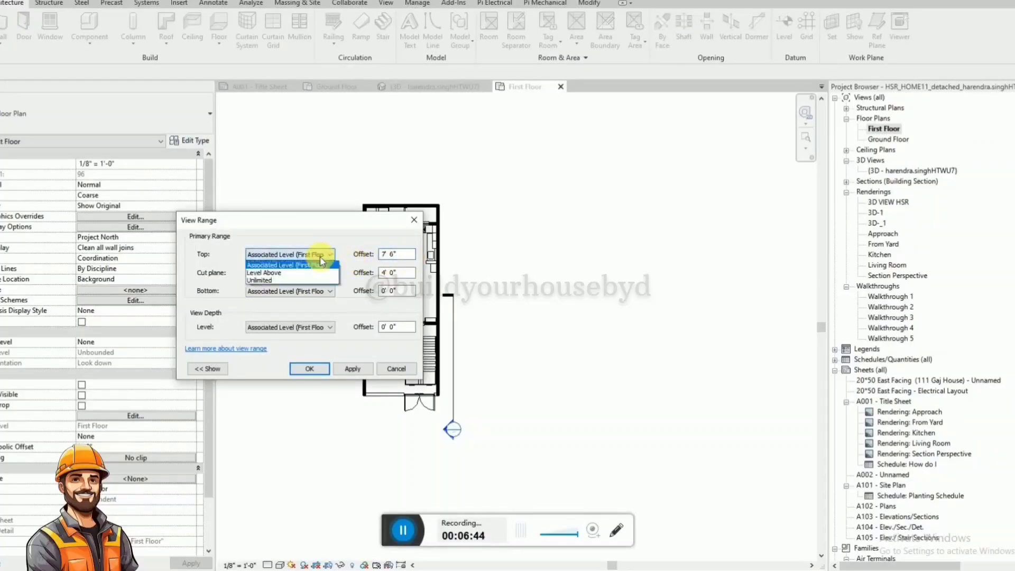
click(320, 264)
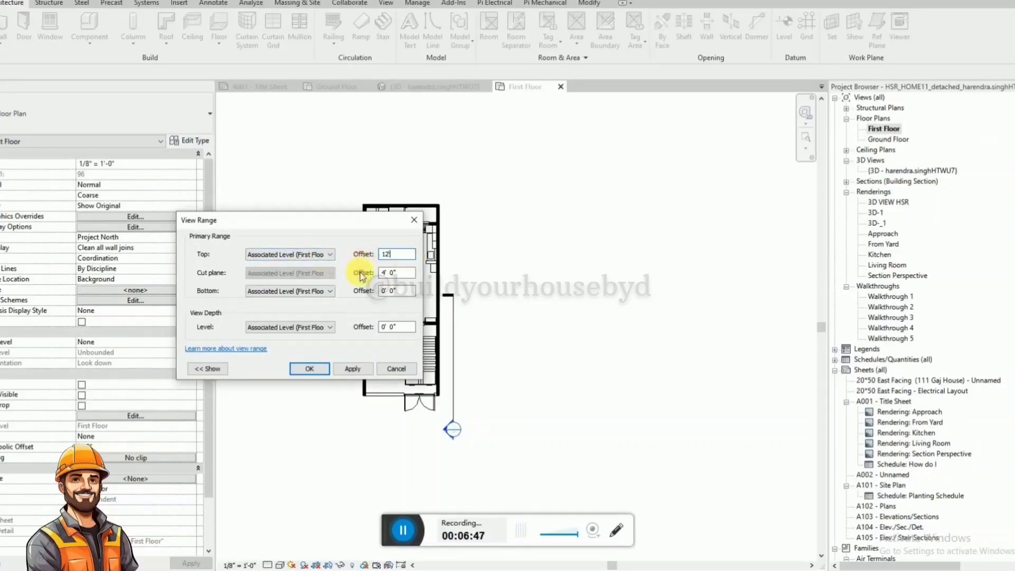
click(324, 372)
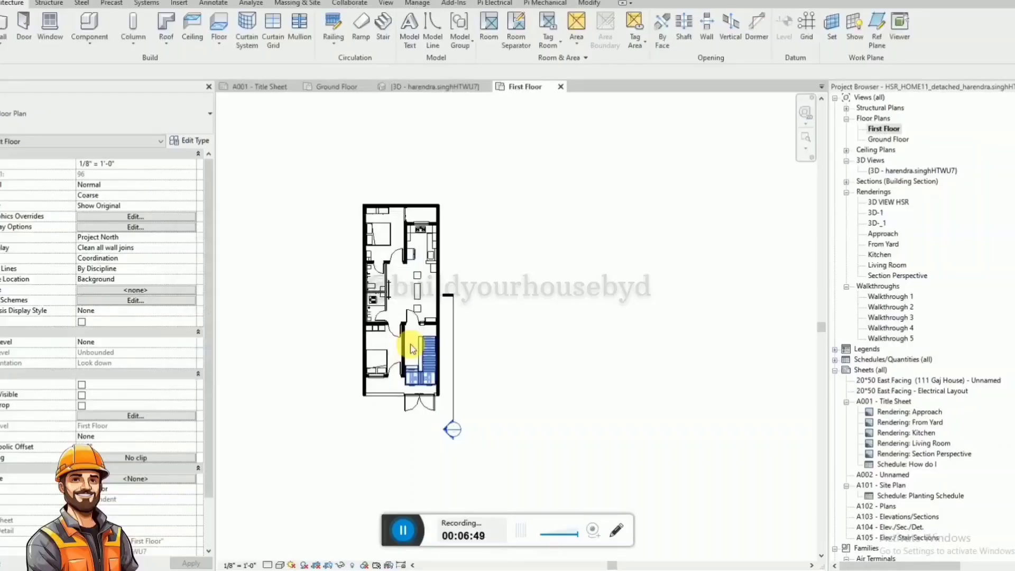
Set the First Floor plan's detail level to Fine after checking the staircase area.
scroll(411, 344, up, 3)
scroll(426, 340, up, 2)
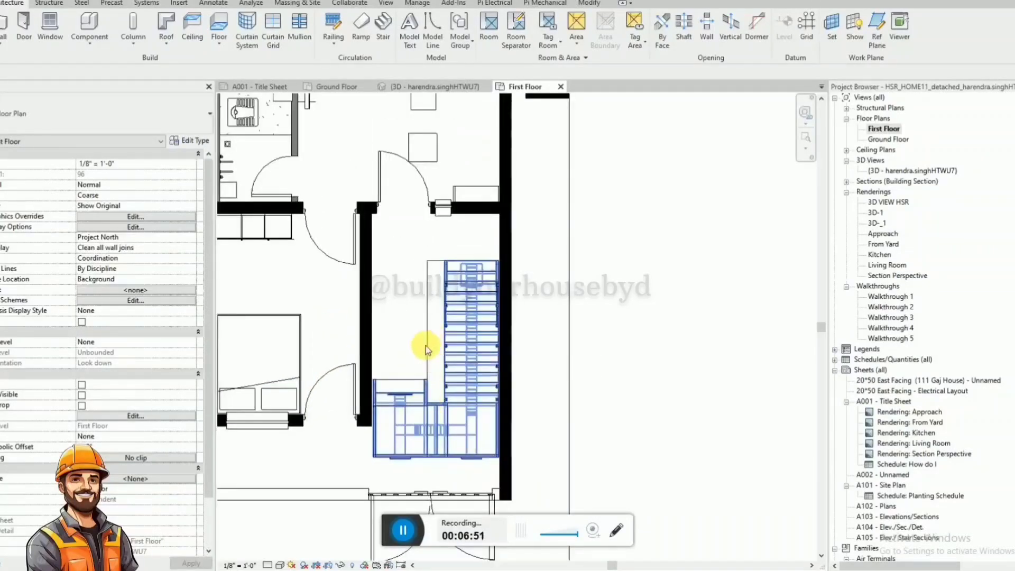
click(427, 349)
key(Escape)
scroll(433, 354, down, 1)
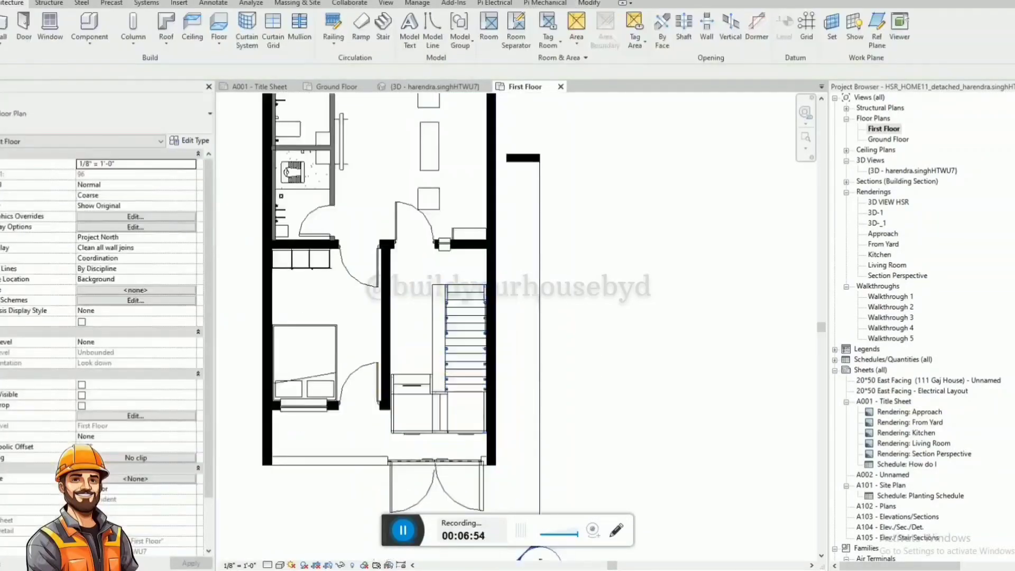
click(282, 552)
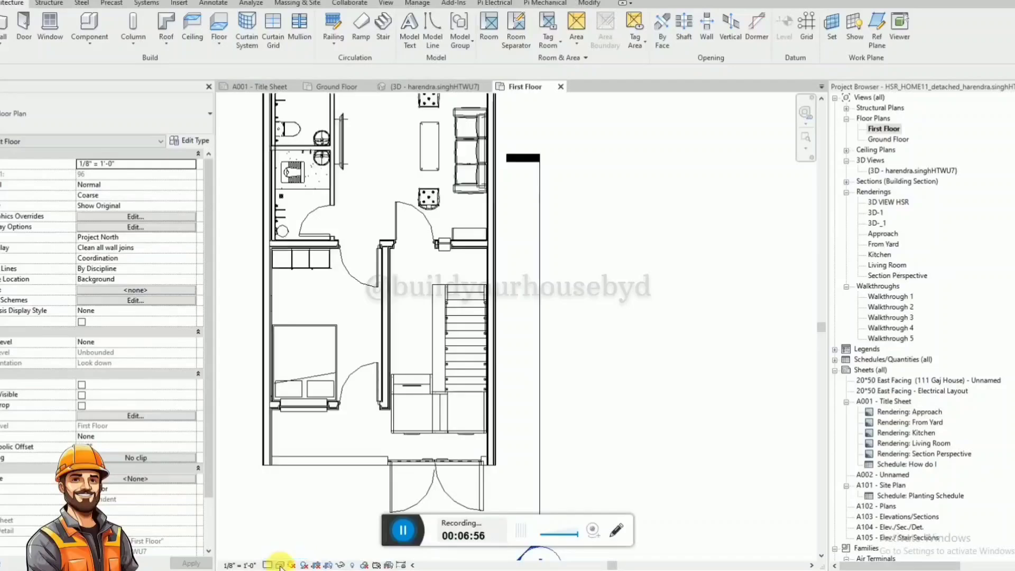
click(280, 565)
click(298, 507)
Create a wall similar to the Interior - Partition wall along the long edge of the staircase opening, about 7' 8" long.
scroll(401, 340, up, 3)
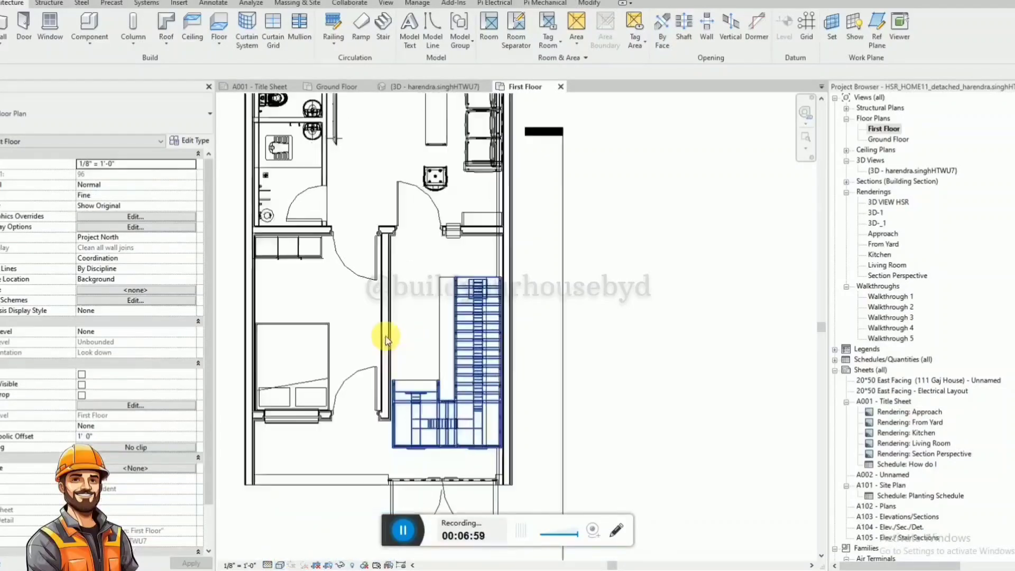
scroll(426, 464, down, 2)
scroll(452, 272, up, 4)
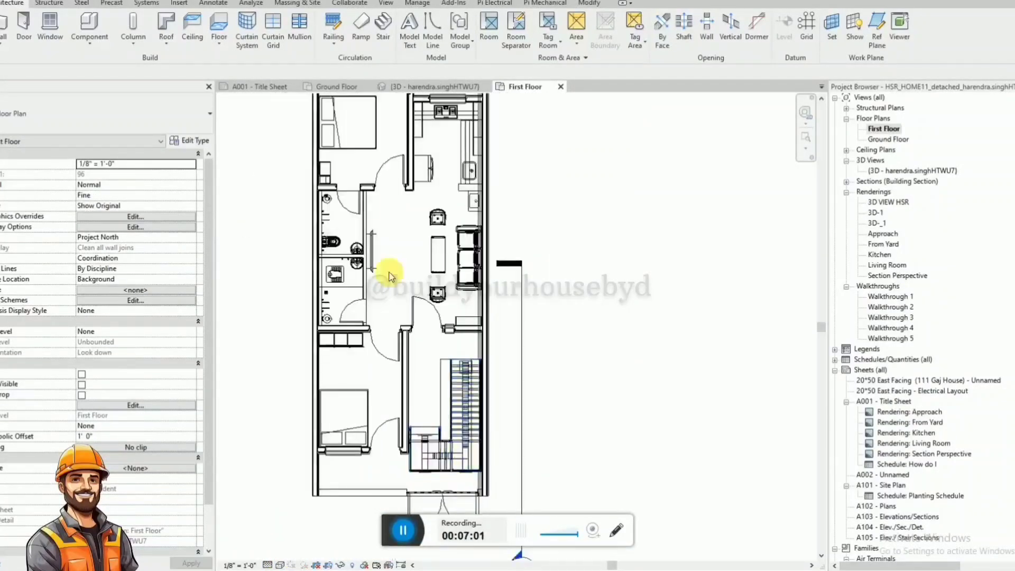
click(373, 232)
scroll(357, 195, down, 1)
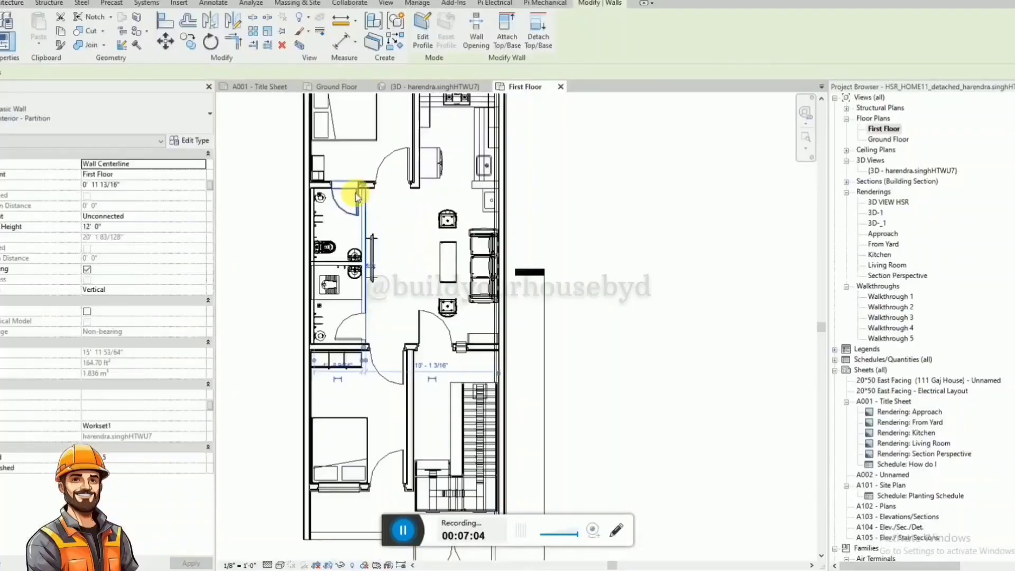
key(c)
key(s)
scroll(460, 430, up, 1)
scroll(466, 443, up, 2)
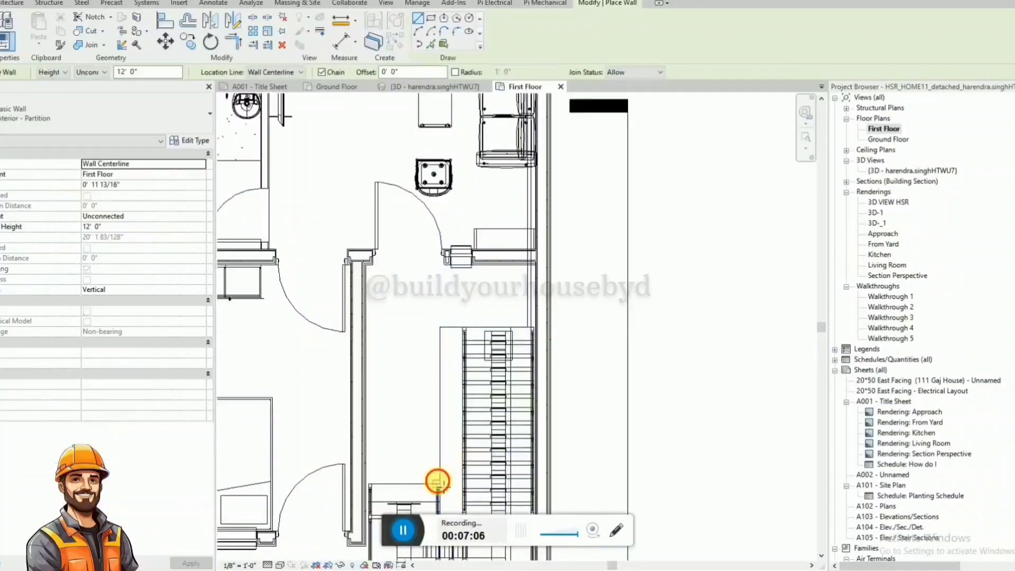
click(437, 482)
click(436, 329)
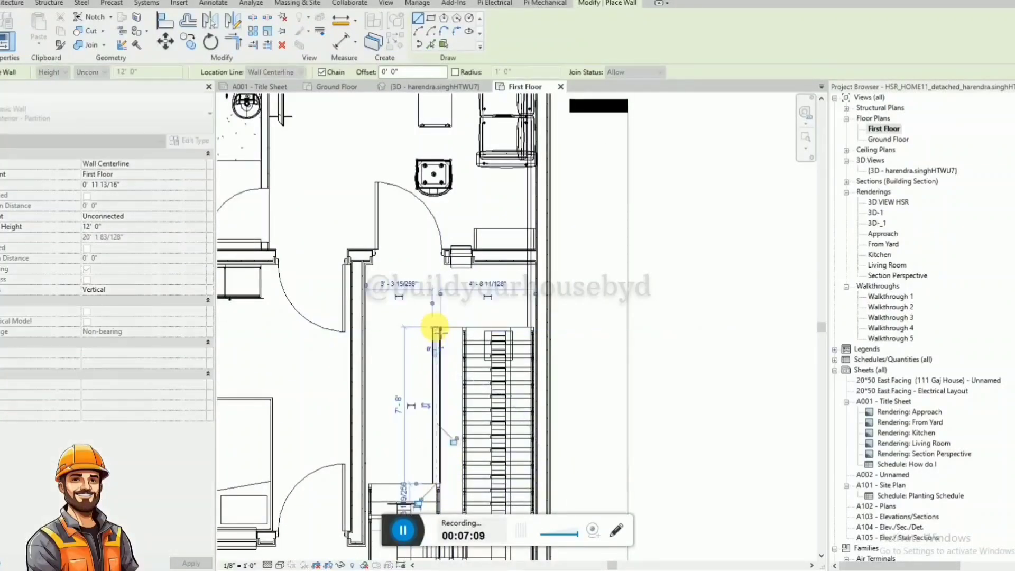
Add a short return wall about 1' 3" long from the long partition's end to the side of the staircase.
scroll(439, 329, up, 2)
click(443, 330)
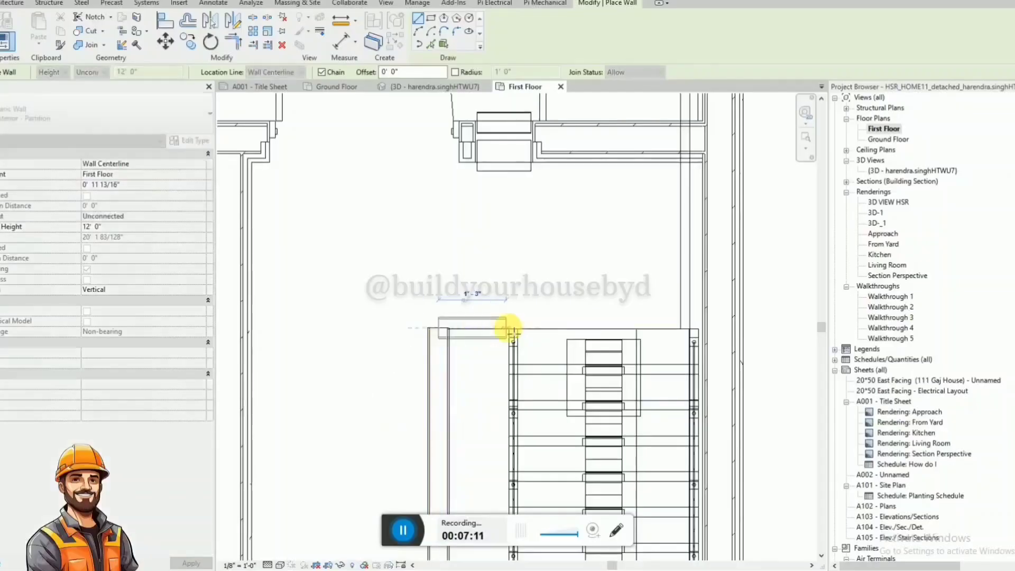
click(511, 328)
key(Escape)
key(Escape)
Try to align the short return wall's inner face with the end edge of the staircase.
scroll(536, 332, up, 2)
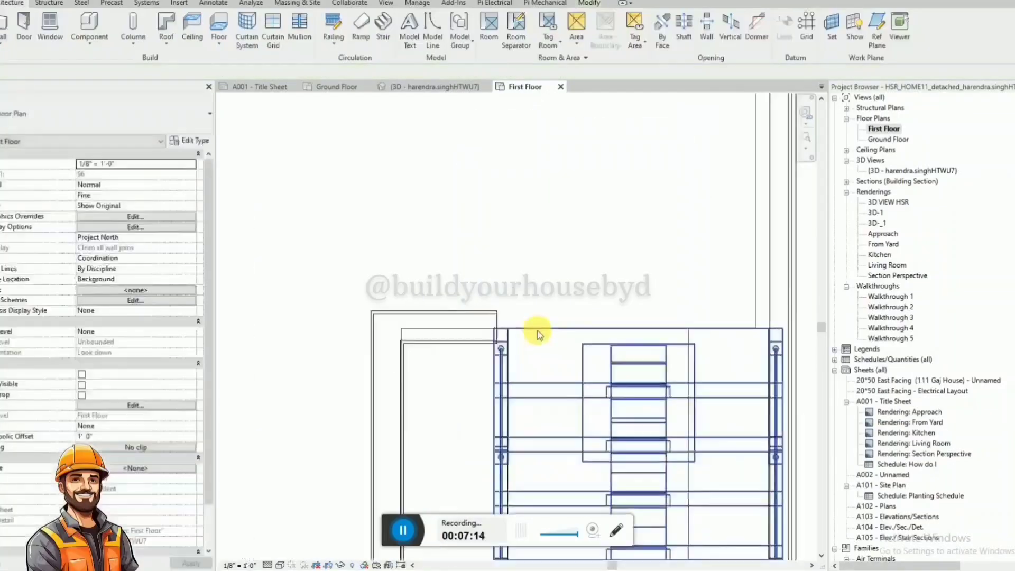
key(a)
key(l)
click(547, 327)
click(469, 344)
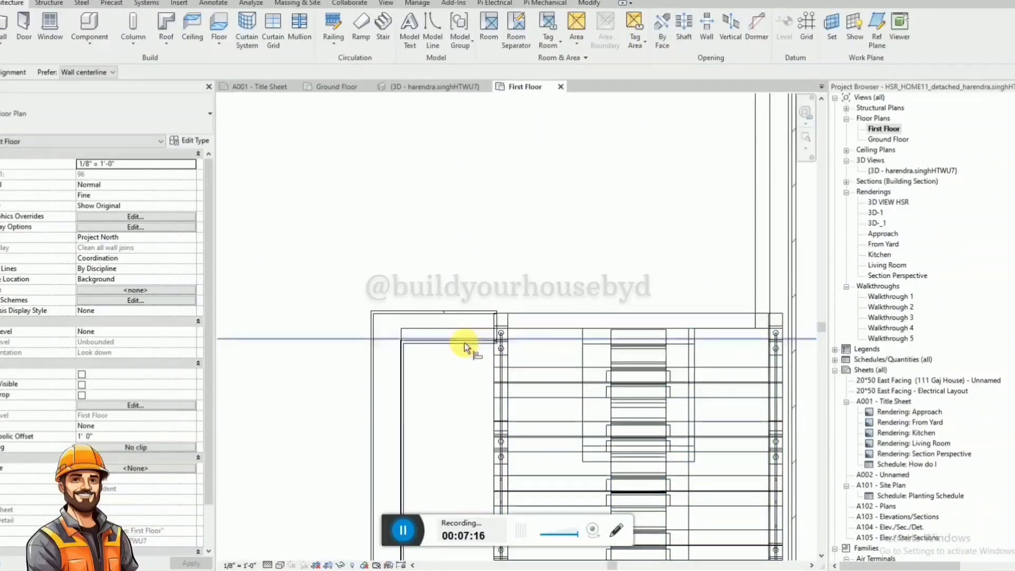
key(Escape)
Align the inner face of the short return wall with the end edge of the stair opening.
scroll(476, 344, up, 3)
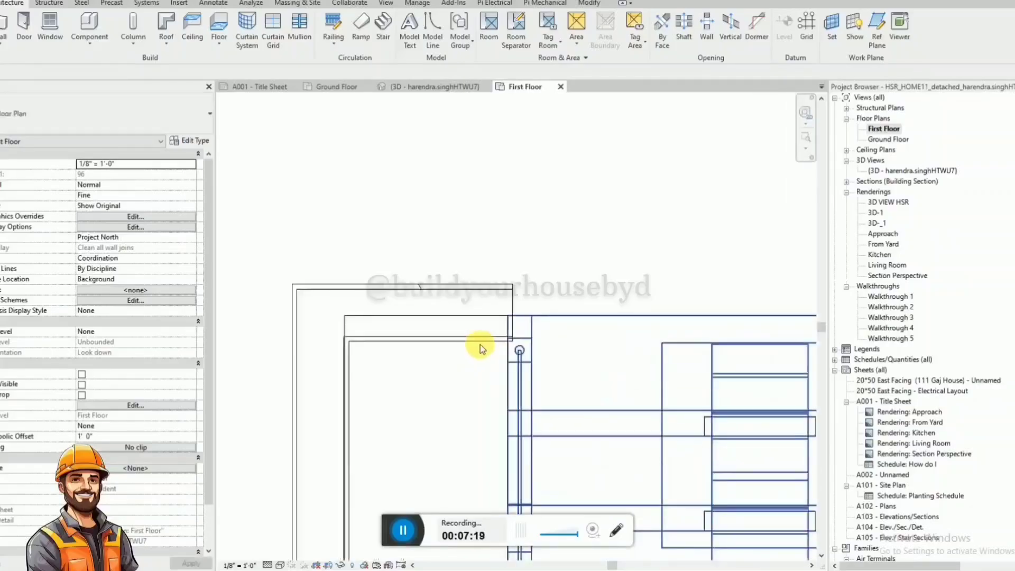
key(a)
key(l)
click(554, 315)
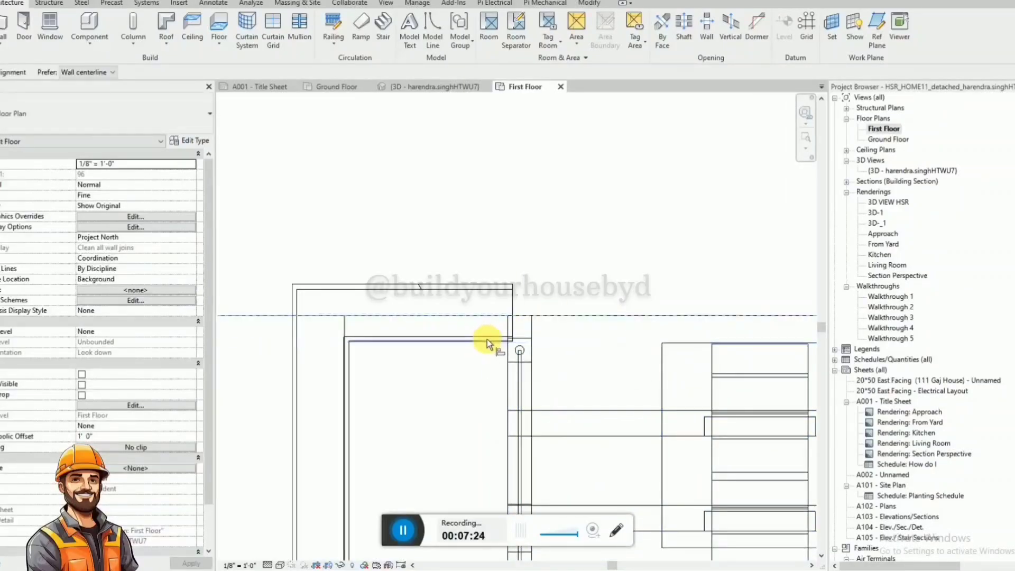
click(486, 338)
scroll(486, 339, down, 2)
key(Escape)
Align the free end of the short return wall with the outer side of the upper stair flight.
scroll(505, 326, up, 1)
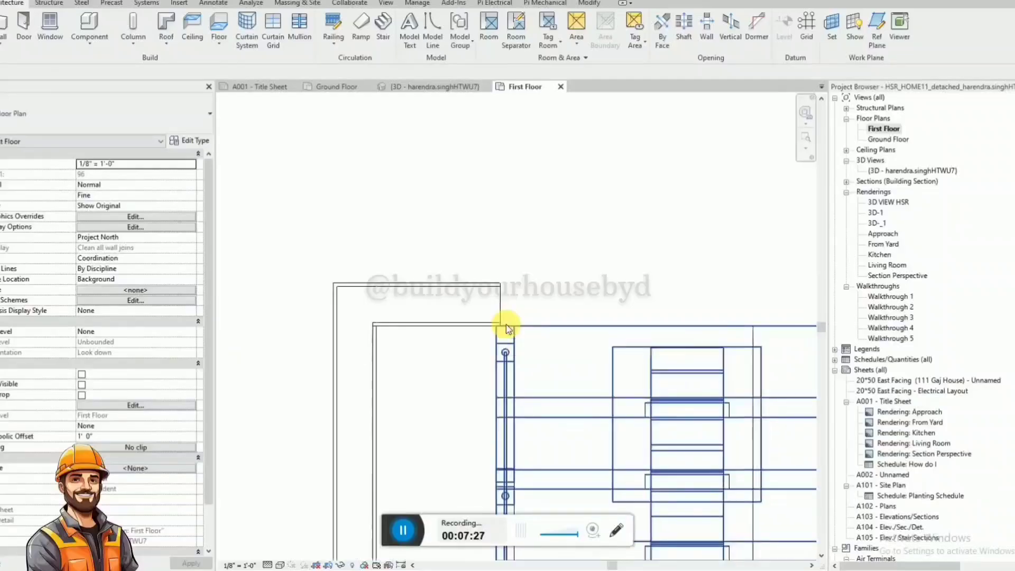
key(a)
key(l)
click(495, 332)
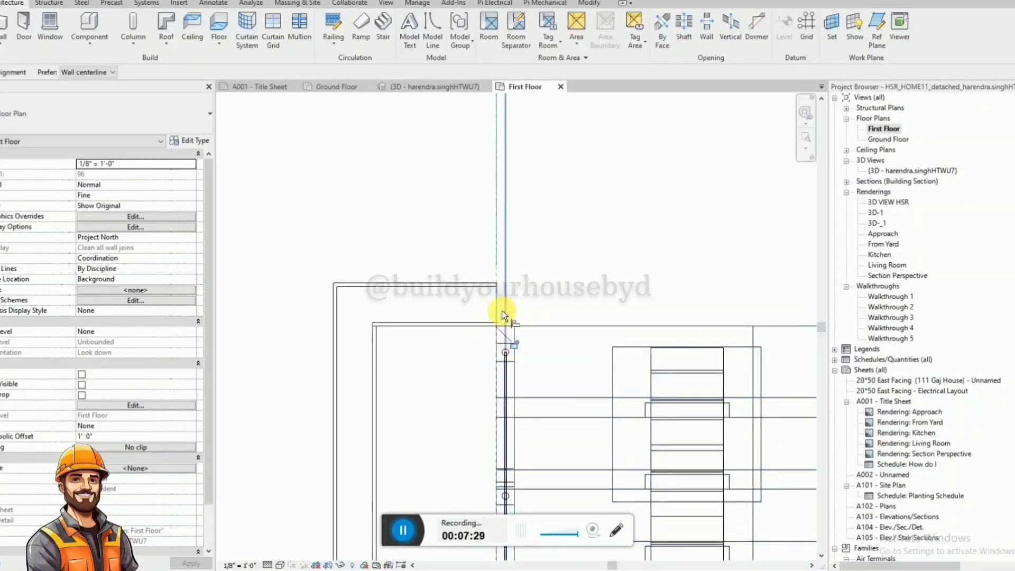
click(502, 313)
scroll(441, 301, down, 4)
key(Escape)
Align the stair-side face of the long partition wall with the outer edge of the lower flight's stringer.
scroll(431, 397, up, 5)
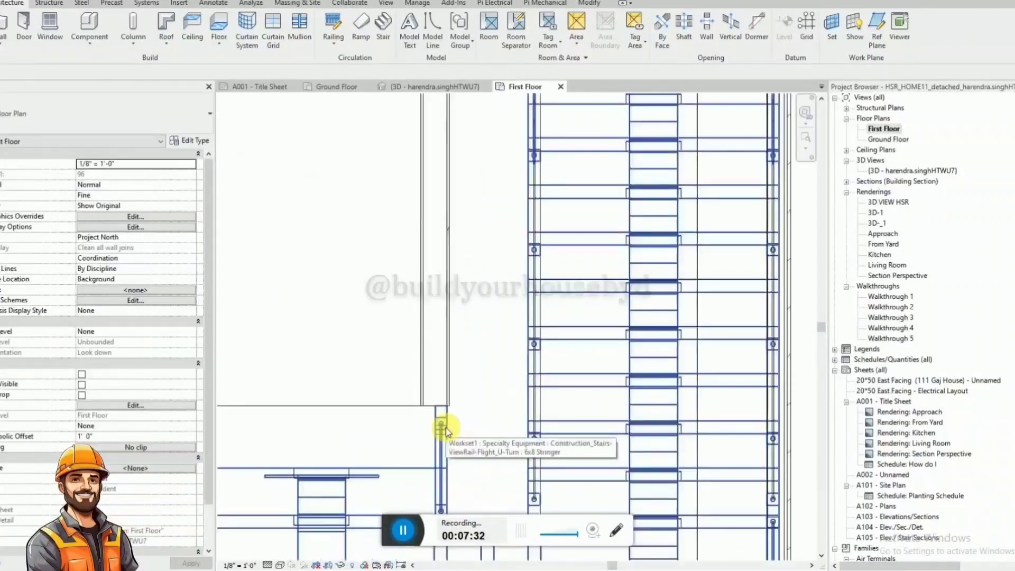
key(a)
key(l)
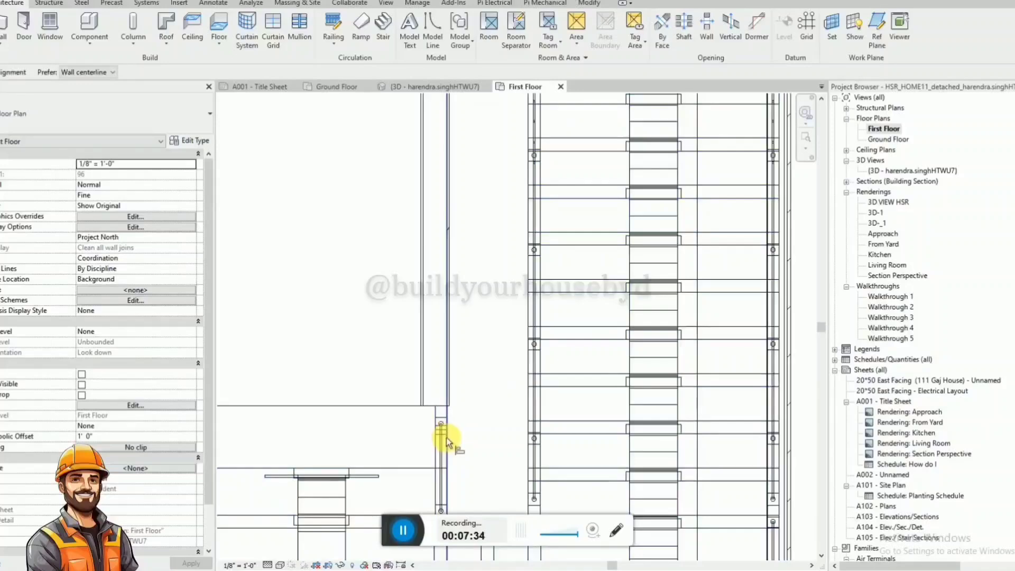
click(452, 380)
scroll(452, 380, down, 3)
key(Escape)
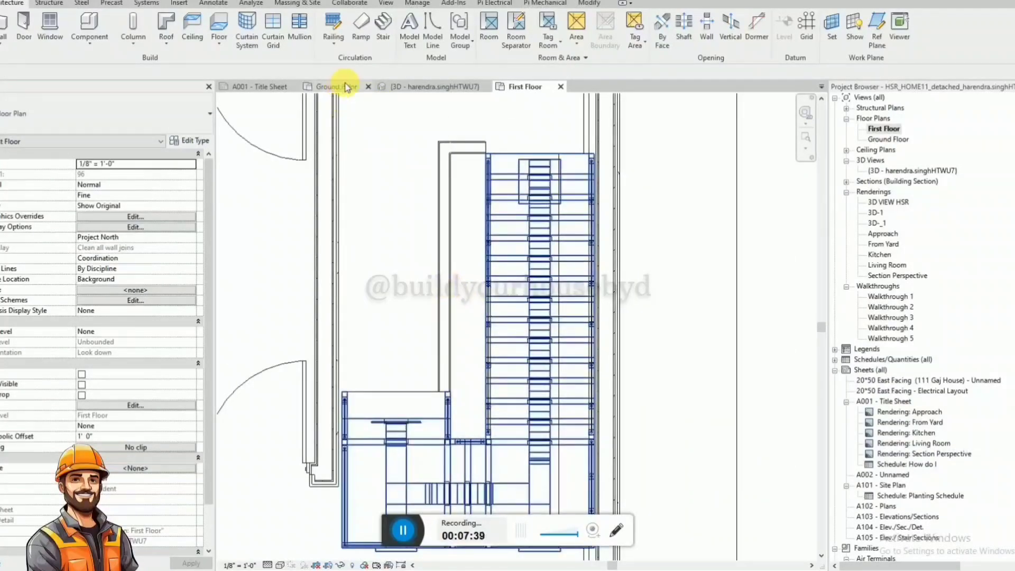
Open the 3D view and set the unconnected height of both new partition walls beside the staircase to 4'.
click(423, 84)
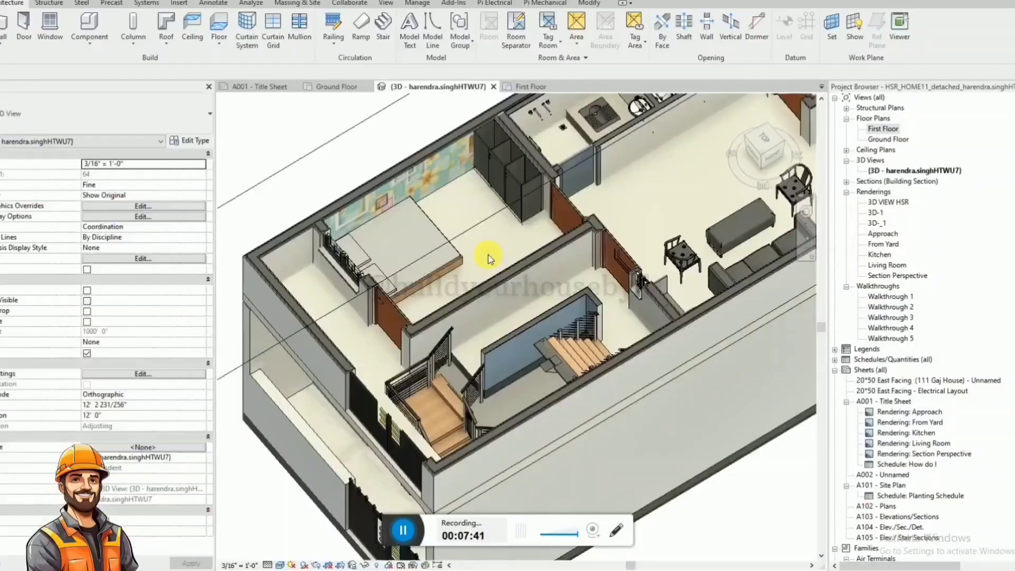
click(497, 292)
shift+middle_drag(503, 297, 544, 276)
key(Escape)
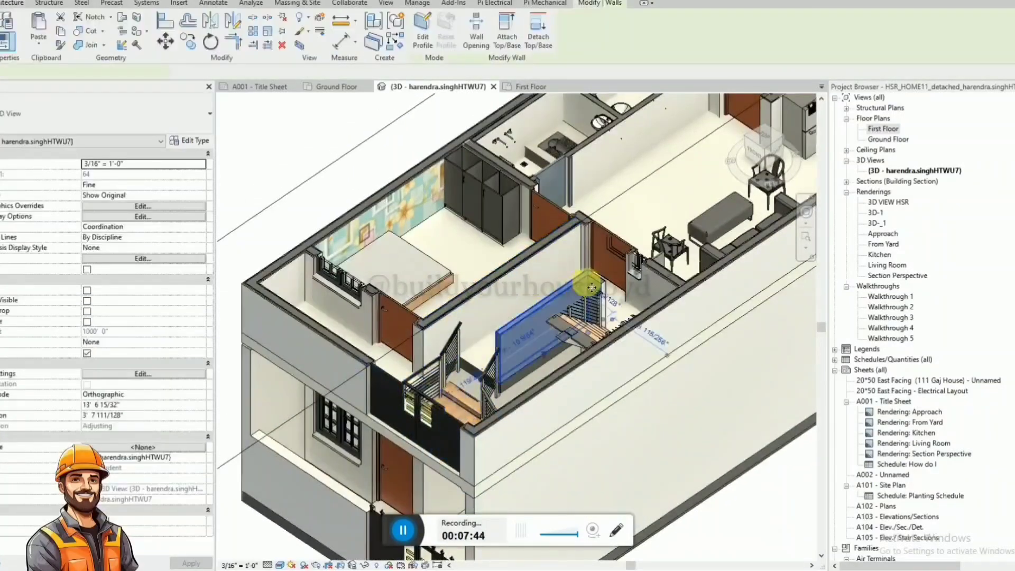
click(601, 286)
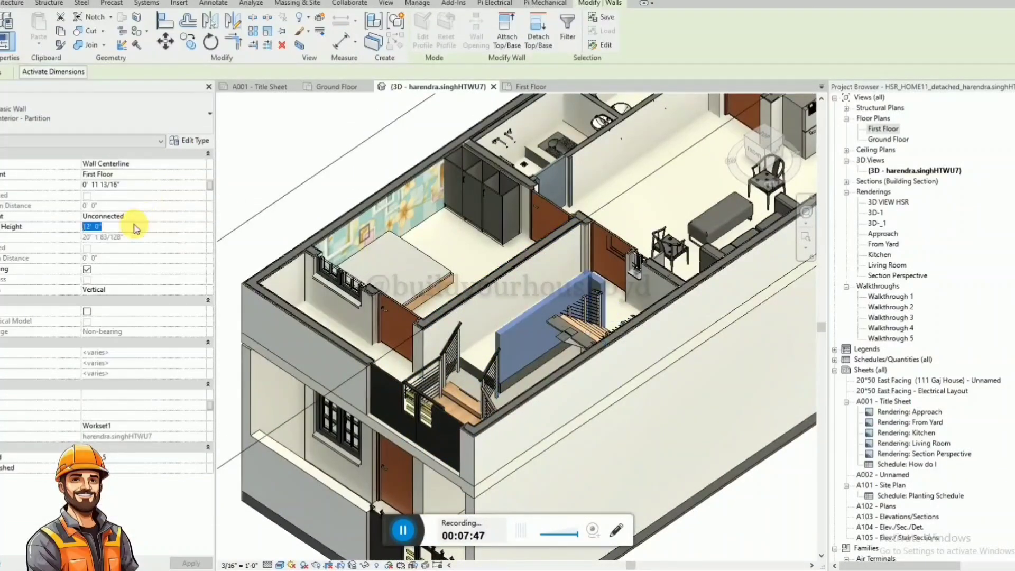
key(Return)
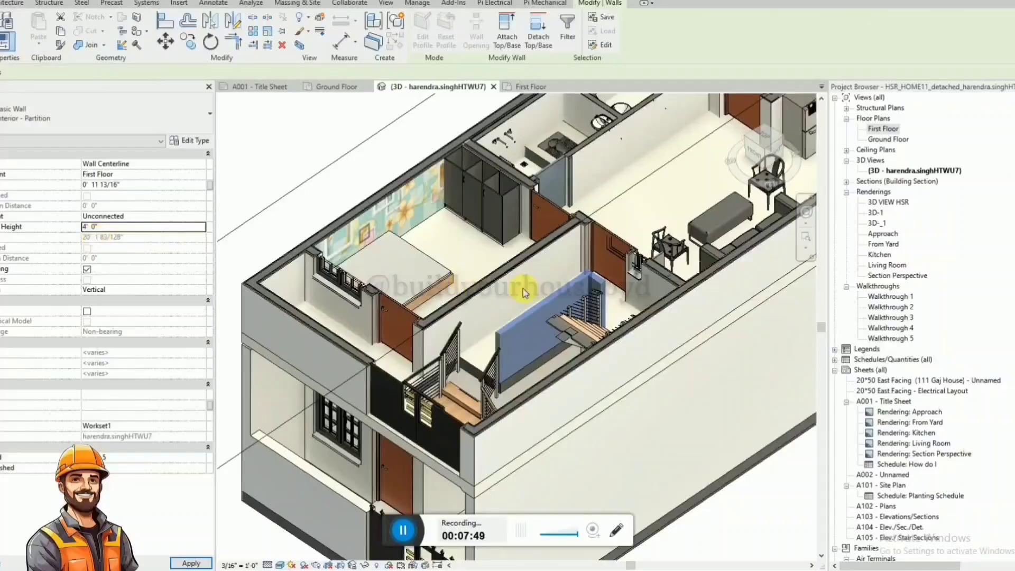
Set the unconnected height of the two selected partition walls to 8'.
click(589, 305)
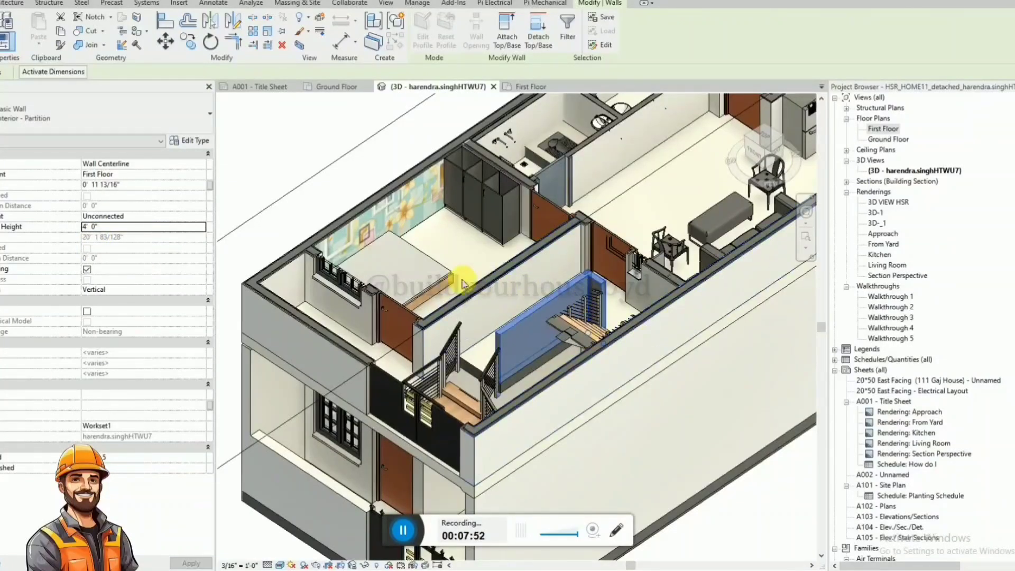
scroll(462, 288, down, 1)
middle_drag(474, 309, 410, 352)
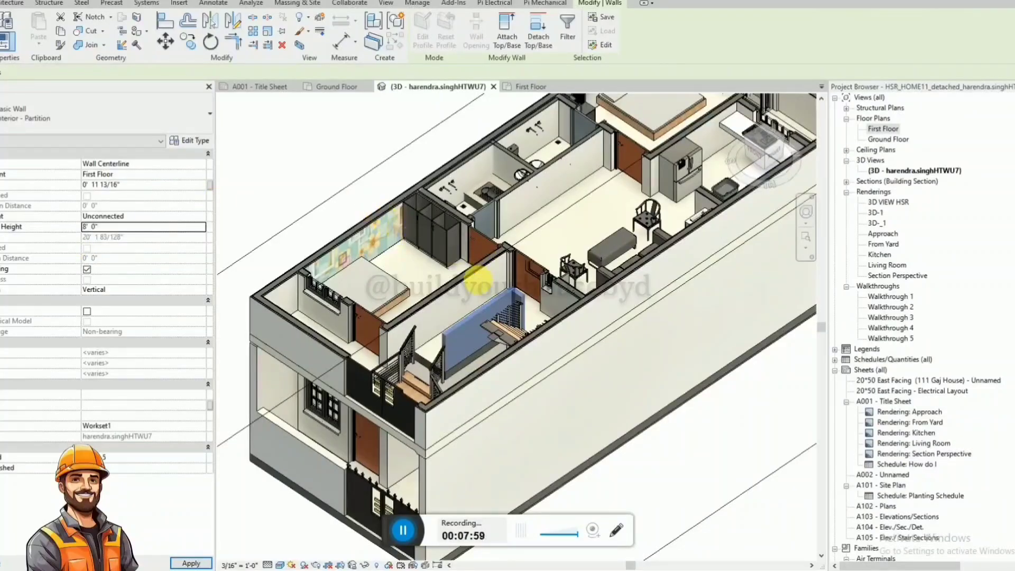
key(Escape)
Extend the 3D view's section box upward past the full height of the first-floor walls.
scroll(491, 289, down, 2)
click(607, 404)
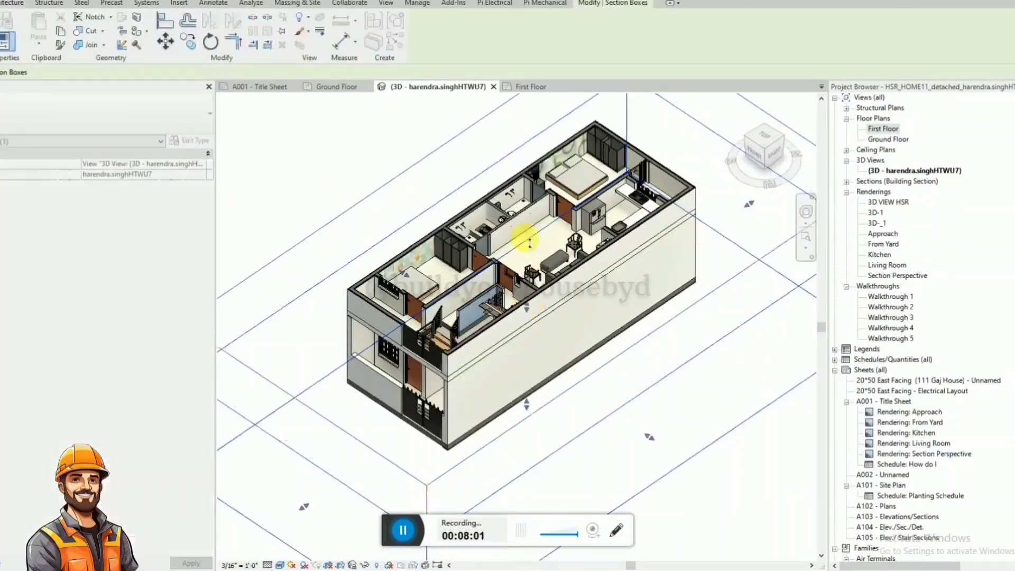
drag(526, 305, 521, 219)
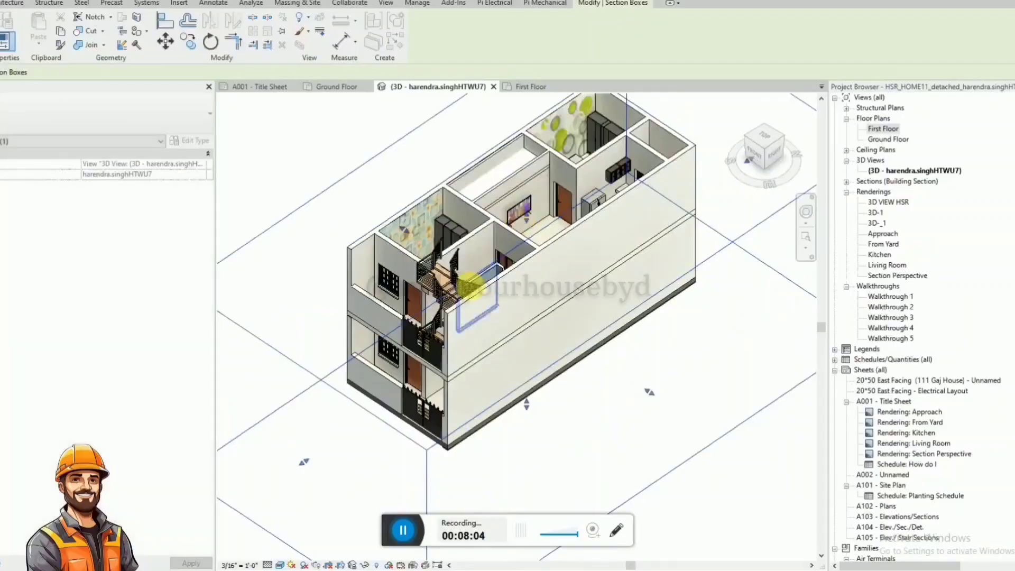
Temporarily hide the first floor's long concrete-clad outer wall beside the staircase.
click(471, 296)
key(Escape)
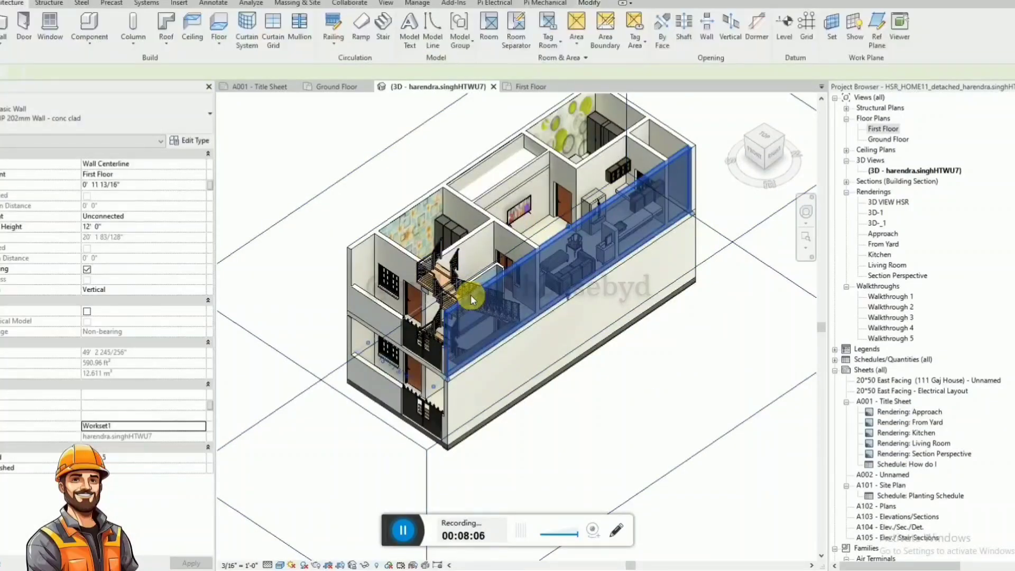
key(h)
key(h)
scroll(477, 286, up, 5)
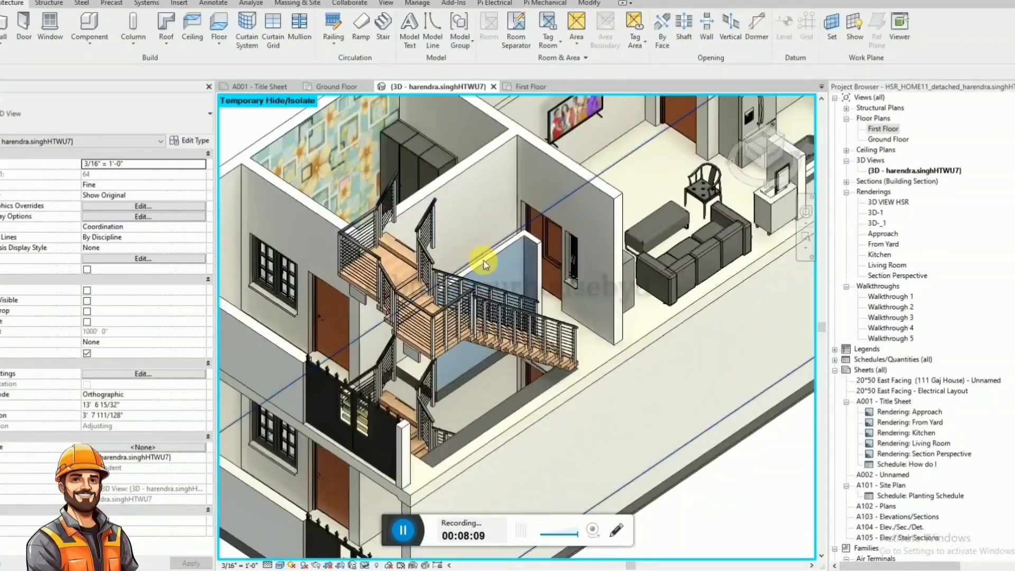
Reduce the unconnected height of both staircase partition walls to 4'.
click(483, 259)
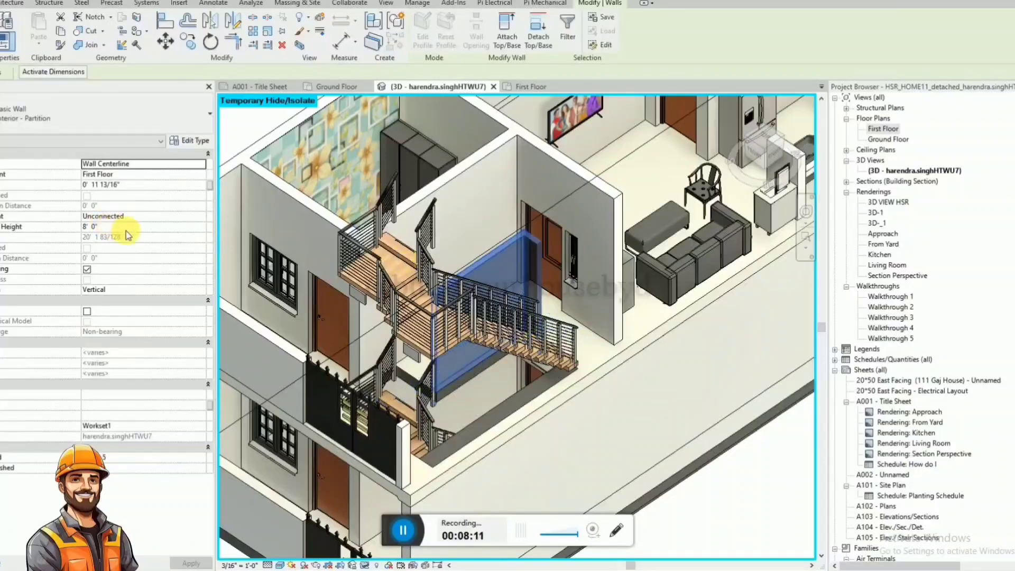
click(126, 227)
text(4)
key(Return)
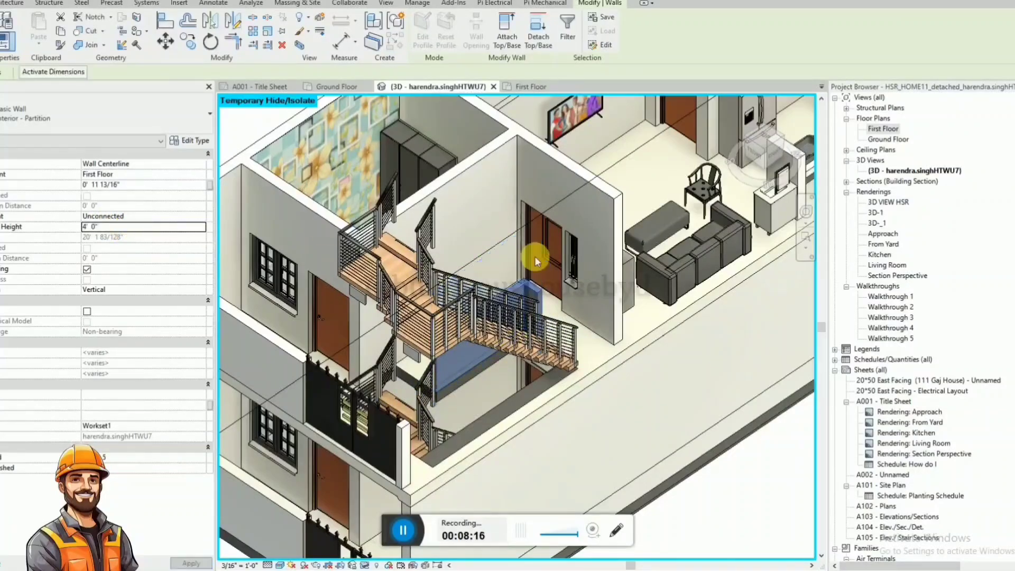
Set the unconnected height of both staircase partition walls to 3' 6".
shift+middle_drag(593, 326, 614, 268)
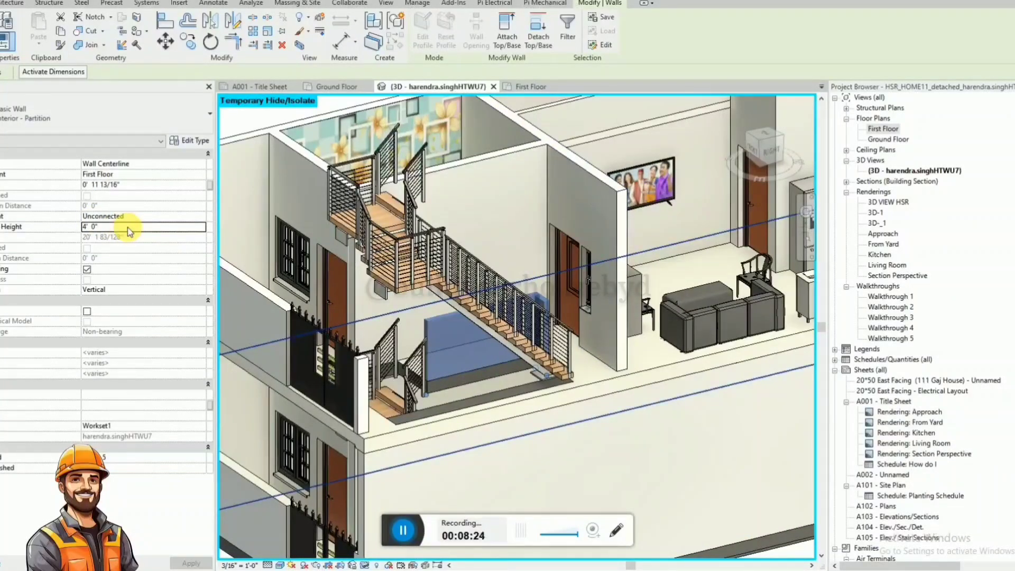
click(129, 231)
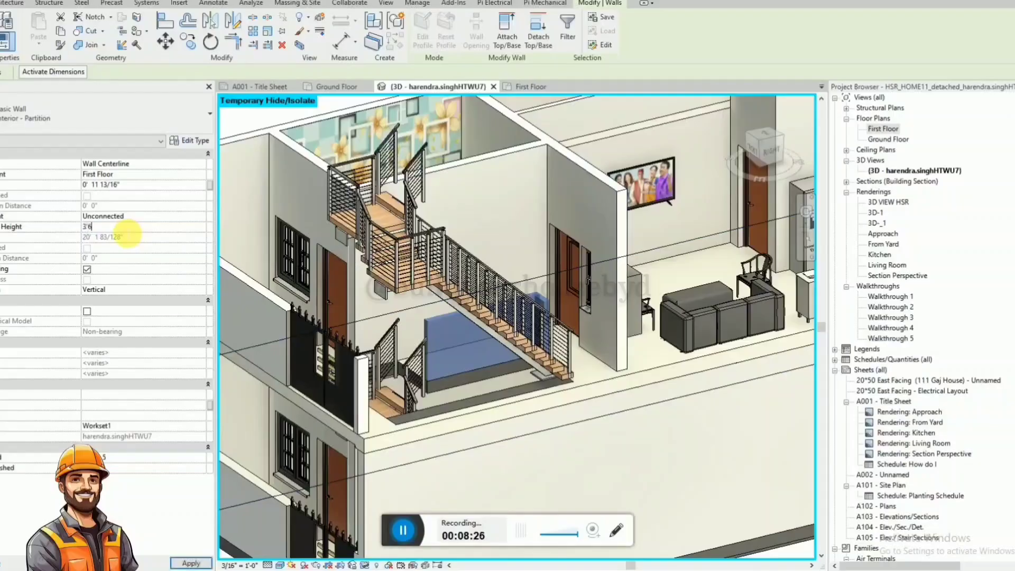
key(Return)
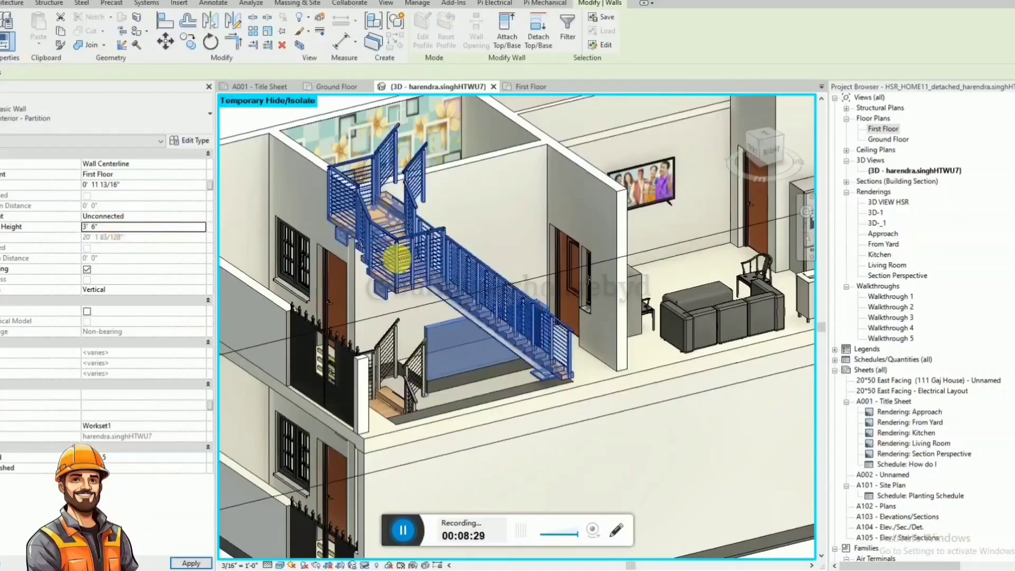
key(Escape)
Paint the inner face of the first-floor partition wall beside the staircase.
shift+middle_drag(476, 288, 658, 378)
click(590, 2)
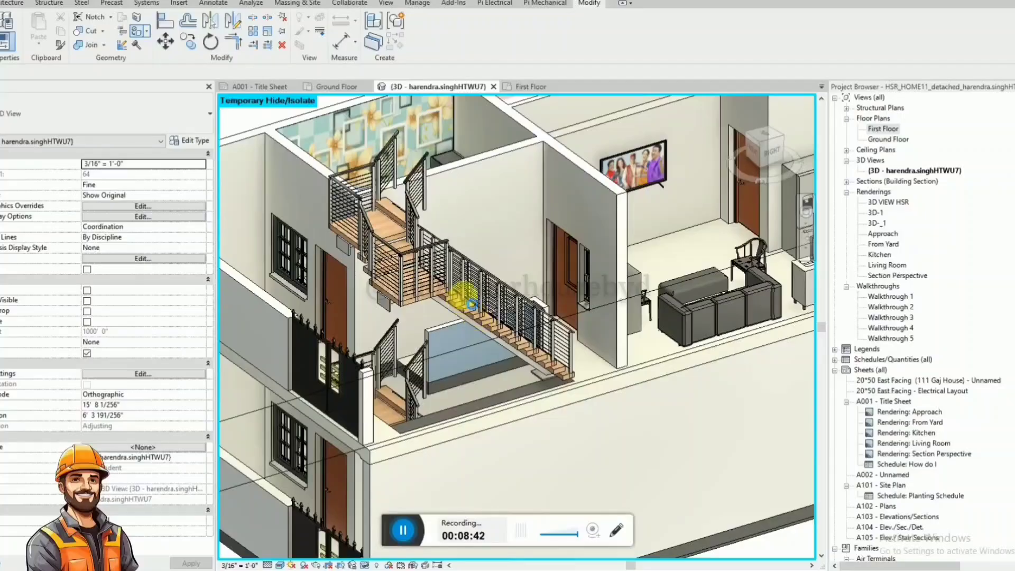
key(p)
key(t)
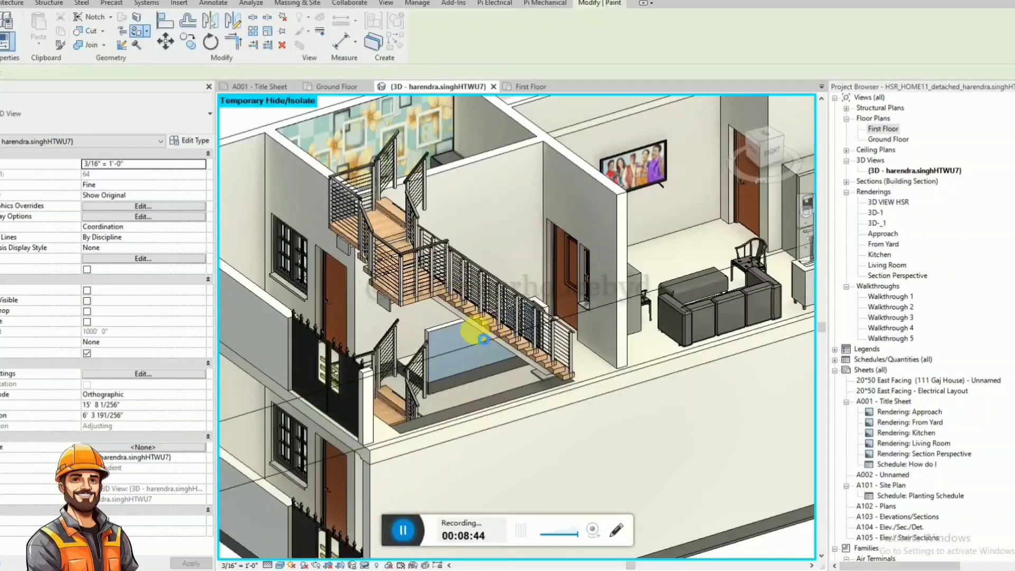
click(461, 336)
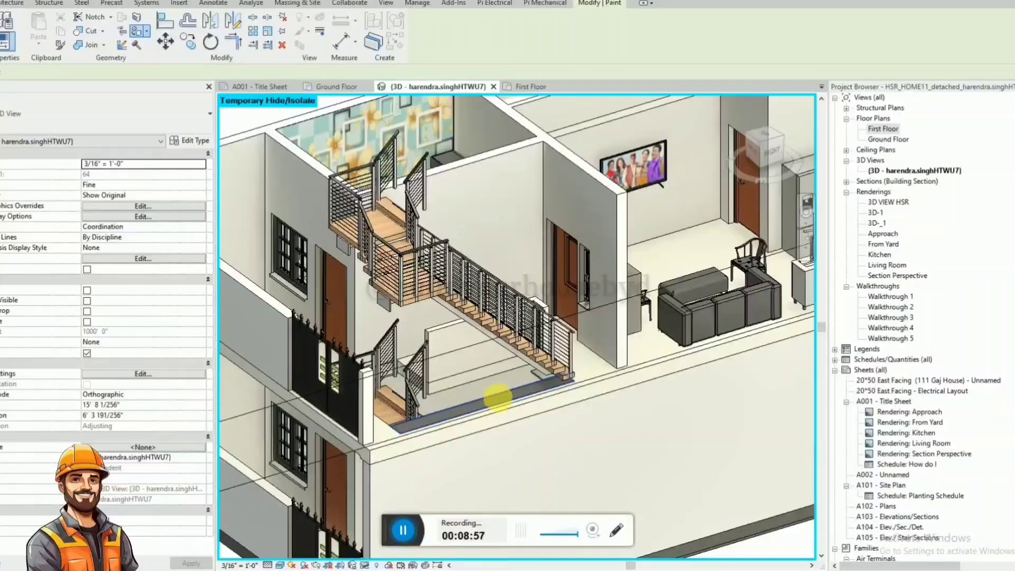
Finish painting the staircase partition walls and reset the temporary hide to bring back the first floor's long outer wall.
shift+middle_drag(523, 343, 703, 194)
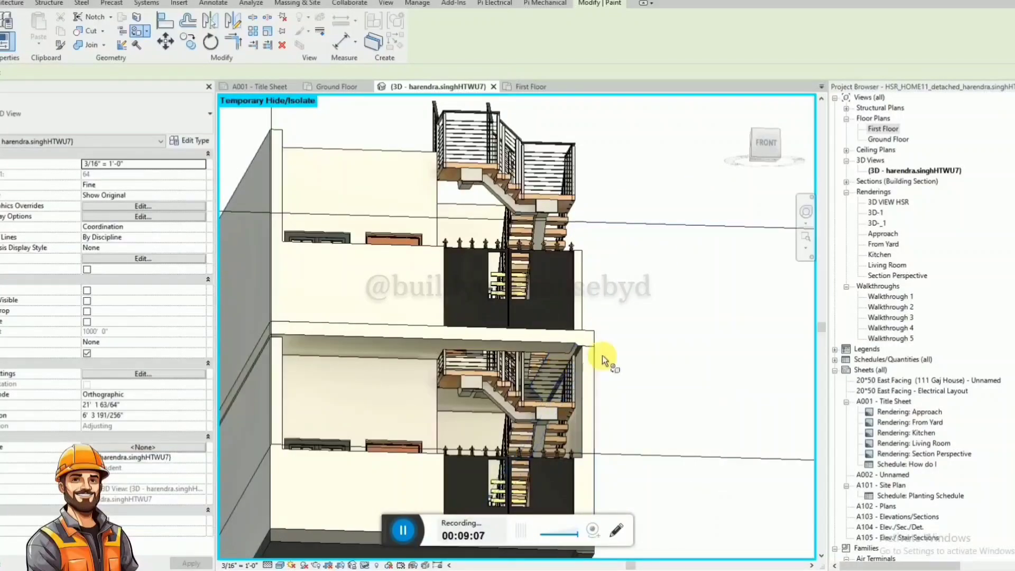
shift+middle_drag(628, 324, 353, 354)
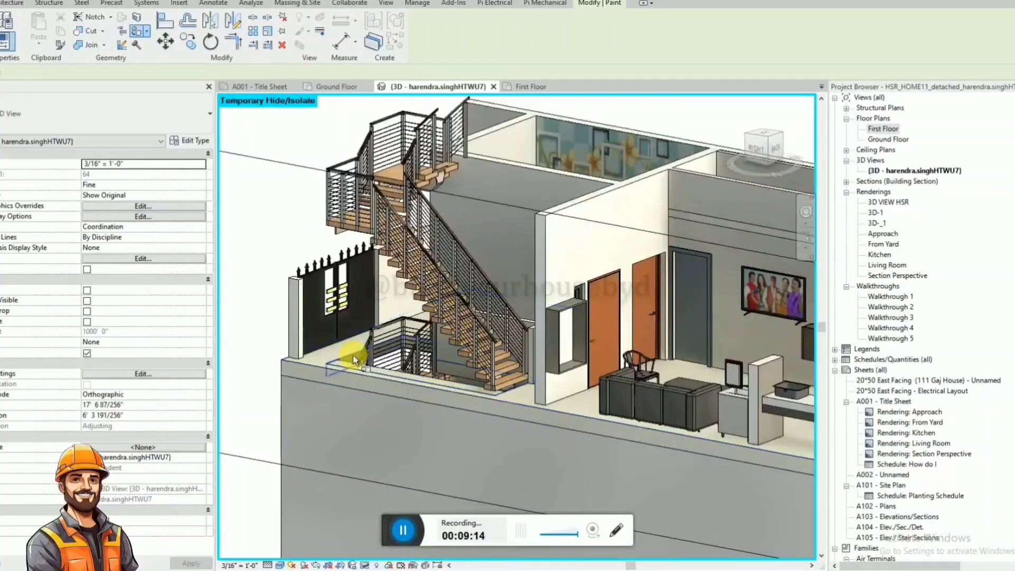
shift+middle_drag(388, 391, 569, 473)
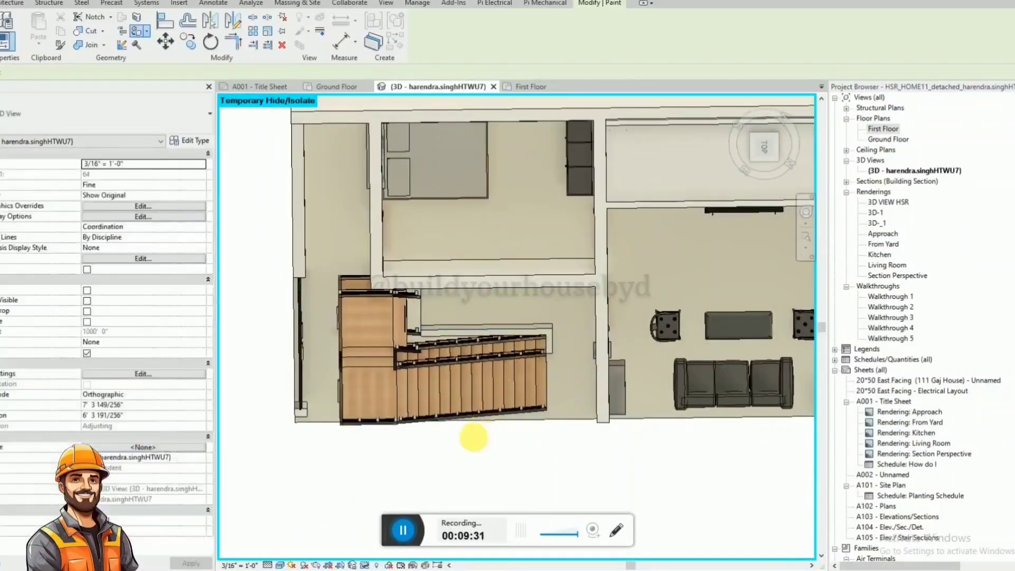
shift+middle_drag(470, 437, 564, 228)
scroll(468, 329, down, 6)
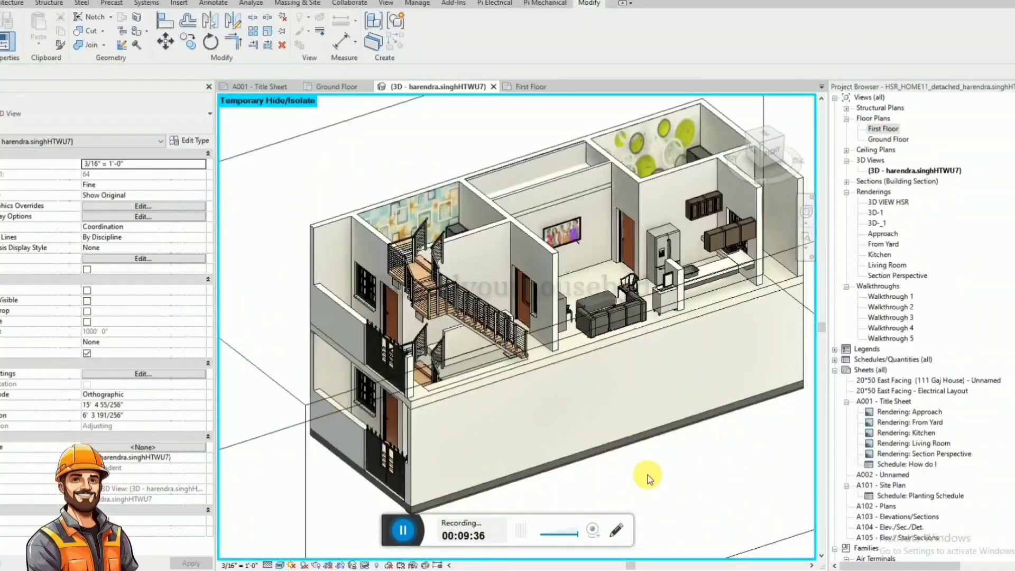
key(h)
key(r)
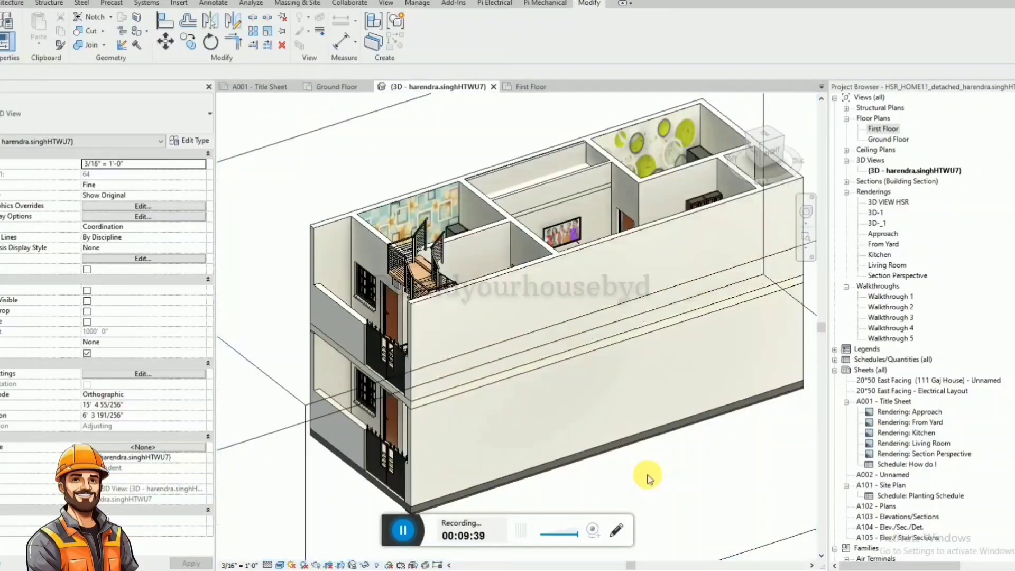
Delete the copied front gate from the first floor.
scroll(415, 347, down, 1)
shift+middle_drag(442, 336, 527, 287)
scroll(445, 338, up, 3)
click(444, 341)
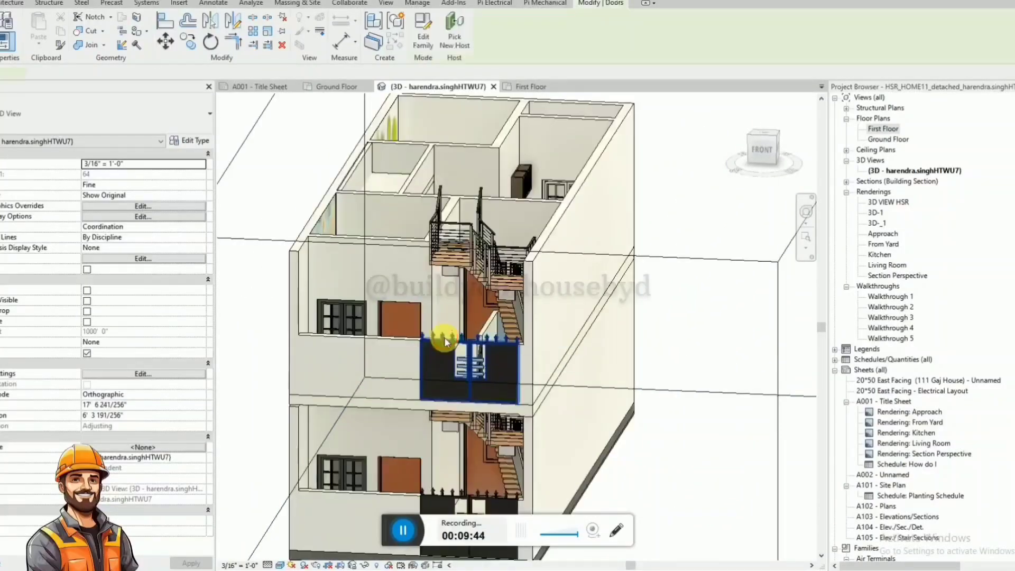
key(Delete)
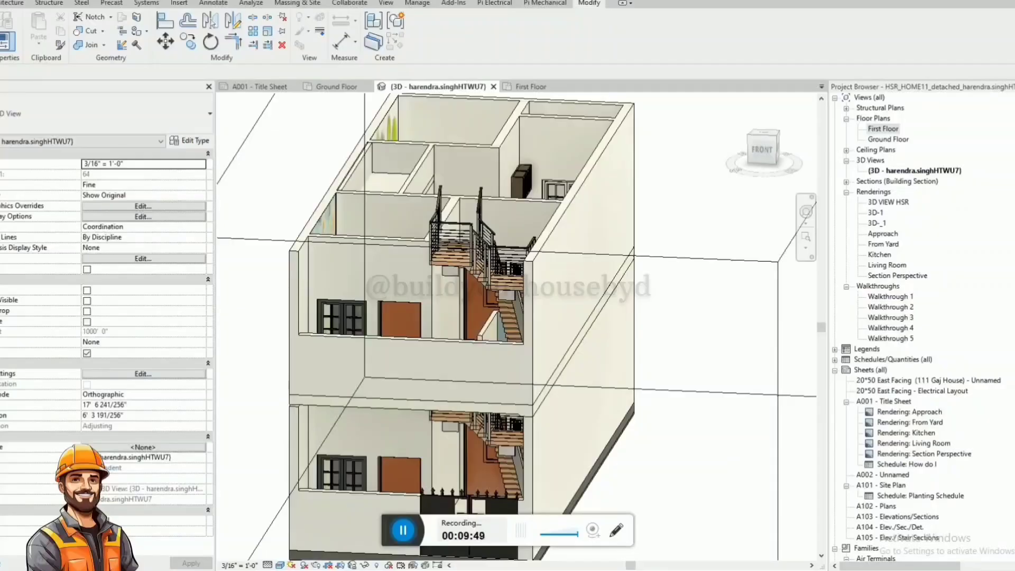
Draw hidden-style detail lines on the First Floor plan, 2' 6" outward from the front wall's corner and about 21' 9" parallel to the front.
click(430, 343)
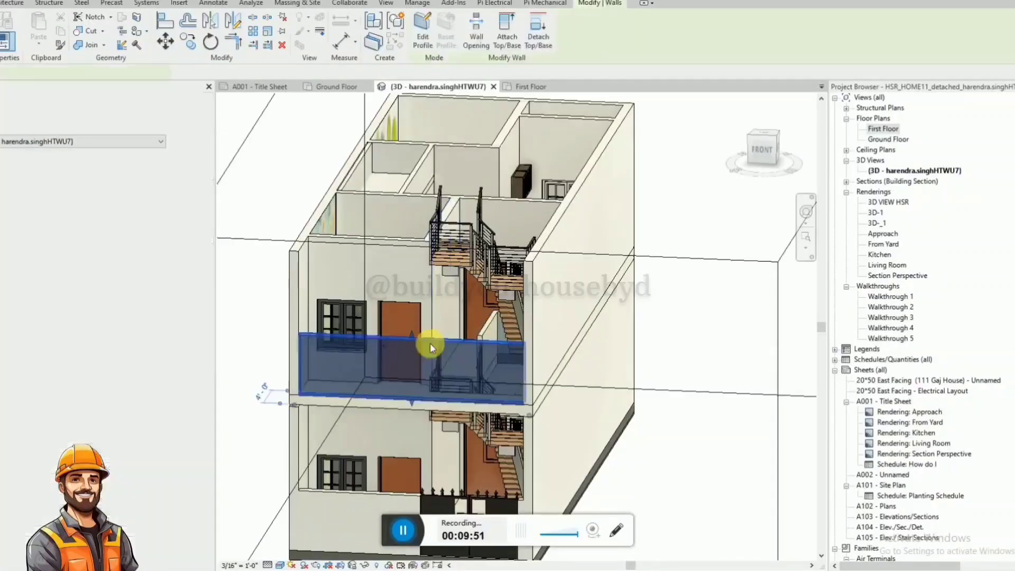
click(539, 88)
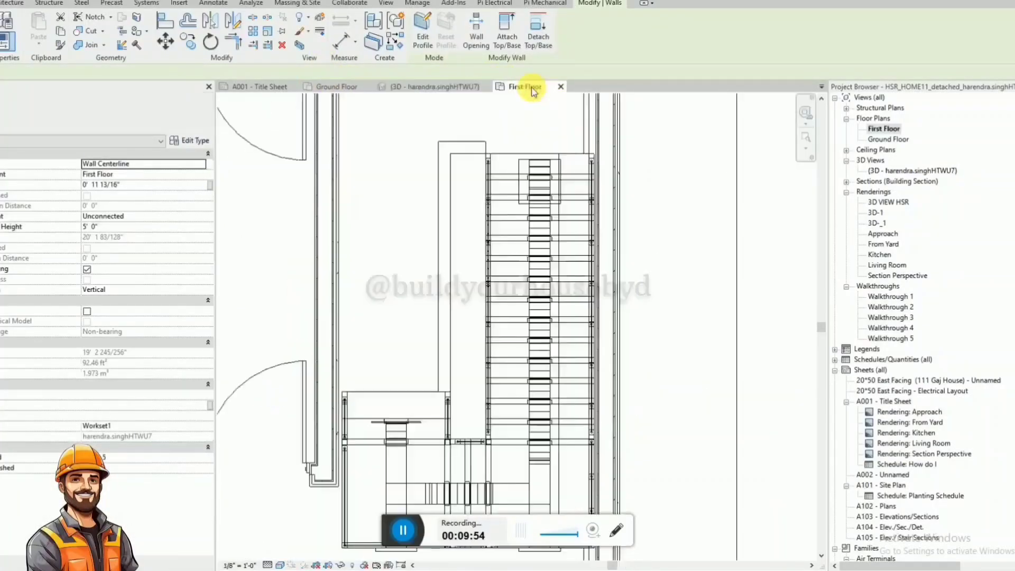
scroll(385, 442, up, 4)
click(364, 442)
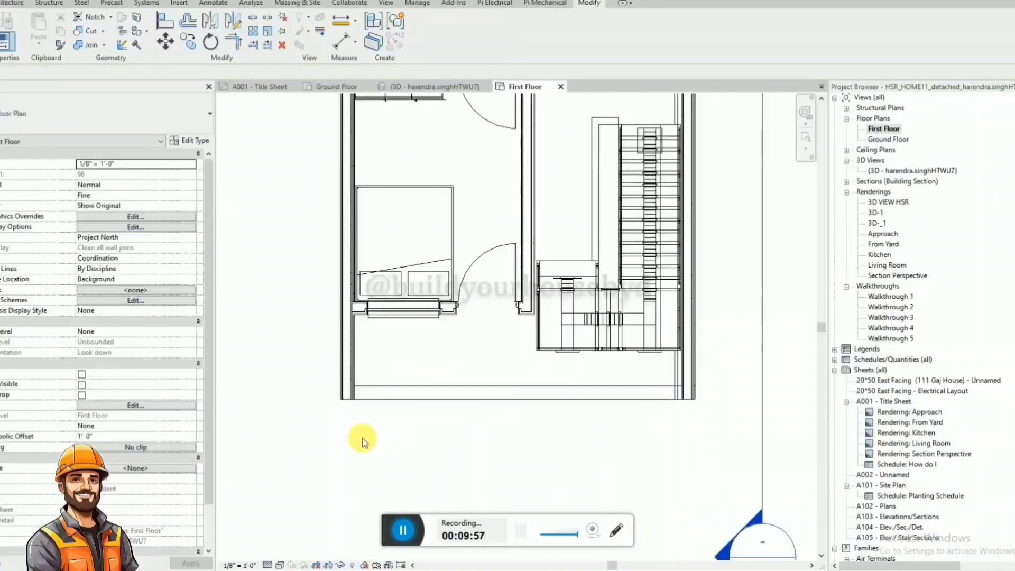
key(d)
key(l)
click(354, 400)
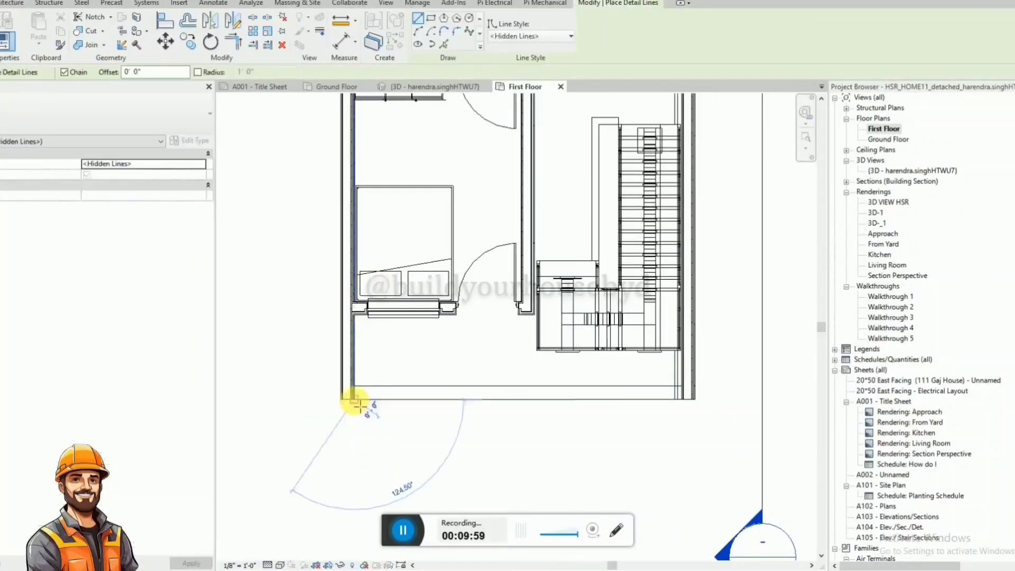
click(353, 444)
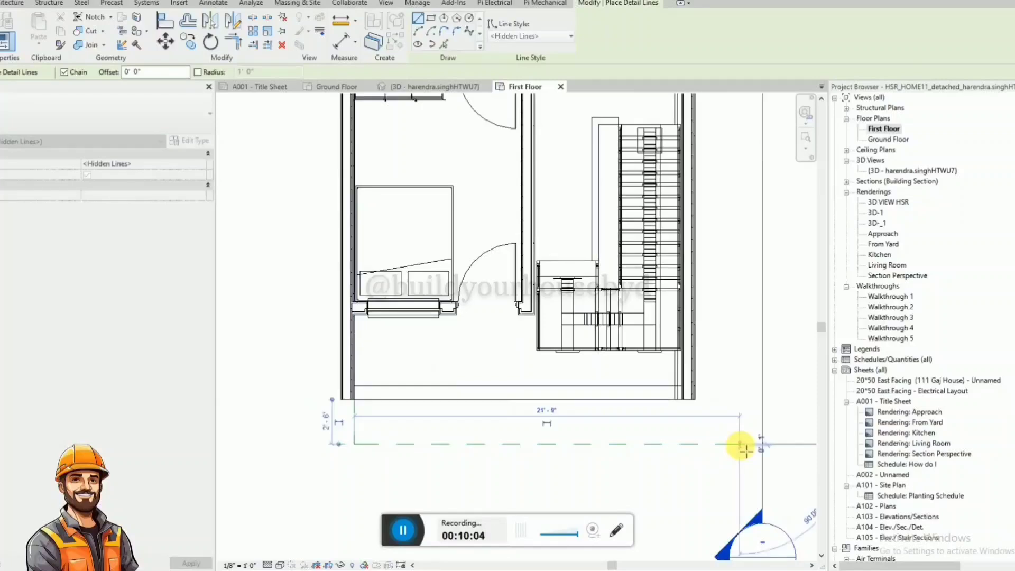
key(Escape)
key(Escape)
Edit the first-floor slab's boundary, moving its front edge 2' 6" outward onto the detail line.
click(441, 88)
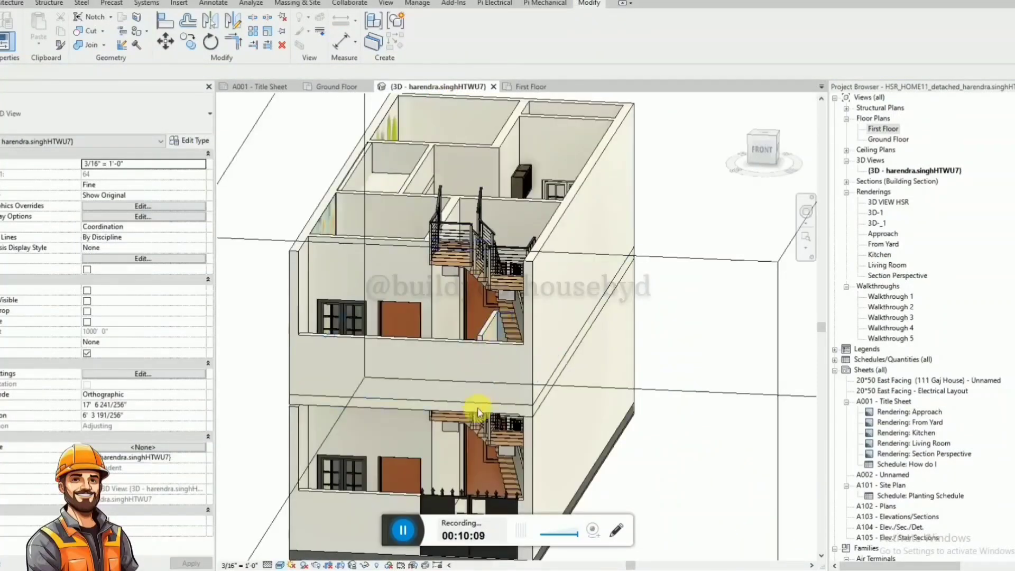
click(415, 402)
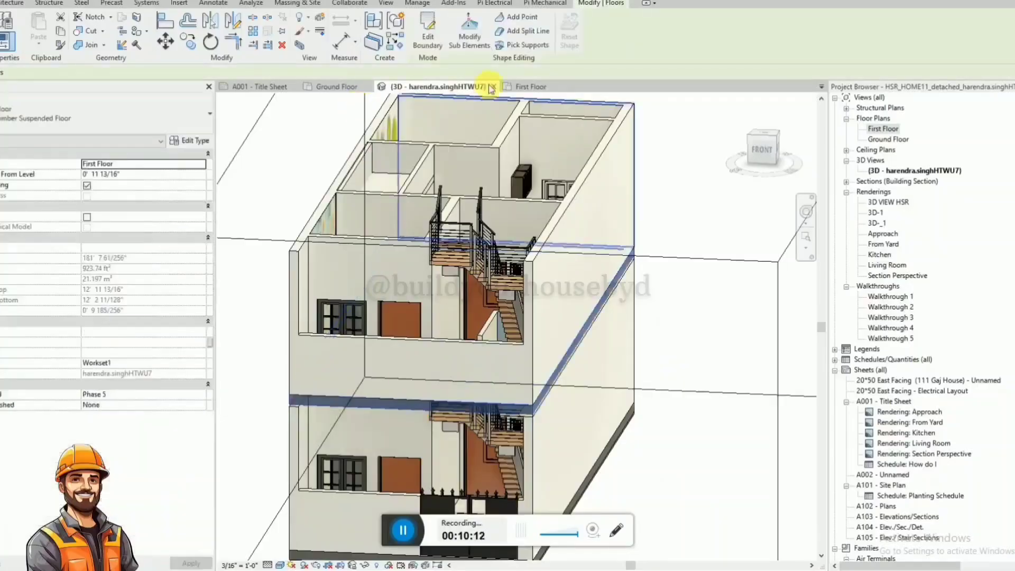
click(522, 89)
click(428, 29)
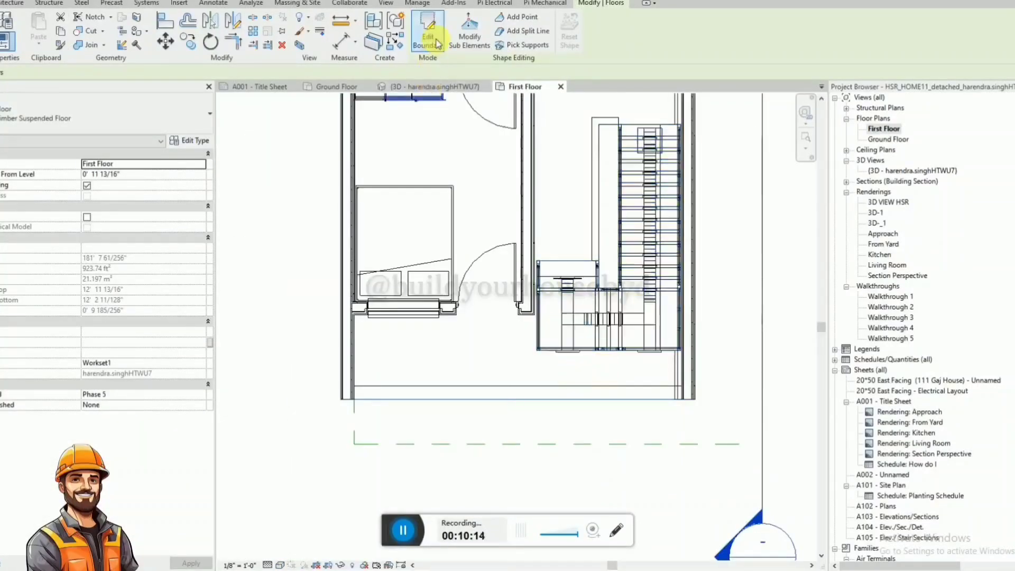
click(496, 399)
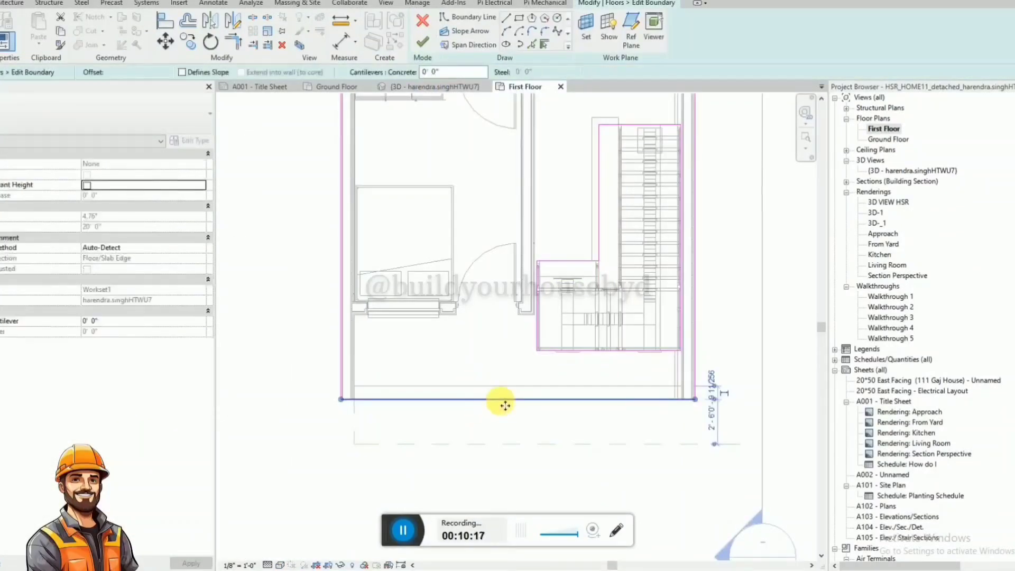
drag(499, 400, 497, 442)
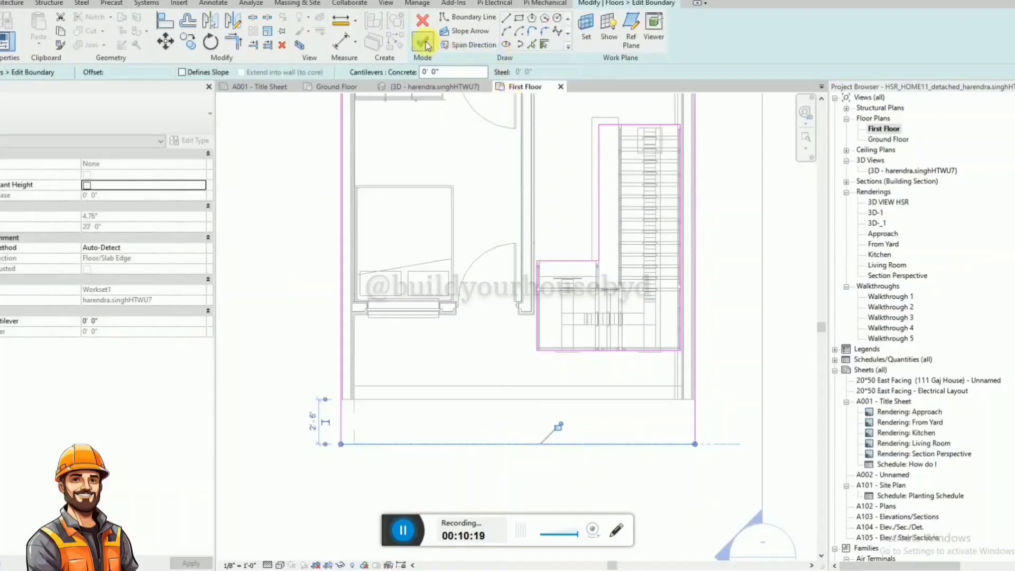
click(423, 41)
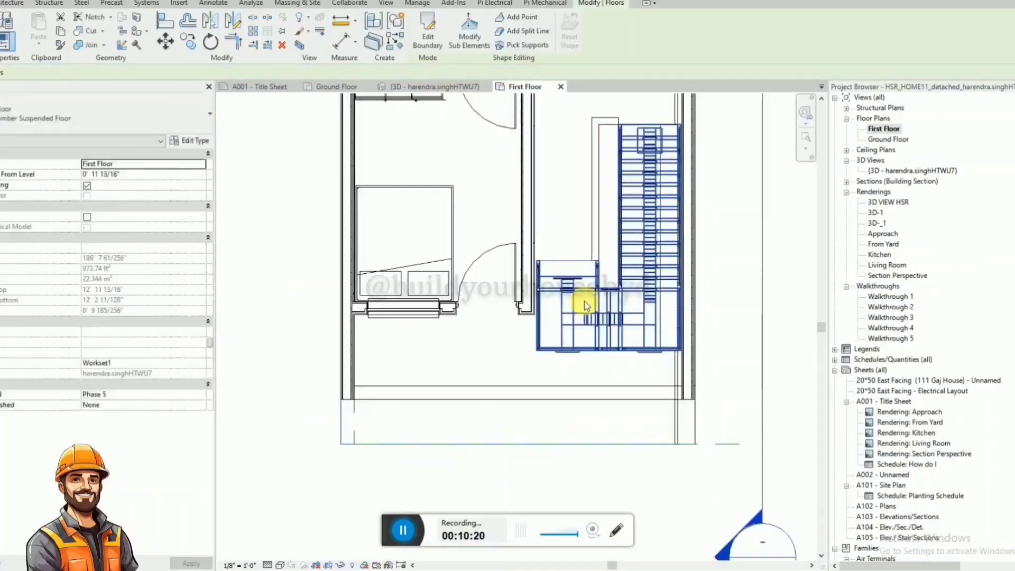
Close the Ground Floor and A001 - Title Sheet views, widen the drawing area and tile the First Floor and 3D views.
click(368, 88)
click(293, 87)
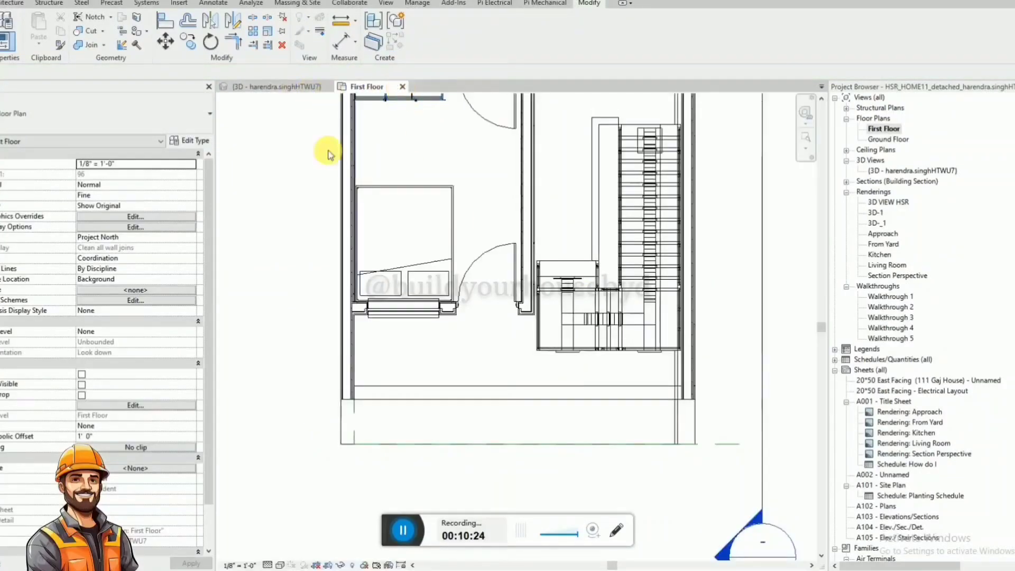
drag(834, 266, 882, 299)
drag(214, 386, 164, 376)
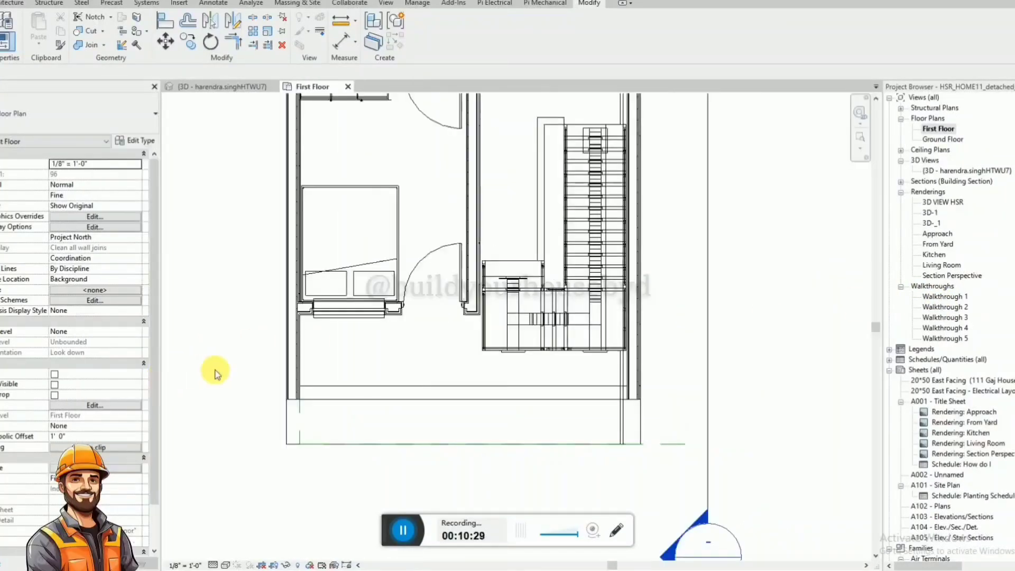
key(w)
key(t)
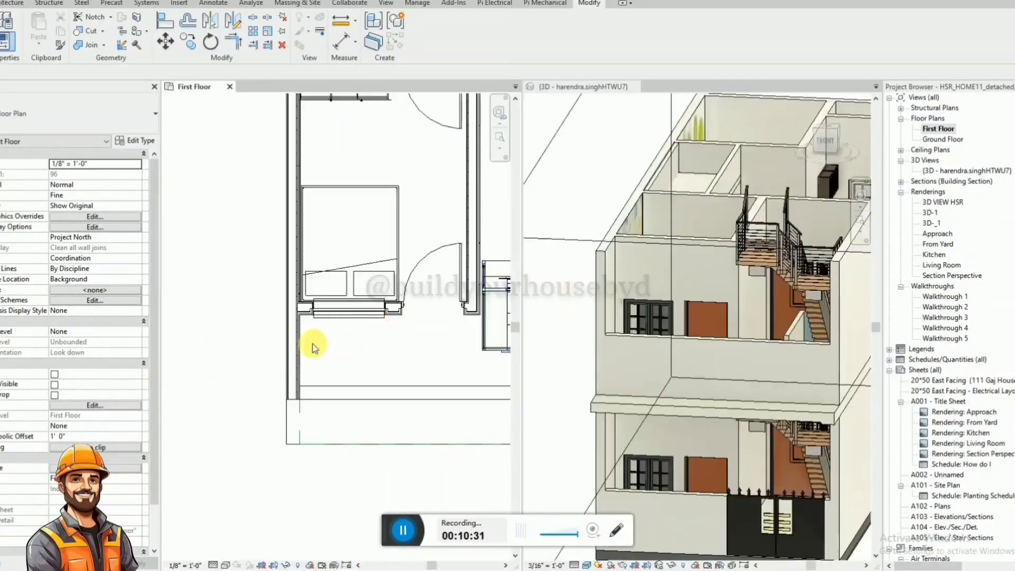
Align the first floor's low front wall with the extended front edge of the floor slab.
scroll(706, 249, down, 2)
click(817, 445)
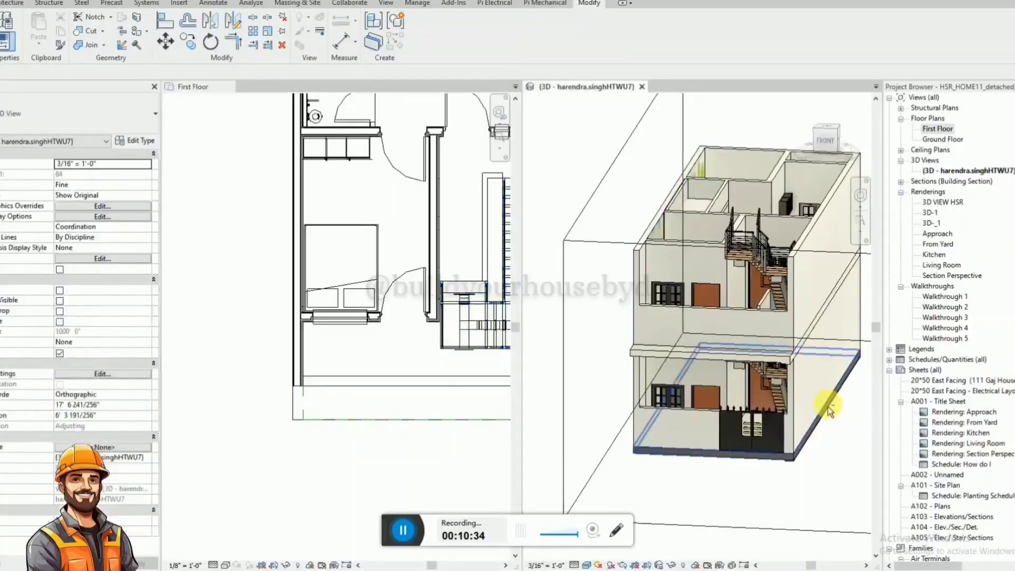
shift+middle_drag(829, 410, 812, 433)
scroll(370, 346, down, 3)
middle_drag(394, 401, 306, 432)
scroll(334, 427, up, 2)
click(290, 398)
click(303, 377)
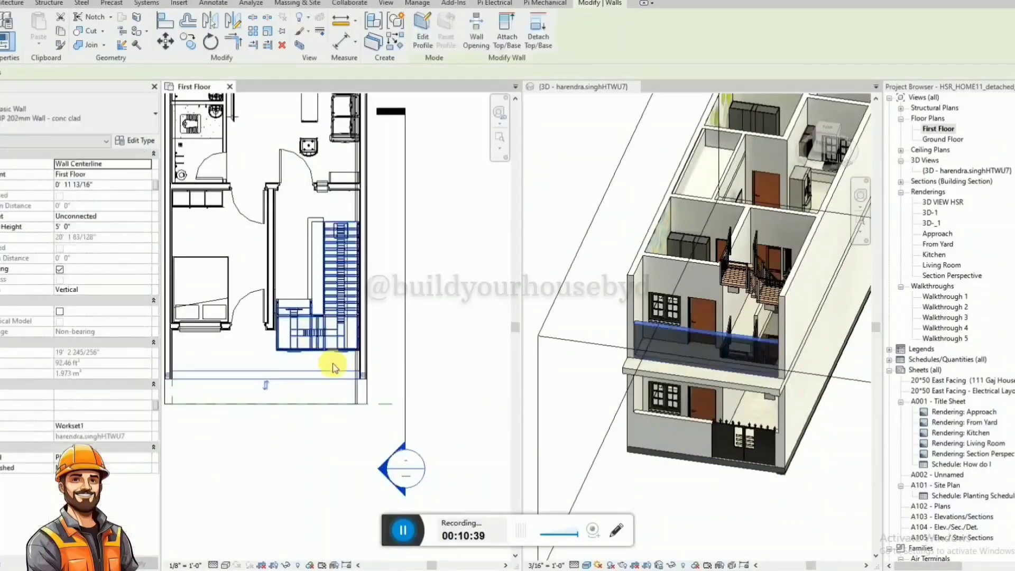
click(222, 418)
key(a)
key(l)
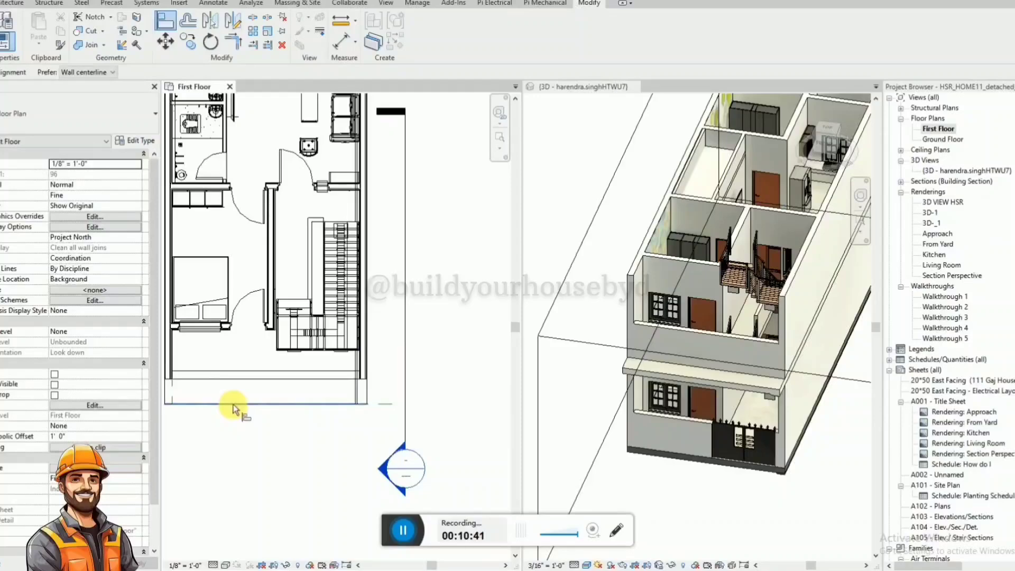
click(241, 379)
key(Escape)
key(Escape)
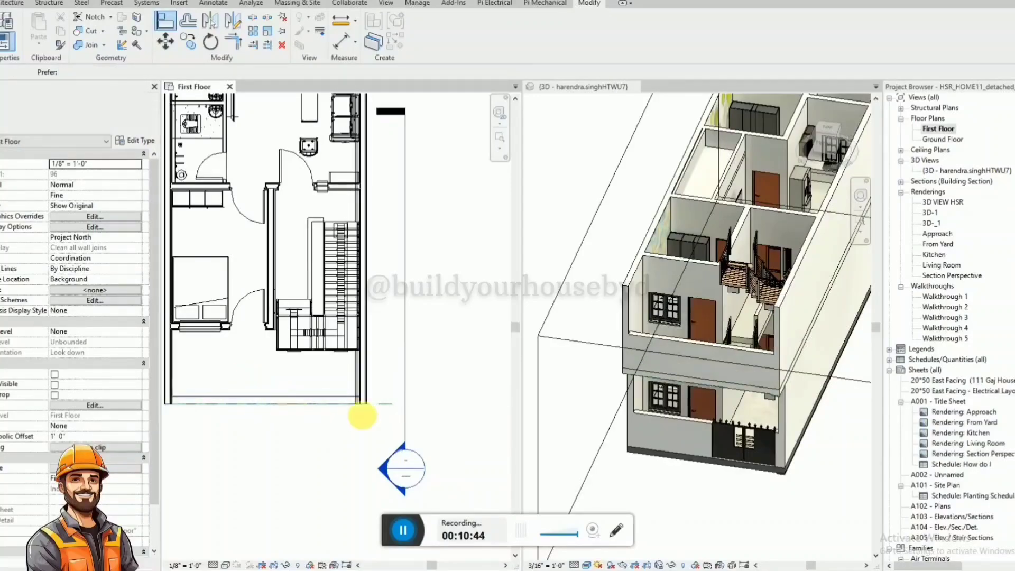
Raise the top of the 3D view's section box well above the first-floor walls.
shift+middle_drag(781, 513, 672, 464)
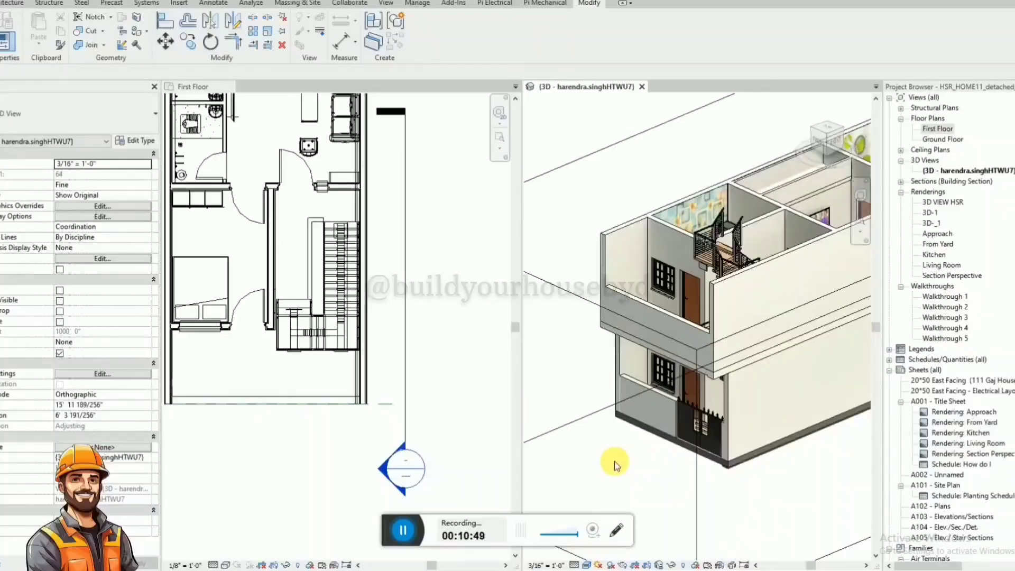
scroll(616, 422, down, 3)
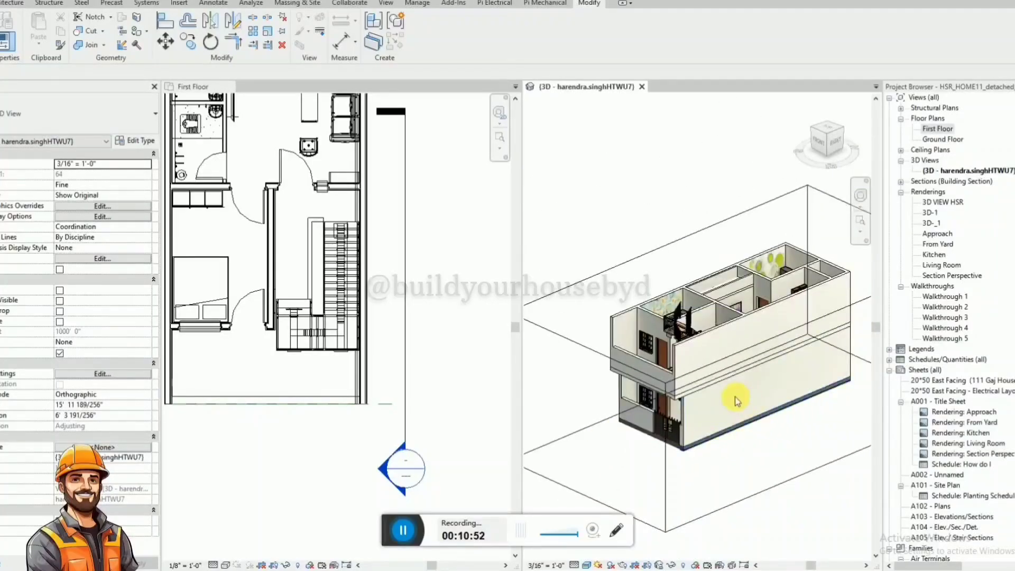
scroll(734, 397, down, 2)
click(776, 455)
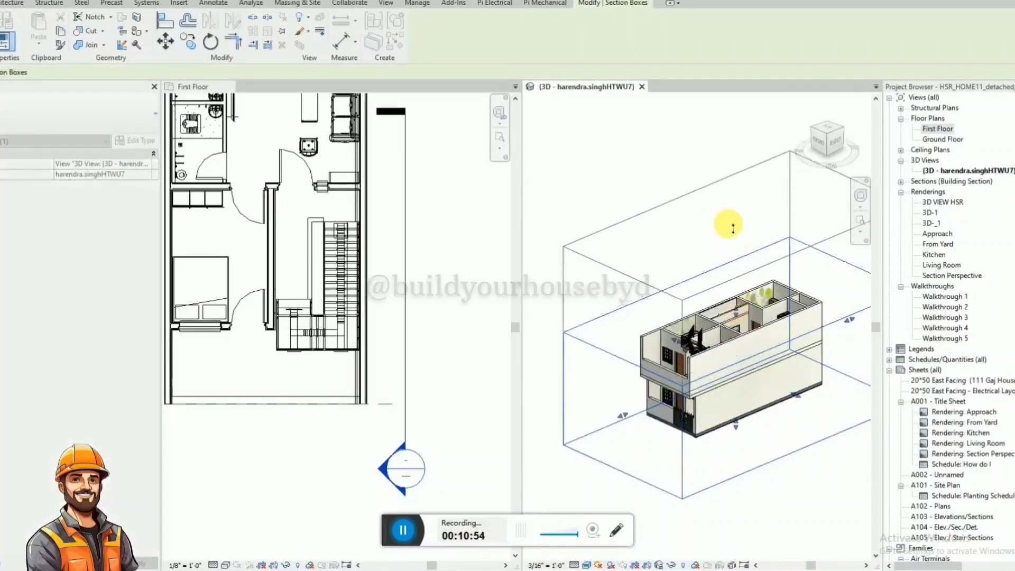
drag(733, 228, 729, 224)
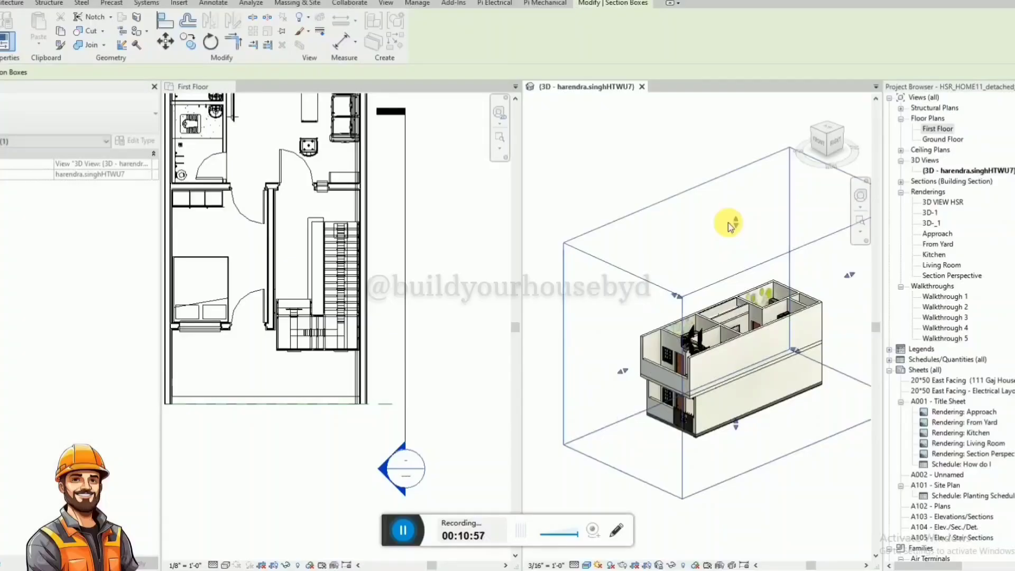
scroll(770, 362, up, 2)
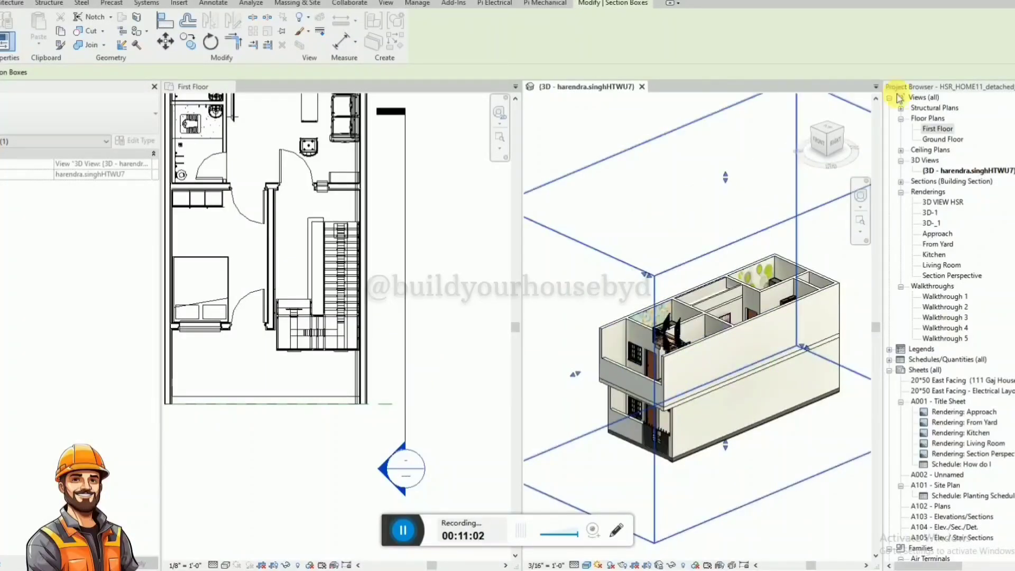
Return to tabbed views with the First Floor plan in front and select the section line beside the house.
click(438, 229)
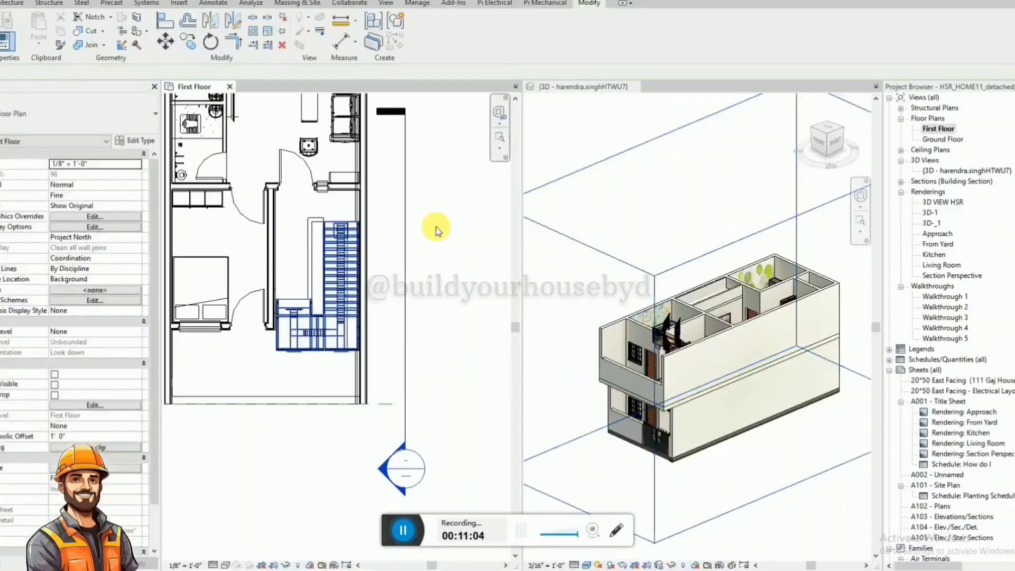
key(t)
key(w)
click(406, 270)
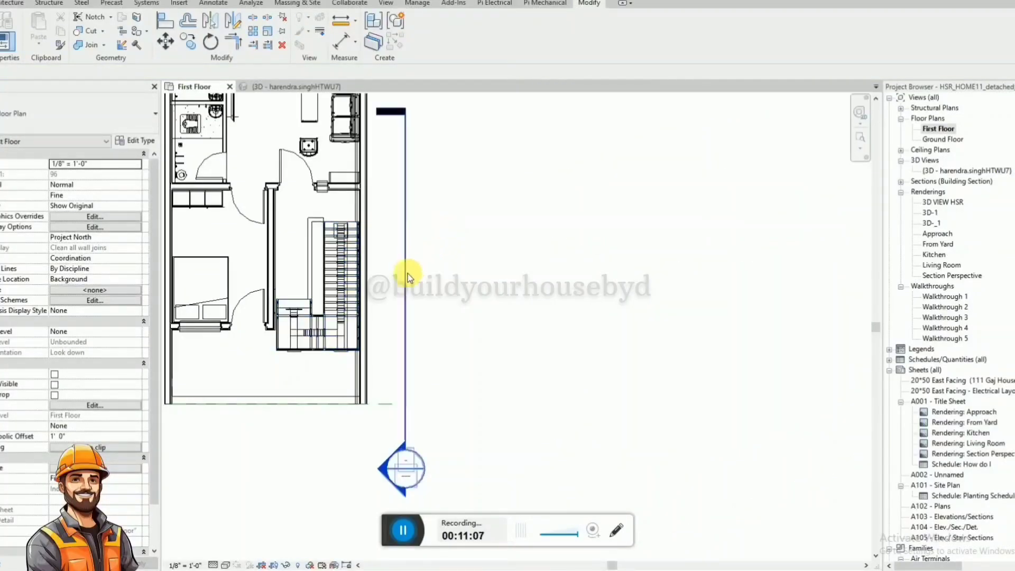
Open the Section 1 view from the section line selected in the First Floor plan.
right_click(408, 276)
click(450, 319)
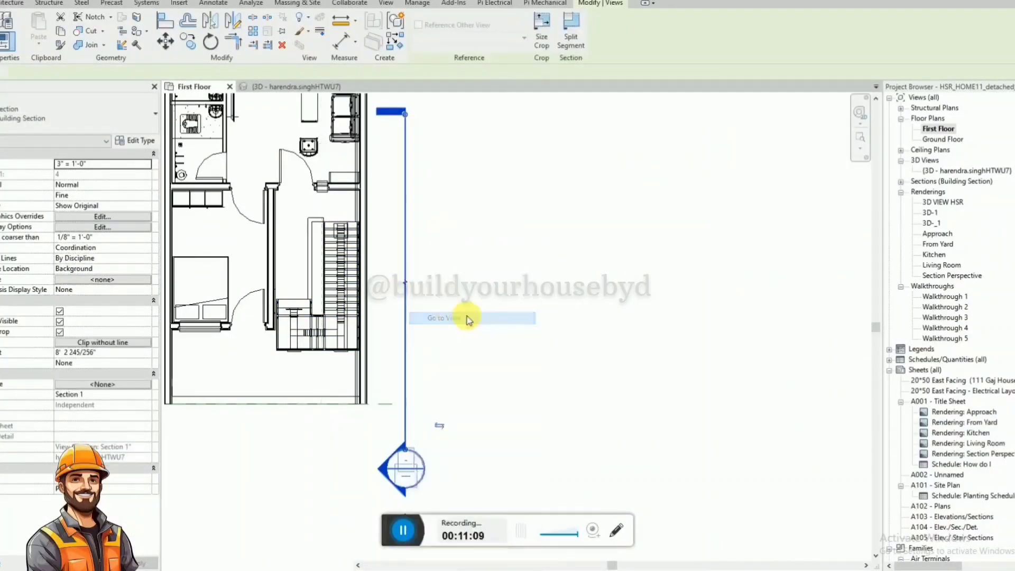
click(465, 244)
scroll(534, 296, down, 1)
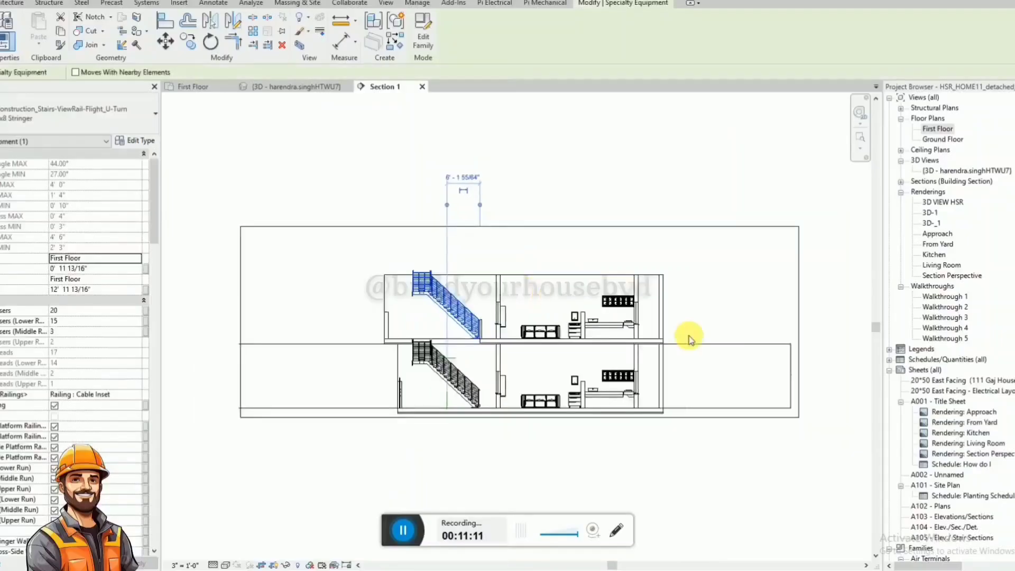
click(707, 293)
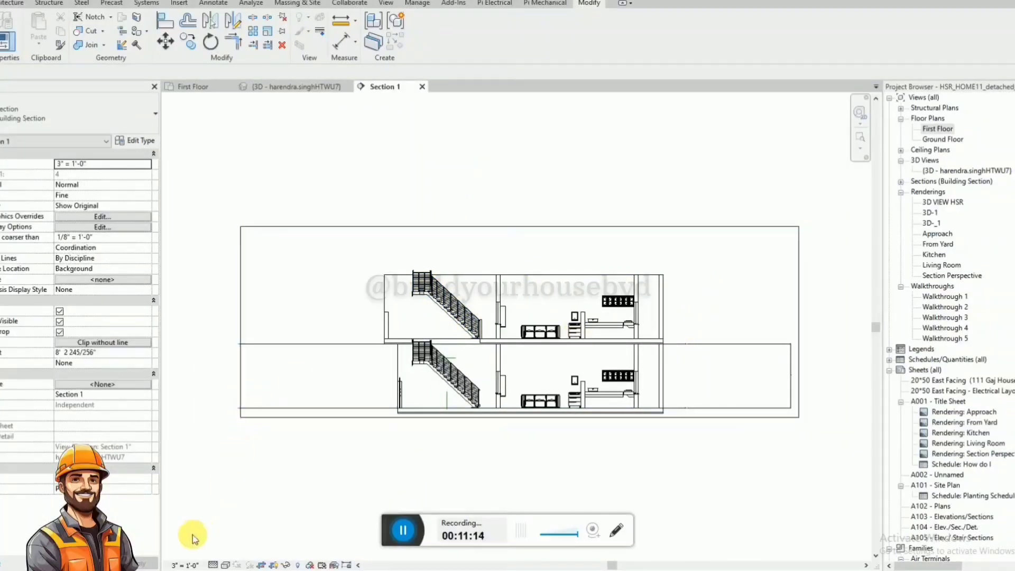
Set the Section 1 view scale to 3/8" = 1'-0".
click(184, 565)
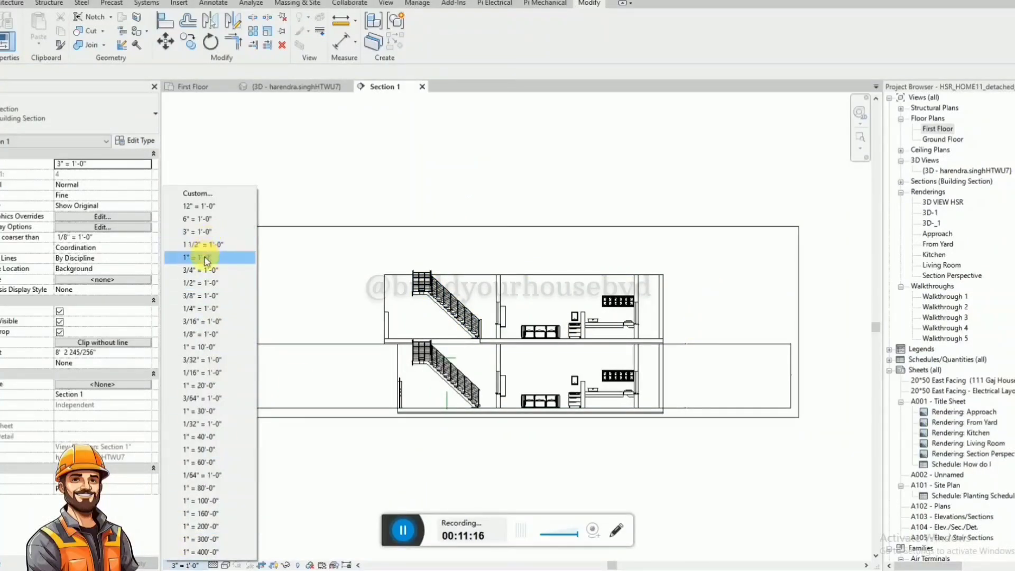
click(200, 257)
click(183, 565)
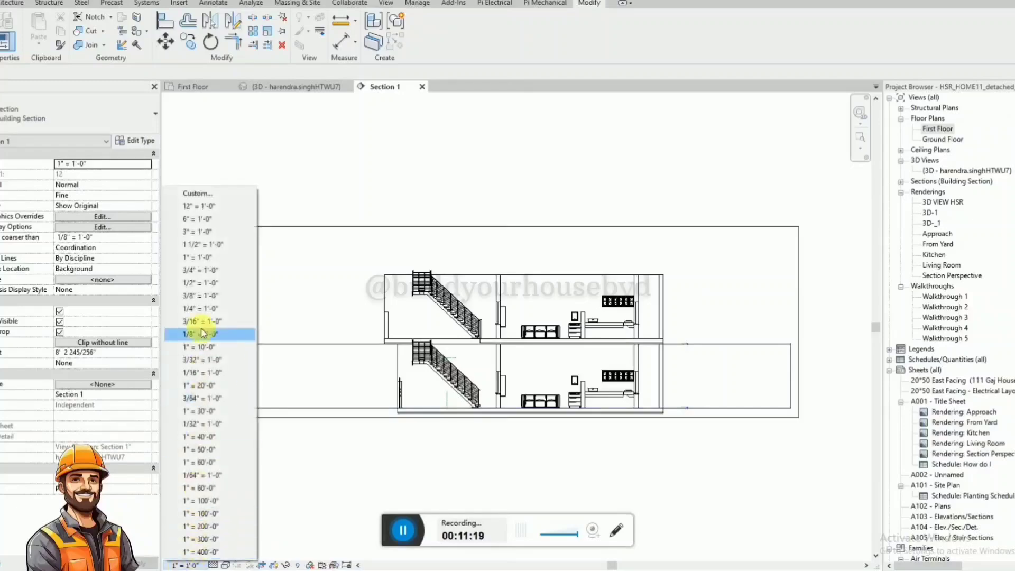
click(205, 291)
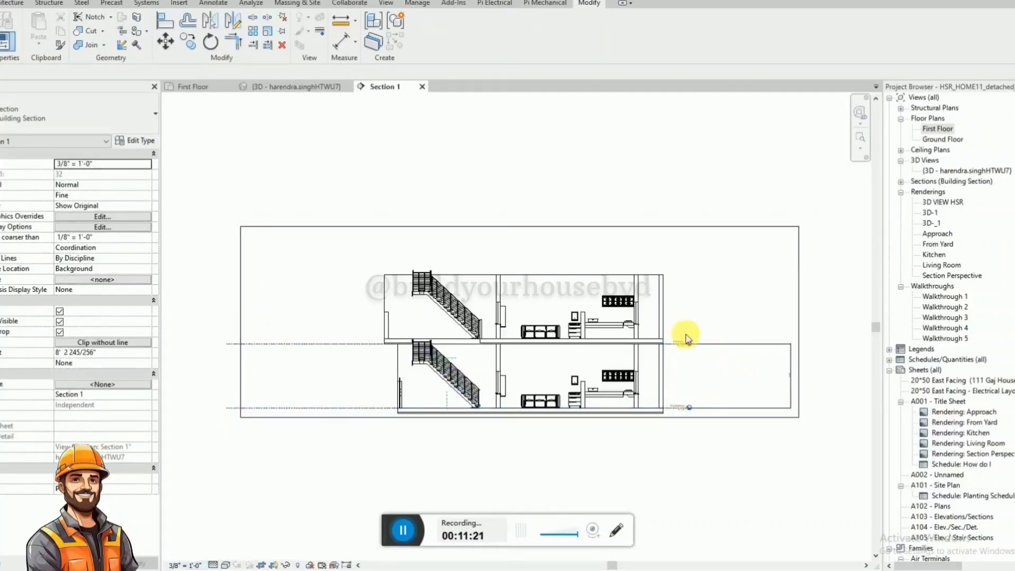
Copy the First Floor level line up to the top of the first-floor walls.
scroll(684, 335, up, 4)
scroll(690, 356, down, 1)
scroll(633, 339, up, 1)
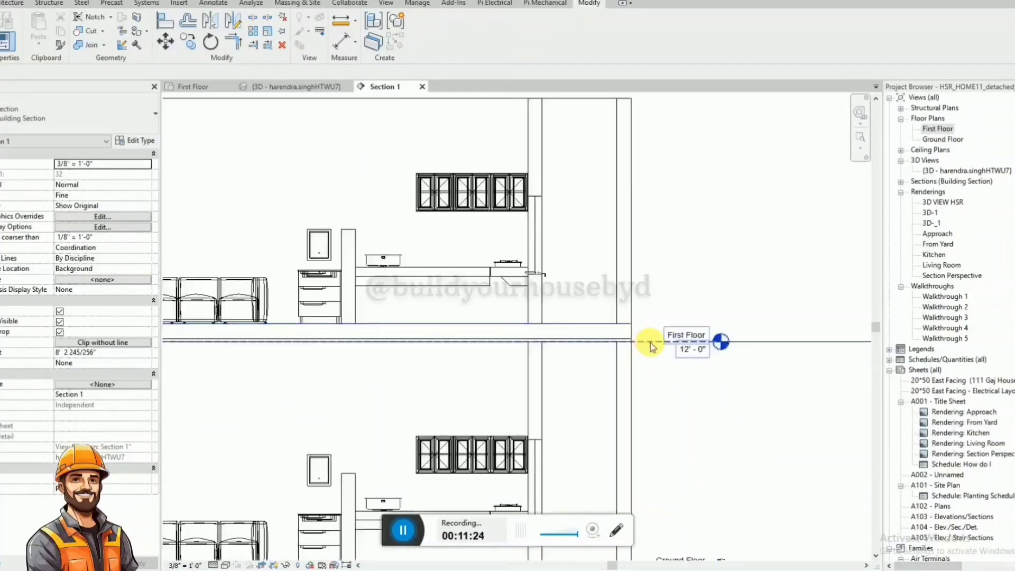
click(655, 344)
key(c)
key(o)
click(650, 341)
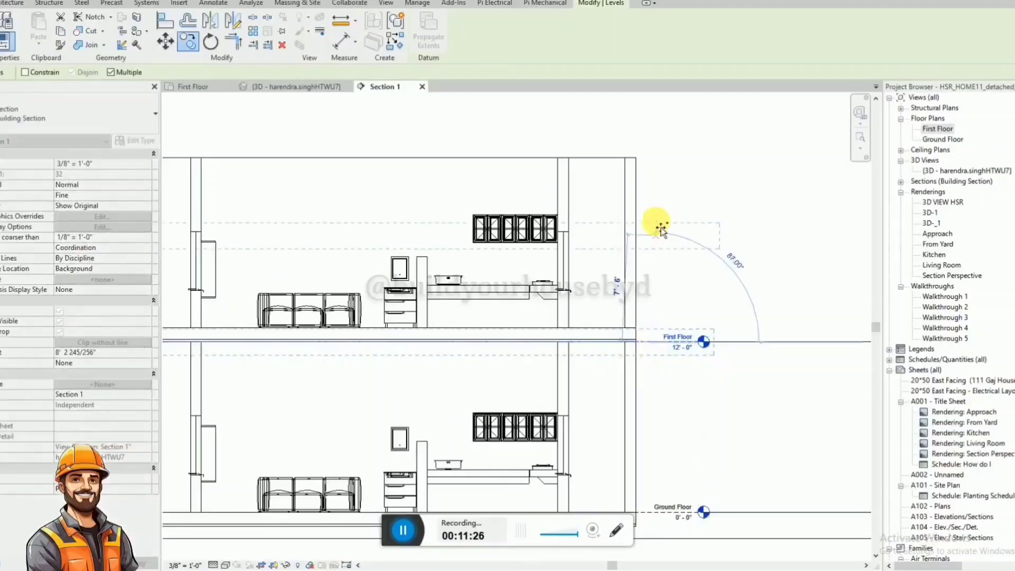
click(665, 160)
key(Escape)
key(Escape)
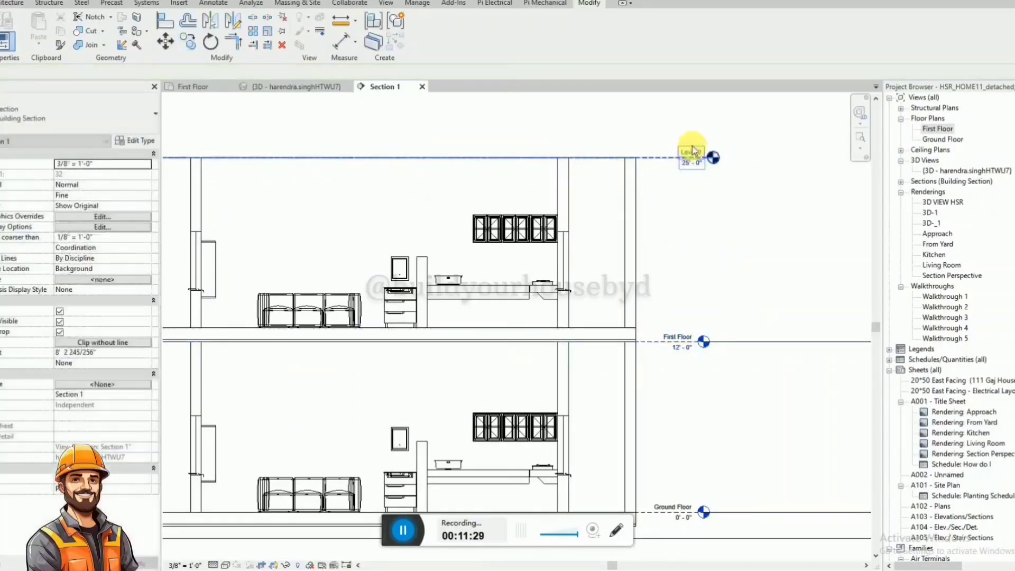
Rename the new level at the top of the first-floor walls to ROOF.
click(692, 151)
click(692, 152)
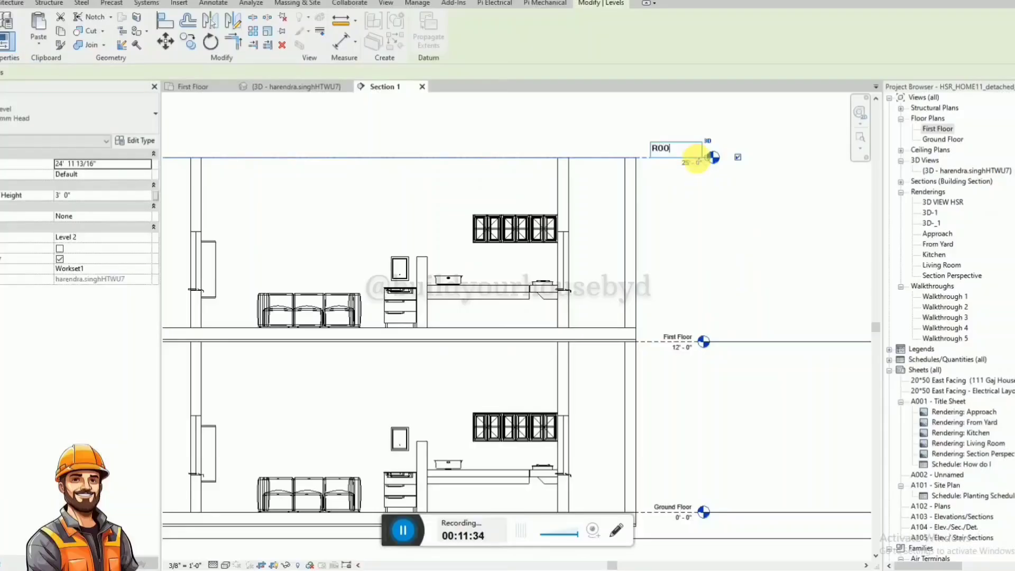
click(692, 158)
click(728, 230)
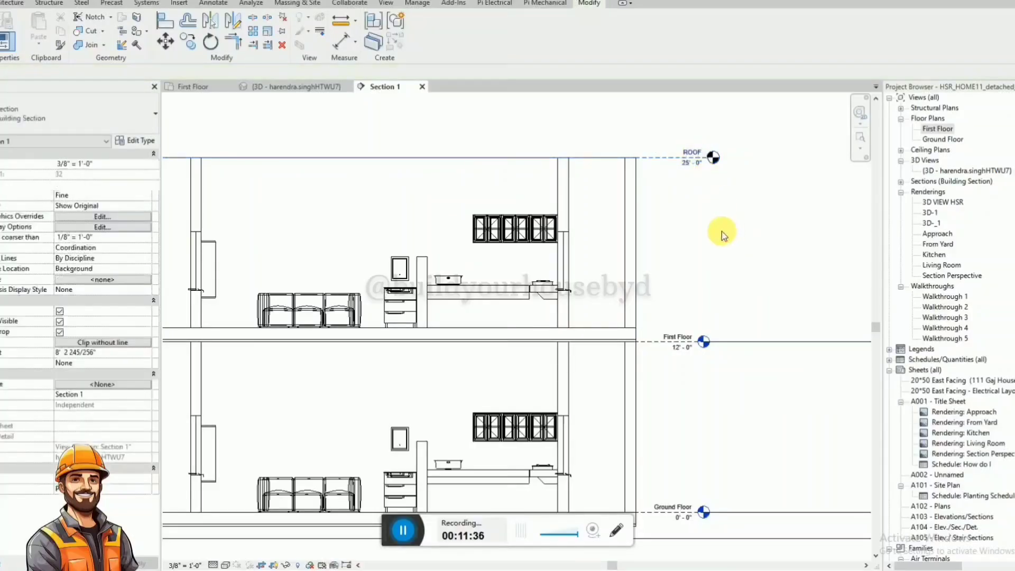
Place an aligned dimension between the First Floor and ROOF levels, beside the level heads.
scroll(721, 232, down, 1)
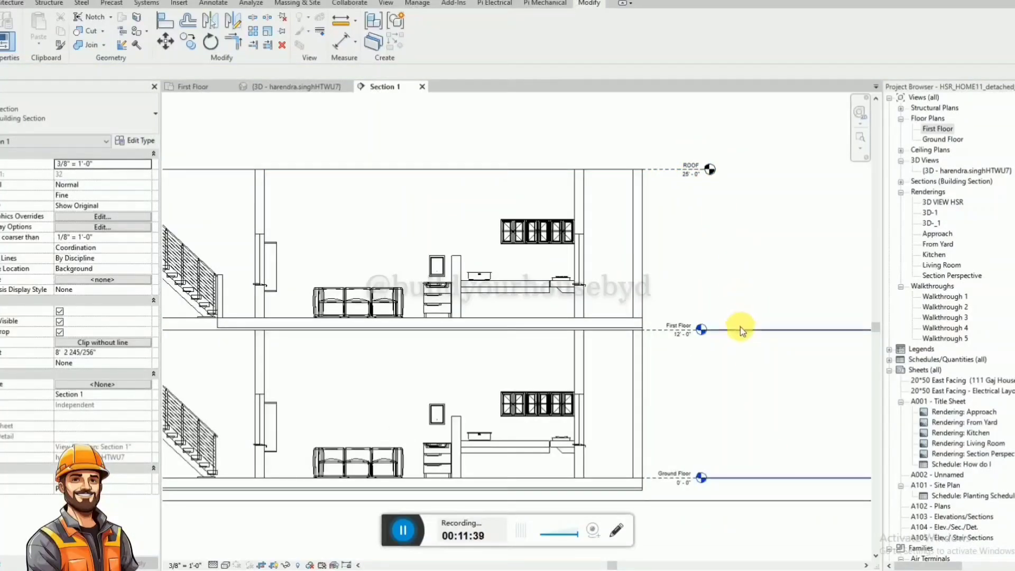
key(d)
key(i)
click(672, 331)
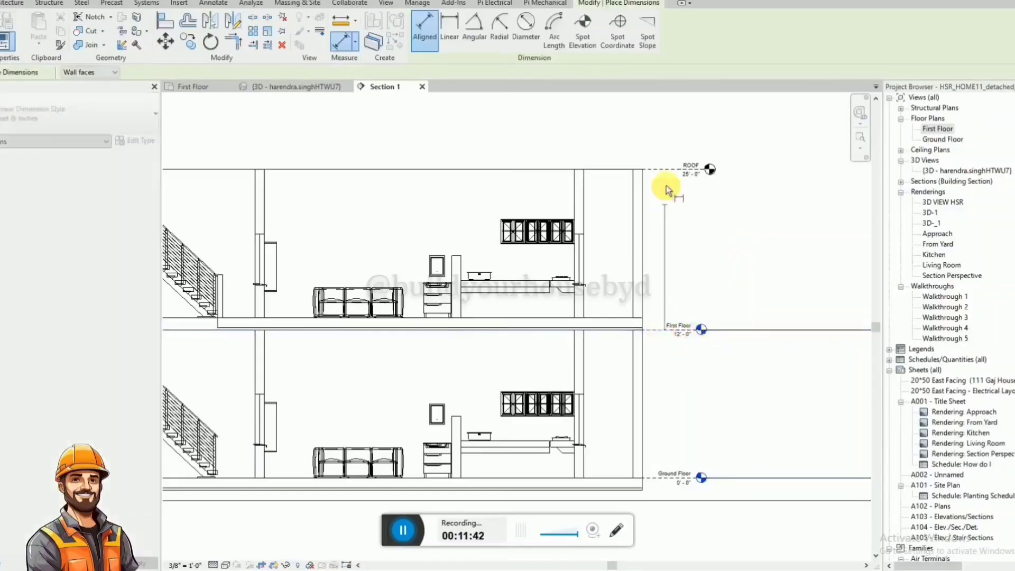
click(666, 170)
click(738, 240)
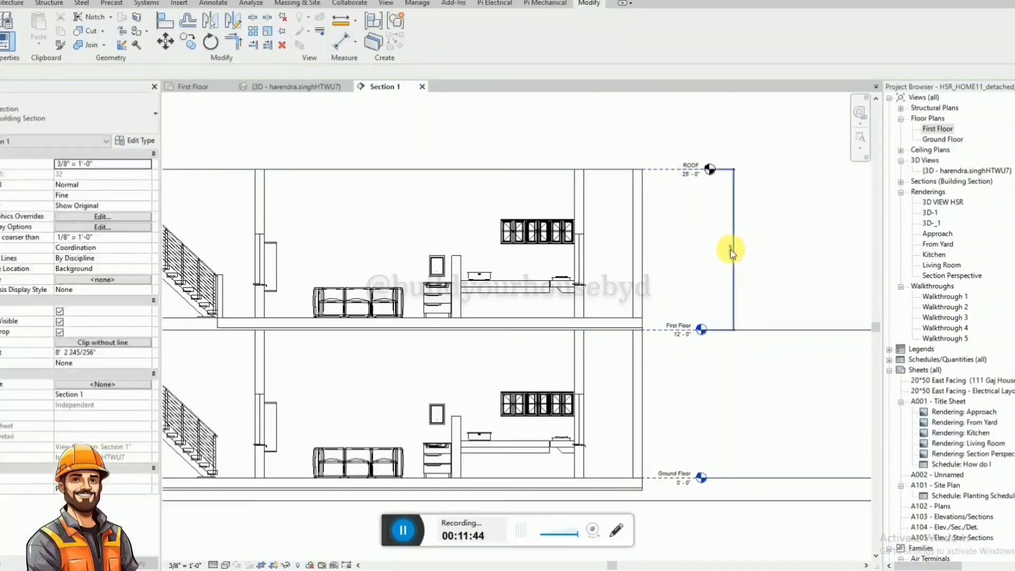
key(Escape)
Try setting the distance between the First Floor and ROOF levels to 12 and undo the change.
click(655, 174)
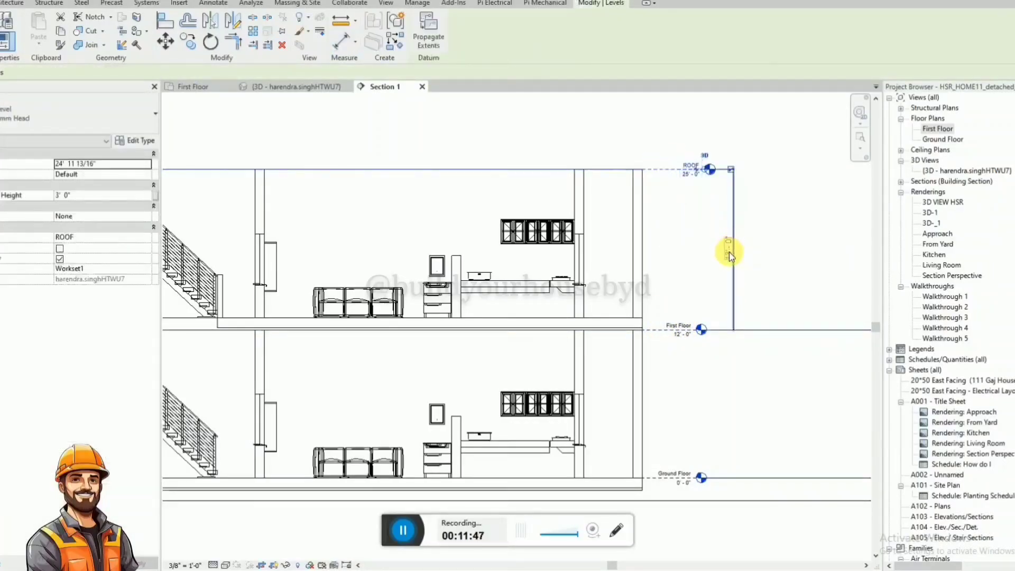
click(729, 251)
text(1)
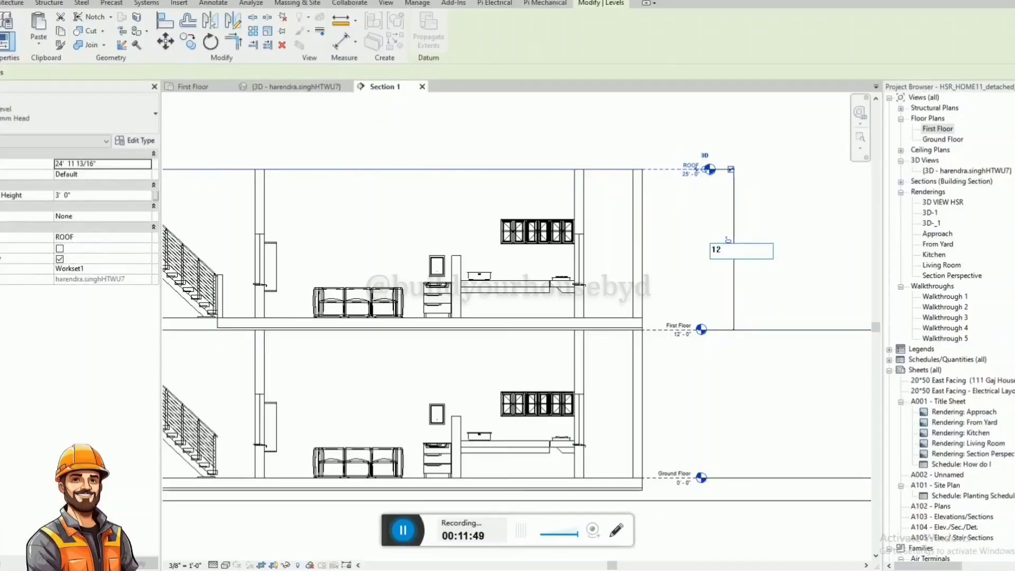
text(2)
key(Return)
scroll(763, 251, down, 2)
click(765, 249)
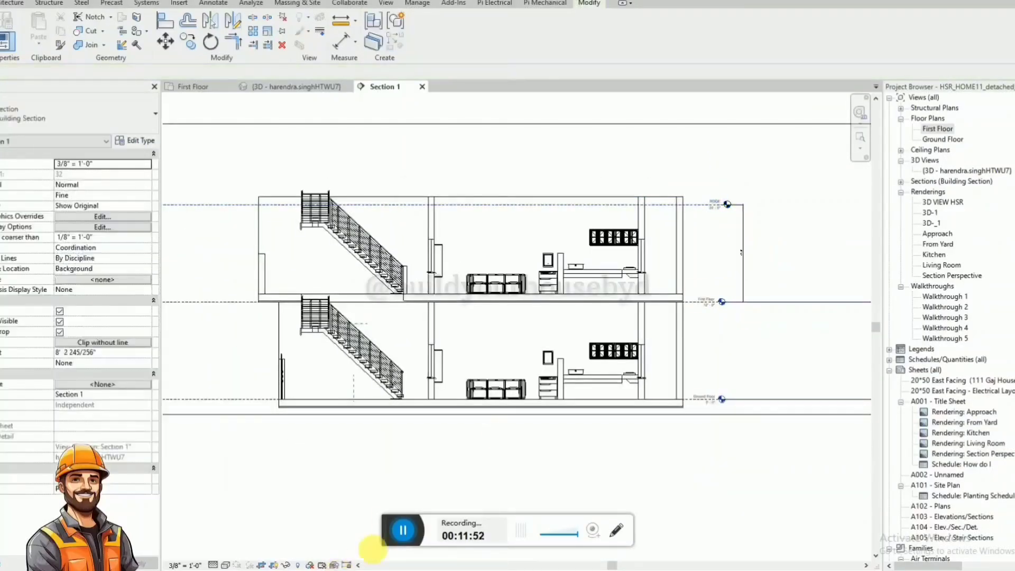
click(397, 528)
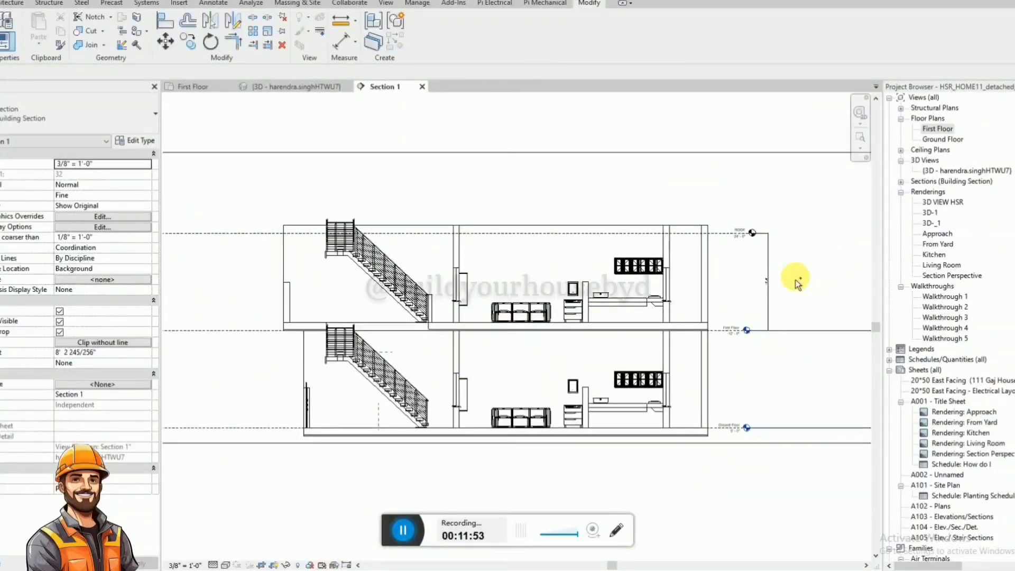
key(ctrl+z)
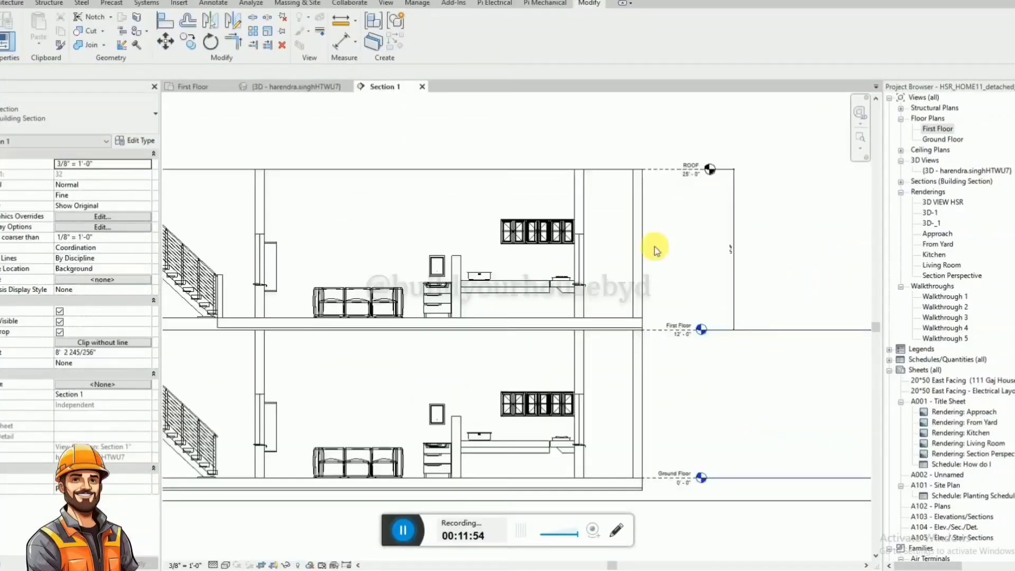
click(612, 318)
scroll(645, 333, down, 2)
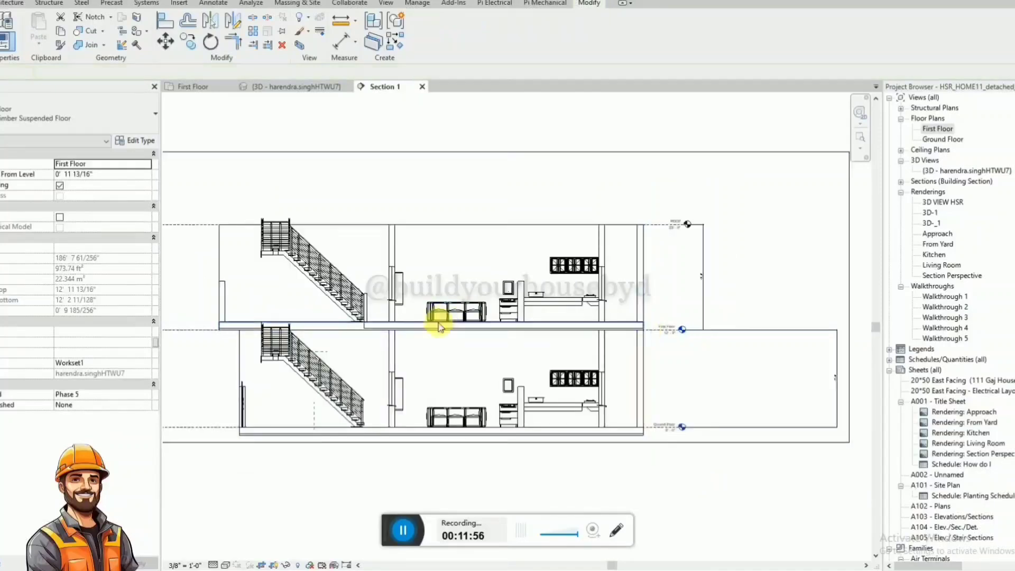
key(Escape)
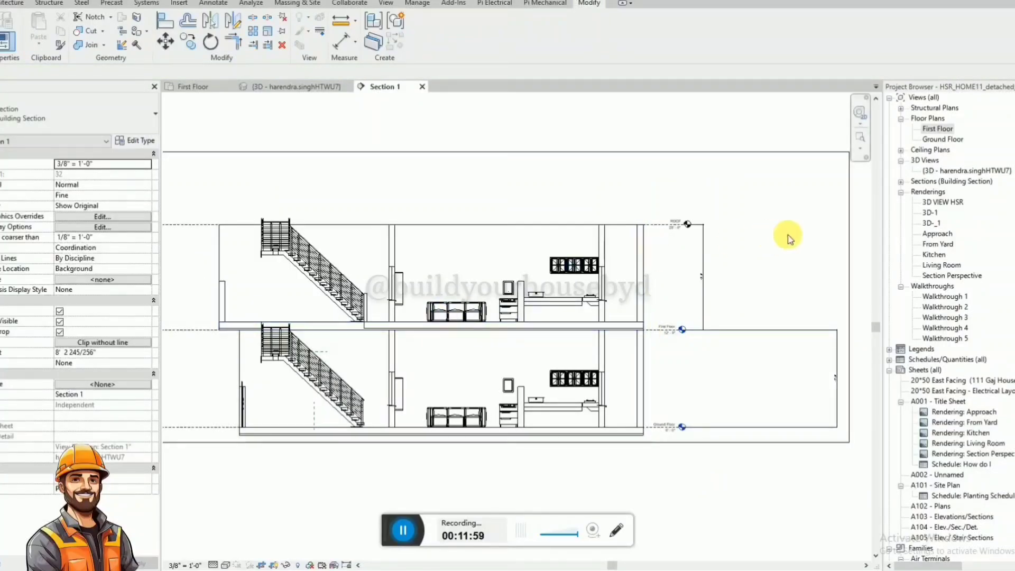
scroll(788, 237, down, 2)
Copy the first-floor staircase and the full-height wall beside it vertically from the first-floor slab's top up to the ROOF level.
click(448, 288)
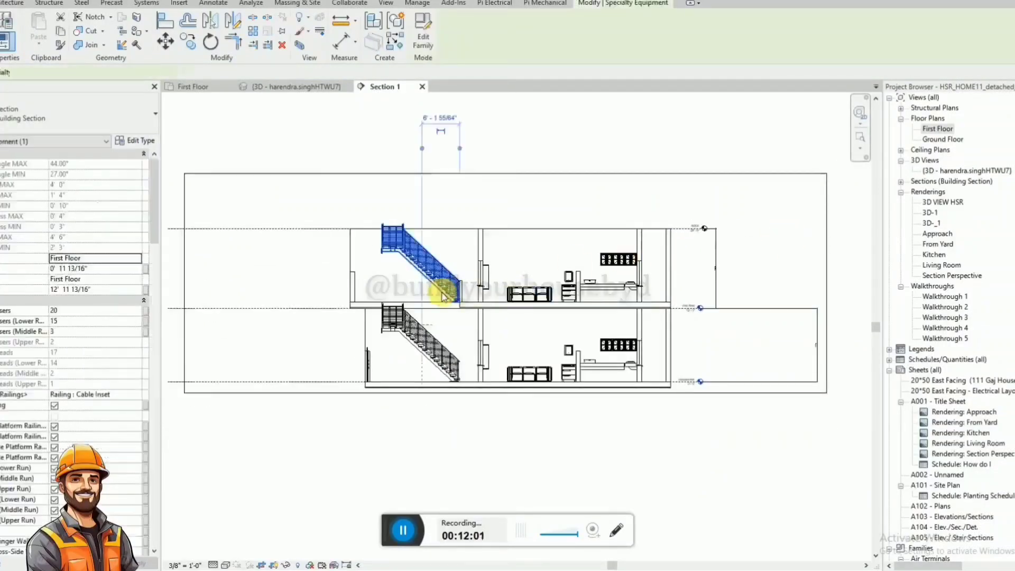
scroll(457, 304, up, 4)
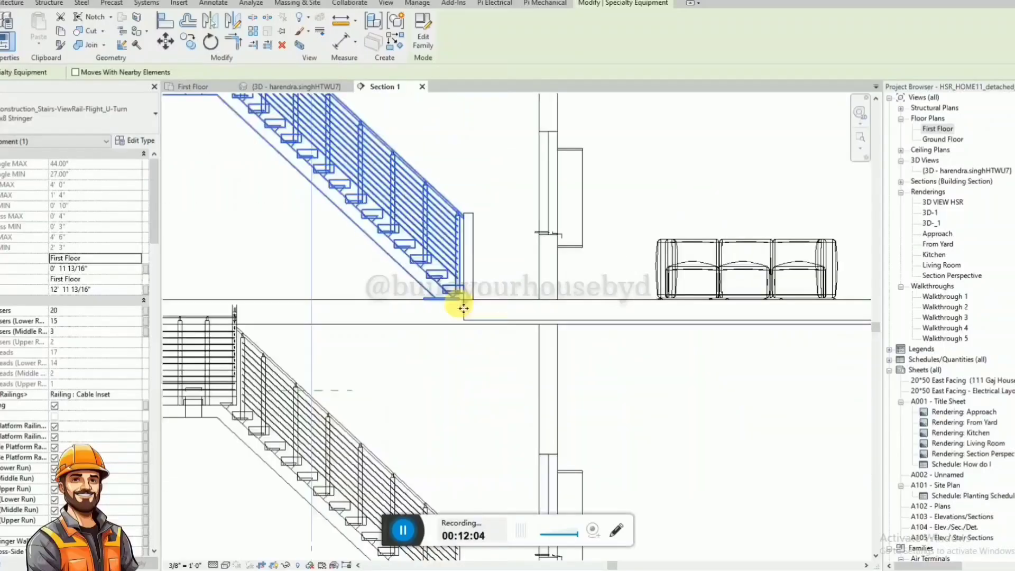
key(c)
key(o)
scroll(459, 302, down, 3)
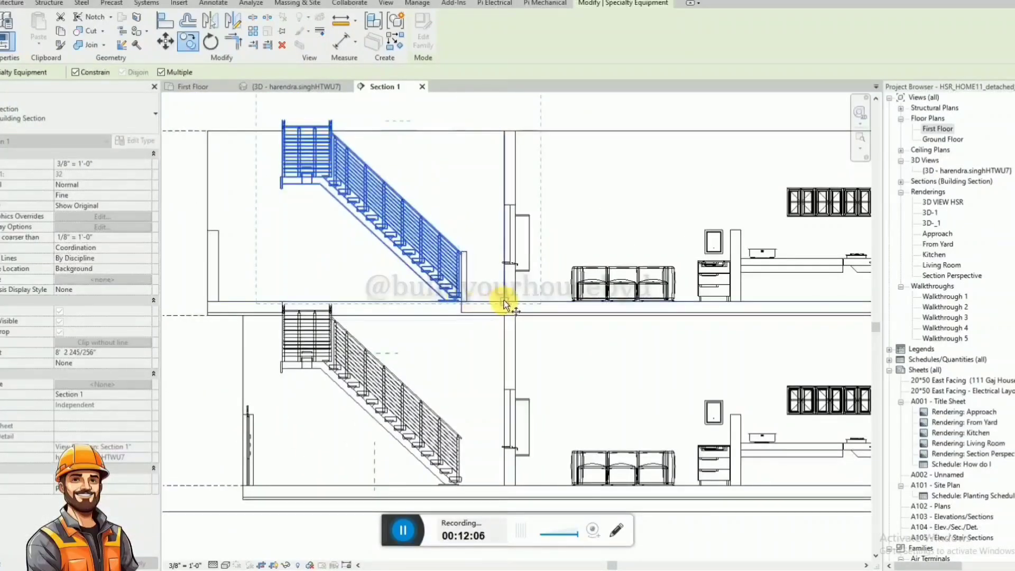
key(Escape)
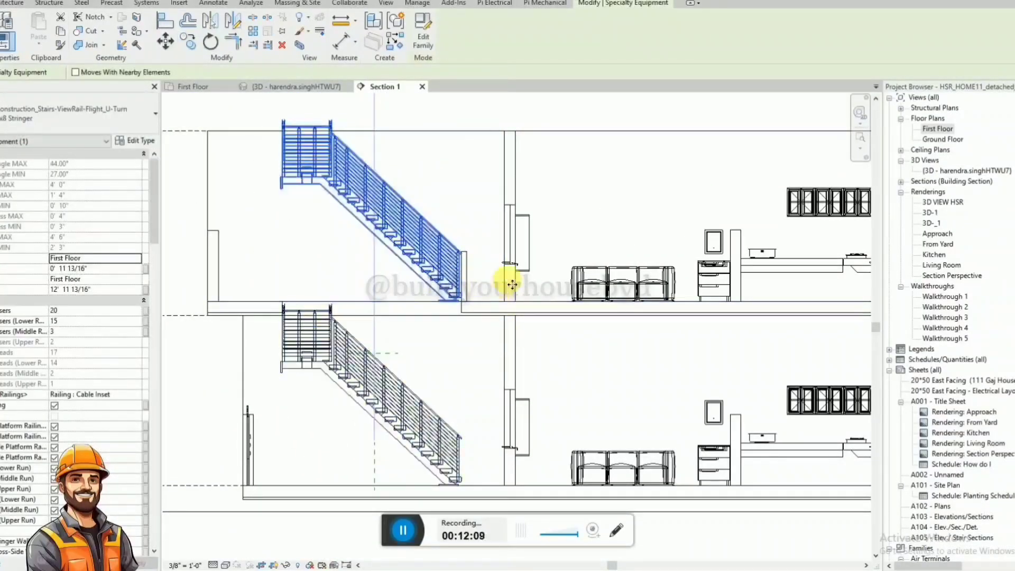
ctrl+click(507, 282)
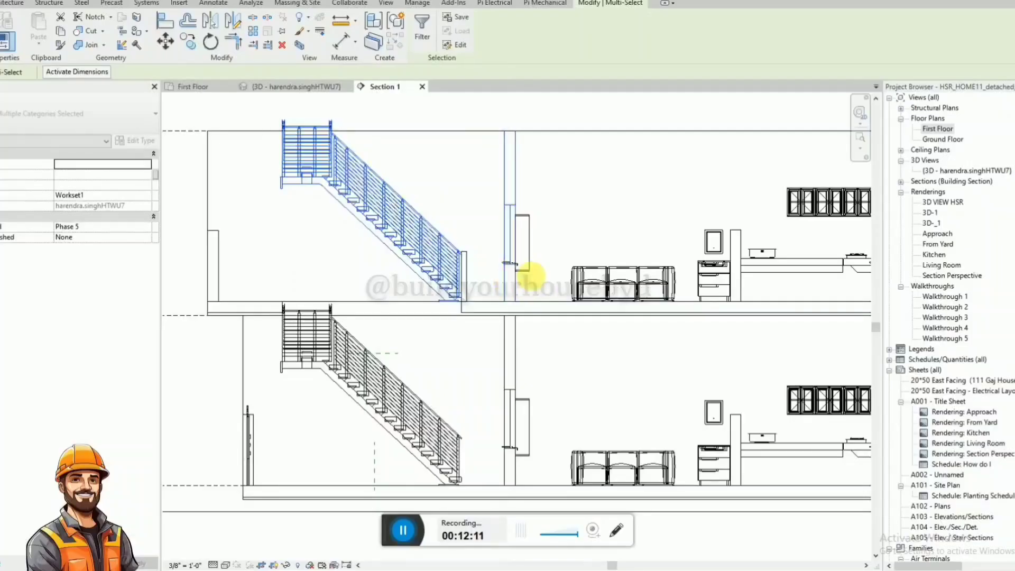
key(c)
key(o)
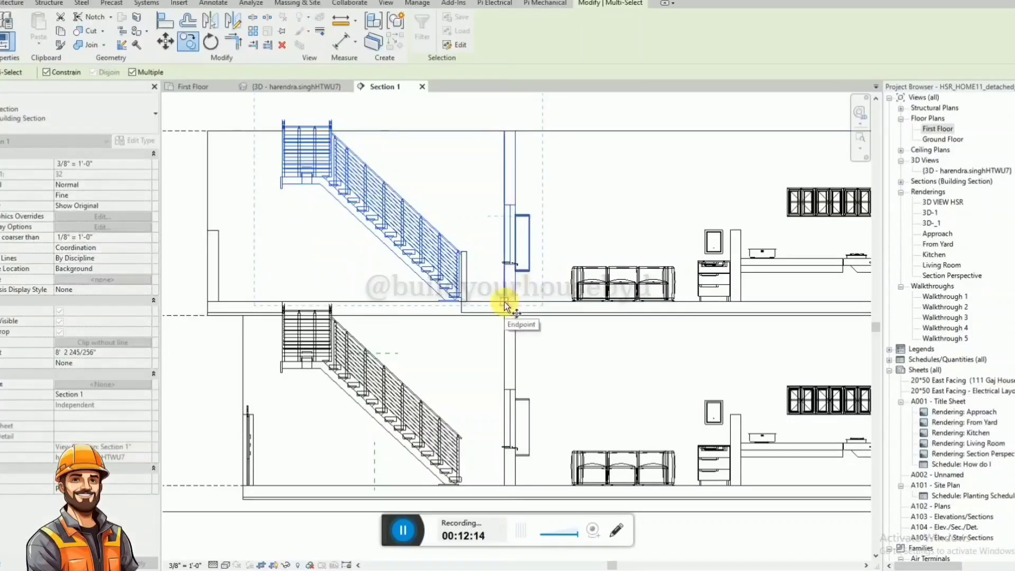
click(46, 72)
click(504, 300)
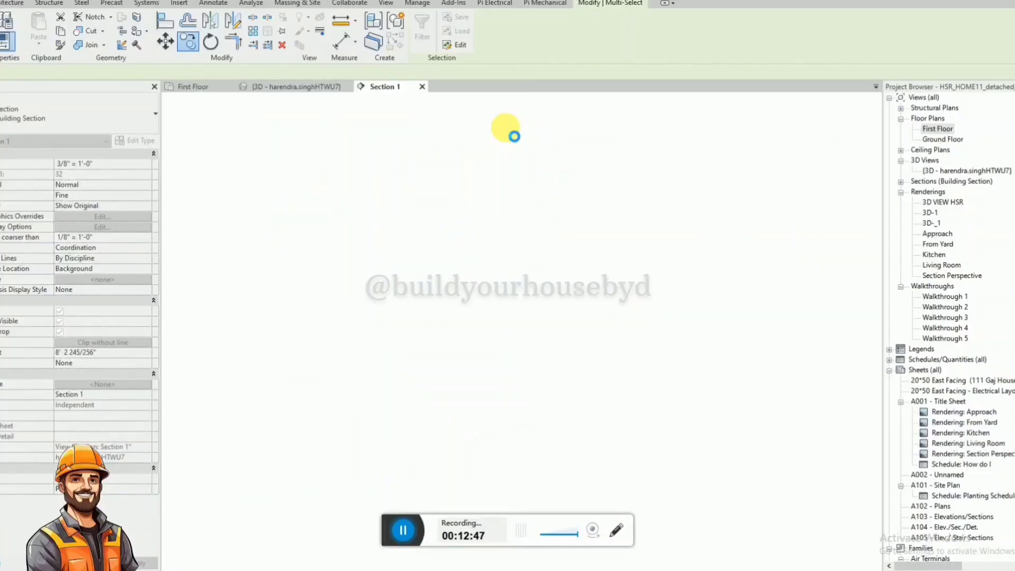
click(508, 129)
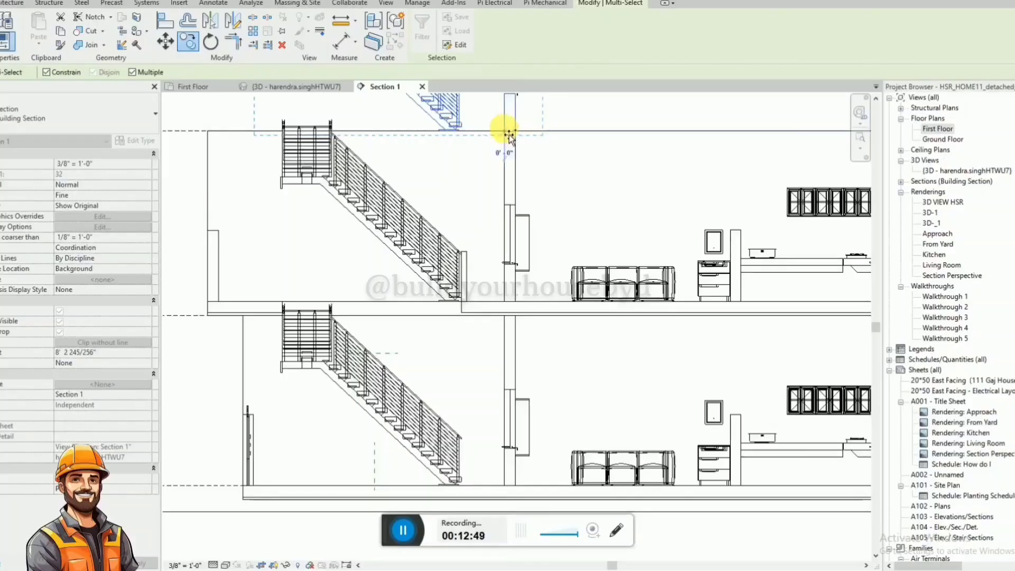
scroll(477, 322, down, 3)
click(481, 322)
Raise the top edge of the section's crop region above the copied staircase and wall.
scroll(516, 317, down, 3)
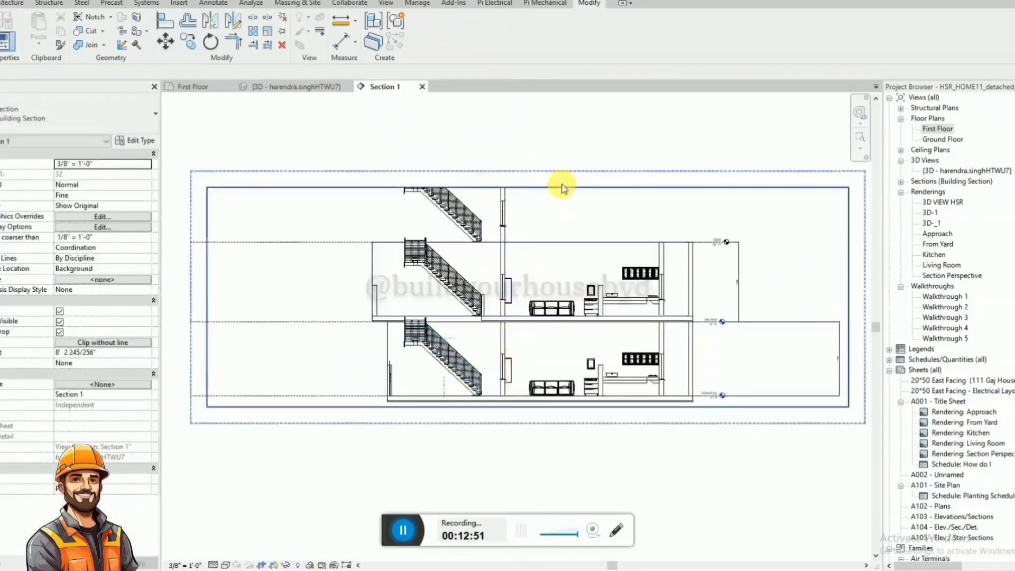
click(534, 186)
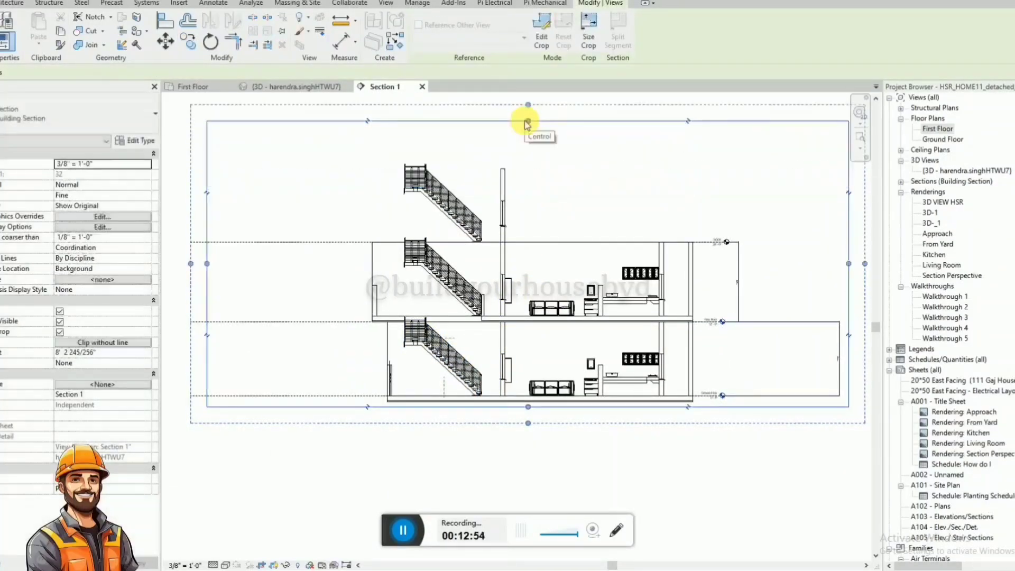
click(582, 214)
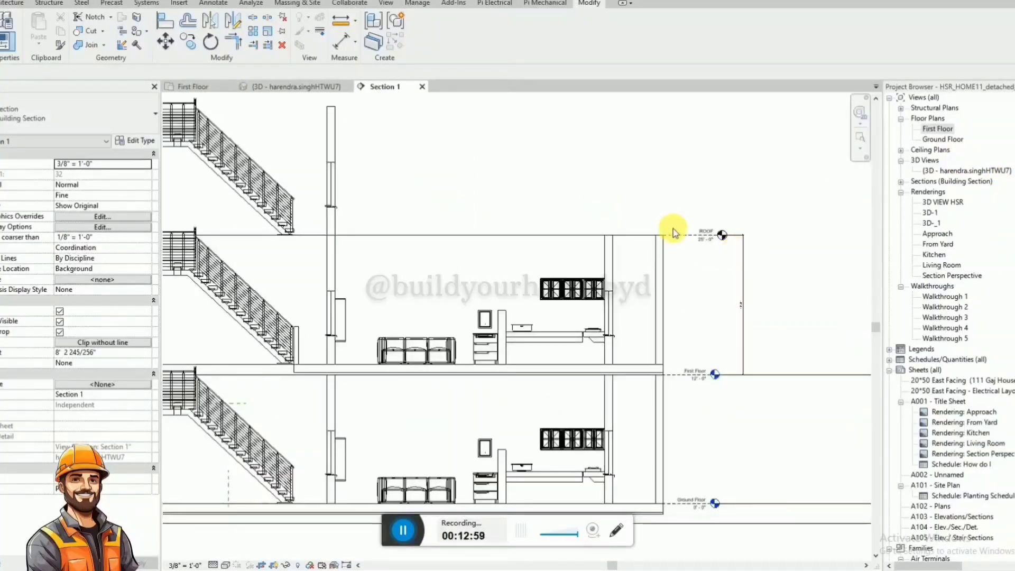
Create a floor plan view for the ROOF level and open it.
click(386, 4)
click(406, 45)
click(423, 66)
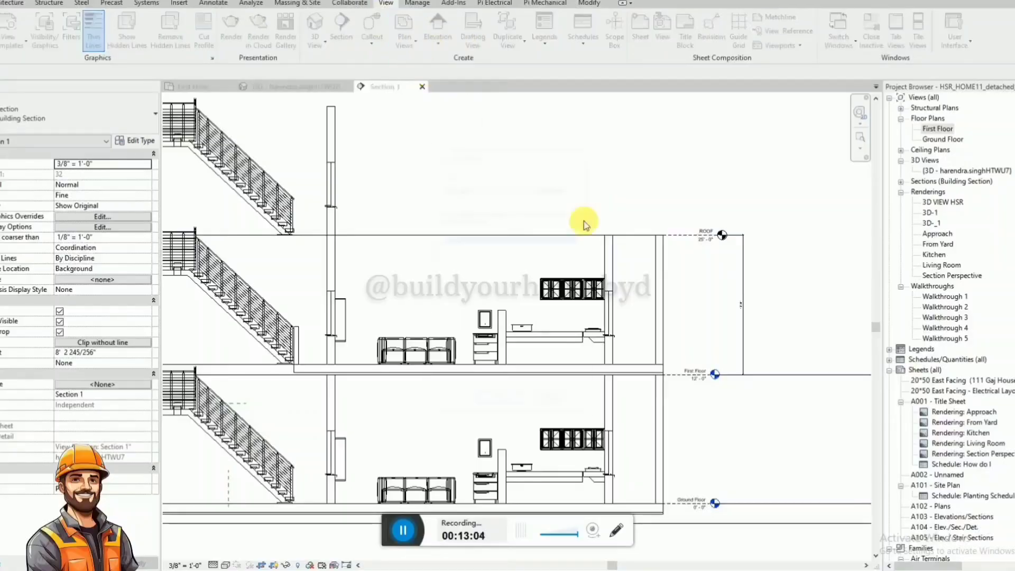
click(515, 408)
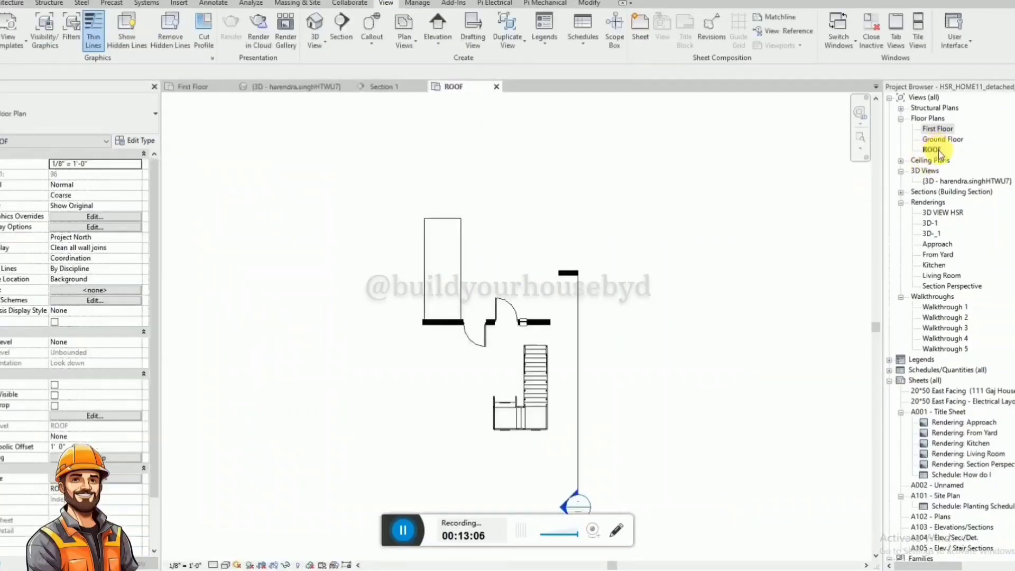
Set the top of the ROOF floor plan's view range to Unlimited and check the view range again.
click(123, 415)
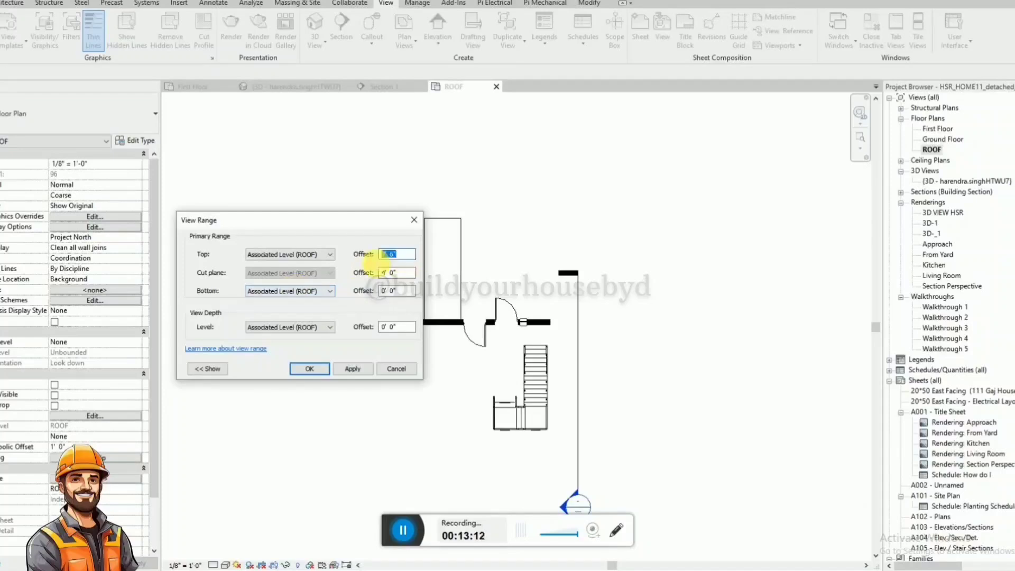
click(329, 259)
click(267, 276)
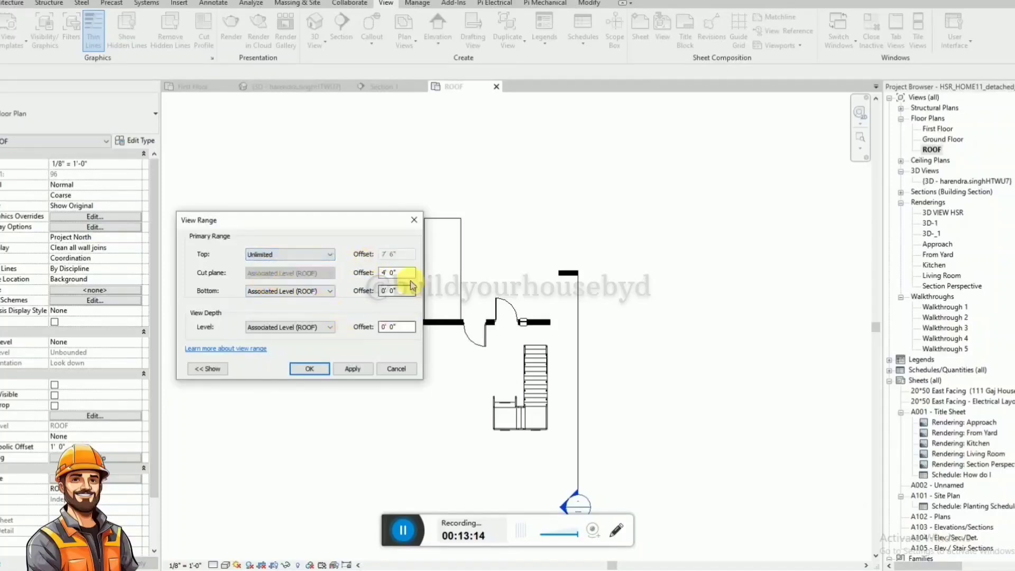
click(309, 368)
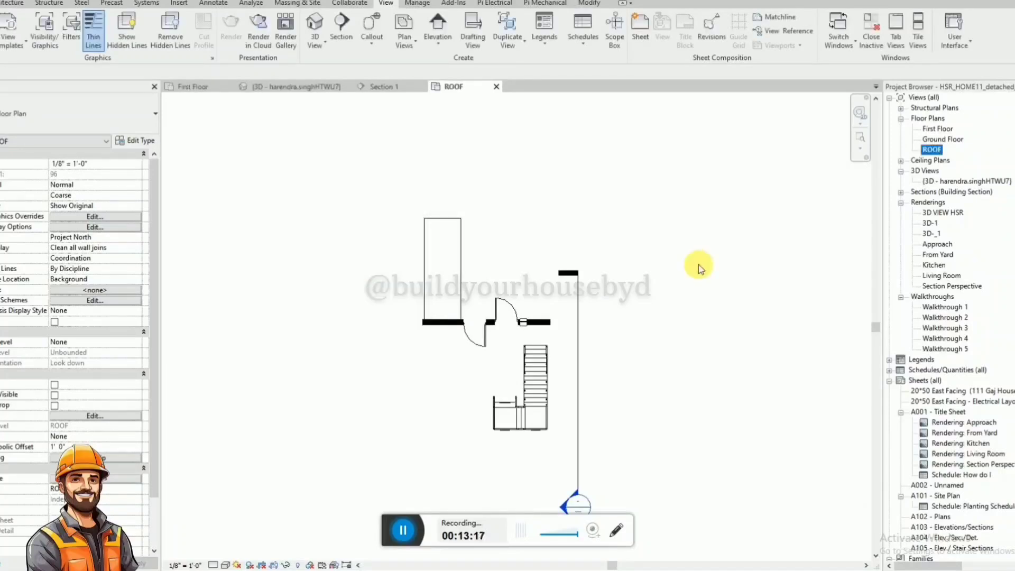
click(111, 415)
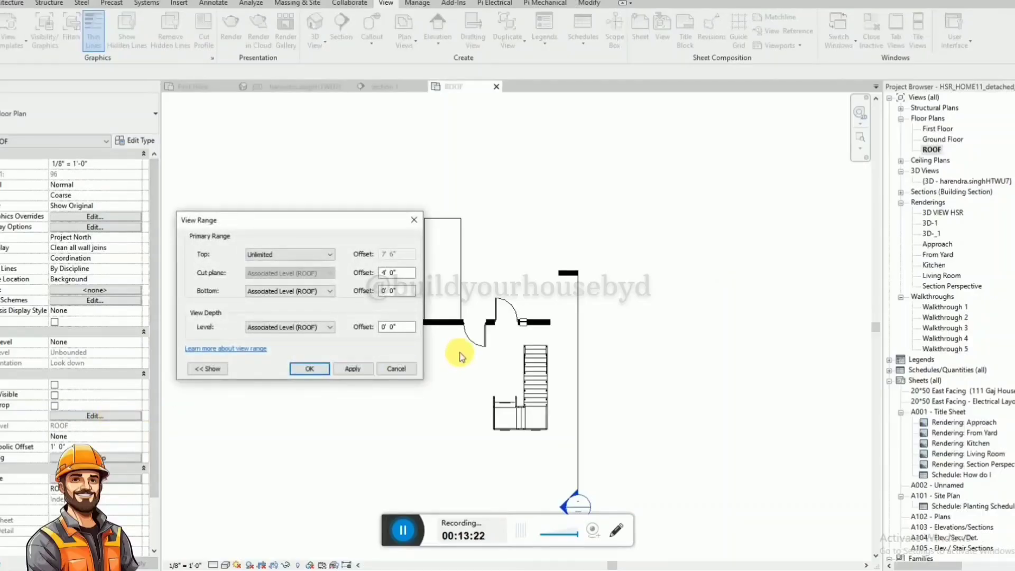
click(459, 356)
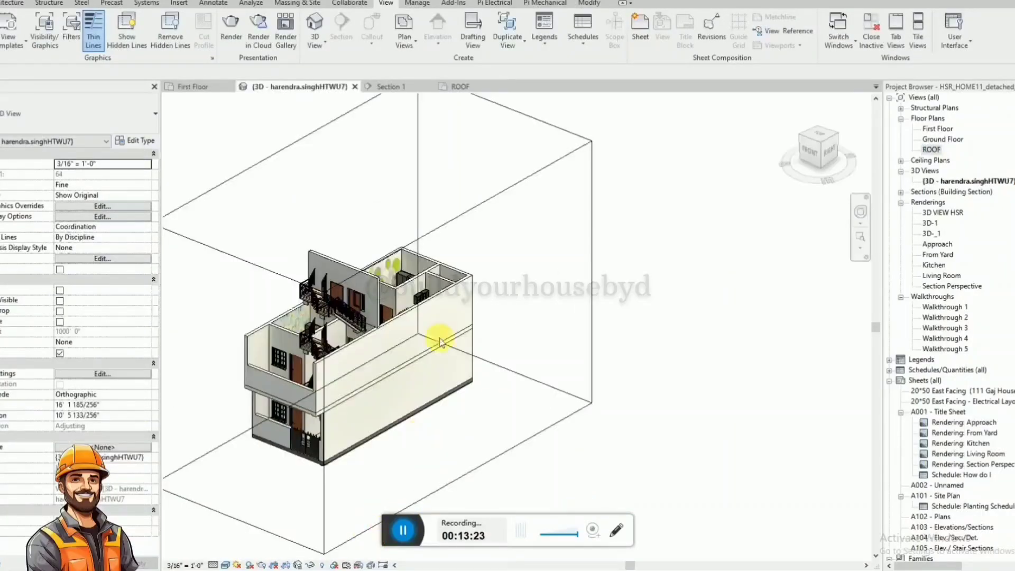
Examine the copied staircase and wall above the first floor in the 3D view and in Section 1.
scroll(286, 345, up, 2)
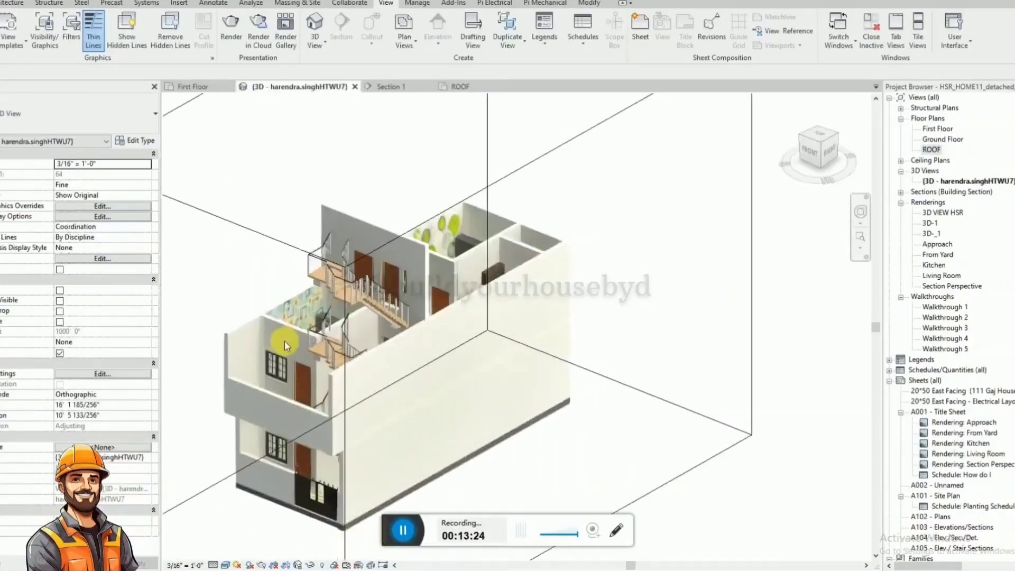
shift+middle_drag(328, 396, 452, 127)
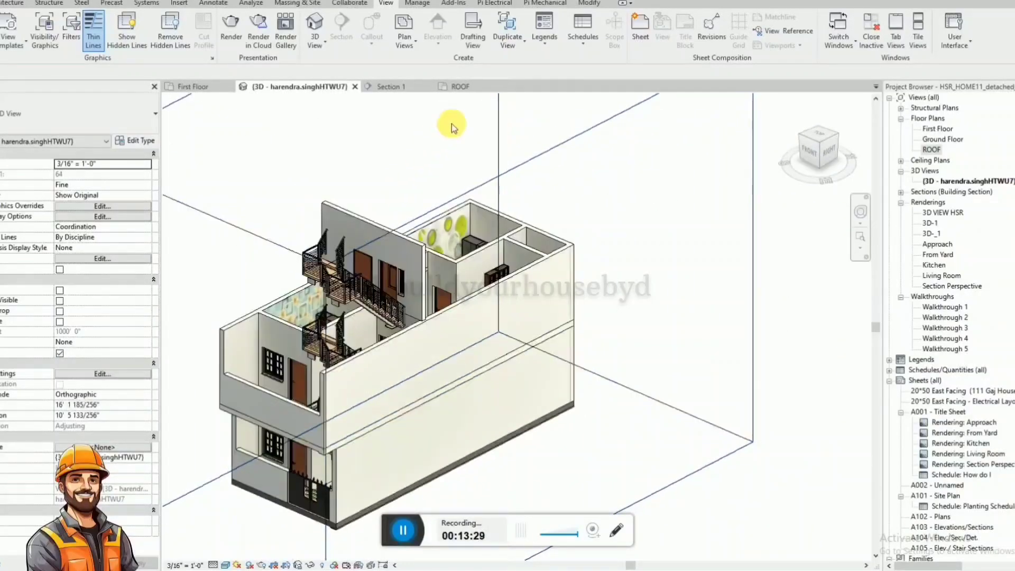
click(459, 86)
click(368, 87)
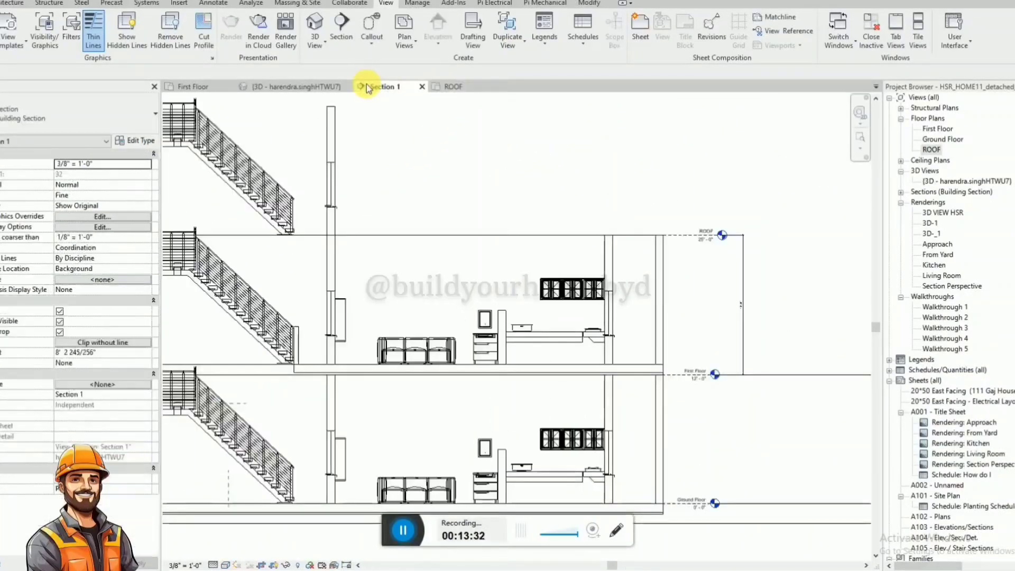
scroll(809, 227, down, 1)
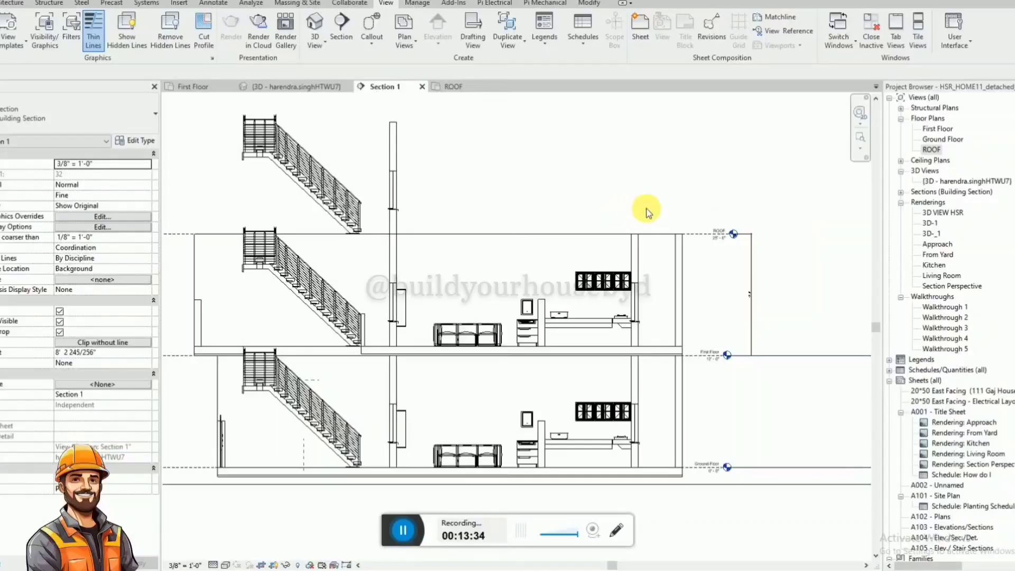
scroll(656, 211, down, 1)
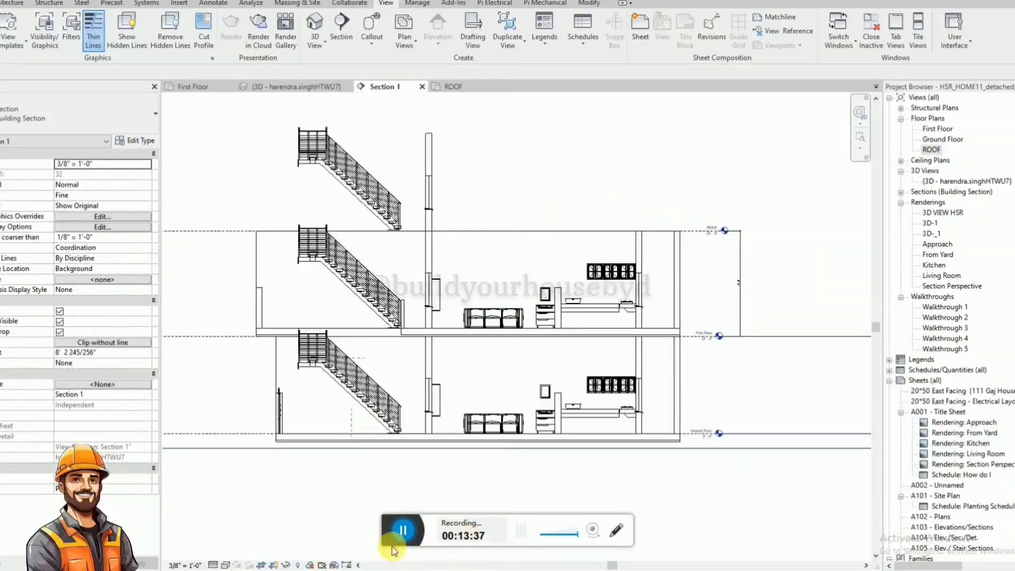
click(379, 213)
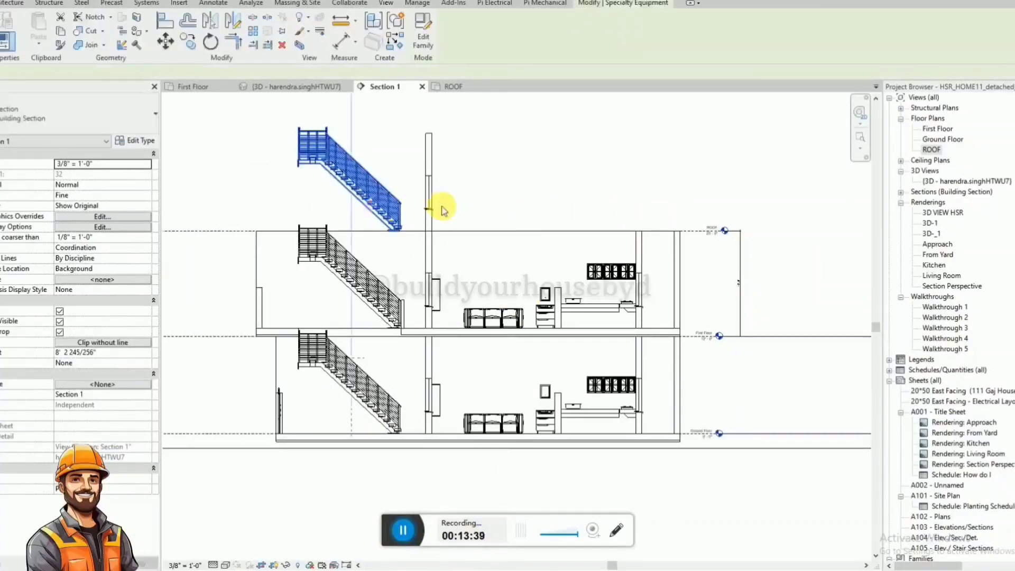
click(466, 204)
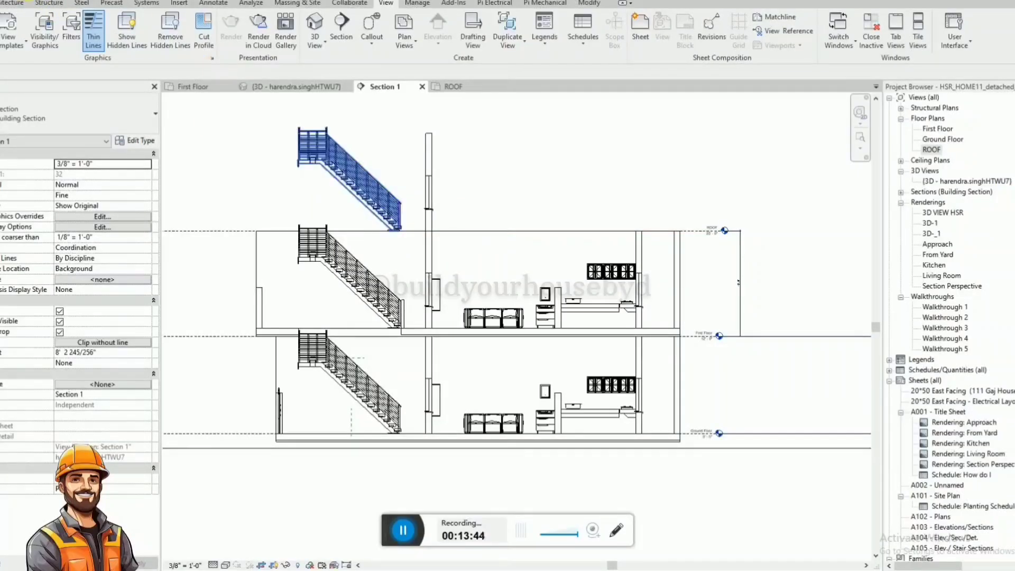
Undo the recent changes back to before the first-floor staircase and wall were copied up to the ROOF level.
key(ctrl+z)
scroll(732, 252, down, 3)
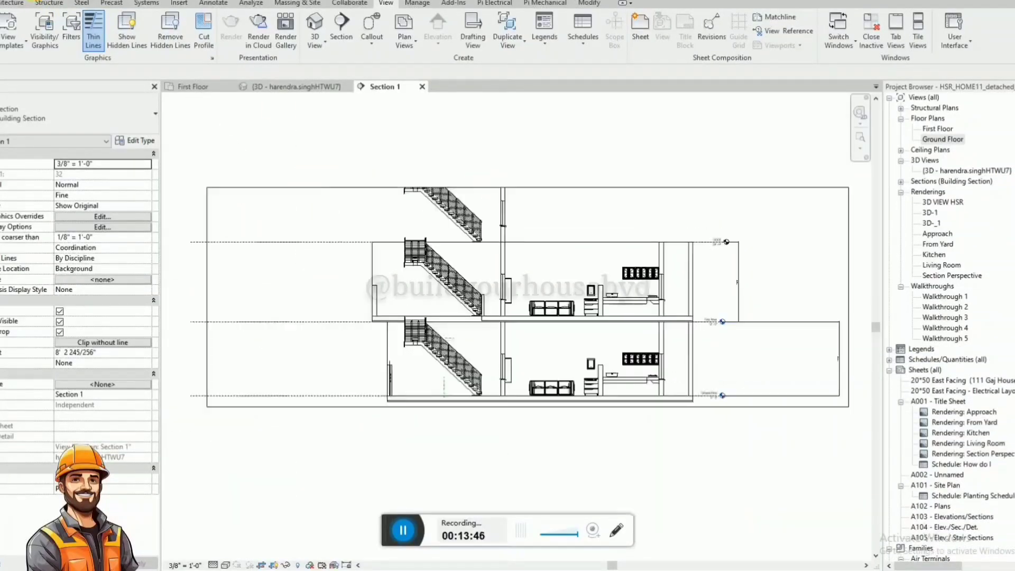
scroll(713, 335, up, 3)
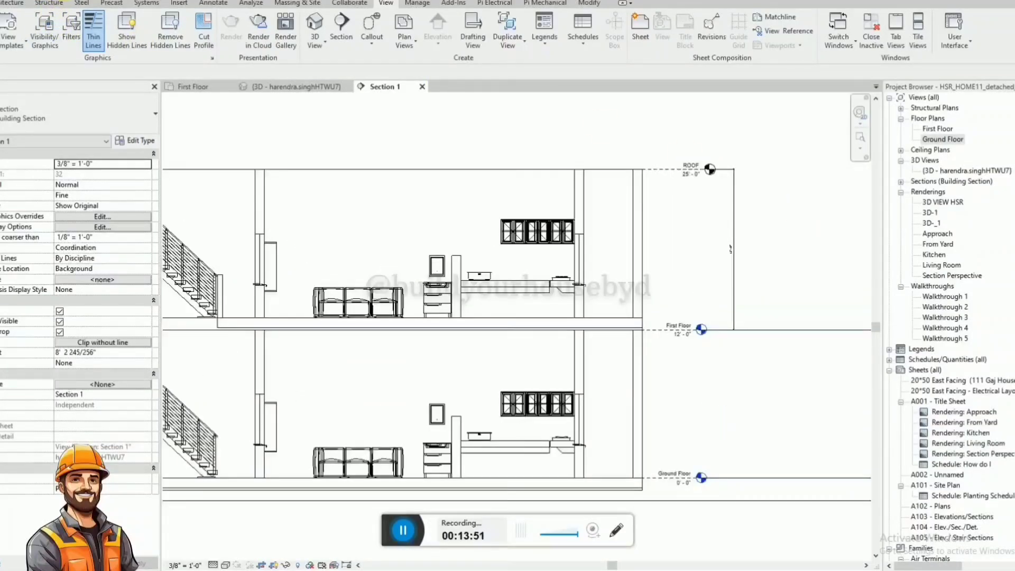
scroll(716, 199, down, 3)
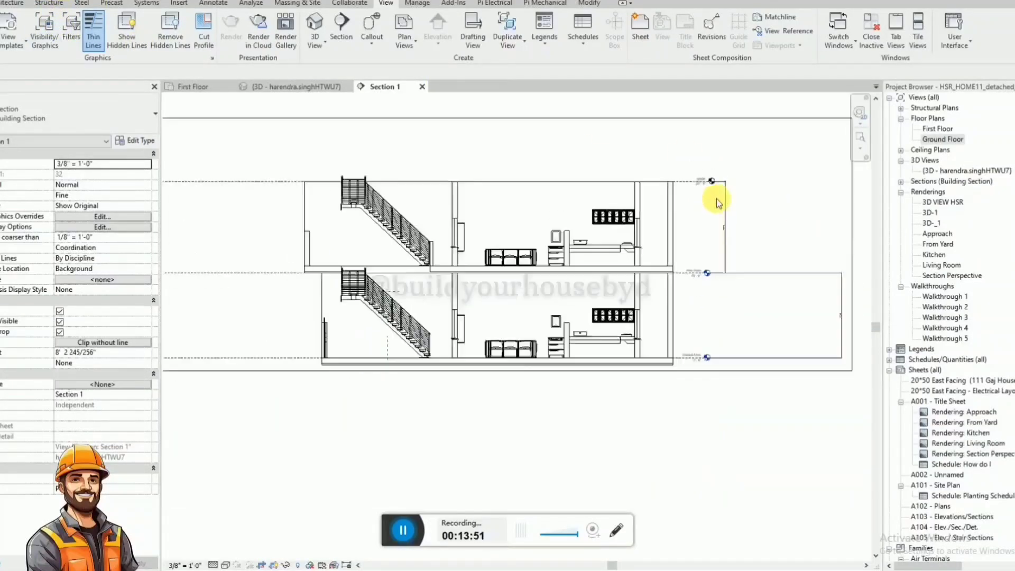
scroll(399, 231, up, 3)
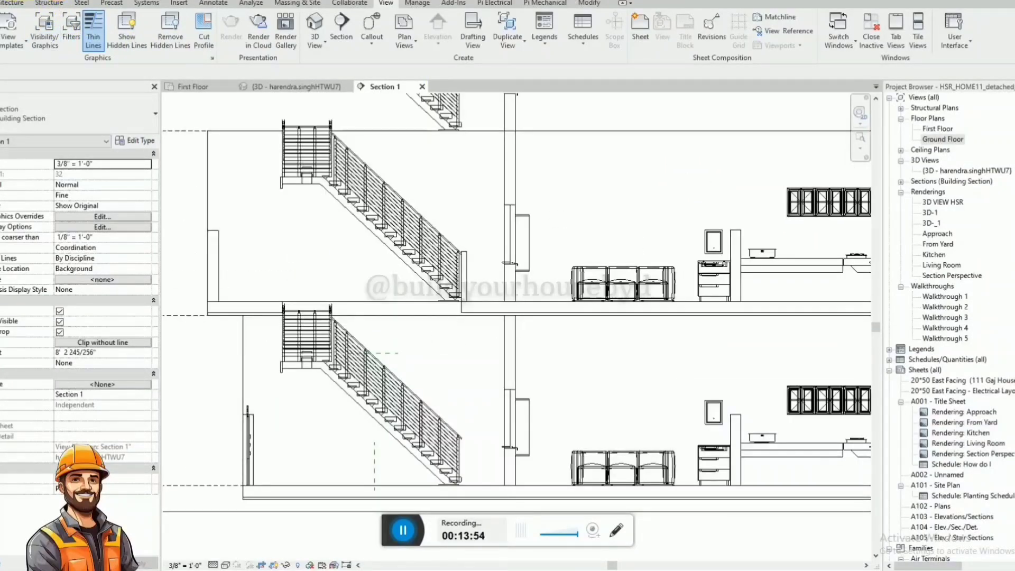
scroll(534, 181, down, 3)
click(544, 164)
scroll(472, 218, down, 2)
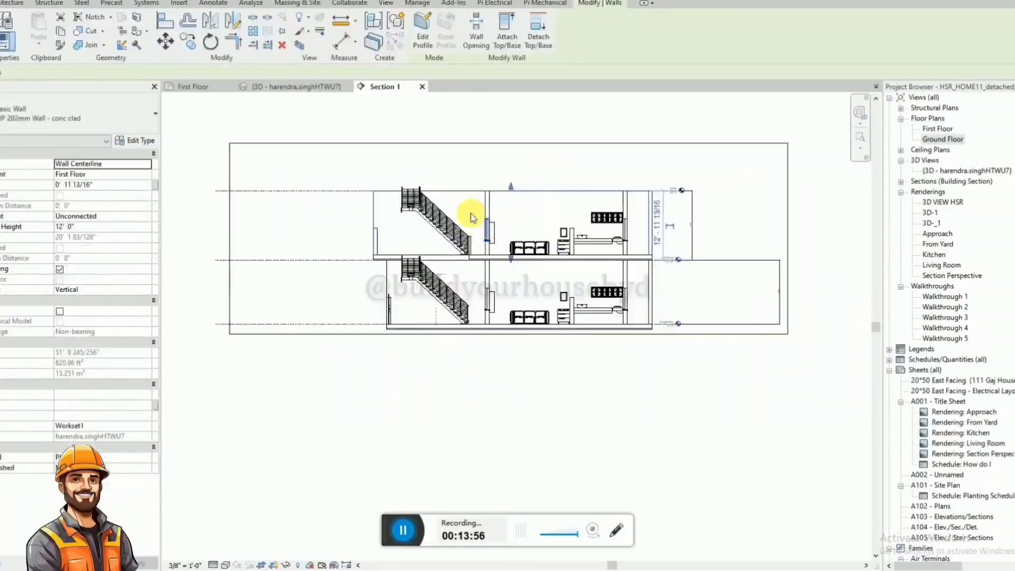
Copy the first-floor staircase, the full-height wall beside it and the floor slab upward, unconstrained, from the slab's bottom corner to the ROOF level.
click(472, 217)
scroll(464, 215, up, 2)
click(479, 225)
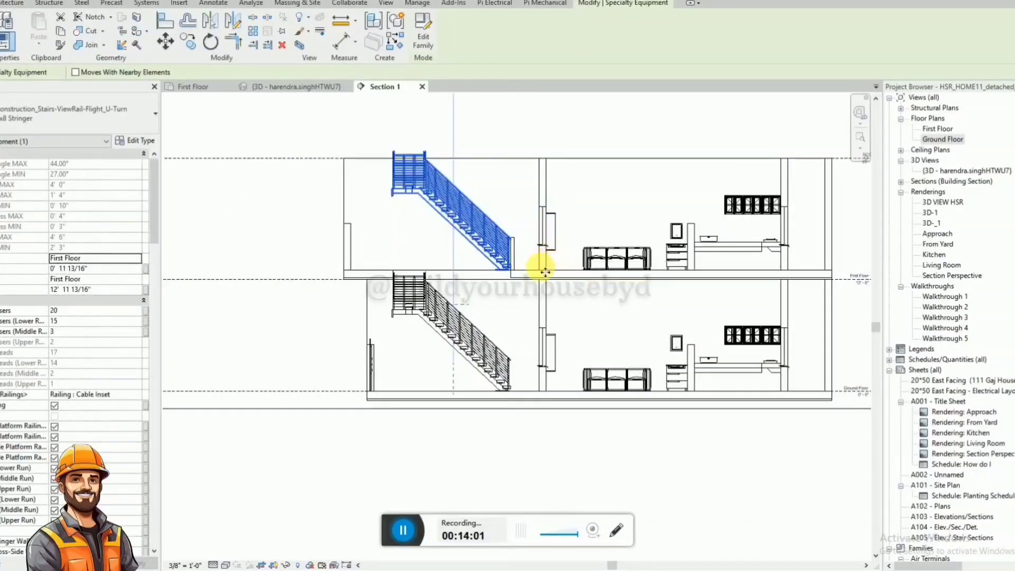
ctrl+click(546, 204)
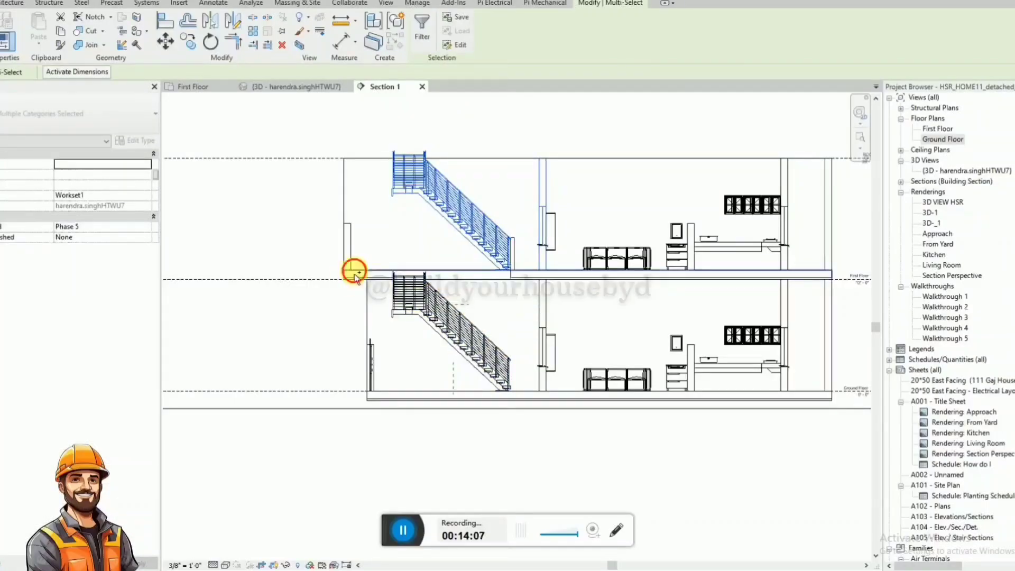
scroll(363, 272, up, 2)
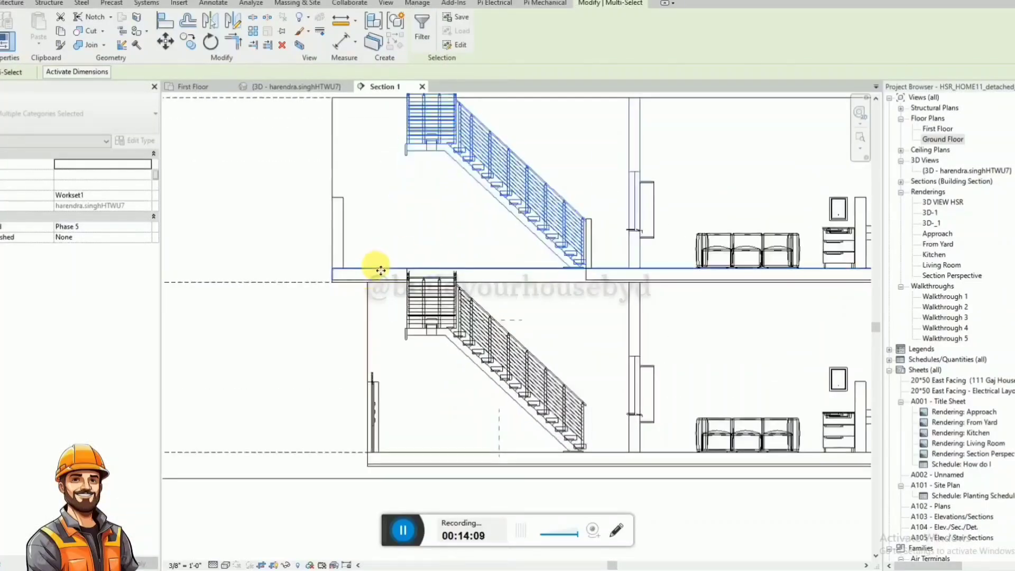
key(c)
key(o)
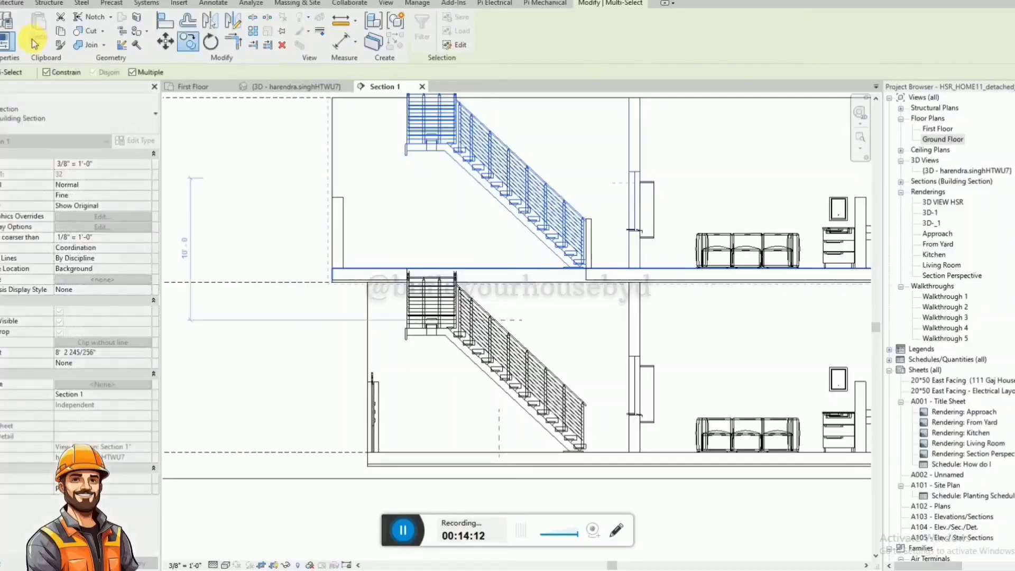
click(47, 73)
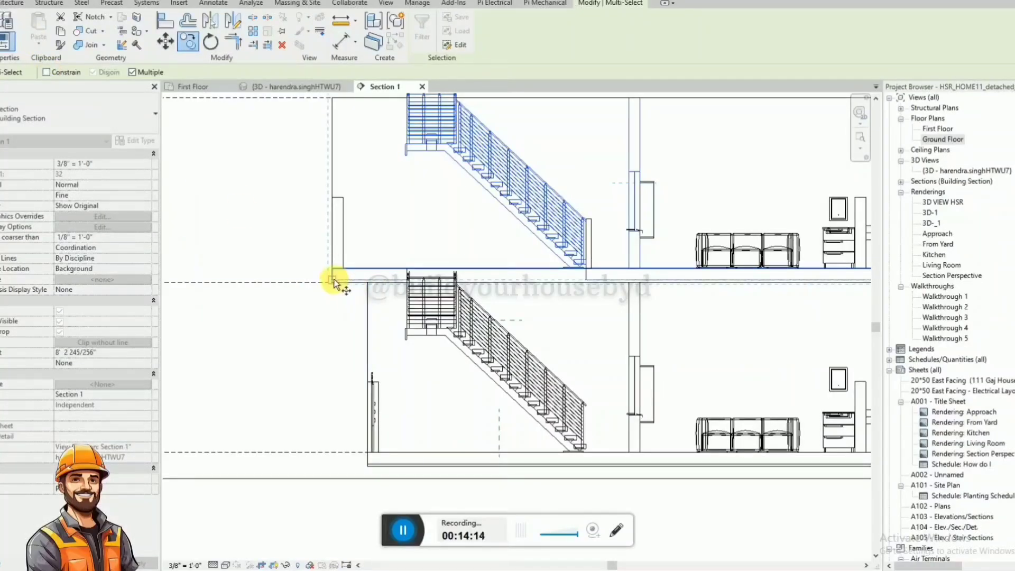
click(332, 279)
scroll(333, 278, down, 2)
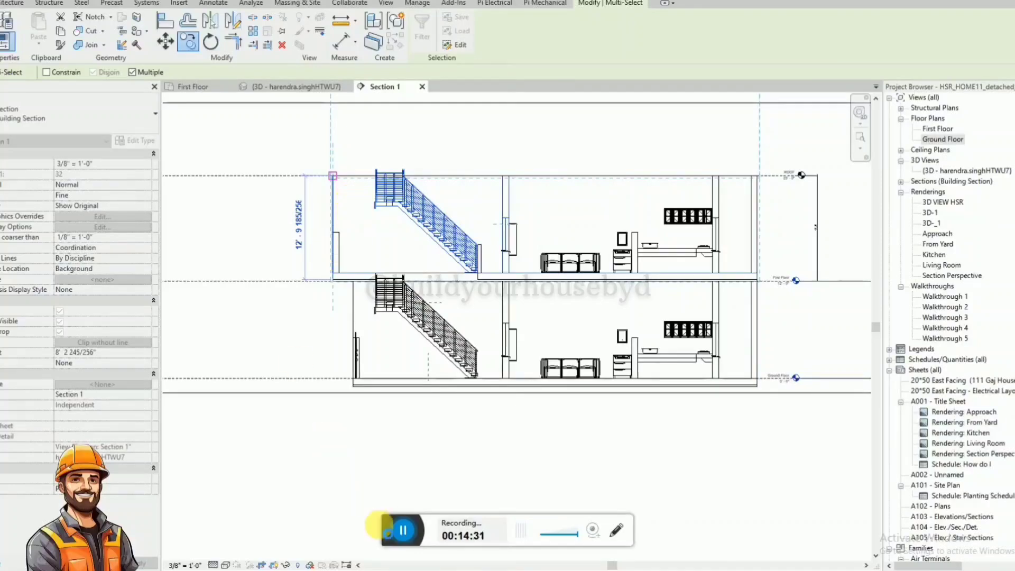
click(403, 531)
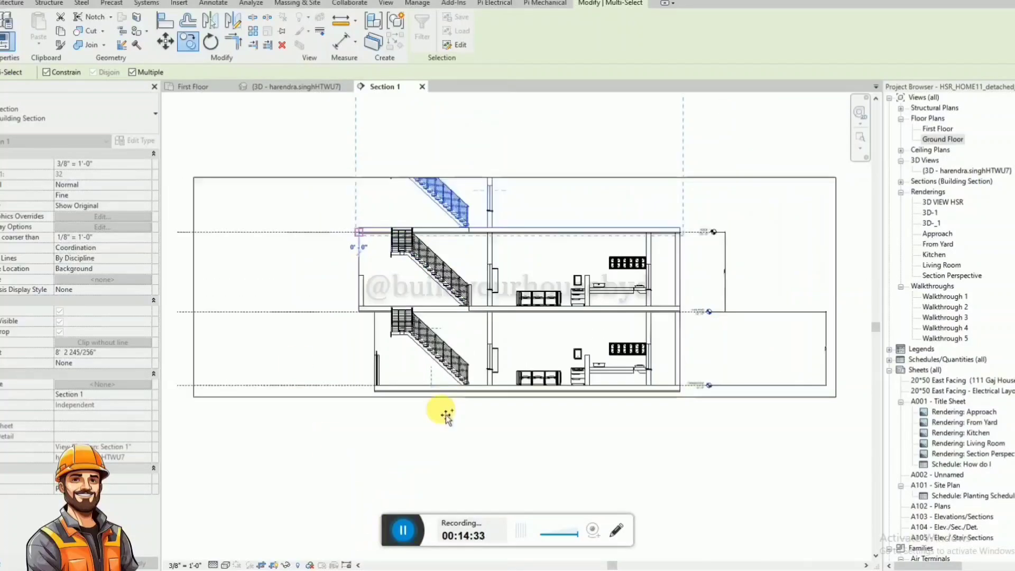
Raise the top edge of Section 1's crop region above the newly copied staircase and wall.
key(Escape)
key(Escape)
click(515, 233)
drag(497, 233, 490, 139)
Examine the copied slab, staircase and wall on top of the house from several angles in the 3D view.
click(317, 87)
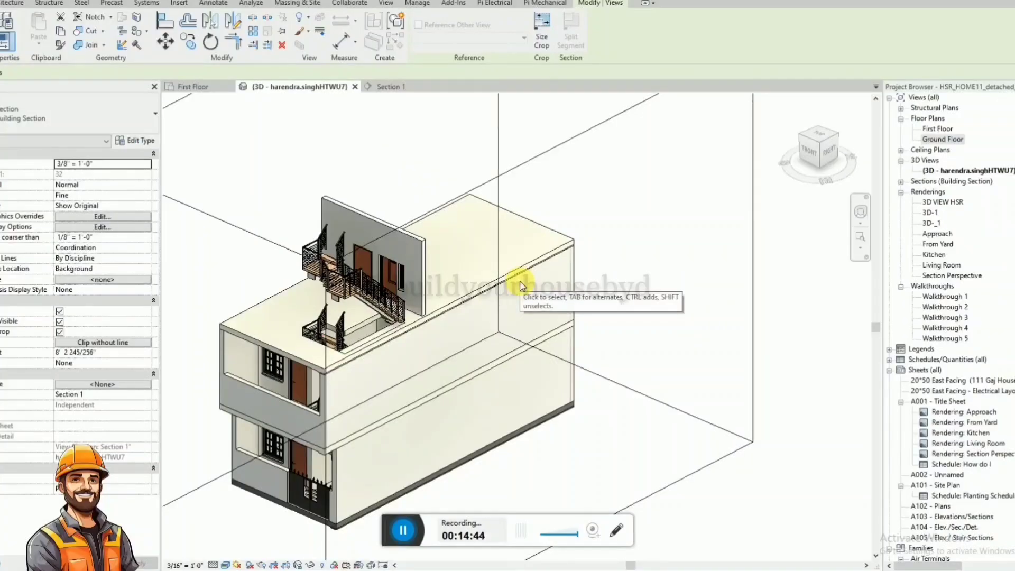
click(671, 288)
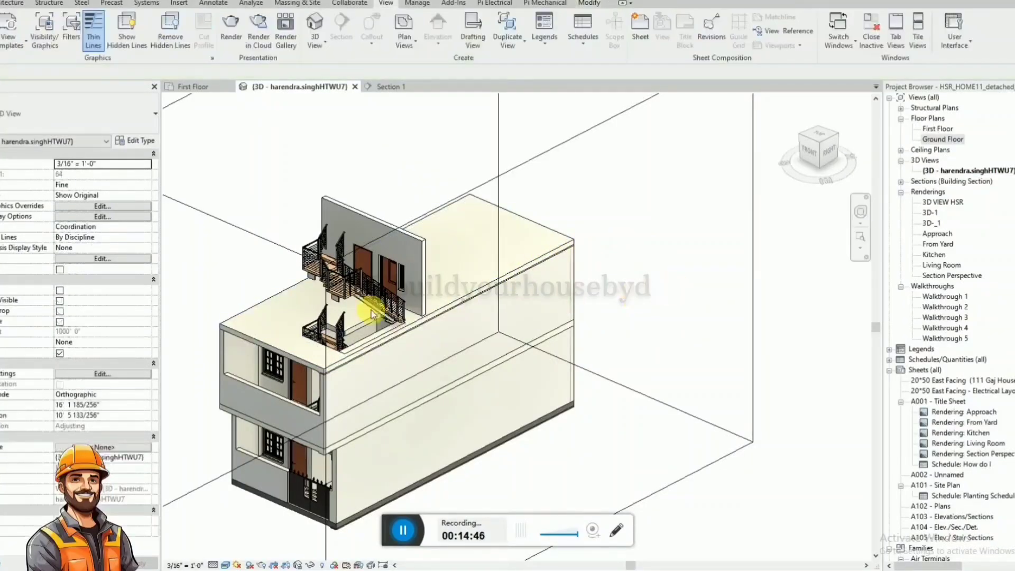
shift+middle_drag(279, 327, 349, 378)
click(384, 240)
key(Escape)
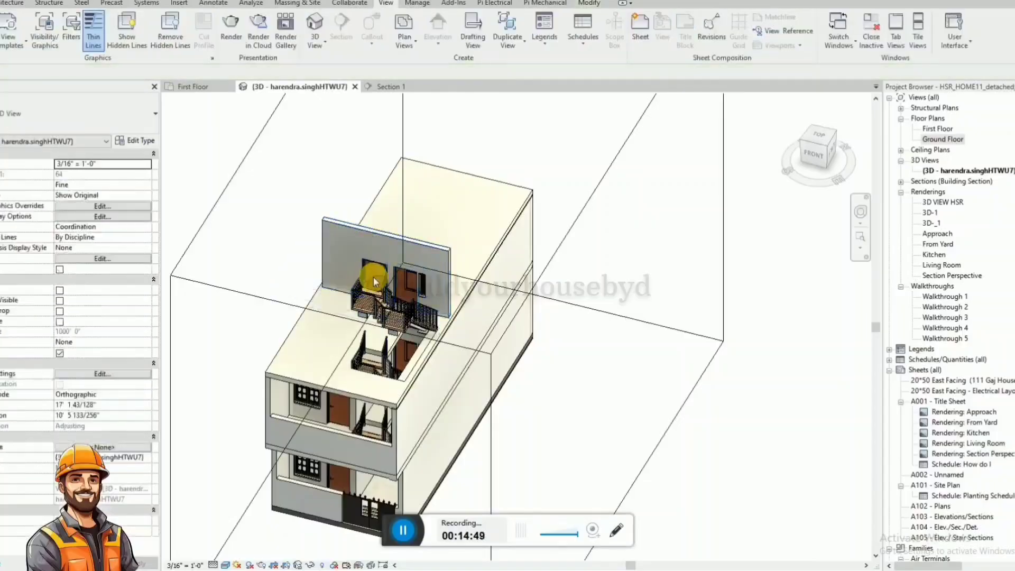
click(376, 263)
key(Escape)
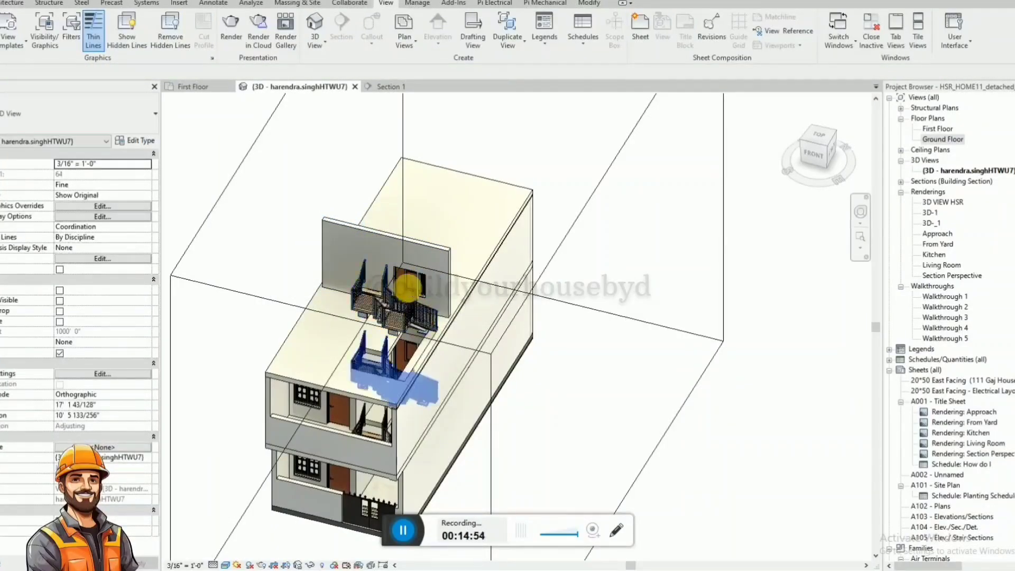
shift+middle_drag(404, 283, 363, 140)
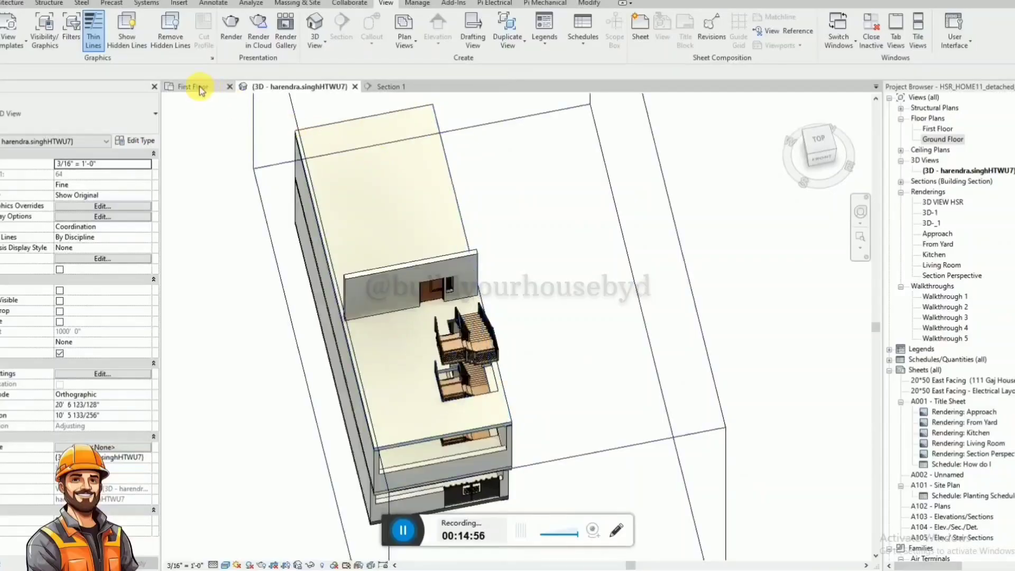
Create a new floor plan view for the ROOF level.
click(404, 32)
click(436, 66)
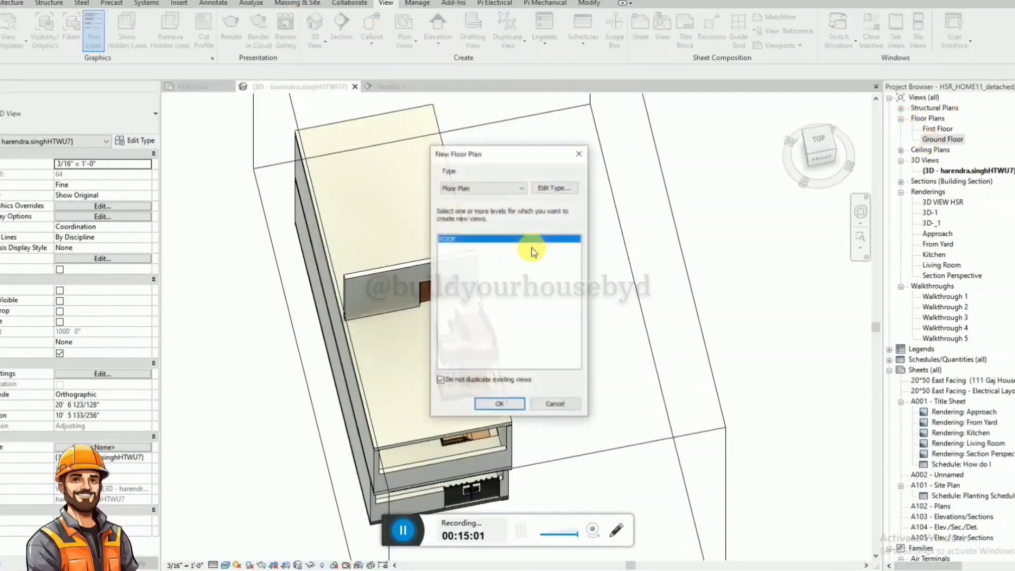
click(512, 407)
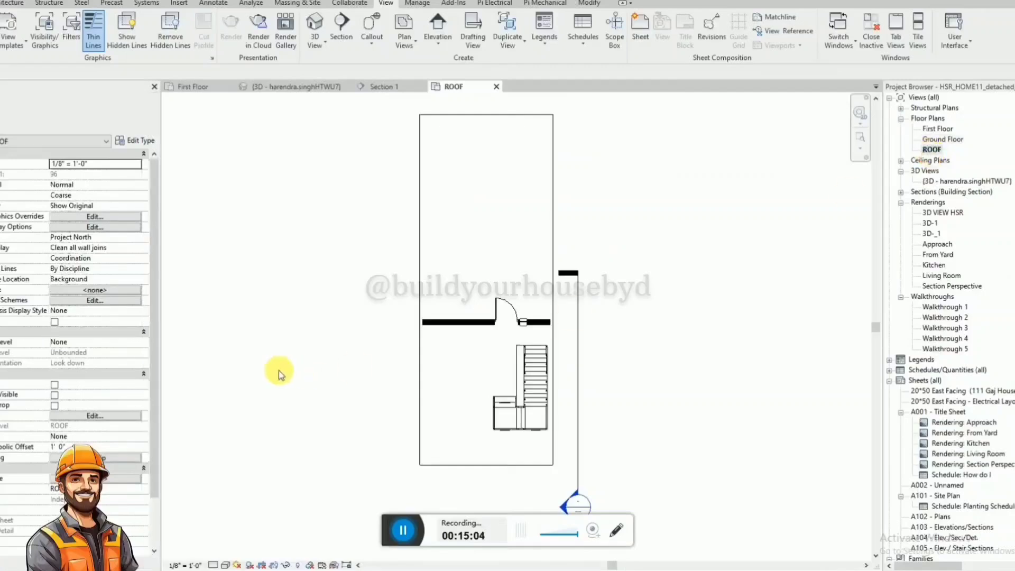
Set the ROOF plan's detail level to Fine and its visual style to Wireframe.
scroll(536, 362, up, 2)
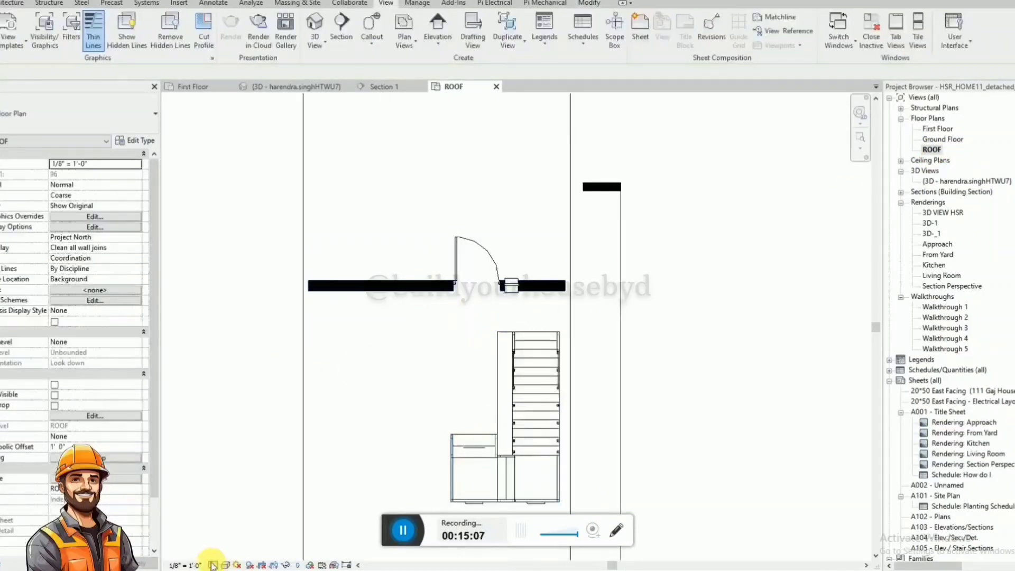
click(225, 565)
click(234, 553)
click(224, 565)
click(245, 508)
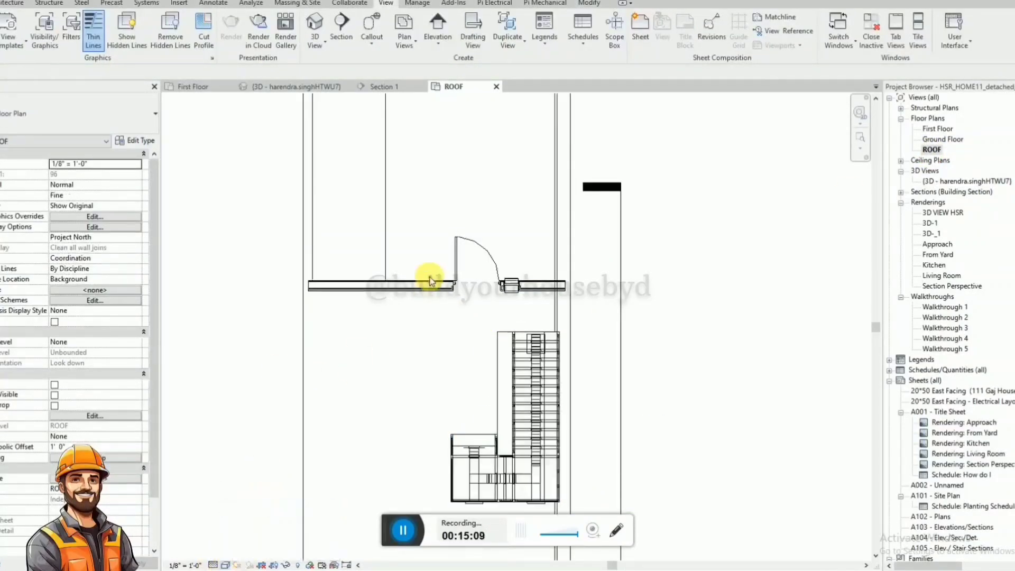
Draw a wall of the 202mm conc clad type along the open side of the staircase, about 16' long, meeting the door wall.
click(431, 293)
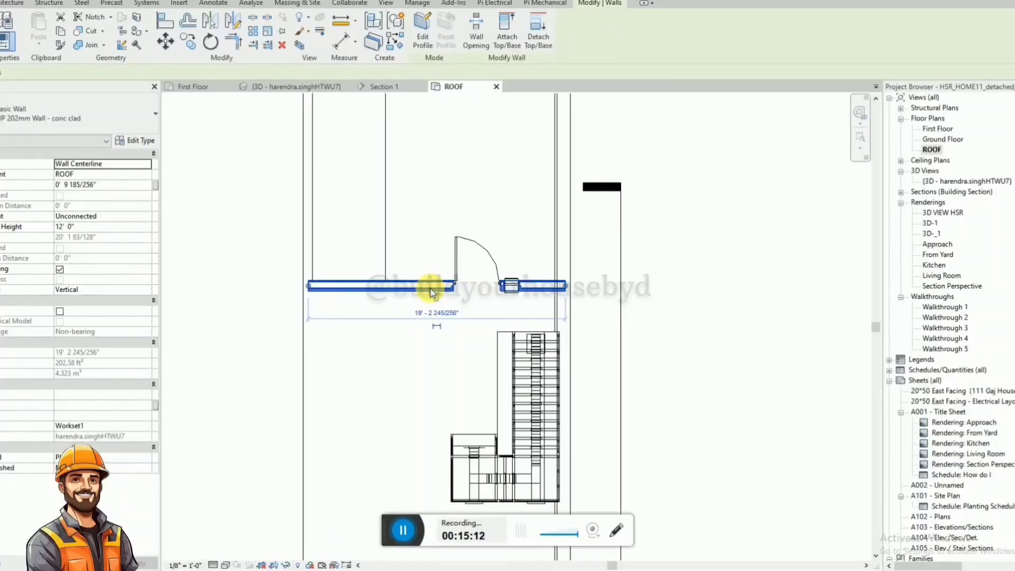
key(w)
key(a)
scroll(429, 292, down, 1)
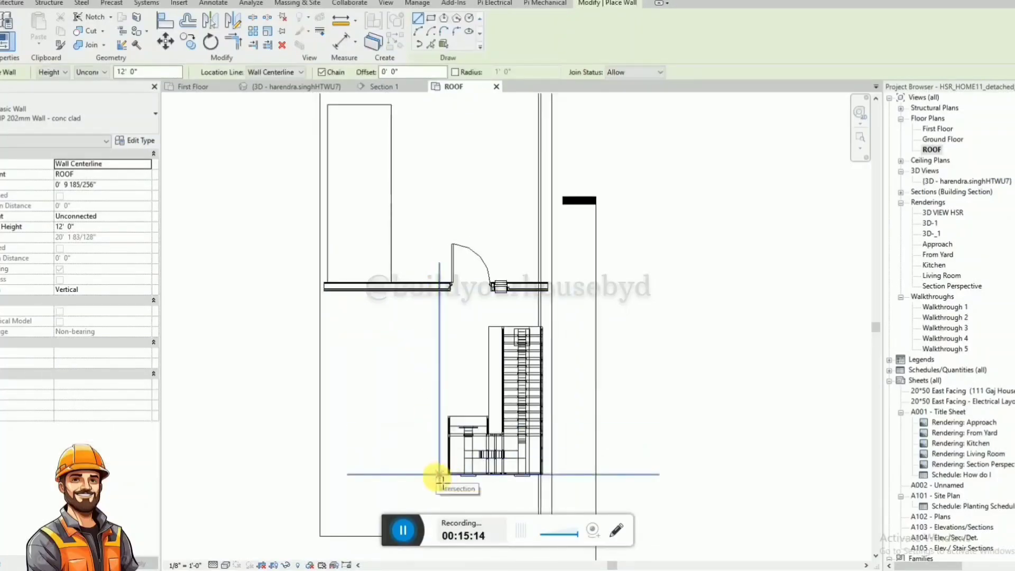
click(439, 474)
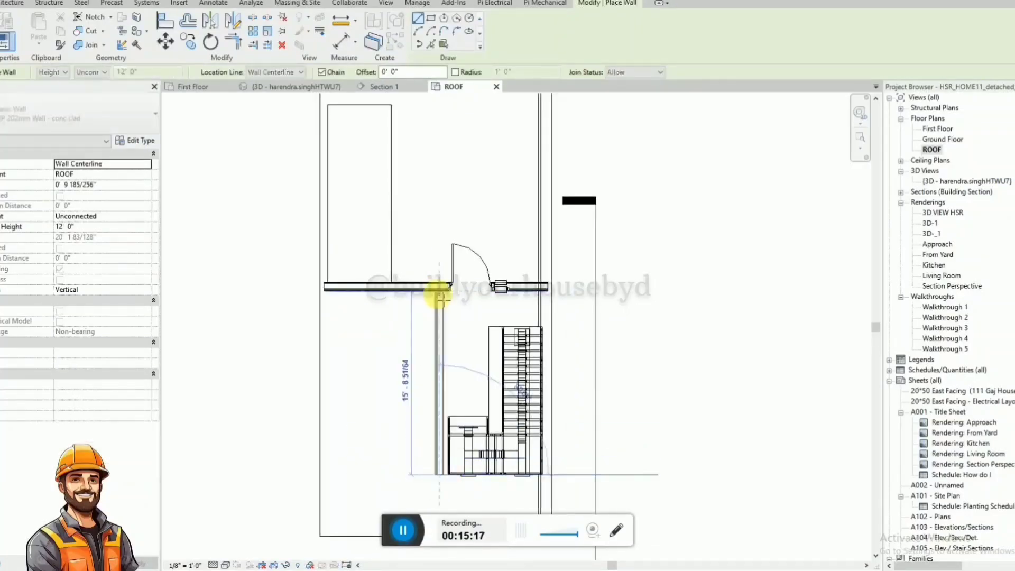
click(440, 288)
key(Escape)
key(Escape)
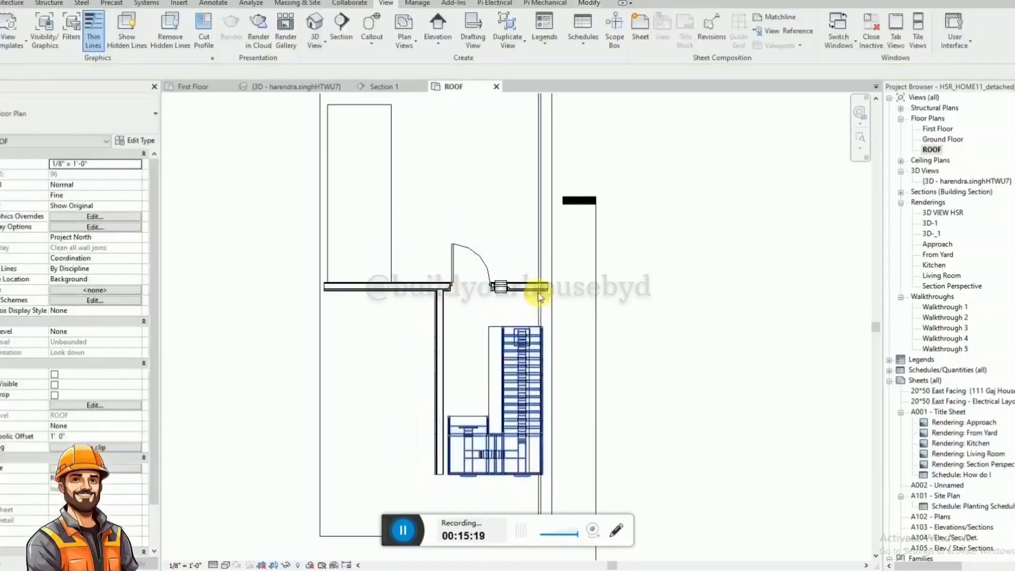
Extend the enclosure with a matching wall across the staircase's landing end, running from the long enclosure wall to the building's outer side wall.
click(435, 472)
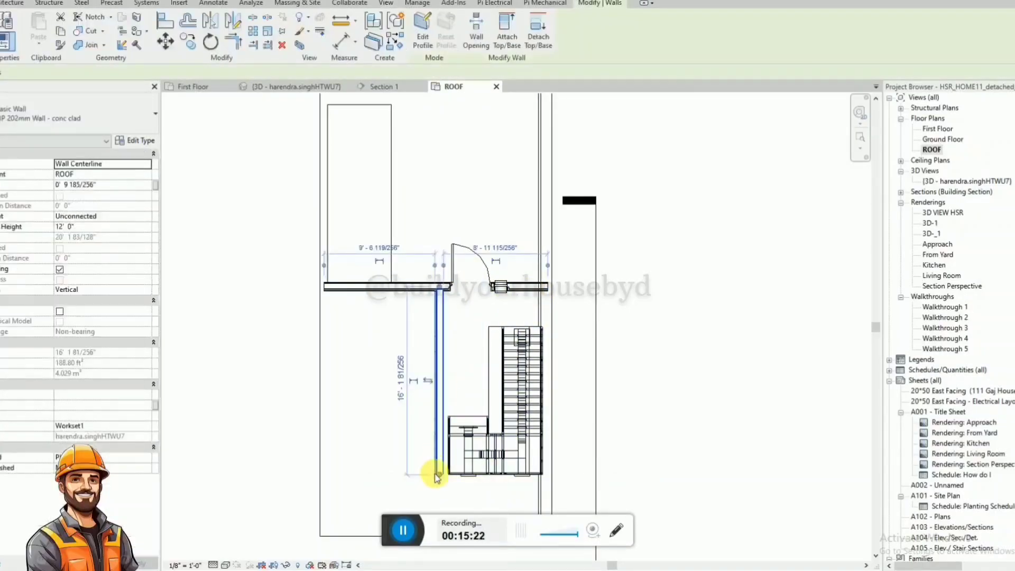
key(c)
key(s)
click(439, 474)
click(439, 488)
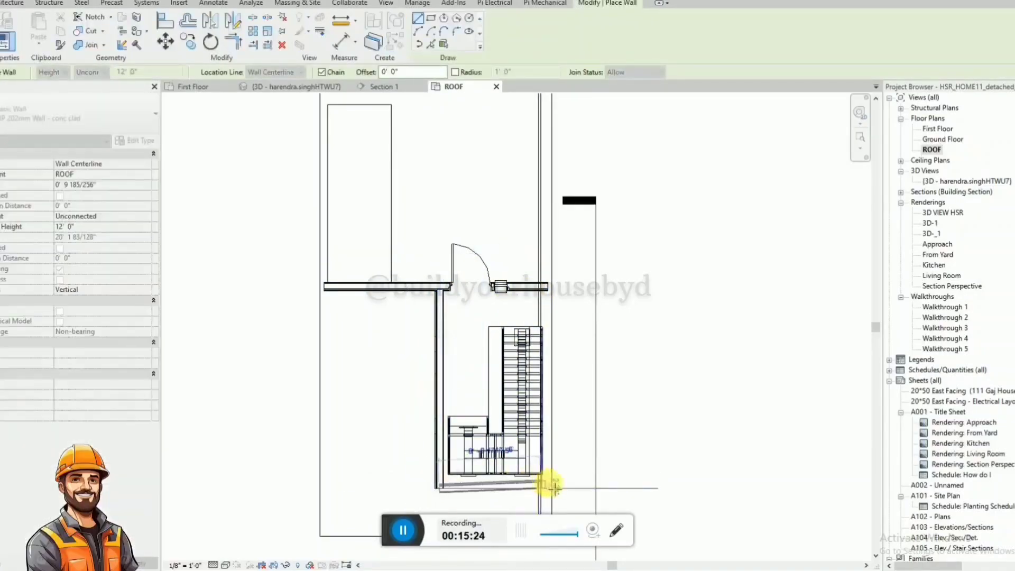
click(545, 484)
key(Escape)
key(Escape)
scroll(520, 356, down, 1)
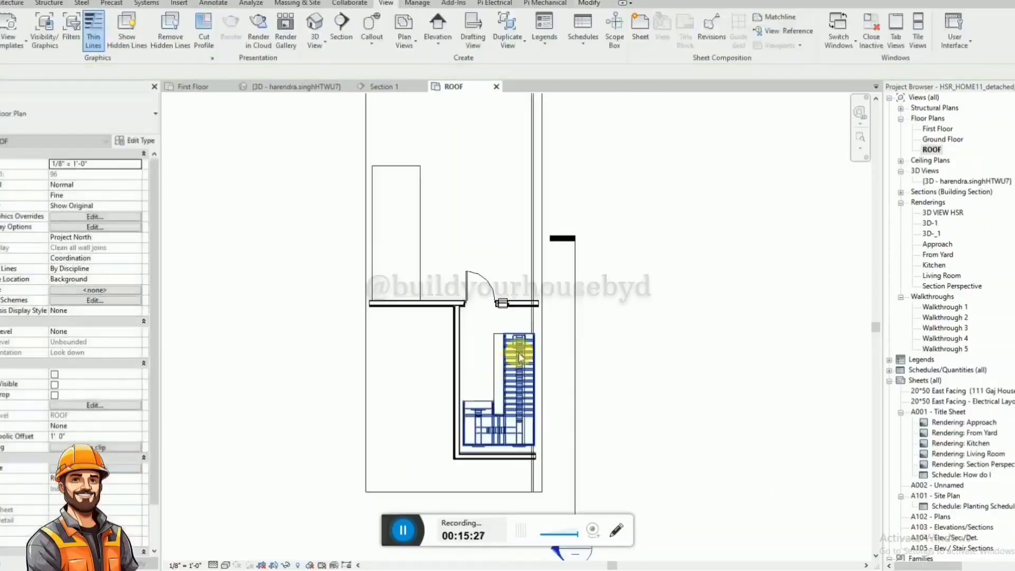
Hide the uppermost staircase in the 3D view, leaving the new enclosure walls exposed.
click(328, 86)
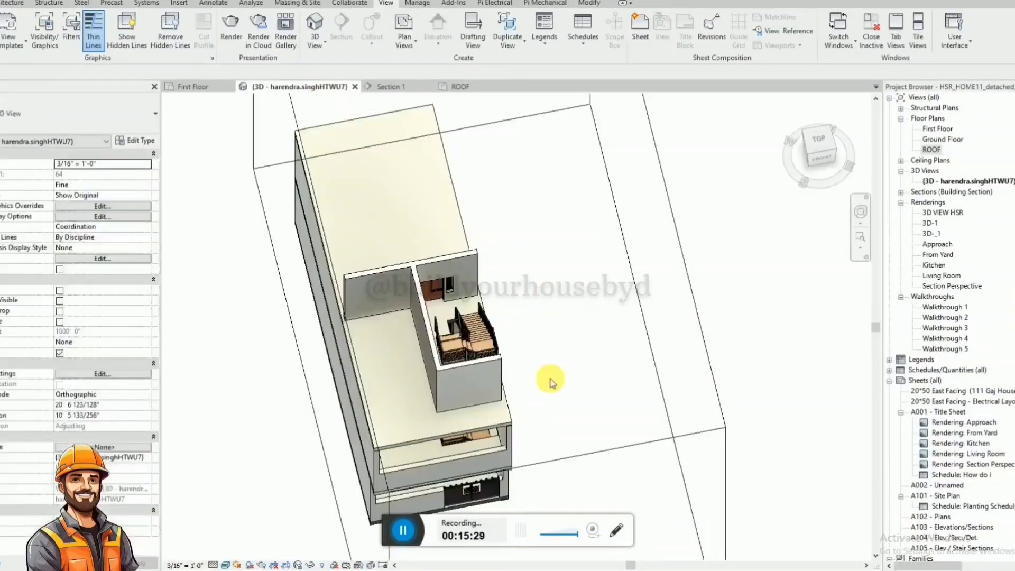
shift+middle_drag(542, 380, 546, 268)
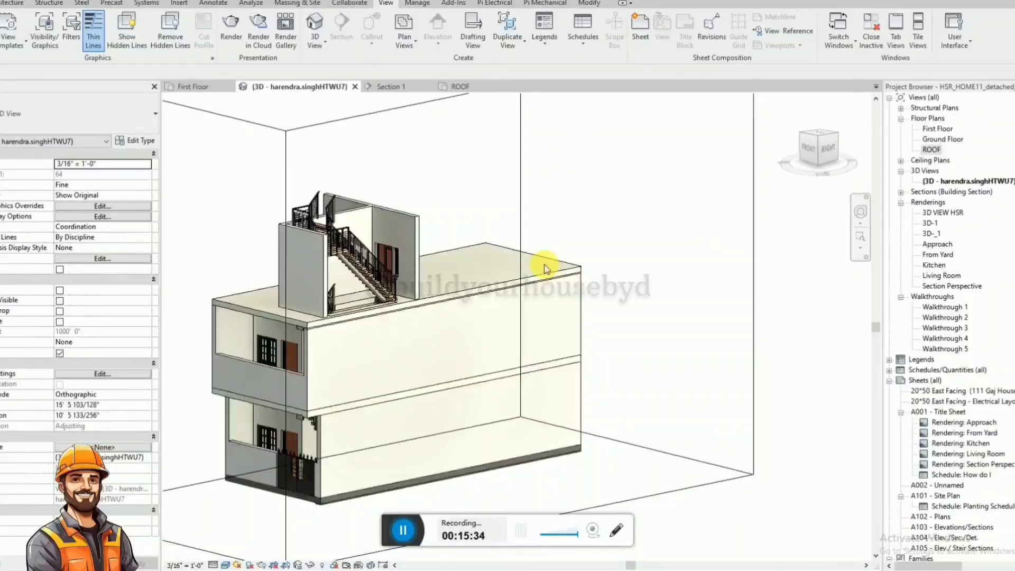
click(376, 276)
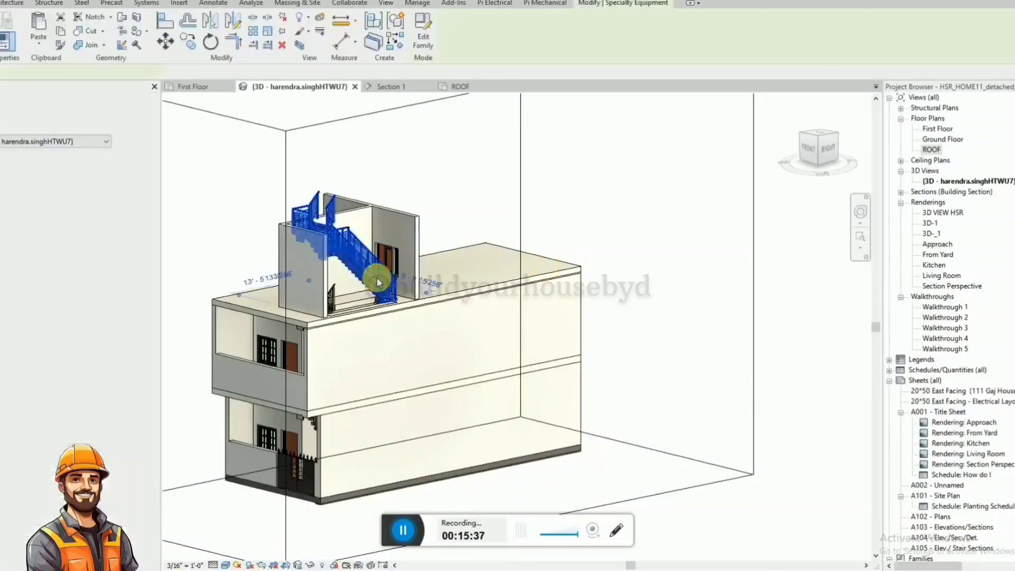
key(Escape)
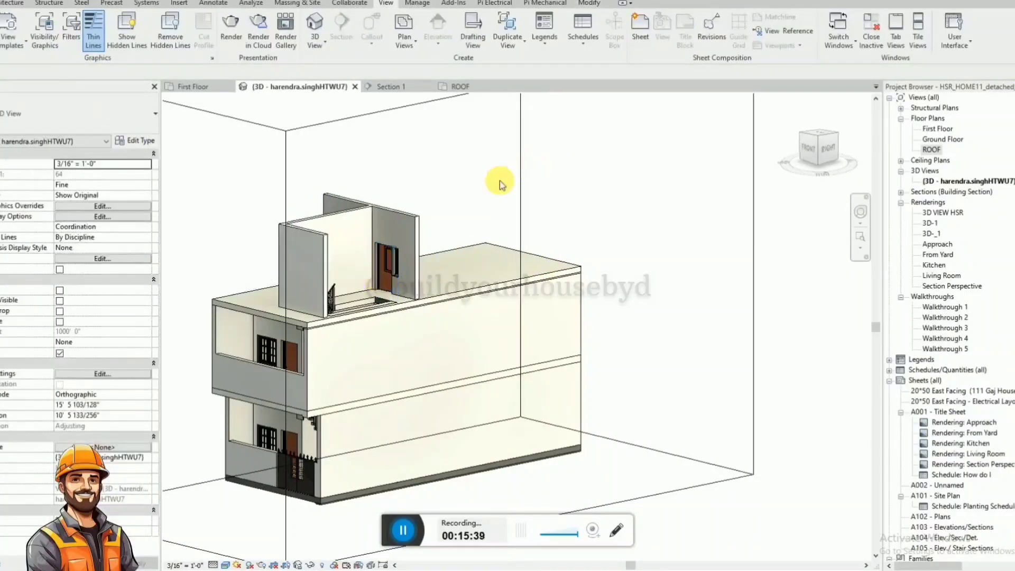
shift+middle_drag(482, 201, 328, 238)
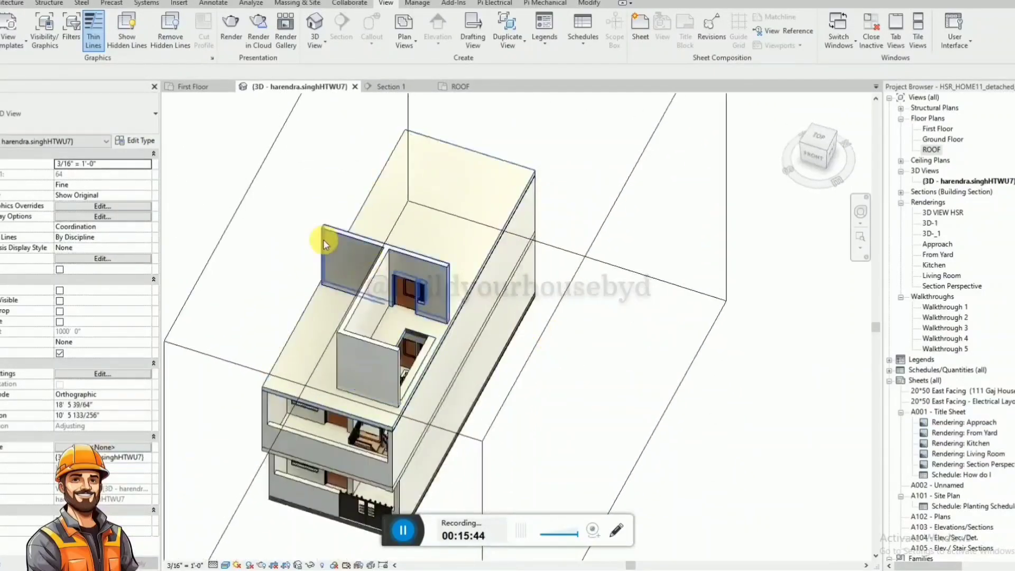
Shorten the copied door wall in the ROOF plan so that it ends at the long staircase enclosure wall.
click(325, 236)
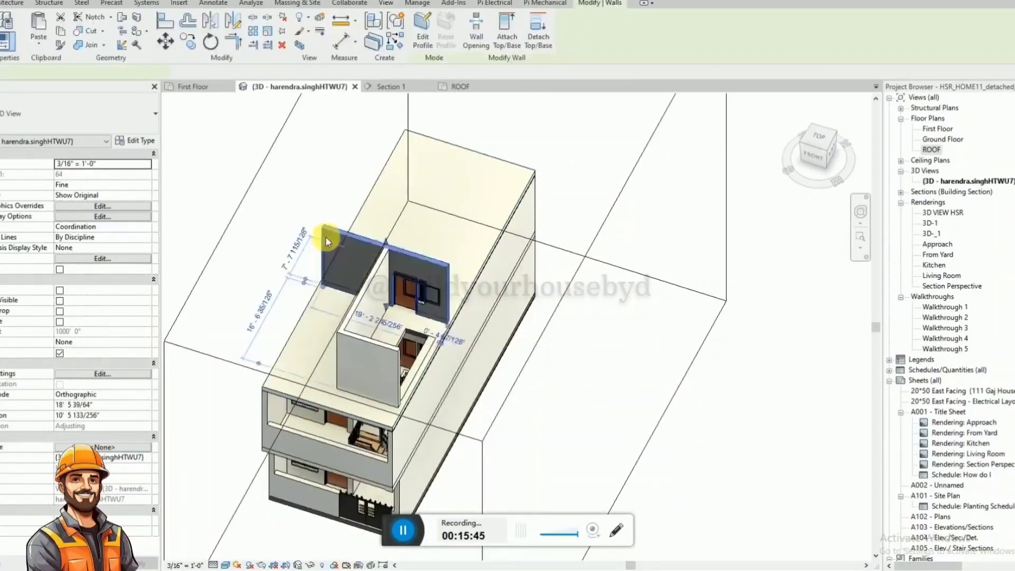
click(460, 86)
drag(369, 309, 456, 304)
key(Escape)
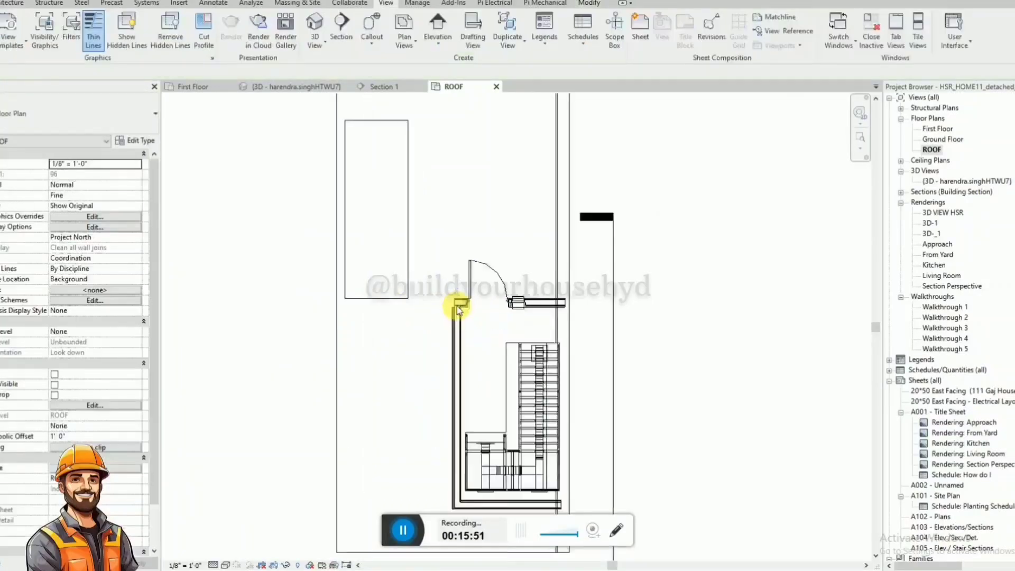
Adjust the end of the long enclosure wall to form a clean corner with the door wall.
scroll(461, 312, up, 5)
click(464, 322)
drag(446, 266, 442, 253)
key(Escape)
scroll(483, 229, down, 4)
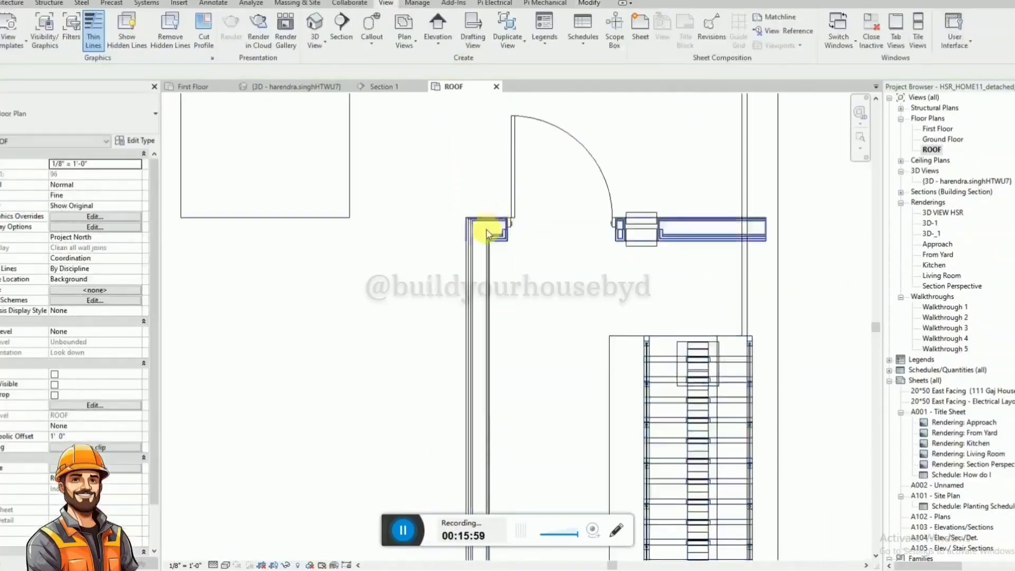
Select the small rectangular Generic 150mm floor, check it in the 3D view, and remove it from the ROOF plan.
click(419, 227)
scroll(426, 252, down, 2)
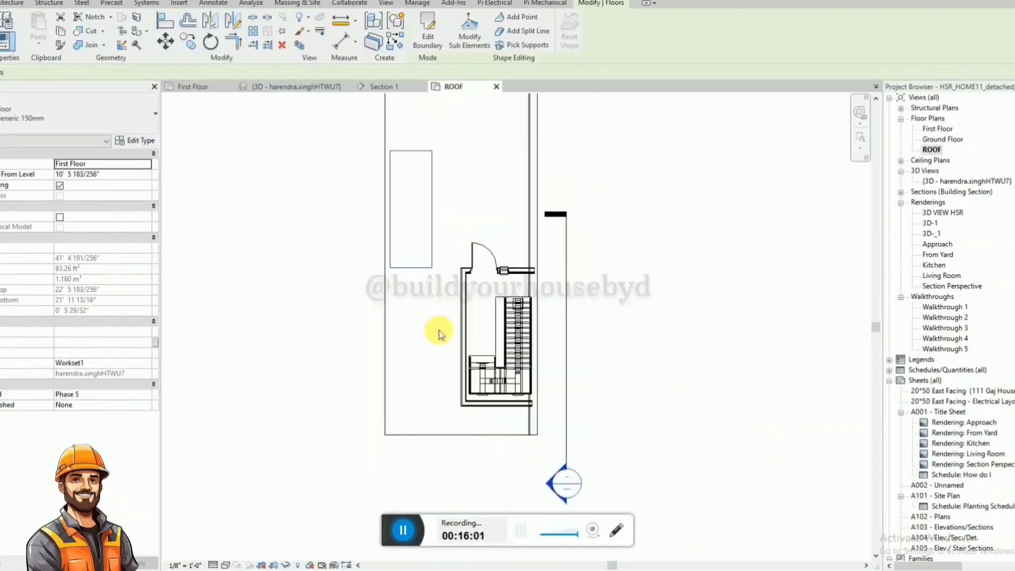
click(296, 87)
shift+middle_drag(468, 260, 399, 115)
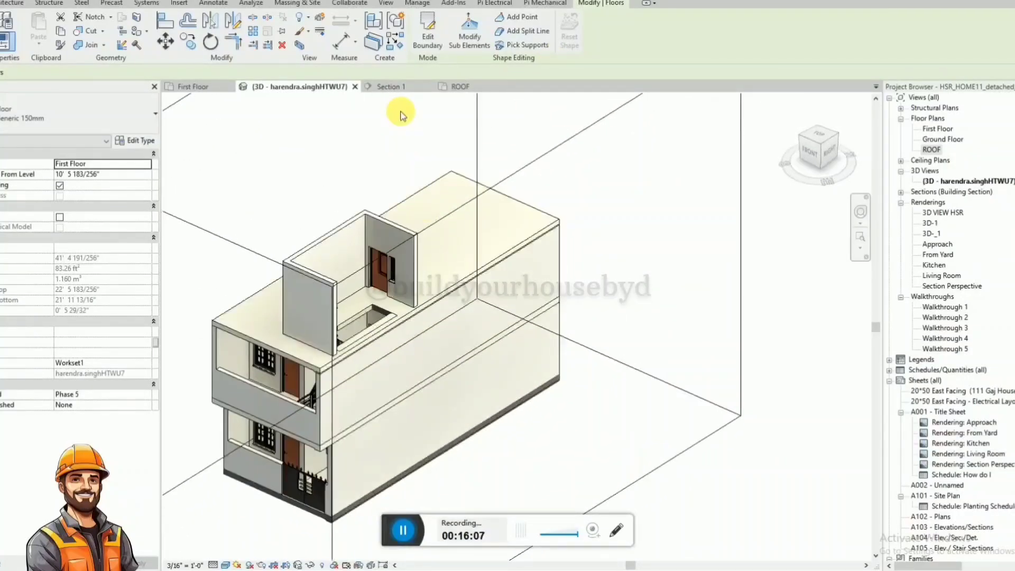
click(458, 86)
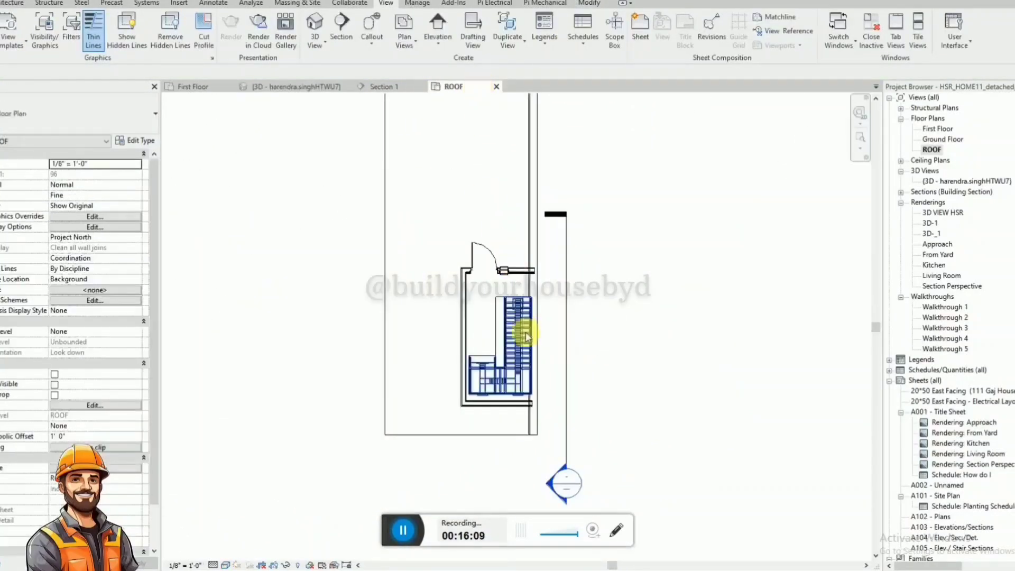
Temporarily hide the ROOF level floor slab in the 3D view to expose the walls underneath.
scroll(512, 385, up, 2)
scroll(512, 385, up, 2)
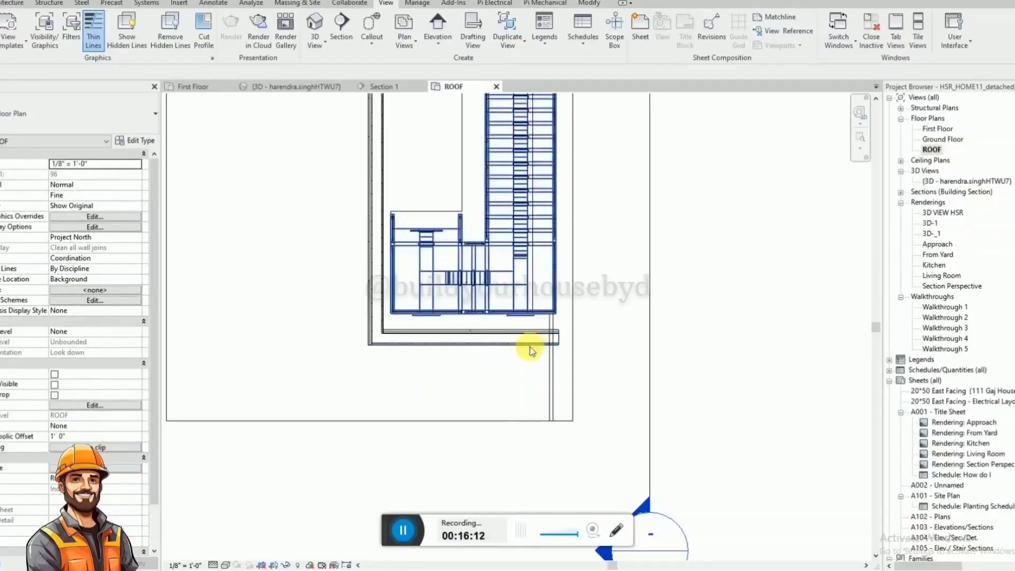
scroll(444, 338, up, 2)
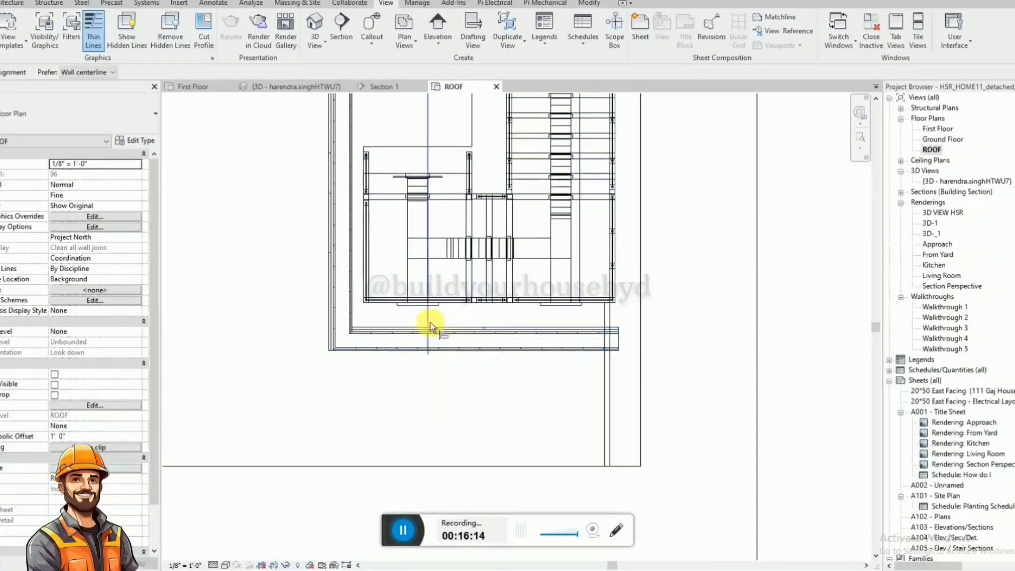
key(ctrl+Tab)
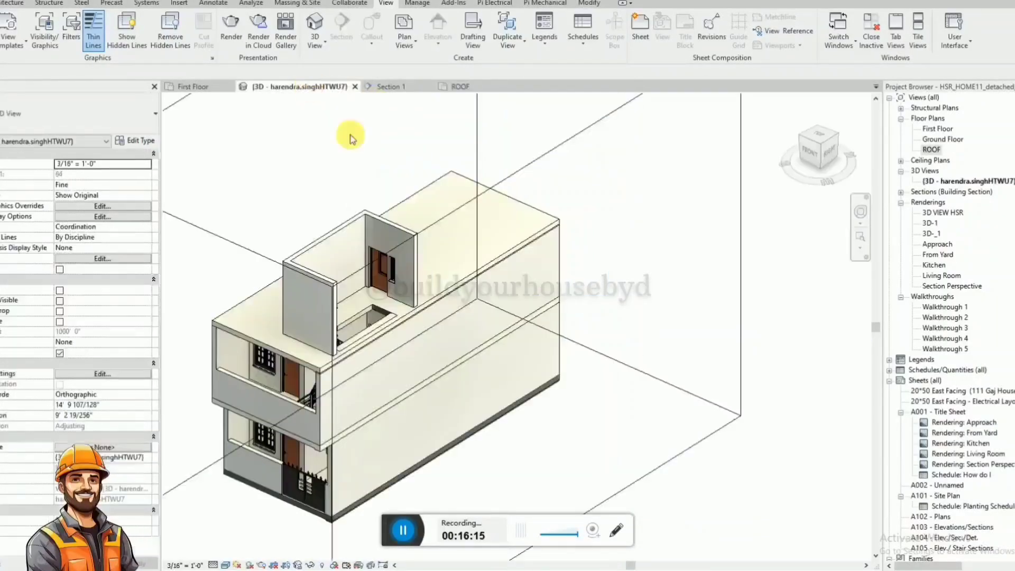
click(354, 321)
key(h)
key(h)
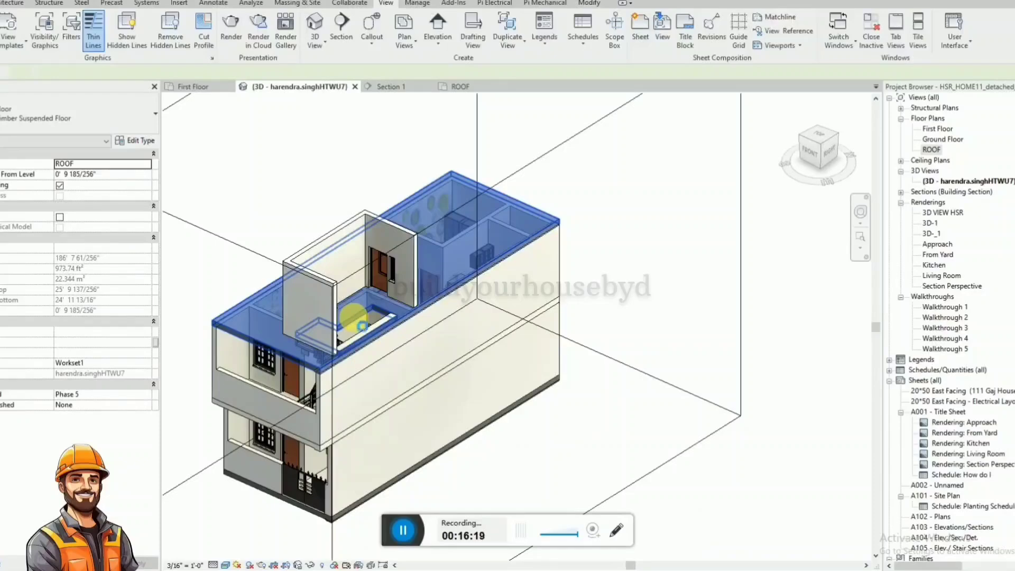
Align the long staircase enclosure wall with the first-floor wall below it in the 3D view.
scroll(354, 324, up, 5)
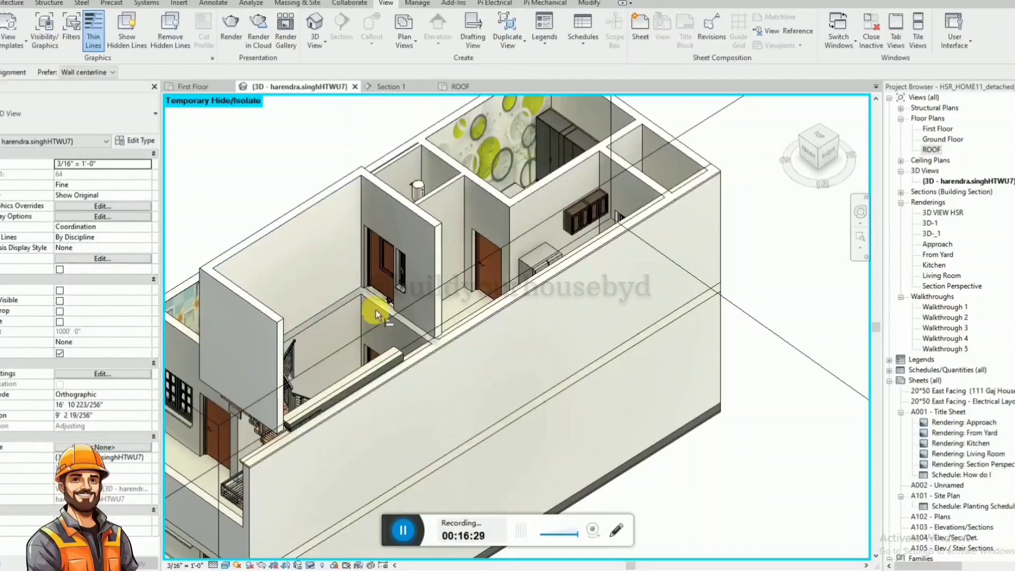
scroll(440, 241, down, 2)
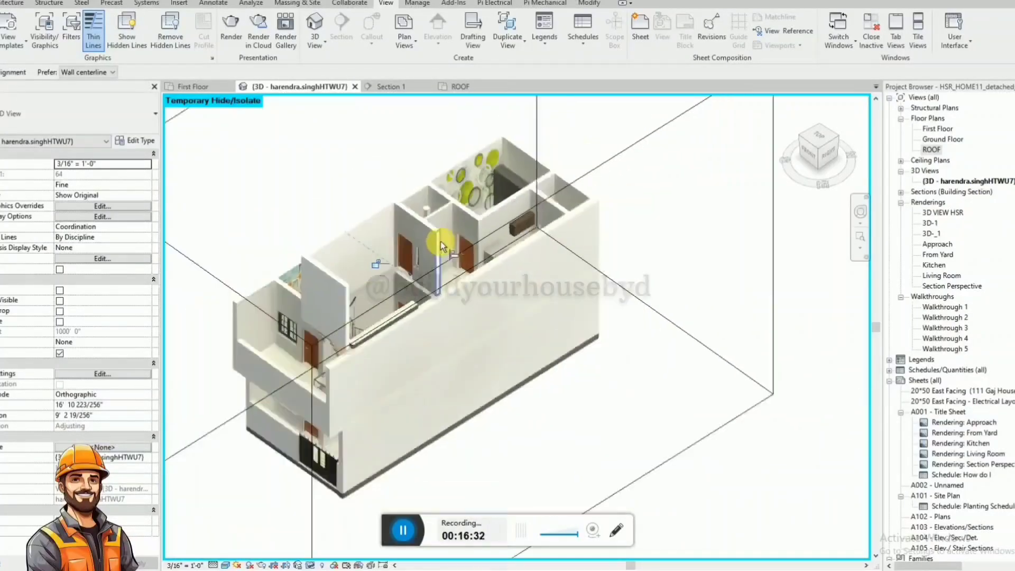
click(346, 290)
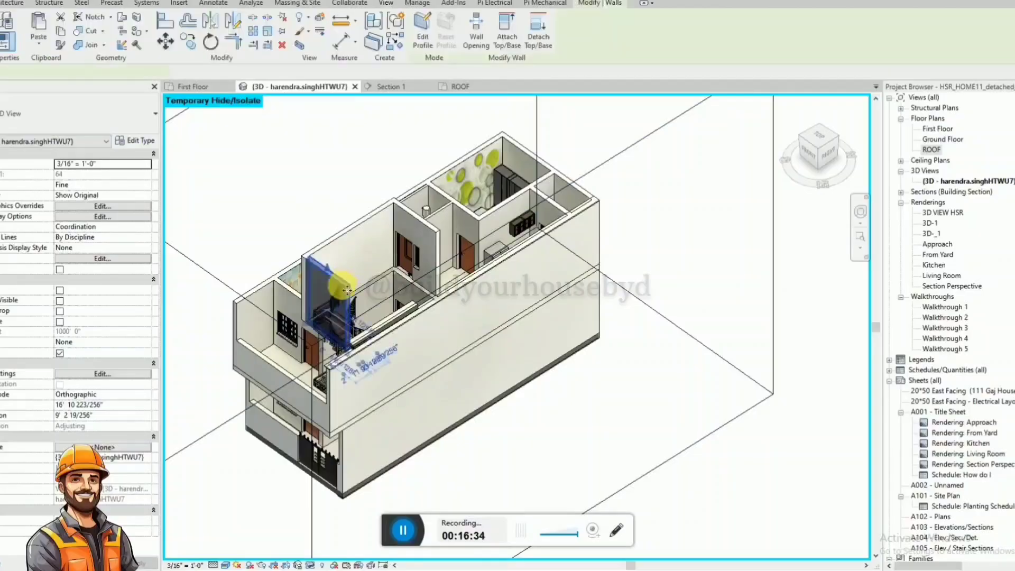
shift+middle_drag(346, 290, 528, 337)
click(298, 136)
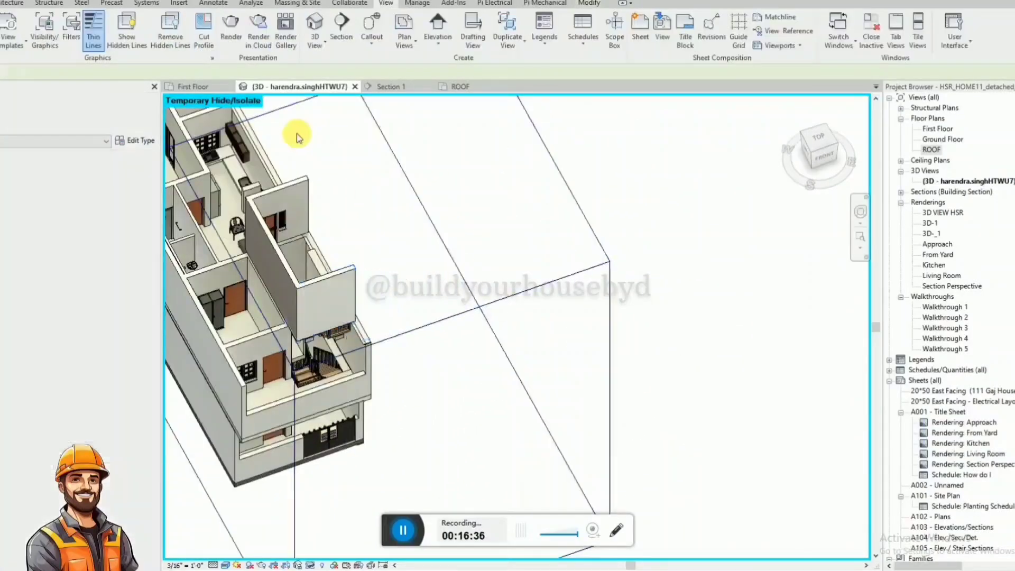
Align the inner face of the landing-end enclosure wall with the staircase's outer edge in the ROOF plan.
click(461, 87)
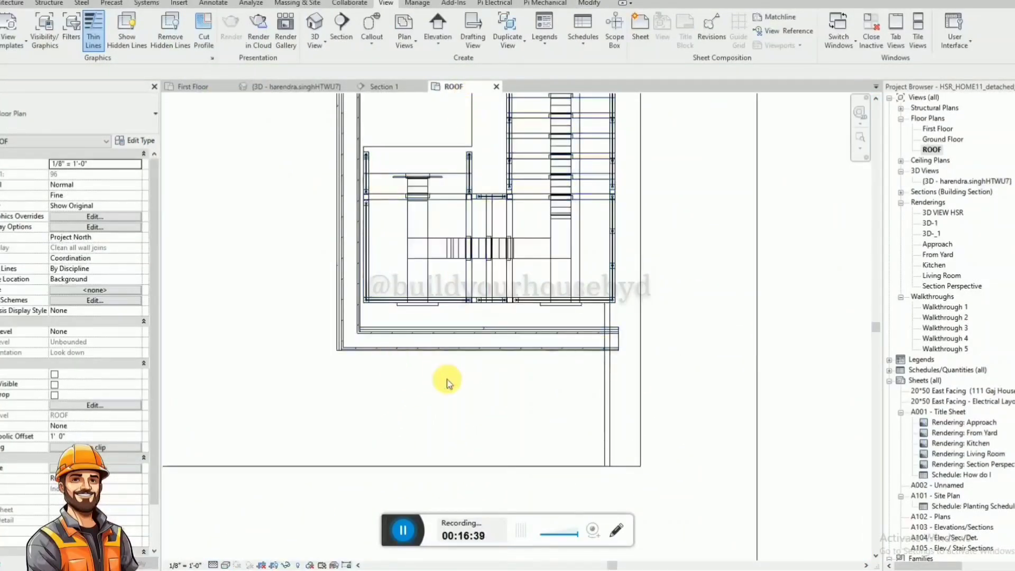
key(d)
key(i)
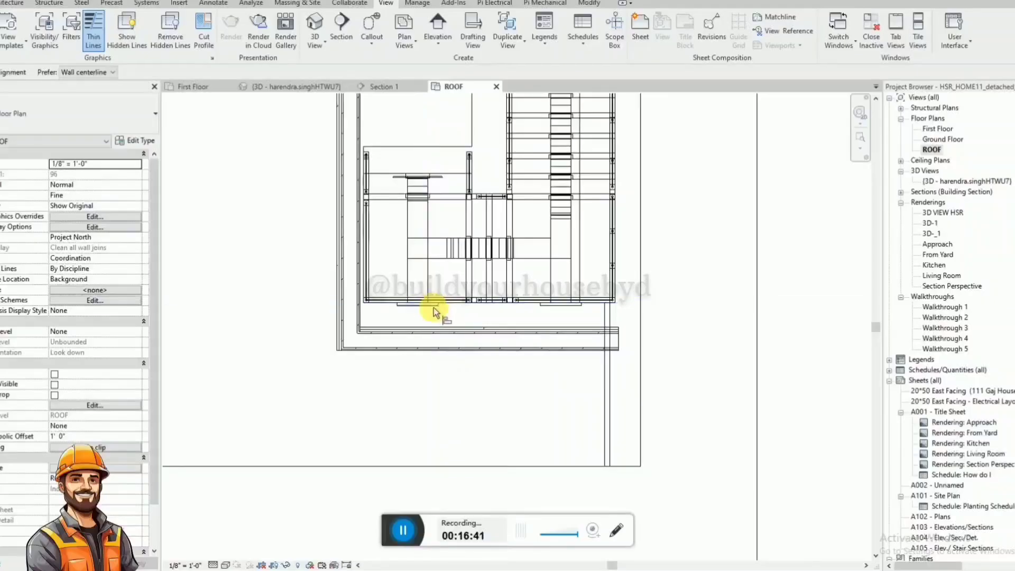
click(443, 327)
key(Escape)
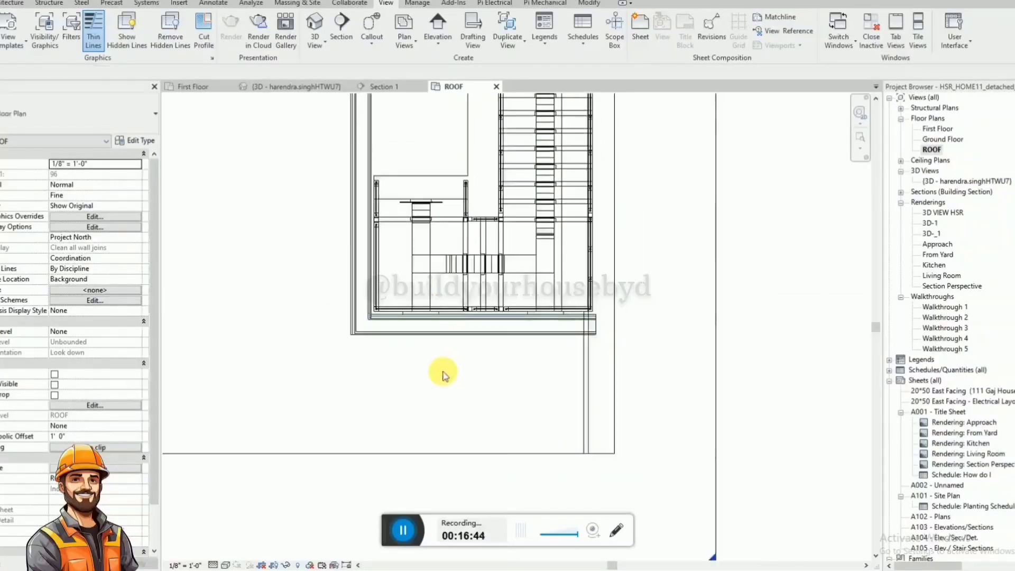
scroll(441, 370, down, 5)
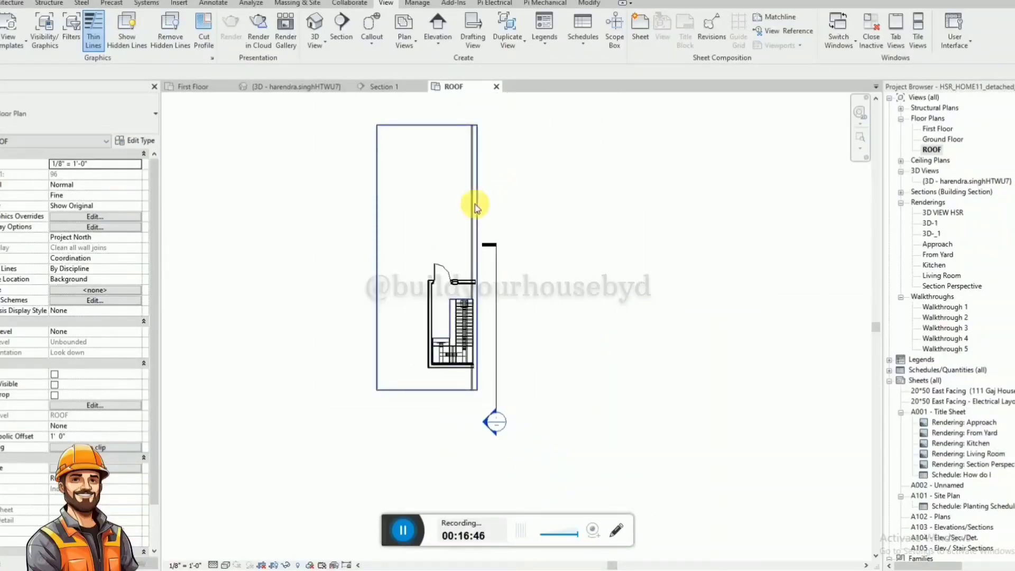
Select the first-floor side wall near the balcony in the 3D view and examine it from the front of the house.
click(306, 88)
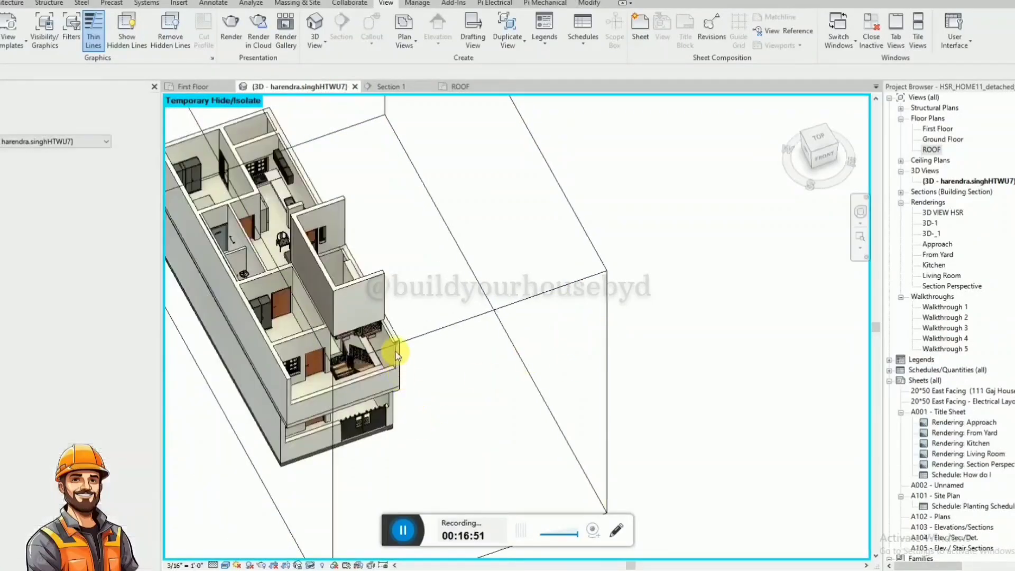
click(397, 355)
shift+middle_drag(419, 369, 349, 244)
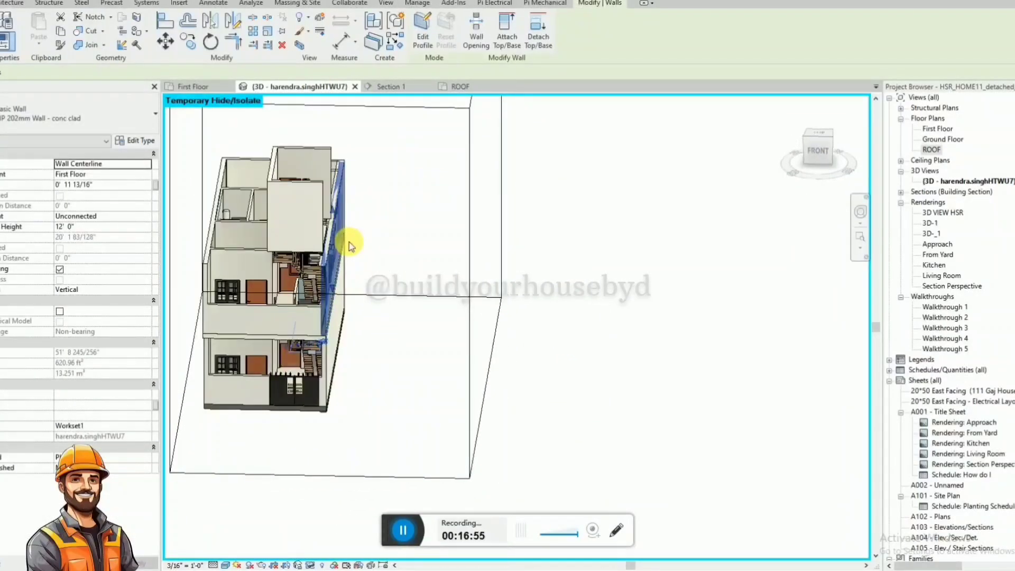
Draw four perimeter walls around the slab outline in the ROOF plan, using the SIP 202mm Wall - conc clad type with 12' 0" height.
click(460, 86)
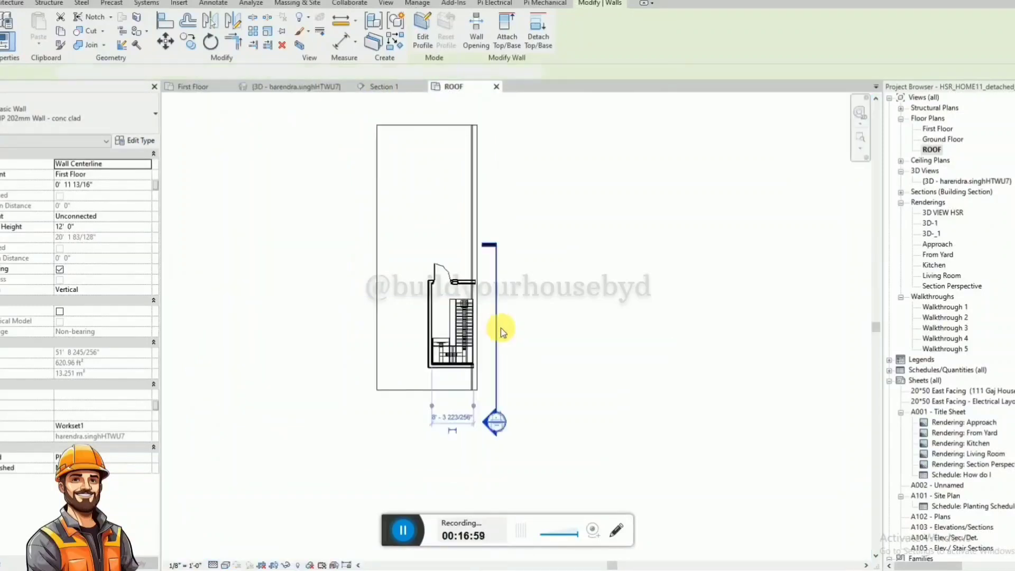
key(w)
key(a)
scroll(445, 124, up, 2)
click(358, 128)
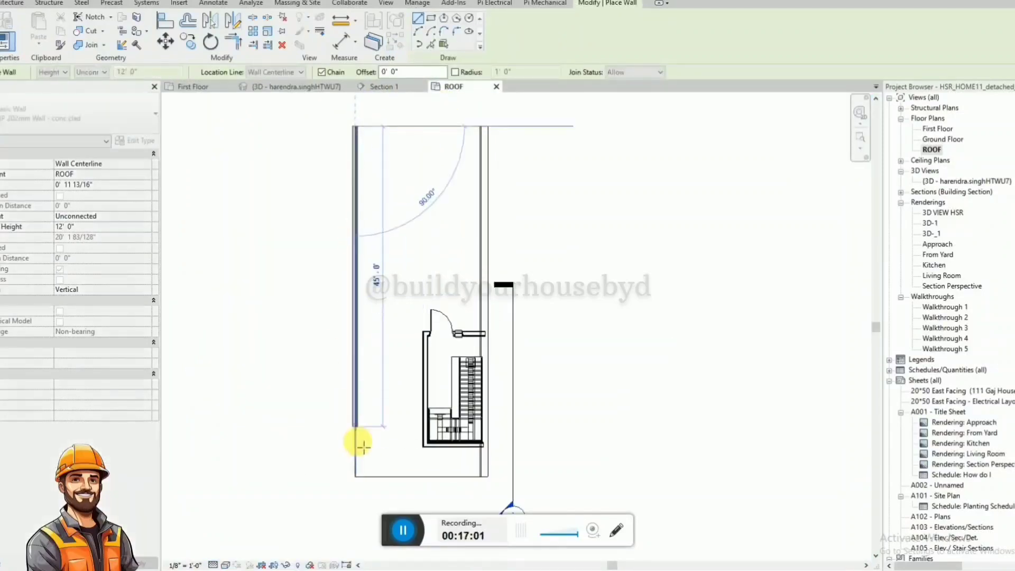
click(358, 476)
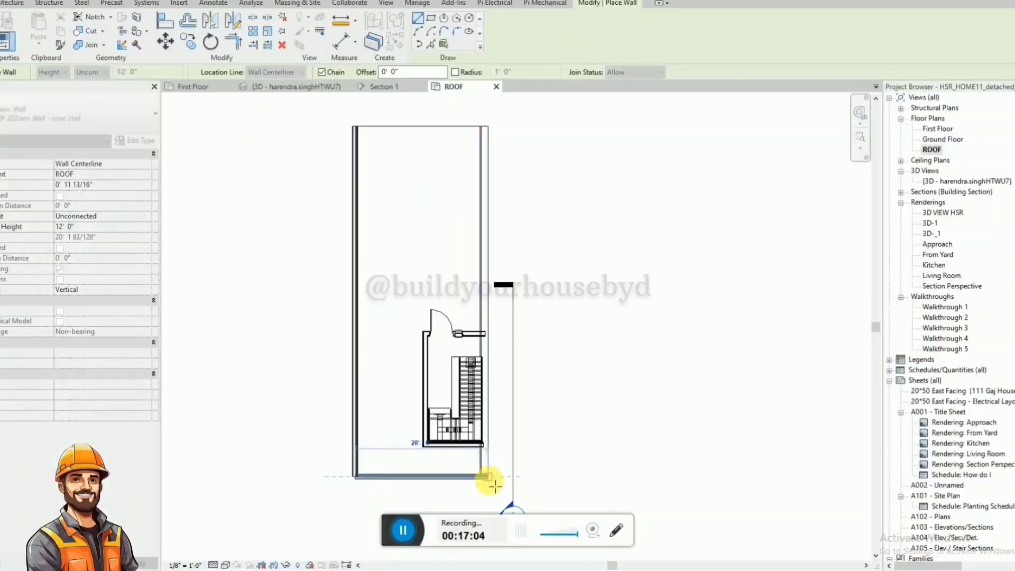
click(495, 477)
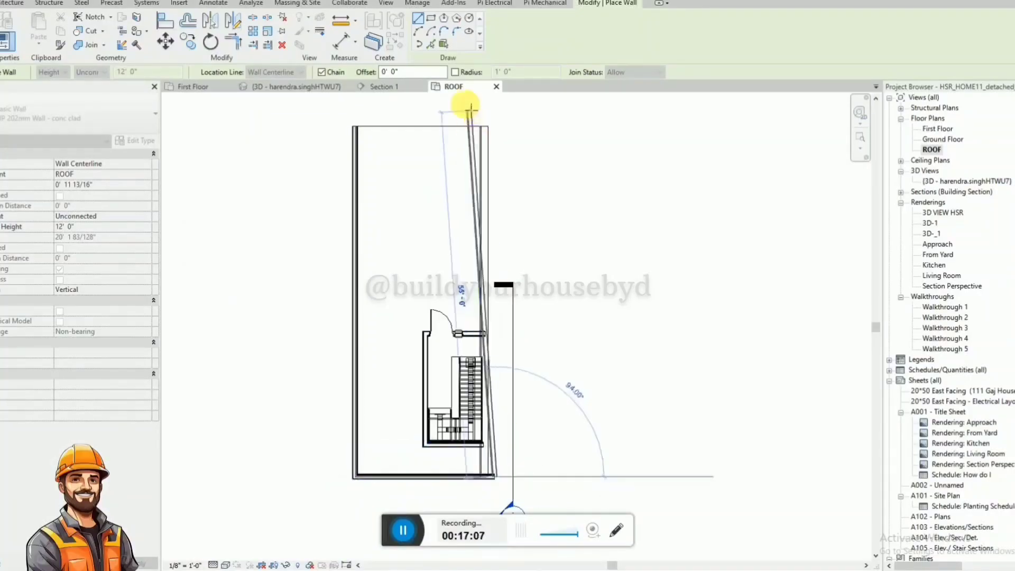
click(358, 126)
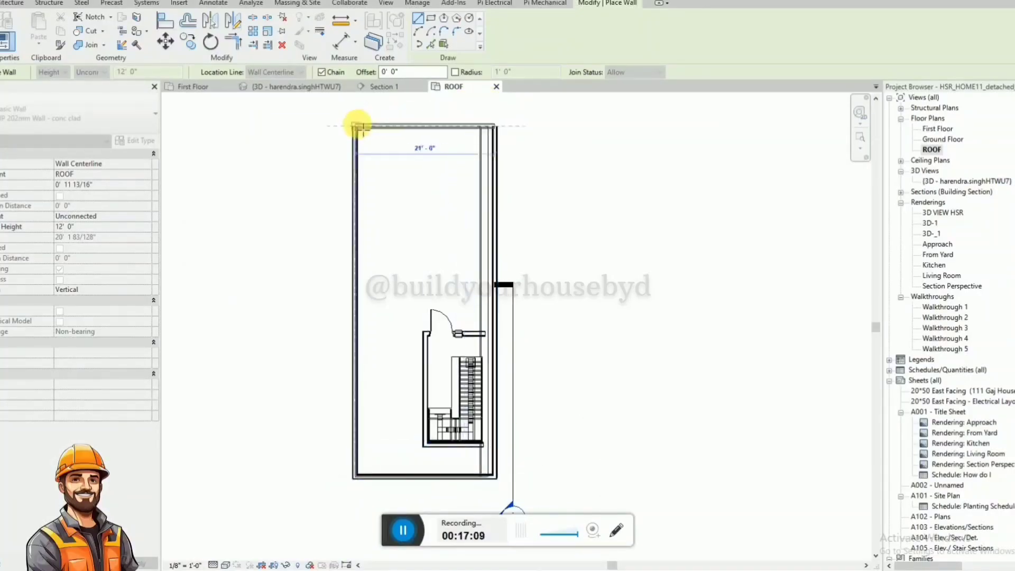
key(Escape)
key(Escape)
Align the left ROOF perimeter wall's outer face with the first-floor wall below it in the 3D view.
click(319, 87)
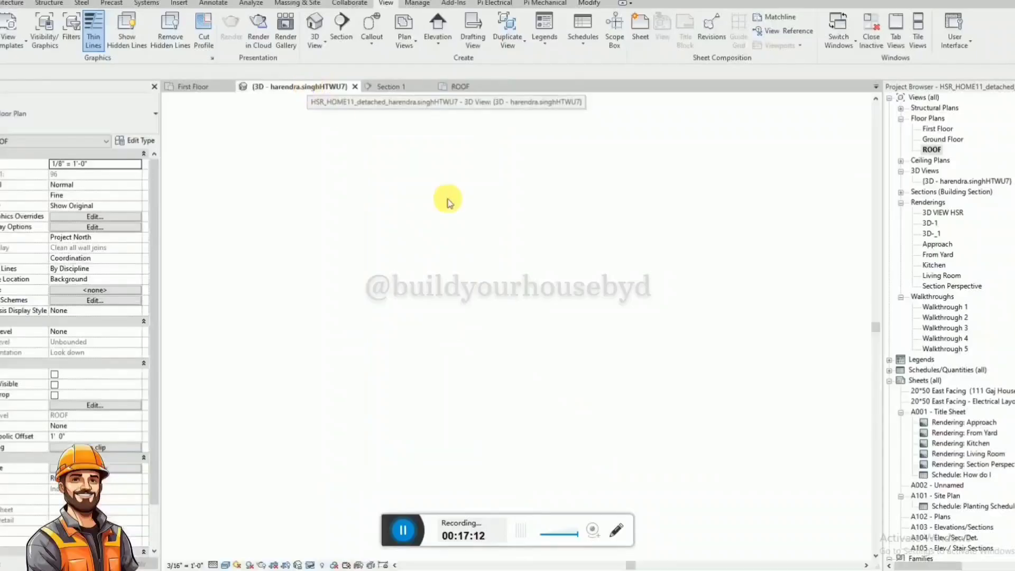
scroll(582, 347, down, 1)
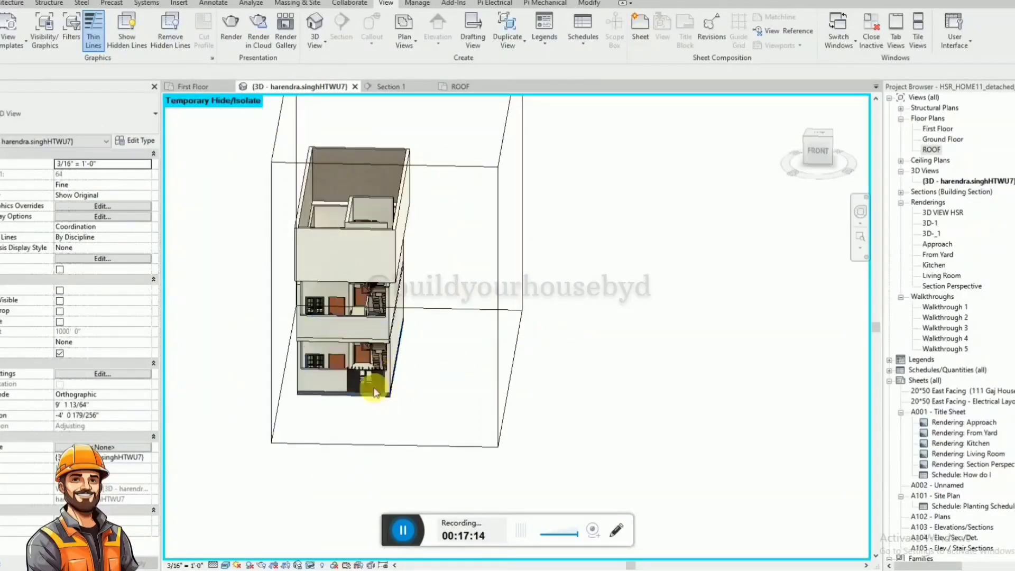
scroll(307, 320, up, 1)
shift+middle_drag(306, 321, 389, 266)
scroll(333, 272, up, 2)
scroll(401, 280, up, 1)
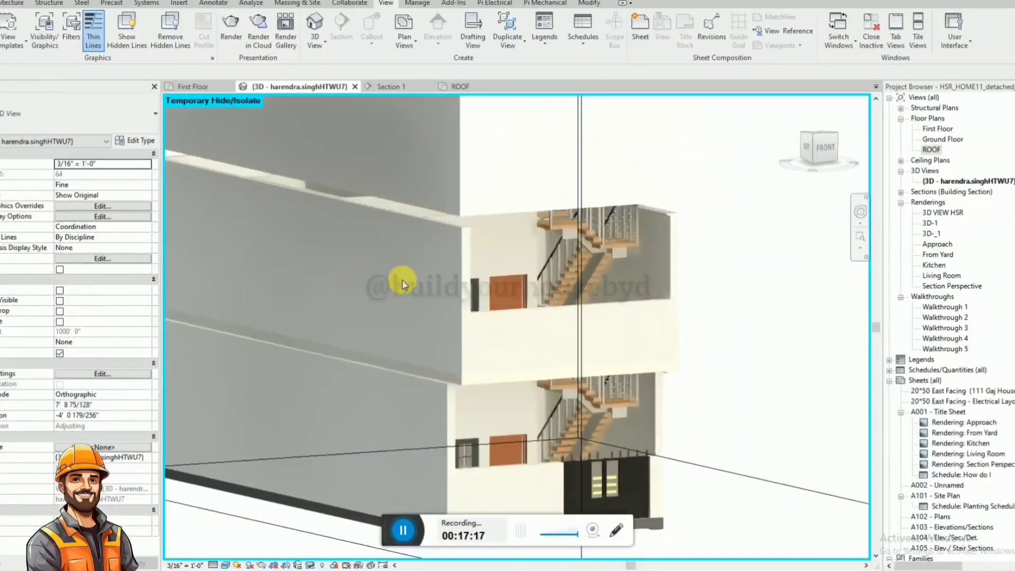
scroll(402, 280, down, 2)
key(a)
key(l)
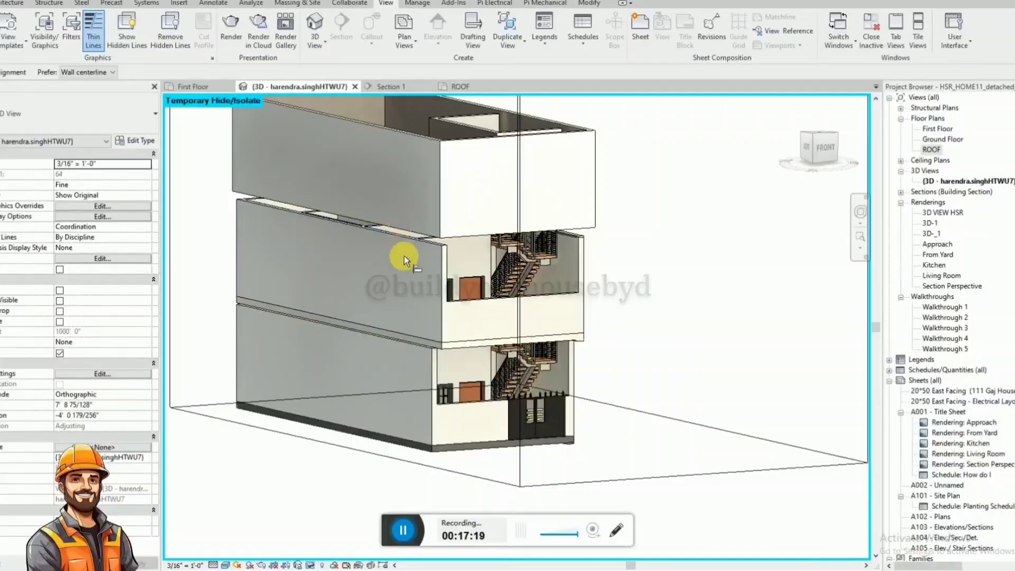
click(439, 255)
click(436, 226)
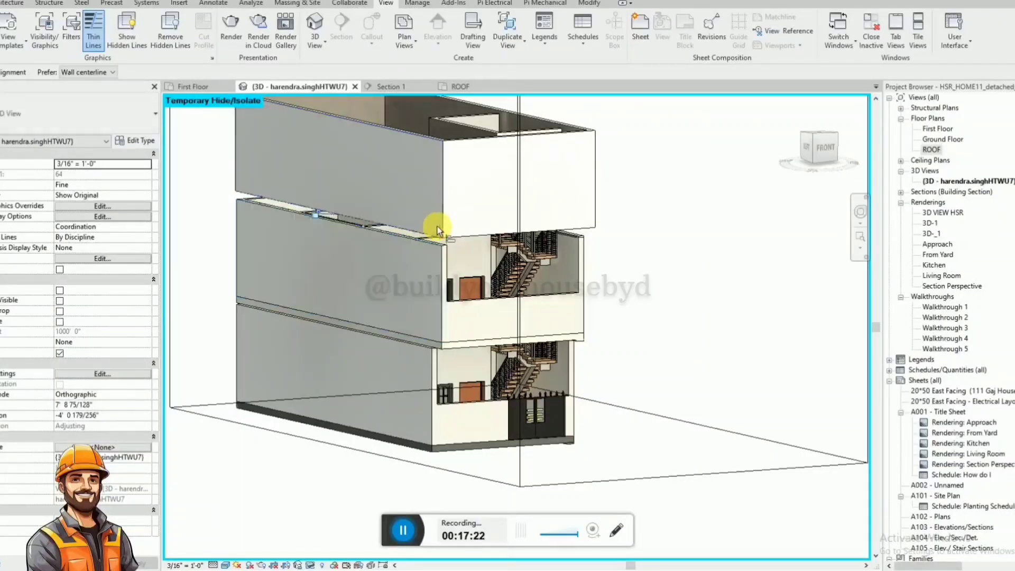
shift+middle_drag(312, 258, 642, 306)
key(Escape)
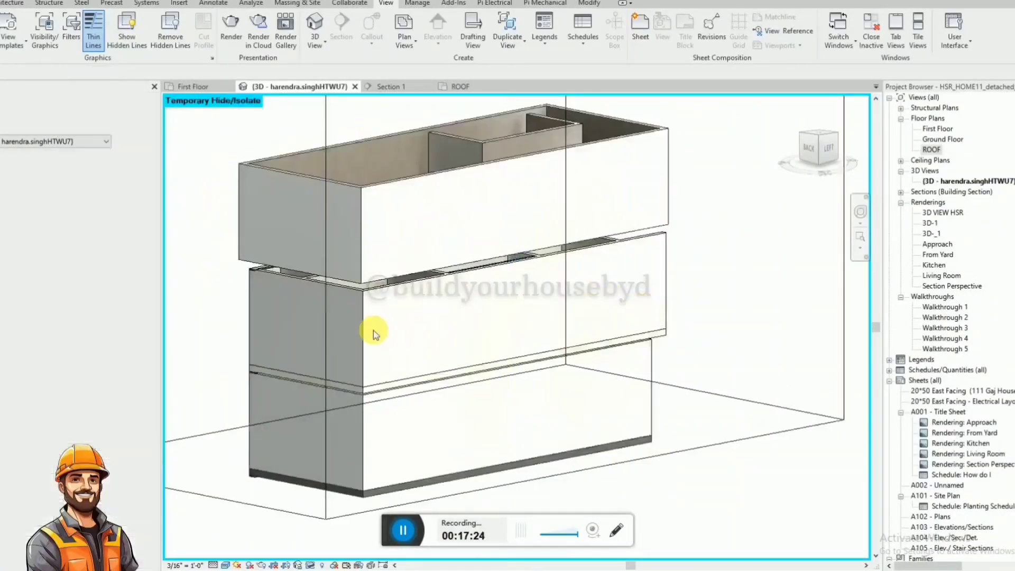
Align the rear ROOF perimeter wall with the outer face of the first-floor rear wall.
key(a)
key(l)
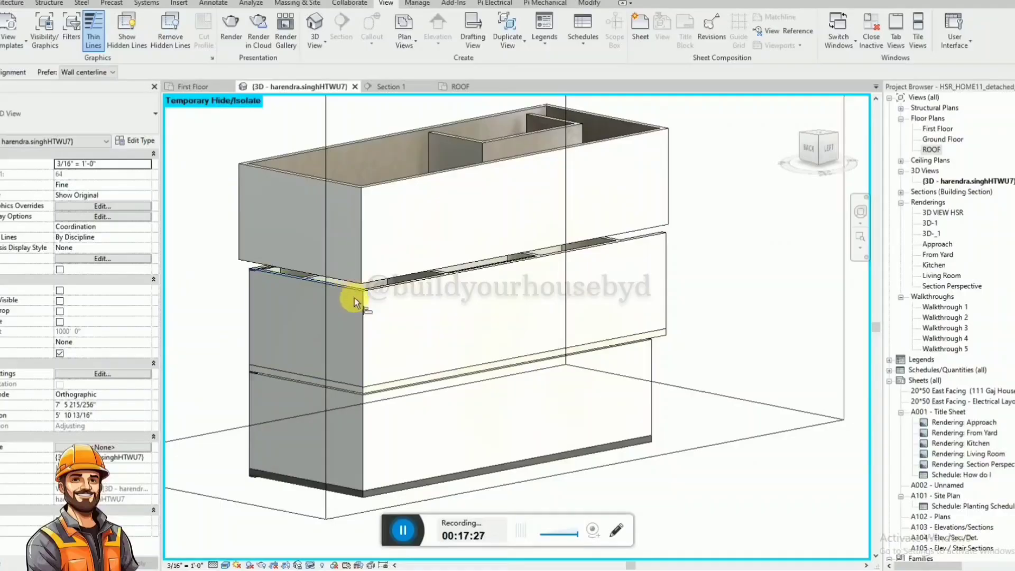
click(353, 290)
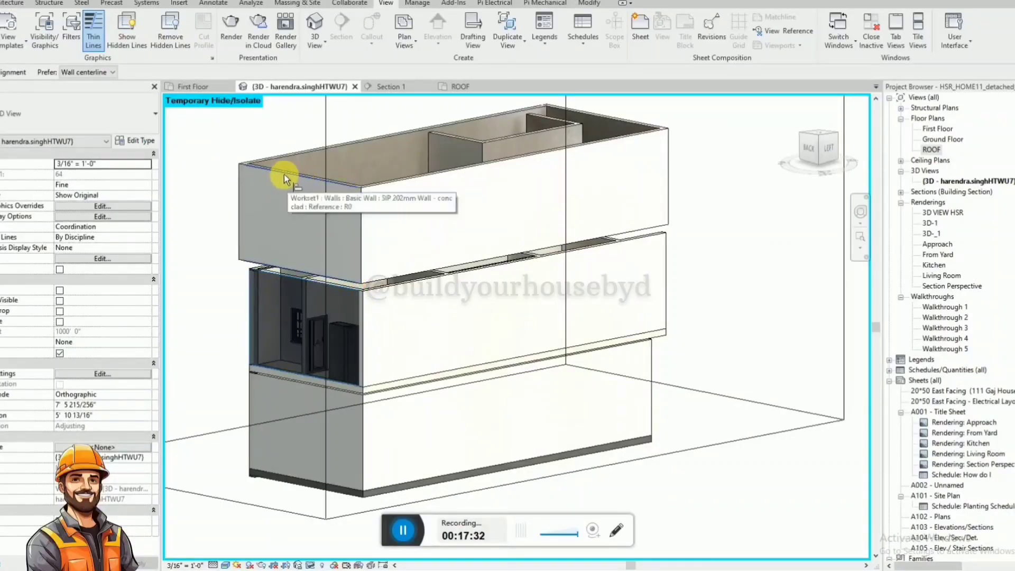
click(250, 170)
shift+middle_drag(251, 173, 594, 369)
key(Escape)
Align the stair-side ROOF perimeter wall with the outer face of the long first-floor wall below it.
key(a)
key(l)
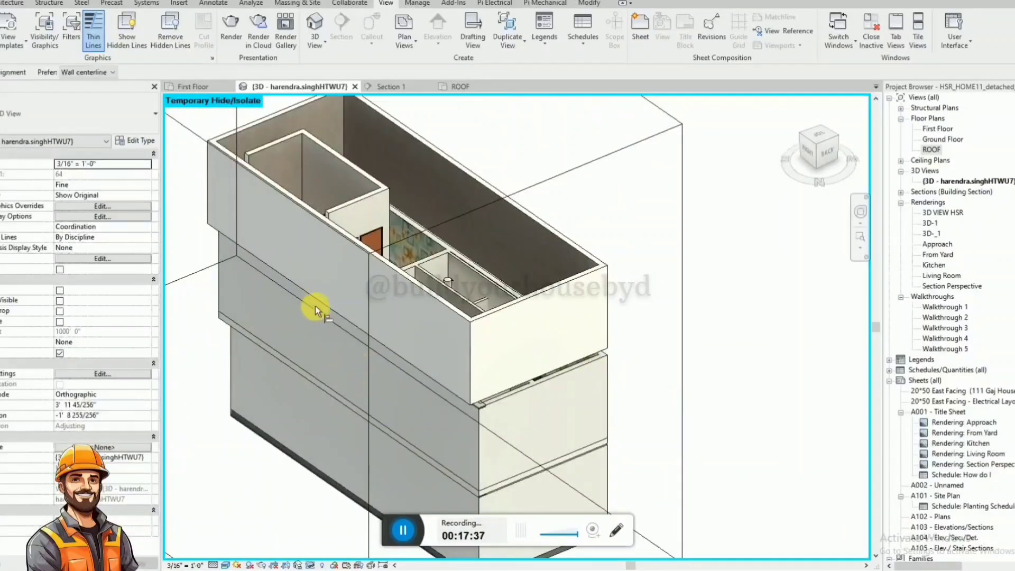
click(216, 297)
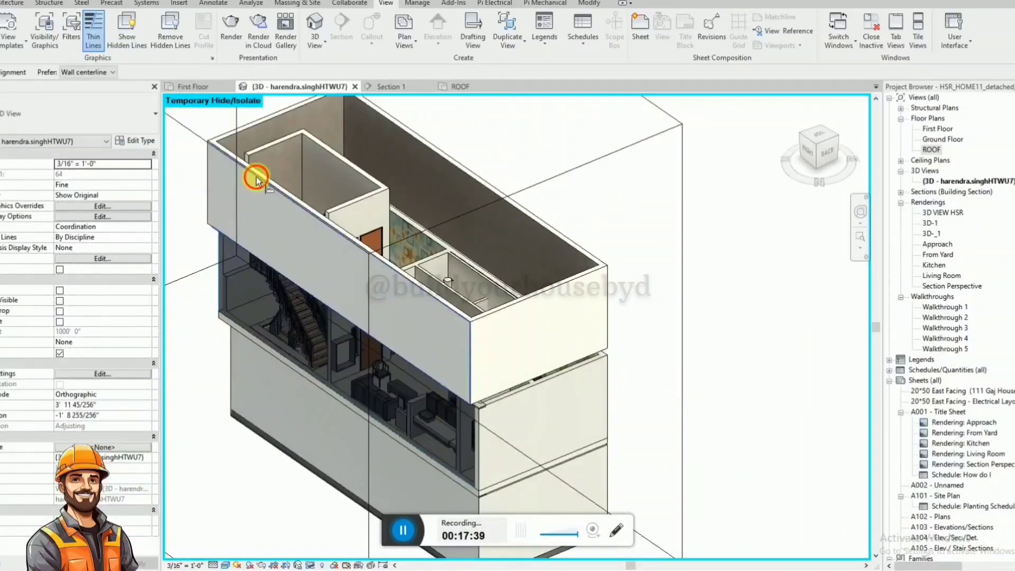
click(256, 178)
shift+middle_drag(227, 219, 582, 294)
key(Escape)
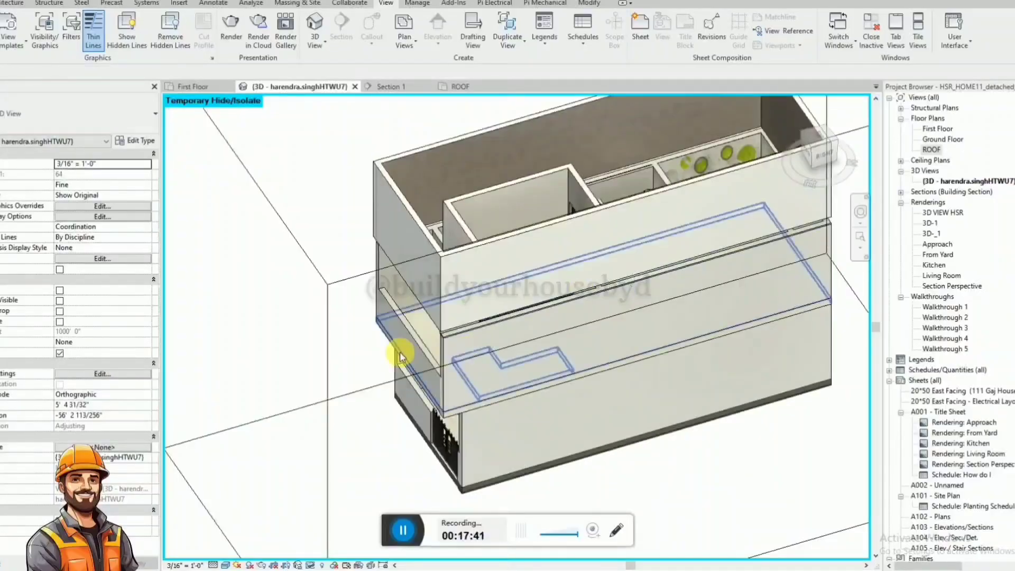
Remove the short front perimeter wall from the ROOF level in the 3D view.
scroll(400, 351, up, 3)
key(a)
key(l)
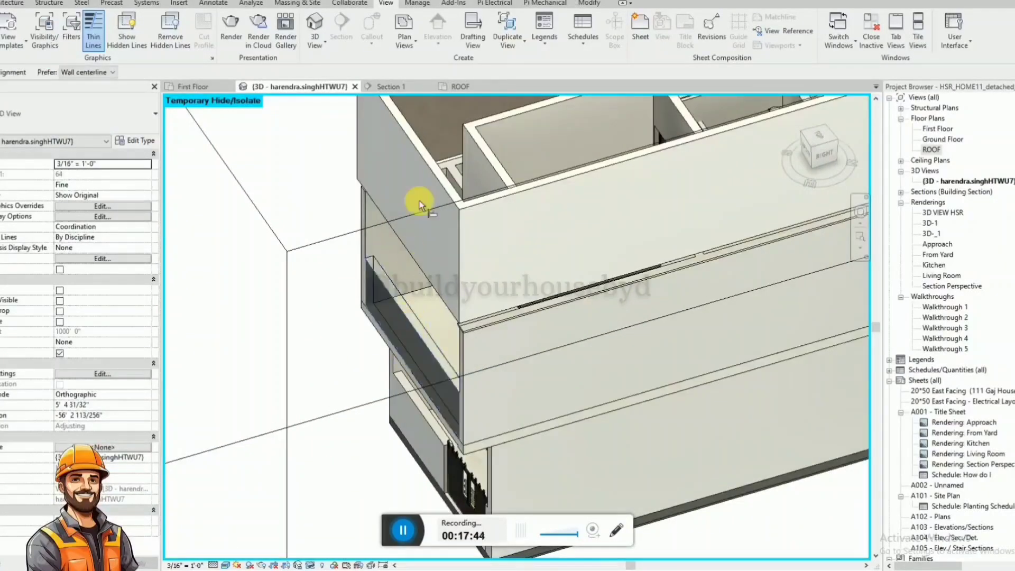
key(Escape)
scroll(395, 275, down, 5)
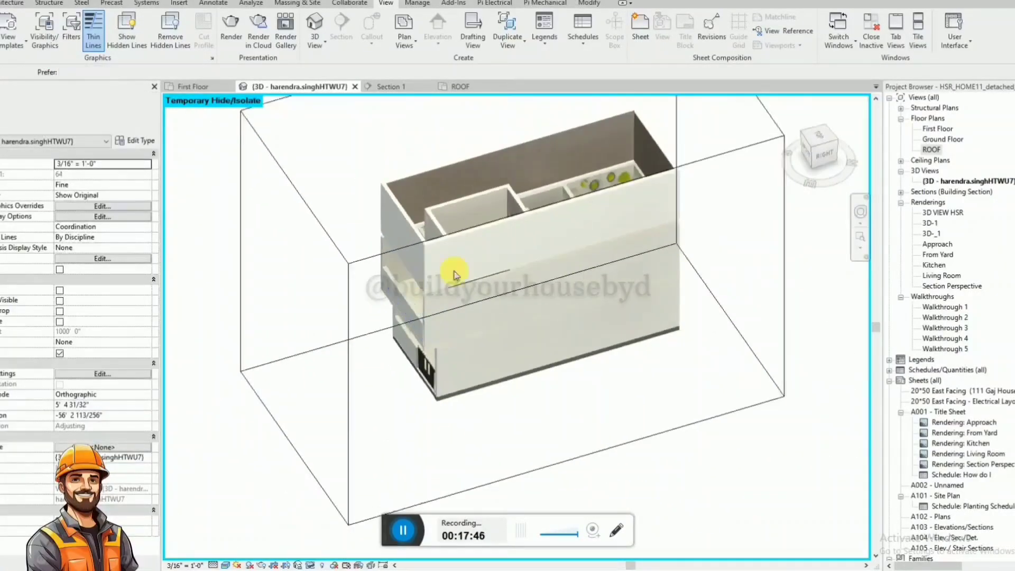
click(412, 226)
key(Delete)
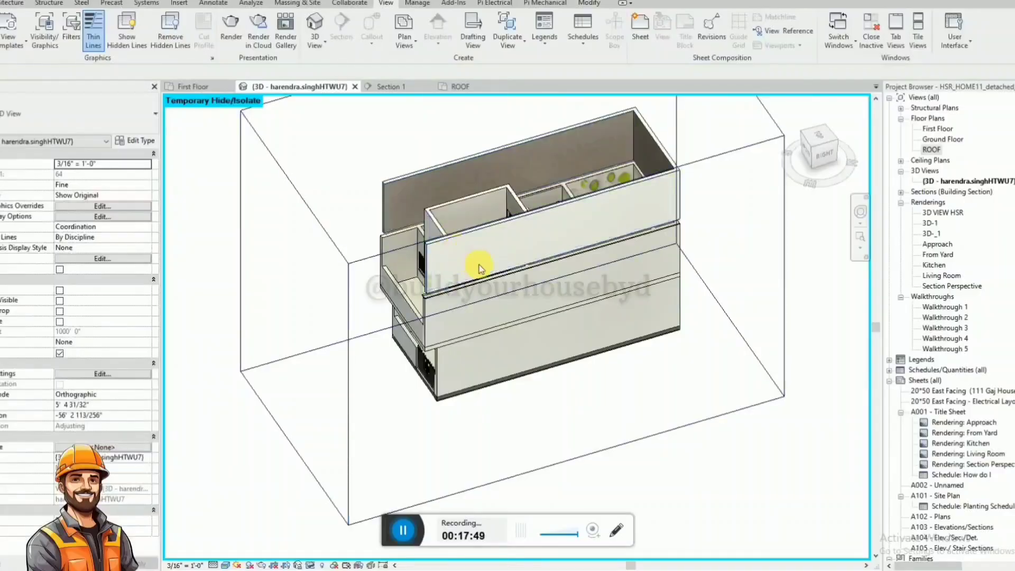
Set the unconnected height of the stair-side ROOF perimeter wall to 4' 0".
shift+middle_drag(478, 269, 550, 195)
click(530, 215)
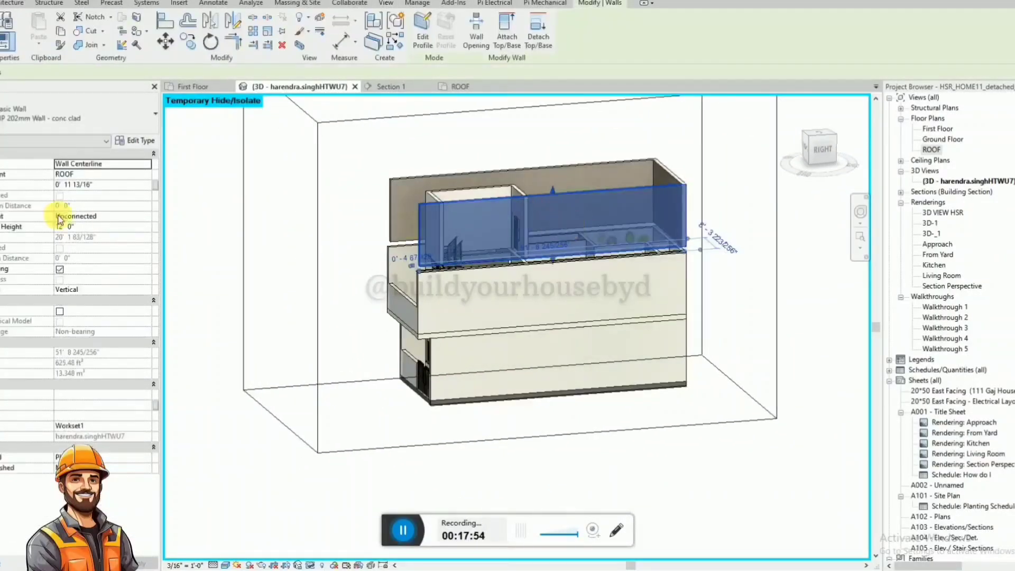
click(85, 227)
text(4' 0")
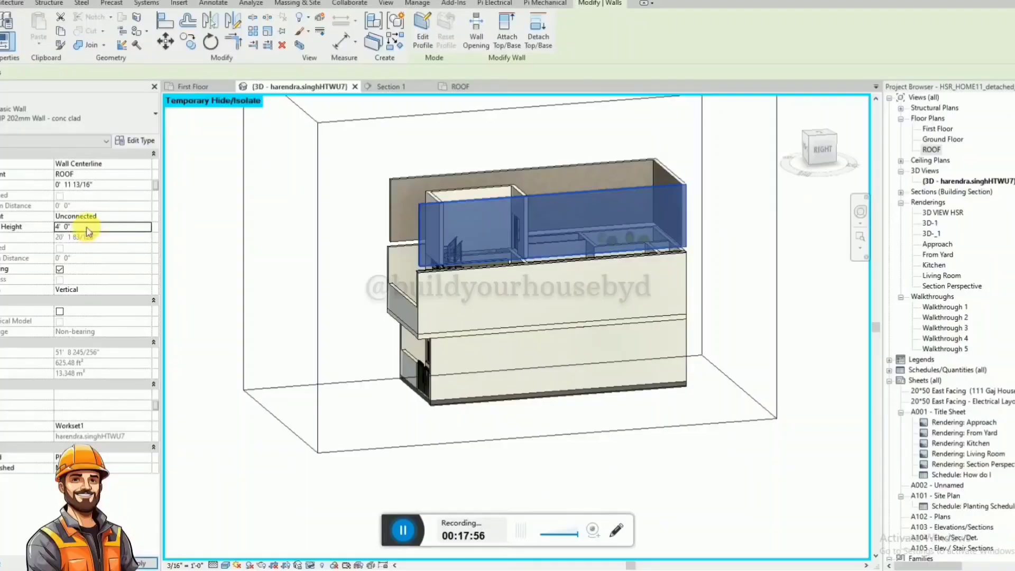
Set the unconnected height of the rear and left ROOF perimeter walls together to 4' 0".
click(679, 197)
ctrl+click(601, 163)
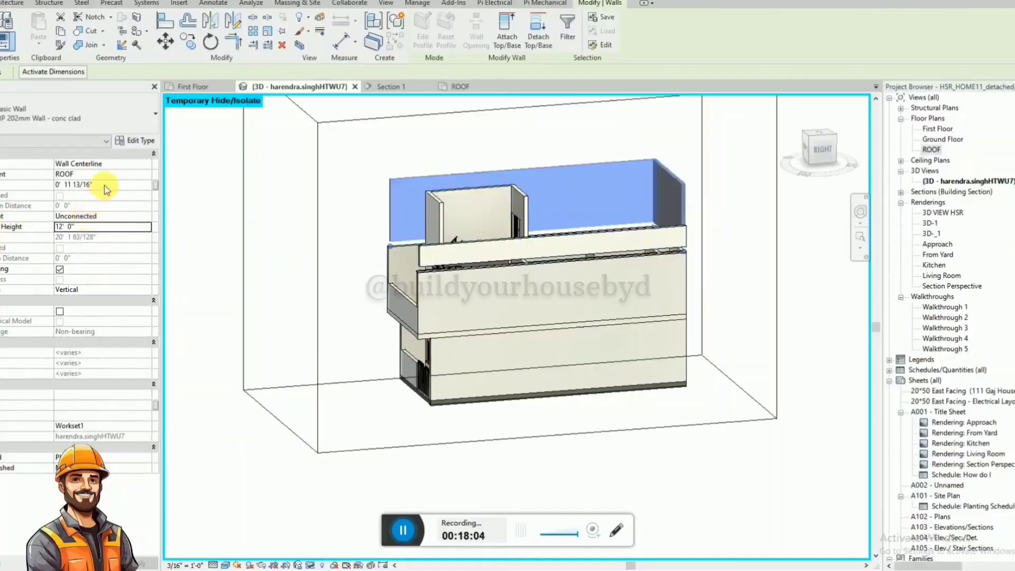
click(101, 226)
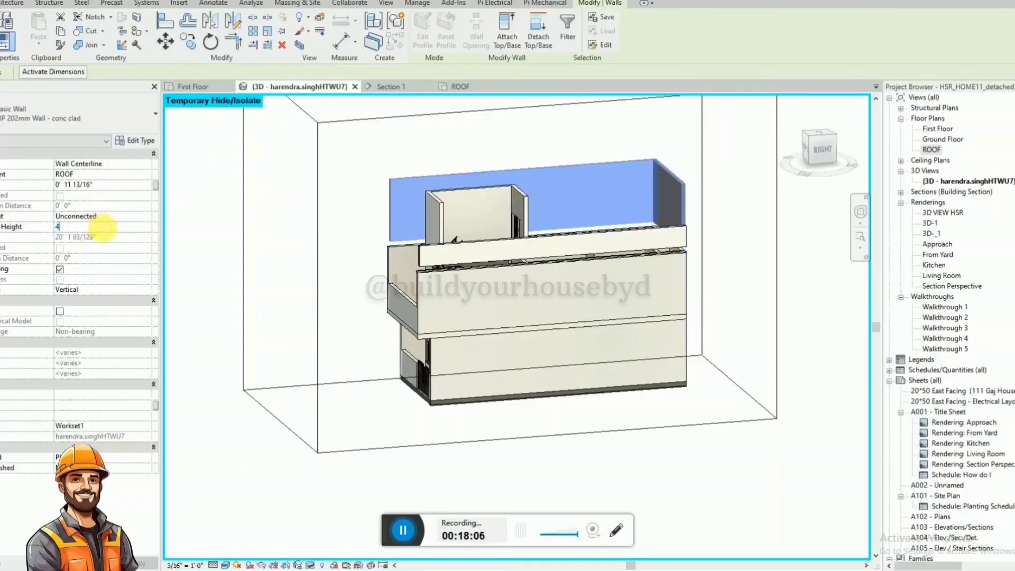
key(Return)
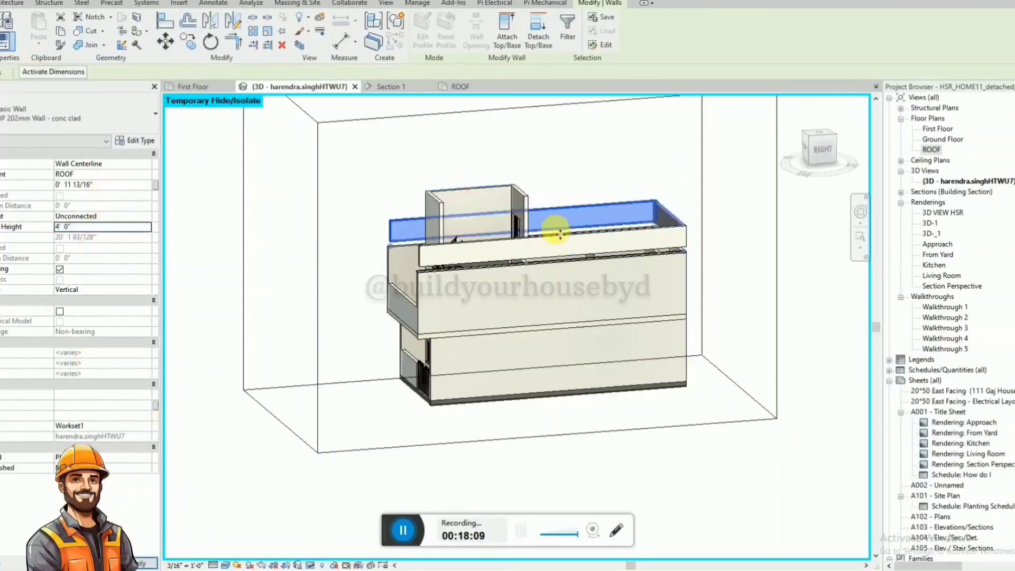
shift+middle_drag(577, 227, 652, 233)
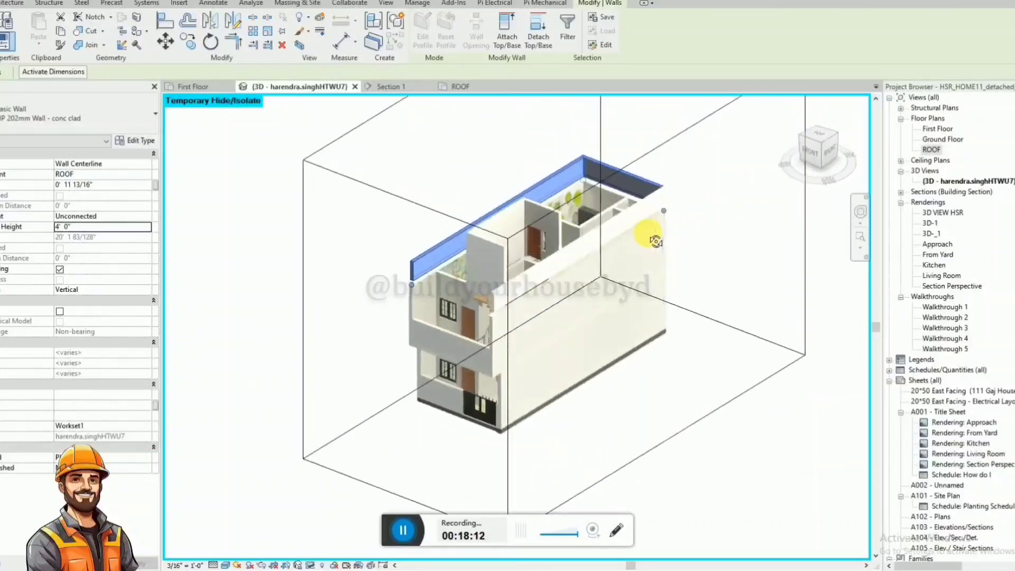
key(Escape)
Remove the slab edge running along the stair-side perimeter wall in the ROOF plan.
scroll(611, 261, up, 5)
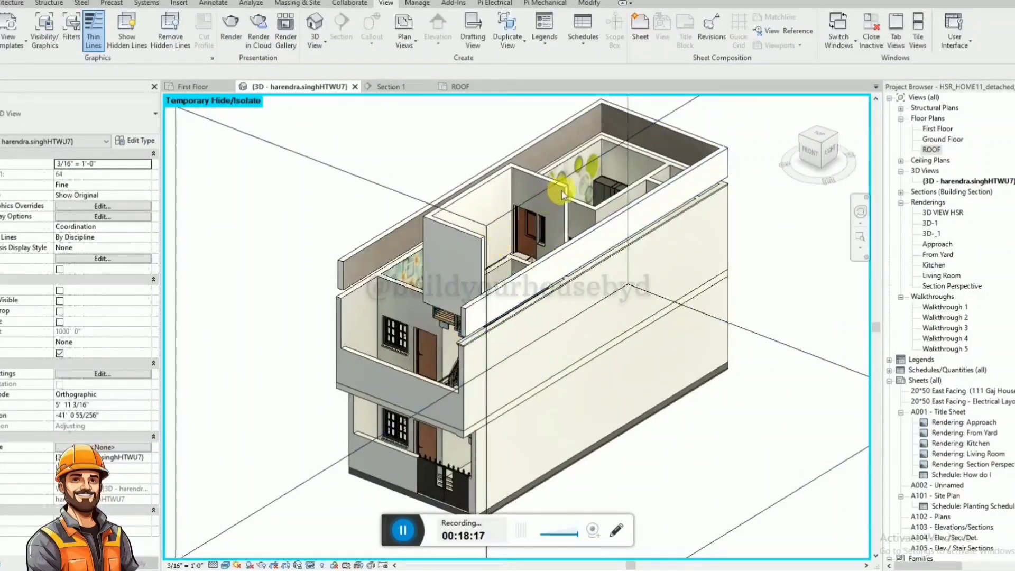
click(510, 288)
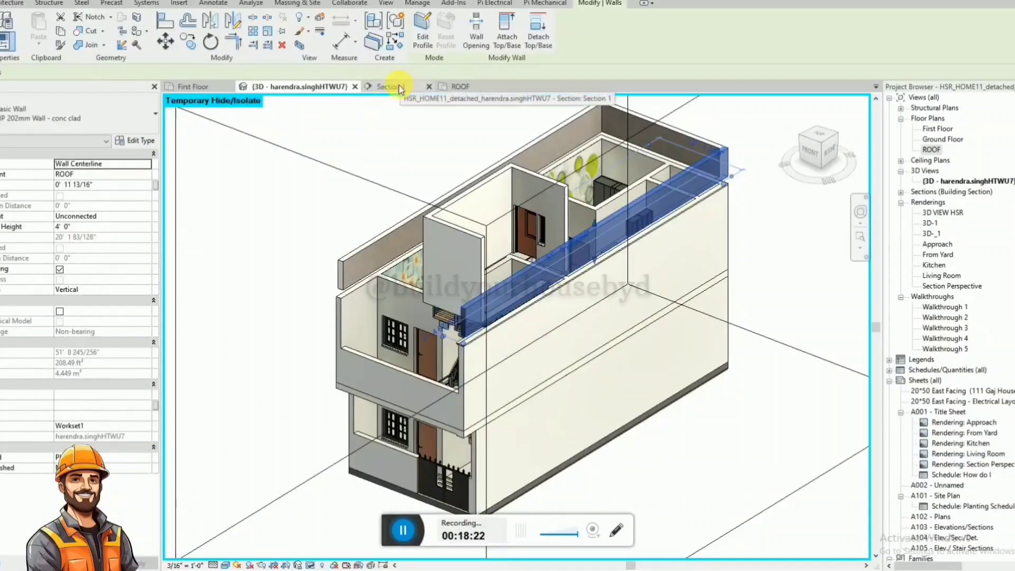
click(479, 87)
scroll(491, 459, up, 2)
click(468, 482)
click(473, 481)
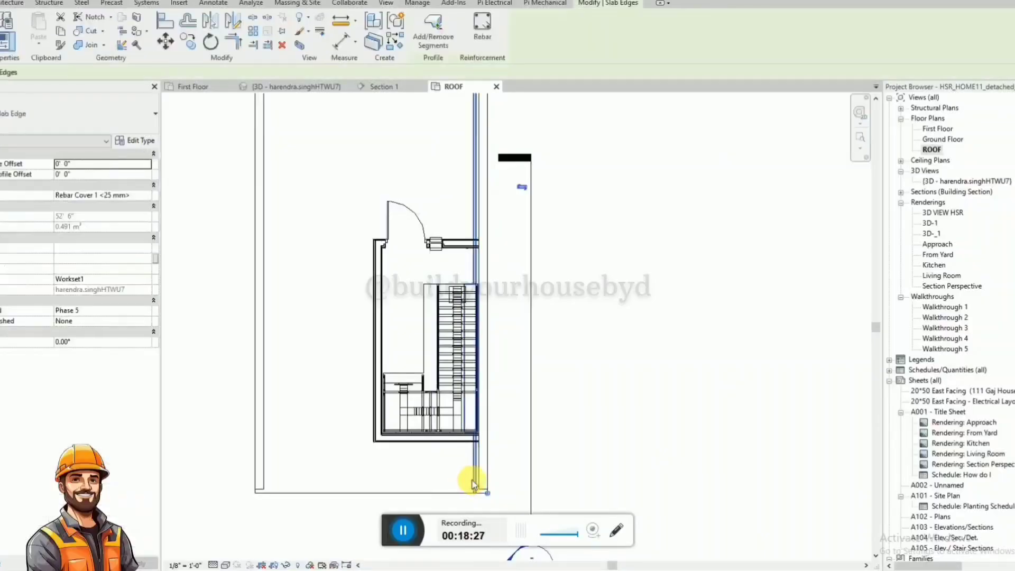
click(470, 479)
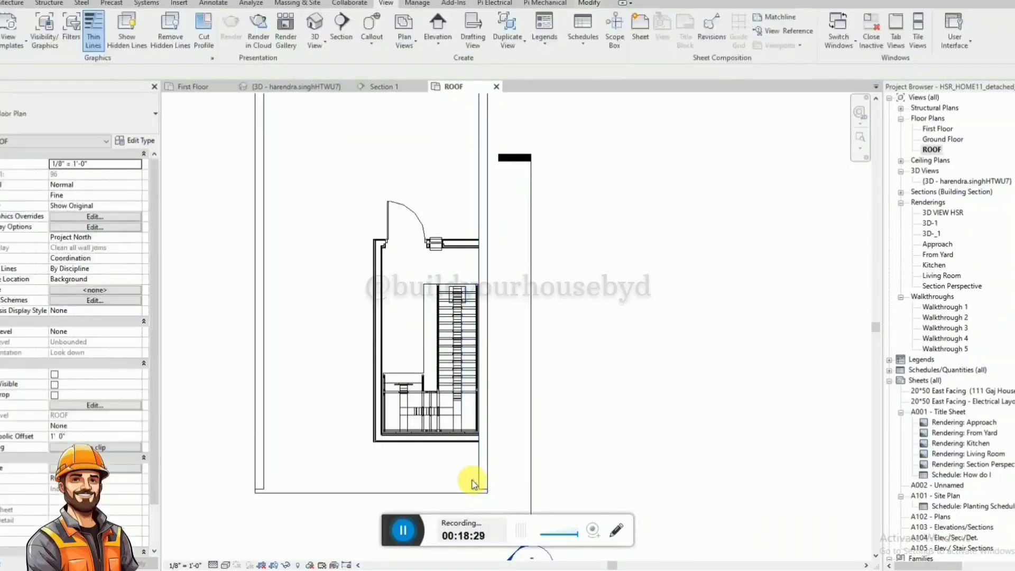
Check the stair-side perimeter wall's ends in the ROOF plan and move the section line farther away from the house.
click(478, 479)
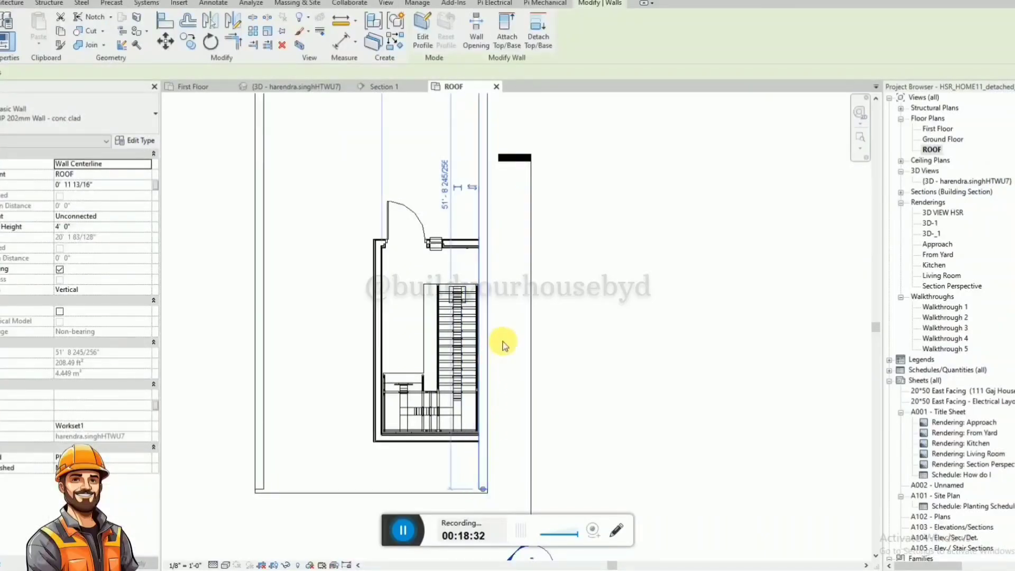
scroll(483, 414, down, 2)
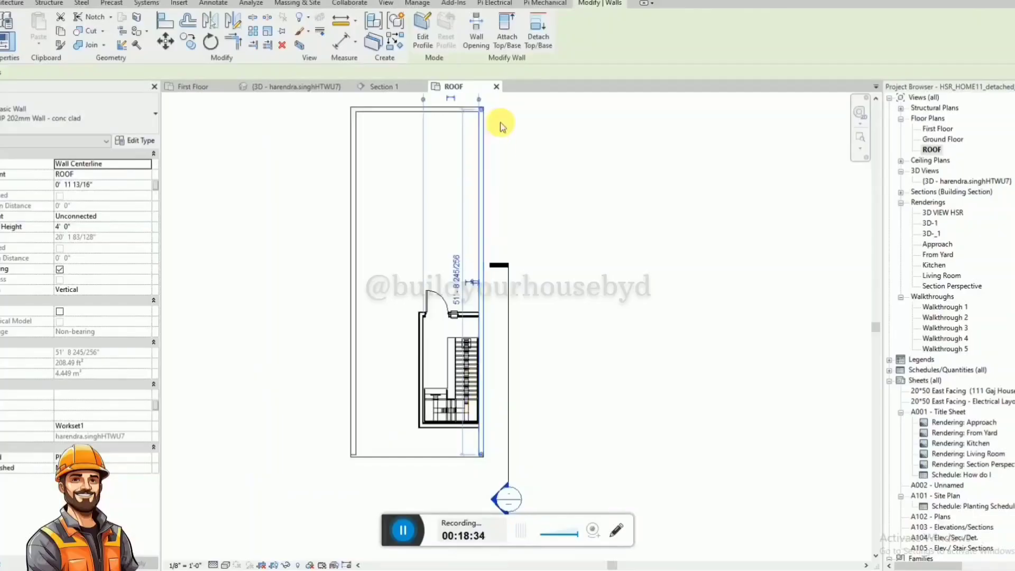
scroll(498, 233, up, 1)
click(510, 219)
scroll(513, 217, down, 2)
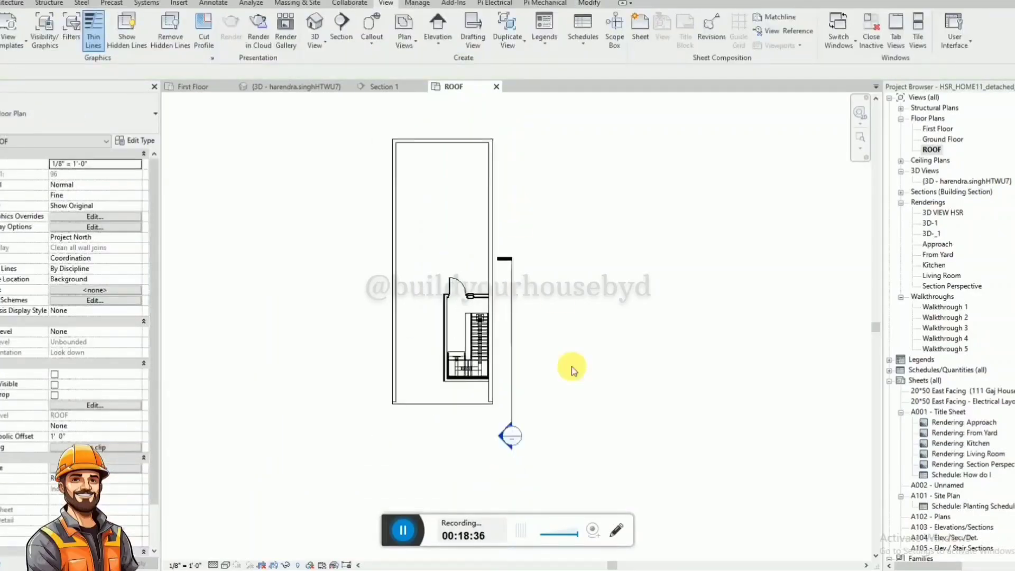
click(515, 385)
drag(517, 385, 659, 374)
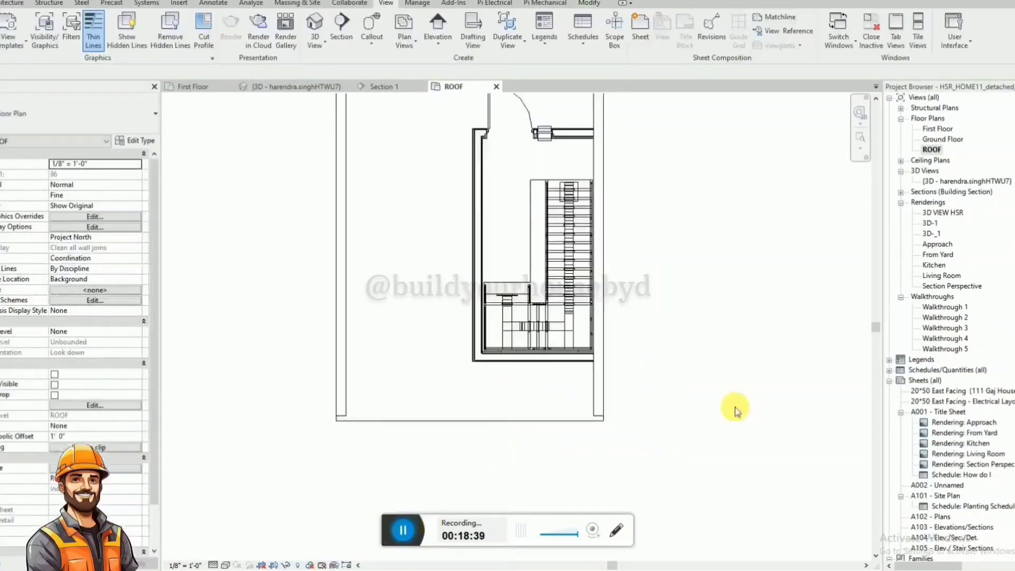
Shorten the stair-side perimeter wall in the ROOF plan to end at the stair enclosure's door wall, unjoining elements as needed.
click(597, 414)
scroll(579, 456, down, 1)
drag(596, 427, 600, 214)
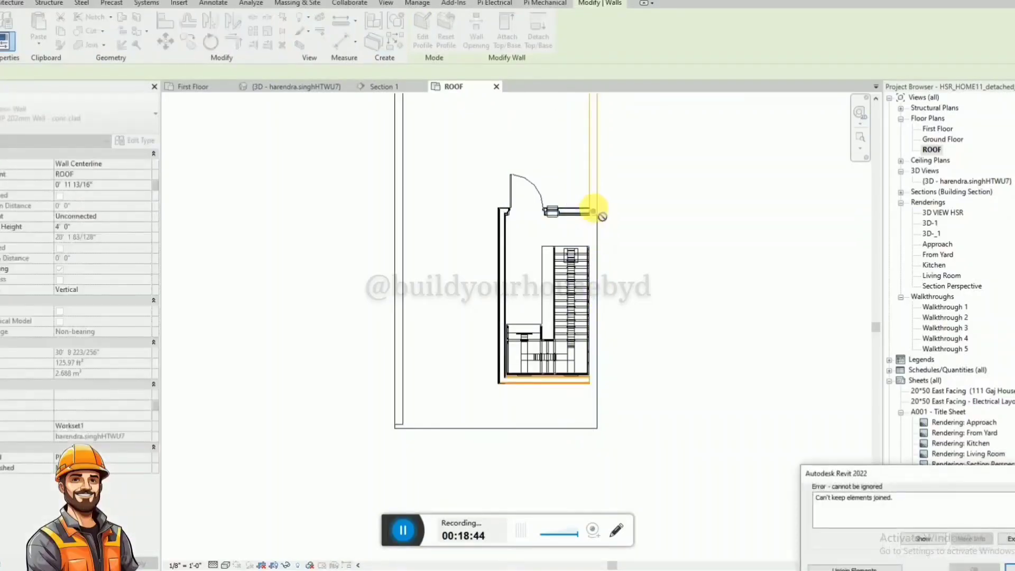
click(834, 544)
scroll(590, 201, up, 4)
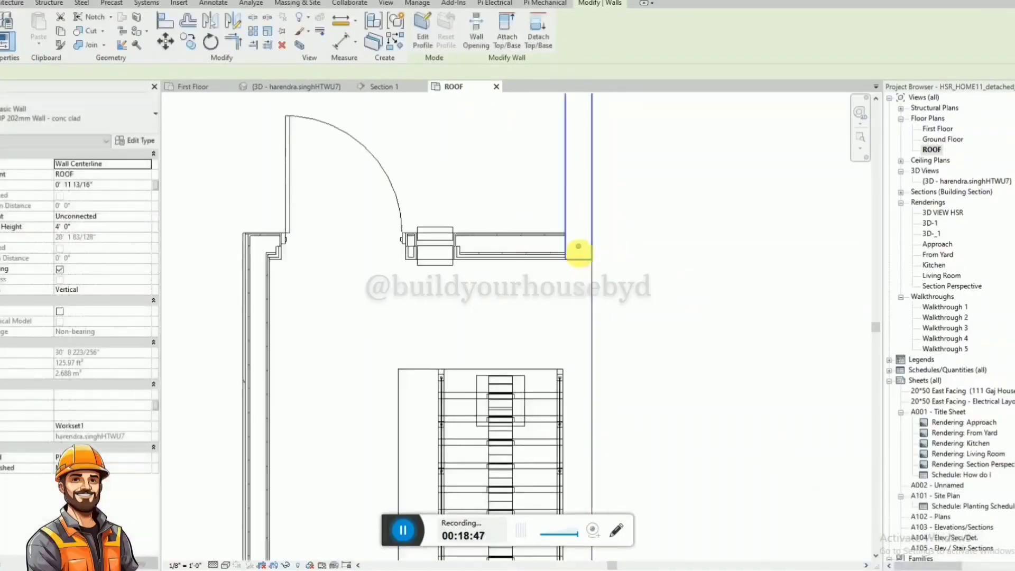
drag(579, 246, 580, 233)
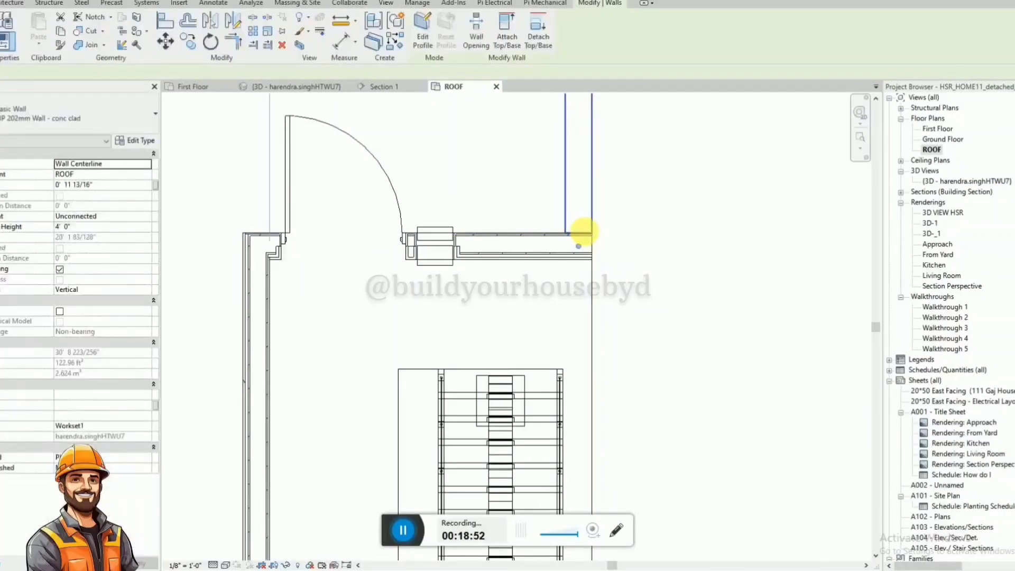
Create a similar wall about 3' 5" long along the slab edge, from the enclosure's door wall to the top of the stair.
key(c)
key(s)
click(578, 246)
click(579, 369)
key(Escape)
key(Escape)
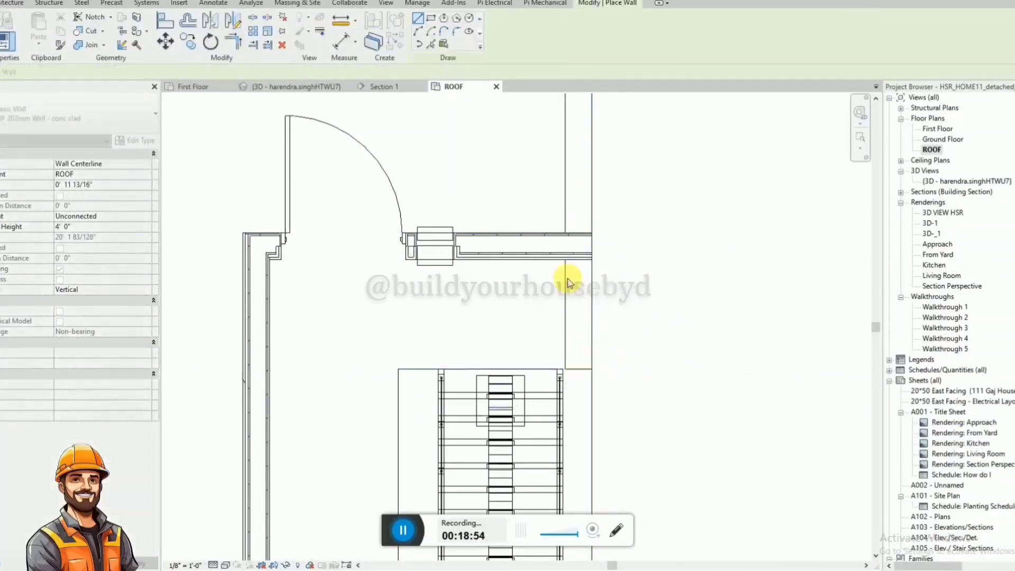
Extend the short wall beside the stair along the slab edge to the enclosure's front wall.
scroll(576, 159, down, 5)
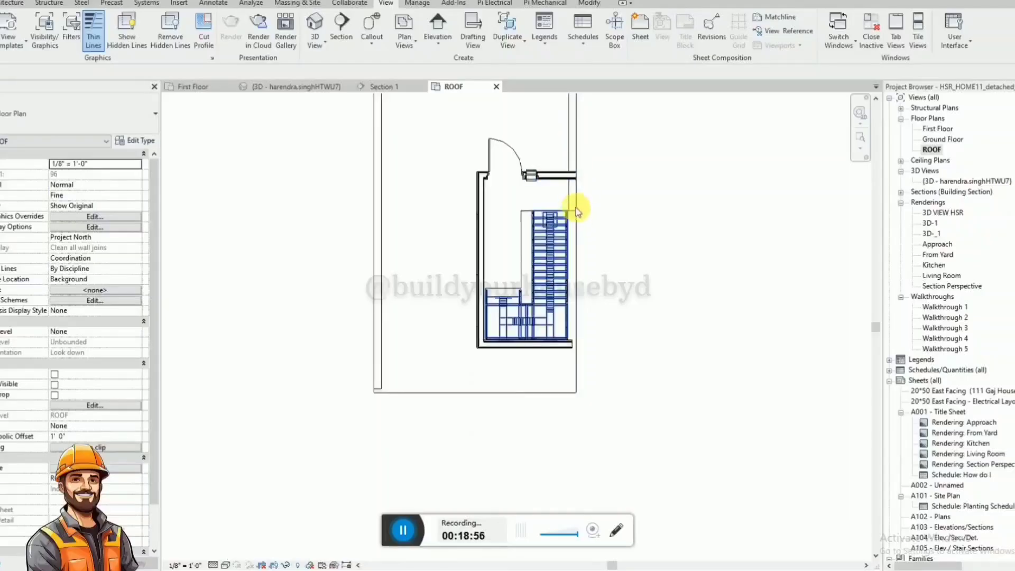
scroll(571, 201, up, 5)
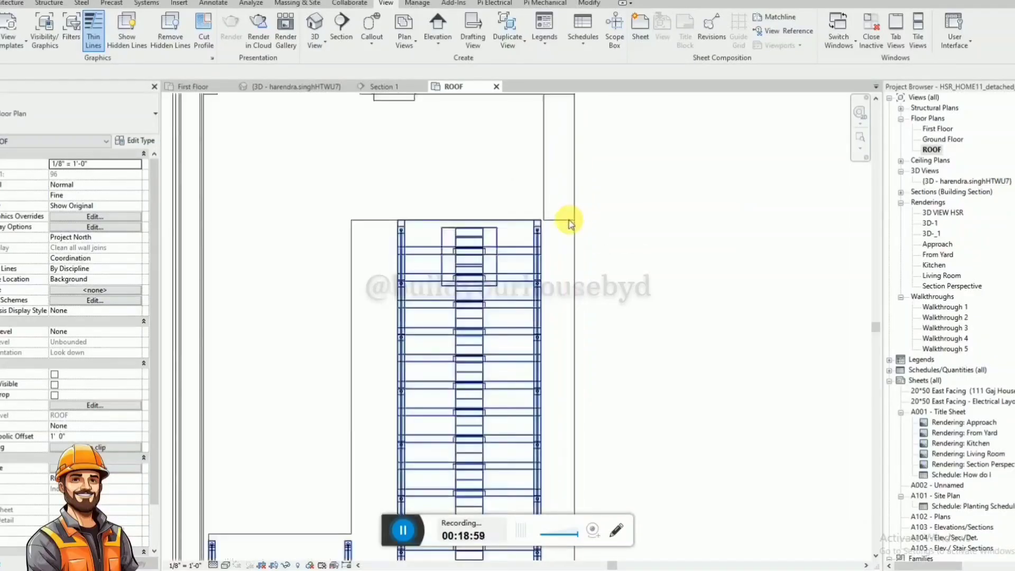
click(575, 213)
scroll(558, 211, down, 4)
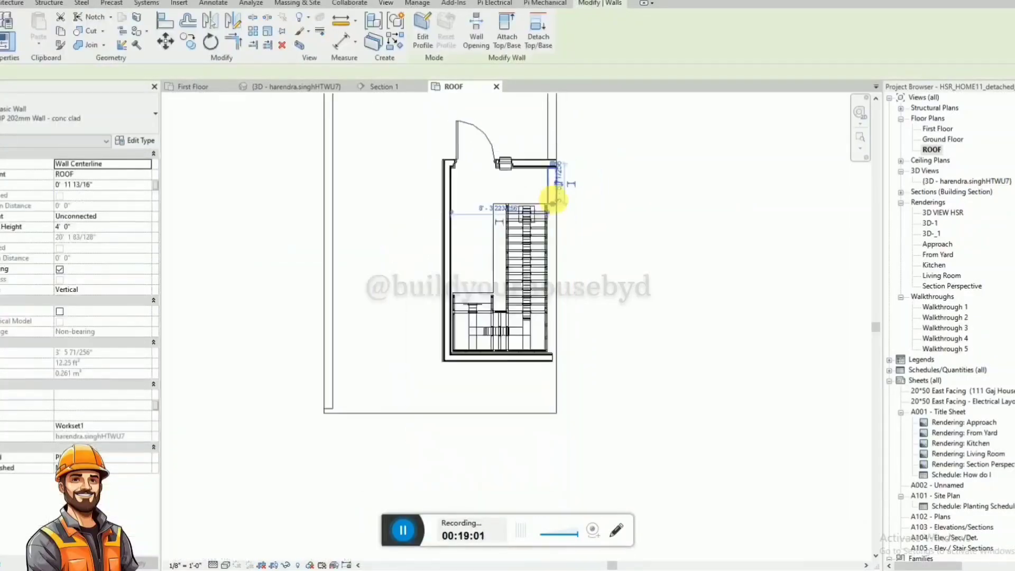
drag(554, 204, 553, 354)
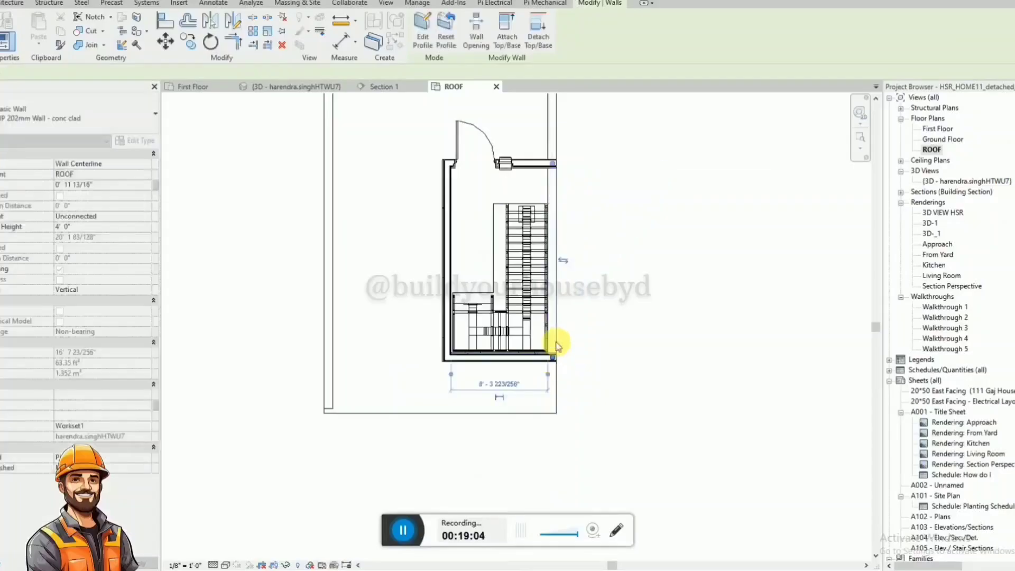
scroll(554, 365, up, 3)
scroll(552, 365, up, 4)
scroll(552, 320, down, 3)
click(524, 377)
scroll(524, 377, down, 3)
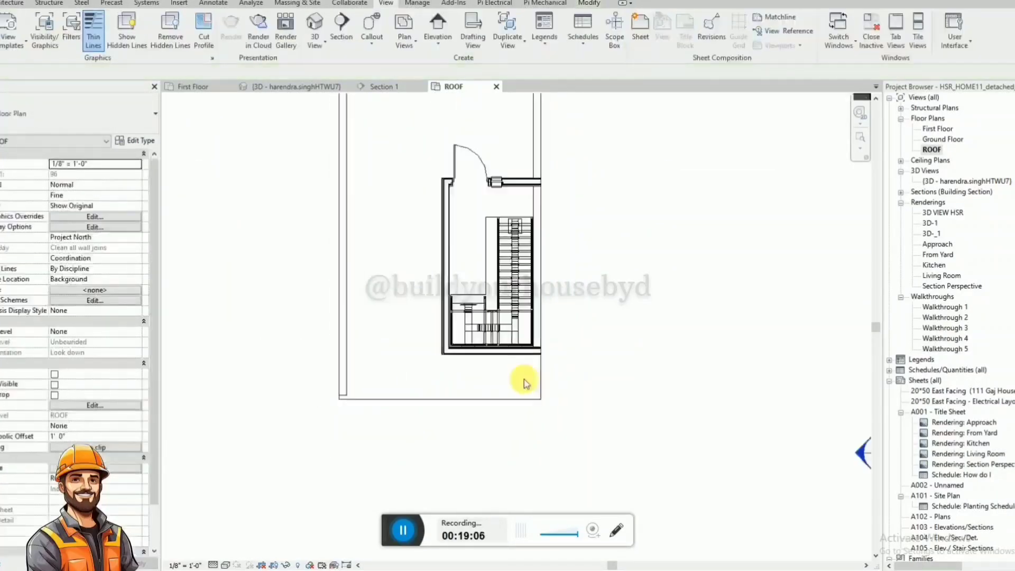
Draw a 4' 0" high wall about 4' 5" long from the stair enclosure's front corner to the ROOF slab's front corner.
key(w)
key(a)
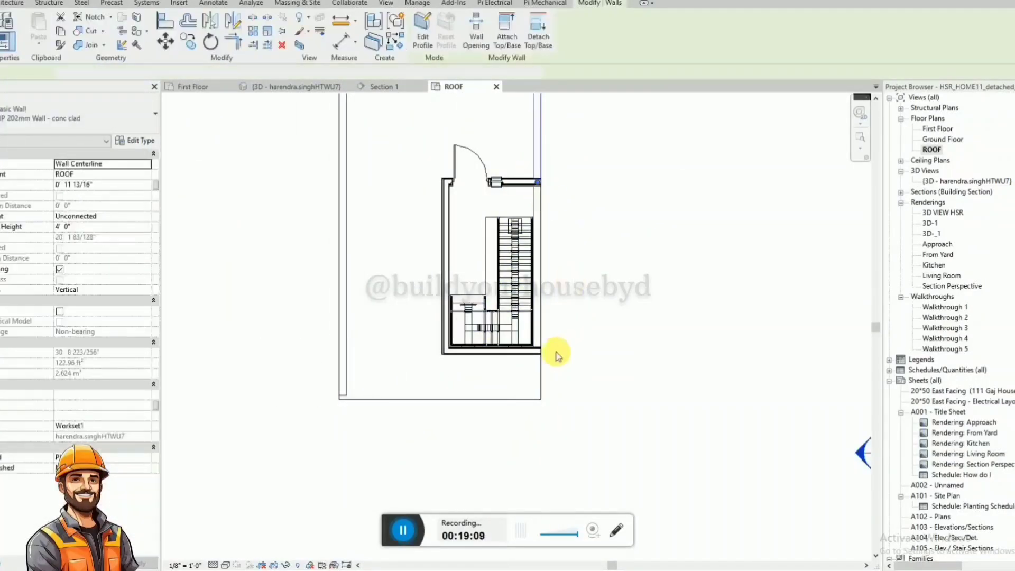
scroll(555, 351, up, 2)
click(515, 359)
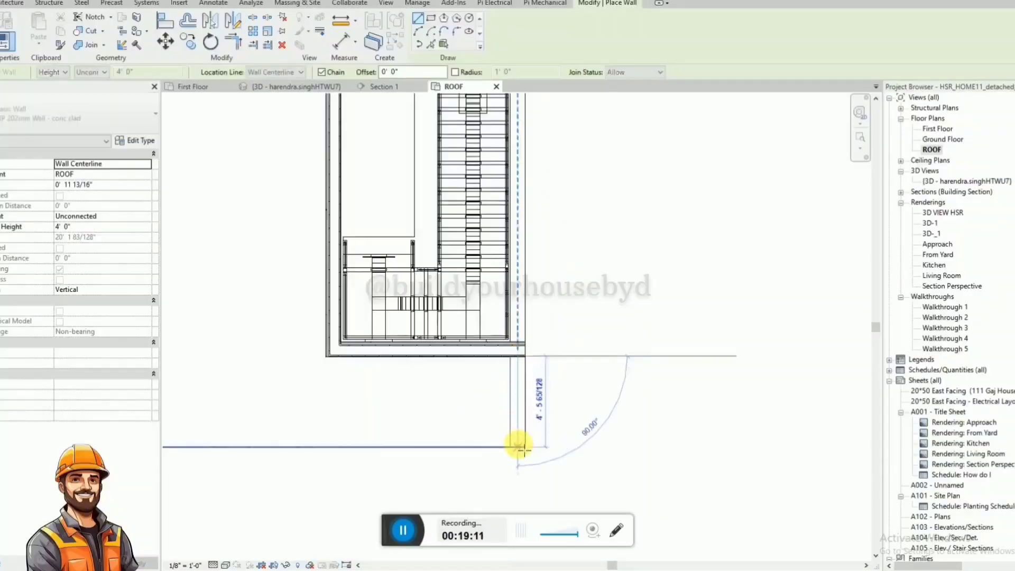
click(522, 447)
key(Escape)
key(Escape)
Set the unconnected height of the stair enclosure's front wall to 10' 0" in the 3D view.
click(296, 87)
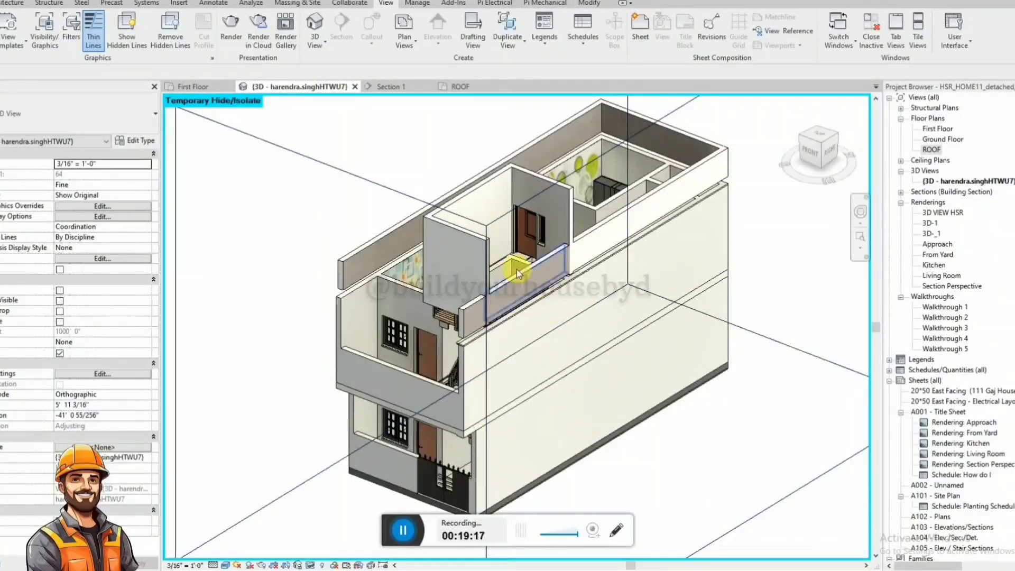
click(474, 218)
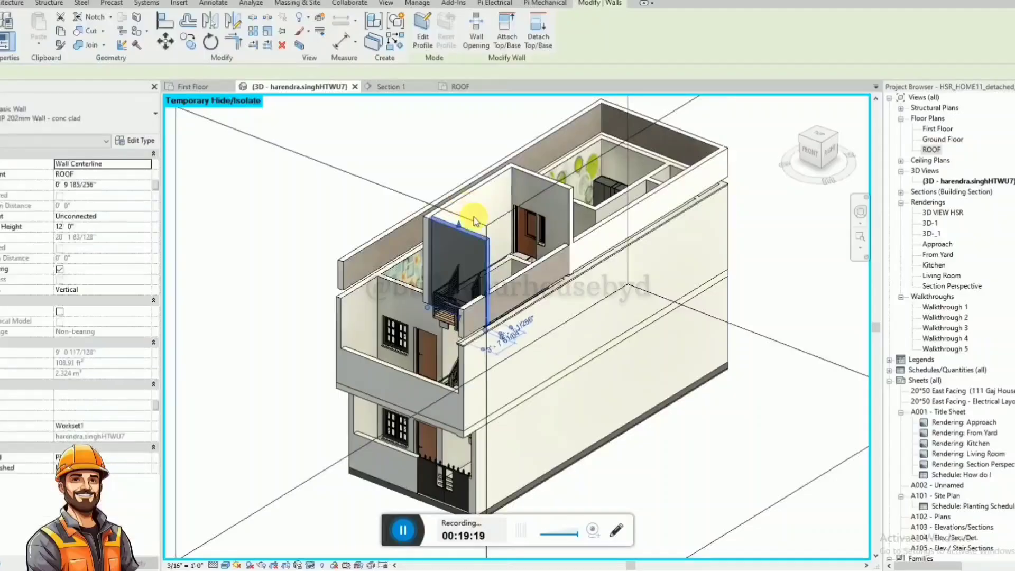
click(108, 227)
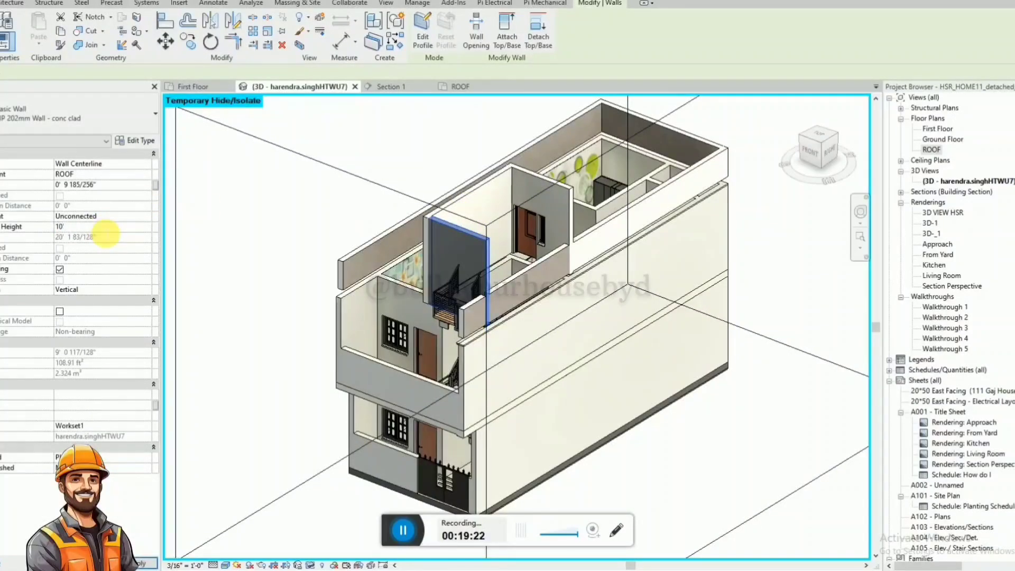
text(10')
key(Return)
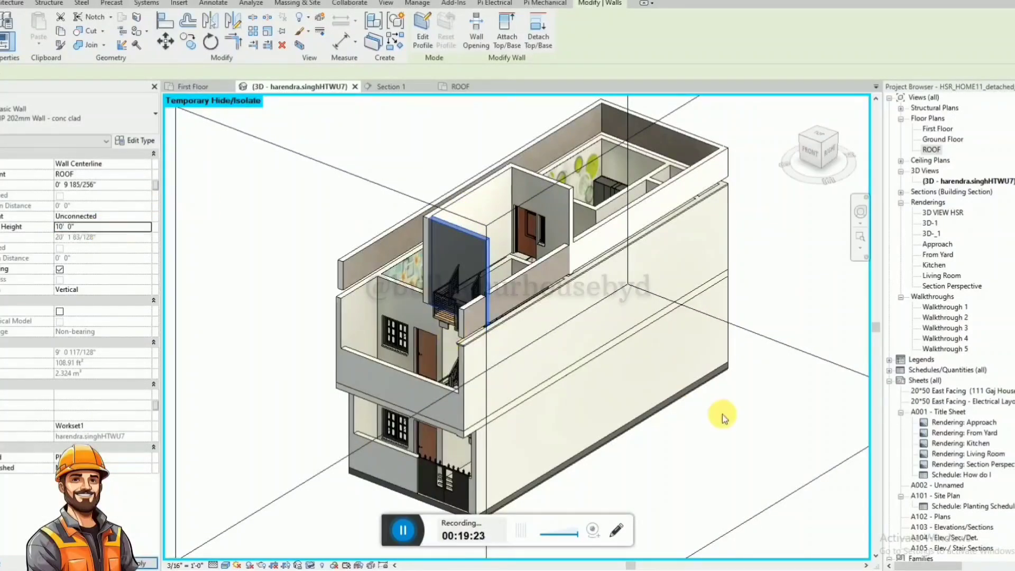
key(Escape)
Set the unconnected height of the stair enclosure's door wall and both long side walls together to 10' 0".
click(460, 197)
ctrl+click(524, 173)
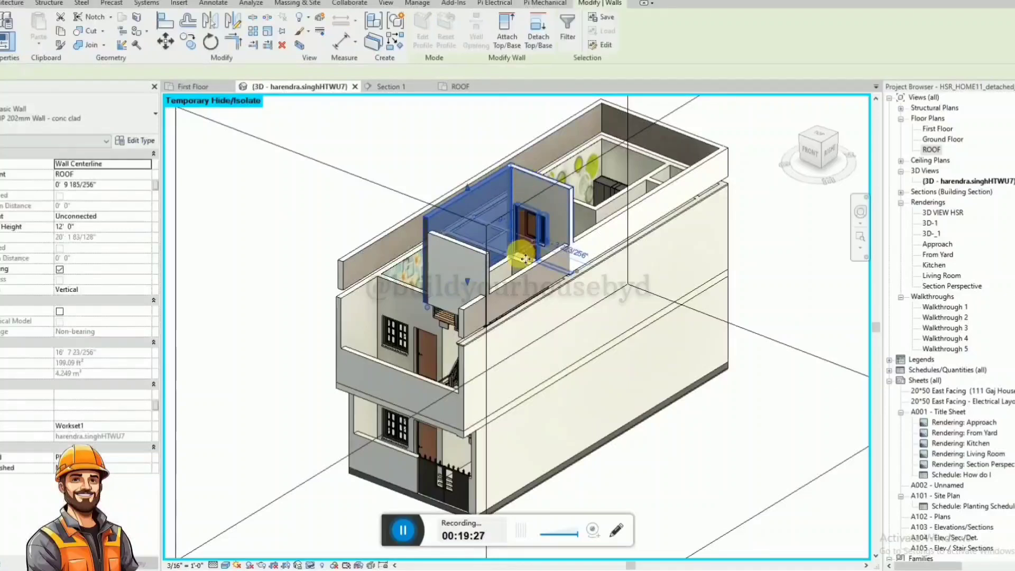
ctrl+click(525, 258)
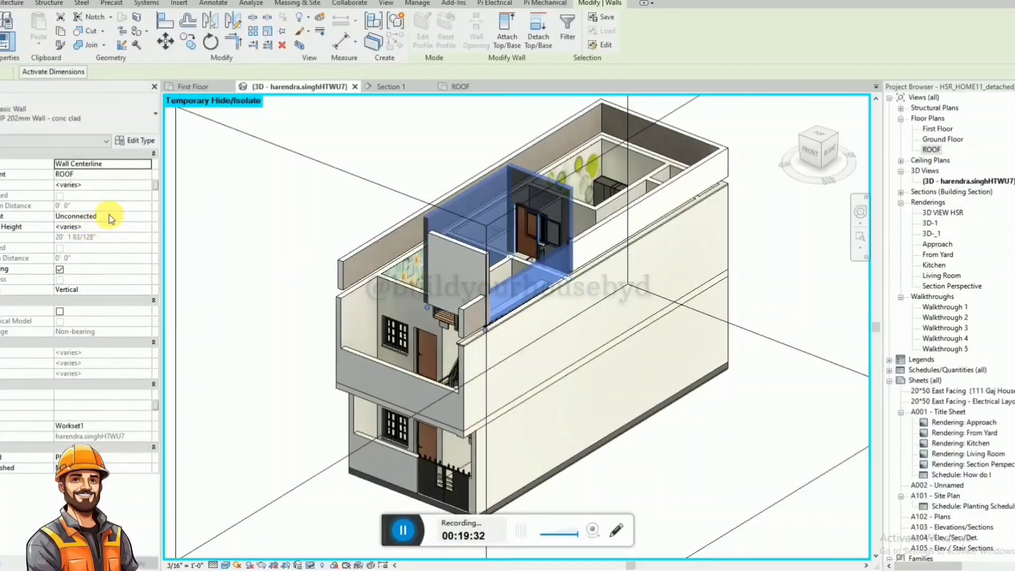
click(115, 228)
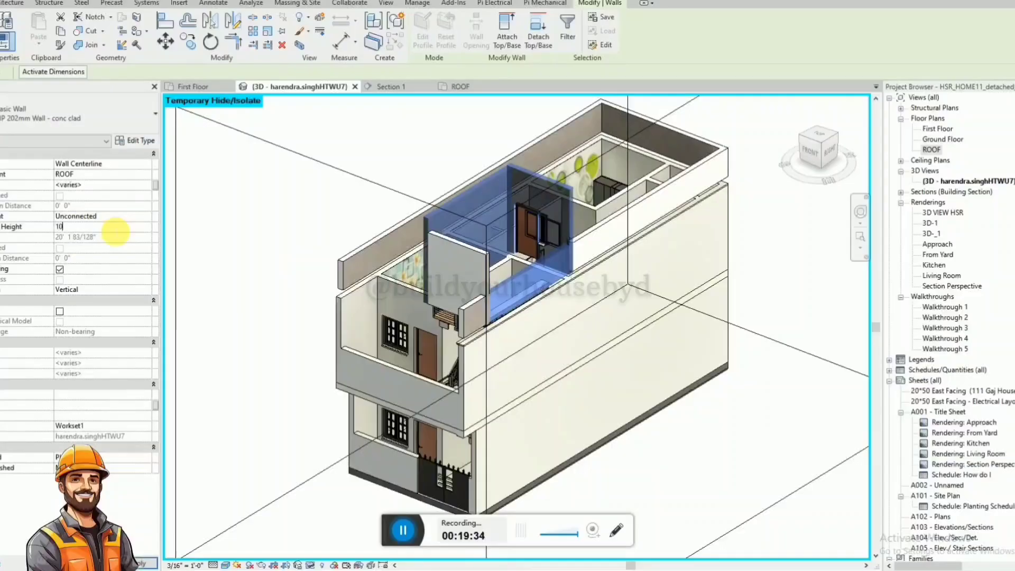
text(10')
key(Return)
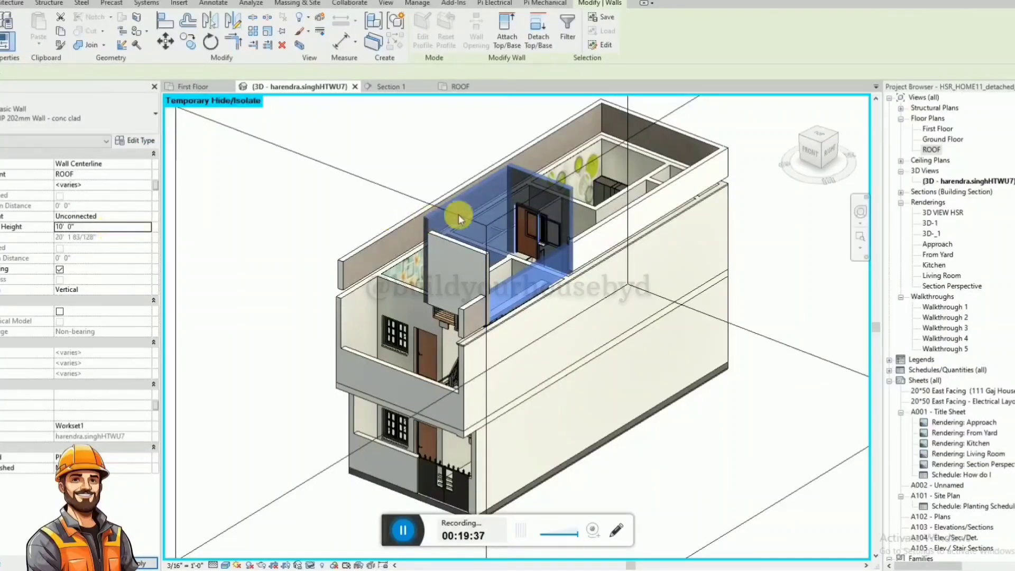
key(Escape)
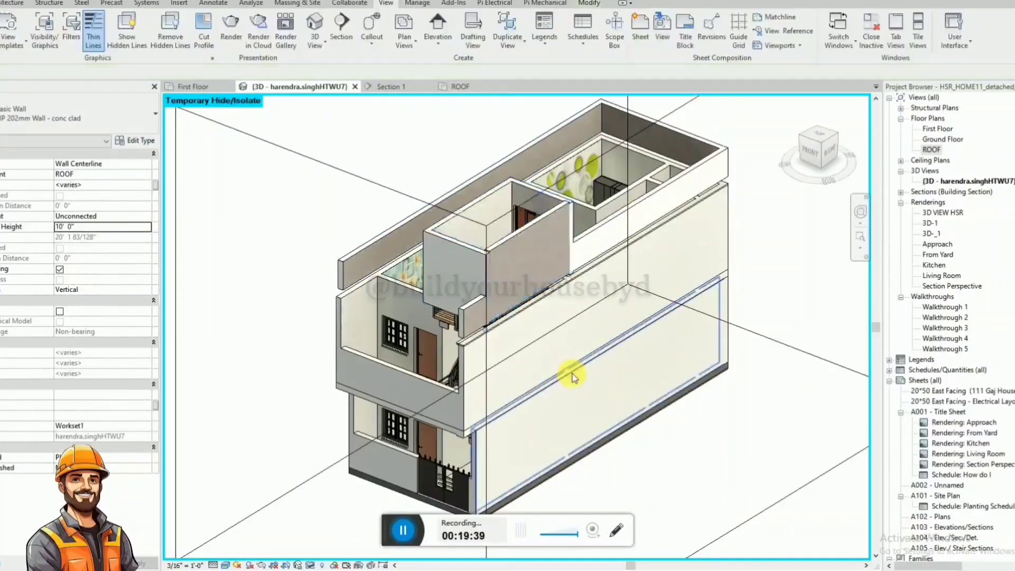
Examine the stair enclosure's outer side wall, its front corner and the gap along its base in 3D.
shift+middle_drag(576, 359, 515, 323)
scroll(420, 209, up, 4)
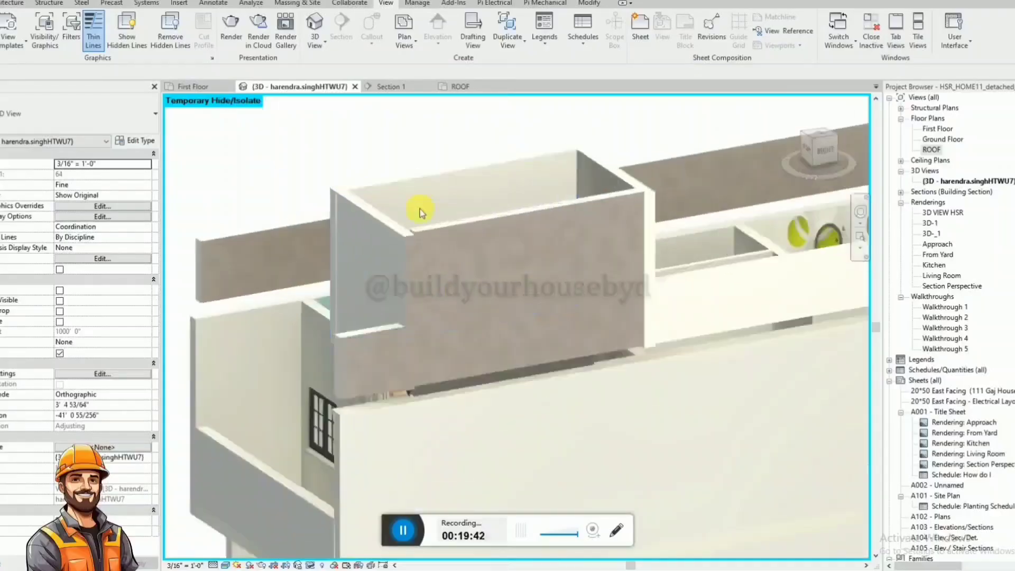
scroll(439, 219, up, 3)
shift+middle_drag(442, 219, 523, 289)
scroll(434, 285, up, 2)
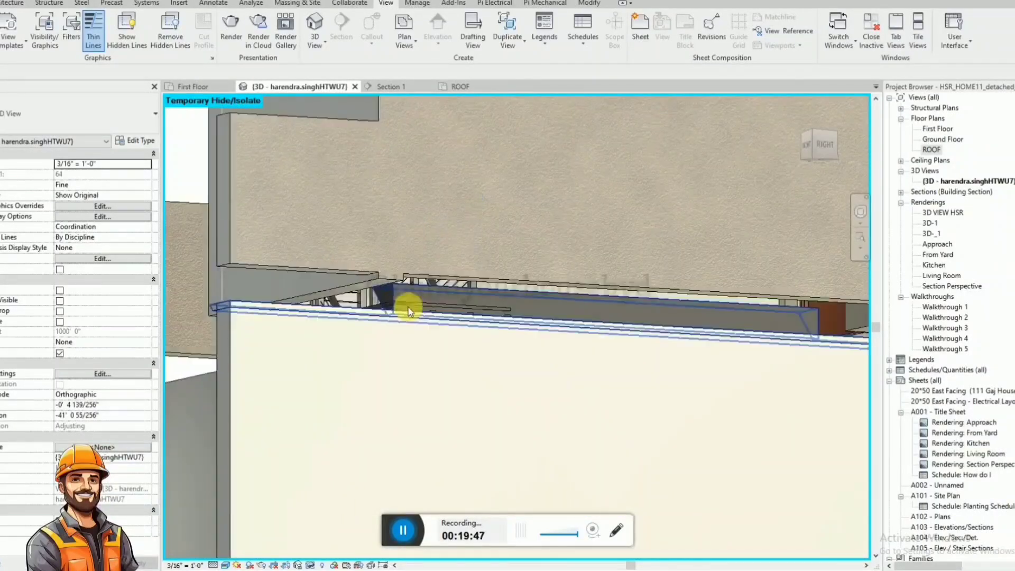
scroll(366, 328, down, 2)
scroll(366, 327, down, 4)
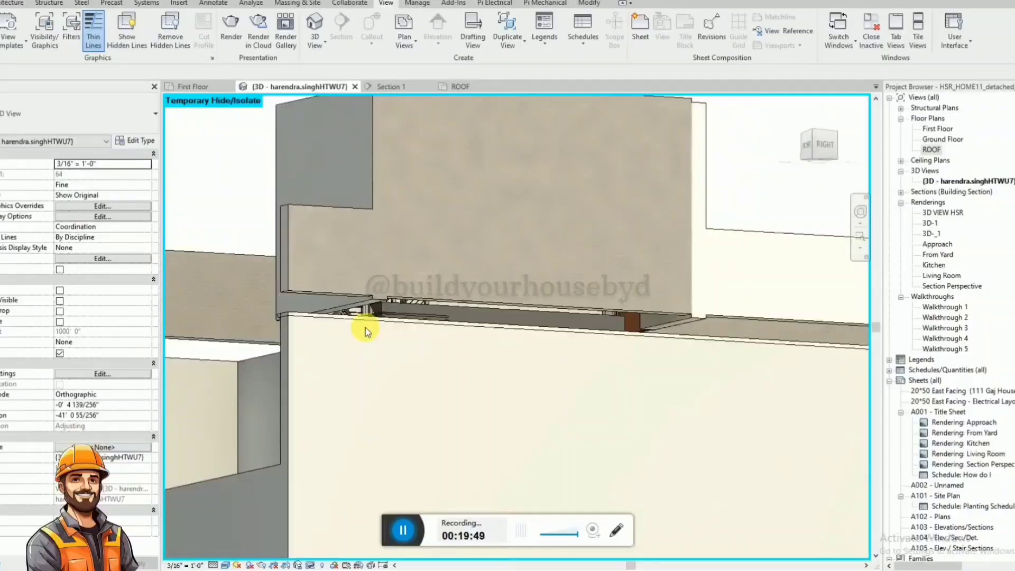
shift+middle_drag(364, 333, 404, 343)
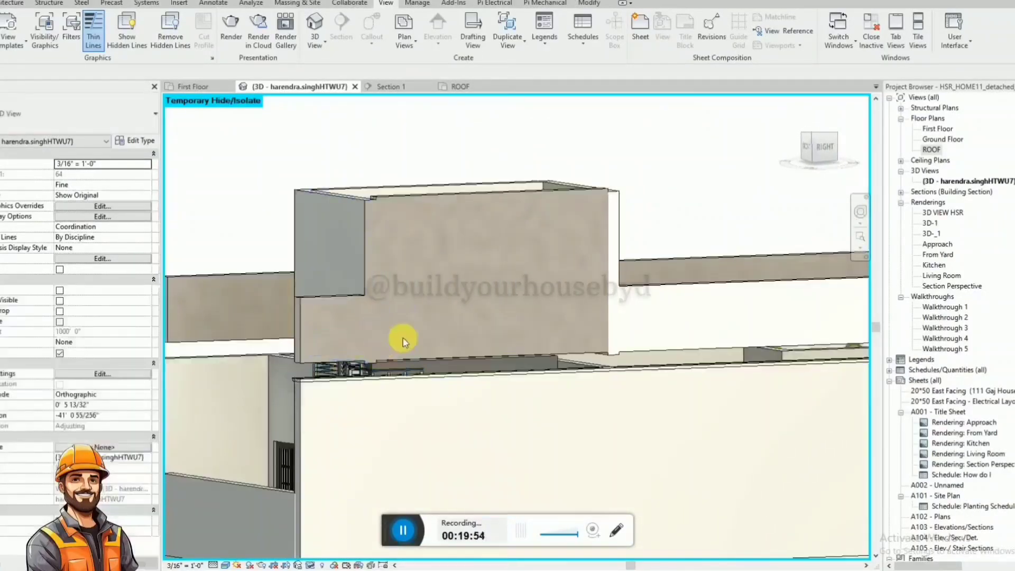
Align the top of the stair enclosure's outer side wall with the top of its front wall.
key(a)
key(l)
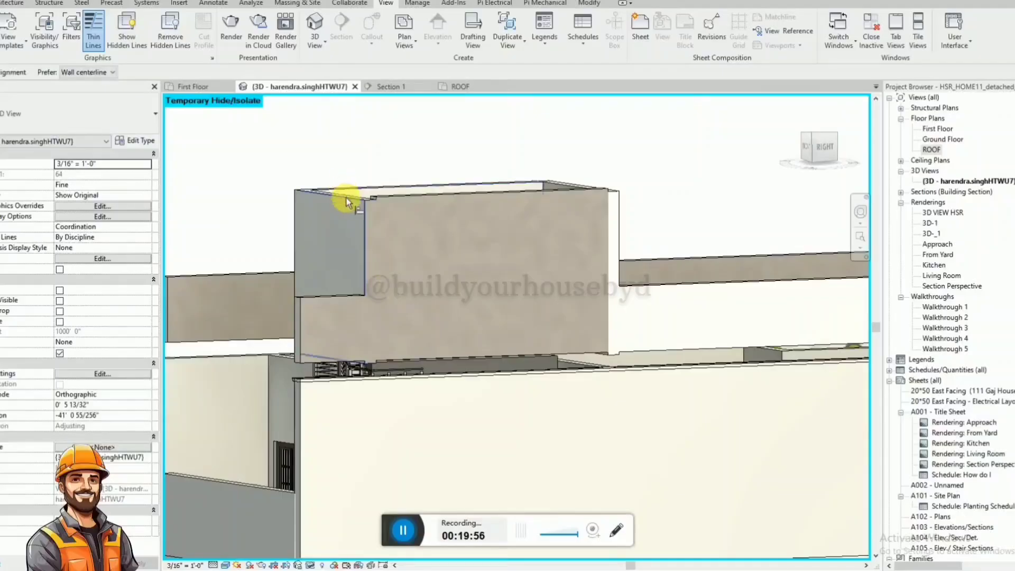
click(348, 195)
click(385, 194)
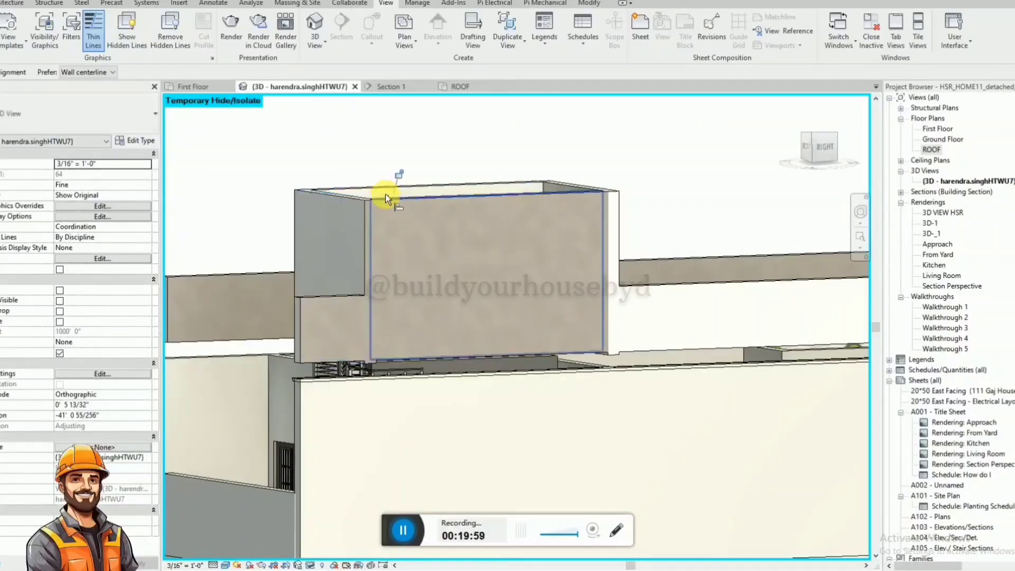
key(Escape)
key(Escape)
Try to align the bottom of the stair enclosure's outer side wall with the bottom edge of its front wall.
scroll(390, 370, up, 2)
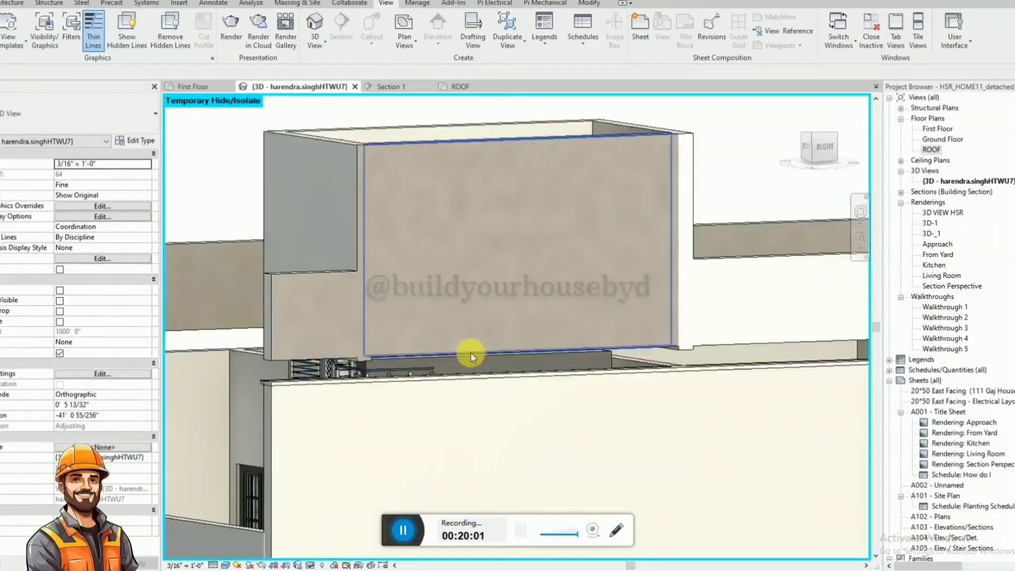
key(a)
key(l)
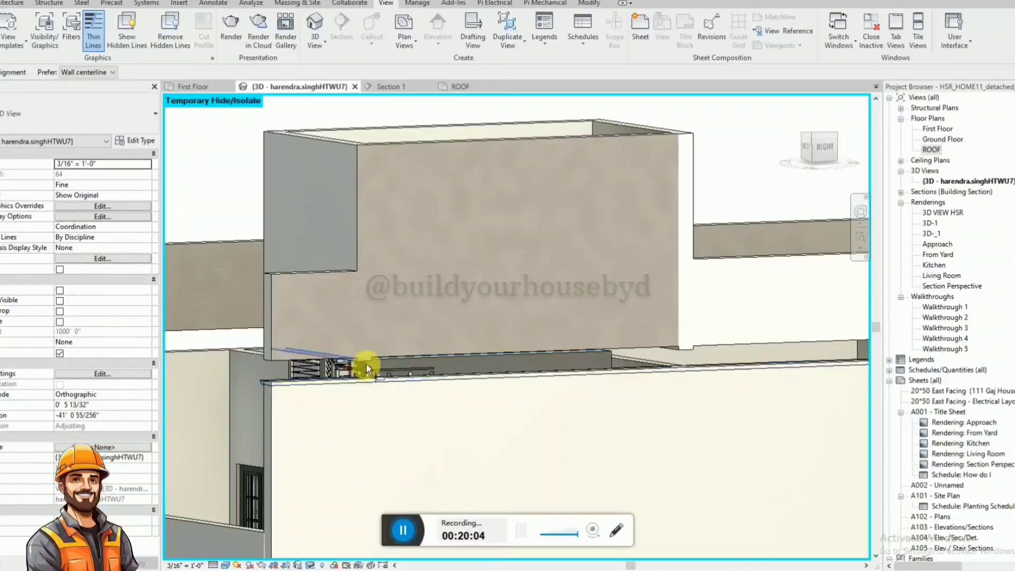
click(366, 363)
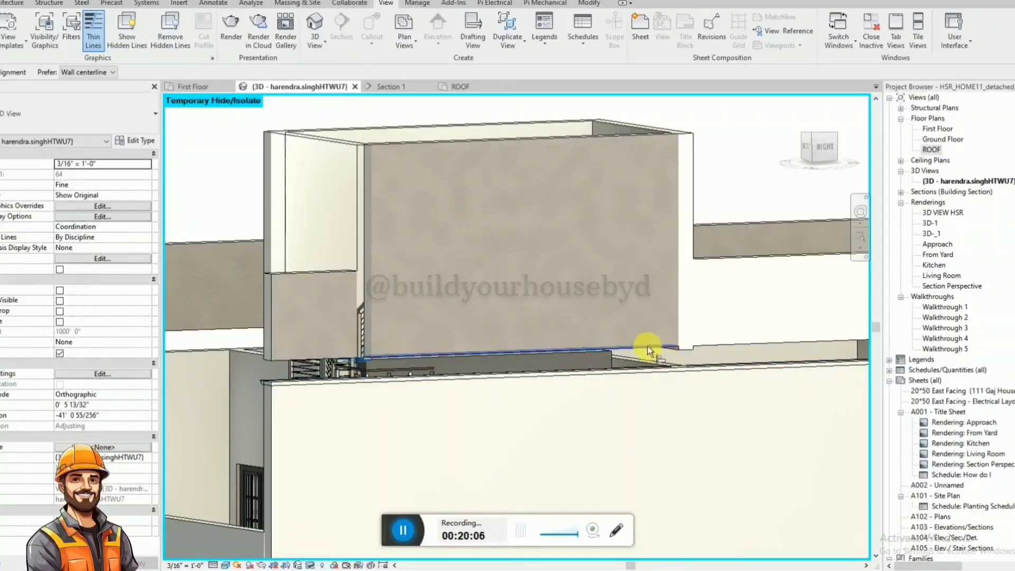
key(Escape)
Reset the temporary hide/isolate in the 3D view and orient the model to the Right view.
scroll(419, 318, down, 3)
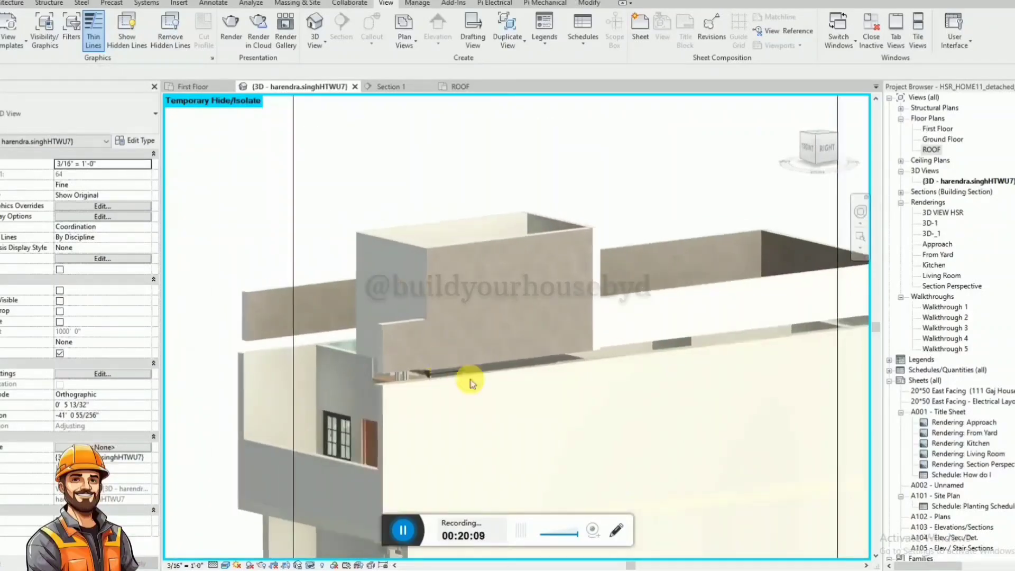
scroll(606, 357, up, 3)
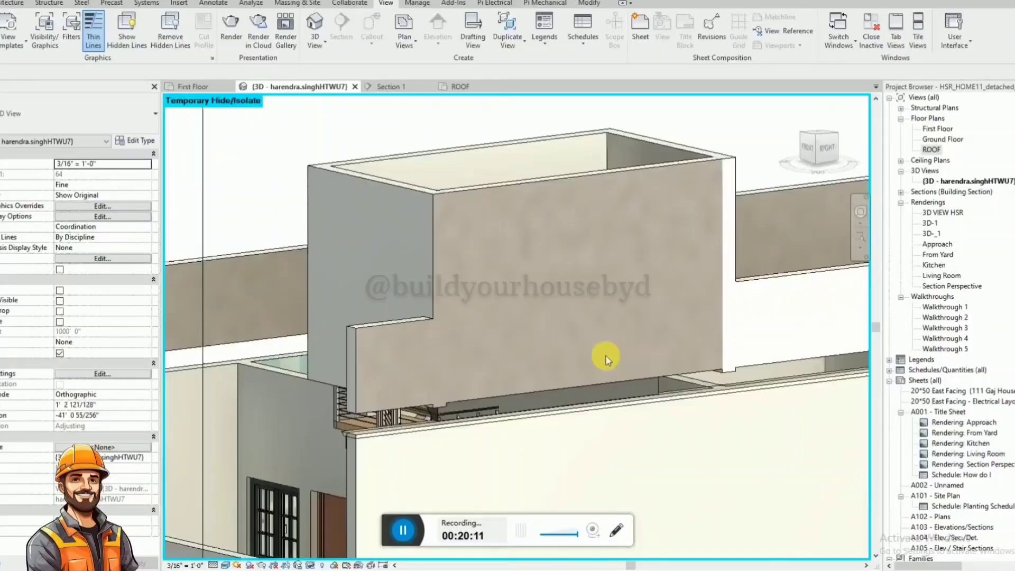
scroll(460, 284, down, 3)
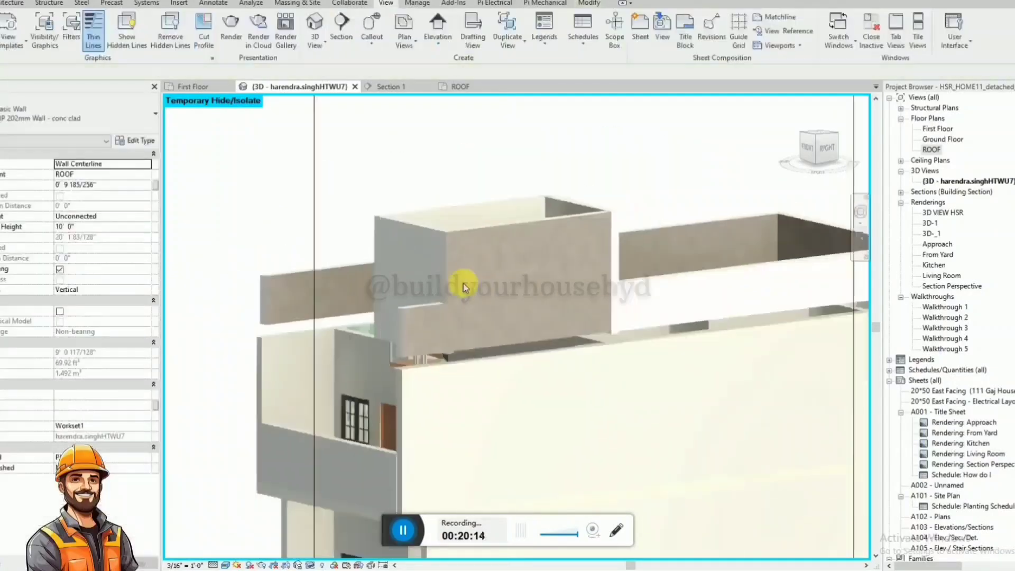
shift+middle_drag(403, 200, 490, 290)
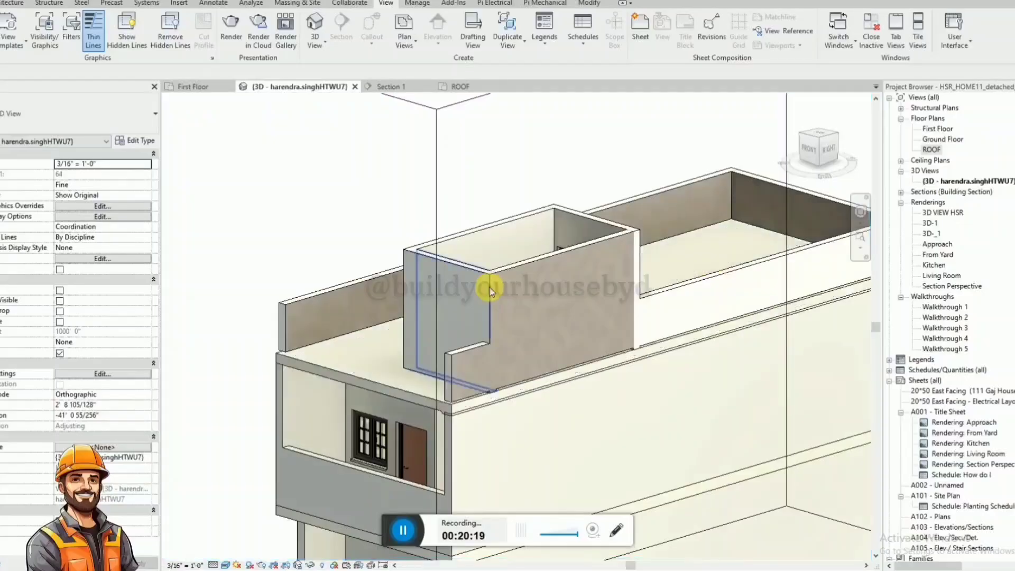
scroll(657, 389, up, 5)
click(837, 158)
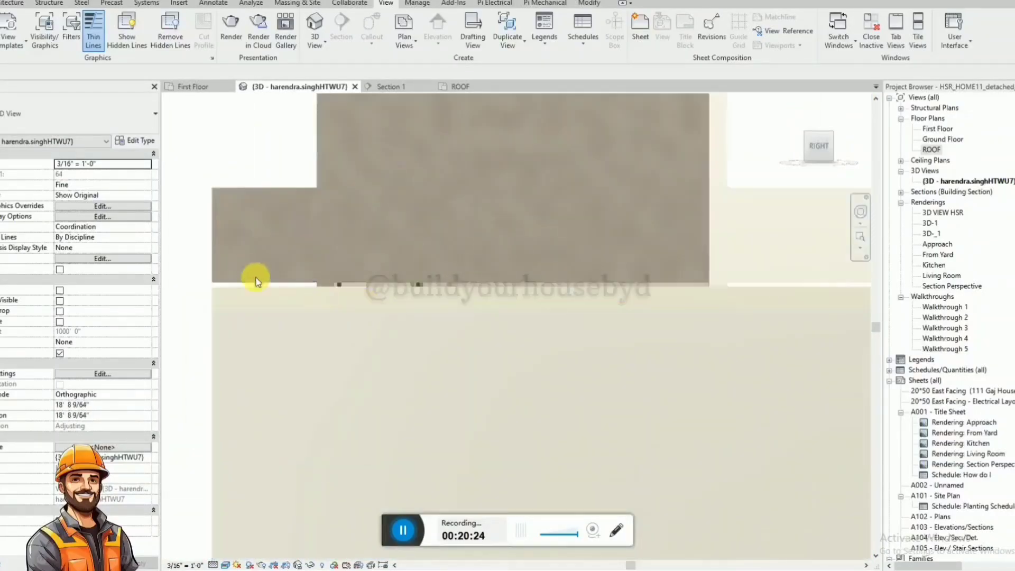
Select the stair-side parapet segments, the stair enclosure's outer side wall and the opposite parapet wall together.
click(263, 282)
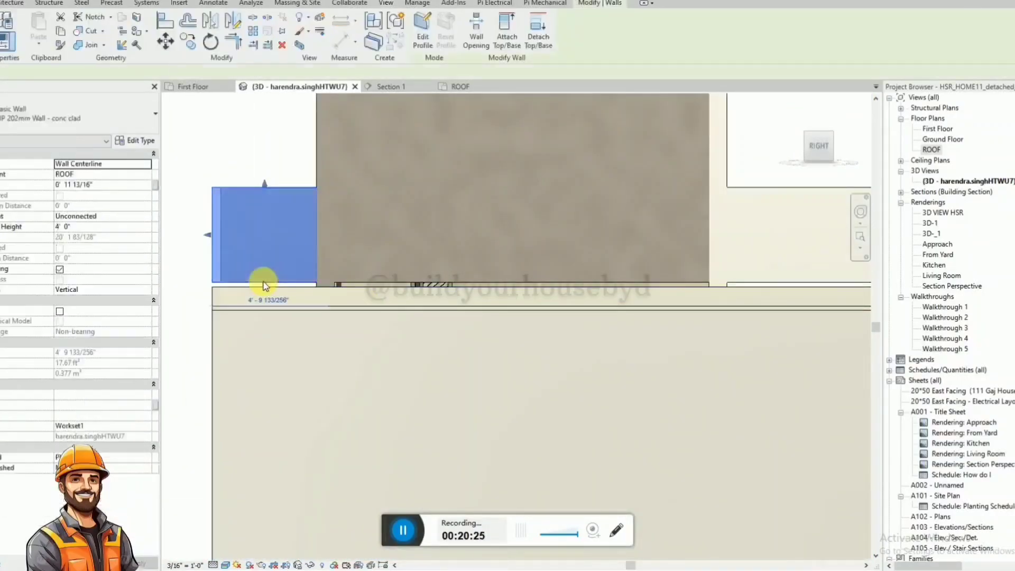
ctrl+click(380, 287)
ctrl+click(713, 287)
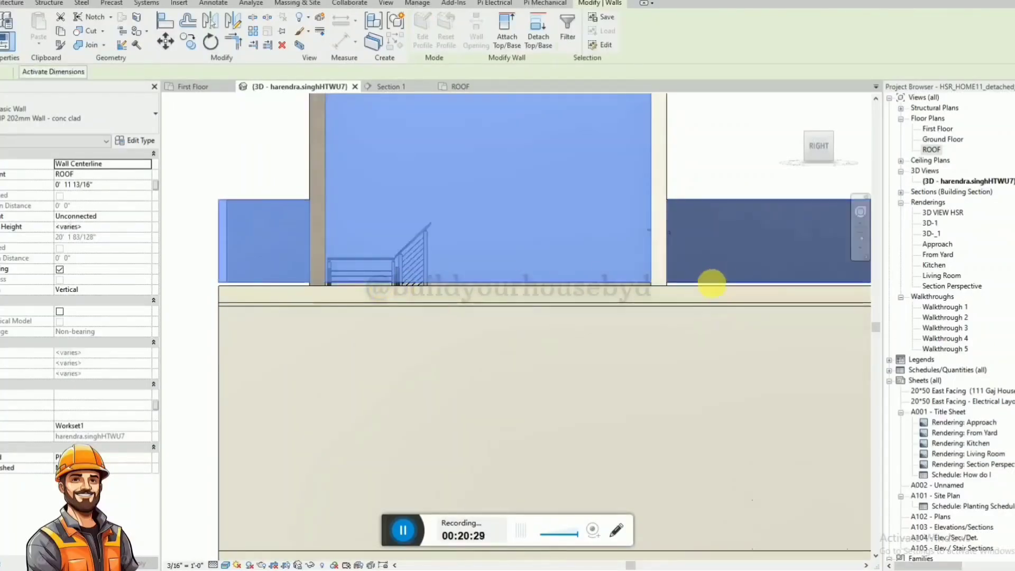
scroll(578, 285, down, 4)
shift+middle_drag(562, 275, 601, 317)
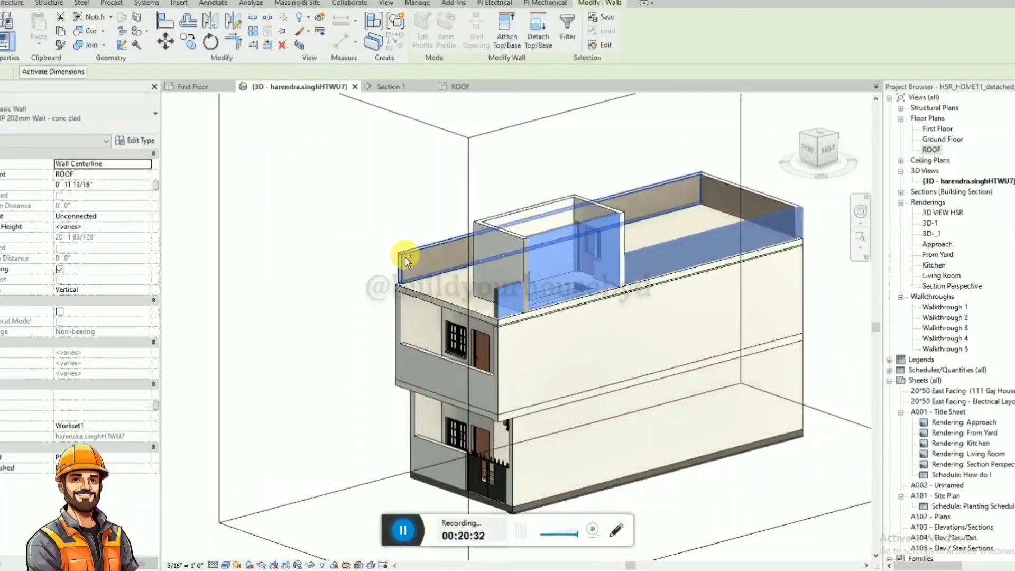
click(832, 153)
scroll(323, 355, up, 4)
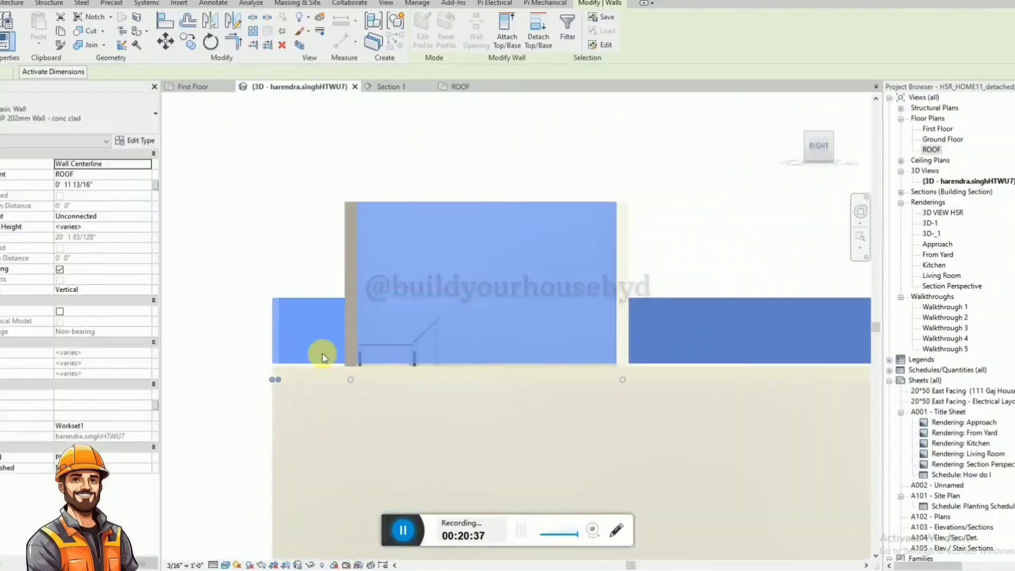
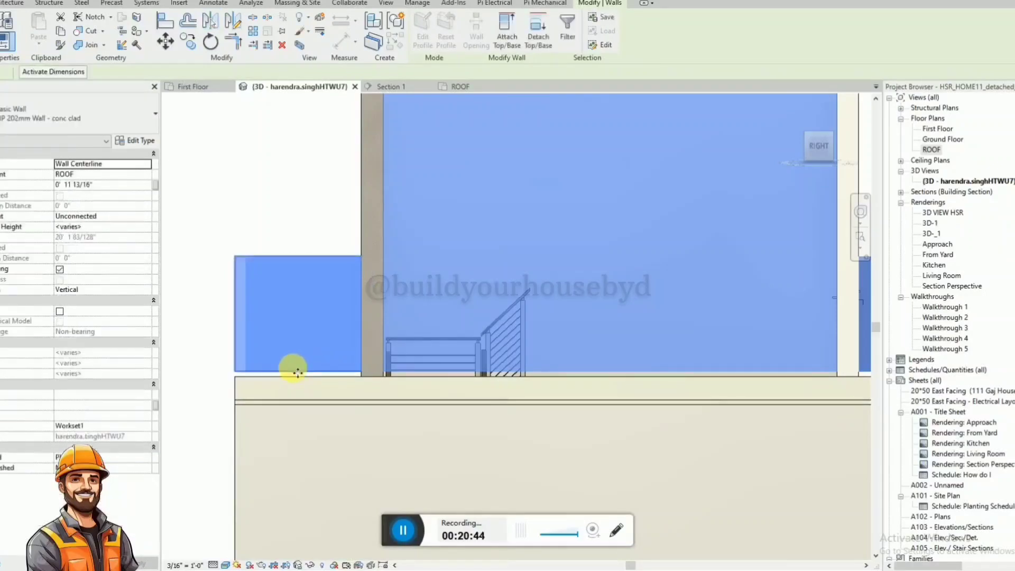
Move the selected parapet and stair enclosure walls down without constraint so their bottom edges meet the roof slab's top.
key(m)
key(v)
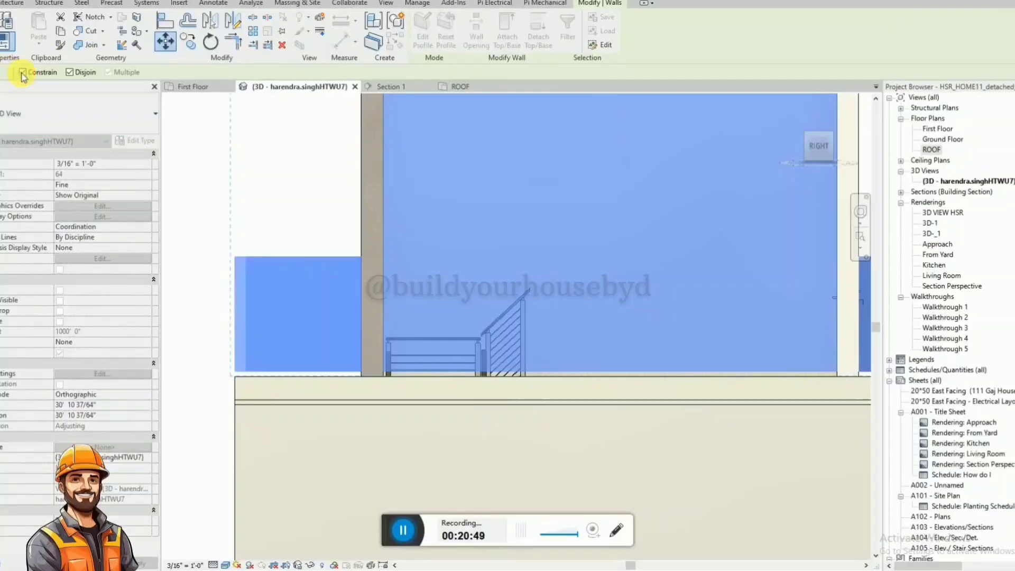
click(235, 370)
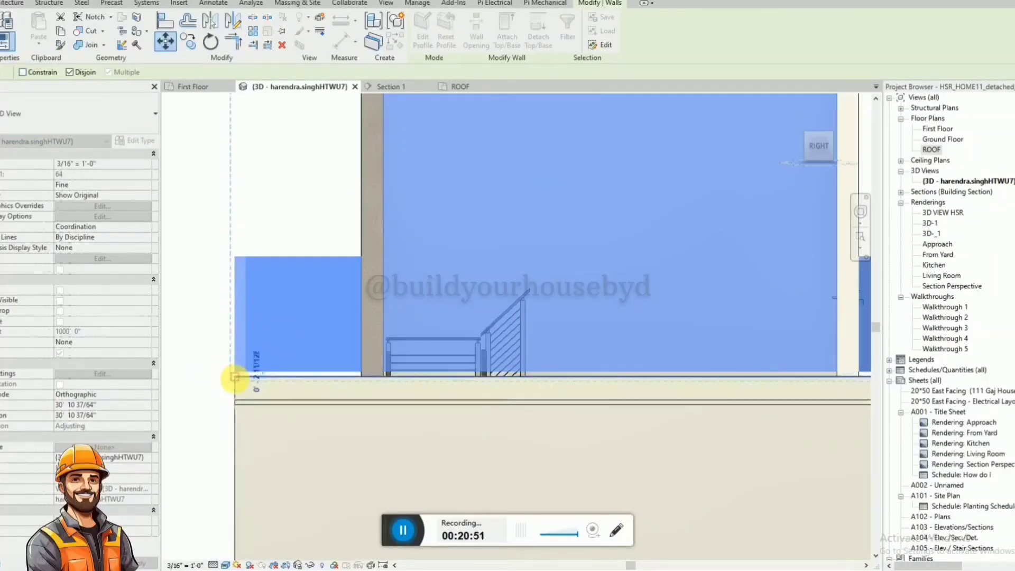
click(239, 383)
key(Escape)
scroll(283, 369, down, 4)
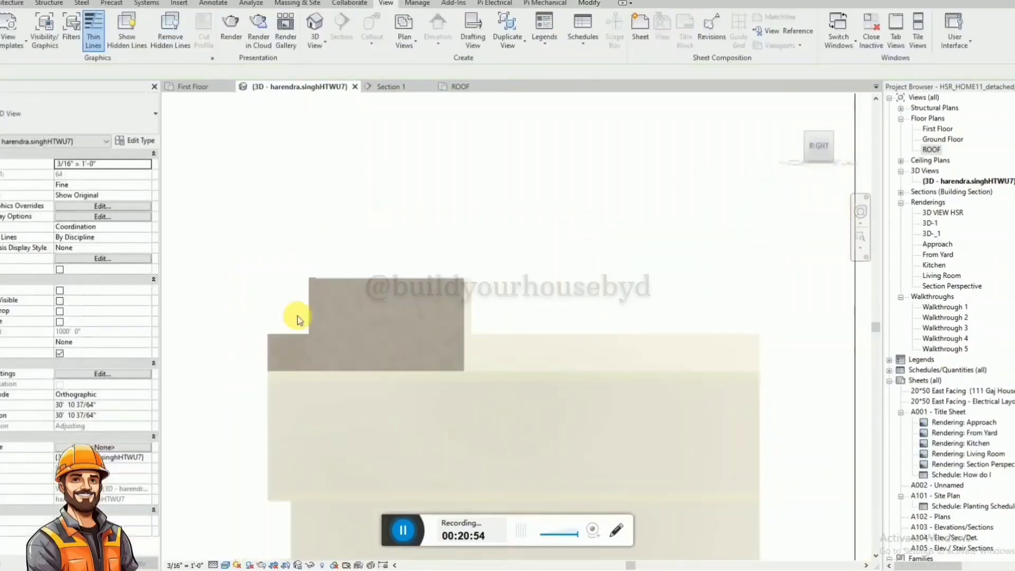
Align the end of the stair enclosure's outer side wall with the face of its front wall.
shift+middle_drag(271, 263, 362, 317)
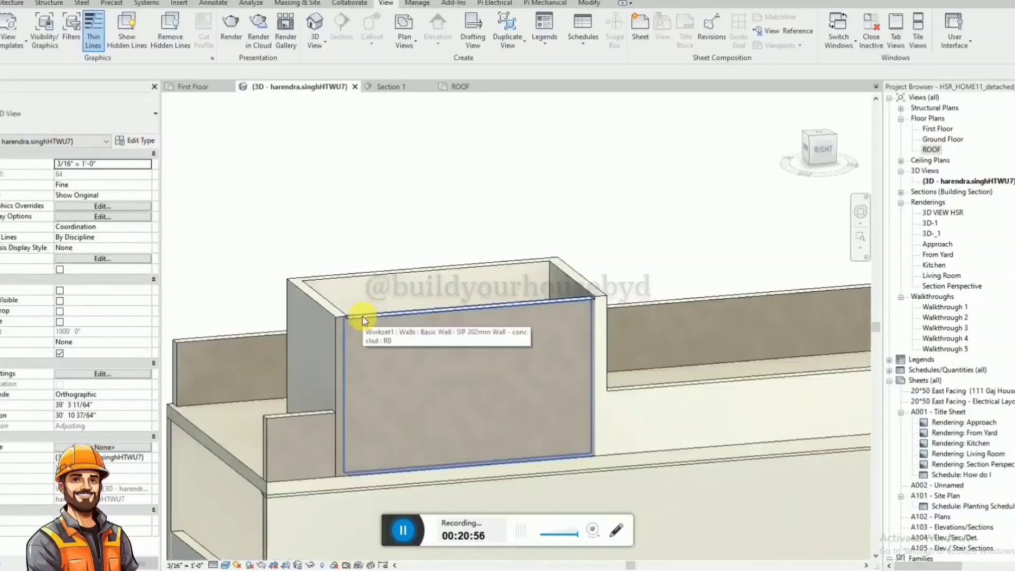
key(a)
key(l)
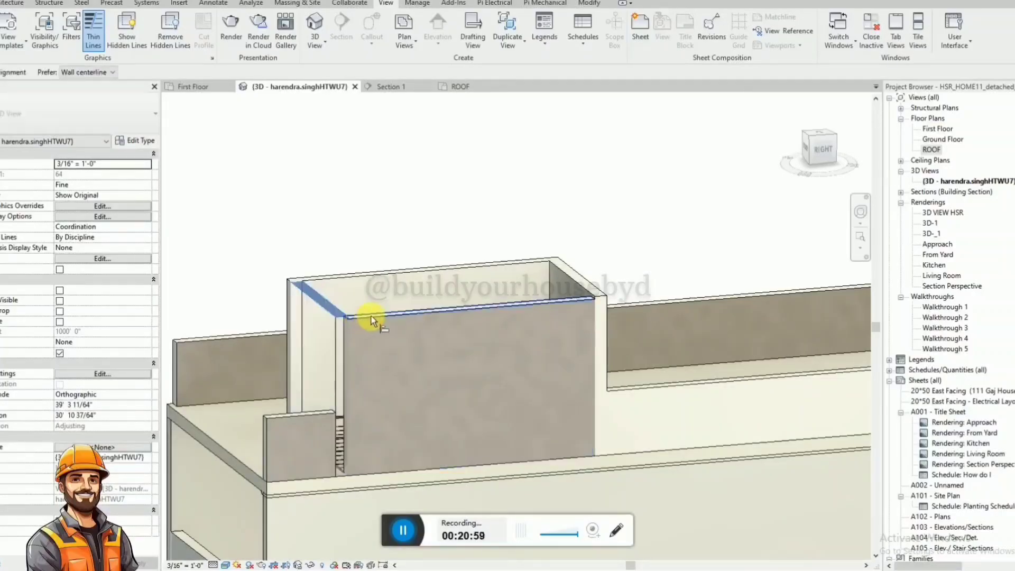
key(Escape)
scroll(372, 316, down, 5)
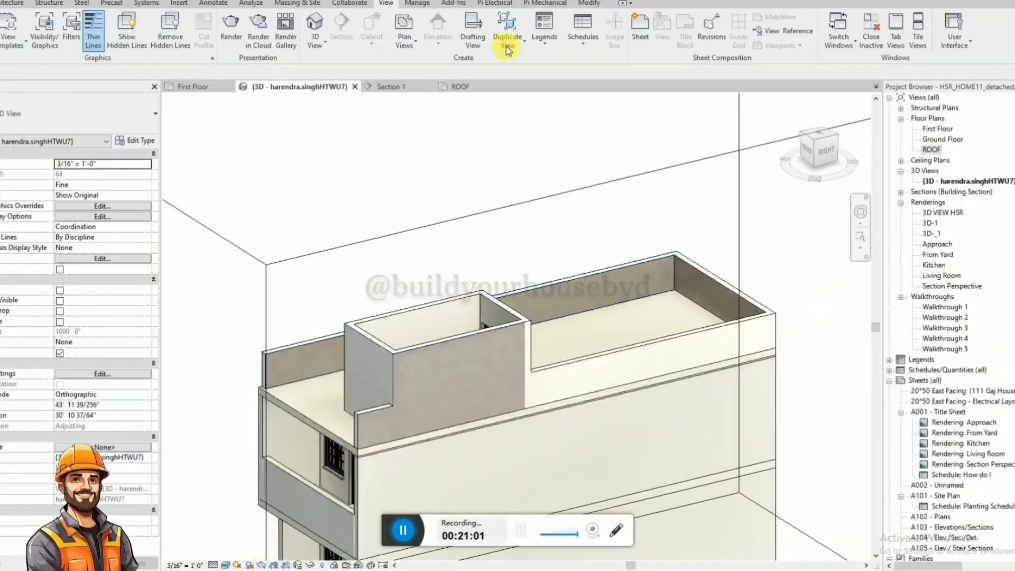
Paint the brown faces of the stair enclosure walls and roof parapets with the cream finish.
click(590, 3)
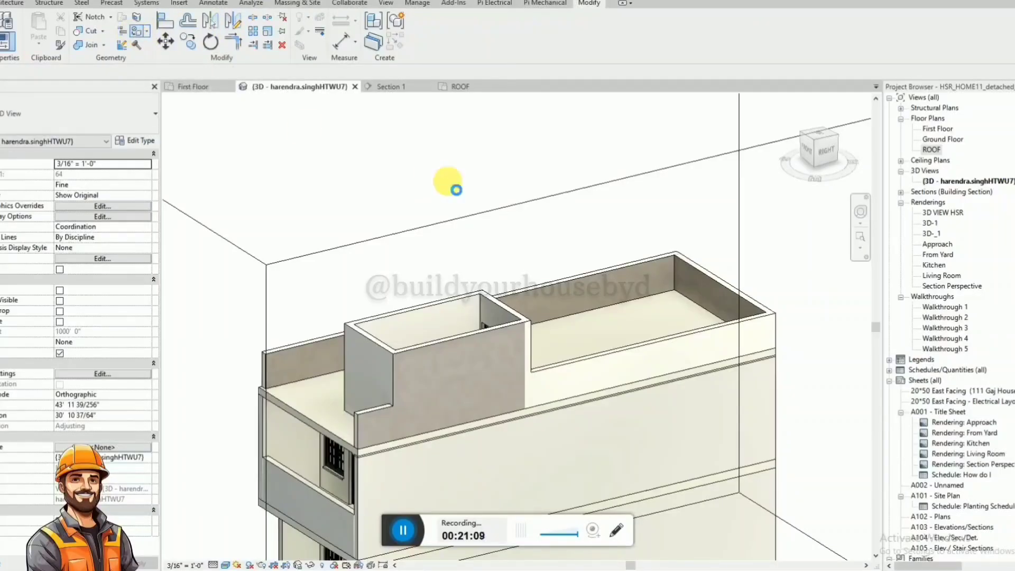
key(p)
key(t)
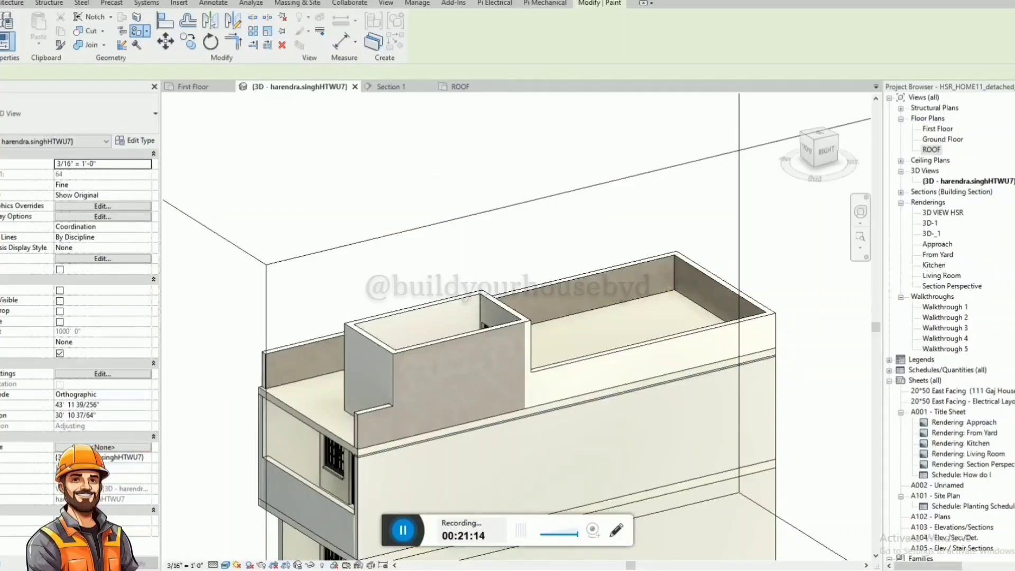
click(426, 391)
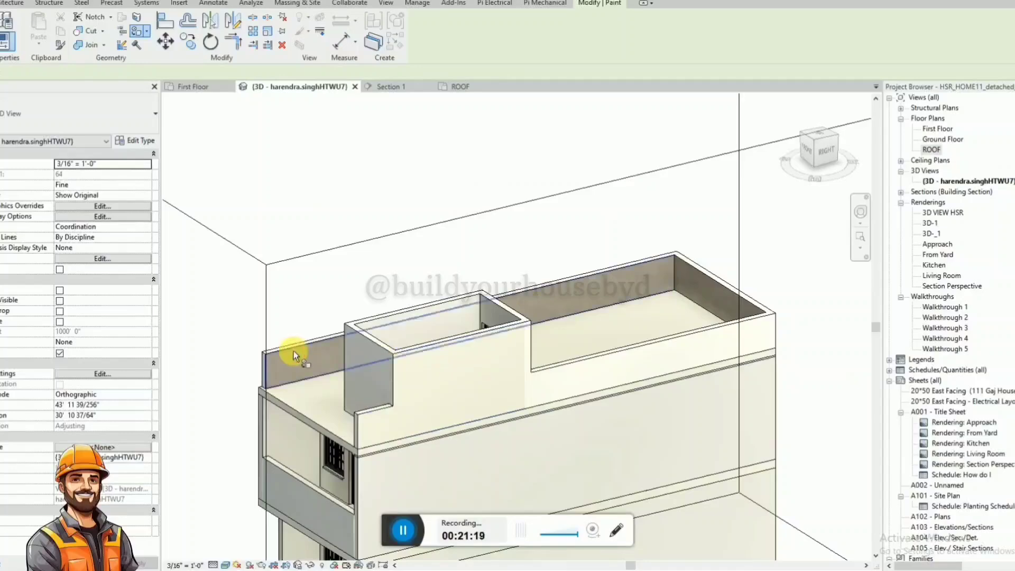
mouse_move(427, 357)
shift+middle_down()
mouse_move(498, 378)
mouse_move(502, 311)
mouse_move(491, 293)
shift+middle_up()
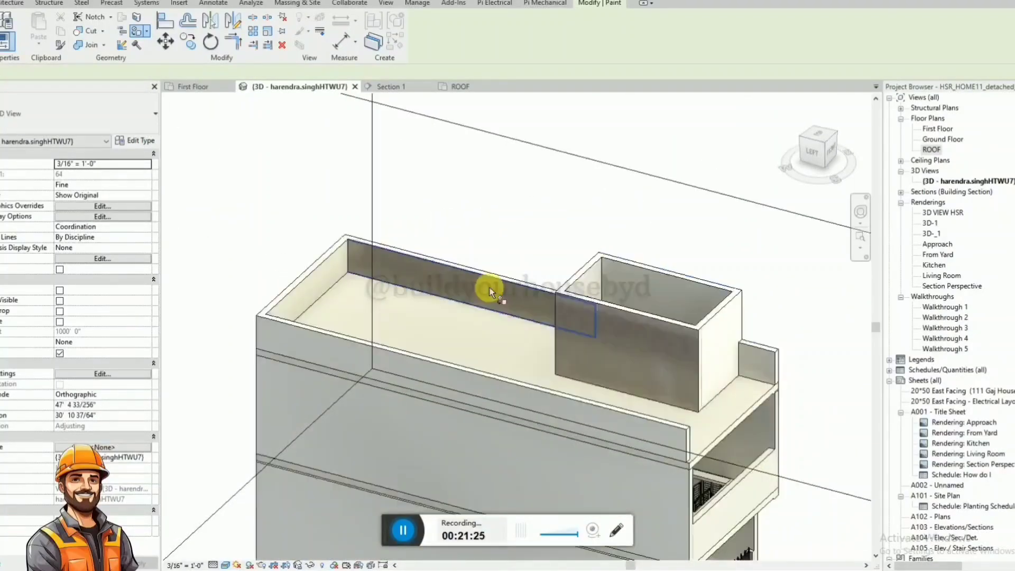
click(611, 335)
mouse_move(487, 341)
shift+middle_down()
mouse_move(782, 340)
mouse_move(385, 355)
mouse_move(505, 341)
shift+middle_up()
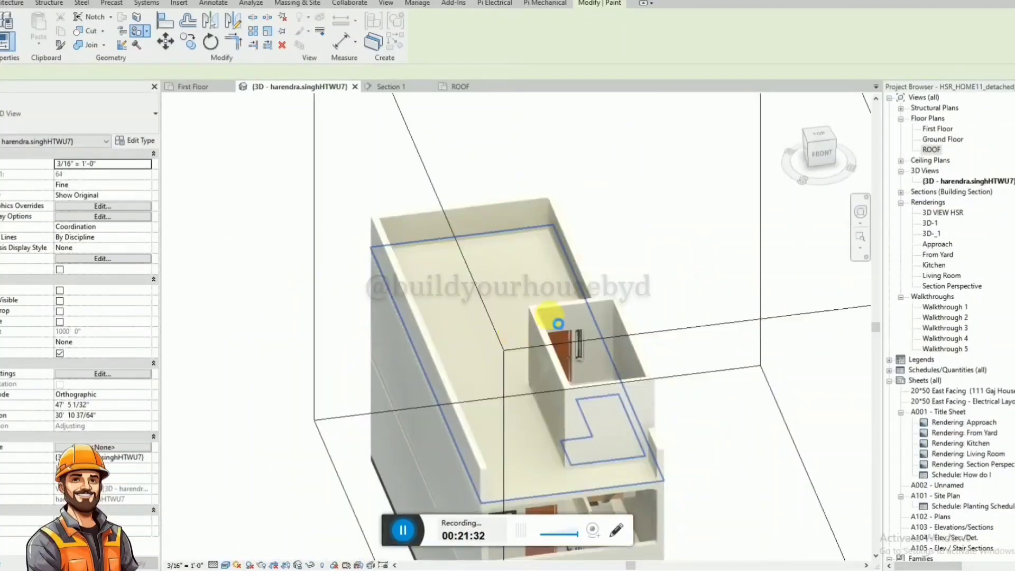
key(Escape)
shift+middle_drag(649, 255, 493, 282)
scroll(496, 287, down, 1)
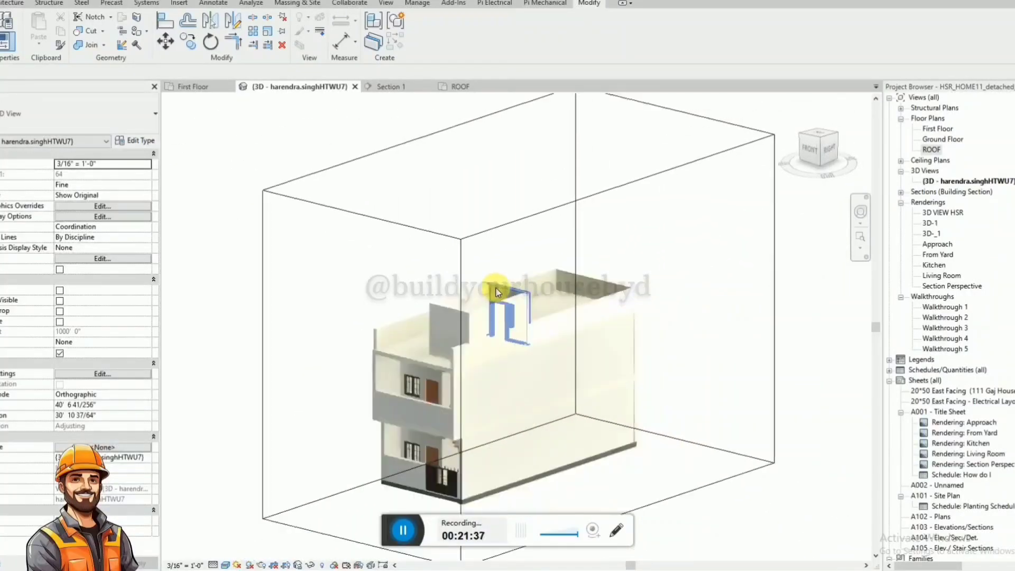
scroll(416, 426, up, 2)
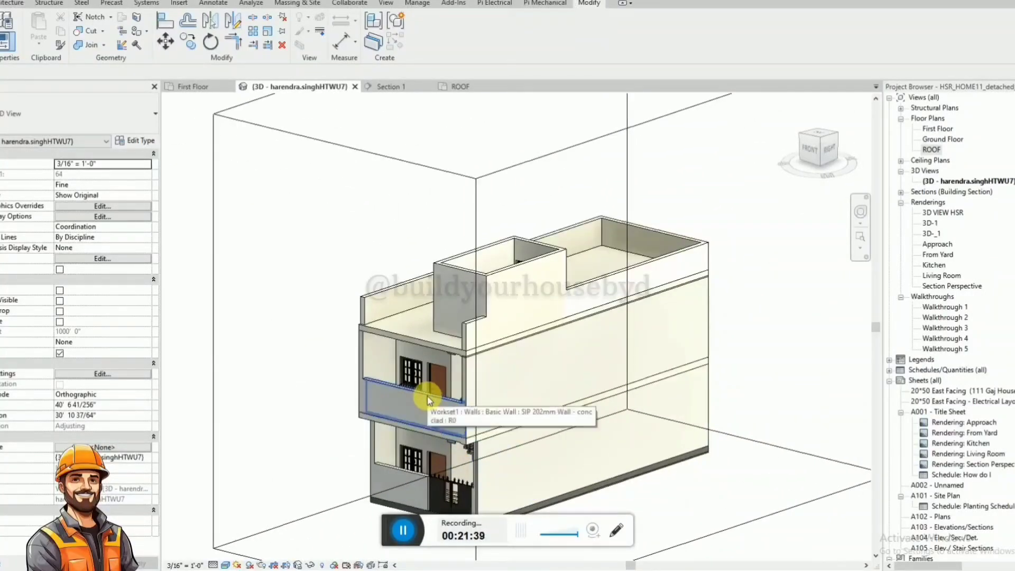
click(427, 399)
click(375, 253)
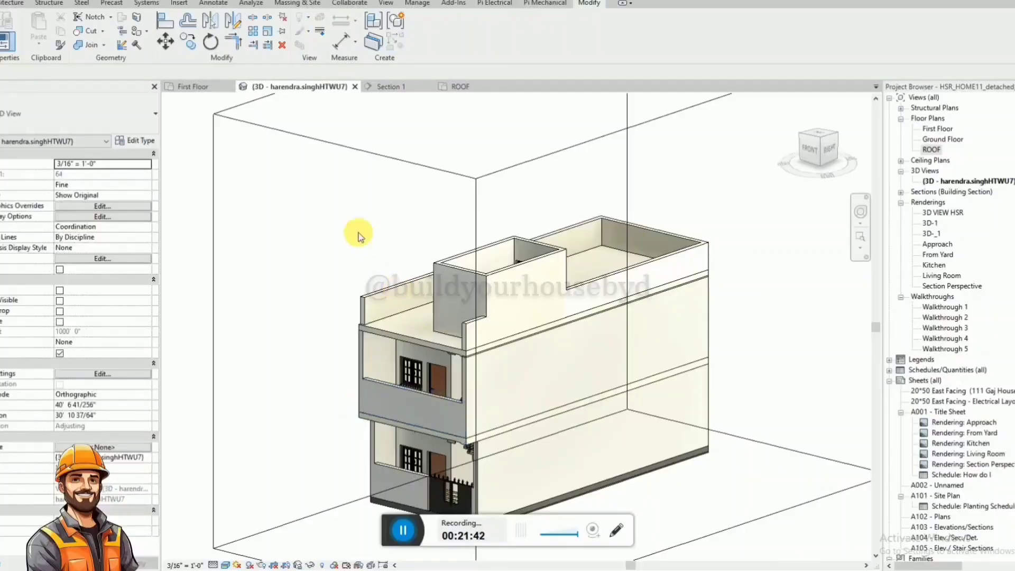
In the ROOF plan, align the end of the parapet opposite the staircase with the slab's front edge.
click(459, 86)
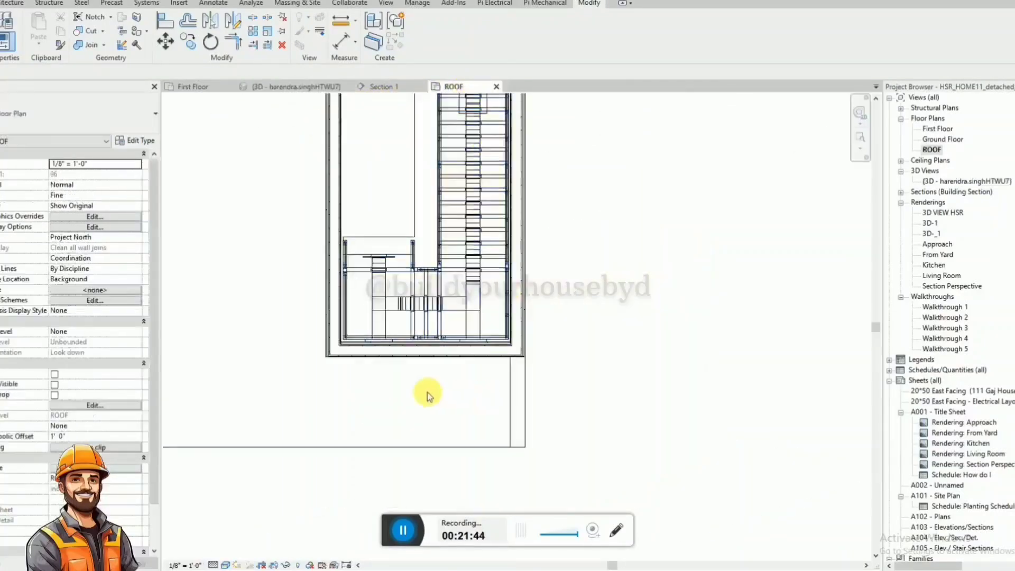
scroll(374, 414, down, 2)
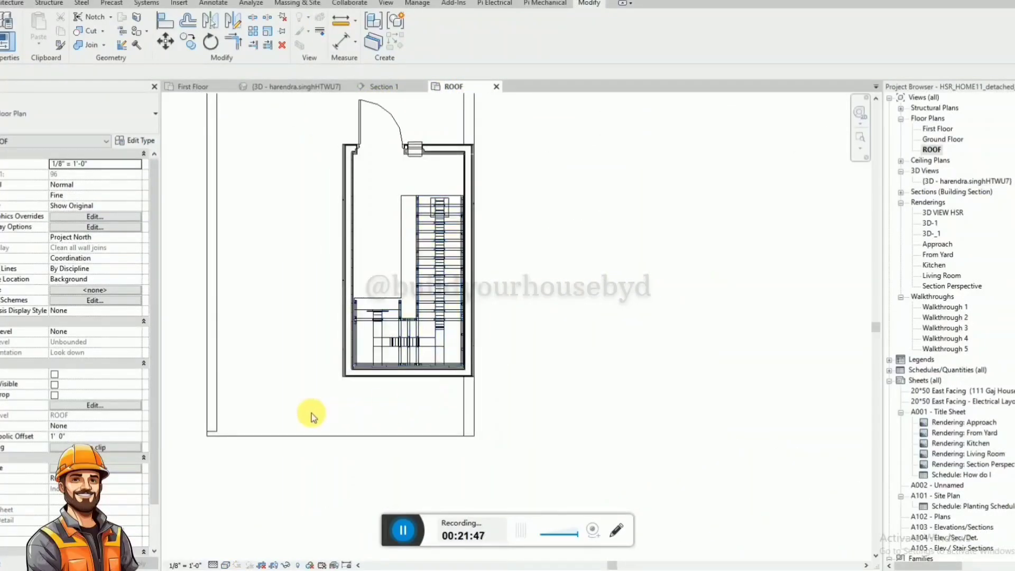
key(a)
key(l)
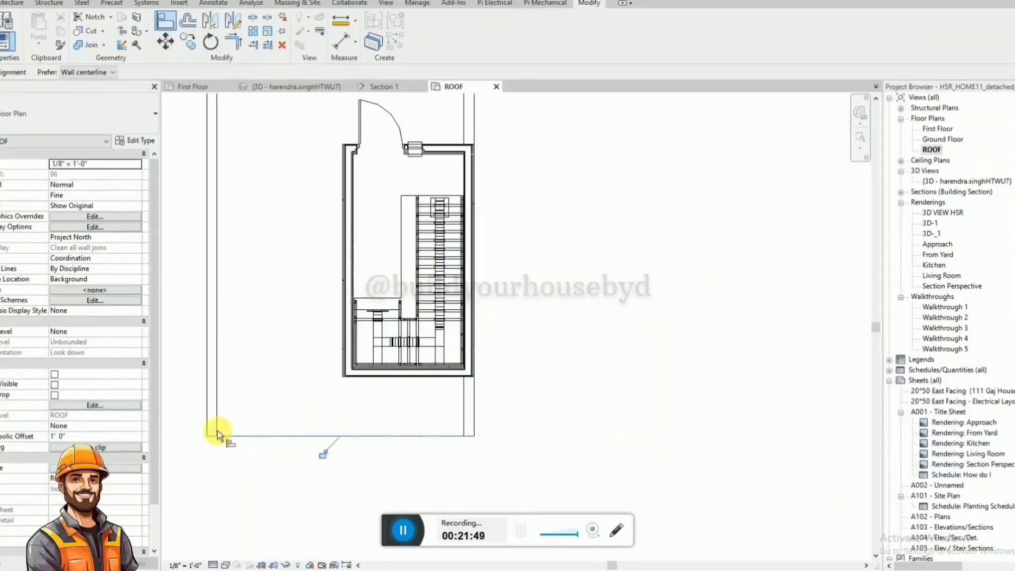
key(Escape)
key(Escape)
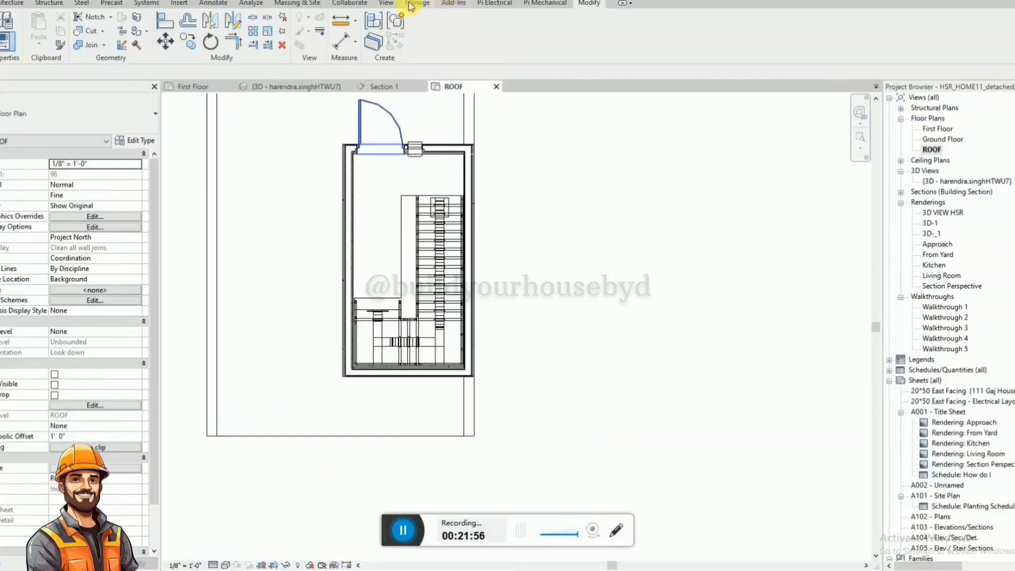
Create a sketched rectangular ceiling along the stair enclosure's outer wall faces, 12' 0" above the ROOF level.
click(4, 3)
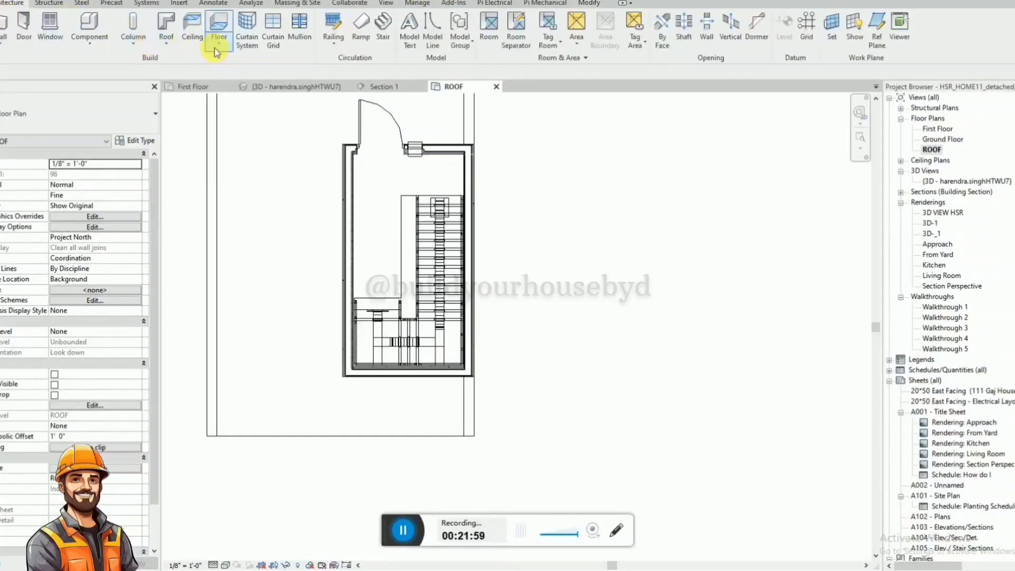
click(168, 47)
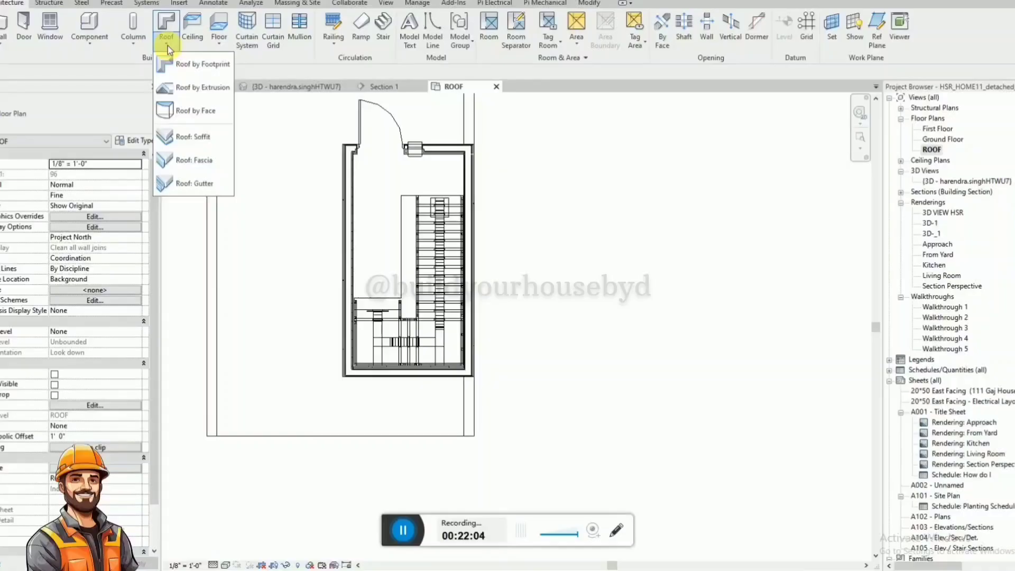
click(197, 38)
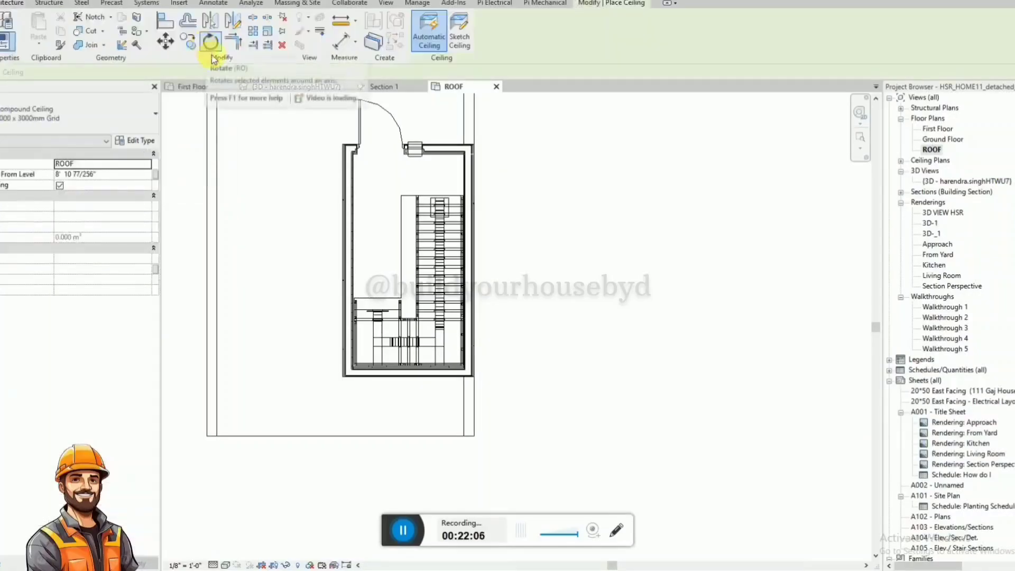
scroll(414, 389, down, 5)
scroll(482, 311, up, 4)
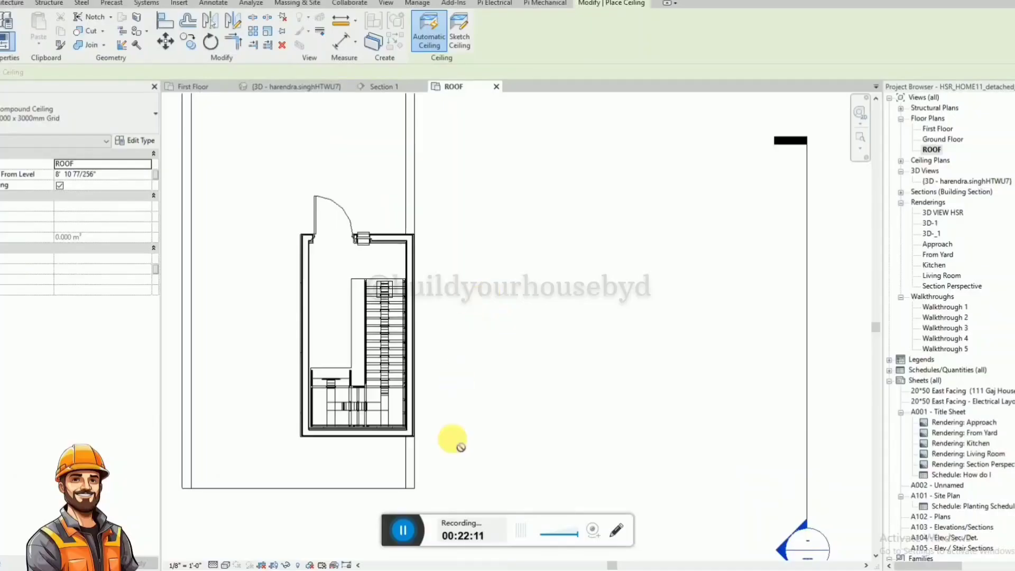
click(459, 37)
click(519, 21)
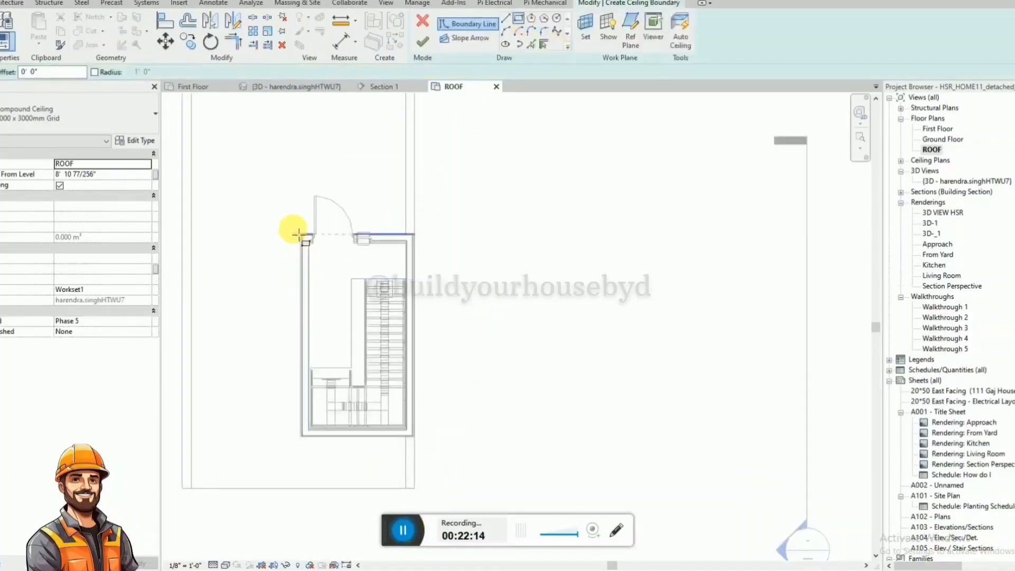
scroll(294, 233, up, 5)
click(341, 207)
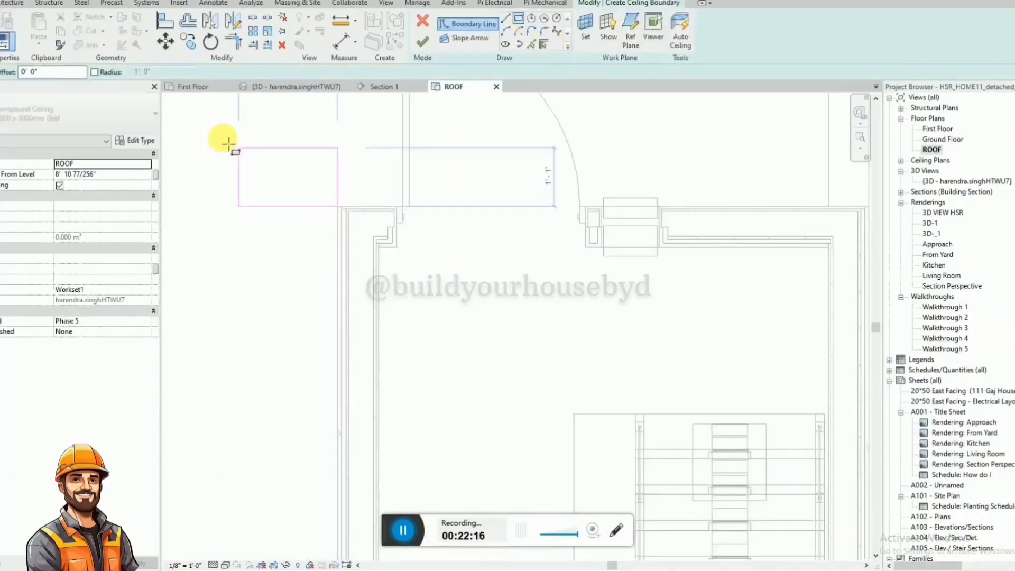
scroll(230, 142, down, 5)
scroll(400, 431, up, 3)
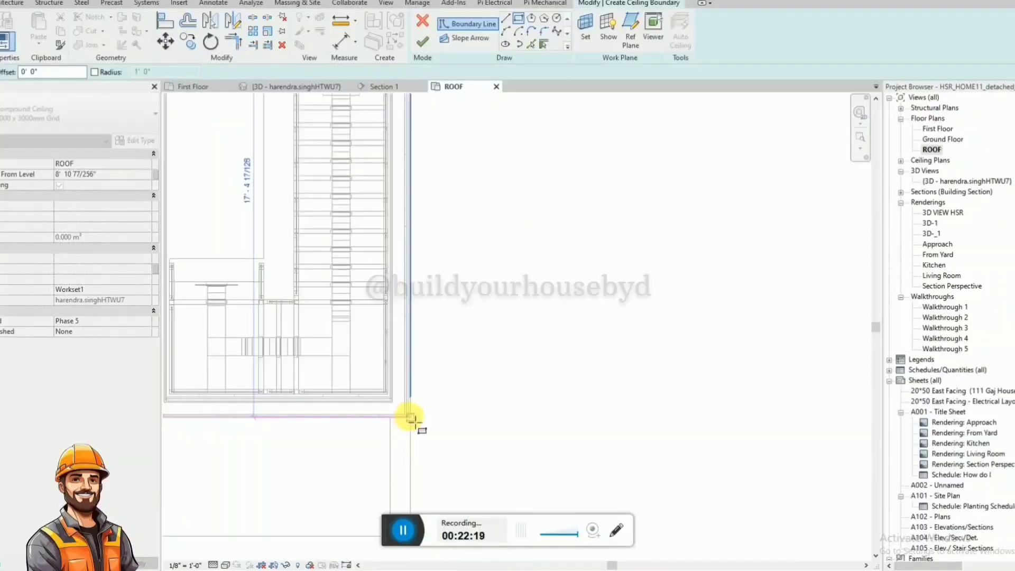
click(412, 419)
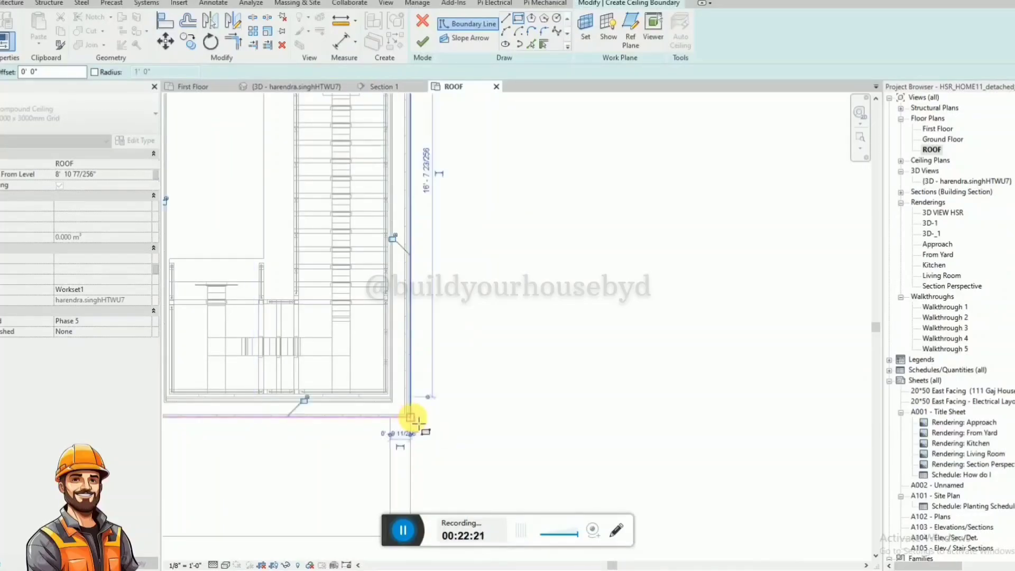
click(119, 175)
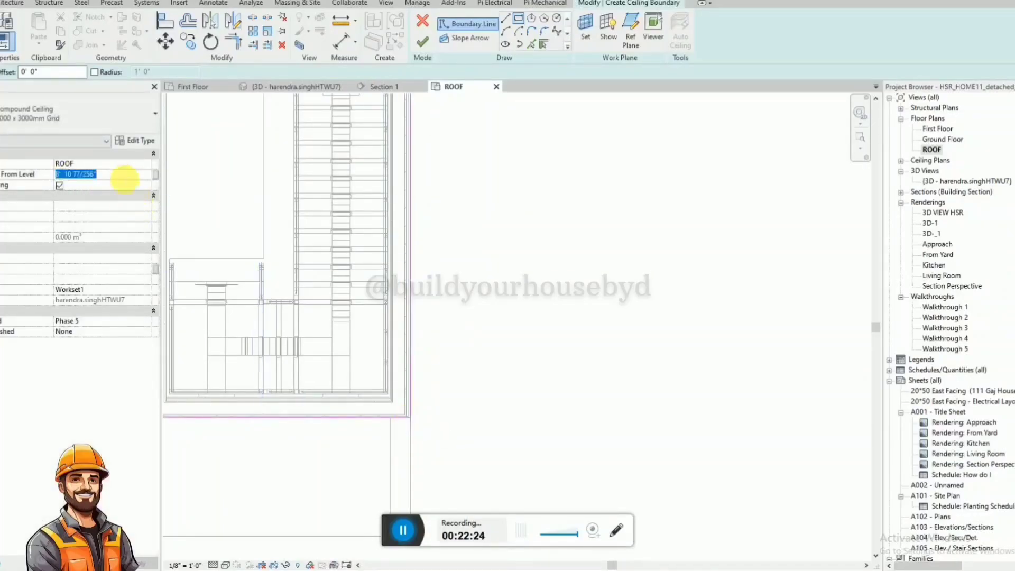
click(422, 43)
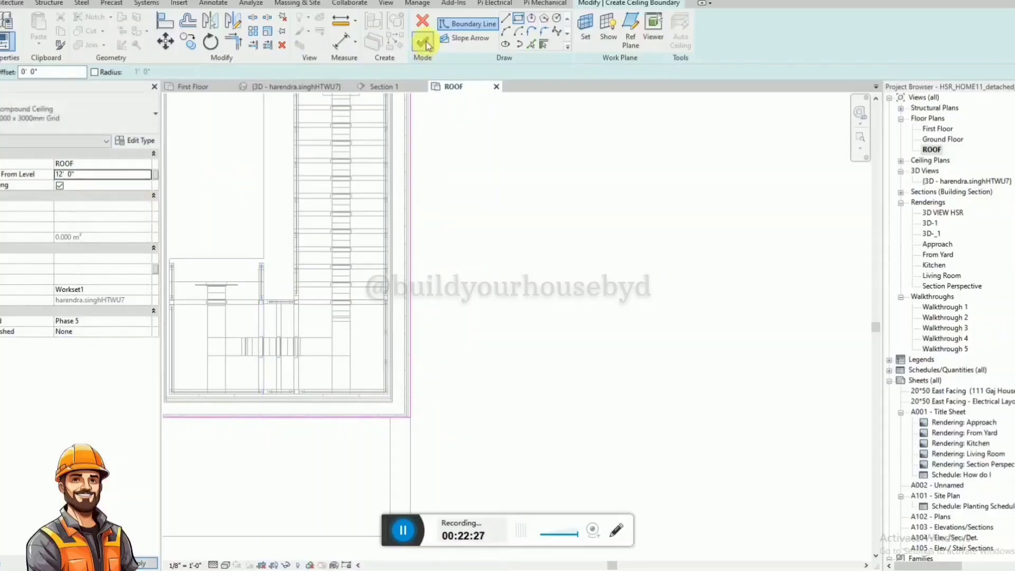
Examine the new ceiling's position above the stair enclosure walls in the 3D view and check the available ceiling types.
click(304, 86)
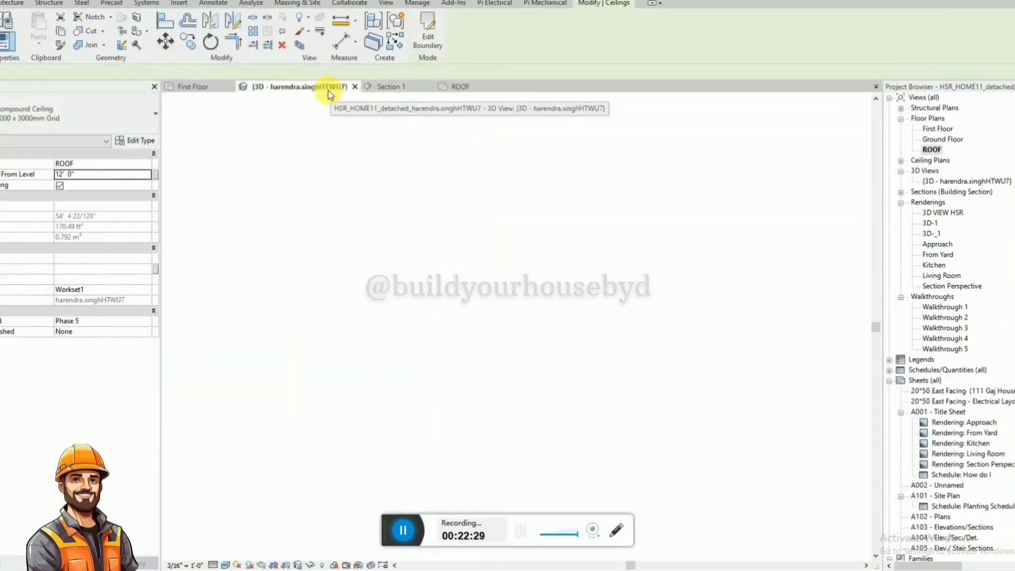
scroll(526, 264, up, 3)
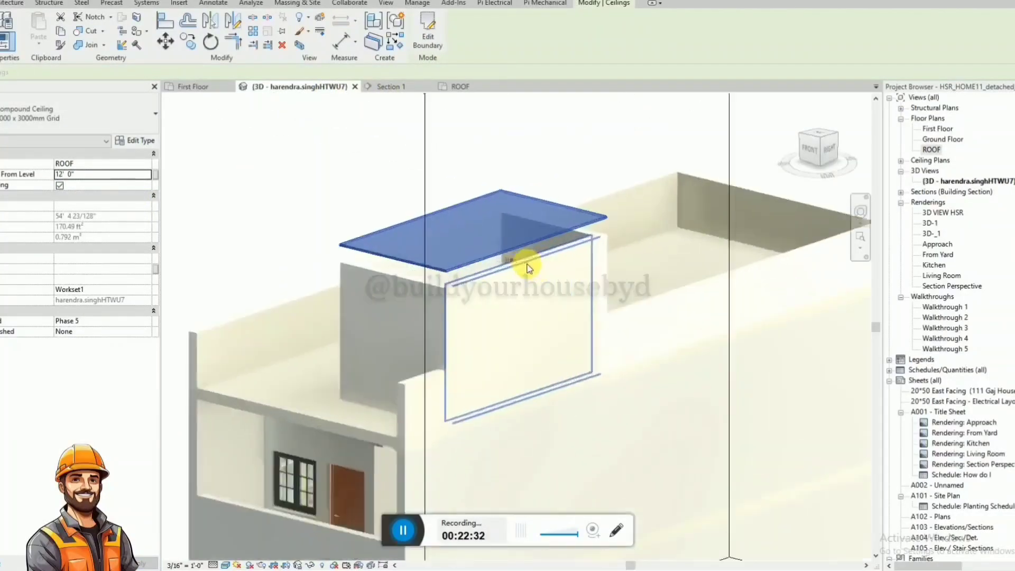
shift+middle_drag(522, 263, 503, 204)
scroll(521, 275, up, 2)
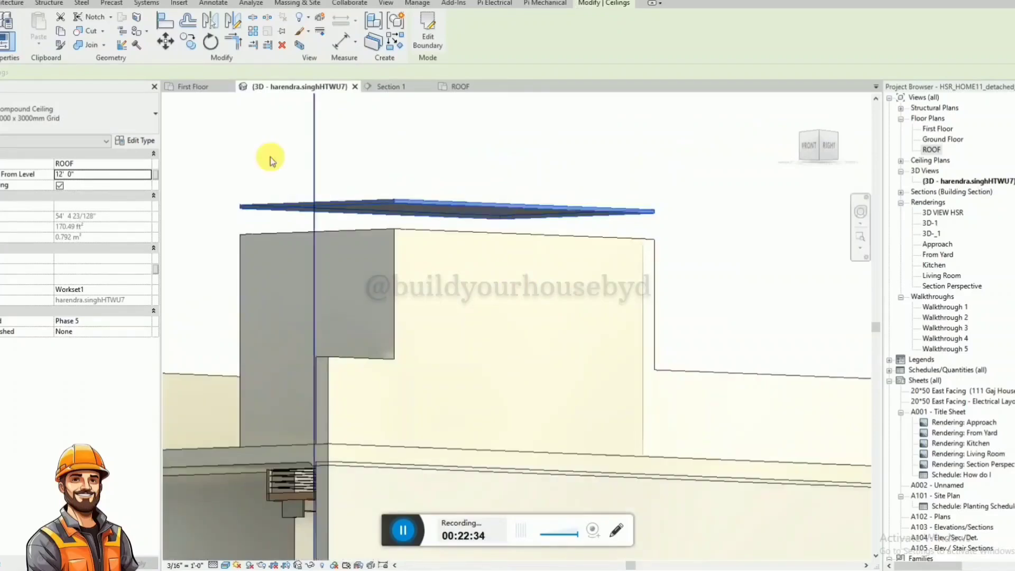
click(50, 115)
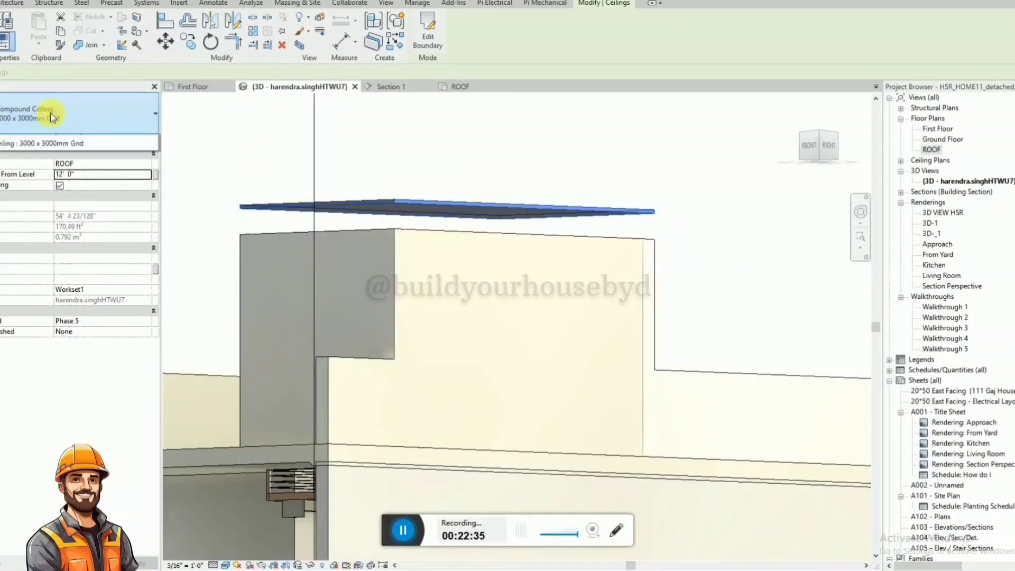
click(505, 158)
scroll(565, 184, down, 2)
click(549, 197)
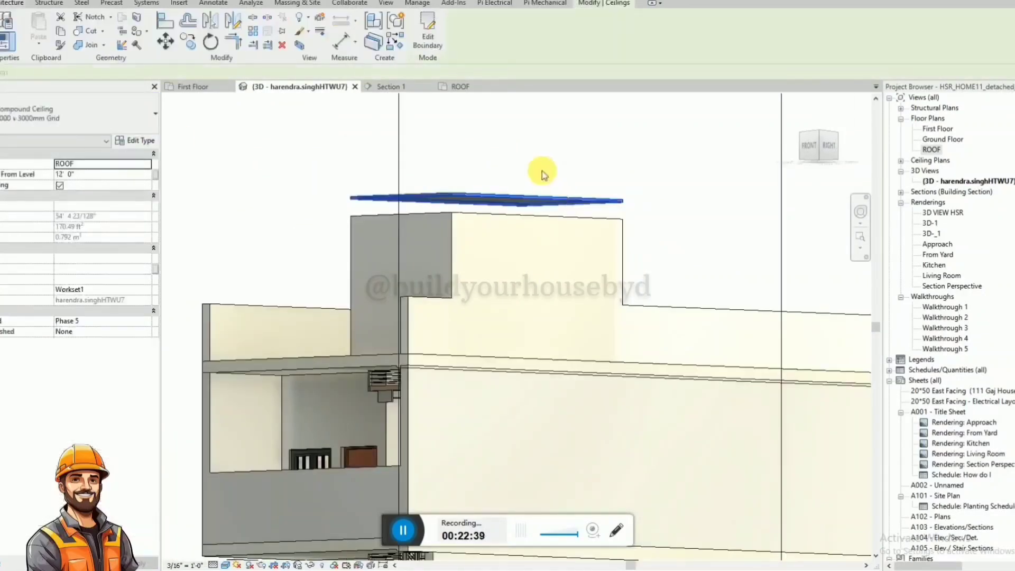
shift+middle_drag(539, 169, 508, 254)
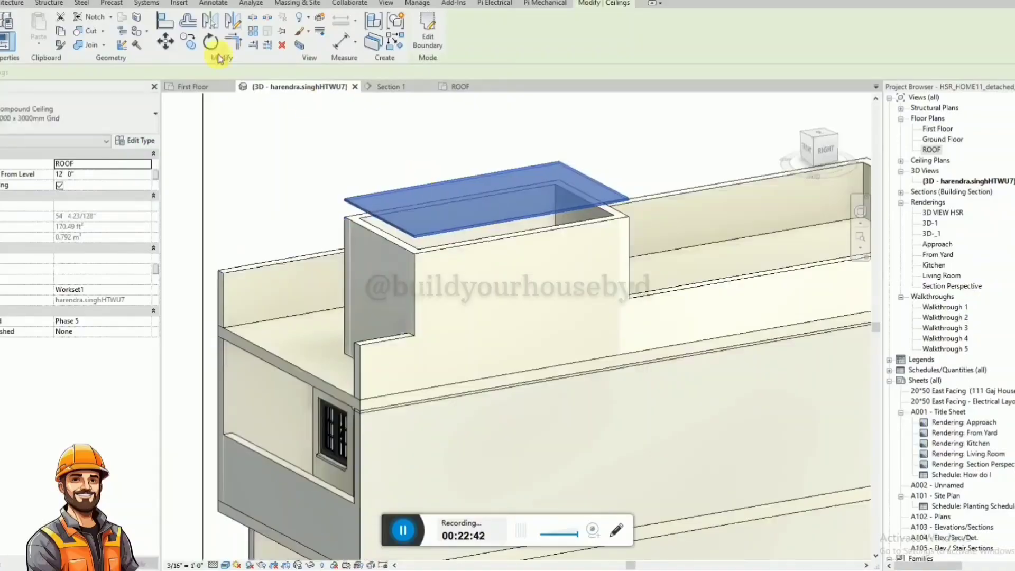
In the ROOF plan, create an architectural floor from a rectangular boundary along the stair enclosure's outer wall faces.
click(460, 87)
click(49, 2)
click(78, 42)
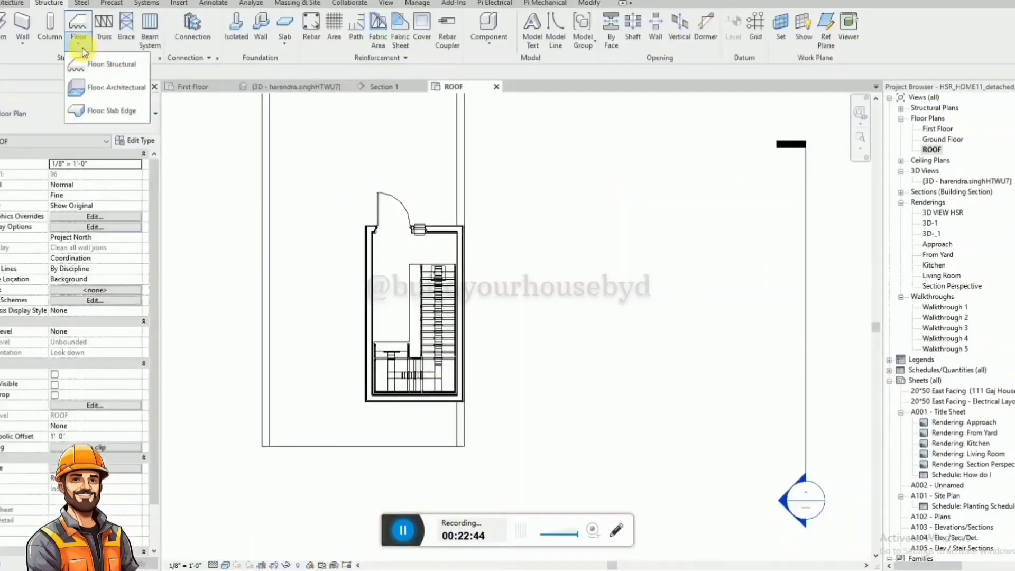
click(106, 91)
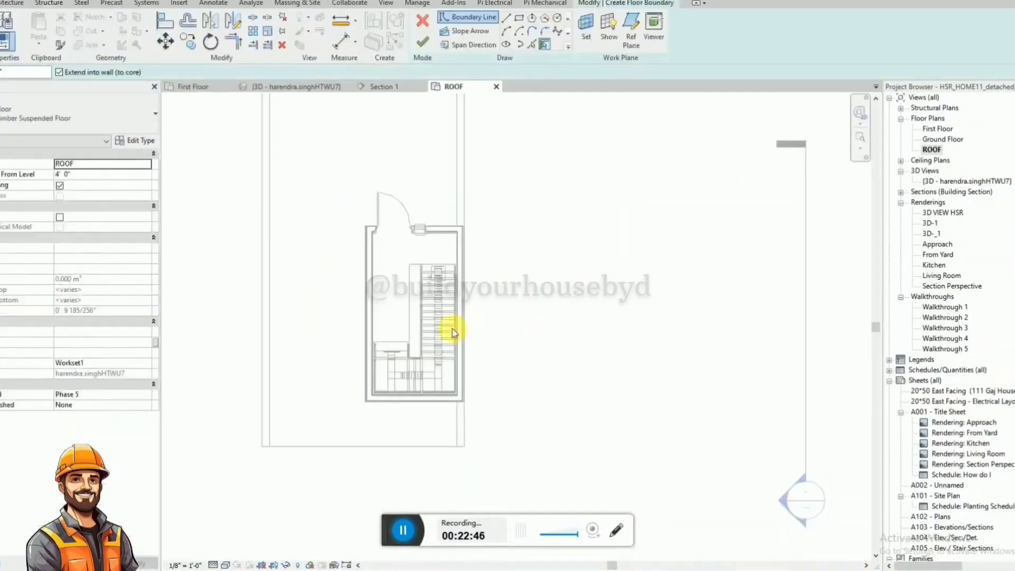
click(518, 20)
scroll(396, 170, up, 5)
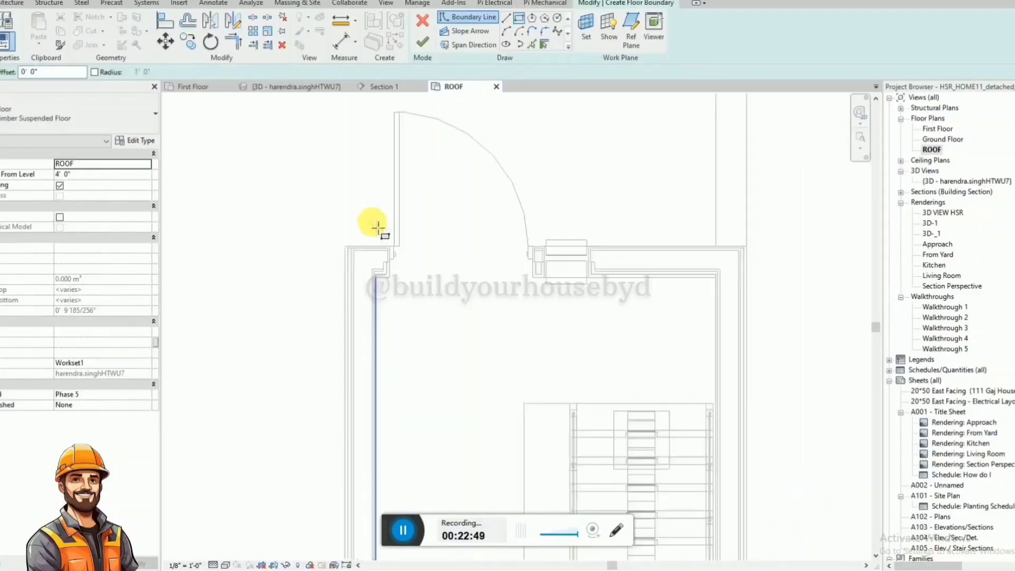
click(325, 260)
scroll(309, 170, down, 5)
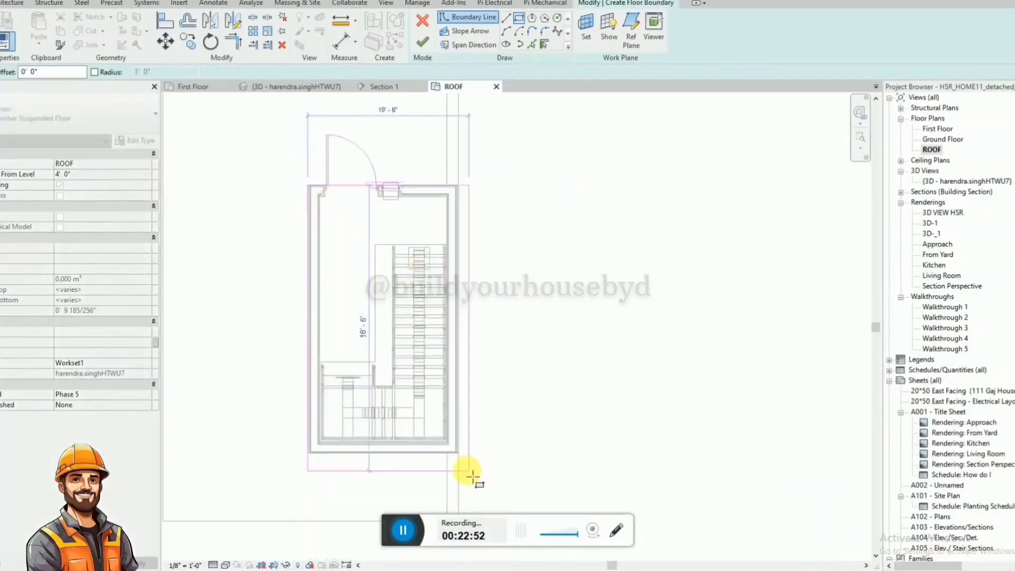
scroll(470, 475, up, 4)
click(453, 418)
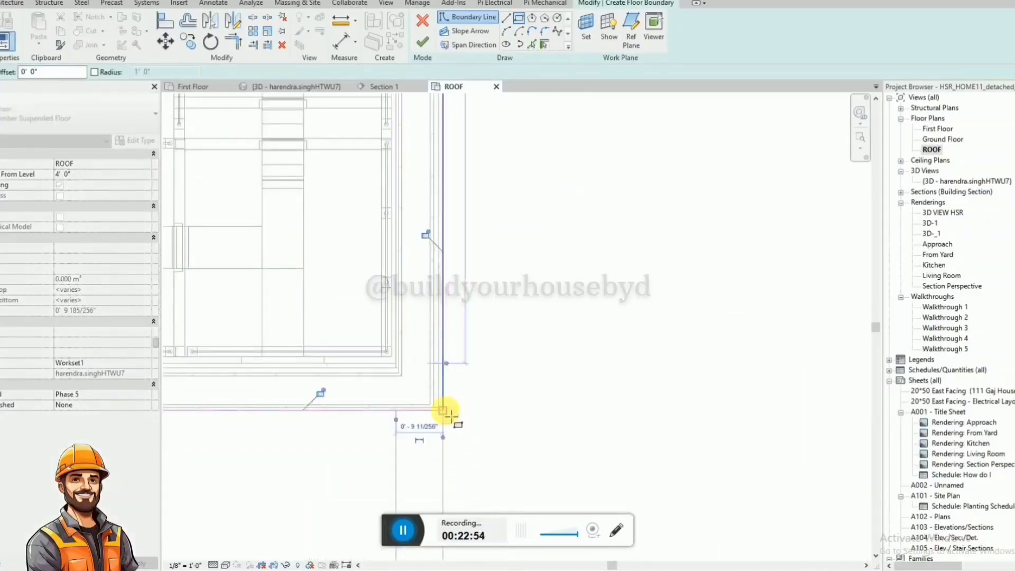
click(422, 42)
Set the new floor's height offset from the ROOF level to 12' 0" and view it from the right side in 3D.
scroll(528, 361, down, 3)
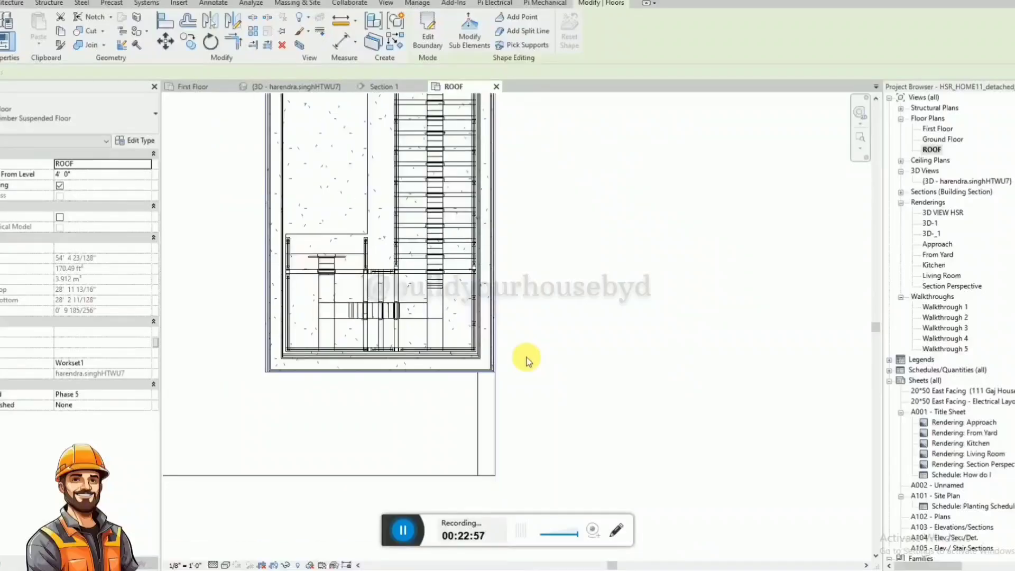
click(68, 175)
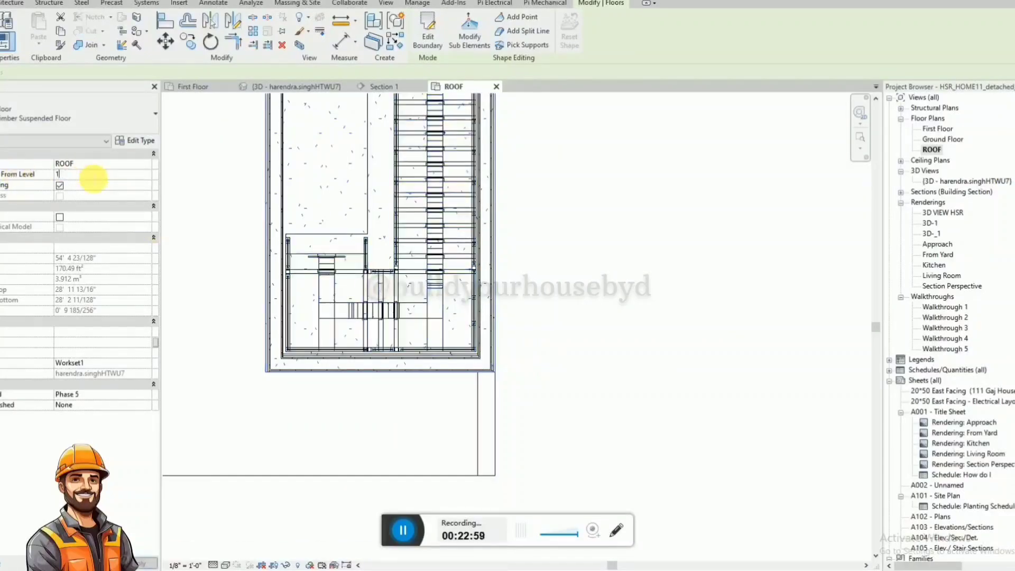
click(325, 87)
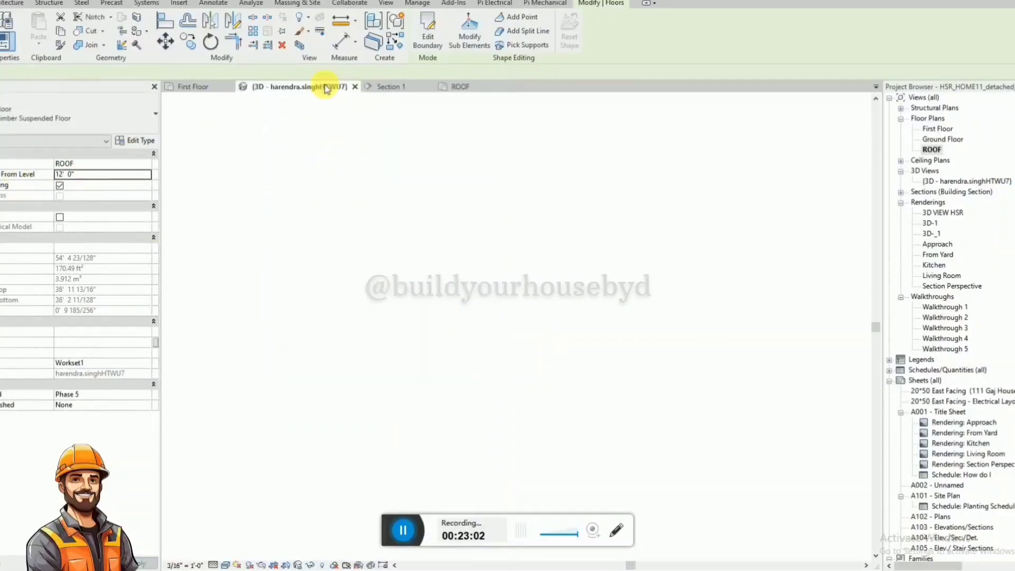
click(559, 174)
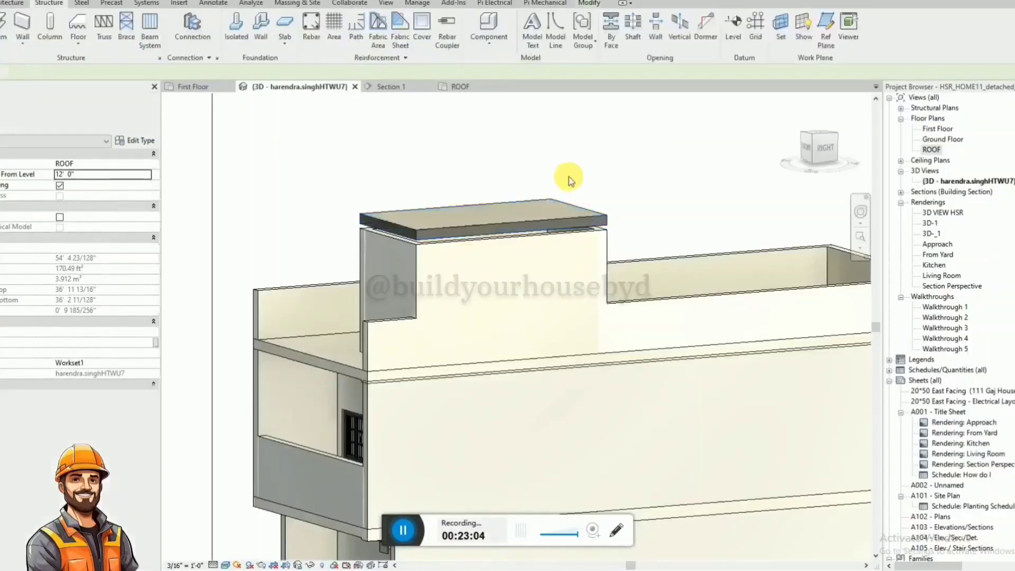
click(823, 149)
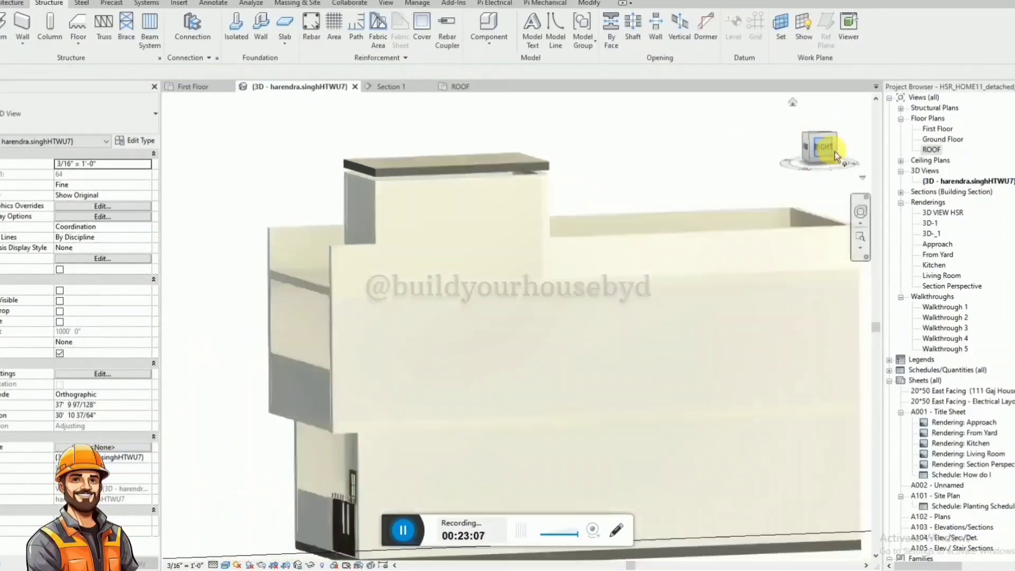
scroll(388, 243, up, 4)
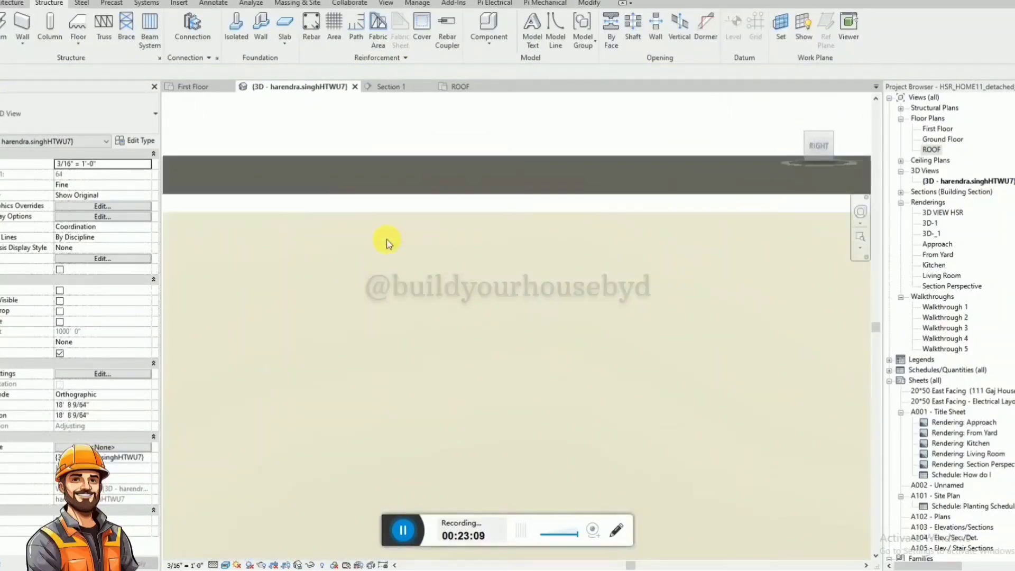
key(a)
key(l)
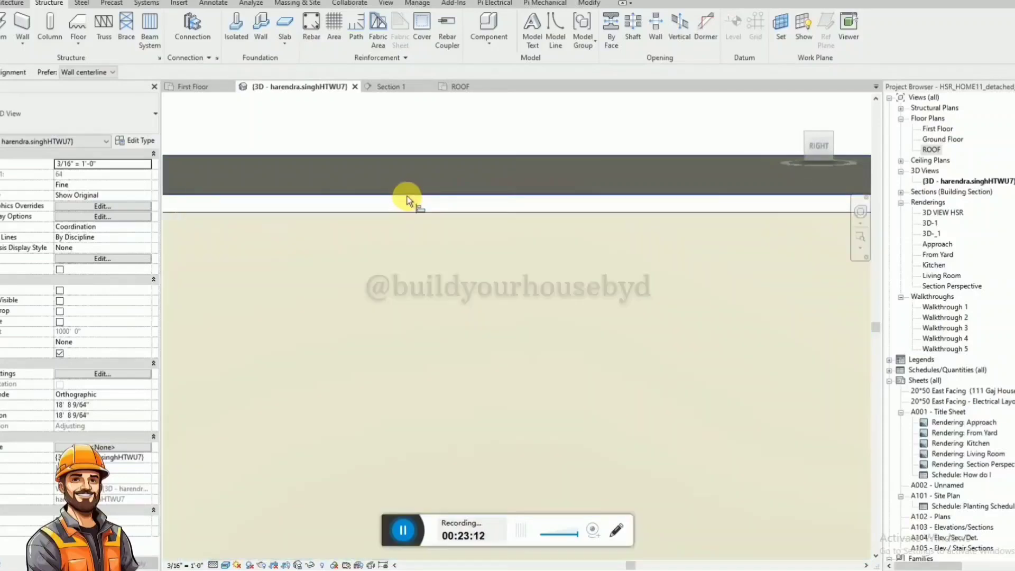
scroll(407, 200, down, 3)
key(Escape)
Move the slab down so that its underside corner meets the top corner of the stair enclosure wall.
click(407, 195)
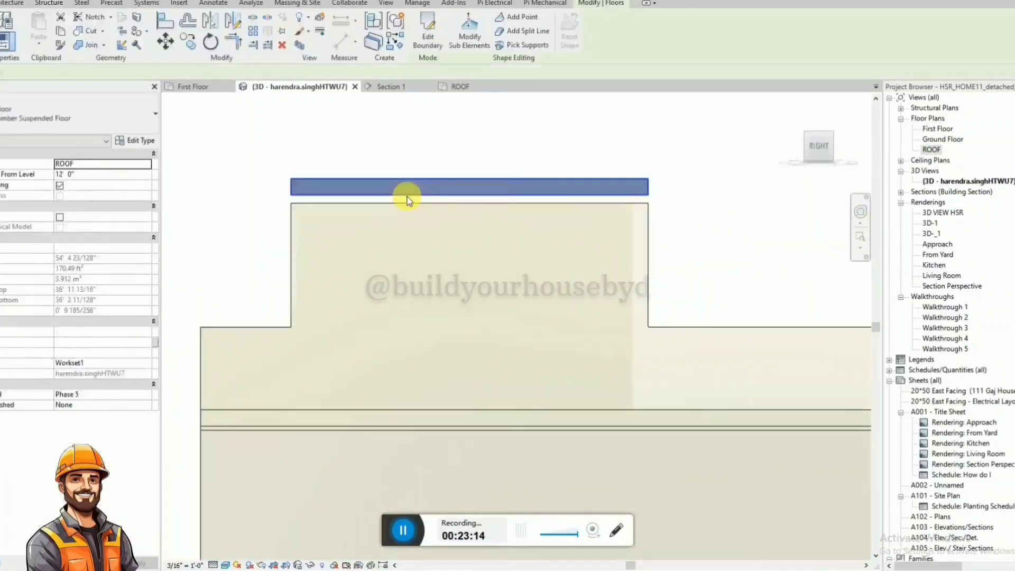
scroll(294, 193, up, 3)
key(m)
key(v)
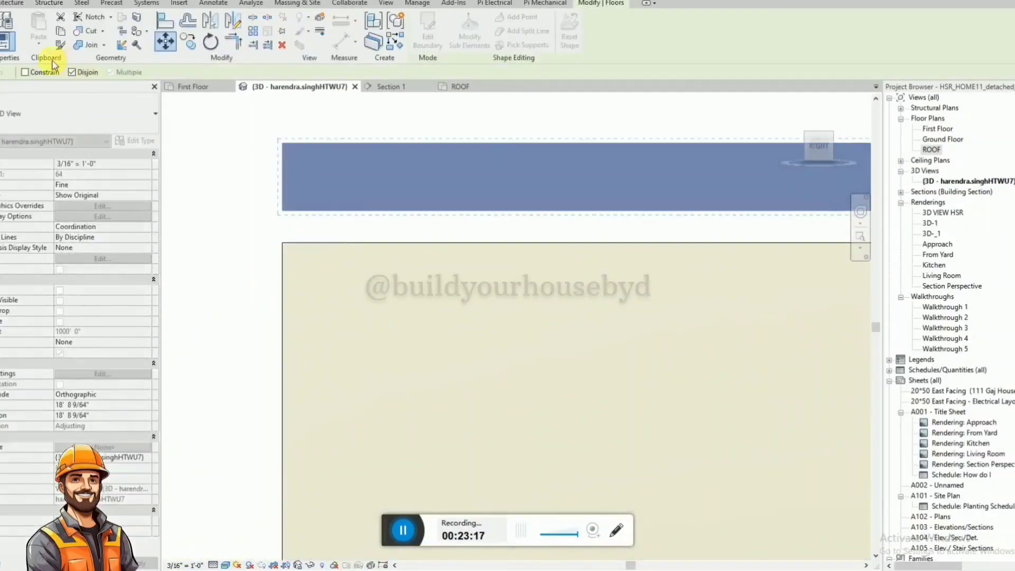
click(282, 211)
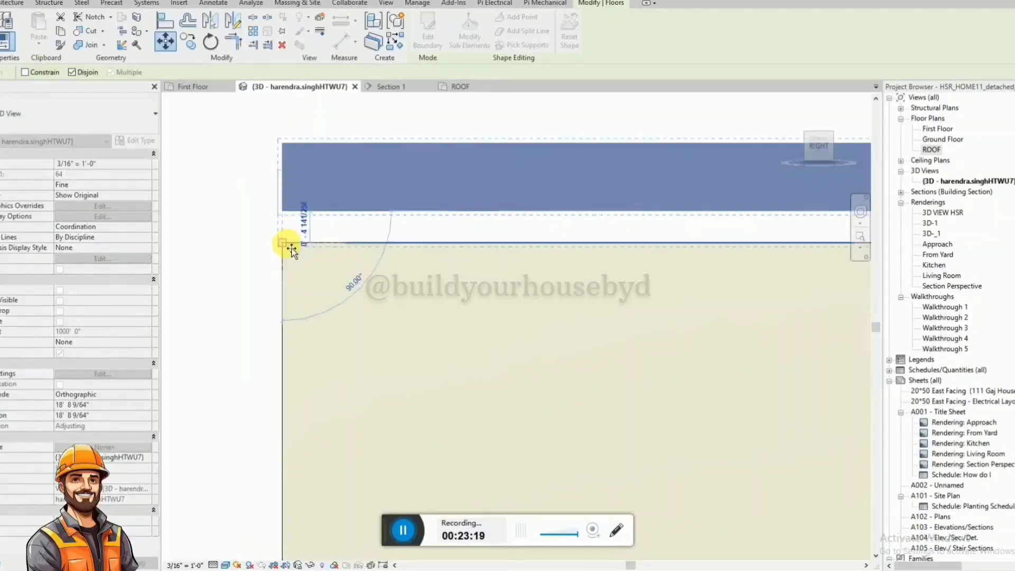
click(291, 249)
key(Escape)
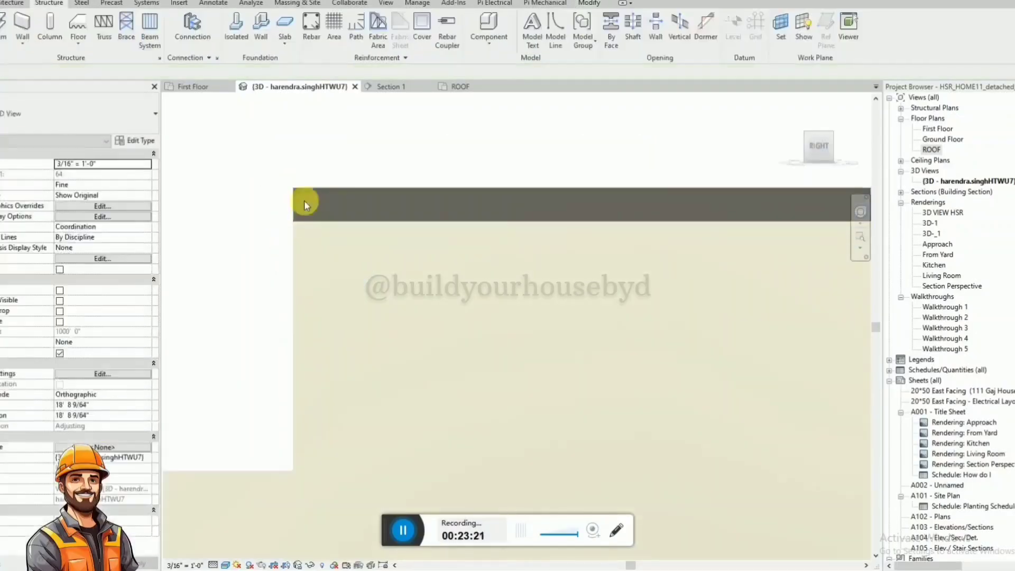
scroll(303, 200, down, 2)
shift+middle_drag(340, 147, 467, 207)
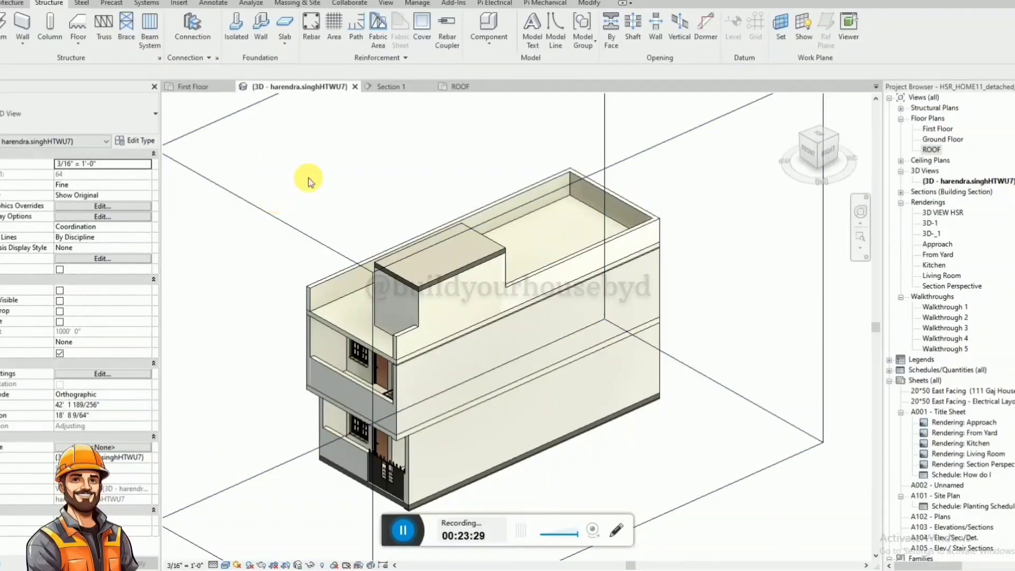
click(590, 4)
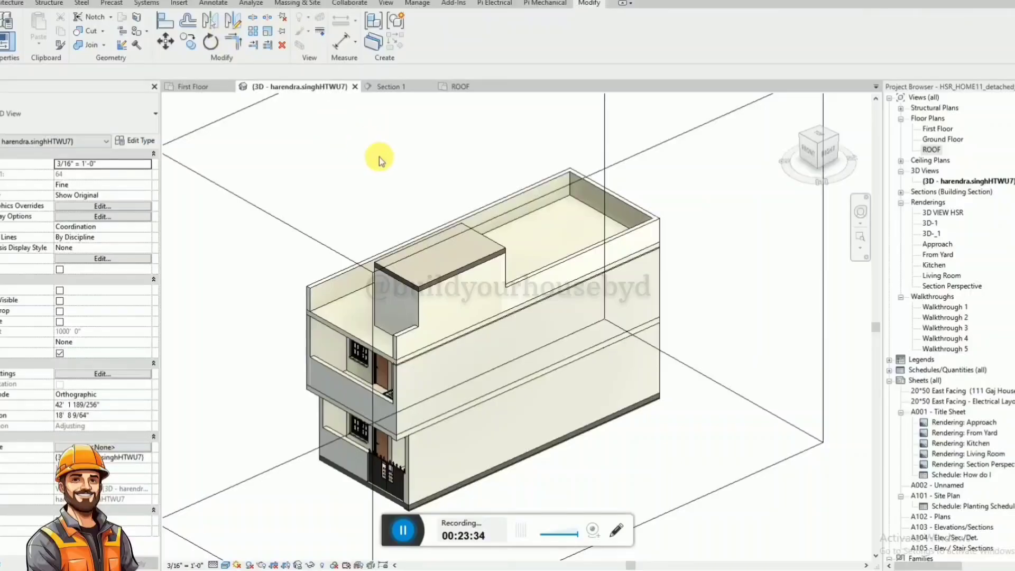
scroll(516, 272, up, 3)
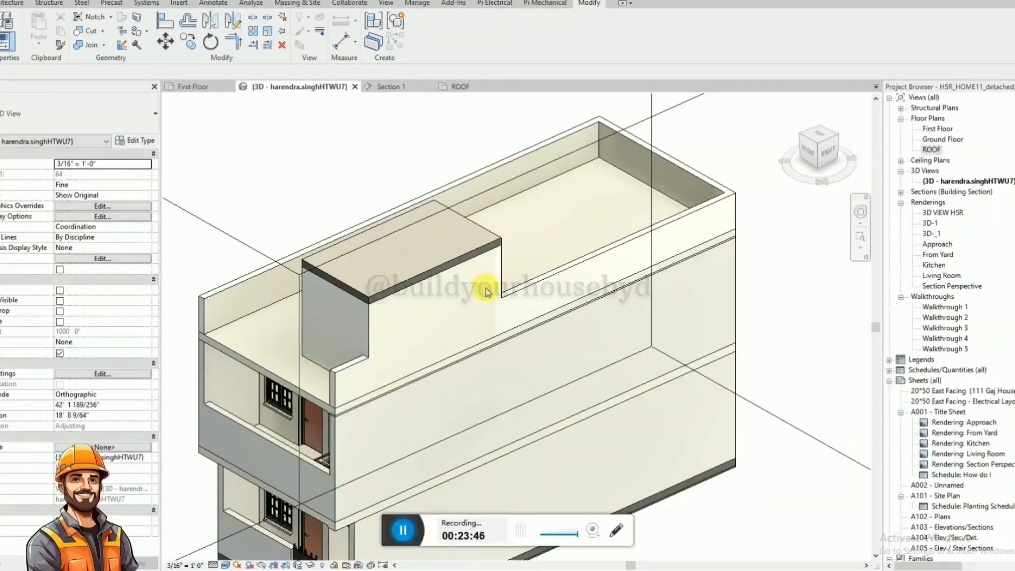
scroll(486, 292, down, 3)
Switch to the 4BHK_NEW reference PDF and examine the upper storey and roof in its front renderings and side cut view.
key(alt+Tab)
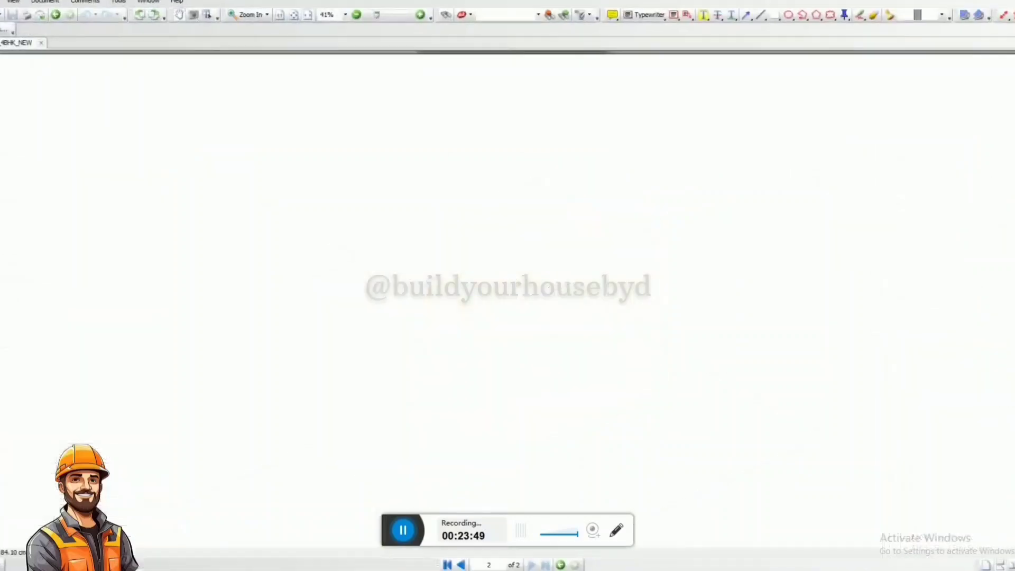
ctrl+scroll(754, 181, down, 2)
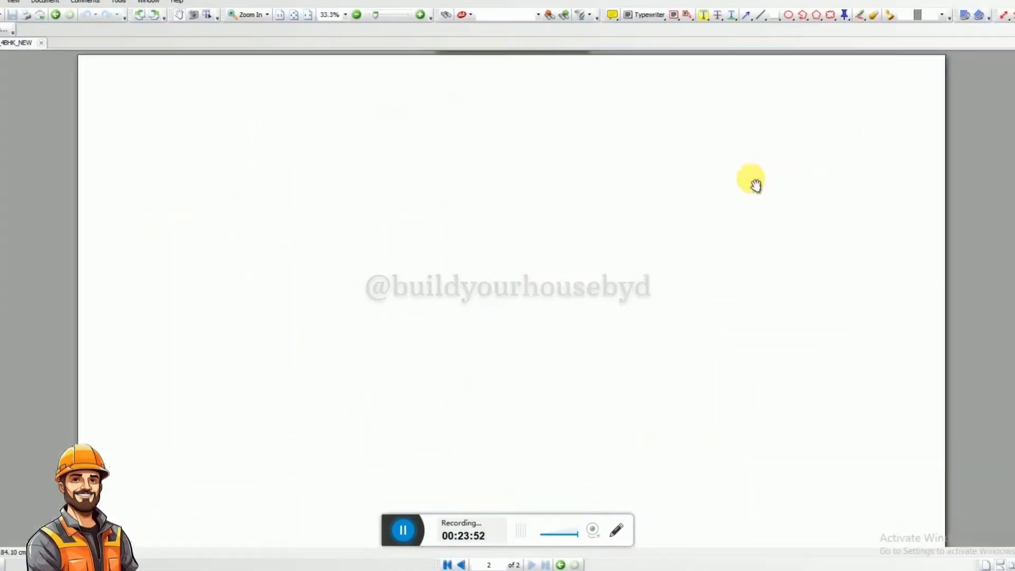
scroll(607, 201, down, 3)
scroll(444, 361, down, 1)
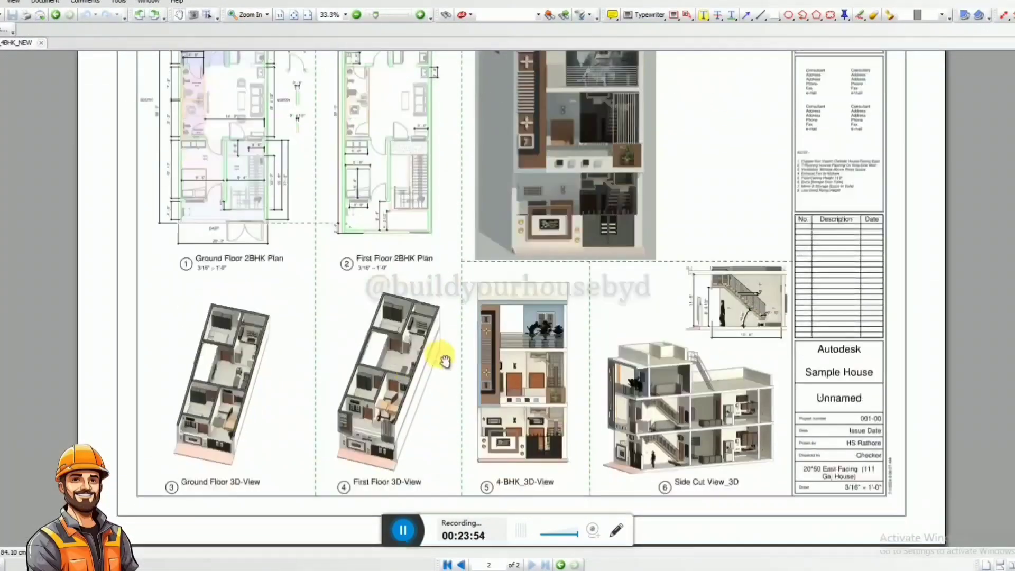
ctrl+scroll(667, 361, up, 2)
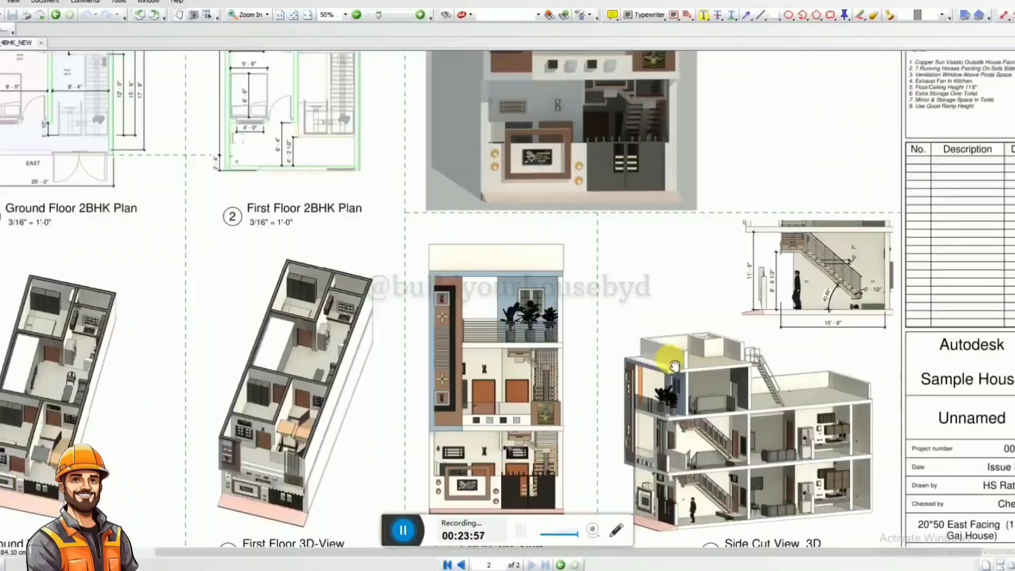
ctrl+scroll(564, 314, down, 2)
ctrl+scroll(573, 309, up, 1)
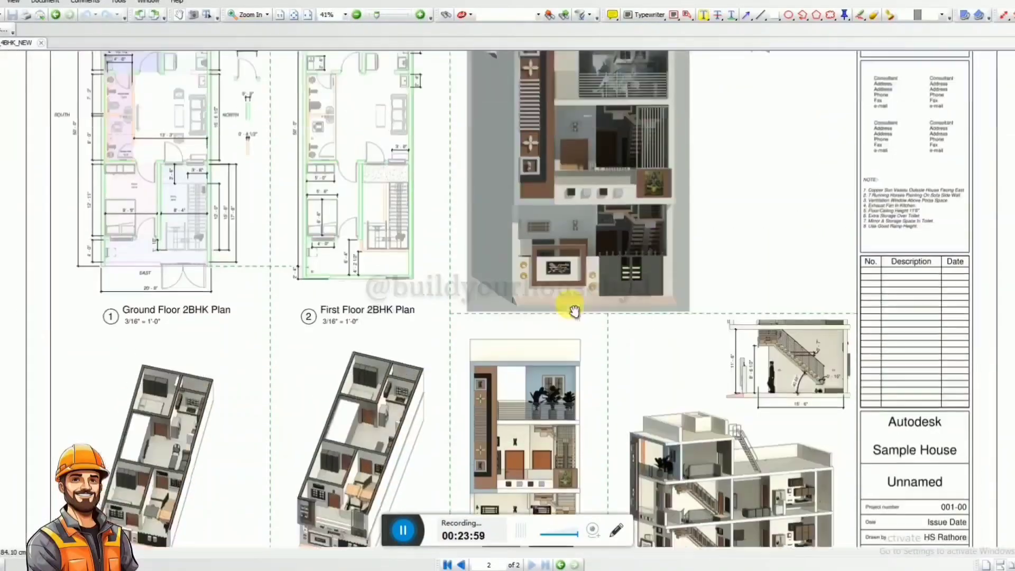
ctrl+scroll(574, 311, down, 1)
scroll(574, 311, up, 3)
scroll(612, 264, down, 2)
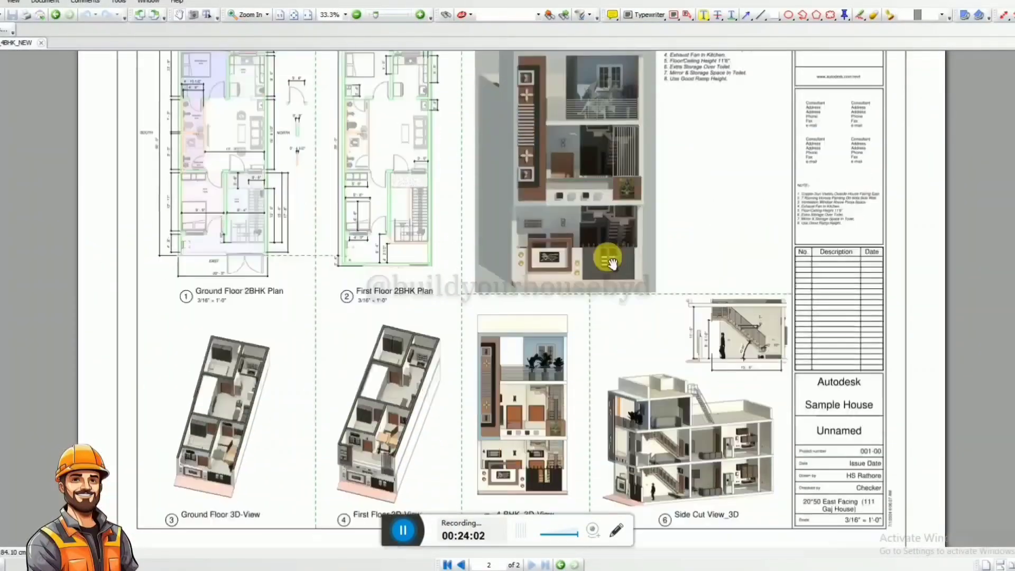
ctrl+scroll(756, 489, up, 3)
ctrl+scroll(756, 489, down, 2)
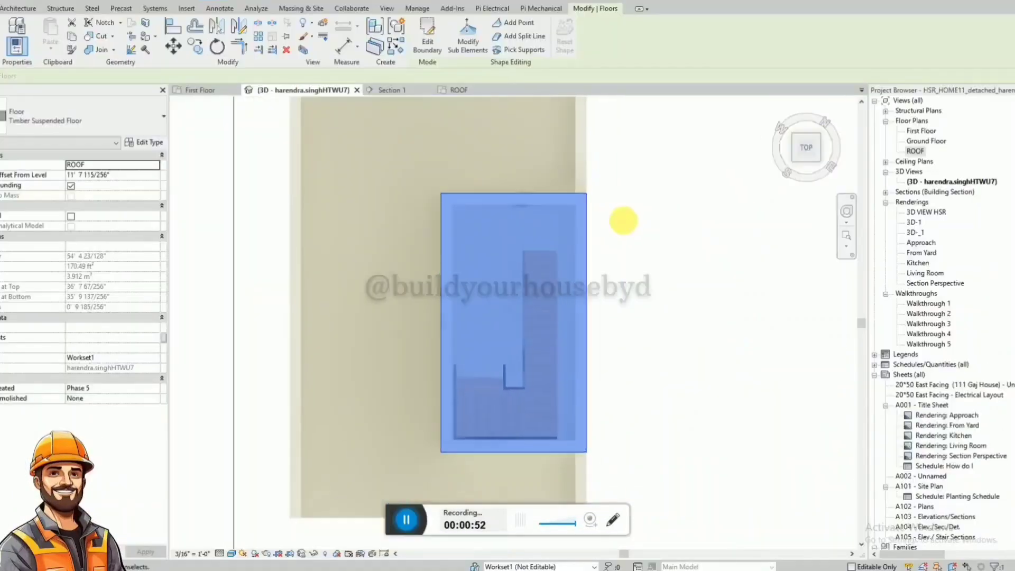
scroll(621, 220, down, 2)
Edit the enclosure slab's boundary, extending its inner side edge across the roof to the opposite outer edge of the house.
click(424, 33)
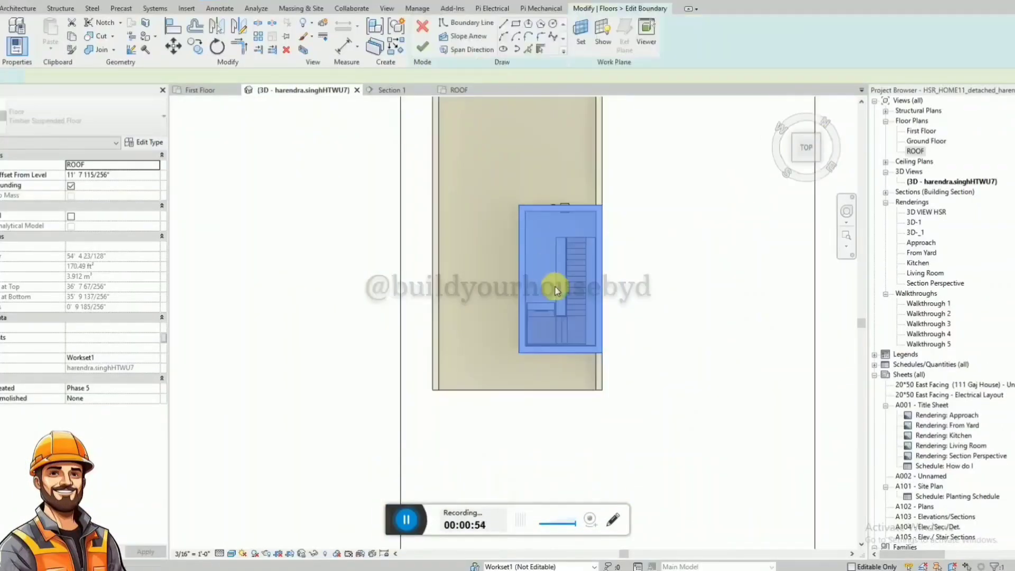
click(521, 287)
mouse_move(521, 288)
mouse_down()
mouse_move(426, 267)
mouse_move(435, 307)
mouse_up()
click(423, 46)
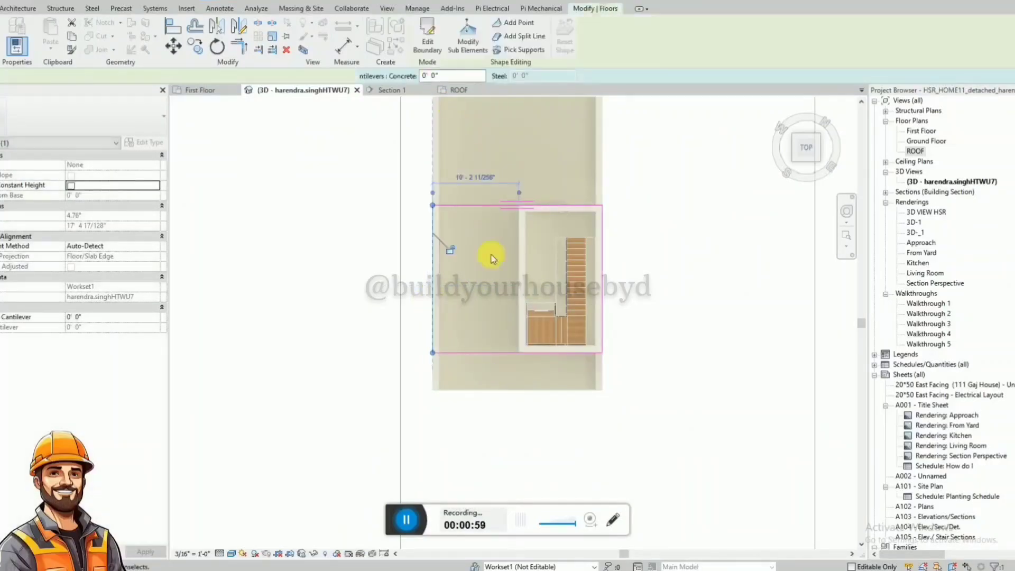
Delete the long rooftop parapet on the side opposite the staircase in the ROOF plan.
shift+middle_drag(576, 357, 611, 347)
click(447, 353)
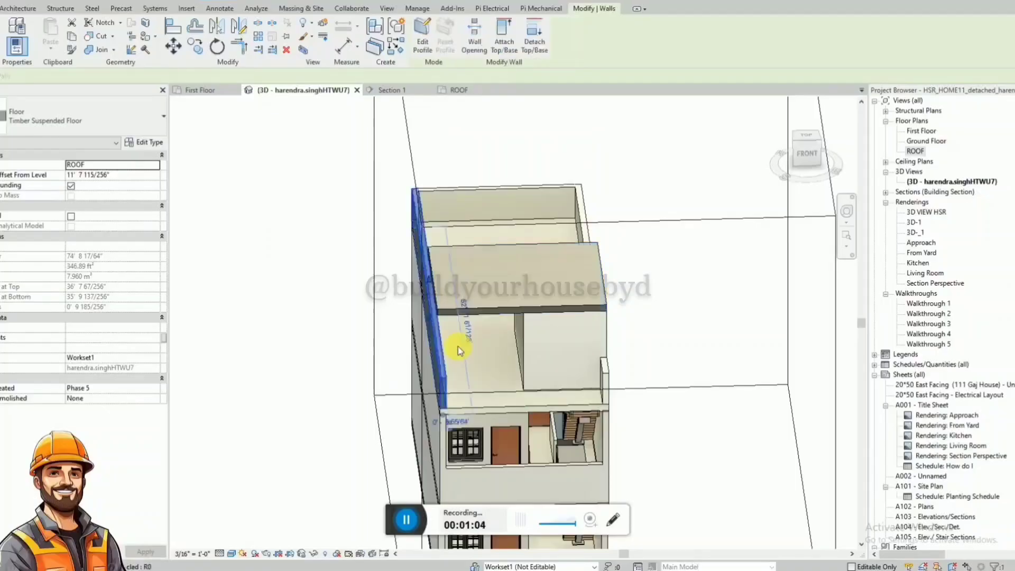
click(456, 91)
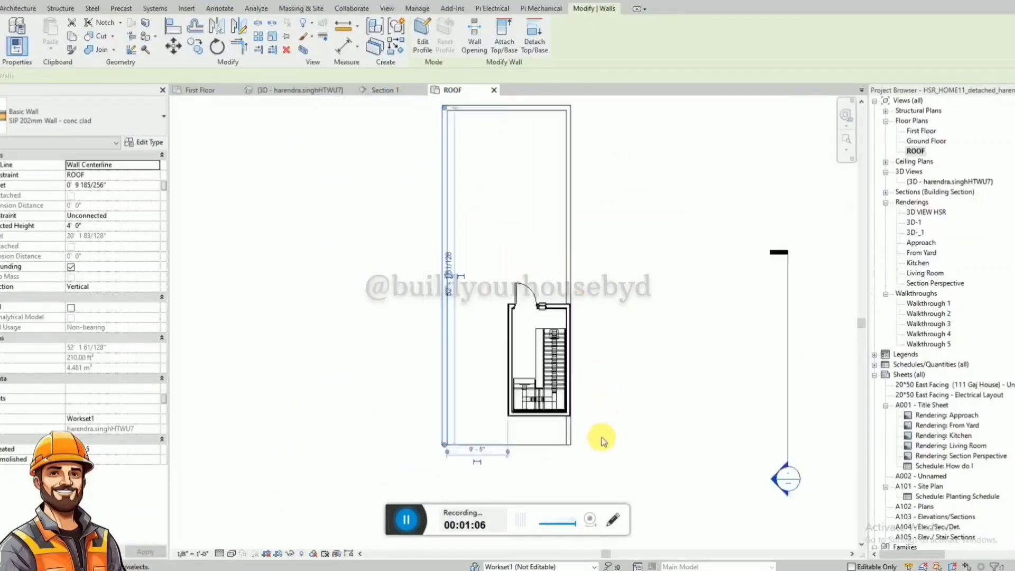
click(446, 225)
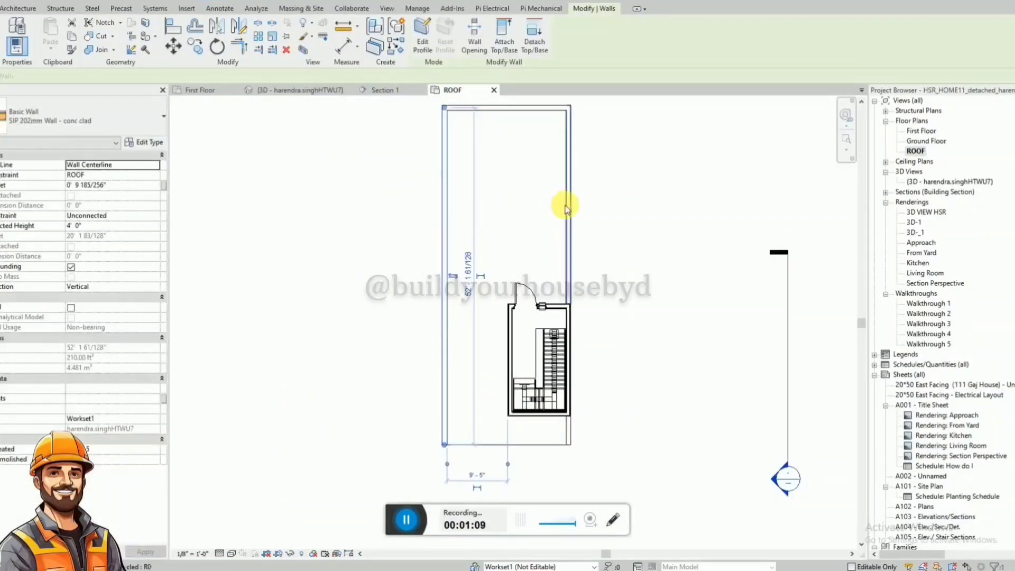
key(Delete)
Copy the rooftop parapets and the stair enclosure's outer wall from the staircase side to the opposite edge of the roof.
click(568, 206)
ctrl+click(570, 432)
scroll(576, 334, up, 2)
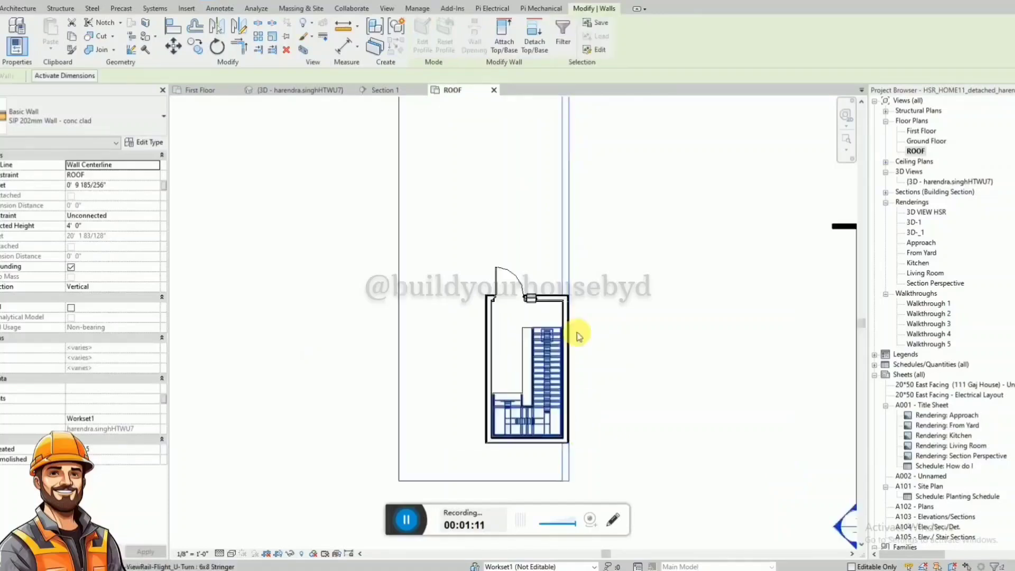
ctrl+click(569, 323)
scroll(572, 324, down, 2)
scroll(568, 175, up, 3)
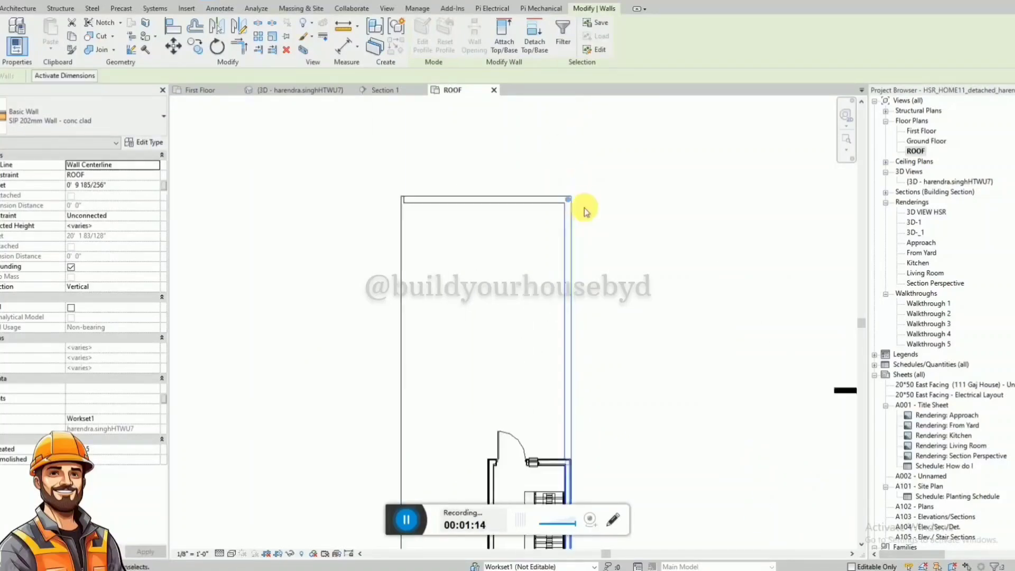
key(c)
key(o)
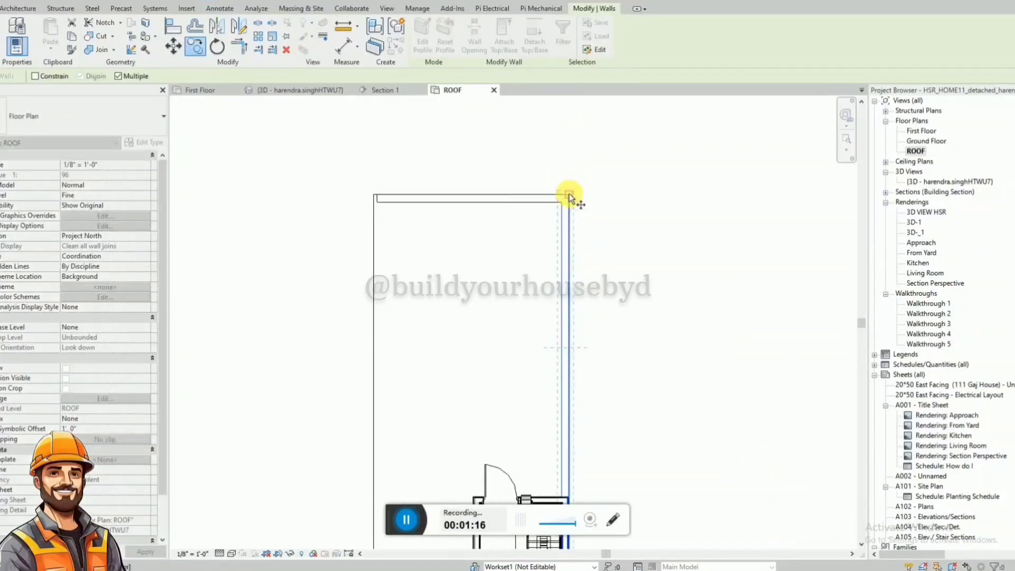
click(568, 198)
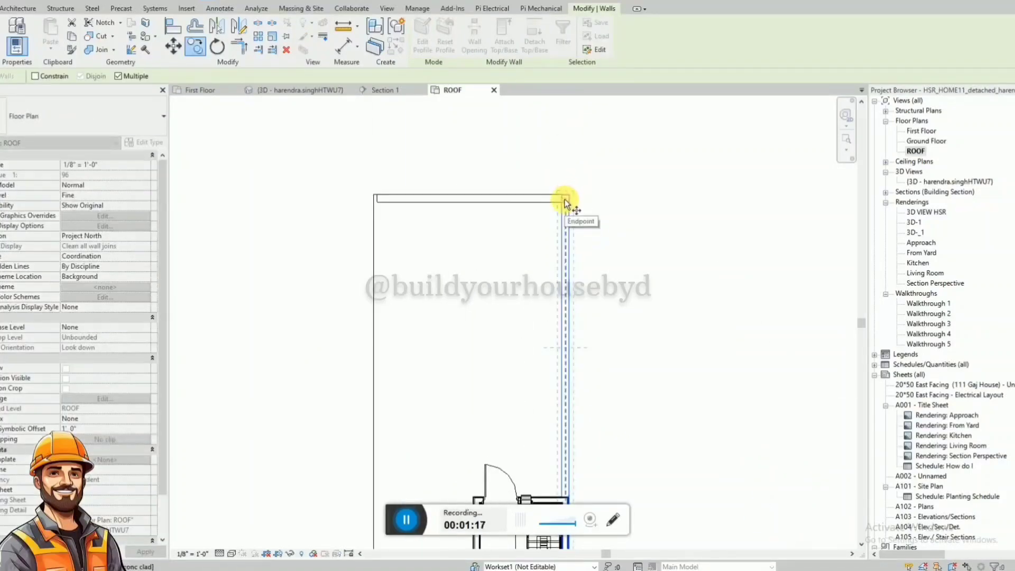
click(384, 207)
key(Escape)
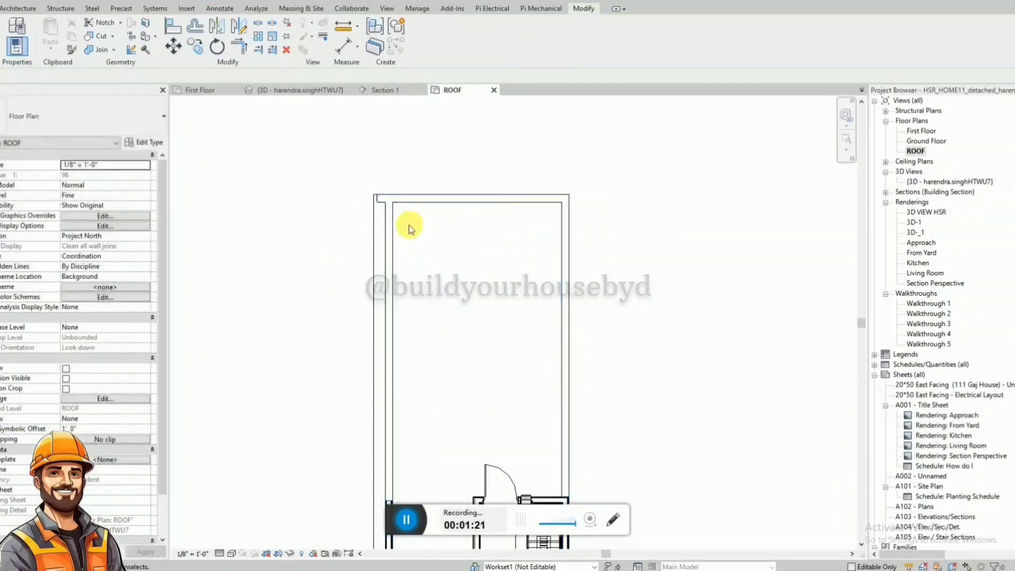
Align the copied walls' outer face with the outer edge of the roof slab in the ROOF plan.
scroll(410, 229, up, 2)
key(a)
key(l)
click(346, 254)
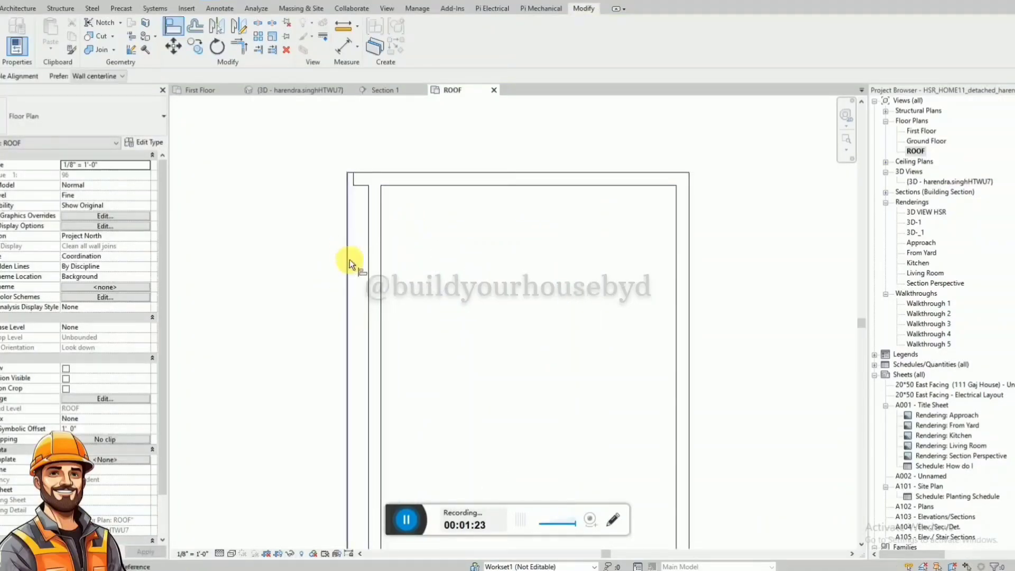
click(370, 279)
scroll(372, 175, down, 3)
scroll(365, 434, up, 3)
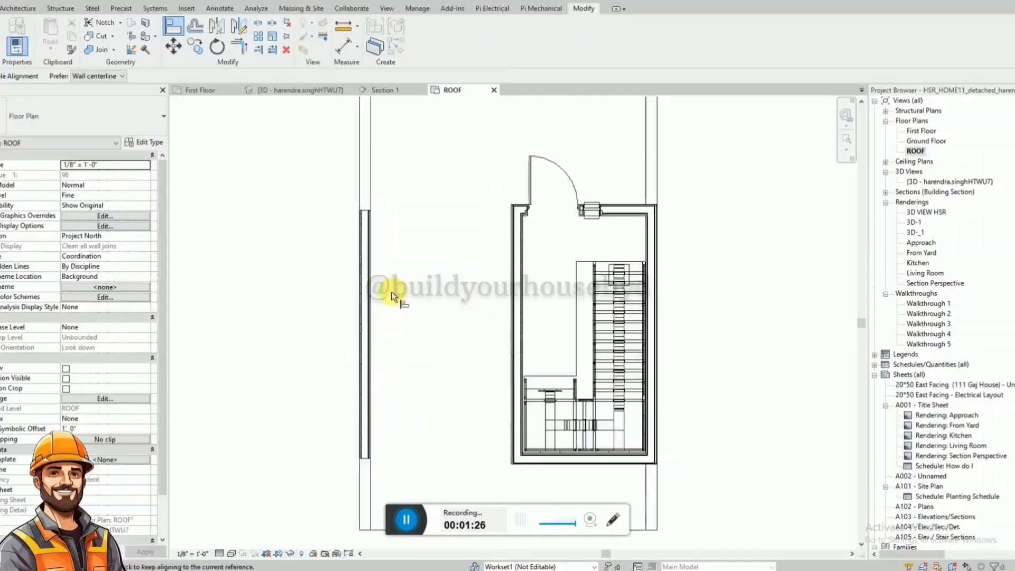
key(Escape)
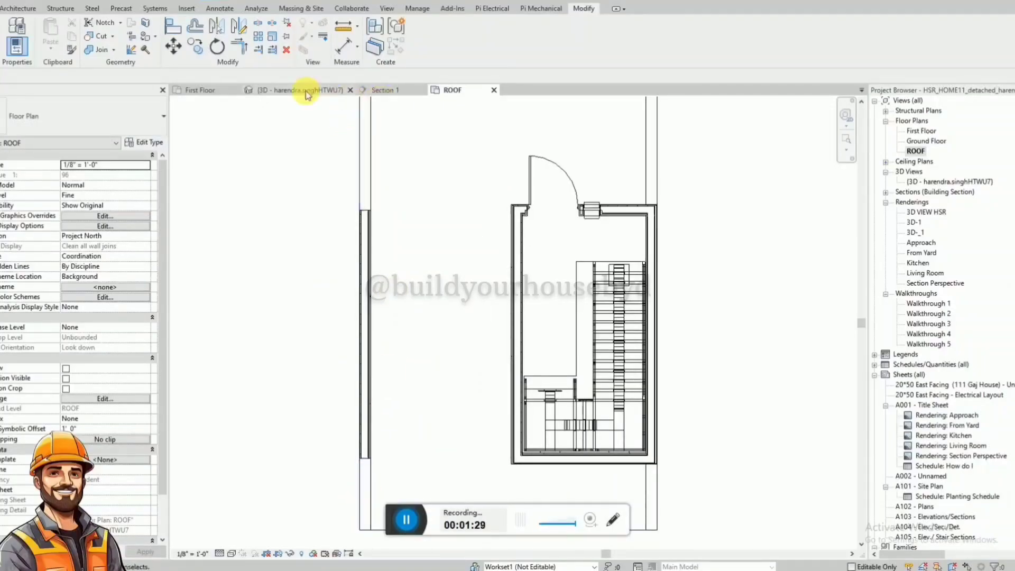
Edit the boundary of the slab over the stair enclosure, extending its front edge to the front edge of the house.
click(306, 91)
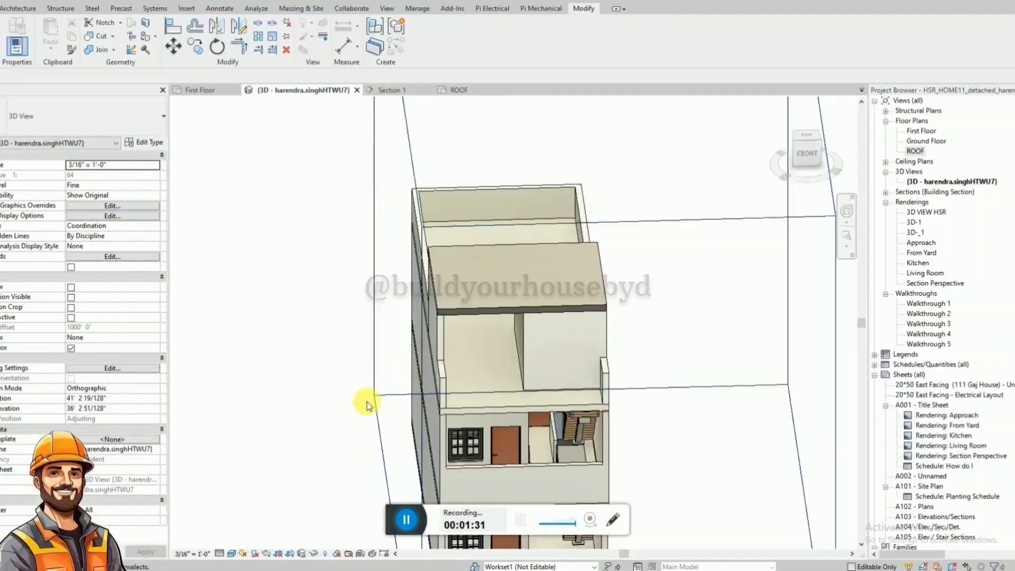
shift+middle_drag(368, 403, 709, 409)
shift+middle_drag(704, 343, 522, 345)
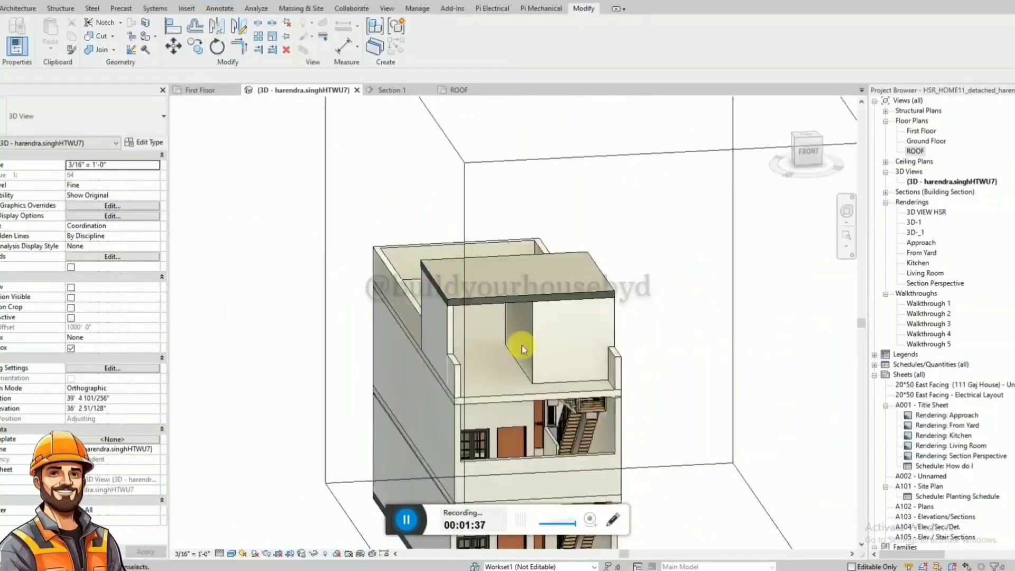
click(568, 301)
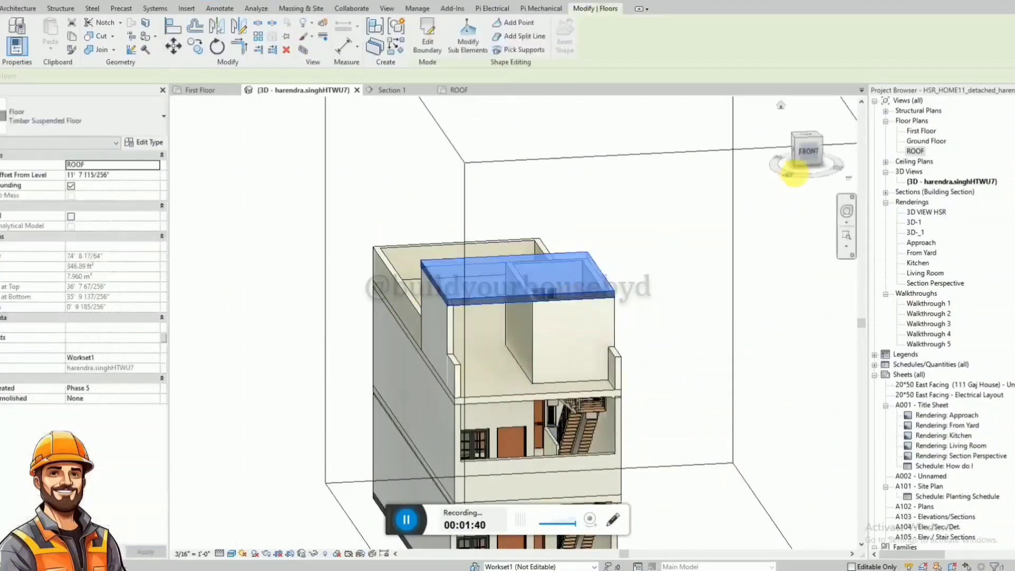
click(809, 135)
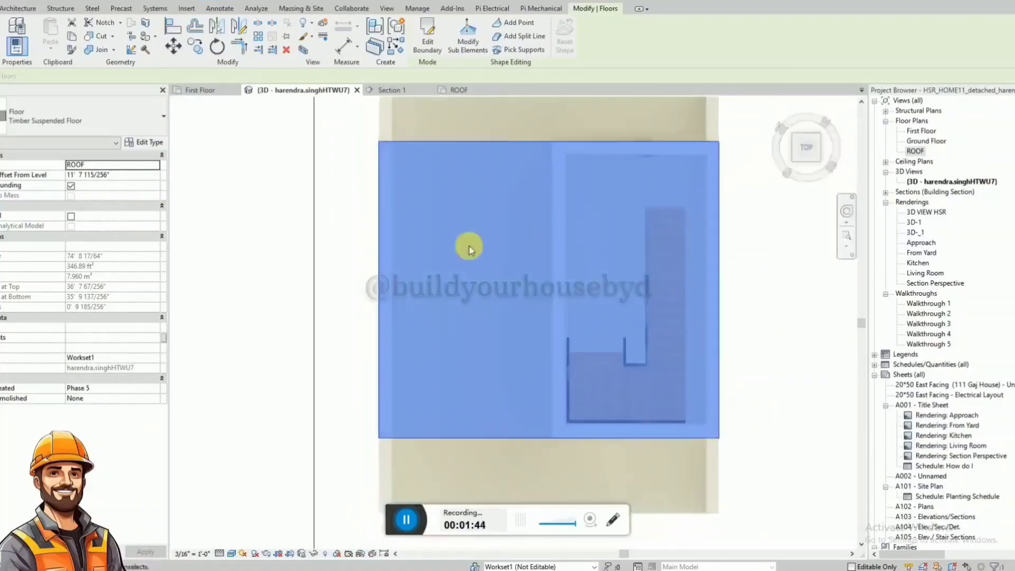
scroll(464, 251, down, 5)
scroll(458, 254, up, 2)
click(428, 40)
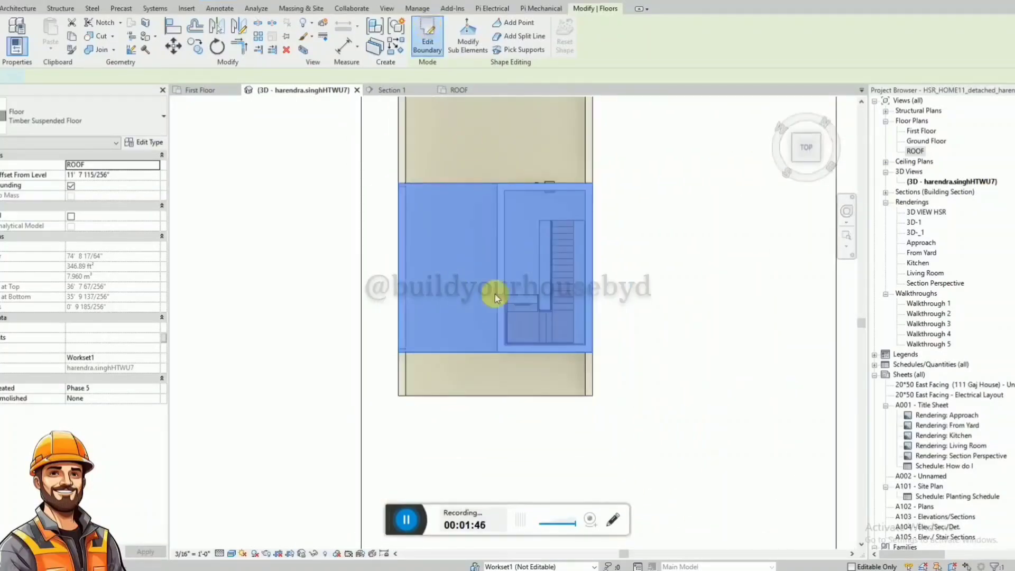
click(461, 350)
drag(470, 351, 476, 401)
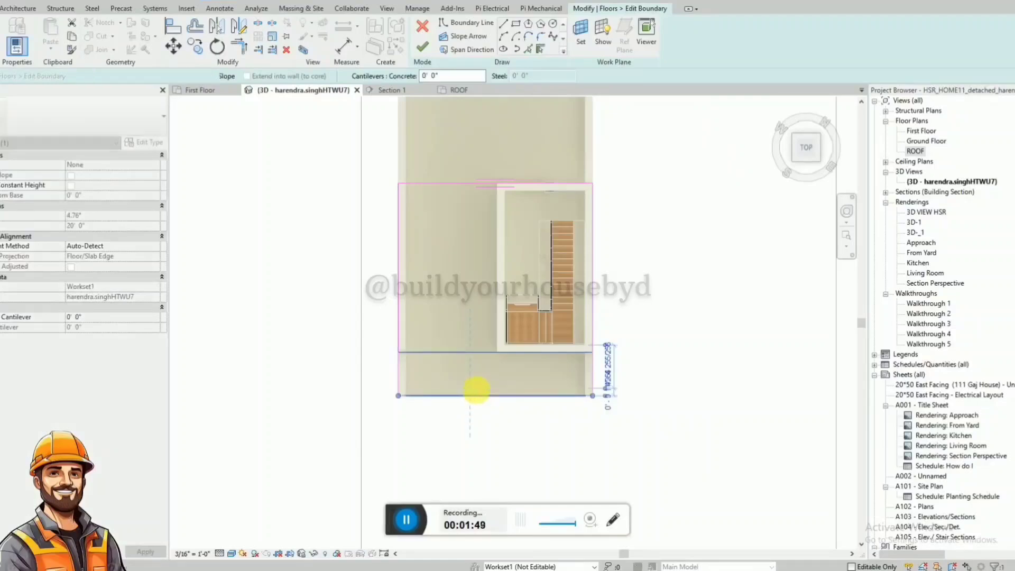
click(423, 46)
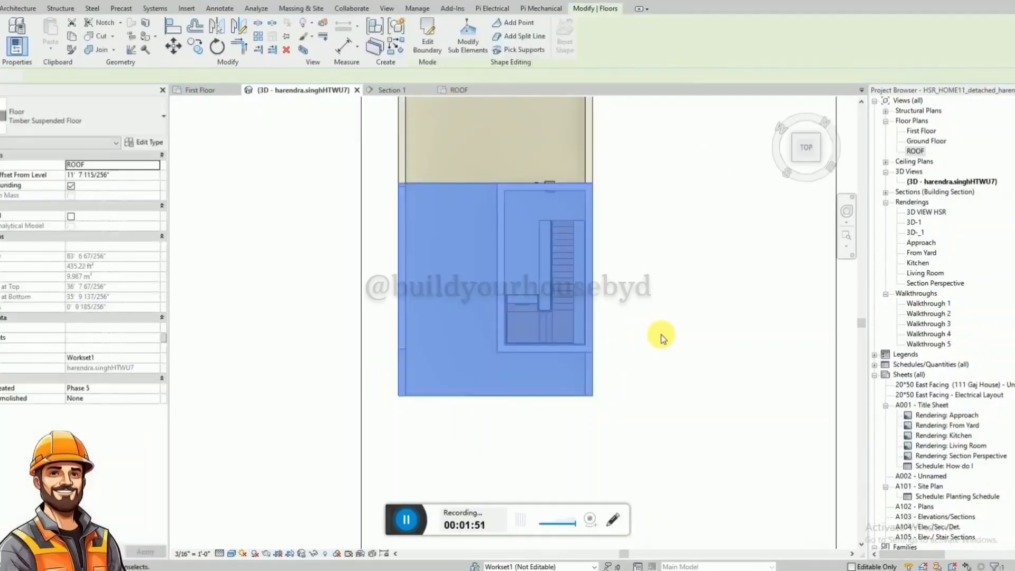
click(663, 338)
Raise the short front parapet on the side opposite the staircase to the slab's underside, a height of 10' 0".
shift+middle_drag(660, 333, 634, 119)
shift+middle_drag(704, 263, 729, 285)
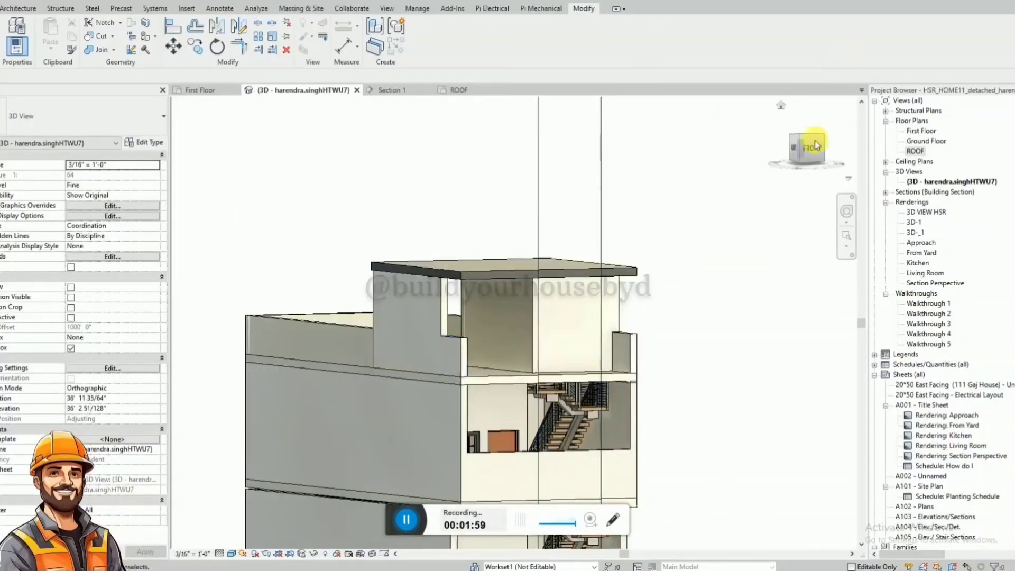
click(788, 148)
scroll(732, 280, up, 5)
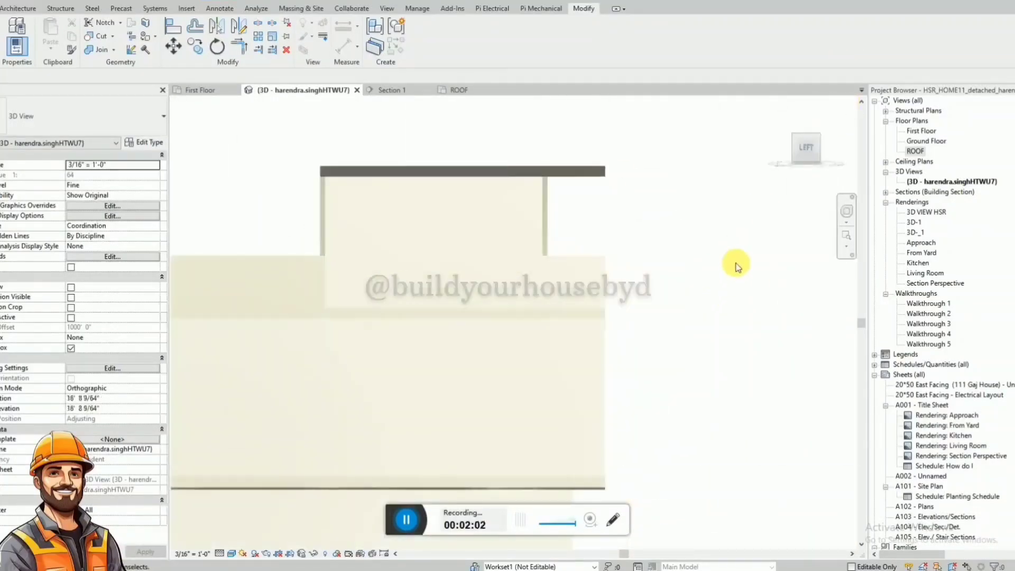
click(512, 257)
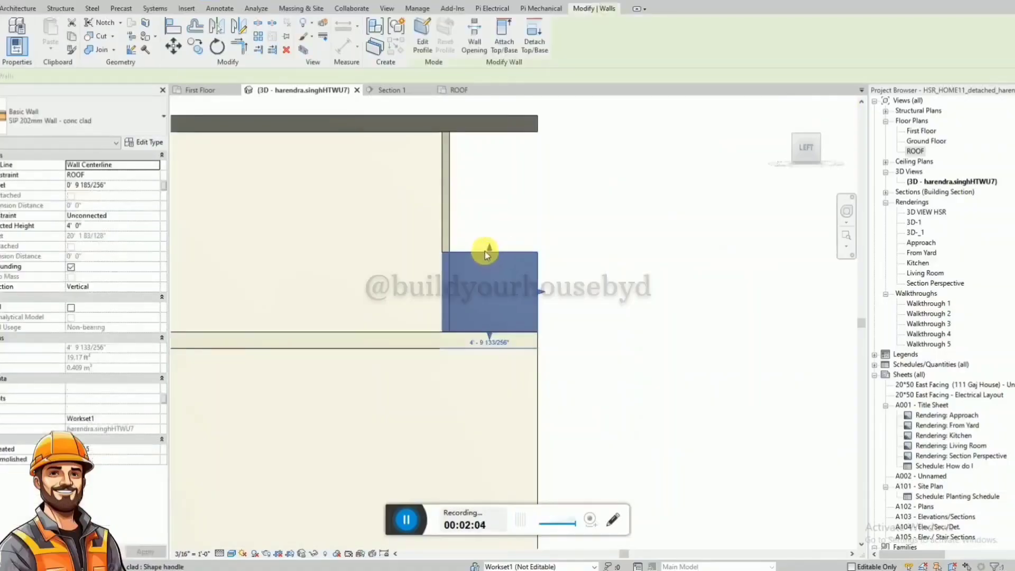
drag(484, 252, 483, 132)
Raise the short front parapet on the staircase side up to the underside of the top slab.
shift+middle_drag(579, 174, 695, 211)
click(814, 150)
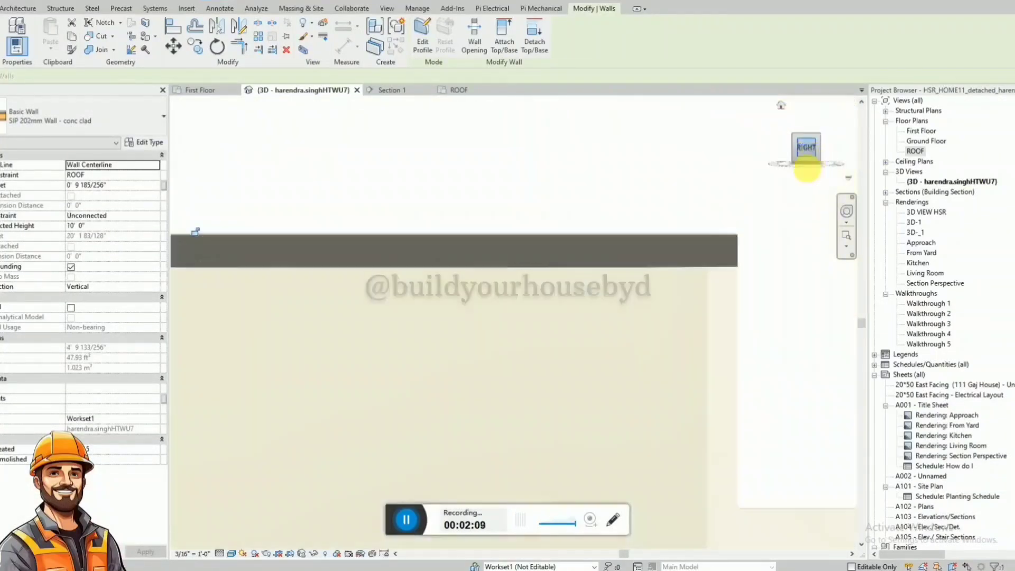
scroll(600, 233, up, 4)
key(Escape)
click(532, 336)
drag(532, 336, 526, 195)
key(Escape)
shift+middle_drag(410, 227, 386, 315)
shift+middle_drag(602, 300, 608, 255)
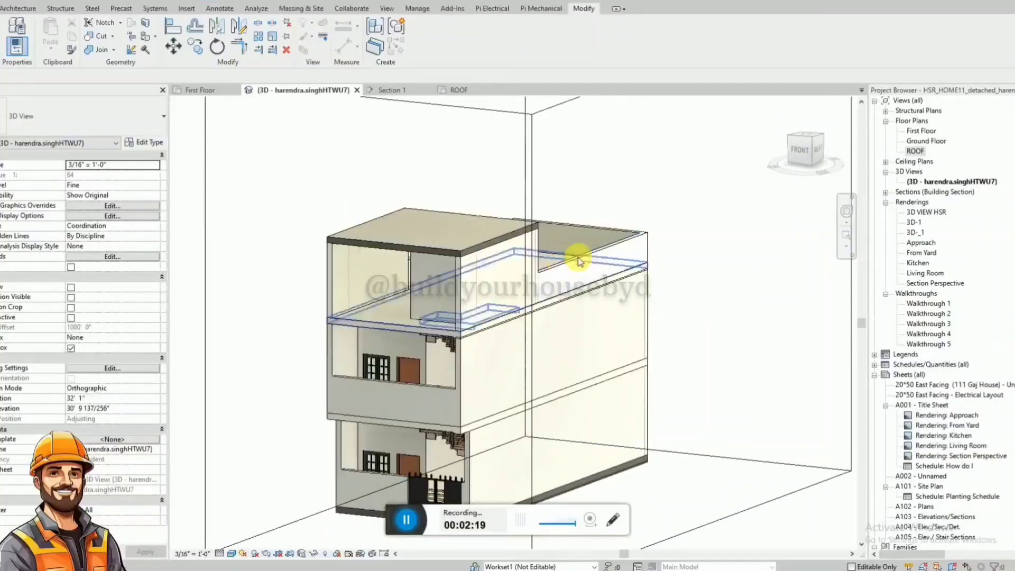
middle_drag(522, 234, 488, 255)
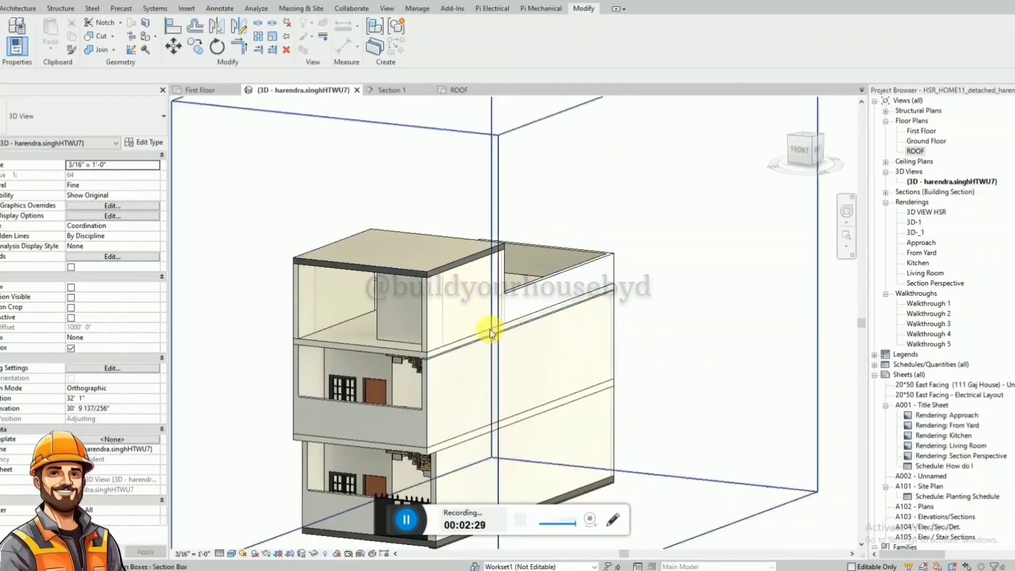
shift+middle_drag(487, 324, 475, 238)
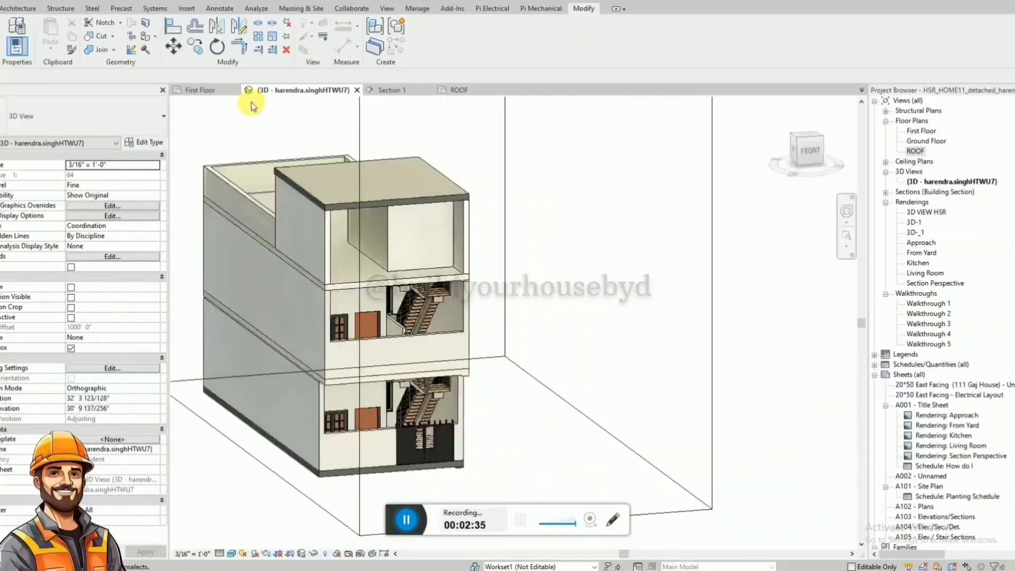
Draw a closed rectangle of 4' 0" high SIP 202mm walls, about 17' deep, beside the stair enclosure in the ROOF plan.
click(457, 89)
click(653, 168)
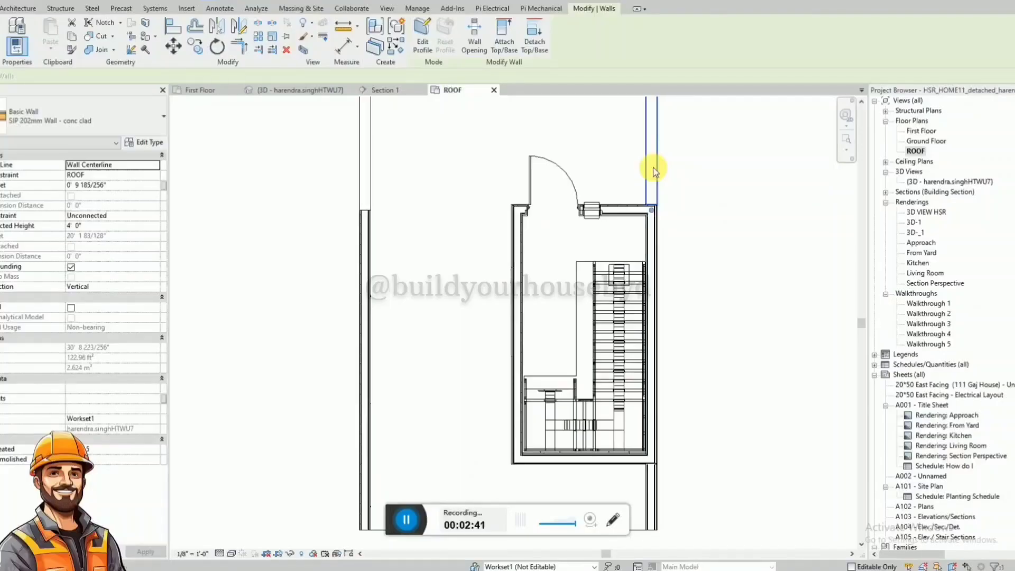
key(w)
key(a)
scroll(402, 268, down, 2)
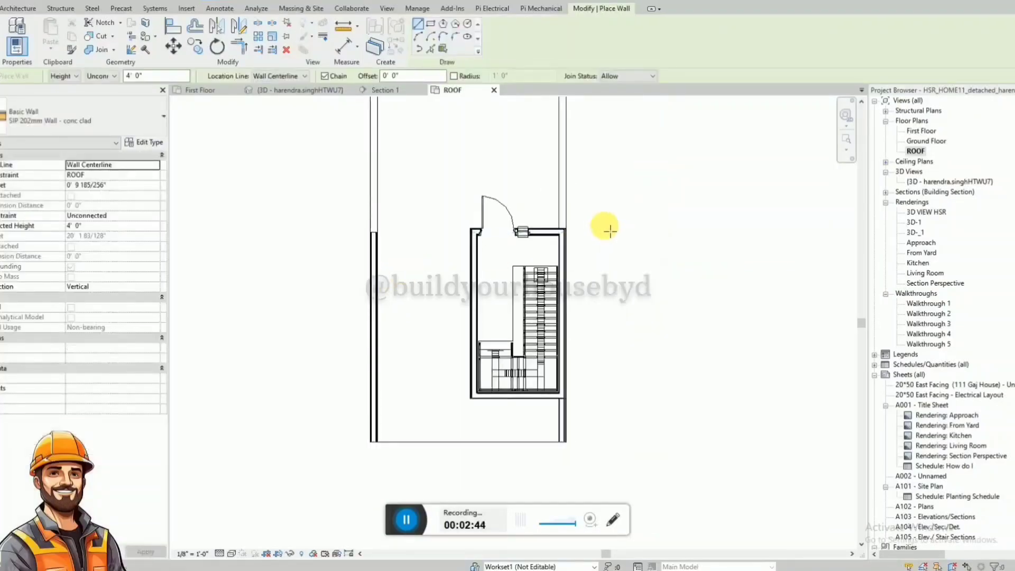
click(583, 224)
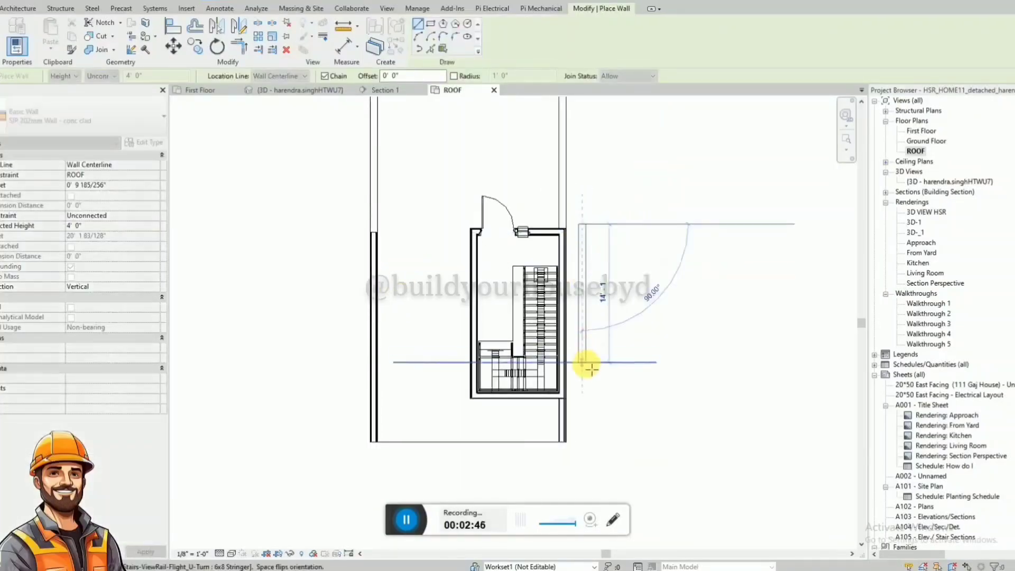
click(585, 393)
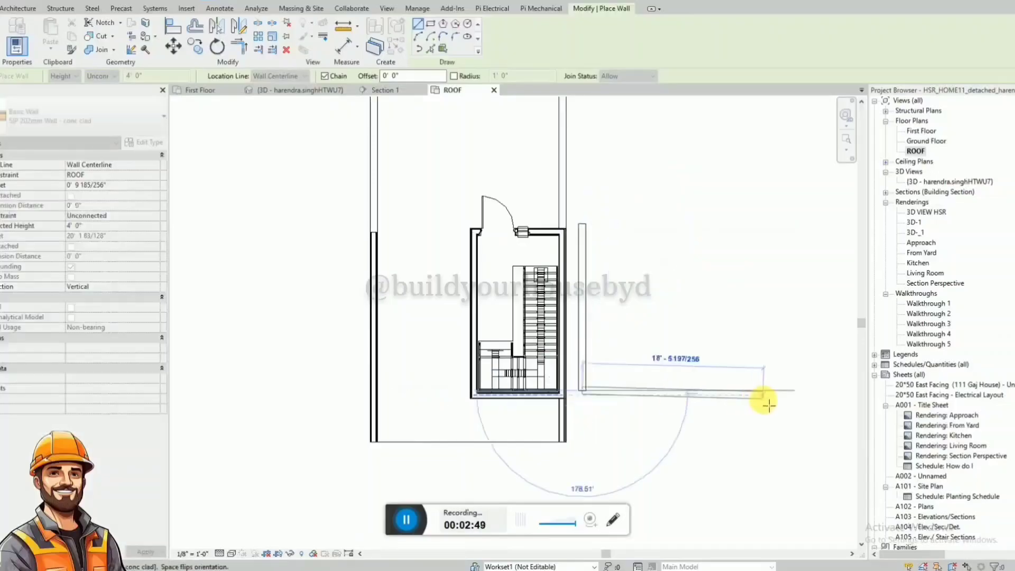
click(769, 392)
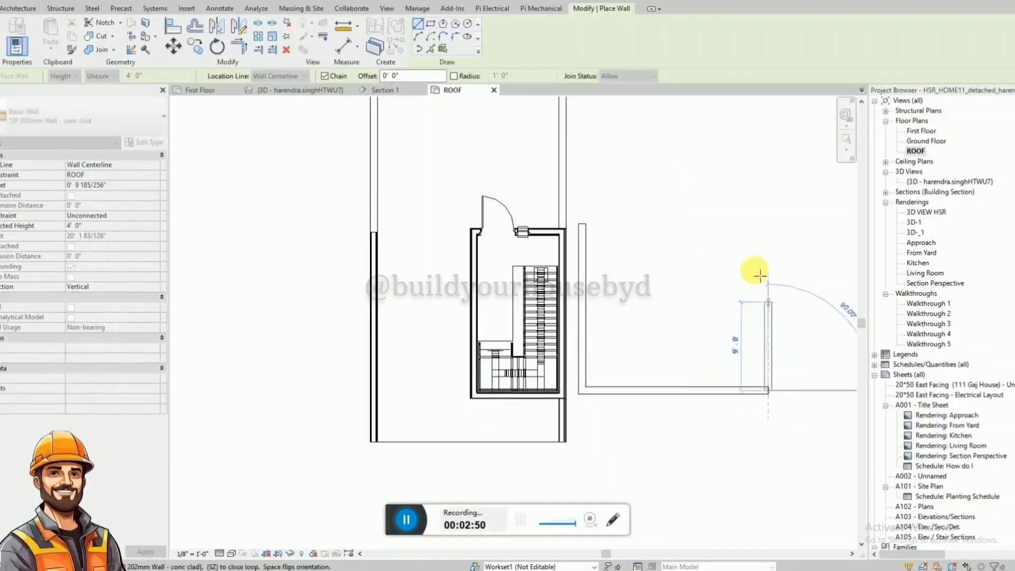
click(769, 225)
click(584, 223)
key(Escape)
key(Escape)
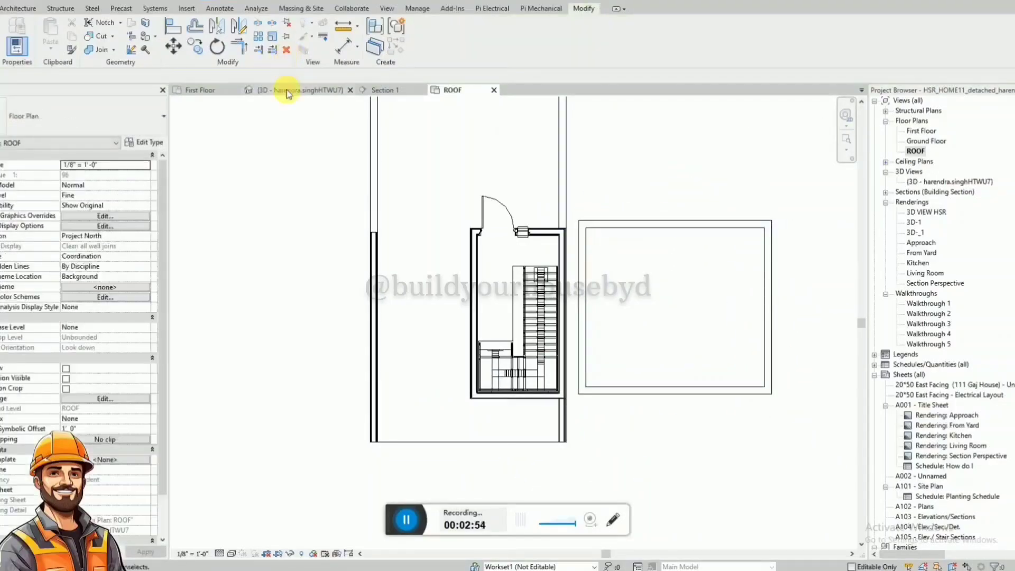
Move the four new parapet walls straight up 11' 0" in the 3D view so they sit at the level of the top slab.
click(287, 91)
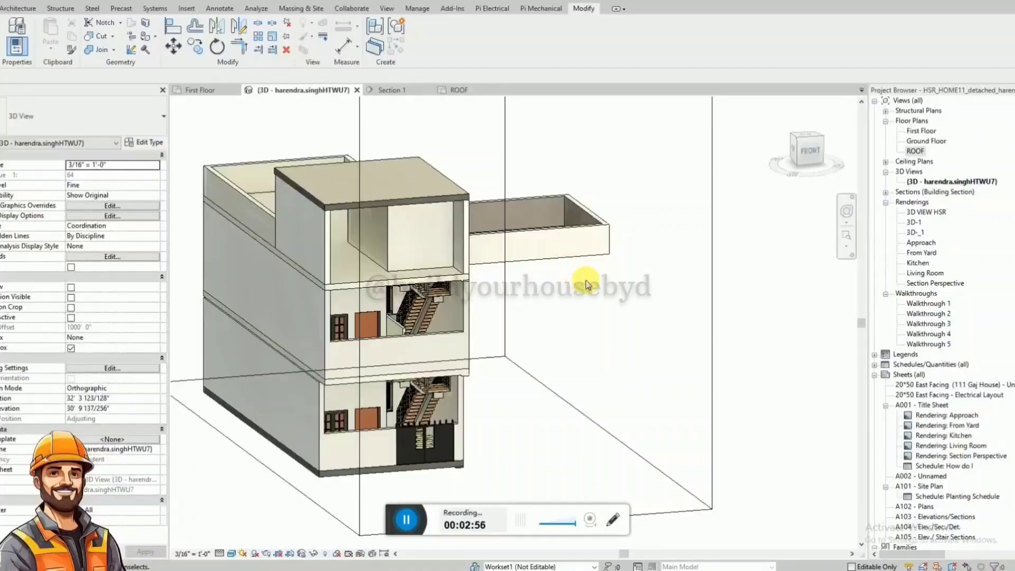
shift+middle_drag(587, 282, 511, 269)
click(559, 253)
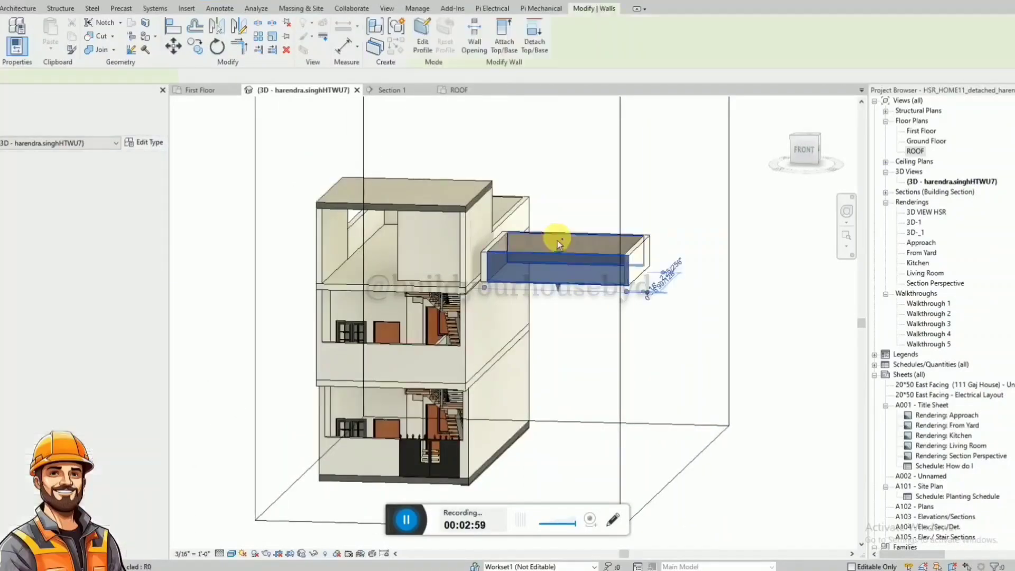
ctrl+click(558, 244)
ctrl+click(499, 243)
ctrl+click(638, 254)
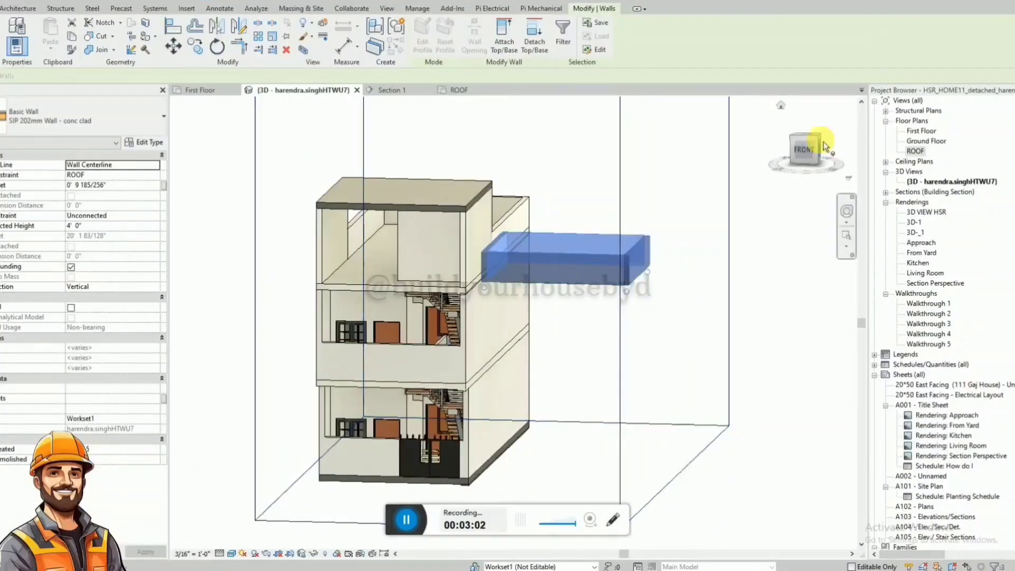
click(798, 148)
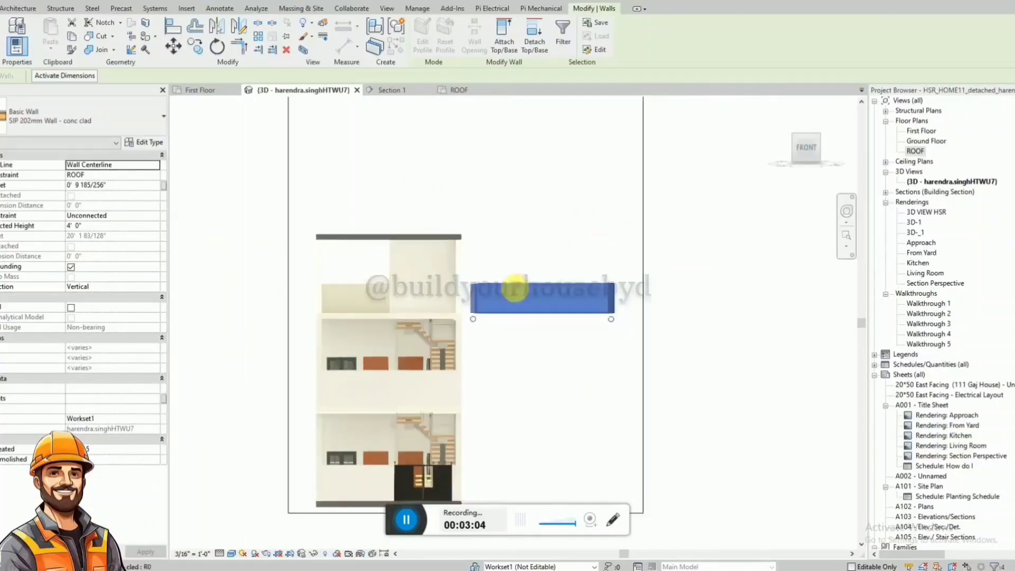
scroll(476, 312, up, 4)
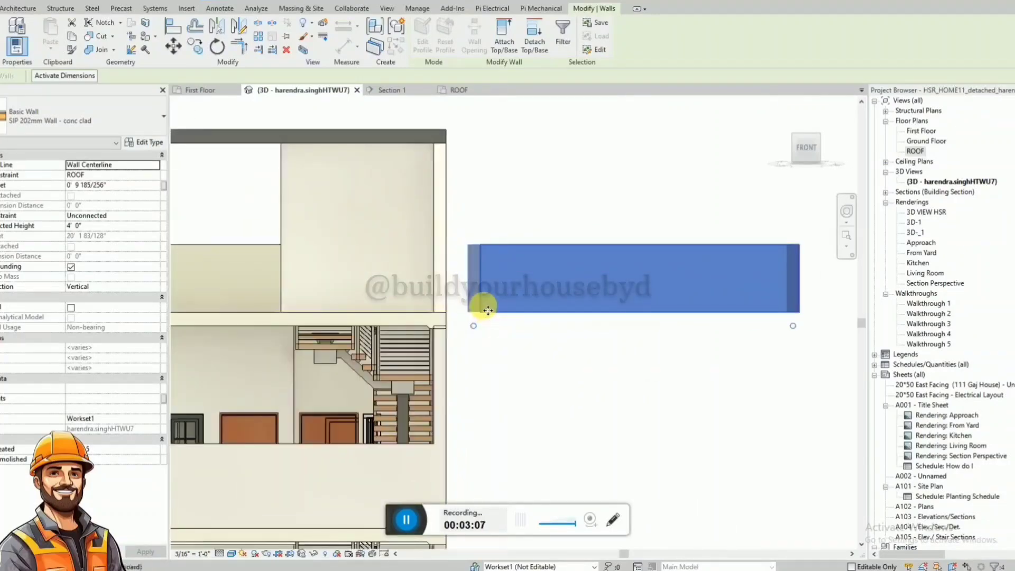
key(m)
key(v)
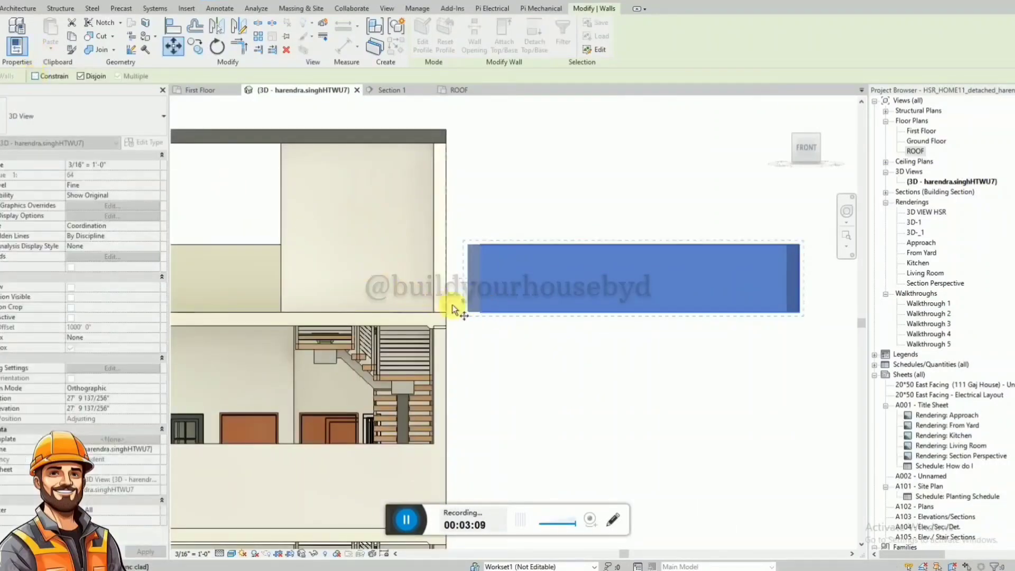
click(465, 314)
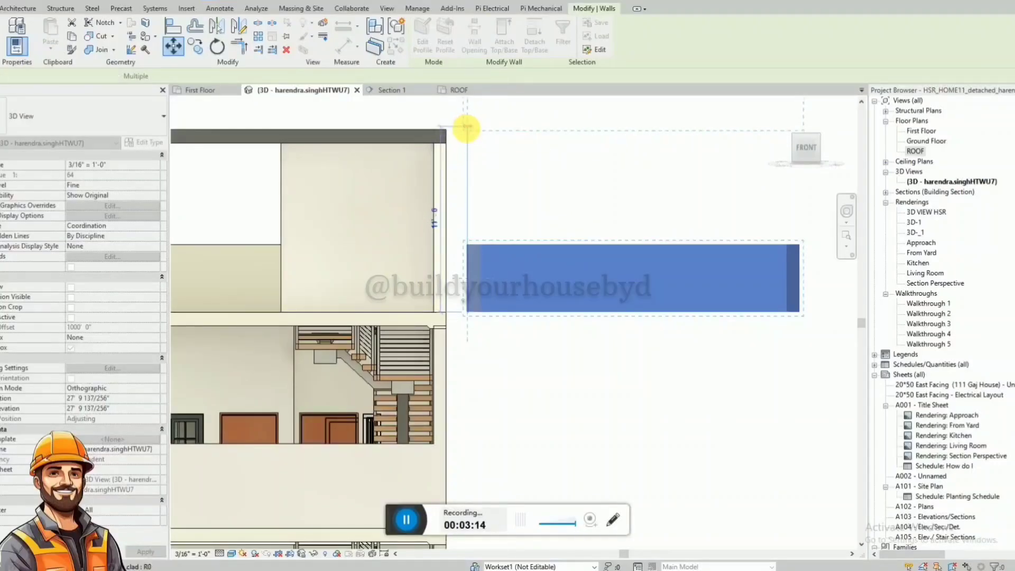
click(467, 127)
scroll(525, 280, down, 5)
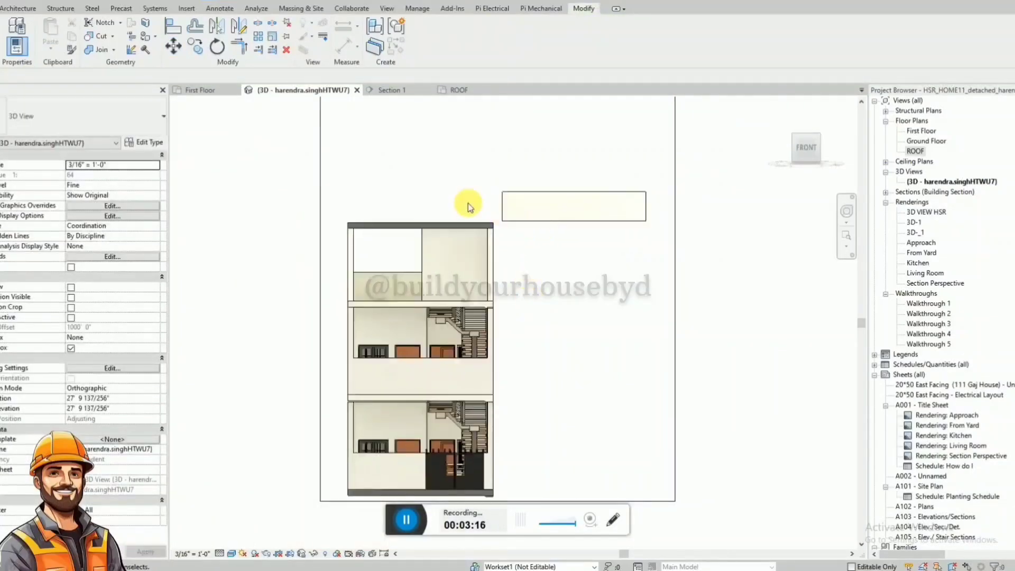
Align the near side wall of the raised parapet with the slab's side edge opposite the staircase.
scroll(392, 209, up, 3)
shift+middle_drag(553, 220, 367, 255)
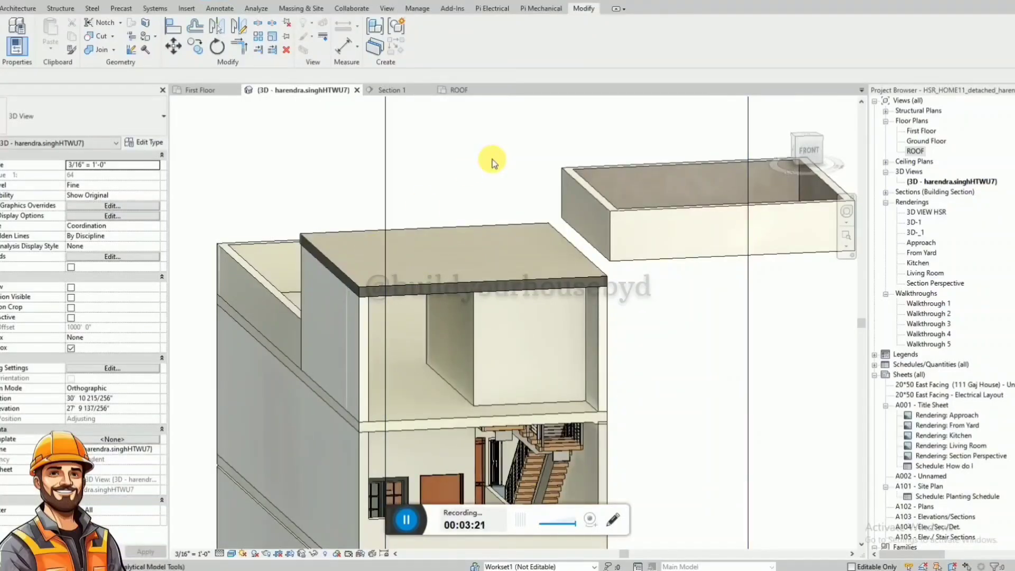
key(a)
key(l)
click(332, 263)
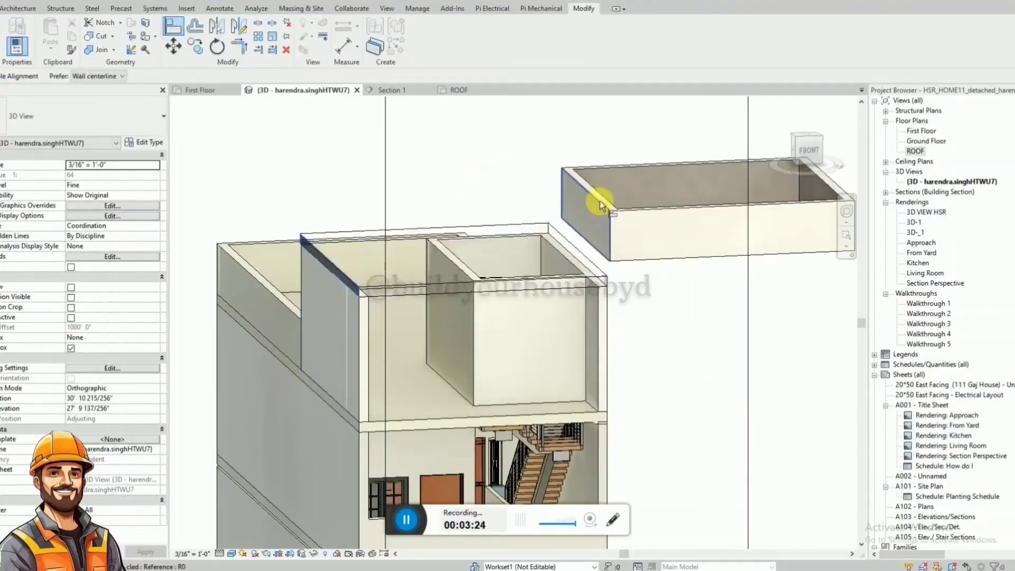
click(600, 201)
key(Escape)
key(Escape)
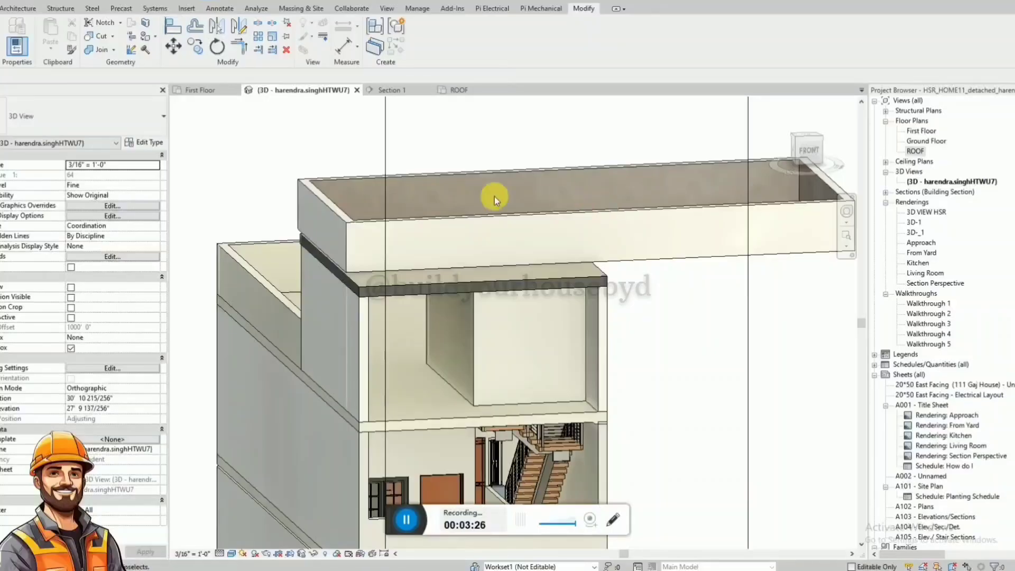
Align the parapet's other side wall with the slab's edge on the staircase side.
shift+middle_drag(489, 199, 723, 256)
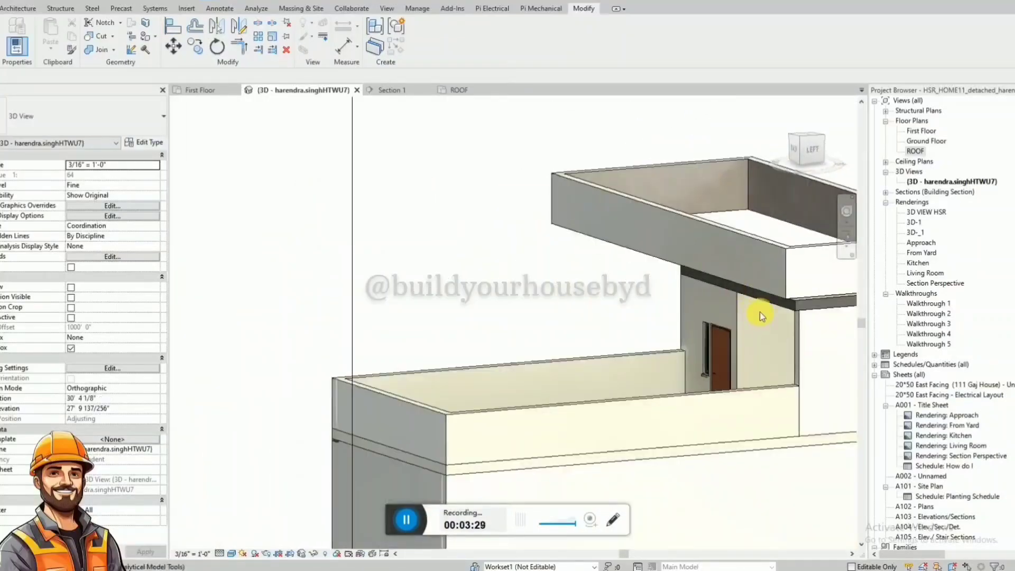
key(a)
key(l)
key(Escape)
key(Escape)
shift+middle_drag(689, 234, 553, 213)
key(a)
key(l)
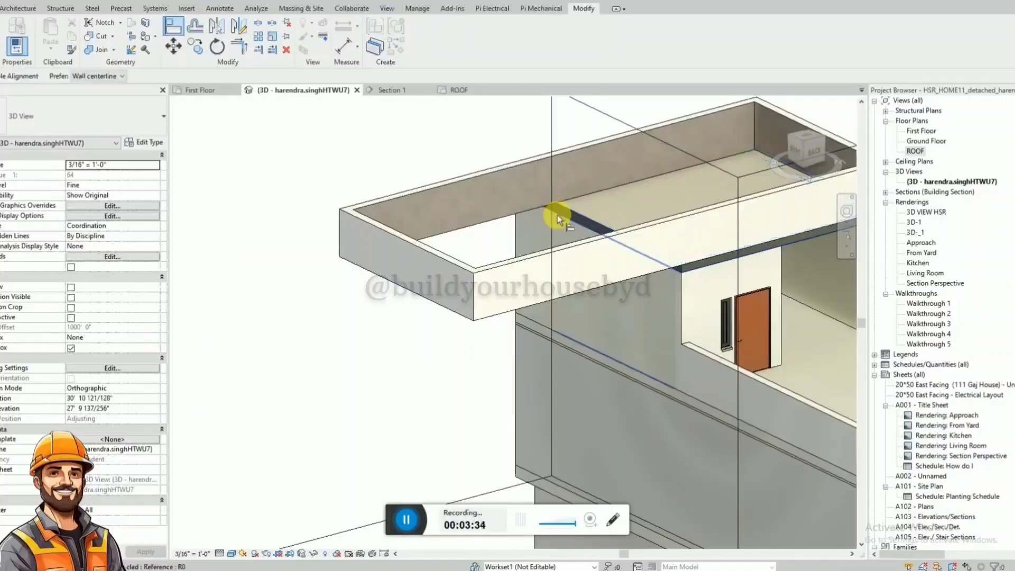
key(Escape)
key(Escape)
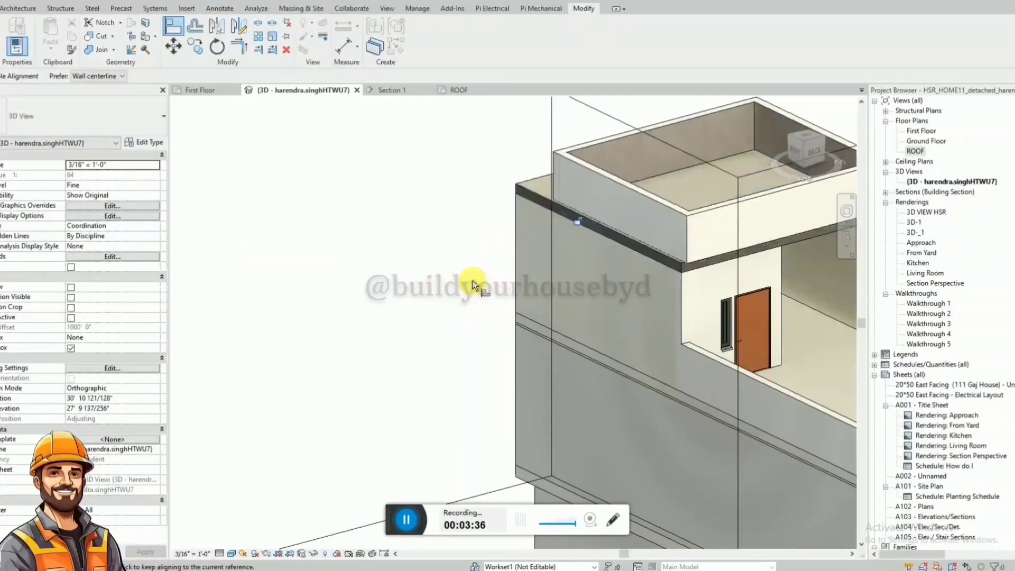
Align the rear parapet wall with the rear edge of the top slab.
shift+middle_drag(557, 254, 781, 238)
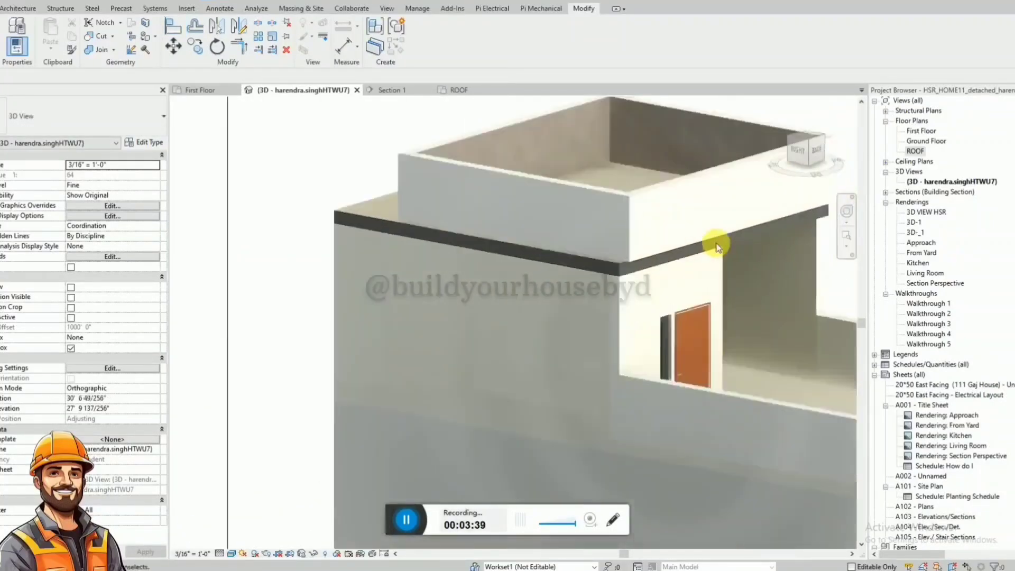
key(a)
key(l)
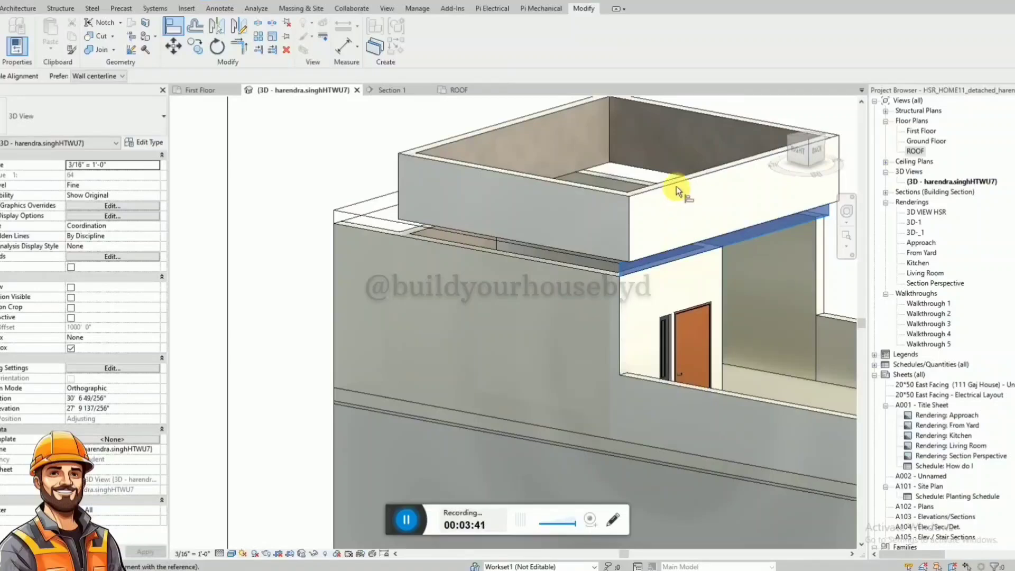
shift+middle_drag(607, 198, 528, 231)
key(Escape)
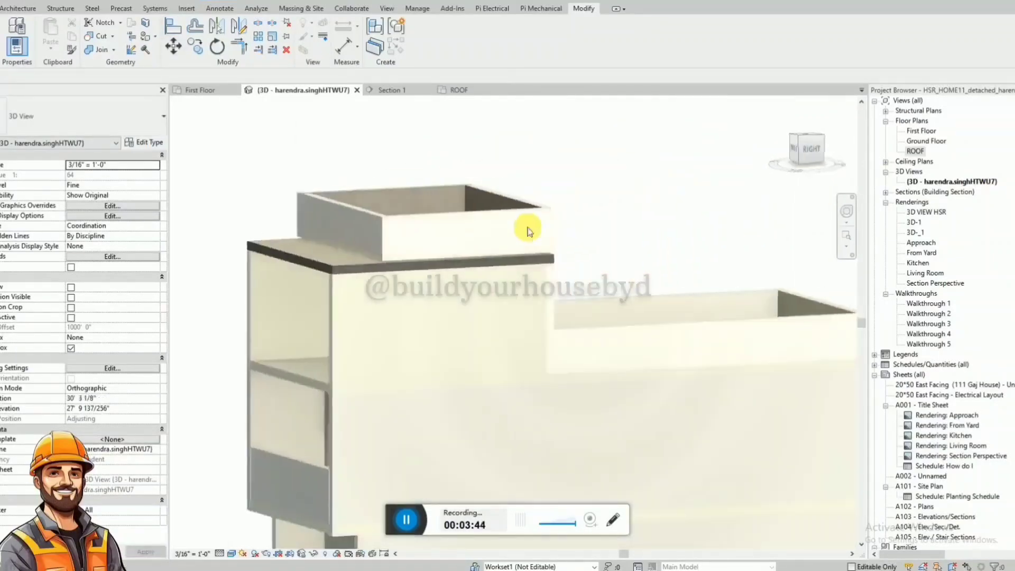
Move all four parapet walls down until their base rests on the upper surface of the top slab.
click(440, 218)
ctrl+click(356, 204)
ctrl+click(404, 191)
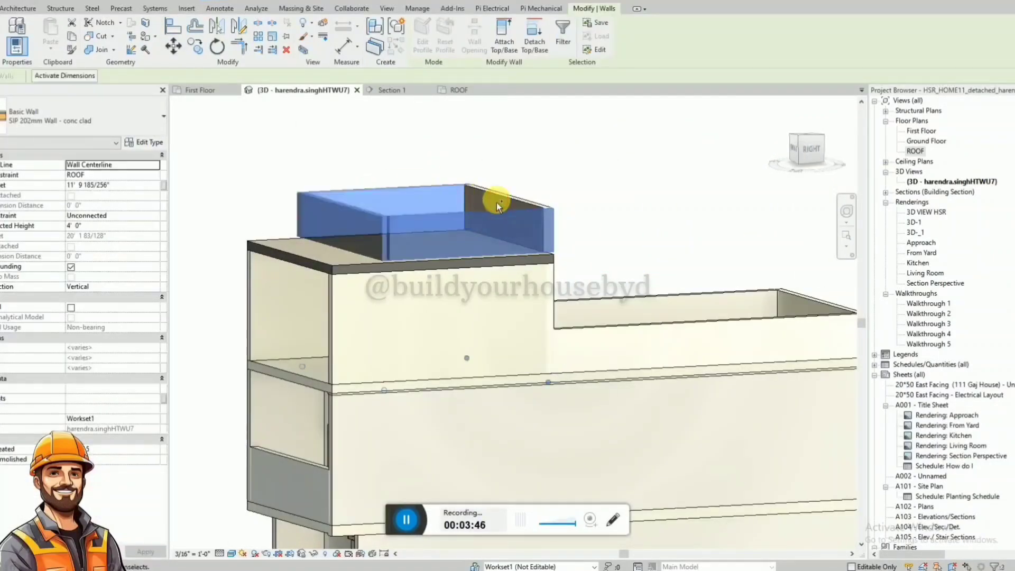
ctrl+click(508, 204)
click(799, 148)
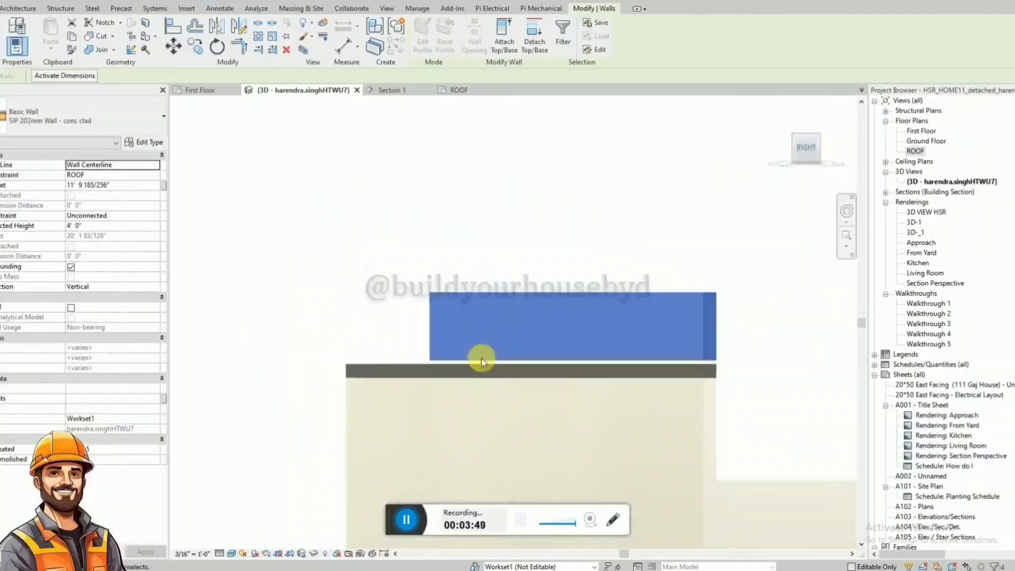
scroll(403, 347, up, 3)
key(m)
key(v)
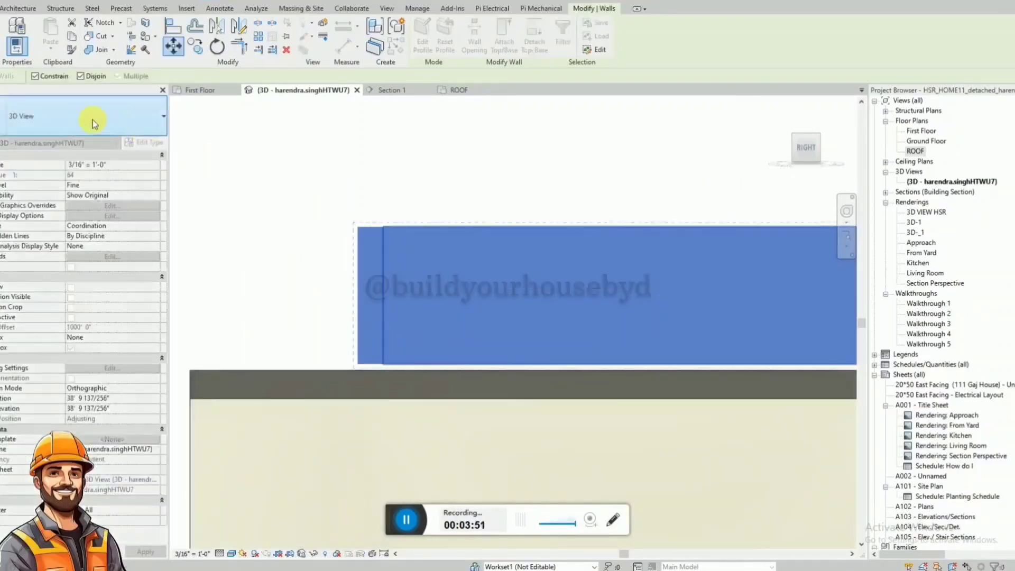
scroll(363, 359, up, 4)
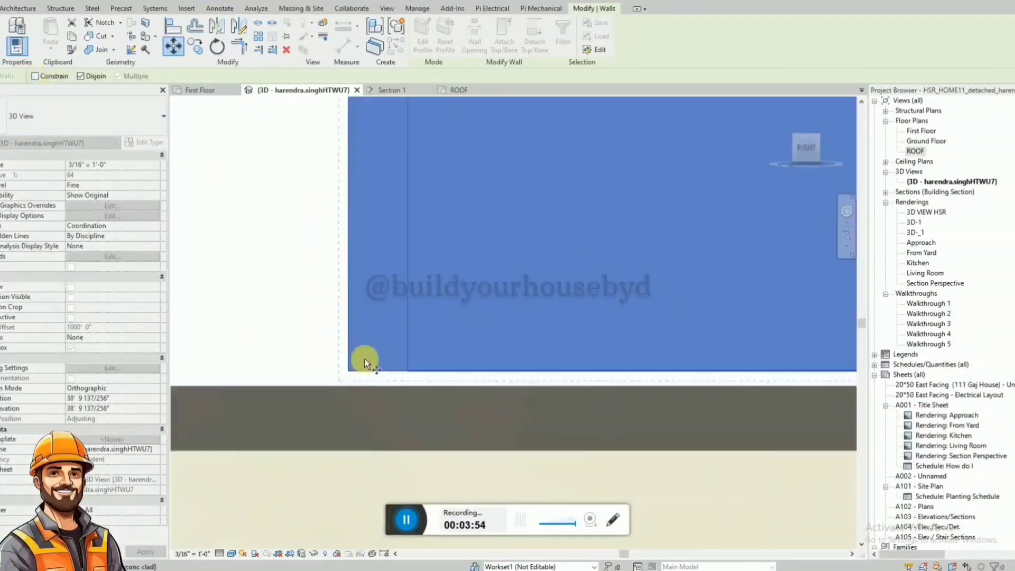
click(355, 369)
click(358, 389)
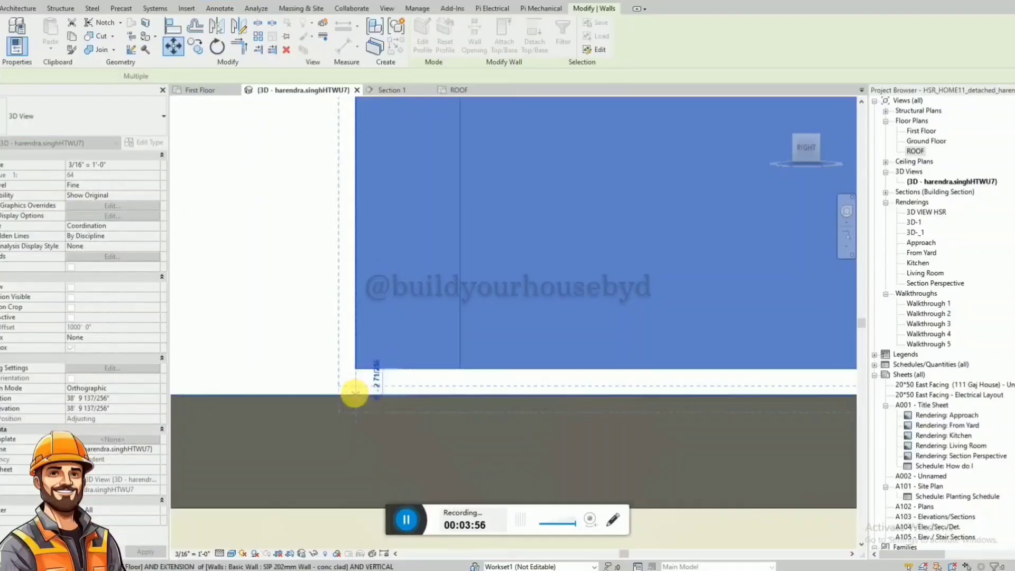
scroll(391, 383, down, 5)
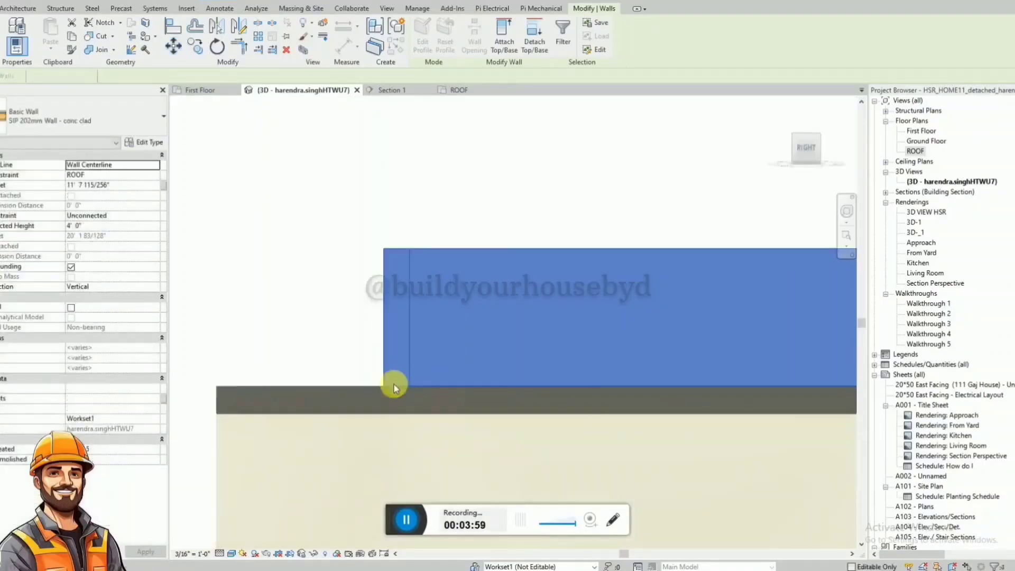
key(Escape)
Paint the exposed edges of the top slab with ARCAT - Composite - Laminated MDF - White.
shift+middle_drag(492, 231, 497, 412)
scroll(374, 267, down, 3)
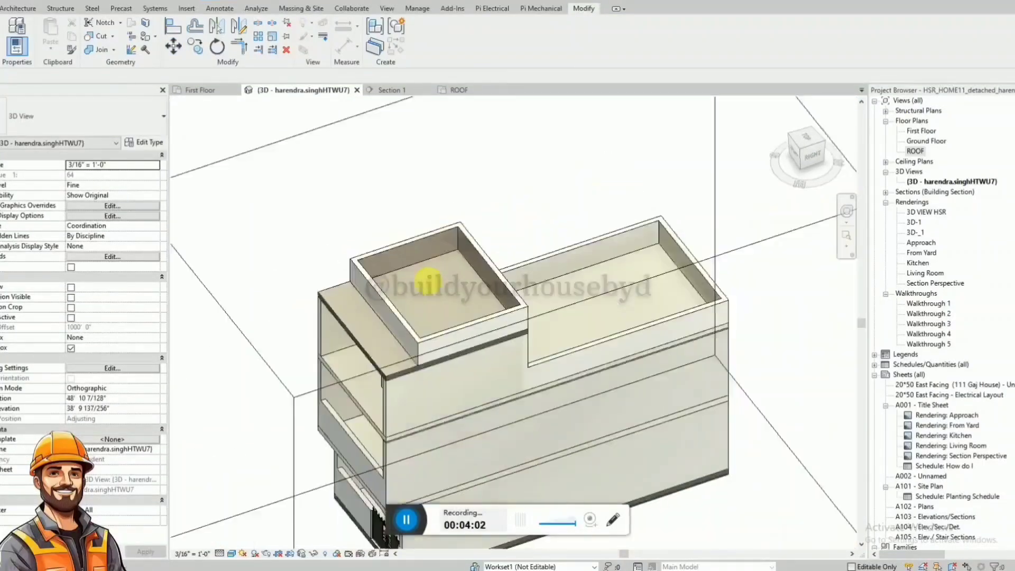
shift+middle_drag(428, 281, 429, 215)
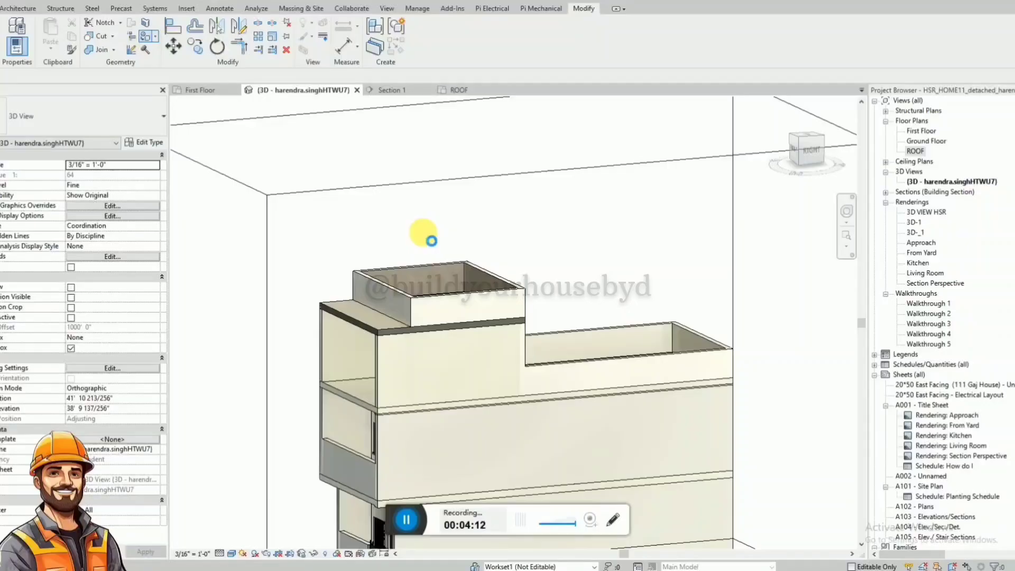
key(p)
key(t)
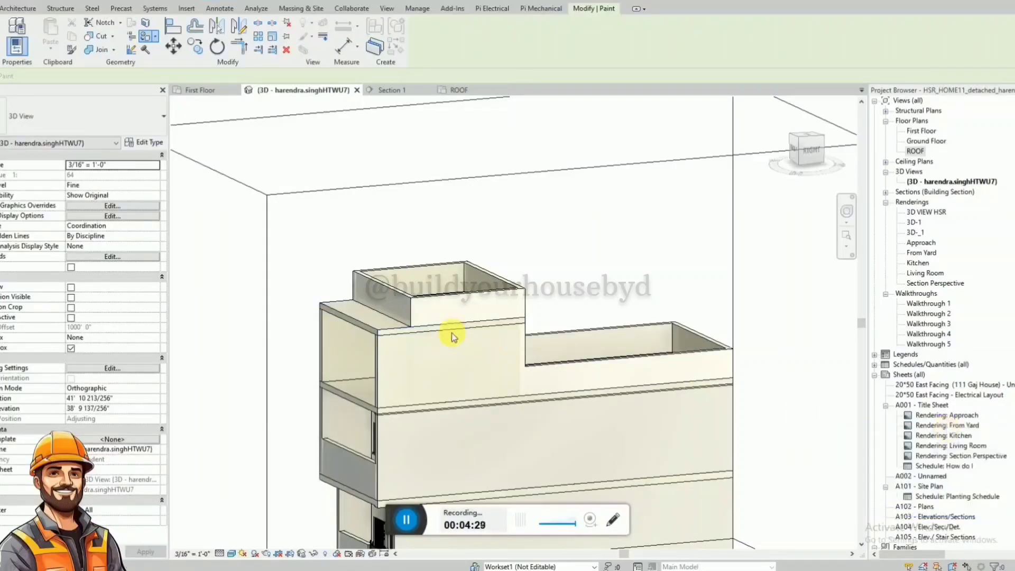
shift+middle_drag(394, 313, 513, 338)
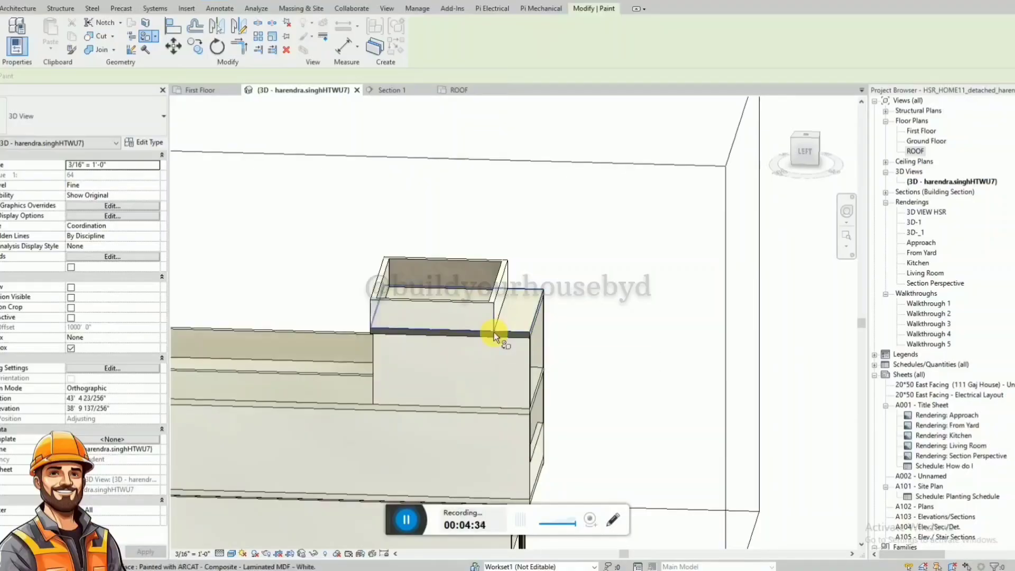
shift+middle_drag(403, 340, 480, 335)
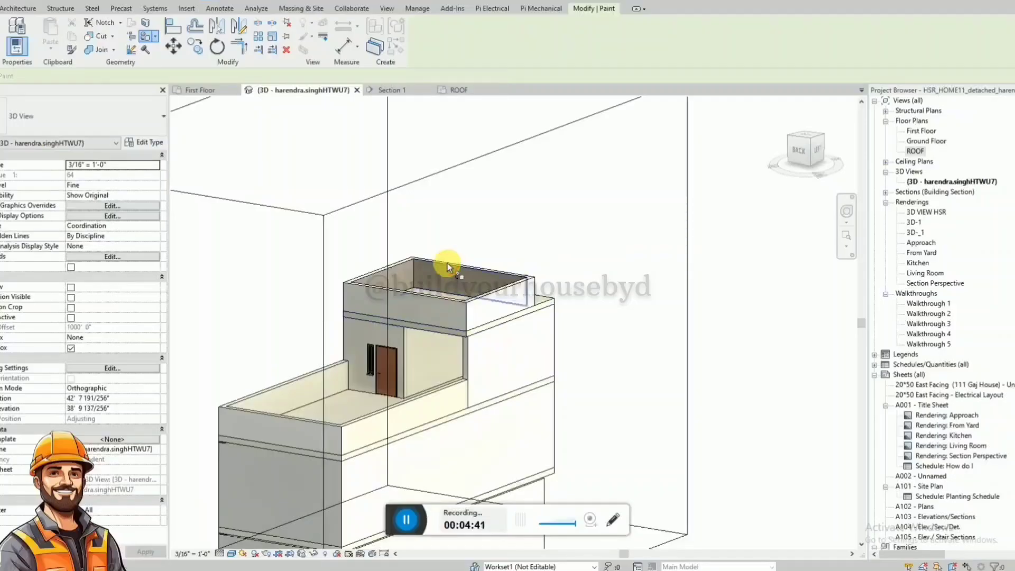
Paint the remaining inner faces of the top parapet walls with the same white laminated MDF finish.
click(406, 268)
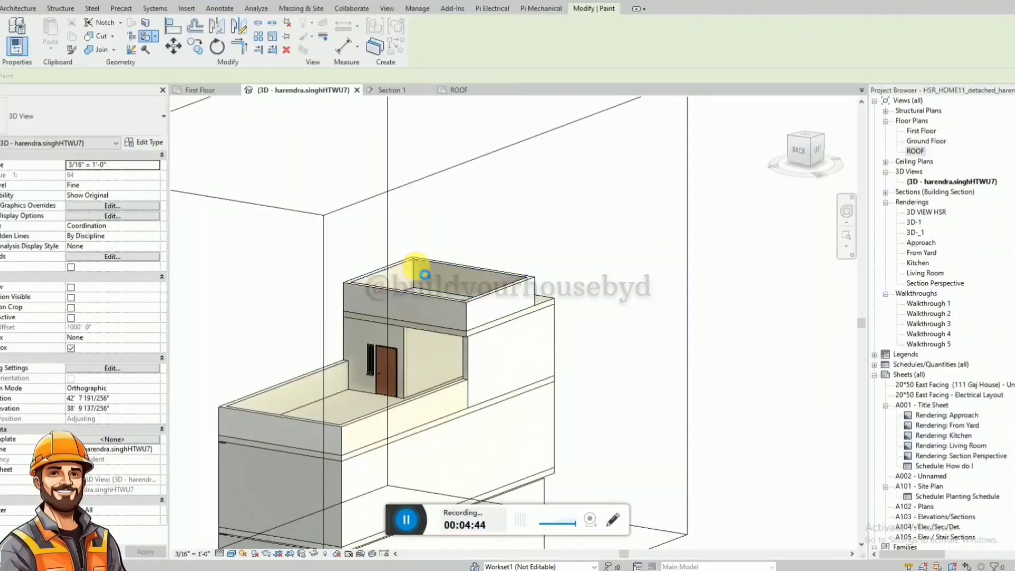
mouse_move(498, 367)
shift+middle_down()
mouse_move(653, 408)
mouse_move(772, 338)
mouse_move(734, 356)
mouse_move(526, 298)
mouse_move(518, 284)
shift+middle_up()
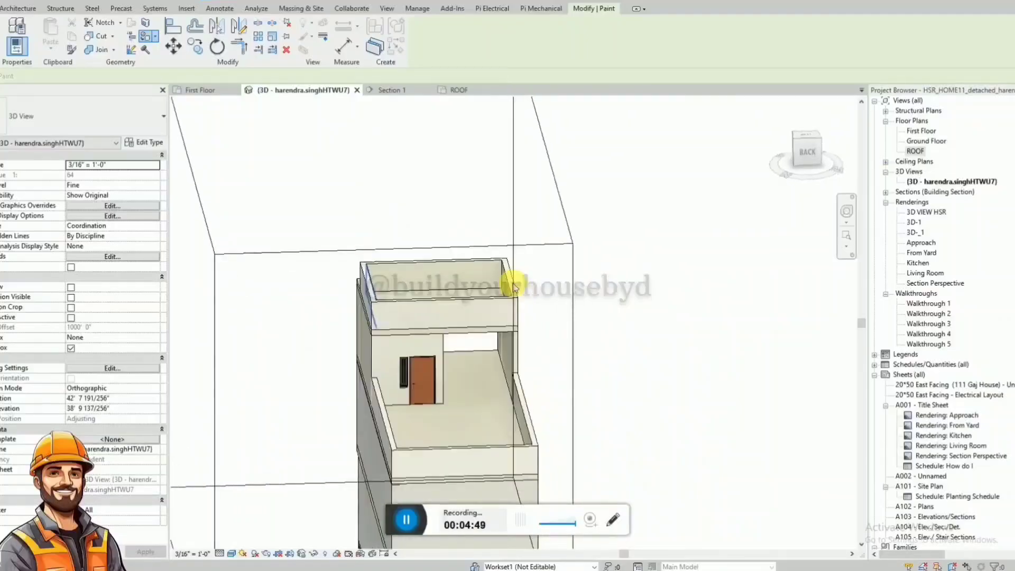
key(Escape)
Lower the top of the section box to just below the ground floor ceiling to expose the ground floor rooms.
scroll(394, 315, up, 3)
shift+middle_drag(417, 382, 686, 266)
scroll(686, 267, down, 3)
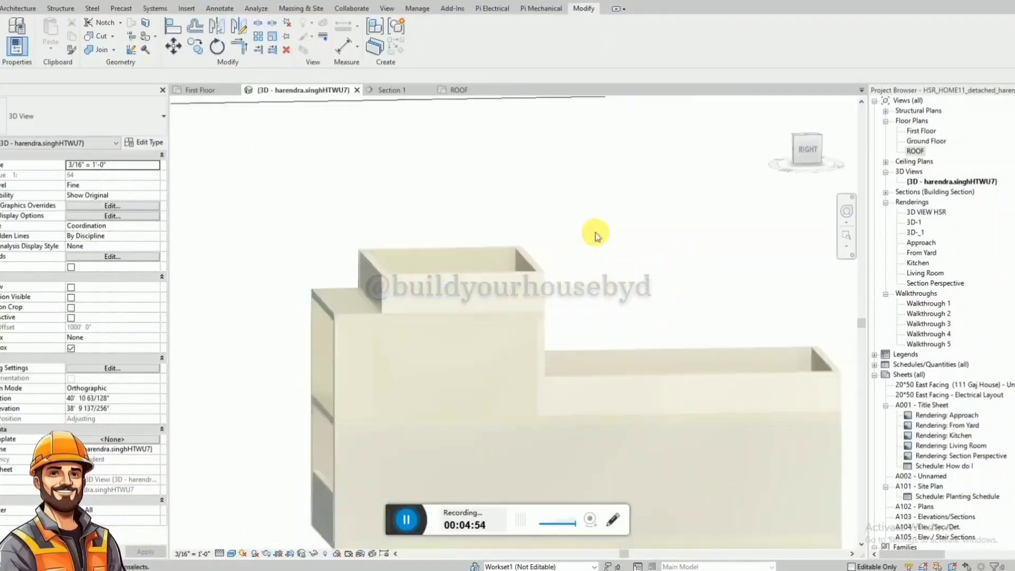
shift+middle_drag(593, 231, 370, 267)
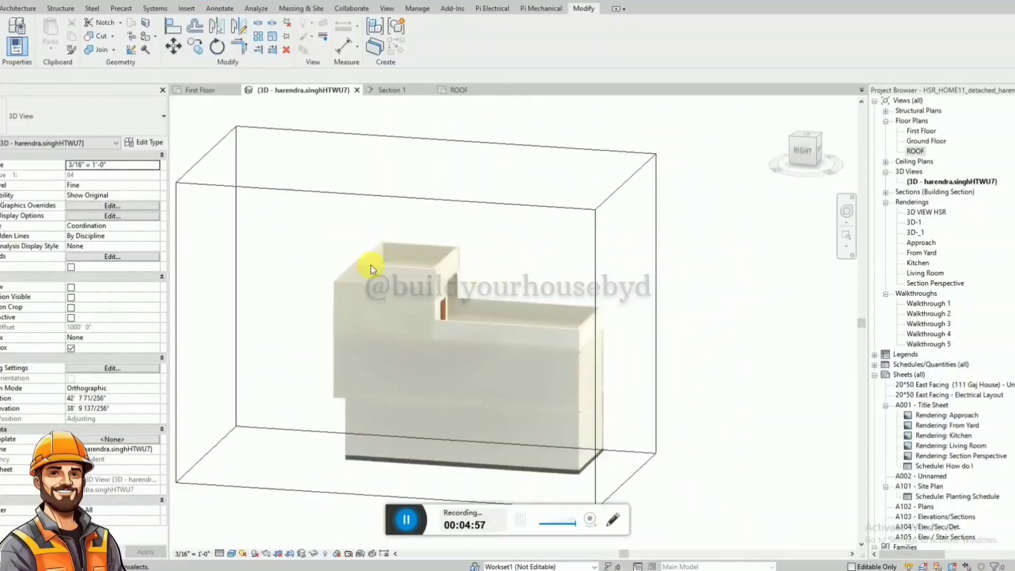
click(802, 150)
click(518, 158)
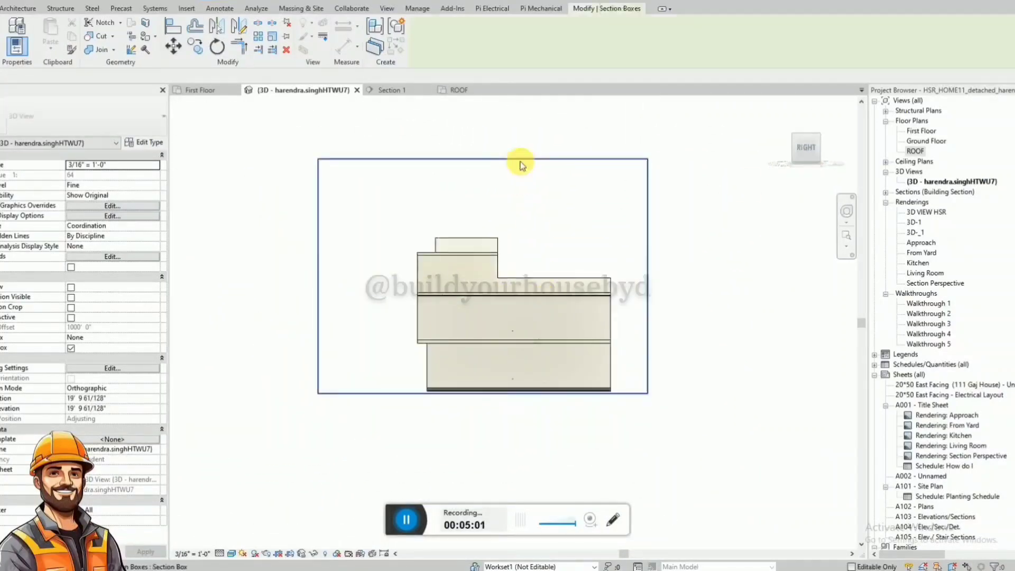
drag(482, 159, 520, 351)
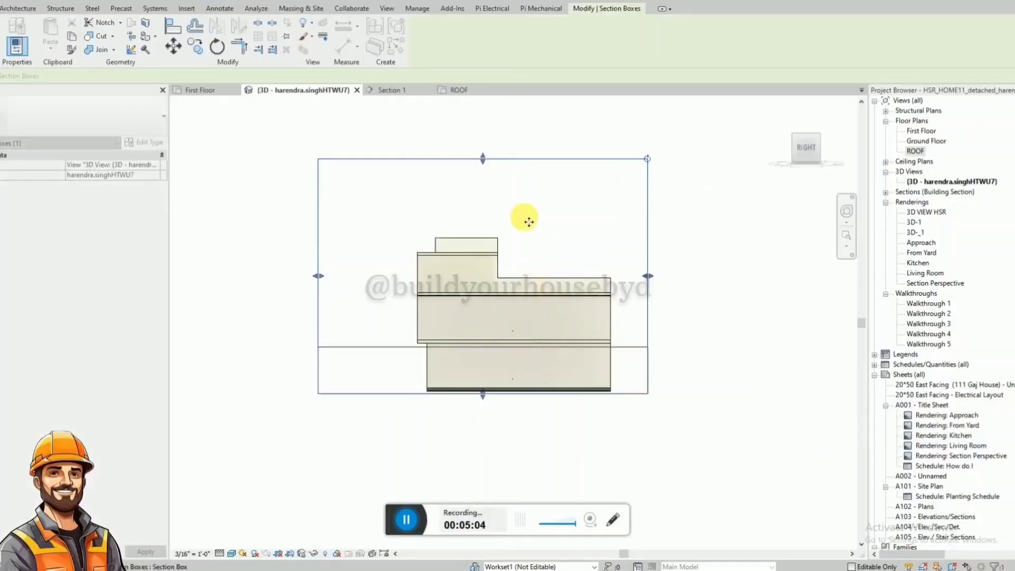
shift+middle_drag(541, 214, 642, 439)
scroll(491, 319, up, 5)
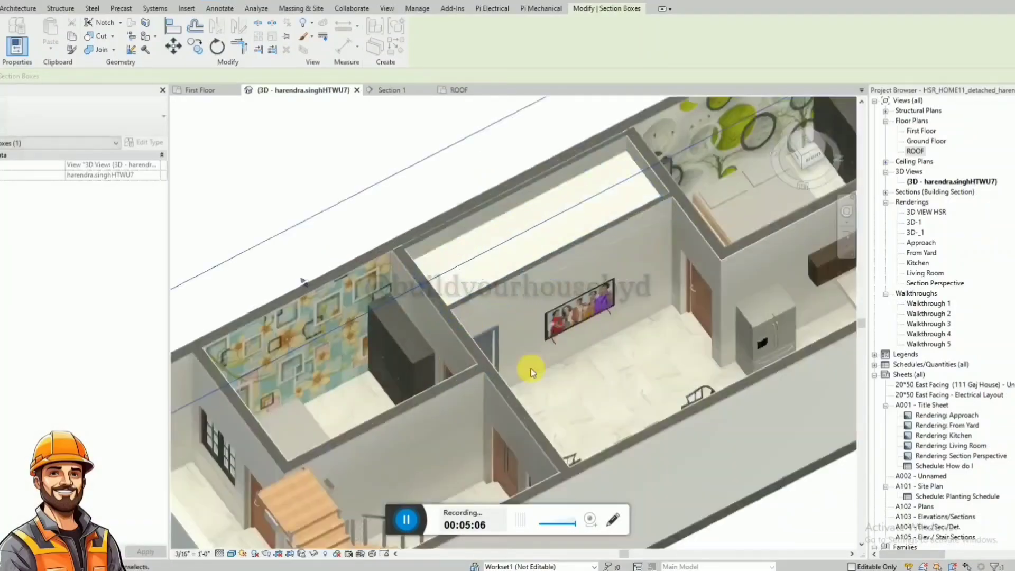
Raise the top of the section box to just below the first floor ceiling to expose the first floor rooms.
shift+middle_drag(541, 344, 528, 383)
scroll(501, 244, down, 3)
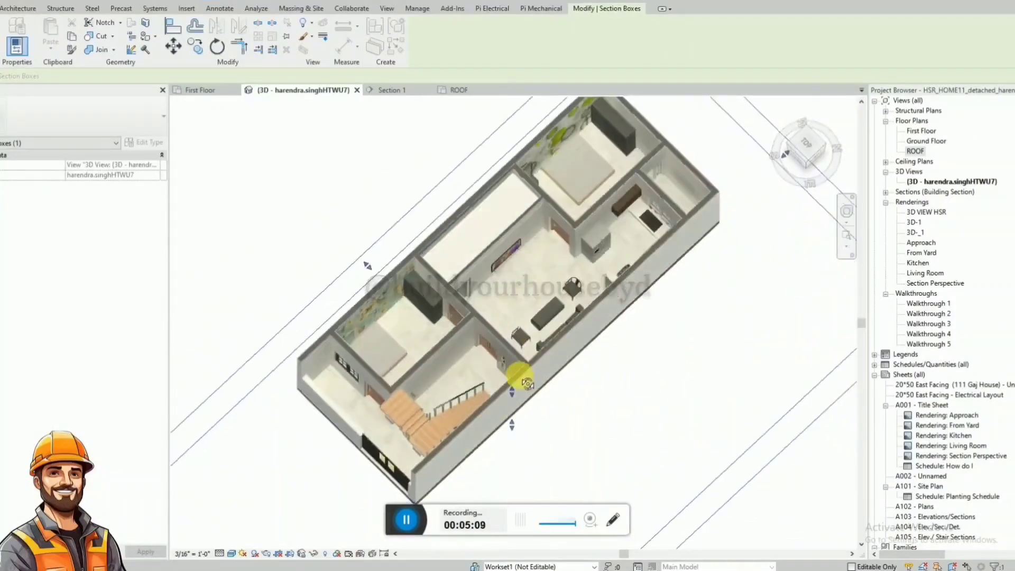
scroll(542, 296, down, 2)
shift+middle_drag(548, 289, 522, 305)
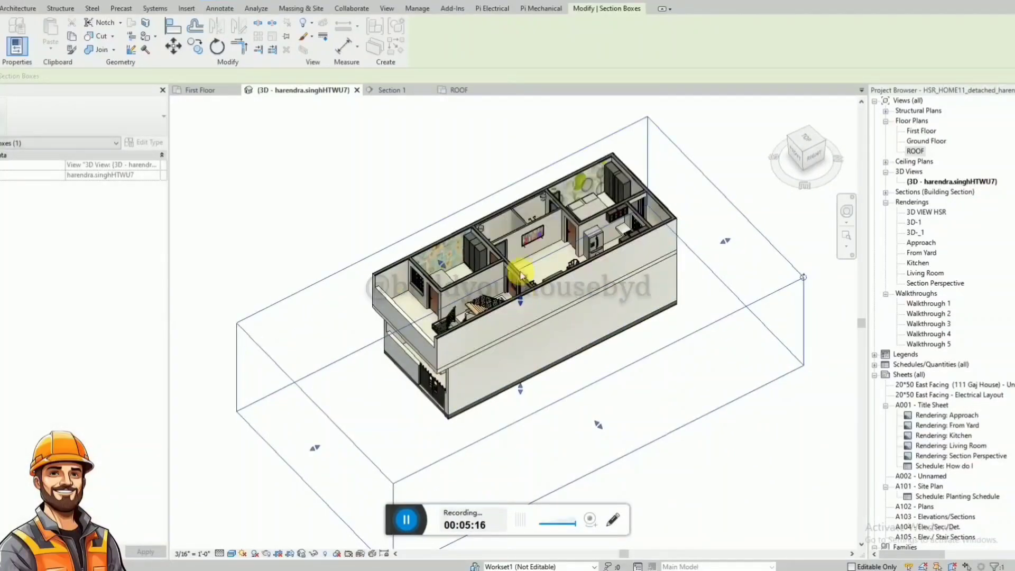
Raise the top of the section box above the stair enclosure parapet to show the whole house.
scroll(523, 261, up, 2)
shift+middle_drag(525, 244, 537, 362)
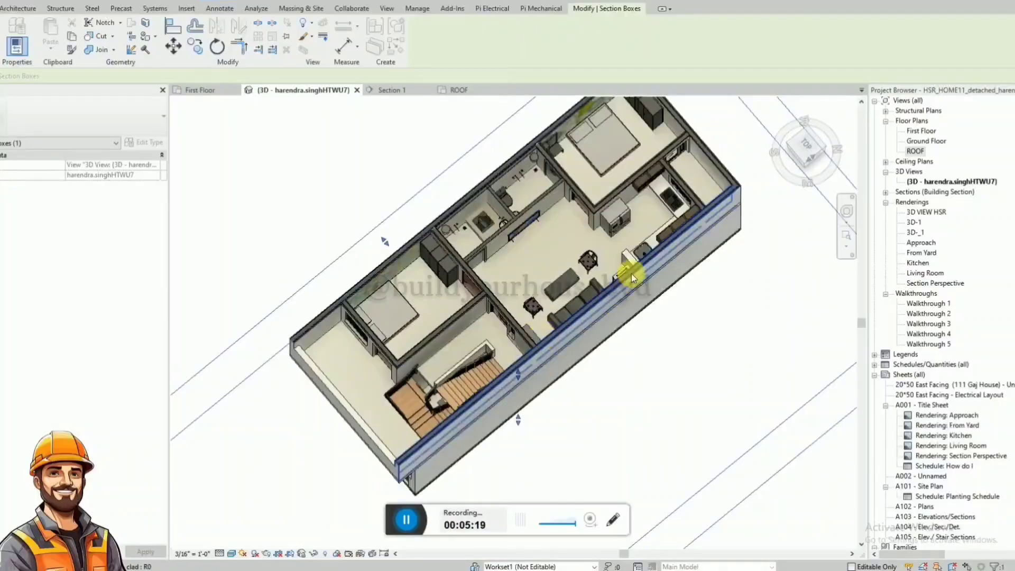
shift+middle_drag(631, 274, 541, 359)
scroll(540, 358, down, 1)
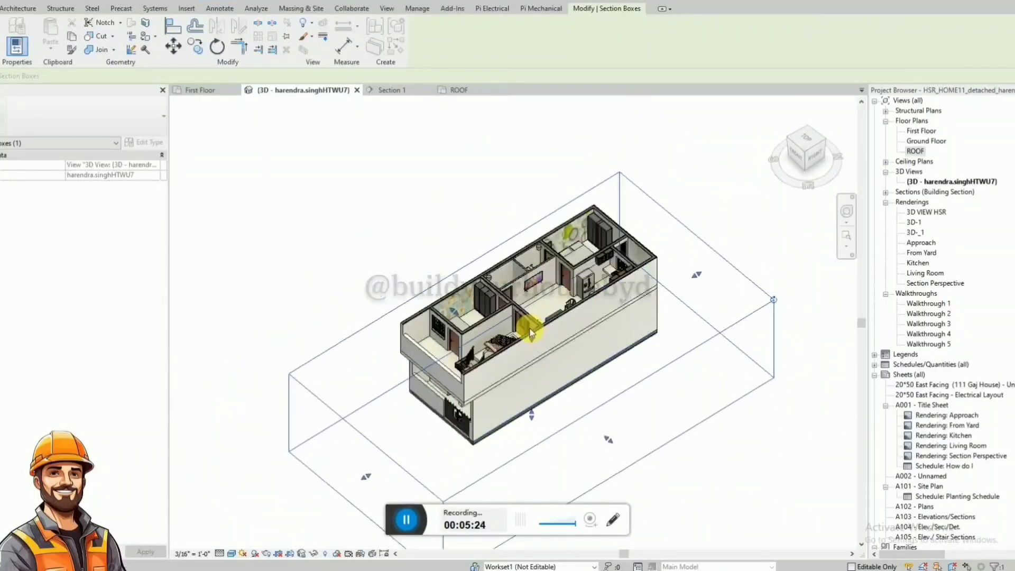
drag(533, 339, 532, 268)
shift+middle_drag(539, 300, 539, 263)
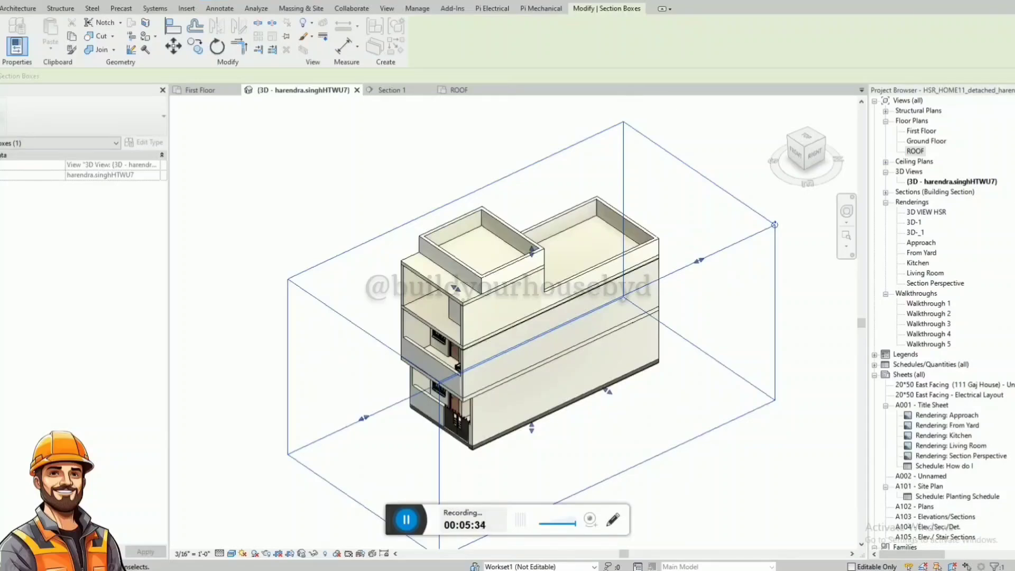
Open the ROOF floor plan and search the project browser for PRECISION to locate the ships ladder family.
click(460, 90)
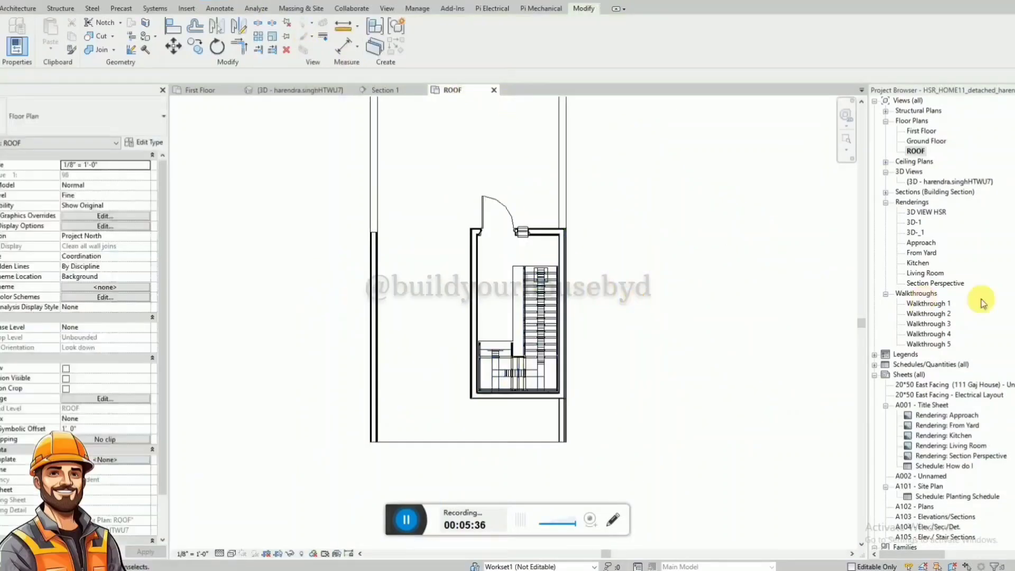
key(ctrl+f)
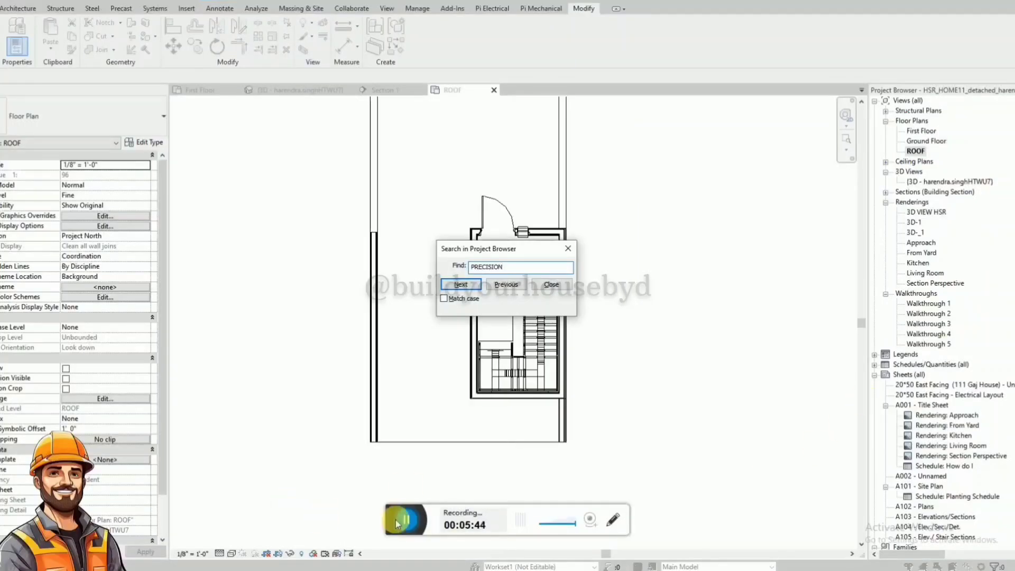
key(Return)
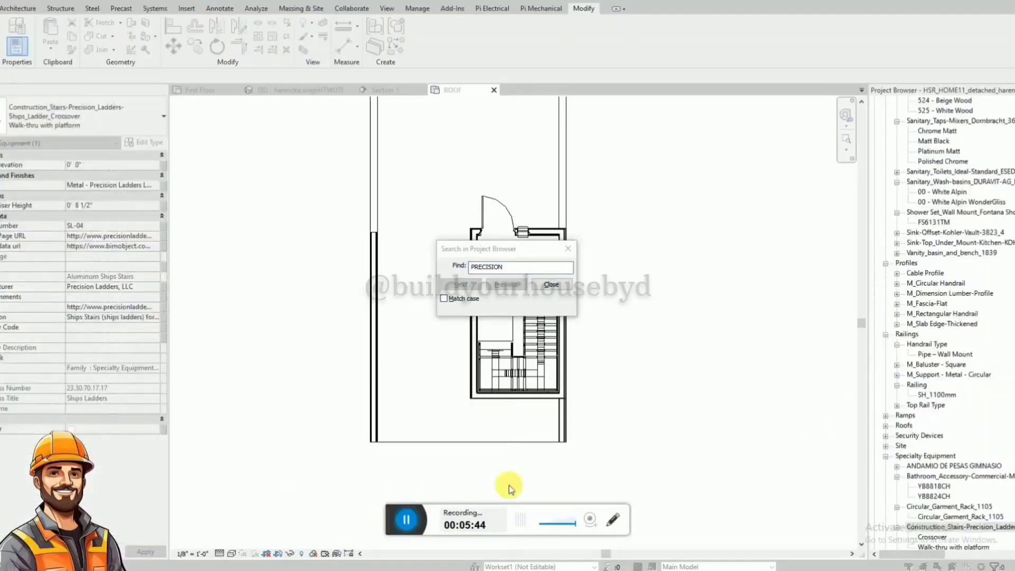
click(574, 251)
click(932, 536)
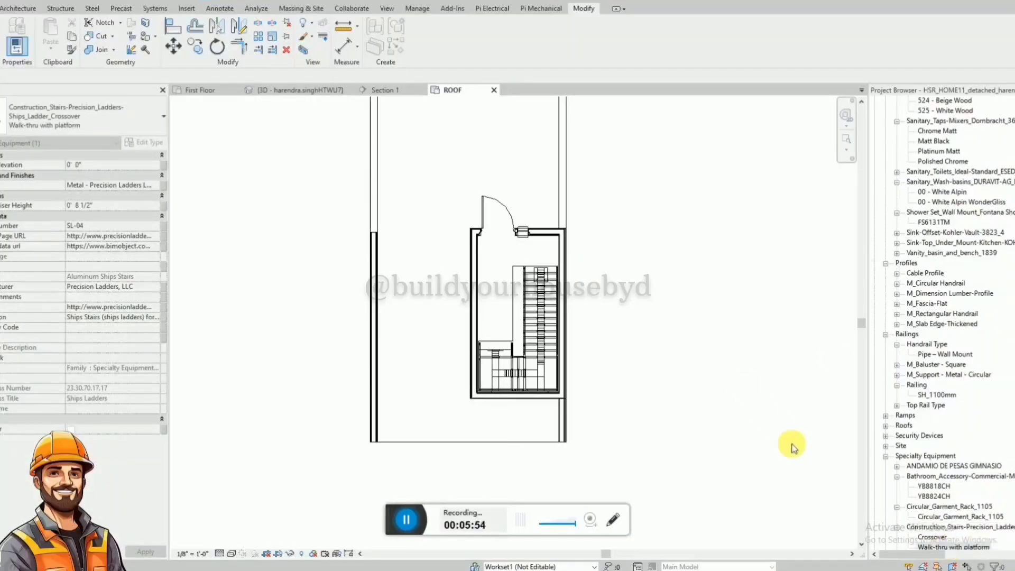
Place a Construction_Stairs-Precision_Ladders-Ships_Ladder_Crossover of type Walk-thru with platform on the roof, outside the stair enclosure beside the door.
click(807, 478)
scroll(930, 479, down, 2)
click(951, 527)
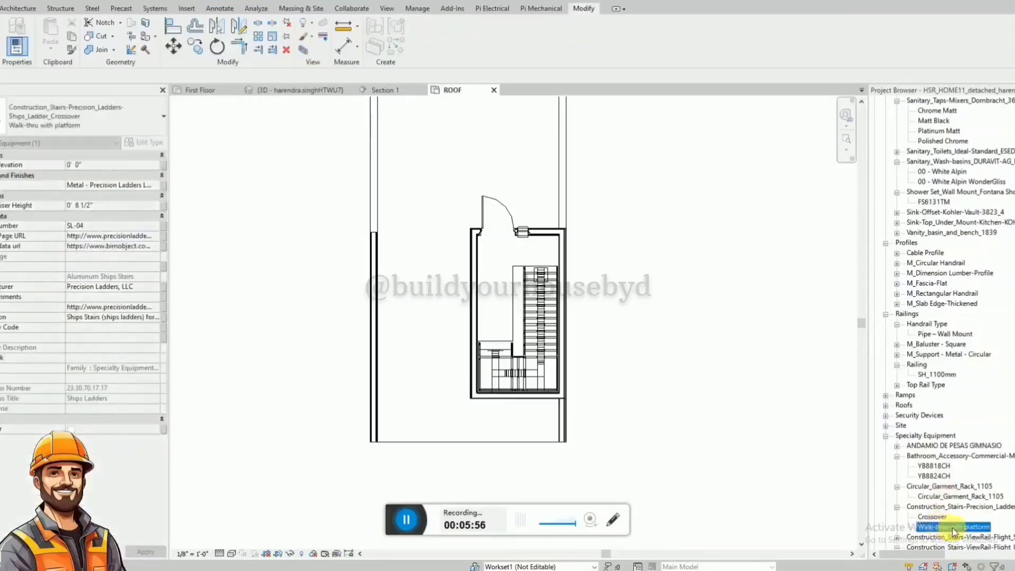
drag(953, 530, 538, 207)
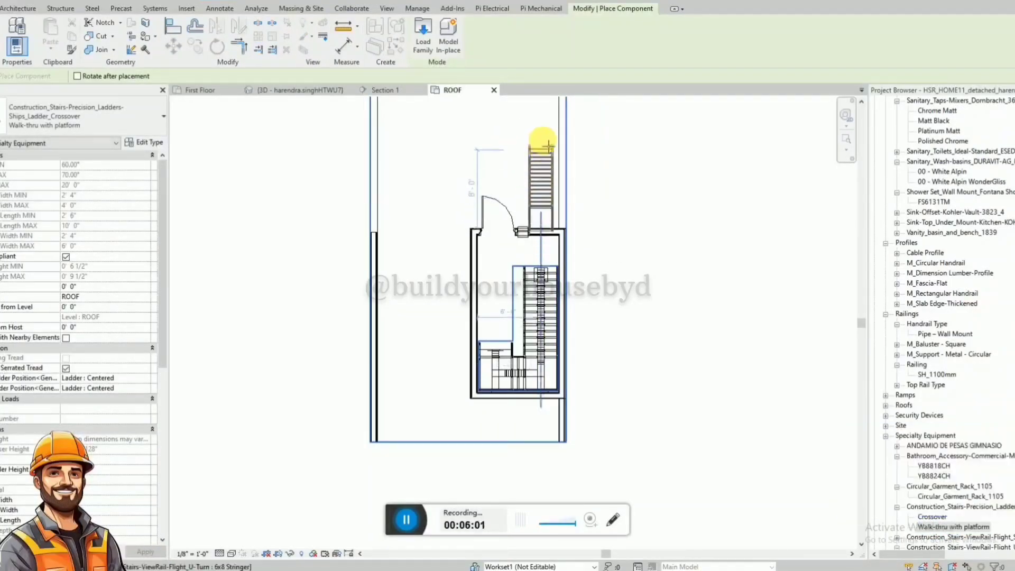
click(548, 143)
key(Escape)
scroll(554, 186, up, 2)
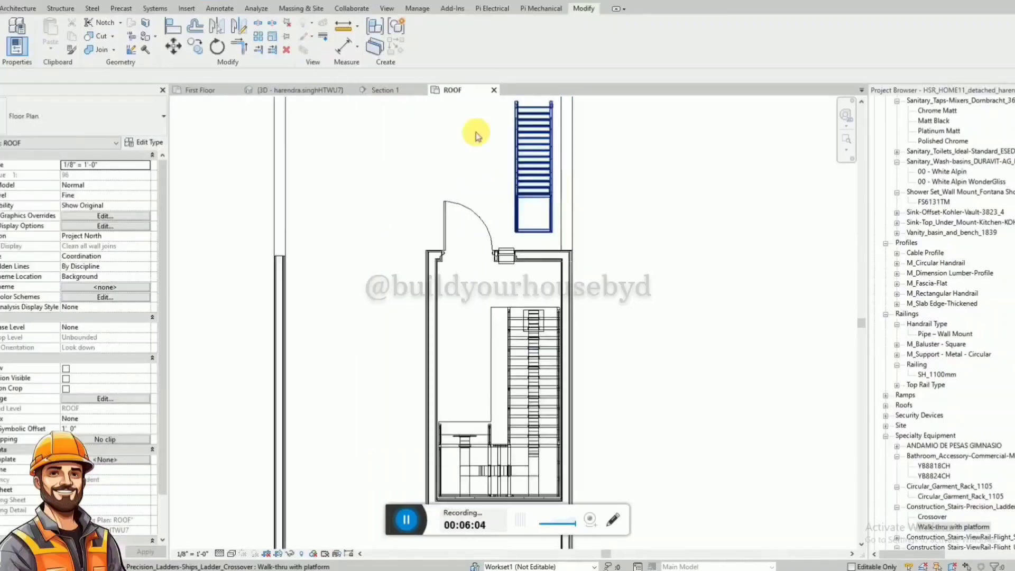
Close the Section 1 and First Floor views and tile the ROOF plan beside the 3D view, framing the ladder in both.
click(420, 90)
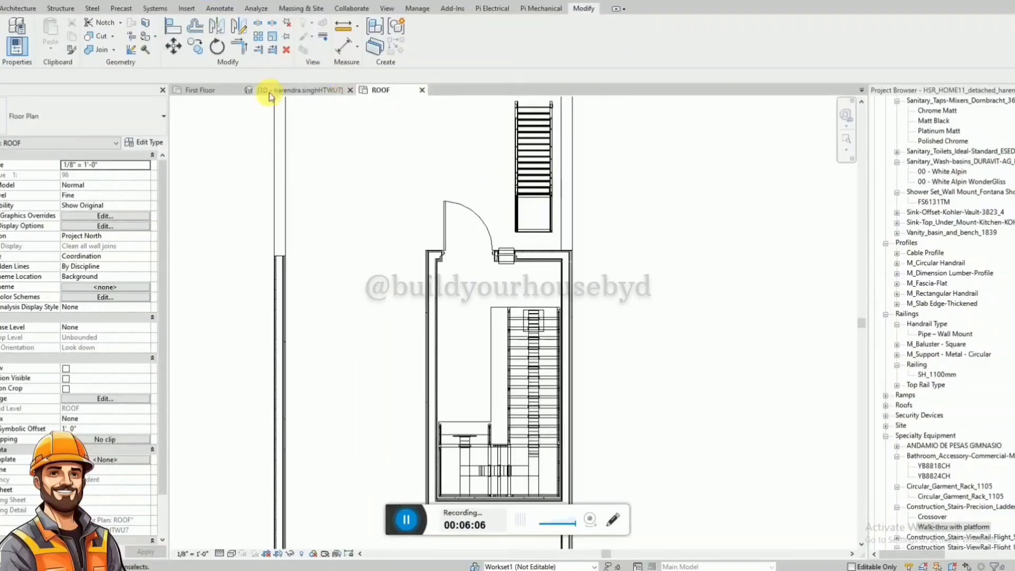
click(238, 92)
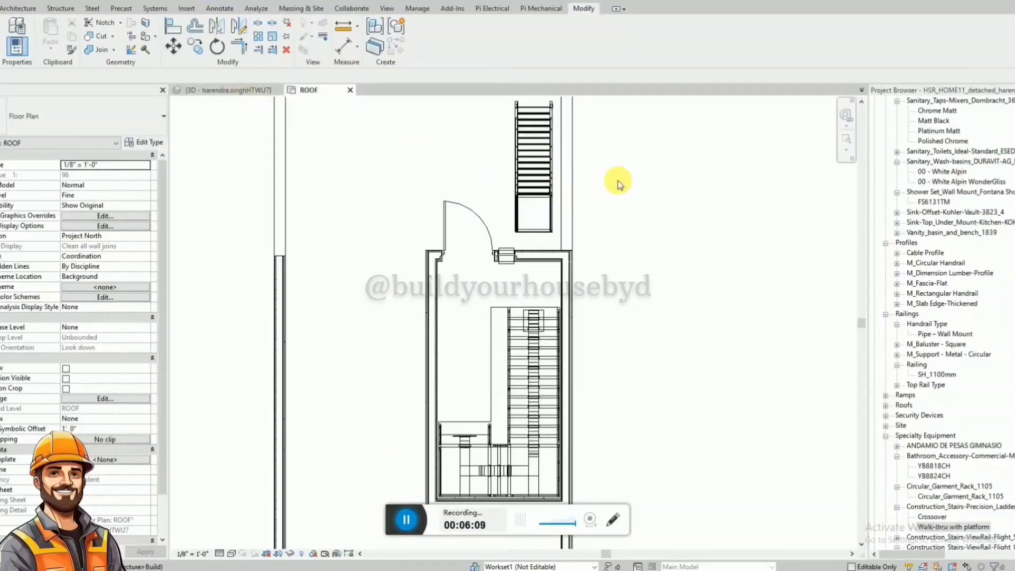
key(w)
key(t)
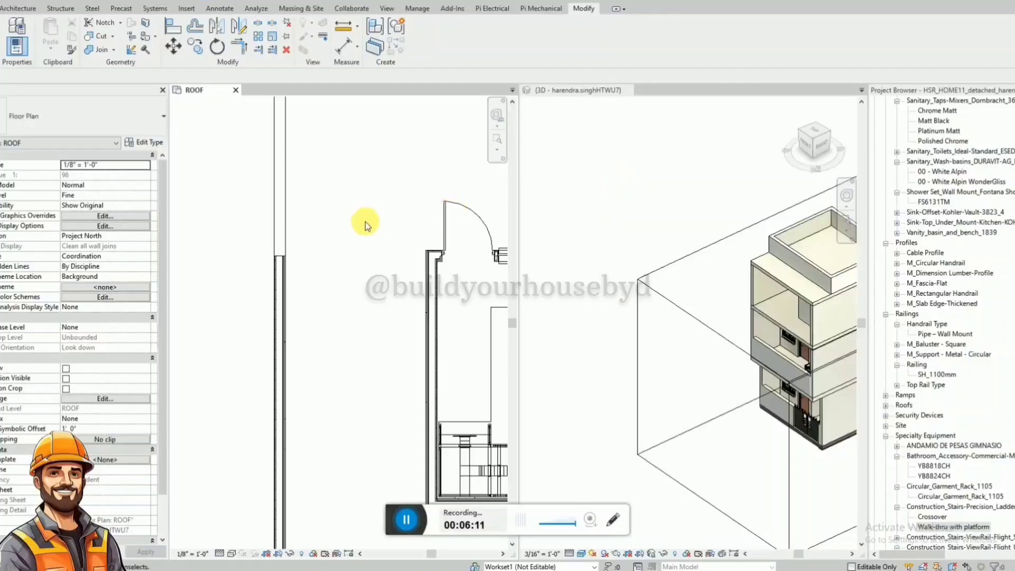
scroll(370, 222, down, 4)
scroll(682, 296, down, 2)
scroll(685, 308, up, 5)
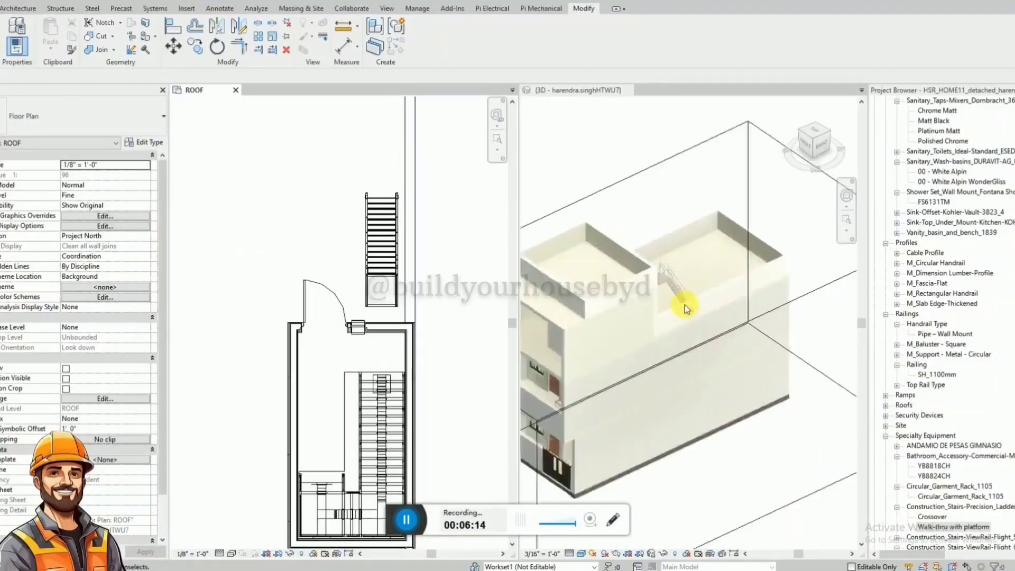
Select the roof ladder in the 3D view and set the value directly above its ROOF level constraint to 1' 0".
click(676, 220)
click(673, 270)
shift+middle_drag(673, 270, 536, 243)
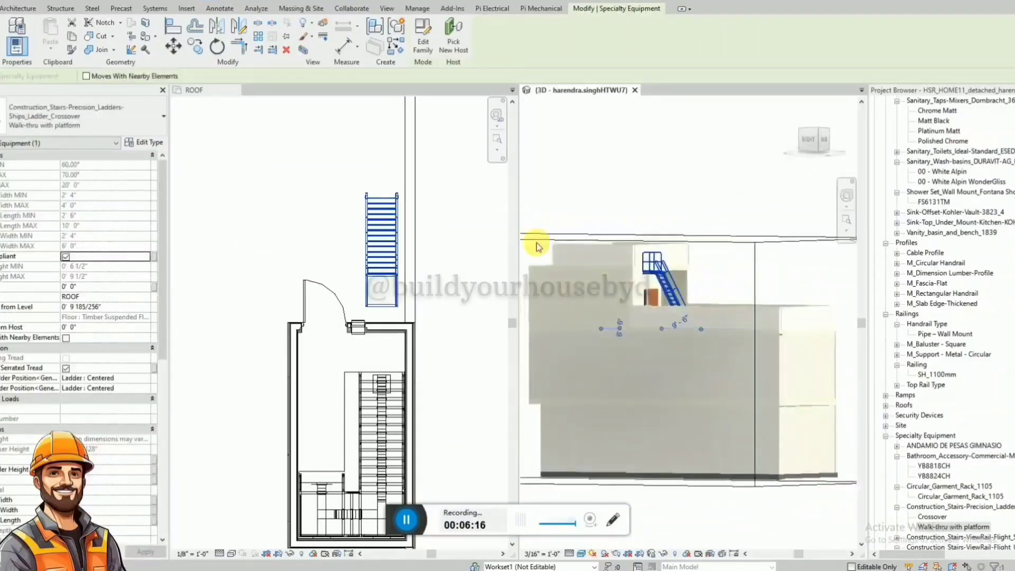
scroll(613, 266, up, 3)
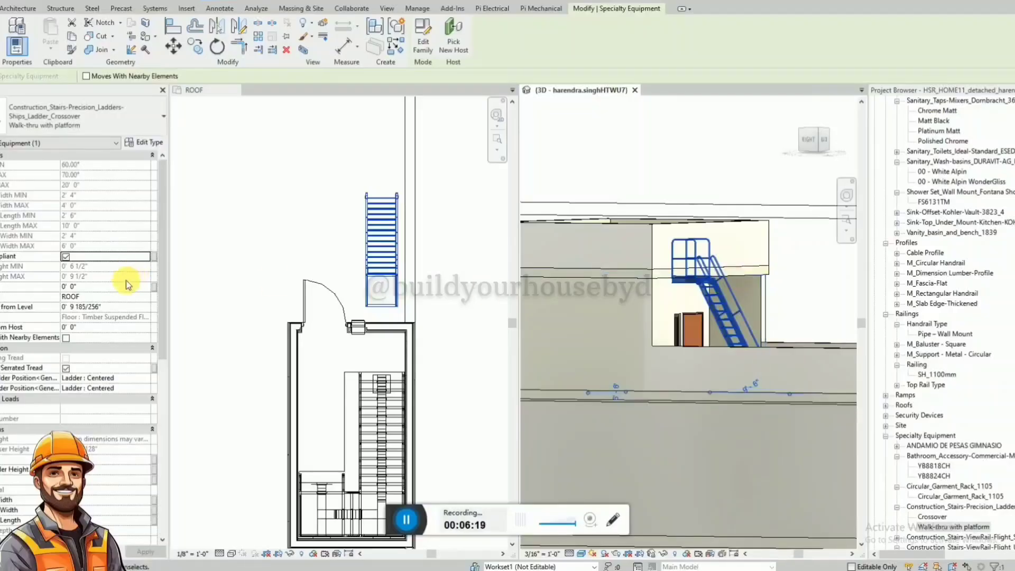
click(106, 287)
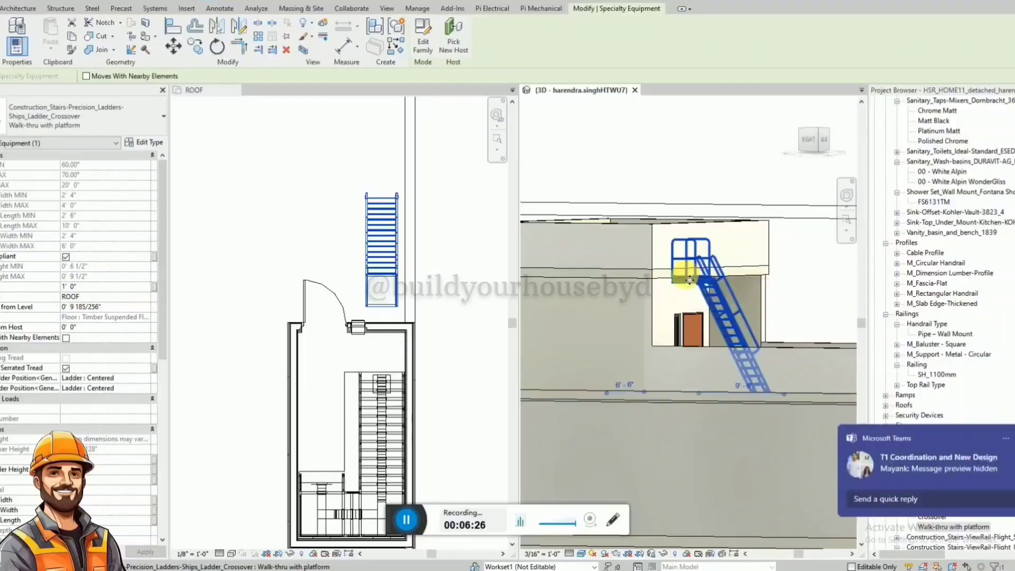
click(263, 166)
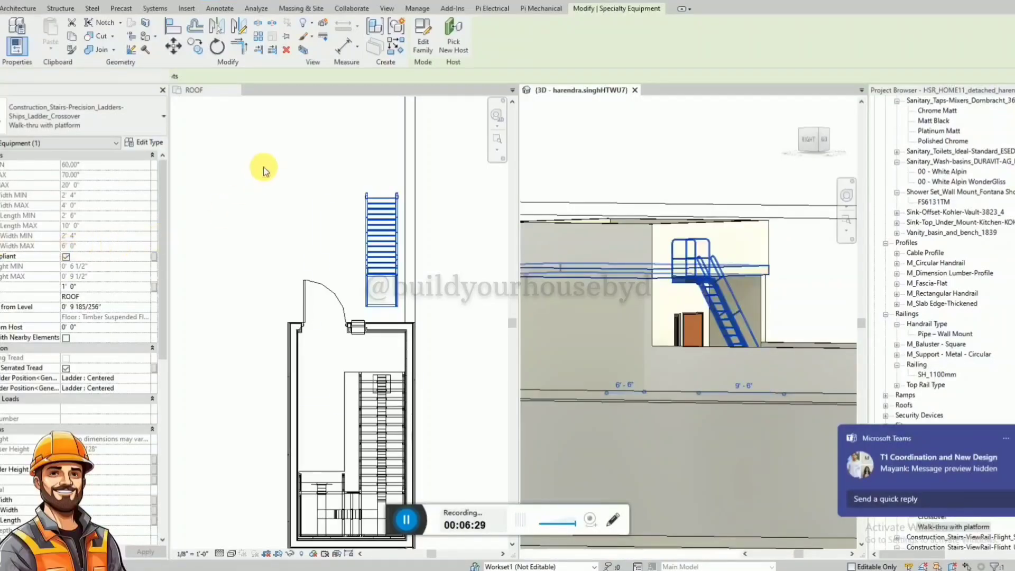
Set the ladder's elevation from level to 1' 0", and raise it further to 2' 0".
click(121, 306)
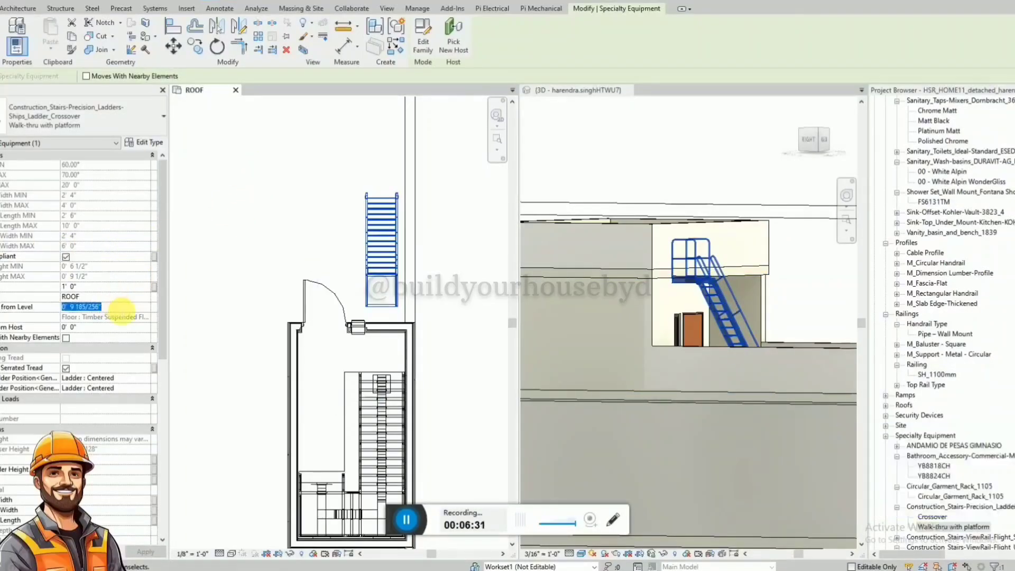
click(722, 238)
shift+middle_drag(687, 299, 528, 338)
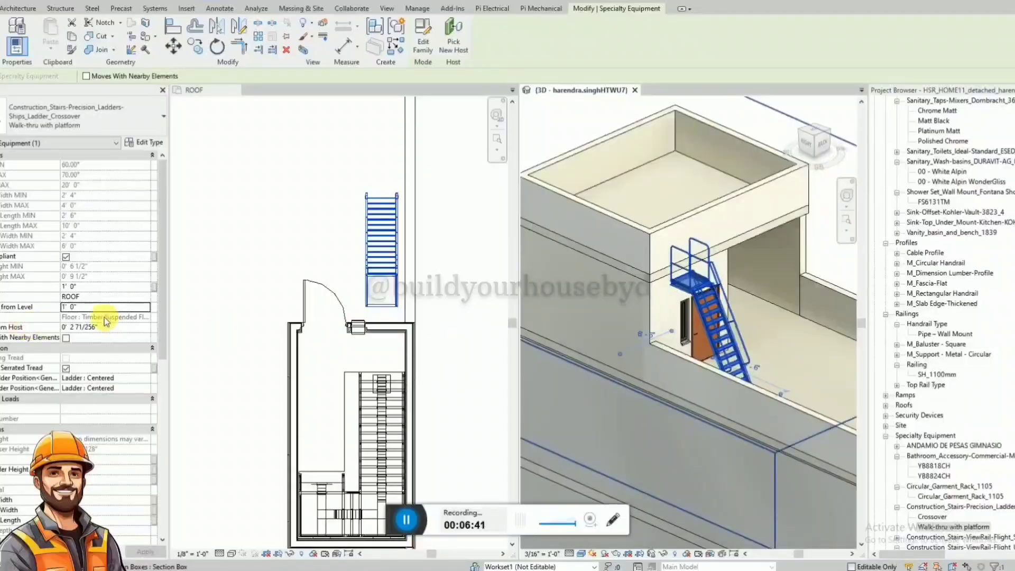
text(2)
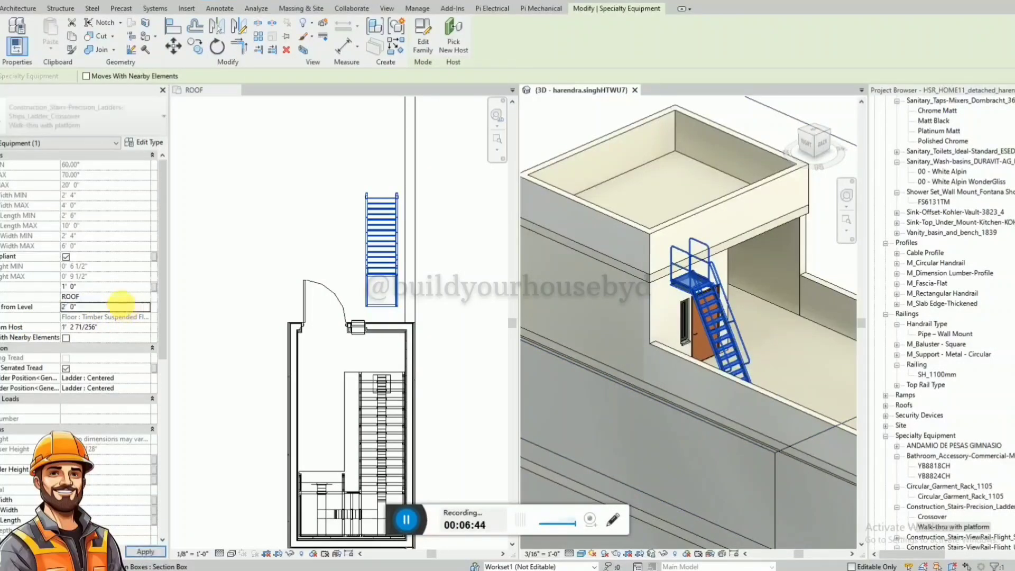
shift+middle_drag(727, 246, 804, 154)
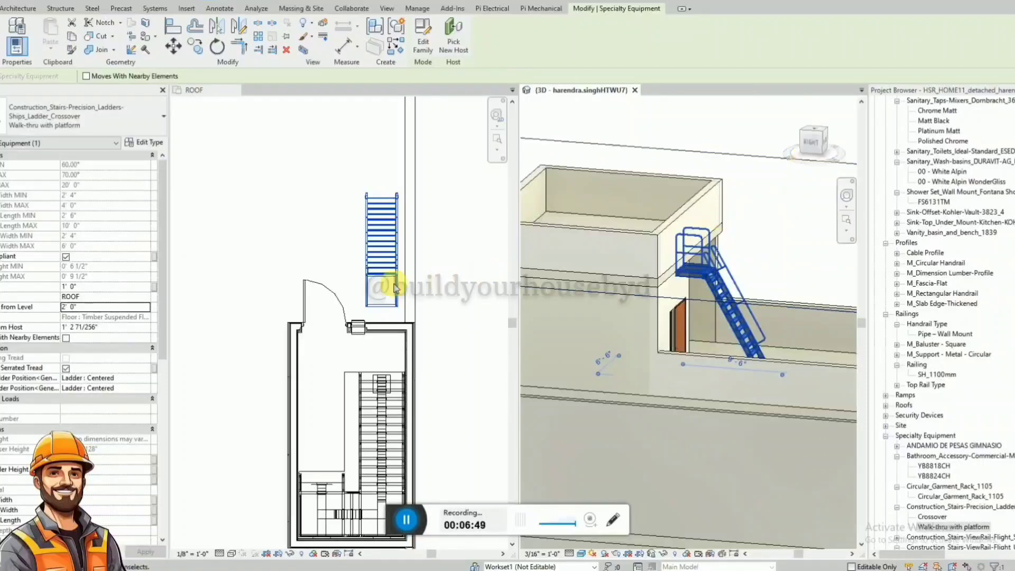
Align the ladder's outer side with the inner face of the roof's side parapet wall in the ROOF plan.
click(404, 301)
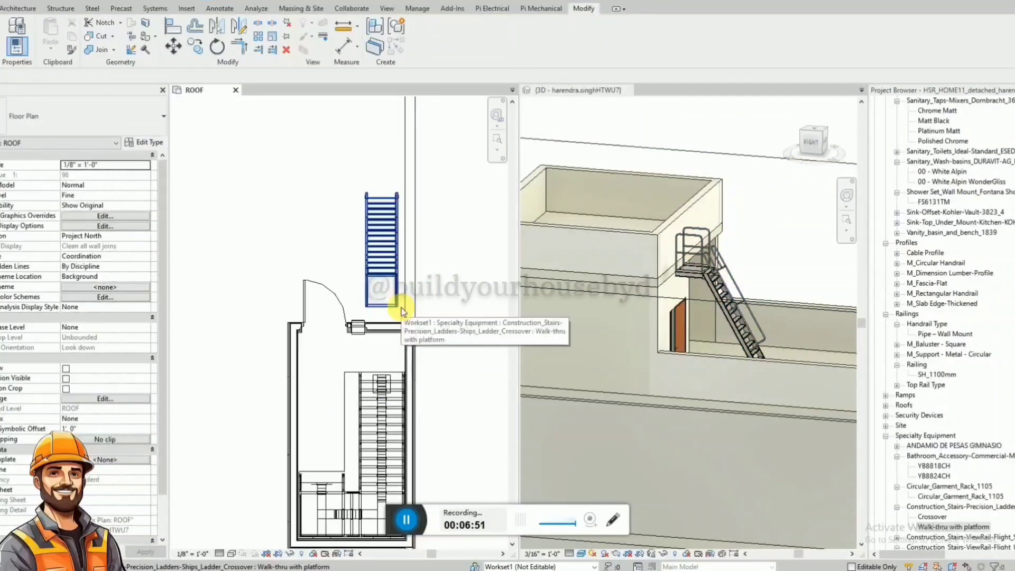
key(a)
key(l)
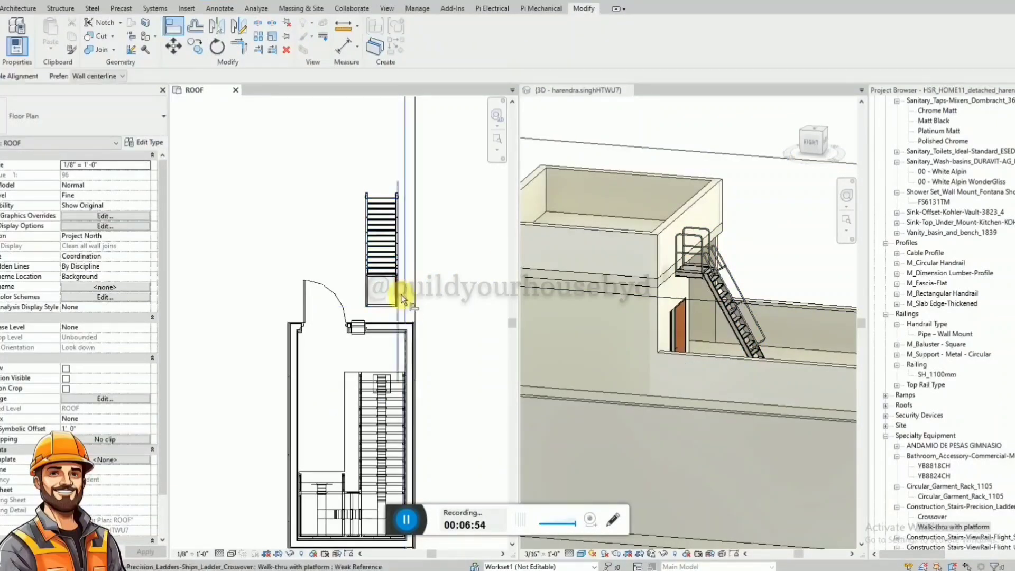
click(398, 296)
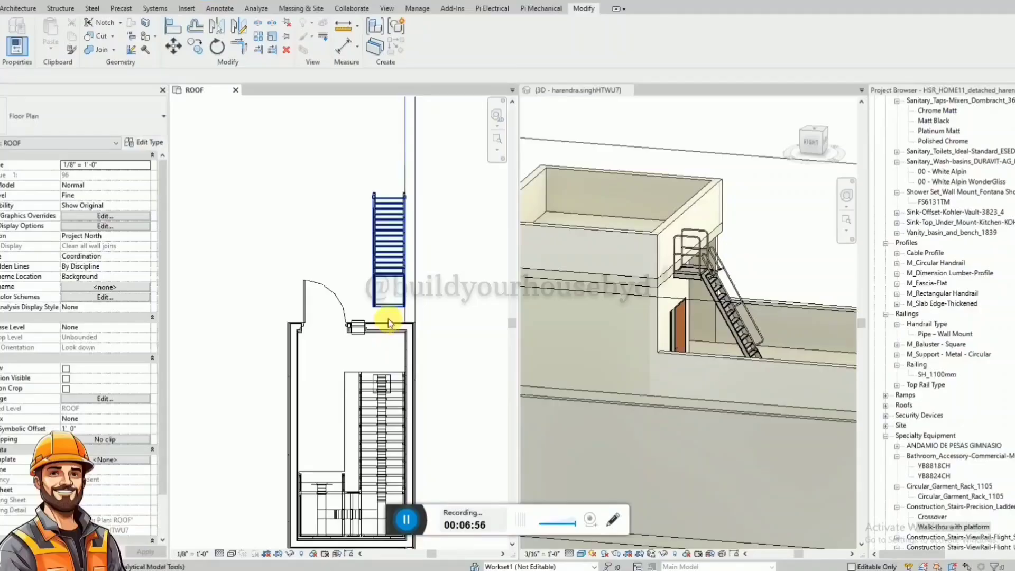
Align the end of the ladder platform with the outer face of the stair enclosure wall.
key(a)
key(l)
scroll(383, 322, up, 5)
click(398, 324)
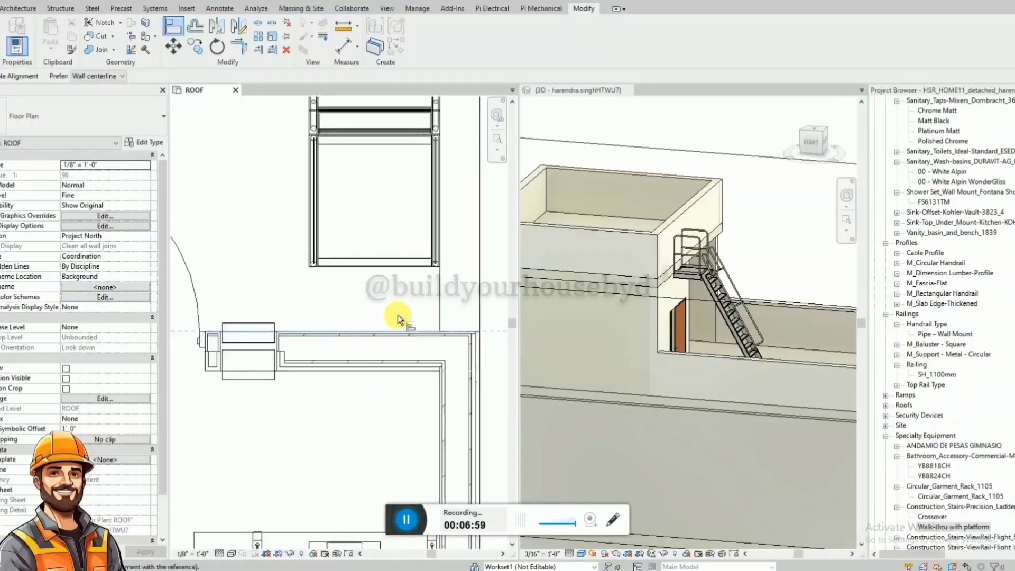
click(403, 271)
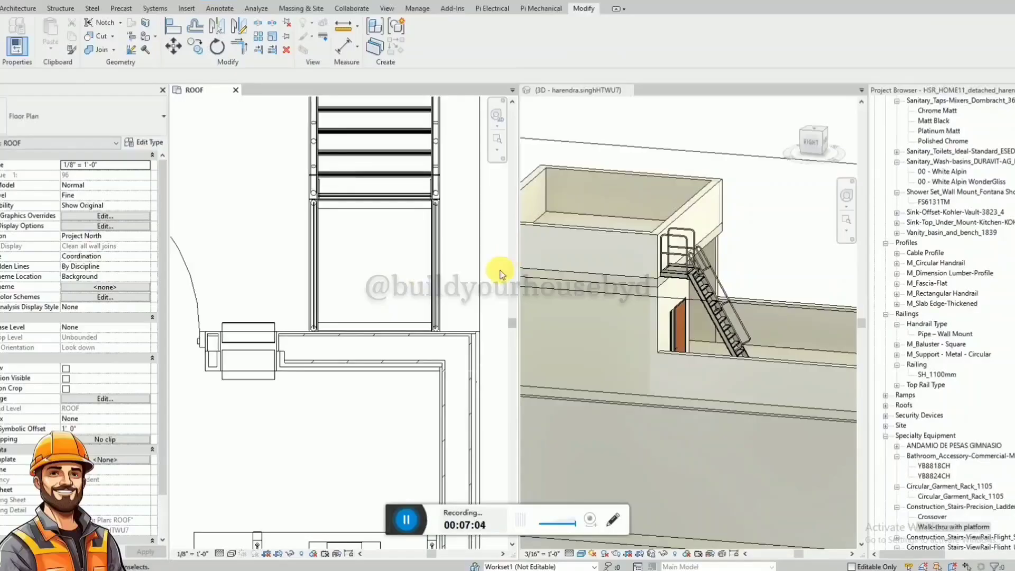
scroll(501, 273, down, 3)
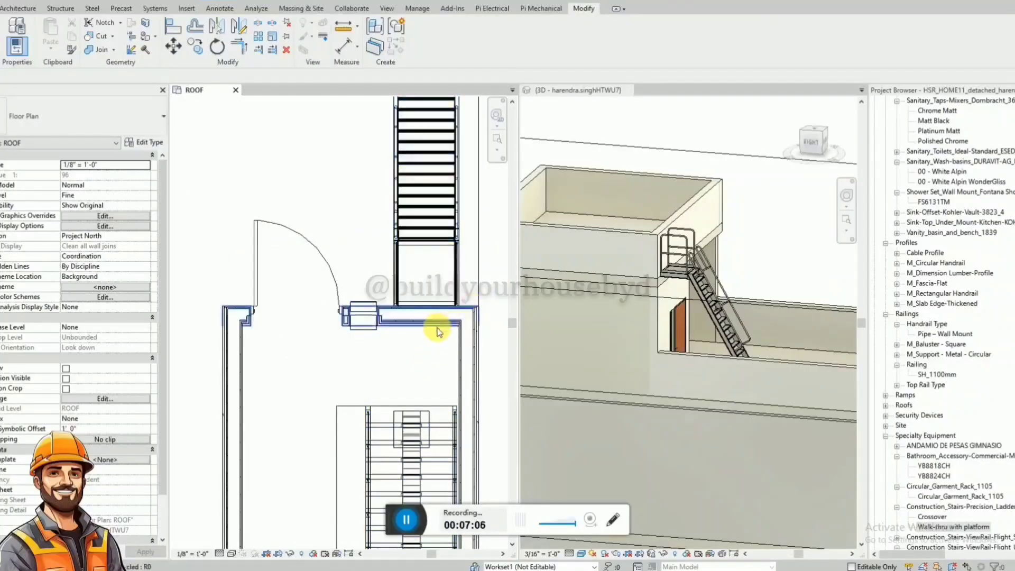
scroll(437, 332, down, 3)
click(673, 217)
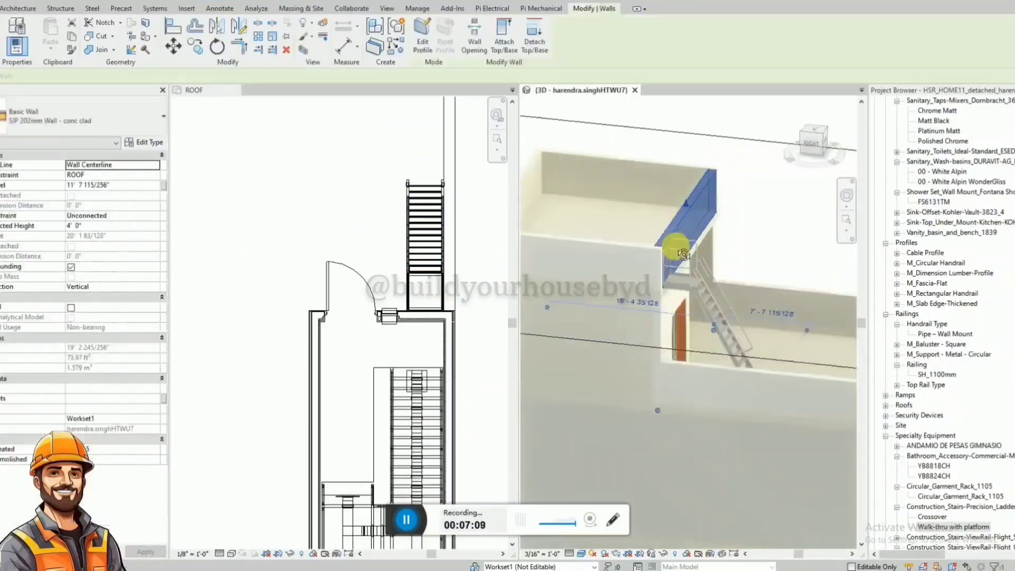
shift+middle_drag(681, 253, 845, 193)
click(813, 139)
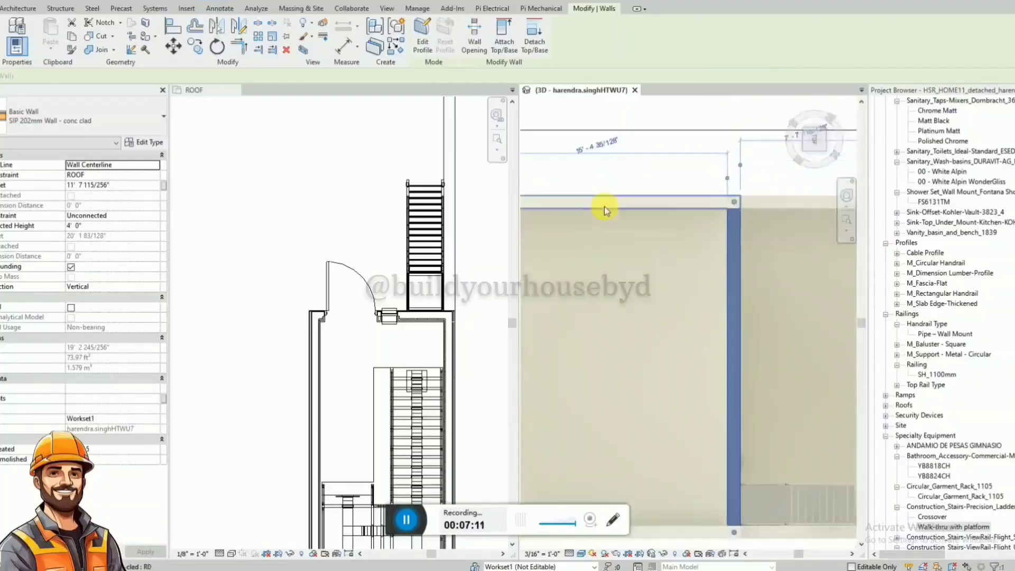
scroll(729, 414, up, 4)
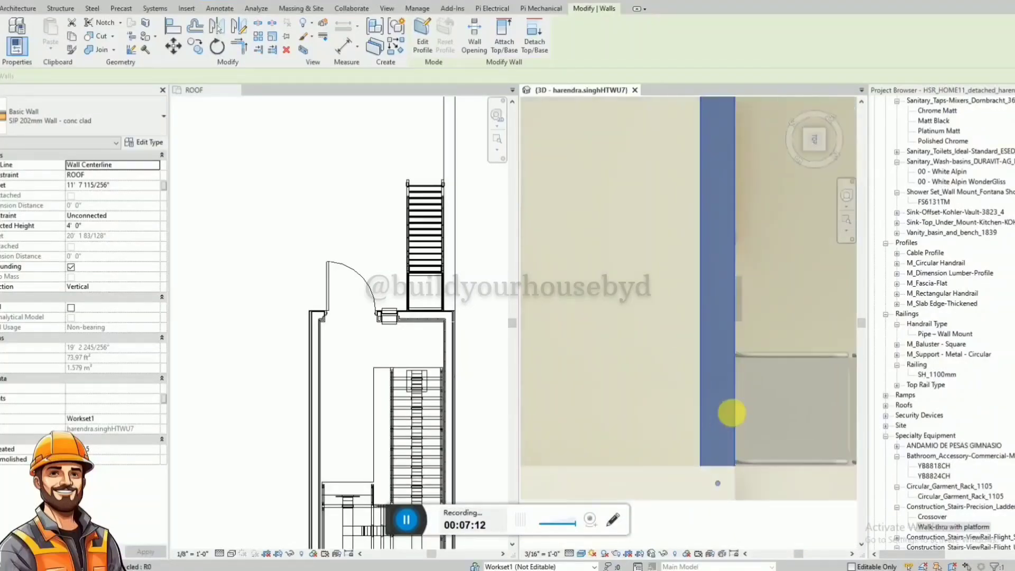
click(424, 47)
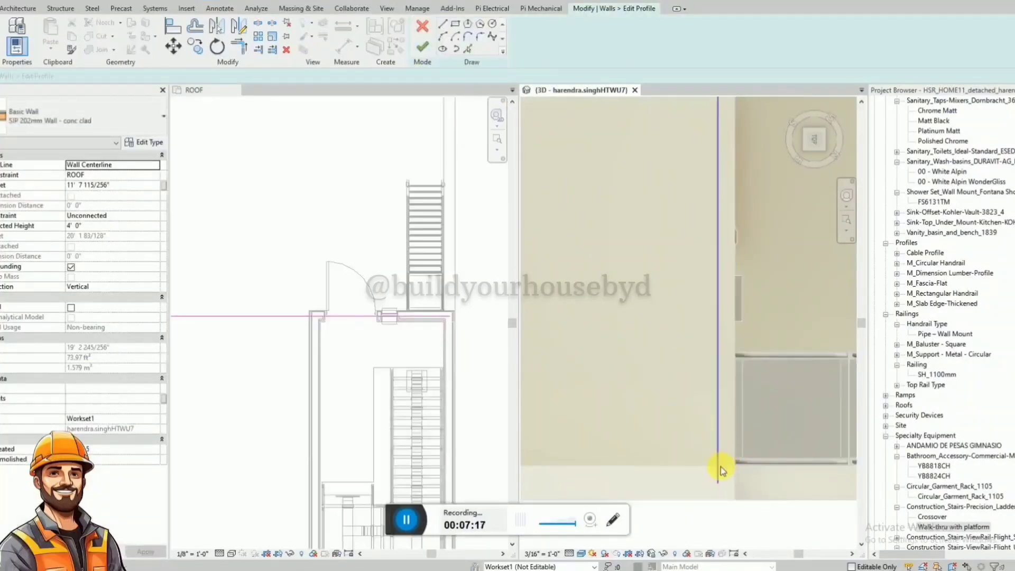
click(422, 26)
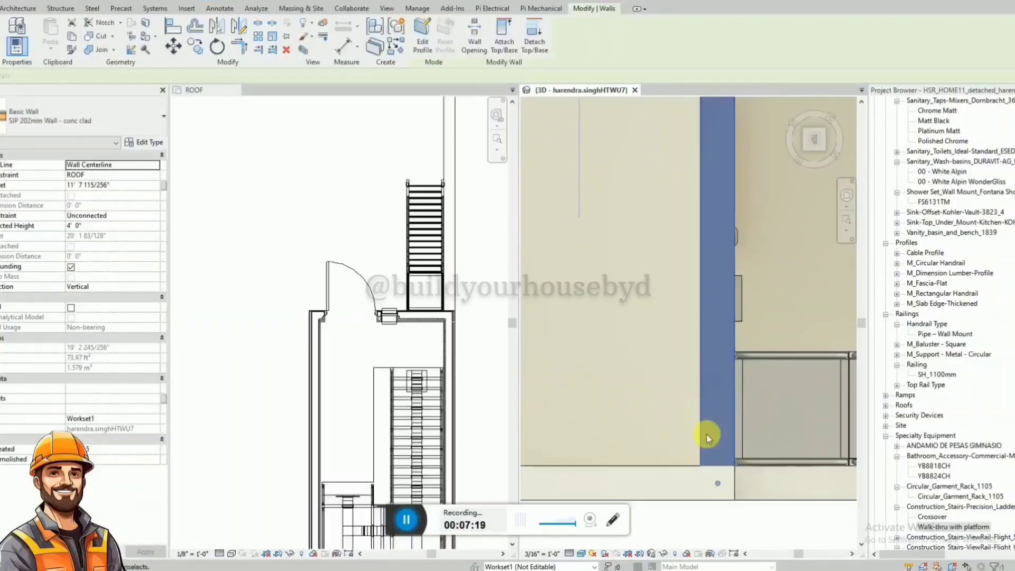
Shorten the ladder-side parapet wall on the stair enclosure's top slab so its end lines up with the ladder platform's inner edge.
click(701, 445)
click(715, 357)
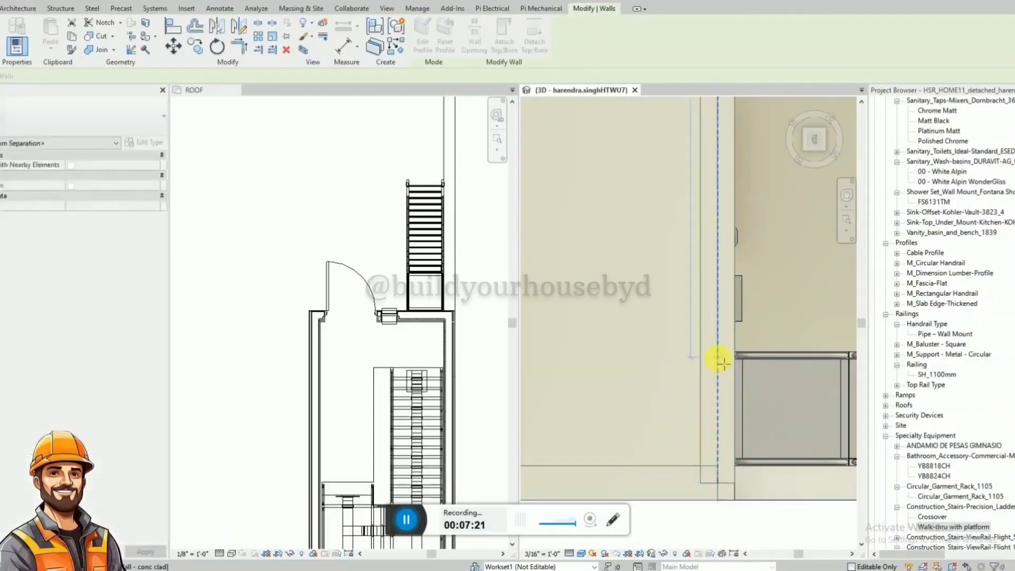
drag(719, 340, 720, 340)
key(Escape)
scroll(751, 355, up, 3)
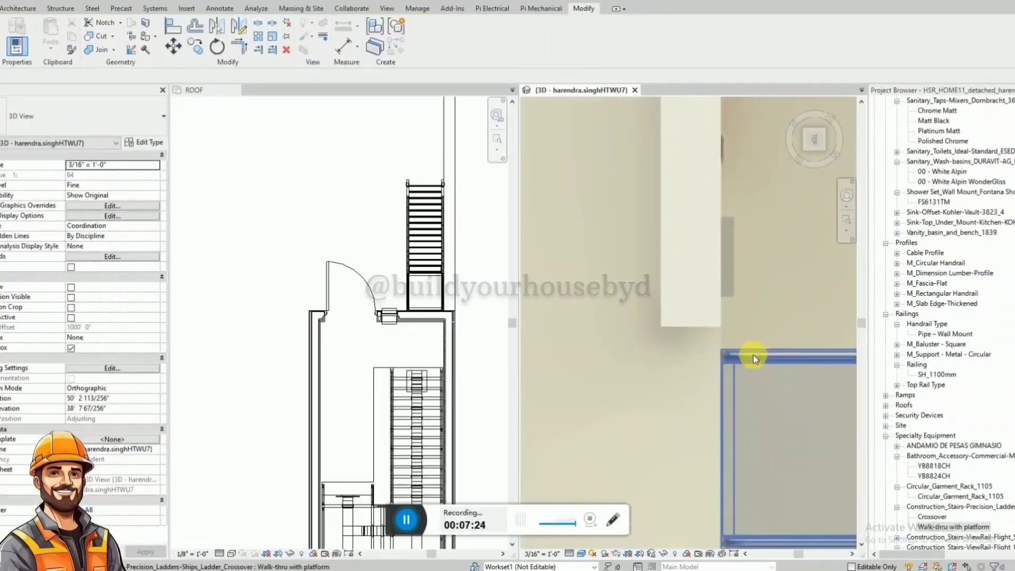
Extend the adjoining side parapet wall's end past the ladder opening to the outer edge of the stair enclosure's top slab.
scroll(675, 335, down, 2)
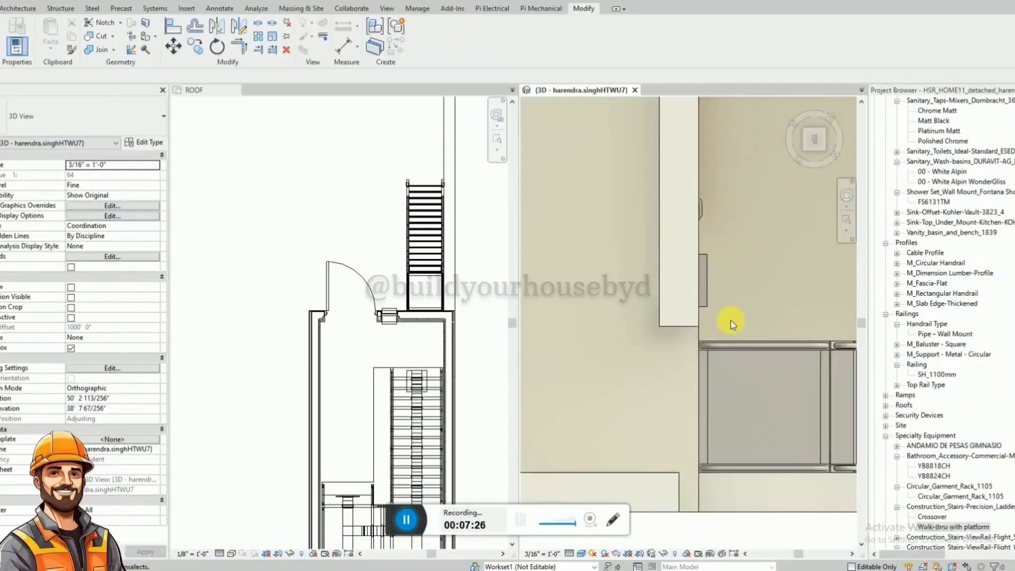
scroll(731, 321, down, 2)
click(699, 415)
scroll(698, 414, up, 2)
drag(697, 412, 714, 410)
key(Escape)
scroll(714, 410, down, 2)
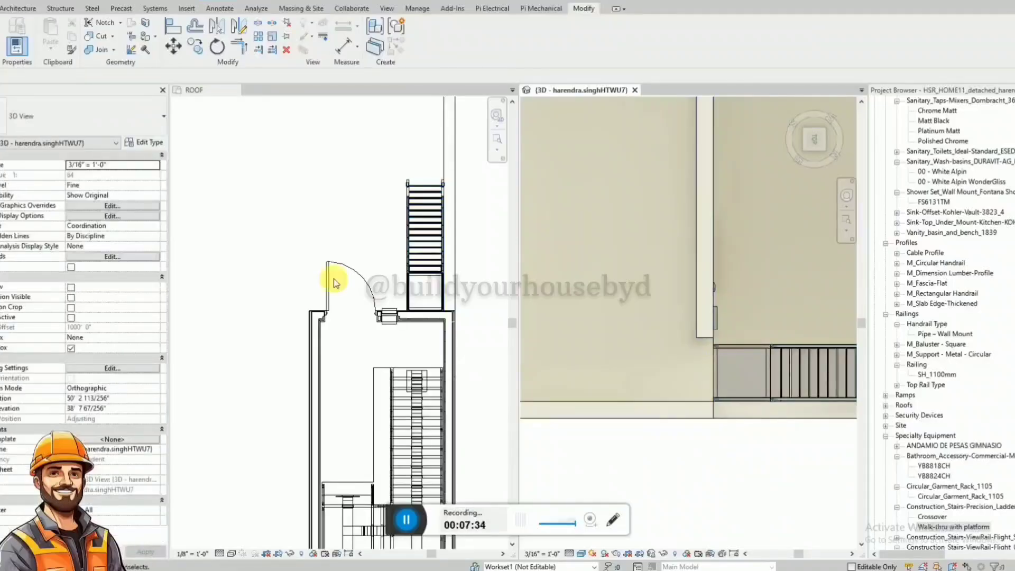
Copy the ladder-side parapet wall 5' 0" inward across the top slab and shorten the copy to 6' 0".
scroll(678, 381, down, 5)
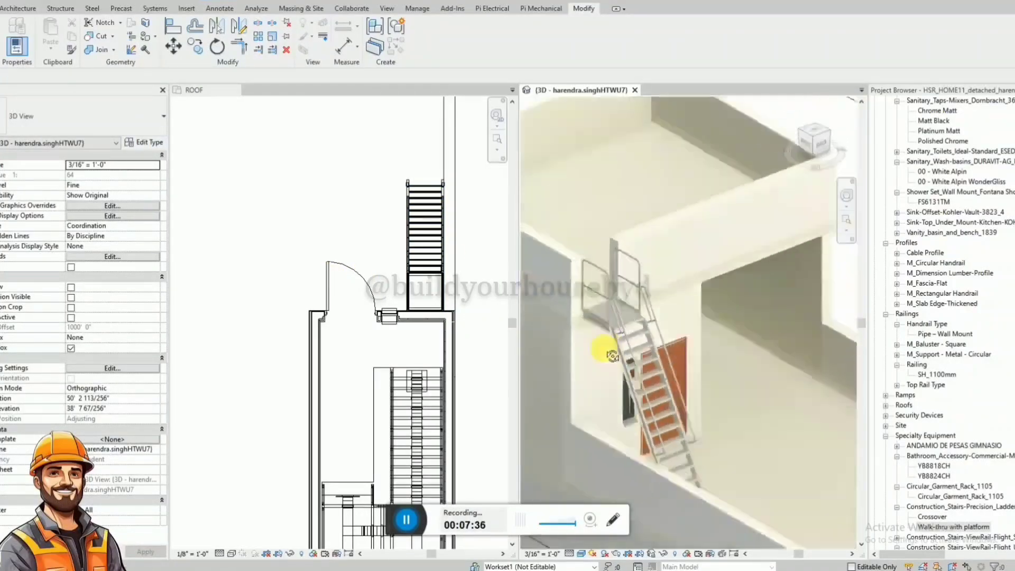
shift+middle_drag(720, 339, 708, 286)
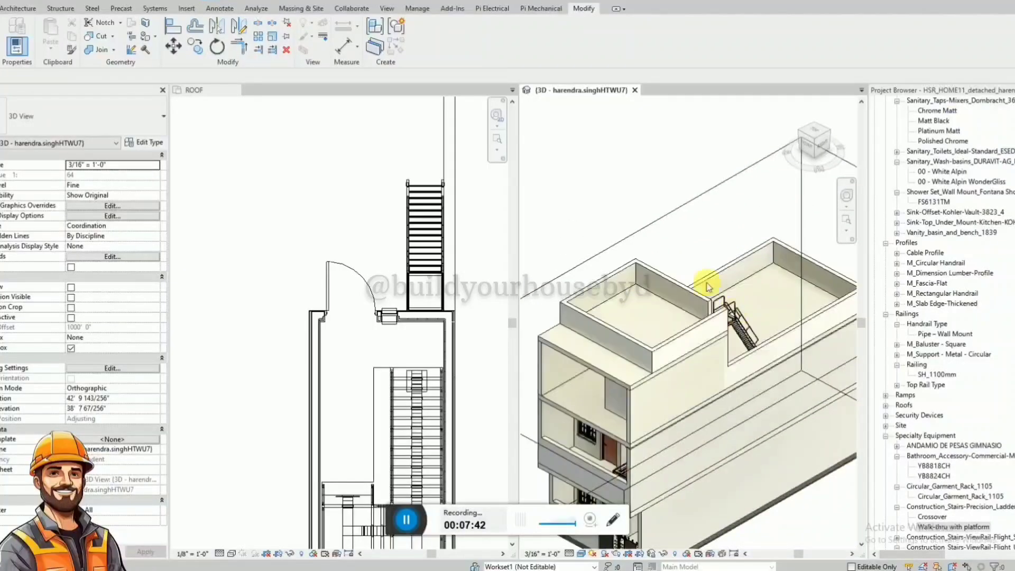
click(819, 133)
scroll(657, 369, up, 6)
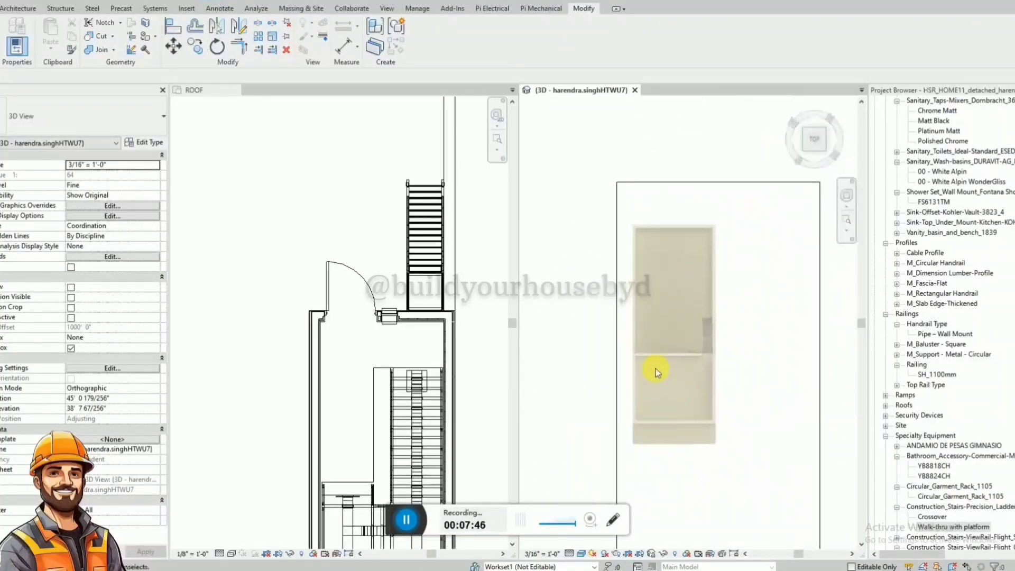
click(669, 295)
scroll(600, 296, down, 3)
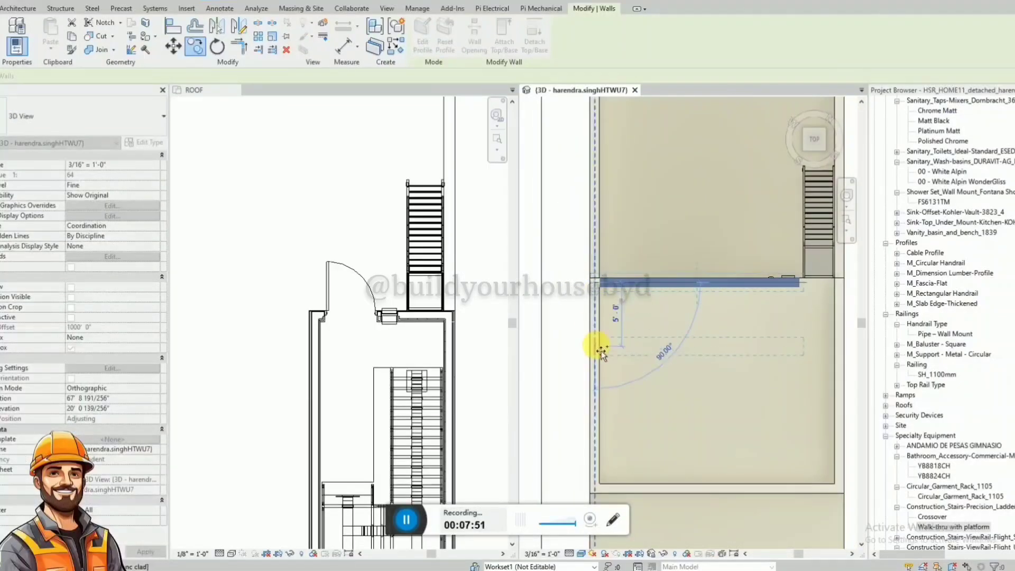
click(601, 350)
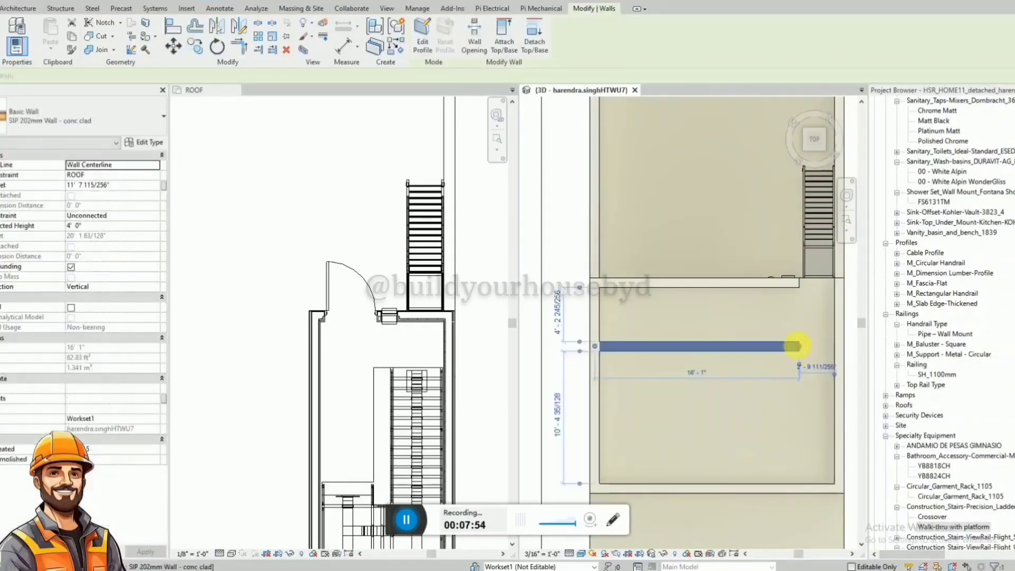
drag(797, 346, 673, 348)
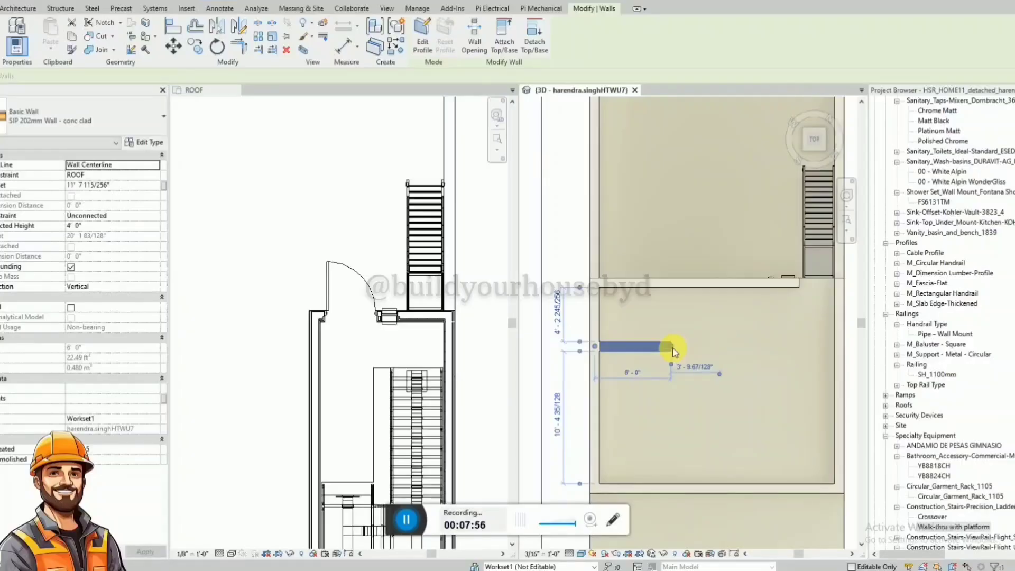
Draw a perpendicular wall about 5' 0" long from the short wall's free end to the ladder-side parapet, closing a small corner enclosure.
key(w)
key(a)
click(672, 346)
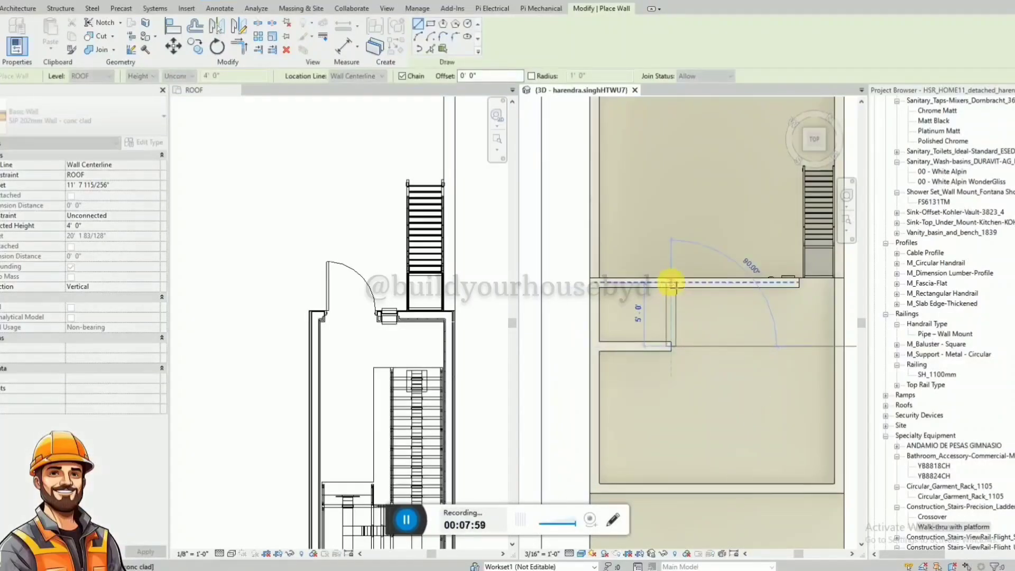
click(671, 283)
key(Escape)
scroll(672, 283, down, 2)
shift+middle_drag(705, 346, 684, 386)
shift+middle_drag(686, 272, 645, 283)
scroll(667, 239, down, 3)
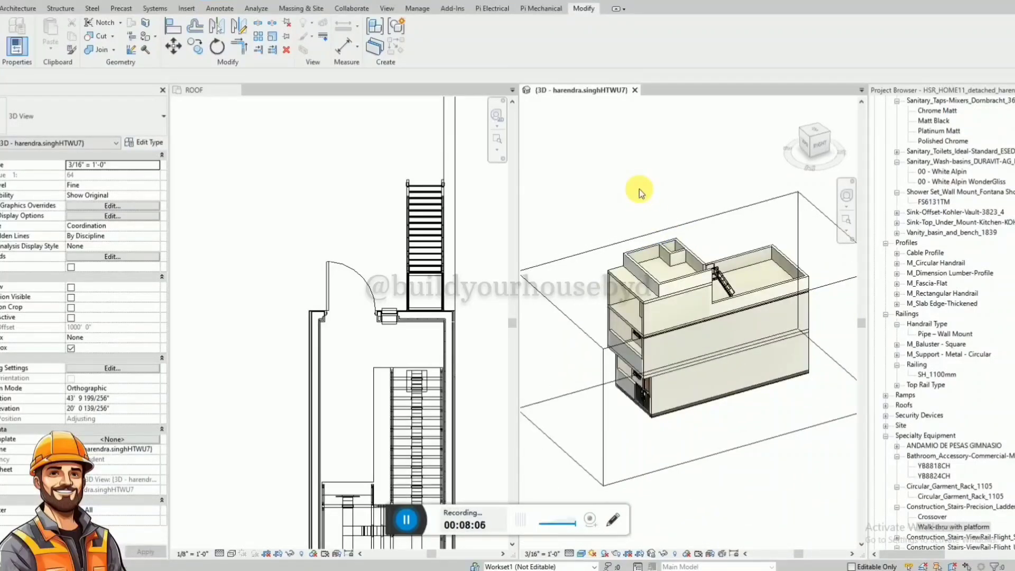
Switch from tiled to tabbed views and examine the house's front in 3D, including the selected first-floor balcony wall.
key(t)
key(w)
scroll(742, 257, down, 3)
scroll(496, 267, up, 5)
click(457, 140)
shift+middle_drag(457, 141, 541, 139)
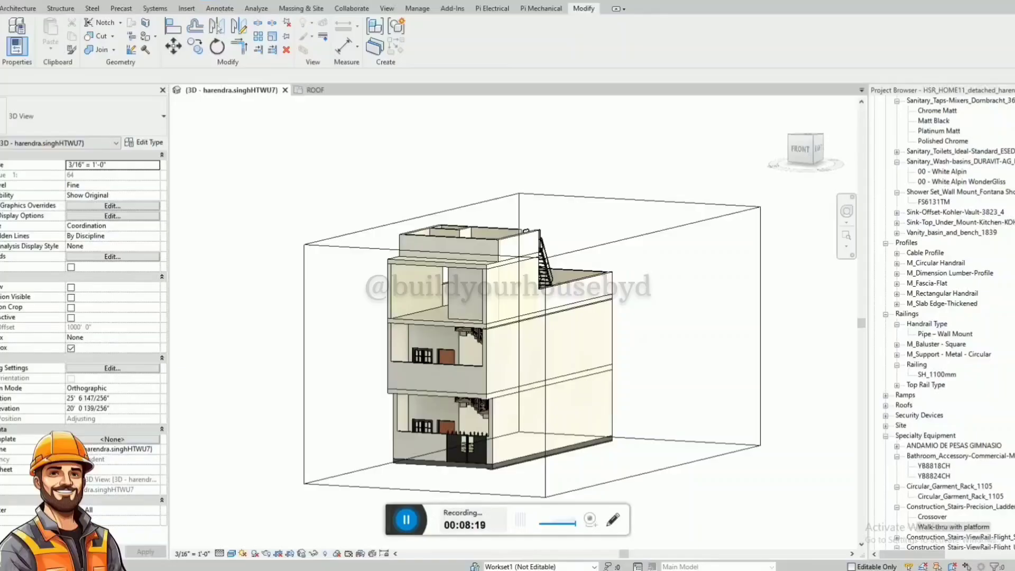
click(442, 374)
mouse_move(430, 385)
shift+middle_down()
mouse_move(475, 390)
mouse_move(427, 372)
shift+middle_up()
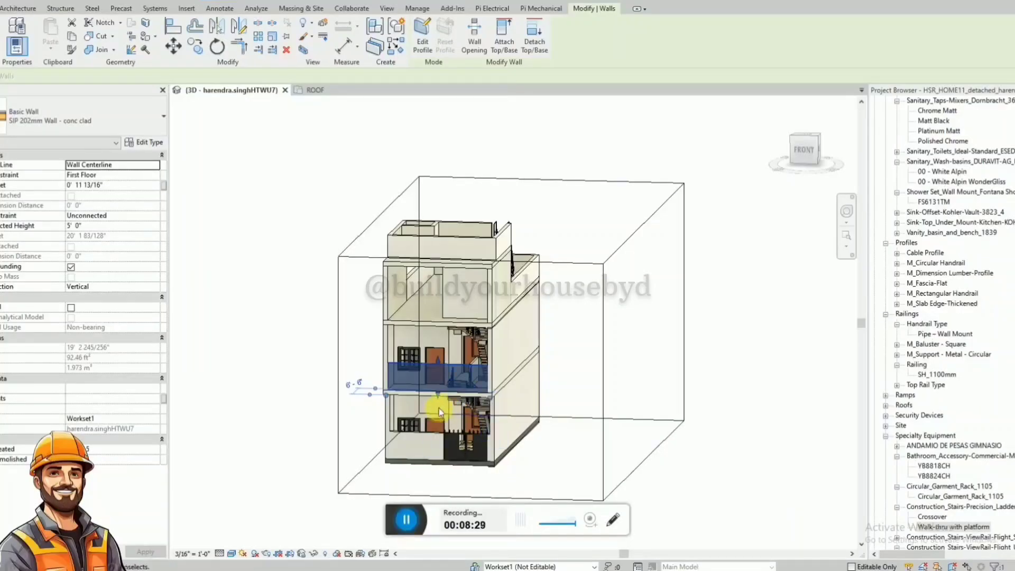
scroll(433, 427, up, 2)
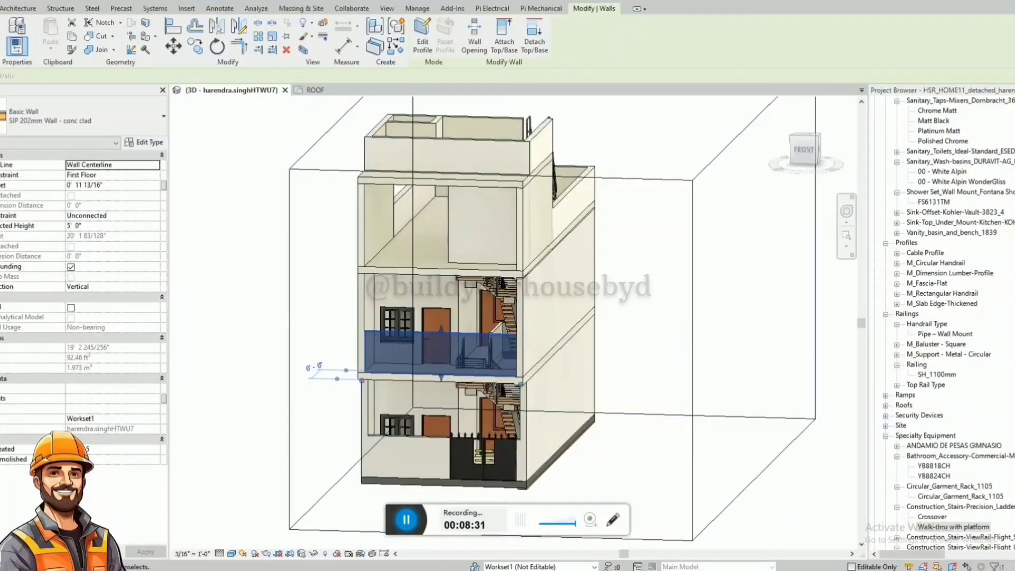
Move the section line beside the house onto its front end in the ROOF plan and rotate it to horizontal.
click(338, 89)
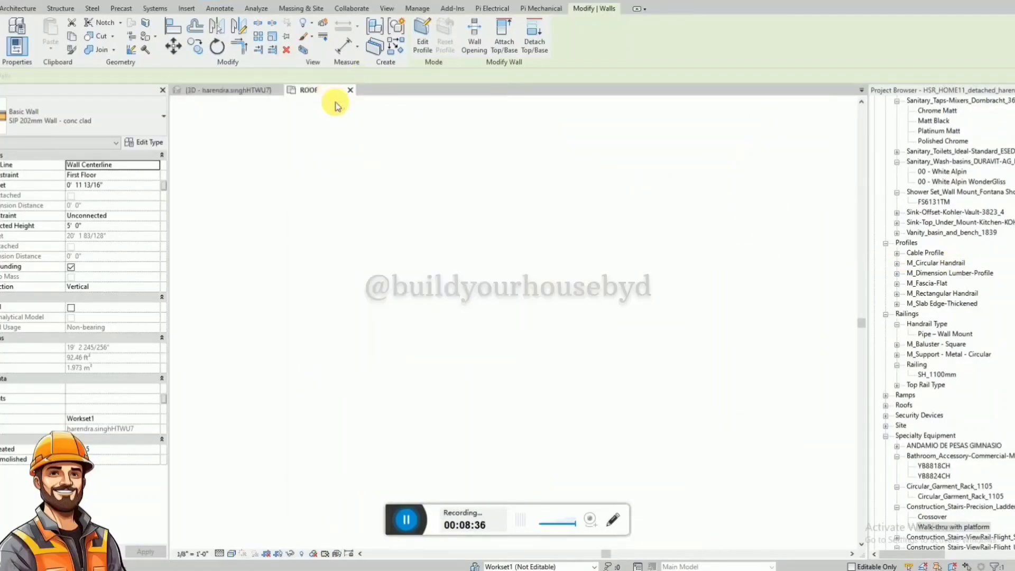
scroll(508, 253, down, 3)
click(529, 298)
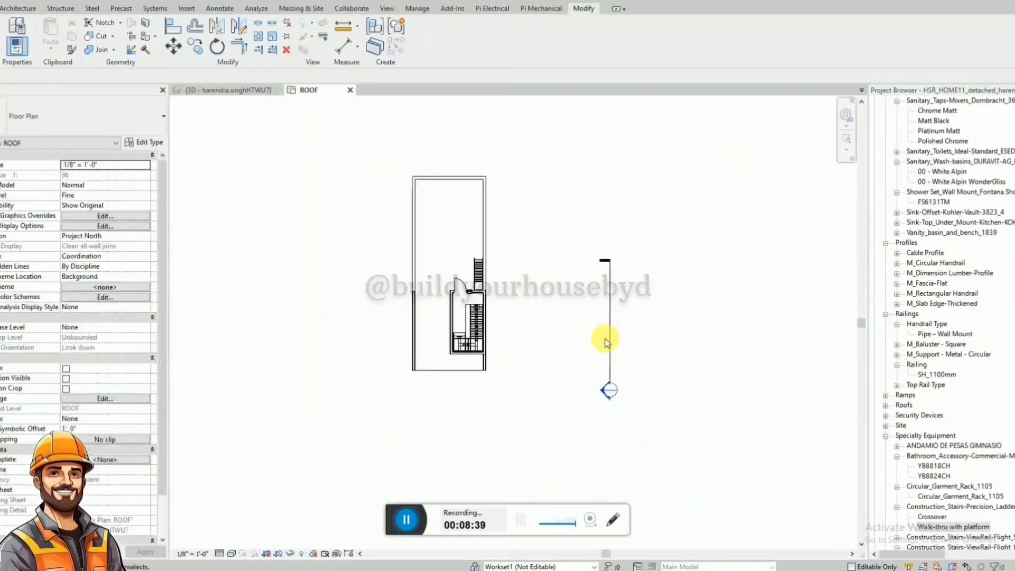
click(610, 336)
drag(614, 349, 460, 390)
key(r)
key(o)
click(451, 221)
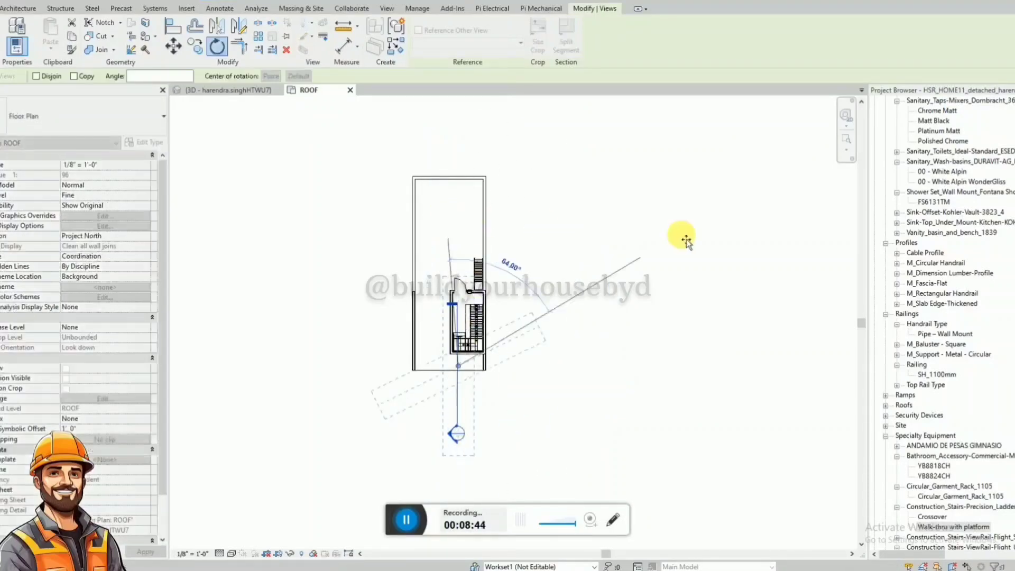
key(Escape)
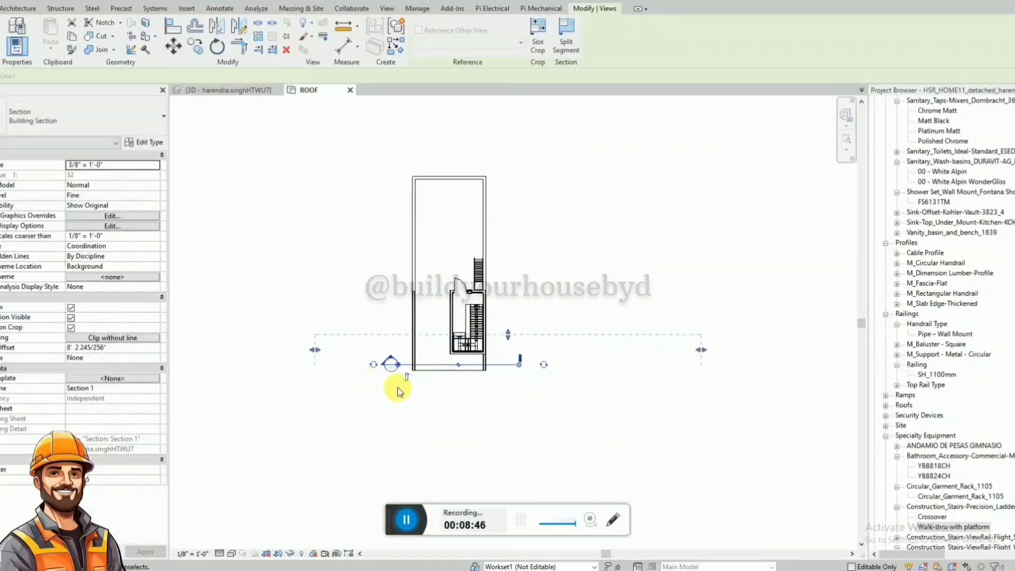
Shift the horizontal section line just outside the house's front edge and open its section view.
scroll(397, 391, up, 3)
drag(571, 344, 583, 381)
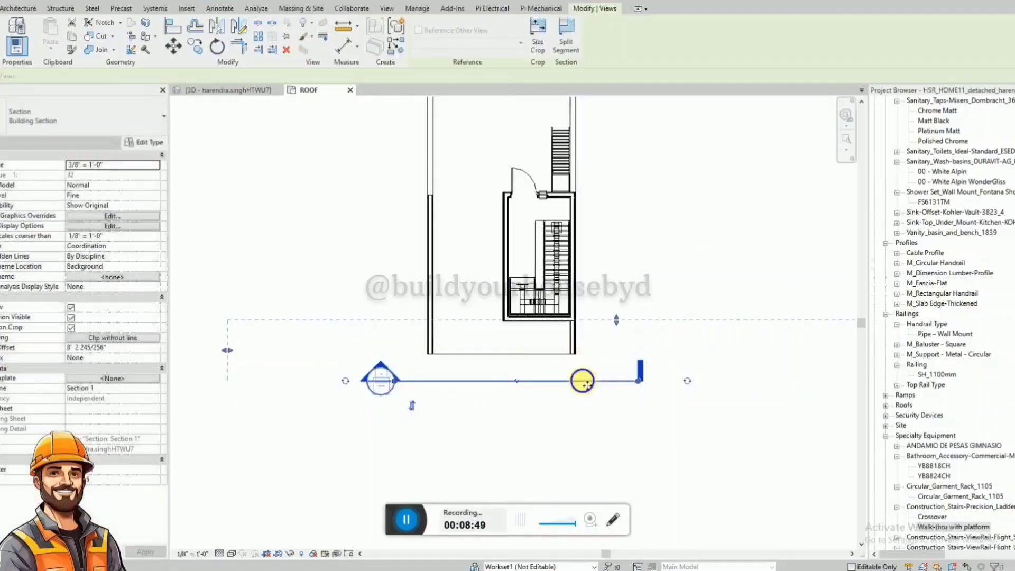
right_click(584, 382)
click(626, 128)
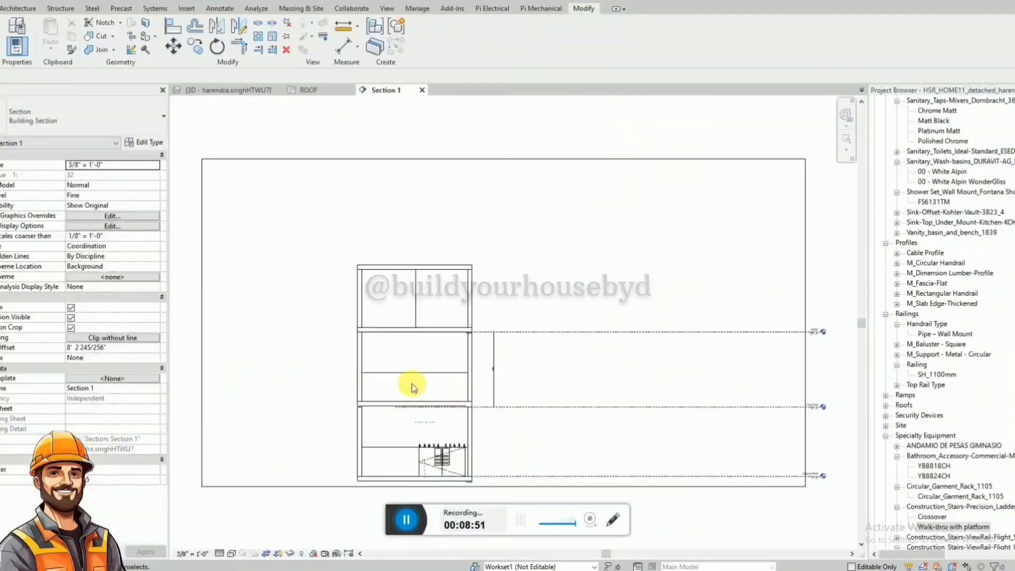
Sketch hidden-style detail lines rising 2' 0" from the first-floor slab's top and running horizontally past the opposite side wall.
scroll(412, 385, up, 2)
click(422, 420)
click(465, 373)
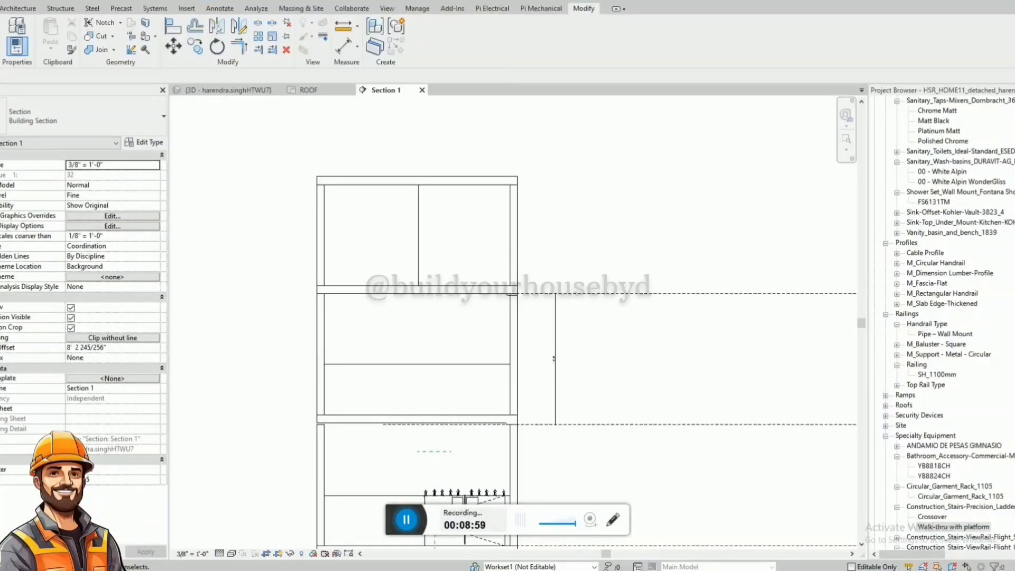
click(455, 364)
scroll(502, 431, up, 1)
scroll(503, 431, up, 1)
click(443, 407)
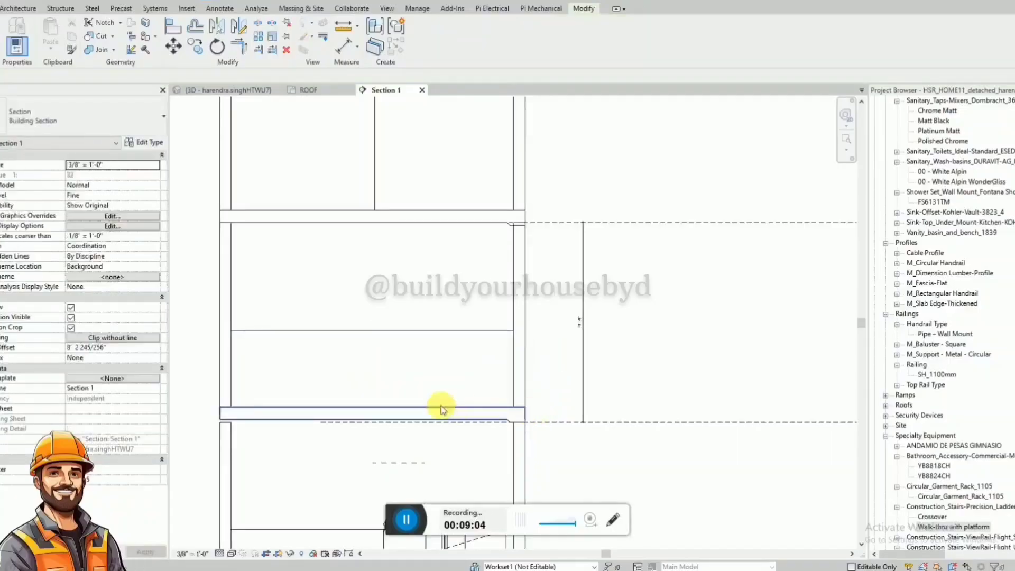
key(d)
key(l)
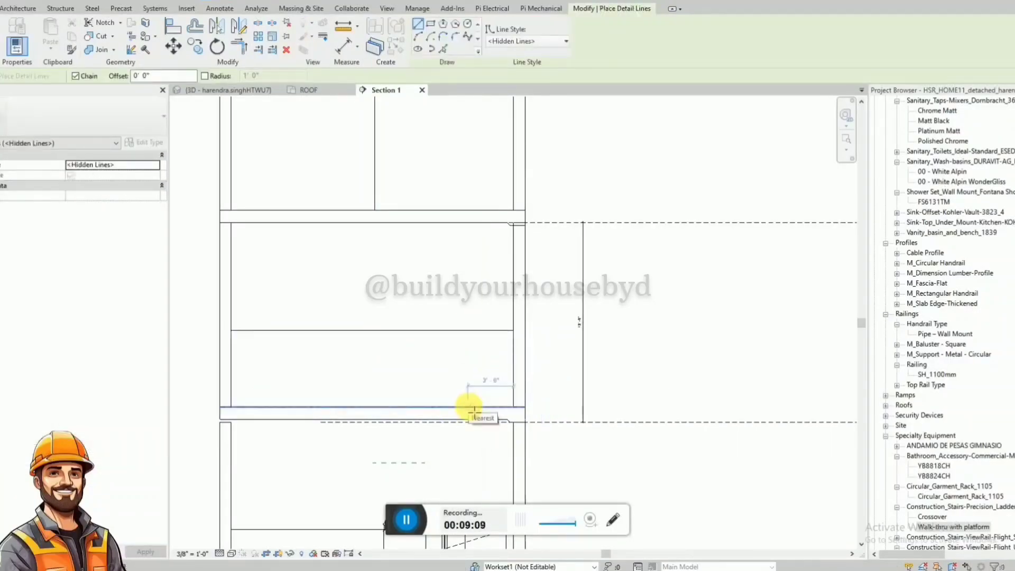
click(468, 408)
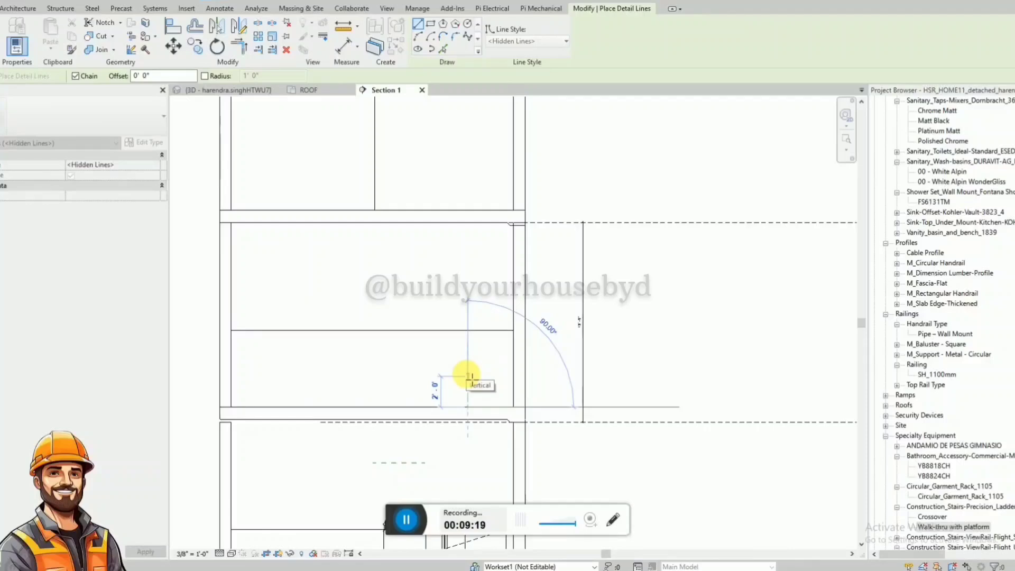
click(467, 377)
click(193, 376)
key(Escape)
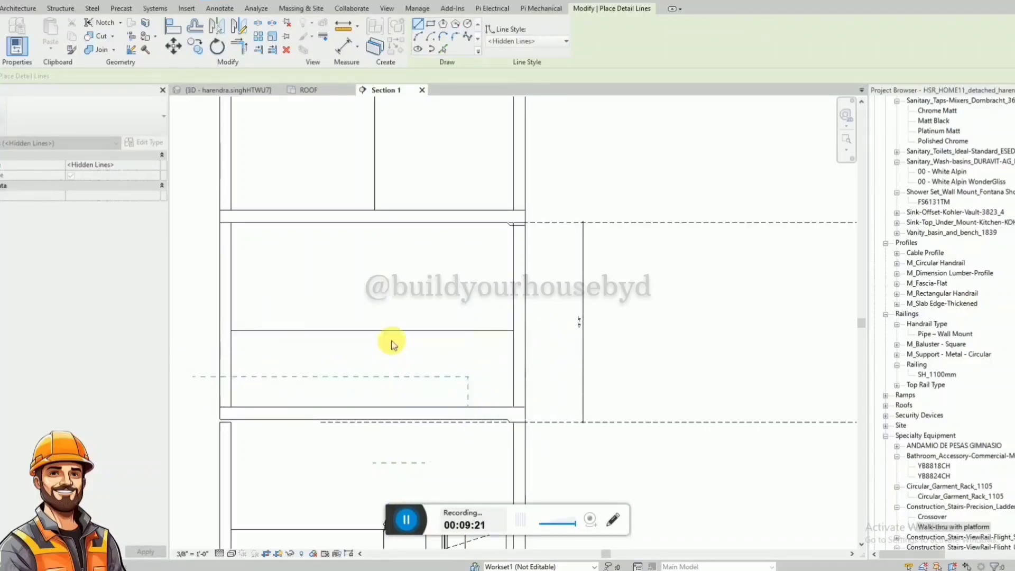
Lower the top of the first-floor front wall to the horizontal detail line, giving a 2' 0" height.
click(391, 332)
drag(374, 325, 384, 377)
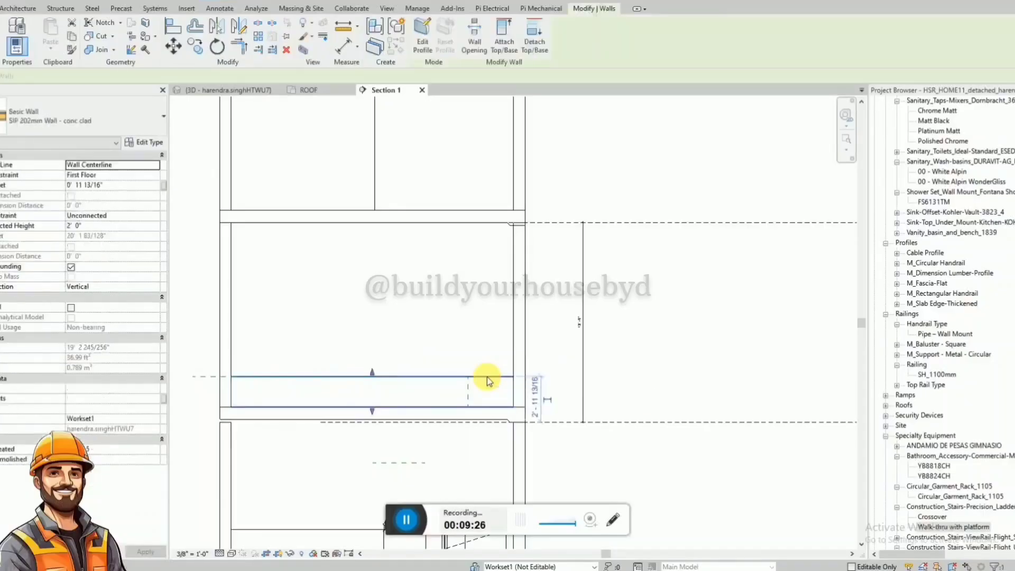
Try to copy the lowered first-floor front wall upward from its base to the detail line with Constrain enabled.
key(c)
key(o)
click(372, 406)
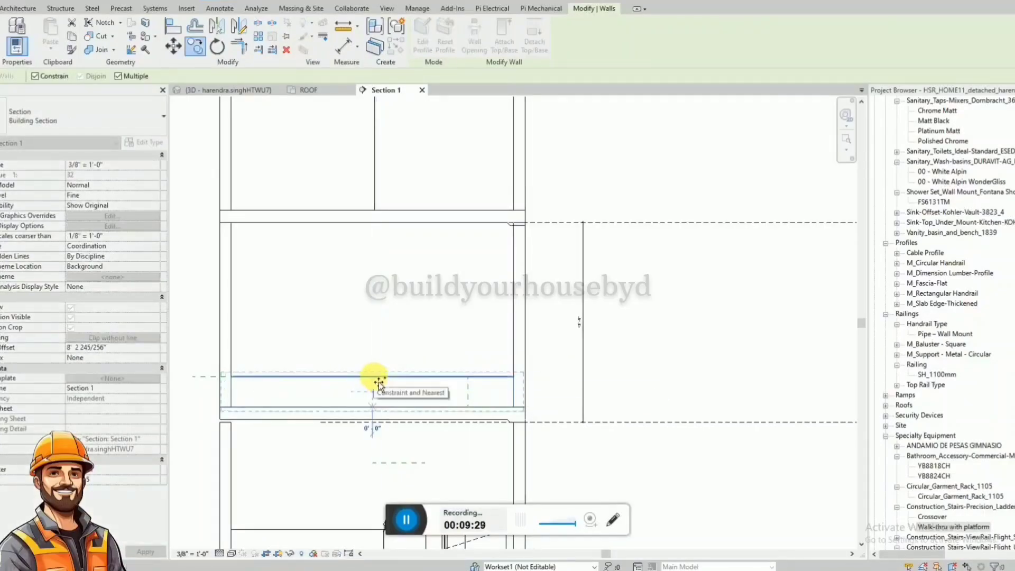
click(379, 382)
key(Escape)
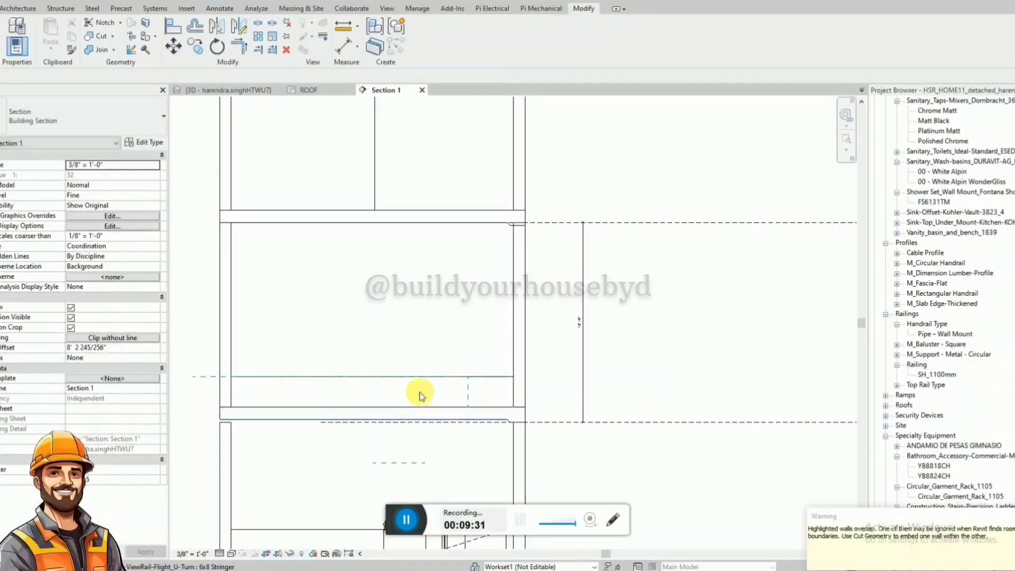
Copy the lowered first-floor front wall 2' 0" upward with Constrain off, stacking it on the original, and return to the 3D view.
click(500, 380)
key(c)
key(o)
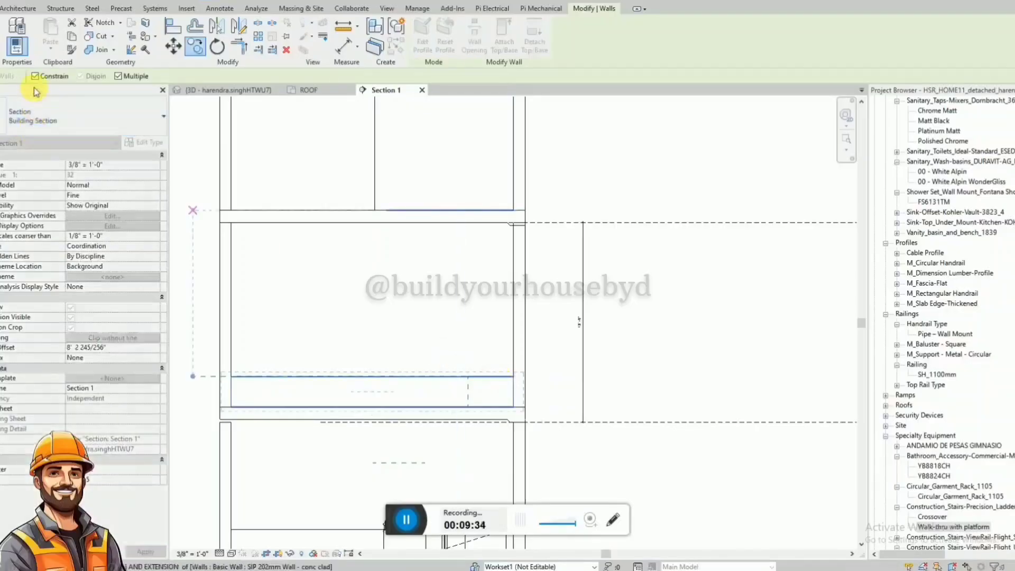
click(35, 75)
click(515, 409)
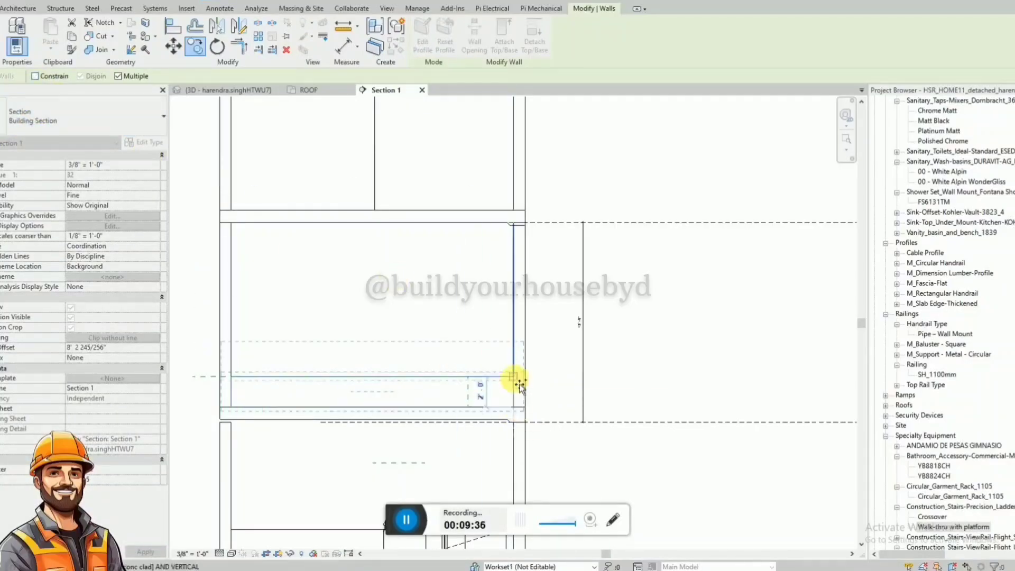
click(516, 381)
key(Escape)
click(311, 91)
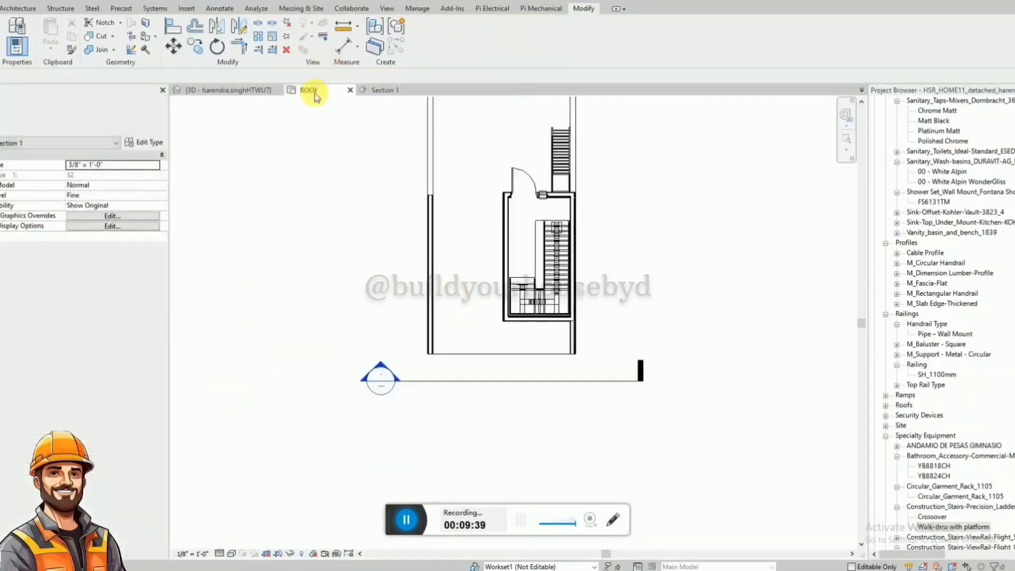
click(229, 91)
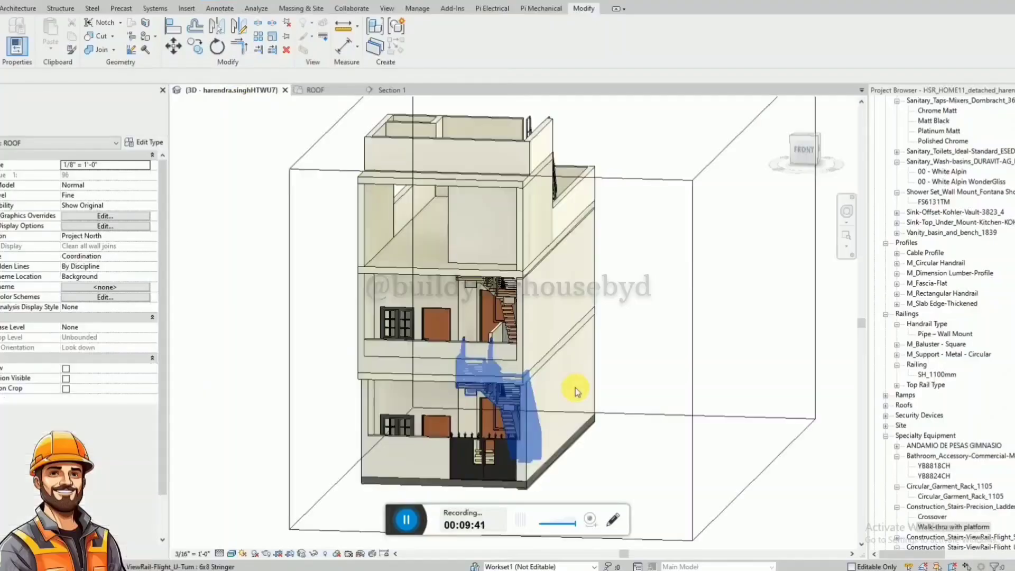
scroll(433, 357, up, 3)
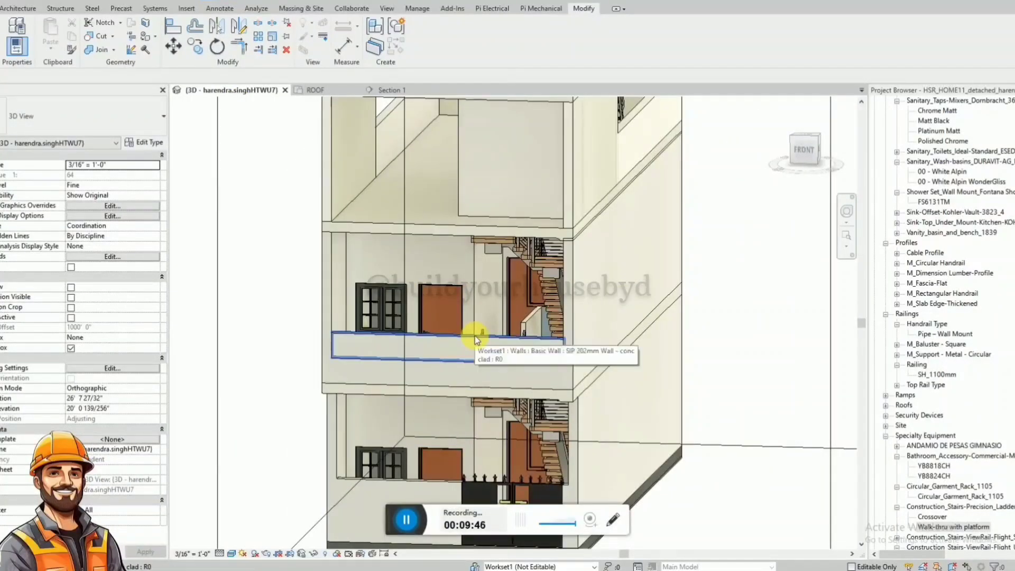
scroll(523, 346, down, 5)
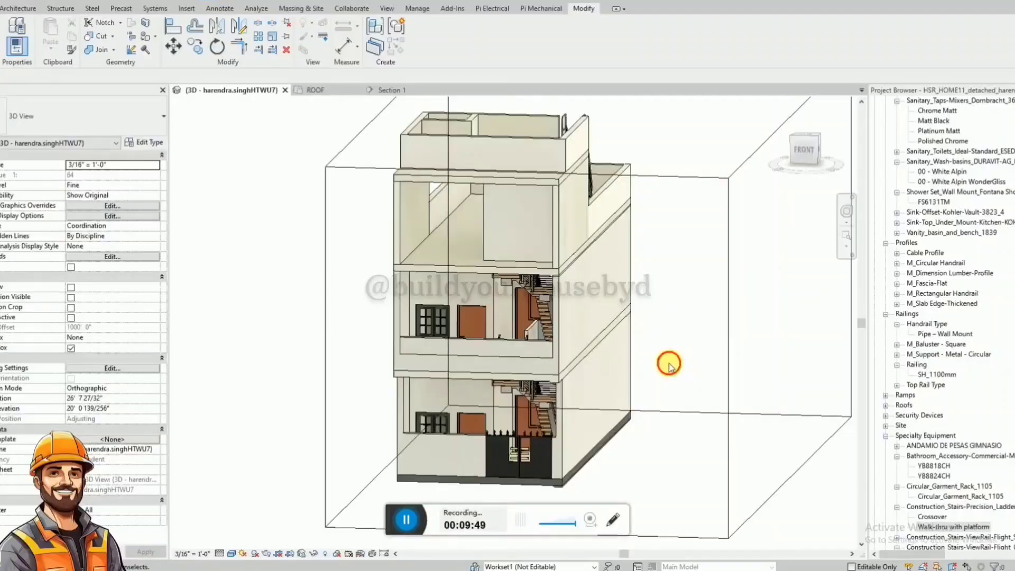
In the ROOF plan, draw a front wall segment about 5' 6" long from the side wall's front corner, using that side wall's type.
shift+middle_drag(589, 369, 610, 353)
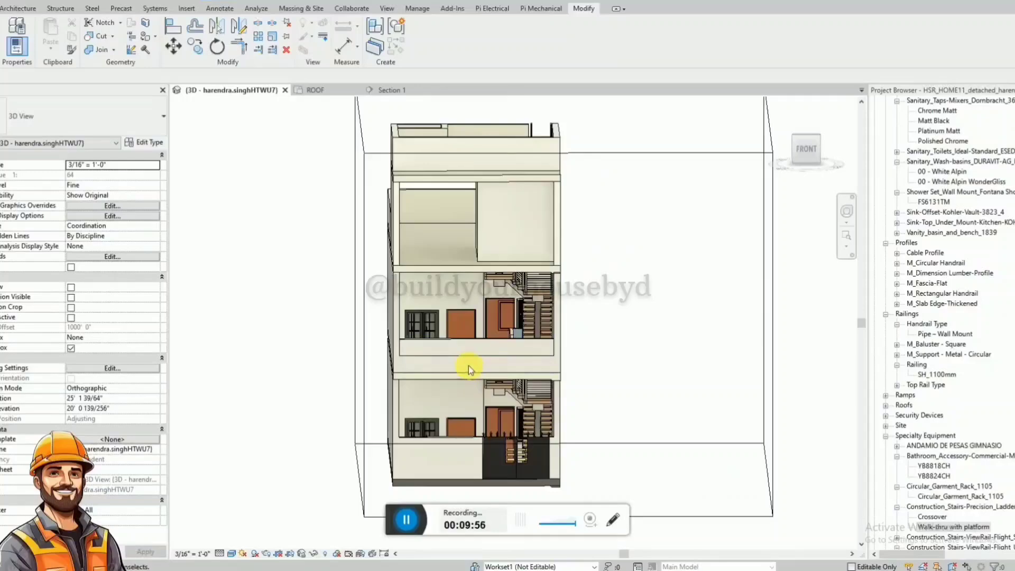
shift+middle_drag(612, 331, 535, 250)
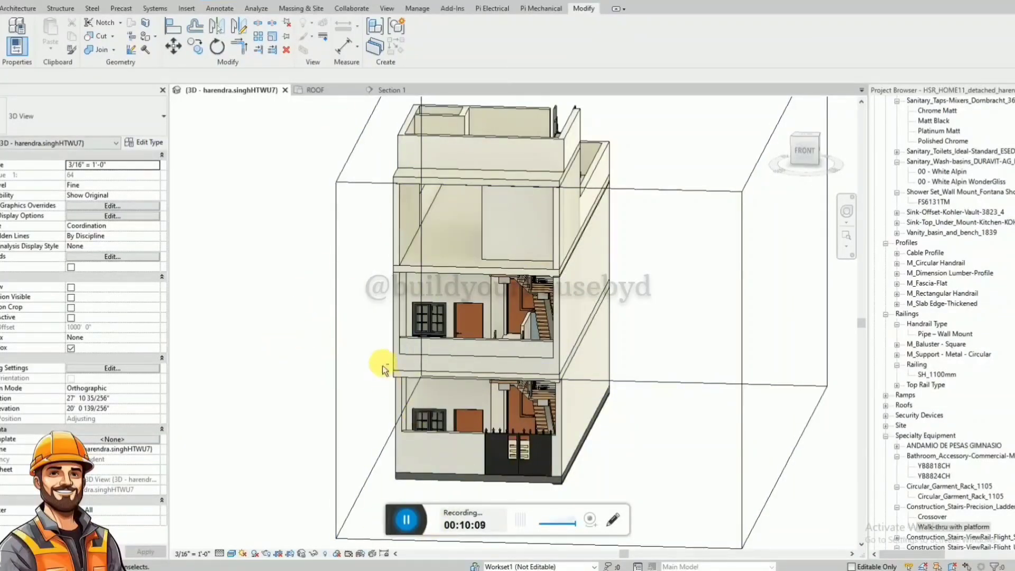
shift+middle_drag(380, 362, 413, 161)
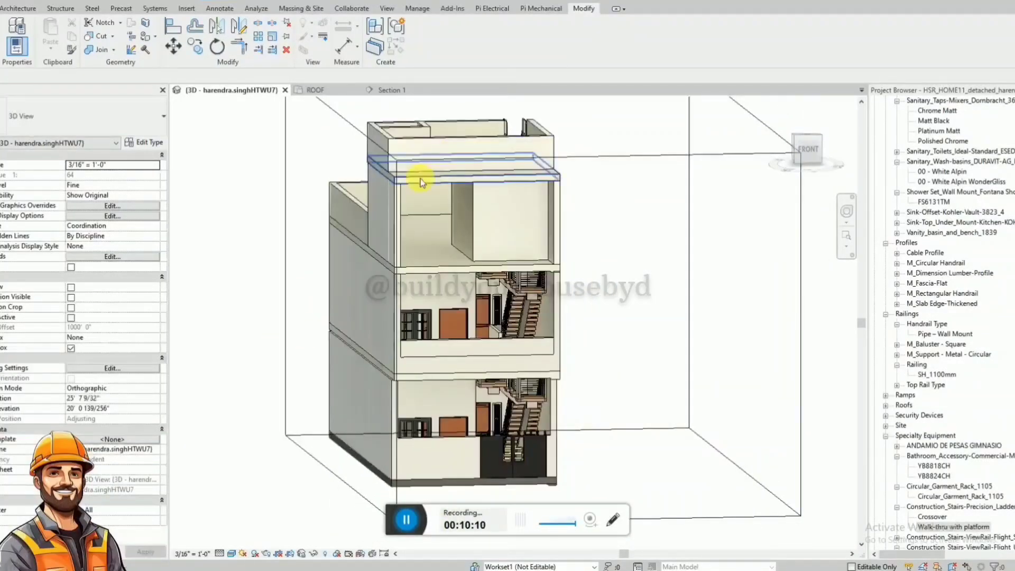
click(318, 90)
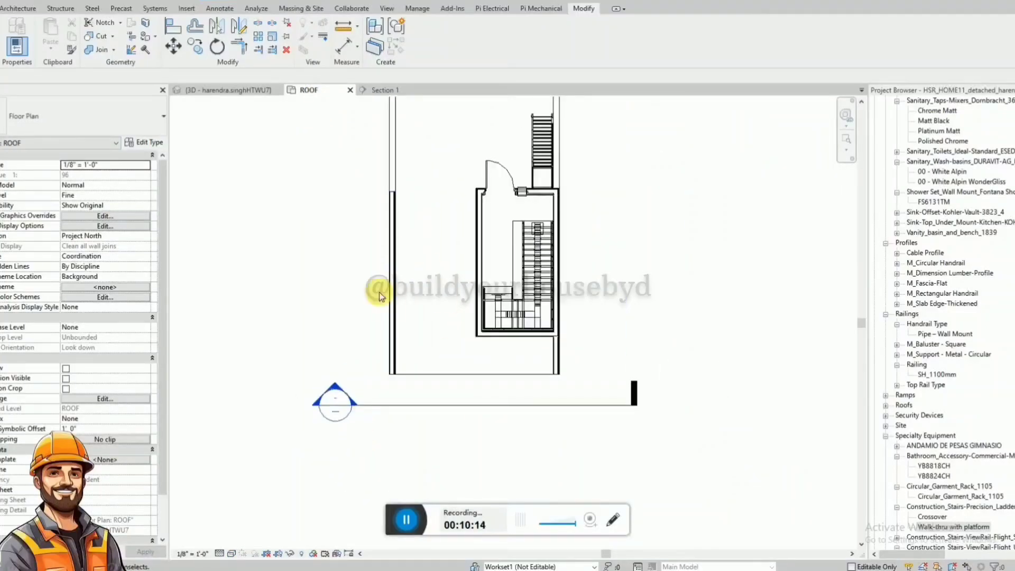
click(390, 177)
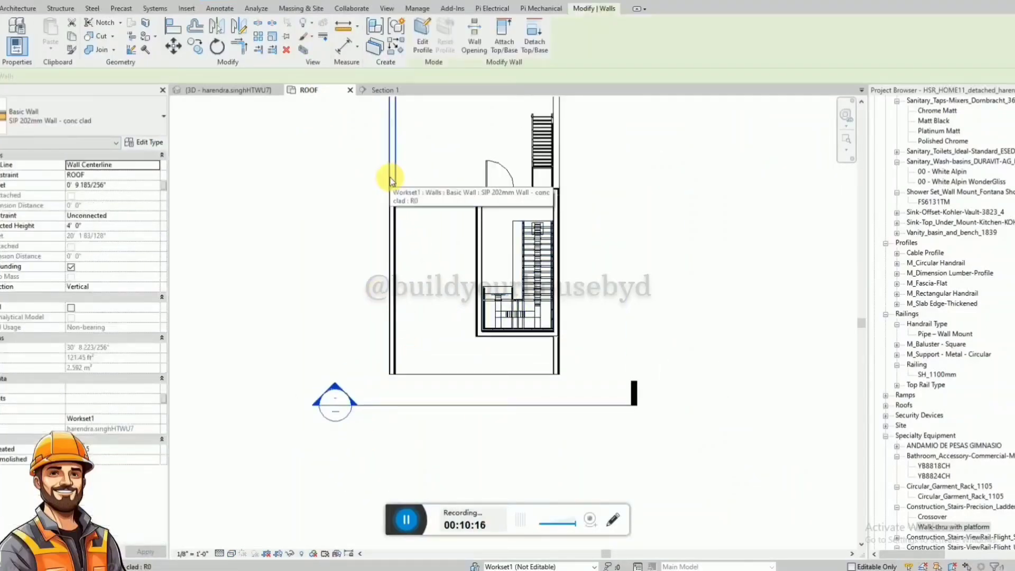
key(c)
key(s)
scroll(394, 379, up, 2)
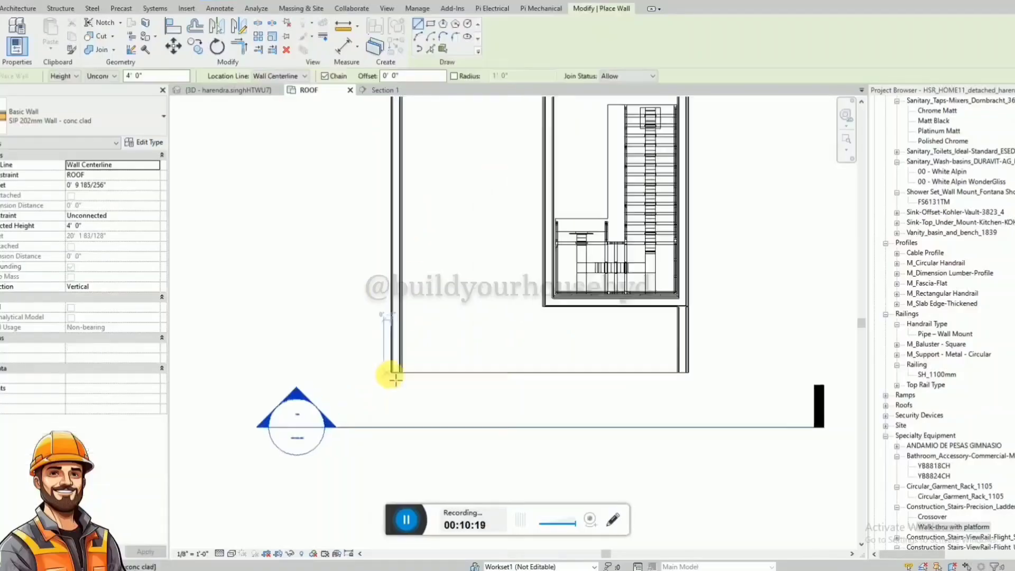
click(399, 366)
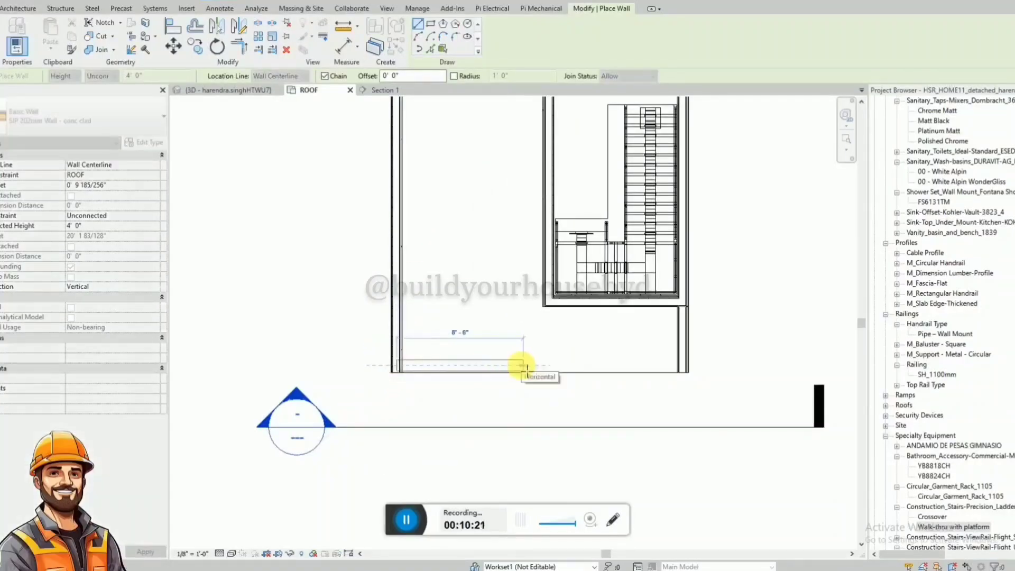
click(479, 364)
key(Escape)
key(Escape)
Set the new front wall segment's length to 5' 0" and align its outer face with the slab's front edge.
click(426, 324)
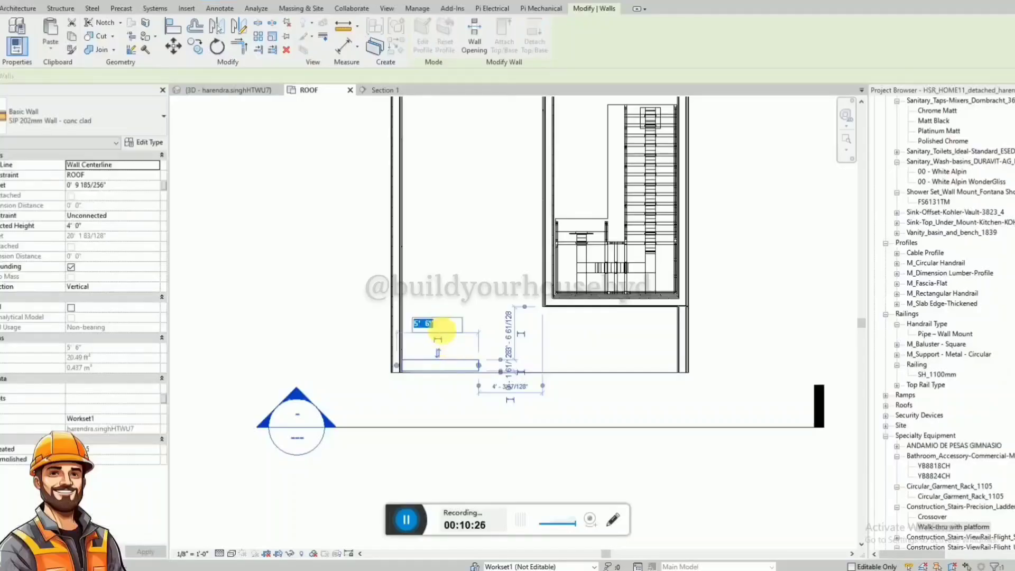
text(5)
key(Return)
key(Escape)
scroll(399, 364, up, 2)
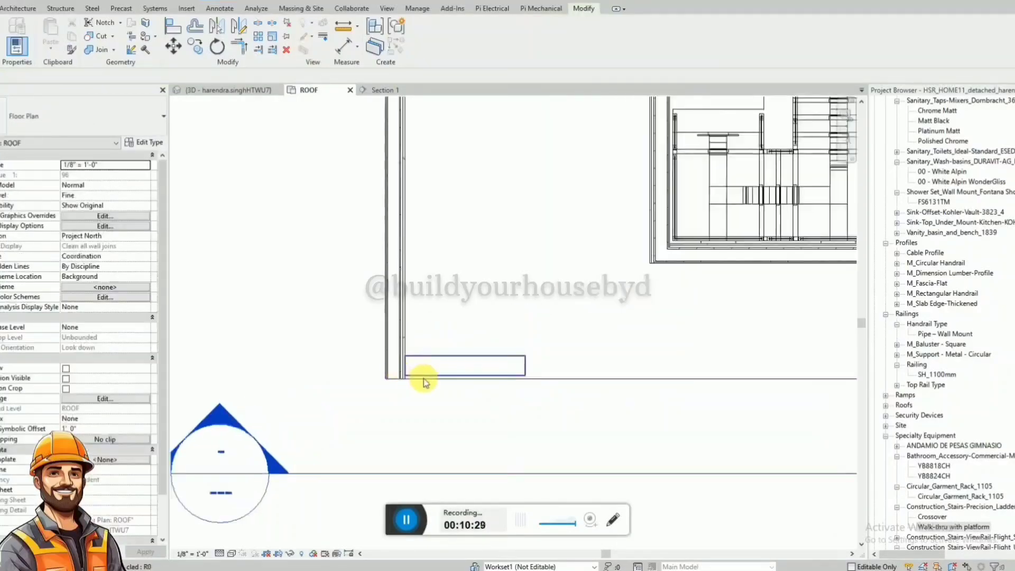
key(a)
key(l)
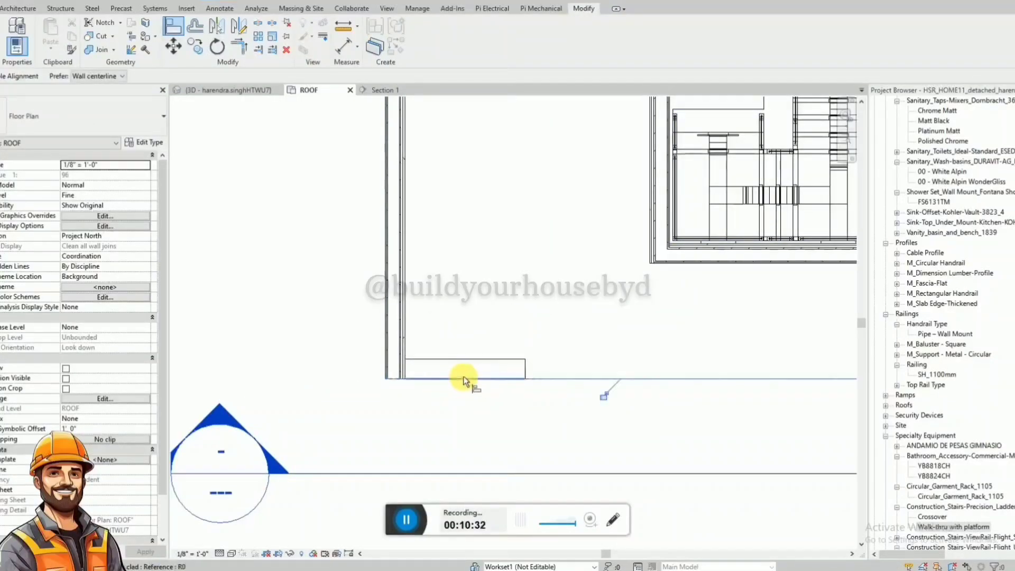
key(Escape)
In Section 1, stretch the new wall segment up to the top slab's underside and down to the first-floor slab's top.
scroll(493, 235, down, 5)
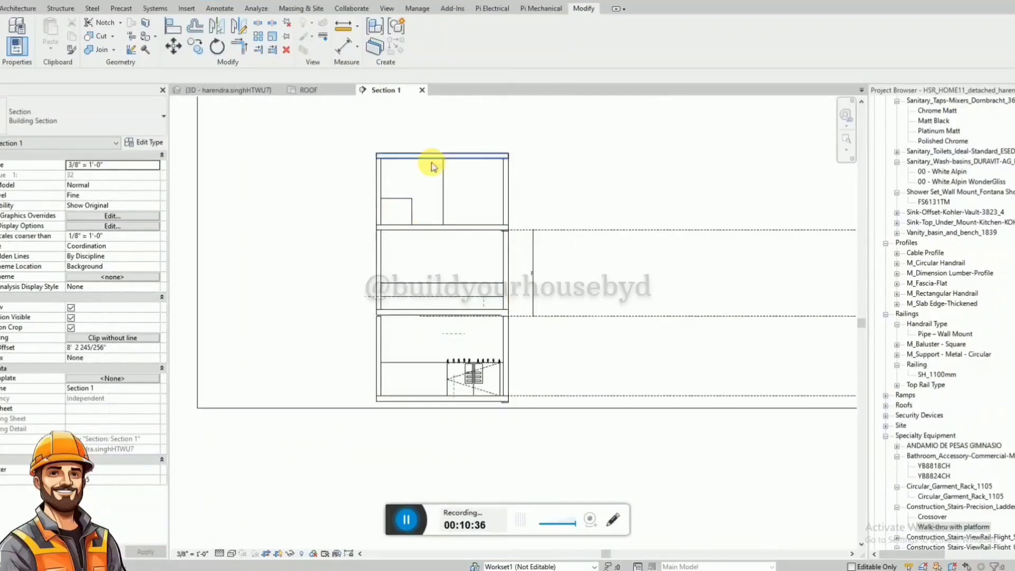
click(400, 198)
drag(396, 196, 401, 158)
drag(397, 232, 401, 312)
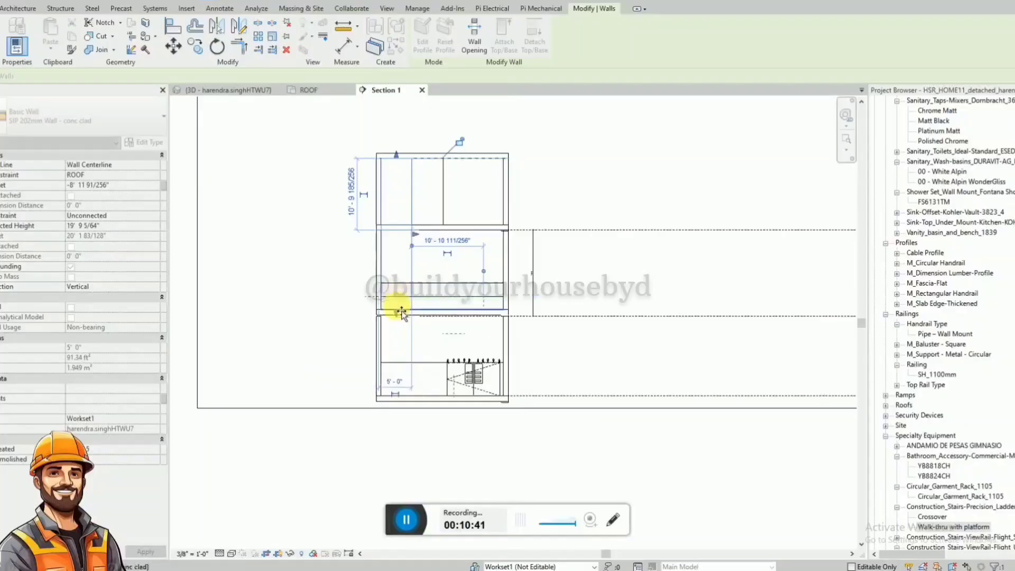
scroll(429, 288, up, 3)
click(707, 430)
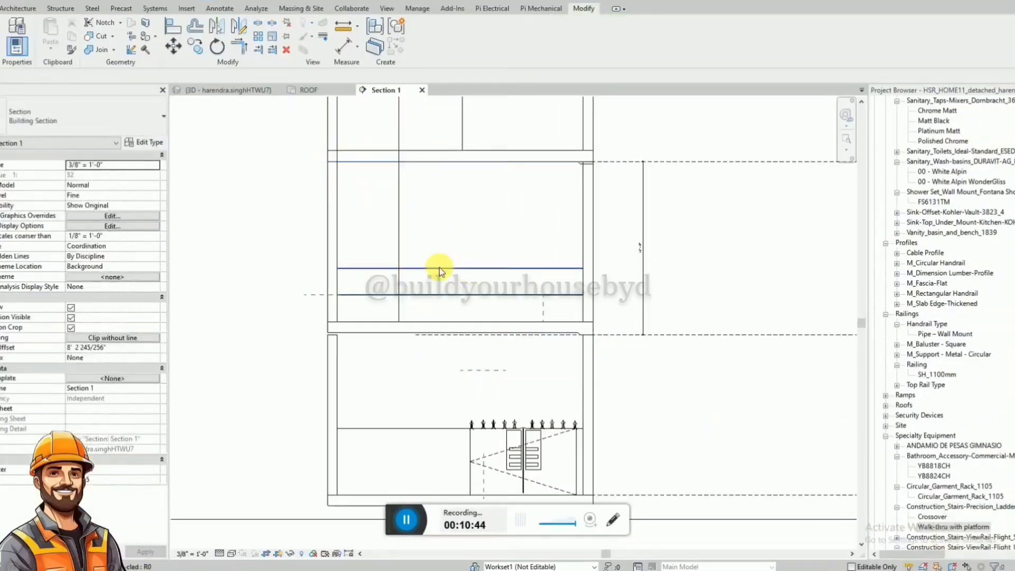
Try to shorten the upper 2' 0" front wall to the new segment's edge by editing its profile and removing the constraints.
click(439, 267)
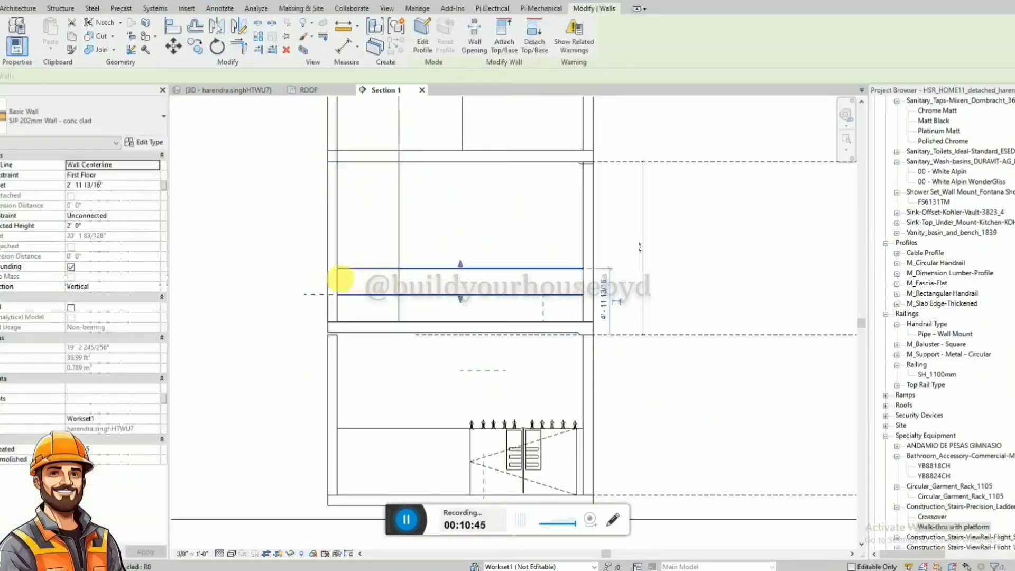
click(423, 46)
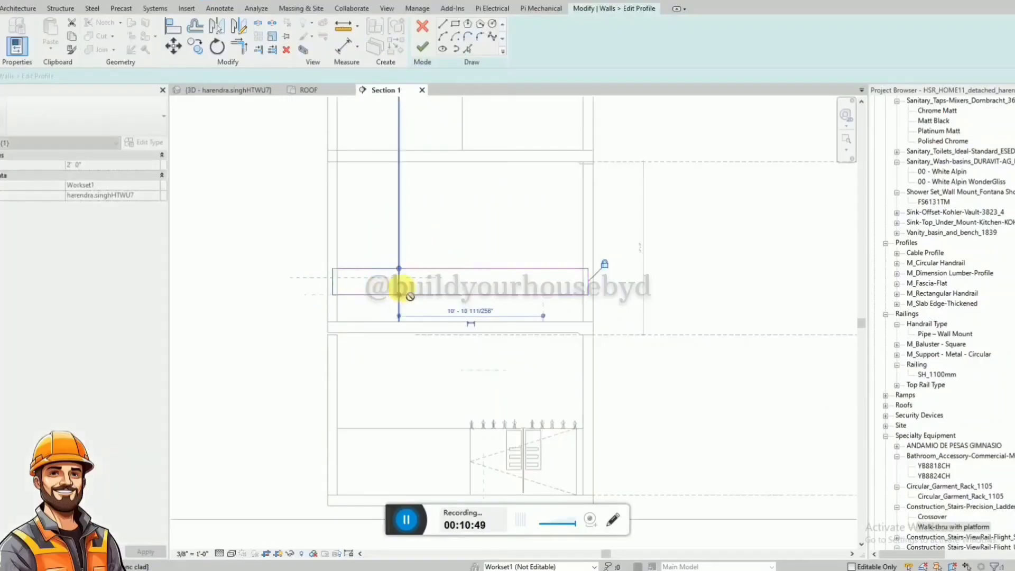
drag(409, 297, 530, 318)
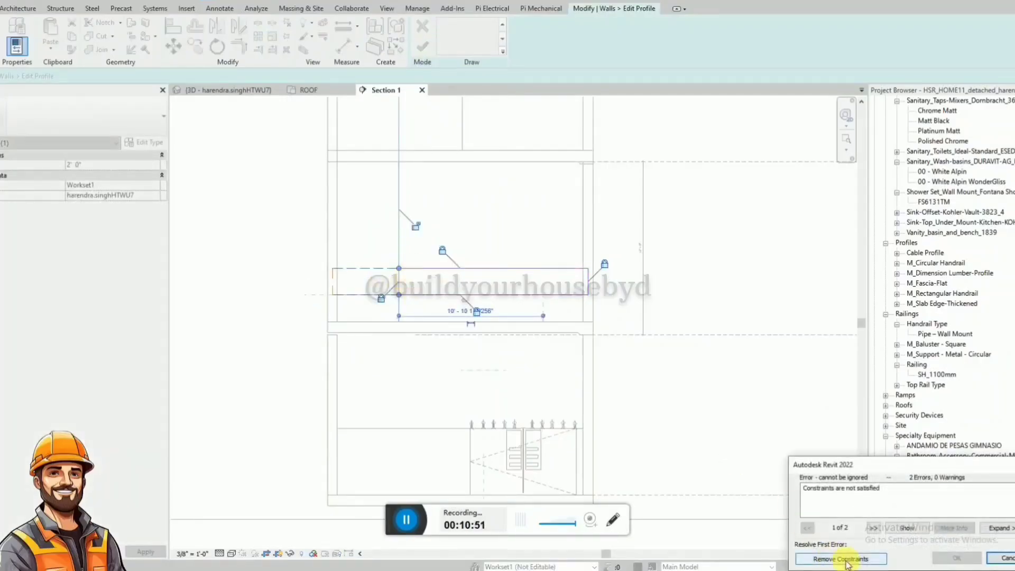
click(844, 559)
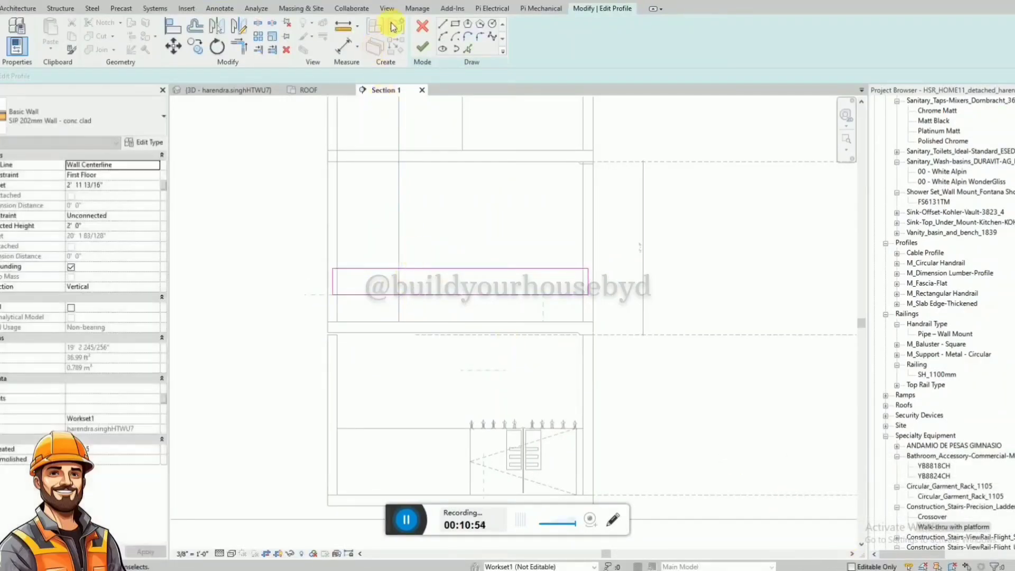
click(419, 46)
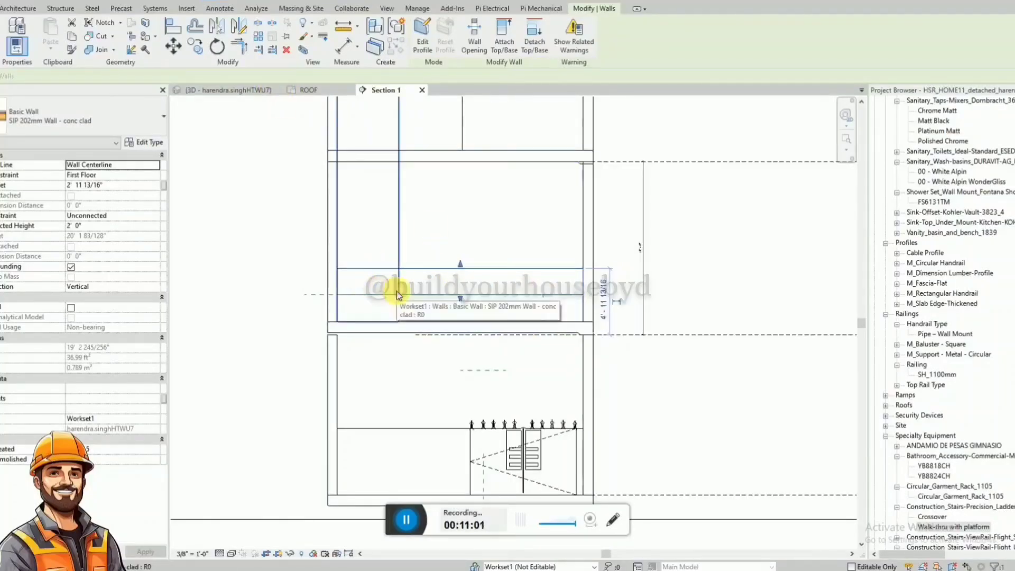
click(387, 479)
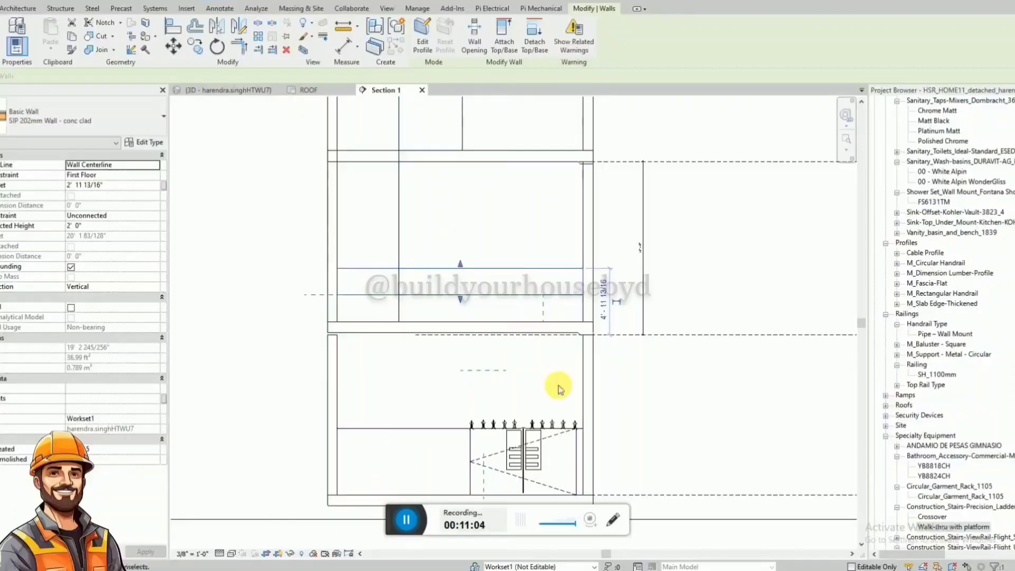
In the First Floor plan, shorten the upper 2' 0" front wall so it starts at the new wall segment's end.
scroll(931, 180, up, 5)
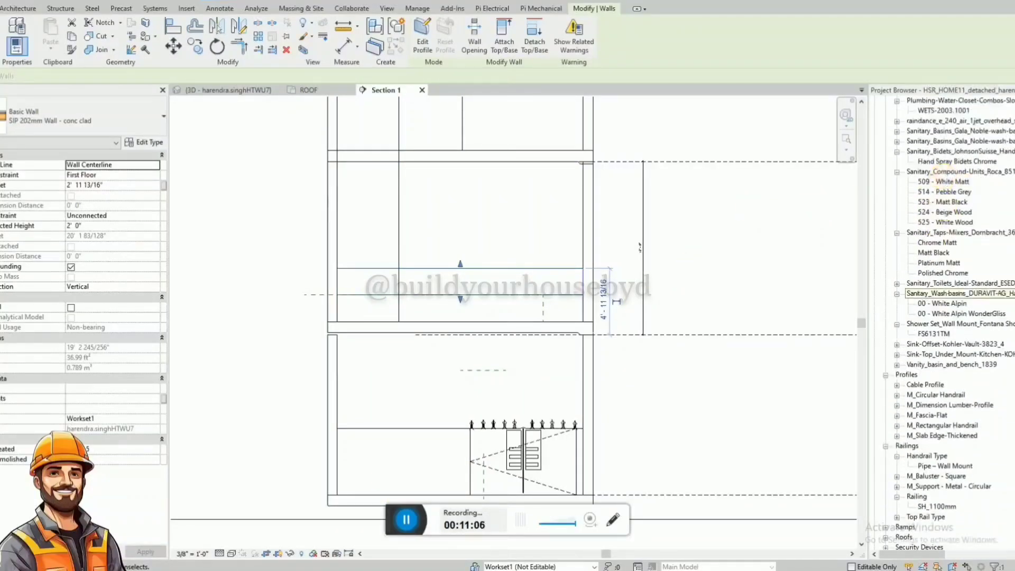
scroll(931, 180, up, 10)
double_click(921, 130)
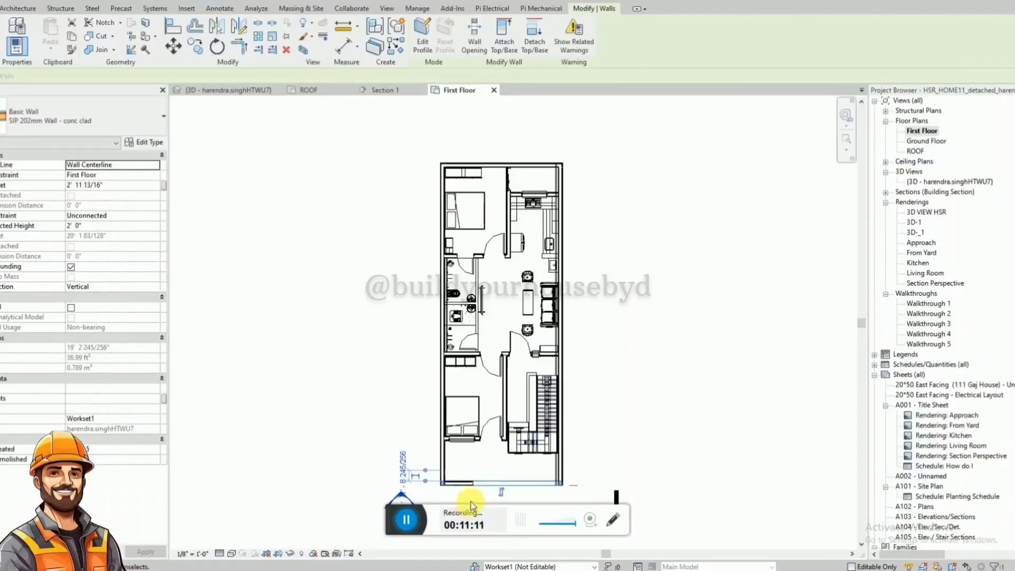
scroll(470, 503, up, 5)
drag(349, 444, 477, 452)
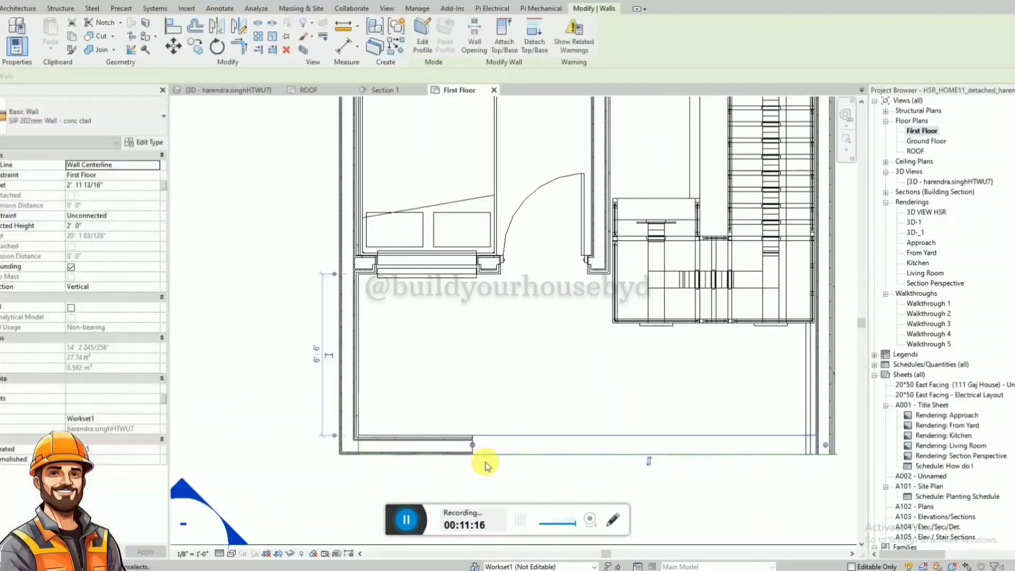
key(Escape)
scroll(486, 462, up, 2)
Select the lower 2' 0" front wall in Section 1 and shorten it to the new segment's end in the First Floor plan.
click(385, 91)
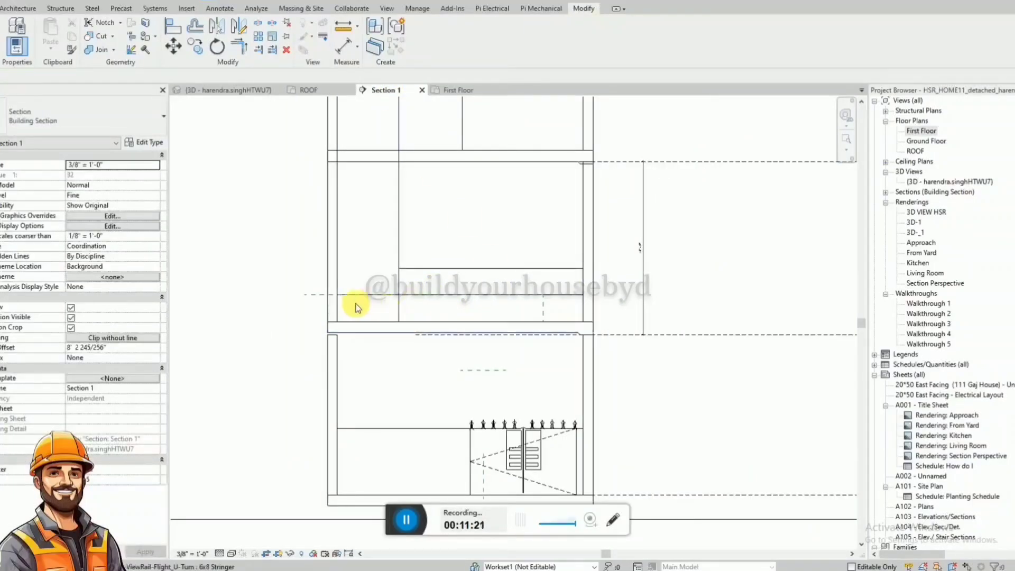
click(583, 313)
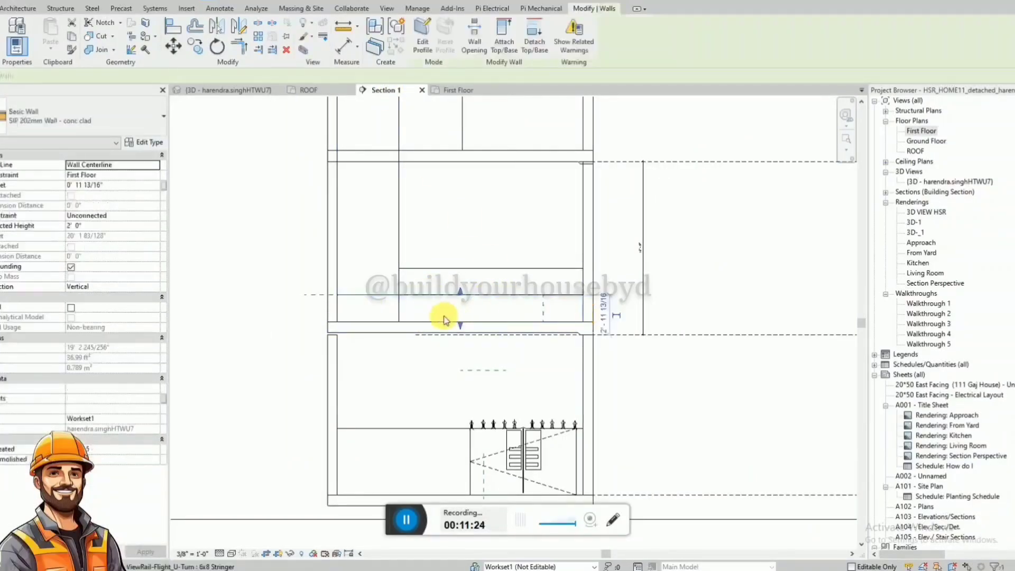
click(459, 90)
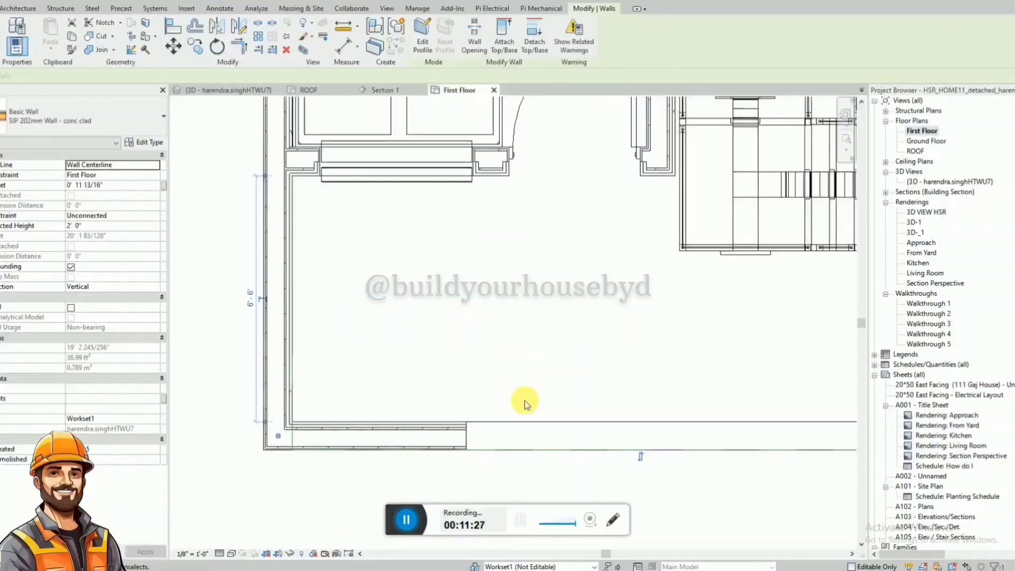
drag(279, 435, 459, 446)
Delete the horizontal hidden-style detail line above the first-floor slab in Section 1.
click(385, 89)
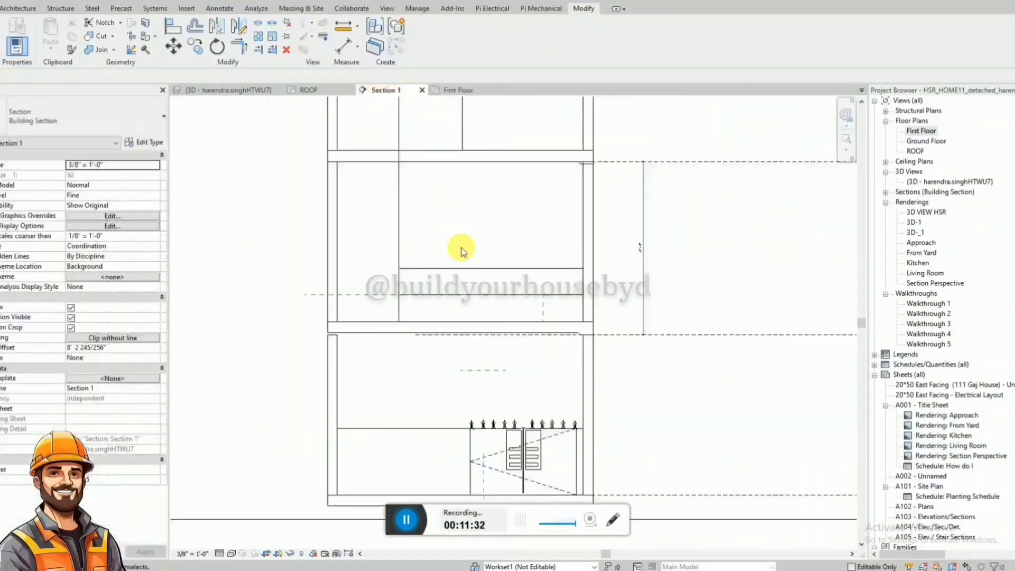
click(360, 293)
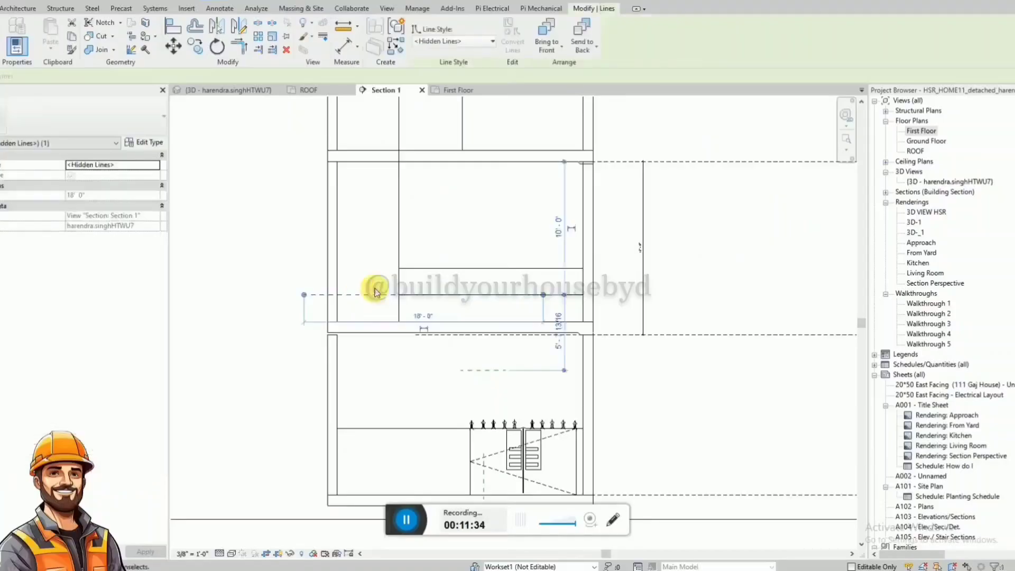
key(Delete)
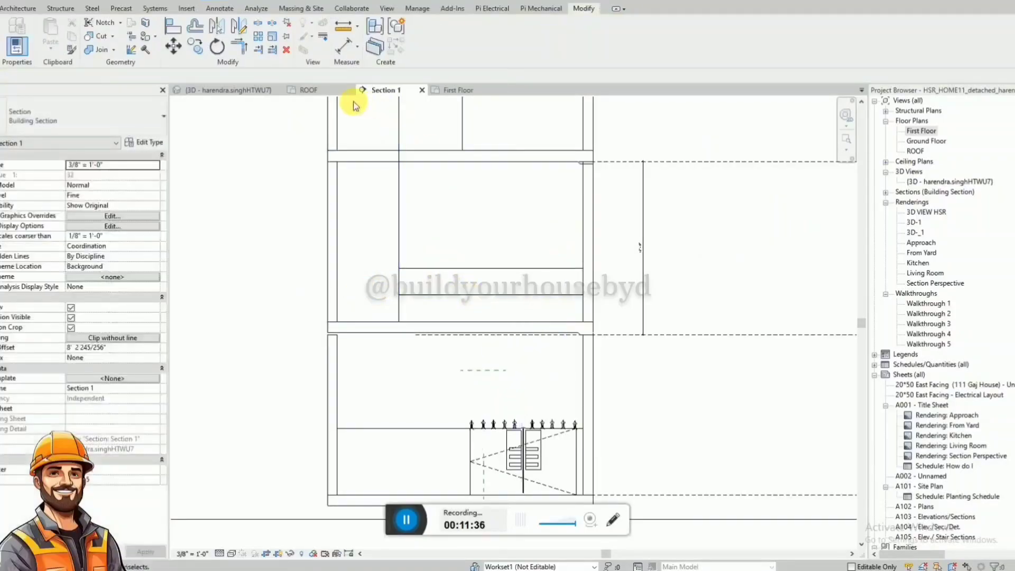
Examine in the 3D view how the new tall front wall segment meets the side walls and slabs at the corner.
click(254, 89)
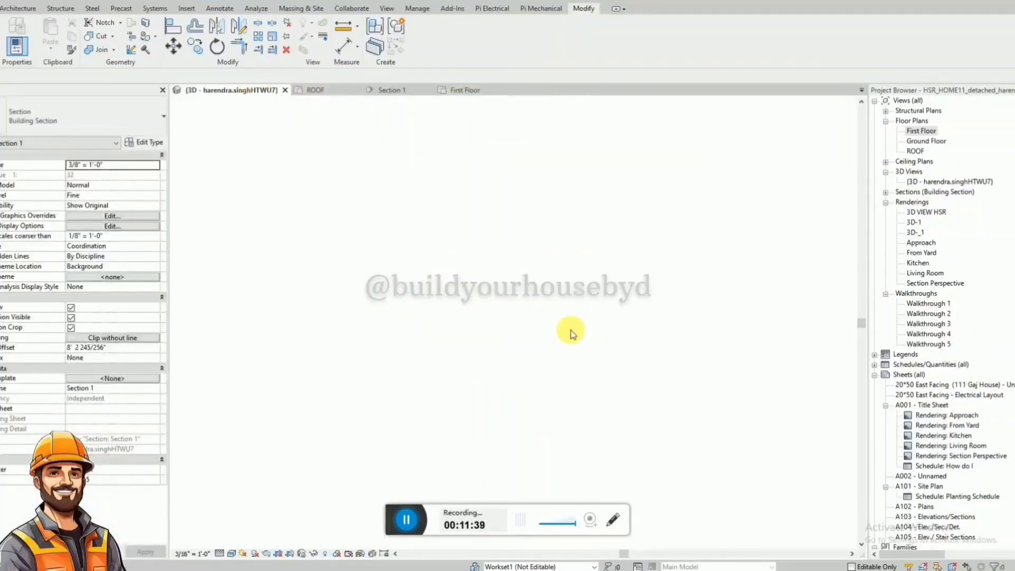
shift+middle_drag(585, 313, 852, 197)
scroll(543, 216, up, 2)
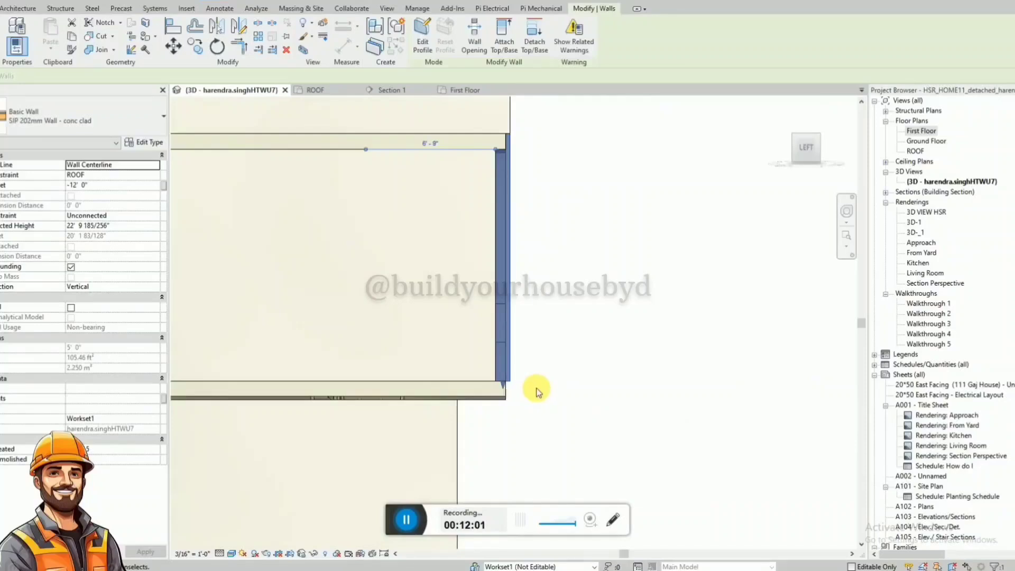
click(539, 391)
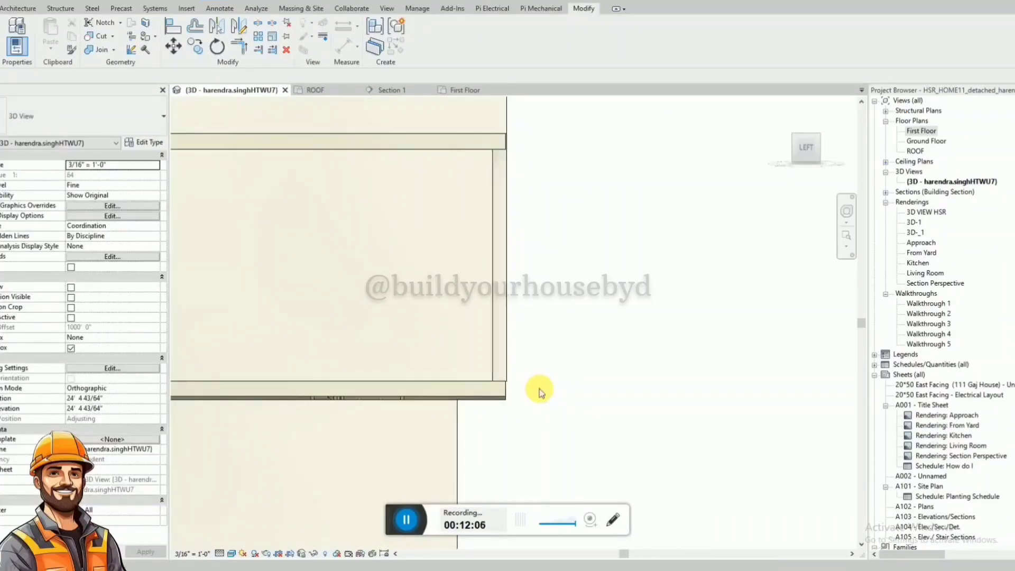
shift+middle_drag(539, 392, 432, 282)
scroll(470, 223, up, 3)
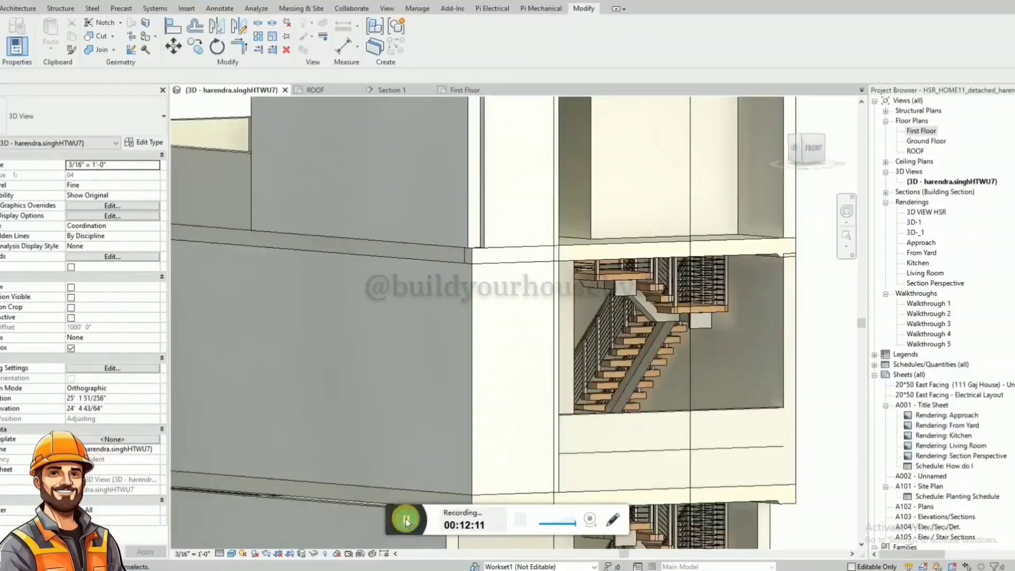
shift+middle_drag(404, 407, 458, 477)
In the ROOF plan, extend the side wall's front end to the slab corner so it joins the new front wall segment.
click(465, 90)
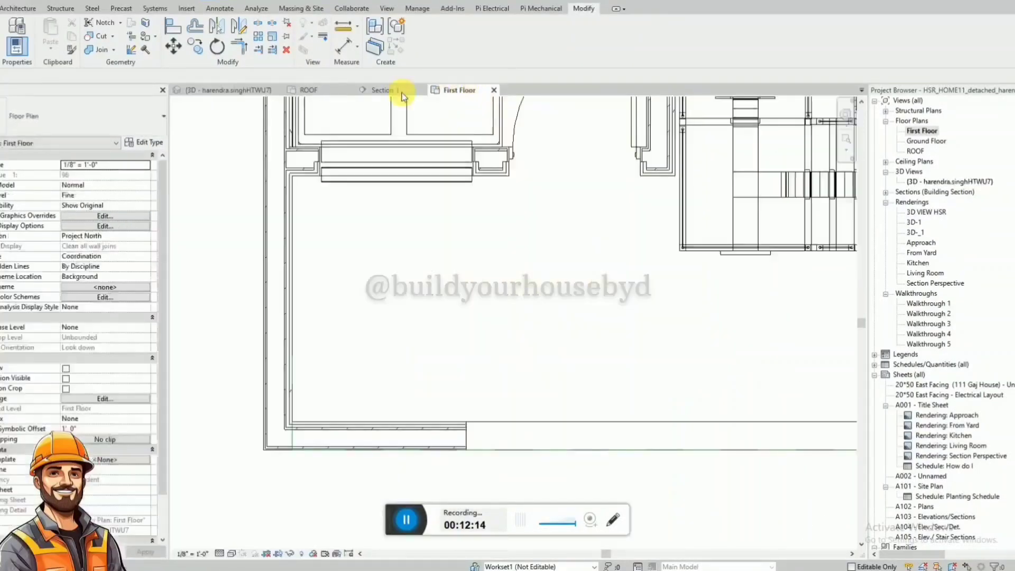
click(315, 91)
click(374, 335)
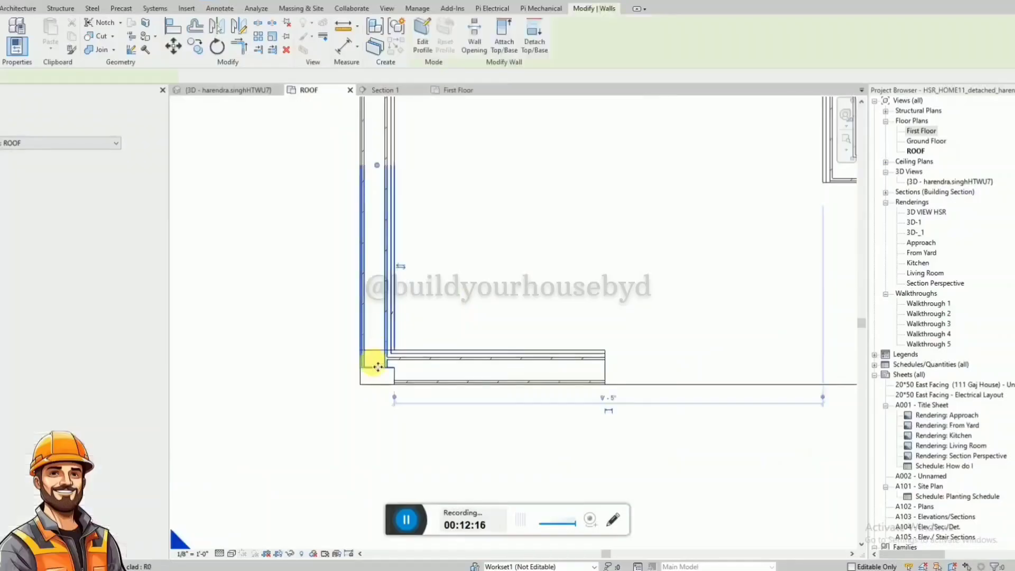
mouse_move(378, 368)
mouse_down()
mouse_move(381, 385)
mouse_move(374, 369)
mouse_up()
key(Escape)
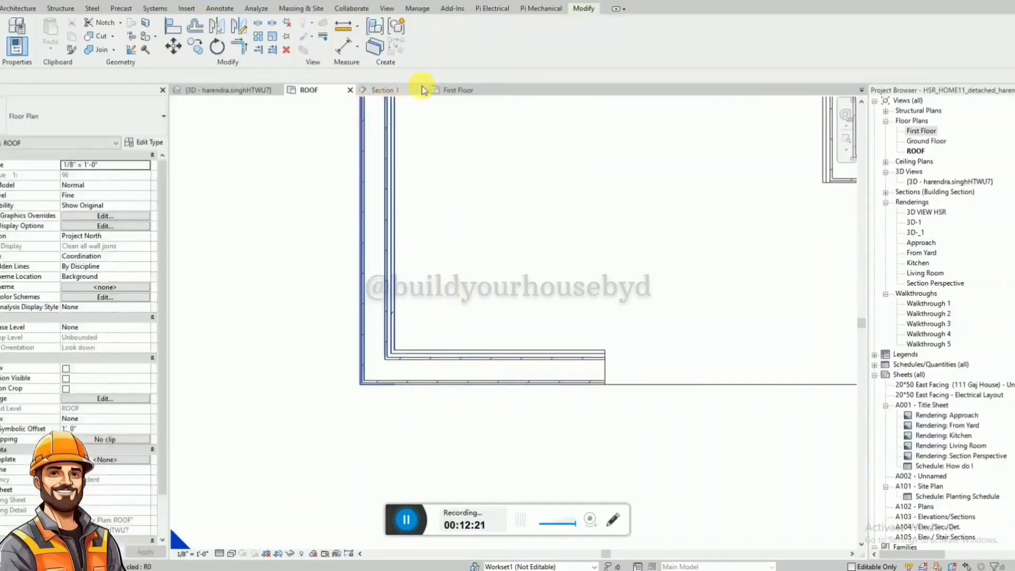
In the First Floor plan, extend the side wall's front end to the slab corner so it joins the tall front wall segment.
click(237, 90)
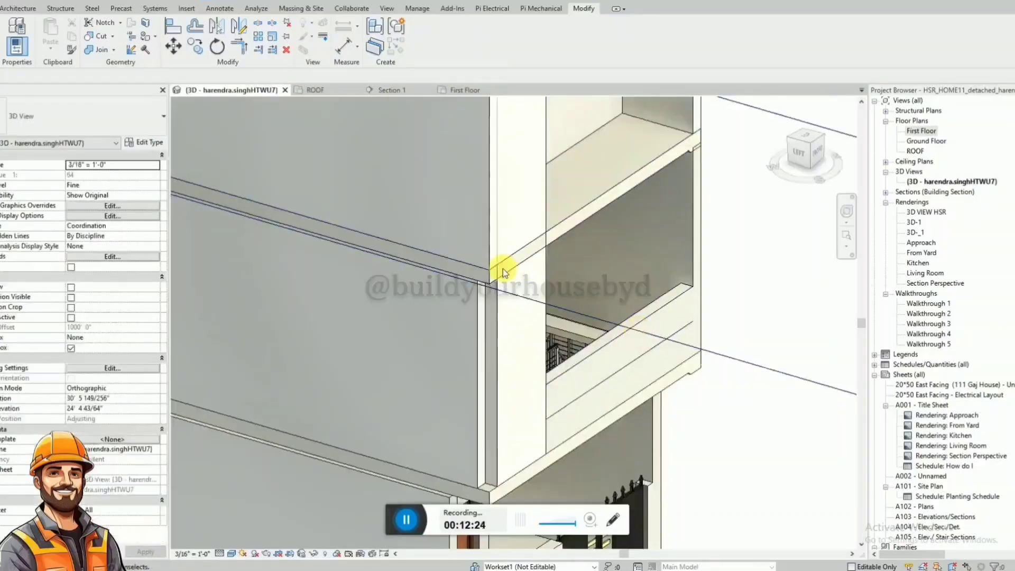
click(481, 395)
shift+middle_drag(481, 395, 482, 98)
click(481, 93)
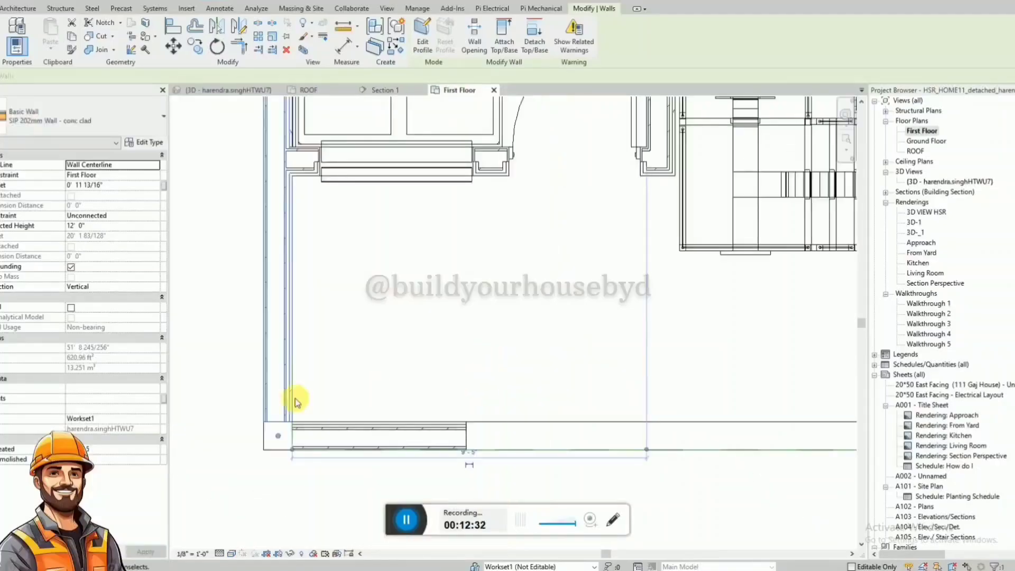
click(282, 426)
click(278, 444)
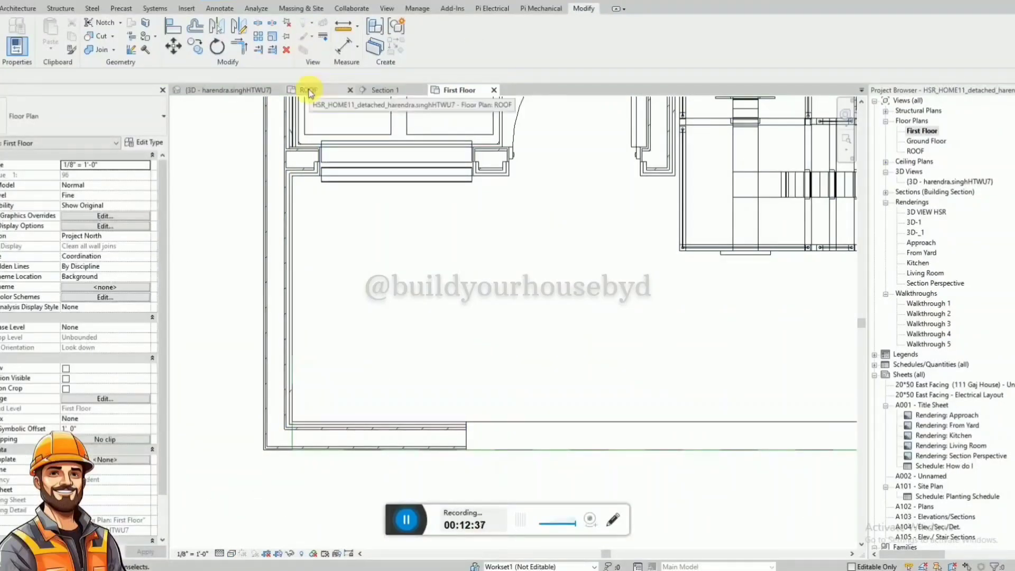
Try to move the tall front wall segment from the slab's front edge in the 3D side view, with Constrain turned off.
click(257, 91)
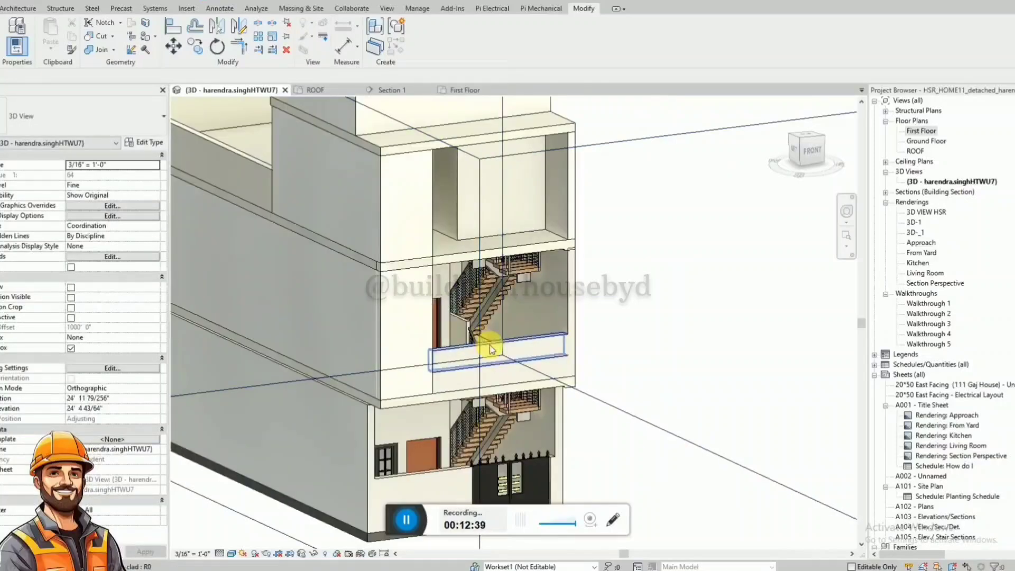
click(429, 324)
shift+middle_drag(429, 324, 327, 325)
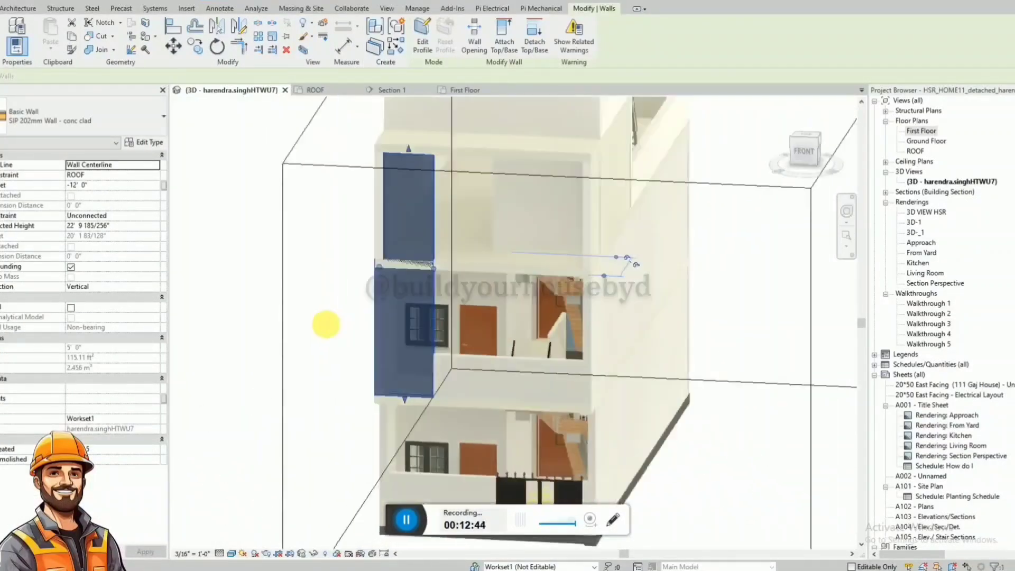
click(534, 332)
click(419, 279)
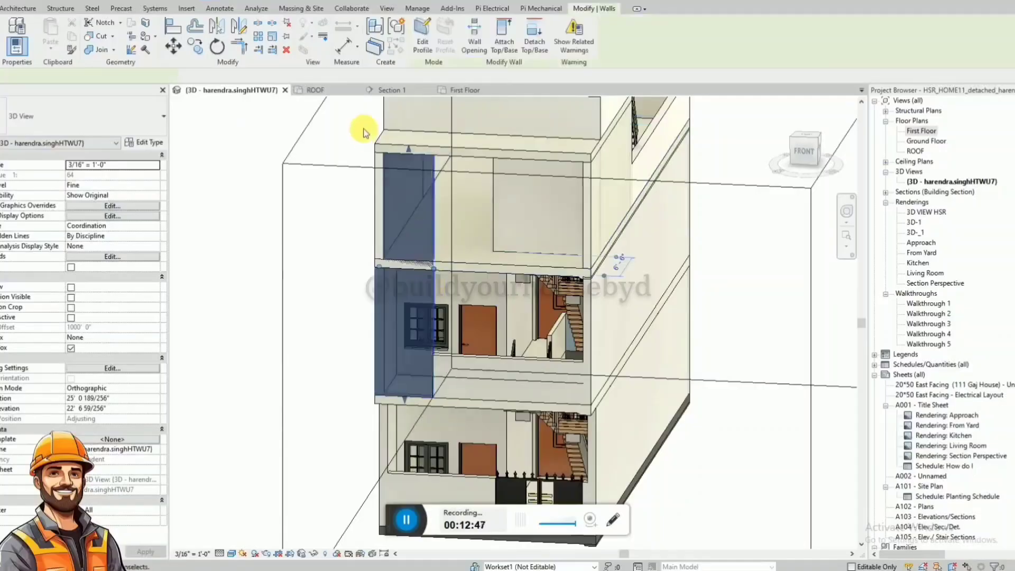
click(407, 521)
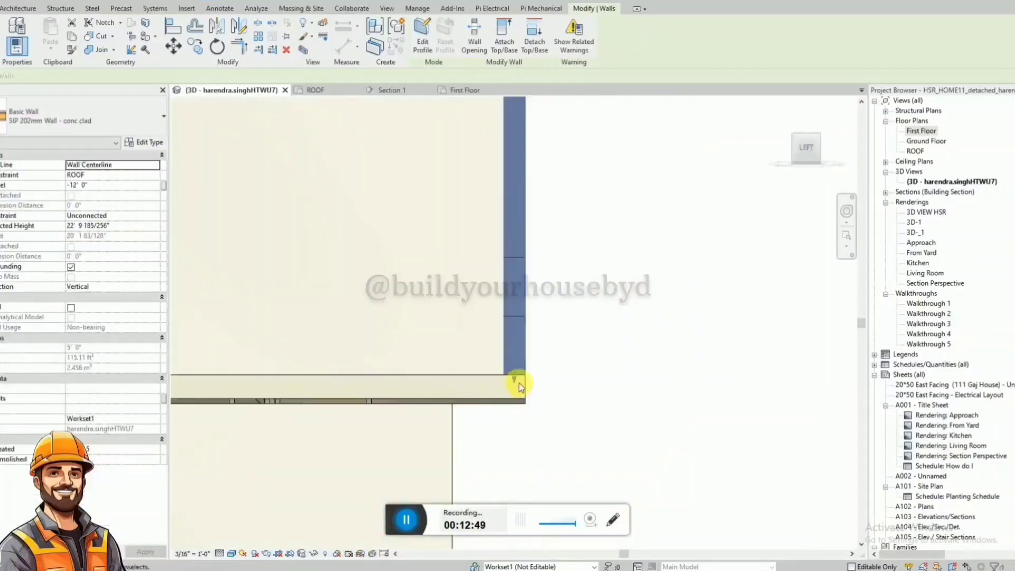
click(535, 332)
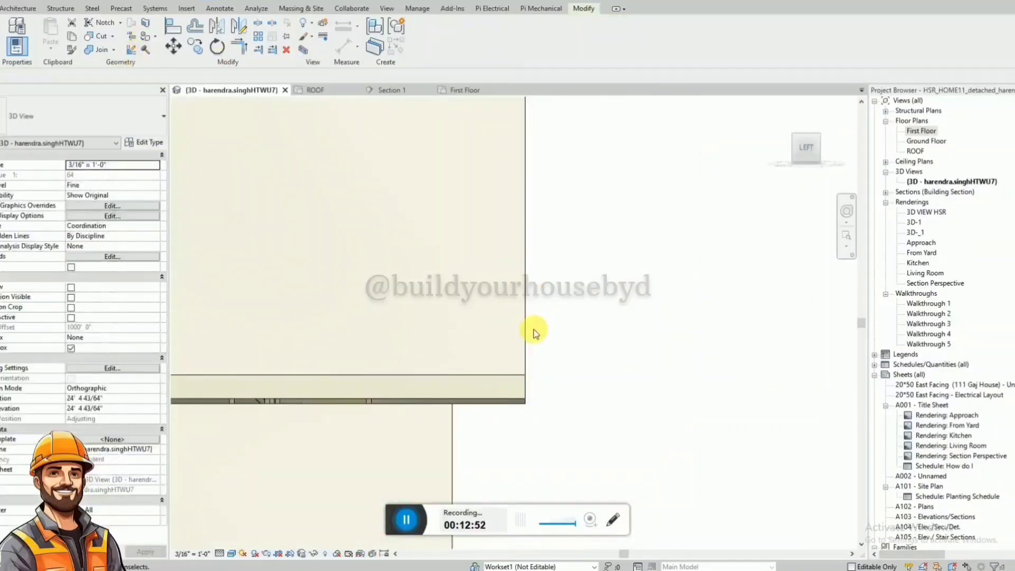
click(529, 338)
key(m)
key(v)
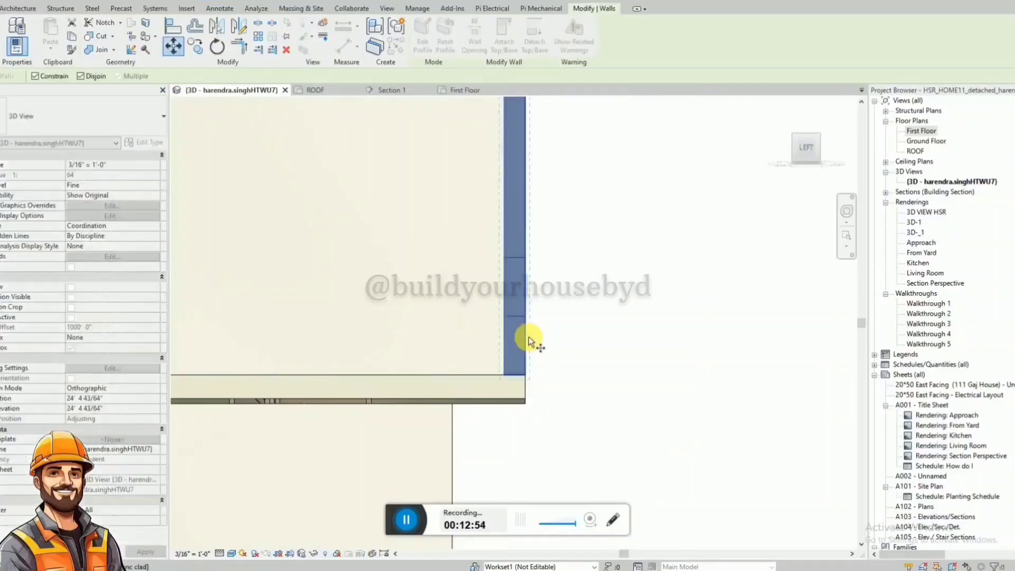
click(41, 77)
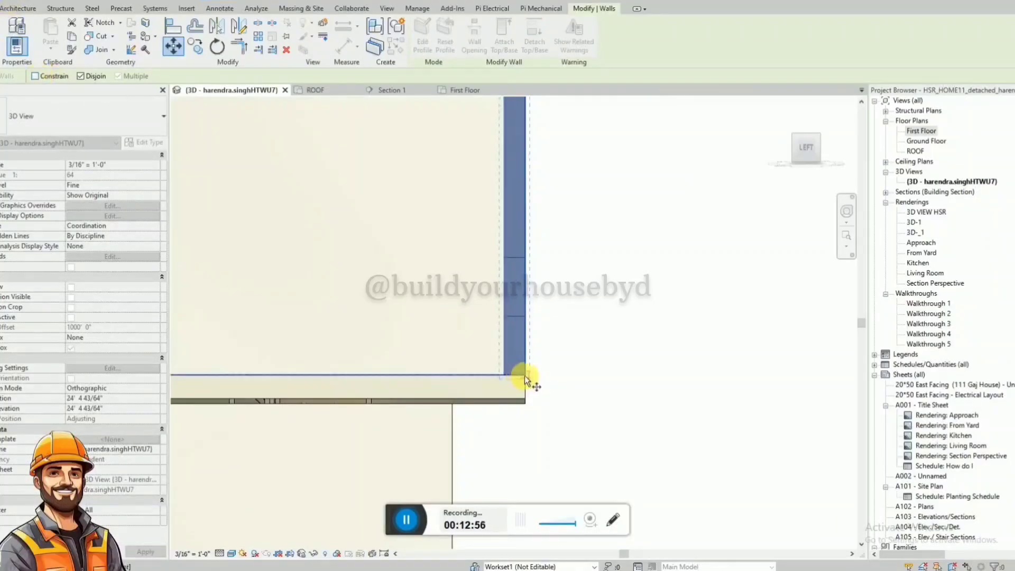
click(526, 377)
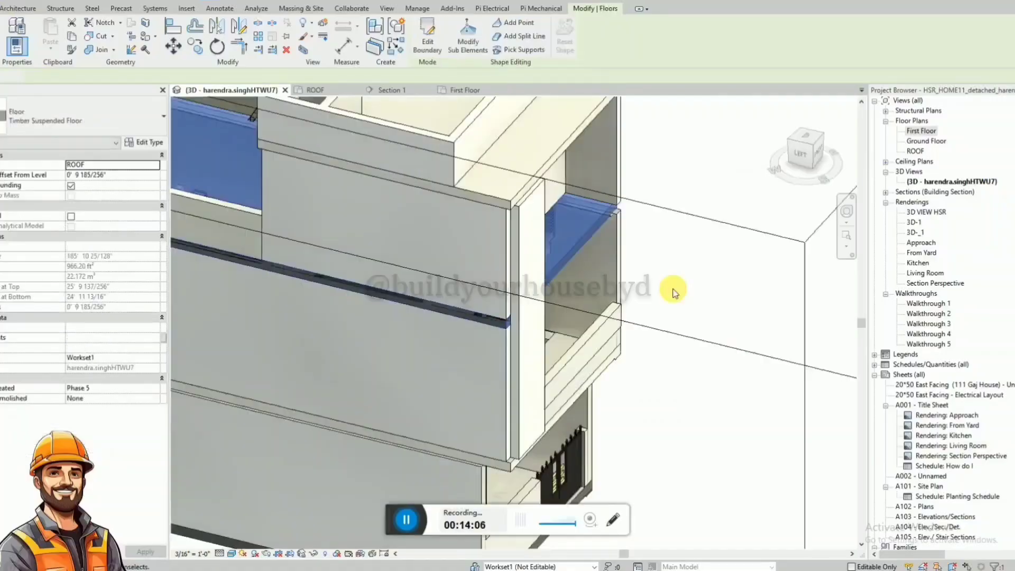
In Section 1, copy the tall front wall segment about 13' 8" horizontally to the opposite end of the front.
shift+middle_drag(623, 375, 659, 353)
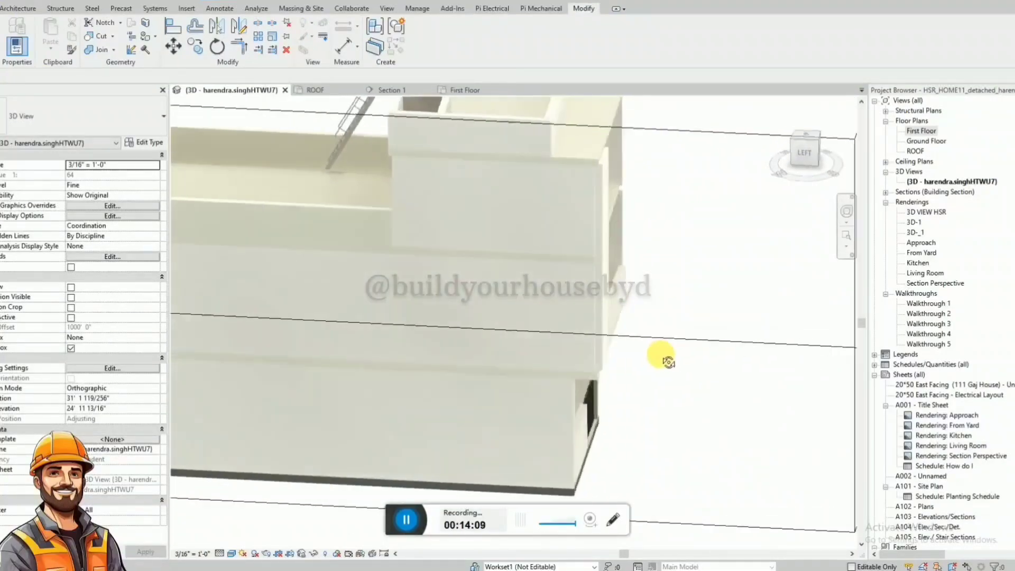
shift+middle_drag(680, 305, 388, 501)
click(406, 92)
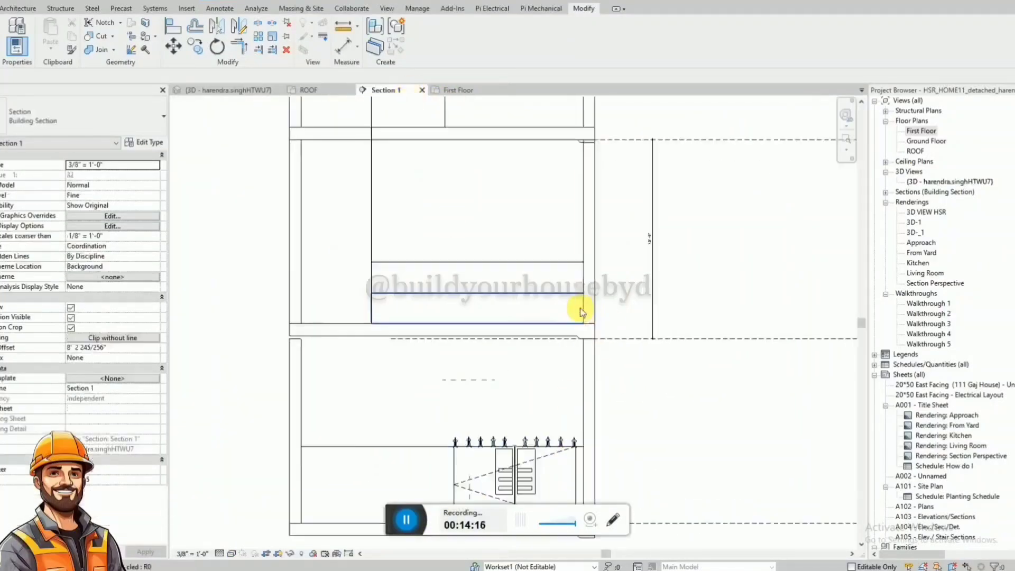
click(338, 233)
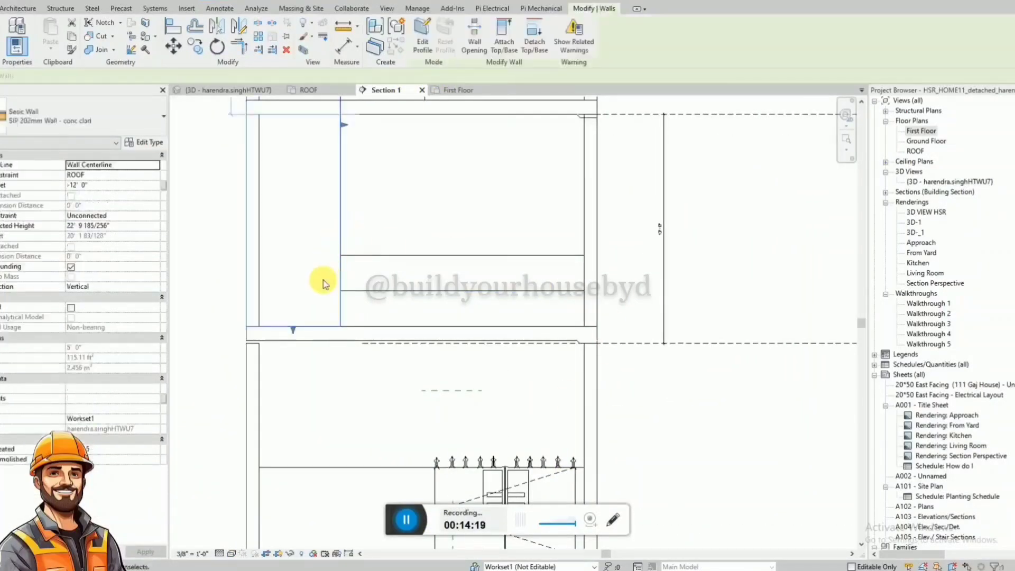
key(c)
key(o)
click(294, 328)
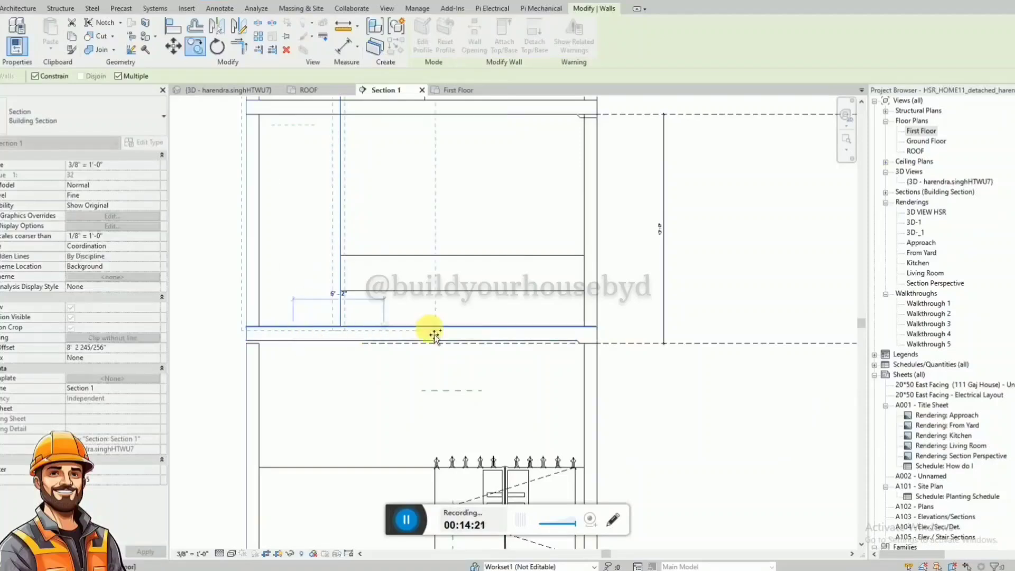
click(538, 336)
key(Escape)
Extend the outer end of the copied front wall segment to the outer face of the adjacent side wall.
scroll(574, 295, up, 2)
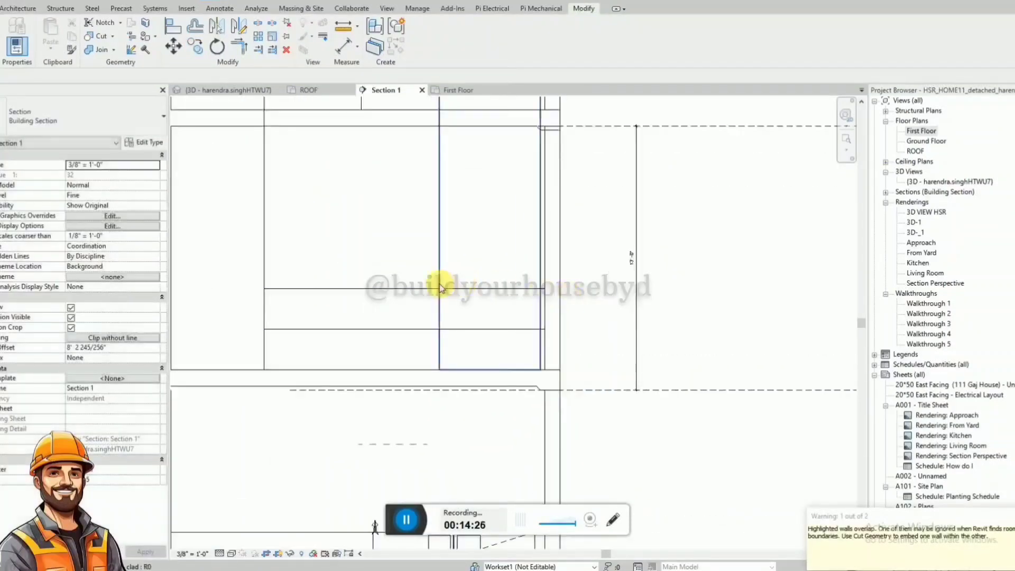
click(544, 272)
drag(544, 141, 551, 160)
scroll(507, 353, down, 2)
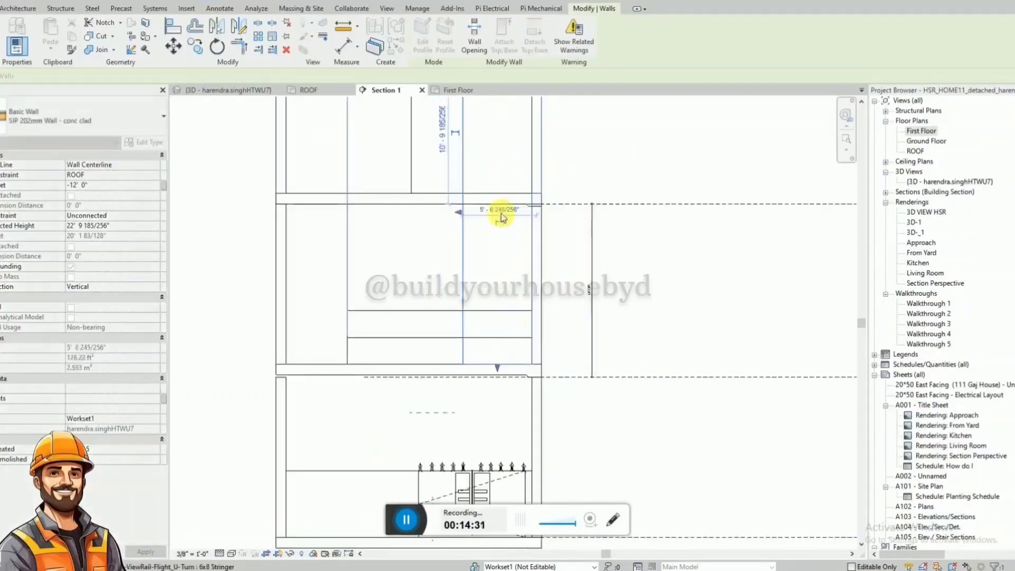
Lower the top of the copied front wall segment to a height of about 4' 3", just above the stacked low walls.
scroll(501, 217, down, 2)
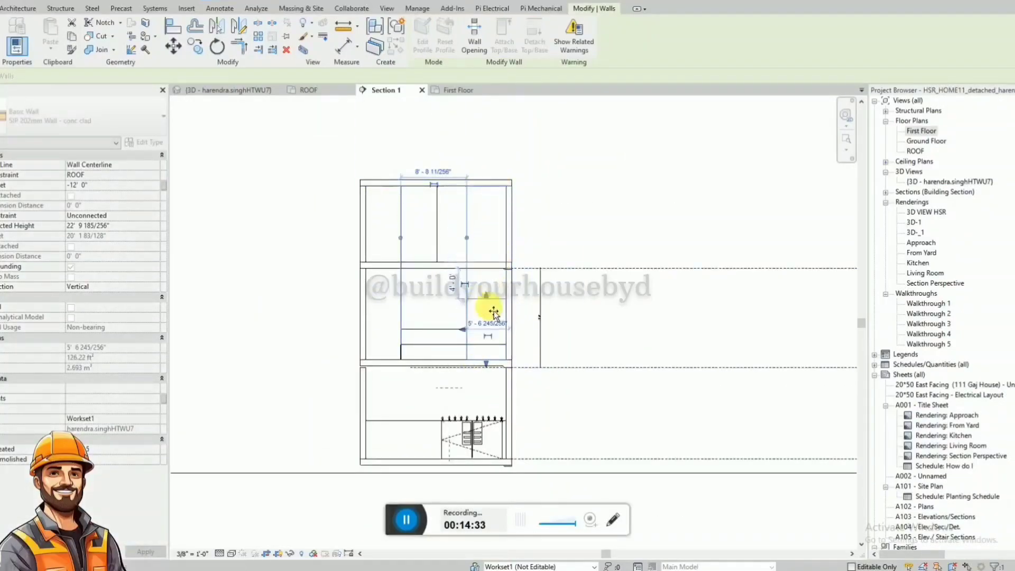
drag(491, 336, 492, 332)
scroll(491, 332, up, 5)
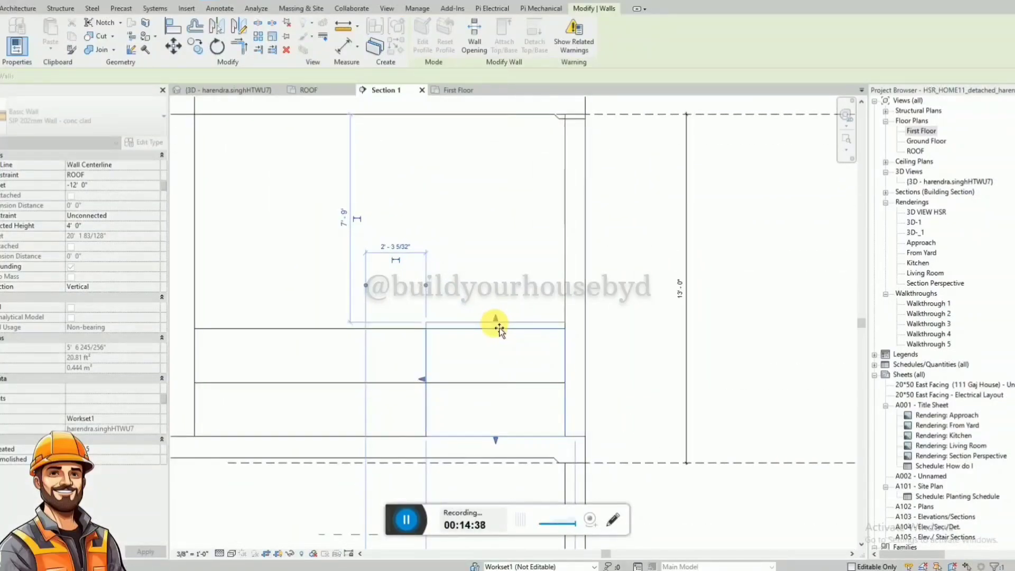
key(Escape)
Select the upper 2' 0" front wall in Section 1 and shorten it in the First Floor plan to stop before the copied wall.
scroll(498, 328, up, 1)
scroll(627, 317, down, 3)
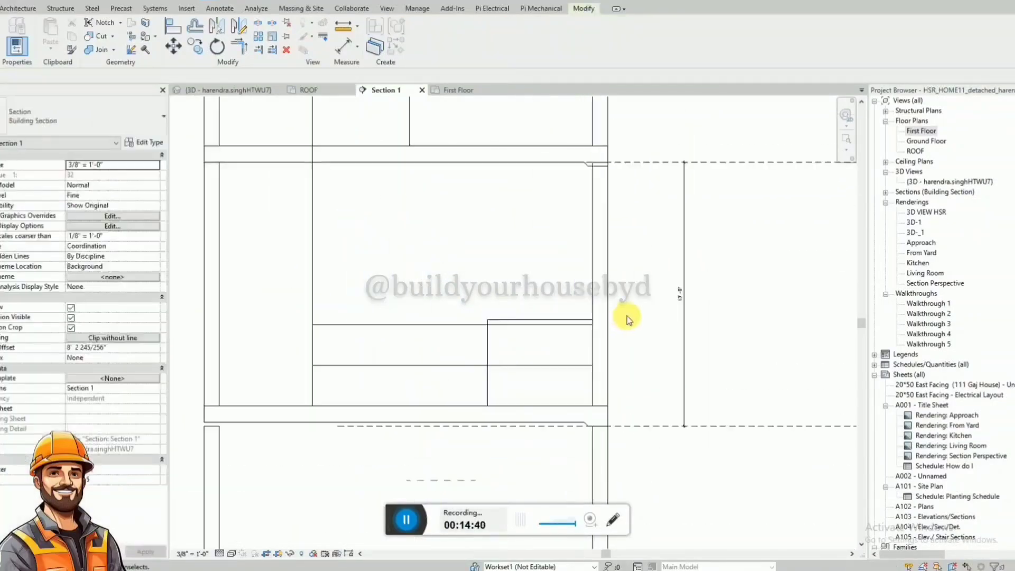
click(453, 324)
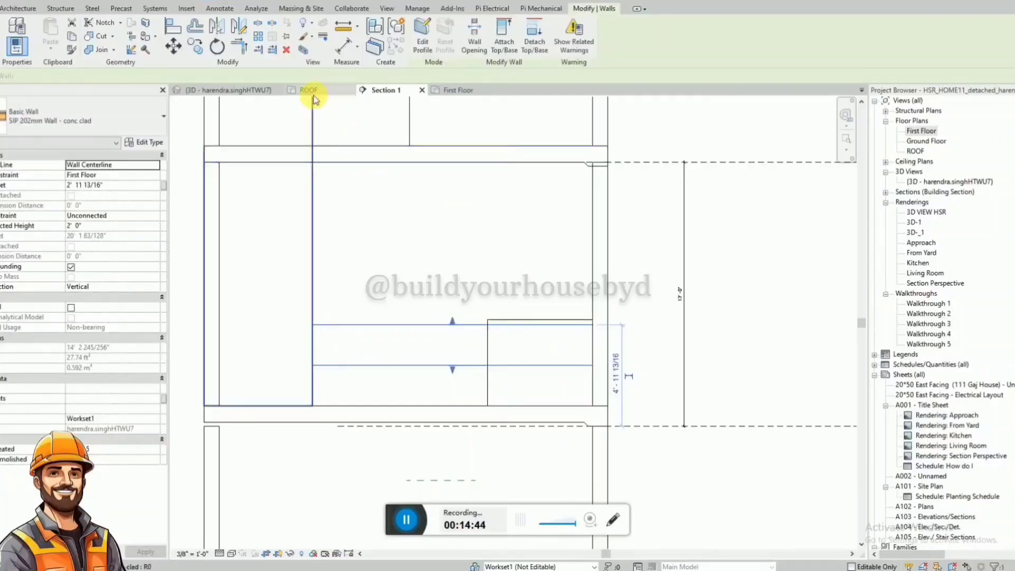
click(455, 90)
scroll(385, 369, down, 2)
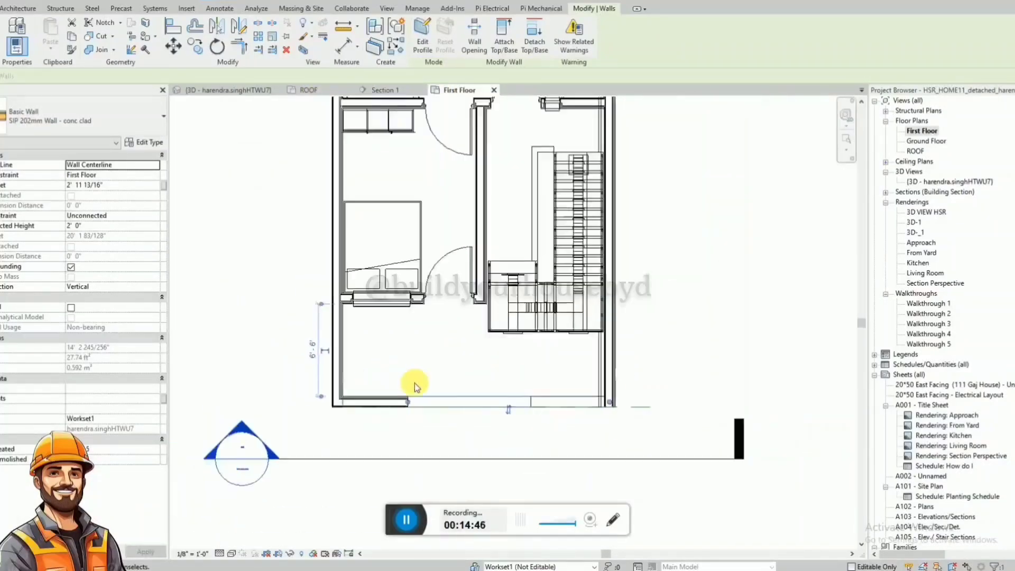
scroll(625, 421, up, 4)
drag(632, 406, 458, 410)
click(484, 415)
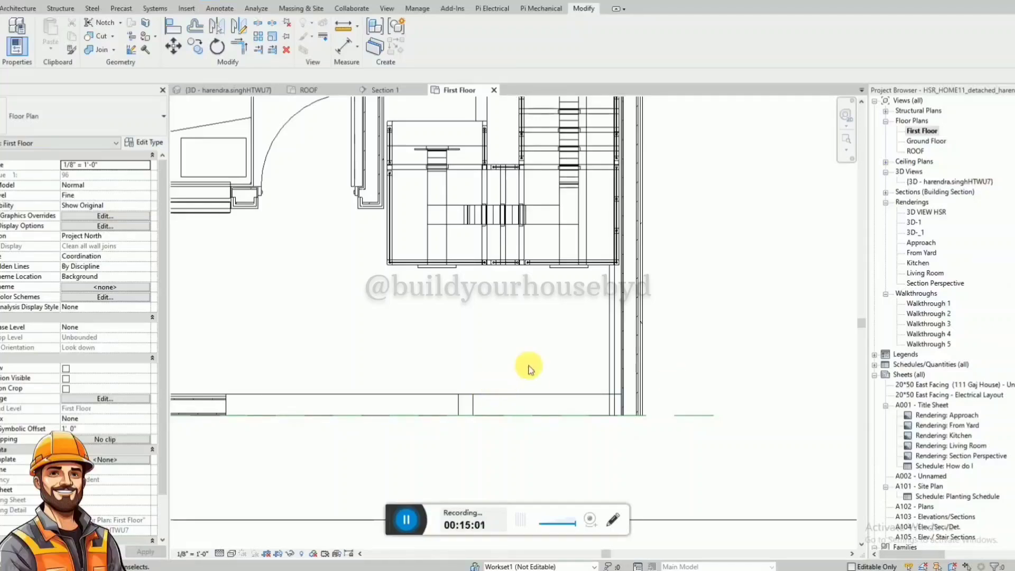
In Section 1, draw a 4' horizontal hidden-style detail line inward from the side wall, followed by a vertical guide line downward.
click(381, 91)
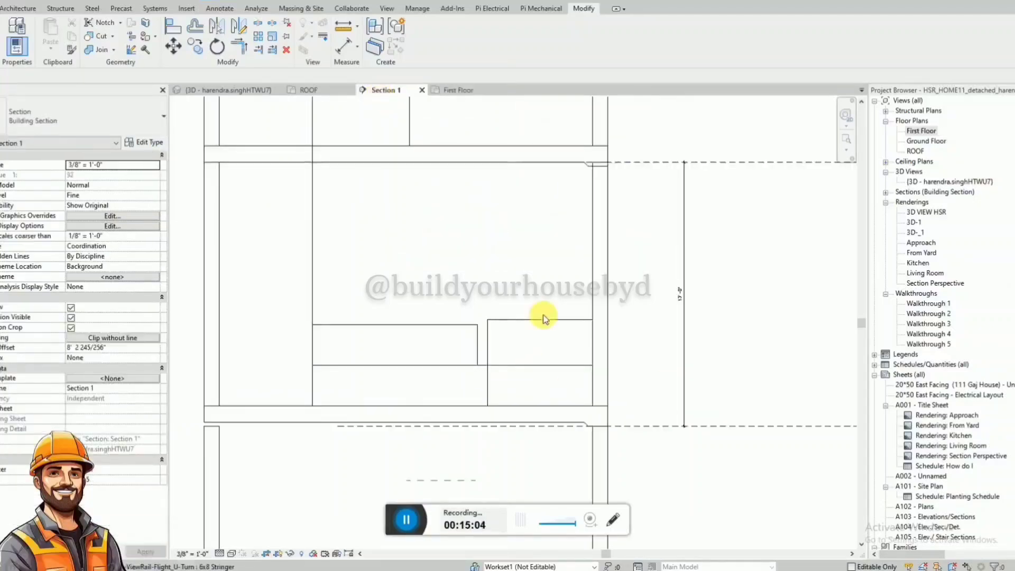
key(d)
key(l)
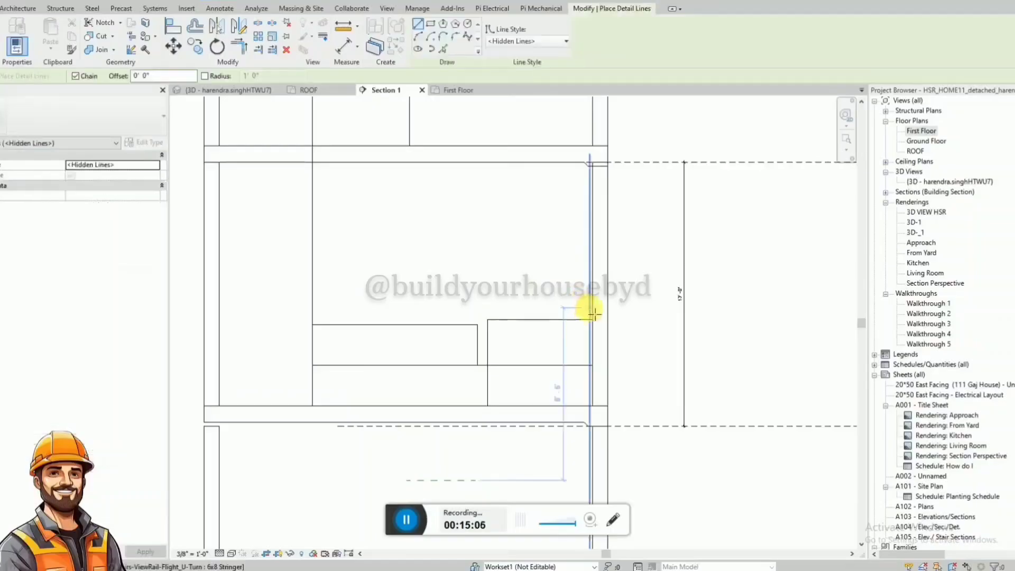
scroll(589, 295, up, 2)
click(598, 340)
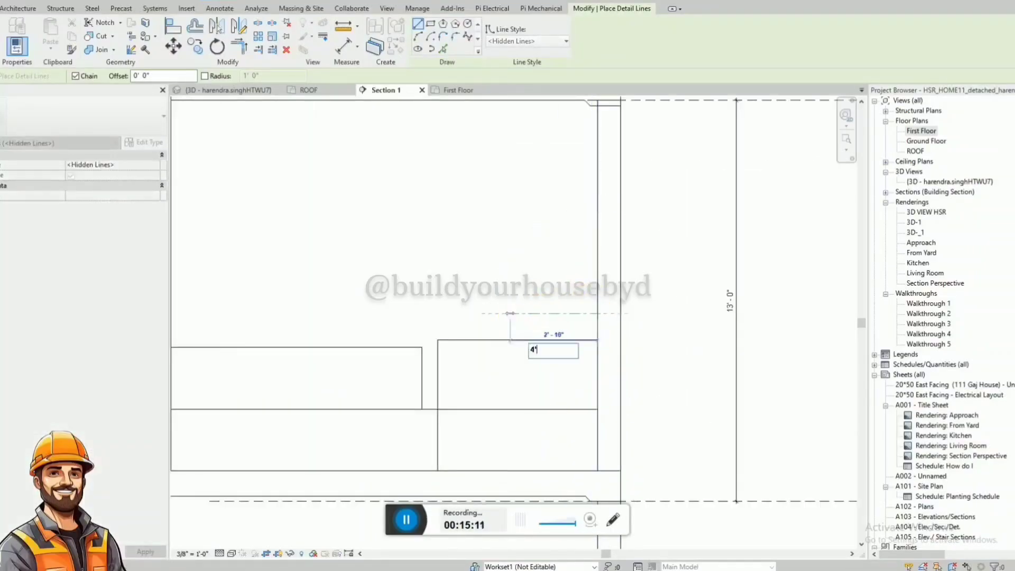
key(Return)
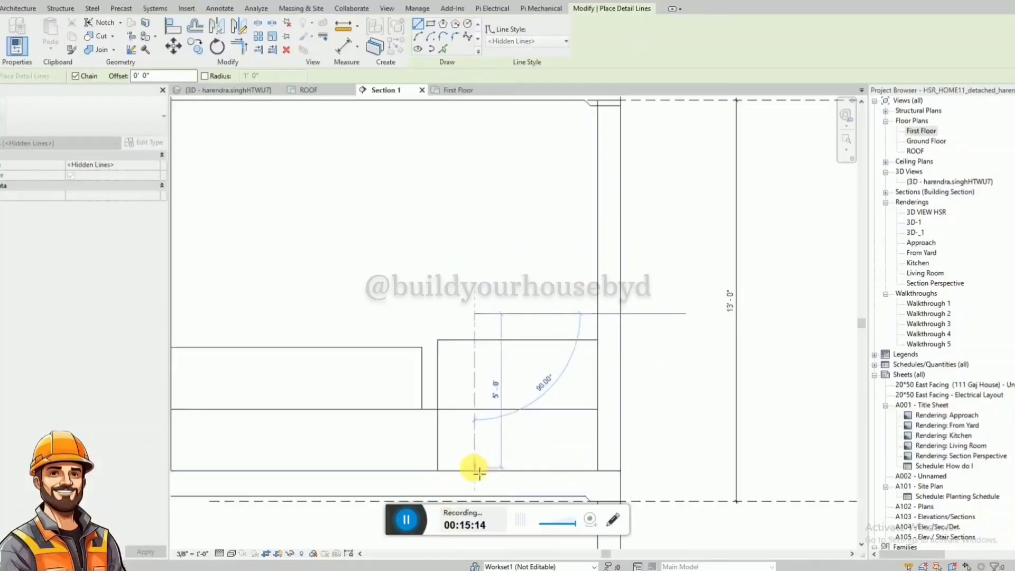
key(Escape)
key(Escape)
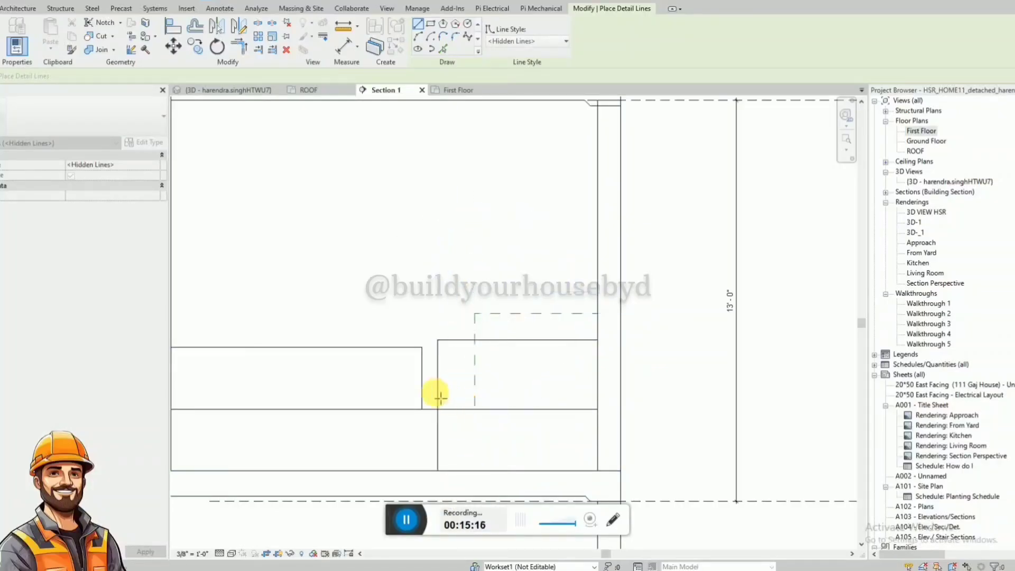
Shorten the copied wall's inner end to the vertical guide line and delete both hidden-style detail lines.
click(468, 415)
key(Delete)
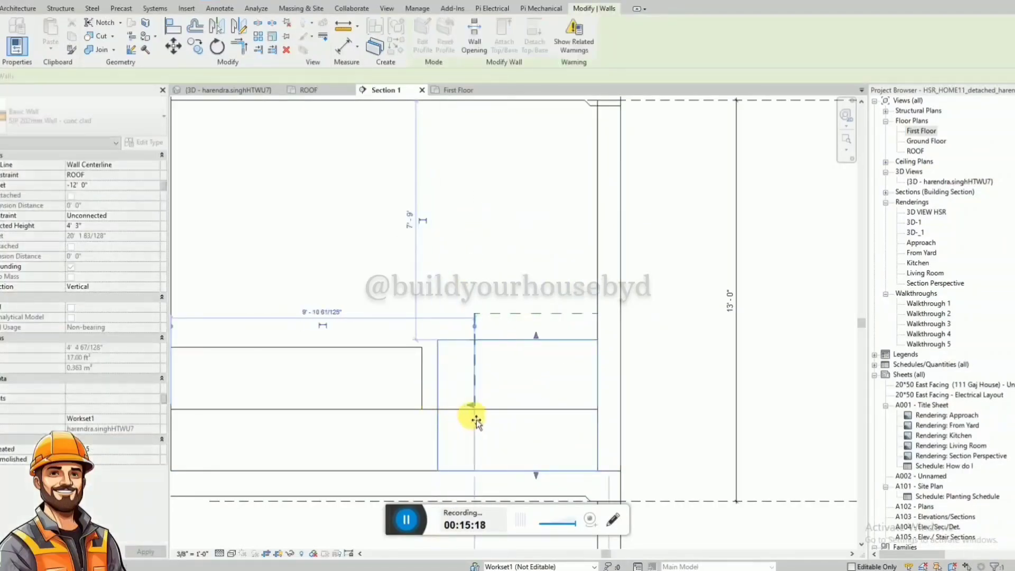
key(Tab)
click(505, 314)
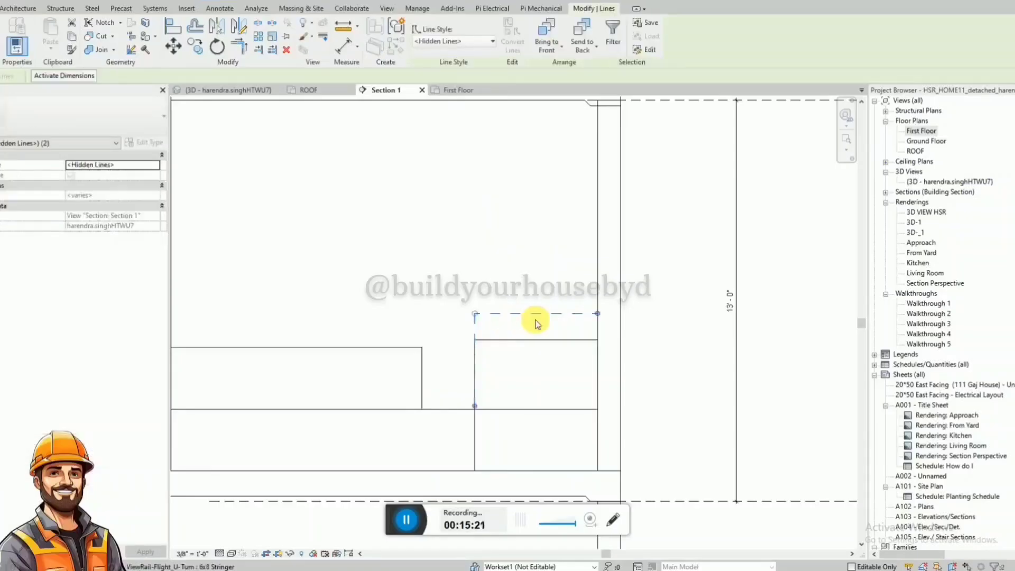
key(Delete)
Extend the free end of the upper 2' 0" front wall to meet the inner edge of the copied wall.
scroll(548, 330, down, 1)
click(453, 374)
drag(457, 366, 495, 368)
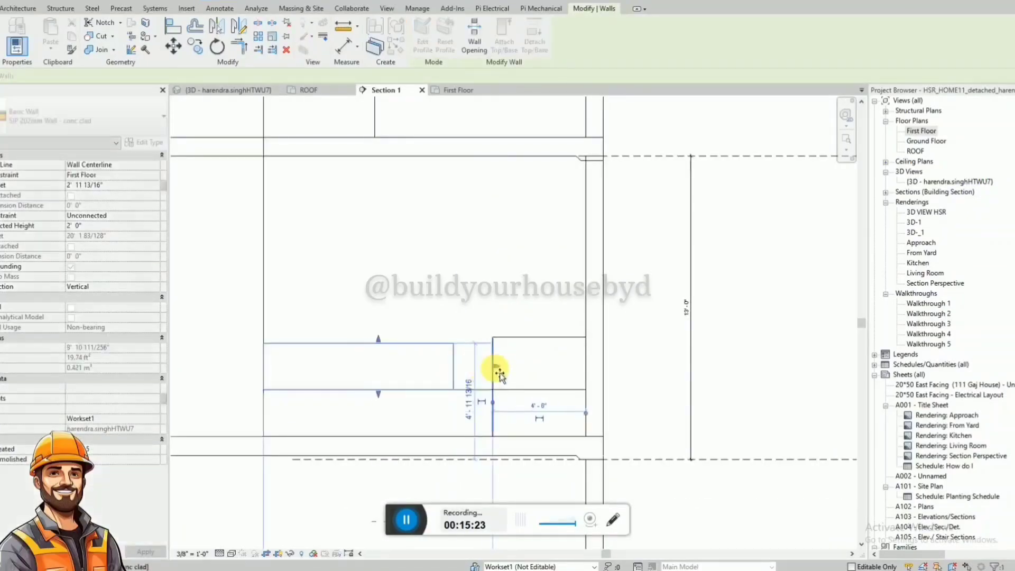
Shorten the lower 2' 0" front wall in the First Floor plan and align its end with the copied wall's inner edge in Section 1.
click(531, 390)
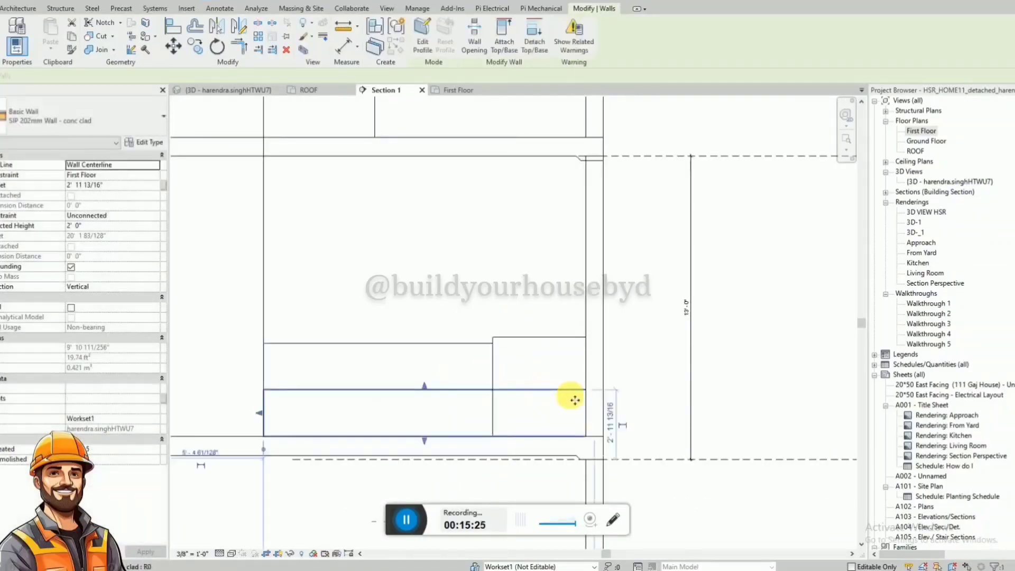
click(453, 91)
drag(608, 404, 500, 405)
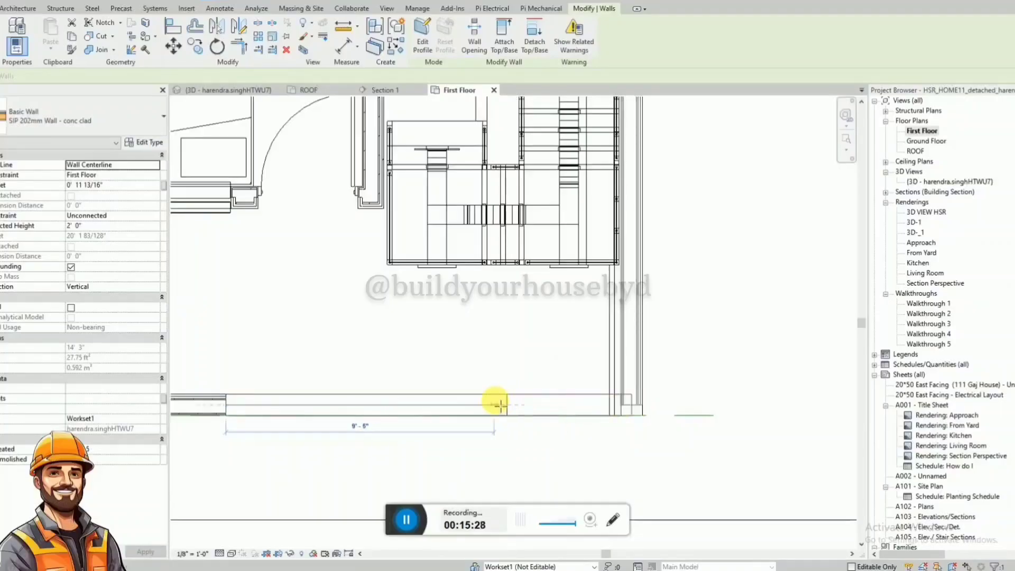
click(381, 90)
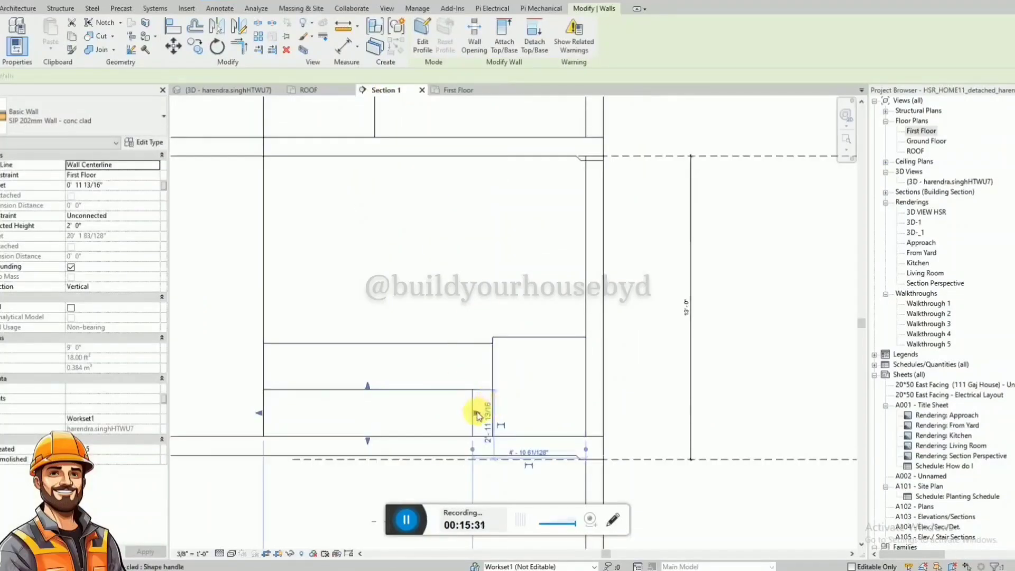
click(504, 294)
scroll(505, 294, down, 2)
click(477, 285)
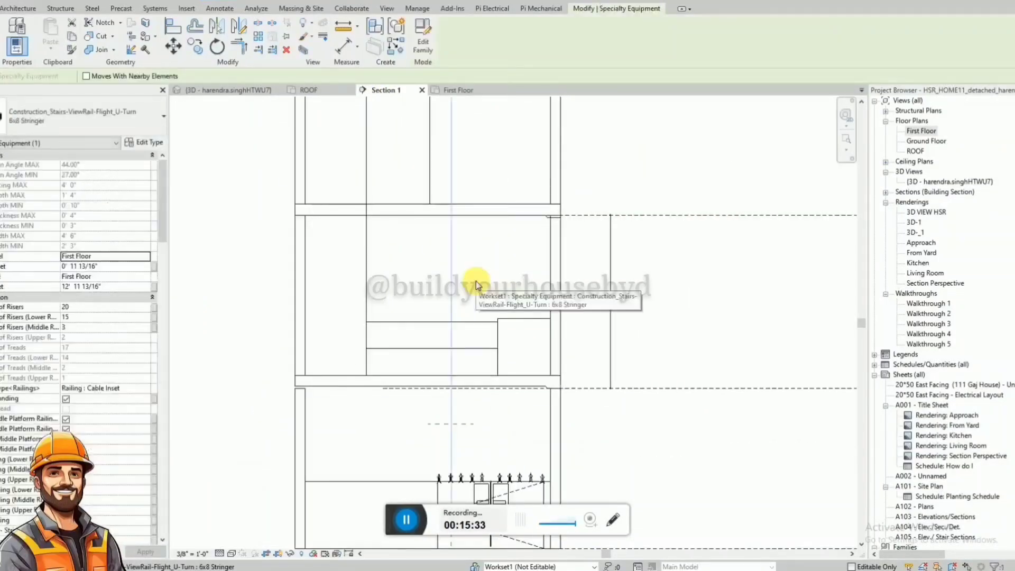
scroll(477, 286, down, 1)
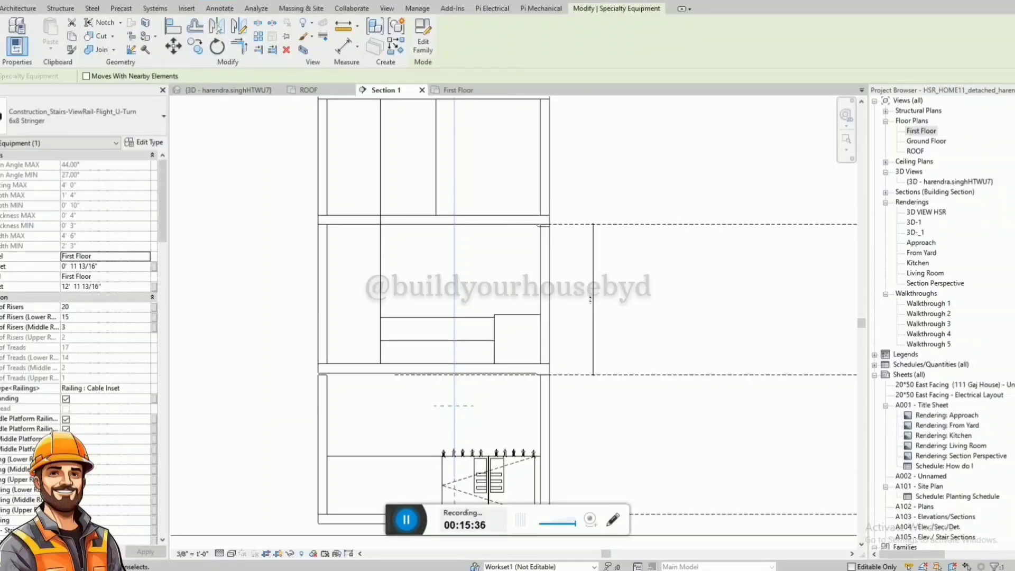
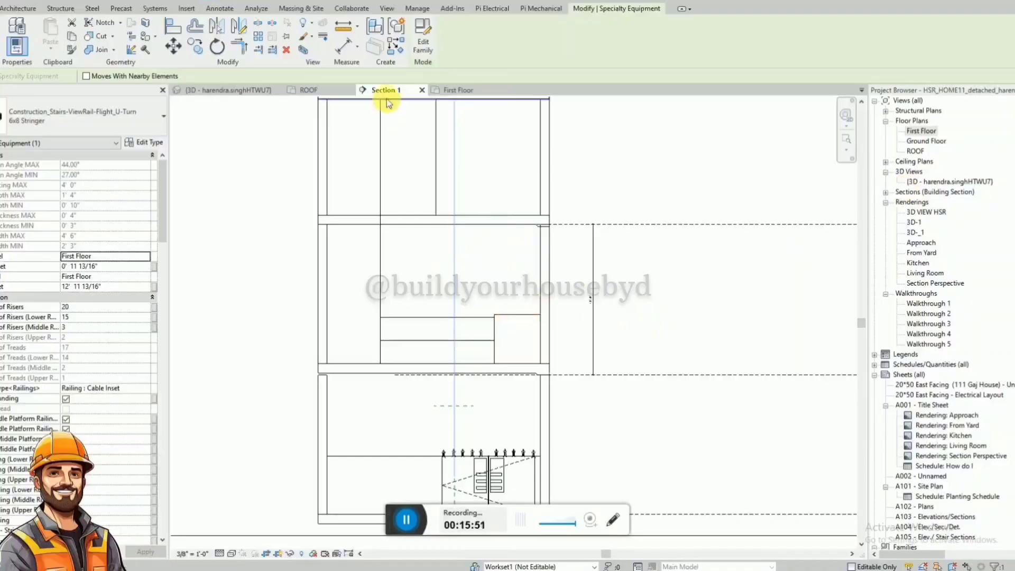
Choose the ARCAT - Glass - Annealed - Tinted_Blue material for the Paint tool in the 3D view.
click(238, 90)
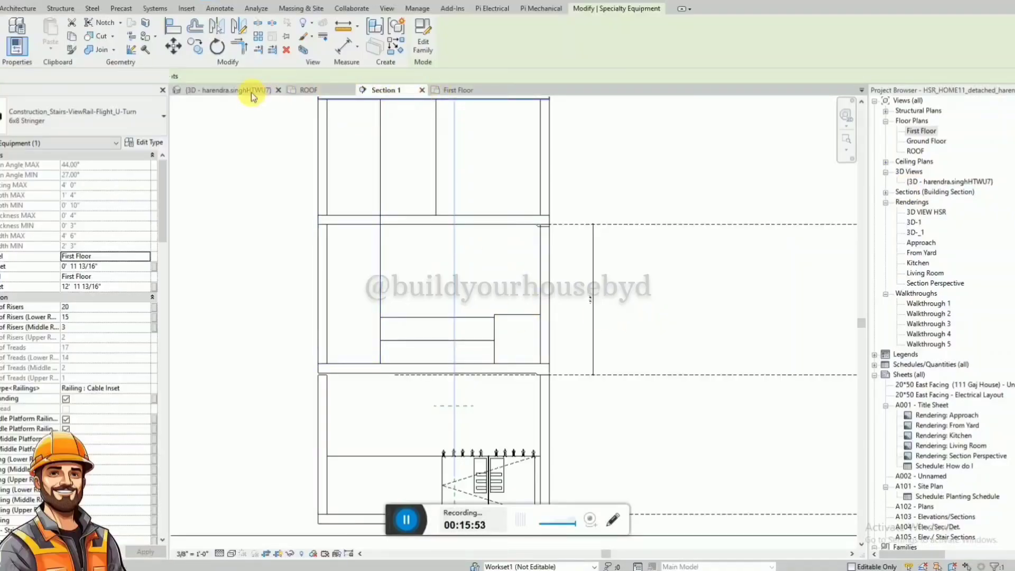
click(631, 295)
shift+middle_drag(632, 294, 686, 284)
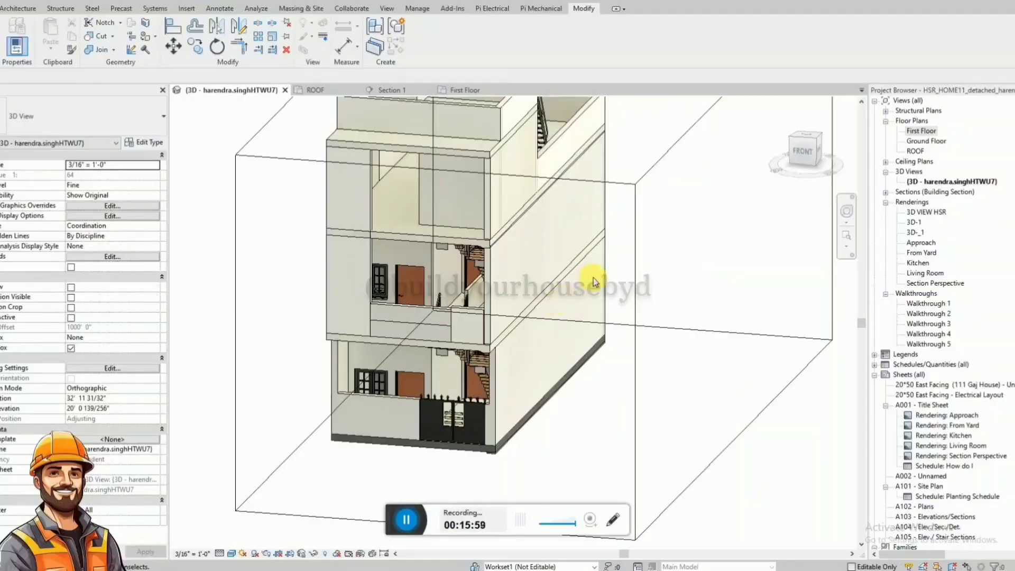
click(413, 245)
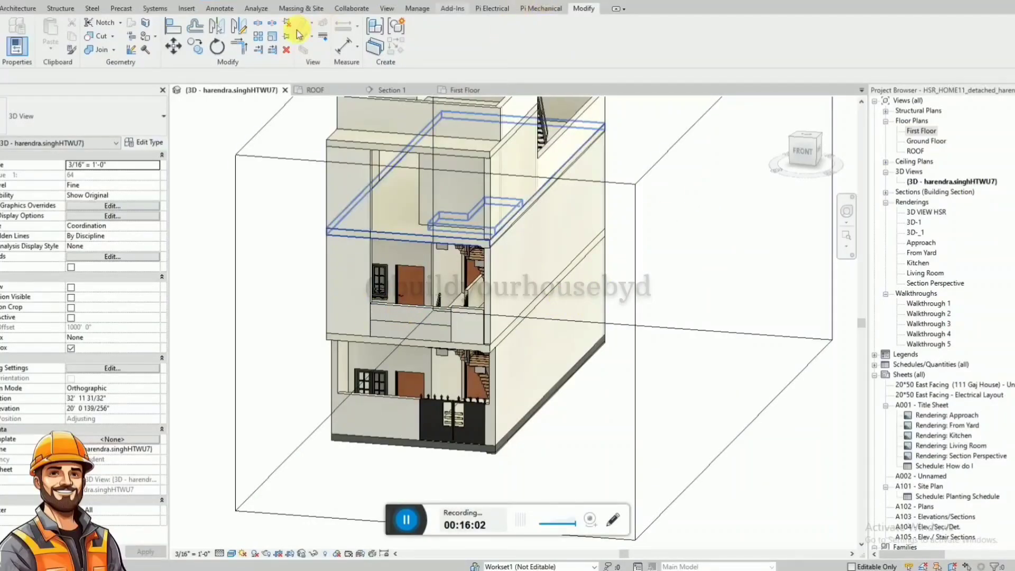
click(148, 37)
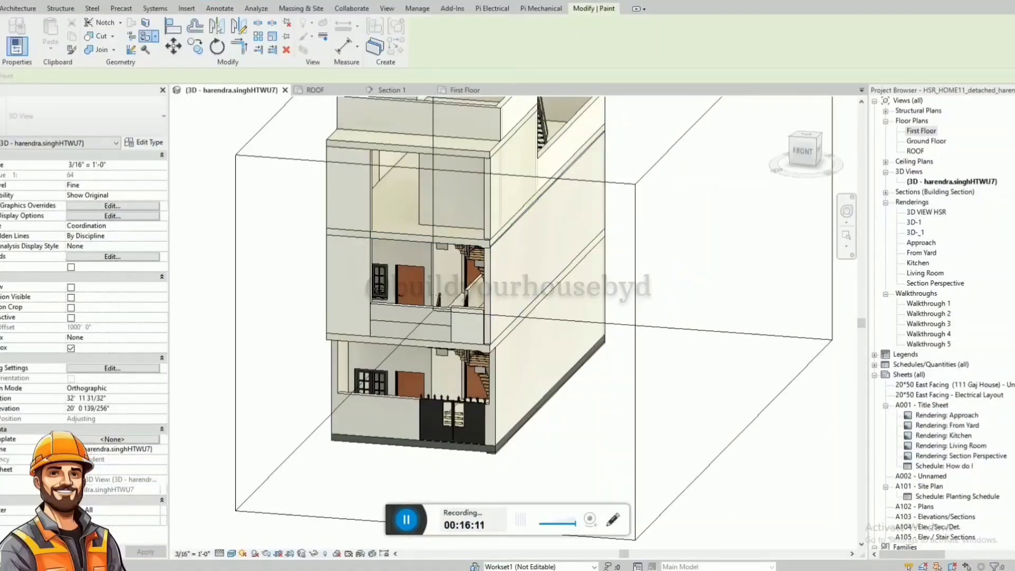
scroll(529, 418, down, 2)
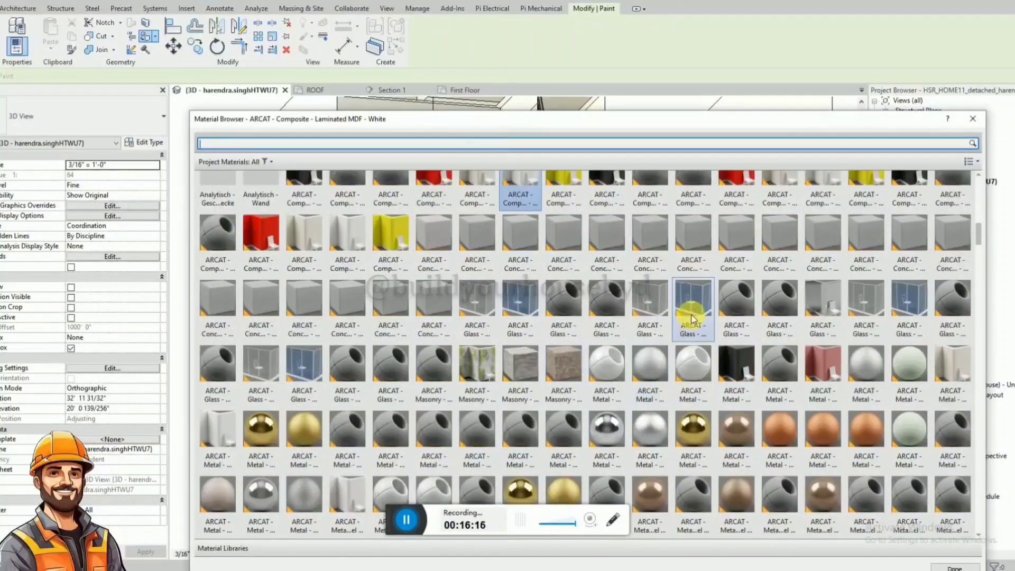
click(518, 311)
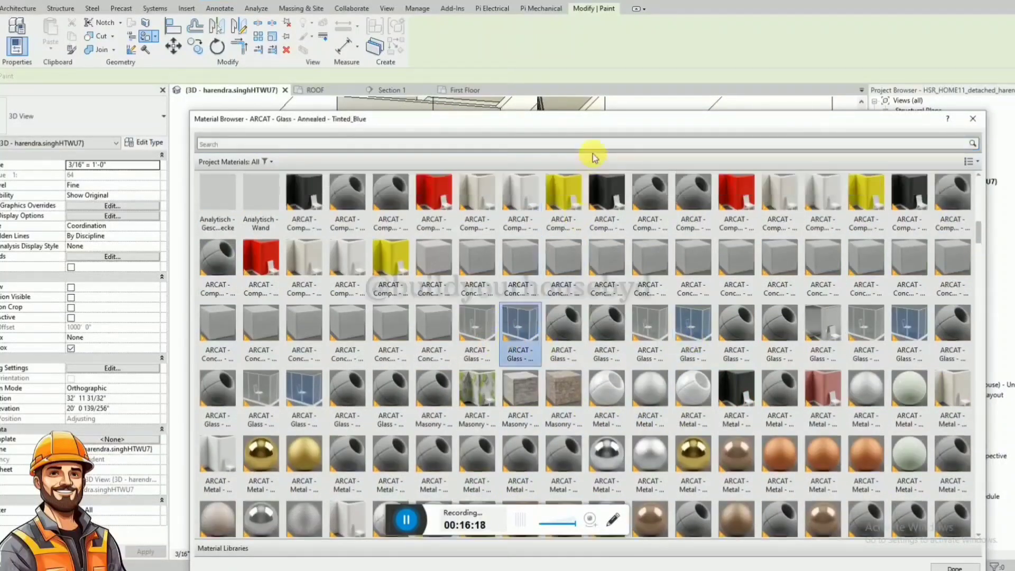
drag(605, 123, 1014, 203)
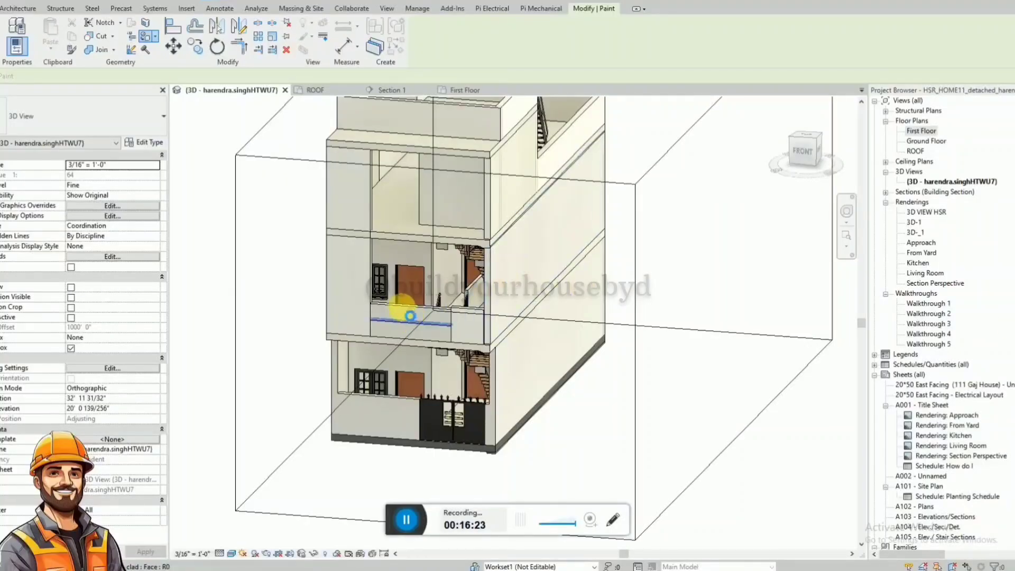
Paint the front and top faces of the first-floor balcony parapet's upper strip with the tinted blue glass.
scroll(410, 316, up, 4)
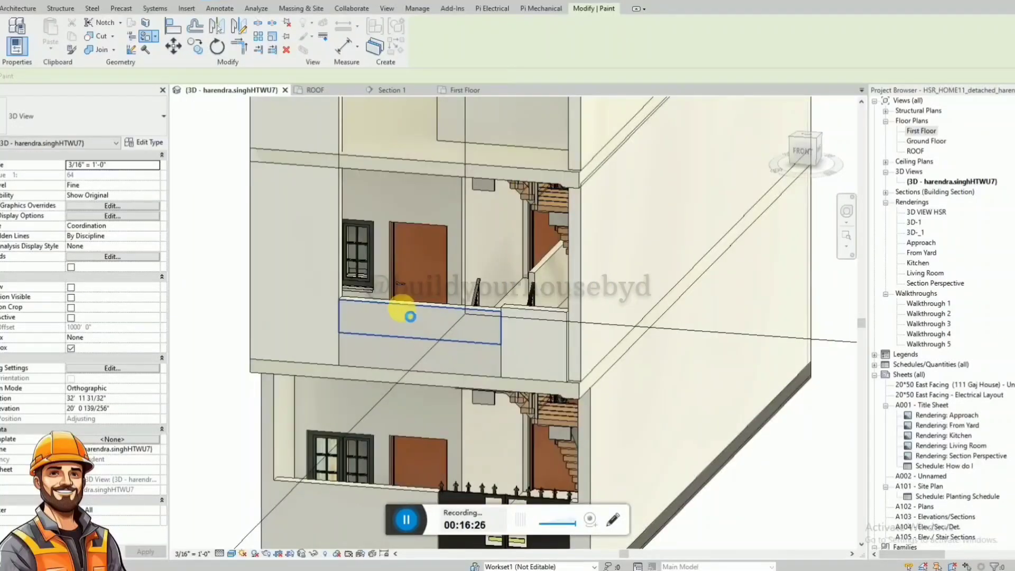
click(404, 313)
scroll(436, 312, up, 2)
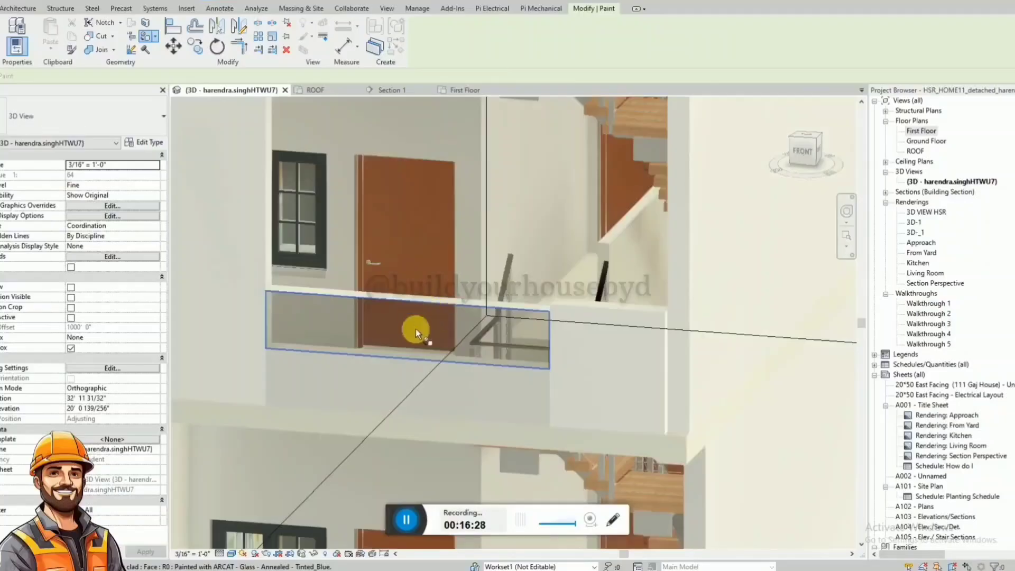
scroll(416, 330, up, 2)
shift+middle_drag(415, 392, 415, 418)
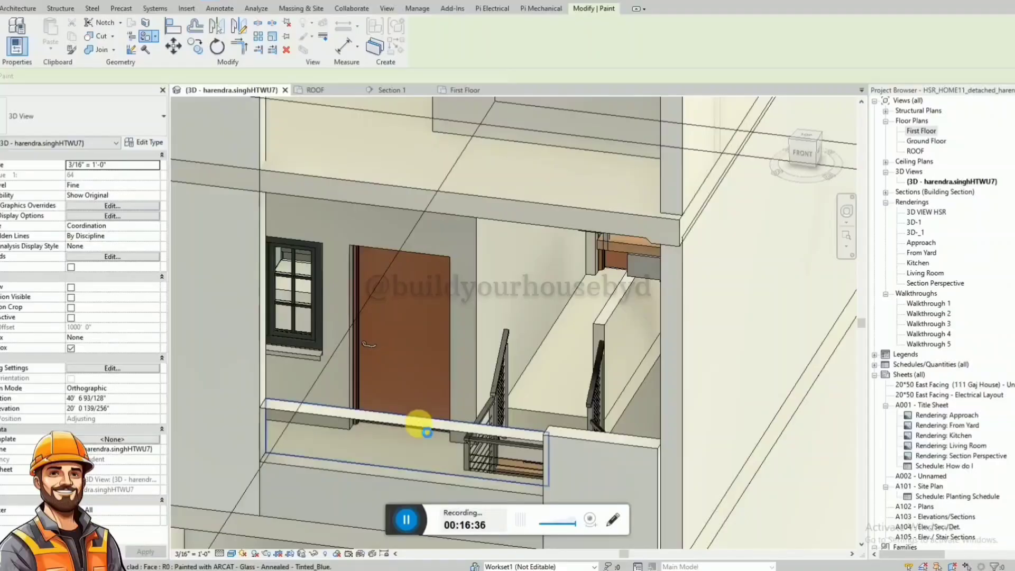
click(419, 426)
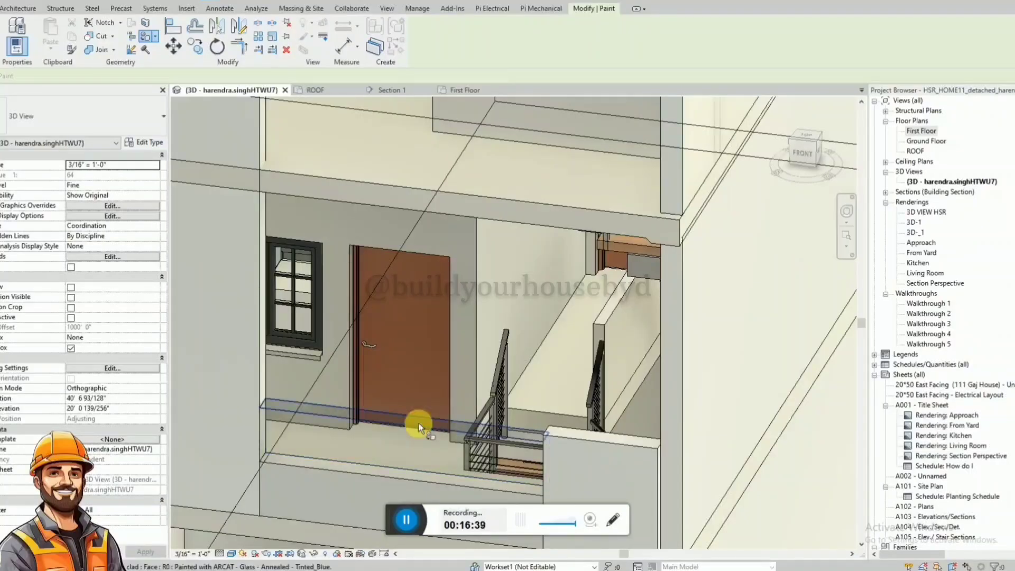
scroll(438, 339, down, 1)
shift+middle_drag(492, 268, 500, 261)
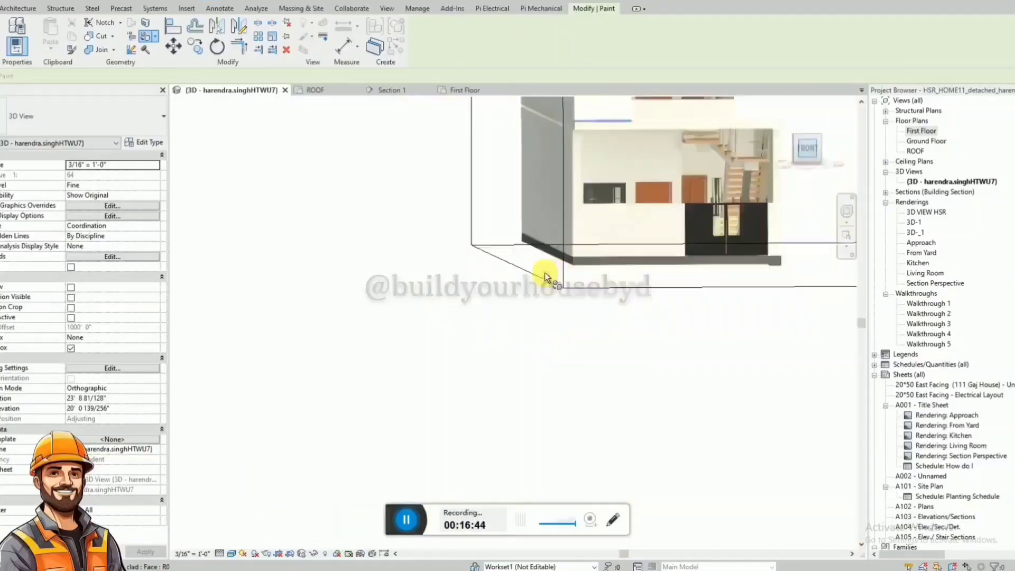
key(Escape)
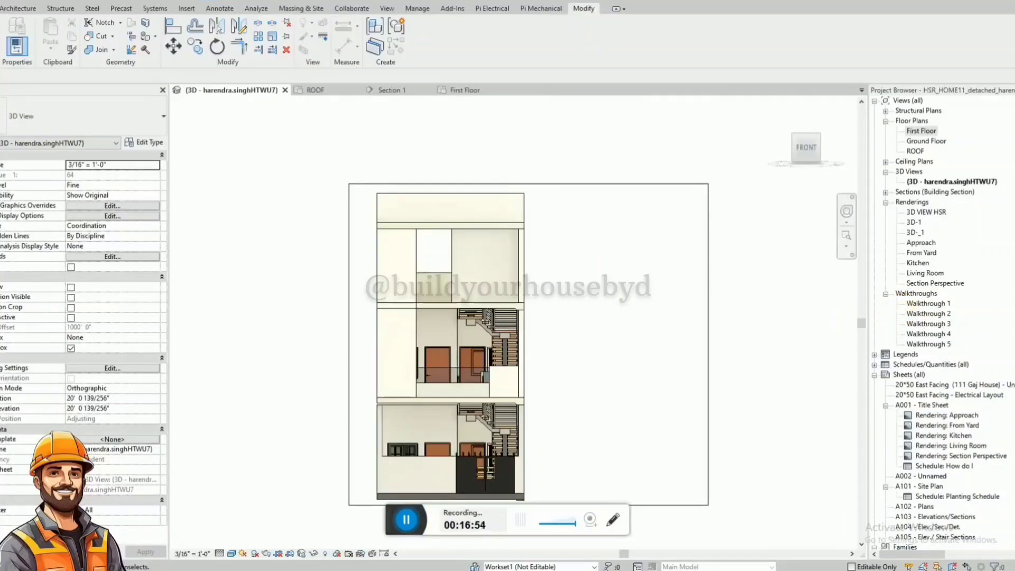
Search the Project Browser for RAILING and select the Weland aluminium railing type FF800H - Top Rail 50.
click(1014, 305)
key(ctrl+f)
text(RAILING)
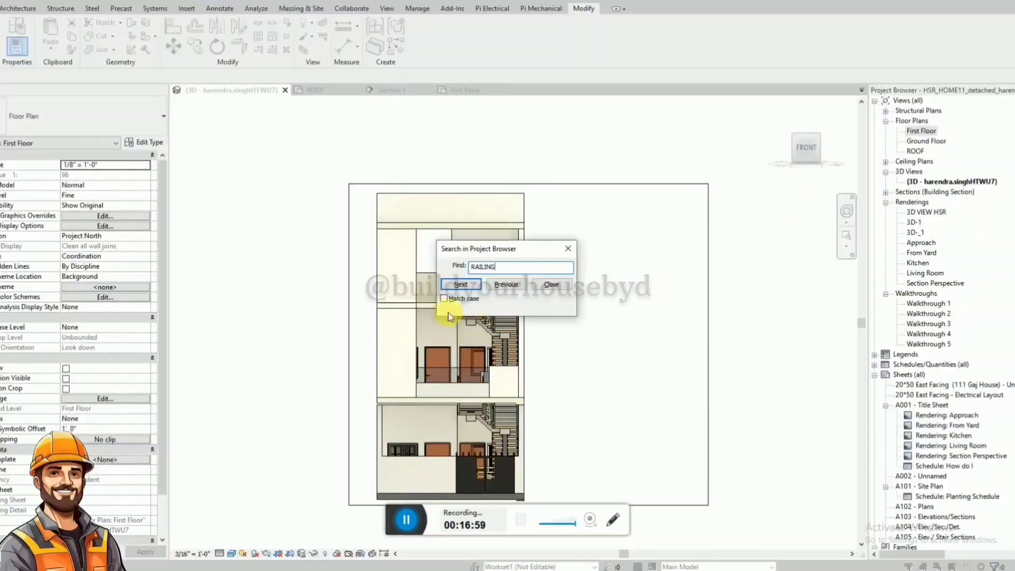
click(454, 286)
key(Escape)
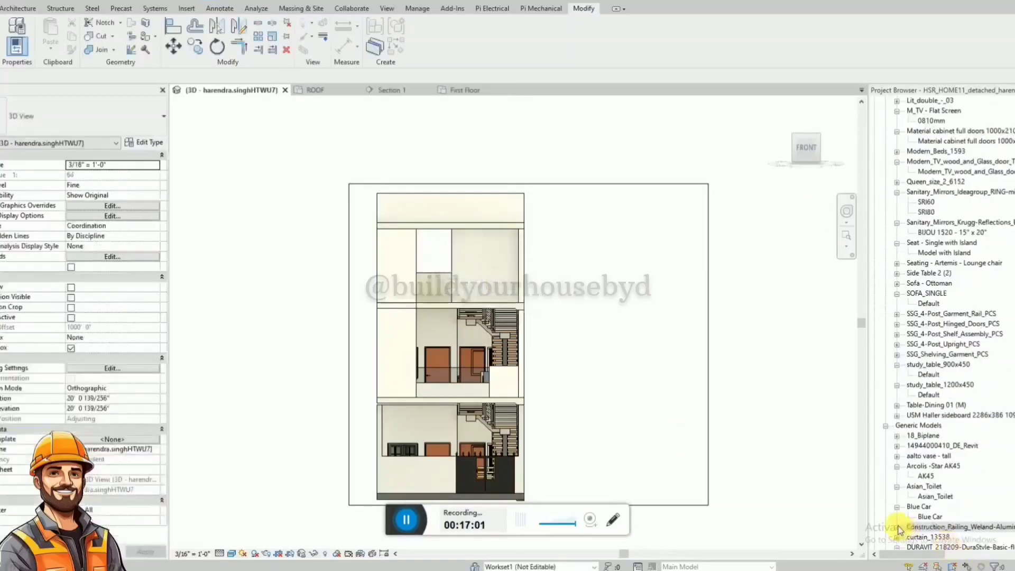
click(897, 528)
scroll(905, 439, down, 1)
click(957, 506)
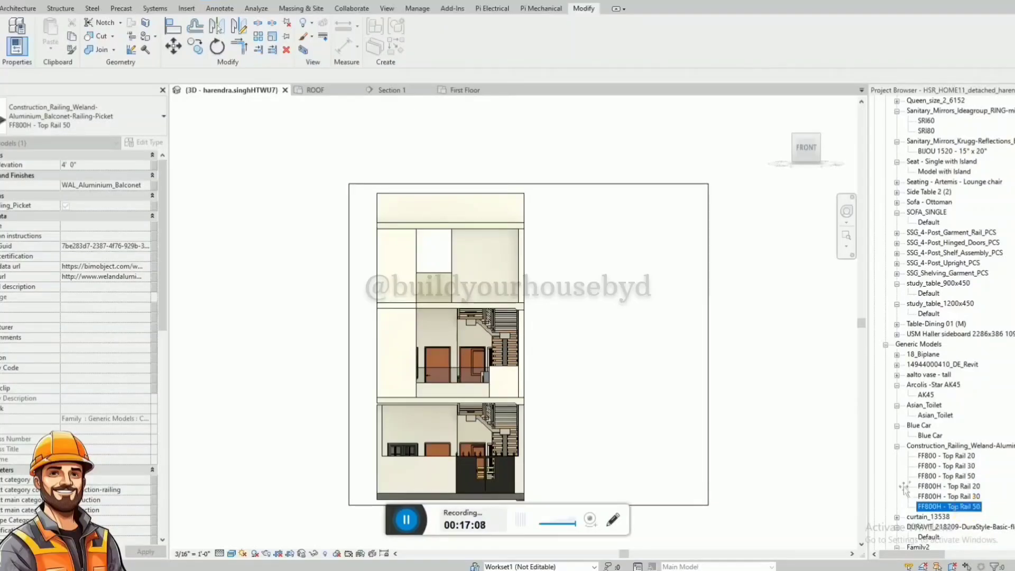
drag(905, 490, 523, 344)
scroll(515, 328, up, 3)
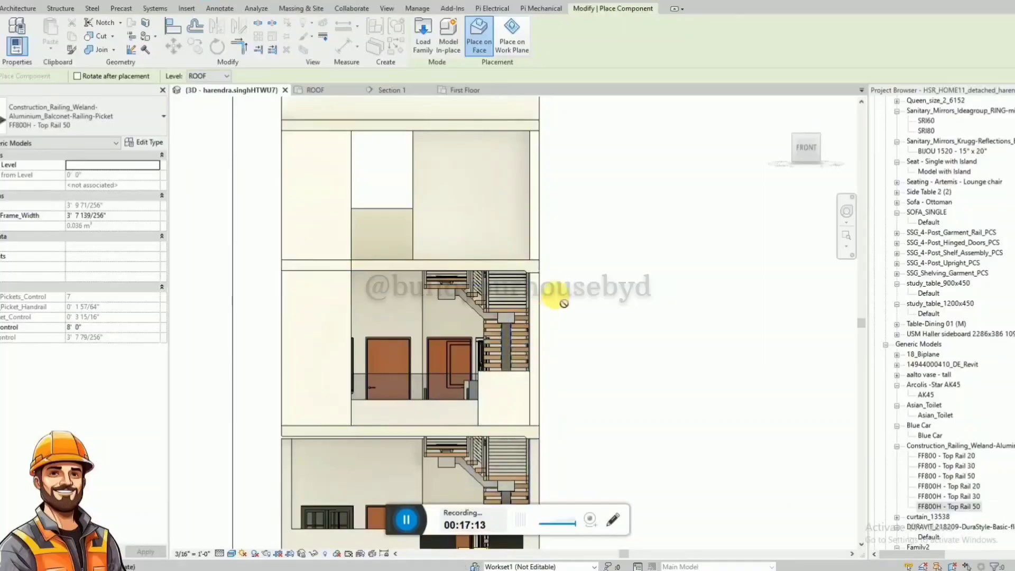
scroll(529, 285, up, 3)
scroll(499, 267, down, 1)
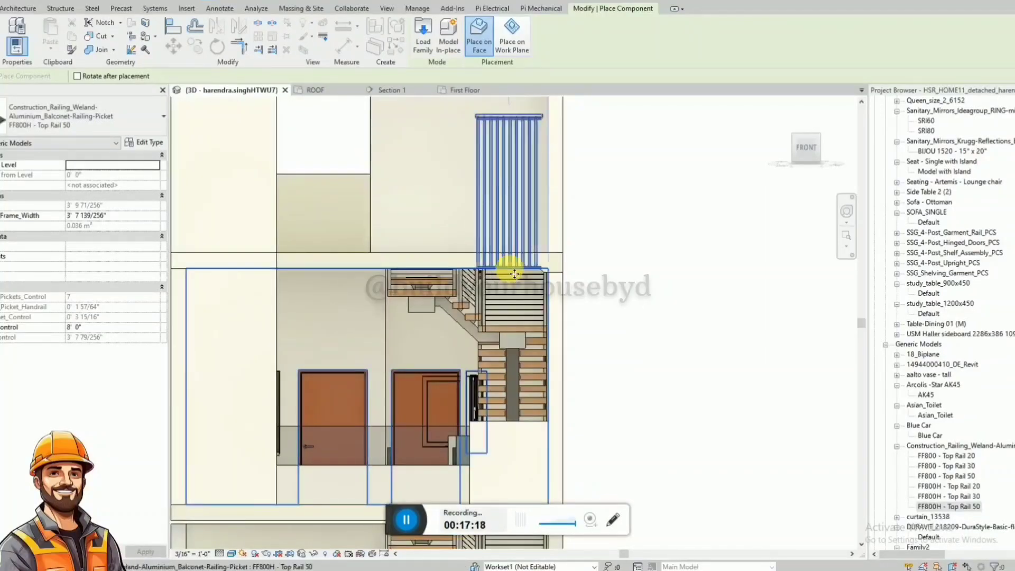
key(Escape)
click(402, 91)
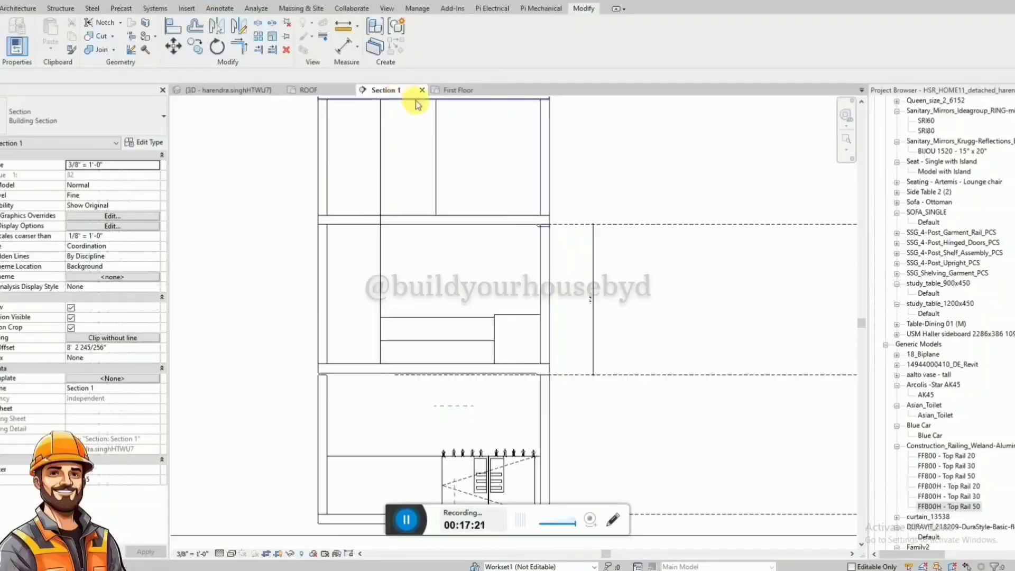
click(228, 90)
scroll(496, 261, down, 2)
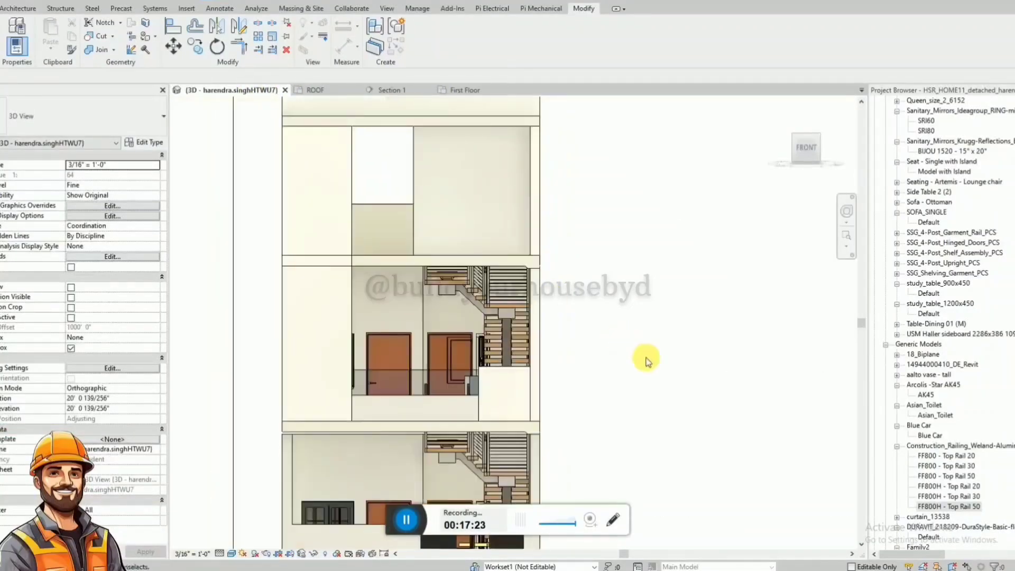
Place an FF800H - Top Rail 50 railing, rotated to extend downward, on the first-floor wall behind the staircase.
drag(963, 507, 476, 227)
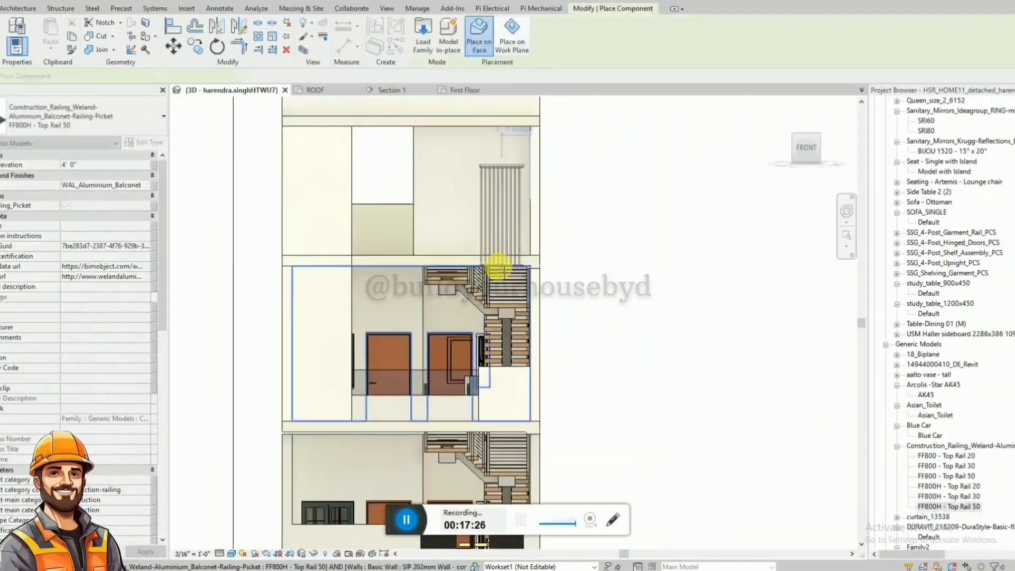
key(space)
key(space)
key(space)
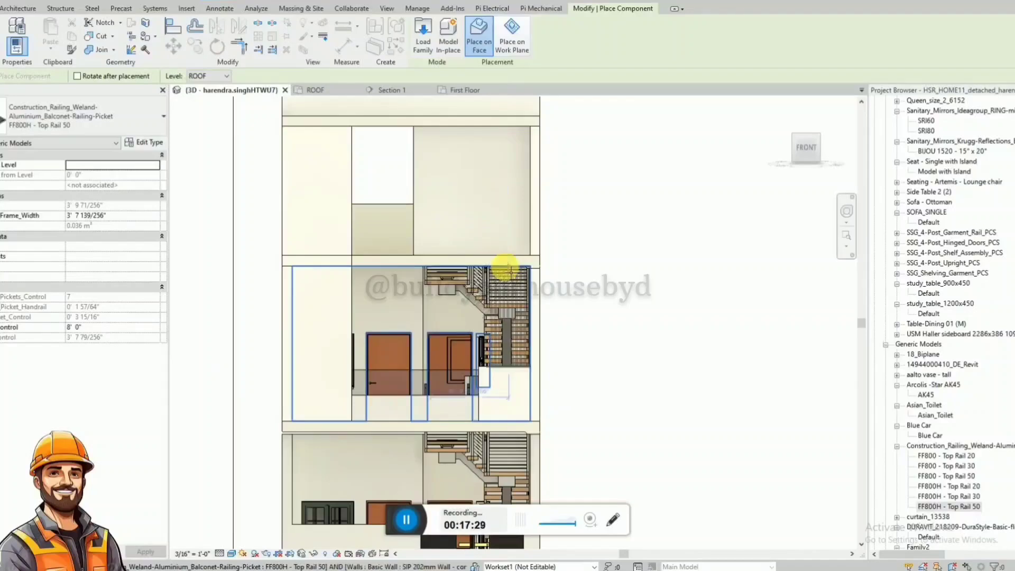
key(Escape)
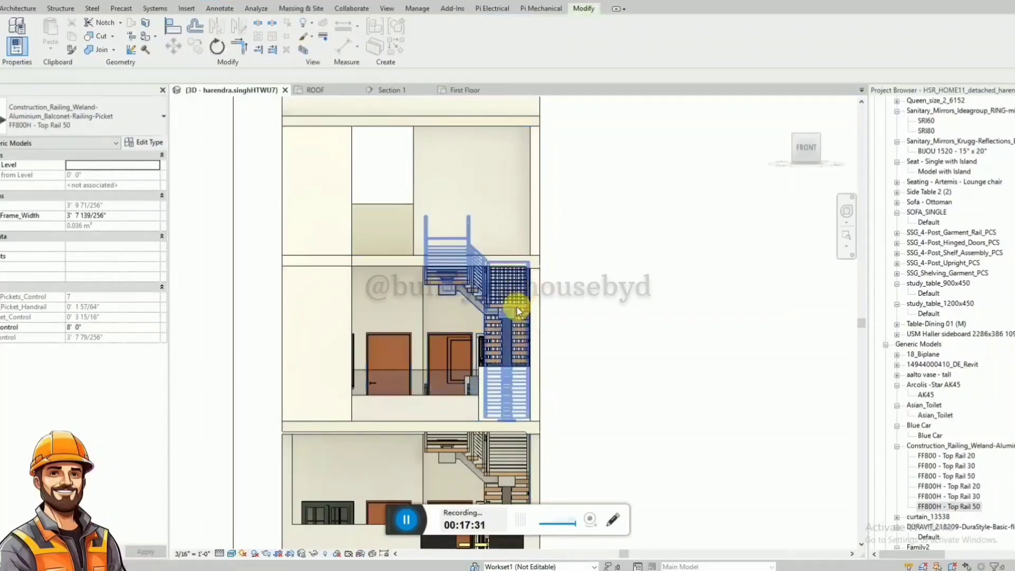
shift+middle_drag(505, 320, 525, 336)
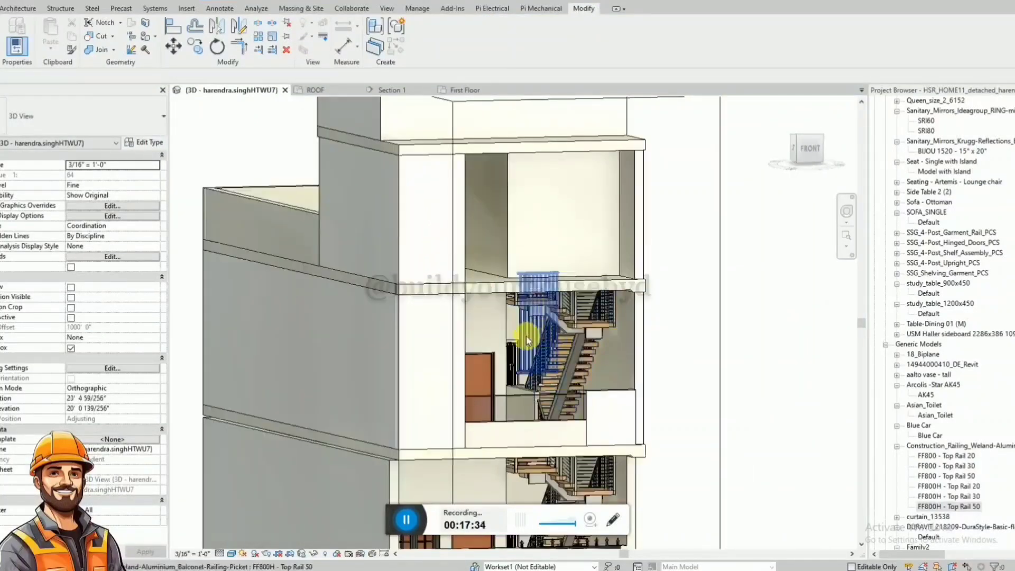
click(522, 337)
right_click(527, 341)
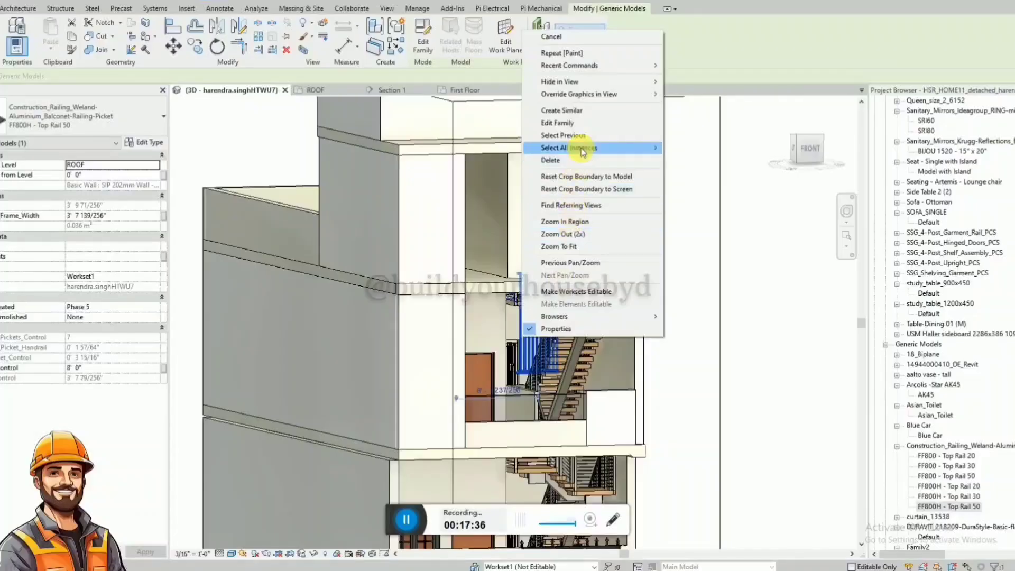
mouse_move(584, 144)
click(689, 153)
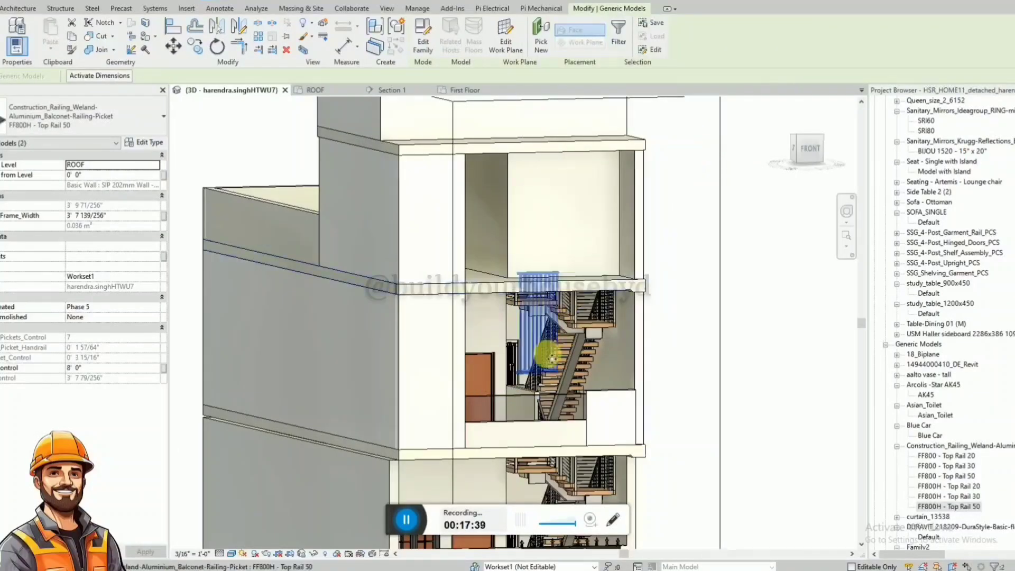
key(Escape)
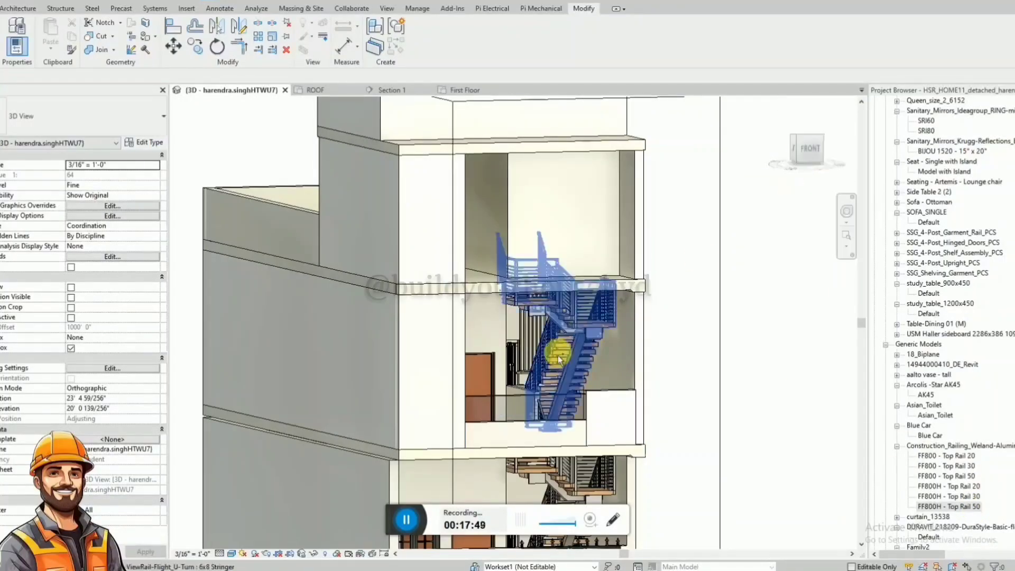
Isolate all FF800H - Top Rail 50 railings, delete the upper duplicate, and restore the hidden elements.
click(521, 346)
right_click(520, 346)
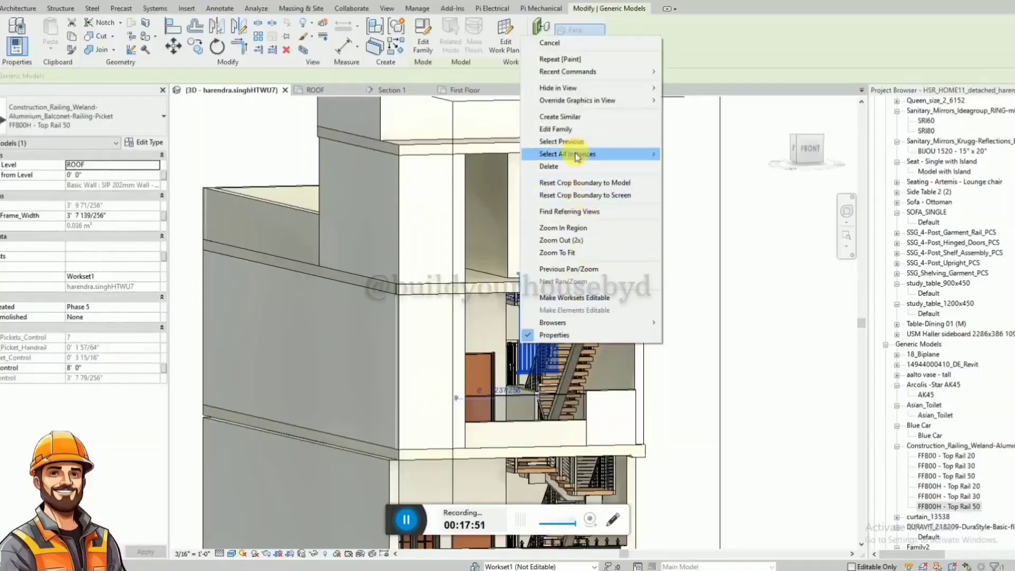
mouse_move(635, 152)
click(681, 155)
key(h)
key(i)
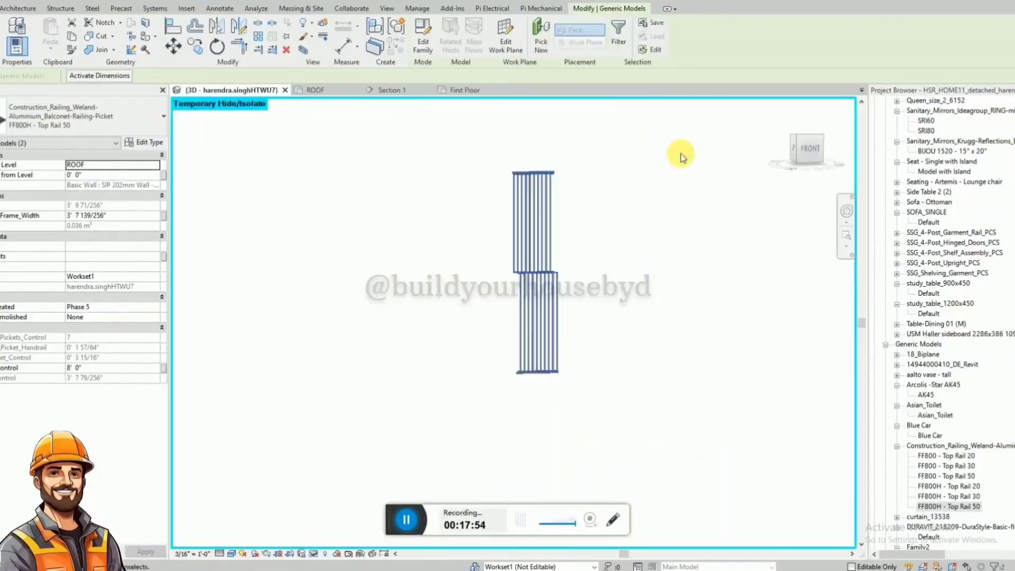
click(600, 268)
click(553, 235)
key(Delete)
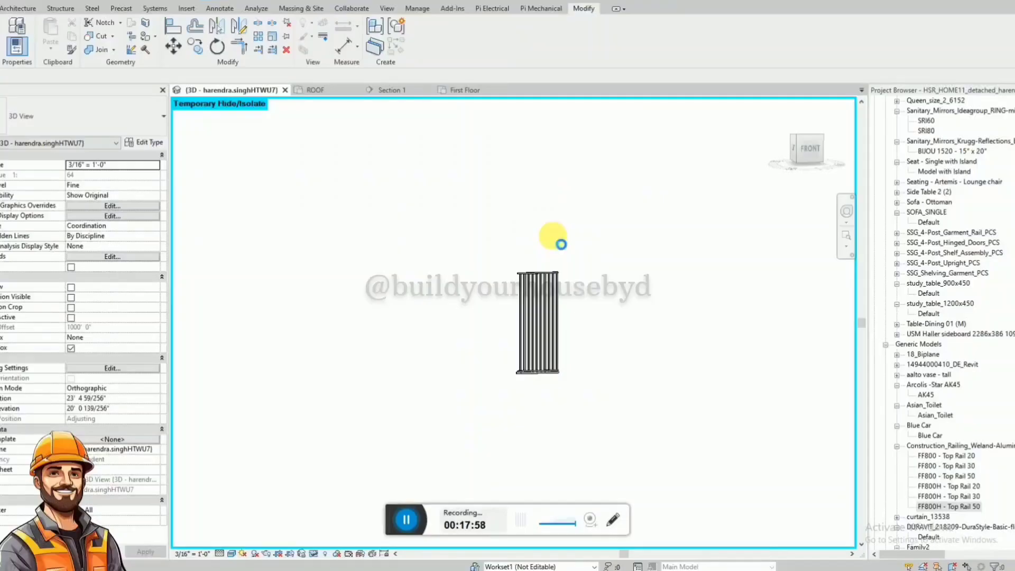
key(h)
key(r)
Move the FF800H - Top Rail 50 railing in the First Floor plan from the wall behind the staircase to the front balcony parapet.
click(525, 330)
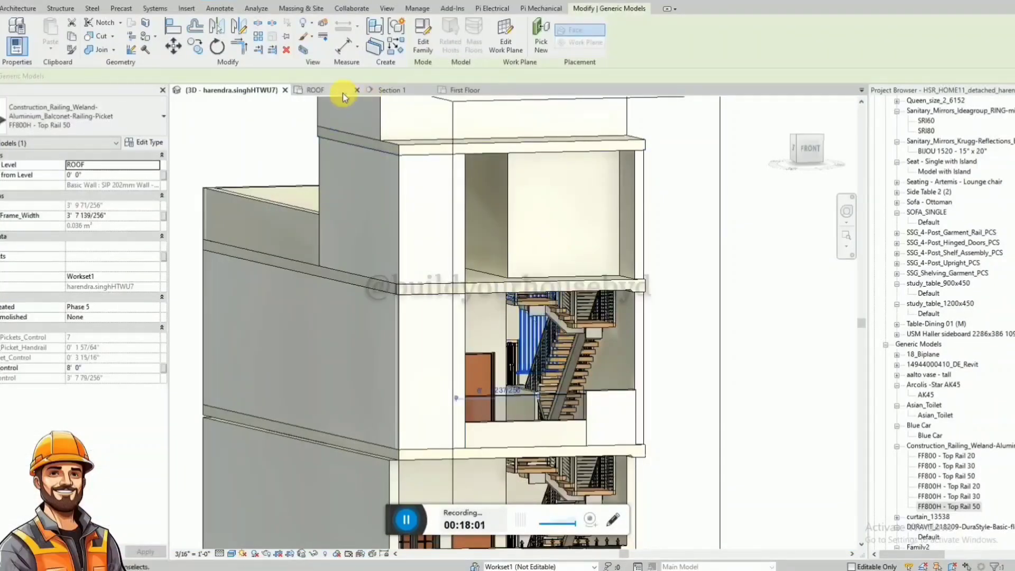
click(464, 90)
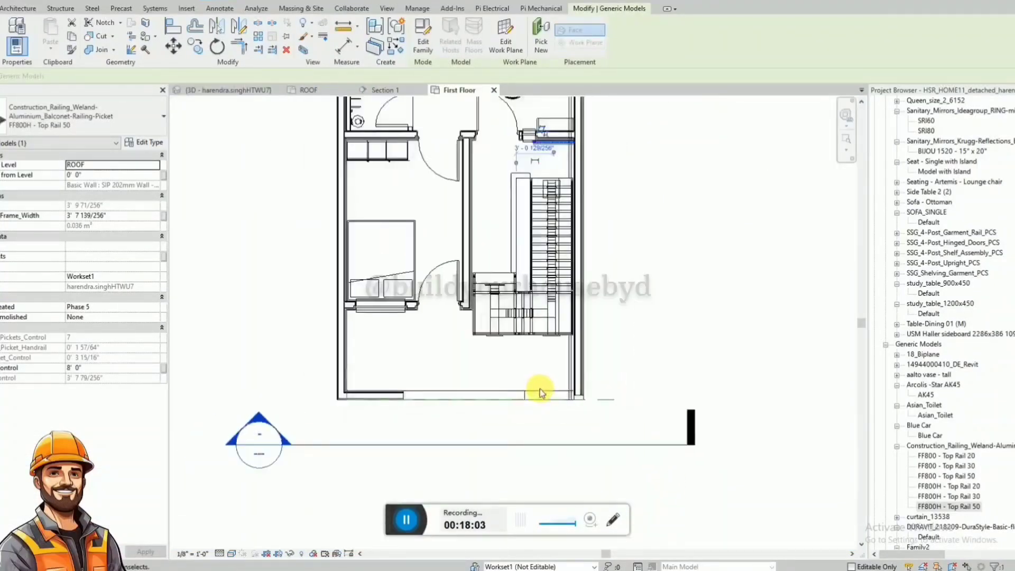
scroll(547, 201, up, 5)
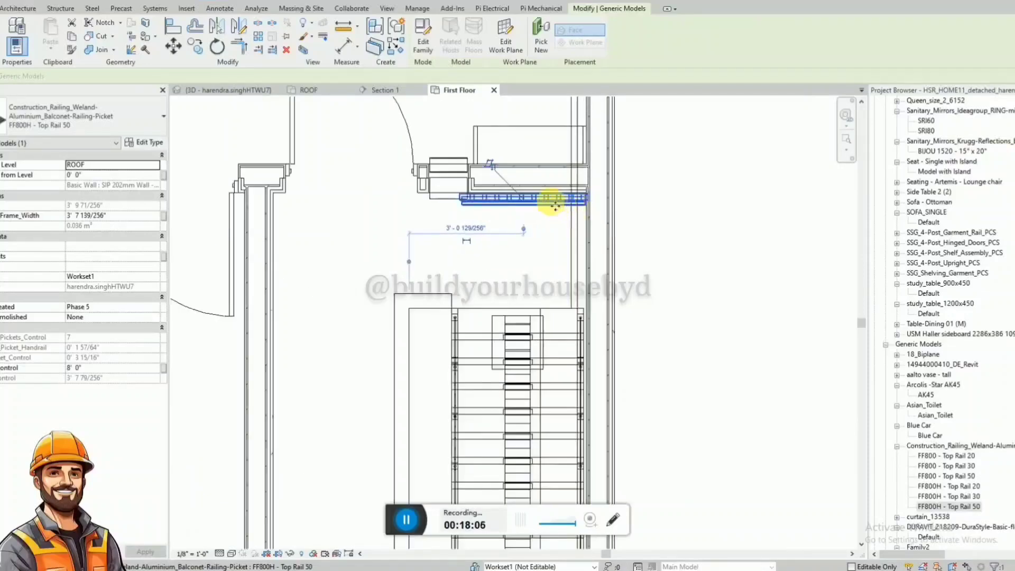
scroll(521, 183, down, 3)
drag(532, 189, 530, 248)
scroll(521, 186, down, 3)
scroll(523, 186, up, 1)
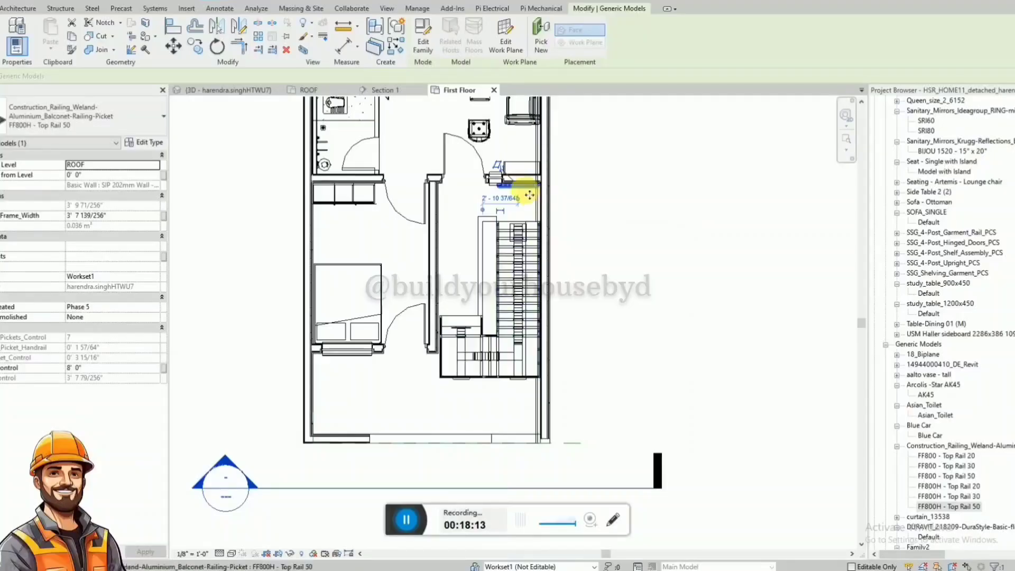
click(514, 171)
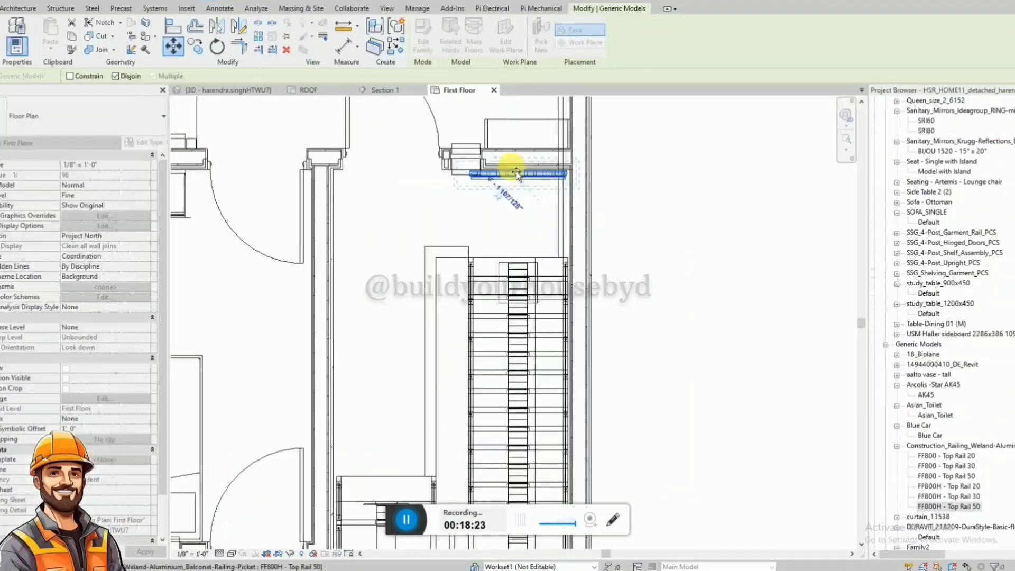
scroll(516, 172, down, 4)
scroll(513, 360, up, 3)
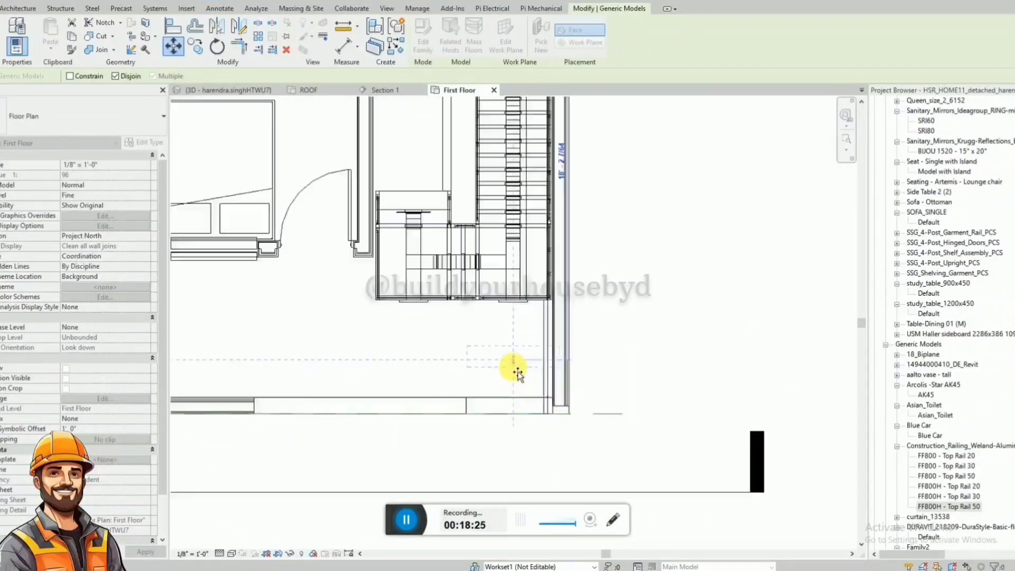
click(515, 400)
key(Escape)
Nudge the vertical picket railing sideways in Section 1 to adjust its position above the raised end of the parapet.
click(389, 90)
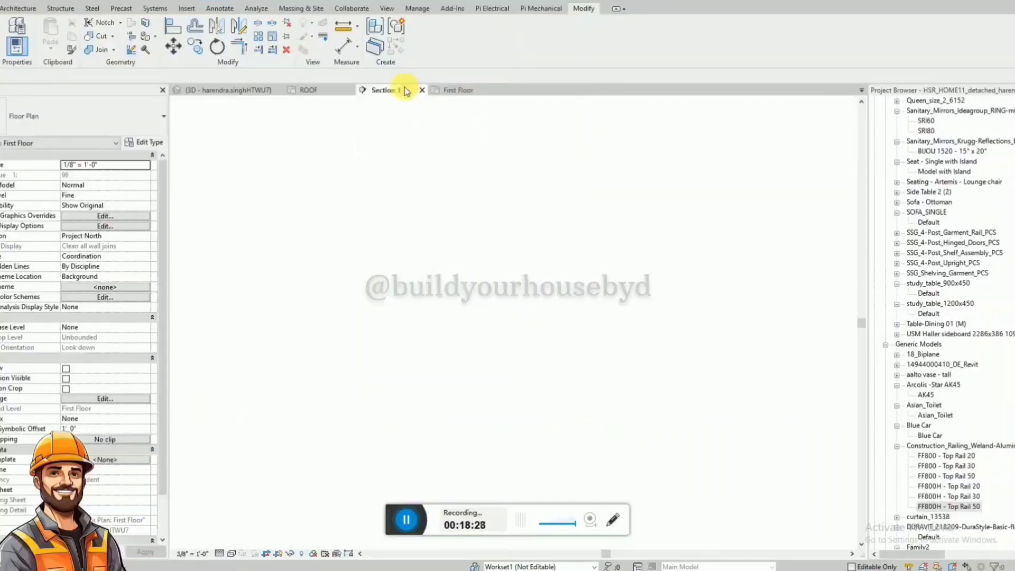
scroll(582, 278, up, 2)
click(507, 288)
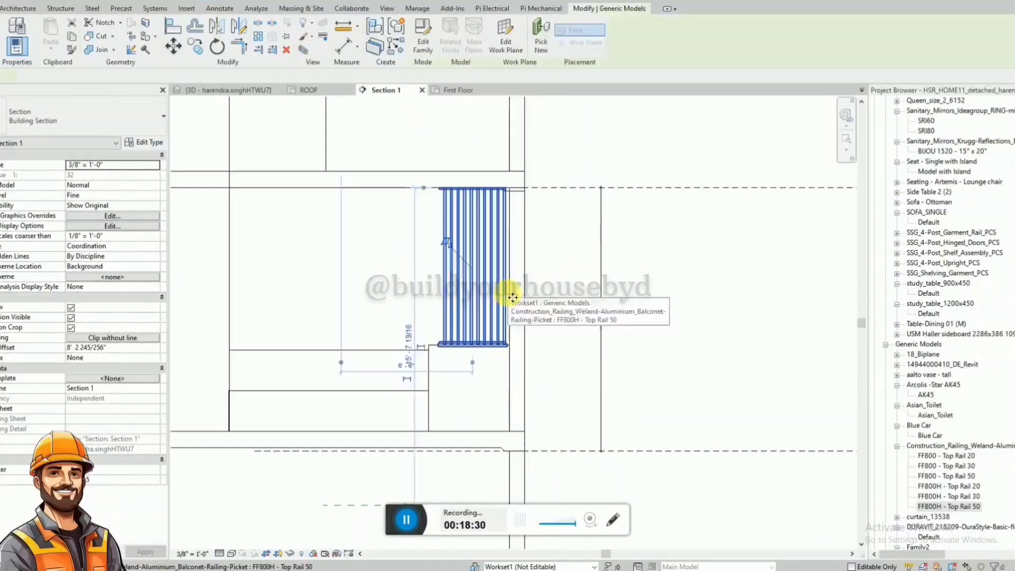
scroll(513, 294, up, 3)
key(Right)
key(Right)
key(Left)
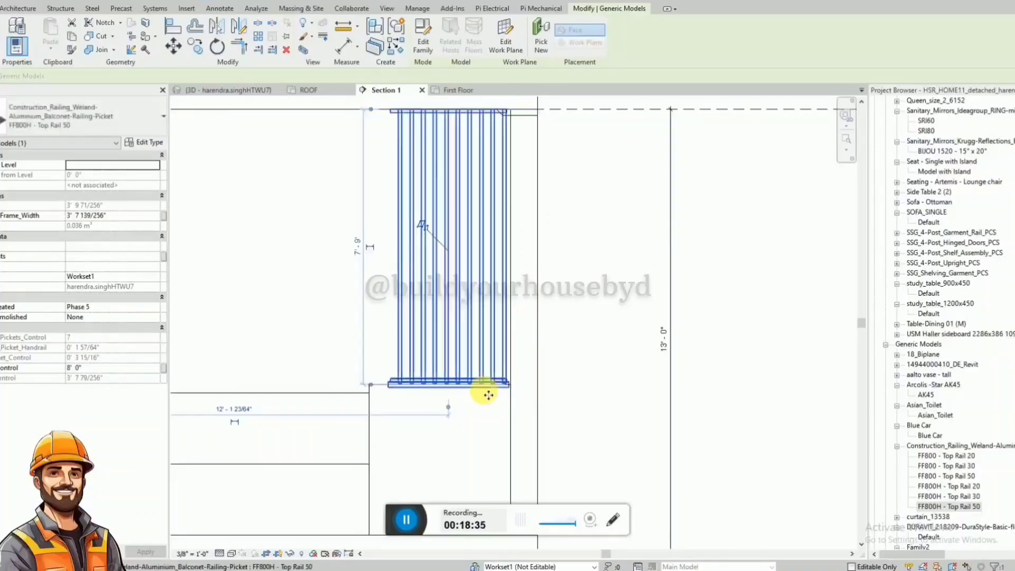
scroll(486, 394, down, 2)
key(Escape)
Move the vertical railing forward in the First Floor plan onto the thickness of the front parapet, with the Constrain option off.
click(234, 91)
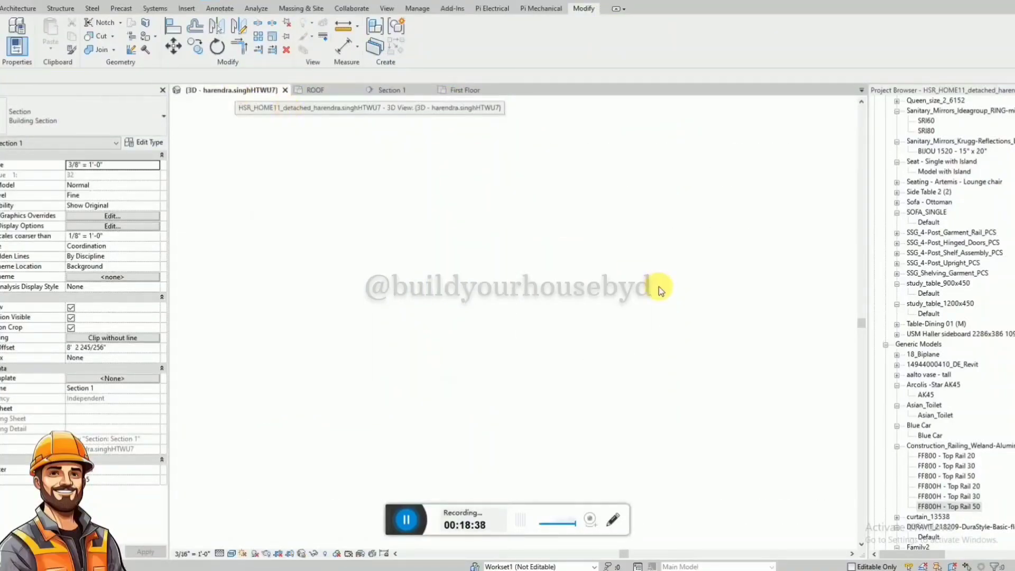
scroll(687, 333, up, 6)
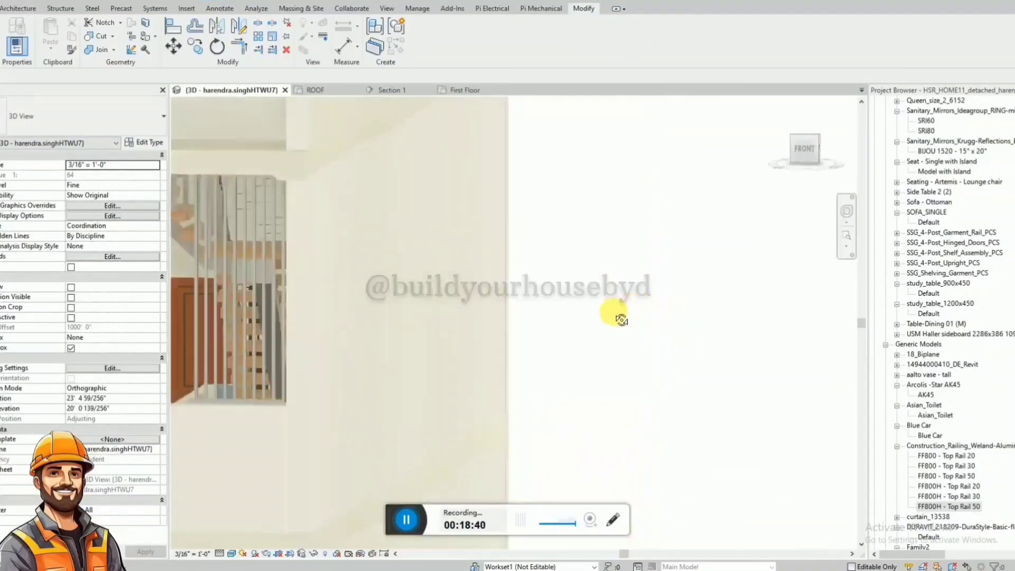
scroll(528, 334, down, 3)
click(416, 330)
shift+middle_drag(416, 330, 575, 435)
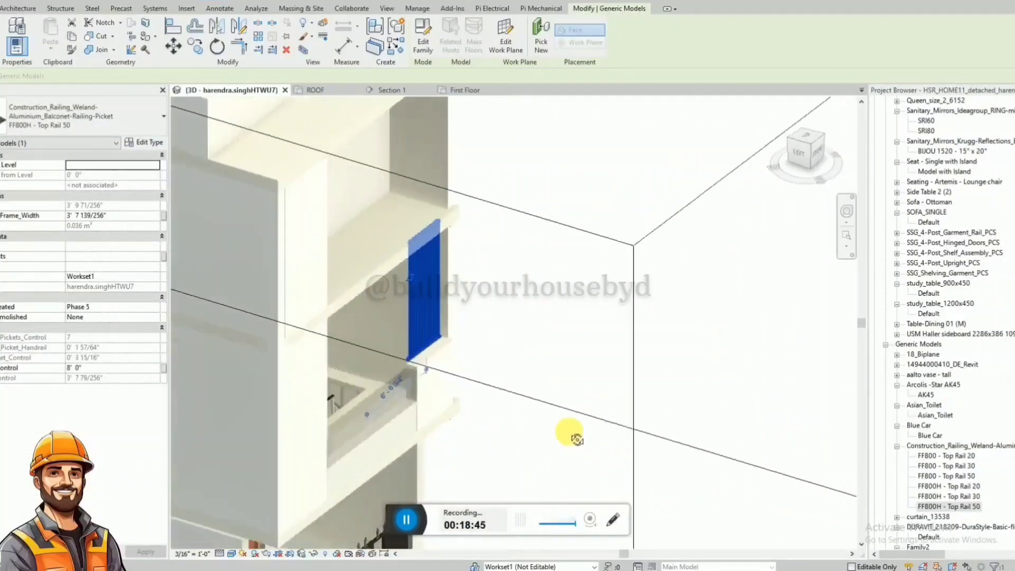
click(326, 94)
click(468, 90)
scroll(521, 423, up, 3)
click(521, 424)
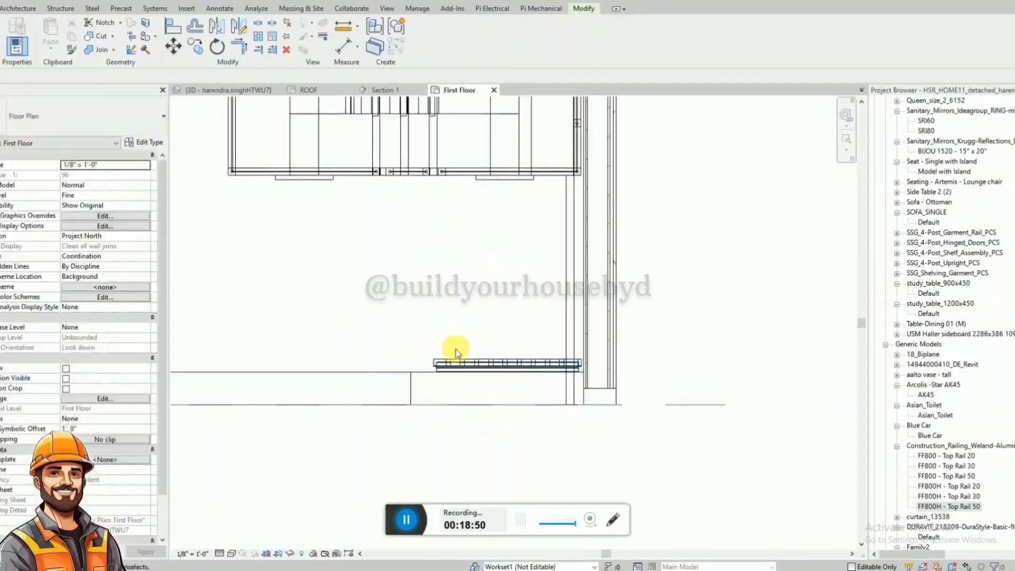
click(458, 357)
key(m)
key(v)
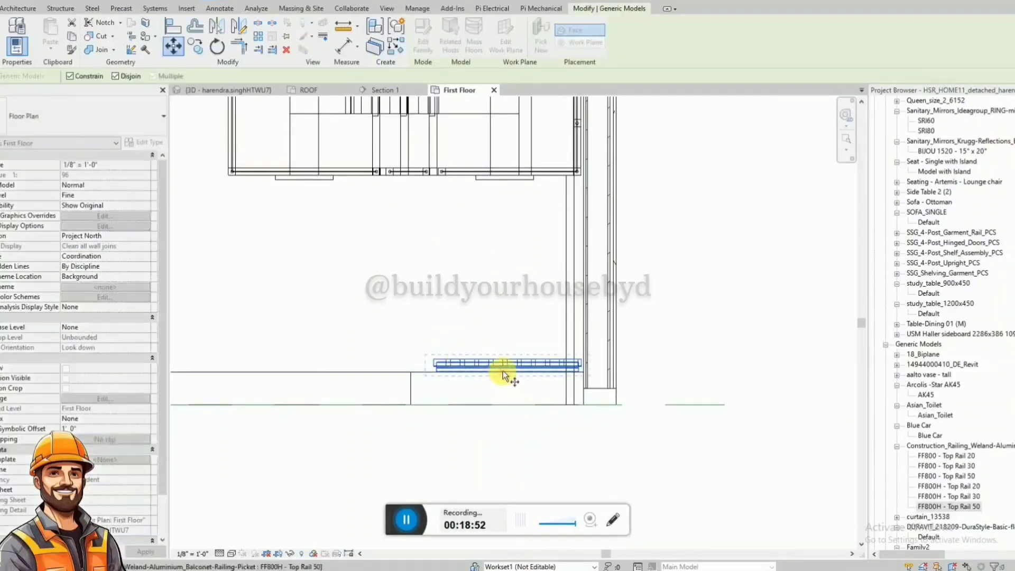
click(70, 77)
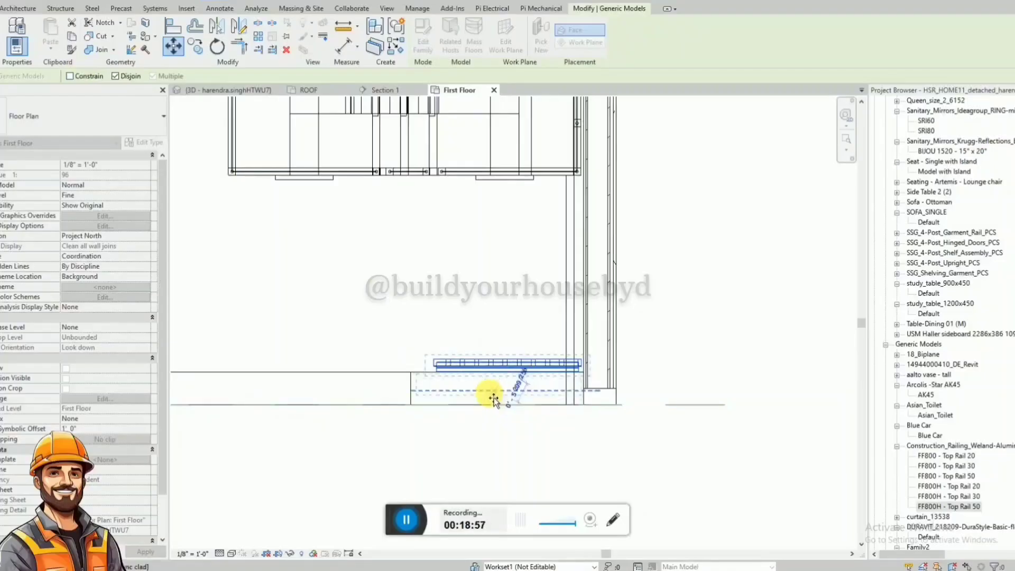
click(481, 388)
key(Escape)
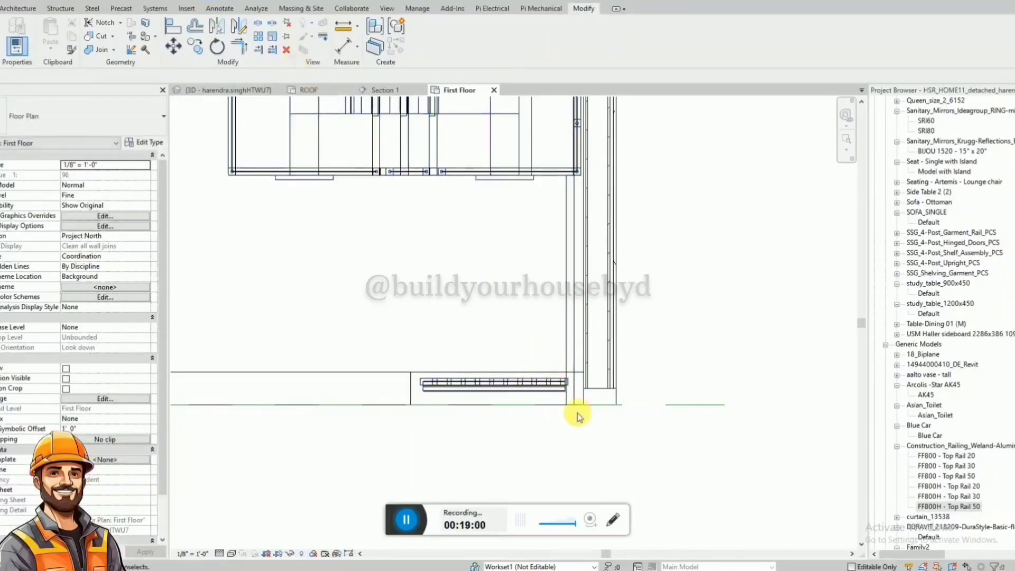
Place a second FF800H - Top Rail 50 railing with horizontal pickets on the front face of the slab above the first-floor balcony.
click(547, 396)
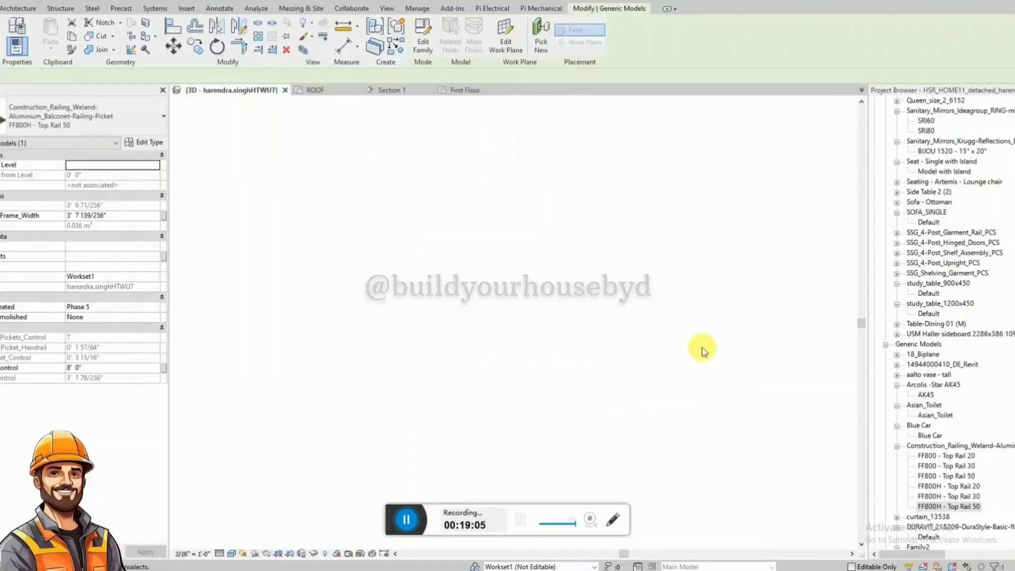
click(663, 352)
shift+middle_drag(586, 292, 428, 243)
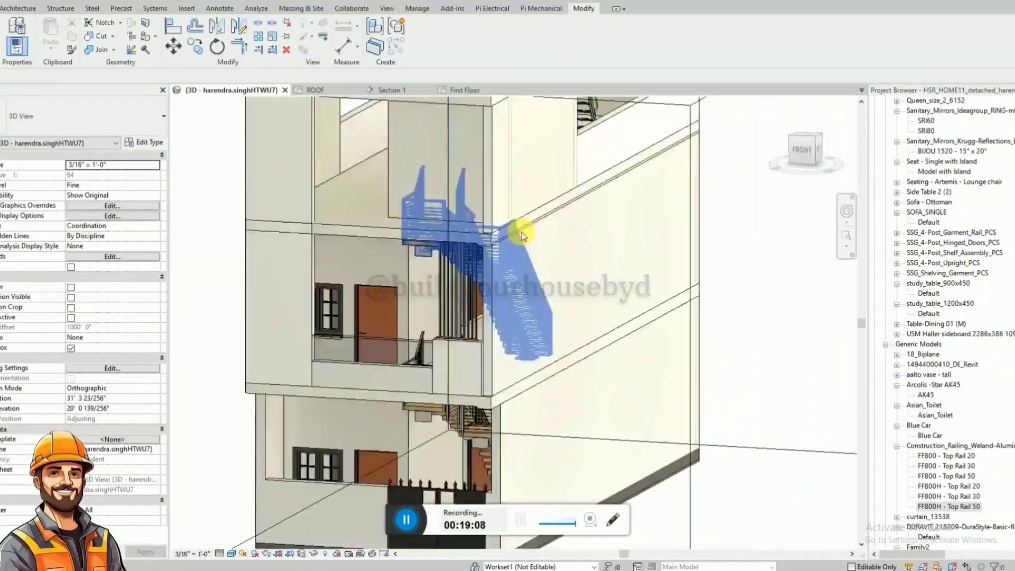
scroll(523, 238, down, 2)
shift+middle_drag(582, 262, 459, 208)
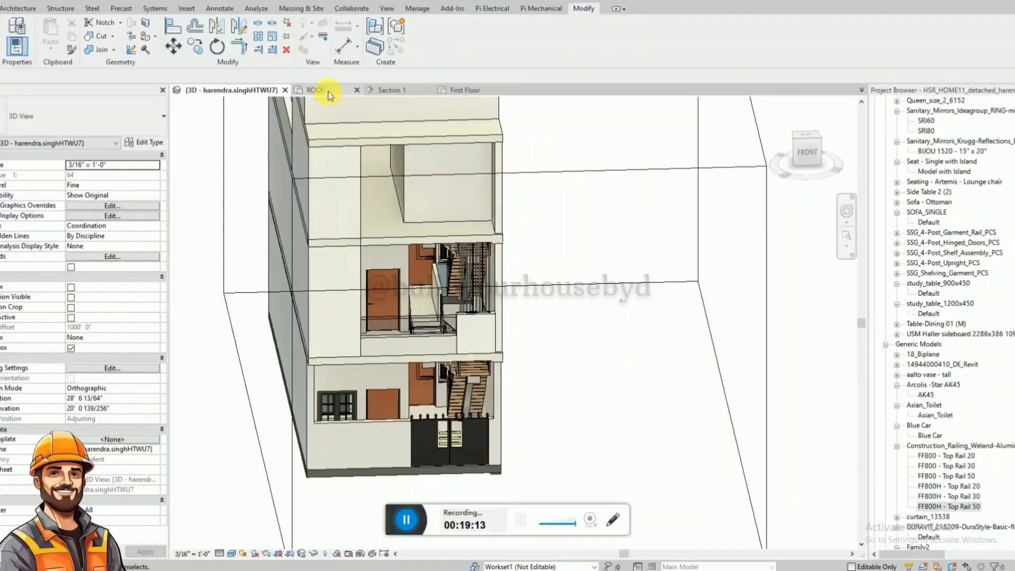
click(936, 508)
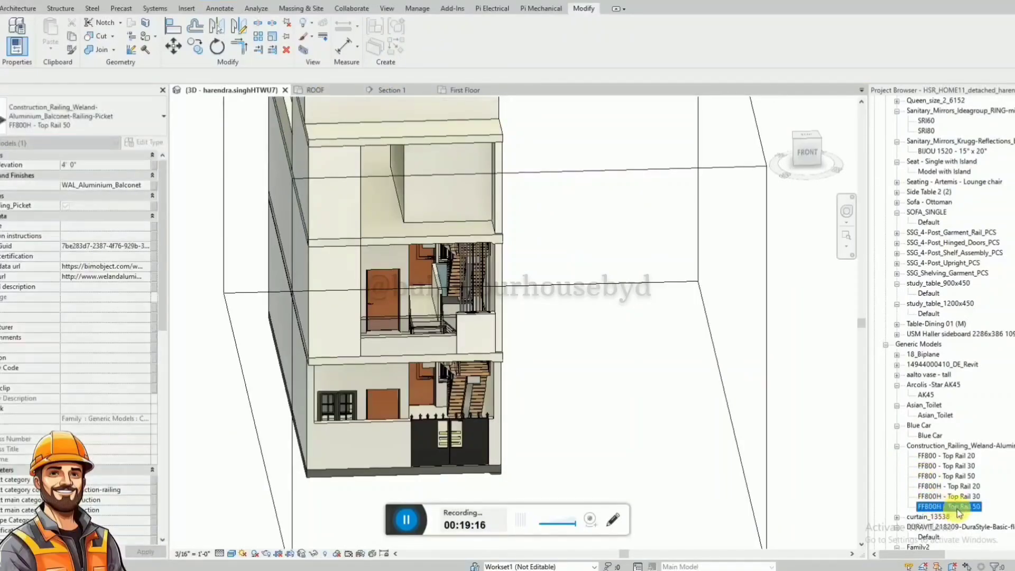
click(430, 240)
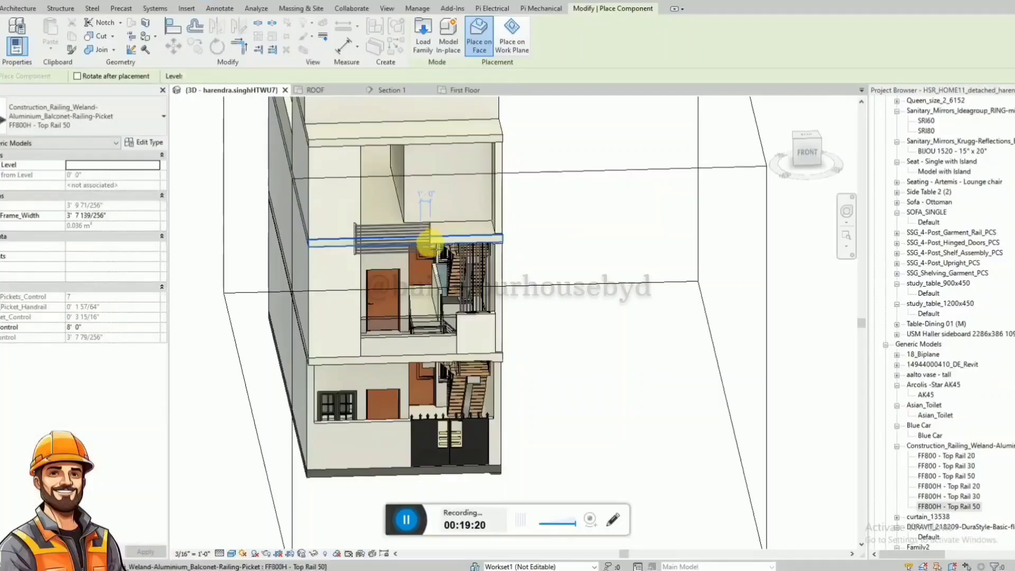
key(Escape)
key(Escape)
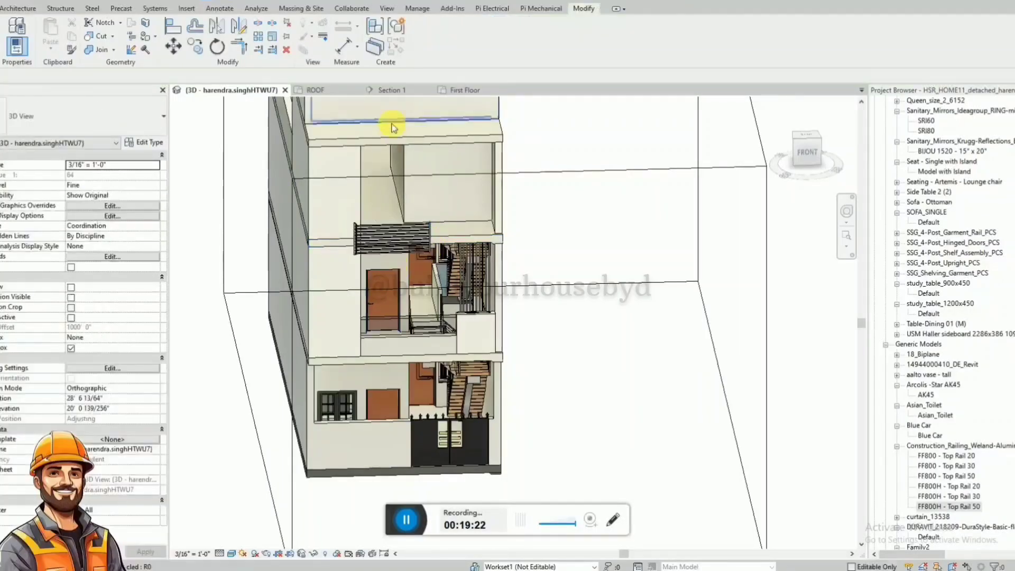
Move the new horizontal-picket railing up in Section 1 so it sits just above the roof-level slab.
click(389, 94)
click(364, 256)
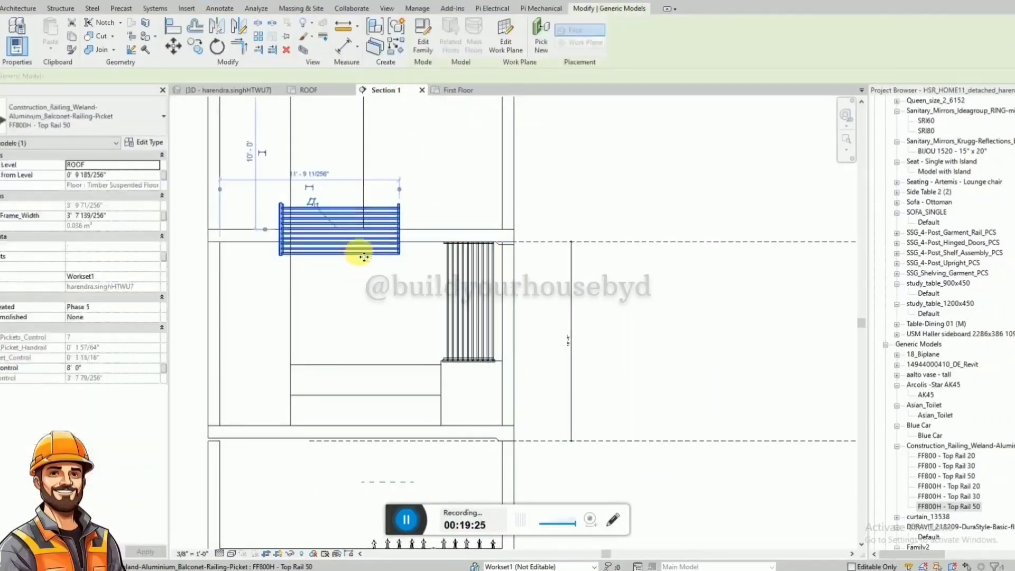
drag(364, 255, 376, 223)
scroll(377, 223, up, 5)
key(Escape)
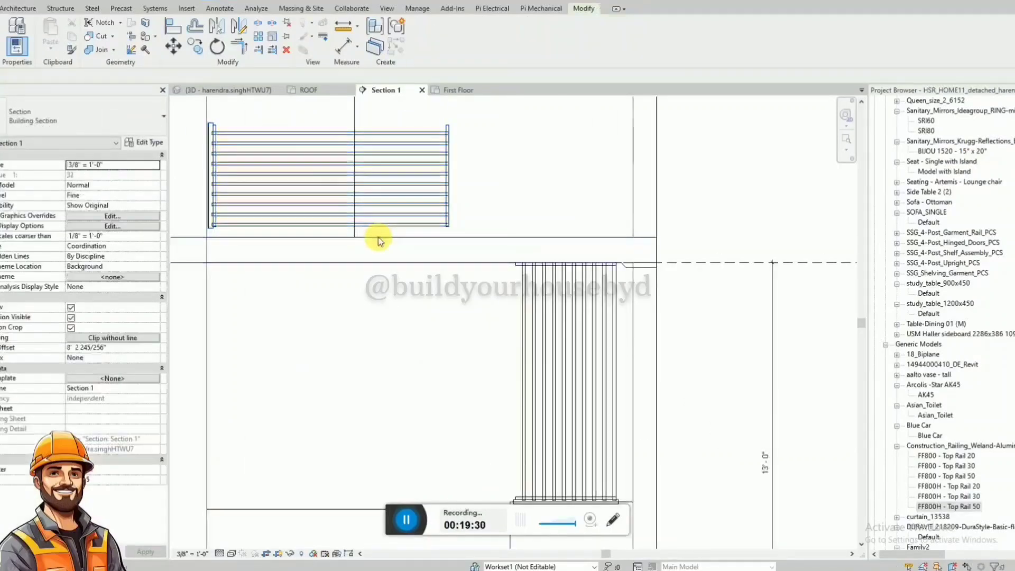
Align the lower edge of the horizontal-picket railing with the top line of the roof-level slab.
key(a)
key(l)
click(306, 237)
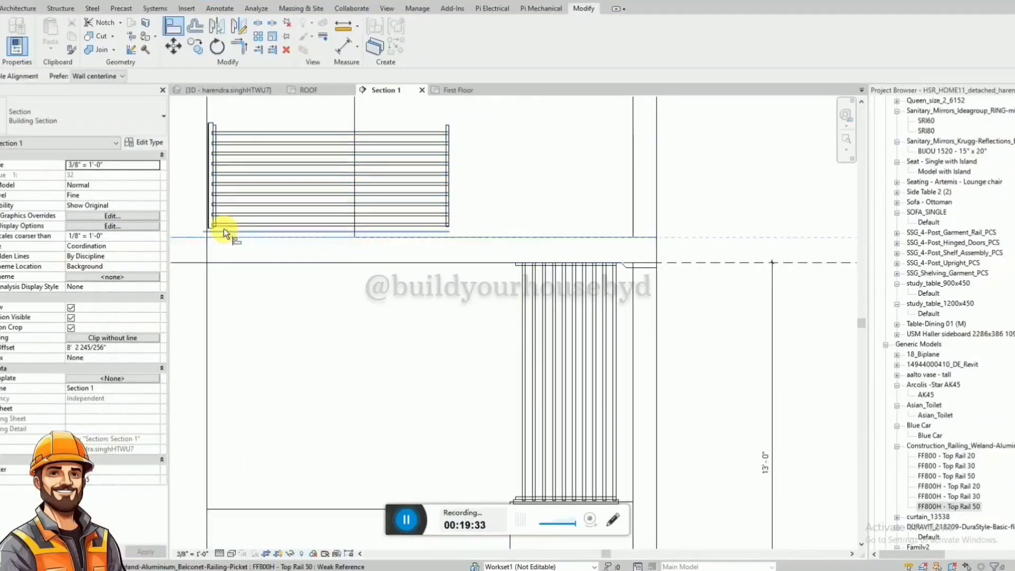
scroll(211, 228, up, 3)
click(211, 228)
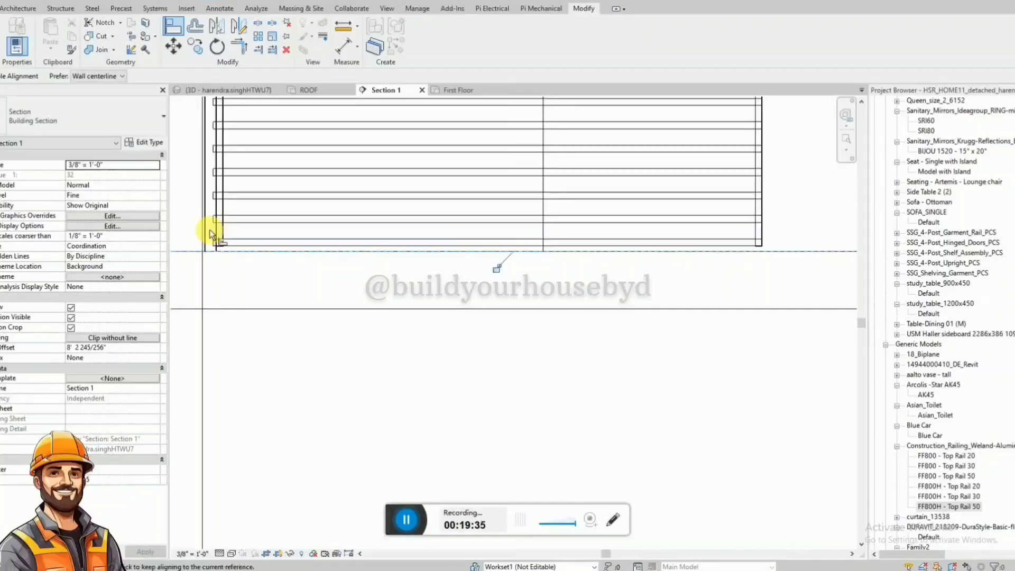
scroll(211, 229, down, 1)
key(Escape)
Align the left end of the horizontal-picket railing with the vertical edge of the adjoining front wall.
scroll(213, 237, down, 1)
scroll(220, 116, up, 2)
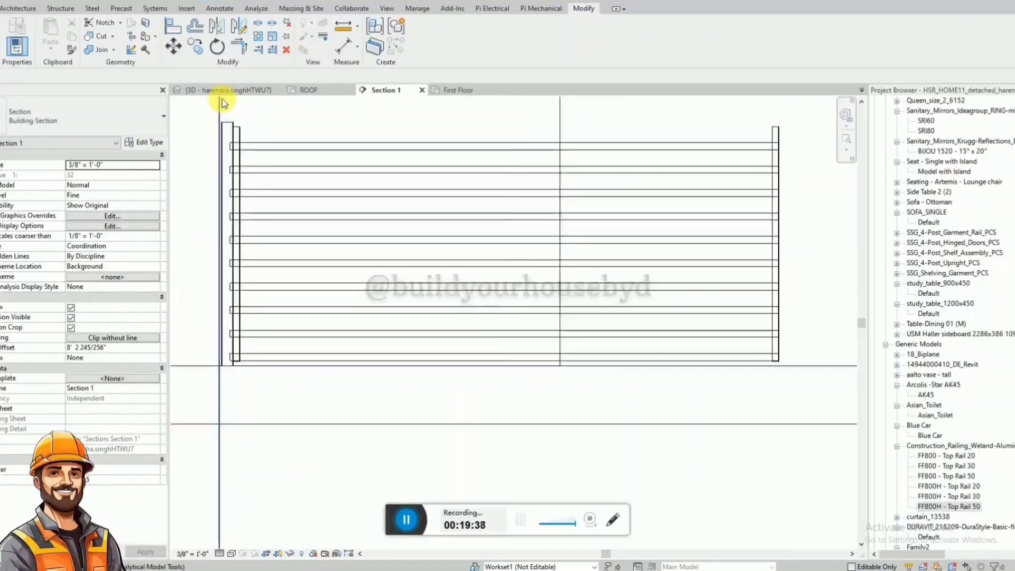
key(a)
key(l)
click(218, 99)
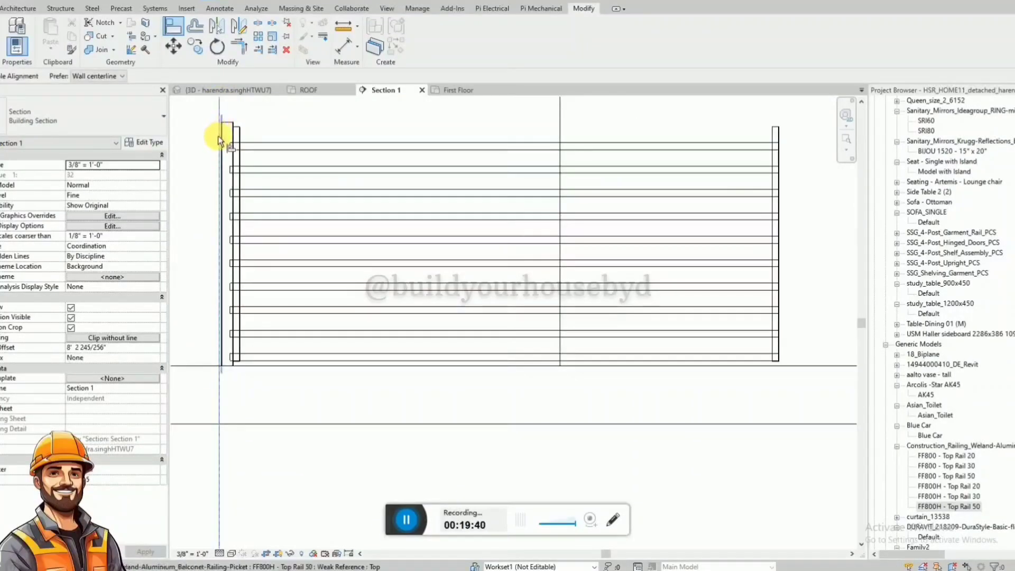
click(218, 135)
key(Escape)
scroll(348, 211, down, 2)
Move the horizontal-picket railing back to the slab's front edge line in the ROOF plan, with the Constrain option off.
click(306, 90)
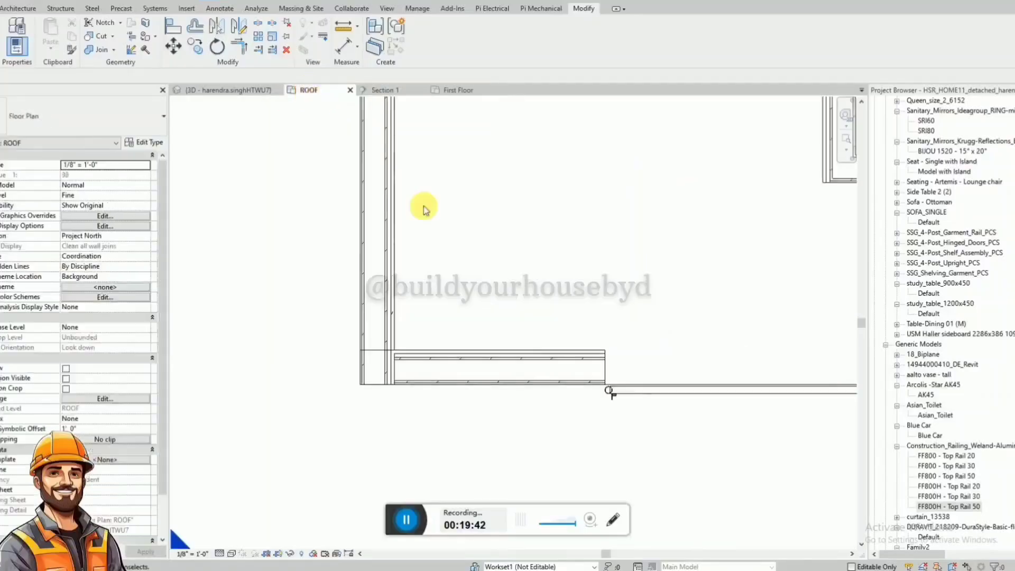
scroll(602, 397, down, 3)
click(584, 396)
scroll(584, 395, up, 3)
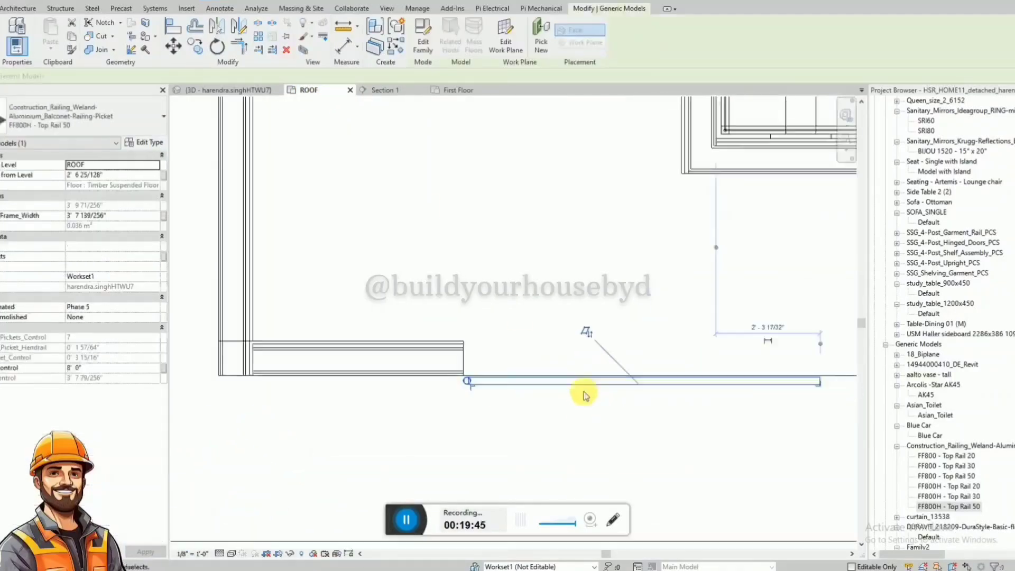
scroll(506, 384, up, 3)
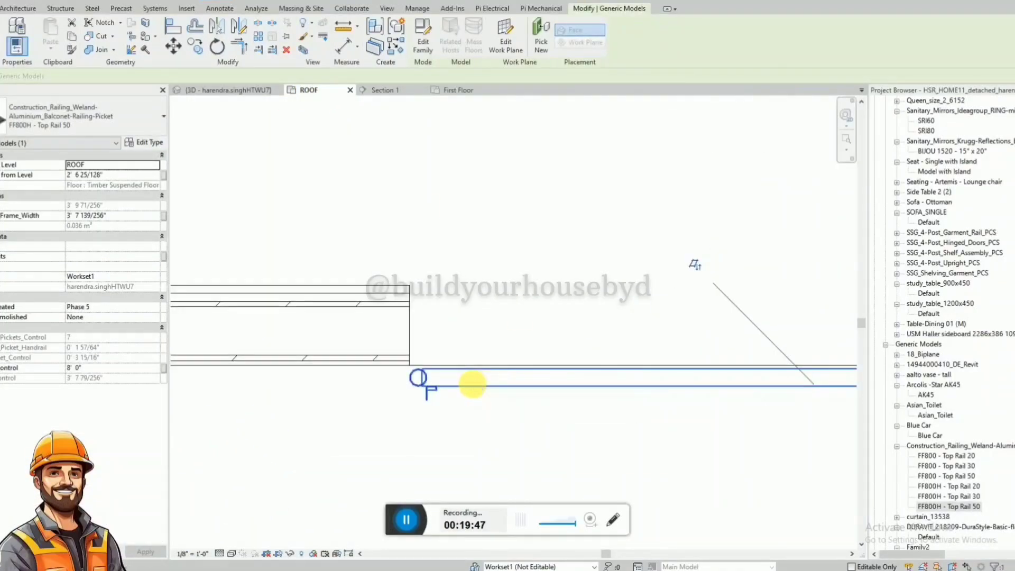
key(m)
key(v)
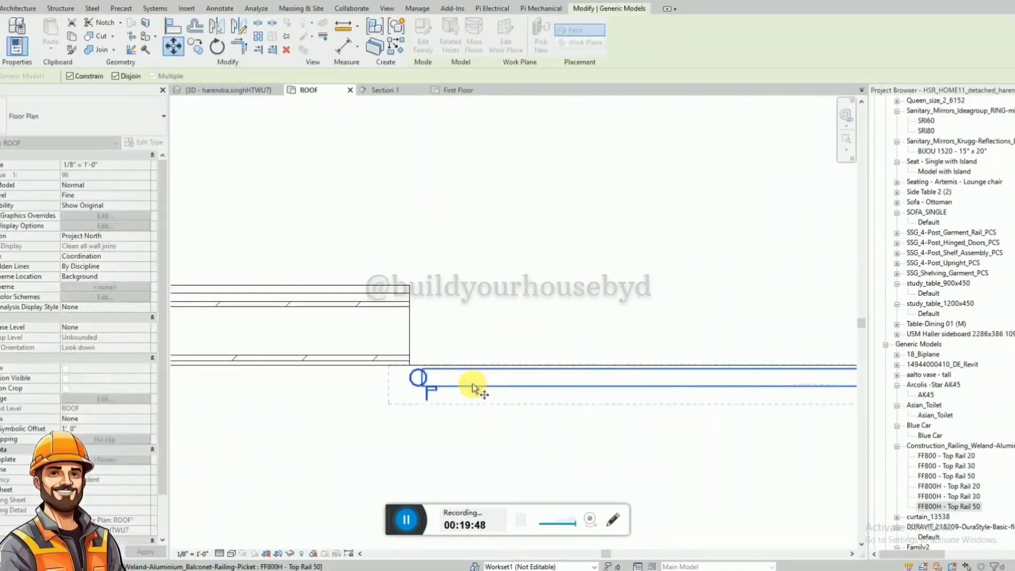
click(71, 76)
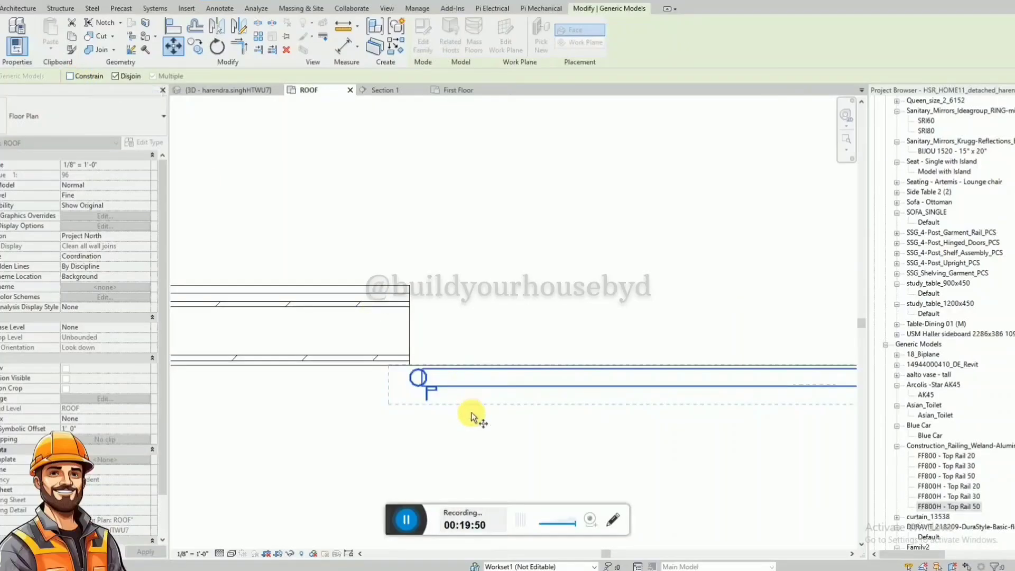
click(423, 391)
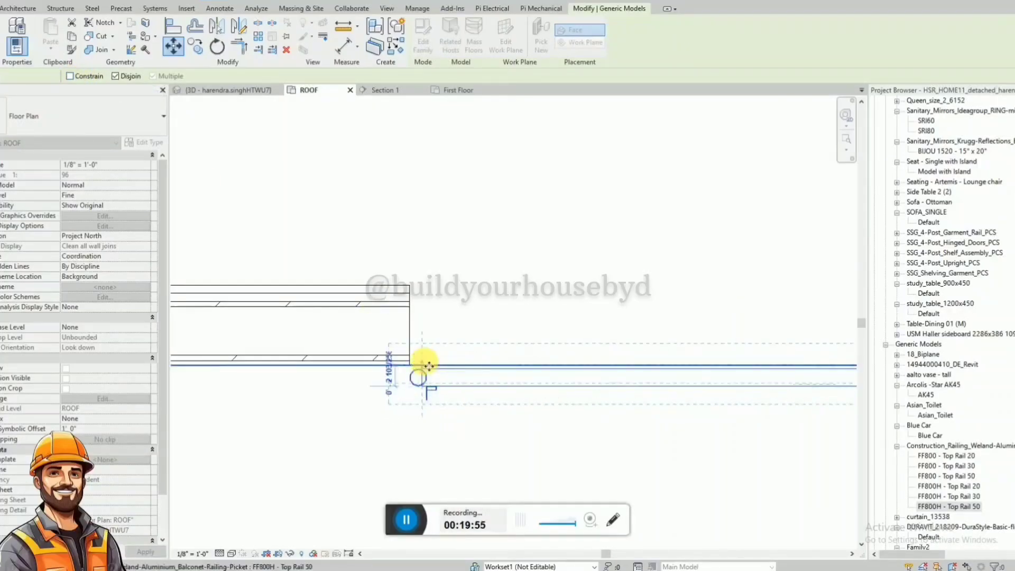
click(501, 366)
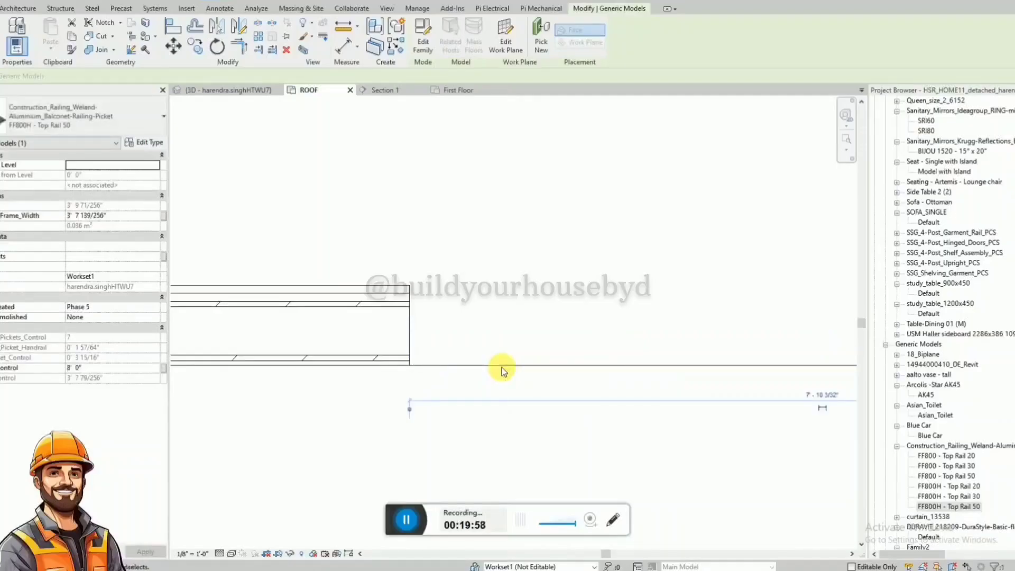
Check the repositioned horizontal-picket railing on the roof-level balcony edge in the 3D view.
click(520, 381)
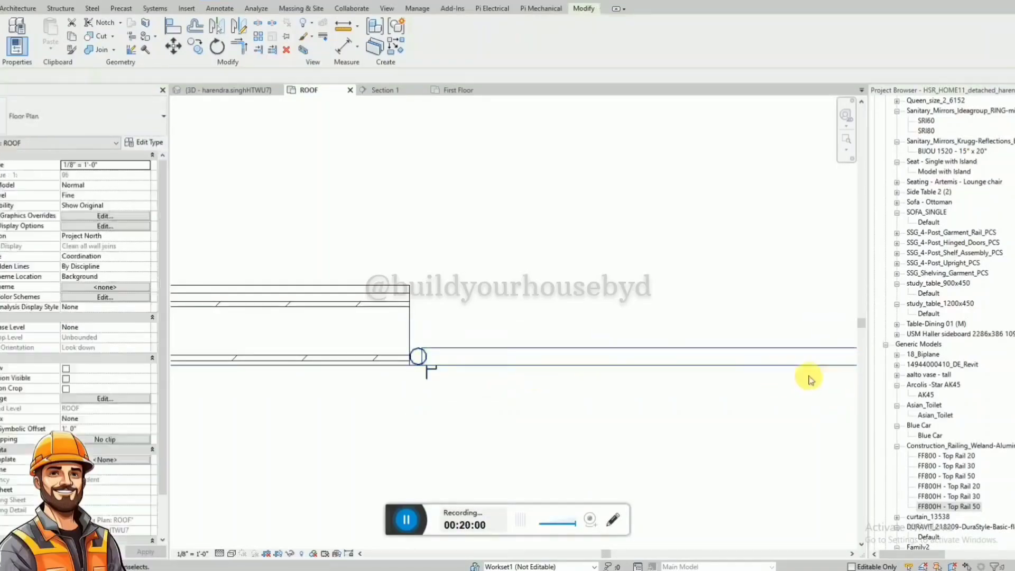
click(239, 90)
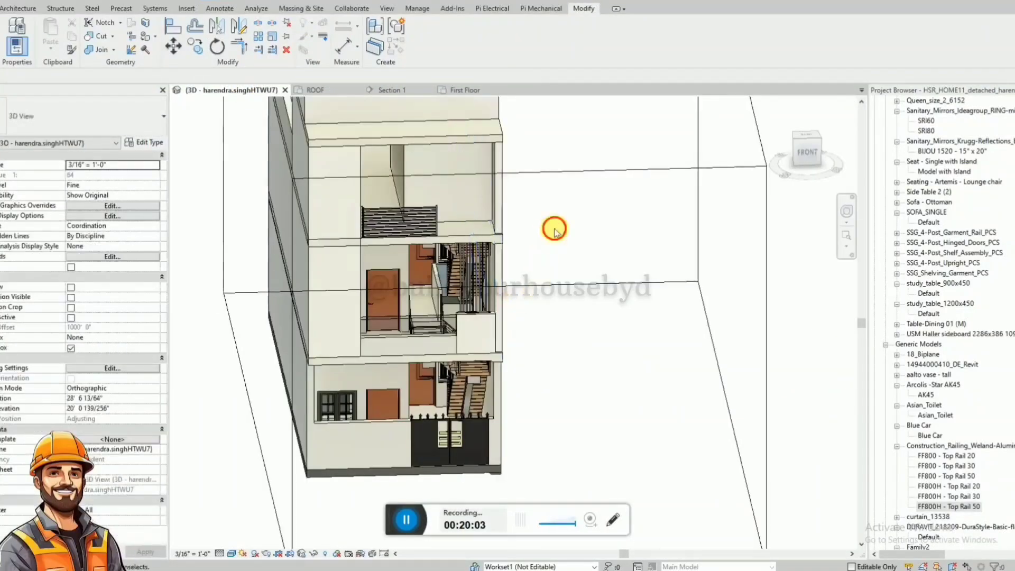
scroll(365, 227, up, 3)
shift+middle_drag(443, 301, 344, 255)
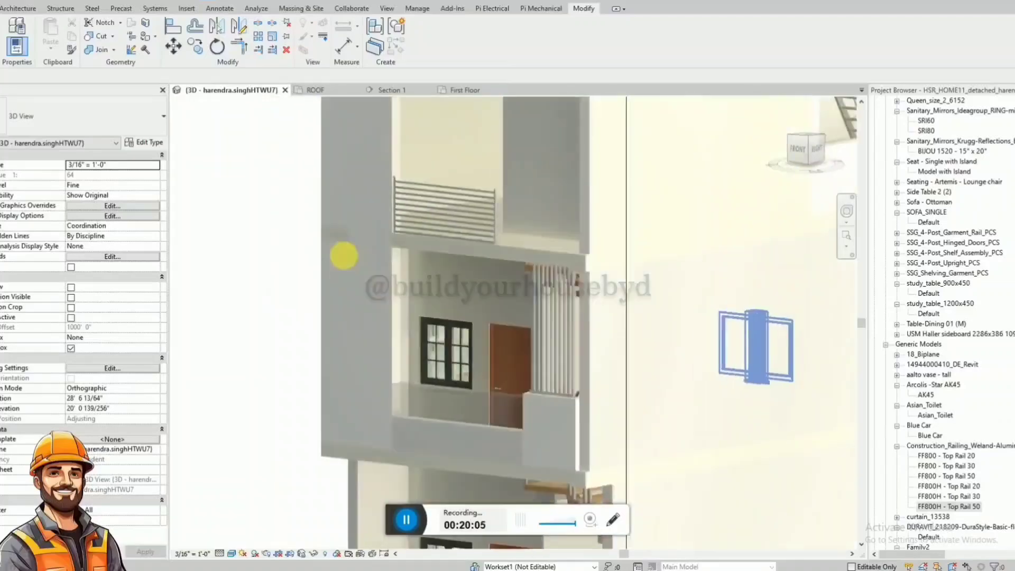
Mirror a copy of the roof-level horizontal-picket railing about a vertical axis drawn near its free end in Section 1.
click(444, 212)
click(393, 90)
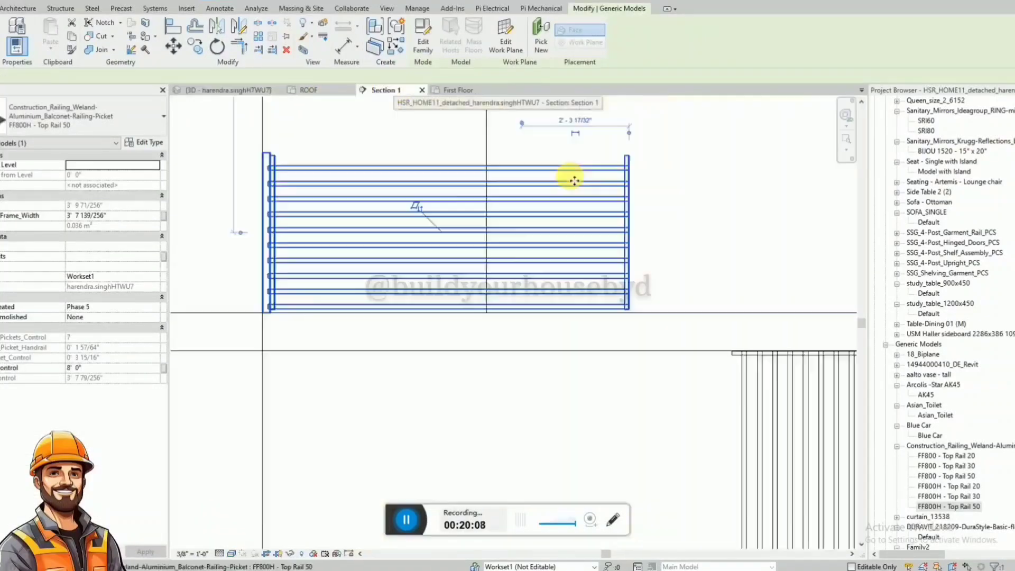
scroll(370, 285, down, 4)
click(448, 286)
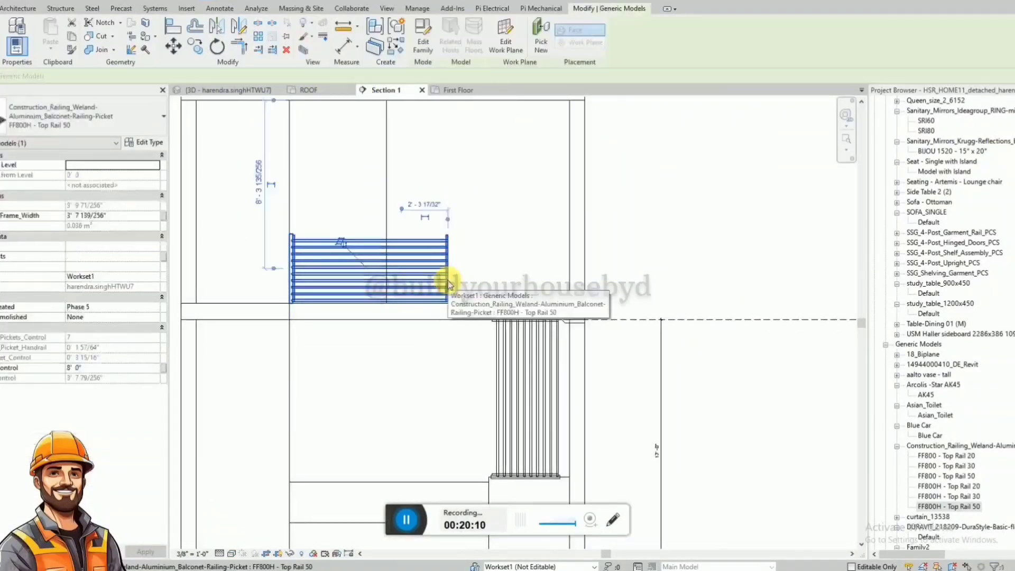
scroll(448, 285, up, 1)
click(236, 29)
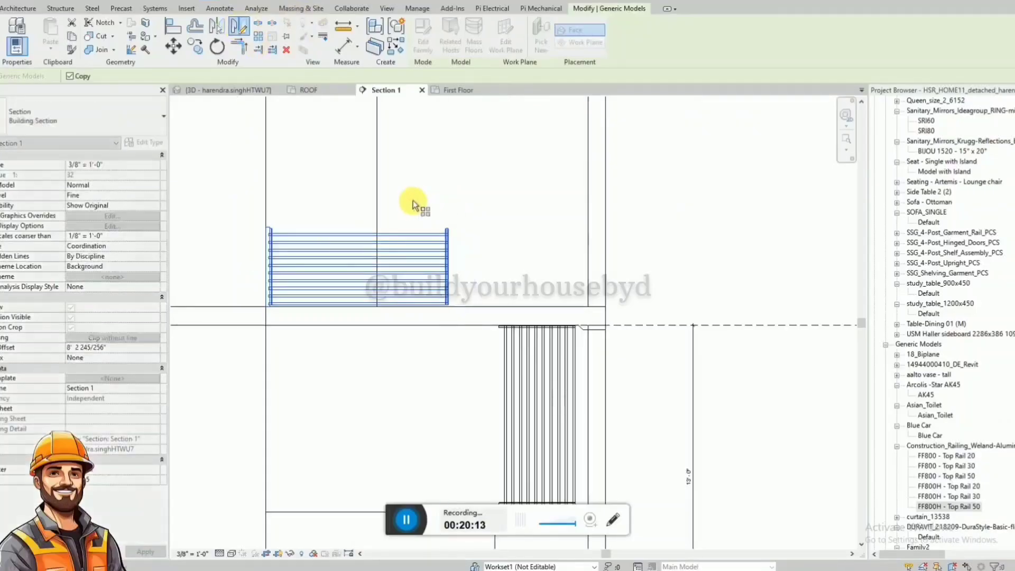
click(415, 199)
click(414, 369)
click(575, 293)
Align the outer end of the mirrored railing with the inner vertical edge of the far front wall in Section 1.
scroll(577, 283, up, 2)
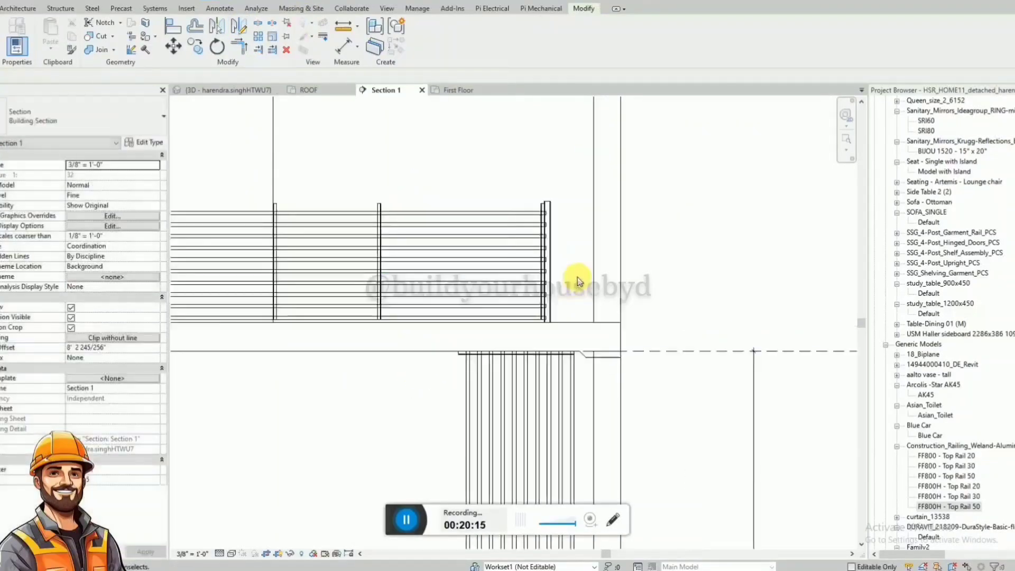
key(a)
key(l)
click(551, 285)
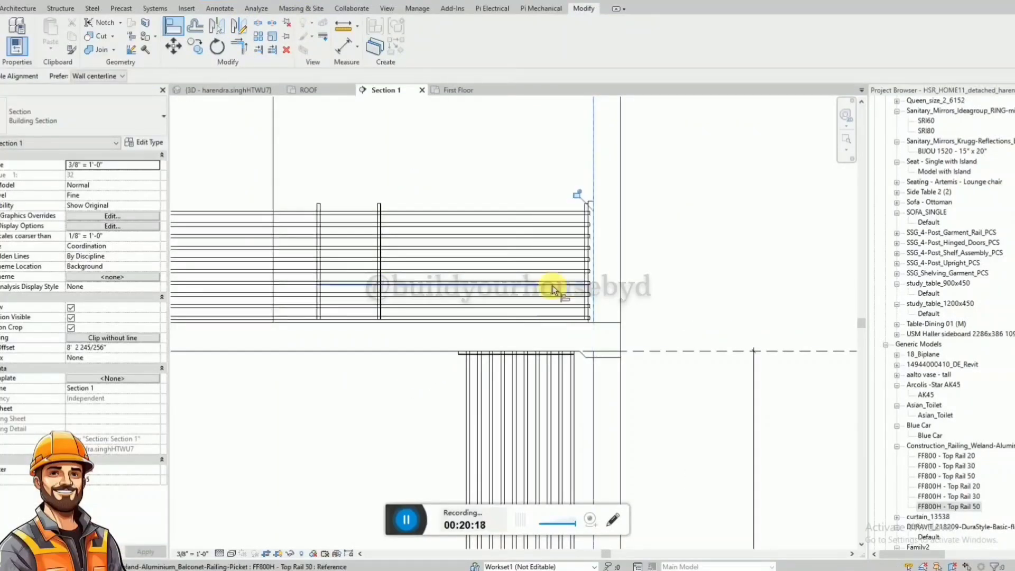
key(Escape)
key(Escape)
Check both roof-level railing panels across the balcony opening in the 3D view.
scroll(591, 264, down, 2)
click(263, 91)
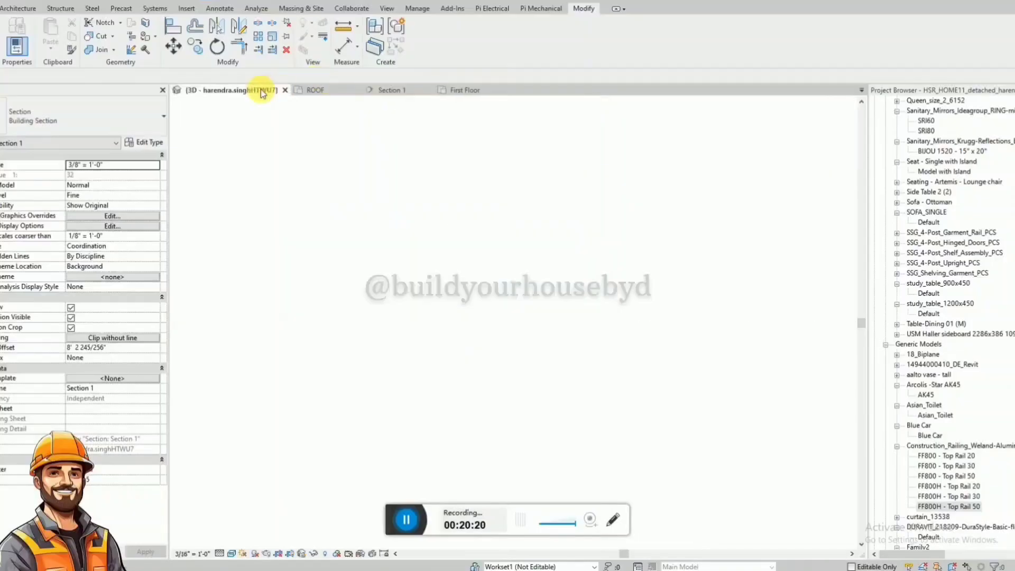
scroll(397, 238, down, 5)
click(609, 434)
shift+middle_drag(609, 434, 395, 271)
scroll(387, 234, up, 3)
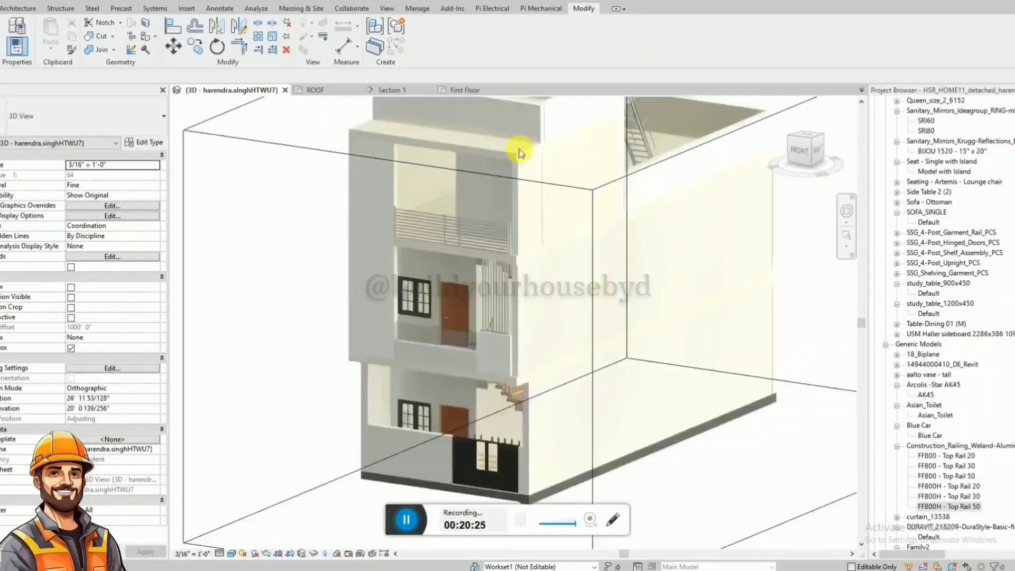
scroll(323, 327, down, 1)
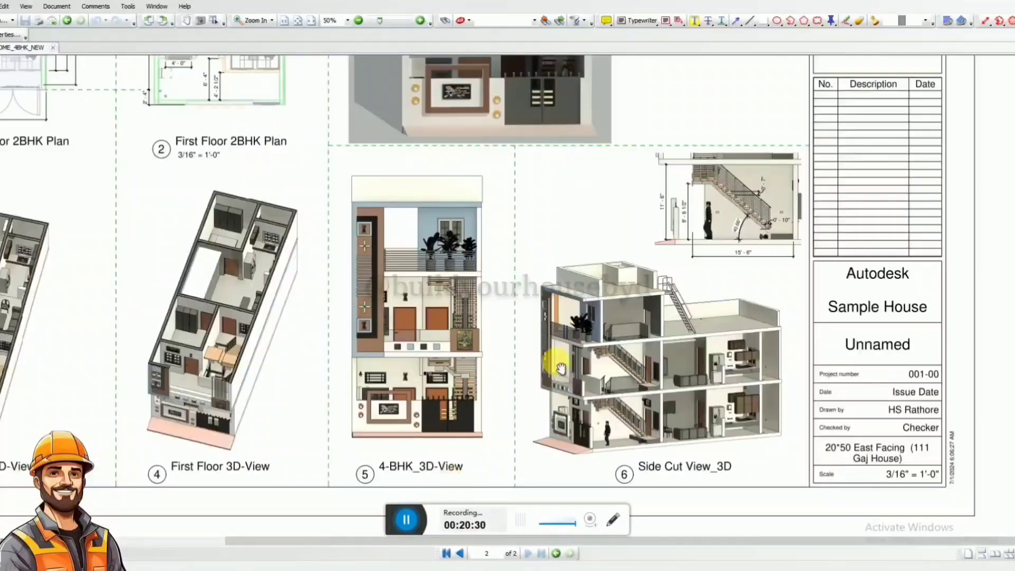
Switch to the reference PDF and examine its 4-BHK front 3D view, side cut view and first-floor drawings.
ctrl+scroll(561, 368, down, 1)
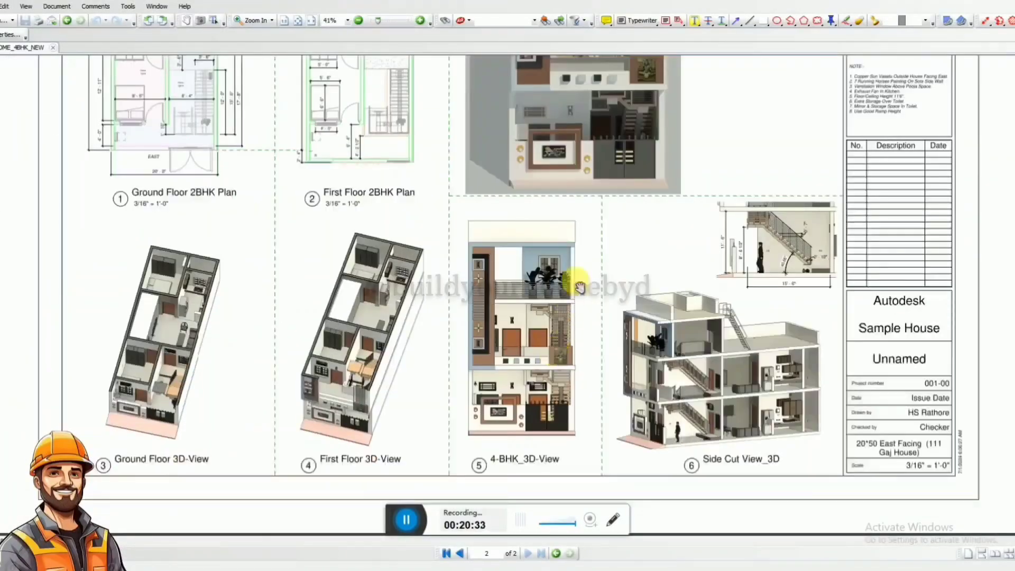
ctrl+scroll(560, 275, up, 3)
scroll(534, 328, down, 2)
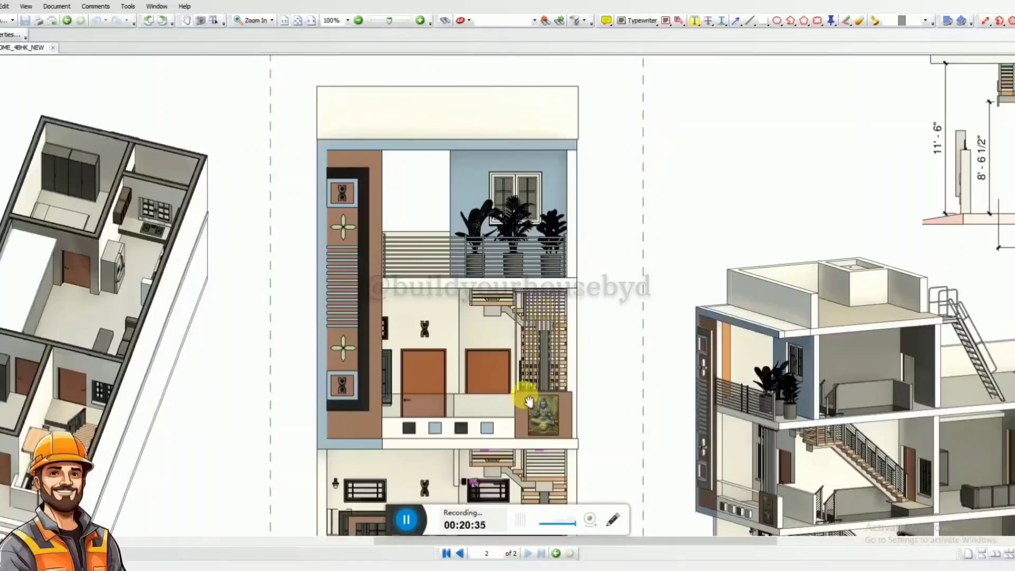
scroll(497, 348, down, 3)
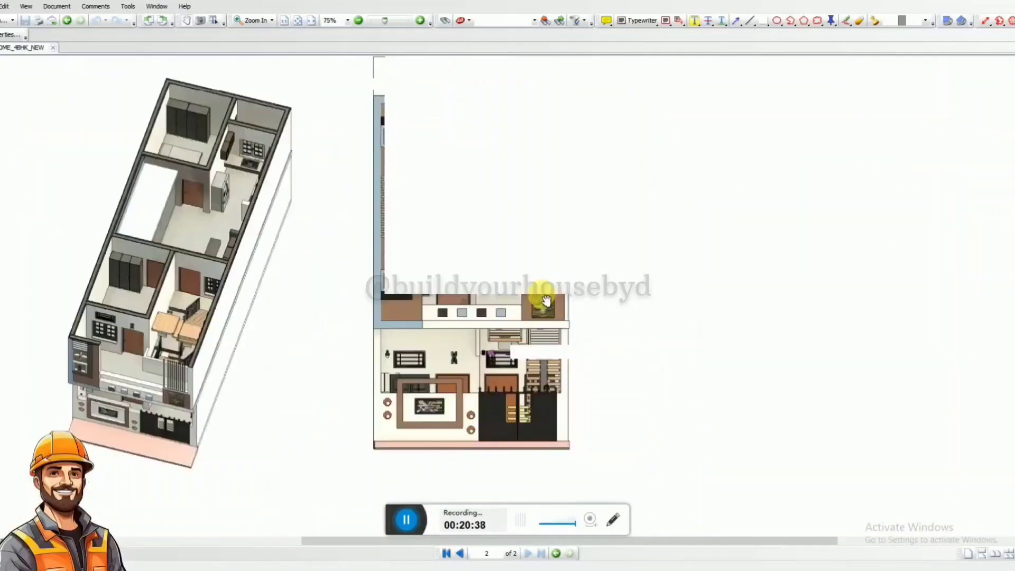
ctrl+scroll(539, 302, down, 1)
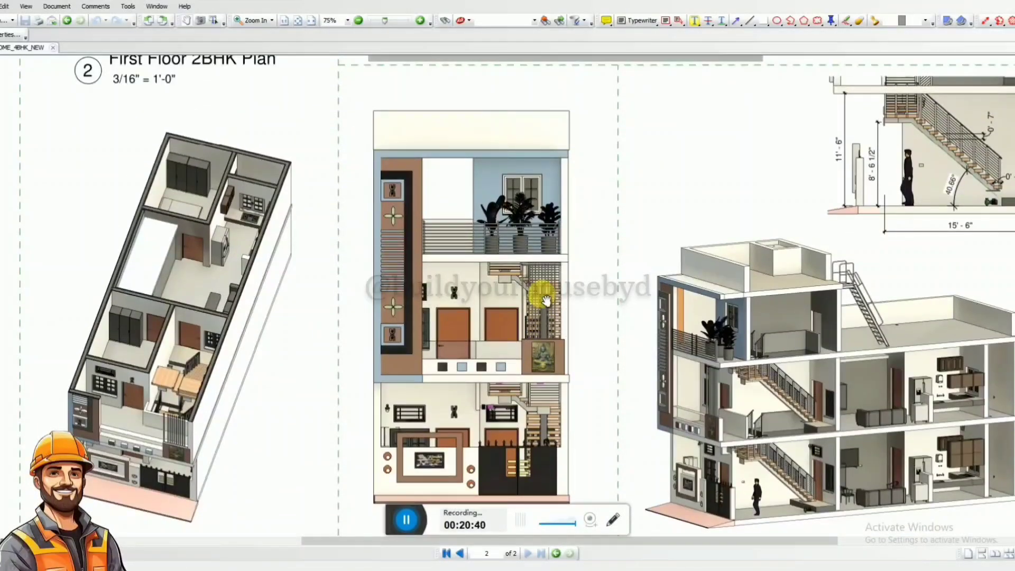
ctrl+scroll(546, 301, down, 1)
scroll(546, 300, up, 5)
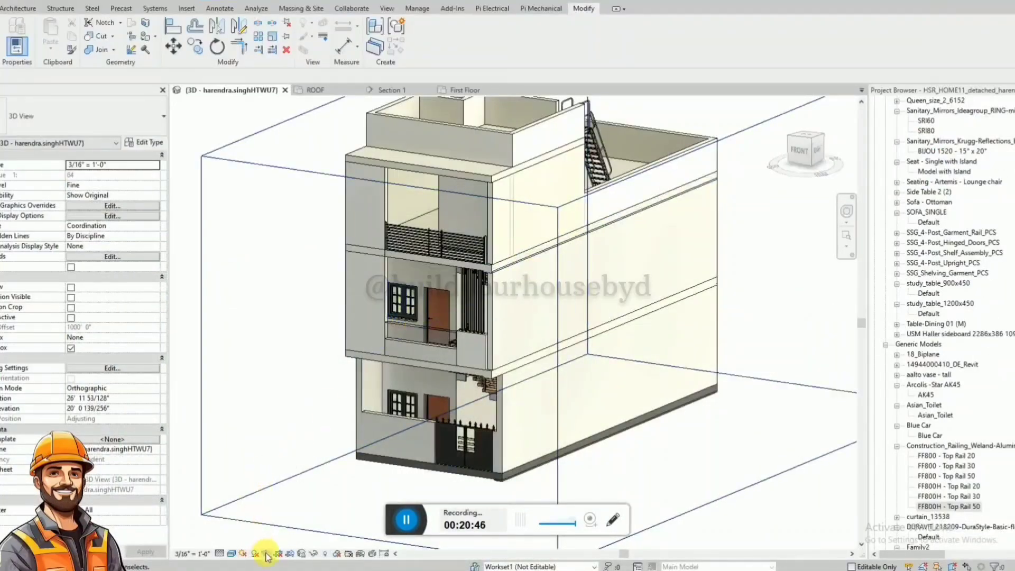
Return to Revit, render the 3D view at Medium quality with the Interior: Sun only scheme, and close the rendering dialog.
click(266, 553)
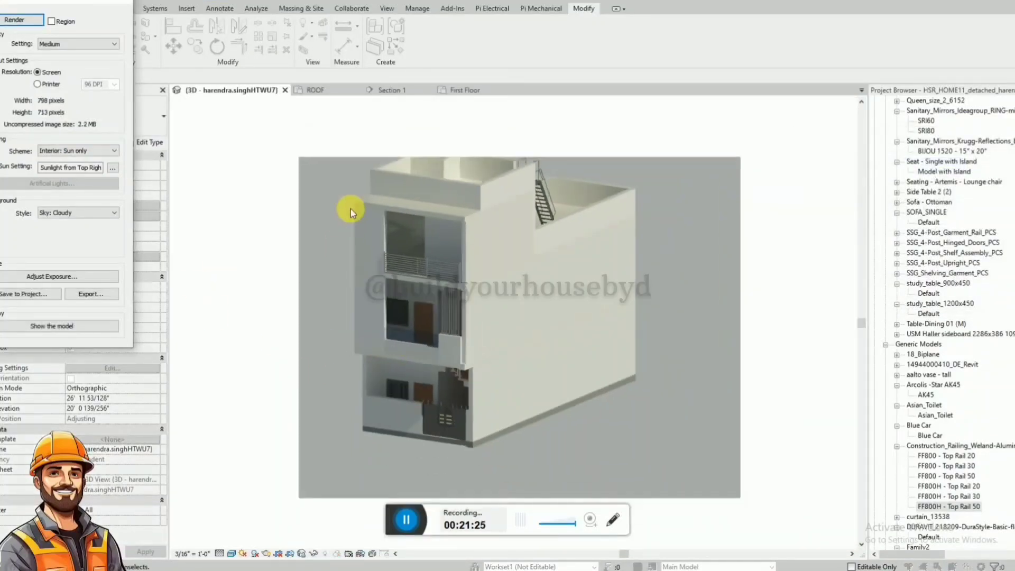
scroll(351, 211, up, 2)
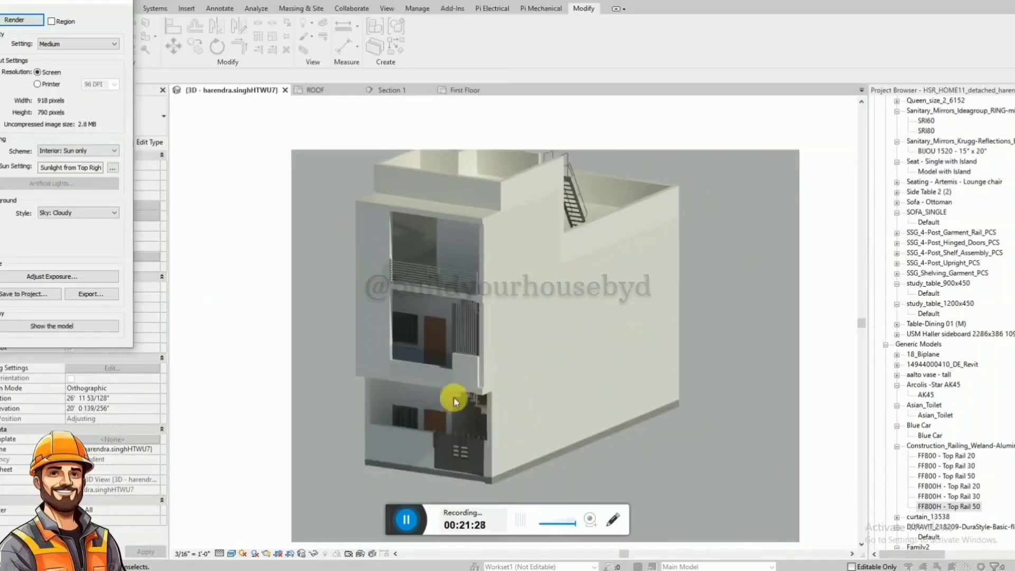
click(123, 2)
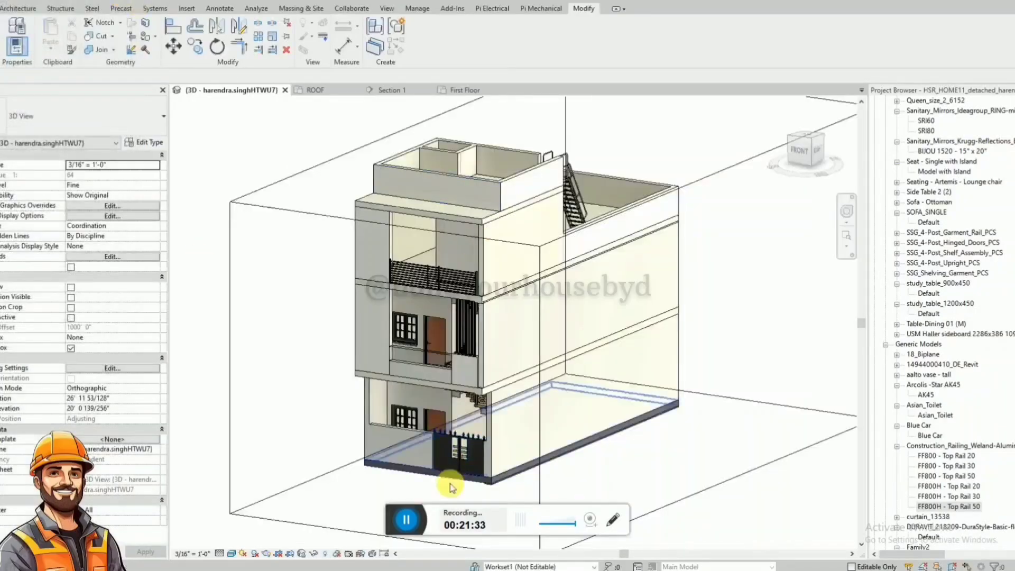
Synchronize the model with the central file, saving the local file before and after synchronizing.
click(494, 486)
click(524, 488)
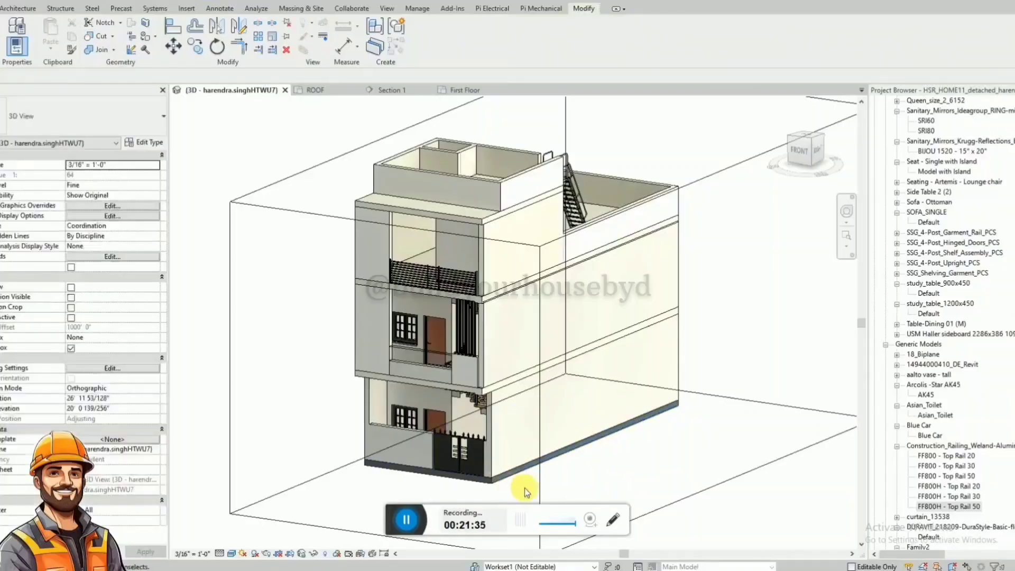
click(33, 1)
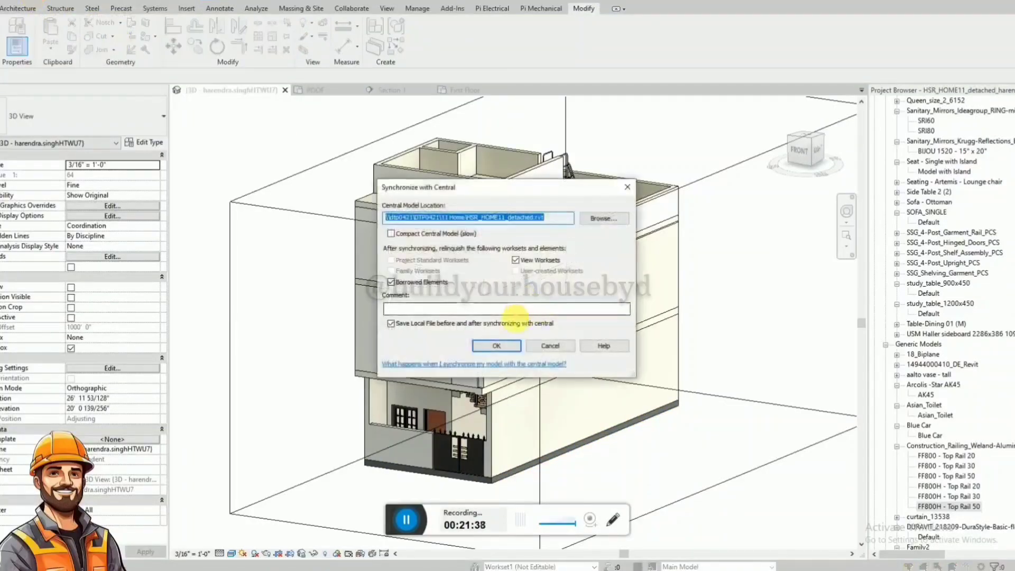
click(498, 344)
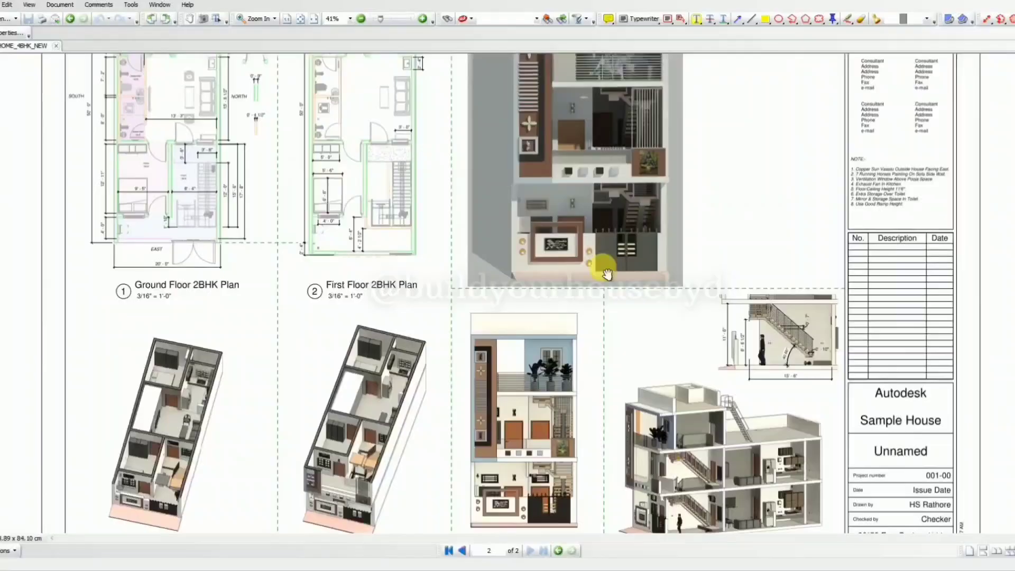
Review the reference PDF's ground and first floor 2BHK plans beside the rendered front elevation.
ctrl+scroll(606, 300, up, 3)
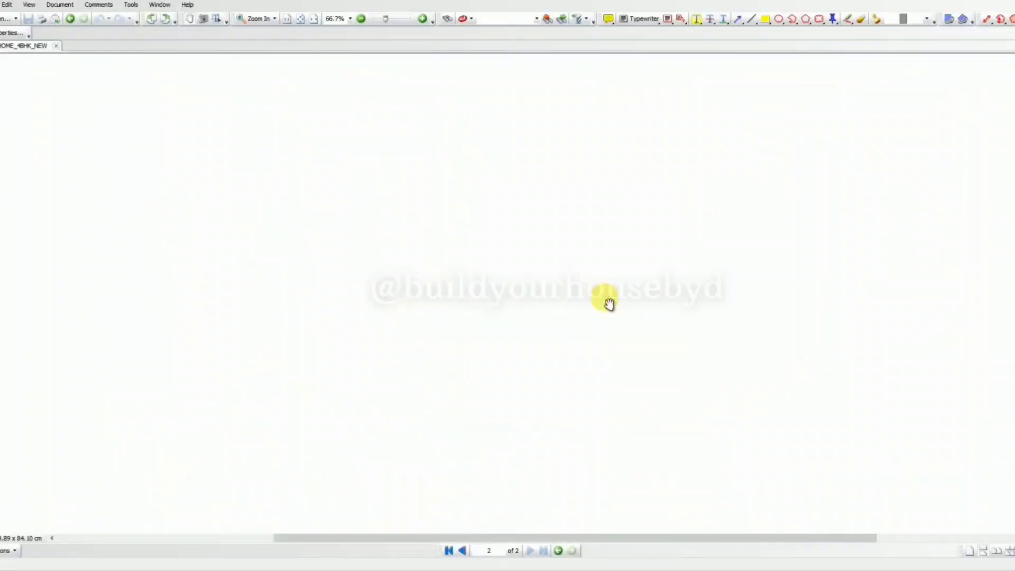
scroll(608, 303, up, 1)
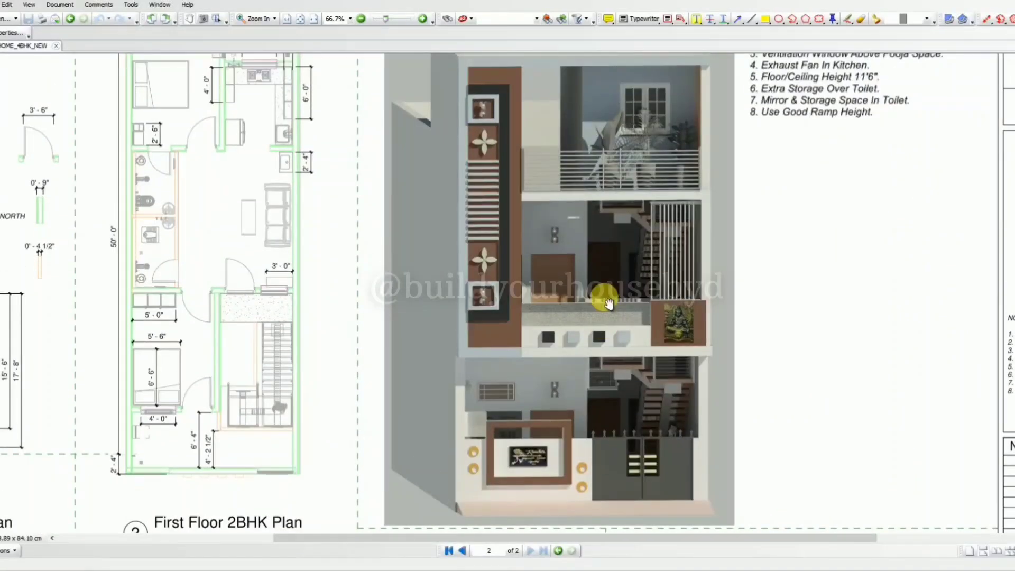
ctrl+scroll(607, 302, down, 1)
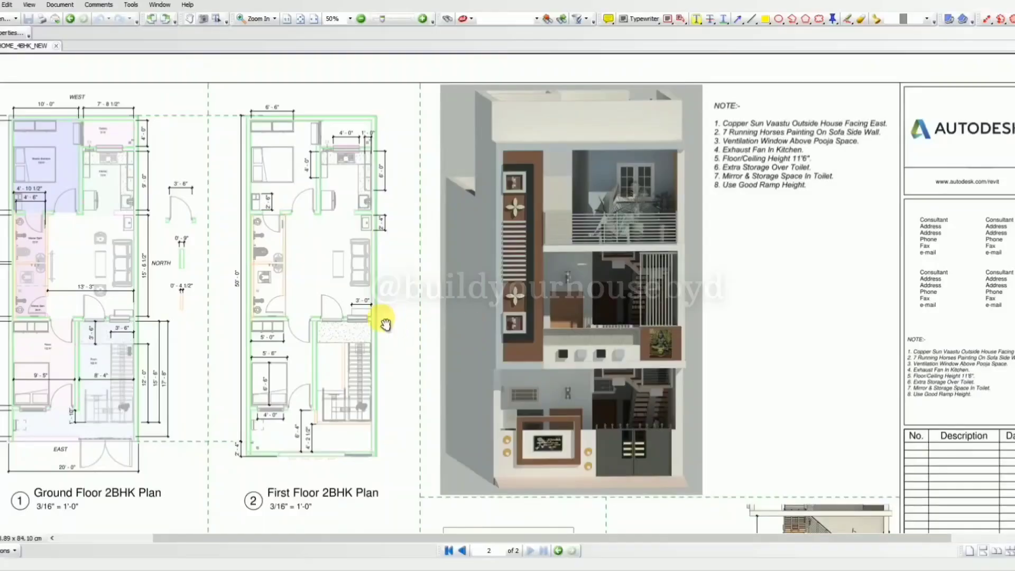
drag(394, 325, 396, 325)
drag(580, 309, 602, 317)
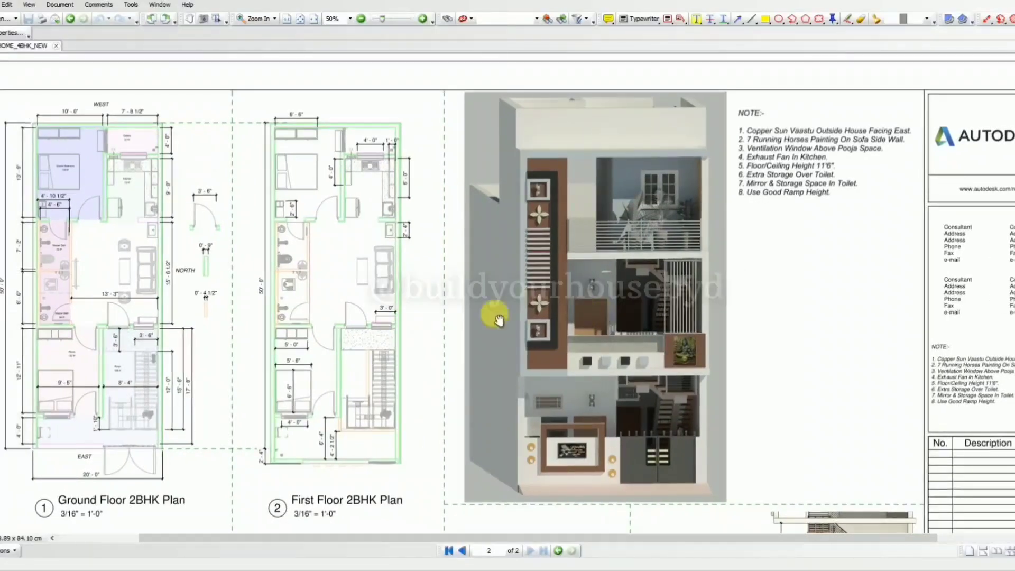
mouse_move(441, 320)
mouse_down()
mouse_move(454, 318)
mouse_move(443, 306)
mouse_up()
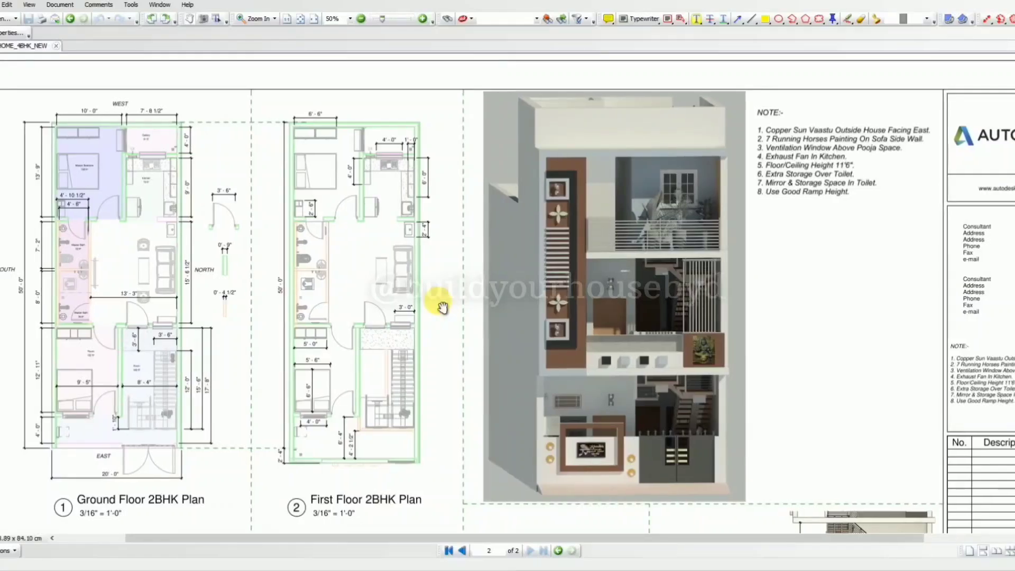
drag(568, 343, 572, 313)
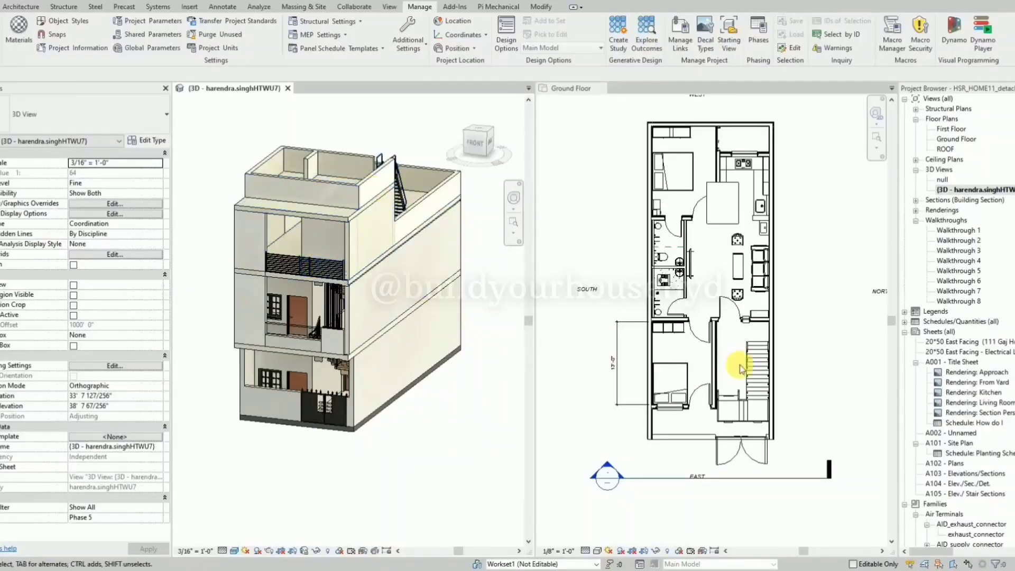
Inspect the Ground Floor plan and the house's front and side in the tiled Revit views.
scroll(767, 226, up, 2)
scroll(680, 309, down, 2)
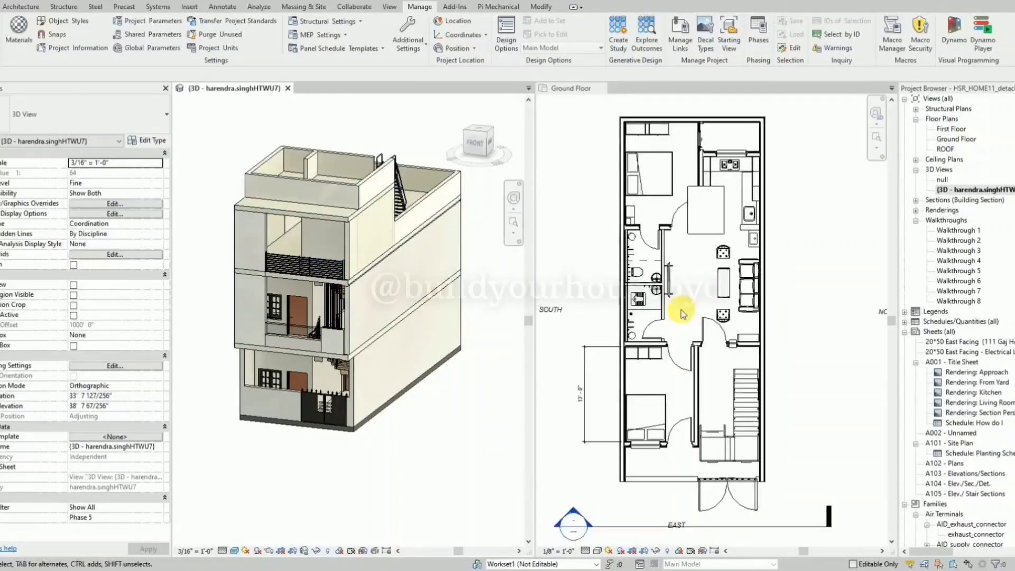
click(785, 253)
scroll(347, 279, up, 2)
click(430, 512)
scroll(316, 331, down, 1)
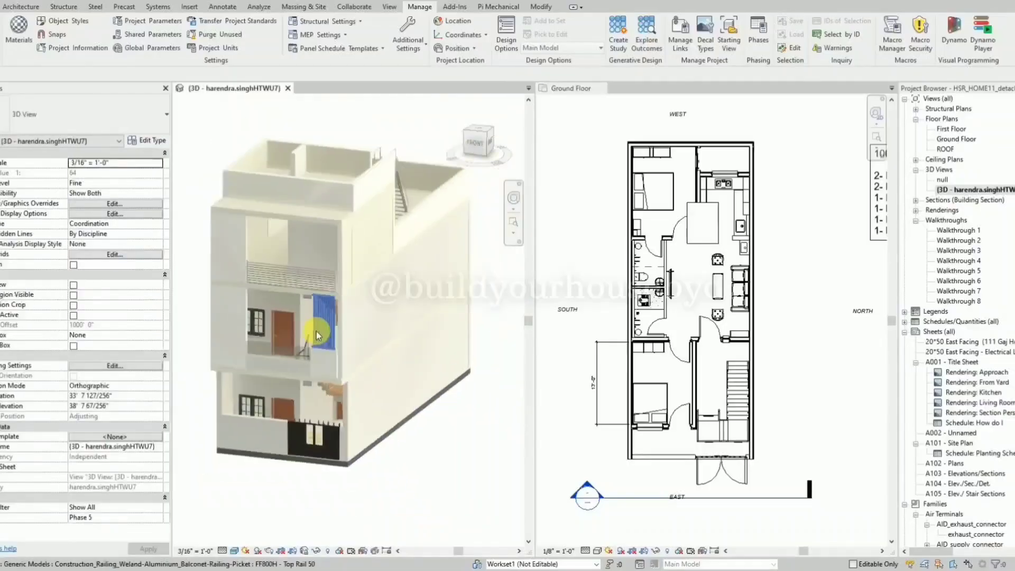
shift+middle_drag(316, 334, 403, 446)
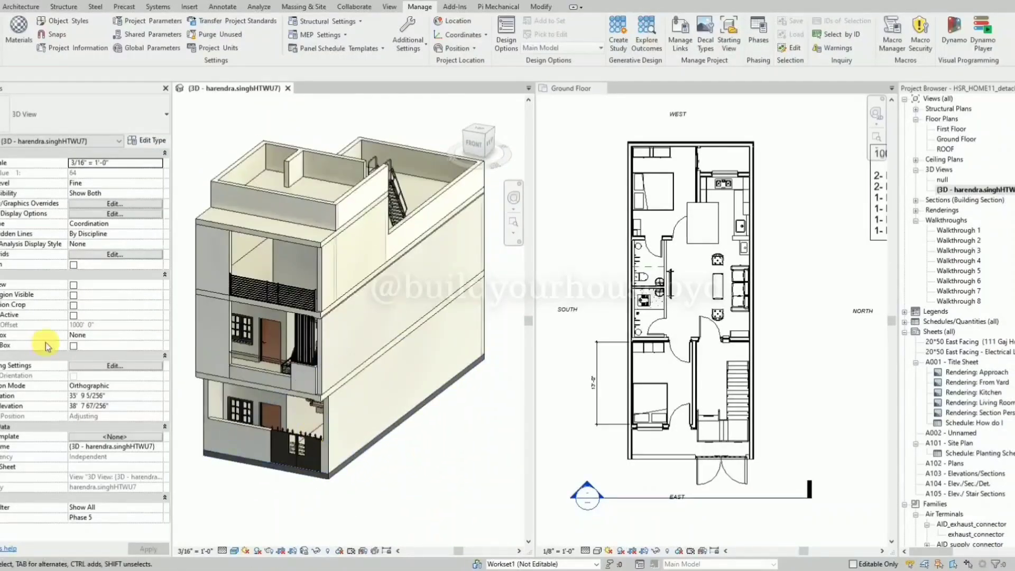
Try out the section box around the house in the 3D view.
click(74, 346)
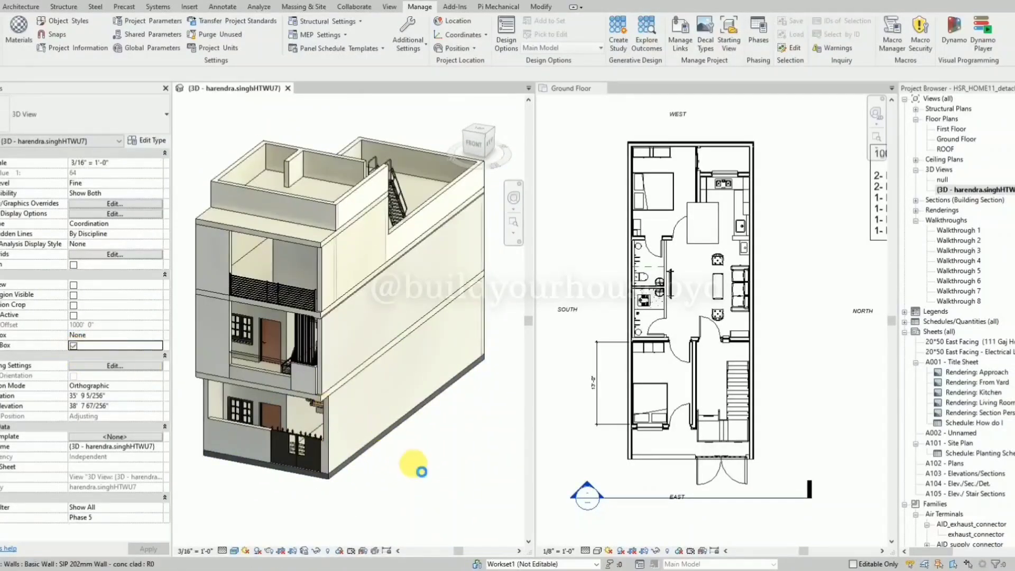
scroll(383, 333, down, 2)
shift+middle_drag(363, 409, 418, 400)
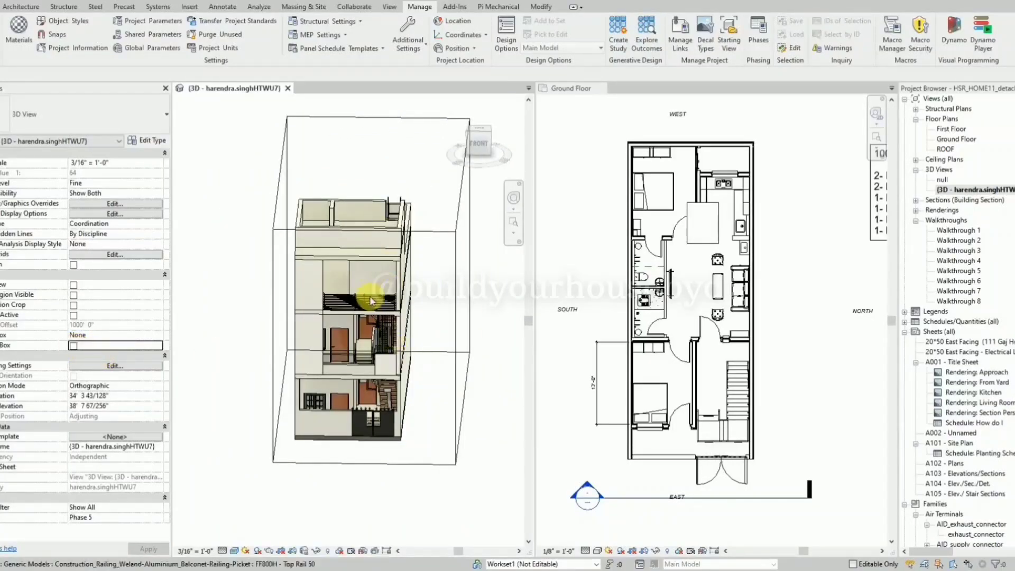
Examine the house's roof level and balcony front in the 3D view alongside the Ground Floor plan.
shift+middle_drag(466, 362, 425, 339)
scroll(670, 467, up, 2)
click(653, 483)
scroll(421, 297, up, 2)
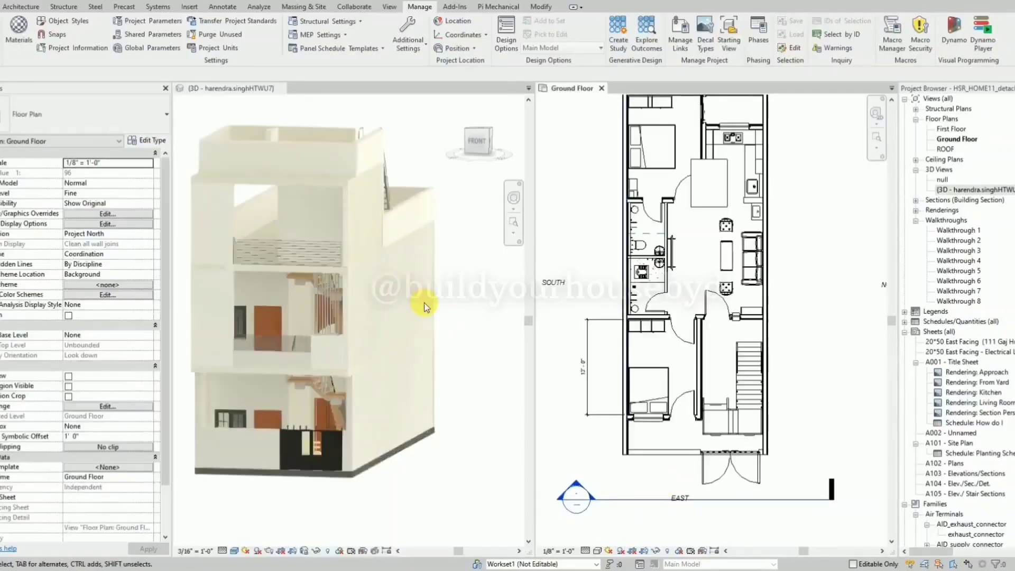
scroll(473, 365, up, 2)
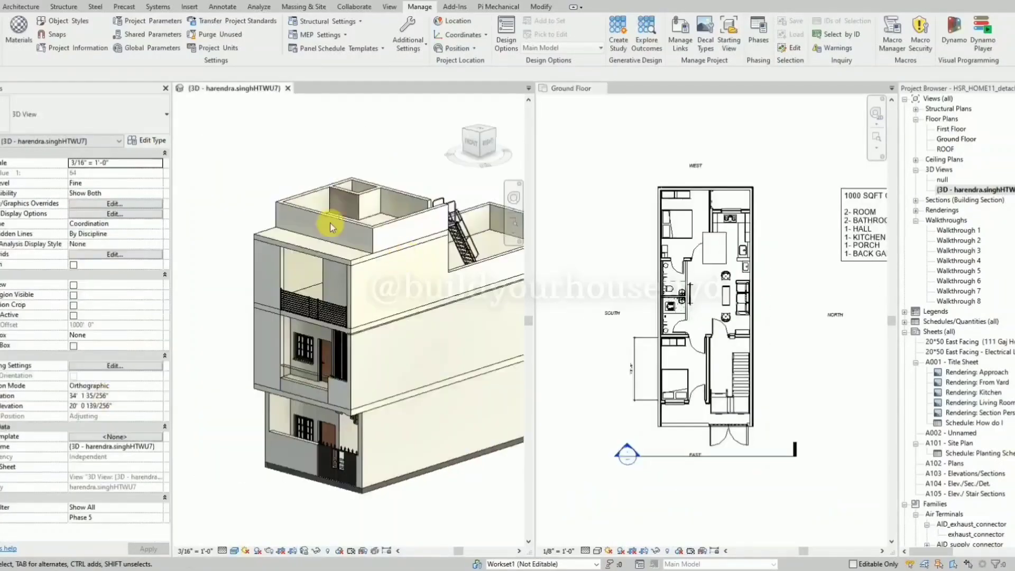
Examine the house's front in the 3D view, including the tall wall beside the balcony.
middle_drag(238, 153, 321, 180)
scroll(304, 190, down, 1)
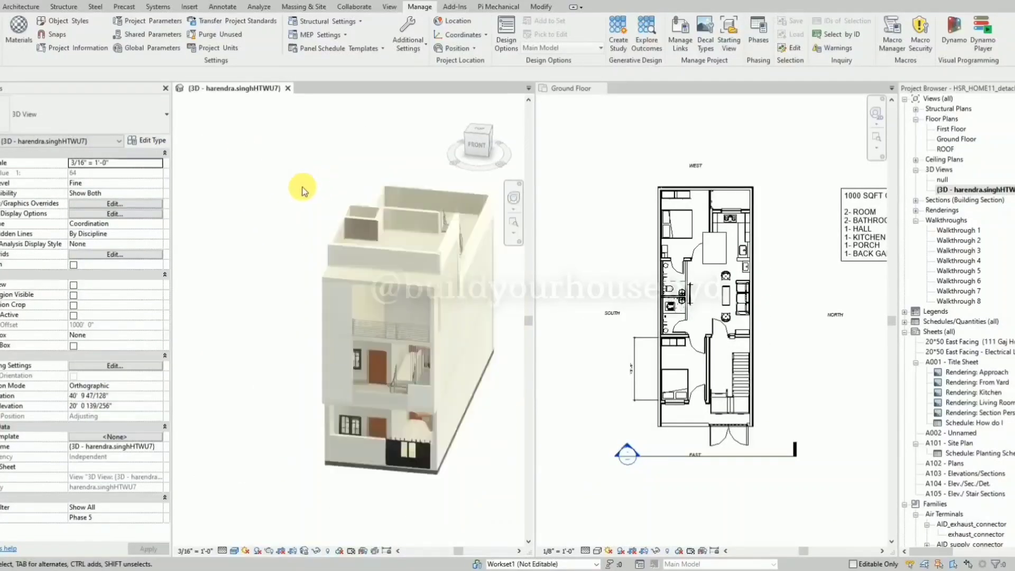
scroll(504, 327, up, 3)
scroll(476, 400, down, 2)
scroll(412, 330, up, 2)
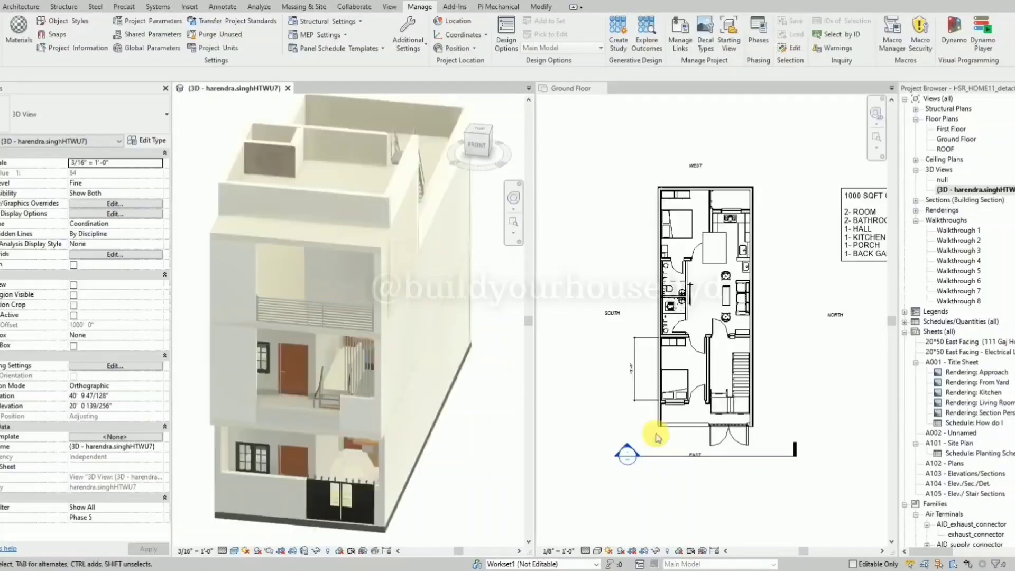
click(719, 455)
right_click(723, 456)
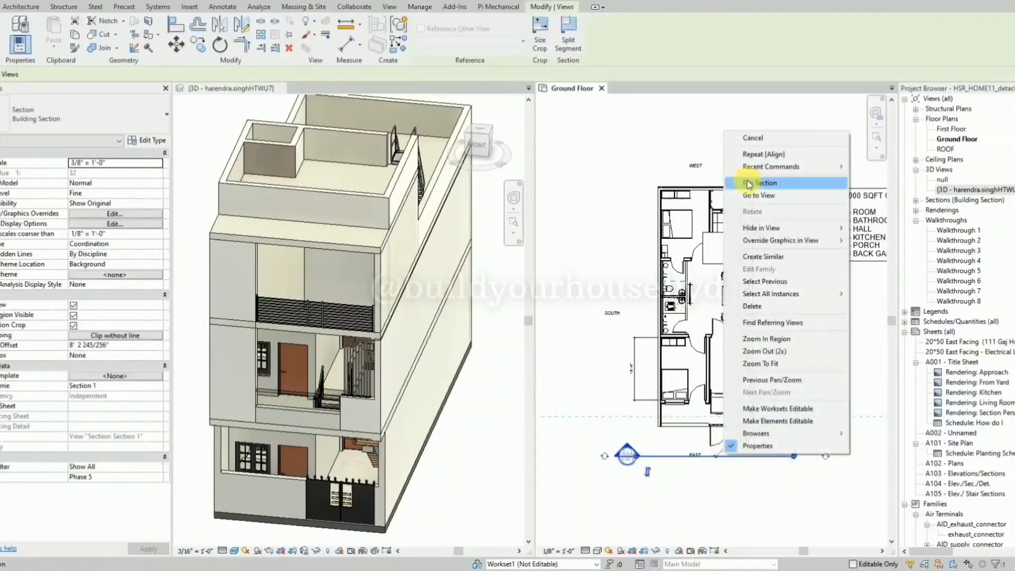
click(748, 182)
click(317, 334)
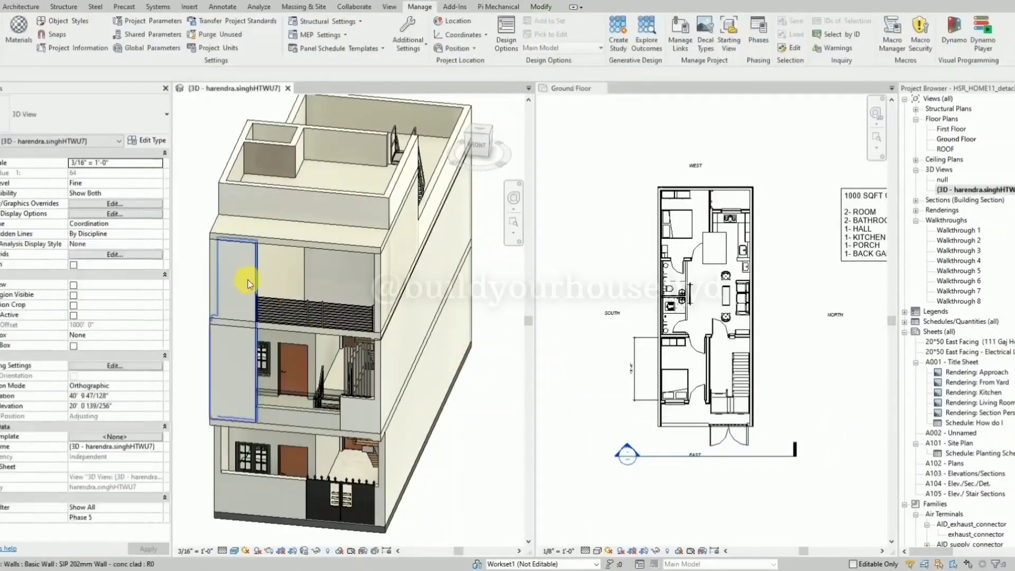
click(252, 283)
shift+middle_drag(251, 283, 240, 250)
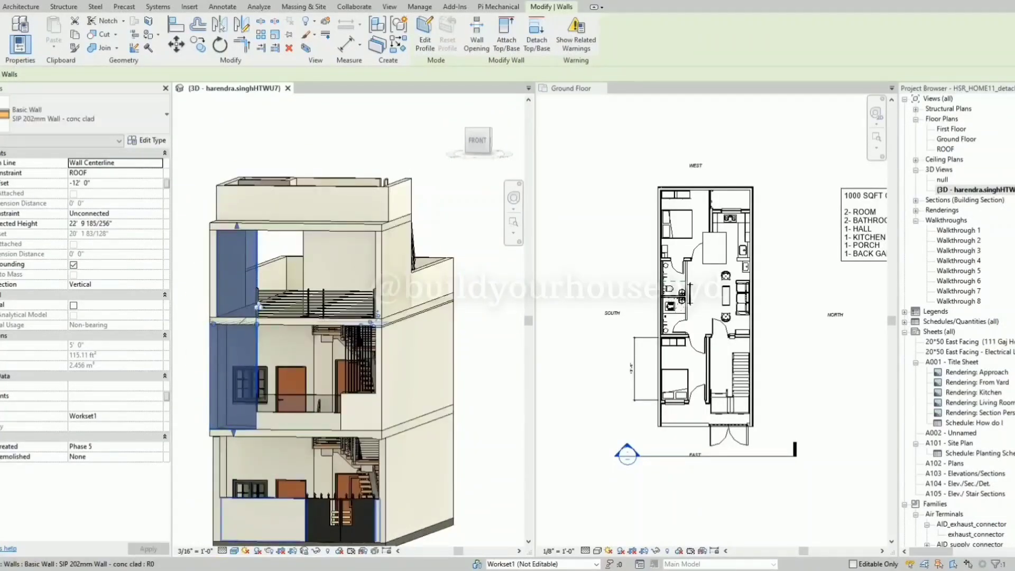
Open Section 1 from the section line across the east side of the Ground Floor plan.
click(673, 384)
scroll(732, 471, up, 2)
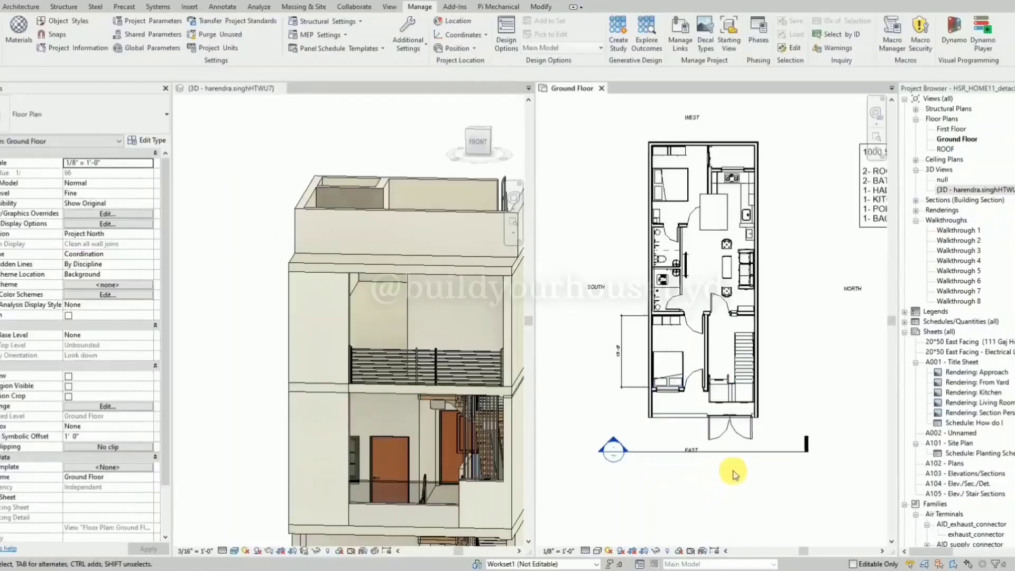
click(753, 456)
right_click(747, 451)
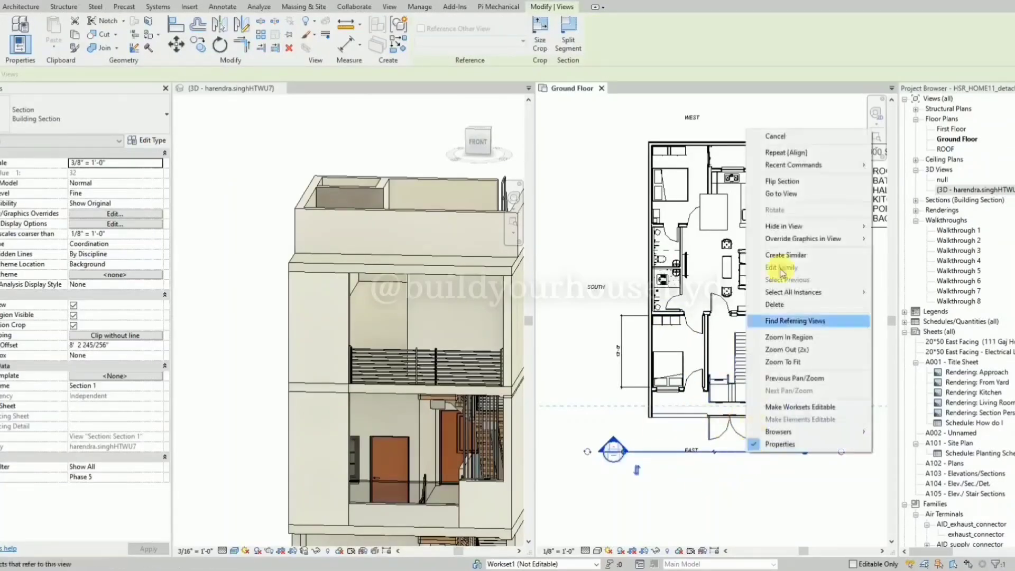
click(782, 194)
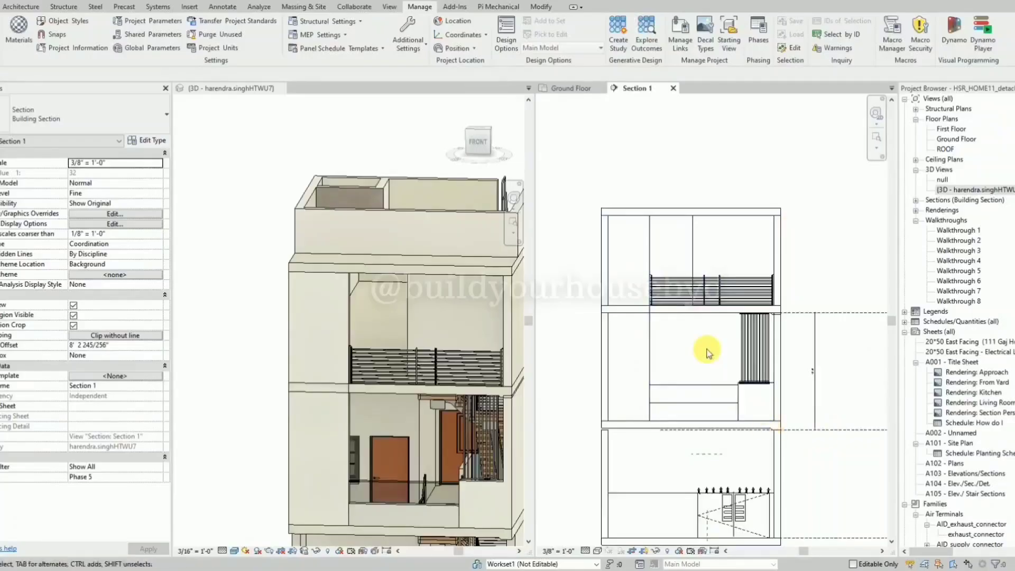
scroll(700, 341, down, 2)
scroll(692, 460, up, 1)
Try the Shaded and Realistic visual styles on Section 1, then set it to Wireframe.
click(597, 550)
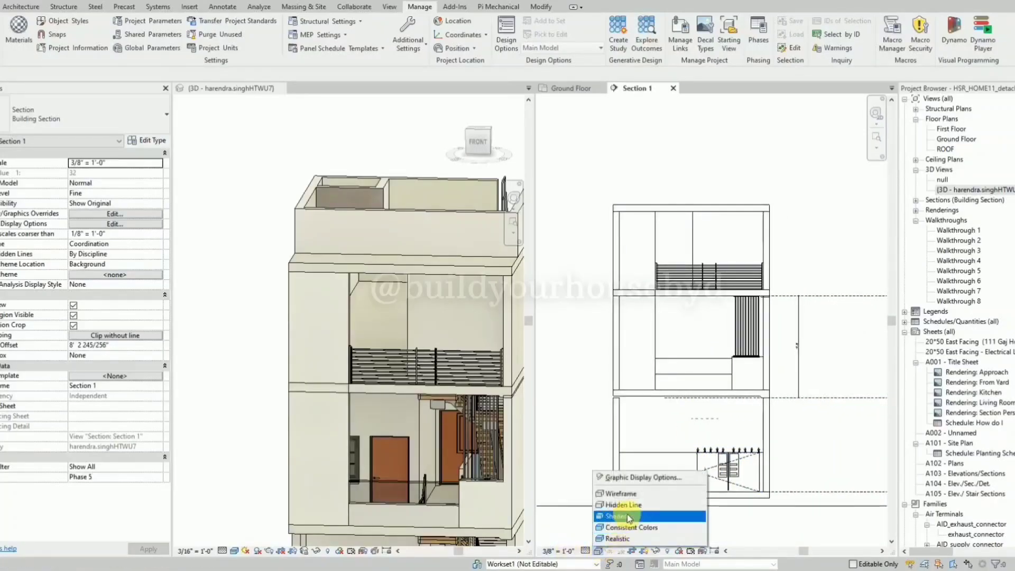
click(626, 516)
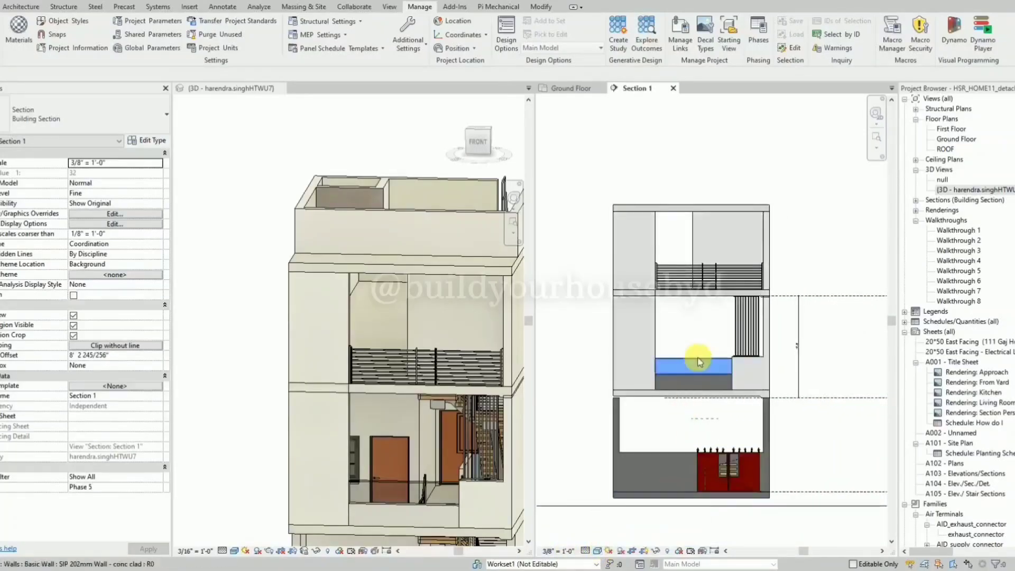
click(597, 550)
click(616, 538)
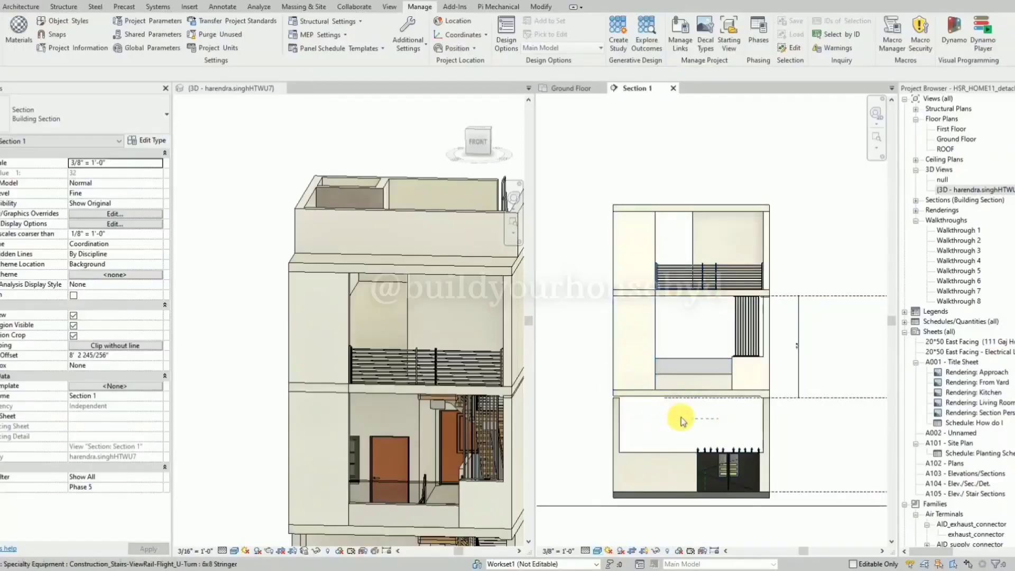
click(598, 550)
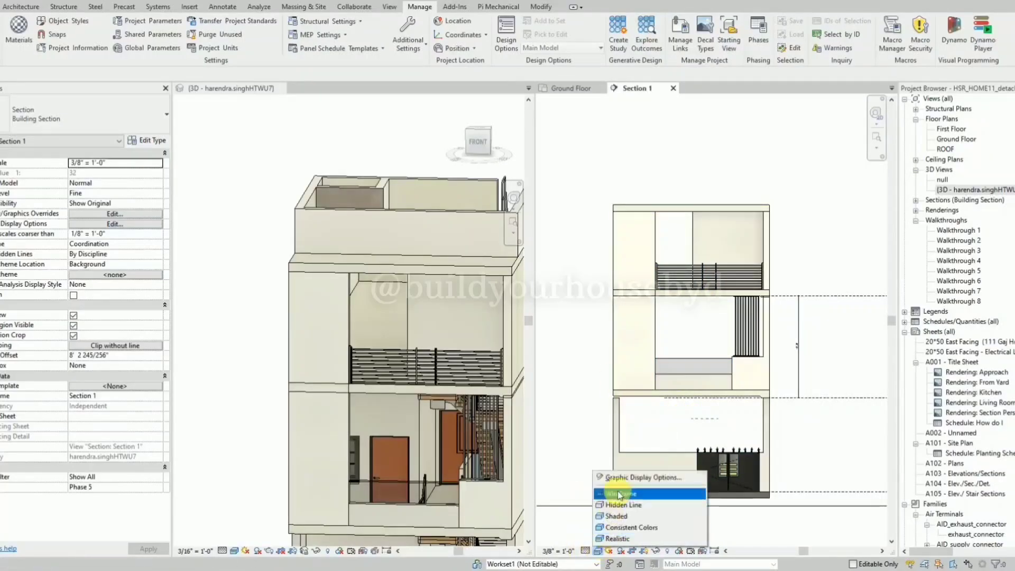
click(620, 493)
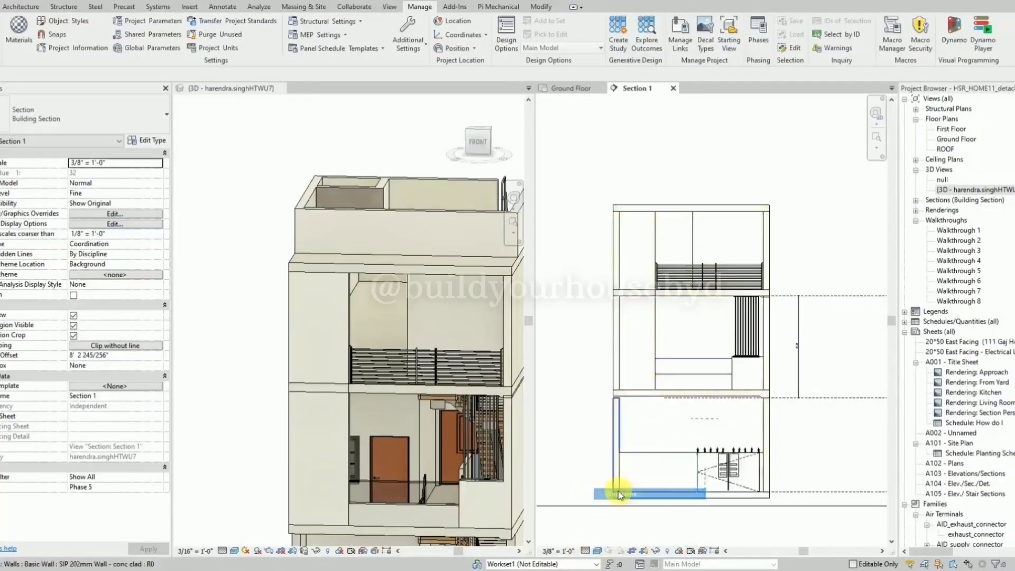
Draw a section along the south side of the Ground Floor plan, with a far clip offset of about 7' 7".
click(579, 89)
scroll(356, 319, up, 5)
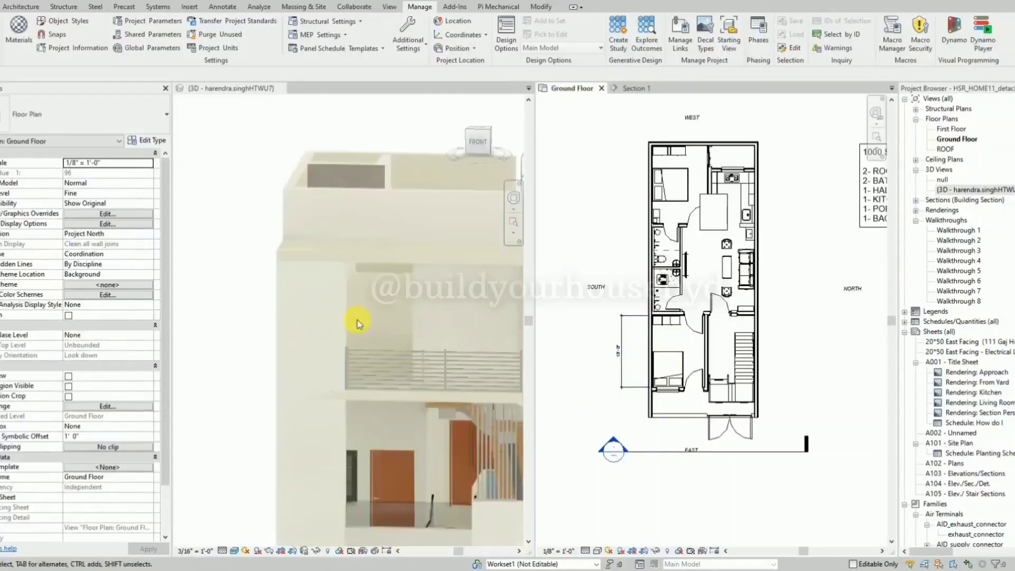
click(338, 322)
scroll(554, 290, down, 2)
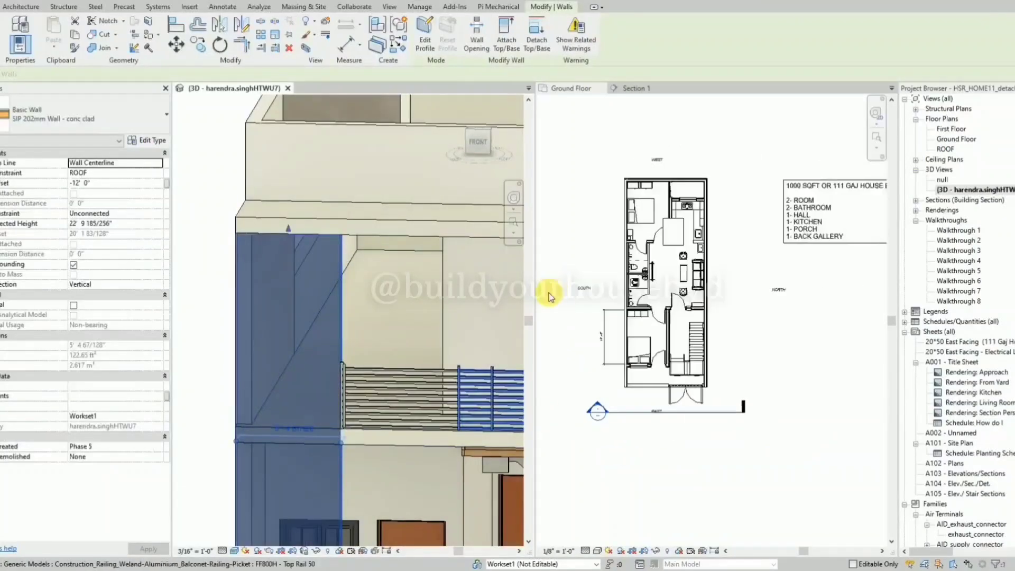
click(634, 386)
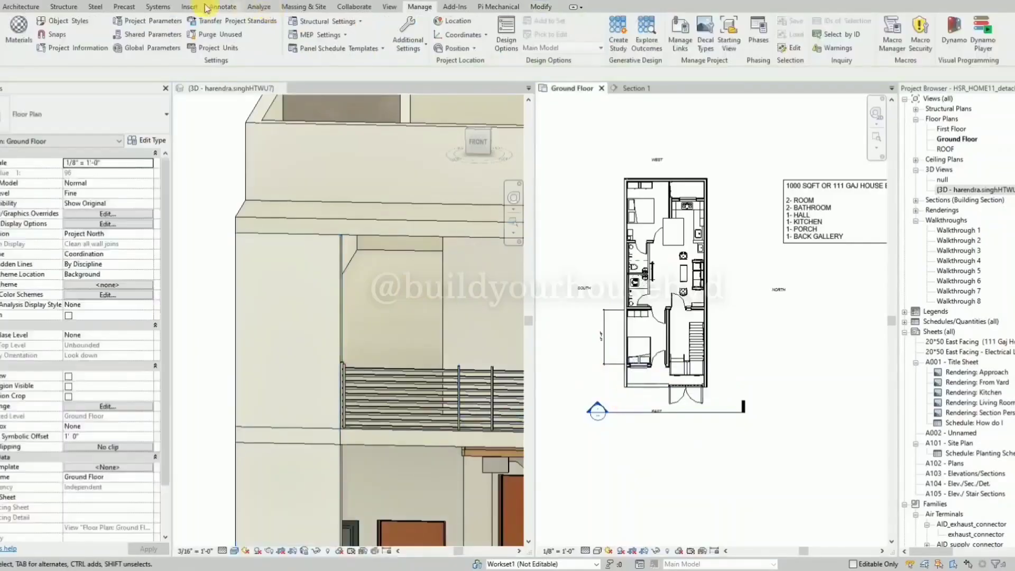
click(194, 2)
click(611, 191)
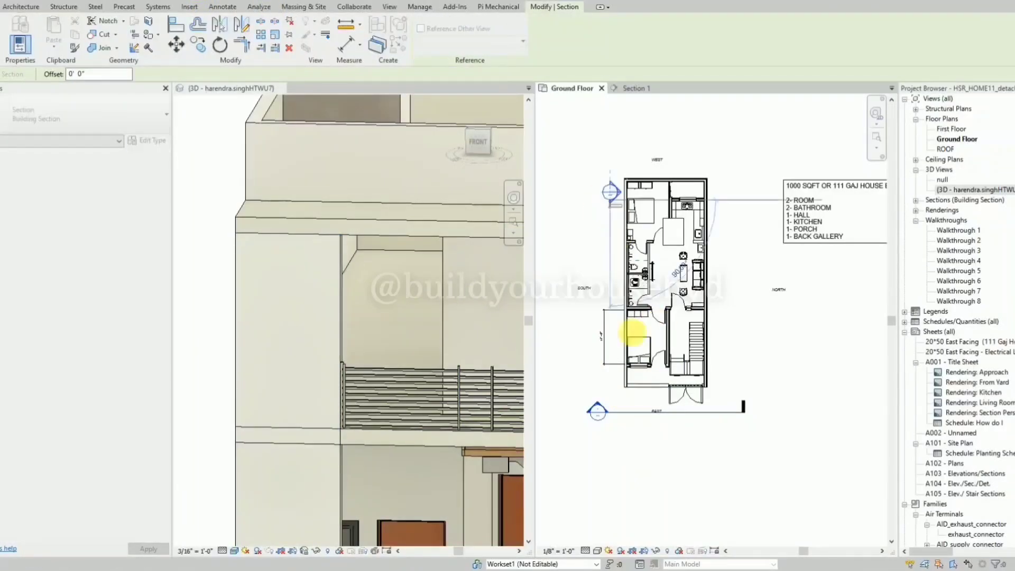
click(617, 462)
drag(736, 330, 642, 369)
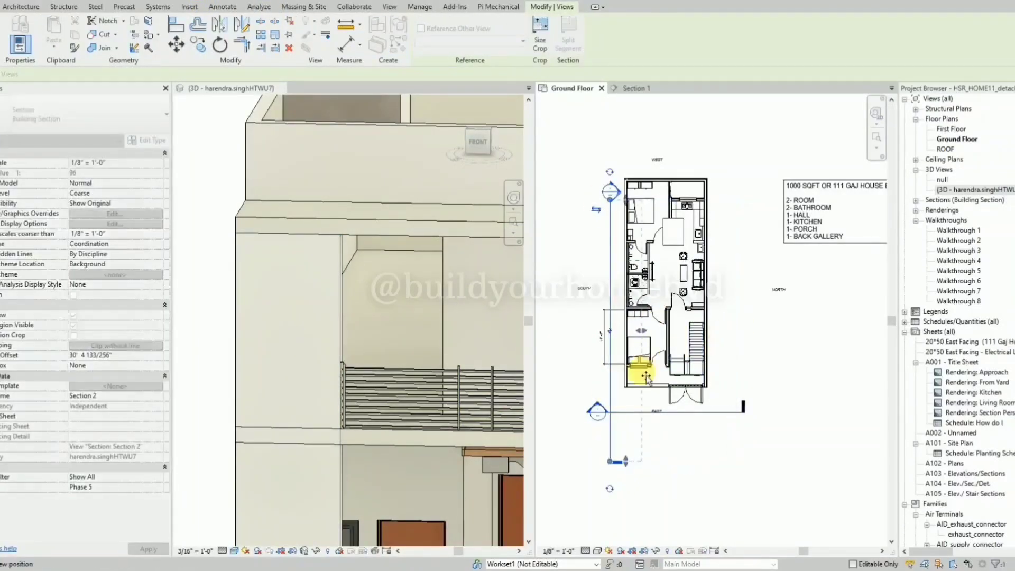
Go to the new south-side section's view and close the Section 1 view.
right_click(615, 386)
click(650, 152)
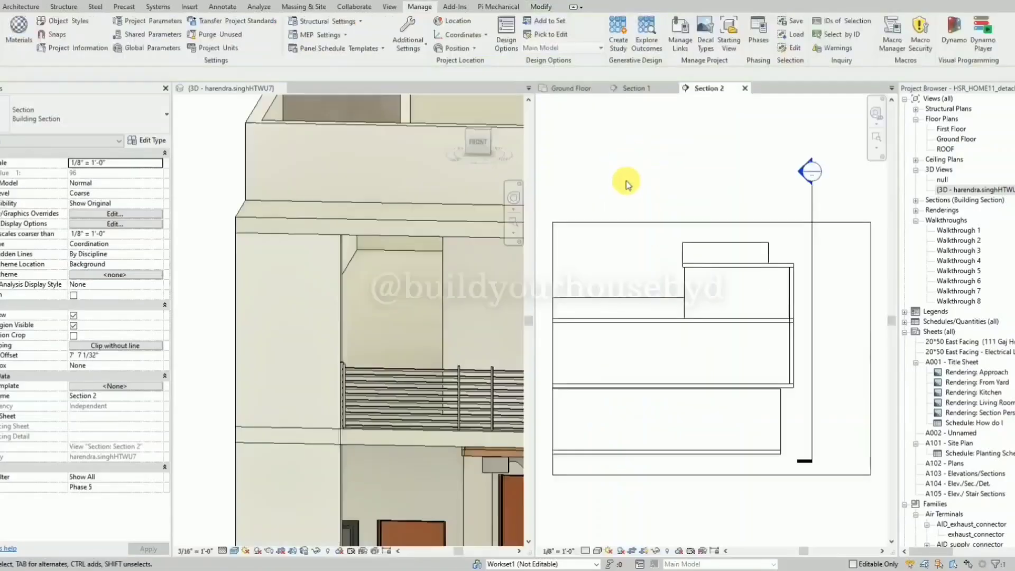
click(673, 89)
Set Section 2 to the Wireframe visual style and the Fine detail level.
click(598, 550)
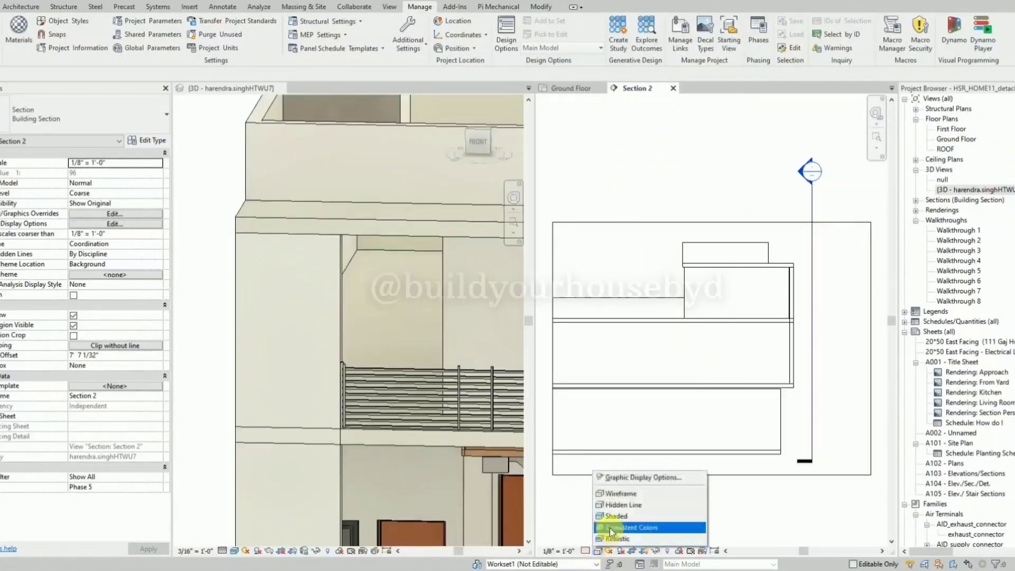
click(624, 498)
click(585, 550)
click(600, 539)
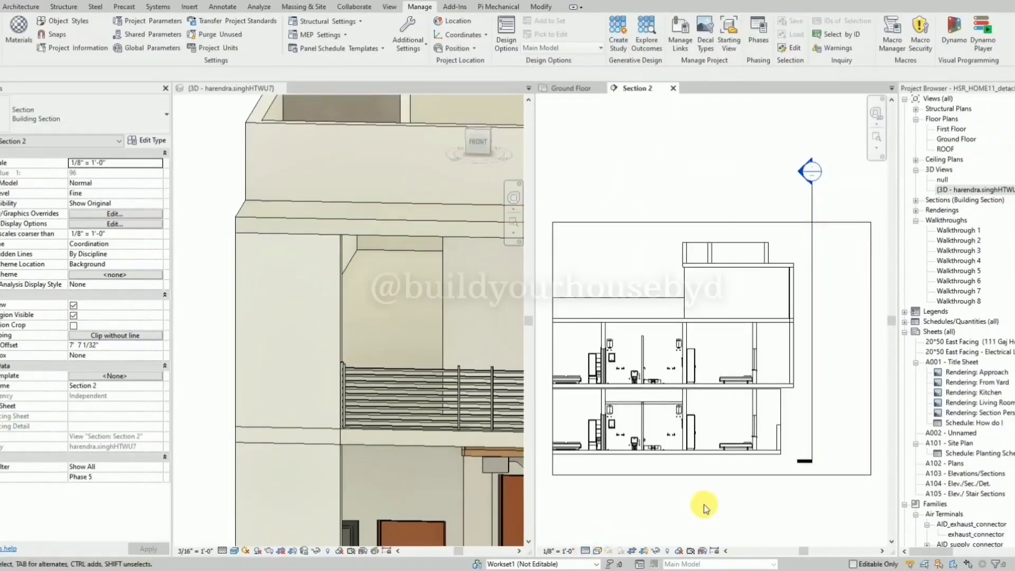
Copy the tall front wall a short distance outward in Section 2, unjoining the conflicting elements.
scroll(813, 346, up, 5)
click(788, 467)
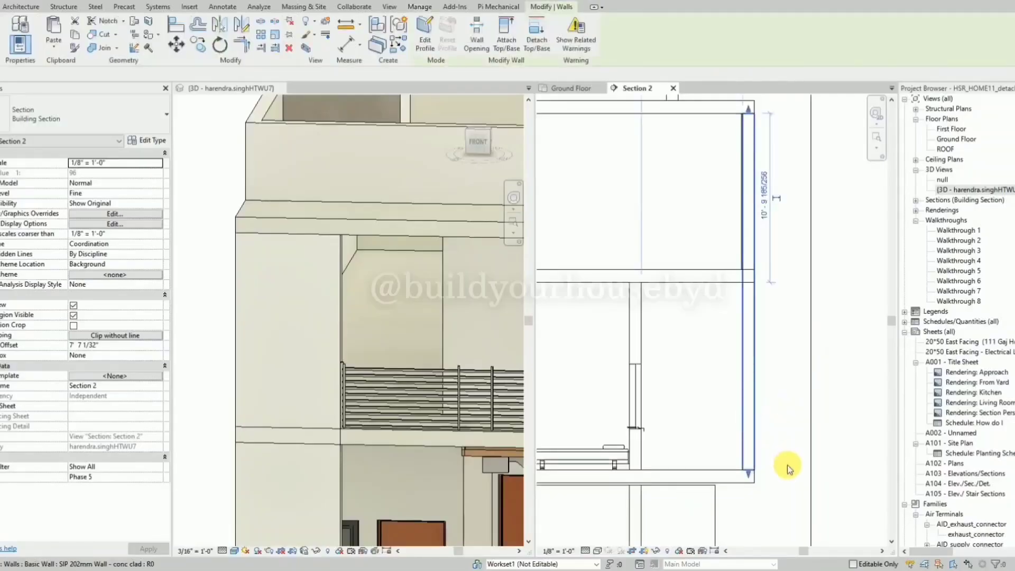
key(c)
key(o)
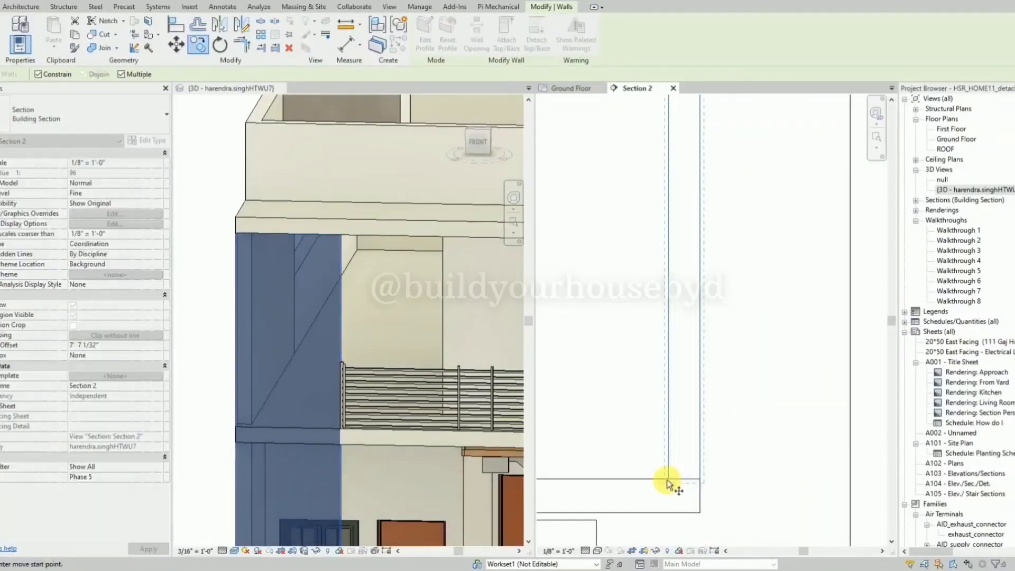
click(670, 480)
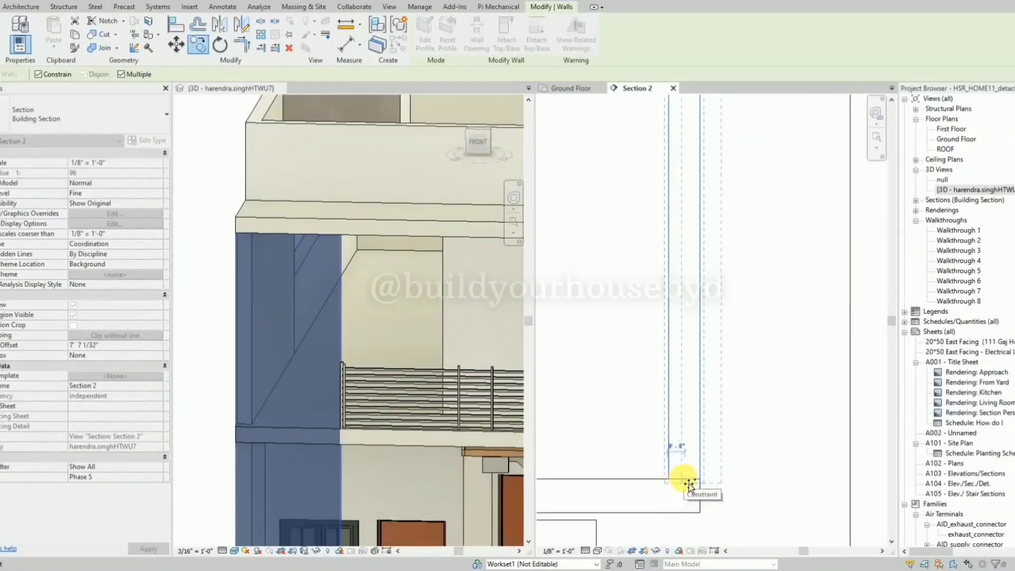
click(686, 485)
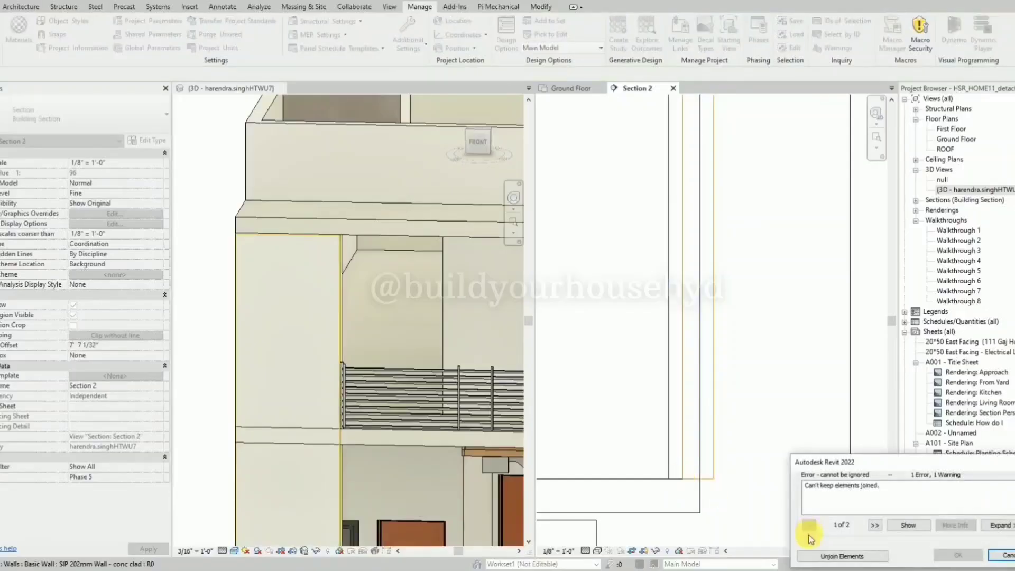
click(838, 556)
Inspect the copied front wall in Section 2 and the house's front in 3D beside the Ground Floor plan.
scroll(696, 456, down, 4)
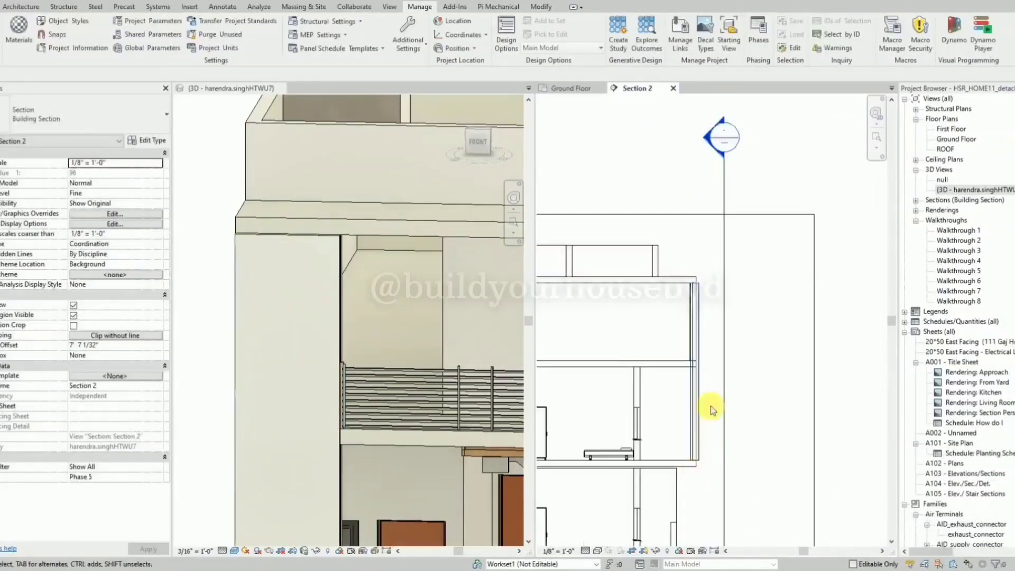
scroll(711, 338, up, 2)
scroll(363, 287, down, 2)
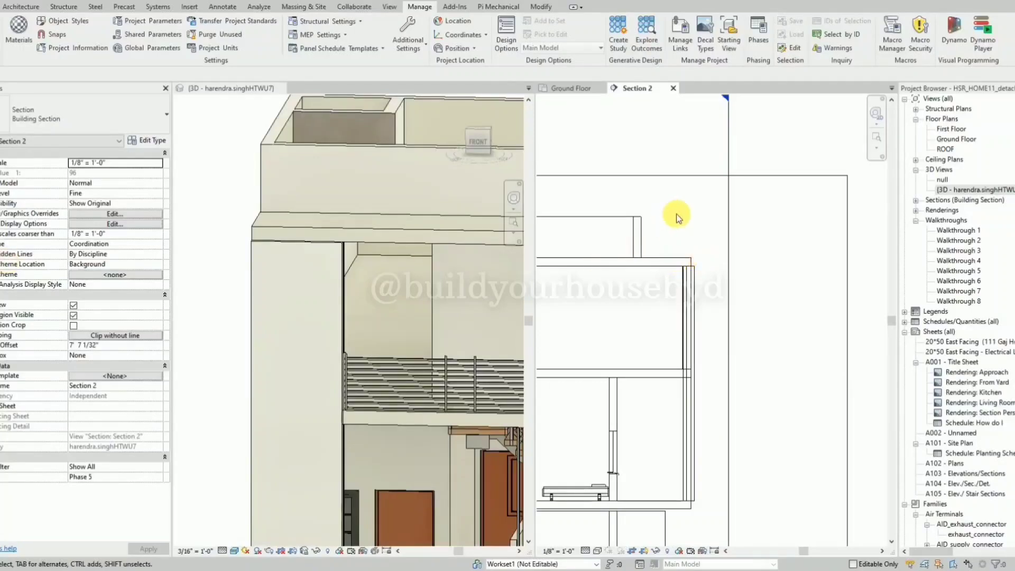
click(576, 87)
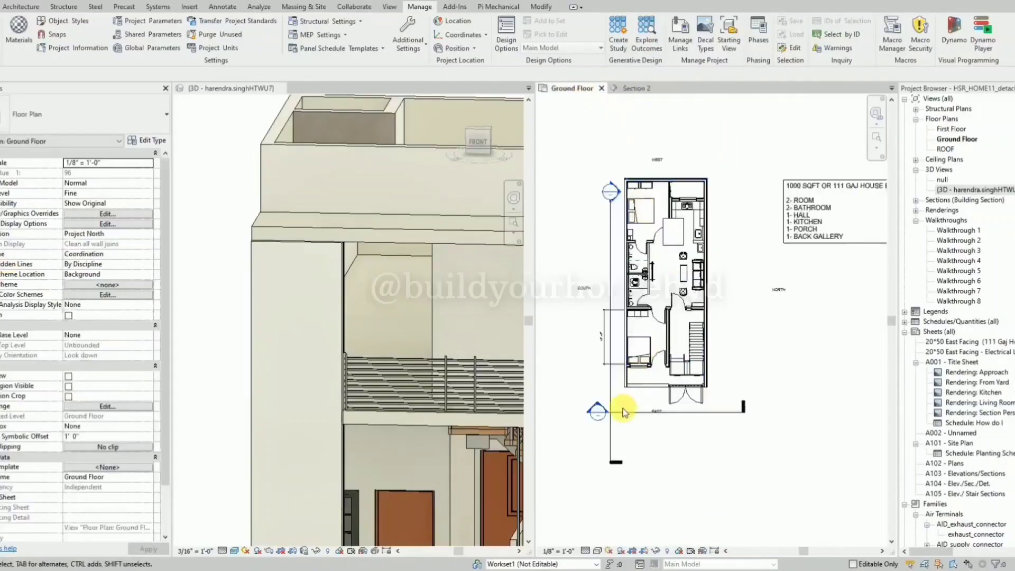
scroll(317, 286, down, 3)
scroll(329, 210, up, 2)
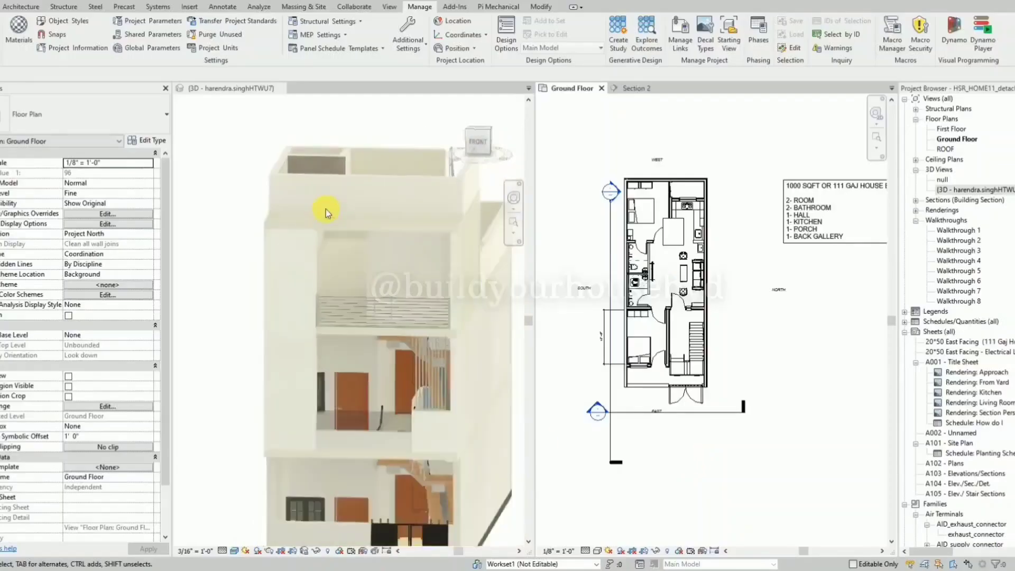
scroll(467, 406, up, 3)
scroll(467, 405, down, 3)
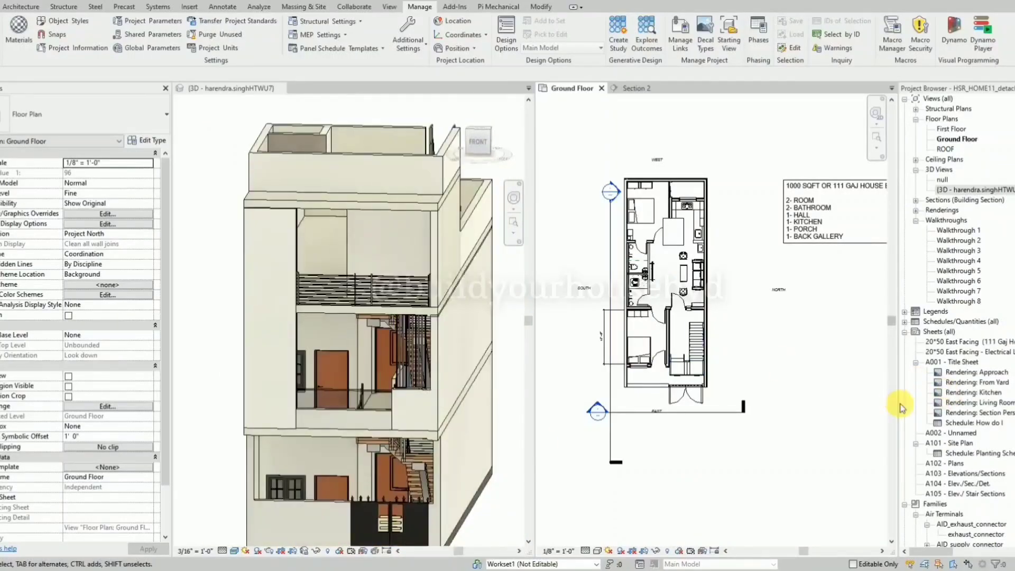
Open Section 1 from the Ground Floor plan's east section line and widen its view area beside the 3D view.
drag(904, 405, 971, 405)
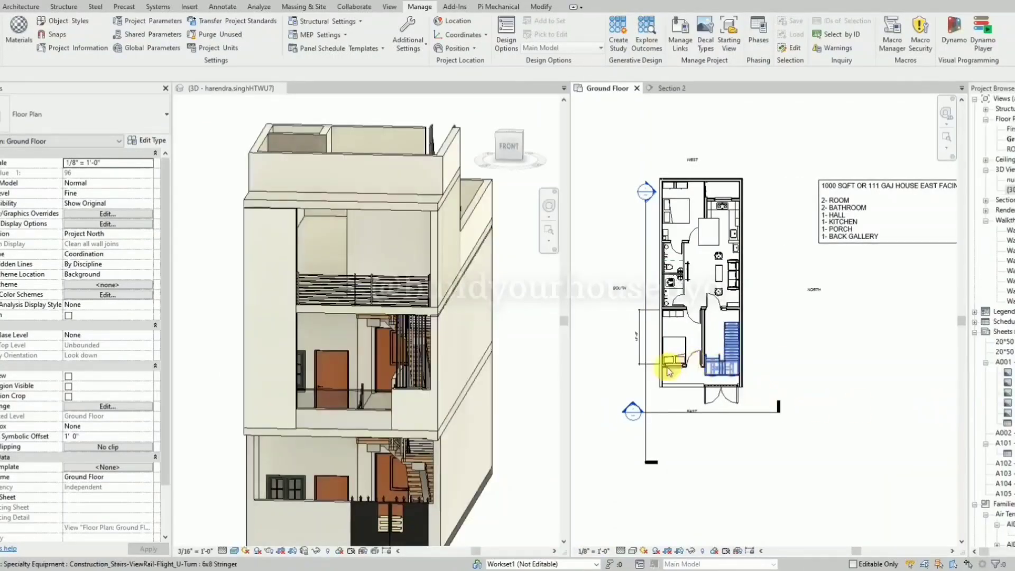
scroll(708, 402, up, 4)
click(692, 471)
right_click(693, 471)
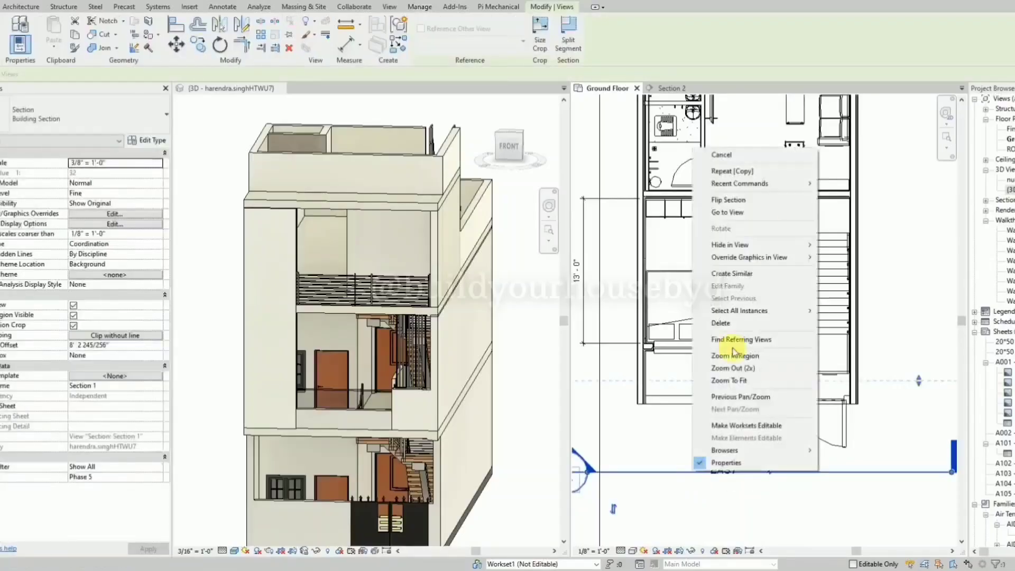
click(763, 213)
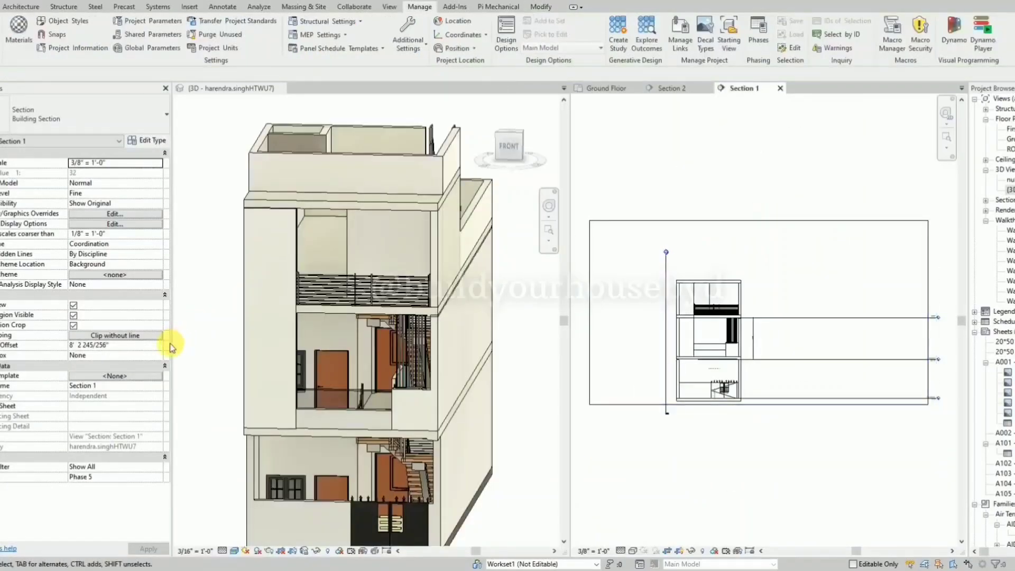
drag(178, 347, 119, 350)
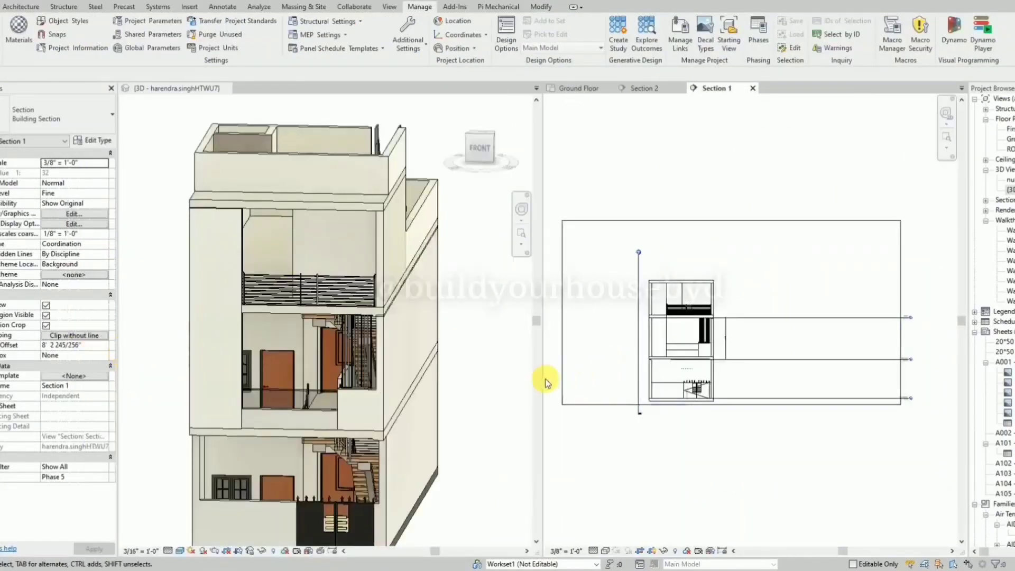
drag(546, 390, 502, 390)
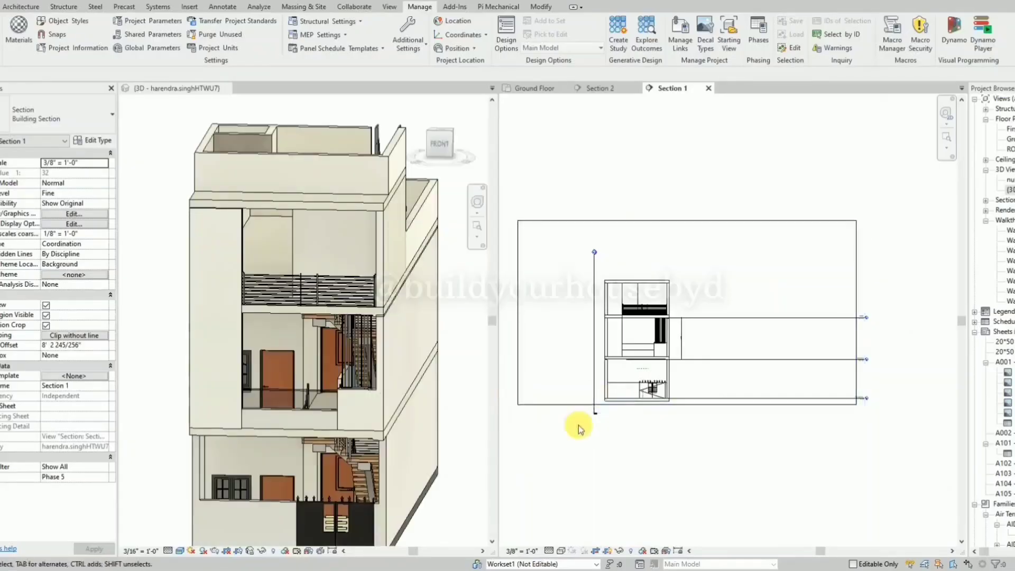
Open the profile of the copied tall front wall for editing in Section 1.
scroll(398, 347, down, 2)
scroll(708, 414, up, 6)
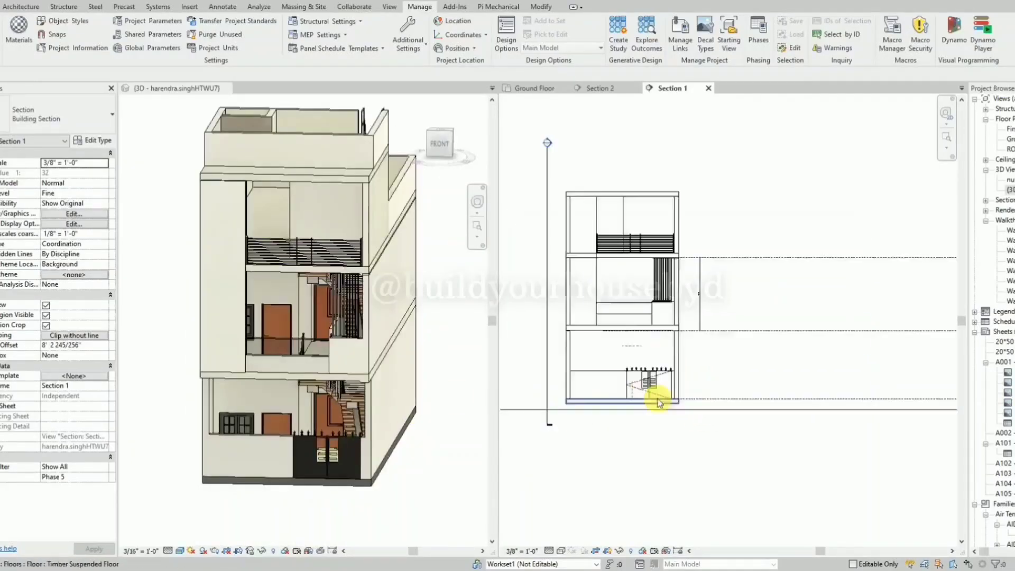
scroll(700, 402, down, 2)
scroll(587, 198, up, 4)
scroll(604, 362, down, 4)
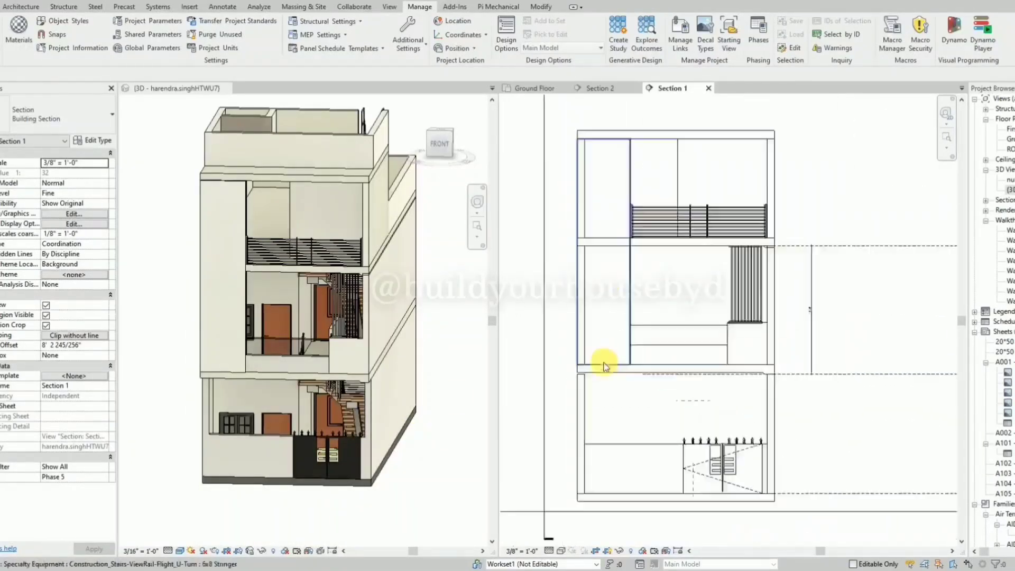
click(153, 287)
scroll(182, 222, up, 3)
shift+middle_drag(181, 222, 351, 276)
click(347, 280)
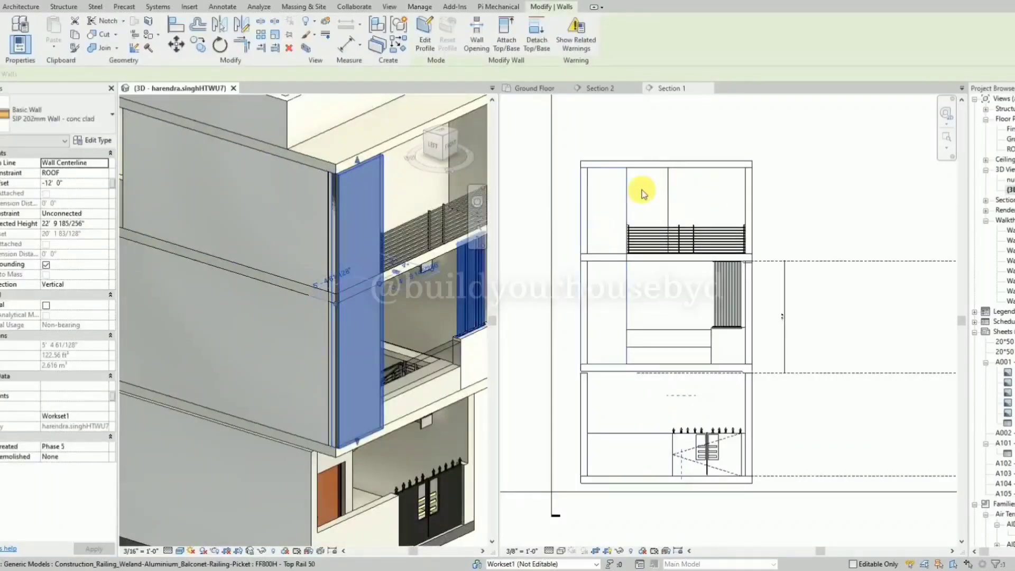
scroll(633, 172, up, 4)
click(417, 38)
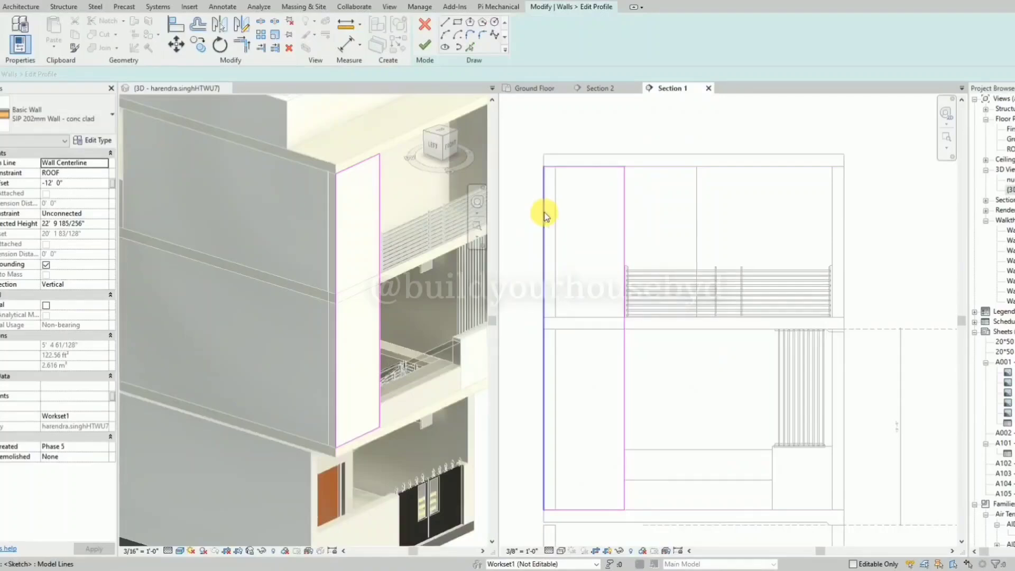
Lower the wall profile's top edge to 2' below the original wall top, removing the conflicting constraints.
click(604, 168)
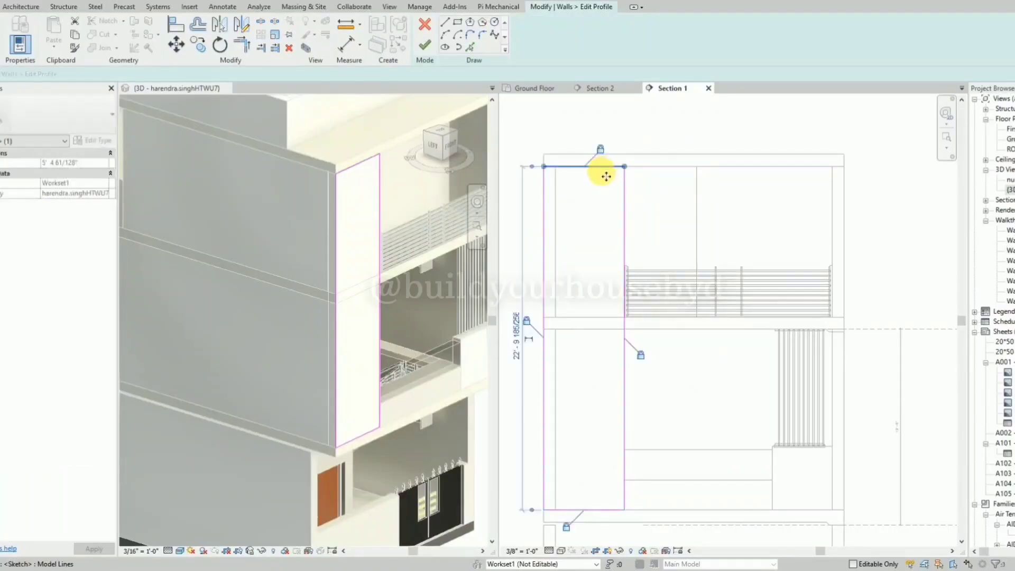
drag(602, 170, 608, 222)
click(822, 560)
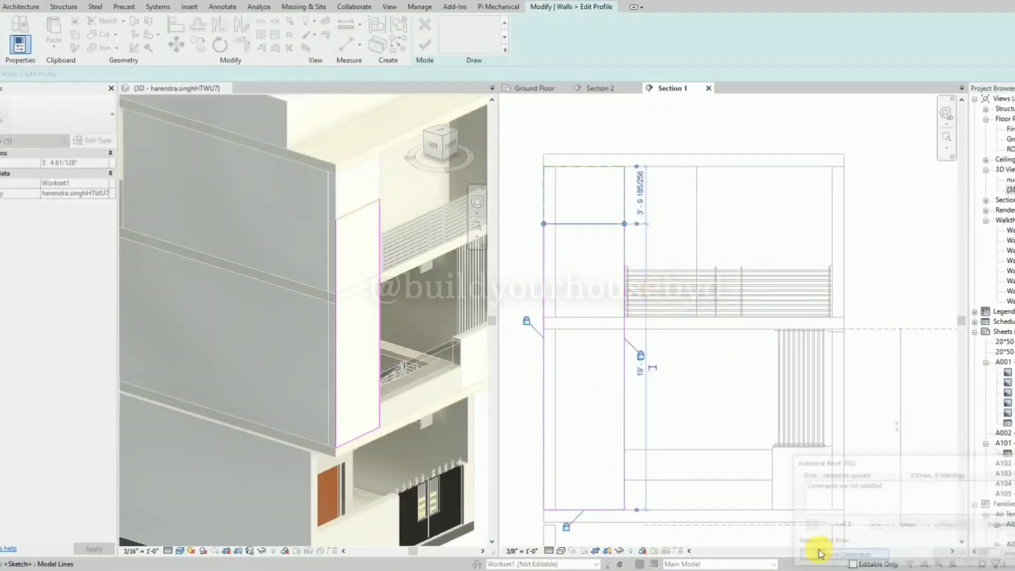
click(639, 206)
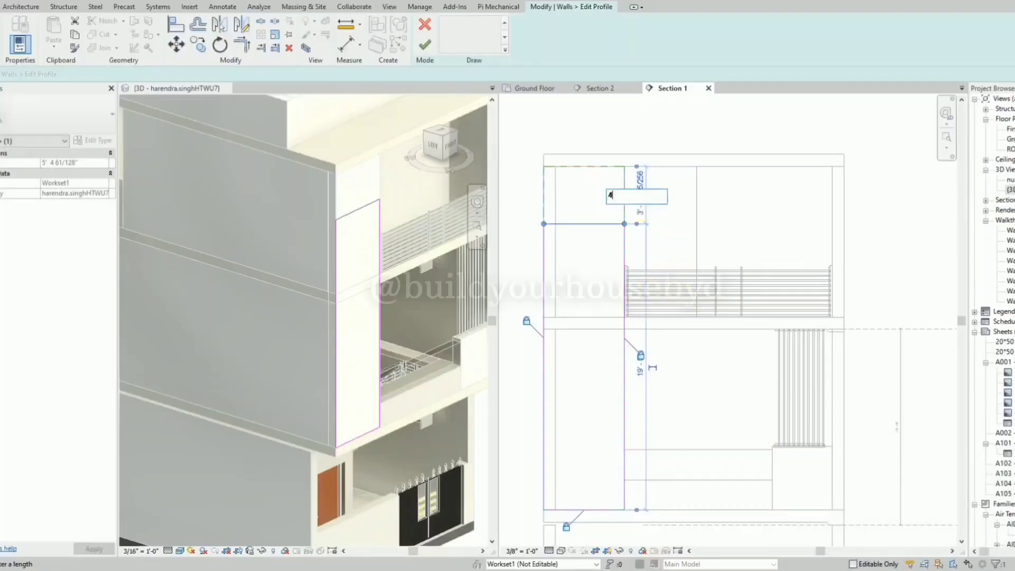
key(Return)
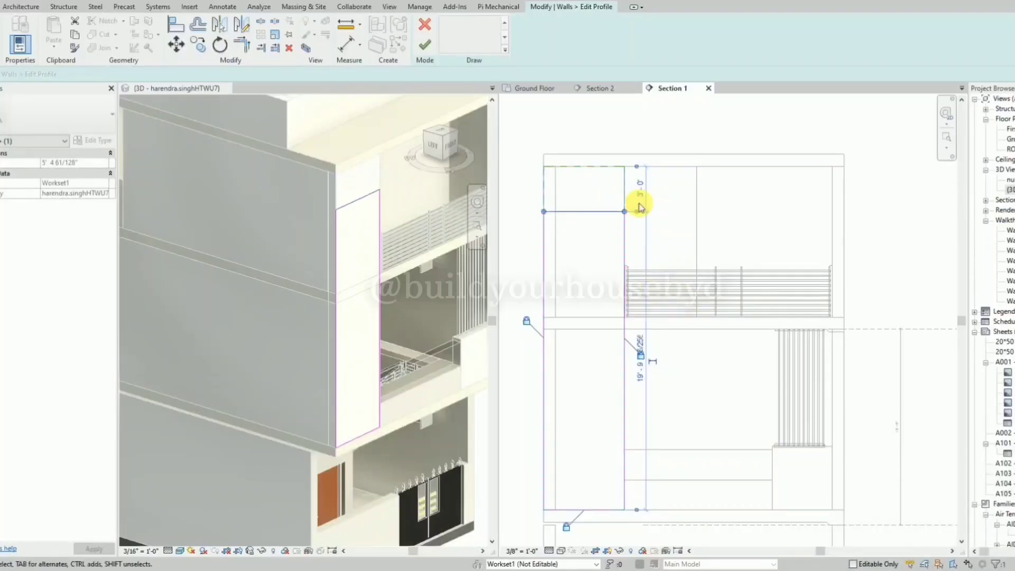
click(661, 214)
click(598, 212)
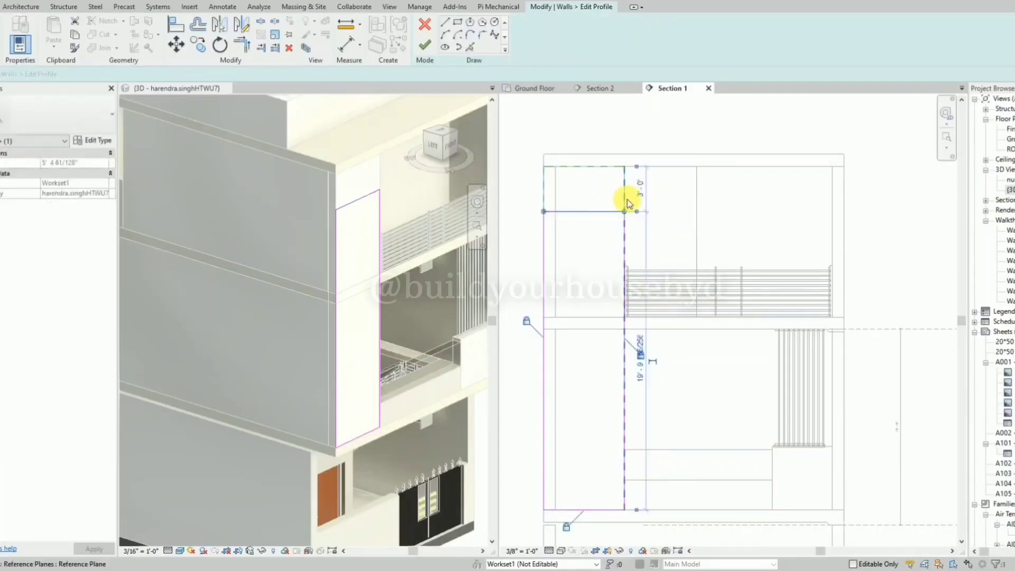
click(639, 191)
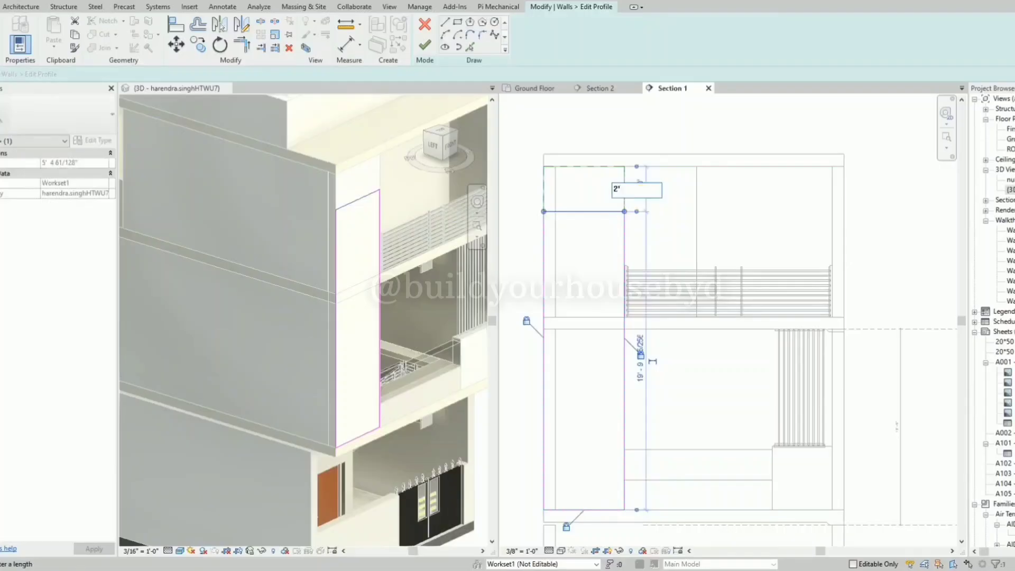
key(Return)
Raise the wall profile's bottom edge about 1' 10" above the original wall base, removing the conflicting constraints.
scroll(641, 195, down, 3)
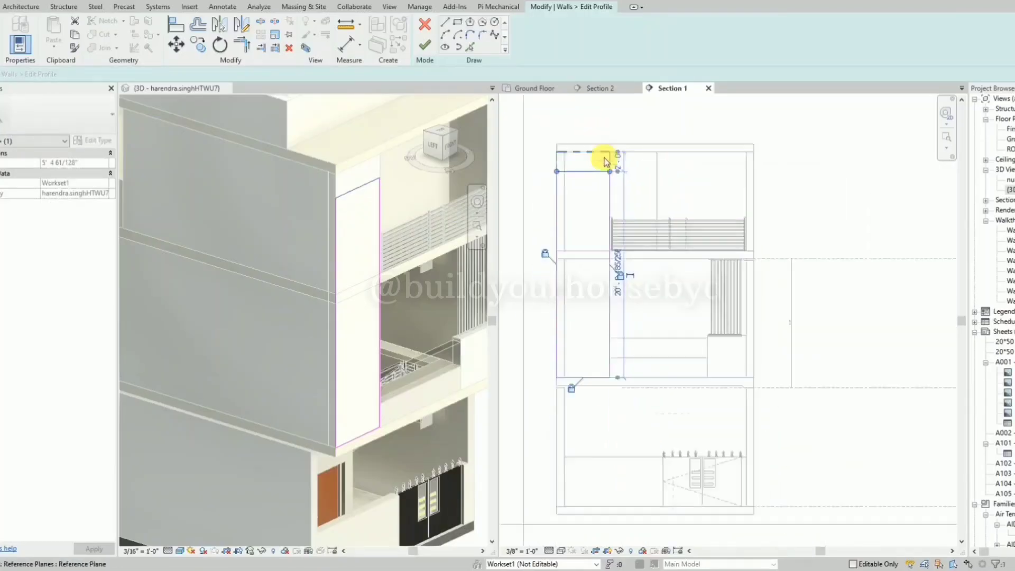
scroll(591, 376, up, 2)
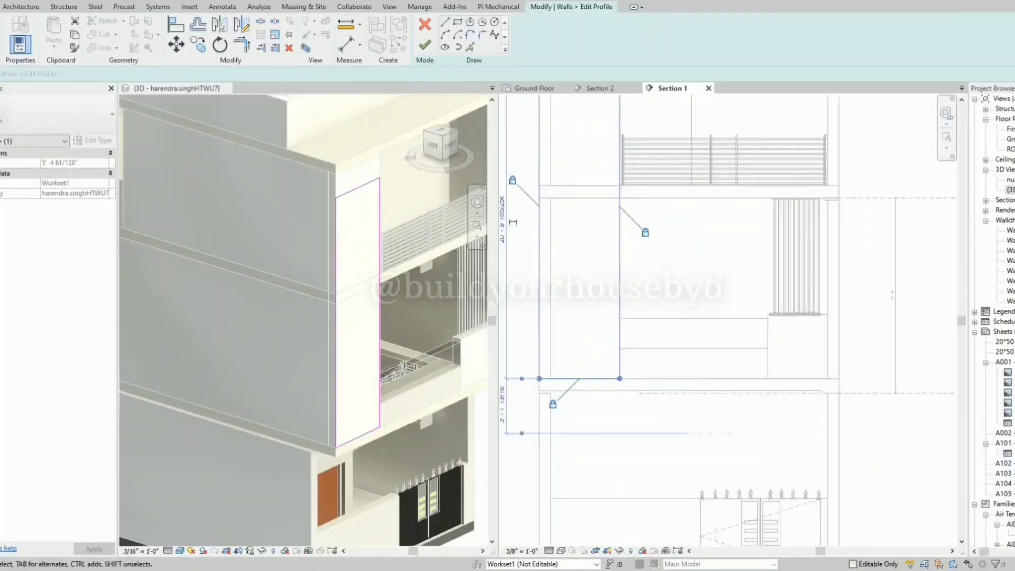
drag(593, 380, 593, 352)
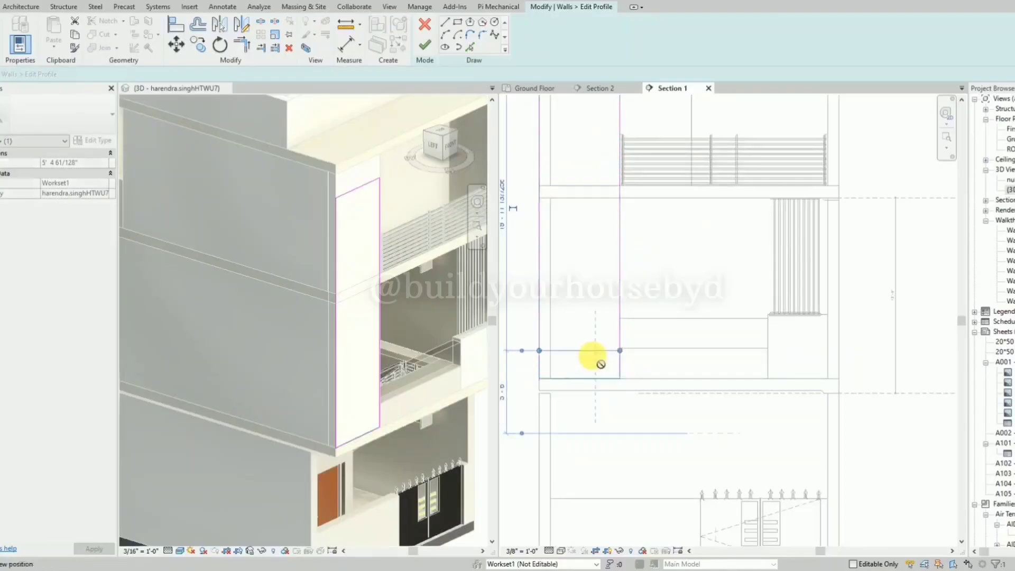
click(851, 556)
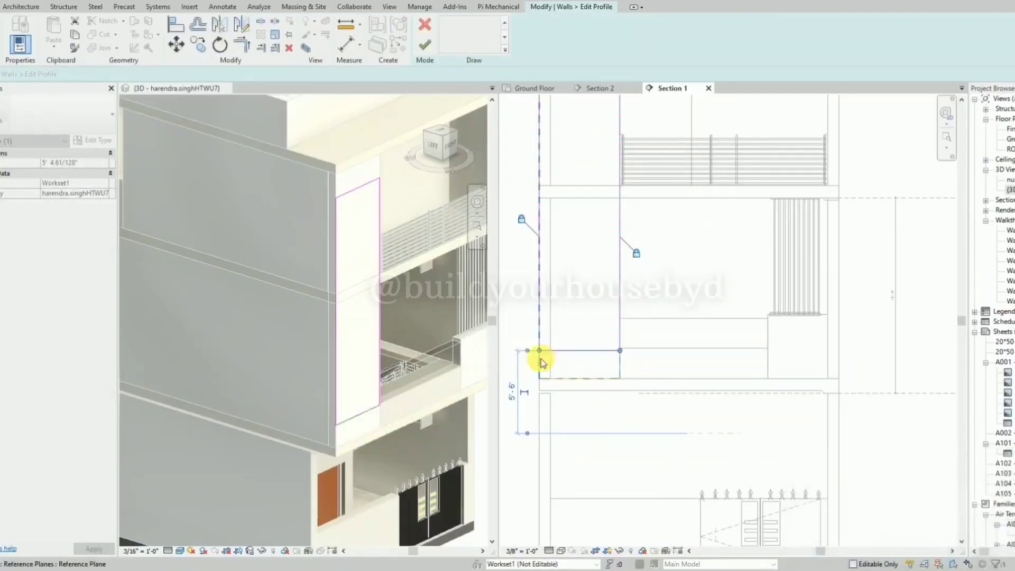
click(566, 353)
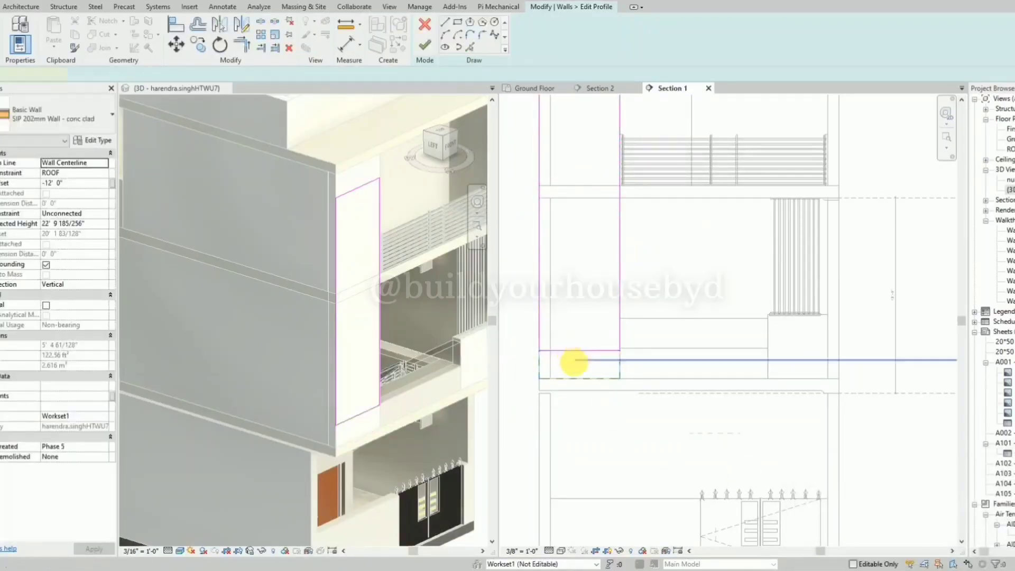
Dimension the distance between the profile's bottom edge and the original wall base with an aligned dimension.
key(d)
key(i)
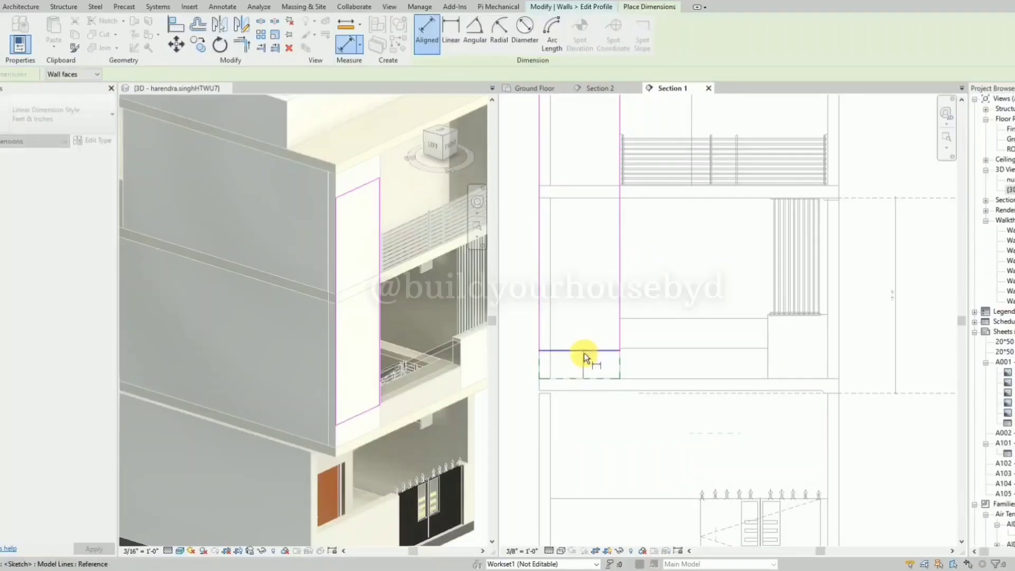
scroll(586, 354, down, 4)
scroll(591, 414, up, 1)
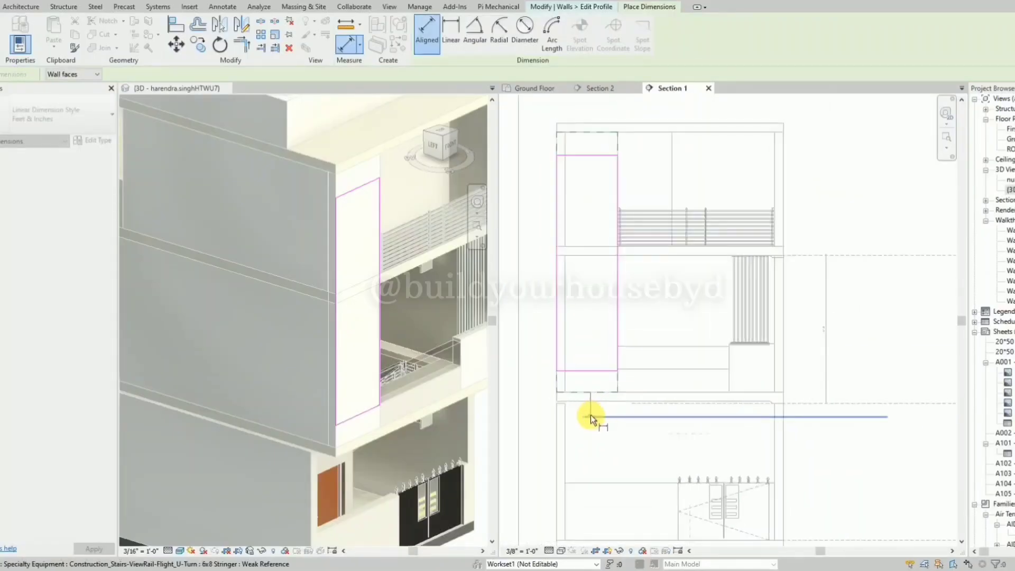
scroll(534, 380, up, 4)
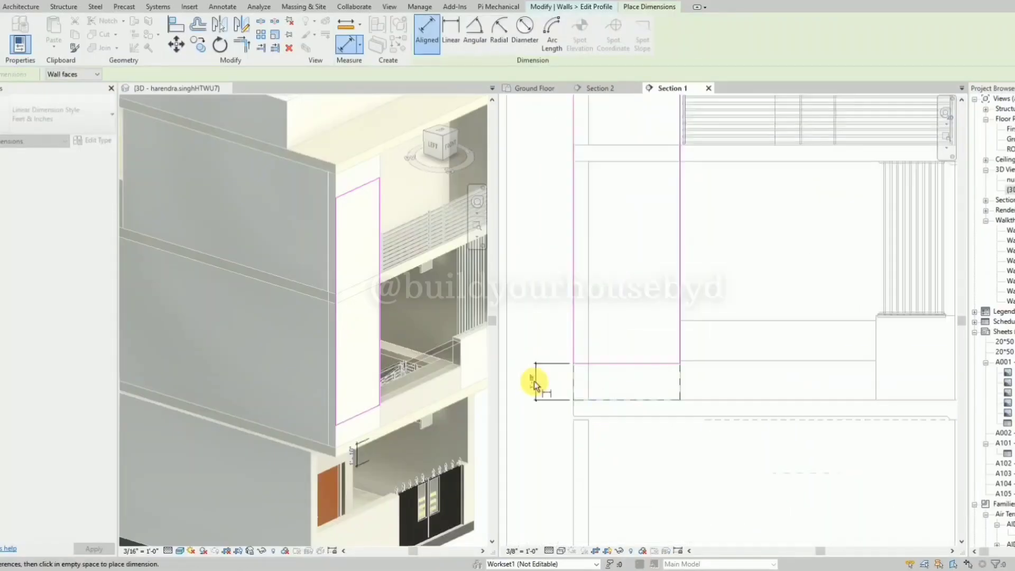
click(533, 381)
key(Escape)
Set the distance between the profile's bottom edge and the original wall base to 2'.
click(635, 356)
click(535, 381)
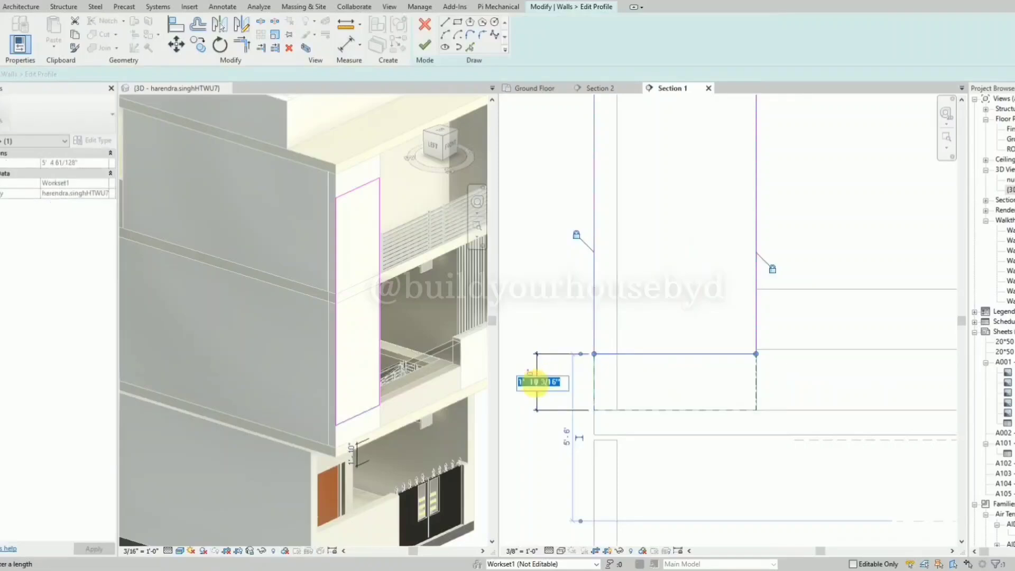
text(2)
key(Return)
click(566, 442)
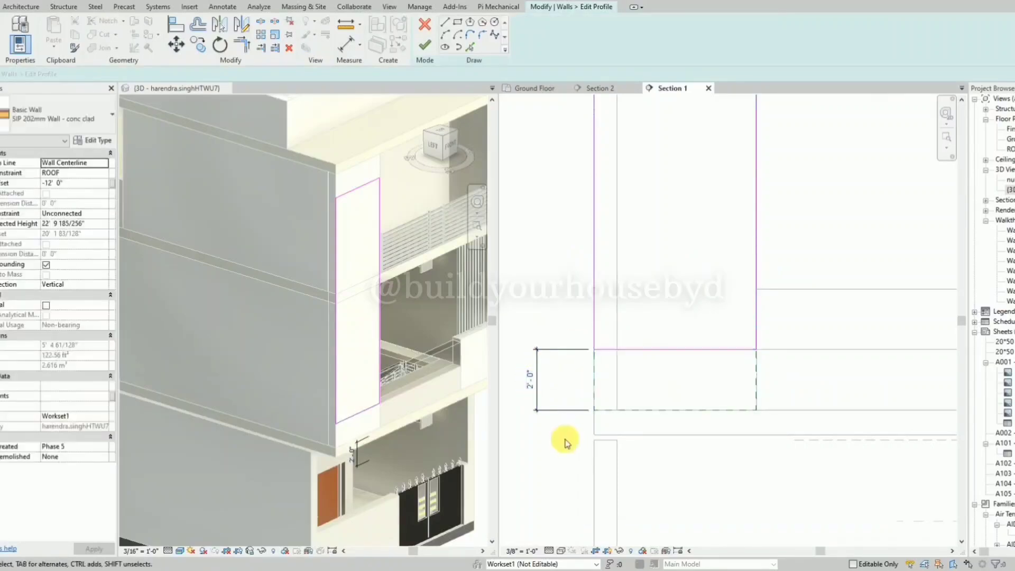
Try to remove the profile's left edge and shorten its bottom edge to 4' 5".
scroll(568, 415, down, 1)
click(566, 410)
scroll(558, 425, down, 2)
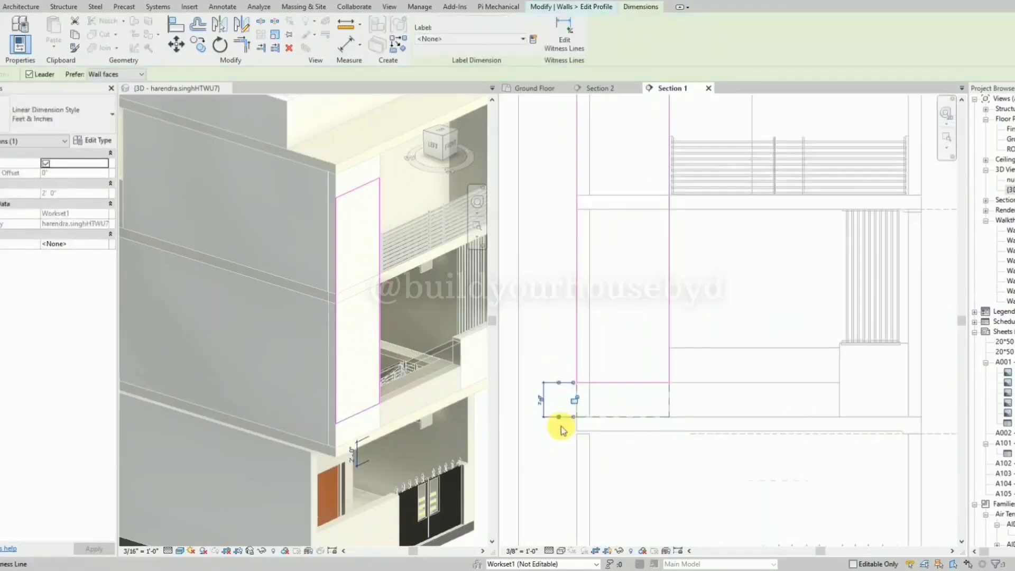
click(575, 389)
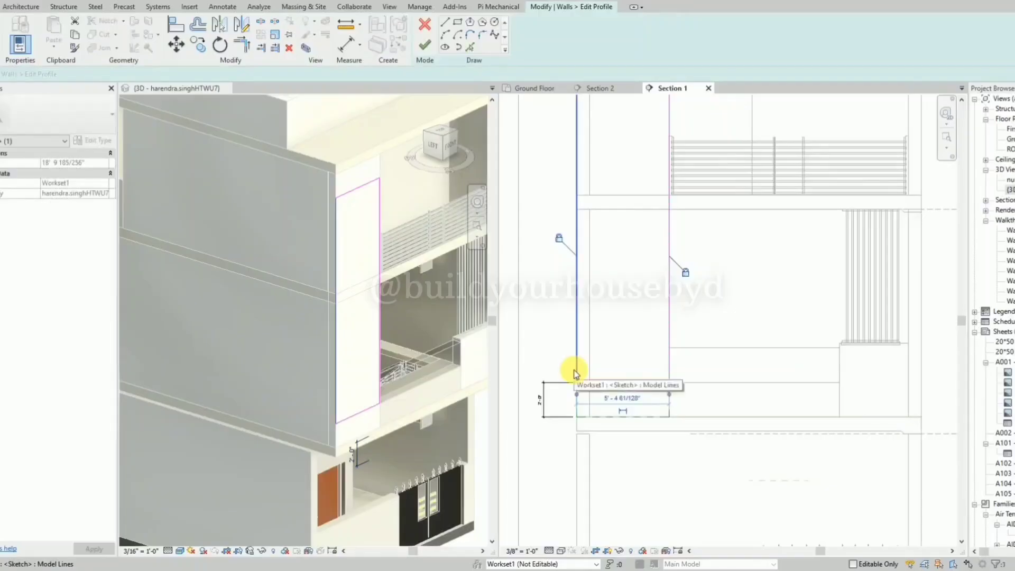
key(Escape)
scroll(576, 379, down, 1)
click(588, 383)
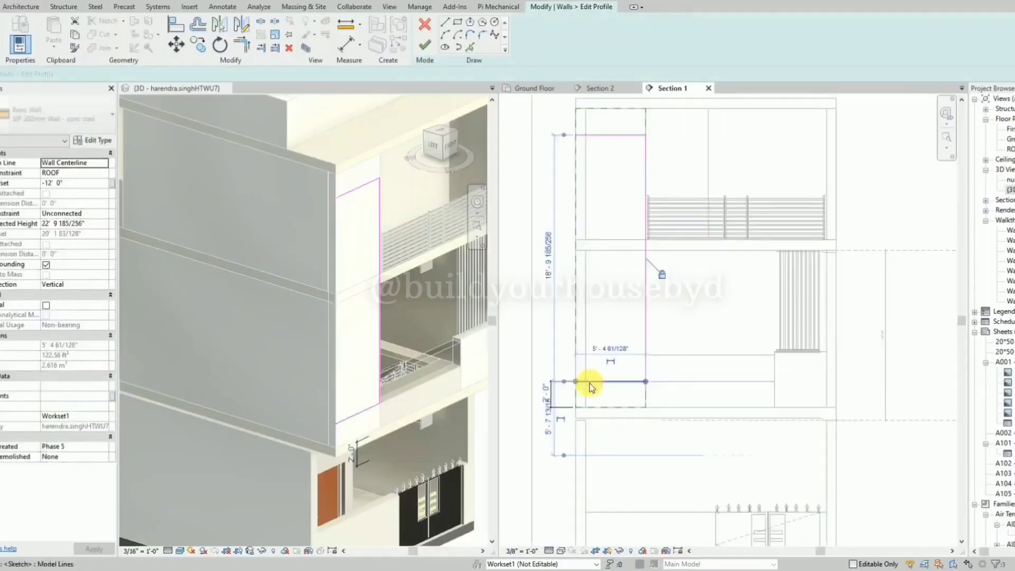
scroll(588, 385, up, 2)
drag(567, 381, 591, 384)
scroll(591, 380, up, 2)
scroll(591, 379, up, 3)
key(Escape)
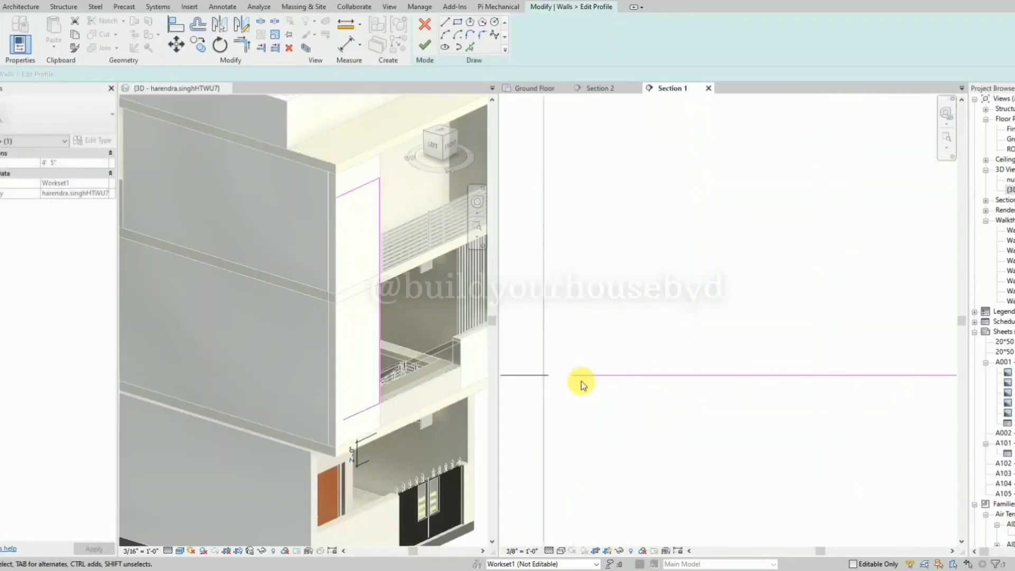
click(578, 377)
scroll(597, 382, down, 2)
key(Escape)
scroll(599, 385, down, 2)
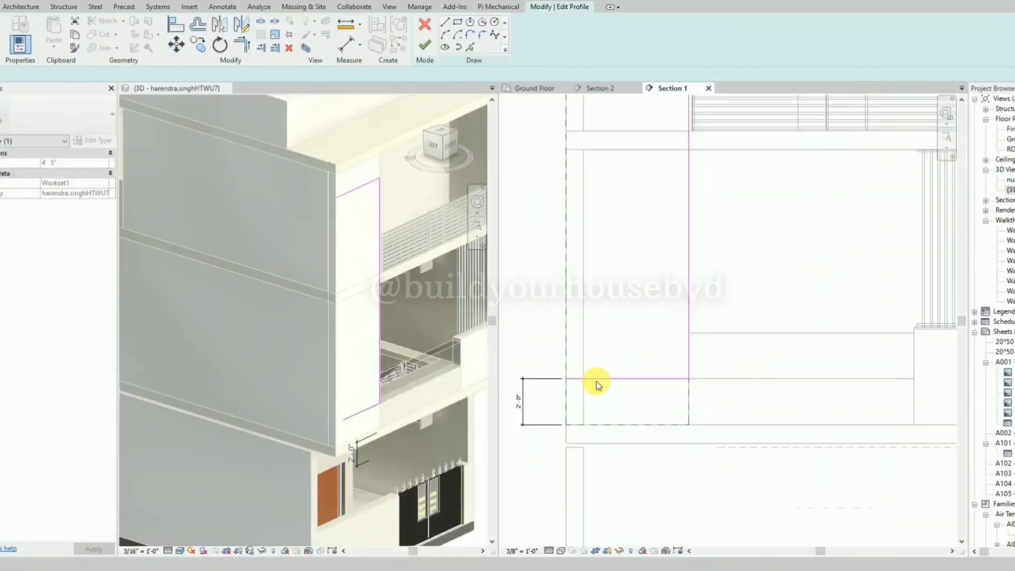
scroll(590, 382, down, 1)
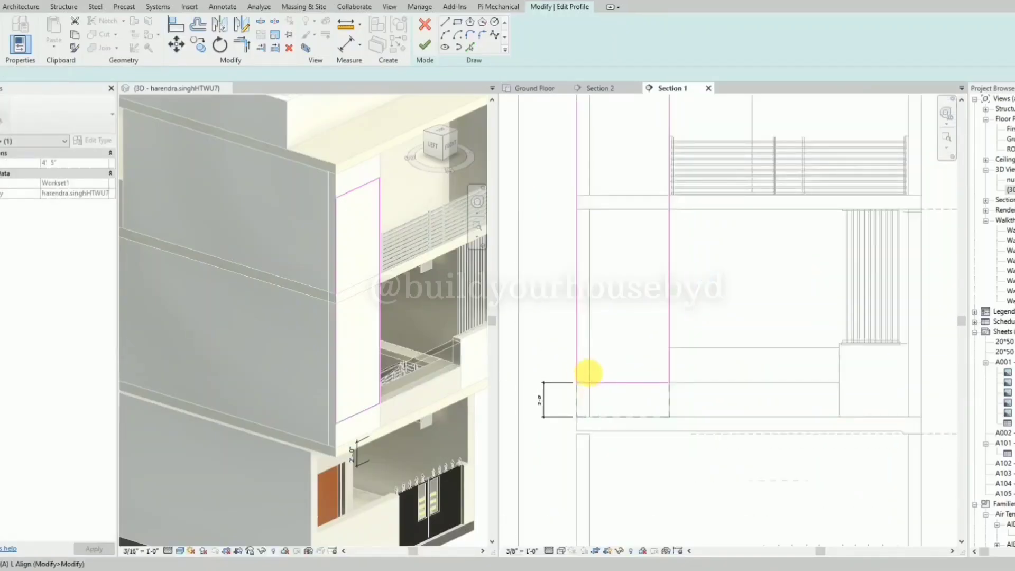
Align the profile's left edge with the inner face of the adjoining side wall, removing the conflicting constraints.
key(a)
key(l)
click(588, 369)
click(577, 365)
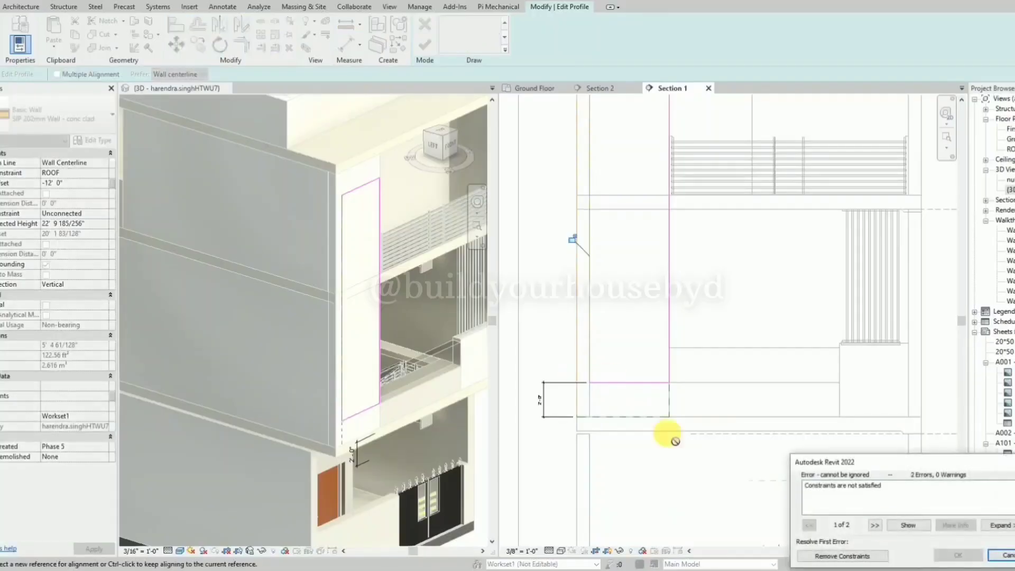
click(846, 556)
key(Escape)
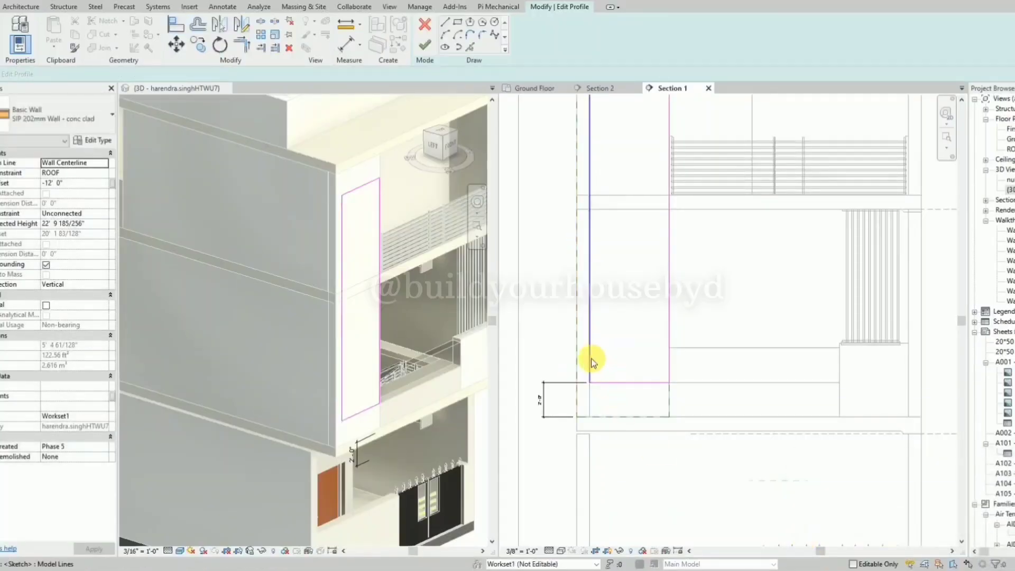
Shorten the profile's left edge to a short vertical segment rising from the bottom edge.
click(591, 358)
scroll(588, 381, down, 1)
scroll(588, 380, down, 1)
mouse_move(589, 135)
mouse_down()
mouse_move(589, 419)
mouse_move(589, 373)
mouse_up()
scroll(594, 374, up, 3)
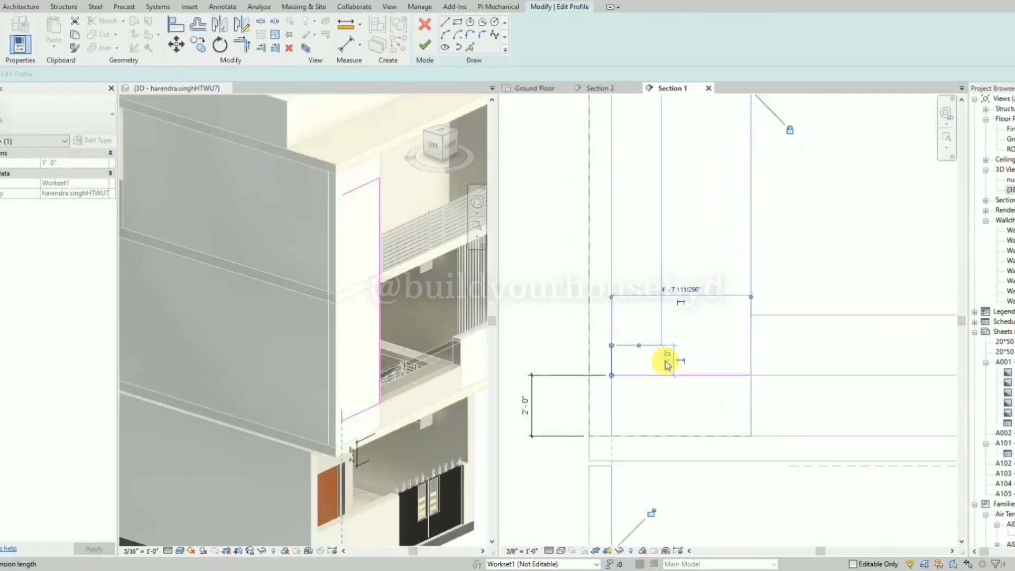
key(Return)
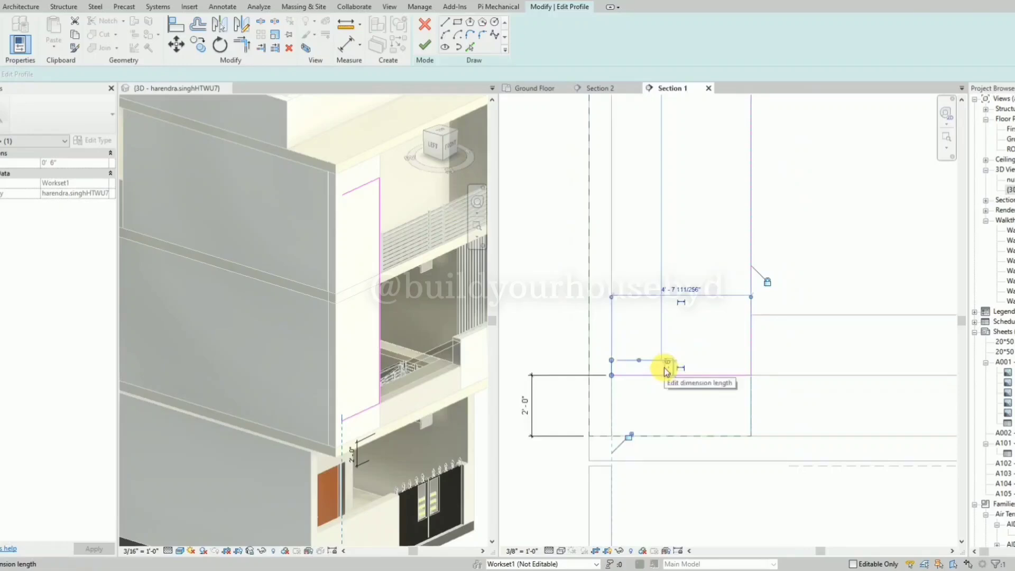
click(666, 365)
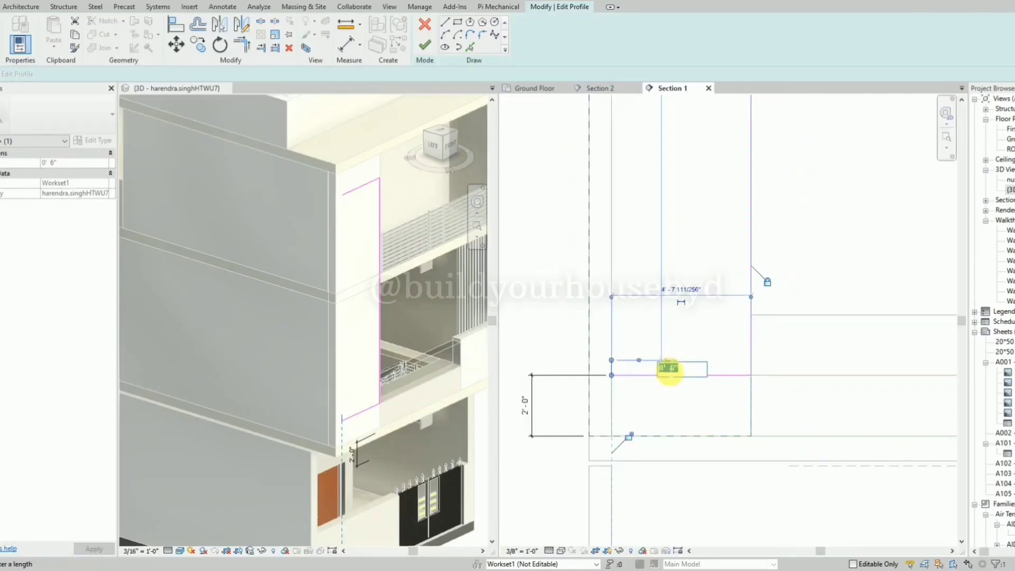
key(Return)
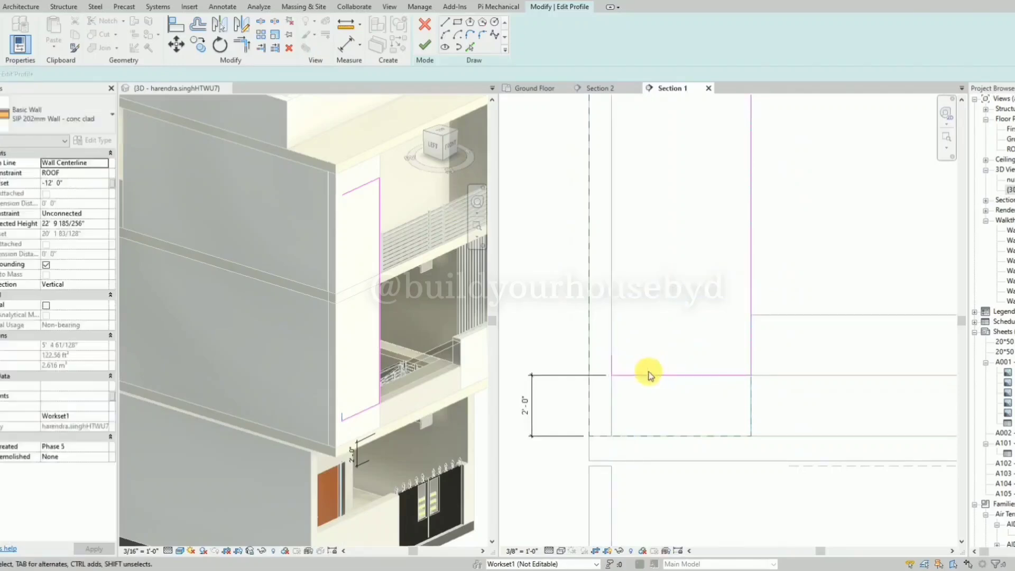
click(650, 375)
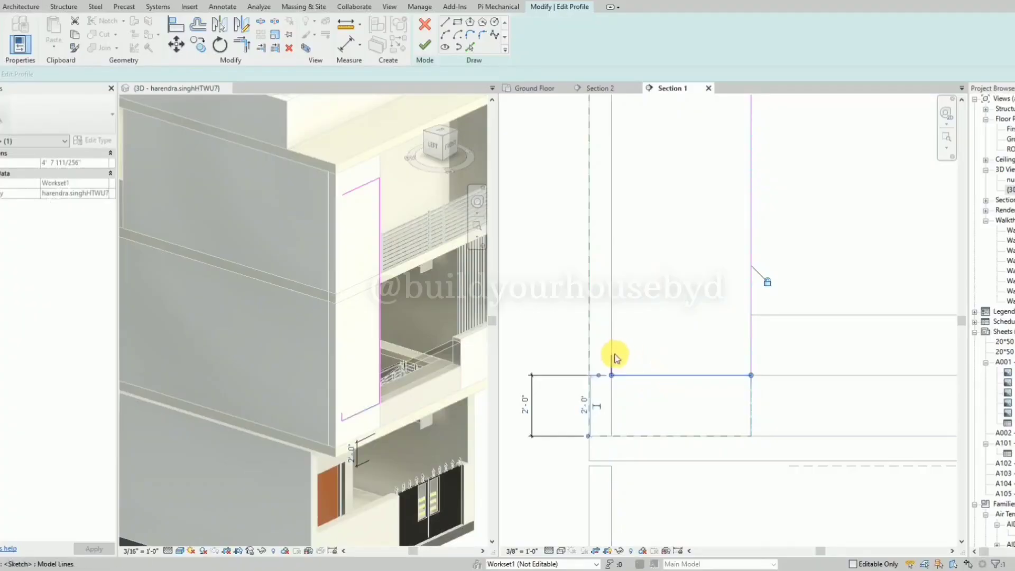
click(444, 22)
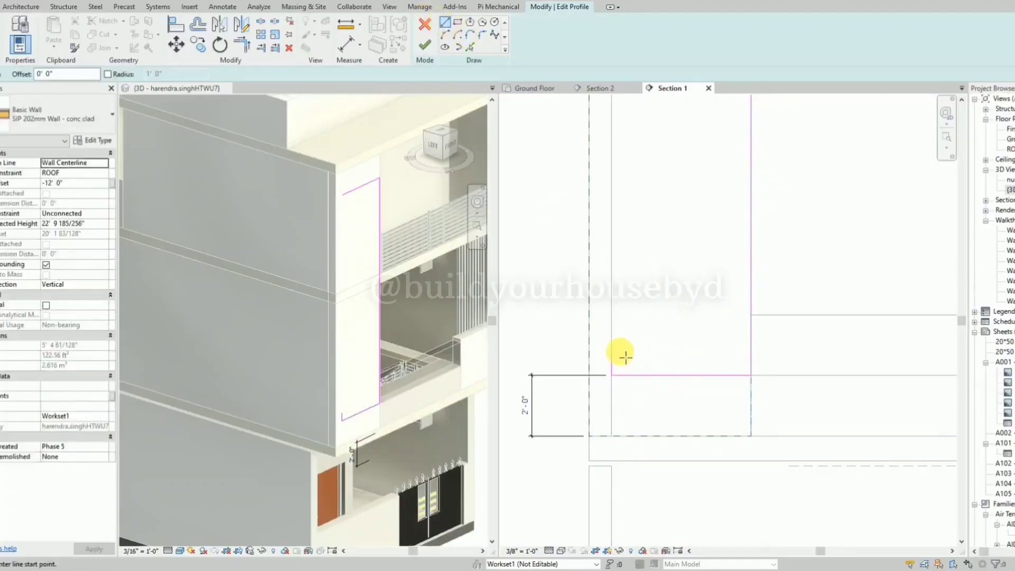
key(Escape)
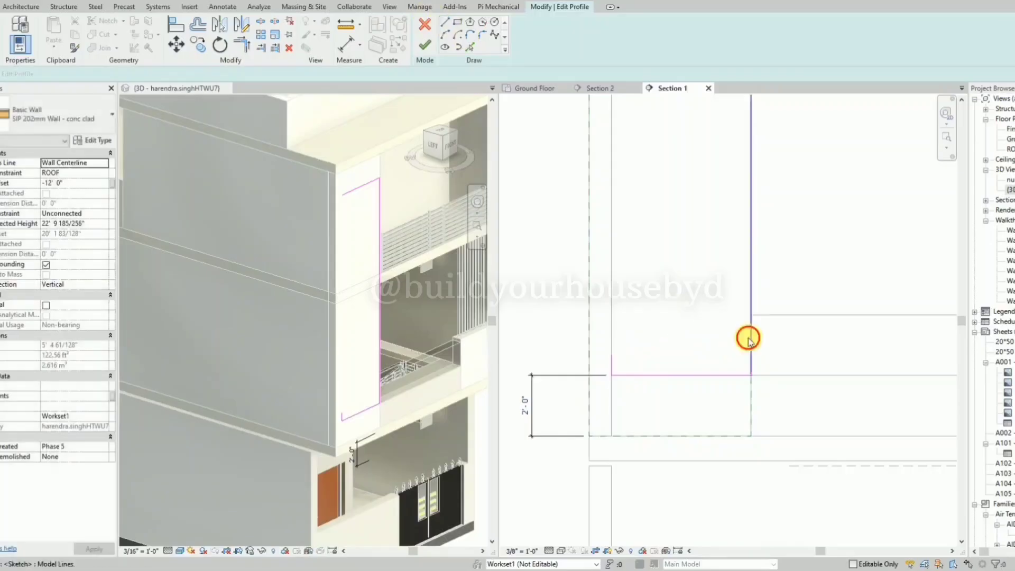
Copy the profile's right edge 8" inward and shorten the copy's lower end to 8" above the bottom edge.
click(750, 338)
key(c)
key(o)
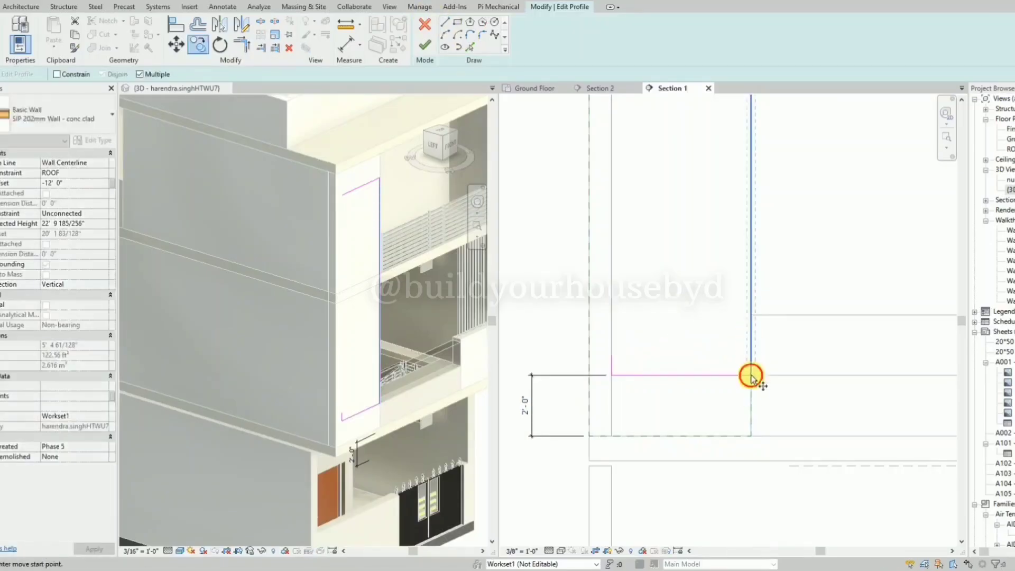
click(750, 375)
click(734, 376)
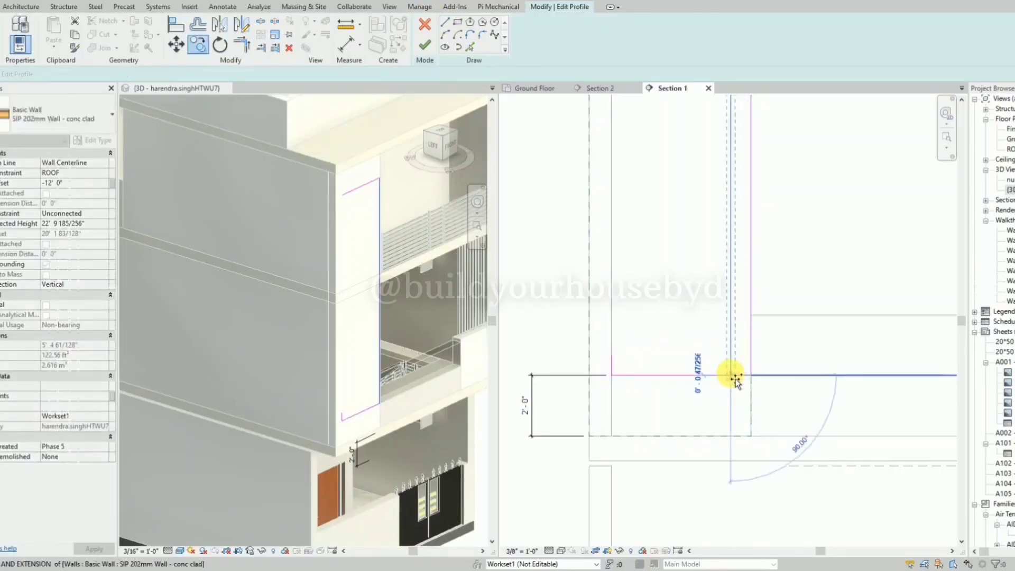
key(Escape)
drag(730, 375, 729, 354)
key(Escape)
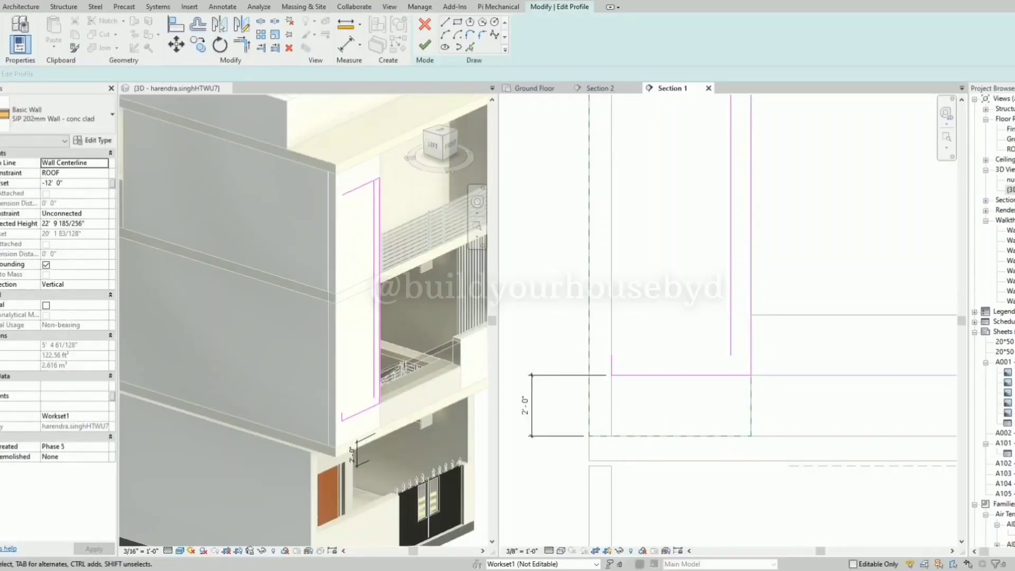
Draw a horizontal line from the top of the short left segment to the lower end of the inner vertical edge.
click(447, 27)
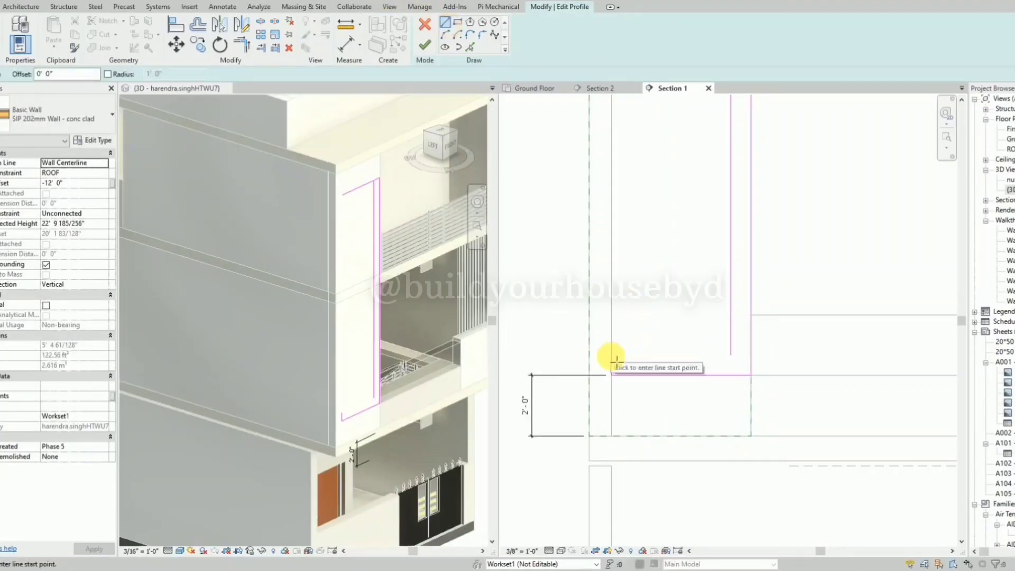
key(Escape)
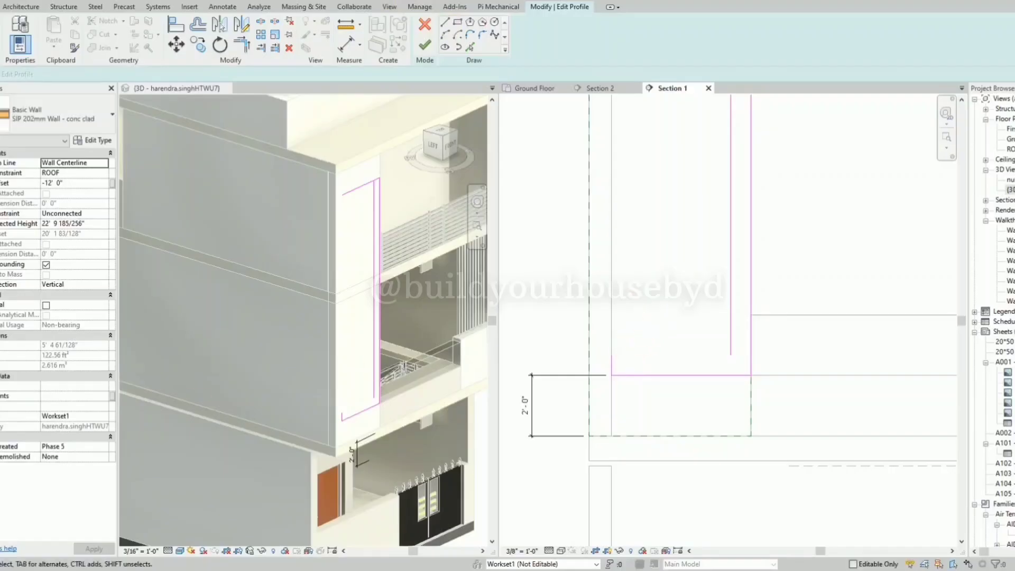
key(l)
key(i)
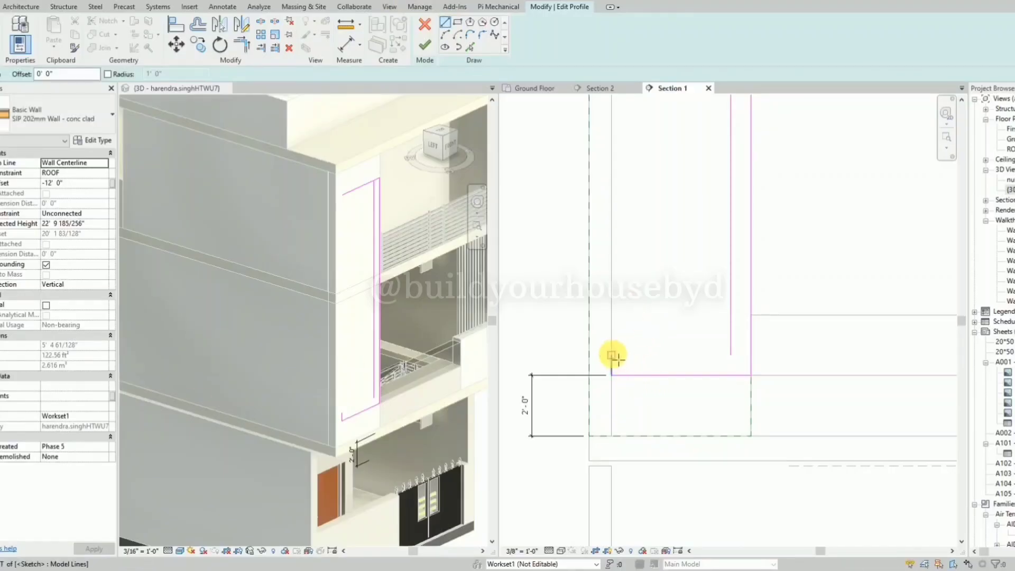
click(732, 355)
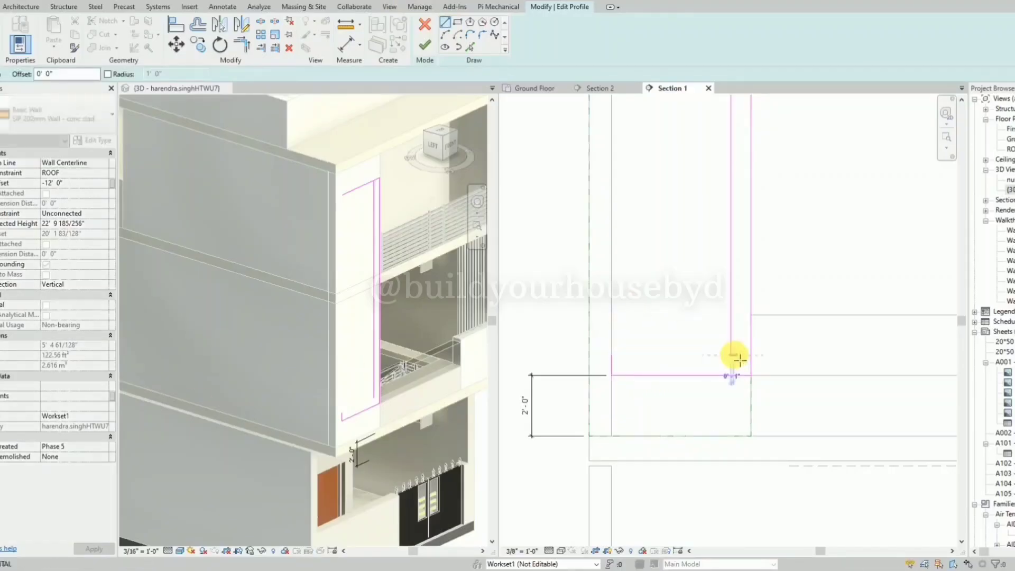
Draw an 8" segment down from the top edge's left end and a horizontal line across to the inner vertical edge.
scroll(624, 446, down, 3)
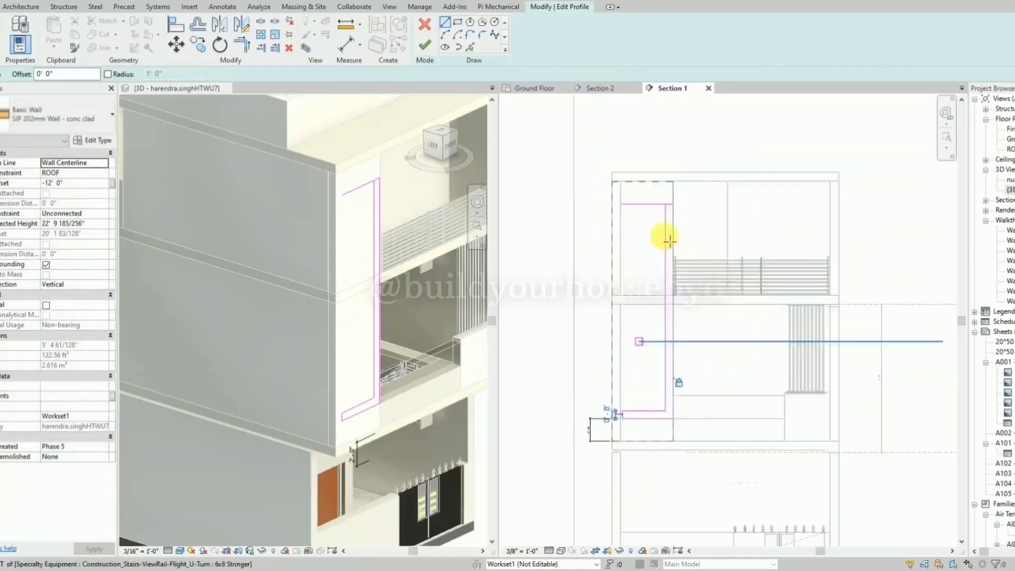
scroll(626, 213, up, 3)
click(585, 216)
scroll(585, 233, up, 2)
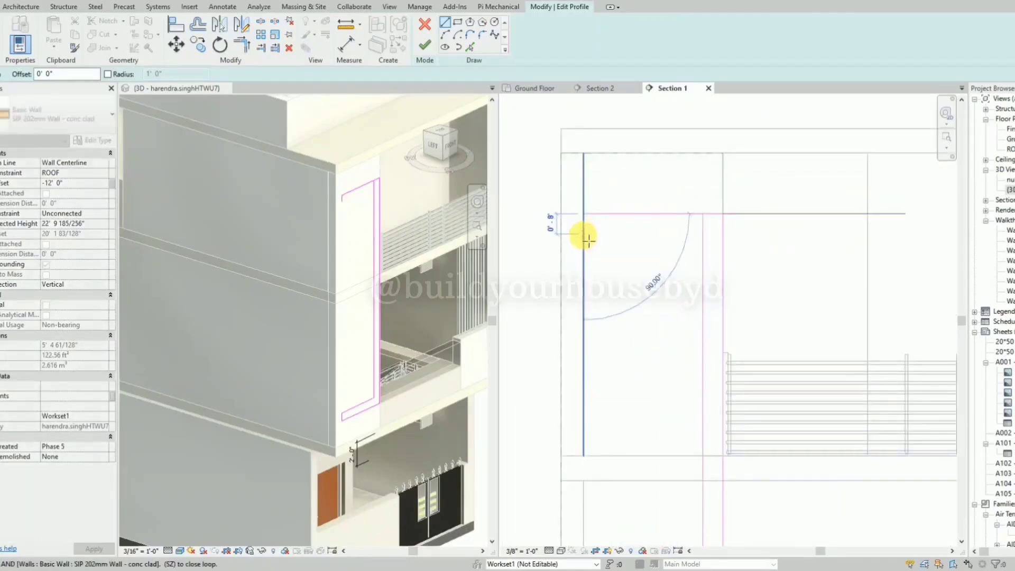
click(587, 240)
click(705, 235)
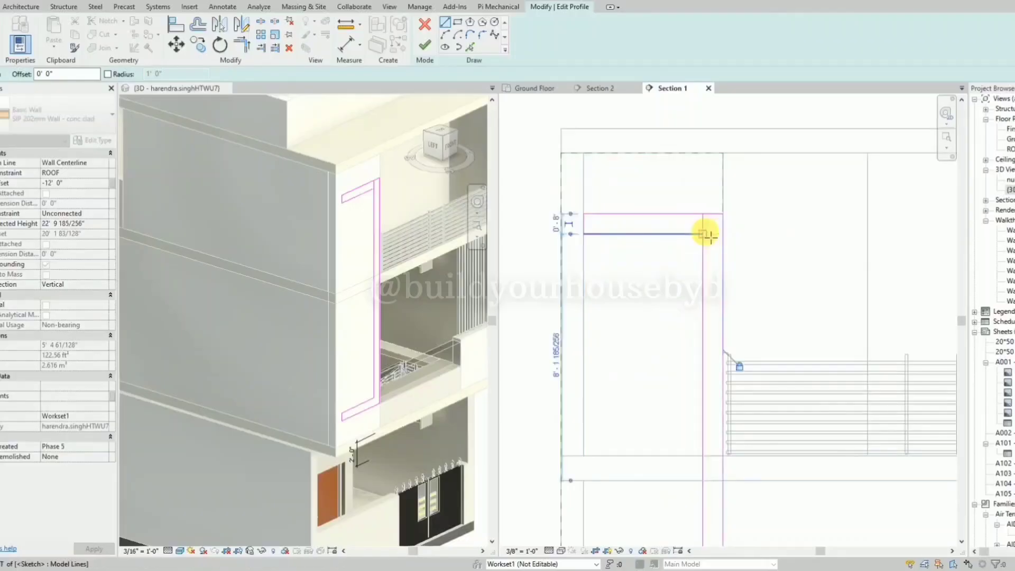
Shorten the inner vertical edge's upper end to meet the new horizontal line and finish the C-shaped wall profile.
key(Escape)
key(Escape)
click(703, 226)
drag(702, 214, 704, 233)
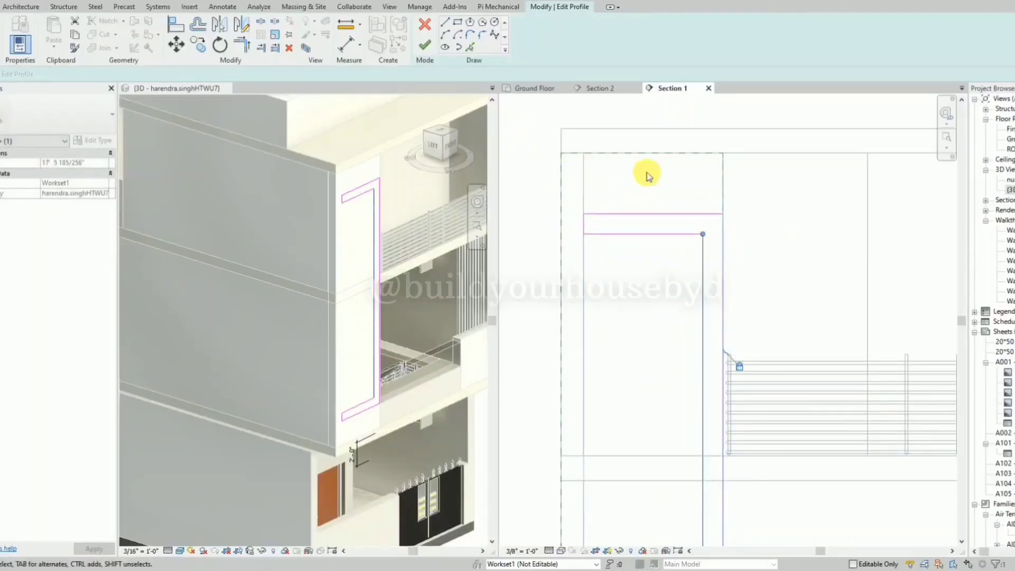
scroll(707, 171, down, 3)
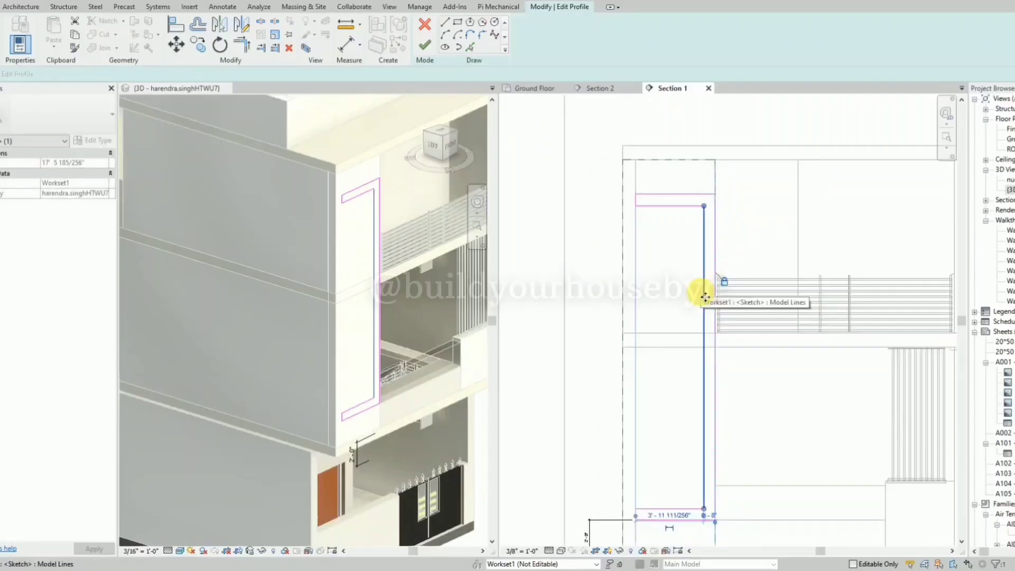
click(425, 45)
Examine the C-shaped frame wall on the front facade in 3D from the front and the side.
click(615, 292)
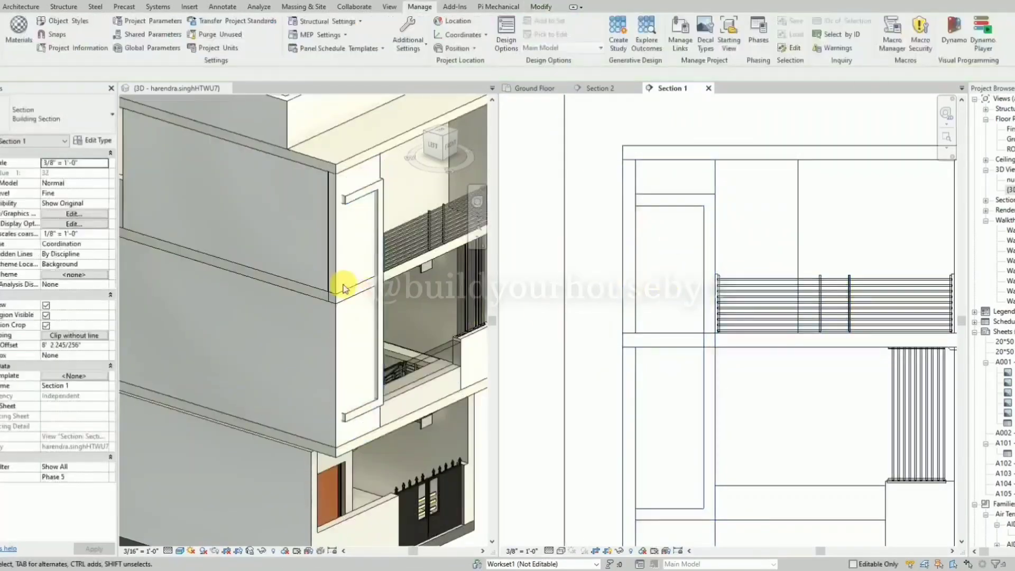
scroll(314, 269, down, 2)
click(398, 521)
shift+middle_drag(373, 356, 240, 338)
mouse_move(348, 373)
shift+middle_down()
mouse_move(393, 369)
mouse_move(505, 409)
mouse_move(550, 358)
mouse_move(553, 379)
mouse_move(410, 324)
mouse_move(363, 363)
shift+middle_up()
scroll(397, 199, up, 3)
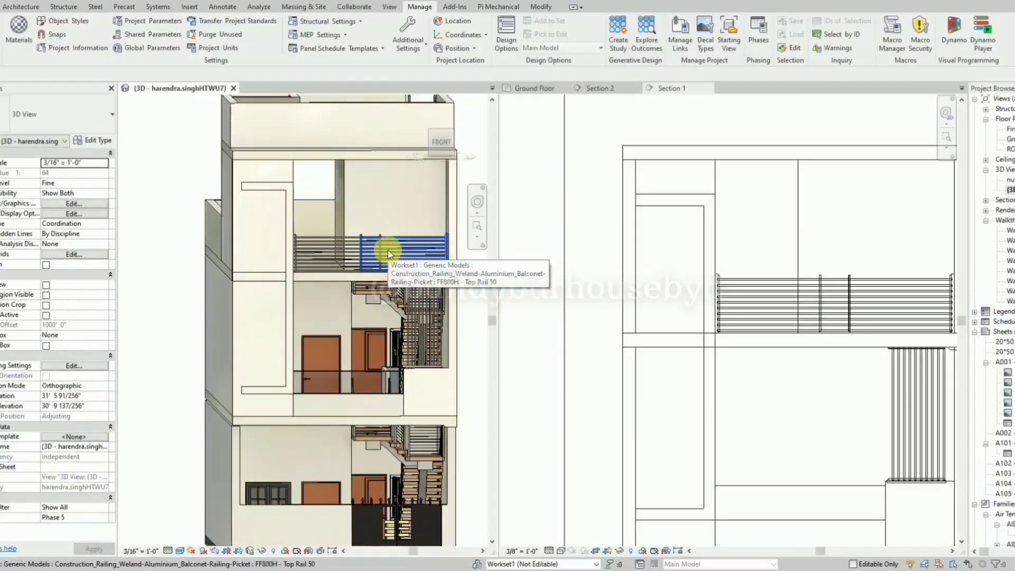
click(240, 258)
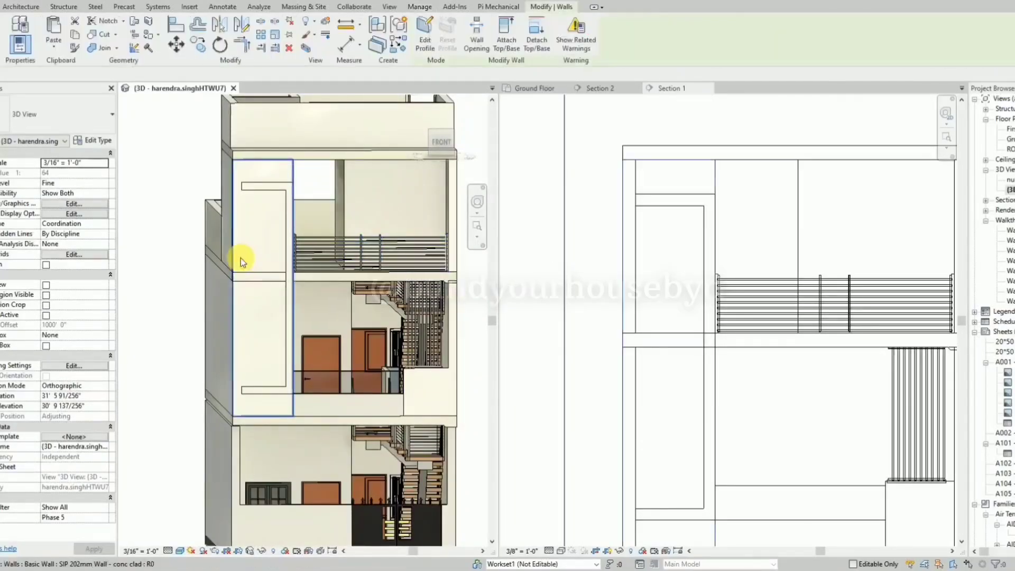
shift+middle_drag(240, 258, 443, 307)
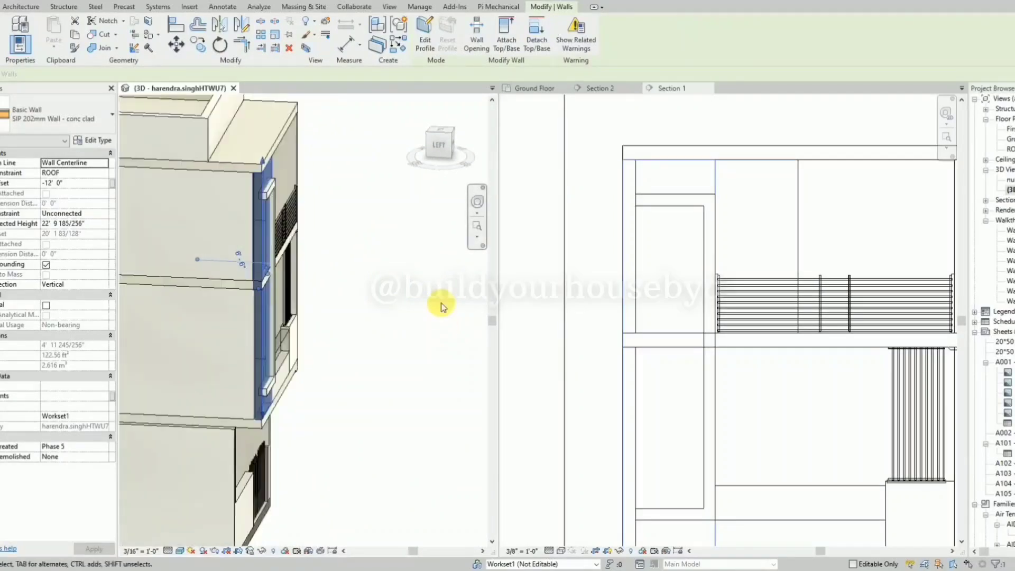
click(419, 316)
shift+middle_drag(398, 291, 226, 273)
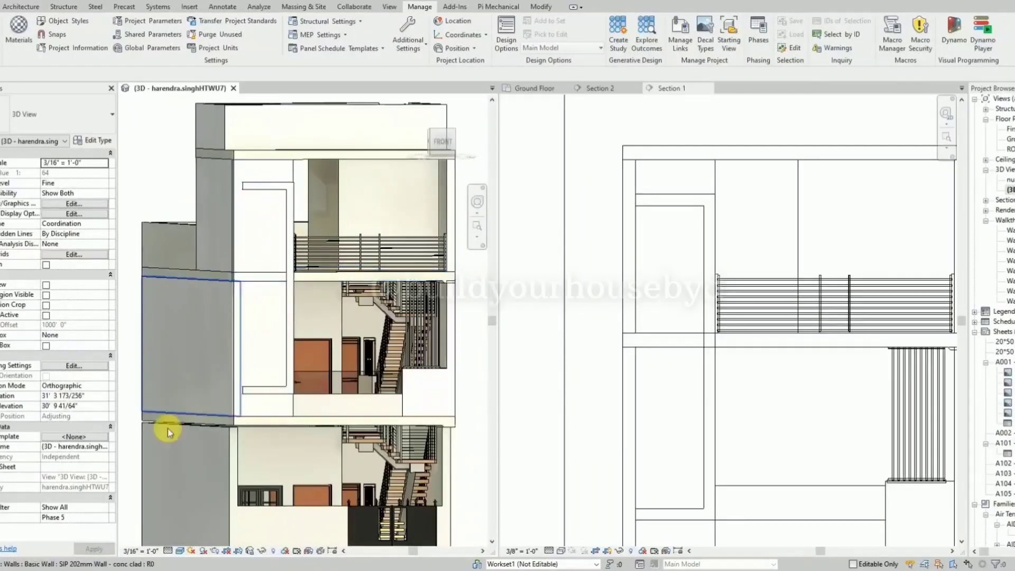
click(579, 277)
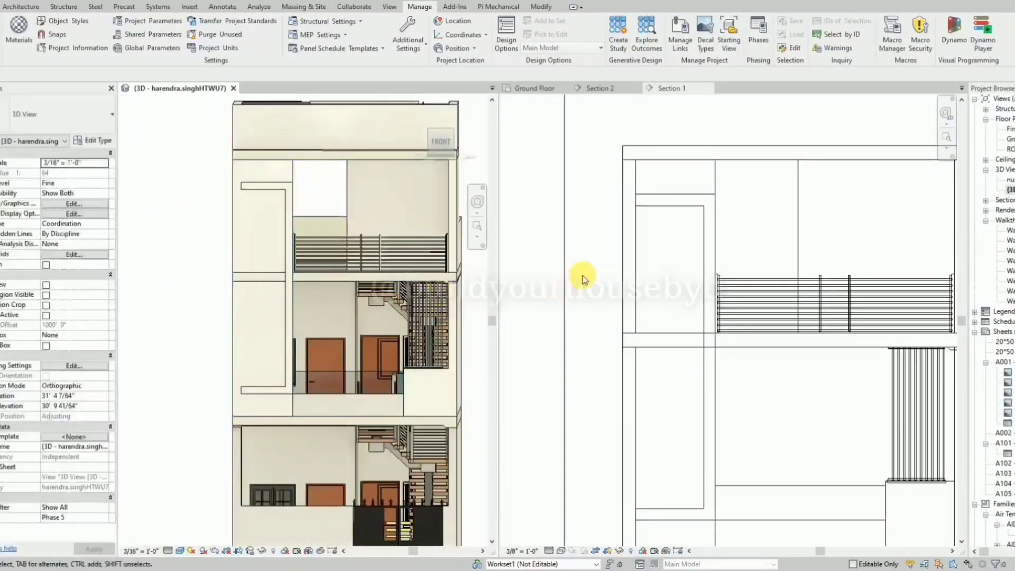
Copy the C-shaped frame wall horizontally to the empty area just left of the building in Section 1.
click(703, 247)
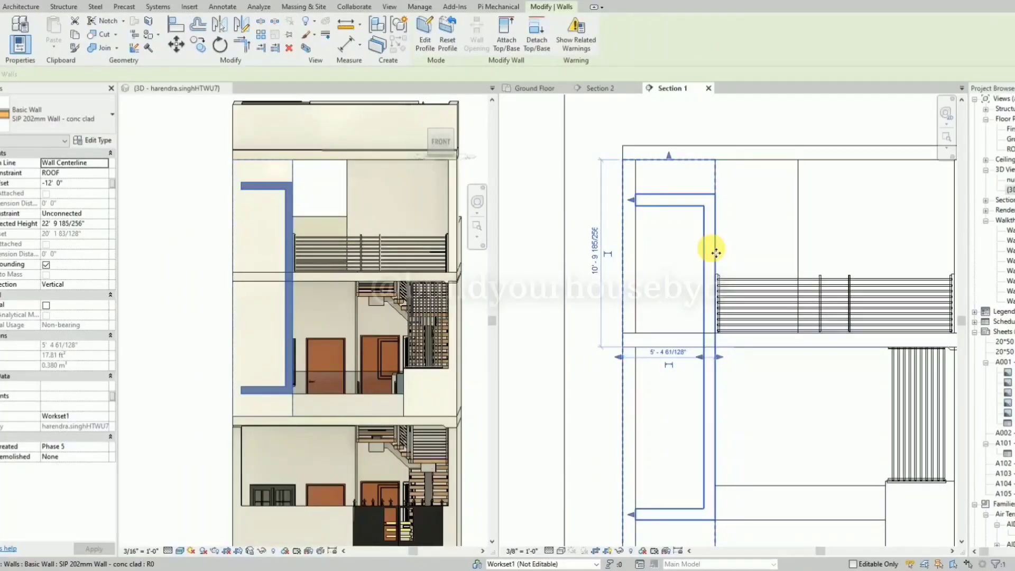
click(706, 171)
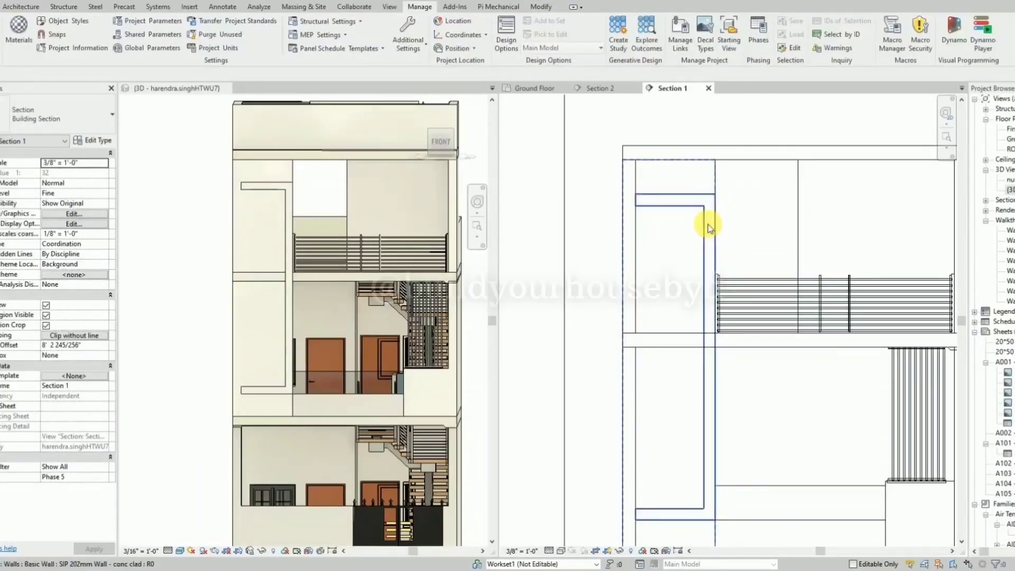
click(706, 228)
key(o)
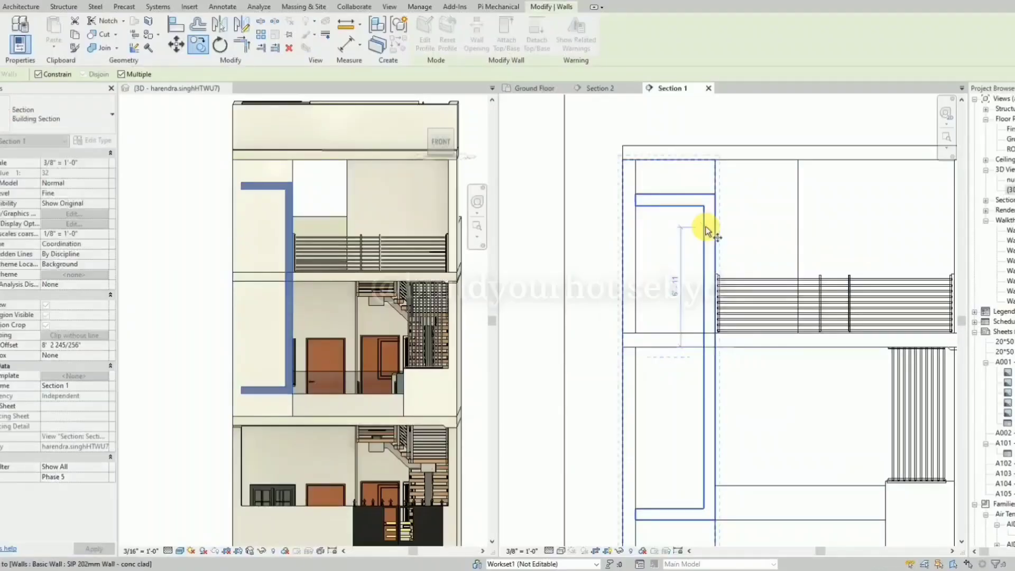
click(706, 228)
scroll(706, 228, down, 2)
click(631, 232)
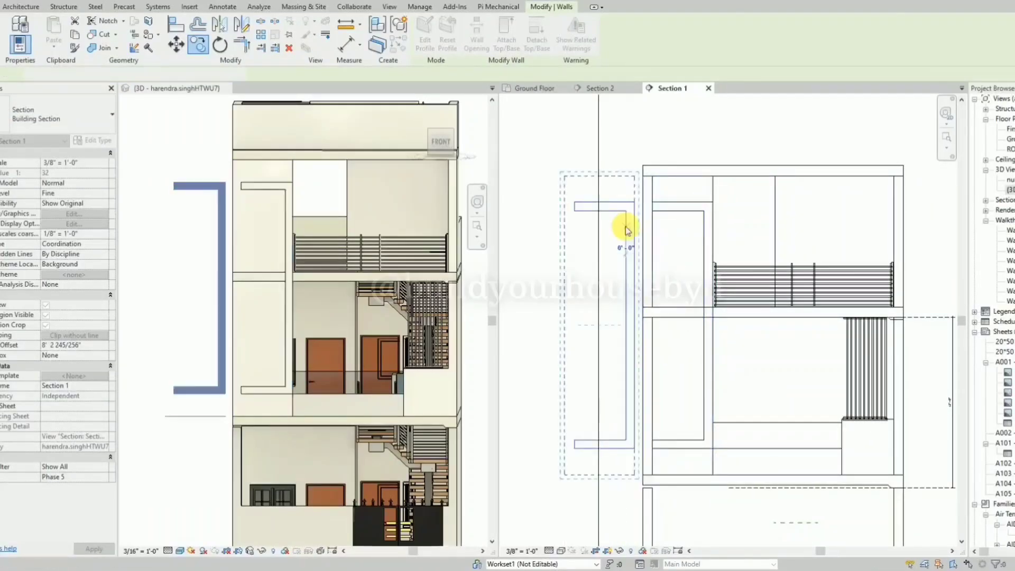
Edit the copied wall's profile and delete its lower arm and both long vertical lines.
click(430, 41)
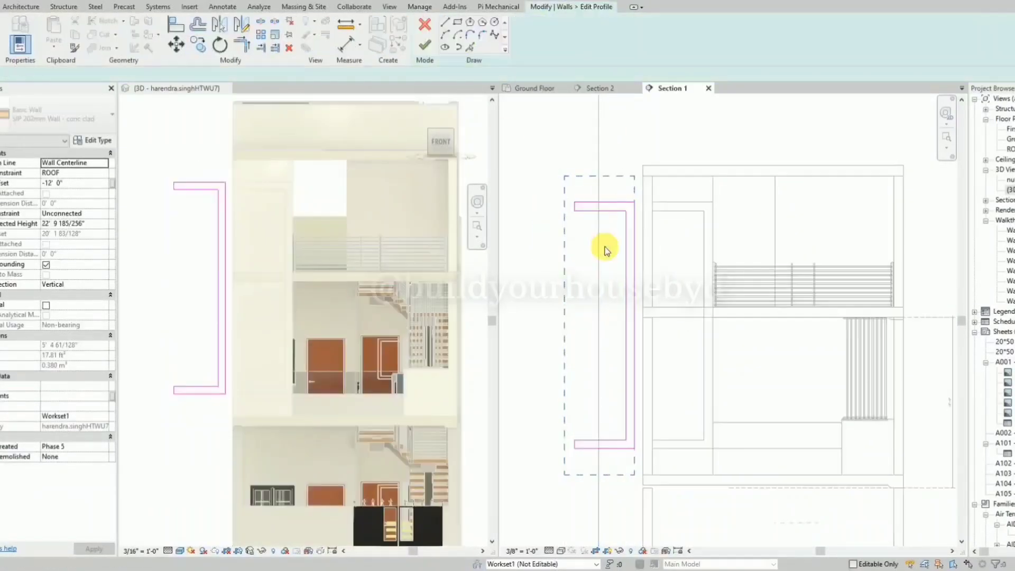
scroll(622, 283, up, 1)
scroll(599, 467, down, 1)
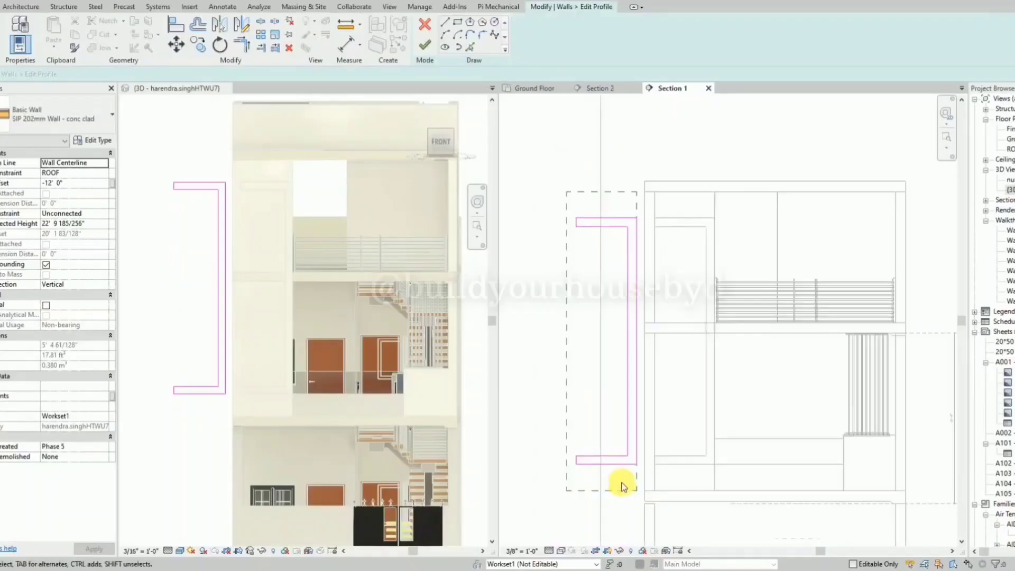
mouse_move(620, 478)
mouse_down()
mouse_move(597, 407)
mouse_move(569, 424)
mouse_up()
key(Delete)
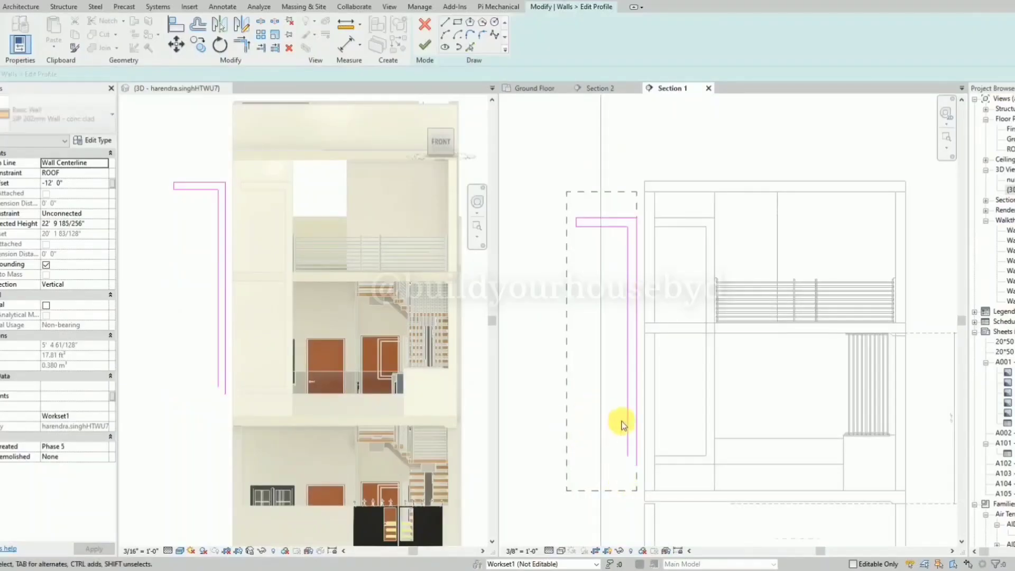
click(628, 434)
key(Delete)
click(634, 440)
key(Delete)
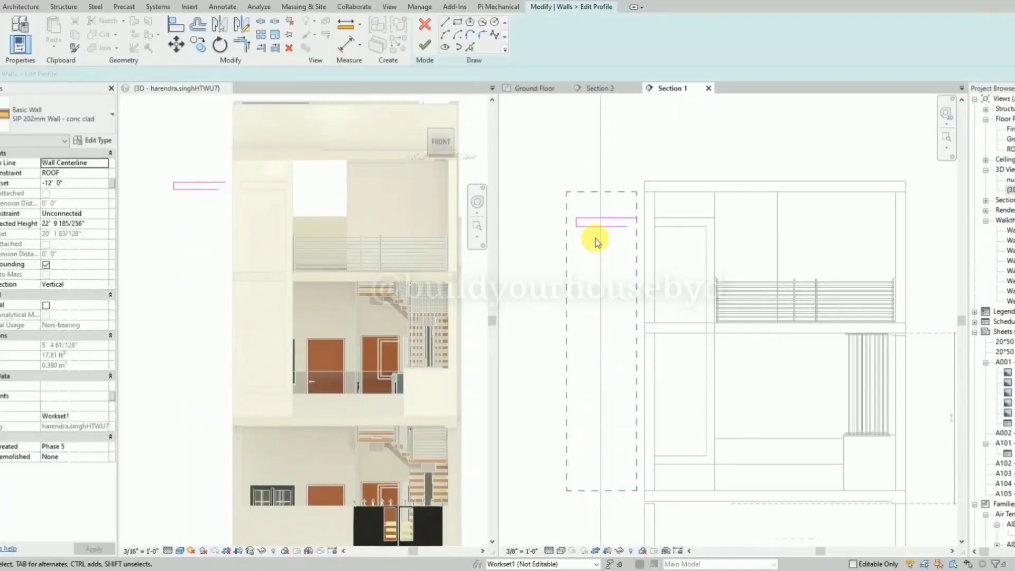
Delete the remaining upper arm lines from the copied wall's profile.
scroll(595, 237, up, 2)
click(596, 222)
key(Delete)
key(Delete)
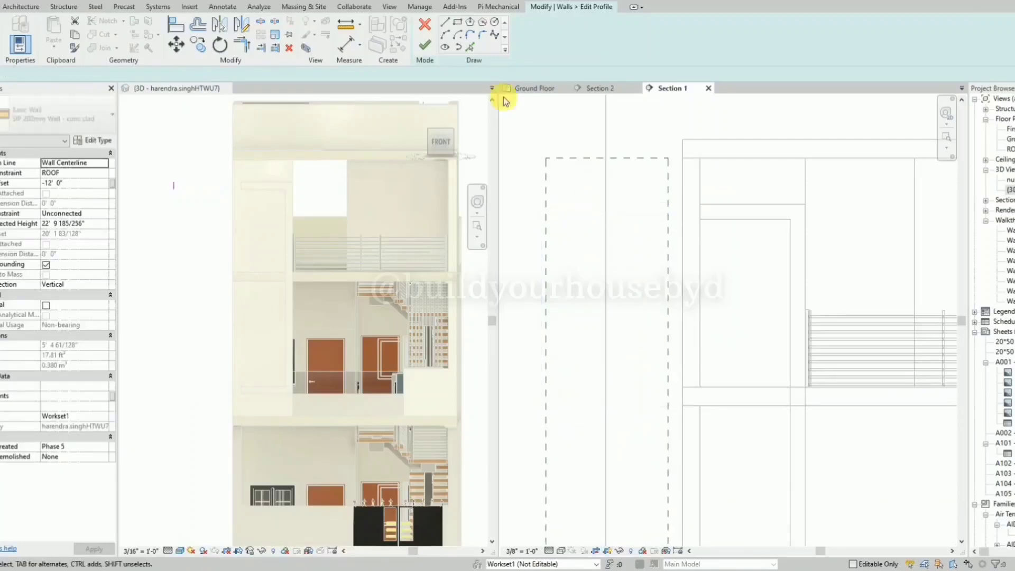
Sketch a rectangle about 4' wide and 3' 4" high near the wall outline's top and finish the profile.
click(458, 21)
click(552, 191)
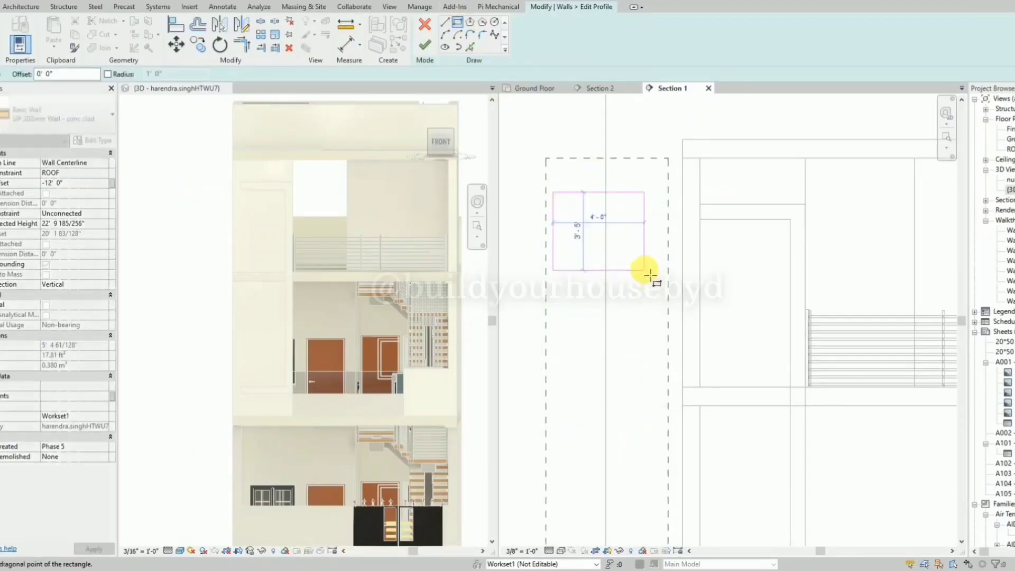
click(644, 268)
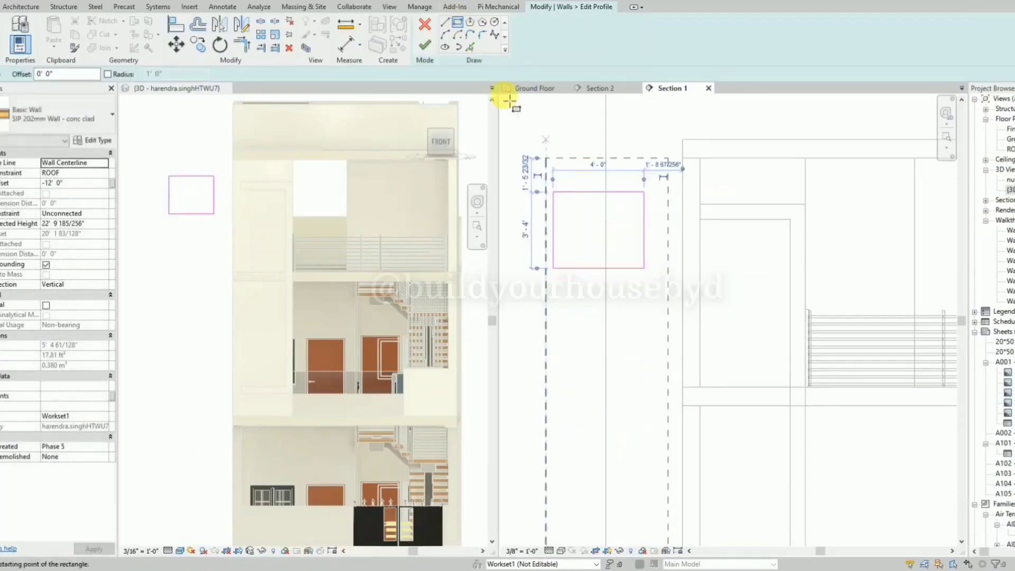
click(424, 45)
click(654, 243)
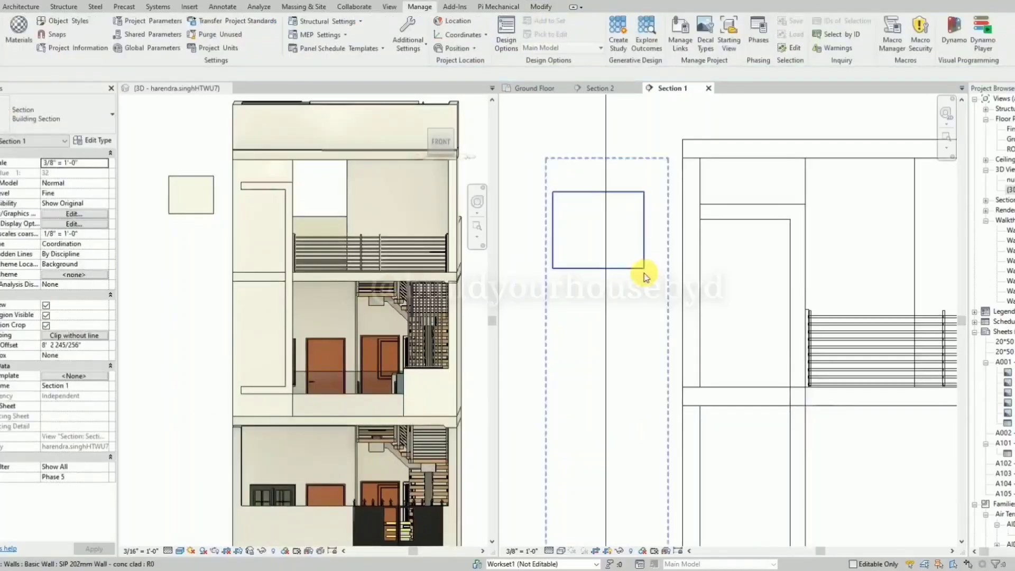
Move the rectangular wall horizontally onto the upper part of the C-shaped frame's opening.
click(643, 268)
scroll(644, 268, up, 1)
drag(644, 267, 838, 344)
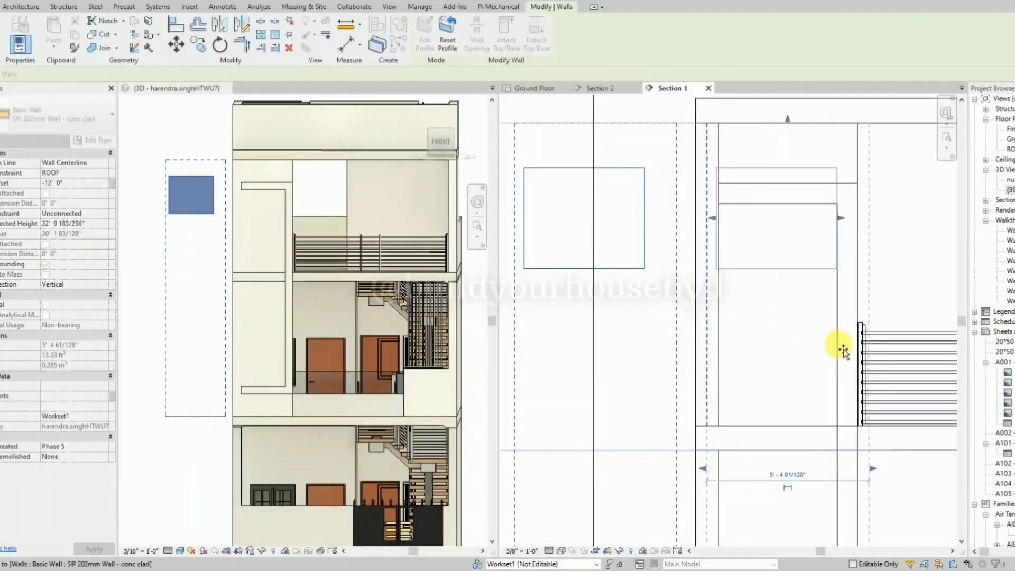
scroll(902, 215, up, 2)
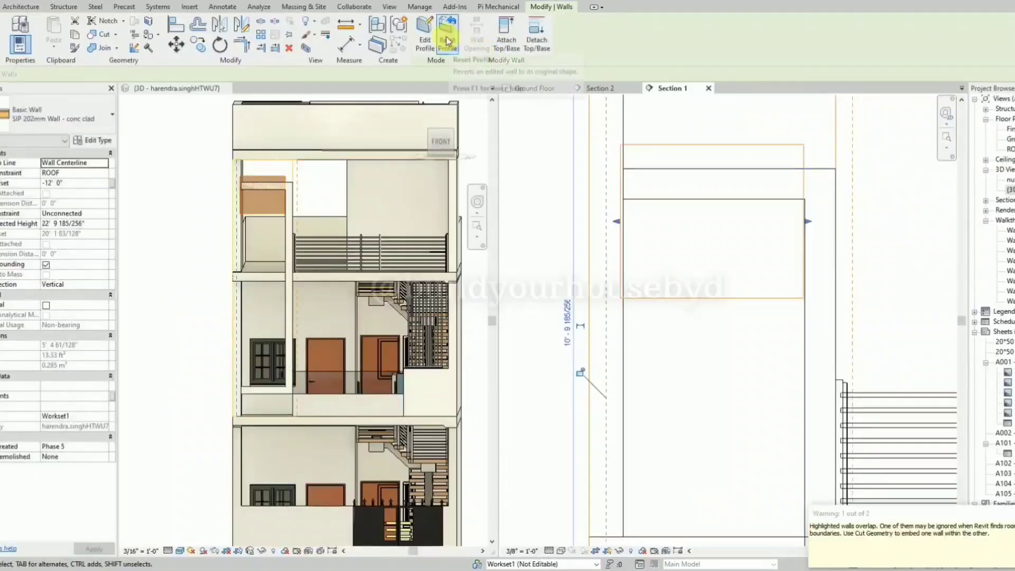
Edit the rectangular wall's profile and align its right edge with the inner vertical edge of the C-shaped frame.
click(426, 38)
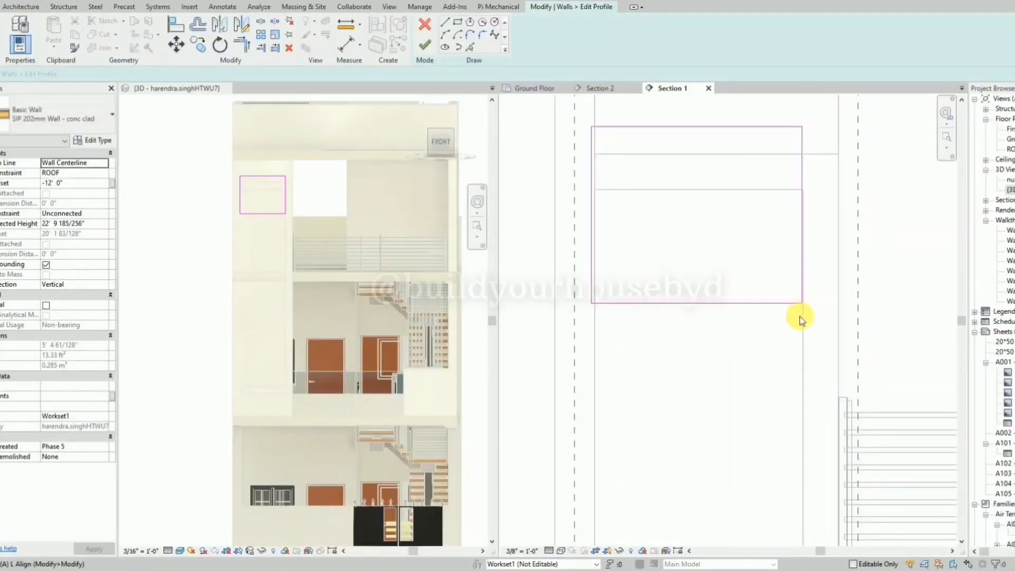
key(l)
click(801, 343)
click(801, 293)
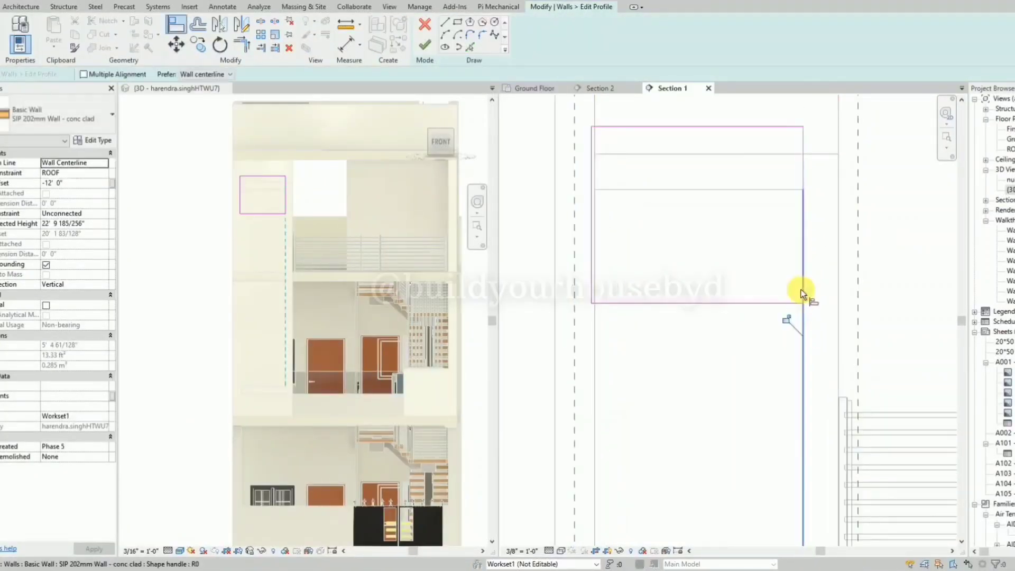
key(Escape)
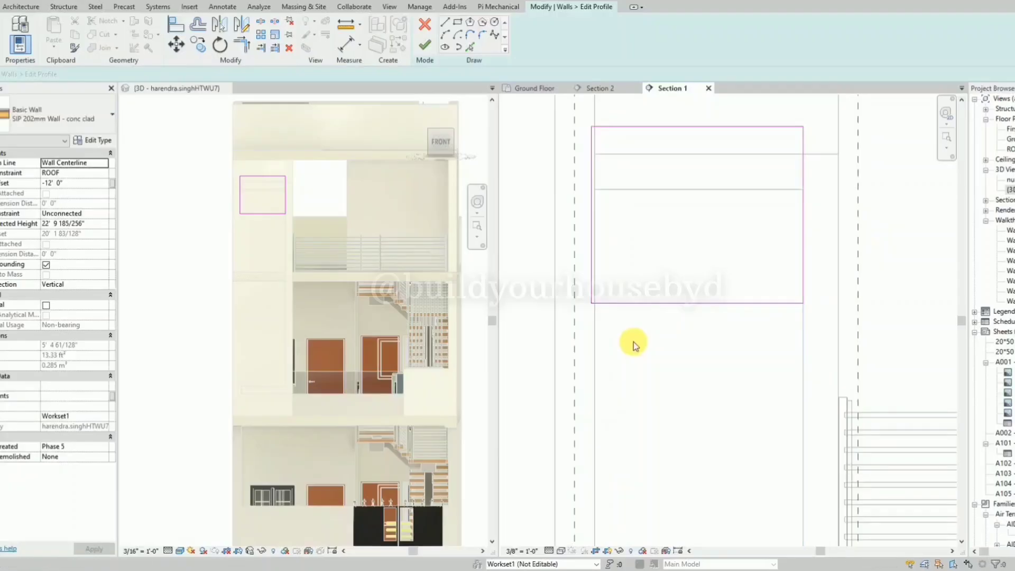
Align the rectangle's top edge with the underside of the C-shaped frame's upper arm.
key(a)
key(l)
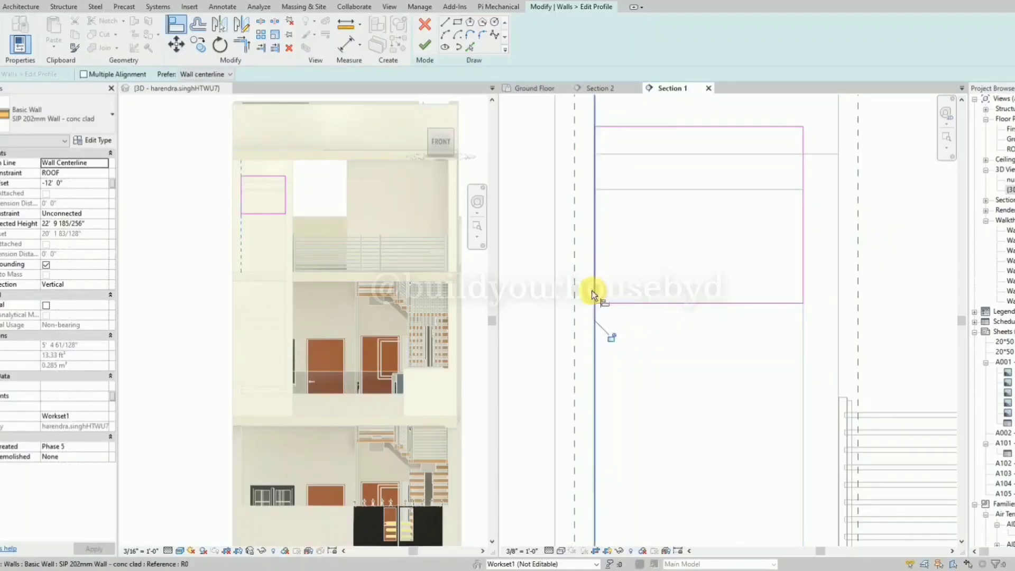
scroll(591, 290, down, 1)
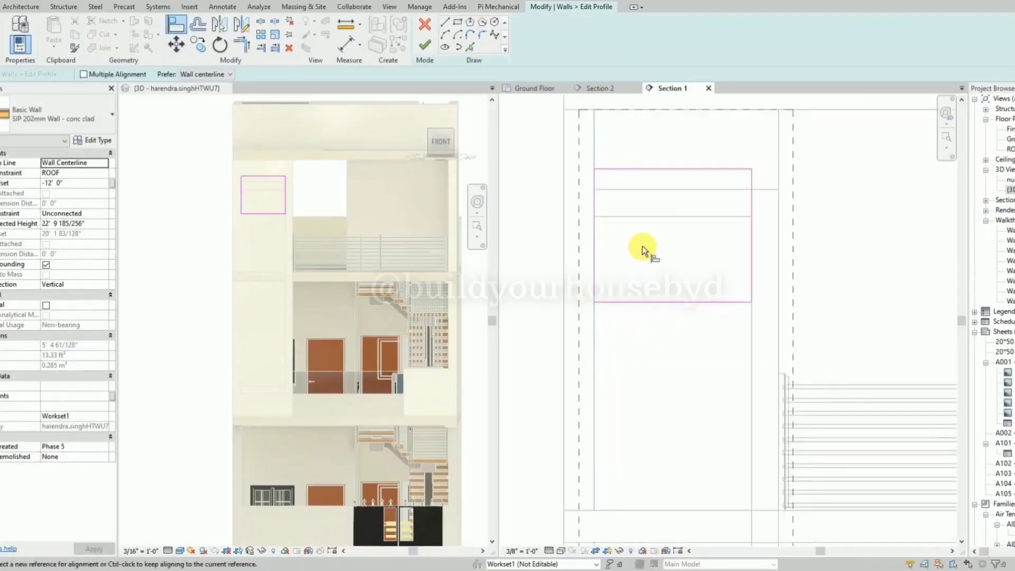
click(650, 216)
click(657, 170)
key(Escape)
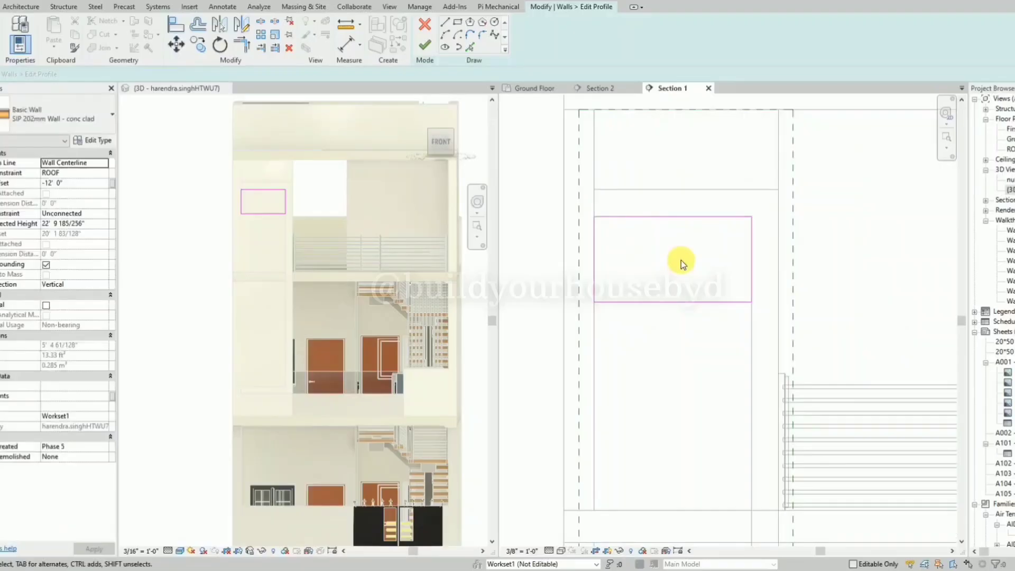
Add an aligned dimension between the rectangle's upper and lower edges.
key(d)
key(i)
click(702, 216)
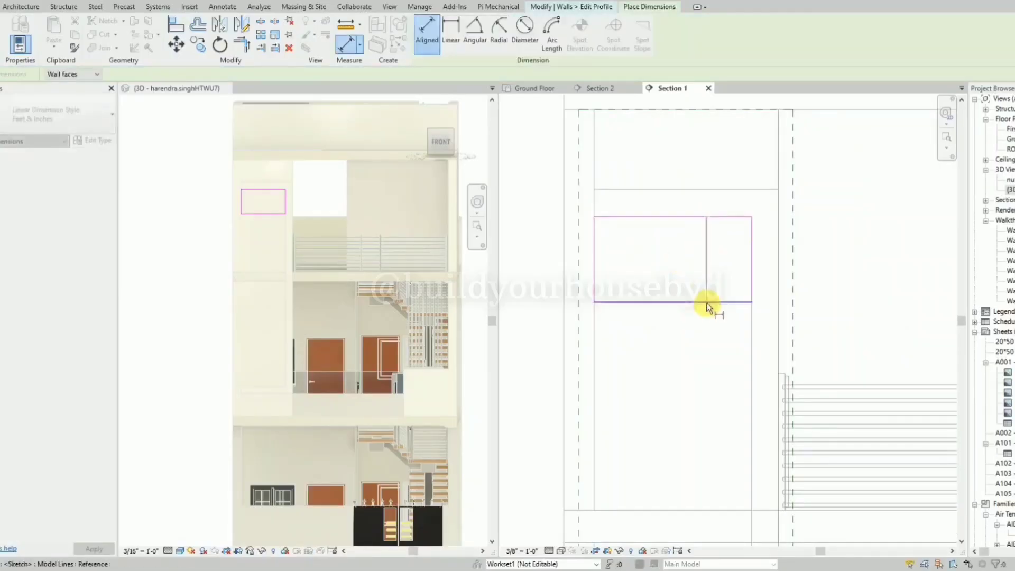
scroll(705, 305, down, 1)
scroll(705, 305, down, 1)
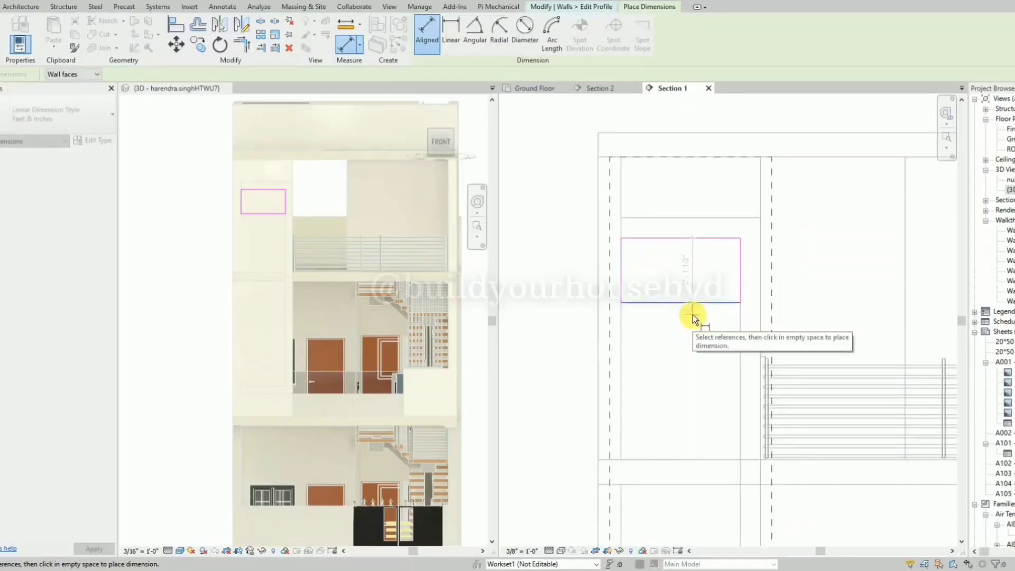
click(693, 315)
click(692, 315)
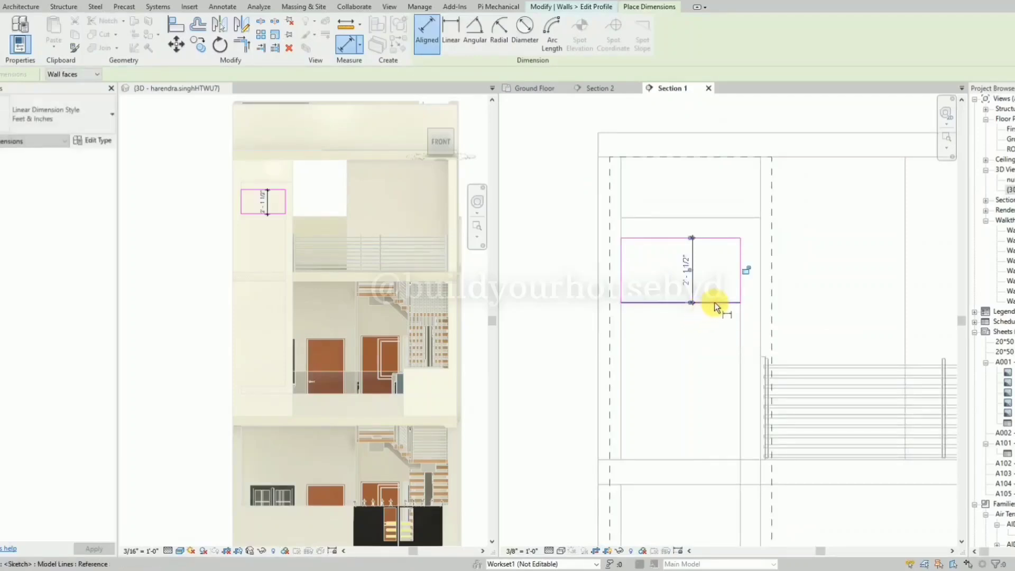
scroll(674, 189, down, 3)
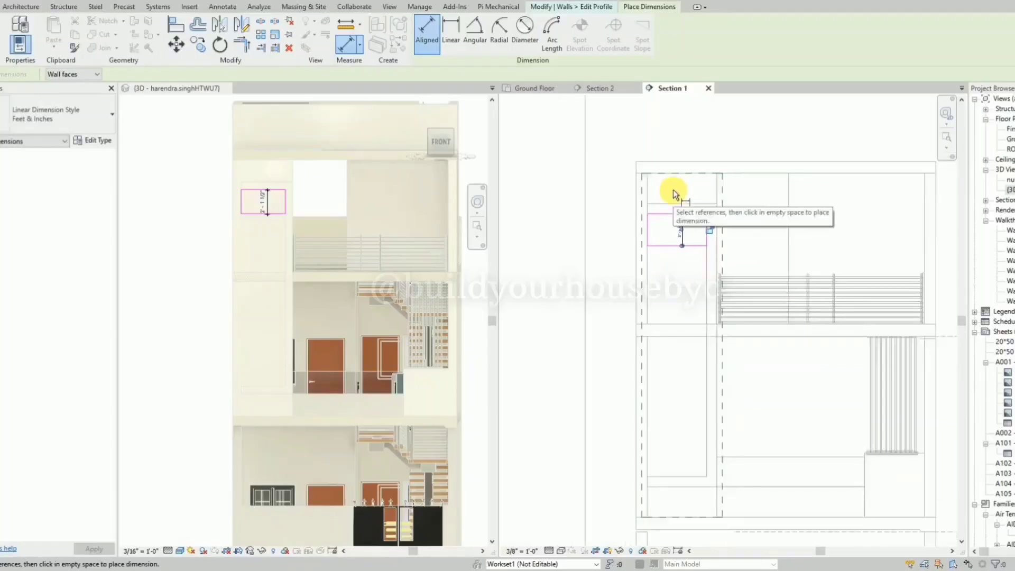
scroll(684, 216, up, 2)
key(Escape)
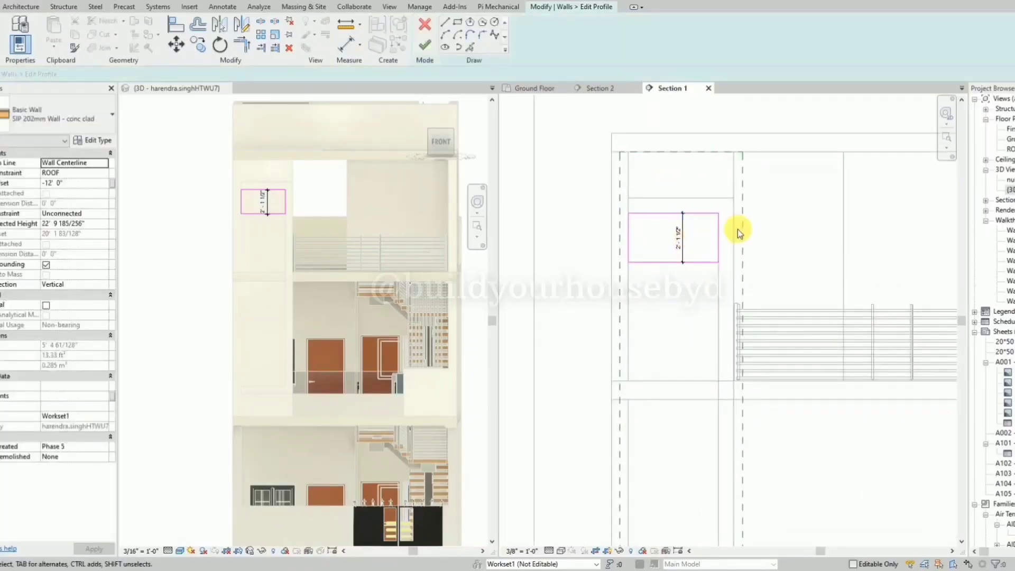
Set the rectangle's height to 2' 6" by shifting its lower edge, and delete the height dimension.
click(681, 245)
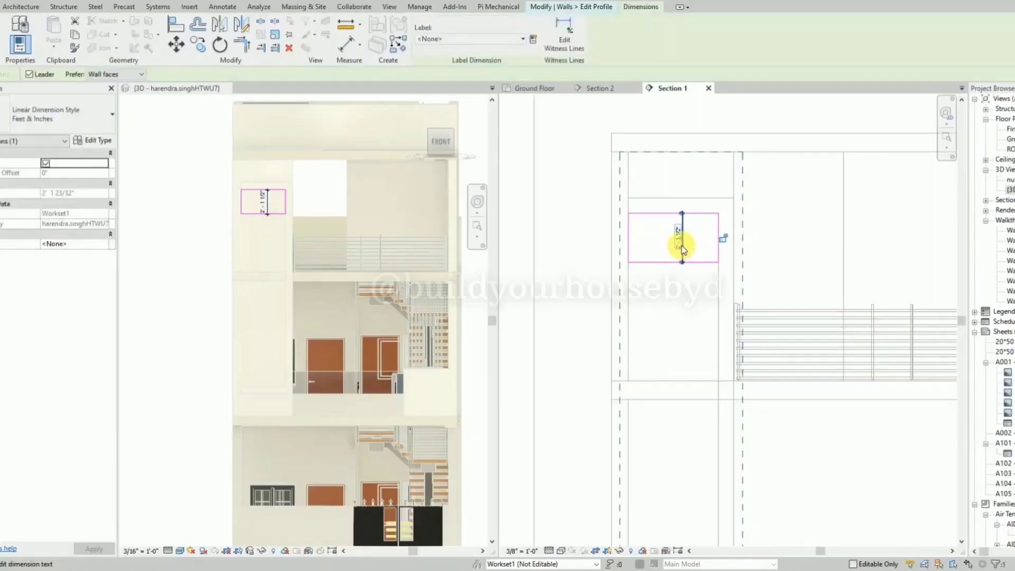
click(664, 261)
click(678, 250)
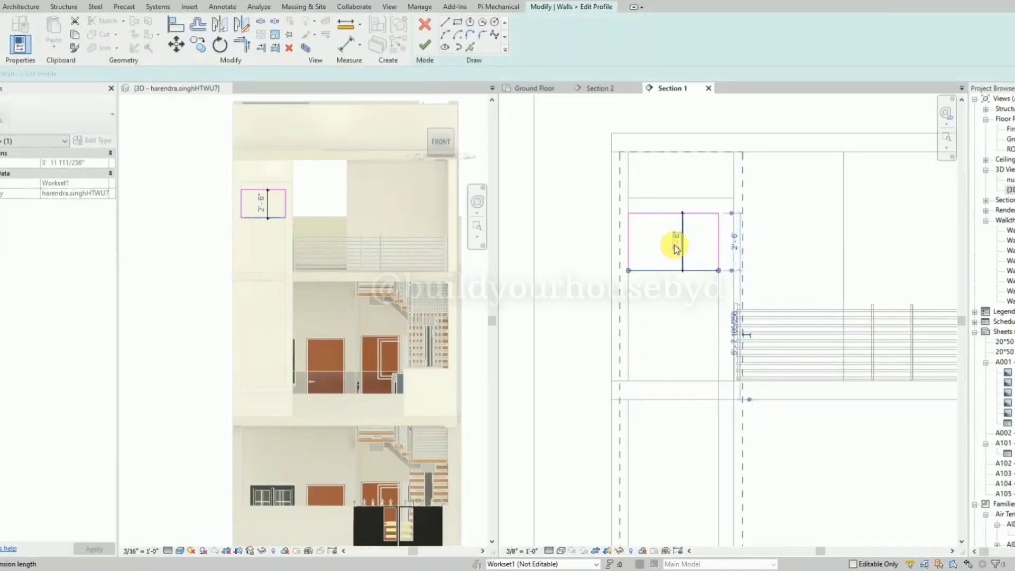
click(725, 259)
click(682, 256)
key(Delete)
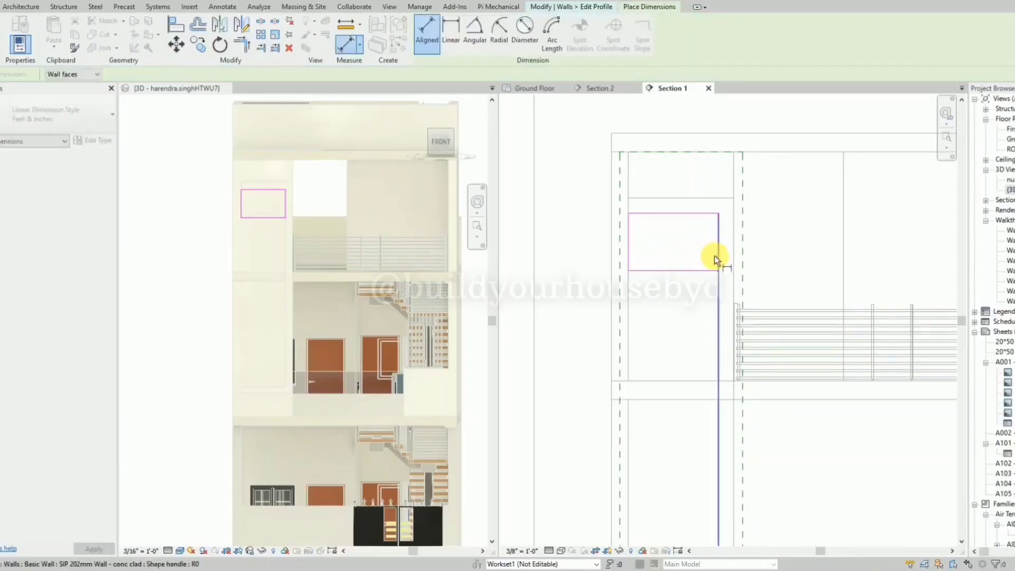
Dimension the rectangle's height again, plus the horizontal width of the C-shaped frame's opening.
key(Escape)
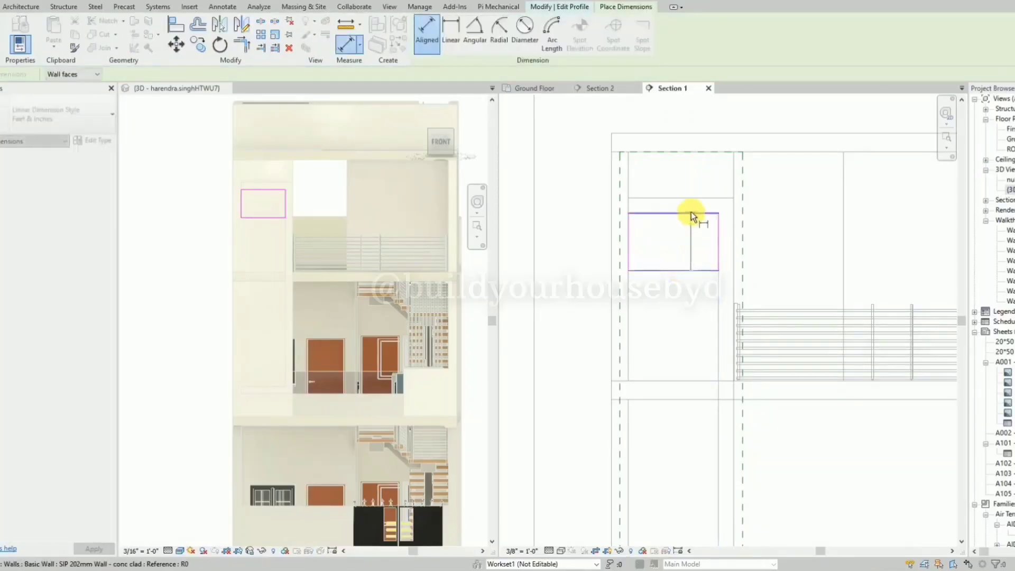
key(d)
key(i)
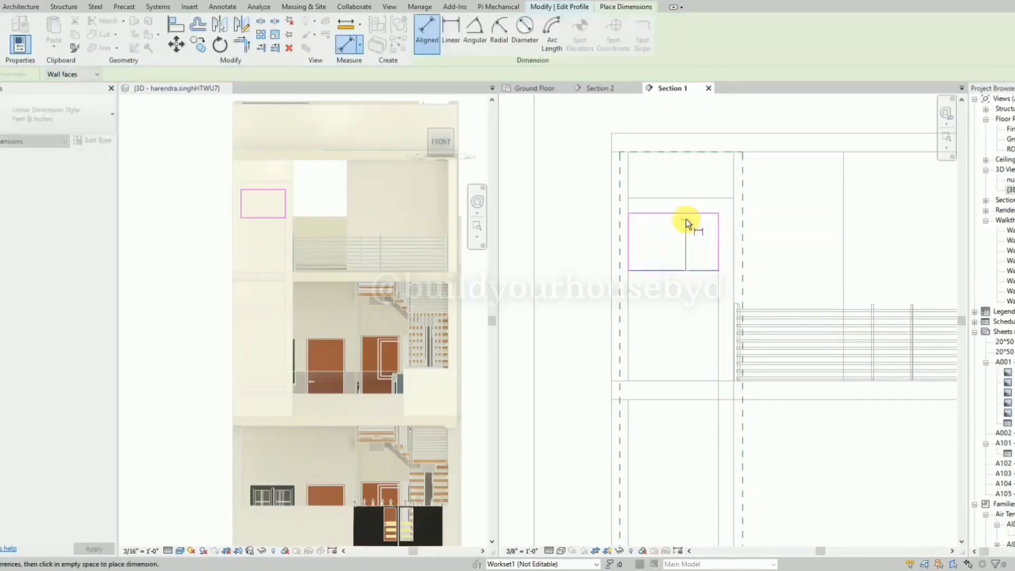
click(666, 259)
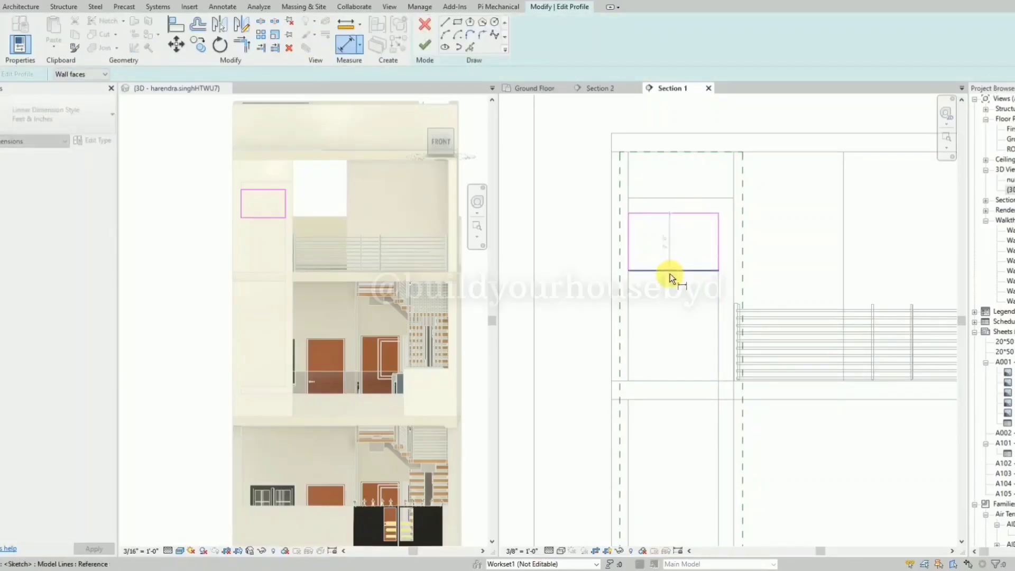
click(722, 231)
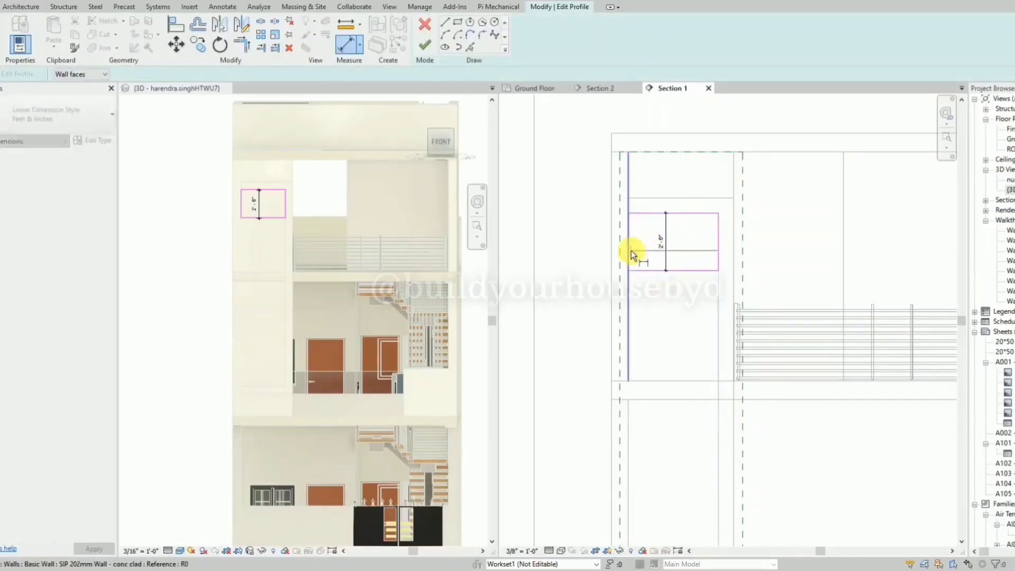
click(631, 251)
click(561, 184)
scroll(722, 211, up, 2)
key(Escape)
key(Escape)
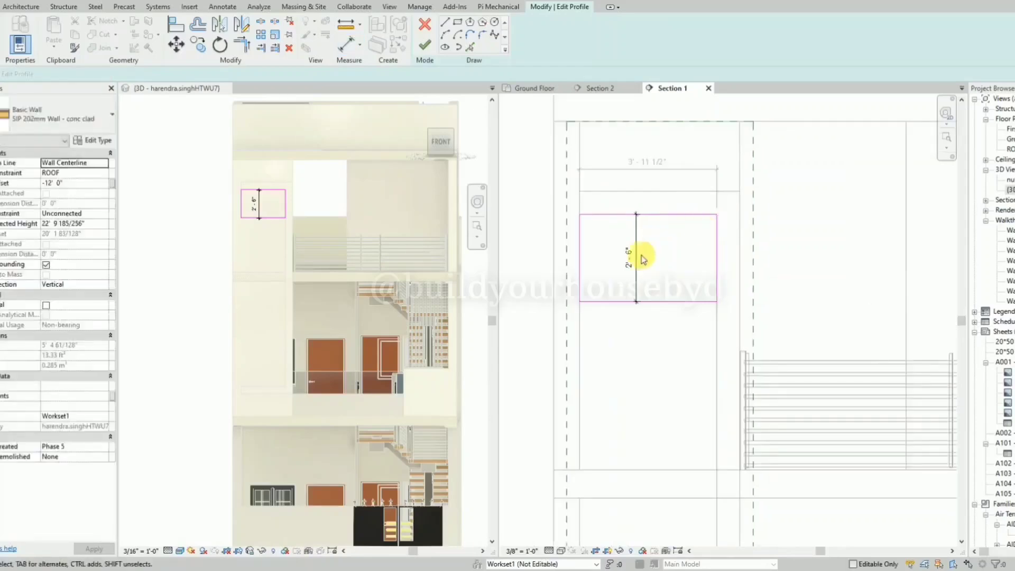
Set the rectangle's height to 2' by shifting its lower edge.
click(618, 301)
click(628, 259)
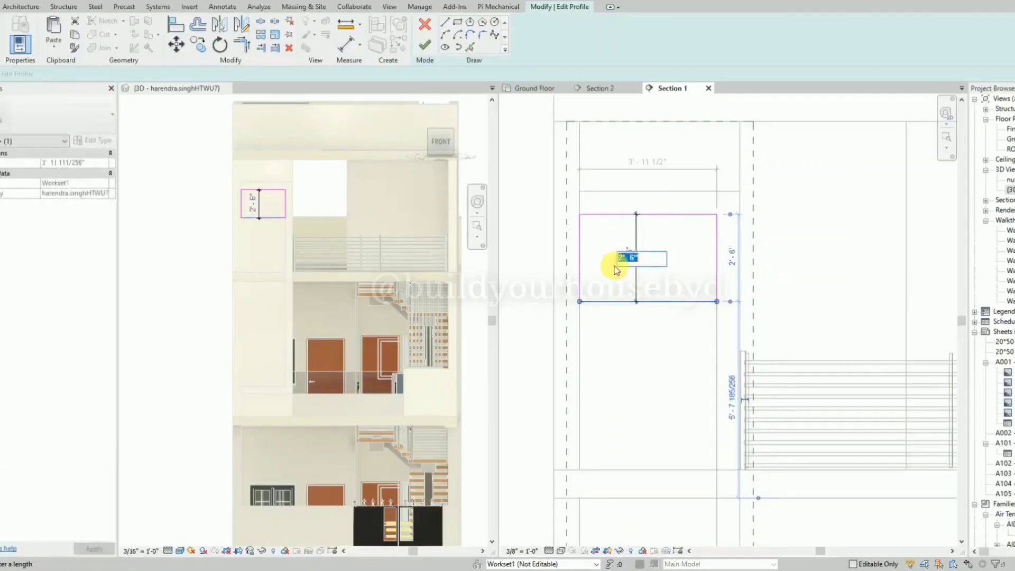
text(2')
key(Return)
click(610, 255)
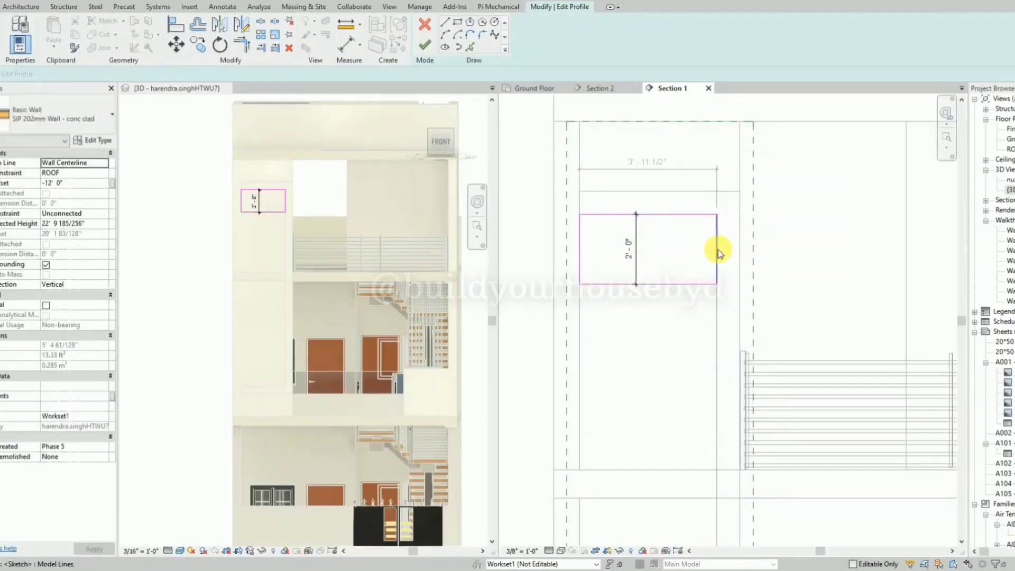
Move the rectangle's right edge inward to a width of about 3' 3 1/2".
click(717, 251)
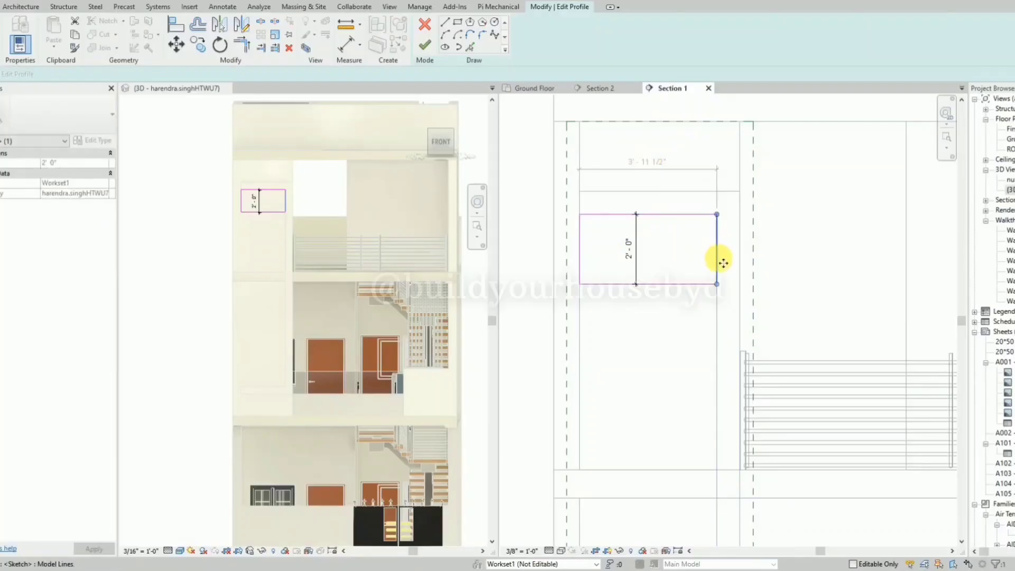
drag(719, 258, 695, 258)
click(719, 187)
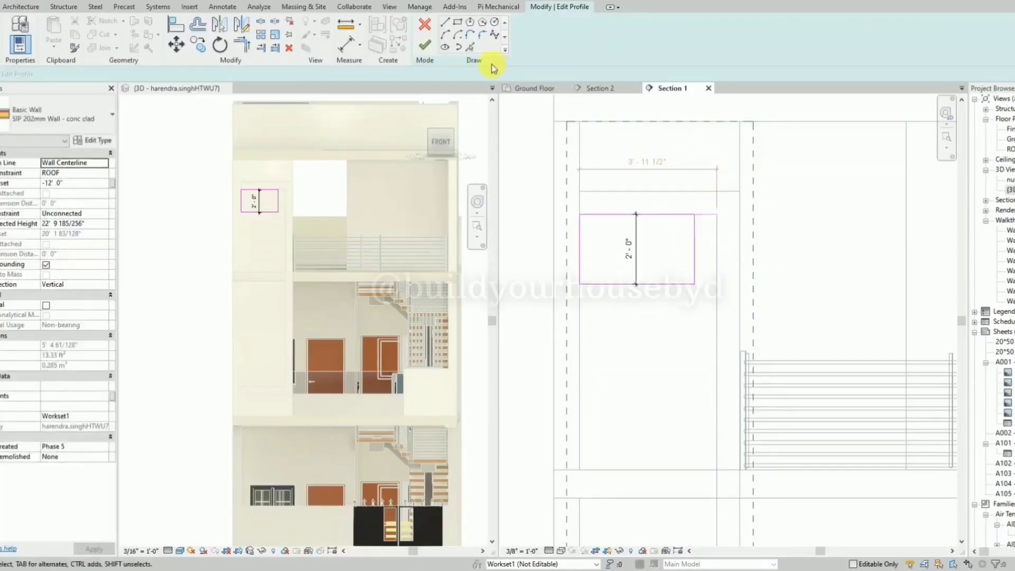
Dimension the rectangle's width, placing the dimension above it.
key(d)
key(i)
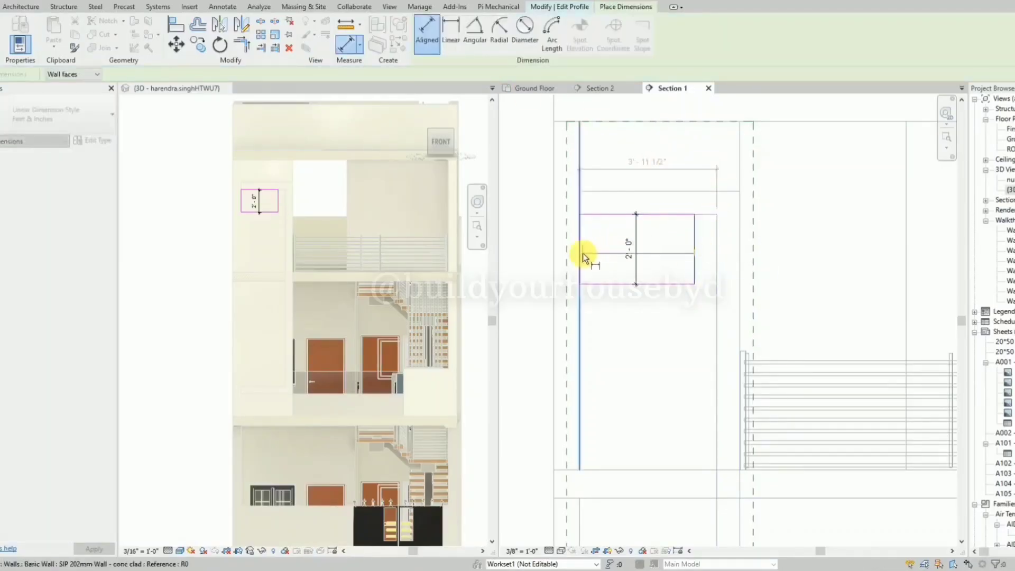
click(694, 248)
click(582, 253)
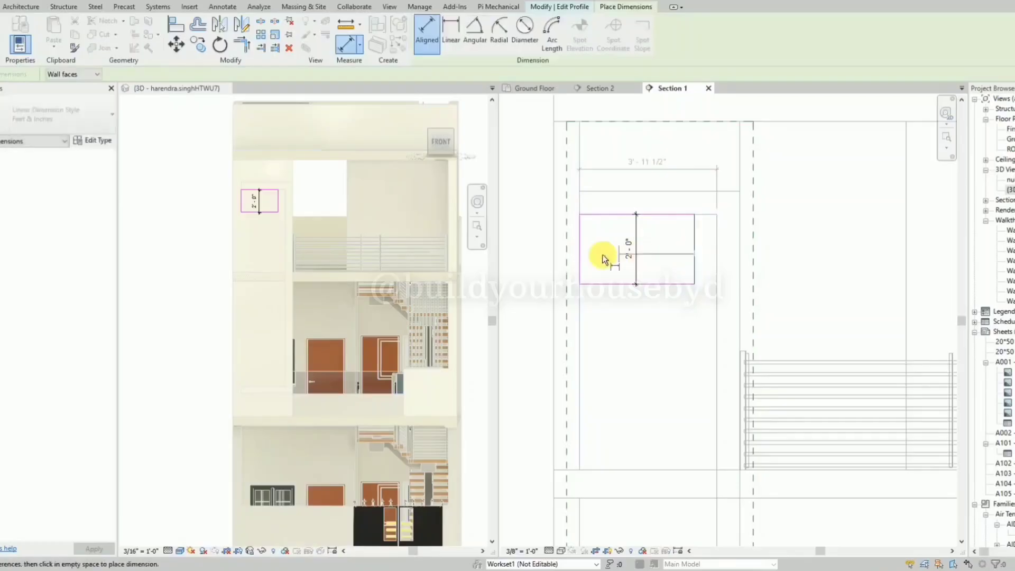
click(522, 198)
key(Escape)
key(Escape)
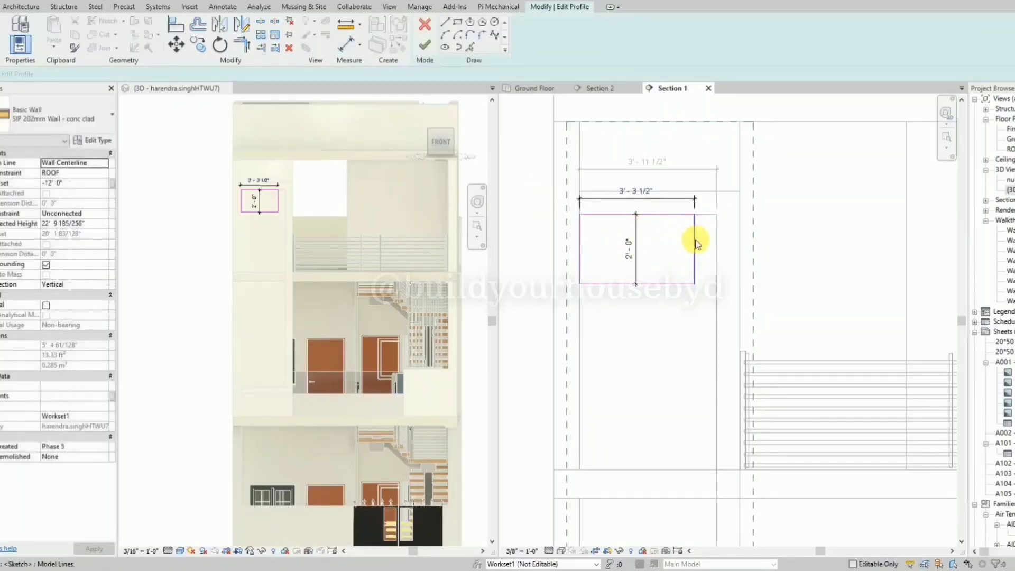
Set the rectangle's width to 2', remove its sketch dimensions and finish the profile.
click(642, 194)
text(2)
key(Return)
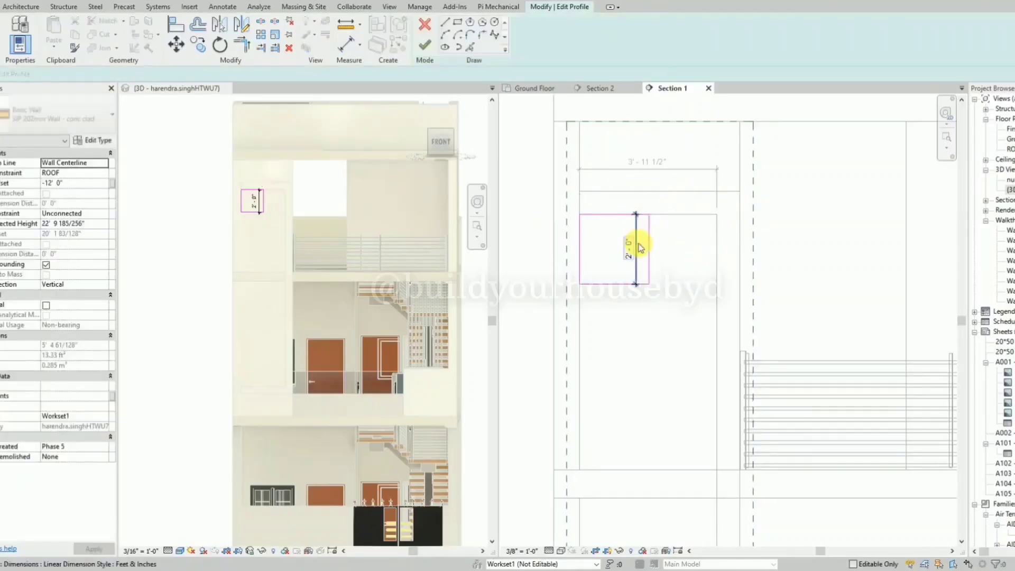
click(687, 204)
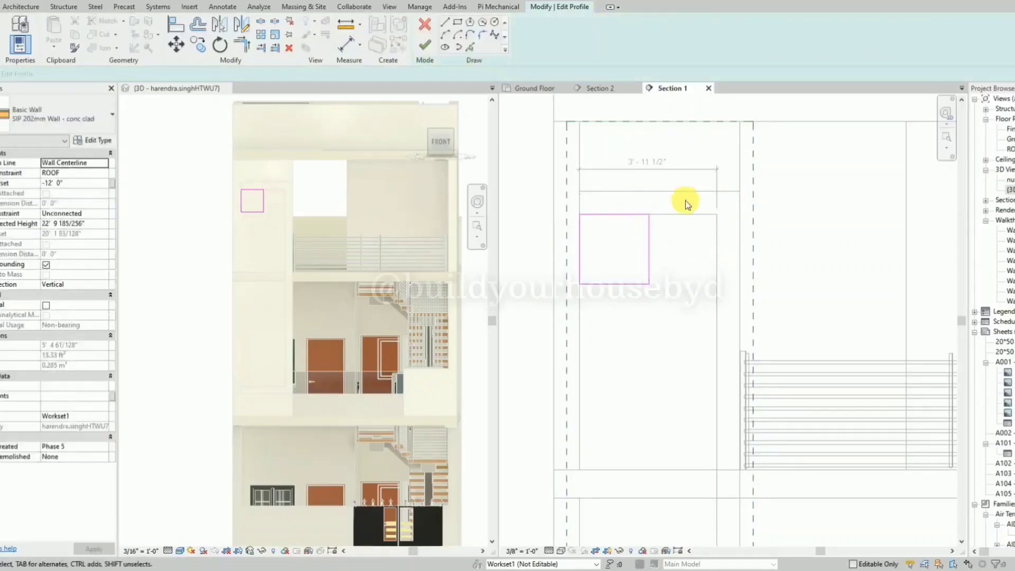
click(433, 40)
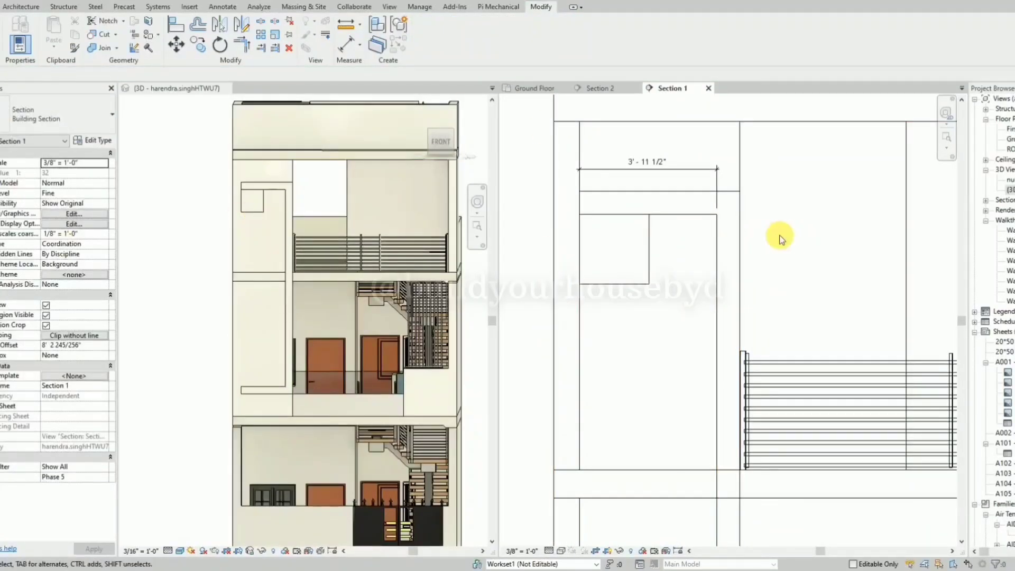
Edit the C-shaped frame's profile, shifting its vertical arm inward to an opening about 2' 7 1/2" wide and removing the conflicting constraints.
click(716, 257)
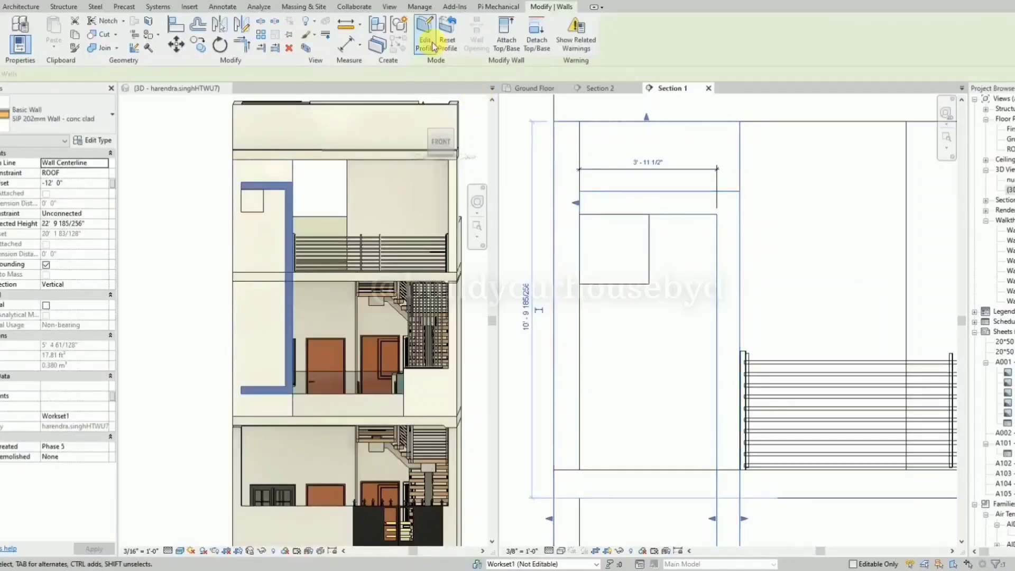
click(433, 47)
scroll(714, 215, down, 1)
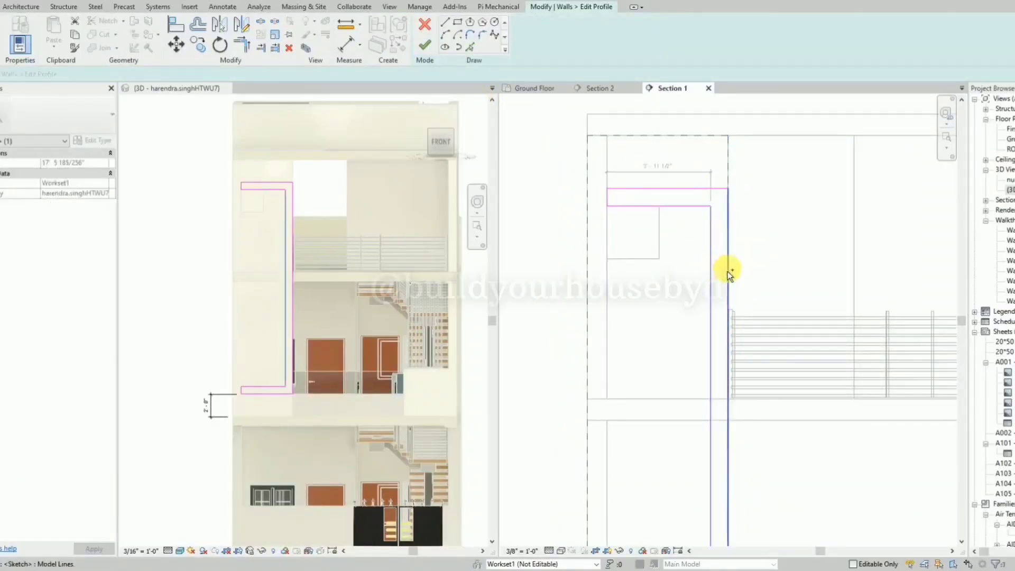
ctrl+click(727, 271)
mouse_move(728, 268)
mouse_down()
mouse_move(682, 271)
mouse_move(722, 287)
mouse_up()
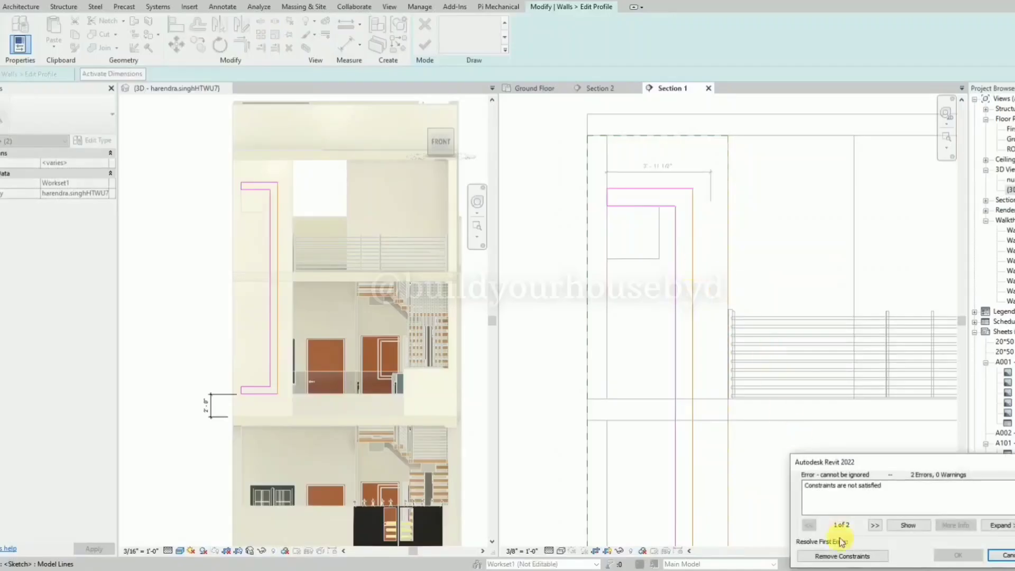
click(843, 557)
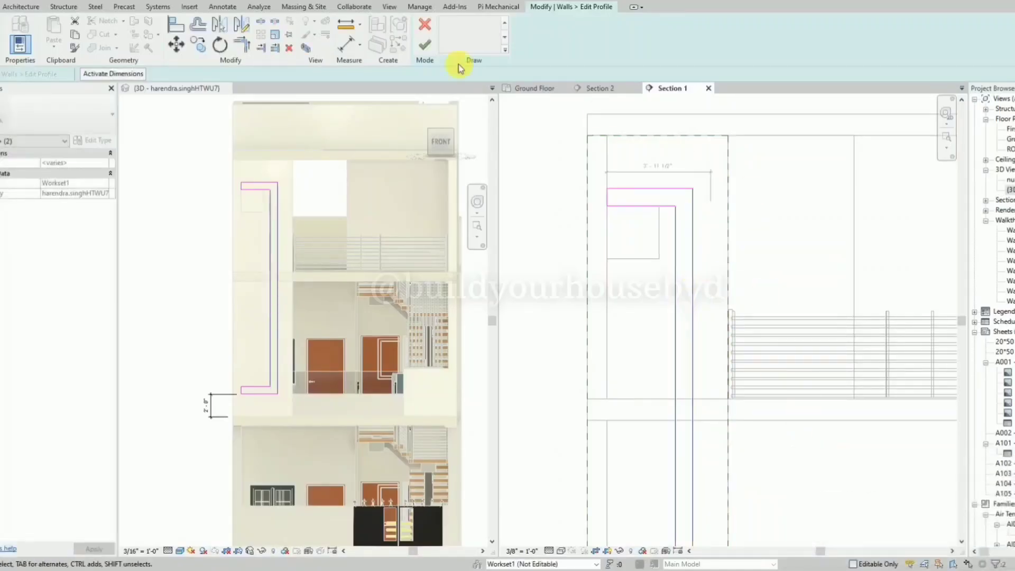
click(428, 46)
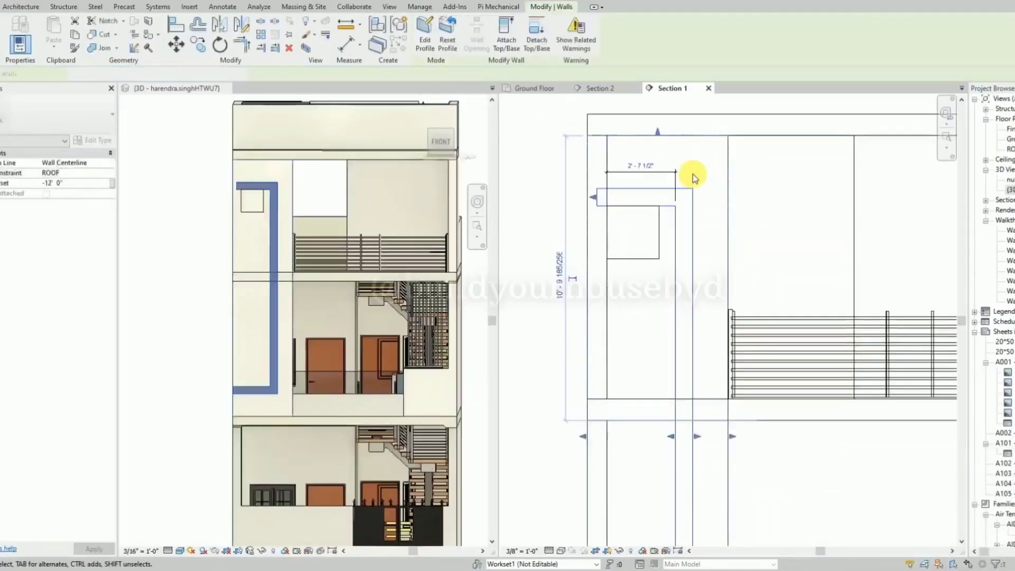
click(797, 206)
click(179, 227)
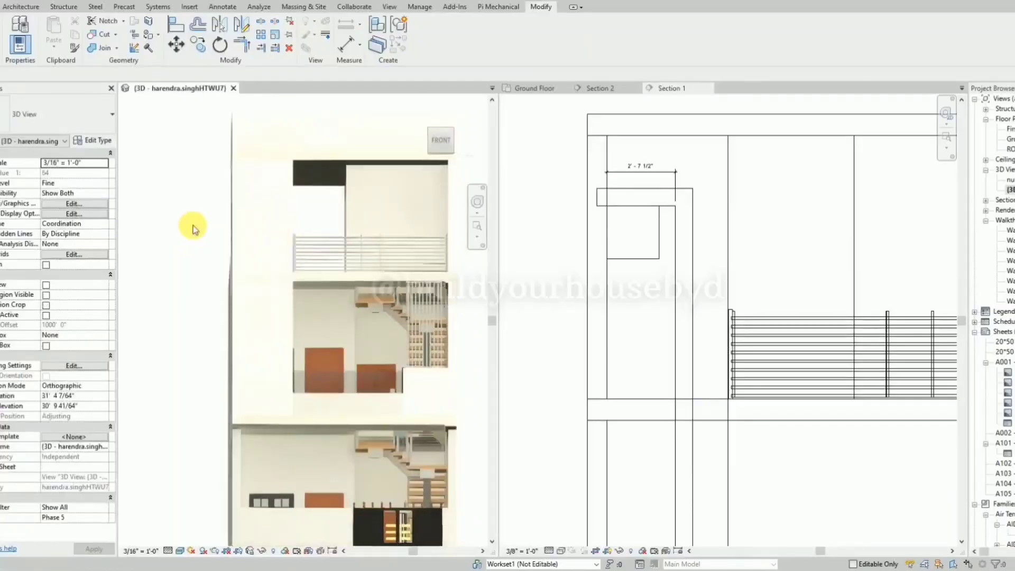
Edit the square panel's profile, align its right edge with the frame's shifted inner vertical edge and finish the profile.
scroll(670, 220, up, 4)
click(652, 262)
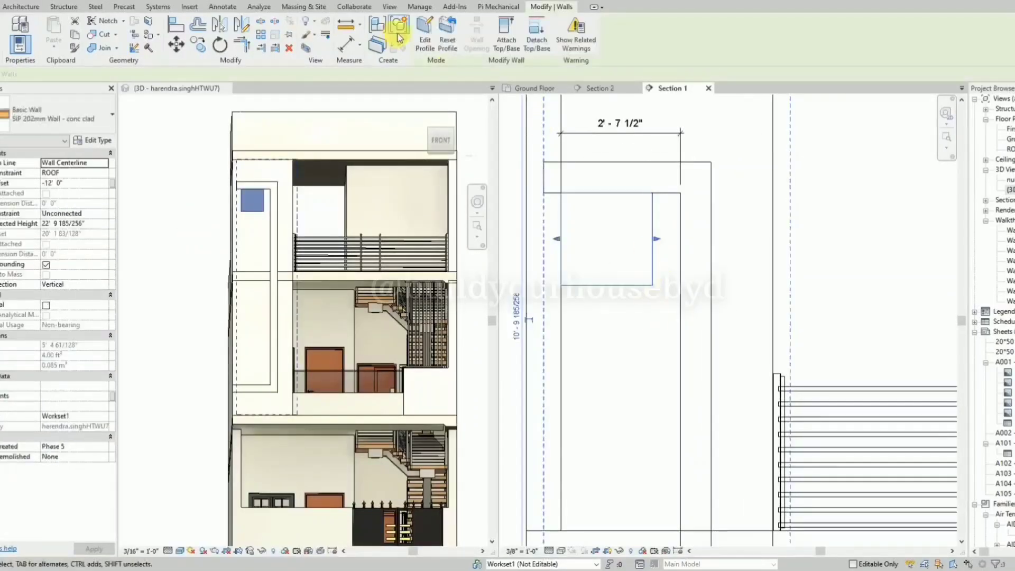
click(427, 45)
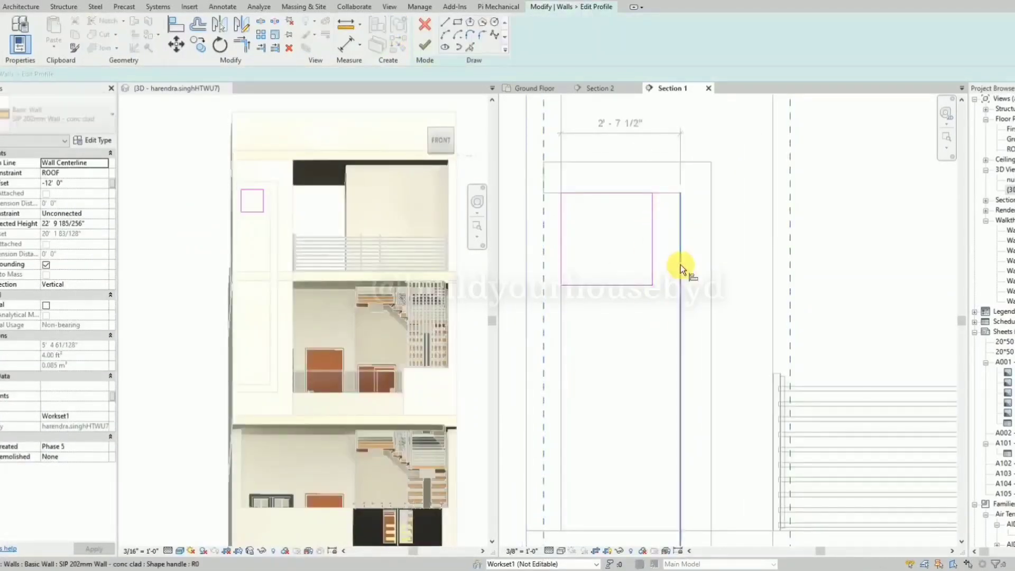
key(l)
click(680, 264)
click(652, 260)
click(422, 48)
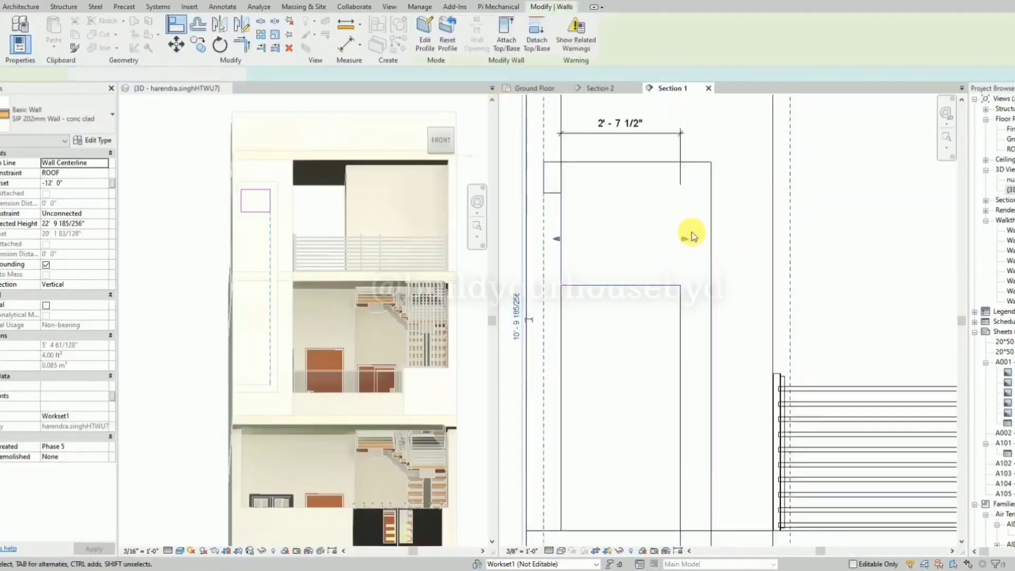
Undo the panel profile's completion and edge alignment, and stretch the panel's right edge to the frame's inner vertical edge.
key(Escape)
scroll(637, 206, down, 2)
key(ctrl+z)
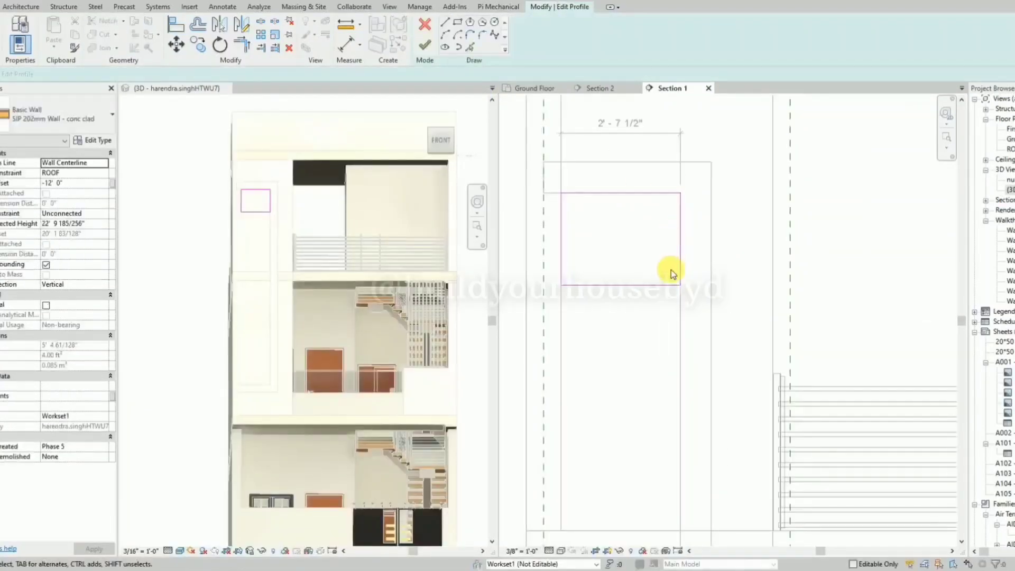
key(ctrl+z)
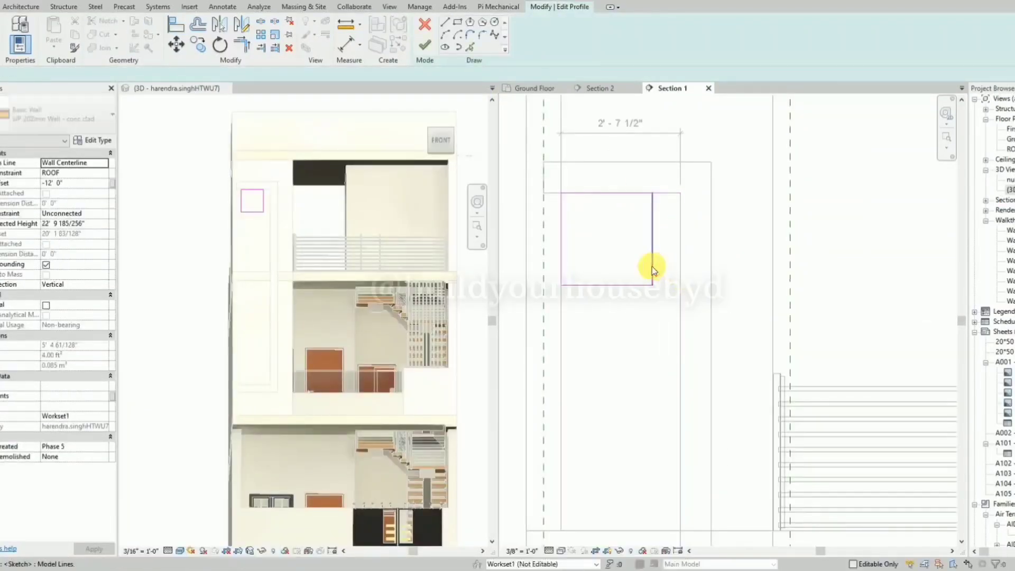
click(651, 267)
scroll(686, 270, up, 3)
drag(617, 289, 676, 318)
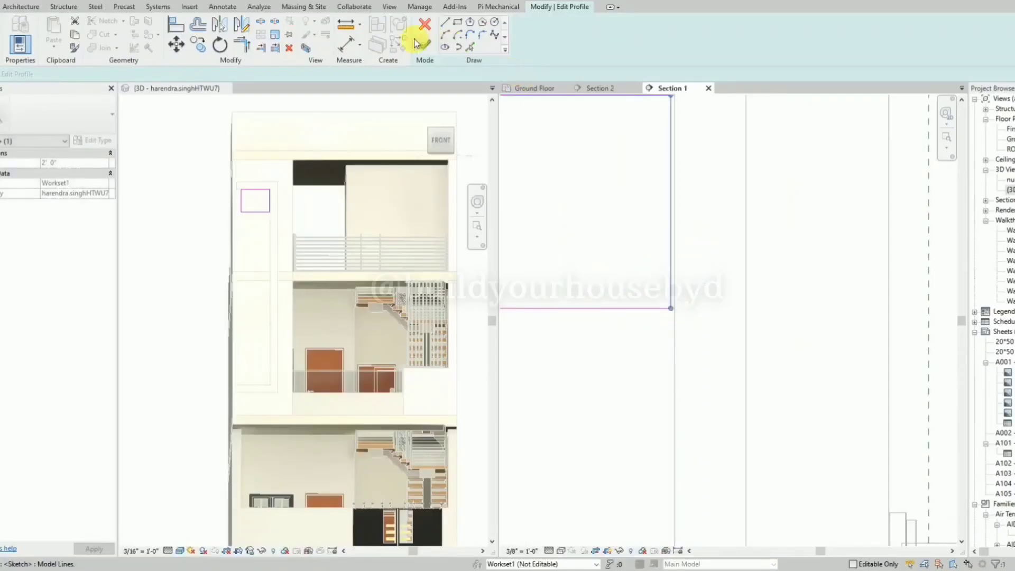
Mirror a copy of the whole panel rectangle downward about a horizontal axis drawn from the frame arm at the upper floor slab.
scroll(713, 233, down, 5)
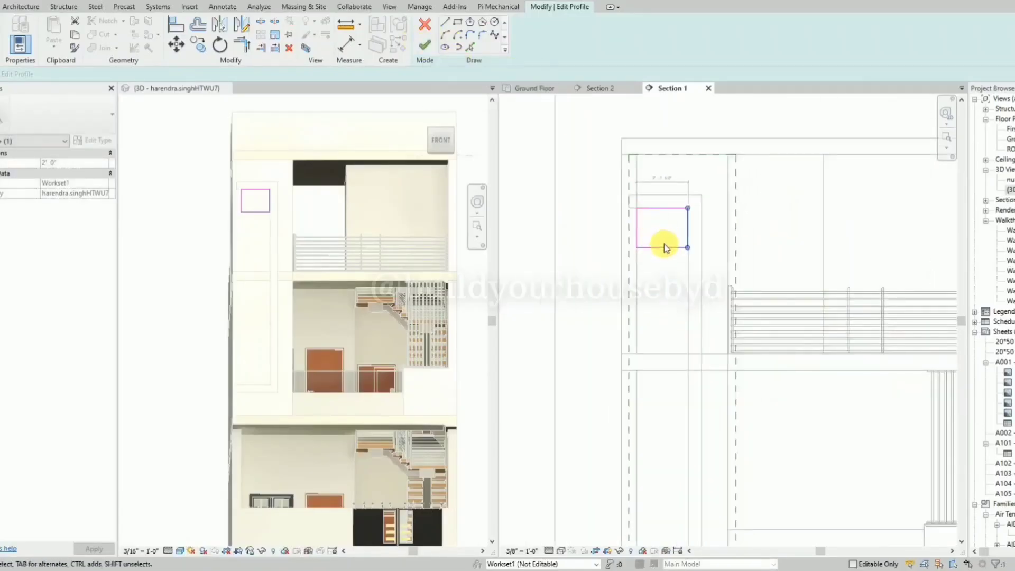
key(Tab)
click(664, 245)
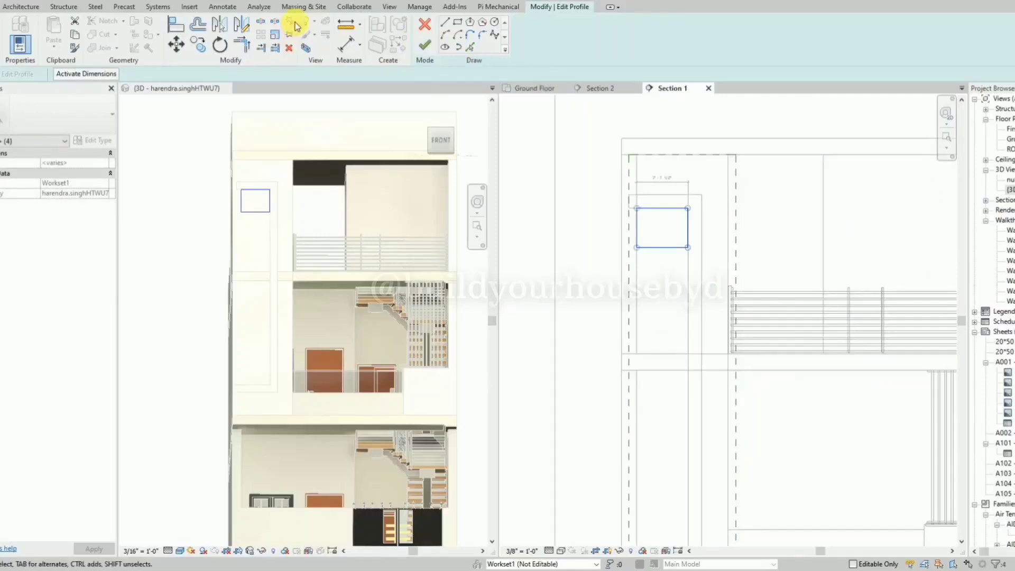
click(251, 30)
click(685, 362)
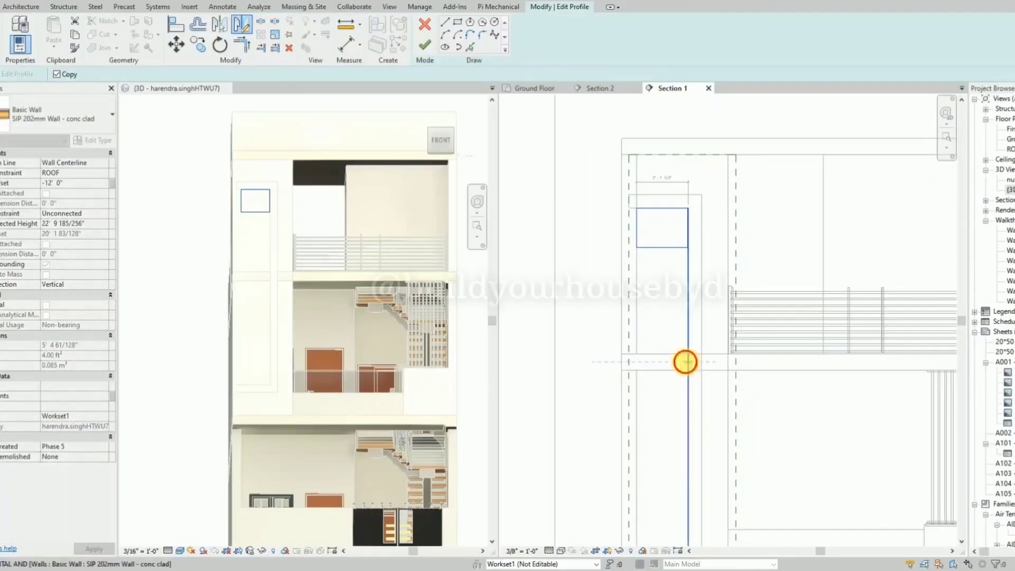
scroll(628, 208, down, 2)
scroll(655, 454, up, 3)
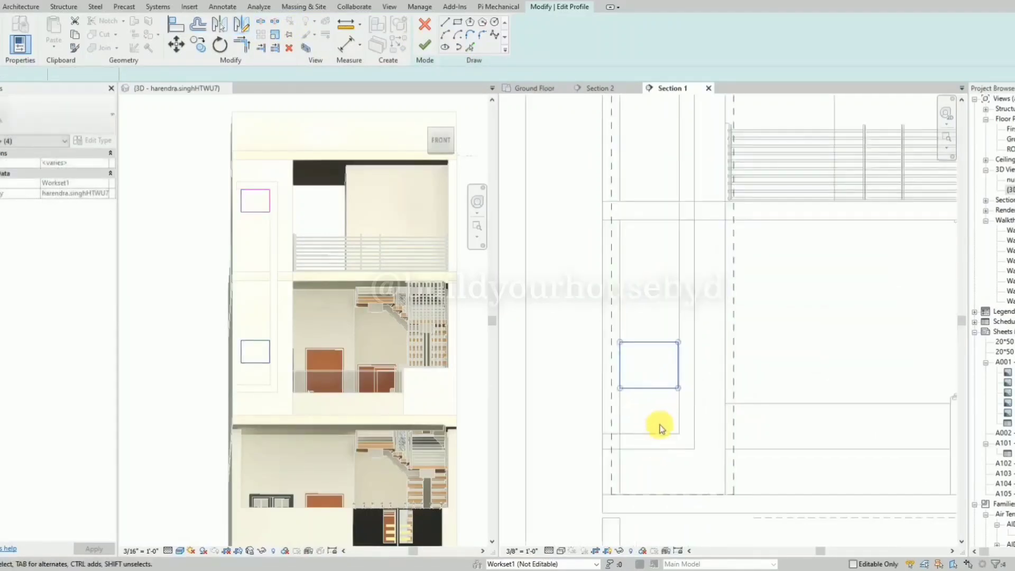
Move the copied rectangle down onto the inner edge of the frame's lower arm and finish the profile.
click(660, 424)
key(Tab)
click(652, 387)
mouse_move(653, 388)
mouse_down()
mouse_move(657, 437)
mouse_move(671, 440)
mouse_up()
scroll(655, 431, up, 5)
scroll(671, 439, down, 8)
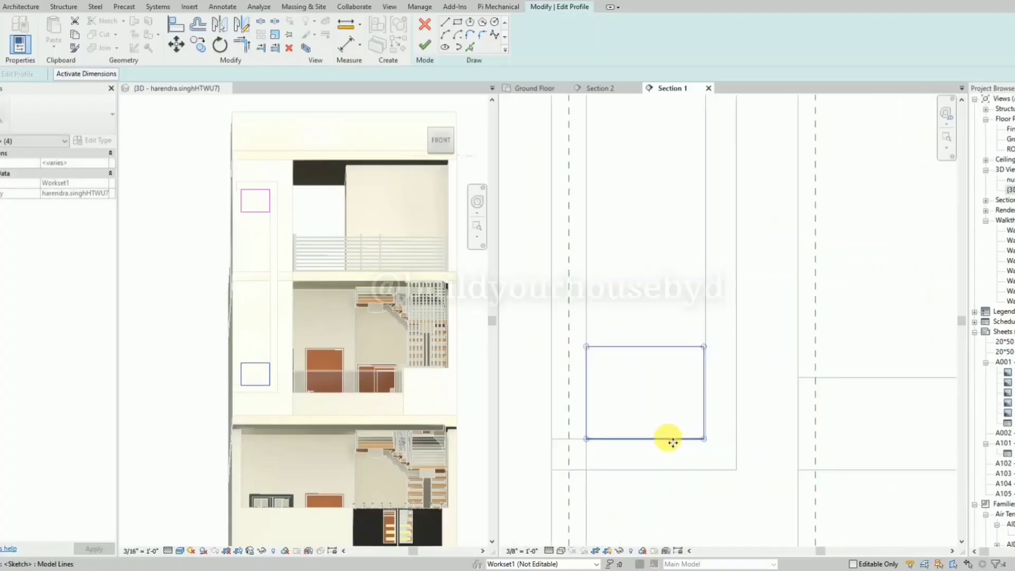
click(425, 46)
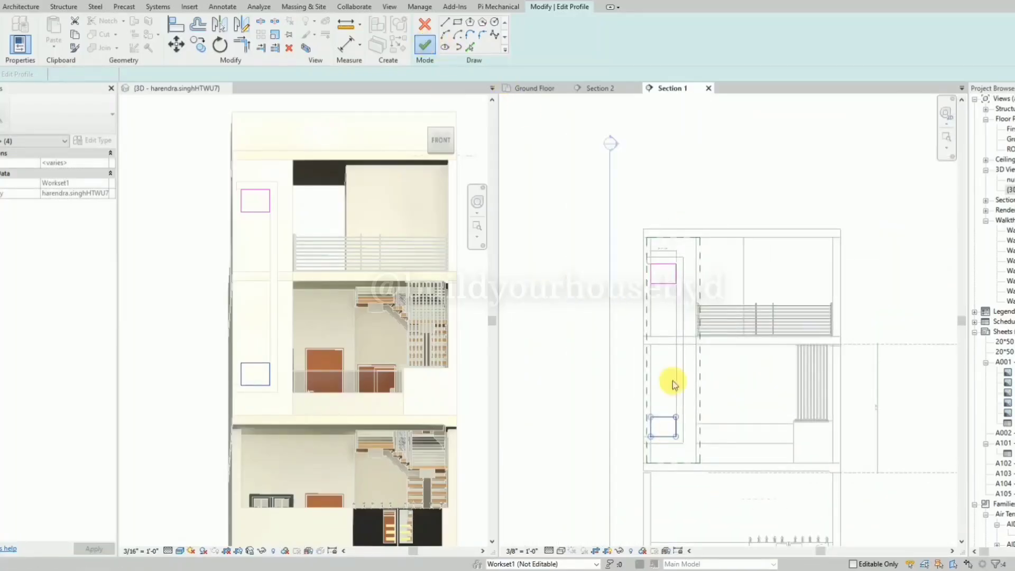
key(Escape)
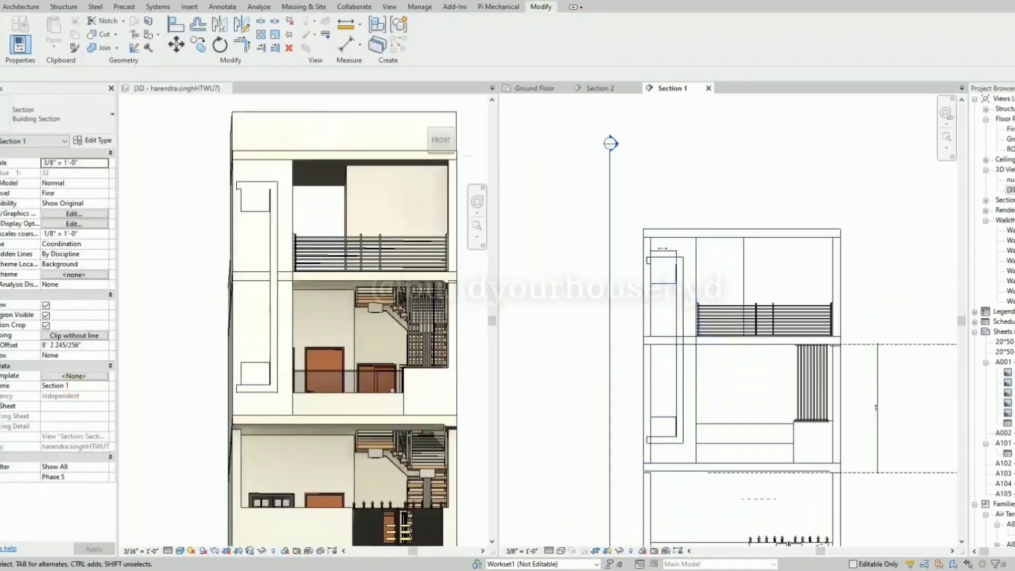
Edit the panel wall's profile, adjust the upper rectangle's top edge to the frame's upper arm and finish the profile.
scroll(702, 379, up, 3)
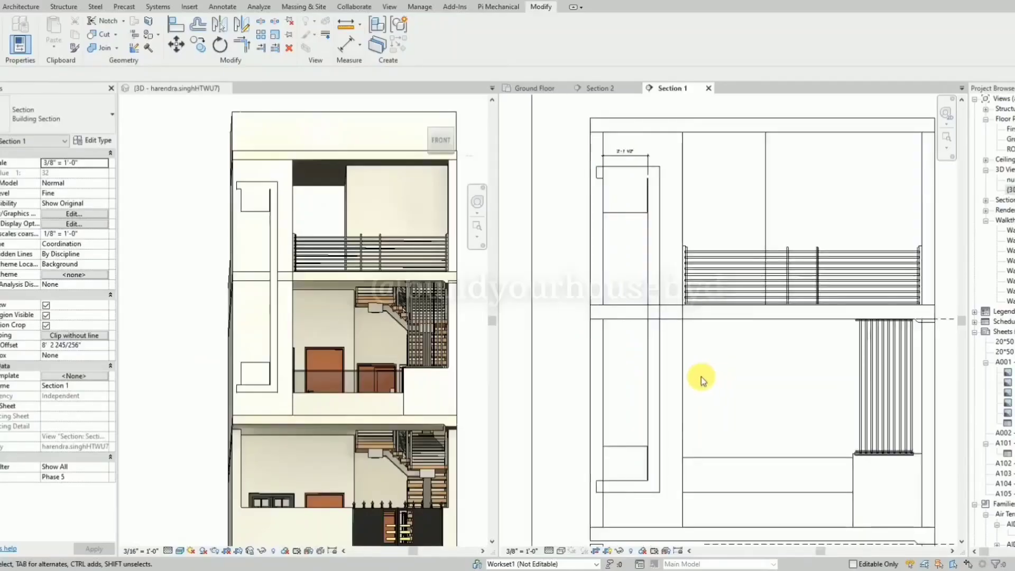
click(626, 214)
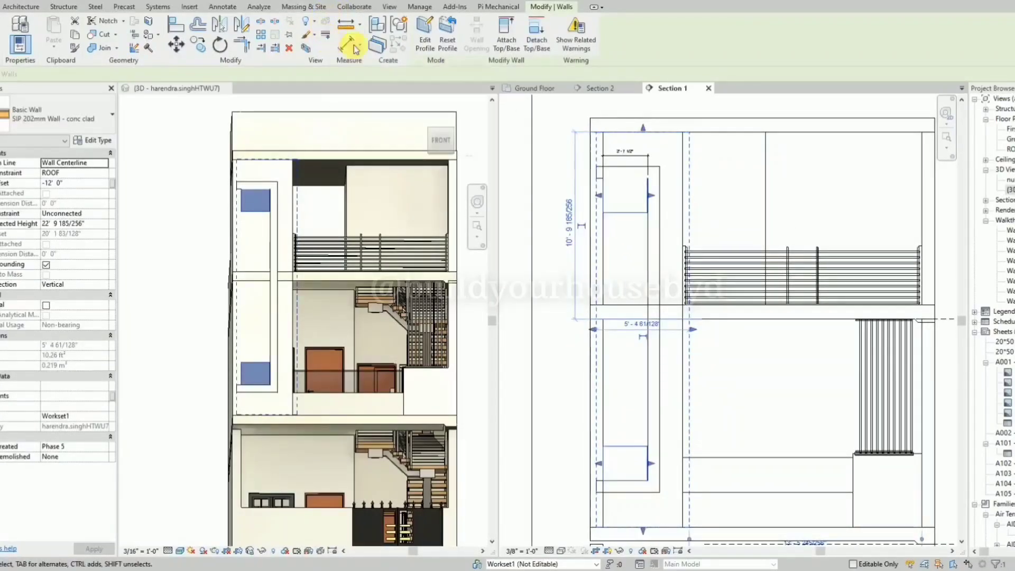
click(425, 32)
scroll(641, 175, up, 3)
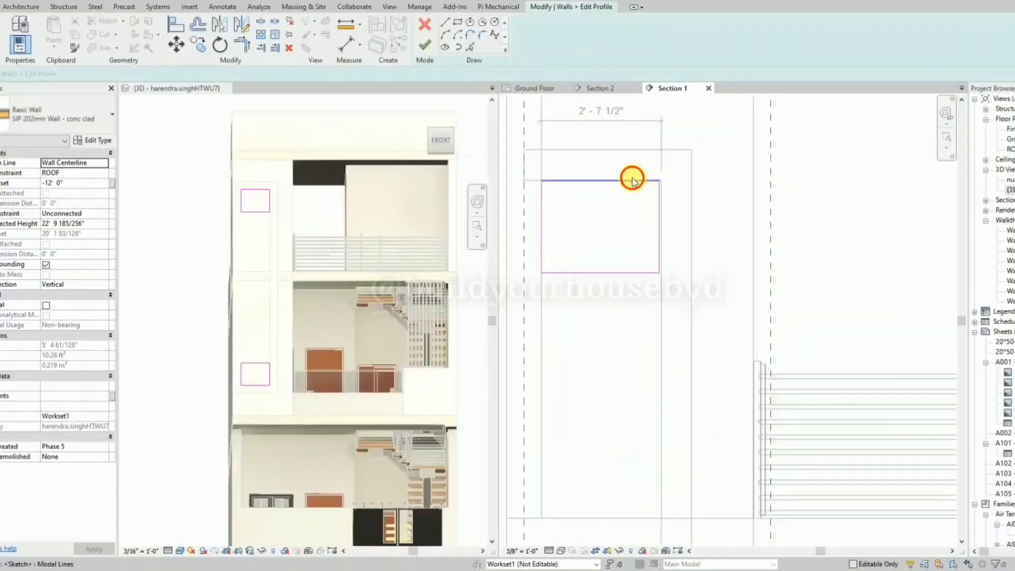
scroll(608, 182, up, 2)
click(425, 45)
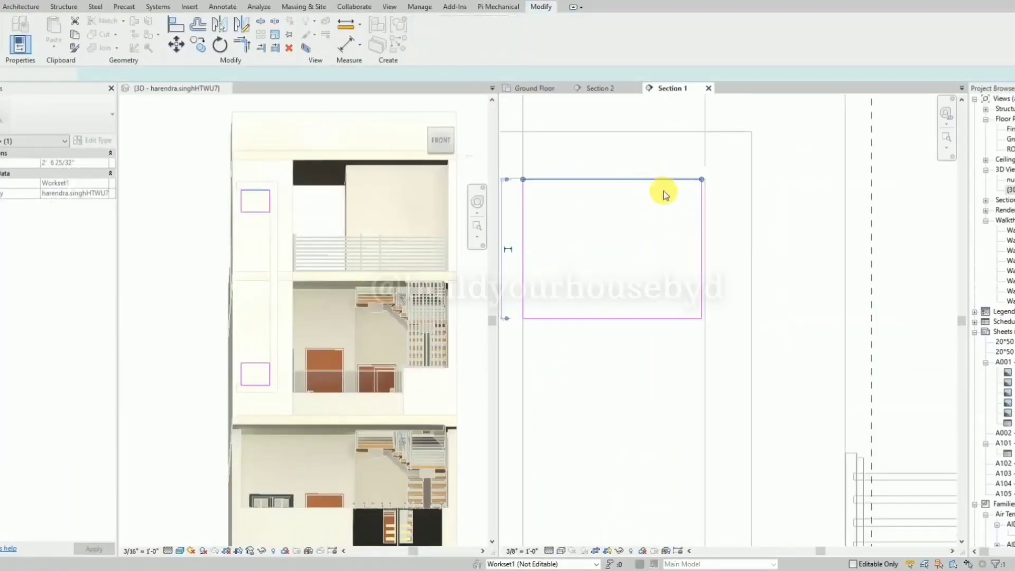
scroll(664, 191, down, 4)
key(Escape)
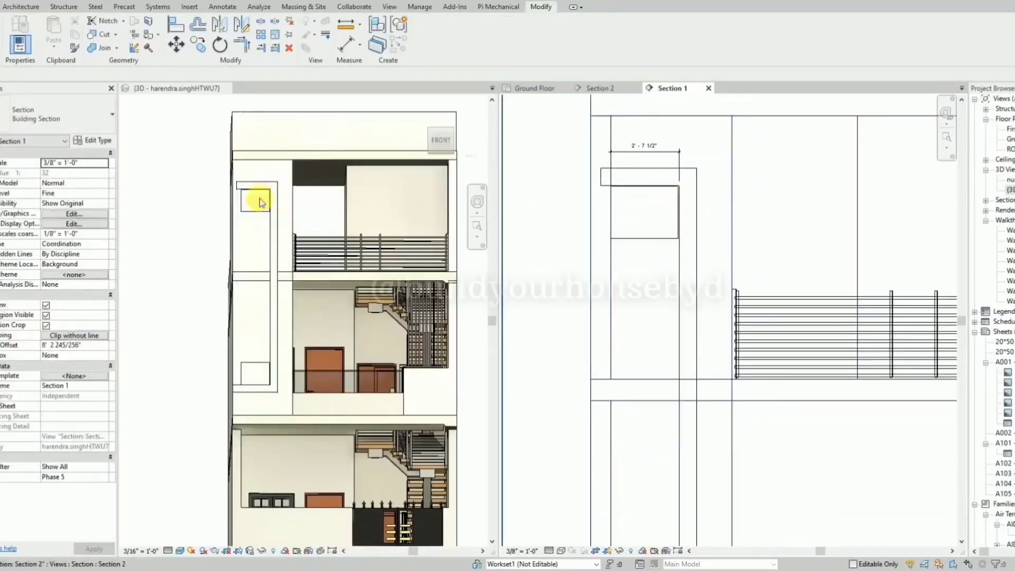
Edit the C-shaped frame's profile, shifting the end of its upper arm inward to the upper panel's left edge.
shift+middle_drag(182, 233, 294, 249)
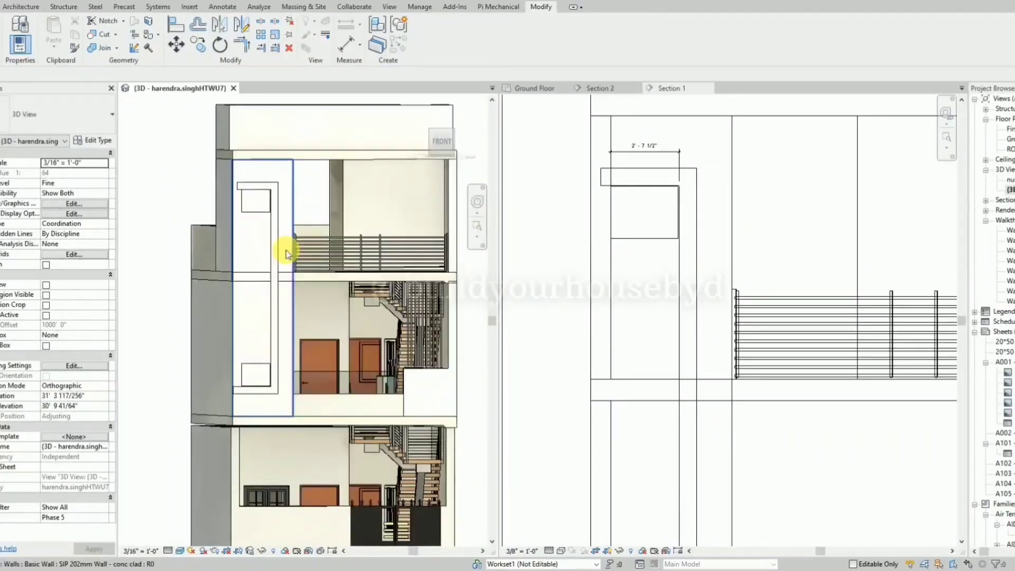
click(633, 206)
click(655, 177)
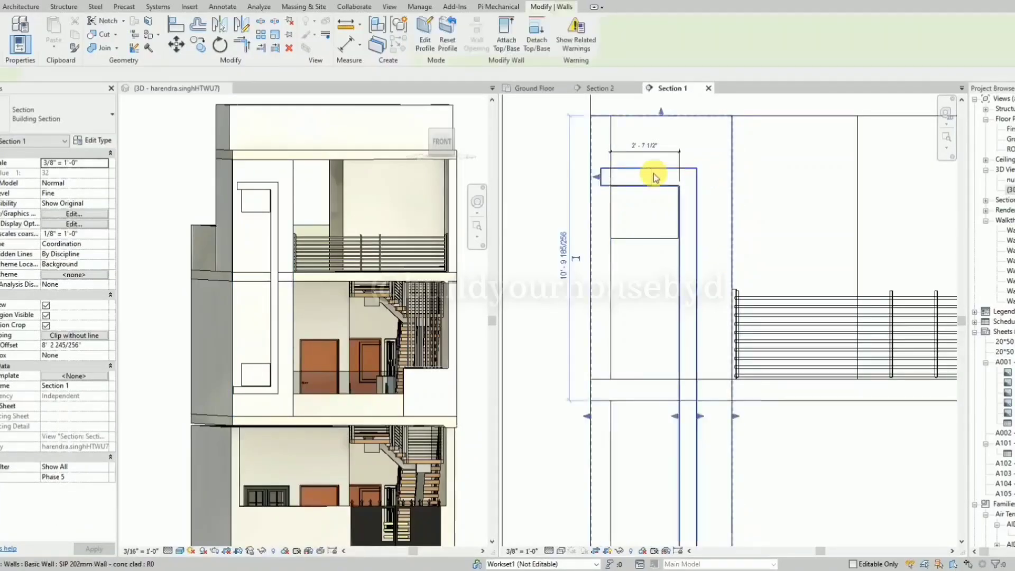
scroll(655, 177, down, 3)
click(432, 47)
scroll(559, 166, up, 3)
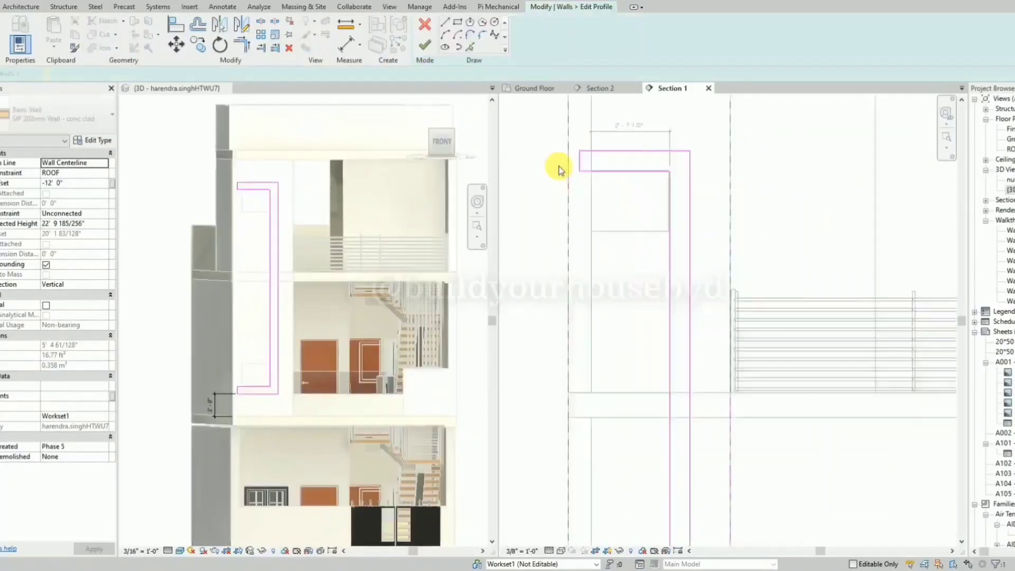
click(584, 165)
scroll(584, 166, up, 4)
drag(582, 164, 604, 169)
Shift the end of the frame's lower arm inward to the lower panel's left edge and finish the profile.
scroll(598, 175, down, 5)
scroll(595, 176, down, 2)
scroll(571, 533, up, 3)
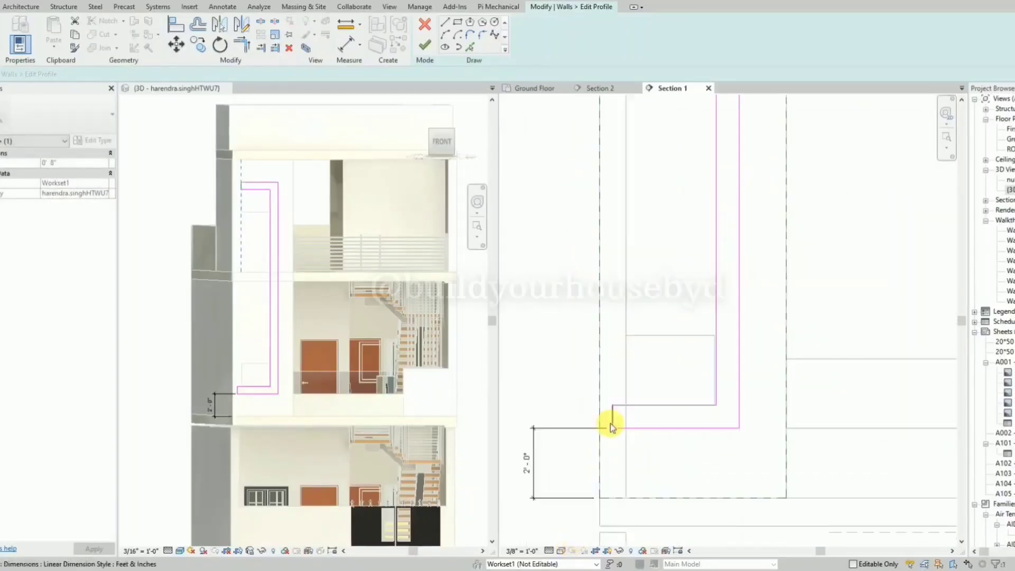
drag(616, 421, 626, 421)
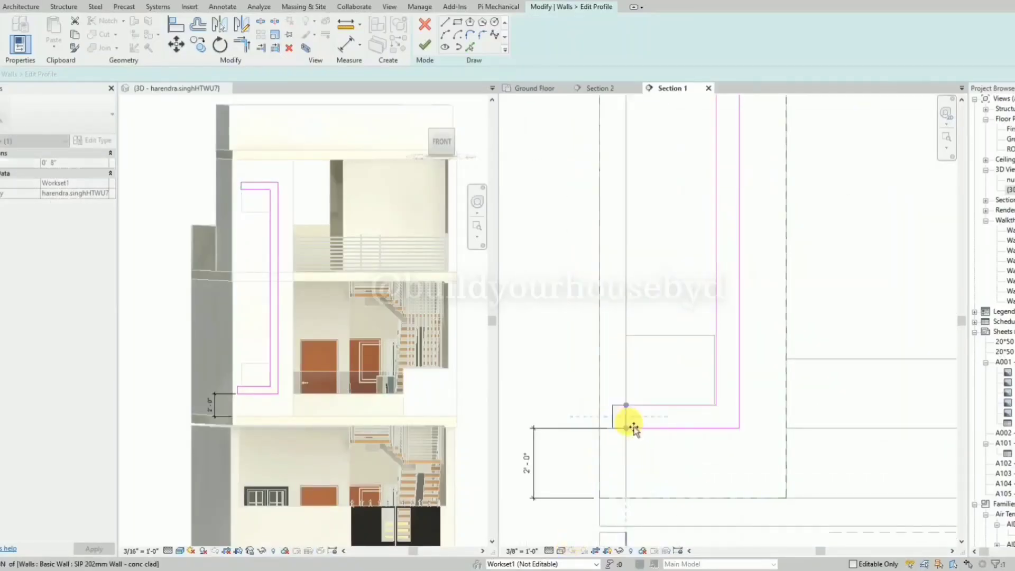
click(424, 45)
key(Escape)
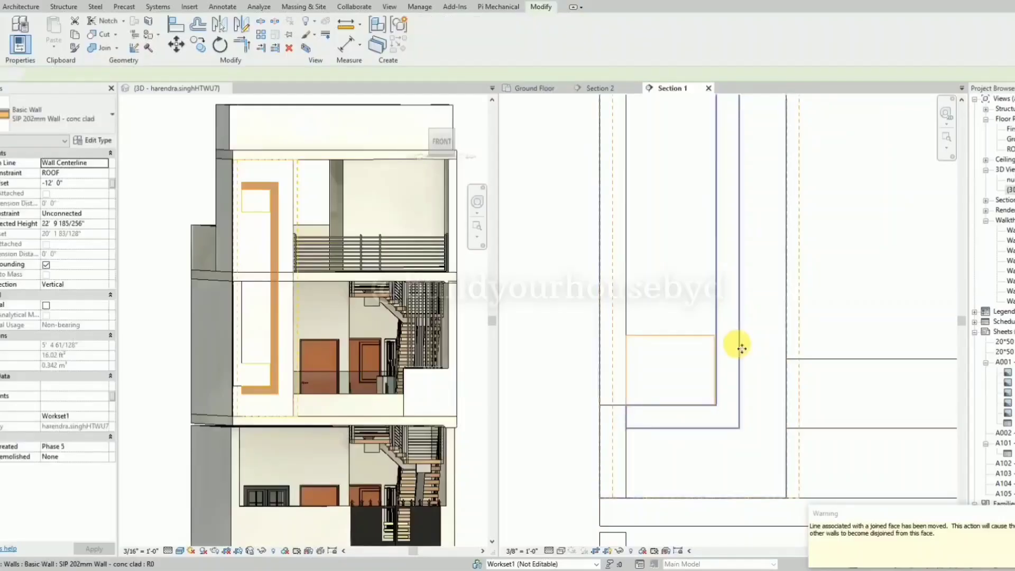
Reopen the panel wall's profile, check the lower panel's fit against the frame and close the profile.
shift+middle_drag(159, 176, 380, 401)
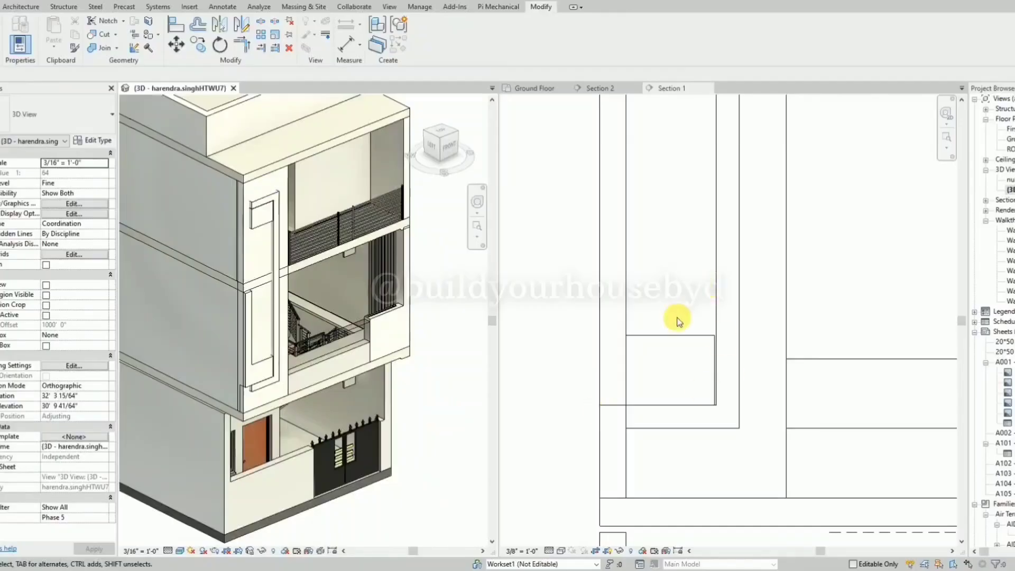
double_click(672, 338)
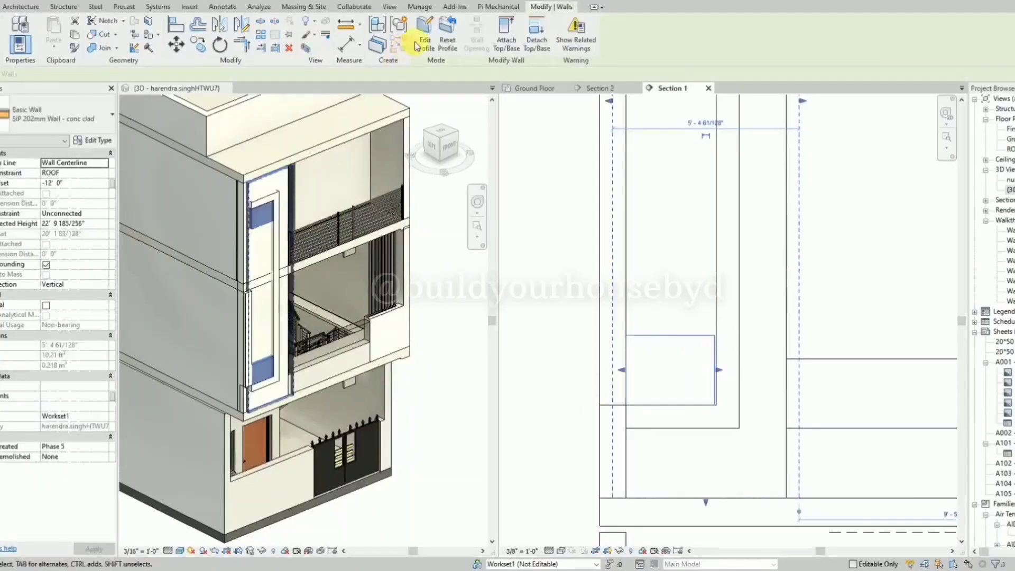
scroll(646, 373, up, 2)
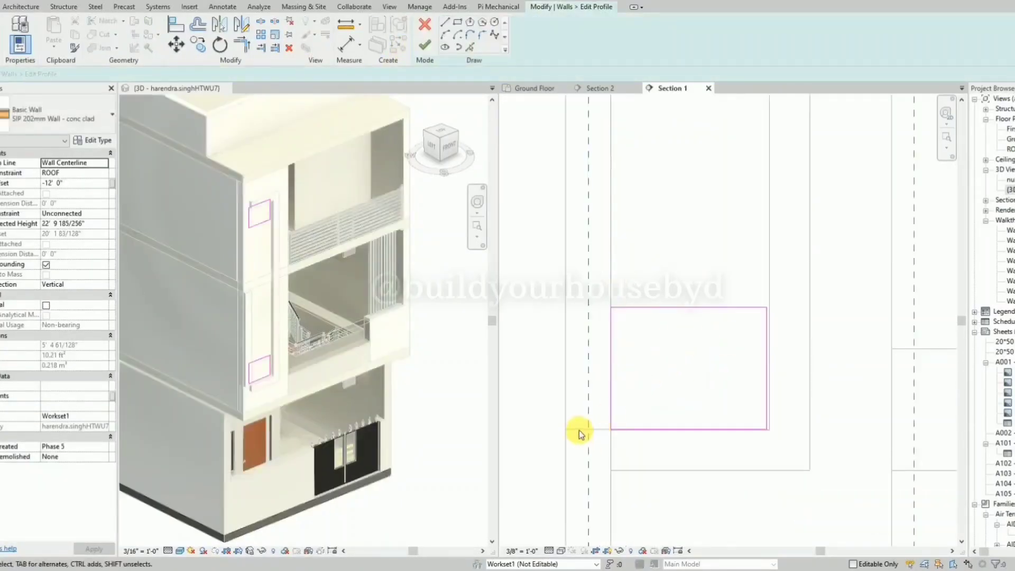
scroll(579, 430, down, 4)
click(424, 45)
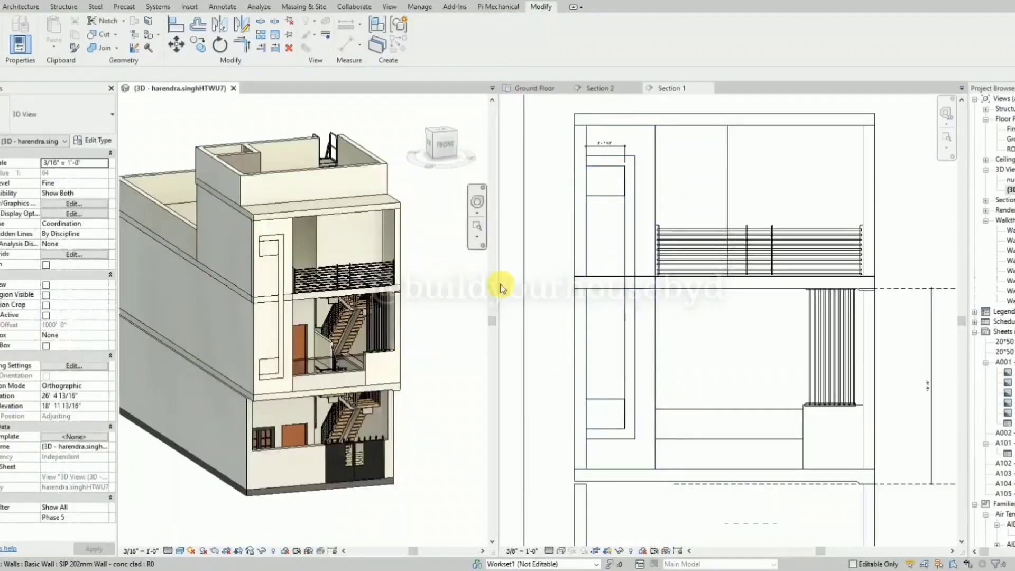
click(561, 356)
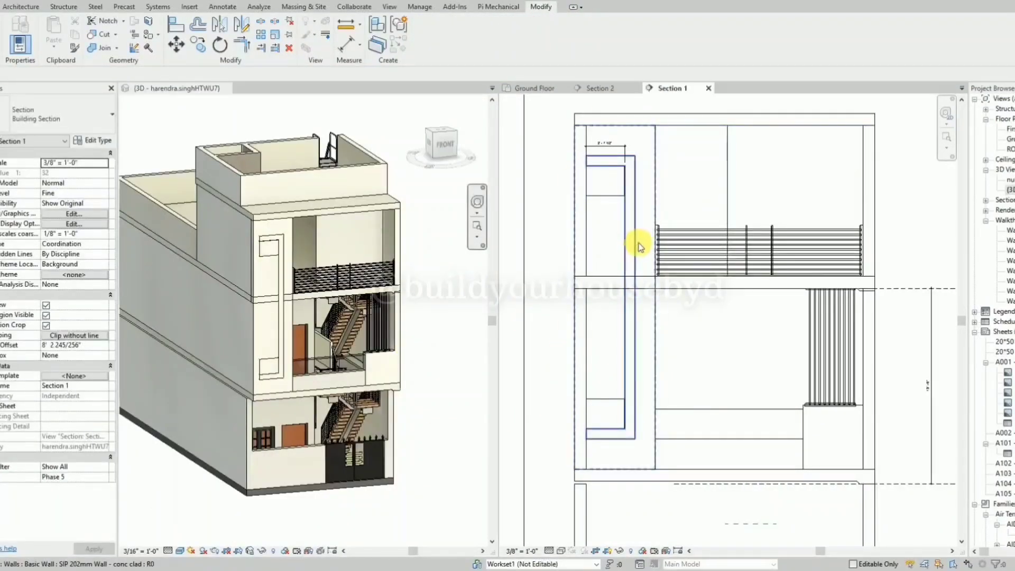
Copy the two-panel wall to the empty area left of the building.
scroll(626, 230, up, 2)
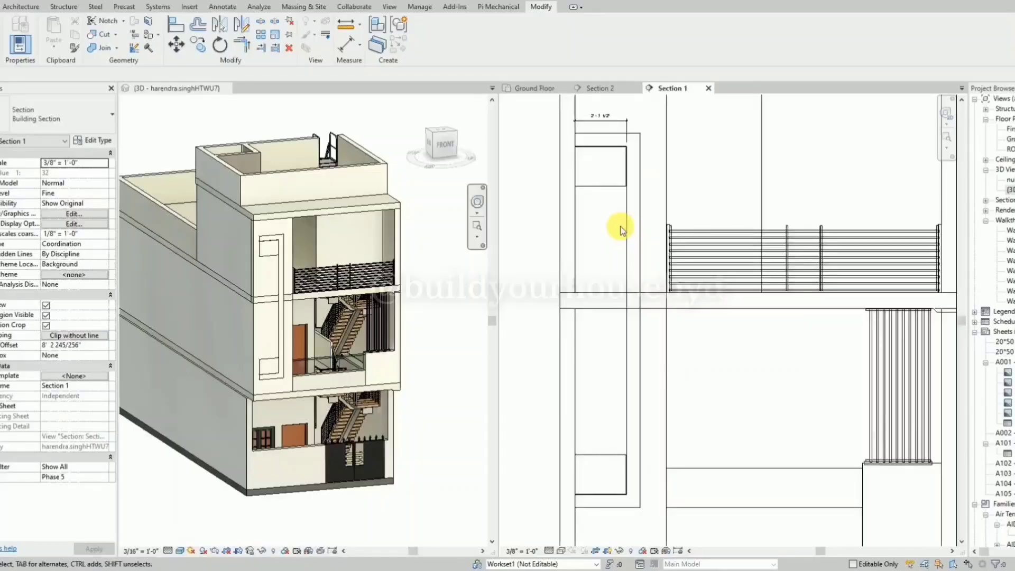
click(596, 189)
scroll(664, 194, down, 3)
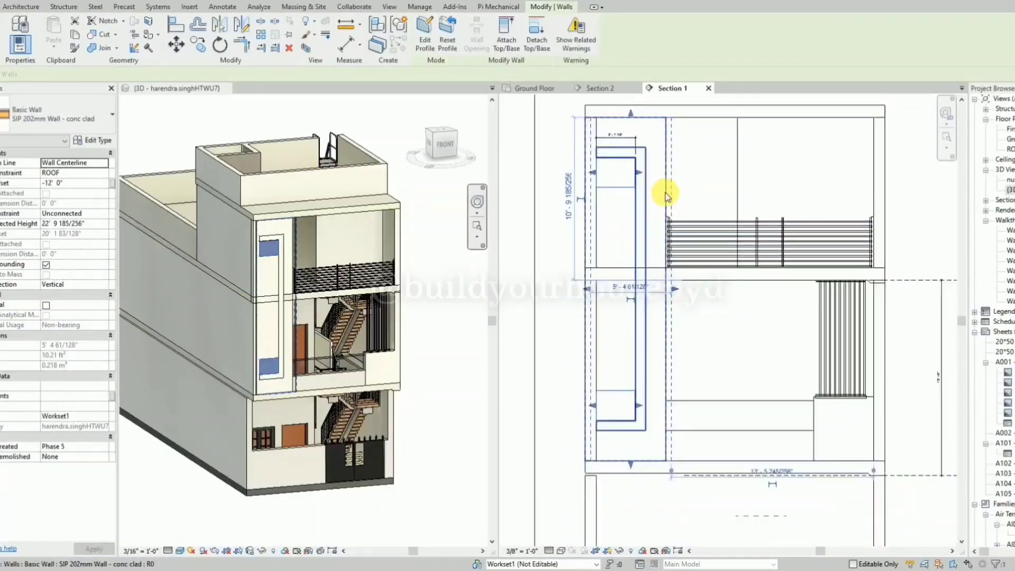
key(c)
key(o)
scroll(642, 195, down, 1)
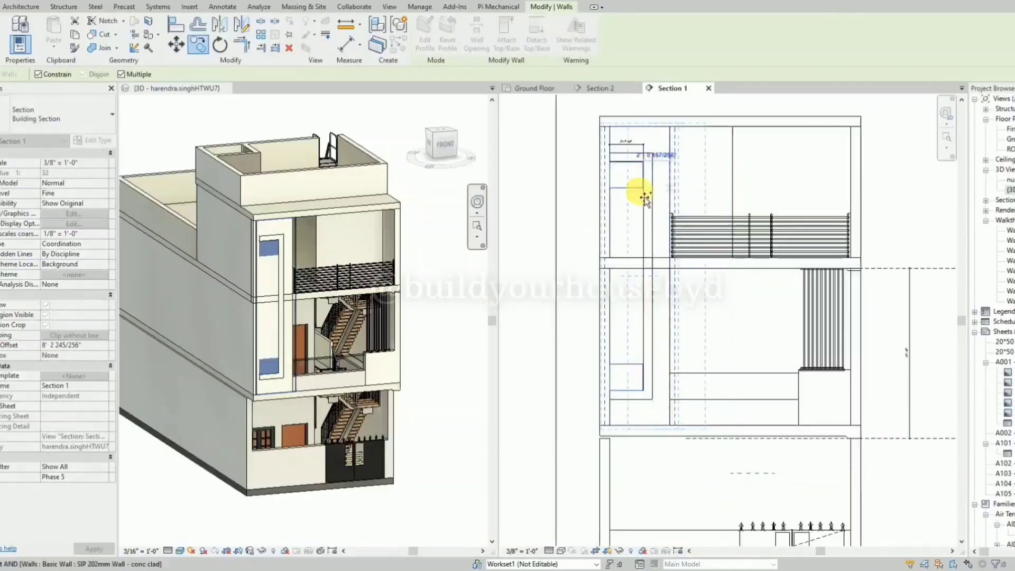
click(564, 196)
key(Escape)
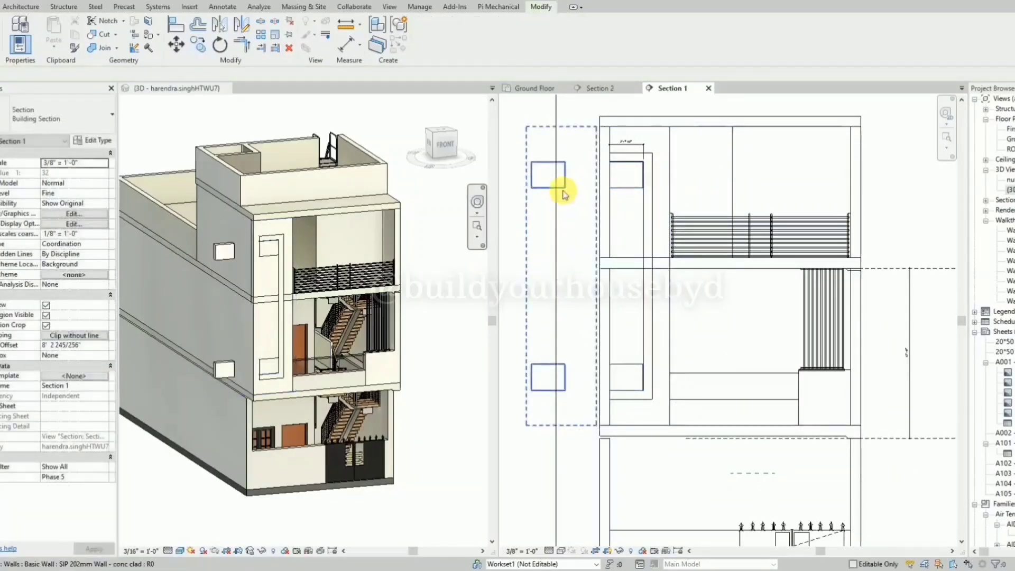
Edit the copied wall's profile and delete both the lower and the upper rectangle.
click(563, 194)
click(421, 51)
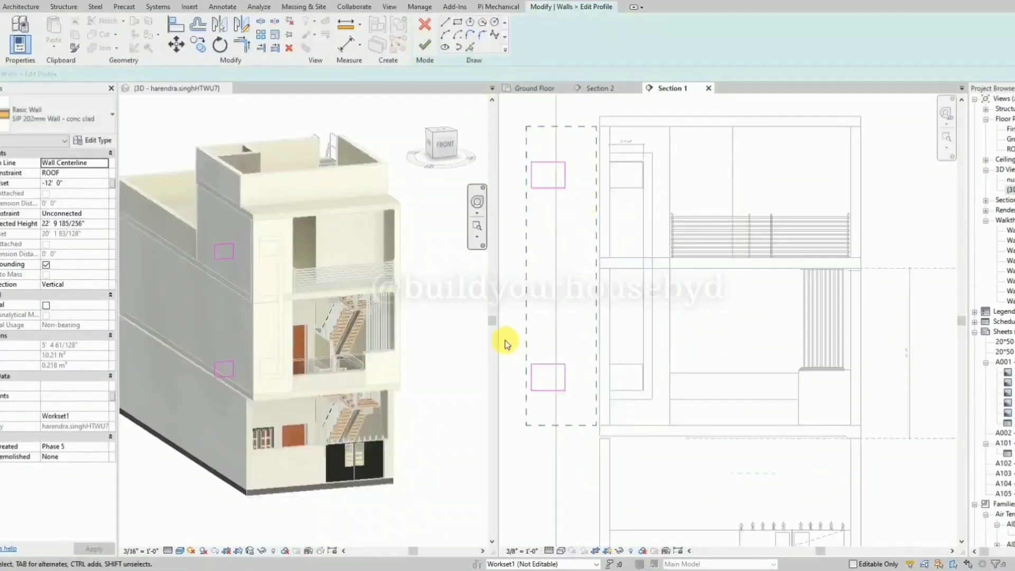
drag(503, 340, 595, 410)
key(Delete)
click(546, 184)
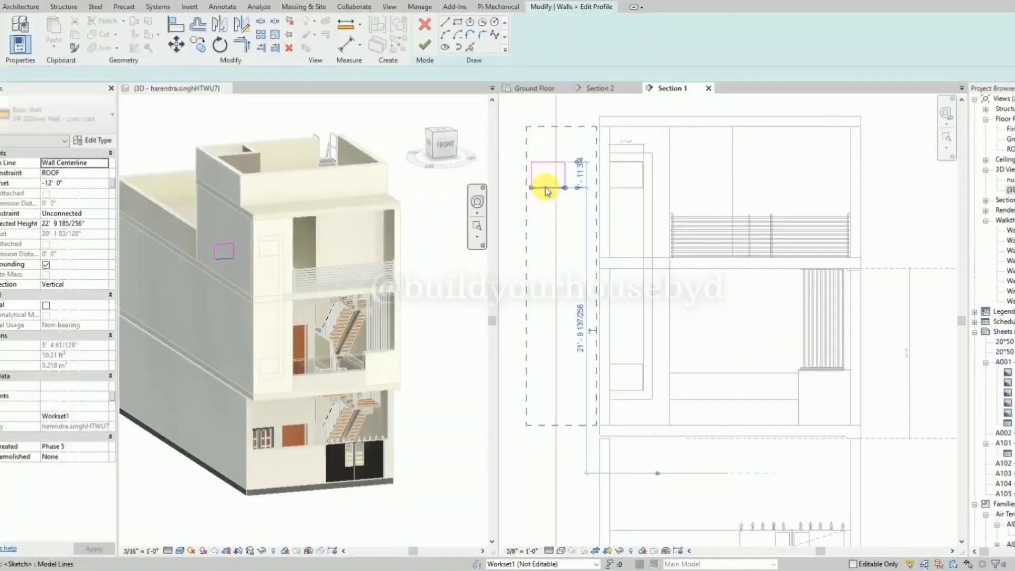
click(511, 148)
mouse_move(509, 143)
mouse_down()
mouse_move(605, 205)
mouse_move(593, 203)
mouse_up()
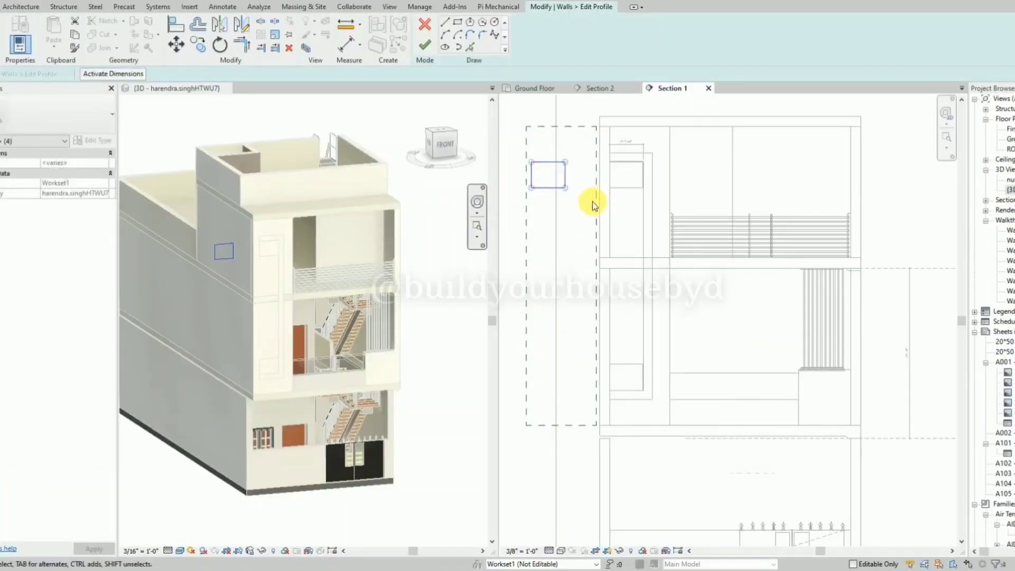
key(Delete)
Sketch a small circle about 1' 0 1/2" in circumference near the upper part of the copied wall's outline.
click(495, 24)
scroll(550, 169, up, 3)
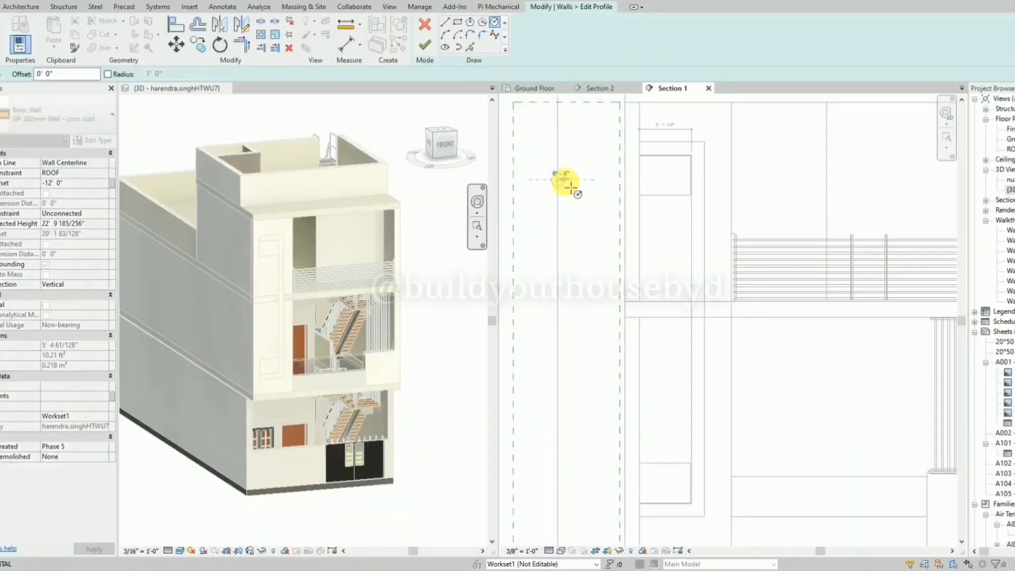
scroll(570, 186, up, 2)
scroll(558, 215, down, 2)
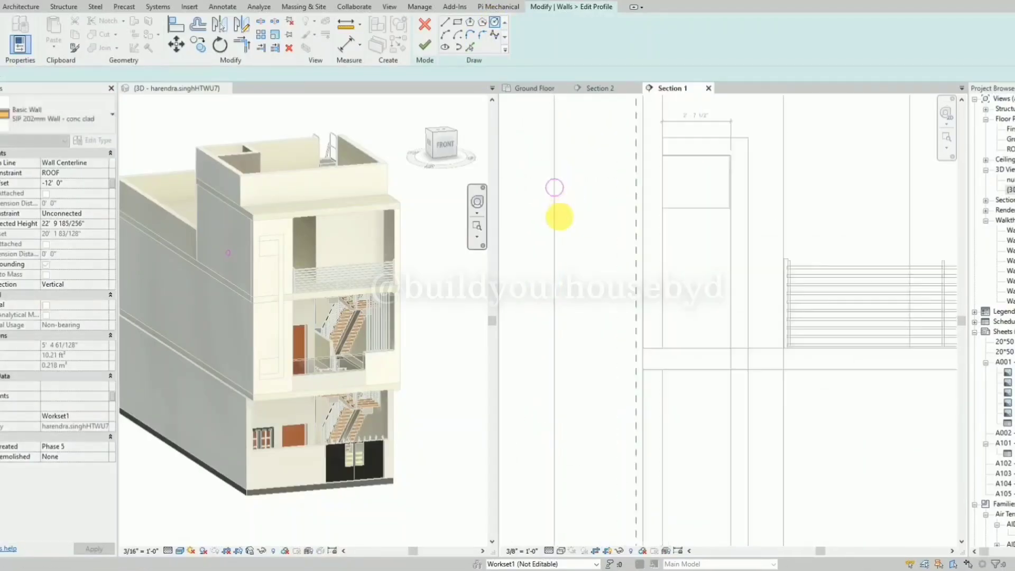
key(Escape)
Sketch a vertical line upward from the center of the small circle.
click(561, 193)
scroll(560, 194, up, 5)
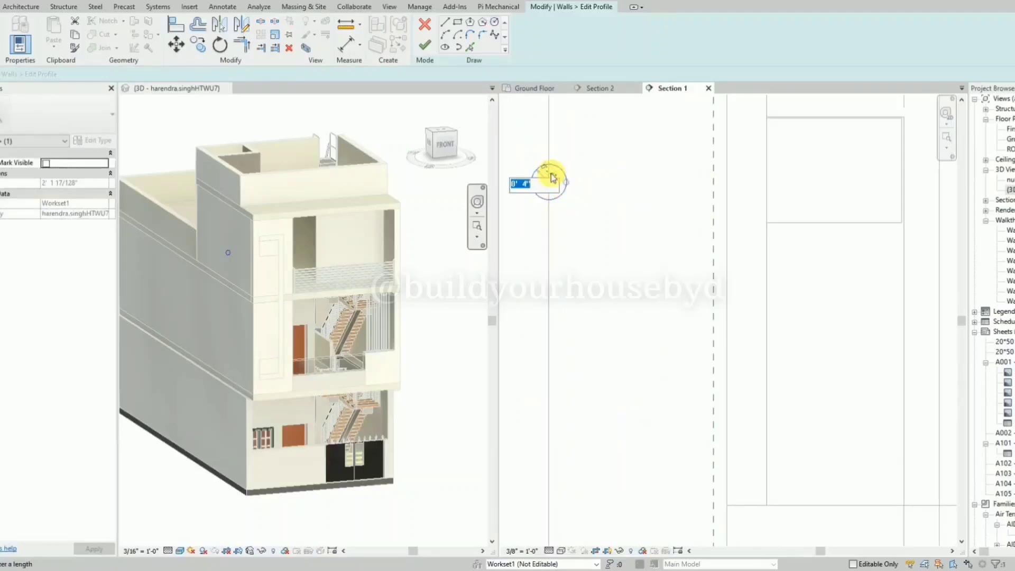
click(619, 227)
click(444, 36)
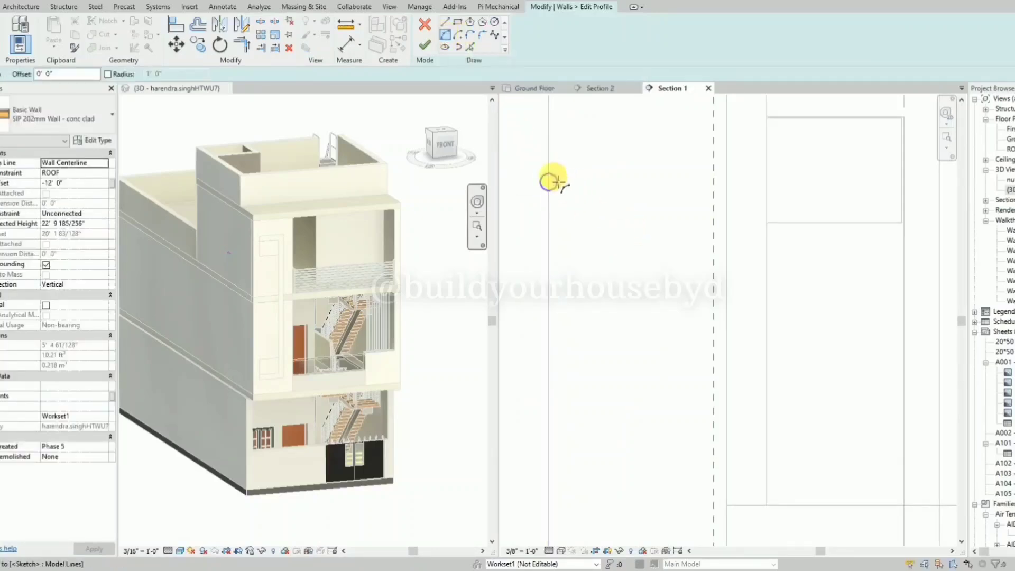
click(445, 22)
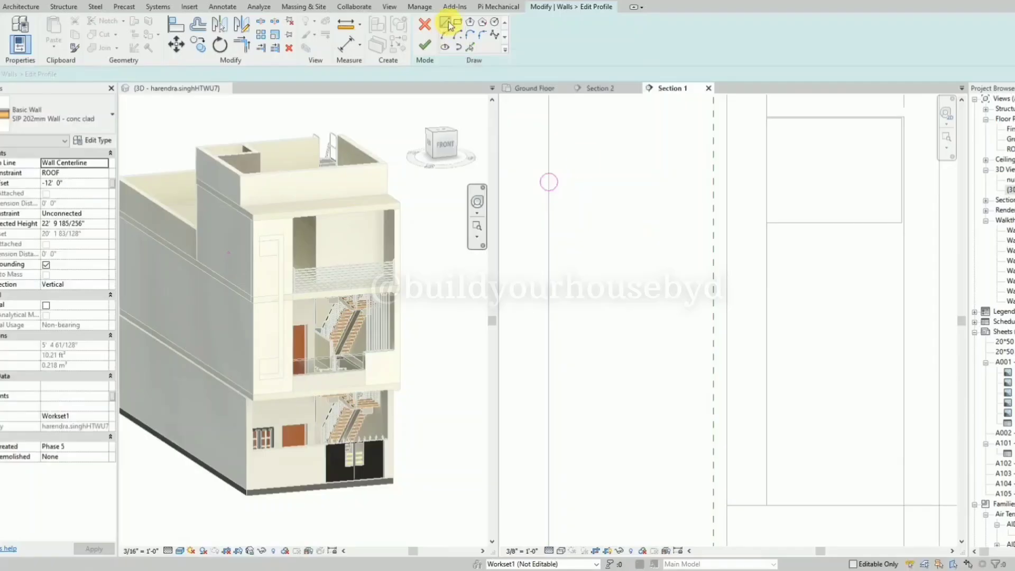
click(549, 182)
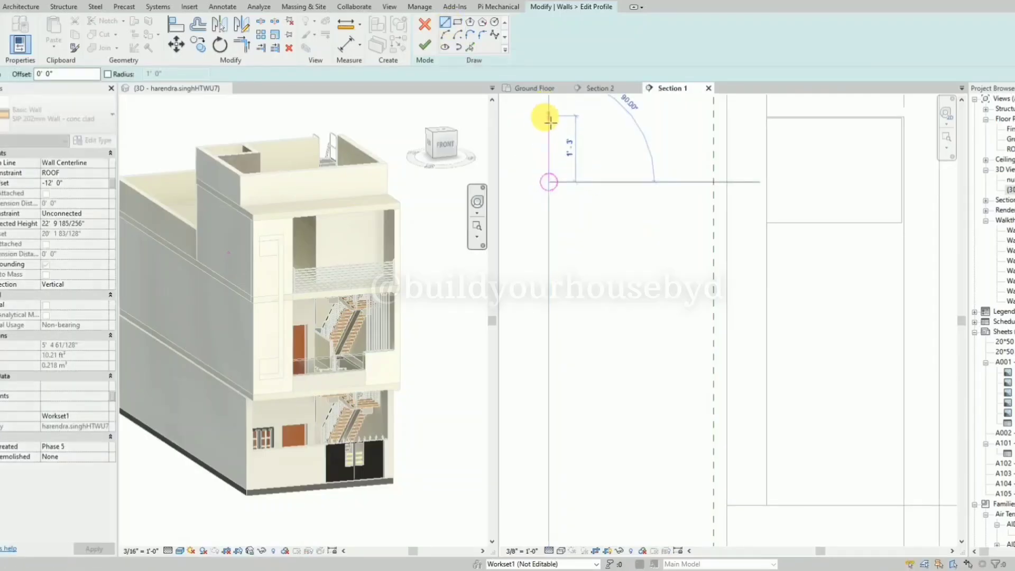
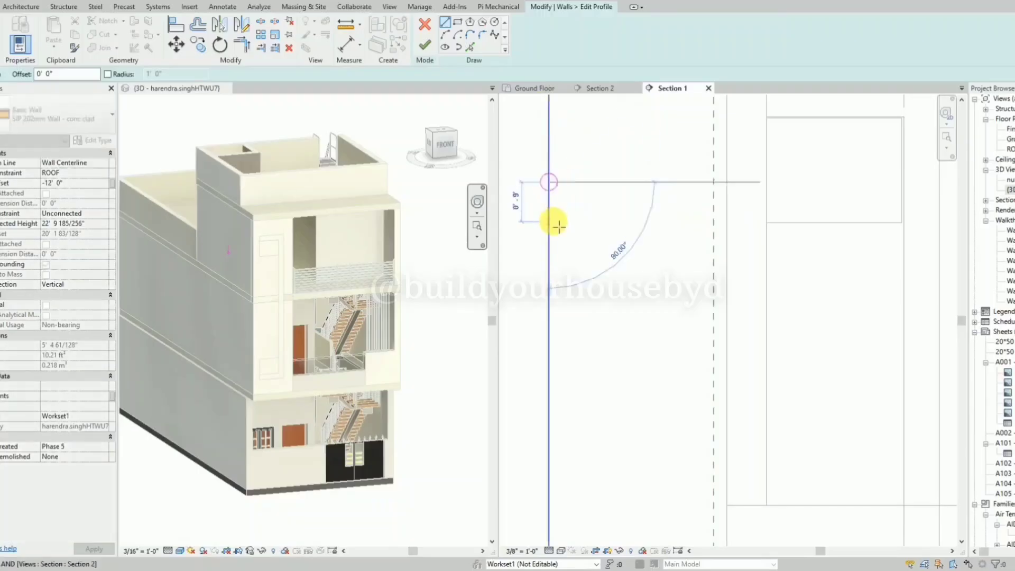
Sketch lines about 1' 0" long downward, rightward and leftward from the small circle's center.
click(550, 235)
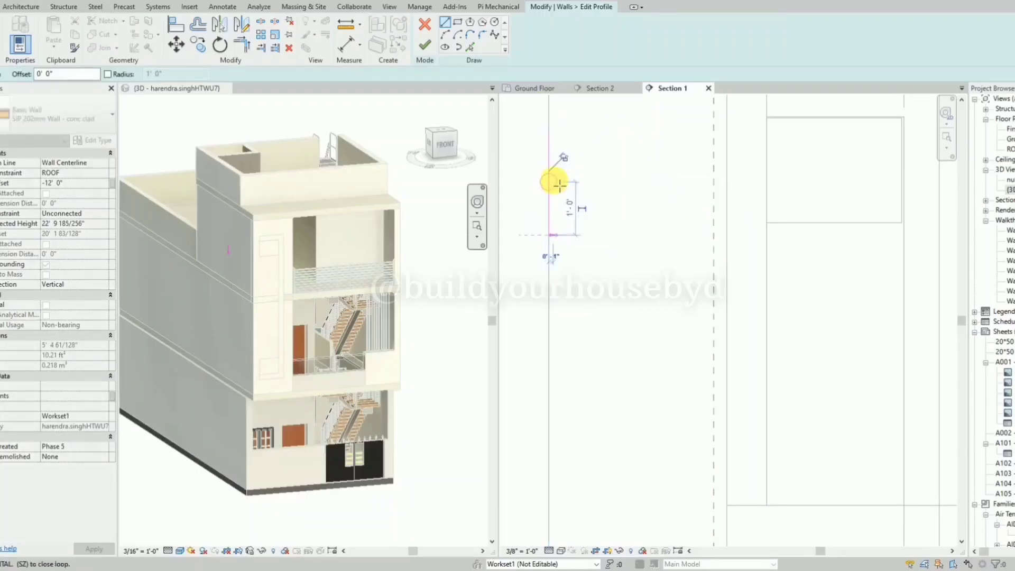
key(Escape)
click(551, 183)
click(603, 184)
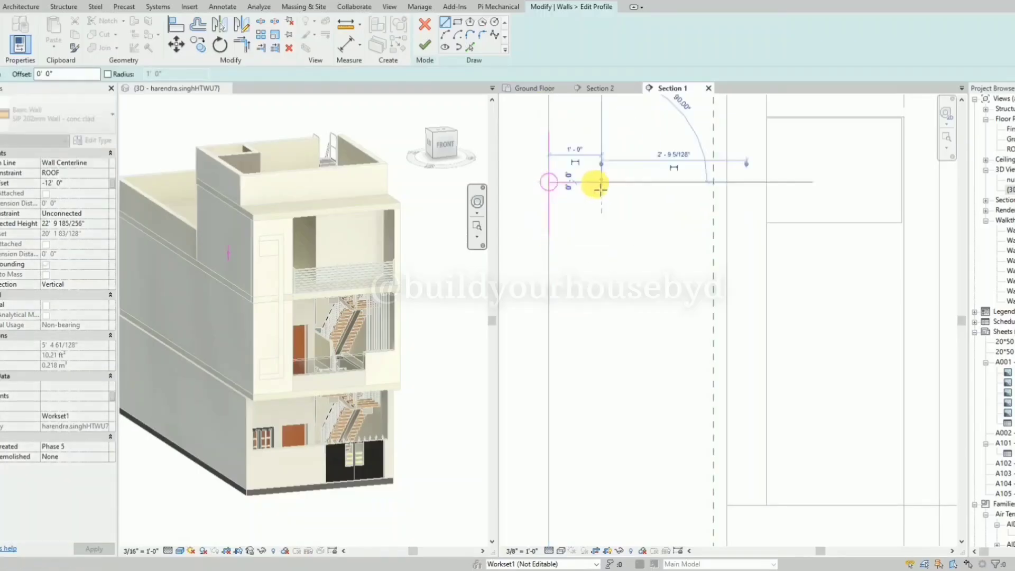
key(Escape)
click(550, 183)
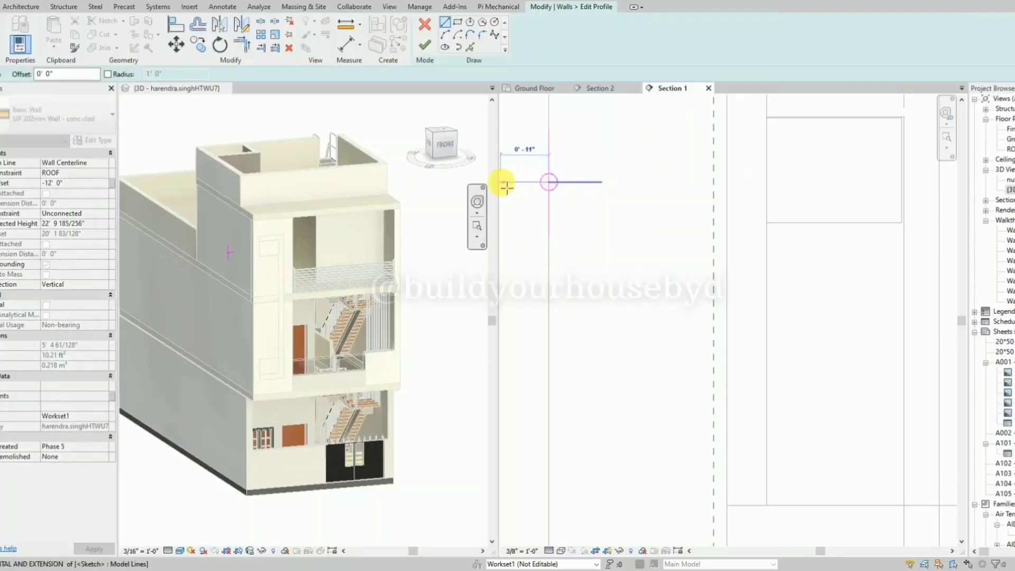
scroll(560, 184, down, 1)
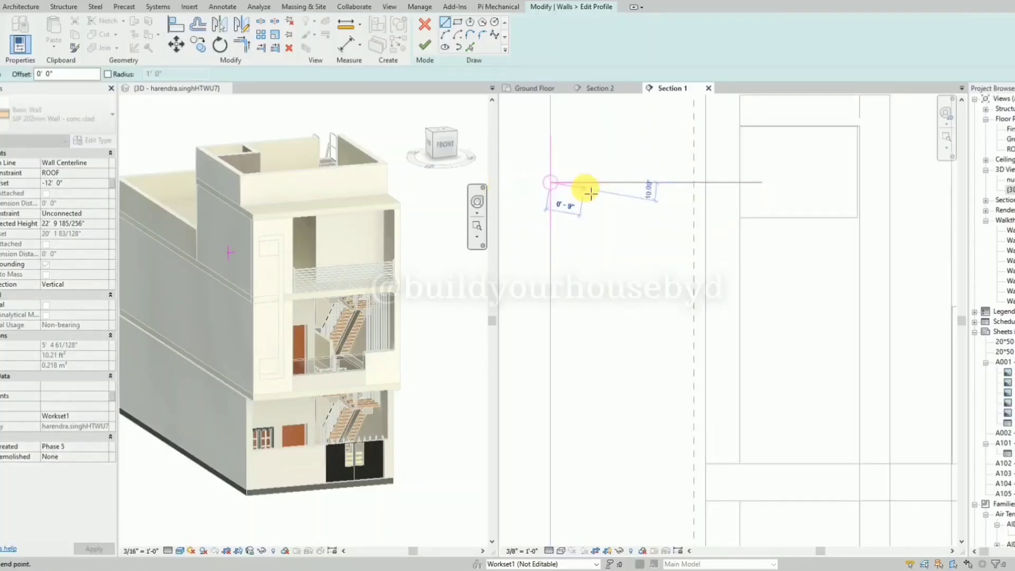
click(506, 182)
key(Escape)
Sketch an arc with a radius of about 8 1/2" from the circle's center to the upper line's end, bulging left.
click(445, 34)
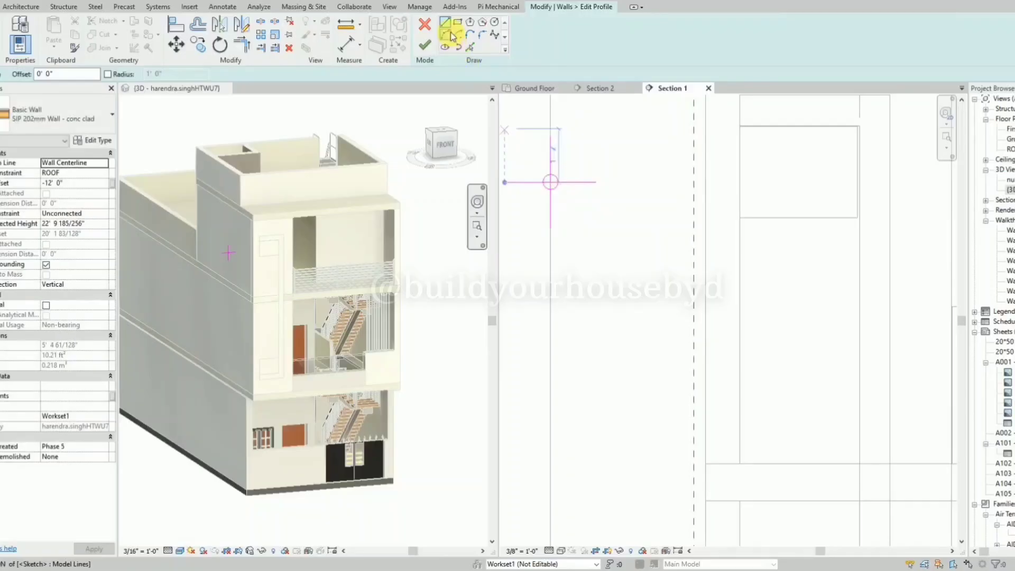
click(550, 182)
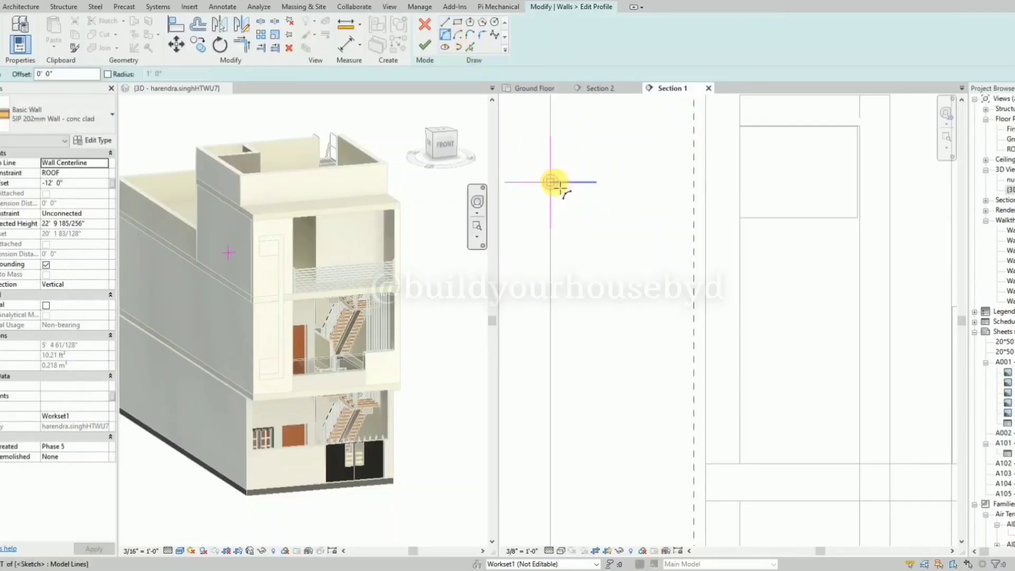
click(553, 144)
scroll(541, 139, up, 2)
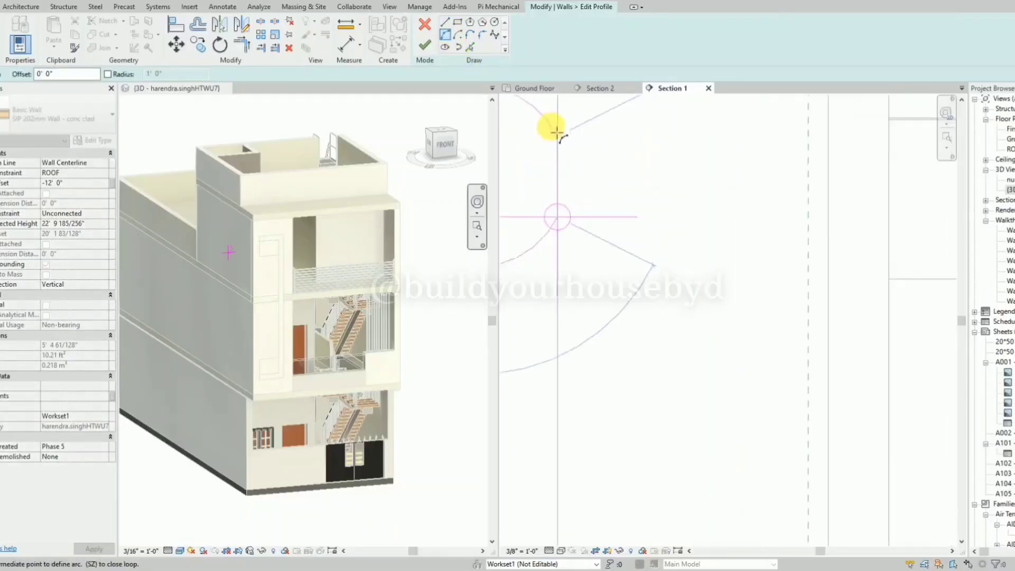
click(549, 162)
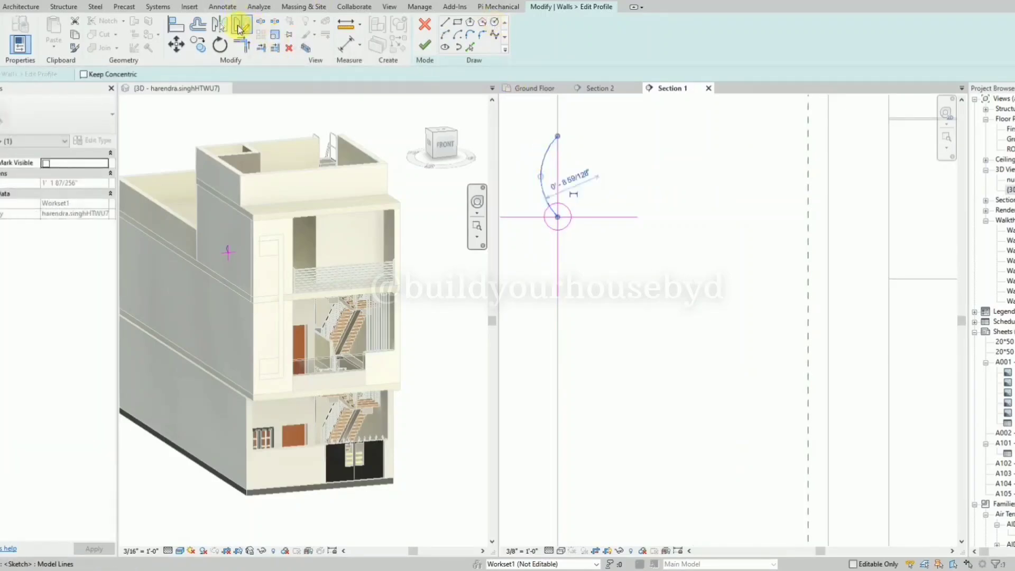
Mirror a copy of the arc across the vertical line to form the upper petal.
click(240, 29)
click(558, 217)
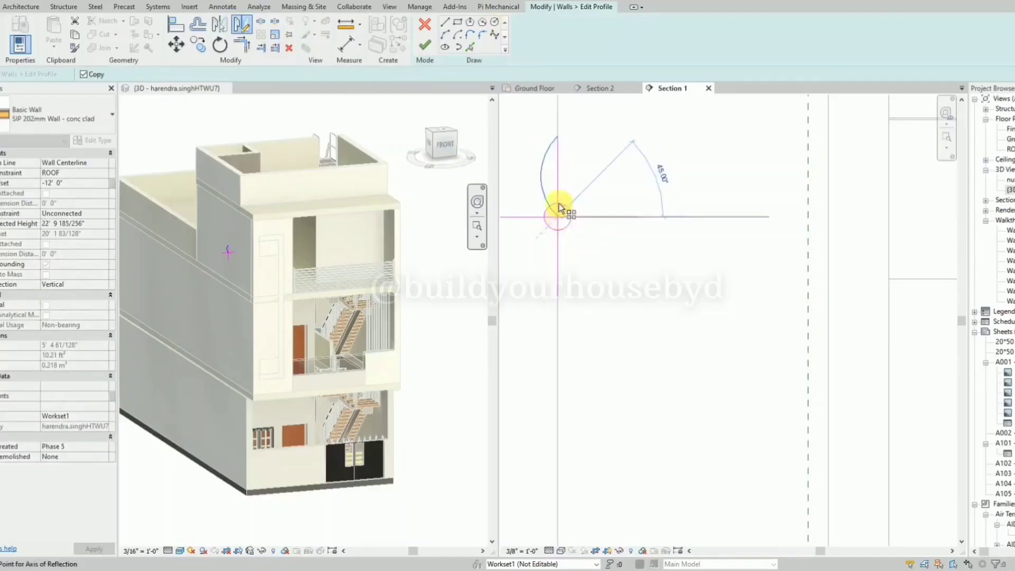
click(558, 135)
scroll(616, 168, down, 2)
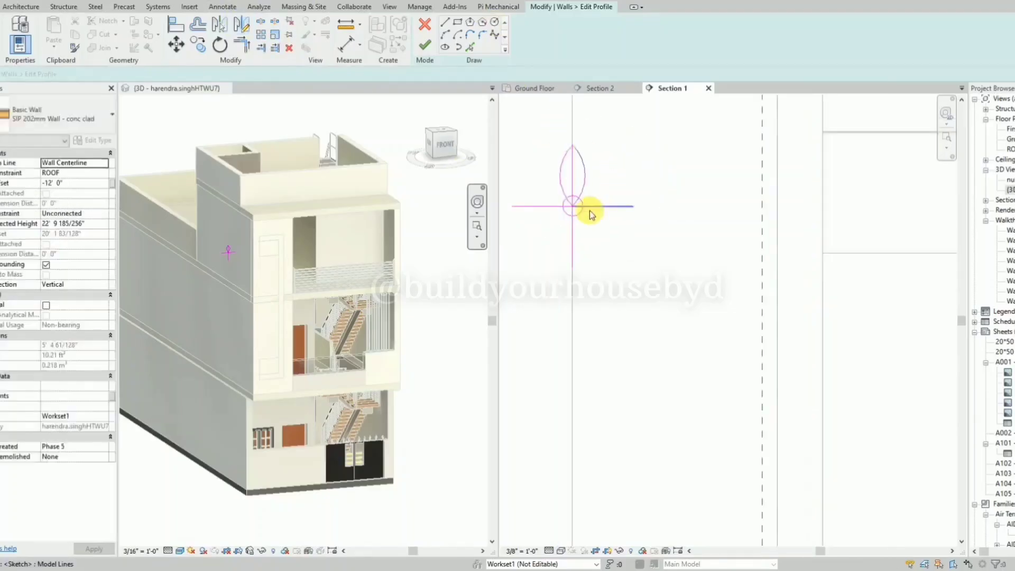
Mirror a copy of the upper petal's two arcs across the horizontal line to form the lower petal.
click(553, 186)
click(560, 182)
click(287, 34)
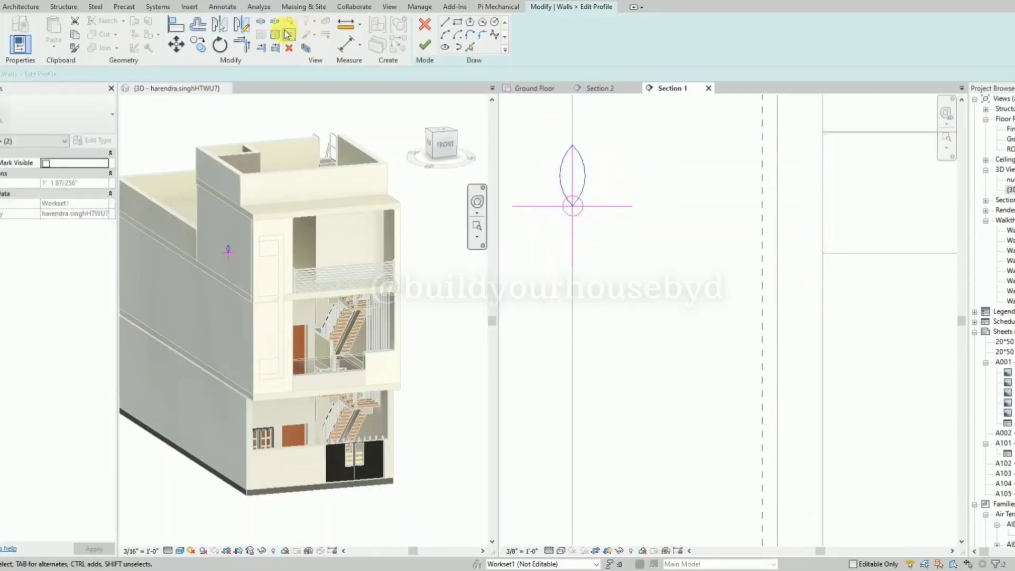
click(244, 30)
click(623, 207)
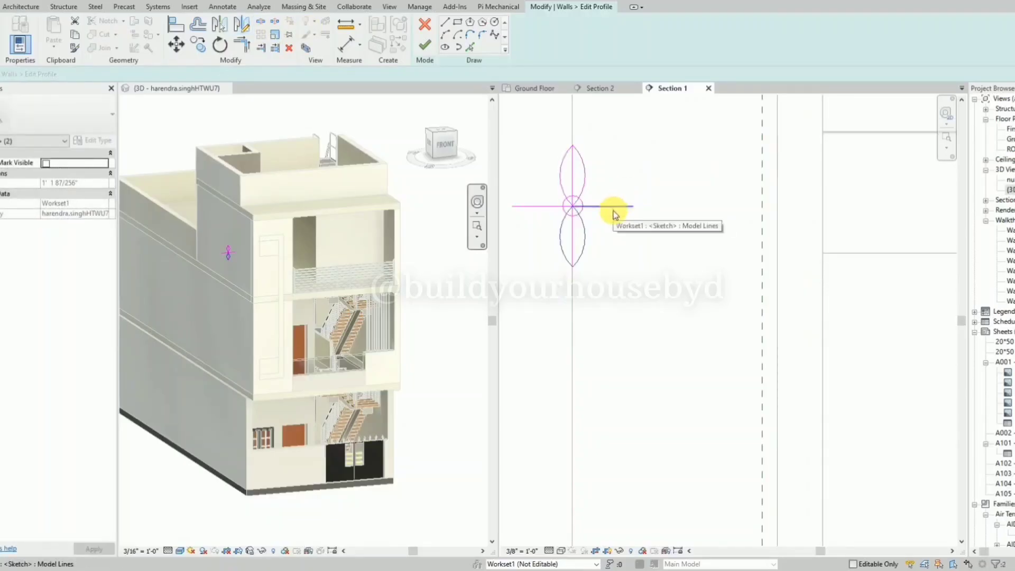
key(Escape)
Copy the lower petal's two arcs to the free space just right of the original.
click(561, 250)
ctrl+click(583, 254)
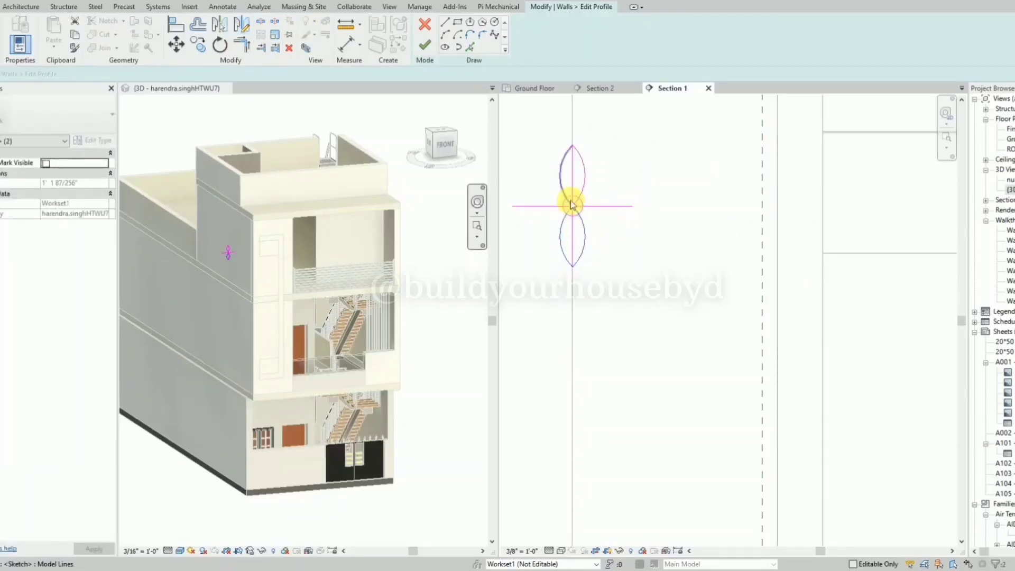
scroll(573, 204, up, 5)
key(Escape)
click(601, 223)
scroll(606, 228, down, 3)
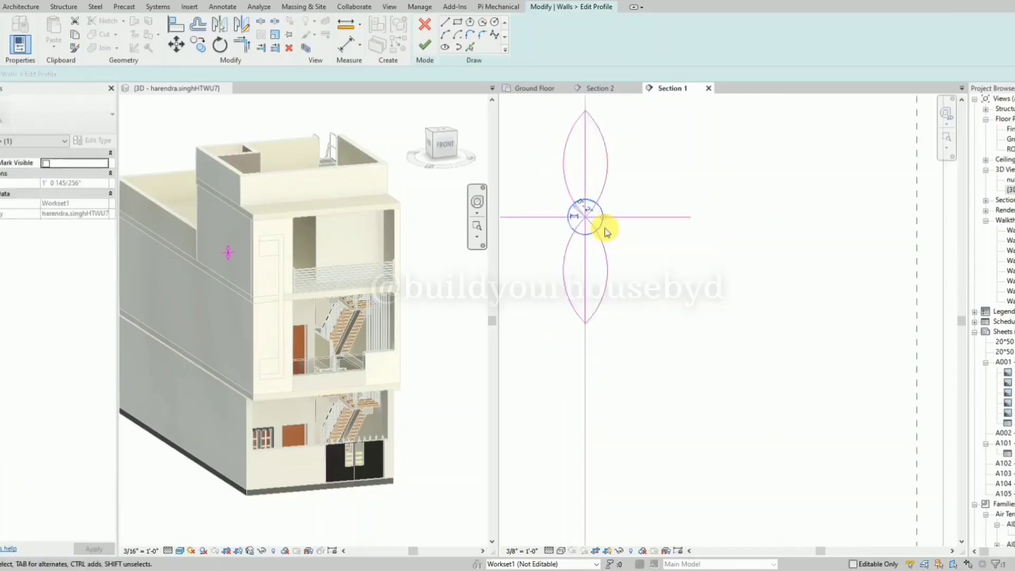
scroll(606, 233, down, 2)
click(577, 262)
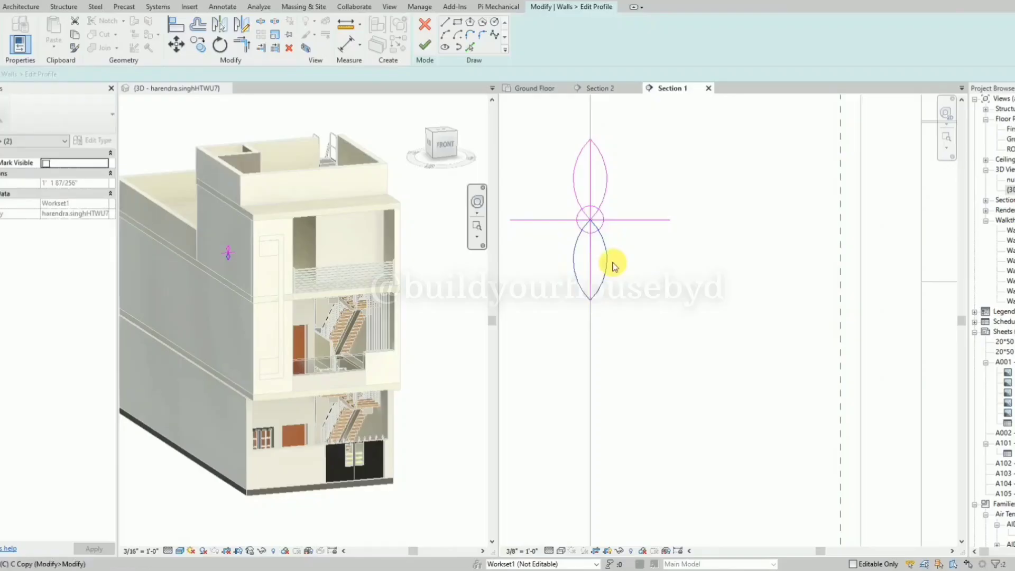
key(c)
click(590, 219)
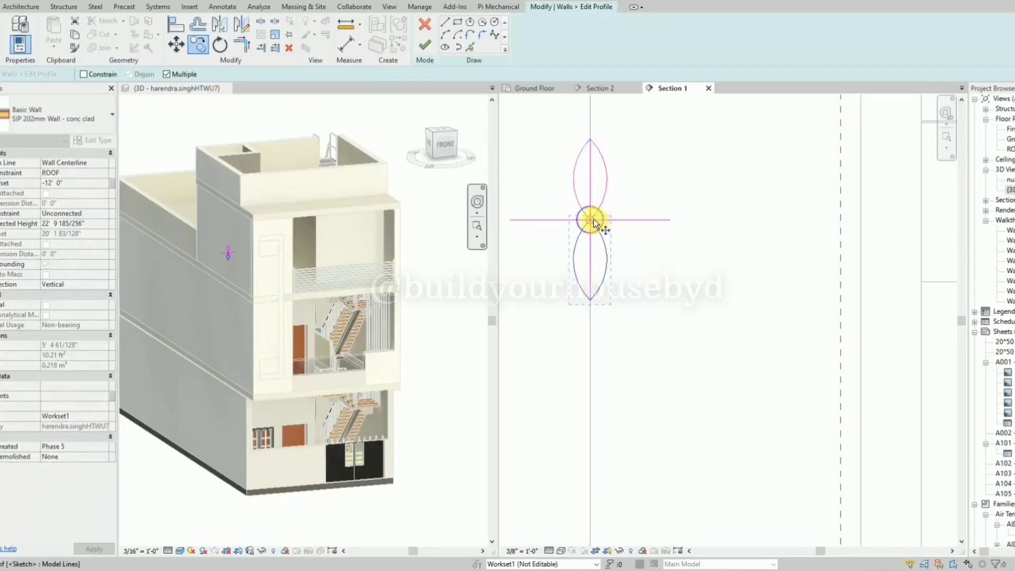
click(640, 231)
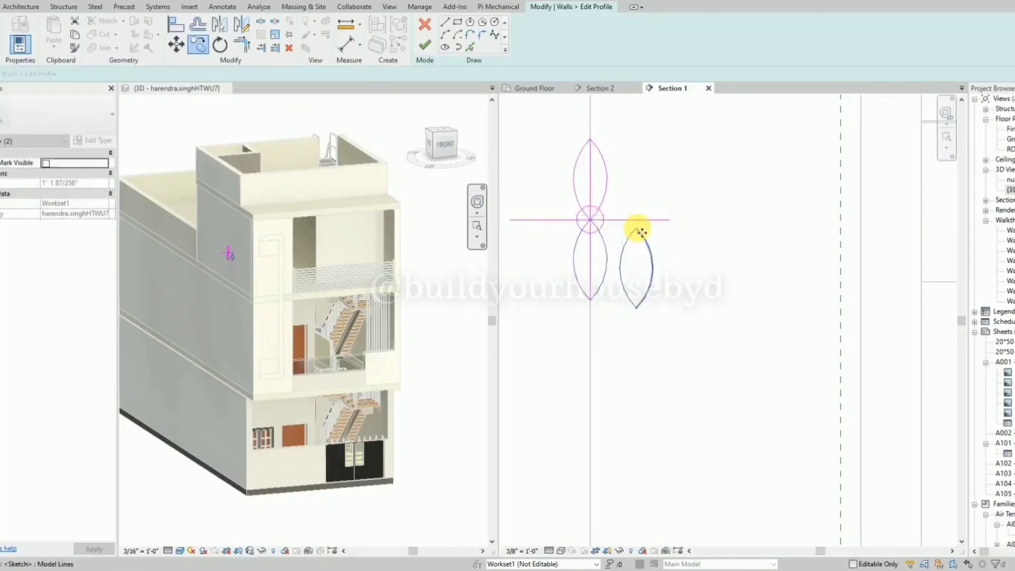
Rotate the copied petal 90° about its upper tip so that it lies horizontally toward the right.
key(r)
key(o)
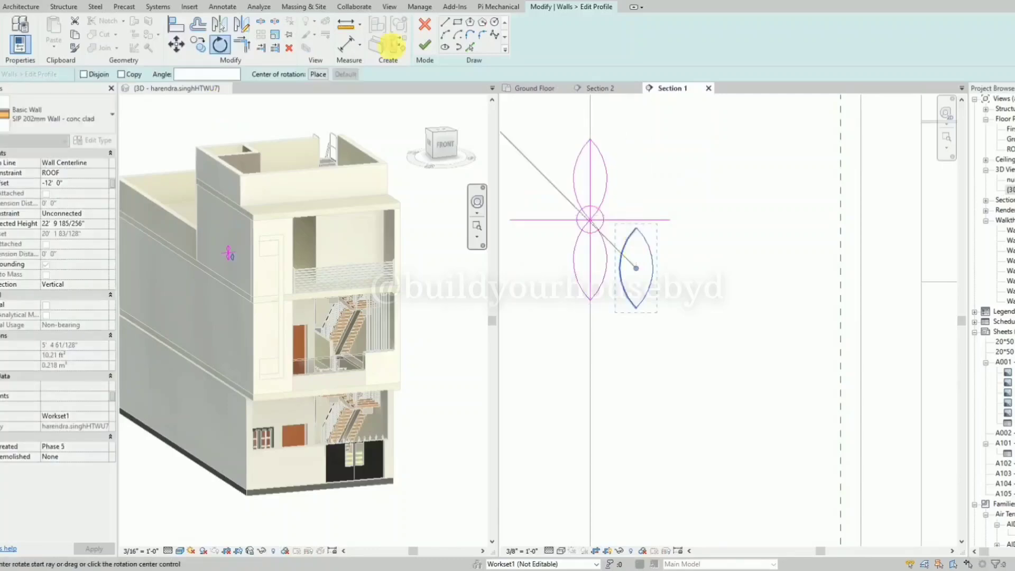
click(328, 75)
click(636, 228)
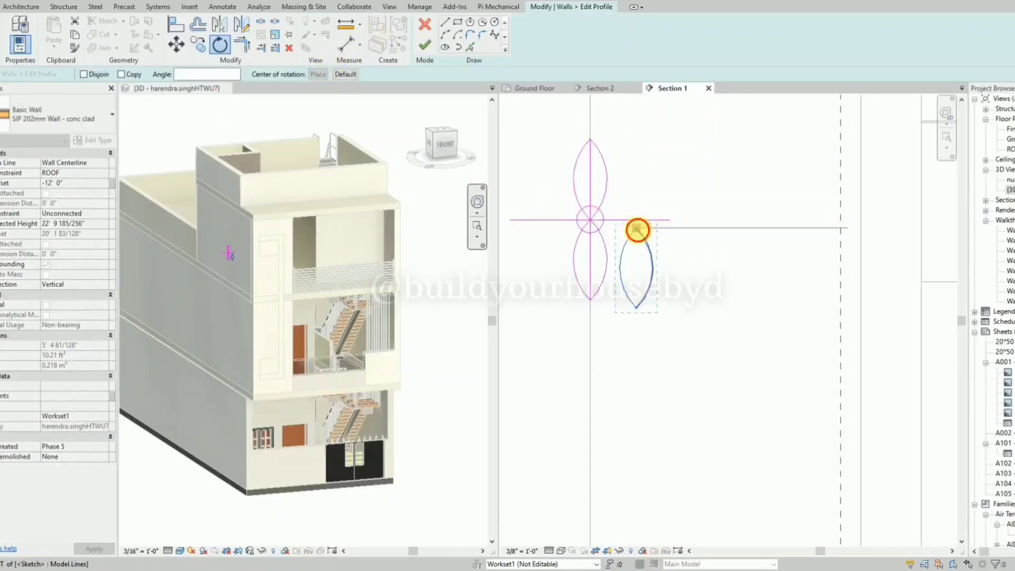
click(640, 311)
text(9)
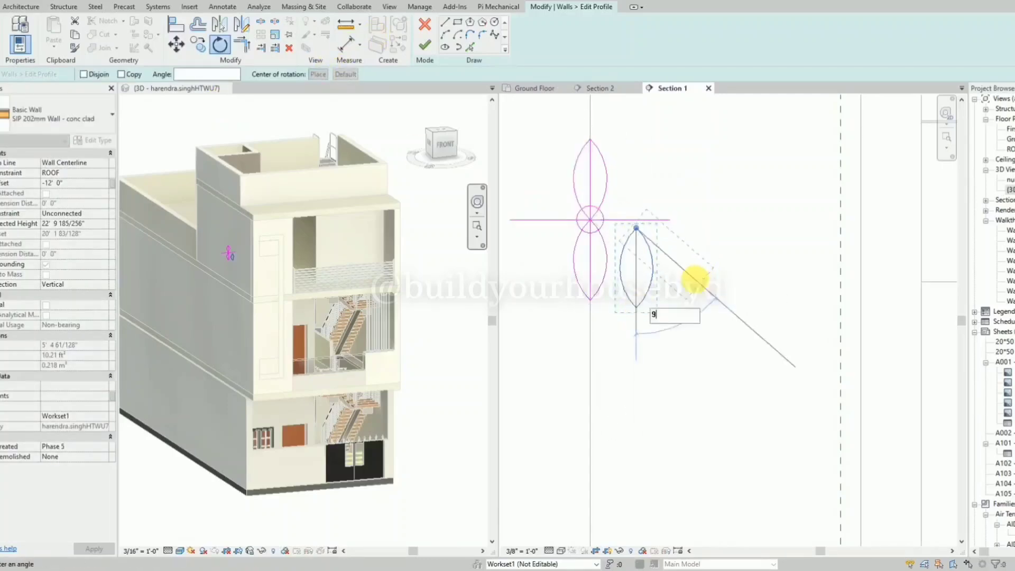
text(0)
key(Return)
Move the horizontal petal by its left tip onto the small circle's center.
scroll(629, 229, up, 2)
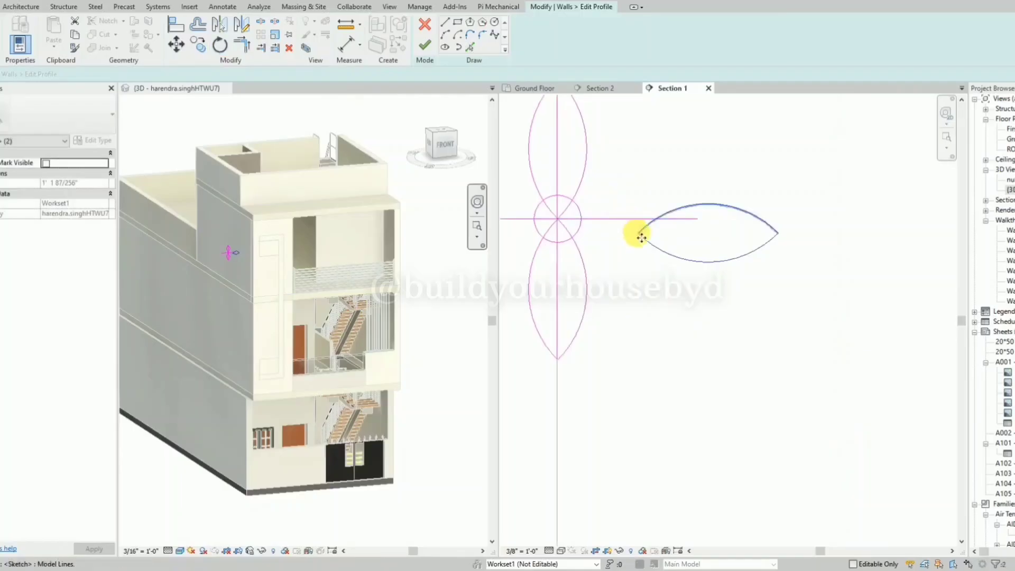
click(643, 231)
ctrl+click(649, 243)
key(m)
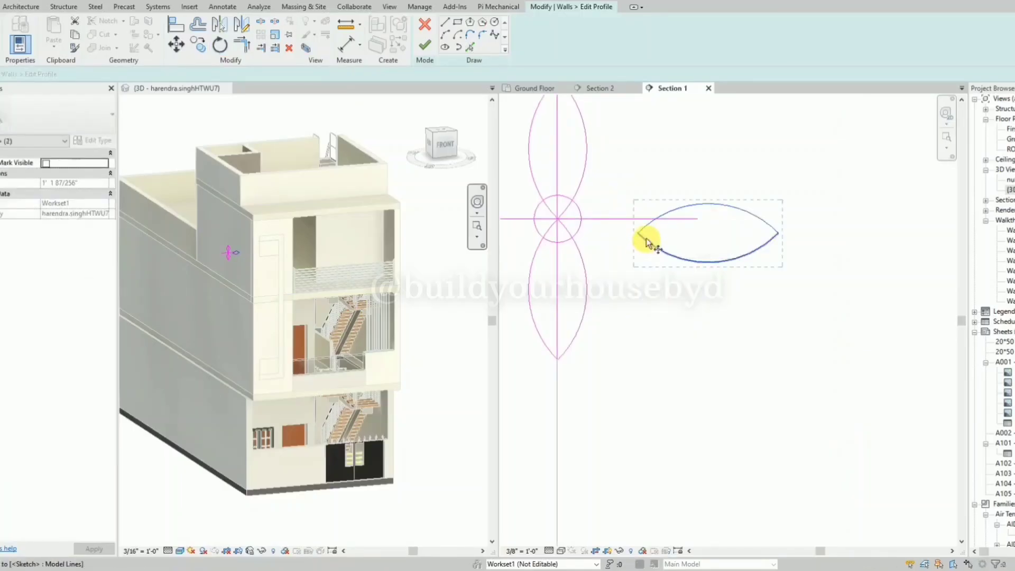
key(v)
click(639, 233)
click(557, 219)
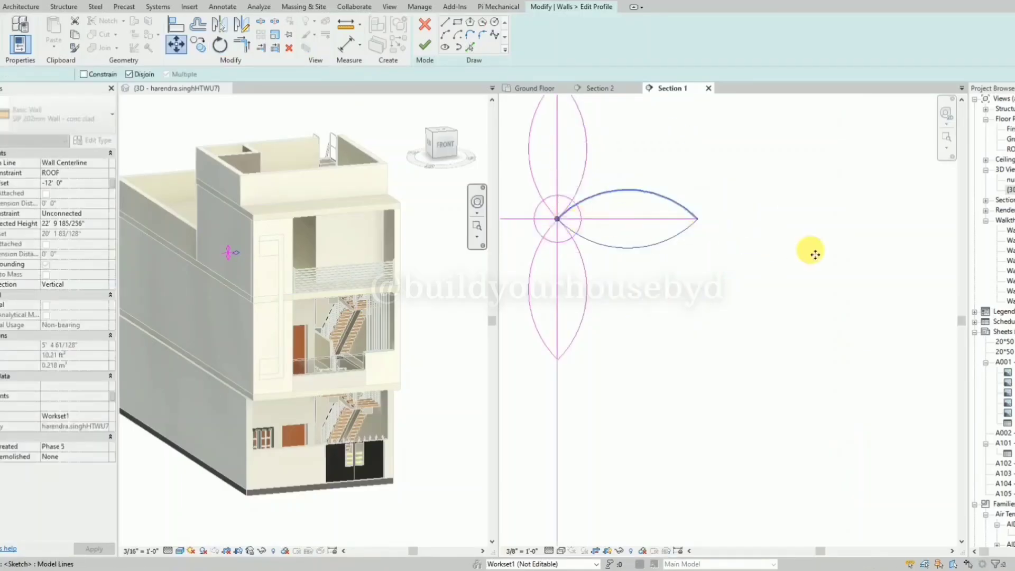
key(Escape)
Mirror a copy of the right petal across the vertical axis to form the left petal.
scroll(814, 255, down, 2)
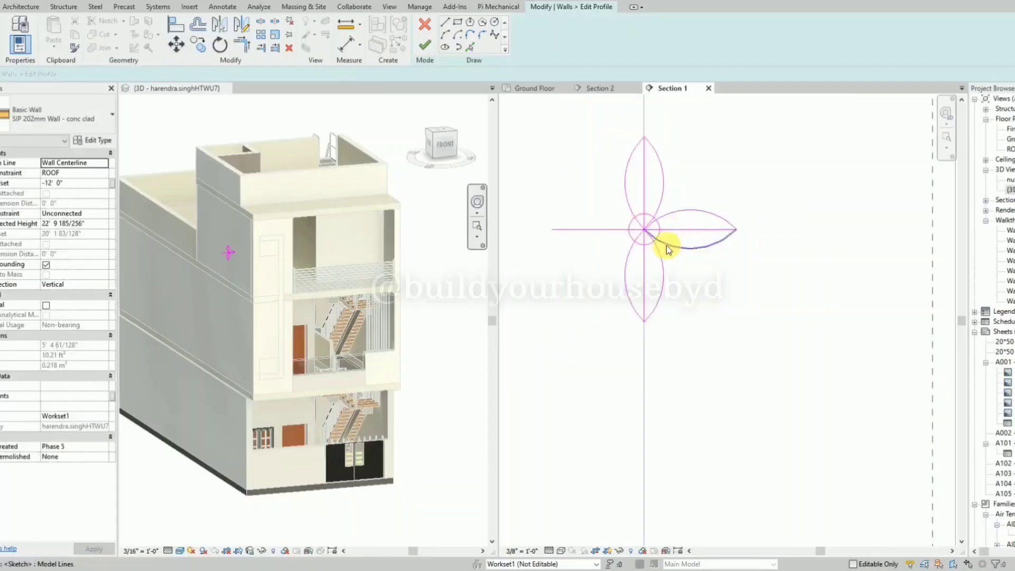
click(578, 231)
click(671, 244)
ctrl+click(688, 211)
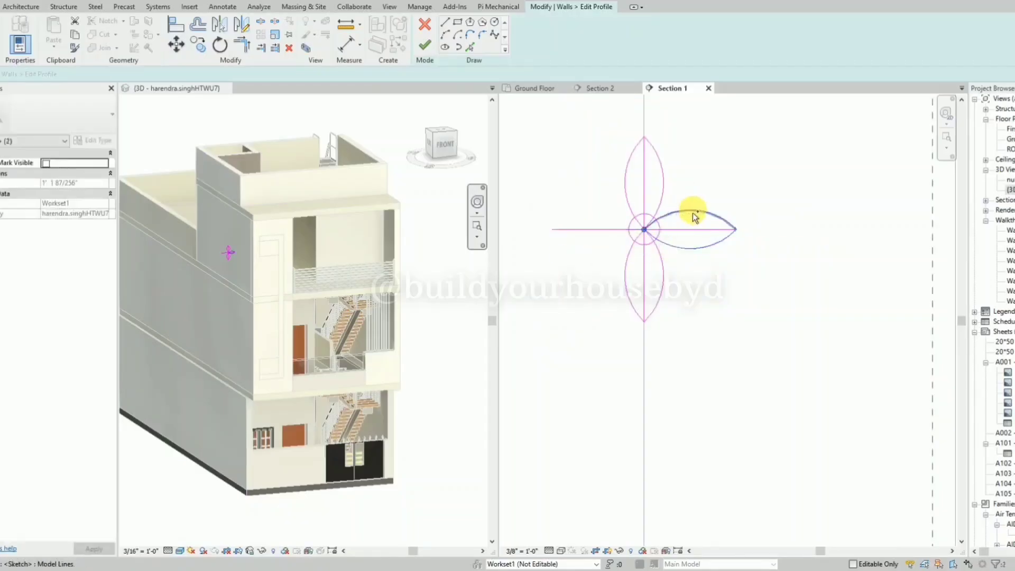
click(243, 31)
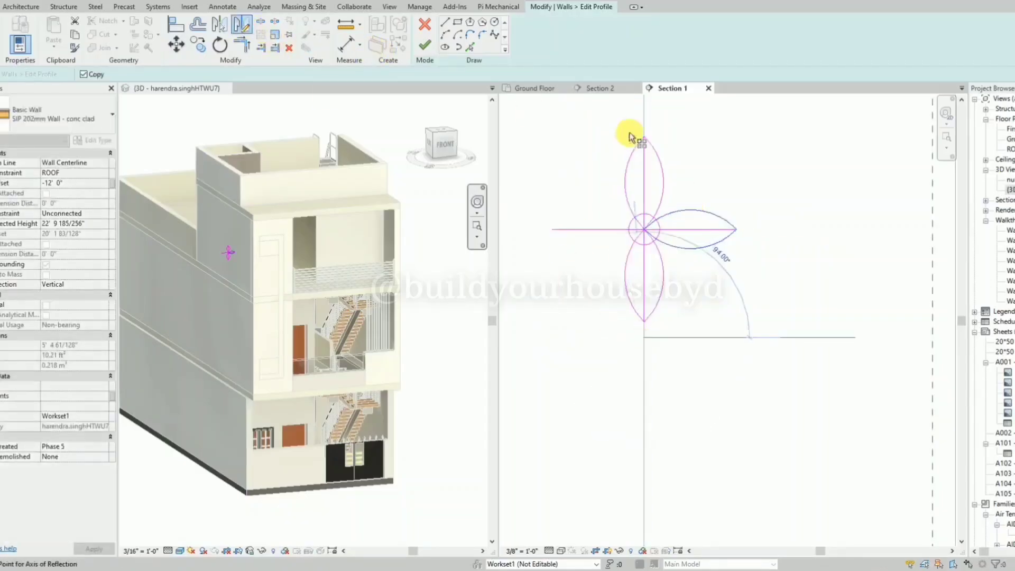
click(643, 117)
click(614, 201)
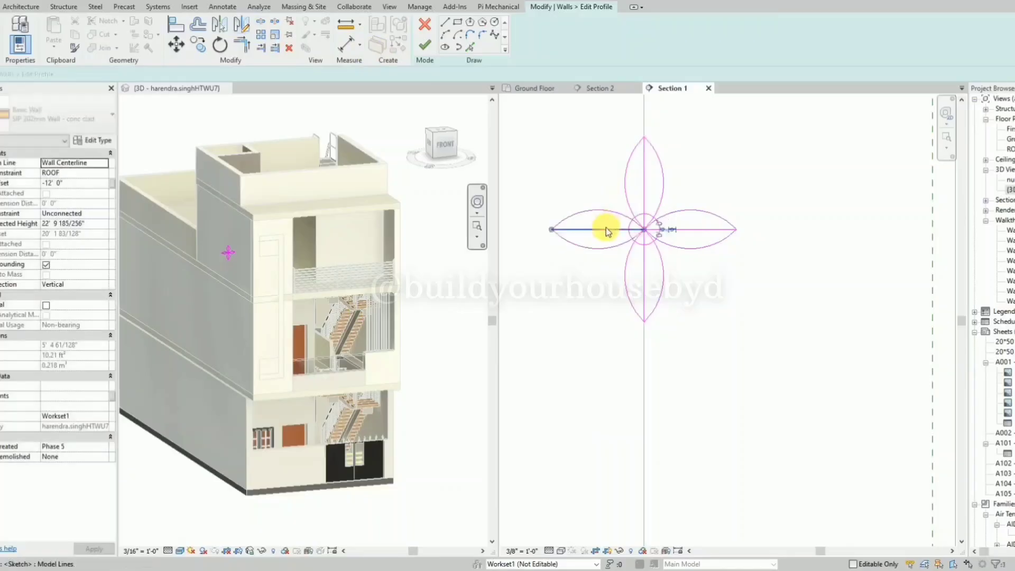
Delete the four straight construction lines and the small center circle, leaving only the petal arcs.
scroll(651, 210, up, 2)
click(643, 189)
click(643, 302)
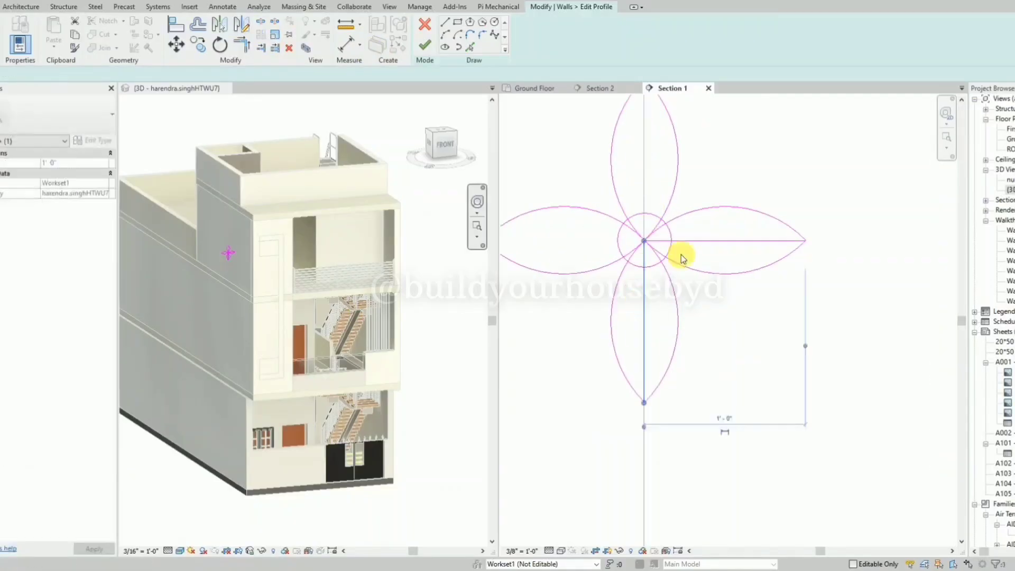
click(696, 241)
click(657, 267)
key(Delete)
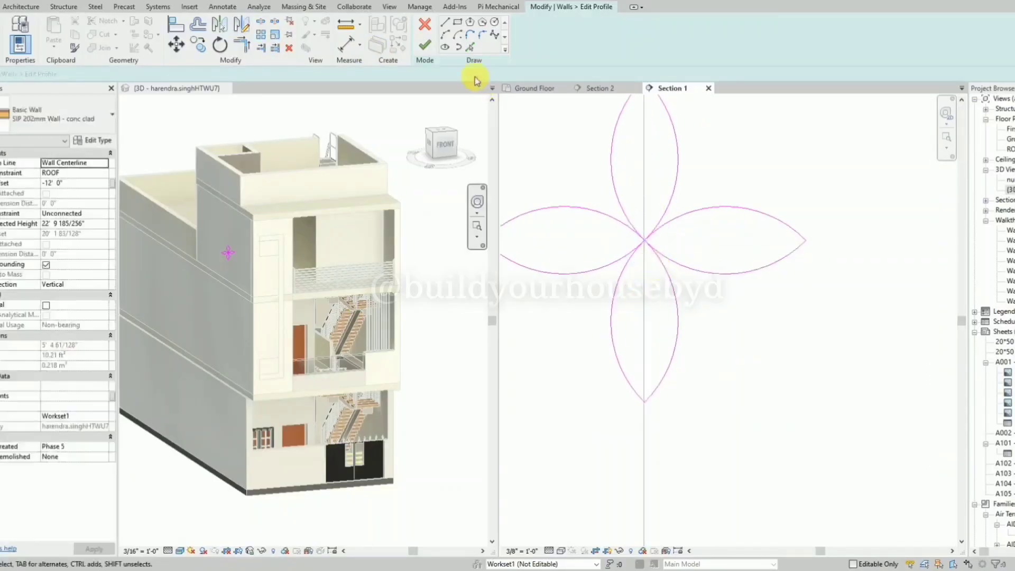
Try to finish the four-petal wall profile, returning to the sketch to check where the petal arcs meet at the center.
click(426, 45)
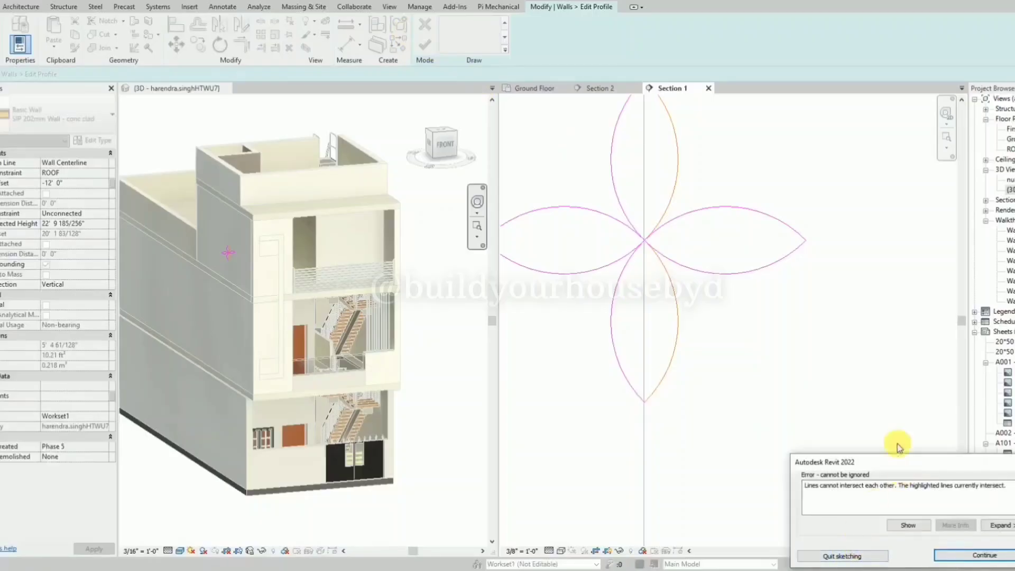
key(Return)
scroll(657, 220, up, 5)
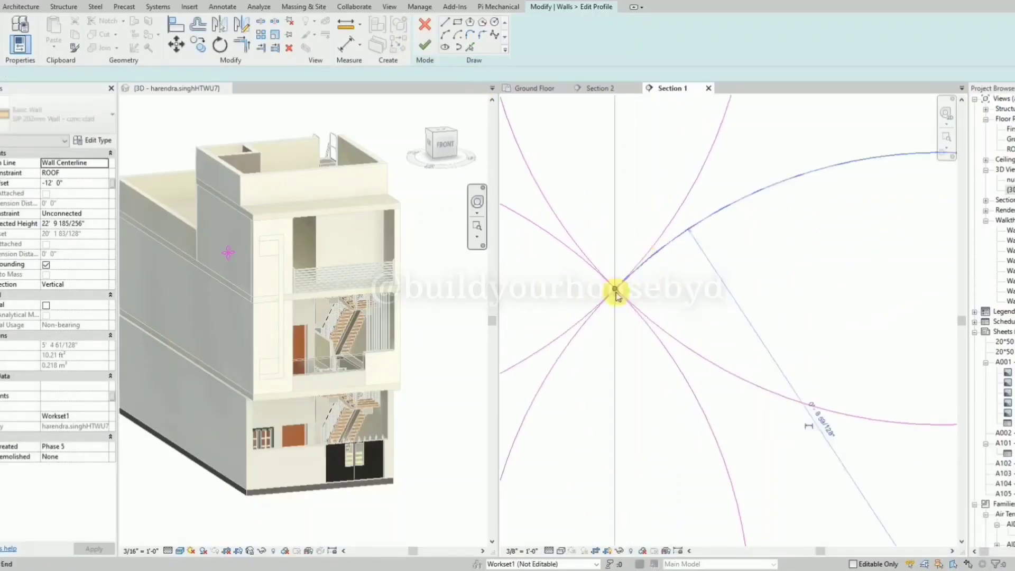
scroll(616, 295, up, 3)
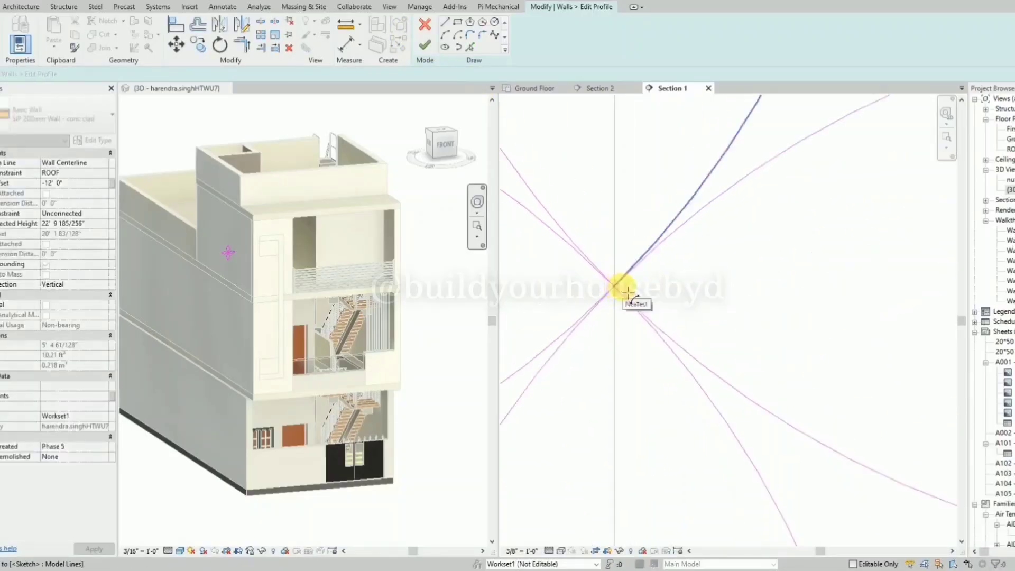
scroll(618, 285, down, 3)
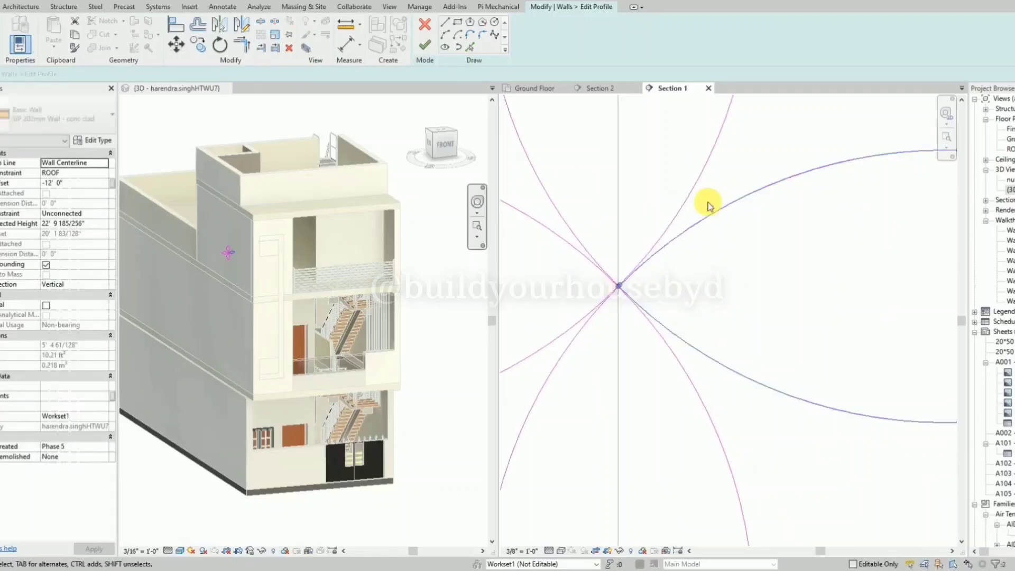
Move the petals slightly apart around the shared center so that their inner tips do not touch.
drag(708, 207, 716, 211)
key(Escape)
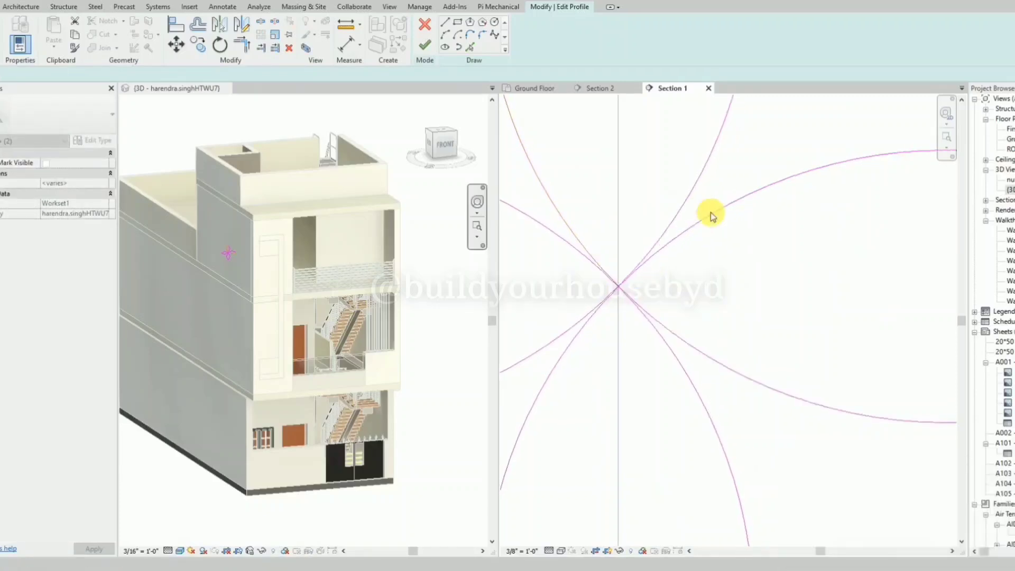
key(Escape)
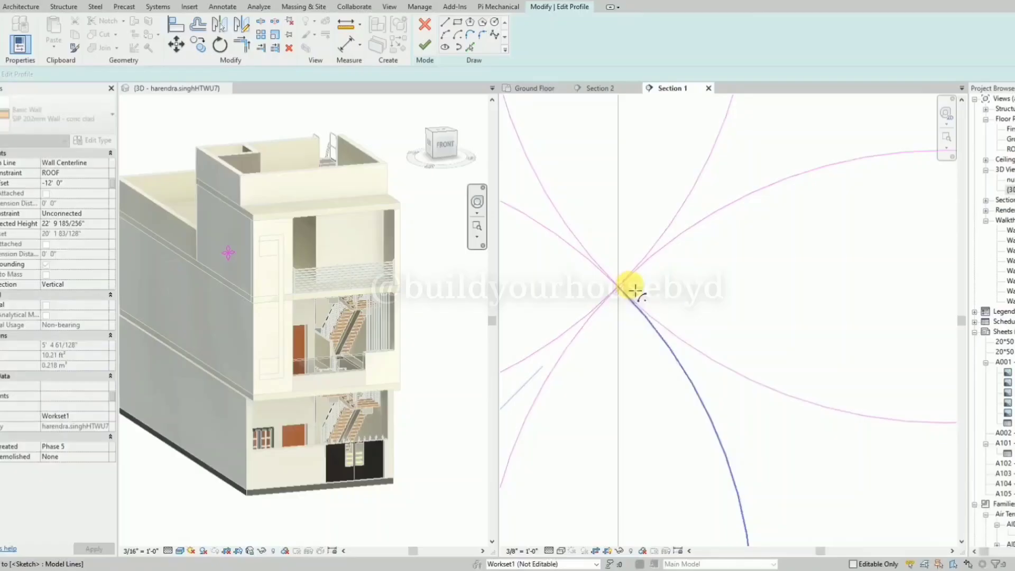
scroll(629, 286, down, 3)
scroll(629, 287, up, 4)
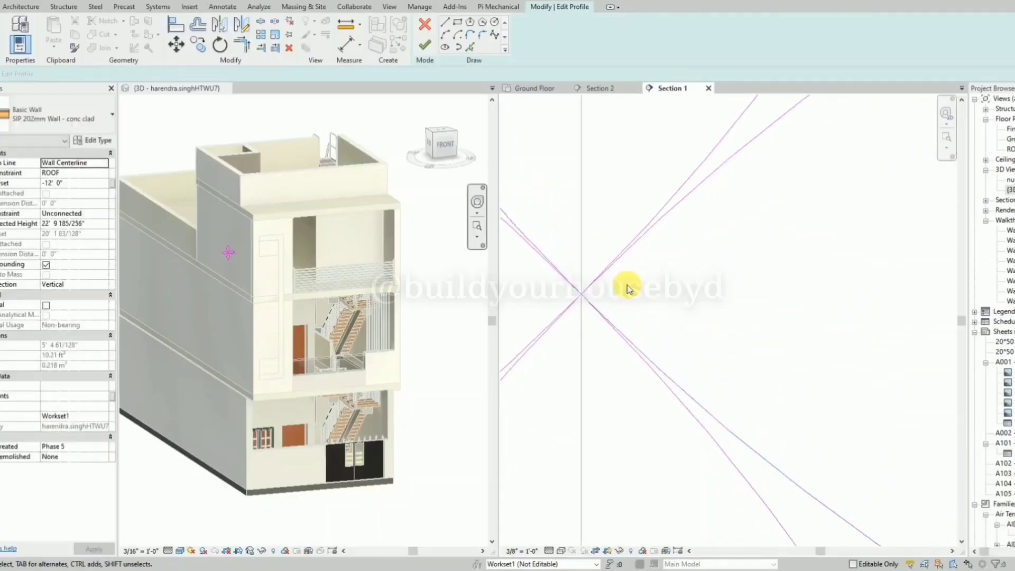
scroll(657, 303, down, 2)
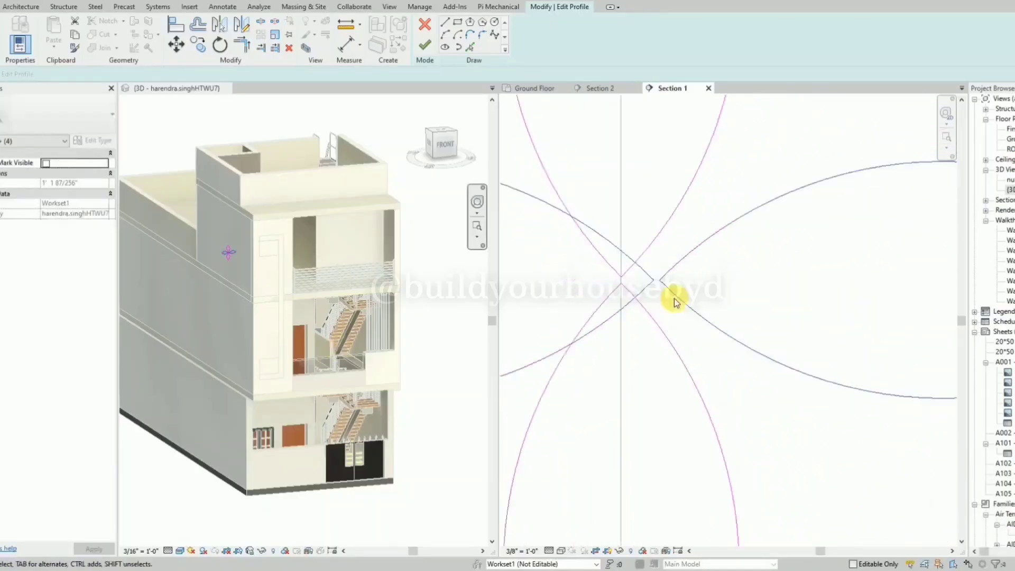
Nudge the two horizontal petals left until their gap is centered on the vertical axis, and finish the wall profile.
click(700, 334)
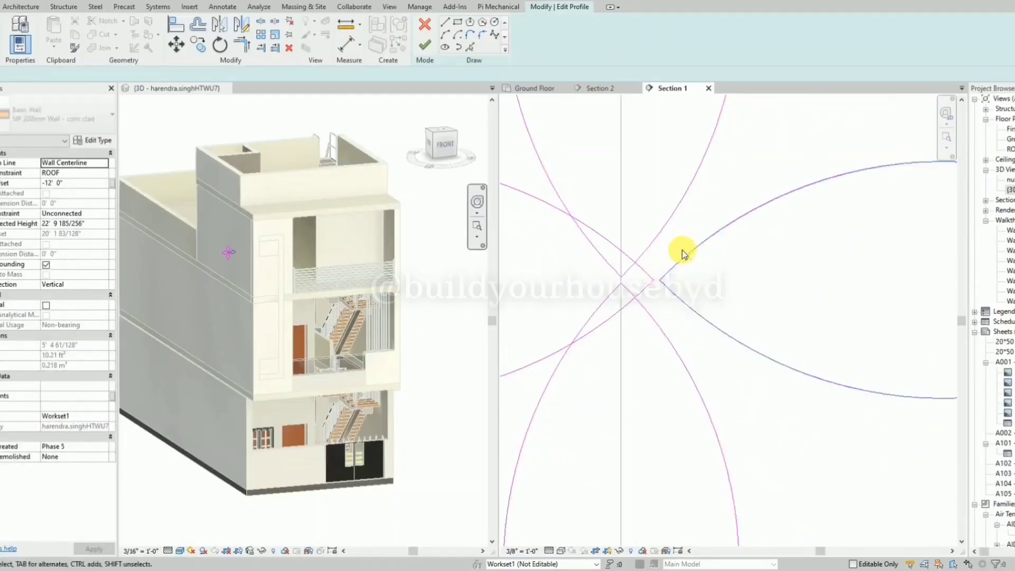
ctrl+drag(665, 304, 645, 274)
key(Left)
key(Left)
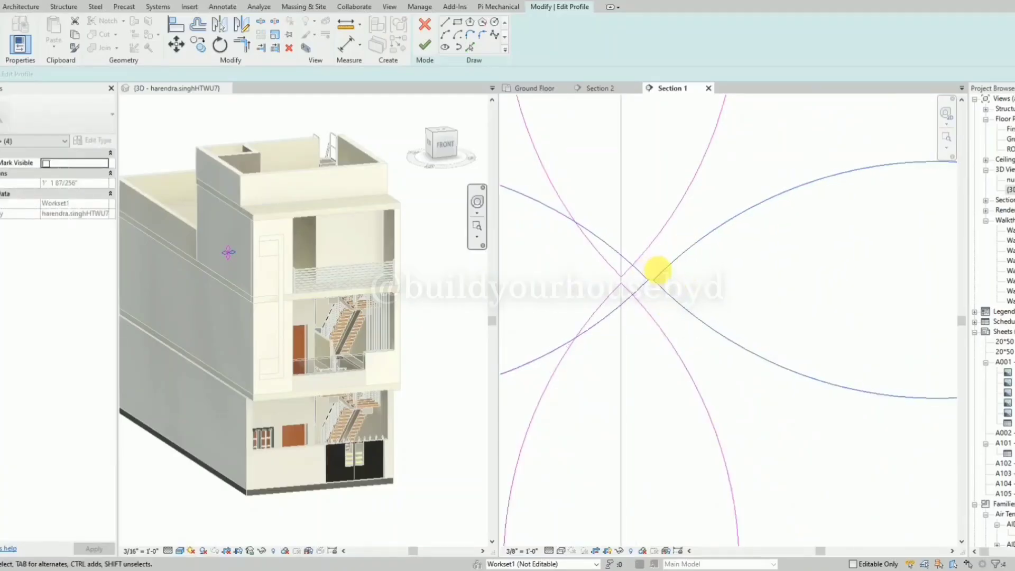
key(Left)
key(Left)
key(Left)
key(Left)
key(Left)
key(Left)
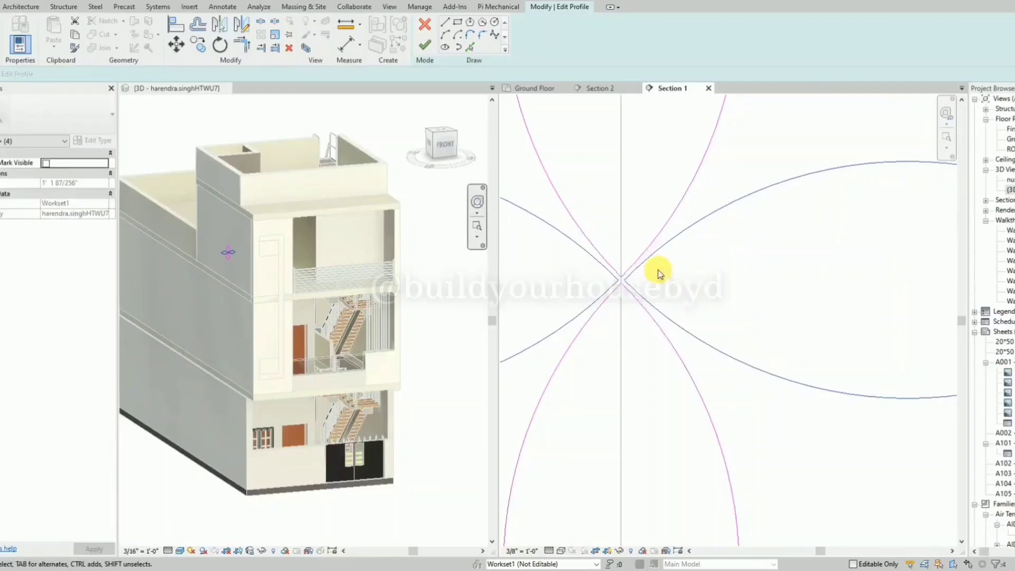
click(422, 47)
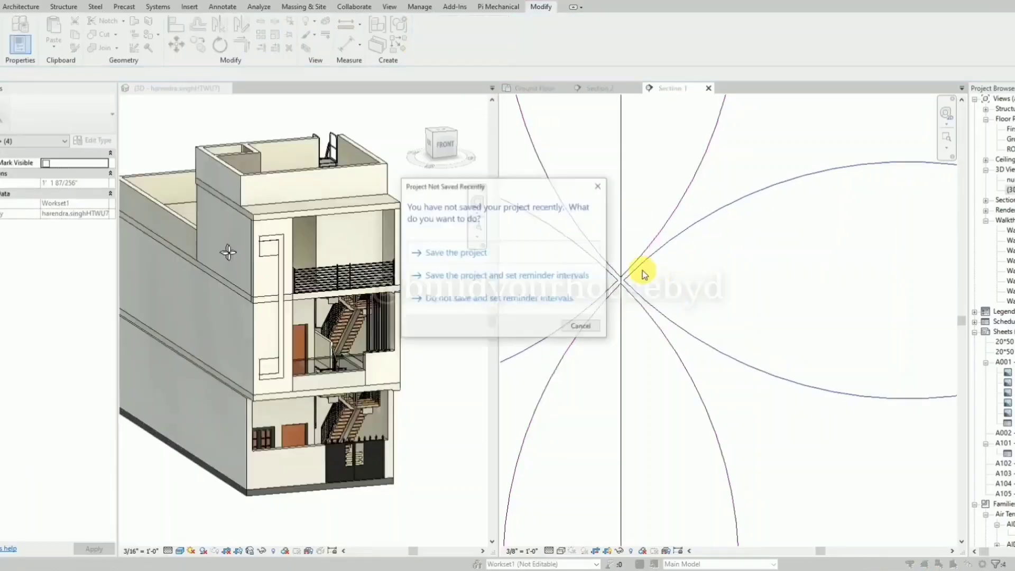
click(616, 275)
scroll(602, 251, down, 3)
scroll(217, 259, up, 4)
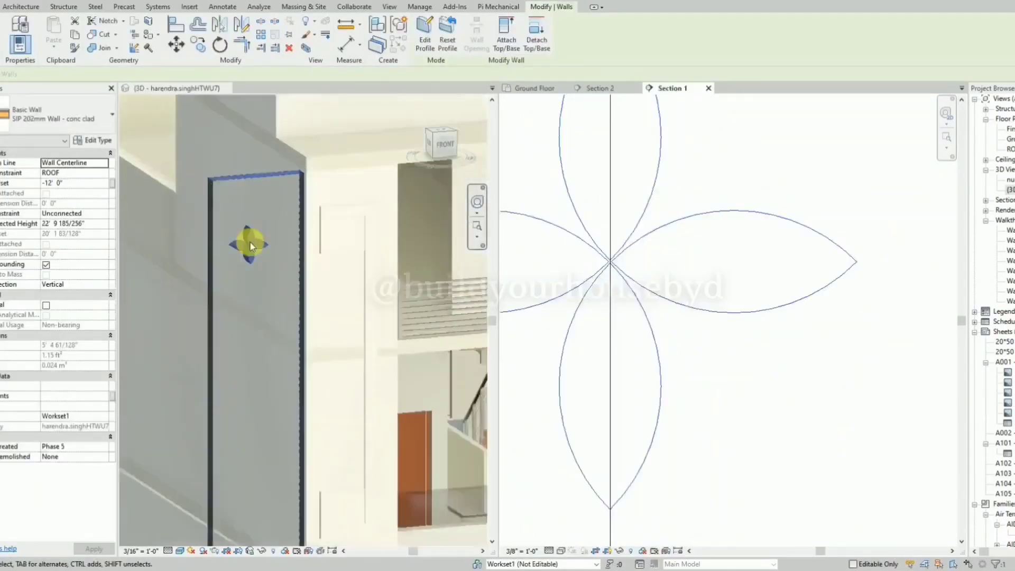
key(Escape)
Move the four-petal wall horizontally onto the upper rectangle of the C-shaped frame and nudge it slightly right.
scroll(623, 276, down, 2)
scroll(603, 280, down, 4)
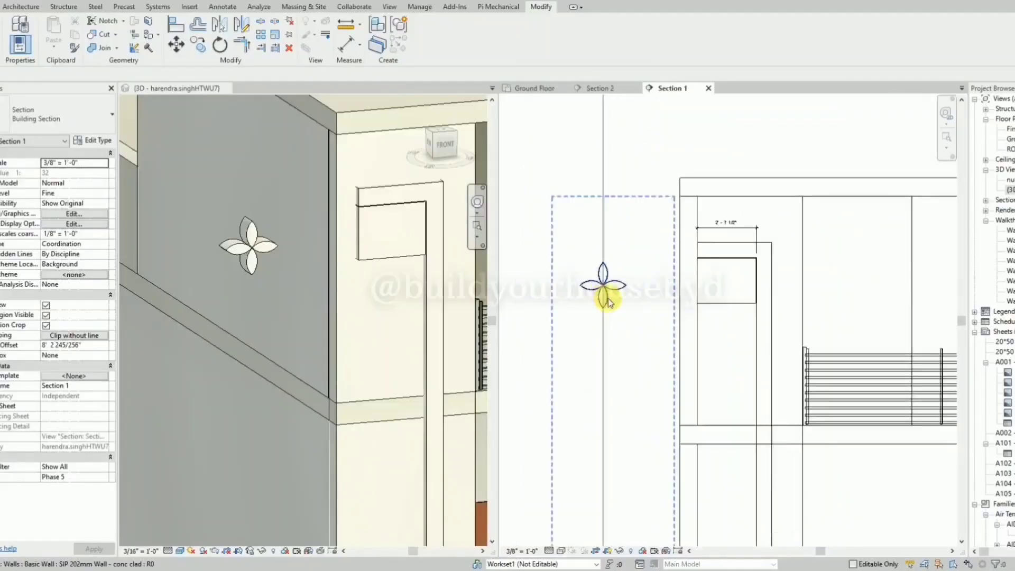
click(610, 294)
drag(618, 292, 730, 296)
scroll(766, 312, up, 3)
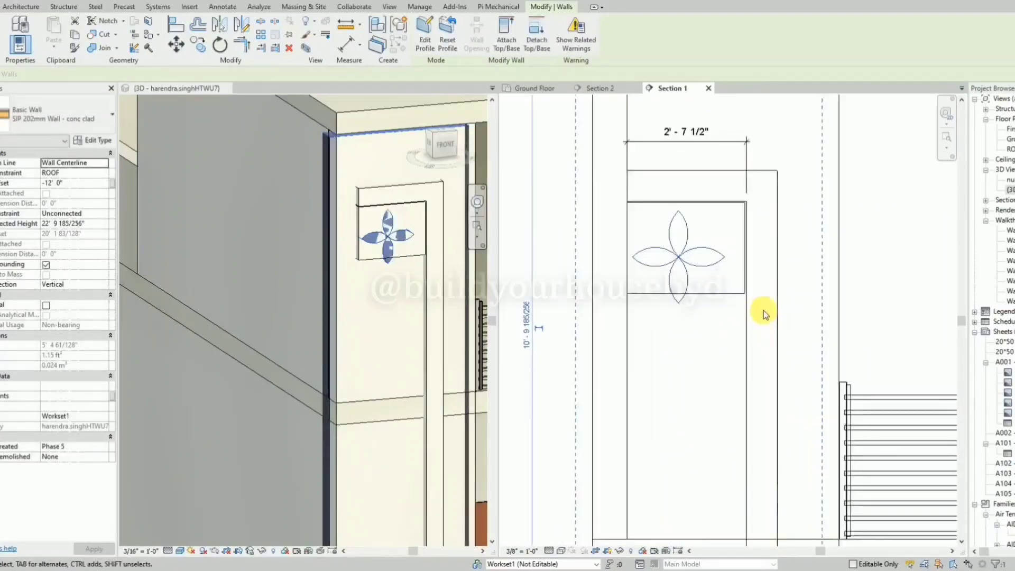
key(Right)
key(Right)
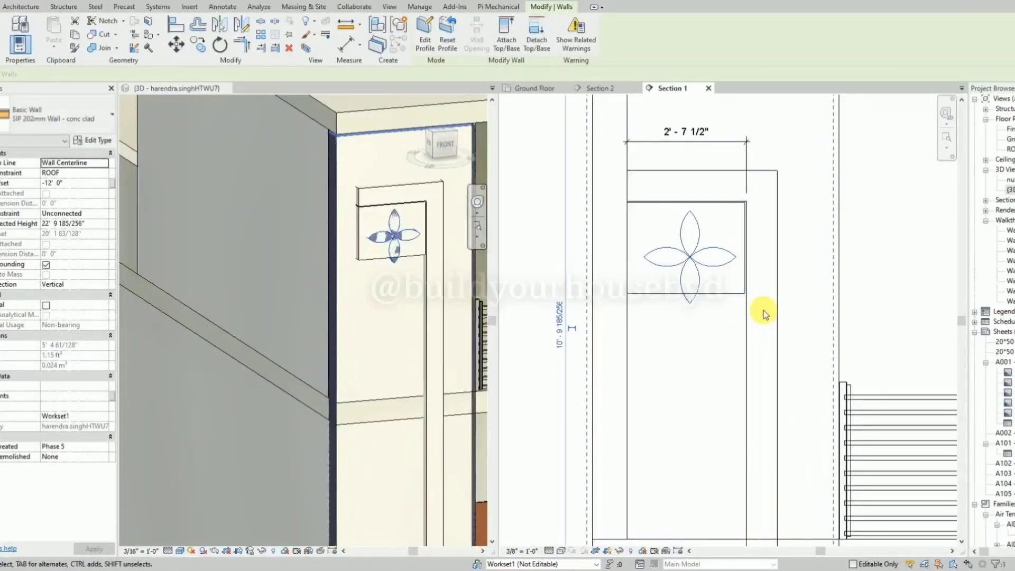
key(Escape)
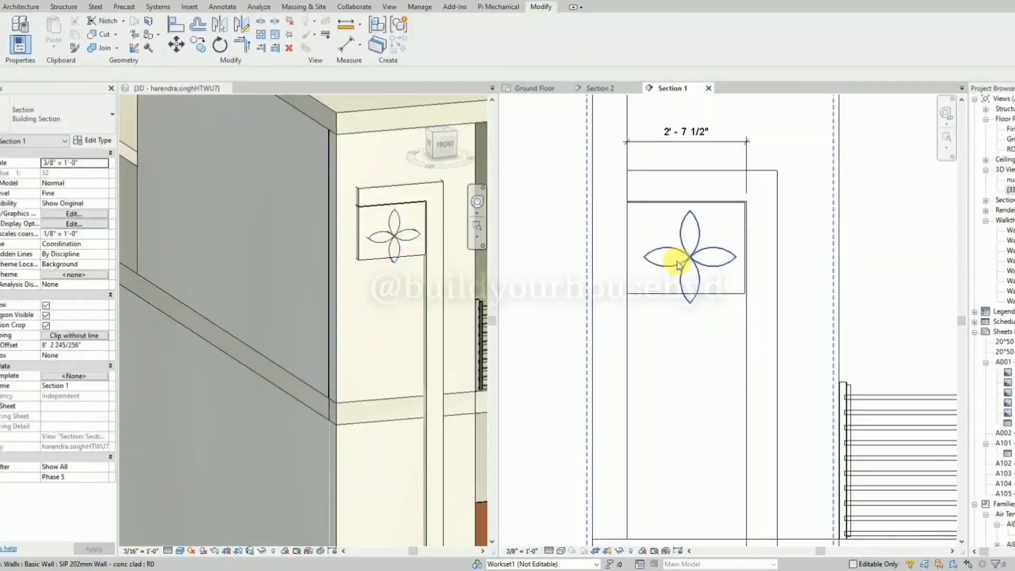
Move the four-petal wall straight down 1' 6" with the Constrain option turned off.
click(679, 265)
key(v)
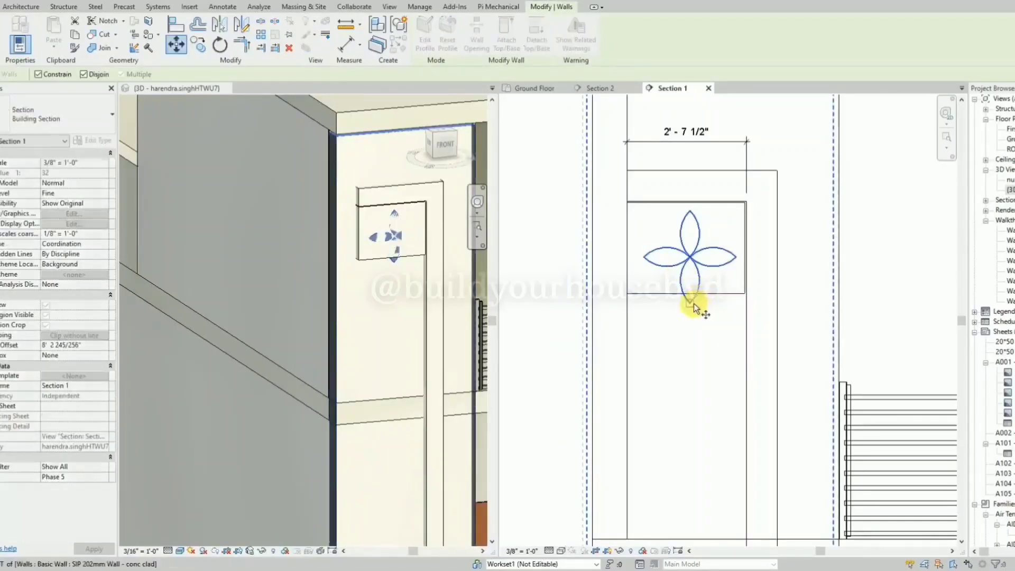
click(690, 303)
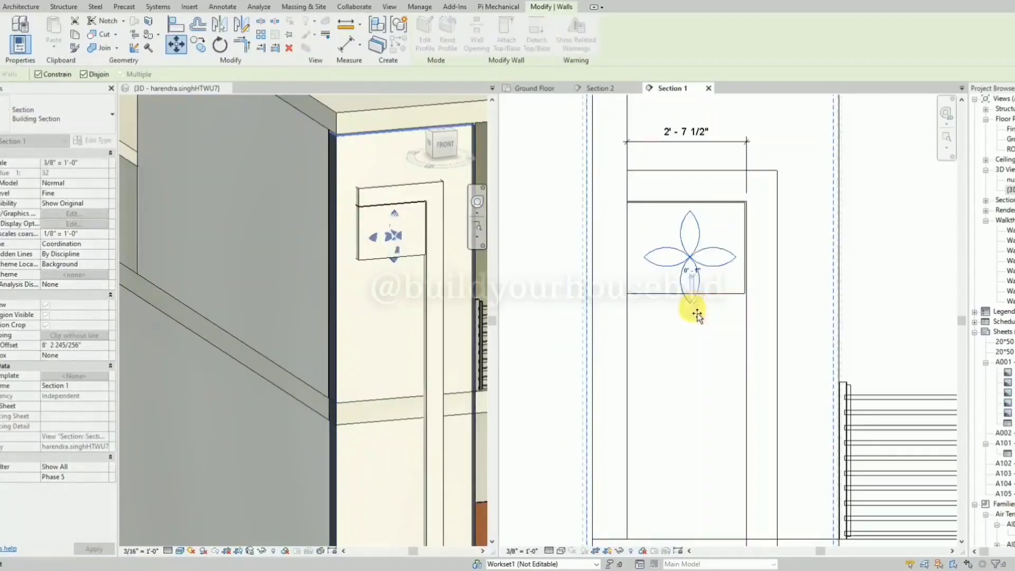
click(45, 76)
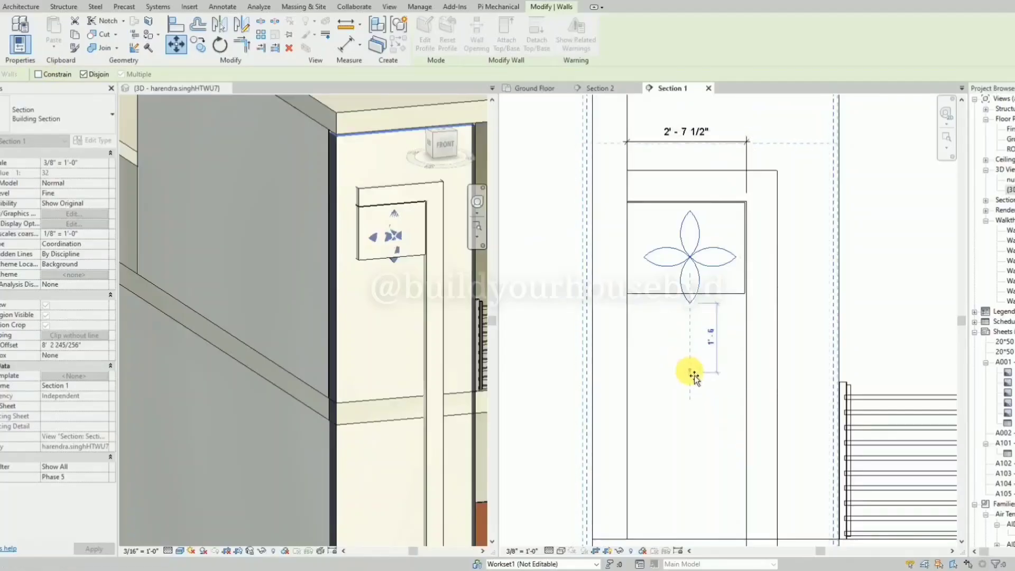
click(693, 376)
scroll(663, 226, down, 2)
click(664, 229)
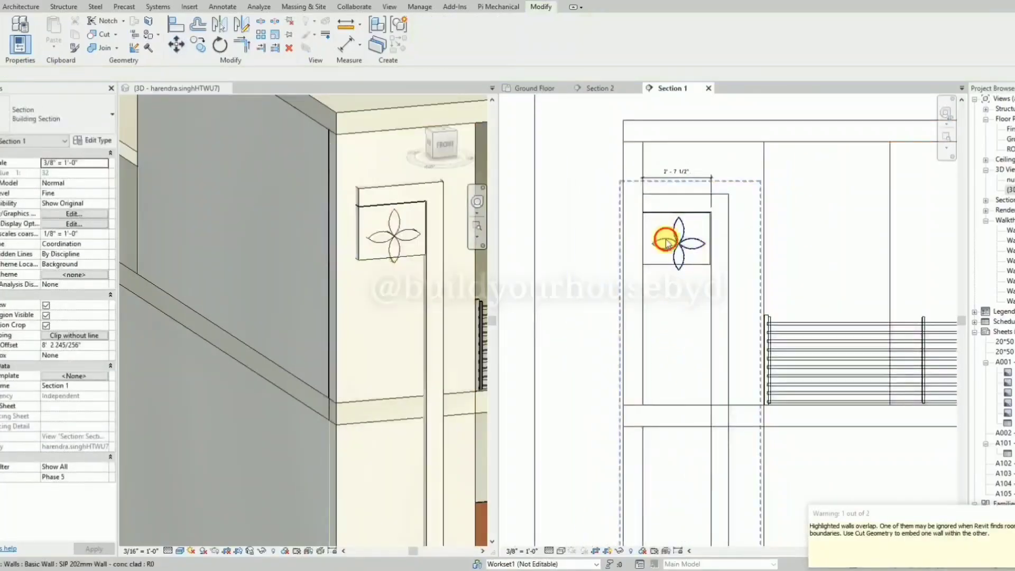
Edit the four-petal wall's profile and shift all the petal arcs down to just below the frame's upper rectangle.
click(664, 238)
click(429, 46)
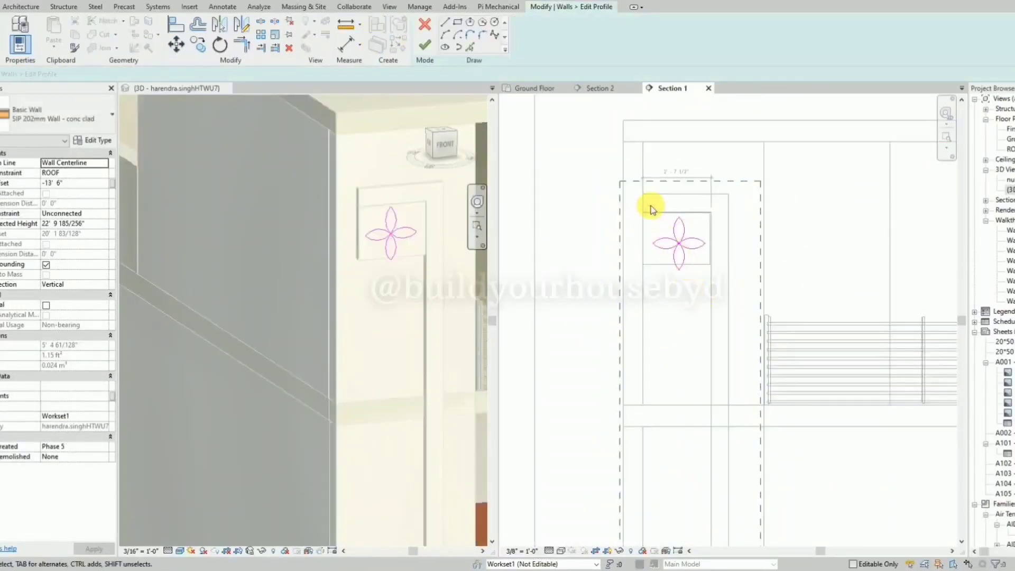
drag(651, 205, 714, 302)
key(shift+Down)
key(shift+Down)
key(shift+Down)
key(shift+Down)
key(shift+Down)
key(shift+Down)
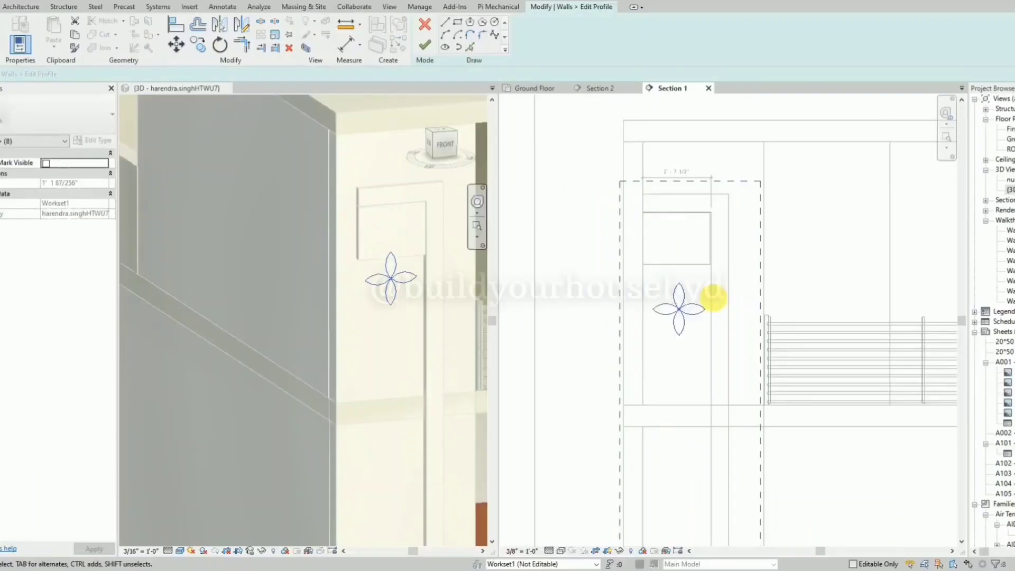
key(shift+Up)
key(shift+Up)
key(shift+Up)
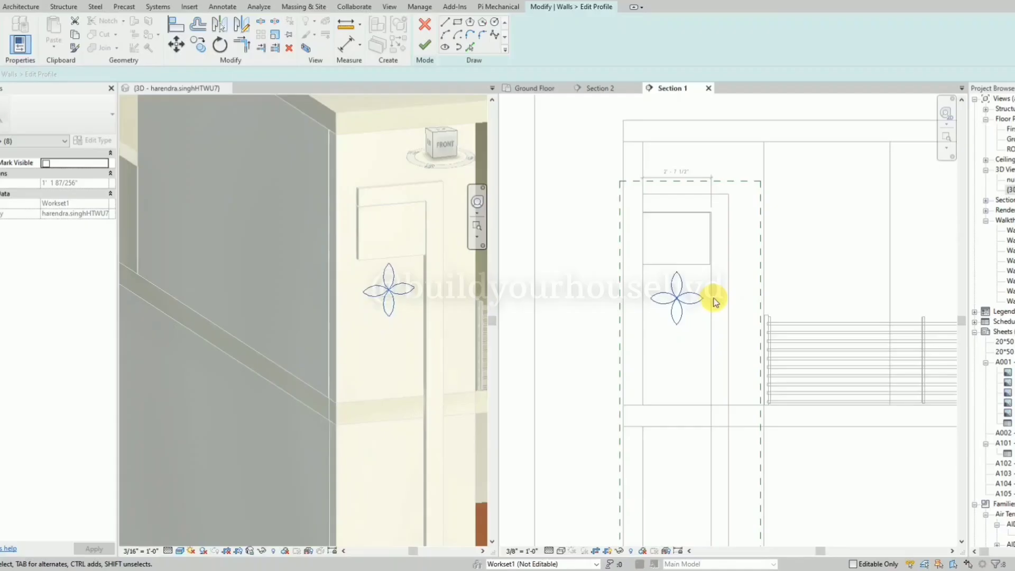
click(698, 312)
Copy the whole four-petal flower straight down to just above the frame's lower rectangle.
mouse_move(657, 336)
mouse_down()
mouse_move(704, 242)
mouse_move(697, 299)
mouse_up()
drag(693, 337, 661, 274)
key(c)
key(o)
click(676, 324)
scroll(672, 265, down, 4)
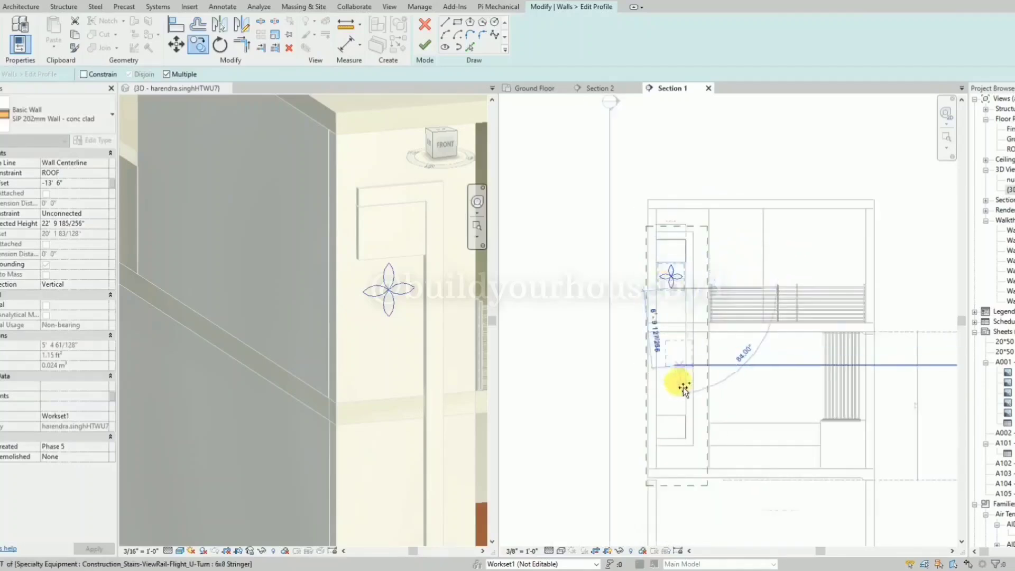
scroll(683, 389, up, 2)
click(671, 413)
key(Escape)
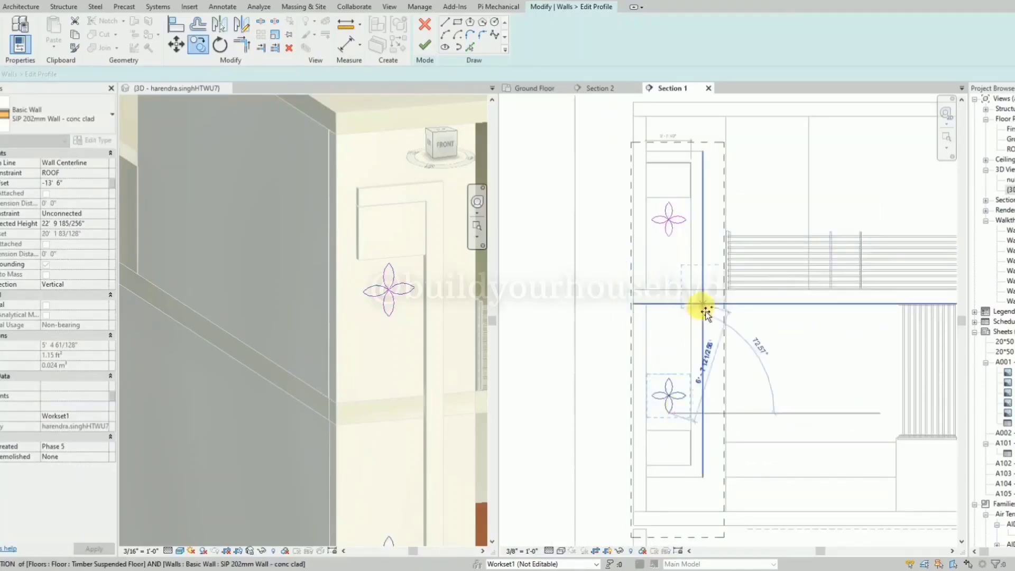
key(Escape)
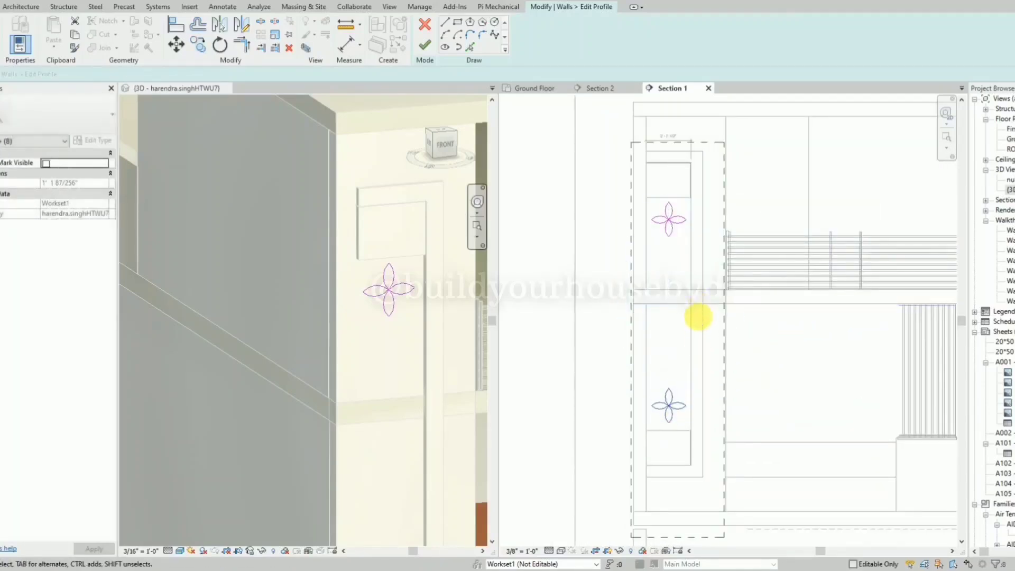
Nudge the upper flower slightly up toward the upper rectangle and finish the two-flower wall profile.
scroll(686, 243, up, 2)
click(683, 246)
drag(684, 246, 640, 198)
key(Up)
click(417, 51)
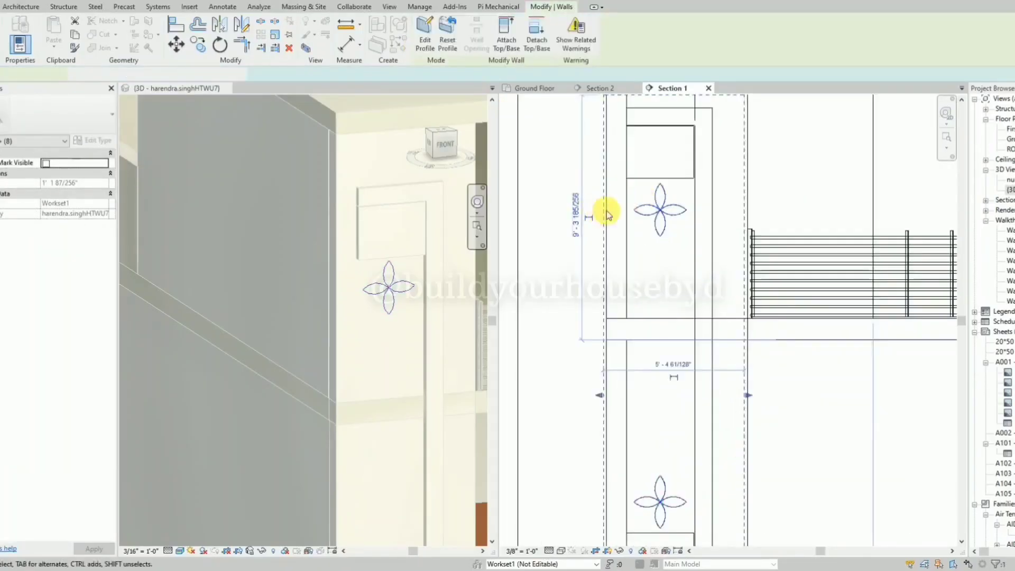
click(565, 217)
scroll(624, 195, down, 3)
scroll(294, 203, down, 3)
scroll(252, 372, down, 3)
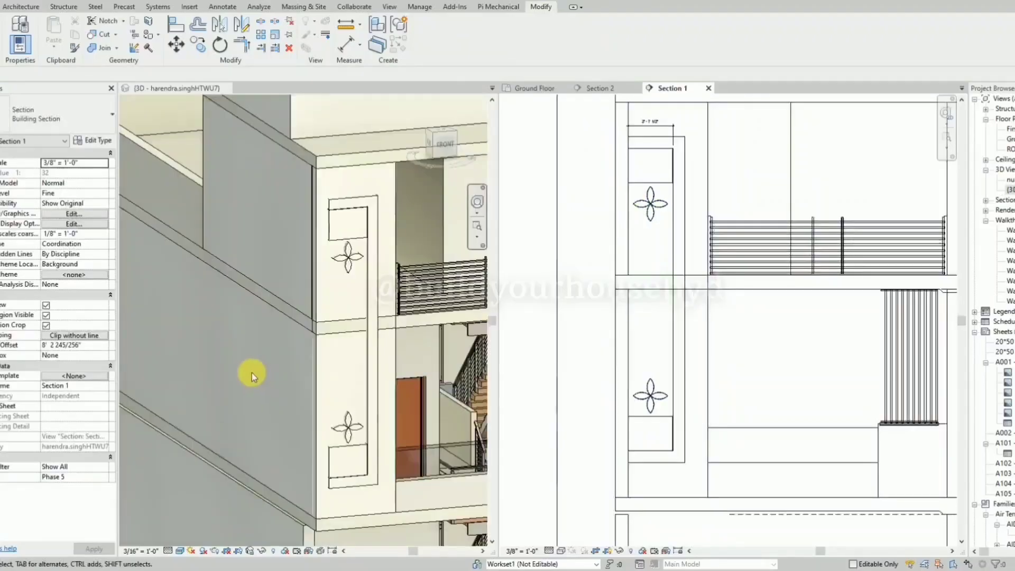
click(252, 373)
scroll(297, 354, up, 5)
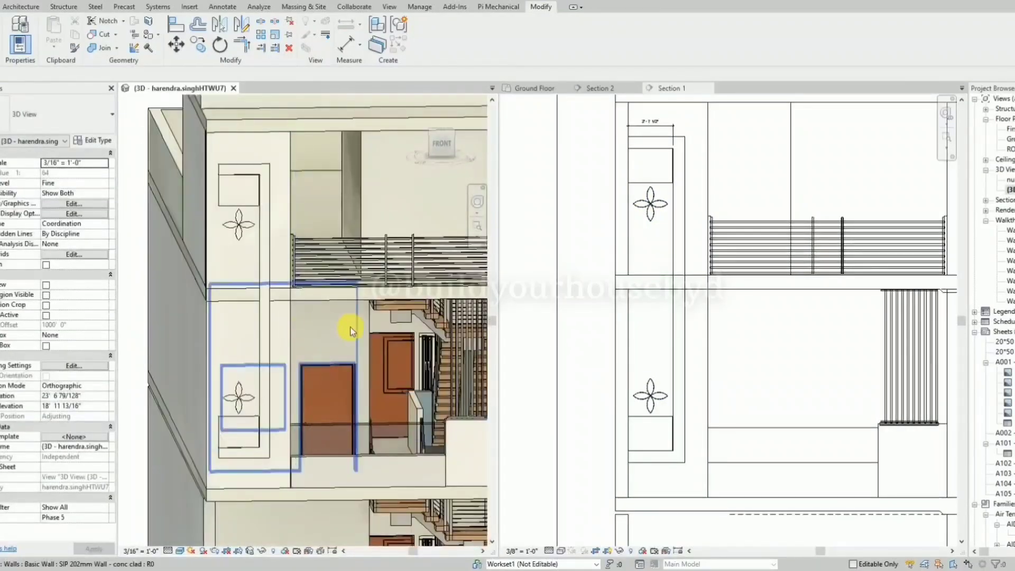
Copy the wall with the two rectangles horizontally into the empty area left of the house and open the copy's profile for editing.
click(642, 252)
click(653, 176)
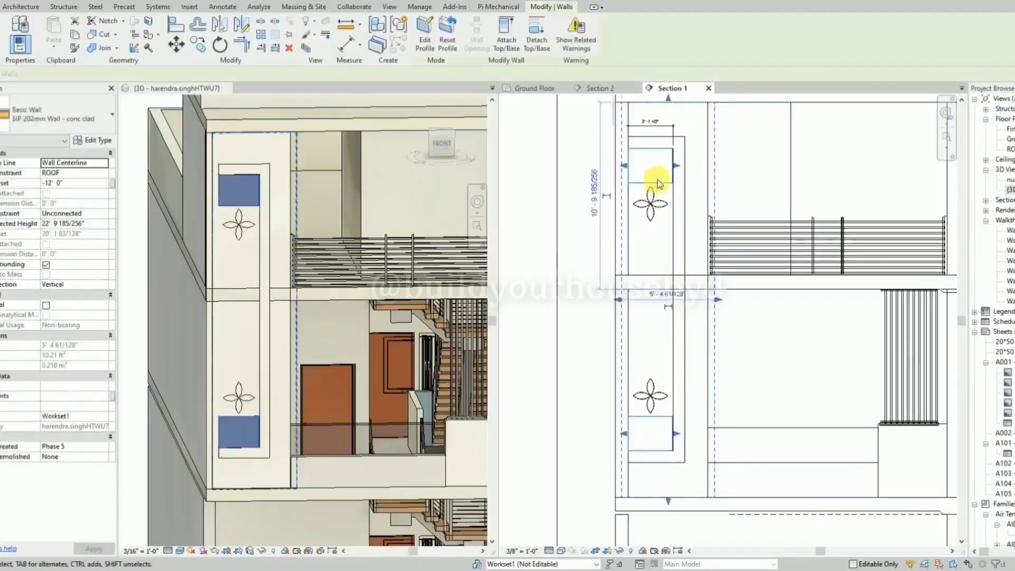
scroll(658, 184, down, 2)
key(Escape)
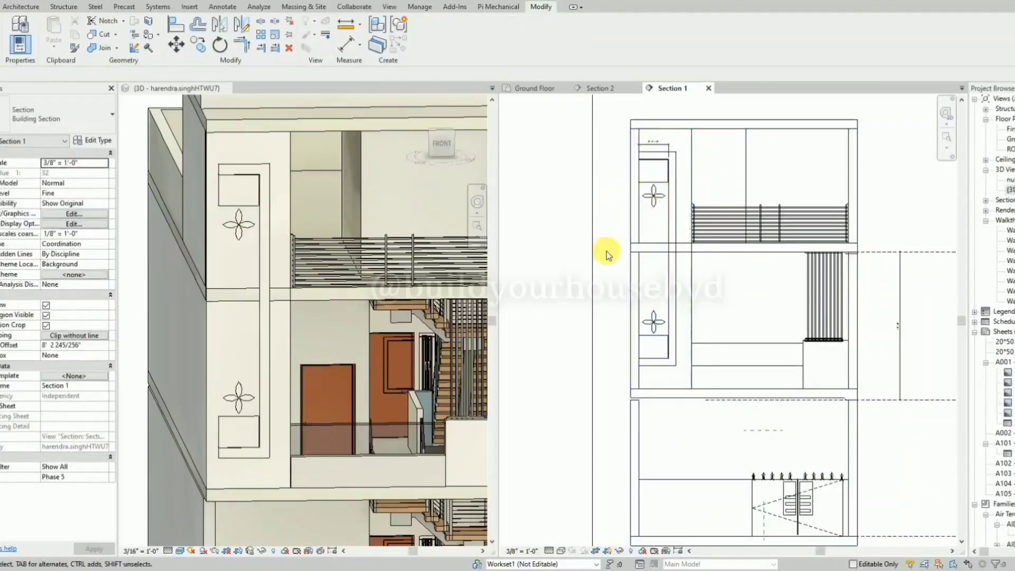
click(664, 180)
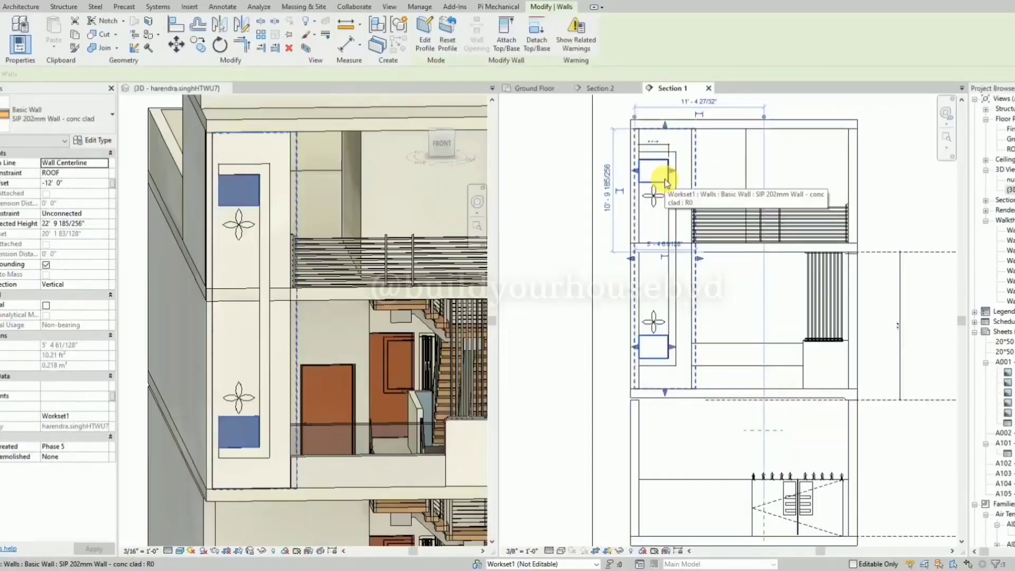
key(c)
key(o)
click(664, 179)
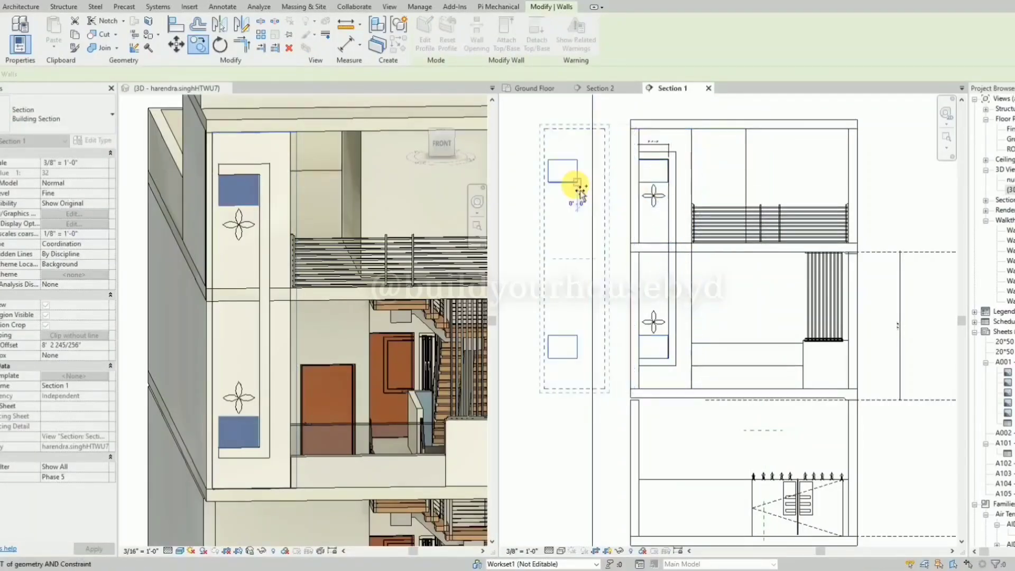
click(575, 185)
click(424, 42)
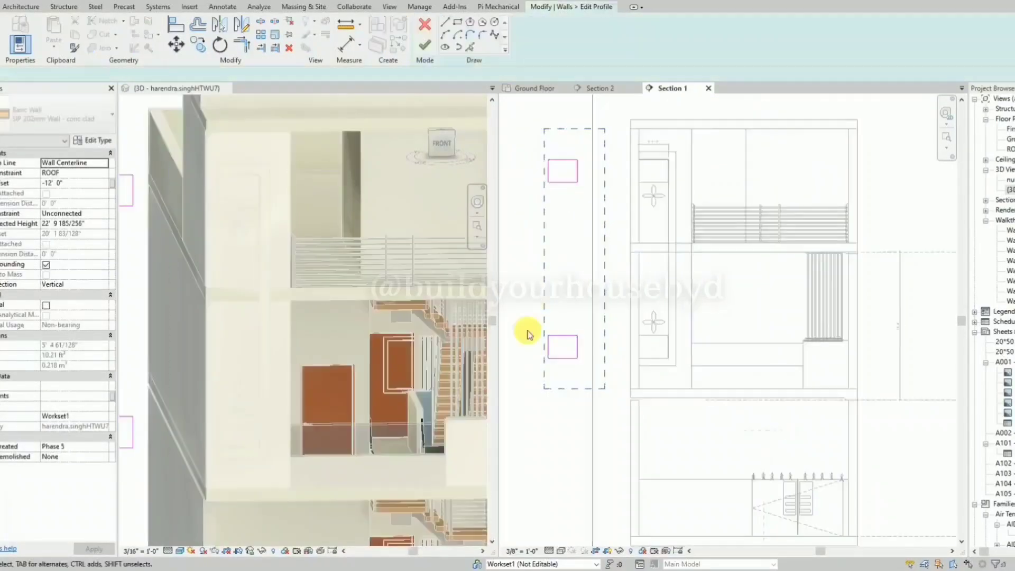
Delete the lower rectangle and the dashed reference lines around it from the copied wall's profile.
drag(585, 368, 543, 329)
key(Delete)
click(561, 388)
key(Delete)
click(606, 361)
key(Delete)
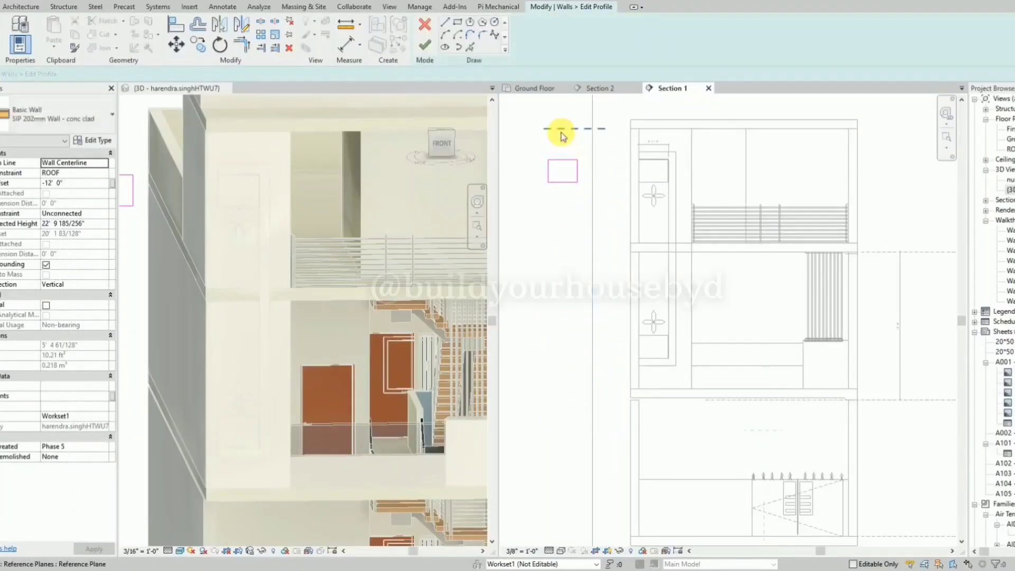
click(561, 130)
key(Delete)
Lower the remaining rectangle's upper edge to leave a strip about 4 inches high and finish the wall profile.
scroll(550, 158, up, 2)
click(561, 161)
scroll(562, 163, up, 2)
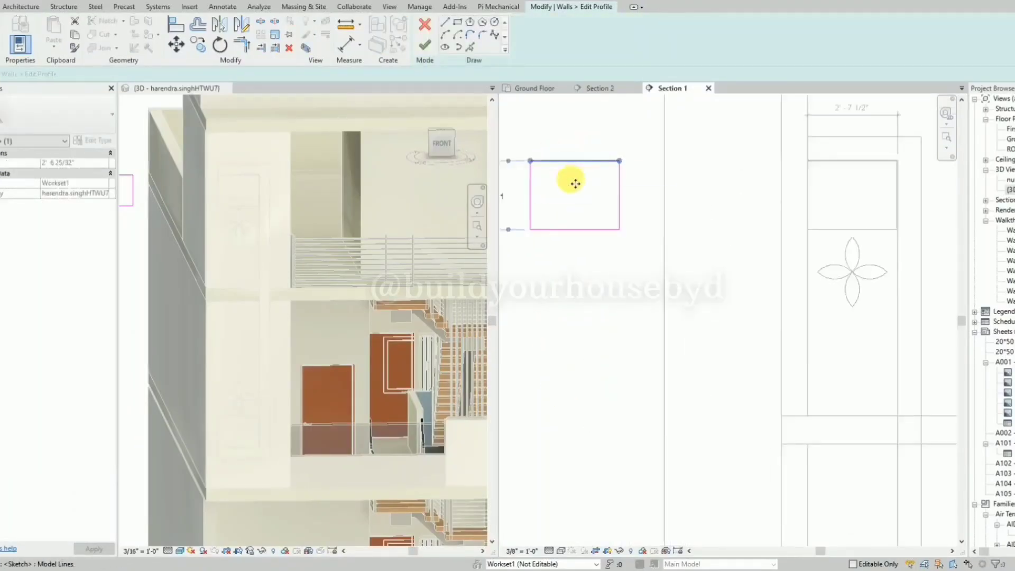
drag(575, 183, 577, 223)
scroll(636, 228, down, 2)
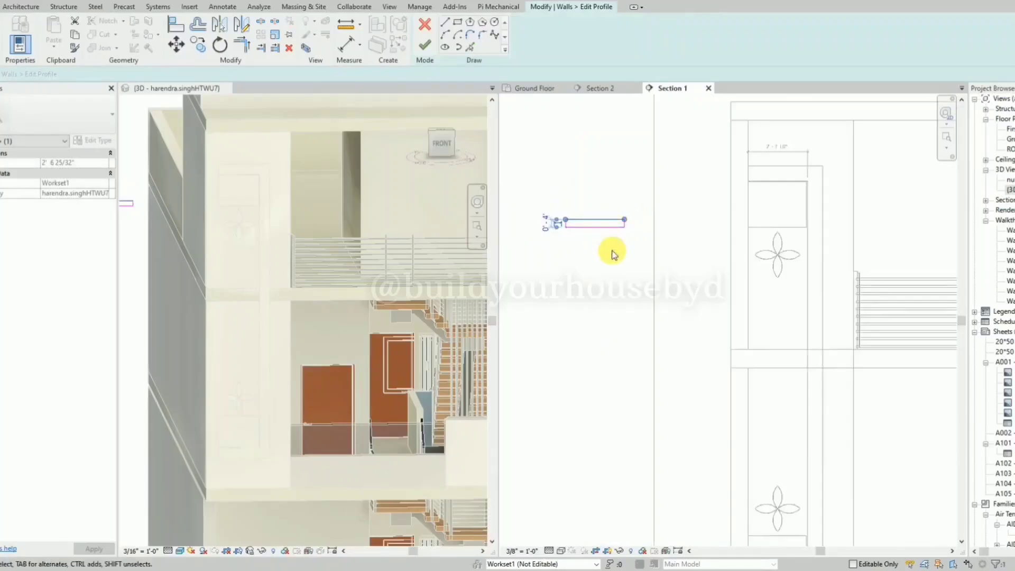
click(434, 51)
Move the strip wall back onto the house so it sits at the lower edge of the frame's upper rectangle.
click(600, 246)
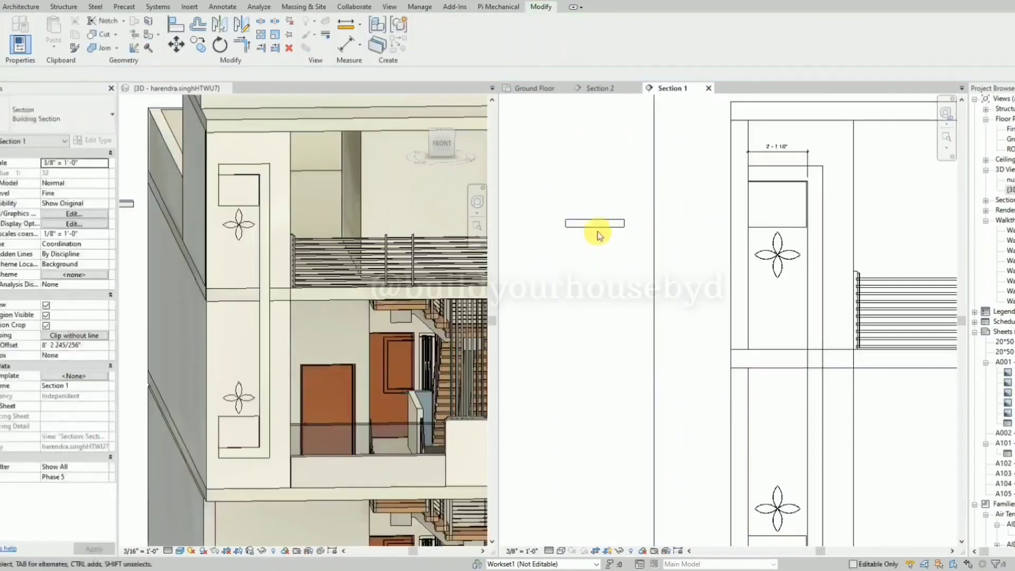
click(616, 224)
drag(620, 225, 798, 290)
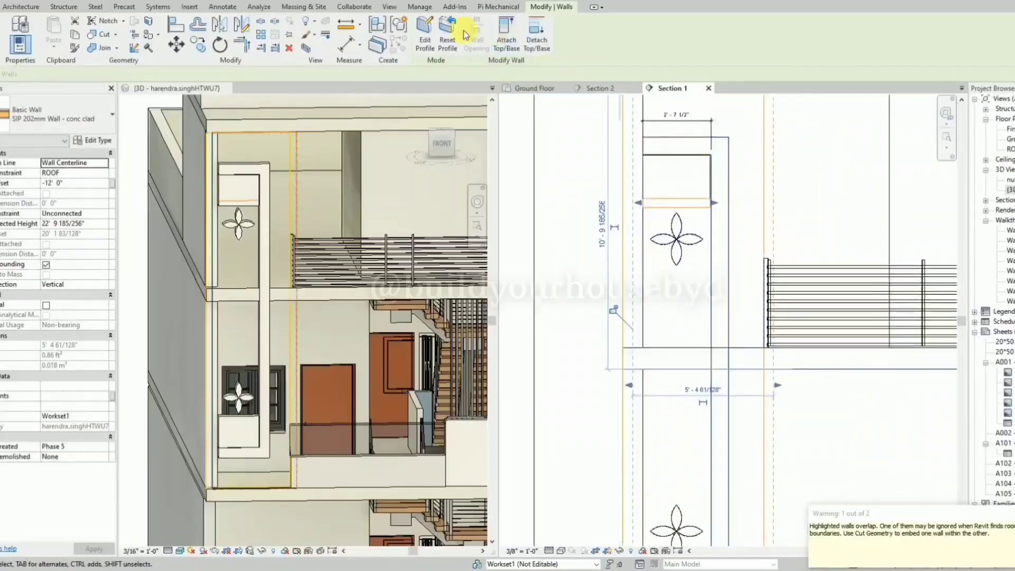
Edit the strip wall's profile and move the strip straight down to just below the upper flower.
click(425, 28)
scroll(707, 208, up, 2)
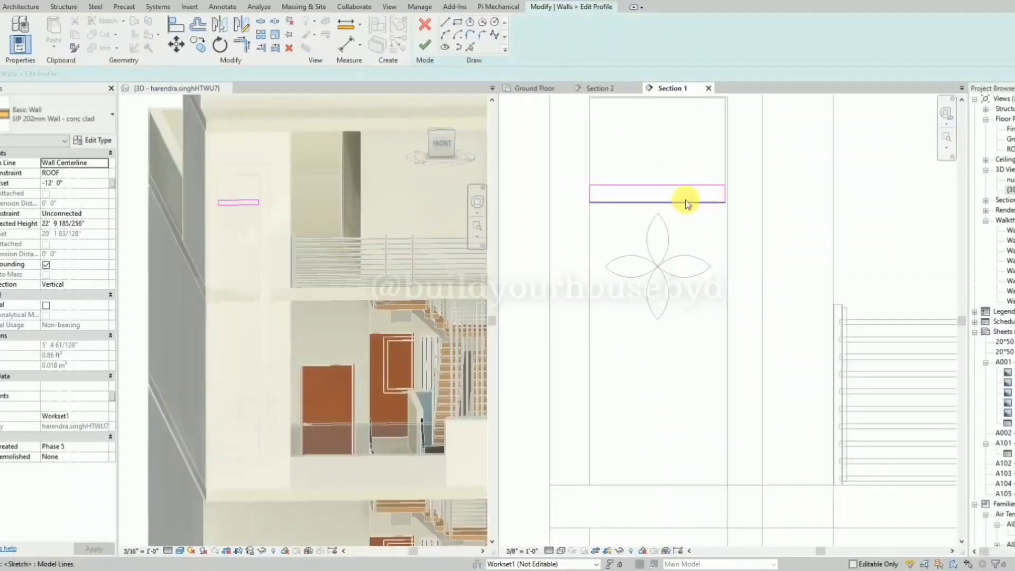
click(620, 193)
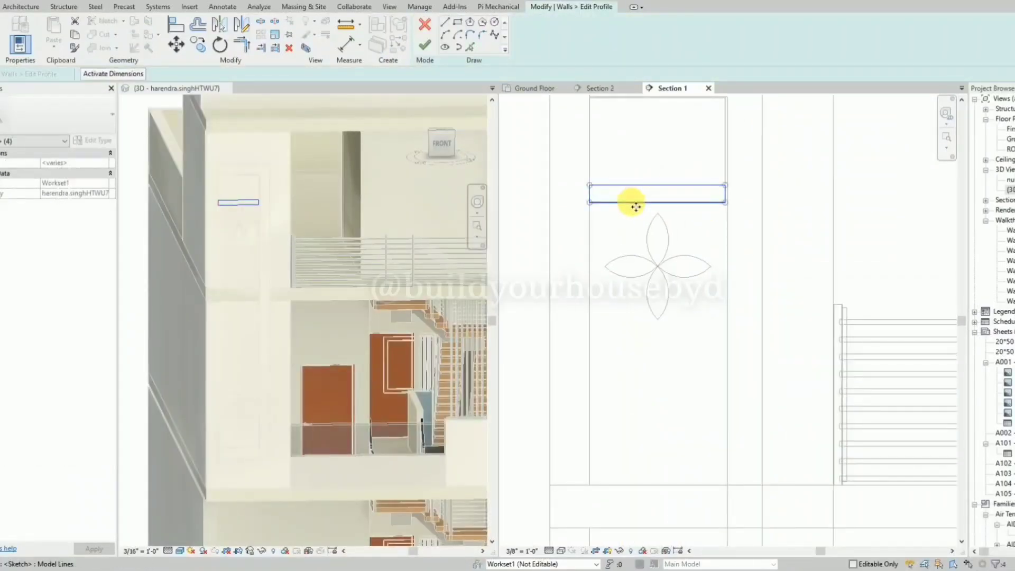
key(m)
key(v)
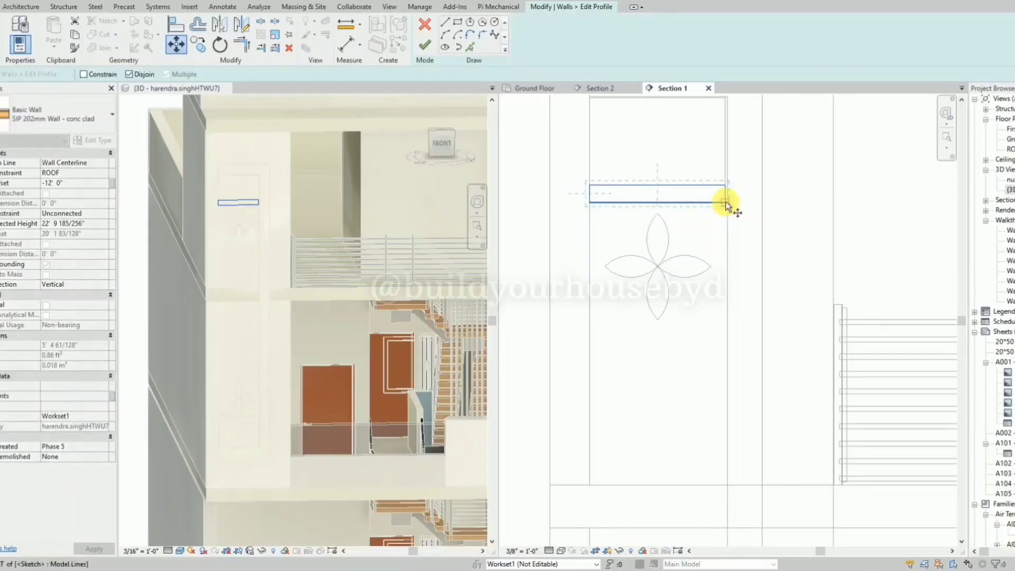
click(725, 202)
click(724, 340)
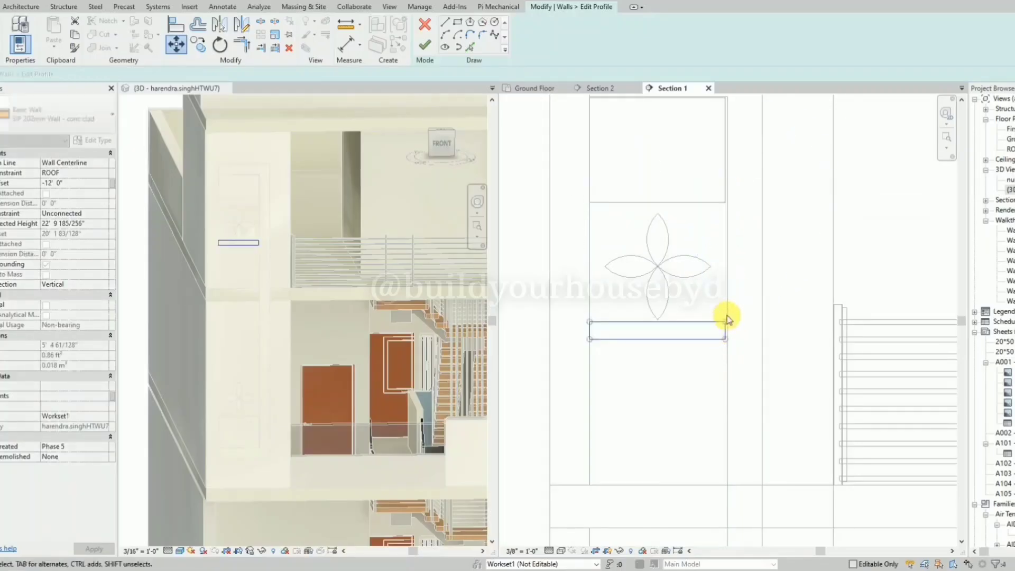
key(Down)
key(Down)
key(Down)
key(Down)
key(Down)
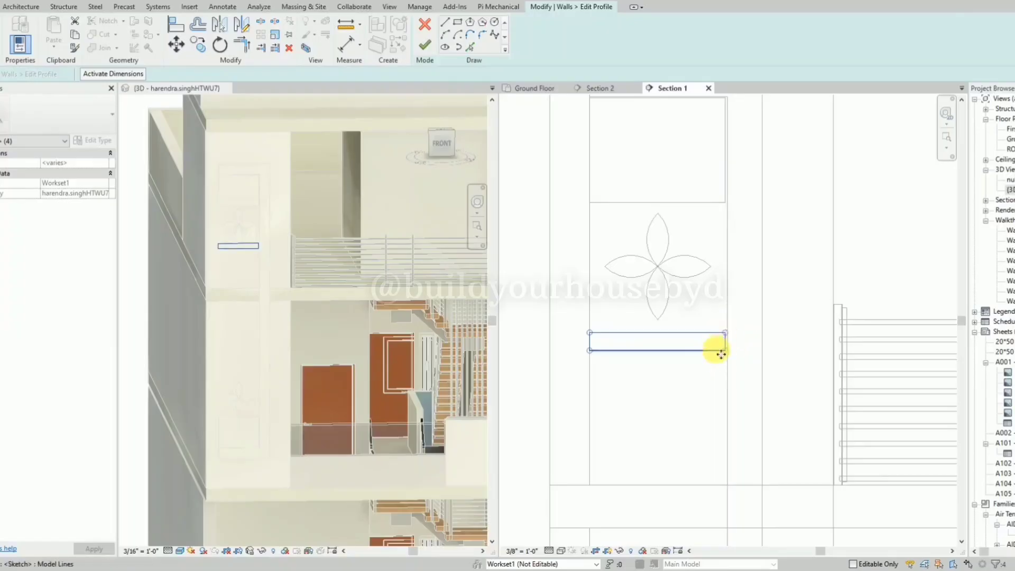
click(681, 376)
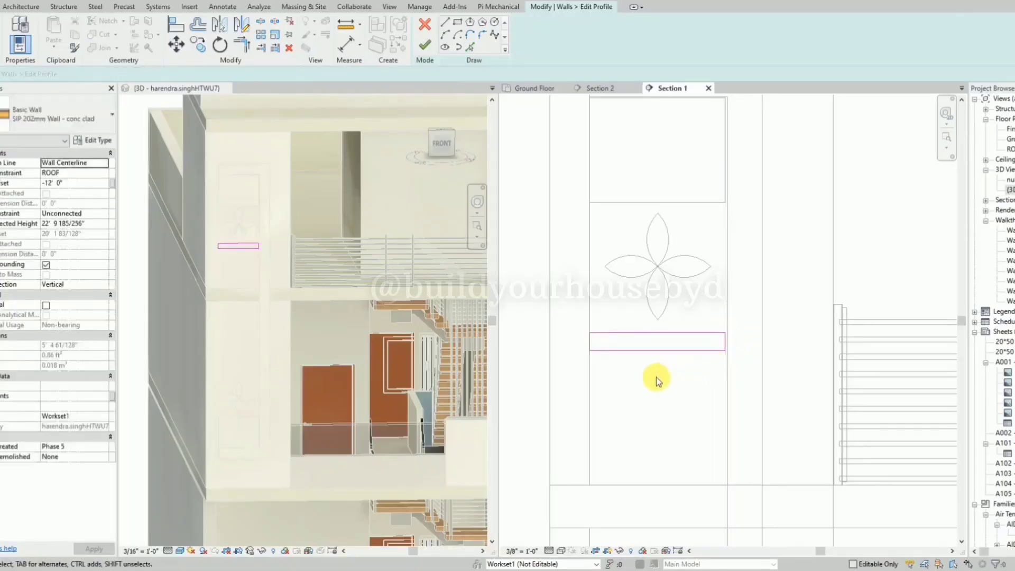
Copy the strip straight down at a spacing of about 10 inches.
drag(648, 374, 613, 336)
key(Tab)
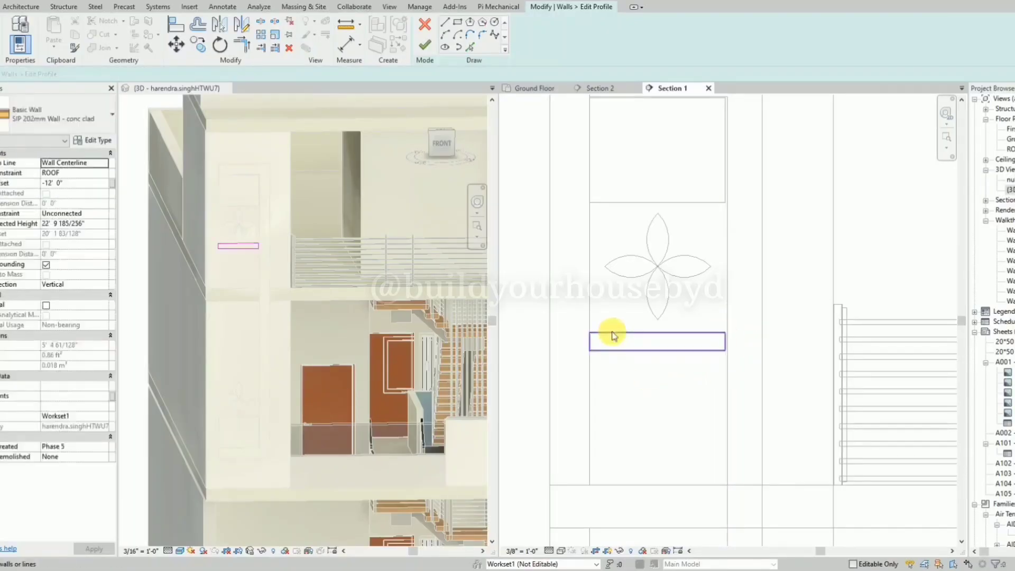
click(613, 336)
key(c)
key(o)
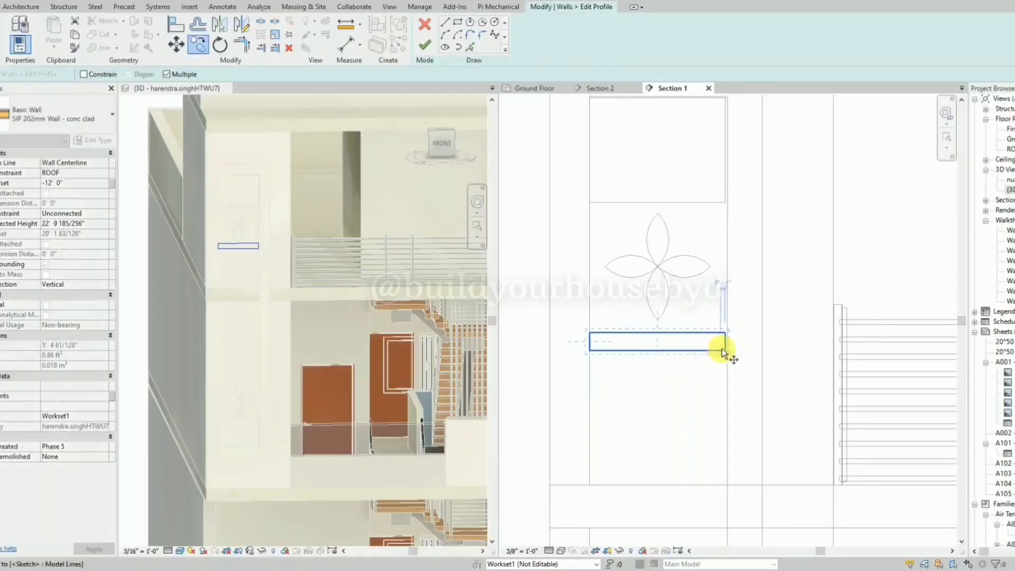
click(726, 334)
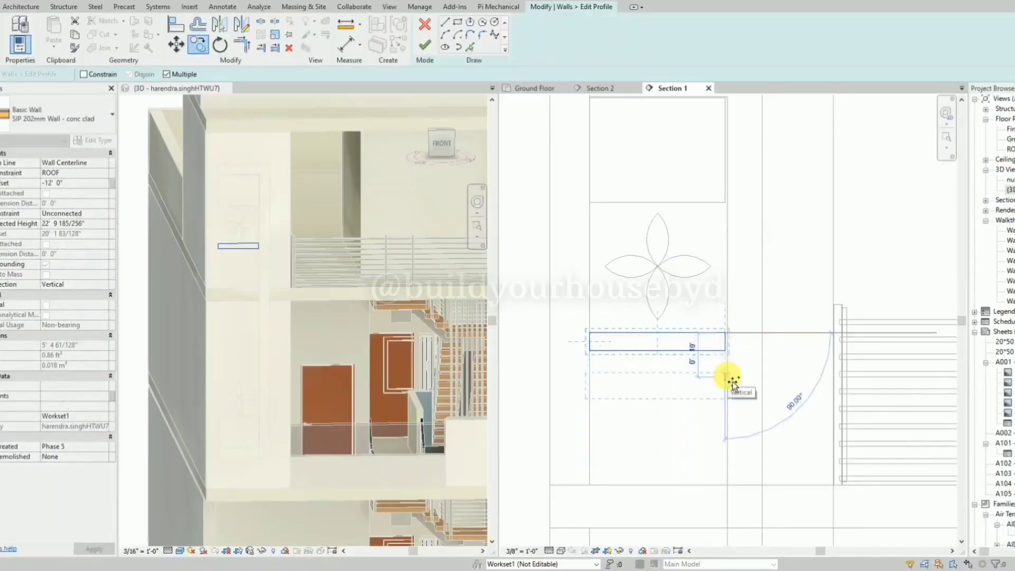
click(732, 380)
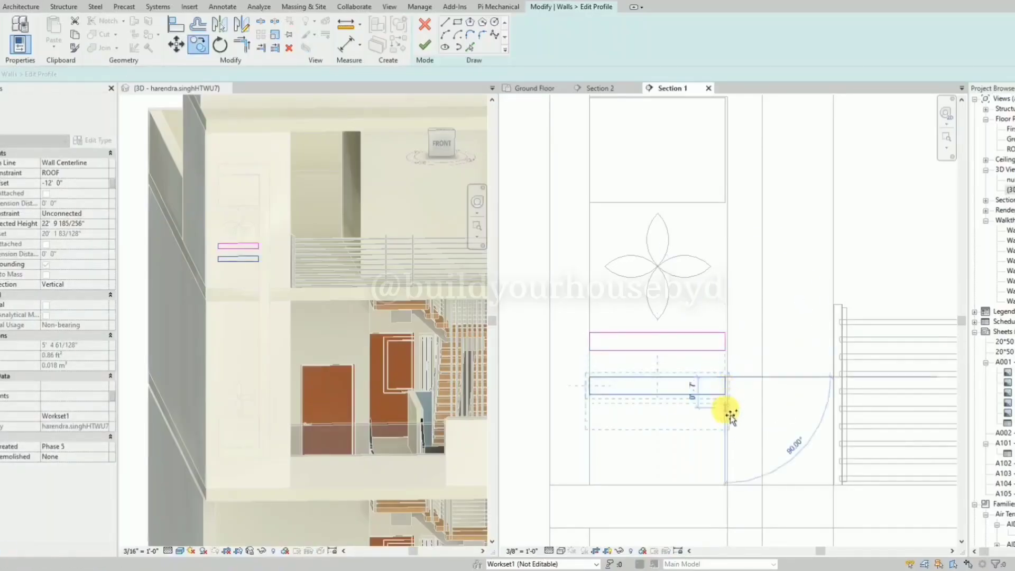
key(Escape)
key(Escape)
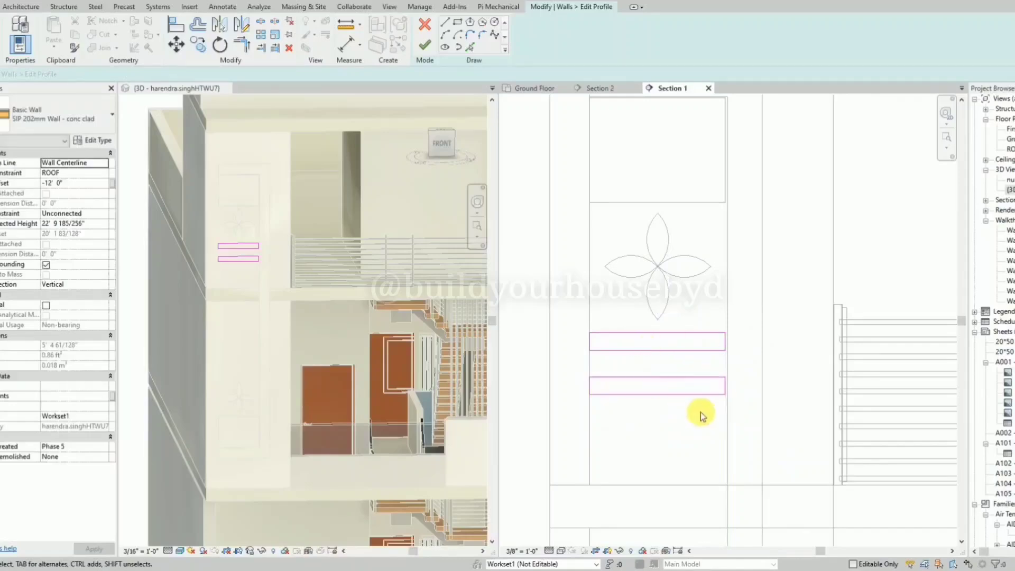
Finish the two-strip wall profile and examine the strips inside the C-shaped frame in the 3D view.
scroll(689, 405, up, 2)
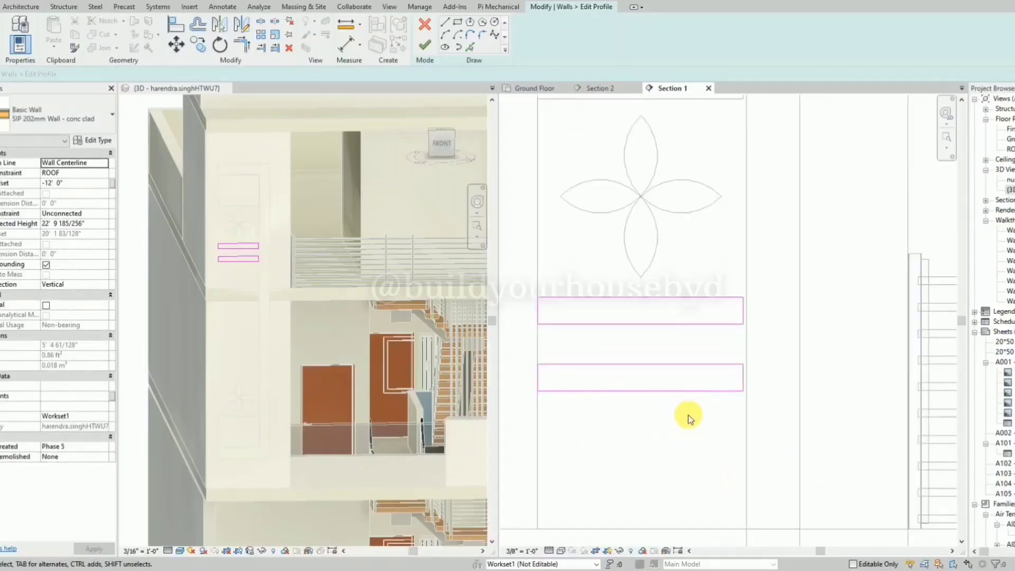
click(430, 56)
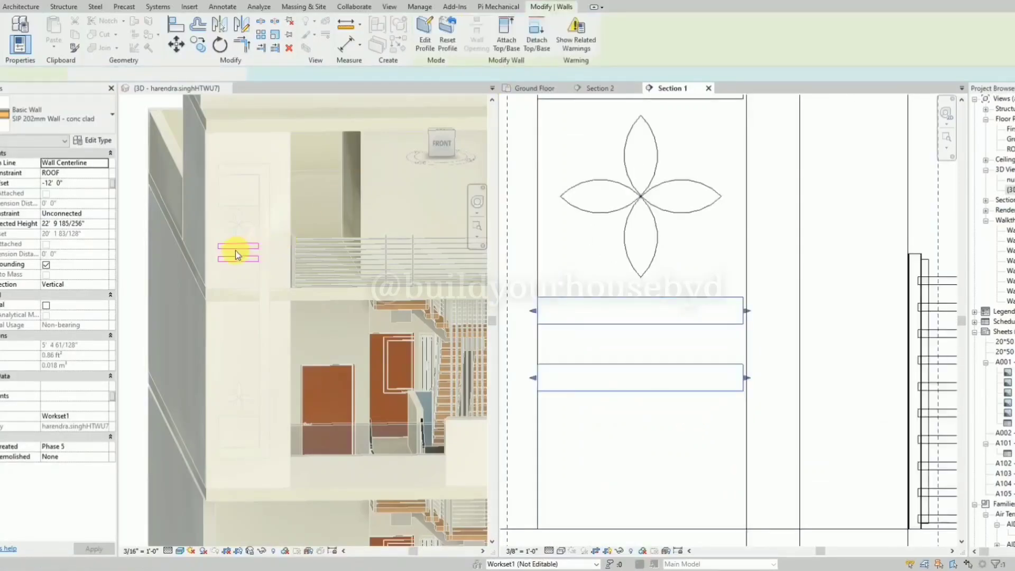
scroll(234, 250, up, 3)
scroll(373, 257, down, 2)
click(140, 258)
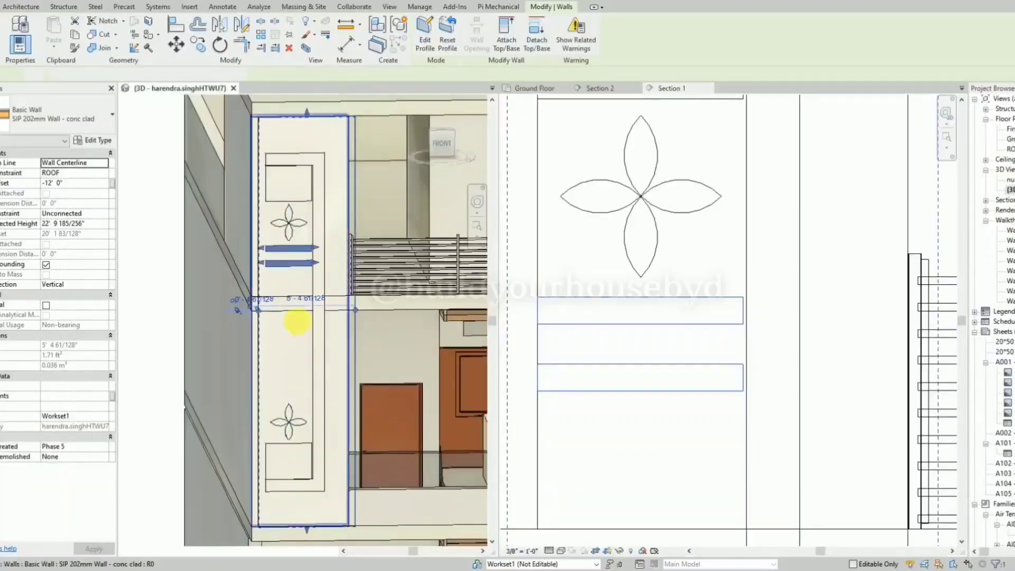
shift+middle_drag(296, 319, 268, 302)
click(239, 267)
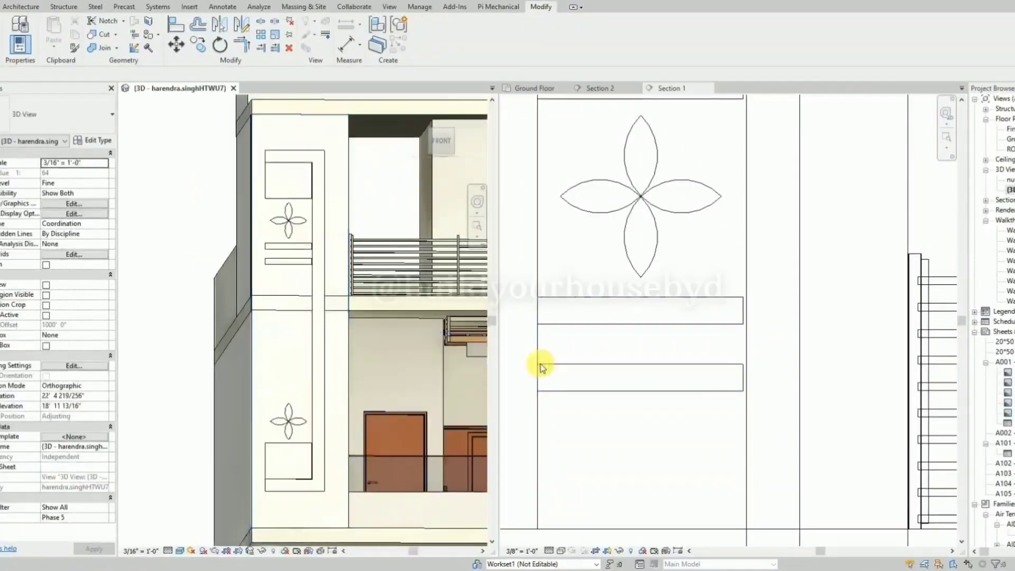
Reopen the strip wall's profile and delete the lower of the two strips.
click(604, 366)
click(601, 357)
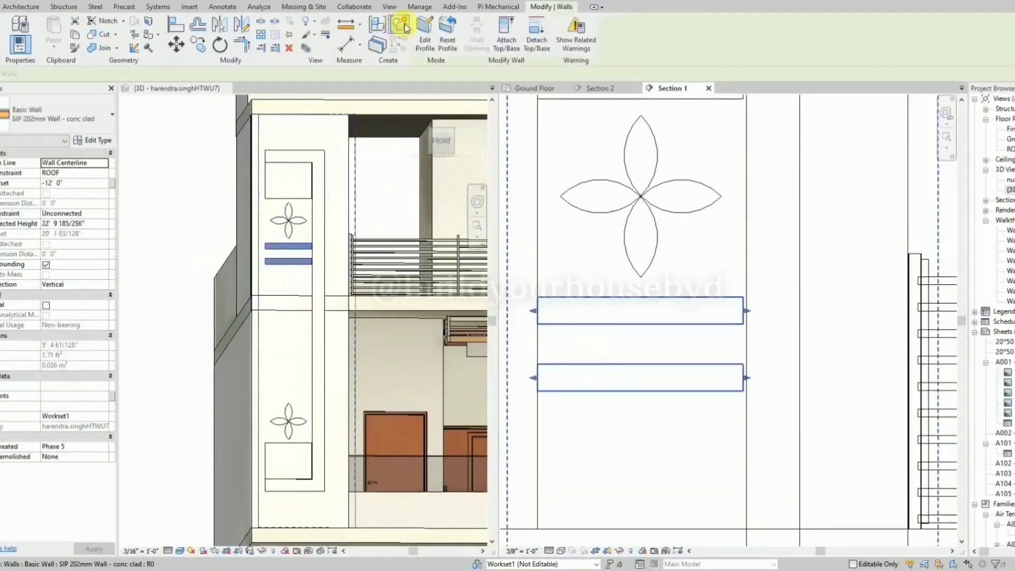
click(426, 34)
scroll(647, 358, down, 1)
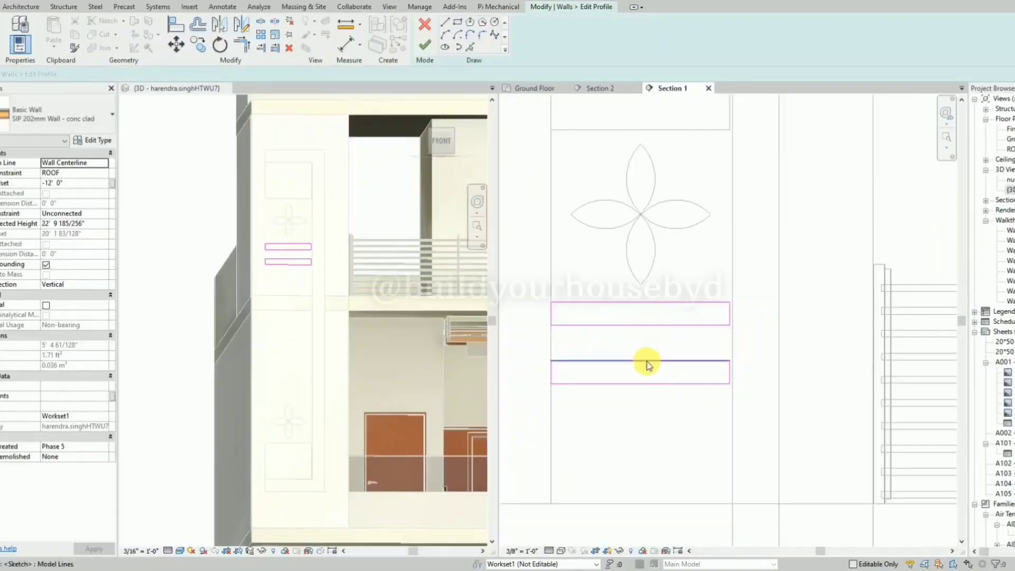
click(649, 363)
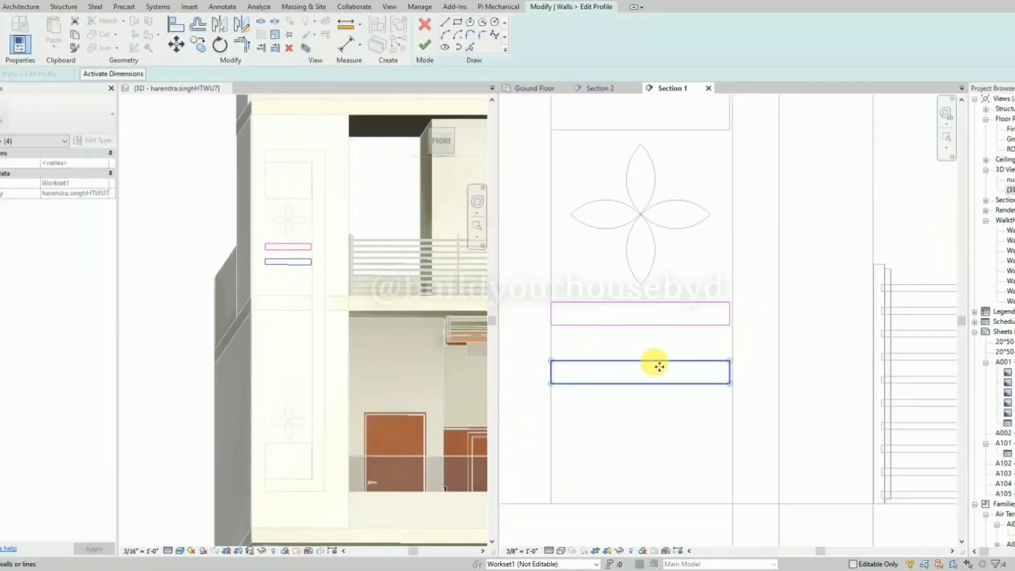
drag(657, 357, 653, 303)
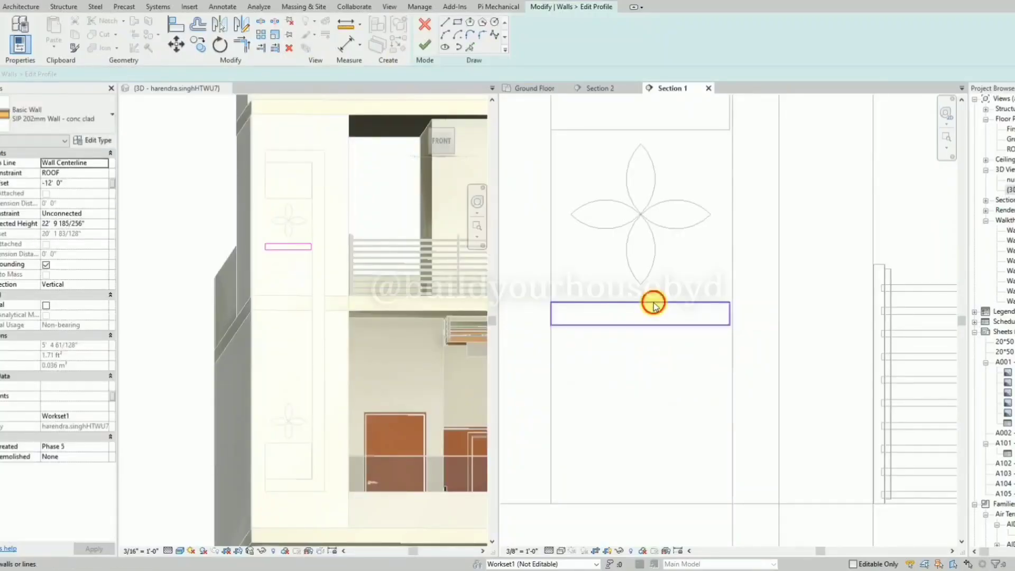
Copy the strip repeatedly straight down at about 8-inch spacing to place seven copies below the original.
key(o)
click(729, 303)
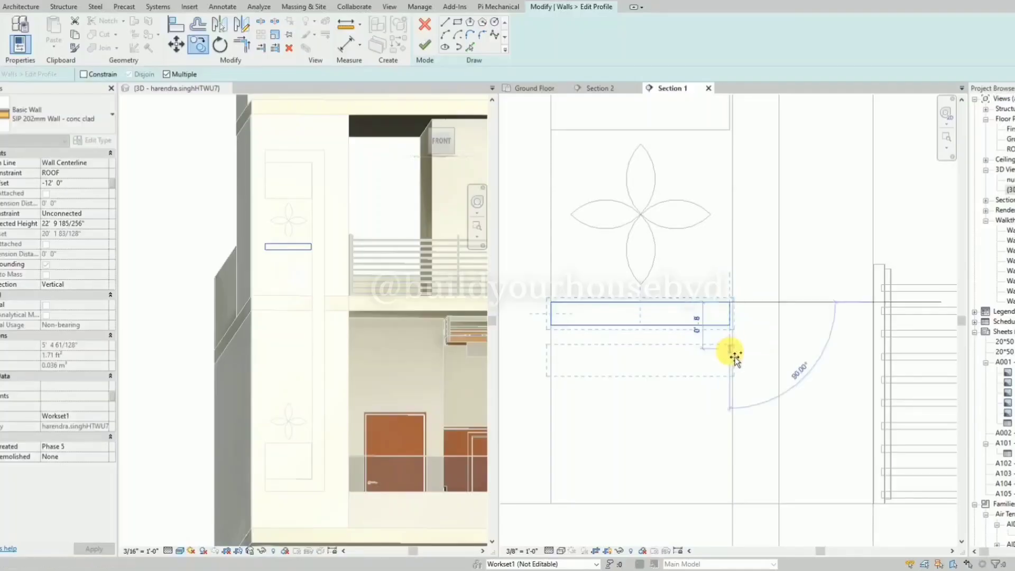
click(735, 358)
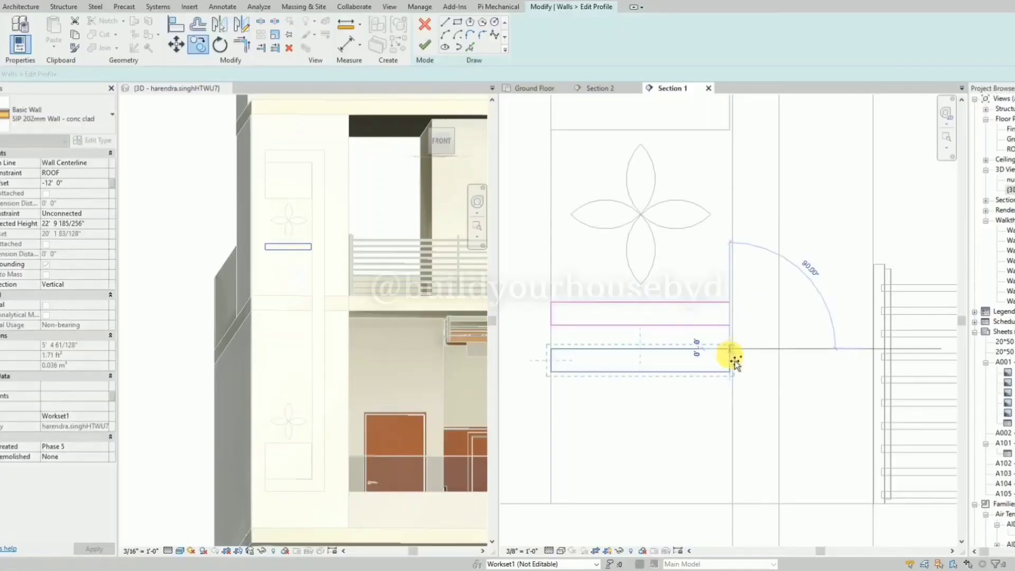
click(736, 399)
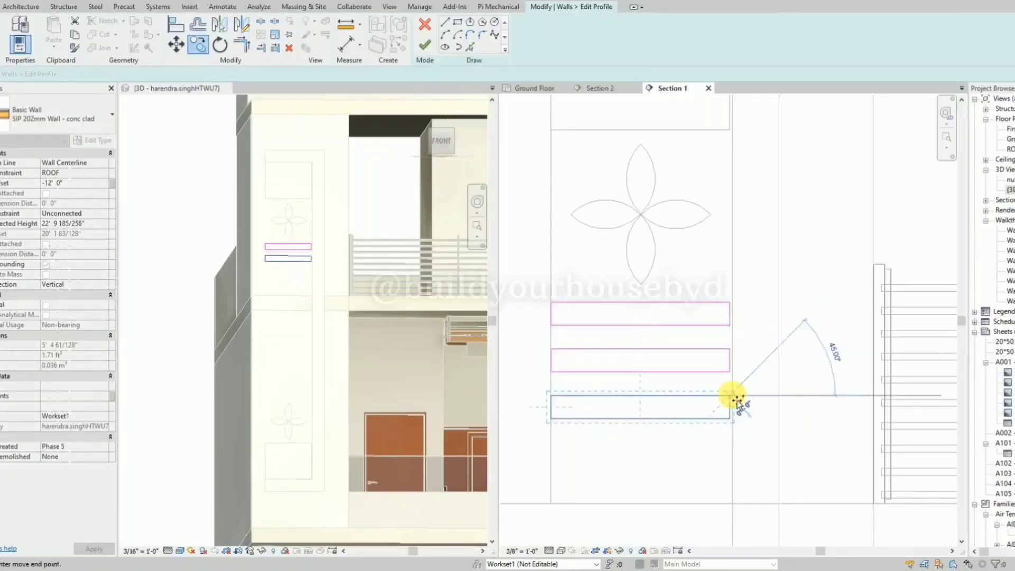
scroll(720, 322, down, 6)
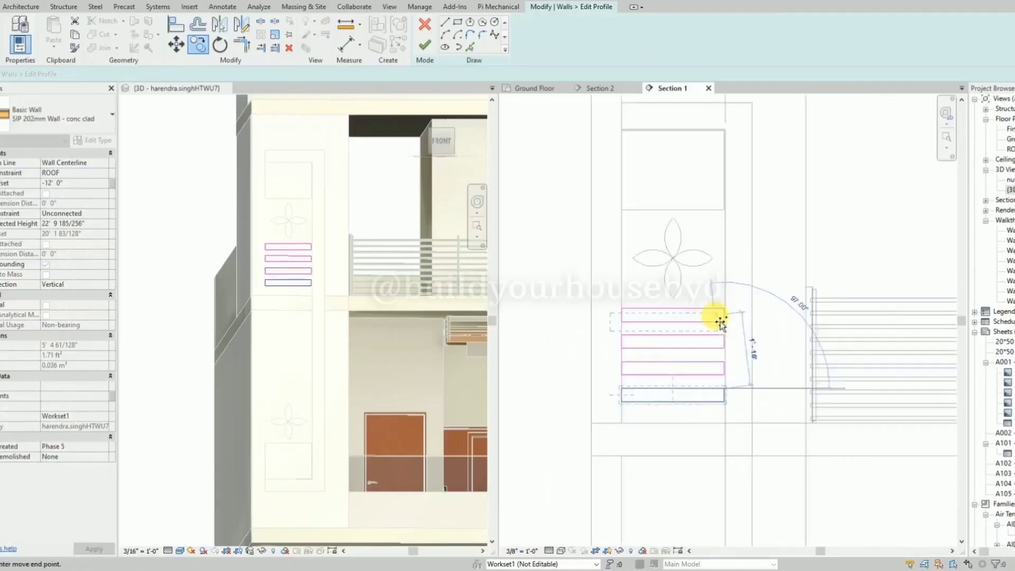
scroll(717, 399, up, 7)
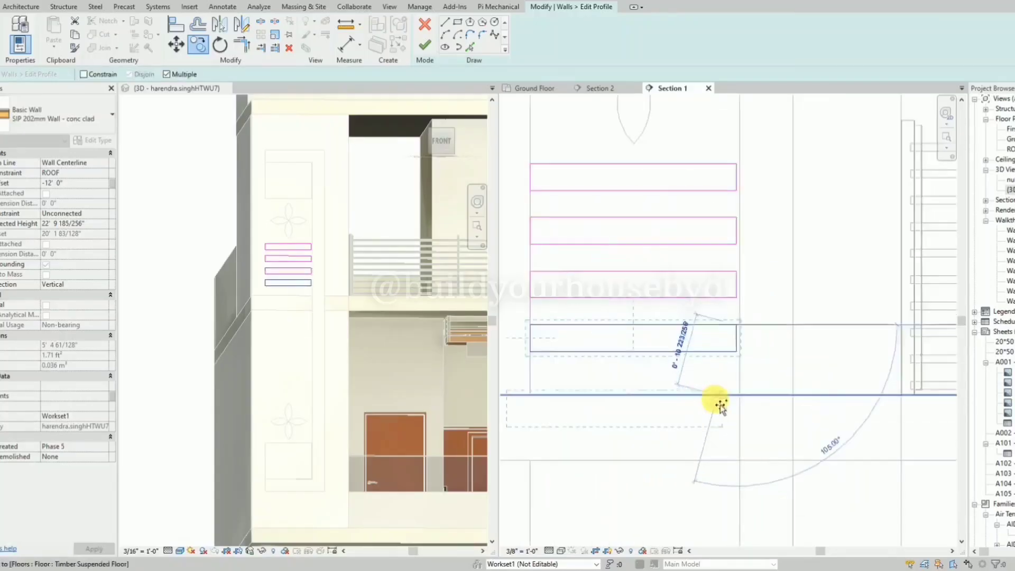
click(742, 384)
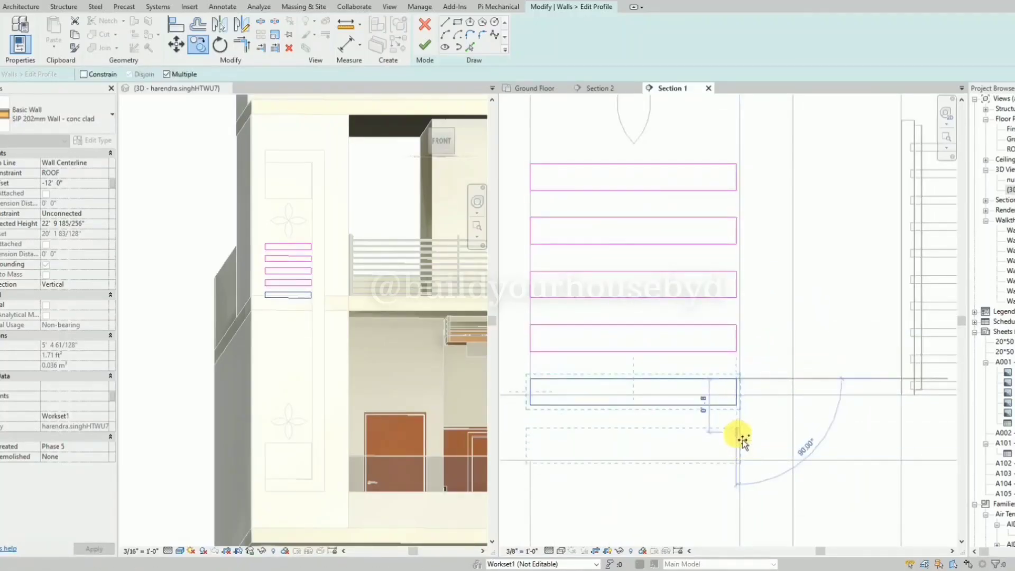
click(742, 435)
scroll(725, 366, down, 5)
scroll(724, 442, up, 3)
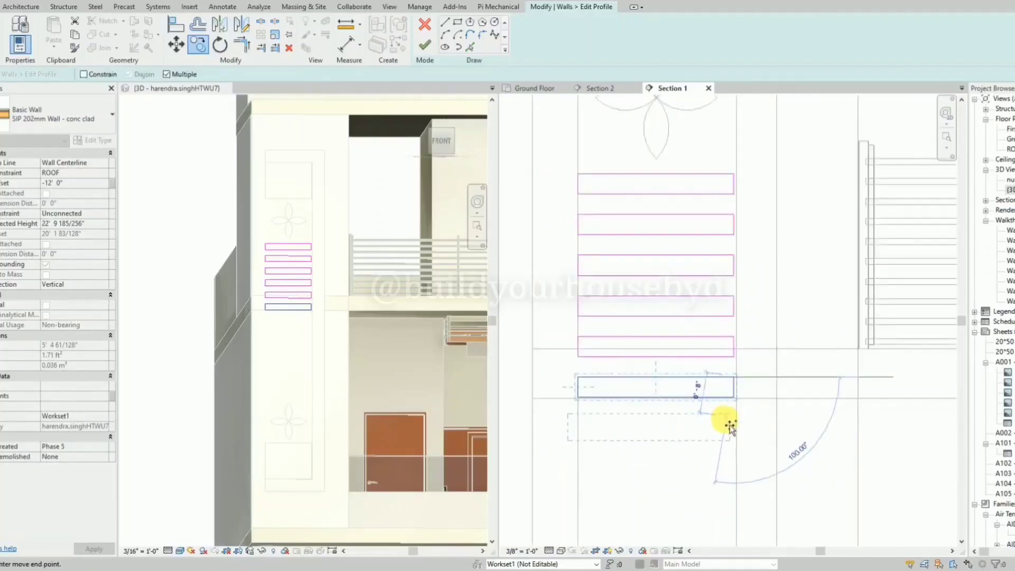
click(732, 419)
scroll(720, 309, down, 5)
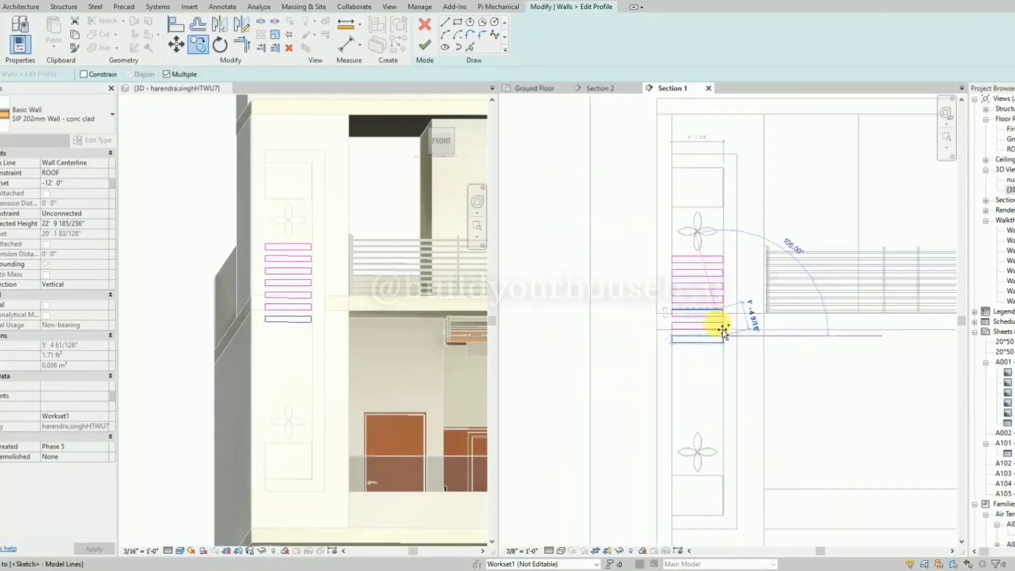
scroll(722, 338, up, 3)
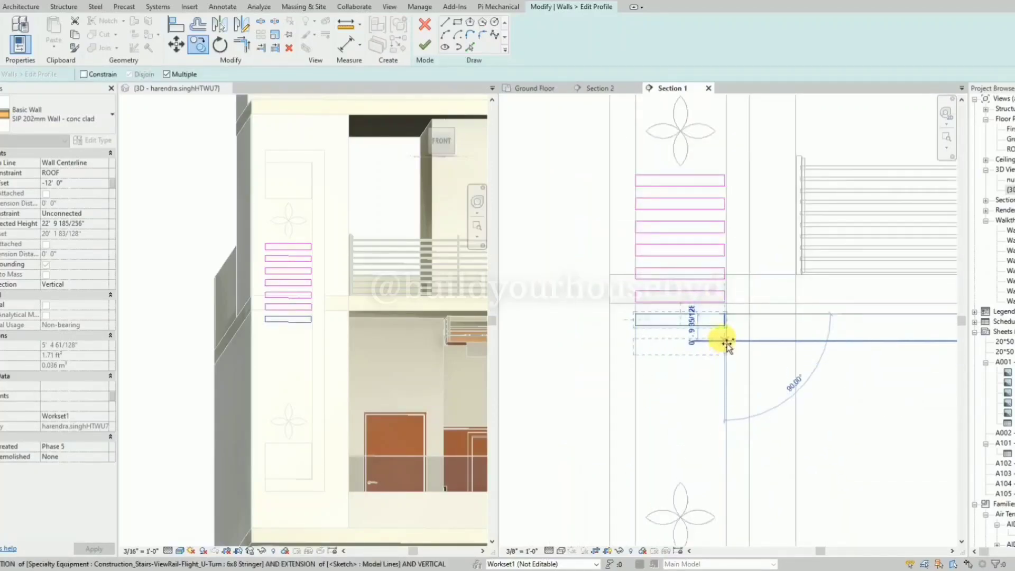
click(728, 349)
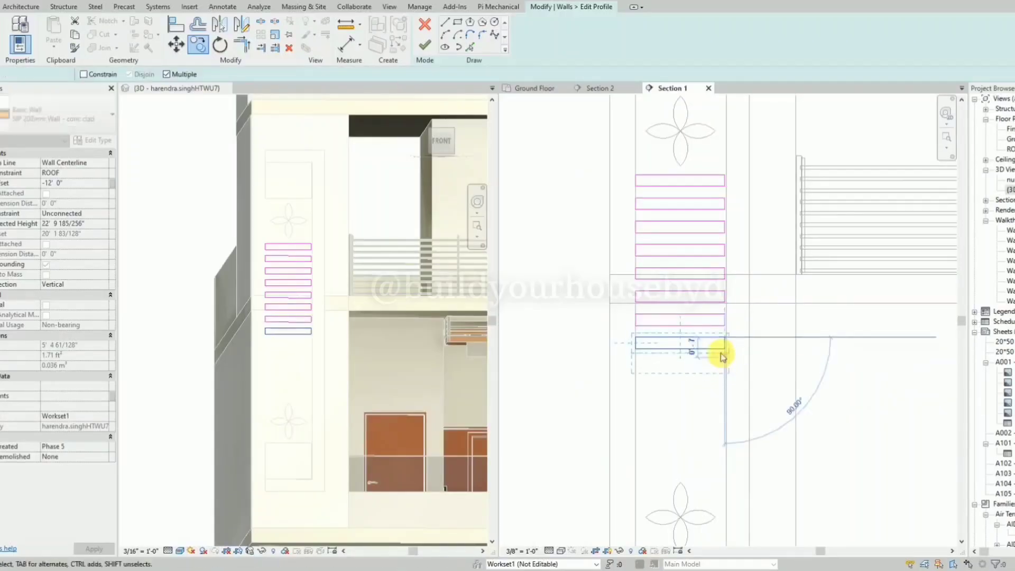
key(Escape)
drag(562, 222, 741, 385)
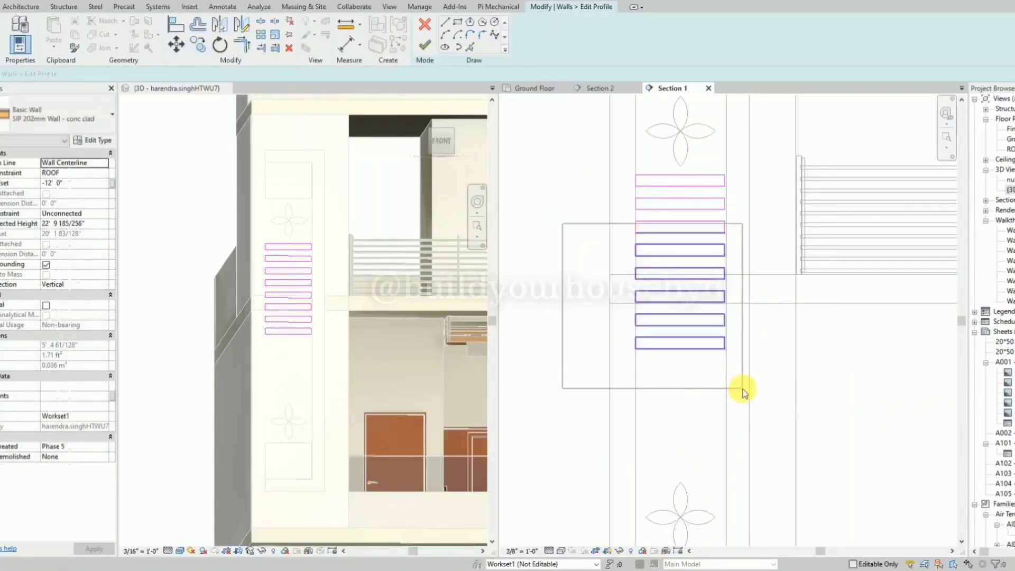
drag(561, 239, 779, 369)
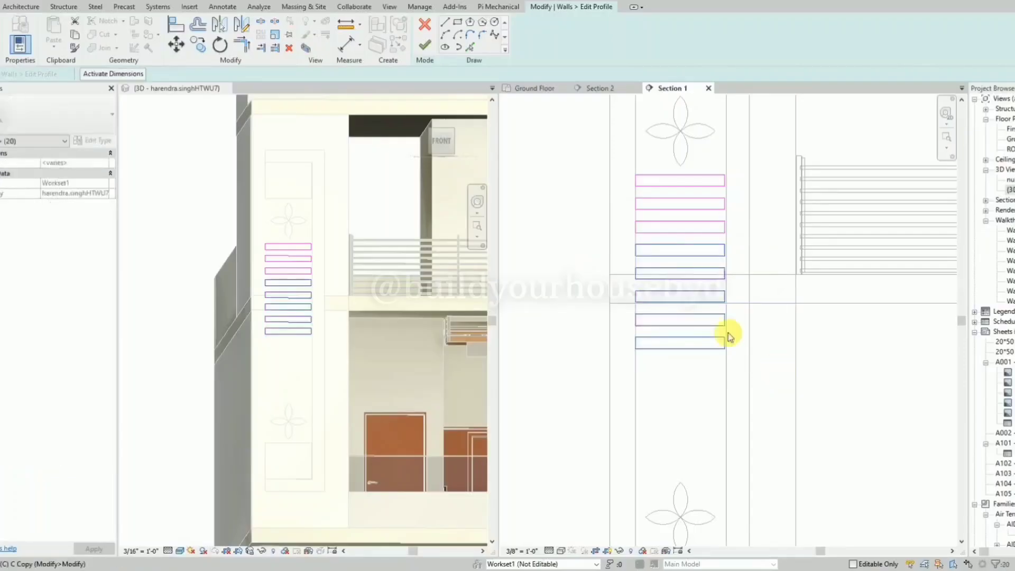
key(c)
key(o)
click(637, 244)
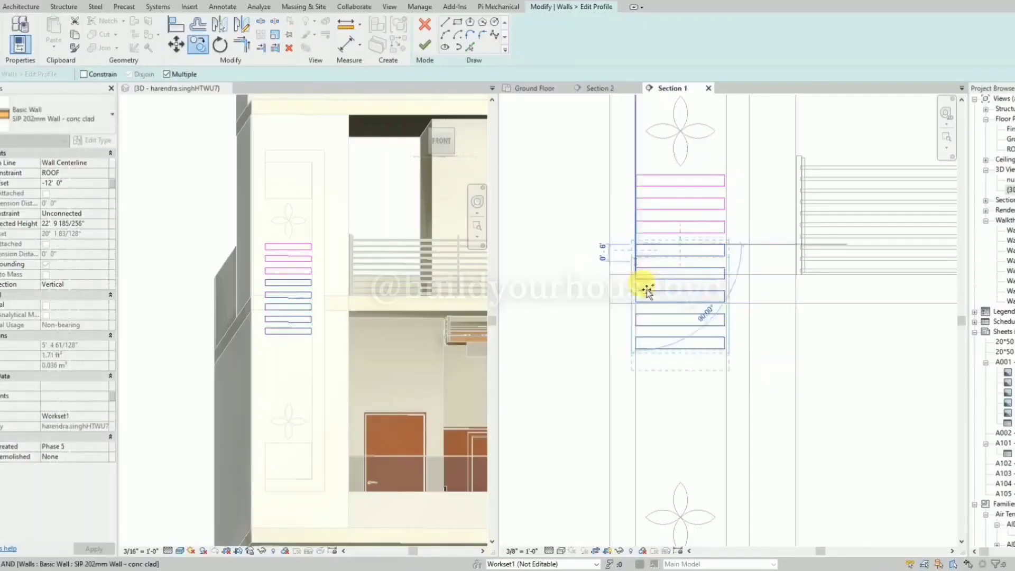
click(642, 382)
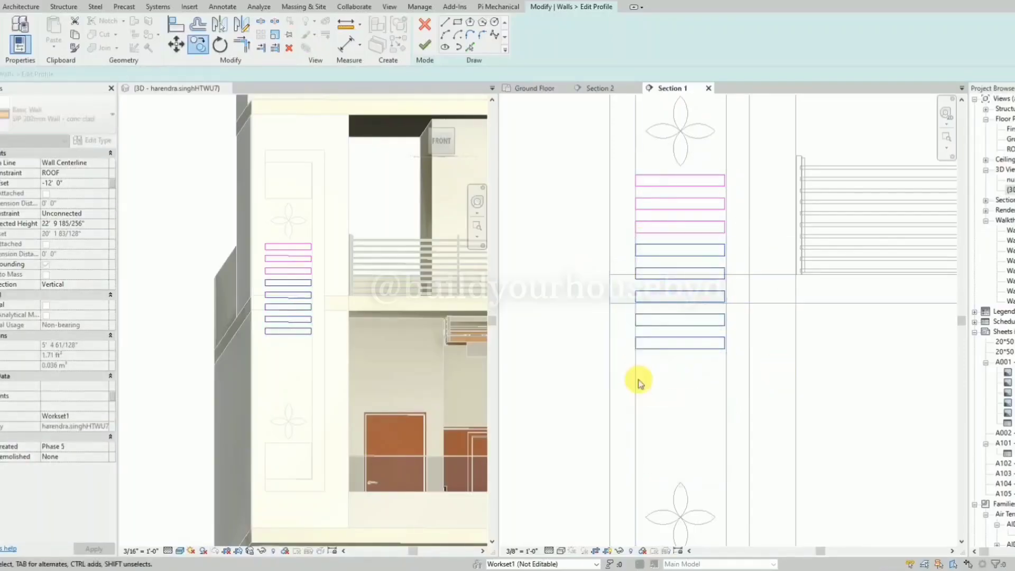
key(Escape)
scroll(652, 354, up, 2)
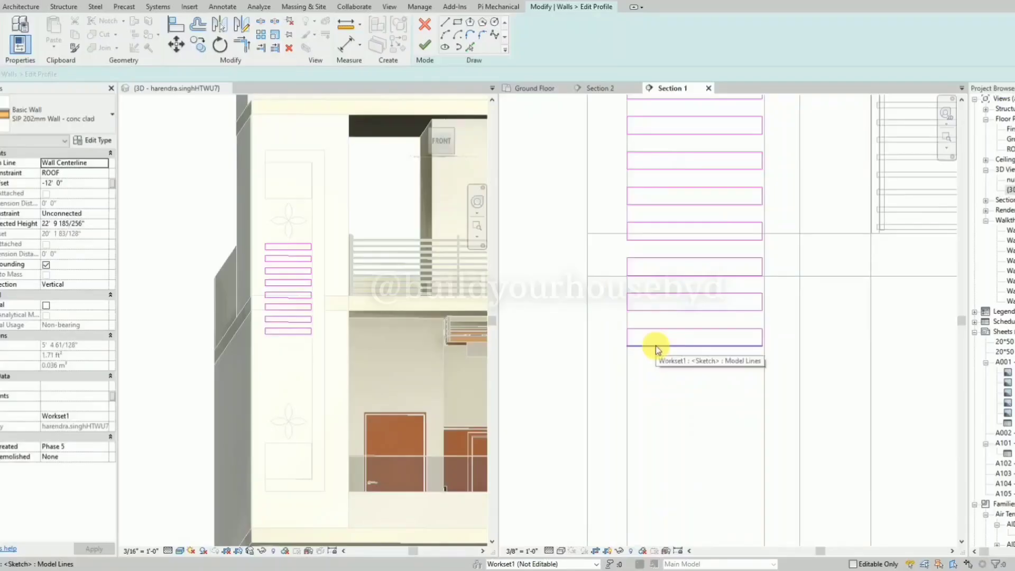
click(656, 346)
key(Escape)
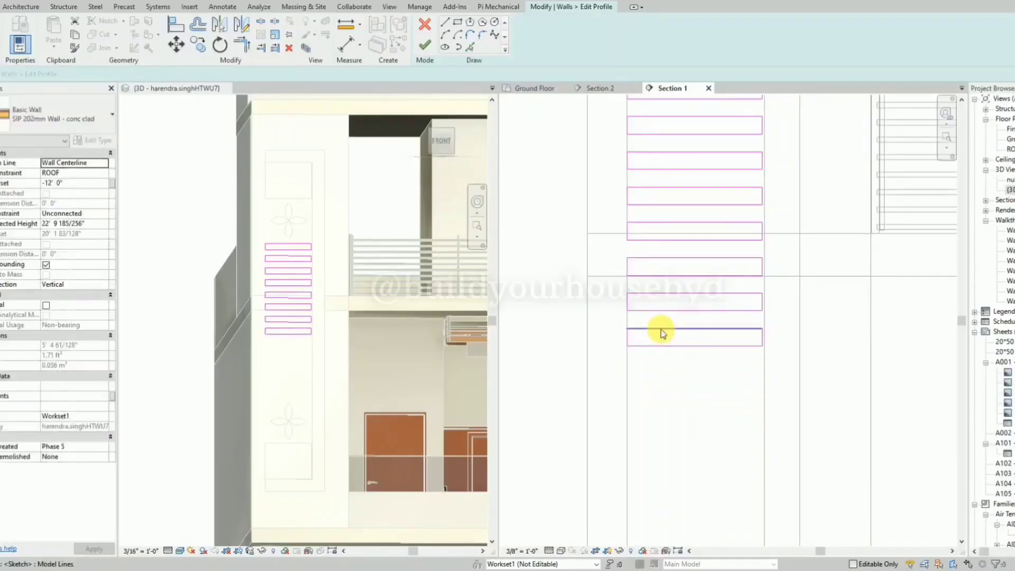
Copy the five lowest strips straight down so that the first copy lands on the bottom strip of the stack.
drag(546, 175, 782, 385)
key(m)
key(v)
key(c)
key(o)
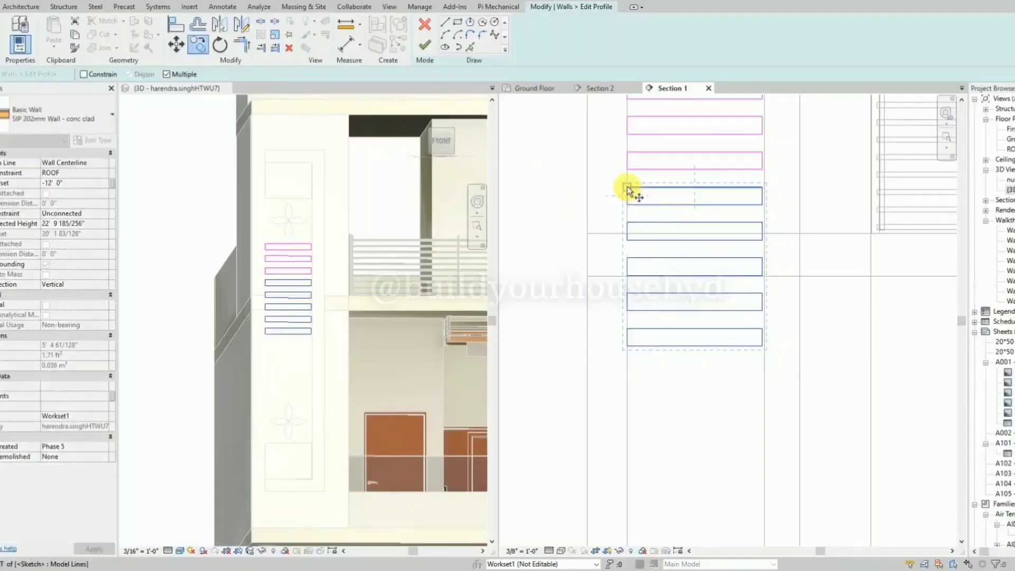
click(629, 188)
click(633, 336)
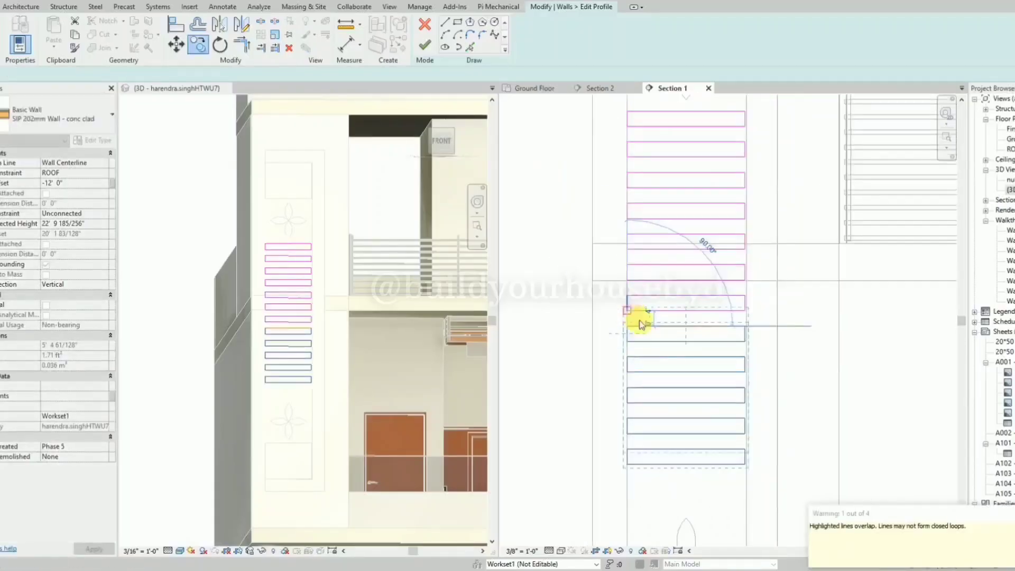
Delete the duplicate strip that overlaps where the copied group meets the original stack.
key(Tab)
click(667, 343)
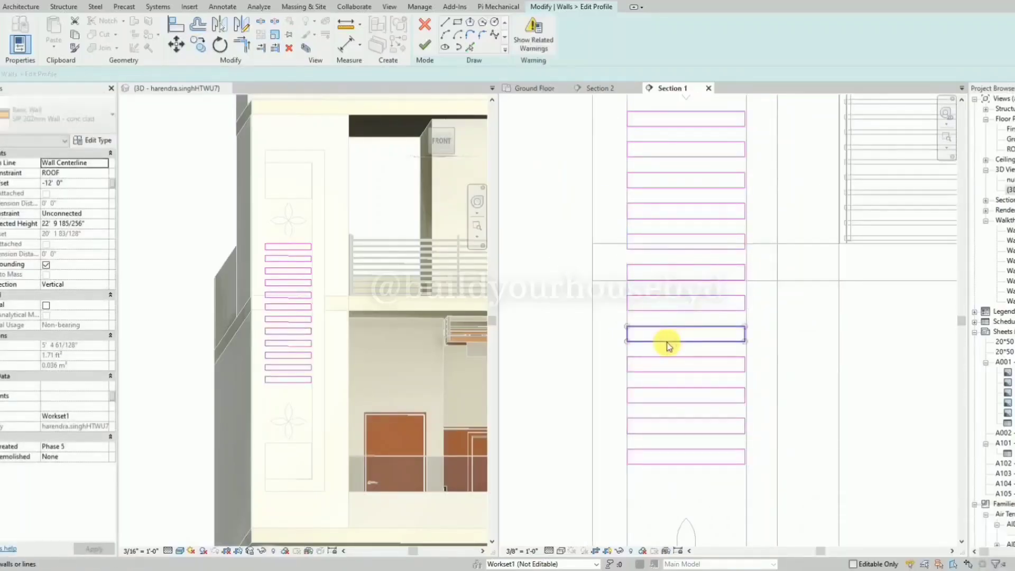
key(Delete)
scroll(655, 253, down, 4)
scroll(689, 390, up, 3)
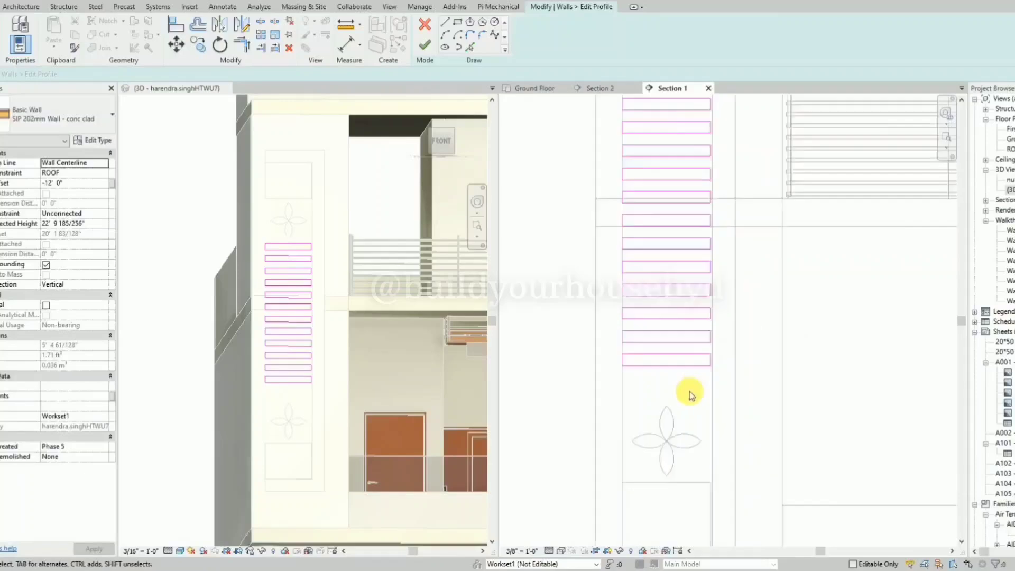
Copy the lowest strip down twice at about 8-inch spacing and delete the last copy overlapping the lower flower.
click(640, 364)
key(c)
key(o)
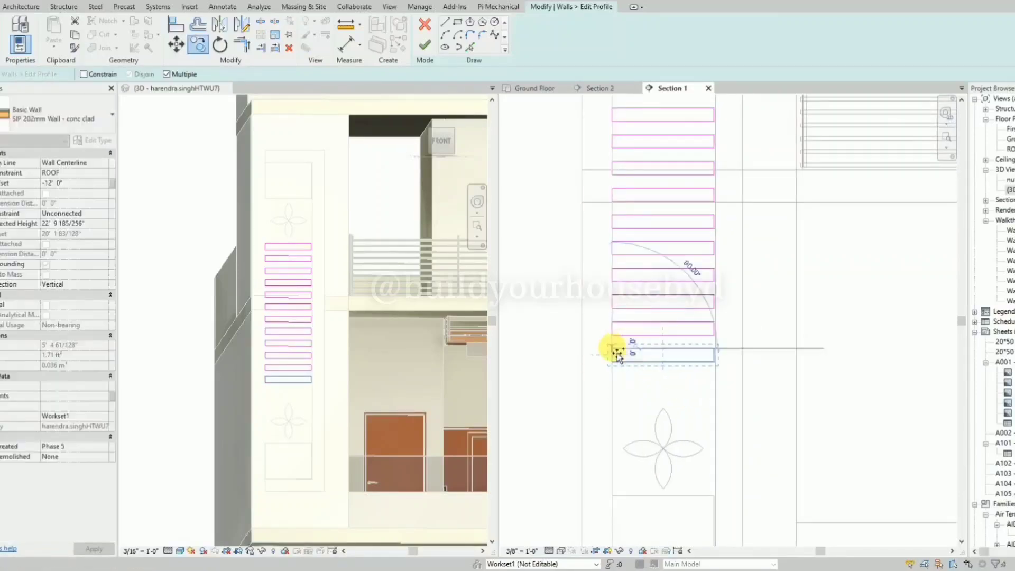
click(613, 348)
click(615, 388)
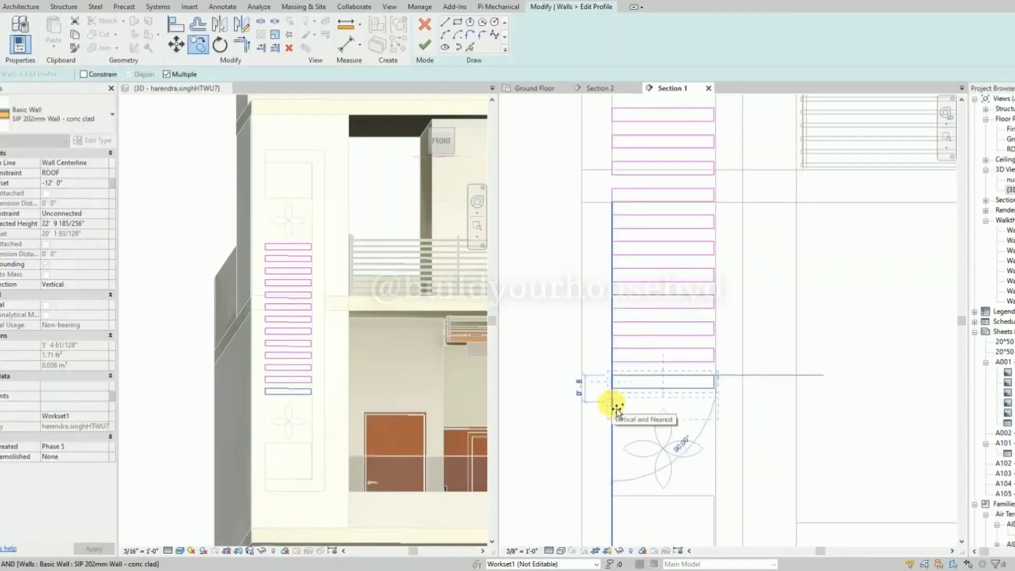
click(635, 397)
key(Escape)
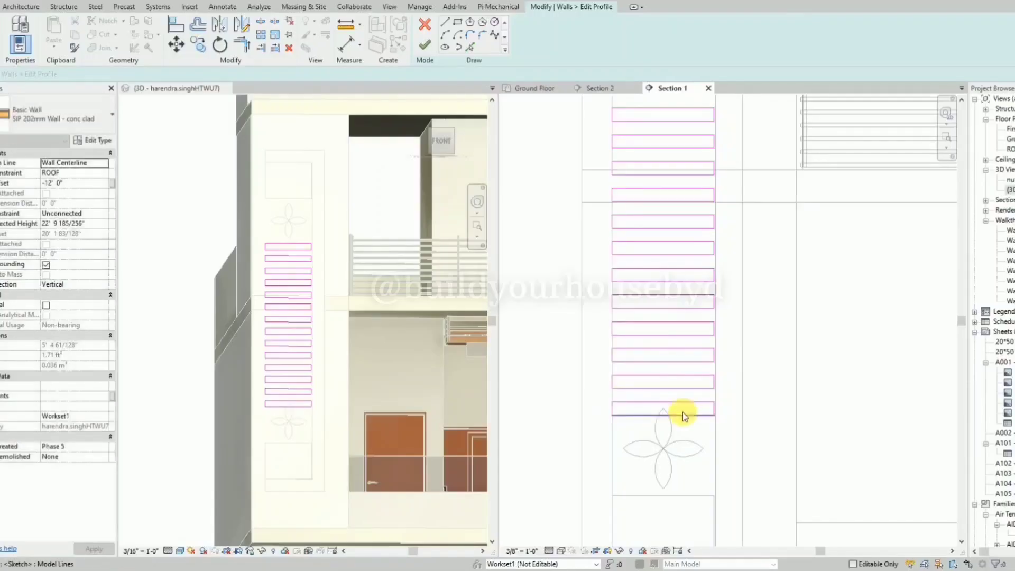
key(Delete)
scroll(636, 430, down, 2)
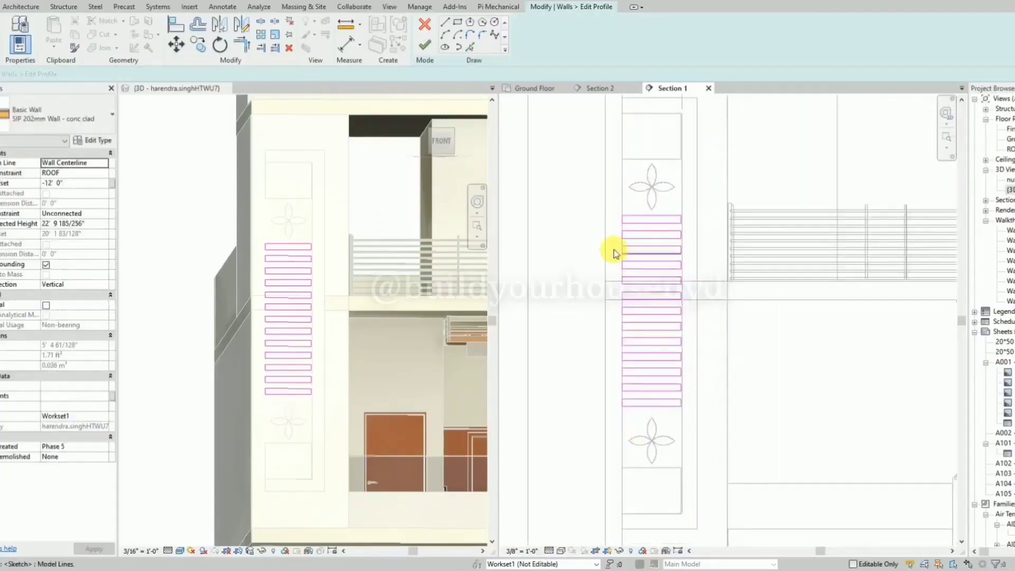
Shift all thirteen strips slightly down to centre them between the two flowers, and finish the wall profile.
drag(577, 202, 702, 413)
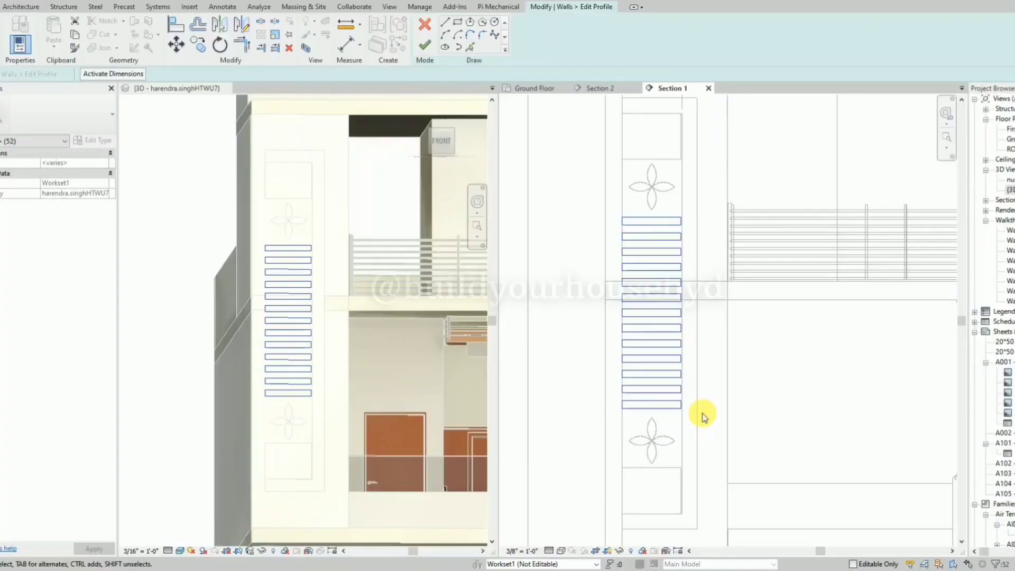
click(432, 45)
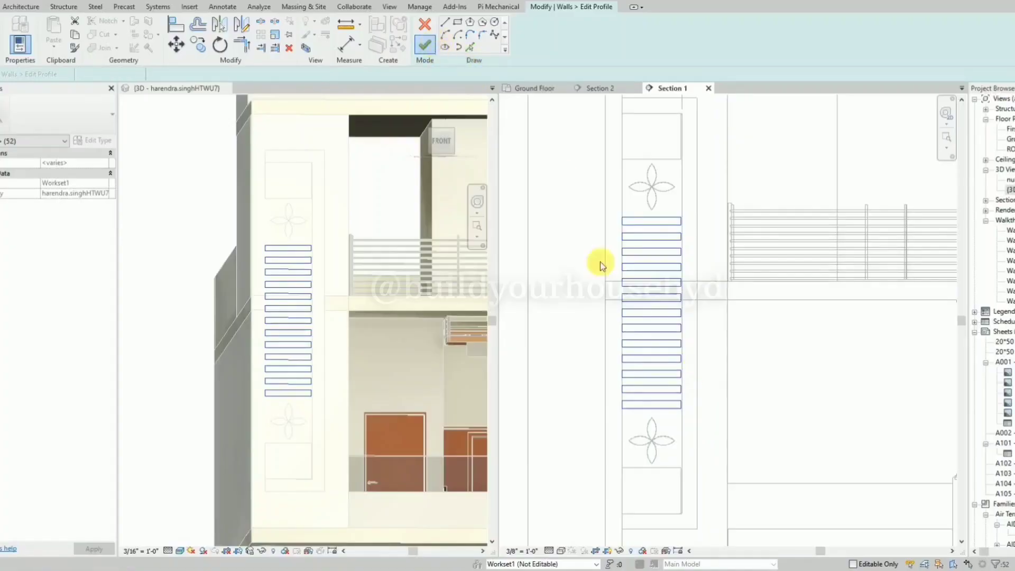
key(Escape)
shift+middle_drag(151, 197, 262, 265)
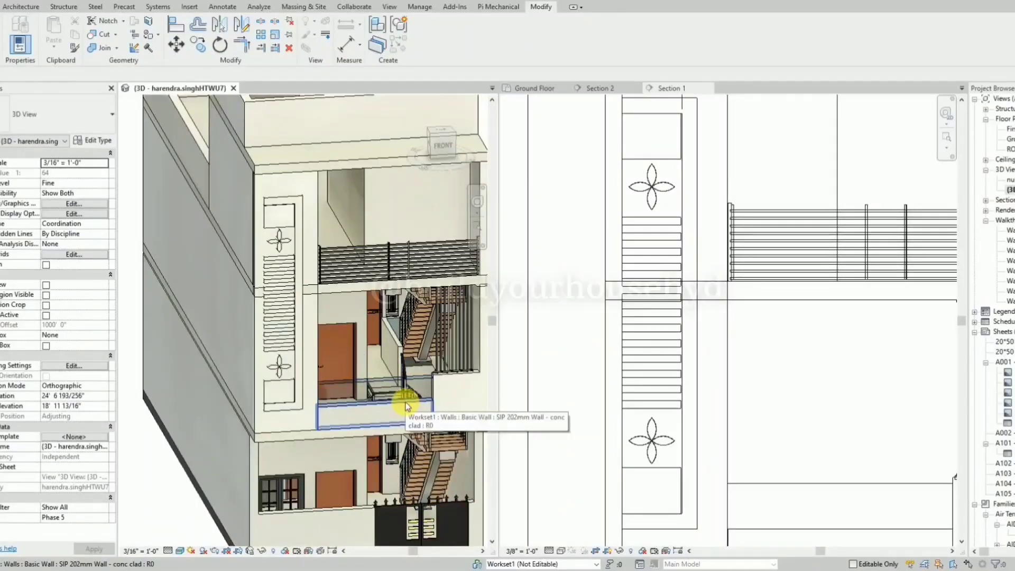
scroll(244, 267, down, 4)
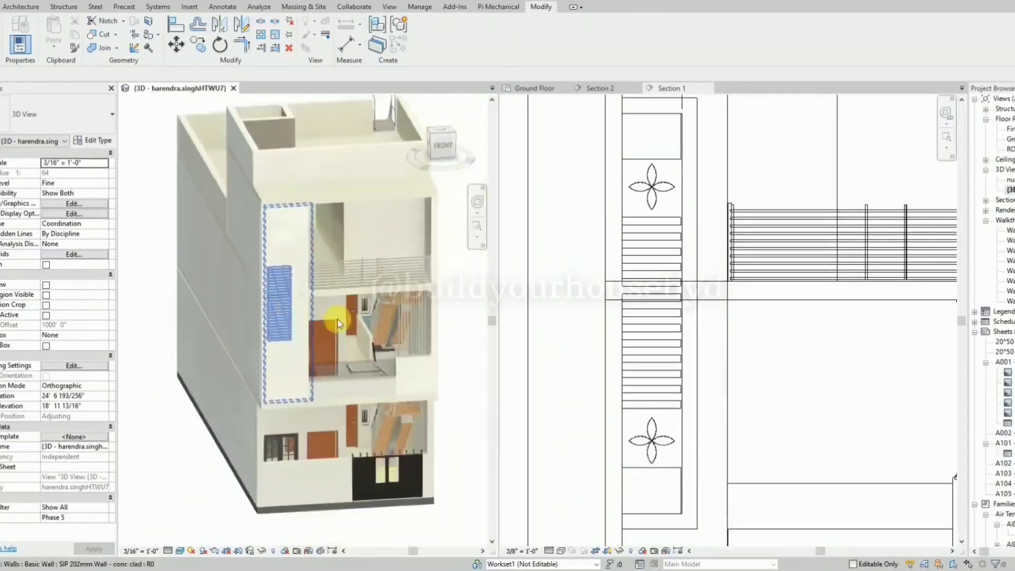
shift+middle_drag(290, 534, 260, 514)
shift+middle_drag(206, 329, 523, 333)
In Section 1, place a copy of the wall with the two rectangular panels to the left, clear of the house.
click(637, 159)
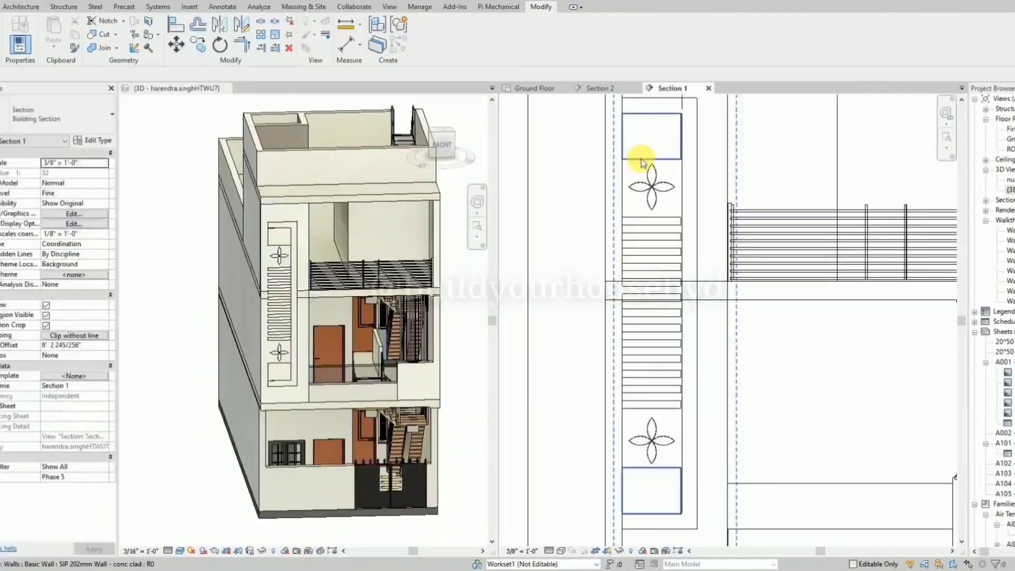
scroll(654, 165, down, 2)
click(656, 165)
drag(662, 166, 549, 170)
click(550, 168)
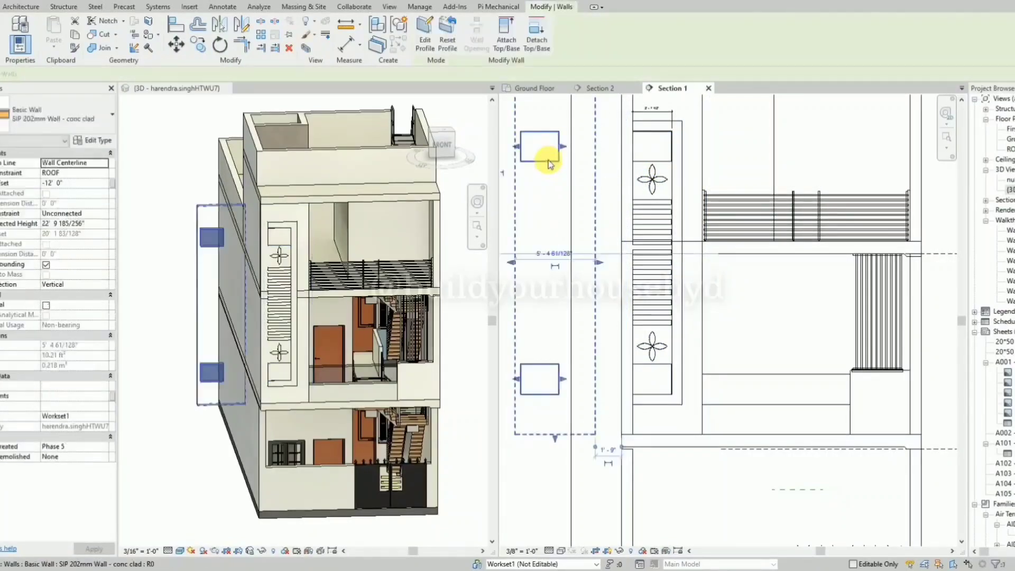
Delete the lower rectangle from the copied wall's profile and finish the profile.
click(431, 40)
drag(507, 343, 586, 418)
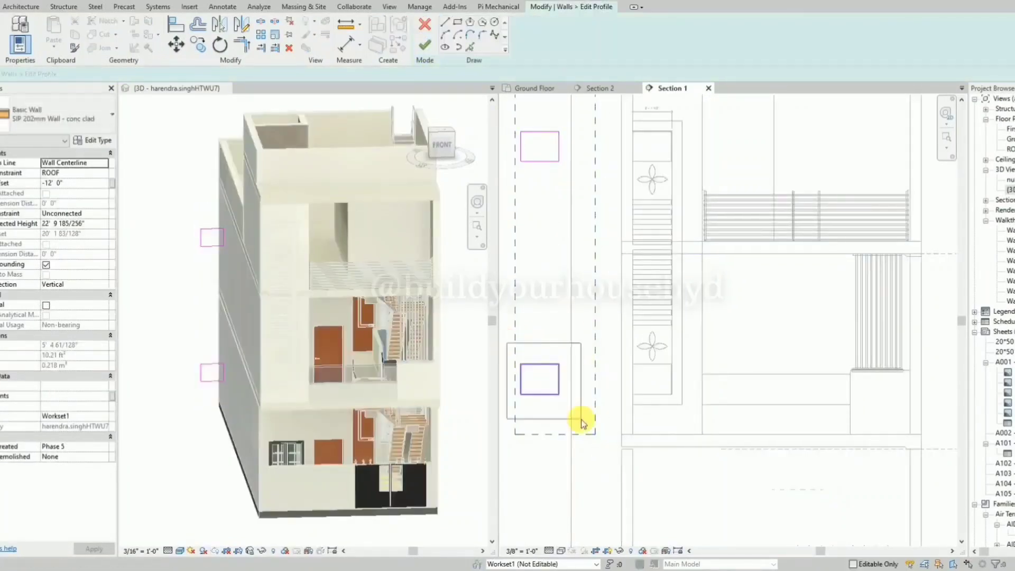
key(Delete)
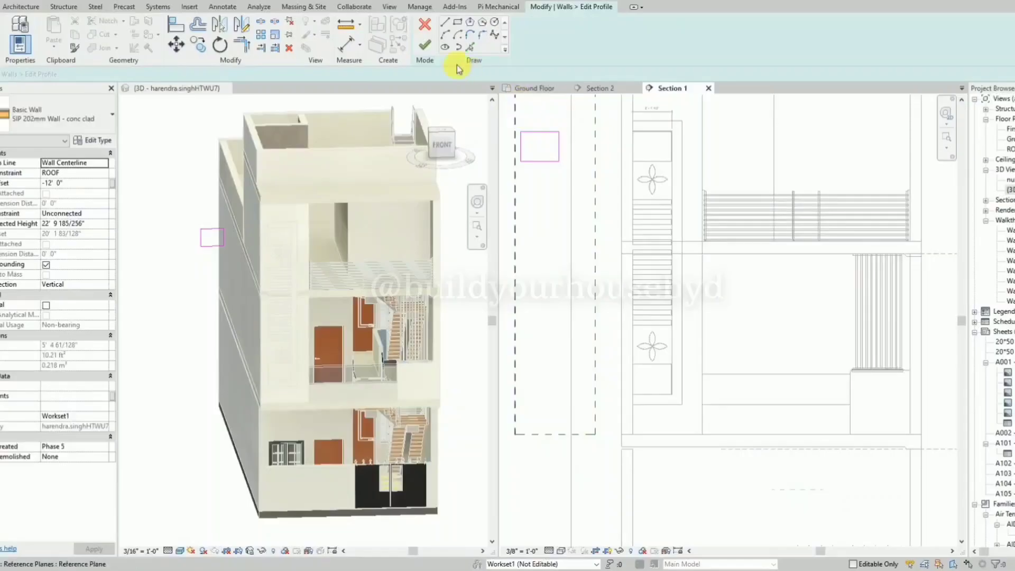
click(433, 48)
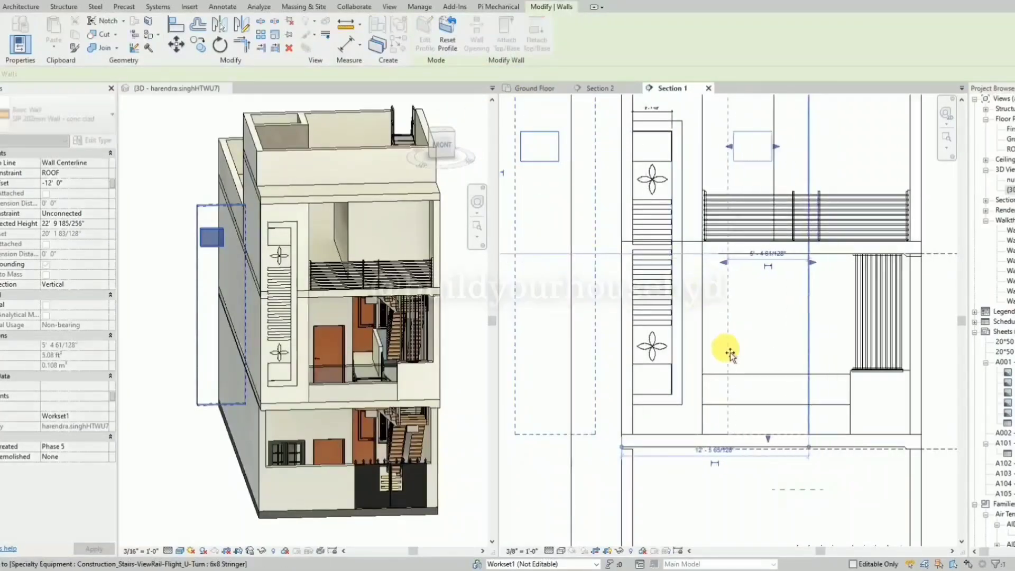
Reopen the copied wall's profile over the balcony and move its rectangle down to the left end of the first-floor parapet.
click(426, 29)
drag(716, 122, 811, 182)
key(m)
key(v)
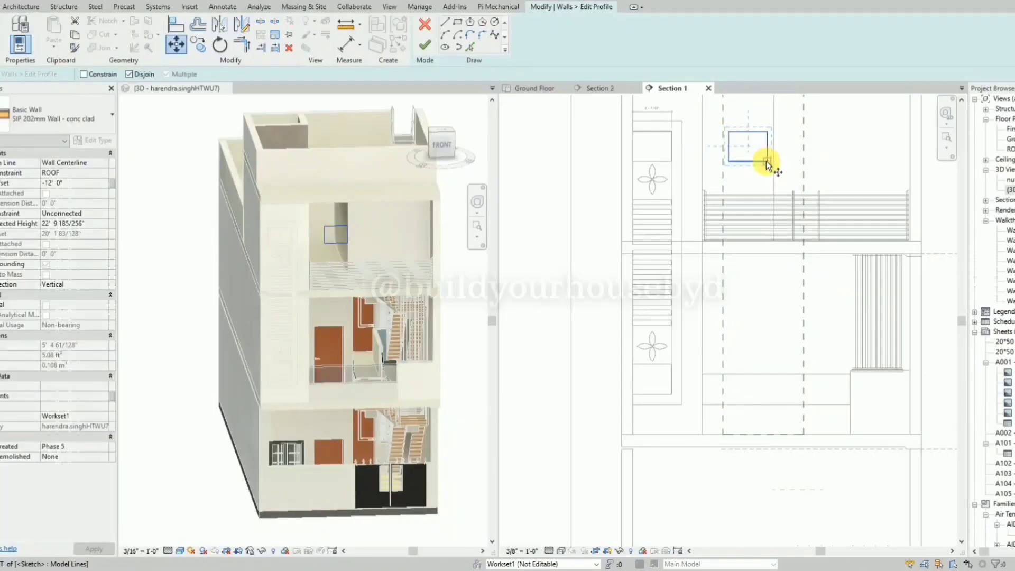
click(767, 162)
scroll(737, 415, up, 2)
click(756, 443)
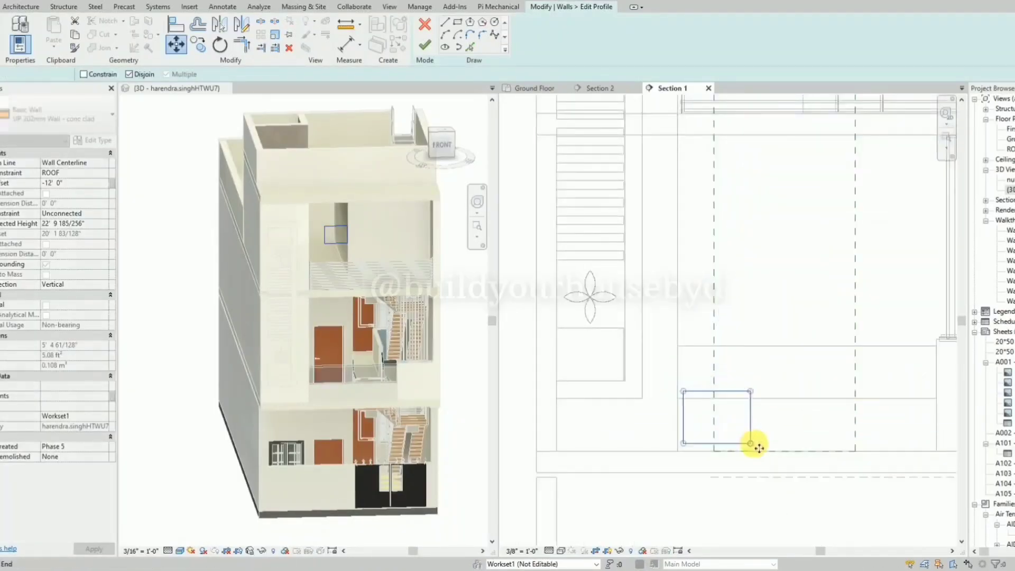
key(Escape)
Delete the two vertical reference planes marking the copied wall's original sides.
click(714, 336)
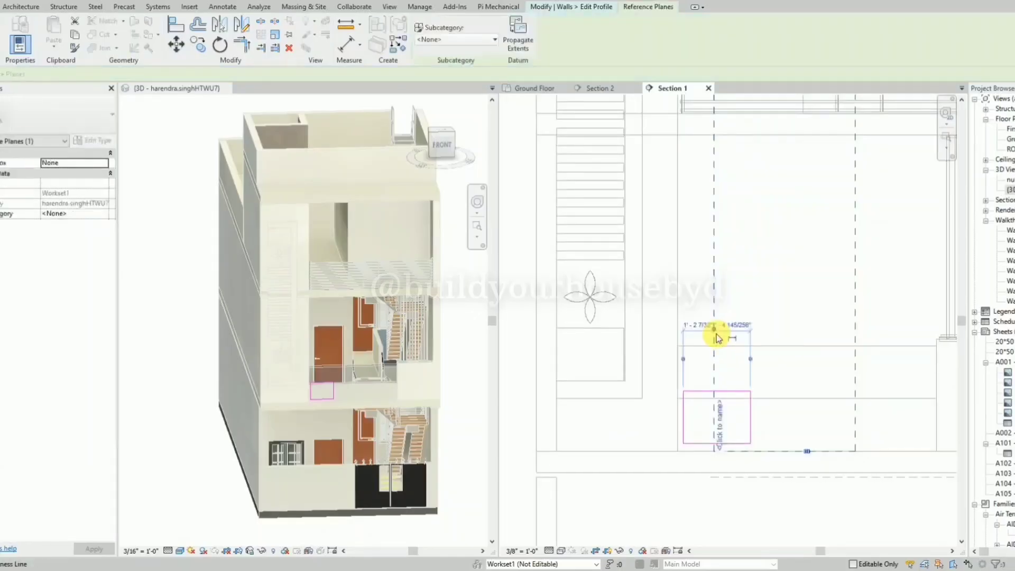
key(Delete)
click(854, 324)
key(Delete)
scroll(695, 356, down, 1)
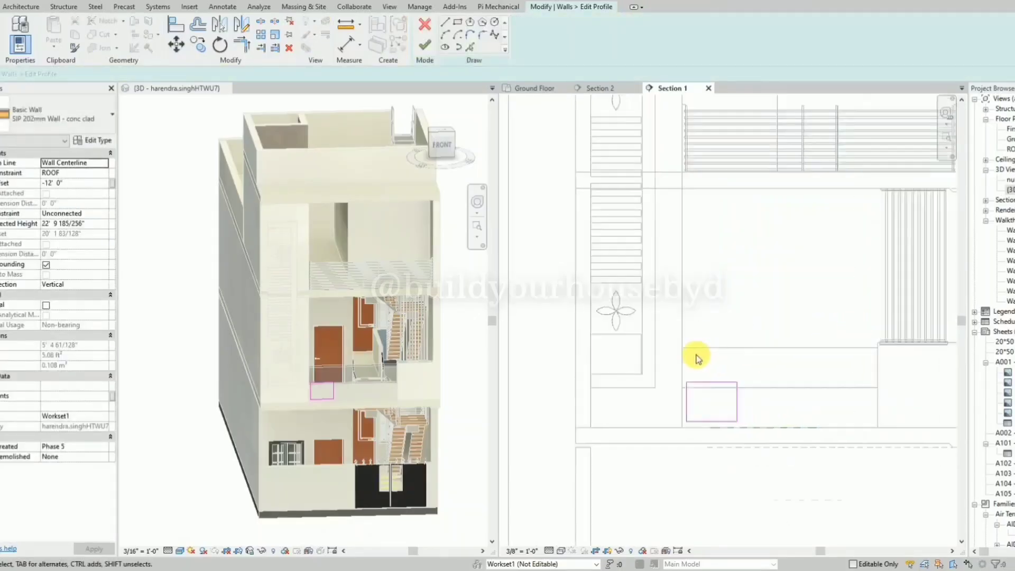
Dimension the rectangle's width above it and its height beside it.
scroll(734, 414, up, 2)
key(d)
key(i)
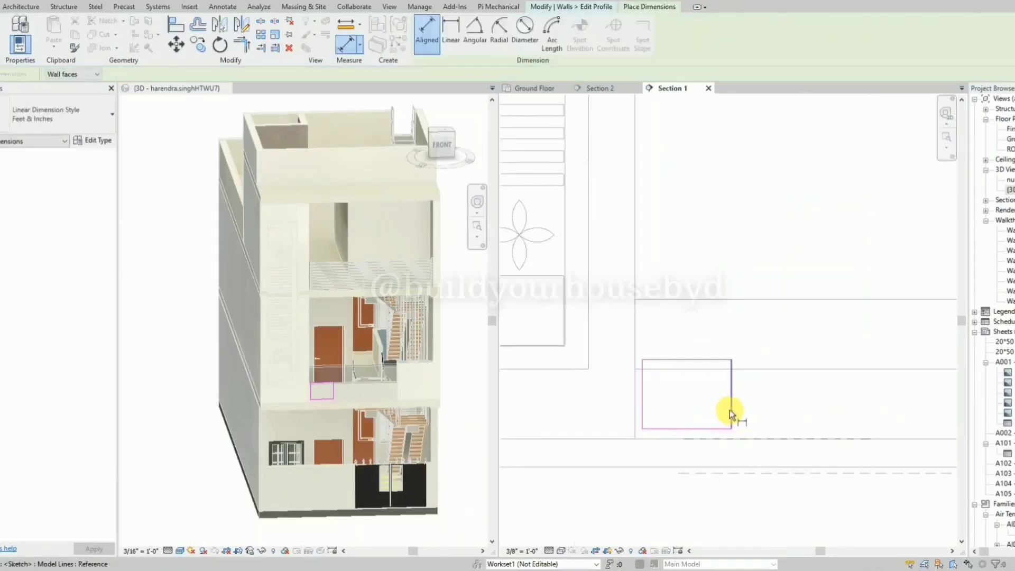
click(730, 410)
click(644, 408)
click(695, 334)
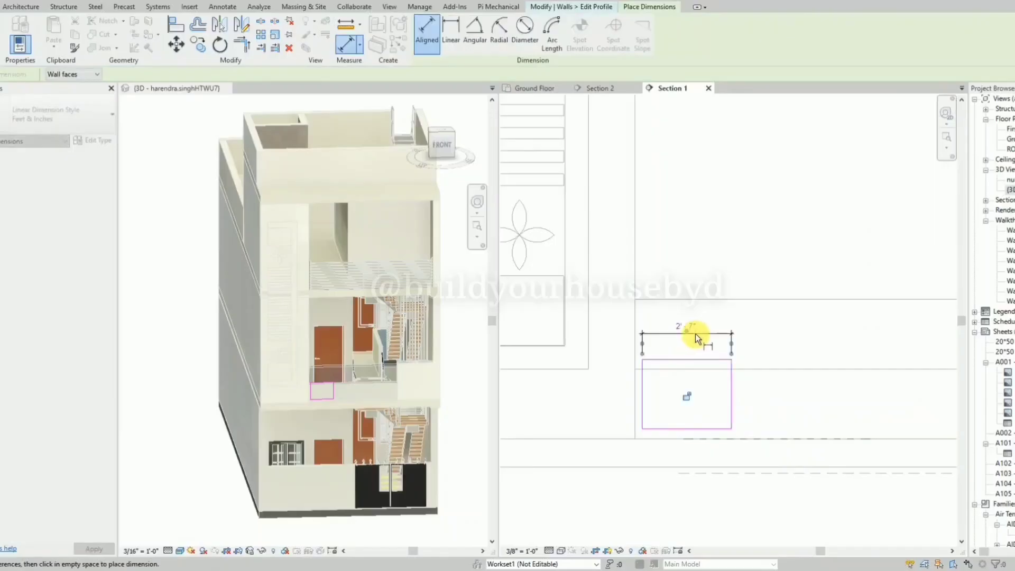
click(702, 360)
click(715, 427)
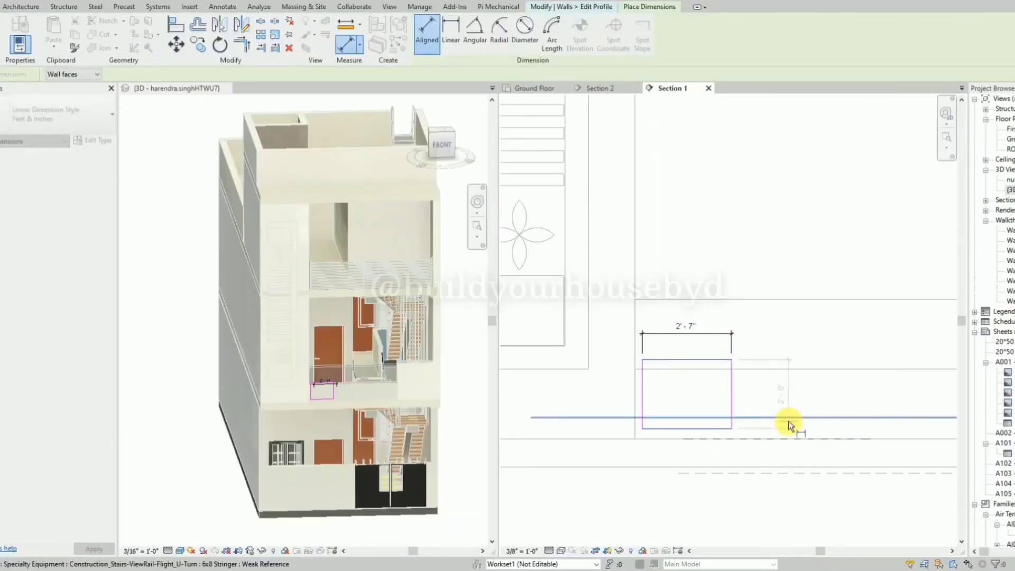
click(744, 406)
key(Escape)
key(Escape)
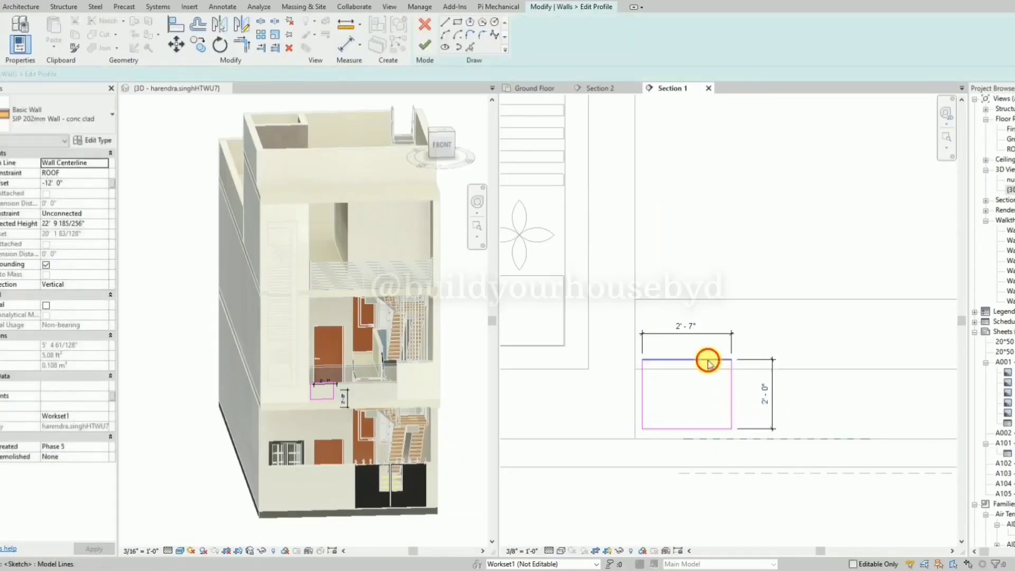
Set the rectangle's height to 1' and its width to 1'.
click(708, 360)
text(1')
key(Return)
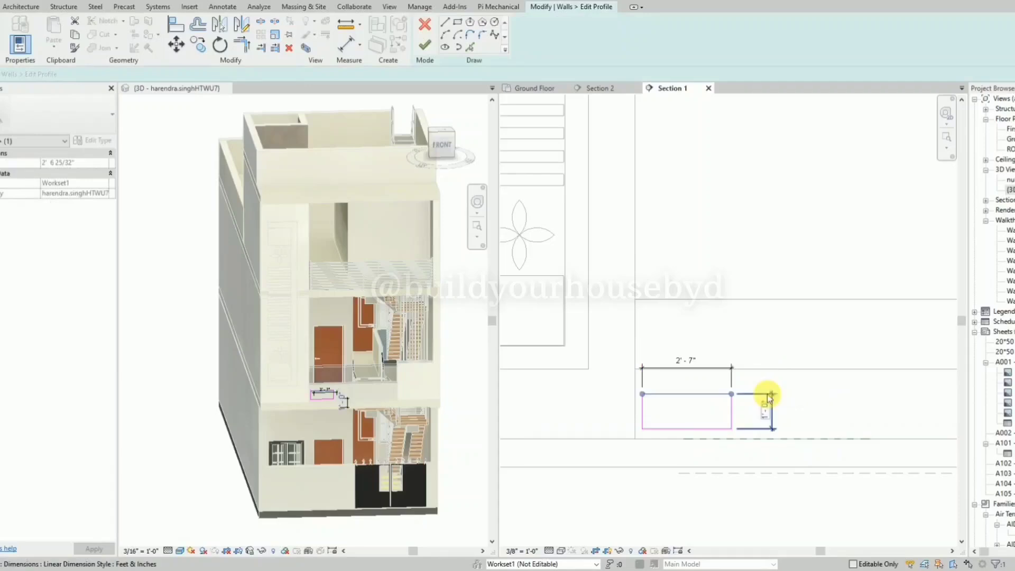
click(729, 421)
click(685, 360)
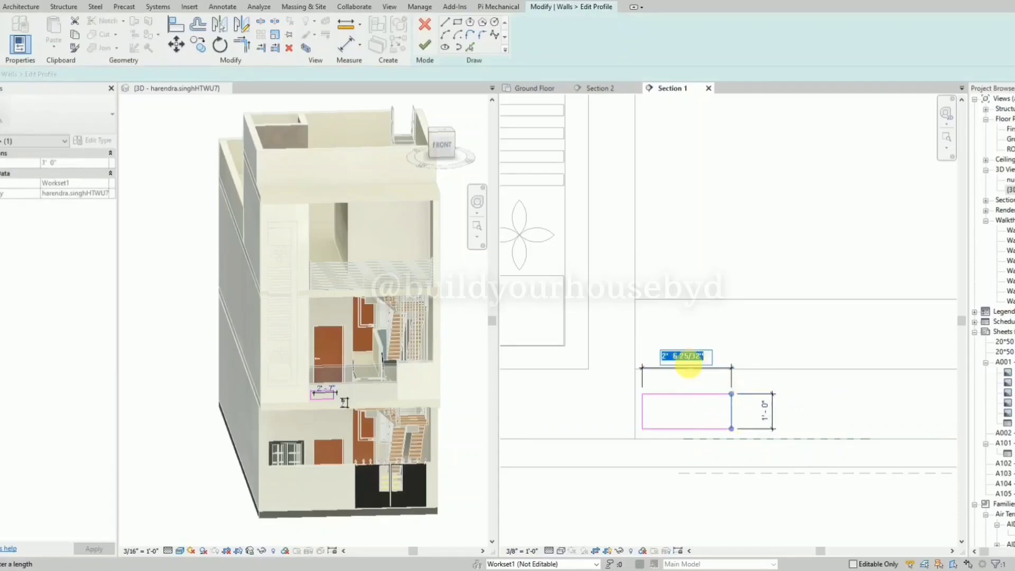
text(1')
key(Return)
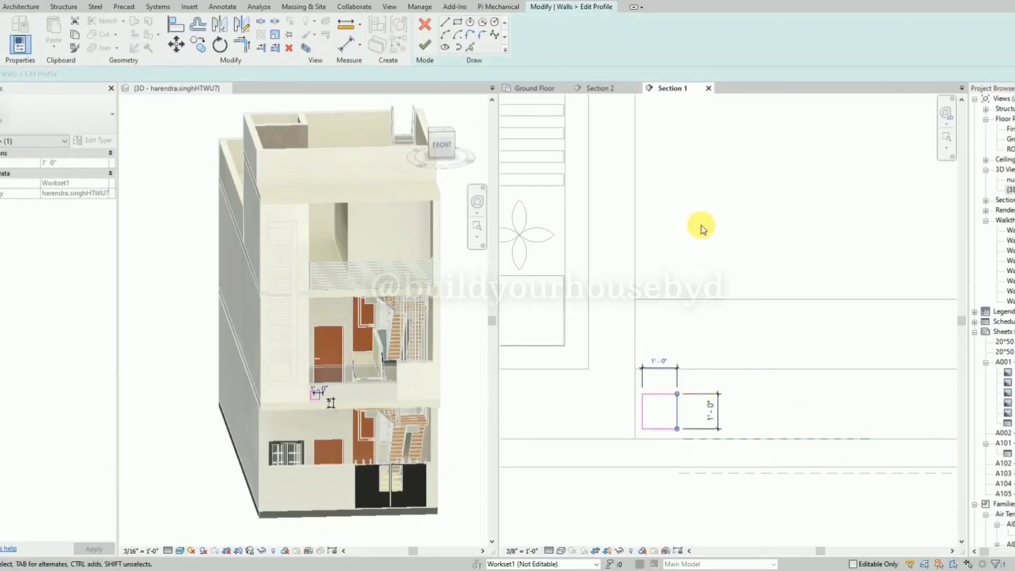
click(682, 378)
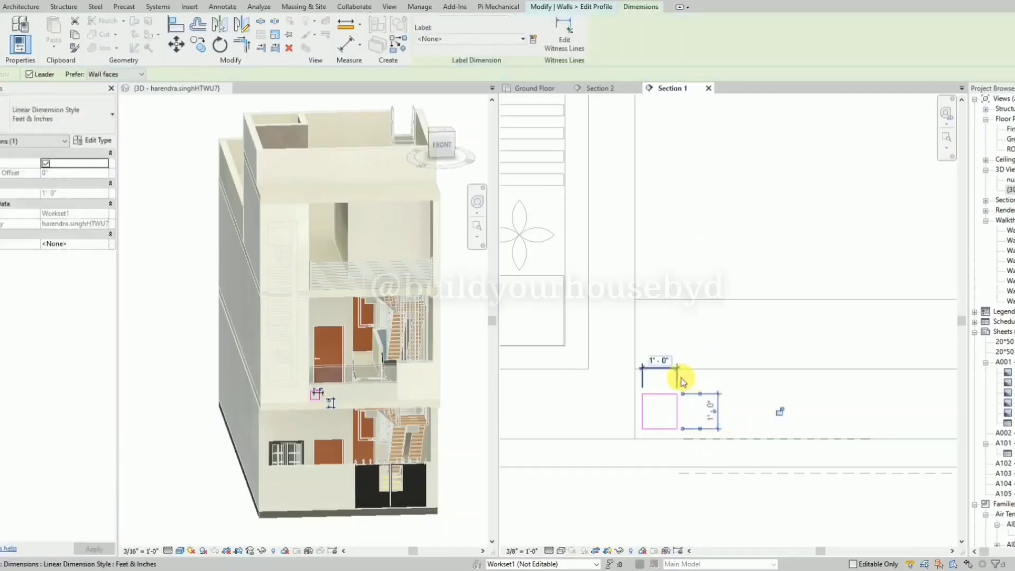
Delete the rectangle's height and width dimensions and finish editing the wall profile.
key(Delete)
click(677, 377)
key(Delete)
key(Tab)
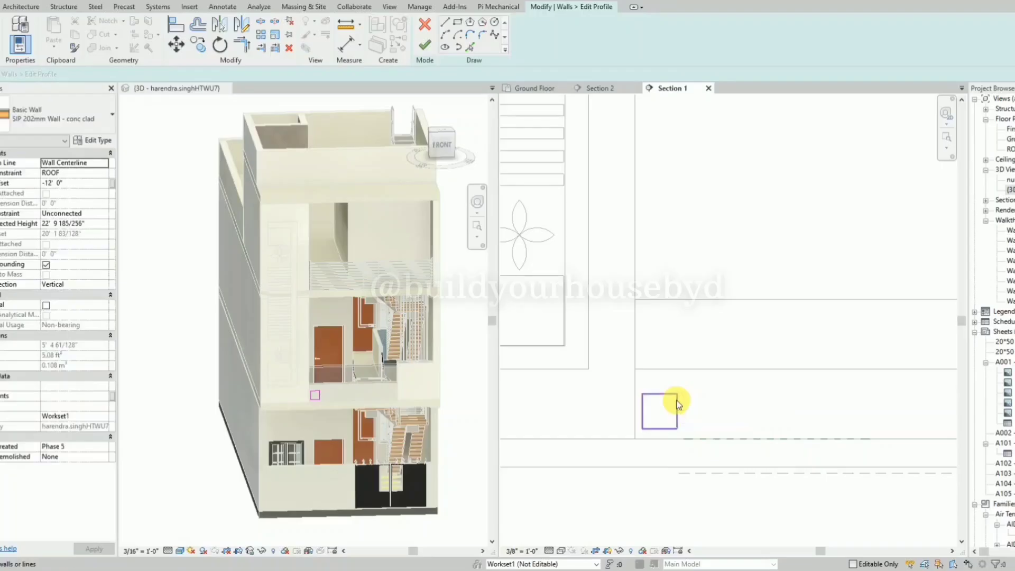
click(678, 405)
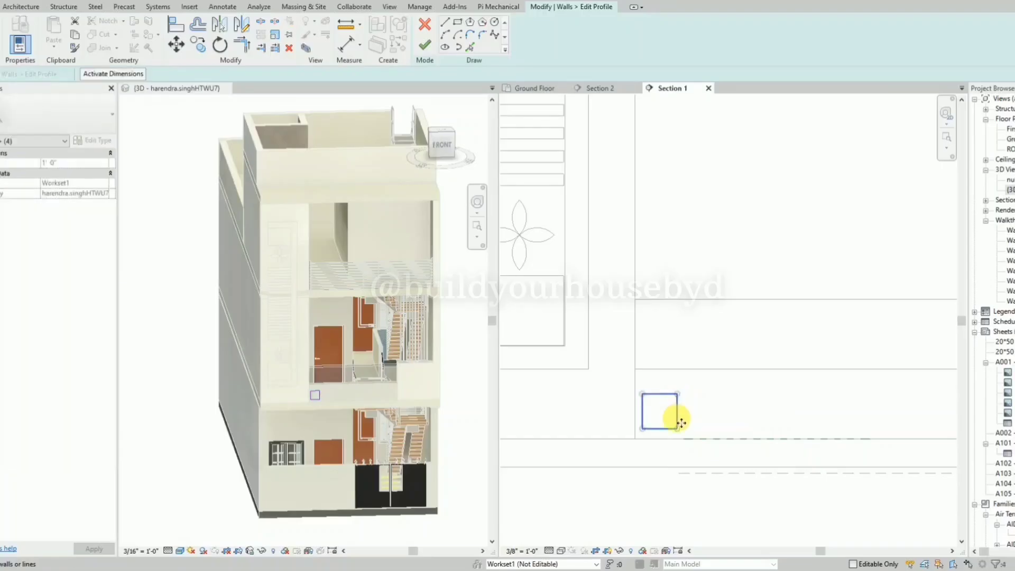
click(425, 45)
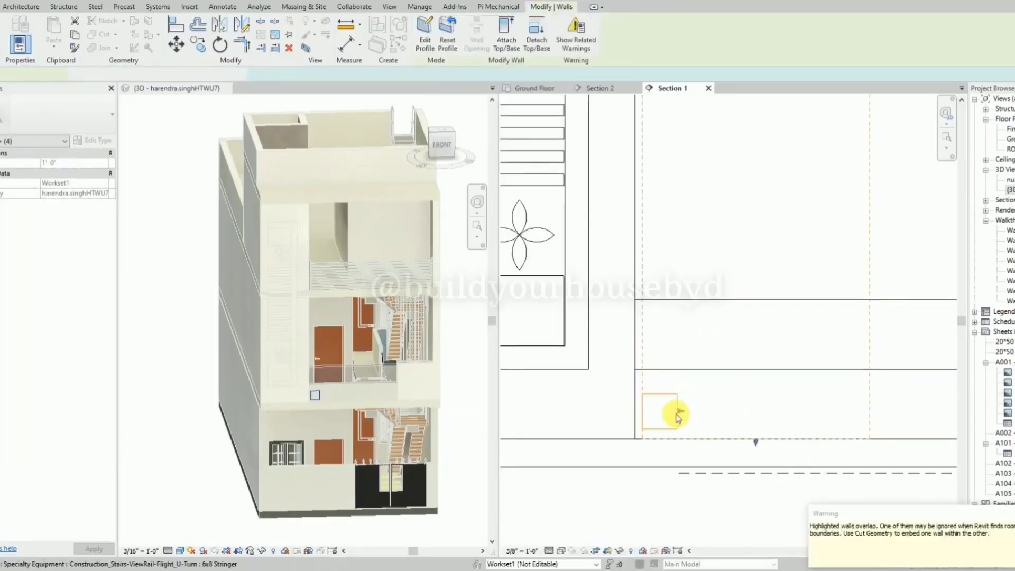
Dimension the horizontal gap between the square wall and the parapet's left edge.
click(681, 420)
key(d)
key(i)
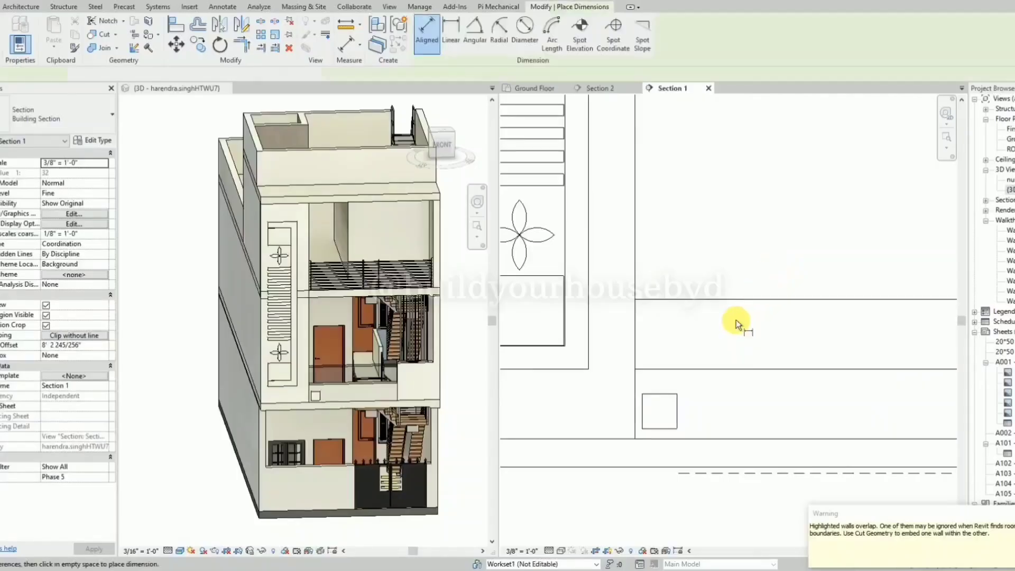
click(642, 416)
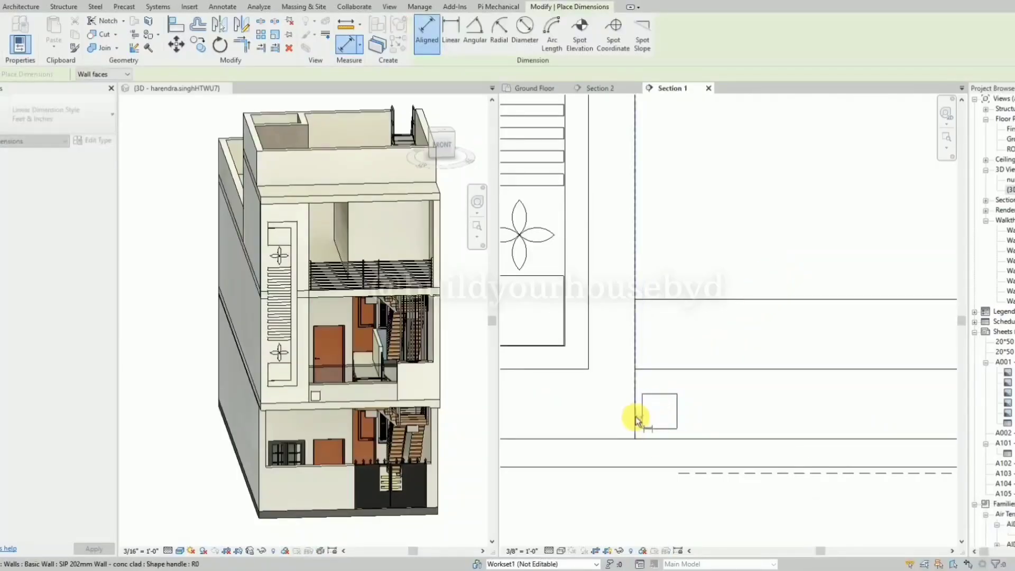
click(636, 417)
key(Escape)
key(Escape)
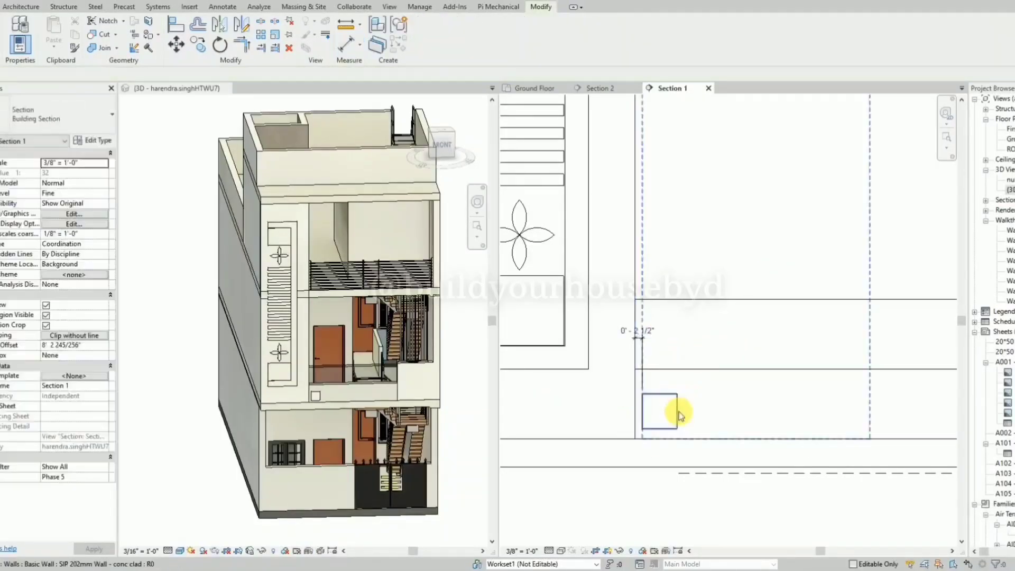
Set the gap between the square wall and the parapet's left edge to 6".
click(642, 333)
click(636, 327)
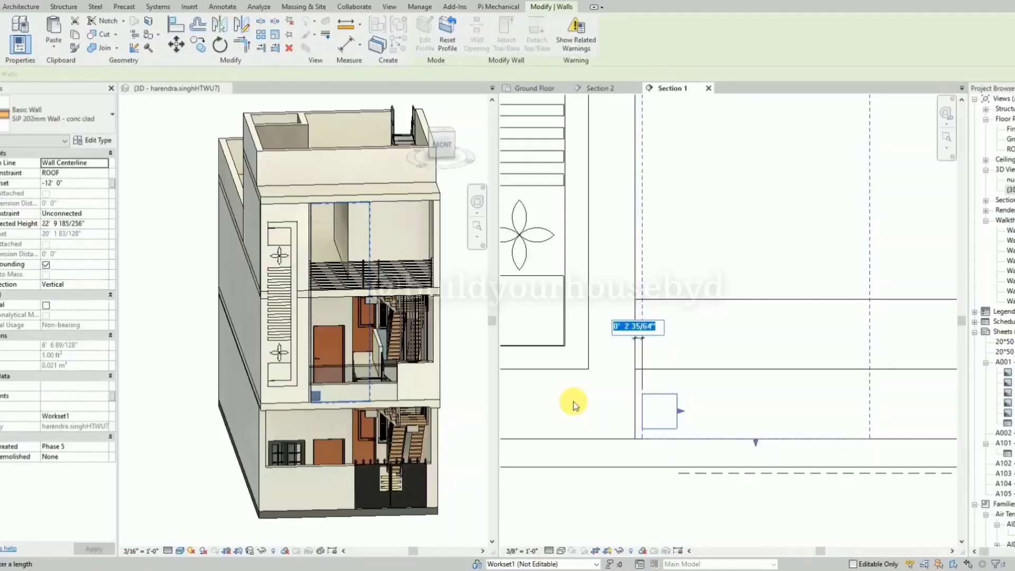
text(6)
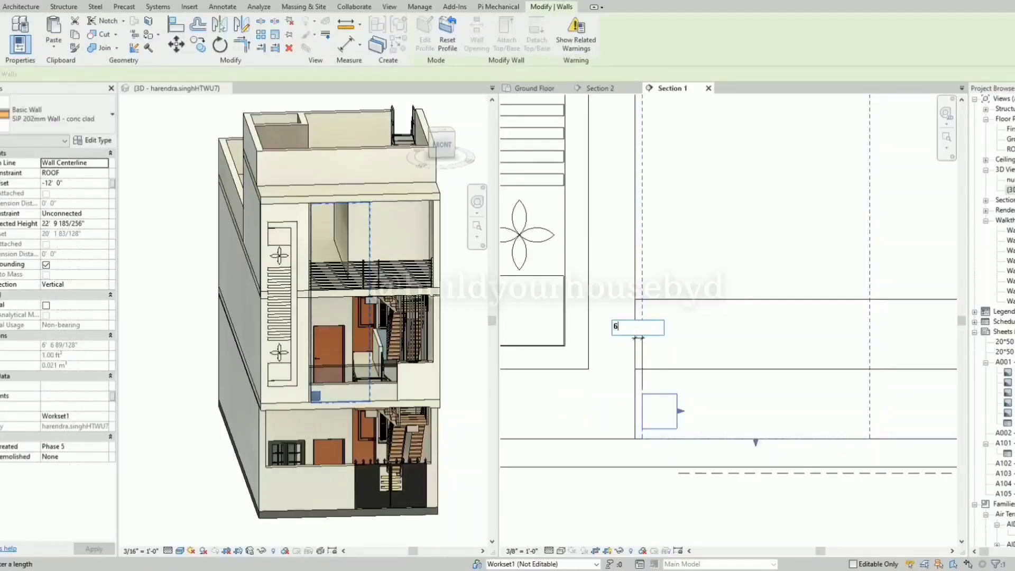
text(")
key(Return)
click(575, 406)
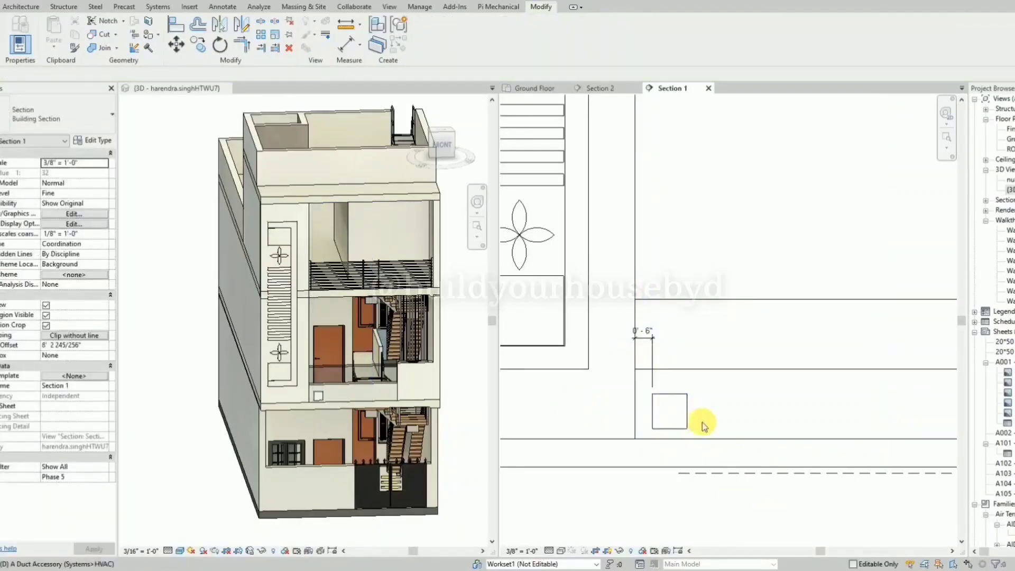
Dimension the vertical gap between the square's upper edge and the parapet line above it.
key(d)
key(i)
click(679, 395)
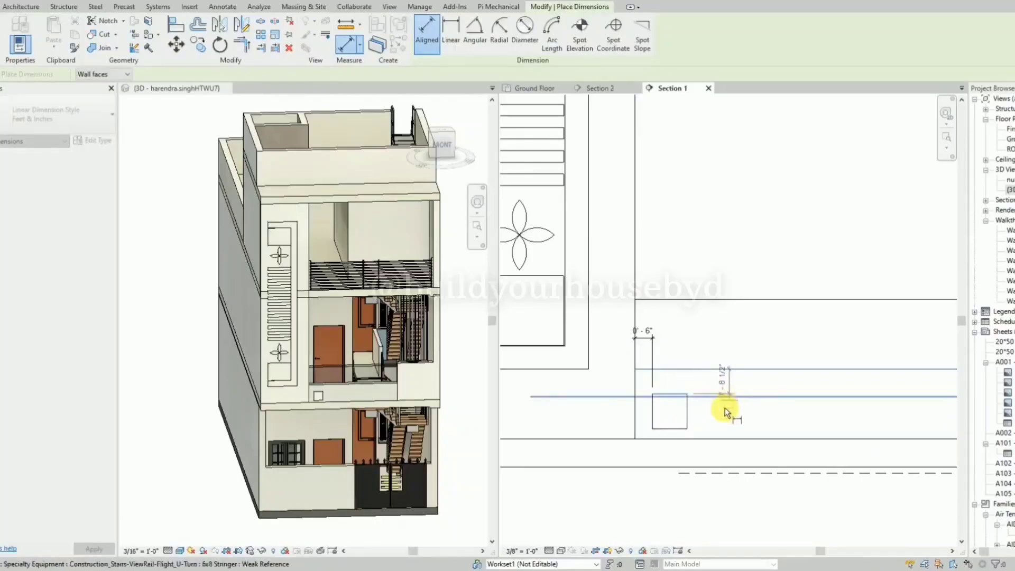
click(722, 411)
key(Escape)
key(Escape)
Try to edit the vertical gap dimension with the square wall selected, and delete that dimension.
click(684, 425)
click(713, 391)
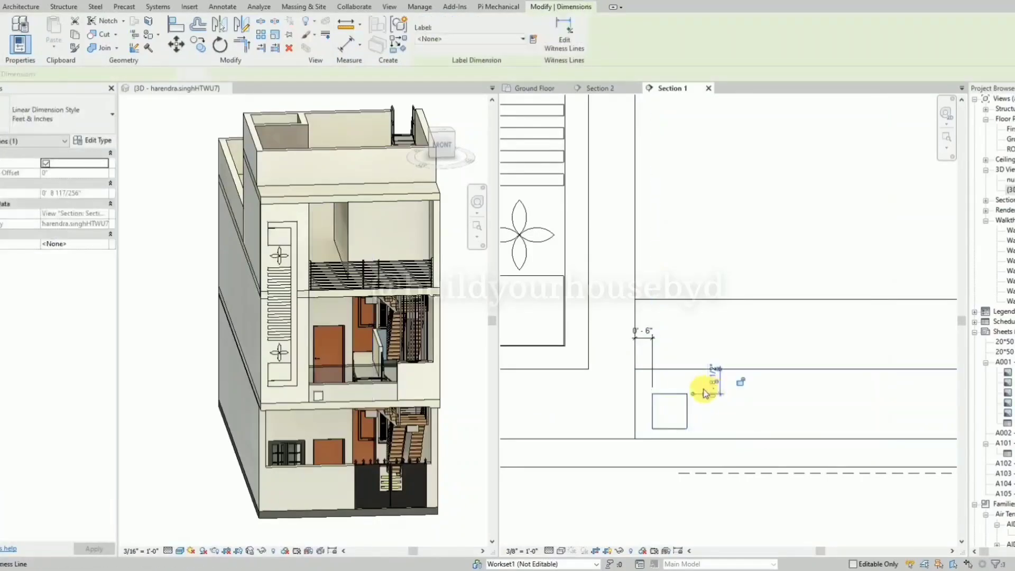
click(710, 390)
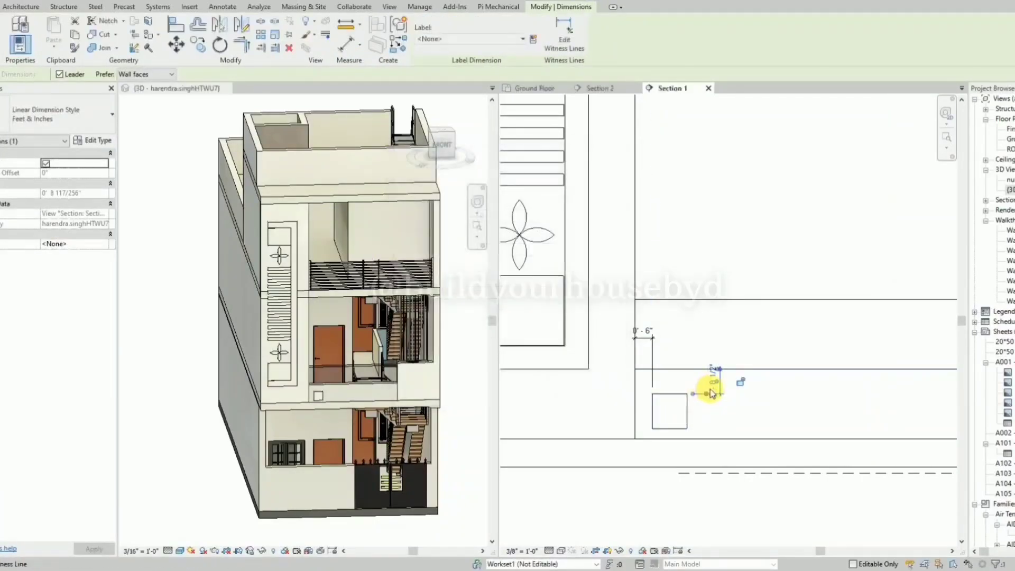
scroll(723, 402, up, 3)
click(687, 359)
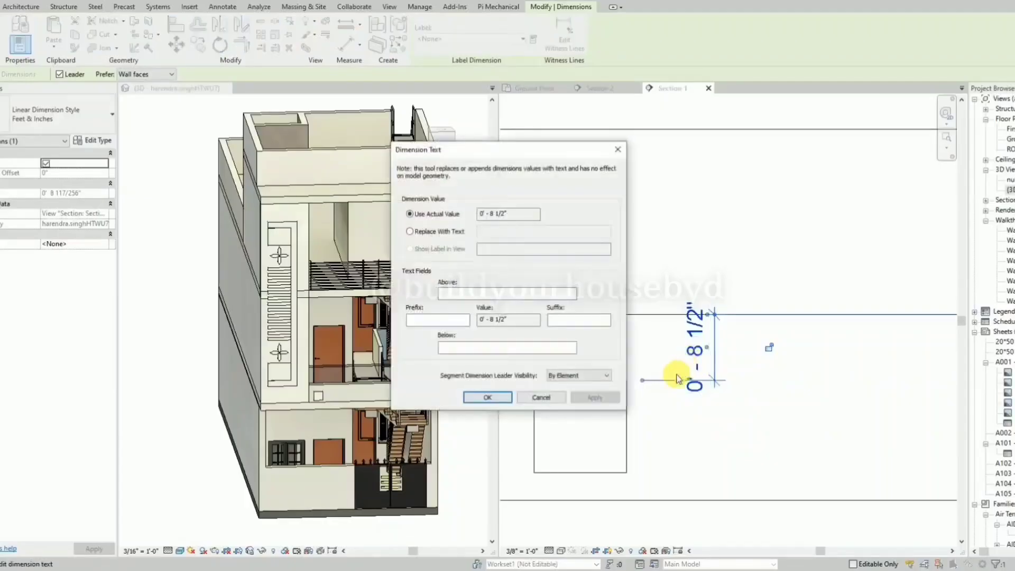
key(Escape)
key(Escape)
click(627, 422)
click(695, 382)
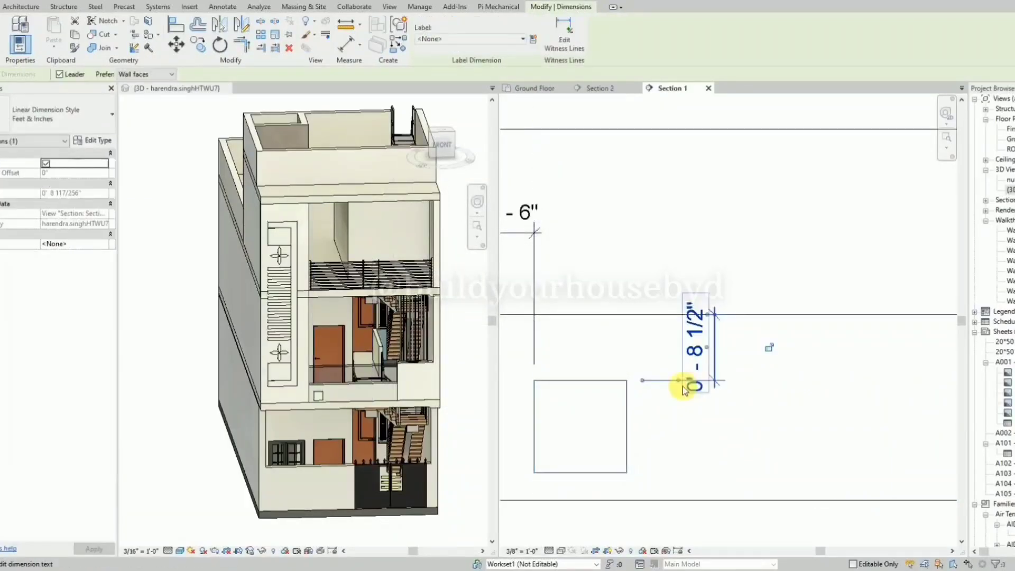
click(625, 418)
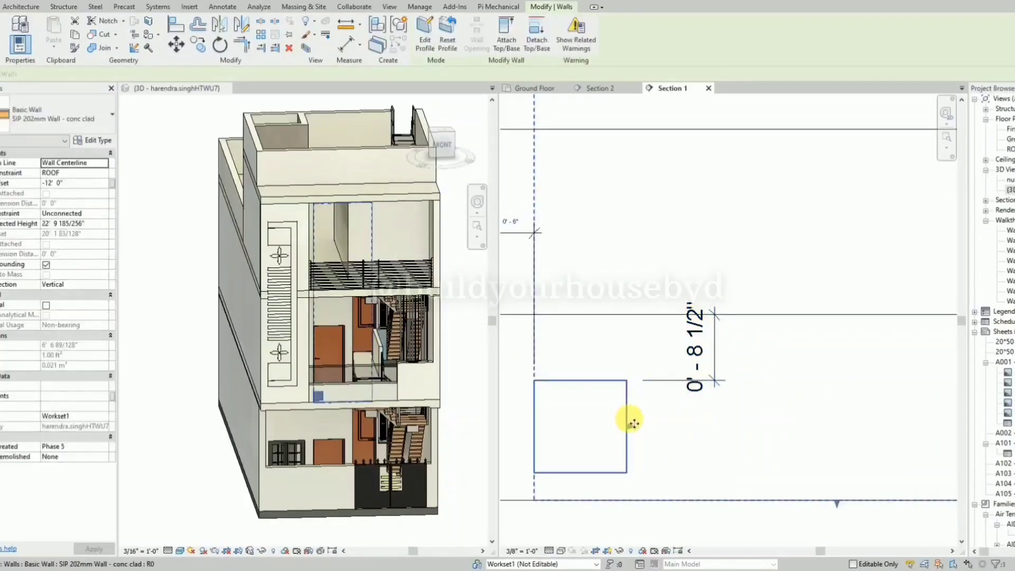
click(688, 387)
key(Delete)
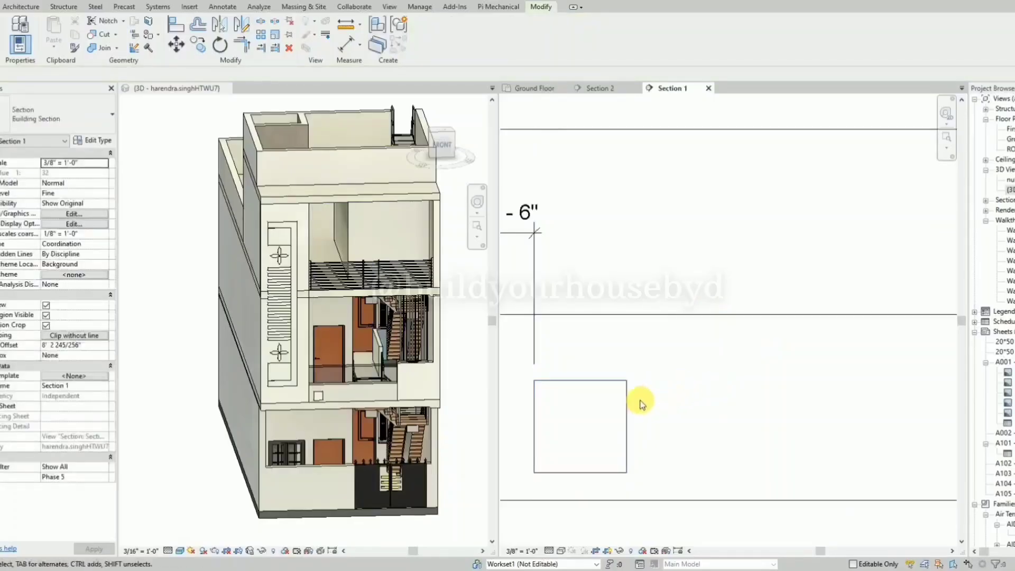
Dimension the gap above the square again, try to adjust it, and remove the dimension.
key(d)
key(i)
click(600, 380)
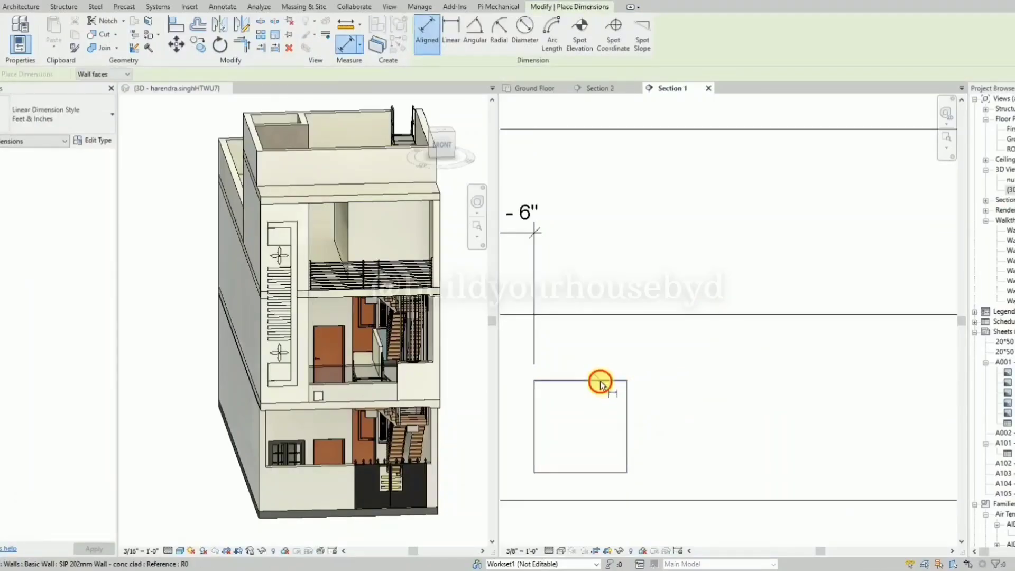
click(591, 314)
click(707, 268)
key(Escape)
key(Escape)
click(627, 388)
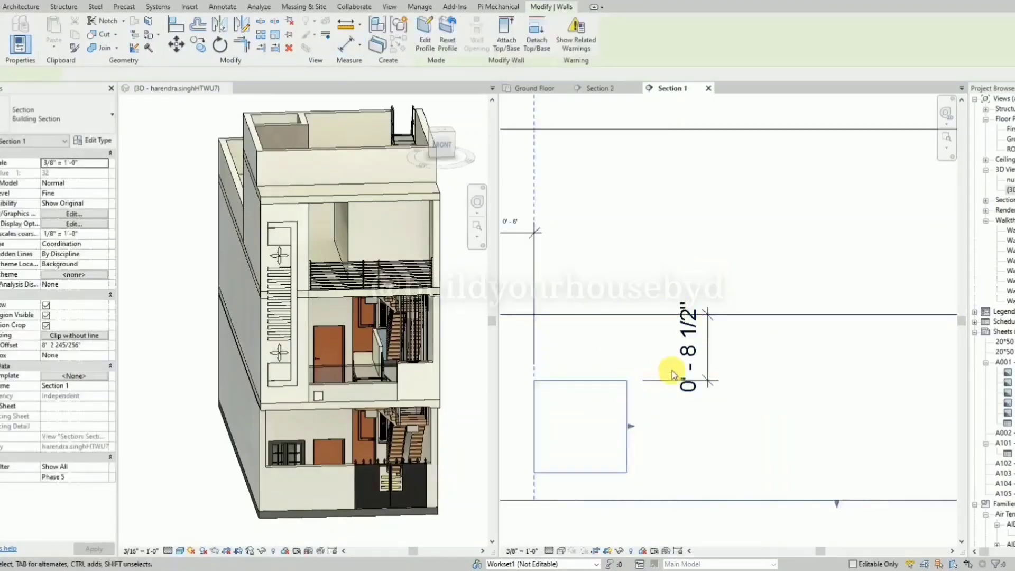
click(688, 365)
key(Delete)
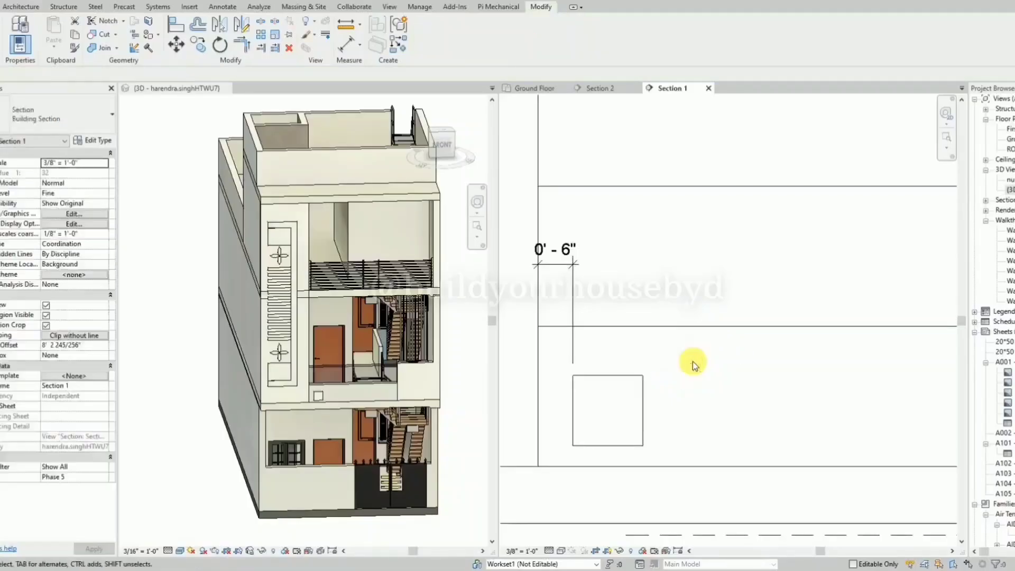
Draw a detail-line guide about 6" down from the parapet line above the square, with short horizontal marks at its lower end.
key(l)
key(i)
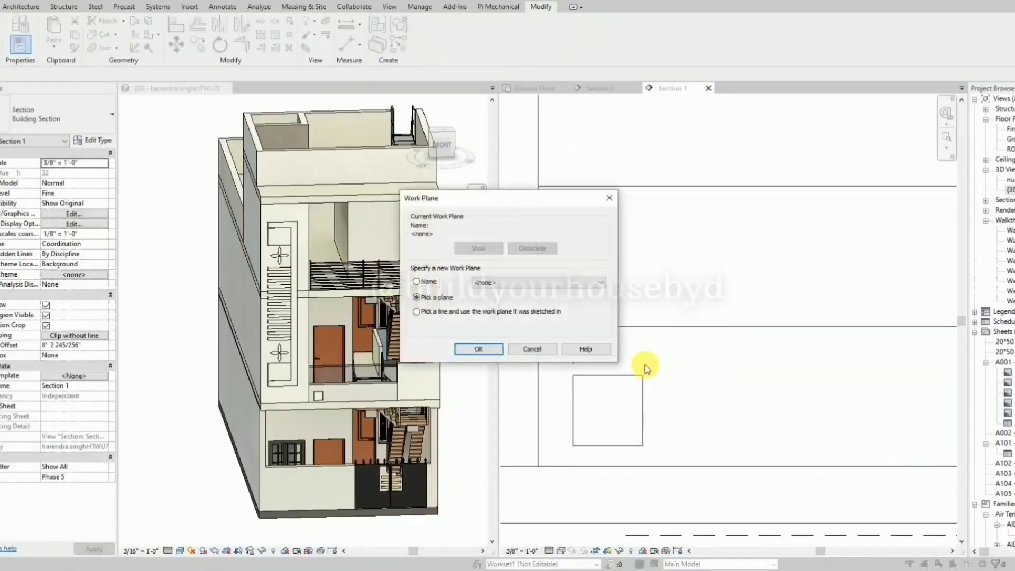
key(Return)
key(d)
key(l)
click(670, 361)
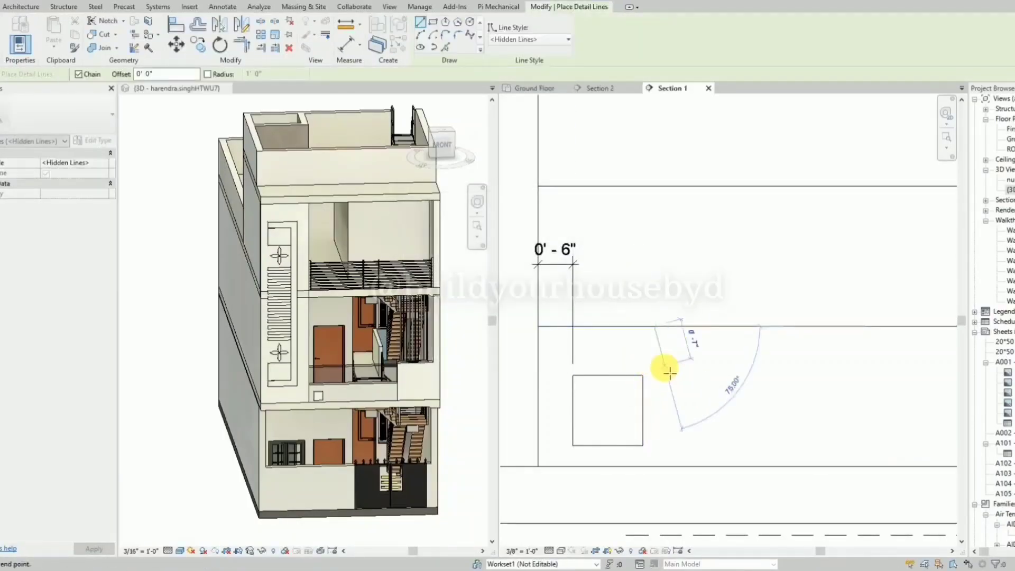
key(Escape)
key(Escape)
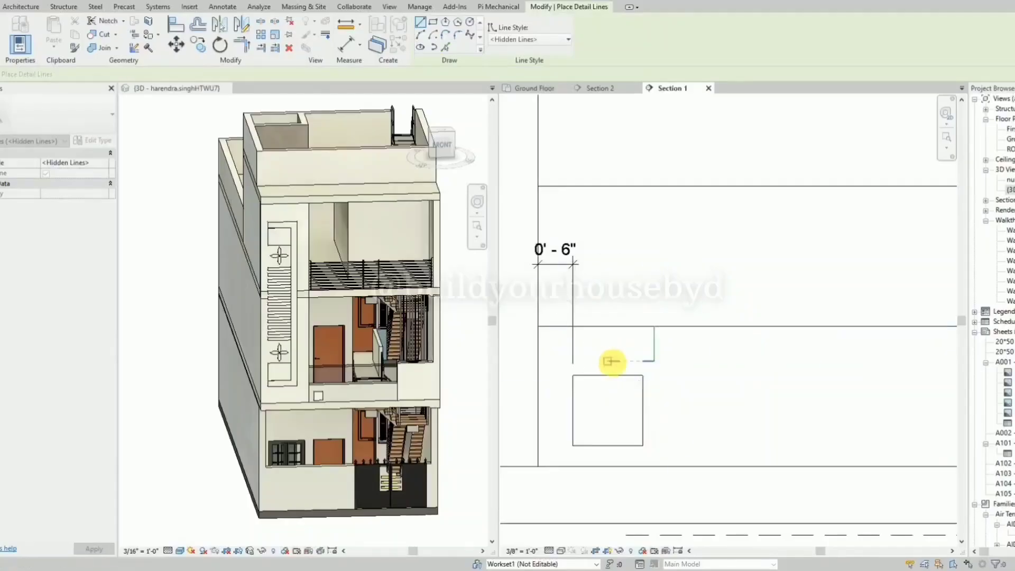
Try to align the square's upper edge with the horizontal guide line.
key(a)
key(l)
click(619, 361)
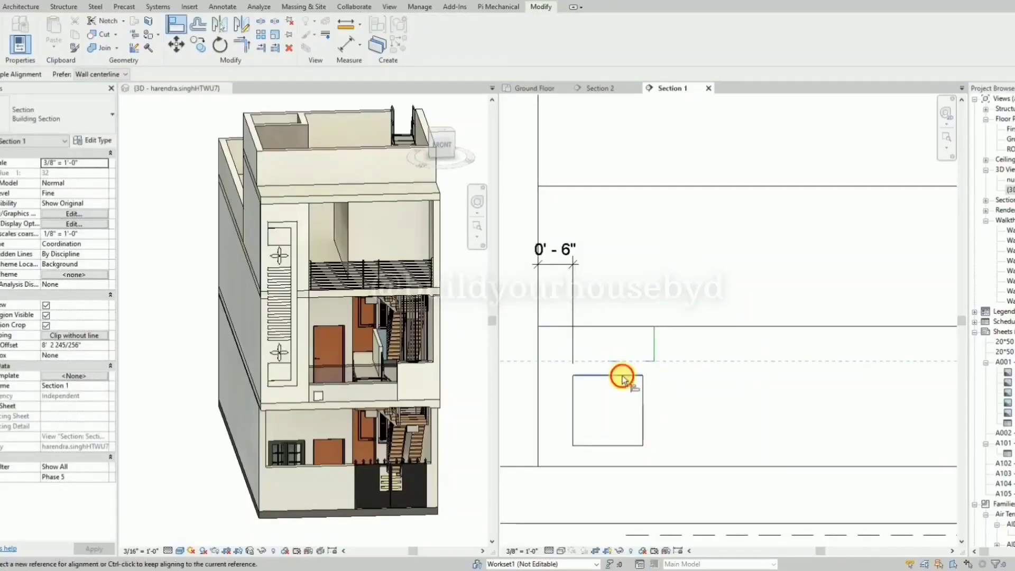
key(Escape)
Try to move the square wall up to the guide line with the Constrain option off.
click(623, 376)
key(m)
key(v)
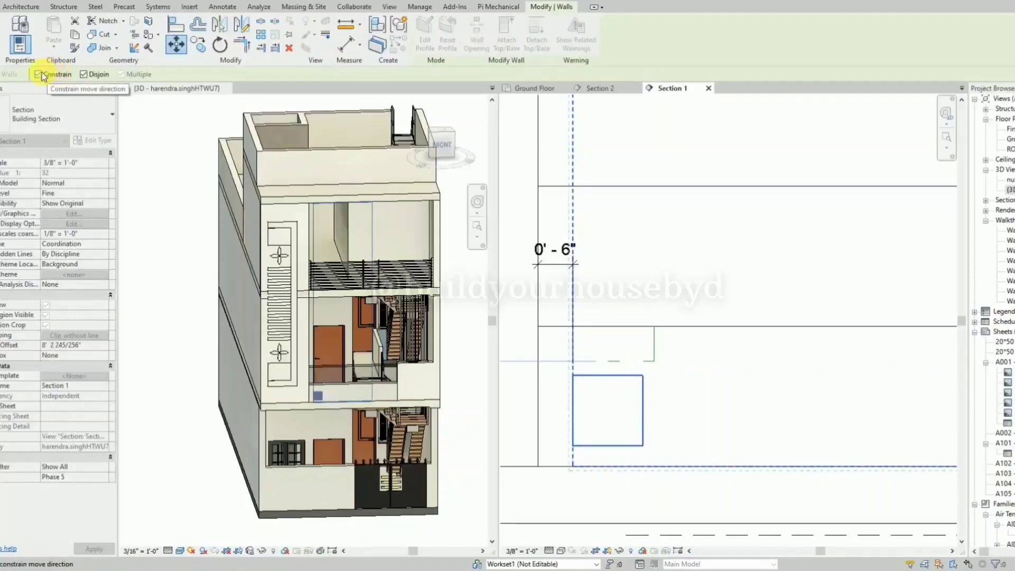
click(641, 359)
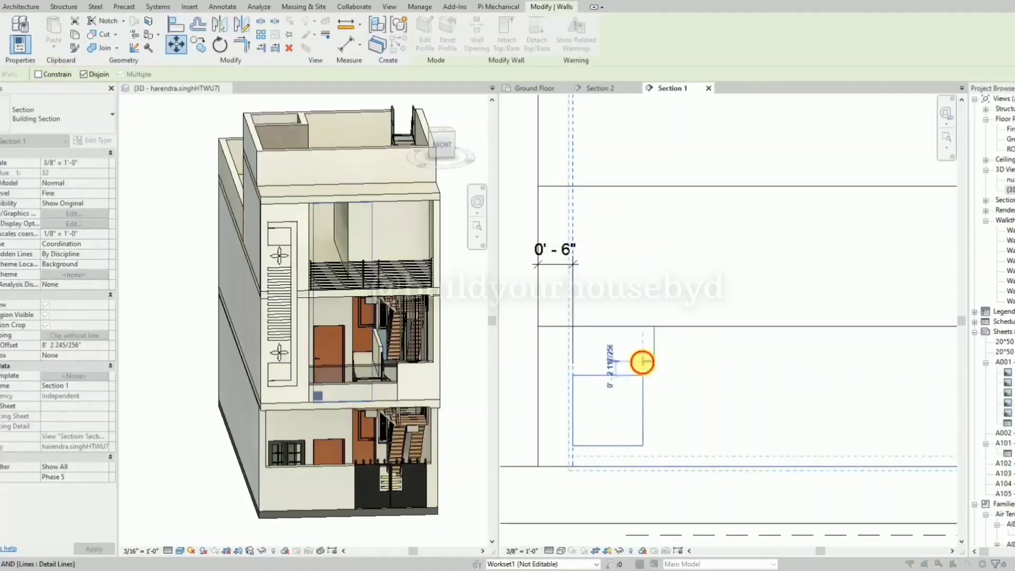
click(550, 320)
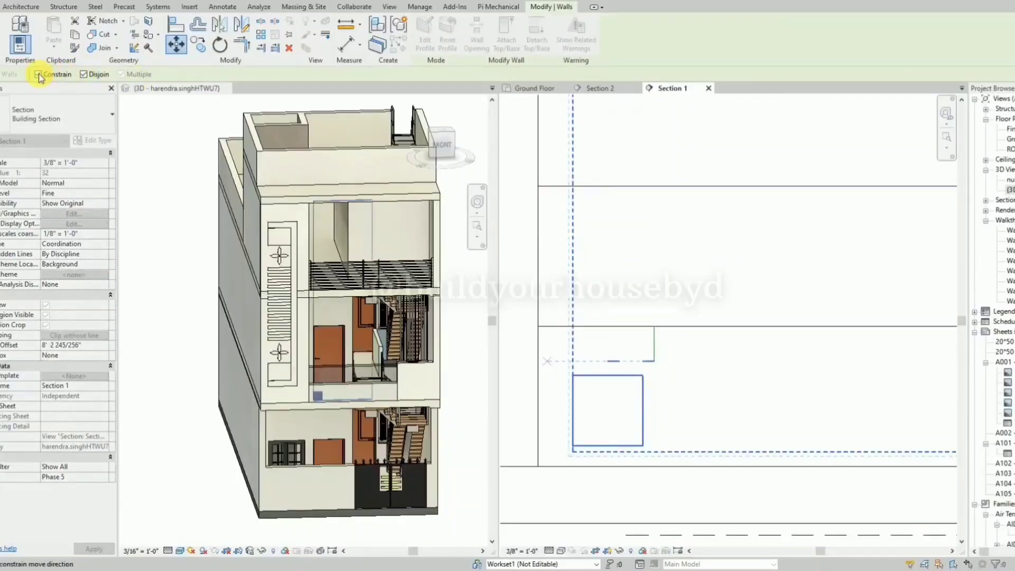
click(643, 365)
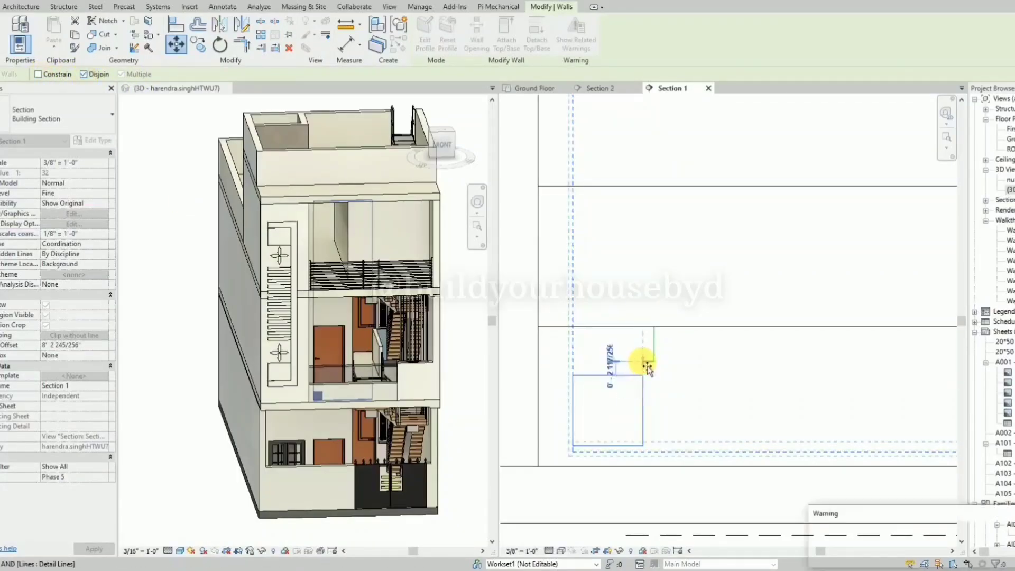
click(645, 376)
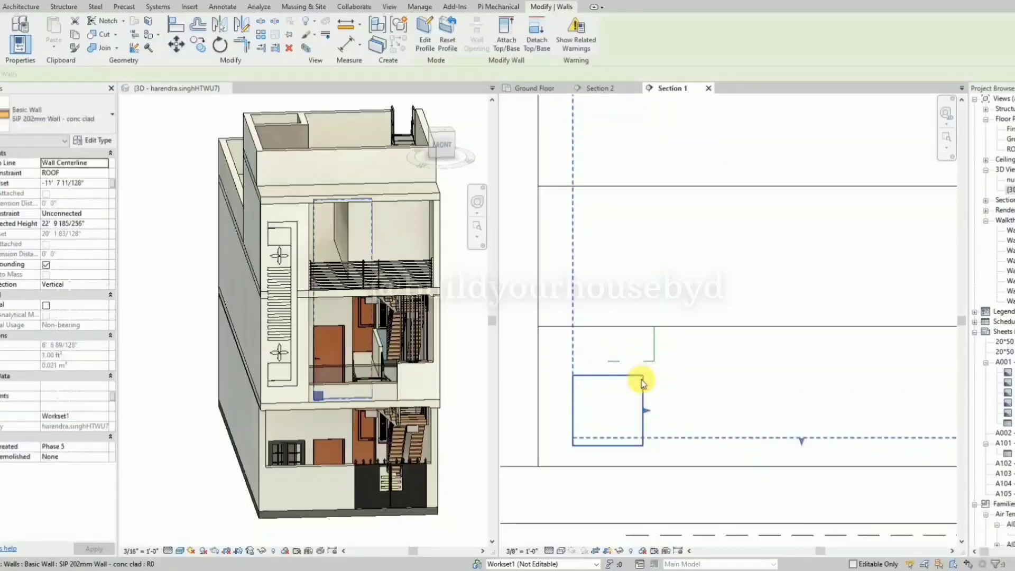
Try to move the square wall up to the guide line with Constrain on and Disjoin off.
key(v)
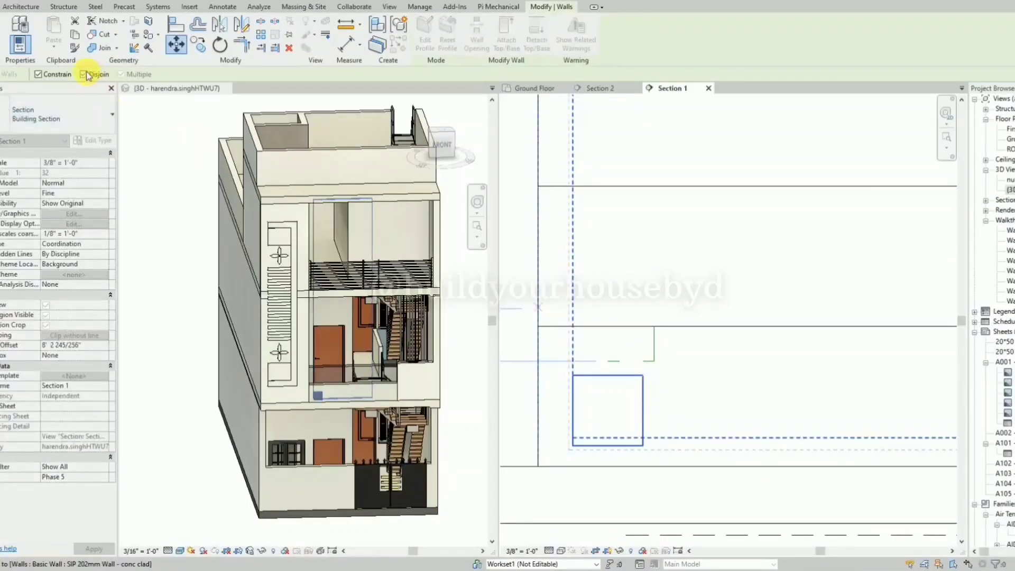
click(647, 367)
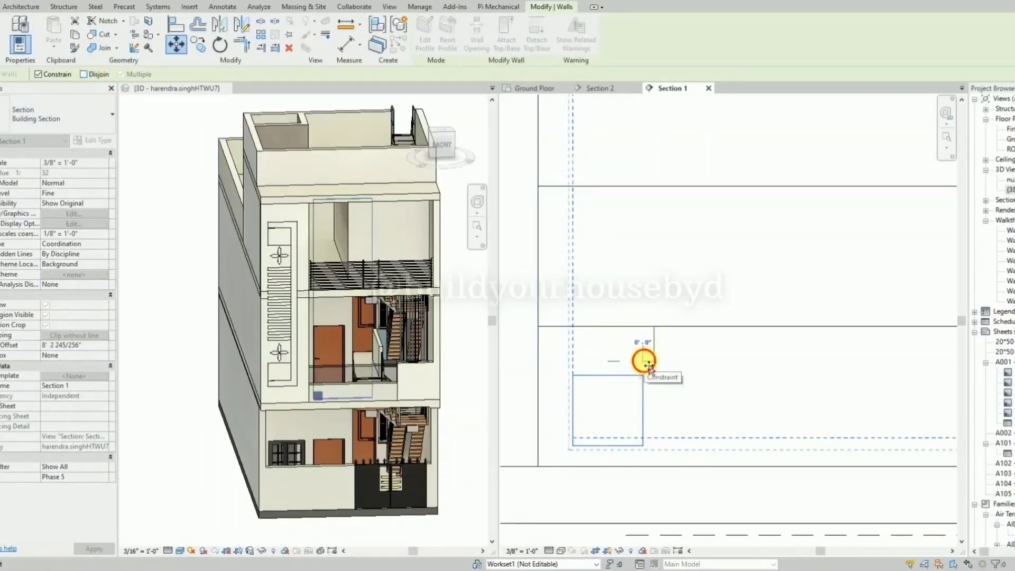
click(646, 363)
Reopen the wall's profile, nudge the whole square up until its upper edge meets the guide line, and finish the profile.
scroll(578, 337, up, 1)
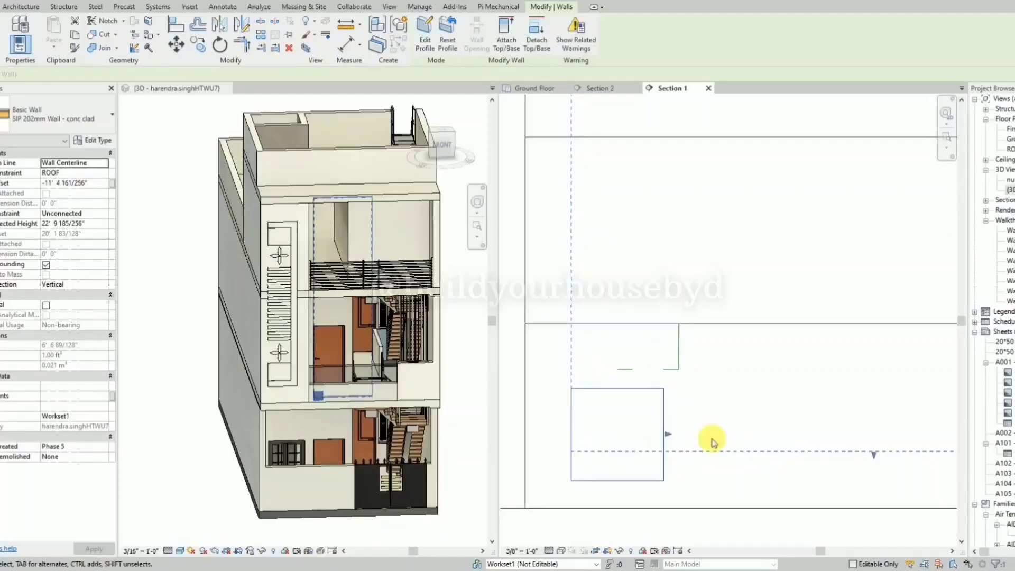
double_click(665, 419)
drag(549, 380, 681, 491)
key(Up)
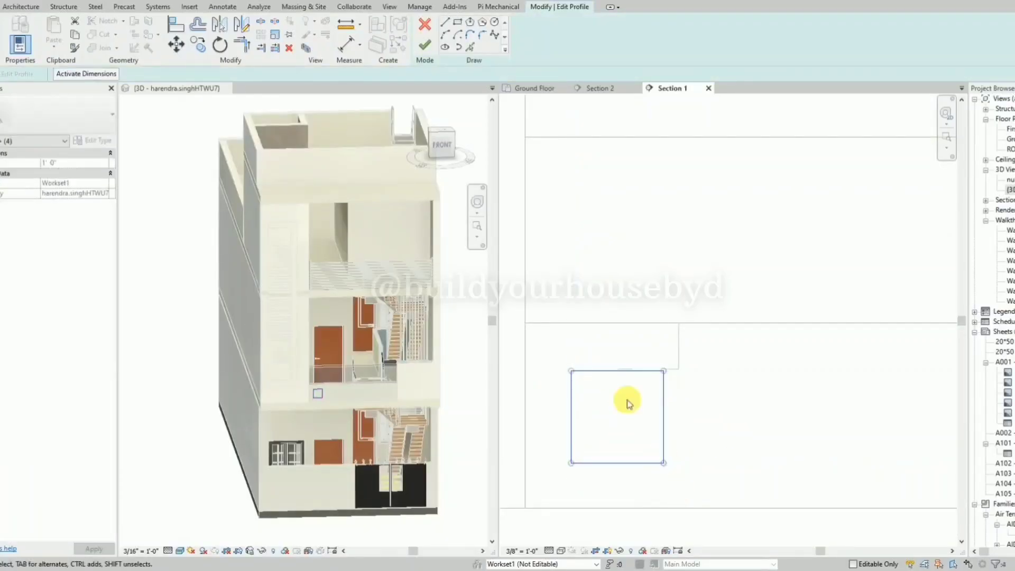
scroll(634, 394, up, 2)
scroll(631, 354, up, 2)
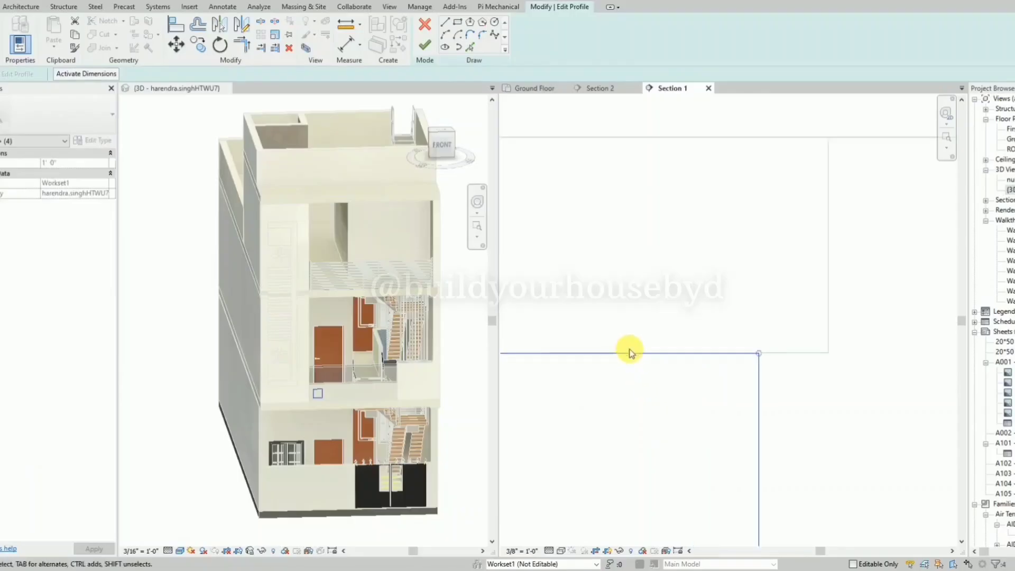
scroll(629, 353, down, 3)
click(429, 46)
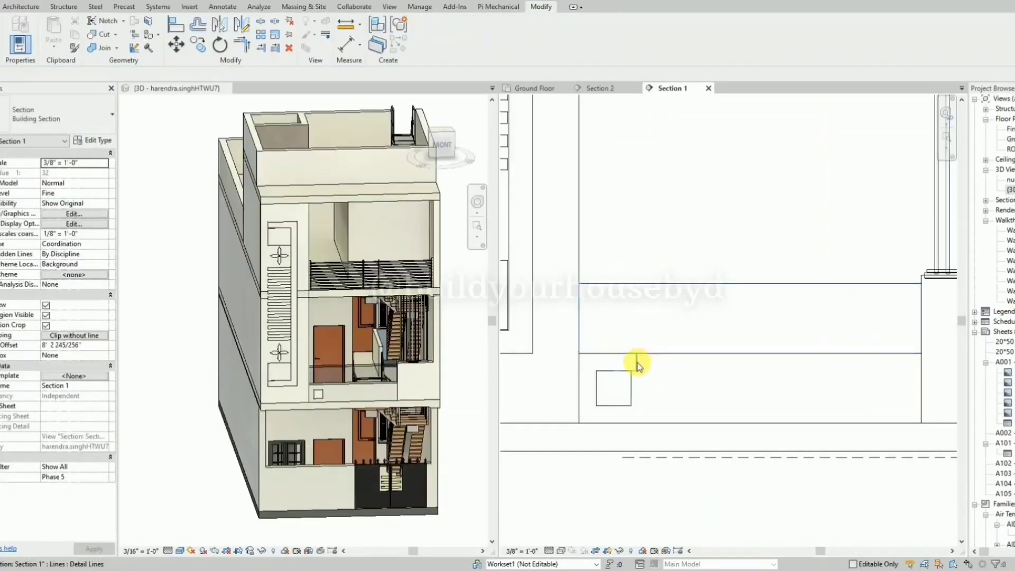
Copy the square panel wall three times horizontally along the first-floor balcony parapet at about 2' spacing.
click(636, 357)
click(612, 406)
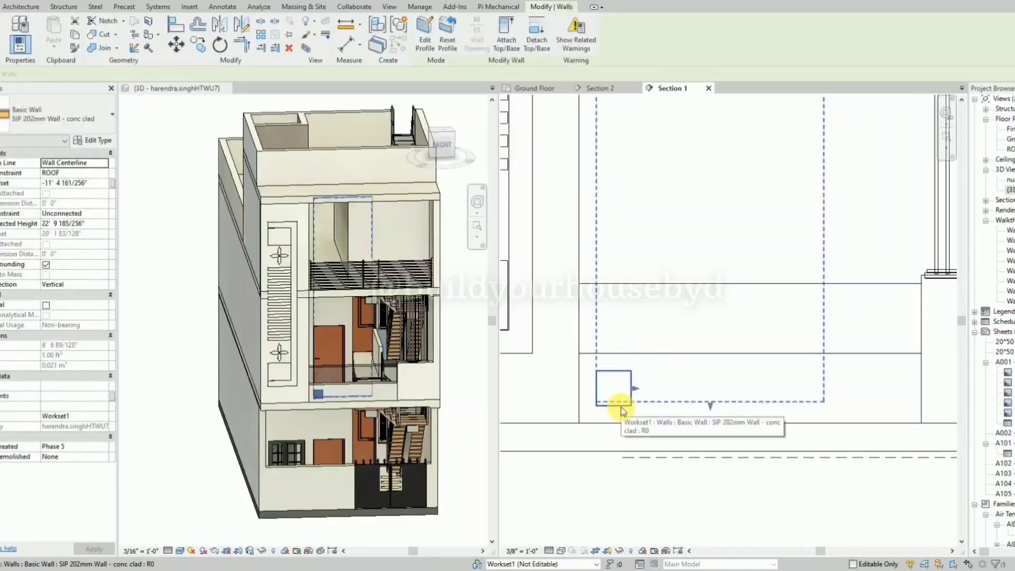
key(c)
key(o)
click(603, 408)
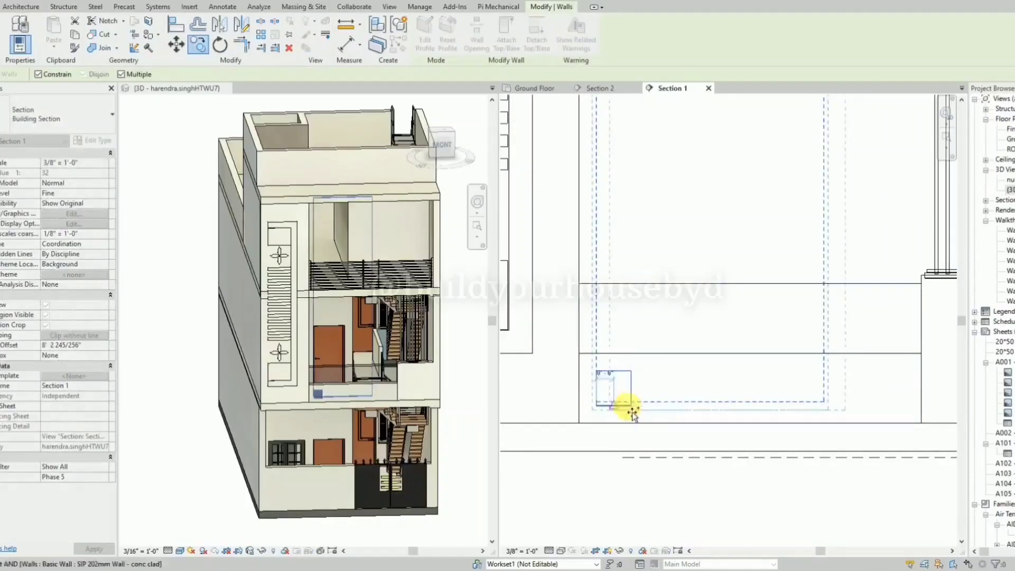
click(669, 413)
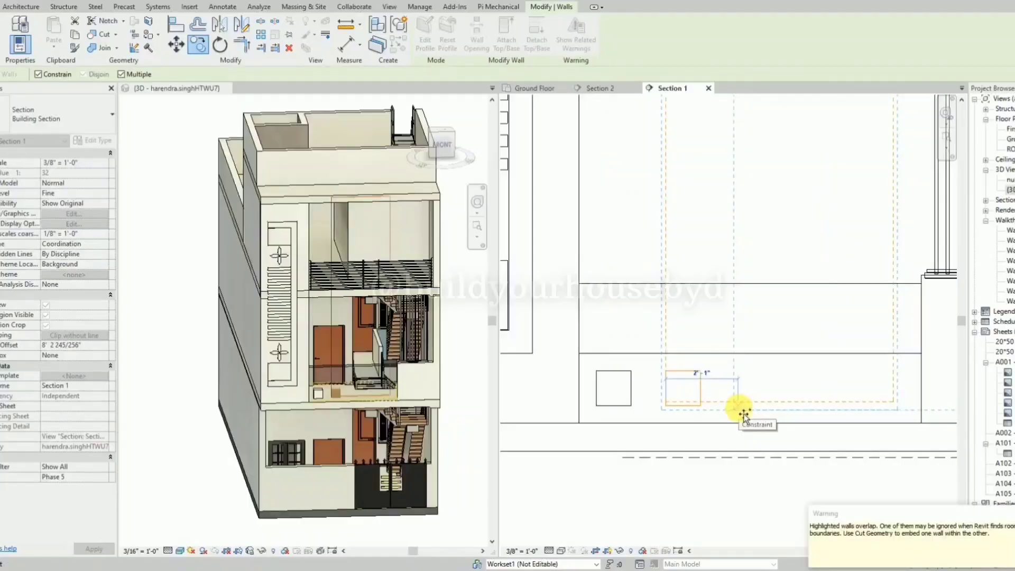
click(741, 415)
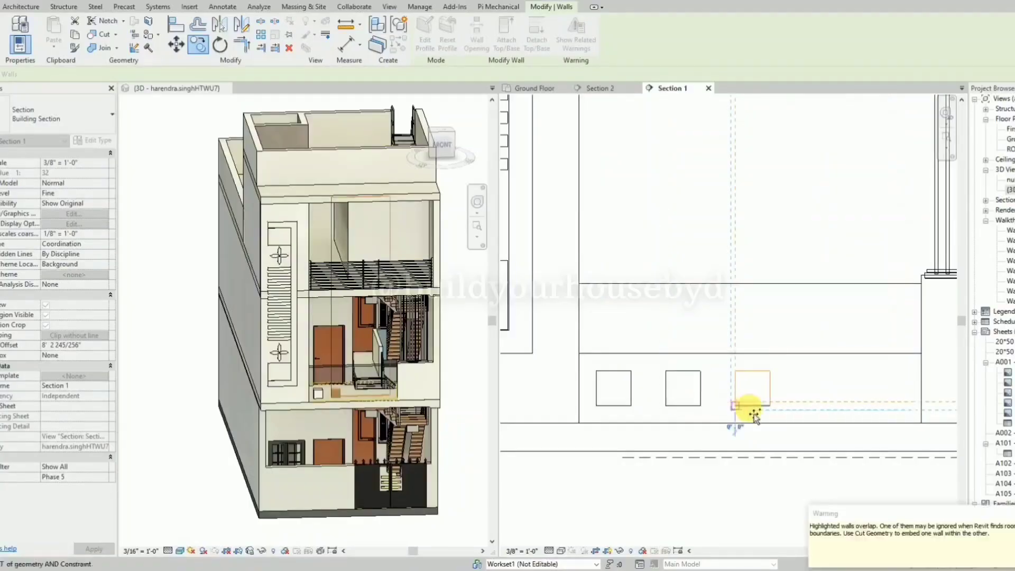
click(805, 411)
key(Escape)
key(Escape)
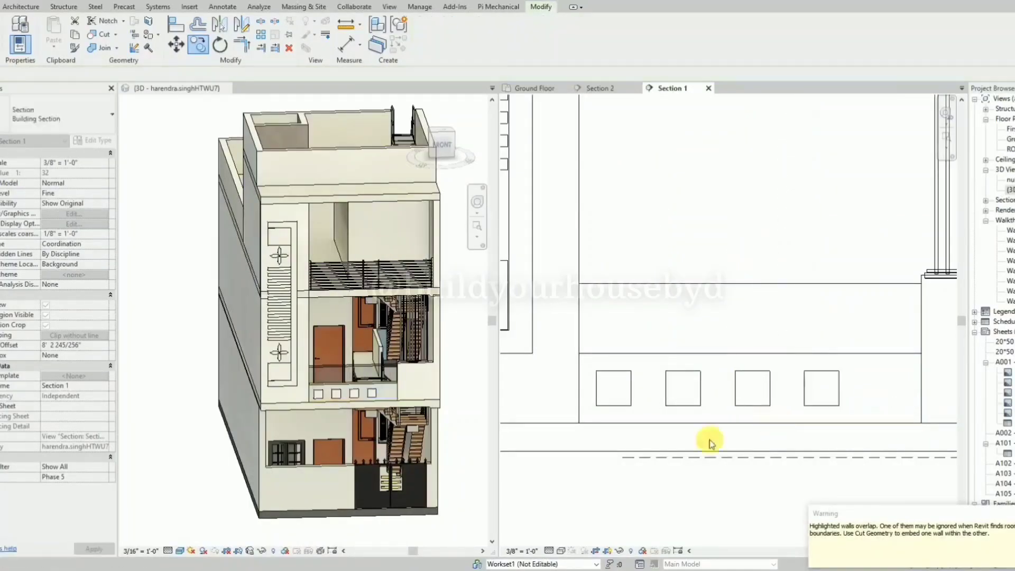
Select all four square panels and nudge them sideways together until the row is centred on the parapet.
scroll(603, 418, down, 1)
click(618, 410)
ctrl+click(661, 412)
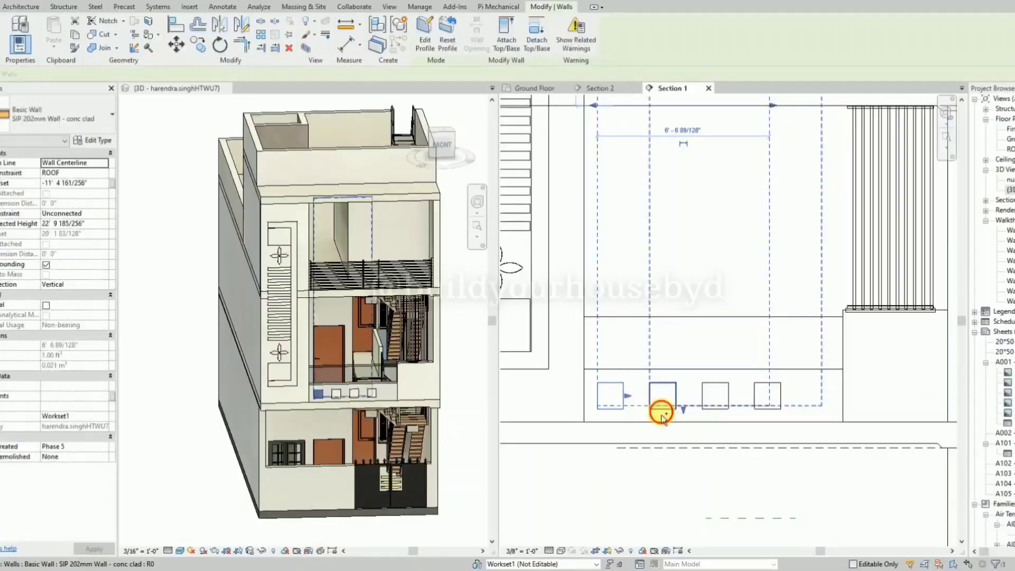
ctrl+click(724, 416)
ctrl+click(769, 415)
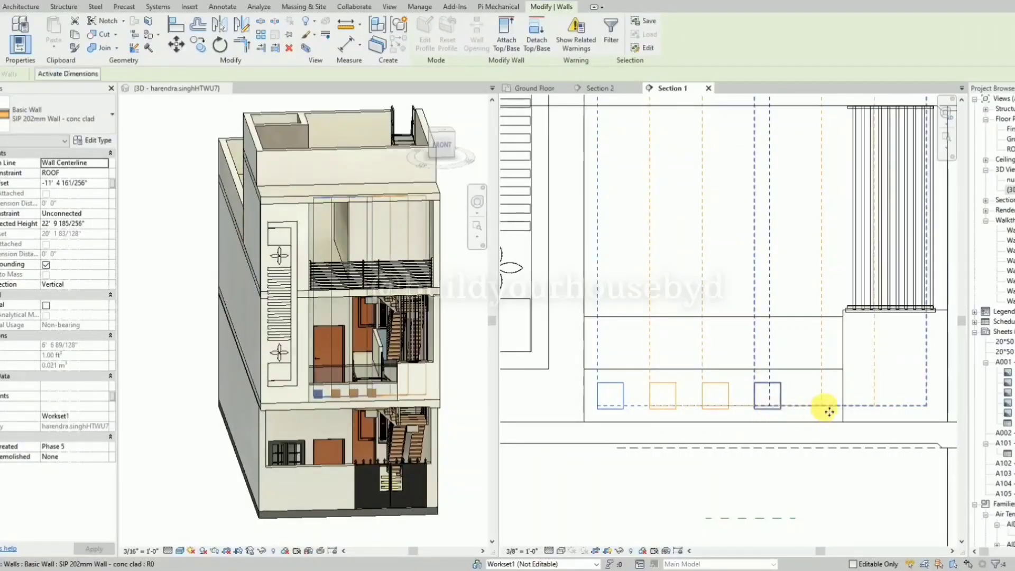
key(Right)
key(Right)
key(Right)
key(Right)
key(Right)
key(Right)
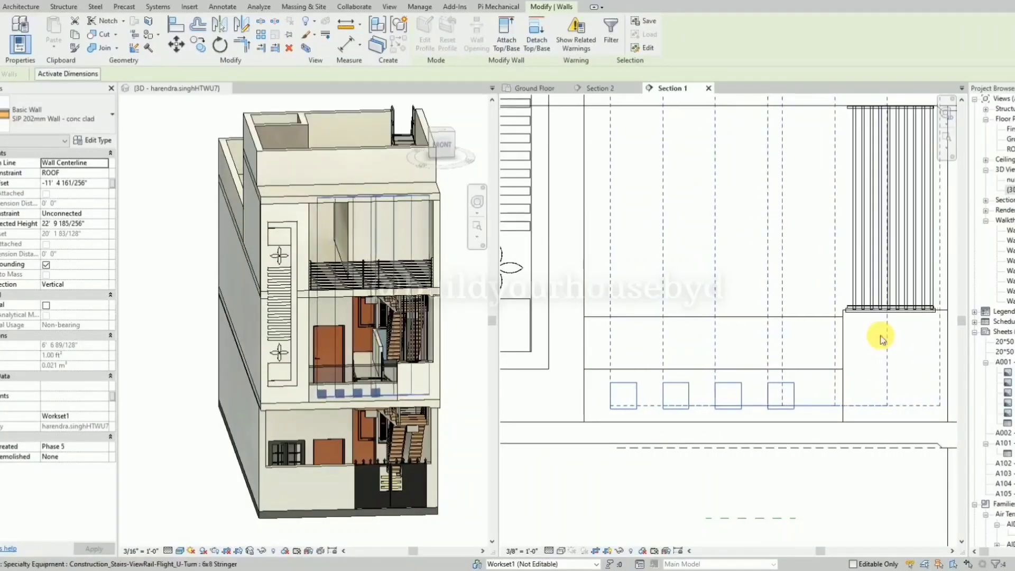
key(Right)
key(Right)
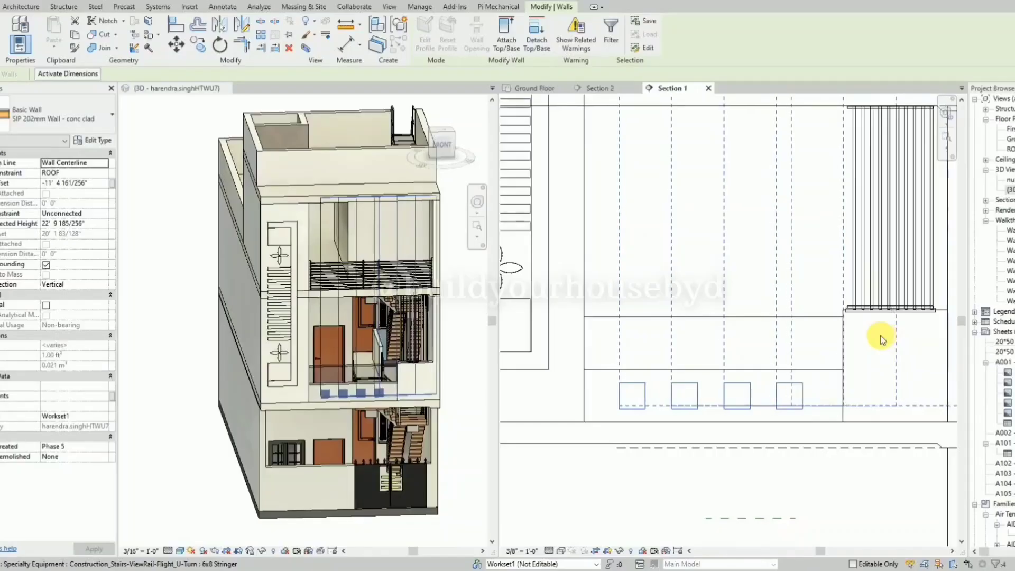
click(637, 461)
scroll(636, 461, down, 3)
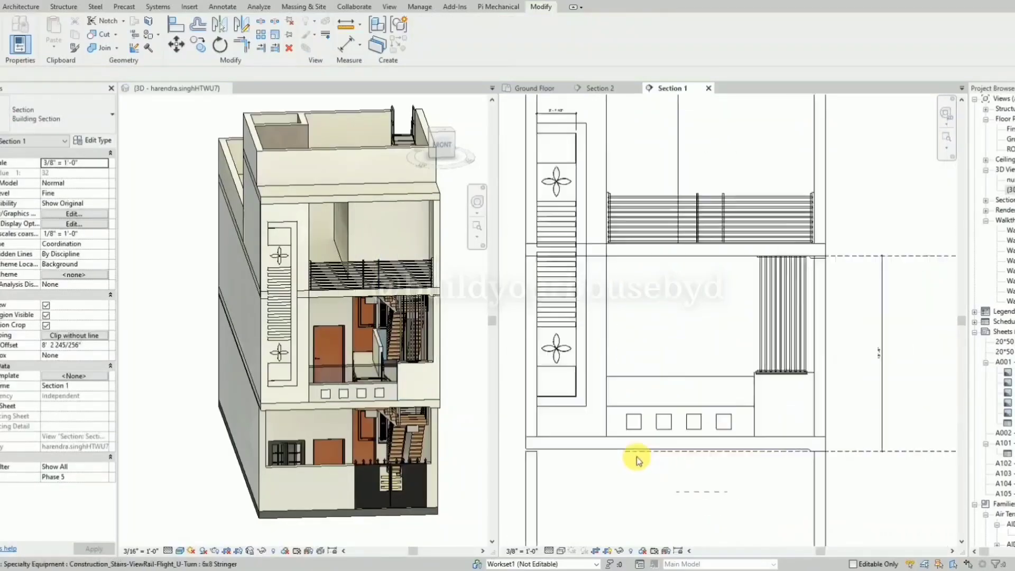
click(687, 461)
key(Delete)
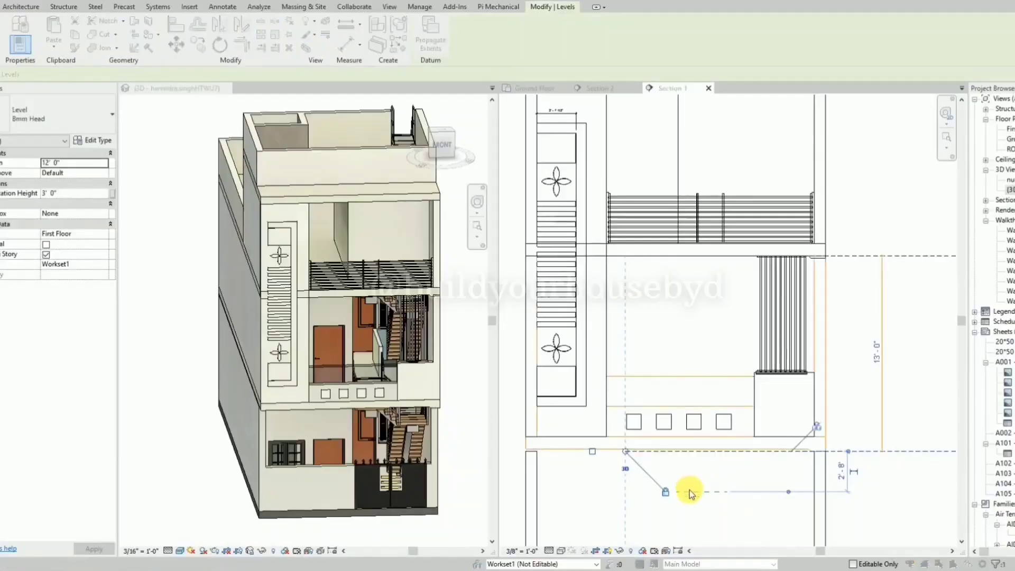
key(Escape)
key(Escape)
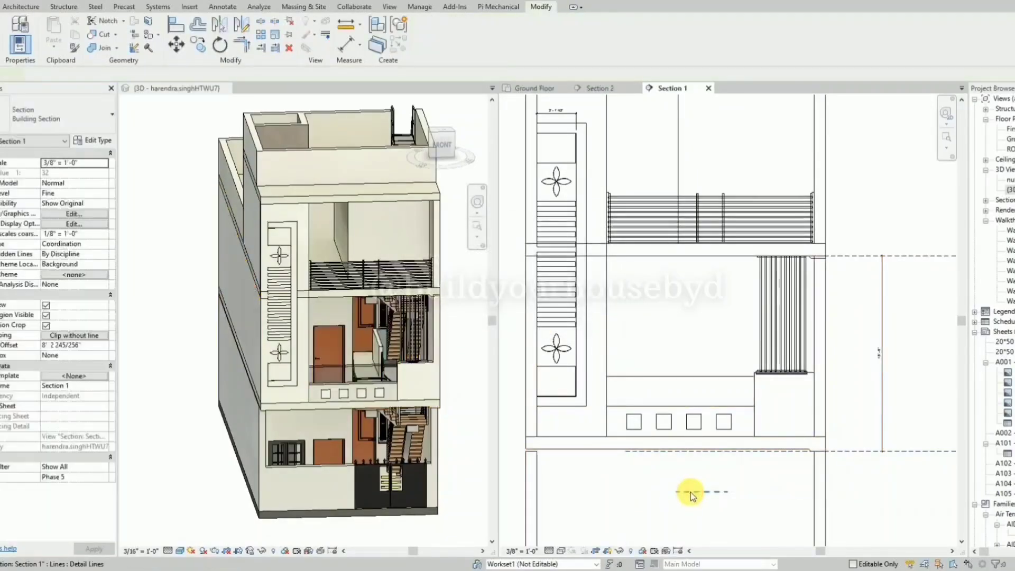
scroll(668, 349, down, 2)
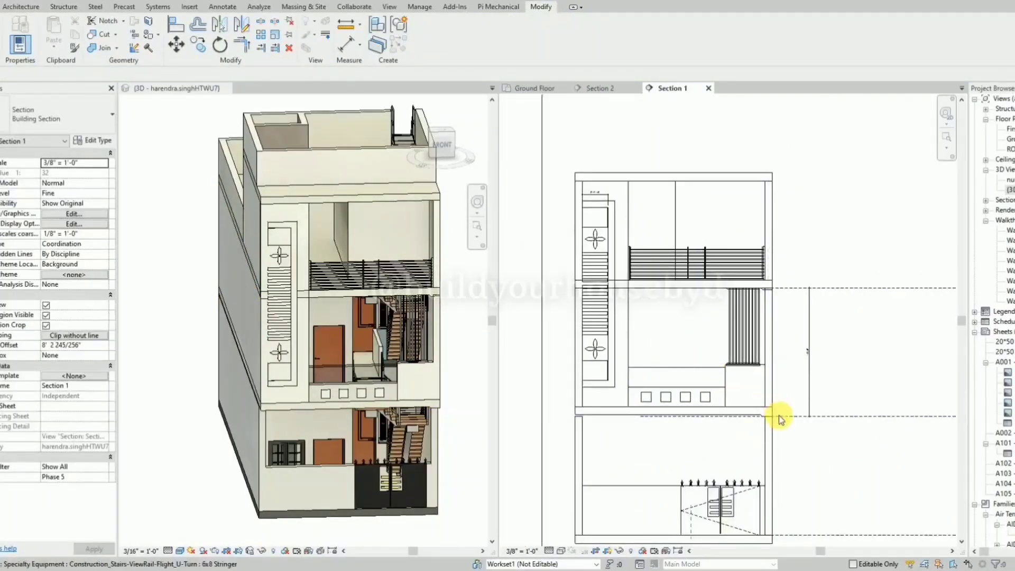
scroll(725, 310, down, 1)
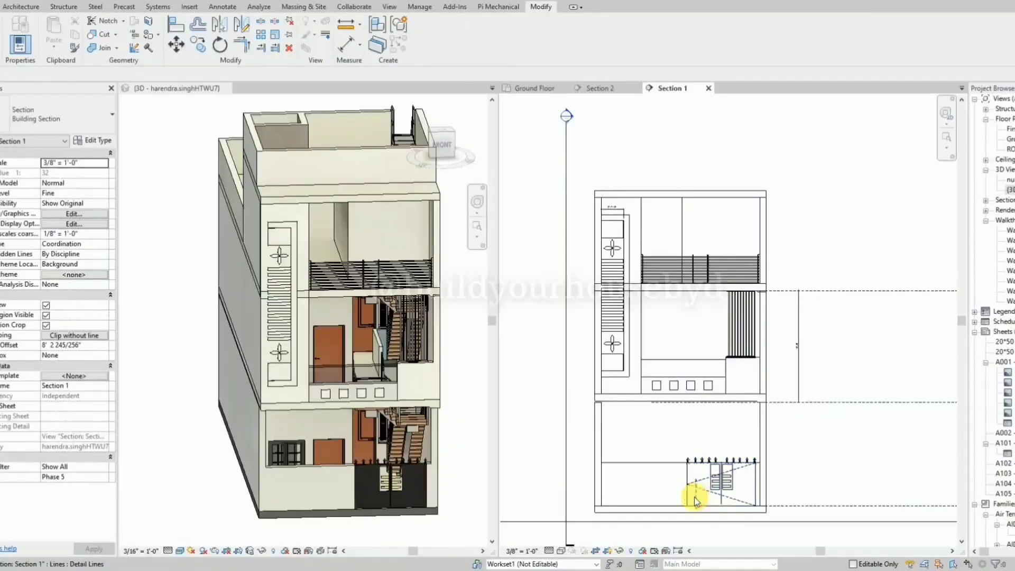
scroll(707, 444, up, 1)
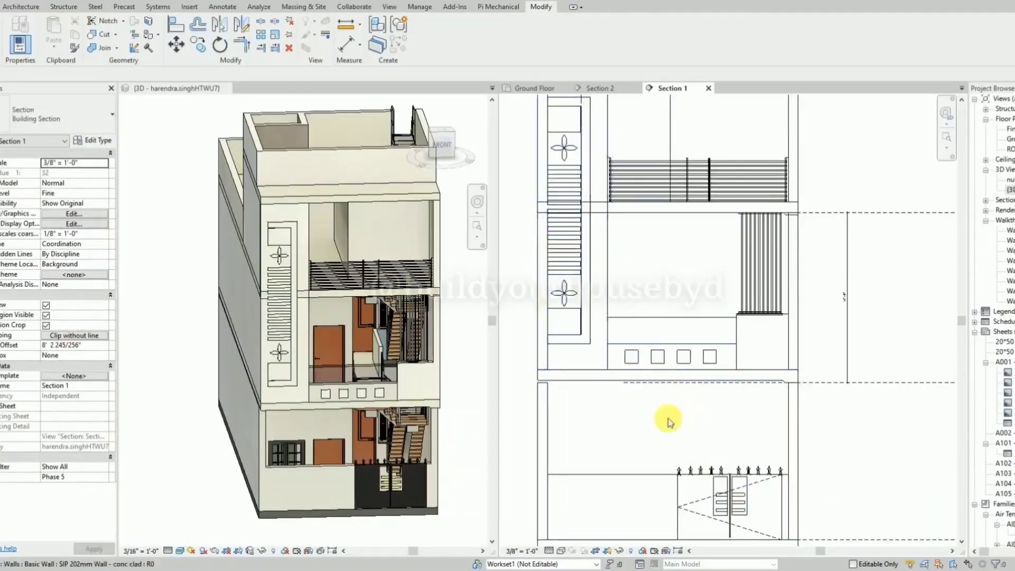
shift+middle_drag(369, 396, 313, 383)
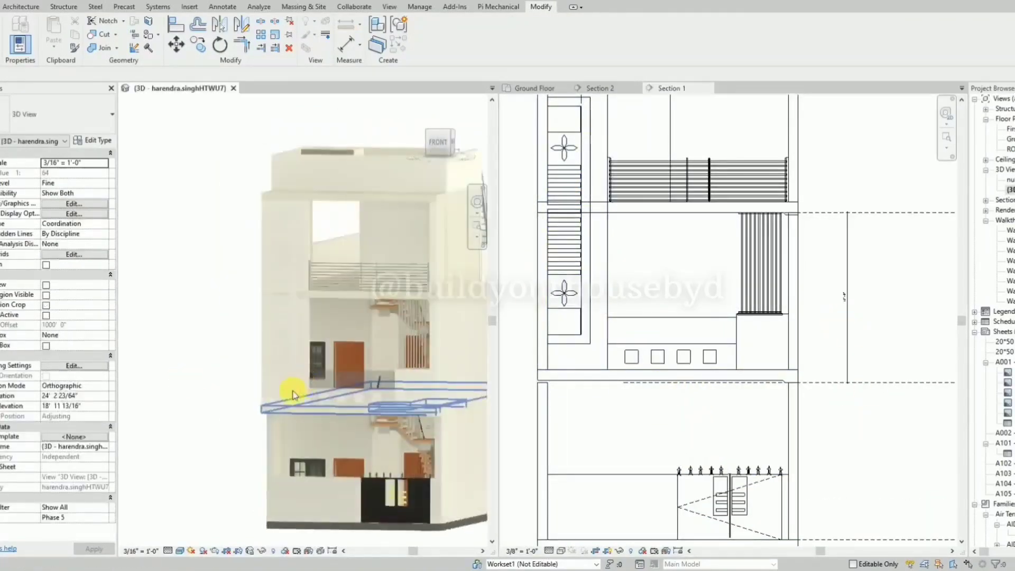
mouse_move(197, 411)
shift+middle_down()
mouse_move(369, 421)
mouse_move(232, 427)
mouse_move(202, 393)
shift+middle_up()
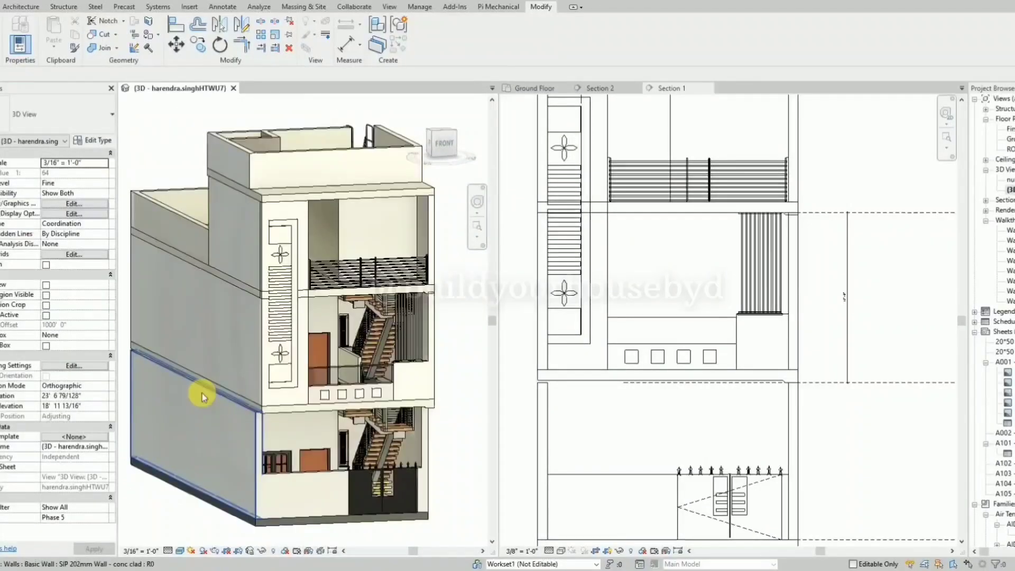
click(201, 392)
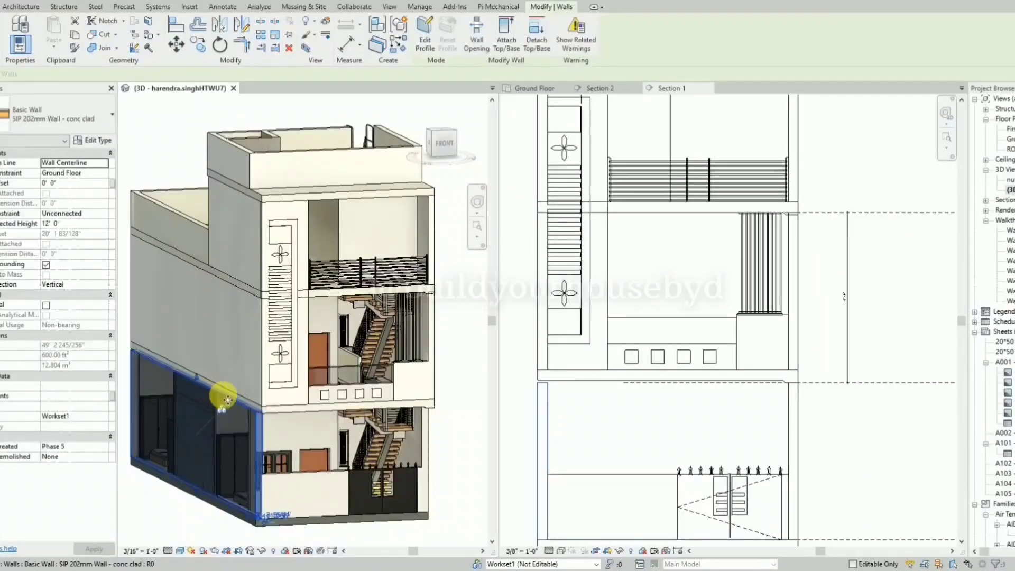
Edit the profile of the wall forming the framed facade panels and sketch a rectangle about 2'-2" by 1'-6" inside the upper one.
scroll(577, 133, up, 5)
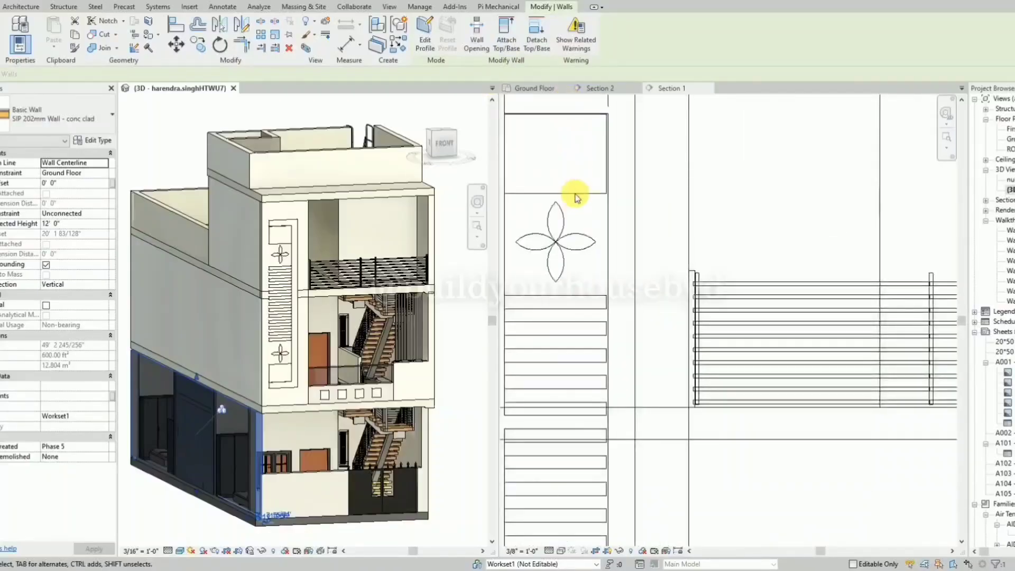
click(593, 196)
click(427, 34)
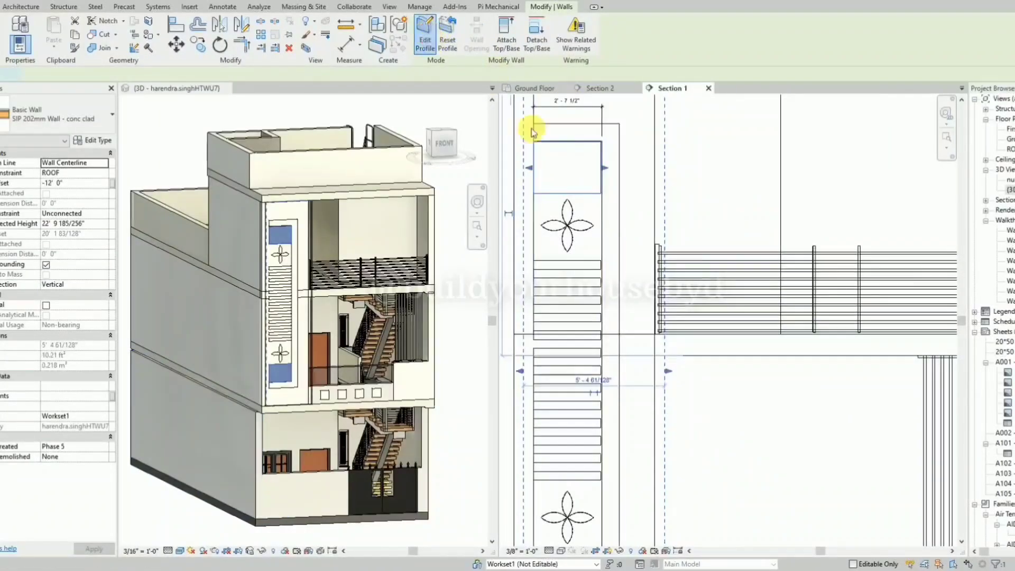
scroll(537, 141, up, 3)
click(457, 21)
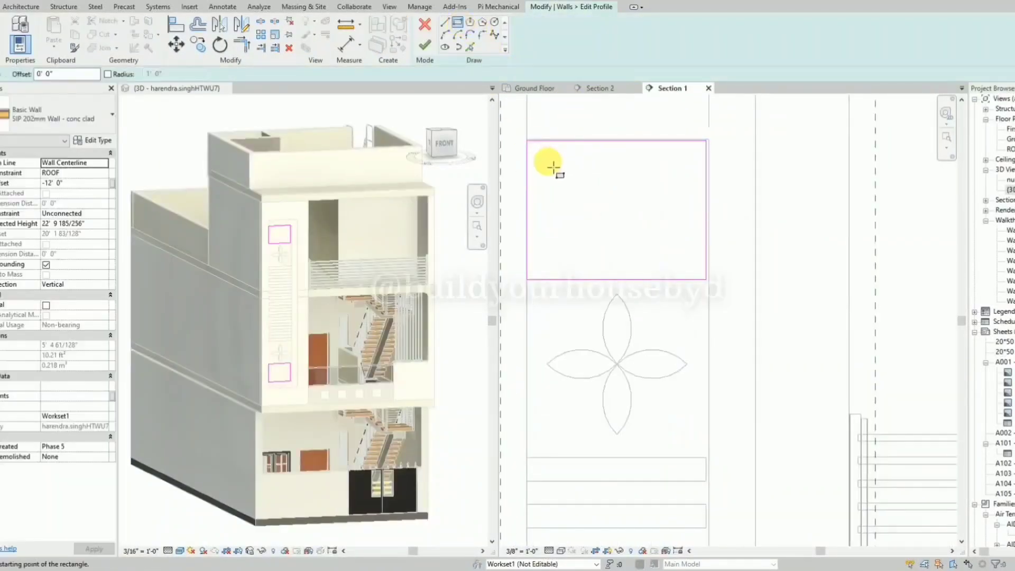
click(542, 157)
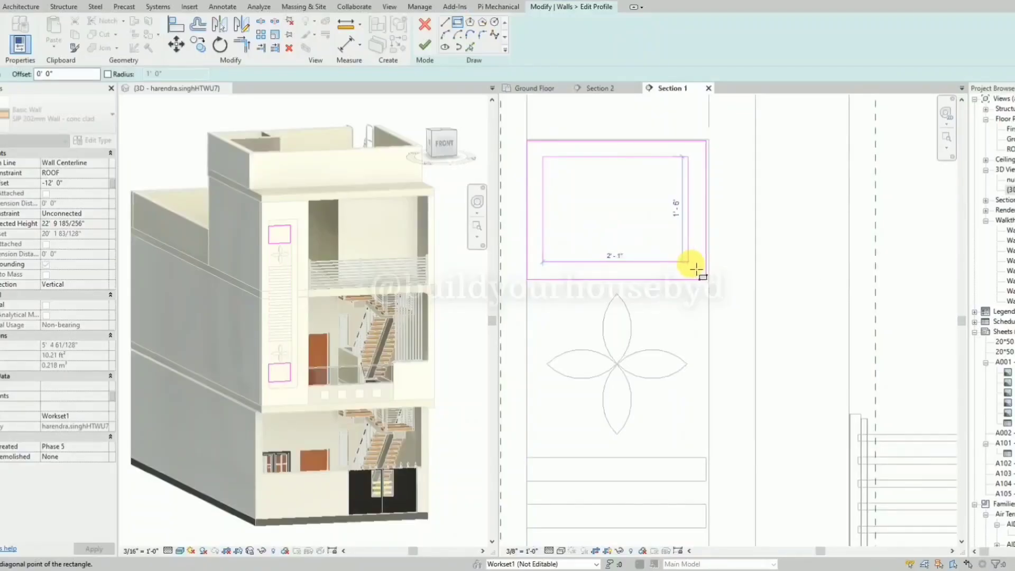
click(698, 270)
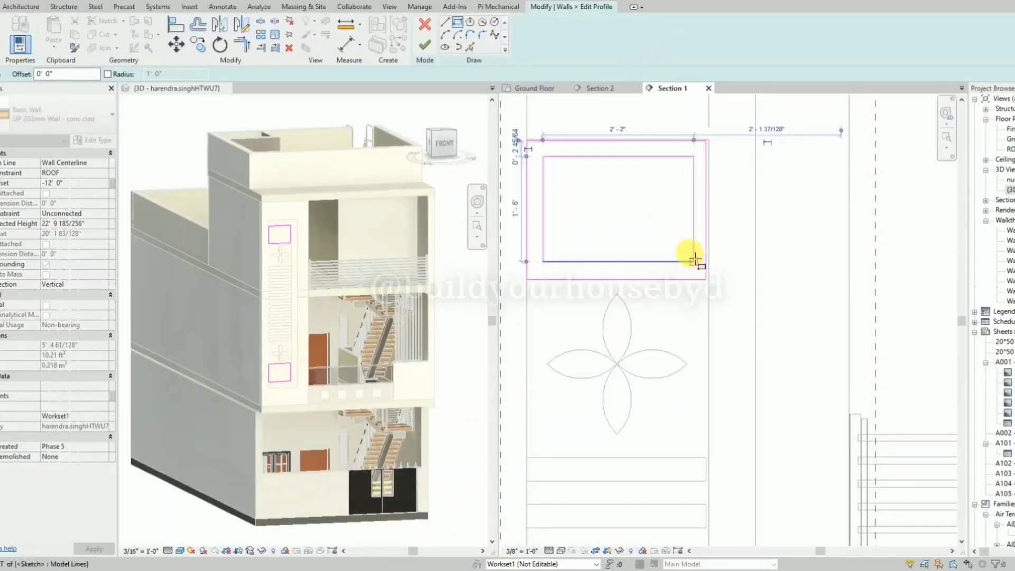
key(Escape)
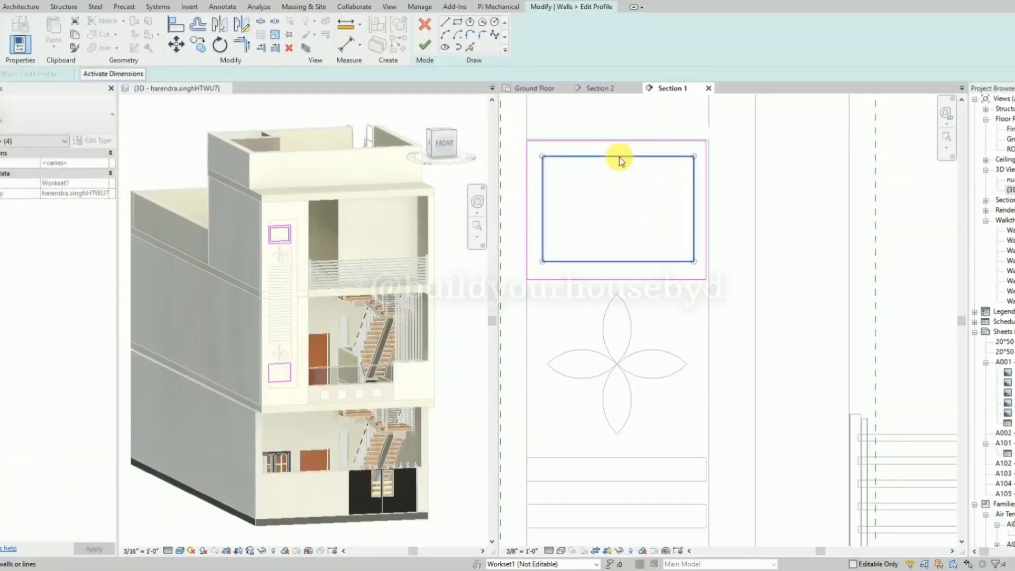
Copy the inner rectangle from the upper panel's corner to the matching corner of the lower panel and finish the profile.
click(620, 157)
key(m)
key(v)
click(525, 141)
scroll(548, 131, down, 4)
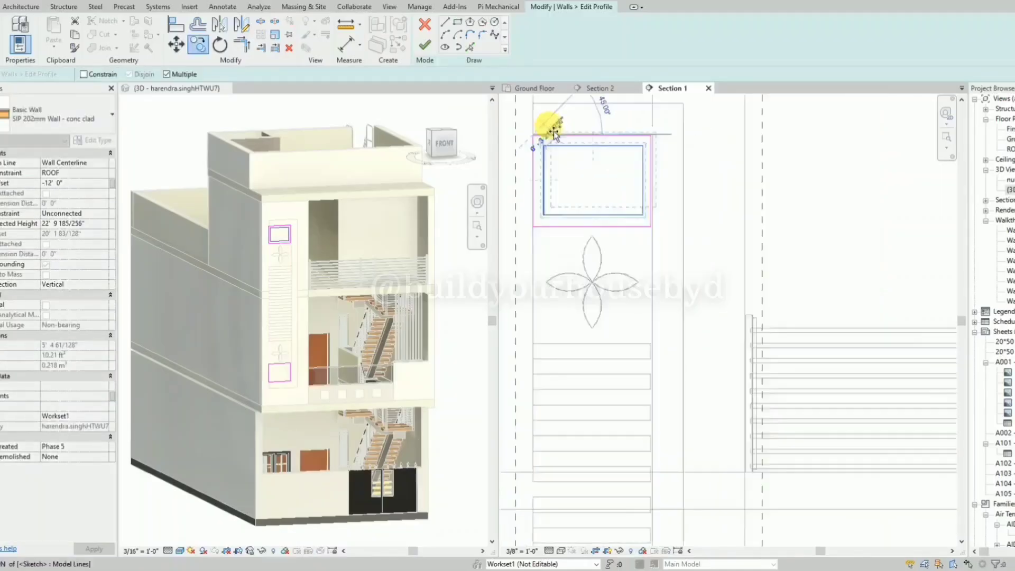
scroll(556, 378, up, 2)
click(535, 354)
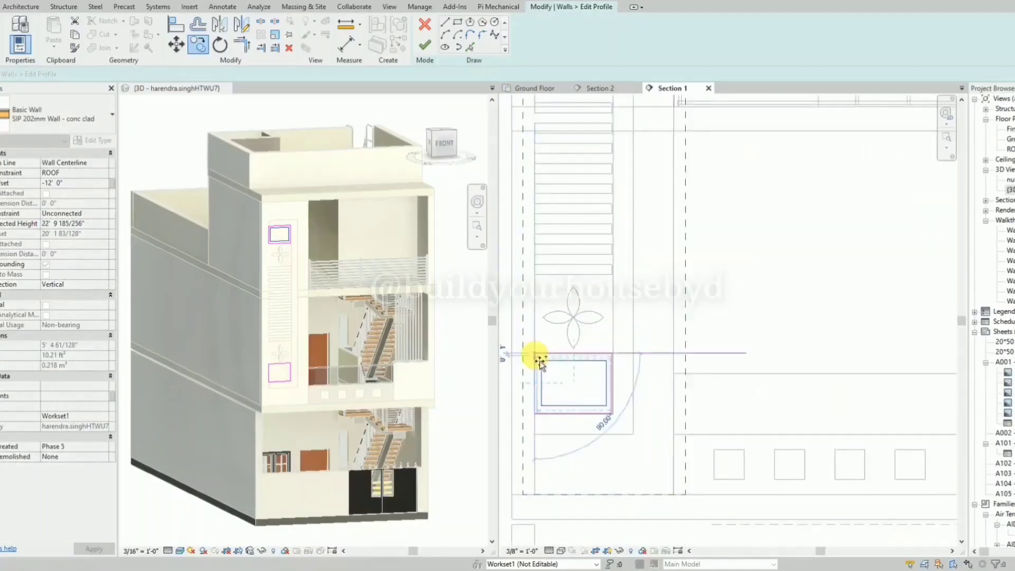
key(Escape)
key(Escape)
click(427, 45)
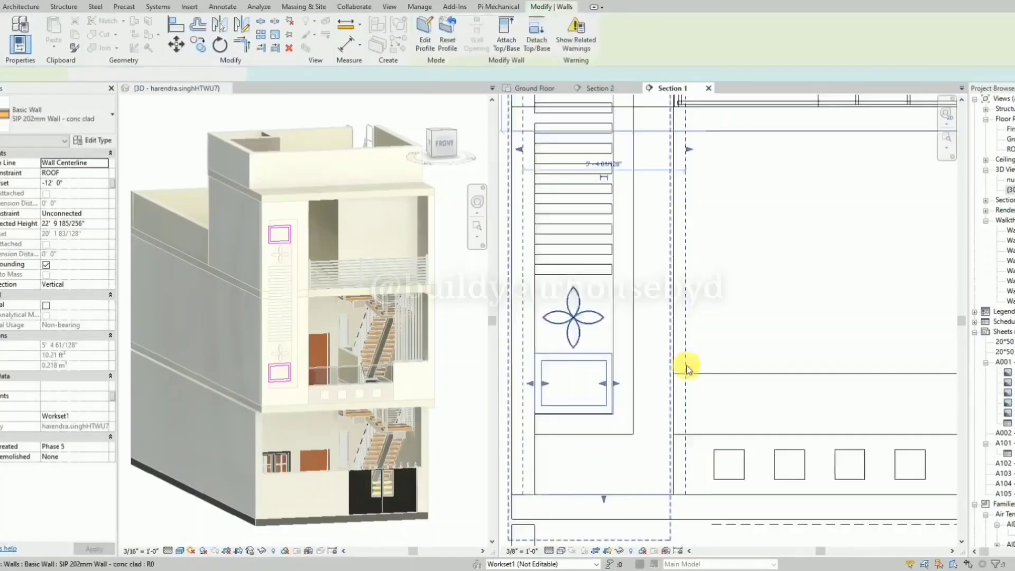
Examine the updated front elevation from several angles in the 3D view and in the section.
click(195, 410)
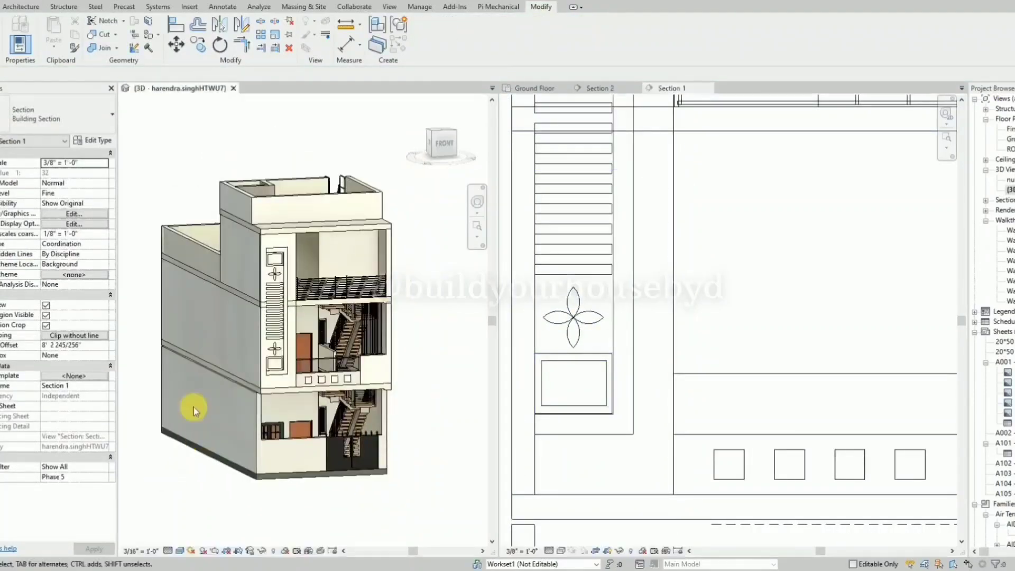
scroll(227, 245, up, 8)
scroll(354, 312, down, 5)
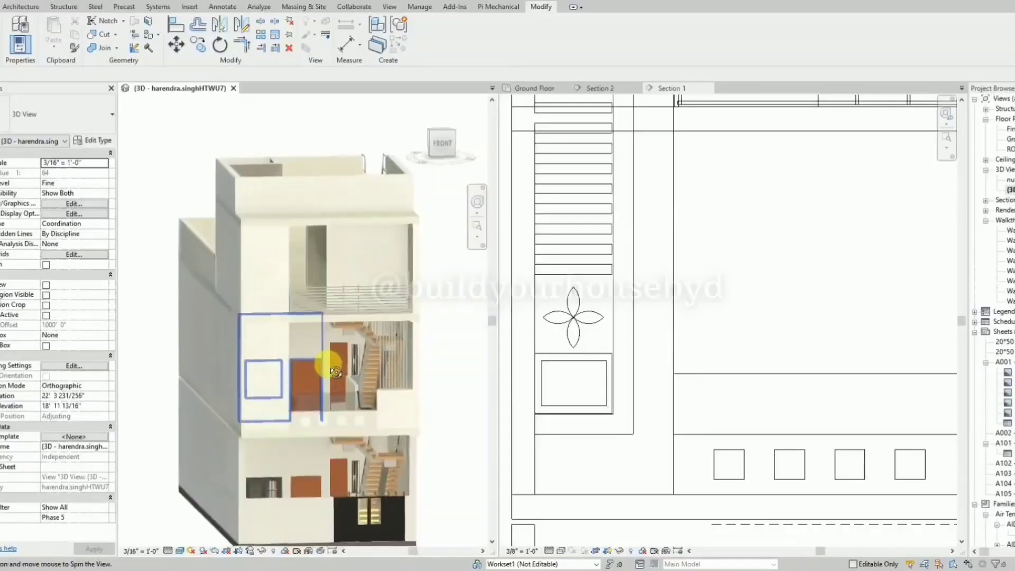
scroll(269, 262, down, 2)
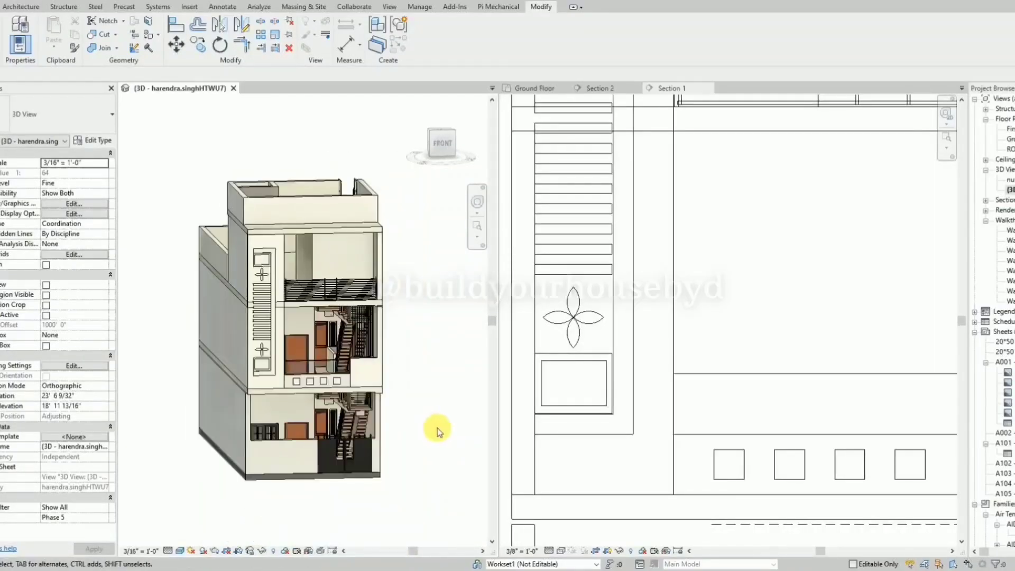
scroll(734, 296, down, 5)
scroll(870, 219, up, 3)
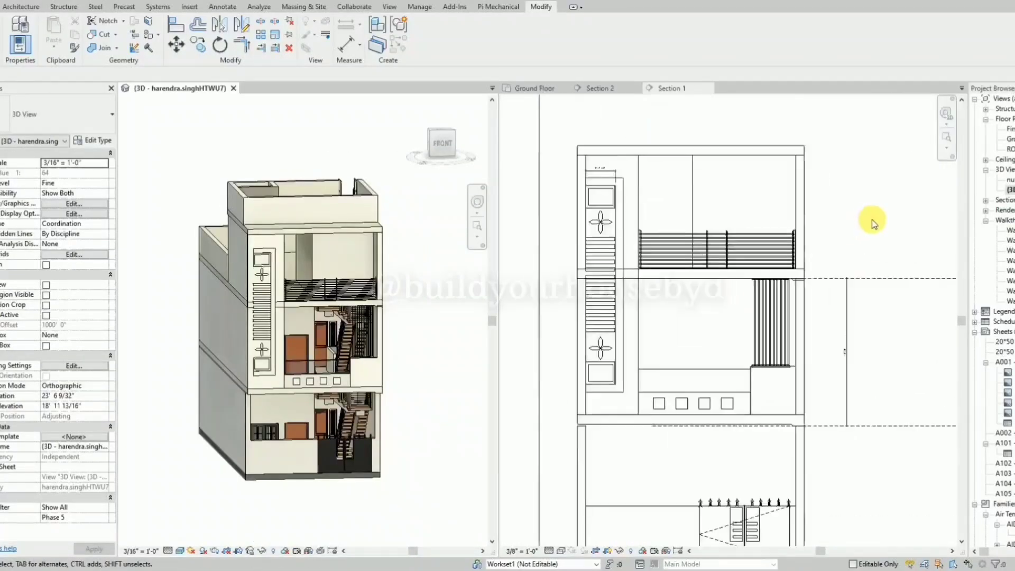
click(839, 199)
click(402, 353)
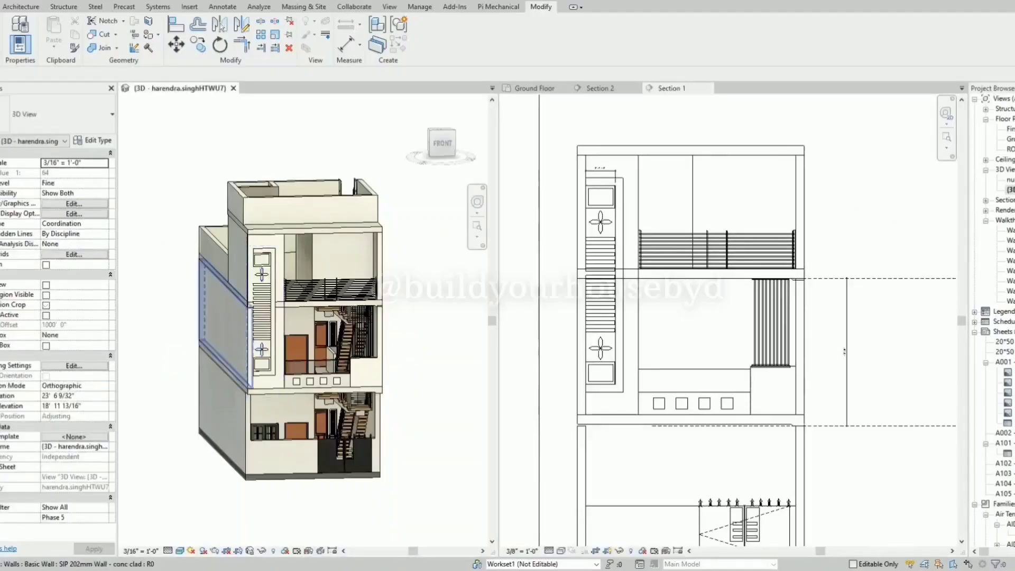
scroll(311, 375, up, 2)
Search the Project Browser for "31783" and close the search dialog.
click(1009, 290)
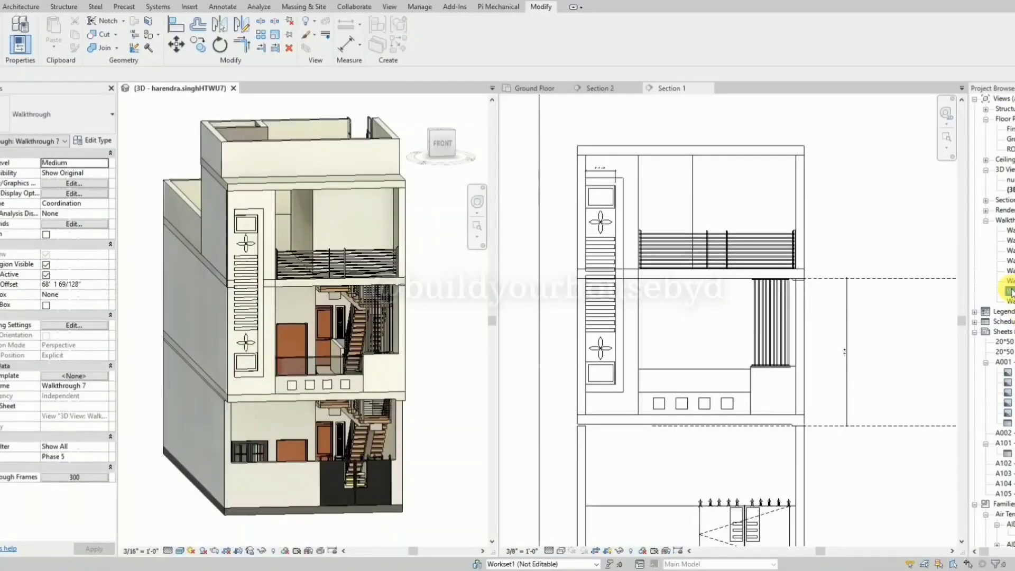
key(ctrl+f)
text(31783)
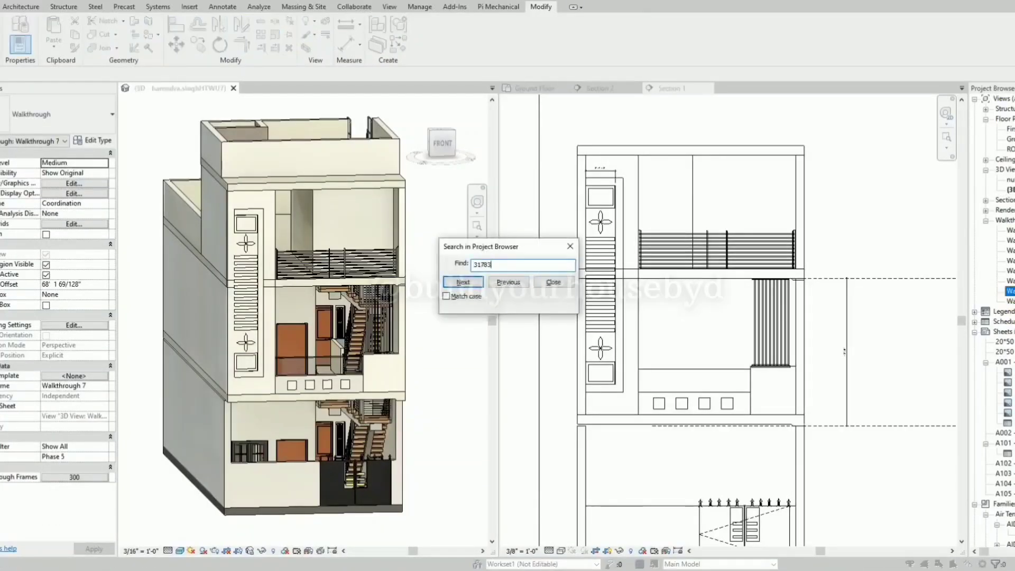
key(Return)
key(Escape)
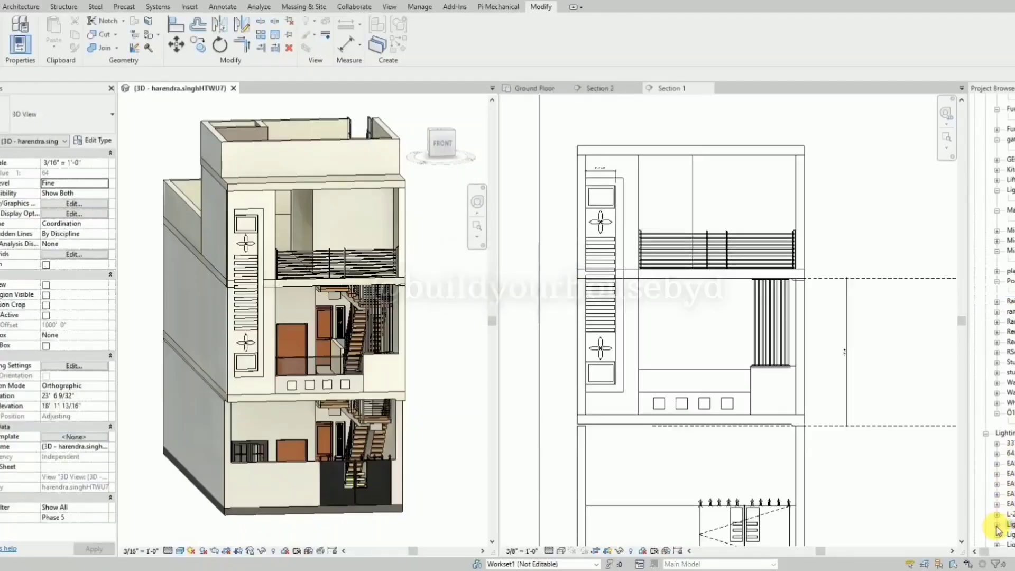
Place the KOHLER Modern Collar wall sconce in the centre of the inner rectangle of the facade's upper framed panel.
click(1008, 525)
drag(1011, 532, 650, 287)
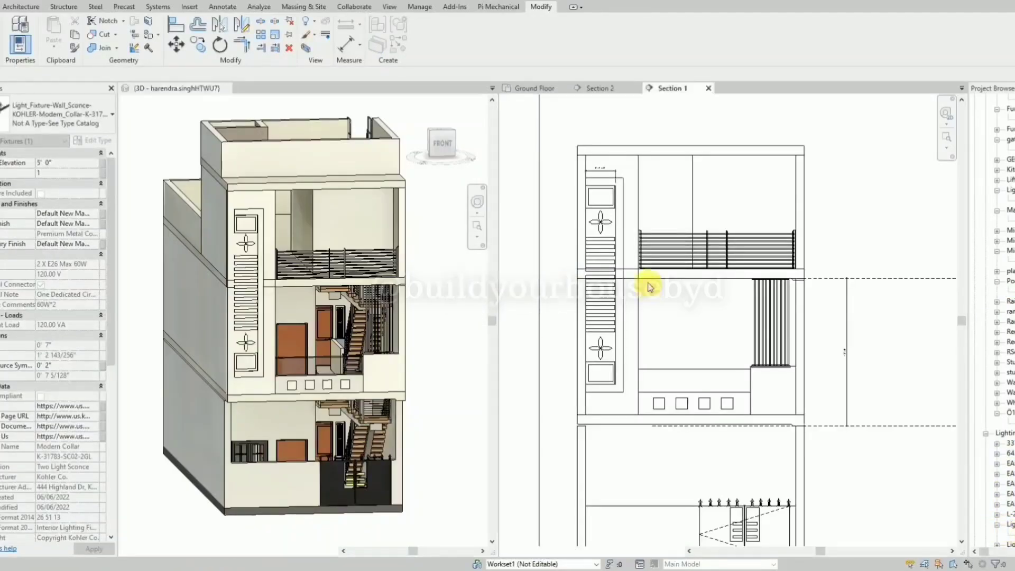
scroll(606, 198, up, 2)
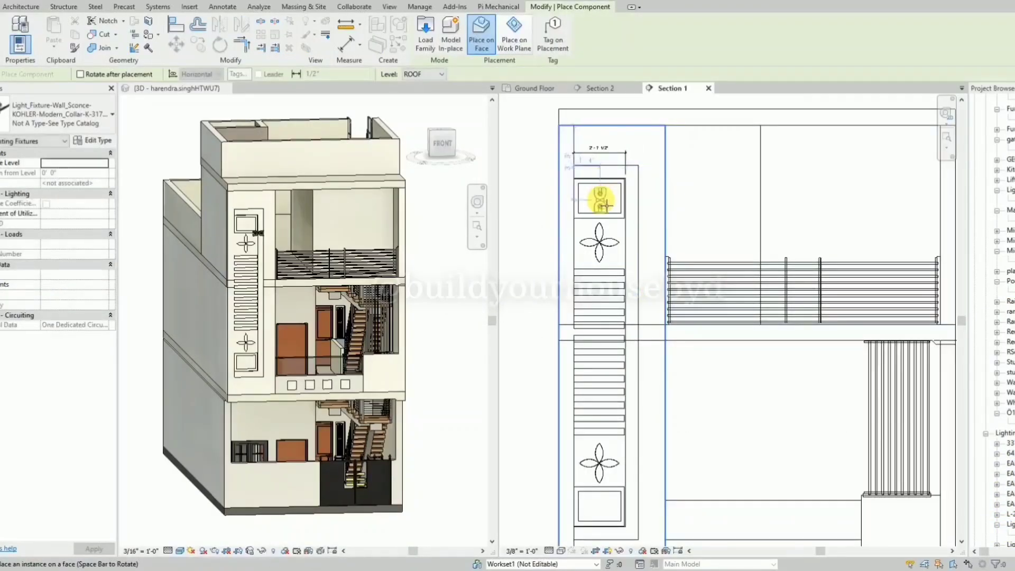
scroll(603, 204, up, 2)
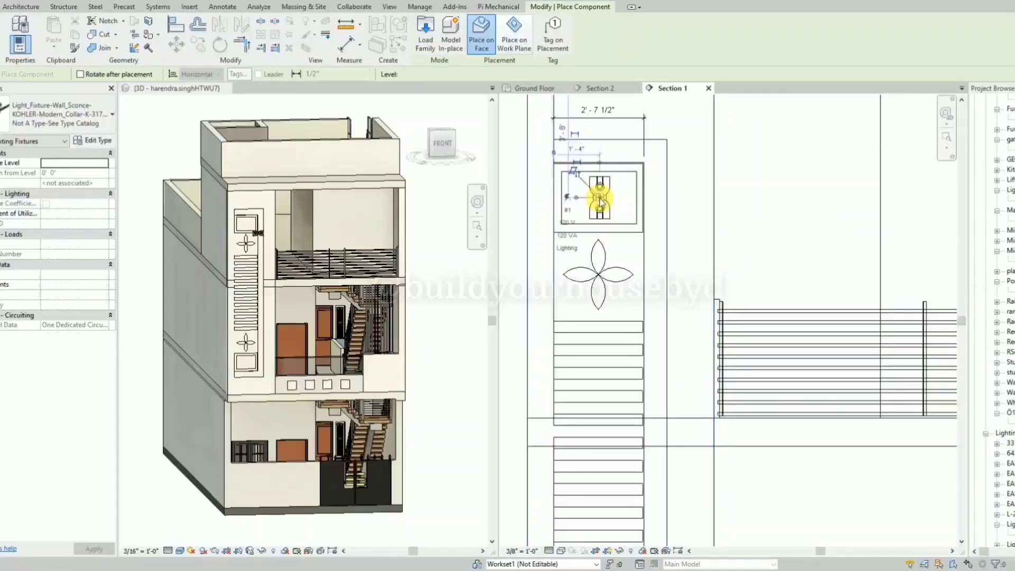
click(600, 204)
key(Escape)
key(Escape)
Copy the wall sconce from the upper framed panel to the matching position in the lower framed panel.
click(600, 200)
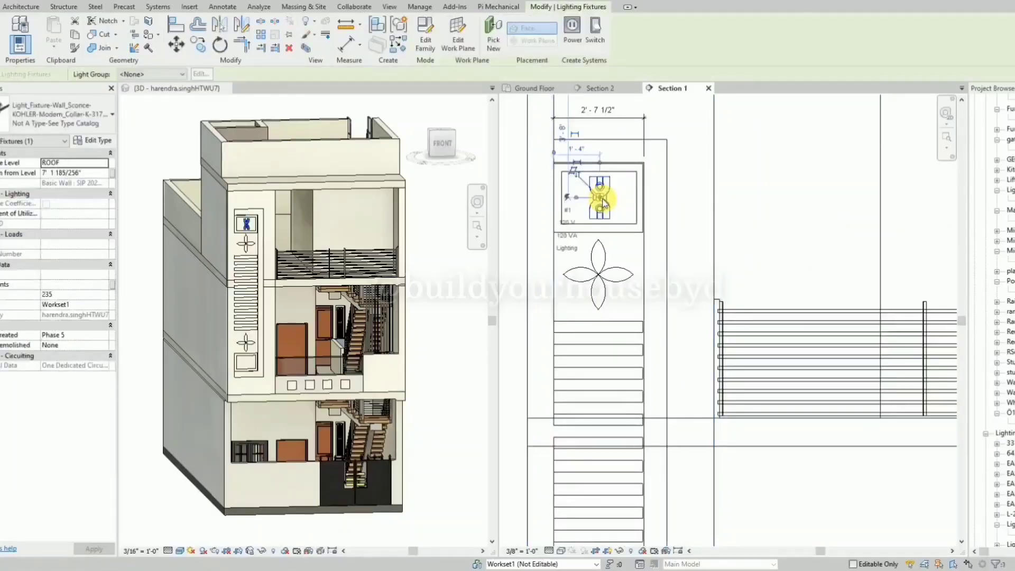
key(c)
key(o)
click(598, 232)
scroll(605, 178, down, 5)
scroll(613, 343, up, 4)
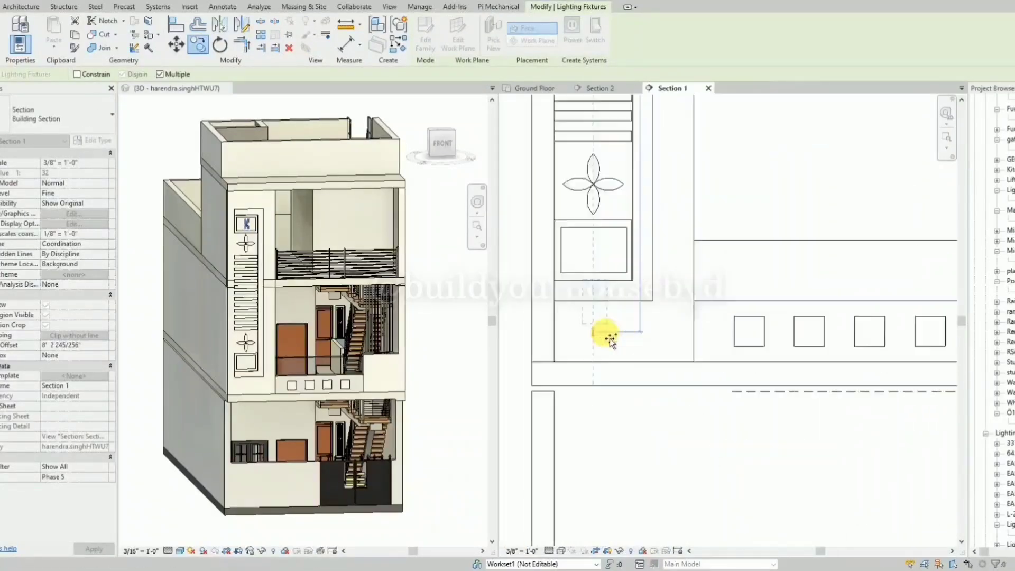
scroll(611, 338, up, 1)
click(592, 273)
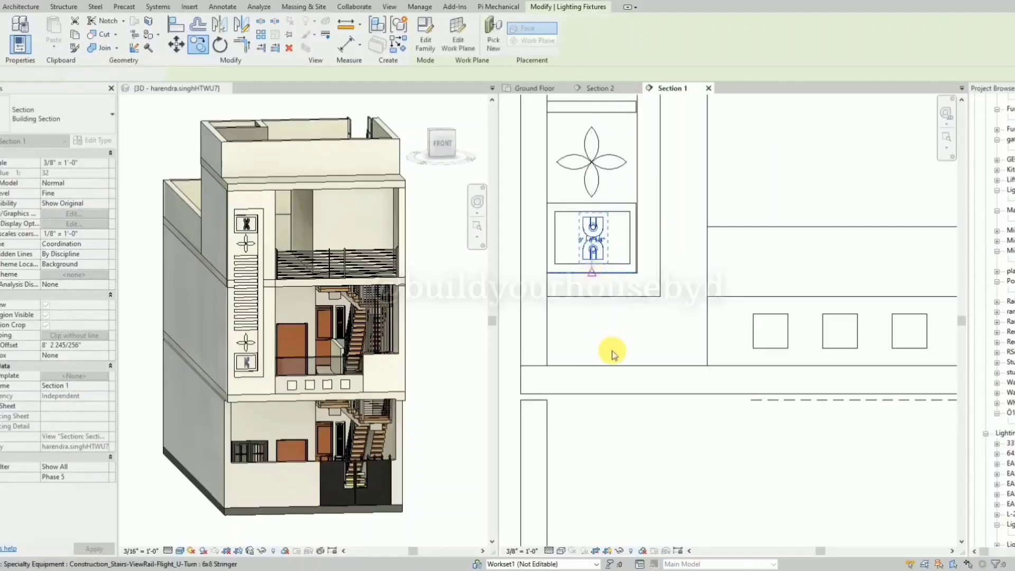
Examine the two wall sconces on the front facade in the 3D view.
click(453, 317)
scroll(248, 244, up, 3)
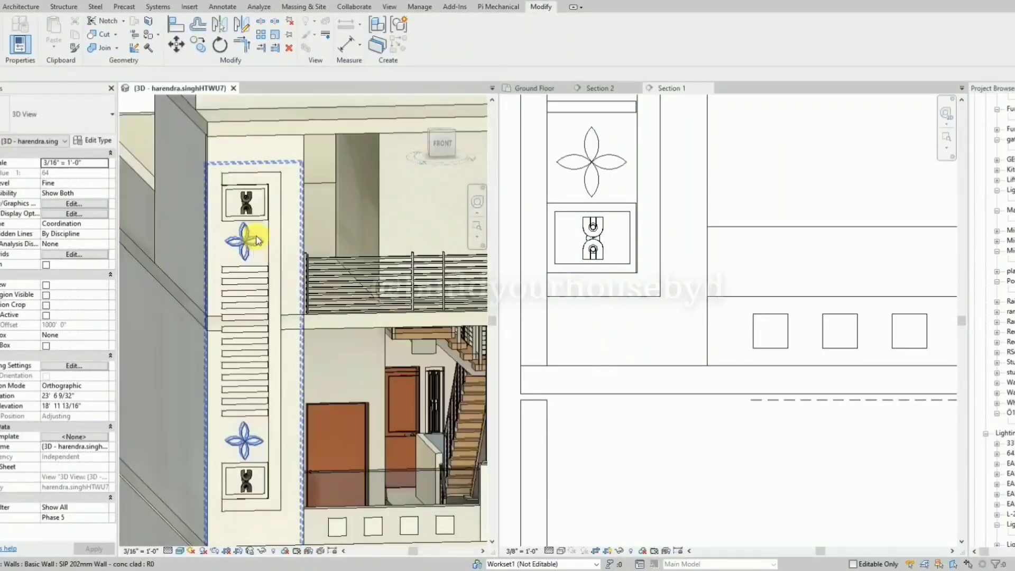
scroll(256, 241, down, 6)
shift+middle_drag(363, 267, 401, 294)
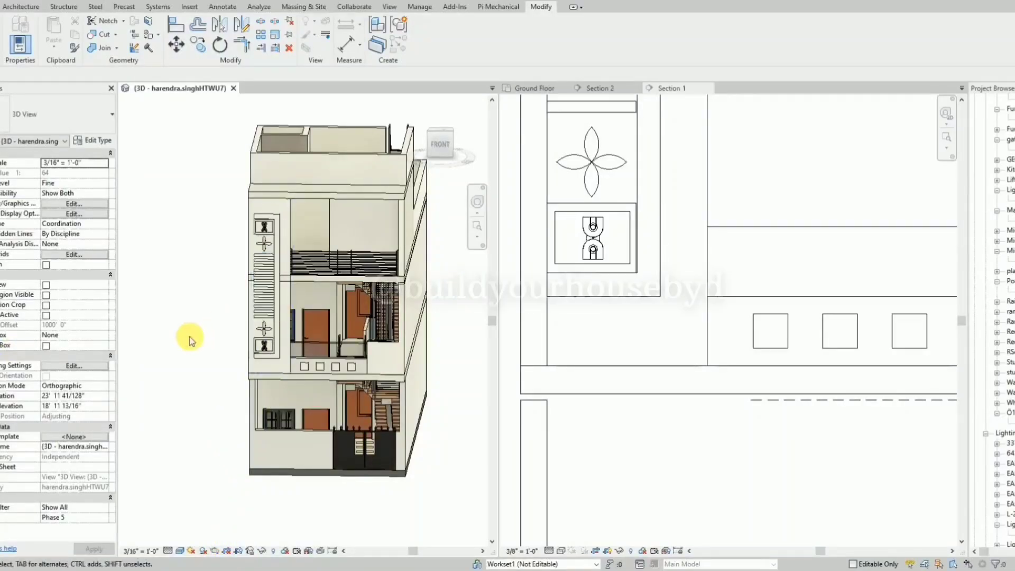
Merge the tiled views into tabs and render the 3D view of the house from its front-left corner.
key(w)
key(t)
key(t)
key(w)
scroll(148, 317, up, 3)
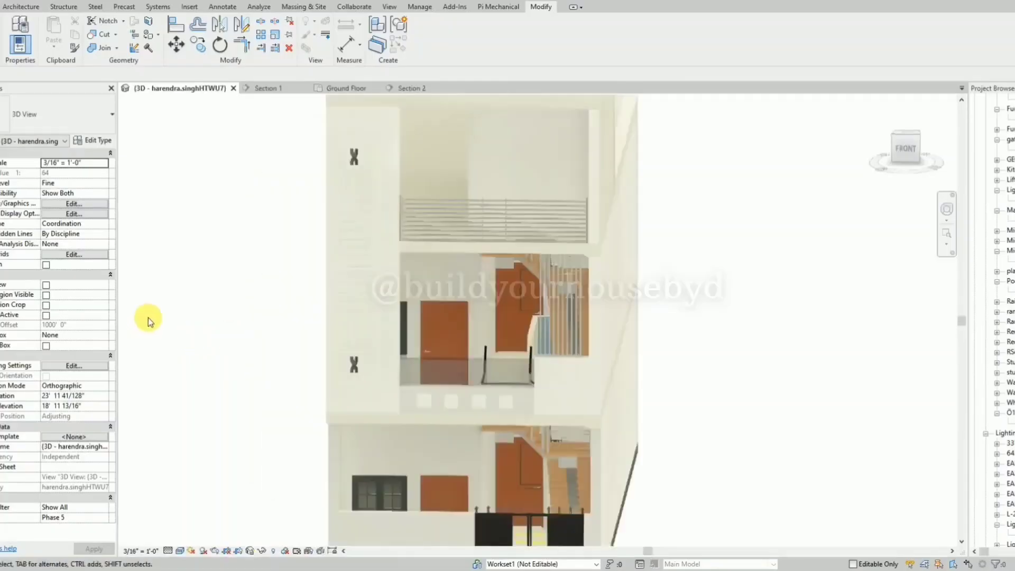
shift+middle_drag(196, 344, 248, 317)
scroll(593, 288, down, 2)
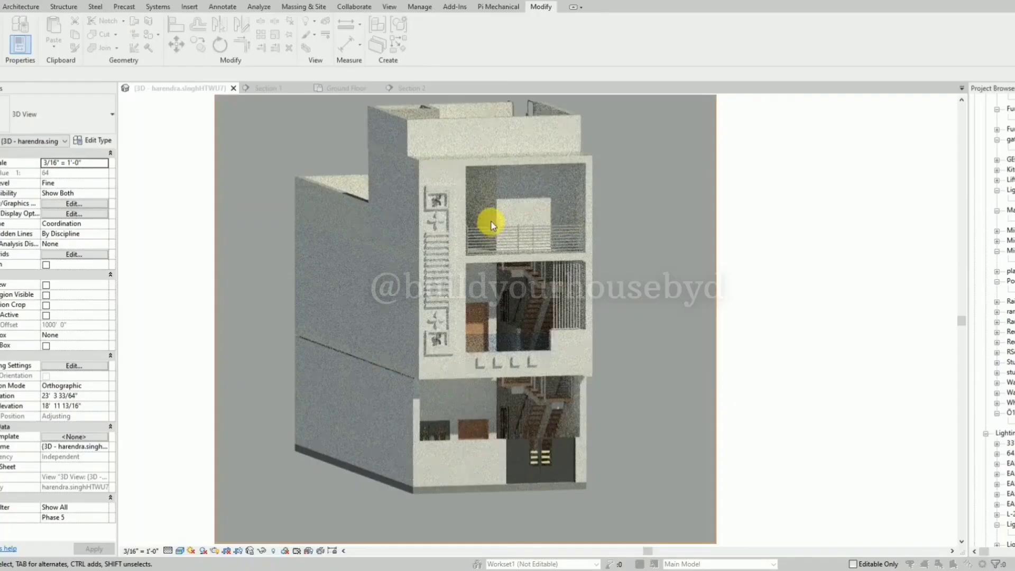
drag(3, 161, 833, 154)
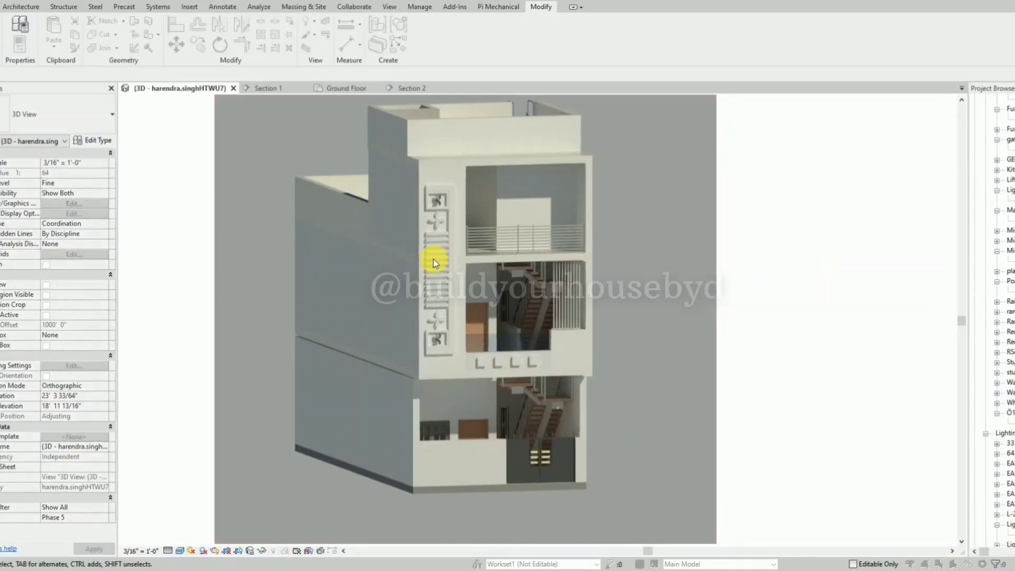
Examine the rendered image of the house, both the facade details and the overall front.
scroll(432, 263, up, 1)
scroll(431, 275, down, 2)
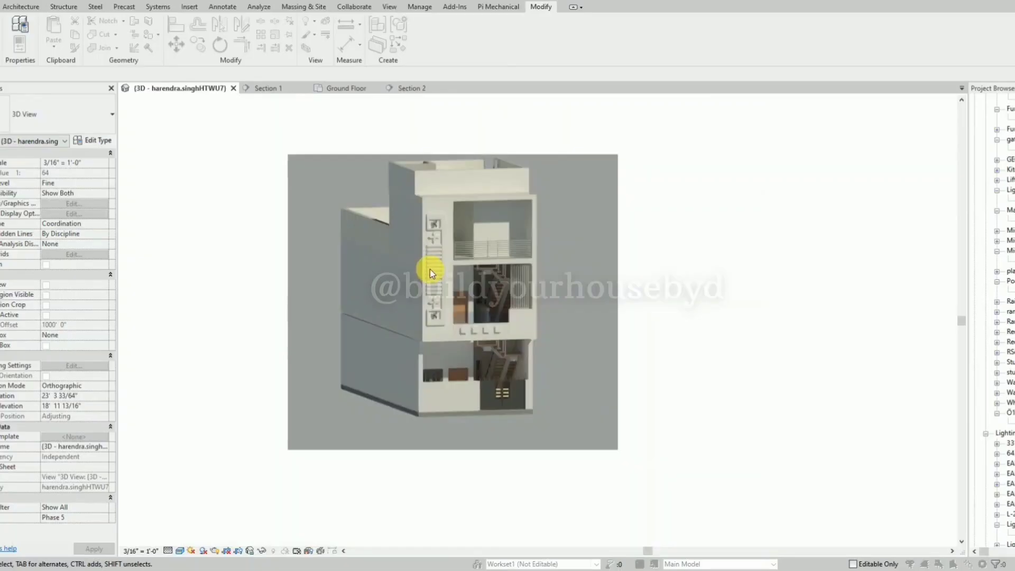
scroll(398, 219, up, 2)
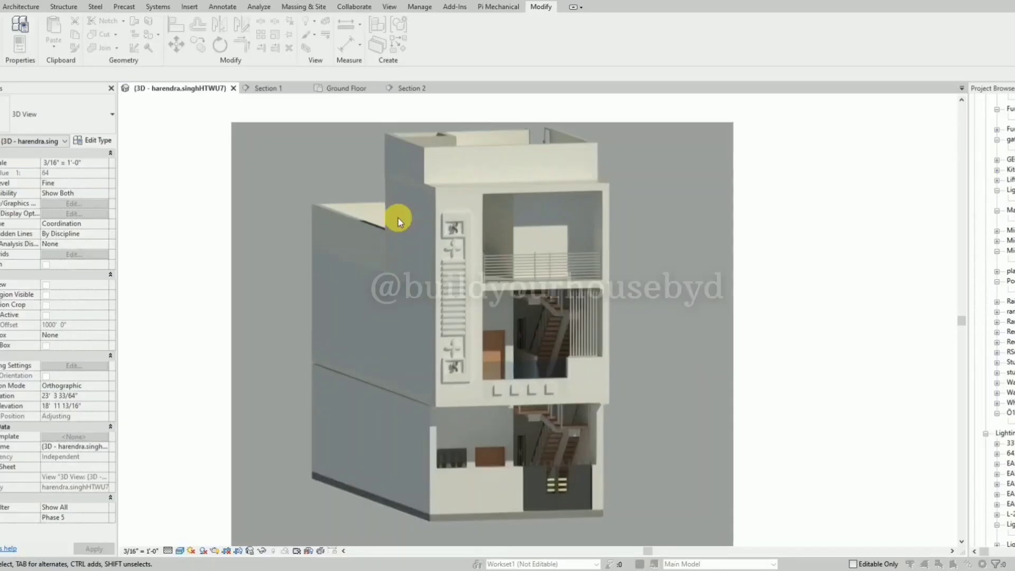
scroll(384, 385, up, 1)
scroll(442, 317, down, 2)
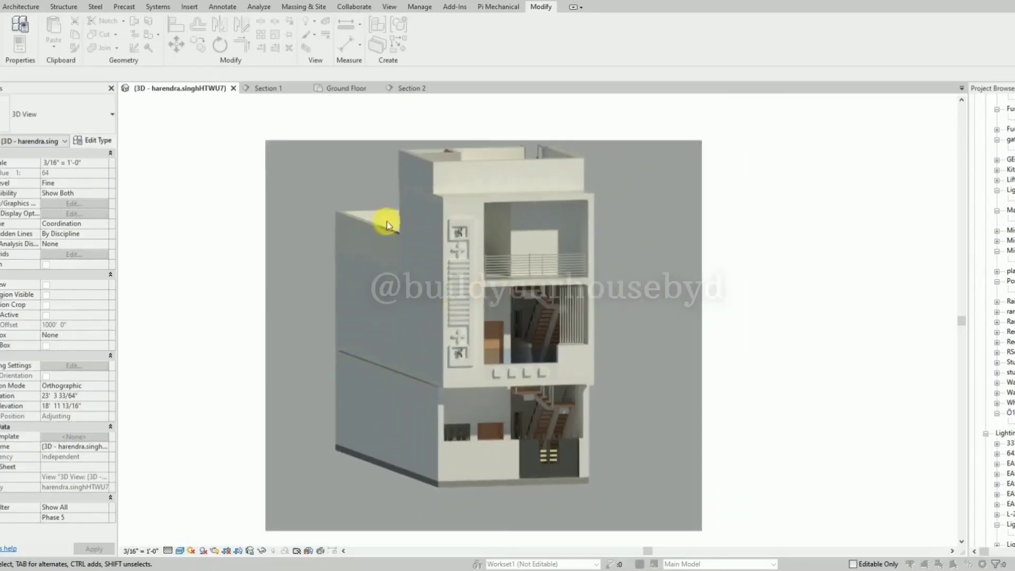
Review the quality and background style options in the Rendering dialog and close it to return to the model.
drag(707, 72, 751, 93)
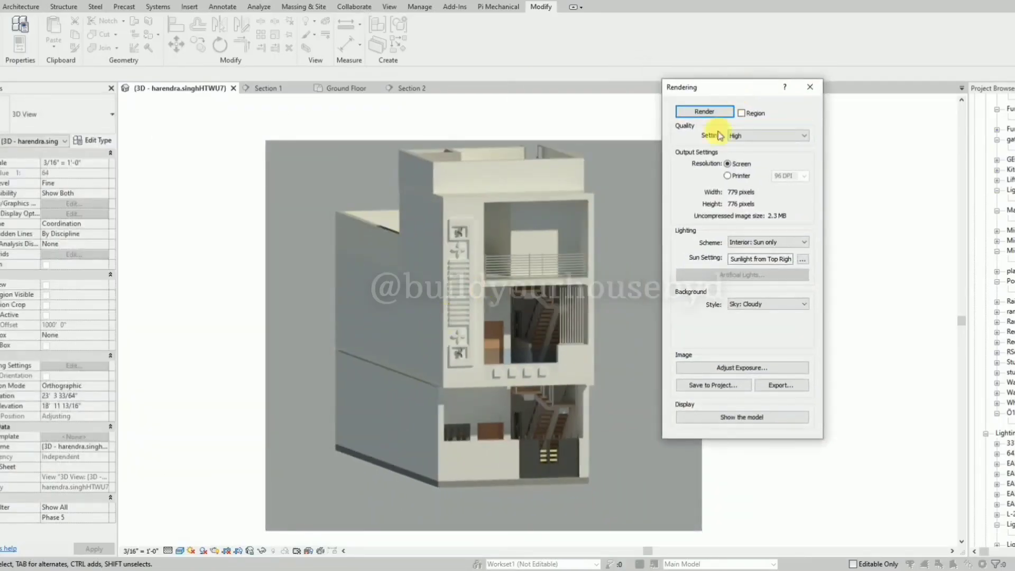
click(765, 139)
click(860, 193)
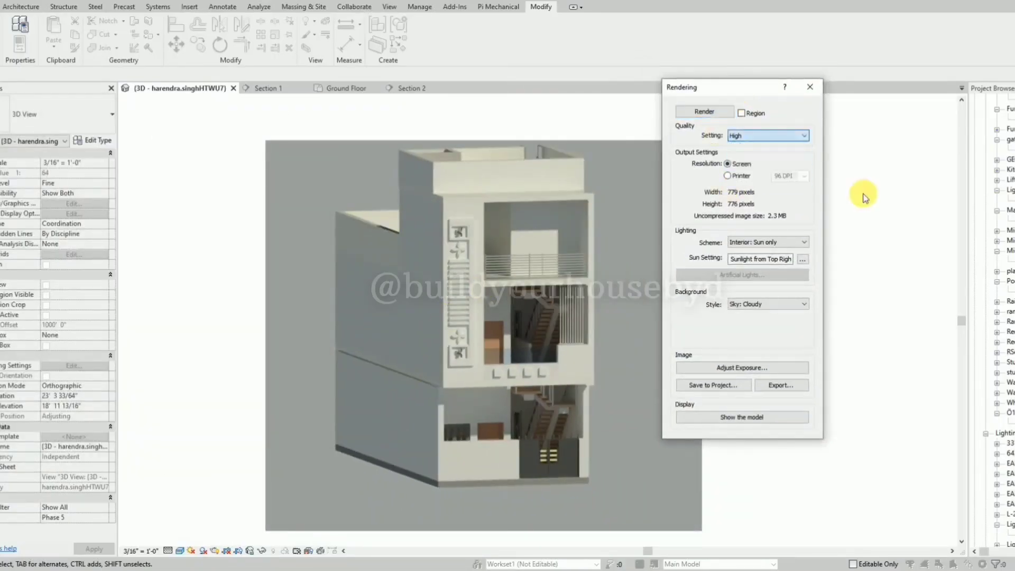
click(769, 308)
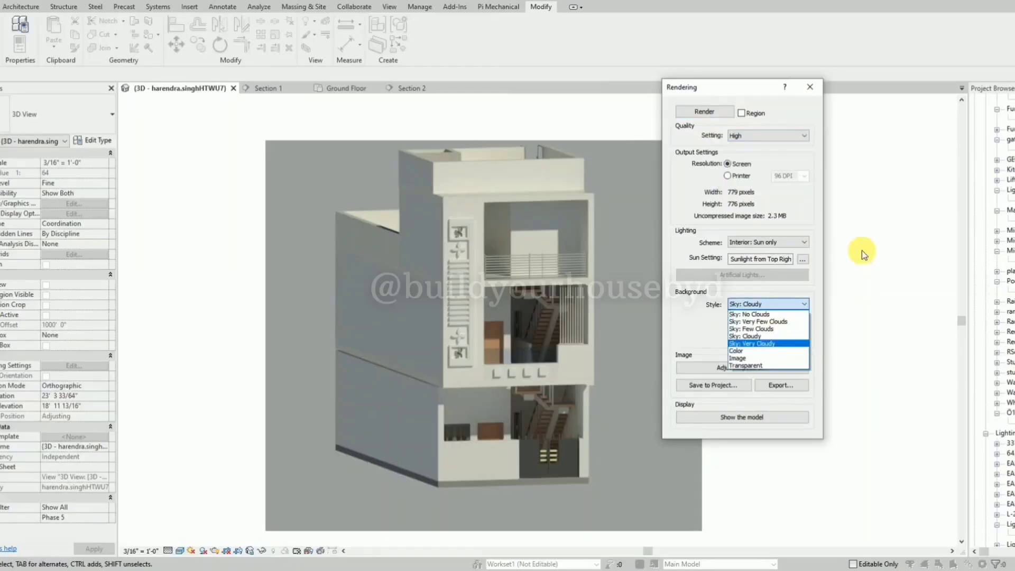
click(813, 90)
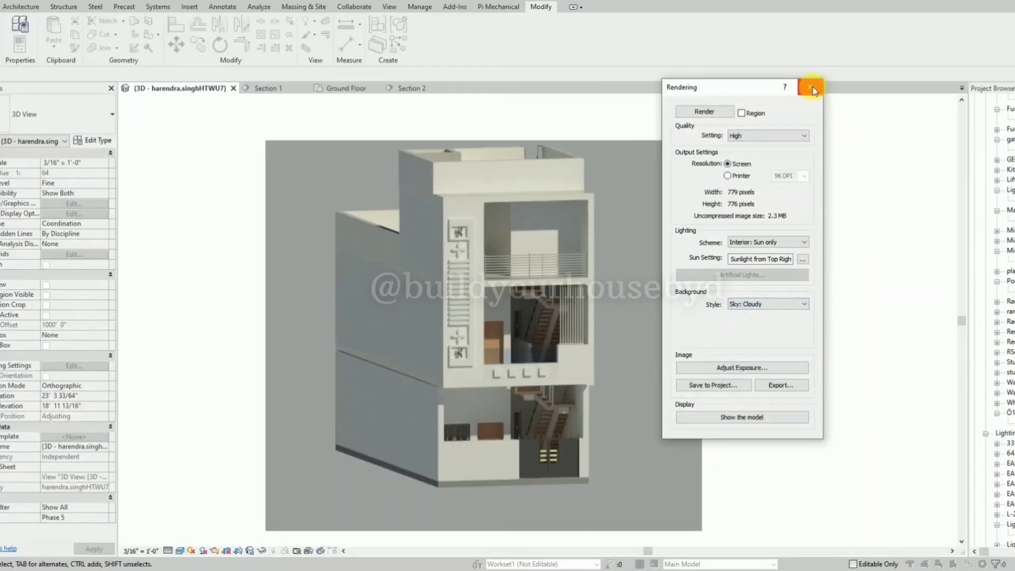
click(812, 89)
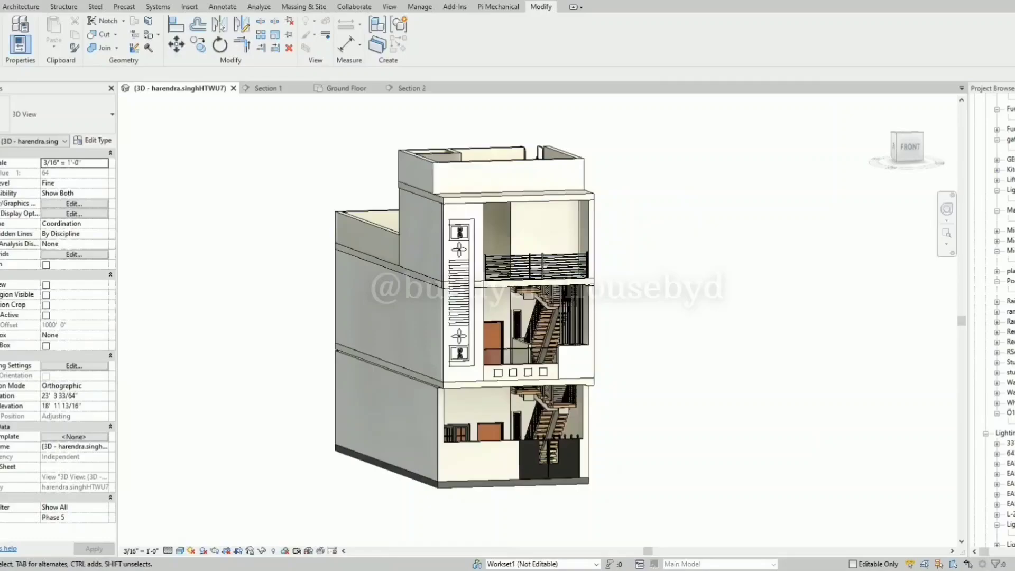
Switch to PDF-XChange Viewer and arrange the HSR_HOME_4BHK_NEW drawing side by side with the Revit 3D view.
key(alt+Tab)
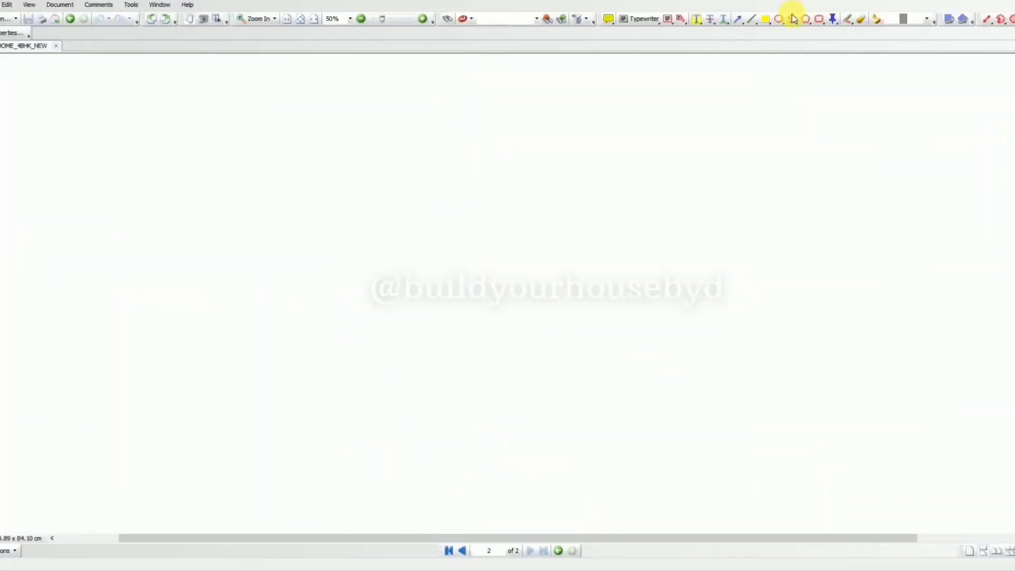
drag(792, 2, 752, 60)
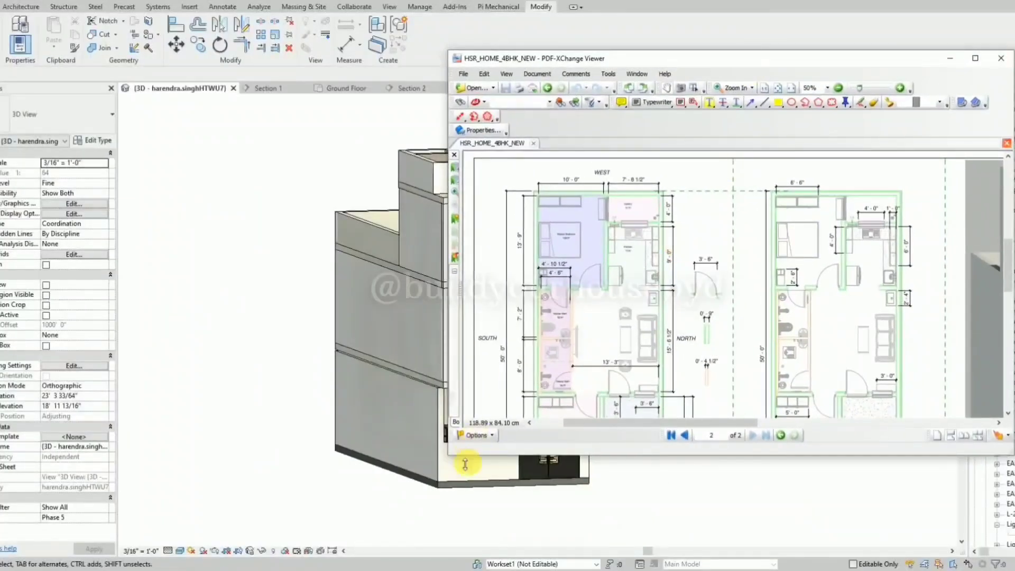
click(1011, 2)
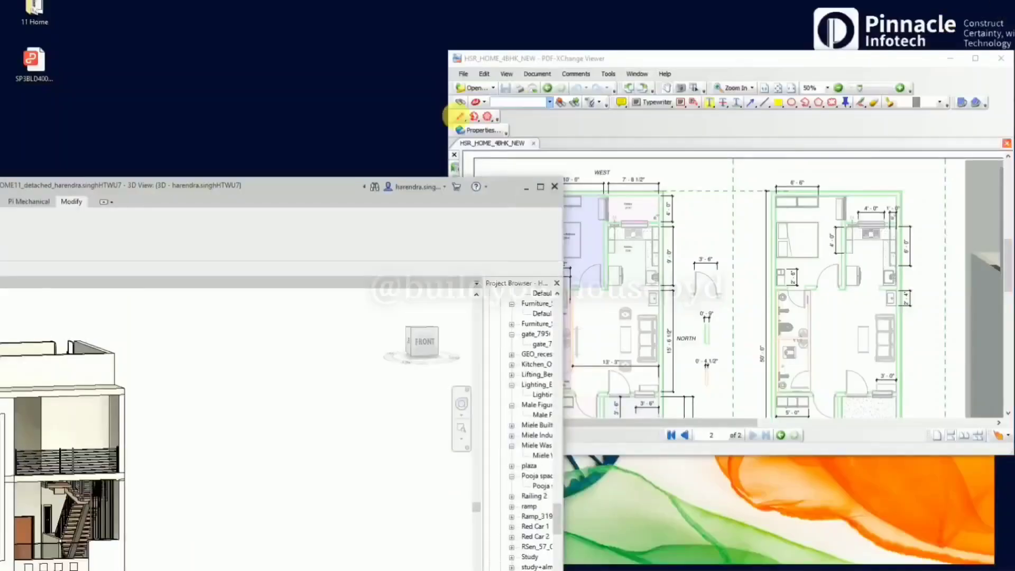
drag(340, 189, 759, 6)
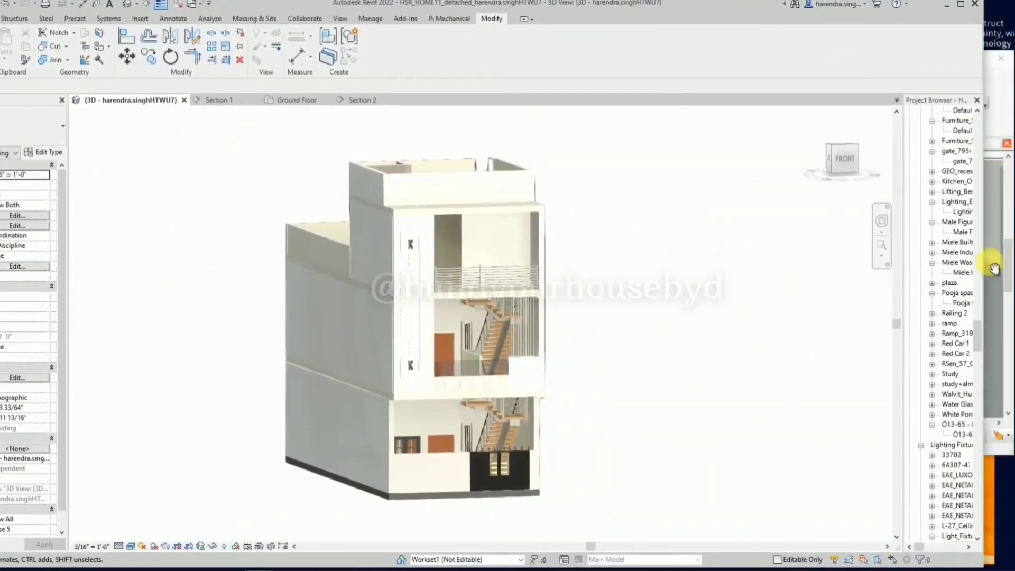
drag(994, 273, 933, 286)
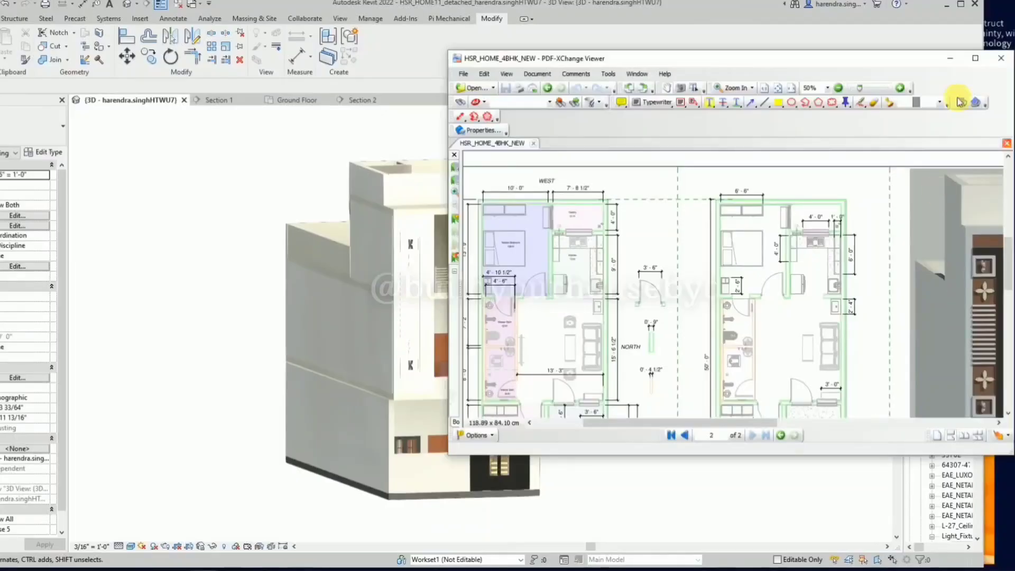
click(948, 36)
drag(989, 249, 595, 265)
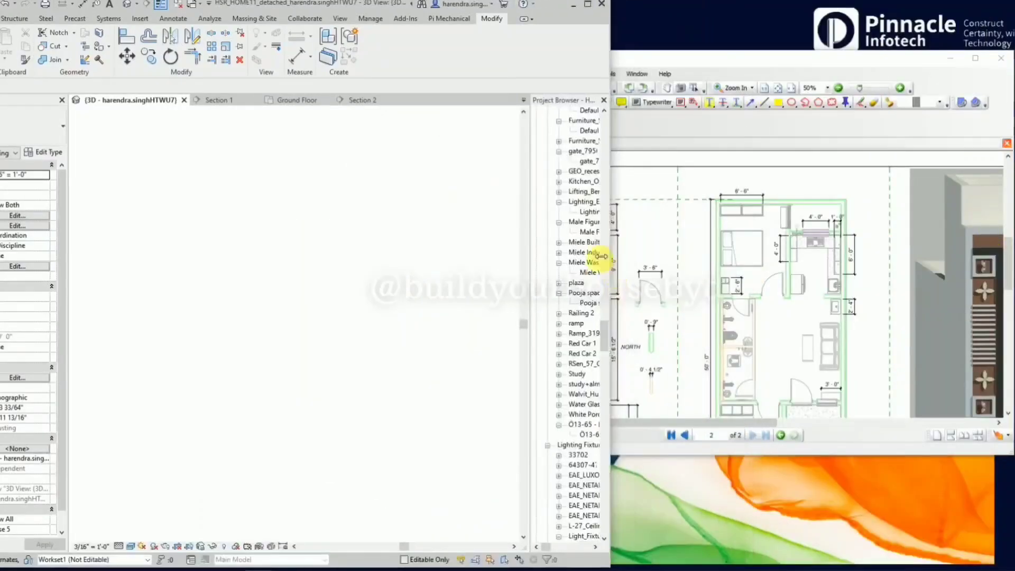
scroll(343, 355, up, 3)
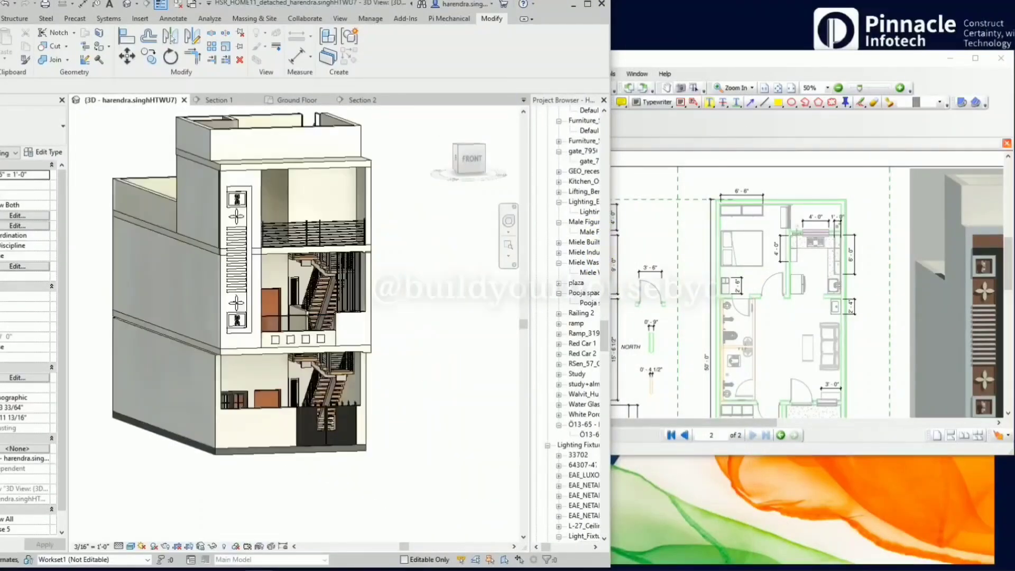
double_click(919, 55)
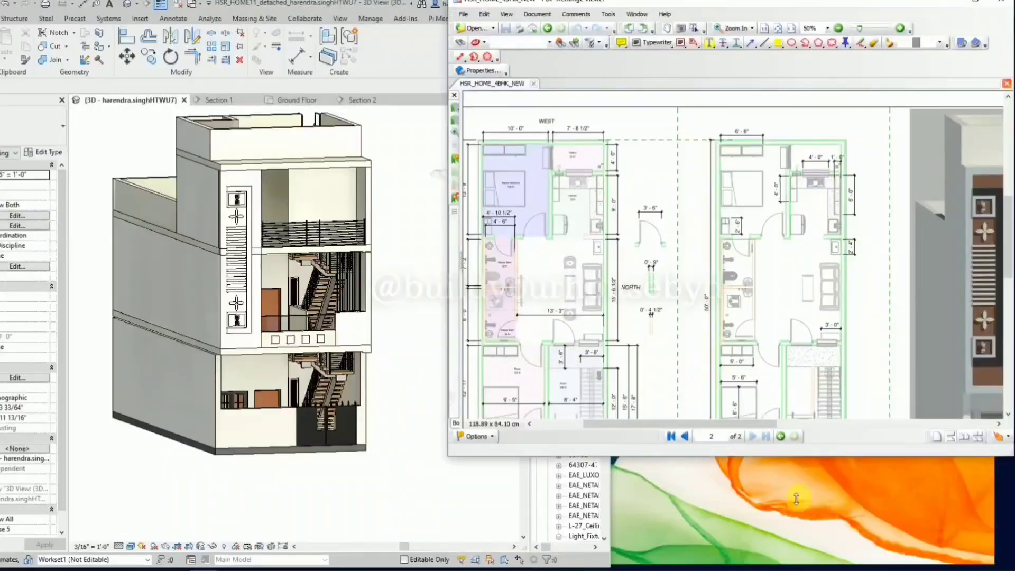
drag(441, 361, 539, 374)
Find the reference rendering of the front elevation on the PDF sheet and enlarge it.
ctrl+scroll(637, 346, down, 3)
ctrl+scroll(956, 337, up, 4)
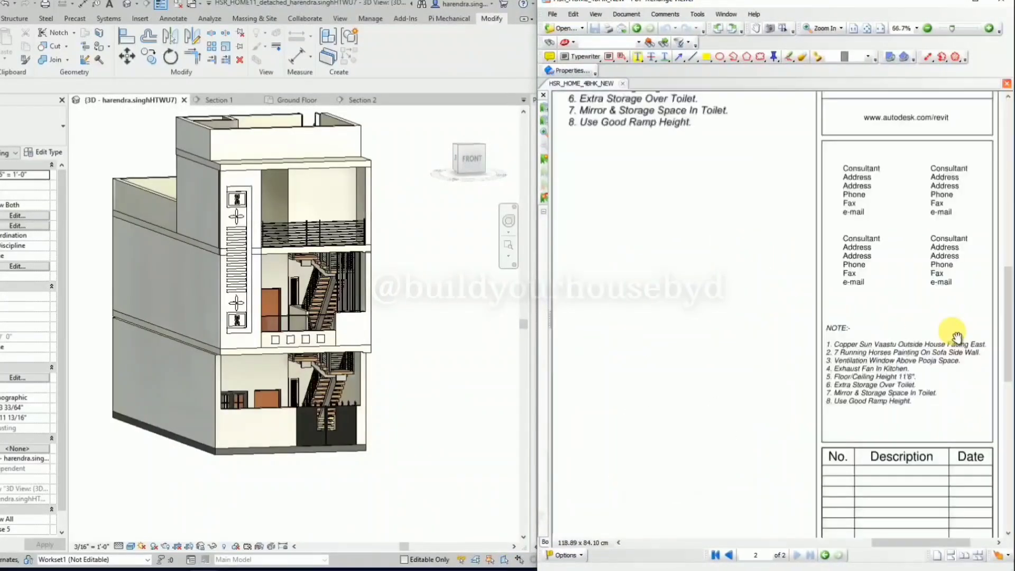
ctrl+scroll(963, 323, down, 3)
drag(852, 333, 824, 195)
ctrl+scroll(781, 193, up, 3)
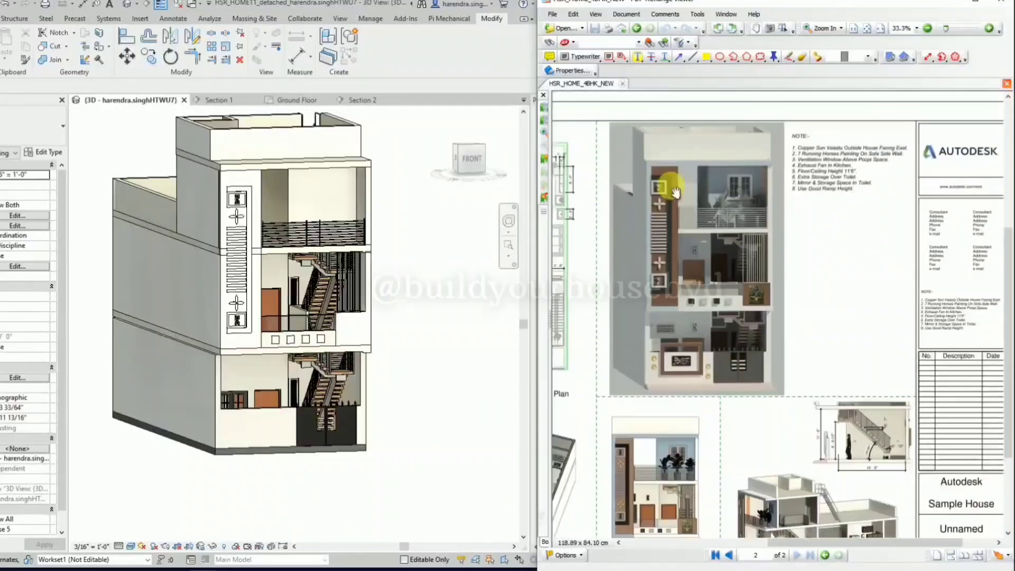
drag(678, 200, 688, 225)
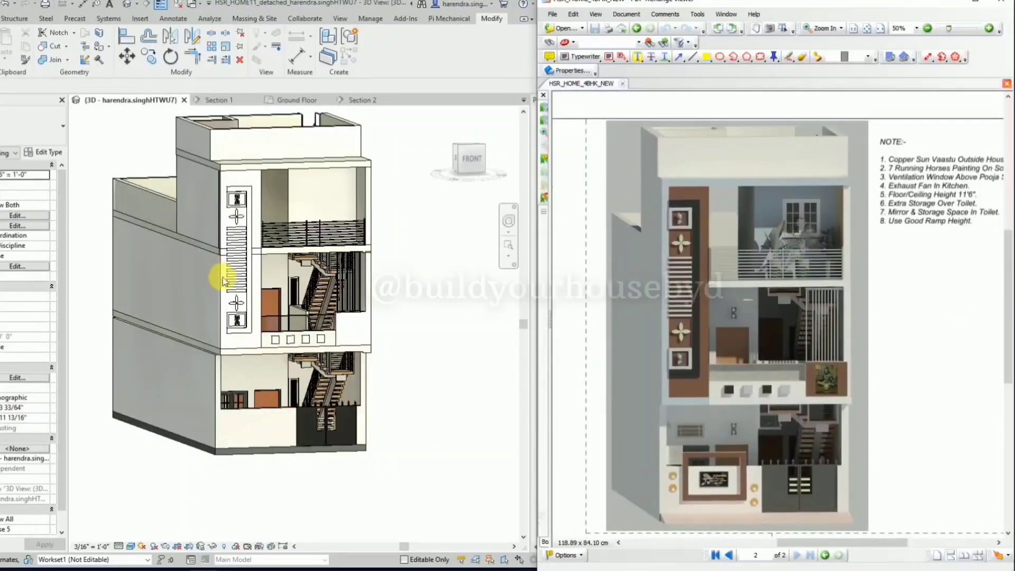
Compare the modelled facade in the 3D view with the reference rendering, then return to the Revit model.
scroll(223, 277, up, 2)
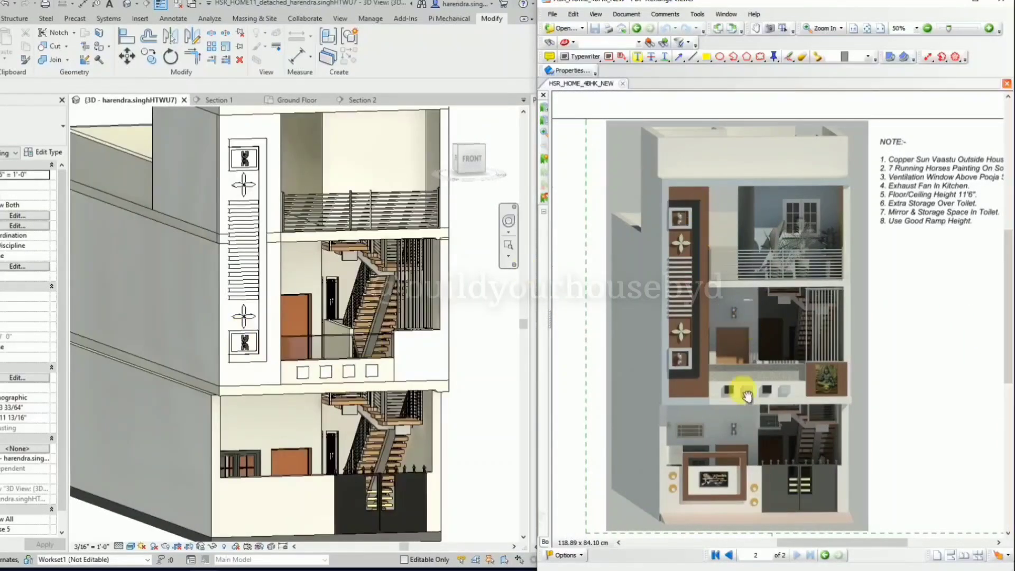
scroll(233, 344, down, 1)
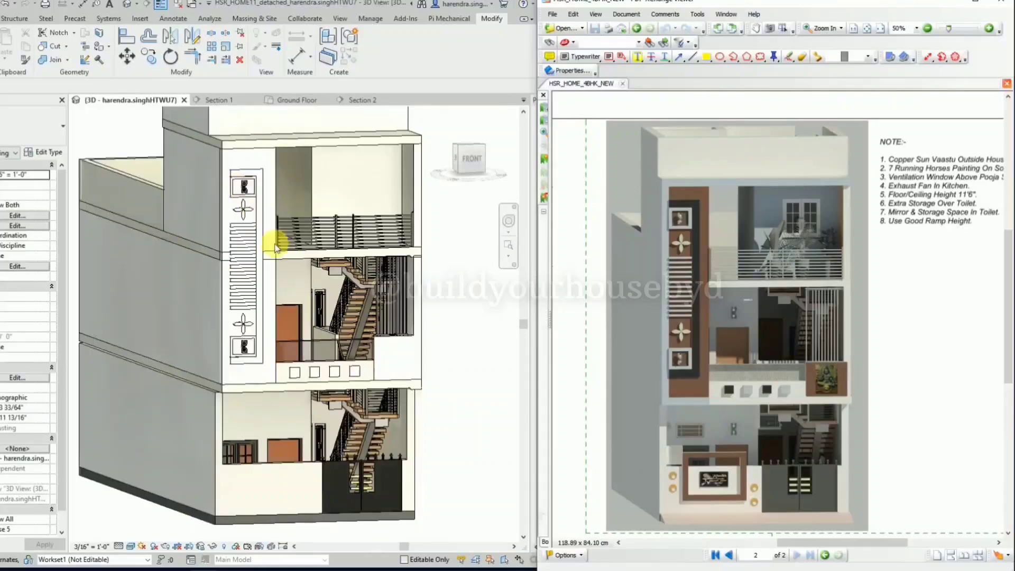
click(477, 360)
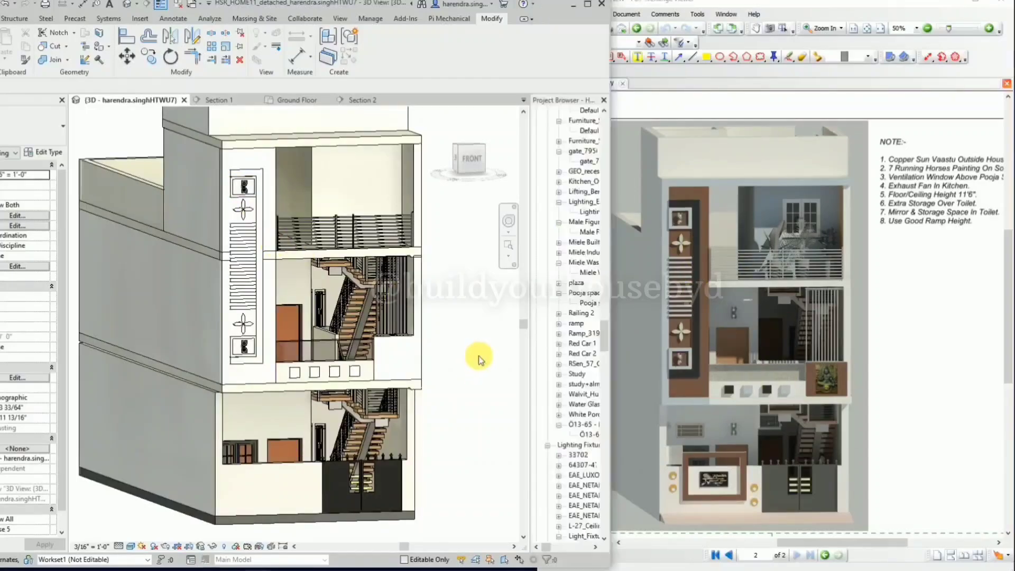
scroll(416, 388, down, 1)
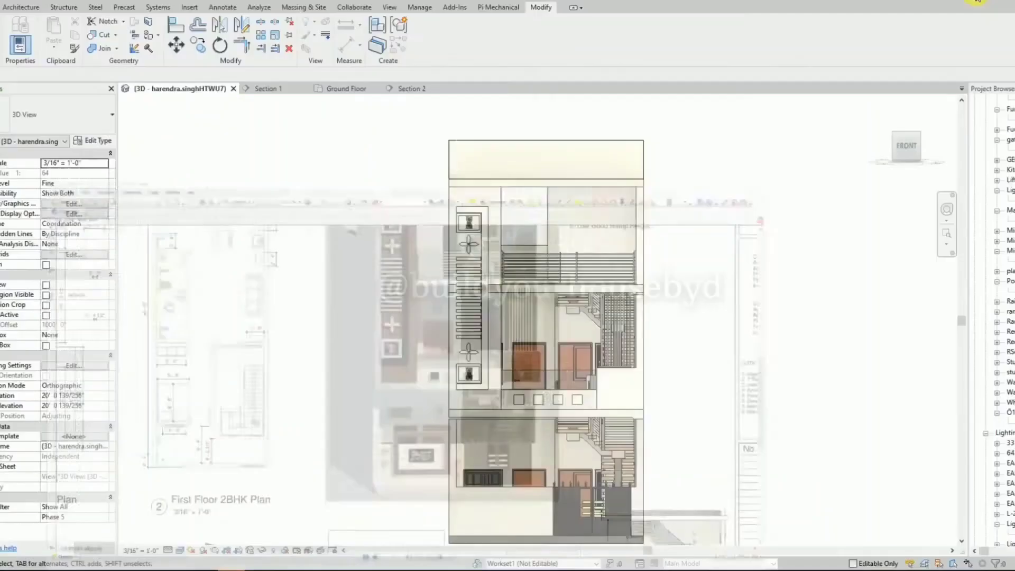
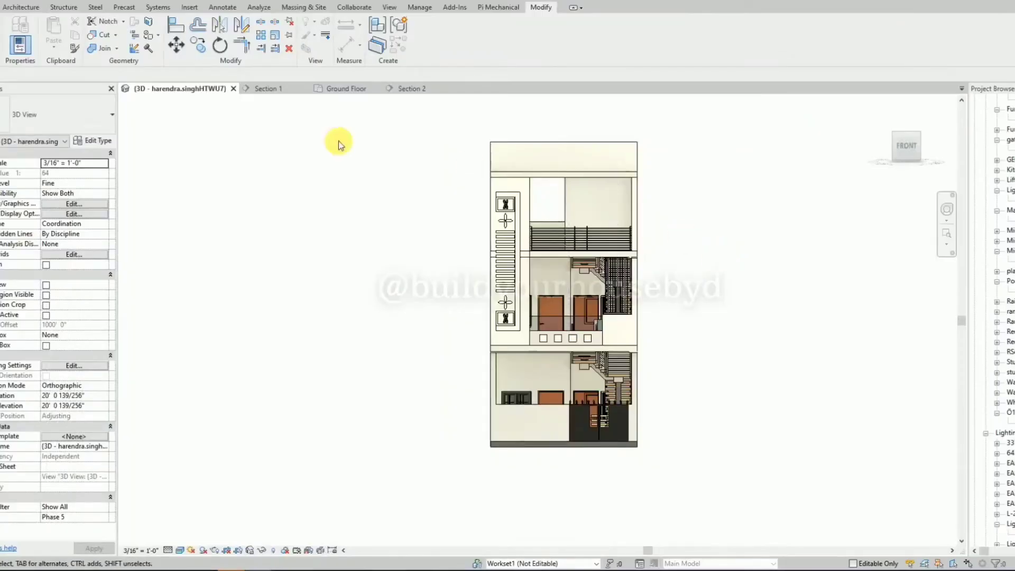
Open the Ground Floor plan, close the Section 1 and Section 2 views, and tile the plan beside the 3D view.
click(344, 89)
scroll(617, 347, down, 3)
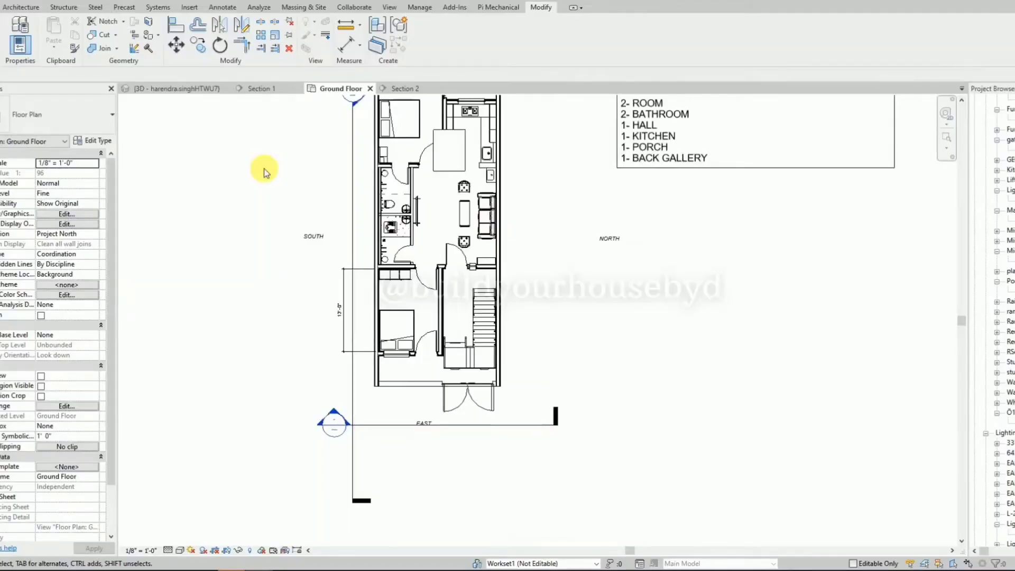
key(w)
key(t)
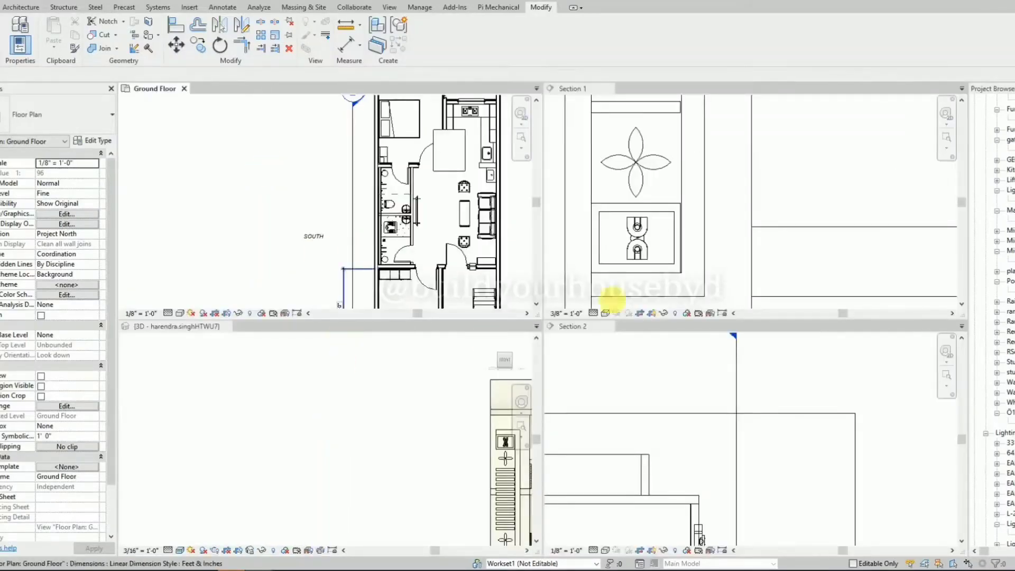
click(609, 90)
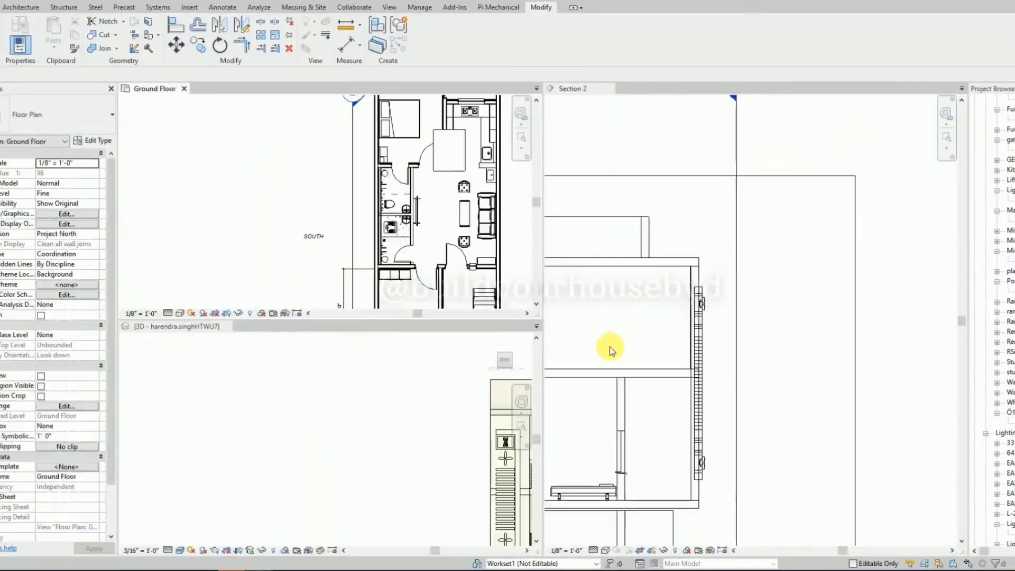
click(605, 89)
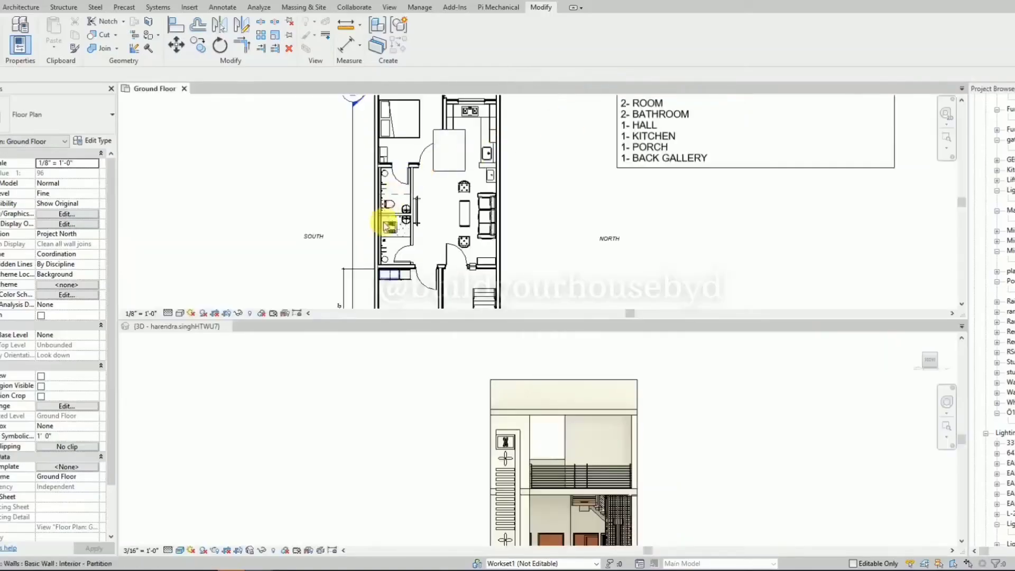
key(w)
key(t)
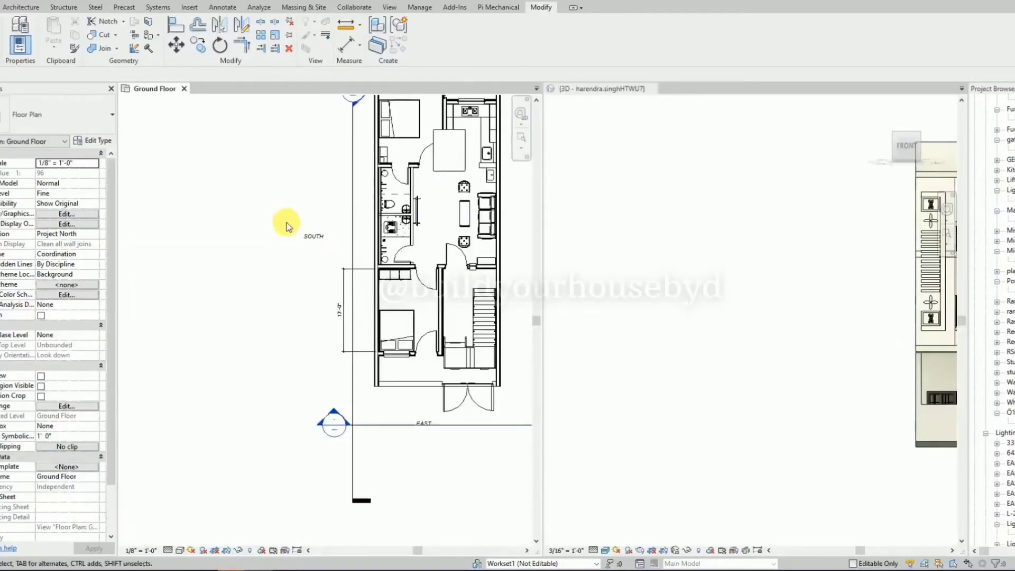
Switch the two views back to the tabbed layout and tile them side by side again.
scroll(225, 376, down, 2)
scroll(440, 213, up, 3)
scroll(618, 246, down, 5)
scroll(904, 270, up, 4)
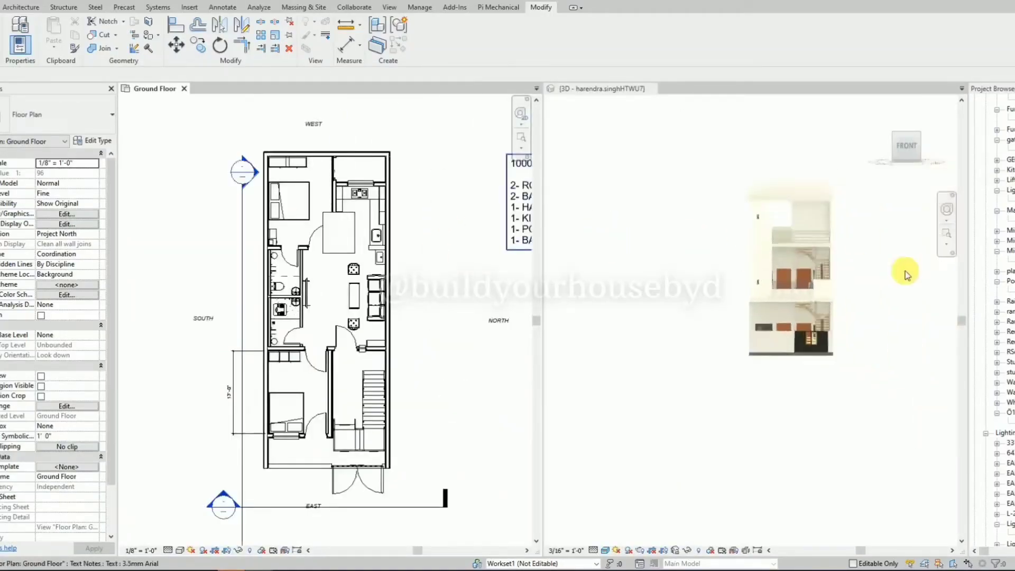
scroll(864, 253, up, 2)
scroll(421, 180, down, 2)
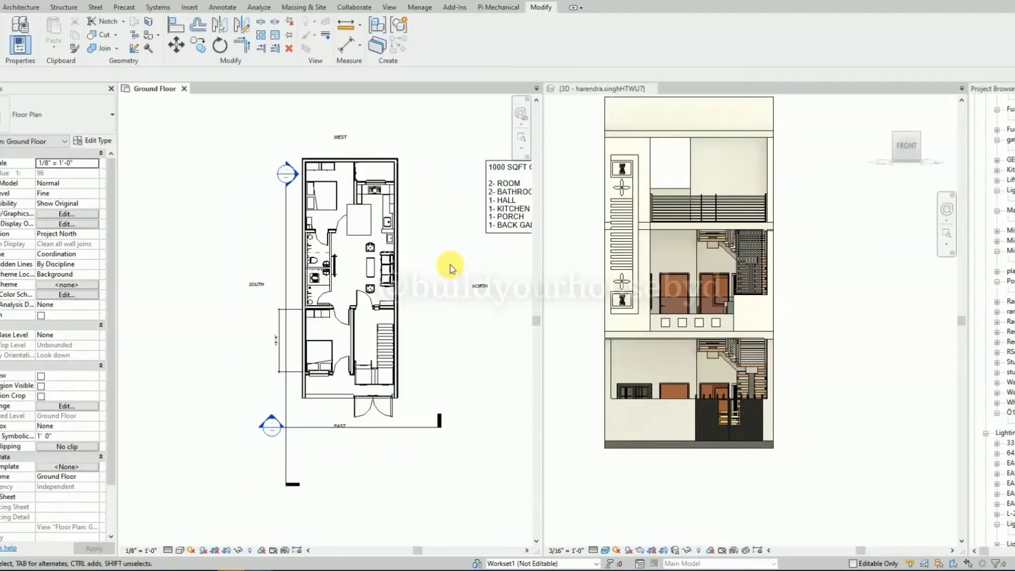
click(184, 89)
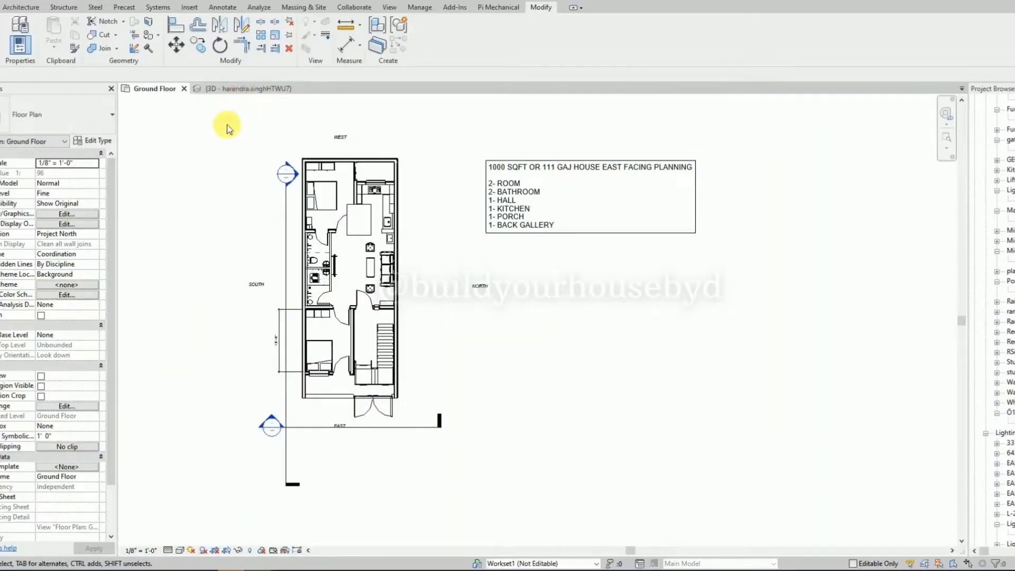
key(w)
key(t)
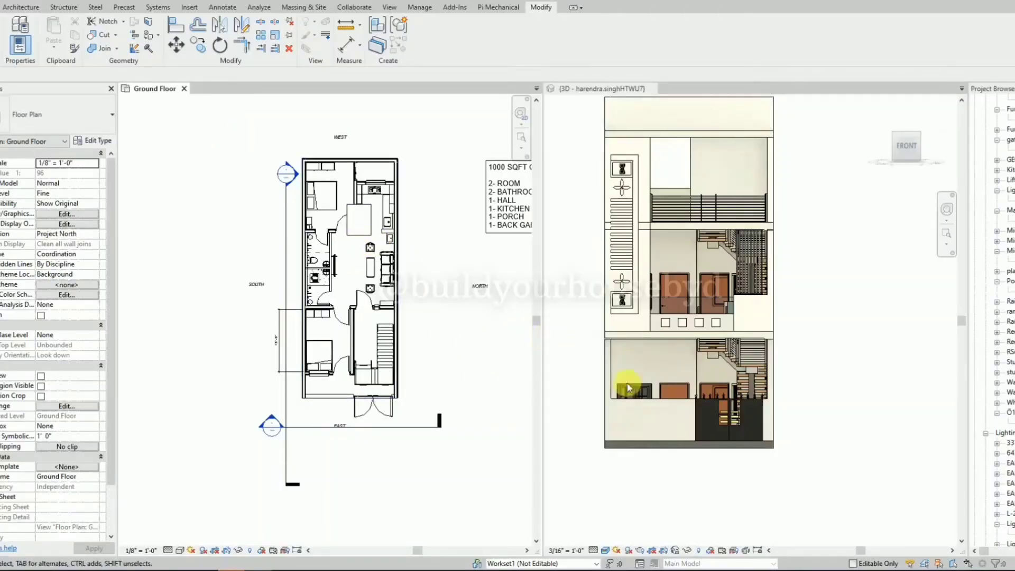
Open the Section 1 view from its section line in front of the house on the Ground Floor plan.
scroll(708, 447, up, 3)
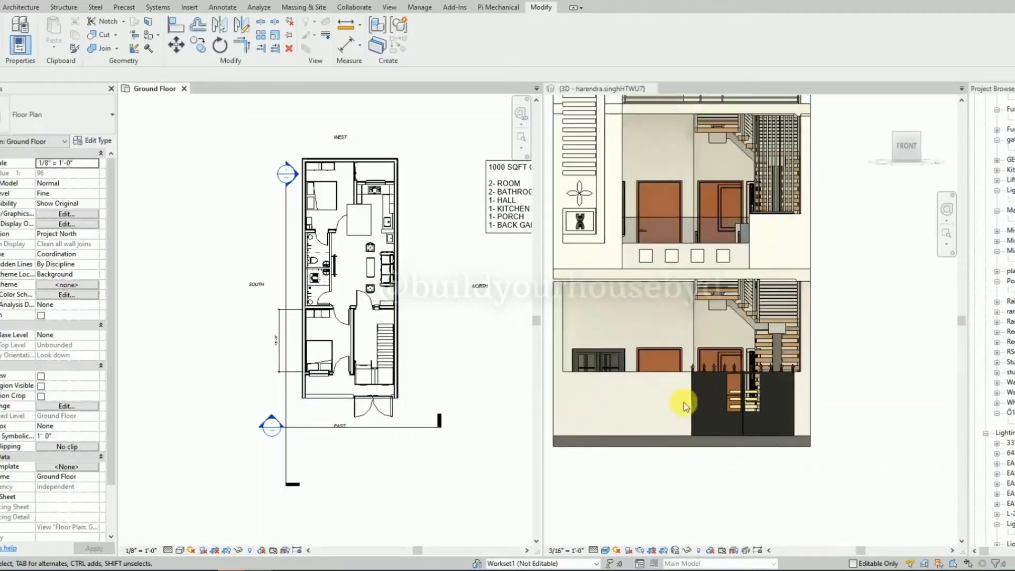
scroll(761, 416, down, 1)
scroll(700, 192, up, 2)
scroll(830, 311, down, 2)
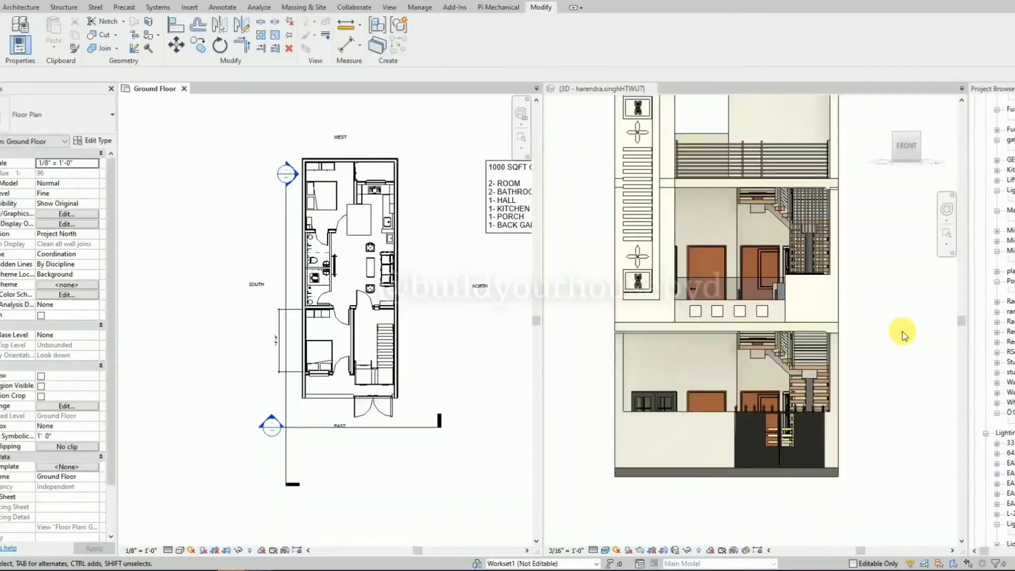
click(385, 430)
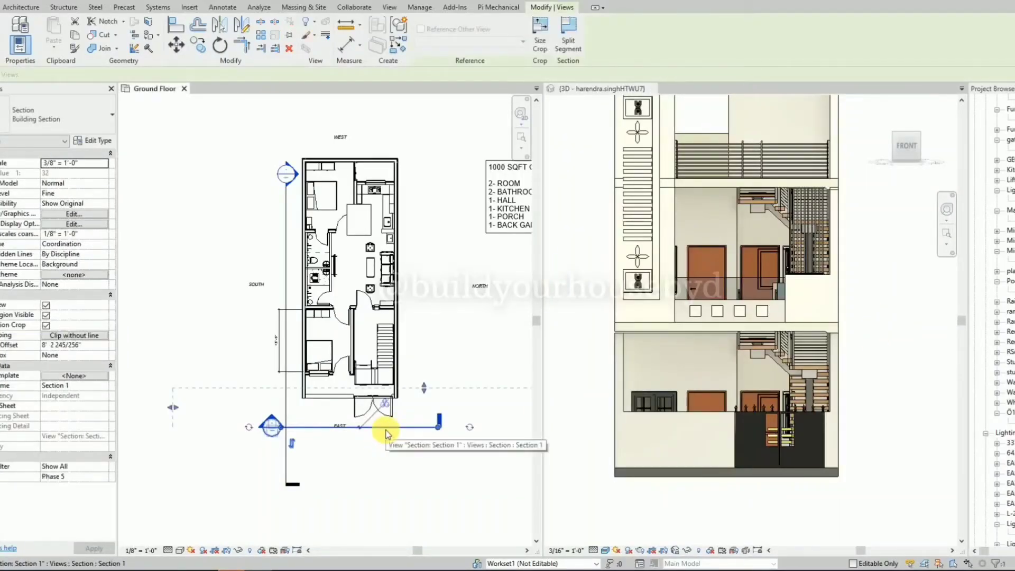
right_click(385, 432)
click(436, 173)
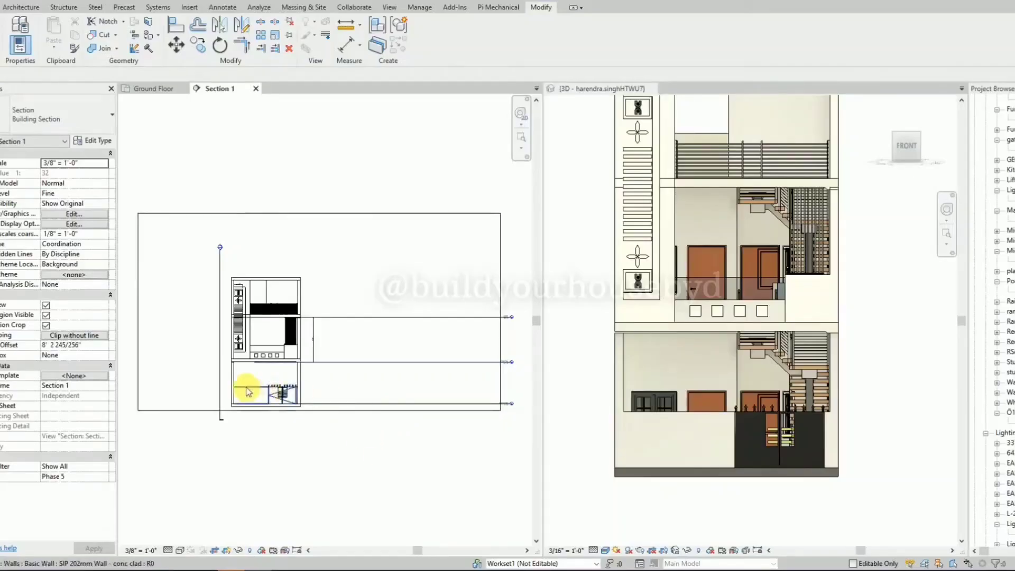
Copy the C-shaped frame wall around the facade panel about 7'-6" sideways, into the empty space left of the building.
scroll(245, 387, up, 5)
click(264, 325)
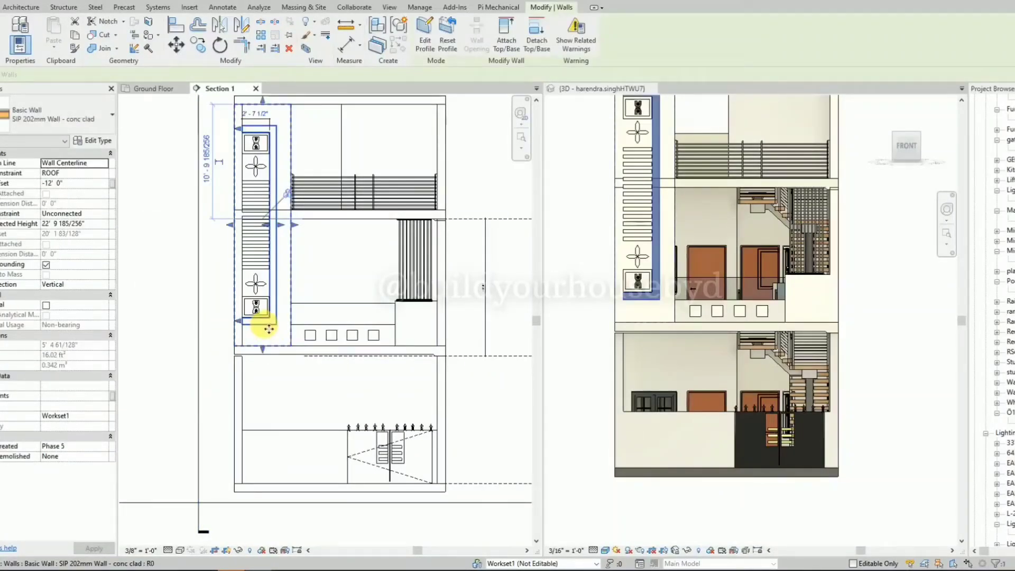
key(c)
key(o)
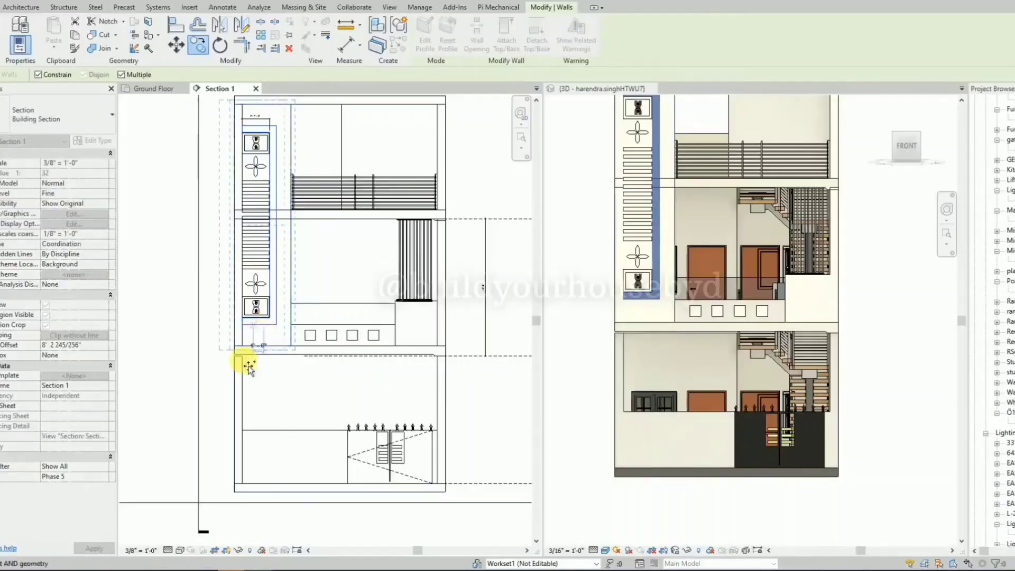
click(249, 364)
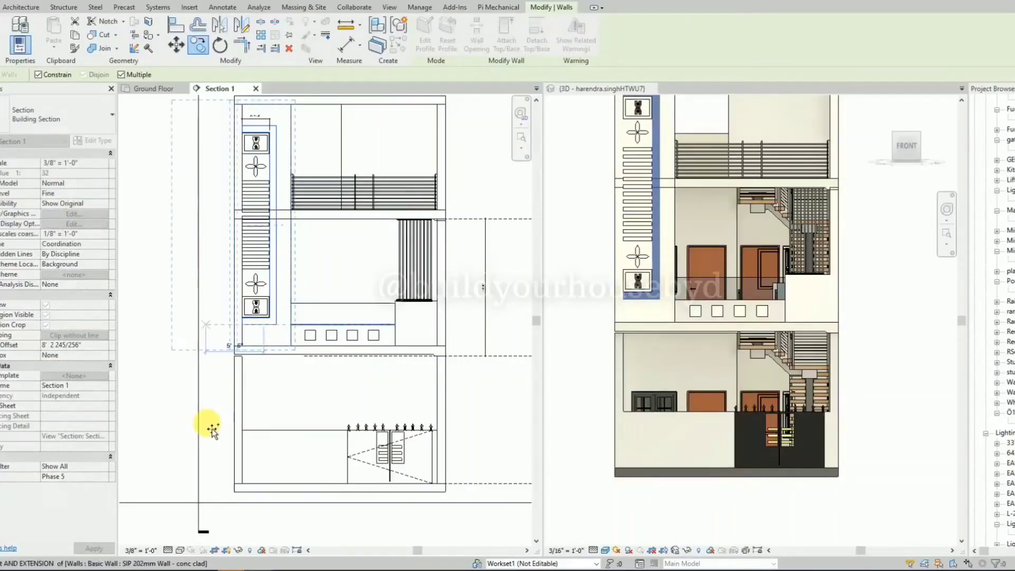
click(187, 444)
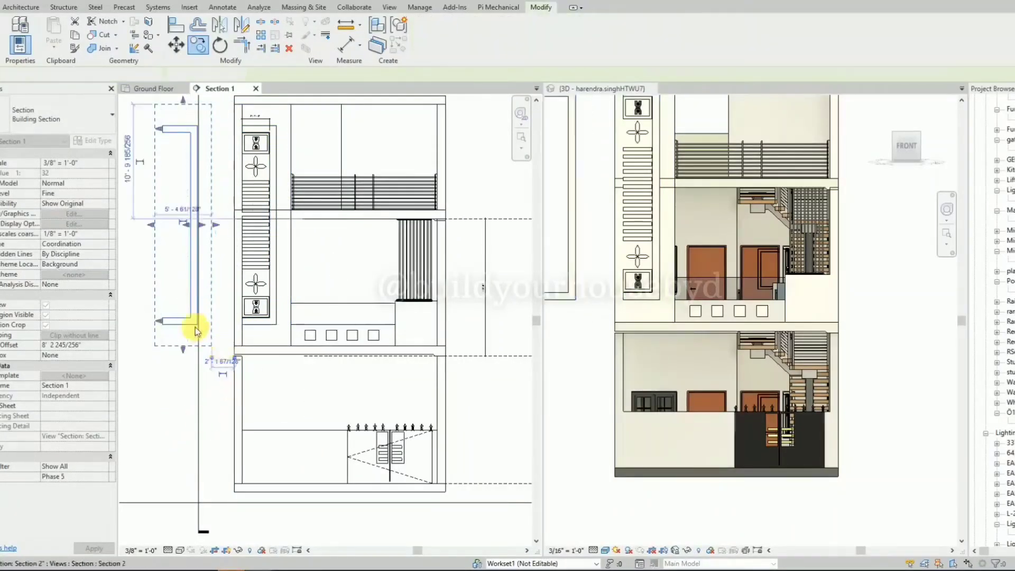
Edit the copied frame wall's profile and delete the dashed reference planes surrounding its sketch.
click(177, 324)
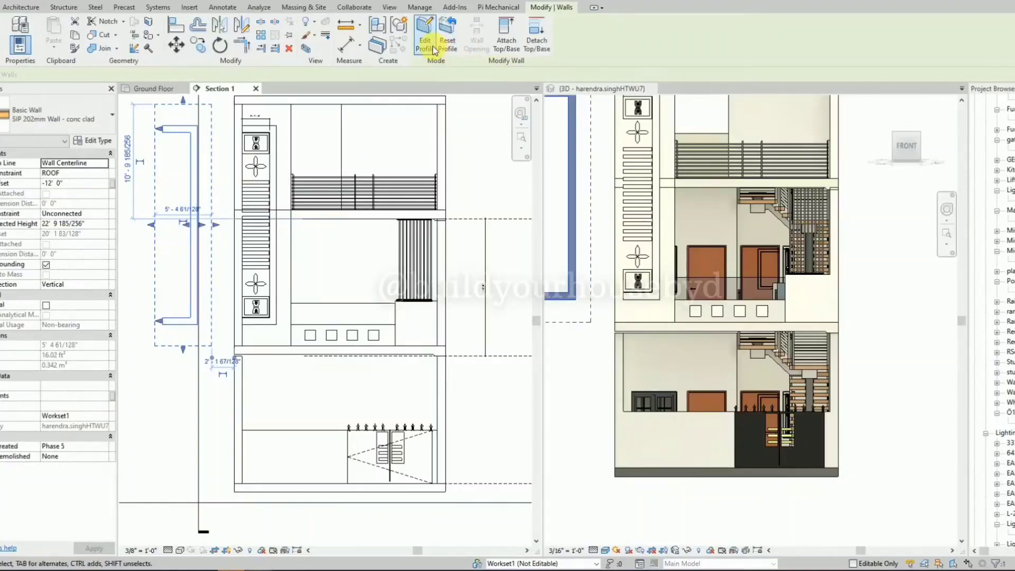
click(426, 42)
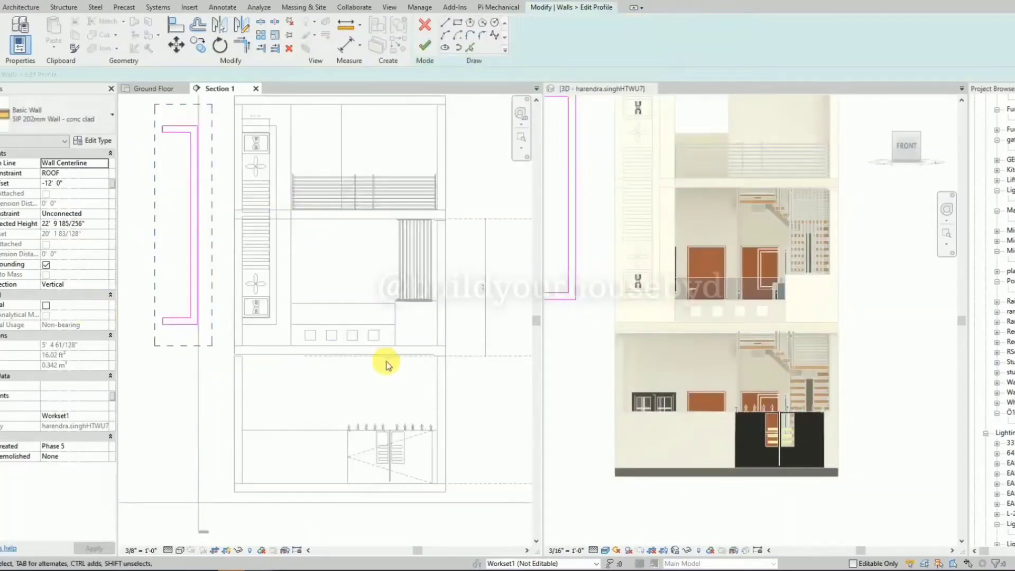
scroll(385, 363, down, 1)
click(210, 346)
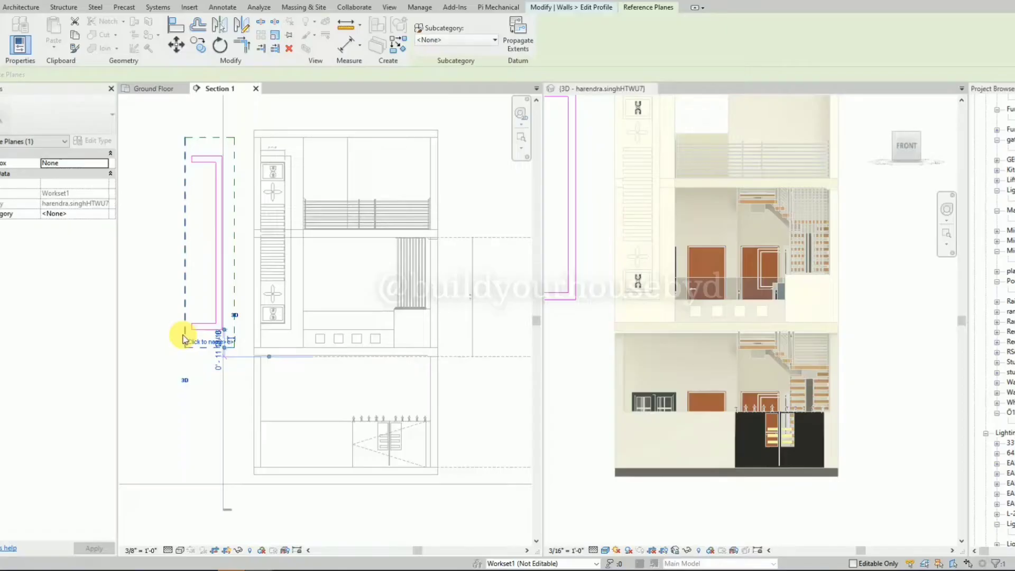
drag(184, 338, 193, 140)
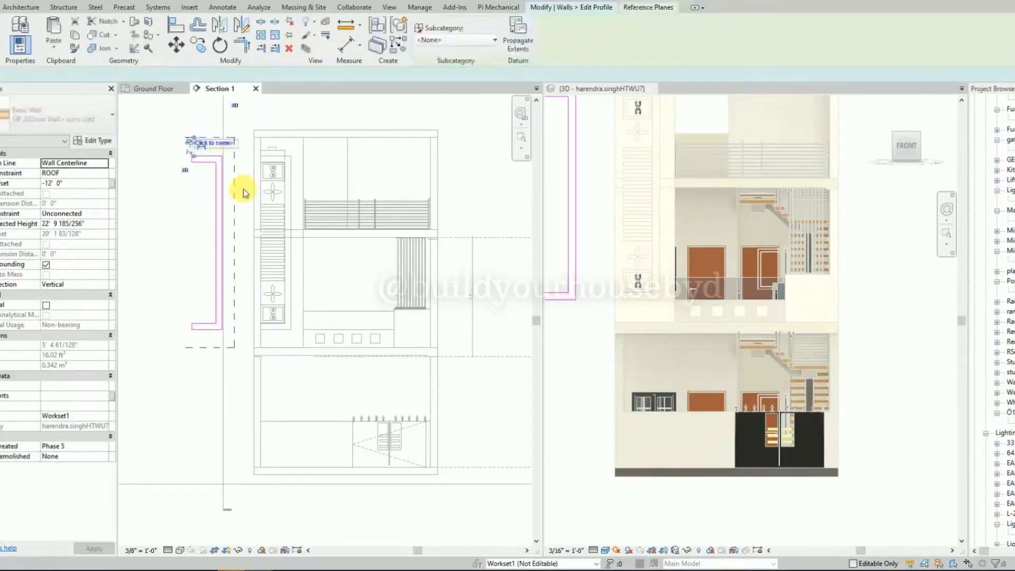
key(Delete)
click(236, 219)
key(Delete)
click(203, 348)
key(Delete)
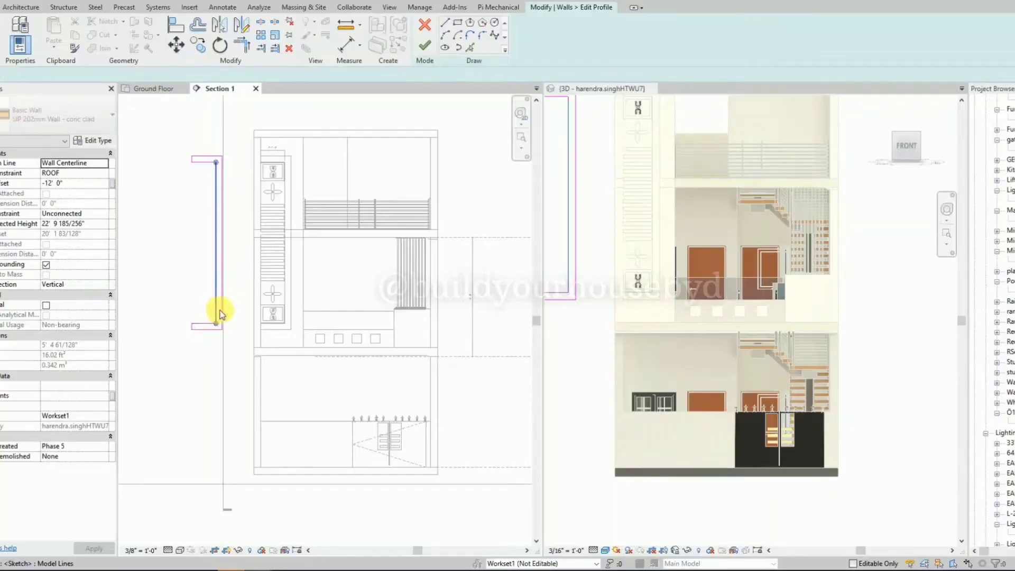
Delete all the old C-shaped sketch lines from the copied wall's profile.
click(222, 313)
key(Delete)
click(197, 163)
key(Delete)
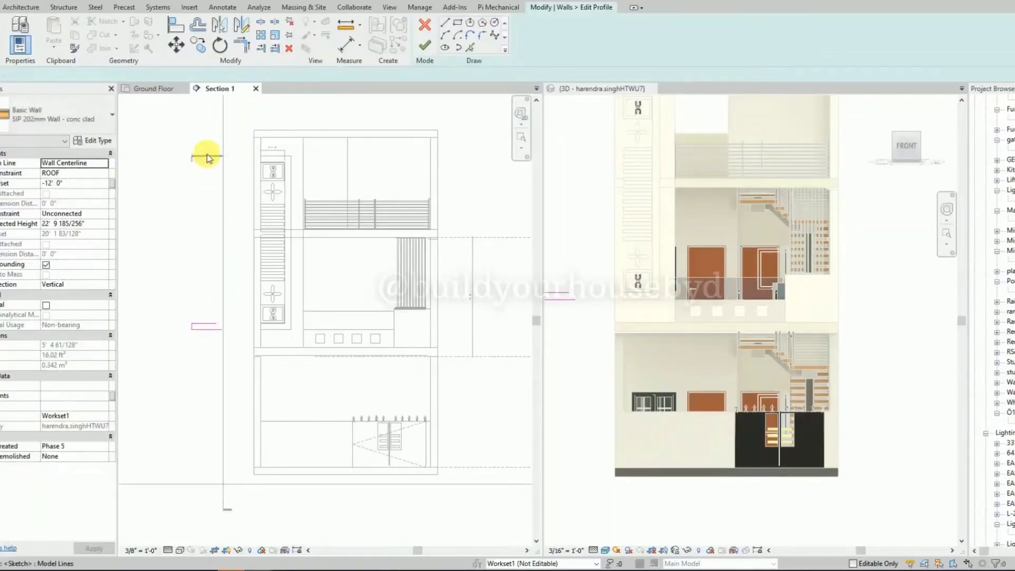
click(206, 156)
key(Delete)
click(194, 159)
key(Delete)
drag(174, 290, 232, 348)
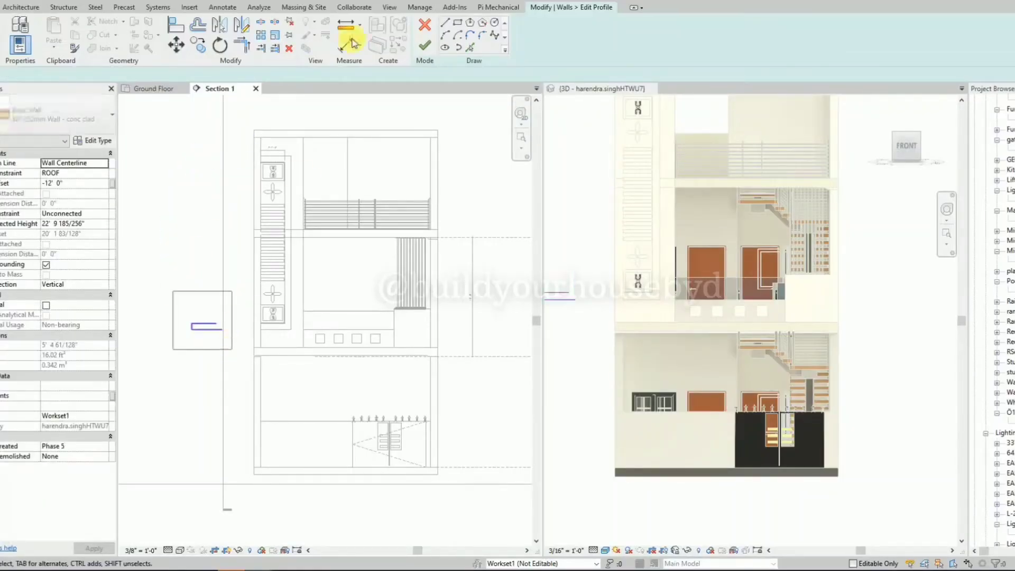
key(Delete)
Sketch a rectangular profile about 6'-3" wide and 5'-9" high over the ground-floor boundary wall beside the gate.
click(460, 26)
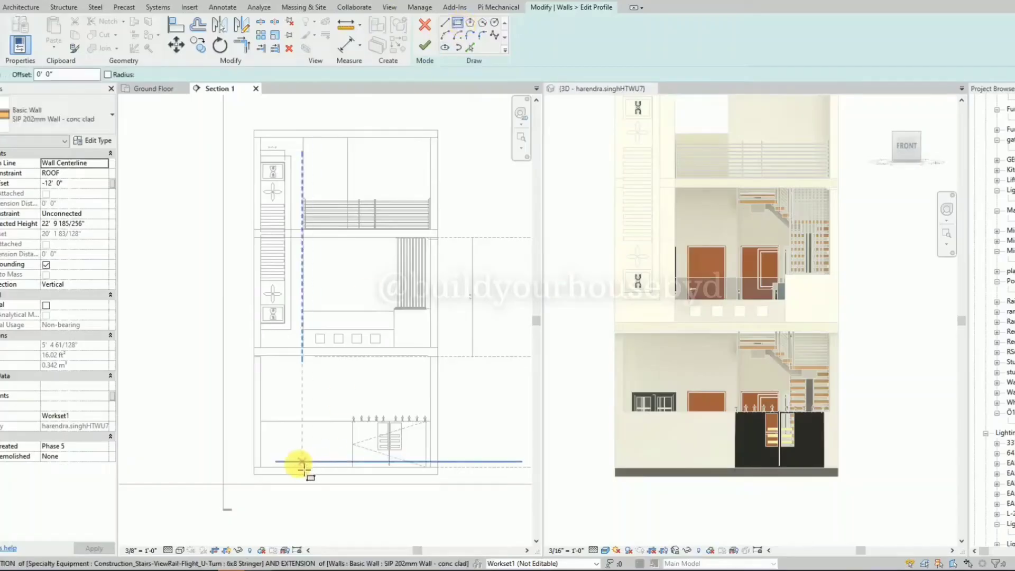
scroll(297, 466, up, 1)
scroll(297, 465, up, 1)
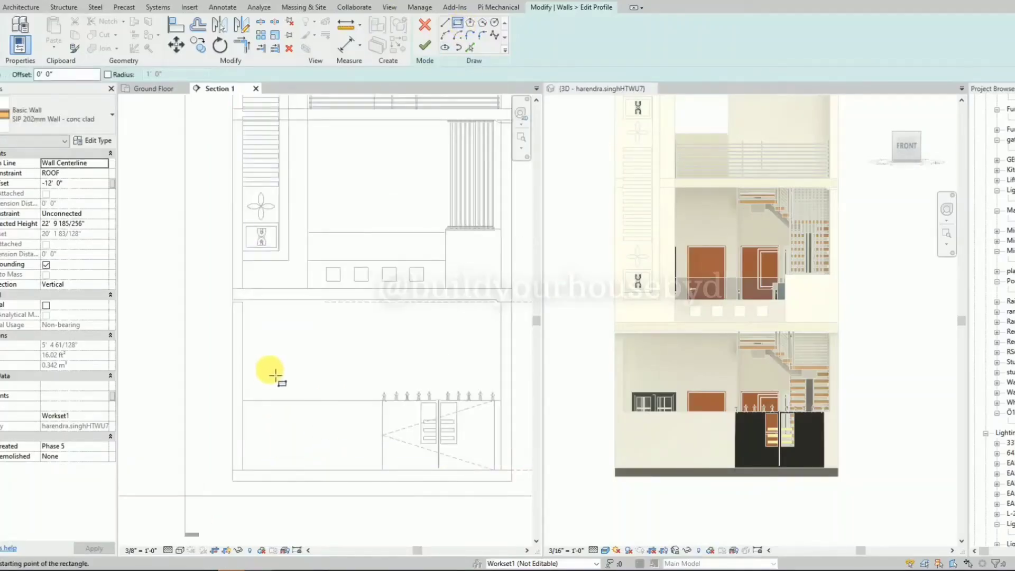
click(271, 373)
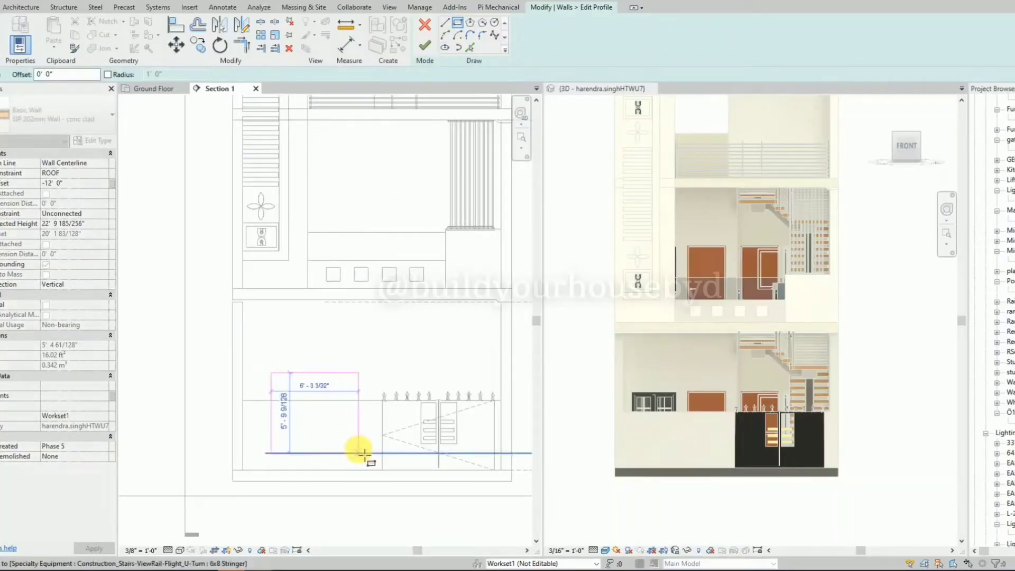
click(359, 453)
key(Escape)
key(Escape)
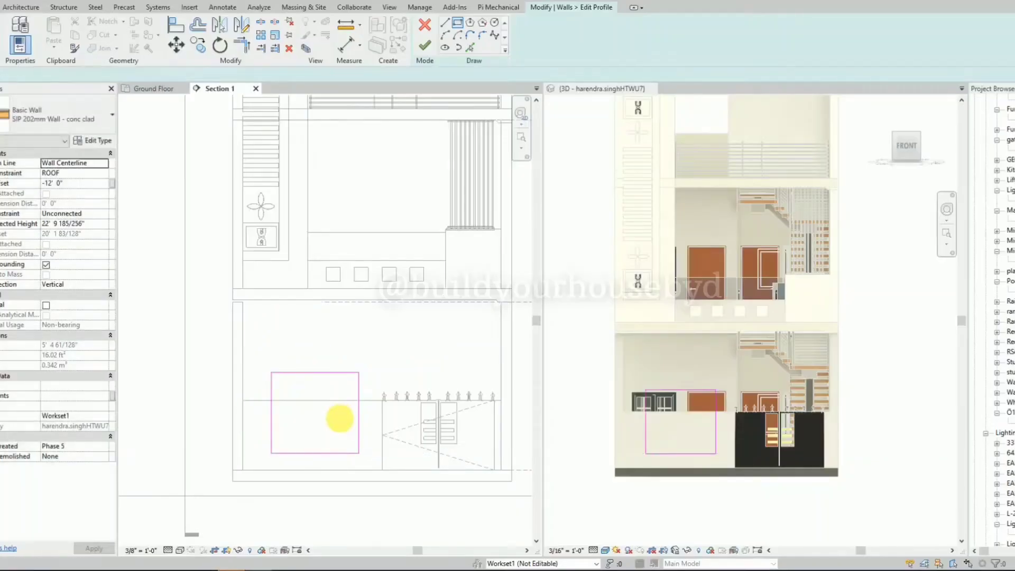
Dimension the rectangle's left edge to the building's outer wall face and its right edge to the gate-side end of the boundary wall.
scroll(307, 463, up, 2)
key(d)
key(i)
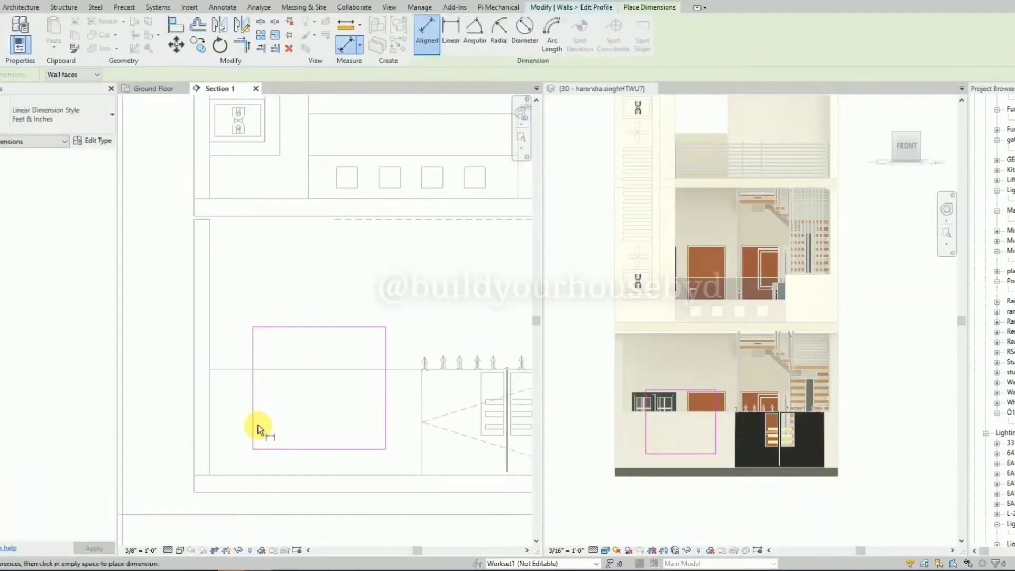
click(252, 423)
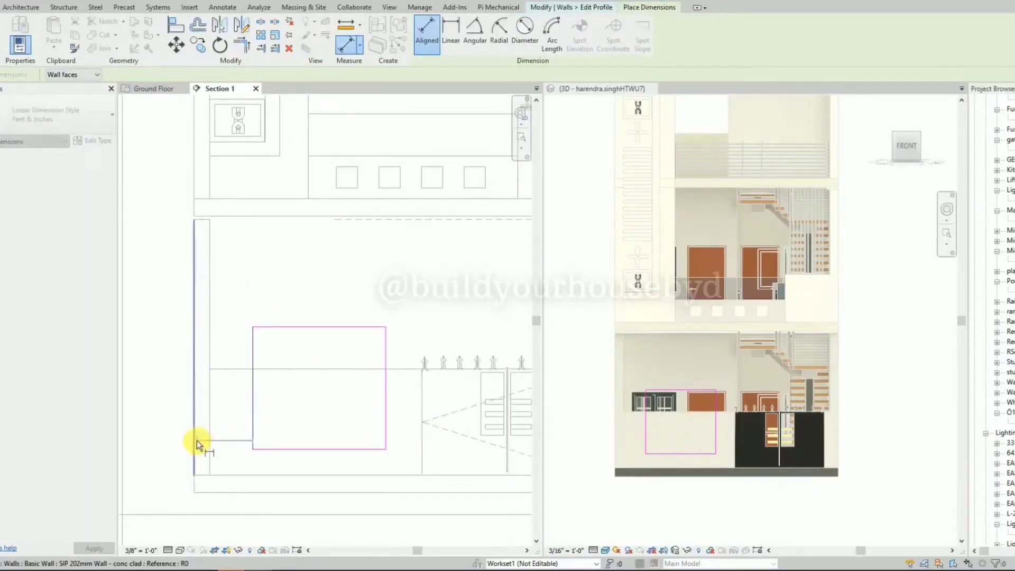
click(196, 442)
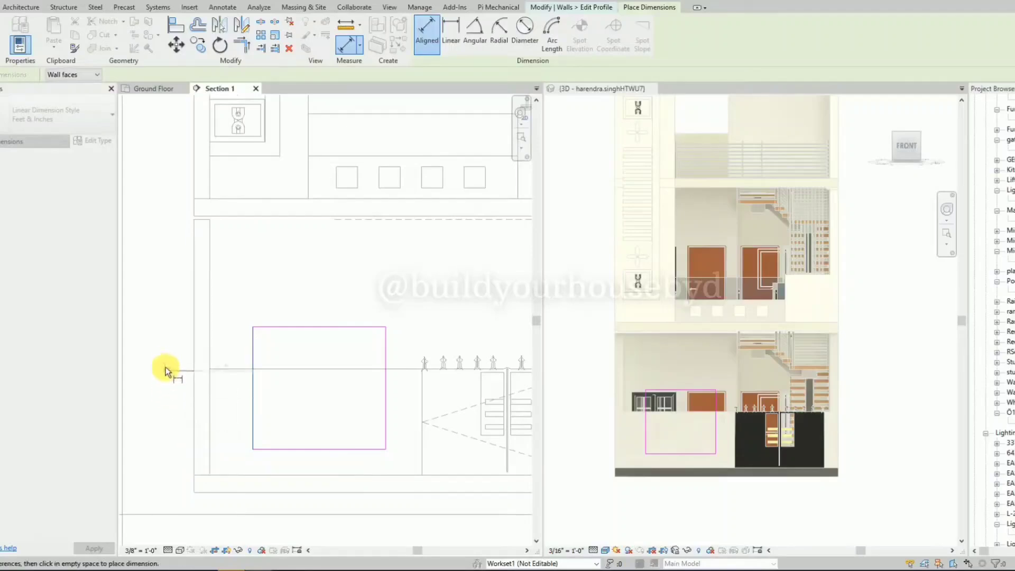
click(170, 363)
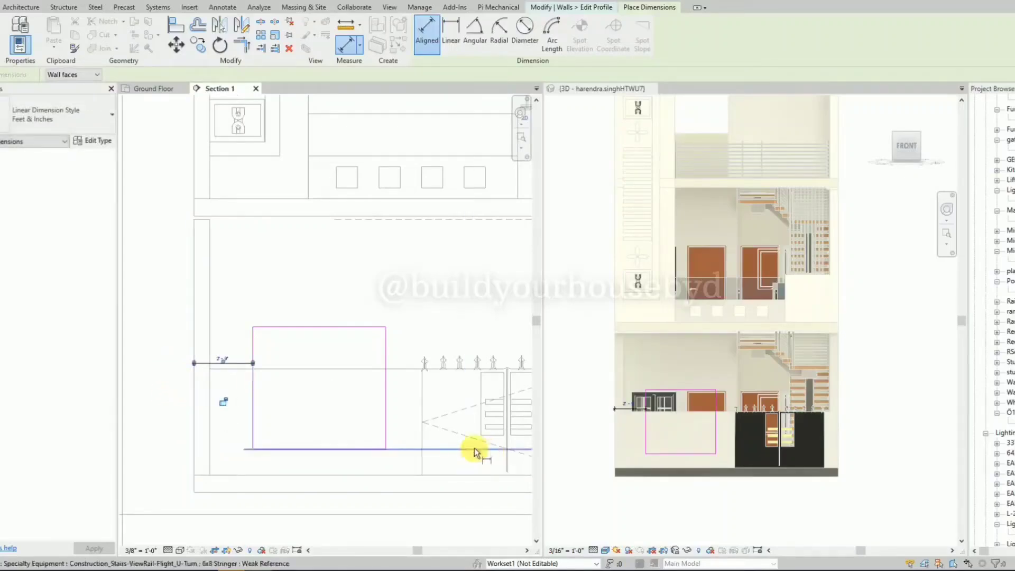
click(388, 428)
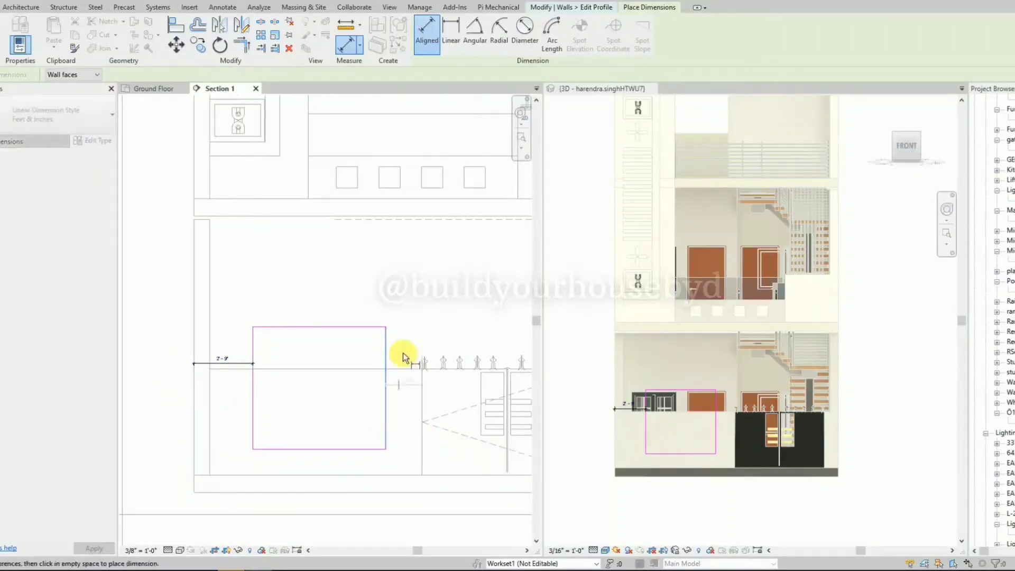
click(407, 307)
key(Escape)
key(Escape)
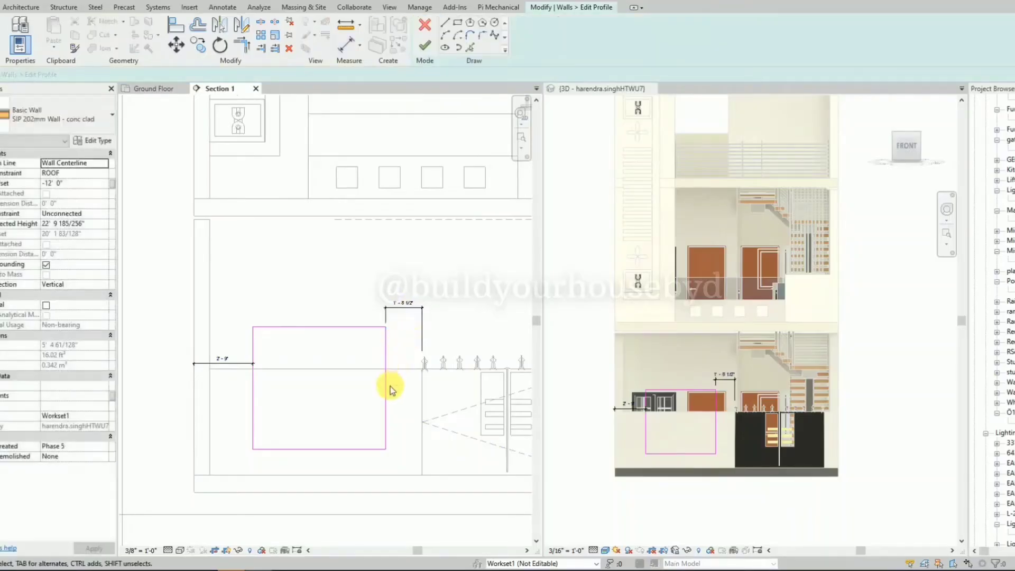
Set the rectangle's offsets from the boundary wall's gate-side end and from the building's outer wall face to 2'-0" each.
click(386, 389)
click(407, 300)
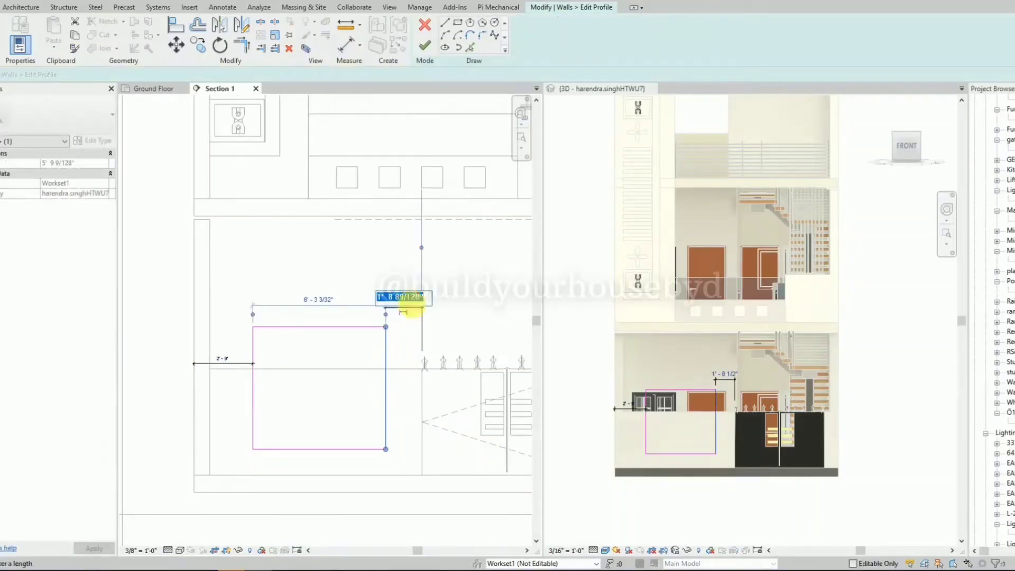
text(2)
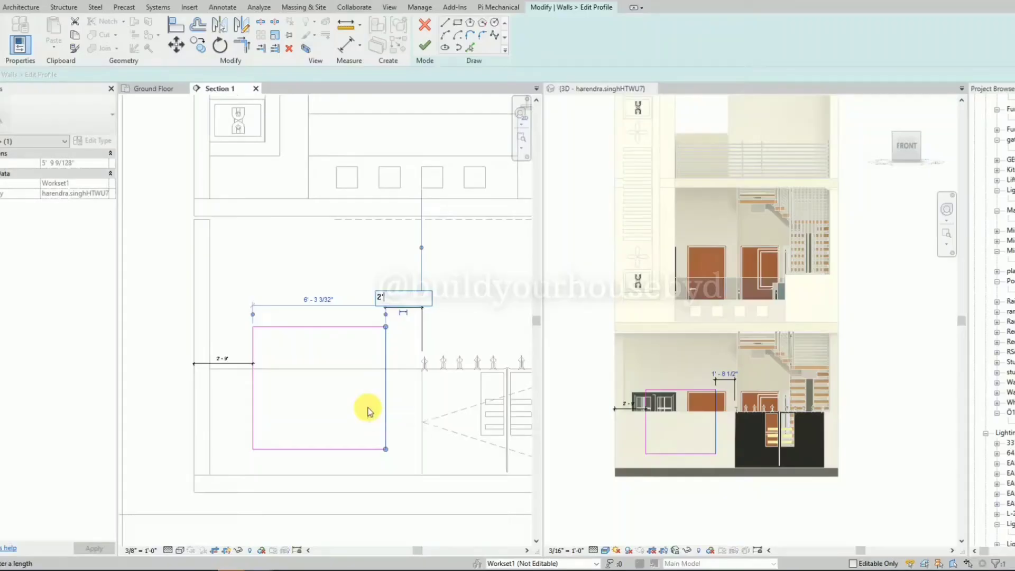
key(Return)
click(254, 401)
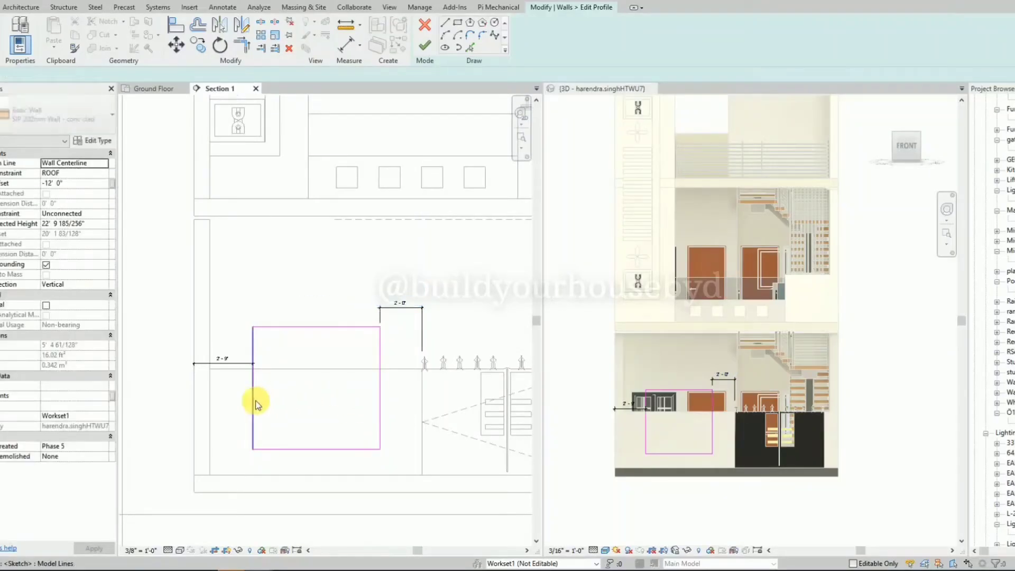
click(222, 358)
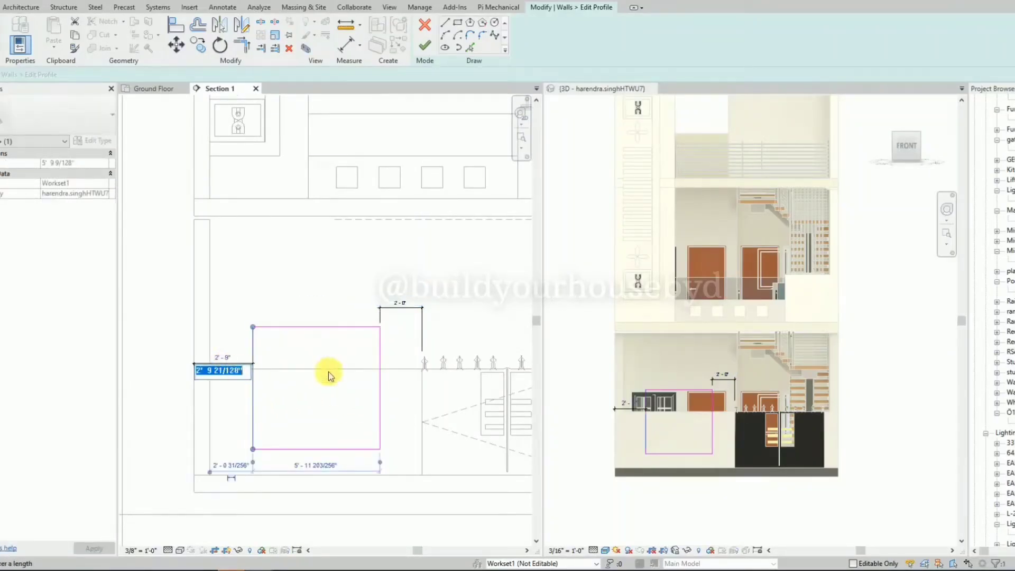
text(2)
key(Return)
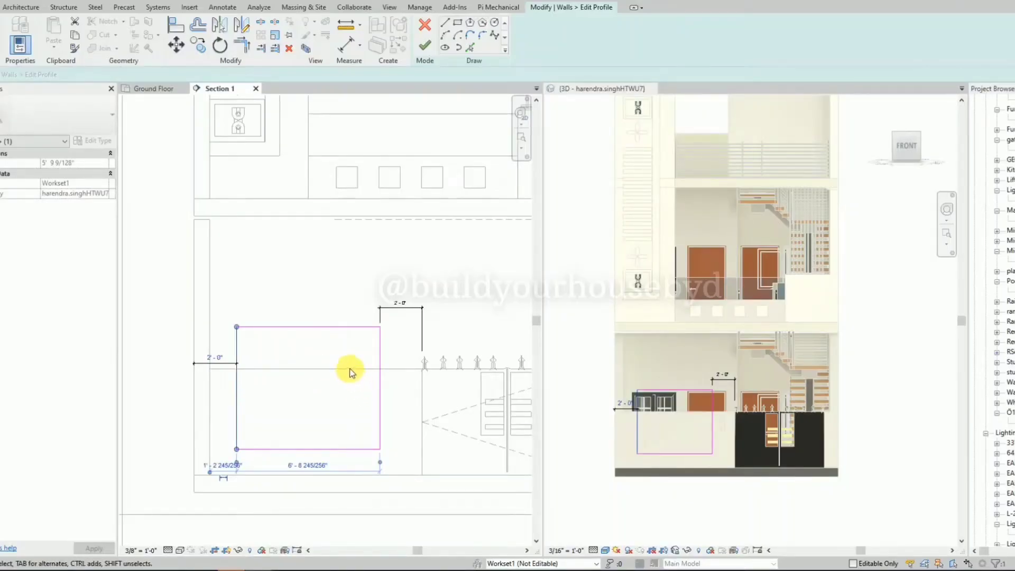
click(349, 374)
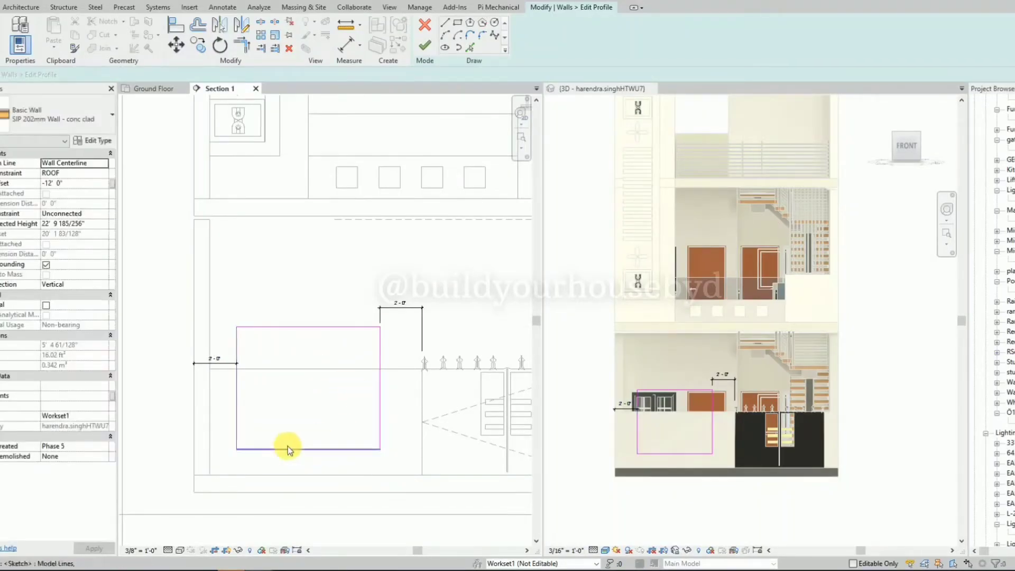
Dimension the height of the rectangle's bottom edge above the top line of the ground floor slab.
key(d)
key(i)
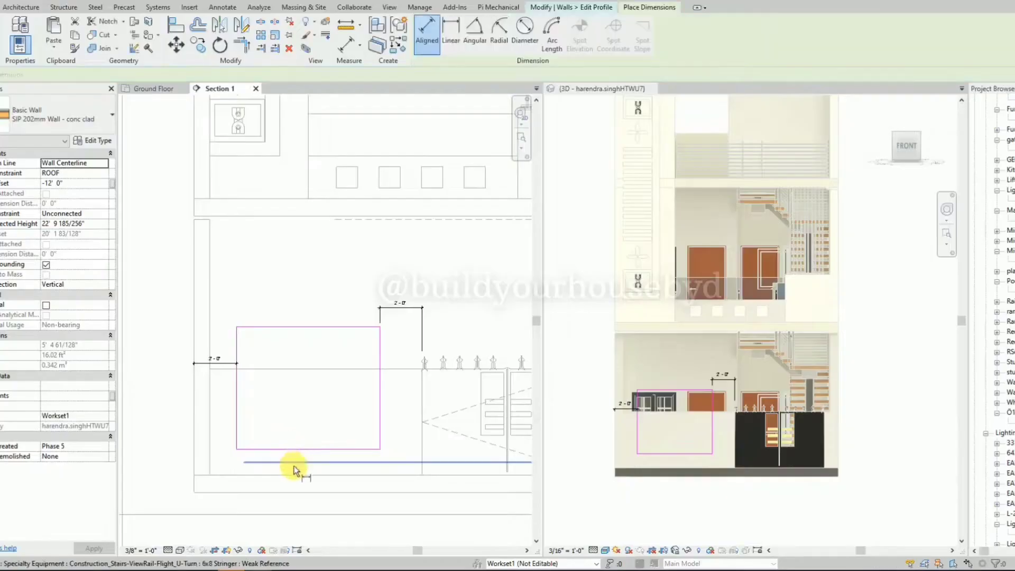
click(294, 474)
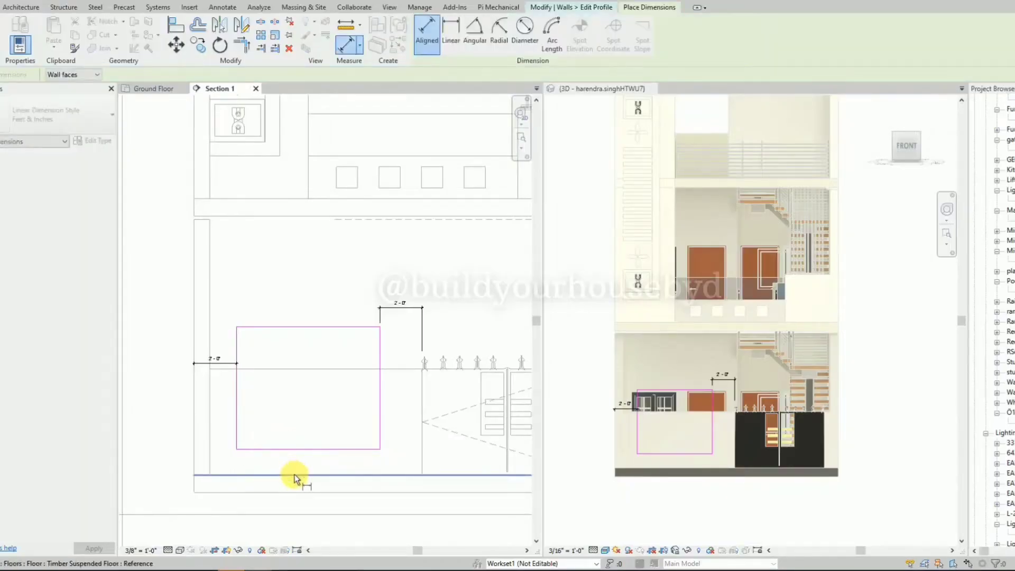
key(Escape)
key(Escape)
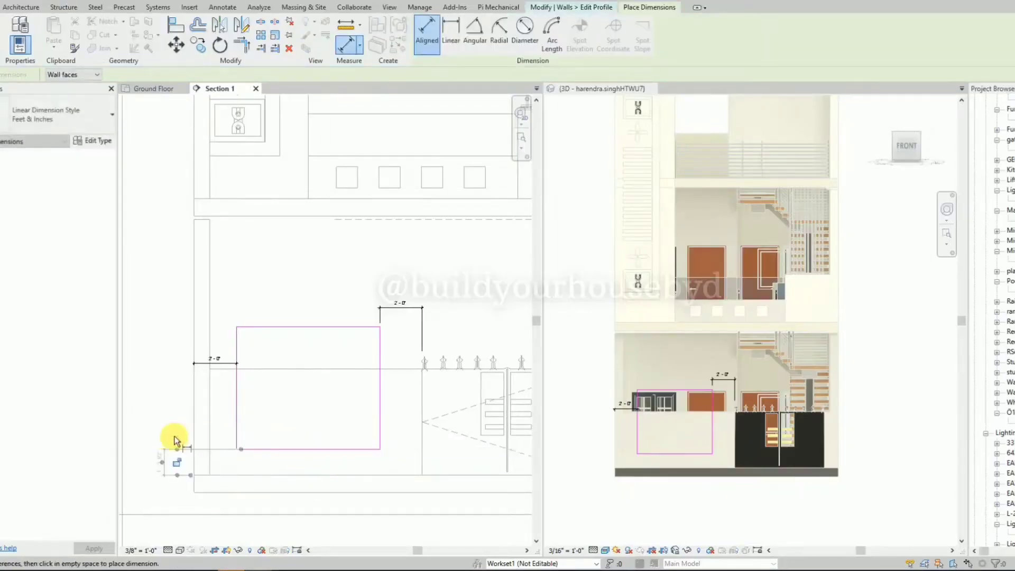
click(161, 465)
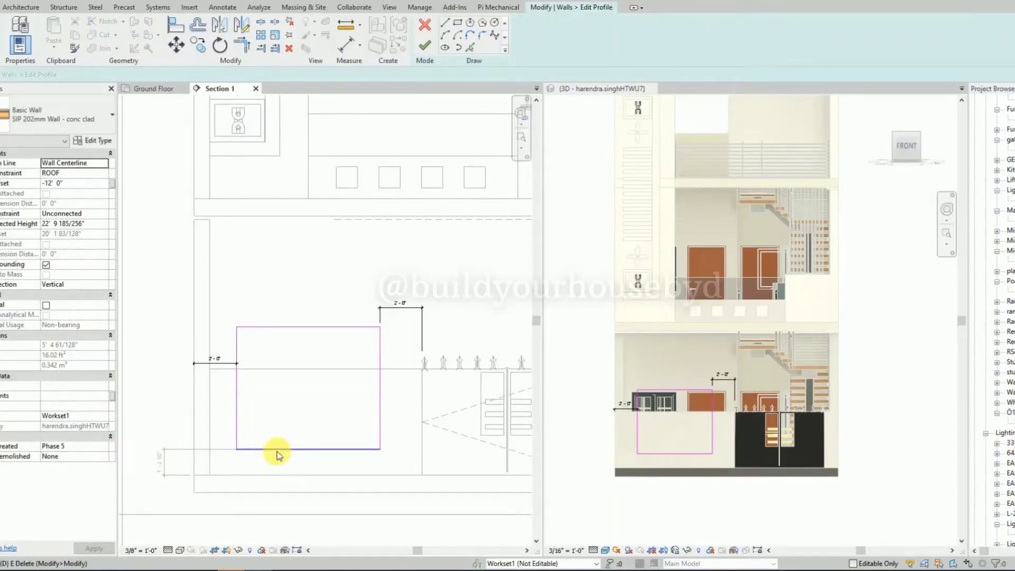
key(d)
key(i)
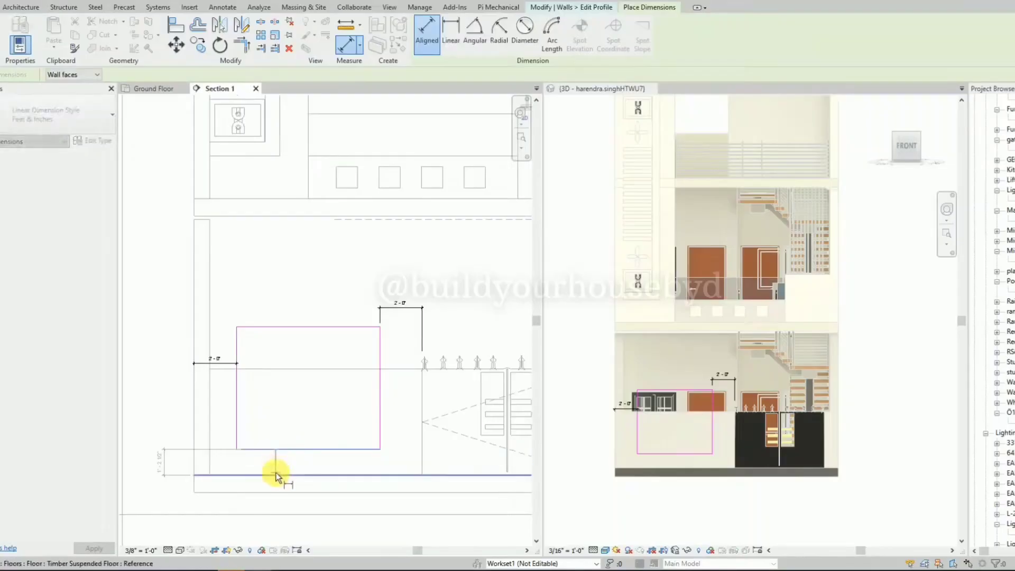
click(134, 480)
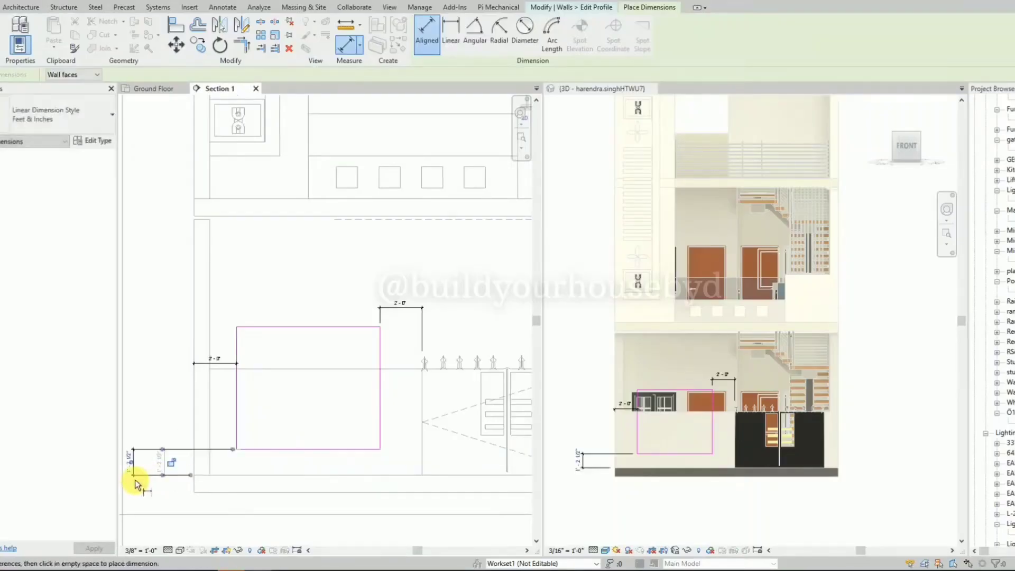
key(Escape)
Set the rectangle's bottom edge to 1'-3" above the ground floor slab.
click(303, 450)
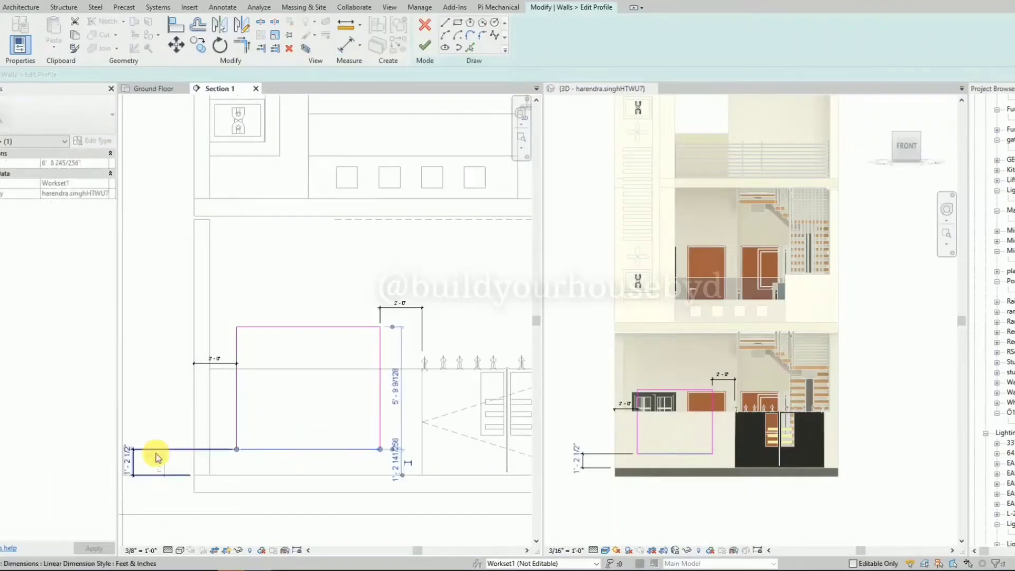
click(135, 463)
key(BackSpace)
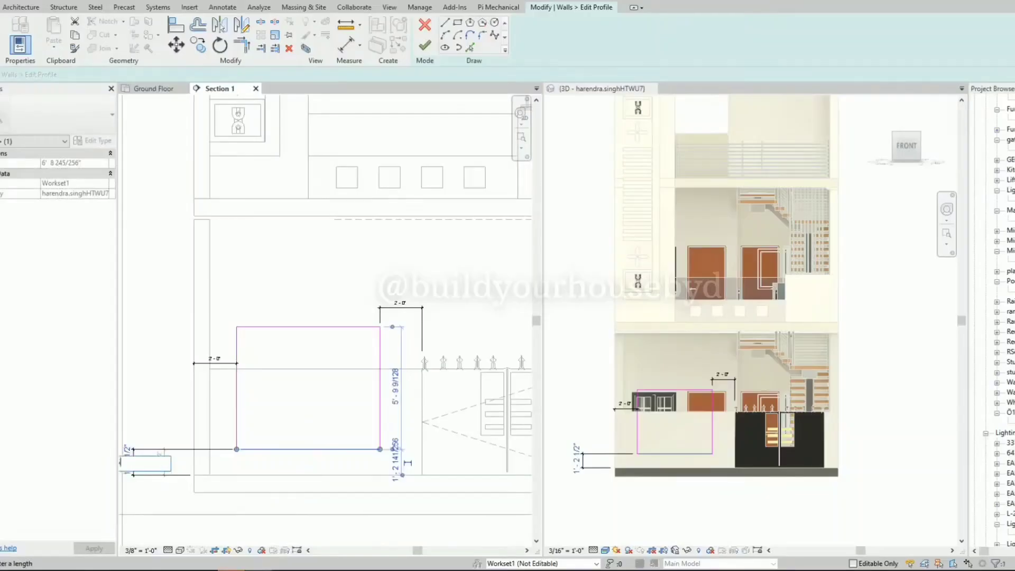
text(1'3)
key(Return)
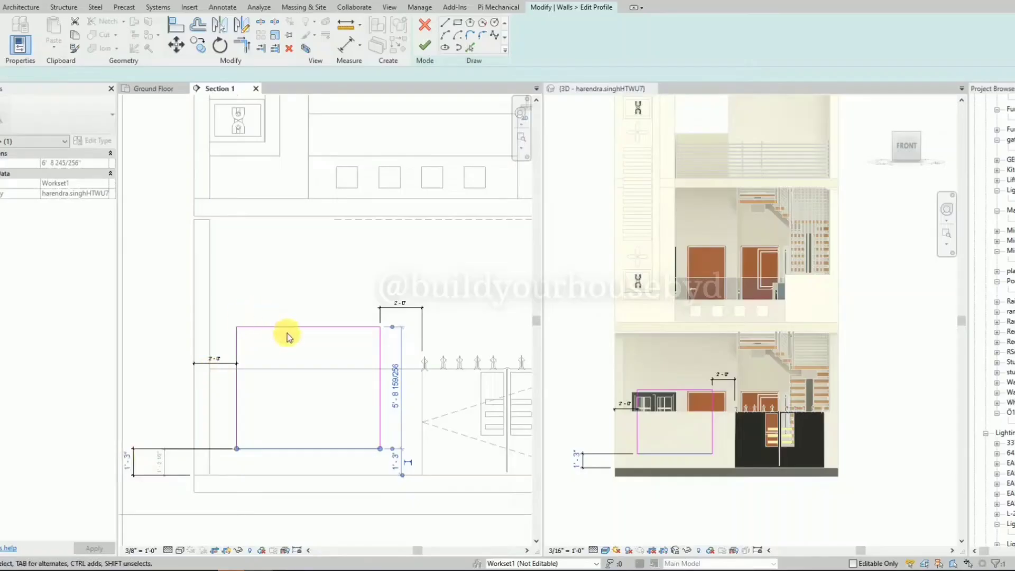
key(Escape)
Dimension the distance from the rectangle's top edge to the top line of the boundary wall.
key(d)
key(i)
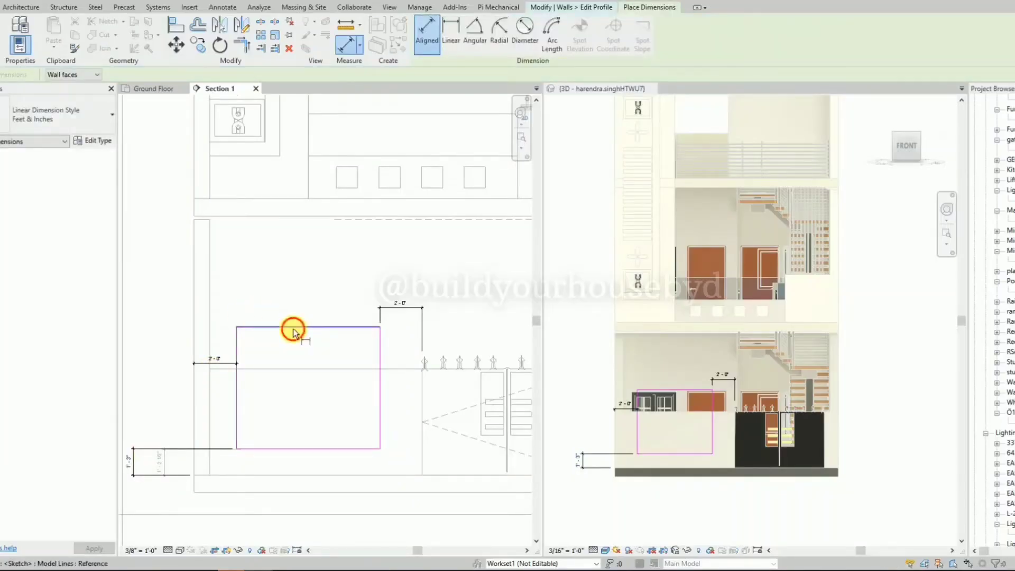
click(287, 367)
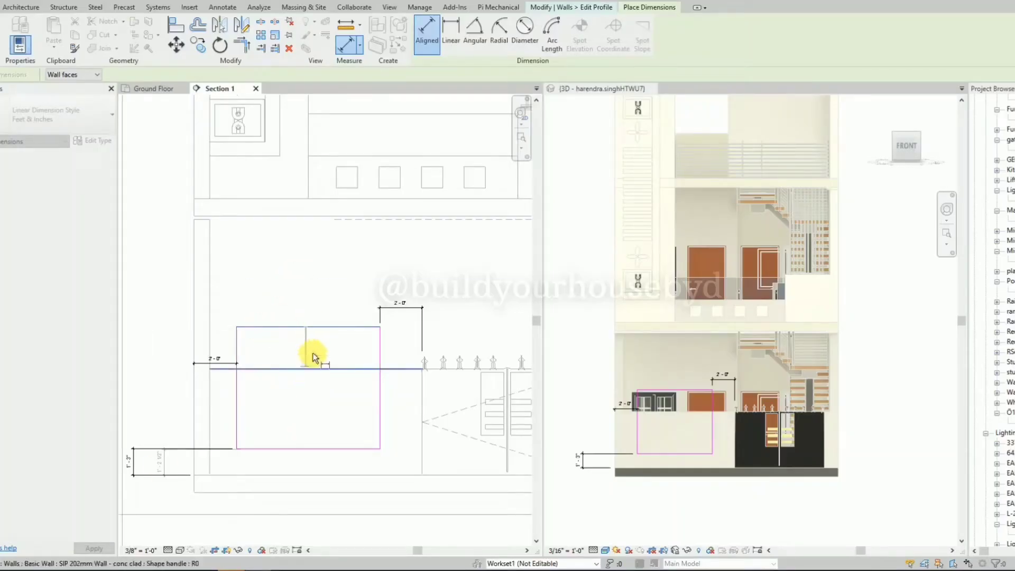
click(189, 351)
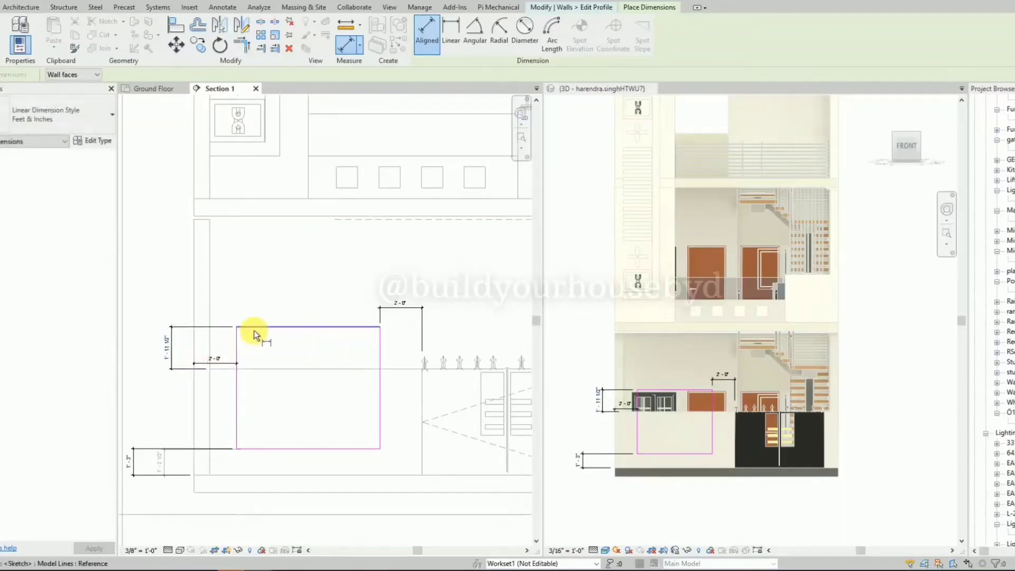
key(Escape)
Set the rectangle's top edge to 1'-6" above the boundary wall's top line.
click(175, 353)
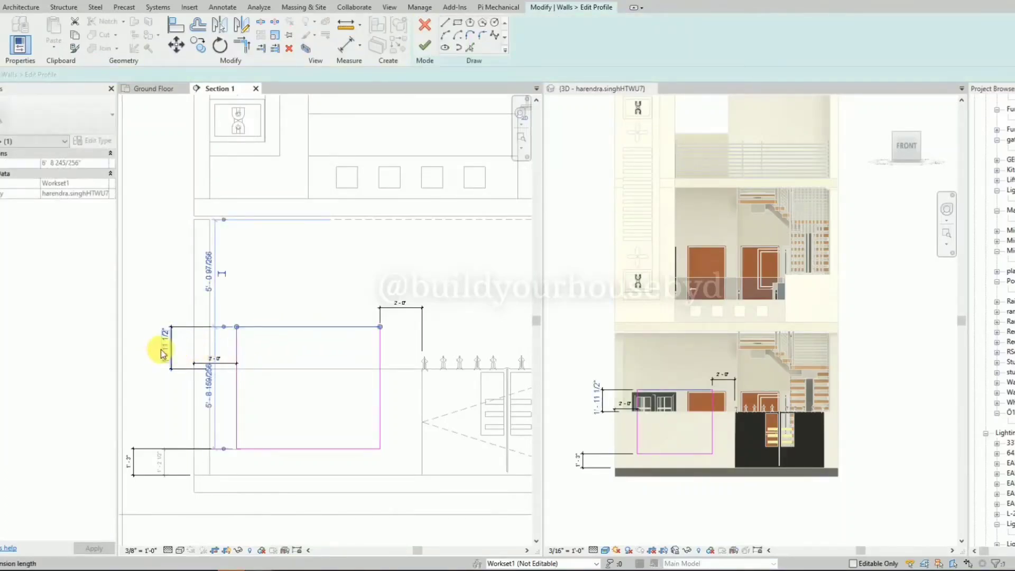
click(165, 350)
text(1')
key(Return)
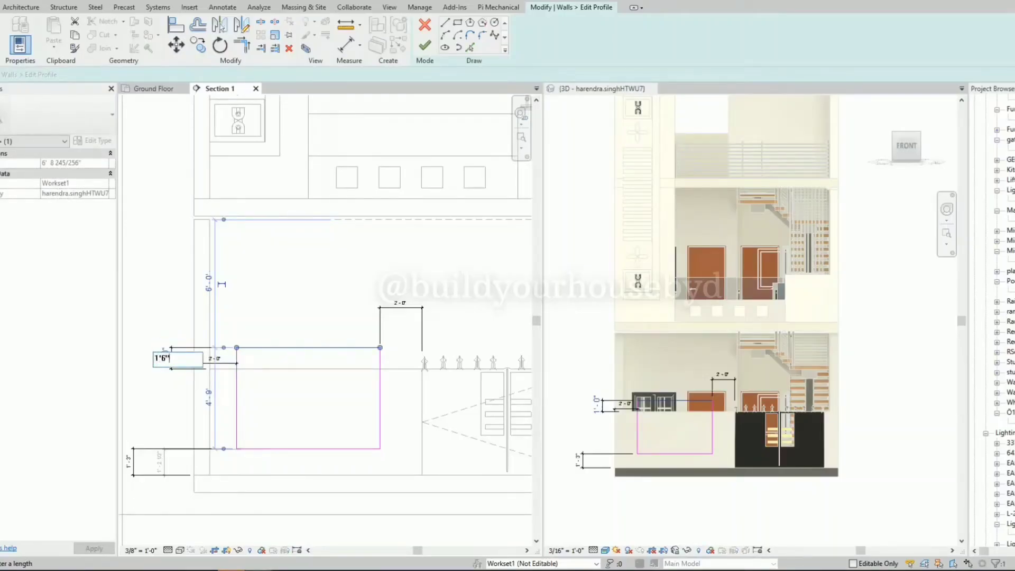
text(1'6")
key(Return)
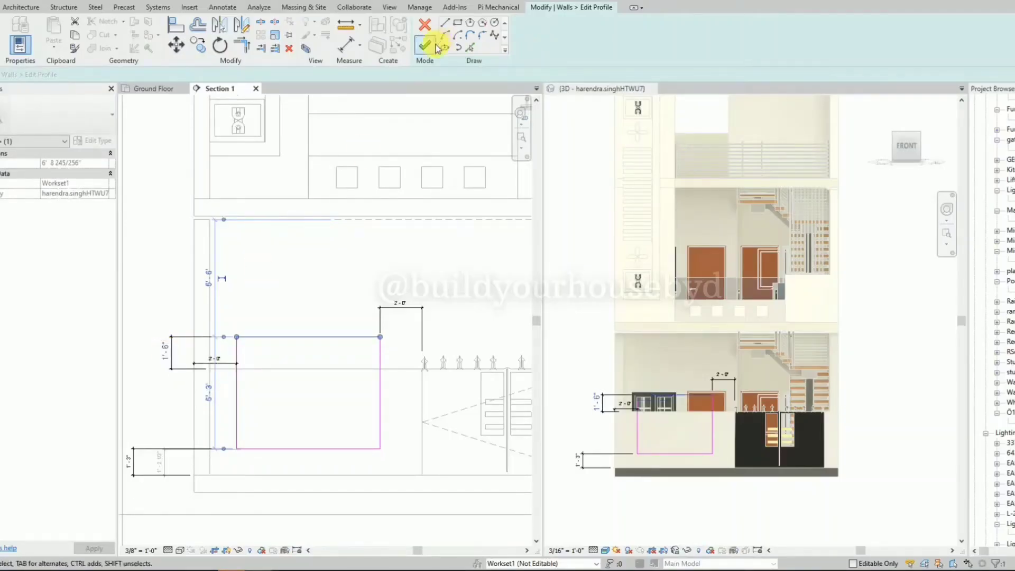
click(282, 380)
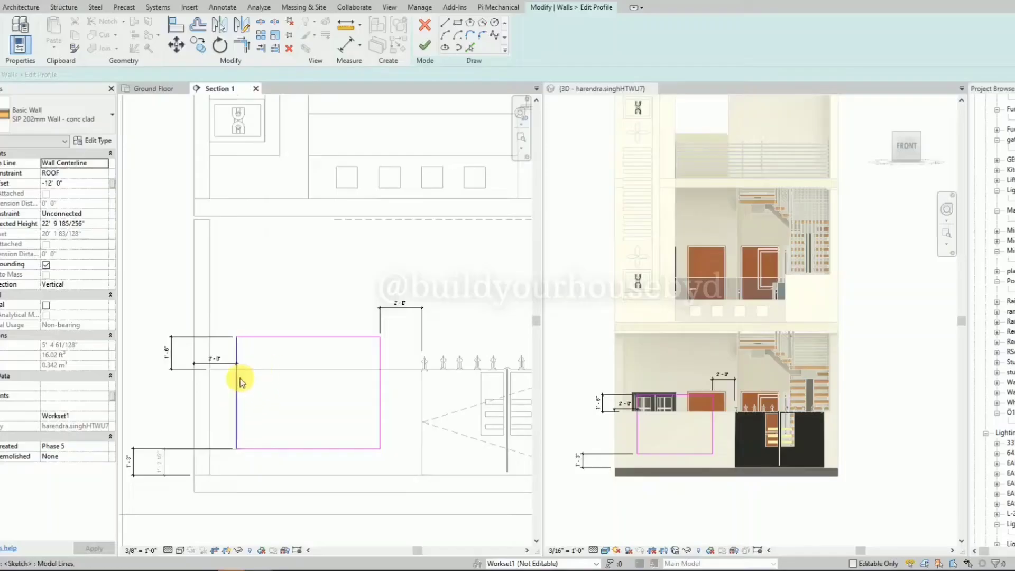
Sketch an inner rectangle about 5'-4" wide and 4'-0" high inside the outer rectangular profile.
click(457, 24)
scroll(267, 407, up, 2)
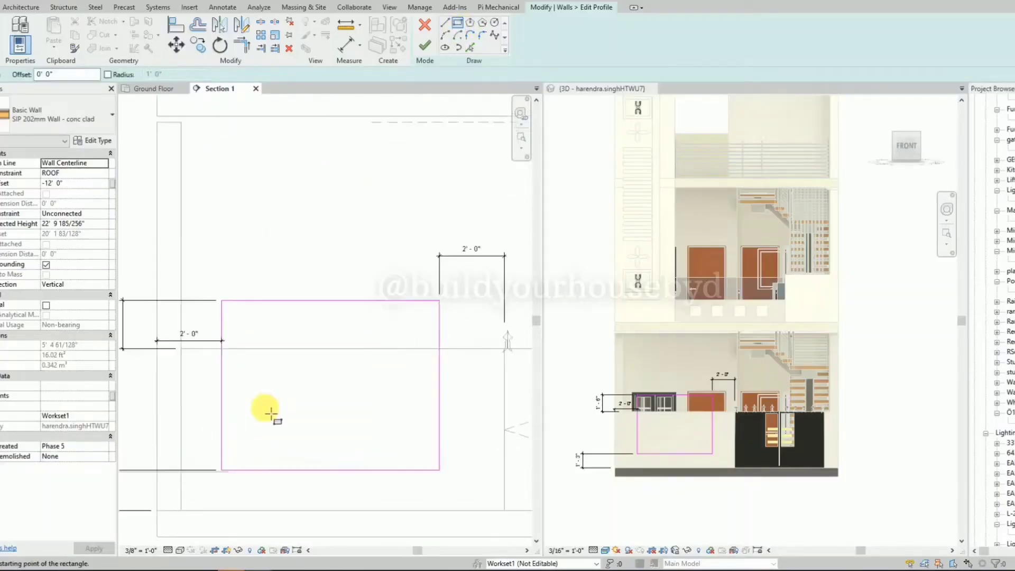
click(413, 454)
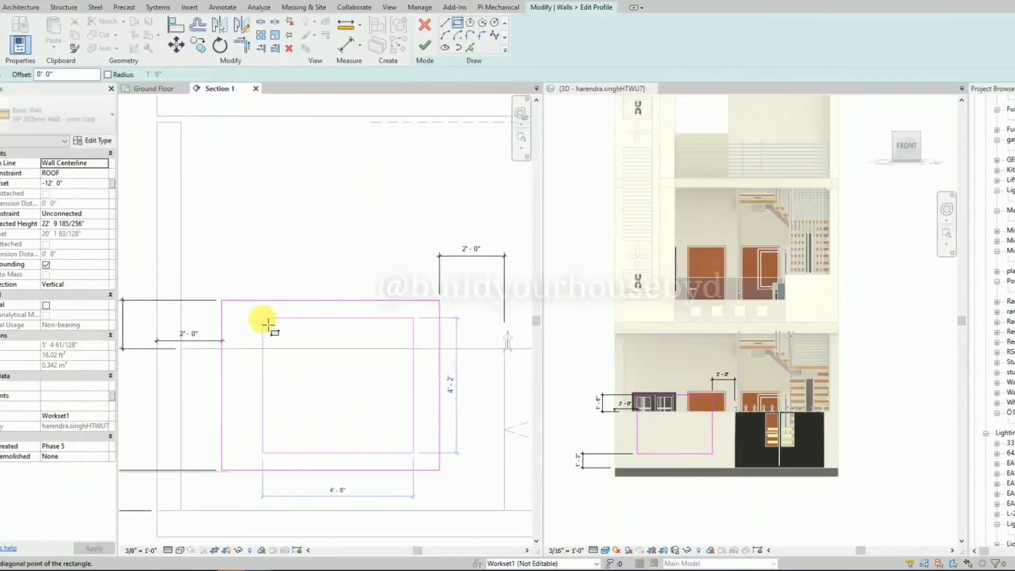
click(241, 324)
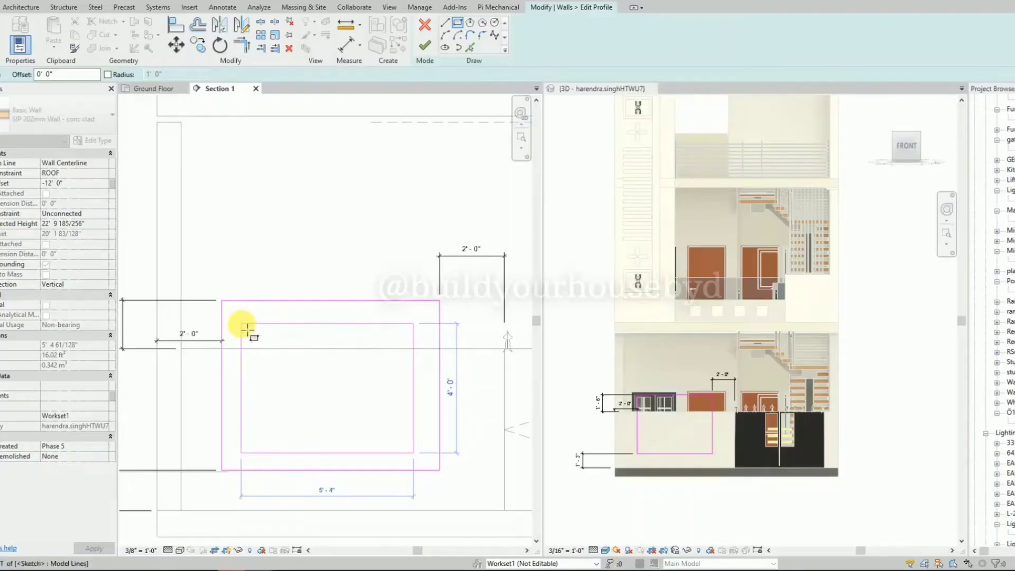
key(Escape)
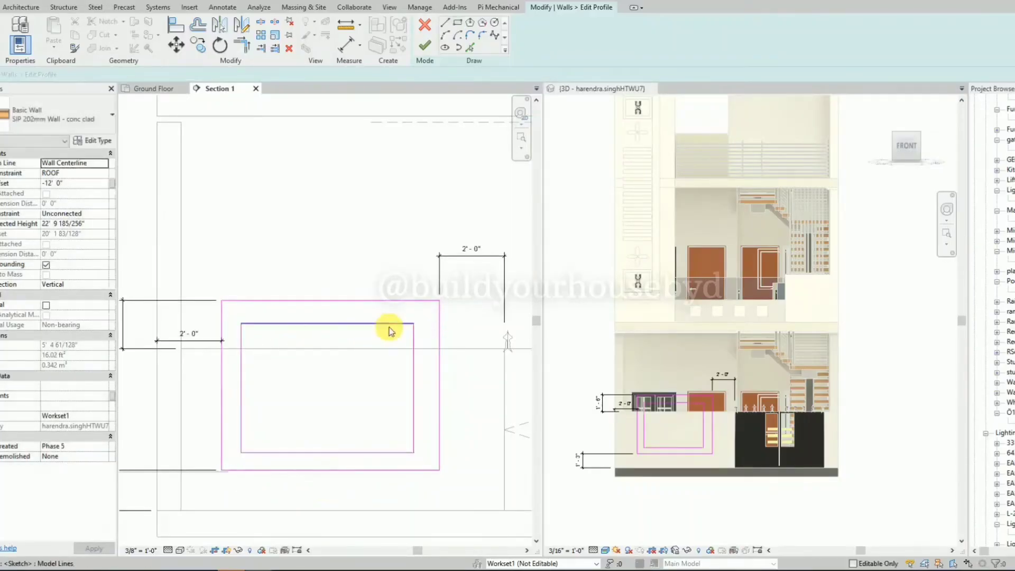
Dimension the gaps between the inner and outer rectangles along their top edges and gate-side edges.
key(d)
key(i)
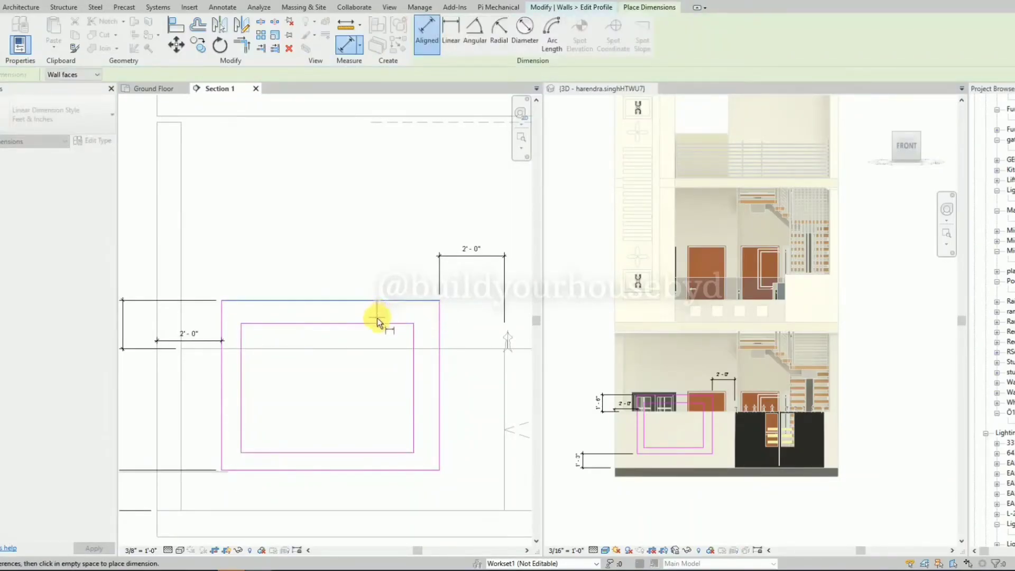
click(377, 322)
click(331, 267)
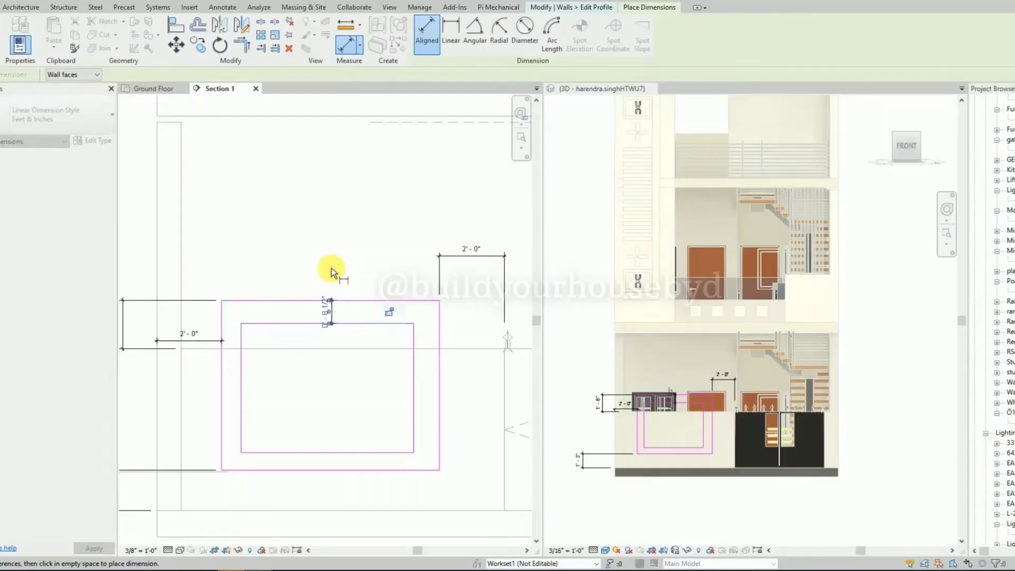
key(Escape)
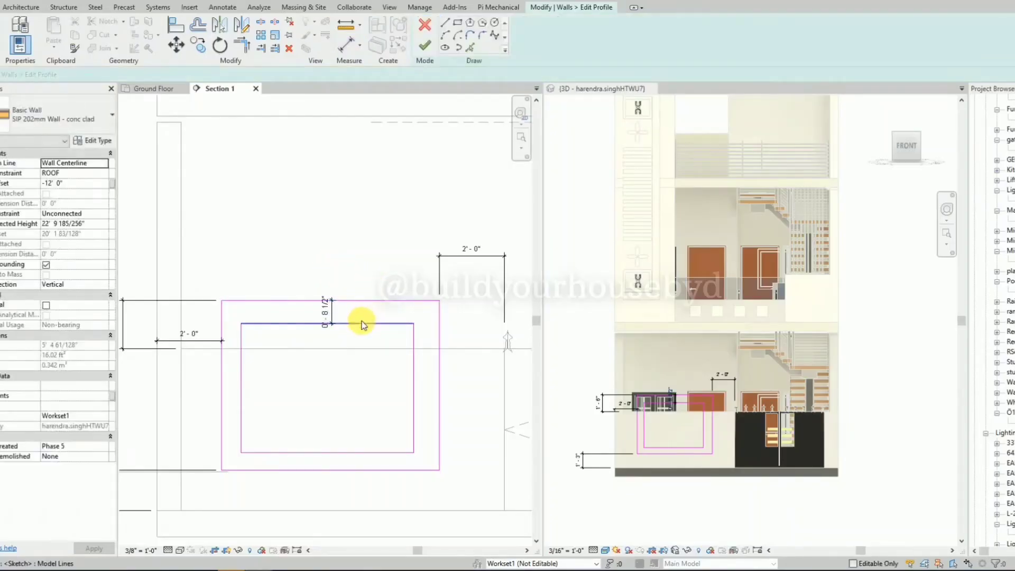
key(d)
key(i)
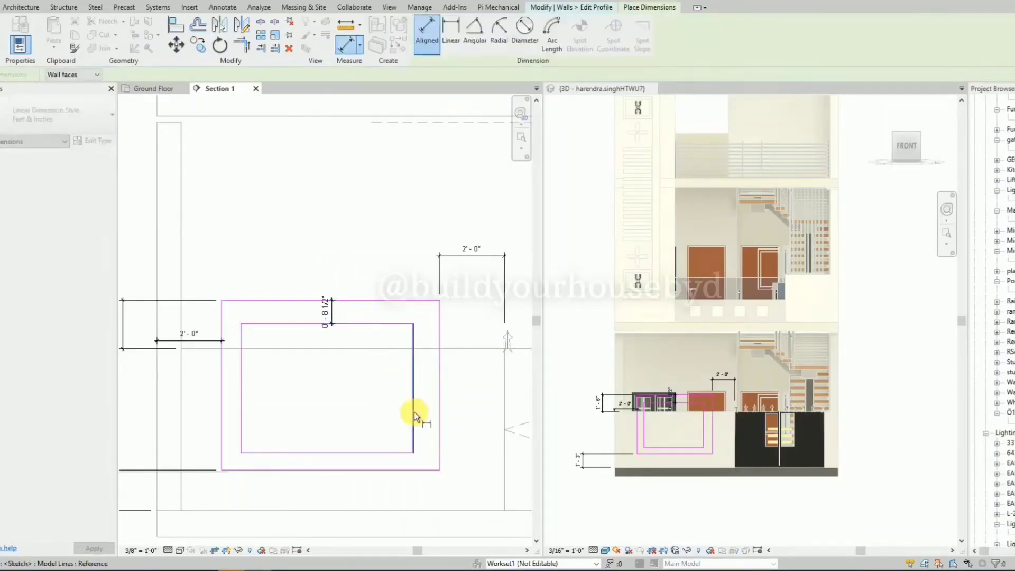
click(452, 395)
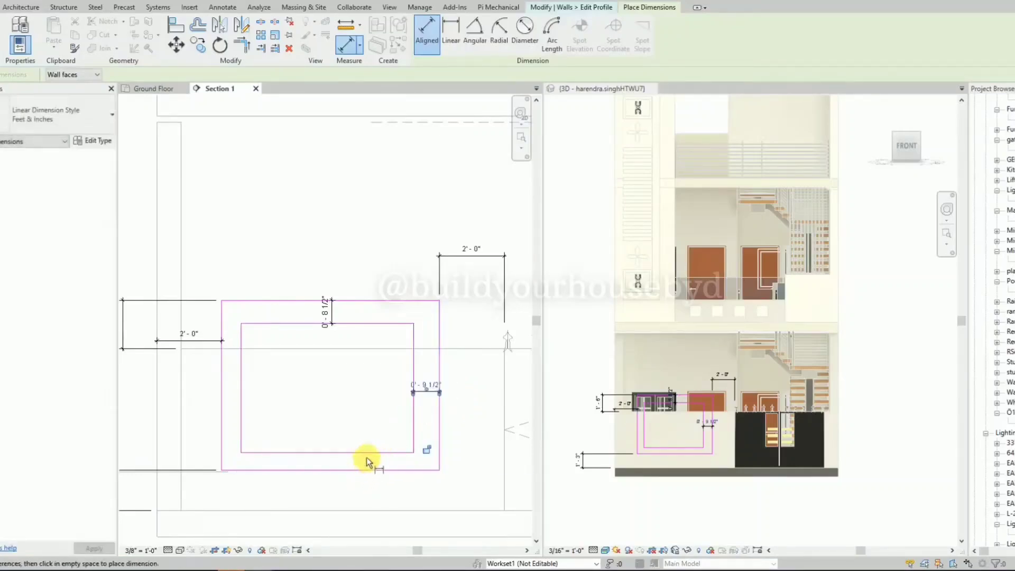
Dimension the gaps between the two rectangles along their bottom edges and the edges farthest from the gate.
click(366, 453)
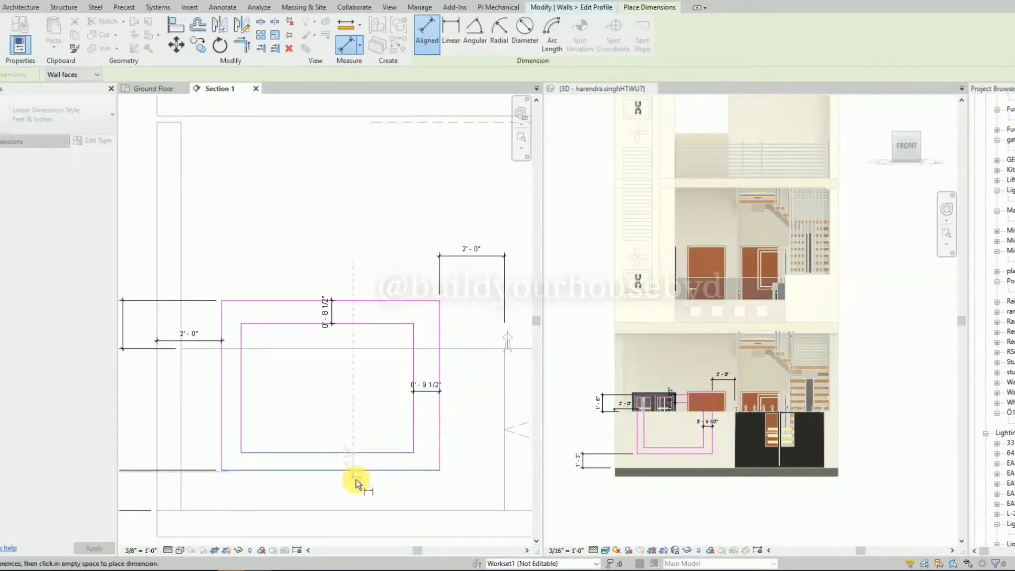
click(361, 470)
click(291, 410)
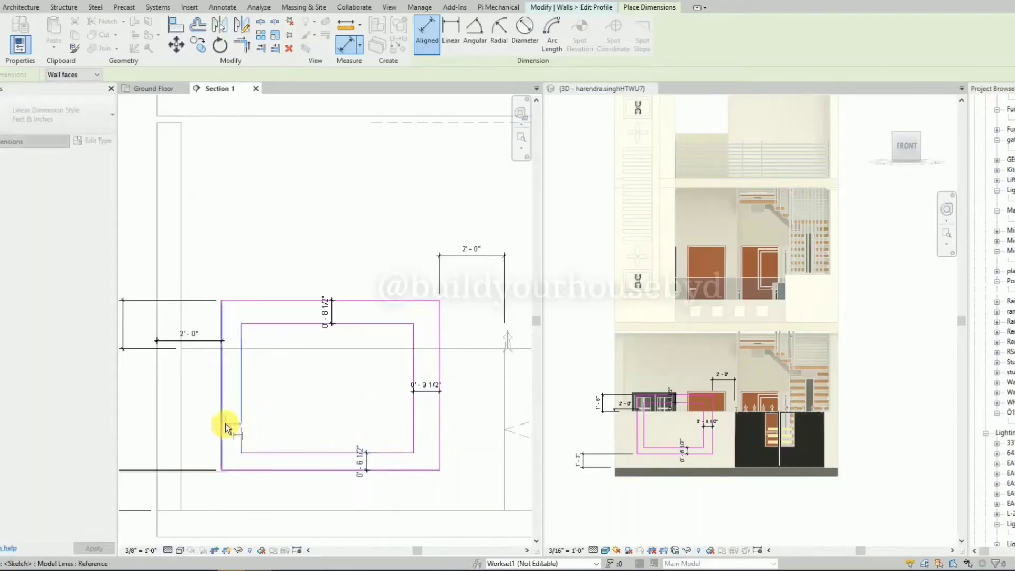
click(221, 426)
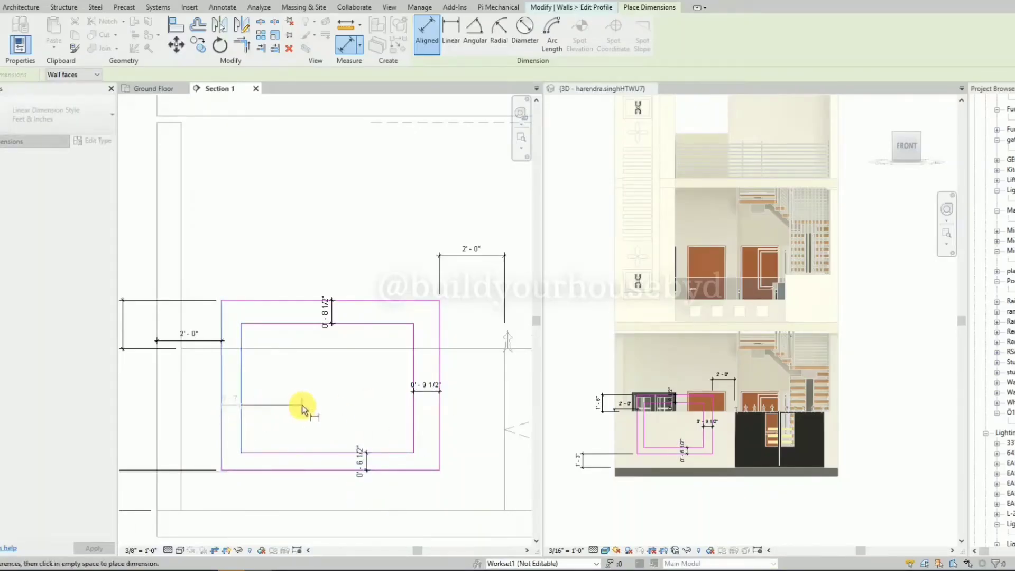
click(302, 405)
key(Escape)
key(Escape)
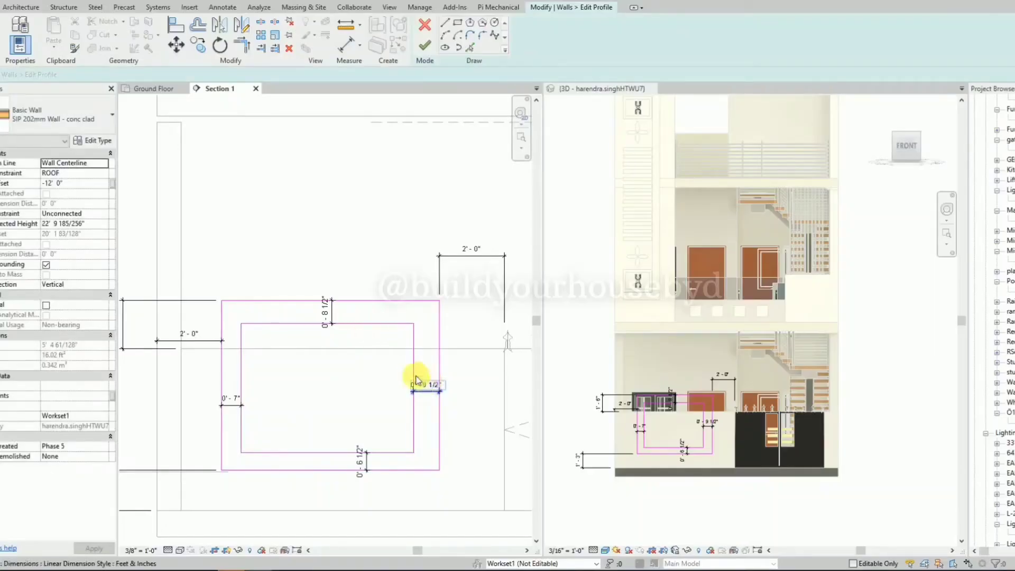
Set the gaps between the inner and outer rectangles to 8" on the gate side and along the top.
click(414, 380)
click(428, 384)
text(8)
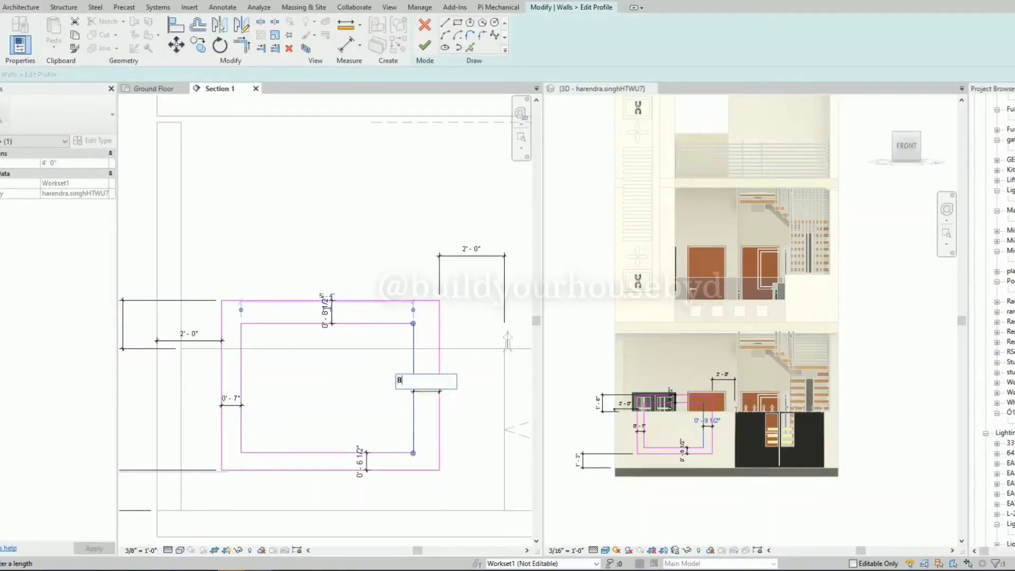
key(Return)
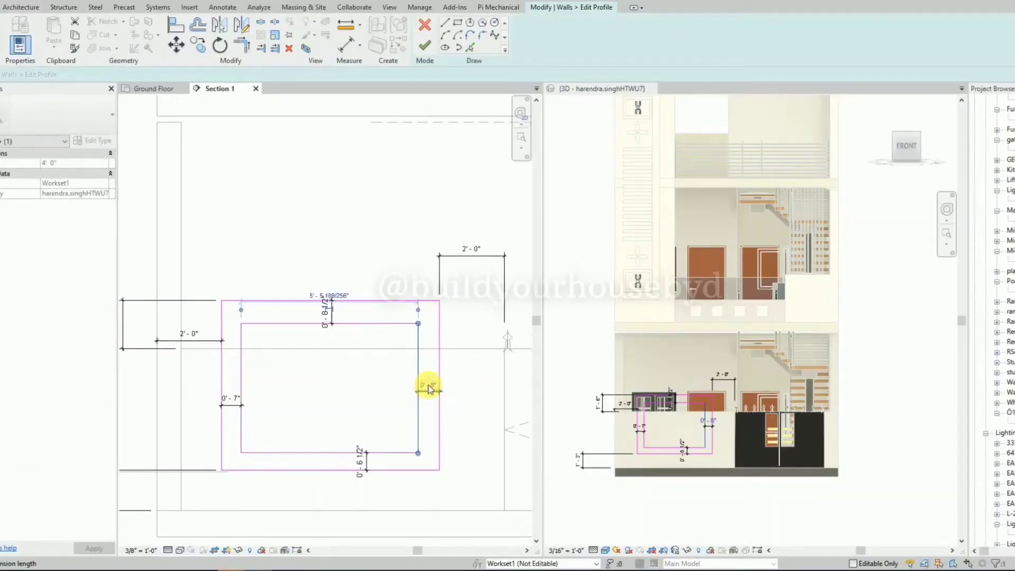
click(376, 307)
click(326, 313)
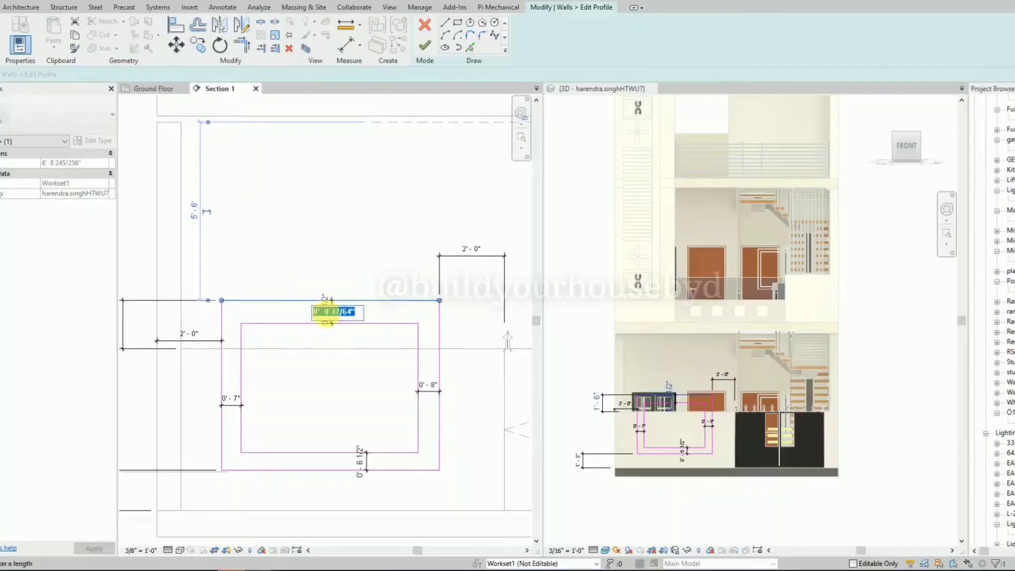
key(Return)
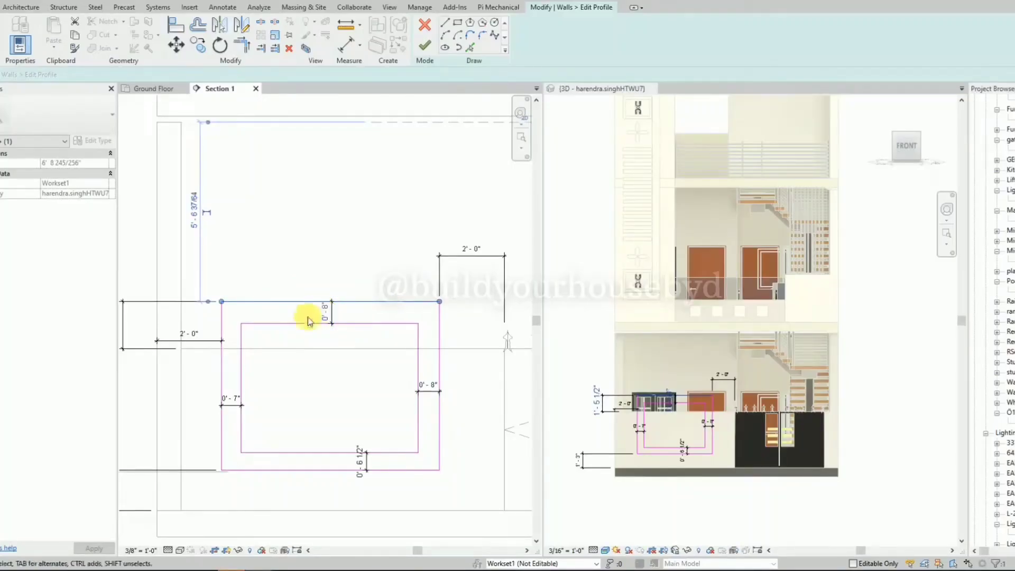
Set the gaps between the two rectangles to 8" on the side farthest from the gate and along the bottom.
click(242, 382)
click(232, 398)
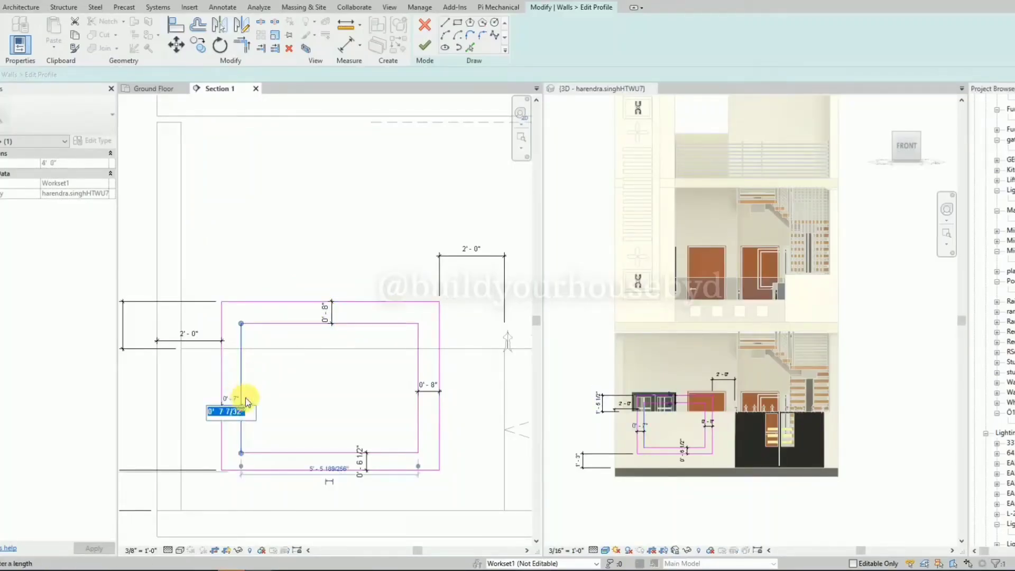
text(8")
click(344, 452)
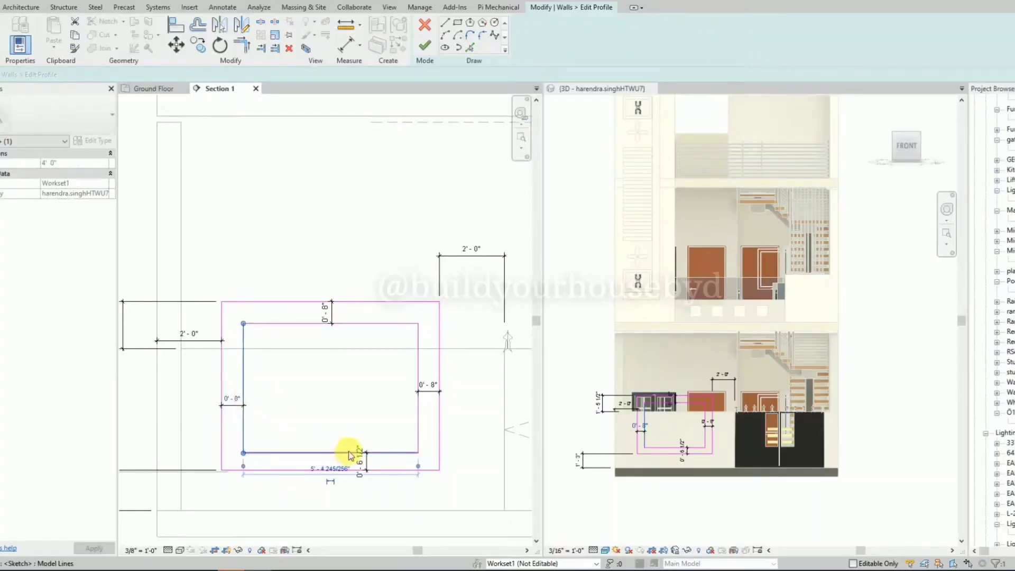
click(361, 458)
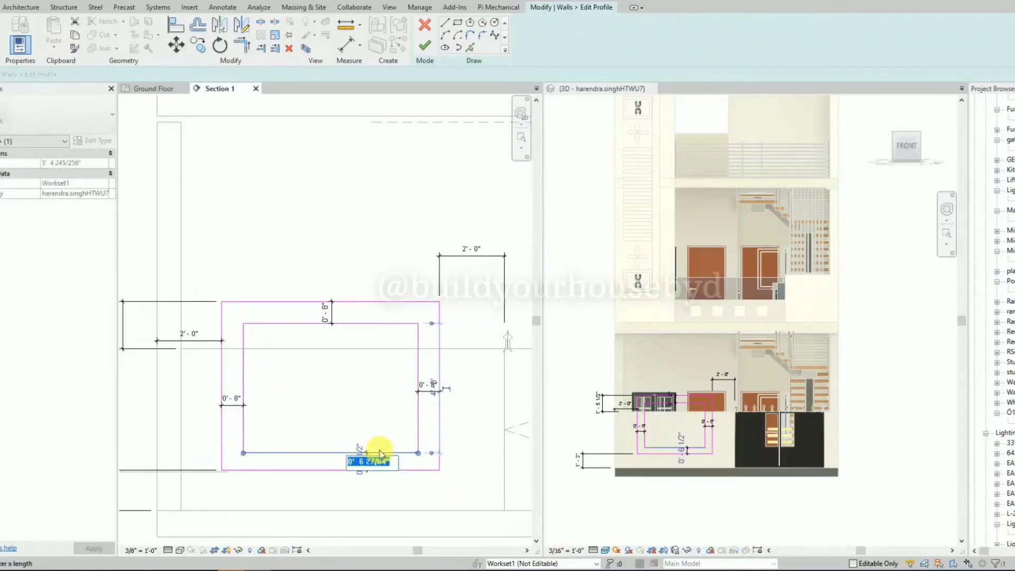
text(8)
key(Return)
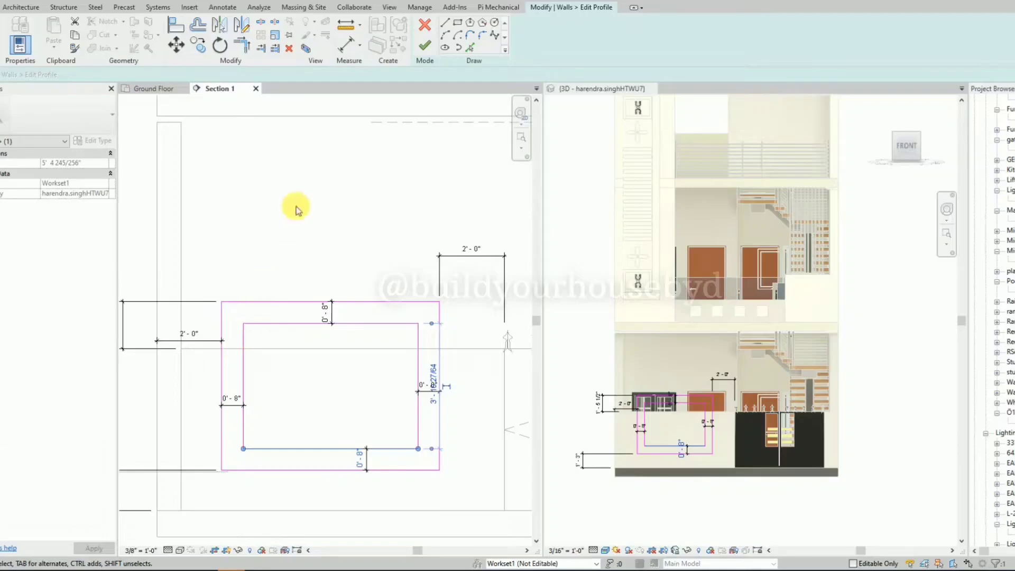
Finish the wall's profile edit and inspect the frame's offset from the boundary wall in 3D from the side.
click(425, 48)
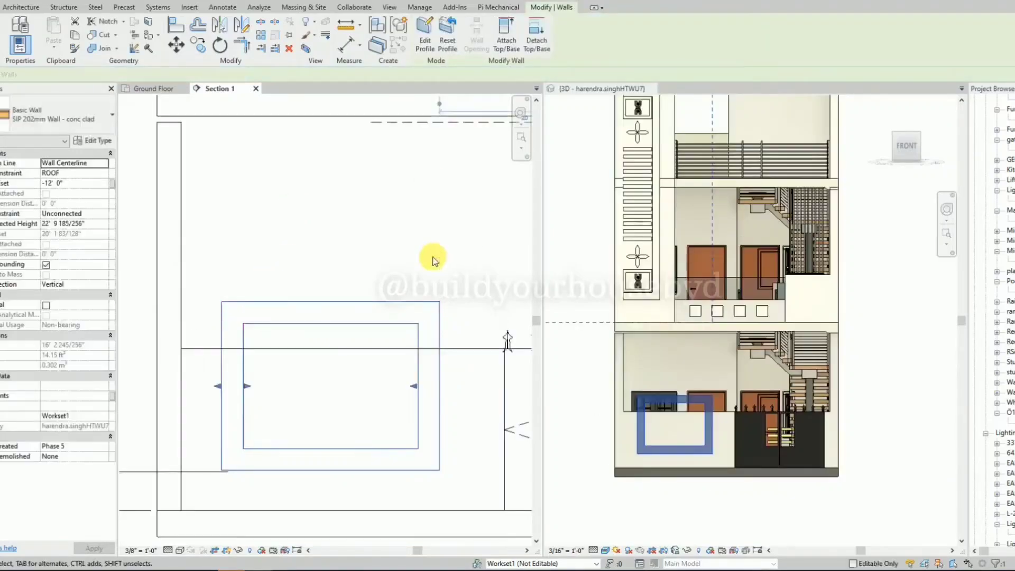
key(Escape)
scroll(703, 515, up, 3)
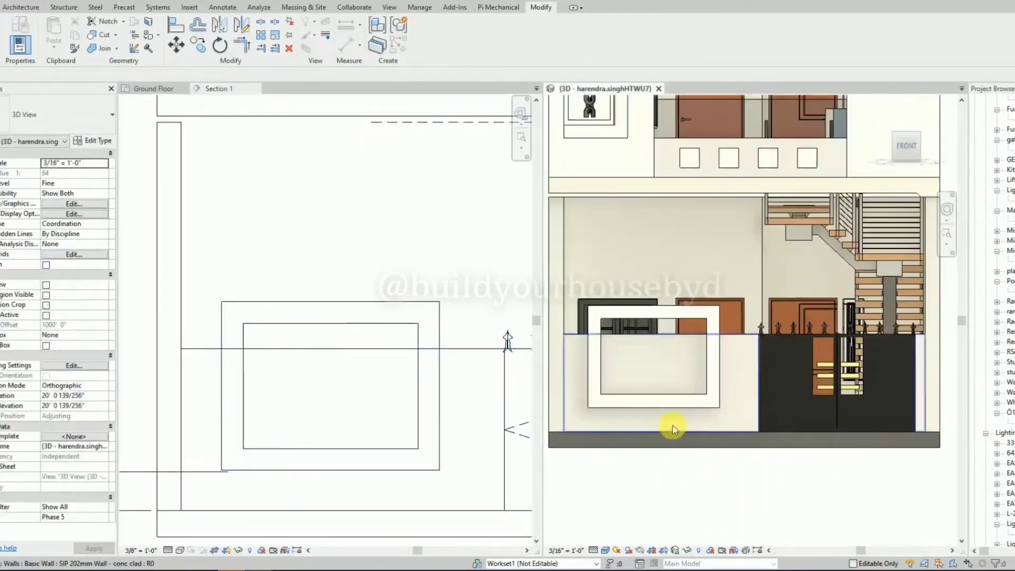
click(650, 407)
shift+middle_drag(650, 407, 803, 459)
click(805, 459)
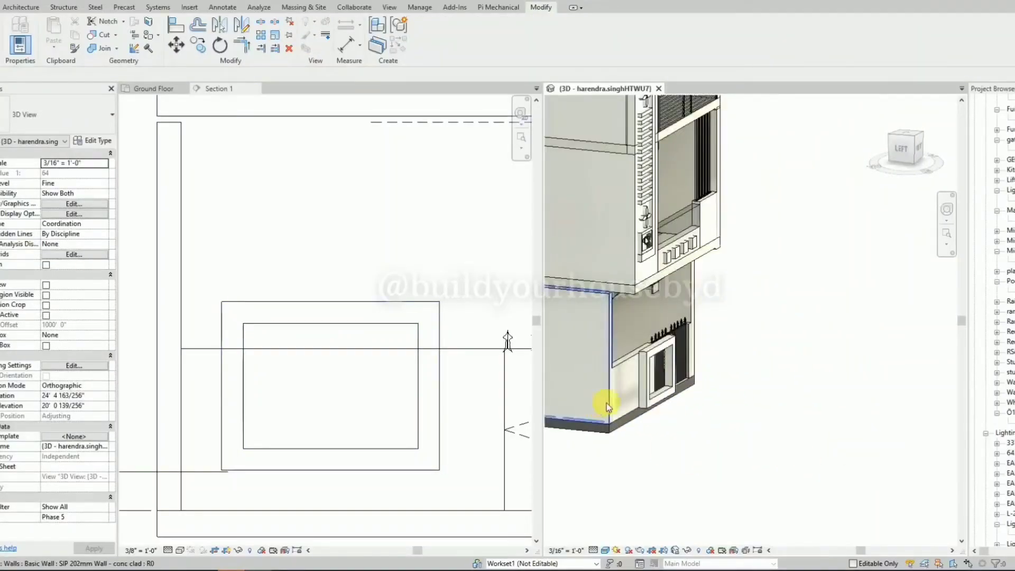
click(655, 391)
key(Escape)
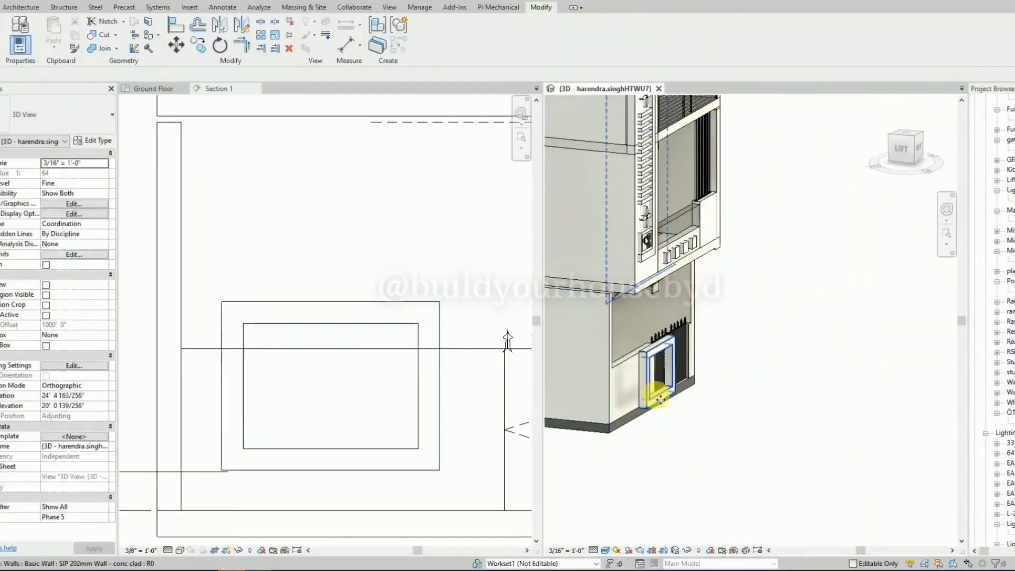
Open the Section 2 view from its section line on the Ground Floor plan.
click(158, 87)
click(285, 378)
right_click(291, 382)
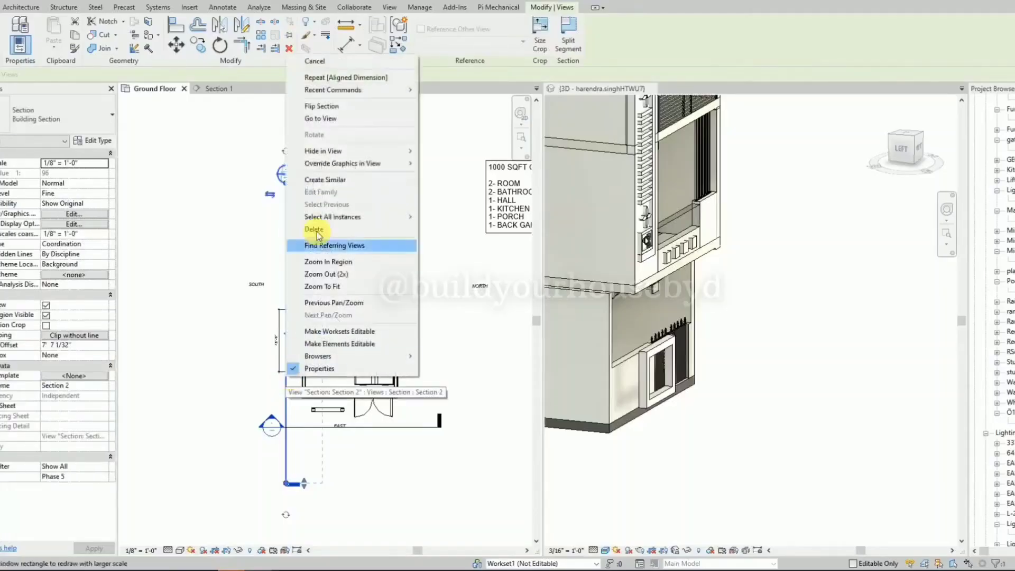
click(331, 119)
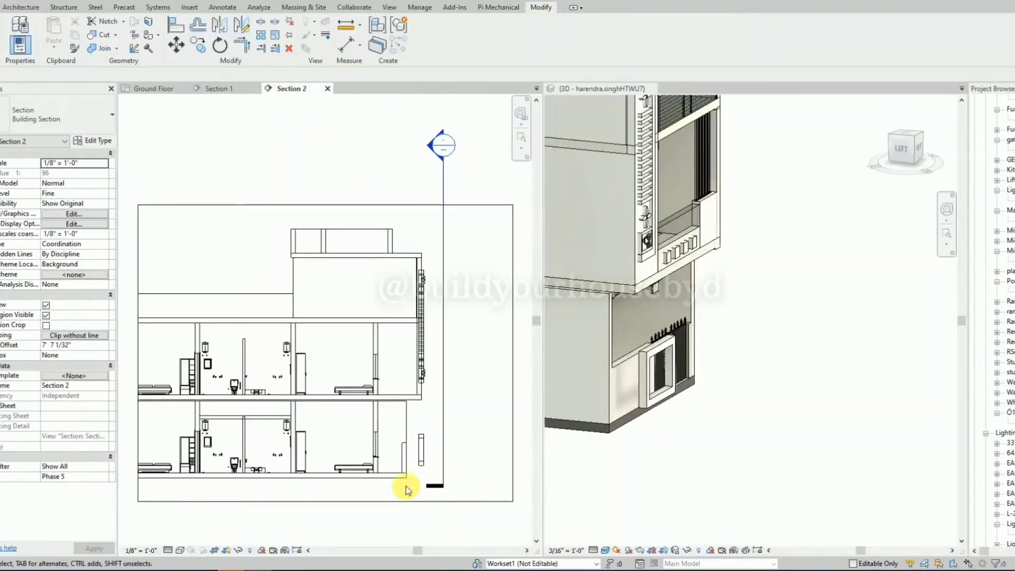
Try moving the frame wall 2'-10" back in line with the boundary wall in Section 2, and undo the move.
scroll(409, 475, up, 5)
click(452, 434)
scroll(453, 435, up, 3)
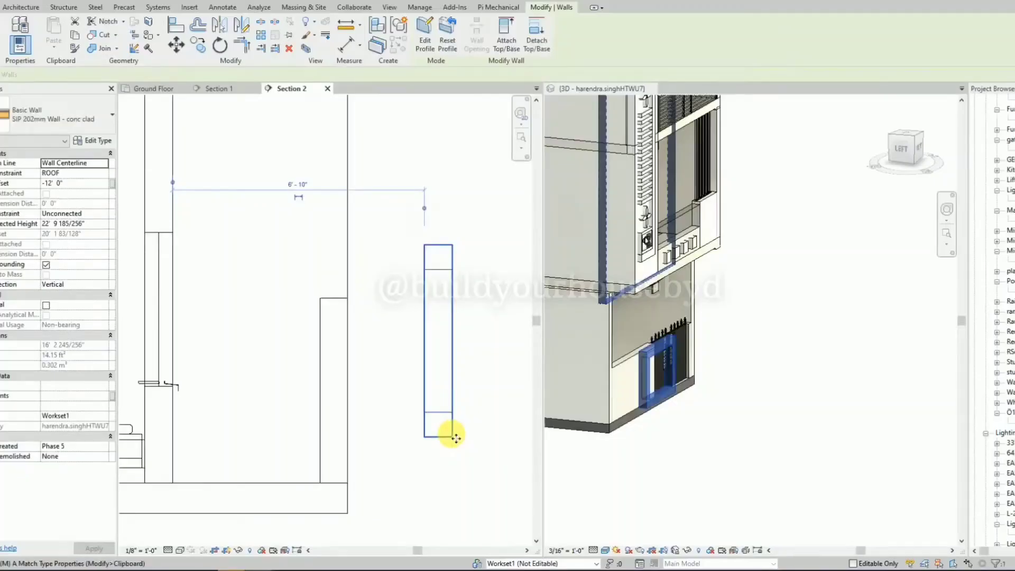
key(m)
key(v)
click(438, 437)
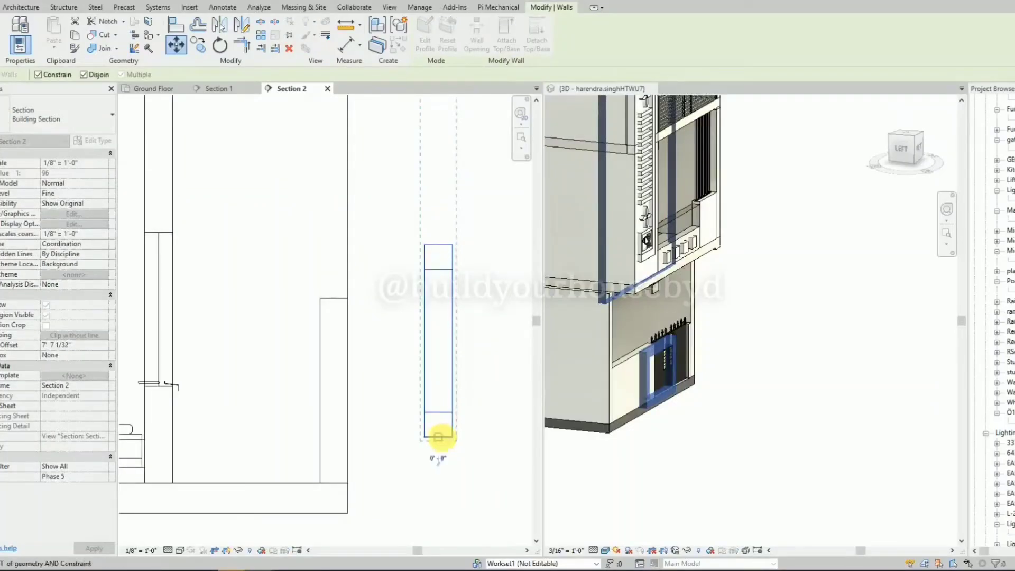
click(339, 437)
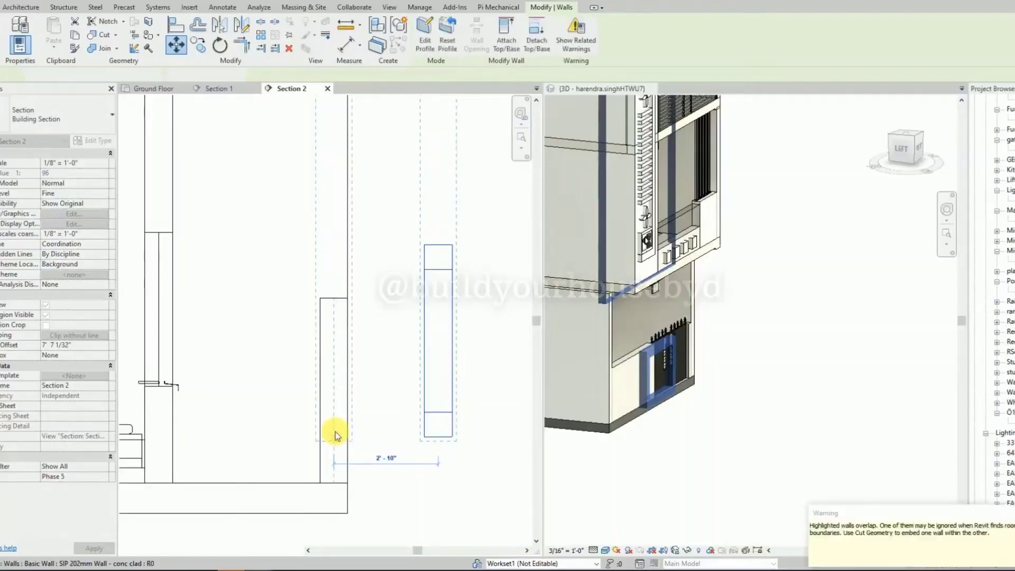
click(419, 433)
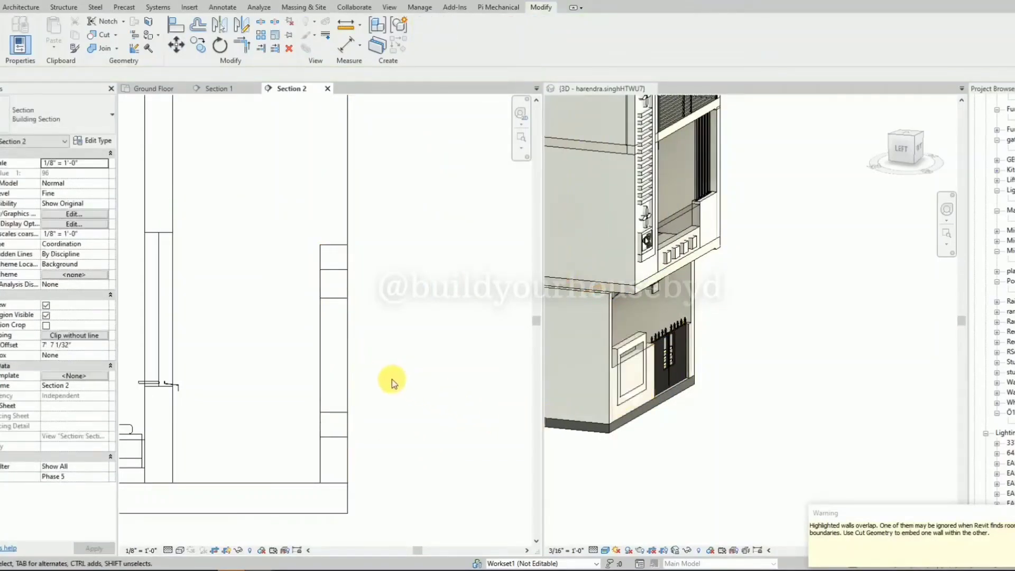
shift+middle_drag(664, 457, 578, 450)
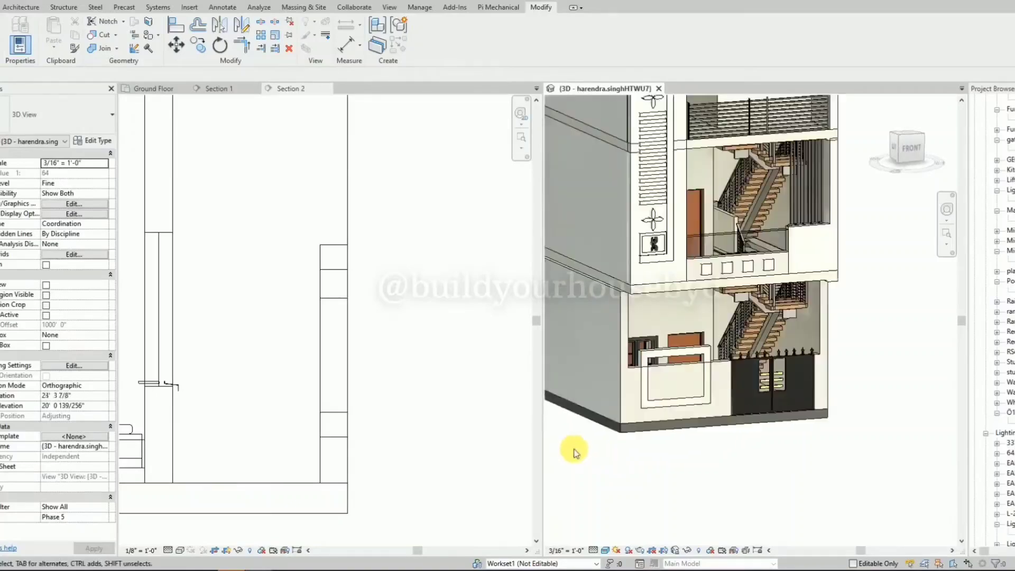
click(381, 389)
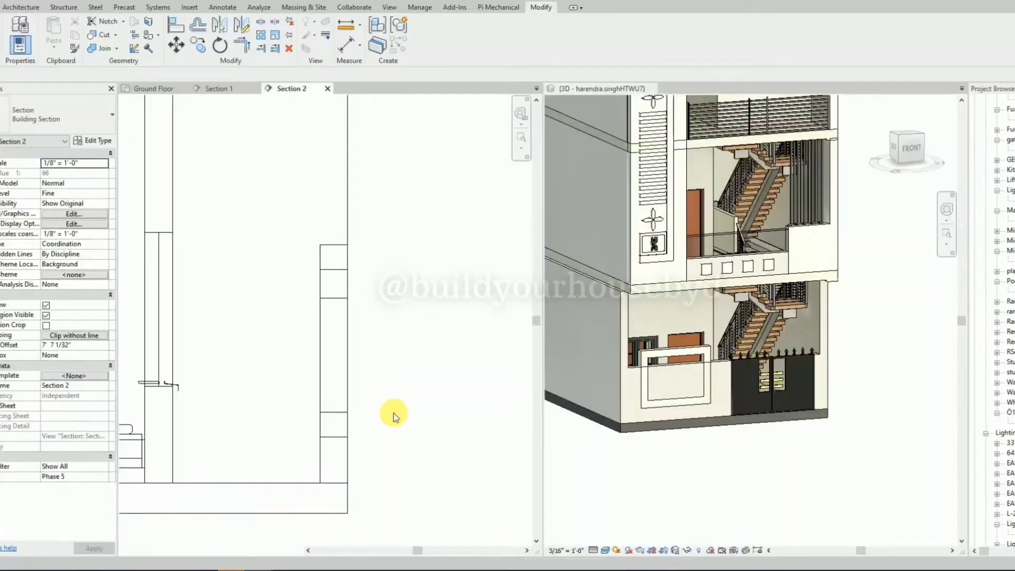
key(ctrl+z)
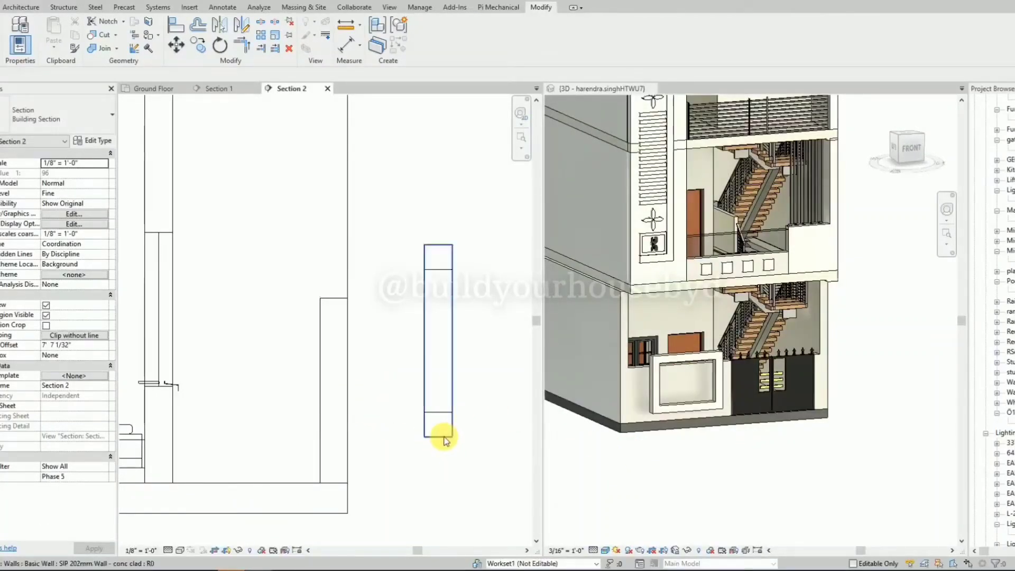
Move the frame wall back into the boundary wall in Section 2, keeping it slightly proud of the outer face.
click(444, 437)
key(m)
key(v)
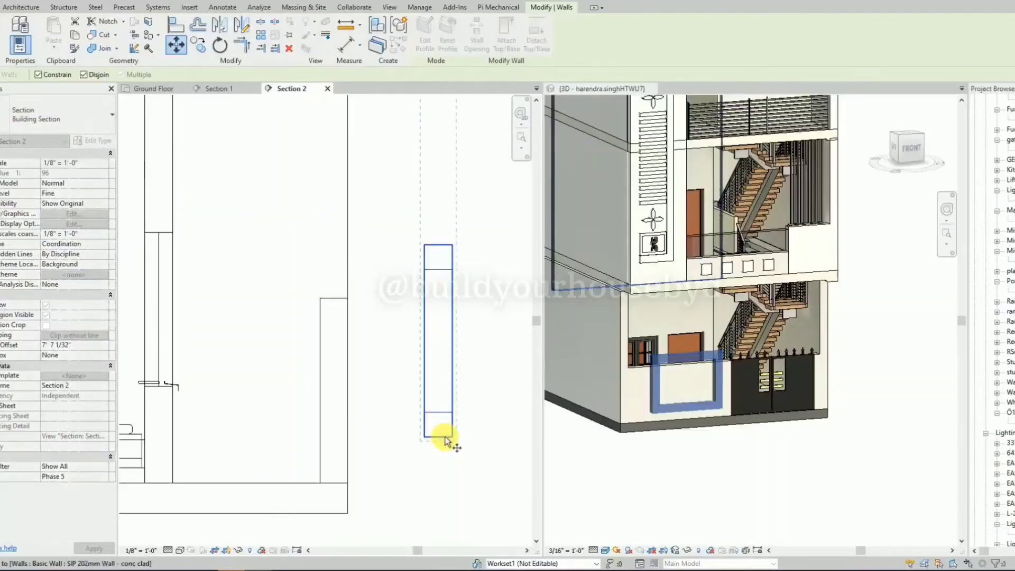
click(445, 440)
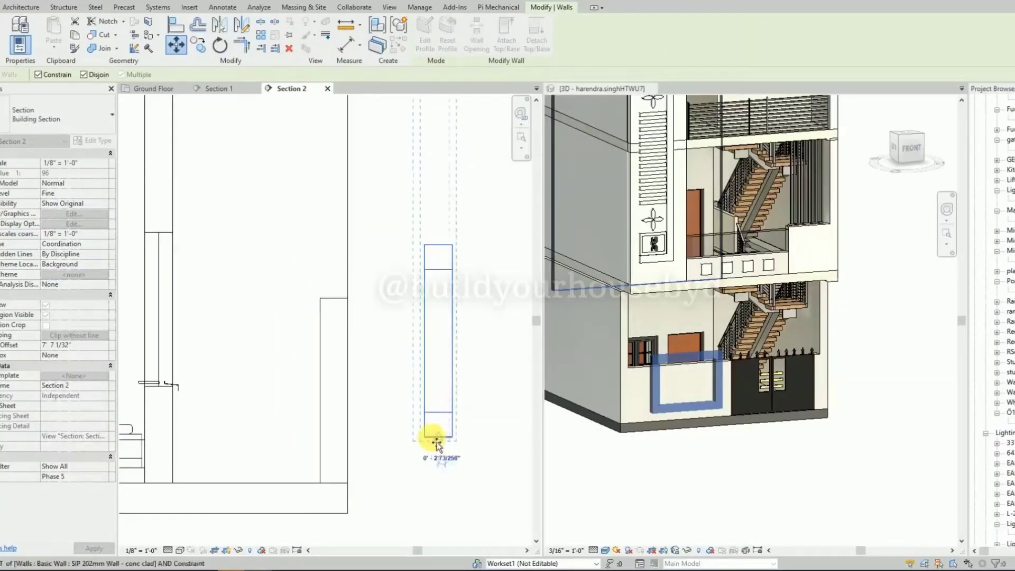
click(355, 445)
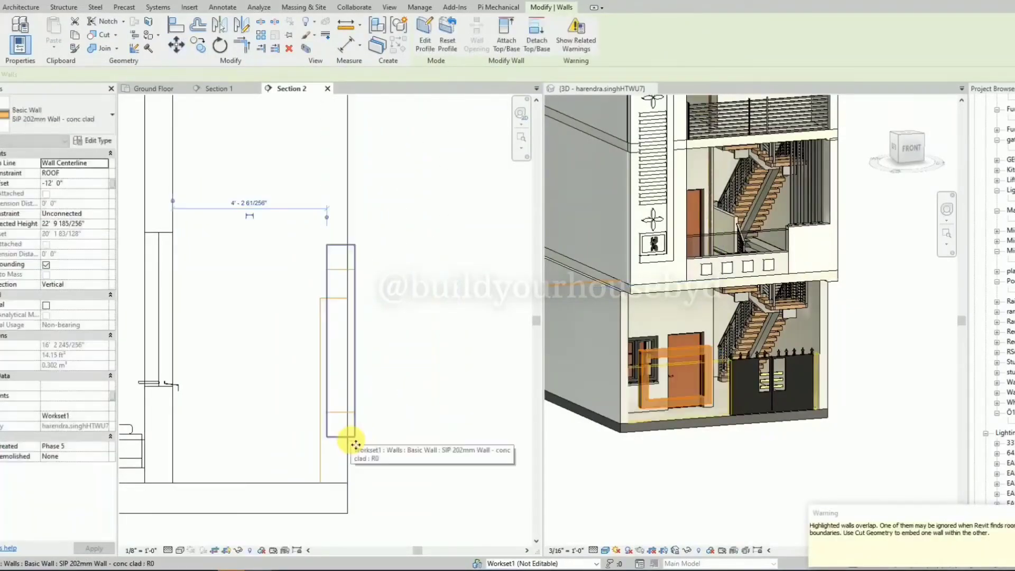
key(Escape)
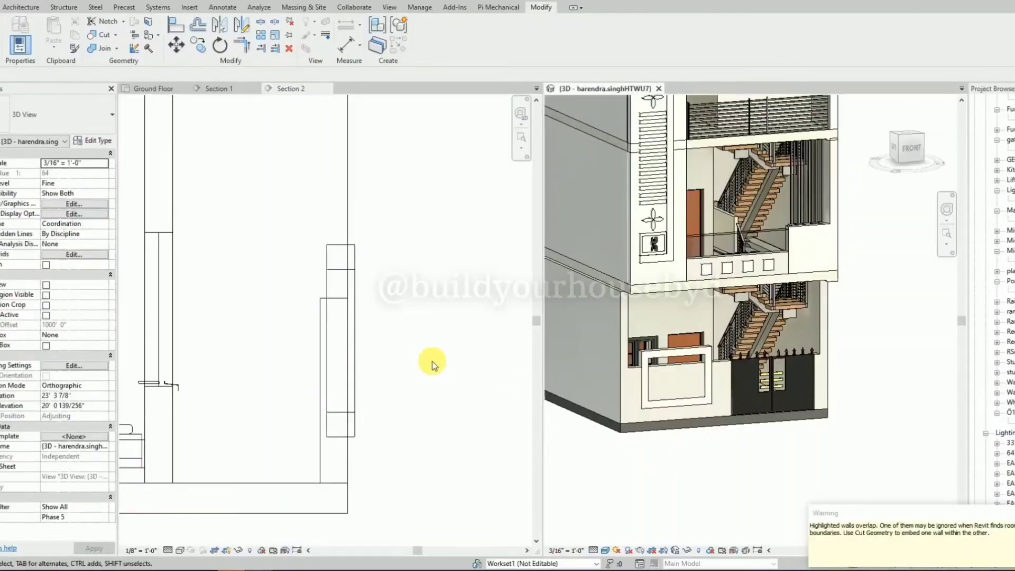
scroll(432, 364, down, 2)
middle_drag(432, 363, 263, 376)
scroll(473, 360, down, 2)
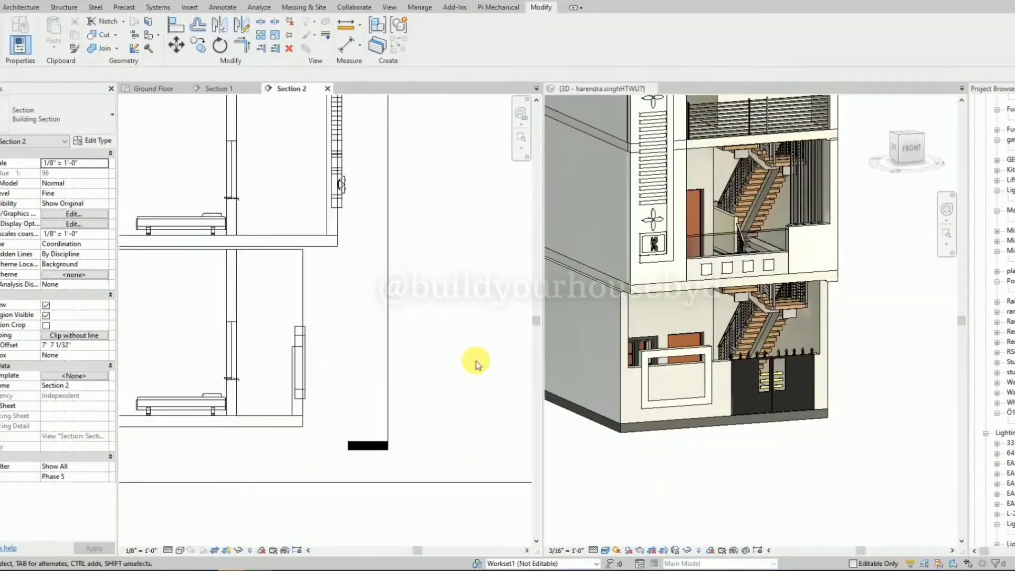
Delete the leftover height dimension beside the frame's lower edge in the Section 1 view.
click(169, 88)
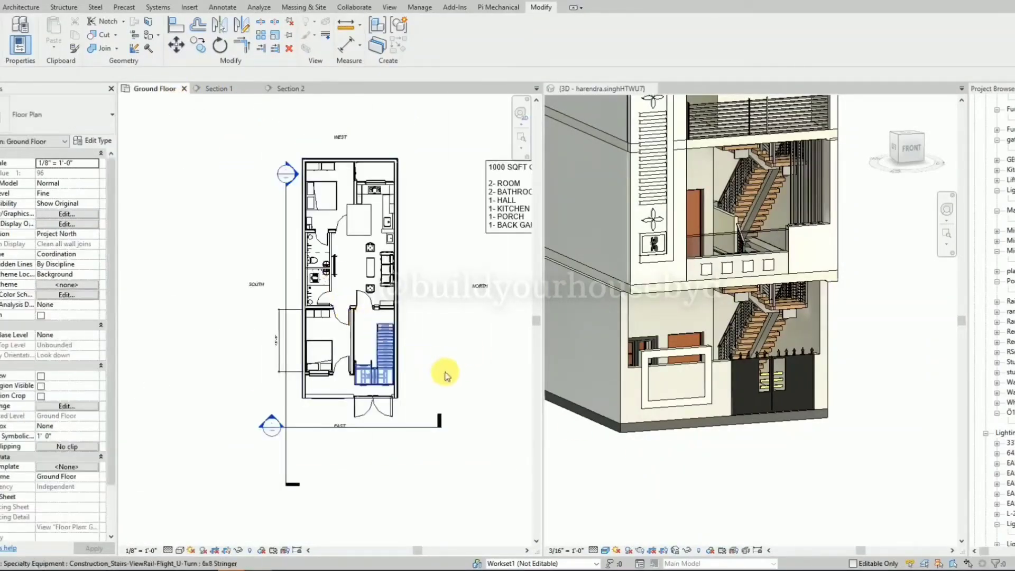
click(720, 467)
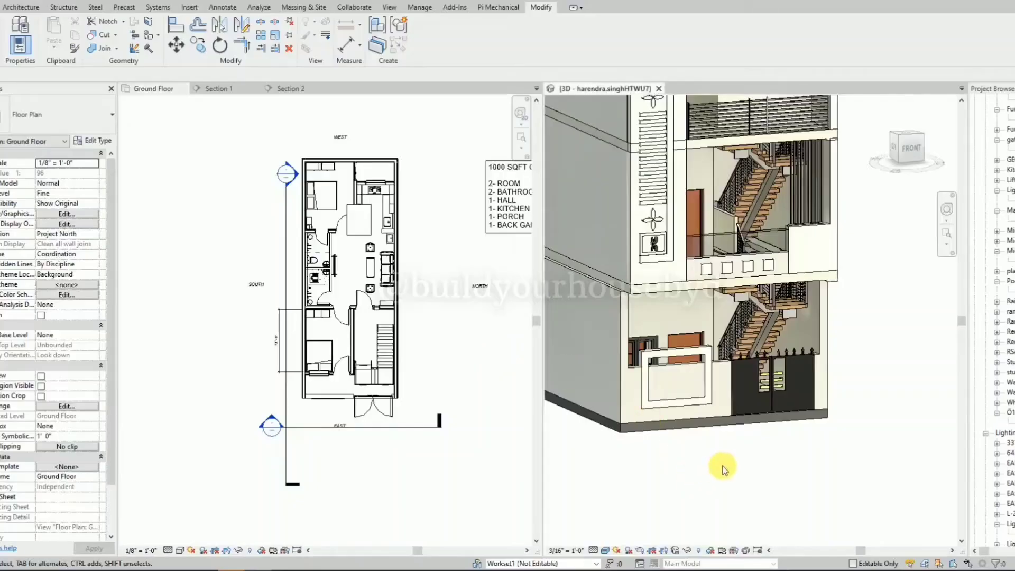
shift+middle_drag(720, 467, 665, 455)
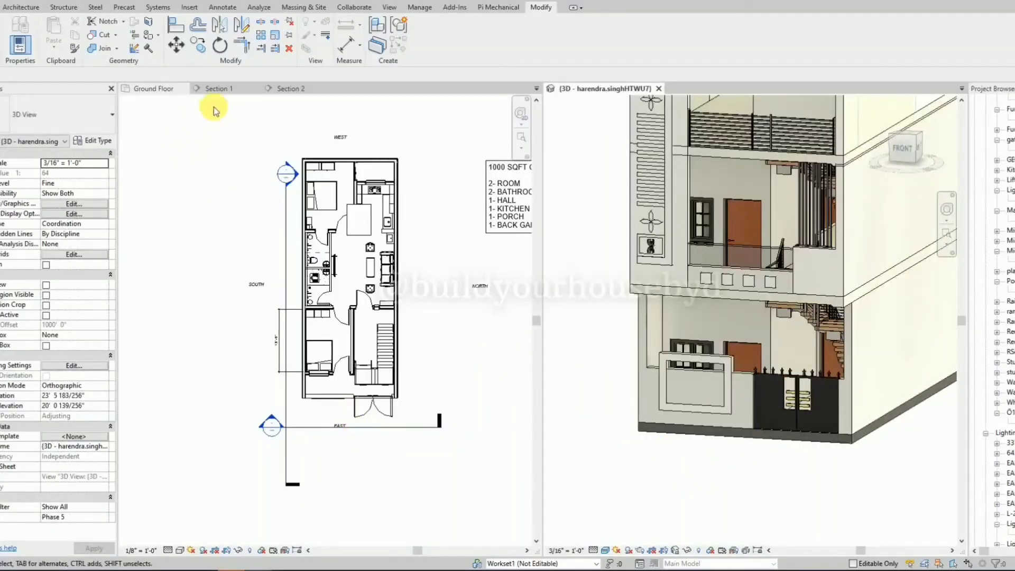
click(229, 89)
scroll(332, 328, down, 3)
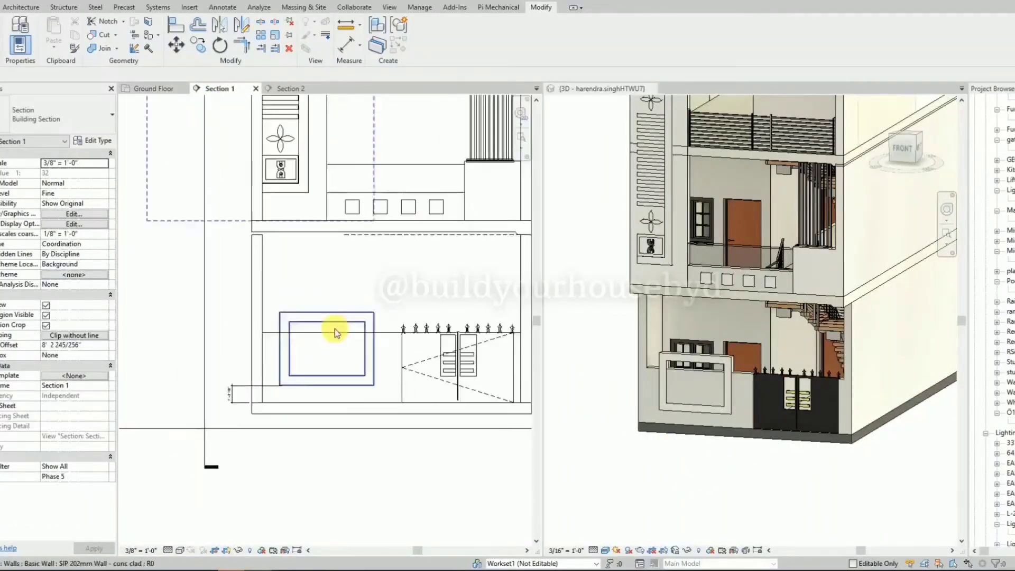
click(228, 401)
key(Delete)
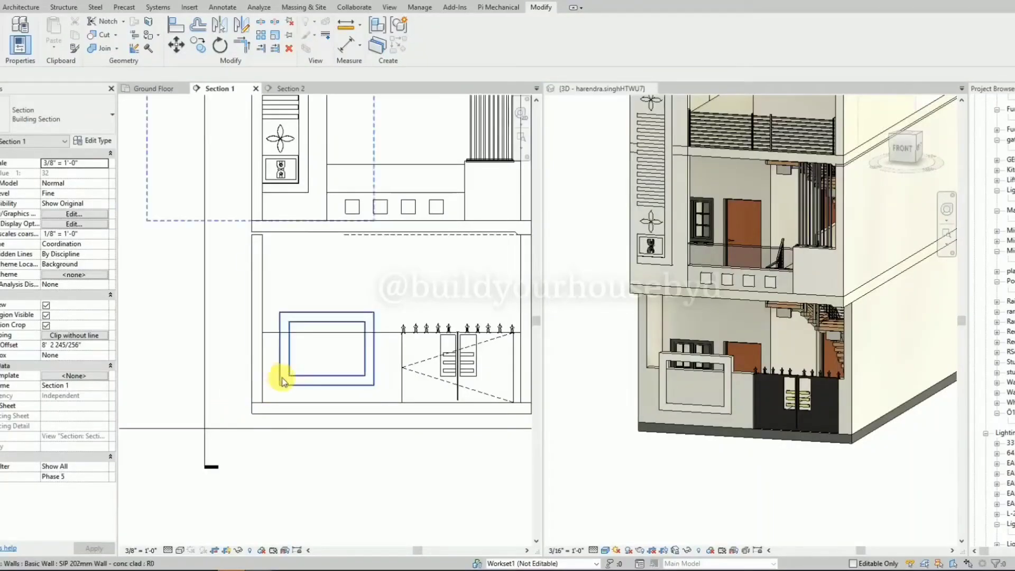
click(641, 444)
shift+middle_drag(641, 444, 672, 451)
scroll(386, 379, up, 3)
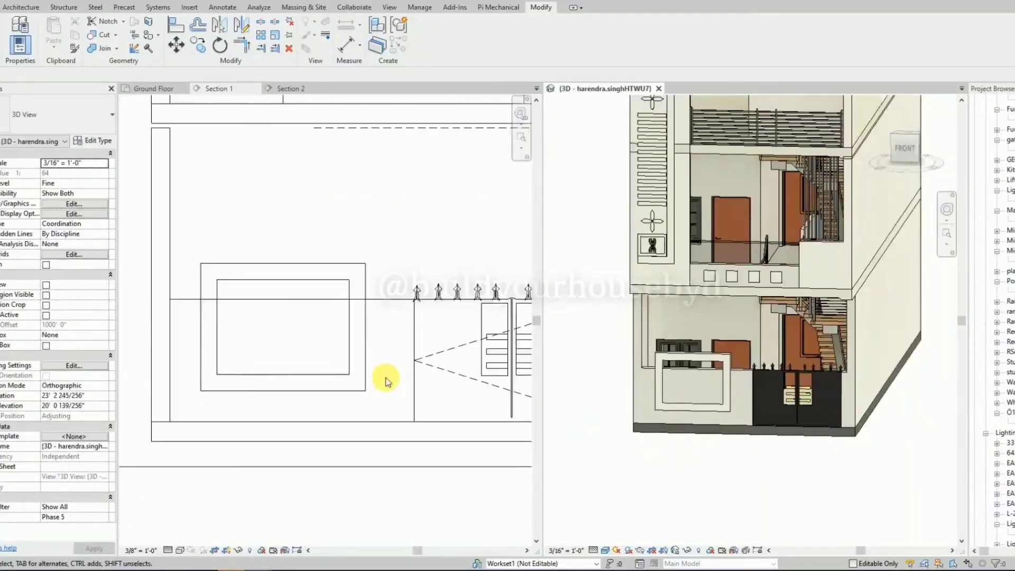
scroll(391, 381, down, 2)
click(352, 302)
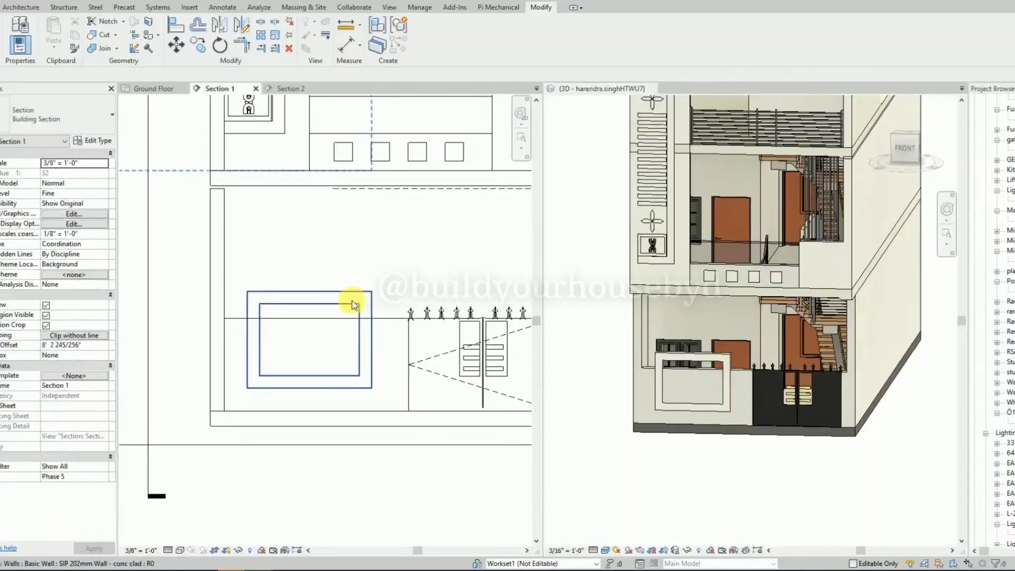
scroll(352, 305, down, 2)
key(c)
key(o)
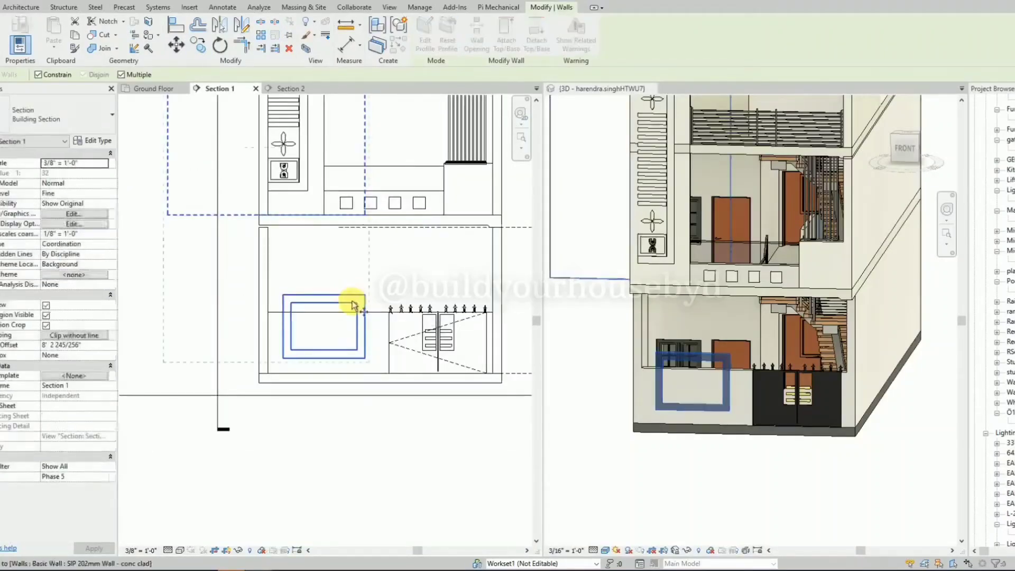
key(Escape)
key(Escape)
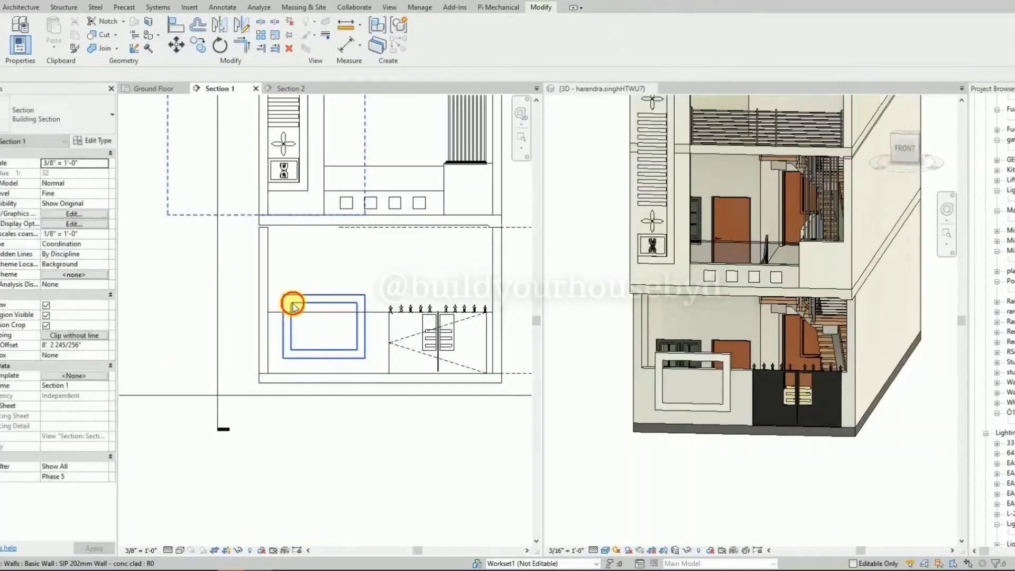
Edit the frame wall's profile in Section 1 and sketch a small circle between the frame and the boundary wall's left end.
click(292, 304)
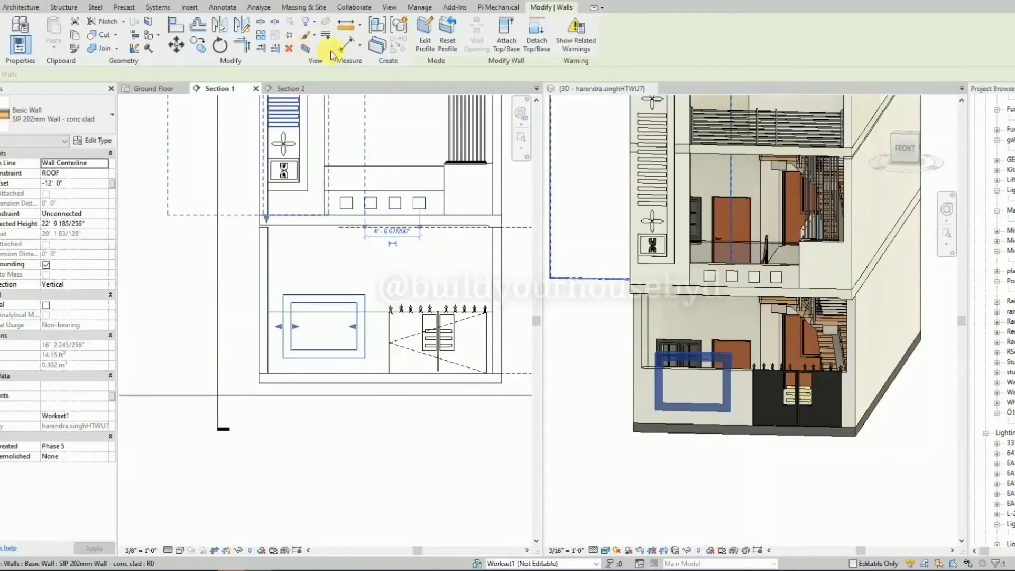
click(426, 39)
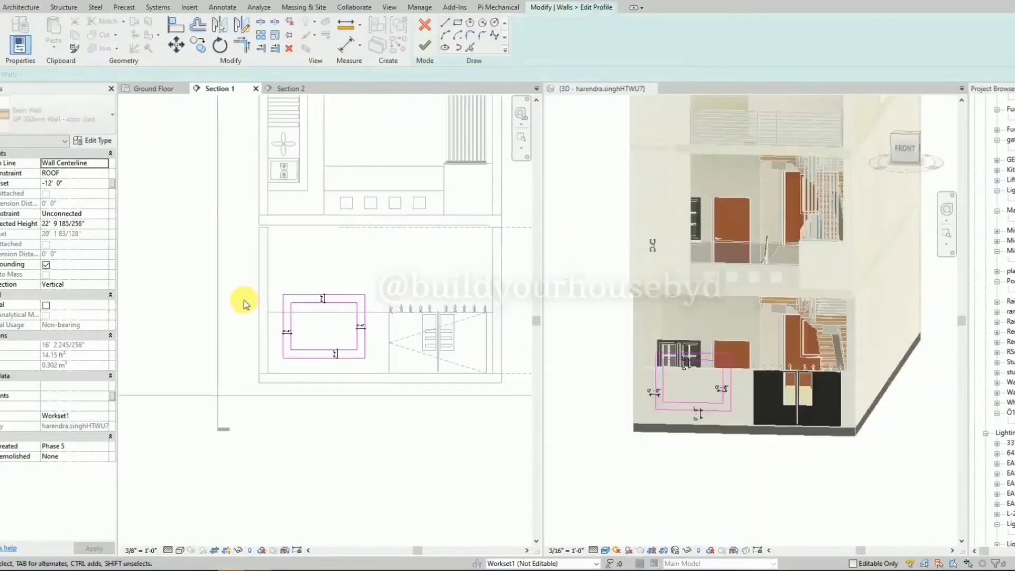
scroll(248, 306, up, 4)
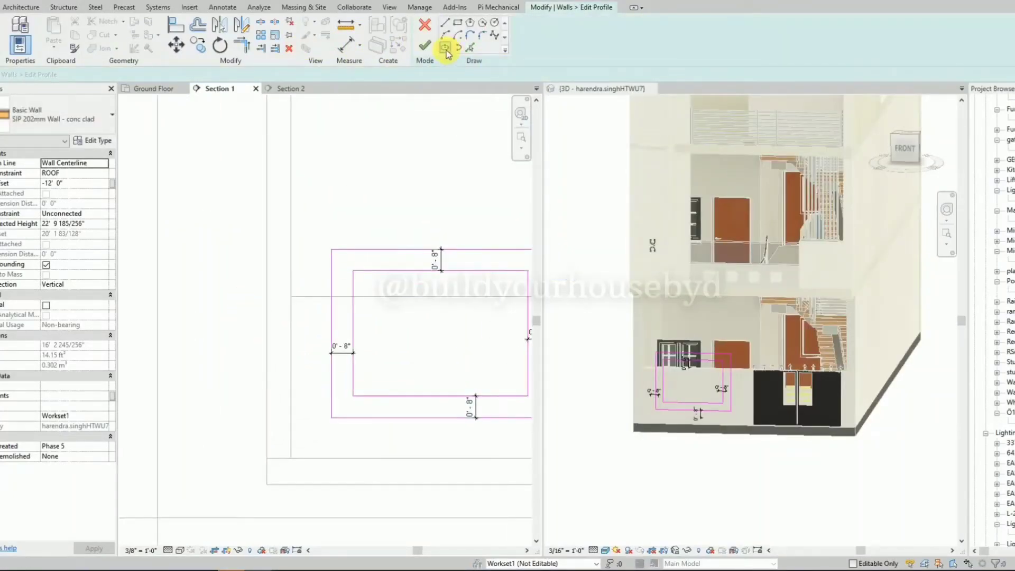
click(494, 22)
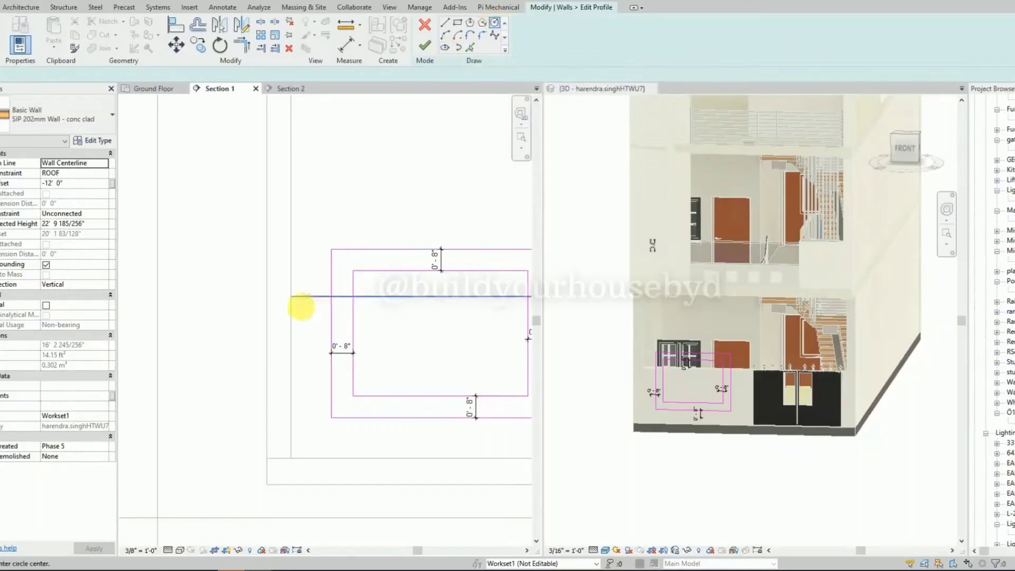
scroll(308, 333, up, 3)
click(308, 335)
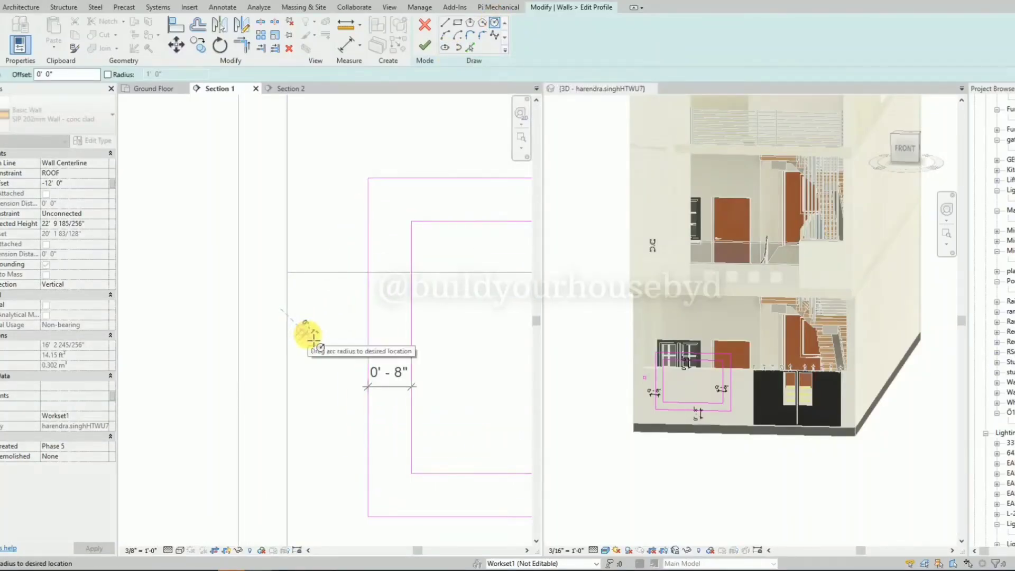
click(314, 337)
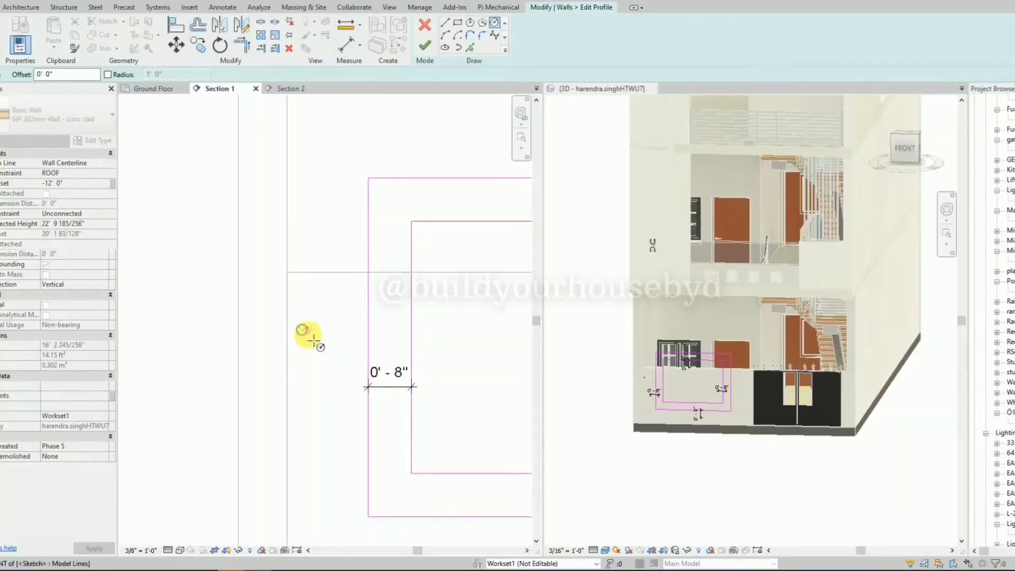
Sketch a larger circle with a radius of about 2 1/2" enclosing the small circle.
scroll(313, 341, up, 3)
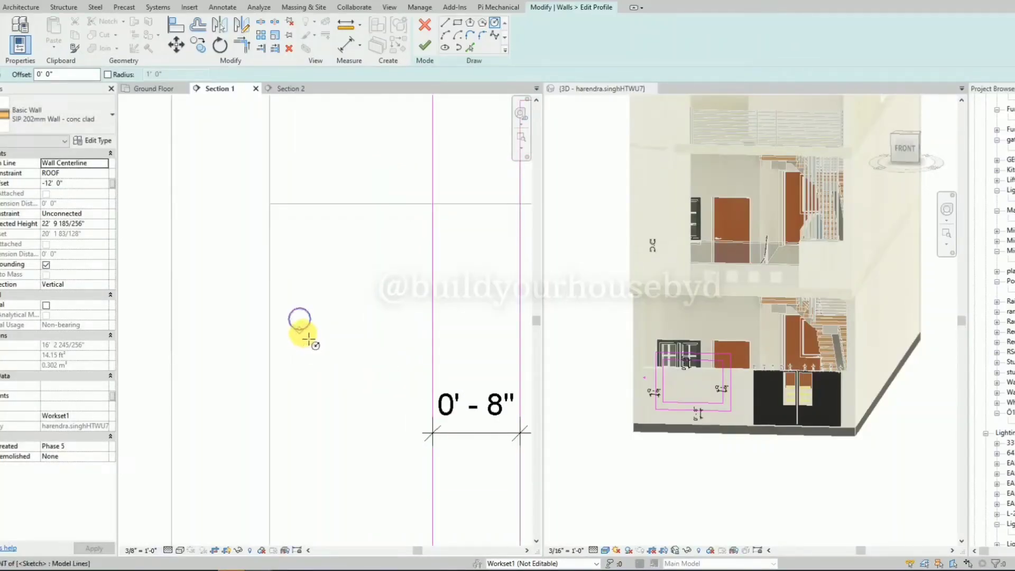
scroll(309, 337, up, 4)
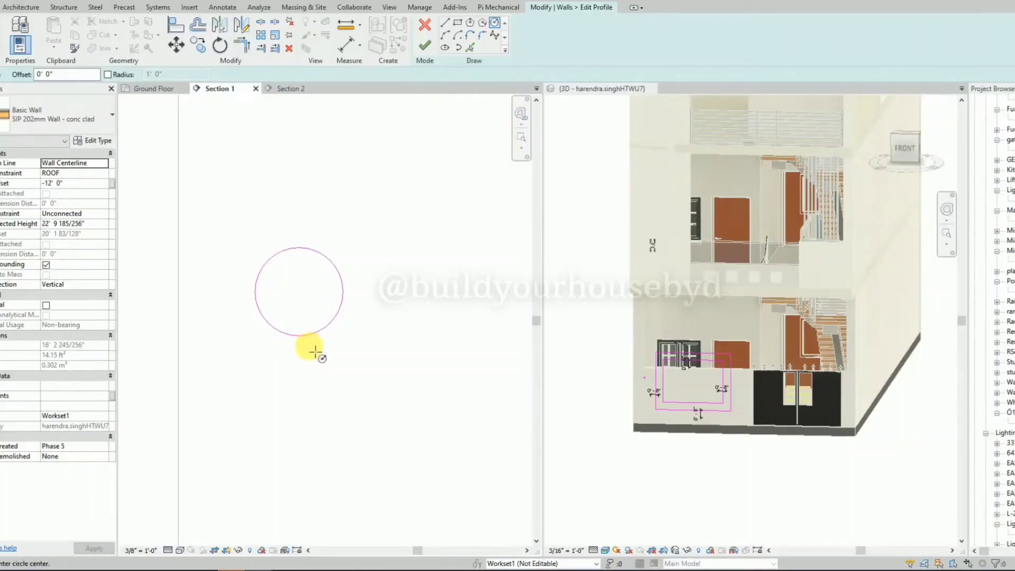
click(310, 344)
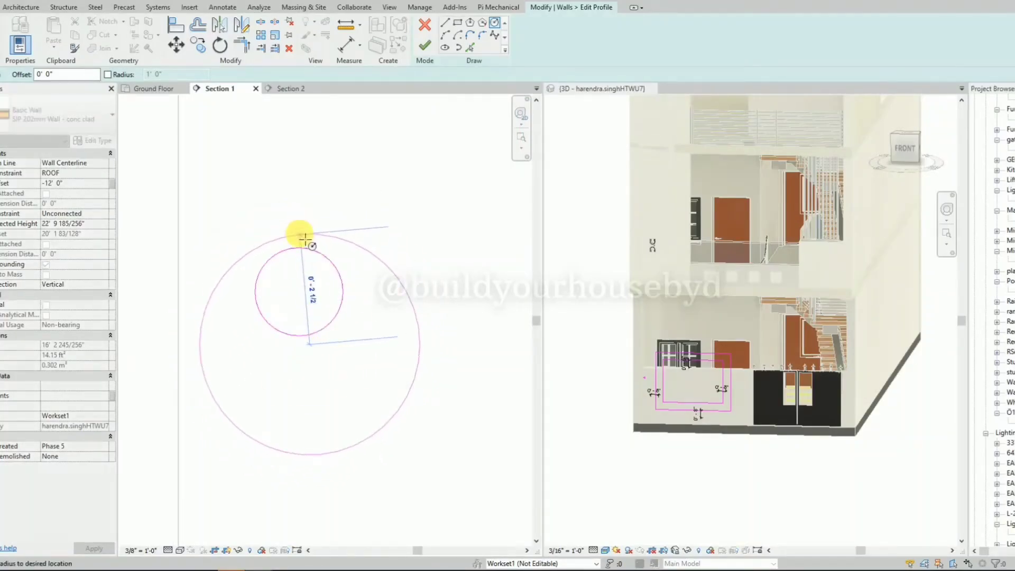
click(305, 239)
scroll(305, 239, down, 2)
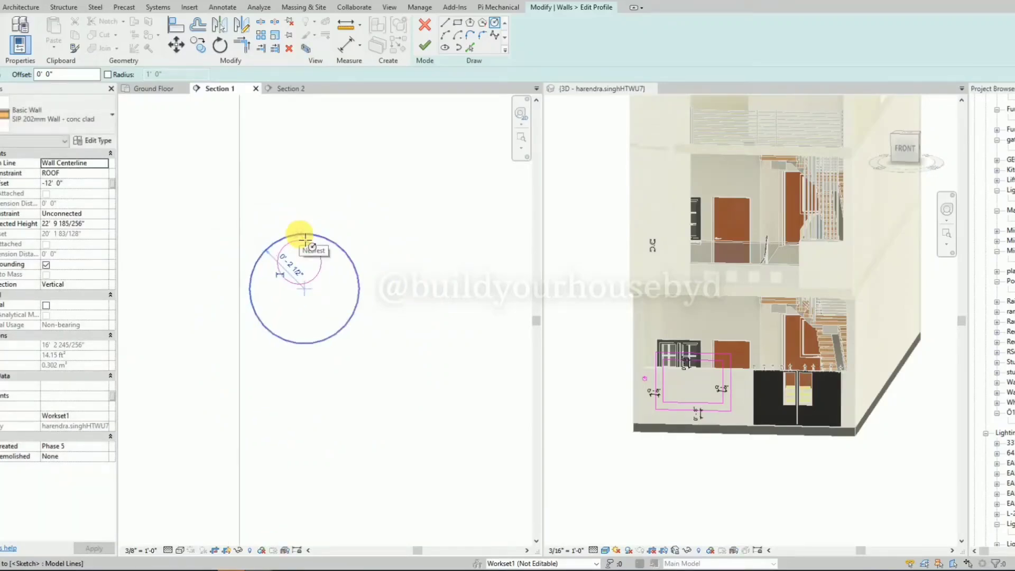
click(305, 240)
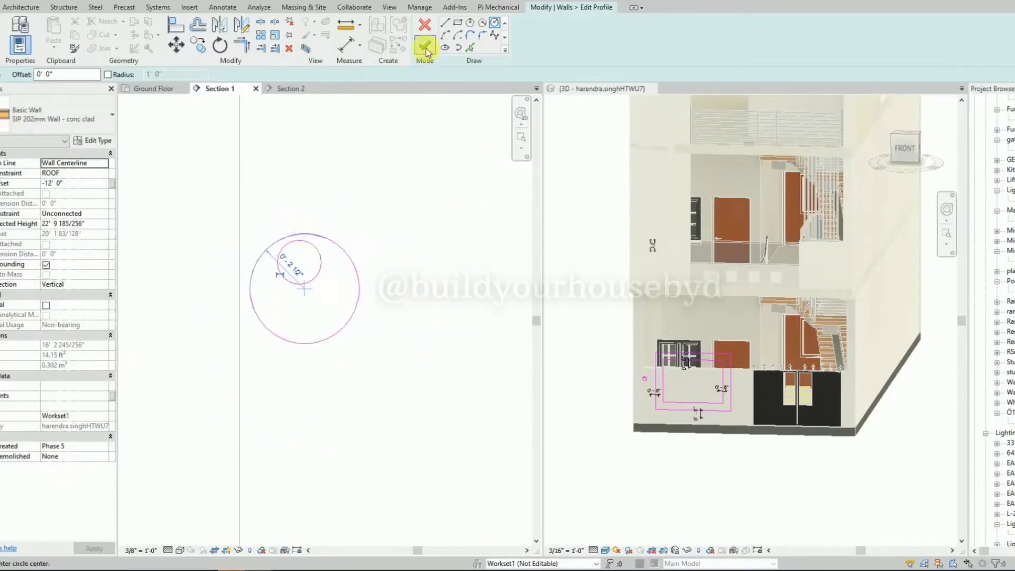
scroll(374, 141, down, 2)
key(Escape)
scroll(250, 280, down, 2)
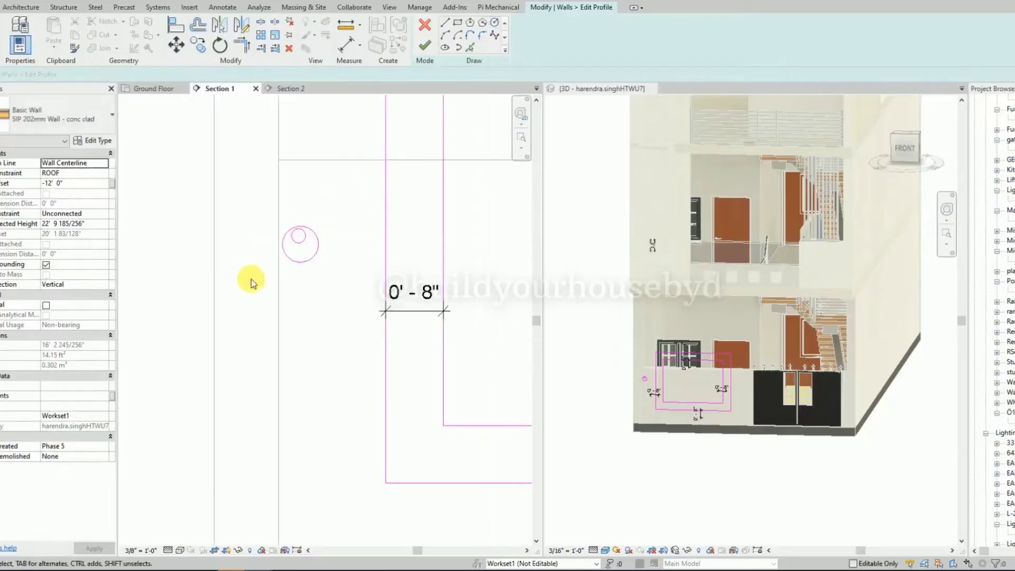
Set the larger circle's radius to 3".
scroll(251, 280, down, 2)
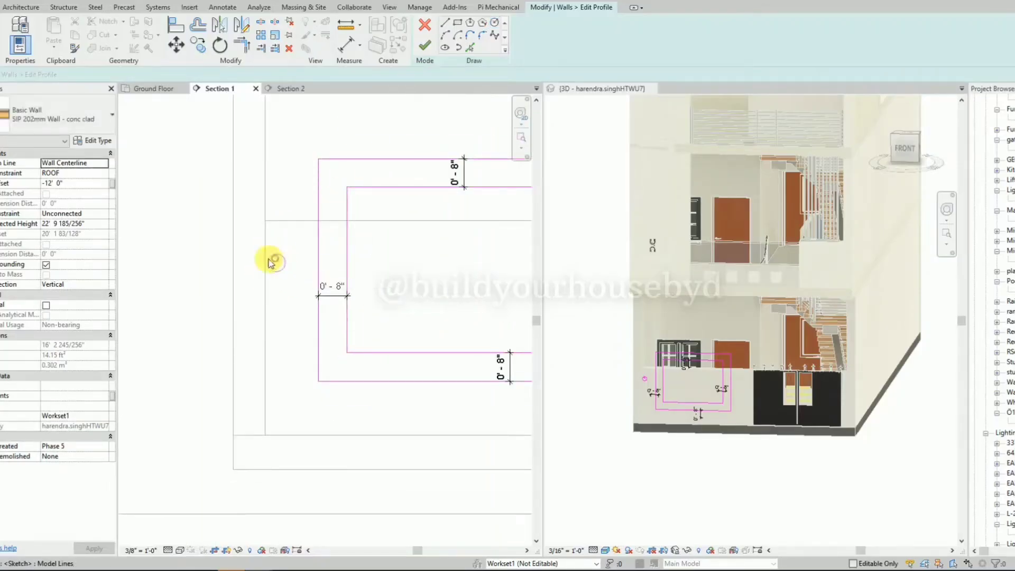
scroll(278, 269, up, 2)
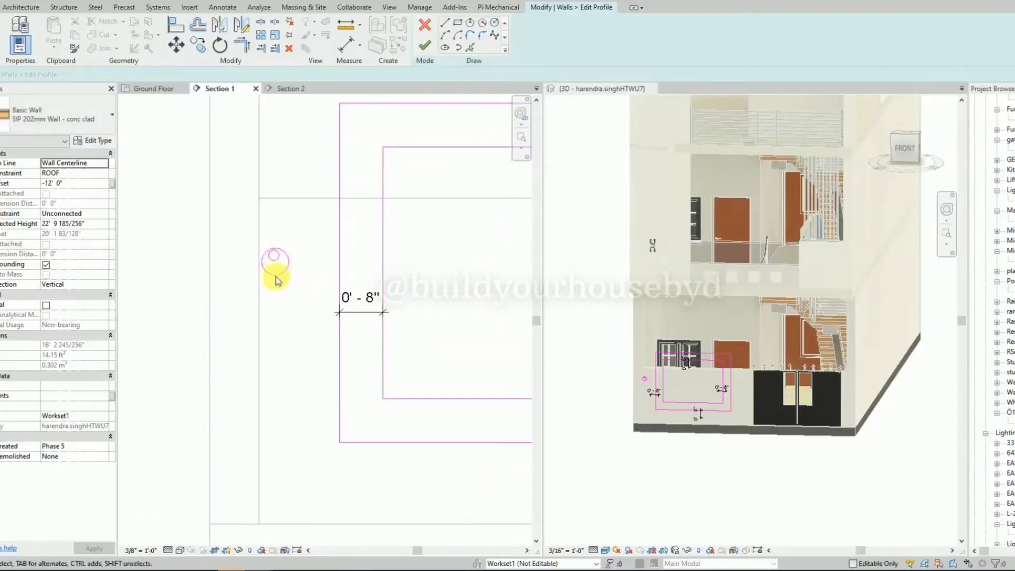
click(276, 274)
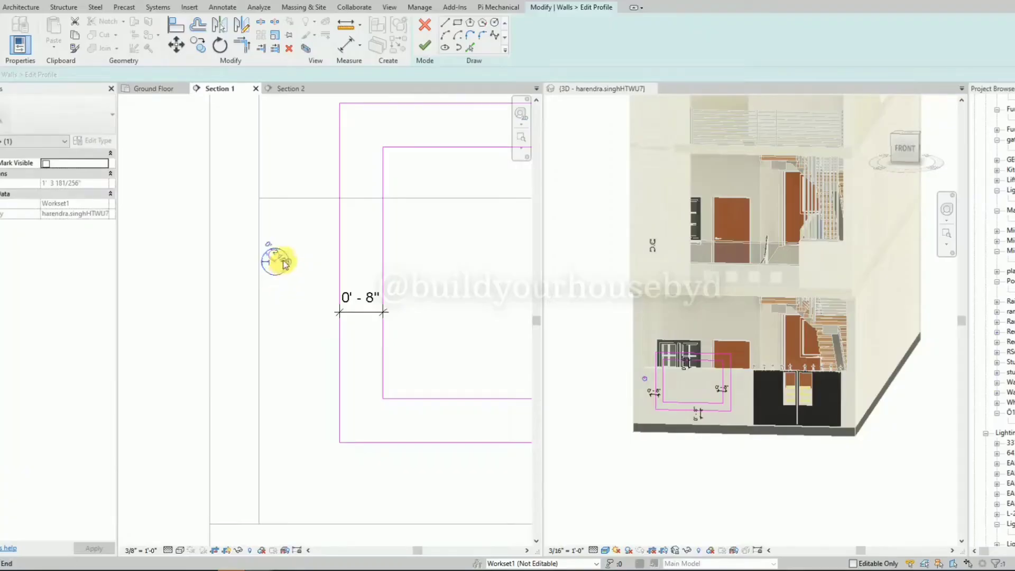
click(279, 260)
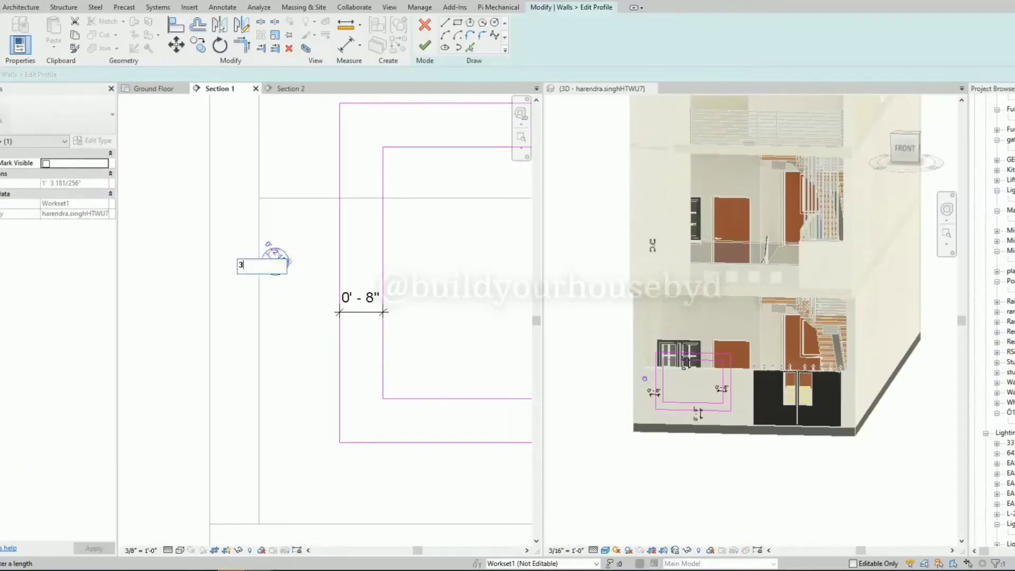
key(Return)
click(324, 308)
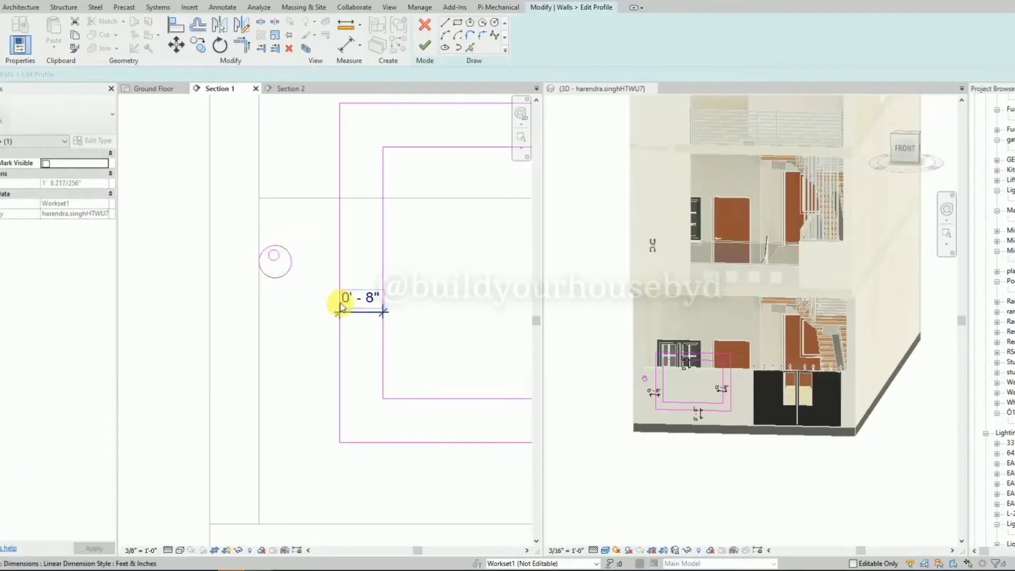
Nudge the larger circle slightly right and up, keeping the small circle inside it.
click(286, 276)
key(Right)
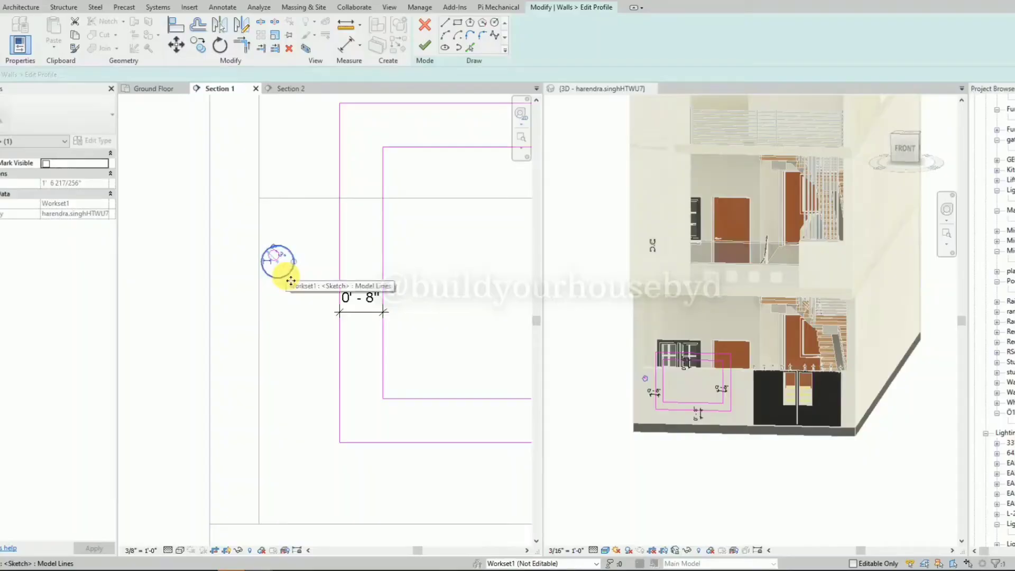
key(Right)
key(Escape)
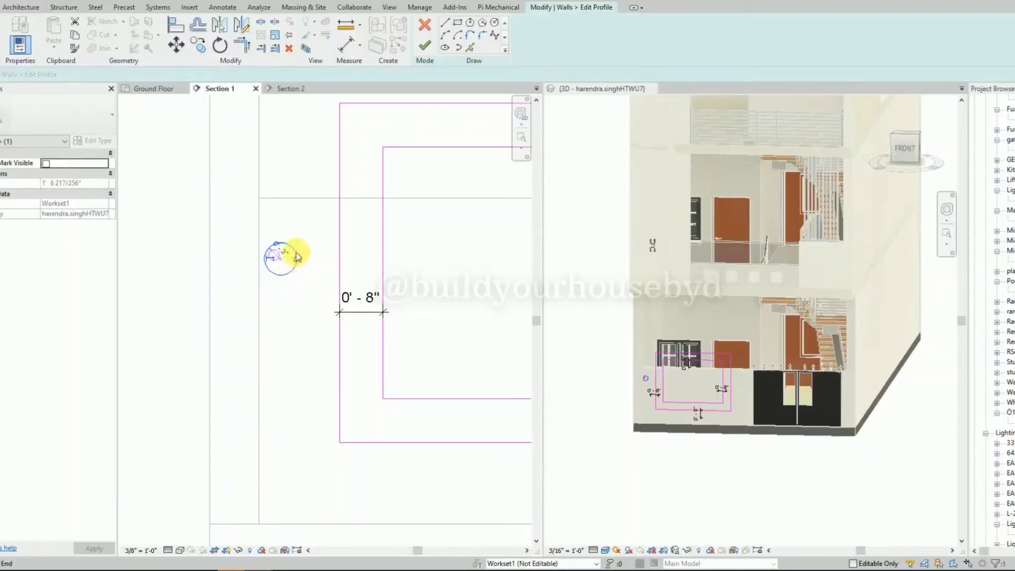
Copy the pair of circles straight down twice at 1'-0" spacing to form a vertical row of three.
scroll(283, 232, down, 2)
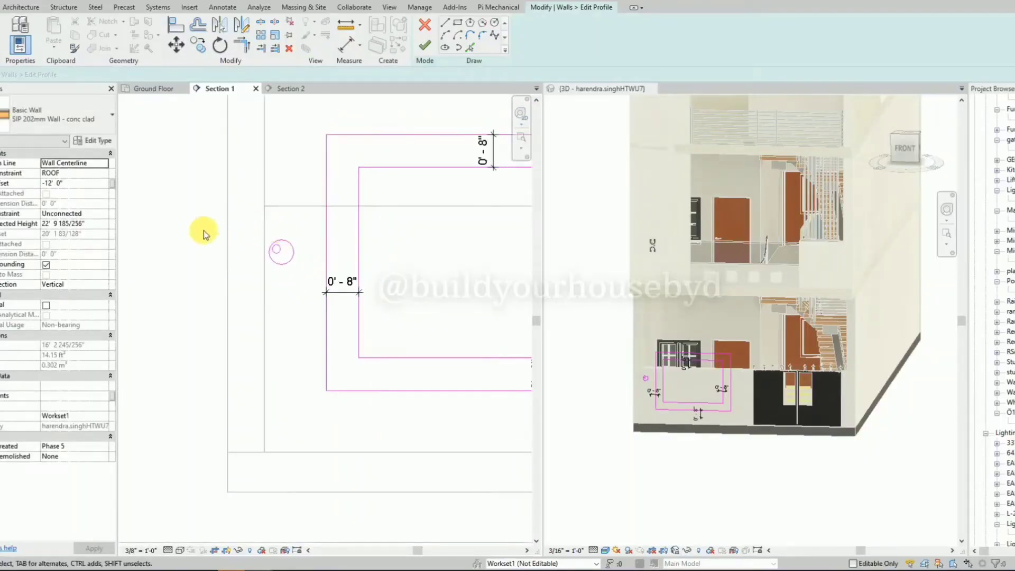
mouse_move(192, 215)
mouse_down()
mouse_move(278, 283)
mouse_move(308, 291)
mouse_up()
key(c)
key(o)
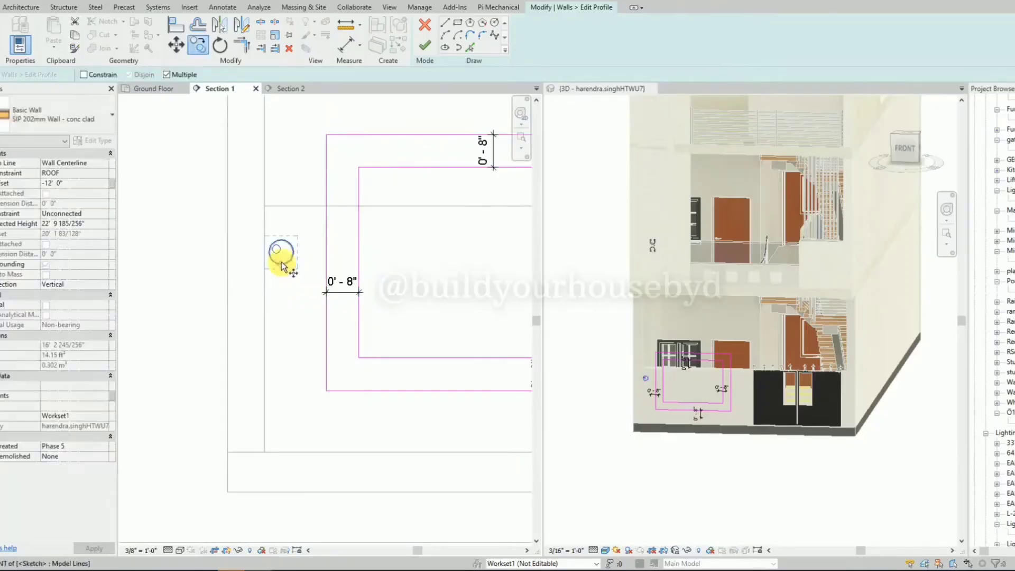
click(280, 262)
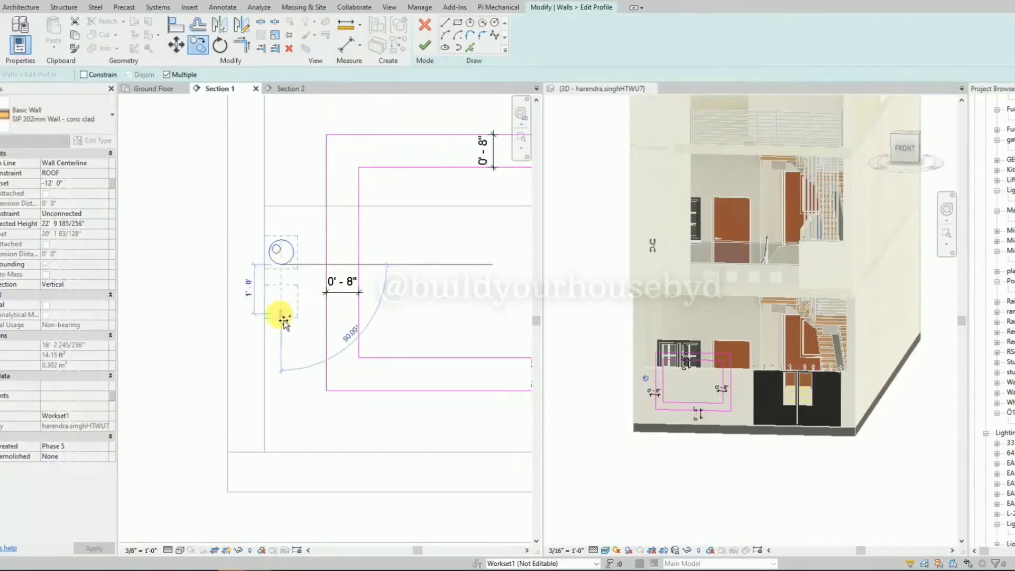
click(283, 316)
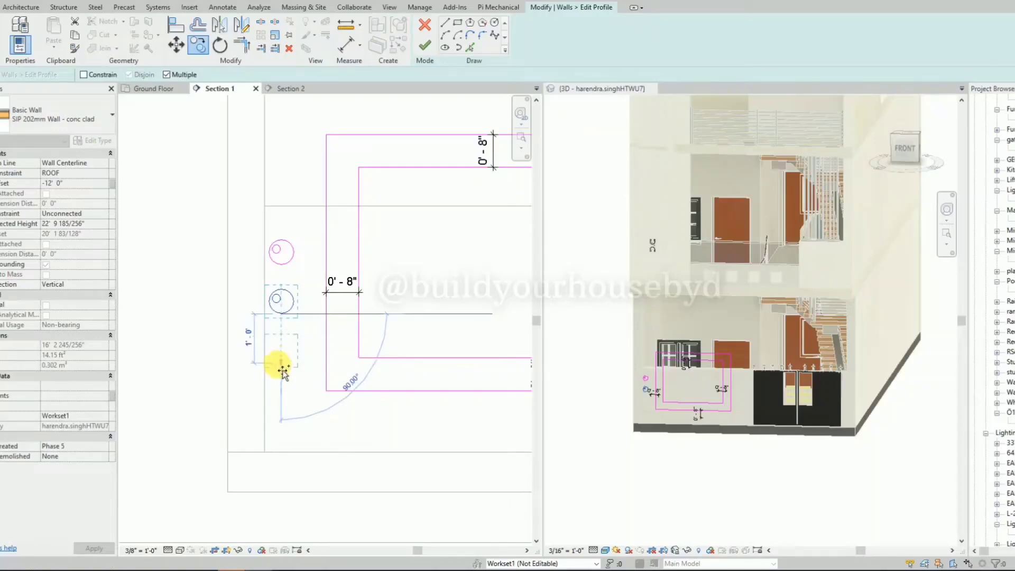
click(282, 364)
scroll(233, 344, down, 2)
key(Escape)
scroll(229, 342, down, 2)
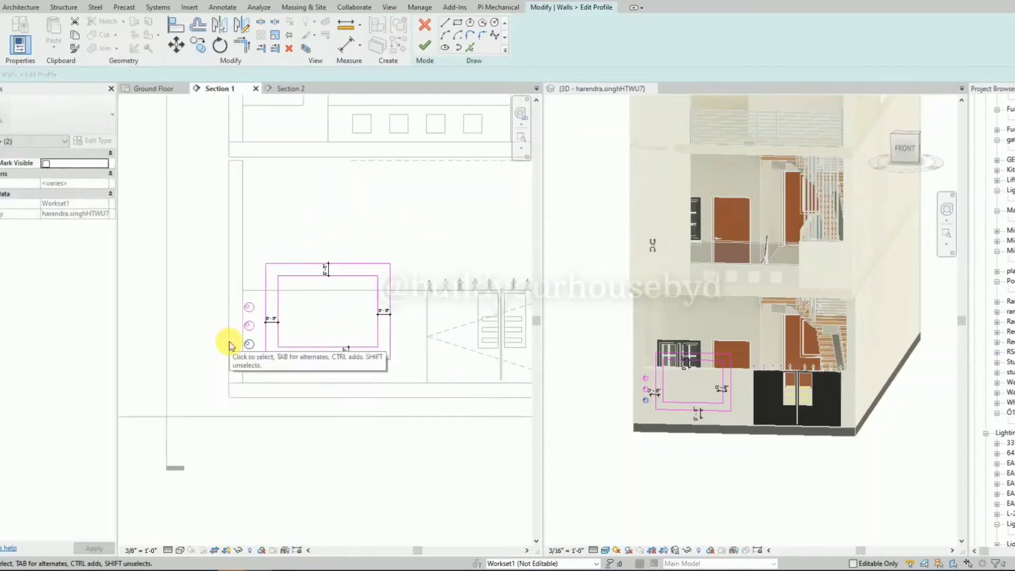
key(Escape)
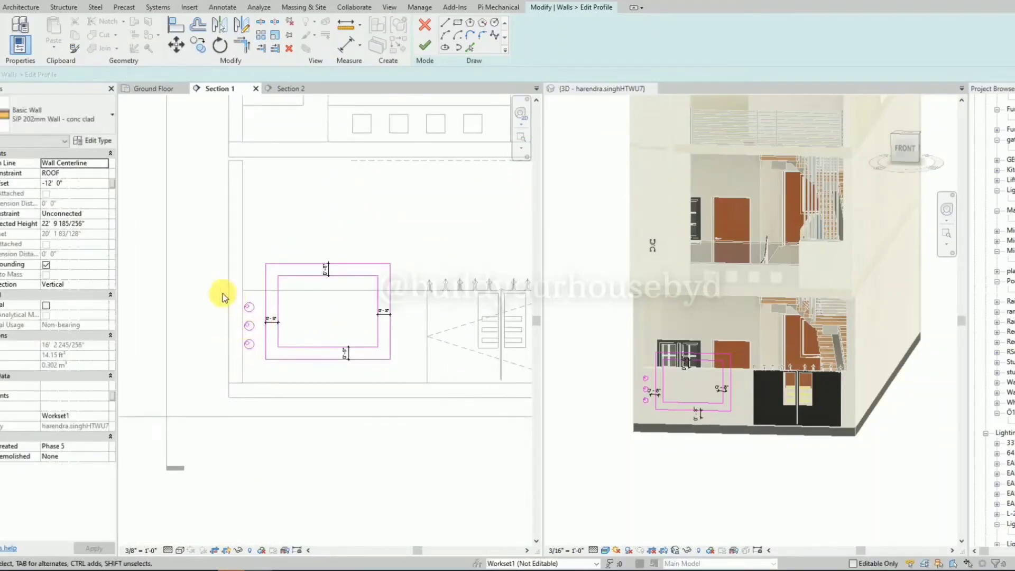
Copy the three circle pairs about 8'-9" across to the space between the frame and the gate.
drag(208, 288, 266, 364)
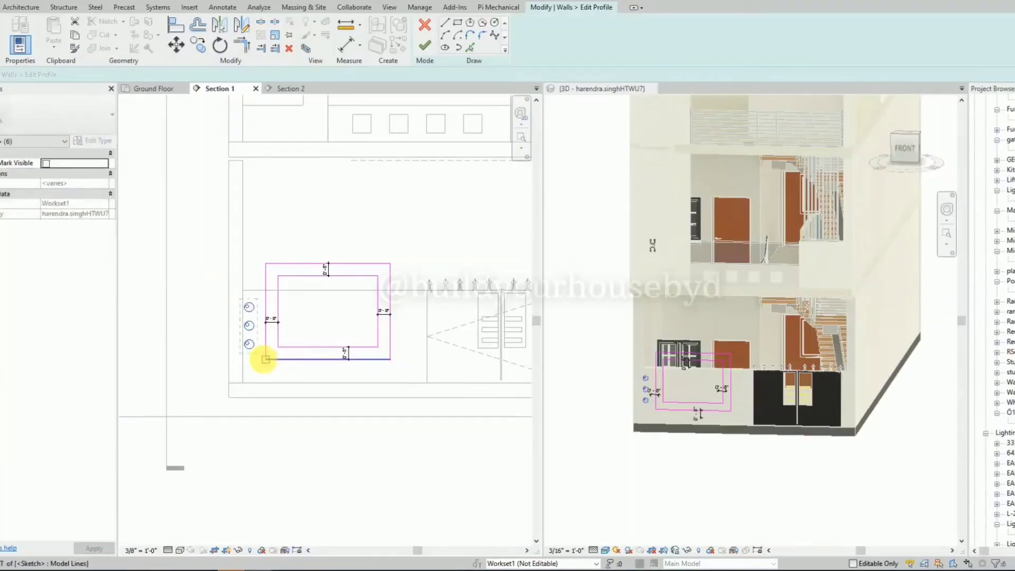
key(c)
key(o)
click(249, 346)
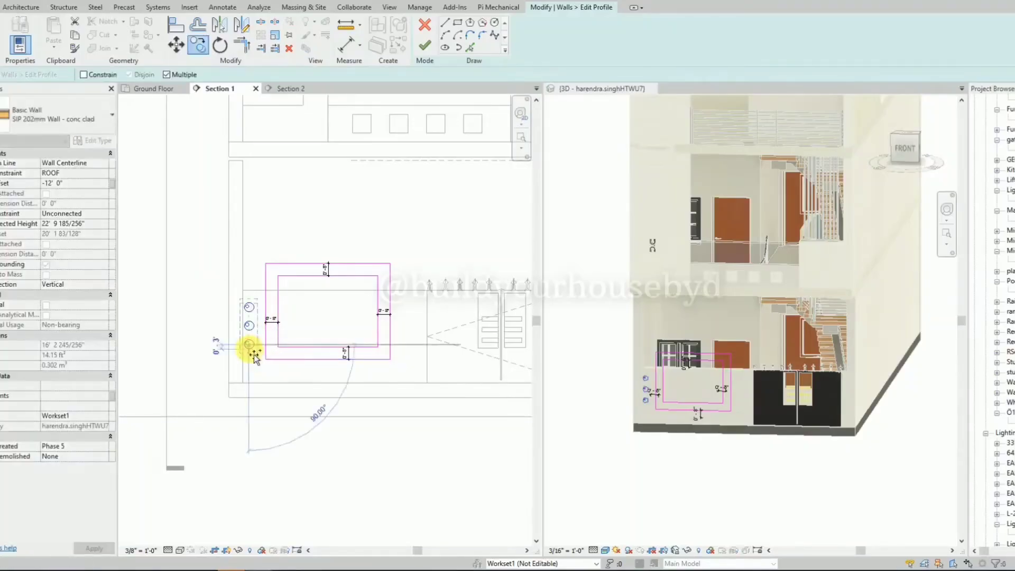
click(415, 366)
key(Escape)
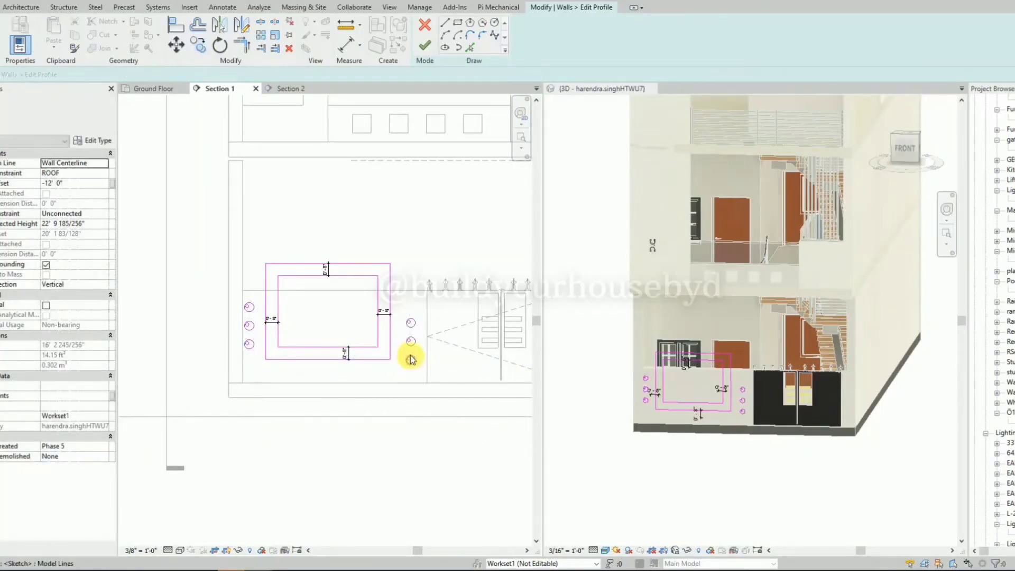
Finish the wall's profile edit and inspect the frame and circles on the boundary wall in 3D.
click(426, 46)
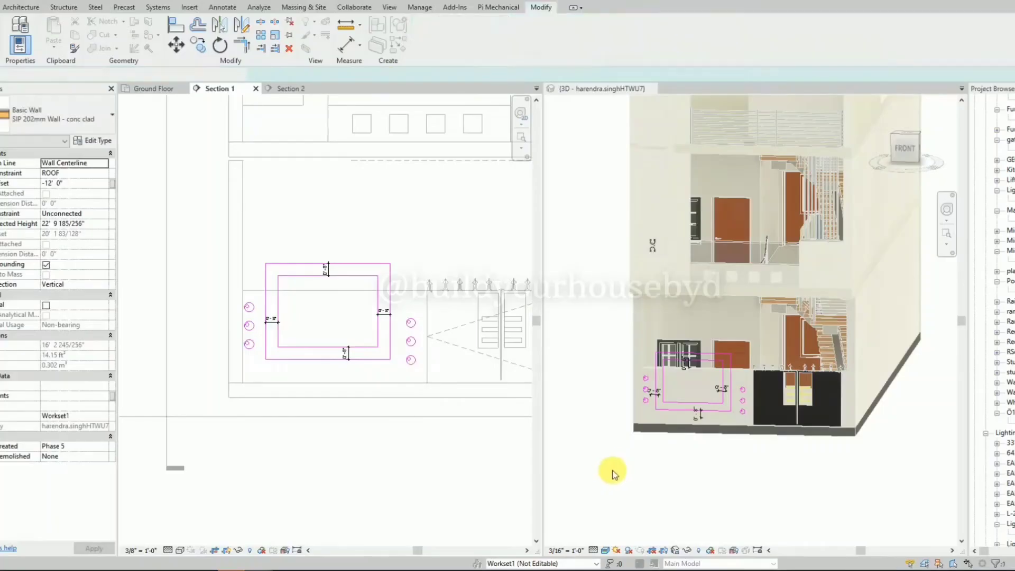
scroll(655, 464, up, 5)
click(667, 471)
shift+middle_drag(666, 472, 670, 446)
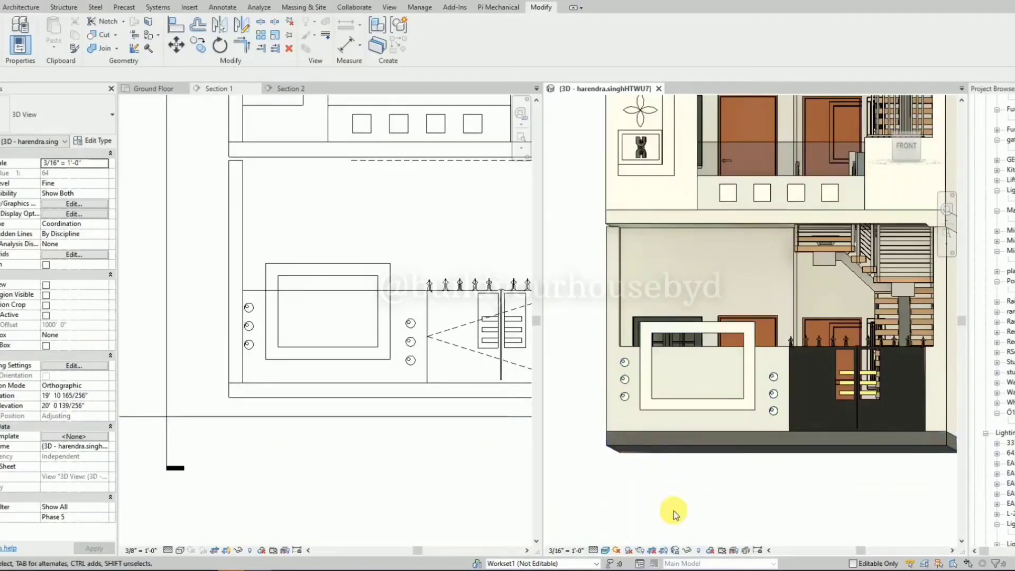
shift+middle_drag(670, 492, 729, 509)
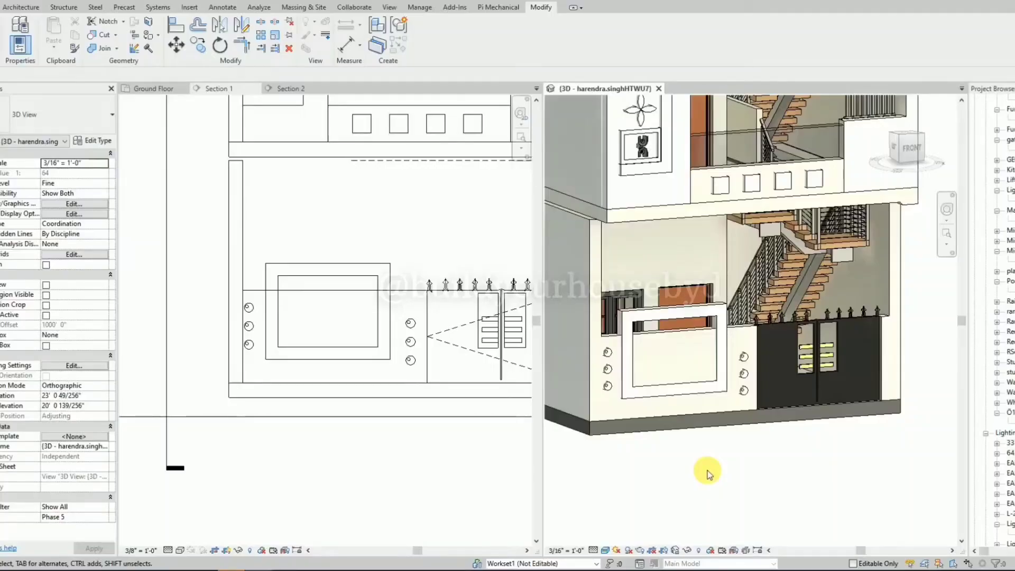
Reopen the frame wall's profile and sketch a rectangle about 2'-6" by 1'-2" inside the frame's opening.
click(321, 349)
click(320, 346)
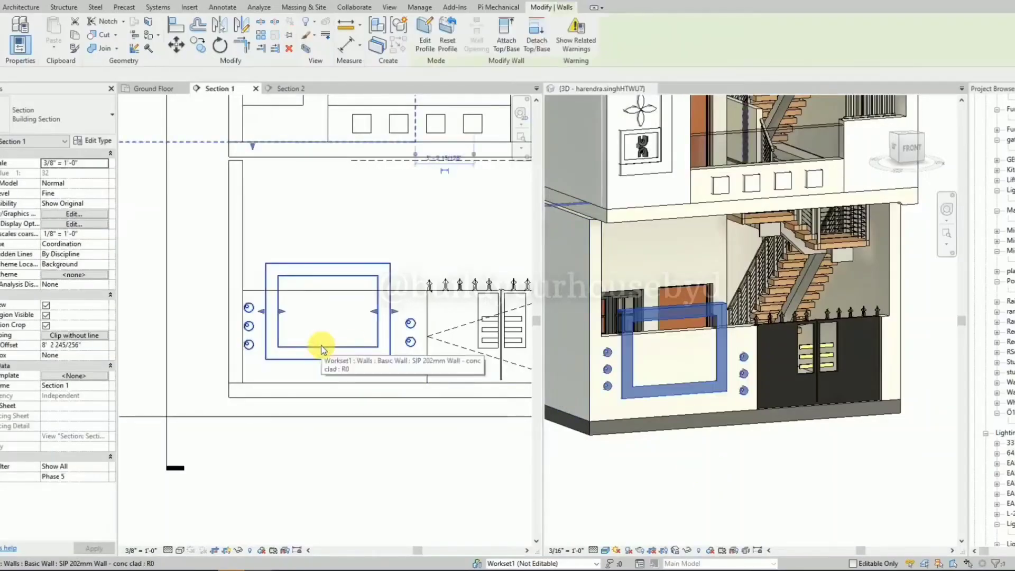
click(429, 38)
click(462, 26)
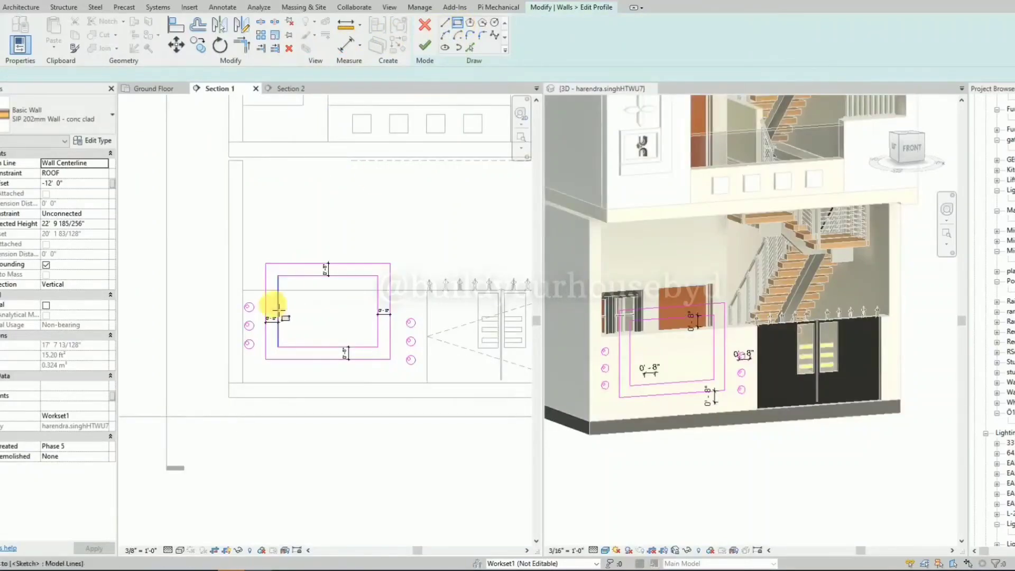
scroll(271, 302, up, 2)
click(327, 299)
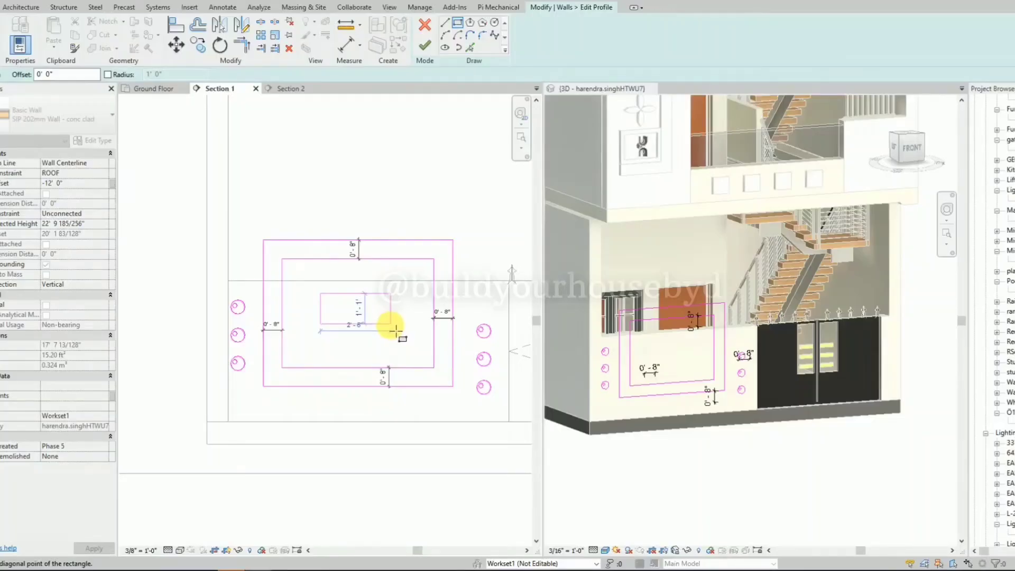
click(391, 326)
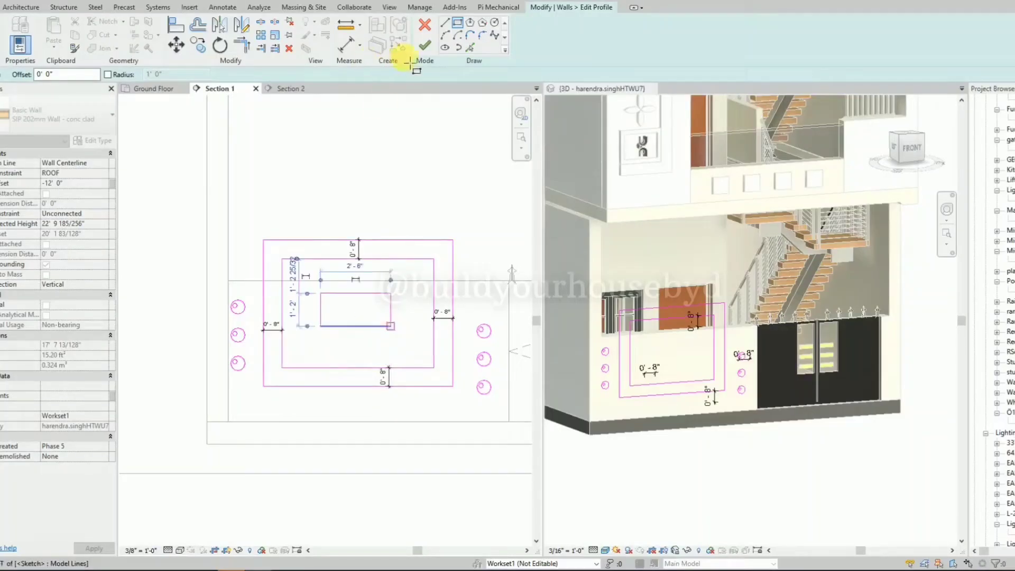
Finish the frame wall's profile edit and inspect the added rectangle and the whole front elevation in 3D.
click(427, 53)
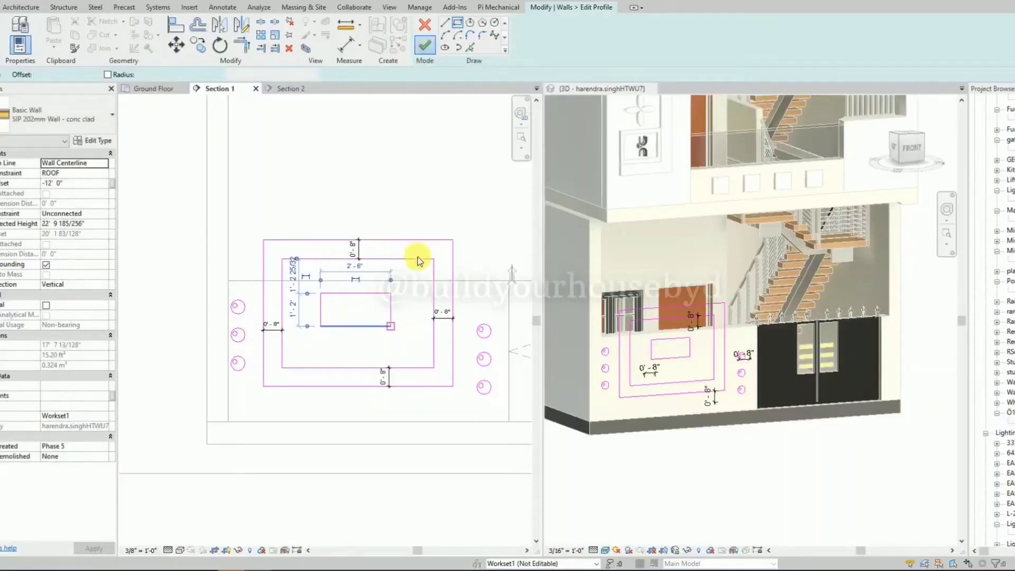
key(Escape)
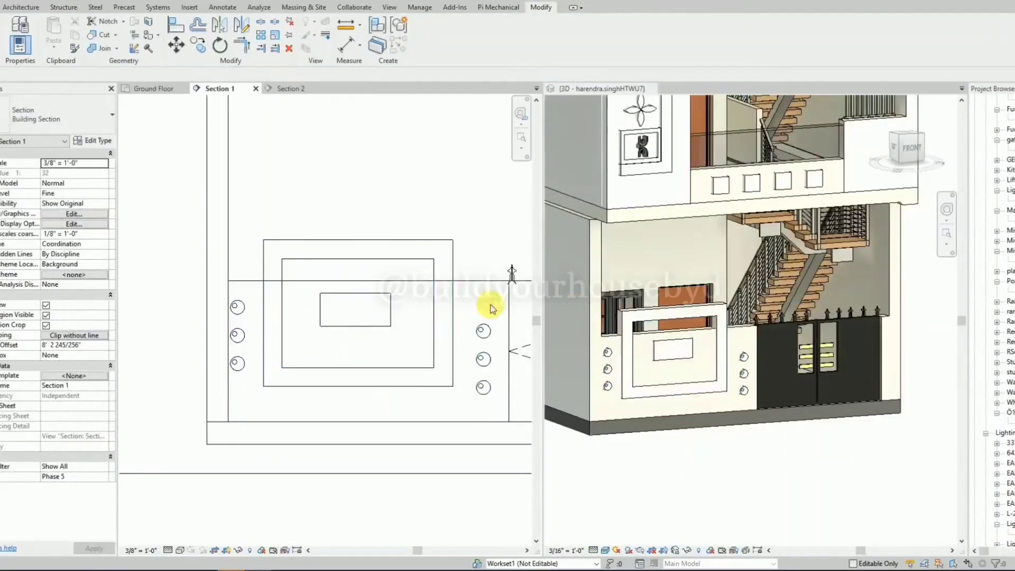
scroll(363, 344, down, 2)
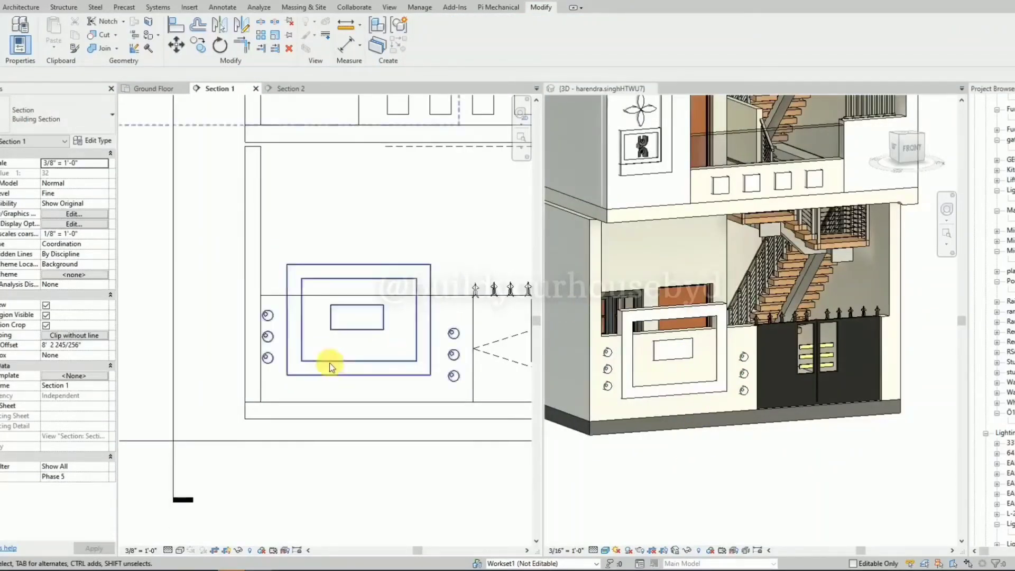
click(786, 544)
scroll(754, 473, up, 5)
scroll(809, 476, down, 5)
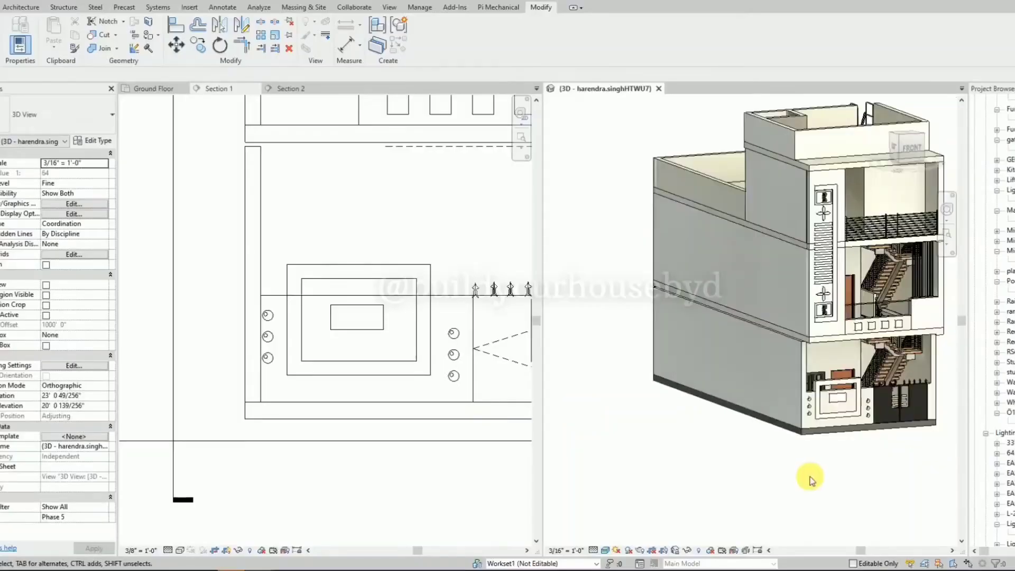
middle_drag(851, 469, 695, 468)
scroll(753, 420, up, 3)
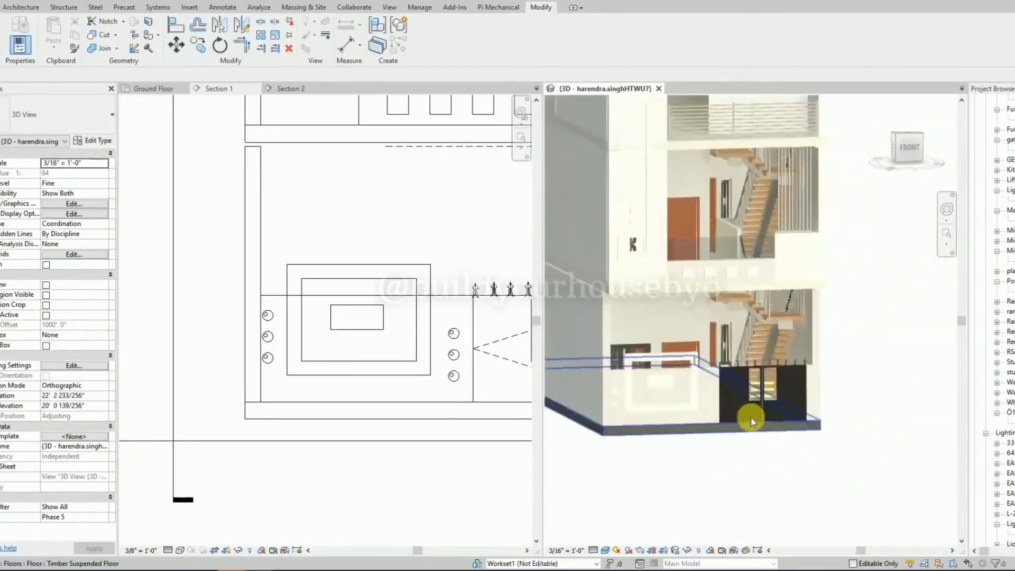
scroll(872, 491, down, 2)
shift+middle_drag(872, 491, 817, 483)
scroll(676, 468, down, 1)
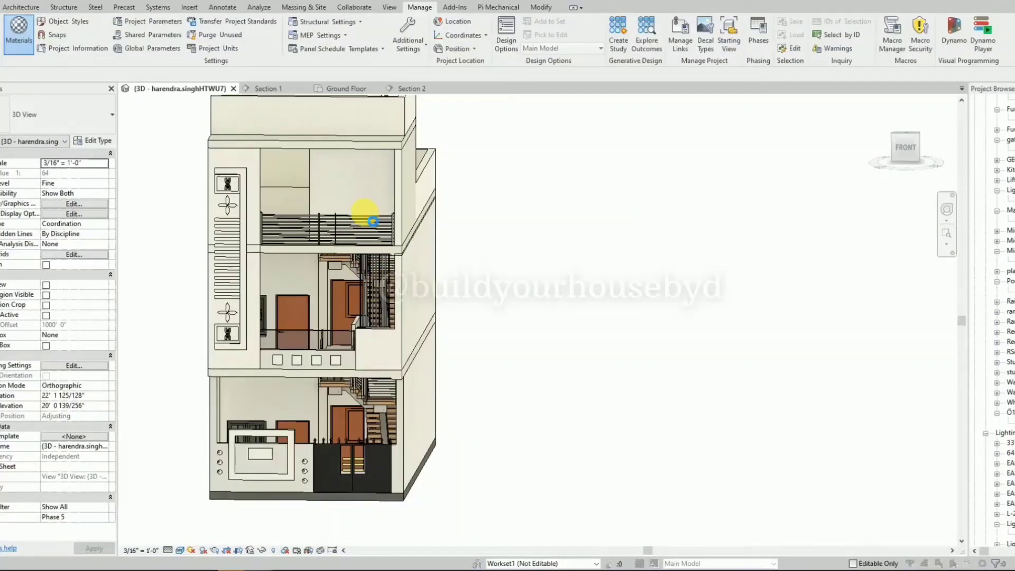
Duplicate the Aluminum - Kawneer - Permafluor - Boysenberry paint material and name the copy WALL NUT.
click(18, 35)
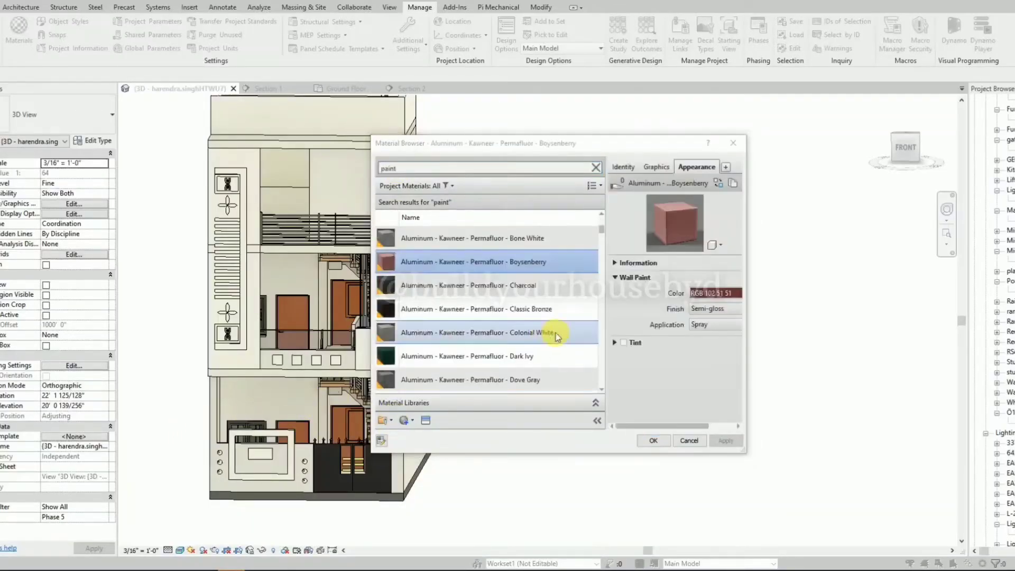
right_click(487, 264)
click(516, 284)
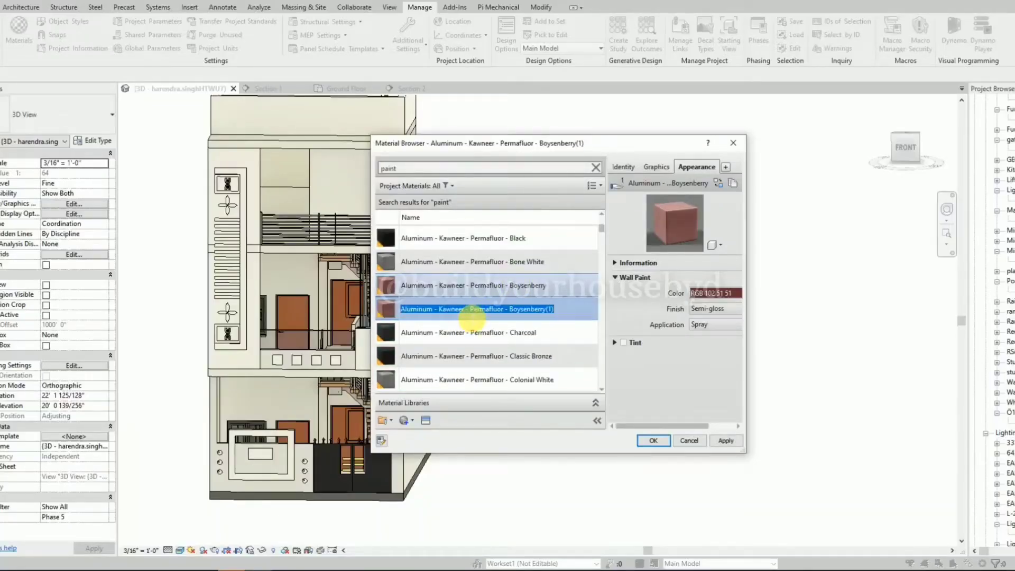
text(WAAL)
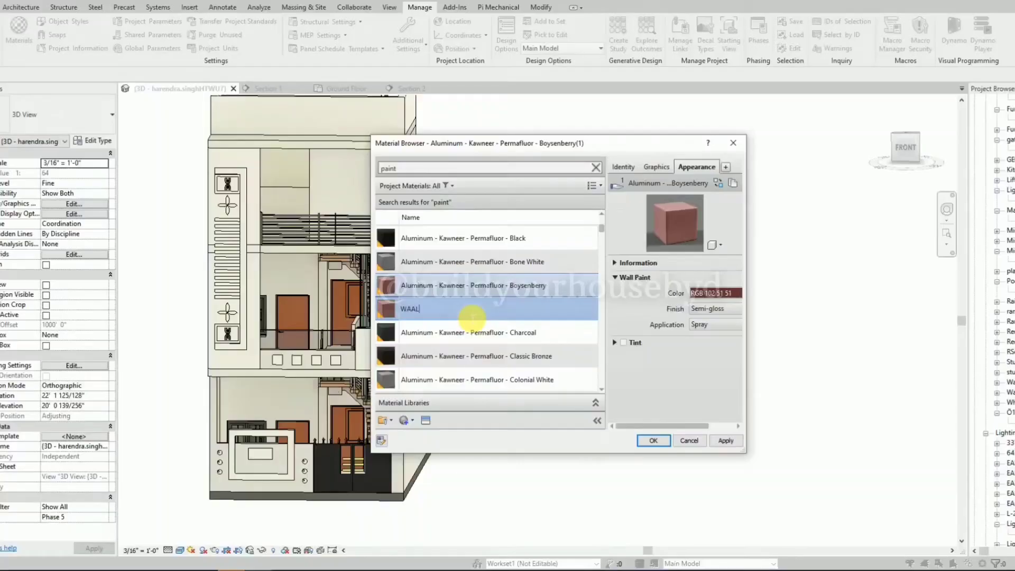
key(BackSpace)
text(LL NUT)
Keep WALL NUT's paint colour at RGB 102 51 51, review its identity, graphics and appearance settings, and close the material browser.
click(703, 295)
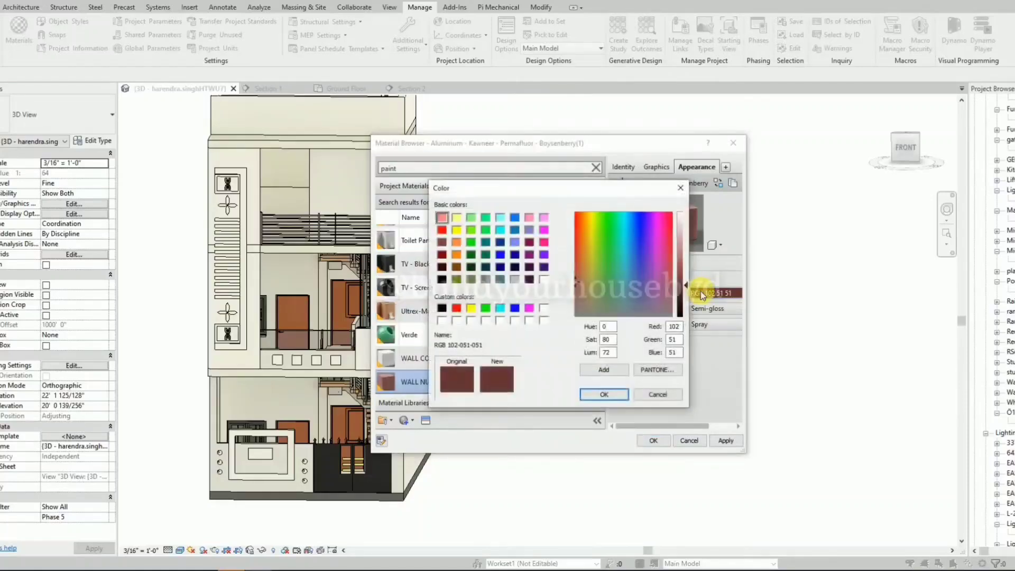
key(Return)
drag(751, 459, 865, 486)
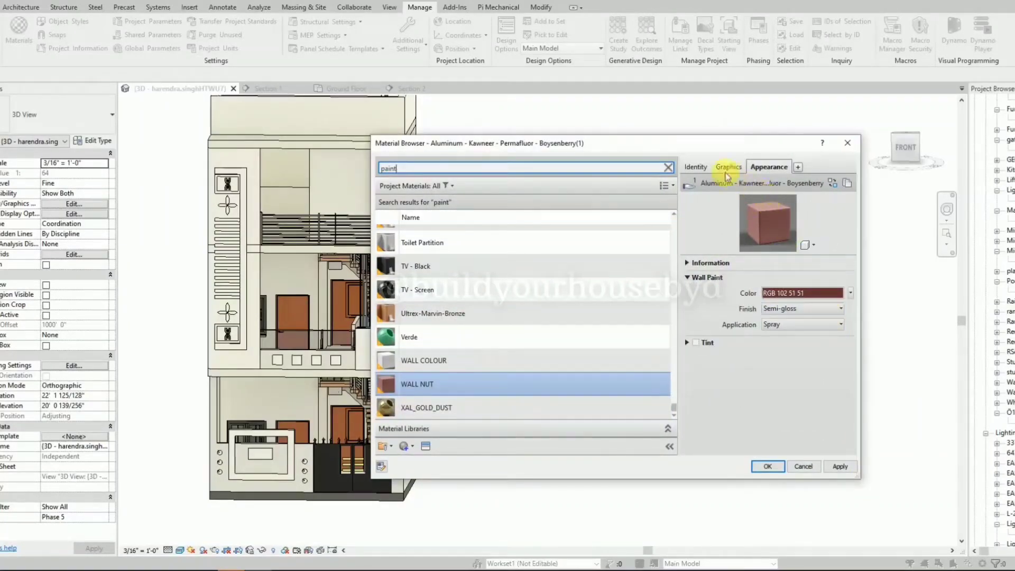
click(697, 166)
click(727, 167)
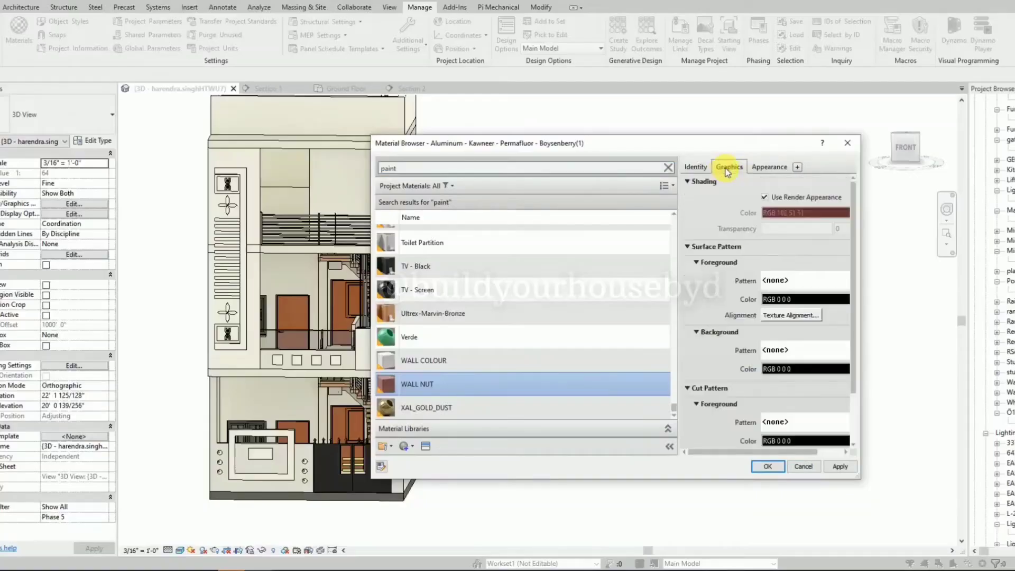
click(700, 167)
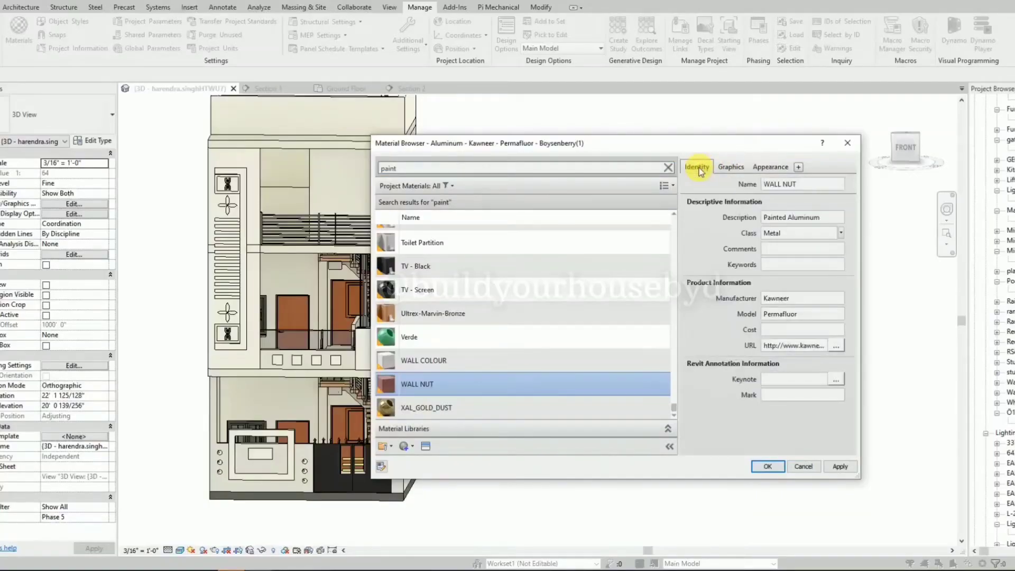
click(764, 168)
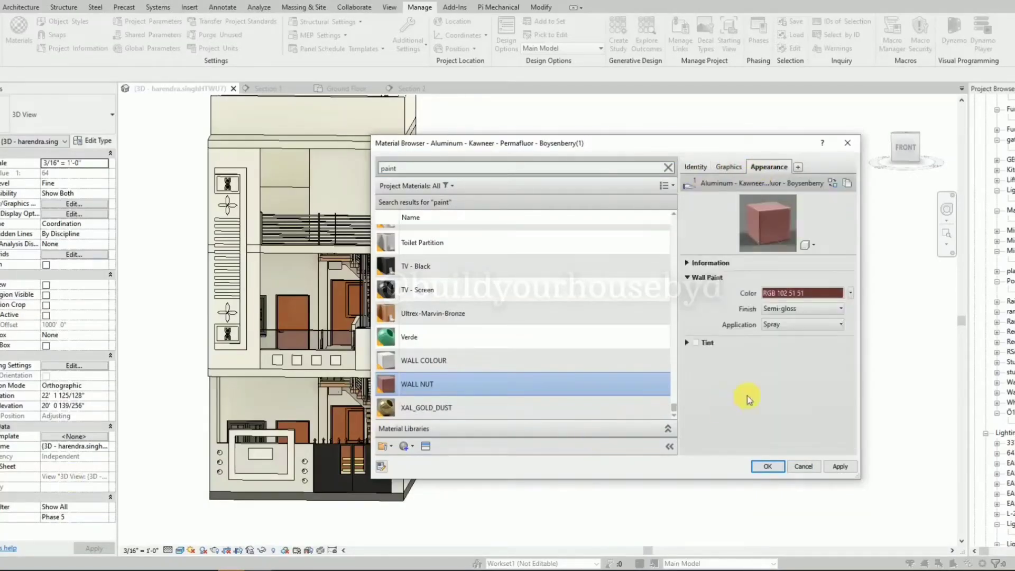
click(686, 264)
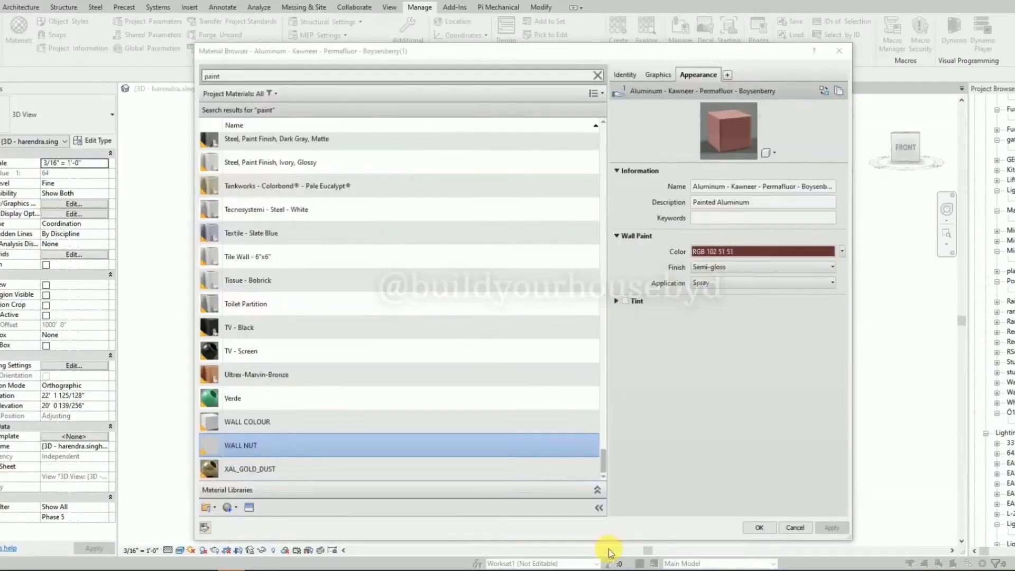
click(764, 527)
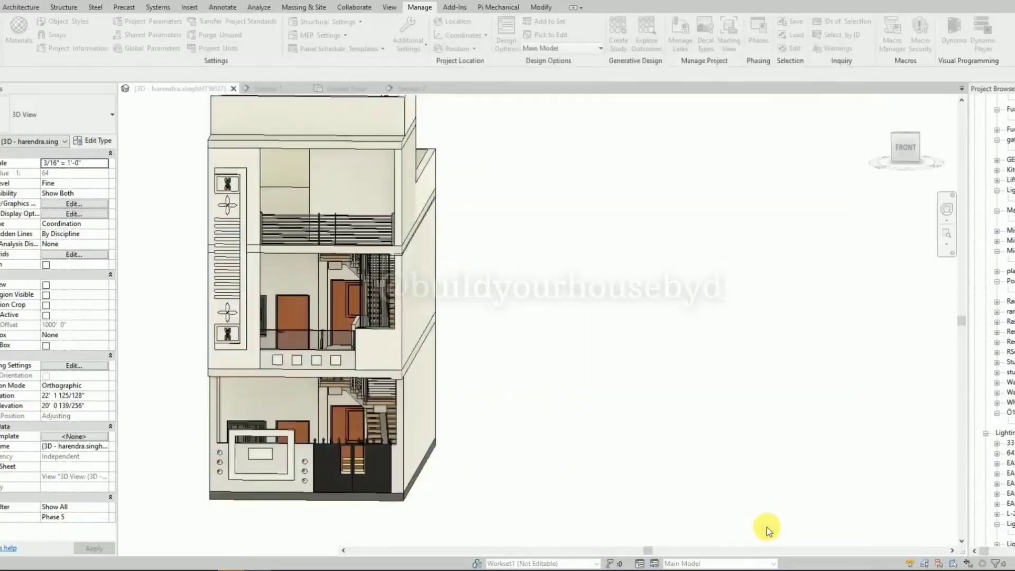
Start the Paint command, search the project materials for WALL NUT and choose it as the paint material.
click(541, 7)
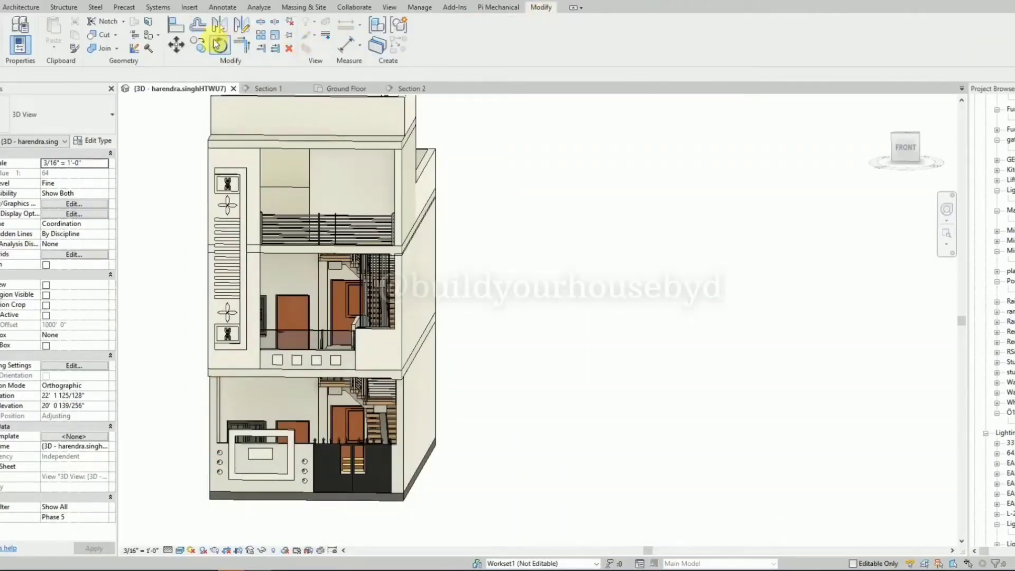
click(146, 37)
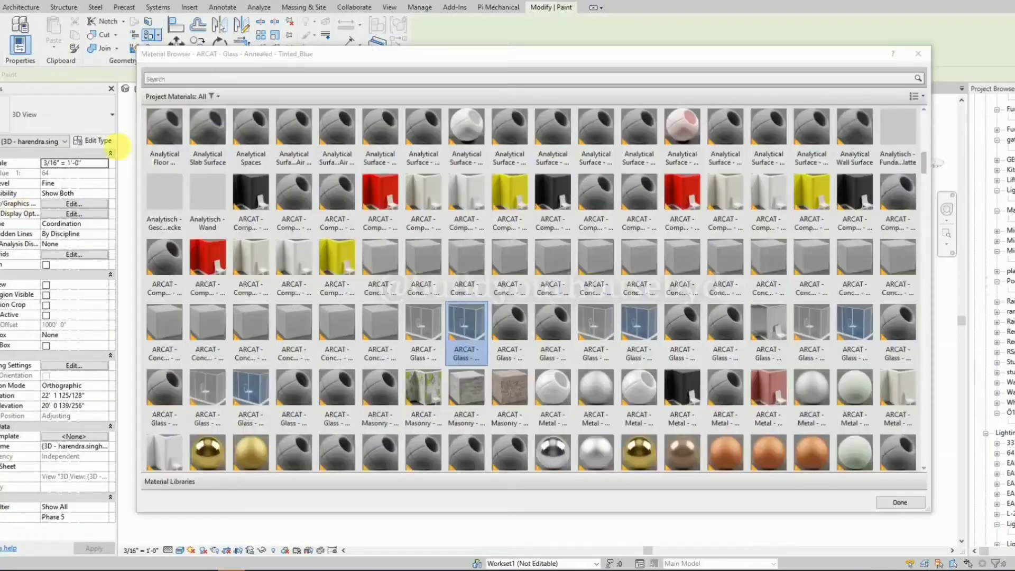
text(WALL)
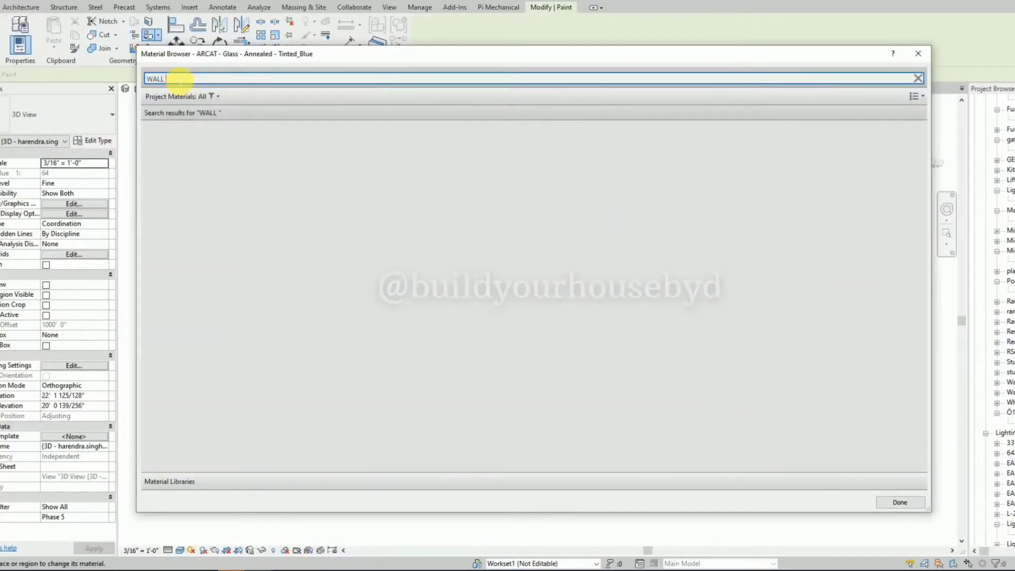
text( NUT)
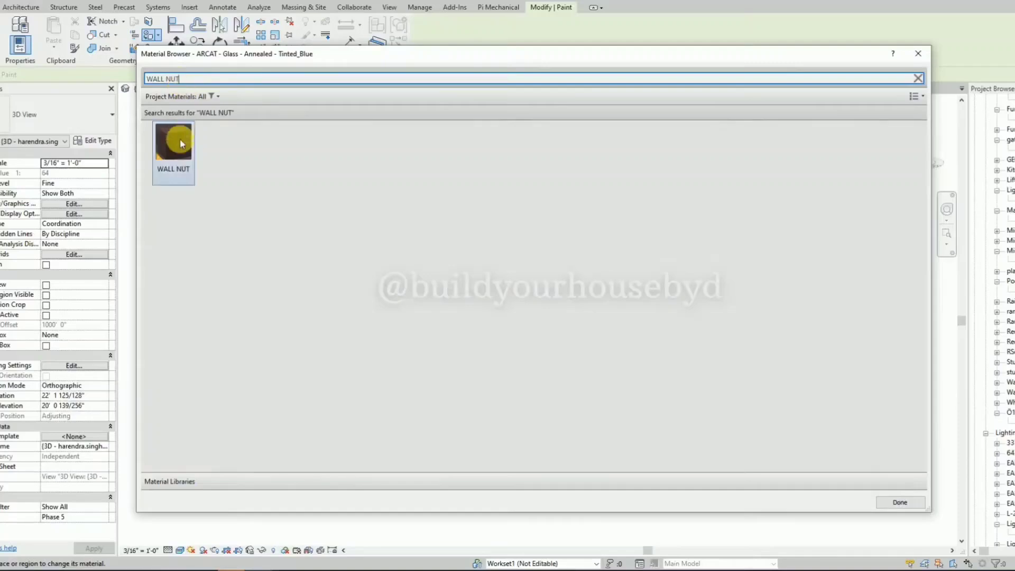
click(180, 143)
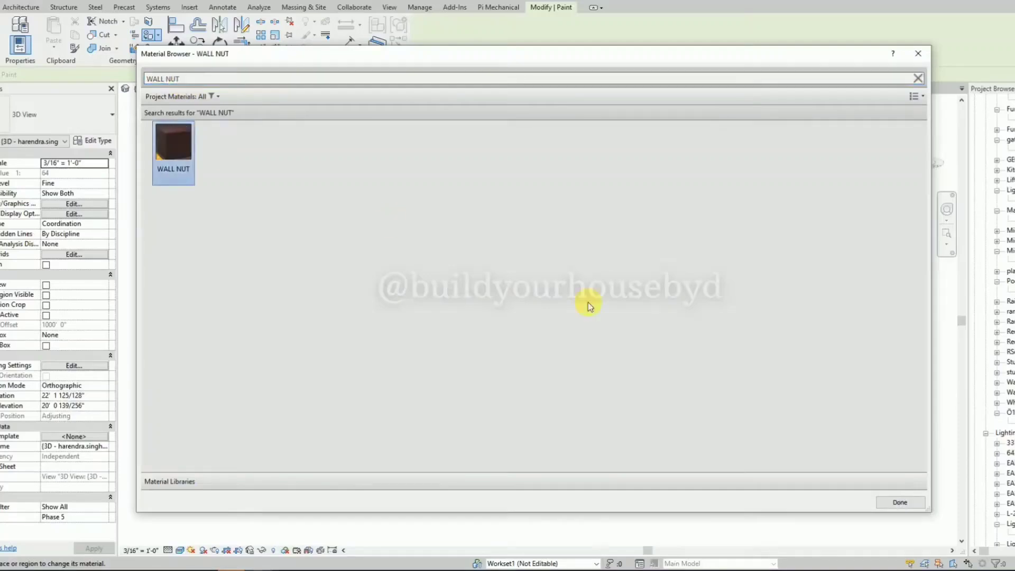
click(898, 503)
key(Escape)
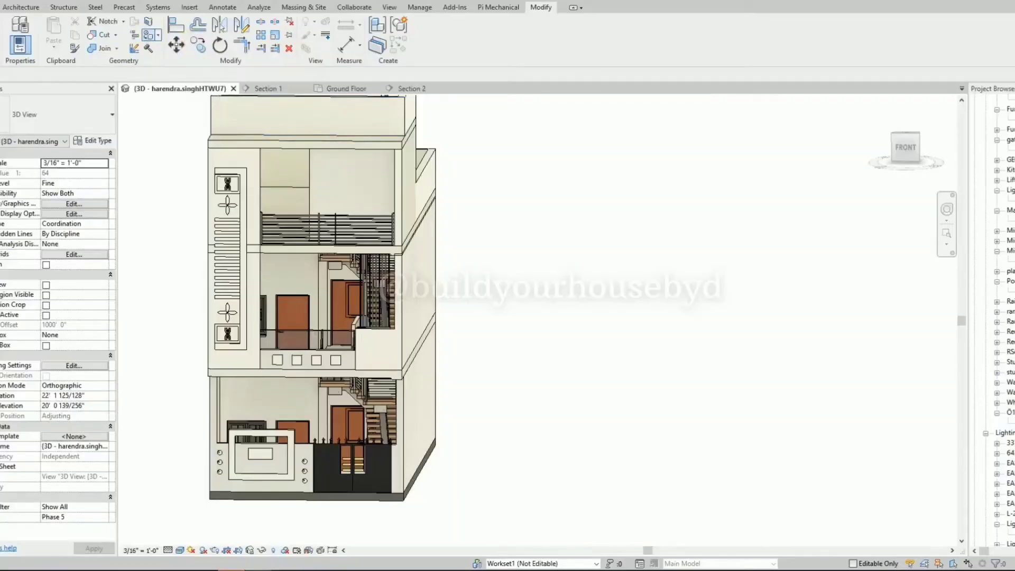
click(151, 34)
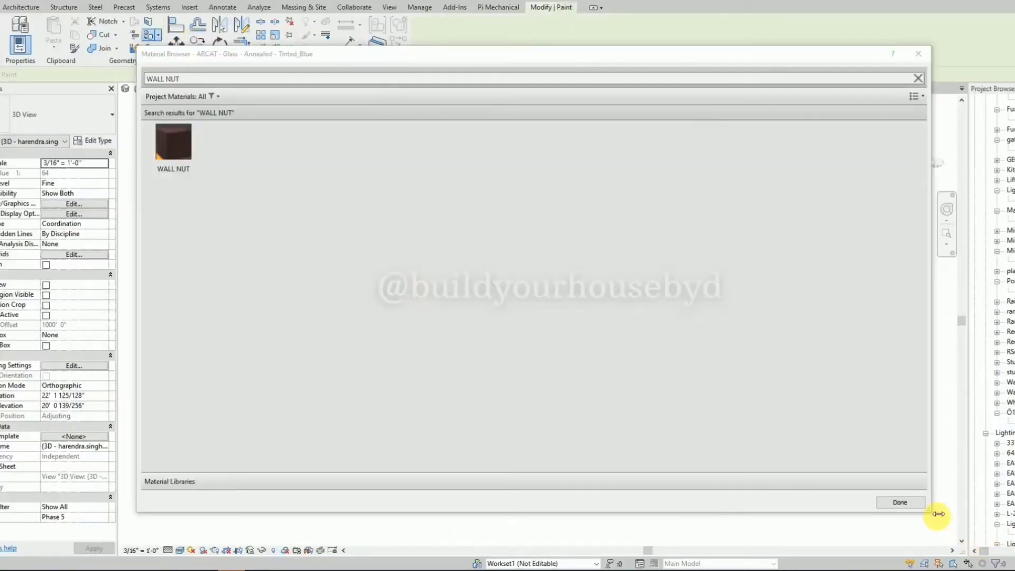
click(185, 162)
key(Return)
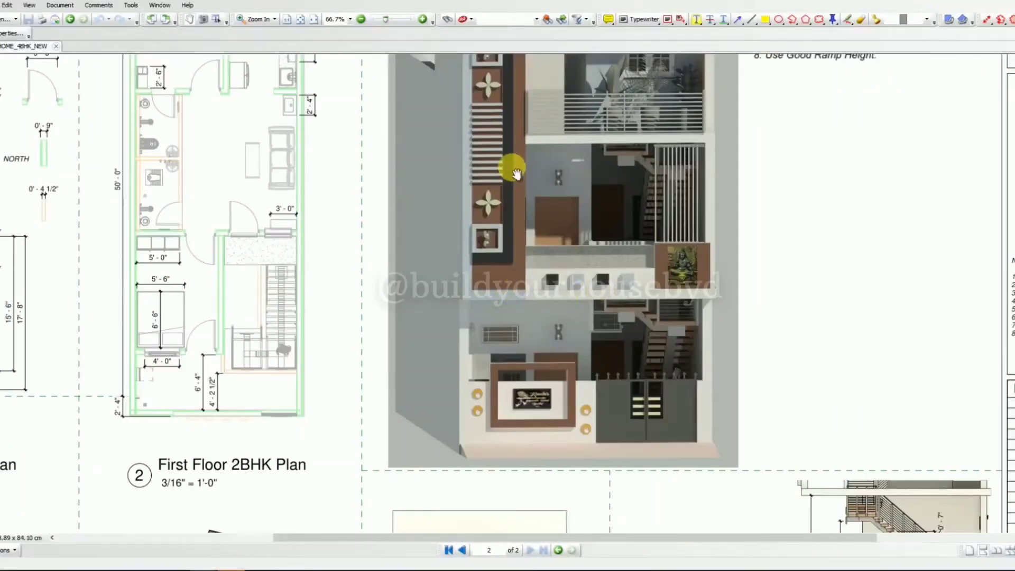
Check the reference PDF and paint the first-floor wall in front of the stairs and the tall decorated panel's wall with WALL NUT.
drag(516, 173, 529, 247)
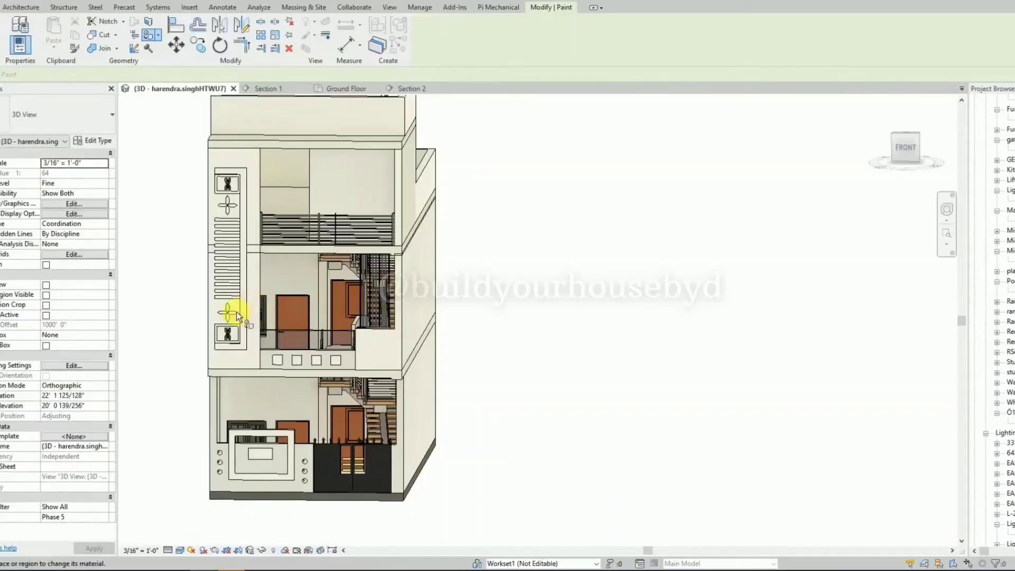
scroll(236, 312, up, 3)
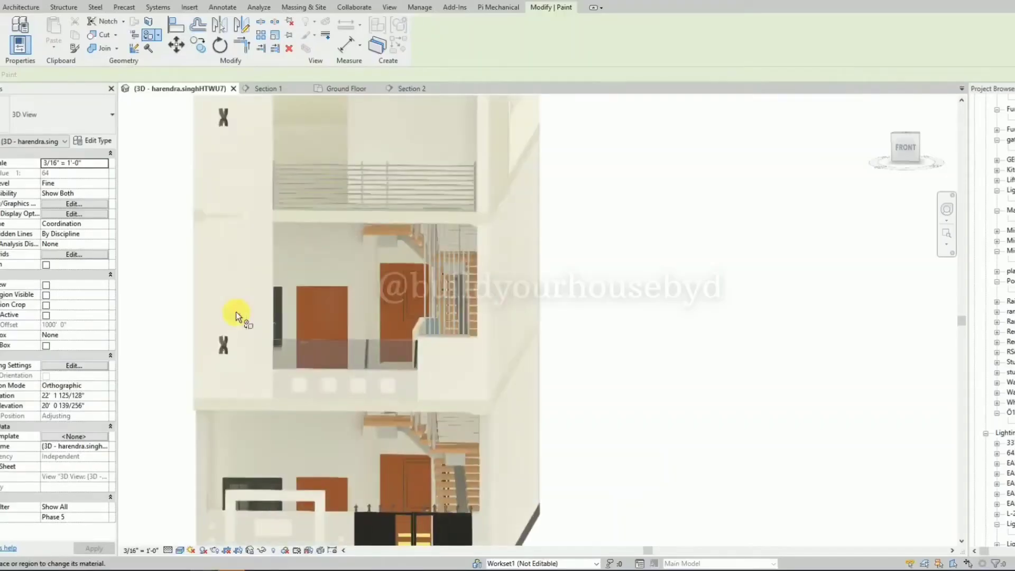
click(437, 370)
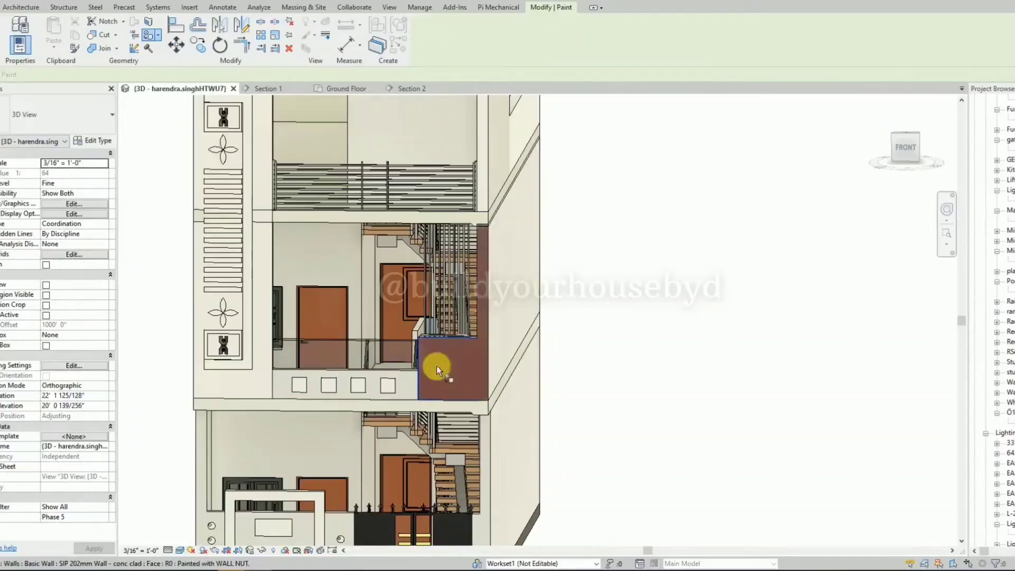
click(262, 319)
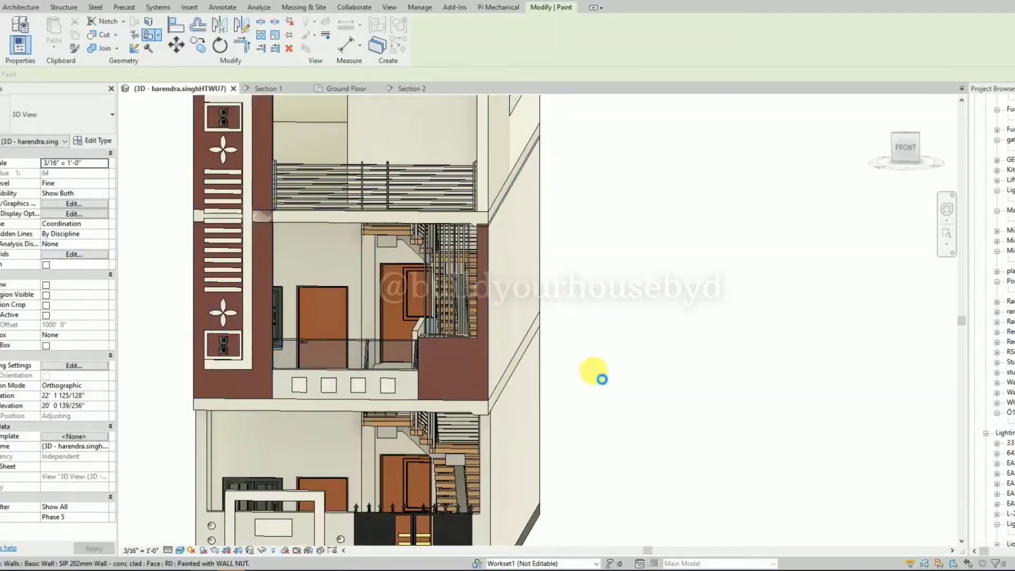
Paint the first and third squares on the first-floor balcony parapet with the AEG FBI Microwave Oven Stainless steel material.
scroll(592, 359, down, 1)
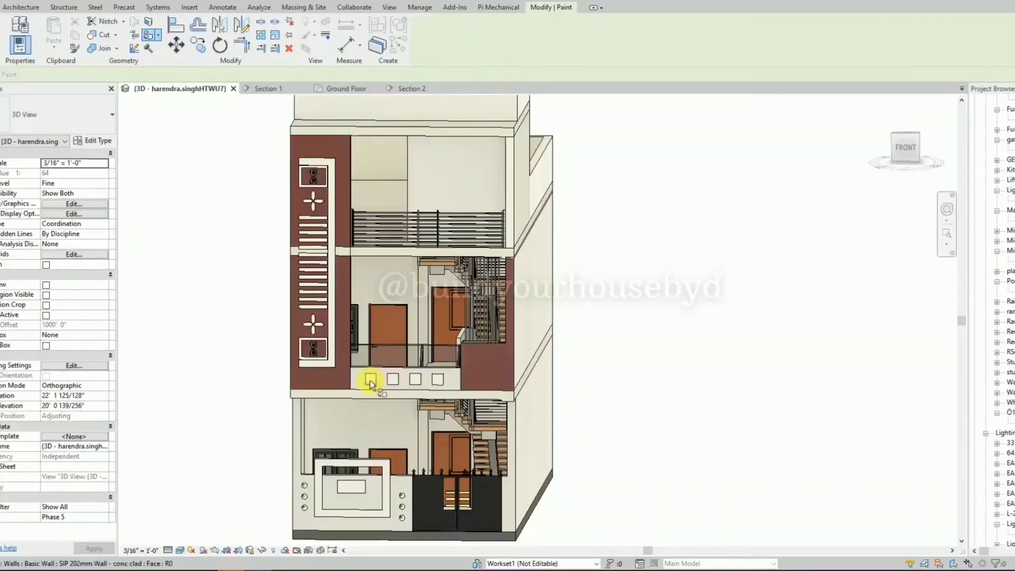
scroll(370, 379, up, 8)
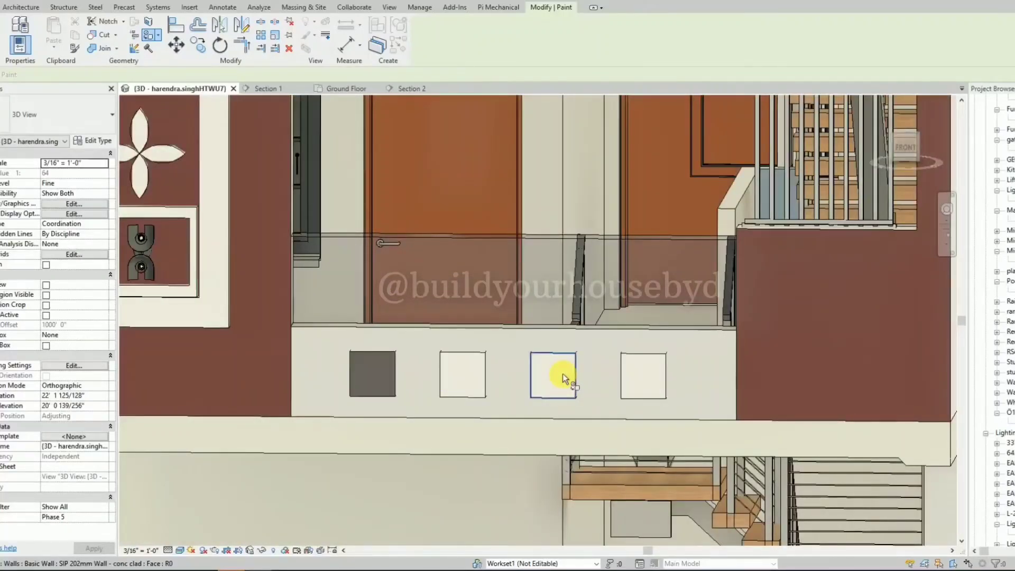
click(383, 370)
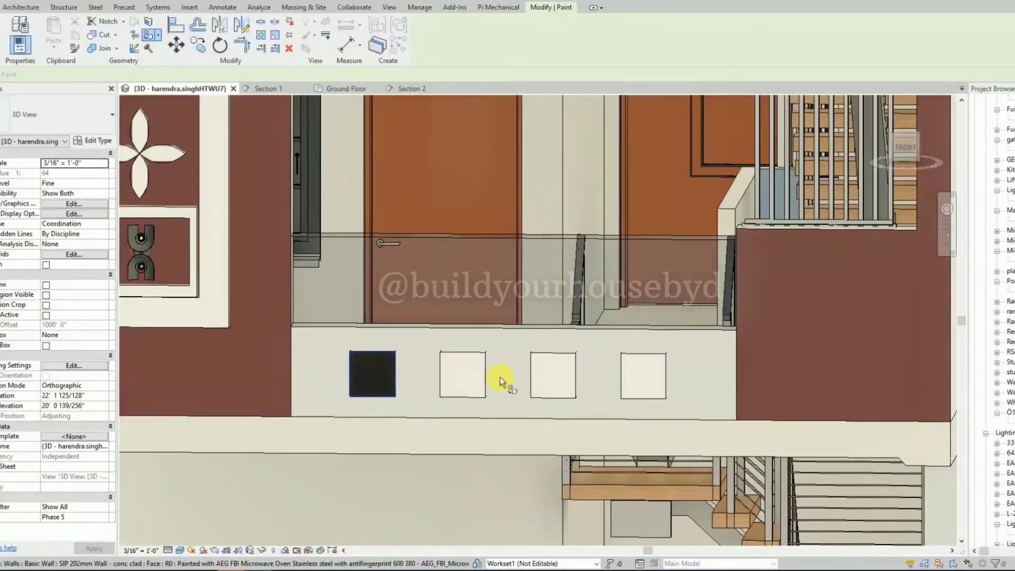
click(553, 375)
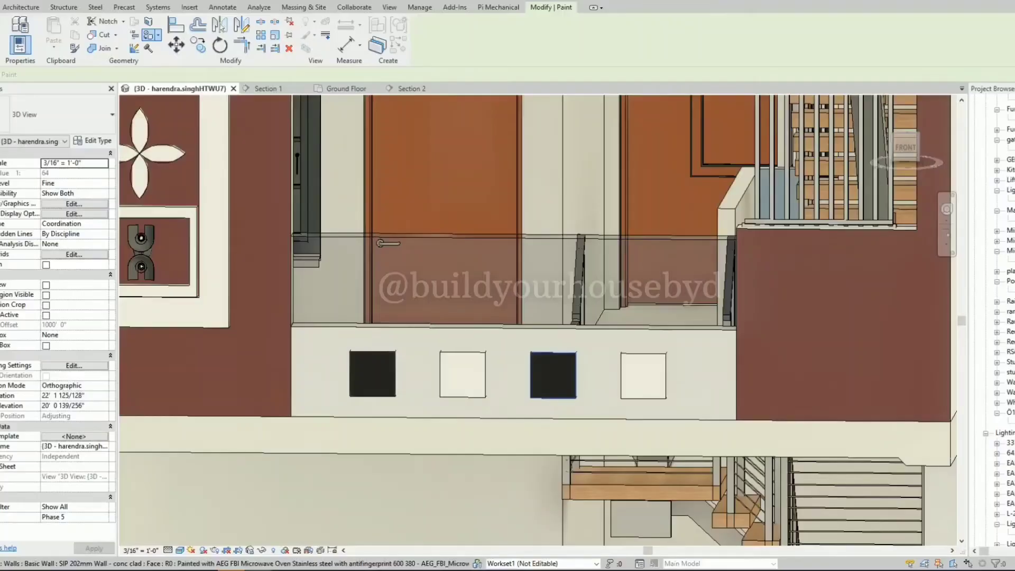
Paint the first-floor balcony parapet's front face with Finishes - Interior - Gypsum Wall Board.
scroll(522, 322, down, 6)
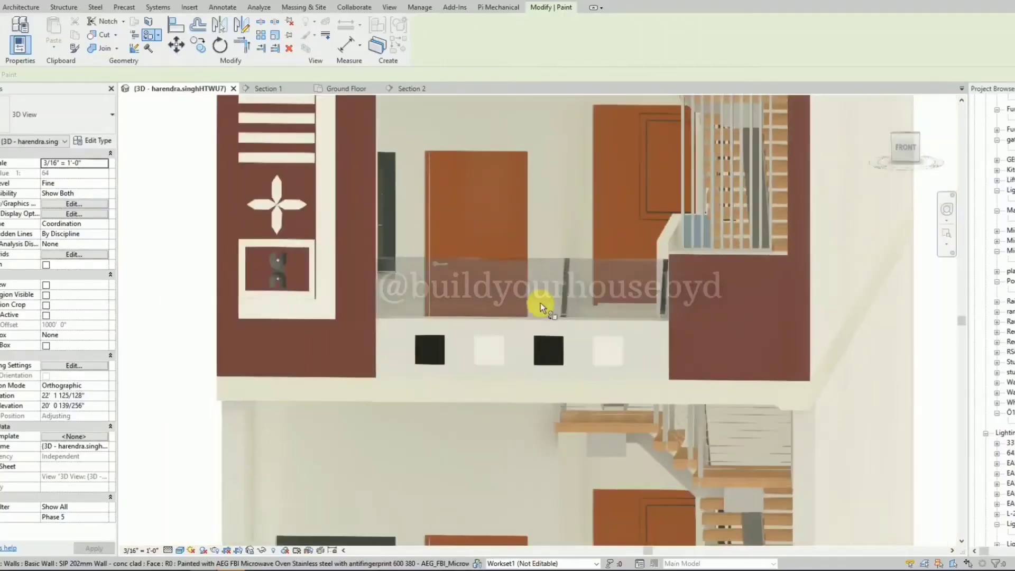
scroll(521, 323, down, 2)
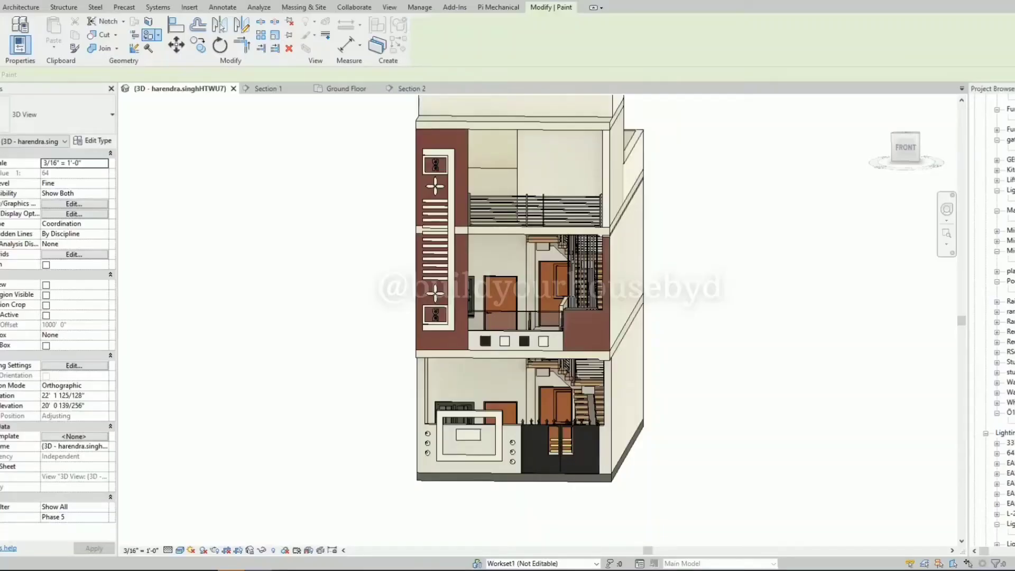
click(505, 348)
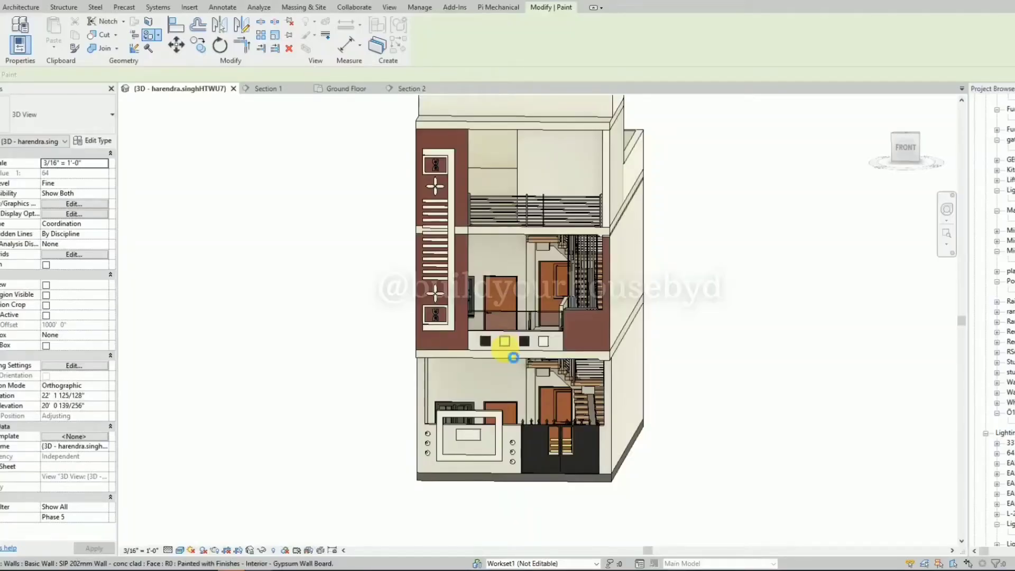
Paint the fourth square on the first-floor balcony parapet light blue to match the second square.
scroll(519, 344, up, 3)
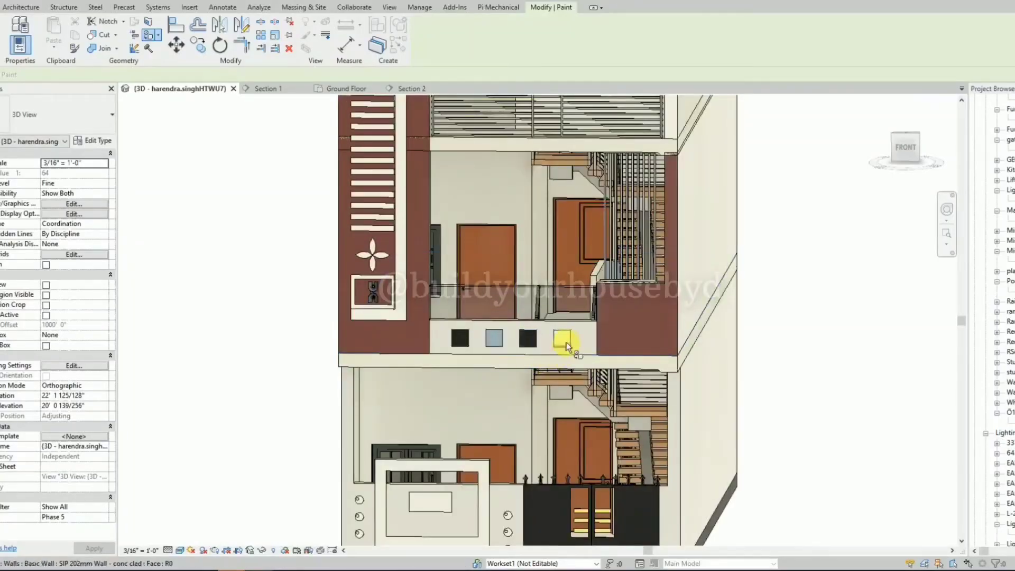
click(566, 340)
scroll(558, 344, down, 3)
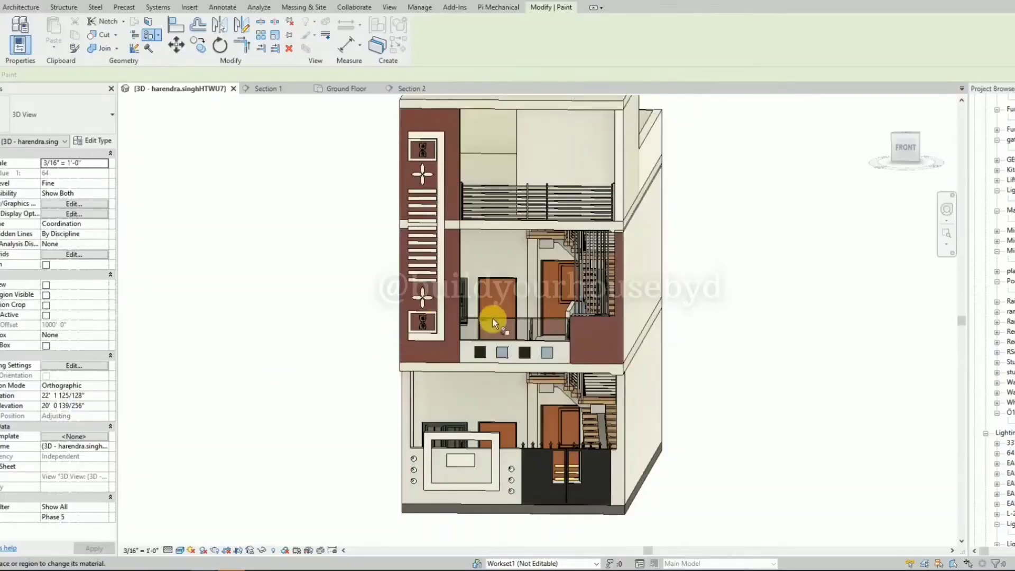
Paint the tall panel's raised surround black and the ground-floor boundary wall's frame decoration with WALL NUT 12, then end painting.
scroll(459, 344, up, 2)
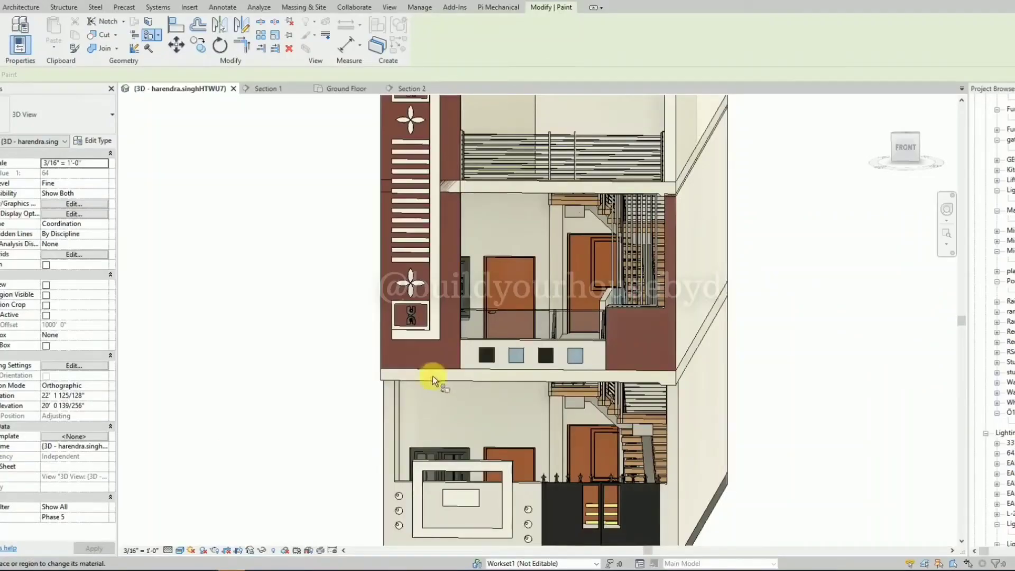
click(432, 332)
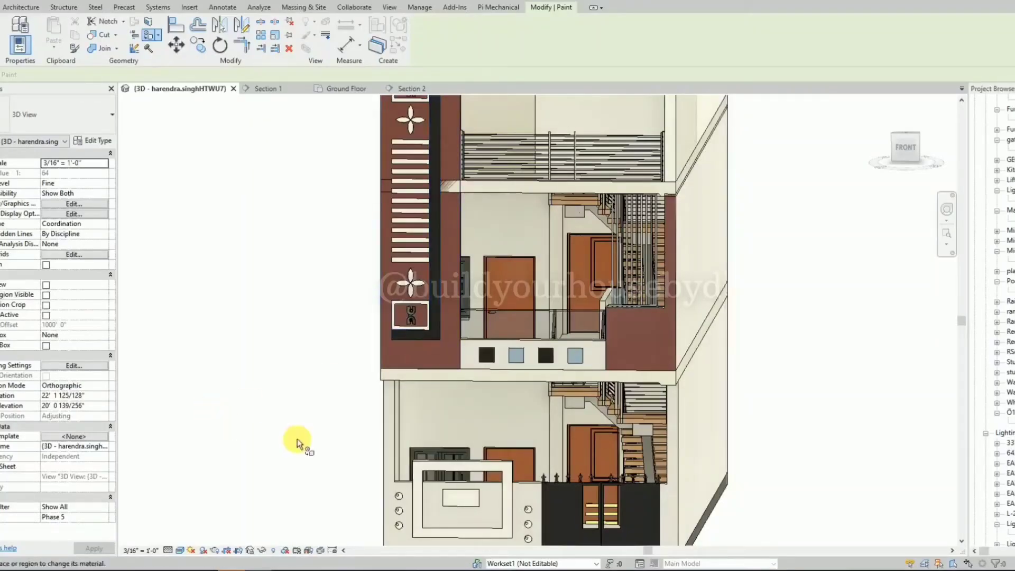
scroll(366, 444, down, 2)
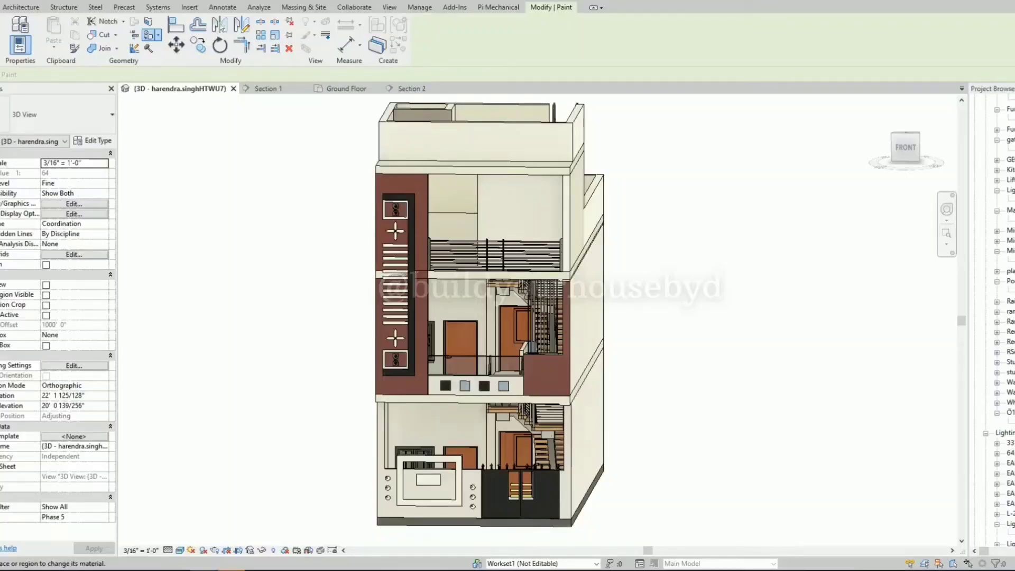
click(401, 497)
key(Escape)
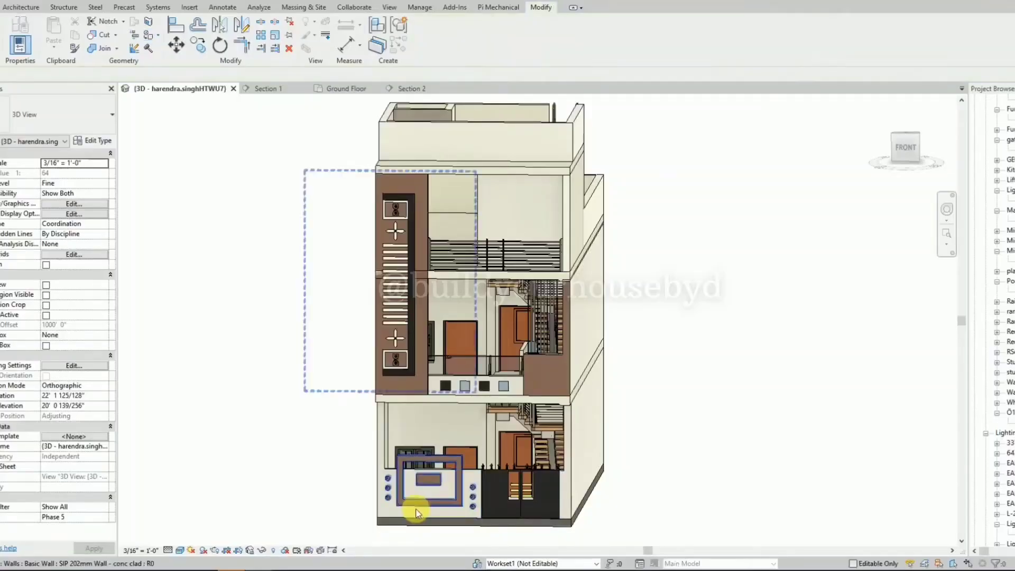
Copy the boundary wall's frame, plaque and disc decoration horizontally about 10 feet, clear of the facade's left side.
scroll(401, 506, up, 3)
scroll(401, 506, up, 1)
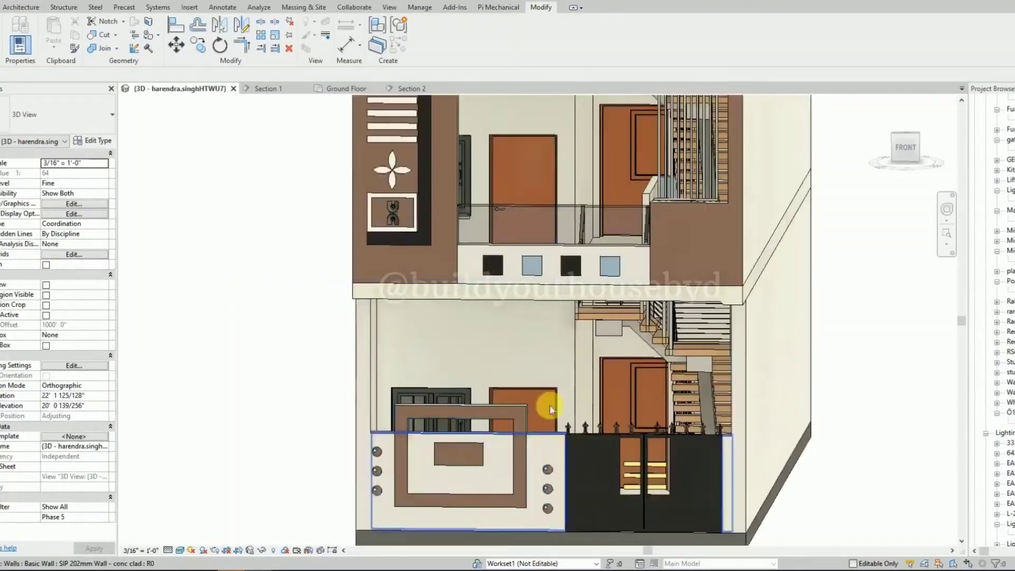
click(911, 153)
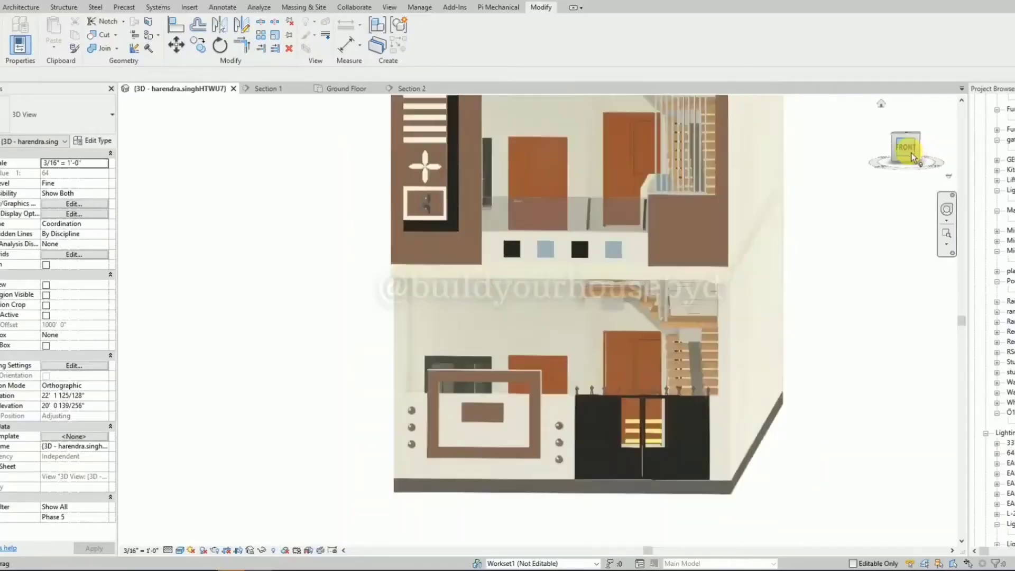
scroll(524, 407, up, 4)
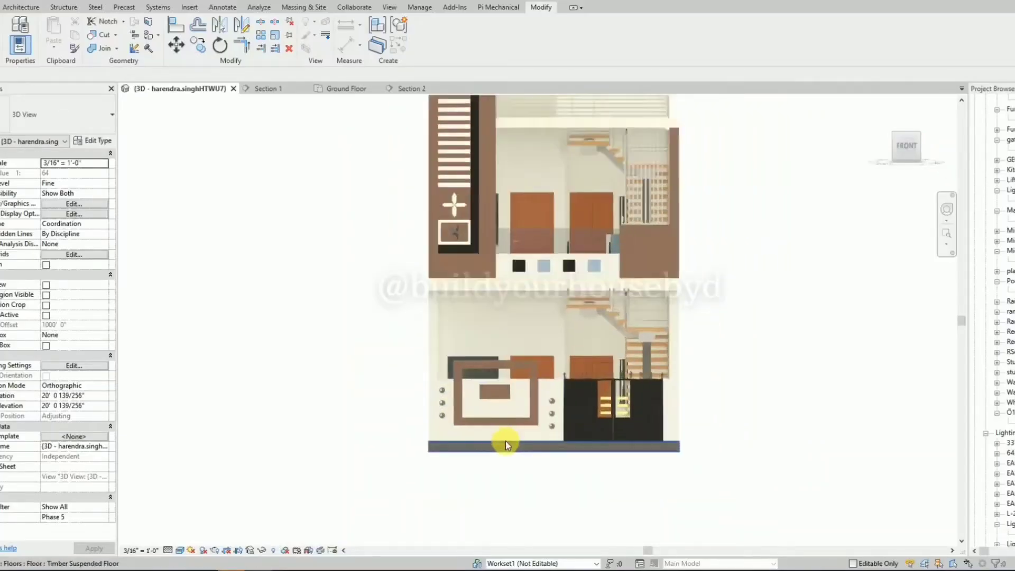
click(520, 417)
click(533, 412)
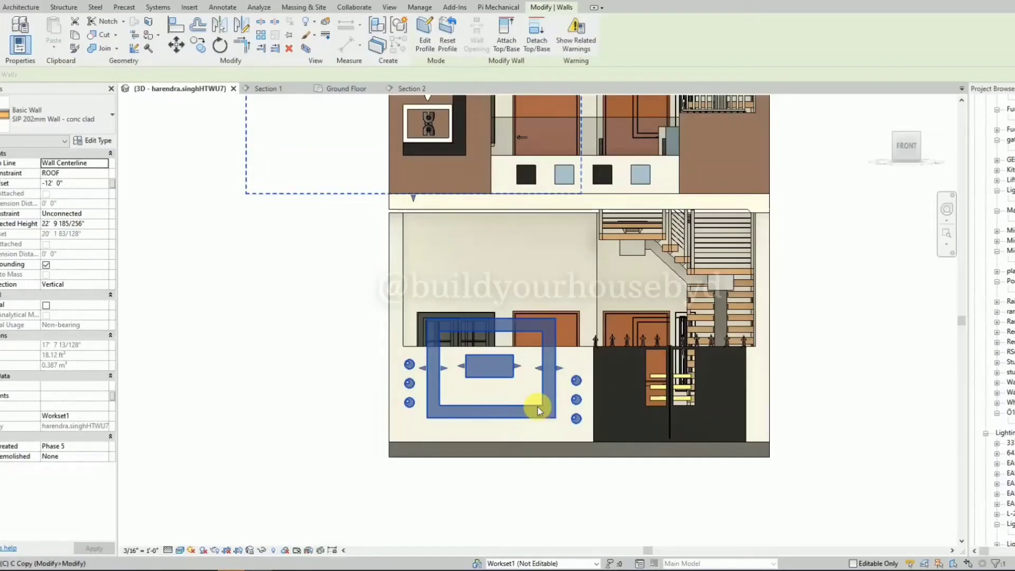
key(c)
key(o)
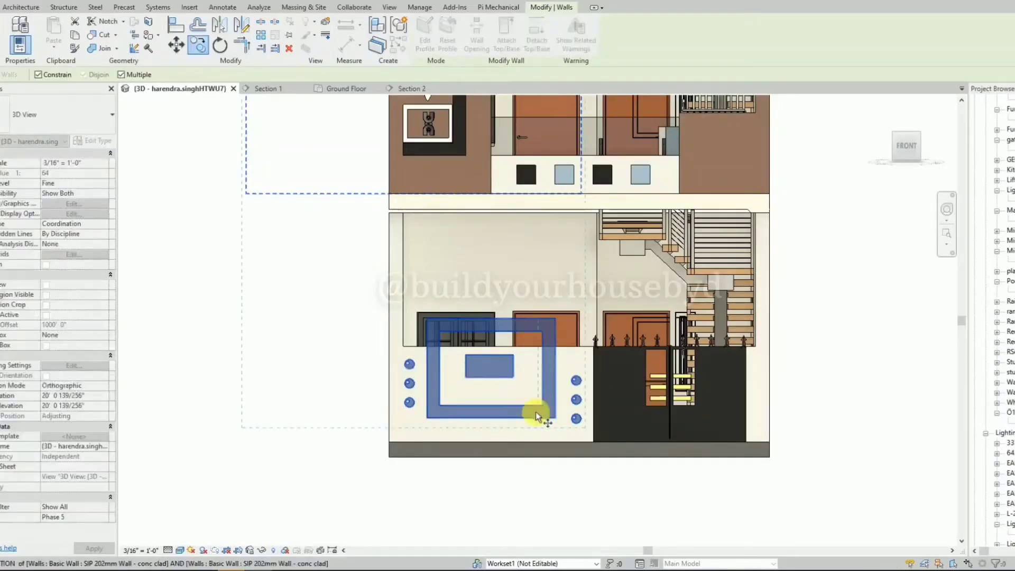
click(499, 423)
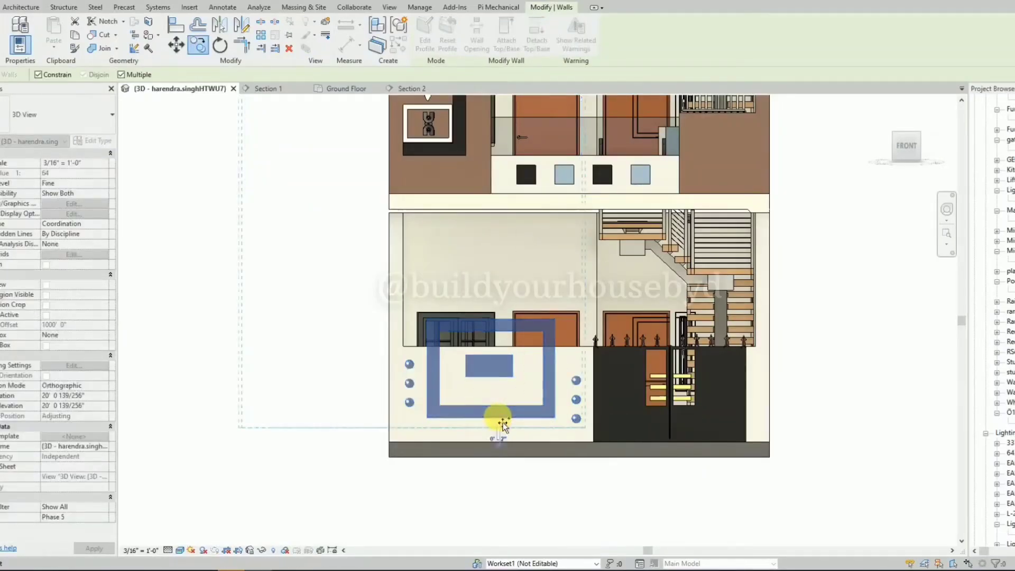
click(306, 423)
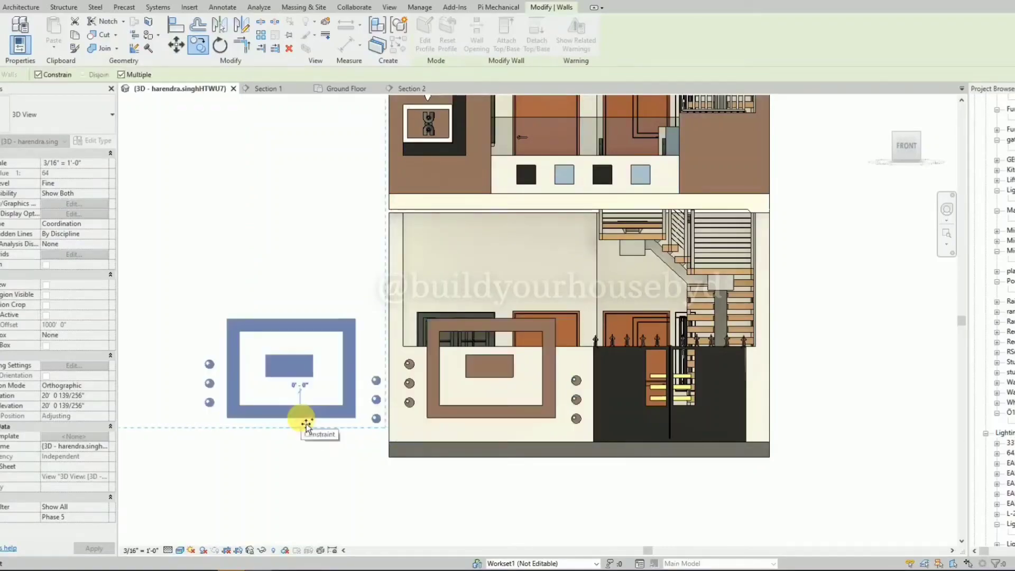
key(Escape)
key(Escape)
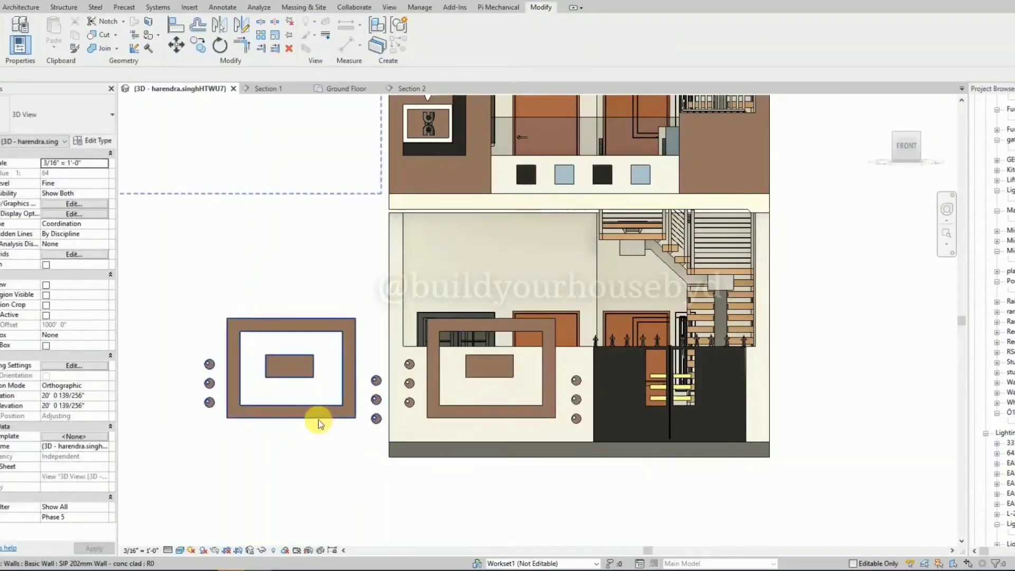
Edit the copied decoration's wall profile, deleting the rectangular frame and plaque outlines so only the six discs are kept.
click(318, 423)
click(426, 29)
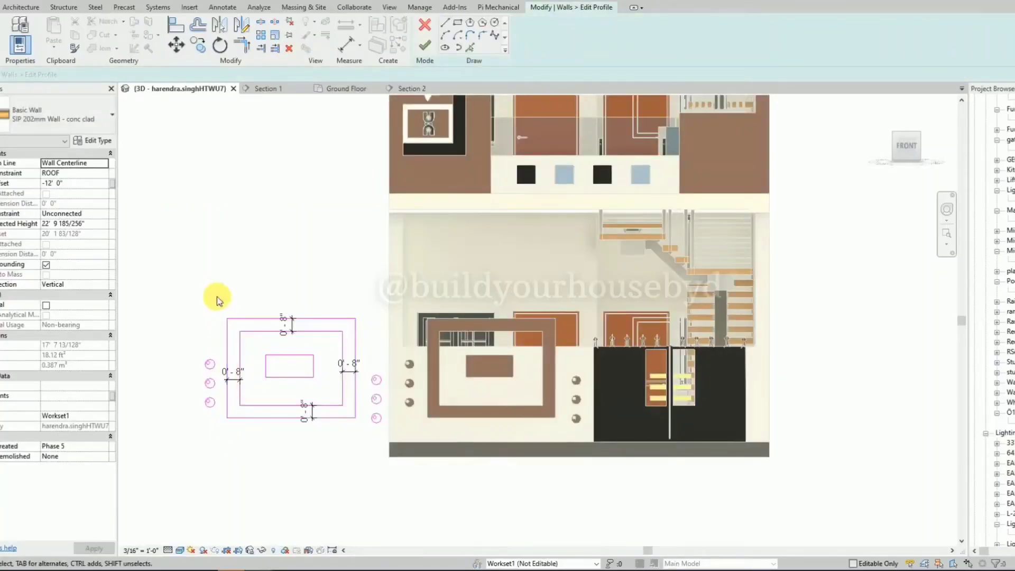
drag(215, 287, 362, 461)
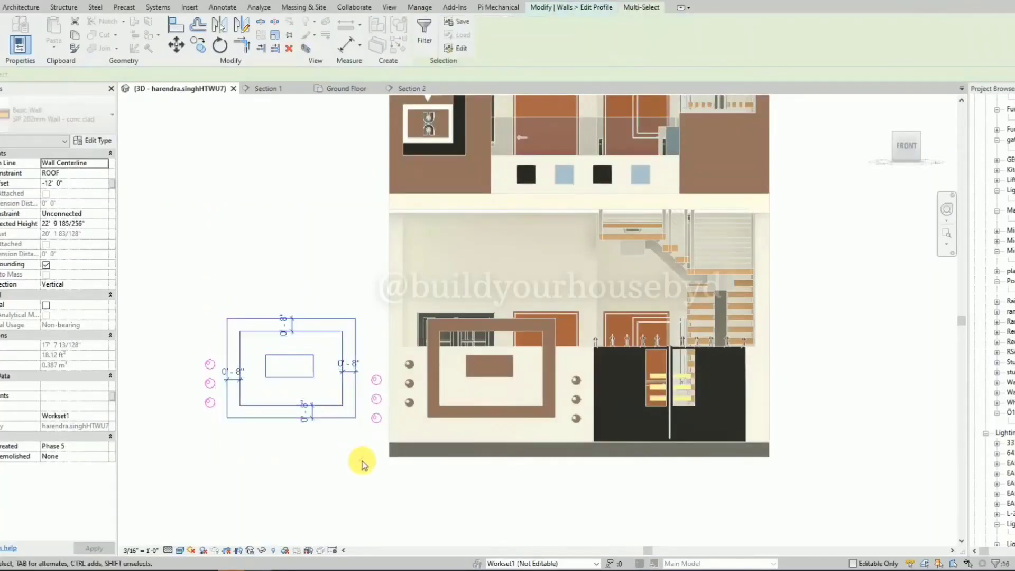
key(Delete)
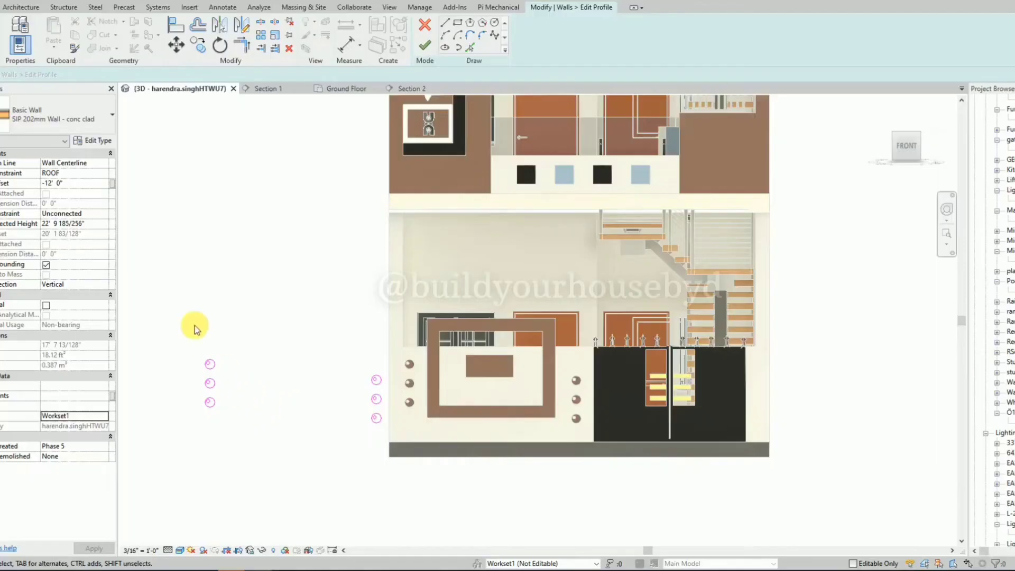
click(425, 48)
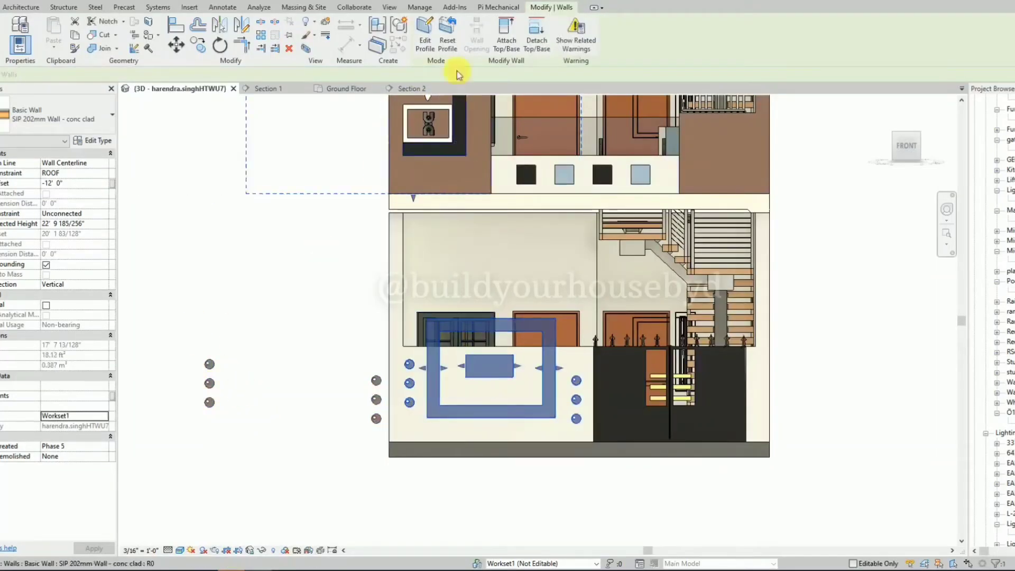
Edit the original decoration's wall profile, deleting the disc outlines on both sides and keeping the frame and plaque.
click(426, 39)
drag(374, 338, 429, 447)
key(Delete)
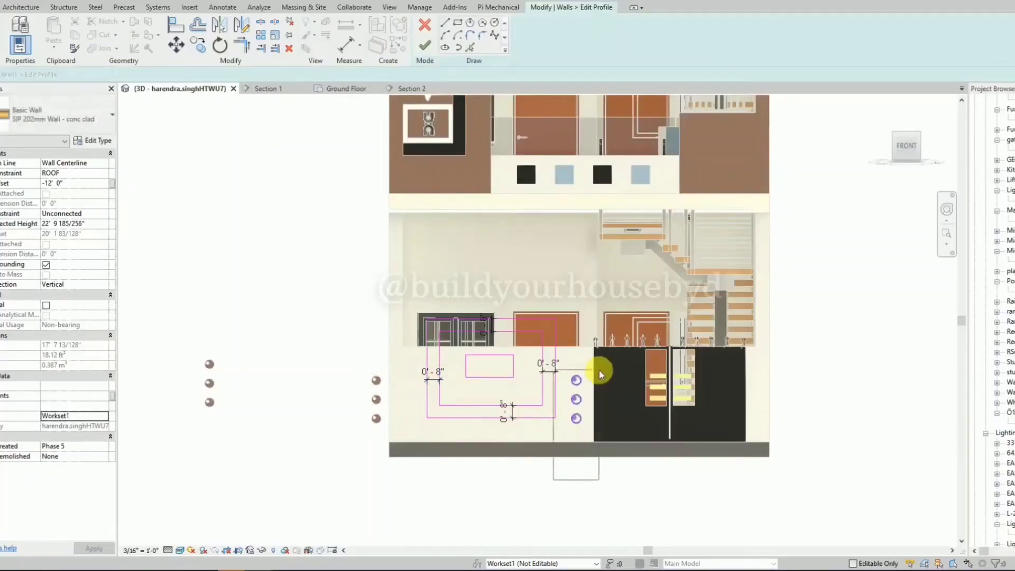
click(427, 48)
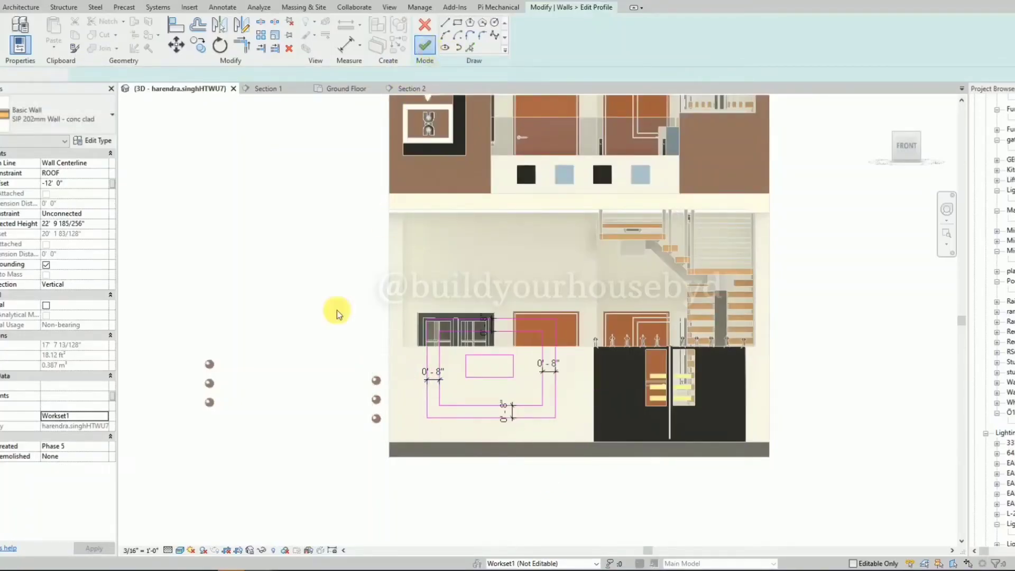
Move the separate disc decoration back onto the boundary wall, nudging it until the discs flank the rectangular frame.
click(218, 402)
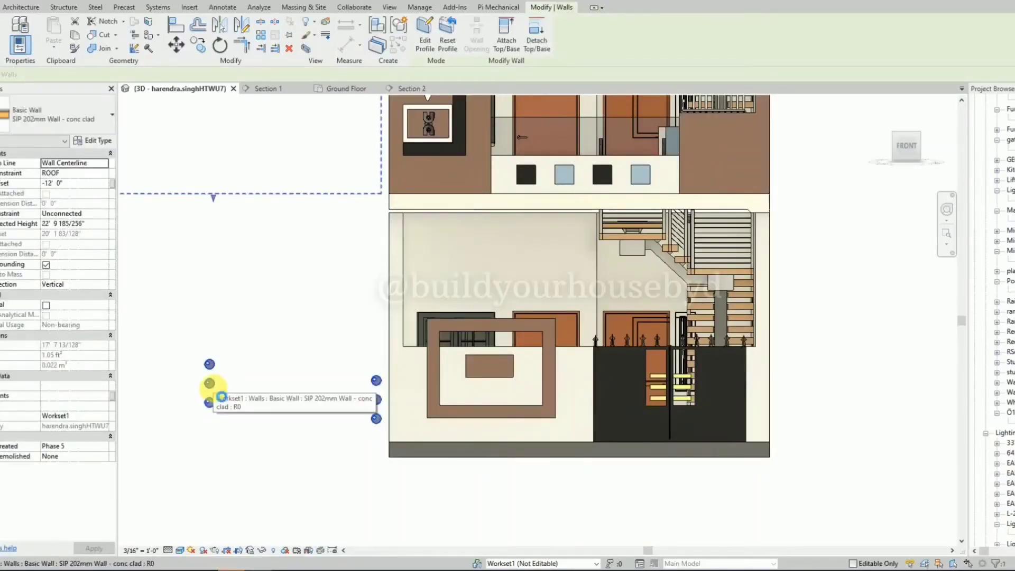
double_click(213, 389)
drag(214, 395, 231, 417)
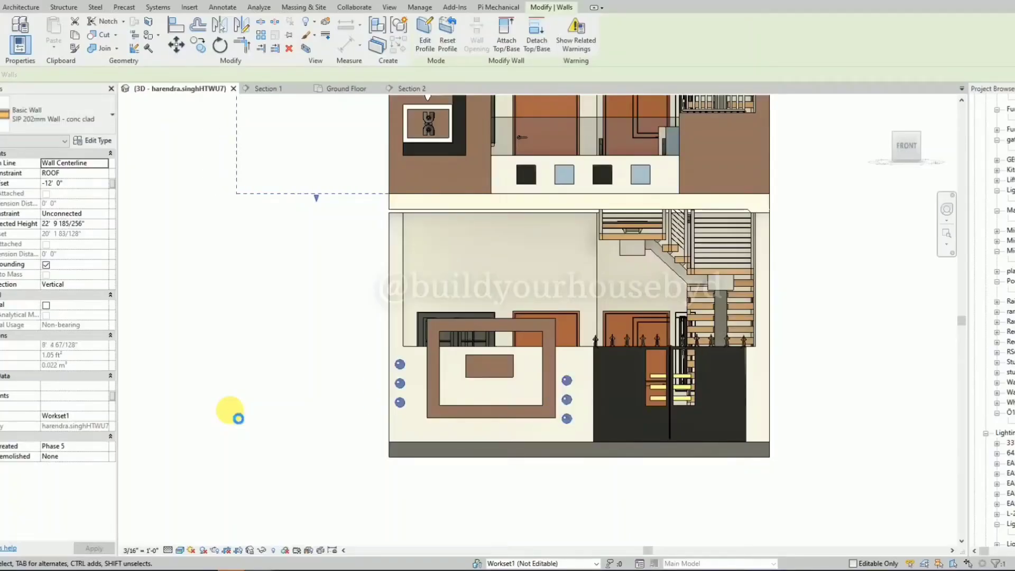
key(Right)
key(Right)
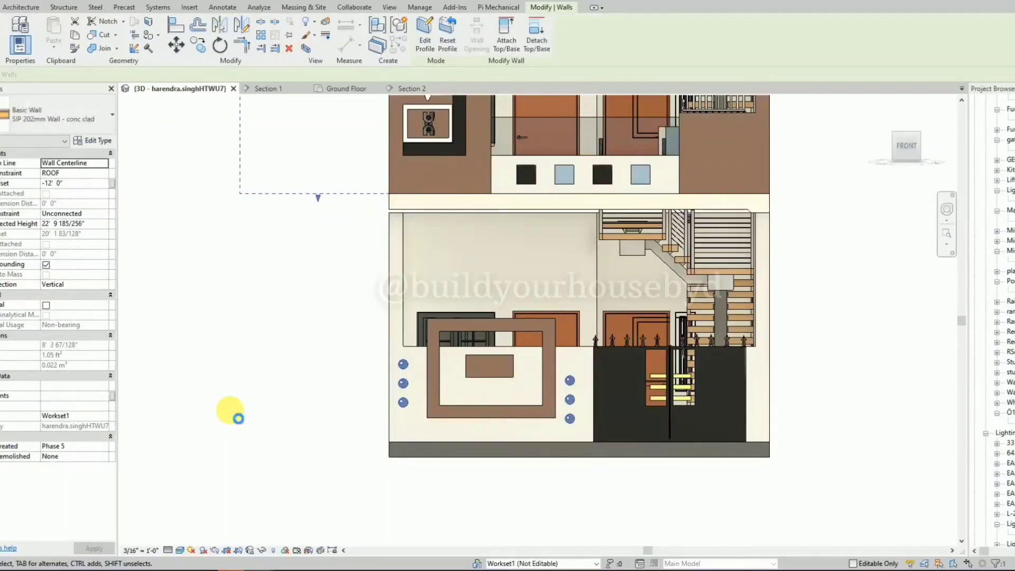
key(Right)
key(Right)
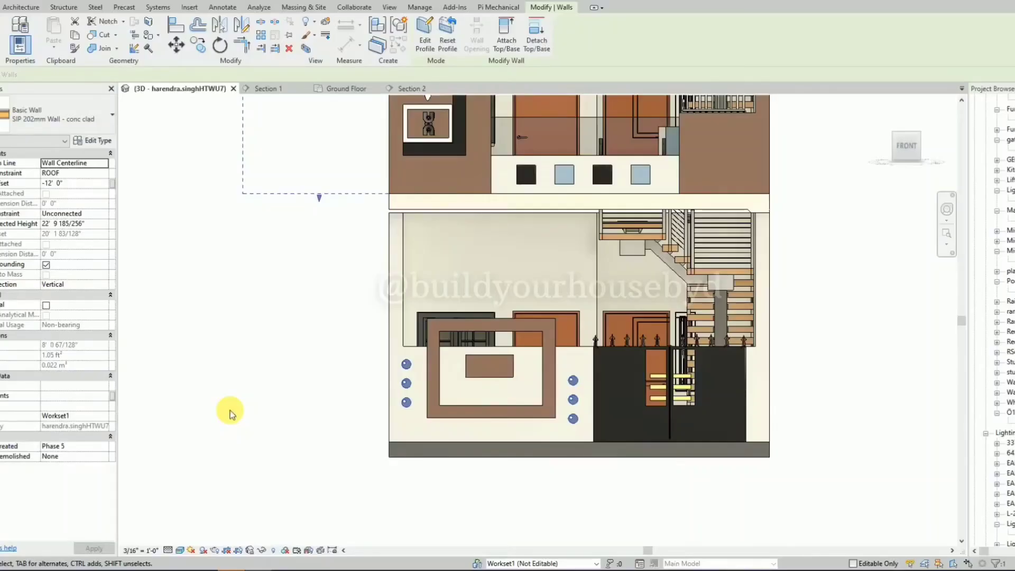
click(233, 415)
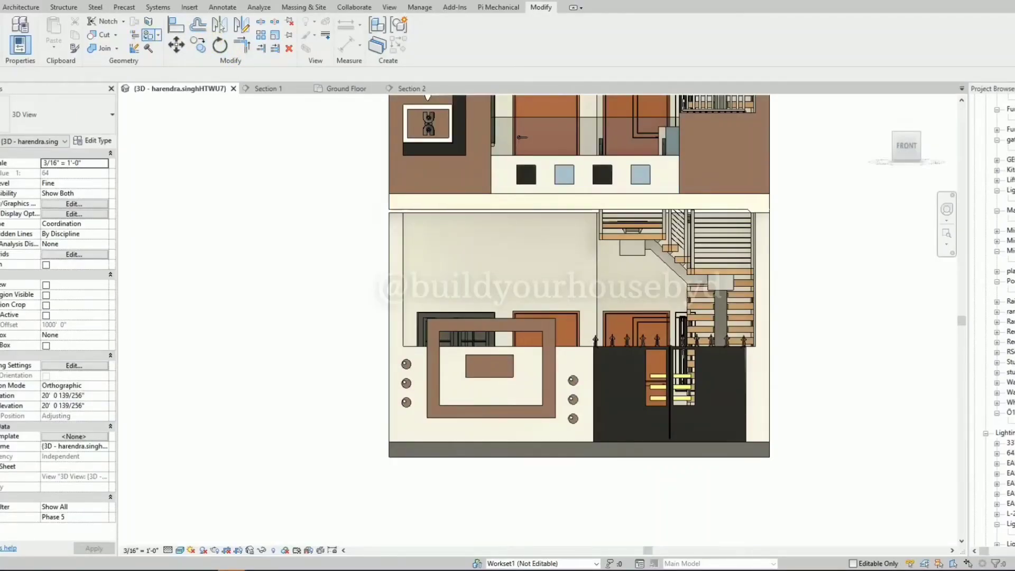
Paint the front faces of the six discs on the boundary wall orange and end the Paint command.
key(p)
key(t)
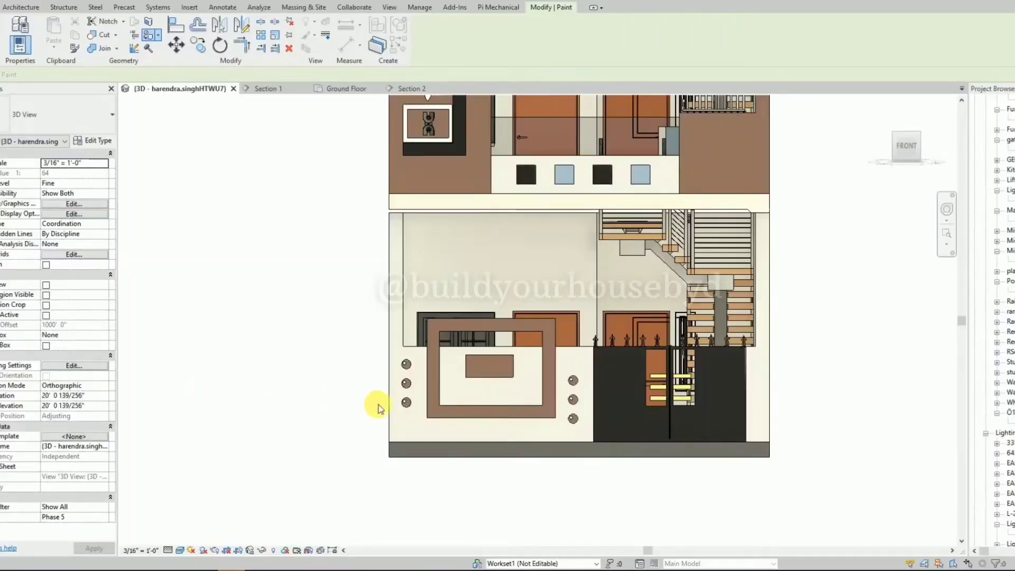
click(409, 405)
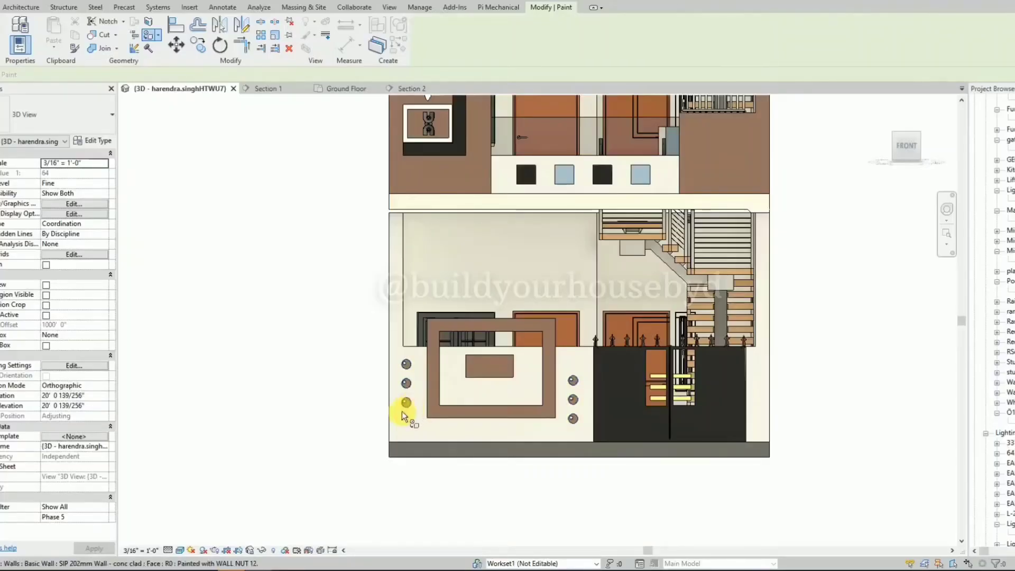
scroll(404, 408, up, 5)
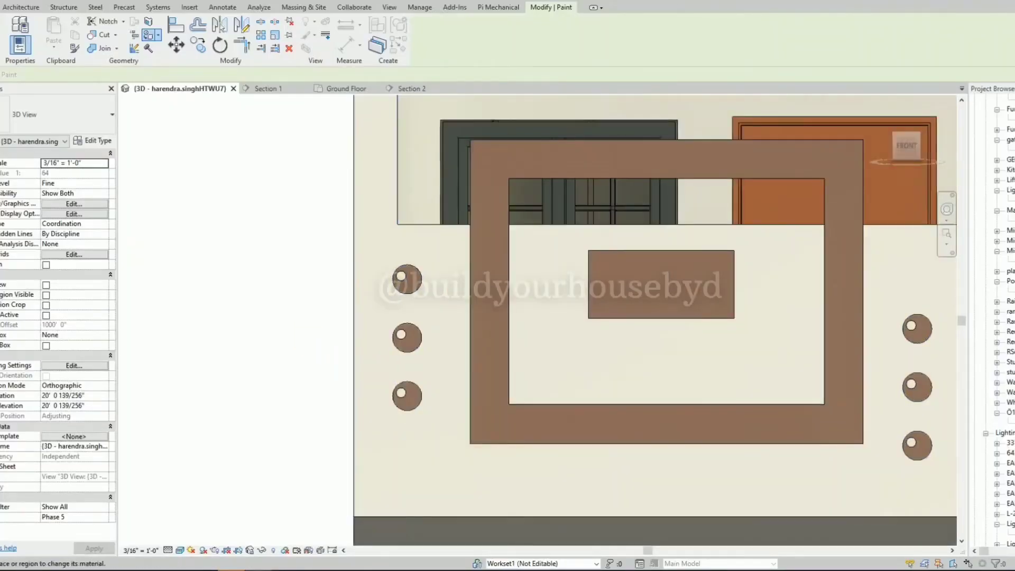
click(408, 398)
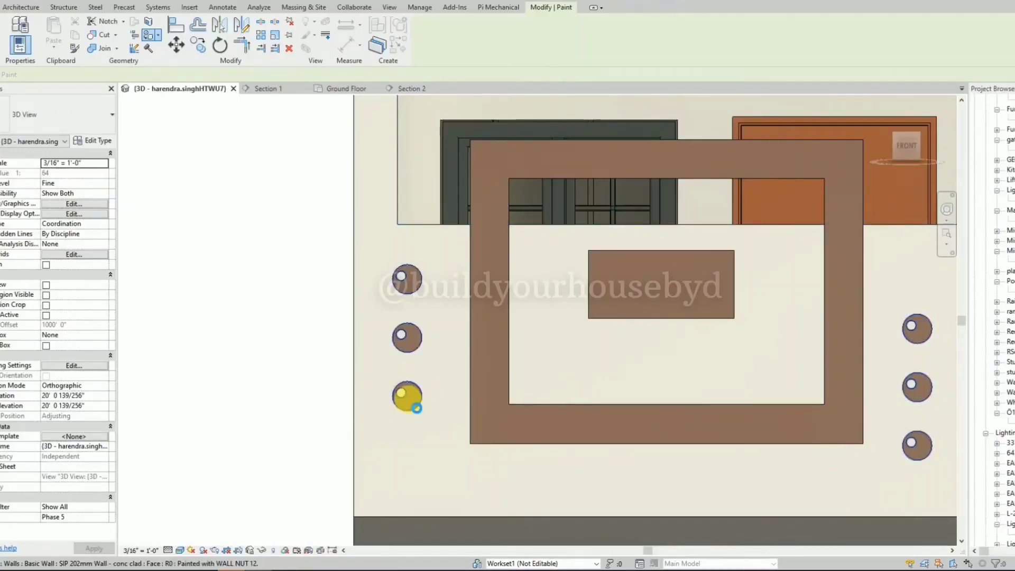
scroll(375, 373, down, 5)
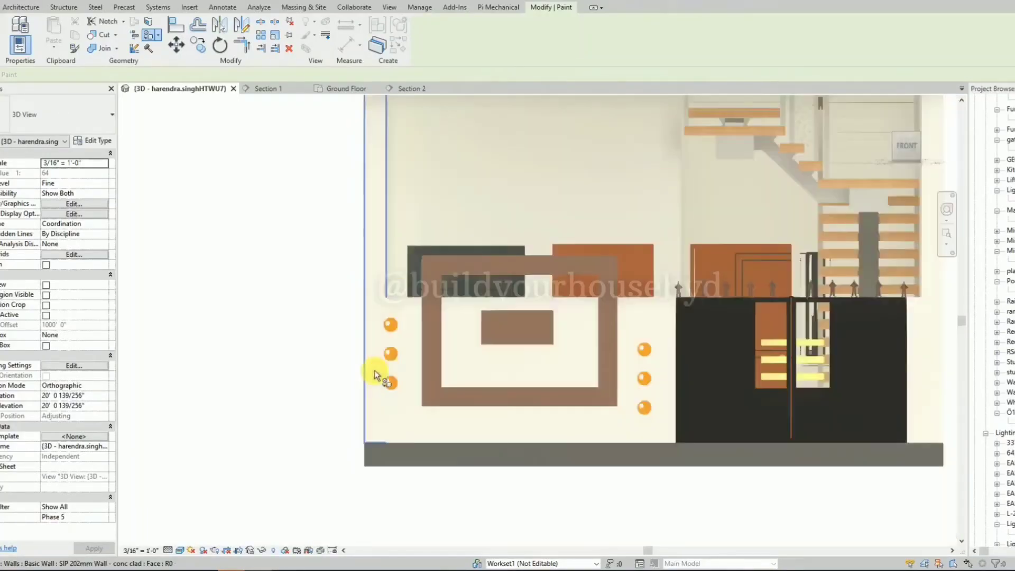
scroll(375, 373, down, 4)
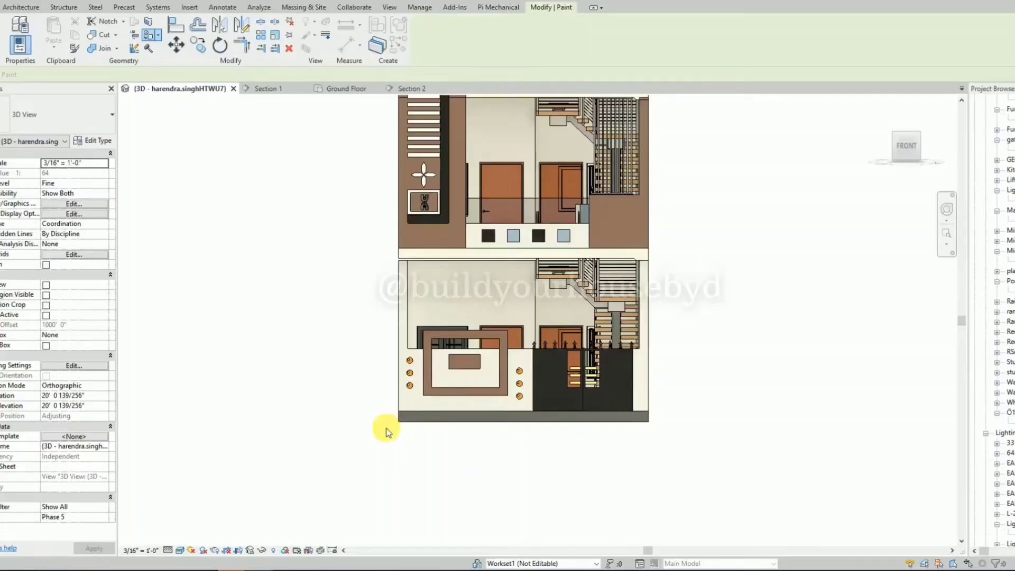
key(Escape)
Open the disc decoration's wall profile for editing and delete the lowest disc outline on the left and the uppermost on the right.
scroll(391, 432, down, 2)
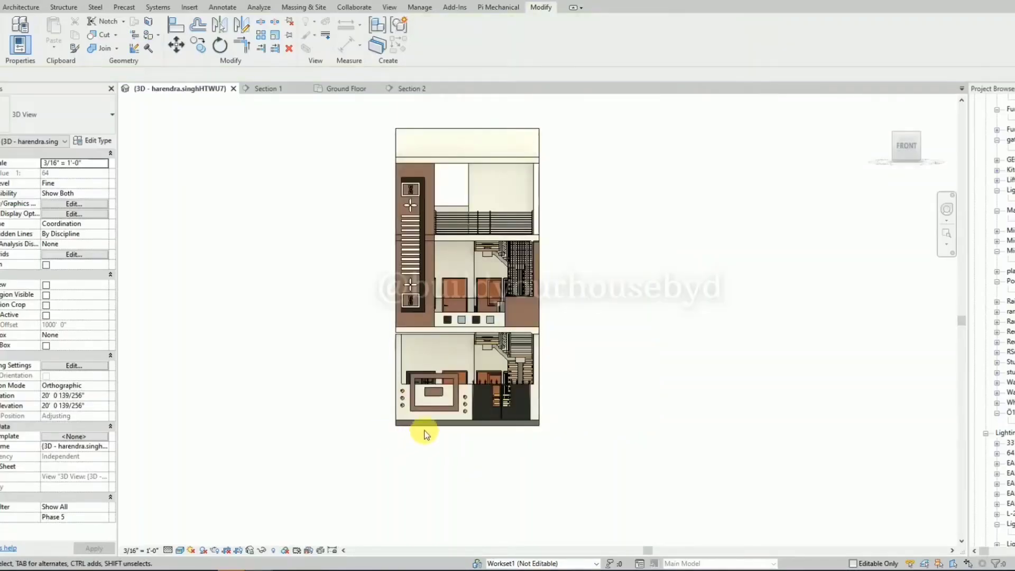
scroll(439, 420, up, 4)
click(502, 411)
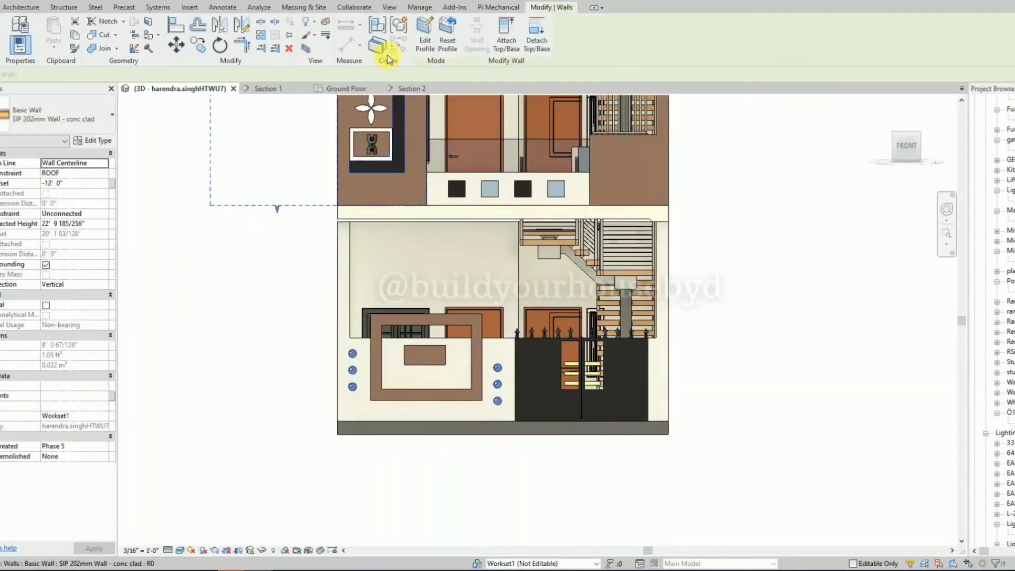
click(422, 44)
scroll(351, 388, up, 3)
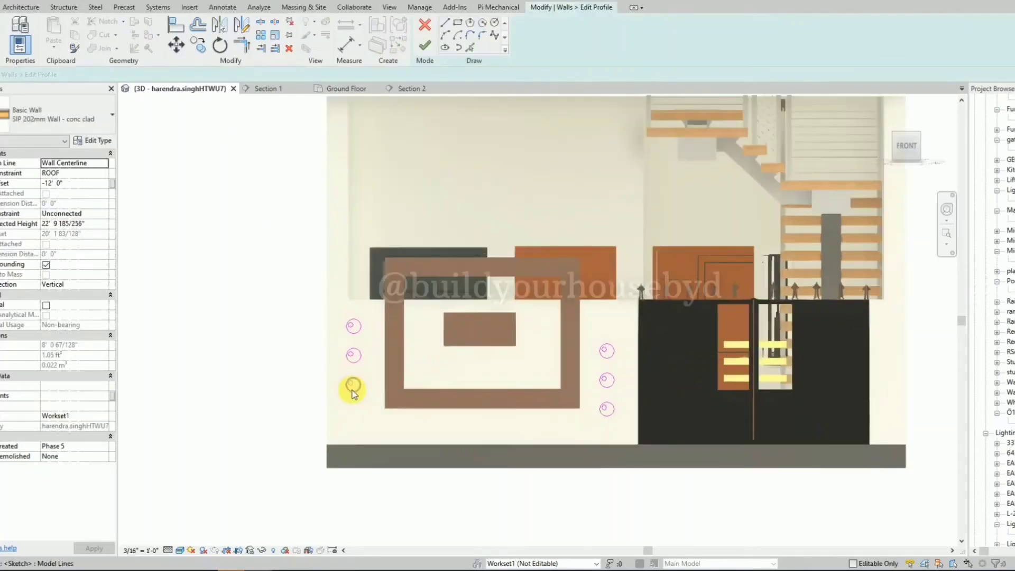
drag(296, 361, 364, 403)
key(Delete)
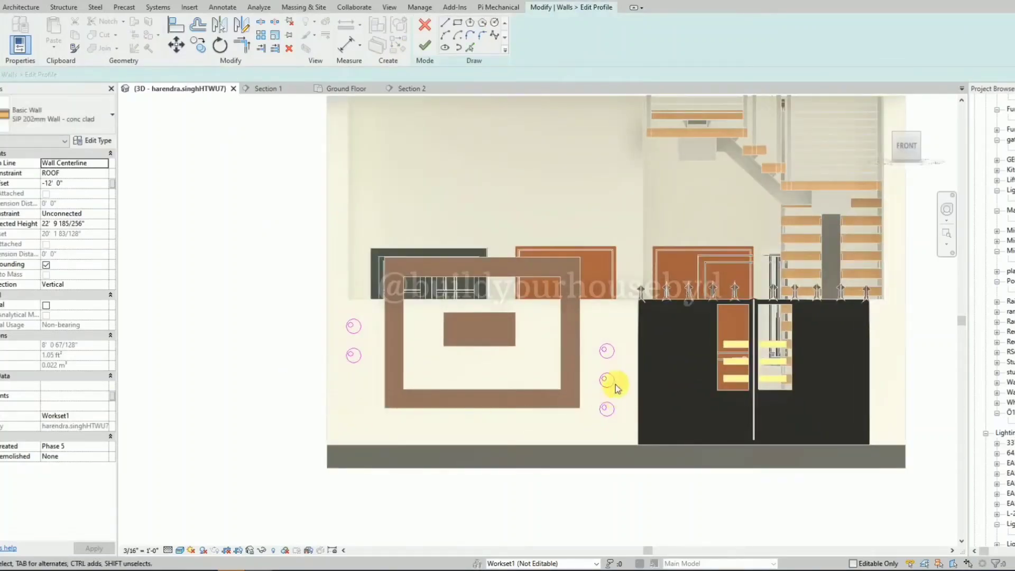
drag(593, 328, 613, 362)
key(Delete)
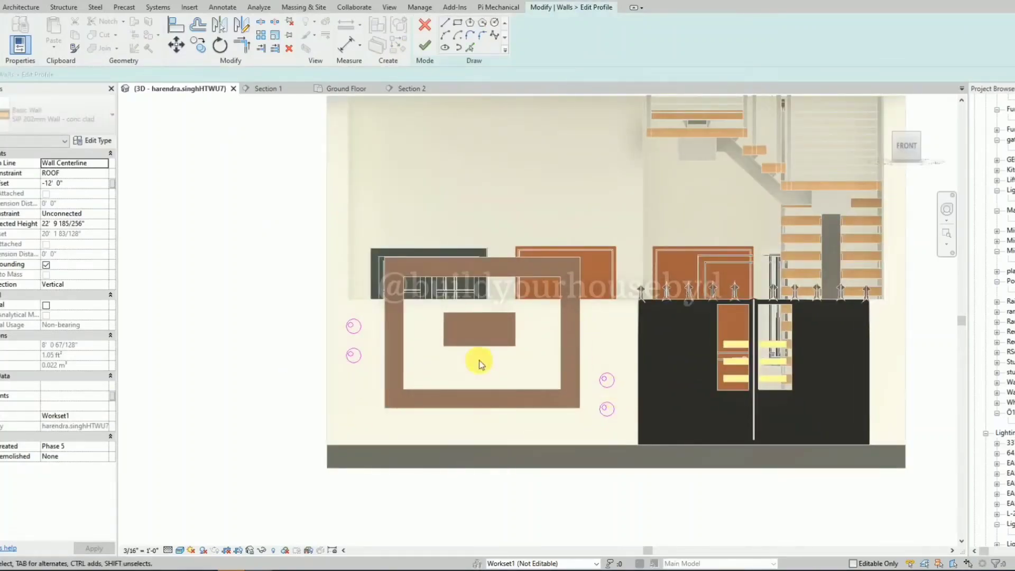
Delete the lower remaining left disc outline and the upper remaining right one, keeping a single disc on each side of the frame.
scroll(351, 335, up, 3)
scroll(357, 336, down, 1)
drag(280, 356, 380, 408)
key(Delete)
scroll(290, 378, down, 2)
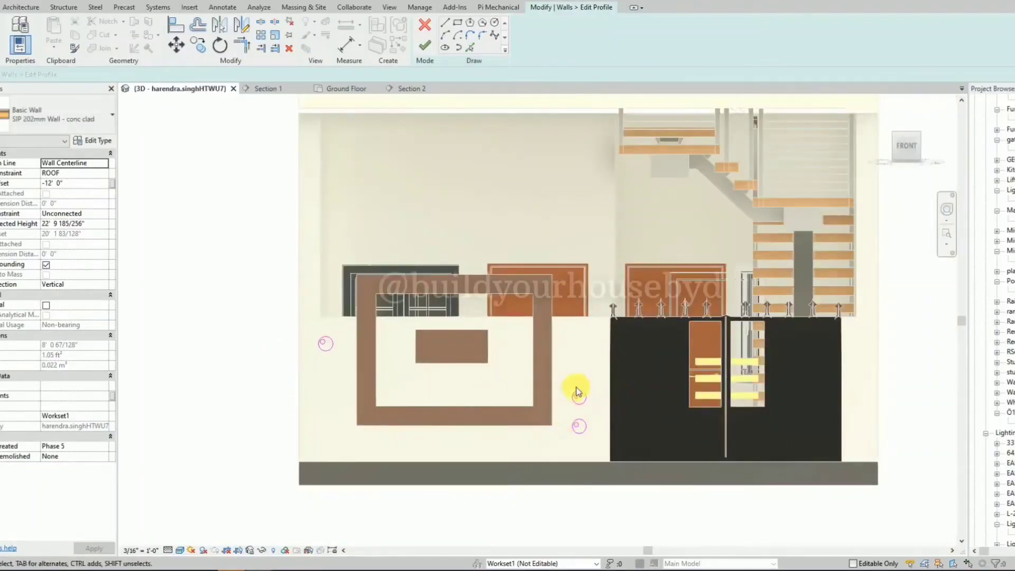
drag(563, 377, 595, 424)
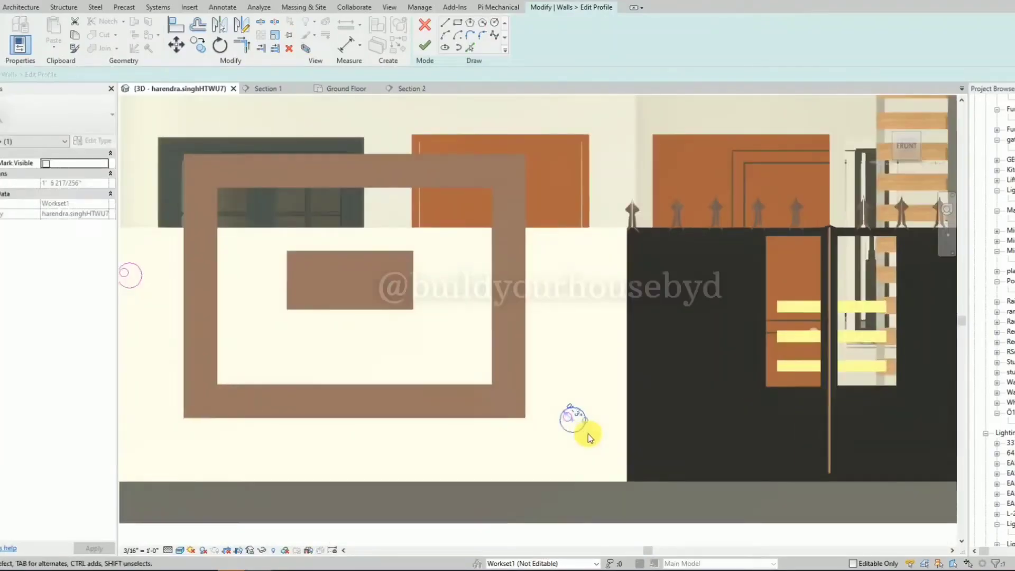
Set the outer circle radius of the disc on the gate side of the frame to 4".
scroll(581, 426, up, 2)
click(577, 417)
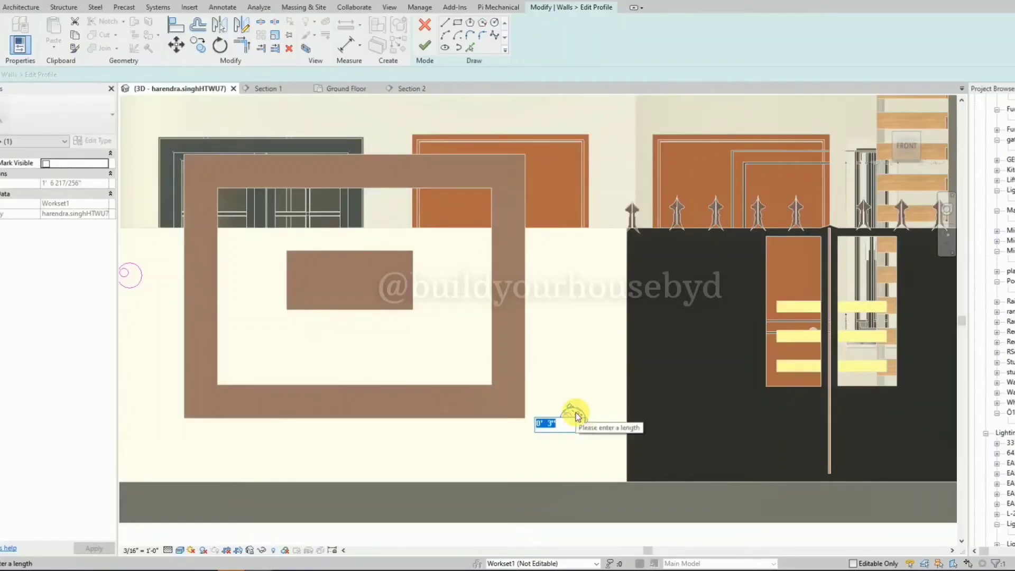
text(8")
key(Return)
Set the left disc's outer circle radius to 4" and nudge the discs on both sides slightly sideways.
scroll(576, 417, down, 3)
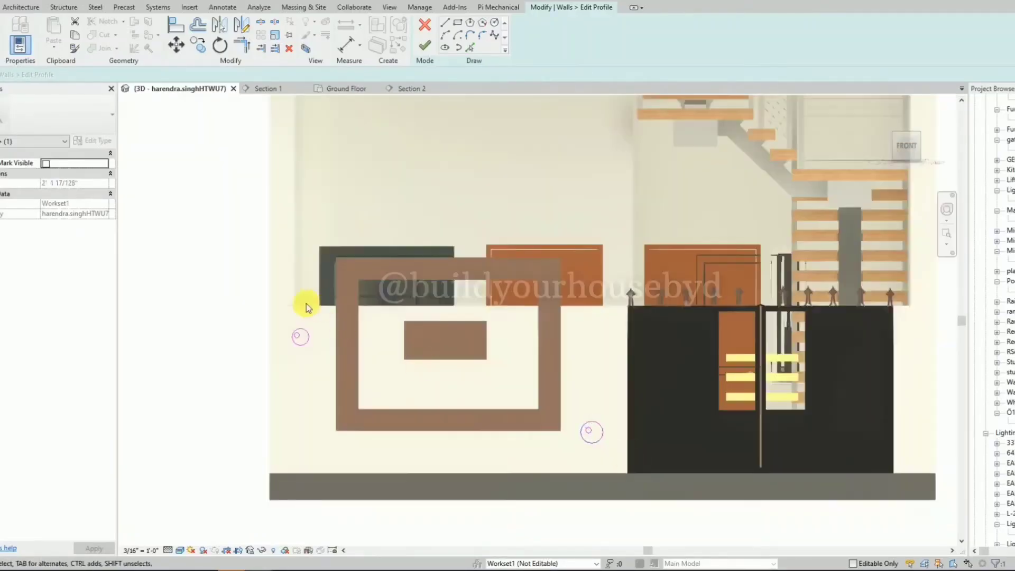
click(309, 343)
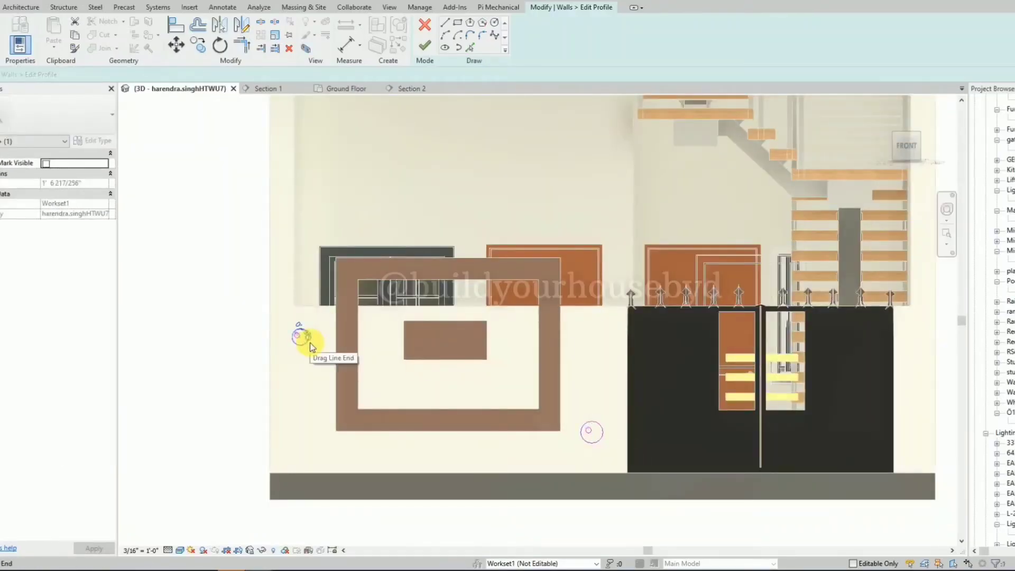
click(302, 332)
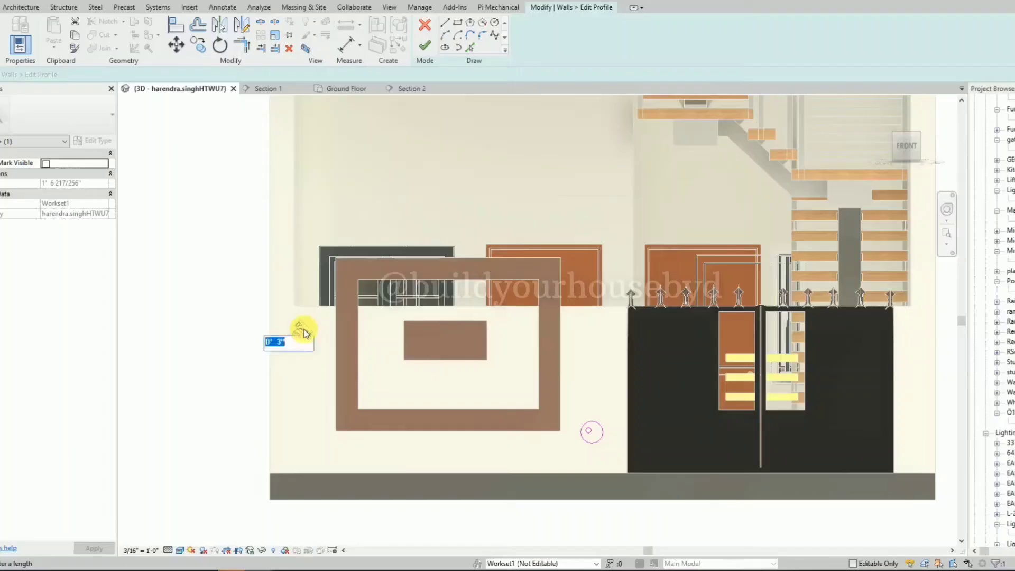
text(4")
key(Return)
click(316, 353)
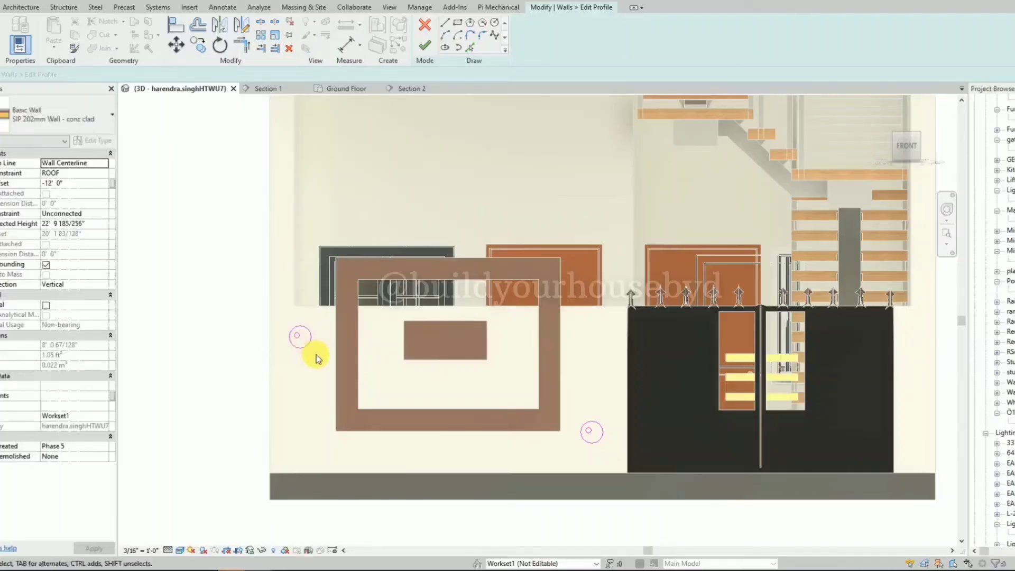
click(298, 349)
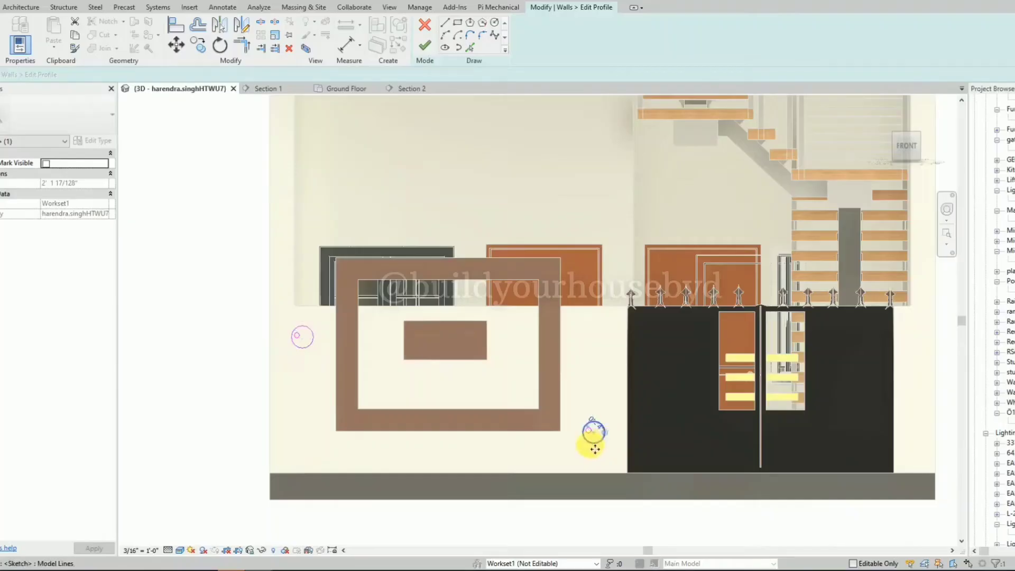
click(249, 326)
Copy both circles of the left disc 1' straight down.
drag(208, 295, 334, 371)
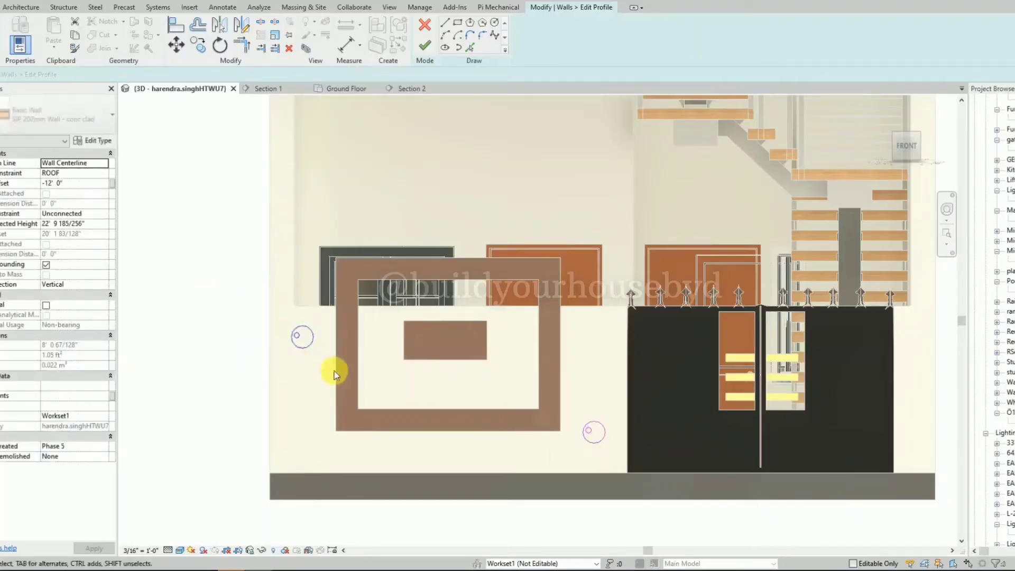
key(c)
key(o)
click(306, 355)
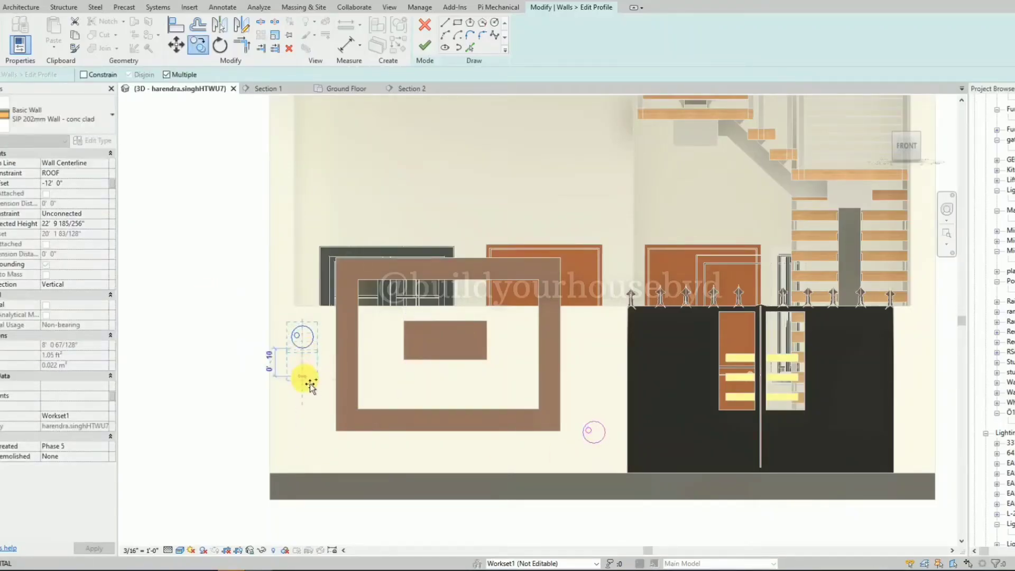
text(1')
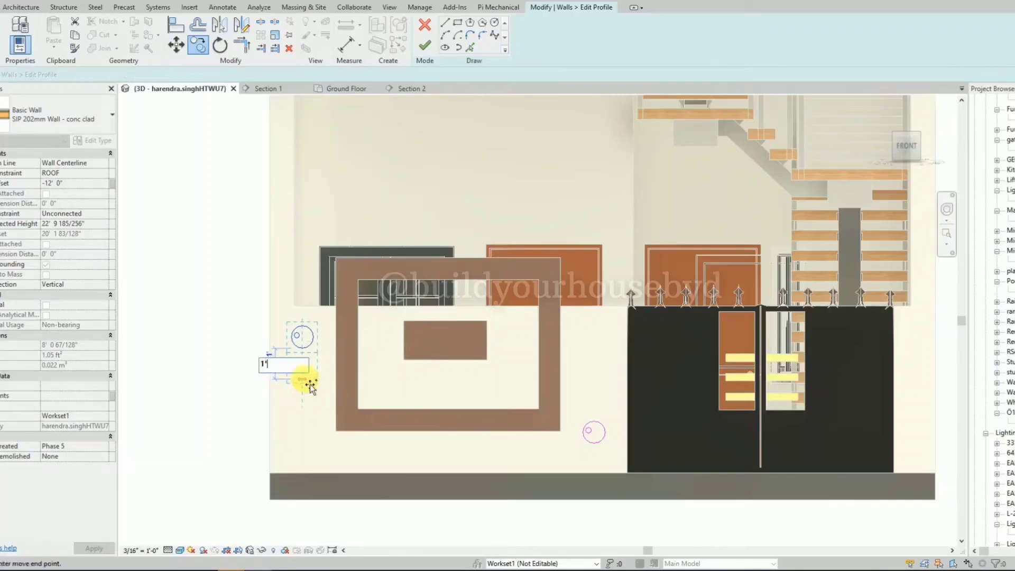
key(Return)
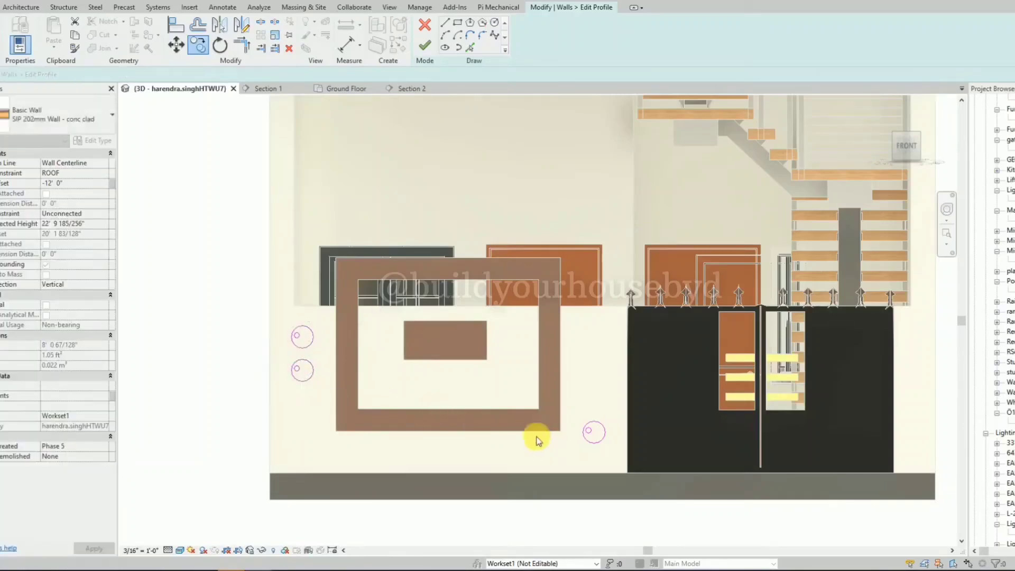
key(Escape)
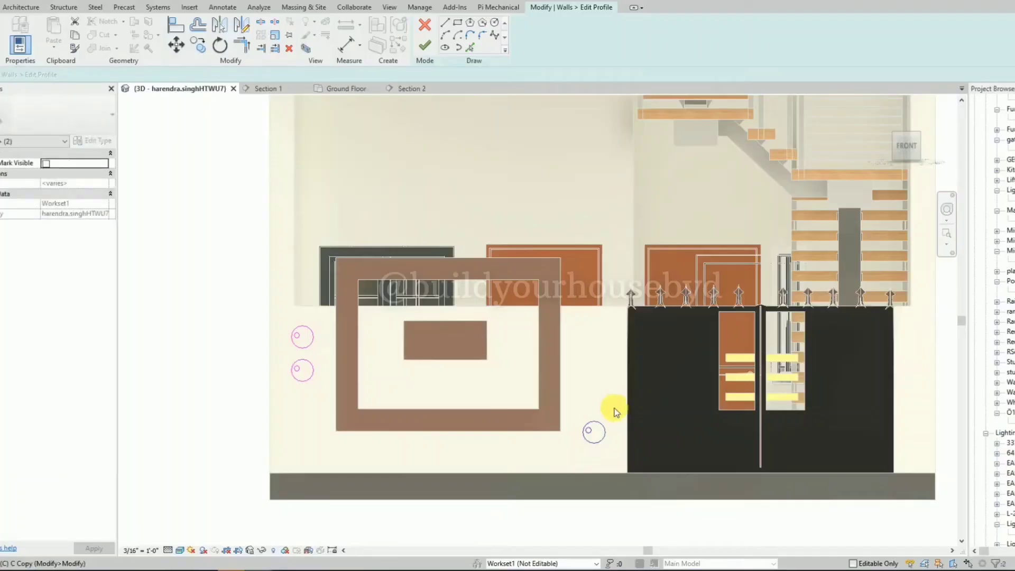
Copy both circles of the right disc 1' straight up and finish the wall profile edit.
click(596, 426)
key(c)
key(c)
click(595, 429)
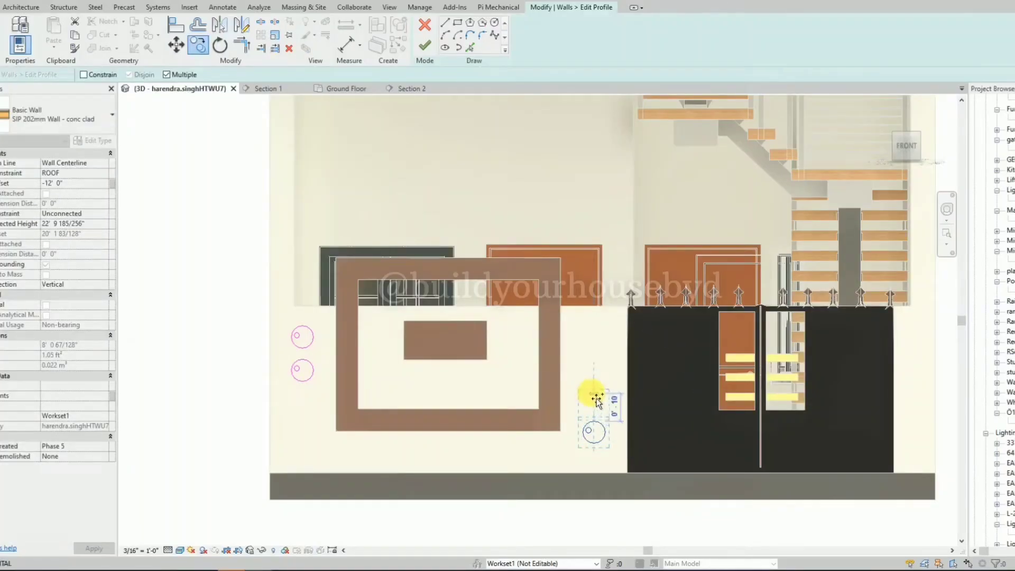
text(1')
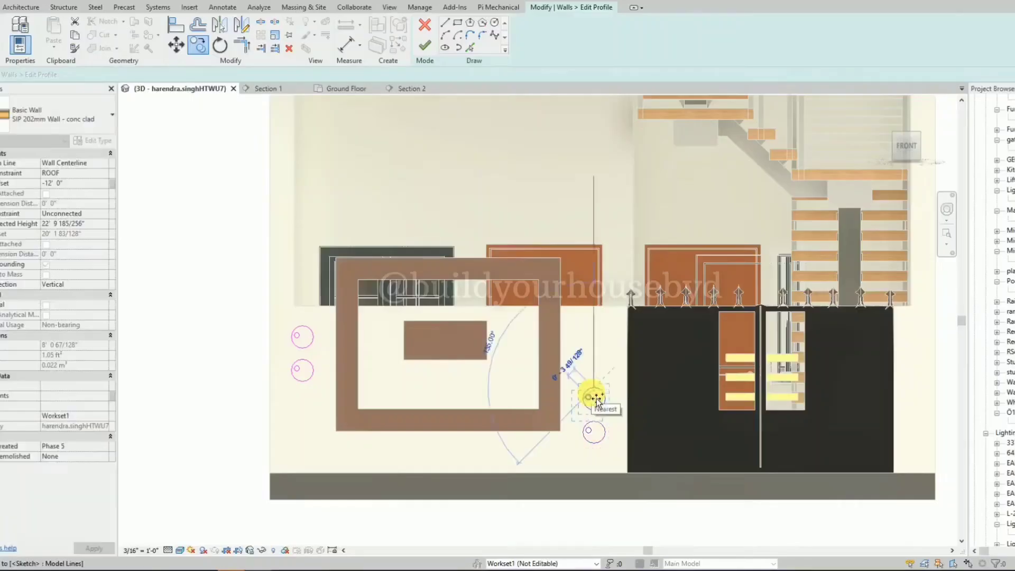
key(Return)
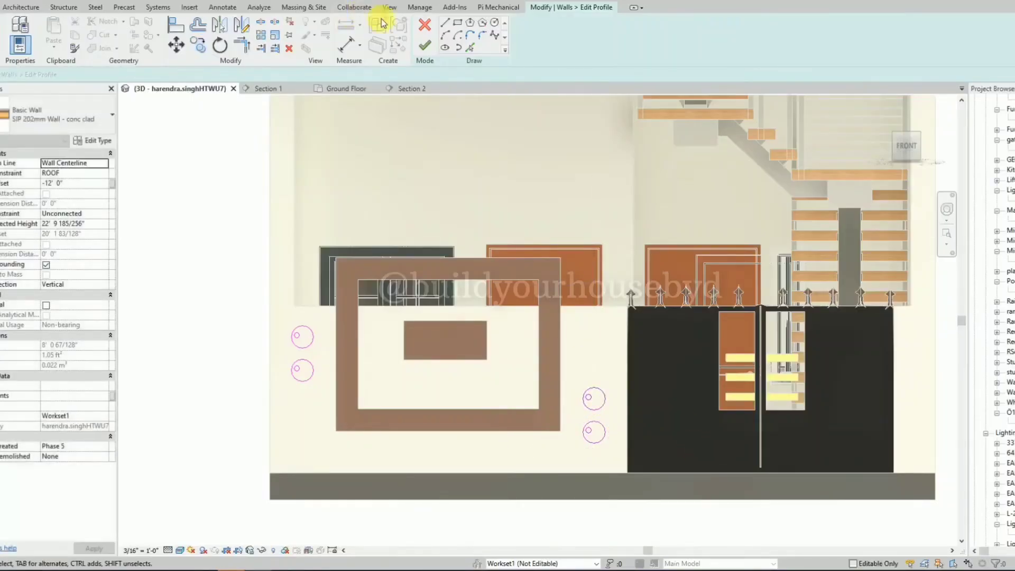
click(424, 45)
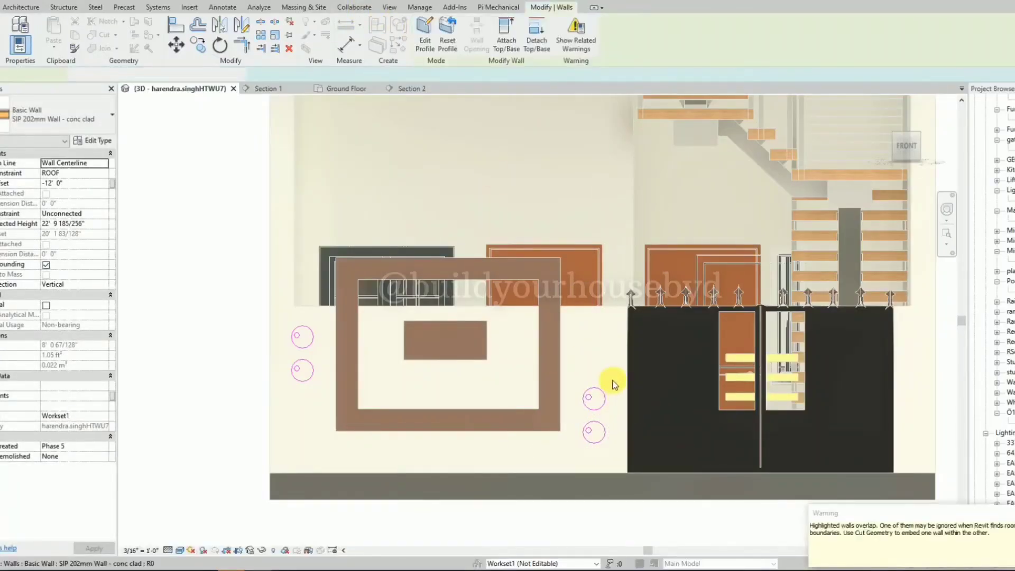
key(Escape)
scroll(534, 384, down, 3)
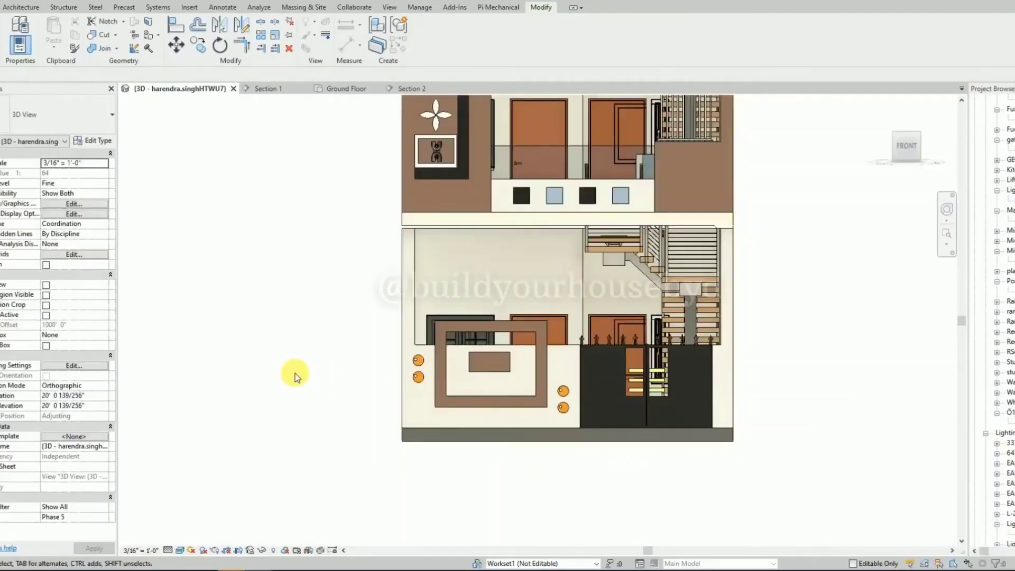
Examine the facade and the boundary wall's disc decoration in 3D from both sides of the house.
shift+middle_drag(294, 374, 726, 366)
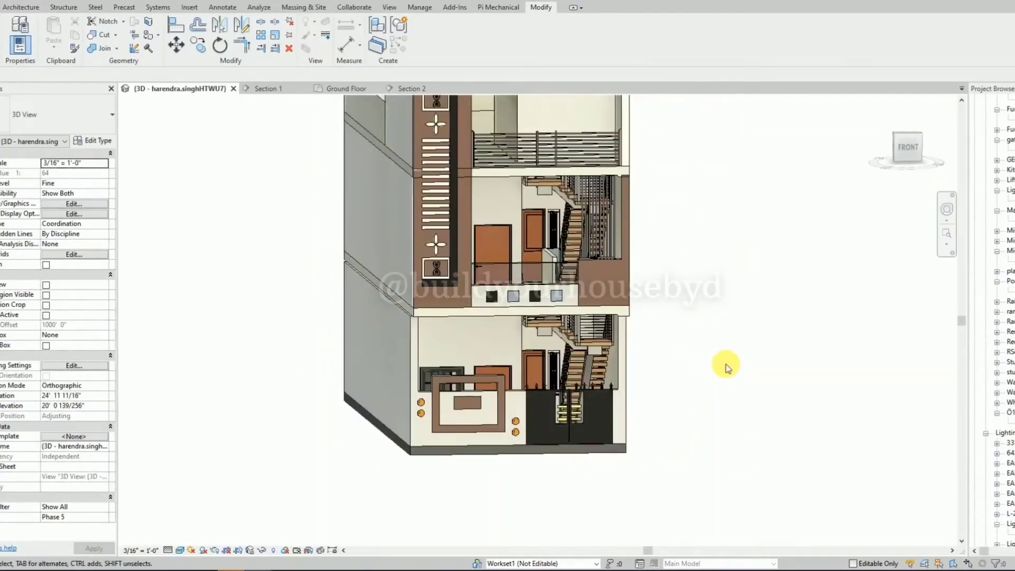
scroll(489, 446, up, 2)
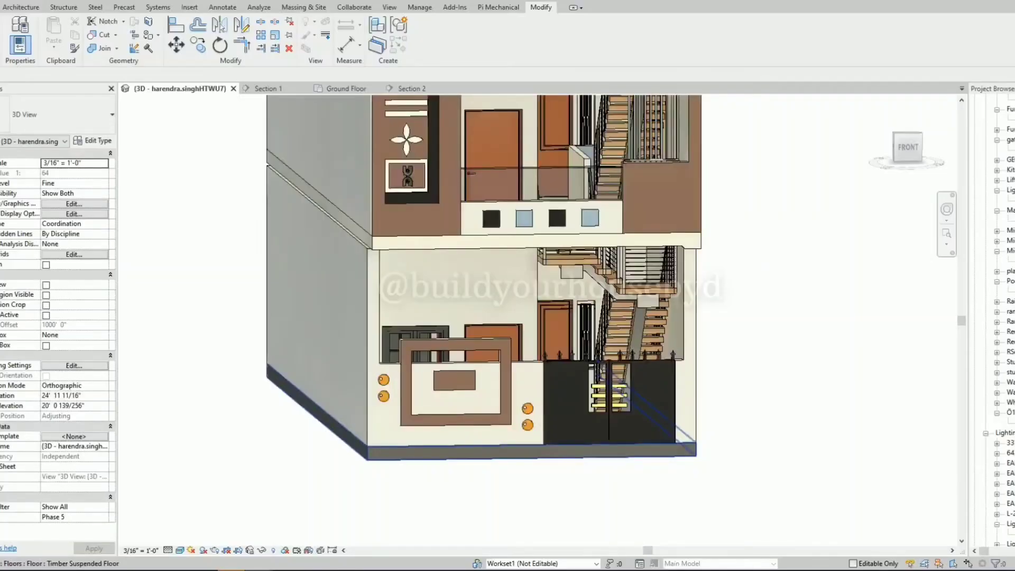
scroll(464, 487, down, 2)
shift+middle_drag(828, 316, 753, 291)
scroll(656, 405, down, 3)
scroll(724, 181, up, 4)
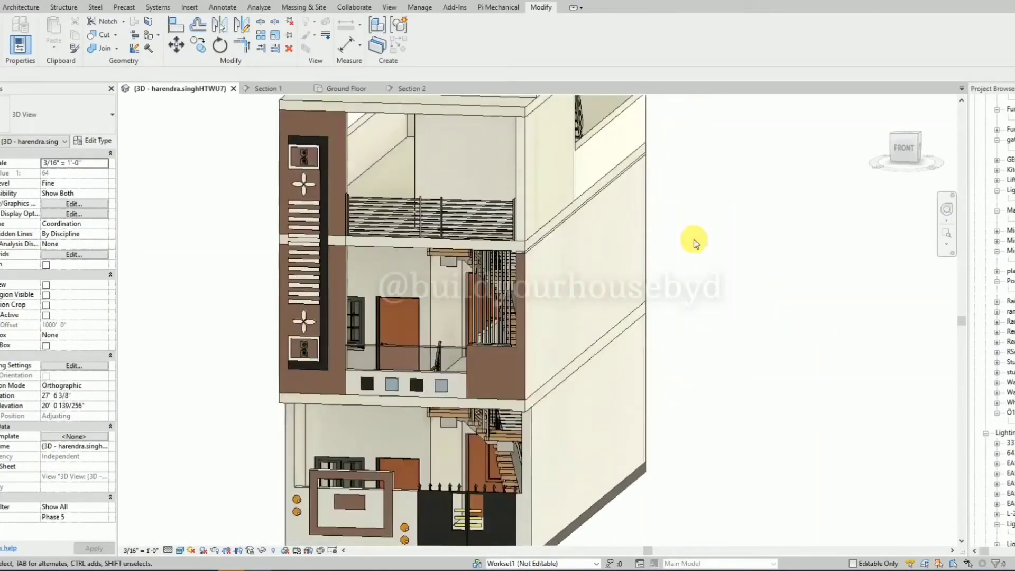
scroll(669, 276, down, 2)
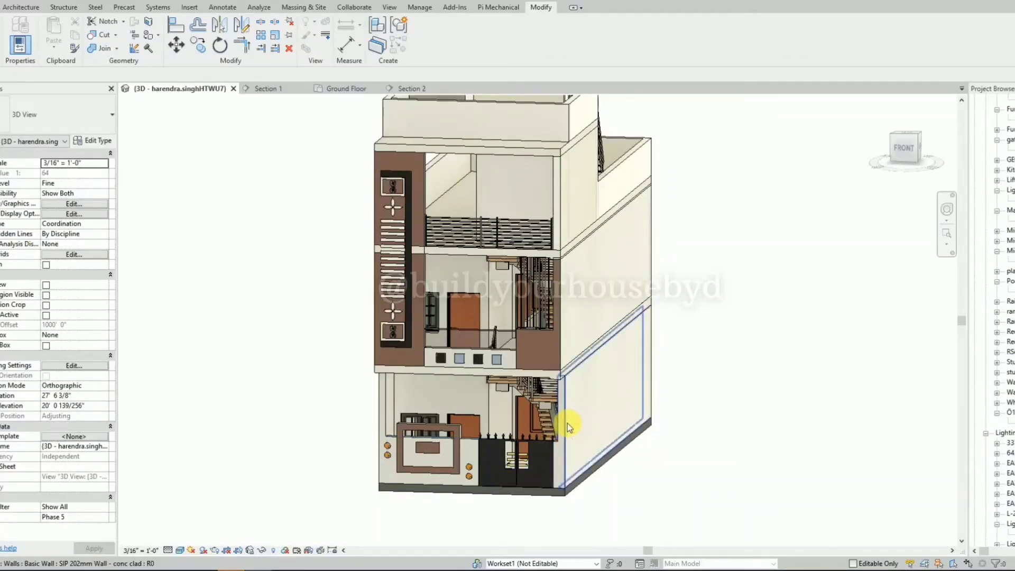
Paint the two four-petal flowers on the tall facade panel with ARCAT - Wood - Painted_Patina and end the Paint command.
scroll(396, 267, up, 5)
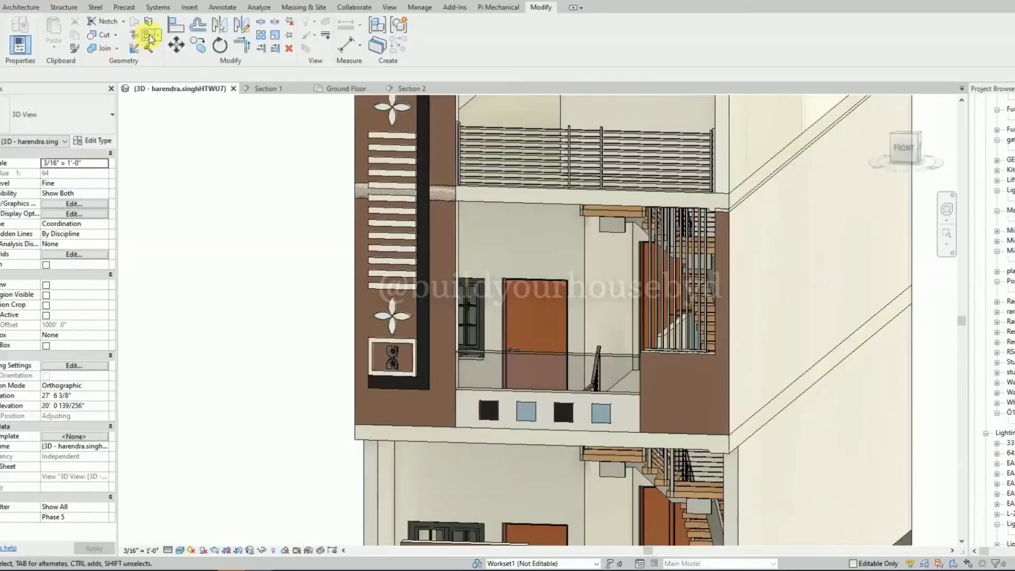
click(487, 299)
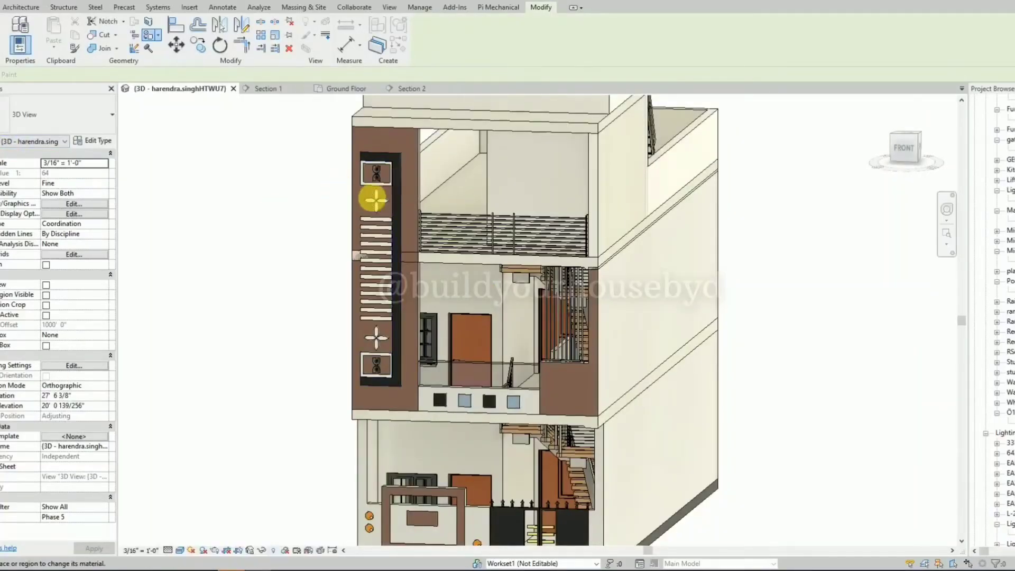
scroll(373, 198, up, 5)
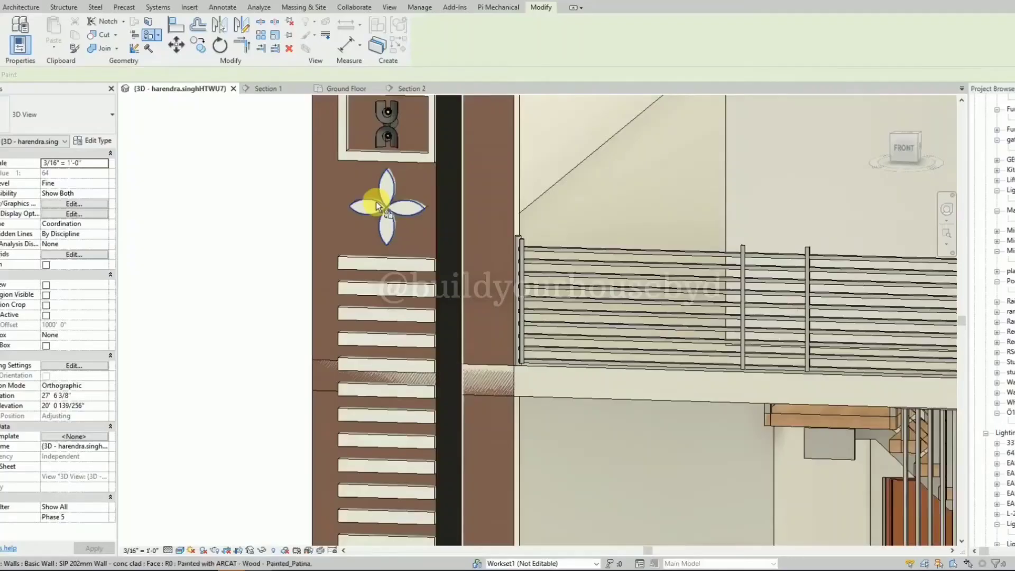
click(376, 201)
scroll(401, 230, down, 5)
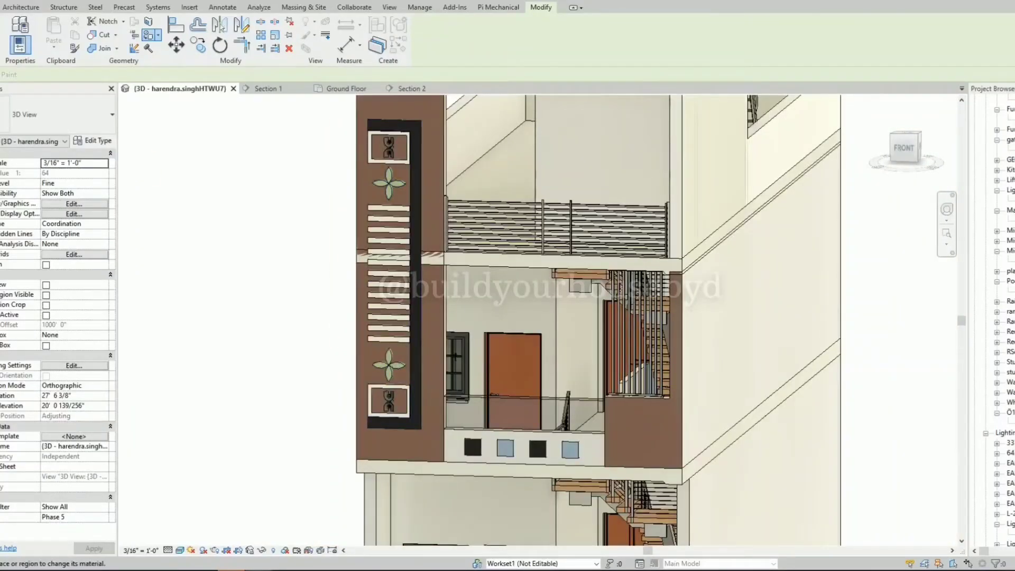
drag(0, 95, 723, 110)
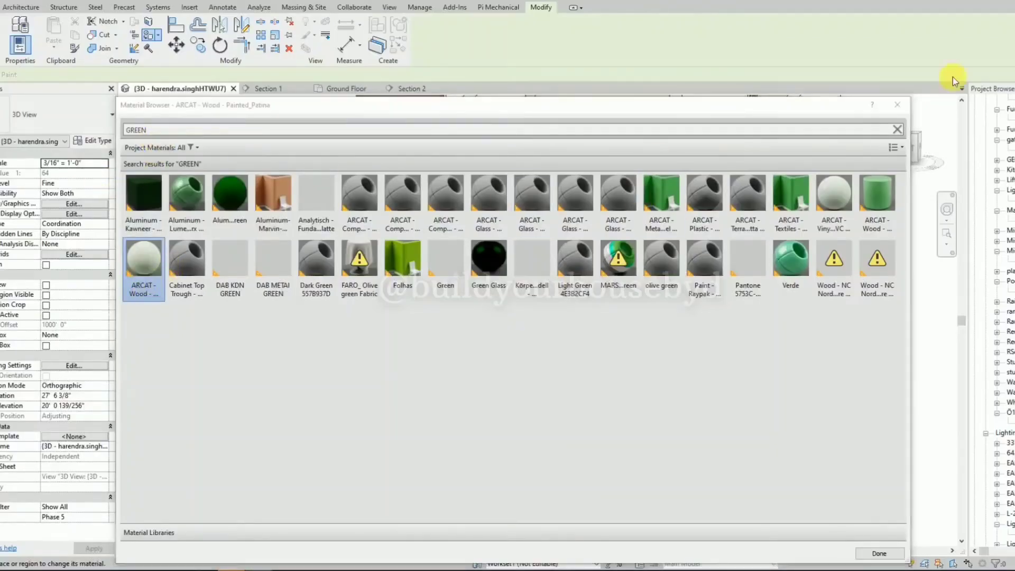
drag(811, 110, 751, 104)
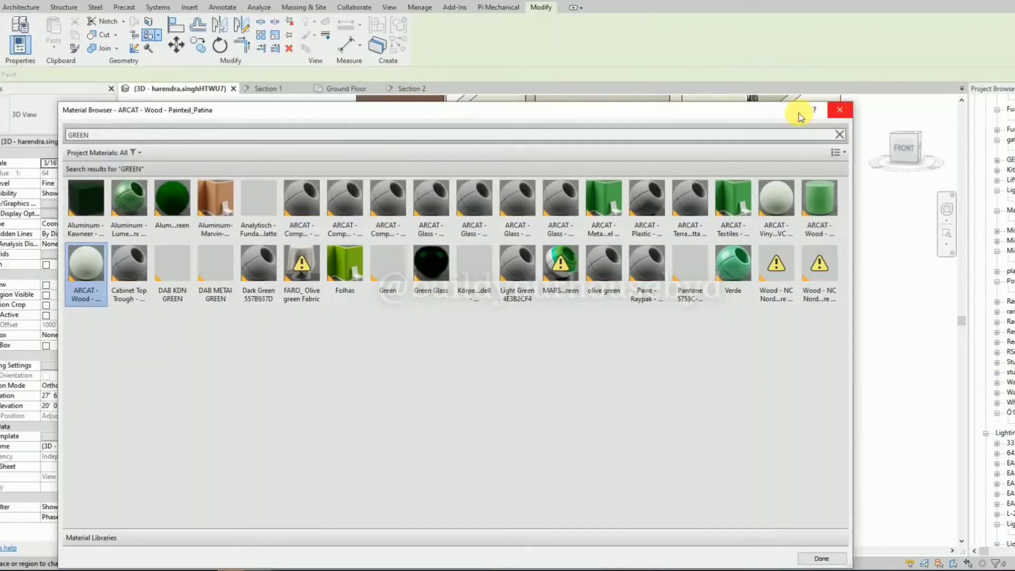
drag(411, 116, 0, 117)
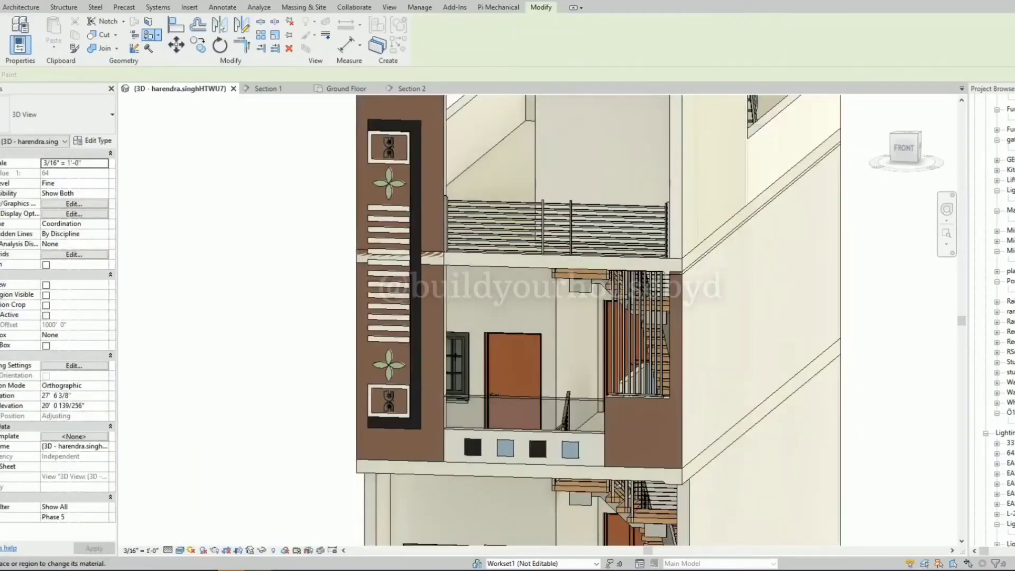
key(Escape)
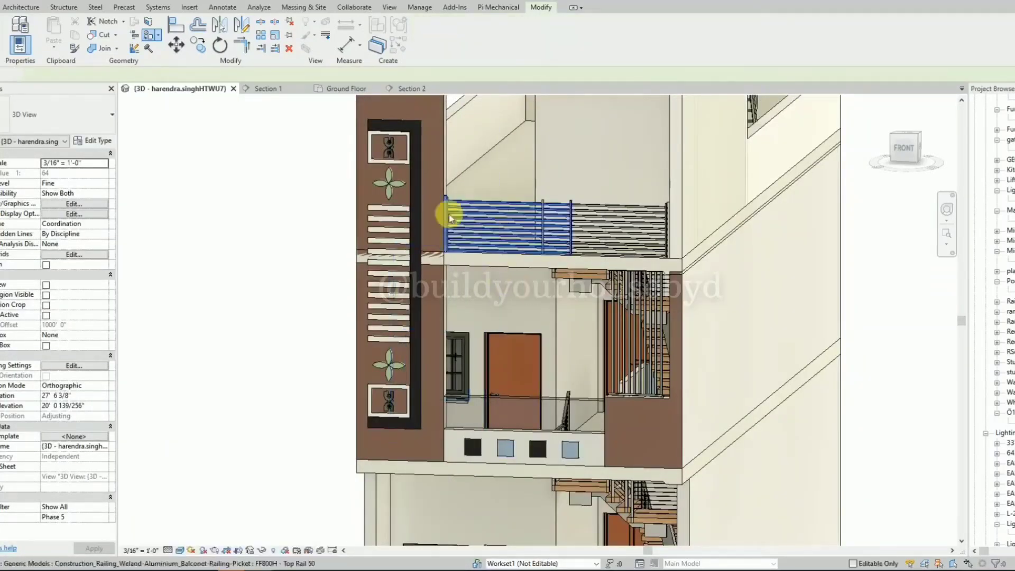
Paint the horizontal strips on the tall facade panel with Finishes - Interior - Gypsum Wall Board.
scroll(369, 315, up, 2)
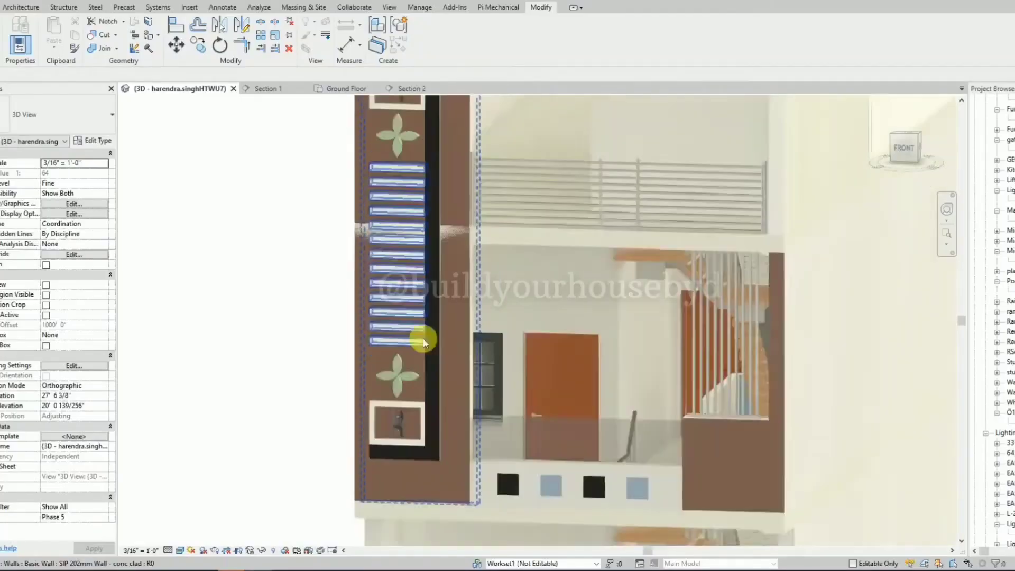
key(p)
key(t)
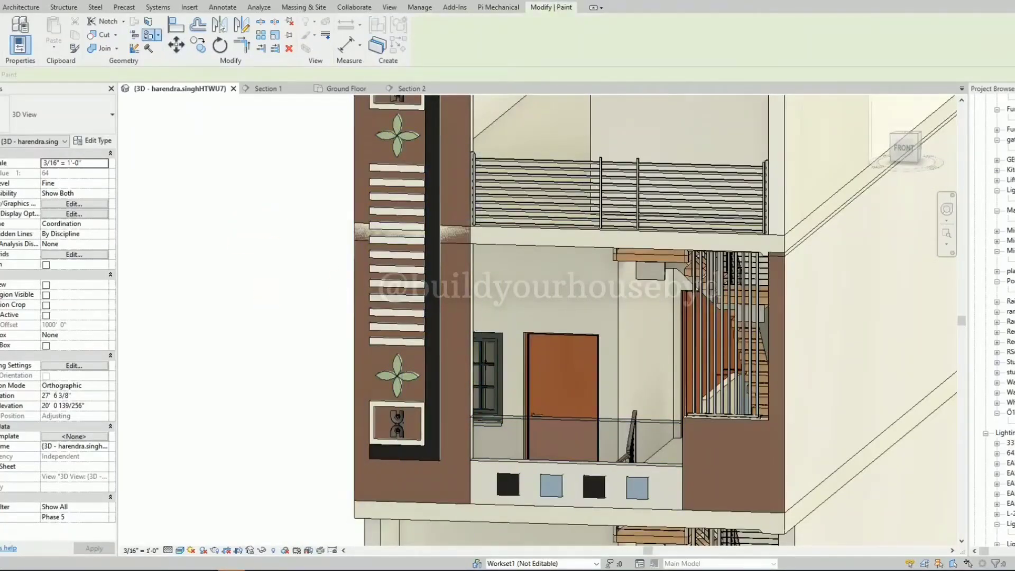
scroll(410, 342, up, 3)
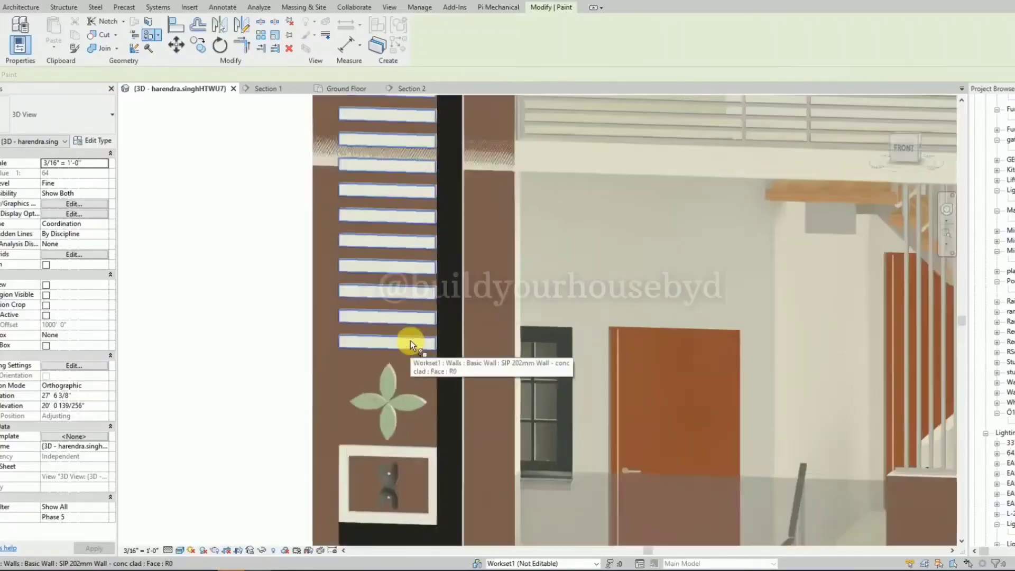
scroll(410, 342, up, 2)
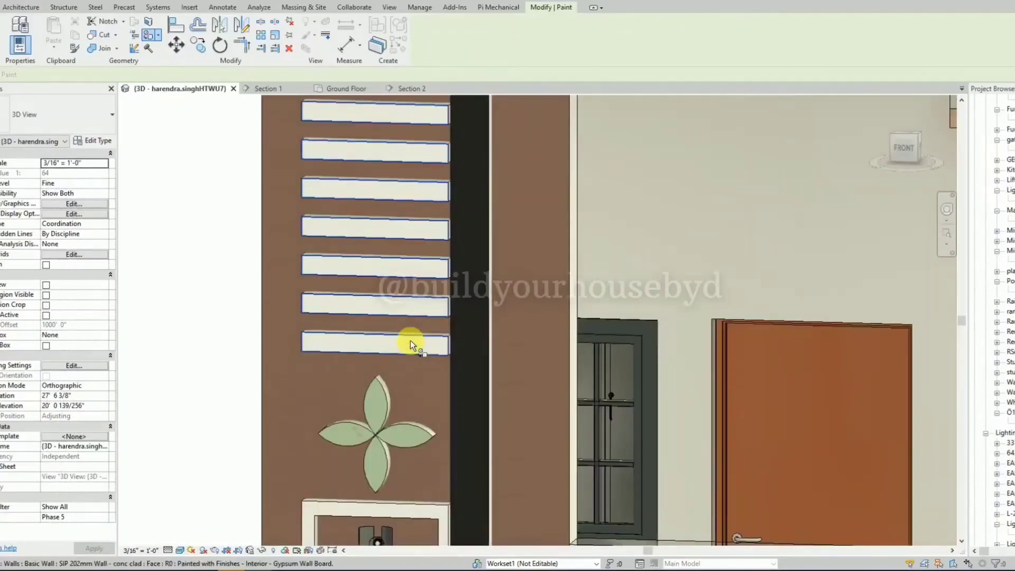
click(410, 343)
scroll(364, 333, down, 3)
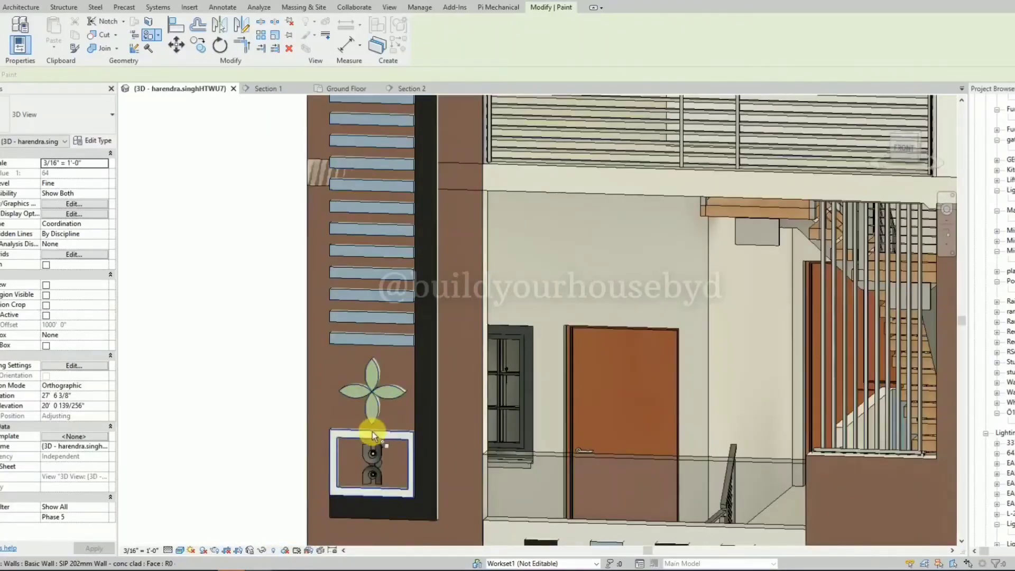
Paint the square ornament frames on the tall facade panel with Finishes - Interior - Gypsum Wall Board and end the Paint command.
click(372, 431)
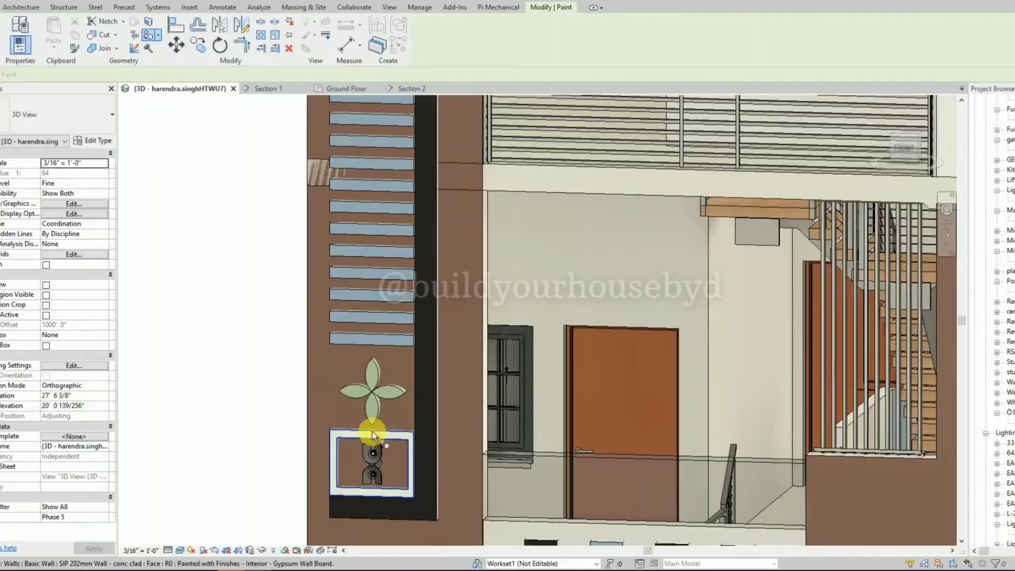
scroll(384, 425, down, 5)
mouse_move(384, 425)
shift+middle_down()
mouse_move(296, 380)
mouse_move(342, 358)
mouse_move(222, 308)
shift+middle_up()
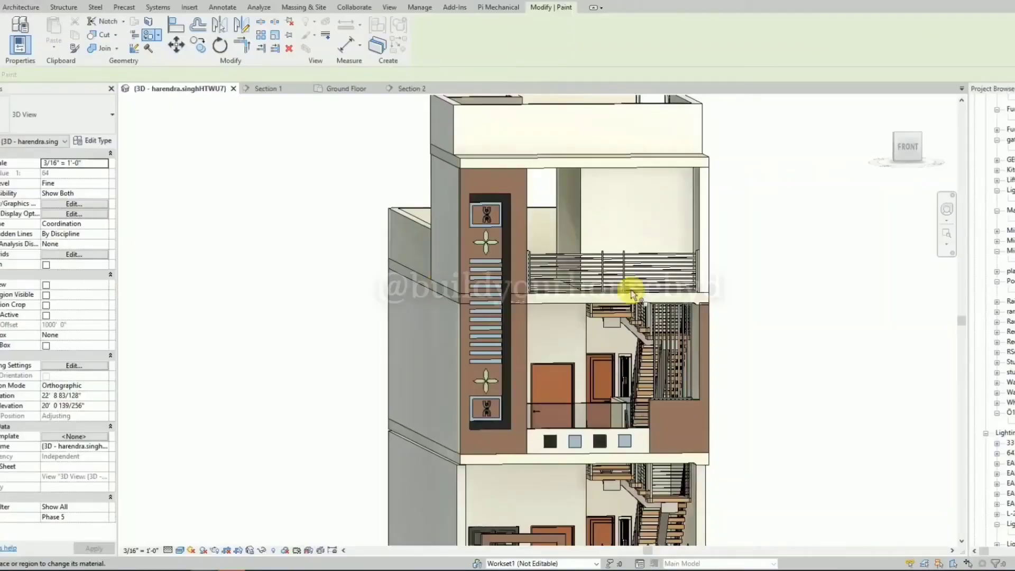
scroll(215, 368, down, 2)
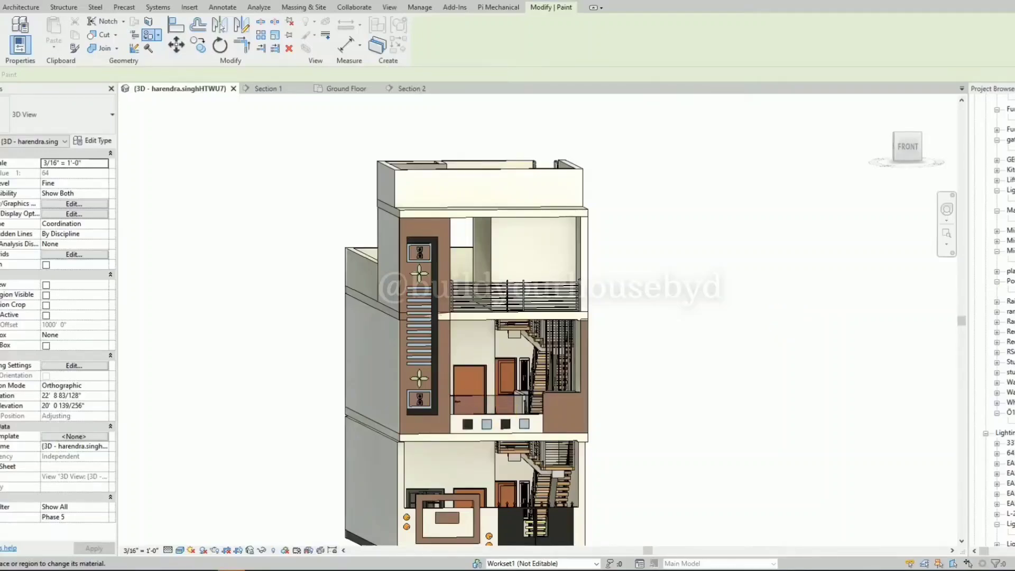
key(Escape)
Edit the profile of the brown first-floor wall below the stair screen, moving its outer vertical edge inward to the column's inner face.
mouse_move(537, 287)
shift+middle_down()
mouse_move(596, 199)
mouse_move(562, 202)
mouse_move(555, 220)
mouse_move(588, 231)
mouse_move(605, 215)
shift+middle_up()
scroll(521, 341, up, 2)
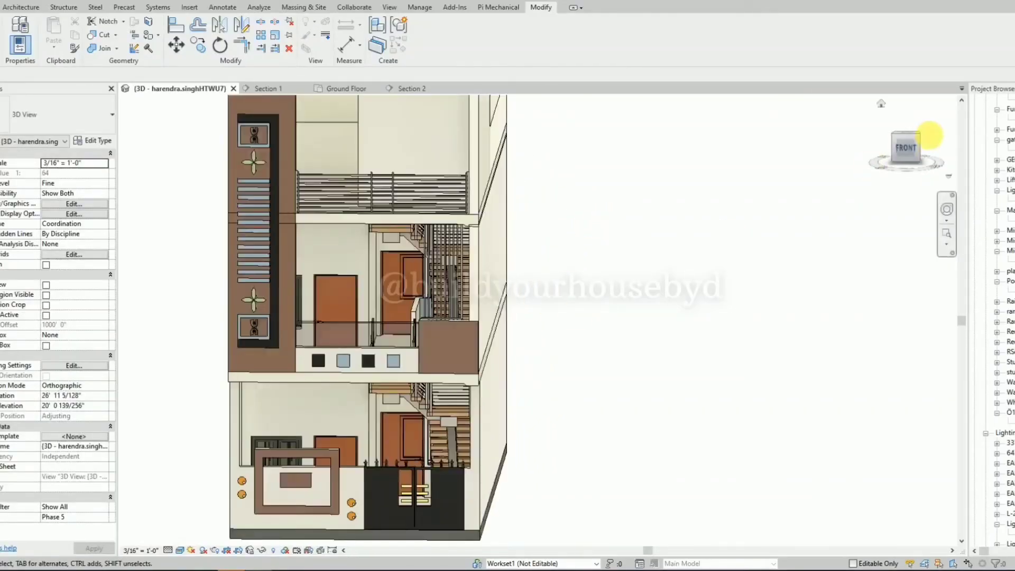
click(899, 148)
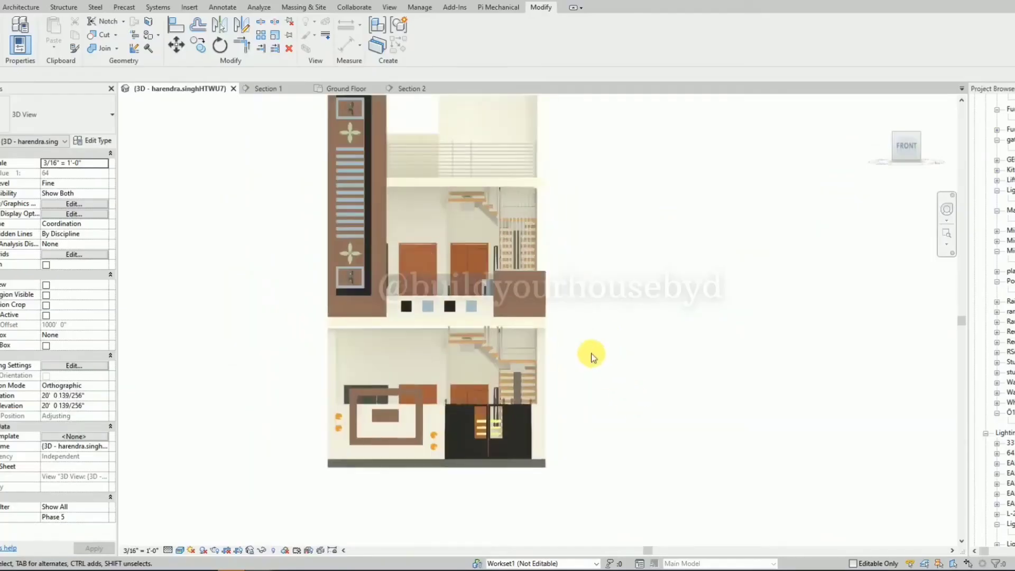
scroll(560, 317, up, 2)
click(518, 224)
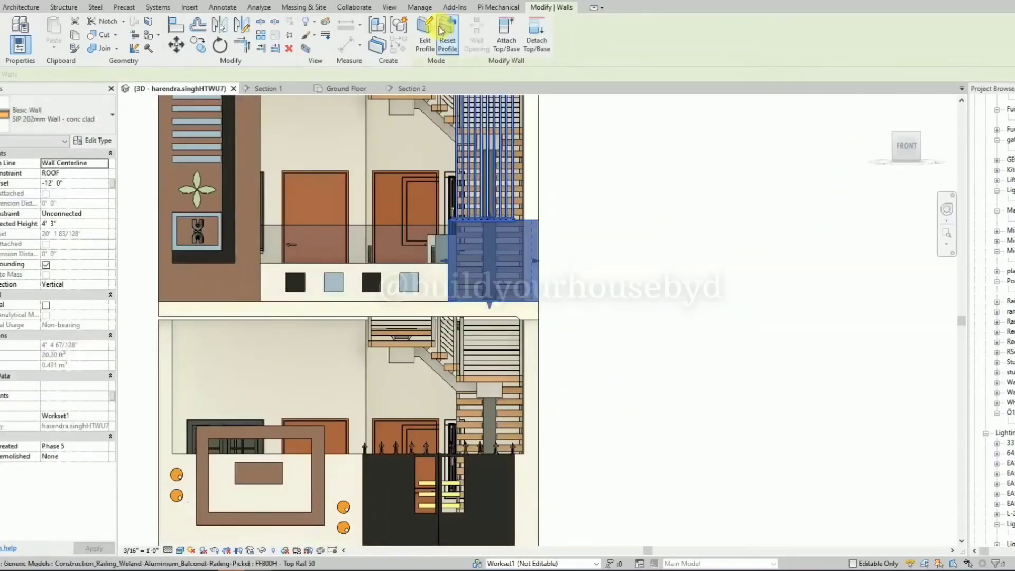
click(423, 32)
scroll(537, 262, up, 2)
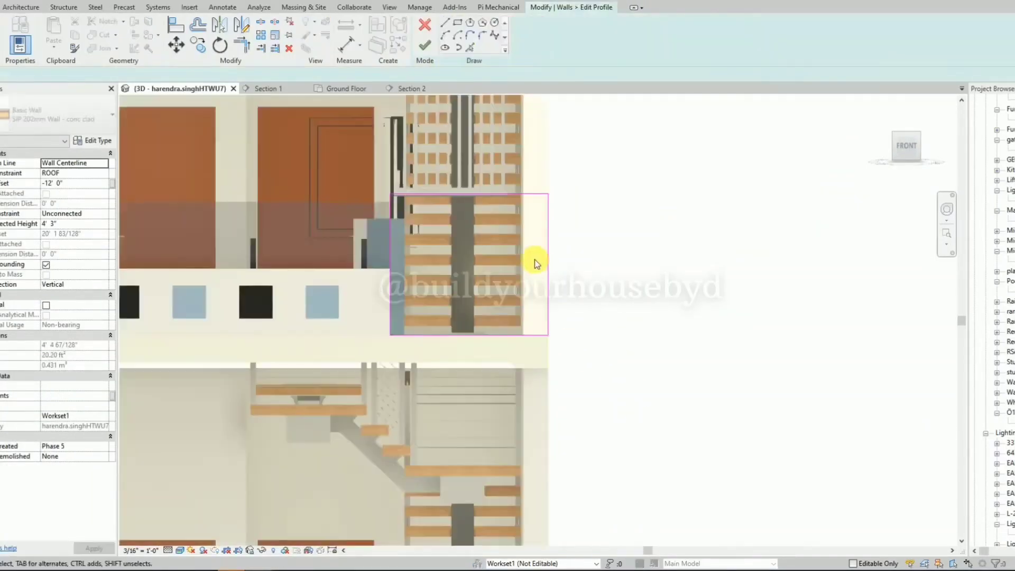
click(547, 283)
mouse_move(547, 283)
mouse_down()
mouse_move(517, 290)
mouse_move(523, 296)
mouse_up()
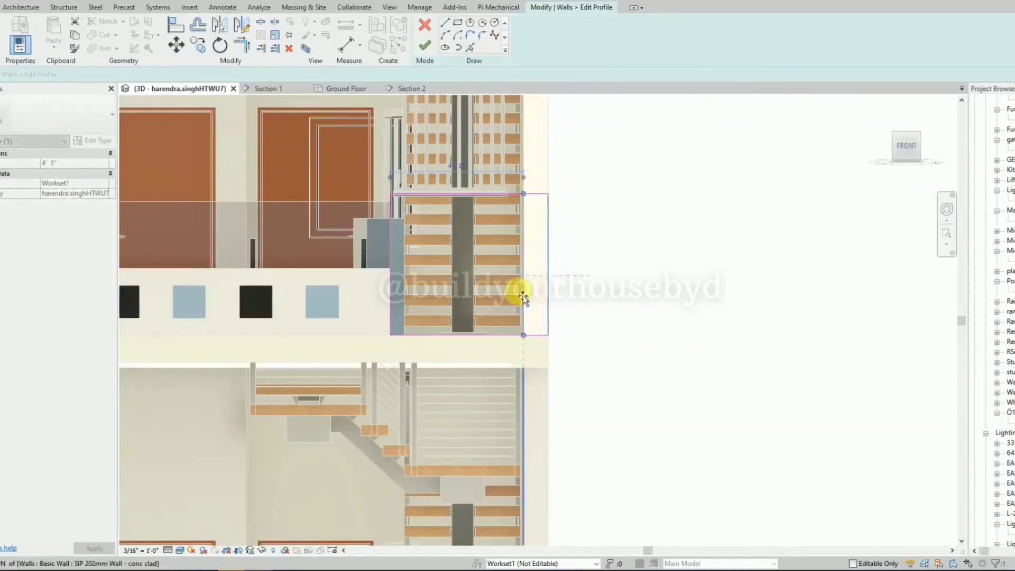
click(424, 45)
click(623, 362)
scroll(634, 346, down, 2)
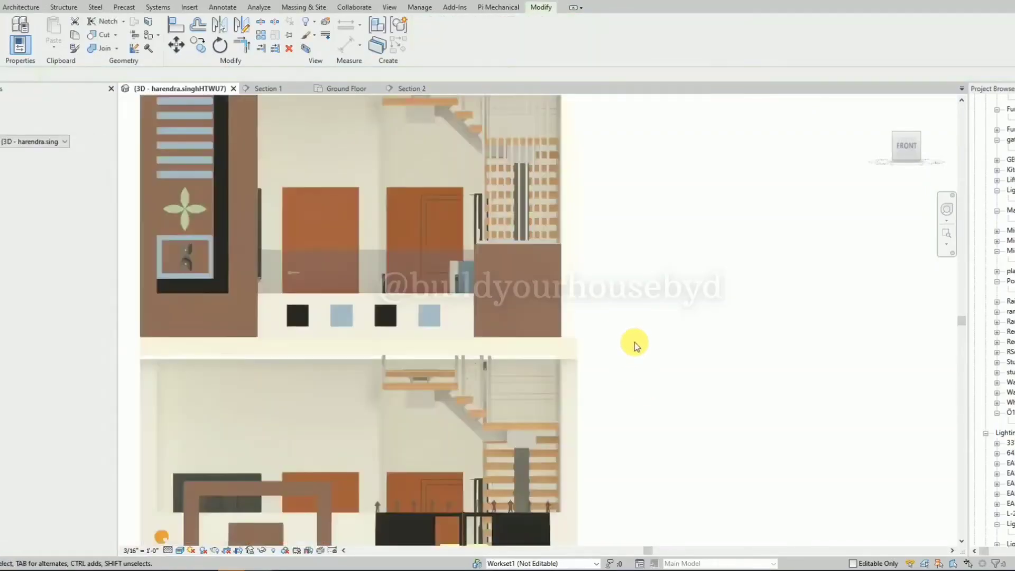
scroll(687, 305, down, 2)
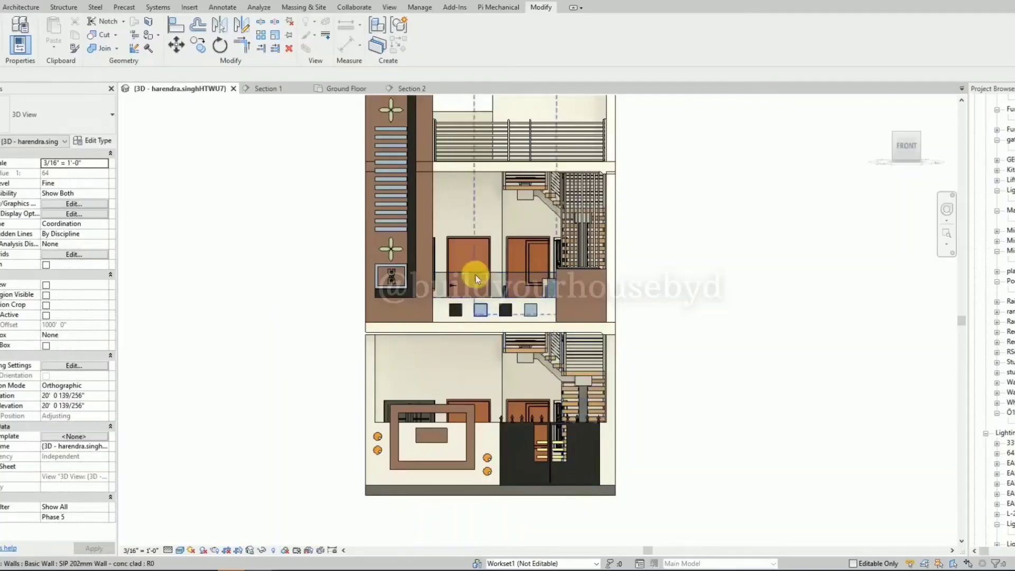
scroll(724, 282, down, 1)
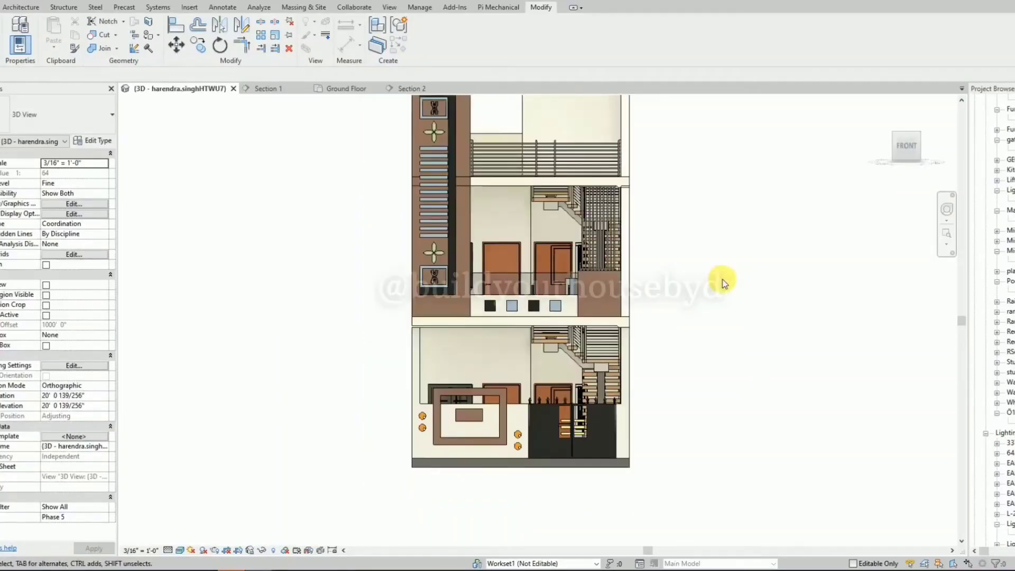
scroll(262, 339, down, 2)
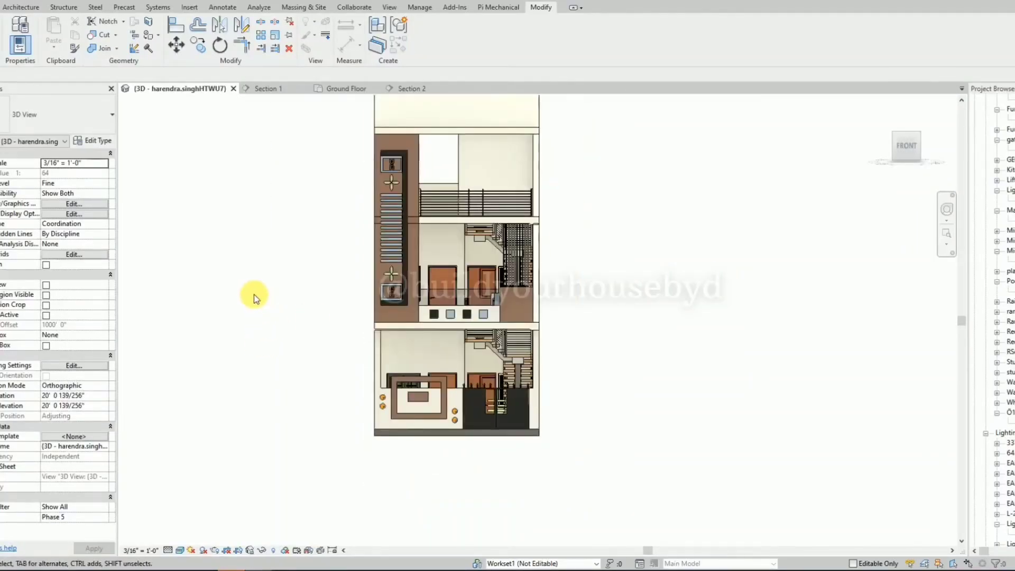
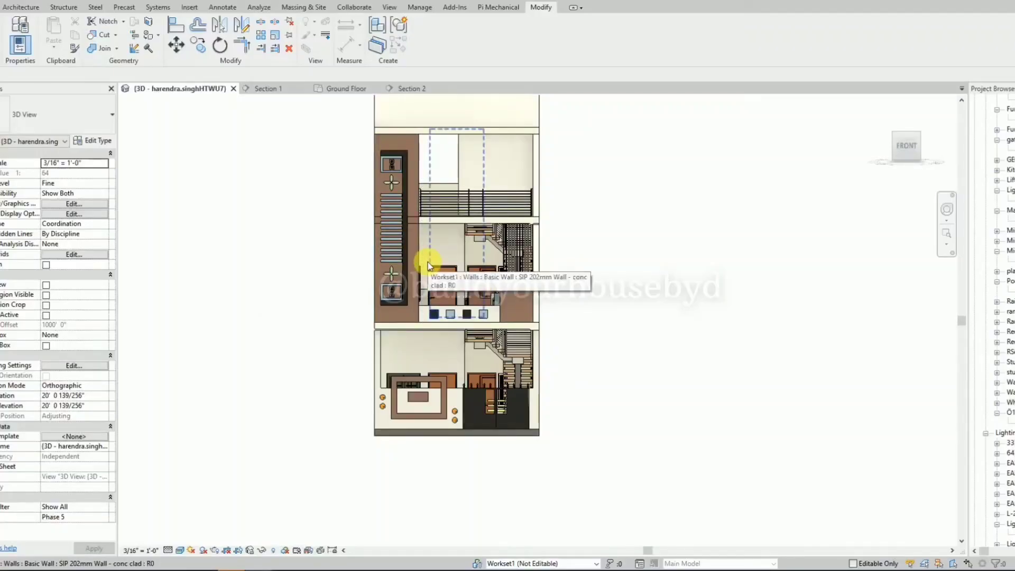
scroll(391, 142, up, 3)
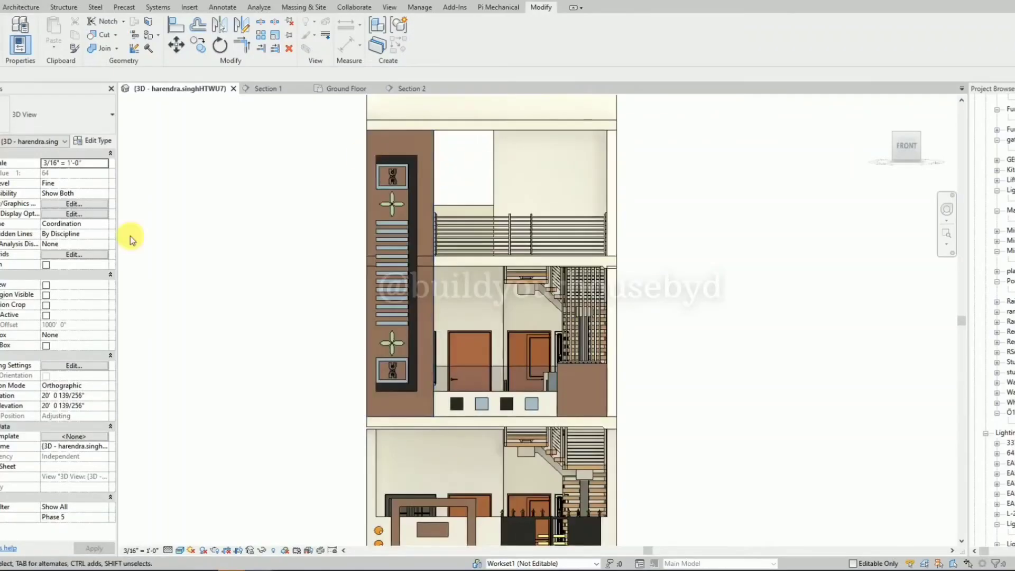
click(435, 140)
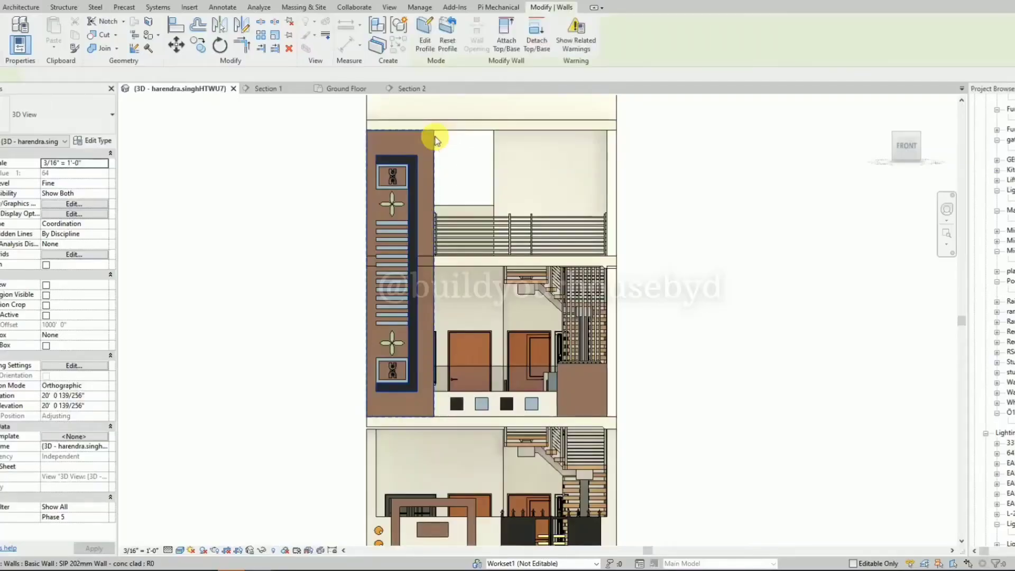
key(Escape)
shift+middle_drag(636, 201, 296, 256)
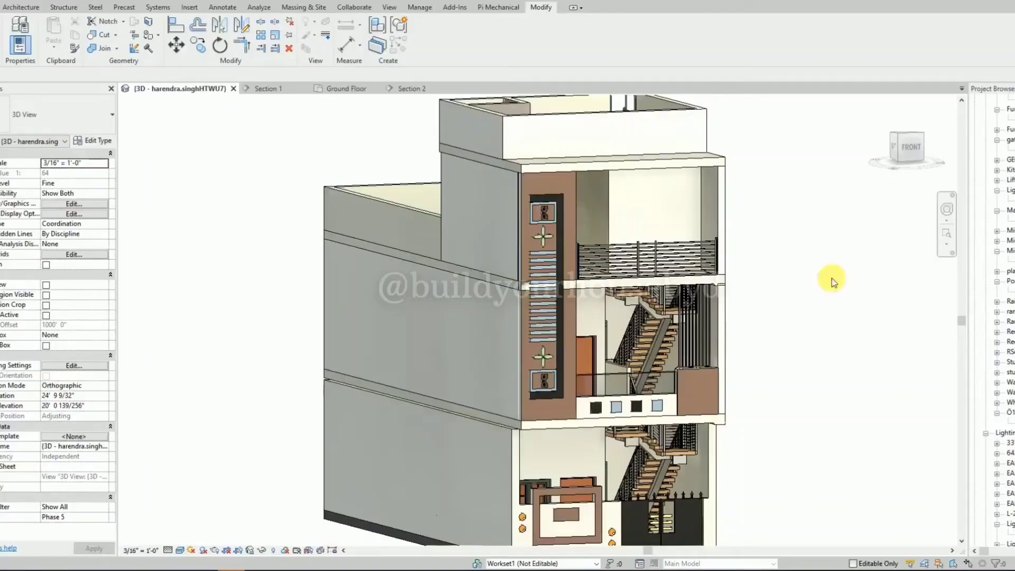
click(908, 147)
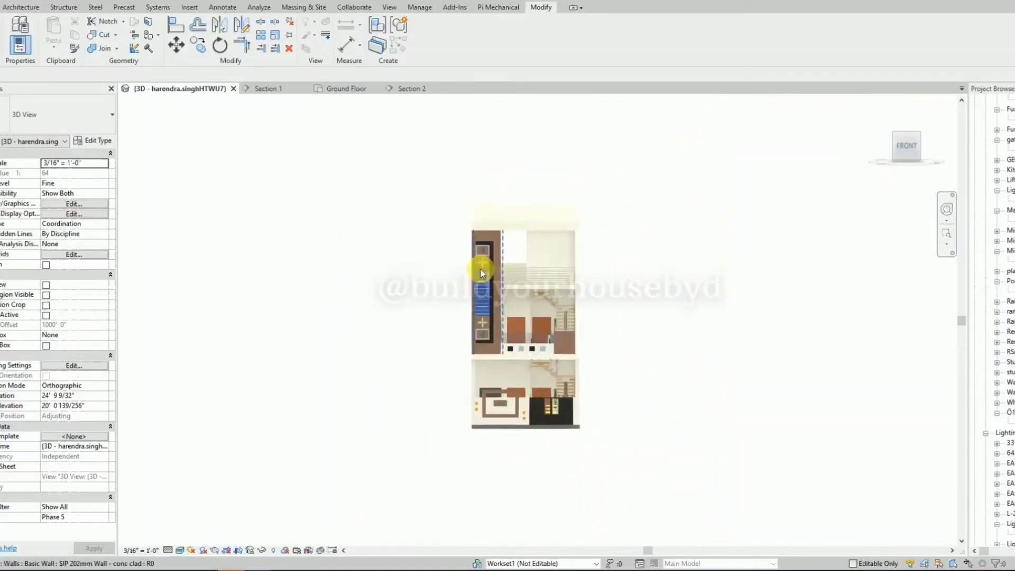
Copy the dark bracket-shaped border wall of the tall facade panel into the empty space beside the house.
click(481, 250)
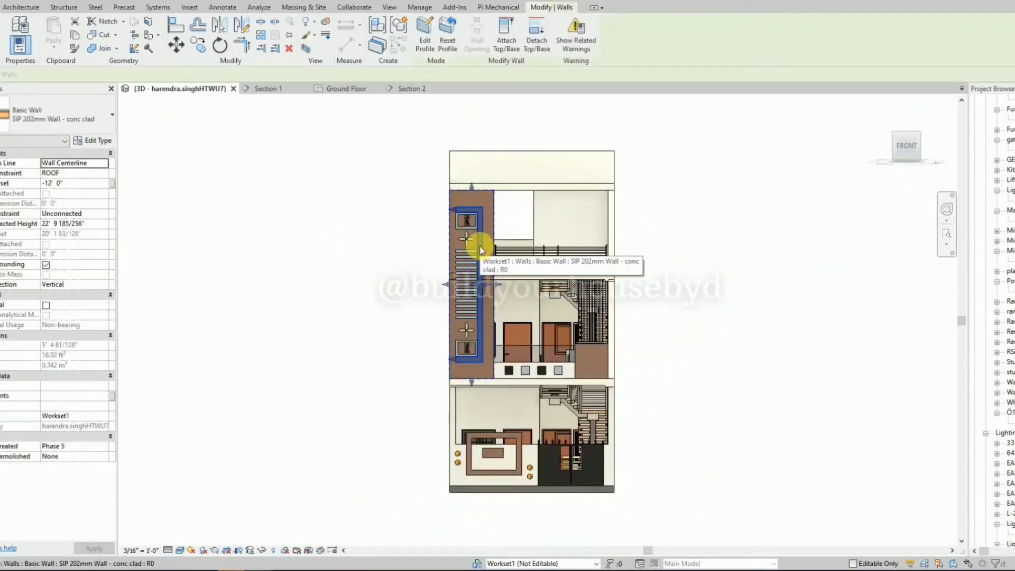
key(c)
key(o)
click(480, 246)
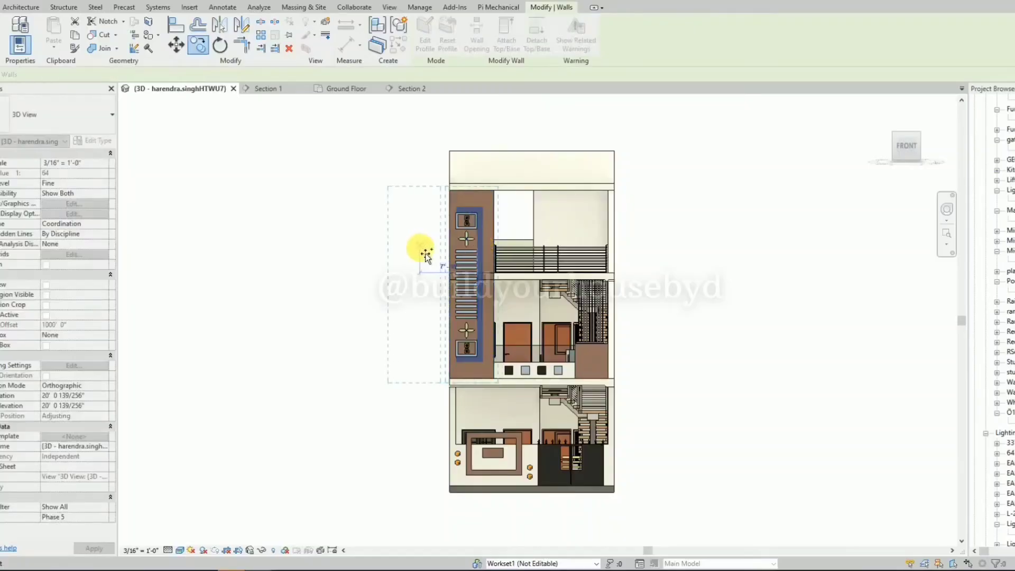
click(426, 255)
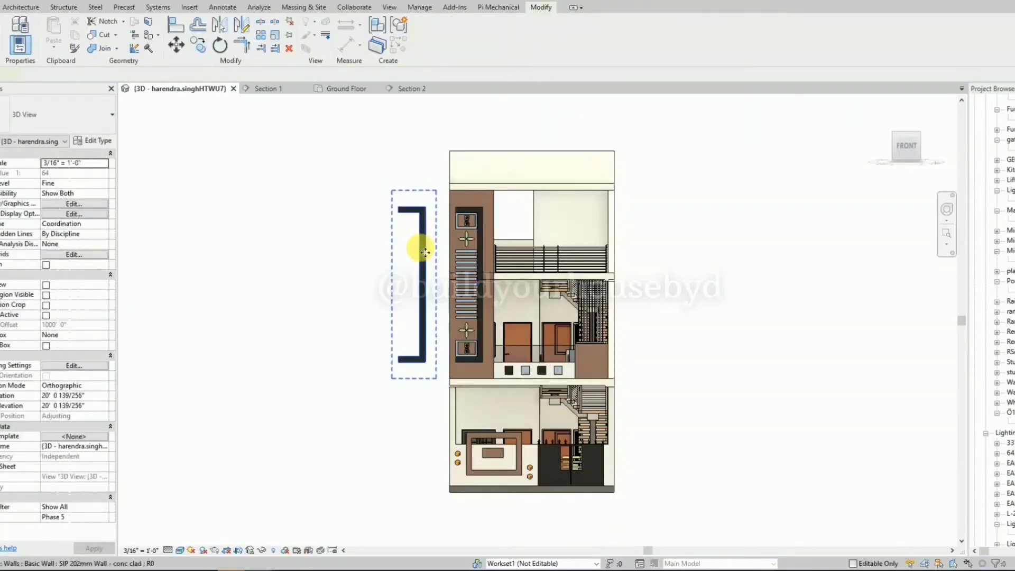
drag(426, 252, 387, 254)
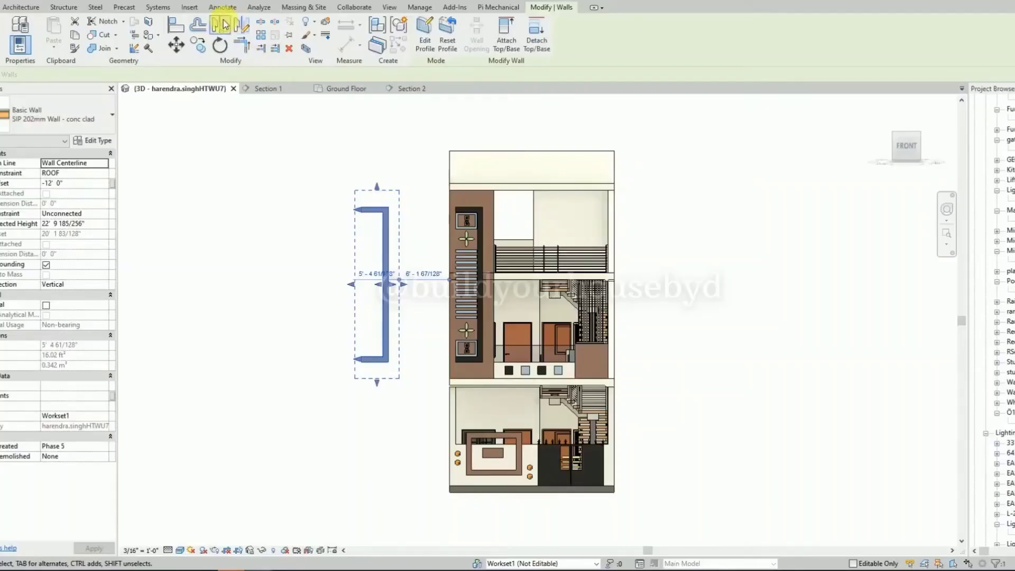
Mirror the copied border wall about its vertical edge so it opens toward the house, keeping only the mirrored wall.
click(240, 26)
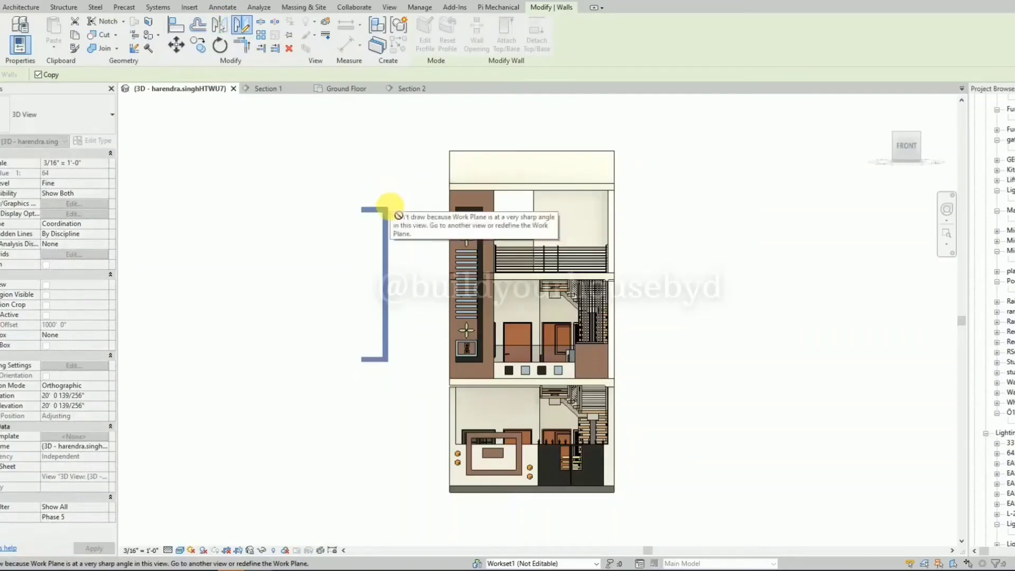
key(Escape)
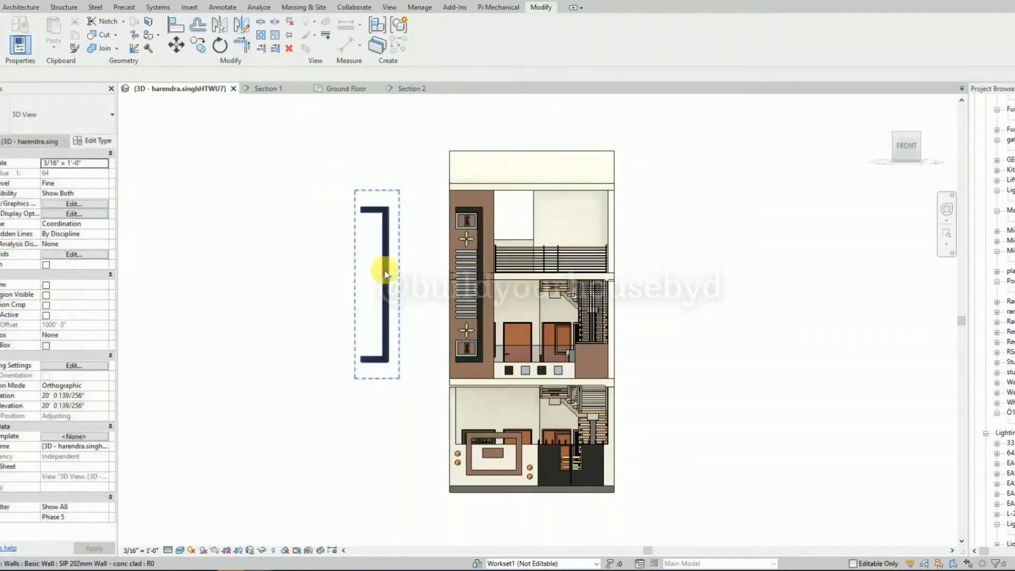
click(387, 275)
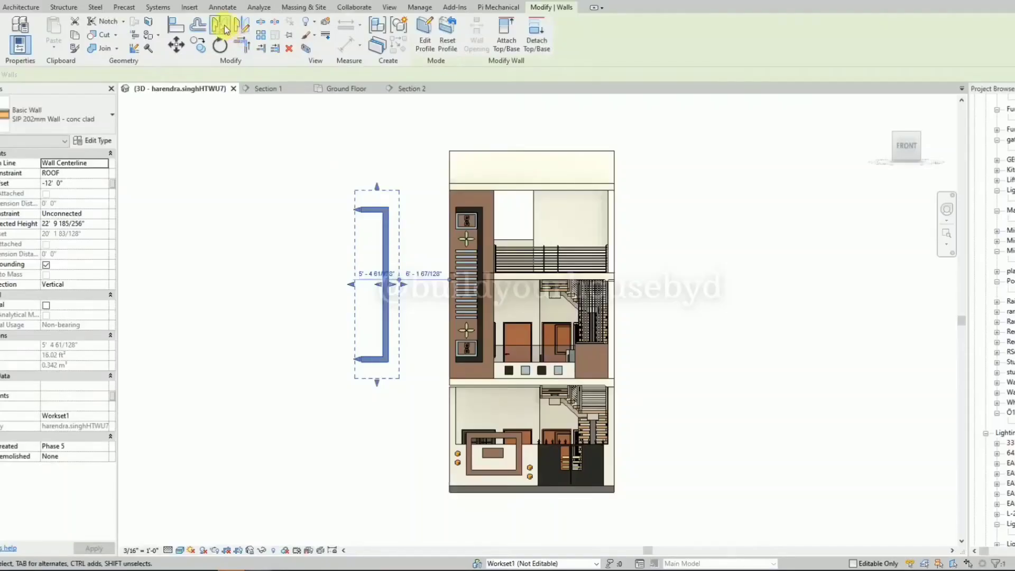
click(224, 28)
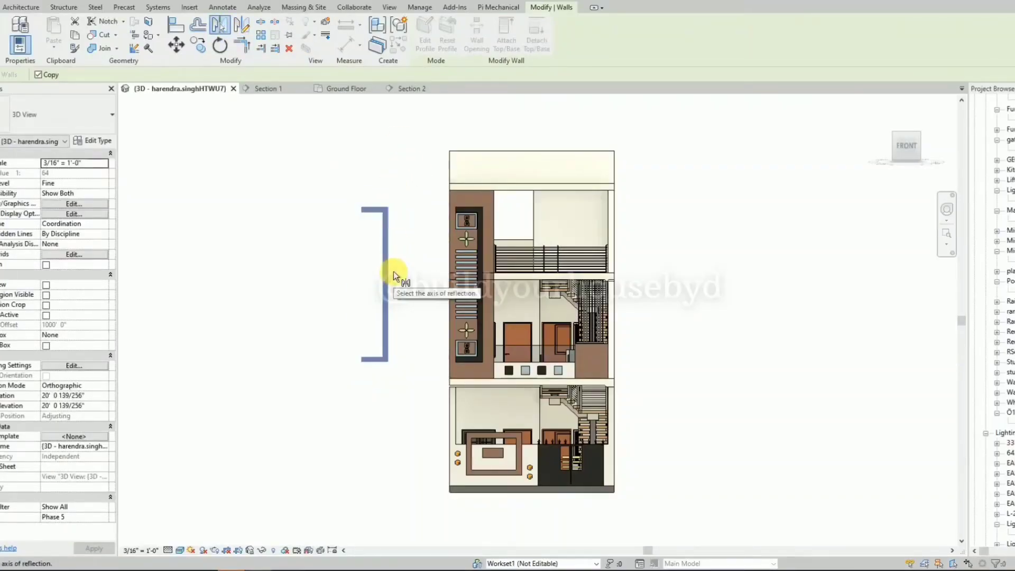
click(394, 238)
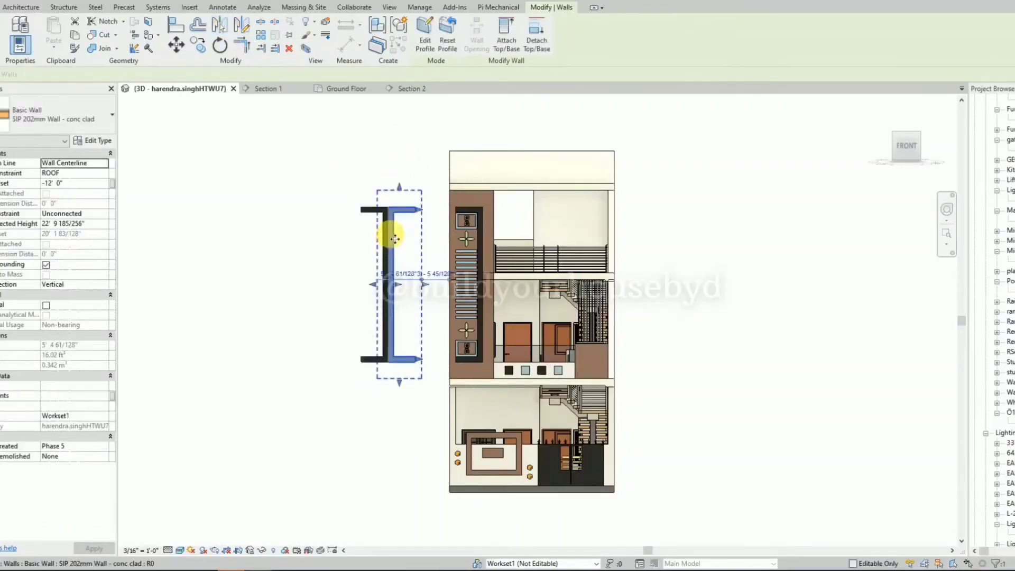
key(Escape)
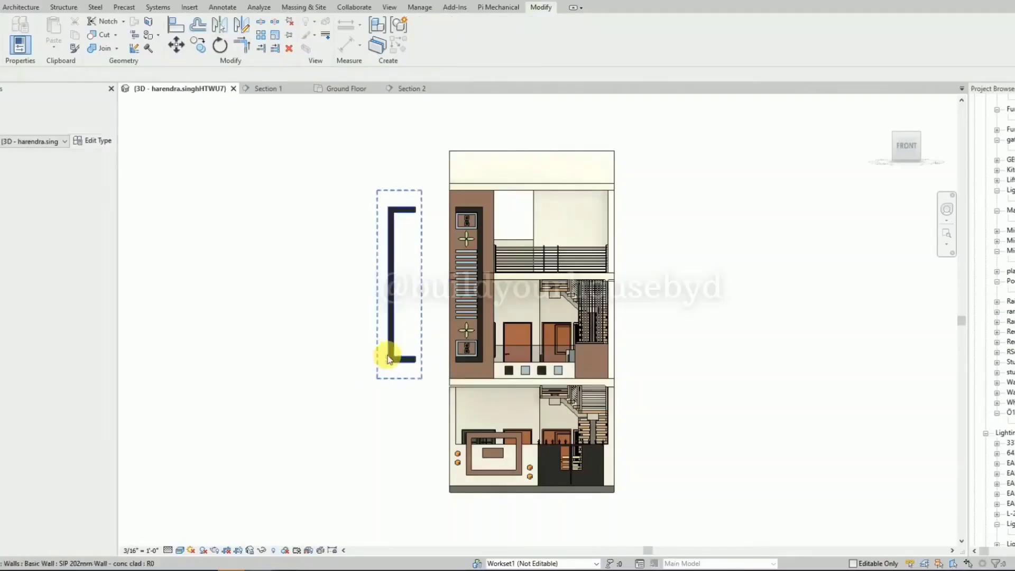
Move the mirrored border wall against the outer side of the tall facade panel.
click(403, 355)
scroll(399, 217, up, 2)
drag(397, 234, 473, 190)
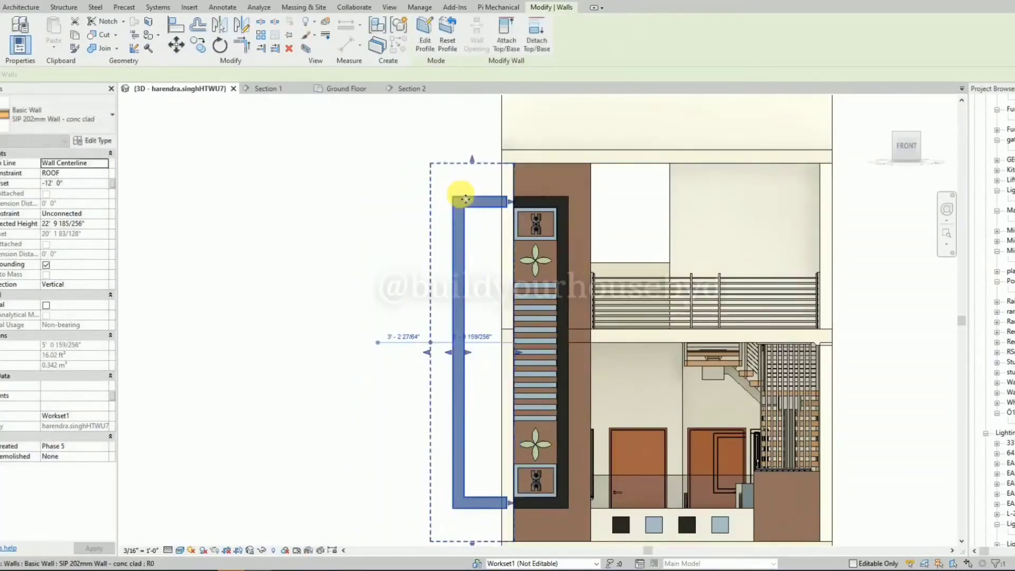
Edit the mirrored wall's profile, raising its two upper horizontal lines to the top and underside of the roof slab band.
click(429, 34)
scroll(493, 185, up, 2)
click(487, 208)
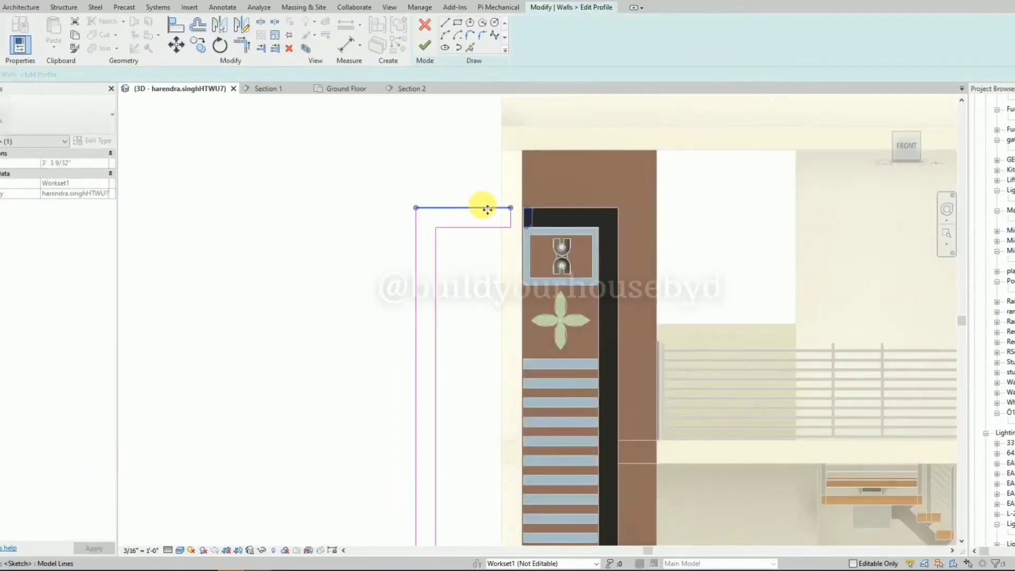
drag(488, 208, 489, 127)
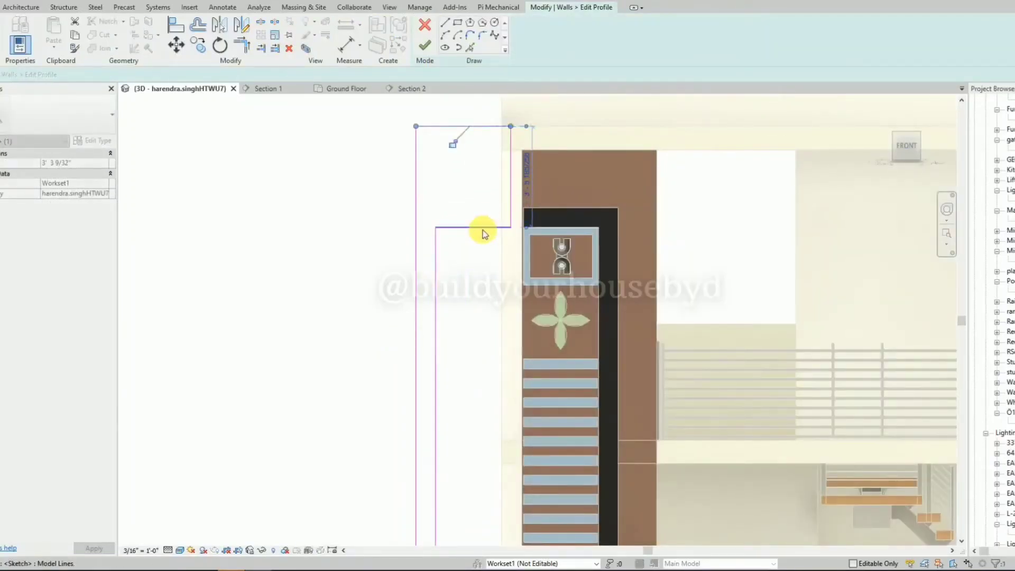
drag(483, 230, 497, 157)
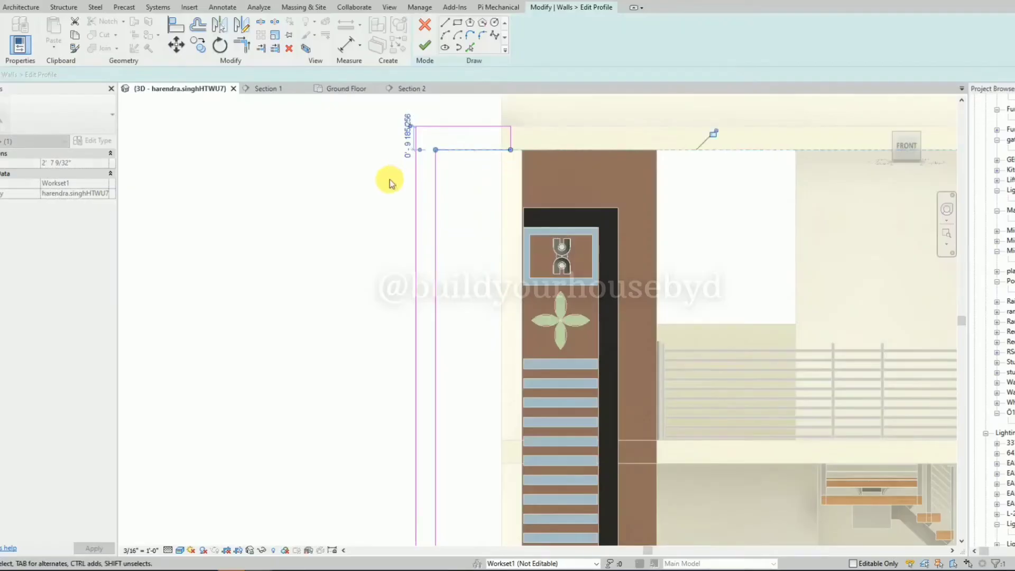
Extend the profile's upper strip across the facade to the far end of the roof slab.
scroll(398, 169, down, 2)
scroll(459, 150, down, 1)
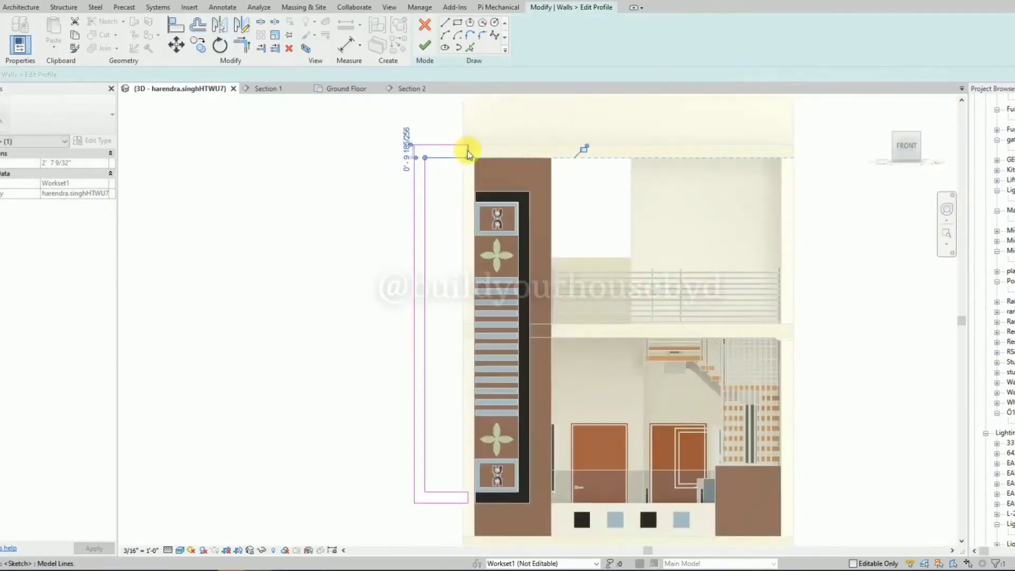
click(467, 151)
scroll(468, 150, up, 2)
drag(469, 150, 898, 160)
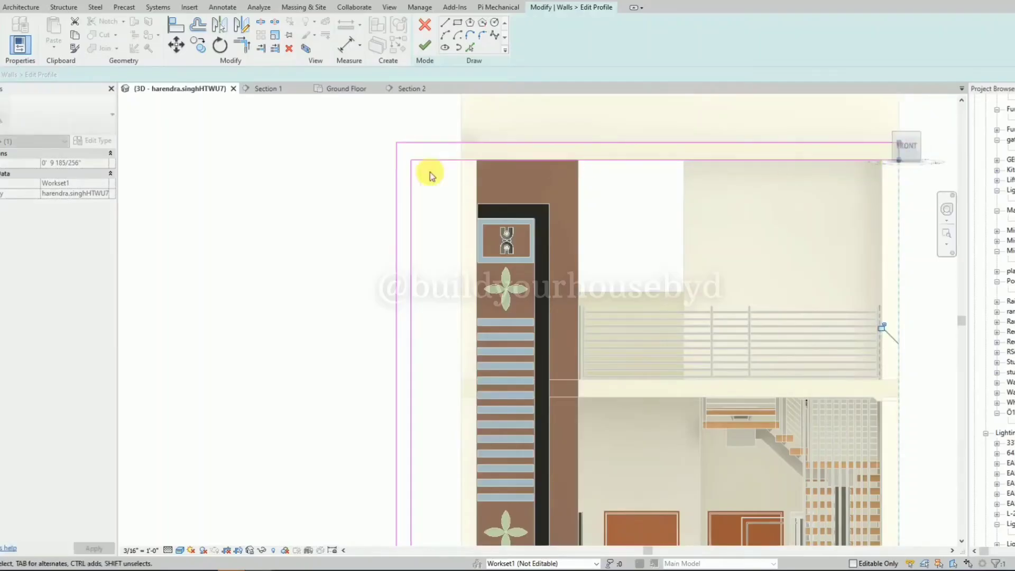
Move the profile's inner vertical line to the tall panel's outer side and its outer vertical line to the house's outer edge.
scroll(421, 173, down, 2)
click(415, 185)
mouse_move(416, 185)
mouse_down()
mouse_move(469, 195)
mouse_move(435, 199)
mouse_move(452, 193)
mouse_up()
click(406, 196)
scroll(464, 222, down, 2)
Lower the profile's inner bottom line to the tall panel's lower edge and align its inner vertical line exactly with the panel's outer edge.
scroll(447, 380, up, 6)
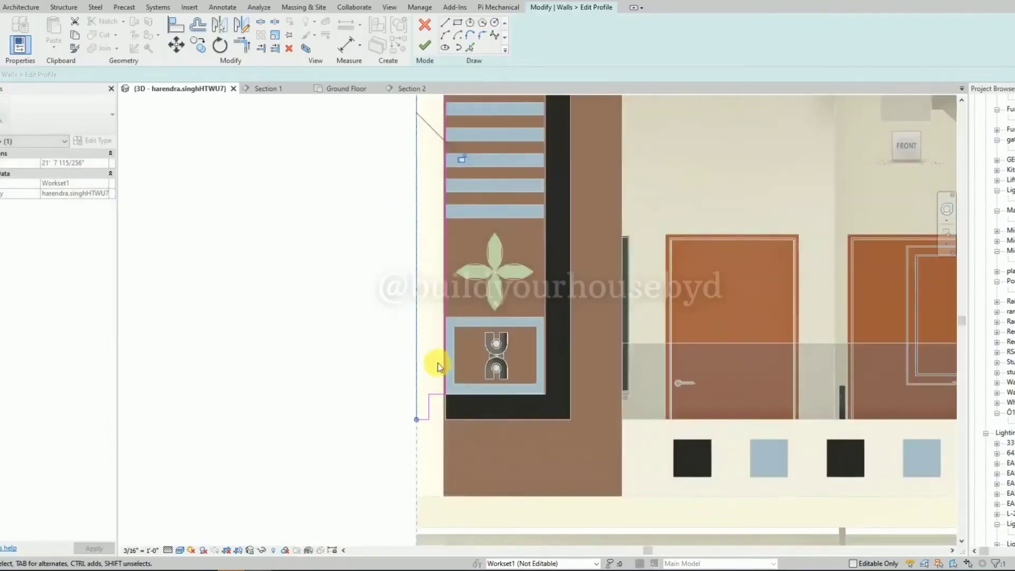
scroll(439, 370, down, 3)
scroll(446, 389, up, 2)
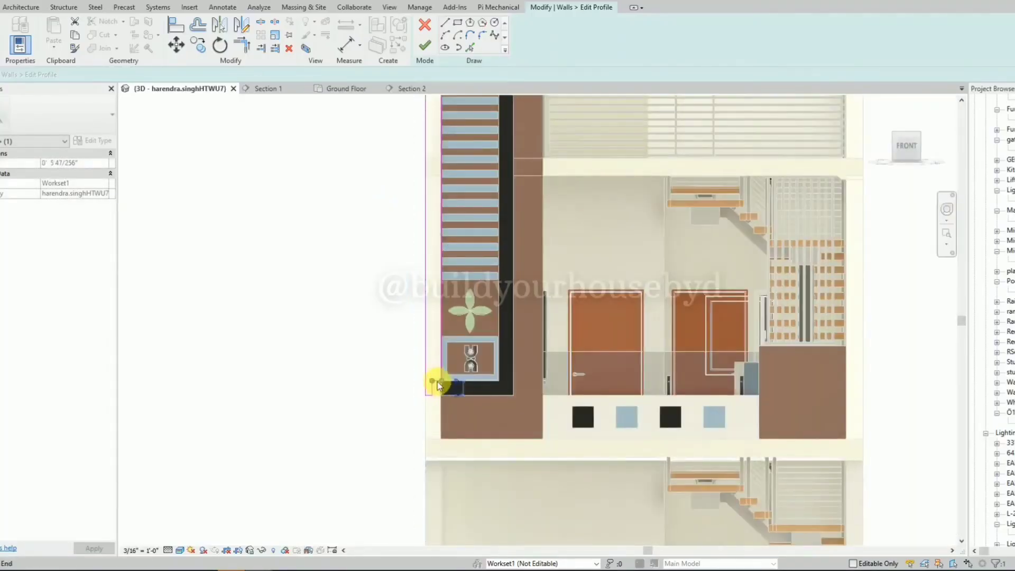
scroll(437, 381, up, 2)
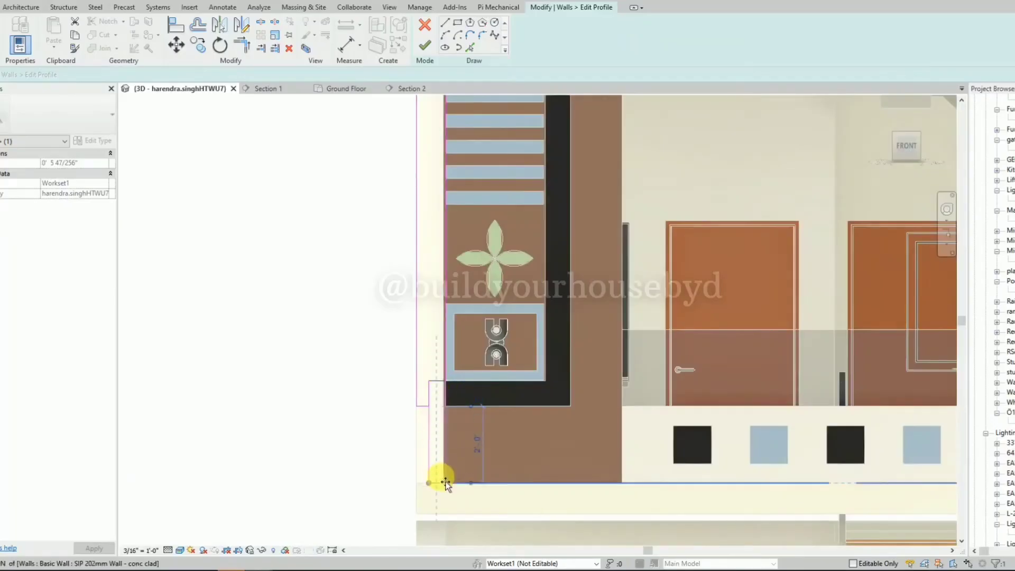
scroll(446, 370, up, 4)
click(442, 348)
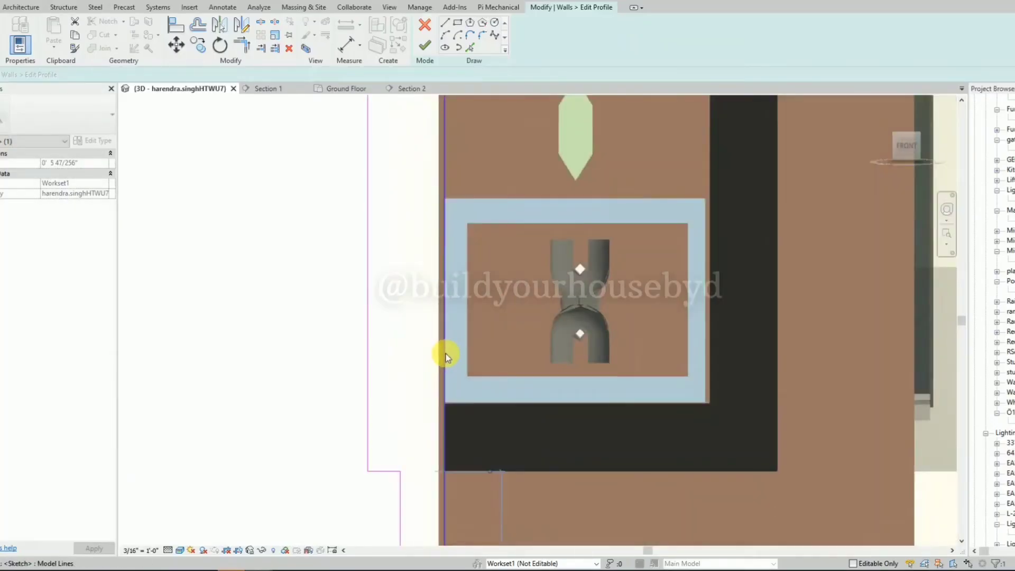
scroll(450, 323, down, 3)
scroll(436, 487, up, 2)
scroll(455, 445, up, 2)
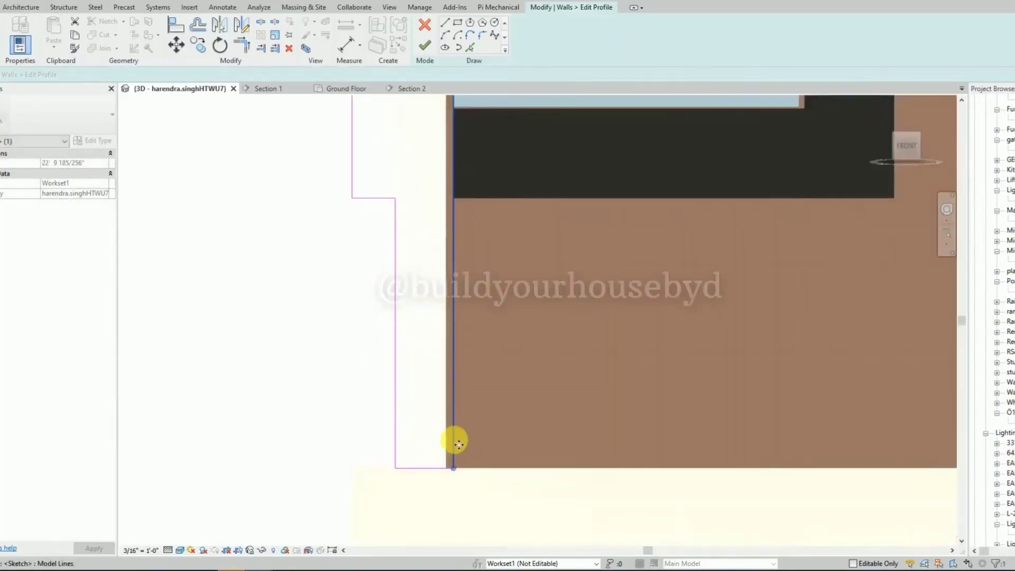
drag(453, 468, 449, 468)
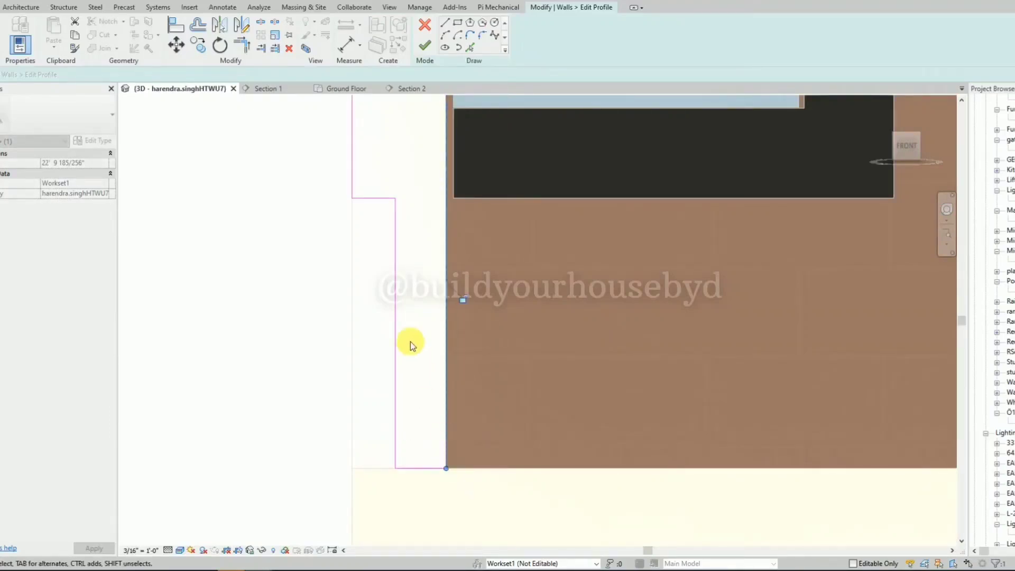
Lower the profile's outer bottom line to the slab's underside, extend the bottom strip to the brown panel's inner edge, and finish the profile.
scroll(407, 339, down, 4)
click(392, 279)
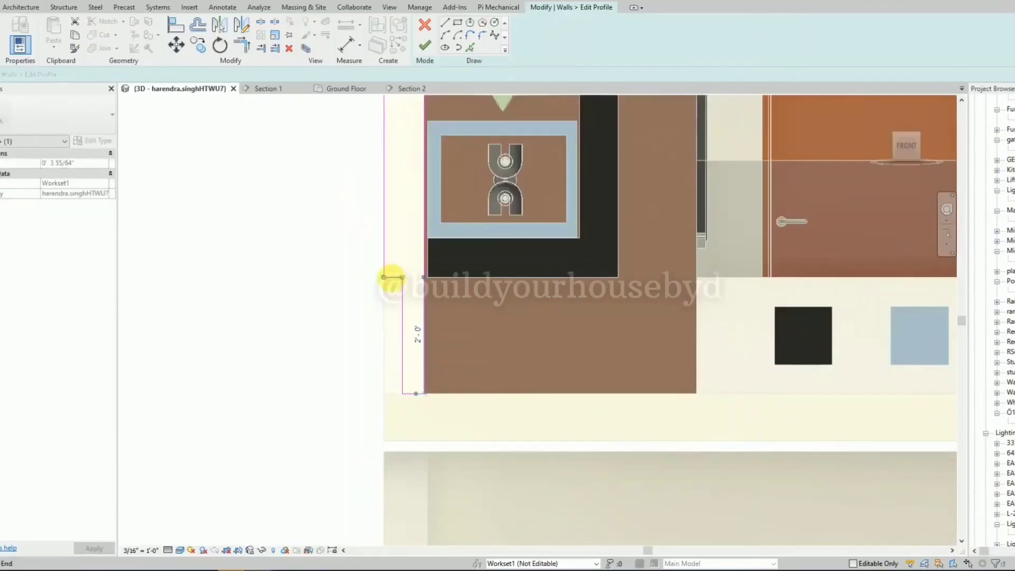
drag(399, 285, 401, 427)
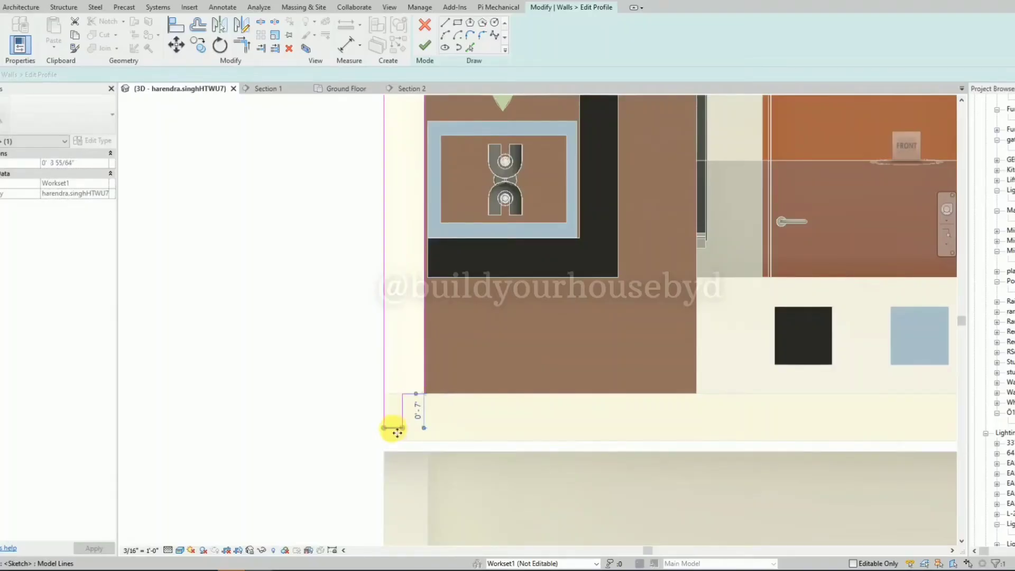
mouse_move(395, 437)
mouse_down()
mouse_move(396, 447)
mouse_move(408, 419)
mouse_move(700, 424)
mouse_up()
key(Escape)
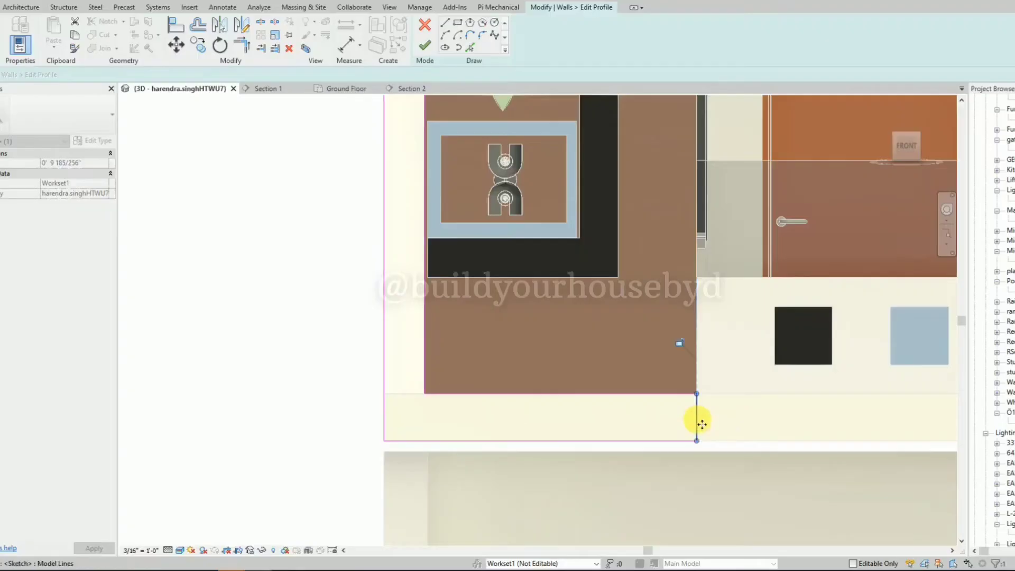
key(Escape)
scroll(427, 384, down, 5)
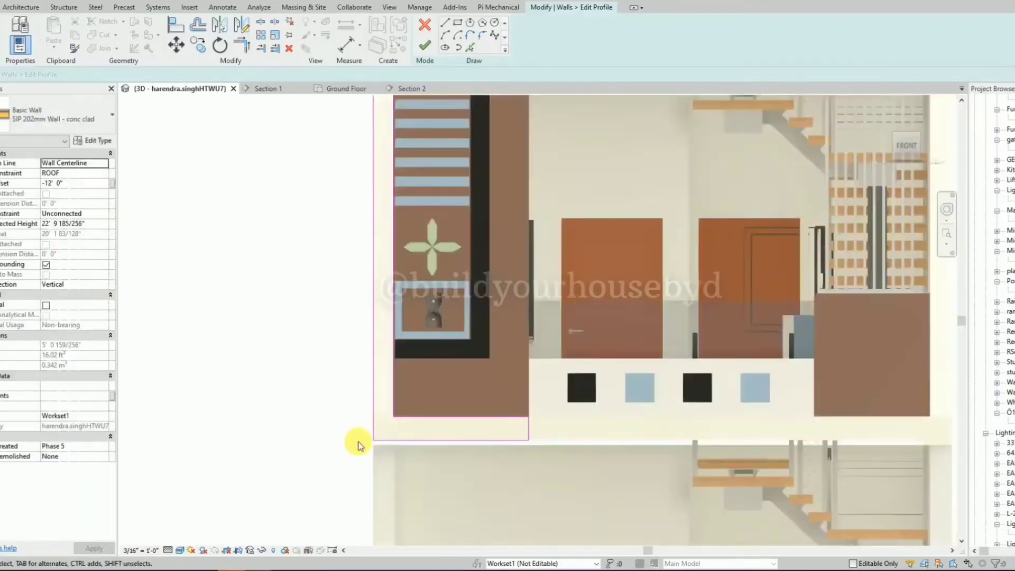
click(429, 50)
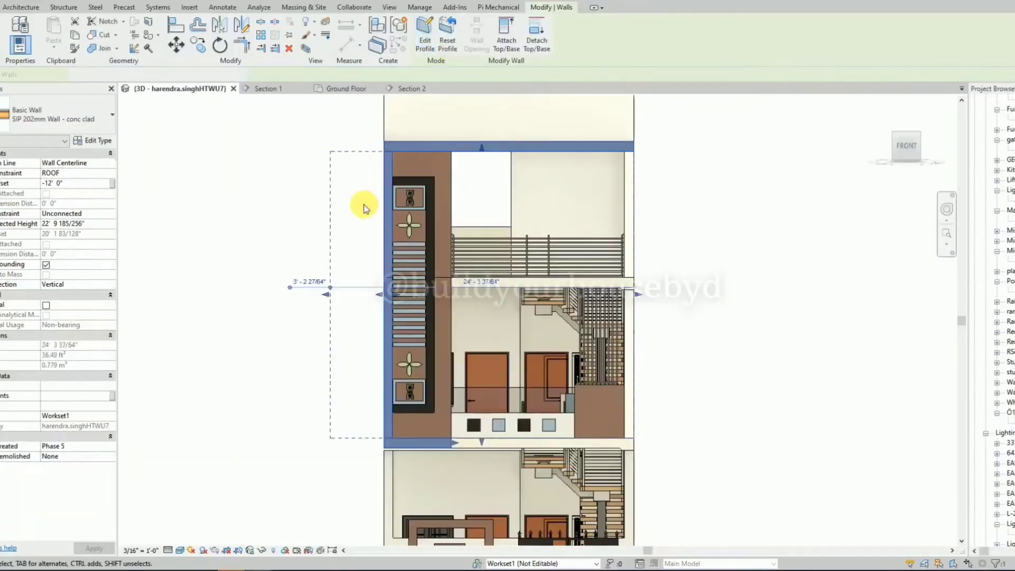
Paint the front face of the new facade border wall with Finishes - Interior - Gypsum Wall Board.
click(336, 207)
shift+middle_drag(333, 215, 353, 231)
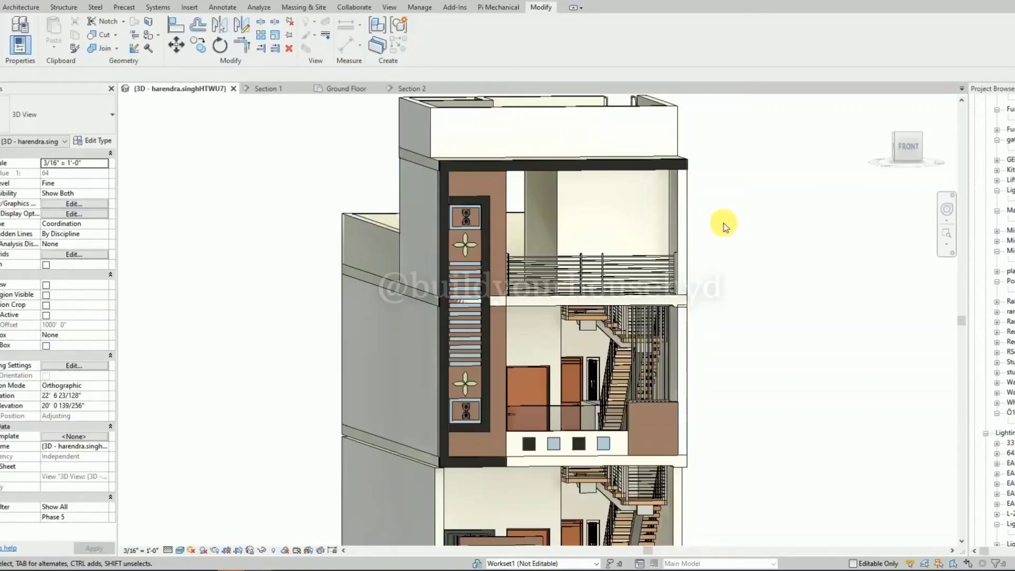
click(149, 36)
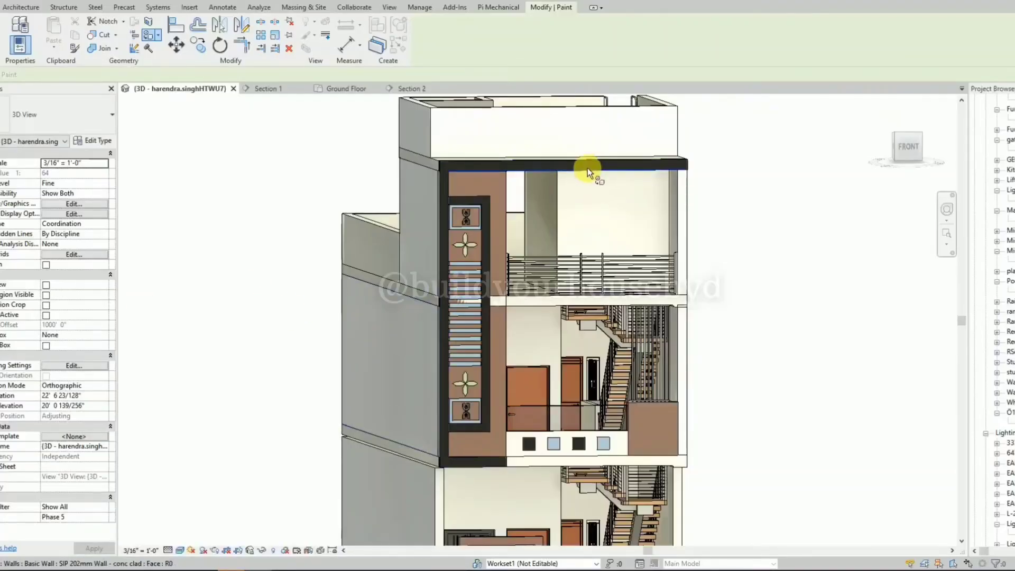
click(457, 163)
scroll(457, 163, up, 5)
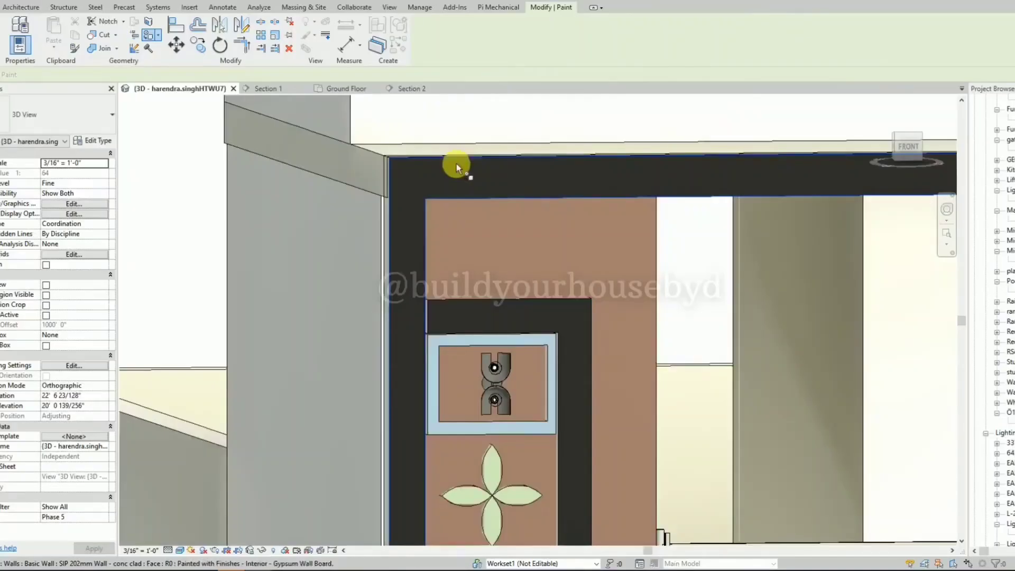
click(456, 163)
scroll(456, 163, down, 3)
scroll(456, 163, down, 3)
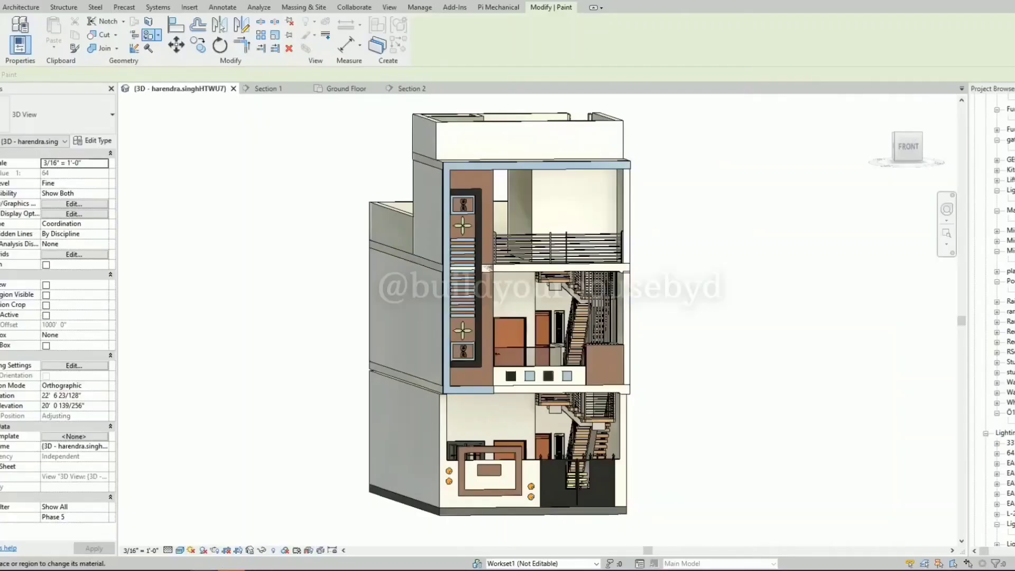
Paint the border wall's narrow inner side face beside the tall brown panel with Finishes - Interior - Gypsum Wall Board.
shift+middle_drag(691, 248, 617, 236)
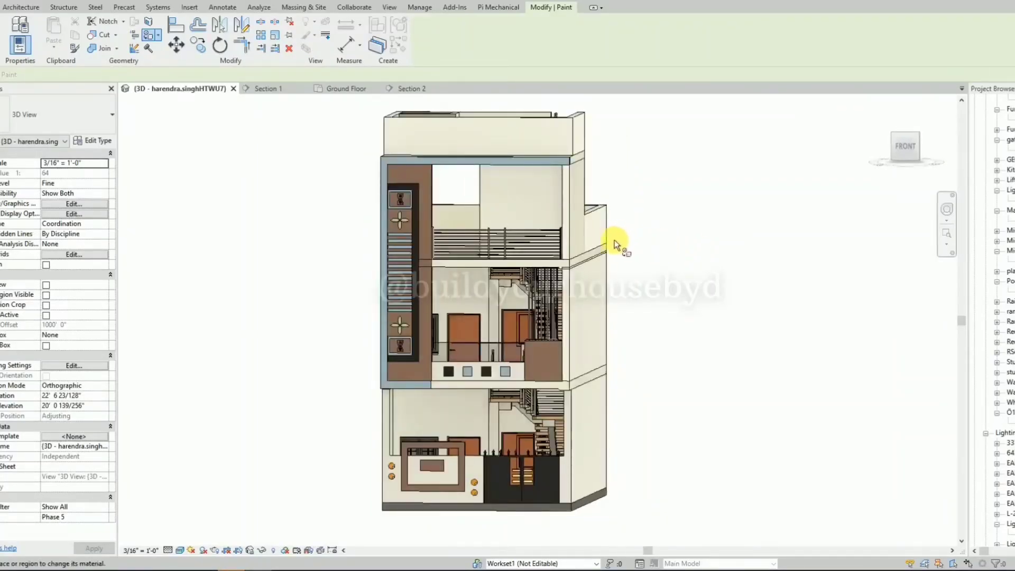
scroll(430, 261, up, 3)
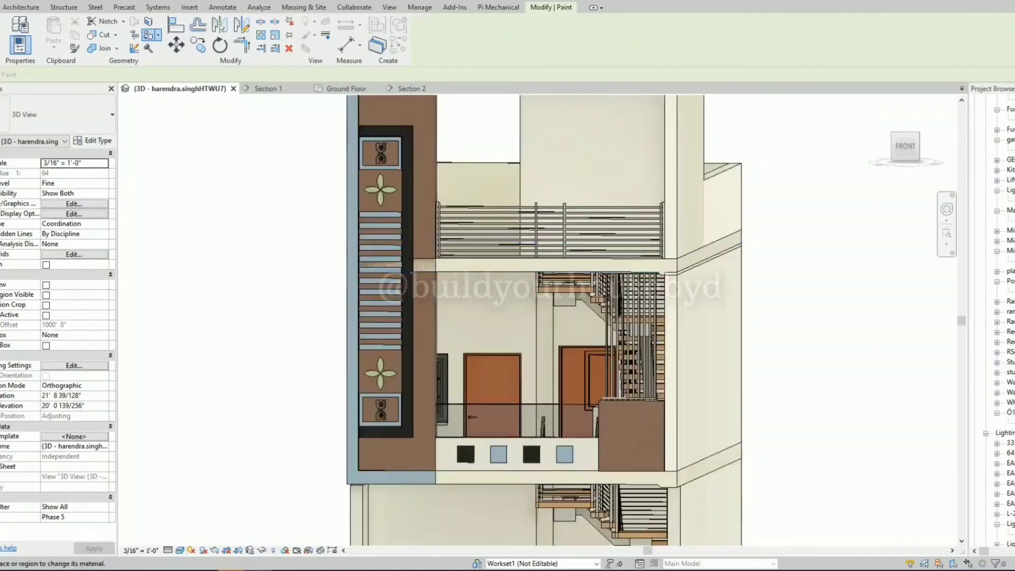
scroll(451, 261, down, 5)
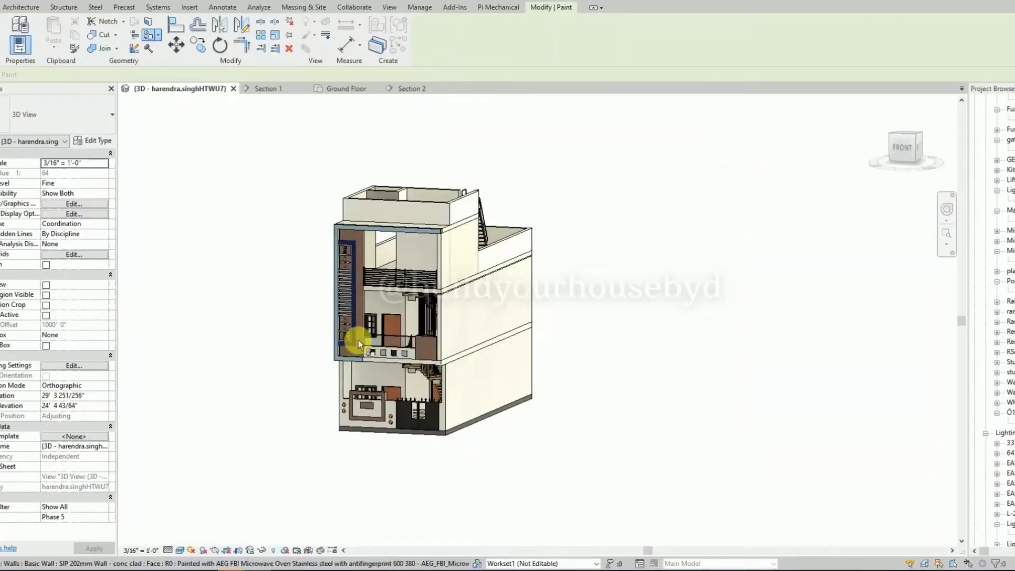
scroll(352, 338, up, 4)
scroll(344, 328, up, 3)
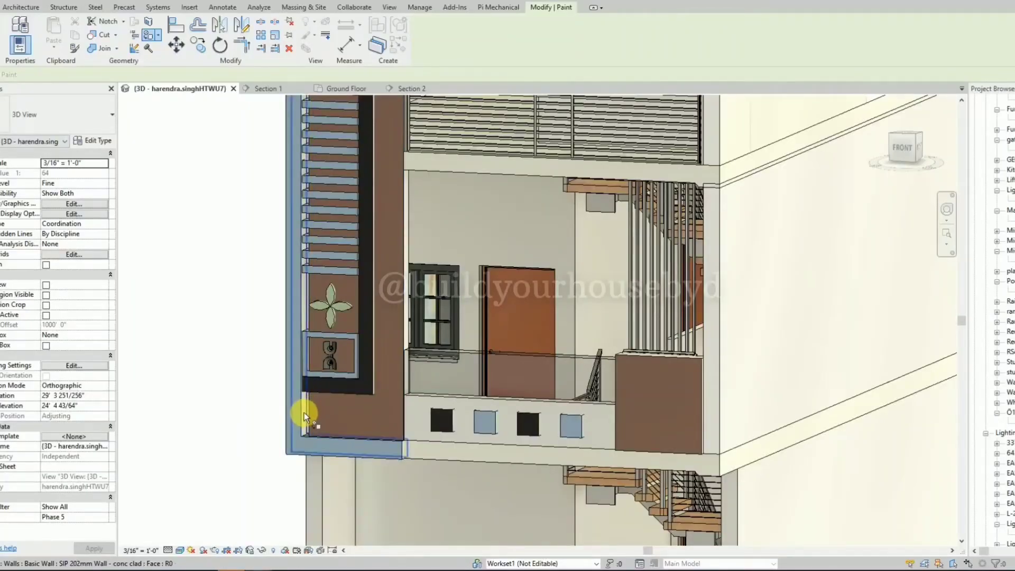
click(303, 412)
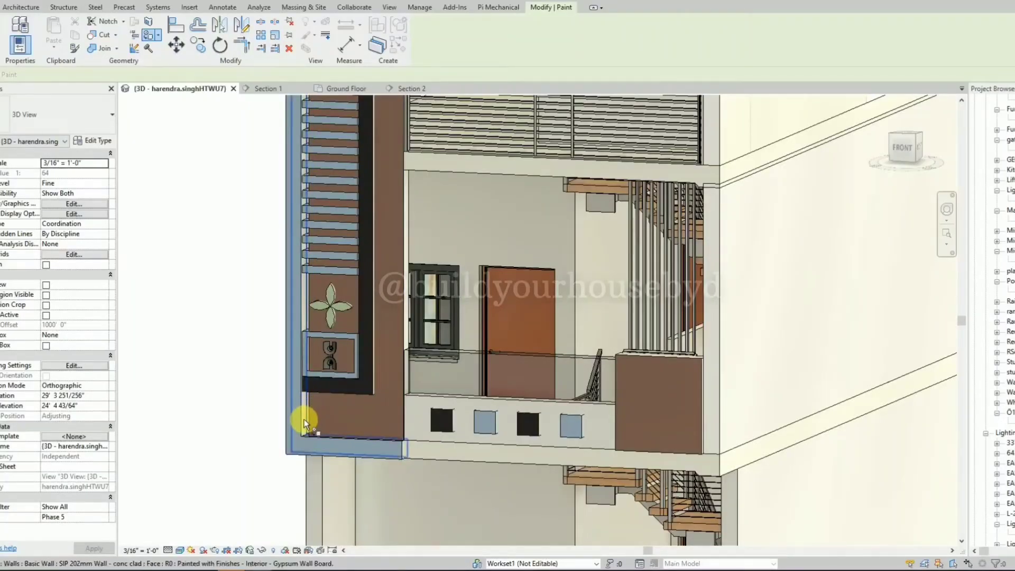
key(Tab)
key(Tab)
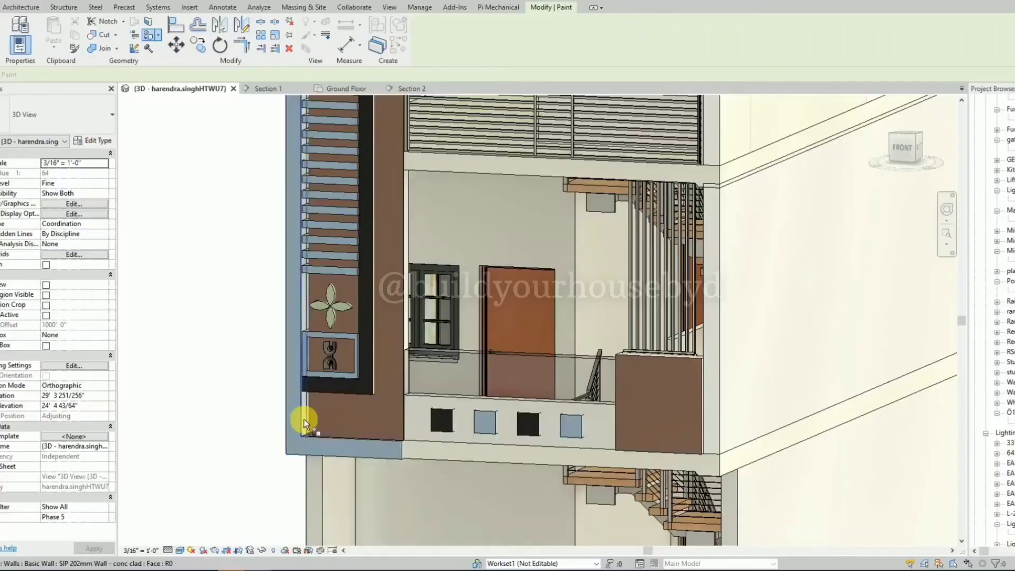
click(303, 420)
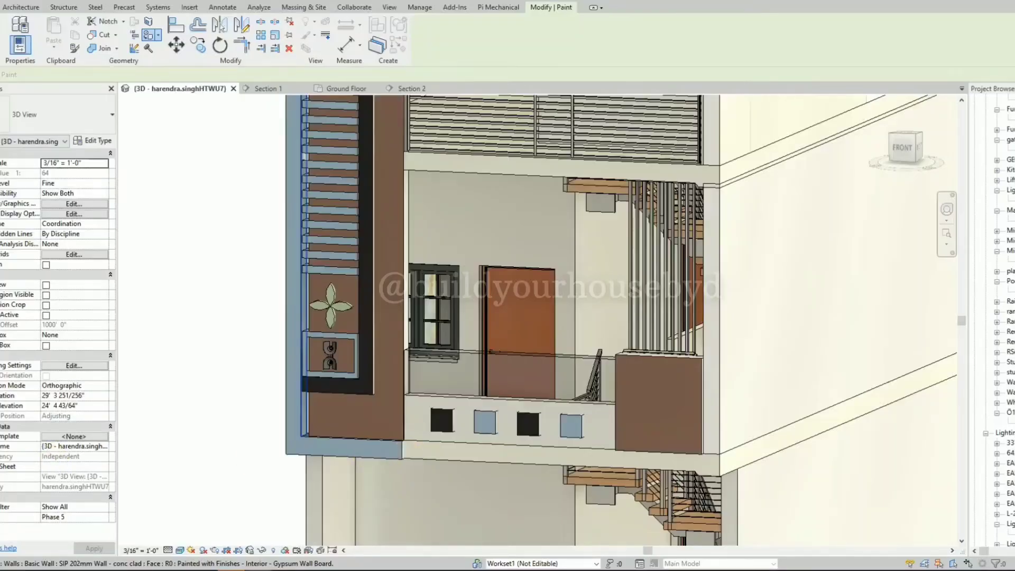
scroll(648, 417, down, 5)
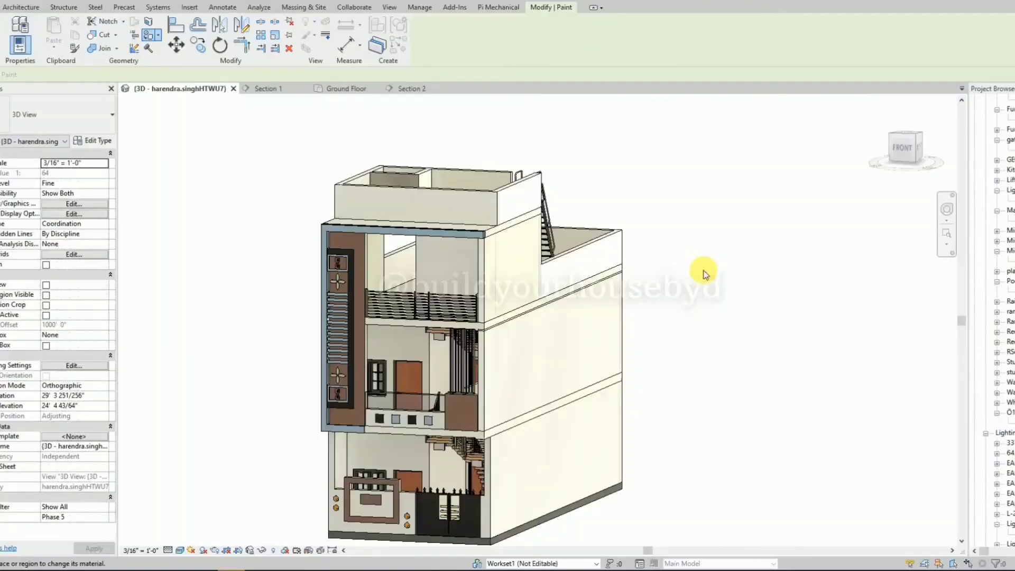
key(Escape)
Render the 3D view from the front corner at High quality and Screen resolution and check the resulting image.
scroll(702, 267, down, 1)
mouse_move(702, 267)
shift+middle_down()
mouse_move(757, 287)
mouse_move(691, 267)
shift+middle_up()
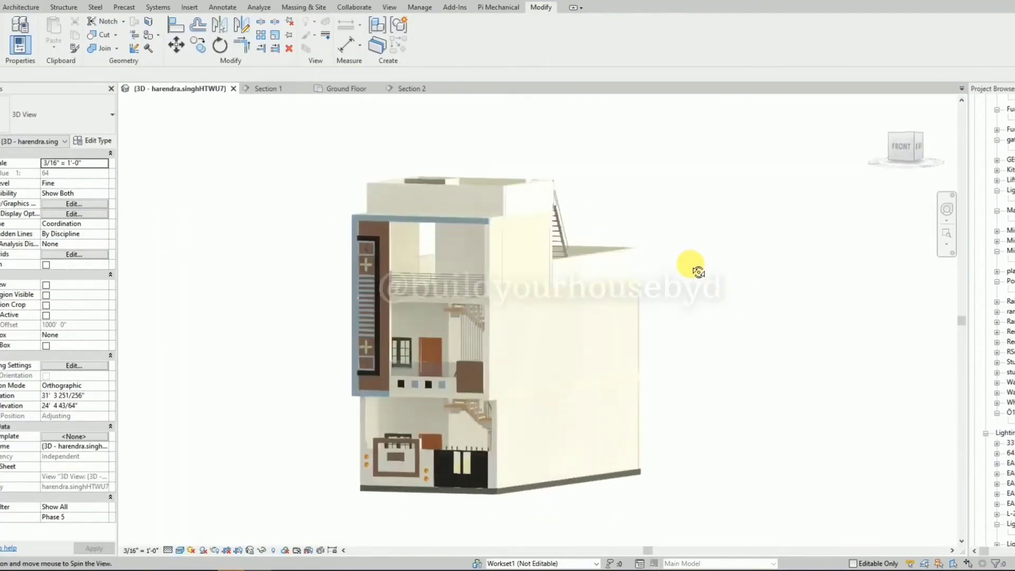
click(36, 2)
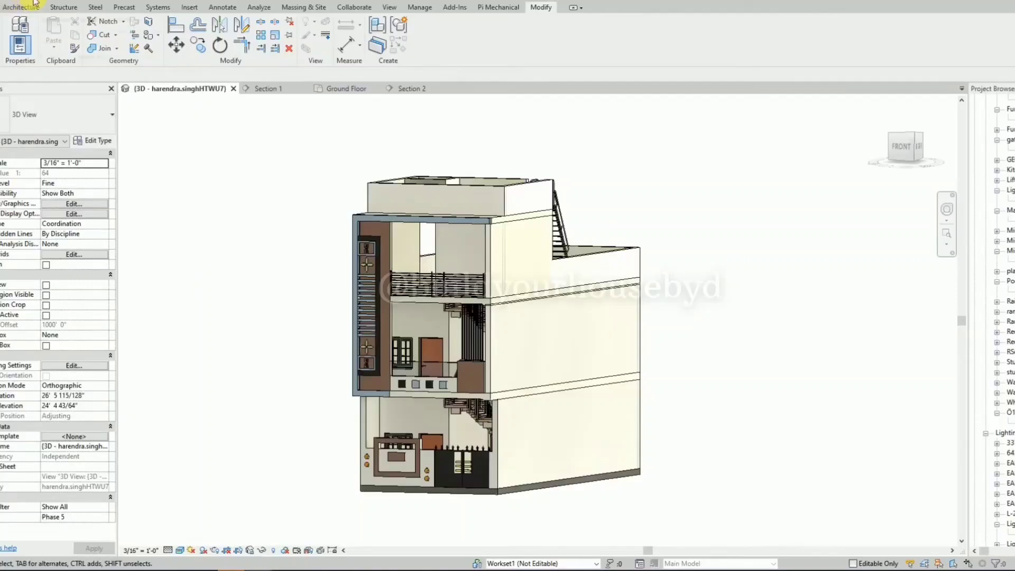
click(496, 341)
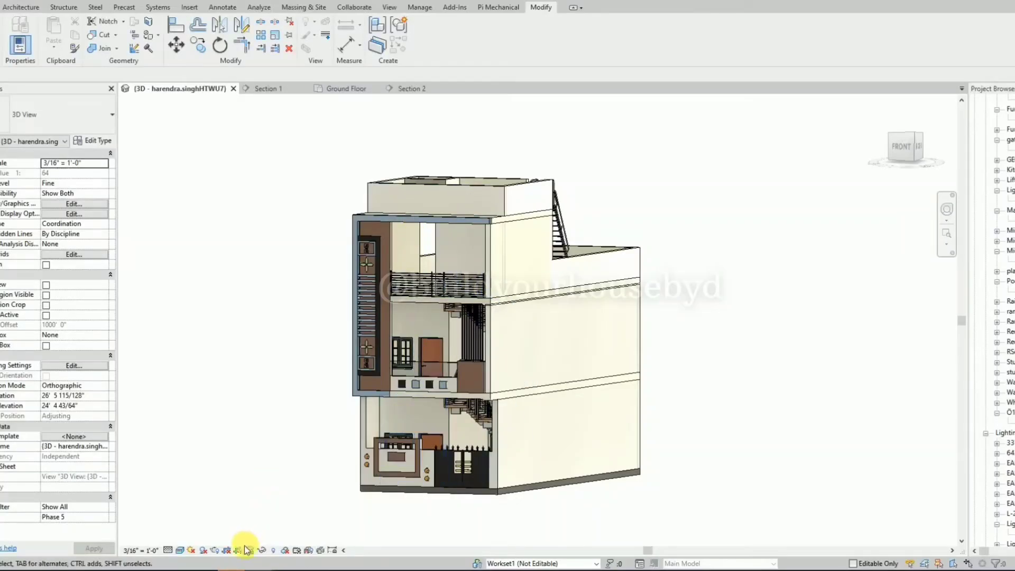
click(215, 551)
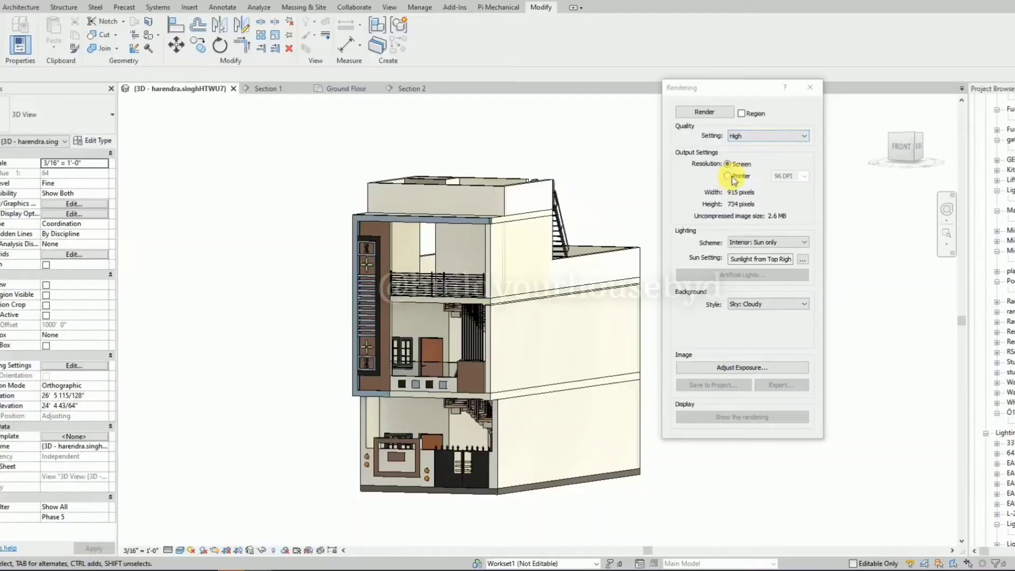
click(728, 112)
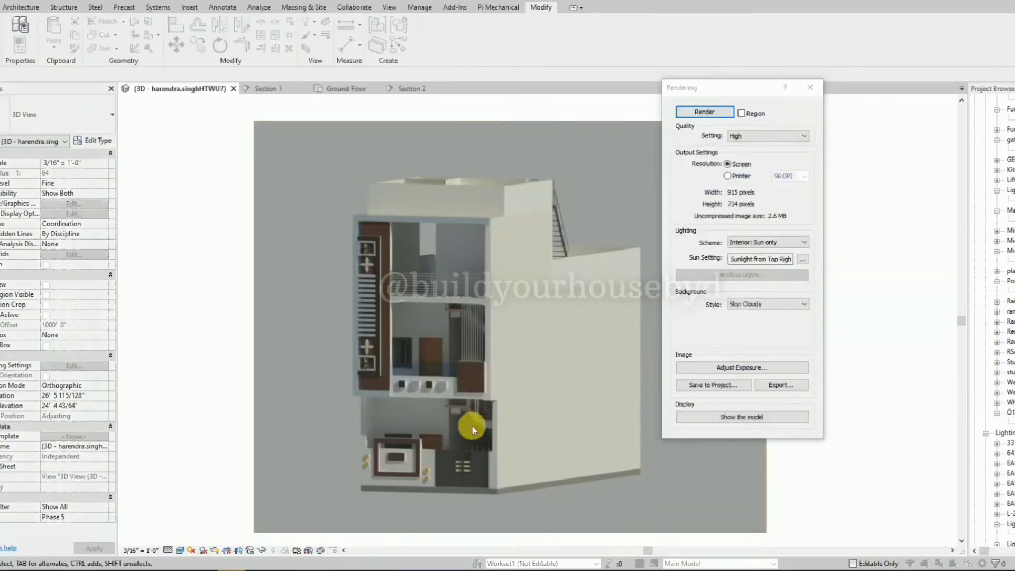
scroll(464, 419, up, 1)
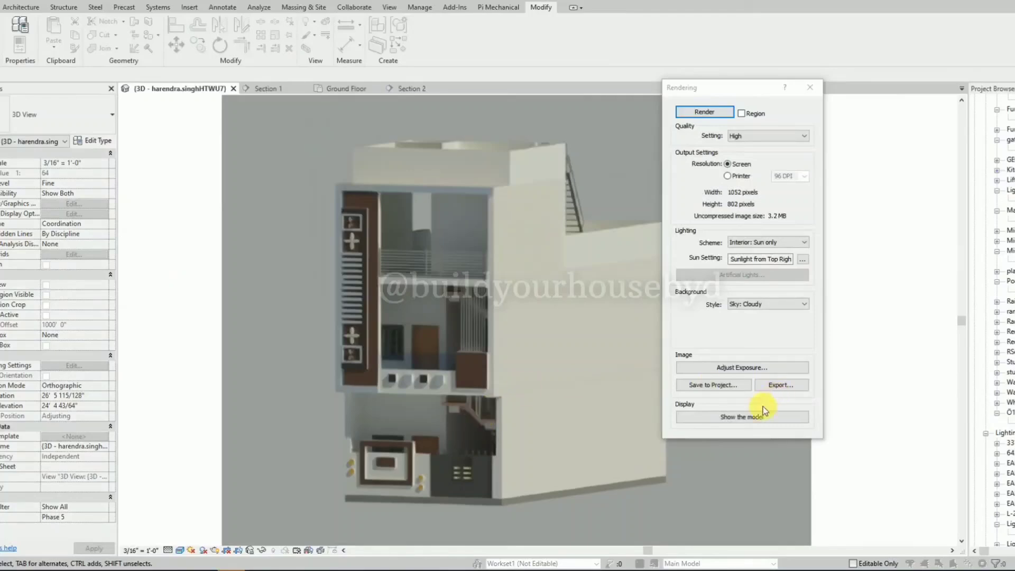
click(756, 418)
click(756, 417)
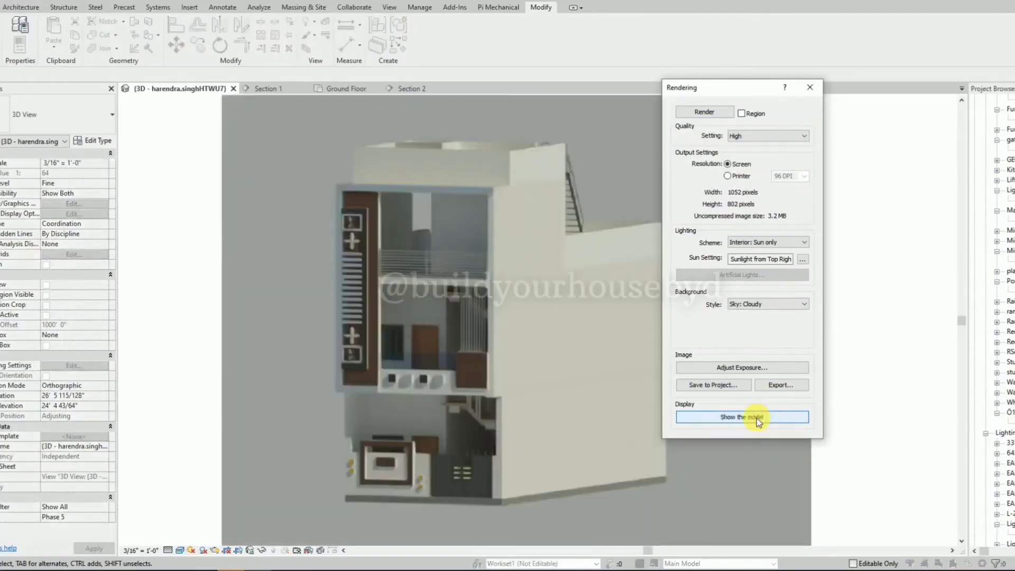
Set the rendering resolution to Printer at 300 DPI and render the view again at Draft quality.
click(737, 177)
click(804, 177)
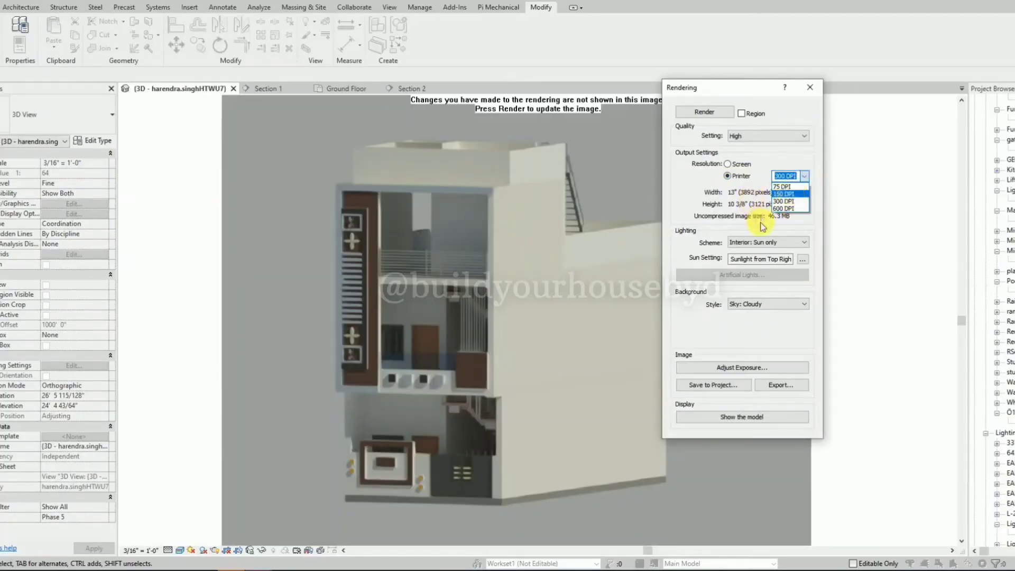
click(790, 204)
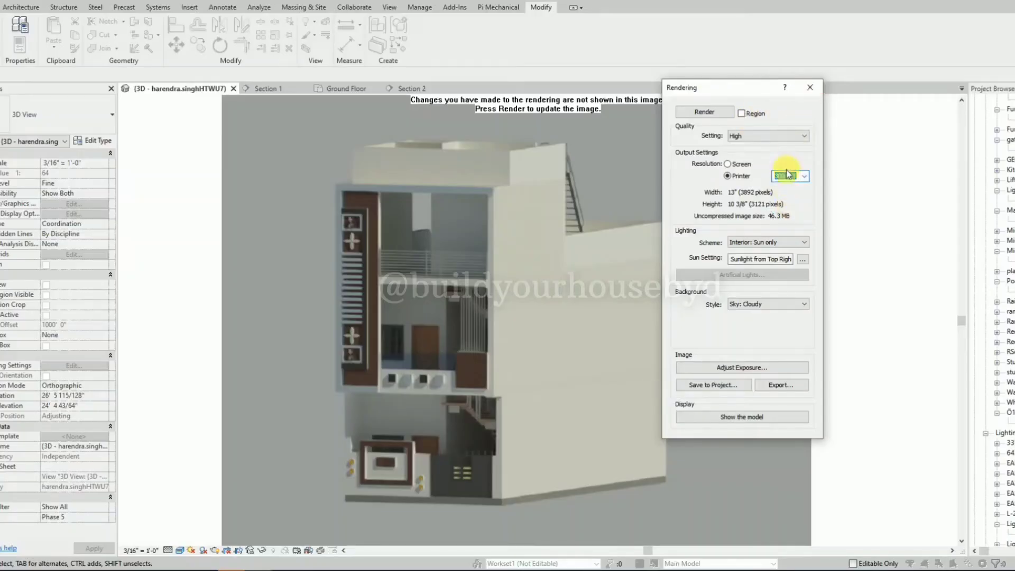
click(804, 177)
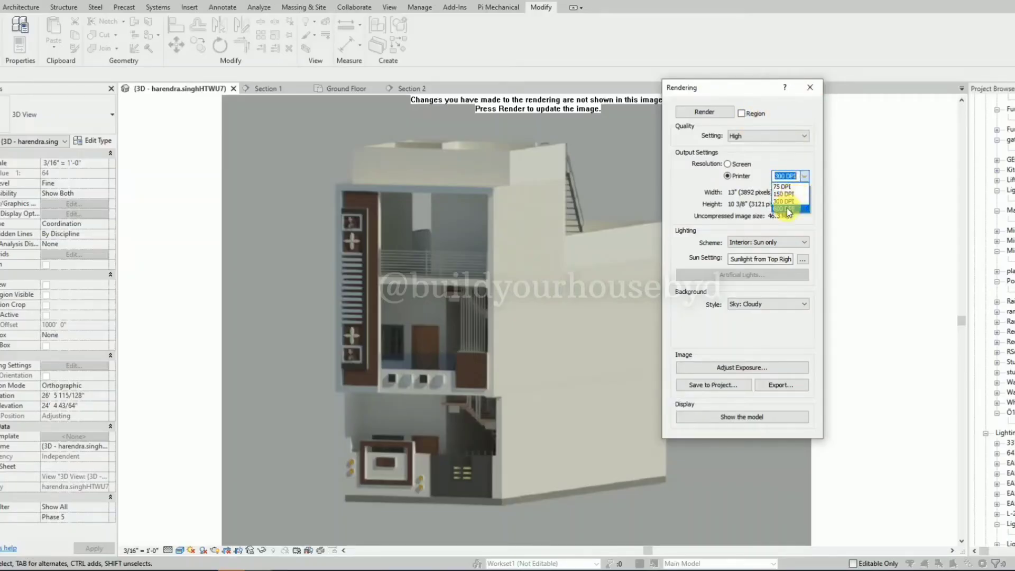
click(783, 200)
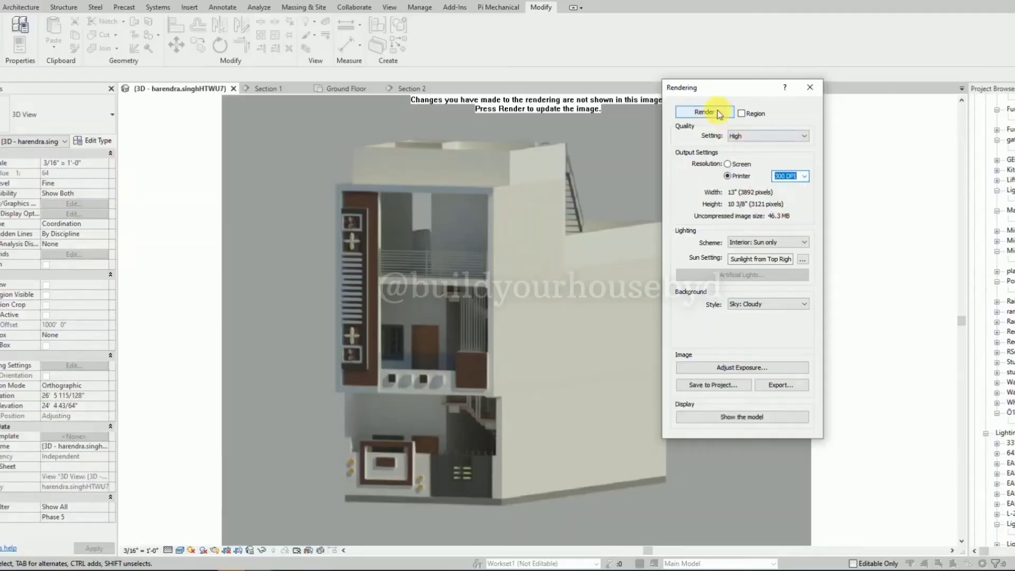
click(717, 113)
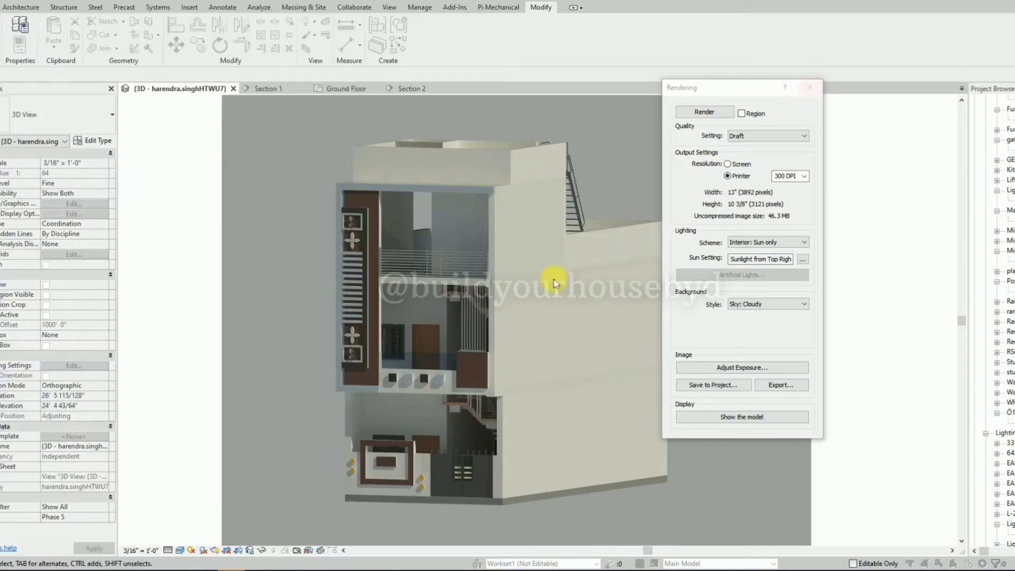
Close the Rendering dialog and examine the rendered facade from the boundary wall and gate up to the upper floors.
scroll(476, 417, up, 2)
drag(720, 89, 41, 122)
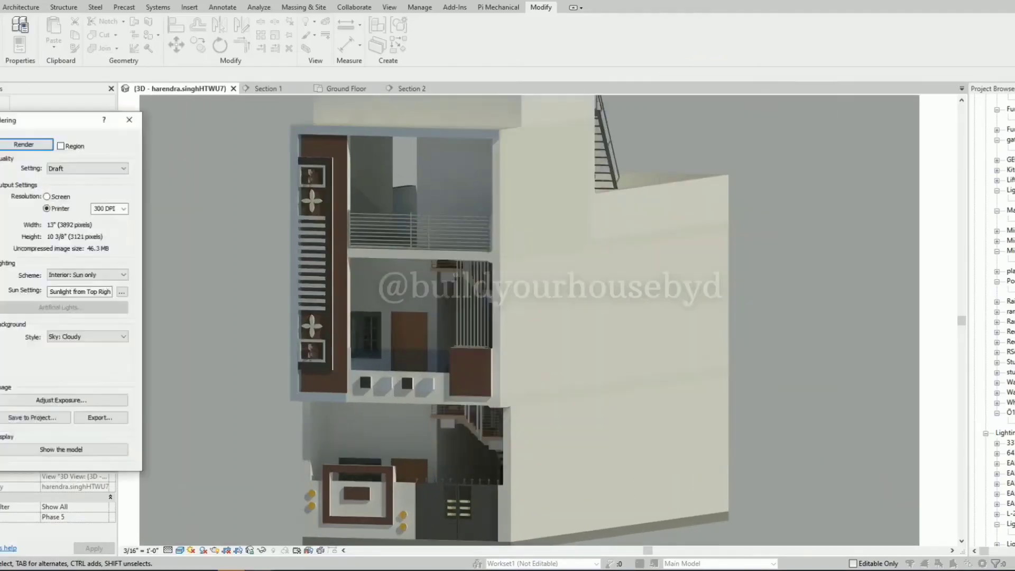
click(130, 121)
scroll(746, 255, down, 1)
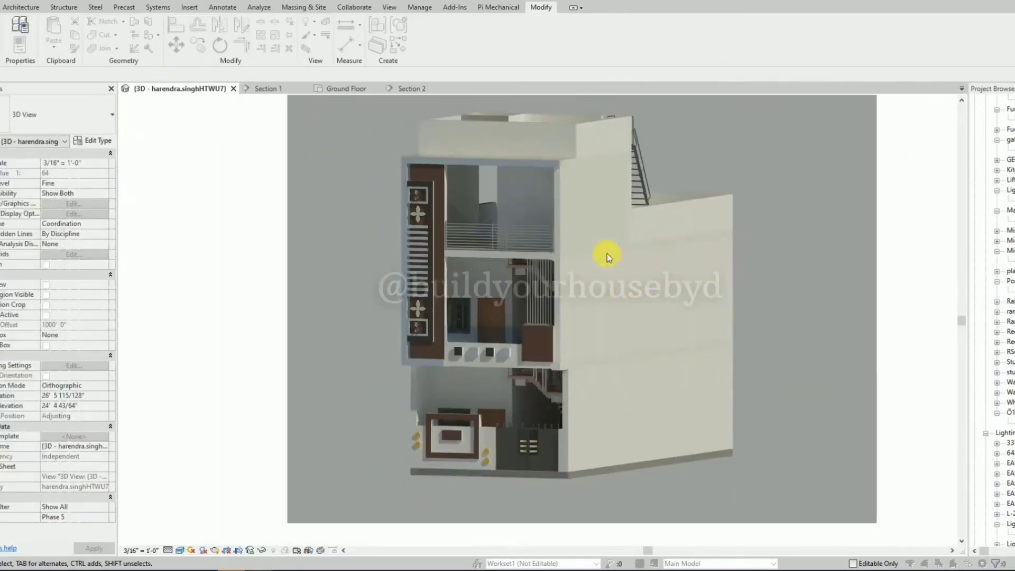
scroll(588, 168, up, 1)
scroll(503, 178, up, 1)
scroll(497, 201, down, 2)
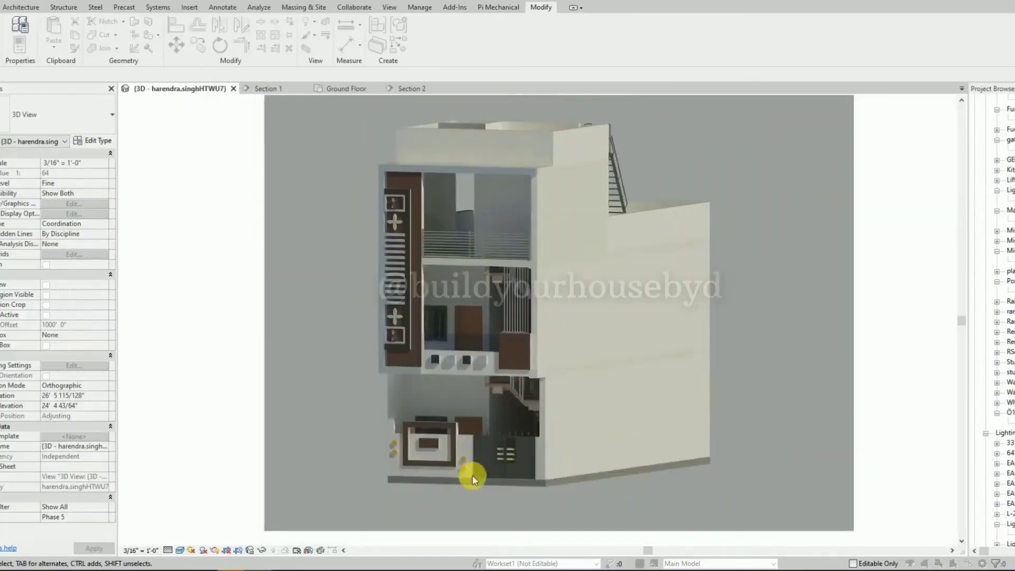
scroll(473, 476, up, 2)
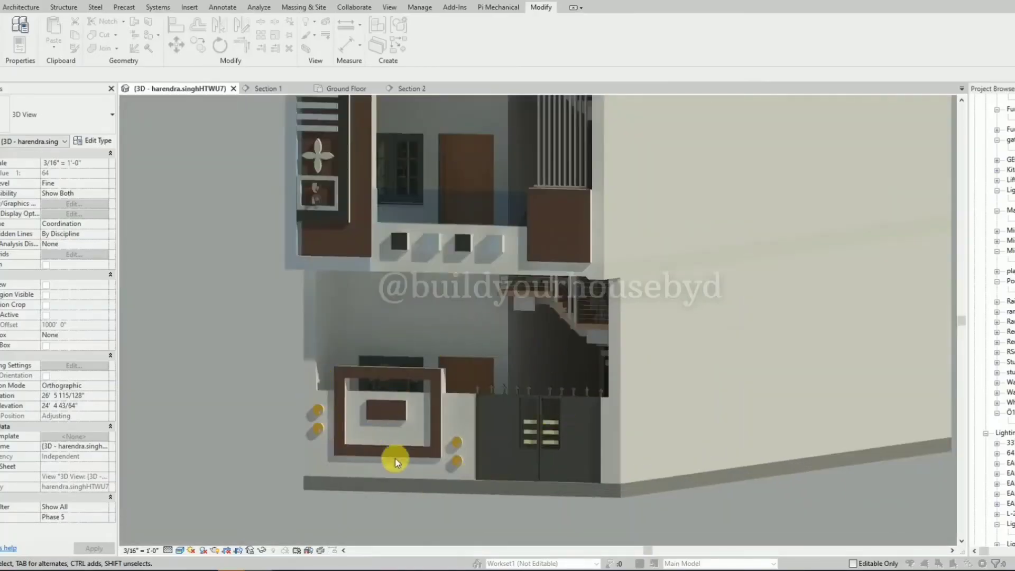
scroll(432, 500, down, 1)
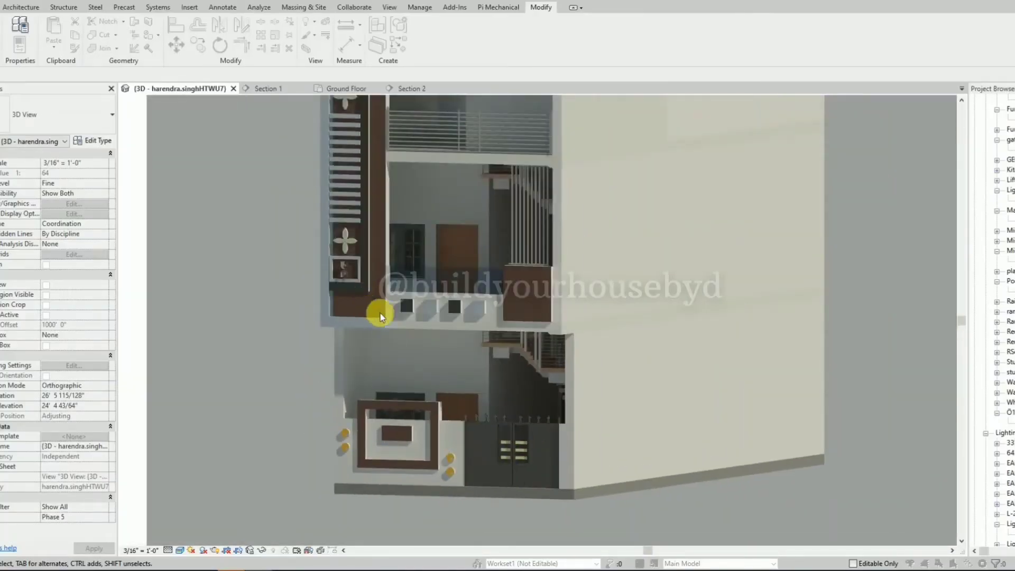
scroll(486, 430, down, 2)
scroll(482, 157, up, 3)
scroll(531, 353, down, 2)
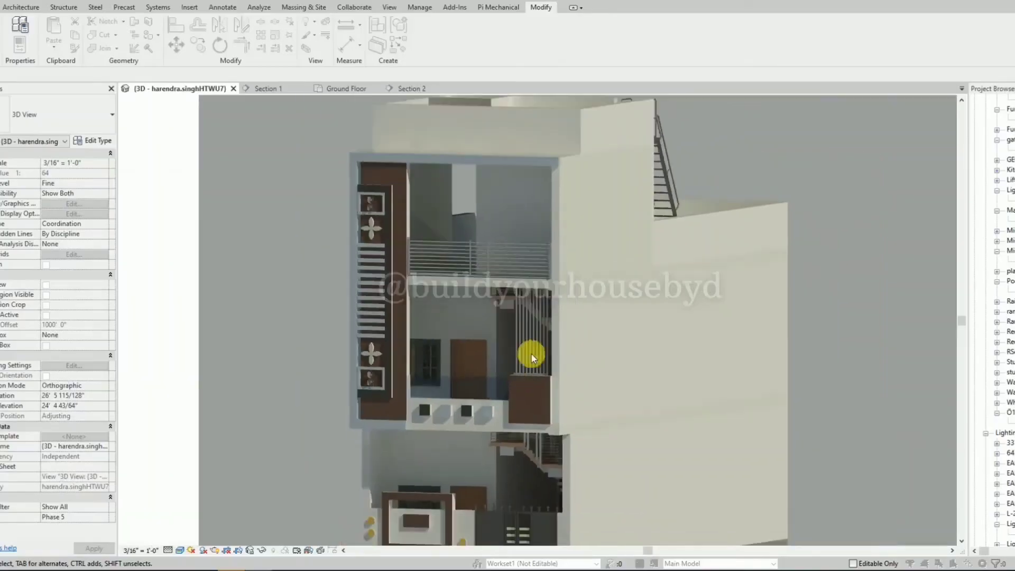
scroll(570, 277, down, 1)
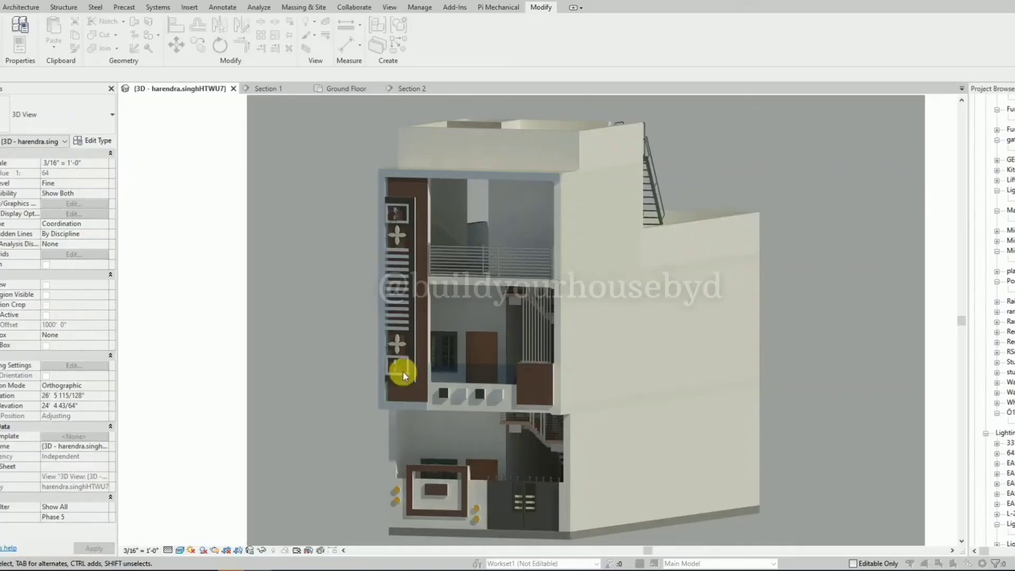
Save the rendered image to the project under its default name and return to the model view.
right_click(271, 234)
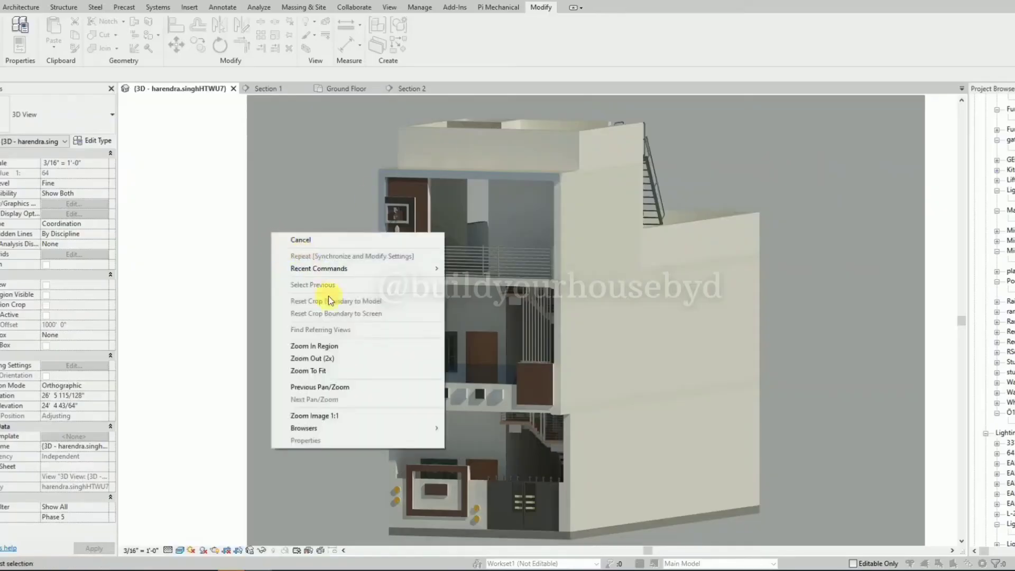
click(320, 217)
key(r)
key(r)
drag(490, 170, 191, 141)
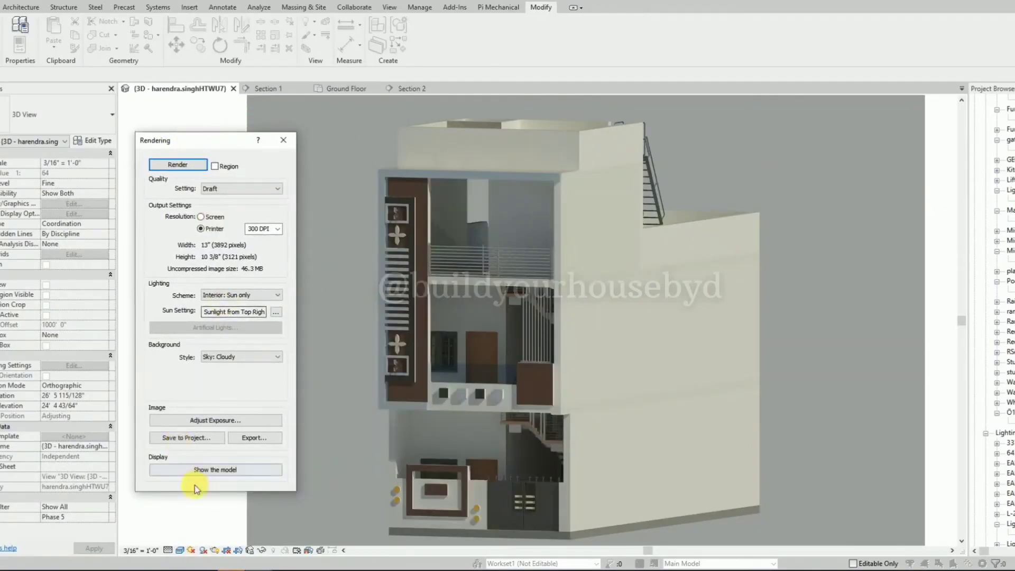
click(204, 442)
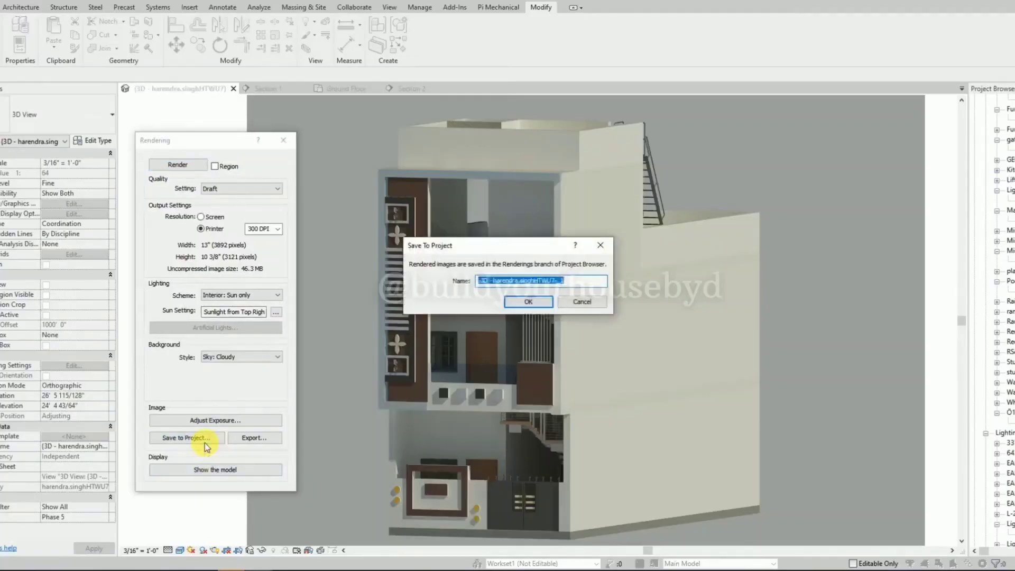
click(528, 301)
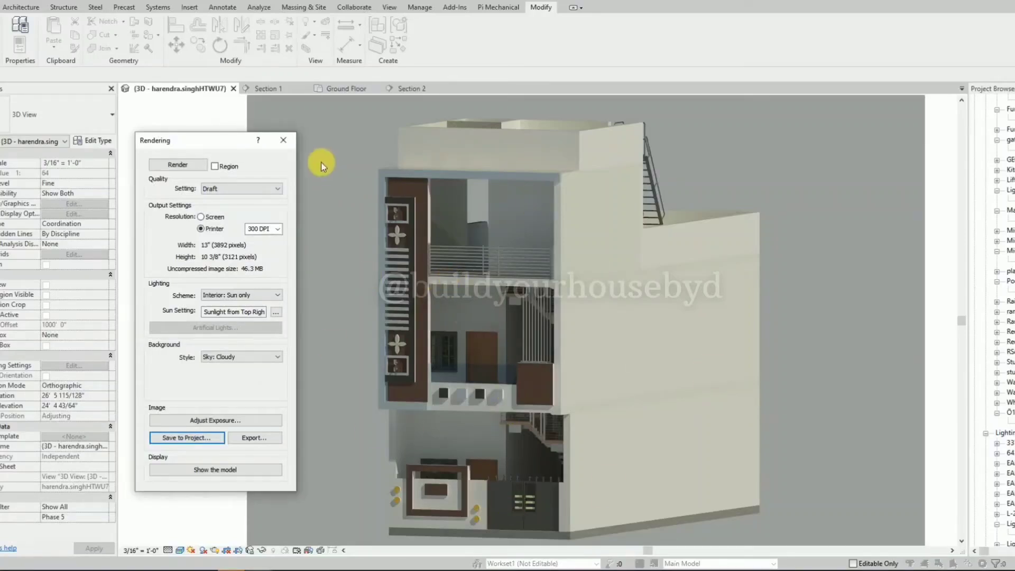
click(288, 140)
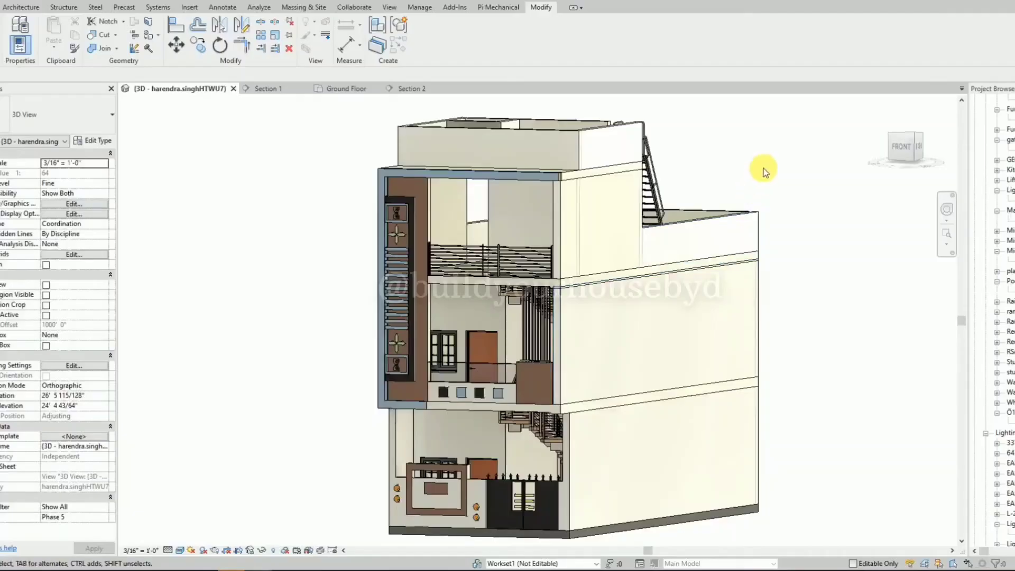
Search the Project Browser for S9000 and widen the browser to show the double-vent window family's types.
shift+middle_drag(362, 253, 249, 259)
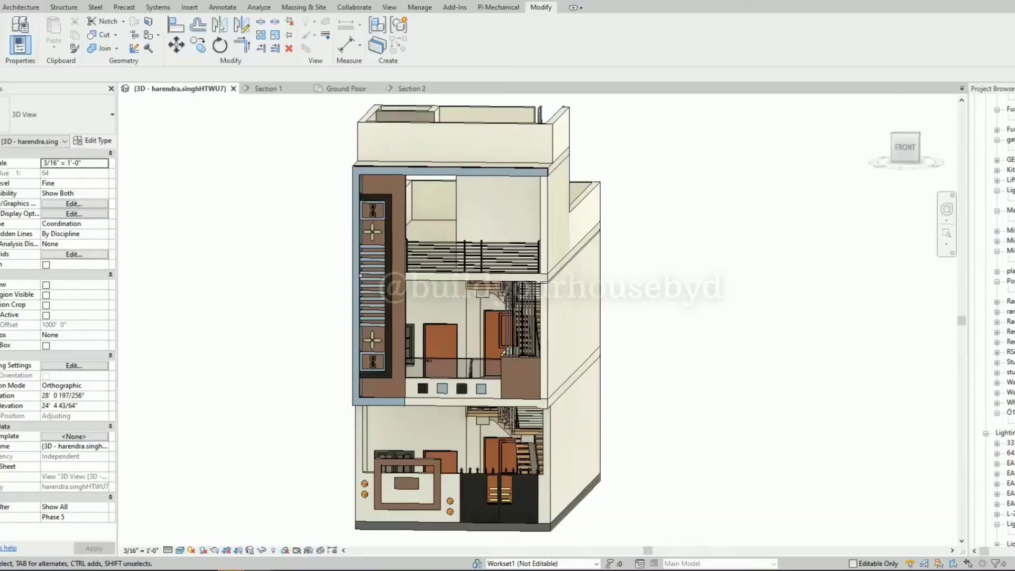
click(1014, 534)
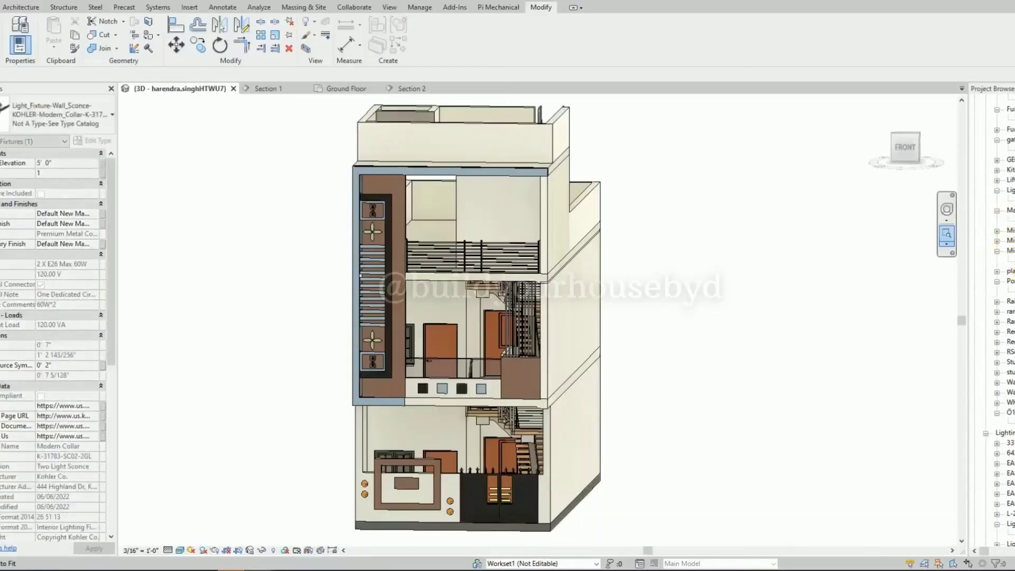
key(ctrl+f)
text(S)
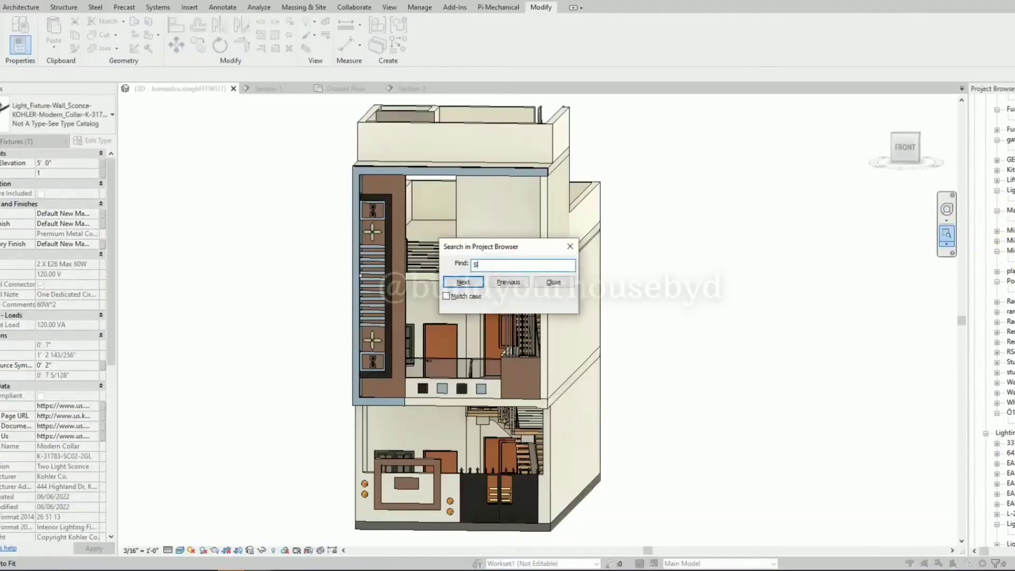
text(9000)
key(Return)
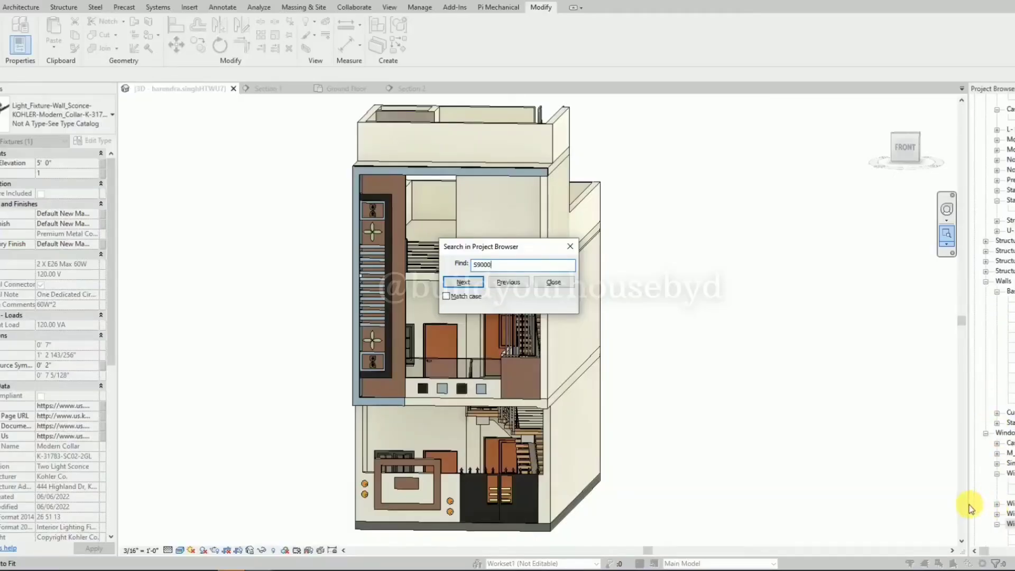
key(Escape)
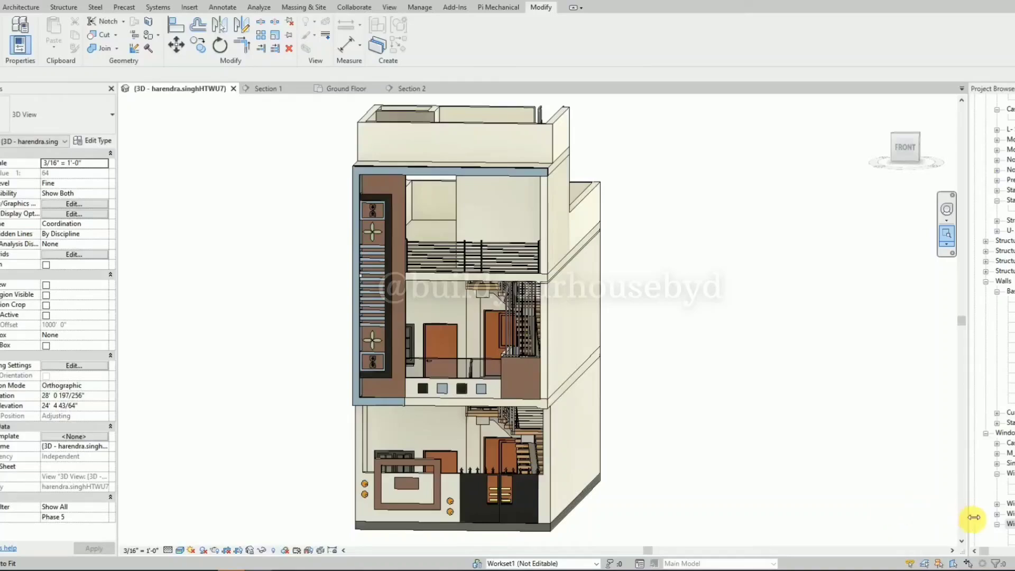
drag(968, 519, 877, 516)
scroll(934, 508, down, 2)
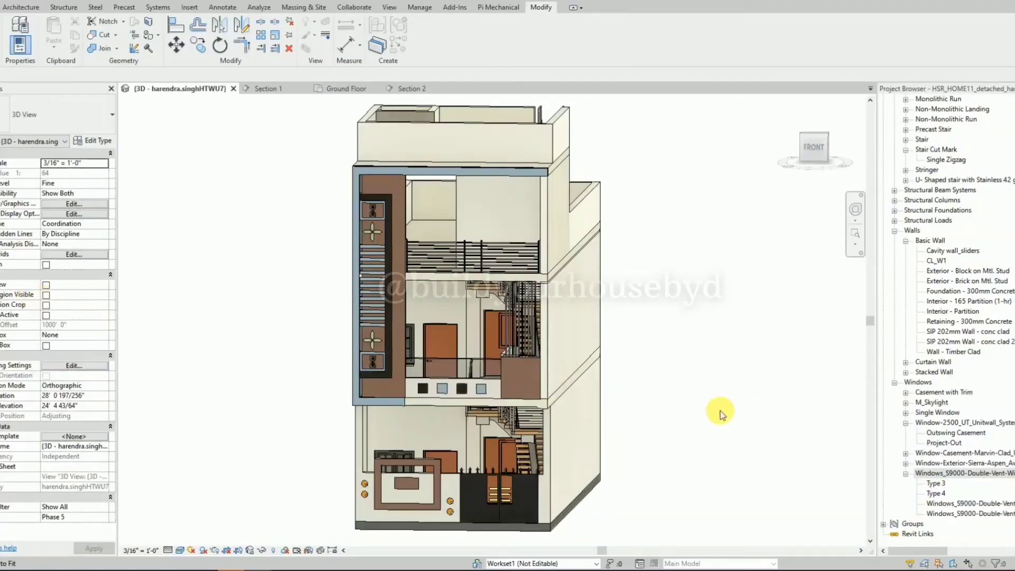
Place a Windows_S9000-Double-Vent-Window-with-Sashbars window on the top-floor wall behind the balcony railing.
drag(954, 503, 605, 306)
drag(515, 240, 505, 219)
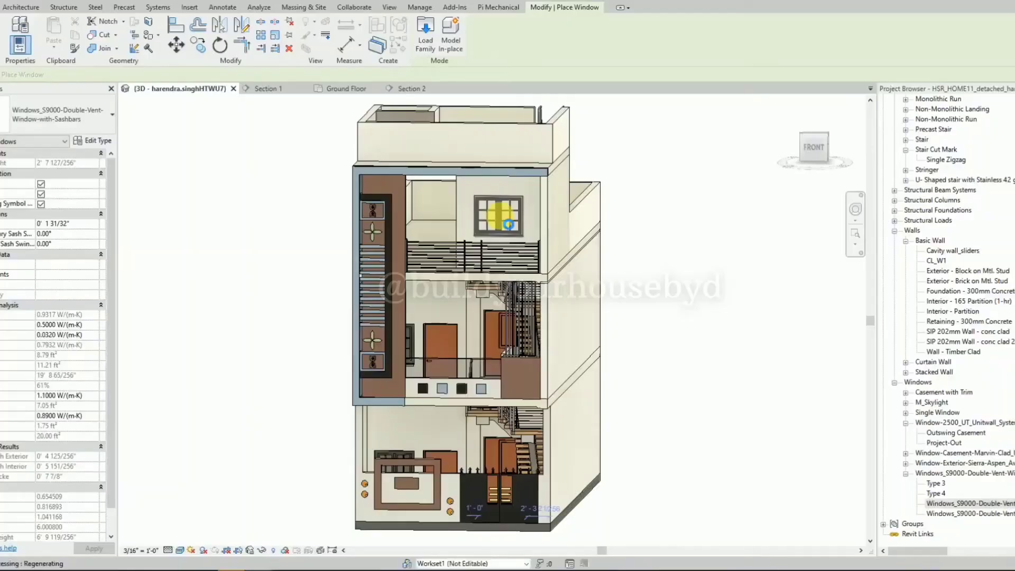
click(506, 220)
key(Escape)
key(Escape)
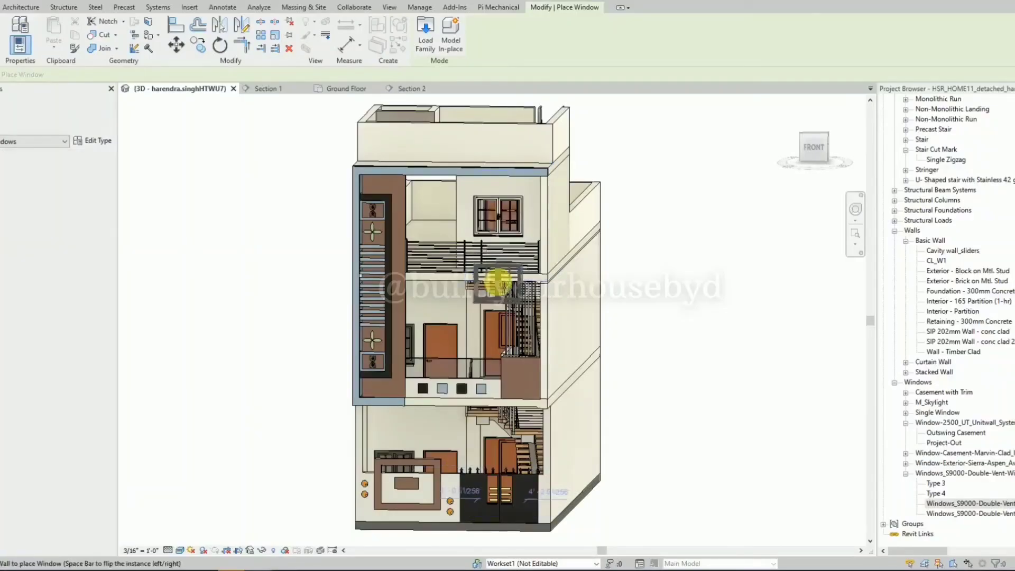
Set the sill height of the new top-floor window to 2' 6" and check it from the front.
scroll(497, 236, up, 2)
click(498, 237)
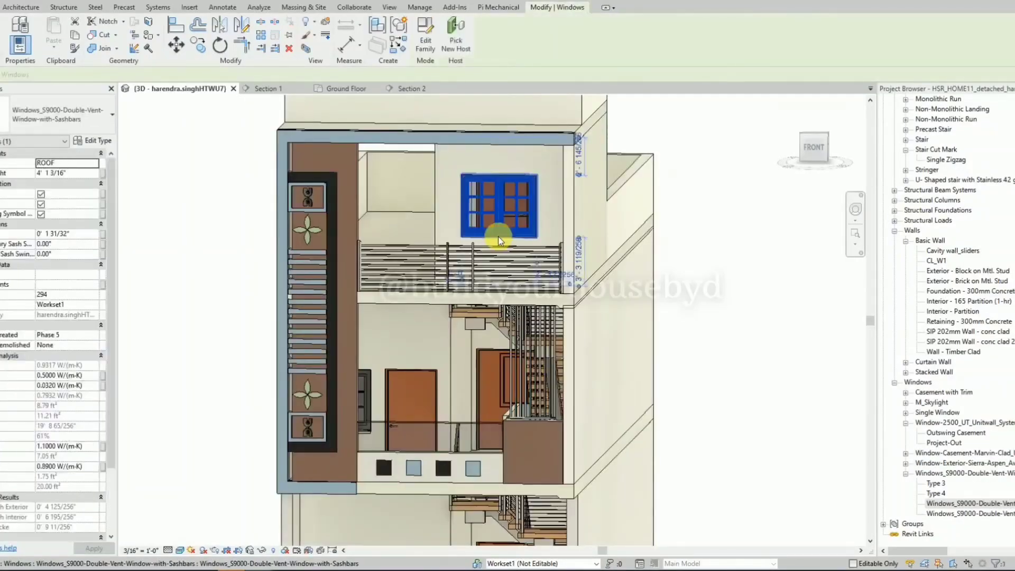
click(82, 175)
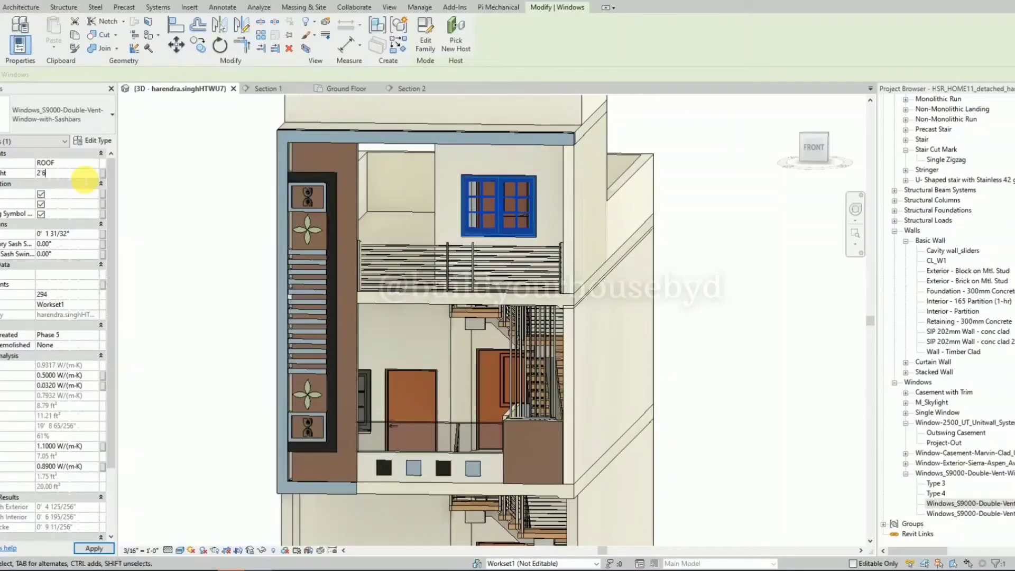
key(Return)
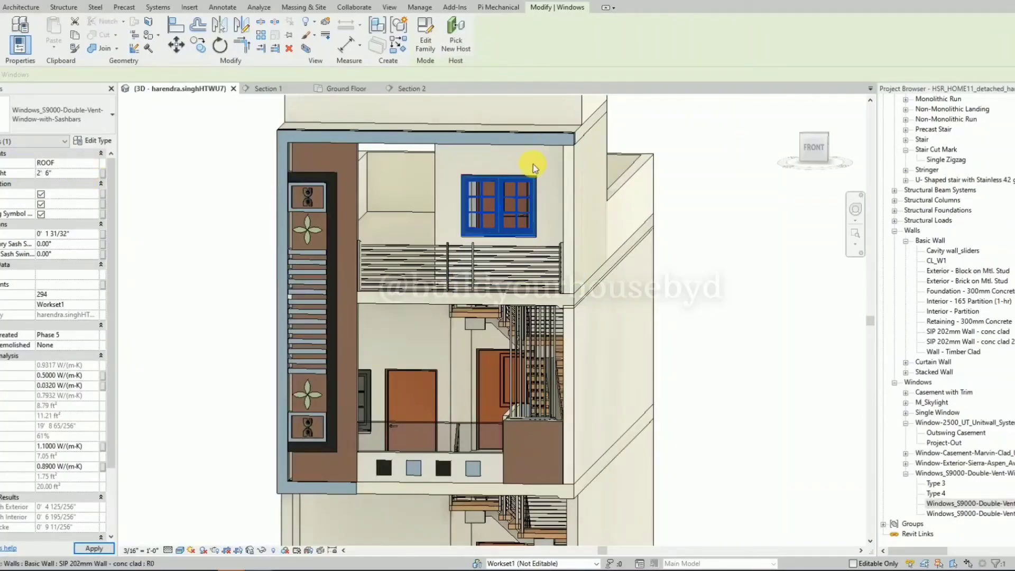
shift+middle_drag(542, 185, 531, 219)
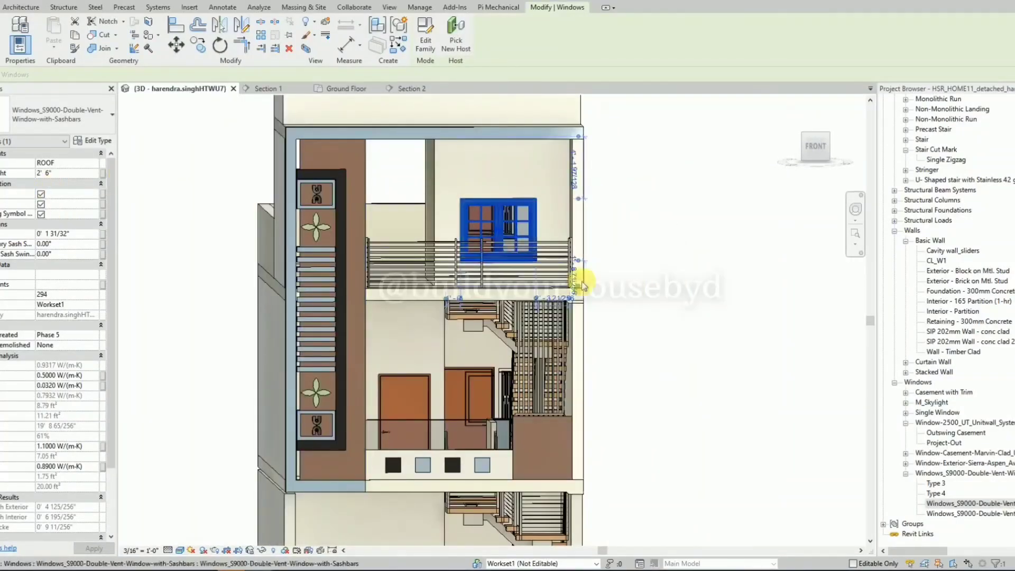
click(615, 219)
Set the sill height of the top-floor window to 3' 0".
scroll(615, 218, down, 1)
scroll(614, 220, down, 2)
click(548, 222)
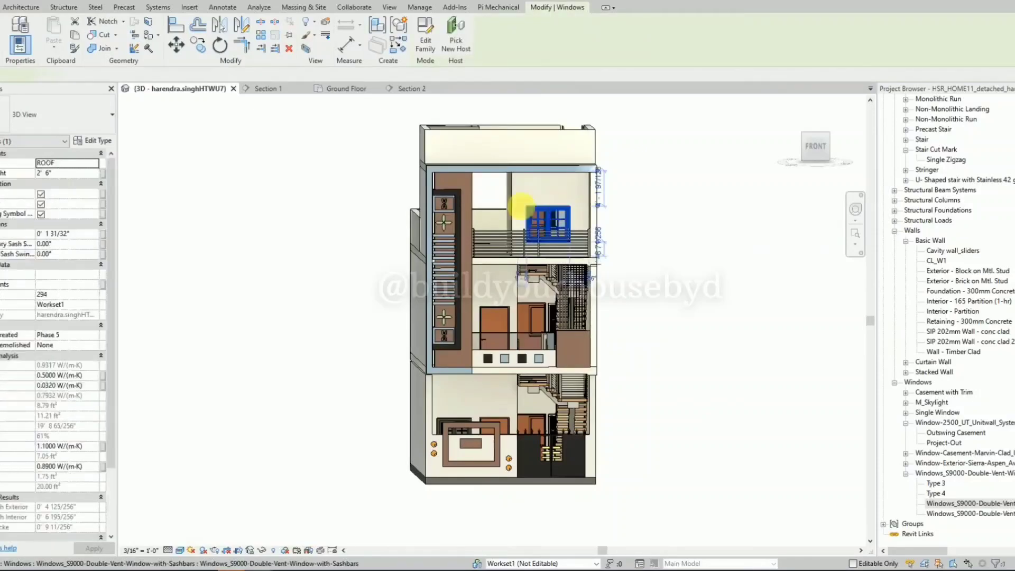
click(62, 173)
text(3)
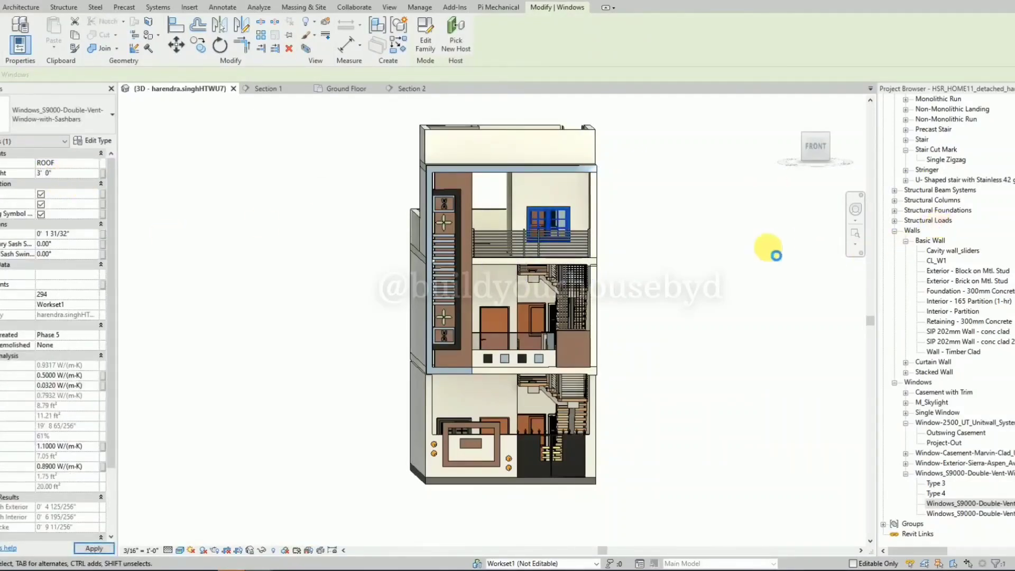
Try other S9000 types such as Sashbars 2 on the top-floor window and give it a new type named HSR.
click(67, 119)
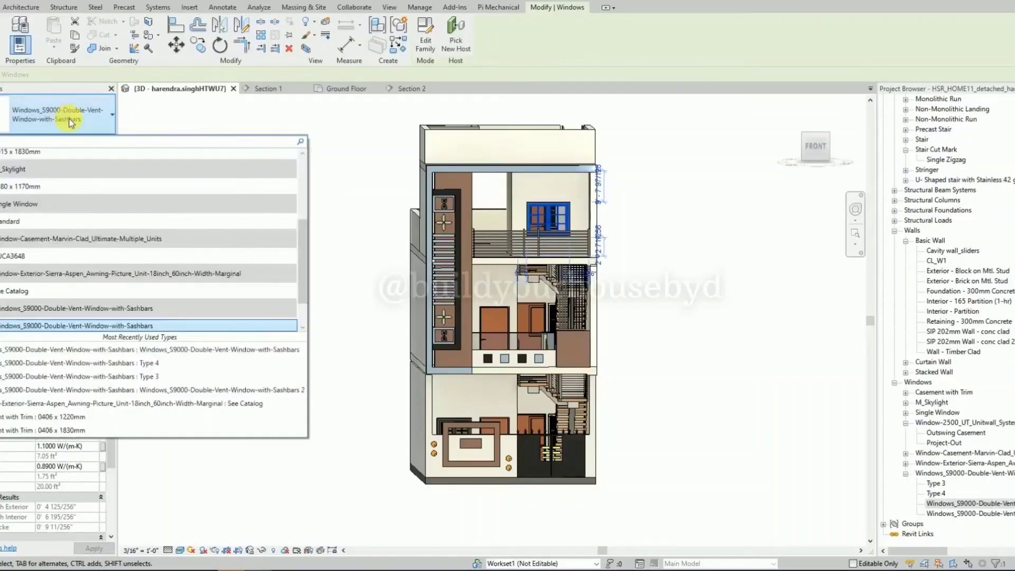
click(34, 324)
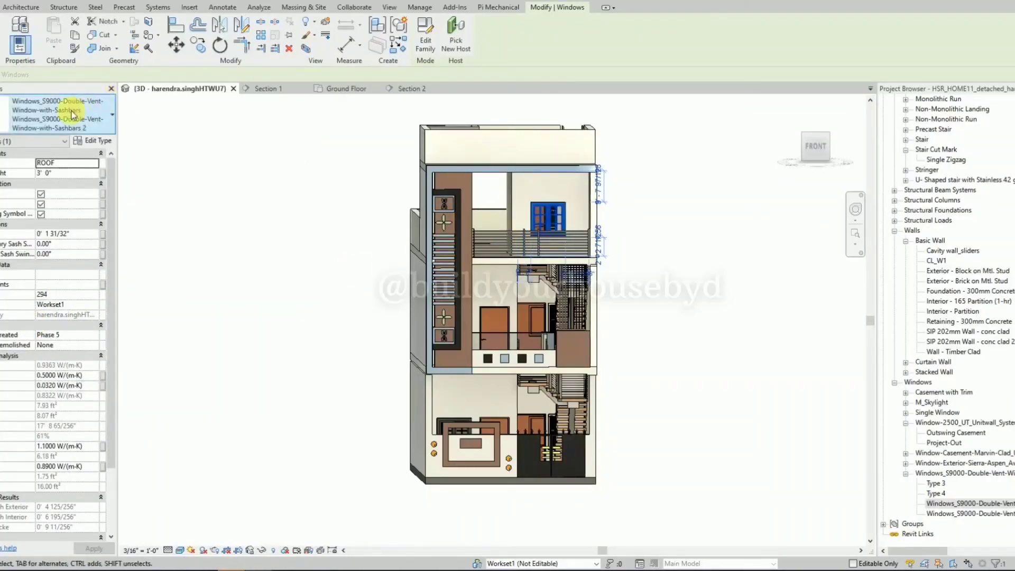
click(63, 114)
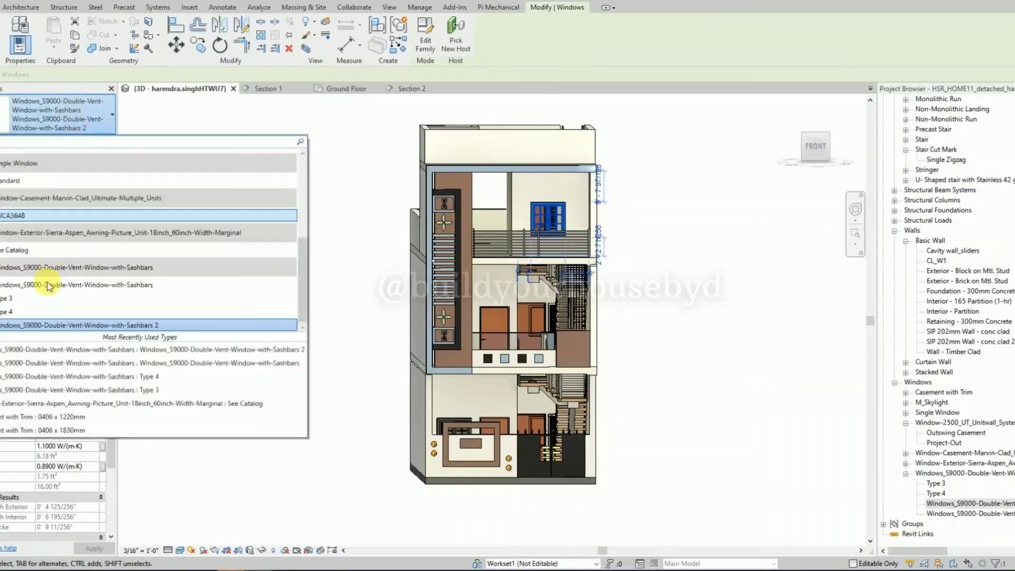
click(47, 311)
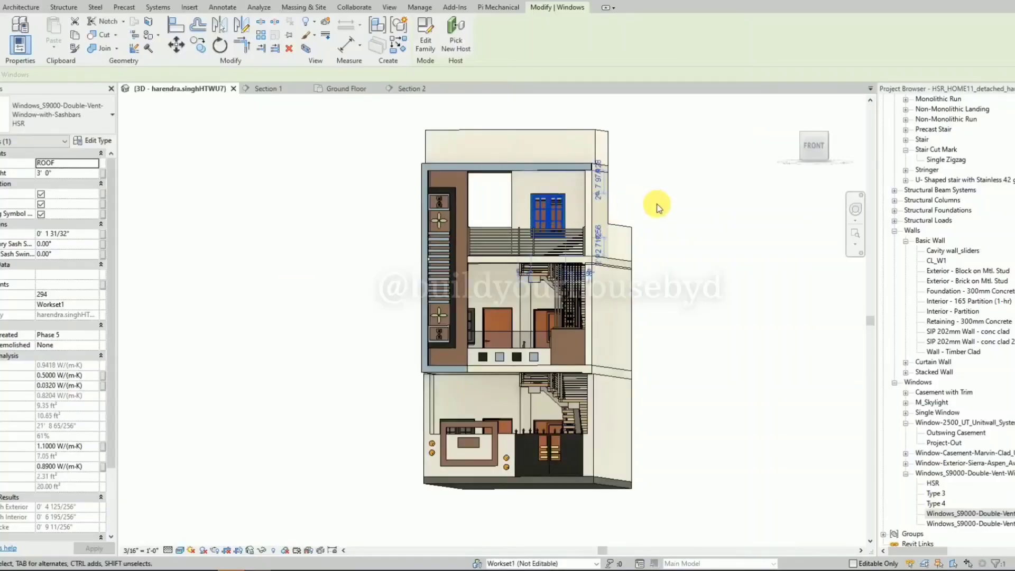
click(656, 204)
shift+middle_drag(670, 201, 704, 220)
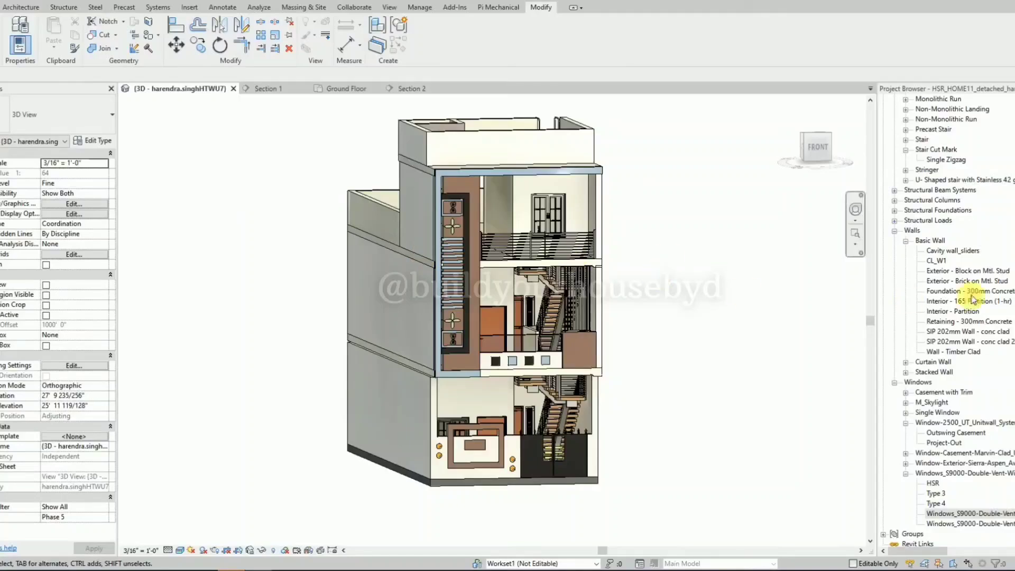
Search the Project Browser for PLANT and go through the matching items.
click(992, 236)
key(ctrl+f)
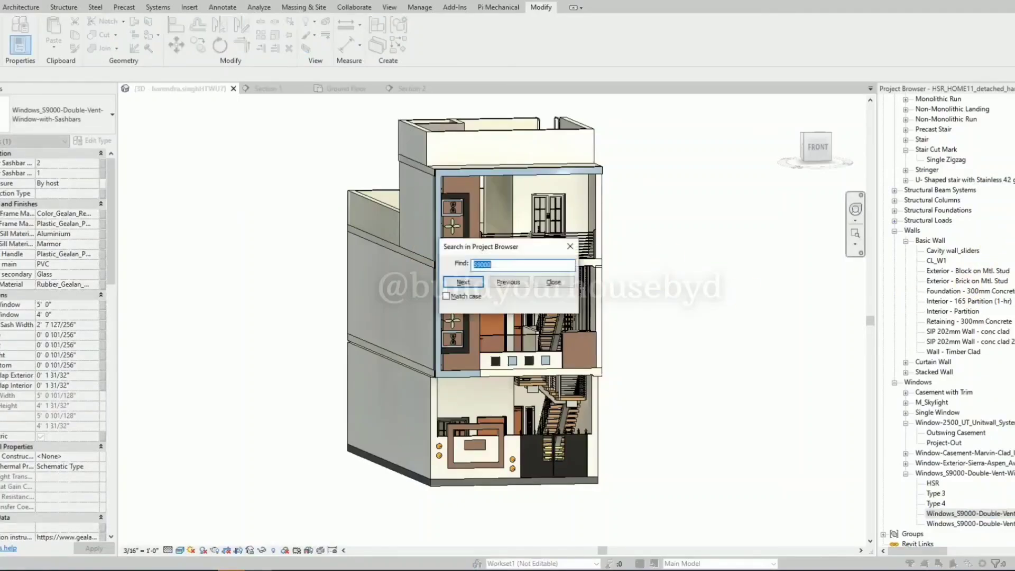
text(PLANT)
key(Return)
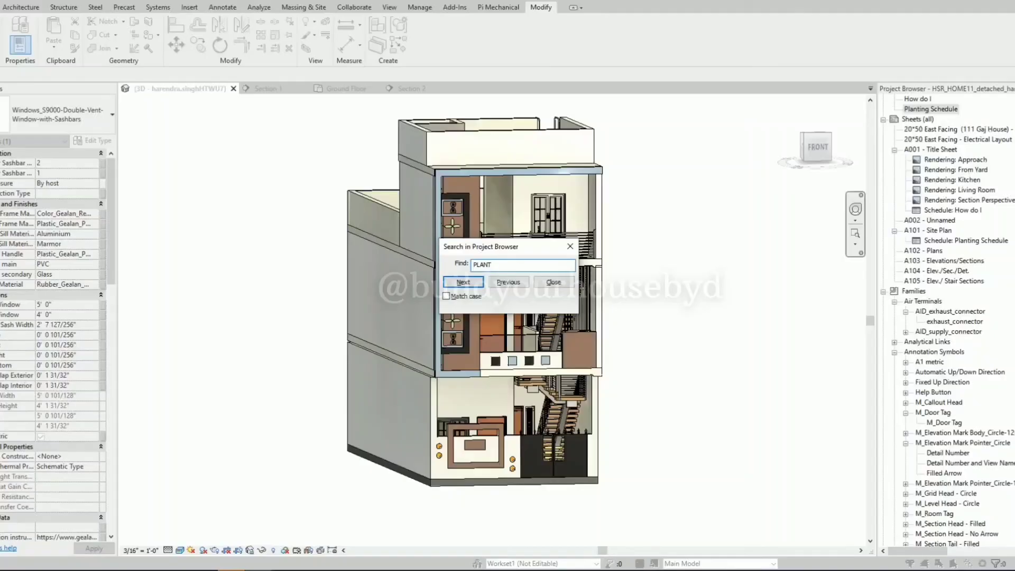
key(Return)
key(Return)
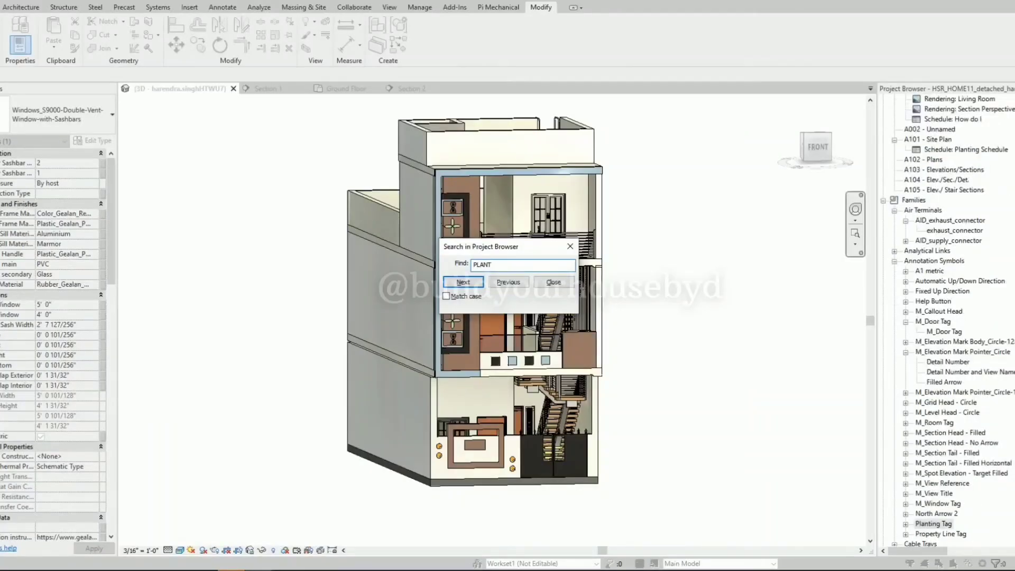
key(Return)
key(Return)
key(Return)
key(Return)
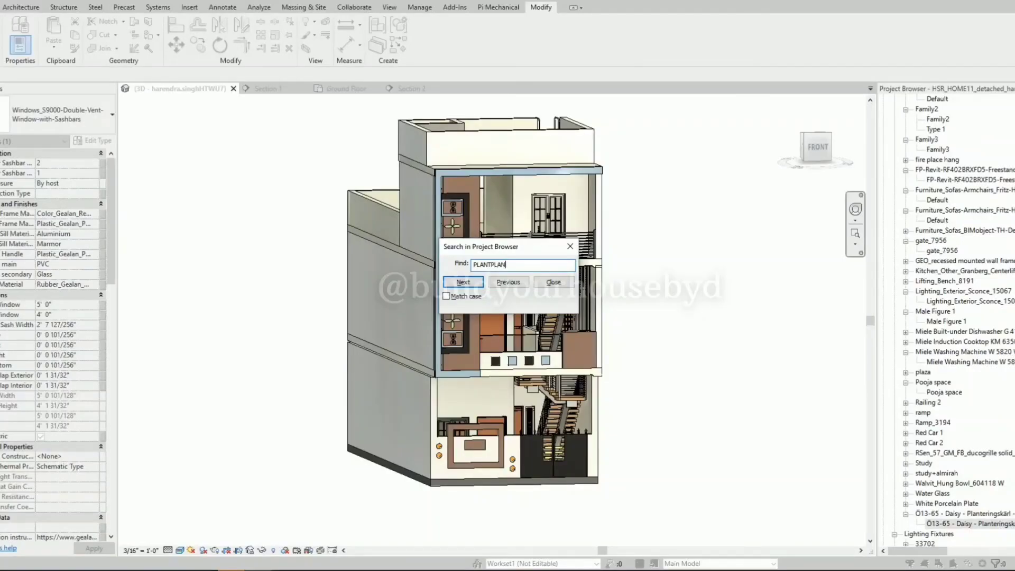
Search the Project Browser for PLANTPLAN and select the Default type of the 3-x-White-Gloss-Planters family.
key(Return)
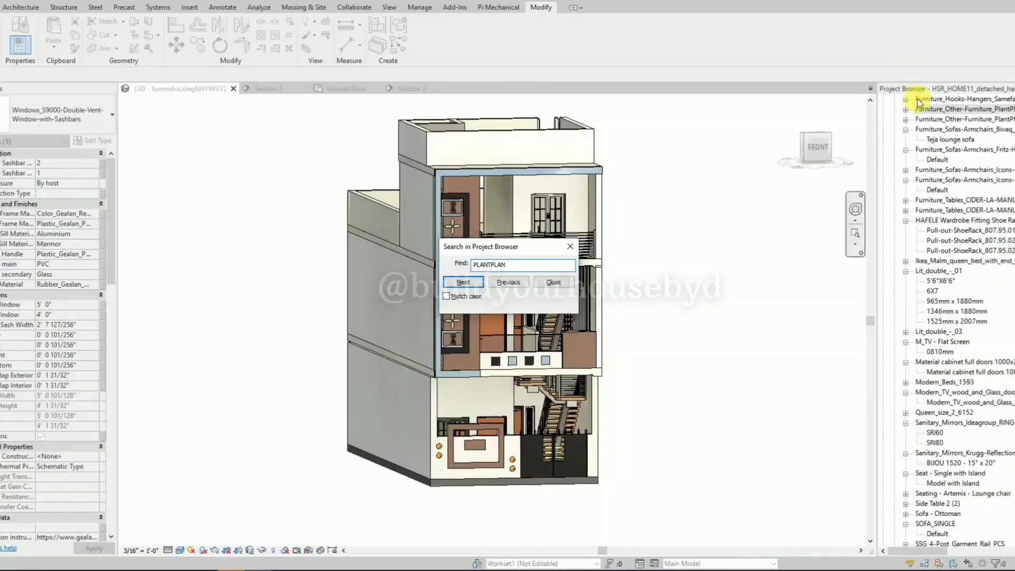
key(Escape)
click(906, 110)
click(938, 121)
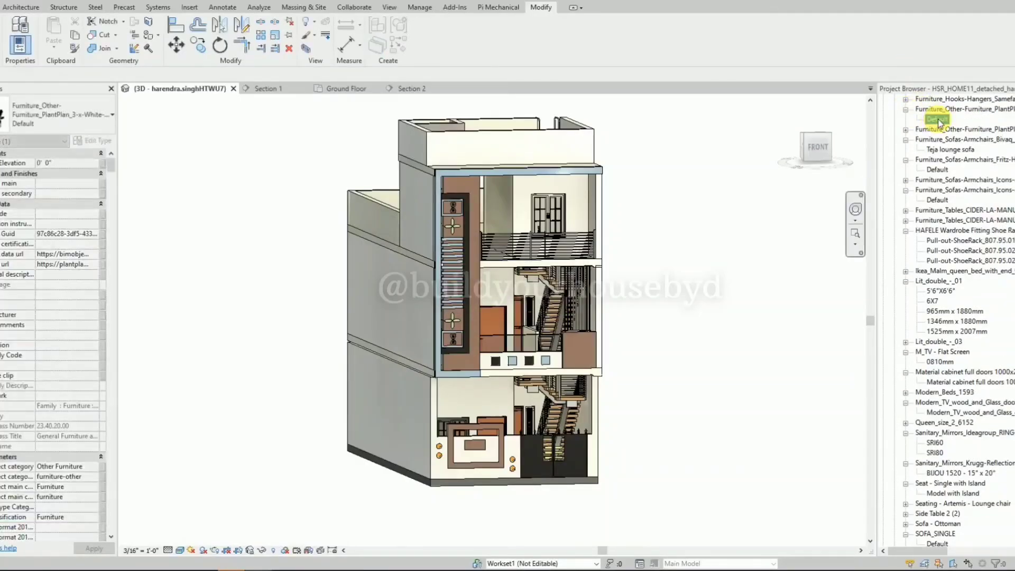
Open the ROOF floor plan.
scroll(996, 162, up, 4)
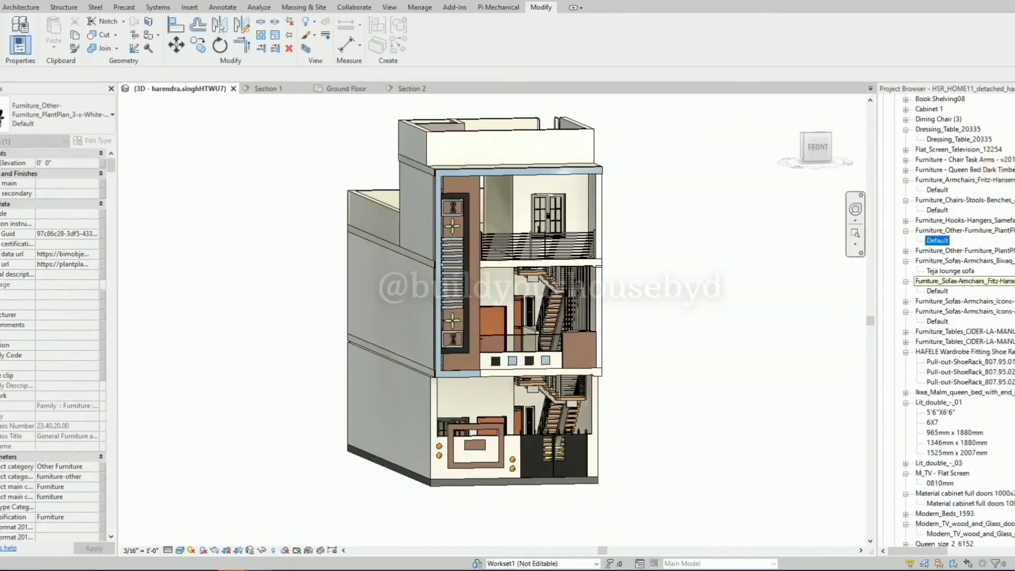
scroll(997, 163, up, 15)
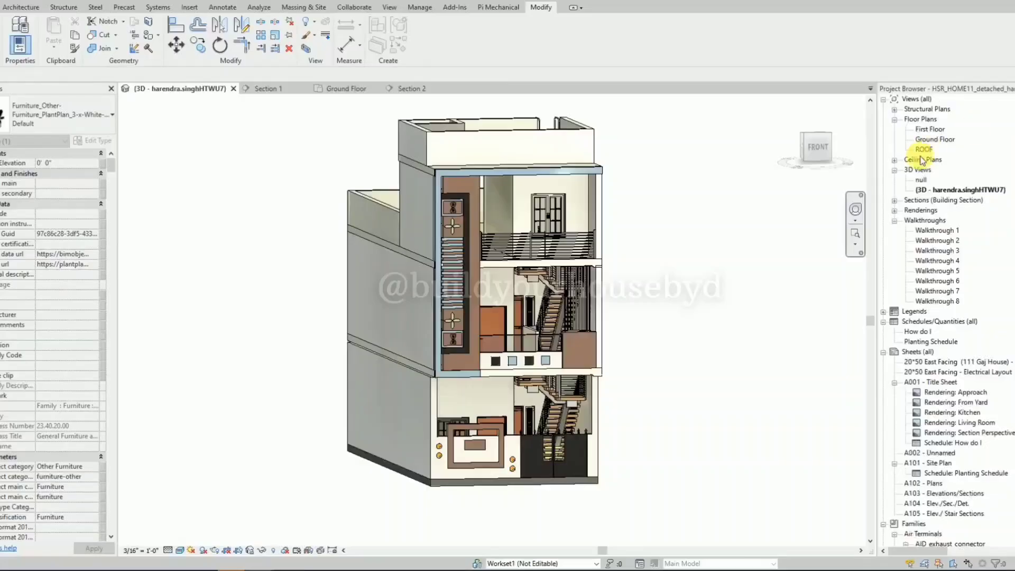
double_click(923, 150)
Find the PLANTPLAN family again and place its Default three-planter set on the front balcony, before the stair-room window.
scroll(946, 346, down, 3)
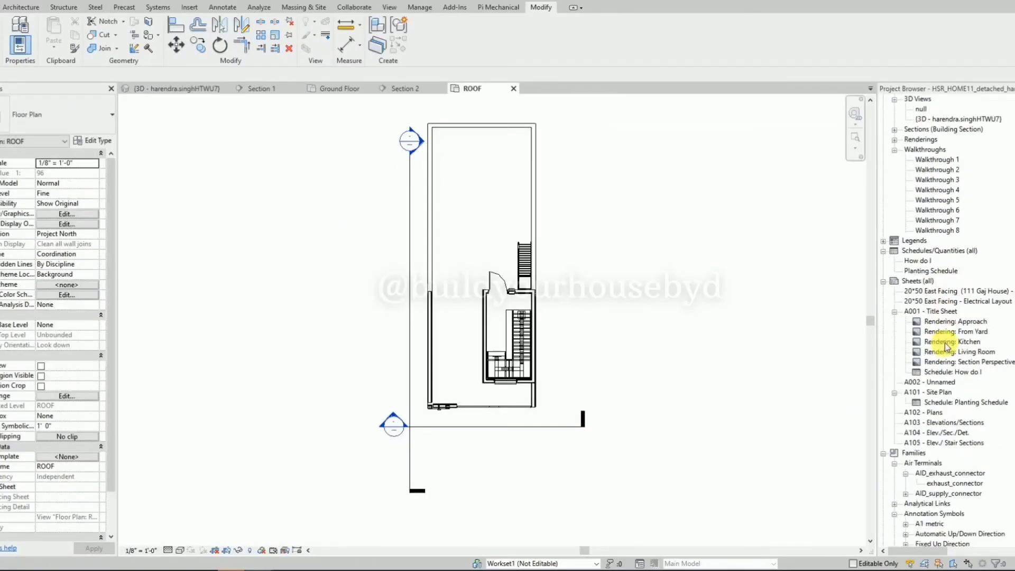
scroll(946, 346, down, 8)
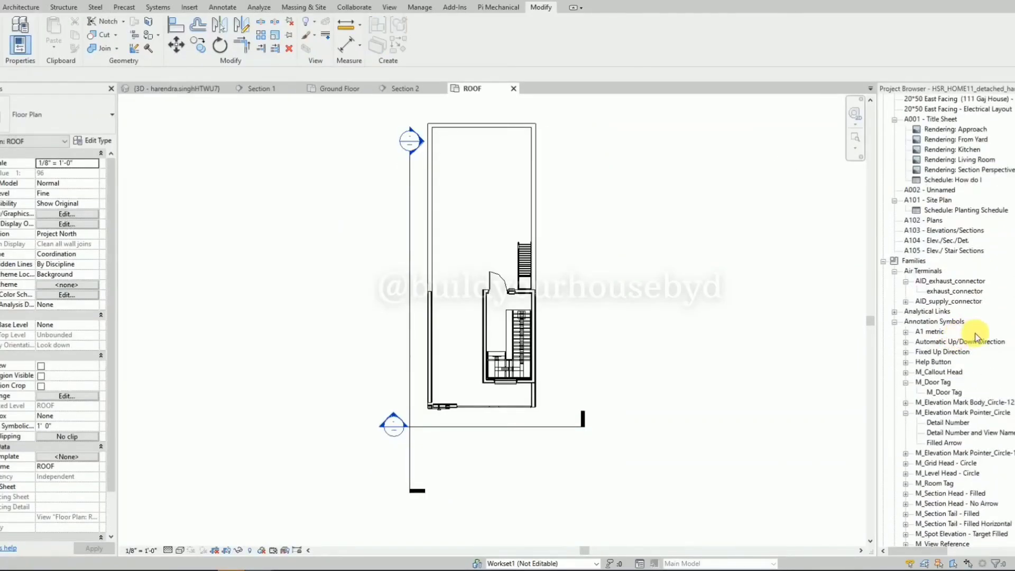
key(ctrl+f)
click(463, 283)
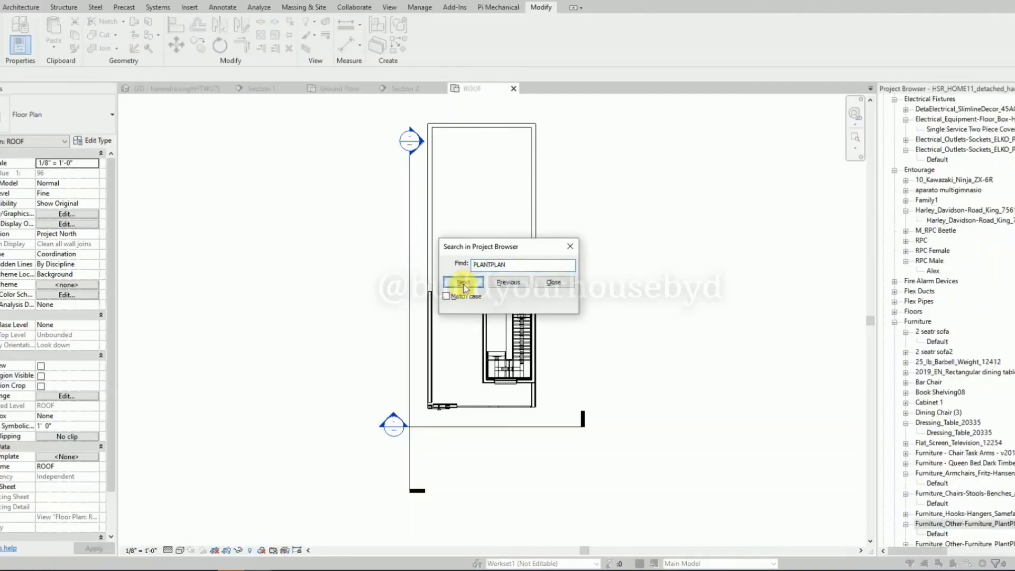
click(553, 281)
click(937, 534)
drag(939, 534, 529, 422)
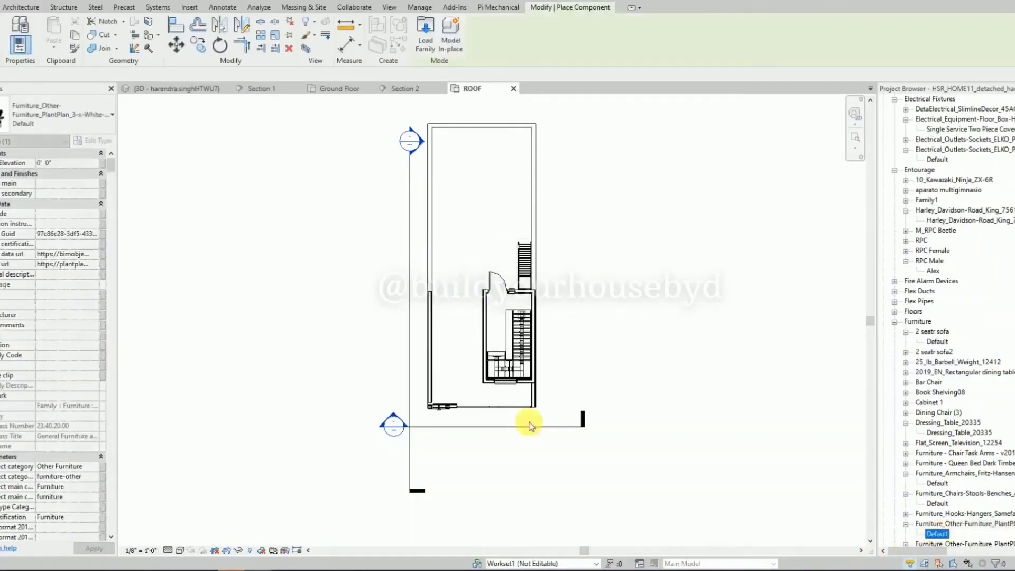
scroll(498, 396, up, 2)
scroll(511, 401, up, 2)
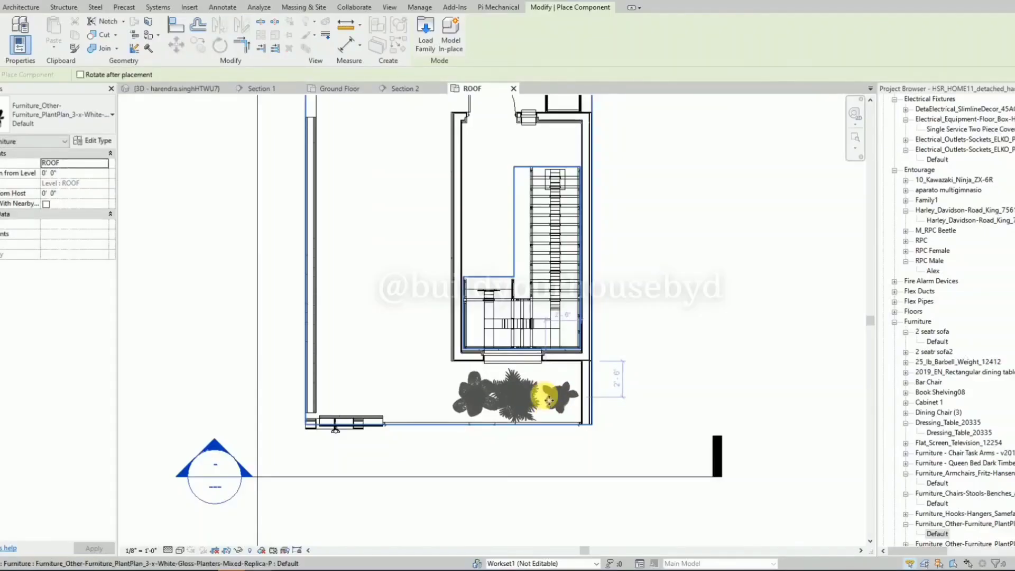
click(547, 399)
key(Escape)
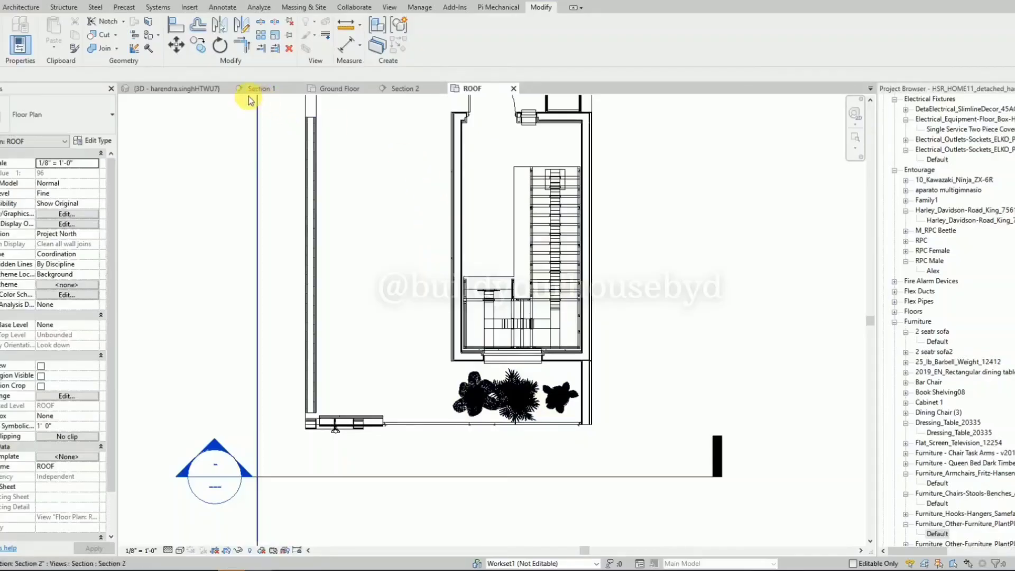
Return to the 3D view and check the planters behind the top-floor balcony railing.
click(209, 89)
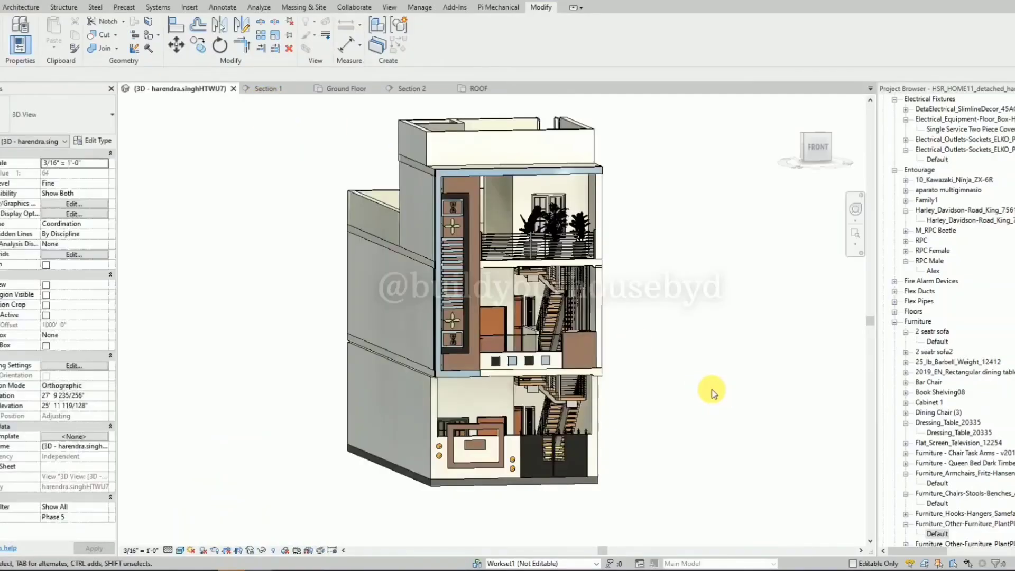
shift+middle_drag(629, 209, 740, 253)
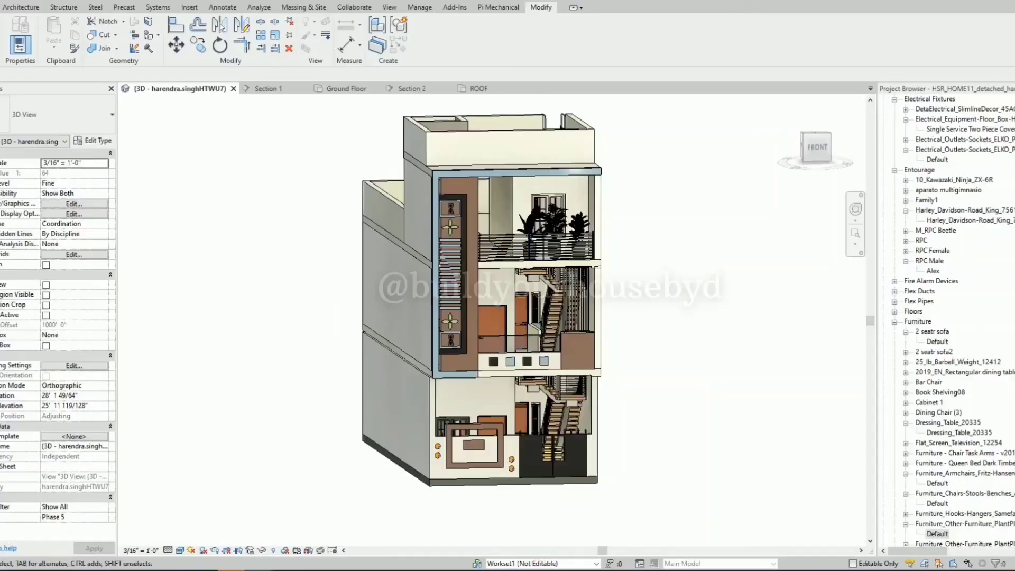
Place a NAME PLATE decal on the small brown panel inside the frame on the front boundary wall.
click(189, 7)
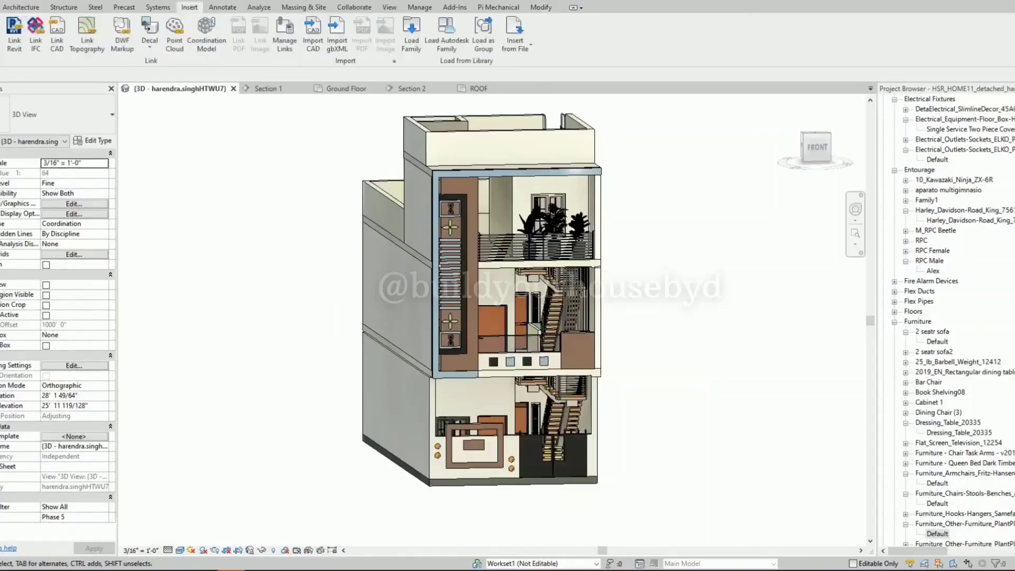
click(151, 47)
click(161, 65)
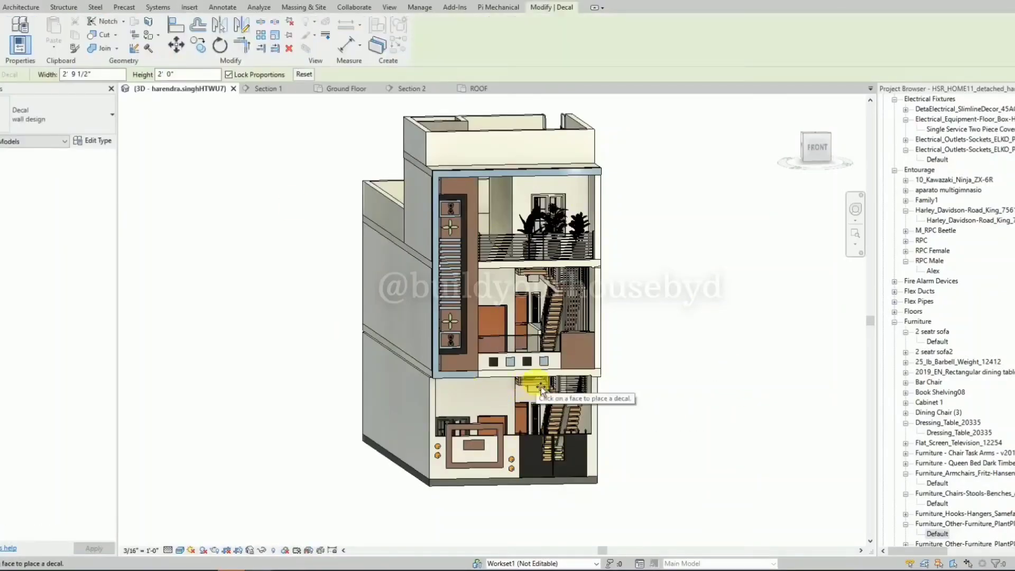
click(80, 113)
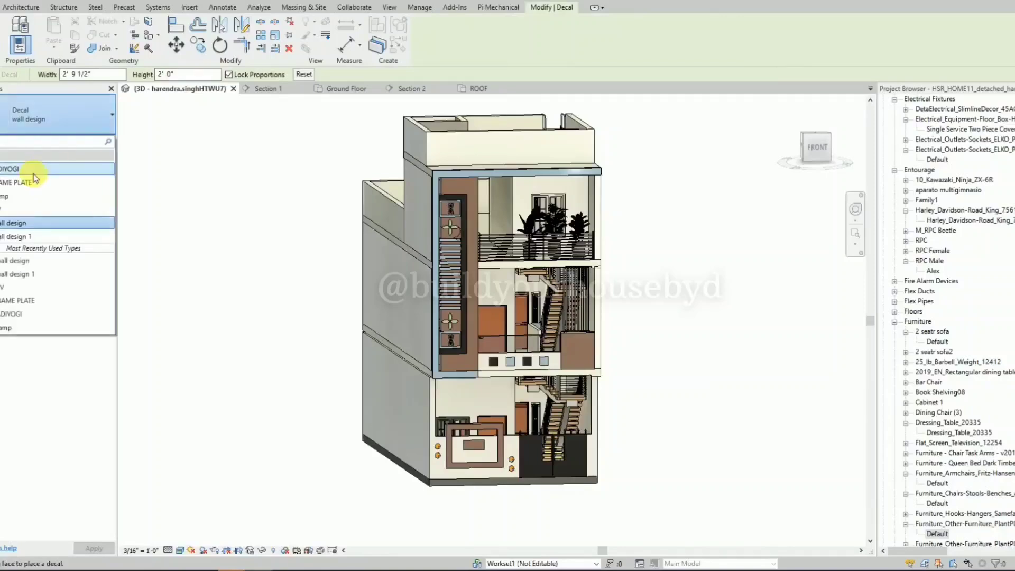
click(32, 182)
click(816, 148)
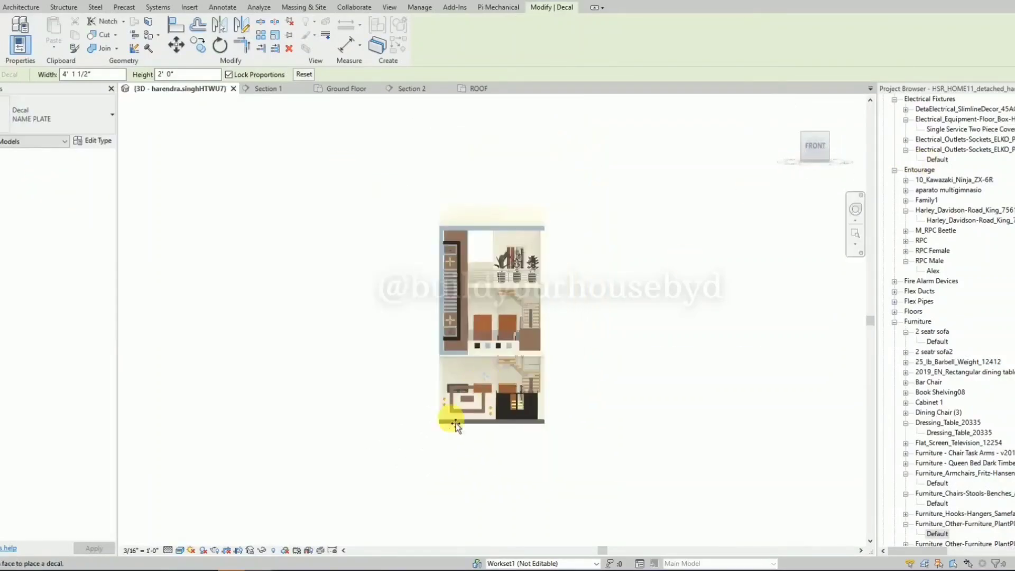
scroll(455, 420, up, 3)
scroll(455, 420, up, 4)
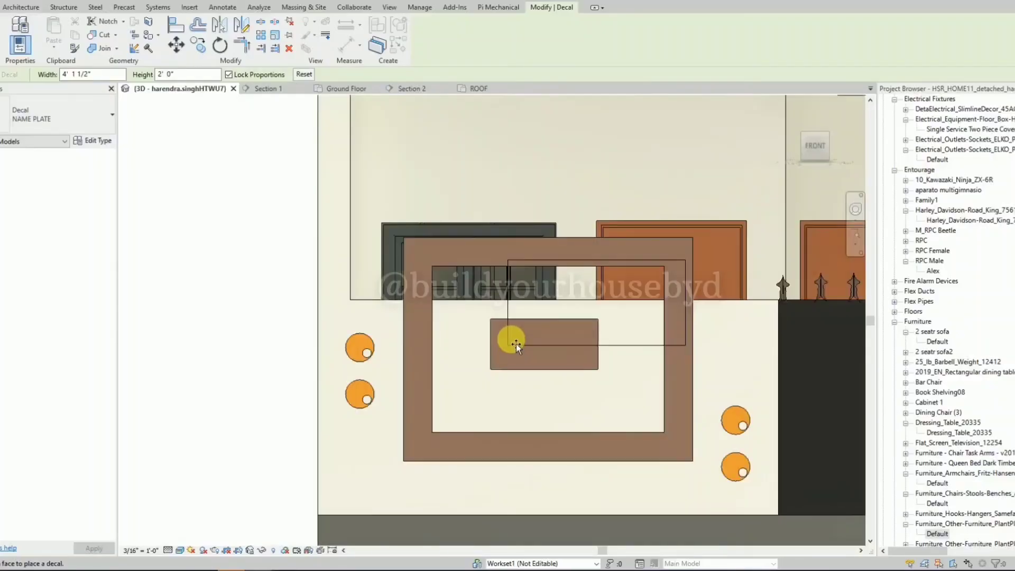
click(503, 369)
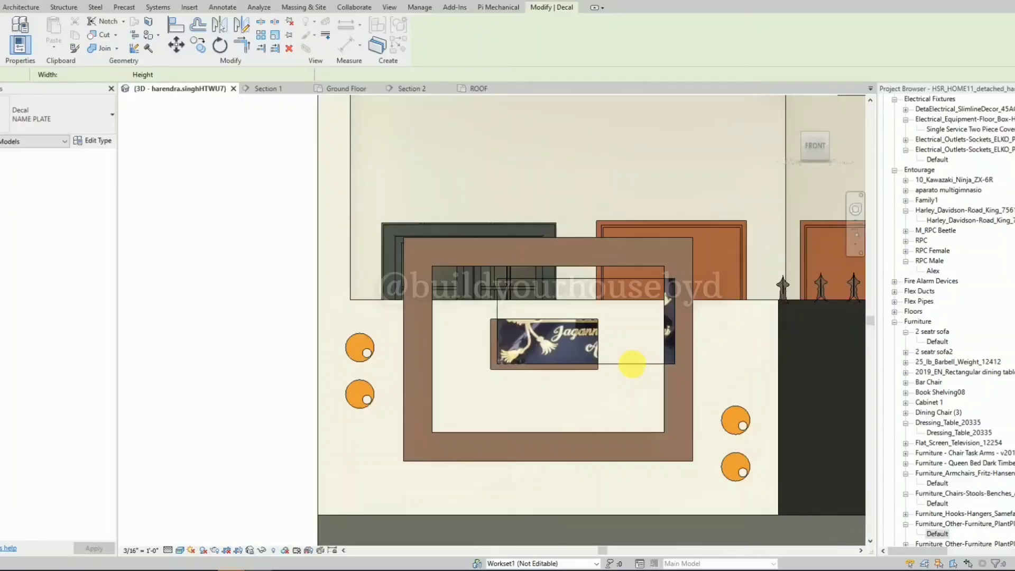
key(Escape)
Resize the name plate decal to about 2' 6" by 1' 2 1/2" and nudge it to cover the small brown panel.
click(672, 311)
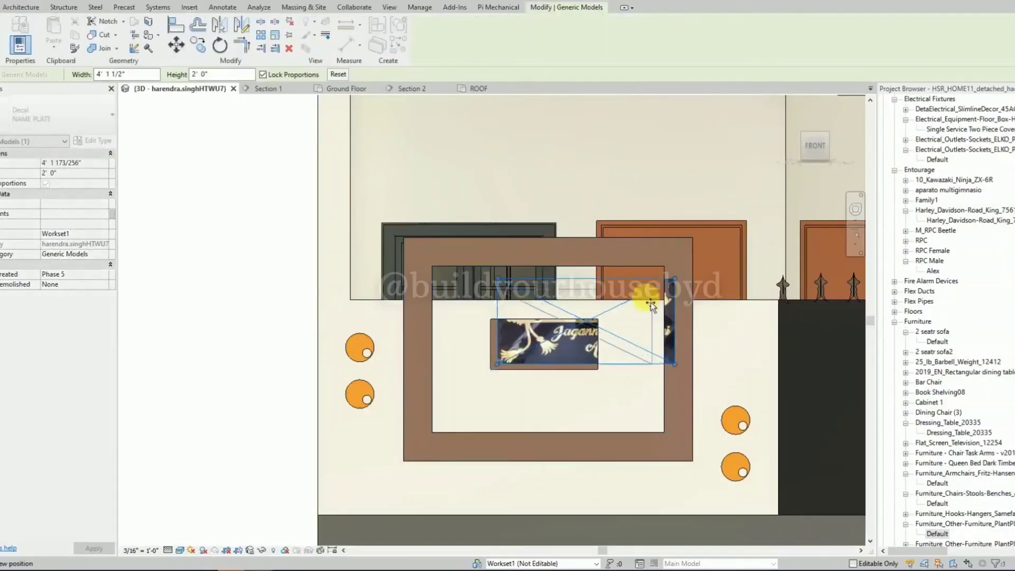
drag(650, 305, 596, 316)
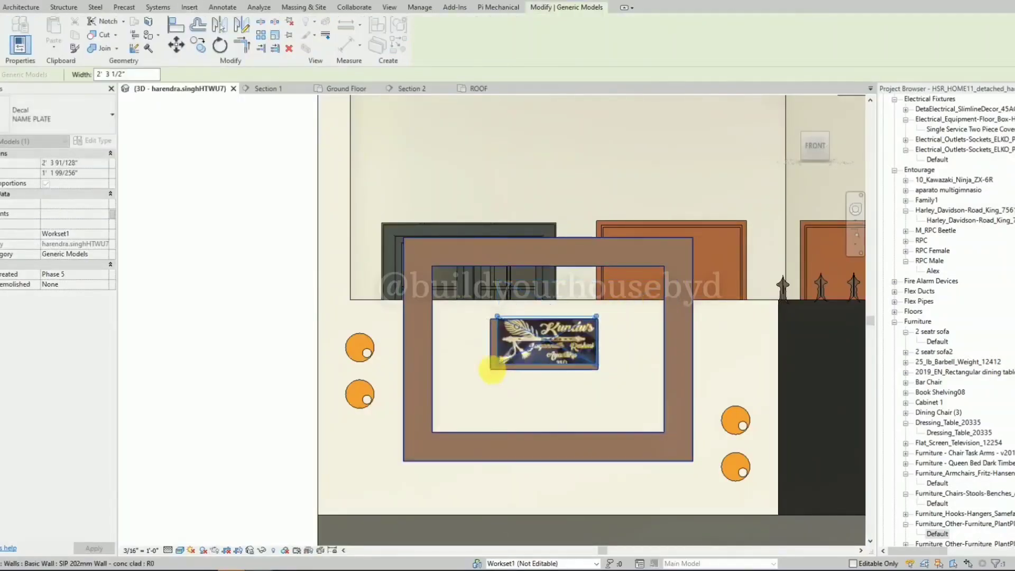
scroll(492, 370, up, 2)
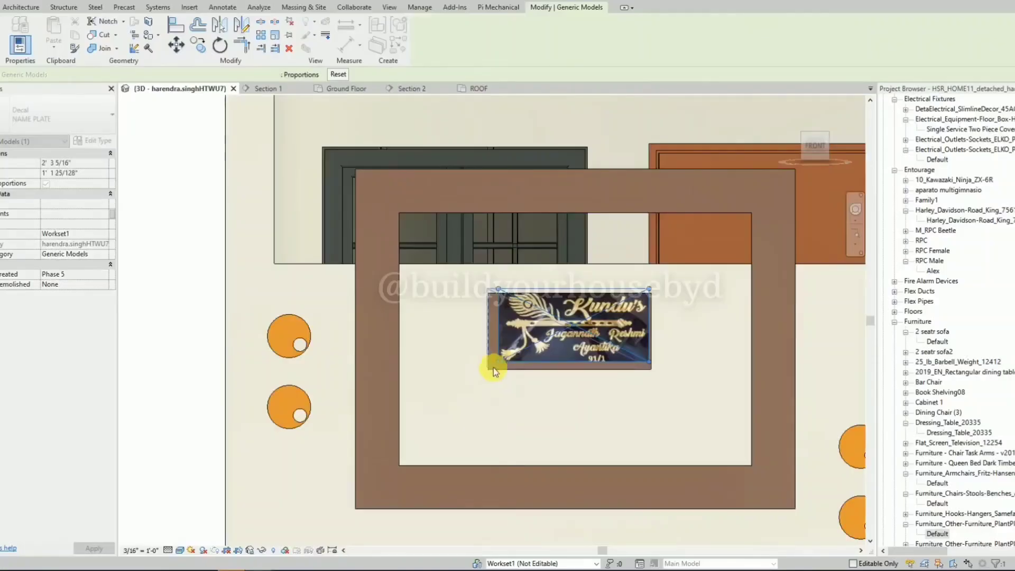
drag(493, 367, 491, 369)
key(Down)
key(Right)
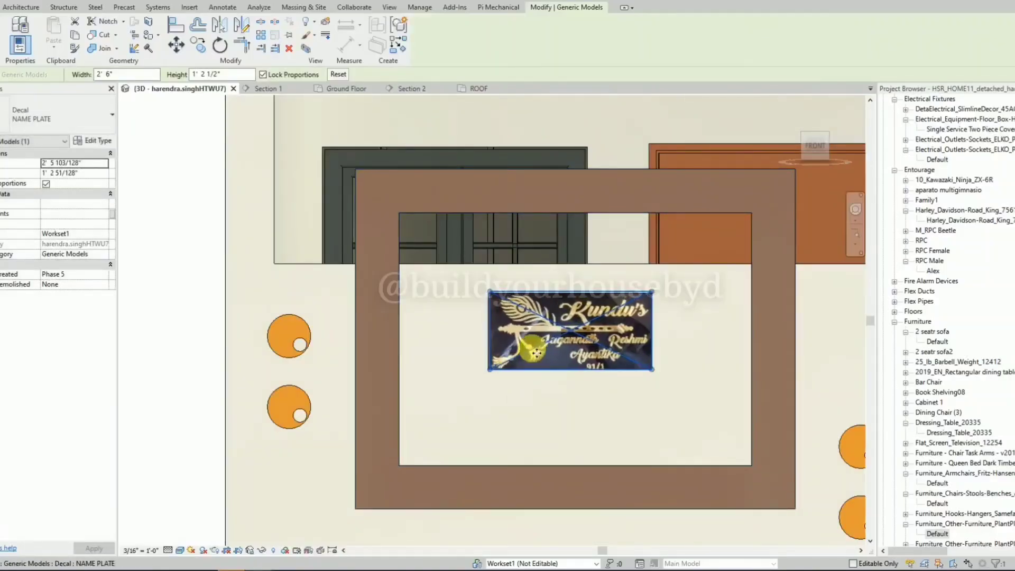
scroll(537, 353, down, 5)
key(Escape)
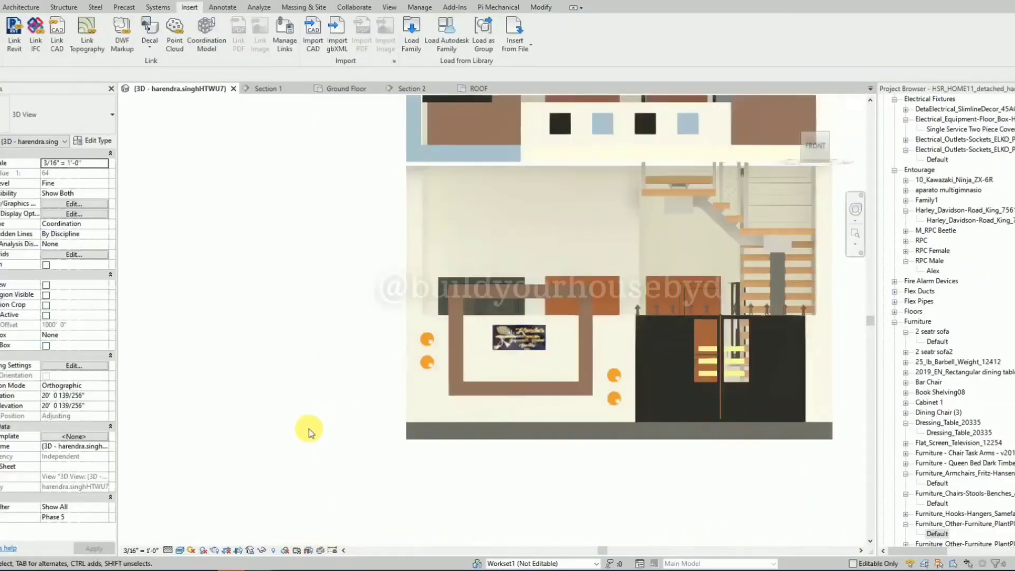
Place an ADIYOGI decal on the brown panel beside the first-floor balcony in the front view.
scroll(343, 434, down, 2)
shift+middle_drag(303, 417, 355, 443)
scroll(355, 443, down, 2)
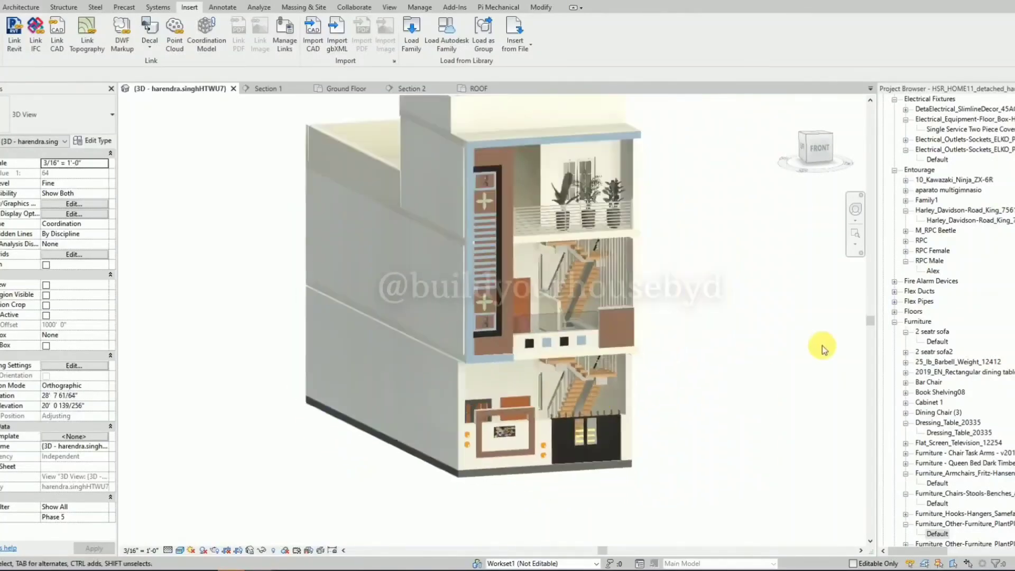
click(819, 150)
scroll(544, 317, up, 6)
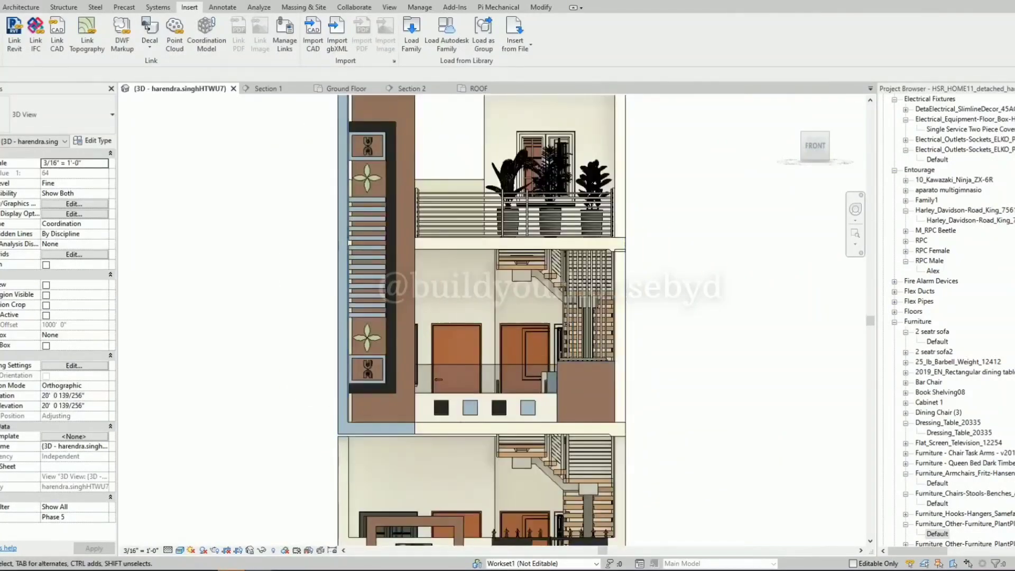
click(150, 45)
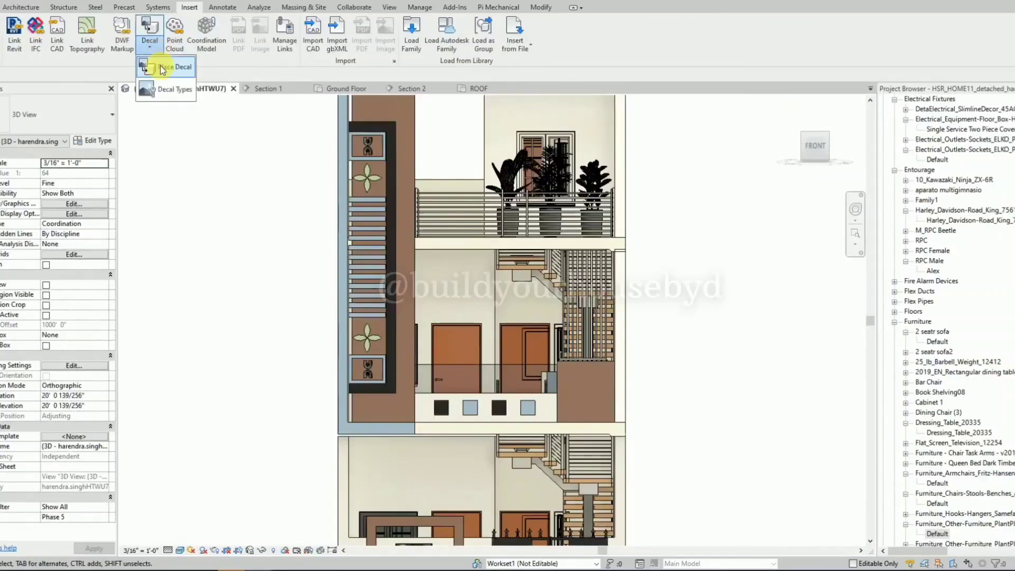
click(158, 70)
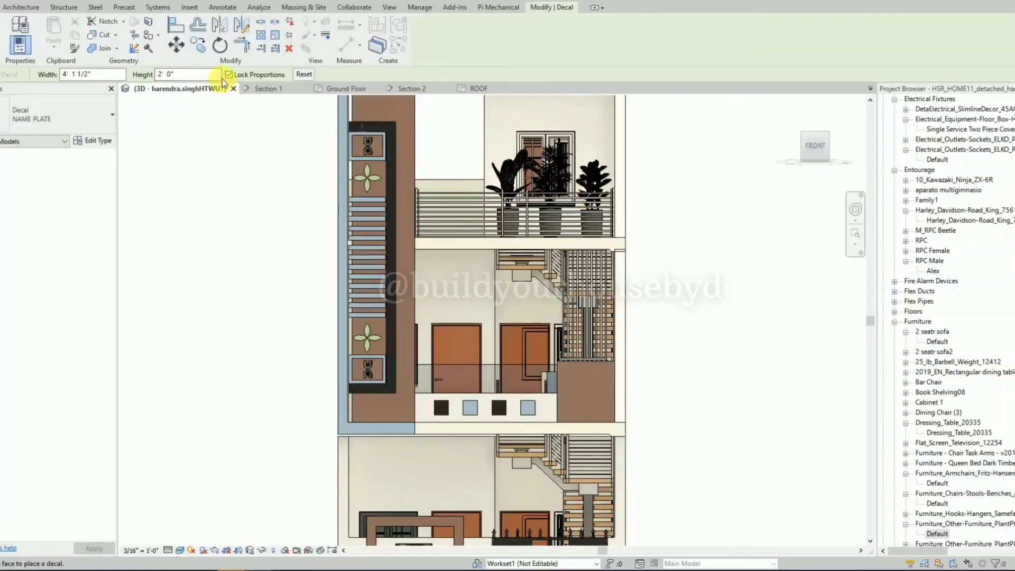
click(33, 106)
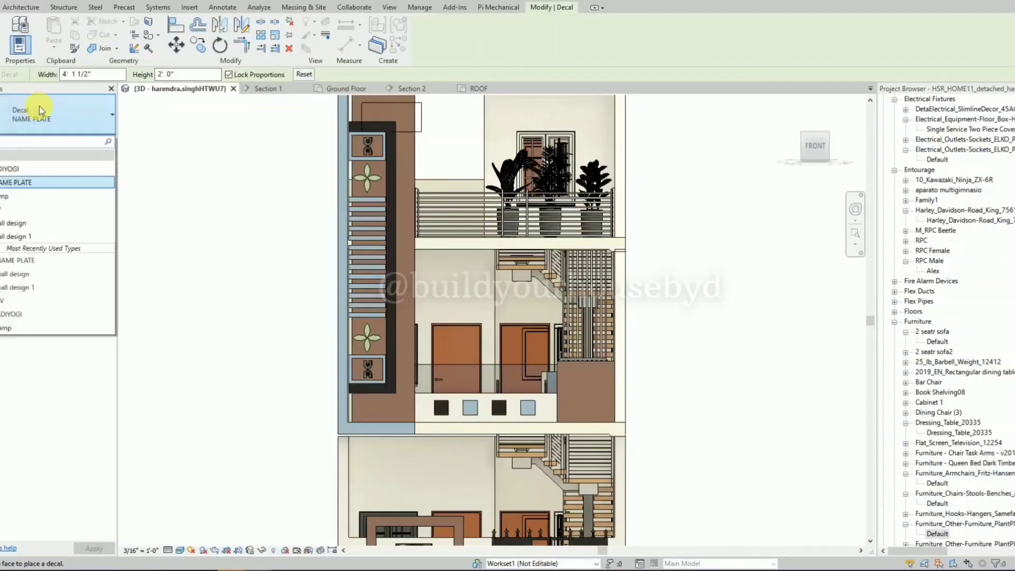
click(37, 168)
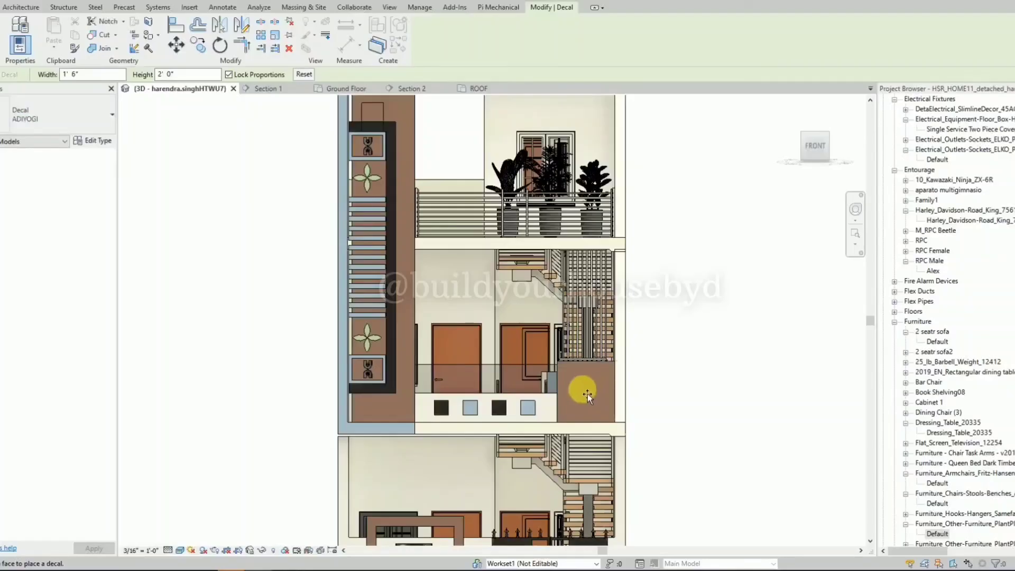
click(562, 383)
key(Escape)
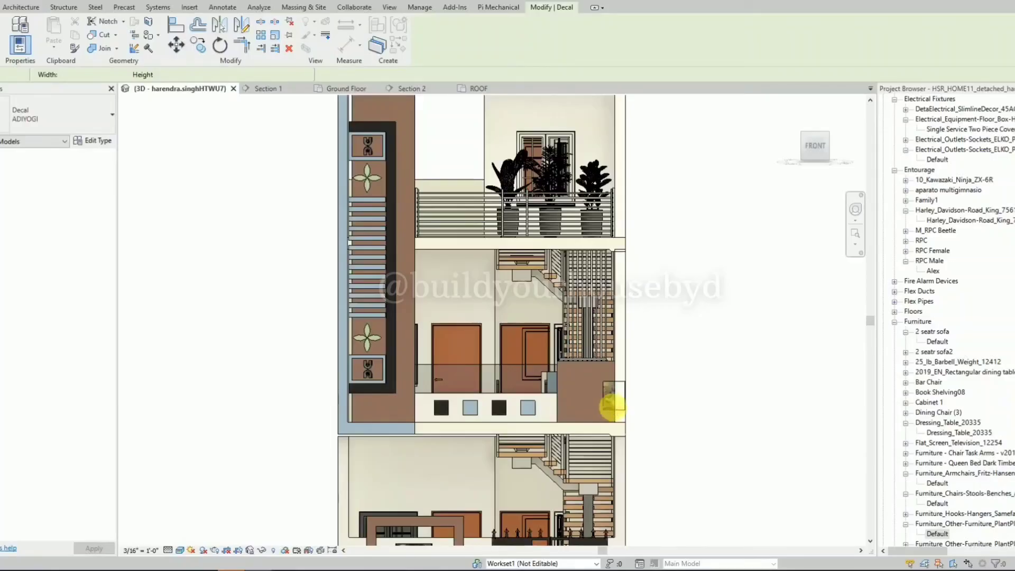
Enlarge the ADIYOGI decal to about 2' 11" by 3' 11" and position it fully on the brown balcony panel.
scroll(610, 407, up, 4)
click(608, 408)
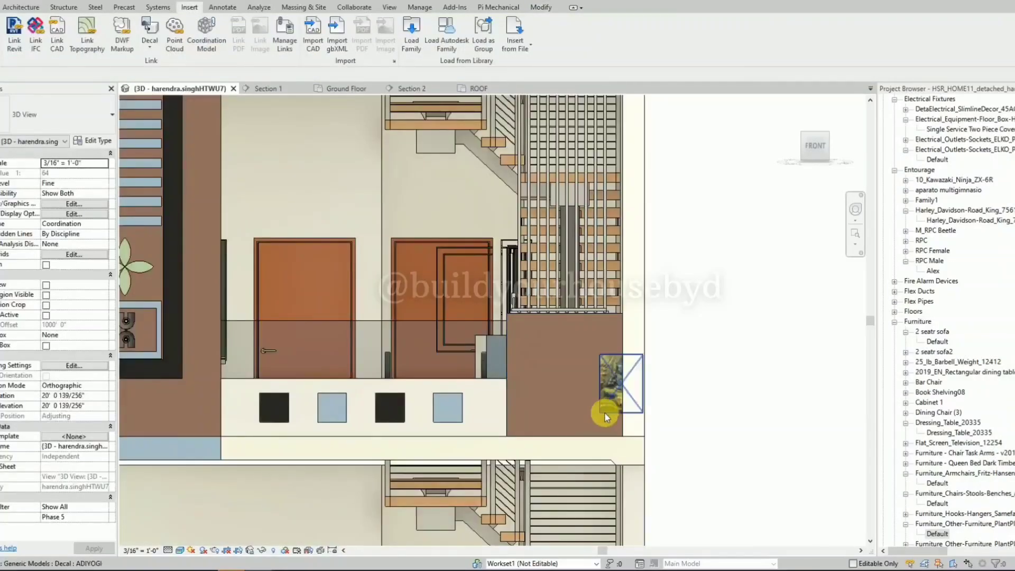
drag(578, 382, 604, 445)
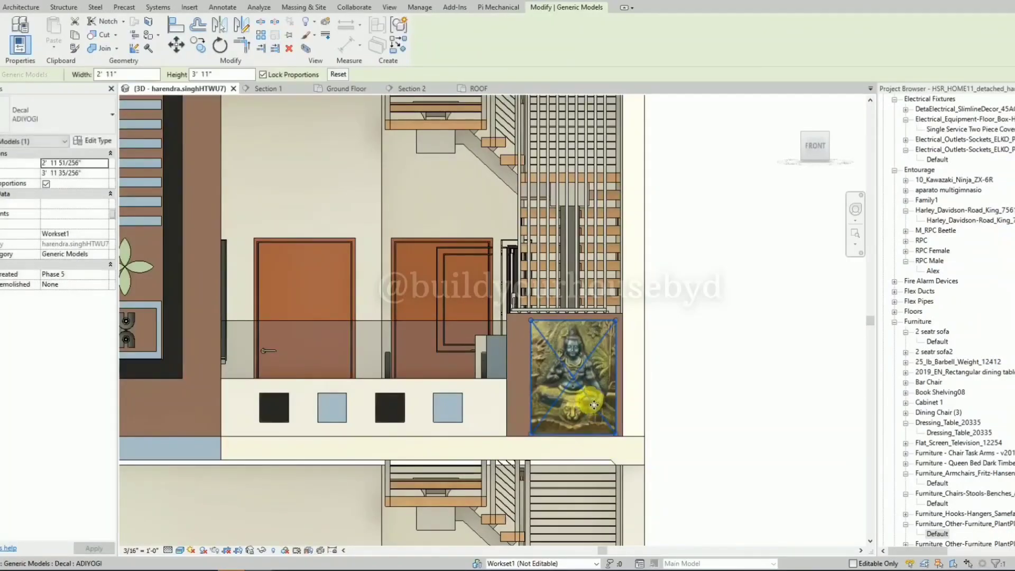
drag(591, 395, 588, 393)
click(721, 262)
scroll(715, 267, down, 3)
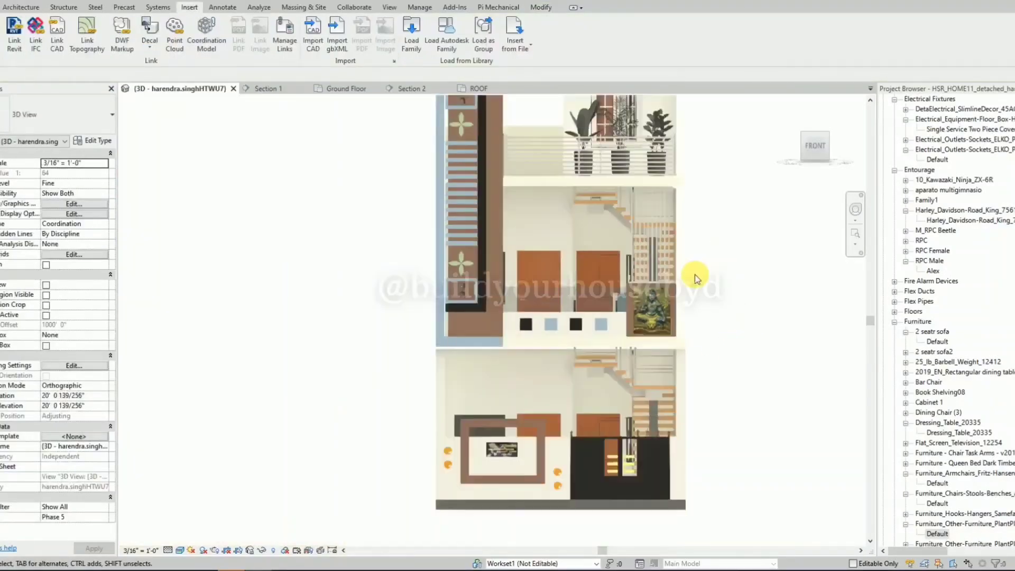
Reduce the ADIYOGI decal to about 2' 7 1/2" by 3' 6" and nudge it towards the panel's centre.
scroll(667, 325, up, 4)
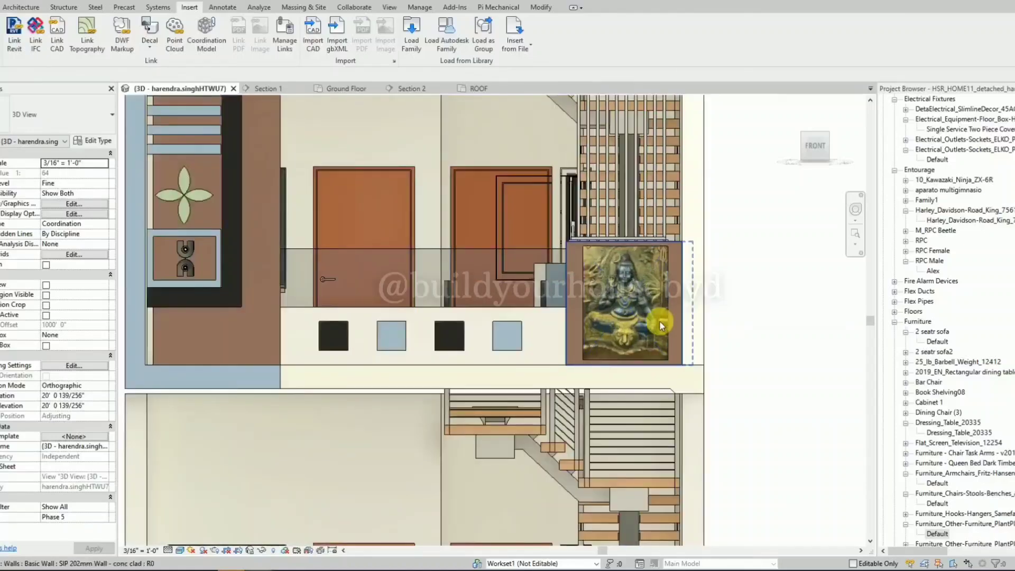
click(666, 328)
scroll(668, 249, up, 2)
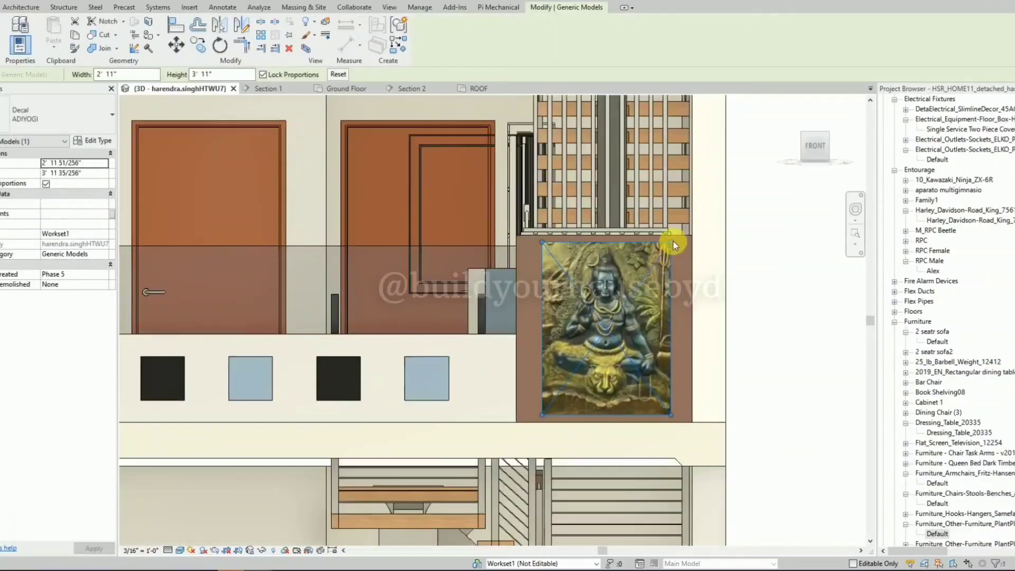
drag(674, 245, 659, 261)
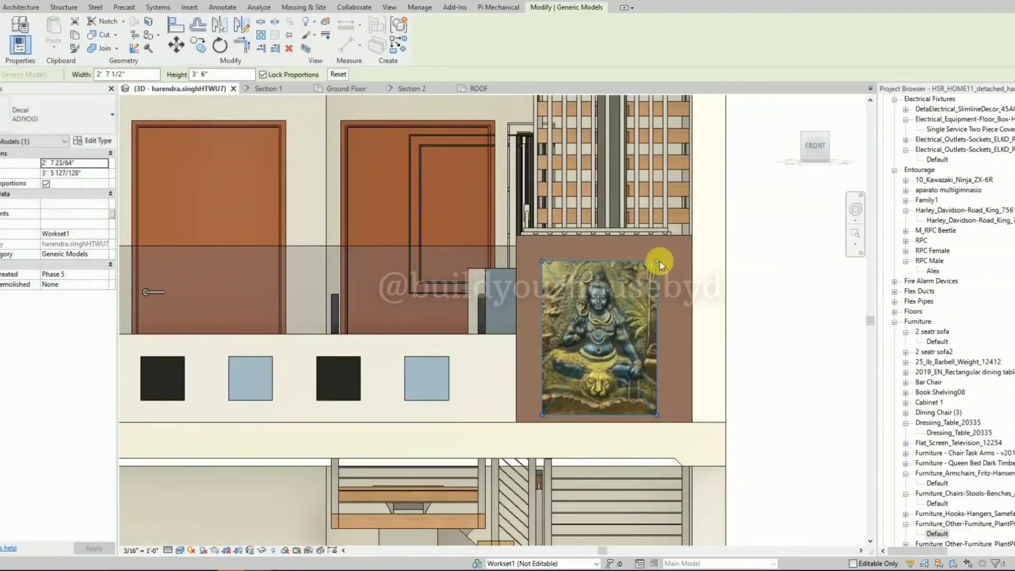
key(Up)
key(Up)
key(Up)
key(Up)
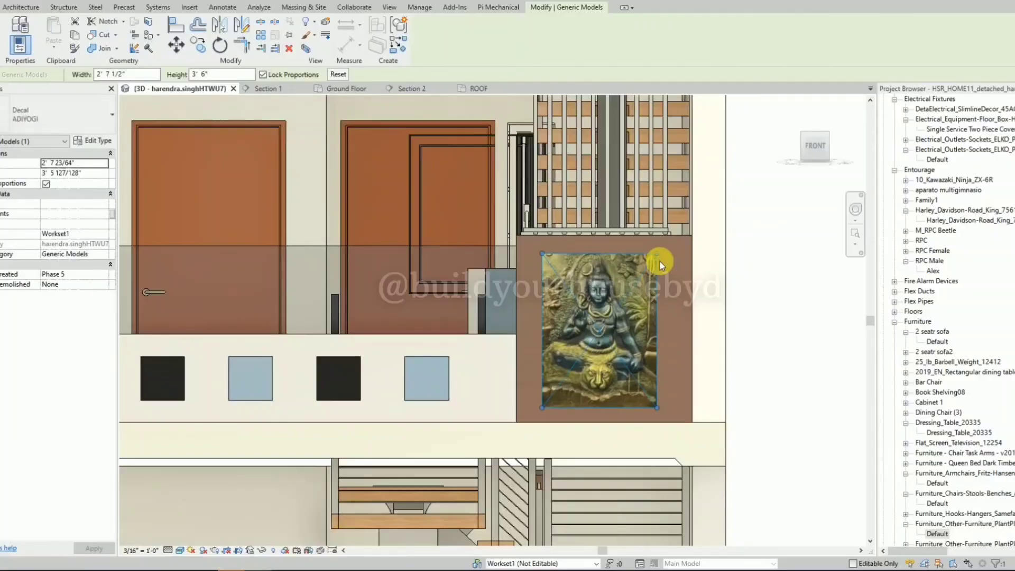
key(Right)
Shrink the ADIYOGI decal further to about 2' 5" by 3' 2 1/2" and centre it on the brown panel.
drag(660, 254, 655, 267)
key(Up)
key(Up)
key(Up)
key(Right)
key(Right)
key(Right)
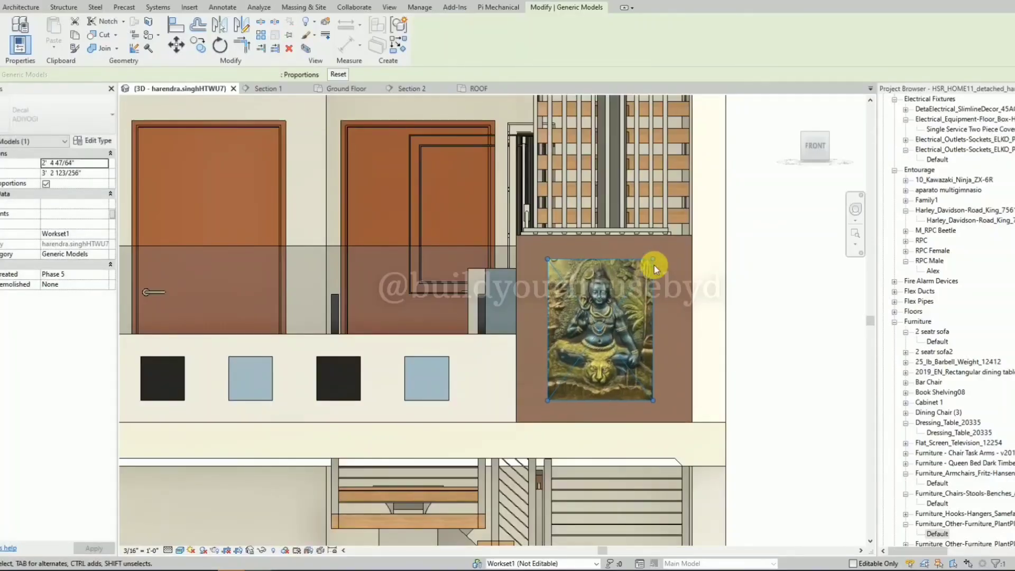
key(Up)
key(Right)
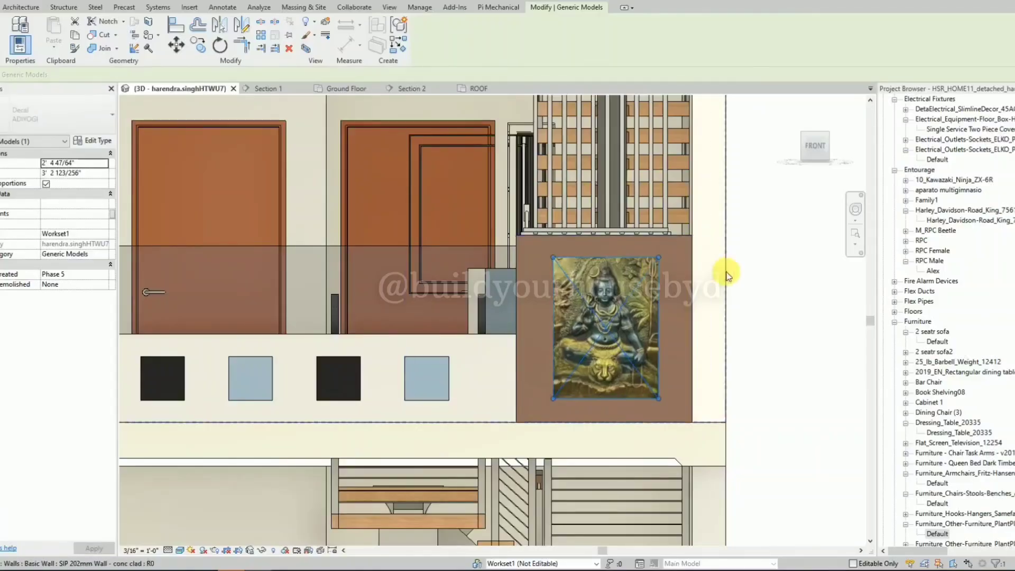
click(754, 272)
Create similar KOHLER Modern Collar wall sconces from the facade fixture, placing one above the door on the ground-floor and first-floor front walls.
scroll(754, 272, down, 5)
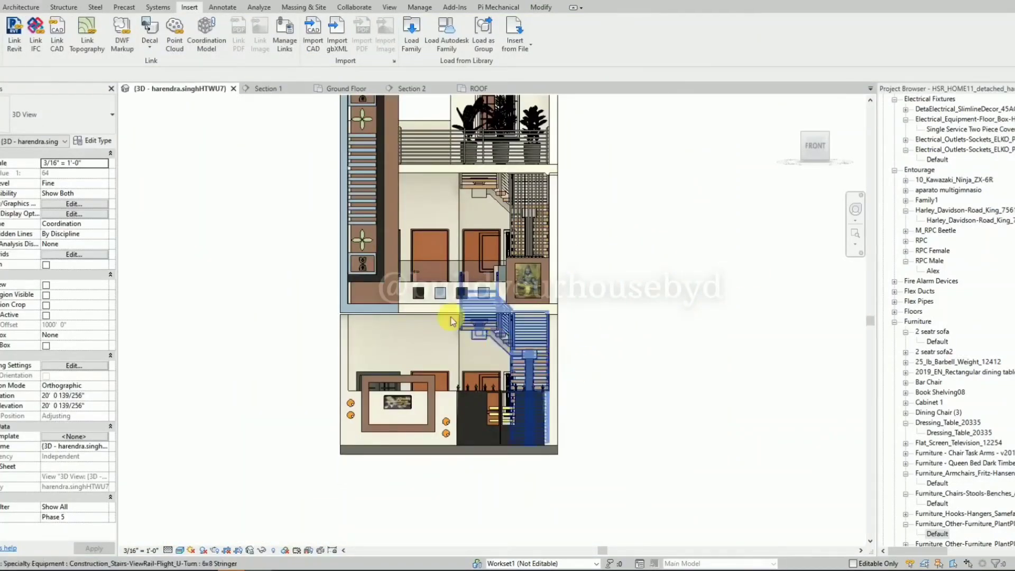
click(368, 289)
key(c)
key(s)
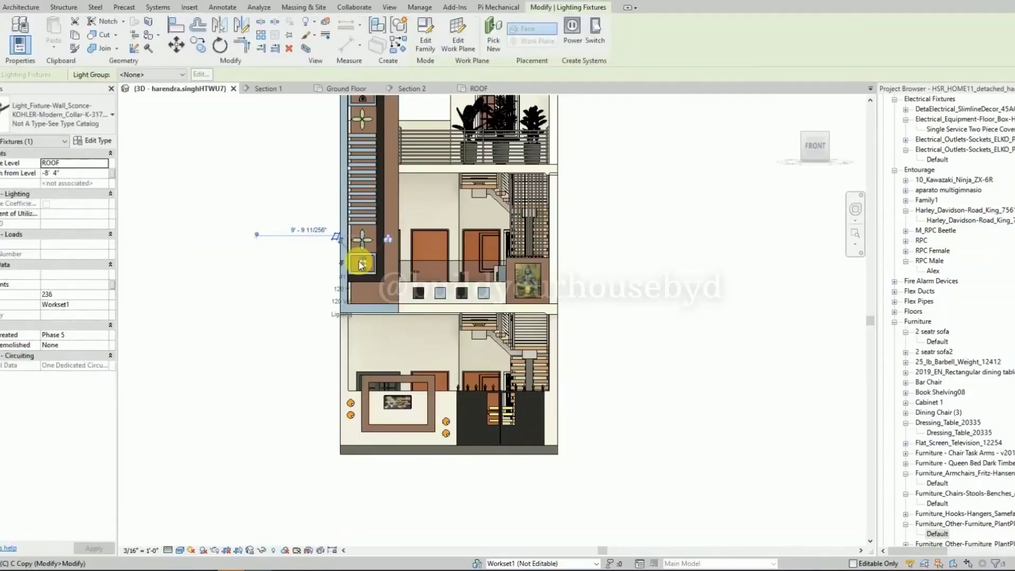
scroll(434, 346, up, 3)
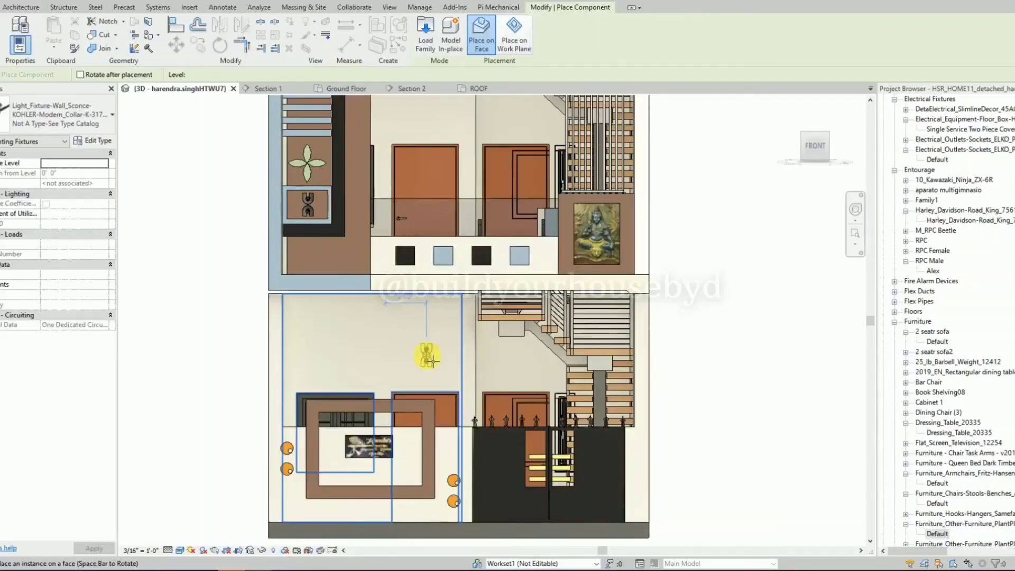
scroll(427, 357, down, 2)
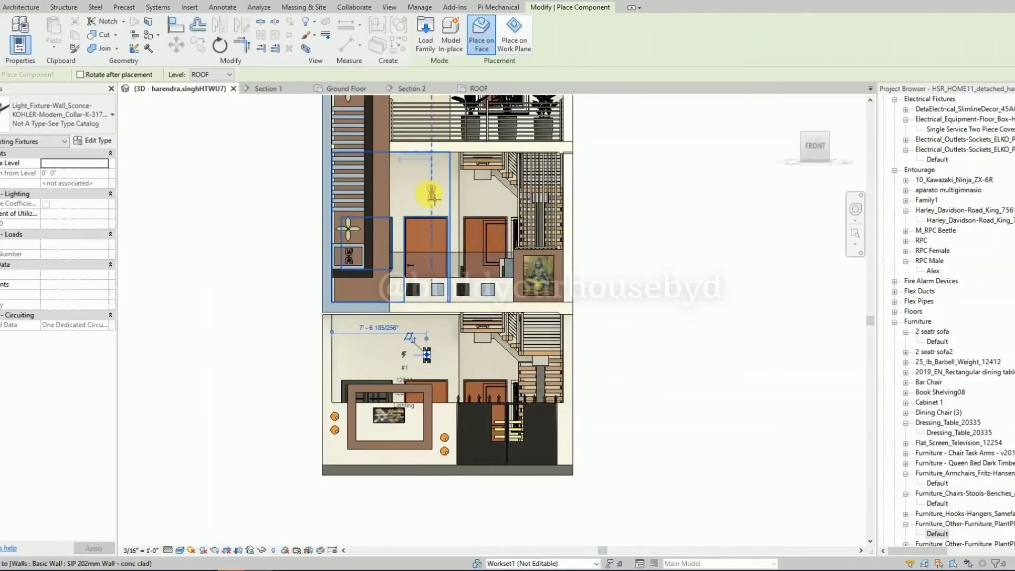
click(426, 194)
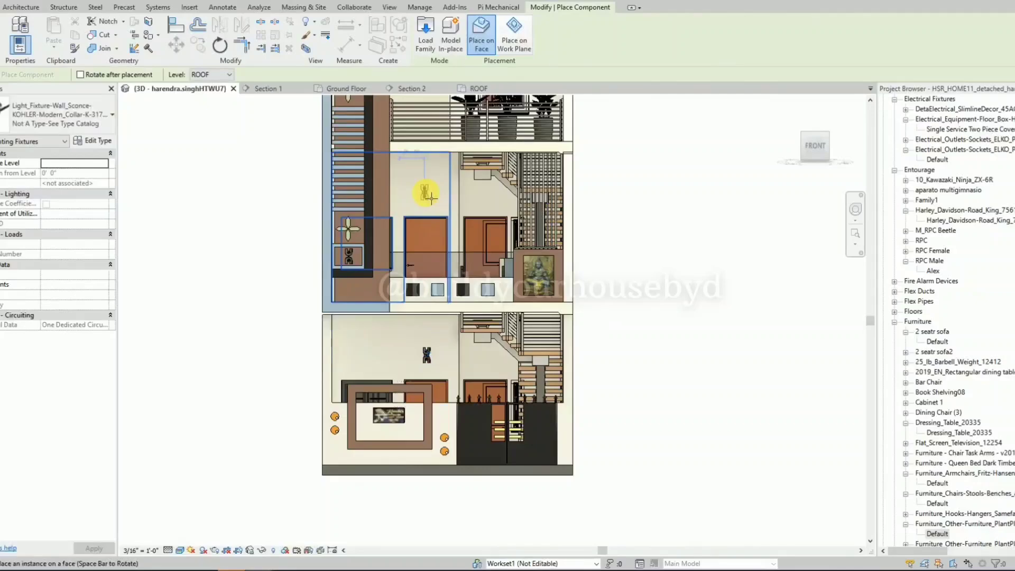
key(Escape)
key(Escape)
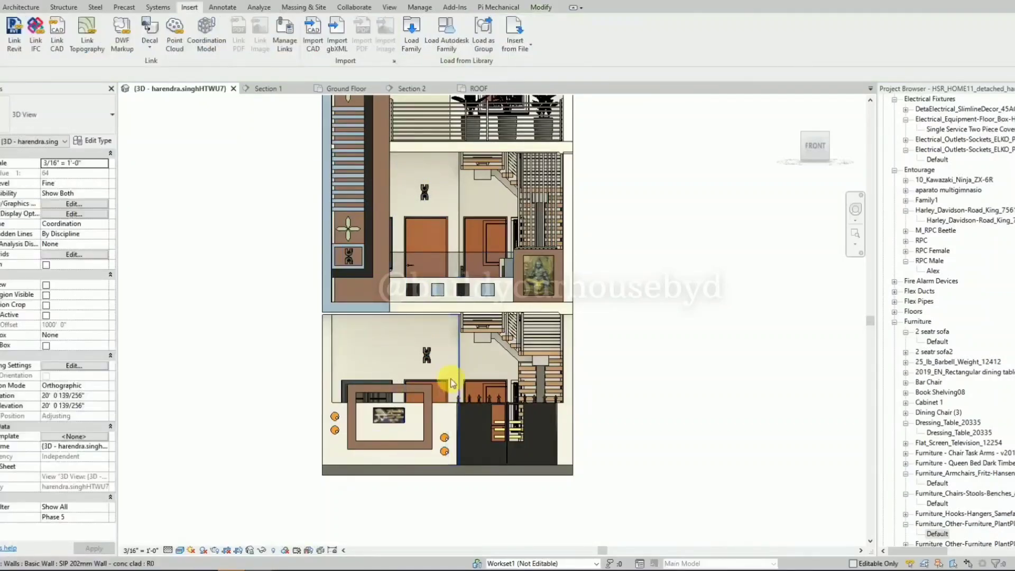
scroll(430, 357, down, 3)
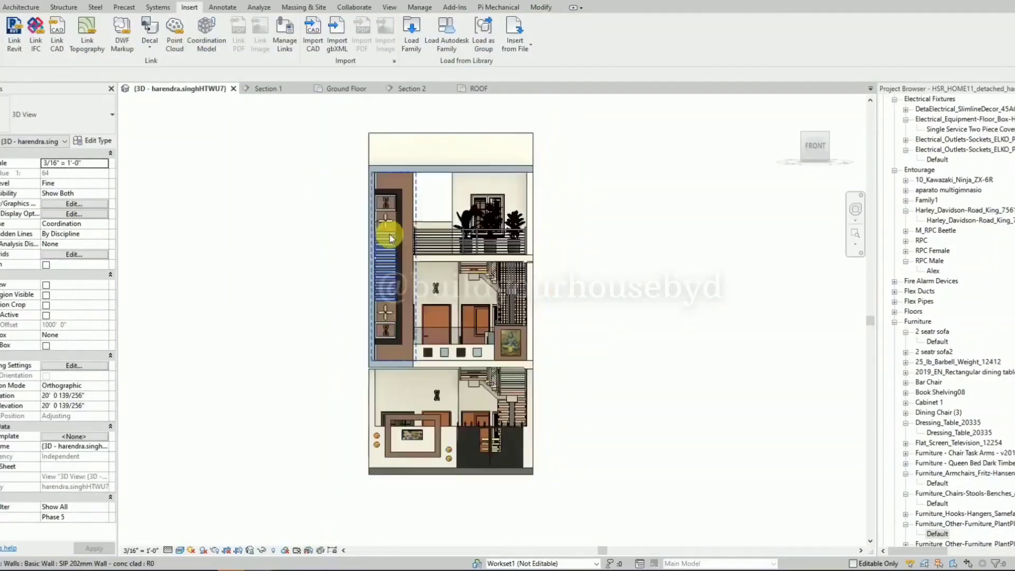
scroll(391, 233, up, 5)
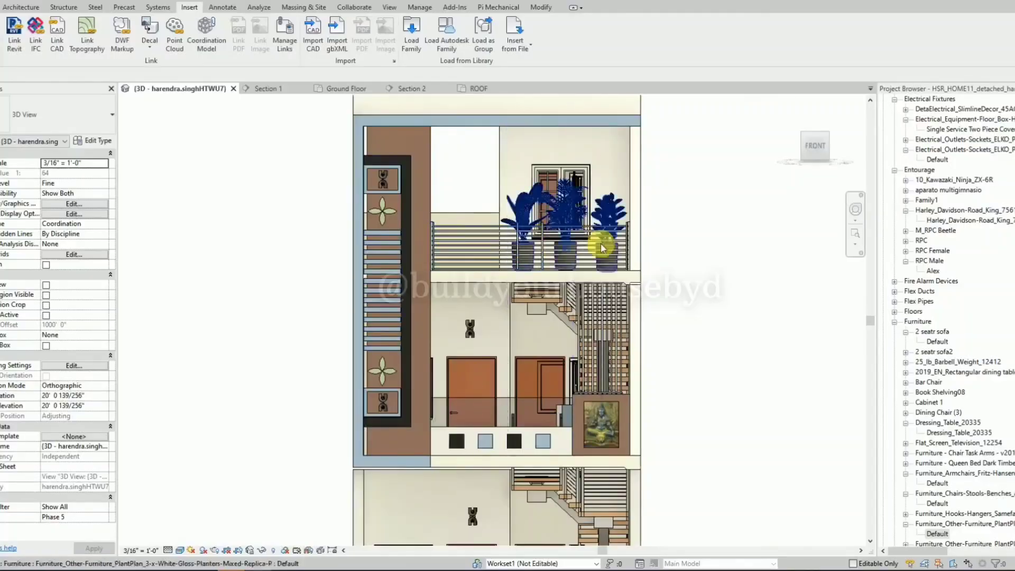
Search the project browser for RAMP and expand the ramp family to show its type.
scroll(296, 229, down, 2)
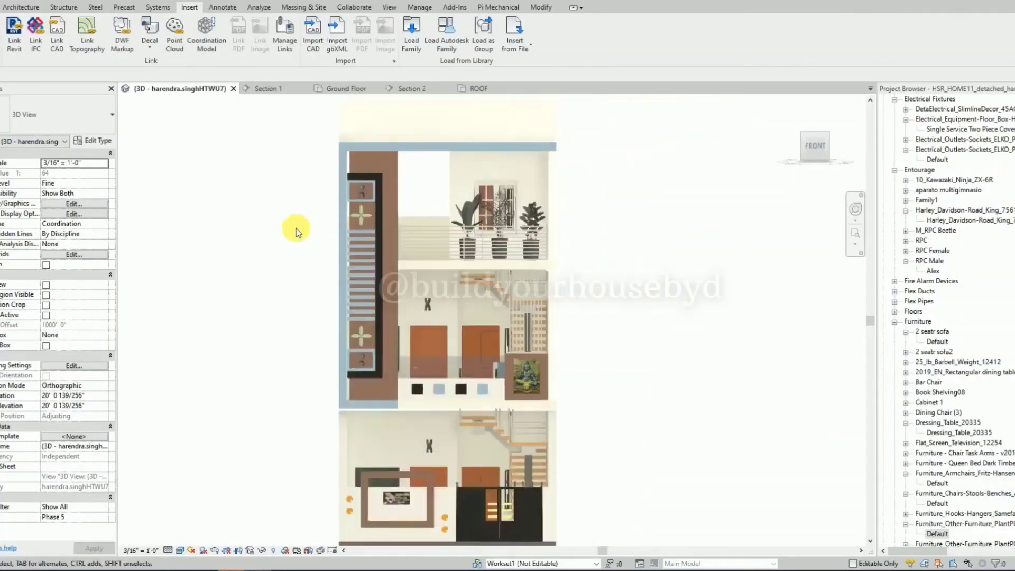
shift+middle_drag(283, 242, 294, 246)
scroll(580, 203, down, 2)
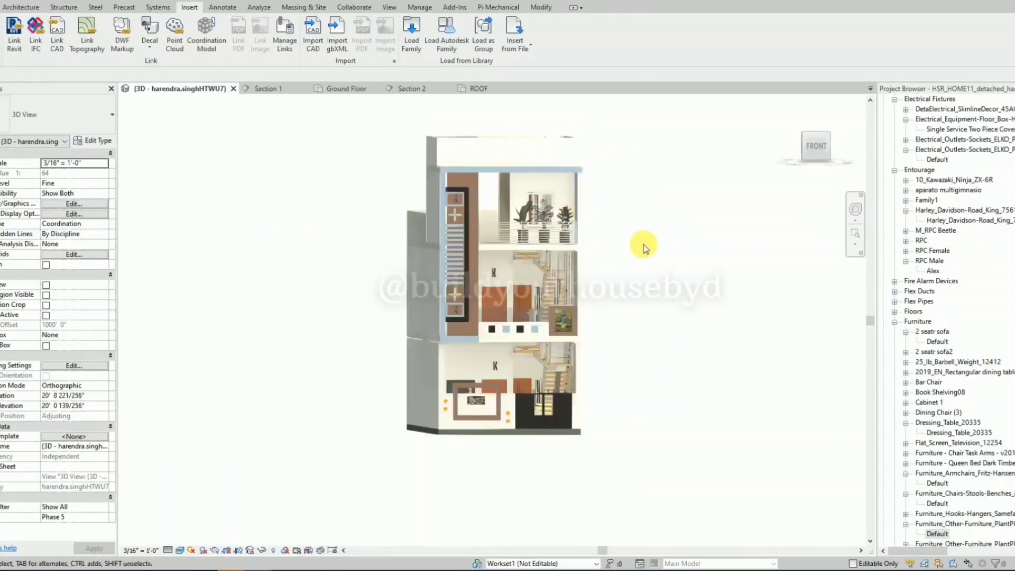
shift+middle_drag(660, 260, 629, 266)
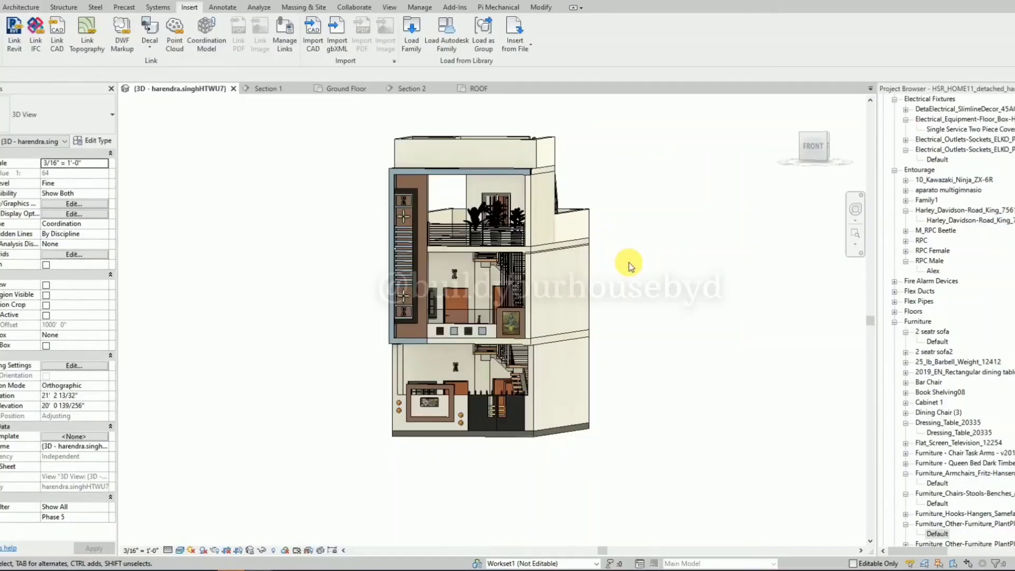
scroll(468, 429, up, 3)
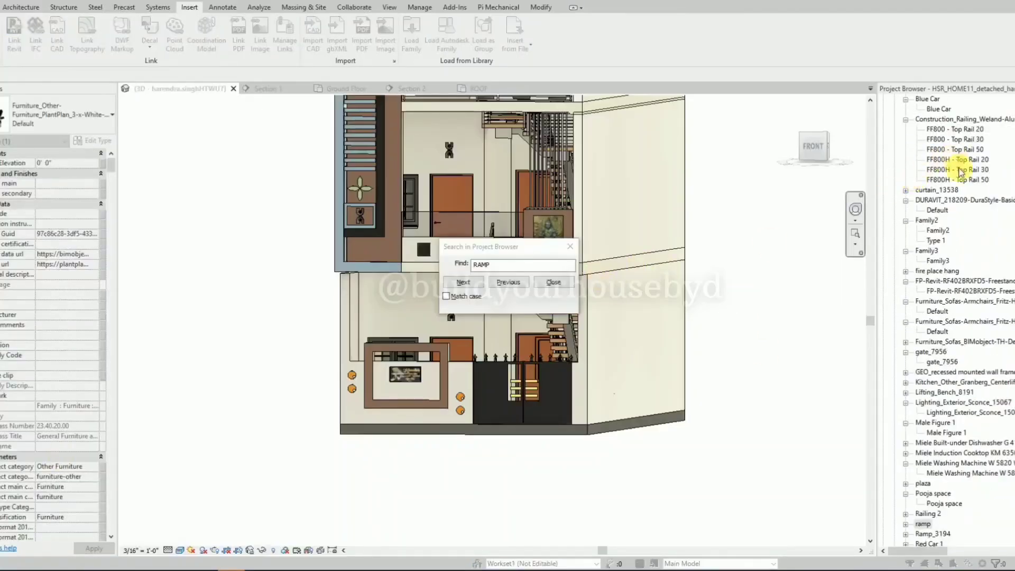
click(904, 526)
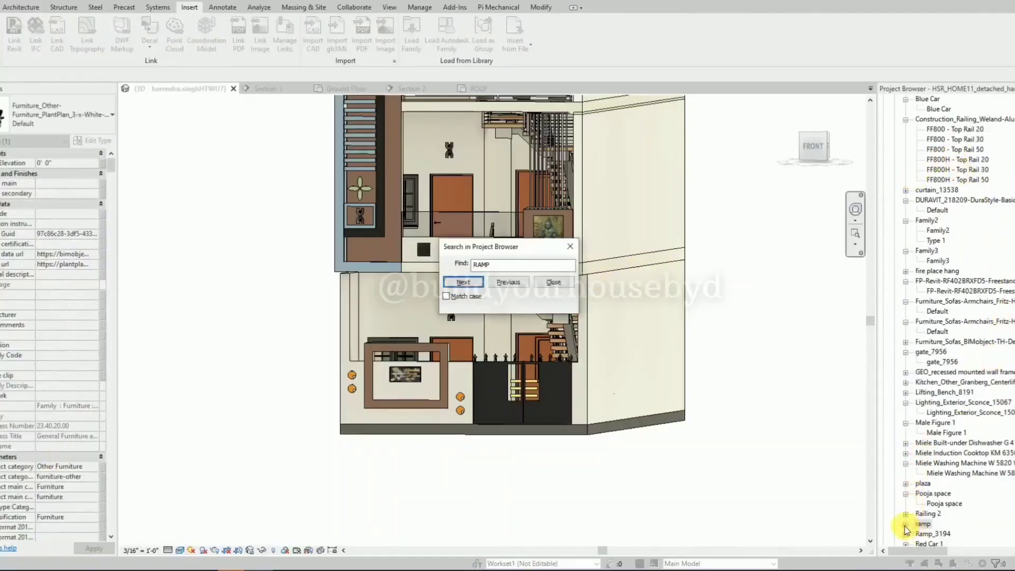
key(Escape)
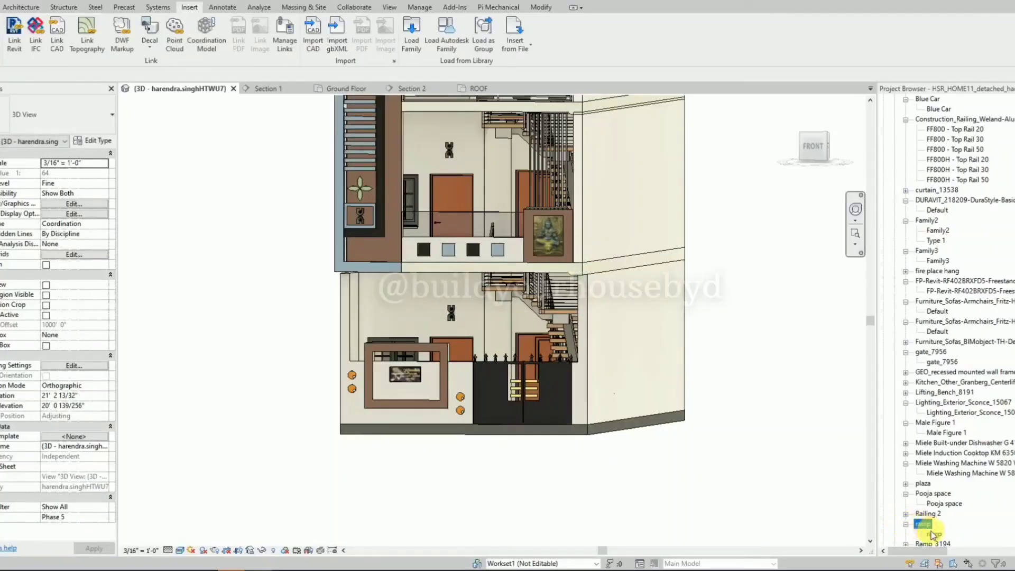
click(934, 534)
drag(576, 435, 579, 430)
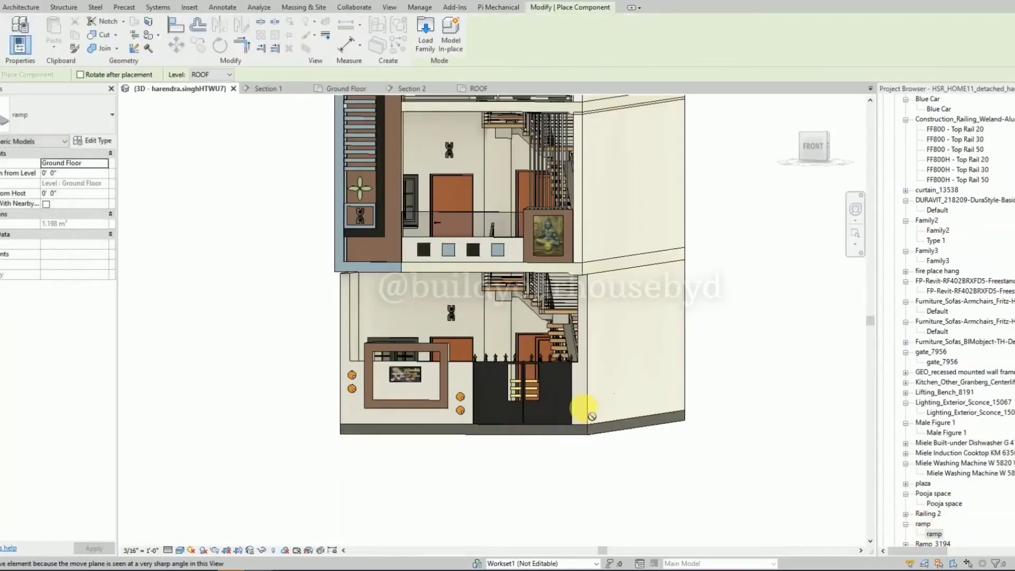
scroll(514, 434, down, 1)
key(Escape)
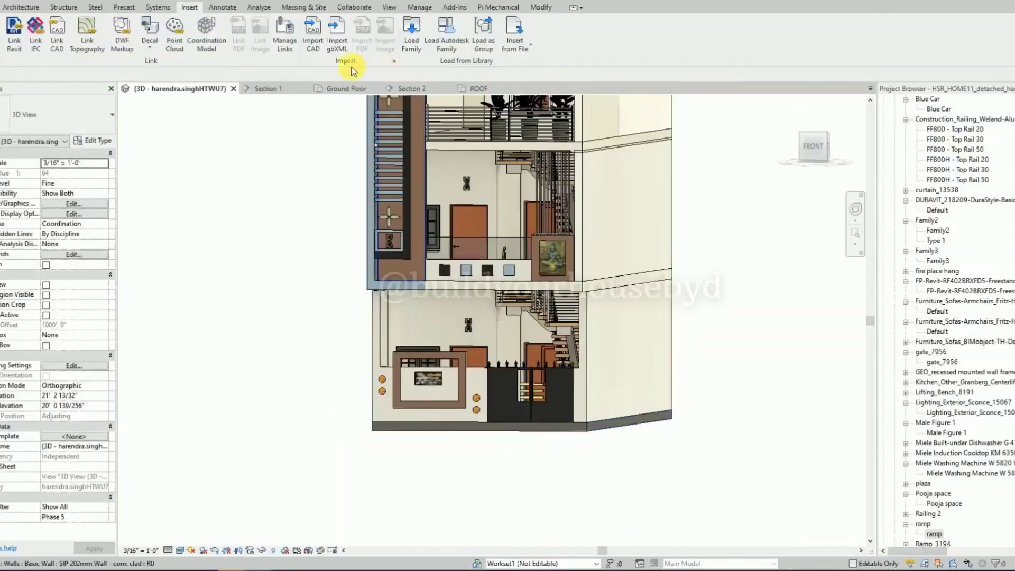
In the Ground Floor plan, place the ramp component just outside the east front wall, lined up with the house's width.
click(344, 87)
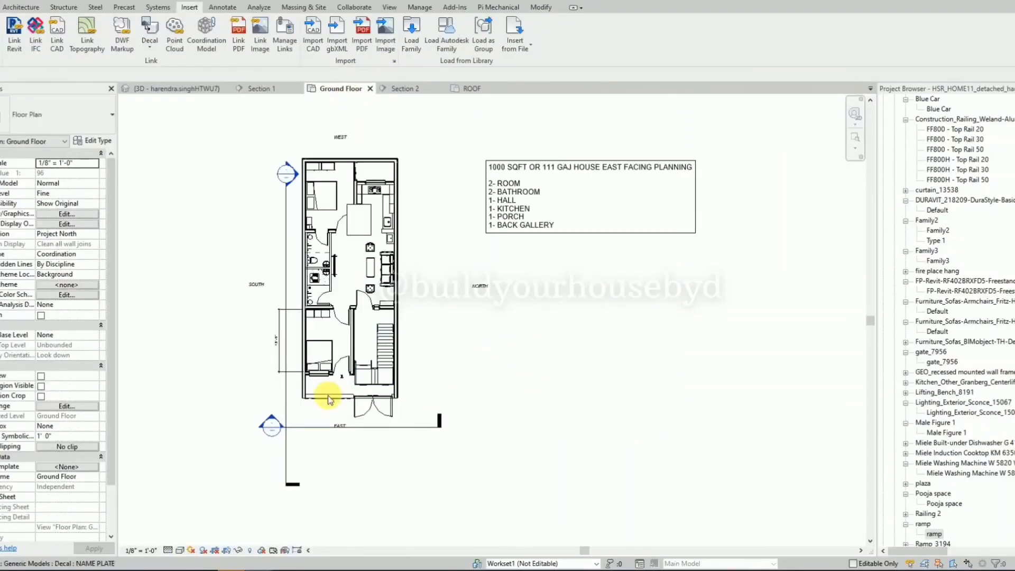
scroll(333, 405, up, 4)
drag(933, 533, 283, 421)
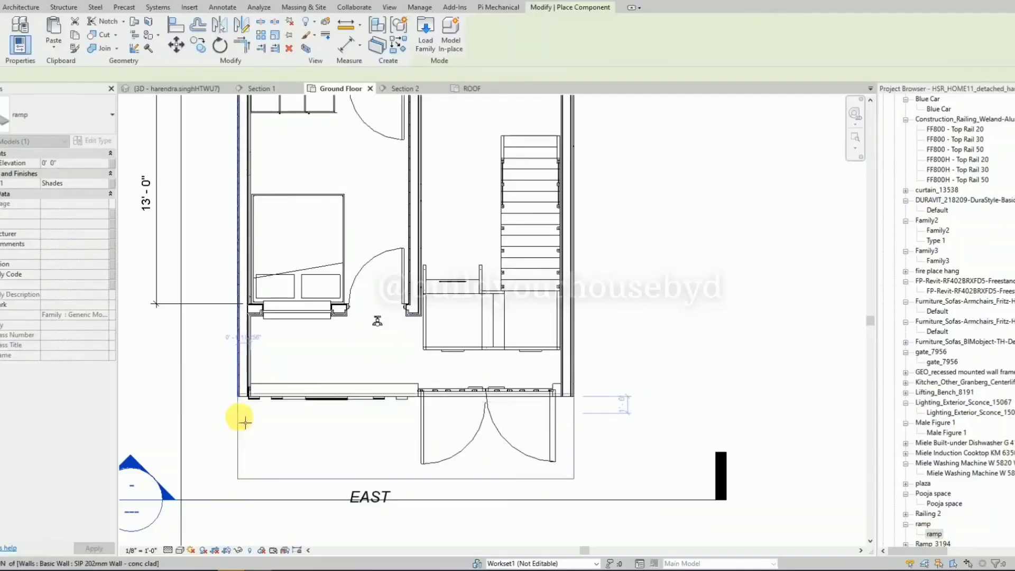
click(238, 422)
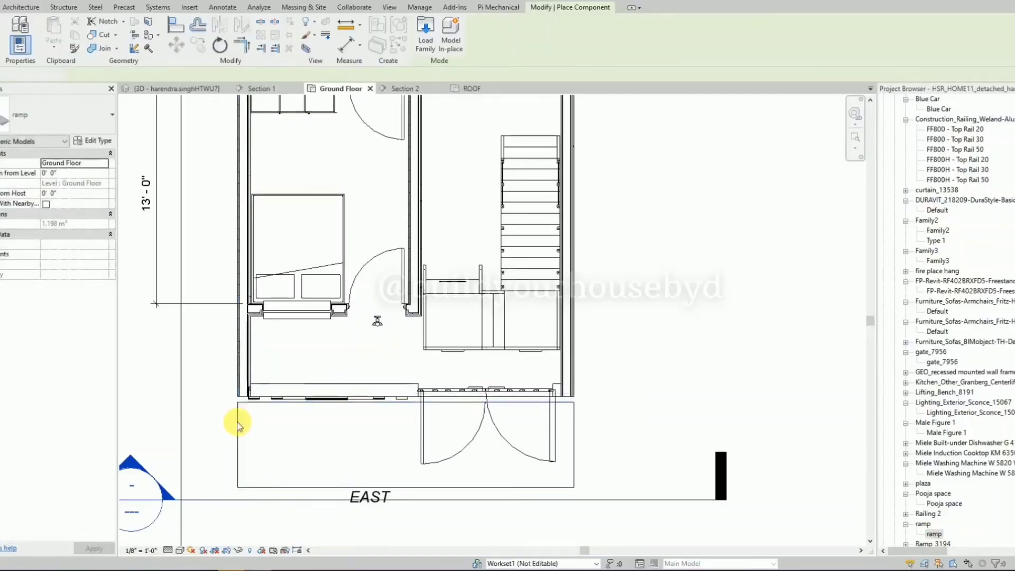
key(Escape)
Align the ramp's inner edge with the outer face of the front boundary wall.
key(a)
key(l)
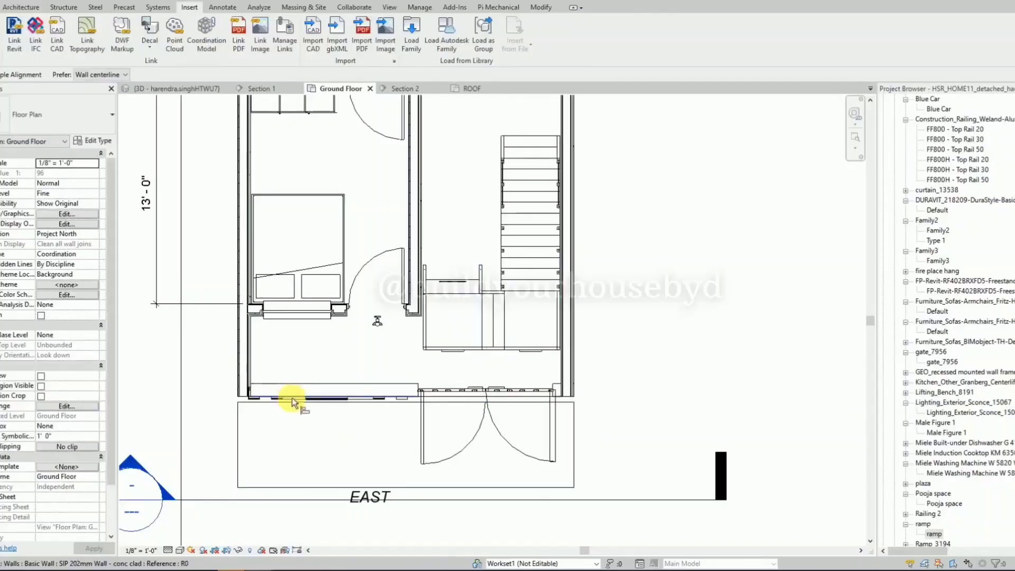
scroll(246, 397, up, 5)
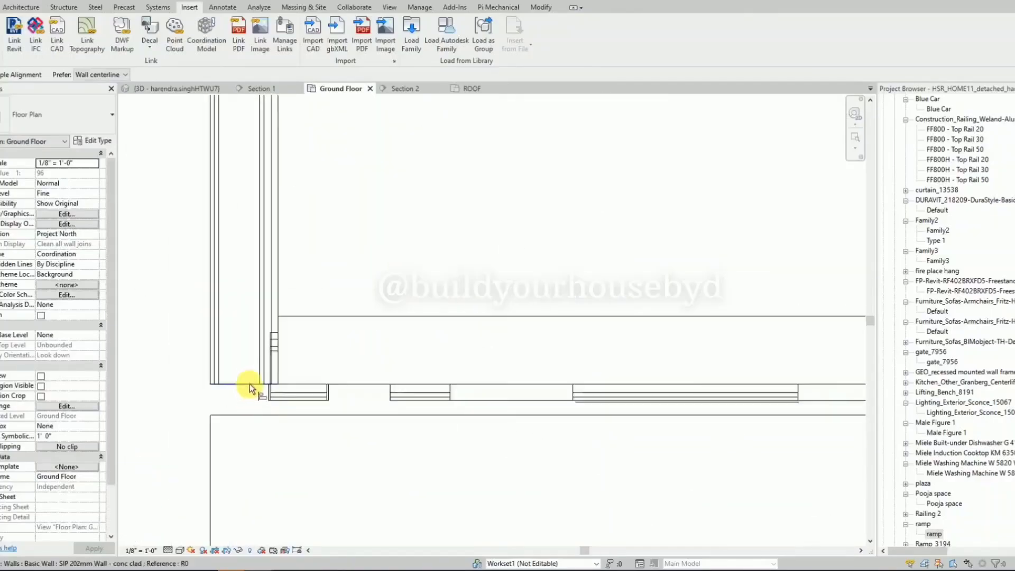
click(246, 415)
scroll(246, 415, down, 3)
In the 3D view seen from the right side, move the ramp down about 10 inches so its top corner meets the plinth's top edge.
click(199, 89)
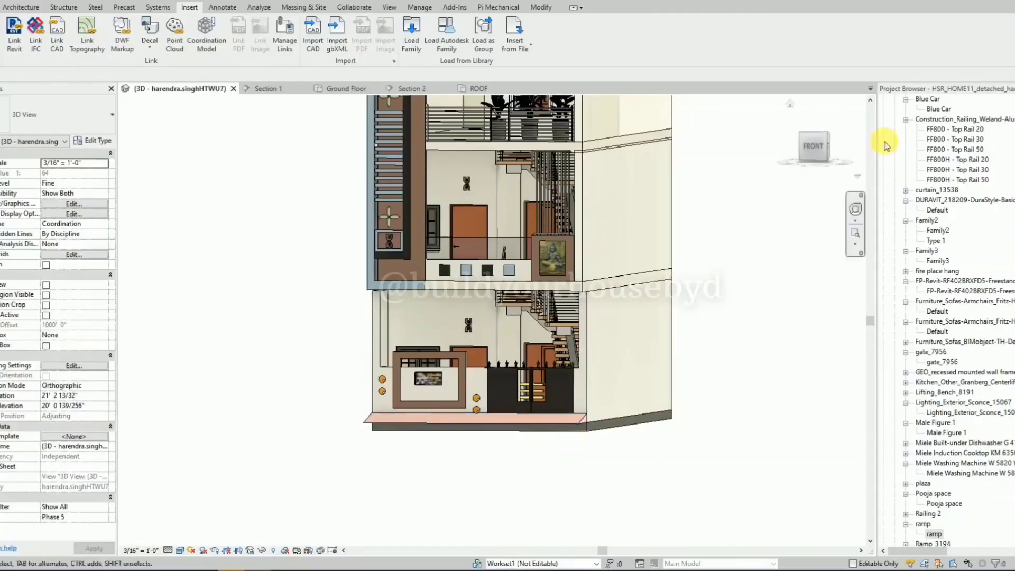
mouse_move(832, 156)
mouse_down()
mouse_move(806, 163)
mouse_move(827, 153)
mouse_up()
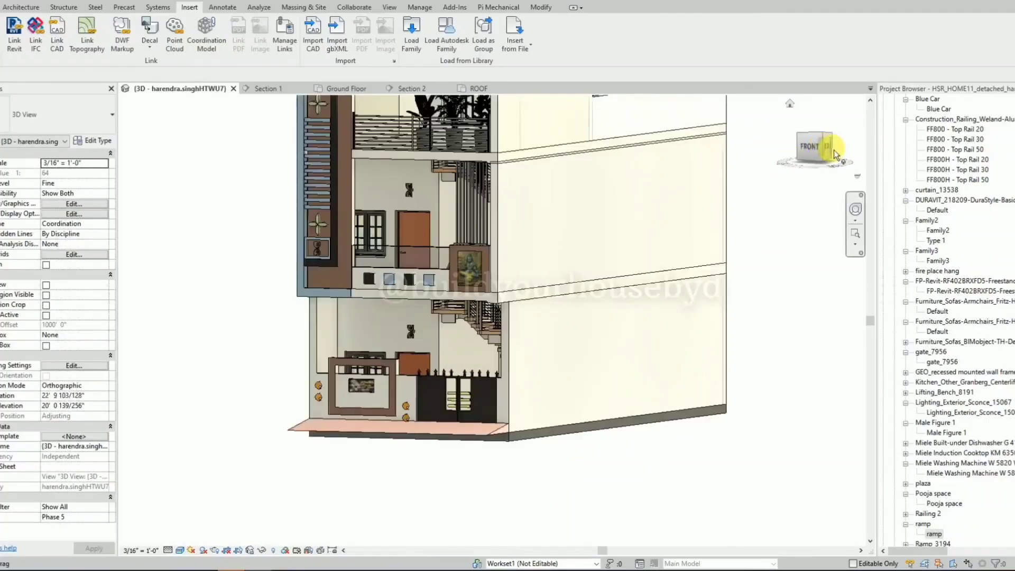
click(831, 148)
middle_drag(507, 254, 467, 369)
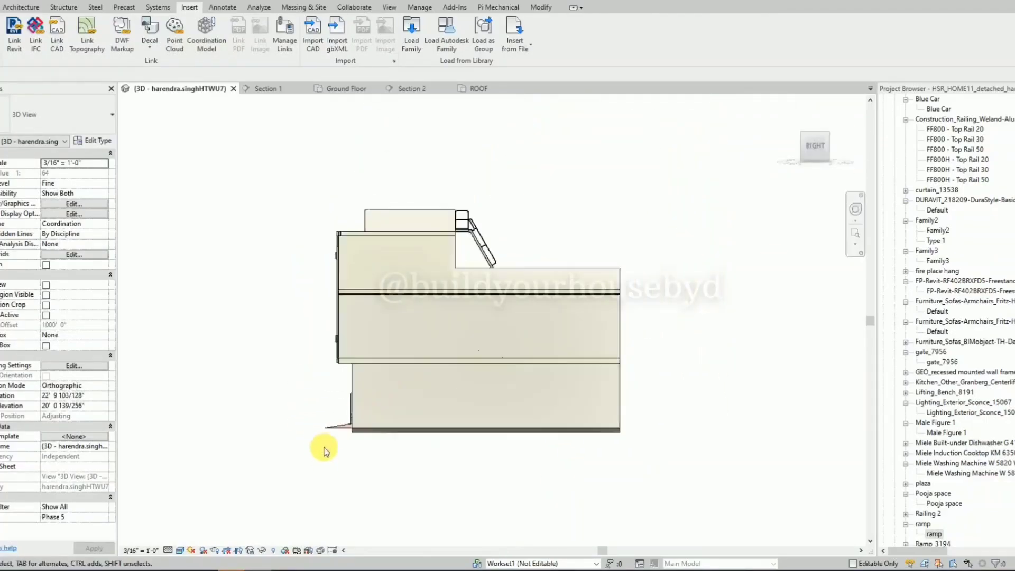
scroll(325, 446, up, 5)
click(427, 331)
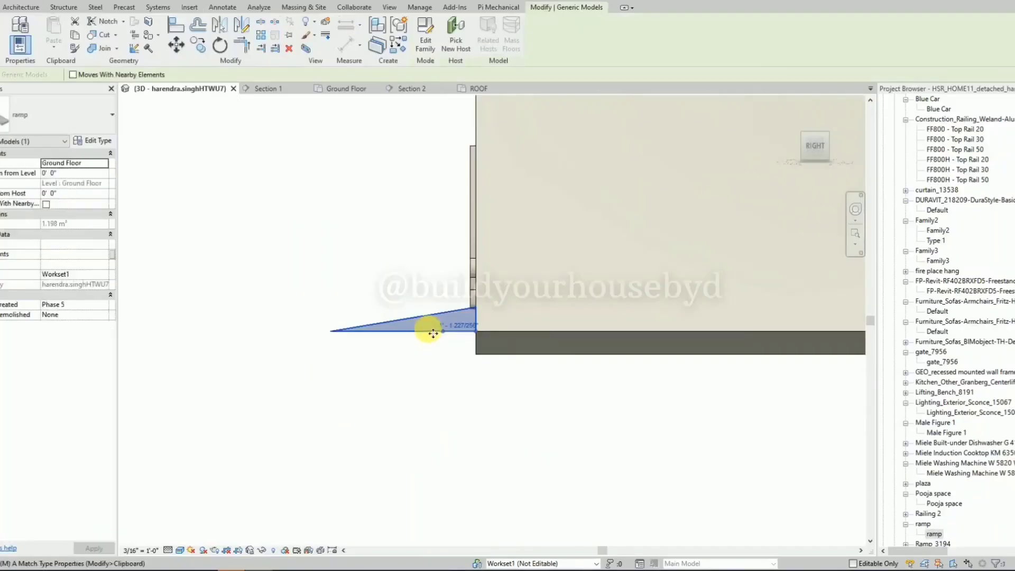
key(m)
key(v)
scroll(449, 337, up, 2)
click(489, 293)
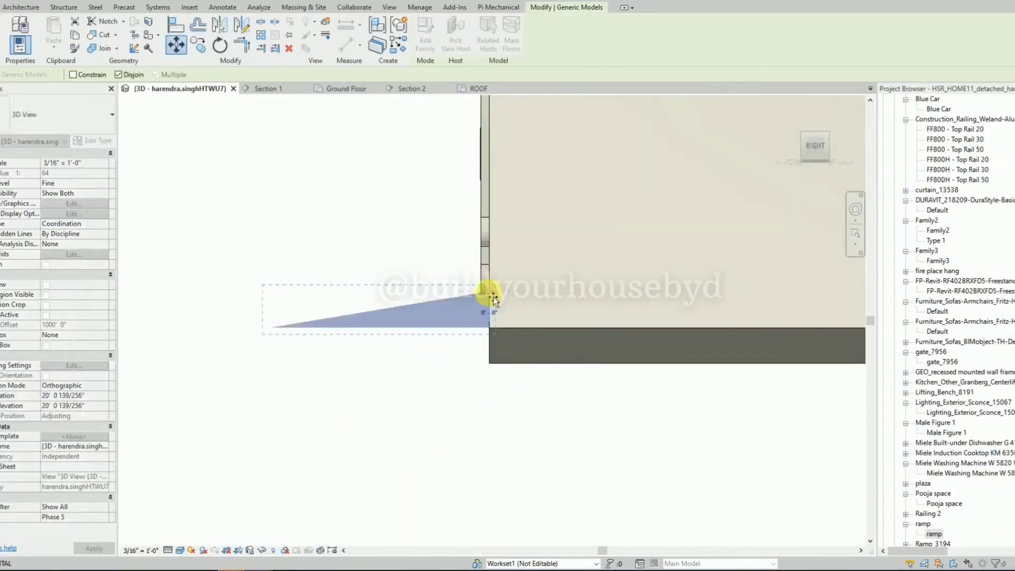
click(493, 331)
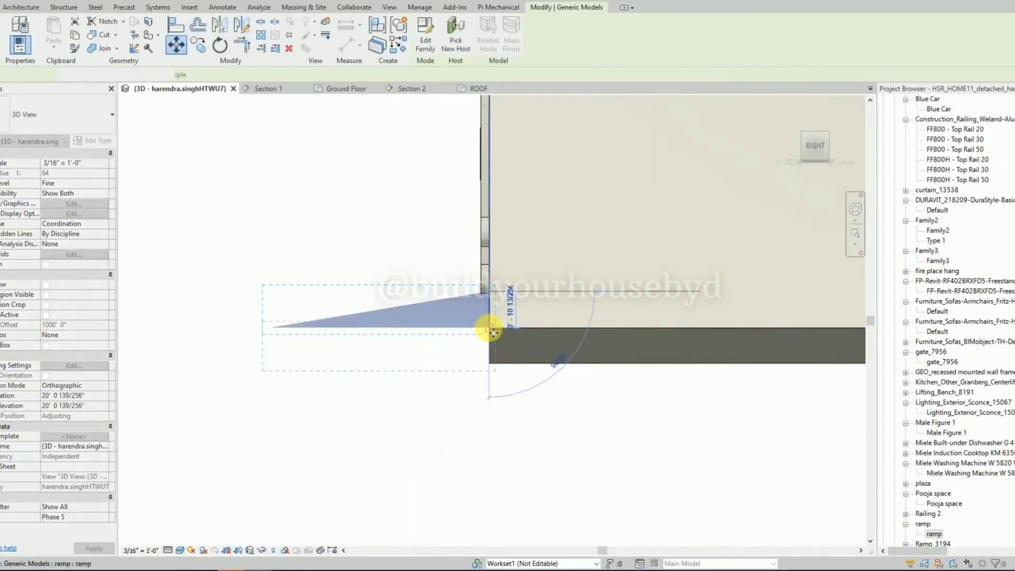
key(Escape)
Render a front-right 3D view of the house at Draft quality, 300 DPI, with the Interior: Sun only scheme and Sky: Cloudy background.
scroll(493, 302, down, 3)
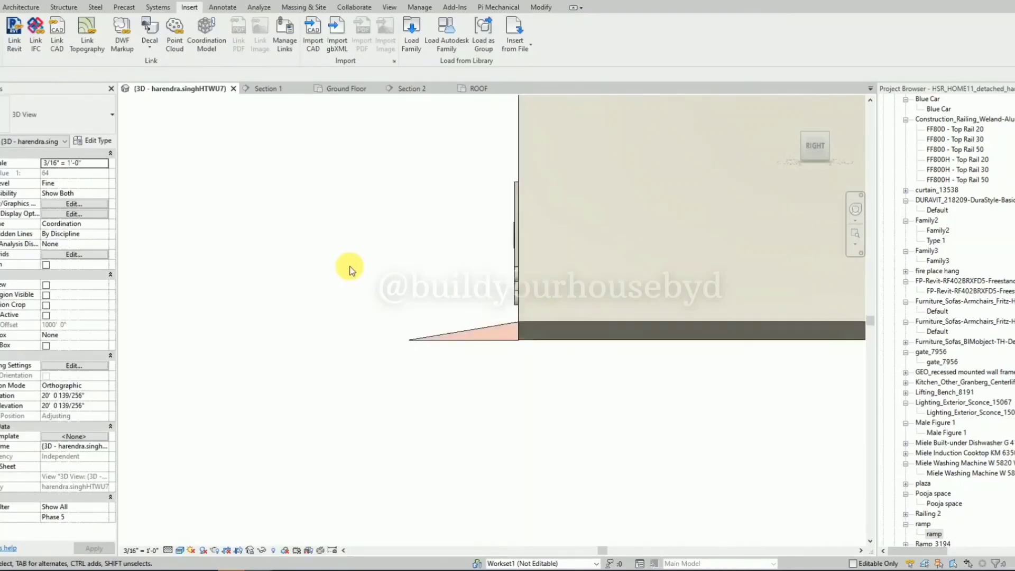
shift+middle_drag(349, 267, 522, 388)
scroll(318, 342, down, 5)
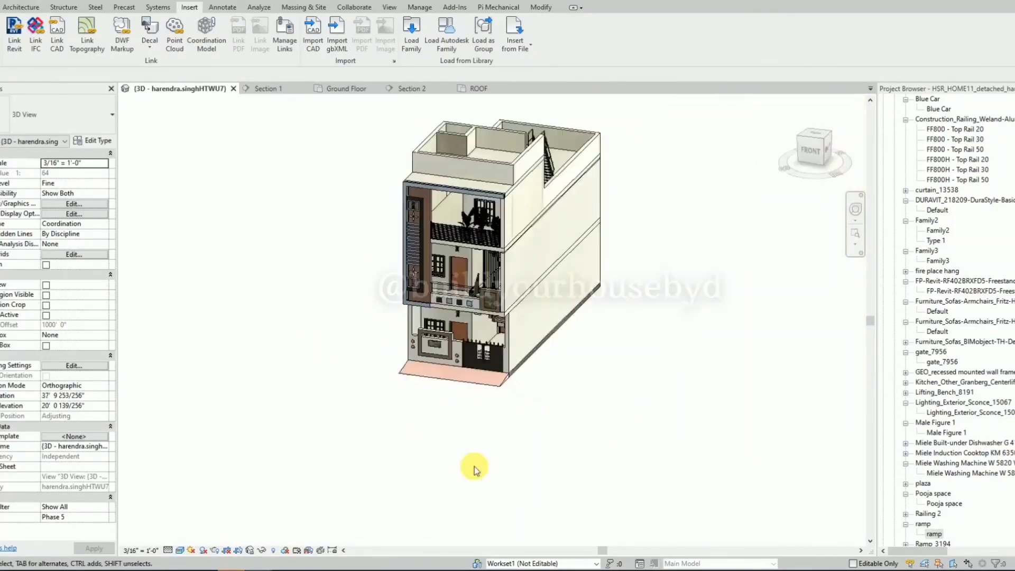
mouse_move(474, 468)
shift+middle_down()
mouse_move(601, 410)
mouse_move(639, 291)
mouse_move(647, 487)
mouse_move(650, 381)
mouse_move(539, 383)
mouse_move(613, 383)
mouse_move(606, 300)
mouse_move(620, 344)
mouse_move(655, 351)
mouse_move(624, 351)
mouse_move(677, 340)
mouse_move(740, 359)
shift+middle_up()
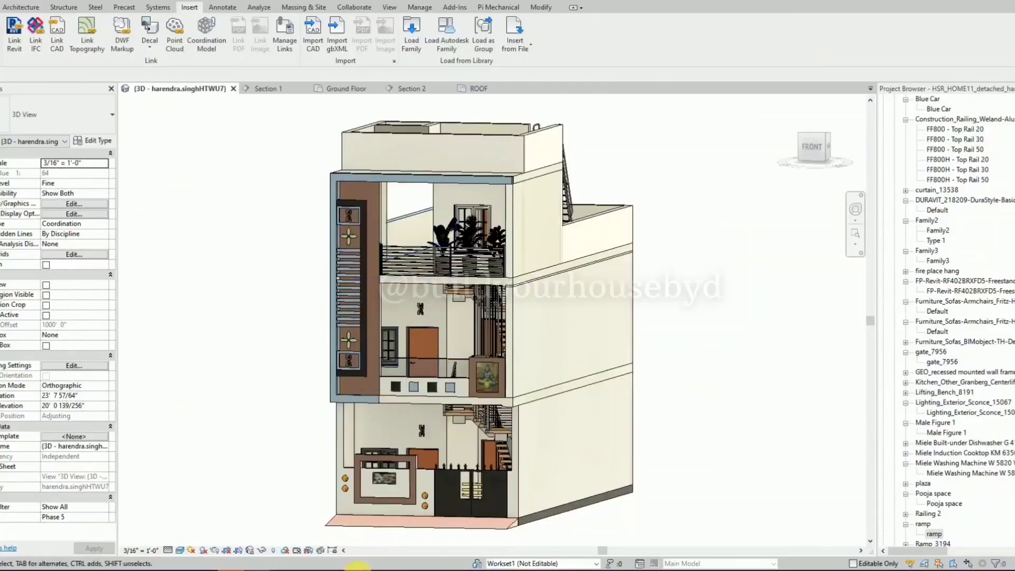
click(215, 550)
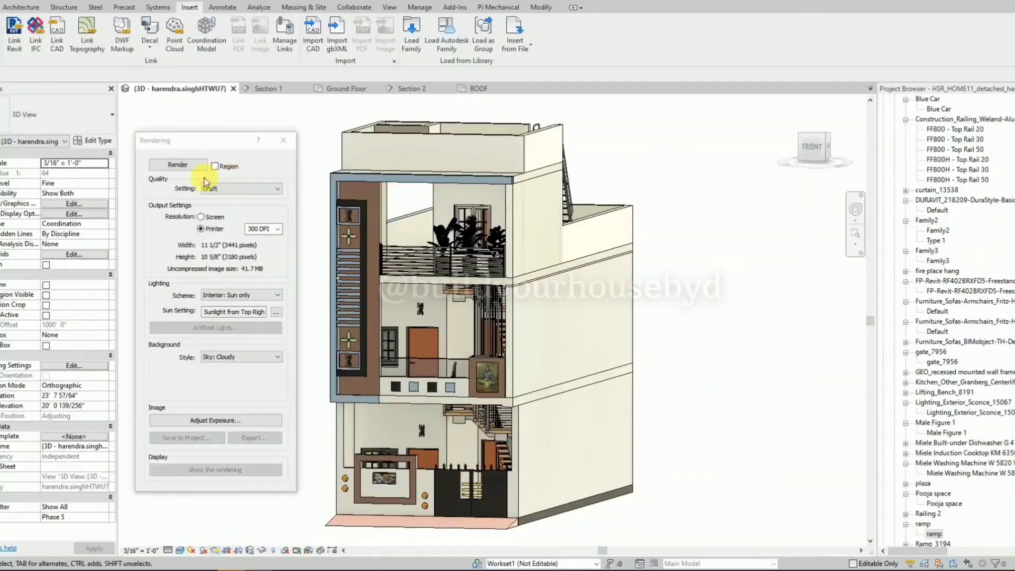
click(189, 169)
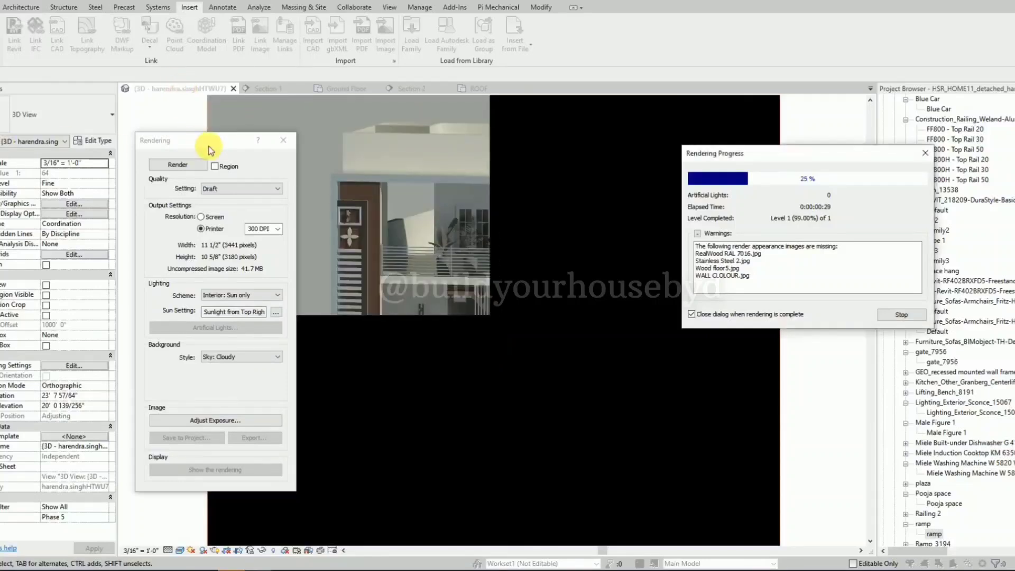
drag(751, 153, 341, 182)
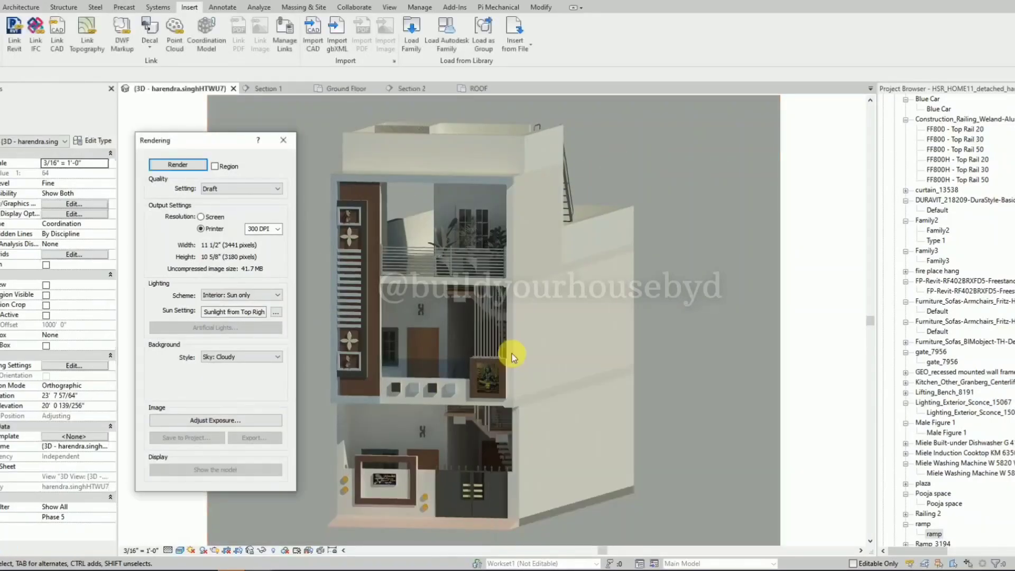
Examine the rendered facade up close, including the name plate, gate, ramp, wall lights, Adiyogi panel and balcony planters.
drag(209, 148, 82, 127)
scroll(446, 432, up, 1)
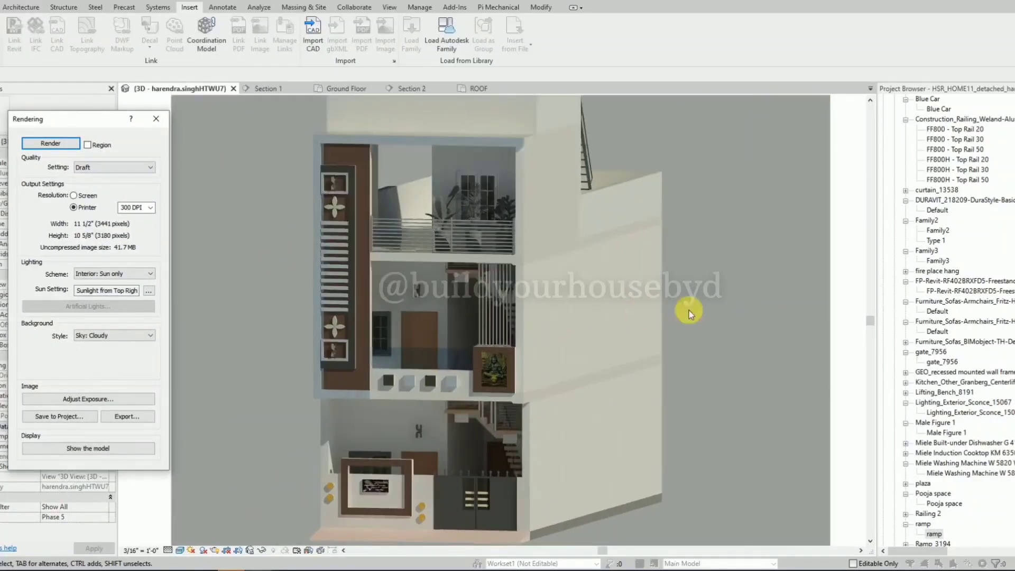
scroll(689, 311, down, 1)
scroll(407, 414, up, 2)
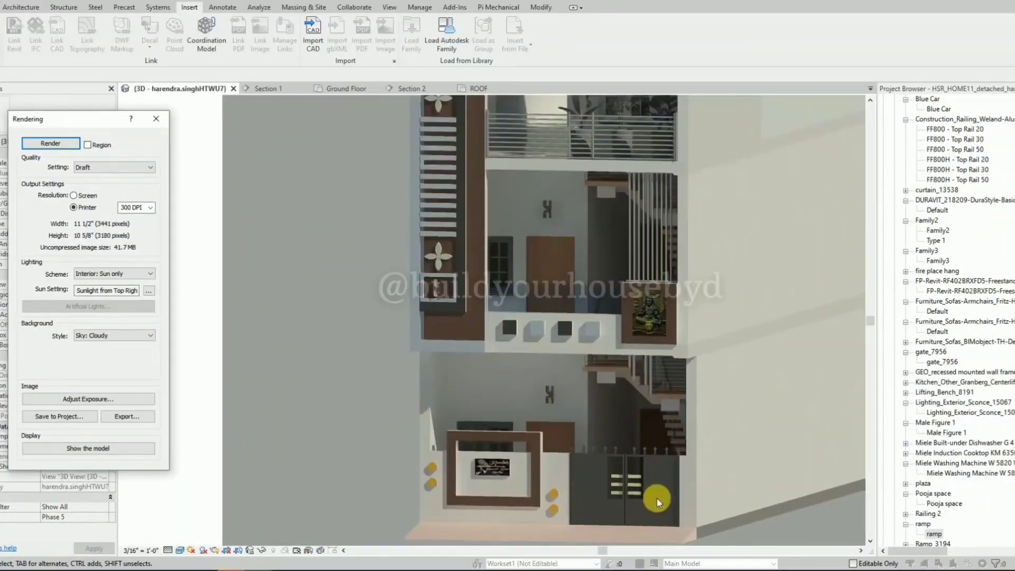
scroll(657, 505, up, 1)
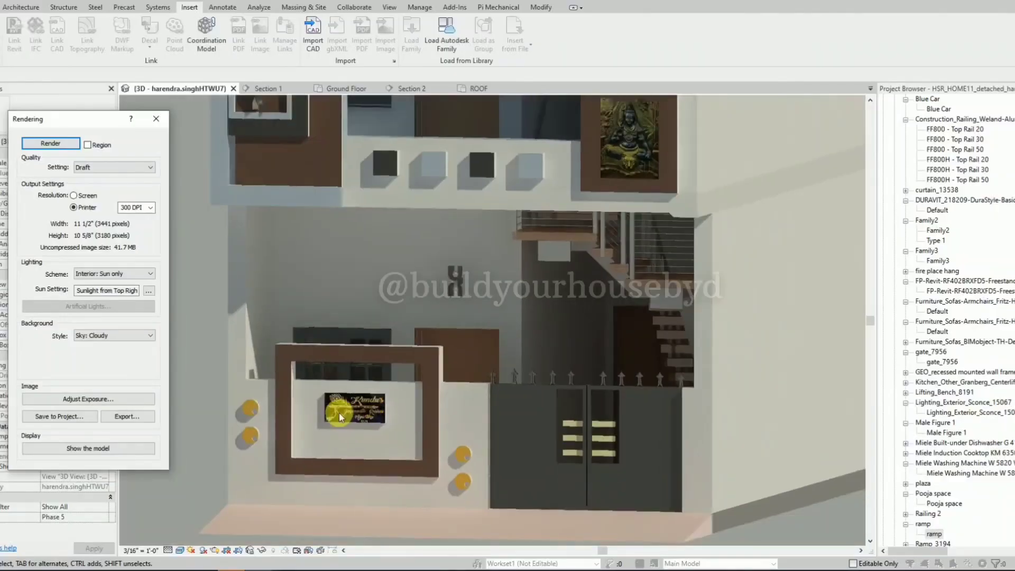
scroll(394, 408, up, 2)
scroll(437, 374, down, 1)
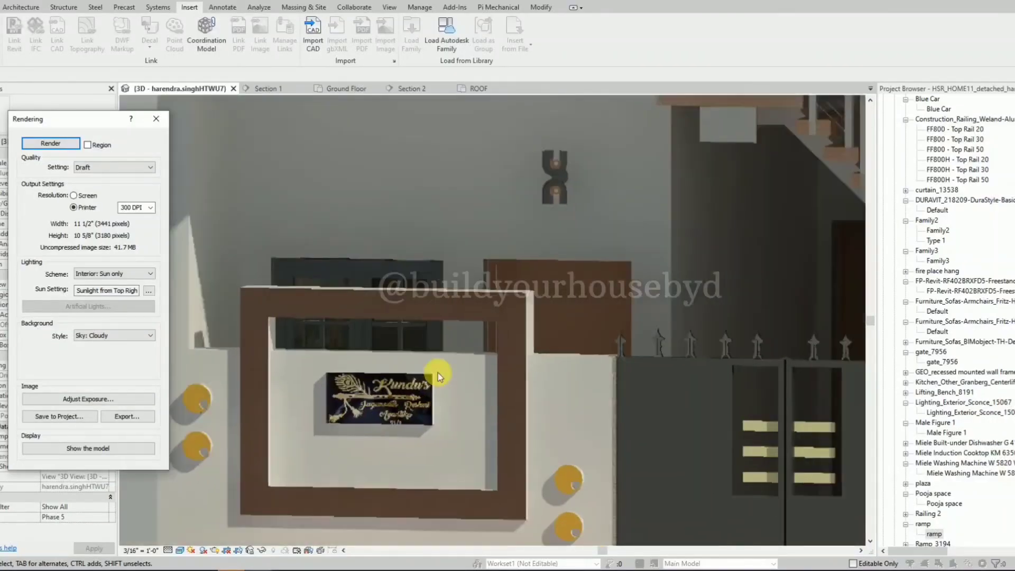
scroll(500, 370, down, 2)
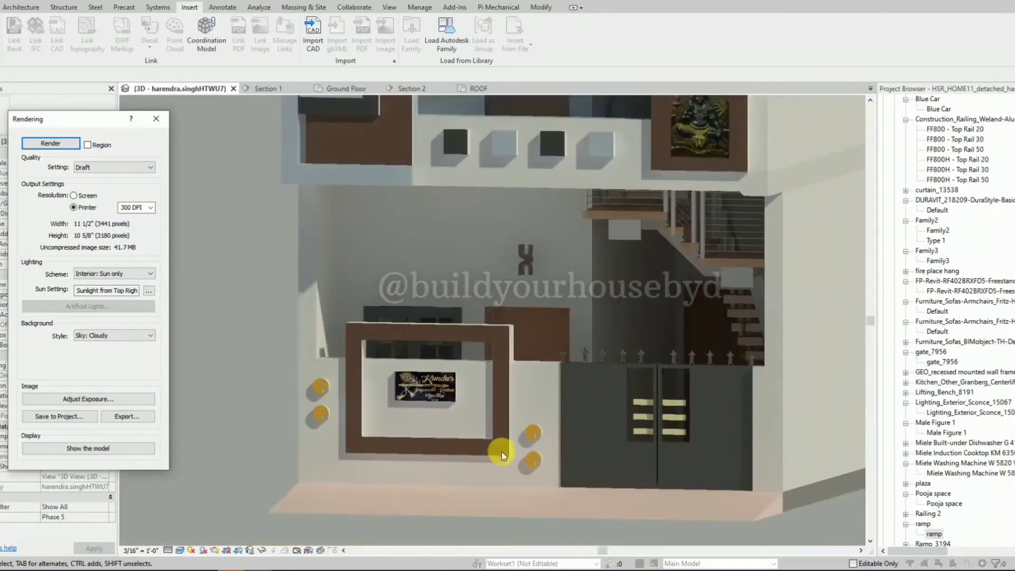
scroll(378, 454, down, 1)
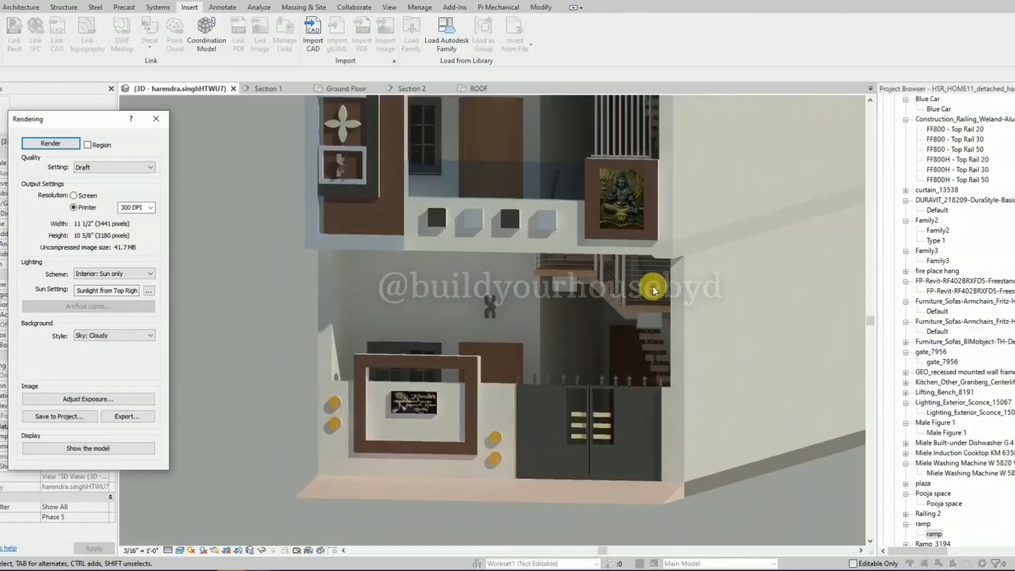
scroll(430, 440, down, 2)
scroll(518, 204, up, 1)
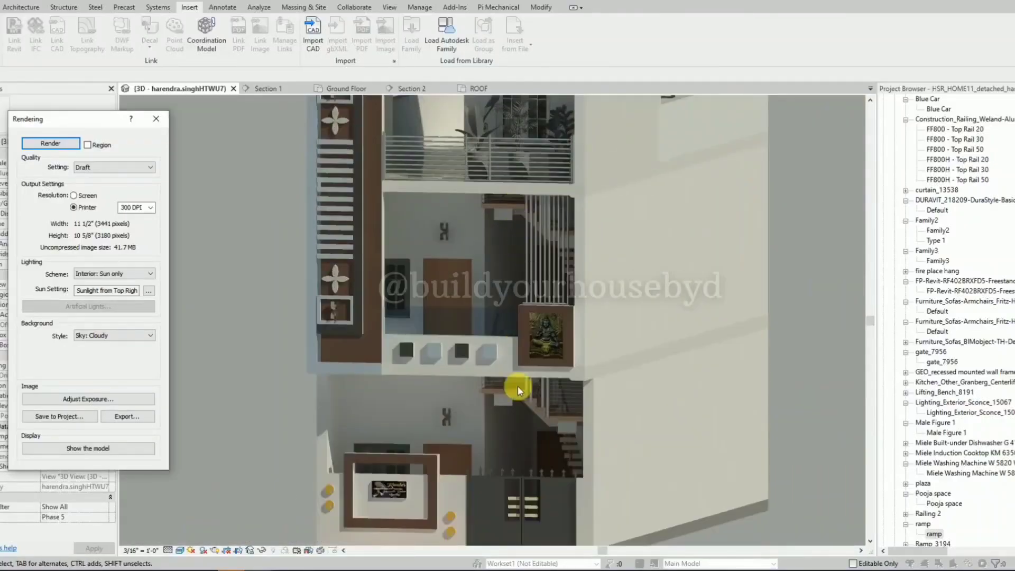
scroll(518, 391, down, 3)
scroll(486, 190, up, 1)
scroll(486, 190, down, 1)
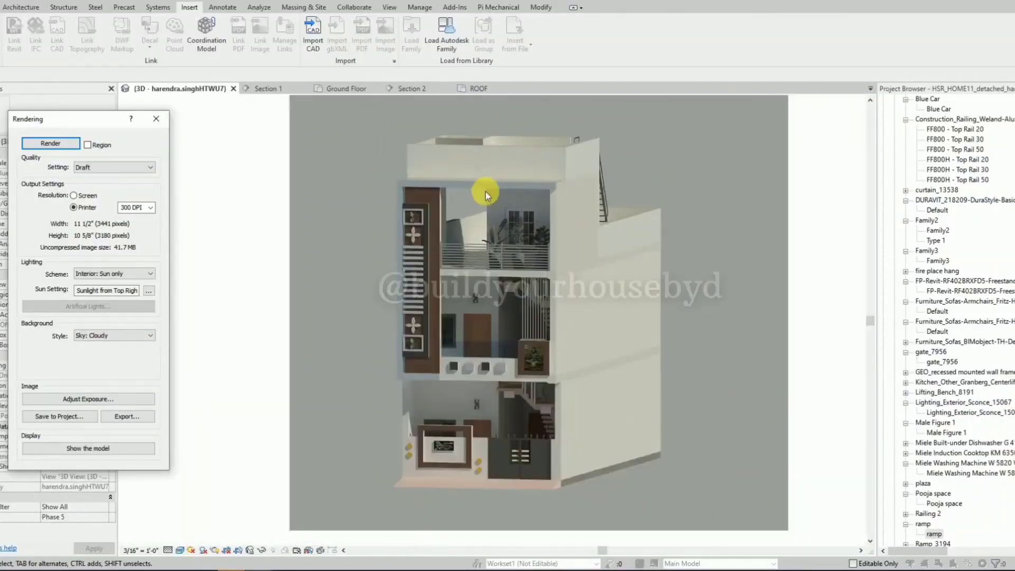
scroll(505, 262, up, 1)
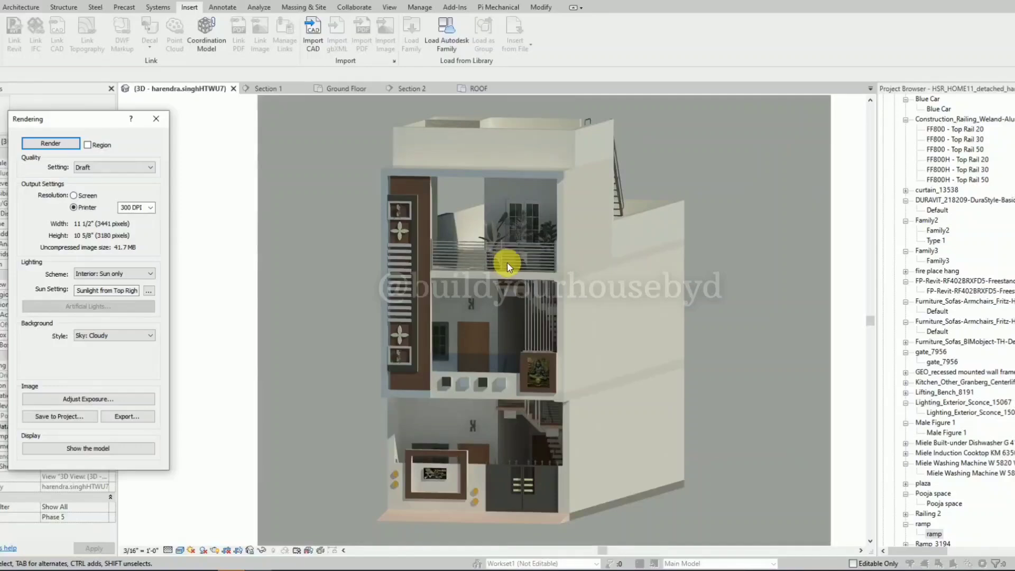
scroll(439, 178, down, 1)
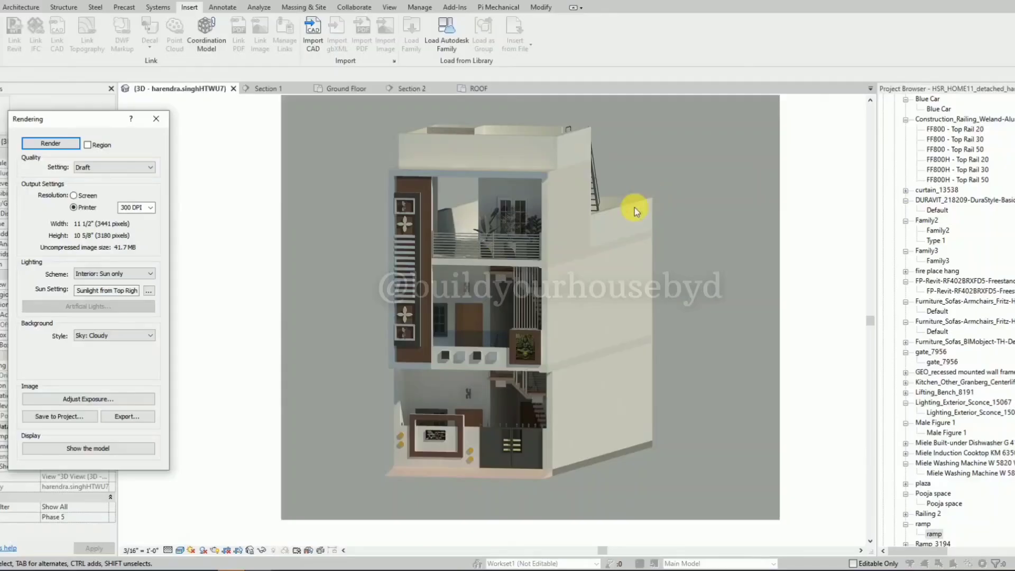
Save the rendered image to the project as "Final Render 3D" and leave the rendering setup.
click(76, 417)
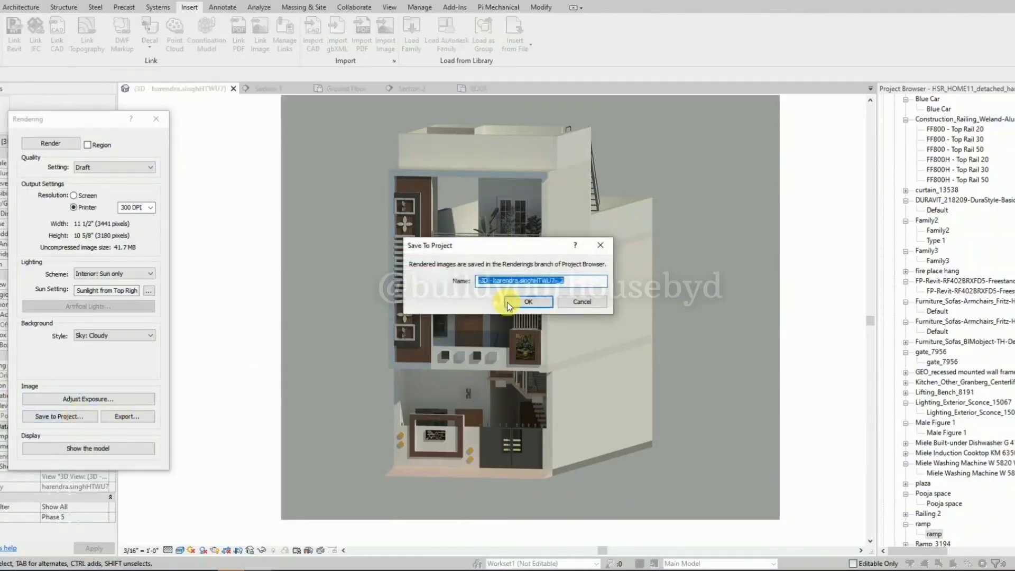
text(Fl)
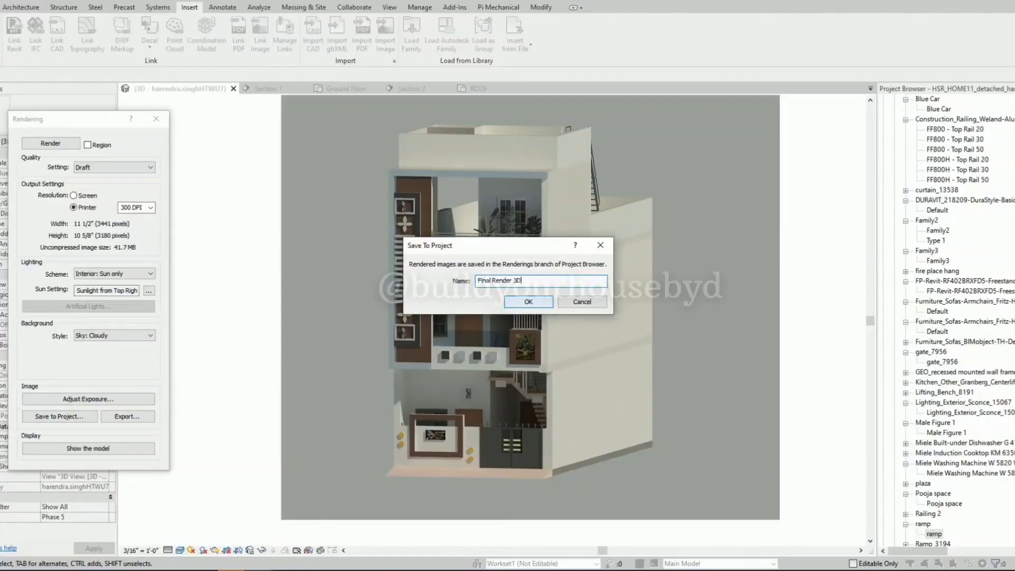
click(527, 301)
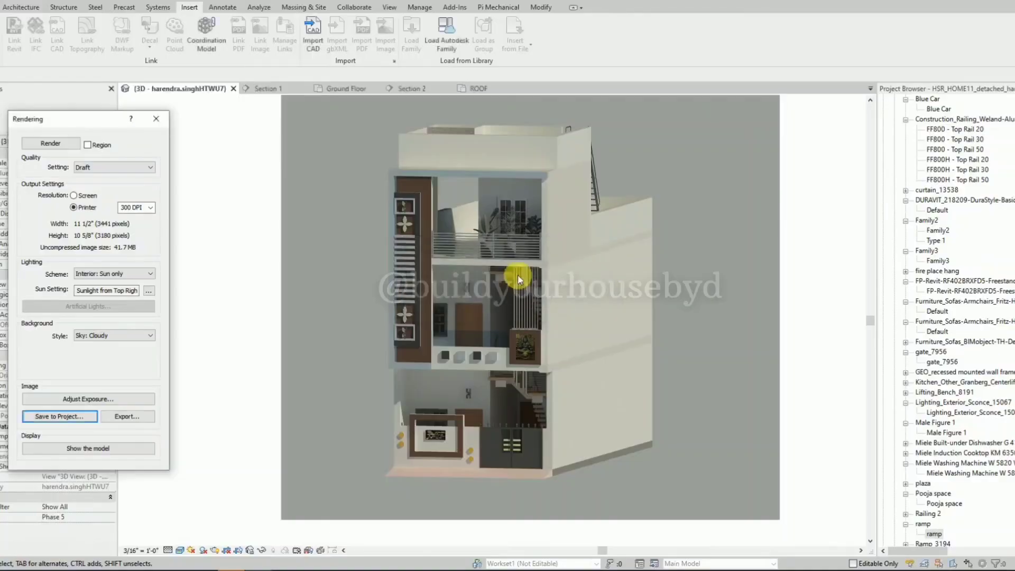
scroll(979, 227, up, 6)
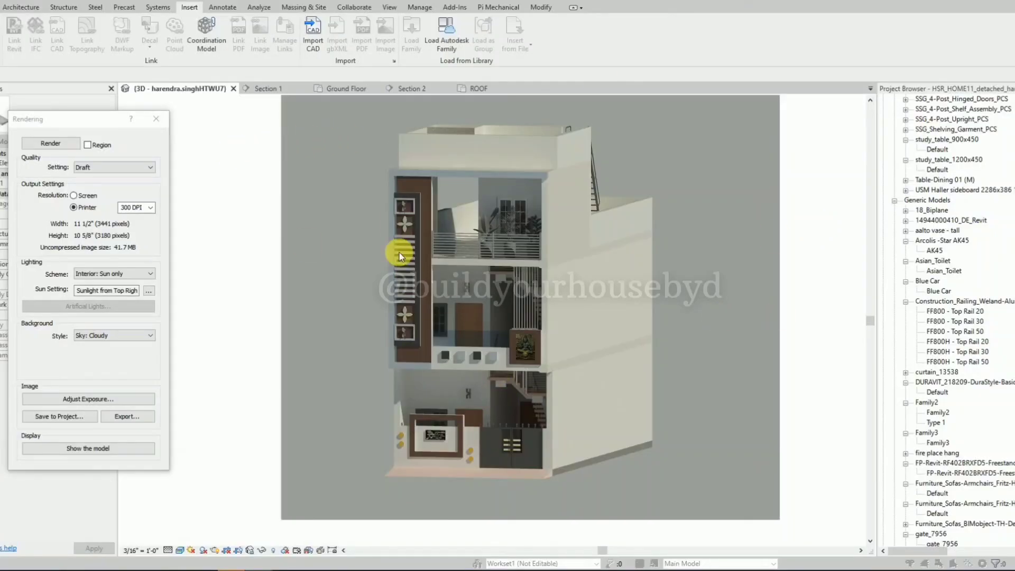
scroll(433, 258, up, 1)
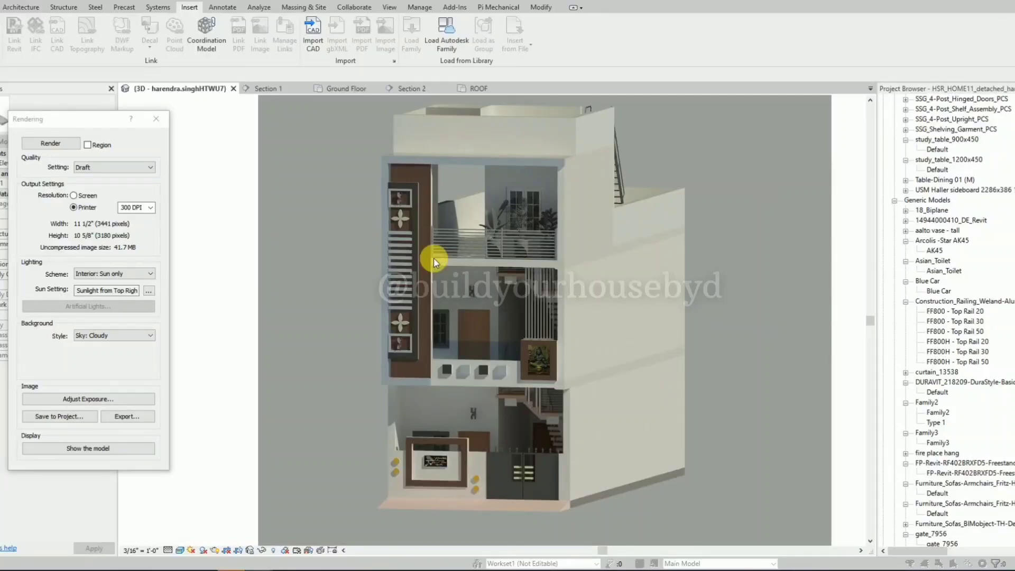
click(152, 123)
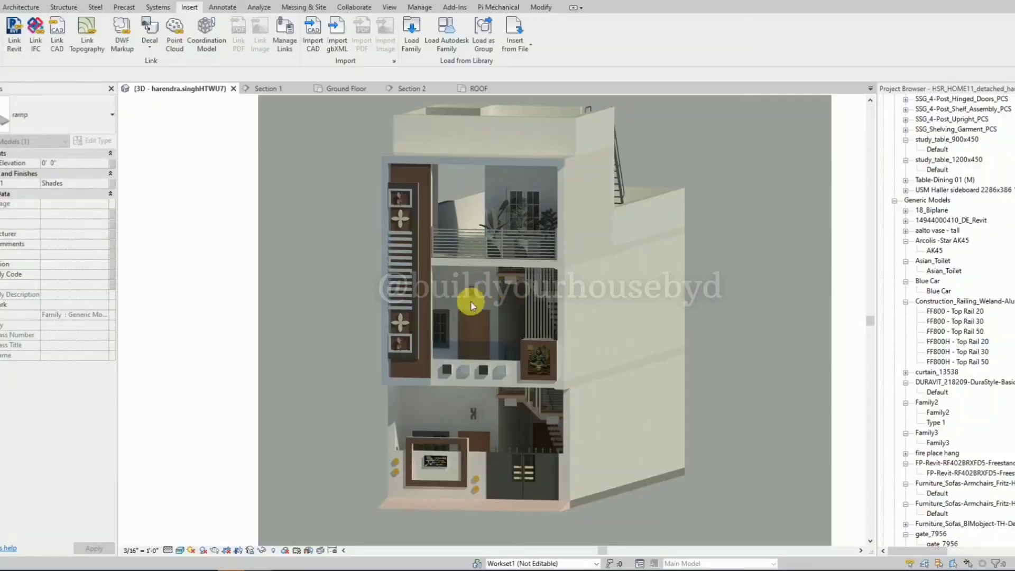
scroll(385, 380, down, 2)
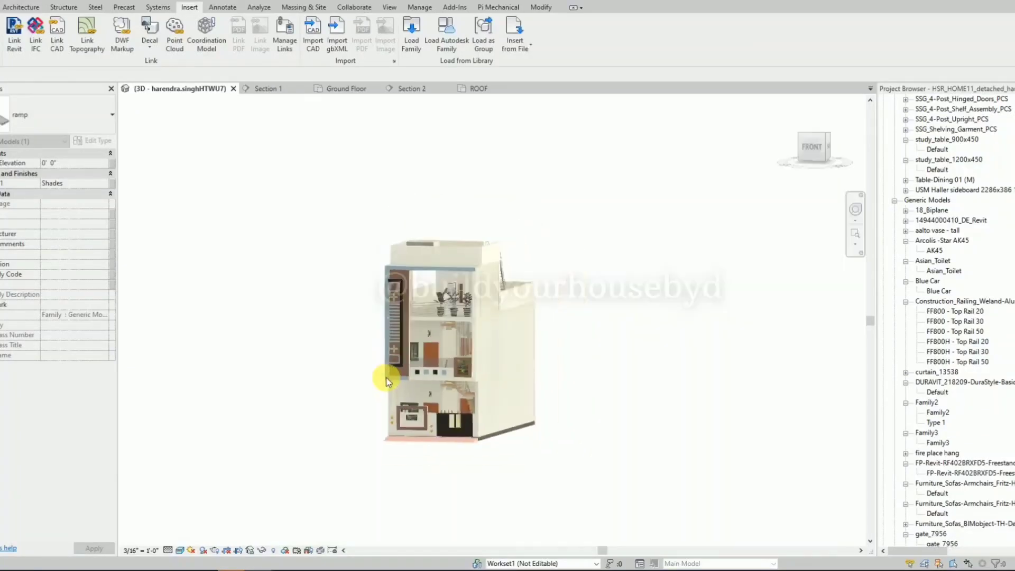
scroll(385, 381, up, 2)
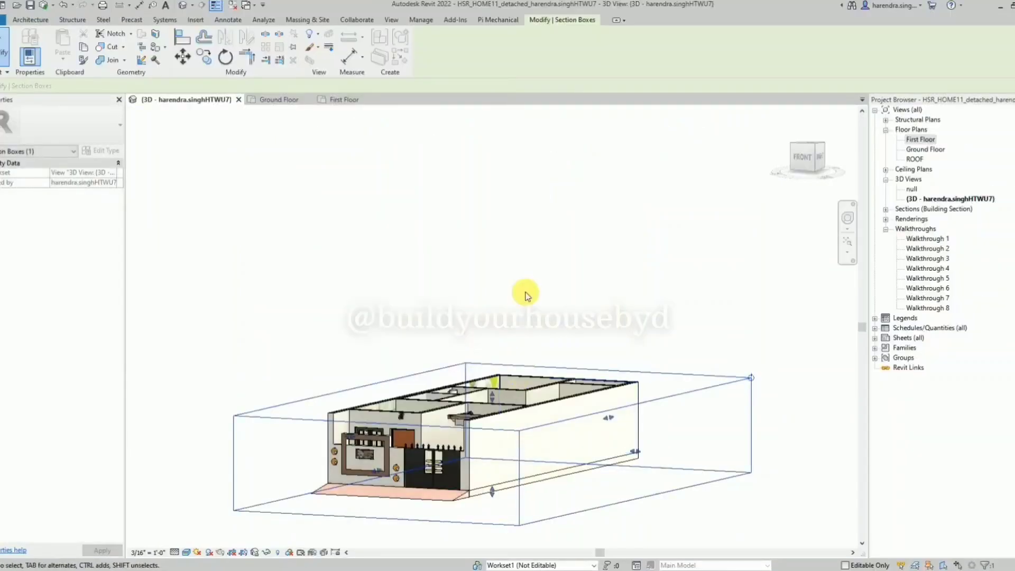
Examine the sectioned ground floor from several angles, including the bedrooms, bathrooms, living room, kitchen, staircase and entrance.
shift+middle_drag(530, 277, 452, 434)
scroll(449, 435, up, 3)
scroll(457, 248, down, 2)
scroll(421, 431, up, 6)
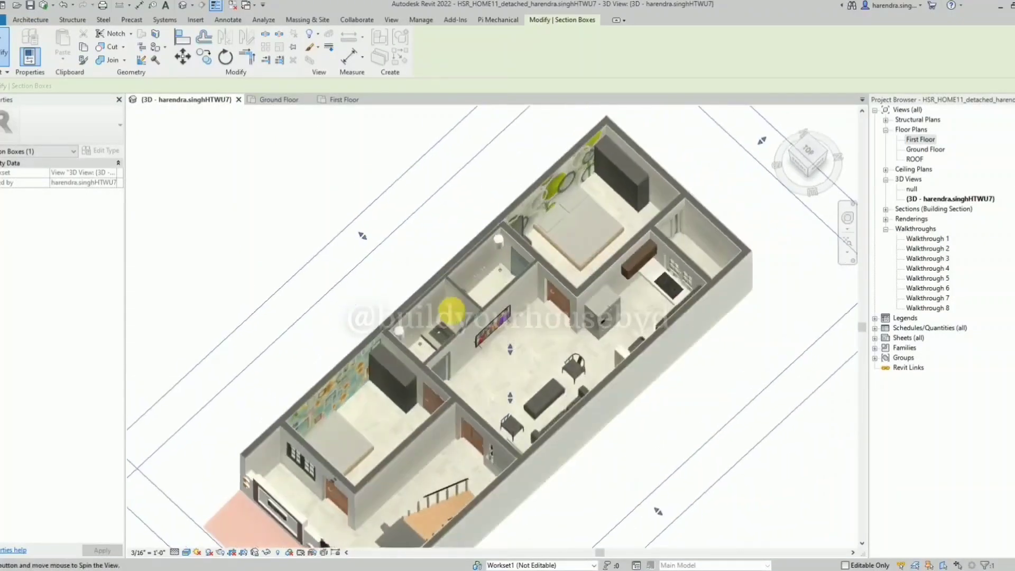
scroll(373, 343, down, 3)
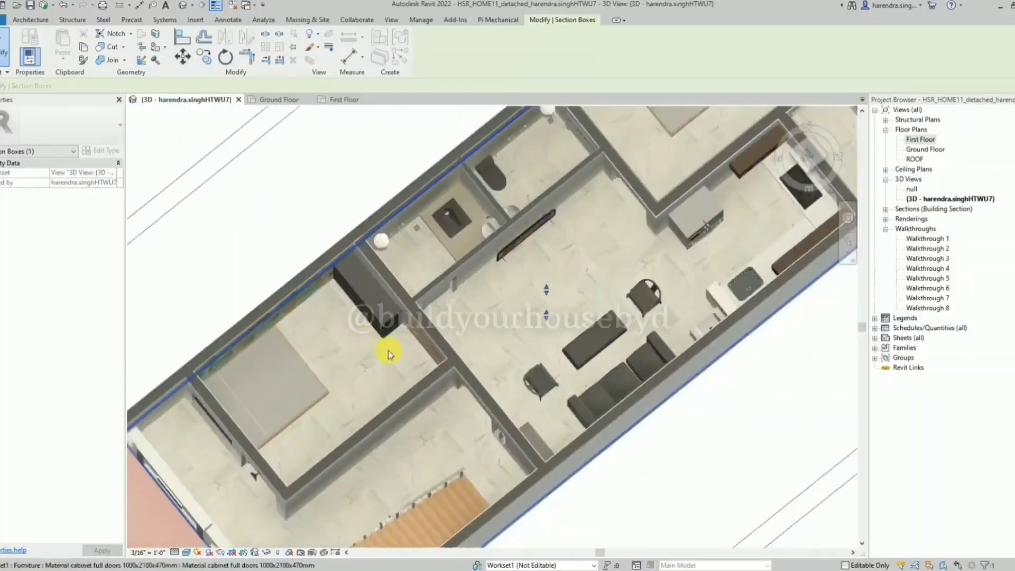
shift+middle_drag(390, 351, 340, 204)
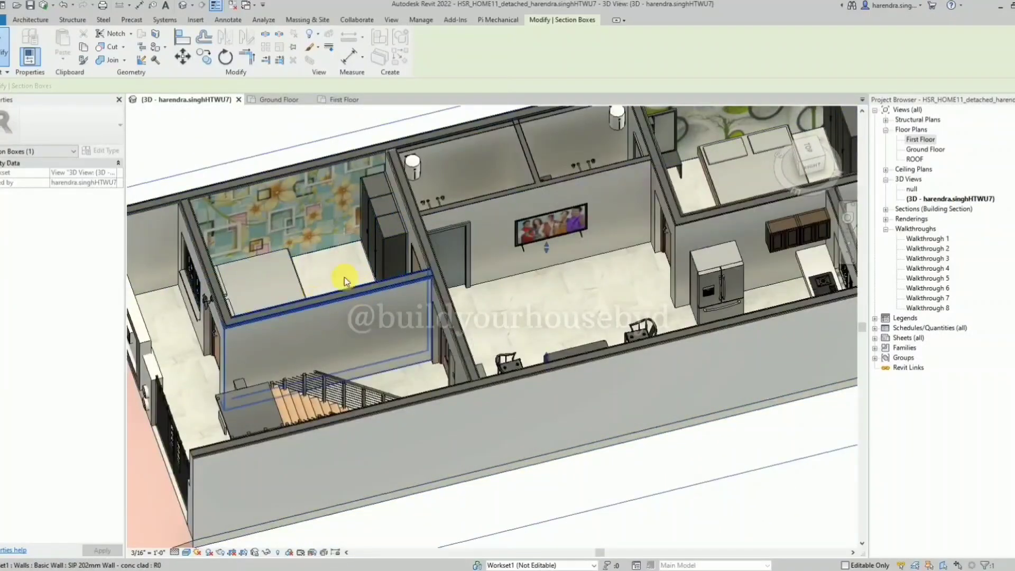
scroll(344, 280, down, 3)
shift+middle_drag(306, 290, 493, 242)
scroll(504, 238, up, 5)
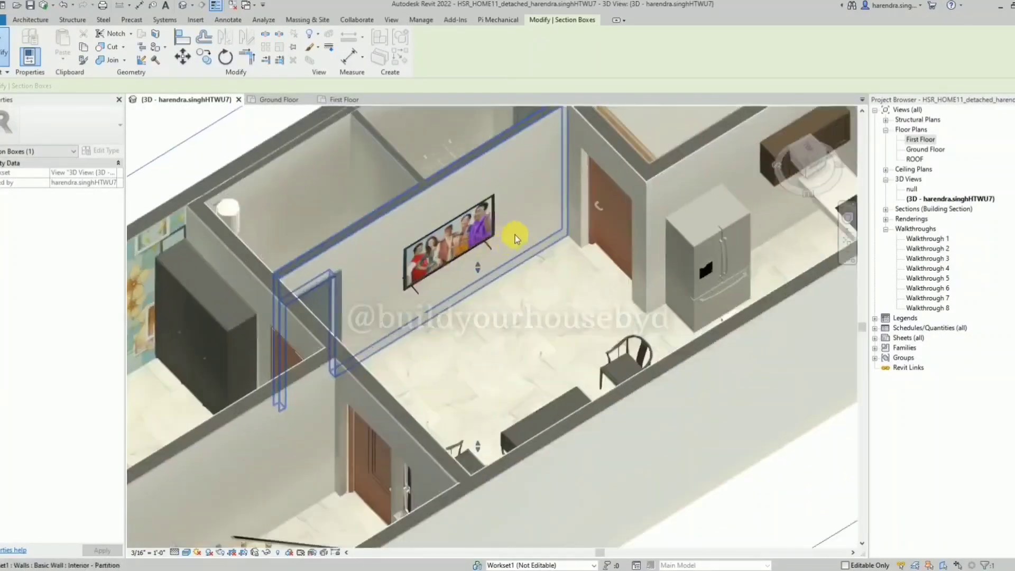
scroll(515, 237, down, 4)
shift+middle_drag(482, 324, 756, 225)
scroll(464, 309, up, 3)
scroll(465, 309, down, 3)
scroll(516, 410, down, 2)
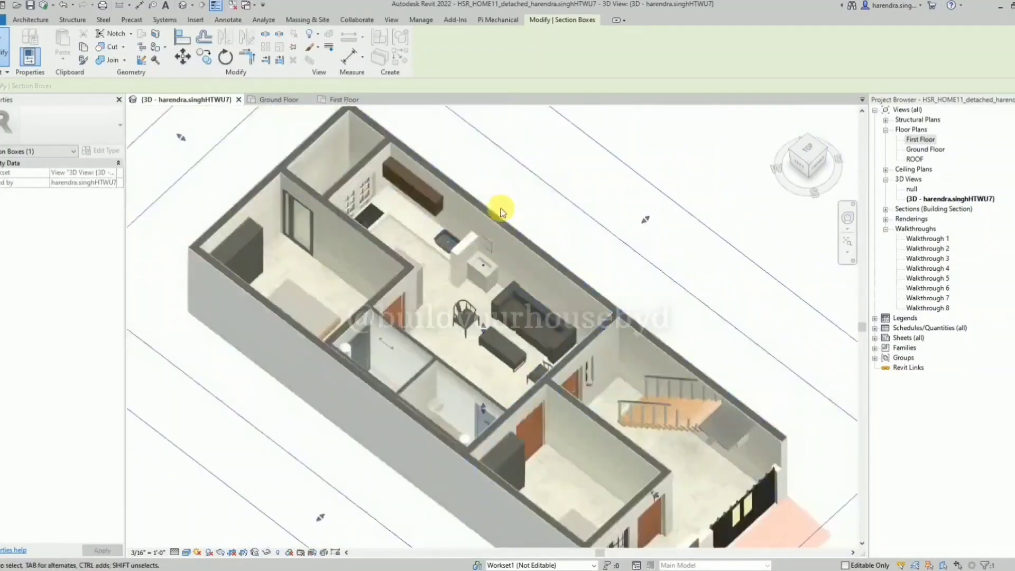
shift+middle_drag(500, 208, 297, 262)
scroll(403, 383, down, 2)
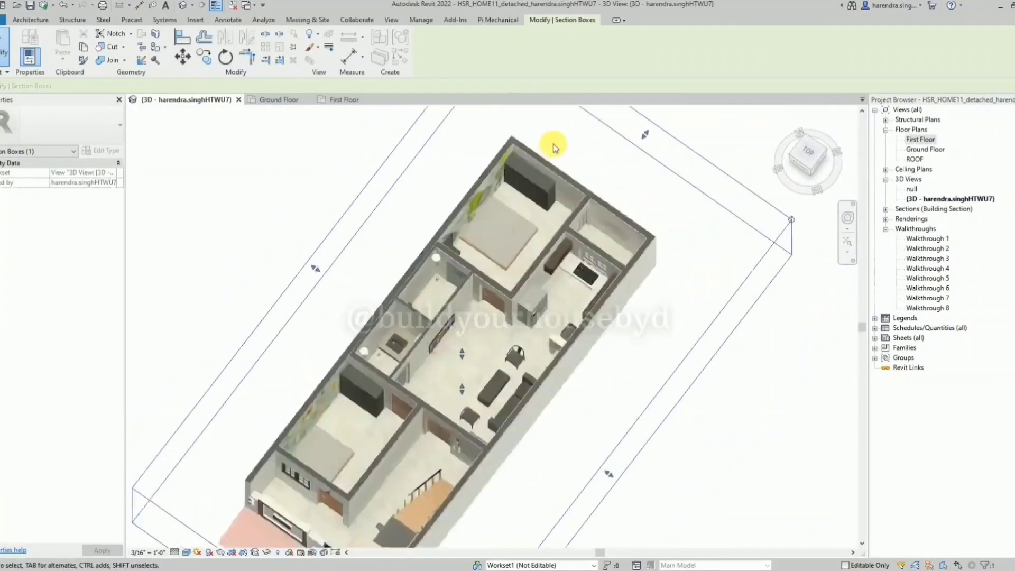
scroll(568, 168, up, 4)
shift+middle_drag(571, 276, 530, 204)
scroll(507, 150, down, 4)
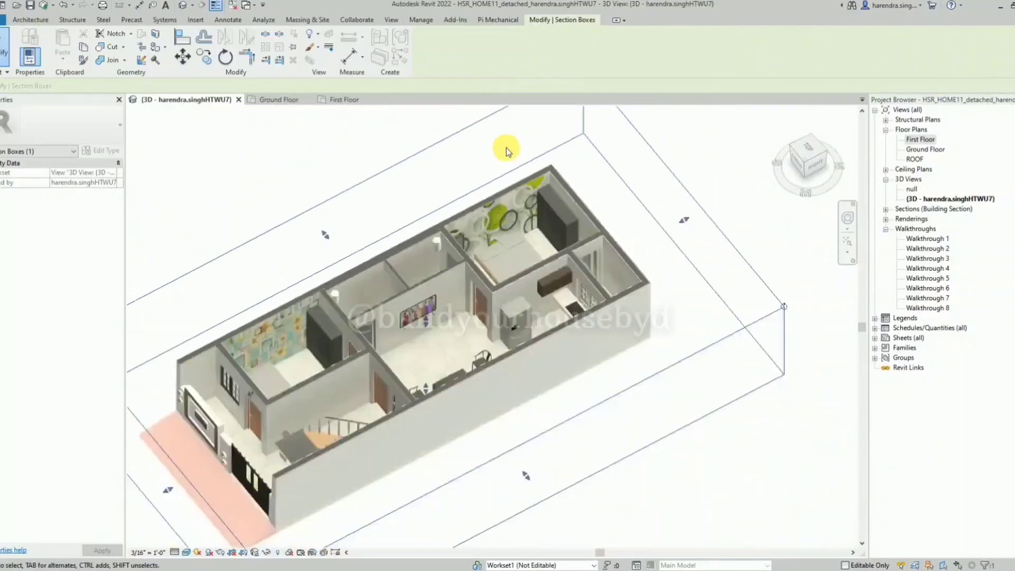
scroll(506, 149, down, 3)
shift+middle_drag(549, 264, 511, 201)
Raise the top face of the section box so it cuts through the first-floor rooms.
middle_drag(472, 159, 476, 243)
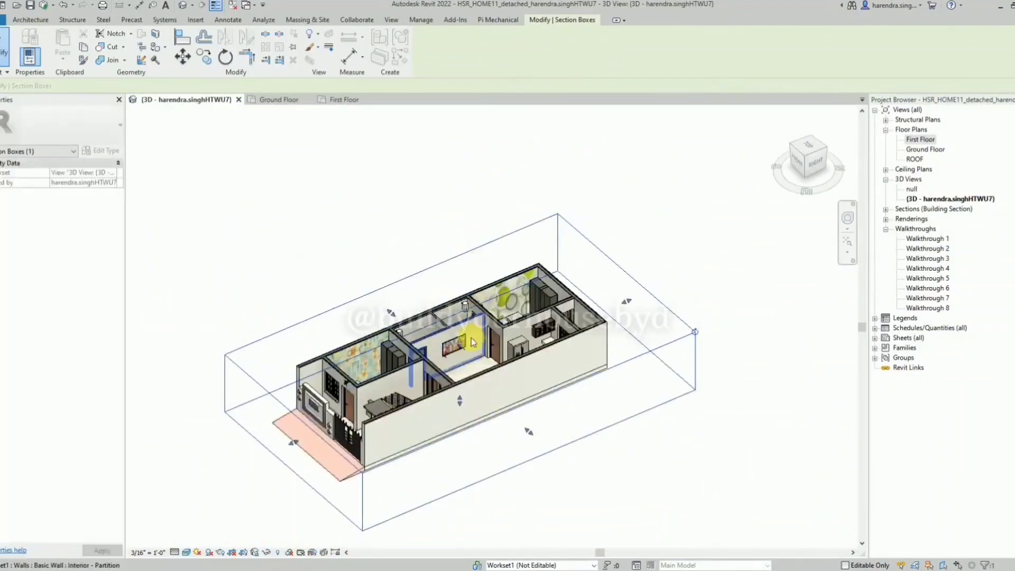
drag(472, 341, 469, 263)
drag(456, 304, 460, 281)
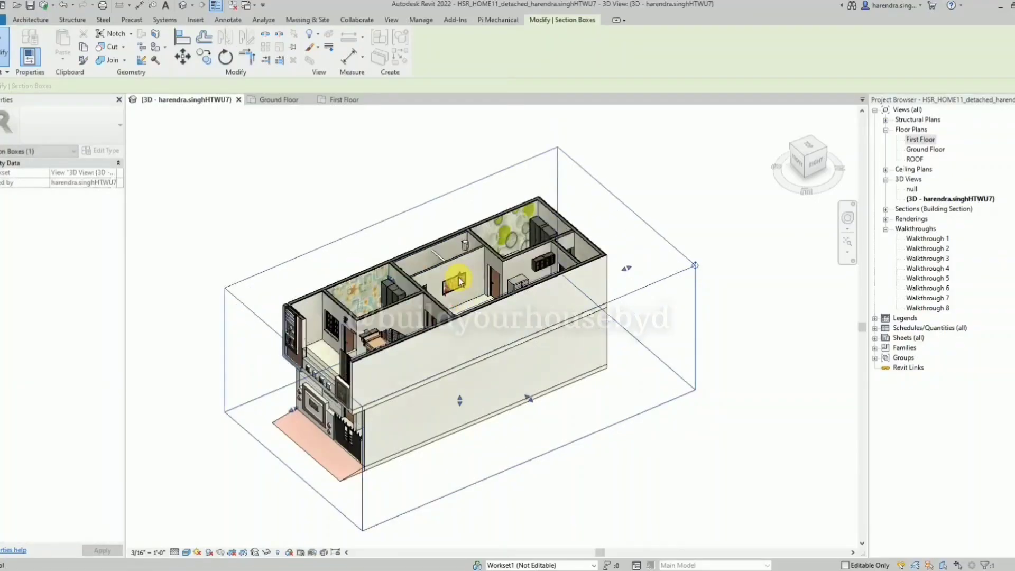
Extend the section box's top face above the roof to show the whole house from the front right.
scroll(461, 279, up, 3)
shift+middle_drag(466, 267, 539, 422)
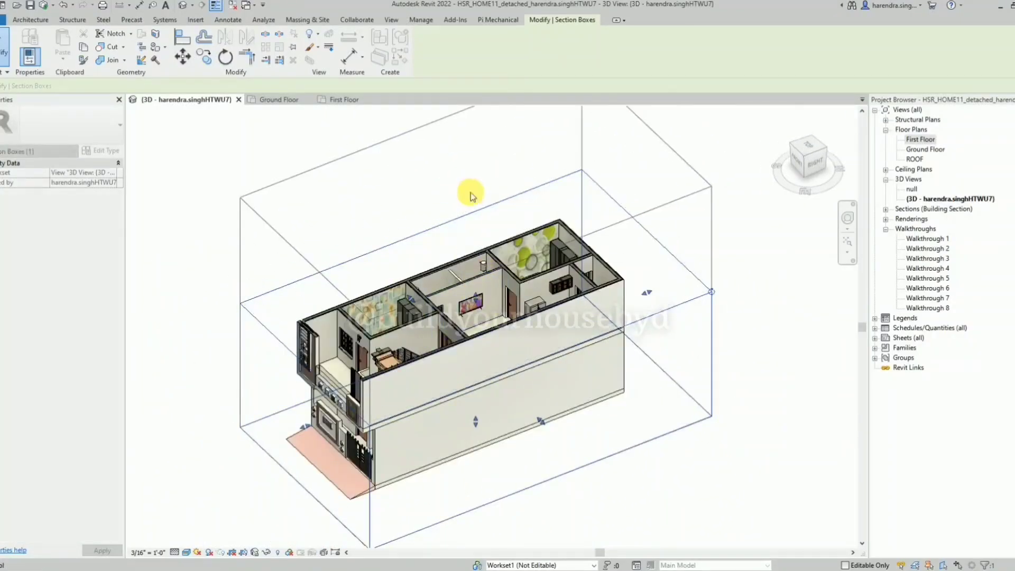
shift+middle_drag(479, 201, 619, 226)
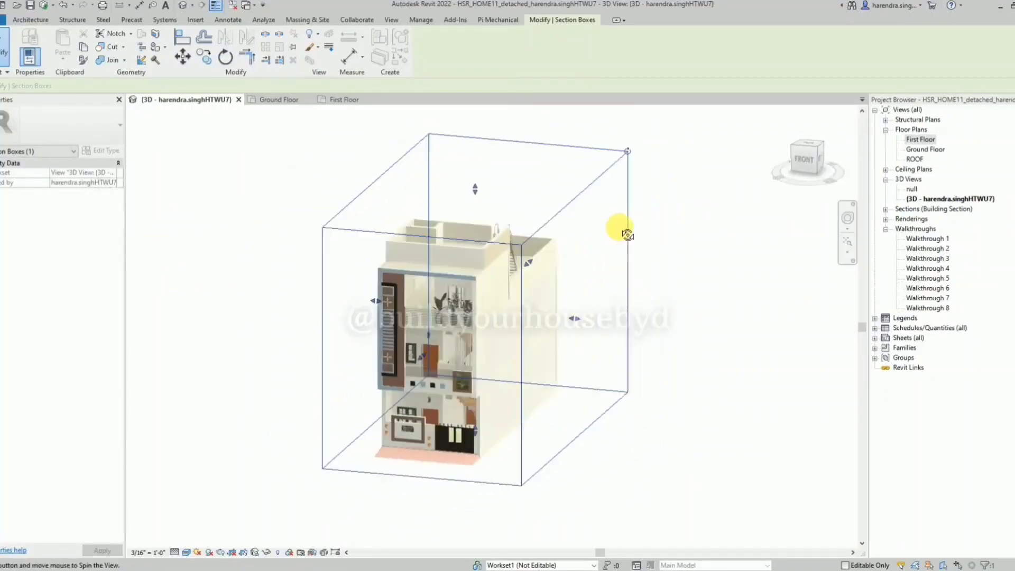
Turn off the section box in the 3D view's properties.
click(684, 231)
scroll(454, 309, up, 2)
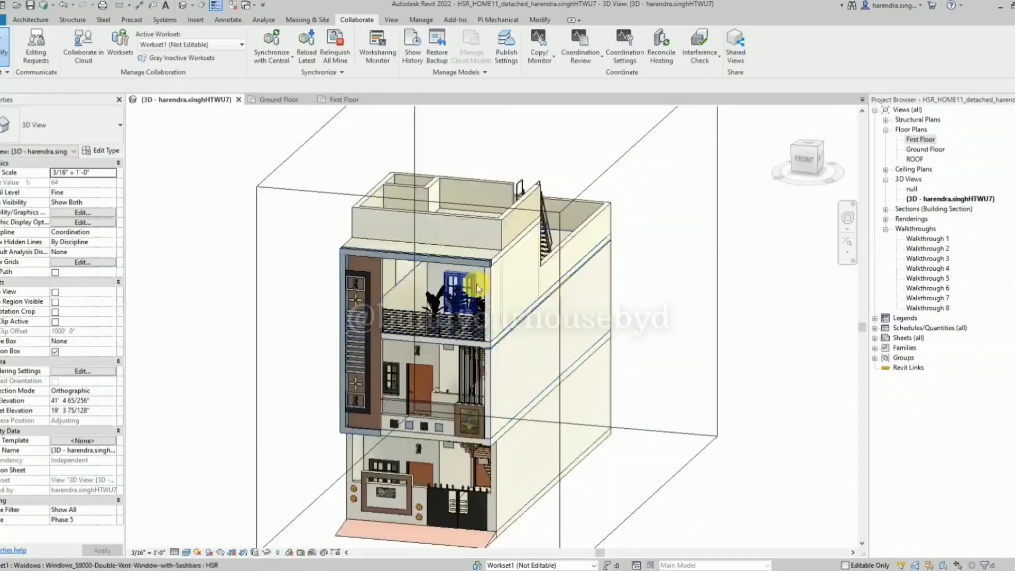
click(55, 352)
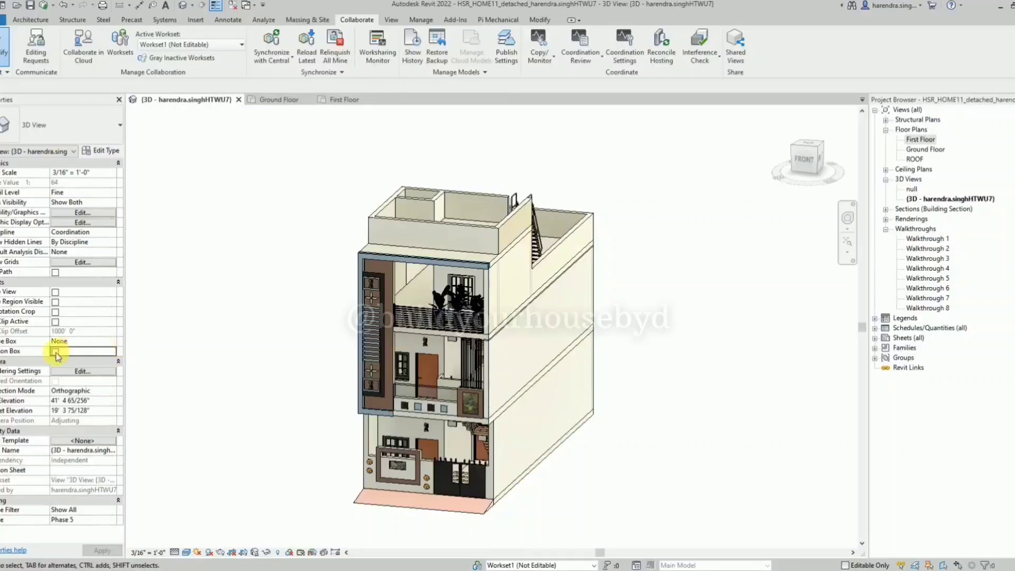
scroll(449, 507, up, 1)
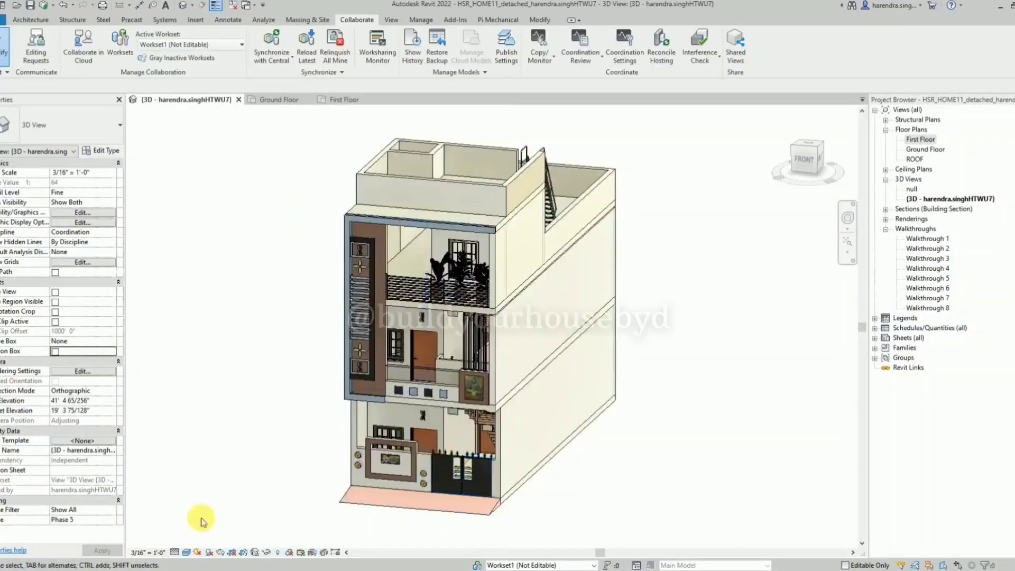
scroll(775, 285, up, 1)
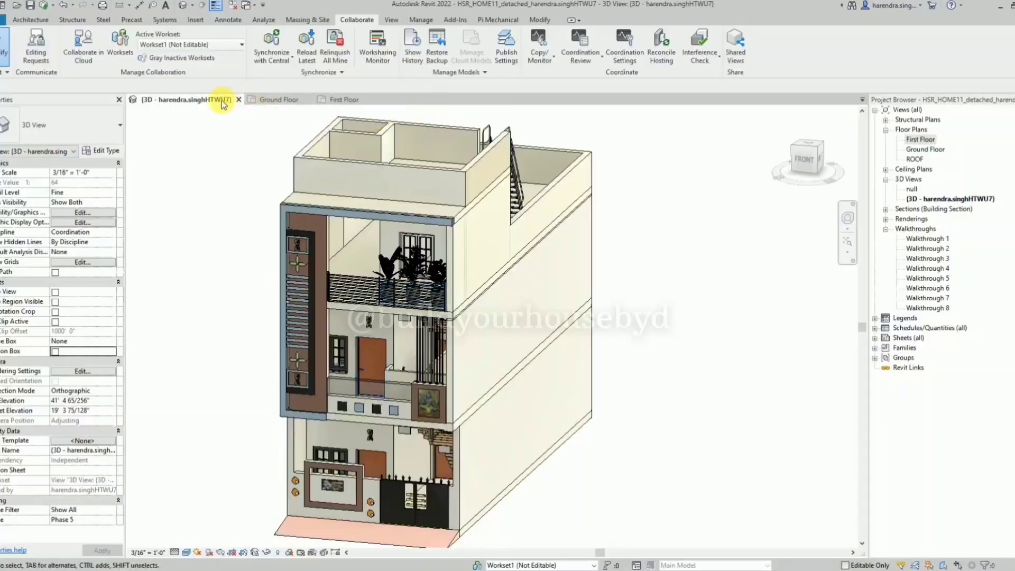
Detach the 3D view into its own window, enlarge it to fill the screen and frame the whole house.
drag(224, 100, 59, 19)
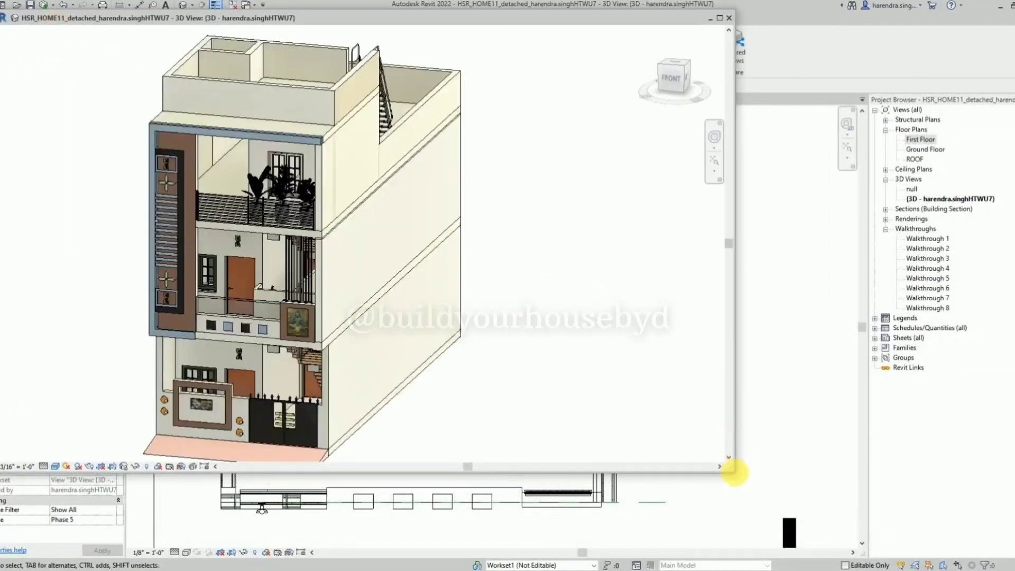
drag(735, 471, 1014, 568)
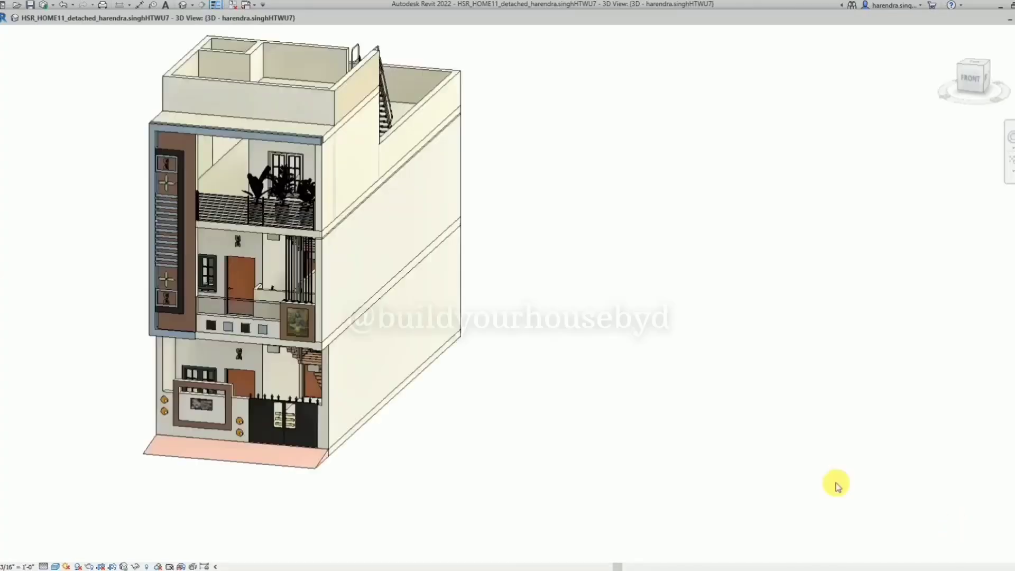
scroll(762, 437, down, 3)
scroll(480, 280, up, 3)
scroll(382, 227, up, 2)
scroll(439, 178, down, 2)
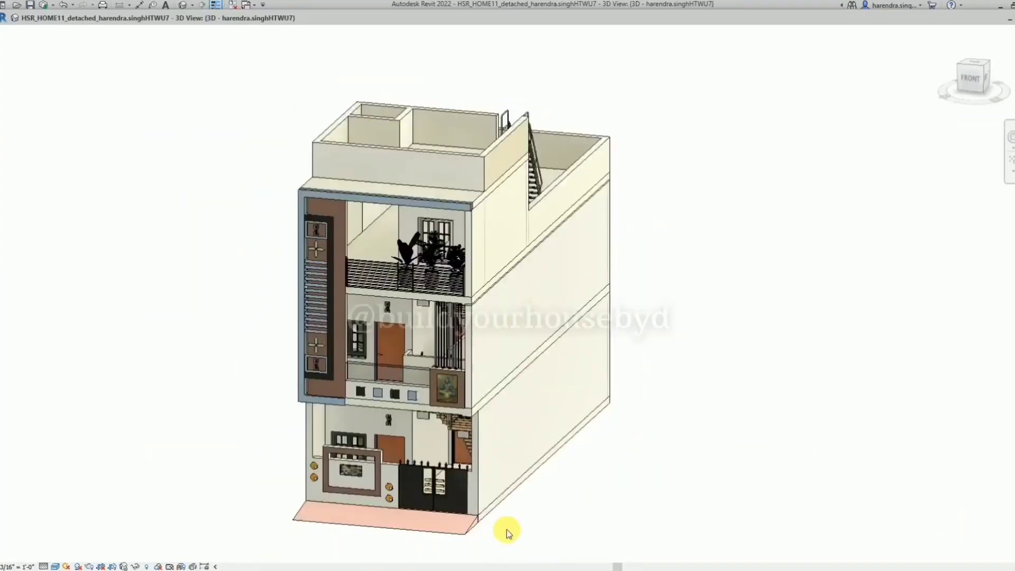
scroll(506, 528, up, 1)
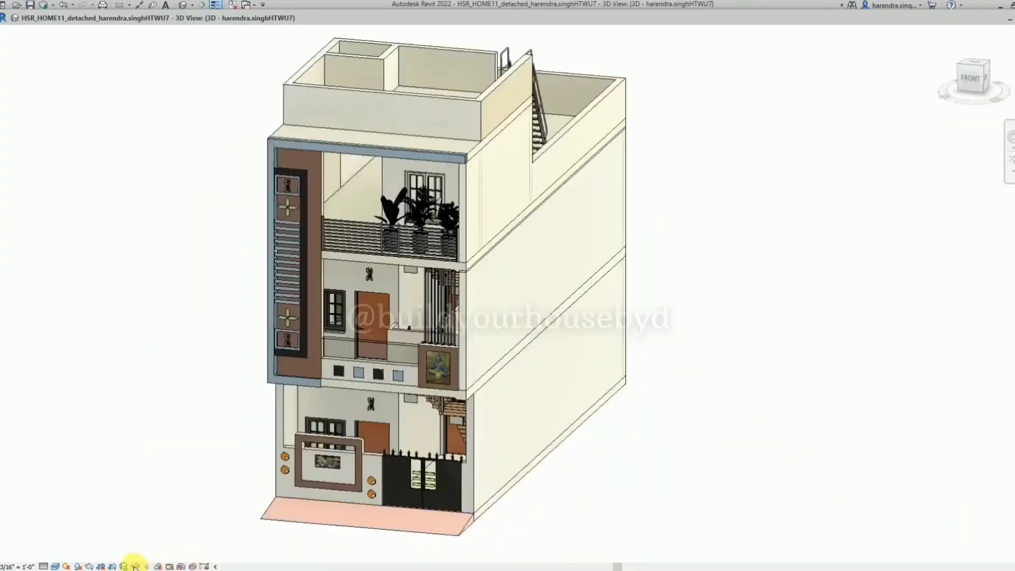
Open the render settings for the front-right 3D view and set the background style to Sky: Very Cloudy.
click(100, 566)
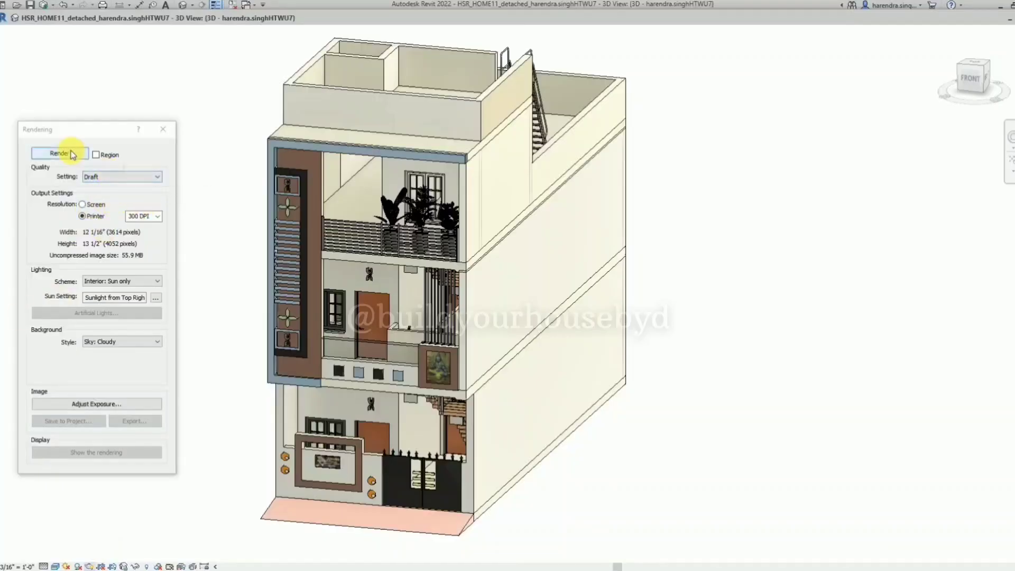
click(132, 340)
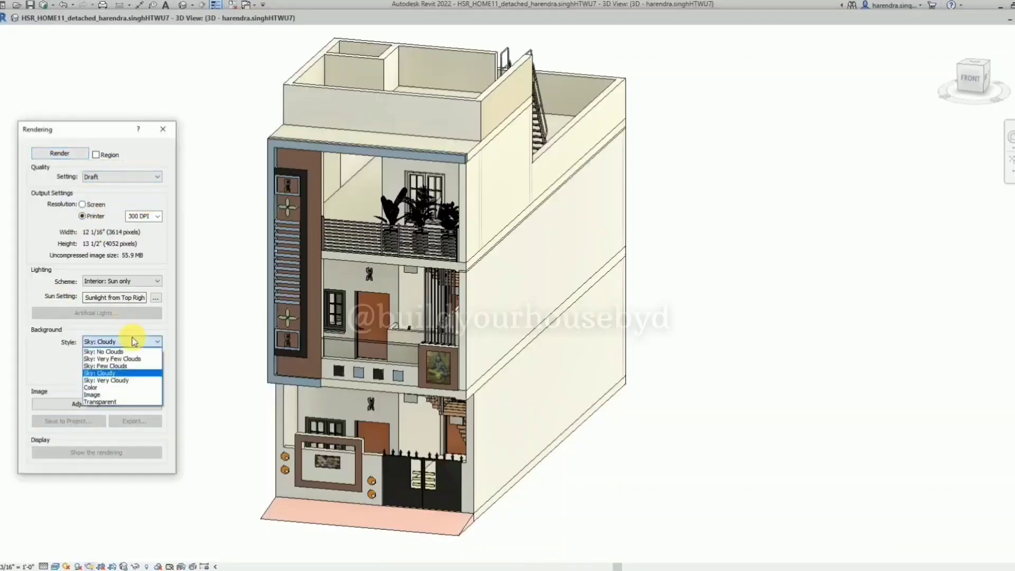
click(132, 355)
click(133, 341)
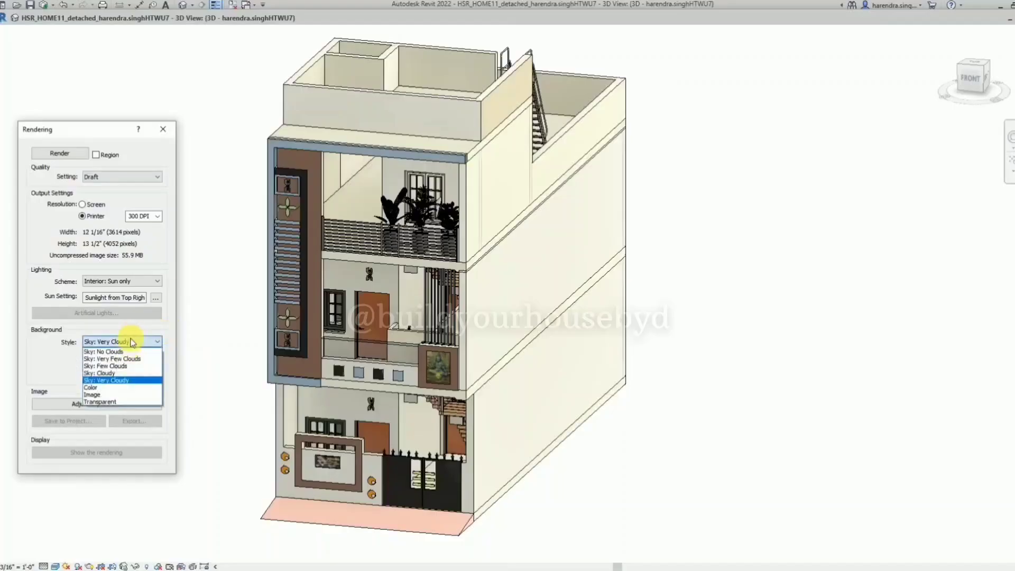
click(132, 380)
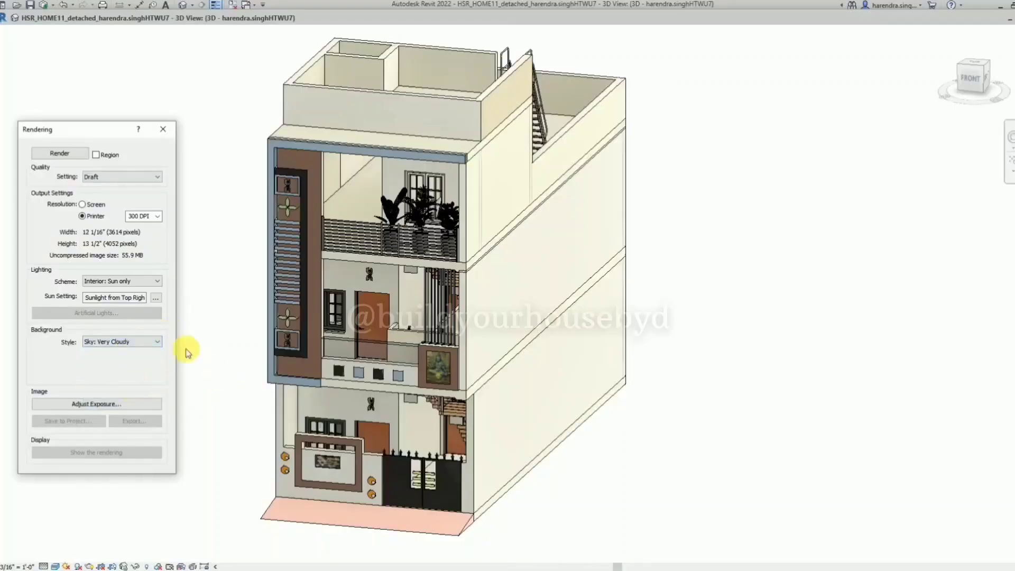
Check the sun and lighting scheme options and render the 3D view at Draft quality and 300 DPI with Interior: Sun only lighting.
click(156, 299)
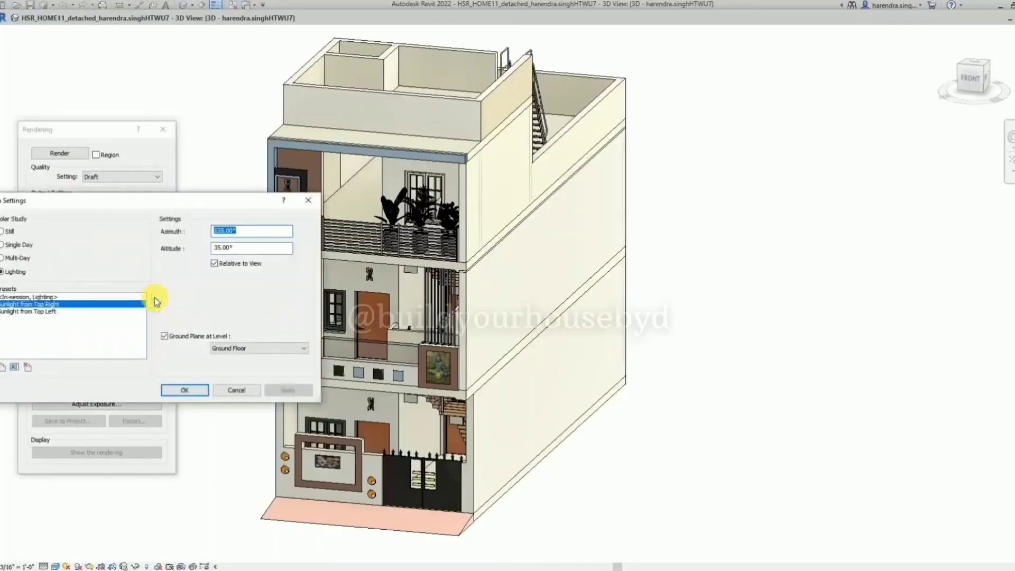
click(310, 201)
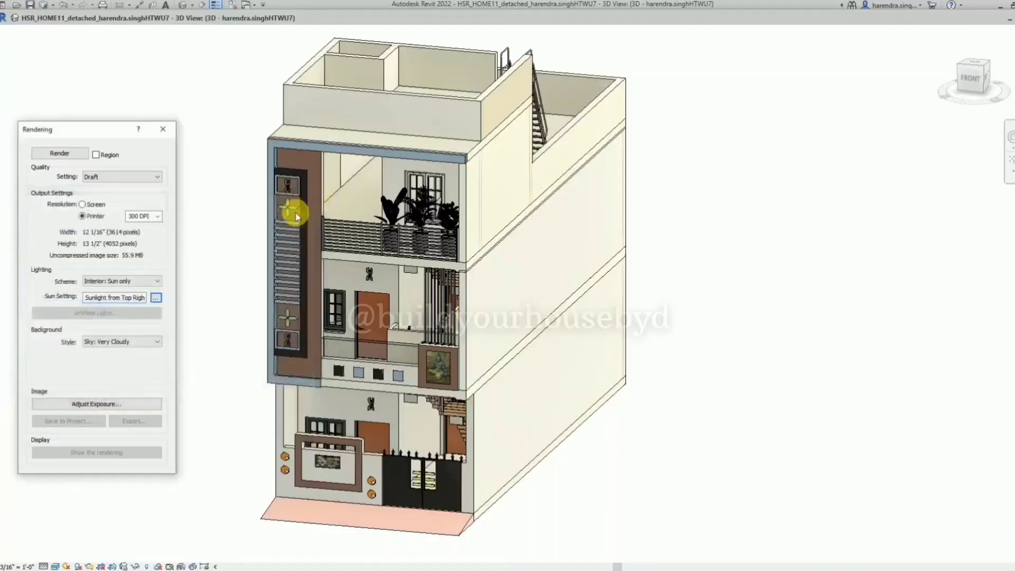
click(147, 282)
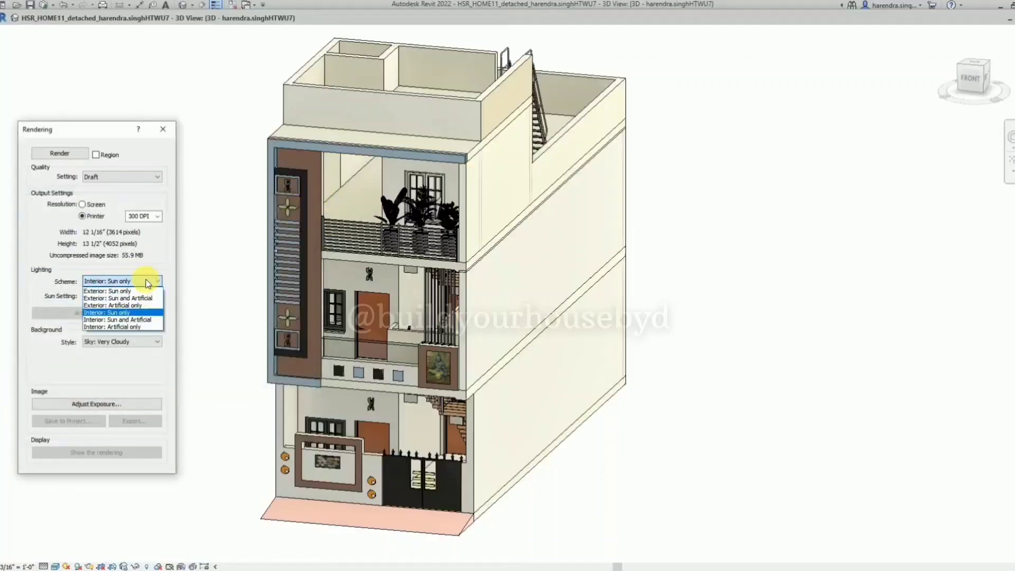
click(186, 290)
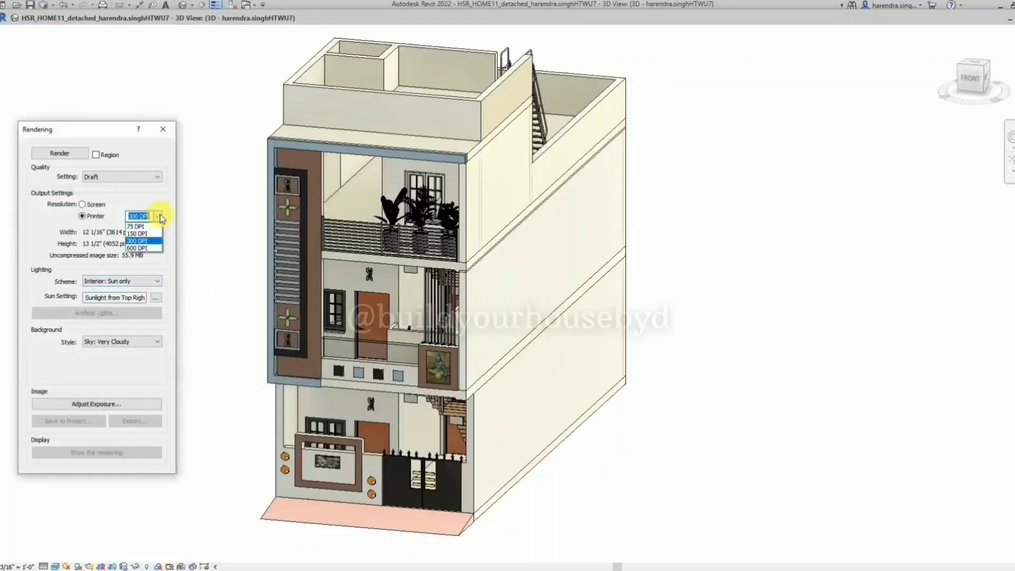
click(69, 154)
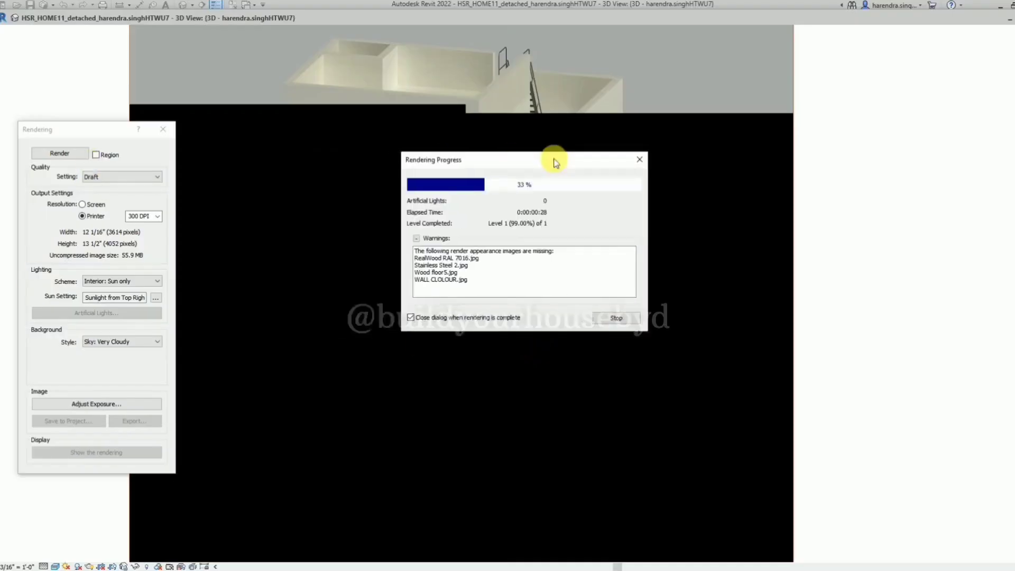
drag(555, 158, 592, 182)
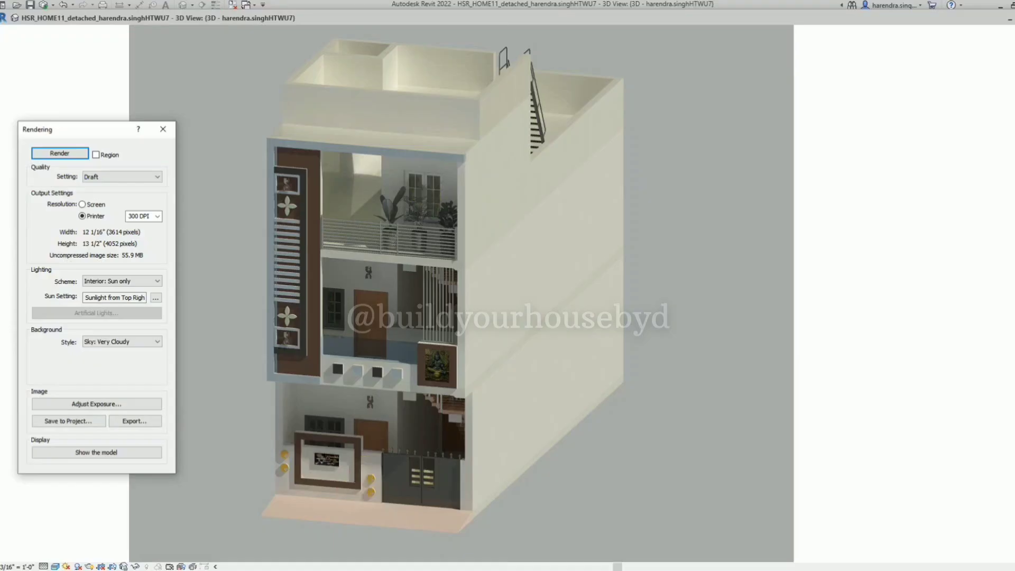
Examine the rendered facade up close, from the gate and boundary wall up to the balconies and roof.
click(675, 226)
scroll(425, 288, up, 2)
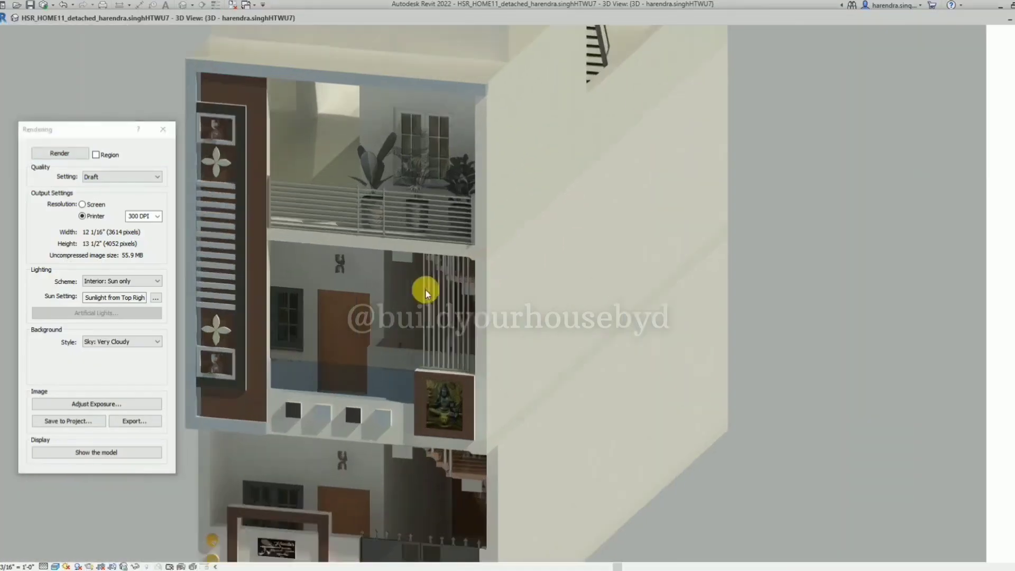
scroll(509, 259, down, 3)
scroll(441, 454, up, 3)
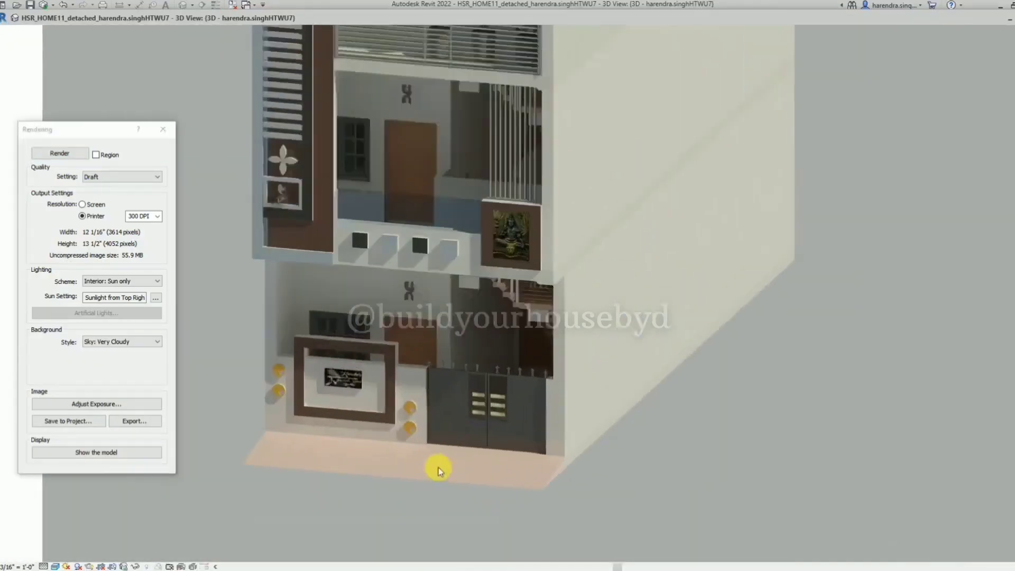
scroll(319, 341, up, 3)
scroll(396, 489, down, 1)
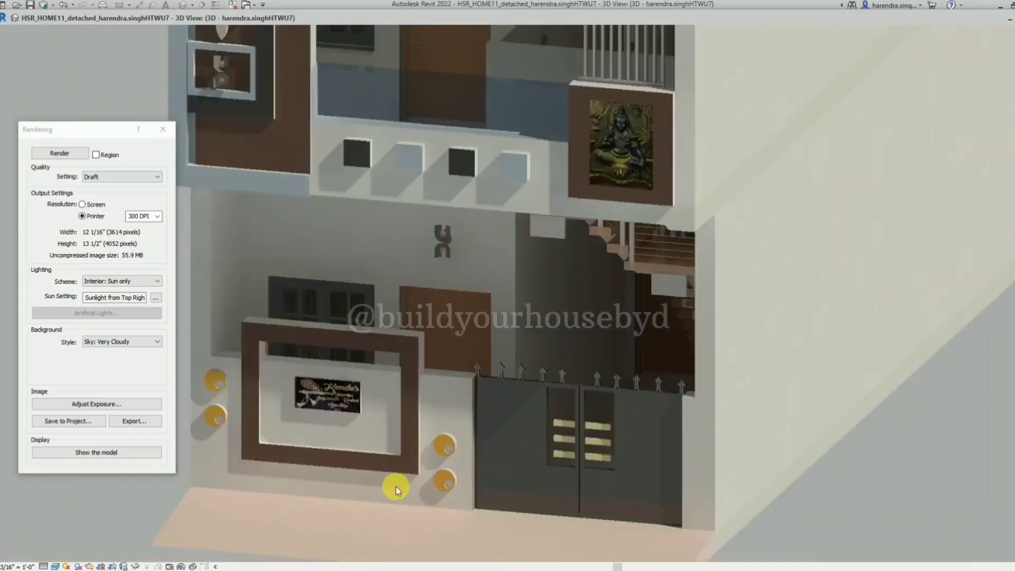
scroll(385, 473, down, 1)
scroll(351, 432, up, 3)
scroll(334, 492, down, 5)
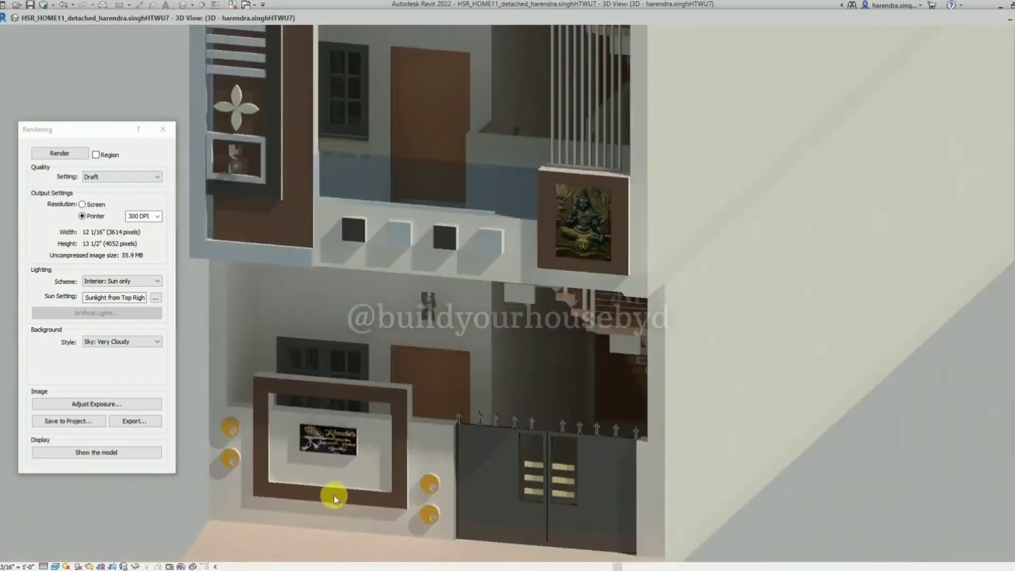
scroll(405, 275, up, 3)
scroll(374, 446, down, 1)
scroll(374, 448, down, 1)
scroll(422, 193, up, 4)
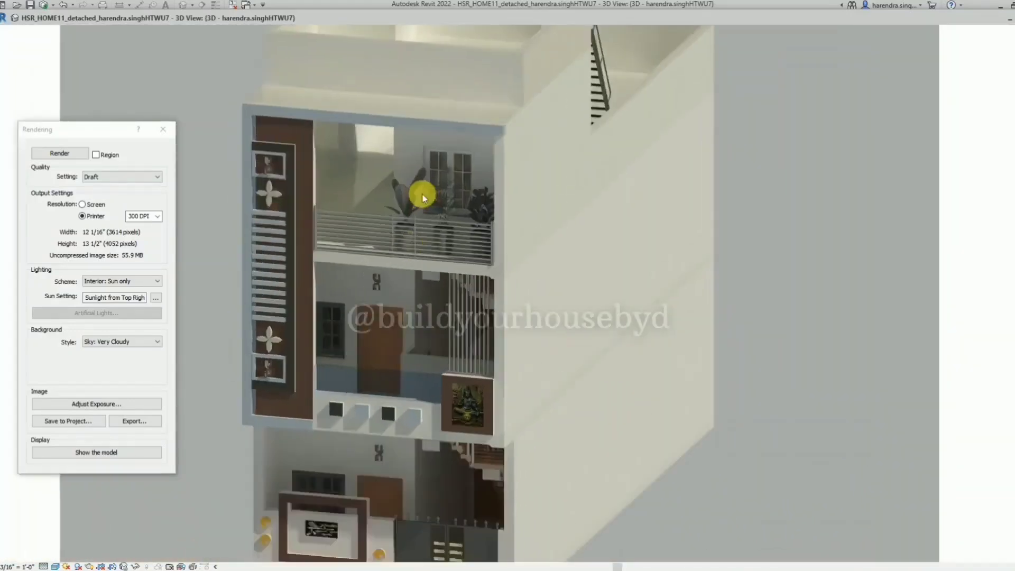
scroll(327, 403, down, 5)
middle_drag(386, 375, 417, 286)
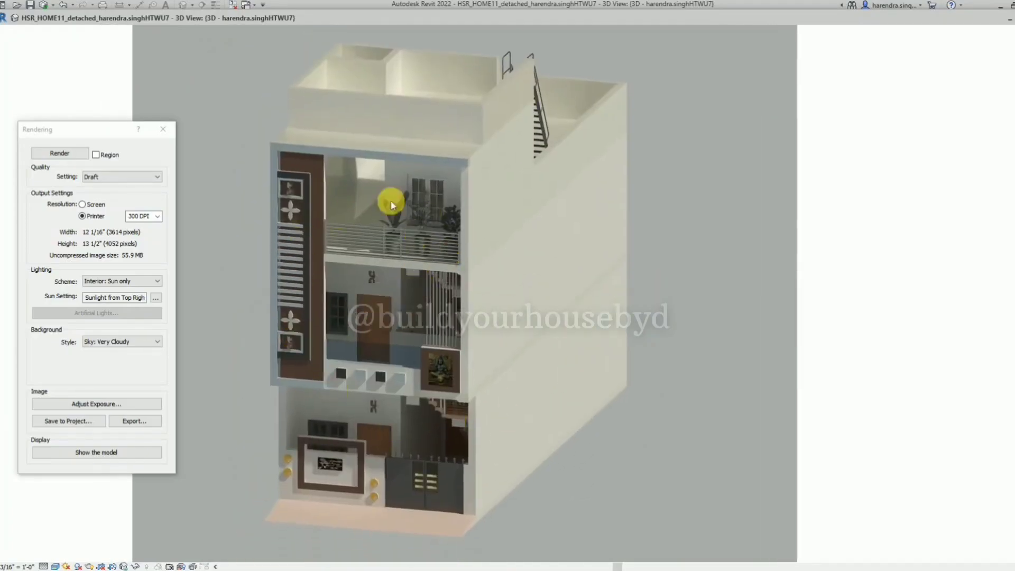
Compare the finished rendering with the model display by switching between the two.
click(133, 453)
click(133, 453)
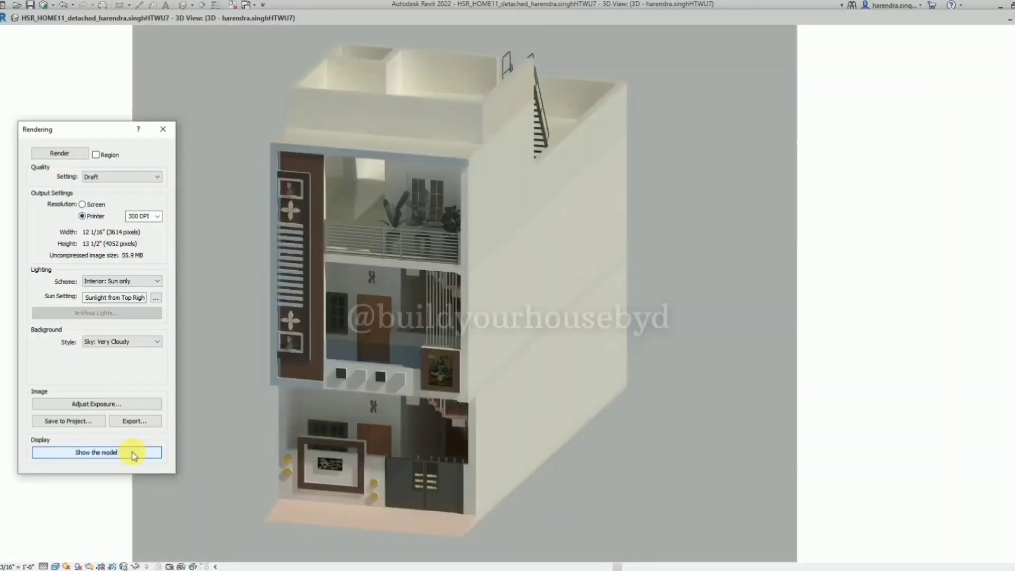
click(133, 454)
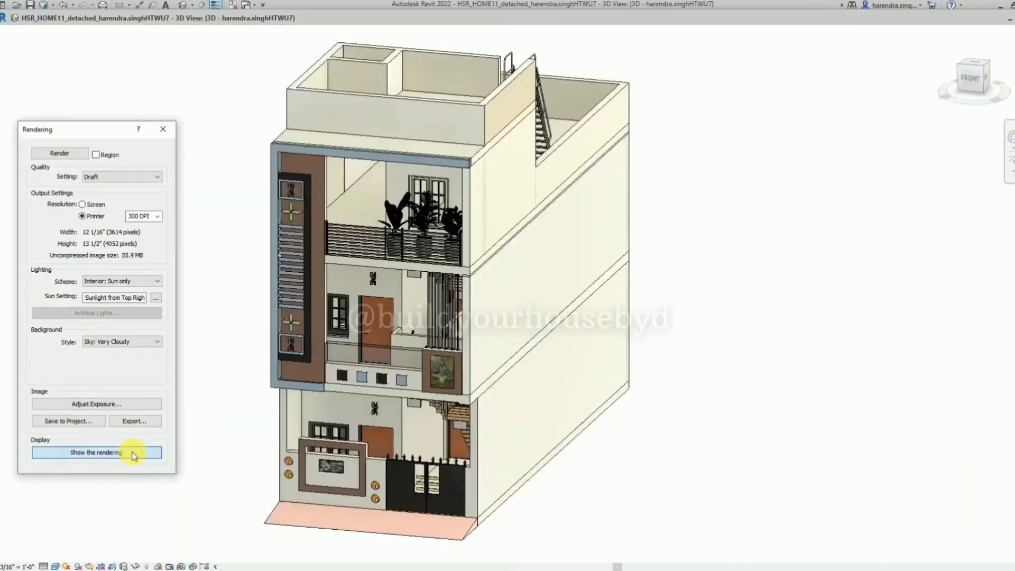
click(133, 454)
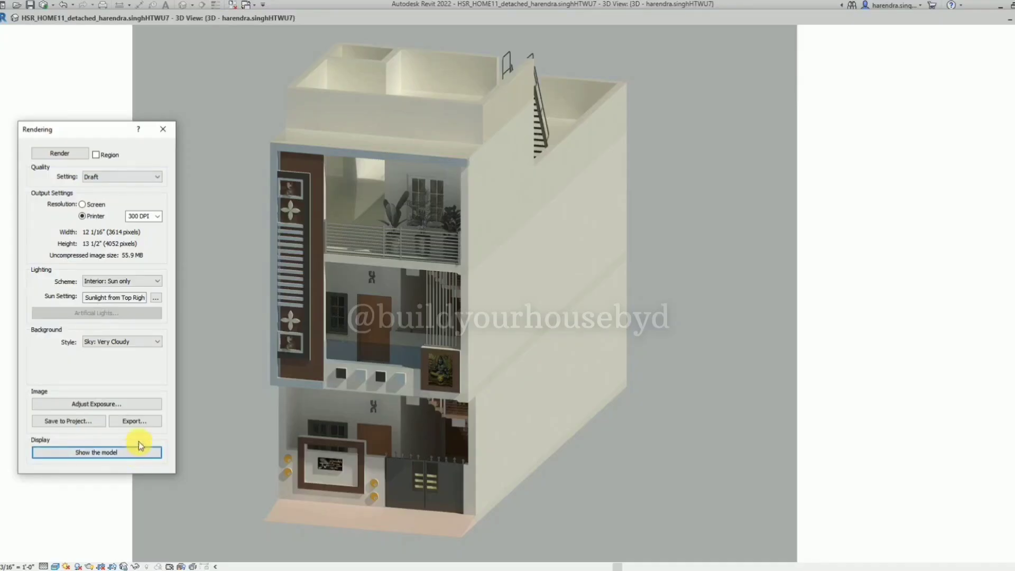
Close the render settings and return the detached 3D view to the main window.
click(165, 129)
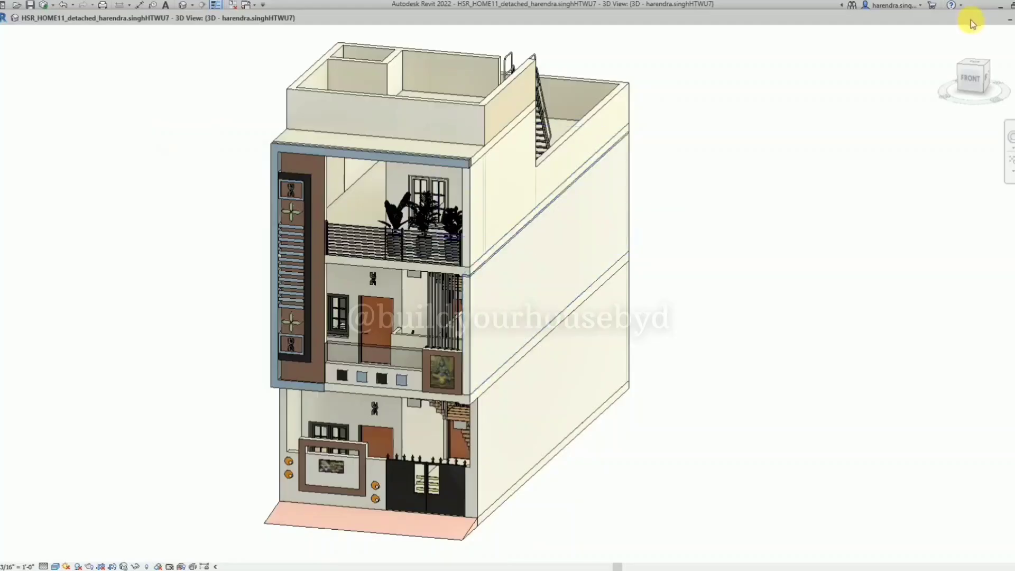
click(996, 19)
double_click(614, 98)
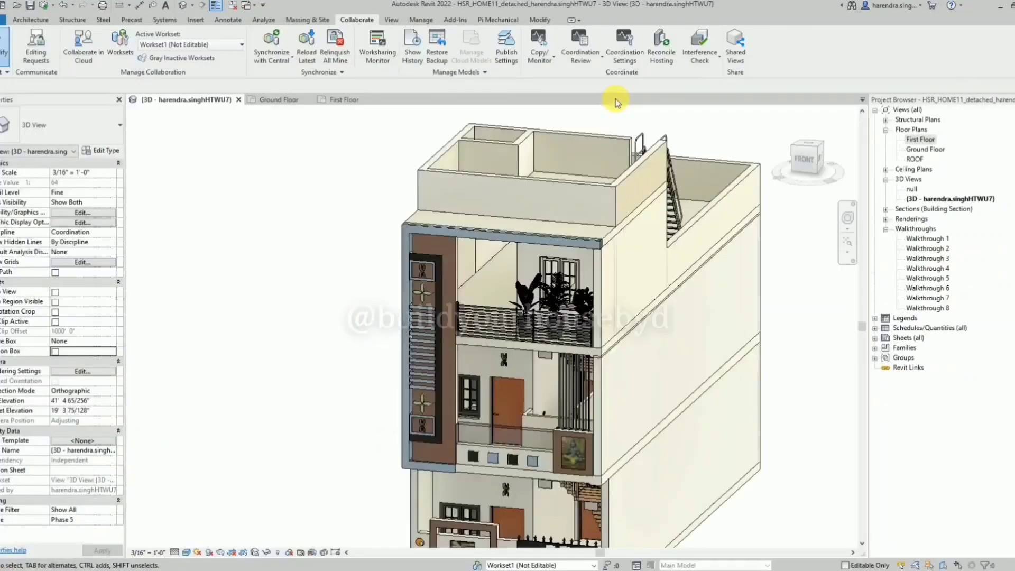
Create a new sheet with the A1 metric titleblock.
right_click(907, 339)
click(924, 345)
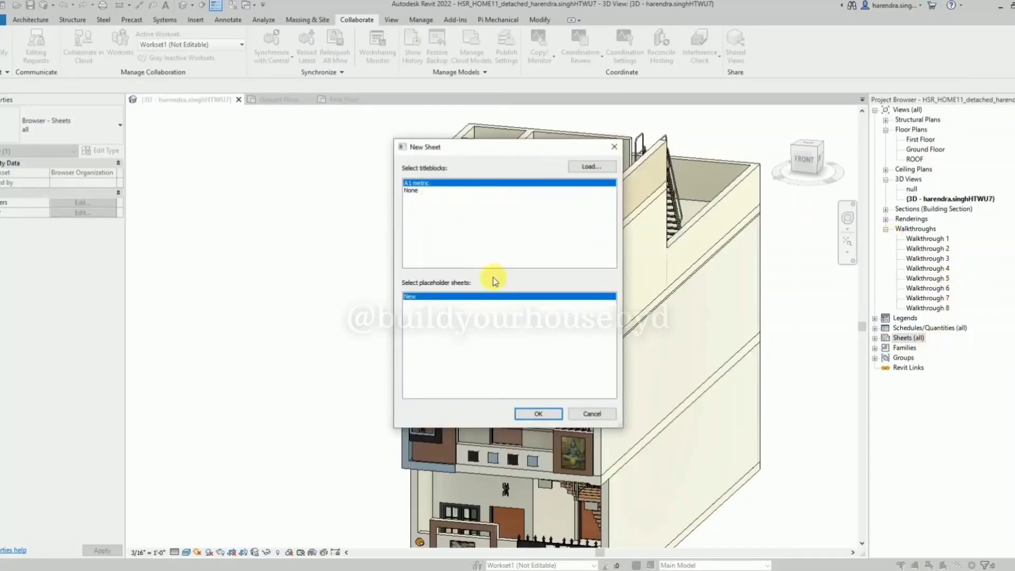
click(538, 414)
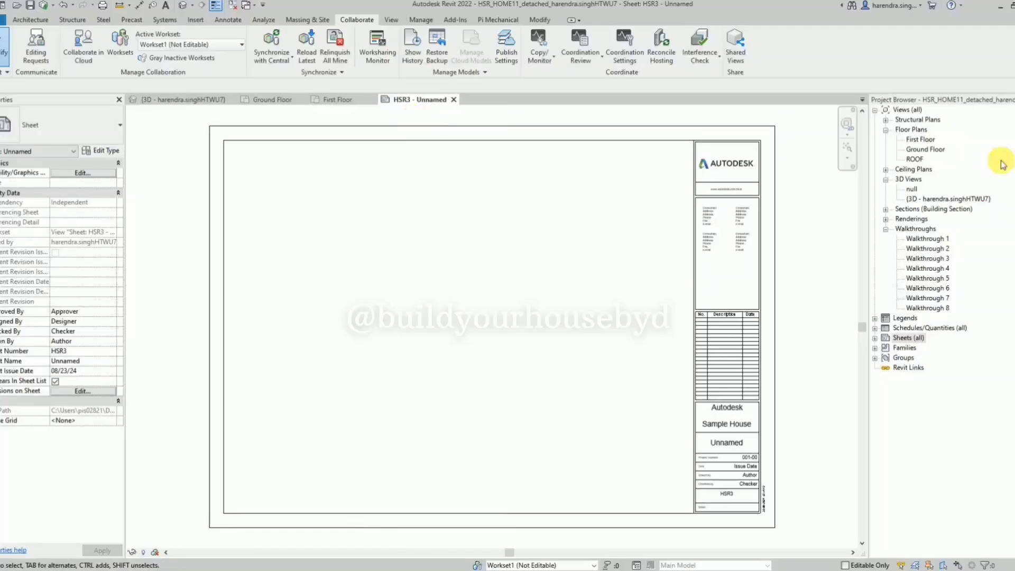
Place the Ground Floor plan in the upper-left area of the new sheet.
click(929, 149)
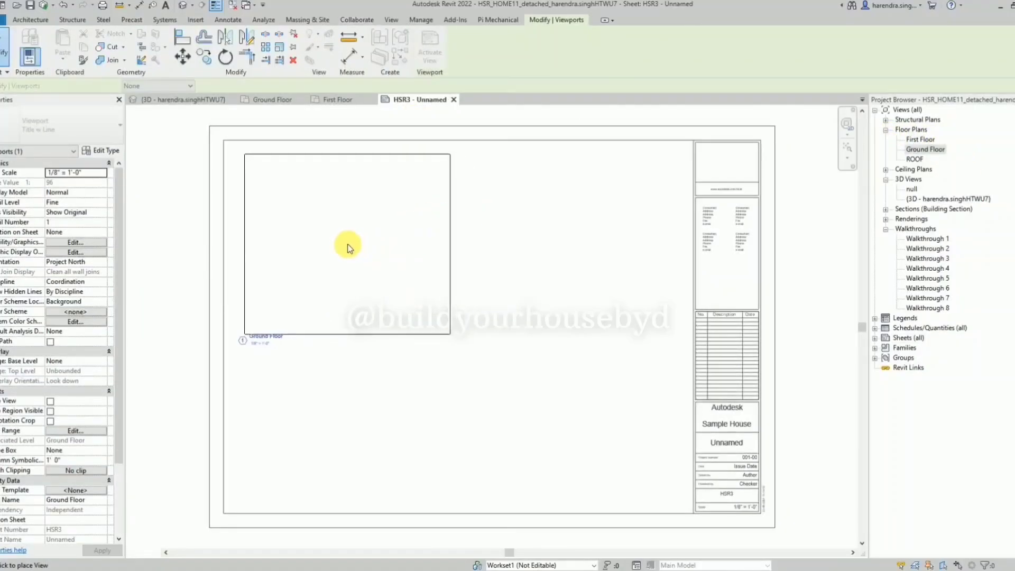
click(347, 244)
click(324, 250)
scroll(344, 252, up, 3)
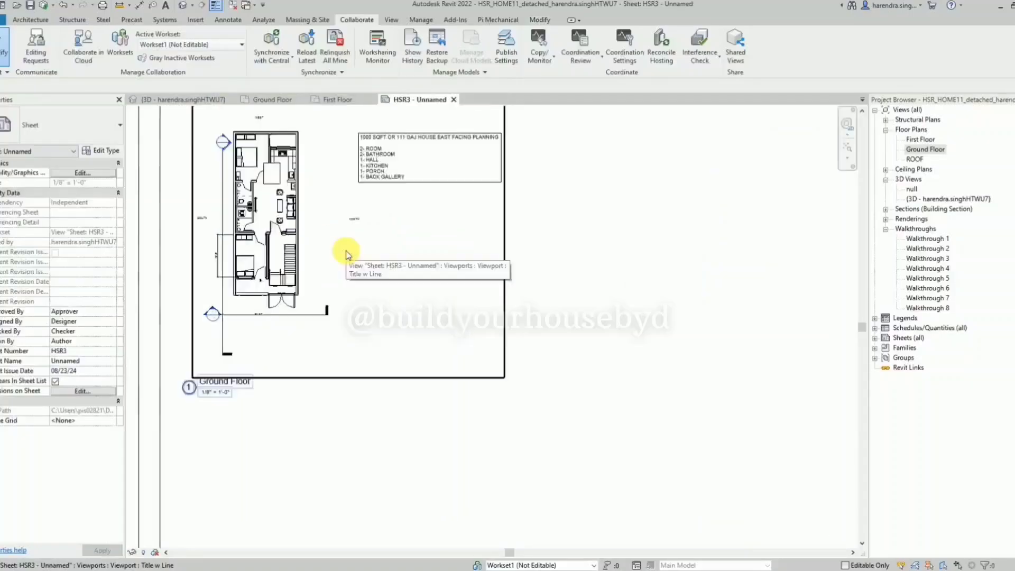
Activate the Ground Floor view on the sheet and delete its two section lines.
double_click(346, 253)
click(272, 313)
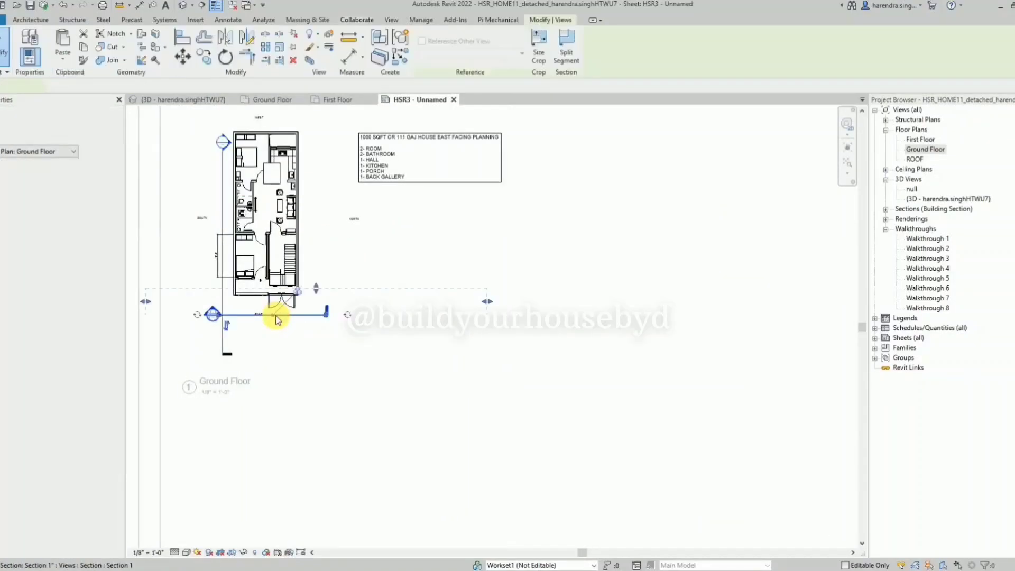
ctrl+click(223, 299)
key(Delete)
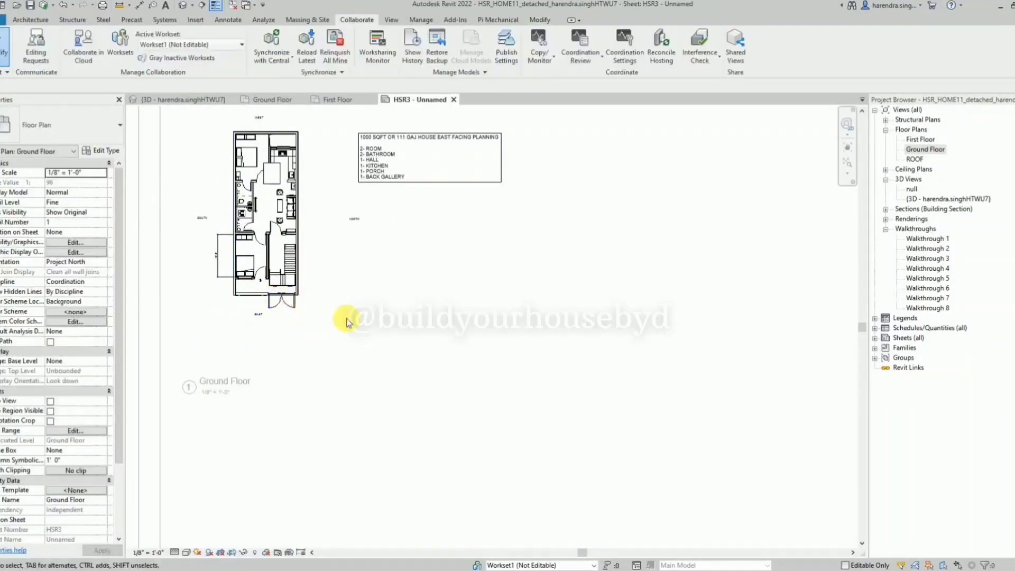
Turn on Crop View, Crop Region Visible and Annotation Crop for the plan, and pull the crop's right edge in to exclude the room-list note.
click(50, 400)
click(50, 411)
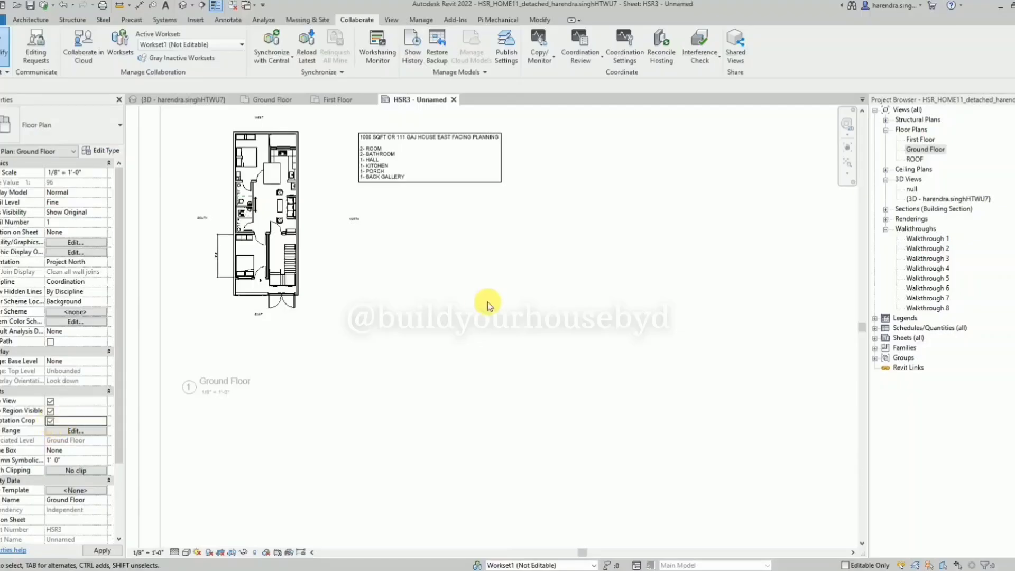
scroll(488, 301, down, 2)
click(516, 288)
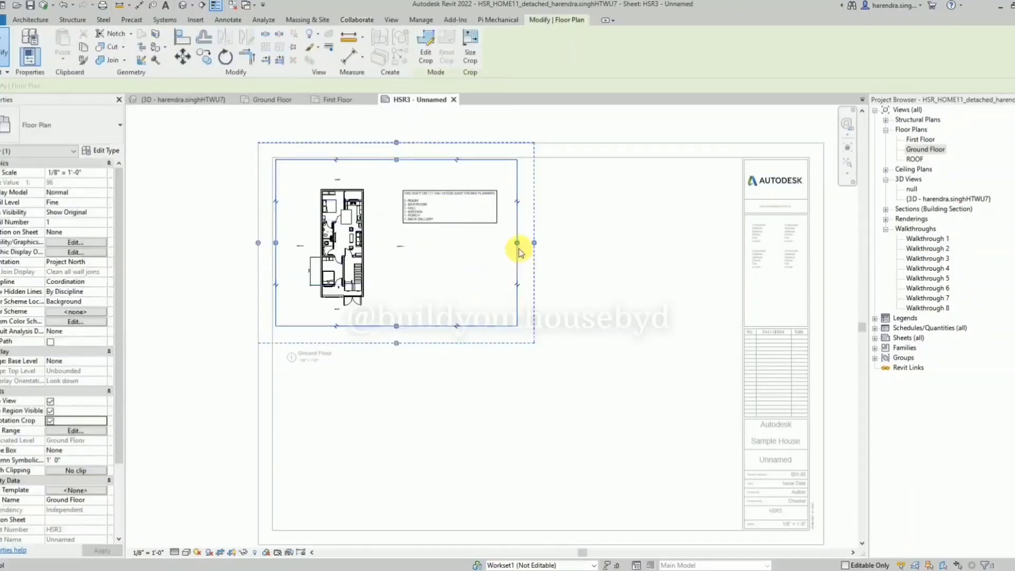
drag(517, 243, 458, 272)
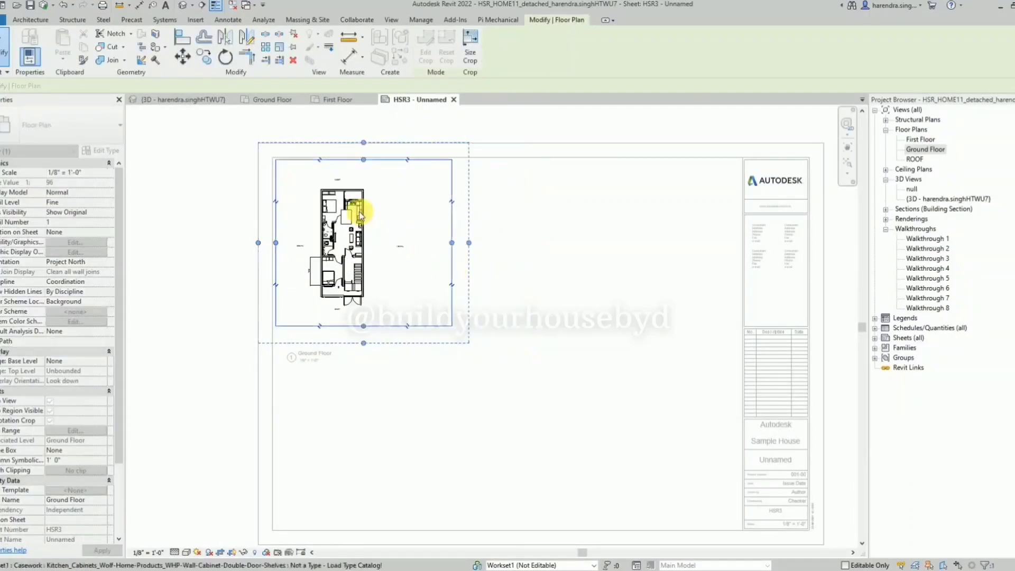
Delete the linear dimension beside the front bedroom in the Ground Floor plan.
scroll(268, 267, up, 5)
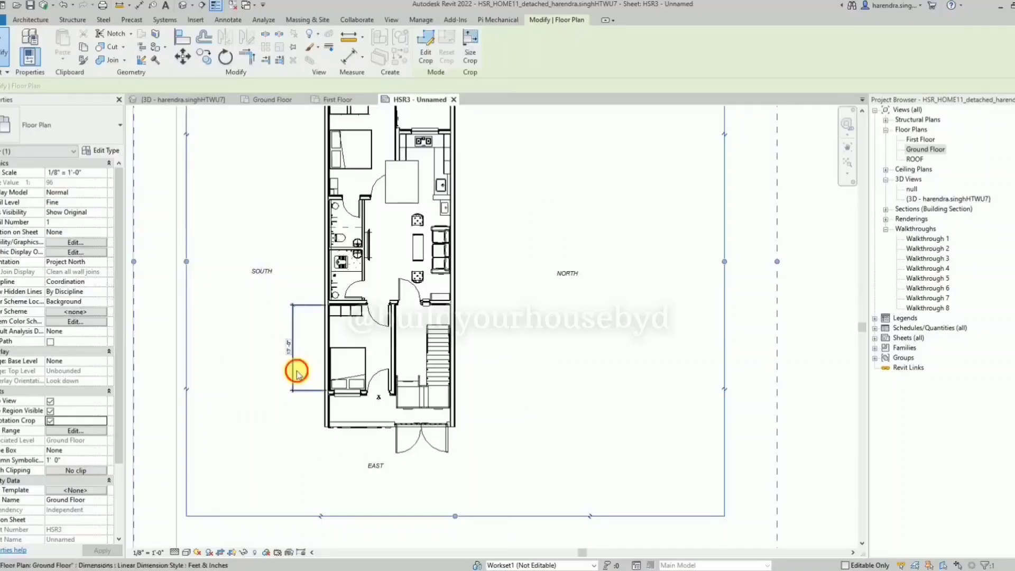
click(294, 370)
key(Delete)
Move the SOUTH, NORTH and WEST direction labels closer to the plan outline.
click(258, 269)
drag(255, 266, 269, 269)
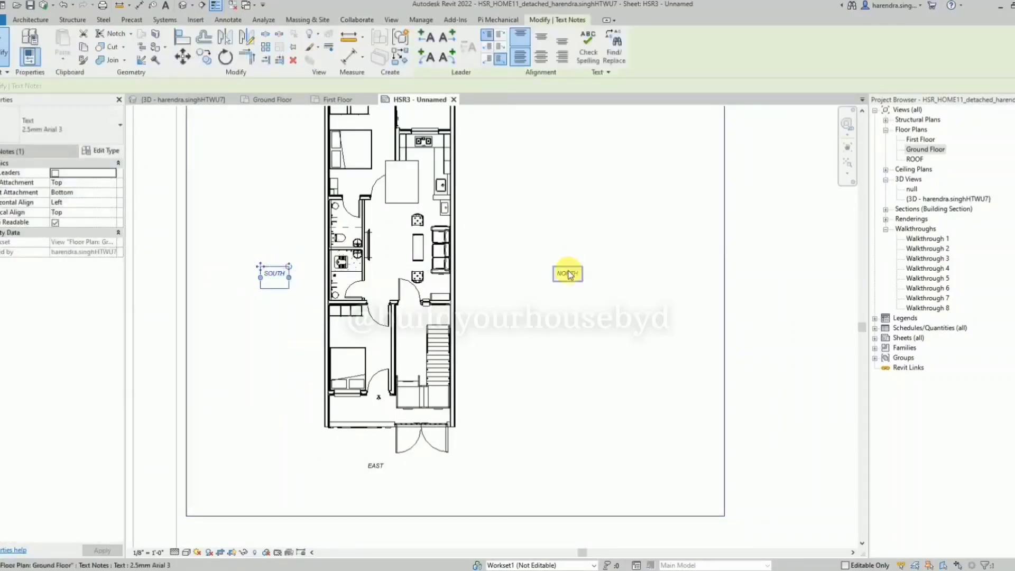
click(568, 271)
drag(553, 267, 502, 269)
scroll(442, 400, down, 2)
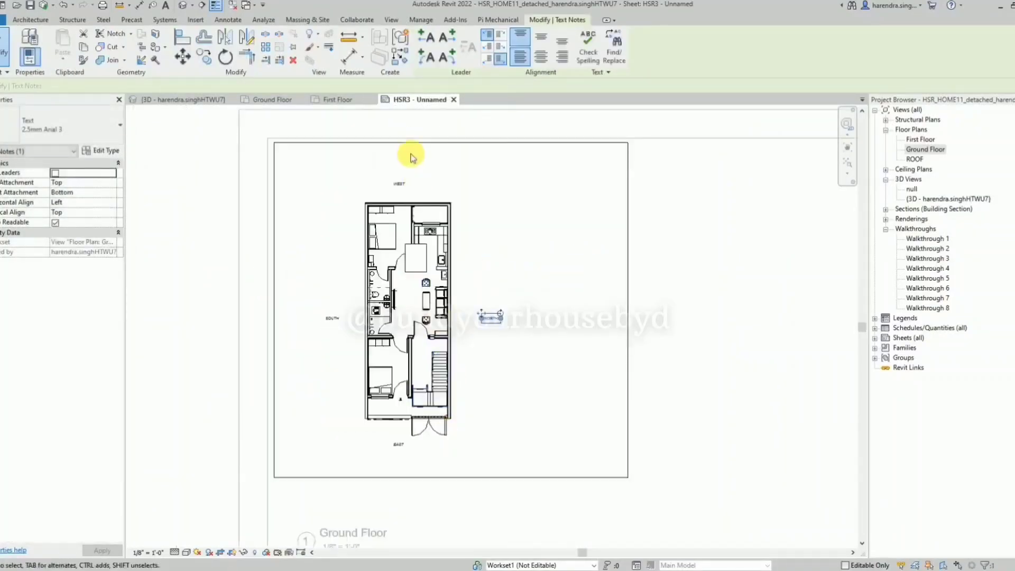
scroll(412, 155, up, 3)
click(385, 202)
drag(374, 194, 402, 208)
scroll(401, 196, down, 3)
Set the Ground Floor view's scale to 3/16" = 1'-0".
click(568, 316)
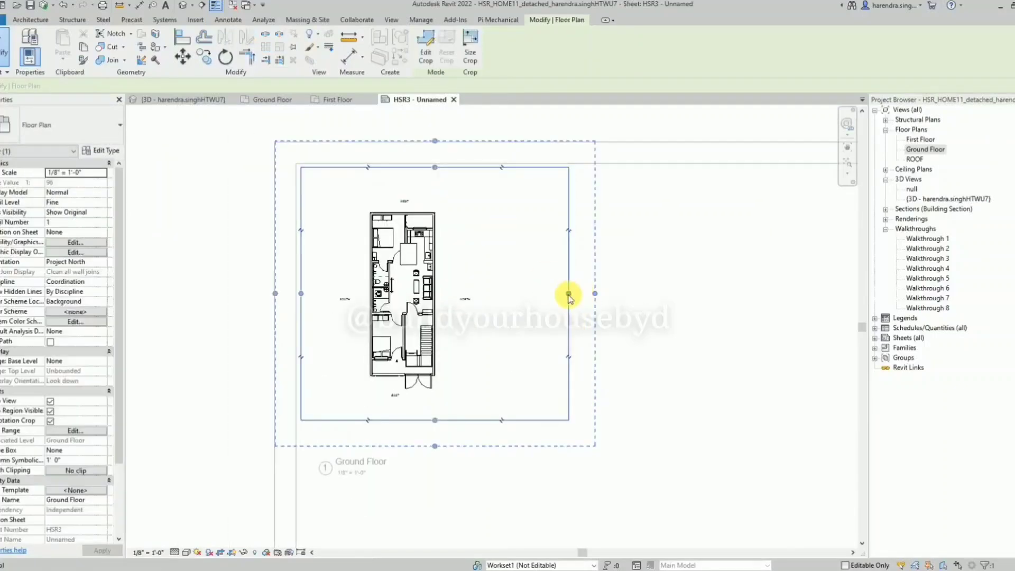
click(143, 553)
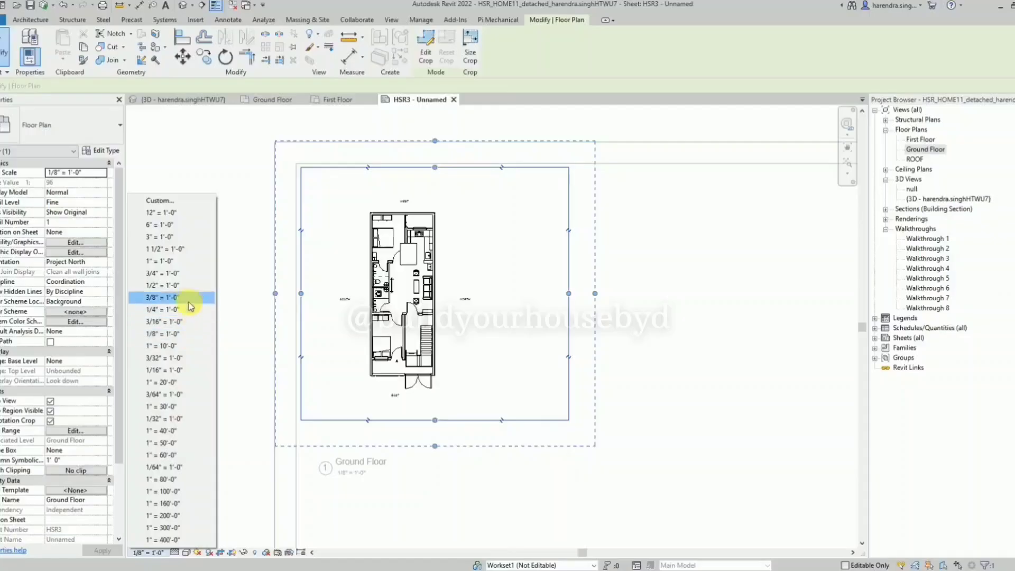
click(182, 321)
scroll(405, 364, down, 2)
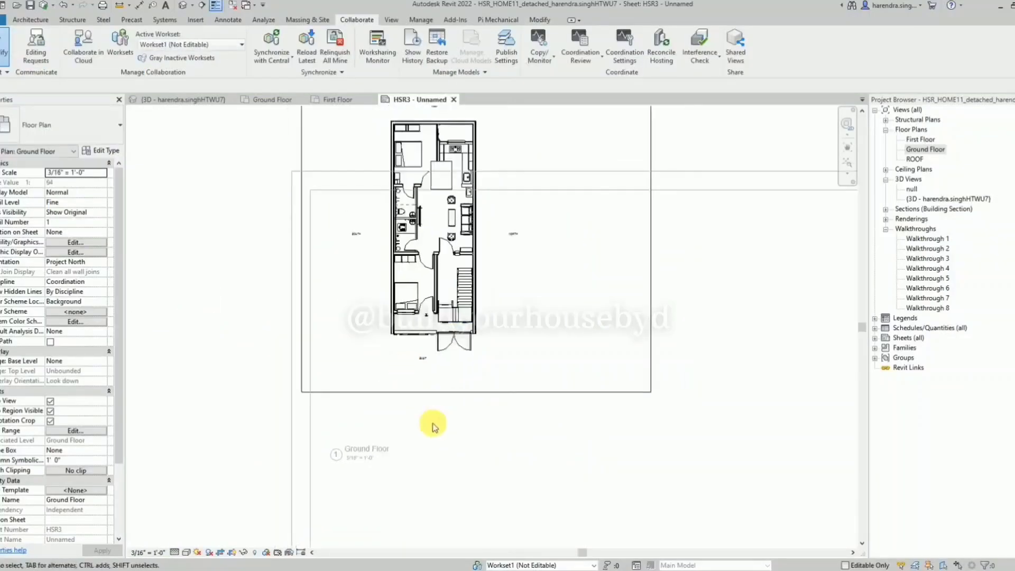
Pull the plan's right crop edge in toward the house and move the NORTH label closer to the side wall.
click(591, 320)
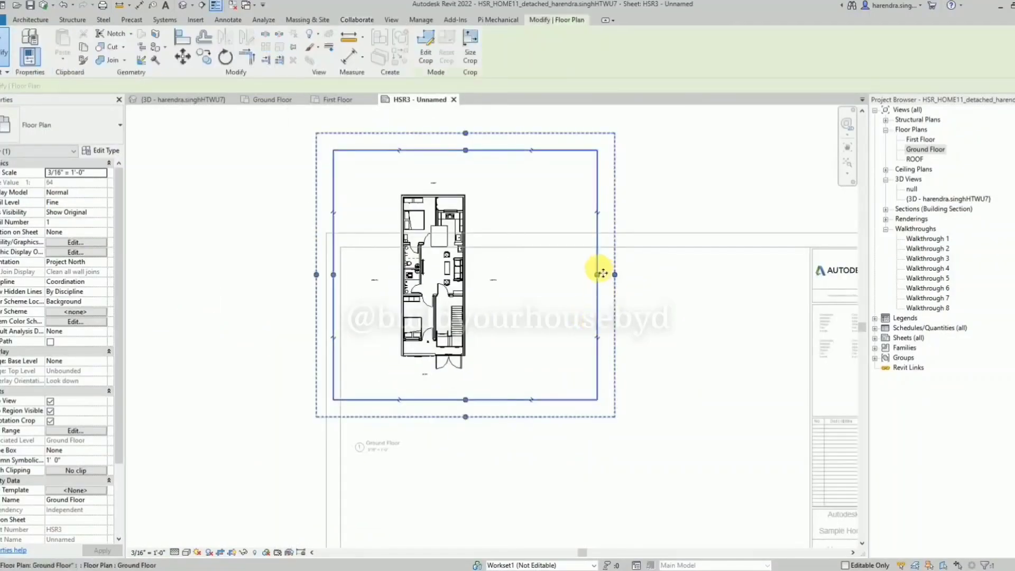
drag(598, 273, 494, 324)
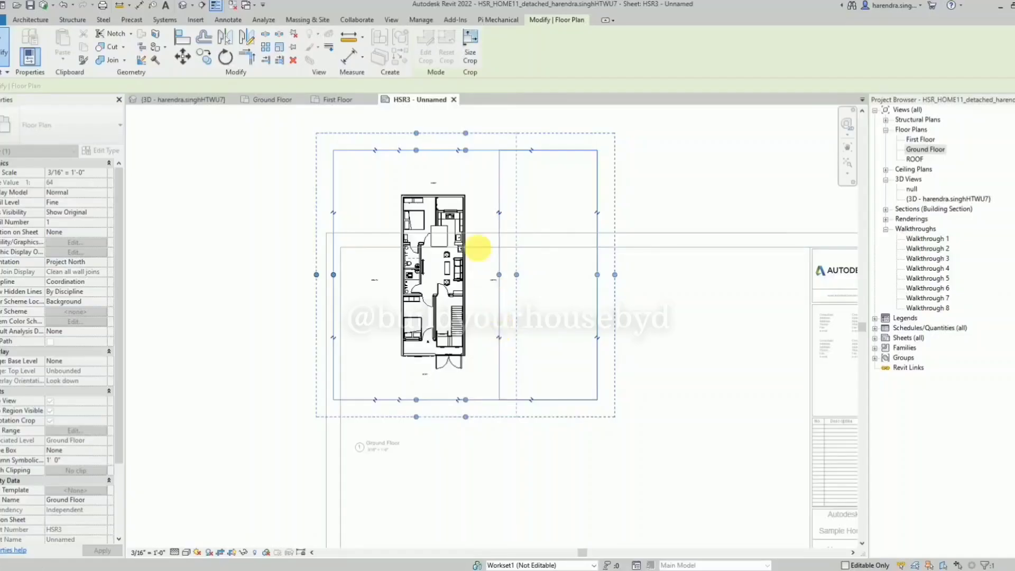
scroll(483, 265, up, 3)
click(507, 313)
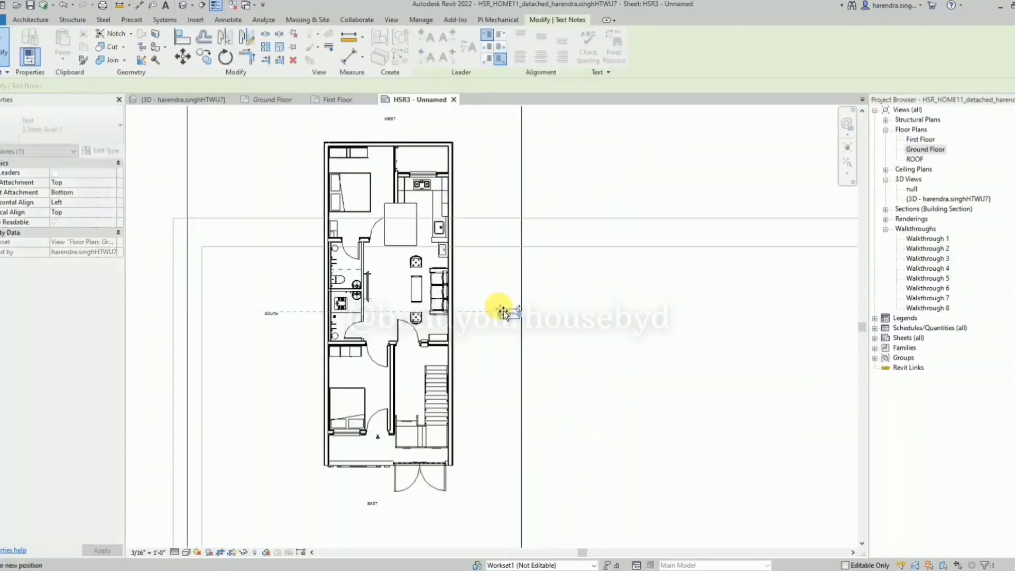
drag(504, 310, 472, 314)
Pull the left, top and bottom crop edges in close around the plan and its direction labels.
scroll(478, 338, down, 2)
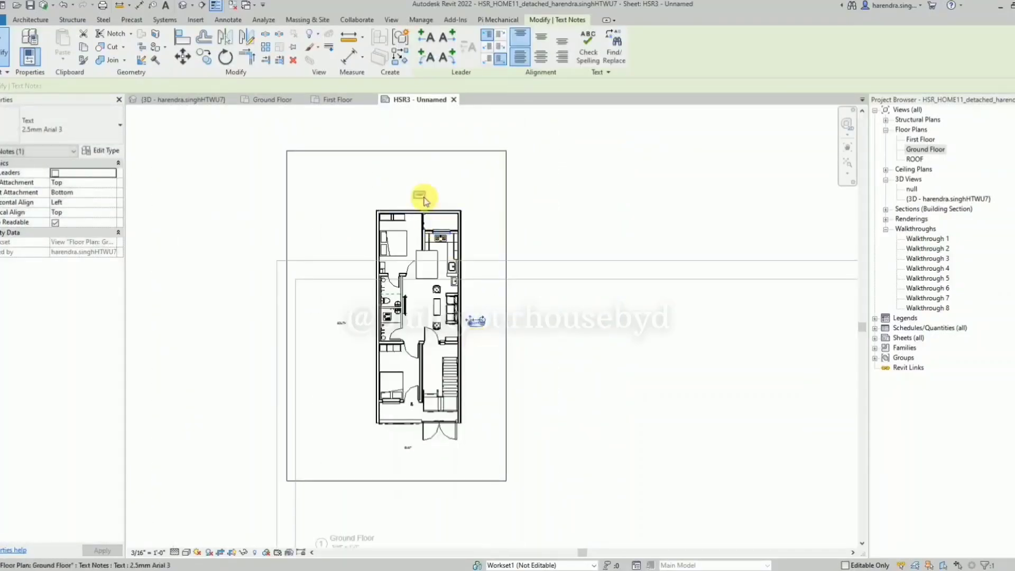
drag(288, 323, 332, 316)
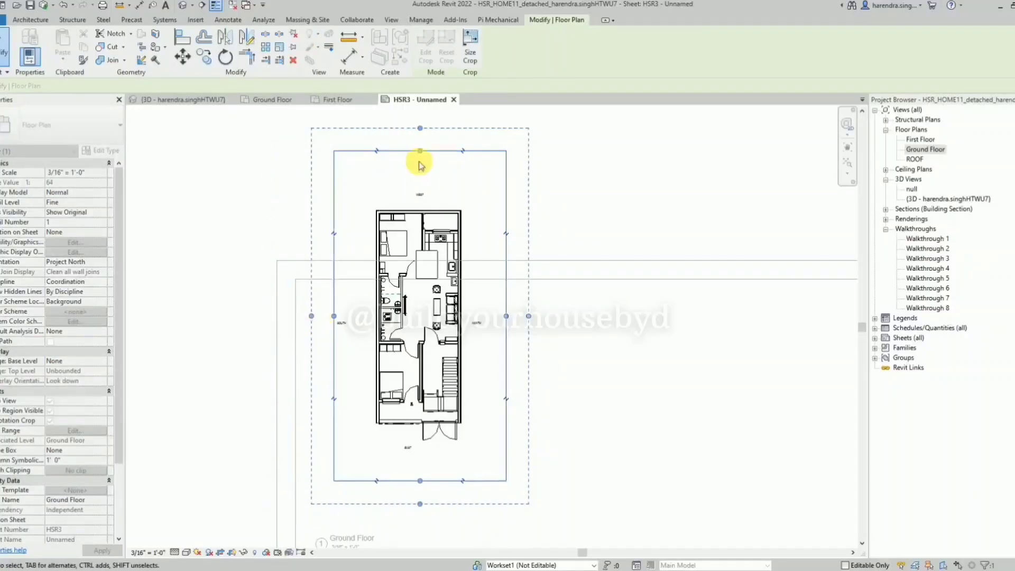
drag(420, 153, 435, 190)
scroll(426, 414, down, 1)
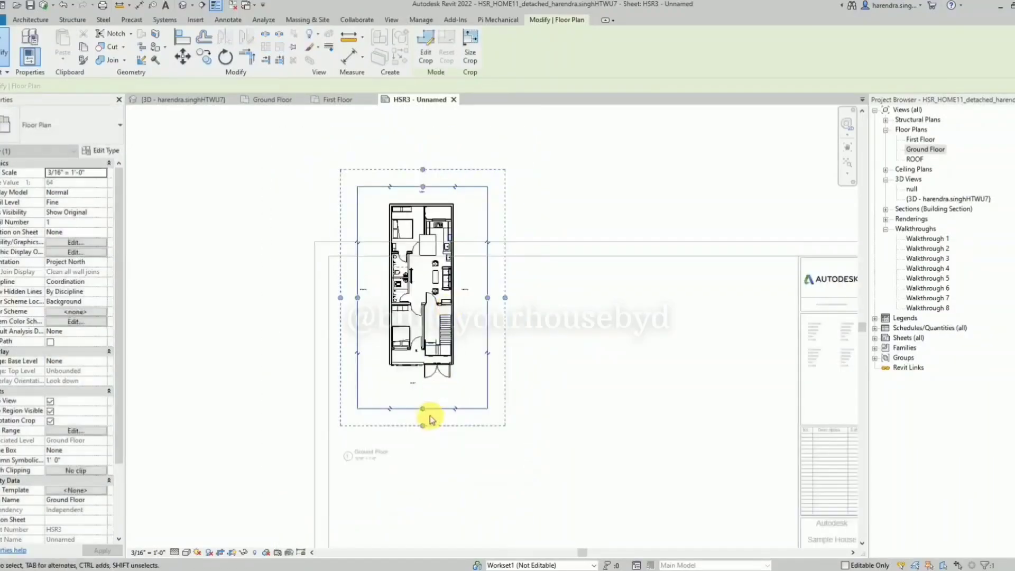
drag(426, 409, 433, 391)
Move the EAST label between the front gate's door swings and raise the bottom crop edge to just below it.
scroll(414, 396, up, 3)
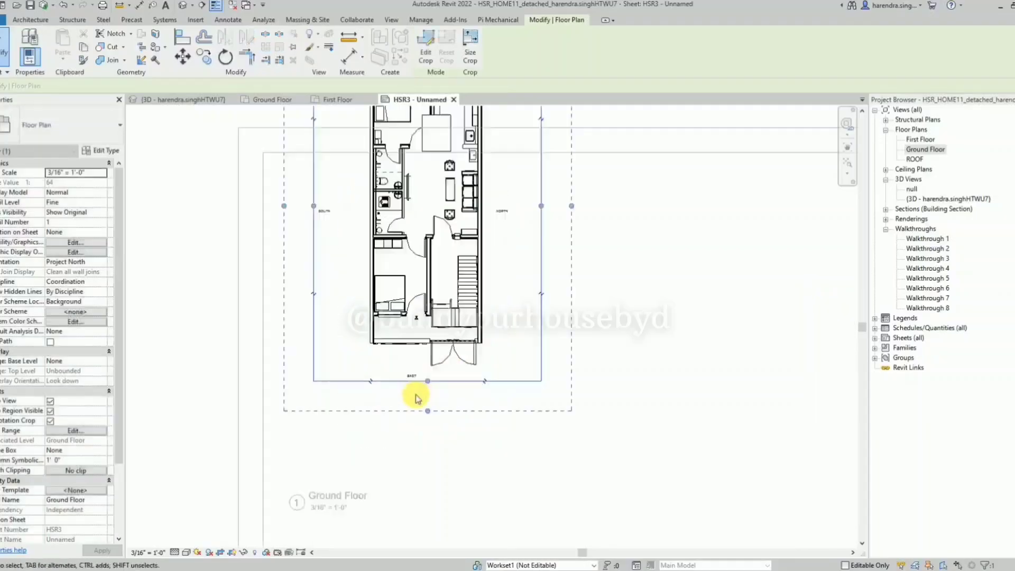
click(406, 353)
drag(403, 341, 485, 322)
click(441, 369)
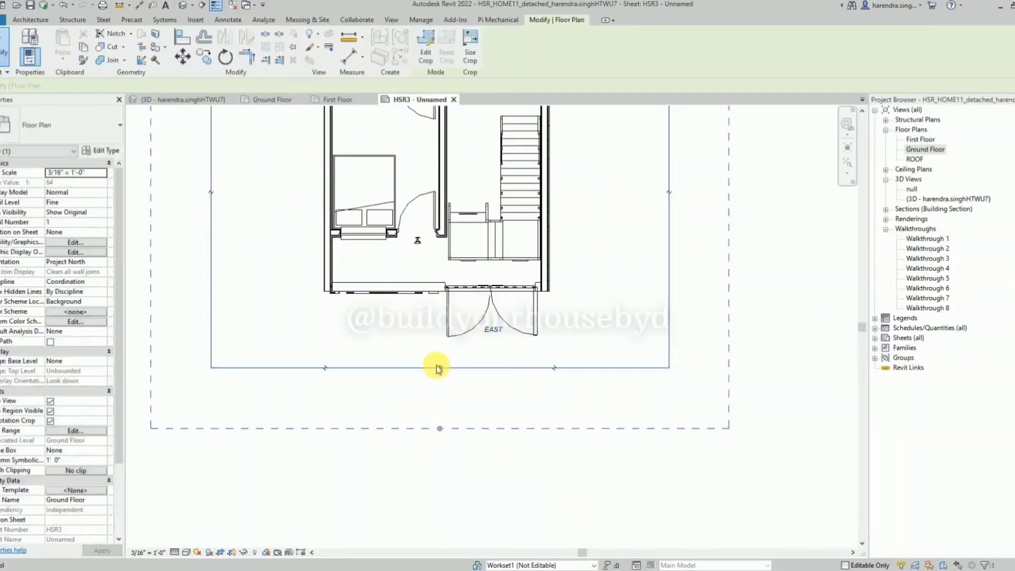
drag(441, 369, 451, 349)
scroll(409, 425, down, 4)
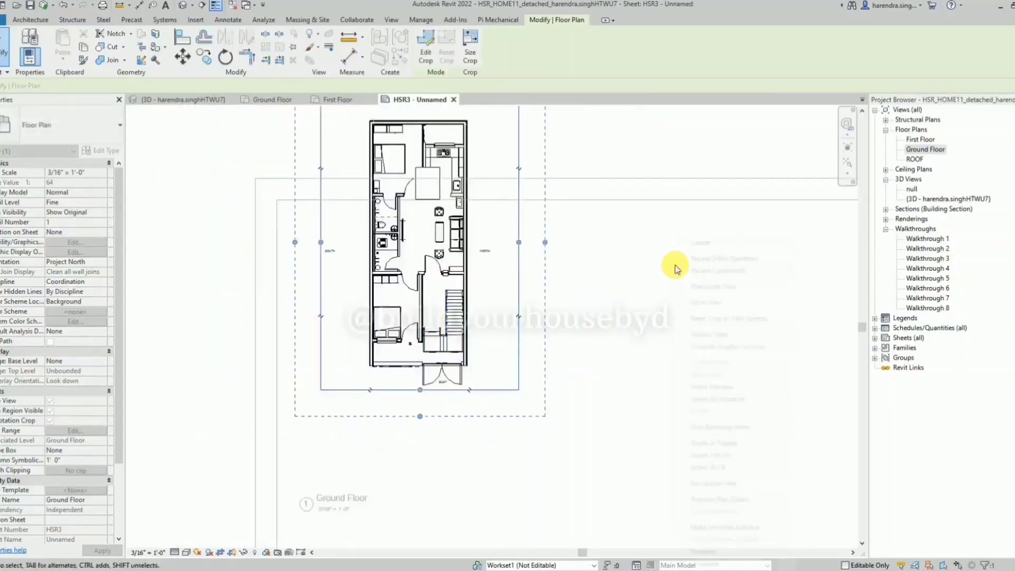
Deactivate the plan view on the sheet and move the Ground Floor title directly beneath the cropped plan.
right_click(673, 237)
click(702, 289)
click(372, 312)
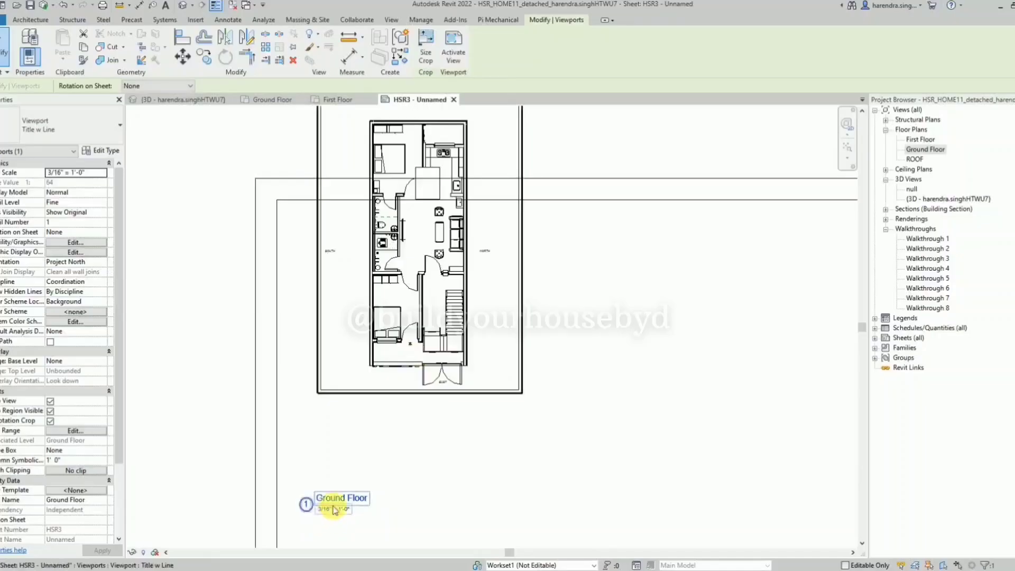
drag(344, 506, 443, 384)
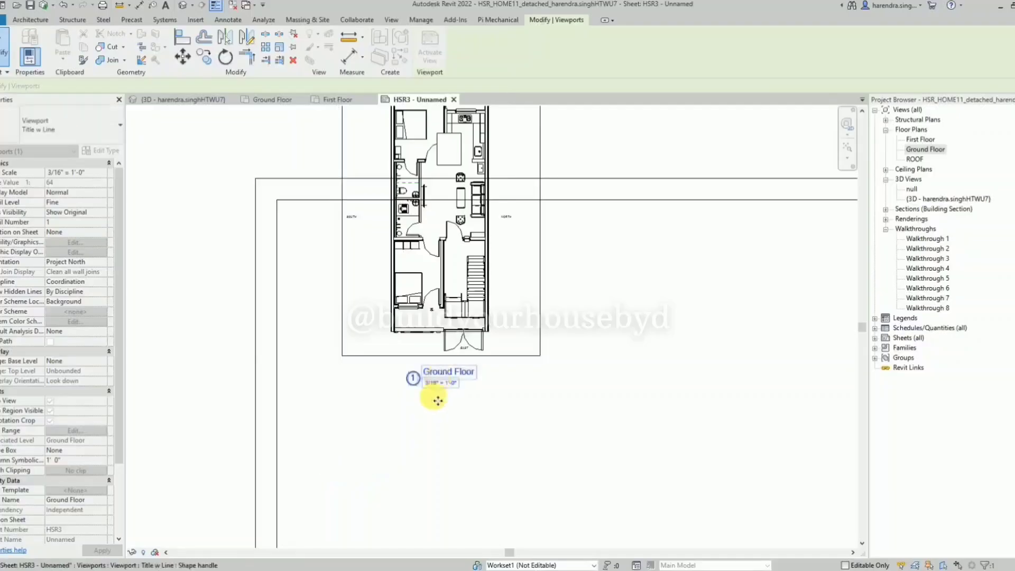
Move the Ground Floor viewport inside the upper-left corner of the sheet border.
scroll(426, 428, down, 2)
drag(455, 262, 415, 340)
click(411, 501)
Rename the viewport title to "Ground Floor 2BHK Plan" and agree to rename the corresponding level and views.
scroll(413, 509, up, 2)
click(409, 457)
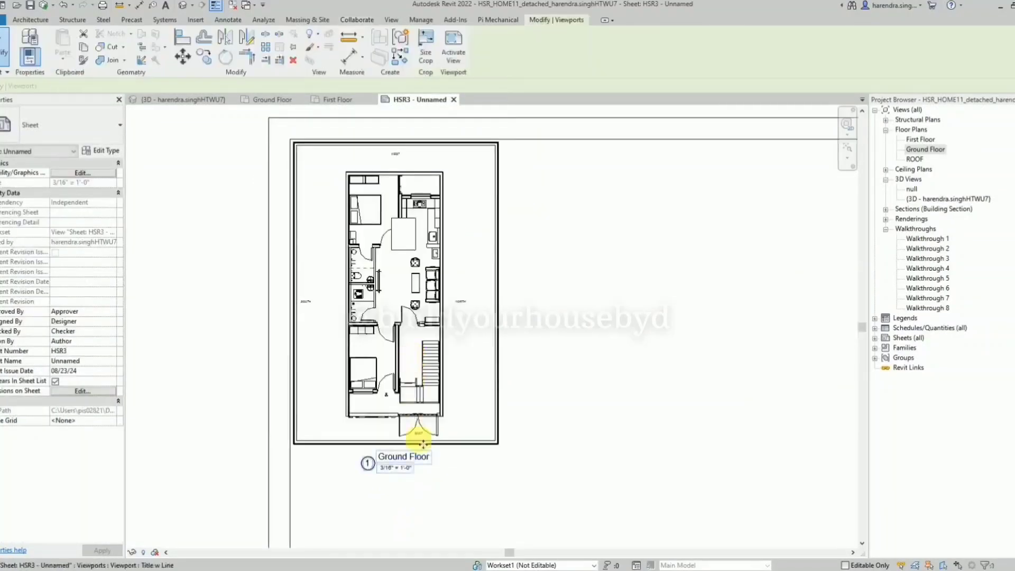
click(417, 457)
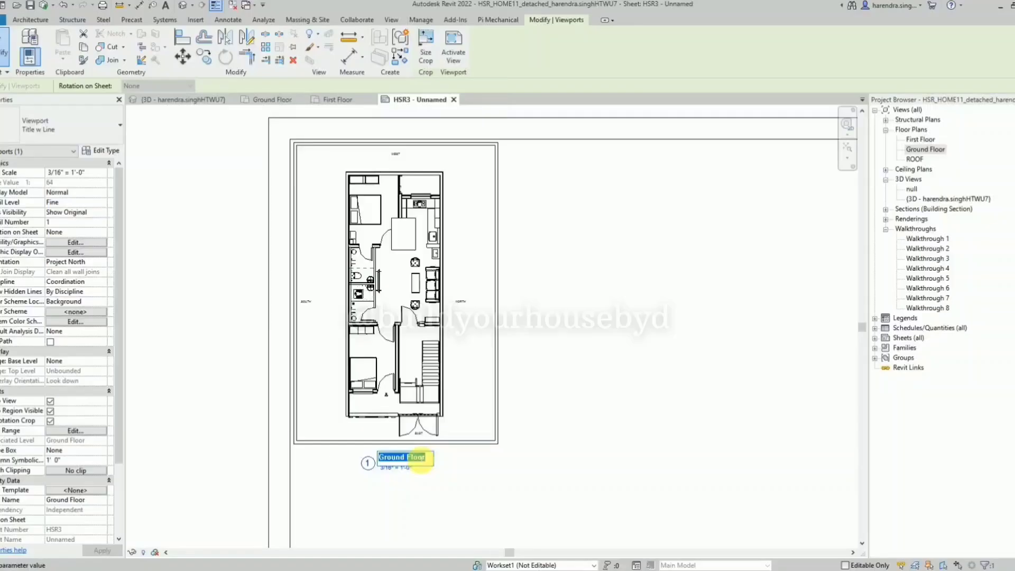
text(G)
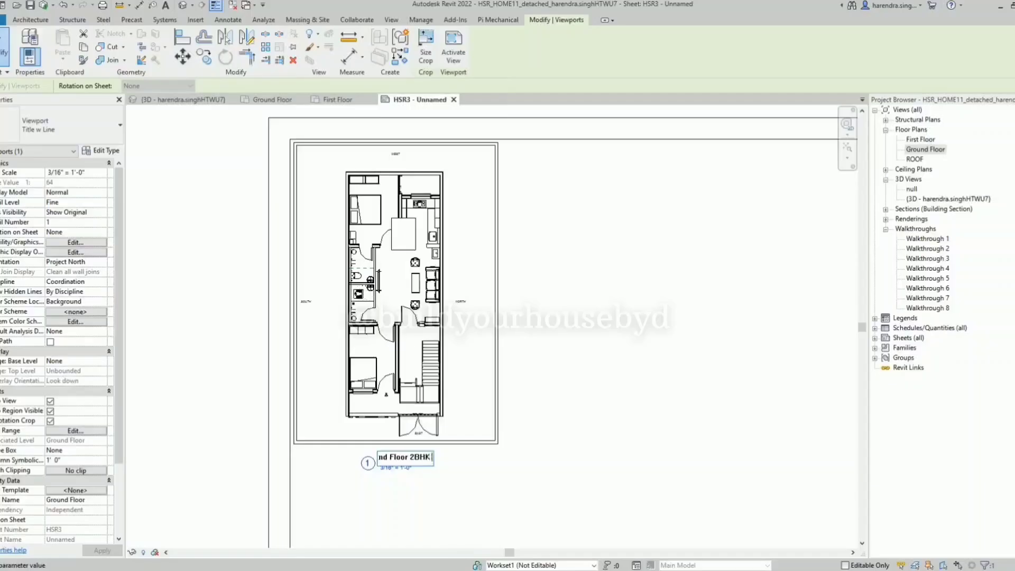
key(Return)
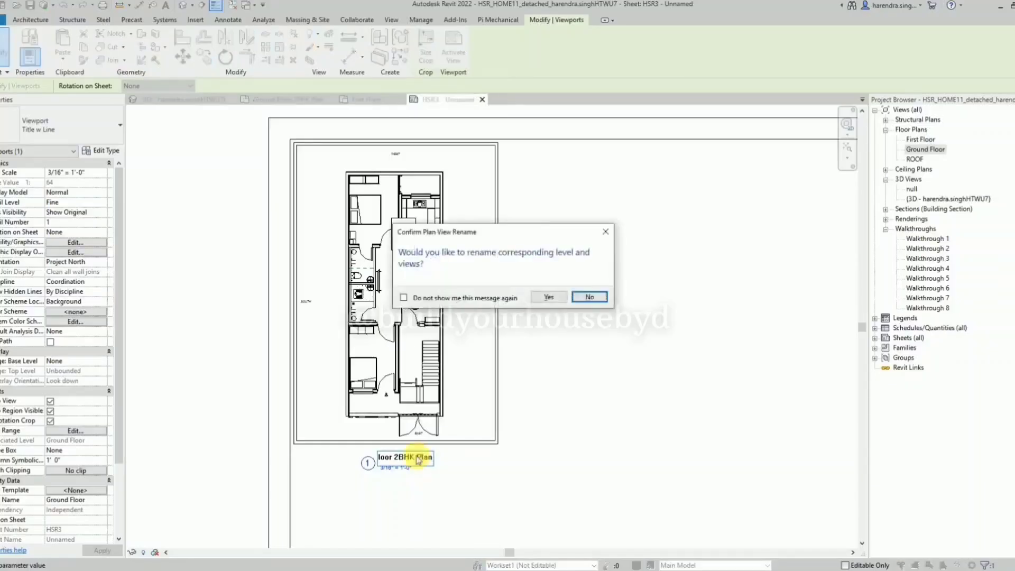
click(546, 296)
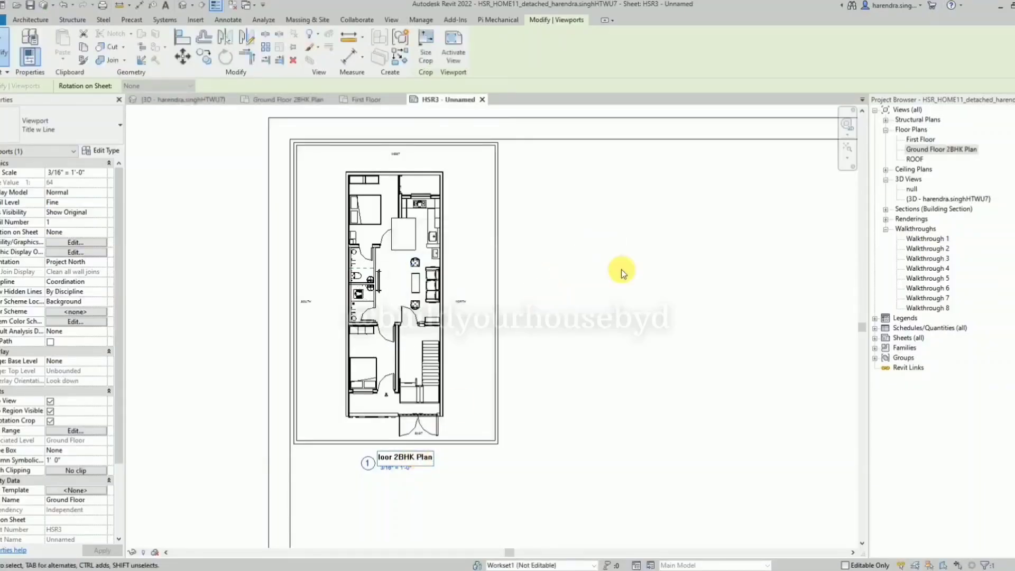
click(635, 292)
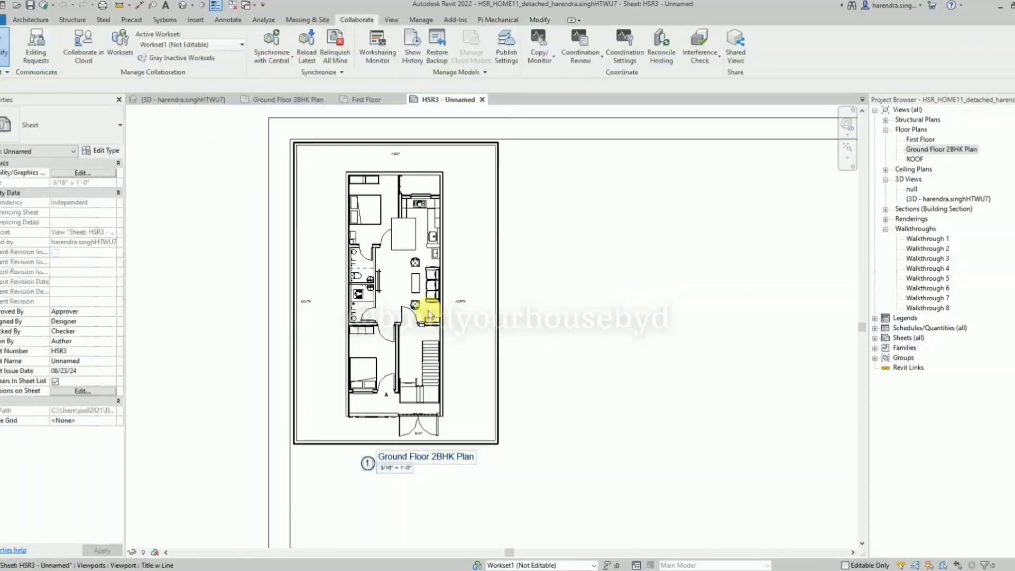
Activate the Ground Floor 2BHK Plan viewport and check the wall type of the partition beside the bathrooms.
scroll(426, 315, up, 3)
scroll(417, 290, down, 1)
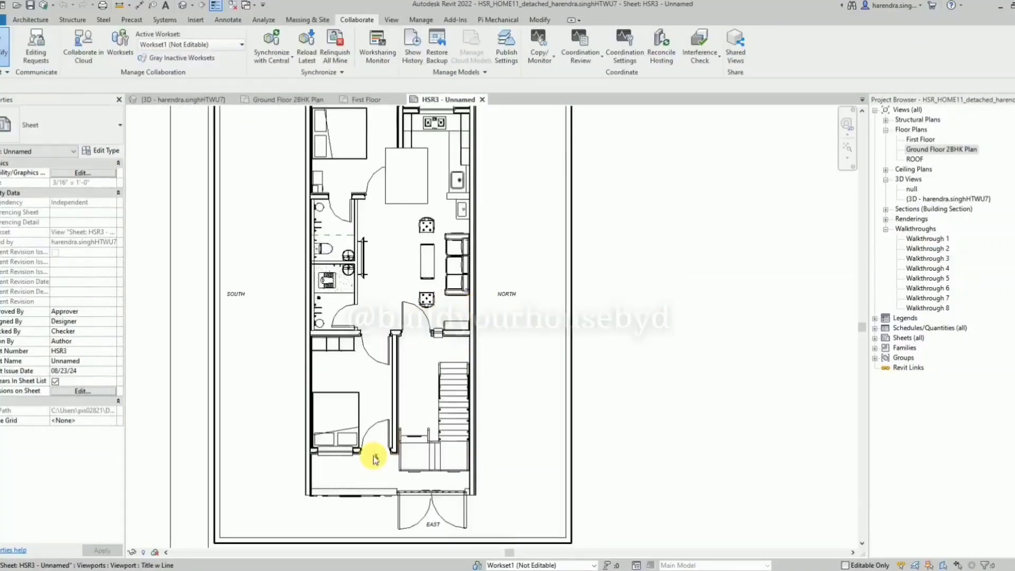
scroll(370, 460, up, 3)
scroll(386, 423, down, 1)
scroll(384, 420, down, 1)
double_click(539, 331)
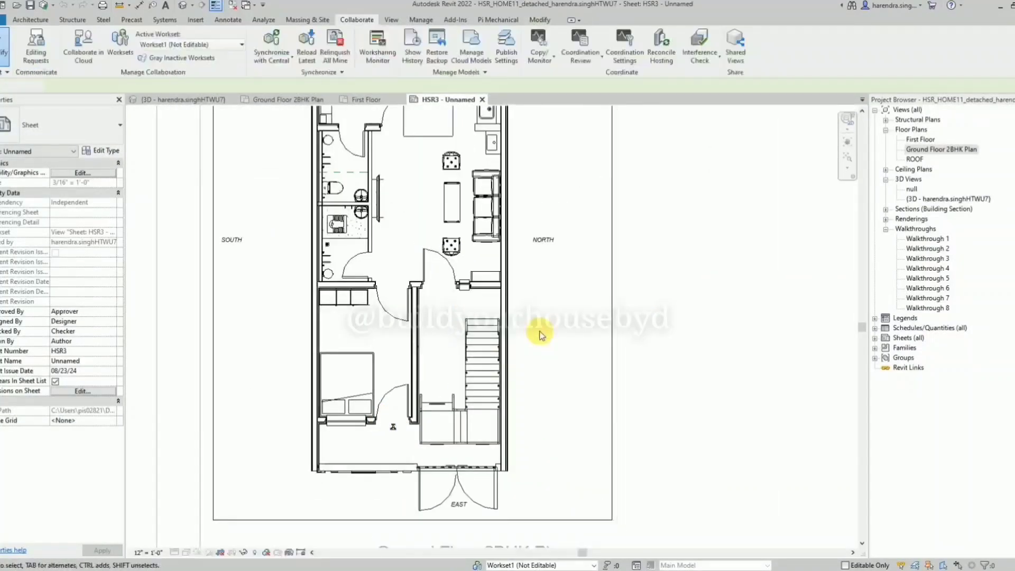
scroll(320, 396, down, 1)
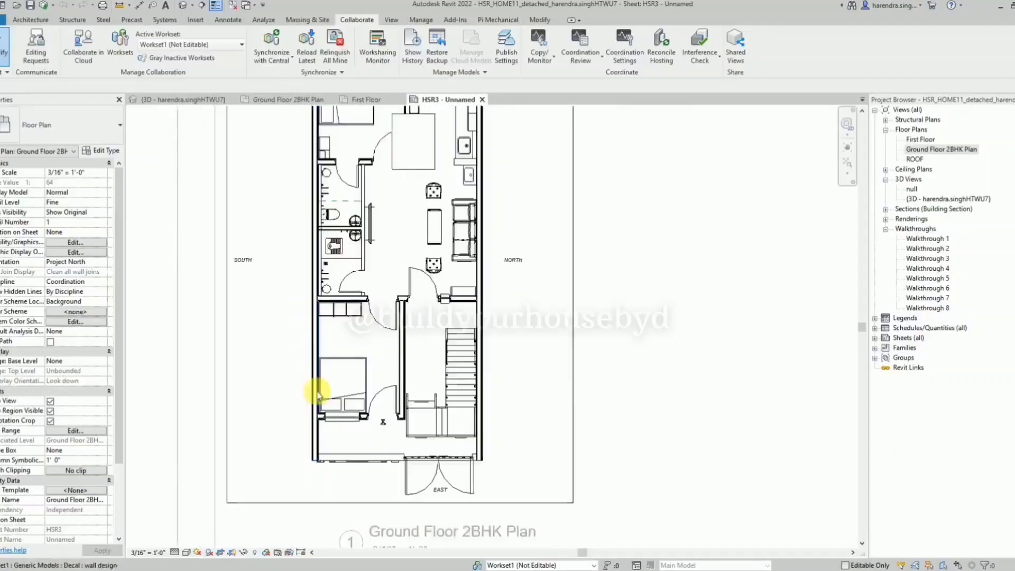
scroll(372, 242, up, 2)
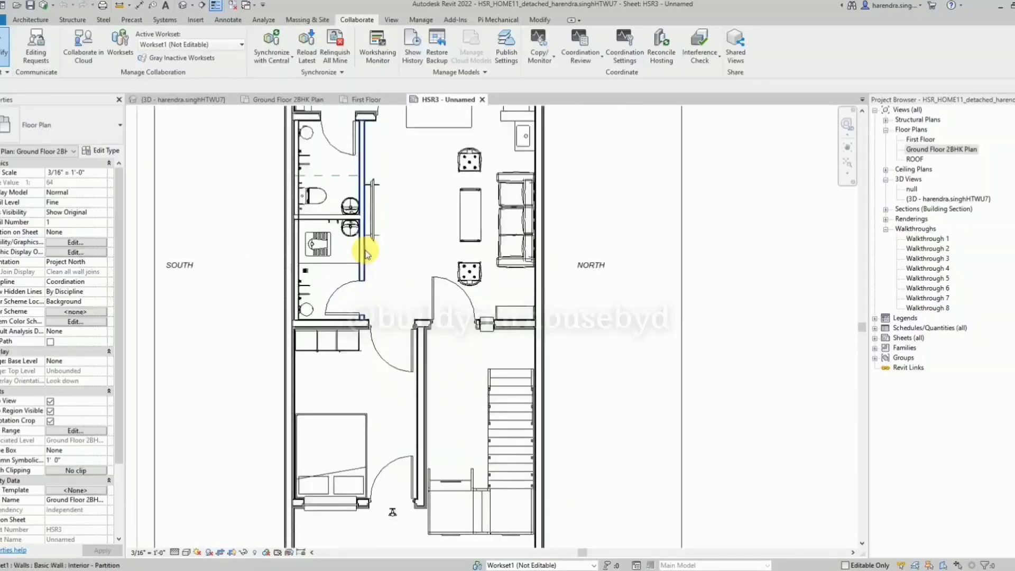
click(366, 252)
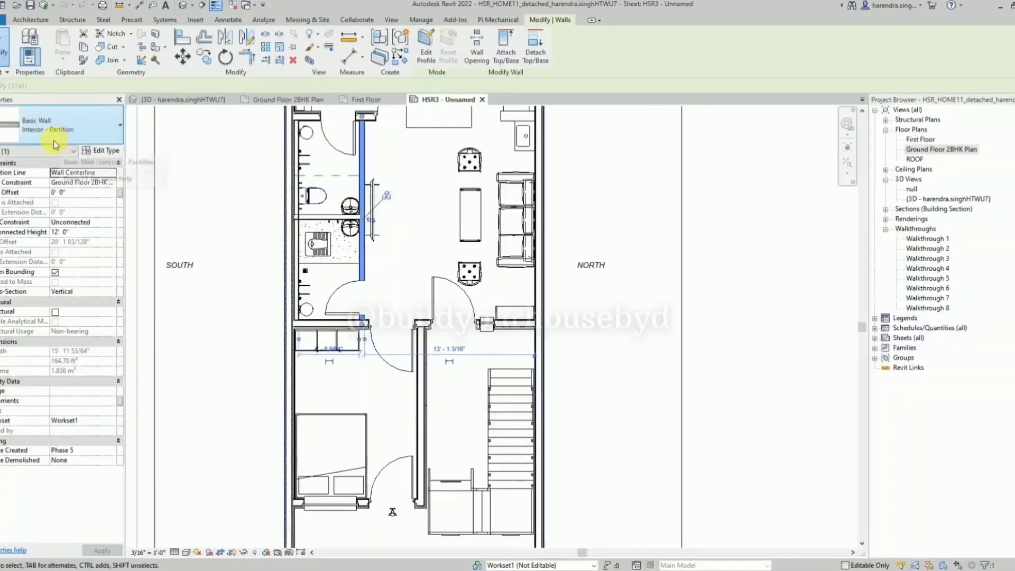
click(409, 253)
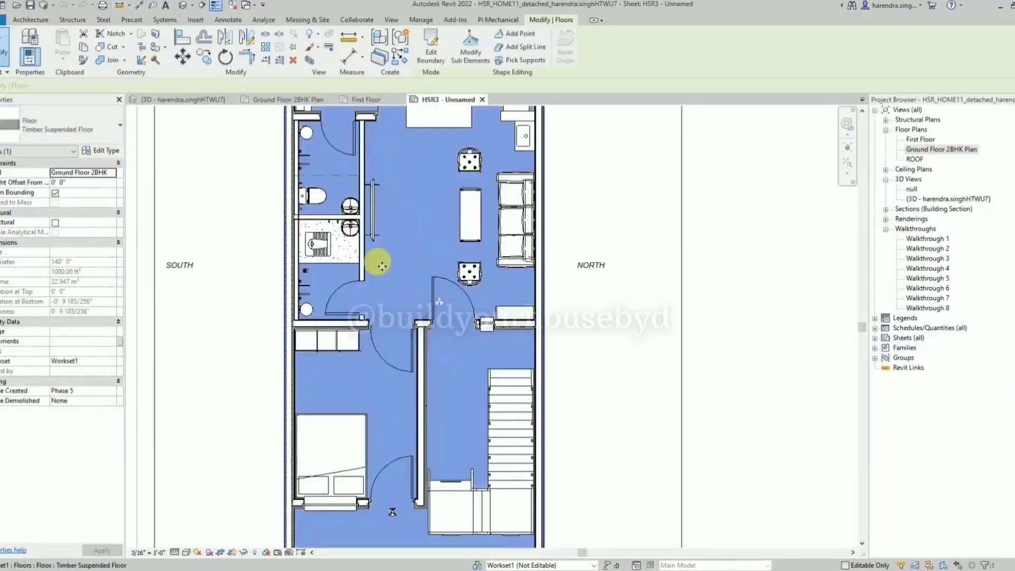
key(Escape)
Open the plan's Visibility/Graphic Overrides filters and choose the rule-based WALL filter for adding.
key(v)
key(v)
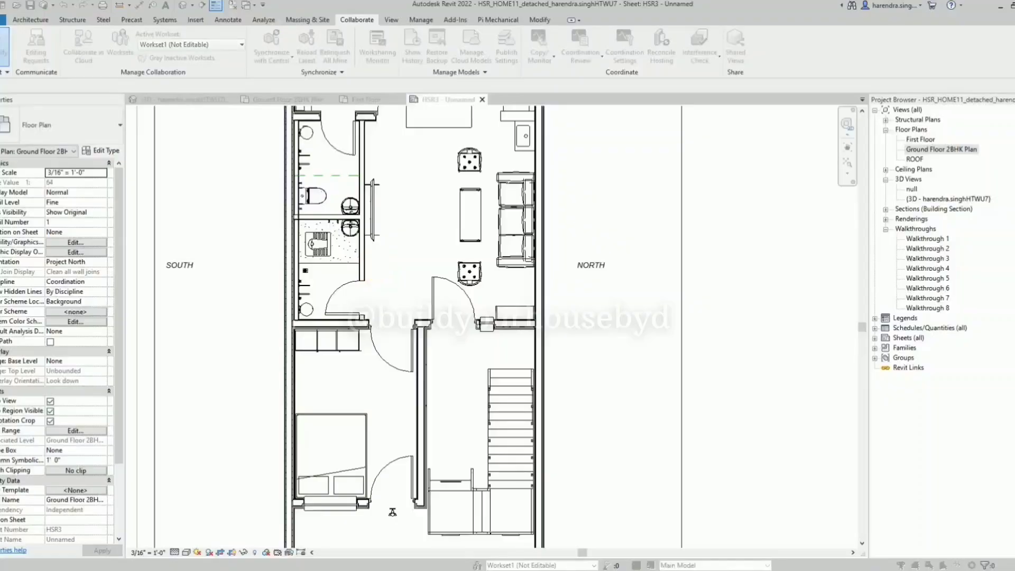
drag(543, 139, 586, 137)
click(534, 152)
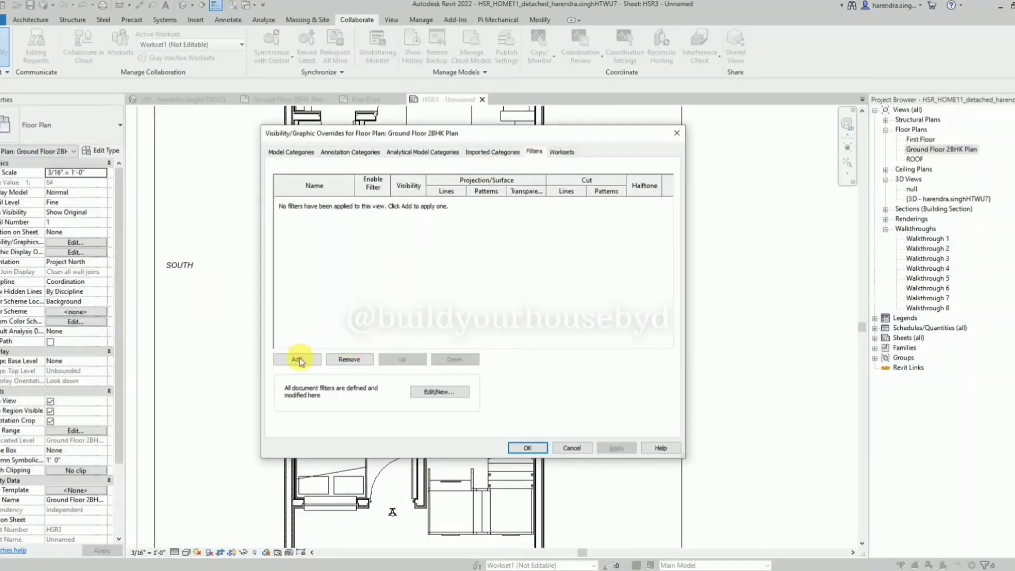
click(296, 359)
click(421, 264)
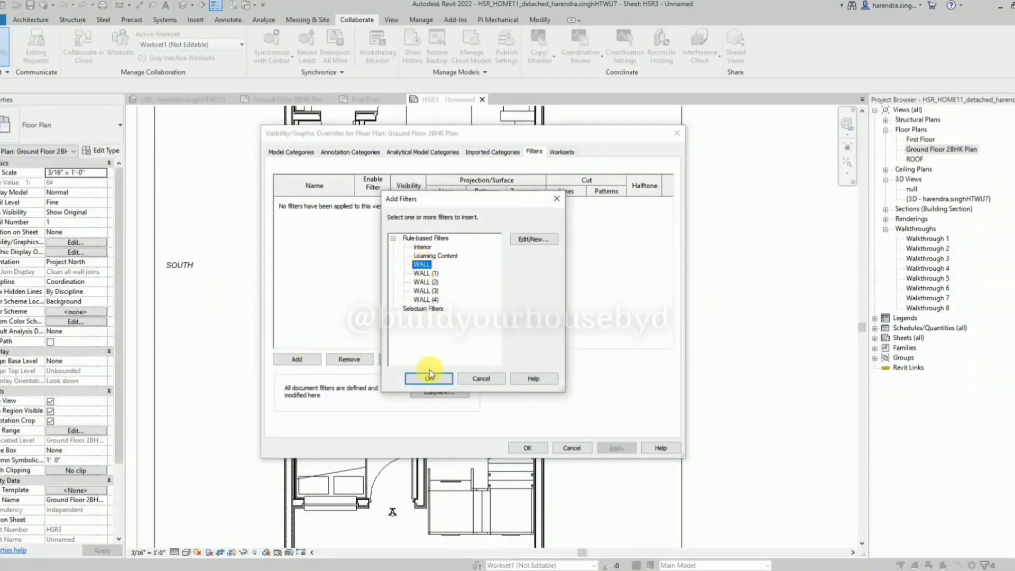
Check the WALL filter's category and type-name rule, and add the filter to the plan view.
click(534, 239)
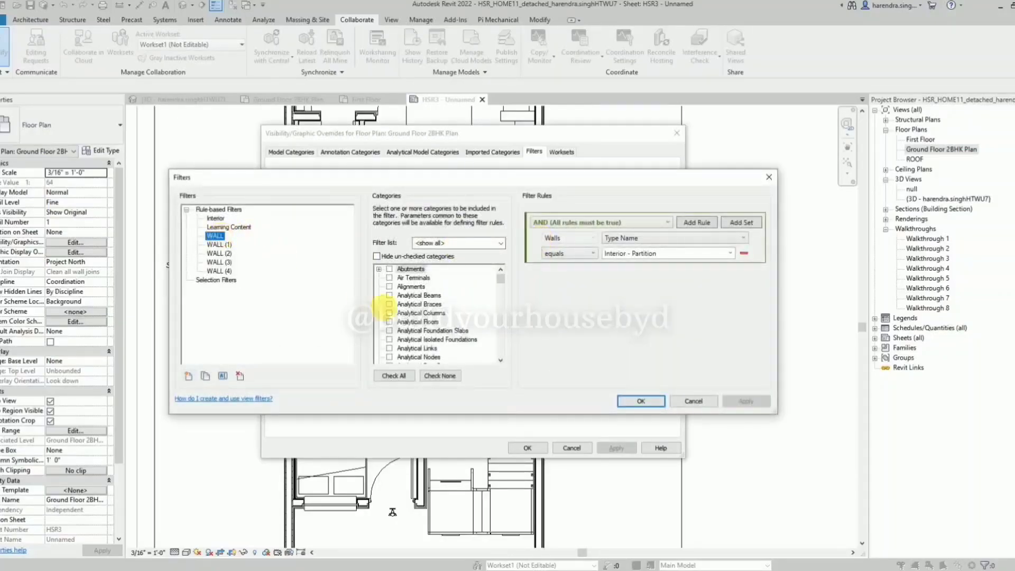
click(420, 315)
key(w)
scroll(420, 317, down, 1)
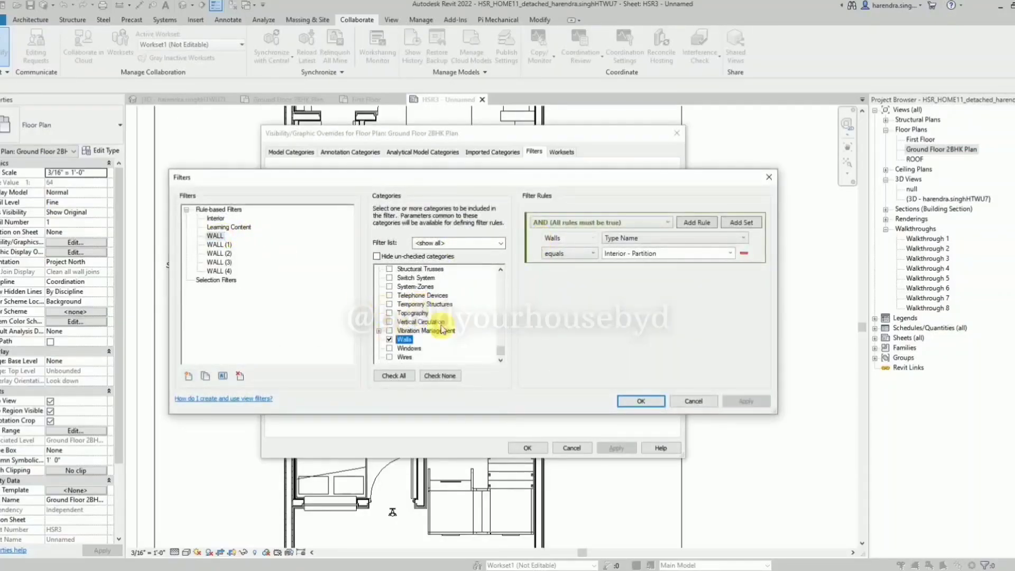
click(577, 241)
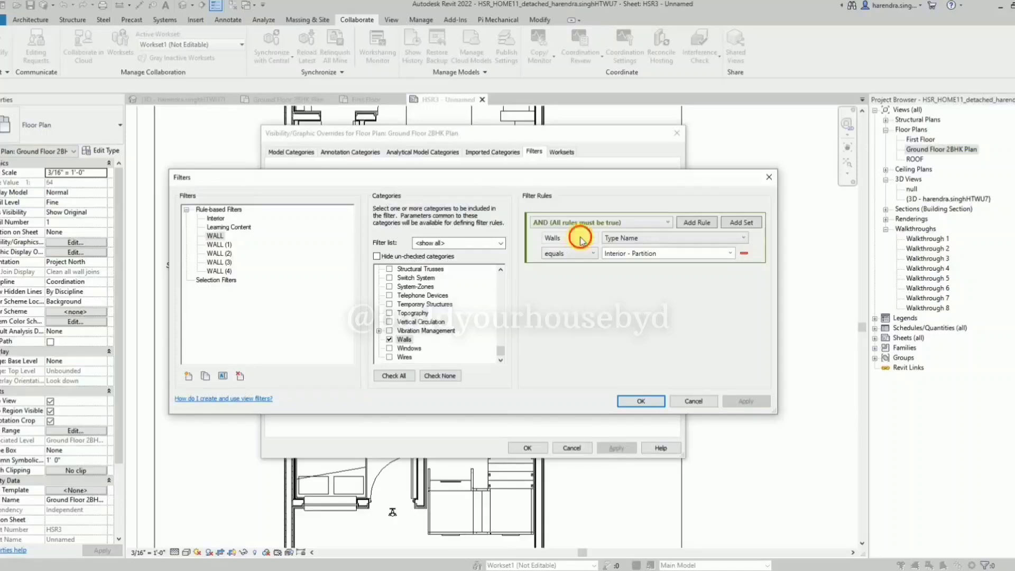
click(619, 239)
click(621, 241)
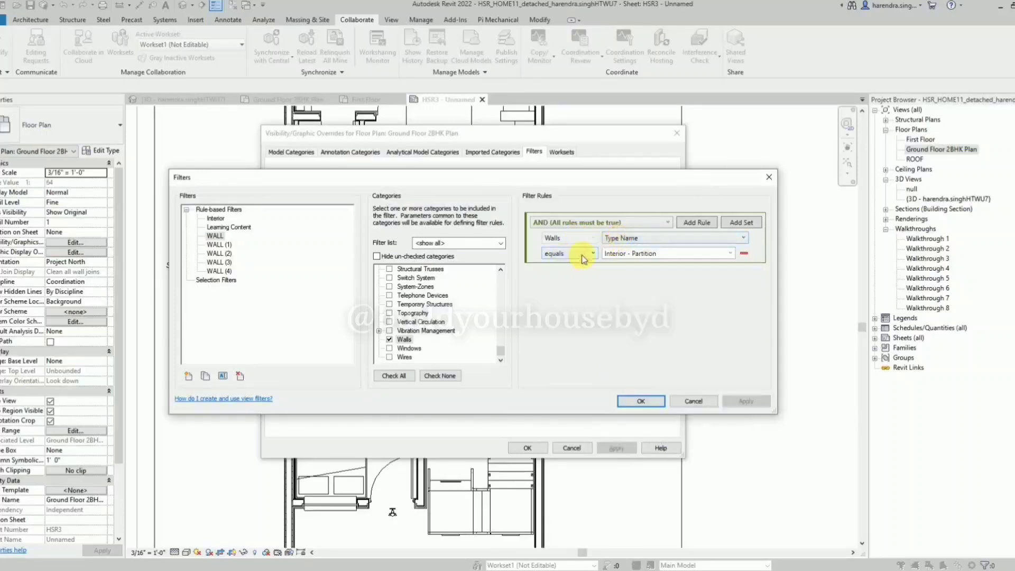
click(640, 401)
click(425, 264)
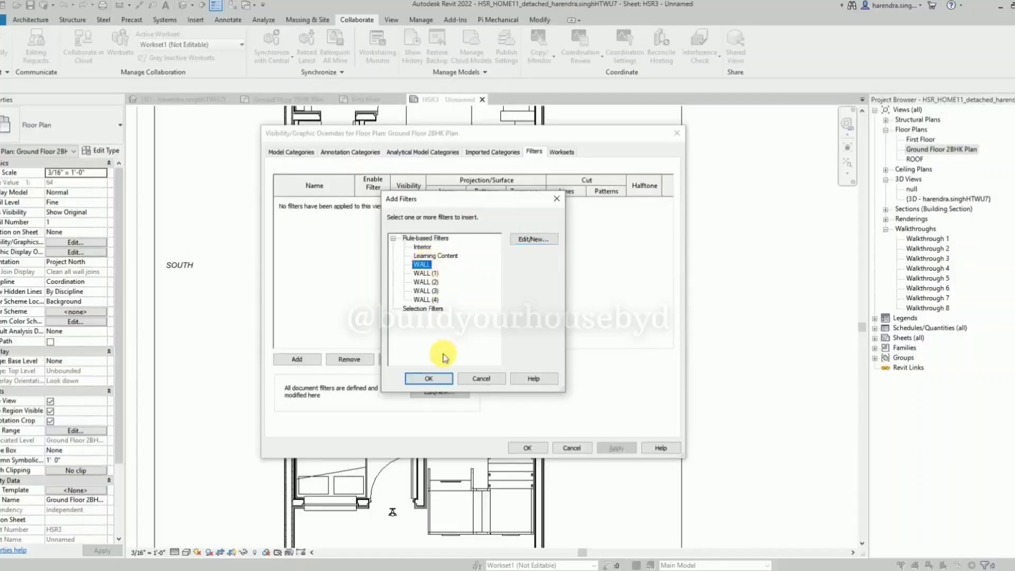
click(428, 379)
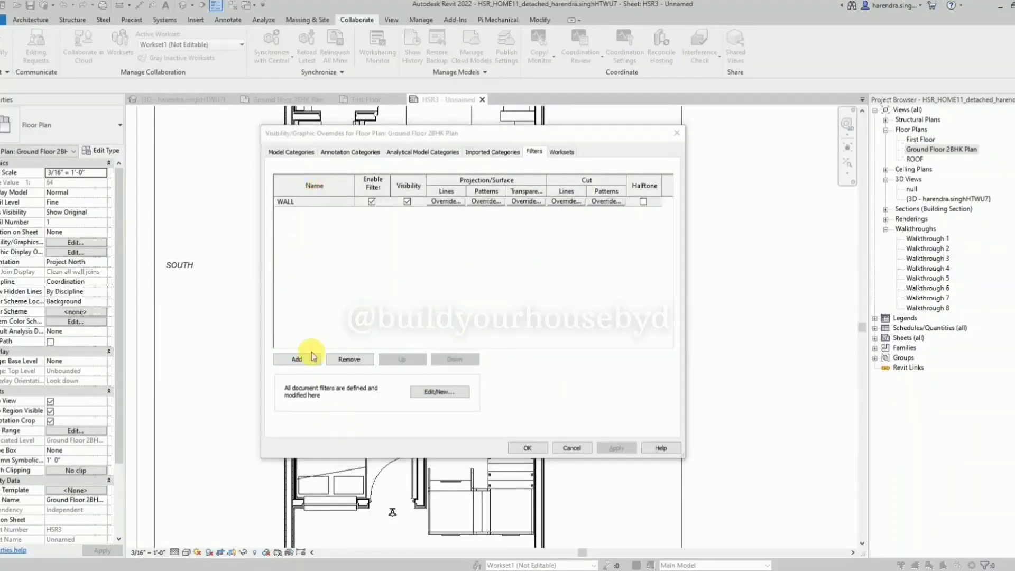
Check the type-name rule of the WALL (1) filter.
click(296, 359)
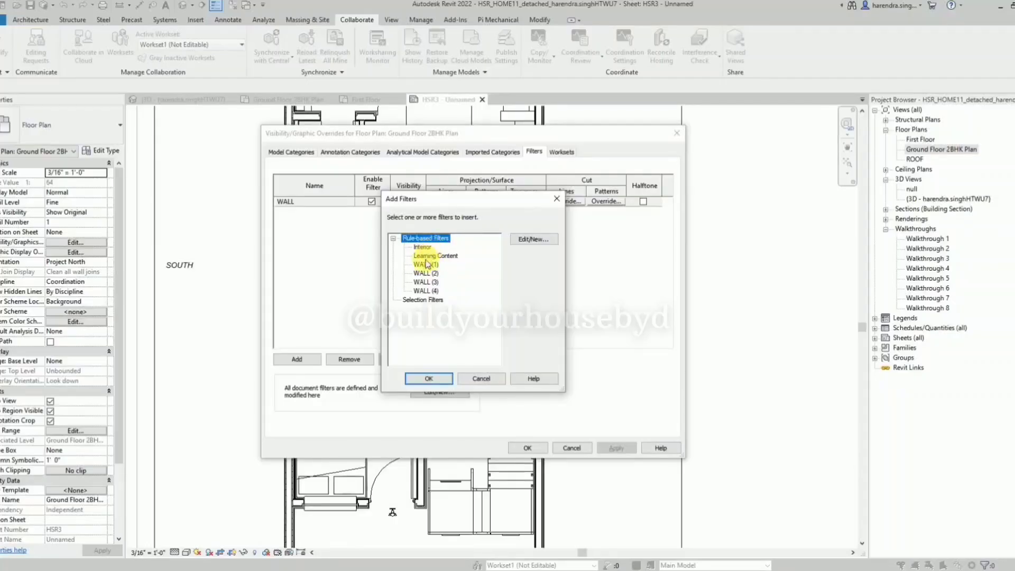
click(428, 265)
click(534, 239)
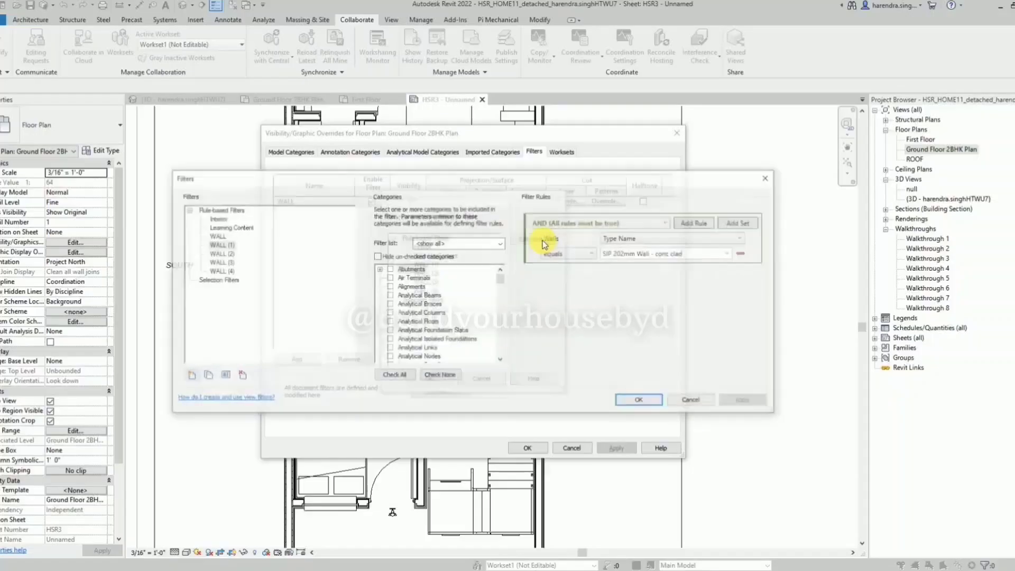
click(639, 400)
click(433, 382)
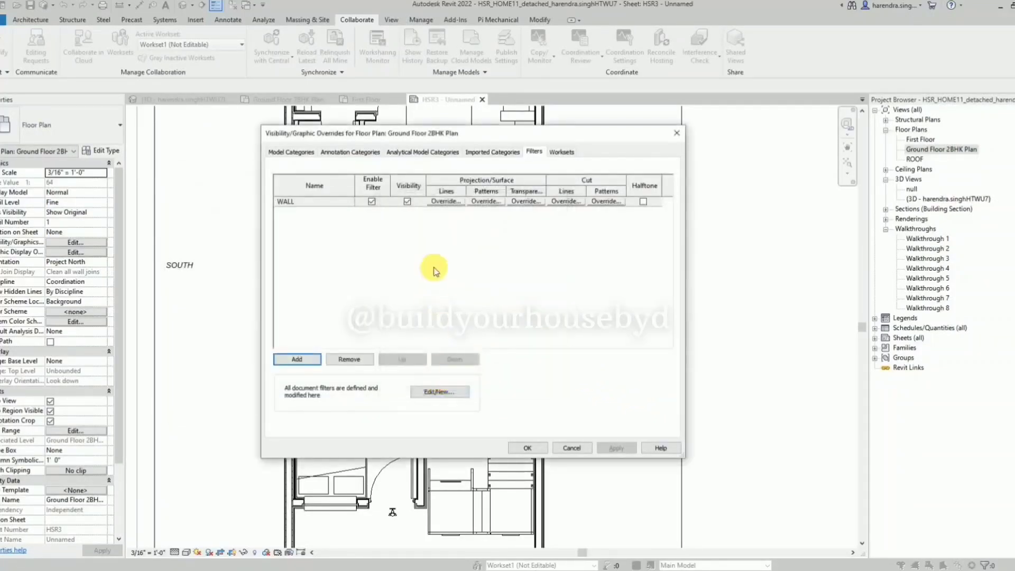
Add the WALL (2) filter to the plan's Visibility/Graphic Overrides.
click(296, 359)
click(428, 264)
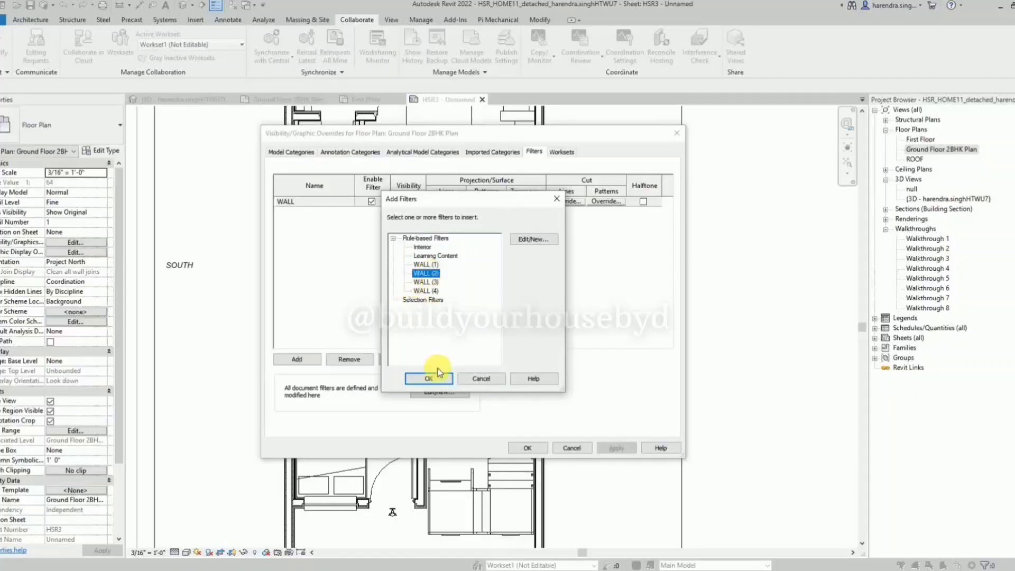
click(433, 379)
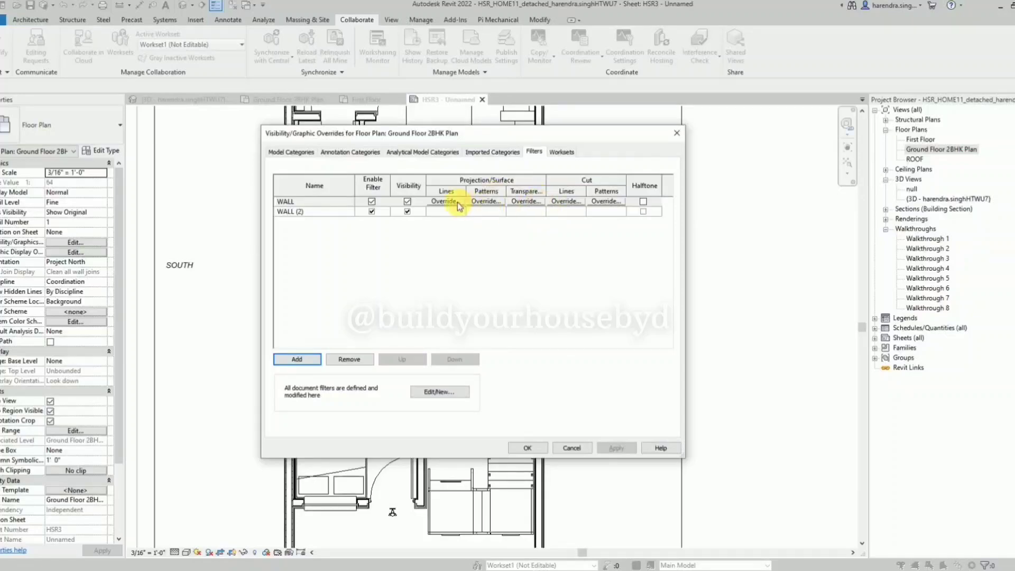
Override the projection line colour of the WALL filter with orange RGB 255-128-000.
click(566, 201)
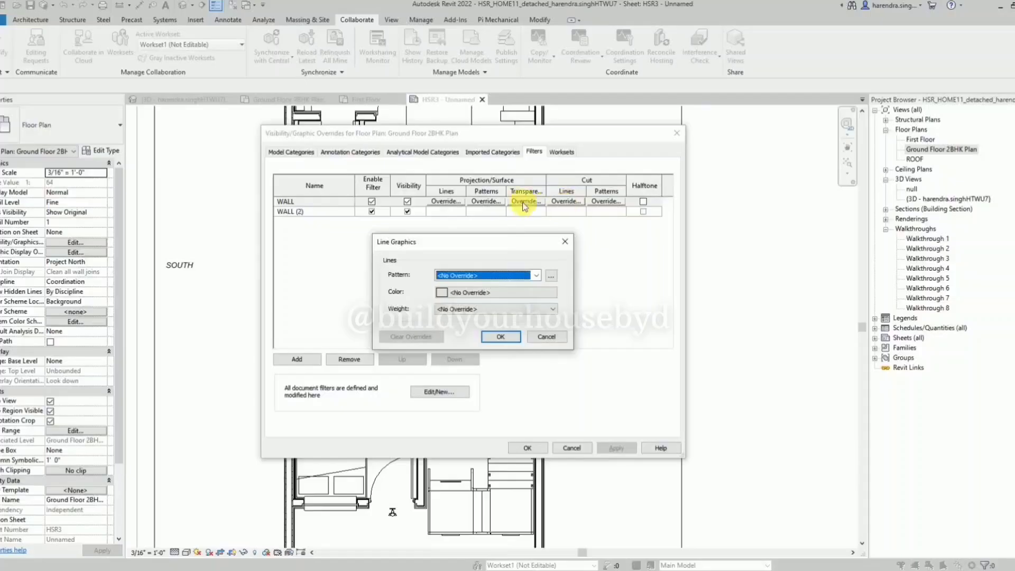
click(565, 241)
click(446, 201)
click(463, 295)
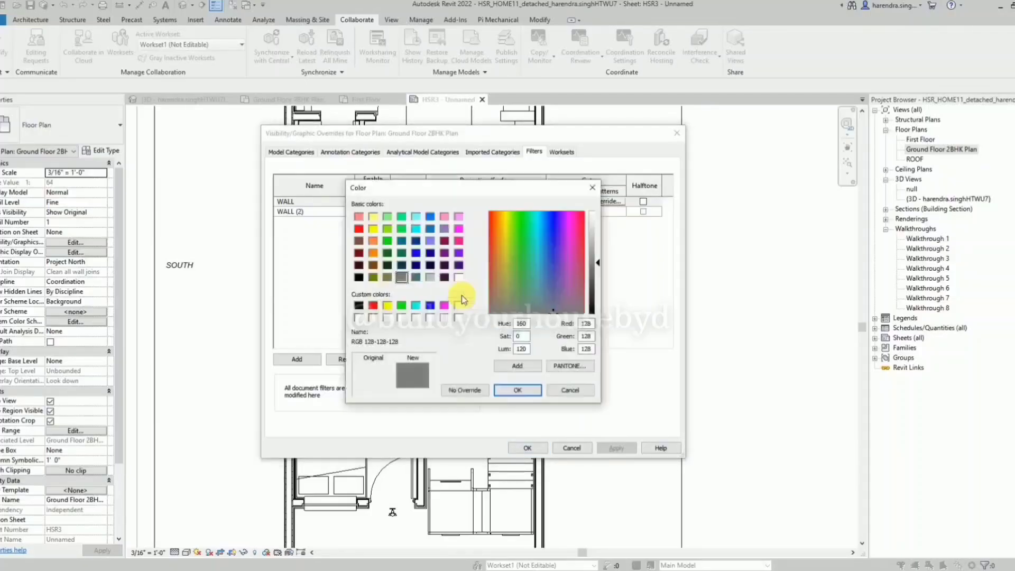
click(374, 254)
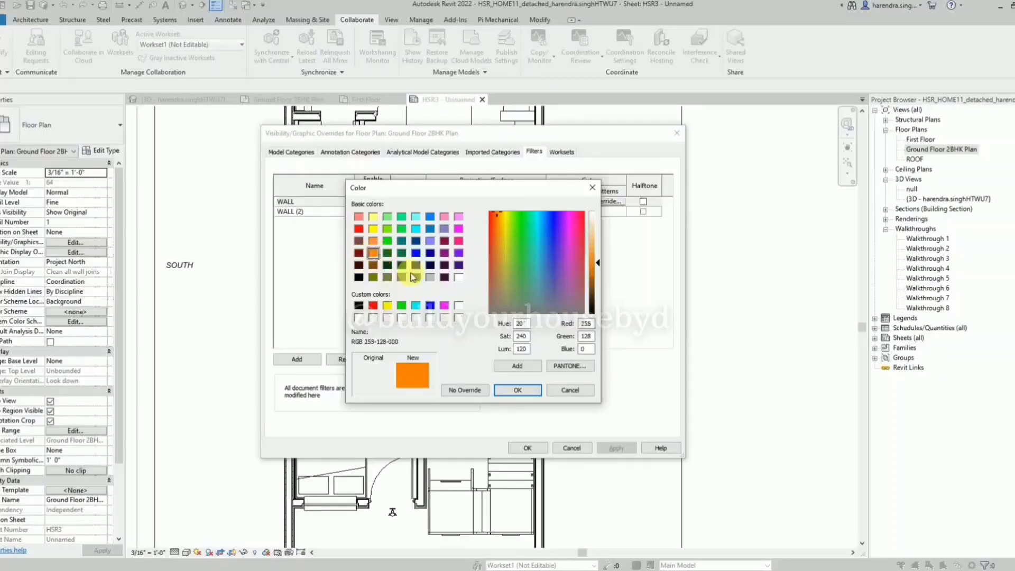
click(518, 390)
click(500, 337)
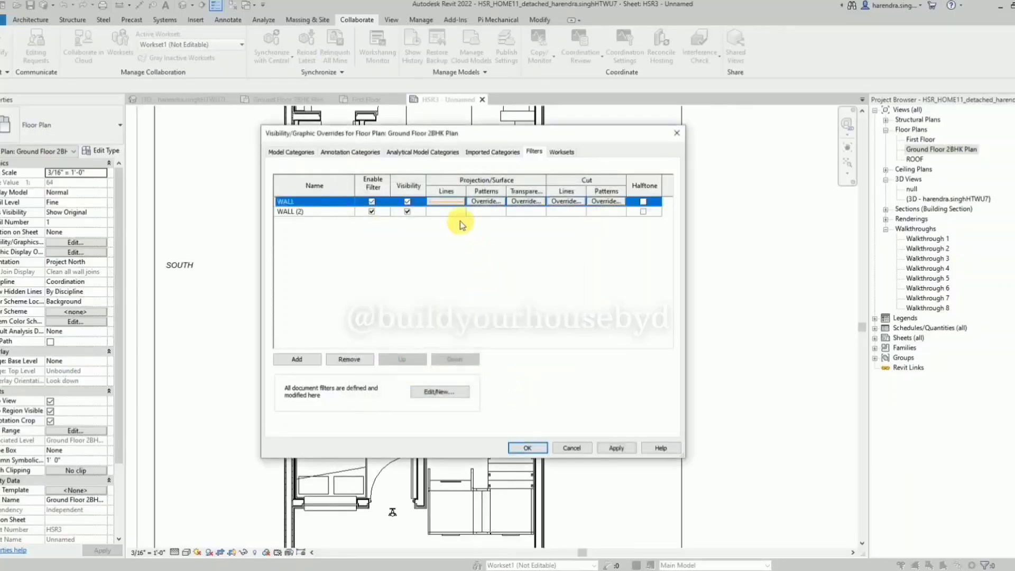
Override the projection line colour of the WALL (2) filter with Green, and apply the filter overrides to the plan.
click(445, 211)
click(445, 211)
click(492, 292)
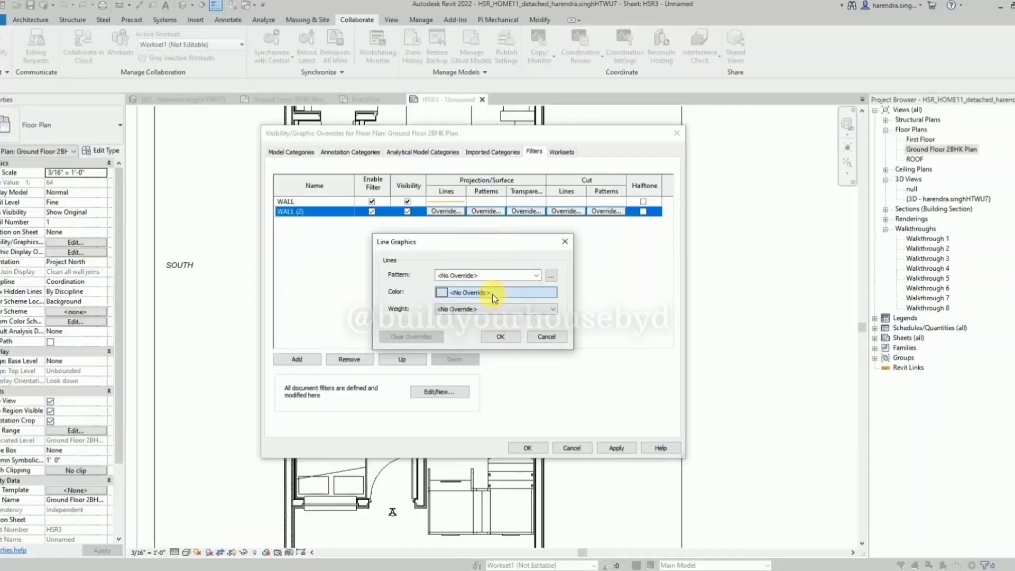
click(388, 240)
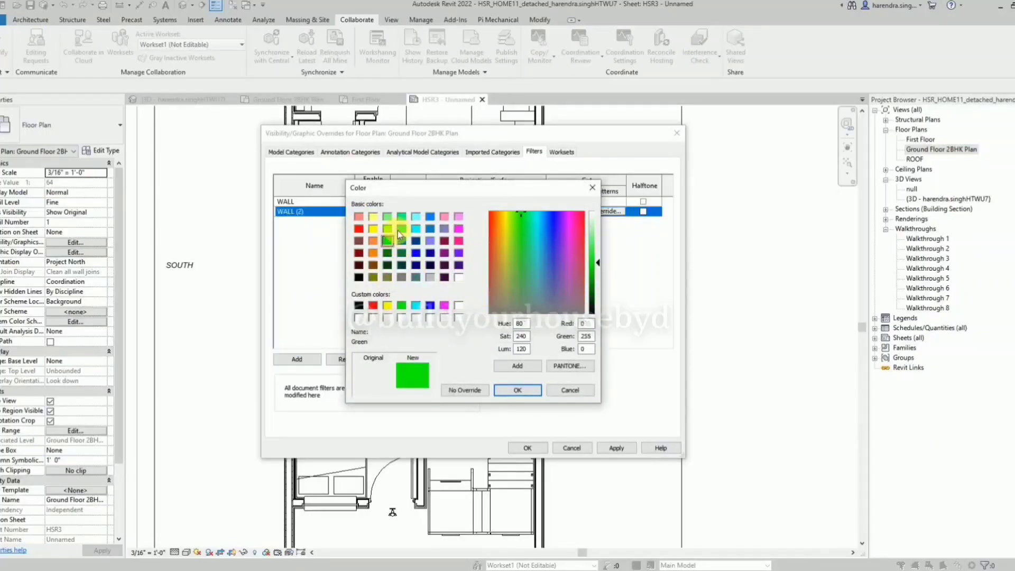
click(390, 229)
click(391, 220)
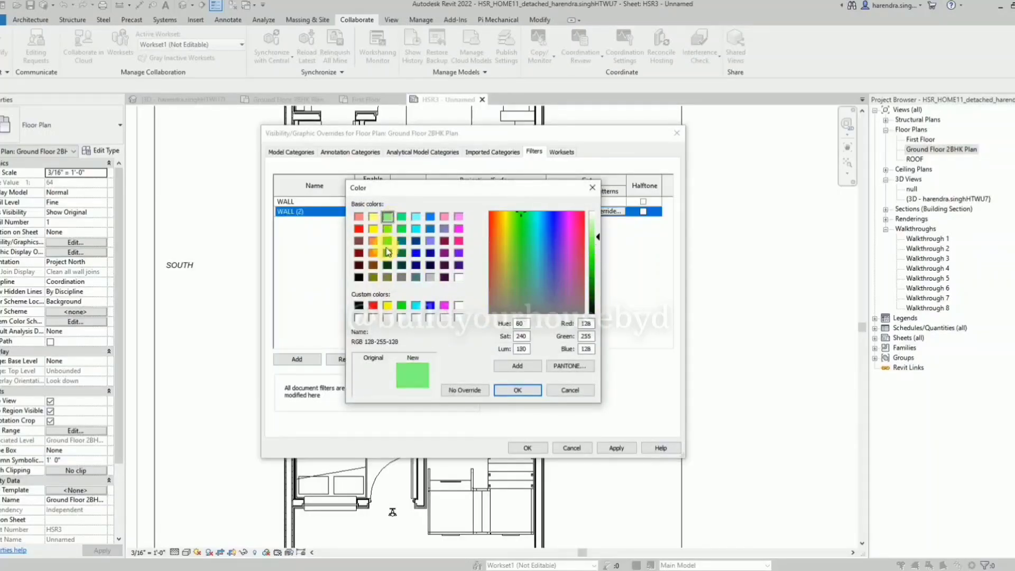
click(388, 241)
click(511, 392)
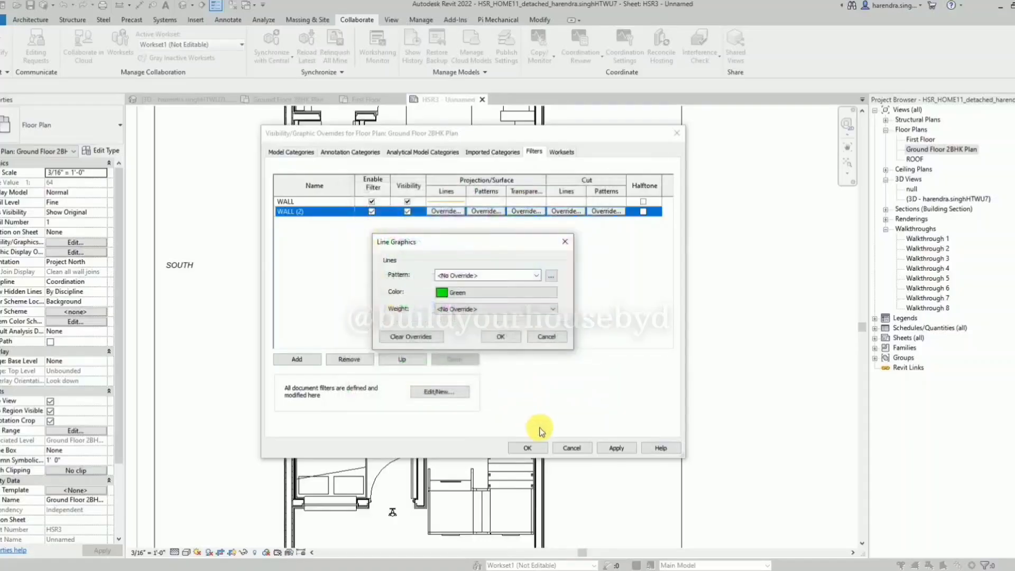
click(495, 342)
click(616, 447)
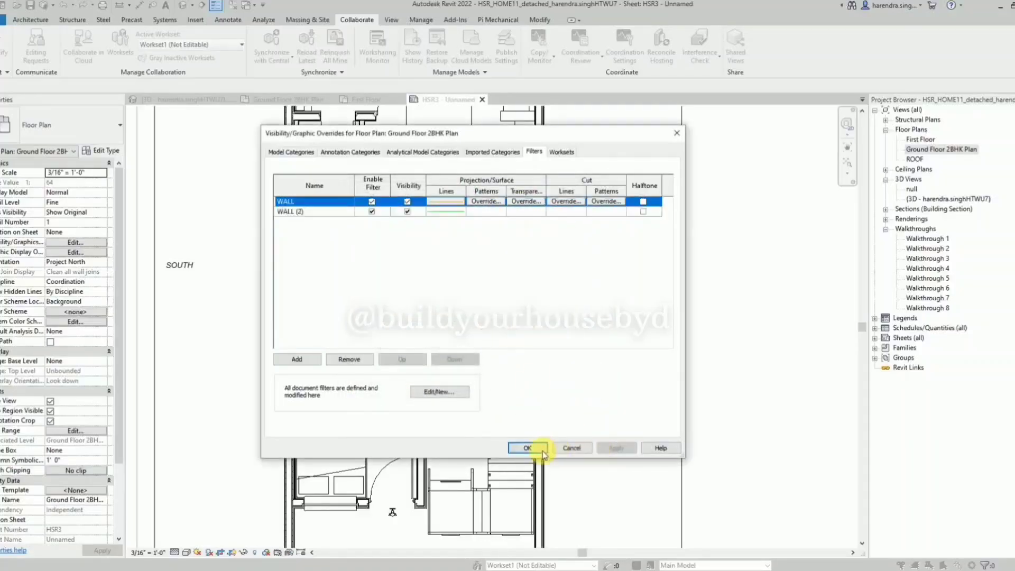
click(527, 448)
Reopen the plan's filter overrides and set the cut line colour of the WALL filter to orange RGB 255-128-000.
scroll(505, 410, down, 1)
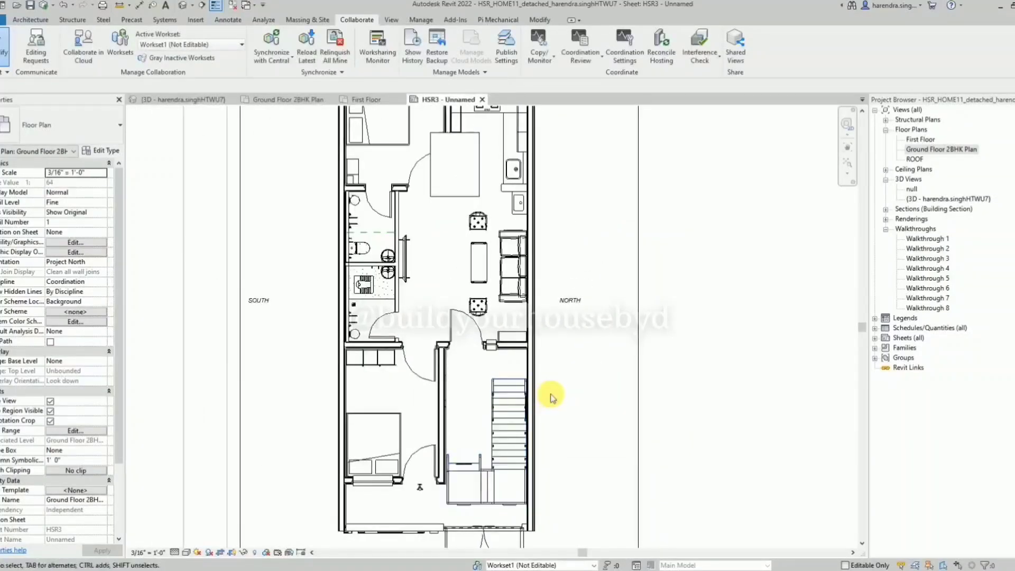
key(v)
key(g)
click(533, 152)
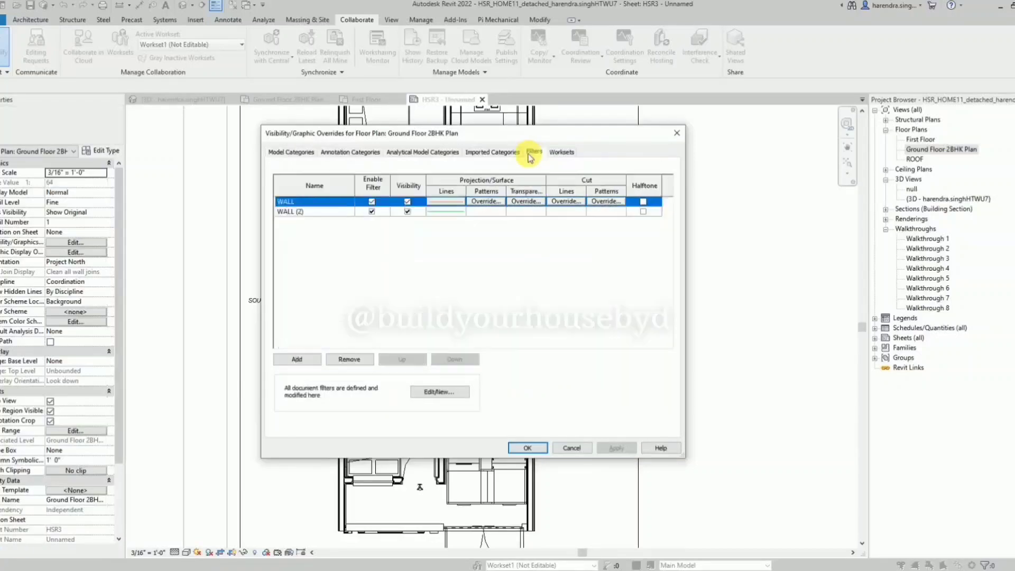
click(575, 202)
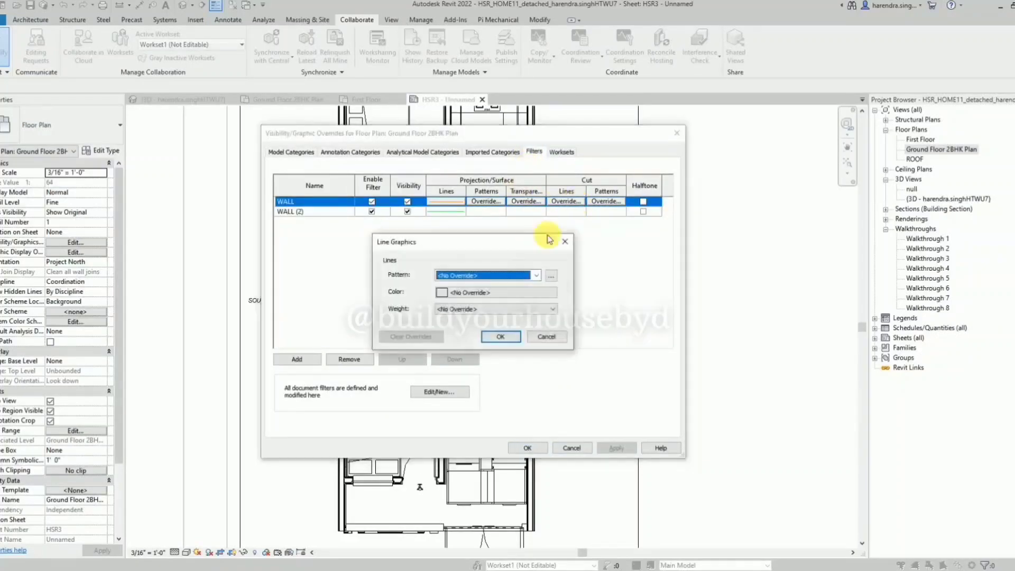
click(482, 296)
click(368, 256)
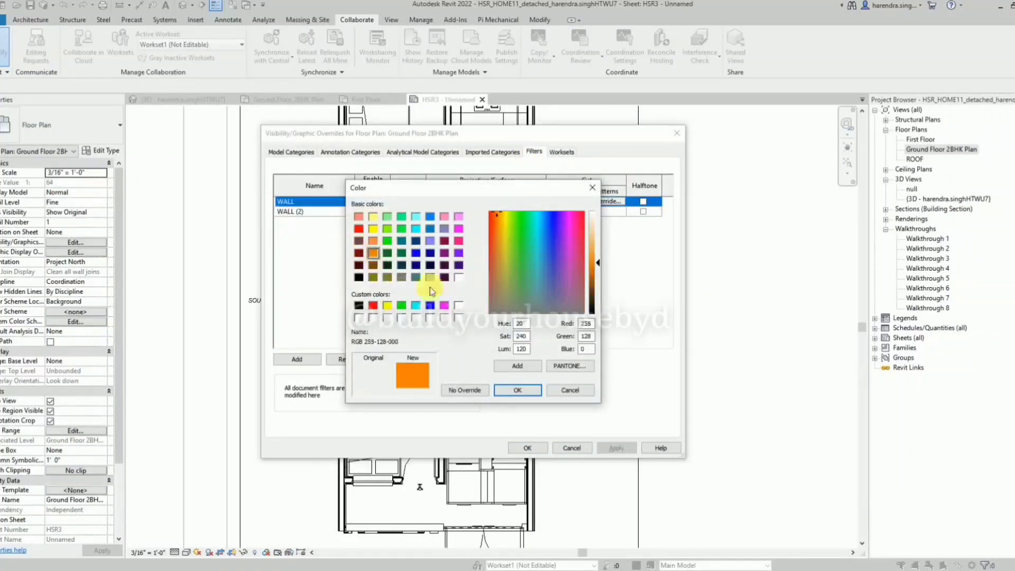
click(518, 390)
click(501, 336)
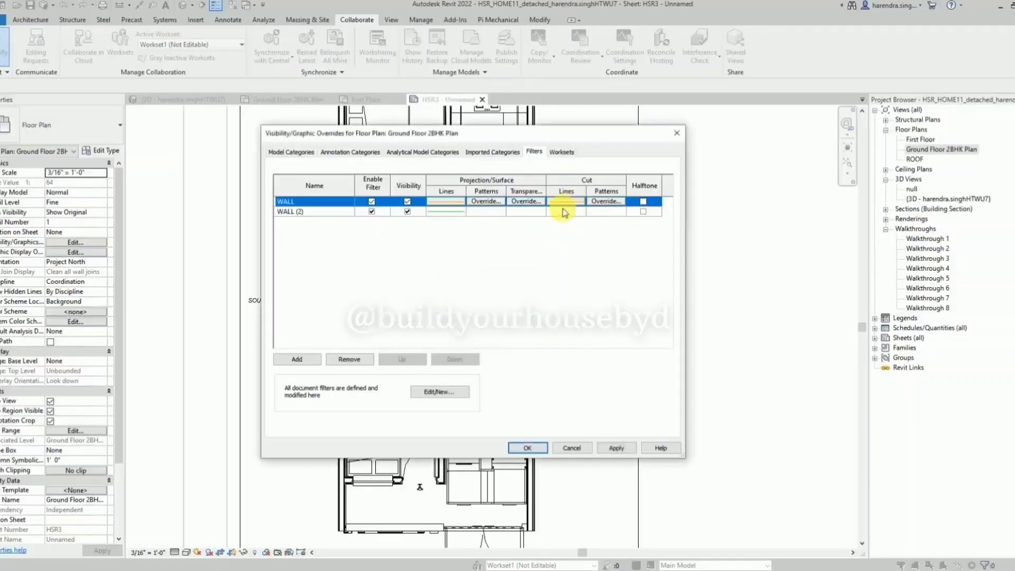
Override the cut line colour of the WALL (2) filter with Green and apply the change.
click(566, 211)
click(566, 211)
click(468, 292)
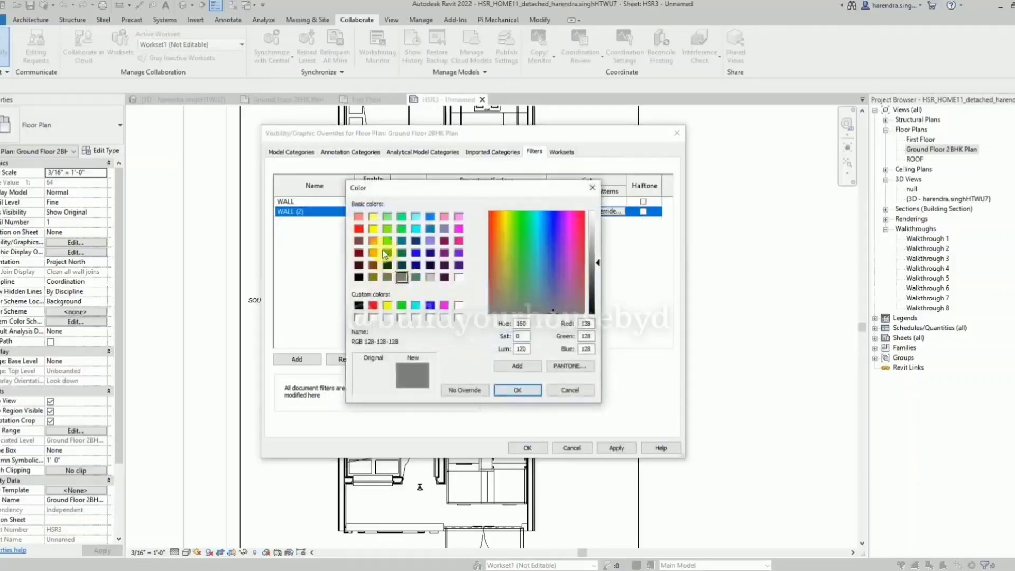
click(378, 256)
click(517, 390)
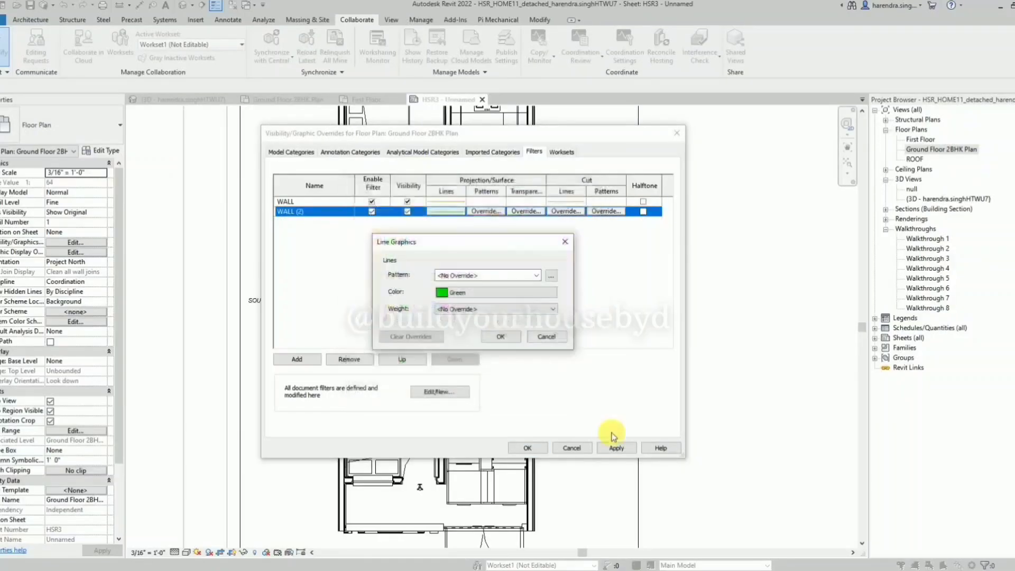
click(501, 336)
click(616, 448)
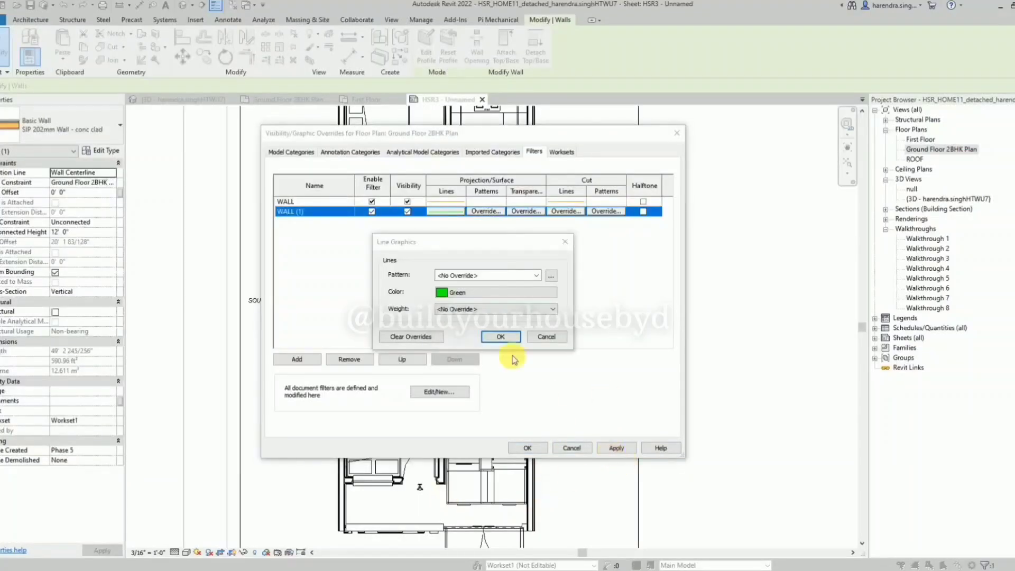
Accept Green as the cut line colour of the WALL (1) filter, then apply and close the overrides.
click(498, 336)
click(616, 448)
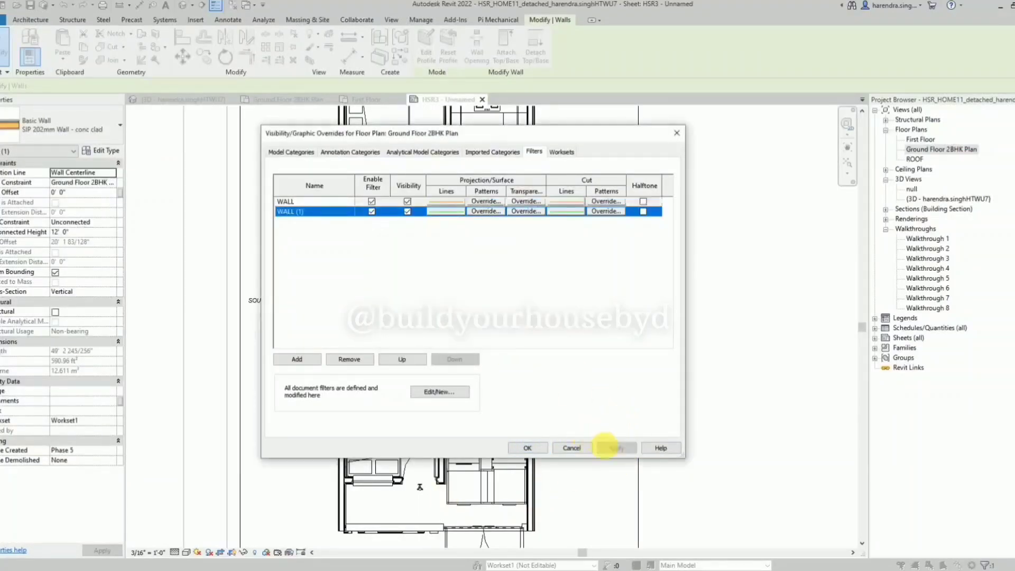
click(527, 448)
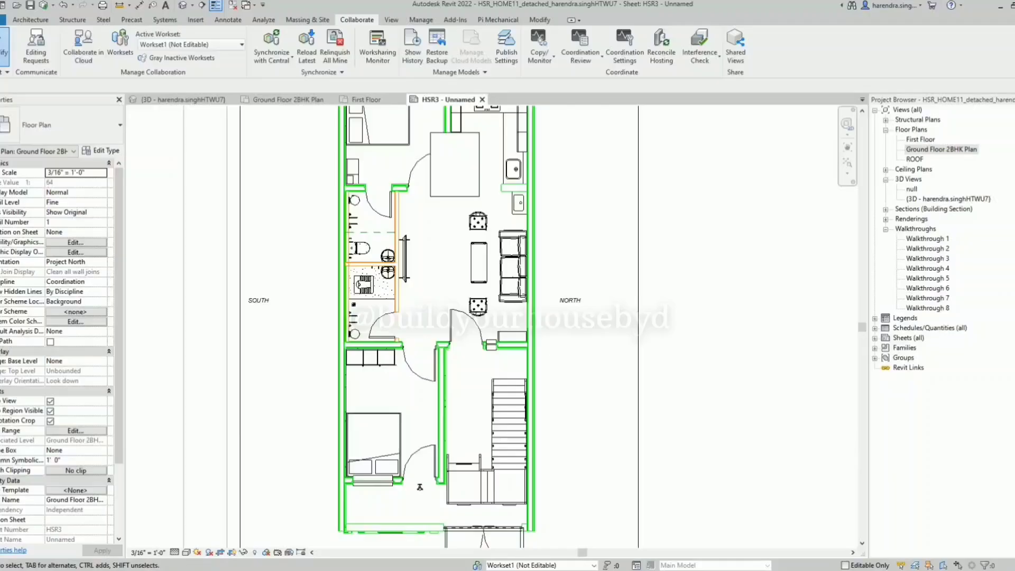
Place rooms in the bedroom and in the small space above the kitchen, without loading a room tag family.
scroll(595, 243, down, 2)
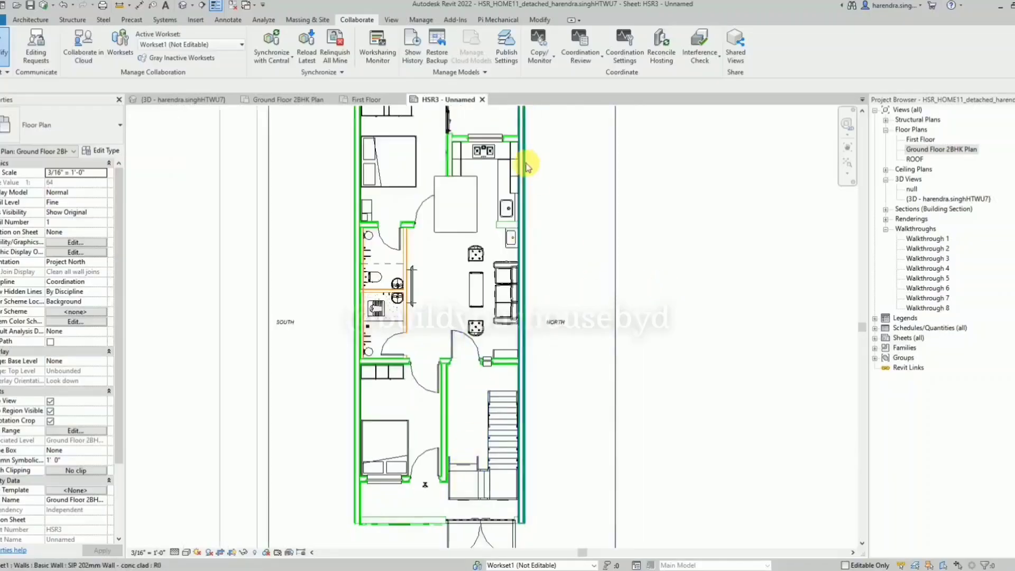
scroll(460, 275, down, 1)
scroll(442, 108, up, 1)
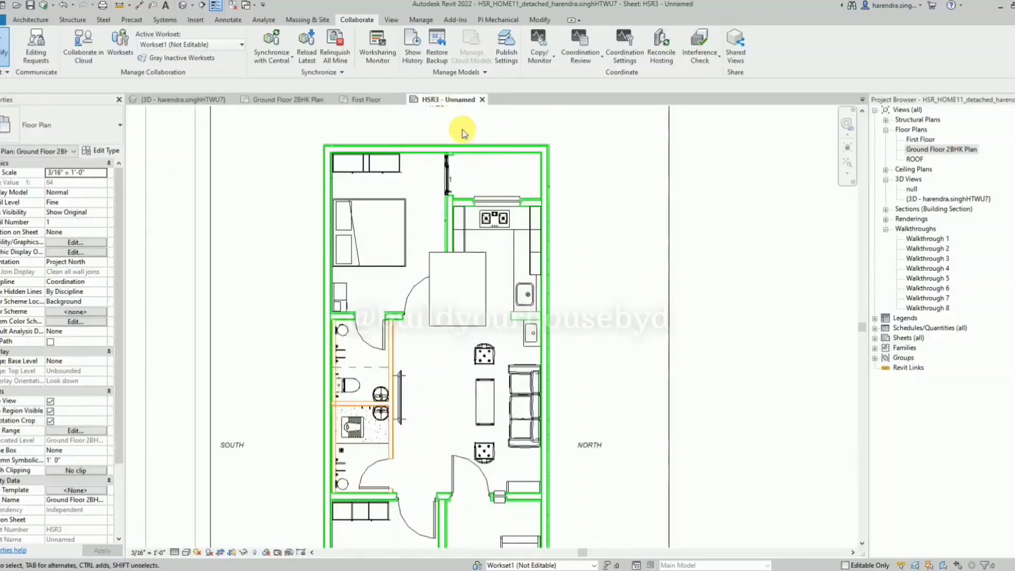
click(30, 20)
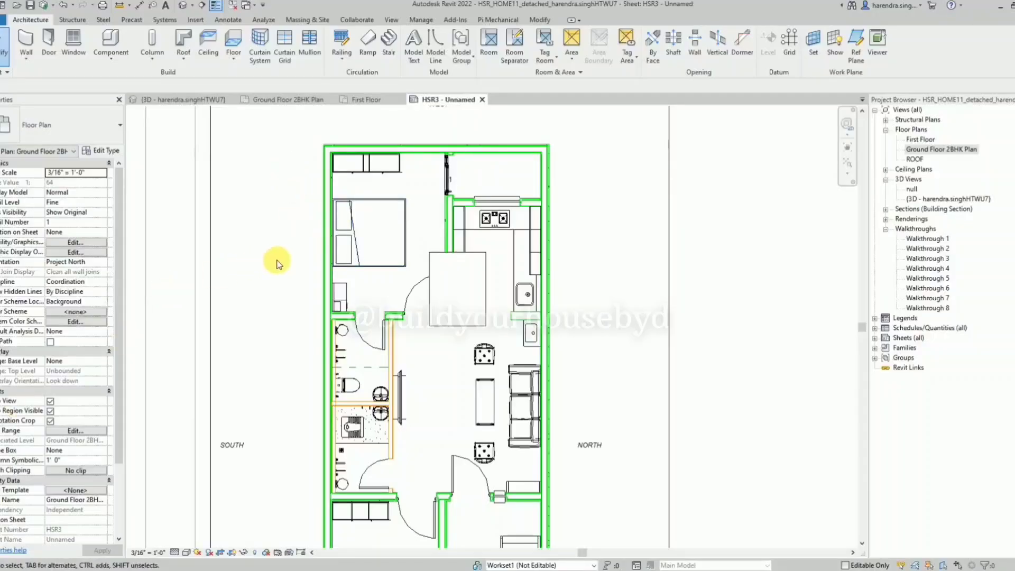
click(490, 50)
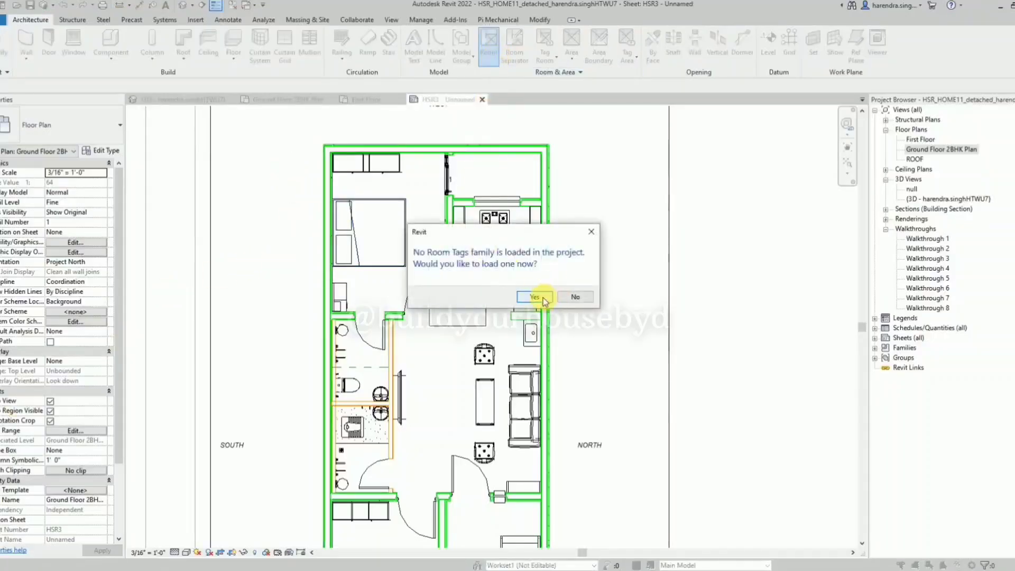
click(589, 231)
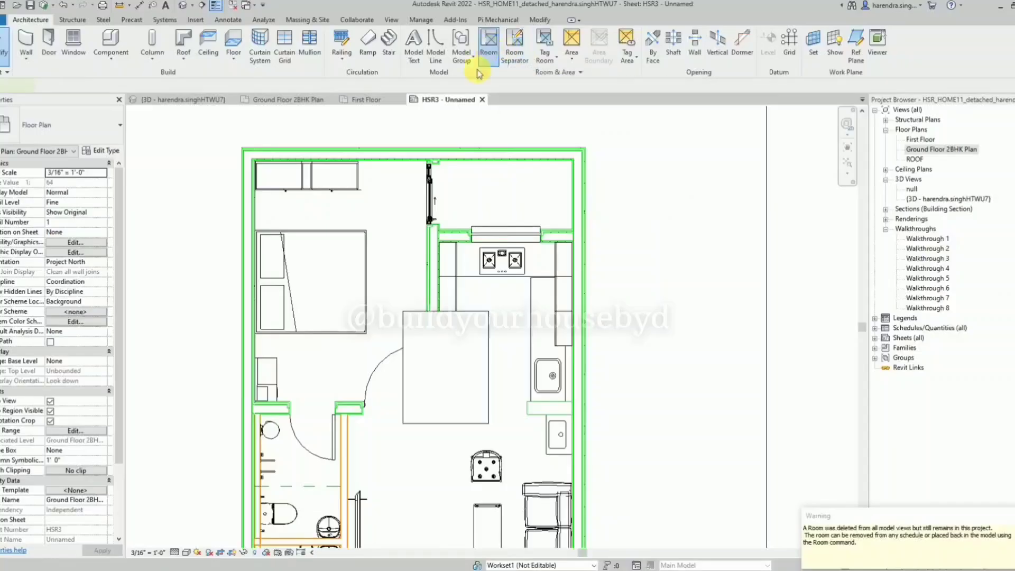
click(487, 39)
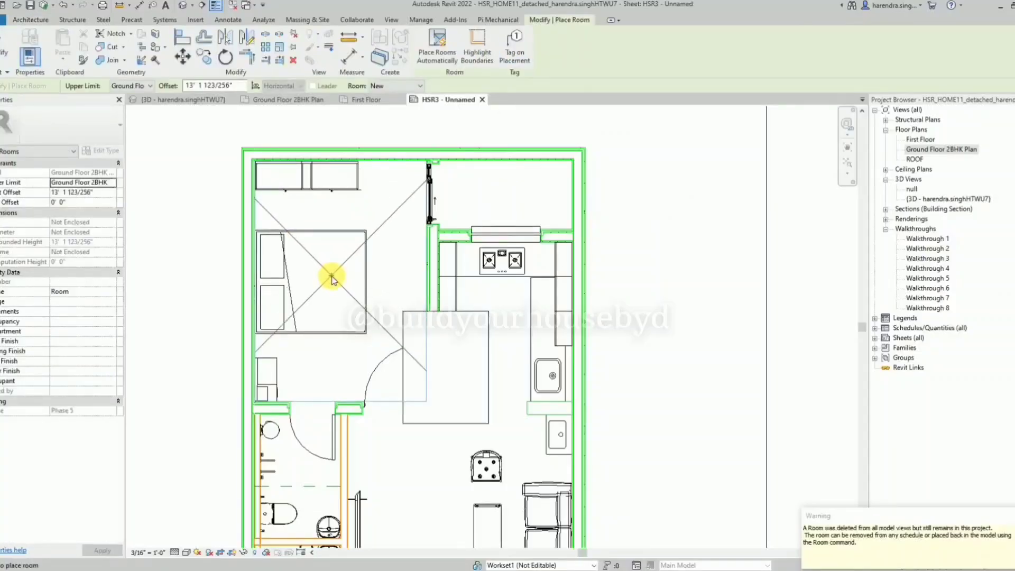
click(332, 276)
click(503, 195)
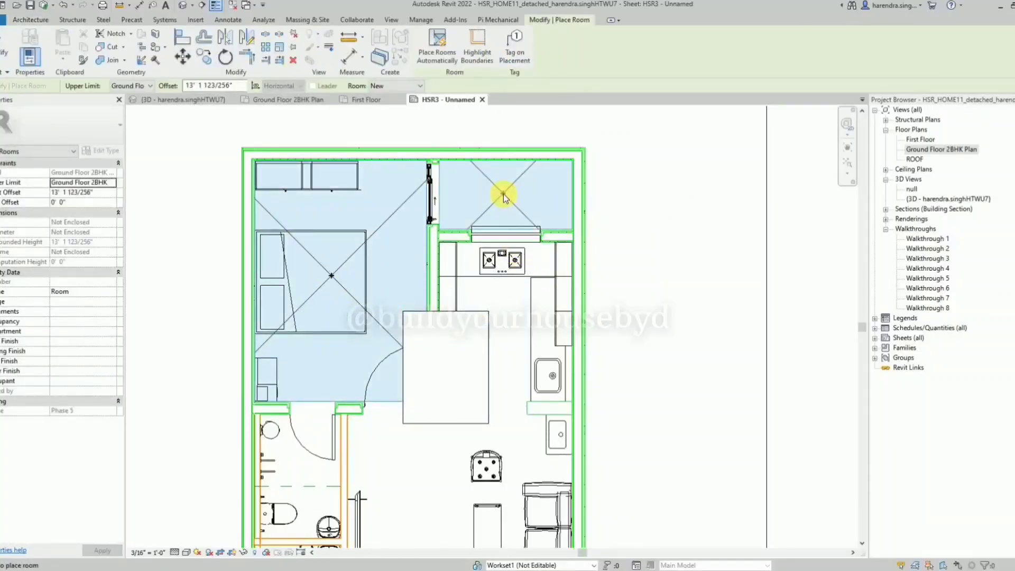
key(Escape)
Name the room above the kitchen Gallery.
click(499, 202)
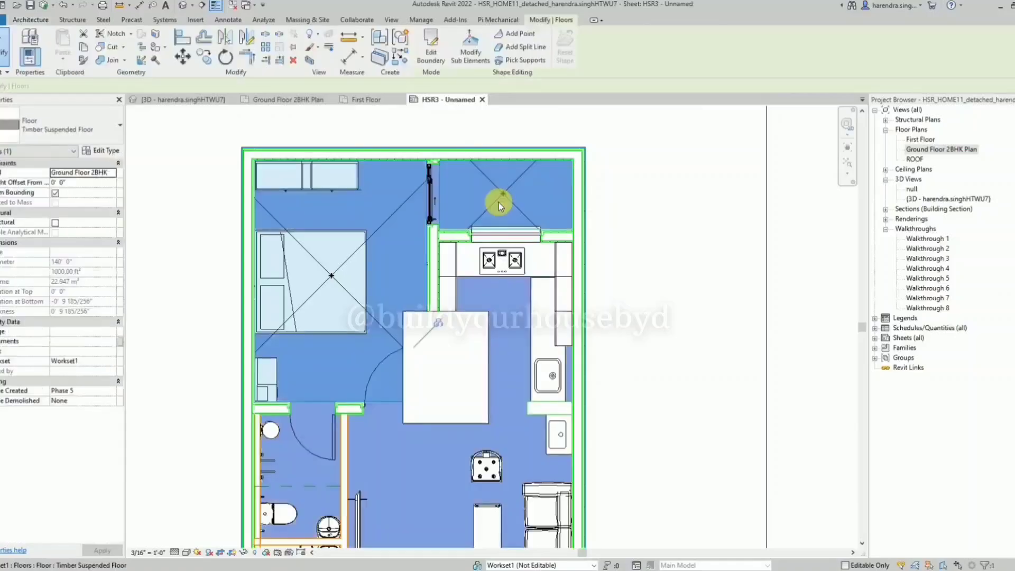
click(111, 300)
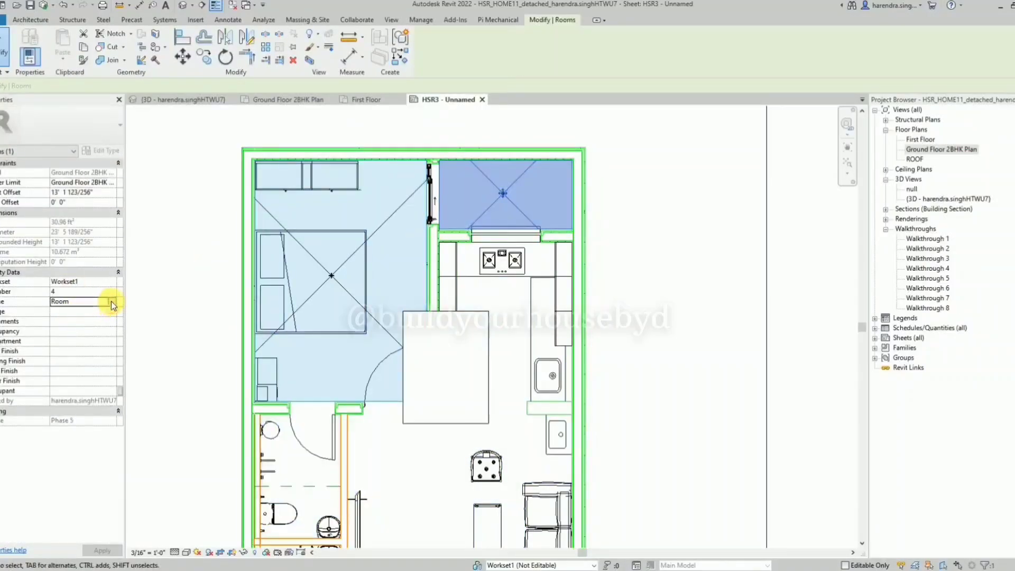
click(111, 300)
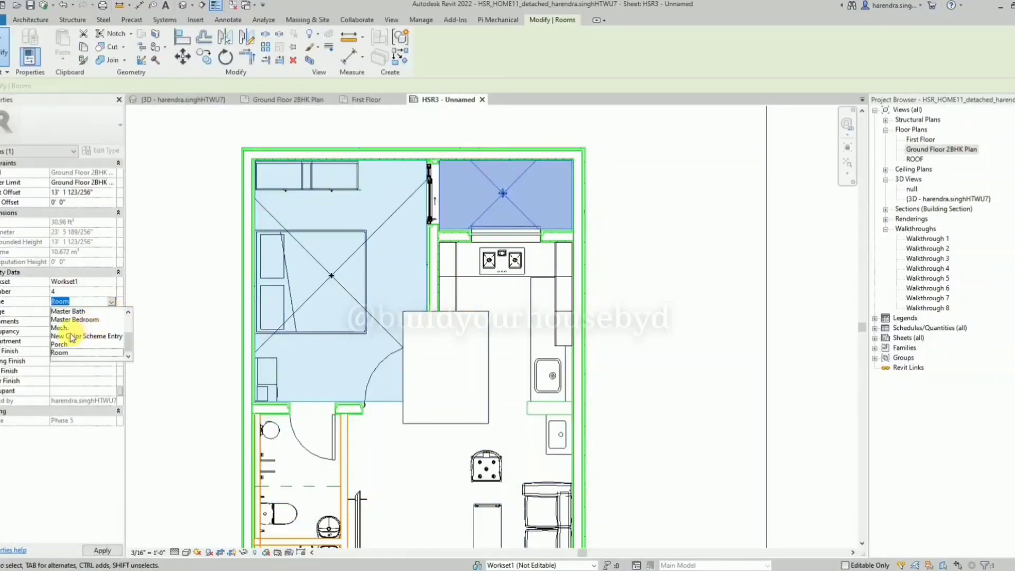
scroll(77, 336, up, 2)
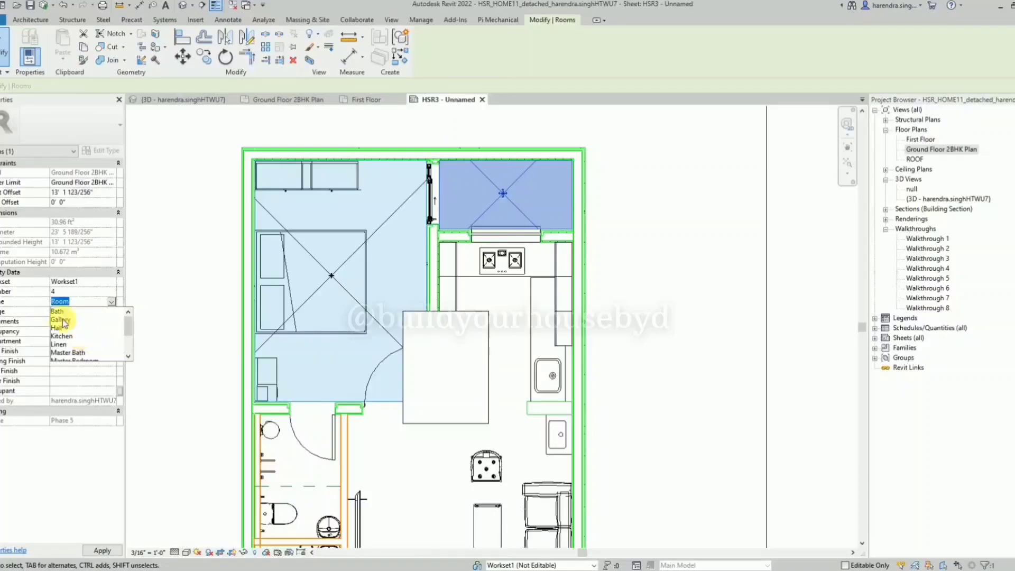
click(62, 320)
click(625, 192)
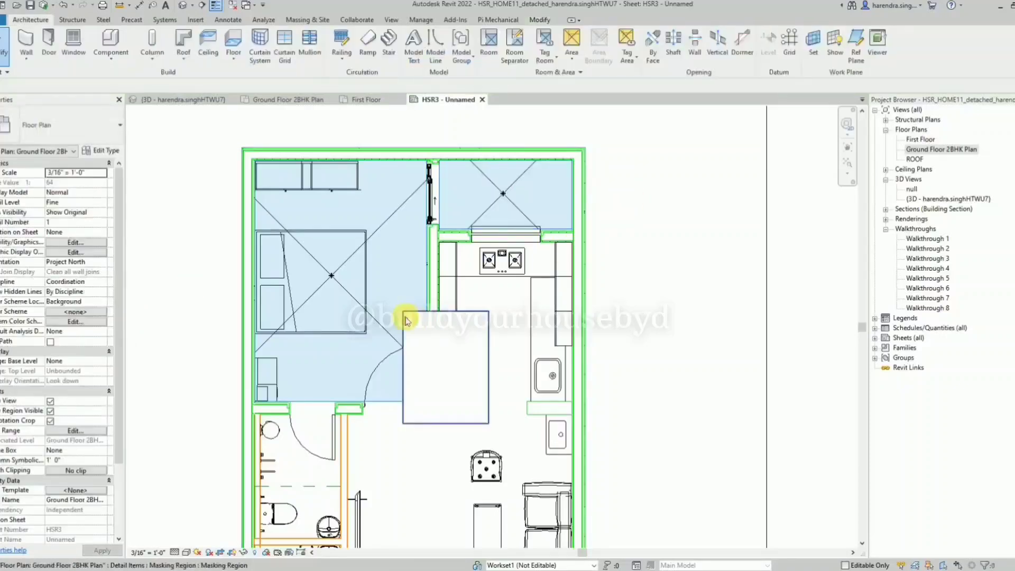
click(388, 328)
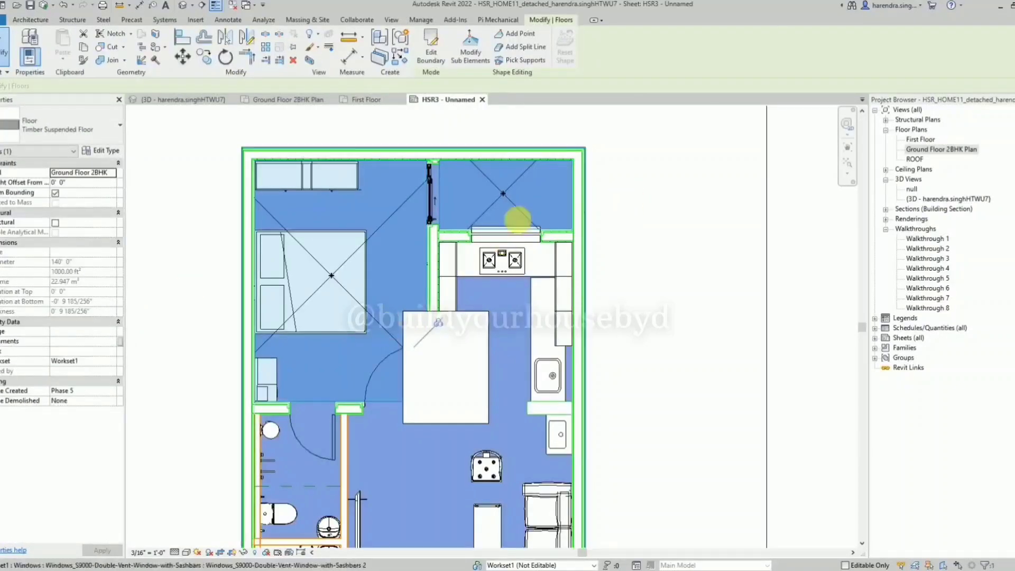
click(491, 209)
click(654, 206)
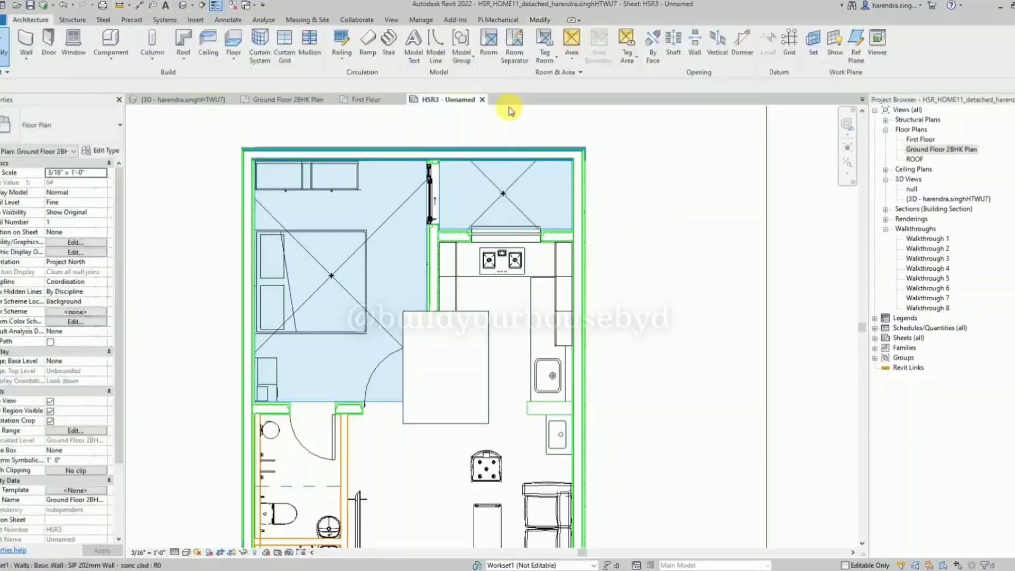
Open the color schemes and change the Gallery entry of the Kitchen room scheme to yellow.
click(580, 72)
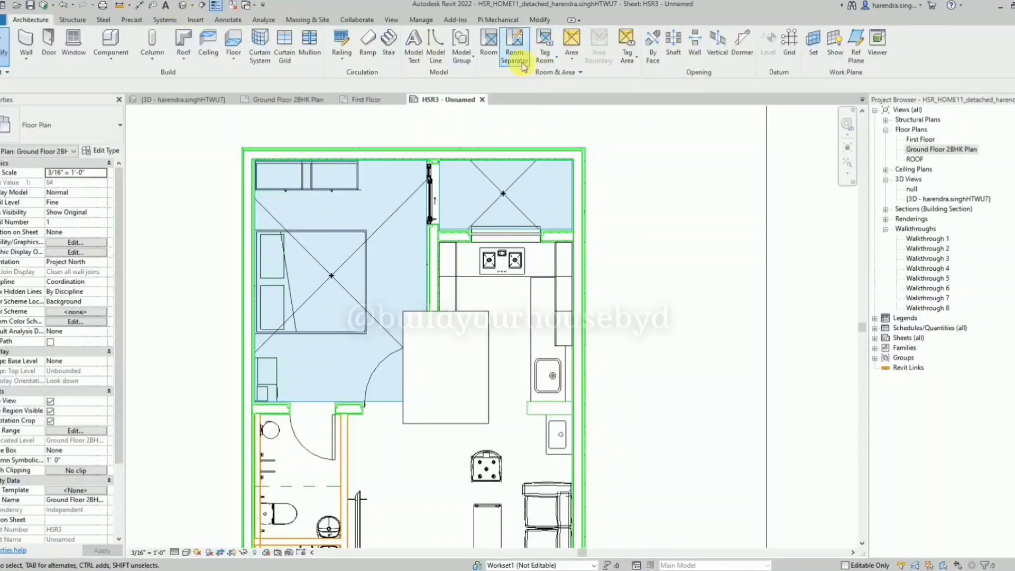
click(550, 75)
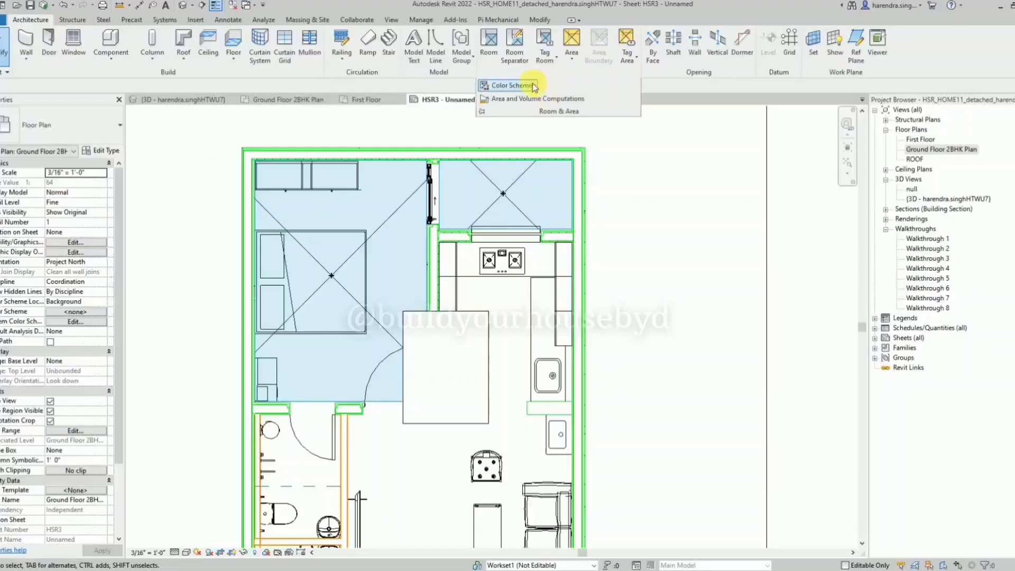
click(494, 82)
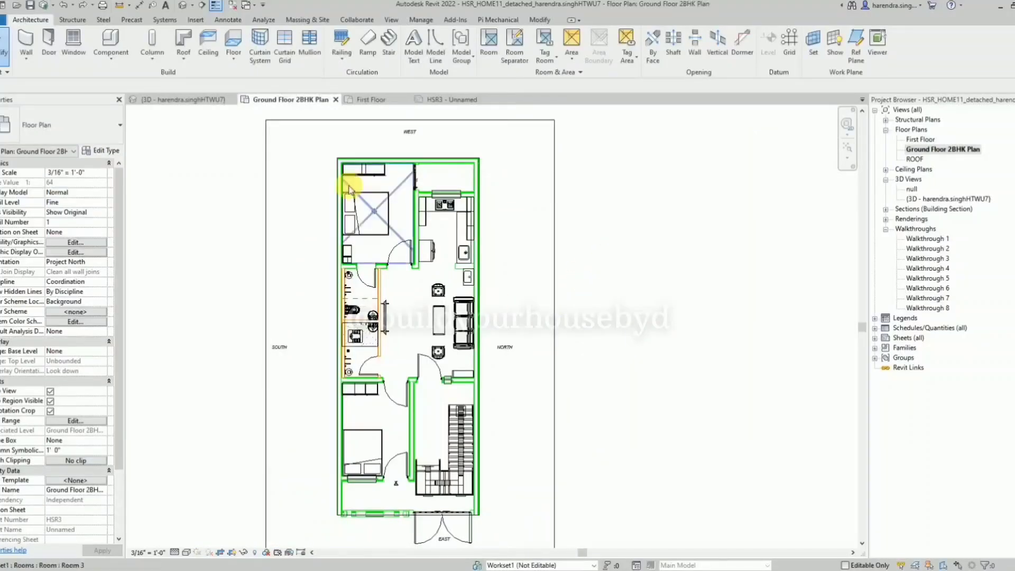
Apply the Kitchen scheme from the Rooms category as the color scheme of the Ground Floor 2BHK Plan.
scroll(404, 243, up, 3)
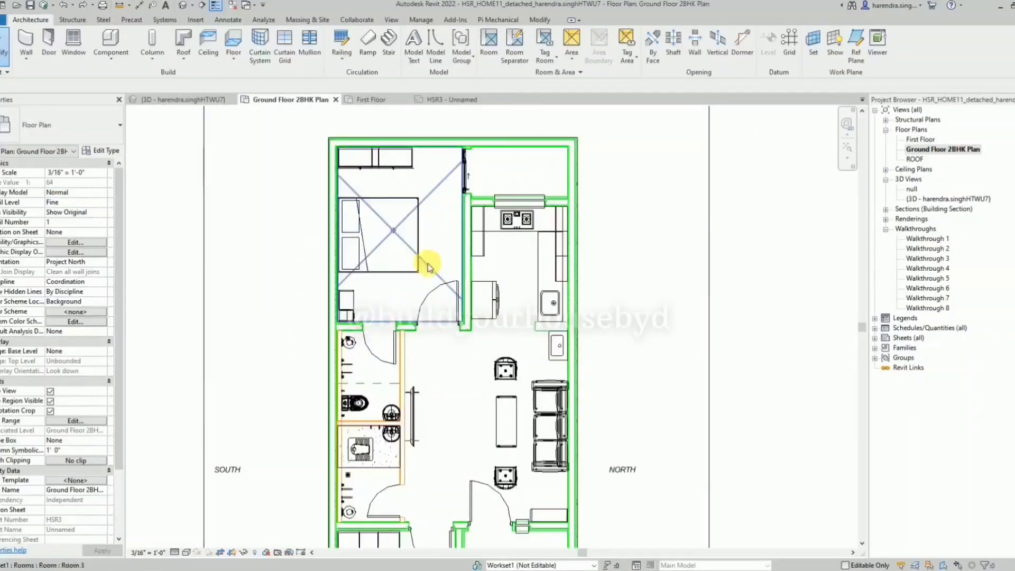
click(429, 267)
click(283, 256)
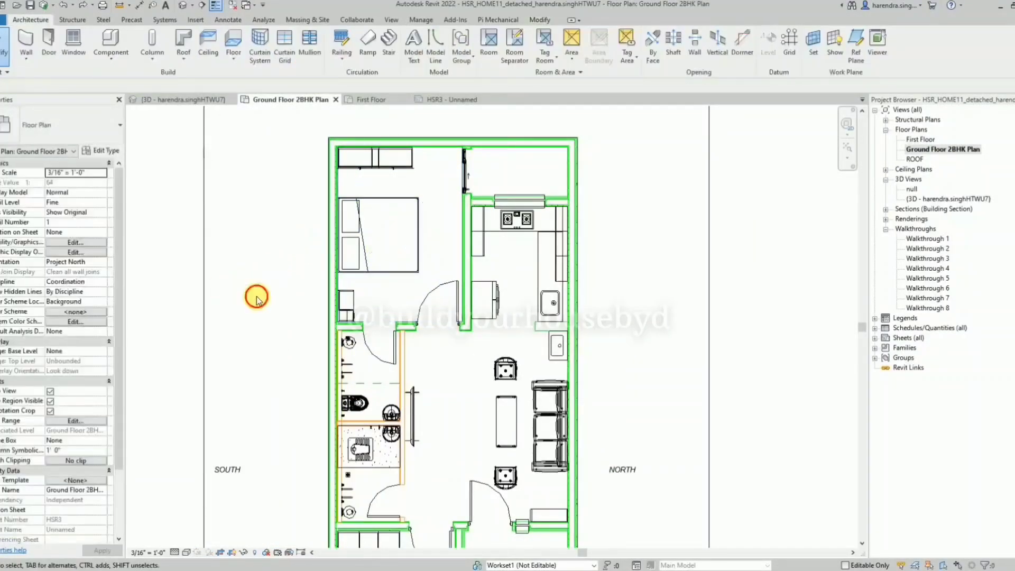
click(75, 313)
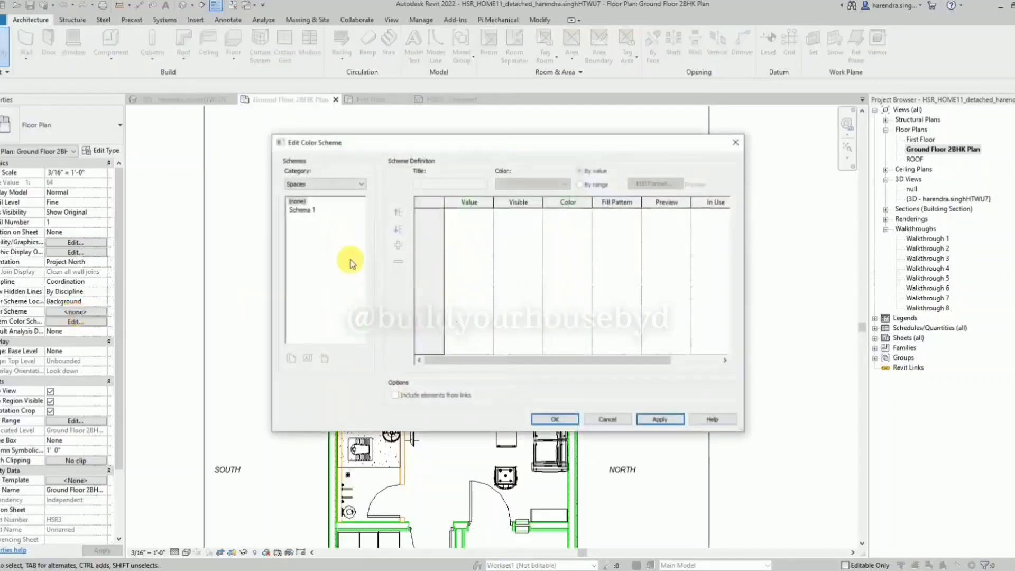
click(323, 184)
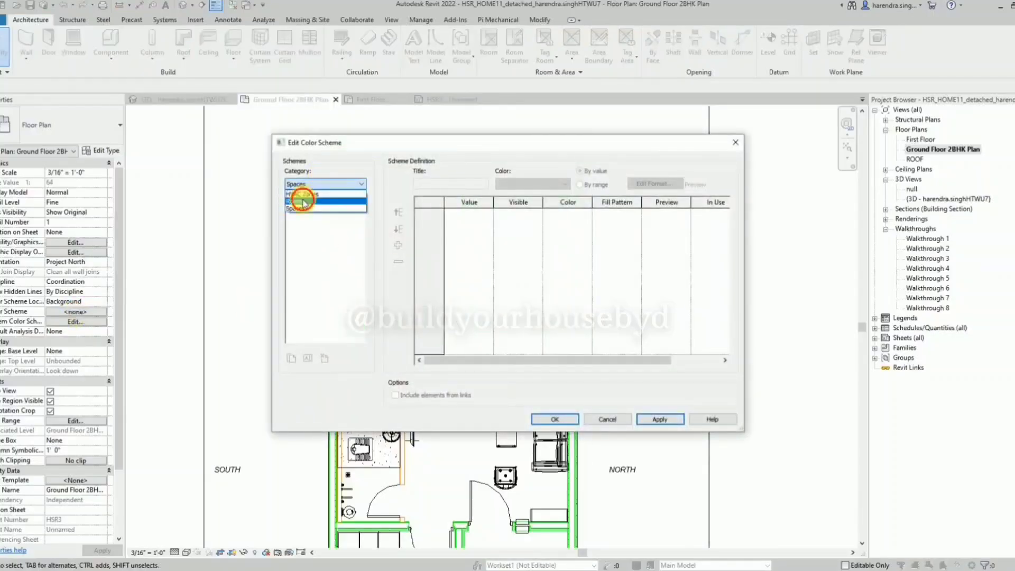
click(299, 203)
click(307, 211)
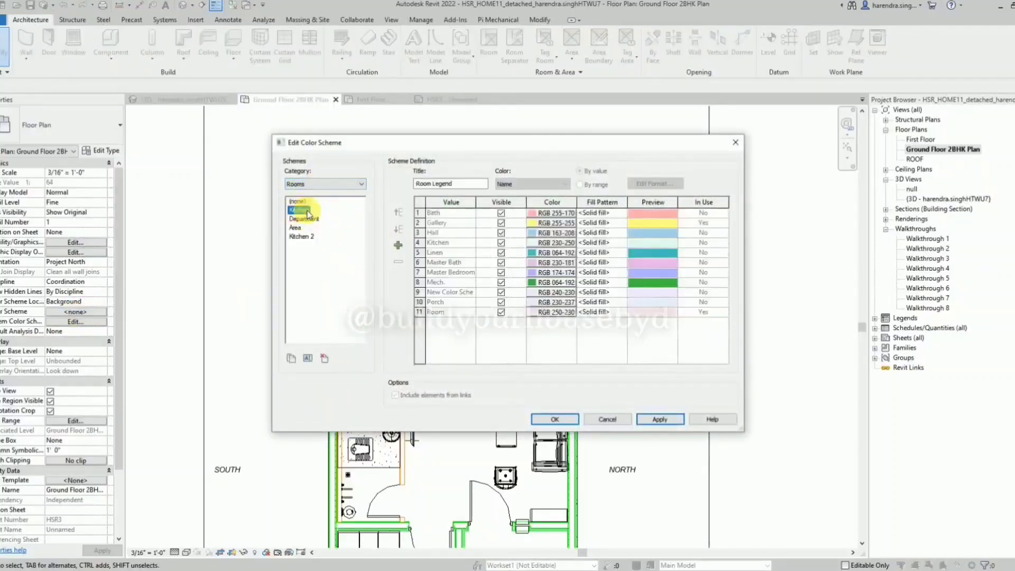
click(660, 419)
click(555, 419)
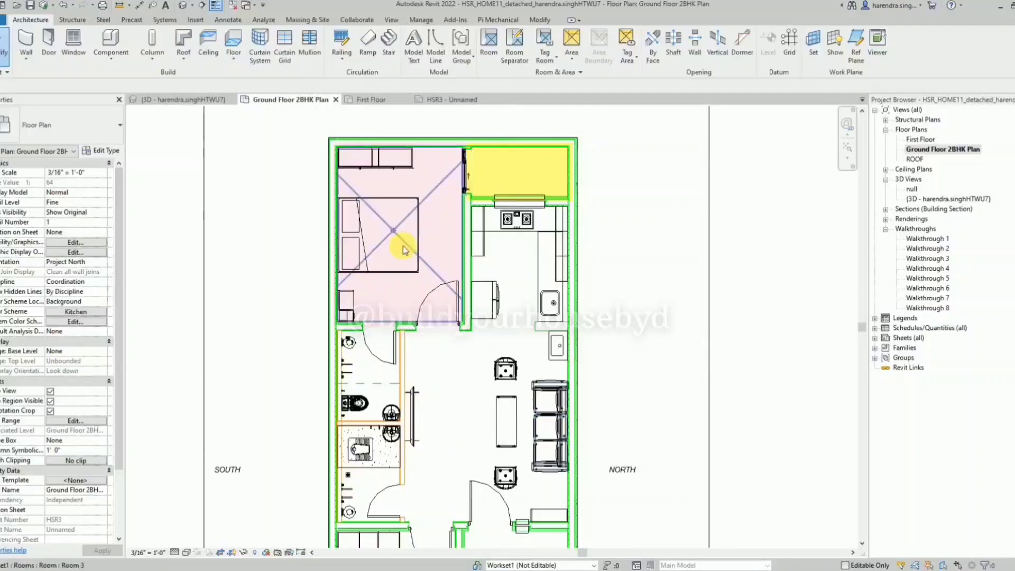
Place rooms in the two bathrooms, the second bedroom and the staircase area of the ground floor.
scroll(405, 238, down, 1)
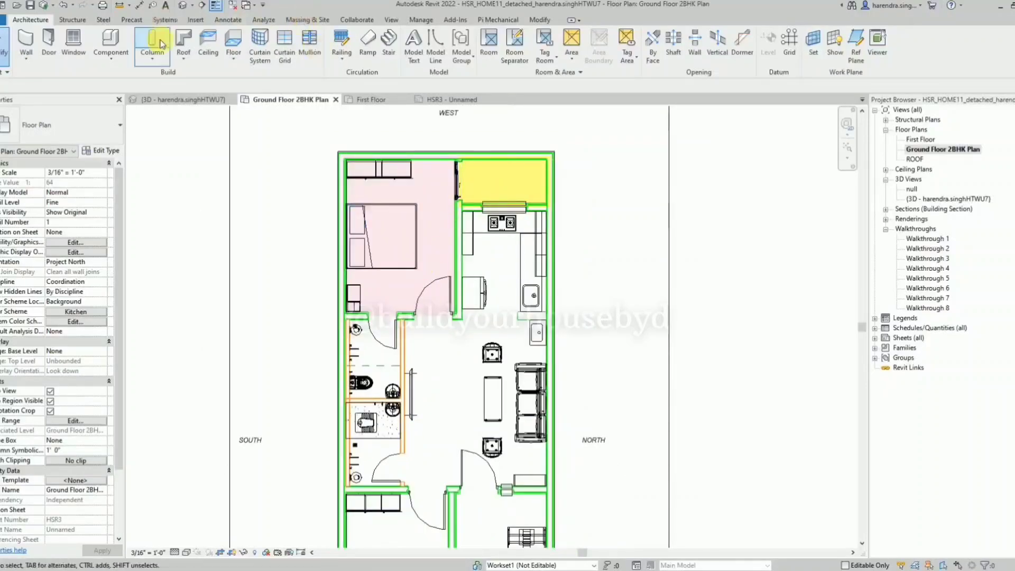
click(484, 50)
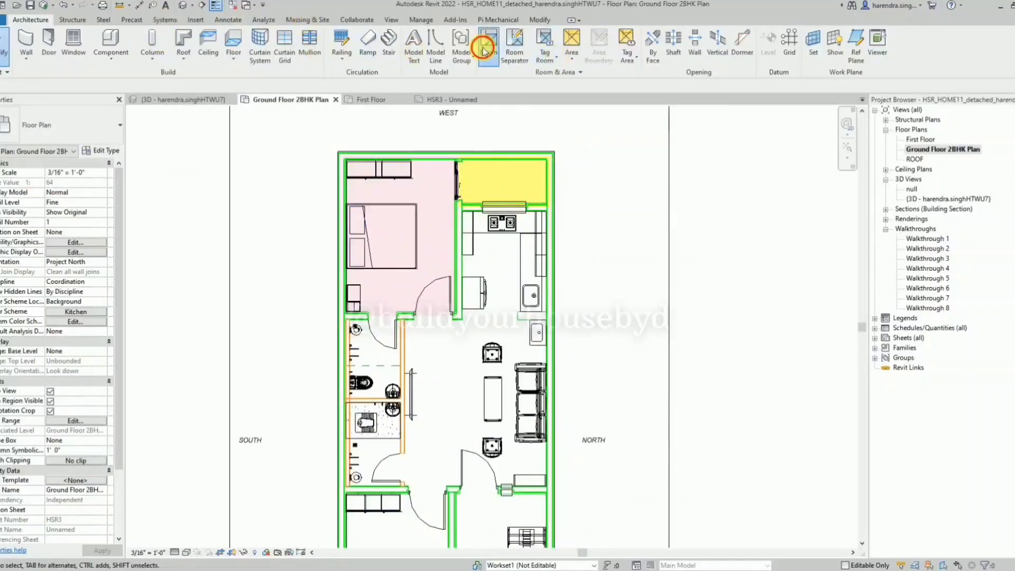
click(375, 360)
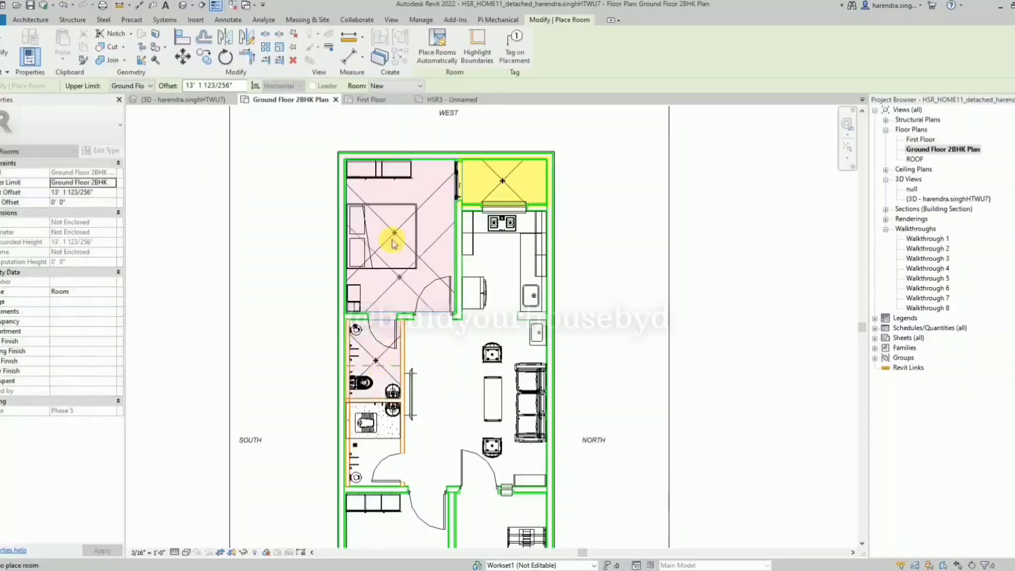
scroll(378, 354, up, 2)
click(378, 347)
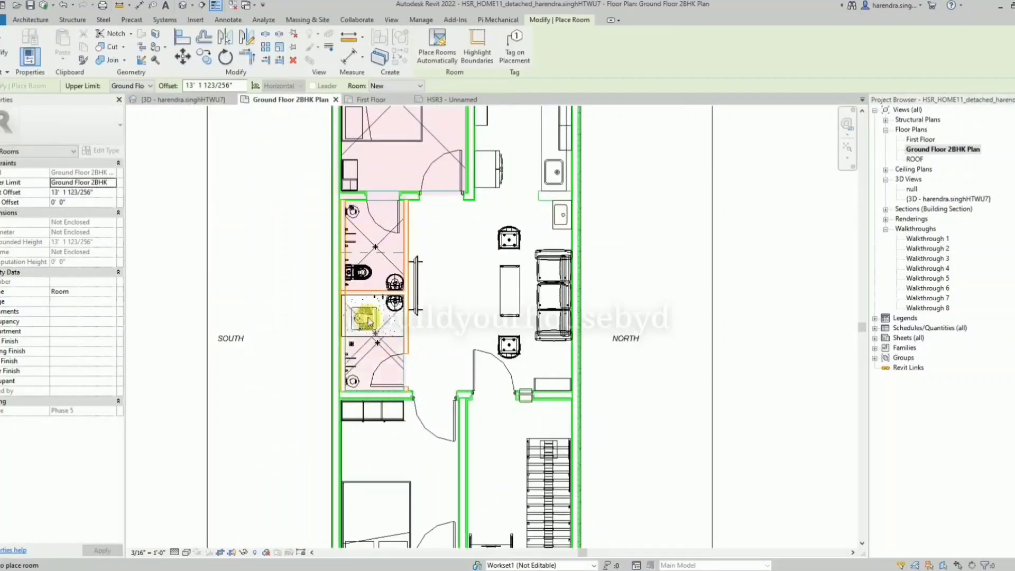
scroll(364, 378, down, 1)
click(398, 457)
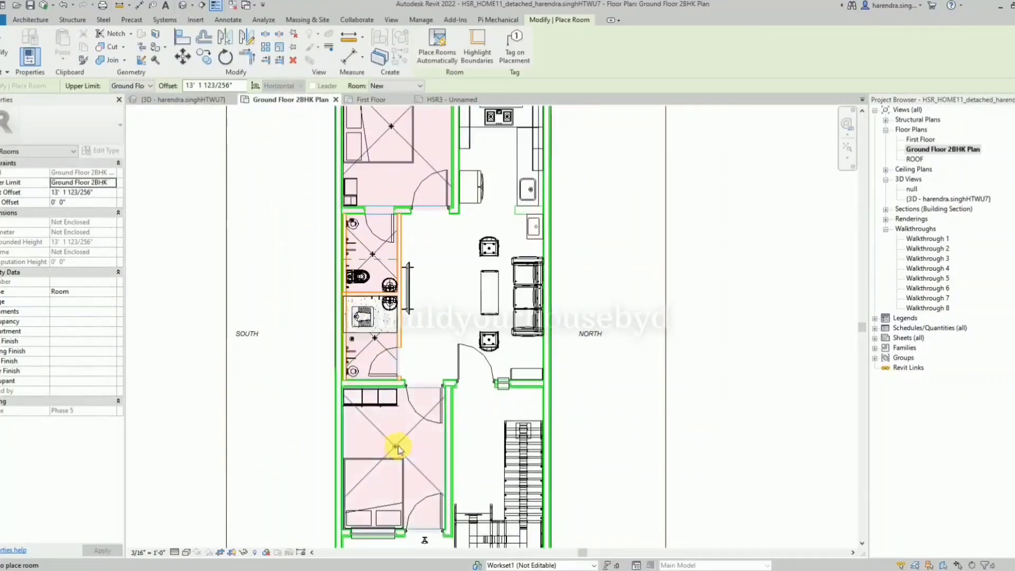
click(490, 442)
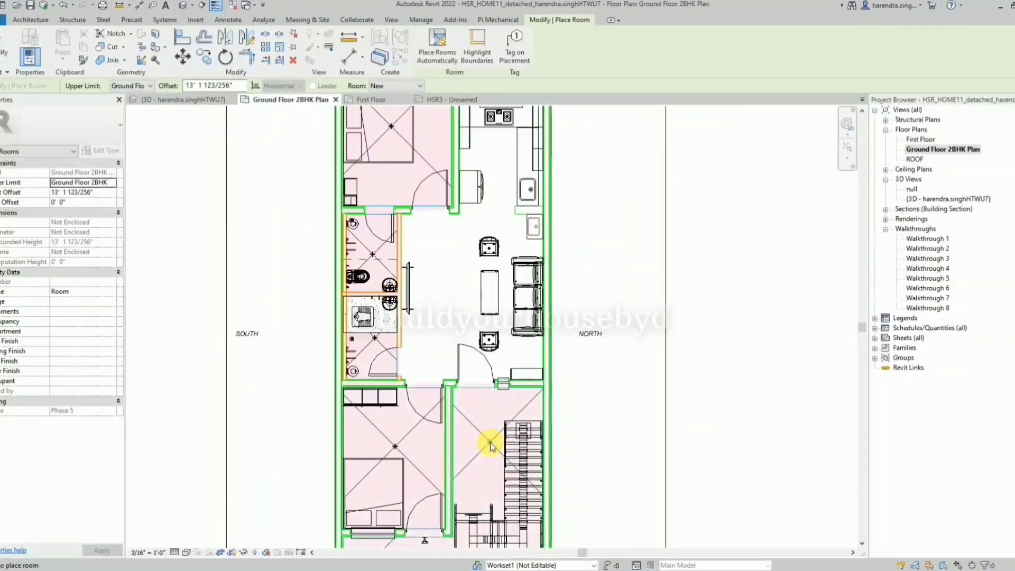
click(468, 288)
key(Escape)
key(Escape)
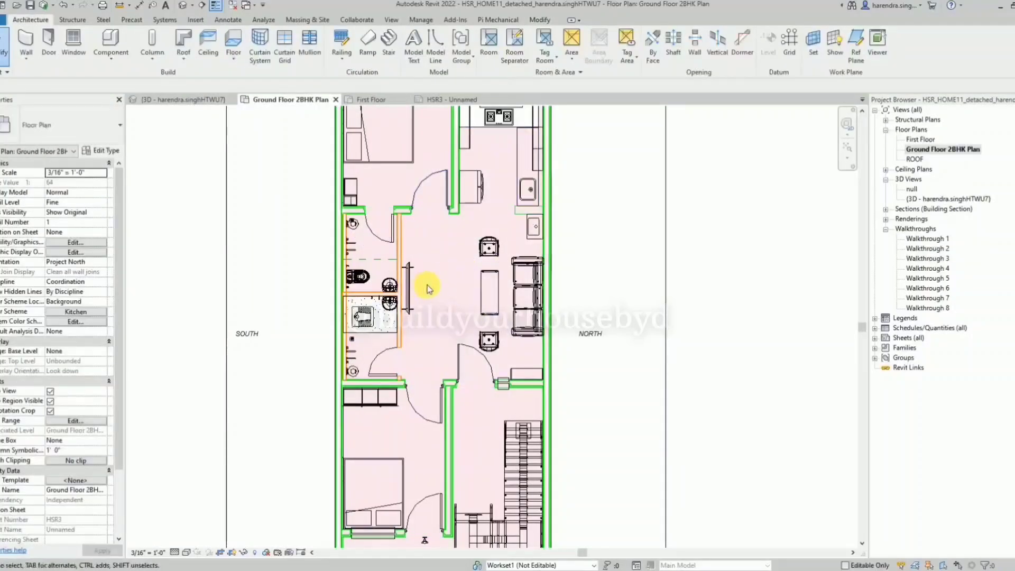
click(469, 286)
key(Delete)
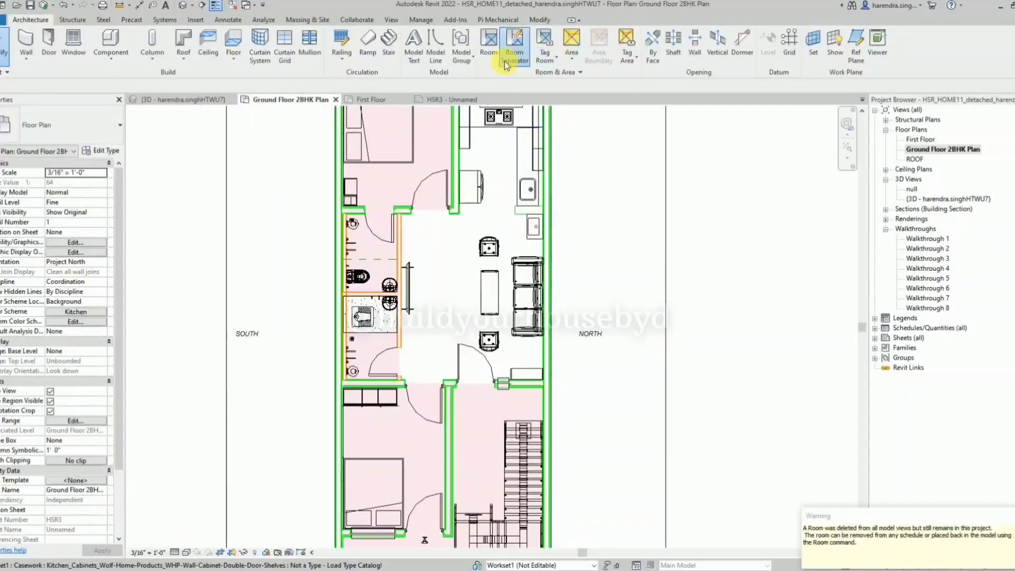
Draw a room separation line across the opening between the kitchen and the living area, up to the north wall.
click(514, 46)
scroll(499, 219, up, 5)
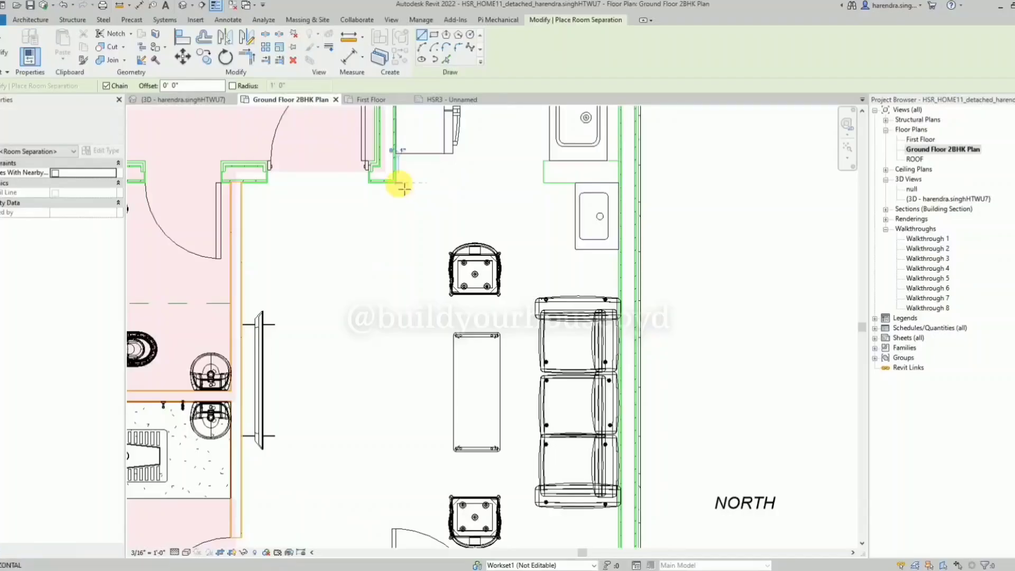
click(403, 186)
click(617, 182)
scroll(539, 212, down, 4)
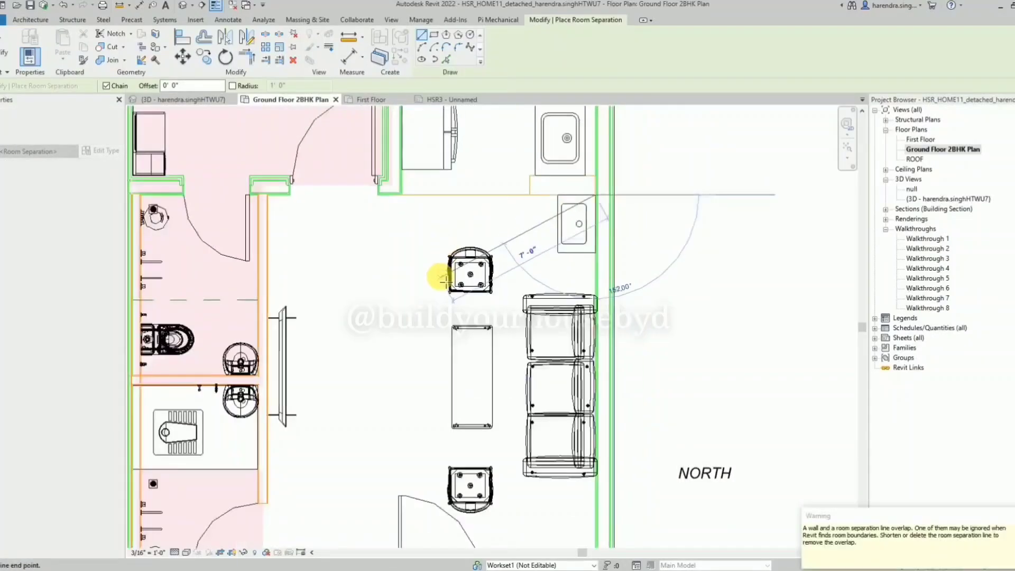
key(Escape)
key(Escape)
Place separate rooms in the living area and the kitchen.
click(484, 50)
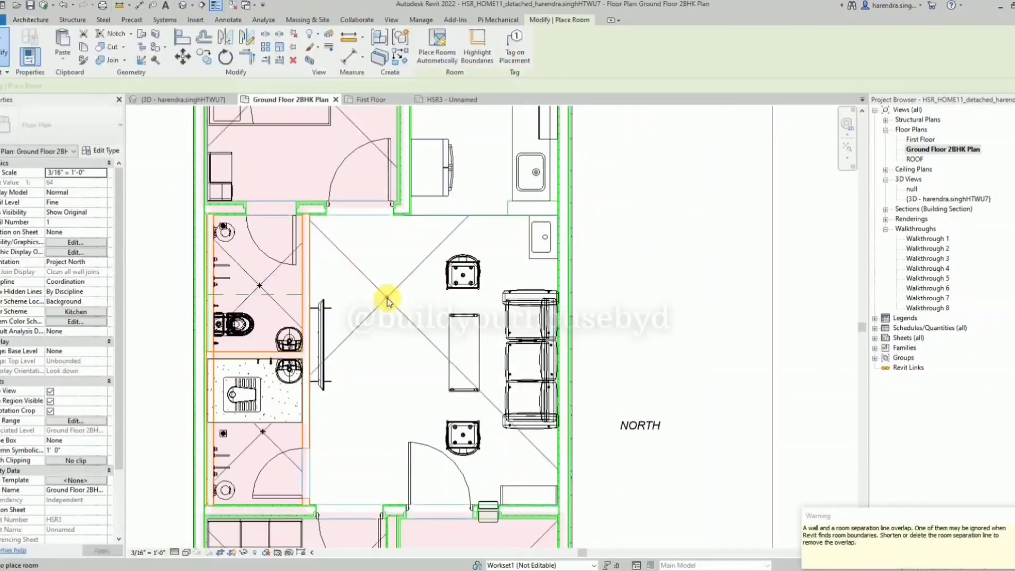
scroll(462, 275, down, 3)
click(454, 217)
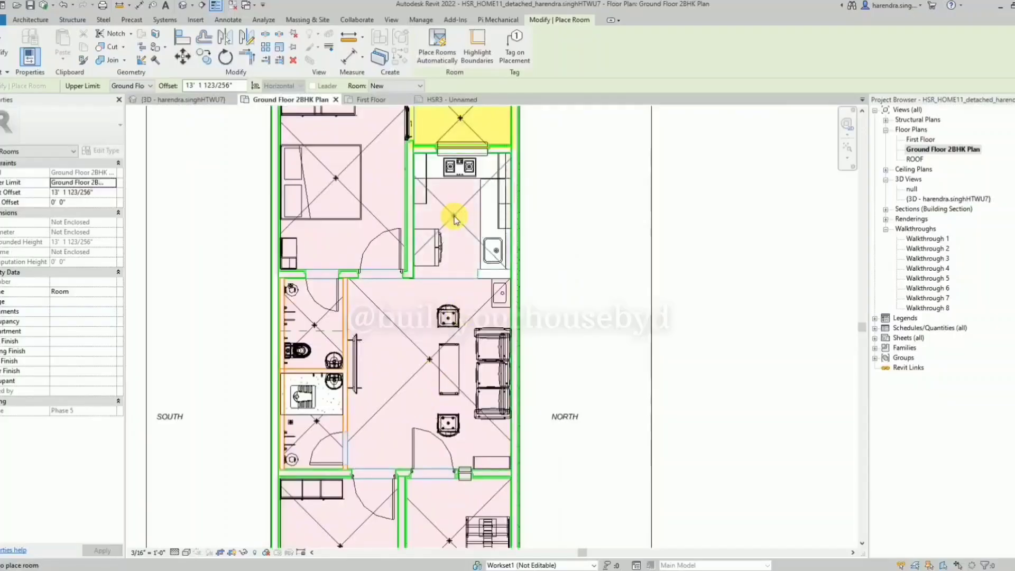
key(Escape)
key(Escape)
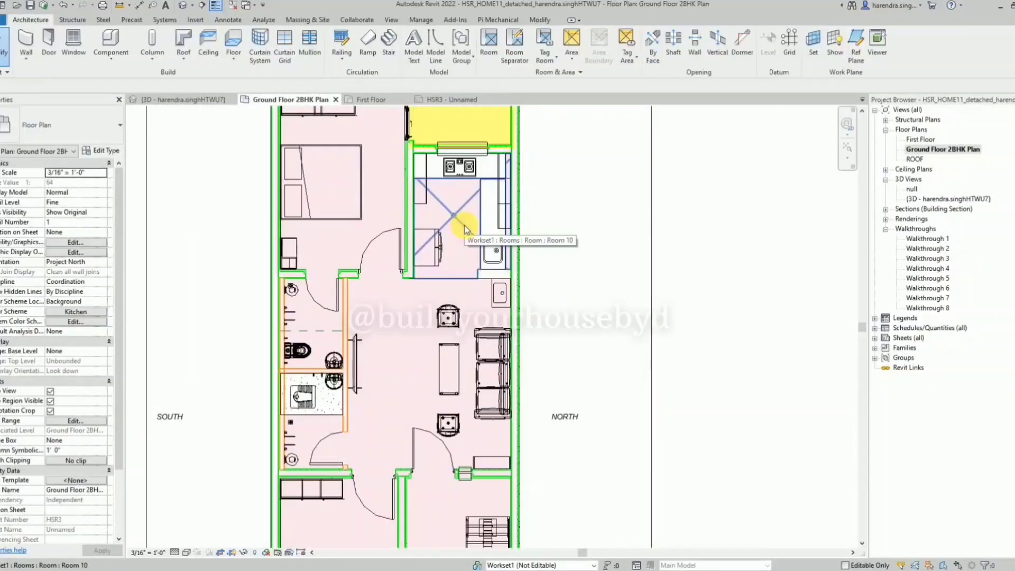
Check the entries of the Kitchen color scheme and name the bedroom beside the kitchen Master Bedroom.
click(560, 72)
click(523, 85)
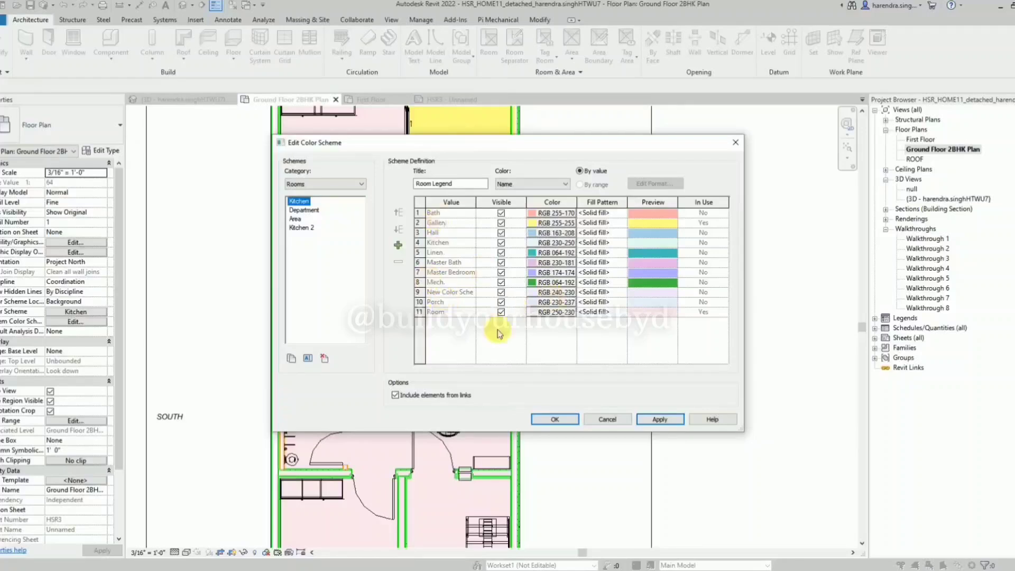
click(554, 419)
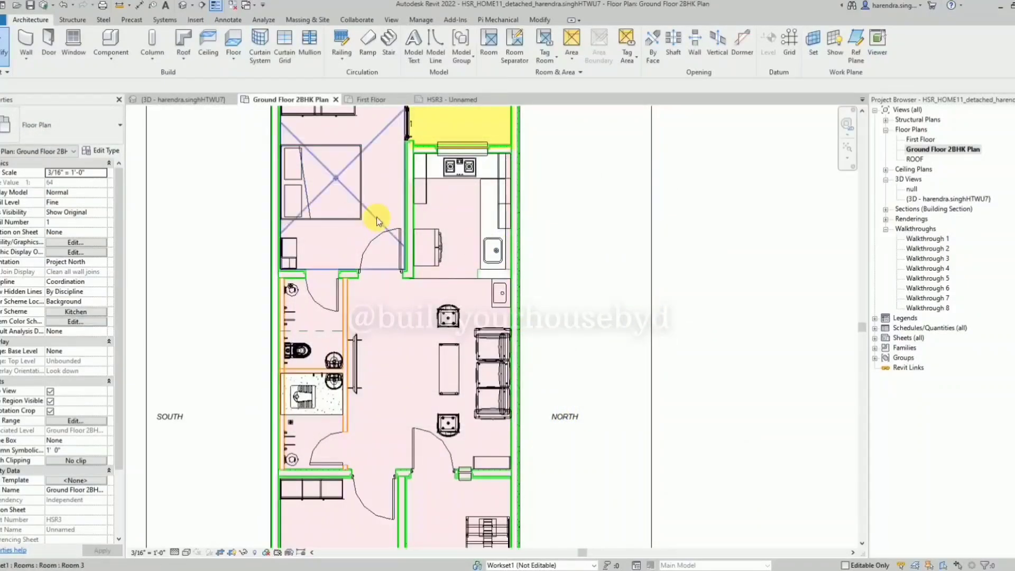
click(377, 218)
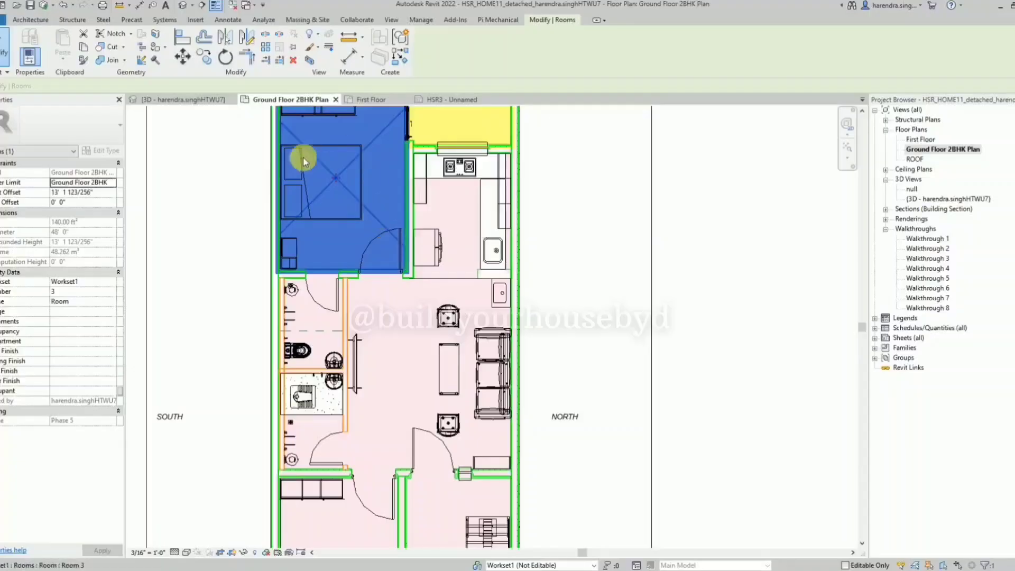
click(113, 301)
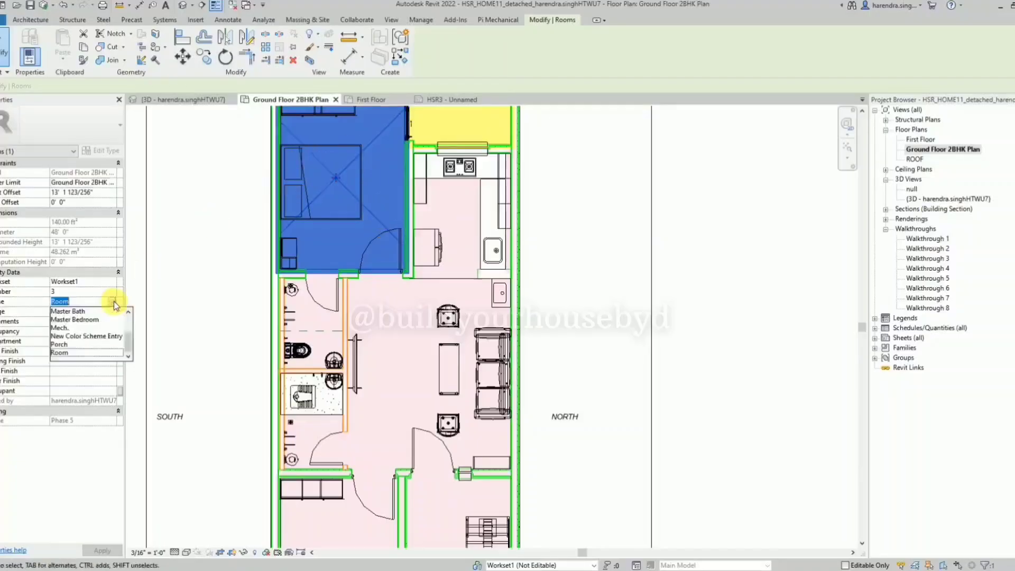
click(85, 319)
click(552, 226)
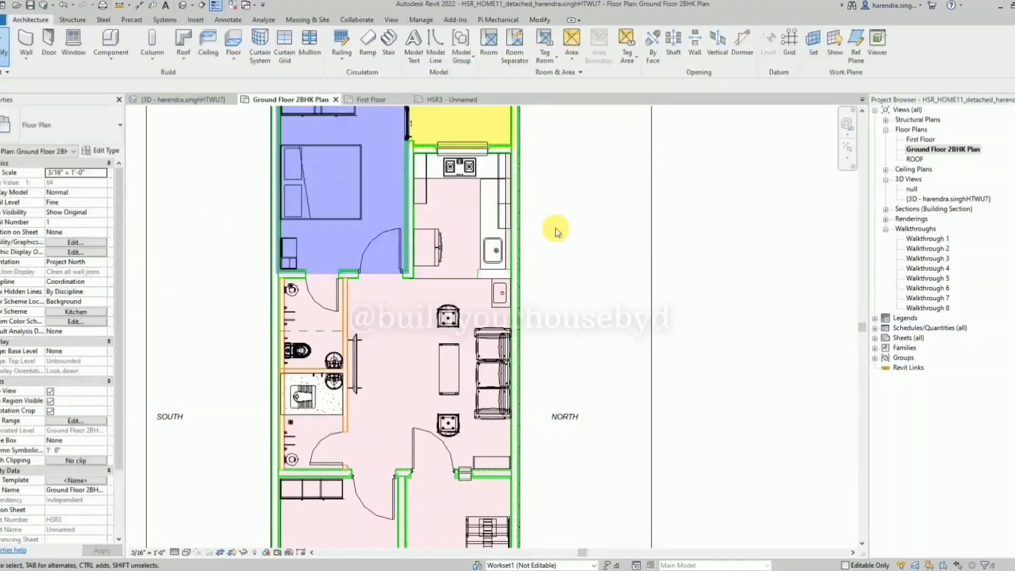
Name the bathroom adjoining the master bedroom Bath.
scroll(358, 190, down, 2)
scroll(339, 340, up, 3)
click(322, 263)
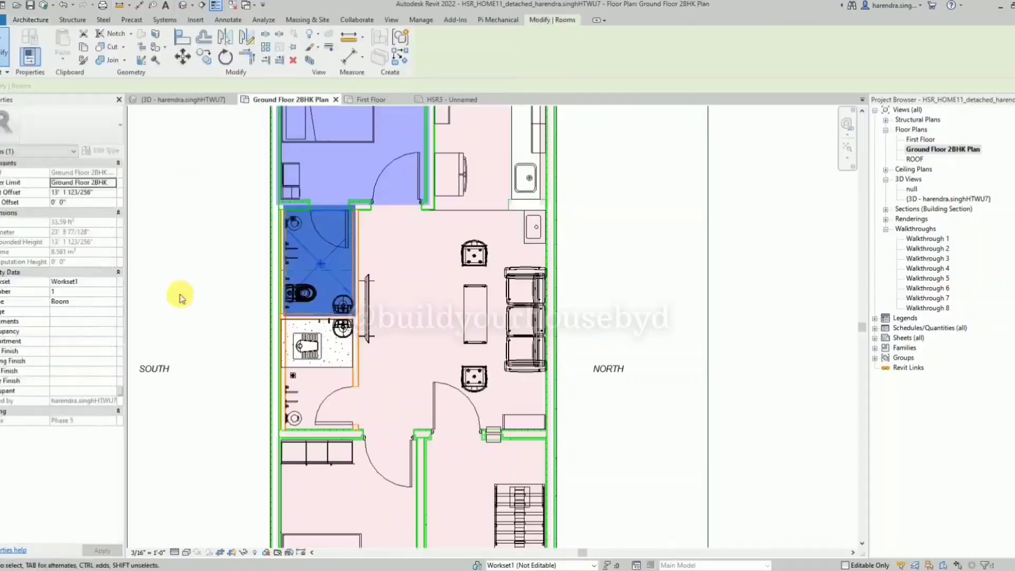
click(112, 301)
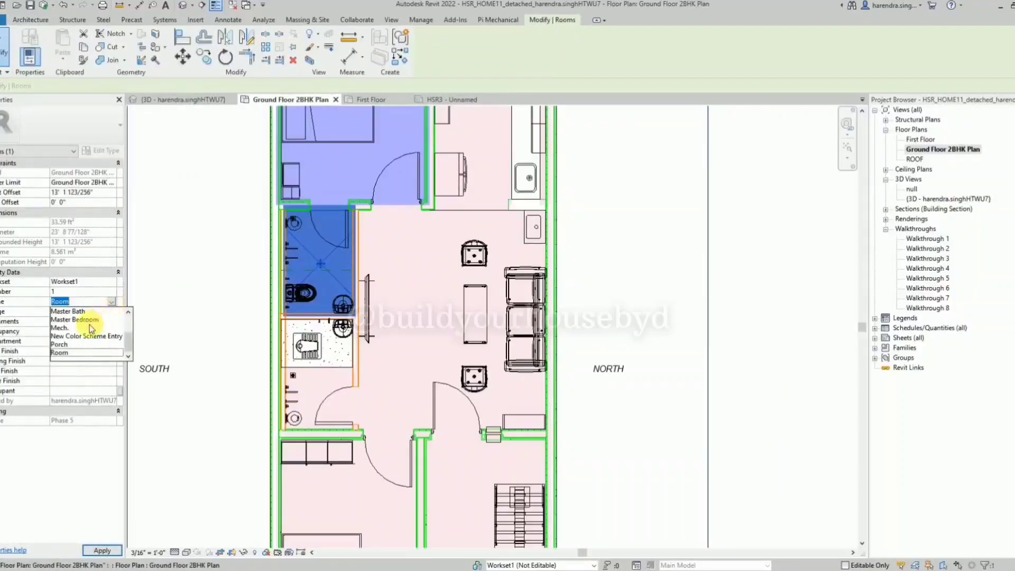
scroll(74, 316, up, 2)
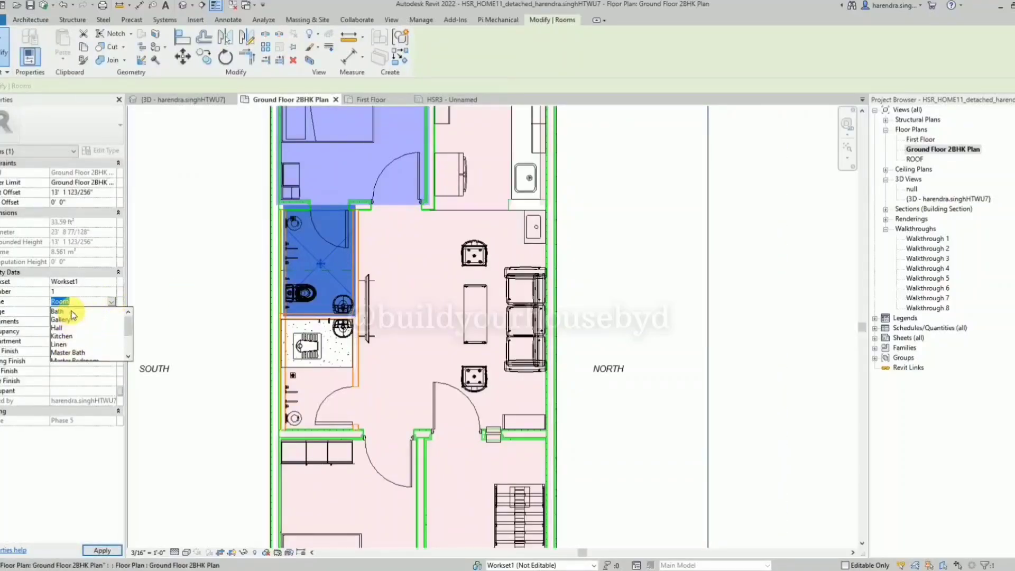
click(58, 312)
click(613, 277)
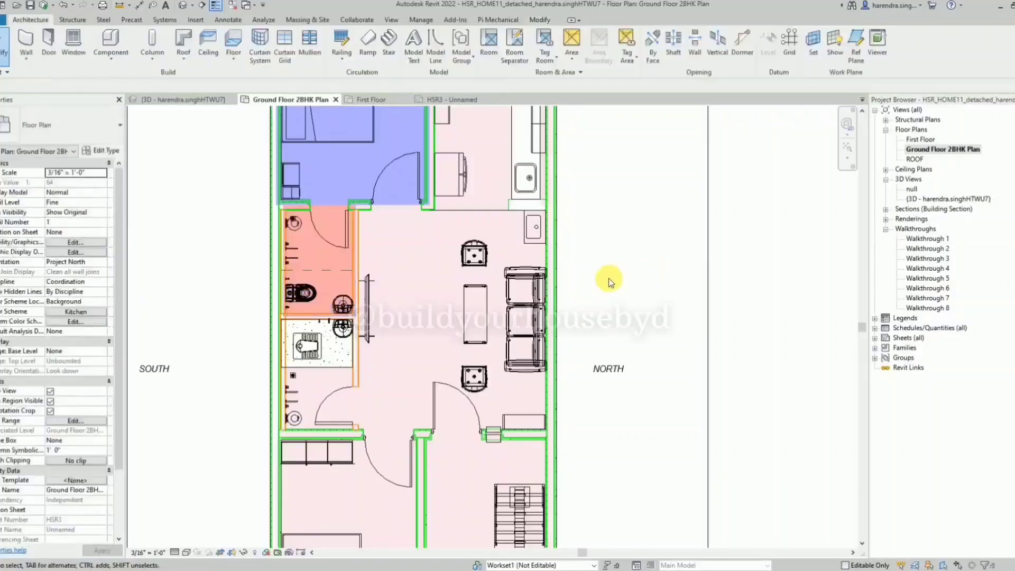
Name the second bathroom, the one with the squat toilet, Master Bath.
scroll(354, 371, up, 2)
click(302, 374)
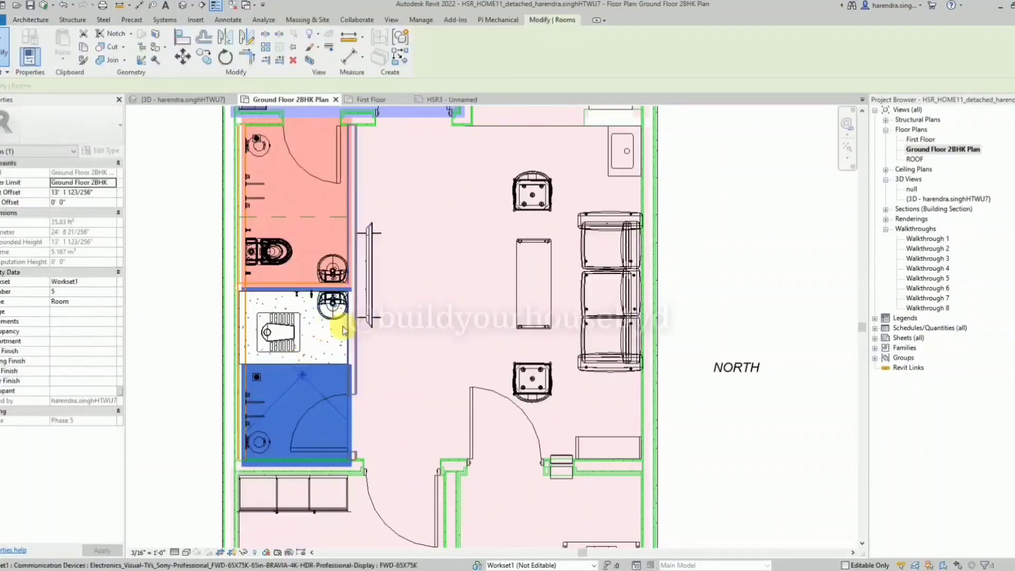
click(111, 303)
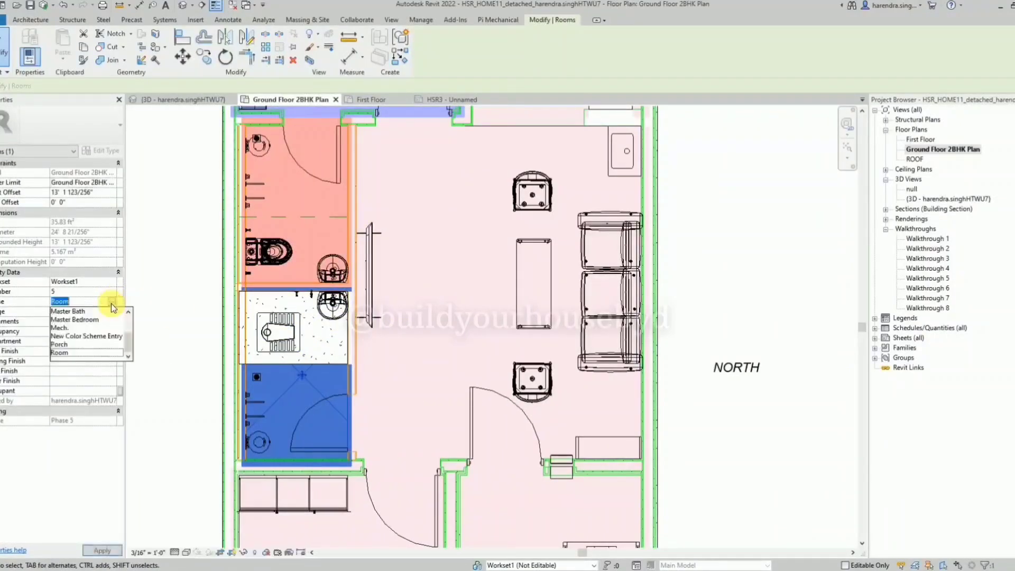
click(74, 311)
click(161, 302)
Name the room covering the staircase and front entrance area Porch.
scroll(278, 258, down, 4)
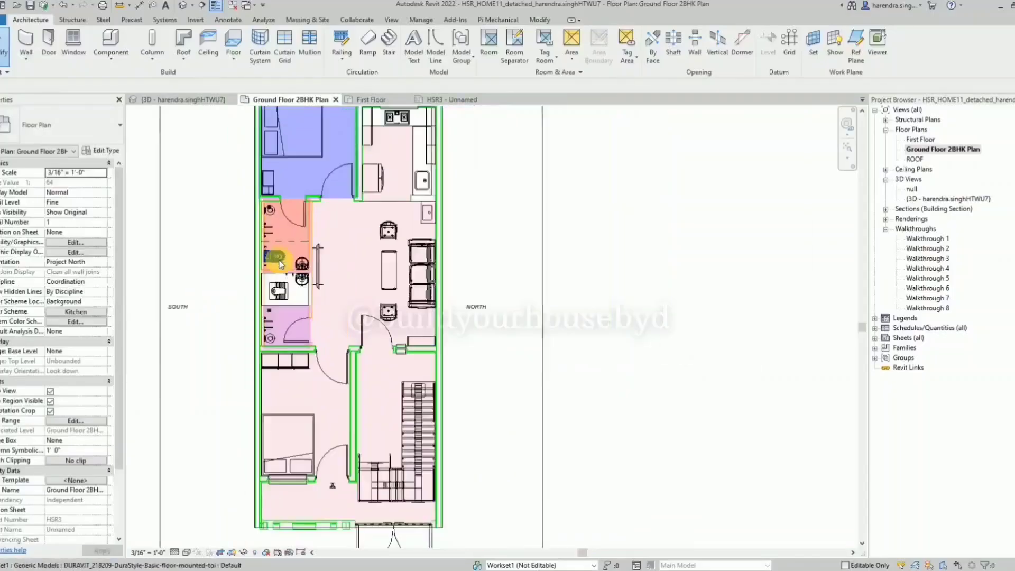
scroll(297, 462, up, 2)
click(265, 442)
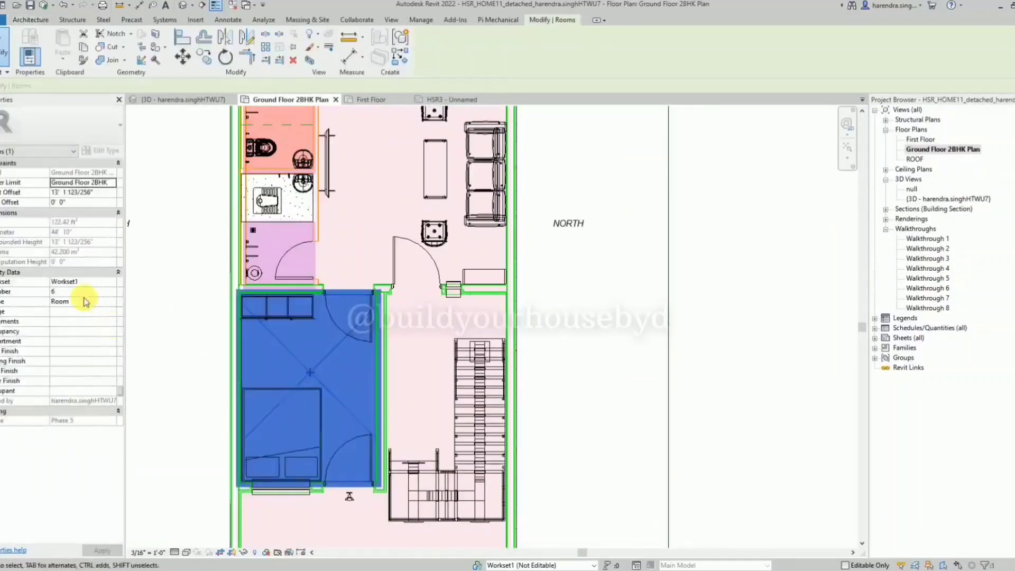
click(417, 366)
scroll(385, 384, down, 2)
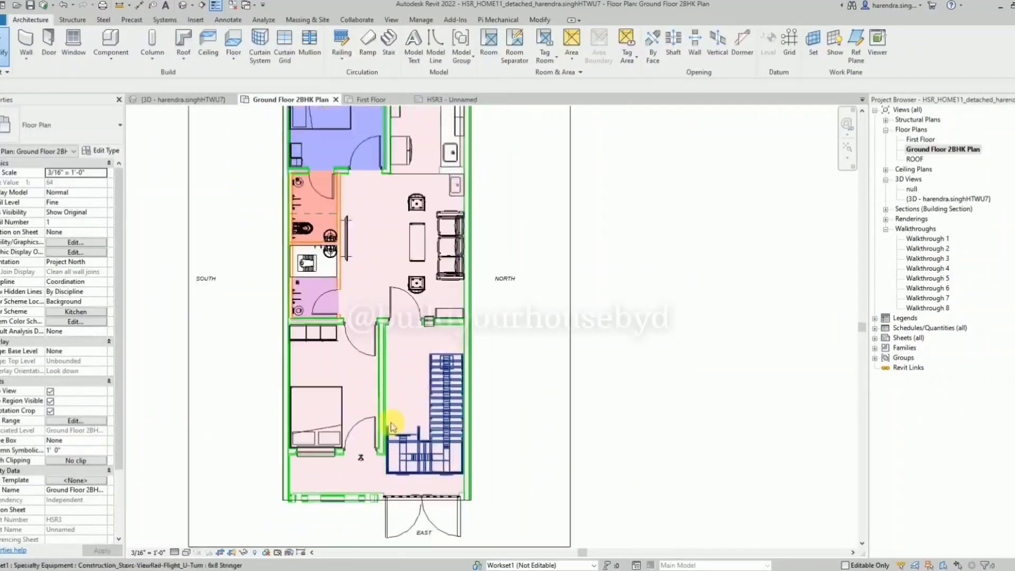
click(392, 360)
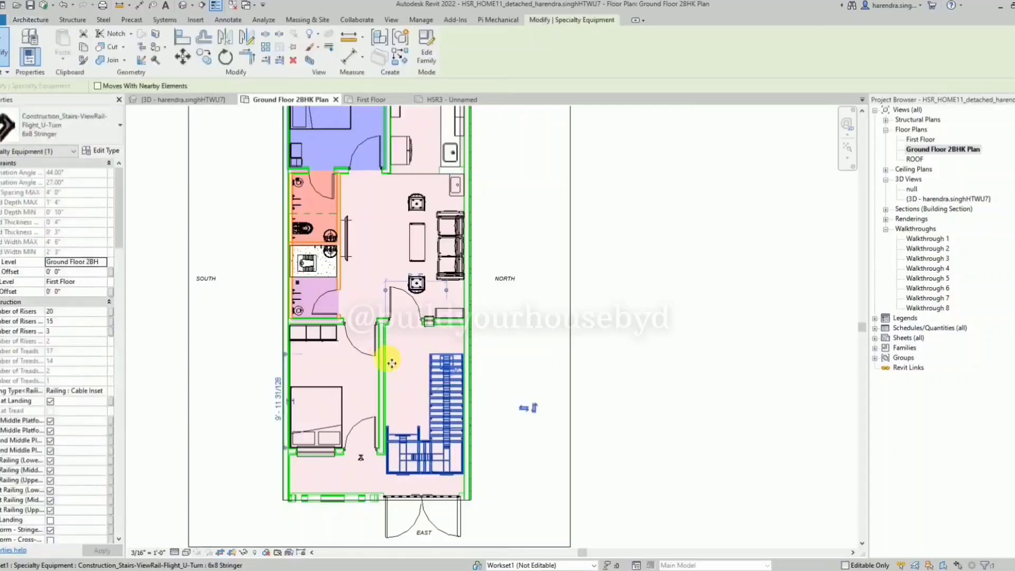
click(389, 363)
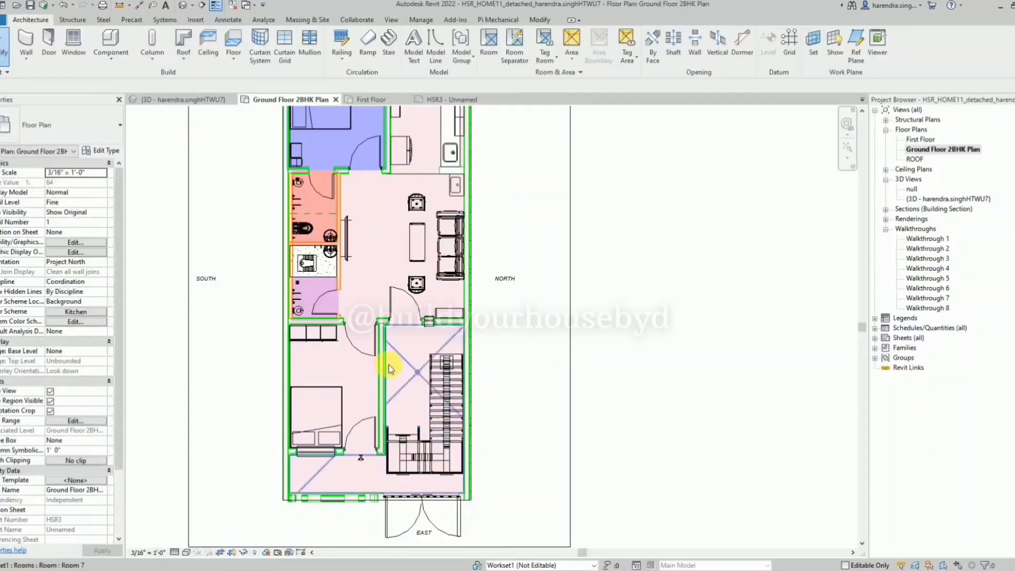
click(388, 364)
click(114, 302)
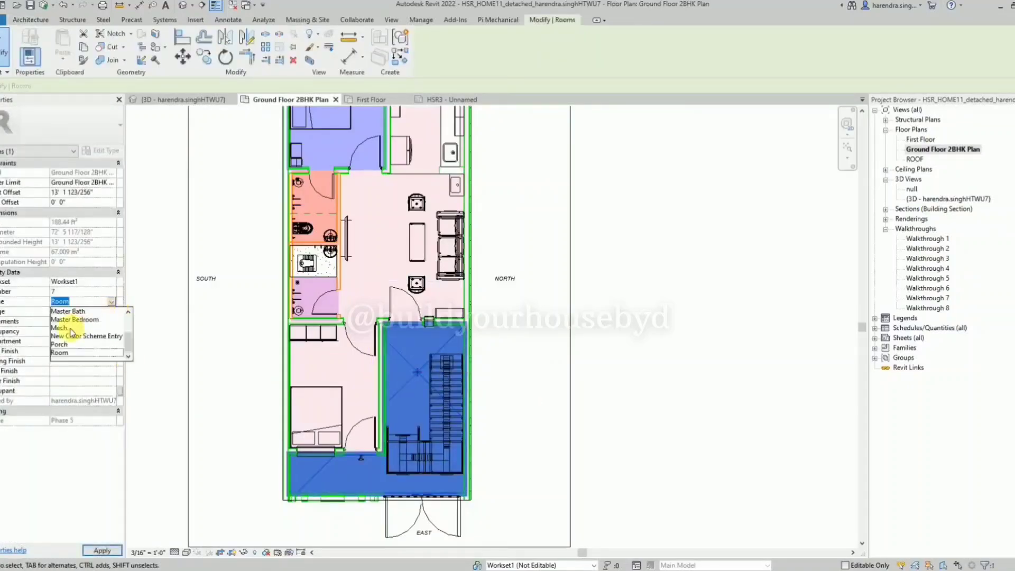
click(62, 345)
click(532, 329)
Name the living area room with the sofa Hall.
scroll(532, 329, up, 3)
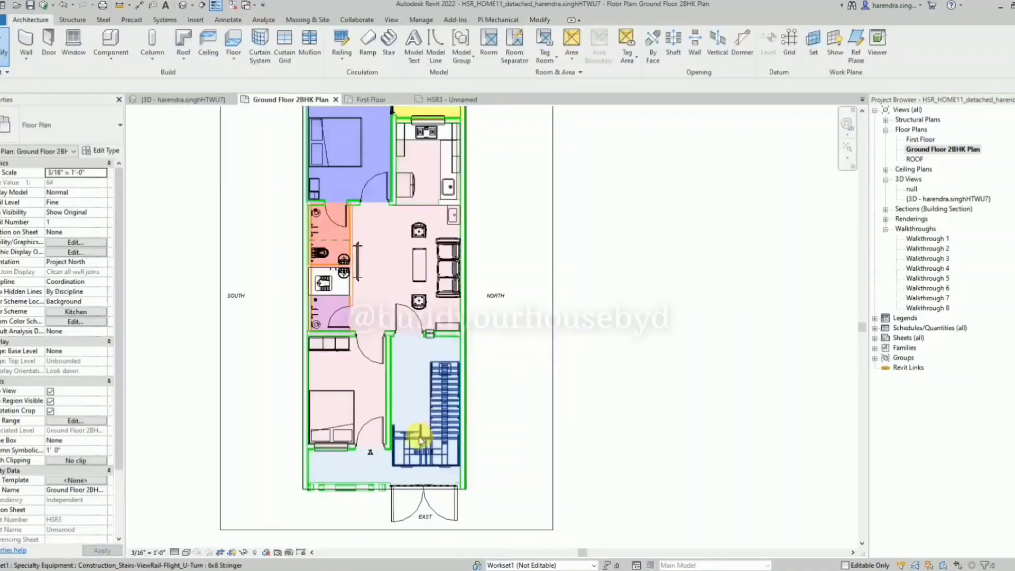
click(412, 280)
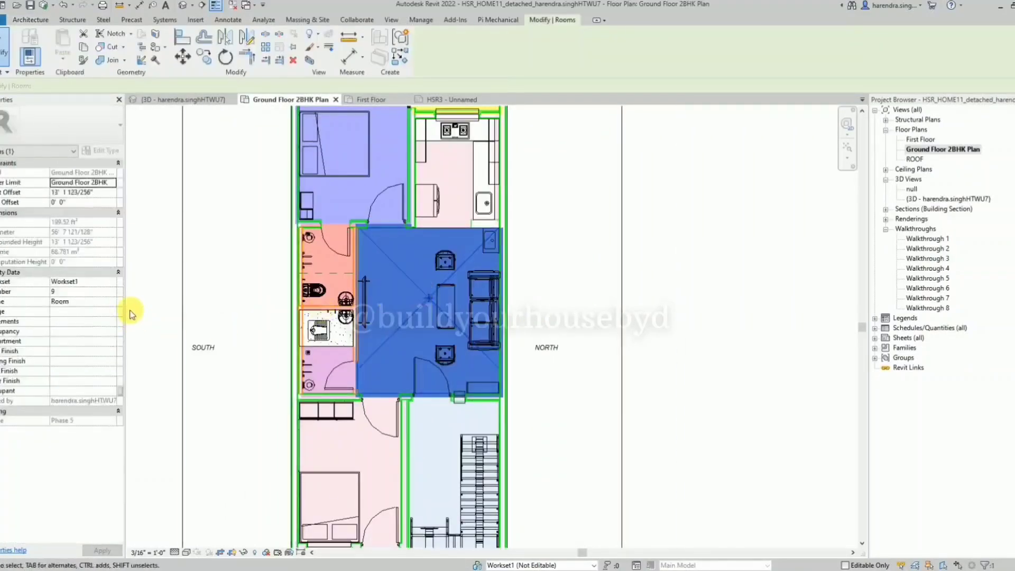
click(111, 302)
scroll(79, 333, up, 2)
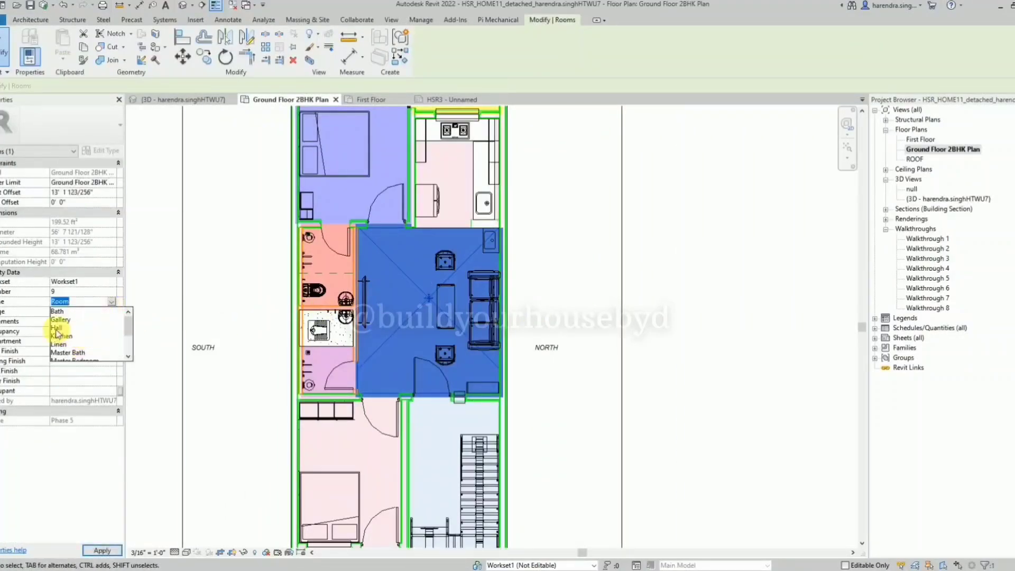
click(55, 330)
click(587, 252)
scroll(333, 446, down, 2)
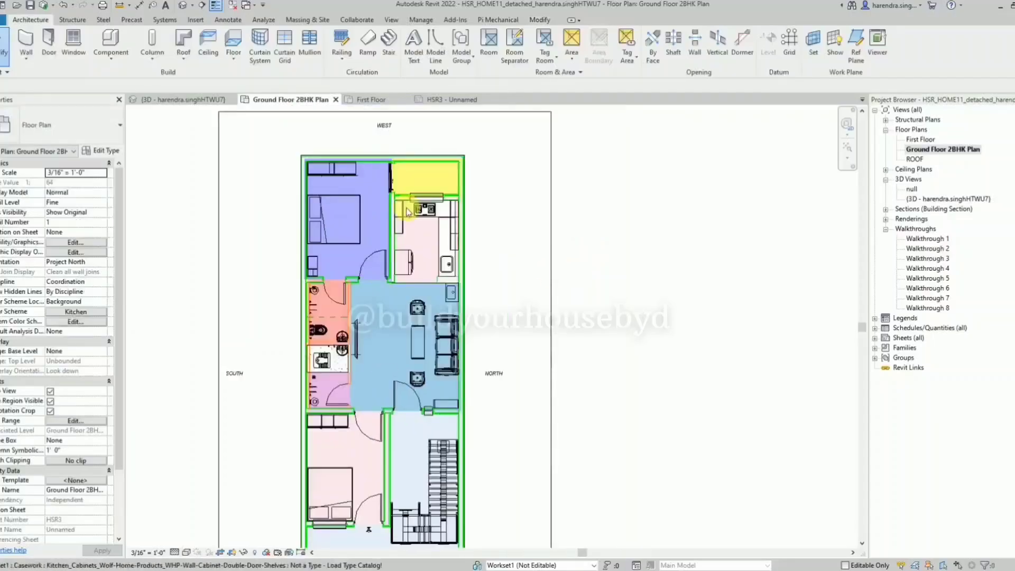
Name the room with the stove and sink beside the master bedroom Kitchen.
scroll(403, 205, up, 3)
click(439, 250)
click(112, 301)
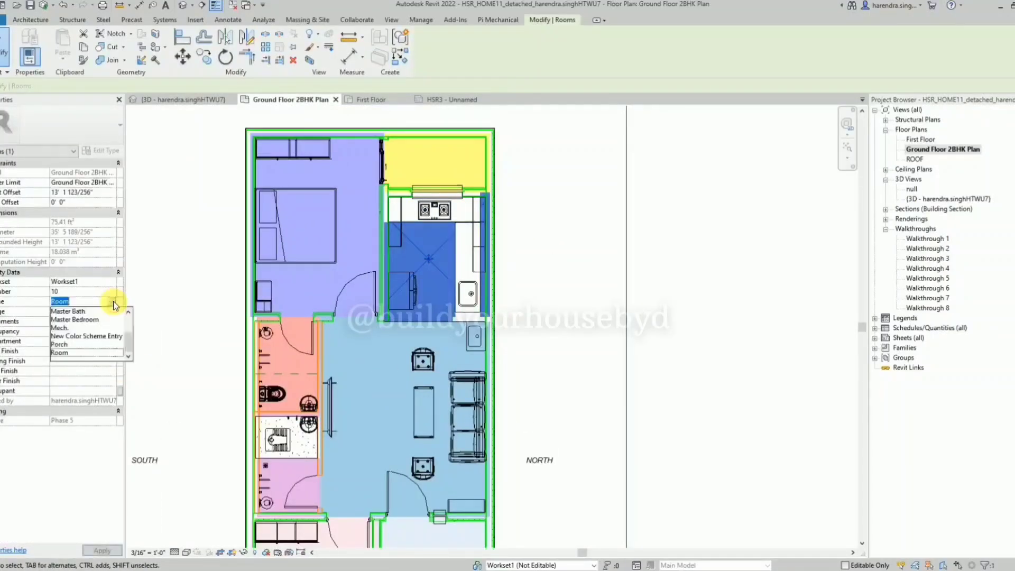
scroll(72, 333, up, 3)
click(72, 336)
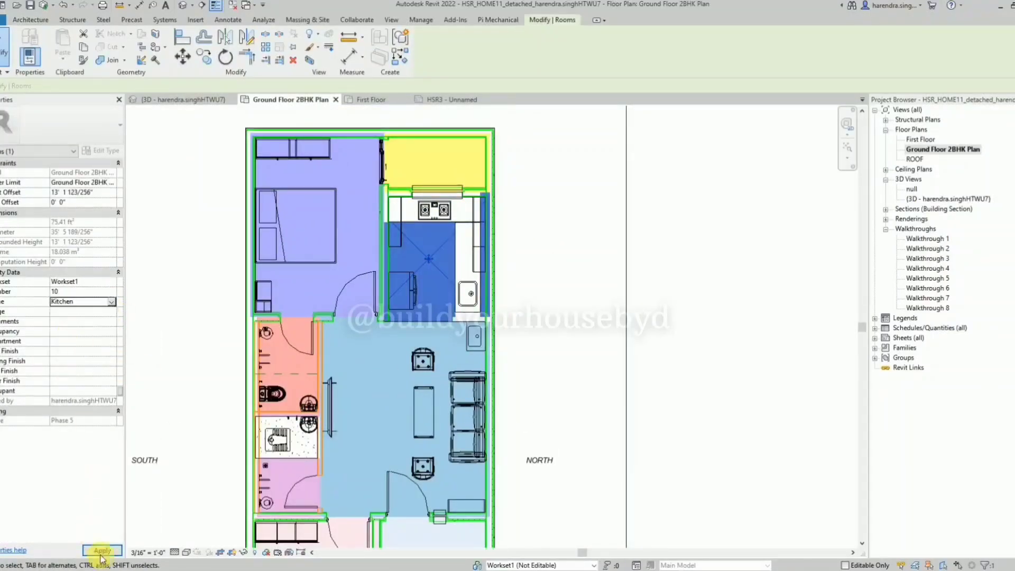
click(103, 551)
click(526, 241)
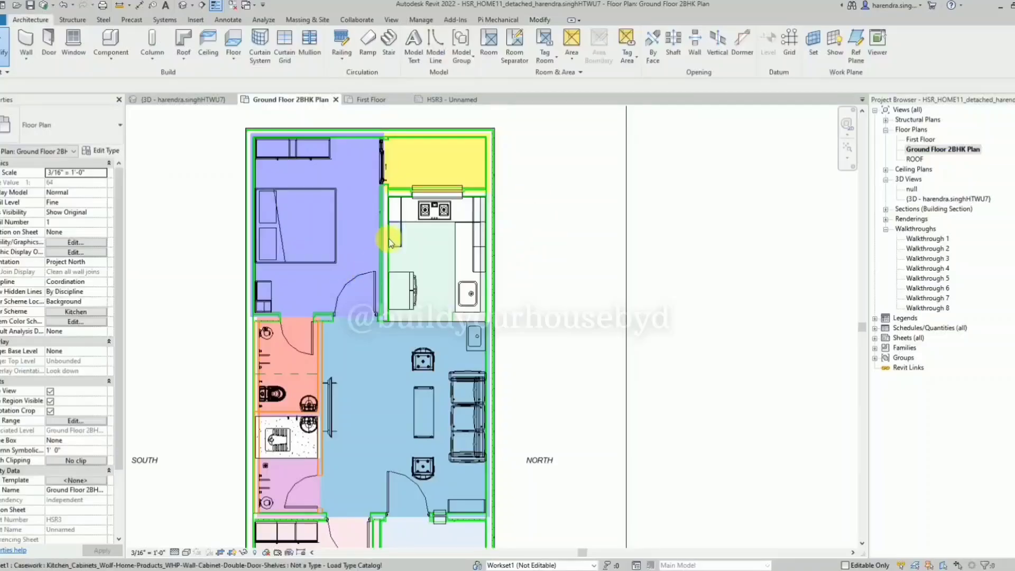
Turn on halftone for the Rooms category in the ground floor plan's Visibility/Graphic Overrides.
scroll(389, 238, down, 2)
scroll(516, 233, down, 2)
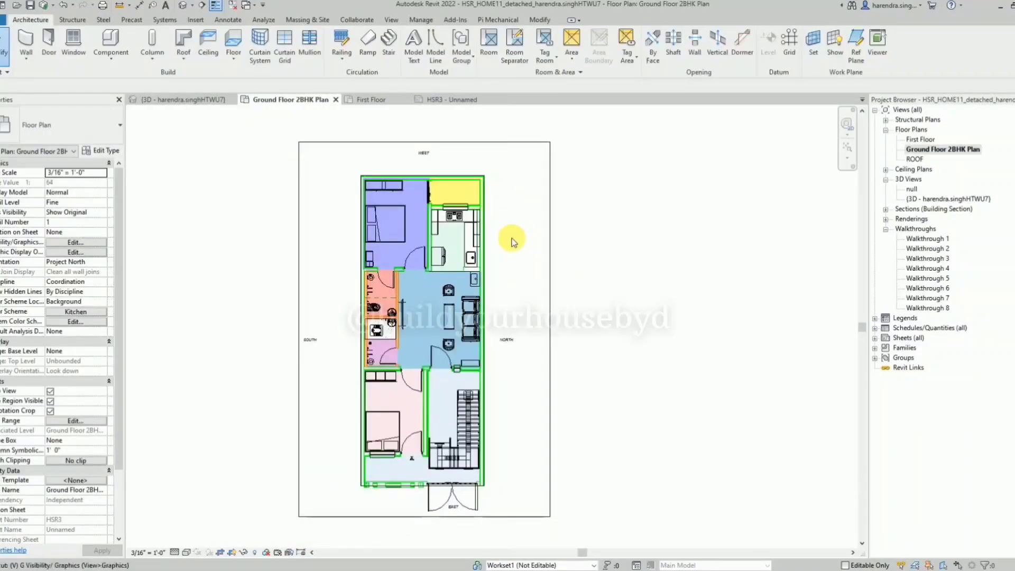
key(g)
drag(302, 170, 409, 160)
click(220, 333)
key(r)
scroll(220, 337, down, 3)
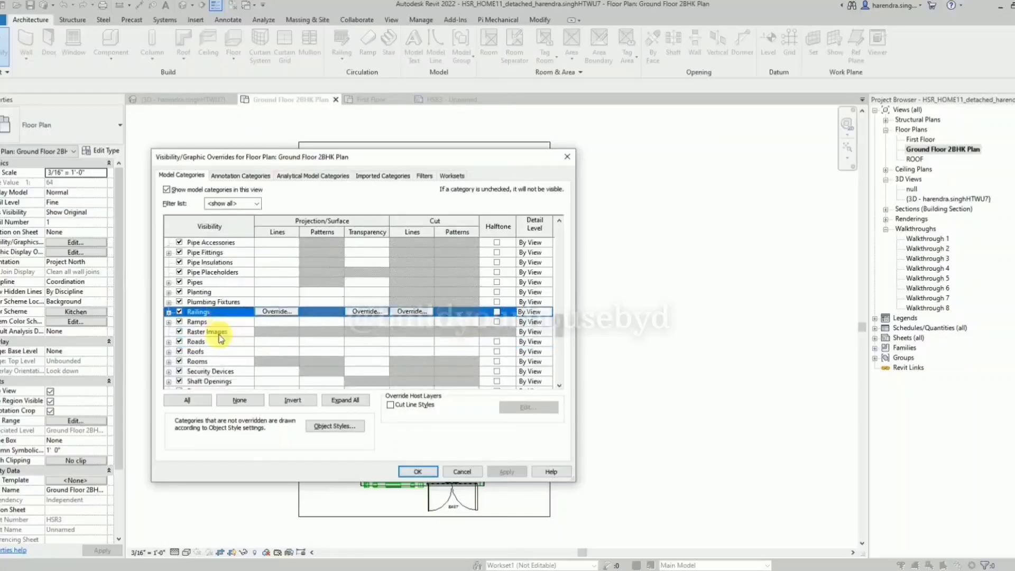
click(215, 341)
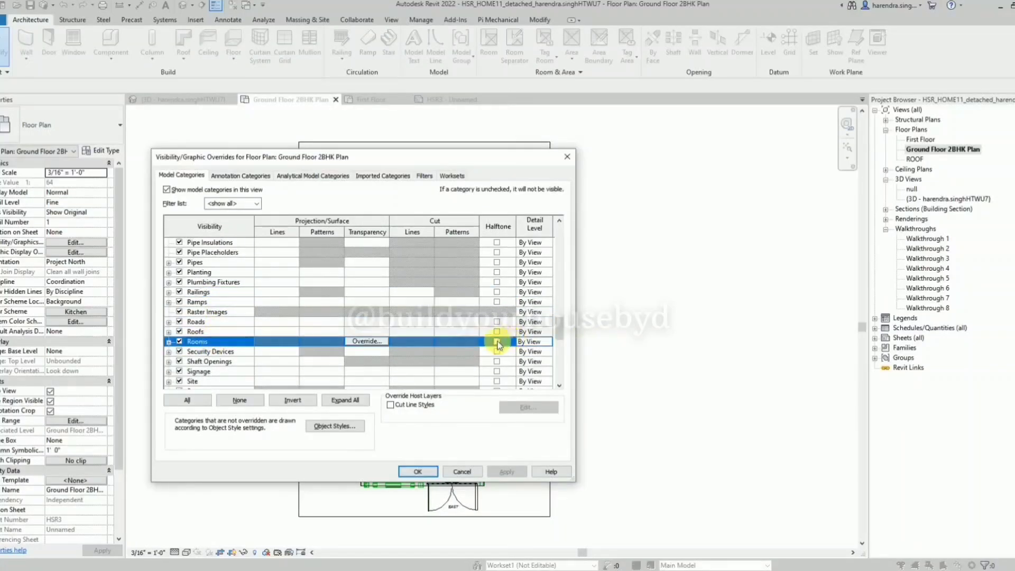
click(509, 471)
click(417, 470)
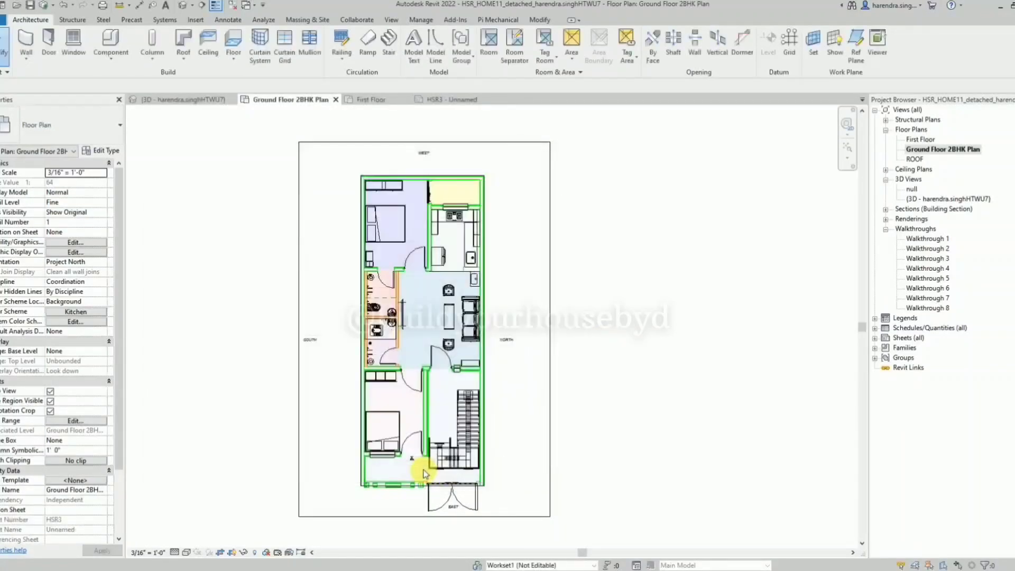
Try the Architectural discipline for the ground floor plan view and undo the change.
scroll(428, 229, up, 2)
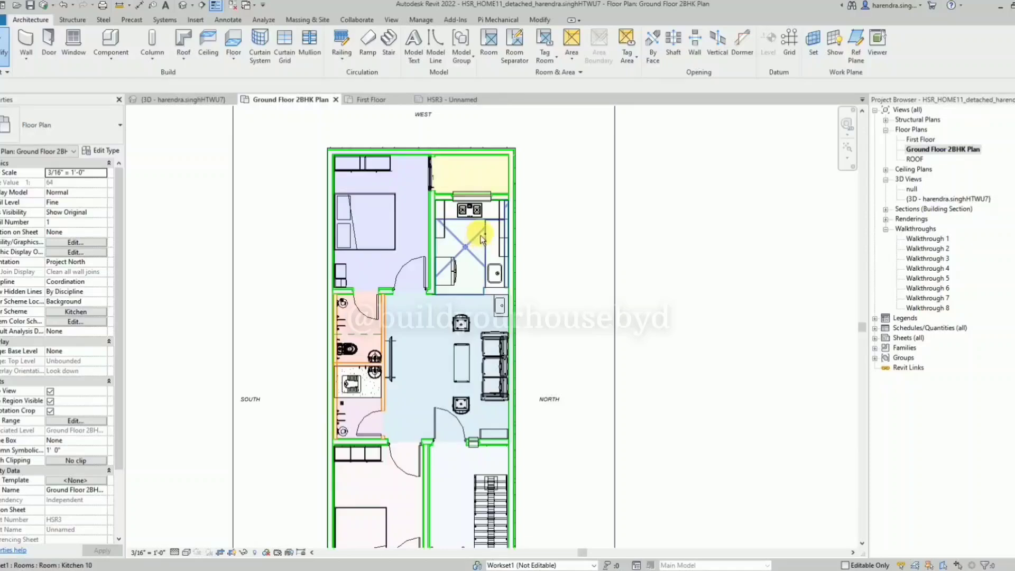
scroll(479, 235, down, 2)
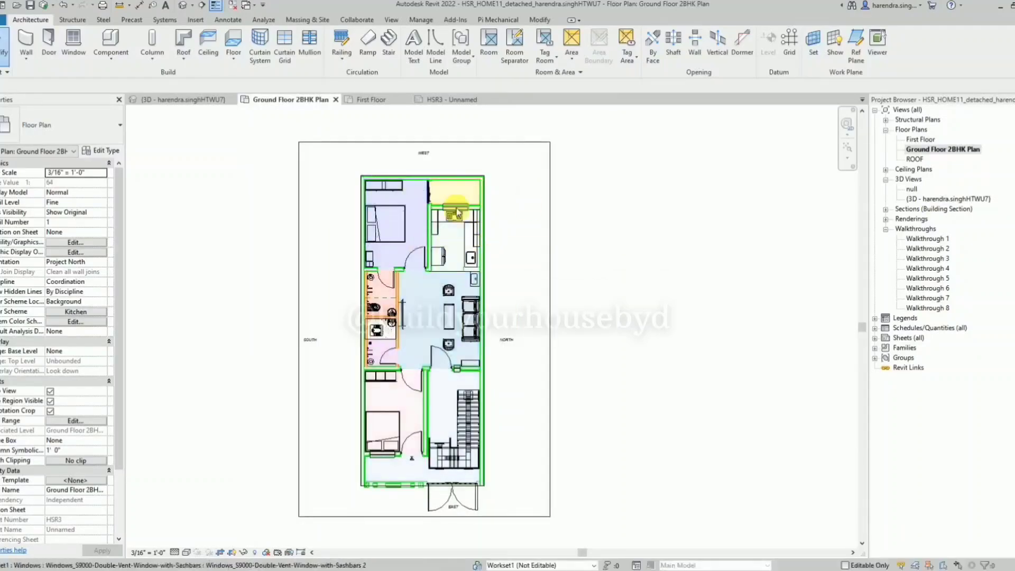
scroll(524, 165, up, 2)
scroll(463, 141, down, 3)
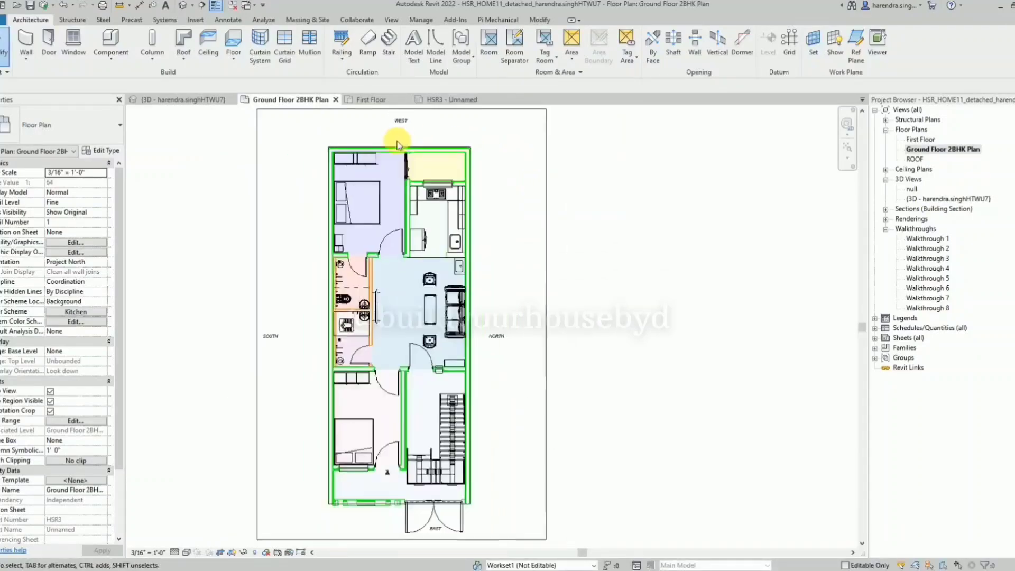
scroll(528, 334, up, 2)
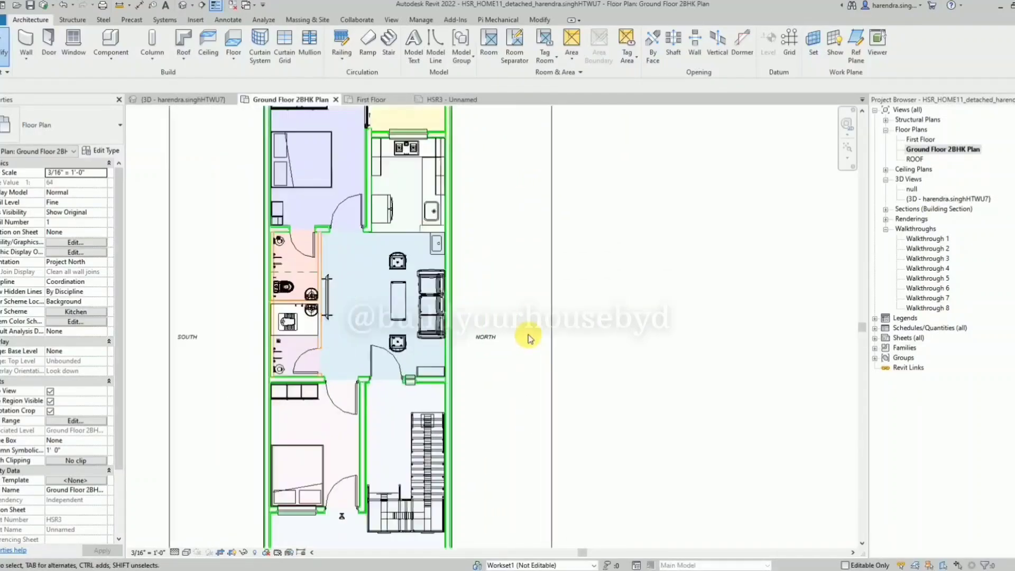
click(104, 284)
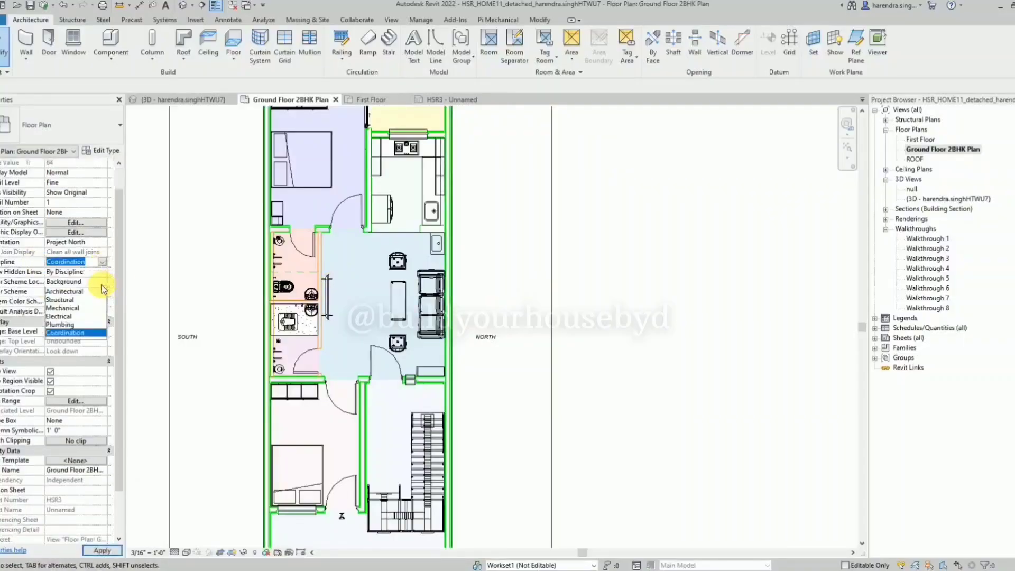
click(64, 291)
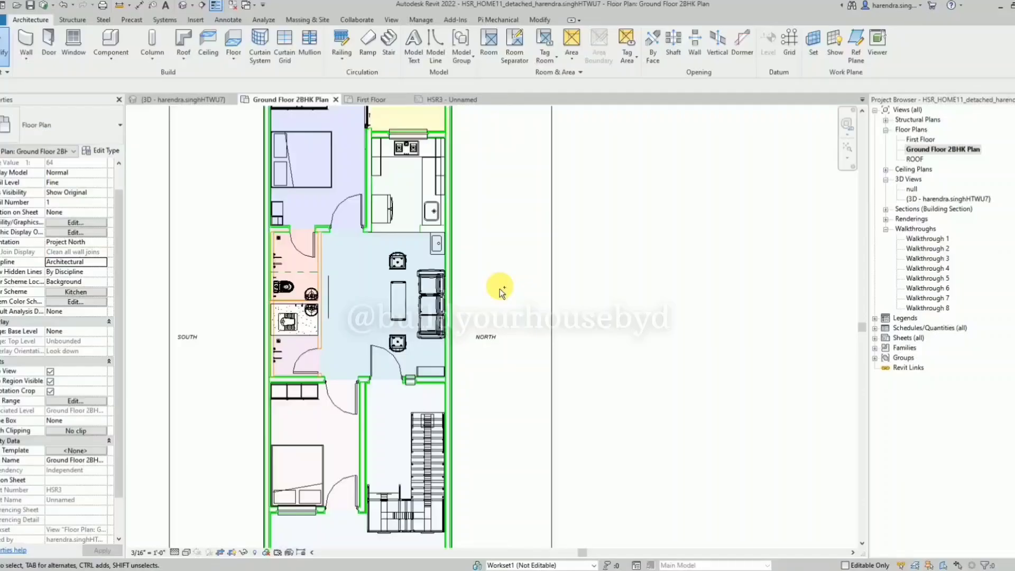
key(ctrl+z)
scroll(398, 345, down, 1)
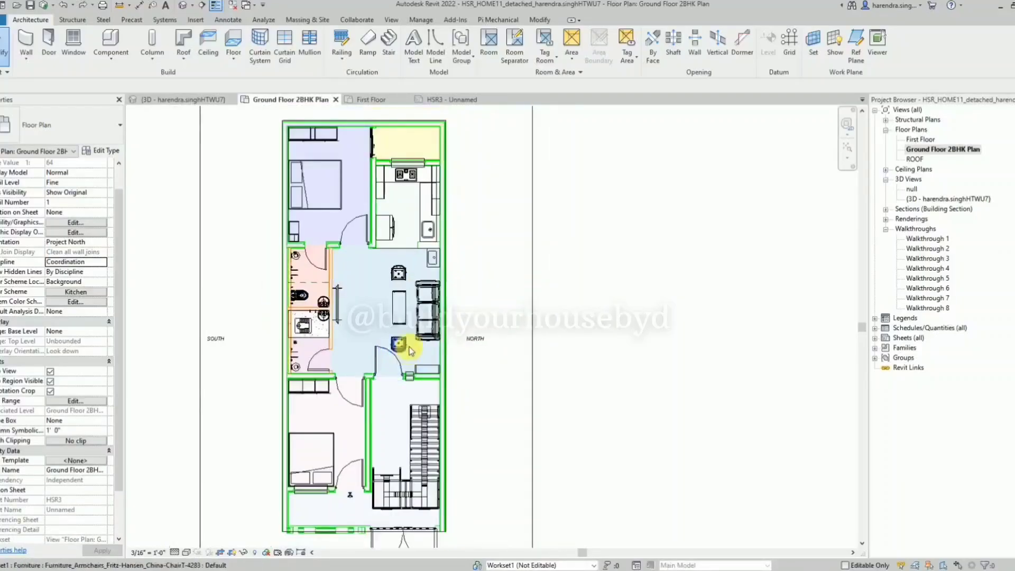
click(427, 309)
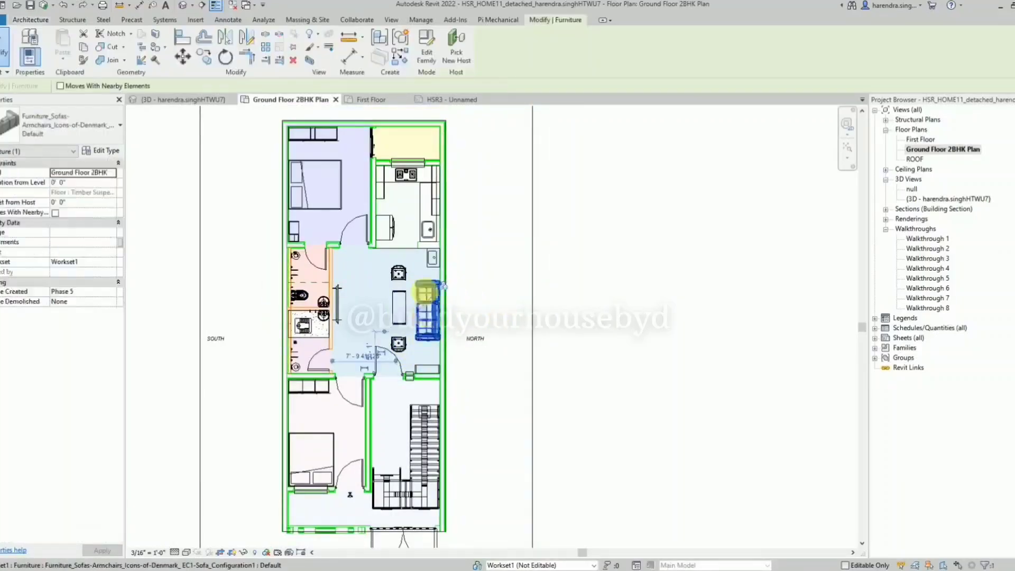
scroll(394, 273, down, 1)
key(Escape)
Select everything in the ground floor plan and open the selection Filter.
scroll(435, 453, down, 1)
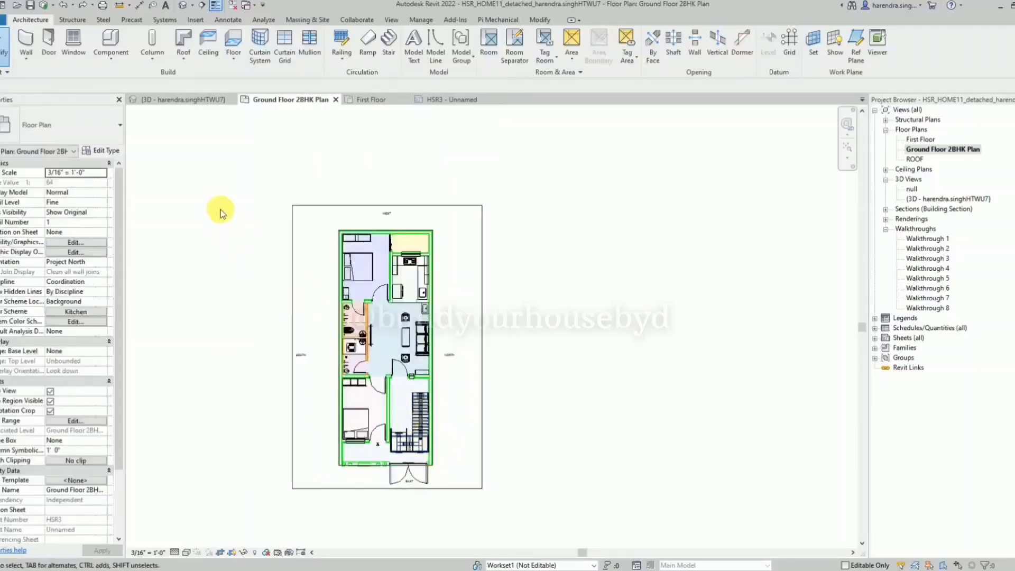
drag(220, 211, 483, 488)
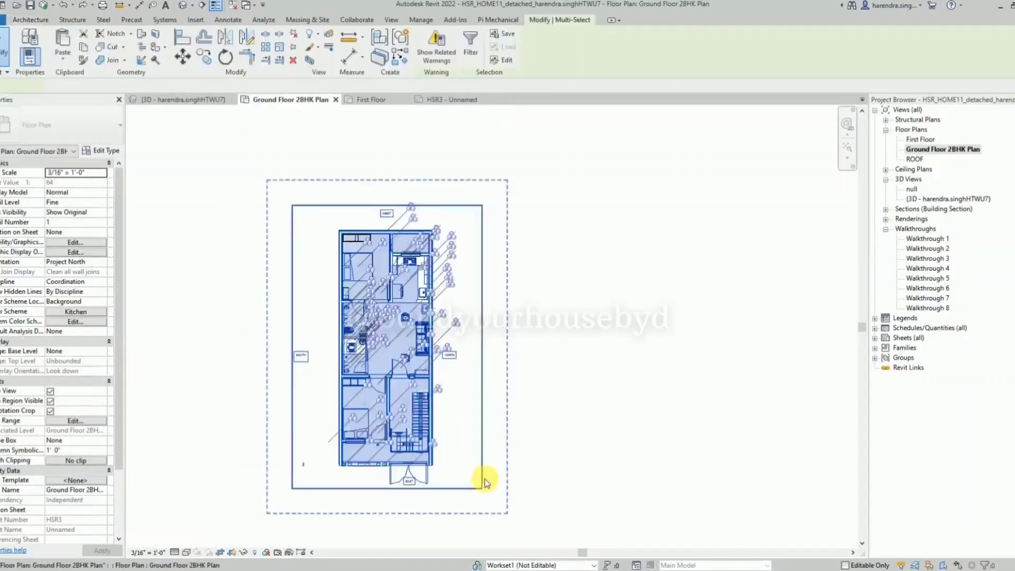
click(471, 42)
Clear all filter categories and include only Walls, Windows, Doors and Casework.
click(575, 238)
scroll(450, 285, down, 1)
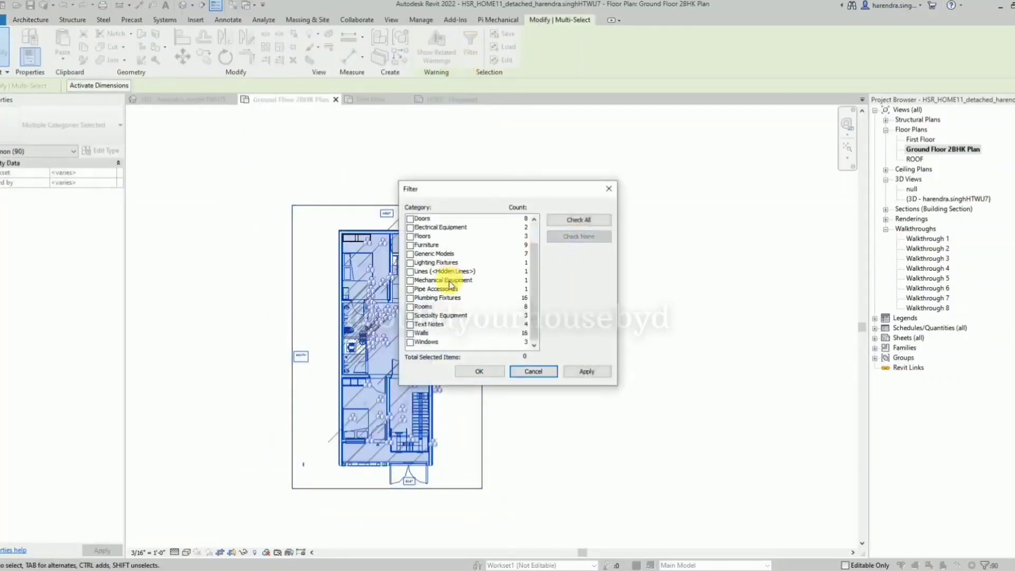
click(410, 334)
click(411, 342)
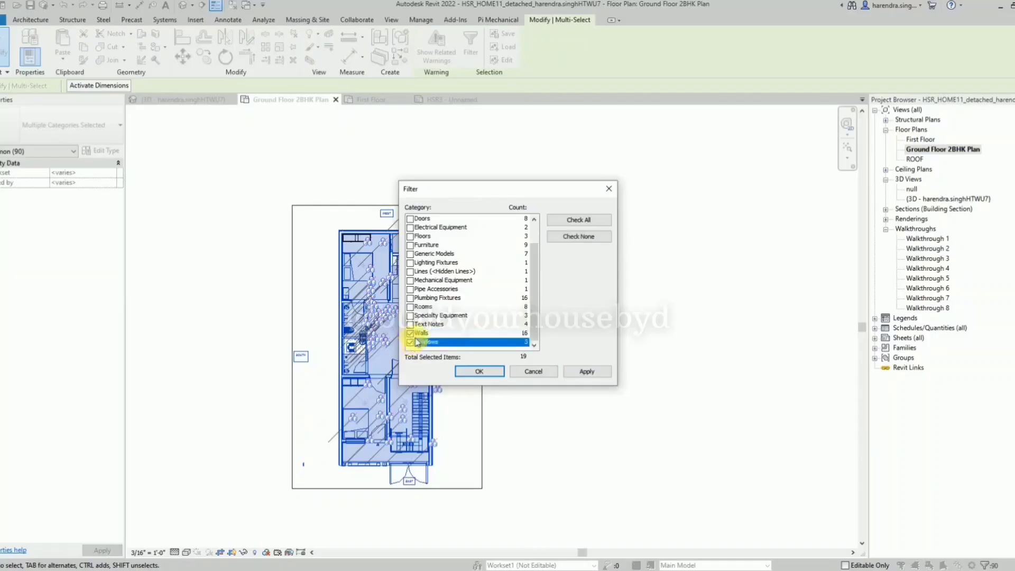
scroll(427, 326, up, 1)
scroll(427, 326, down, 1)
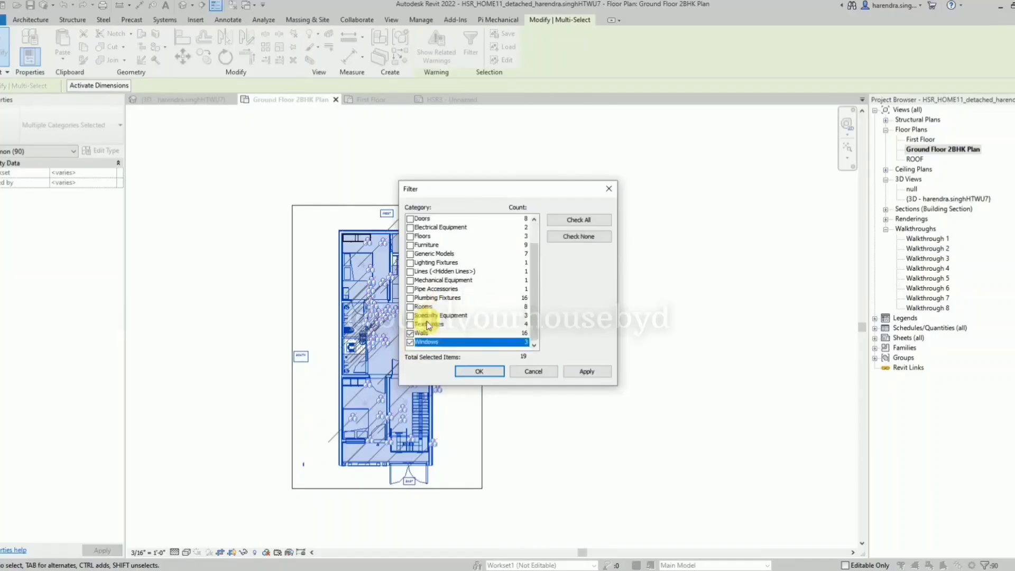
scroll(427, 326, up, 1)
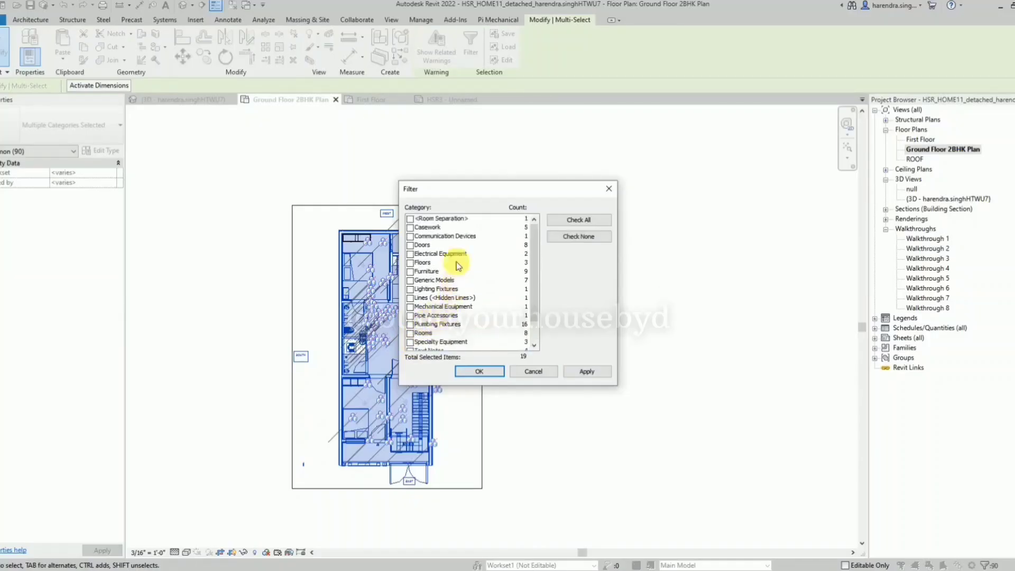
click(416, 246)
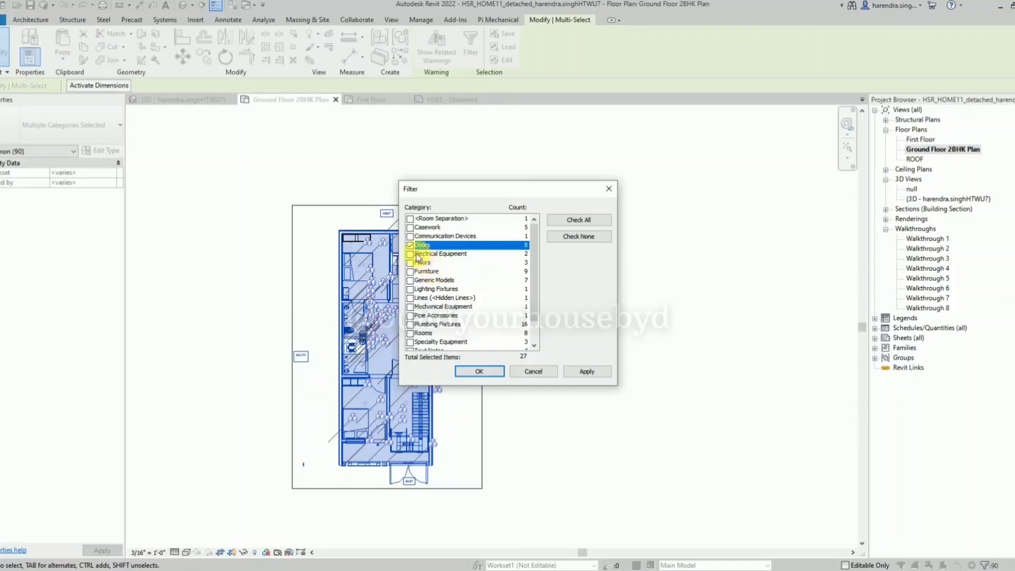
click(410, 227)
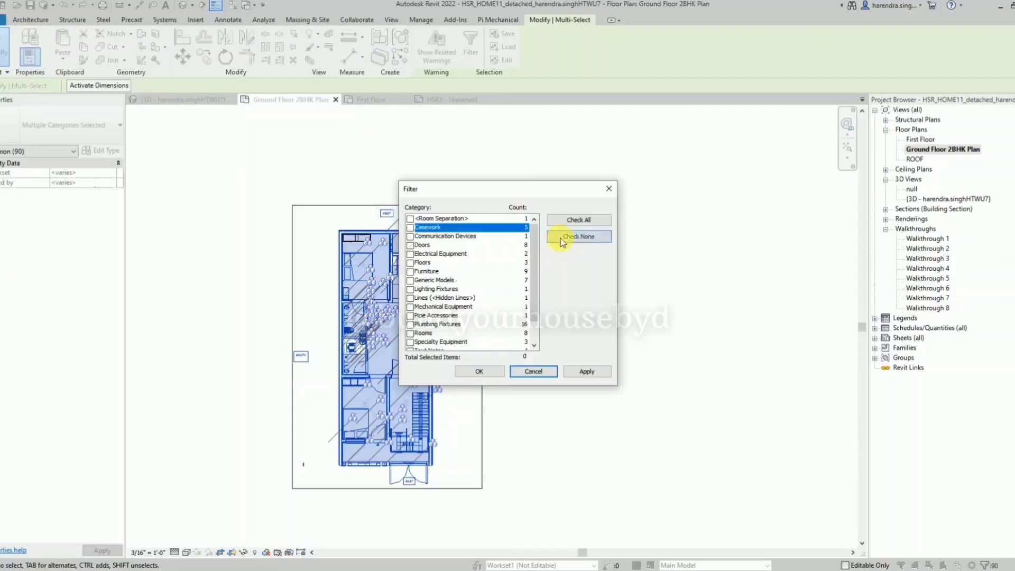
Filter the selection to include every category except Doors, Walls and Windows.
click(421, 244)
scroll(421, 244, down, 1)
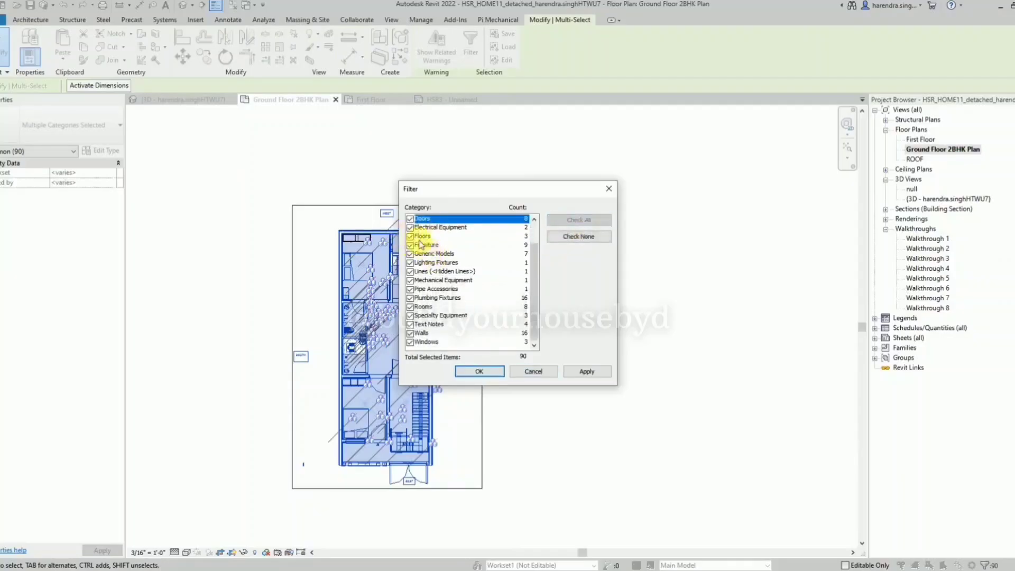
click(410, 219)
click(409, 333)
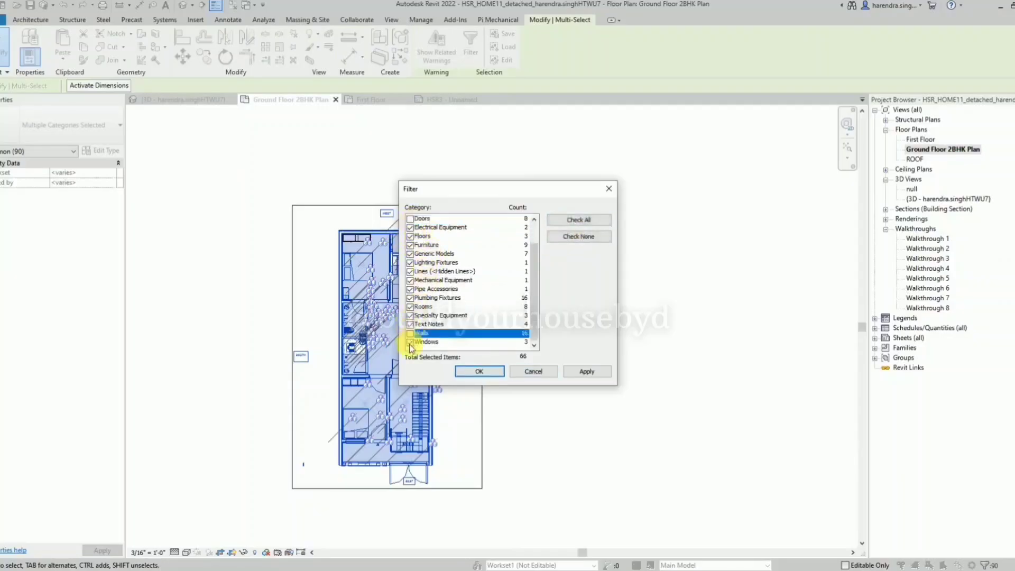
click(410, 342)
click(472, 370)
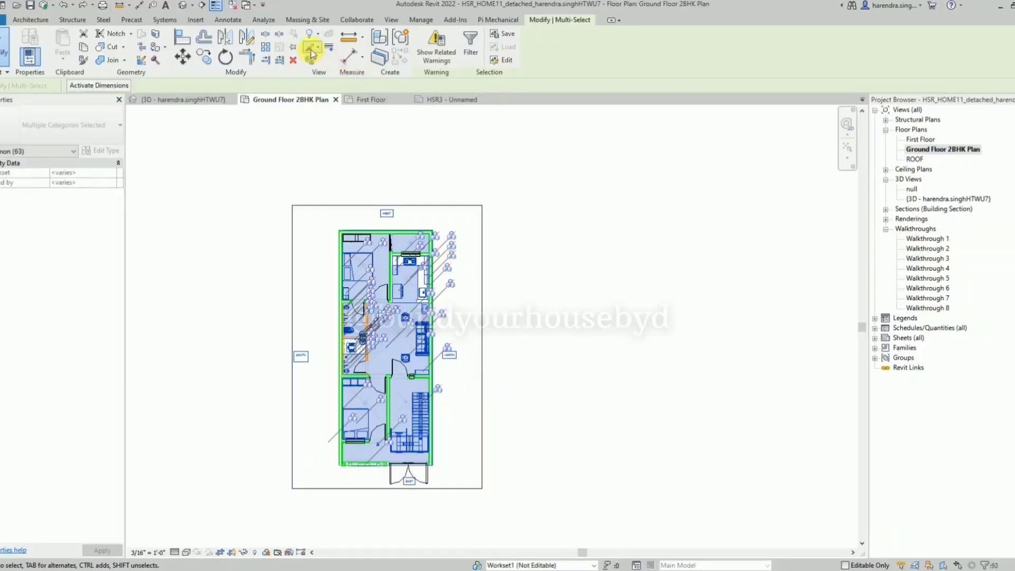
Override the filtered elements' graphics in this view with halftone and clear the selection.
click(317, 47)
click(338, 68)
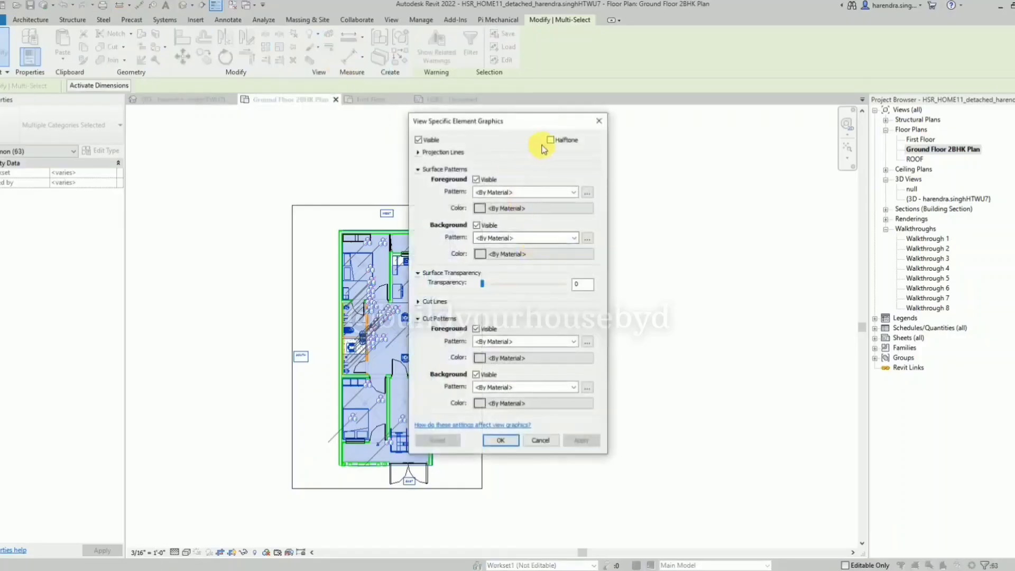
click(550, 140)
click(580, 441)
click(500, 440)
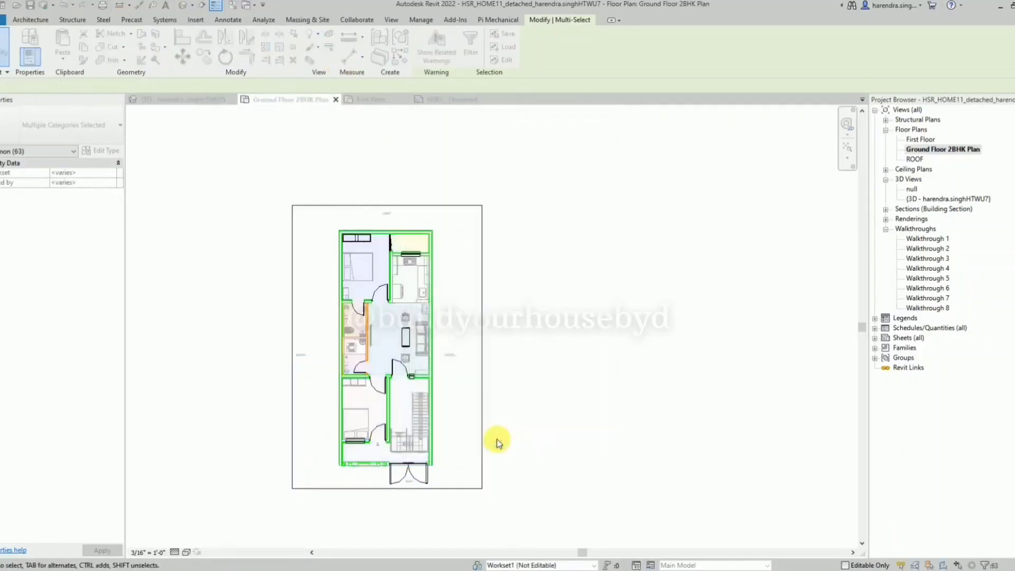
scroll(407, 378, up, 5)
key(Escape)
scroll(504, 423, down, 1)
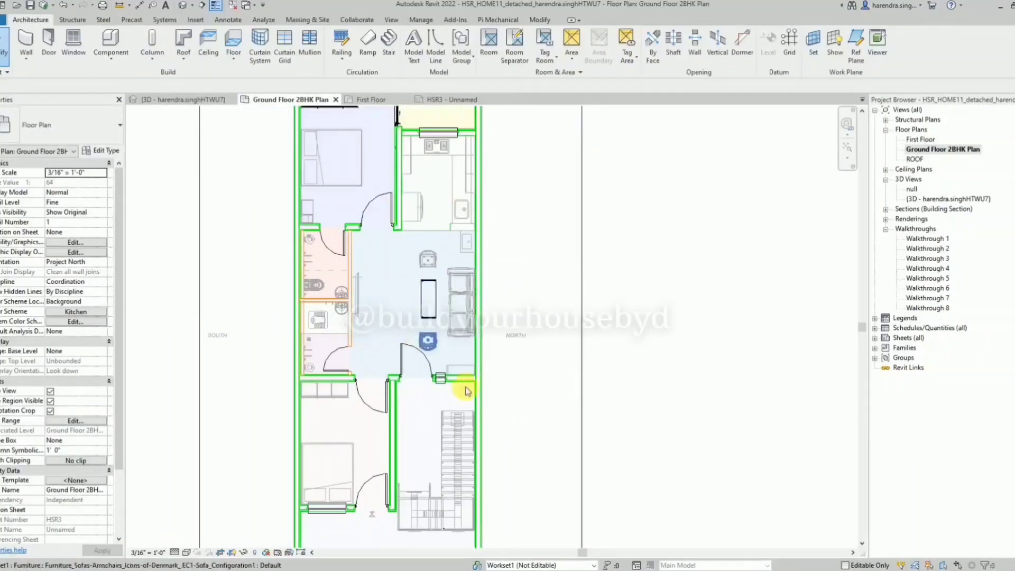
Select the living room's centre table and the upper bedroom's wardrobe and apply a halftone override to them by element.
click(429, 291)
scroll(397, 381, down, 2)
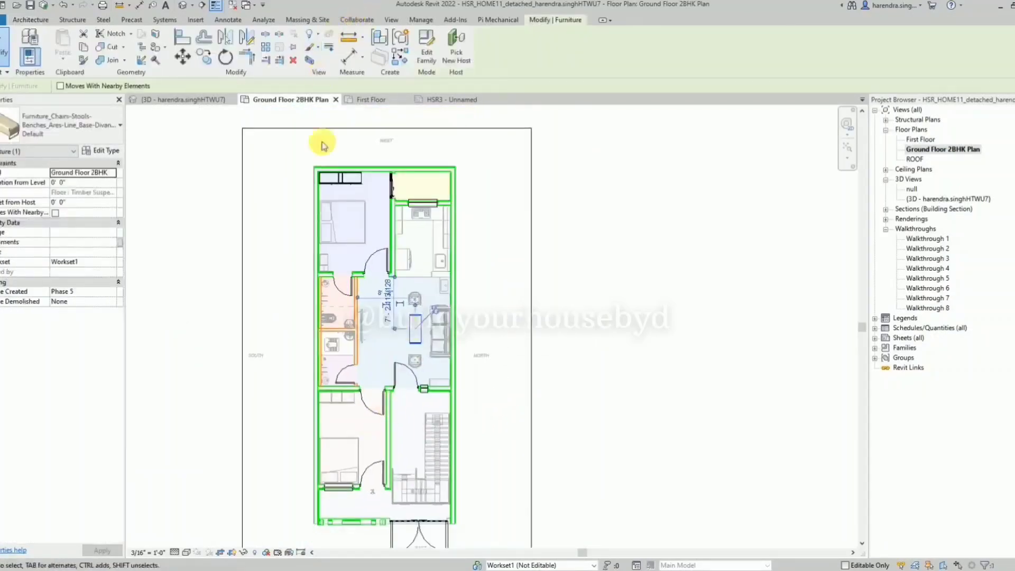
ctrl+click(367, 190)
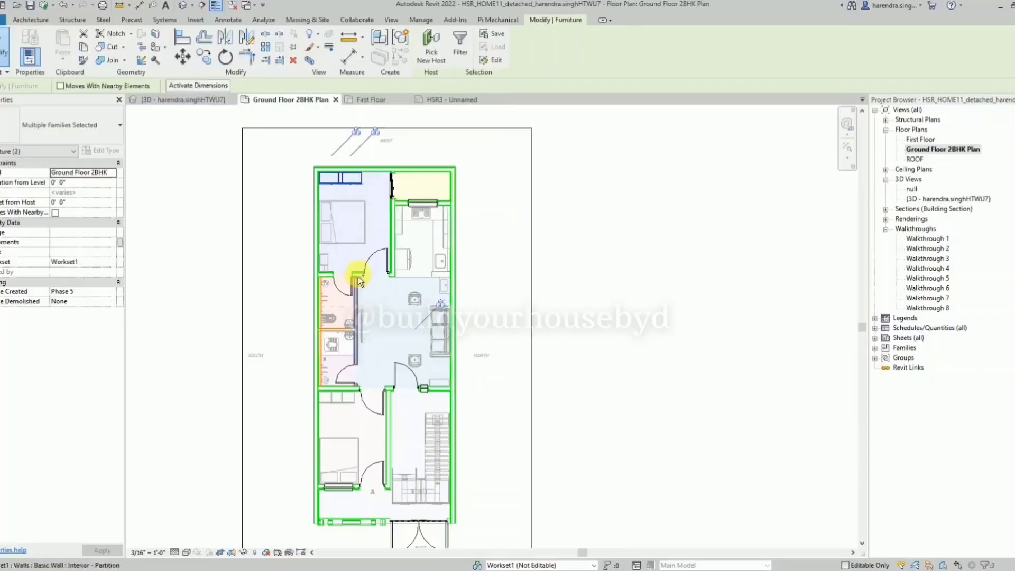
click(317, 47)
click(328, 62)
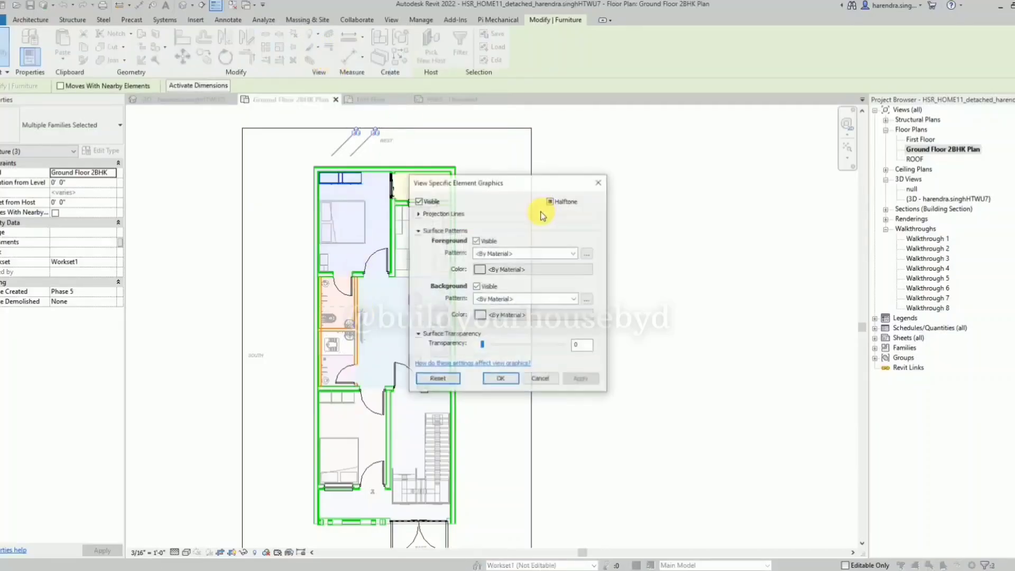
click(499, 379)
click(503, 341)
scroll(354, 239, up, 3)
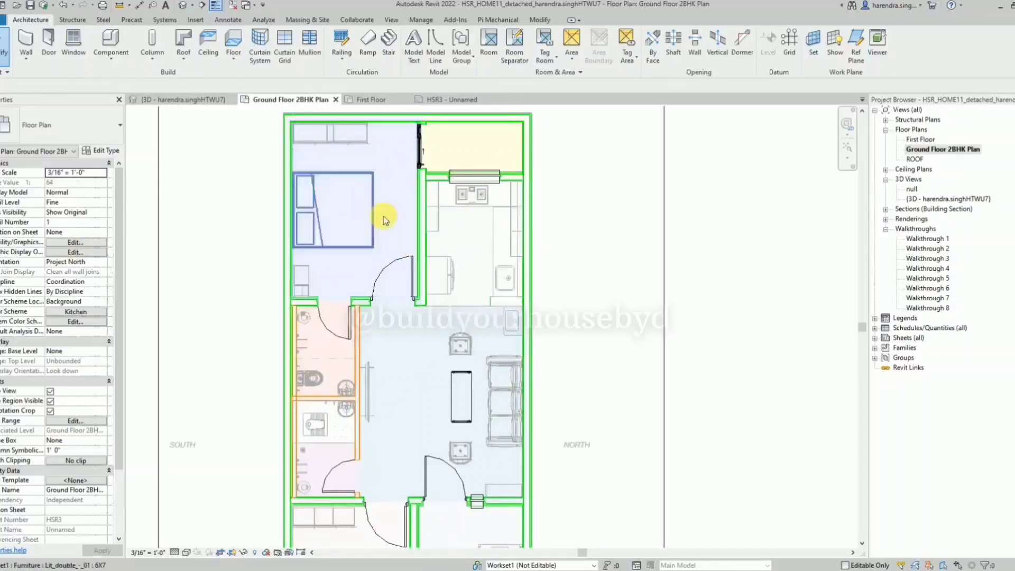
Open sheet HSR3 and deactivate its ground floor plan viewport.
scroll(431, 218, down, 2)
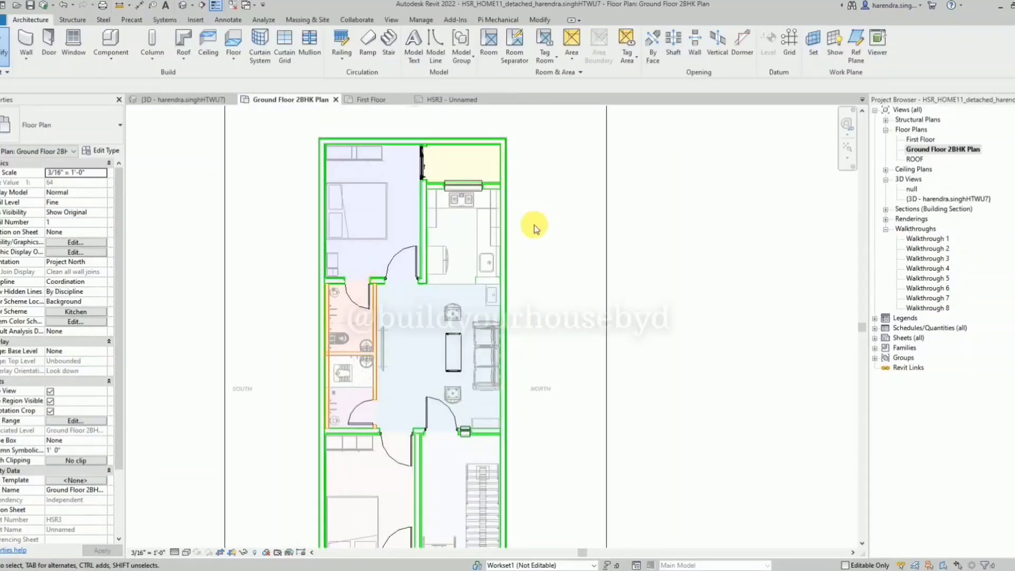
scroll(420, 199, down, 4)
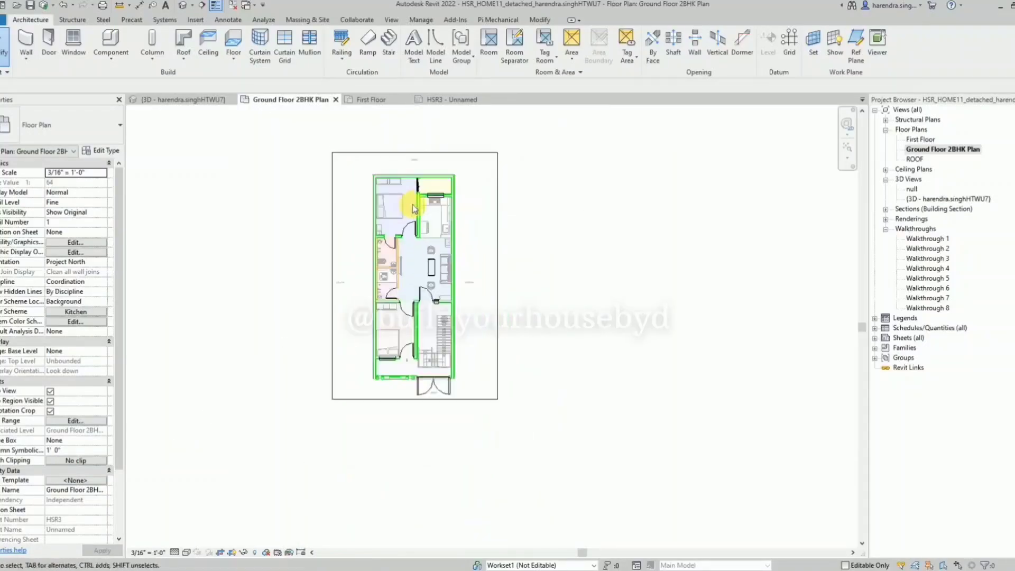
click(439, 100)
scroll(365, 199, down, 1)
right_click(216, 197)
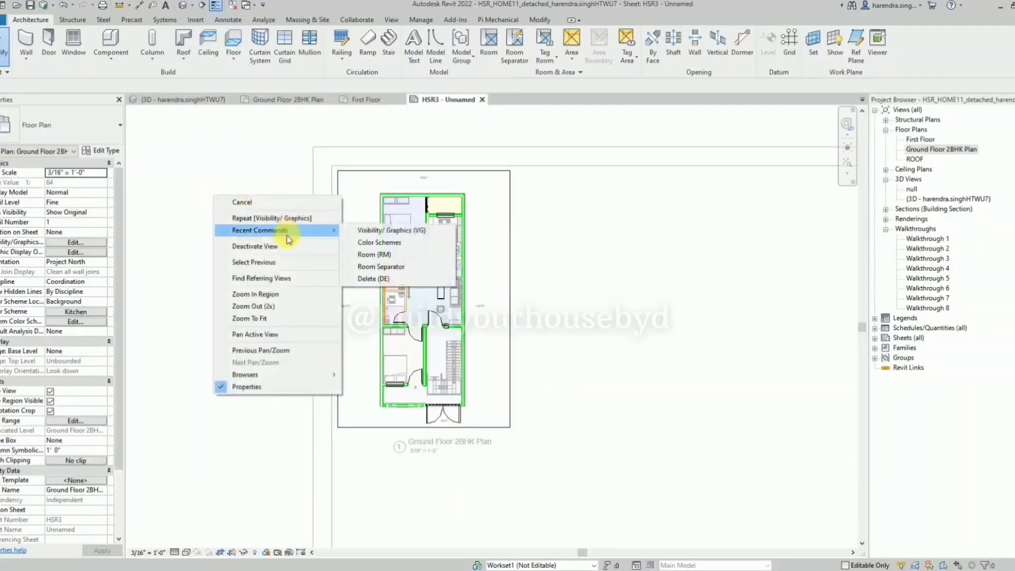
click(275, 250)
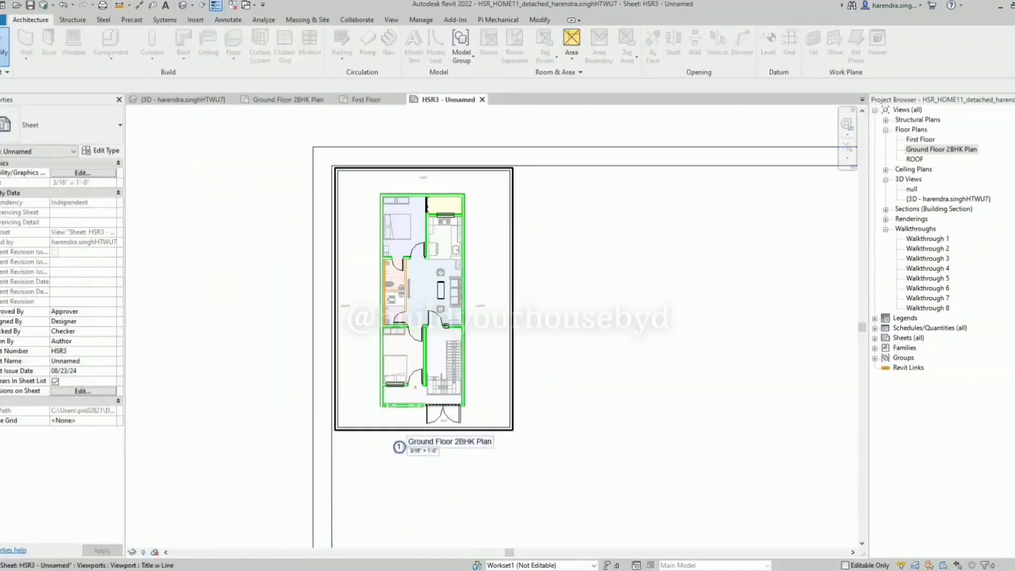
scroll(506, 300, up, 1)
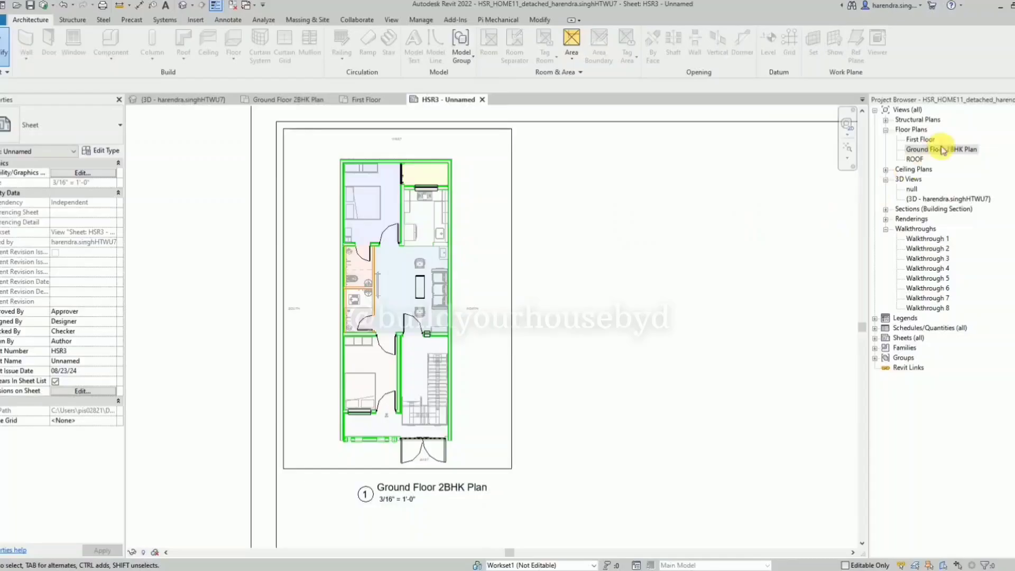
Duplicate the Ground Floor 2BHK Plan view with detailing.
right_click(943, 151)
click(676, 247)
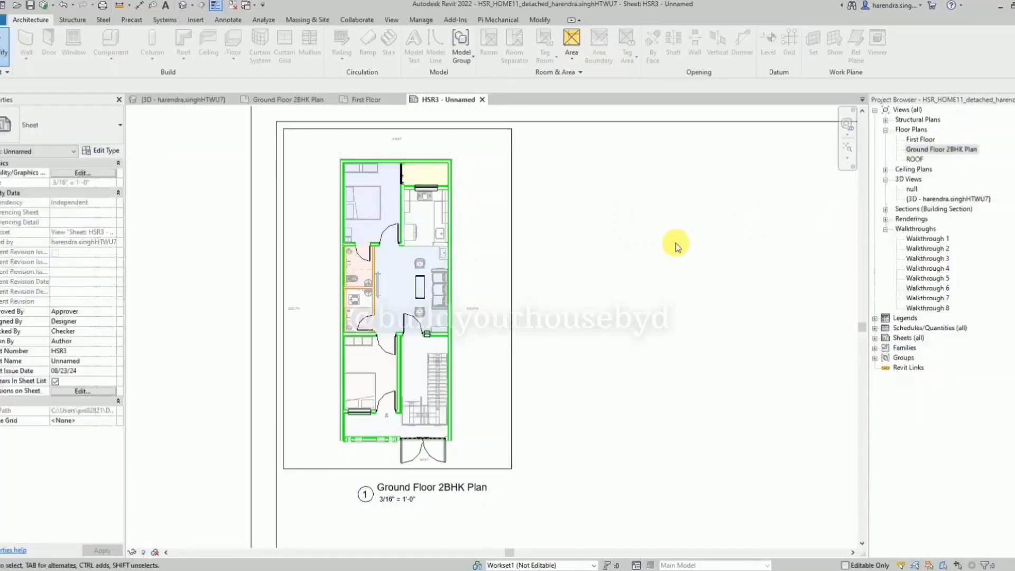
click(961, 151)
right_click(961, 152)
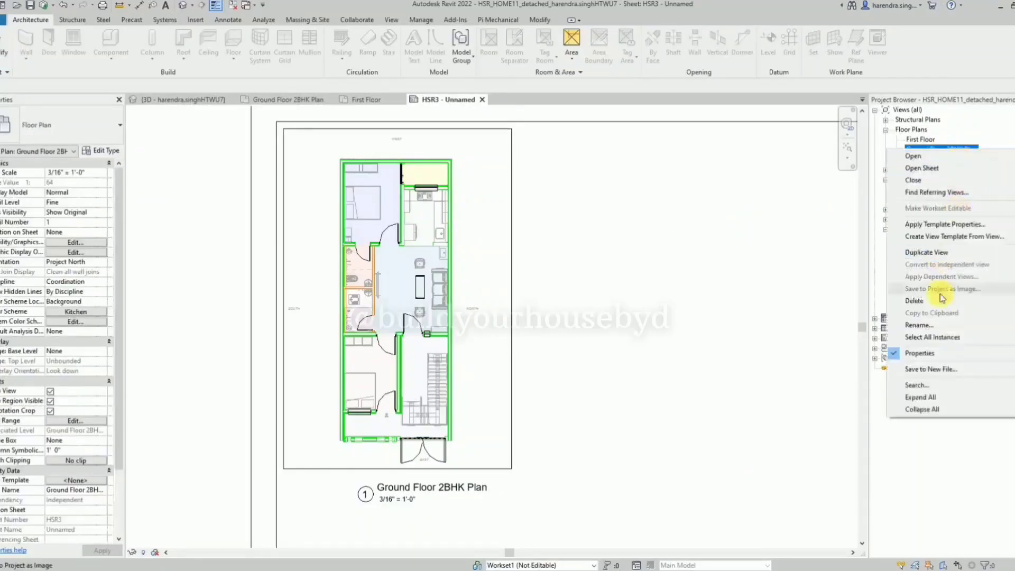
mouse_move(945, 253)
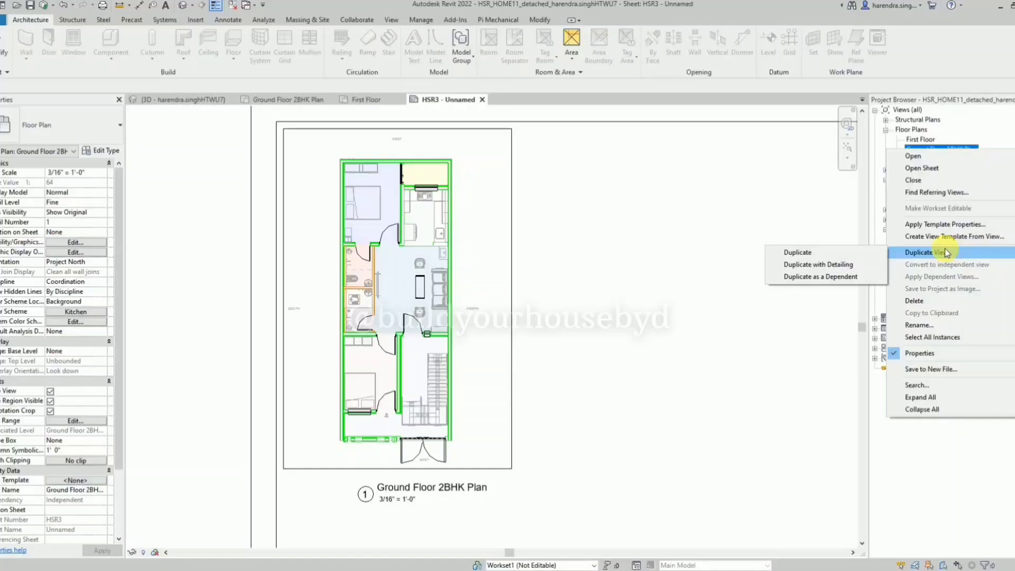
click(860, 263)
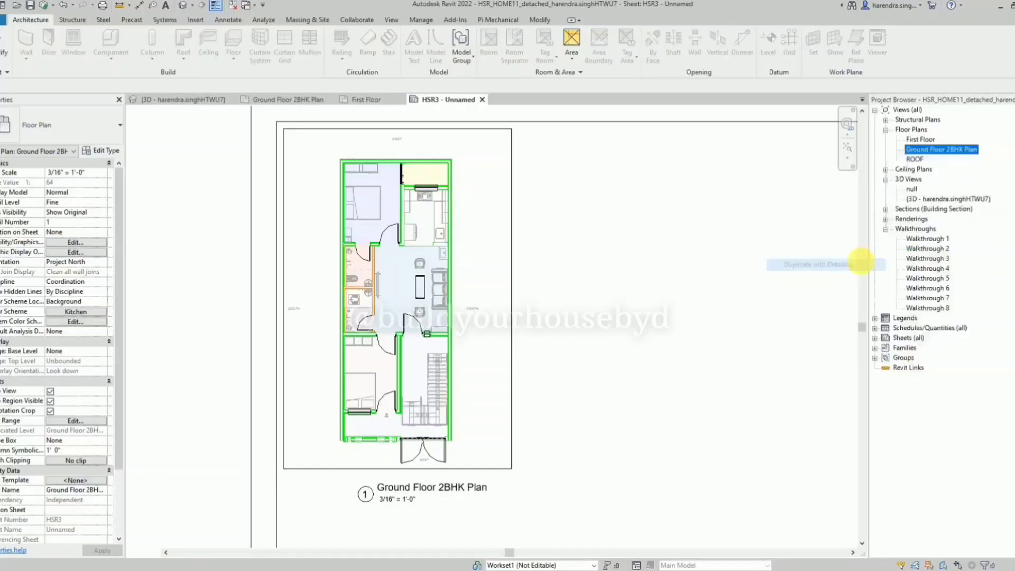
Place Ground Floor 2BHK Plan Copy 1 on sheet HSR3, to the right of the existing plan.
click(434, 99)
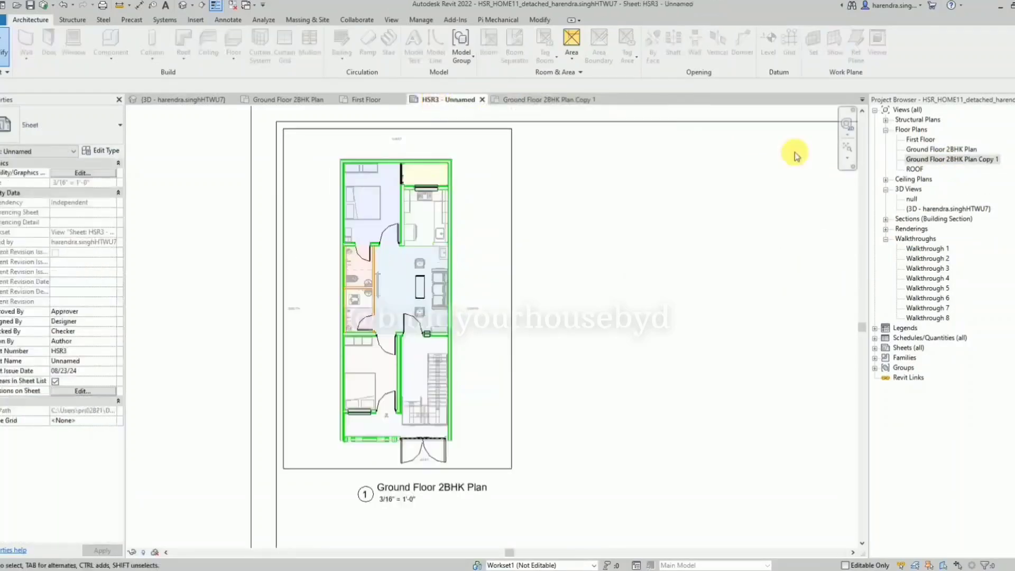
click(954, 160)
drag(521, 218, 522, 218)
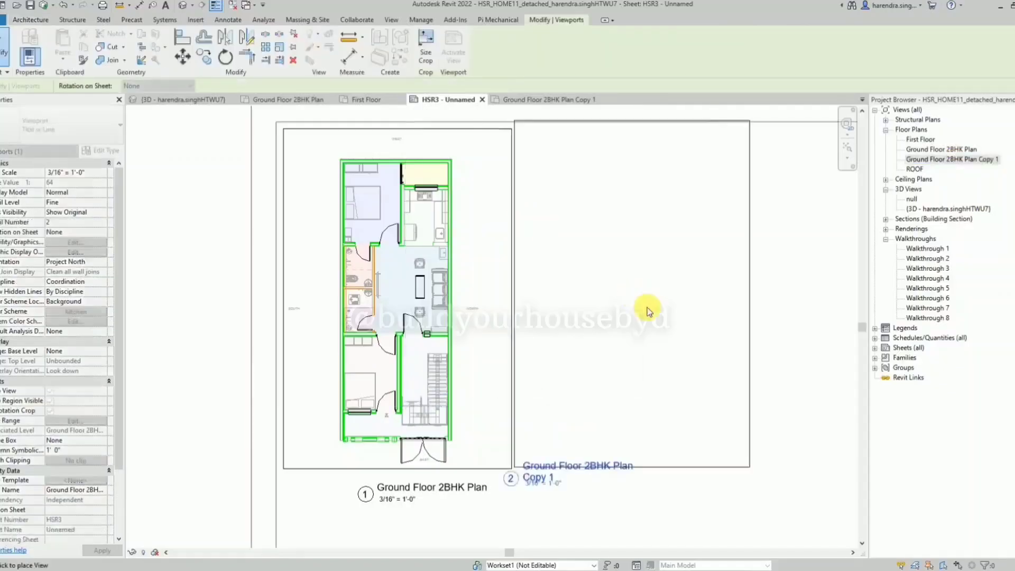
click(658, 302)
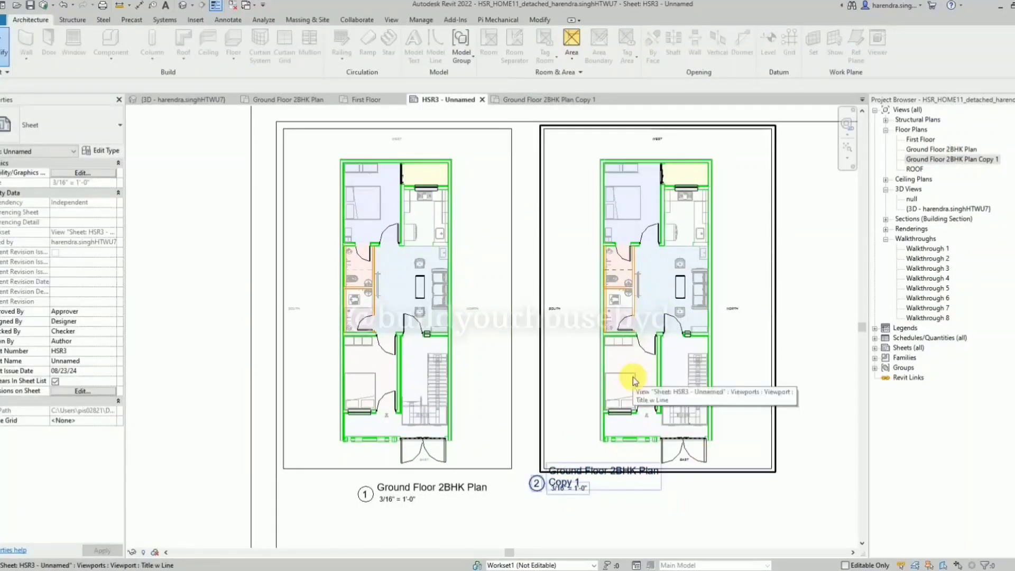
Move the copied plan's viewport title to sit centred below its plan.
click(593, 484)
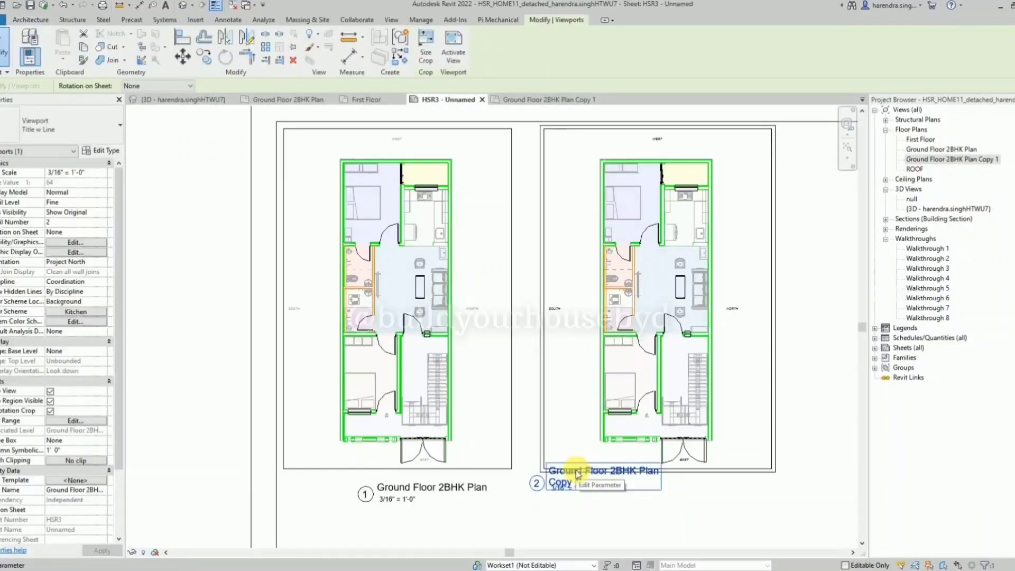
drag(576, 474, 642, 491)
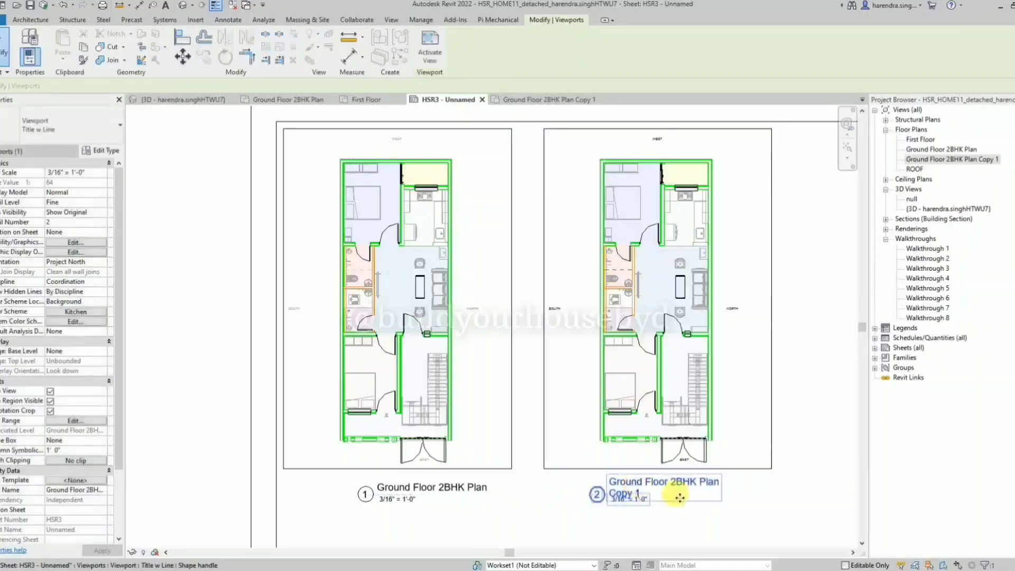
click(607, 458)
Activate the copied plan's viewport on the sheet and set its visual style to Shaded.
double_click(580, 430)
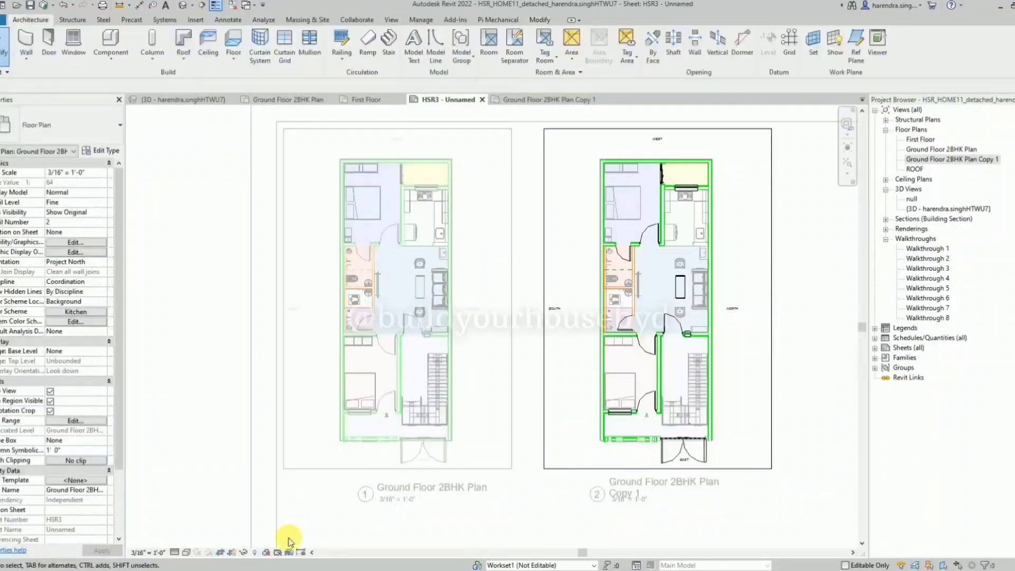
click(188, 555)
click(215, 517)
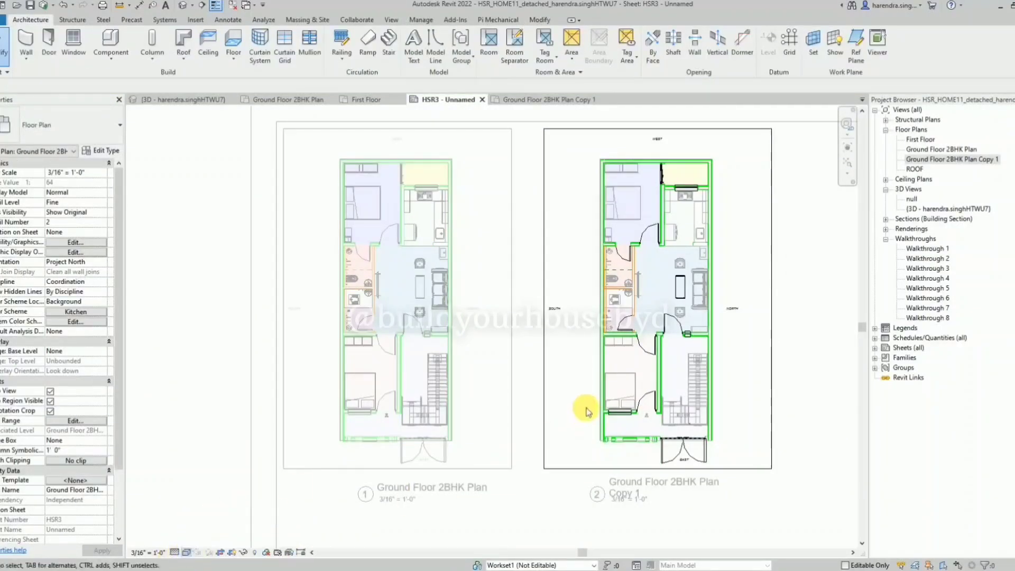
scroll(786, 271, up, 3)
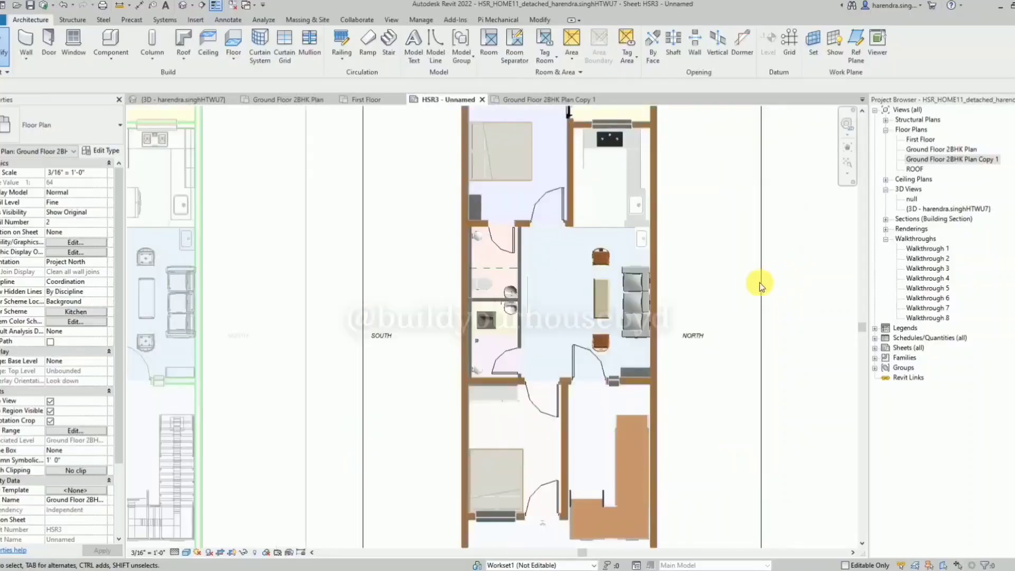
Change the copied plan's visual style to Realistic.
click(190, 553)
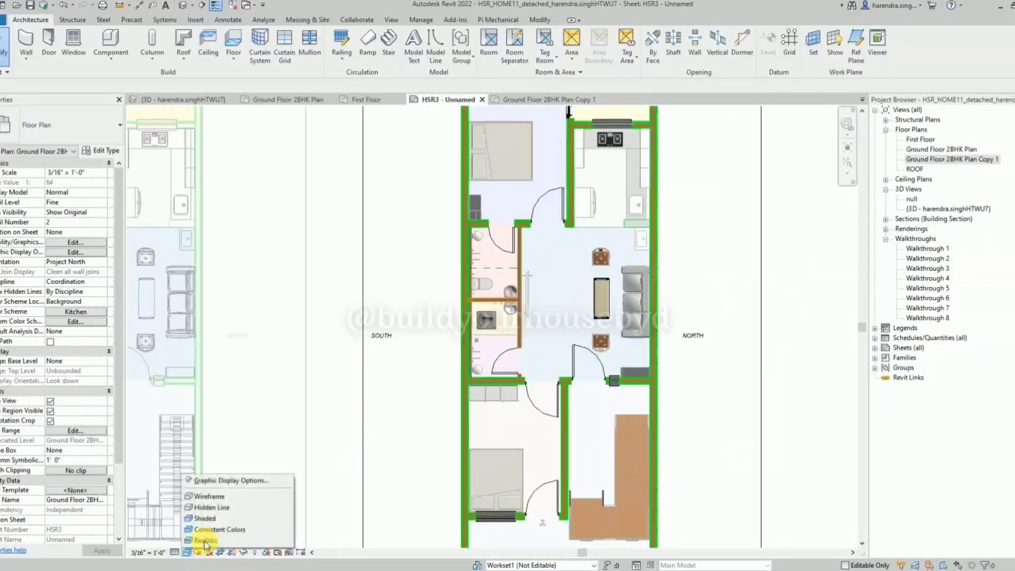
click(207, 540)
scroll(535, 382, down, 1)
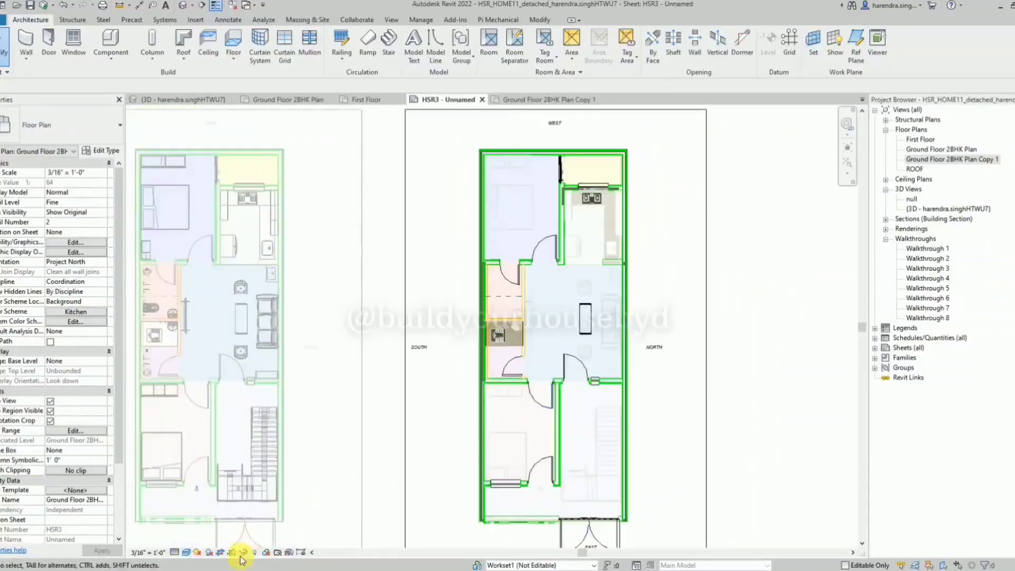
click(185, 552)
click(206, 541)
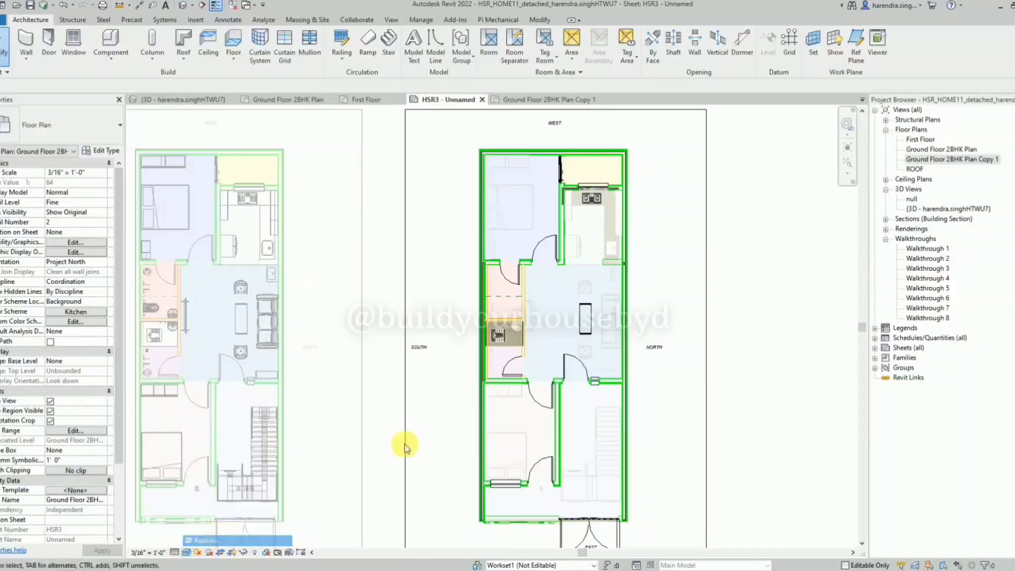
scroll(481, 397, down, 1)
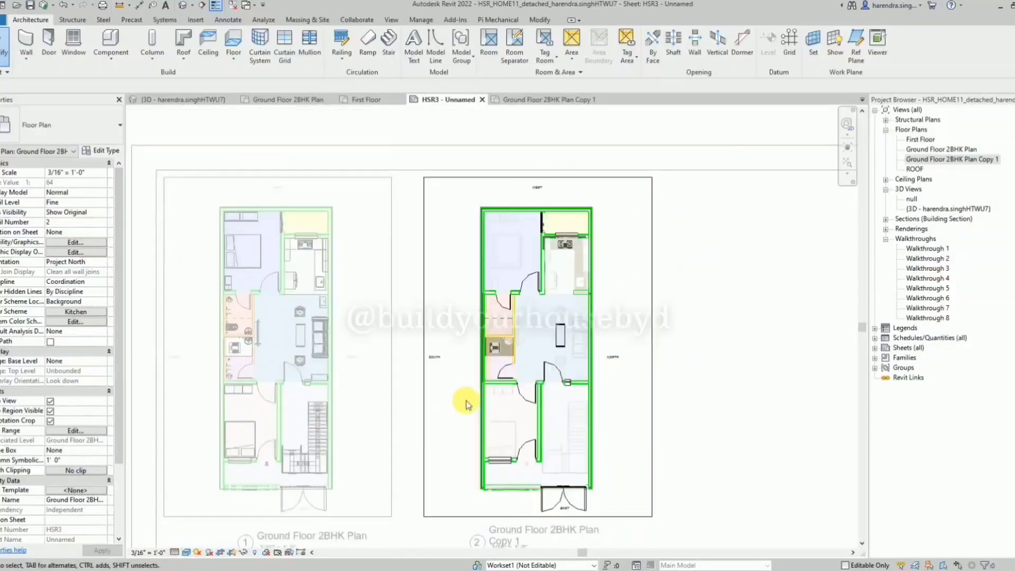
Turn off visibility for the WALL and WALL (1) filters in the copied plan's Visibility/Graphic Overrides.
key(v)
key(g)
click(424, 176)
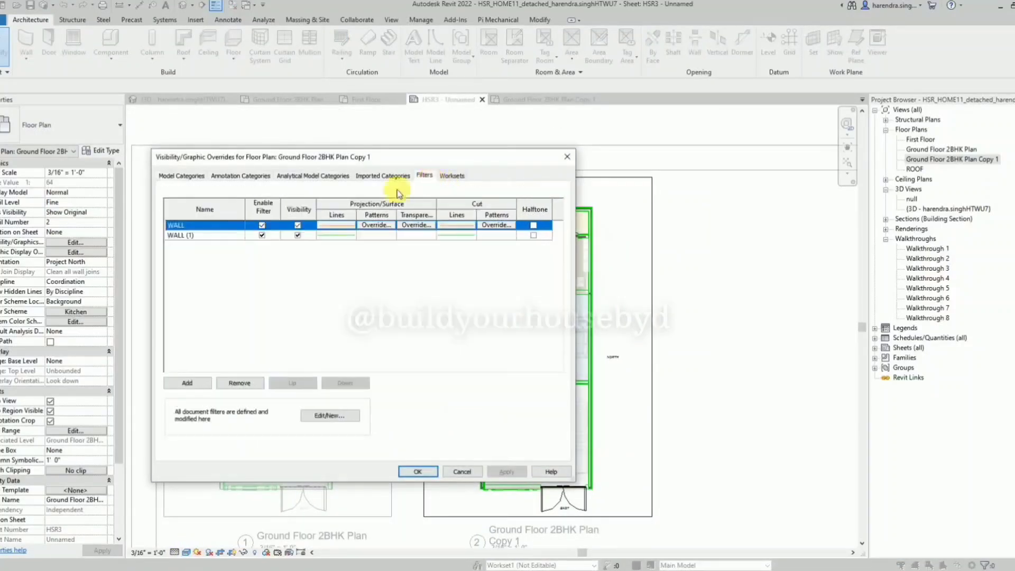
click(297, 235)
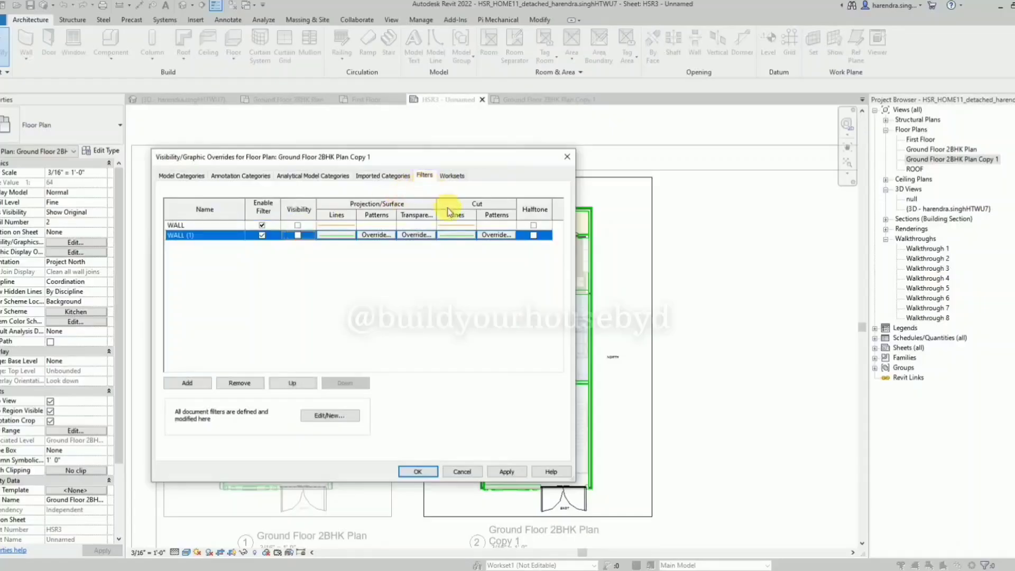
click(515, 472)
click(430, 471)
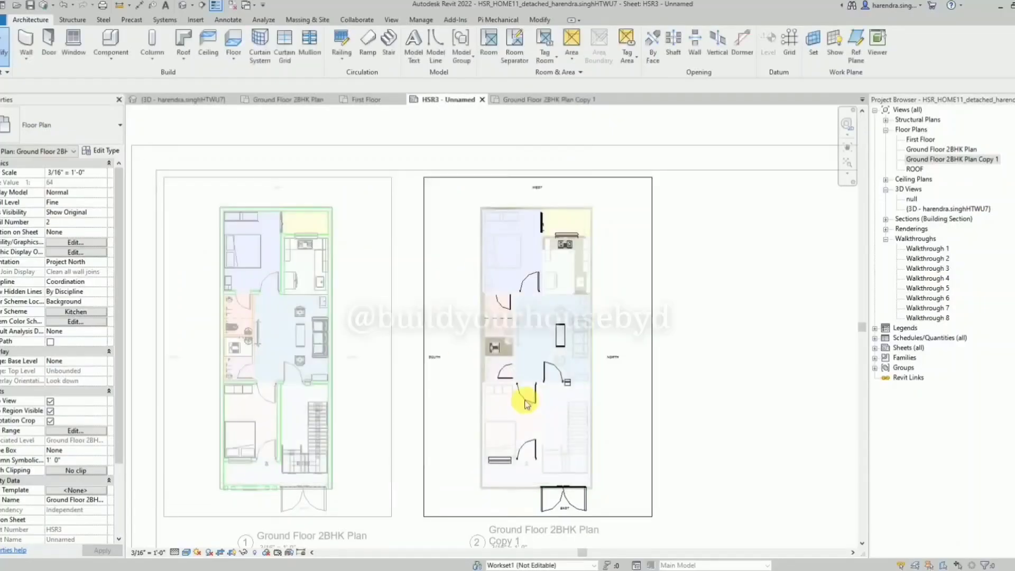
scroll(587, 390, up, 3)
scroll(588, 390, down, 3)
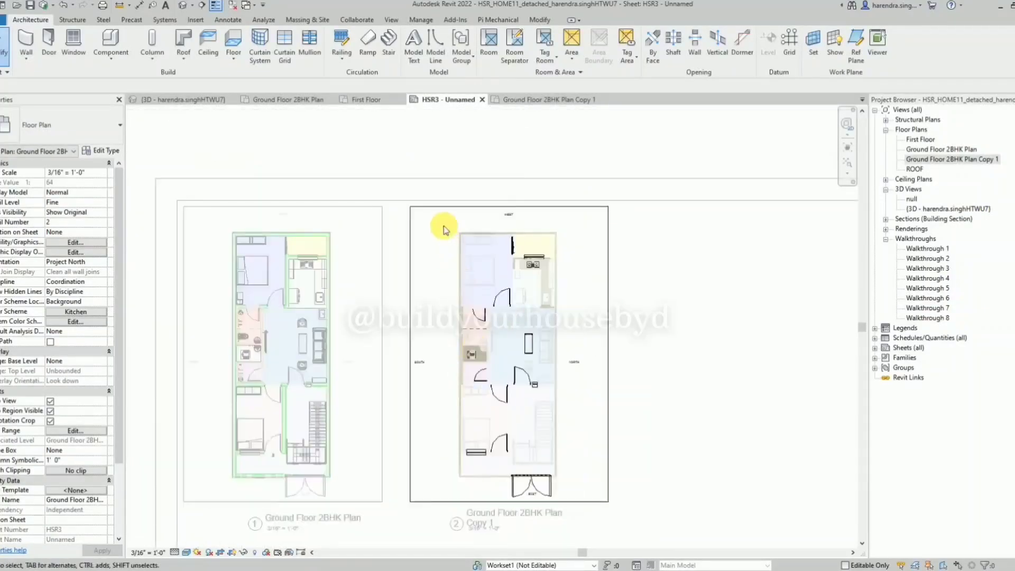
Select all elements in the copied plan and clear their halftone override in the View-Specific Element Graphics.
scroll(443, 220, up, 1)
drag(428, 221, 580, 463)
click(311, 46)
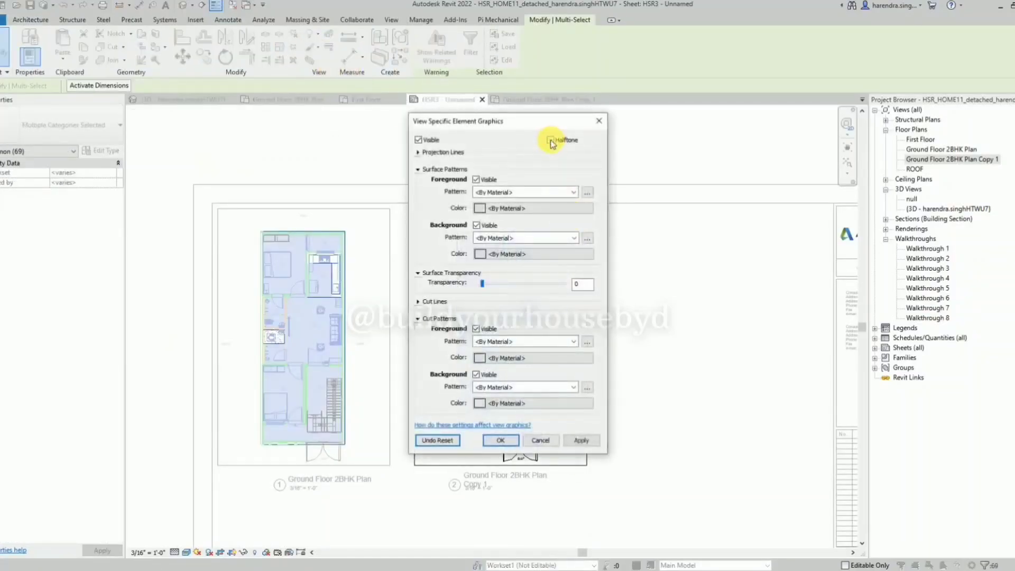
click(500, 440)
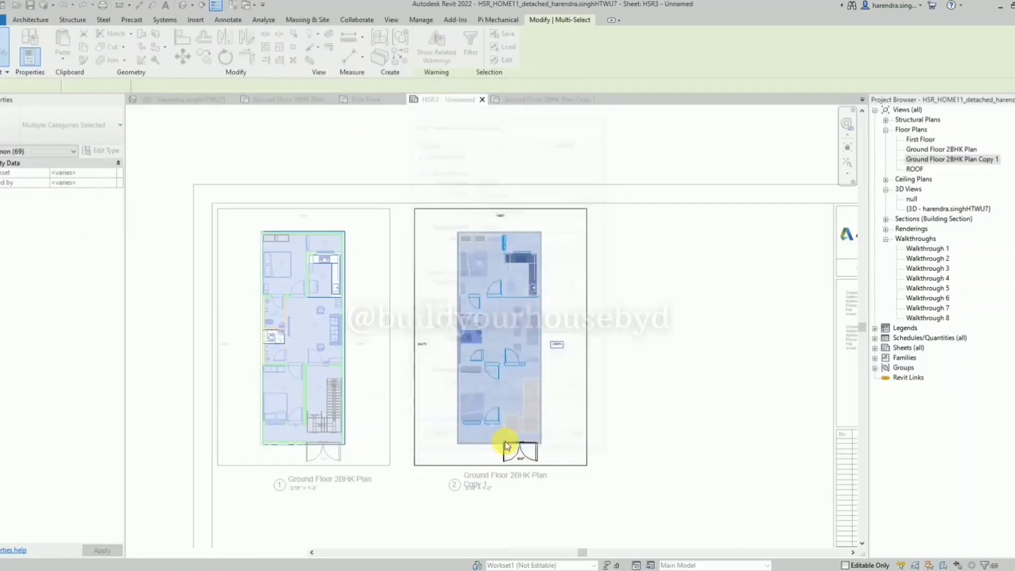
click(572, 417)
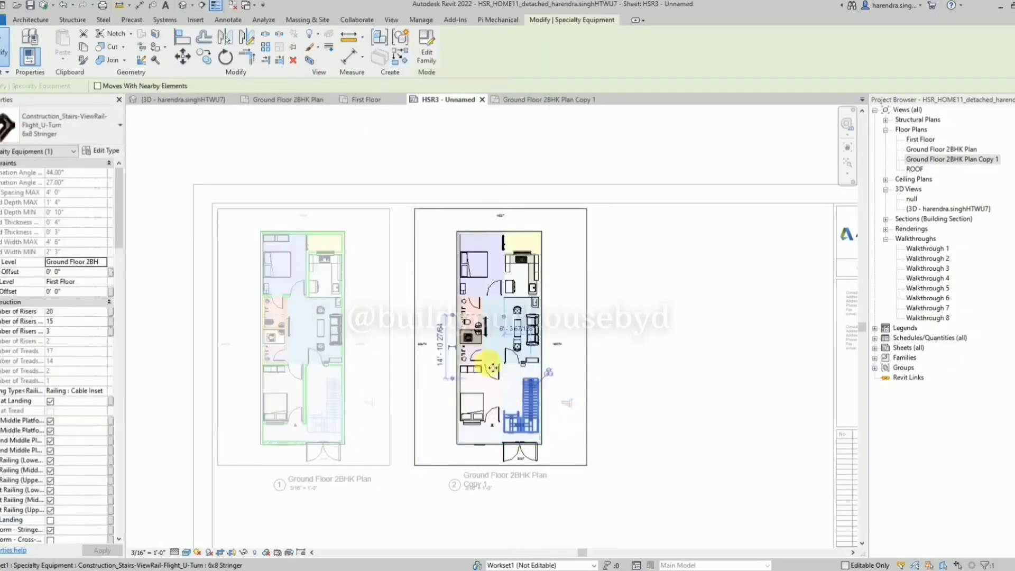
click(452, 353)
Turn off the Rooms model category in the copied plan's Visibility/Graphic Overrides and apply the change.
scroll(452, 353, up, 2)
scroll(687, 283, down, 1)
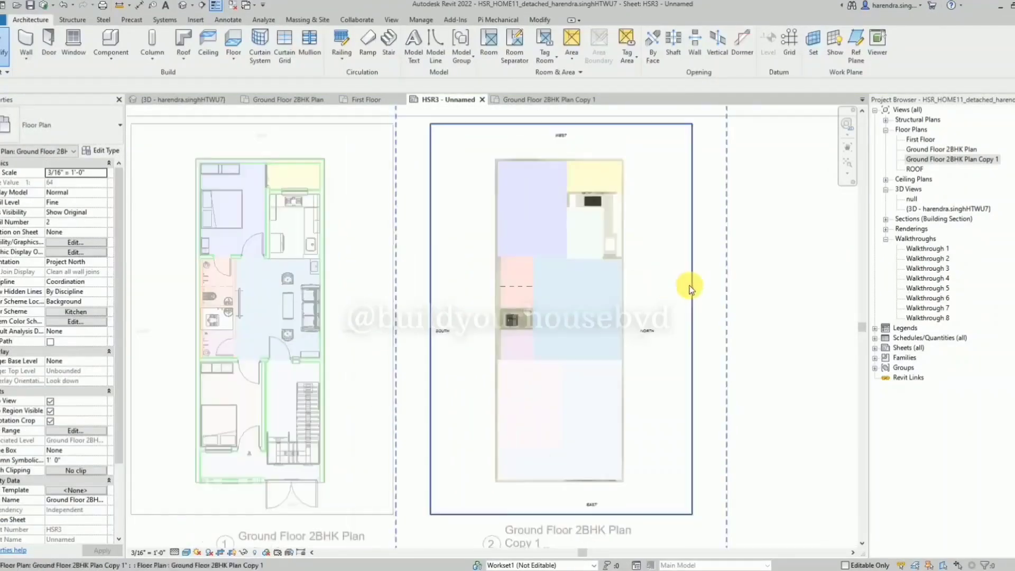
key(g)
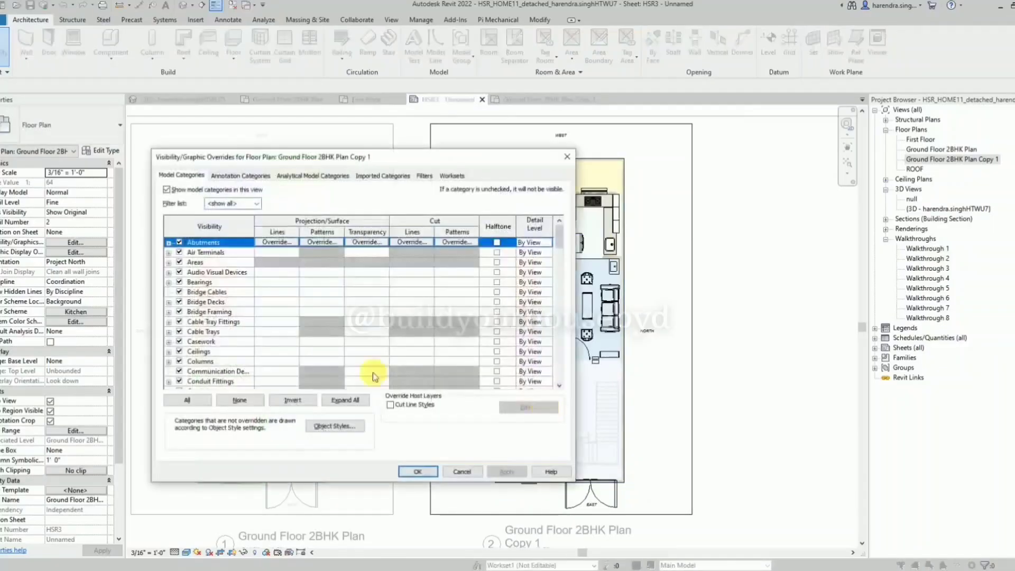
click(216, 353)
key(r)
scroll(215, 354, down, 2)
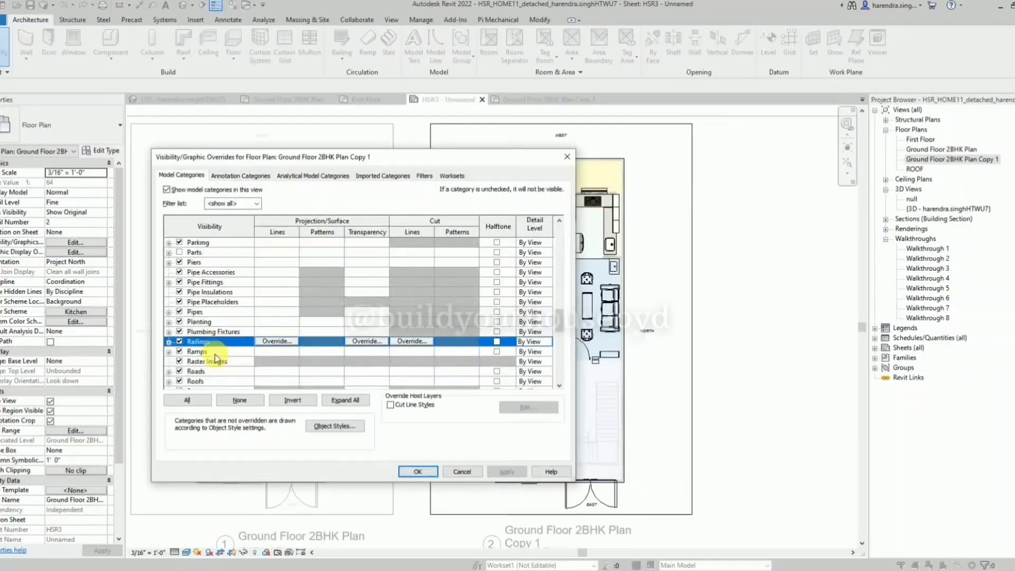
scroll(185, 362, down, 1)
click(178, 361)
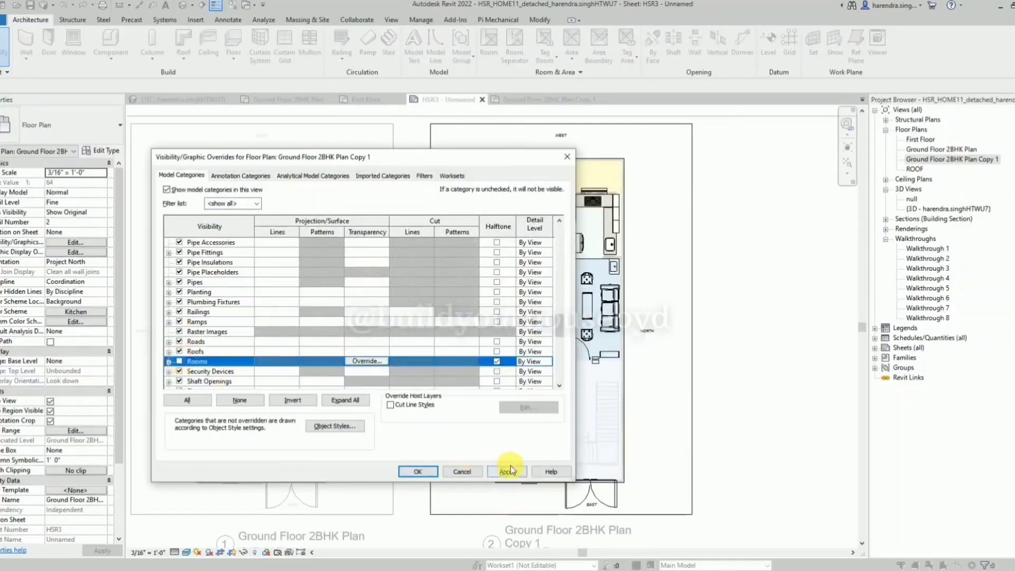
click(508, 471)
key(Return)
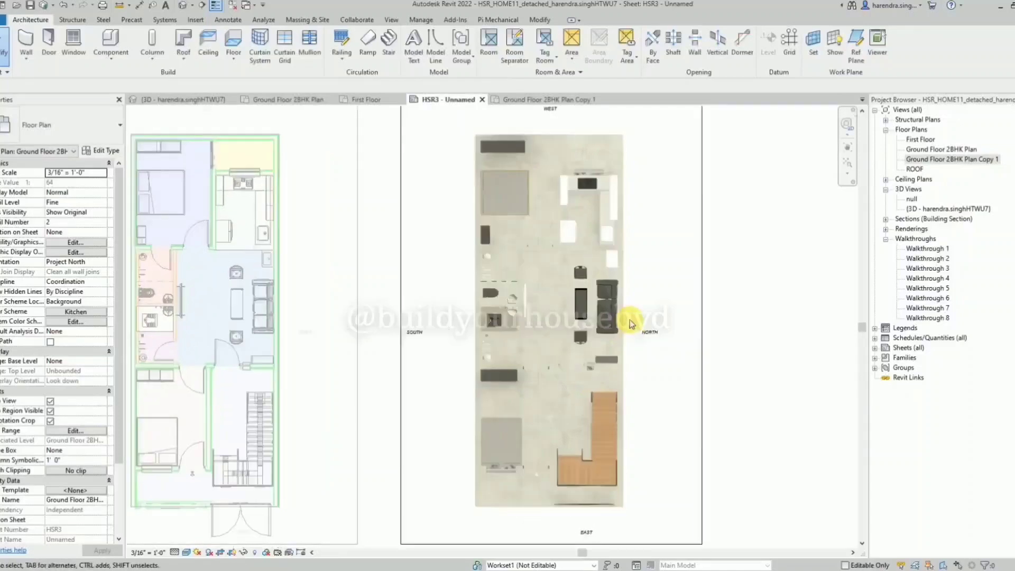
Set the visual style of the copied plan's active viewport to Realistic again.
scroll(628, 322, up, 3)
scroll(629, 325, down, 3)
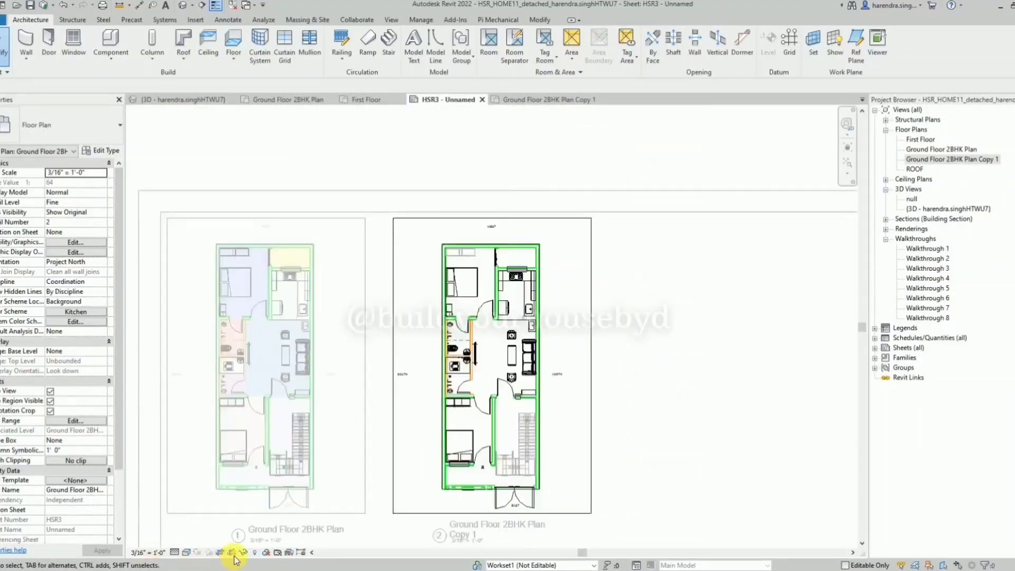
click(220, 552)
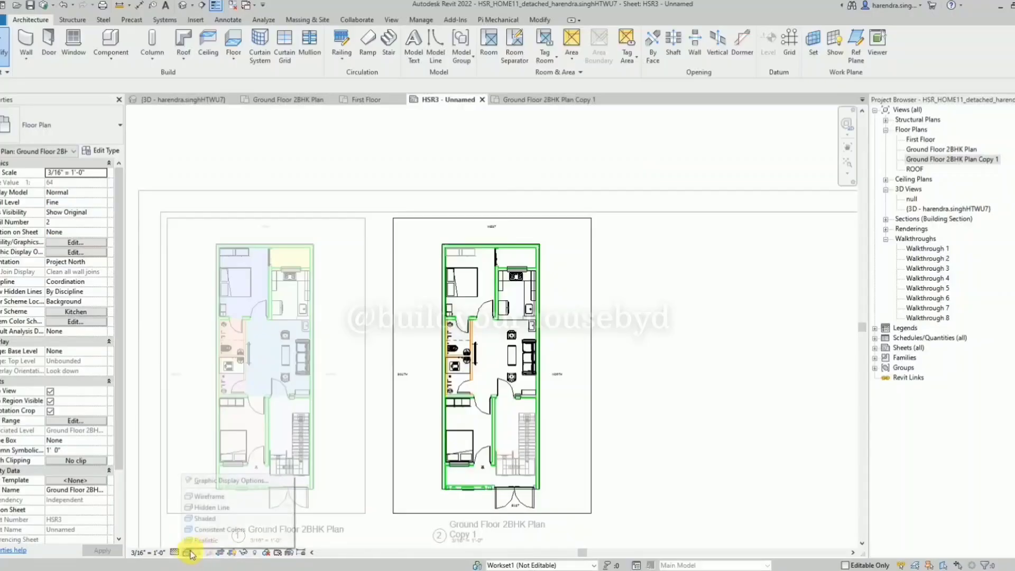
click(225, 540)
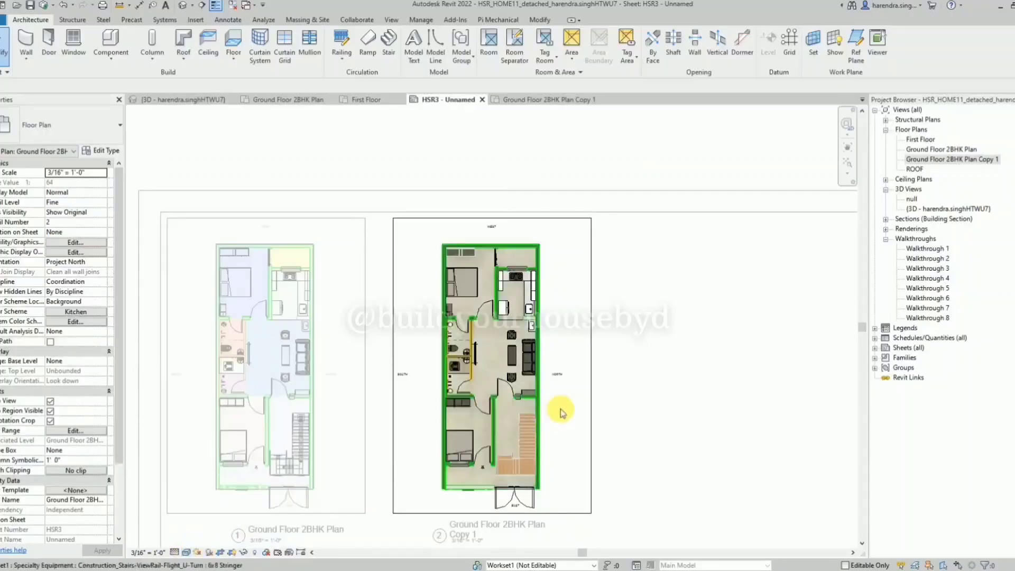
Disable the WALL and WALL (1) filters in the copied plan's Visibility/Graphic Overrides and apply the change.
scroll(557, 412, up, 3)
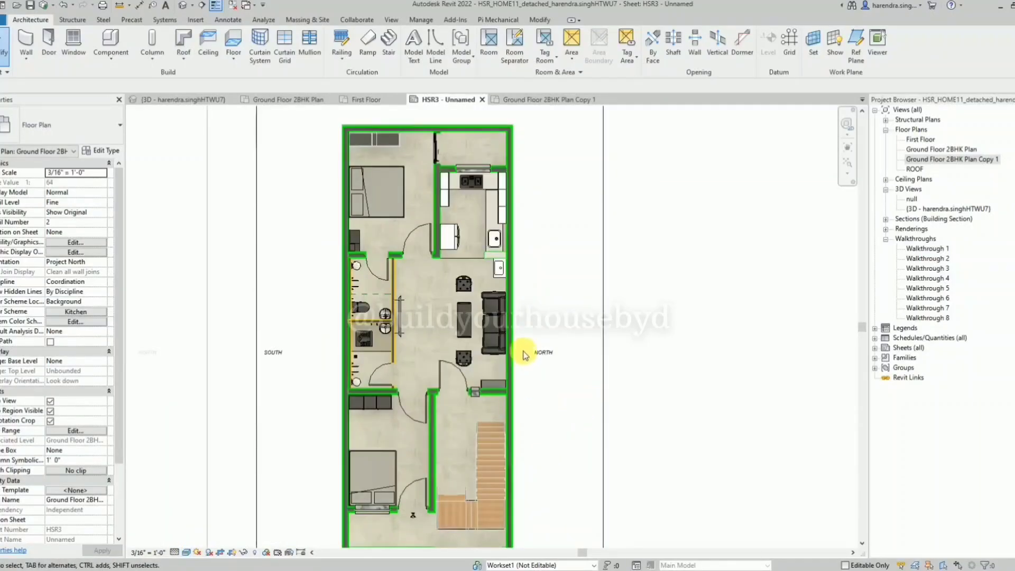
scroll(524, 355, down, 2)
key(v)
key(g)
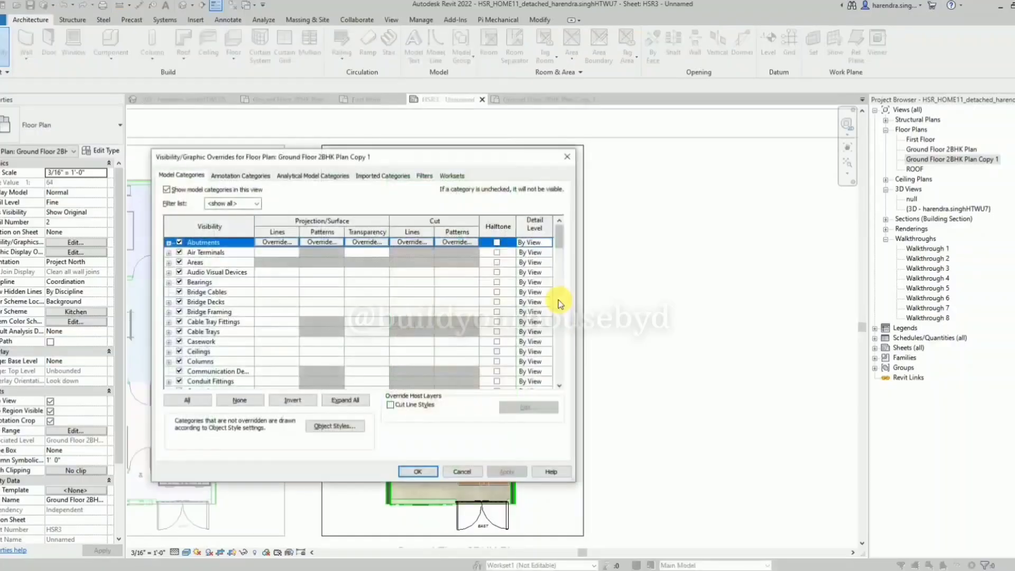
click(425, 176)
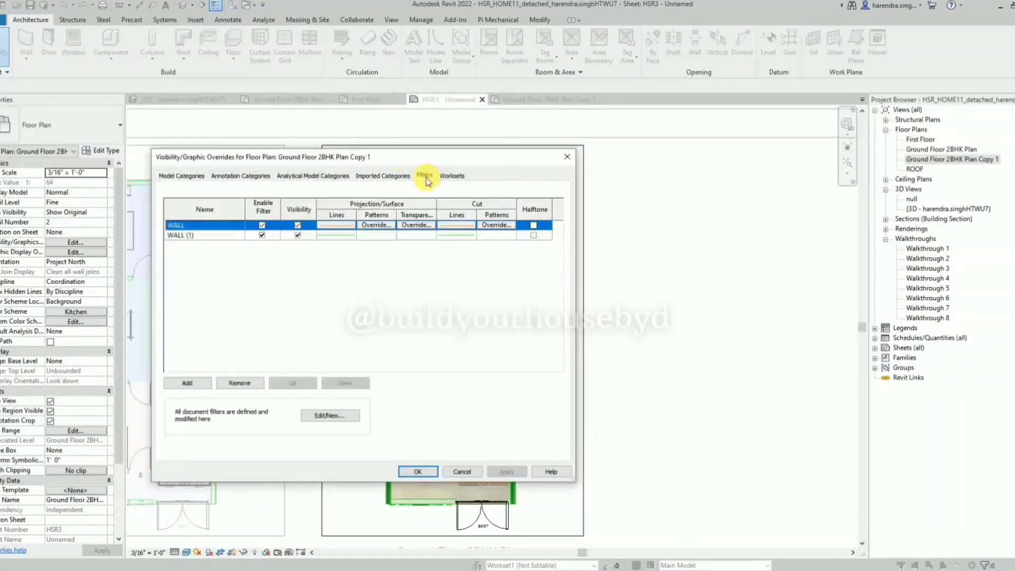
click(261, 235)
click(506, 472)
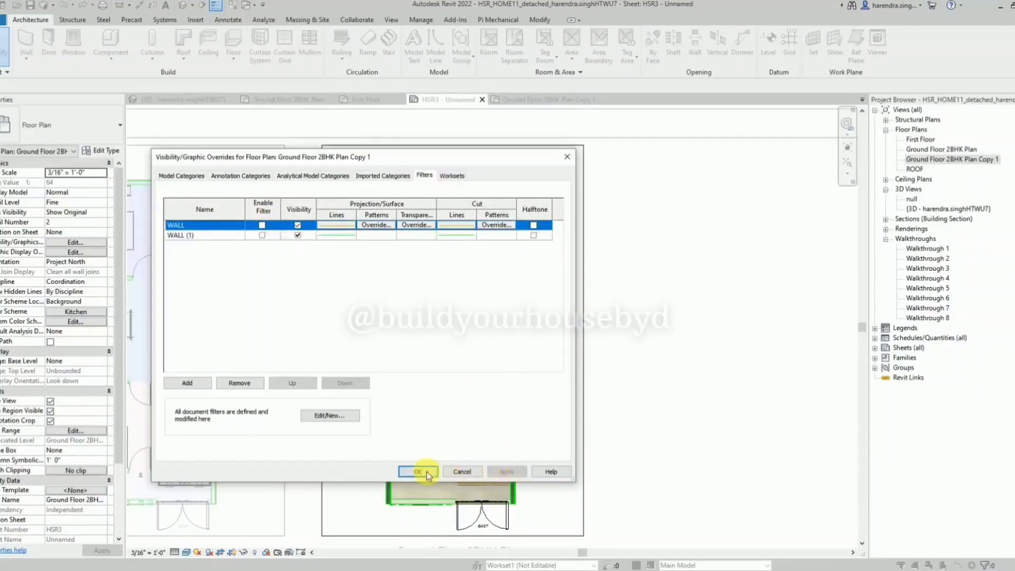
click(418, 471)
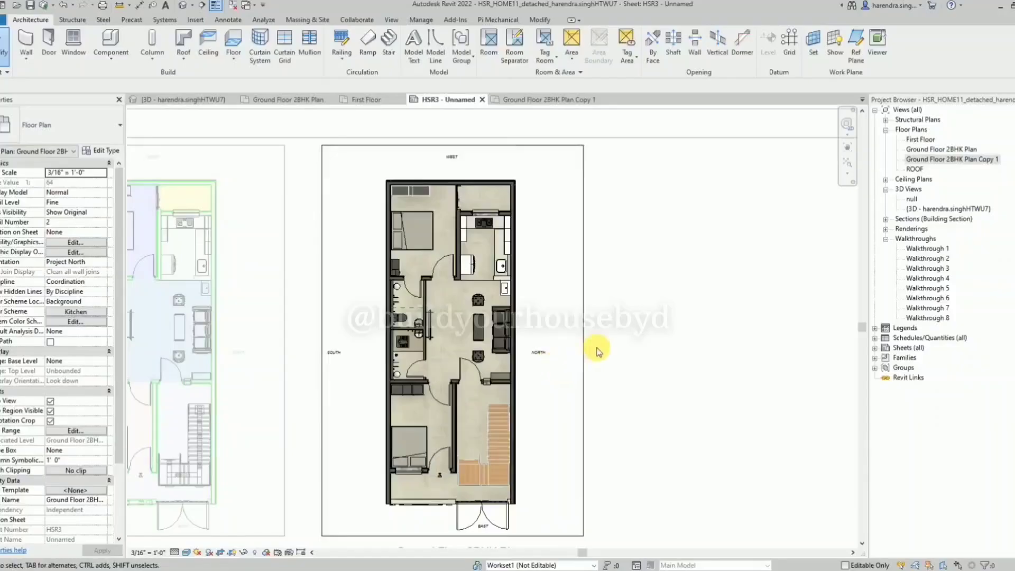
Deactivate the copied plan's viewport and return to editing the sheet.
scroll(457, 318, up, 2)
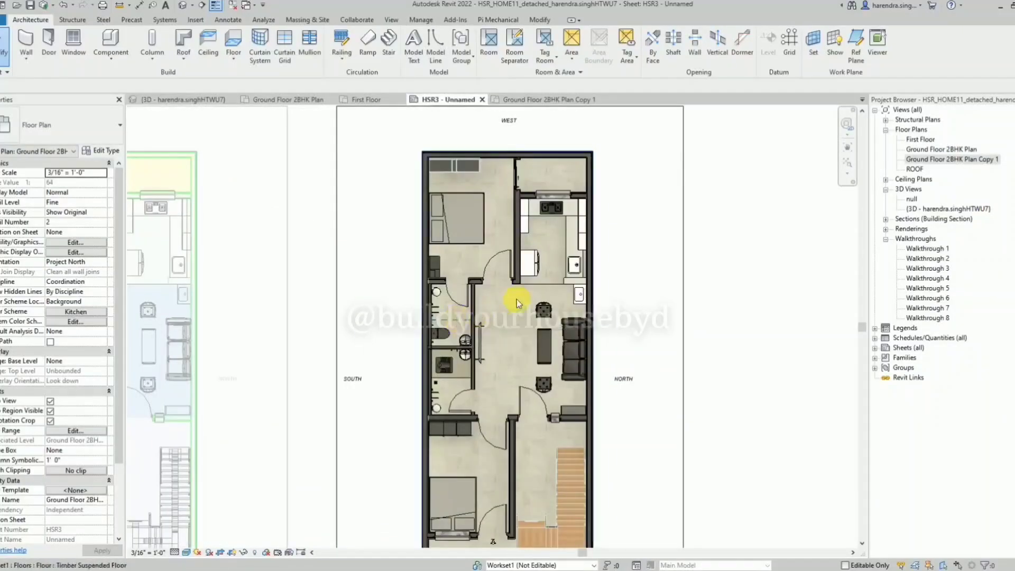
scroll(548, 299, down, 2)
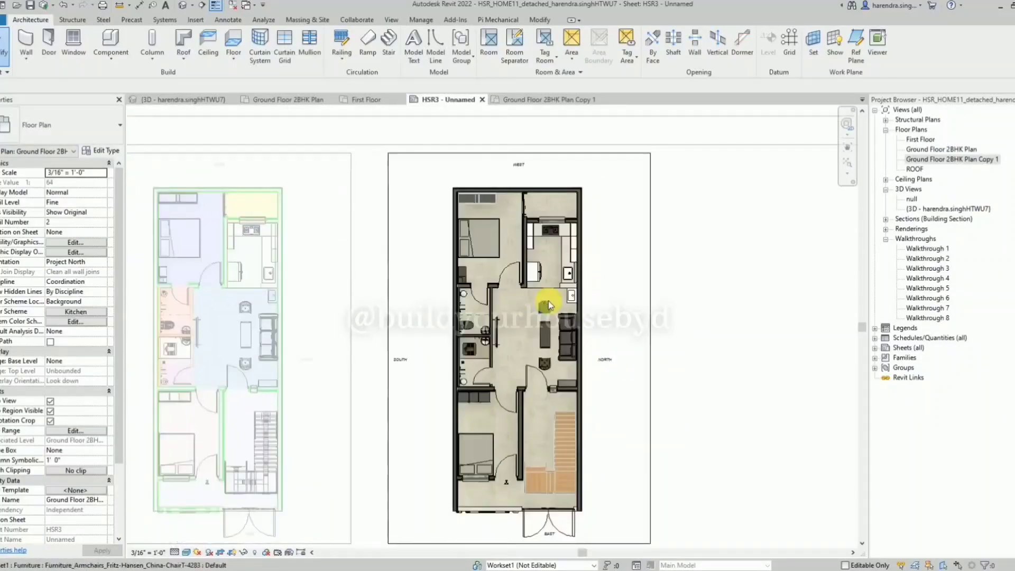
scroll(716, 275, down, 2)
right_click(714, 276)
click(747, 390)
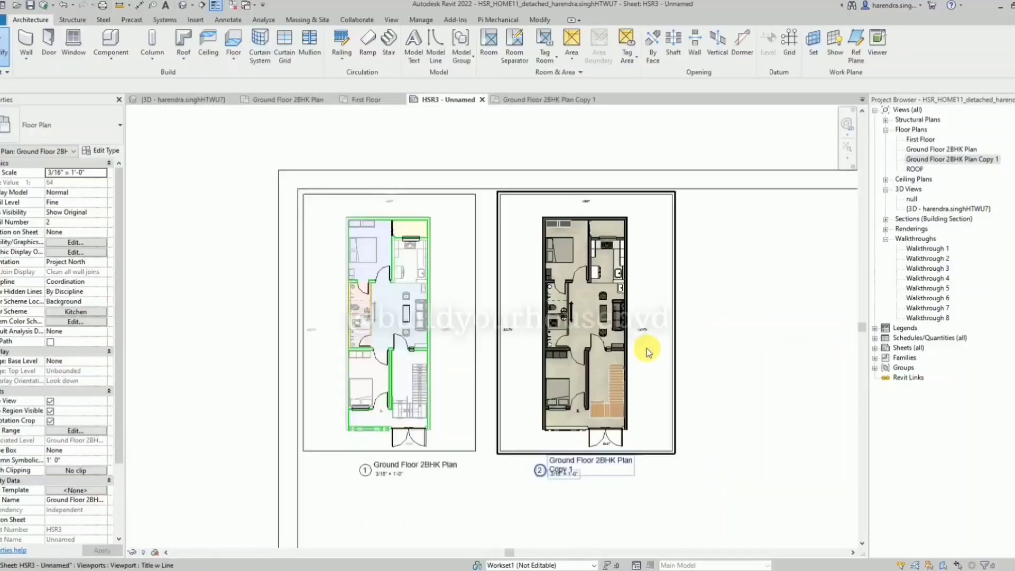
click(649, 352)
scroll(649, 368, up, 2)
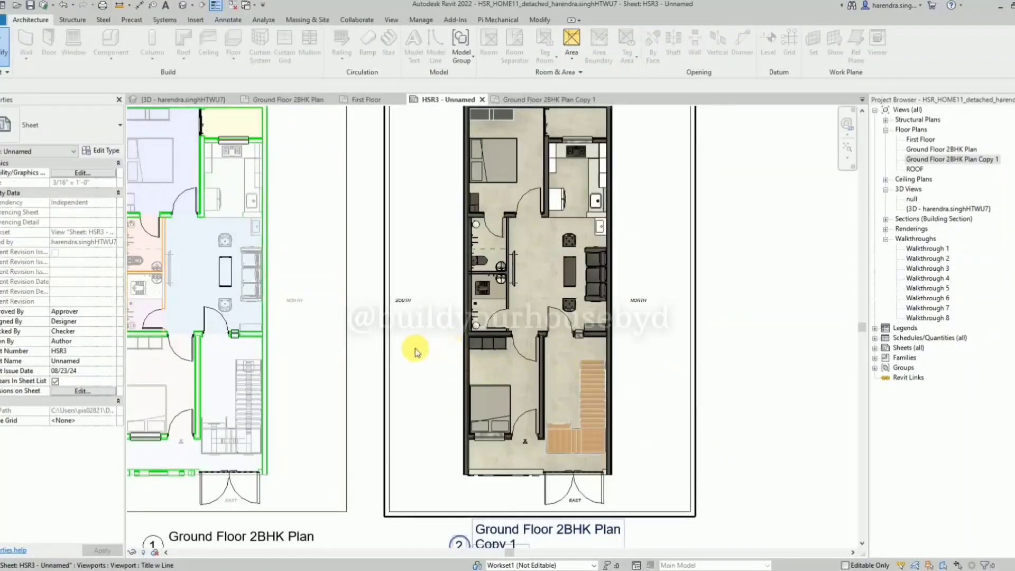
scroll(415, 352, down, 2)
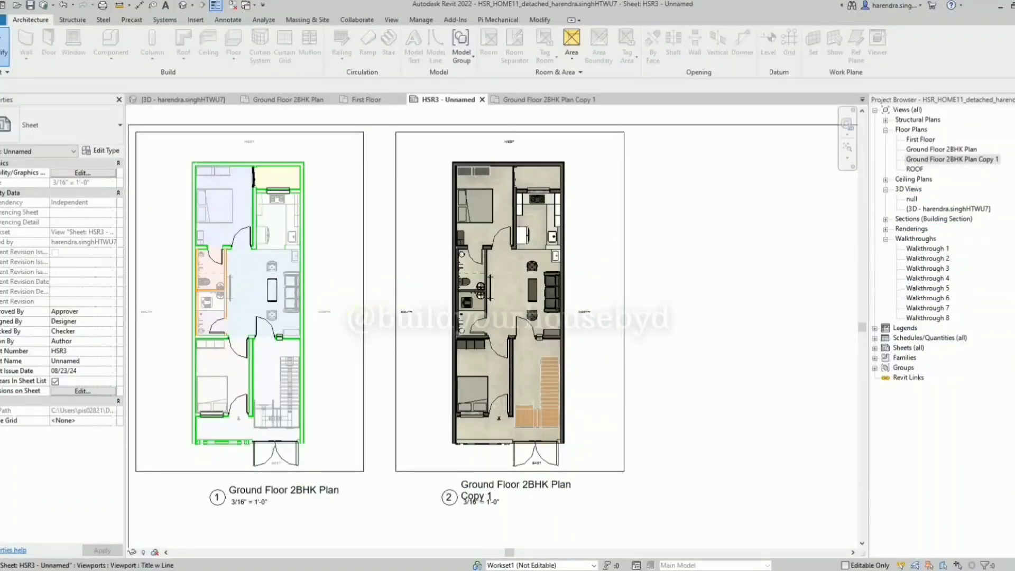
Search the Project Browser for "3d" to locate the rendering views.
click(970, 396)
key(ctrl+f)
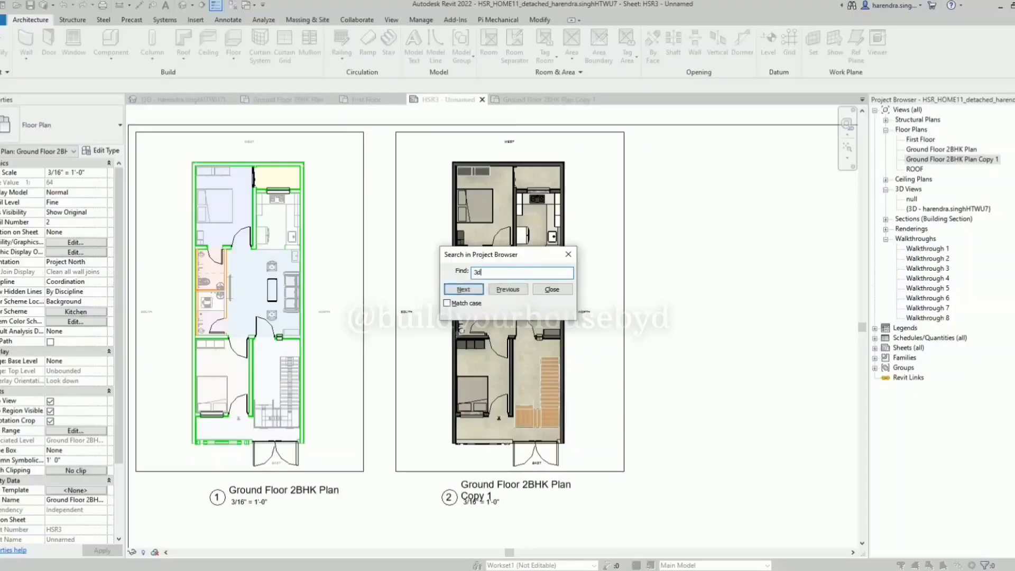
key(Return)
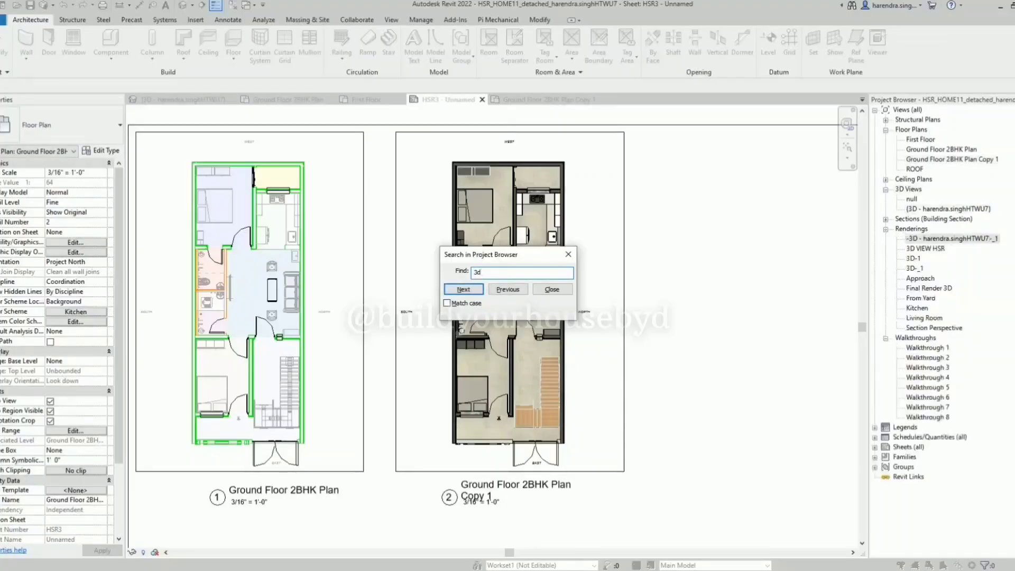
key(Escape)
scroll(374, 262, down, 3)
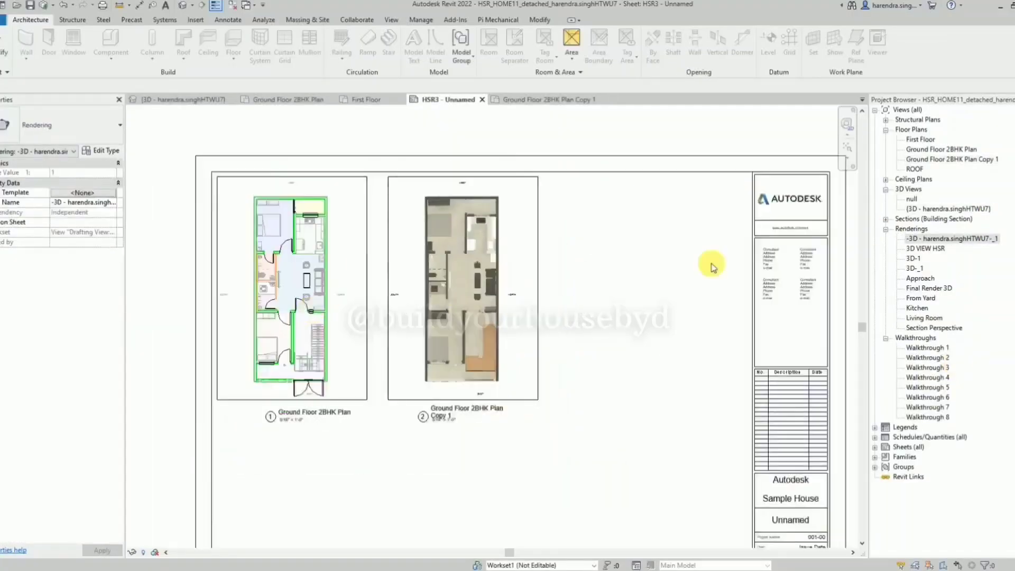
Place the 3D VIEW HSR rendering on sheet HSR3 beside the copied plan.
click(931, 250)
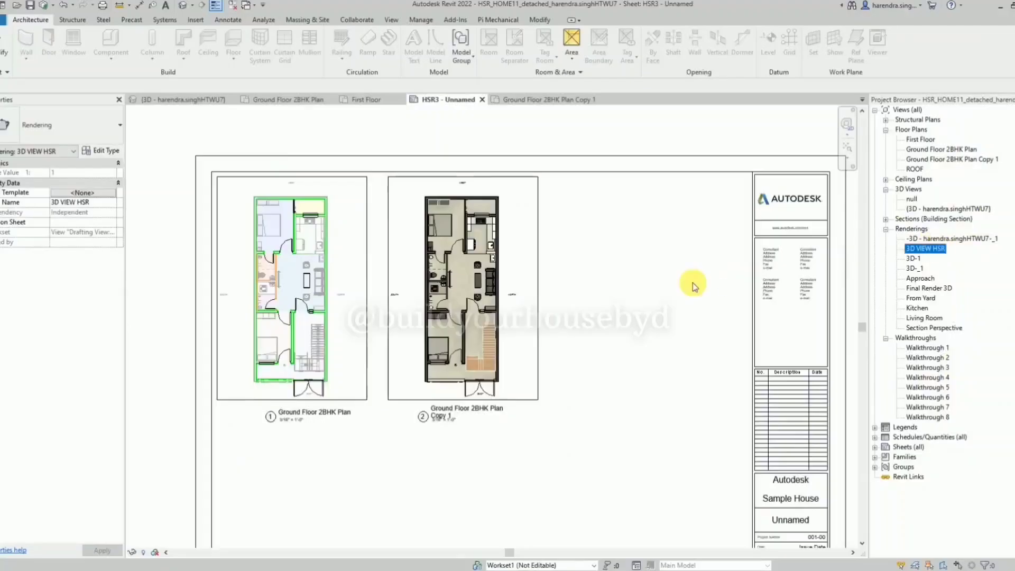
drag(694, 286, 692, 278)
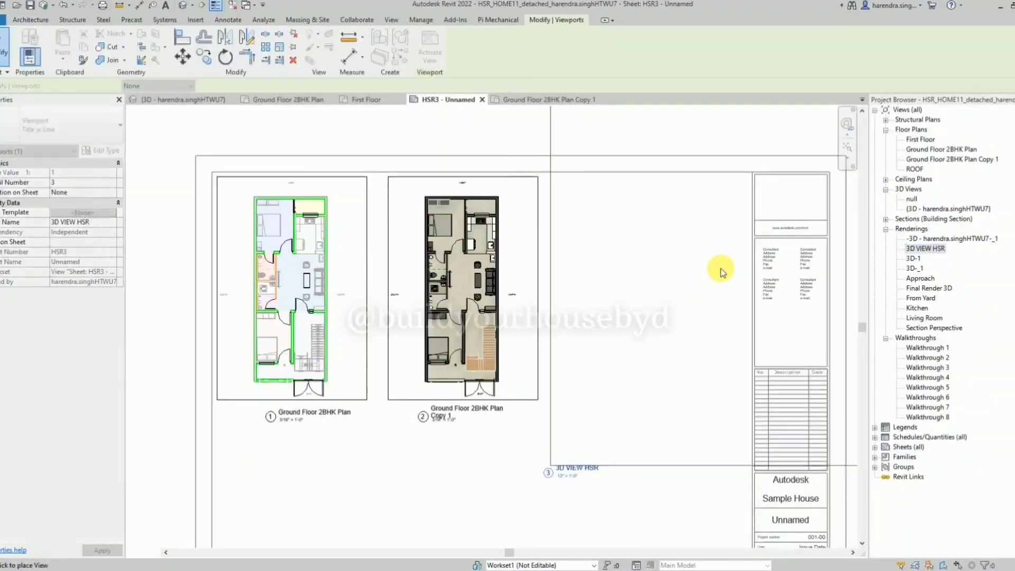
click(721, 268)
scroll(719, 269, down, 2)
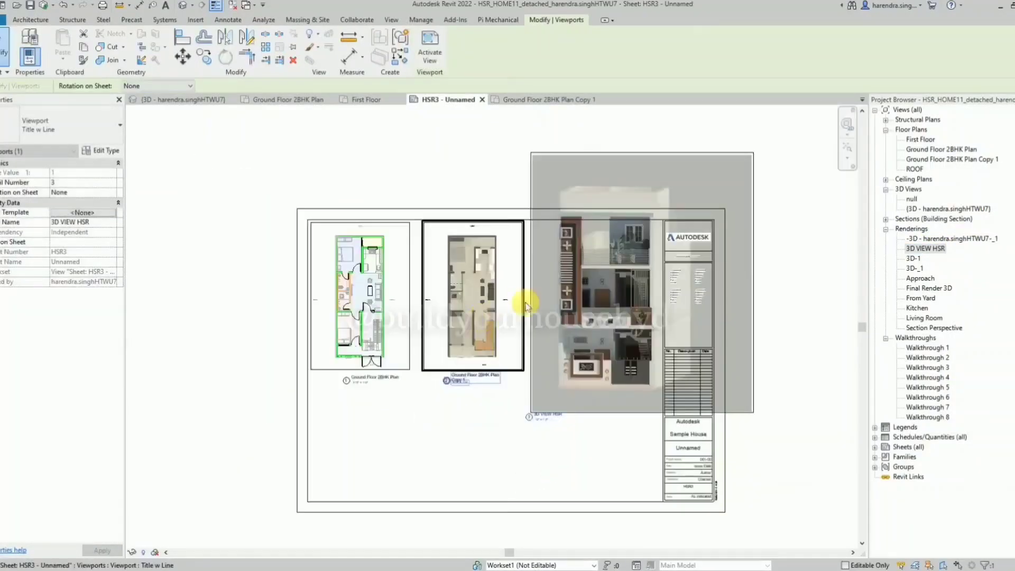
Activate the 3D VIEW HSR viewport and scale its image to about 0.57 to fit between the copied plan and the title block.
click(708, 180)
double_click(747, 163)
click(753, 157)
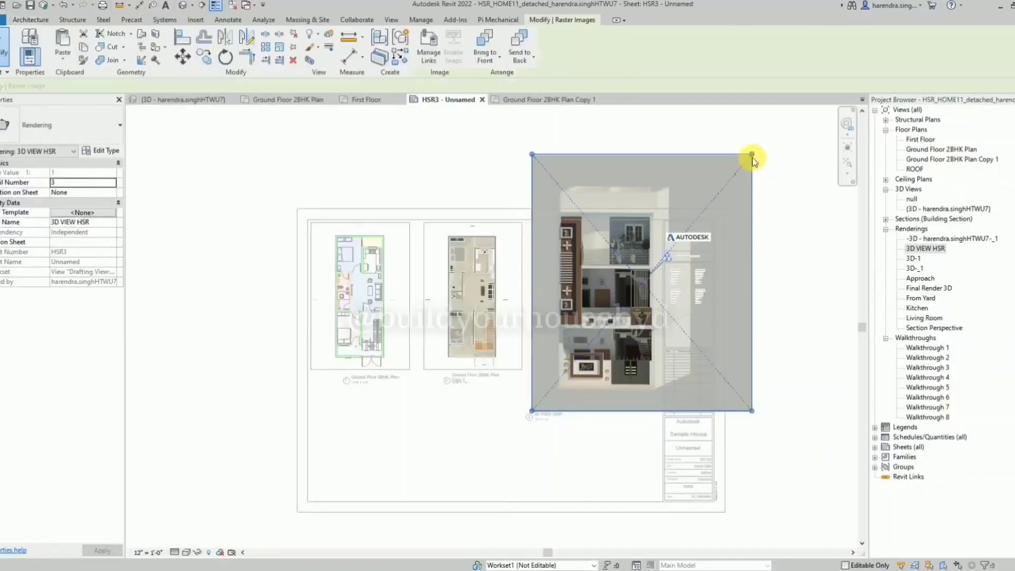
drag(667, 276, 668, 274)
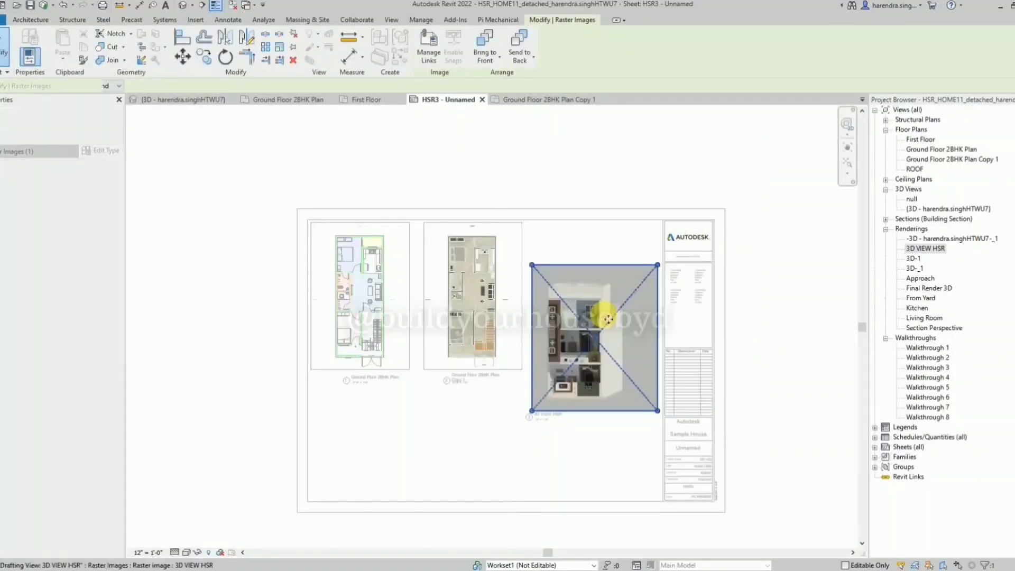
Move the 3D VIEW HSR image up level with the two plans and deactivate its viewport, leaving the project unsaved.
scroll(605, 316, up, 2)
drag(622, 330, 612, 255)
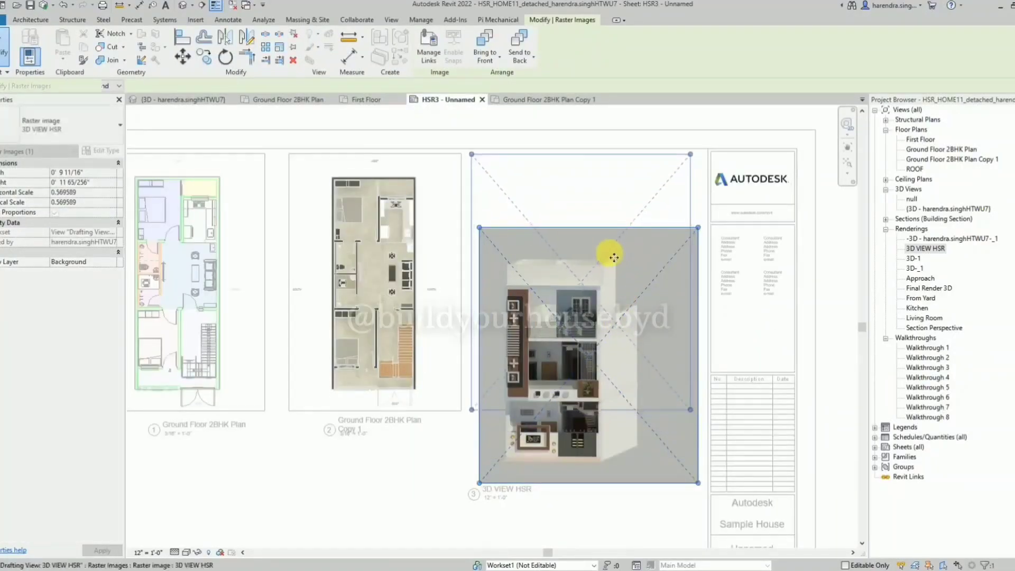
click(556, 444)
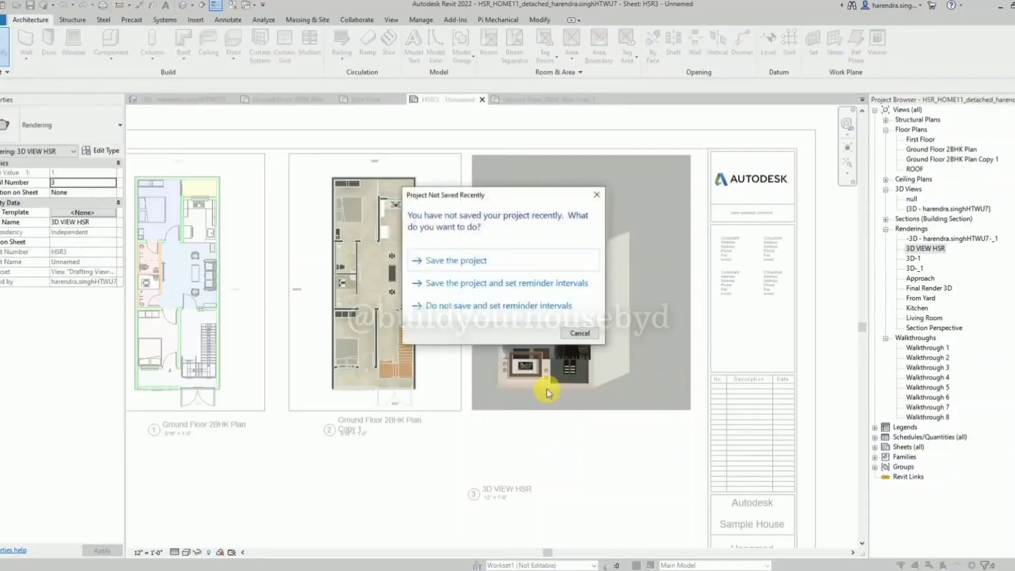
click(578, 334)
click(566, 351)
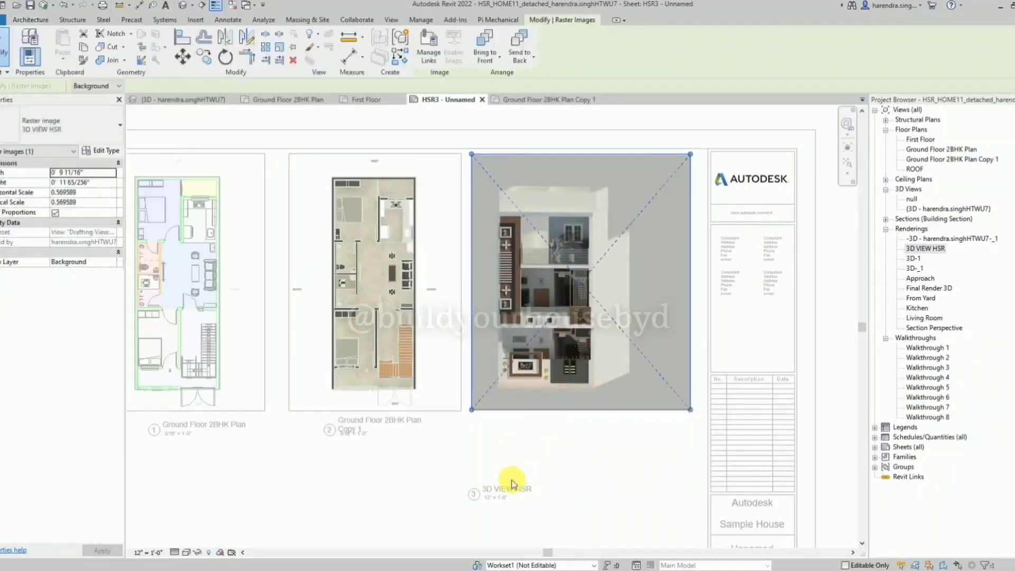
right_click(526, 456)
click(570, 201)
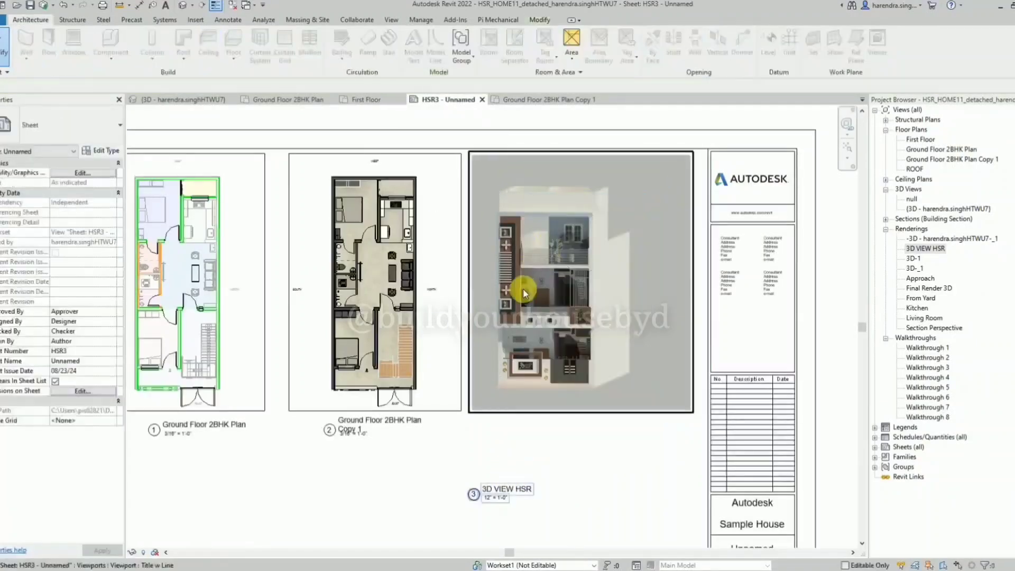
Move the 3D VIEW HSR viewport title directly below its image, in line with the two plan titles.
click(492, 489)
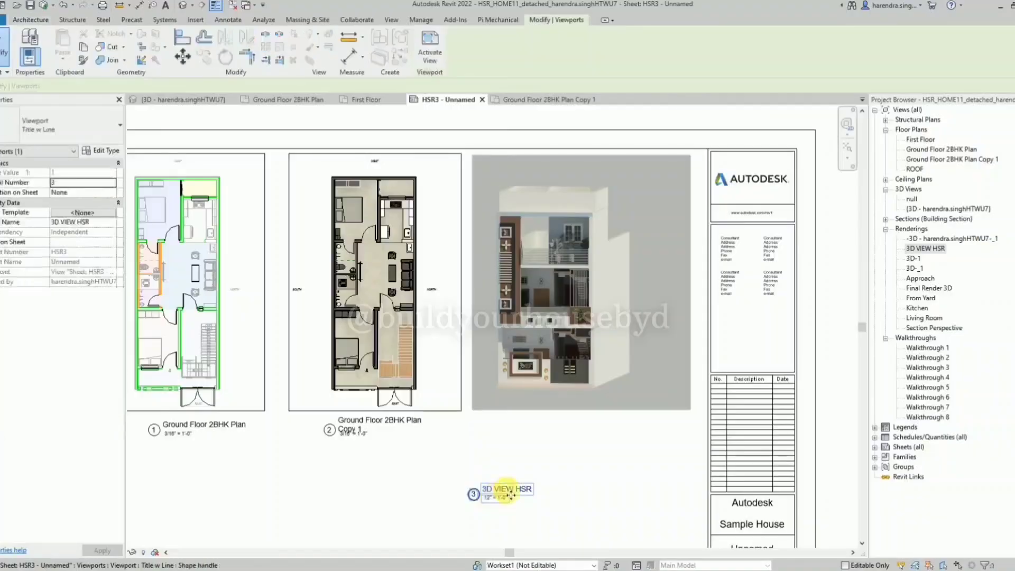
drag(517, 490, 574, 421)
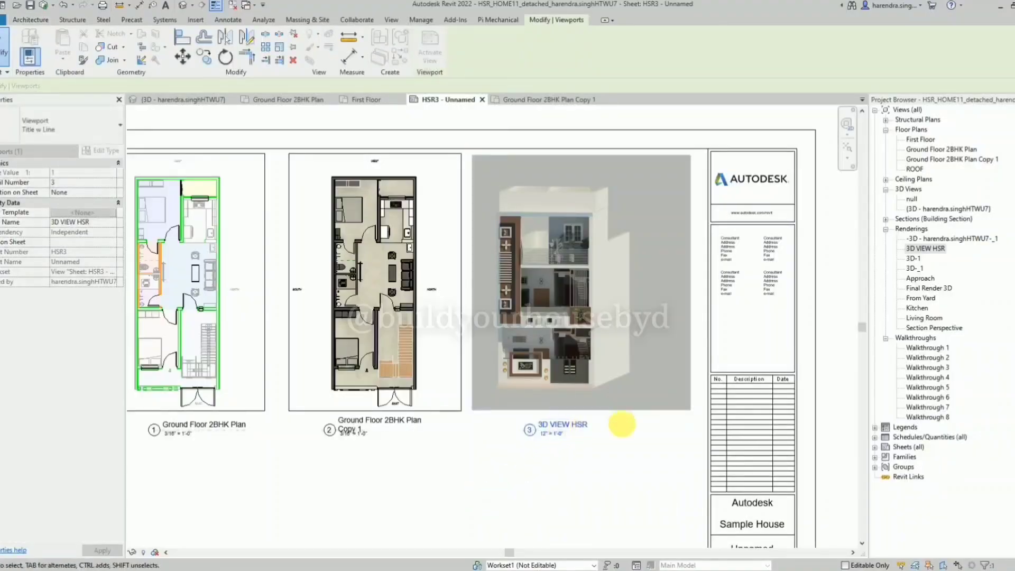
click(619, 423)
scroll(678, 352, down, 2)
click(620, 375)
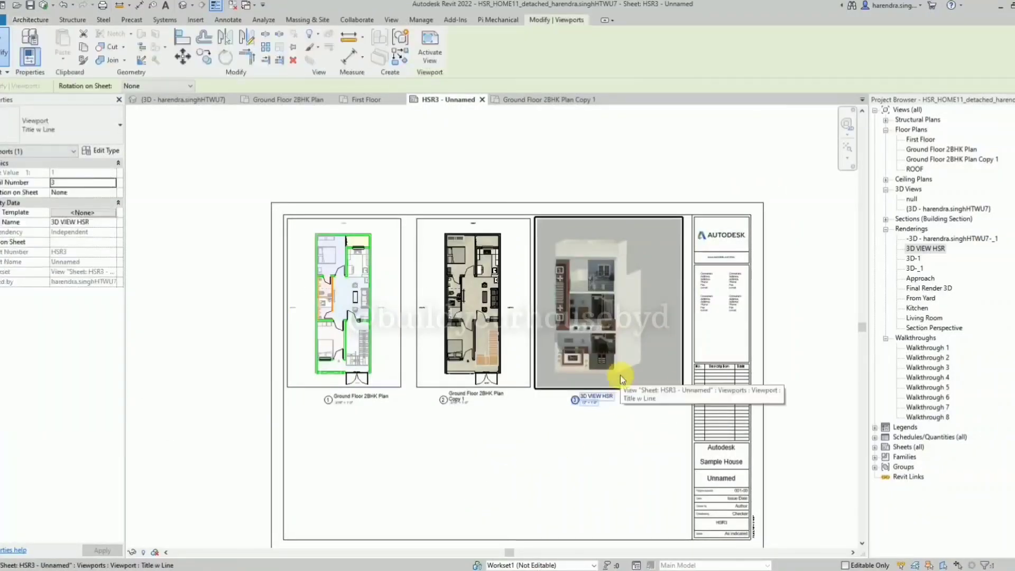
Shift the 3D VIEW HSR viewport slightly towards the title block to leave a gap beside the copied plan.
drag(620, 375, 625, 379)
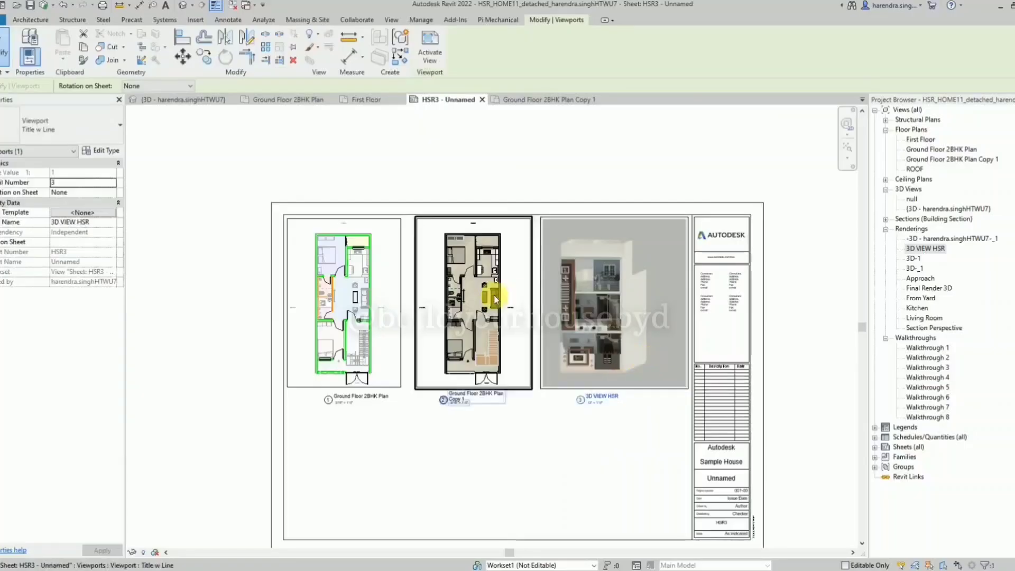
key(Escape)
scroll(303, 287, up, 3)
scroll(292, 247, down, 1)
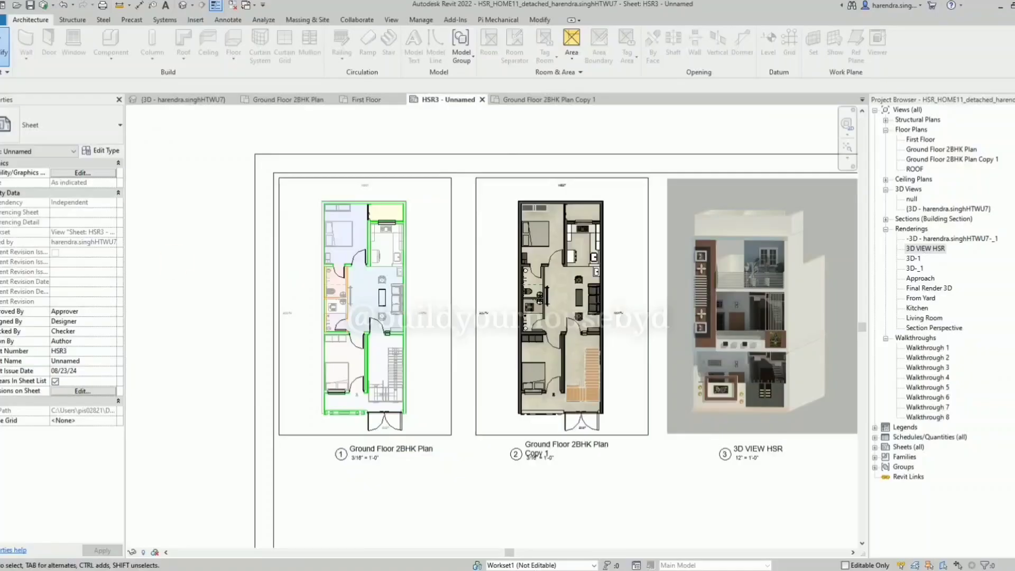
scroll(314, 287, down, 2)
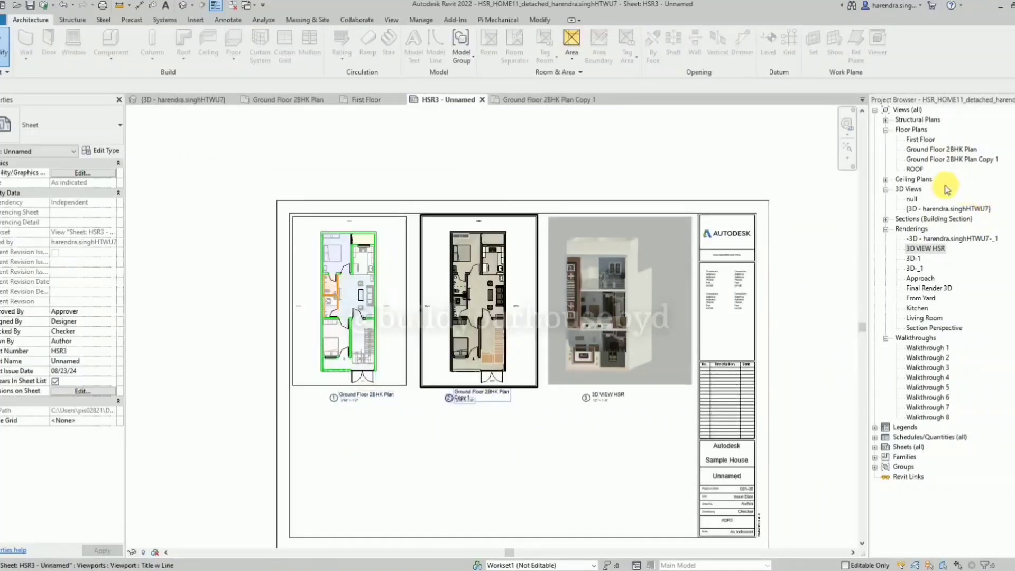
Duplicate the default {3D} view of the house.
right_click(910, 209)
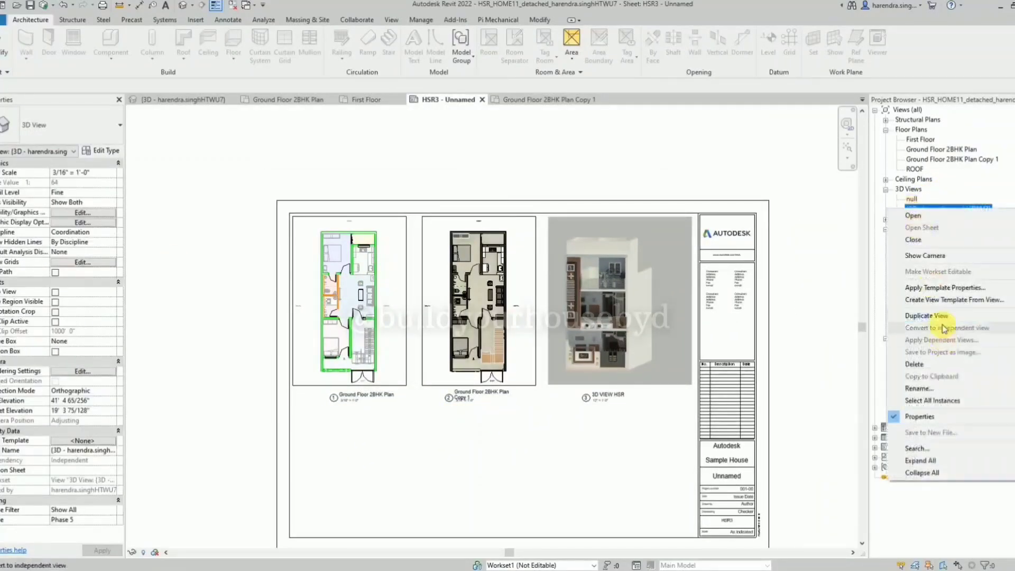
mouse_move(926, 315)
click(843, 328)
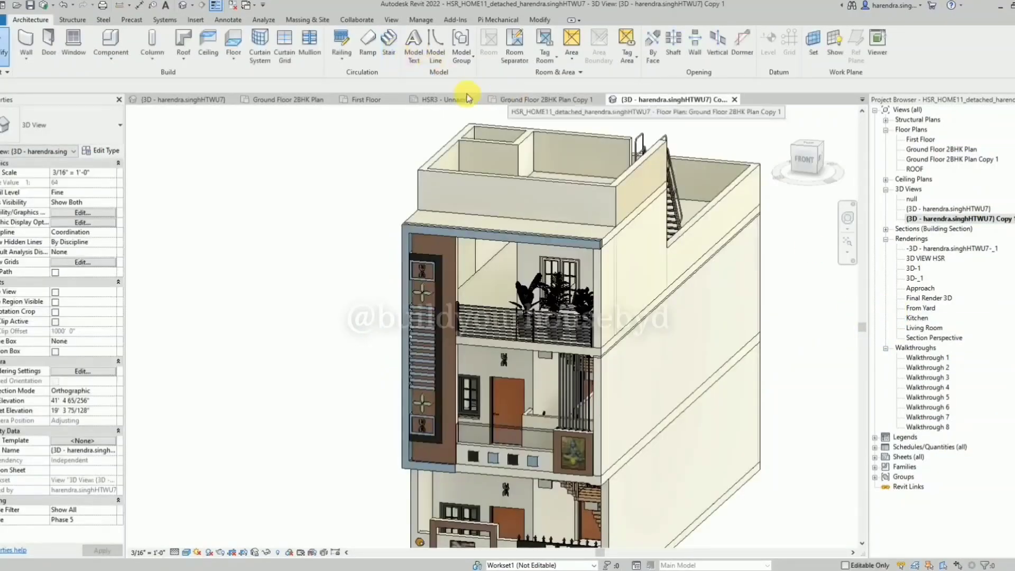
Return to sheet HSR3, close the Ground Floor 2BHK Plan Copy 1 view and place the duplicated 3D view below the first plan.
click(450, 100)
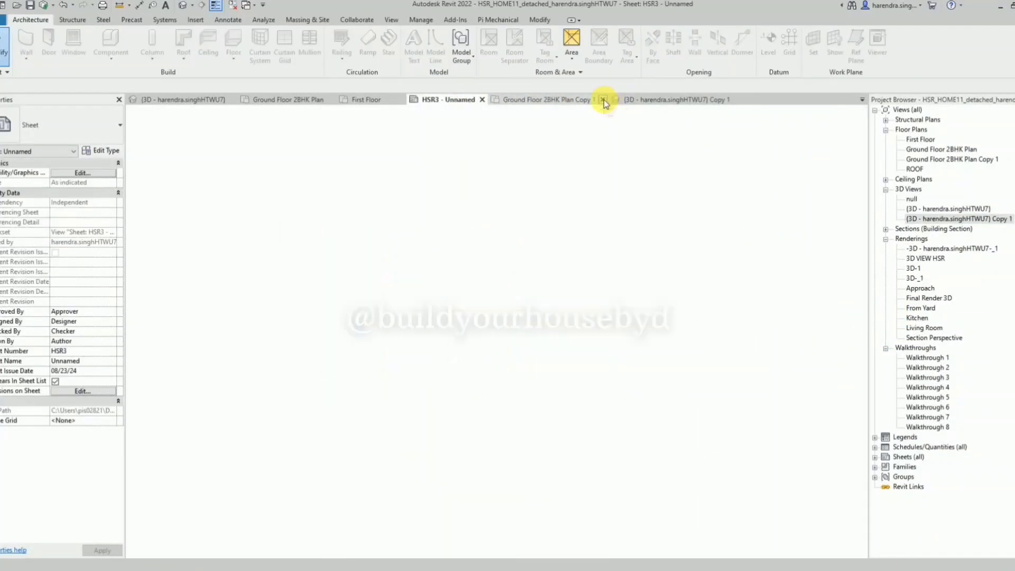
click(606, 100)
scroll(552, 155, down, 1)
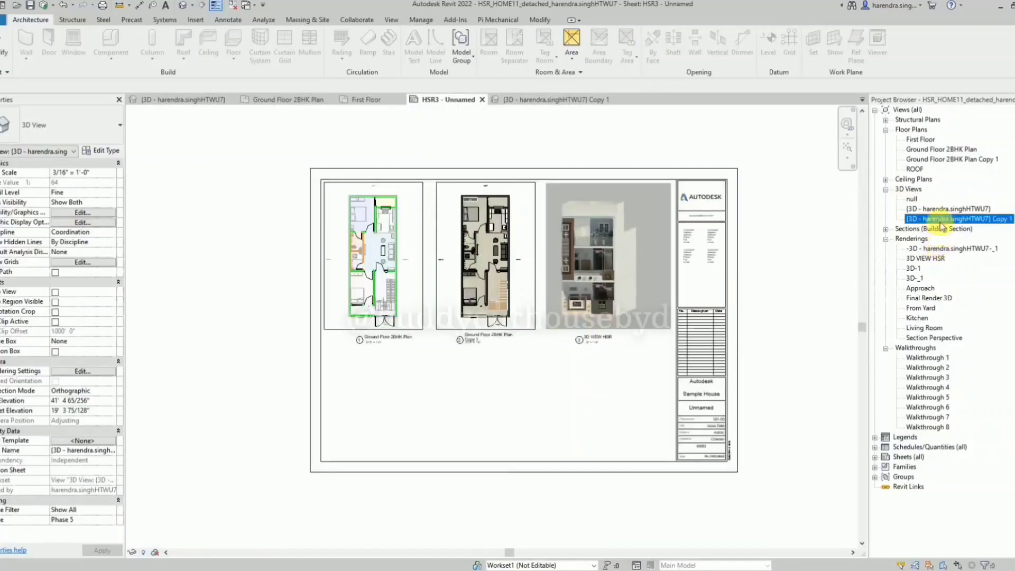
click(390, 411)
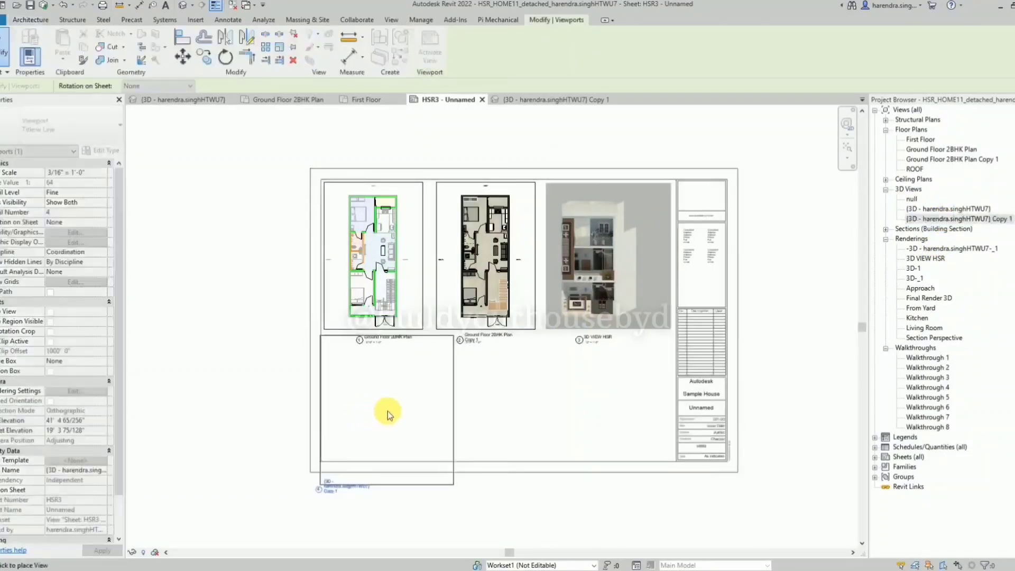
scroll(387, 405, up, 2)
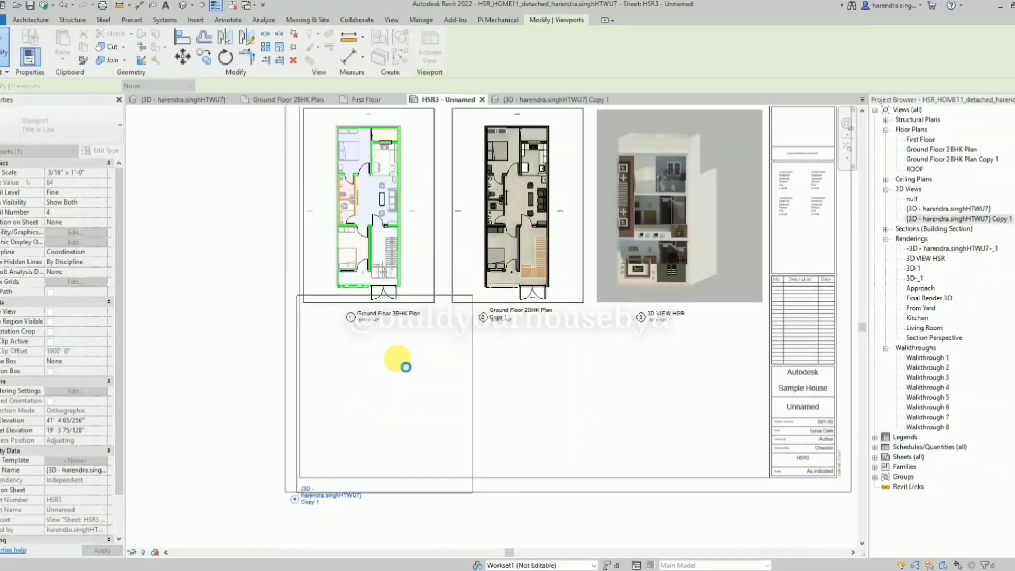
Activate the duplicated 3D viewport, turn on its section box and lower the box's upper face to cut through the ground floor.
double_click(442, 461)
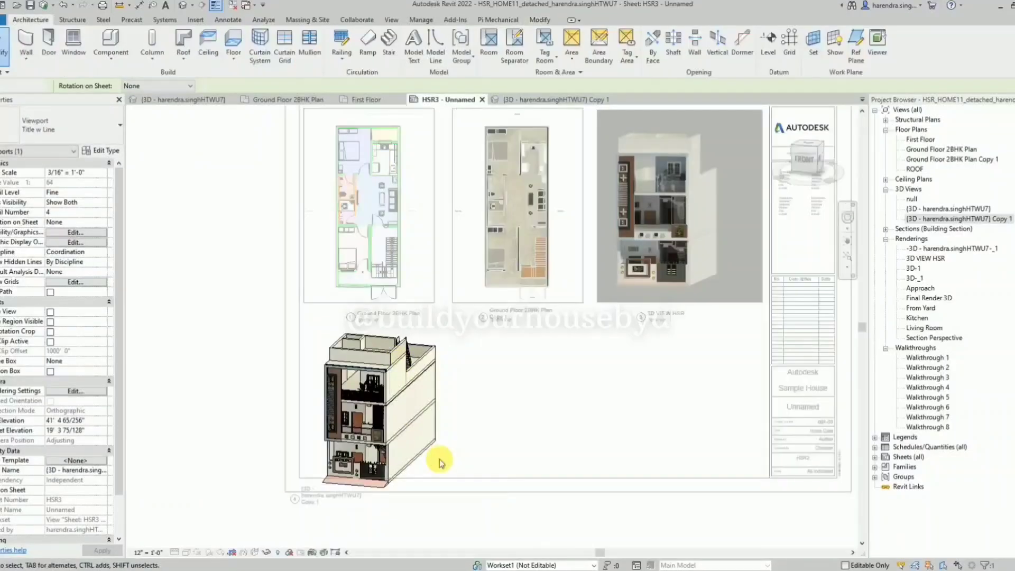
click(51, 372)
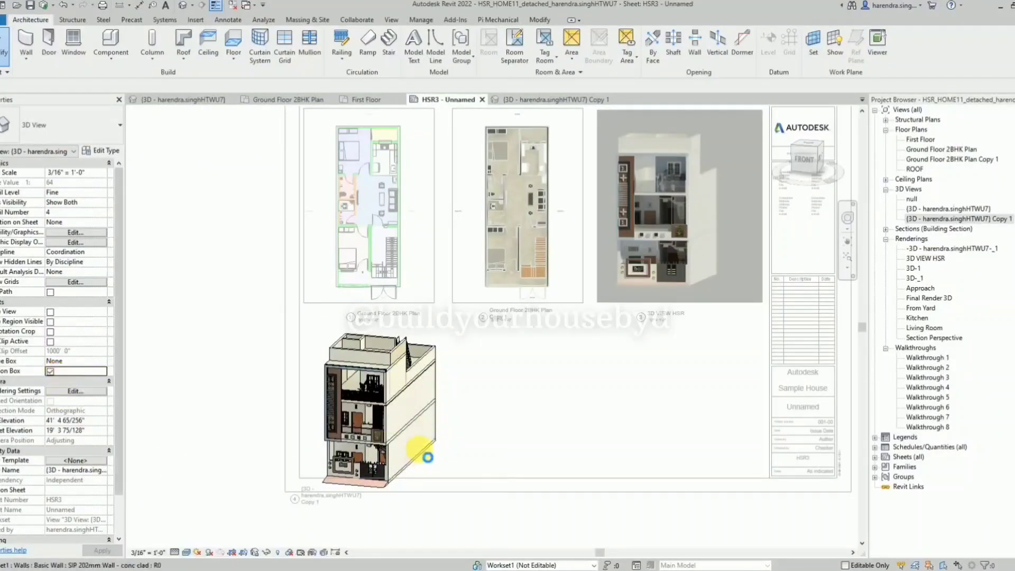
scroll(429, 455, up, 2)
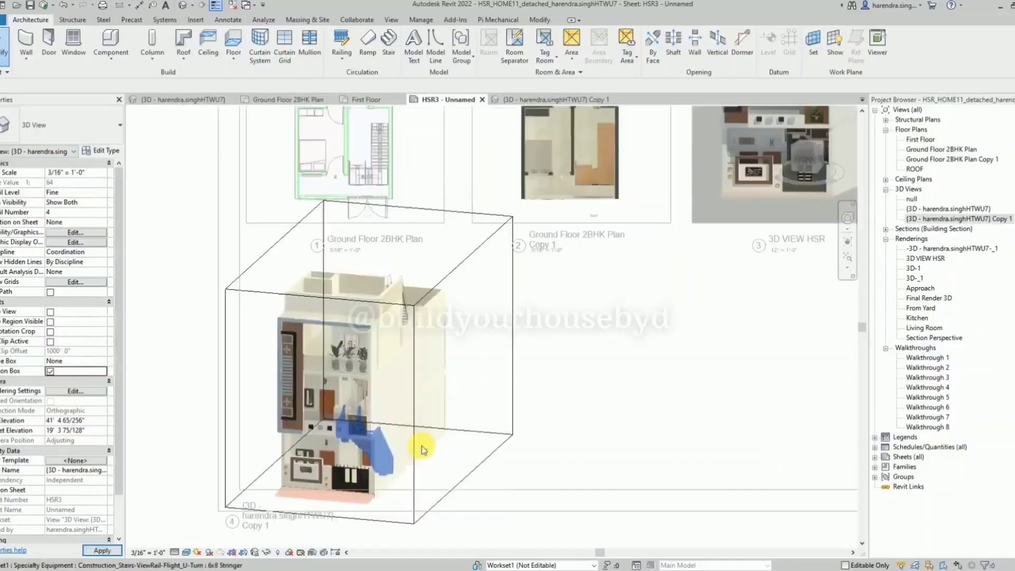
click(446, 284)
click(449, 277)
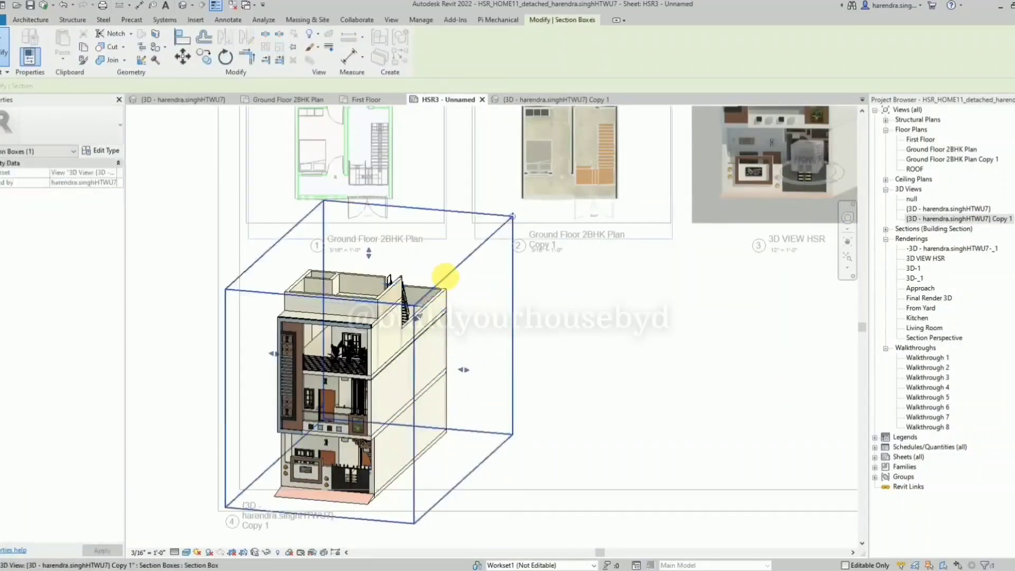
drag(371, 259, 391, 407)
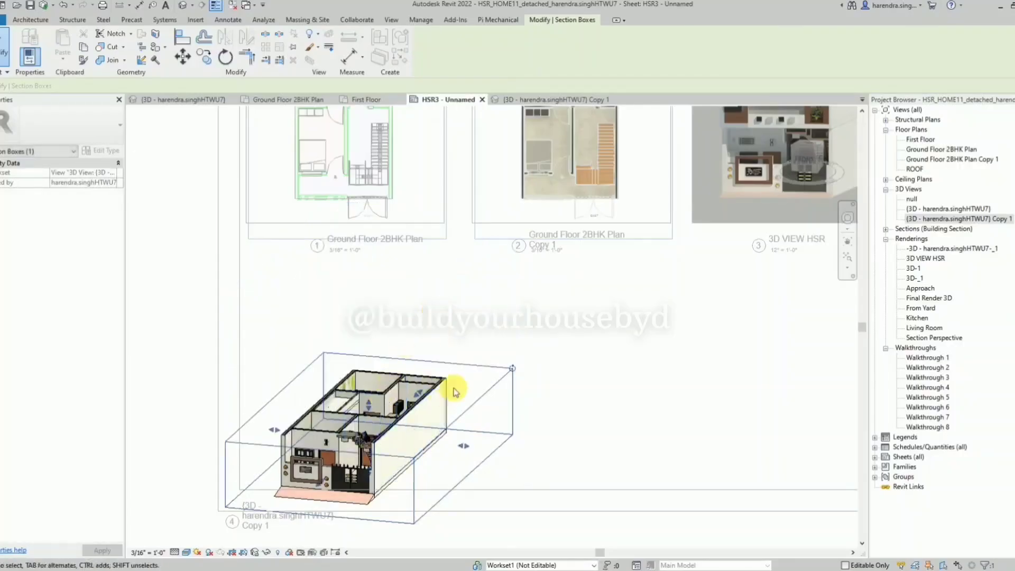
Orbit the cut model to look steeply down into the ground floor rooms and deactivate the viewport.
shift+middle_drag(455, 400, 442, 379)
right_click(586, 332)
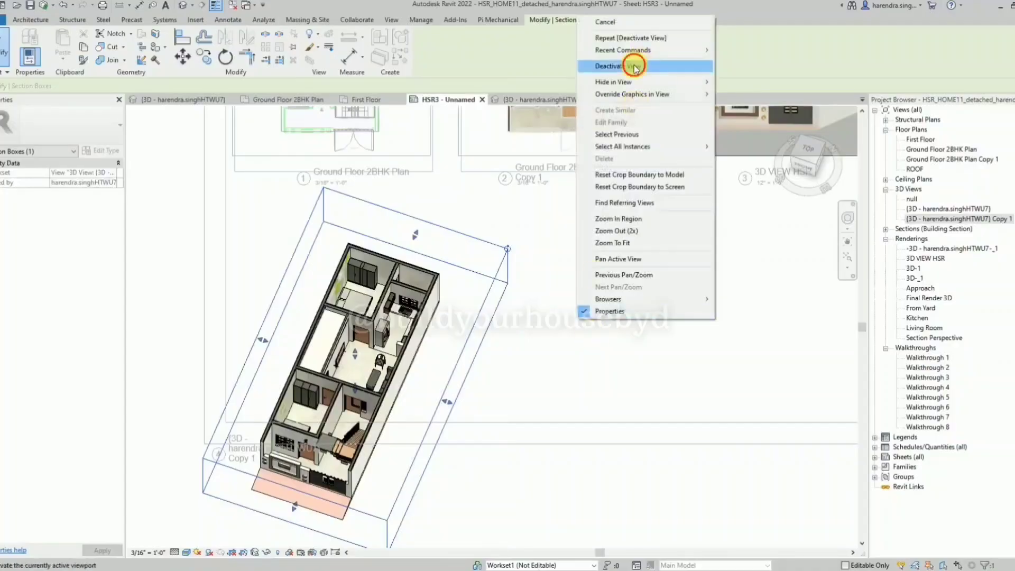
click(598, 68)
scroll(479, 308, down, 2)
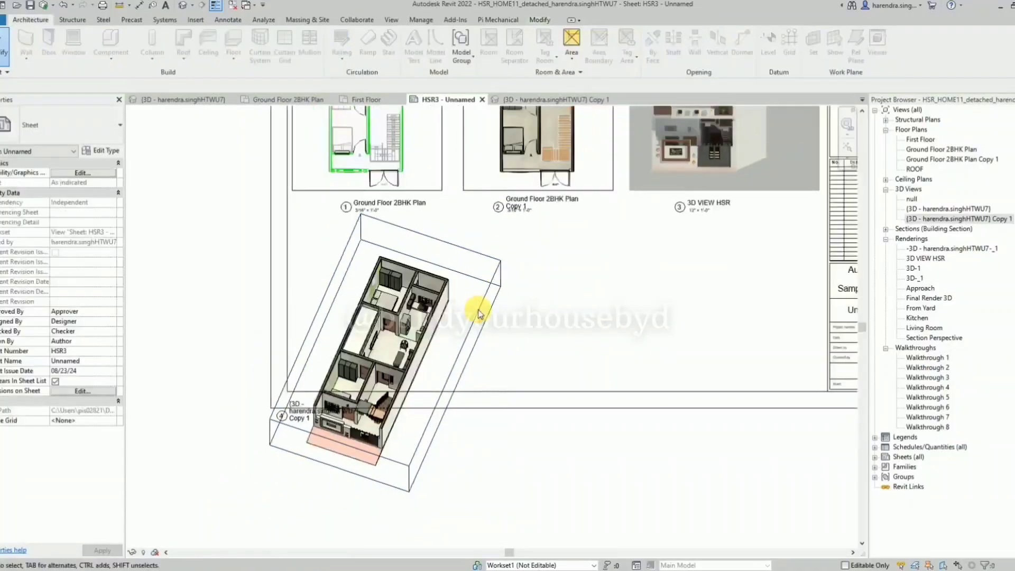
Reactivate the ground floor 3D viewport, set its view scale to 1/8" = 1'-0" and deactivate it.
double_click(456, 328)
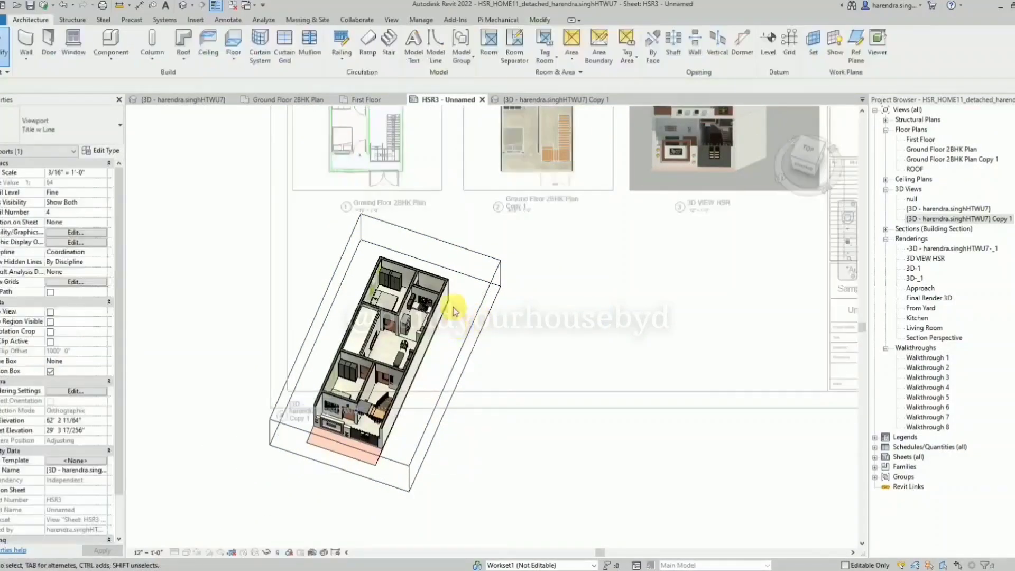
click(149, 553)
click(404, 350)
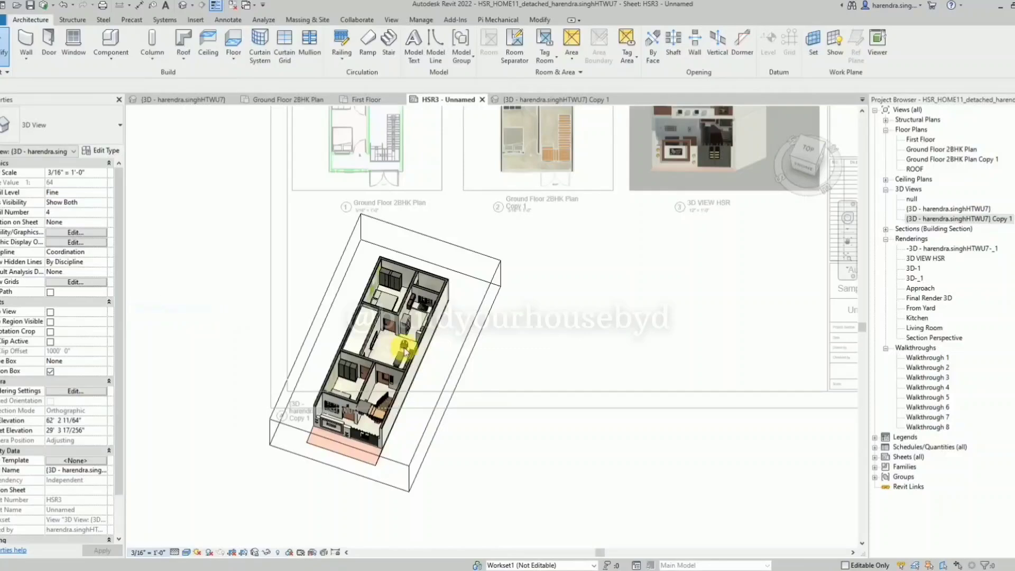
click(148, 552)
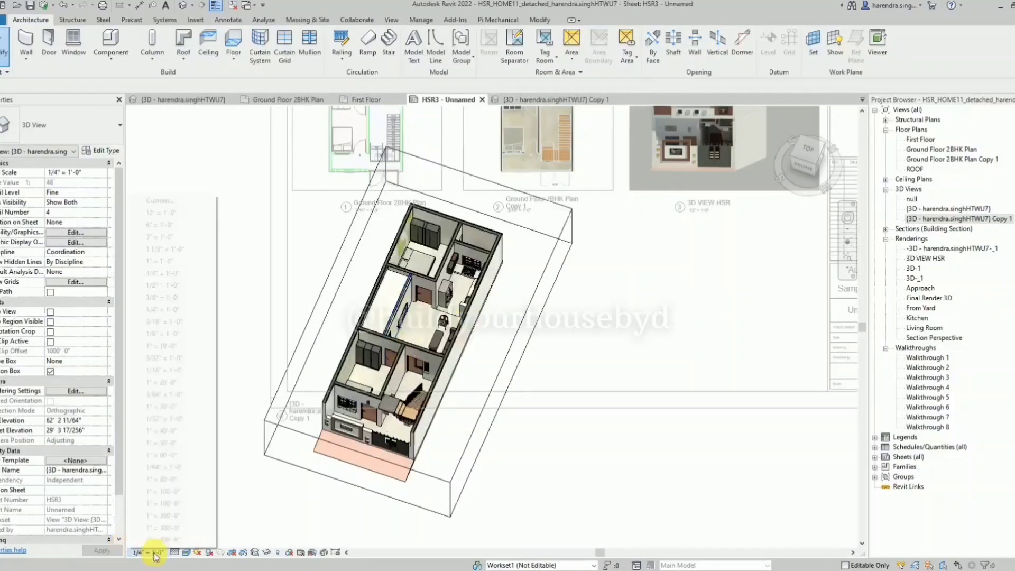
click(496, 310)
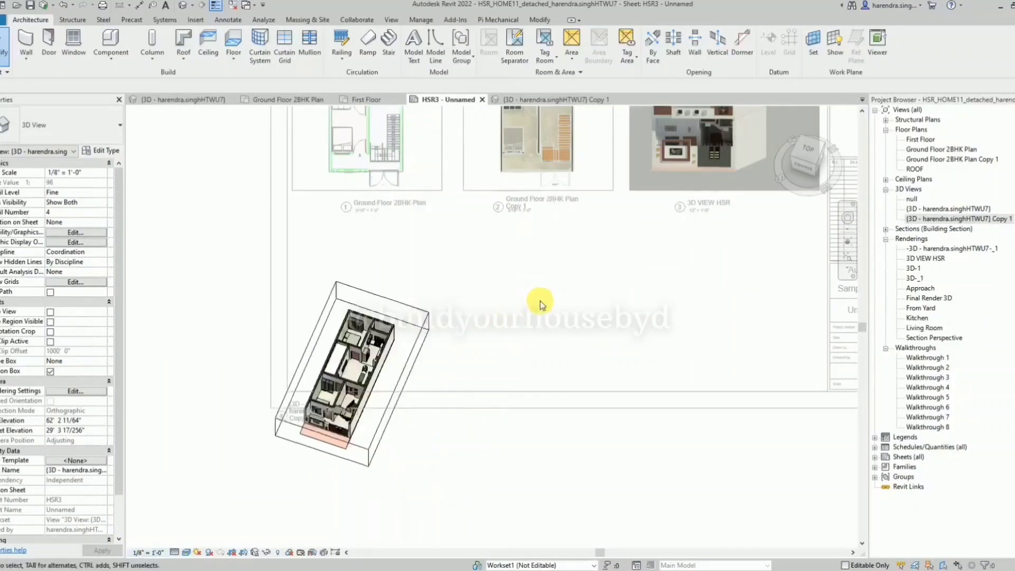
right_click(531, 293)
click(560, 351)
Move the ground floor 3D viewport up inside the sheet border, below the Ground Floor 2BHK Plan title.
click(341, 345)
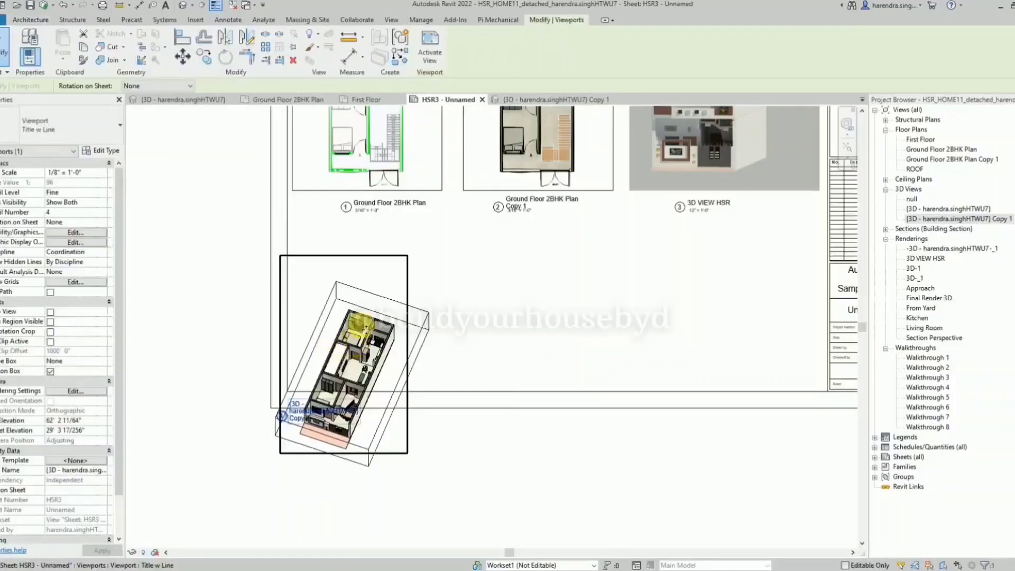
drag(343, 344, 374, 277)
scroll(370, 309, up, 3)
mouse_move(372, 312)
mouse_down()
mouse_move(368, 275)
mouse_move(374, 318)
mouse_up()
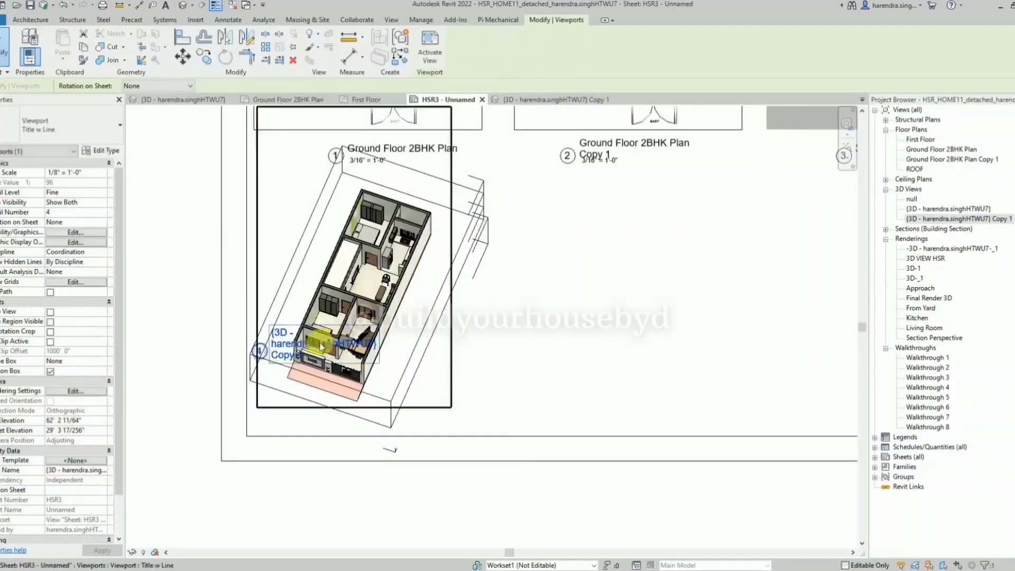
Move the ground floor 3D viewport's title down to sit below the model image.
drag(289, 346, 294, 419)
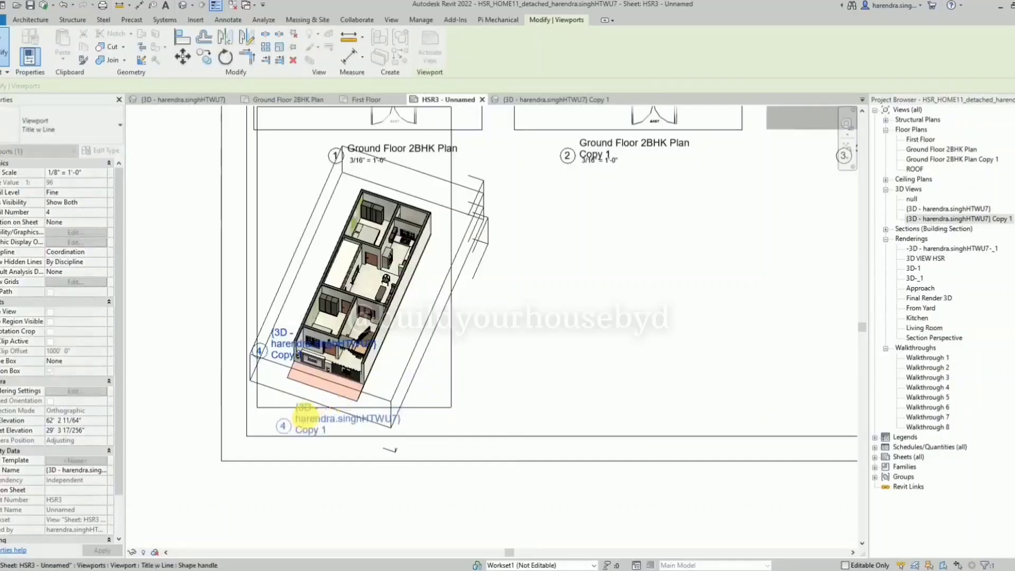
click(373, 519)
scroll(376, 518, down, 3)
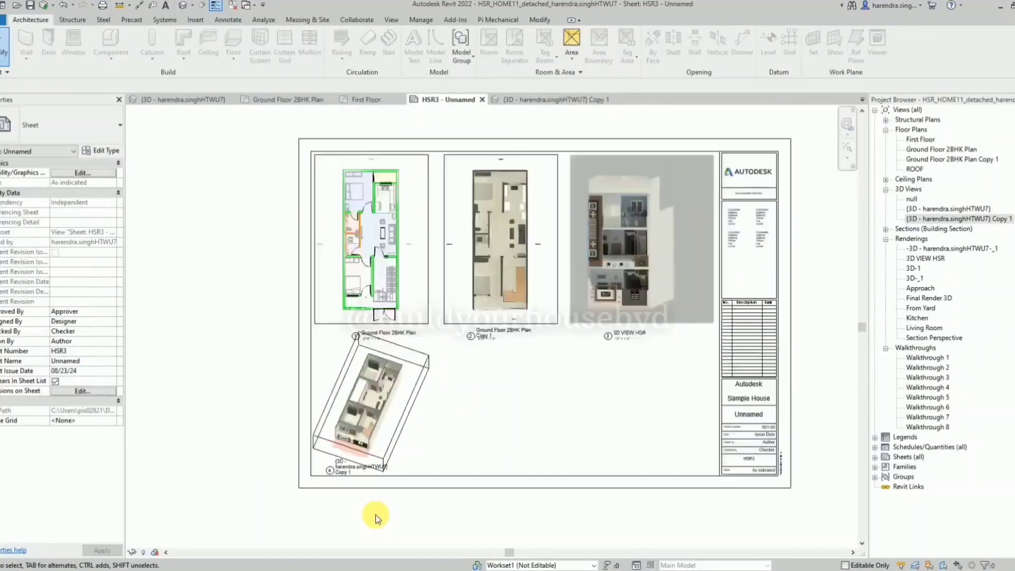
Activate the ground floor 3D viewport, hide its section box outline and deactivate the viewport.
click(395, 423)
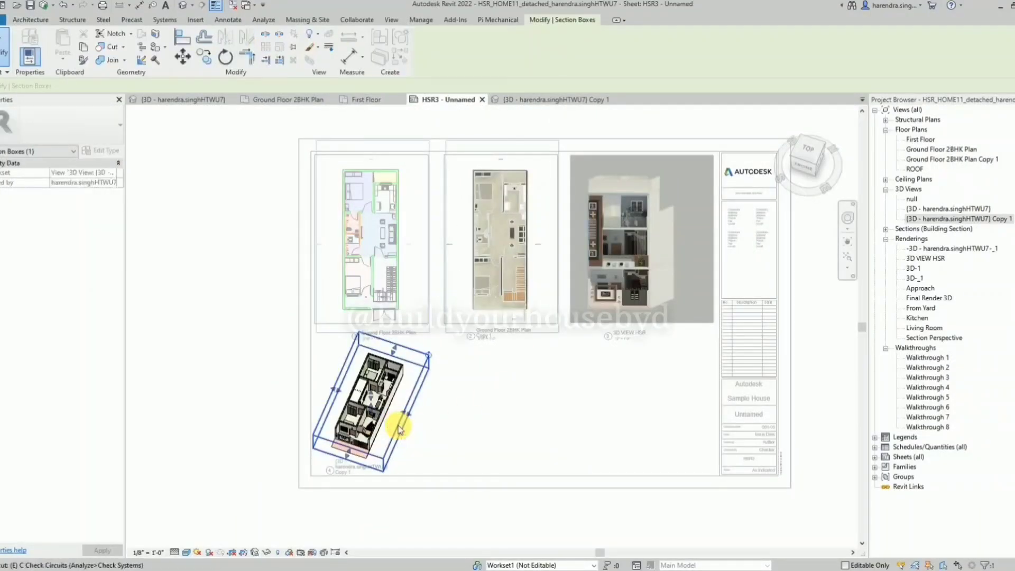
double_click(396, 423)
right_click(453, 396)
click(523, 219)
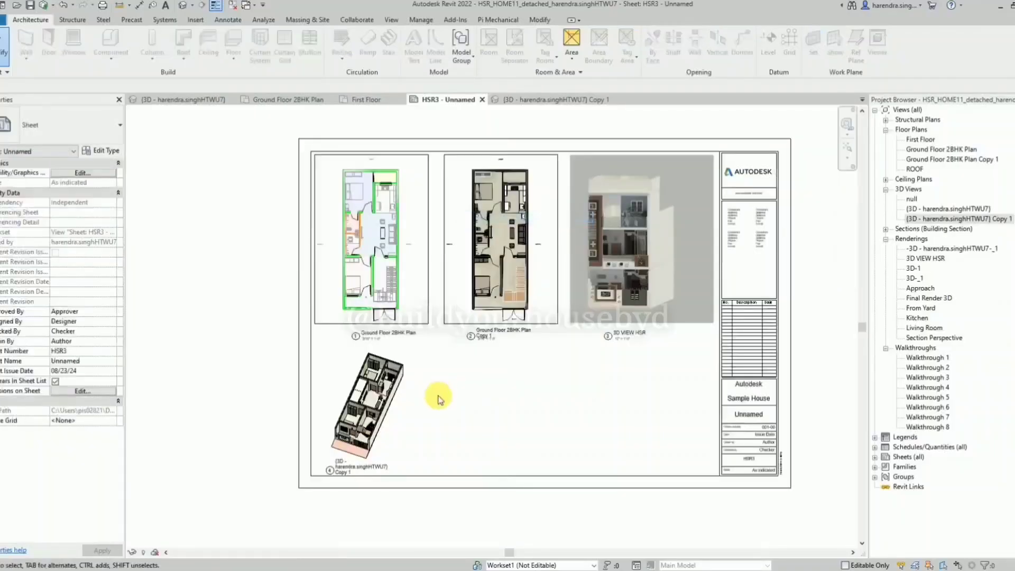
Draw two full-height vertical detail lines in the Hidden Lines style, dividing the sheet between the three upper views.
key(d)
key(l)
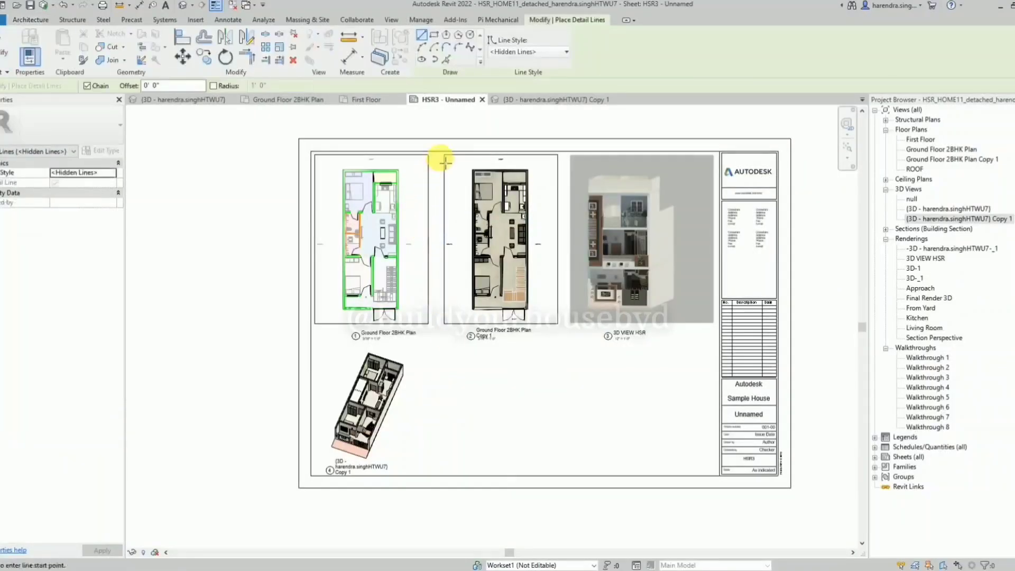
click(464, 153)
click(440, 475)
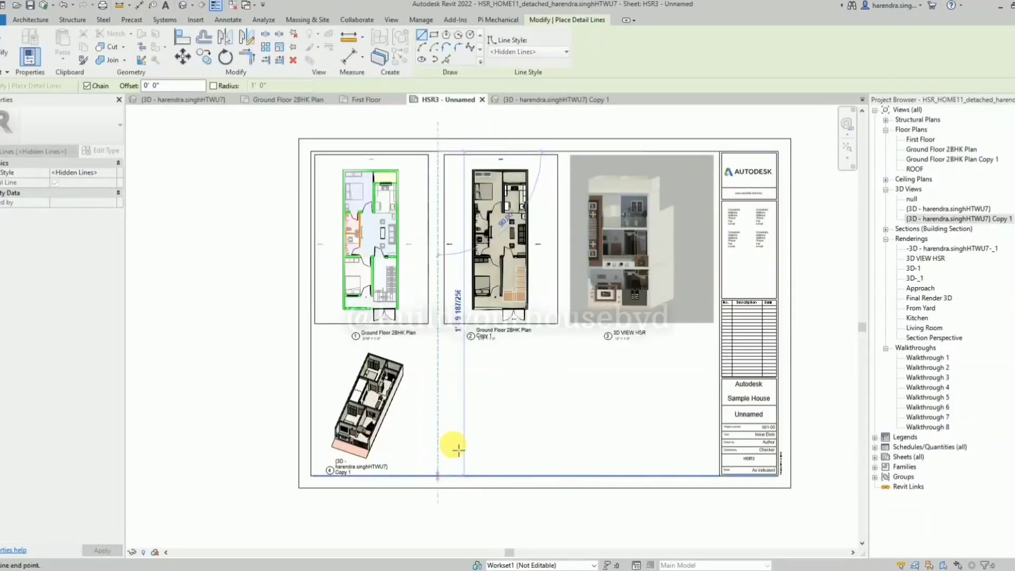
key(Escape)
click(563, 153)
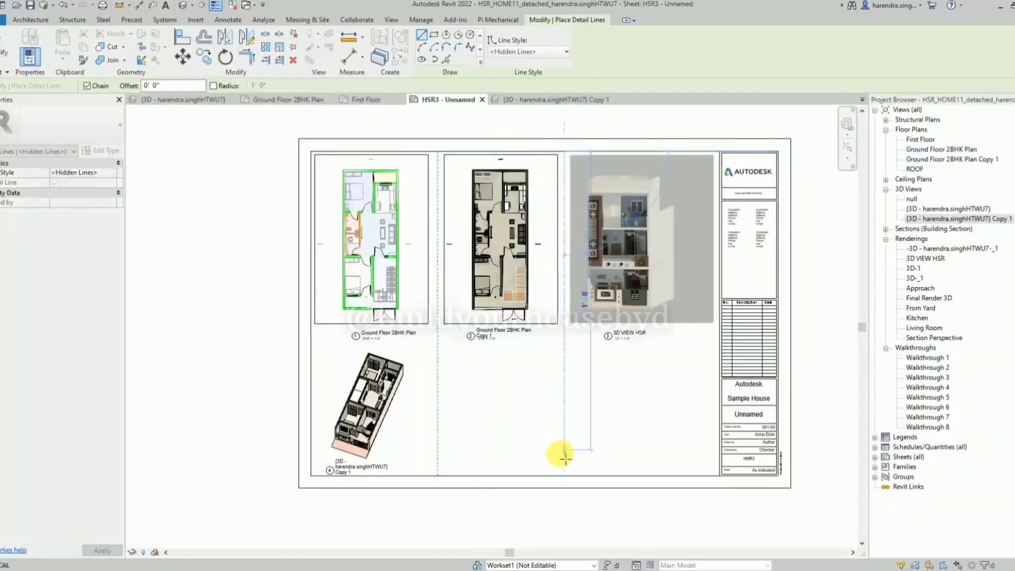
click(564, 476)
key(Escape)
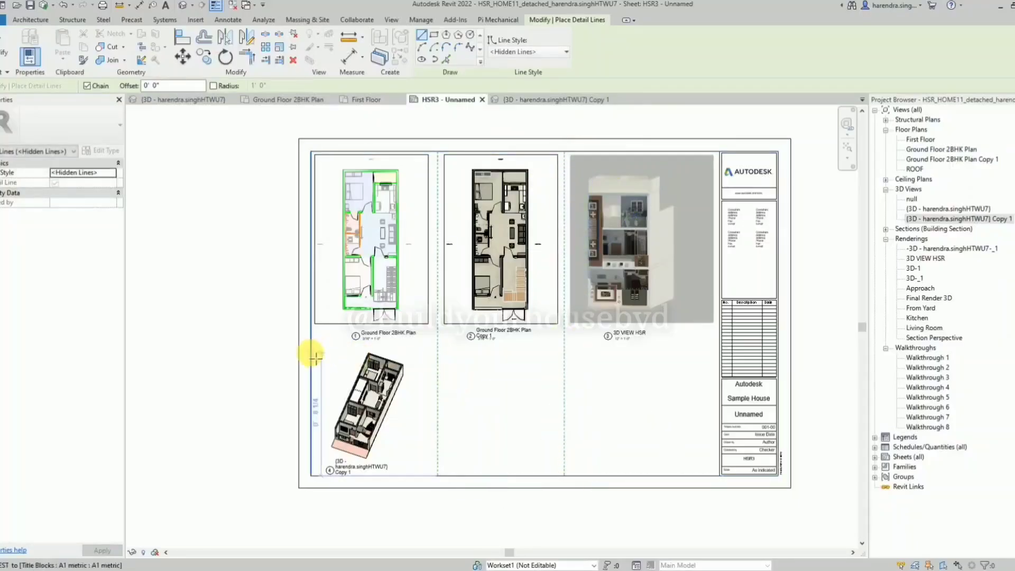
Draw a horizontal Hidden Lines detail line below the upper view titles, from the sheet border to the title block.
click(311, 351)
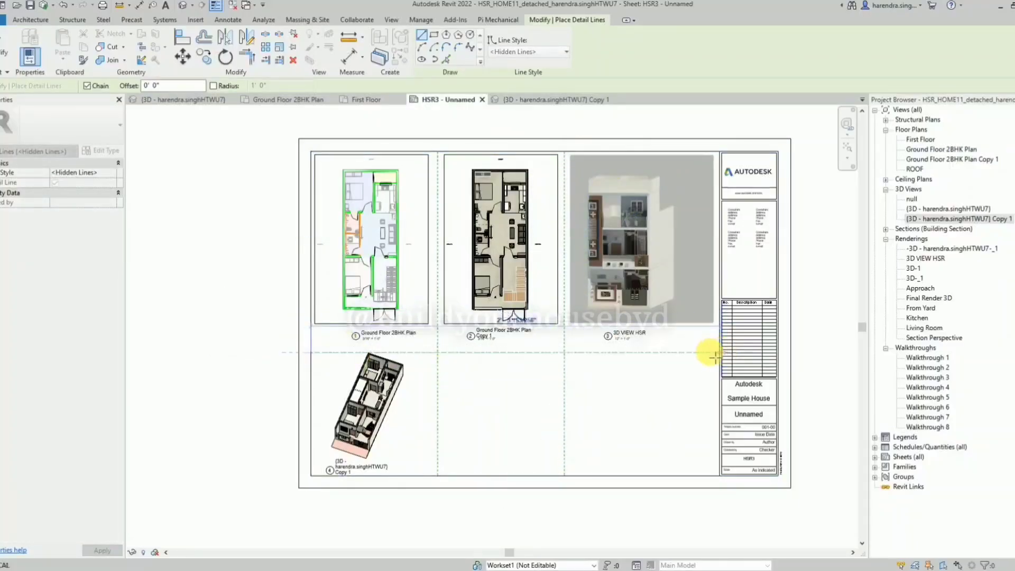
click(715, 357)
key(Escape)
key(Escape)
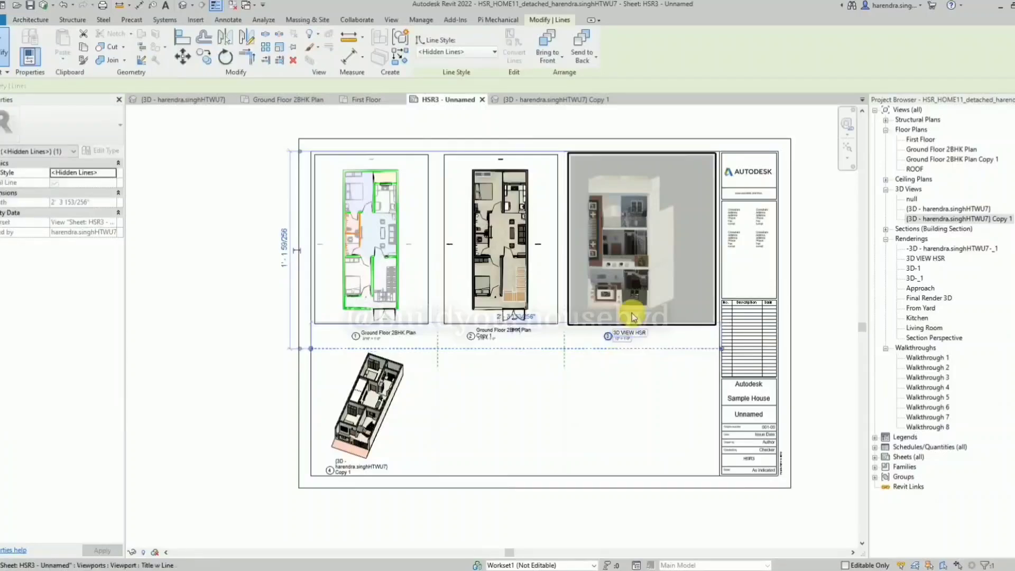
key(Escape)
Retitle the ground floor 3D viewport on the sheet as "GF 3D View".
click(388, 412)
scroll(383, 418, up, 3)
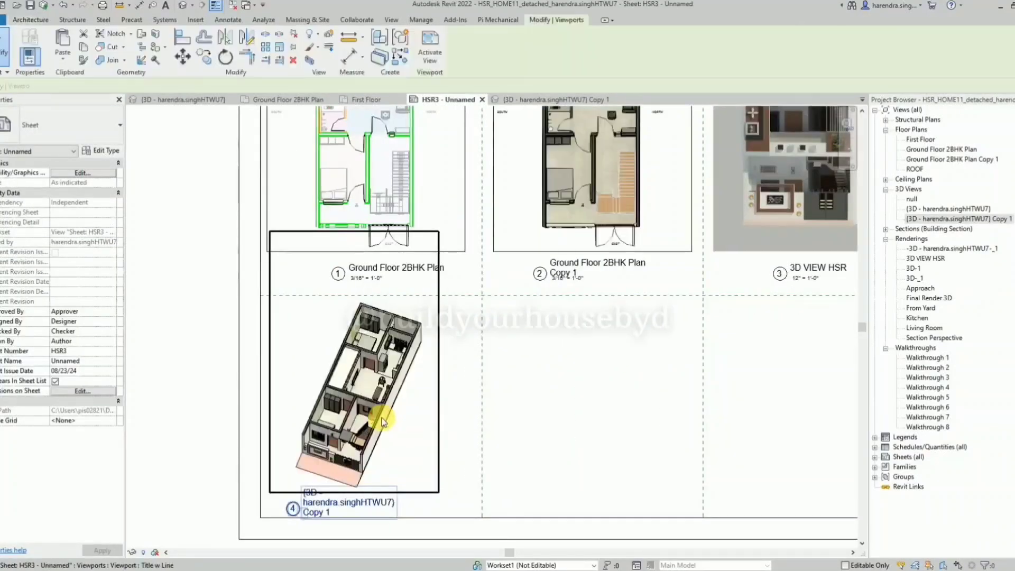
click(355, 499)
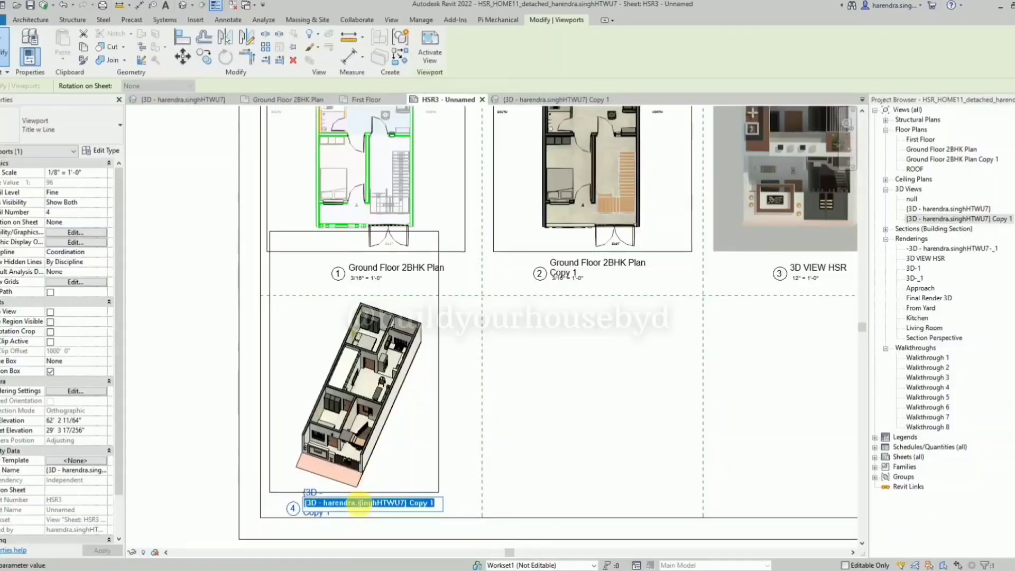
text(GF 3D View)
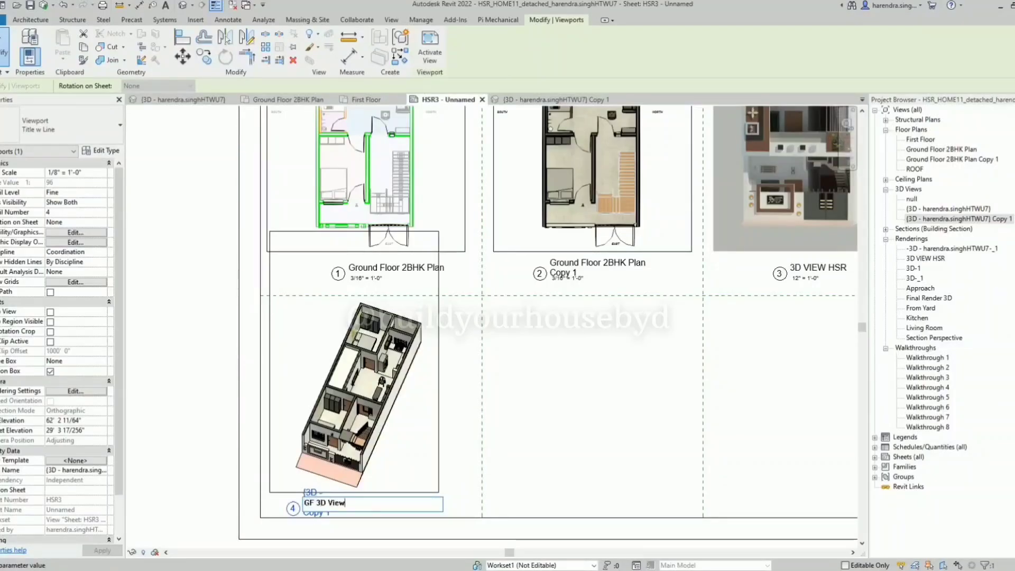
key(Return)
click(517, 414)
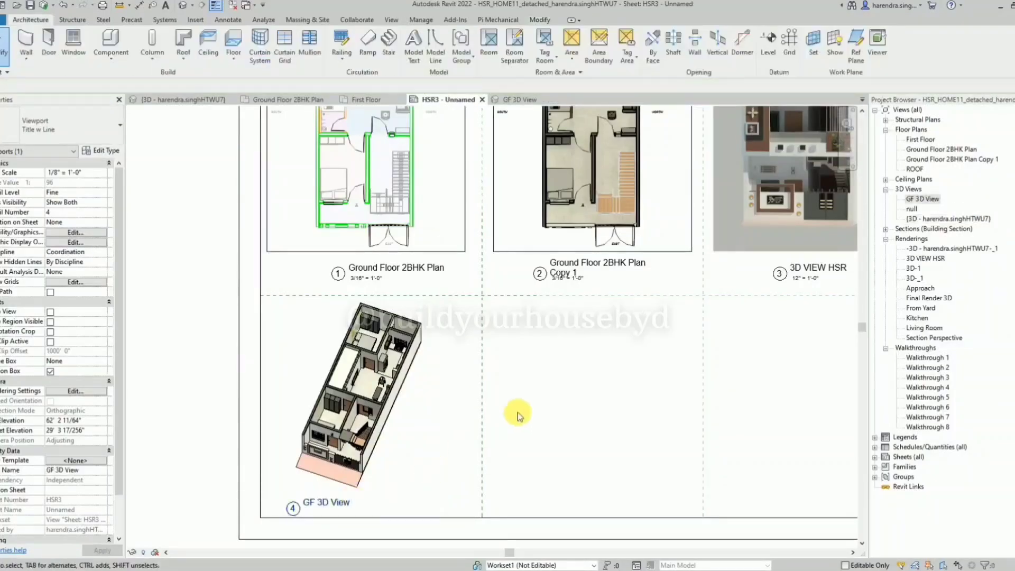
click(504, 293)
click(512, 324)
scroll(462, 380, down, 2)
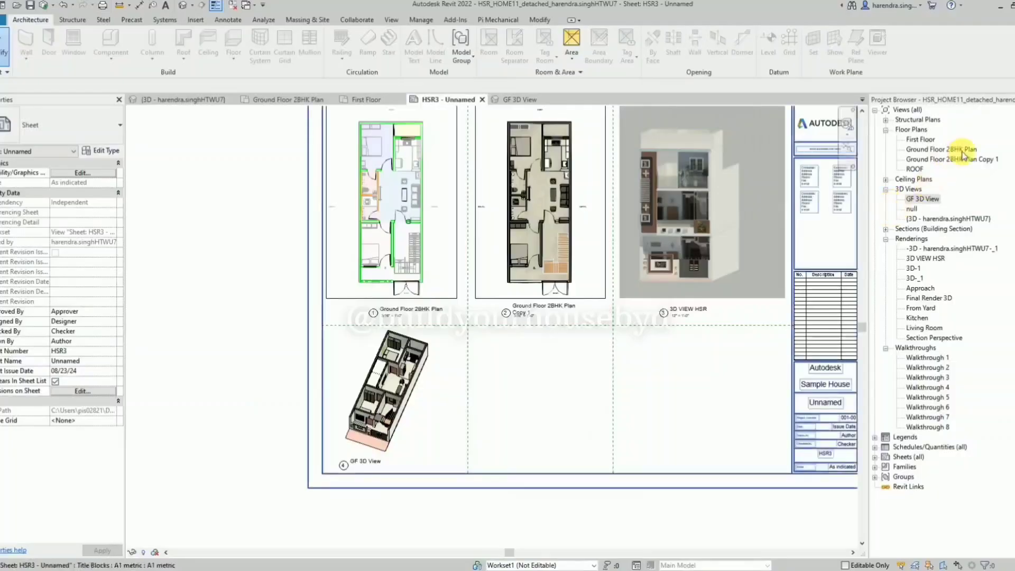
Duplicate the default 3D view of the whole building.
right_click(957, 161)
key(Escape)
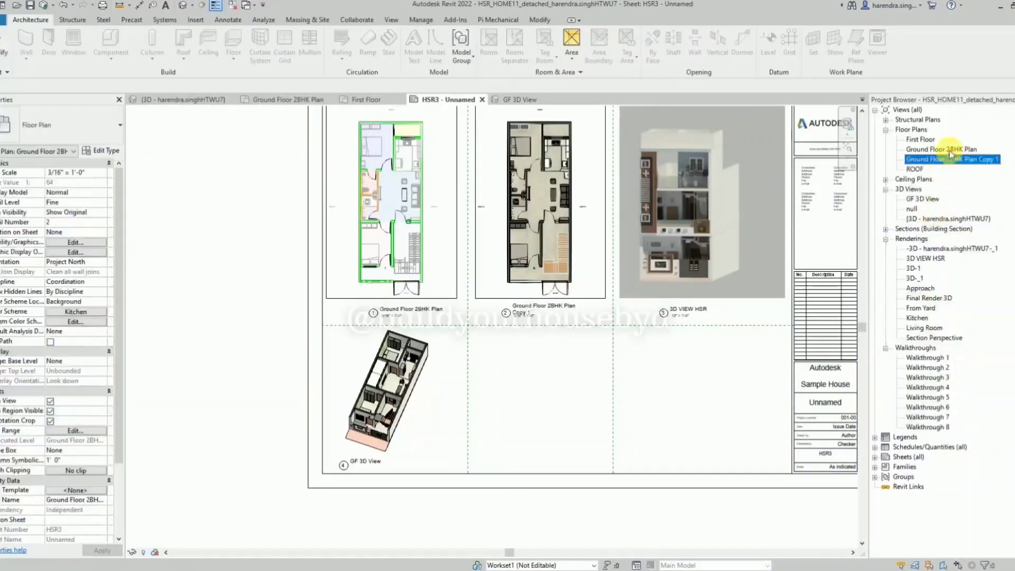
click(940, 218)
right_click(940, 218)
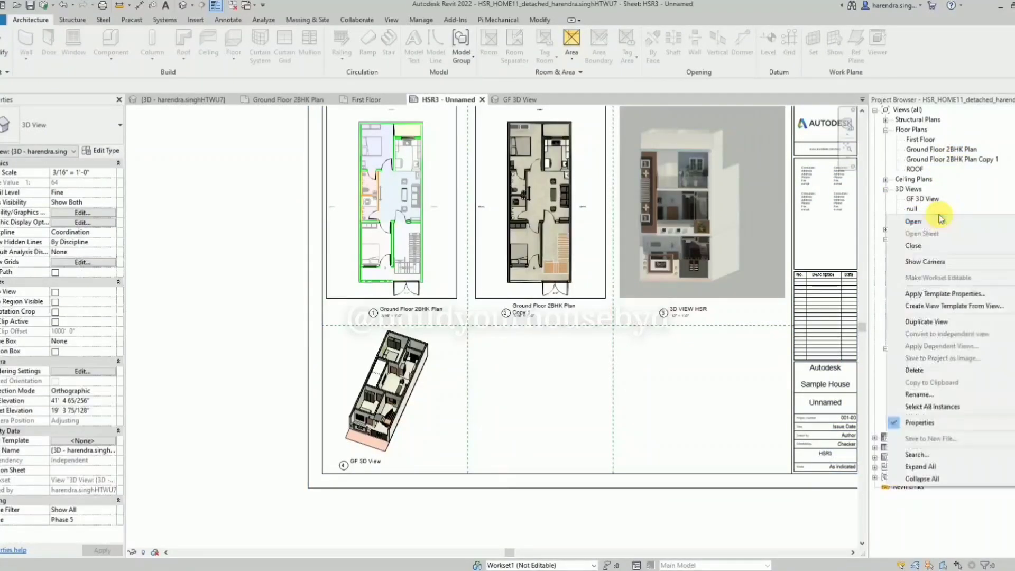
mouse_move(930, 321)
click(841, 326)
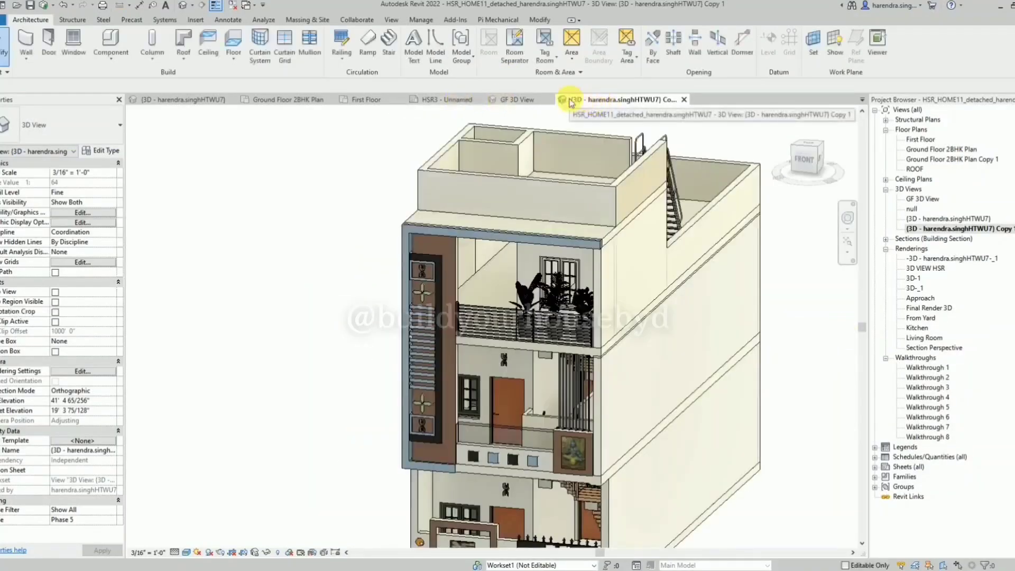
Open the duplicated 3D view and orient it to the Front direction.
click(450, 99)
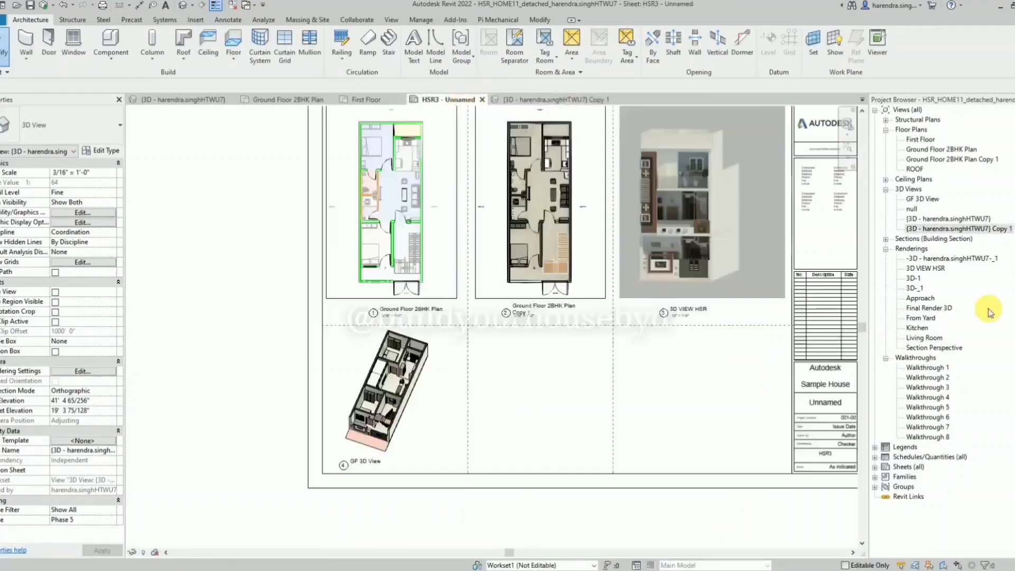
double_click(968, 230)
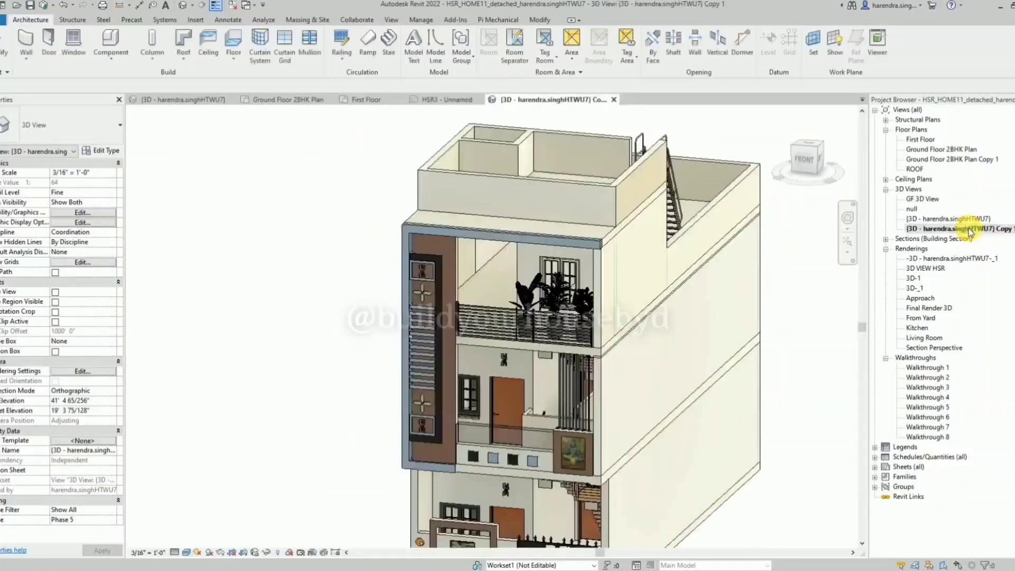
click(804, 158)
Return to sheet HSR3 and place the front-facing 3D view copy in the empty lower middle cell.
click(614, 100)
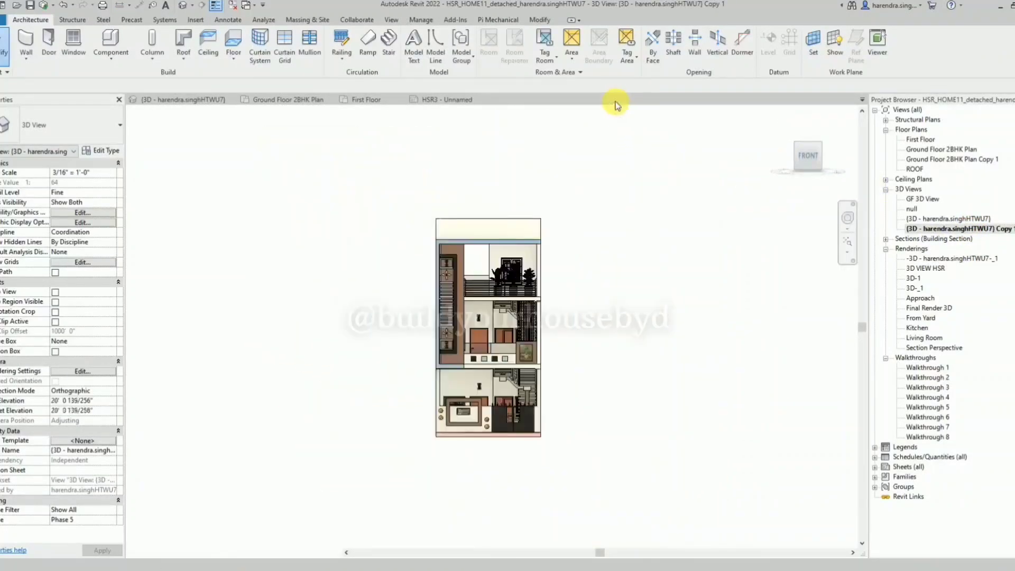
click(966, 229)
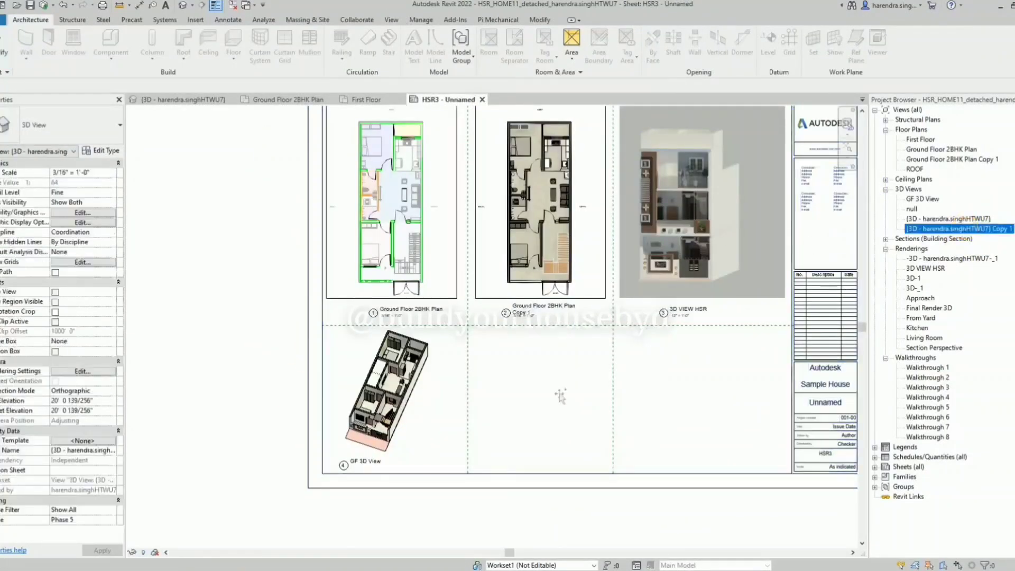
drag(504, 407, 538, 404)
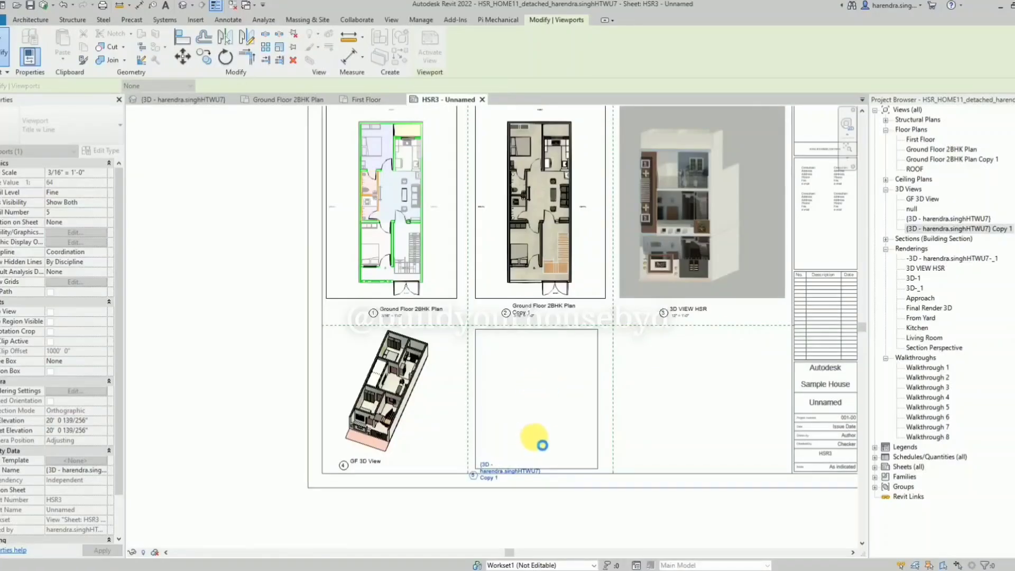
Activate the front view's viewport, set its scale to 1/8" = 1'-0" and deactivate it.
double_click(586, 431)
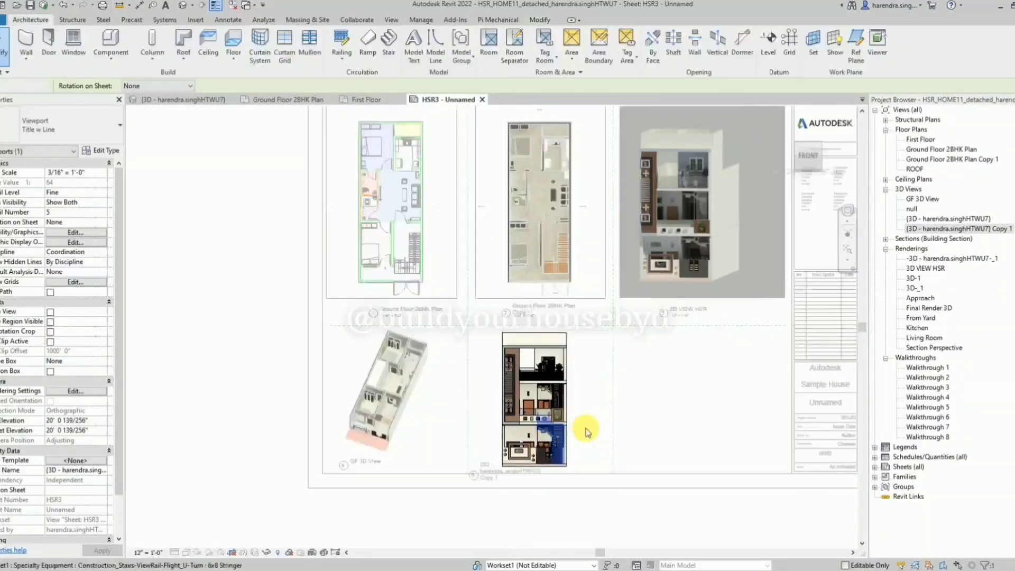
click(150, 554)
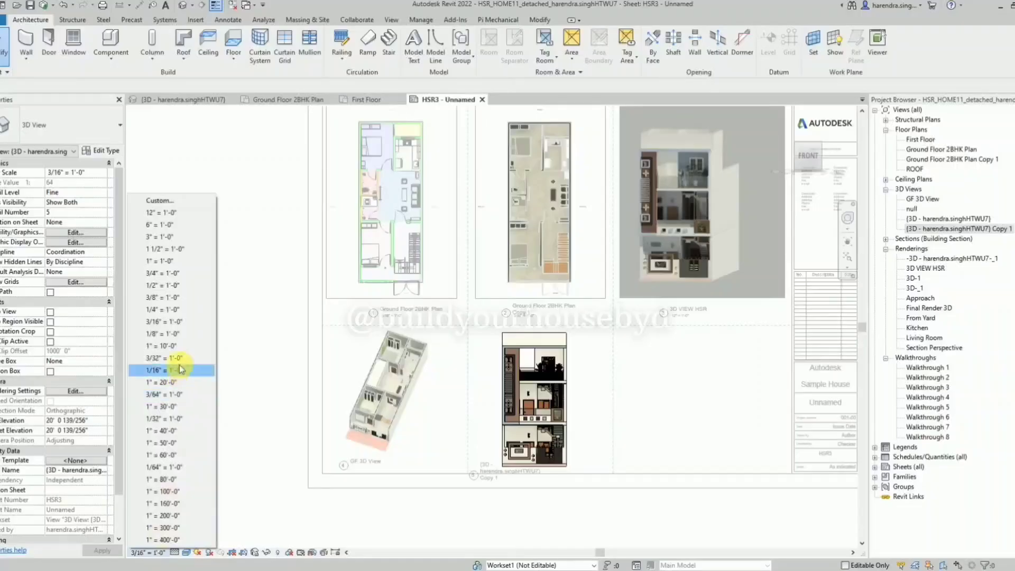
click(168, 334)
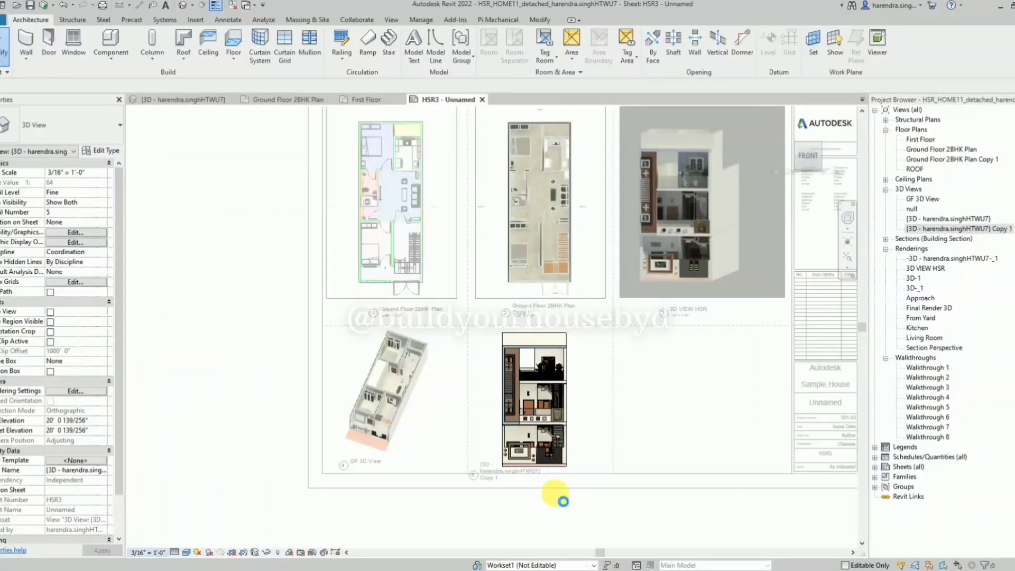
right_click(554, 496)
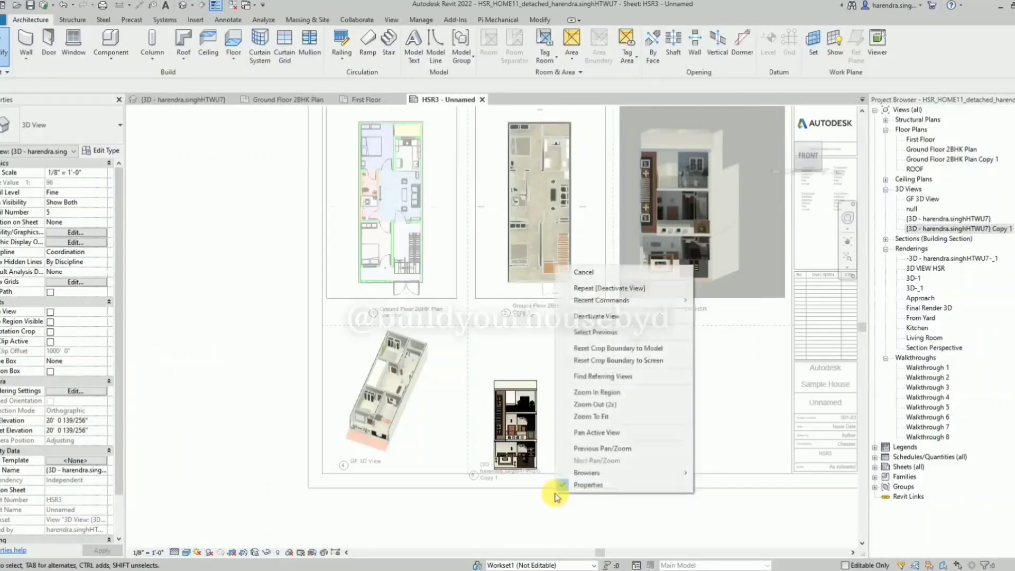
click(591, 317)
Move the front view's viewport up within its cell and lower its title beneath the model image.
scroll(506, 419, up, 3)
click(536, 411)
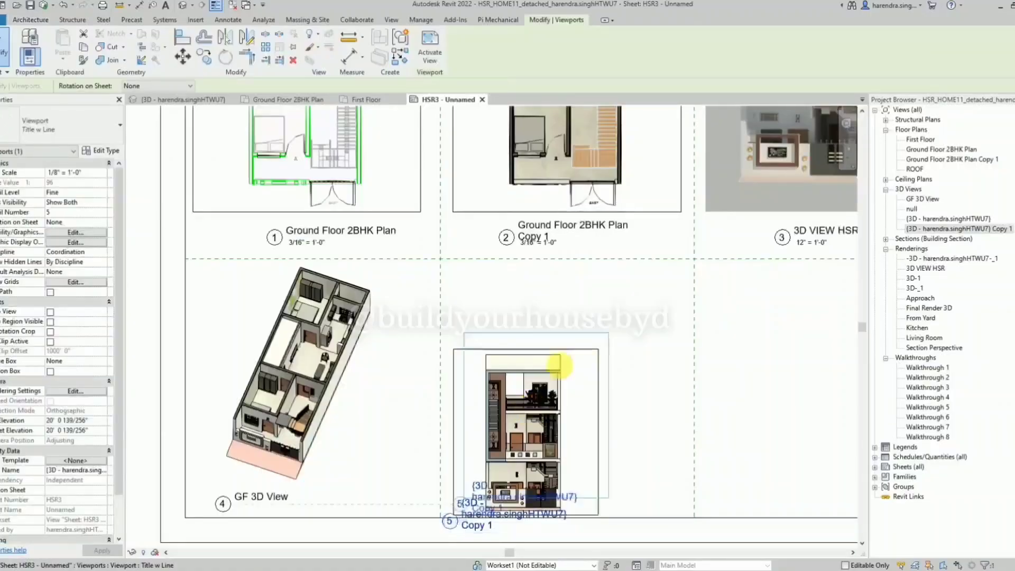
drag(537, 411, 575, 340)
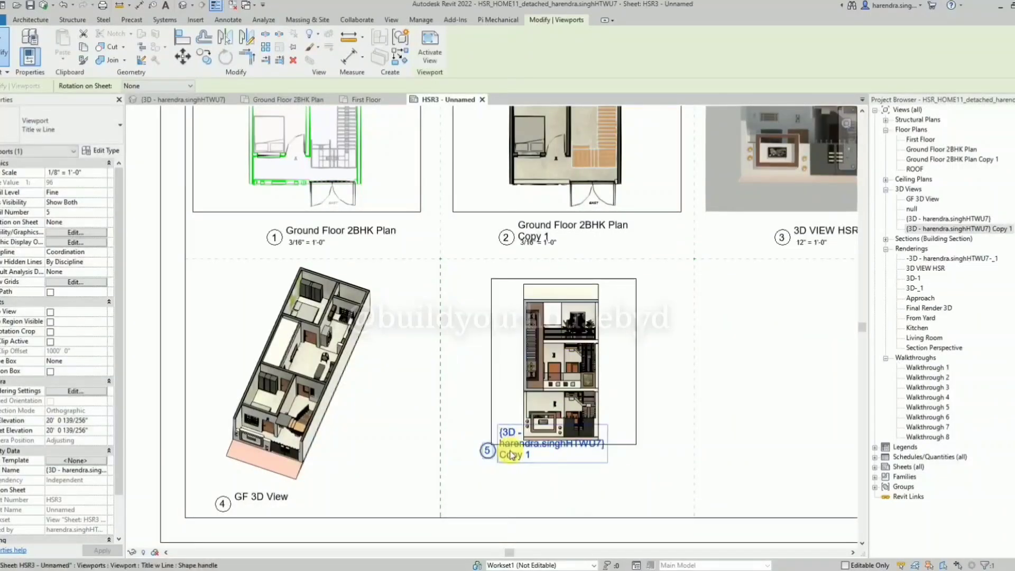
drag(531, 455, 535, 483)
Activate the front view's viewport, set its scale to 3/16" = 1'-0" and deactivate it.
double_click(565, 409)
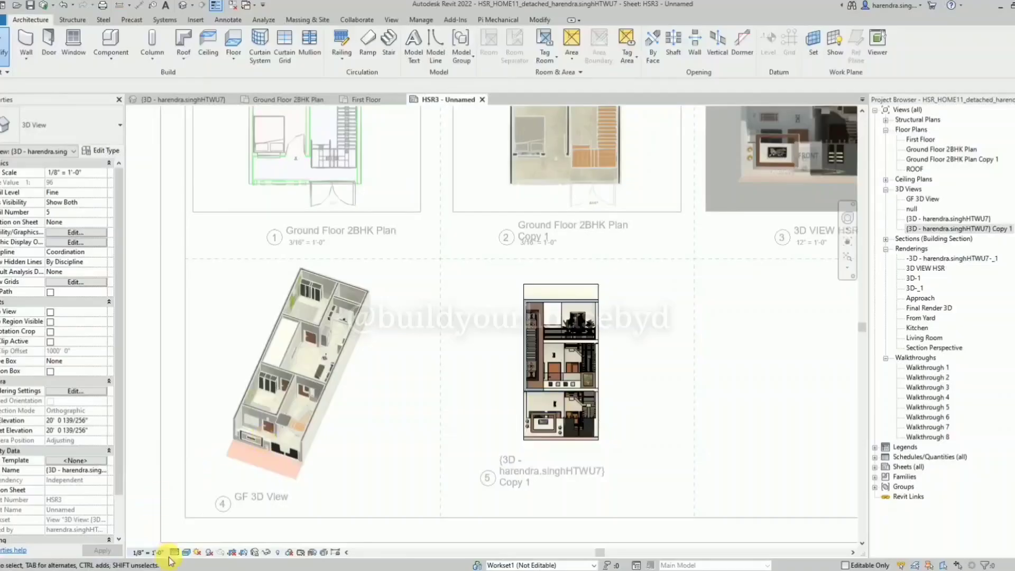
click(154, 553)
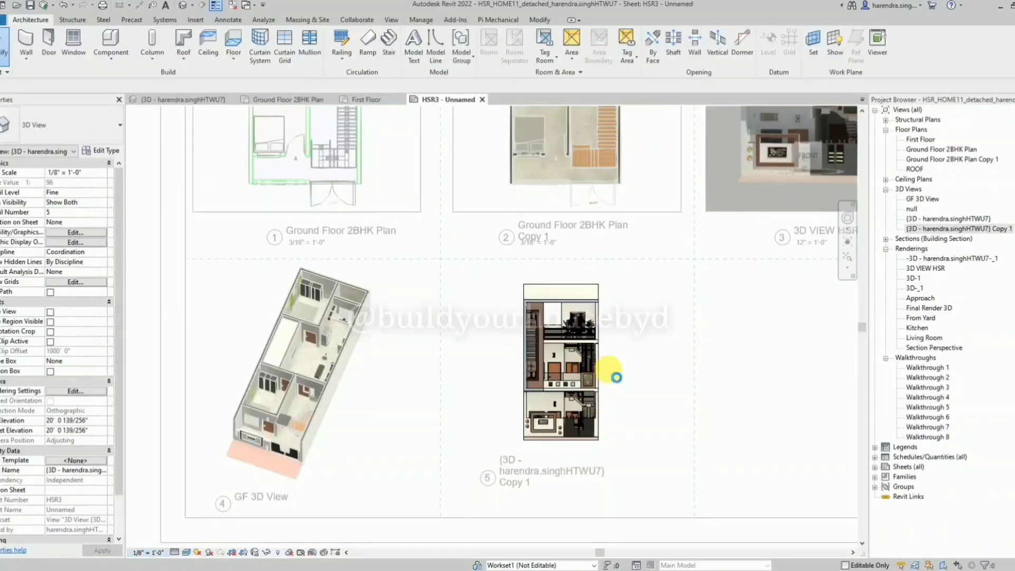
right_click(722, 307)
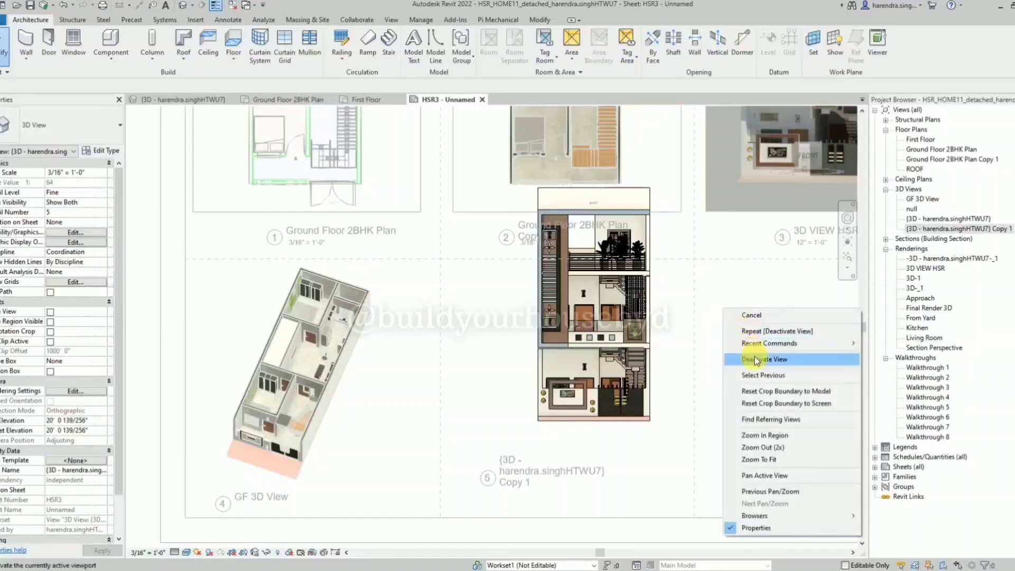
click(754, 359)
Center the front view's viewport in the lower middle cell and bring its title up just below the model.
click(604, 298)
drag(604, 298, 566, 343)
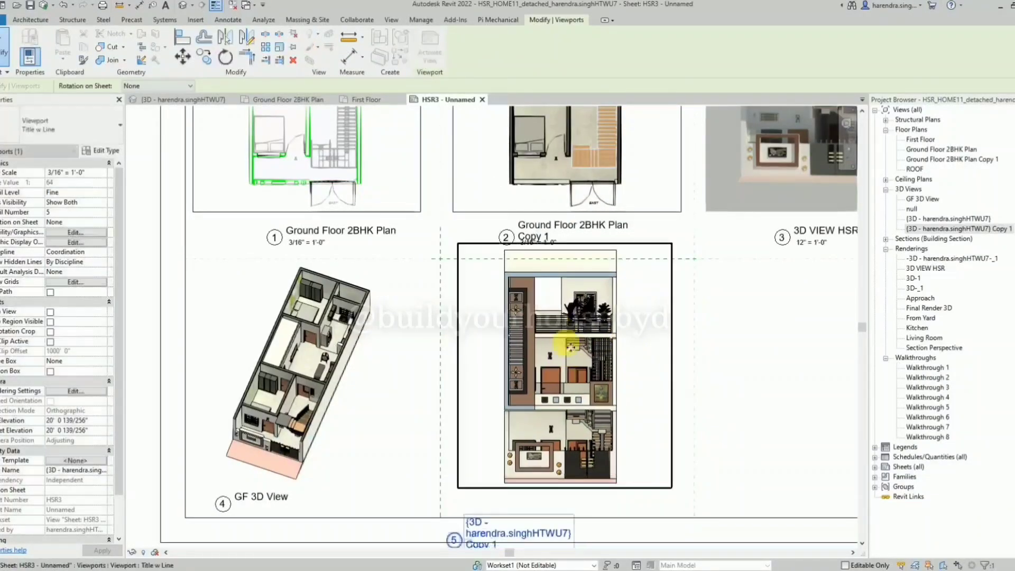
click(631, 322)
scroll(600, 333, down, 1)
drag(539, 489, 563, 463)
Retitle the front view's viewport as "Front Elevation".
click(560, 458)
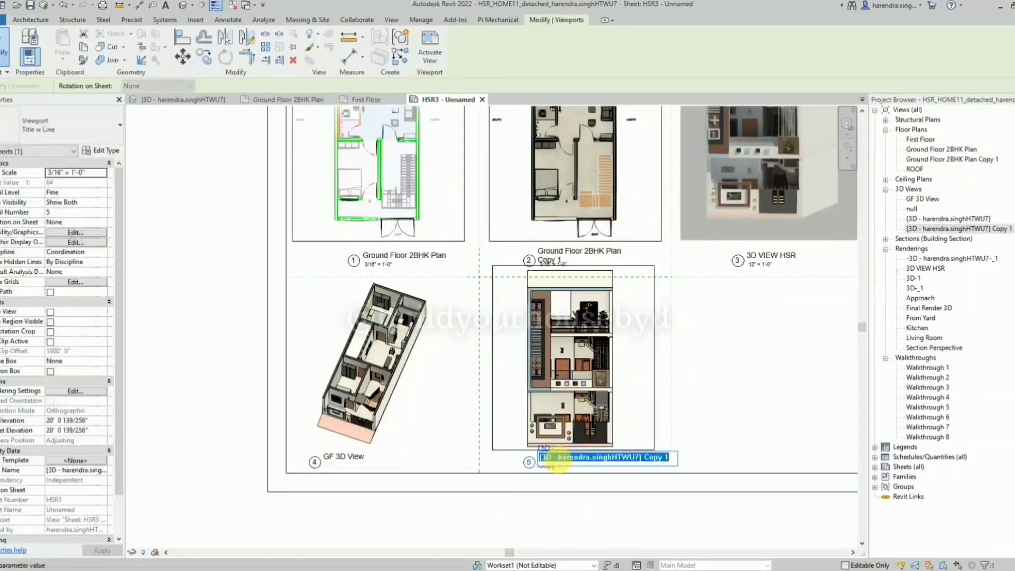
text(Front Elevation)
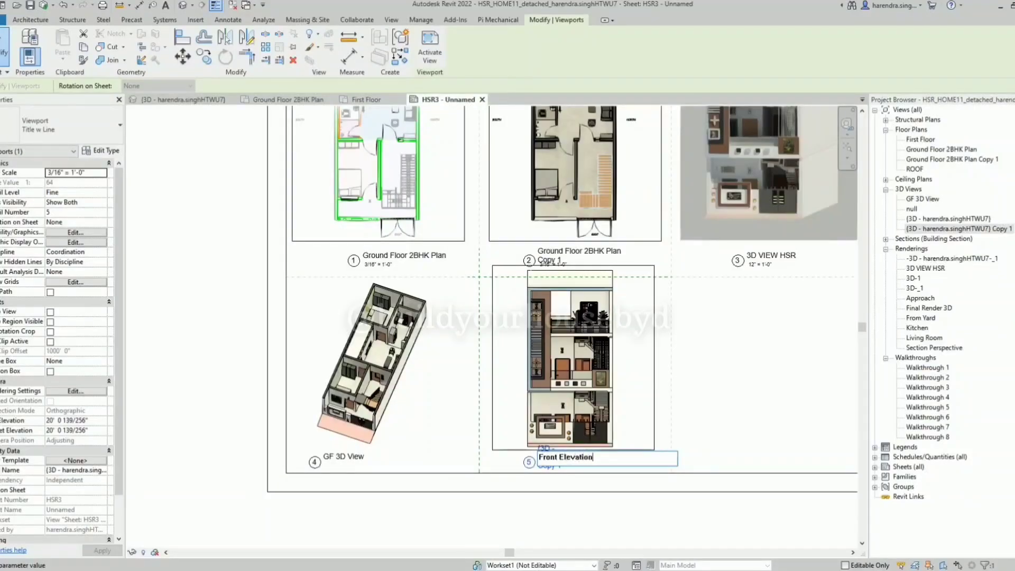
key(Return)
click(756, 396)
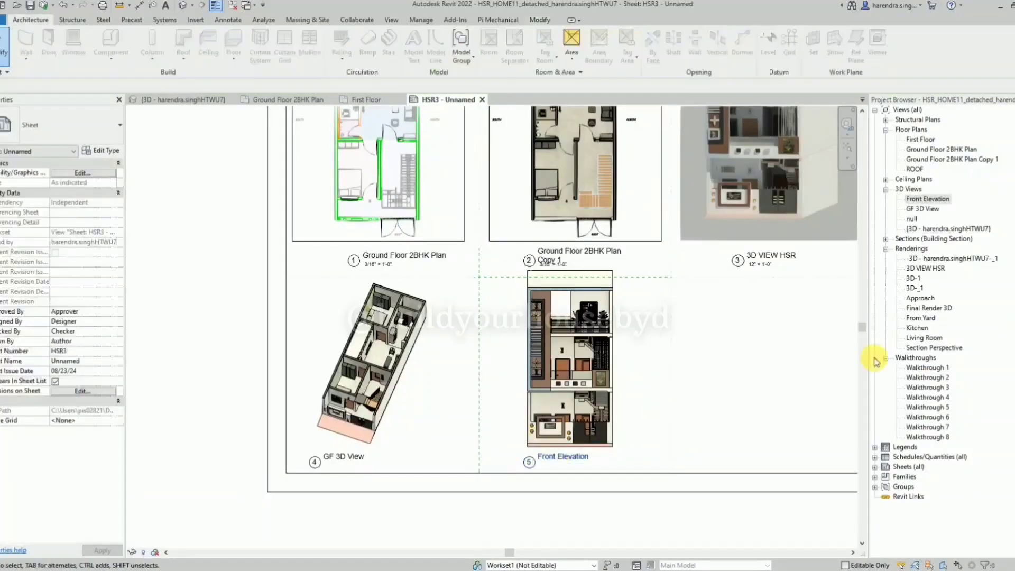
Activate the Front Elevation viewport, enable its section box and lower the box's upper edge to trim the building's top.
double_click(592, 365)
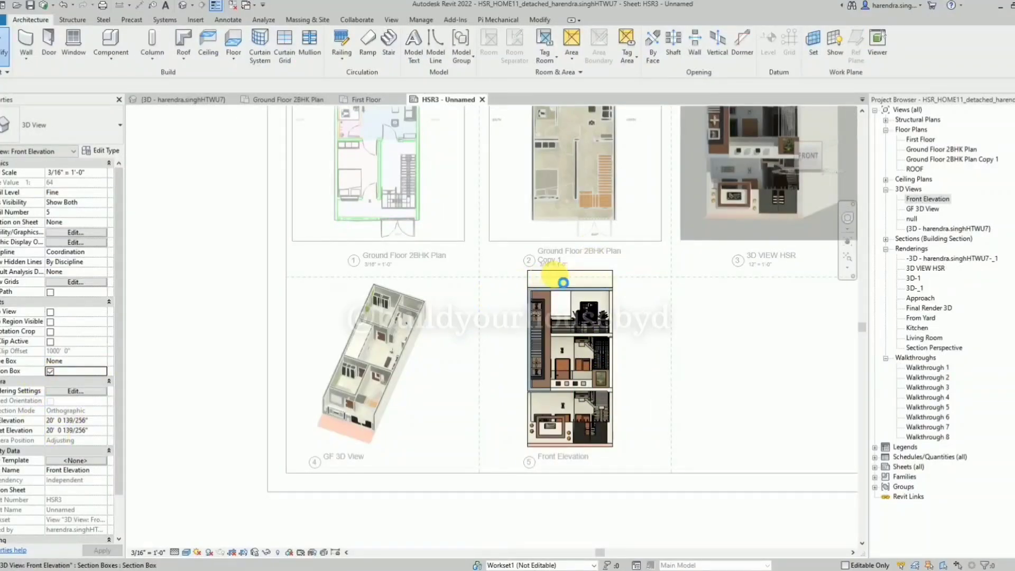
click(577, 265)
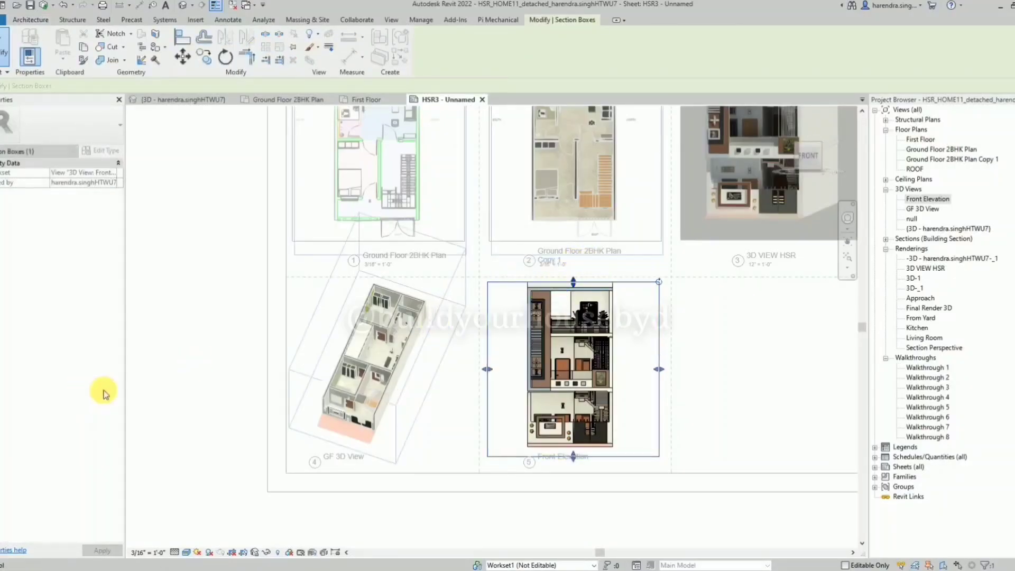
click(521, 511)
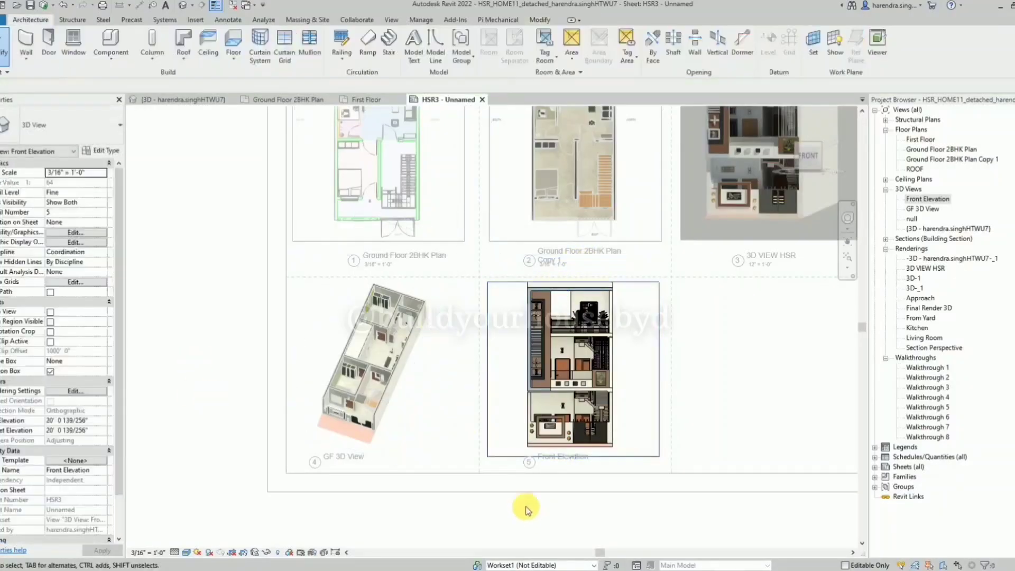
Try turning off the Front Elevation view's section box and deactivating the viewport.
click(50, 372)
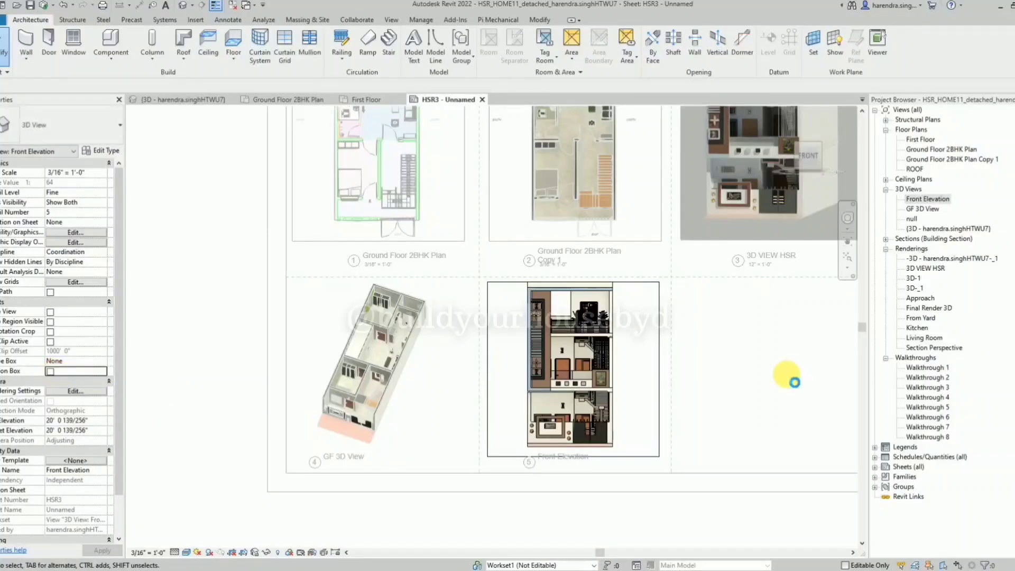
right_click(737, 322)
click(764, 375)
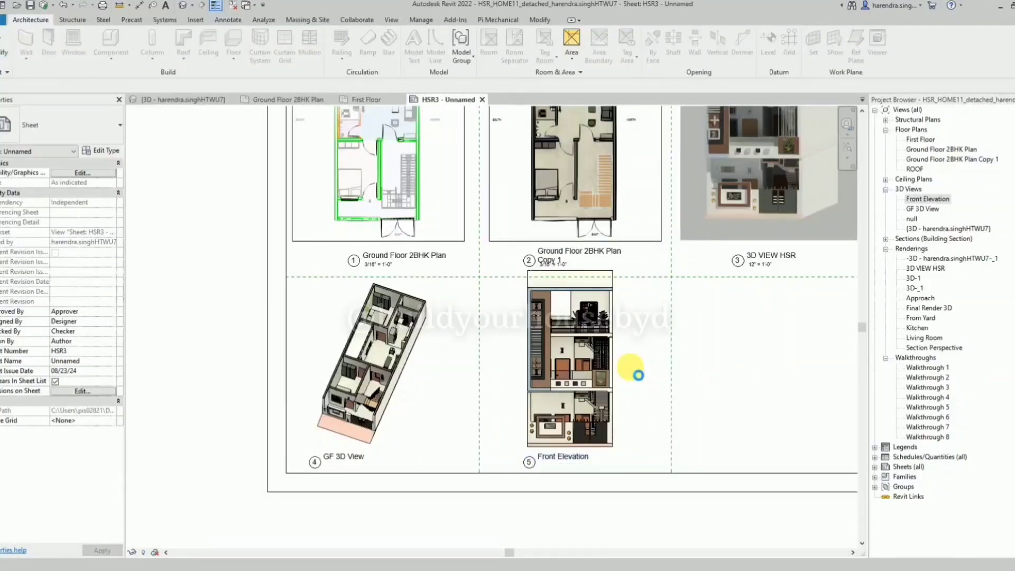
right_click(699, 342)
key(Escape)
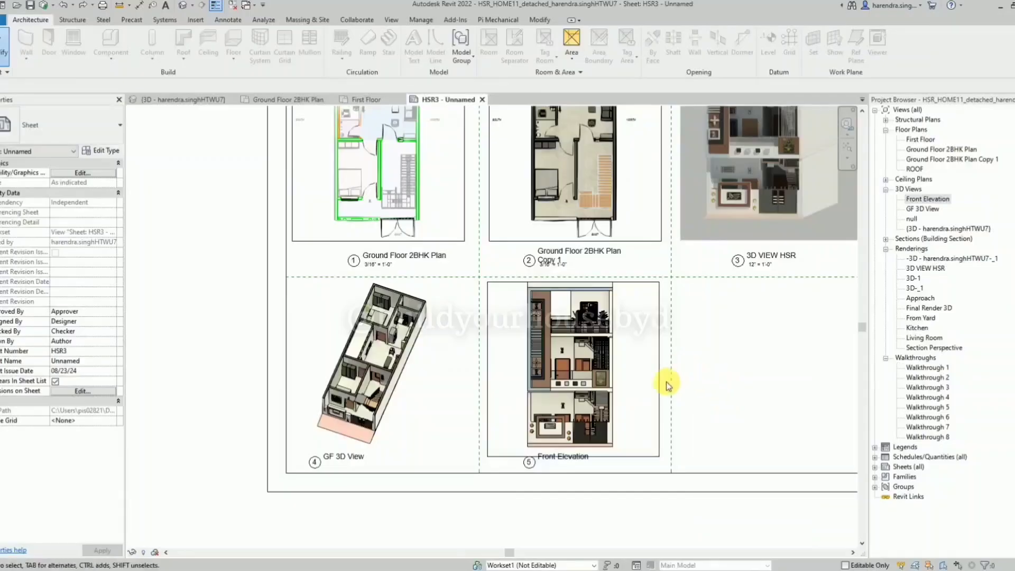
Activate the Front Elevation viewport, hide its section box outline and deactivate the viewport.
double_click(666, 388)
click(659, 404)
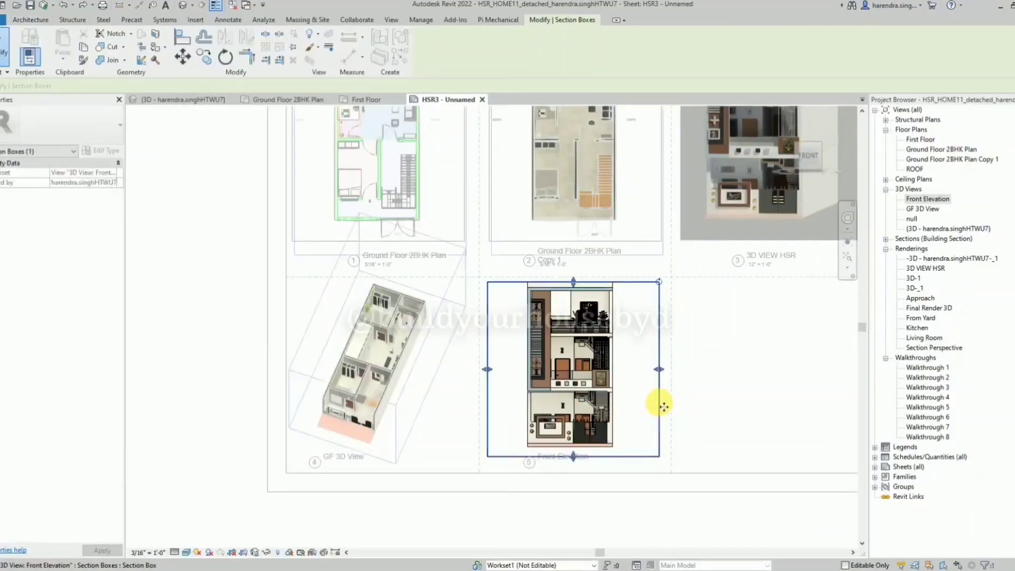
key(Escape)
right_click(749, 319)
click(782, 371)
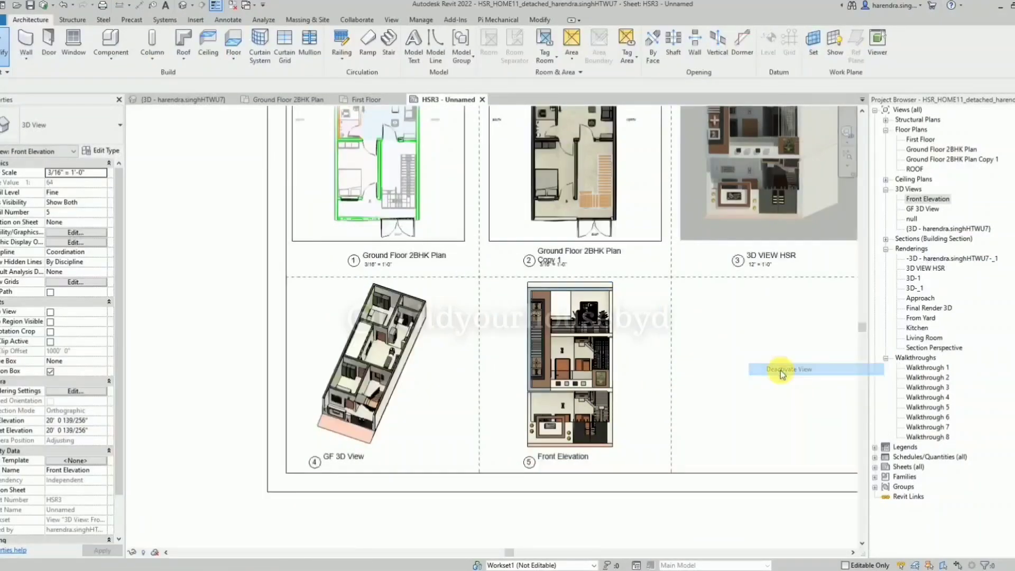
Activate the Ground Floor 2BHK Plan viewport, apply halftone to its WALL and WALL (1) filters, and deactivate the viewport.
click(404, 412)
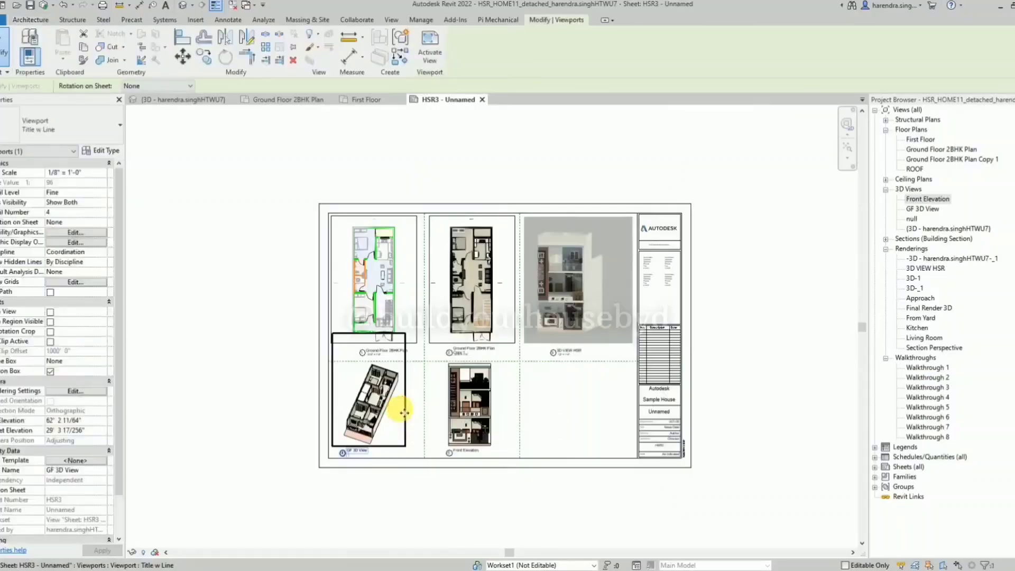
scroll(362, 302, up, 4)
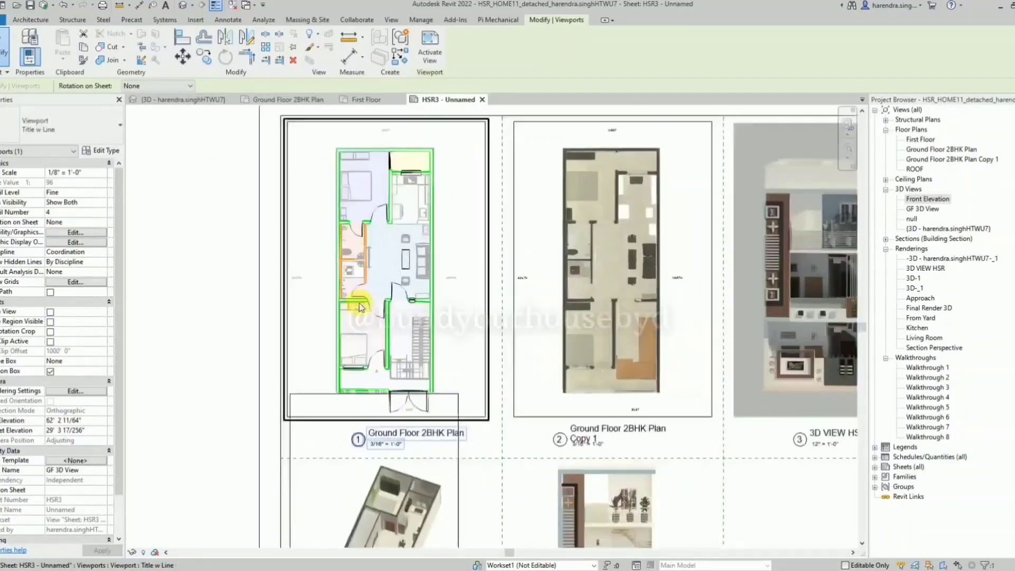
scroll(360, 303, up, 2)
double_click(381, 342)
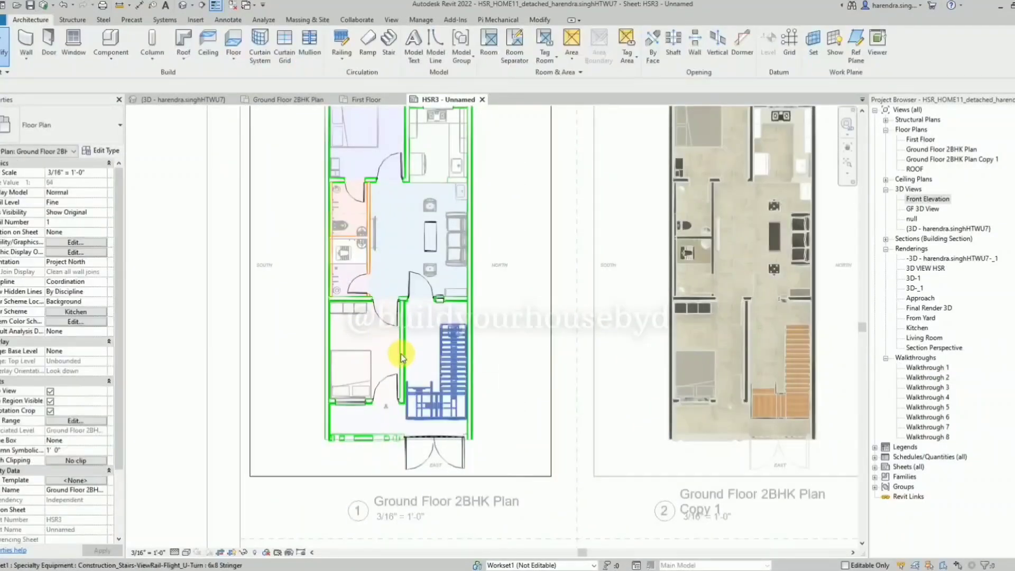
key(v)
key(v)
click(425, 176)
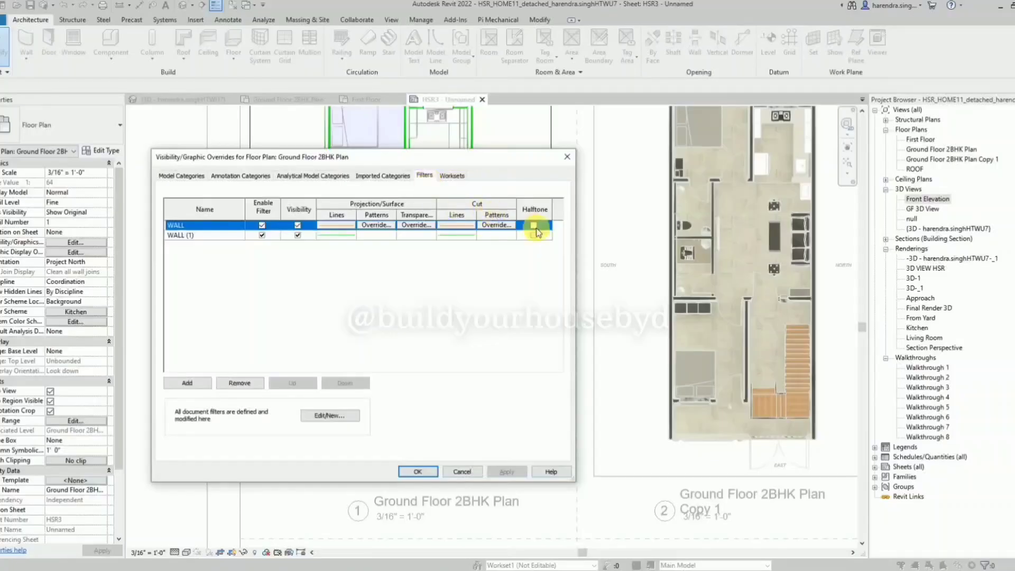
click(533, 225)
click(506, 471)
click(417, 470)
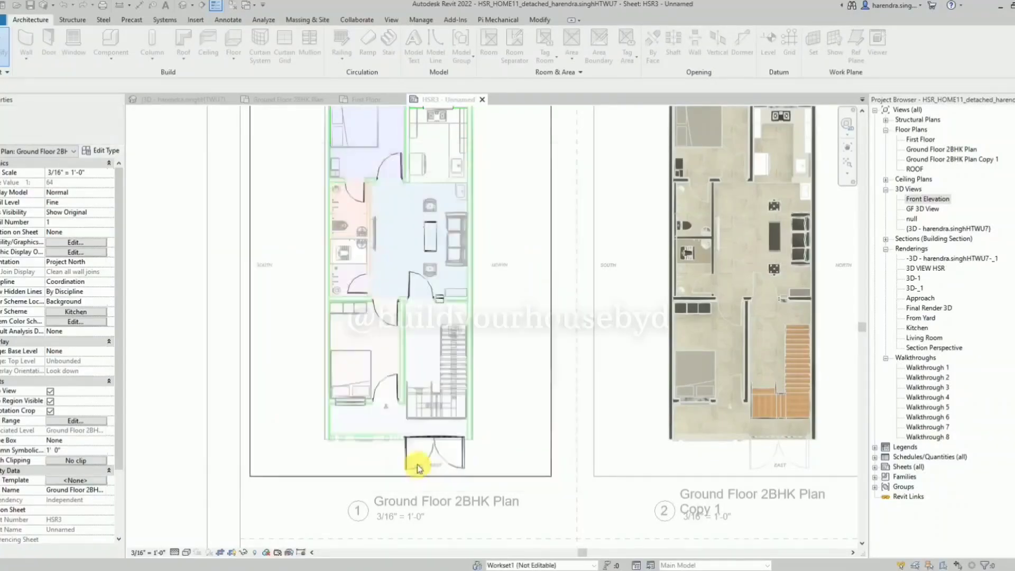
scroll(378, 377, down, 2)
right_click(251, 255)
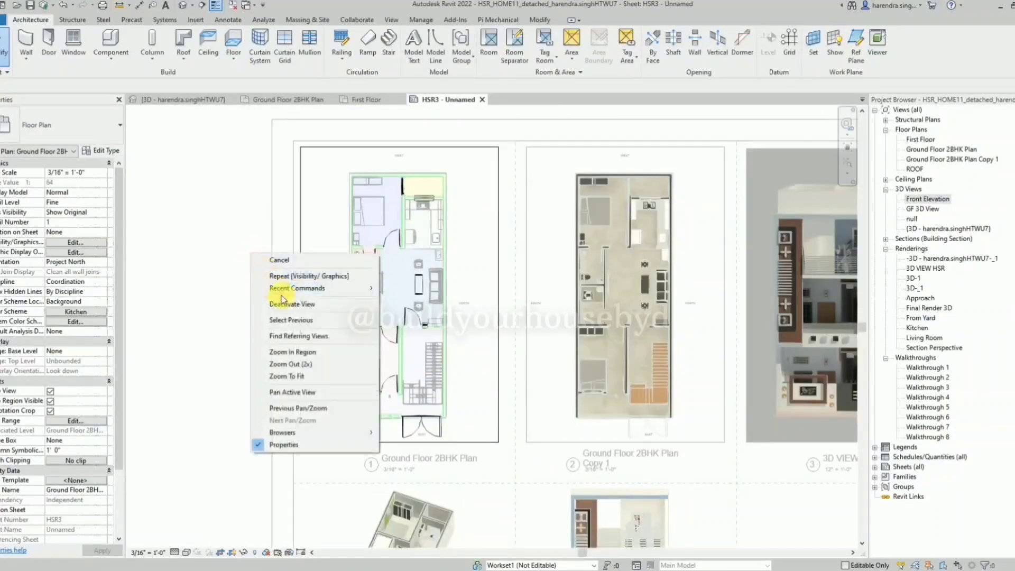
click(284, 303)
Open the 3D VIEW HSR viewport's title for editing on the sheet.
scroll(271, 280, down, 2)
scroll(472, 319, down, 1)
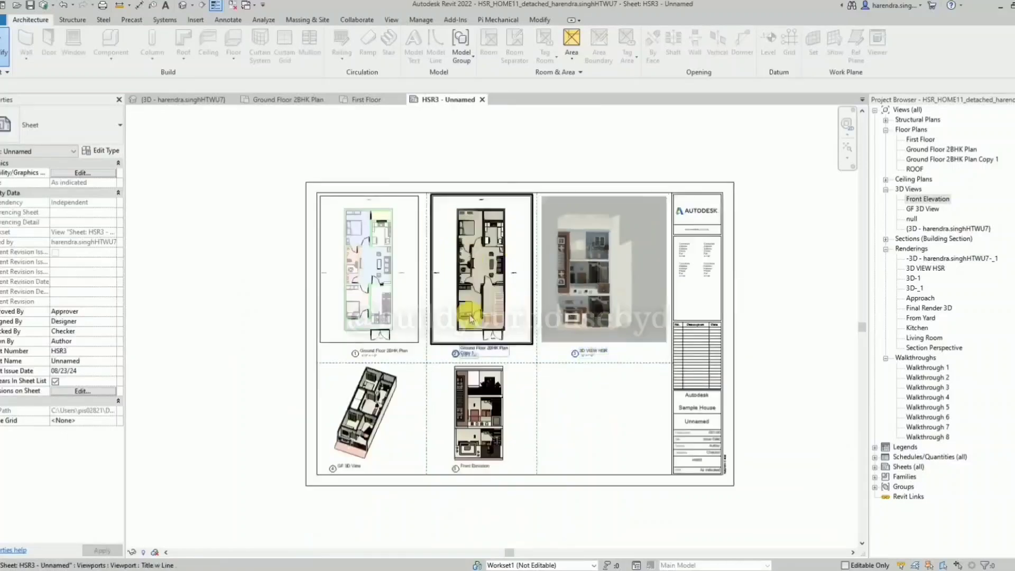
scroll(545, 404, up, 1)
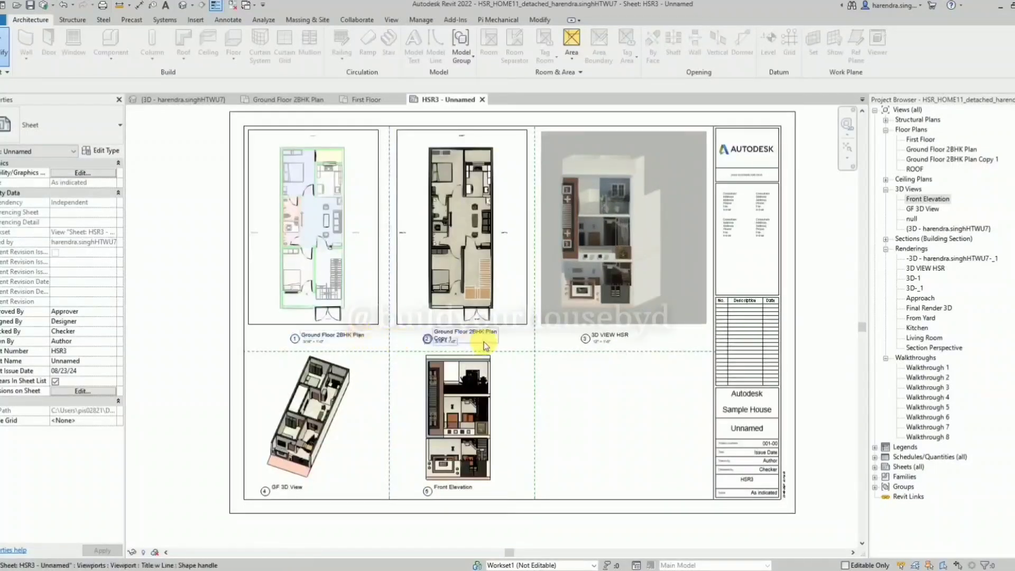
click(622, 337)
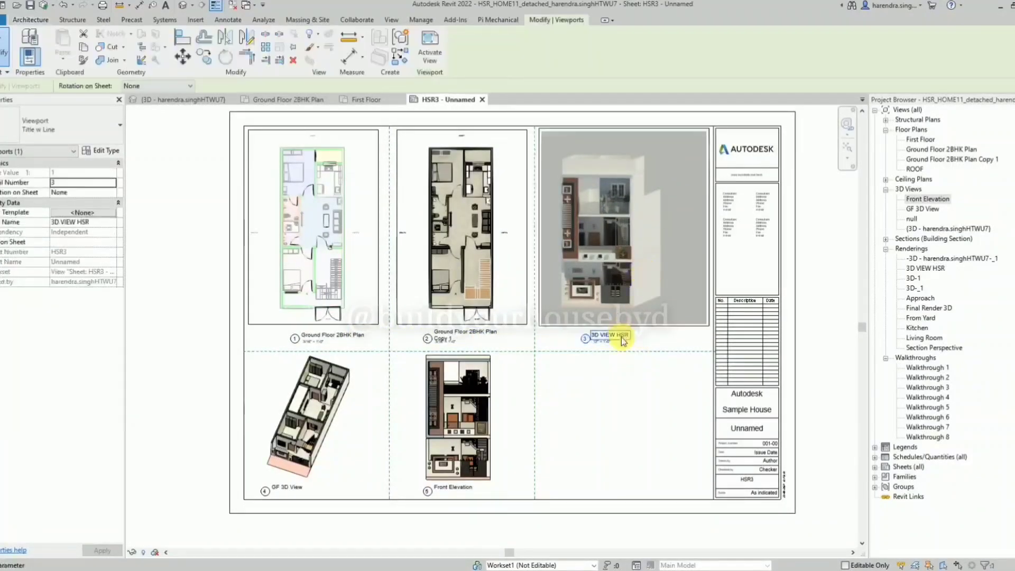
click(624, 339)
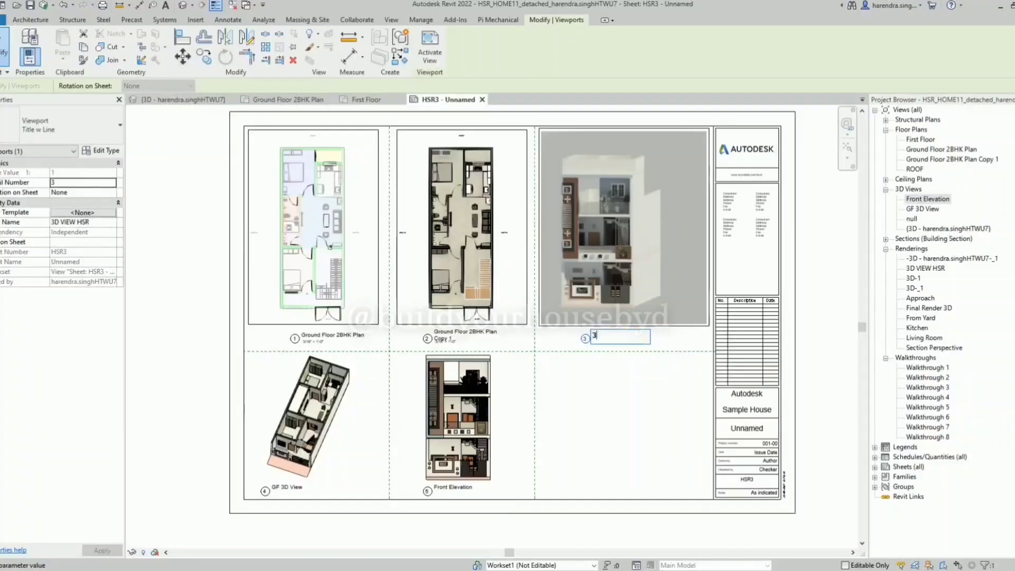
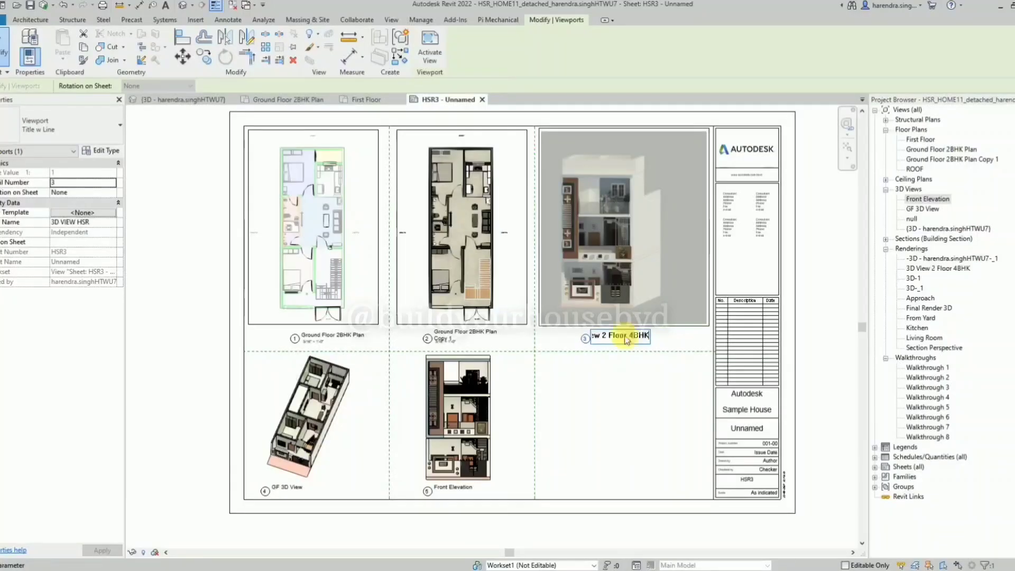
Finish the rendering viewport's title as "3D View 2 Floor 4BHK" and nudge the GF 3D View viewport slightly to the right.
click(613, 390)
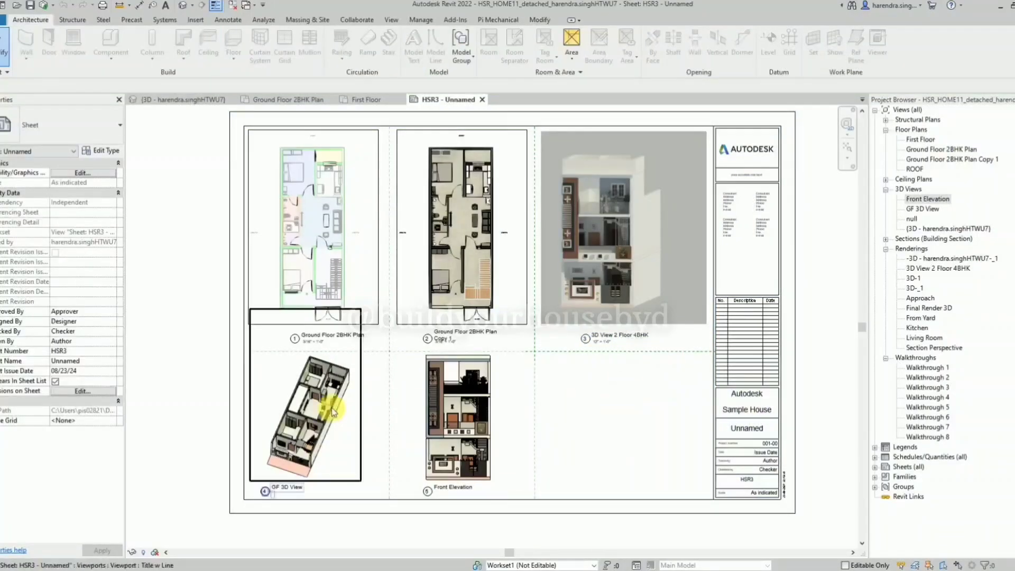
click(268, 447)
click(593, 421)
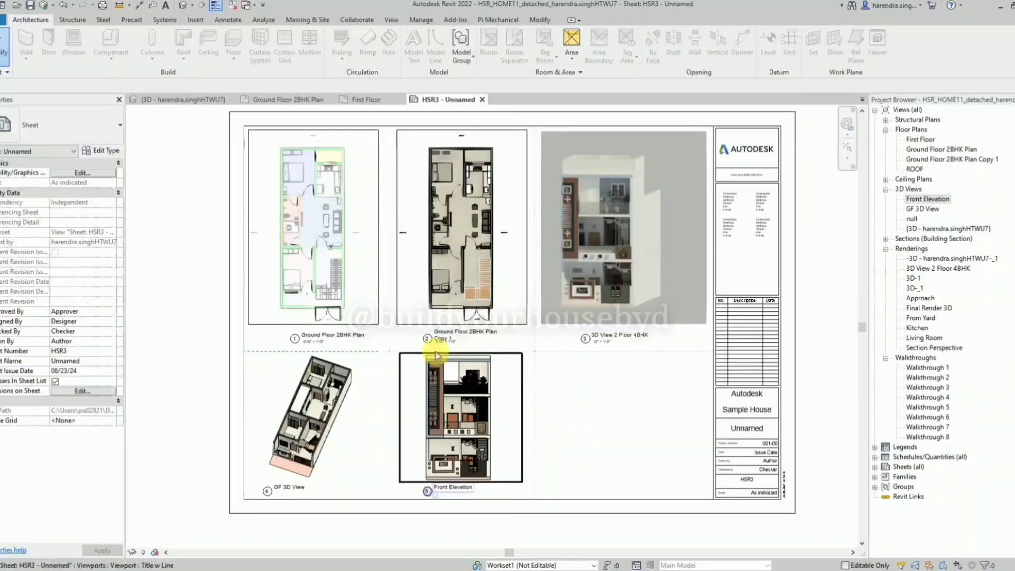
Activate the Ground Floor 2BHK Plan viewport on the sheet for editing.
scroll(385, 324, up, 2)
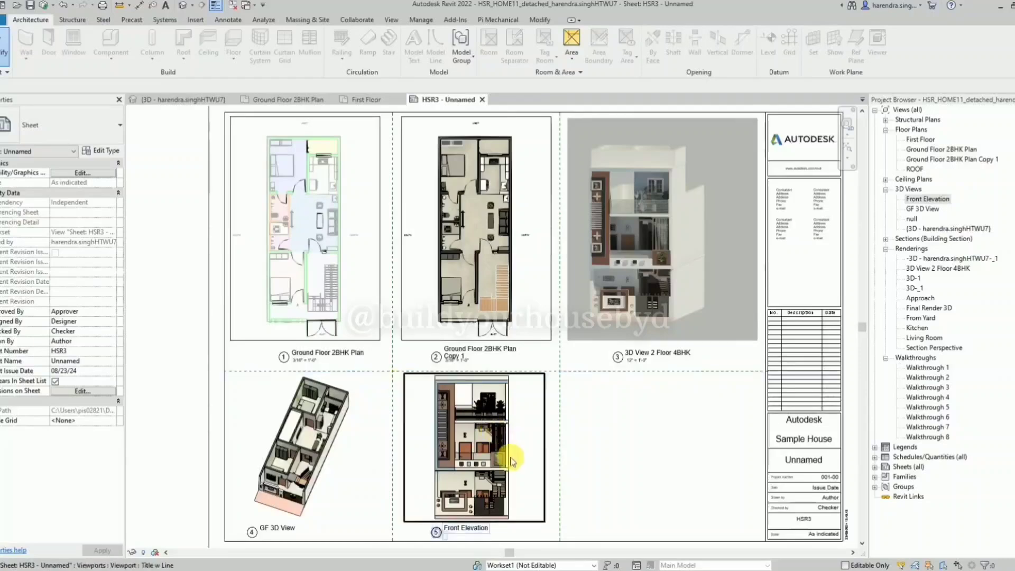
scroll(511, 455, down, 2)
scroll(344, 229, up, 3)
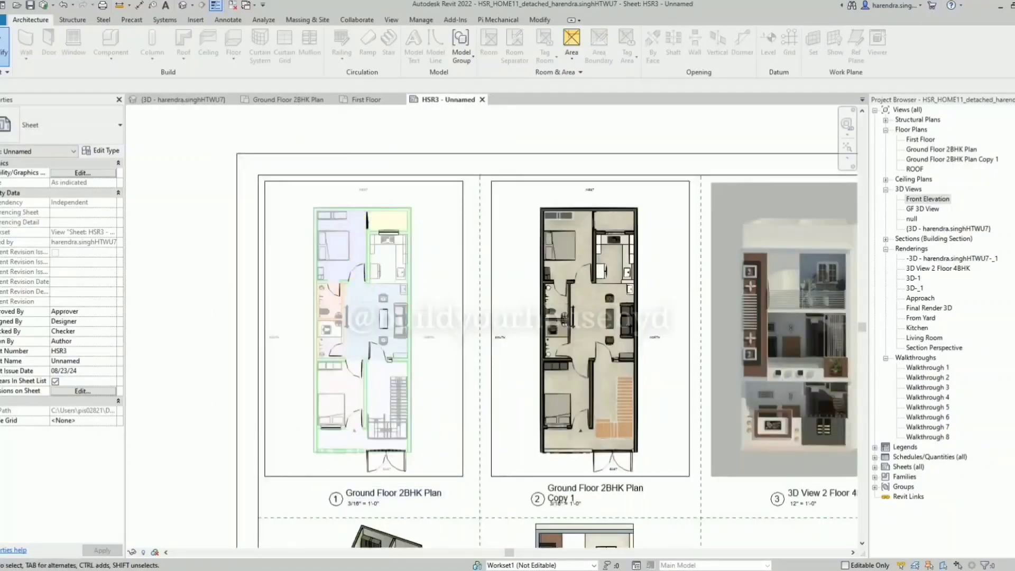
scroll(398, 290, up, 5)
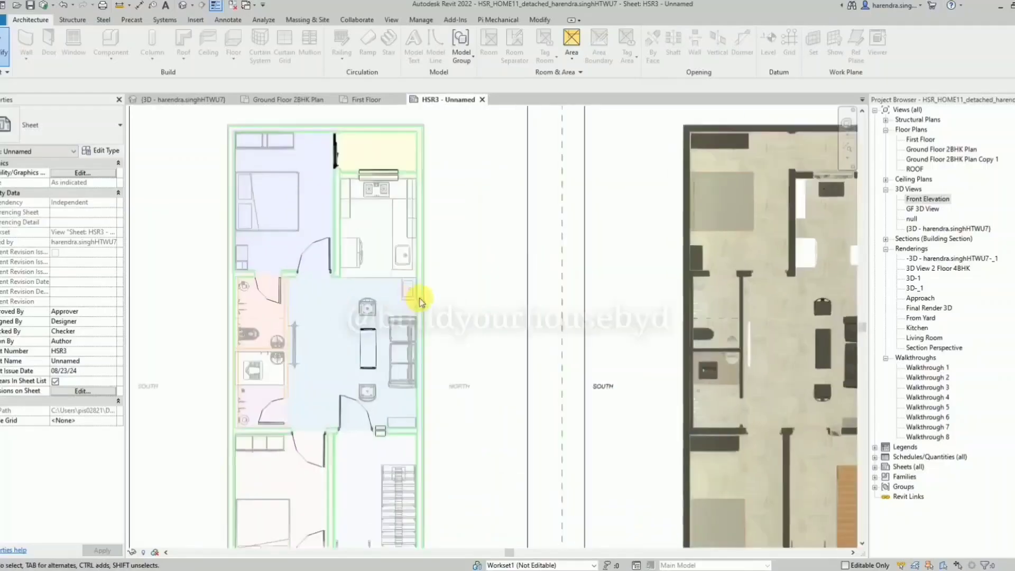
double_click(484, 263)
scroll(466, 262, down, 3)
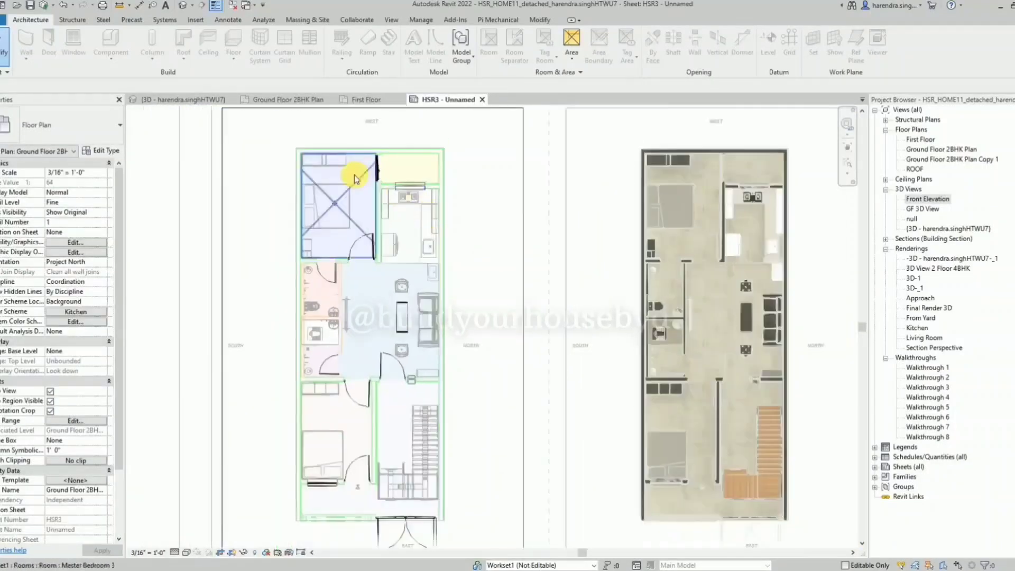
Add an aligned dimension for the plan's overall width between the outer side wall faces, and move it up towards the WEST label.
key(d)
key(i)
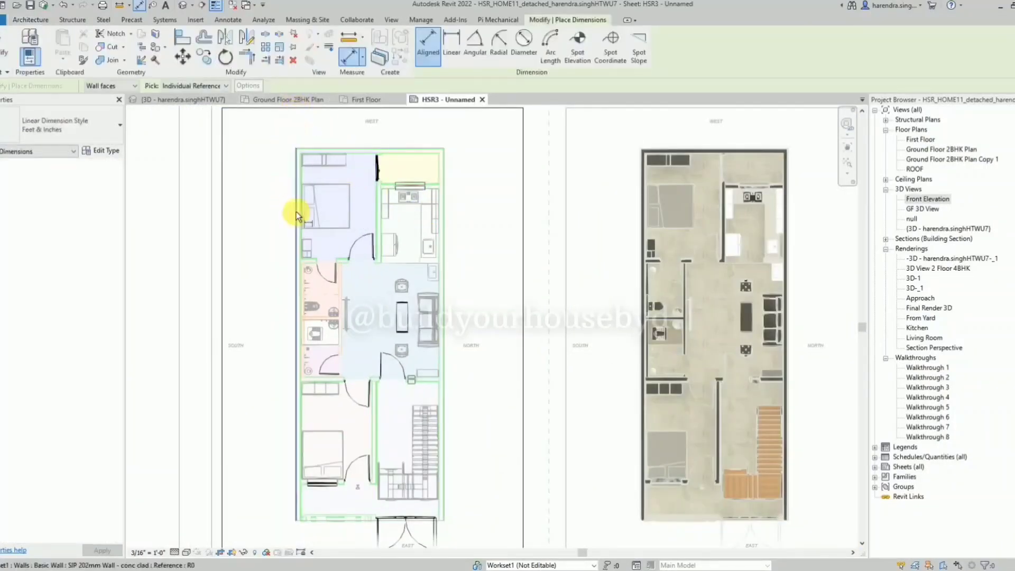
click(296, 212)
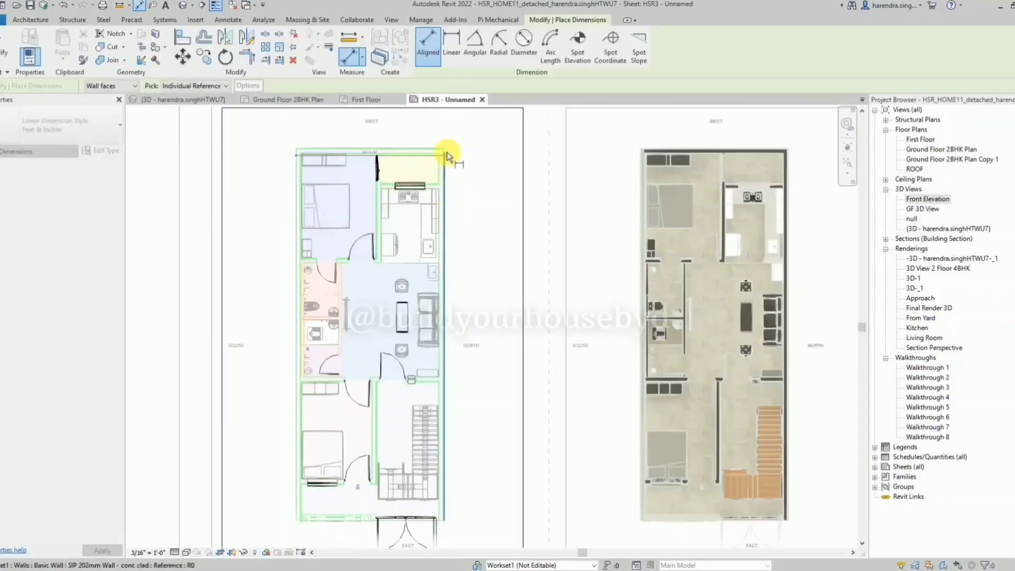
key(Escape)
scroll(446, 151, up, 5)
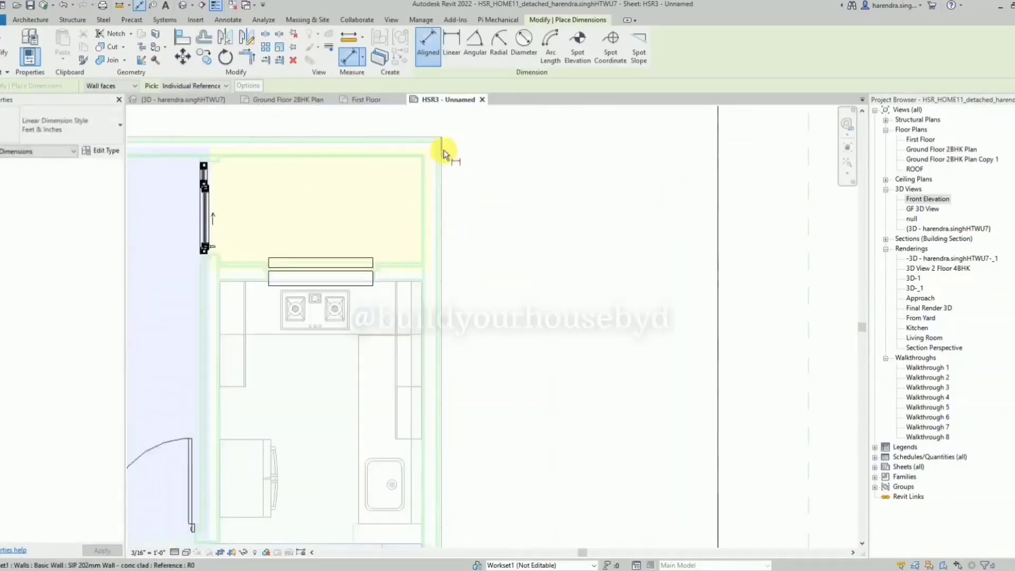
click(448, 151)
scroll(448, 150, down, 3)
click(158, 206)
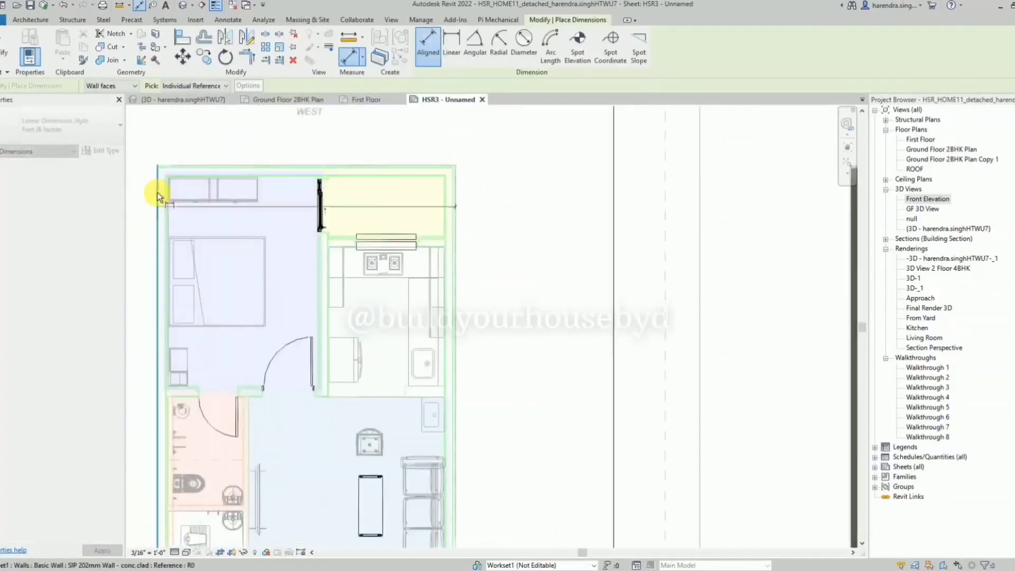
click(280, 126)
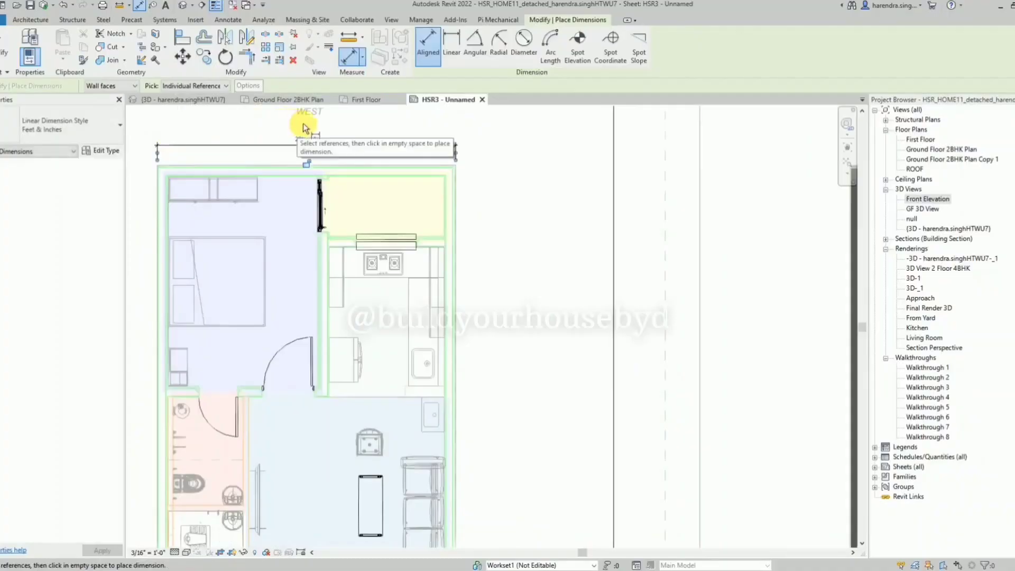
key(Escape)
drag(343, 149, 359, 132)
Dimension the master bedroom's inner width, placing the dimension between the plan's upper edge and the overall width dimension.
key(d)
key(i)
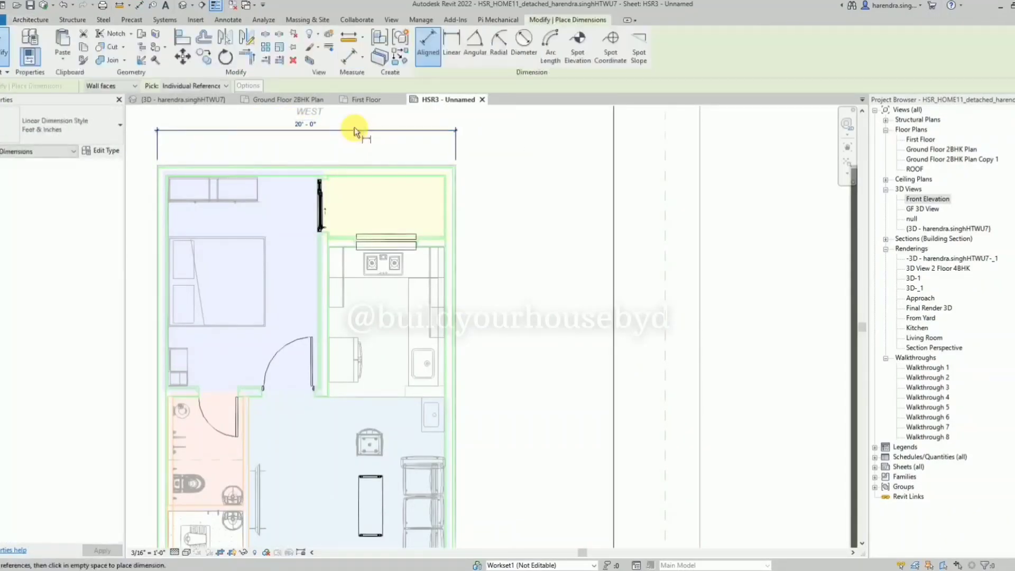
click(316, 293)
click(170, 223)
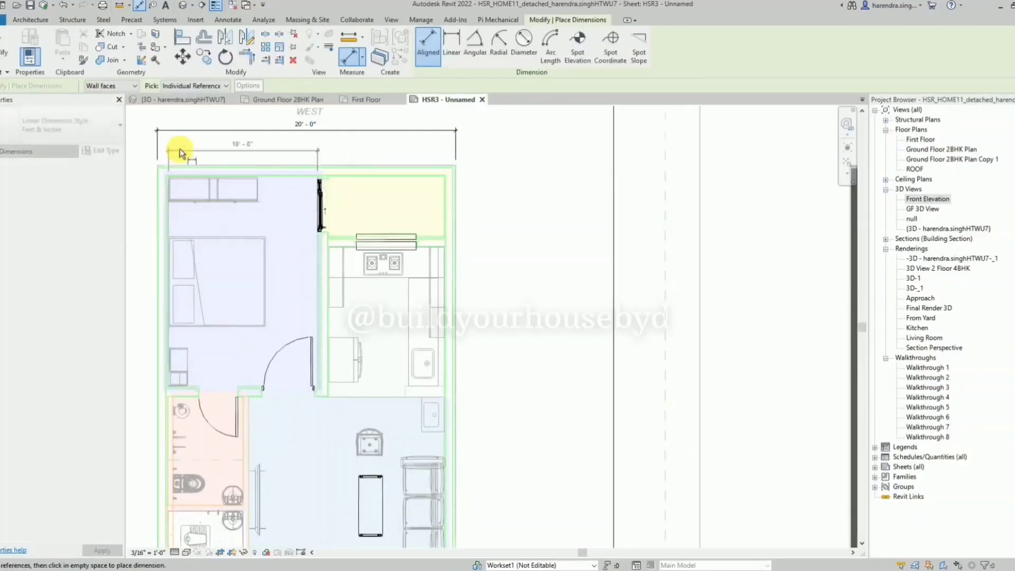
click(179, 150)
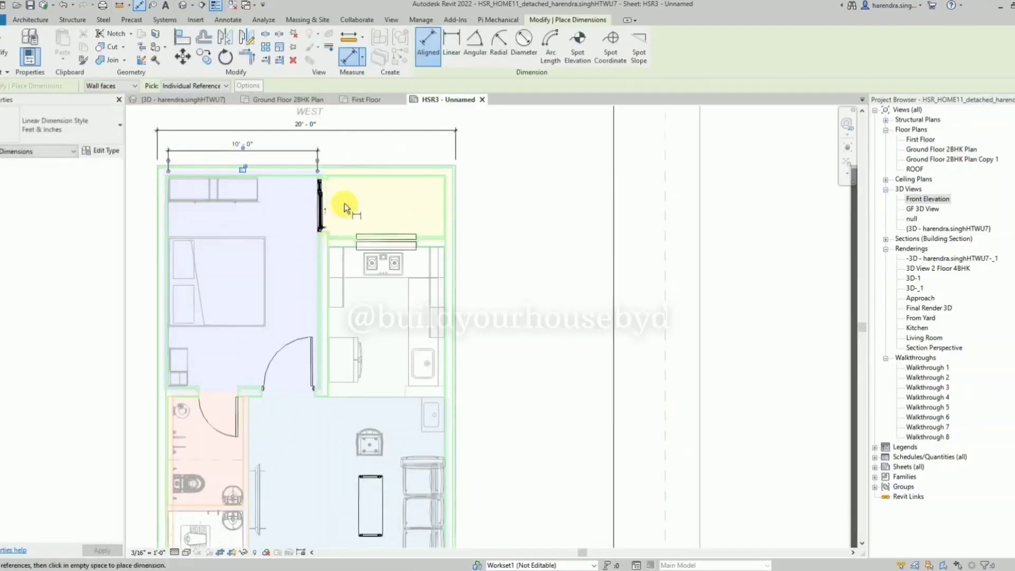
Dimension the inner width of the yellow room beside the master bedroom, in line with the bedroom's width dimension.
scroll(338, 175, up, 5)
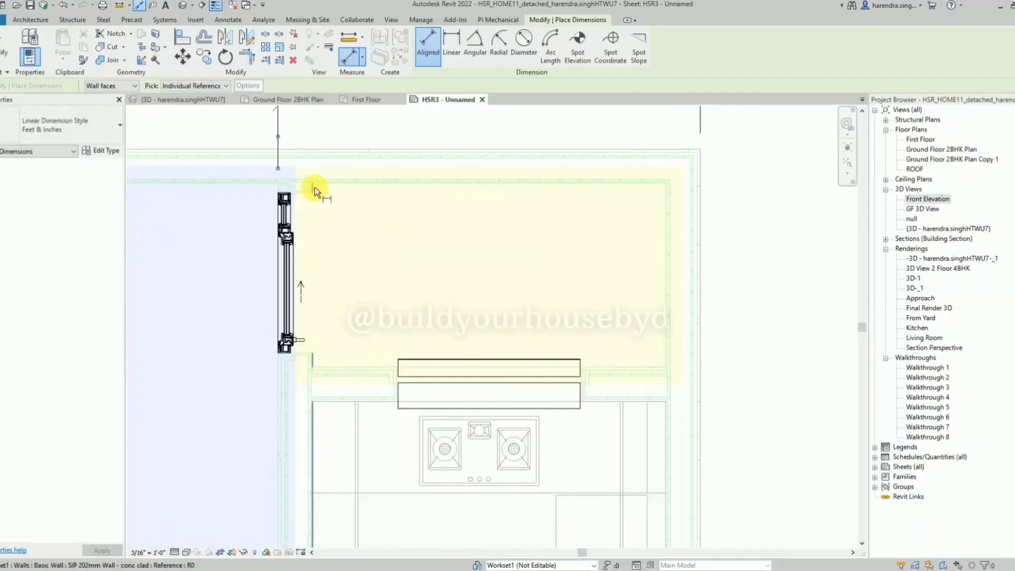
click(315, 187)
click(662, 252)
scroll(661, 252, down, 4)
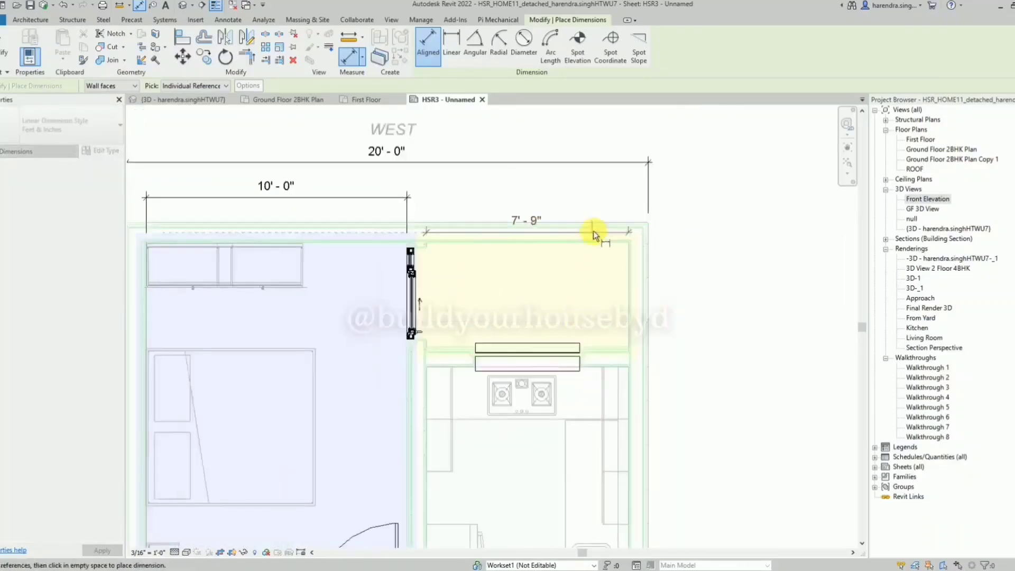
click(594, 175)
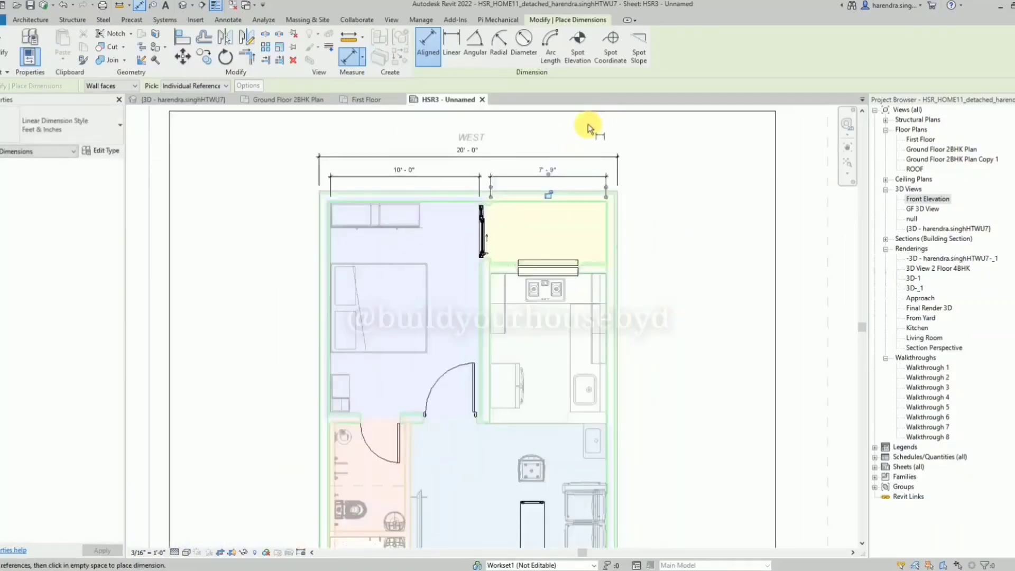
Dimension the master bedroom's inner length between its upper and lower walls, placing it outside the SOUTH wall.
click(437, 205)
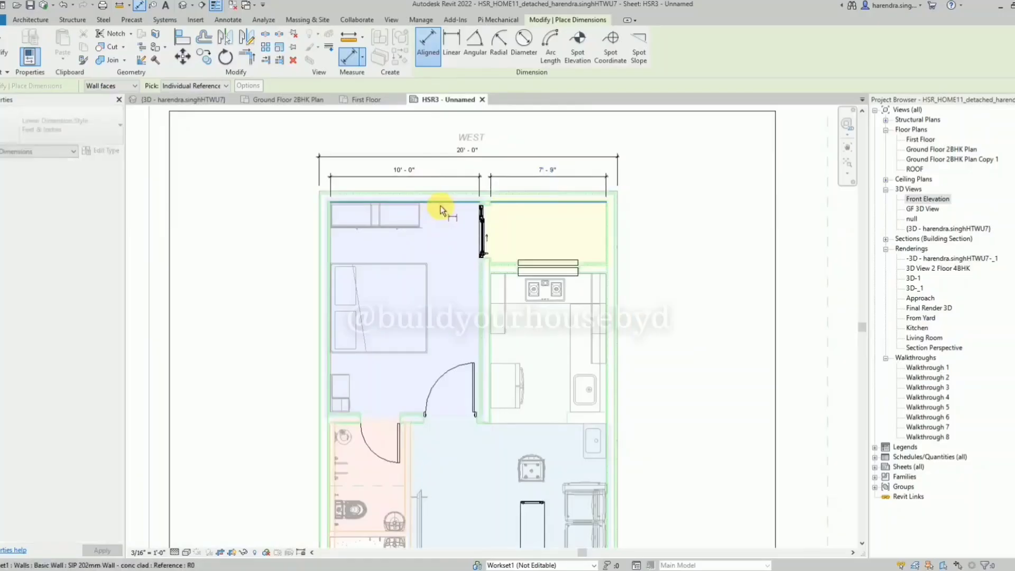
click(400, 414)
click(296, 401)
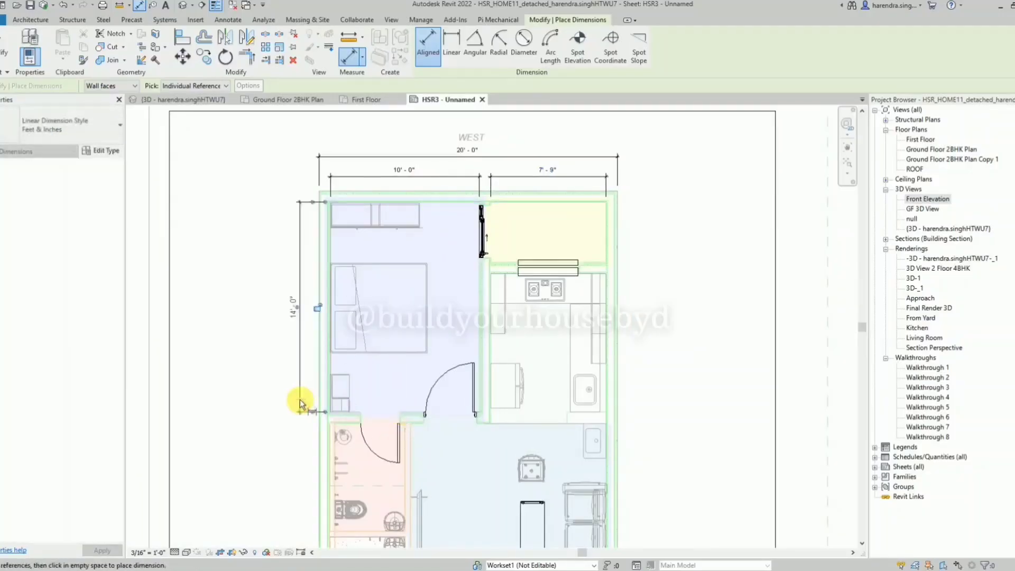
Dimension the inner length of the bathroom directly below the master bedroom, in line with the bedroom's length dimension.
scroll(315, 246, down, 3)
scroll(333, 476, up, 3)
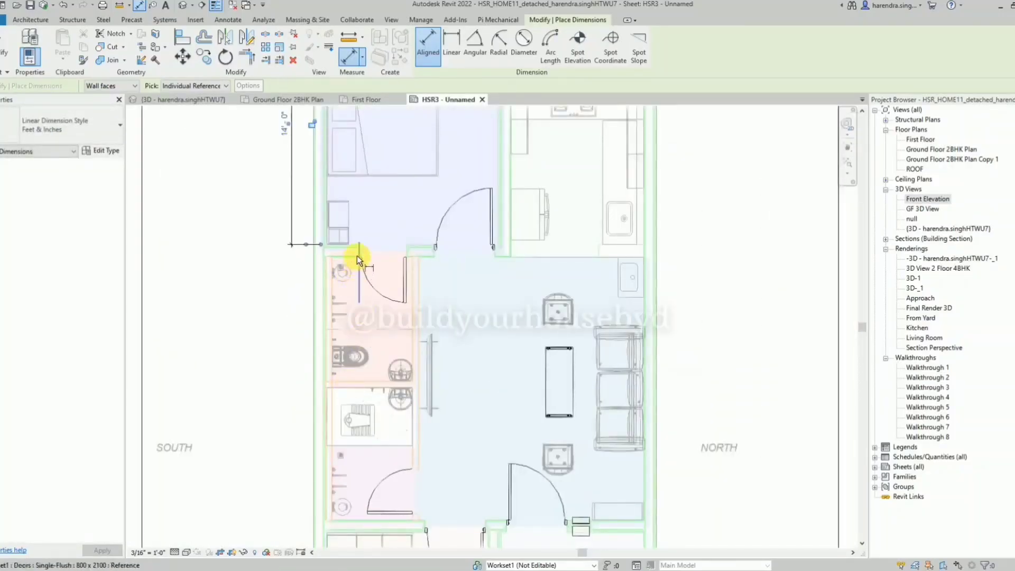
click(350, 256)
scroll(372, 246, up, 3)
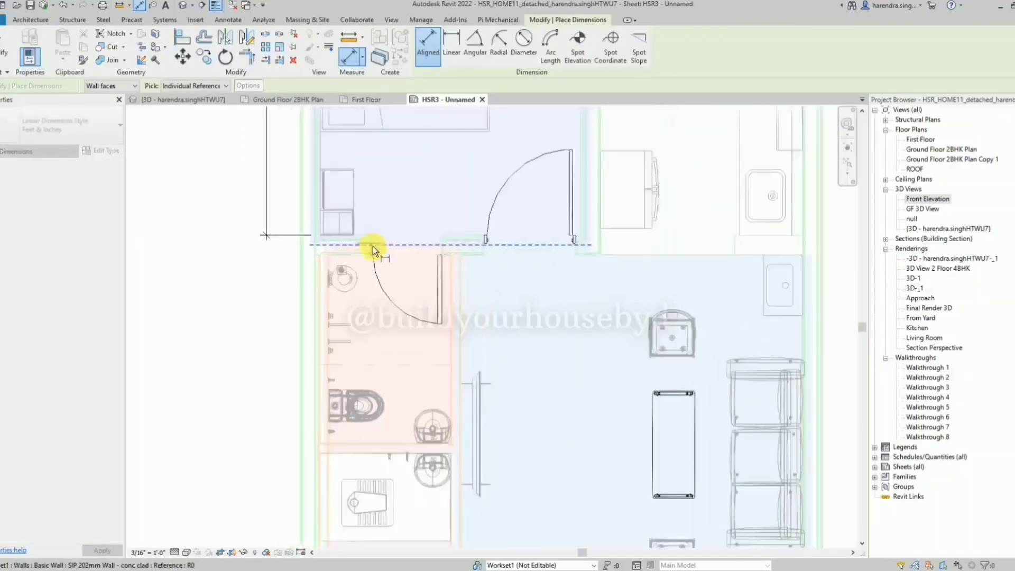
click(388, 439)
click(268, 433)
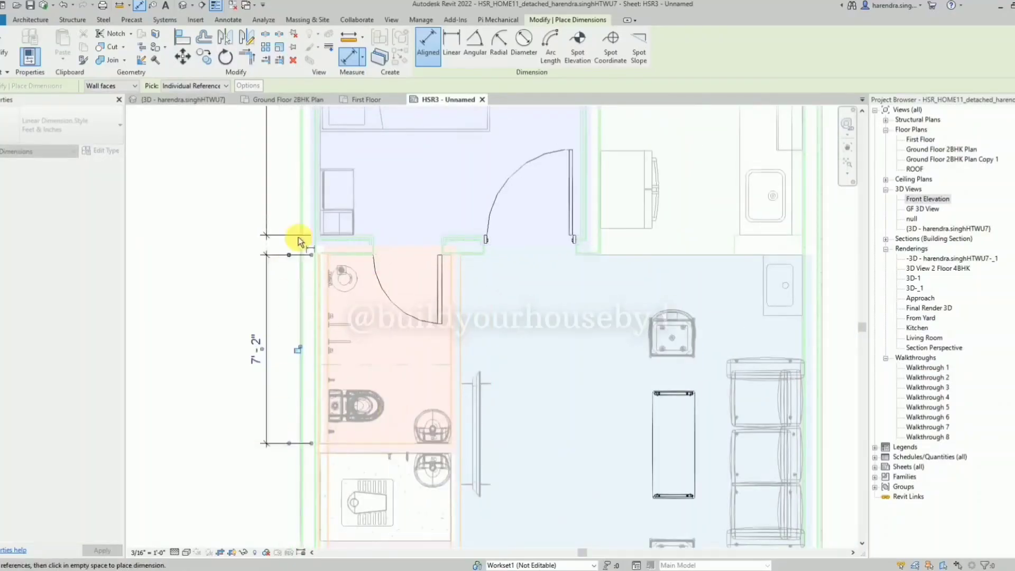
Dimension the inner length of the second bathroom below the first, continuing the row outside the SOUTH wall.
scroll(299, 237, down, 3)
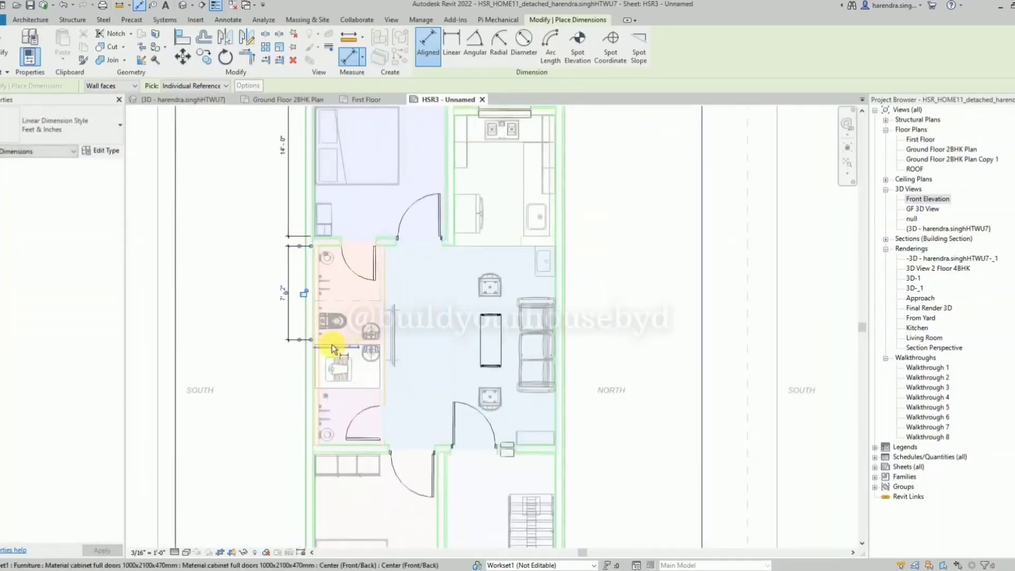
scroll(335, 344, up, 5)
scroll(374, 269, down, 5)
click(378, 292)
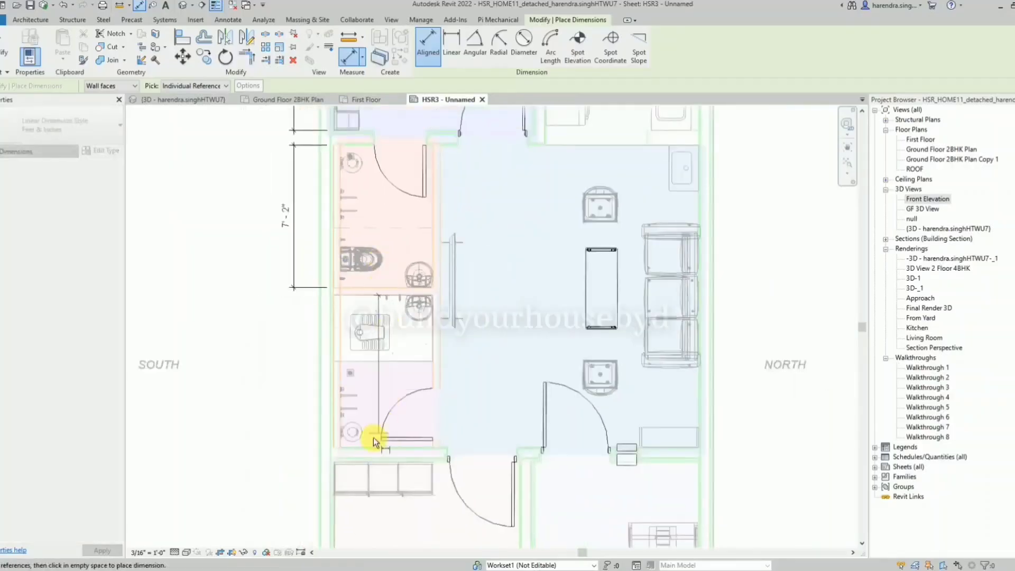
click(370, 443)
click(295, 442)
scroll(267, 282, down, 4)
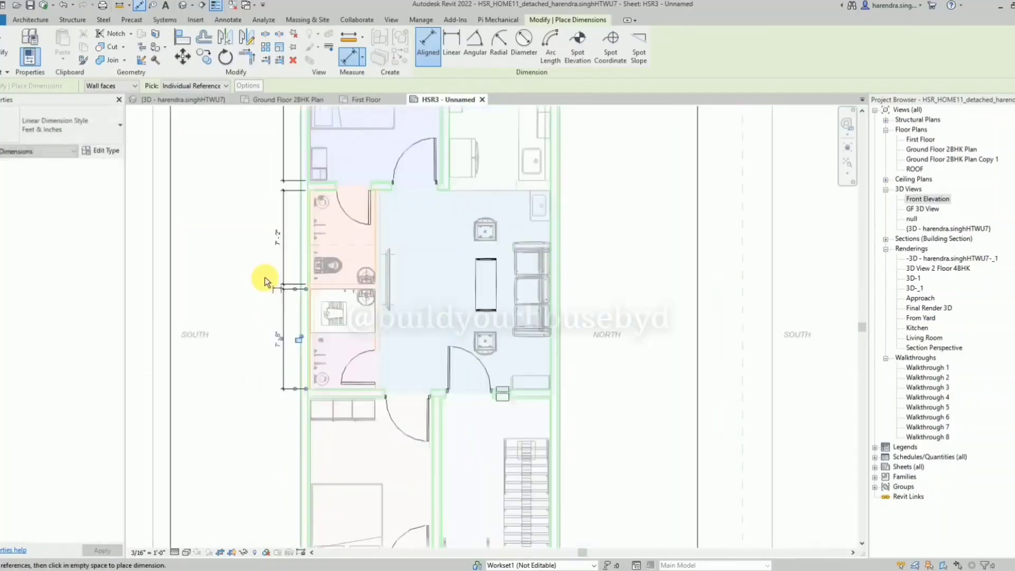
scroll(312, 436, up, 3)
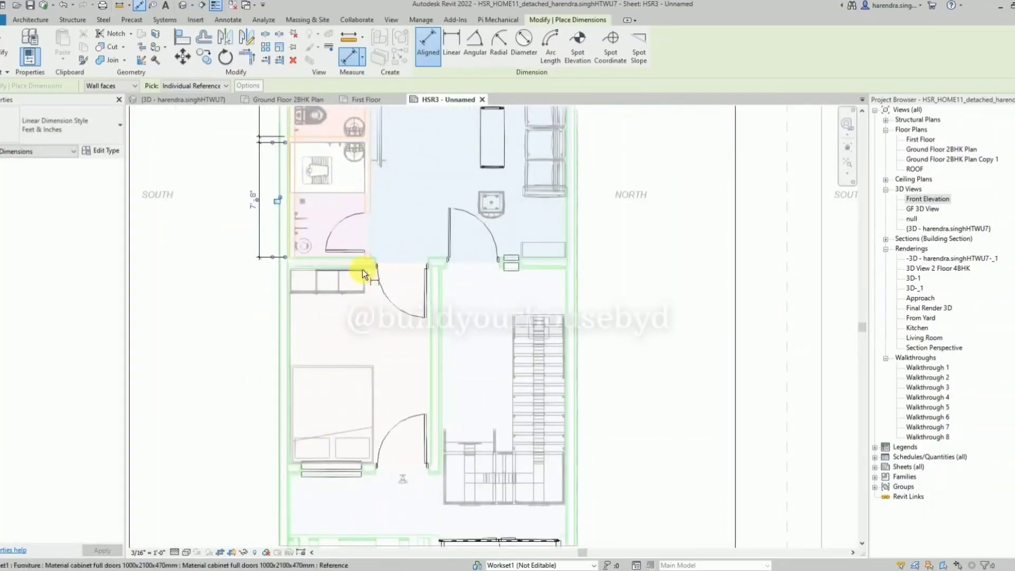
scroll(369, 268, up, 4)
scroll(367, 506, down, 5)
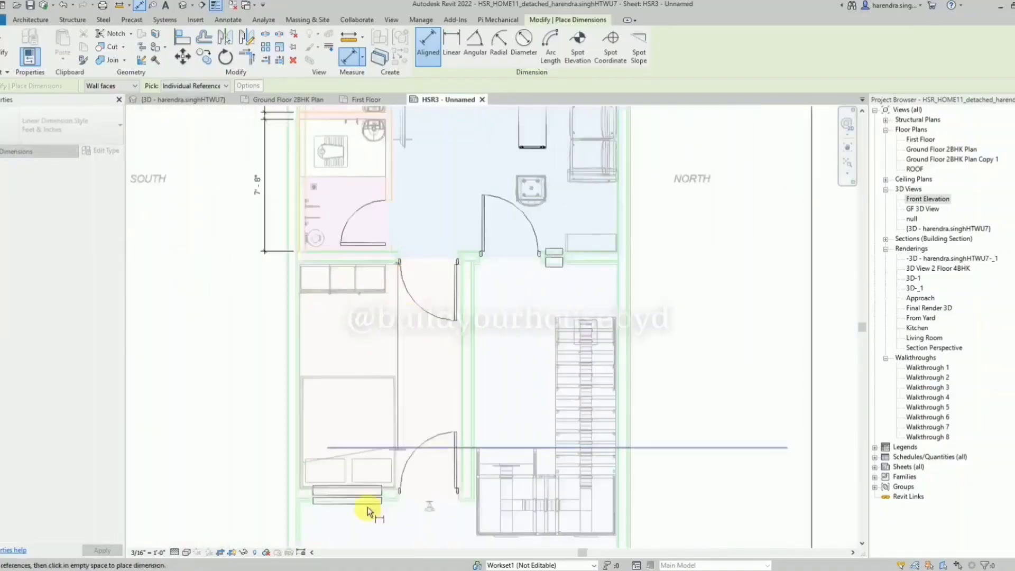
scroll(374, 480, up, 6)
click(440, 499)
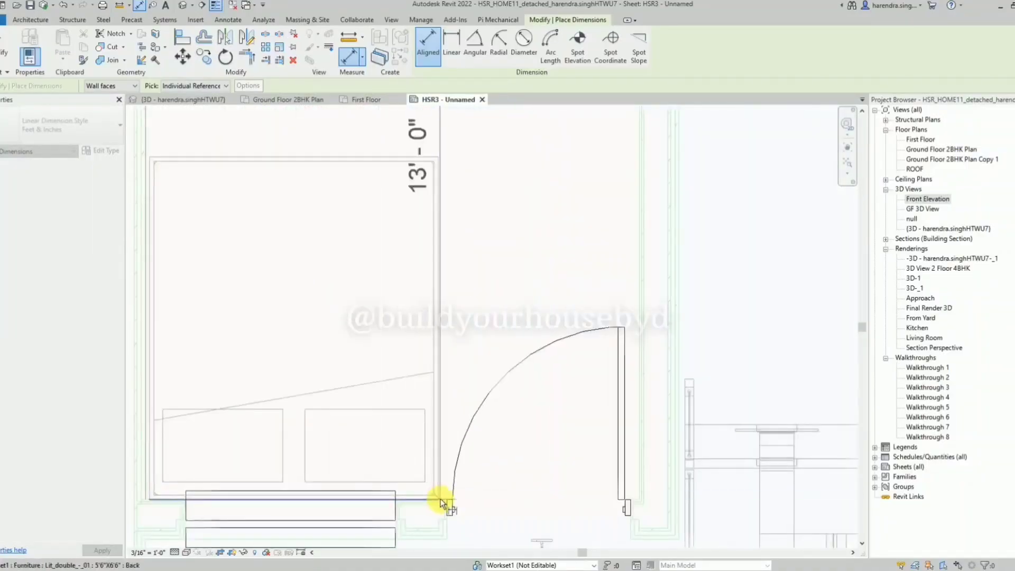
scroll(423, 480, down, 4)
click(273, 483)
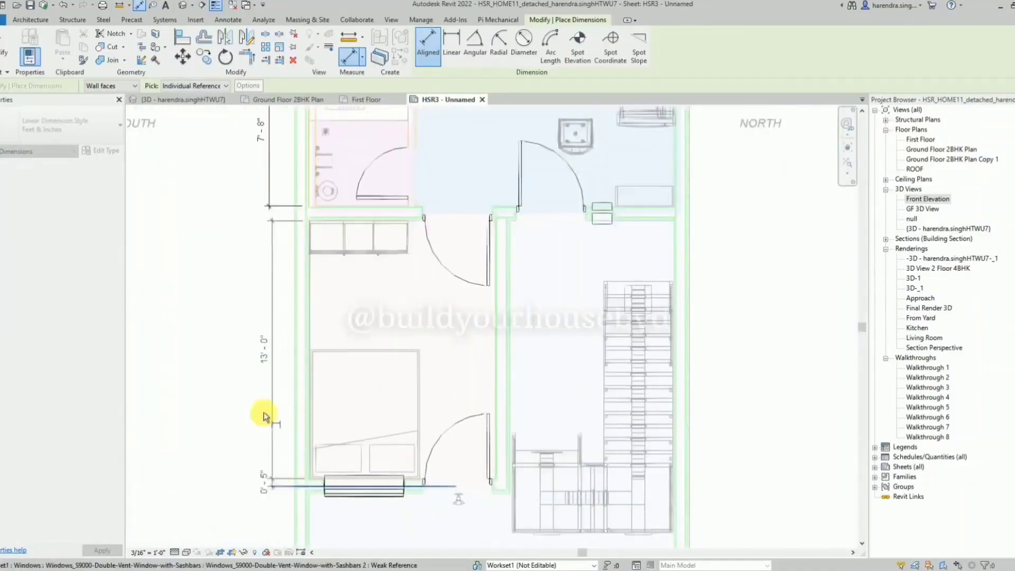
scroll(280, 402, down, 2)
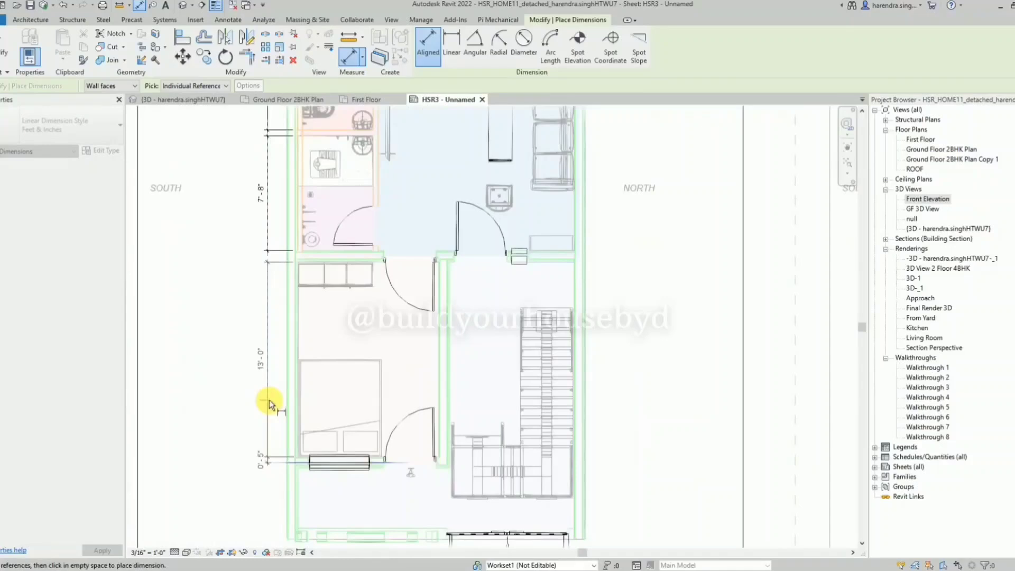
Dimension the lower bedroom's inner length between its upper wall and window wall, in line with the bathroom dimensions.
scroll(270, 405, up, 5)
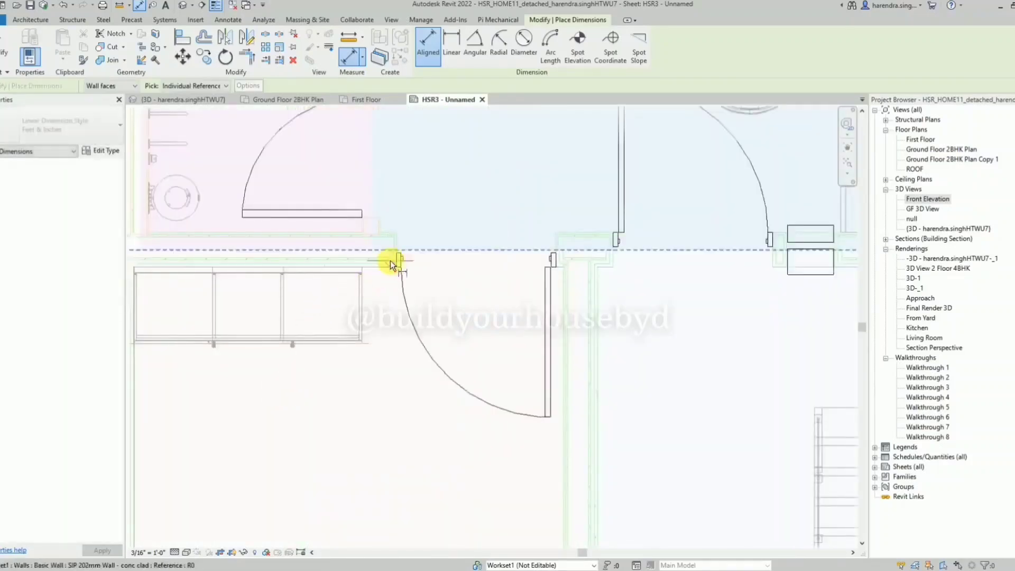
scroll(390, 261, down, 4)
click(388, 493)
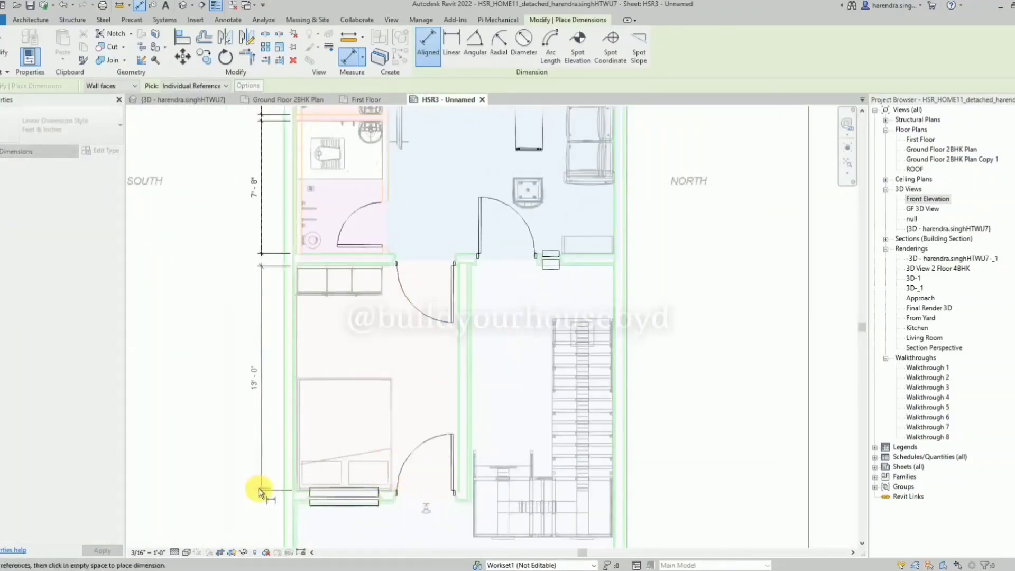
click(258, 488)
Dimension the inner length of the front strip between the lower bedroom's window wall and the EAST front wall, continuing the row outside the SOUTH wall.
scroll(344, 487, down, 3)
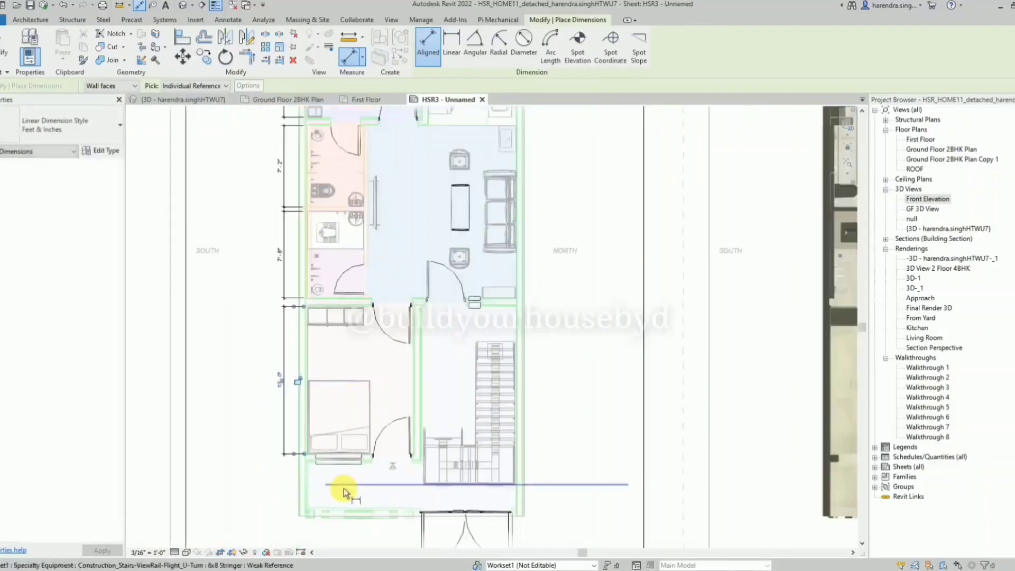
scroll(373, 449, up, 3)
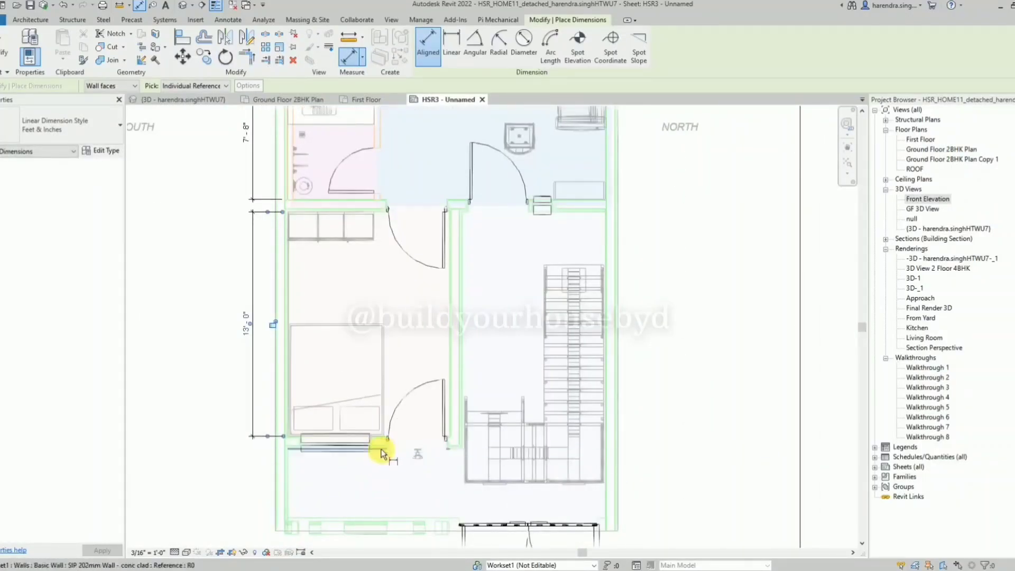
click(381, 449)
click(306, 517)
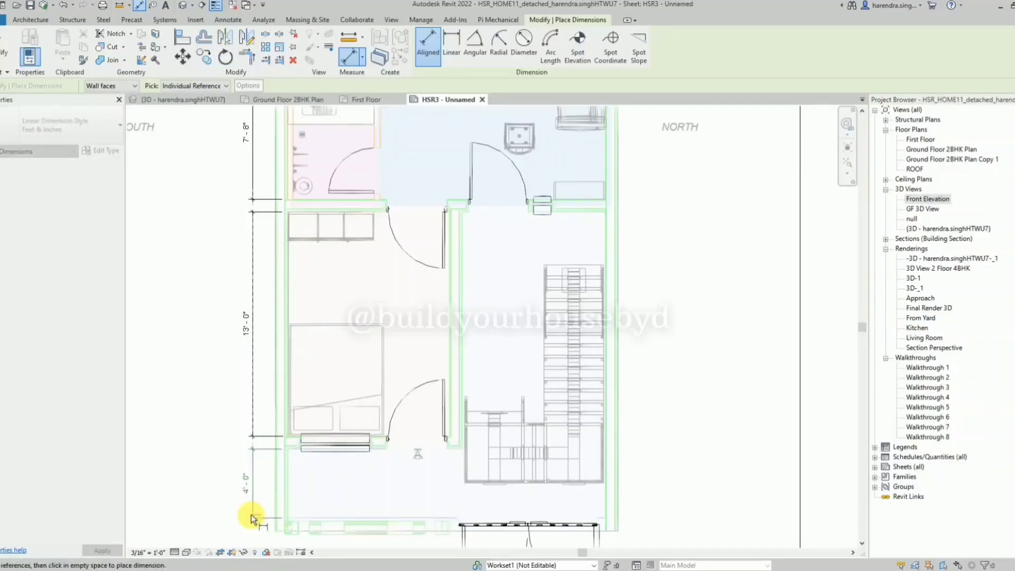
click(252, 515)
Dimension the lower bedroom's inner width between its side walls, placing the dimension inside the room above the bed.
scroll(248, 476, down, 2)
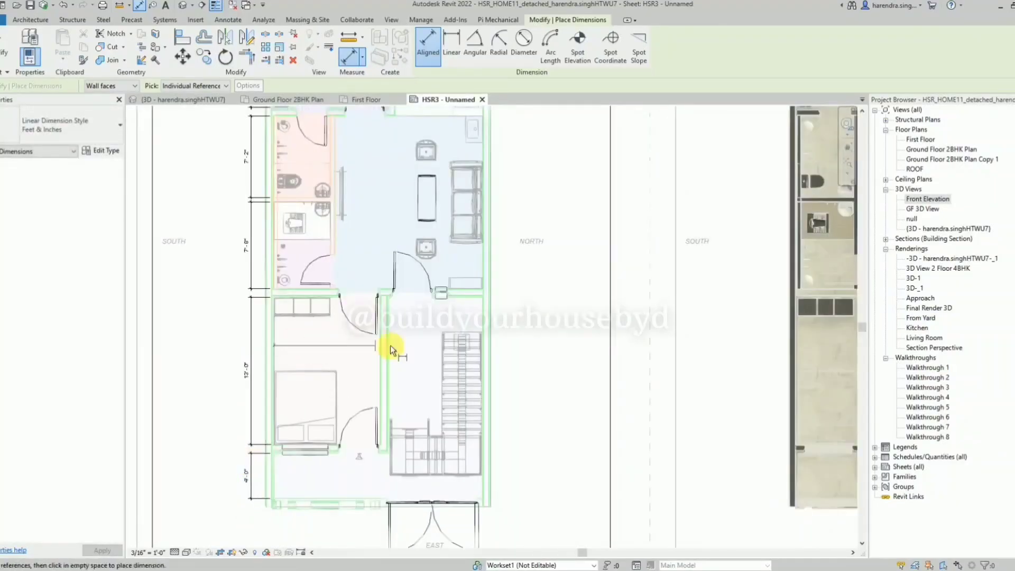
click(376, 364)
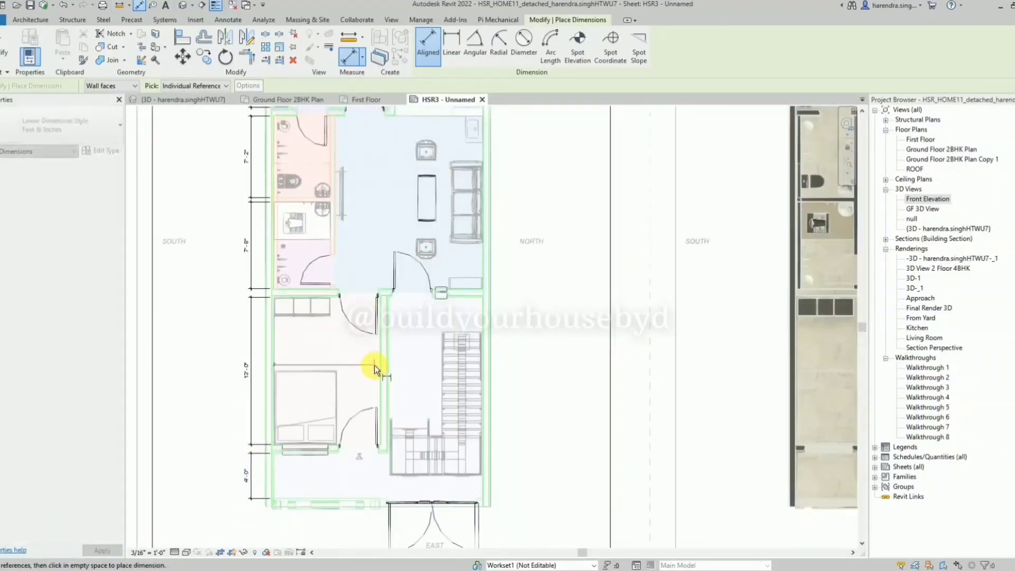
click(329, 350)
Dimension the staircase area's inner width between the bedroom partition and the NORTH wall, placing it above the stairs.
scroll(438, 381, up, 2)
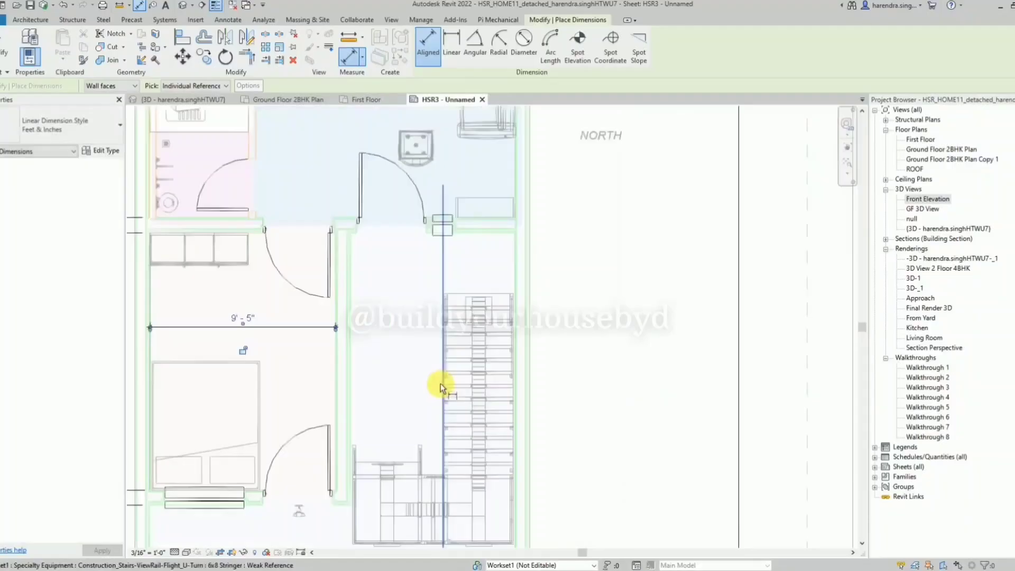
click(353, 379)
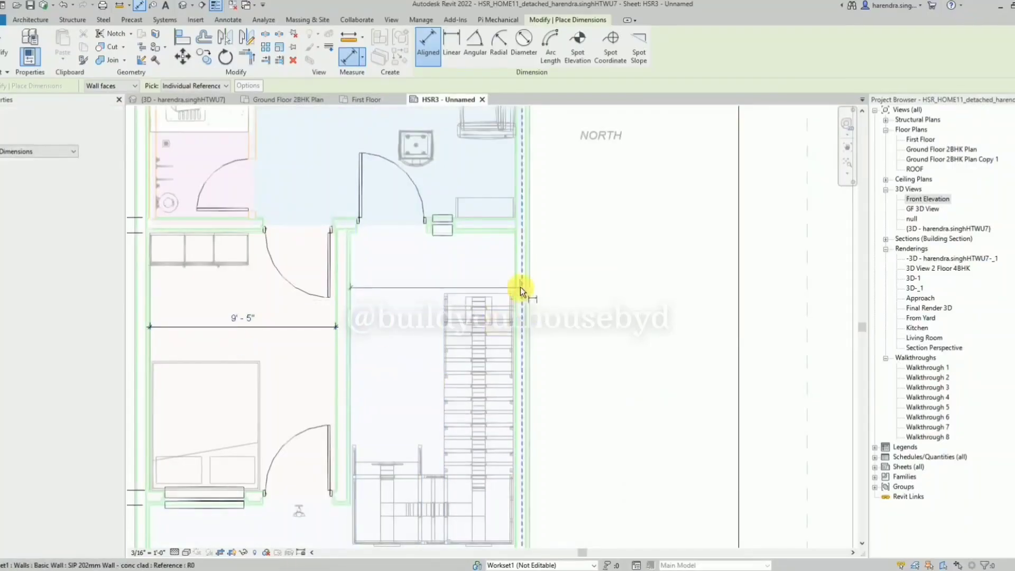
click(517, 275)
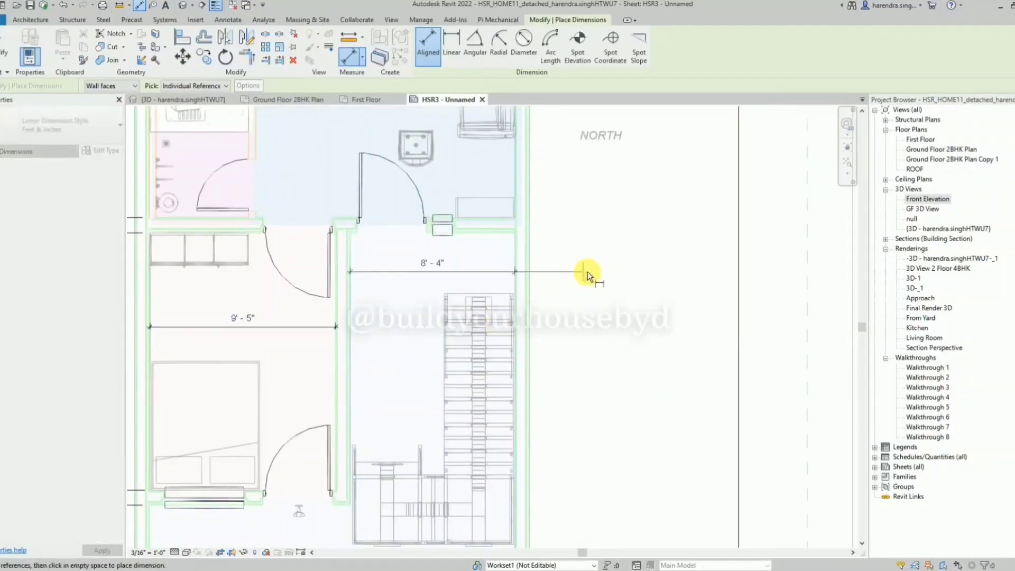
click(603, 277)
scroll(589, 232, down, 2)
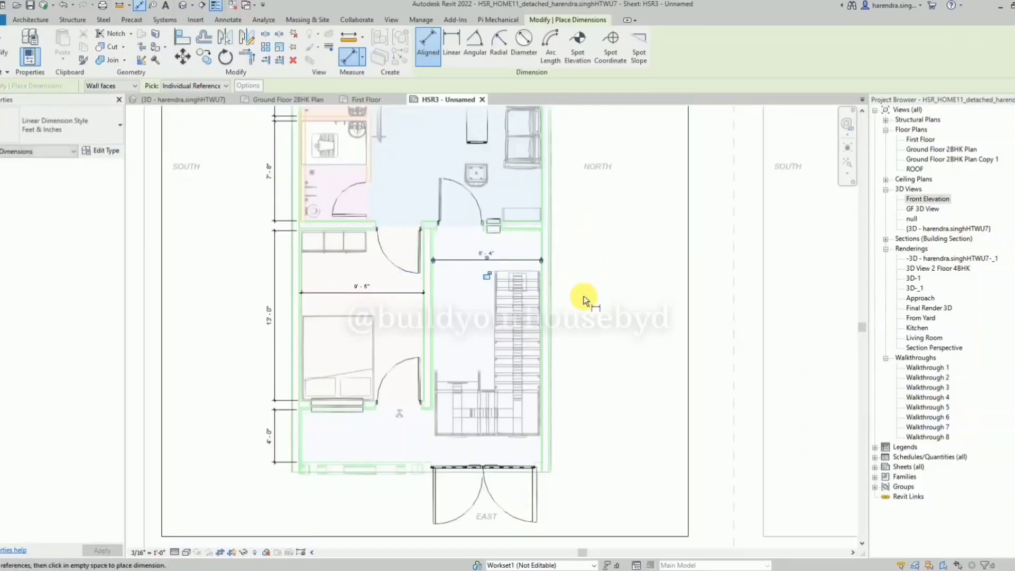
click(305, 450)
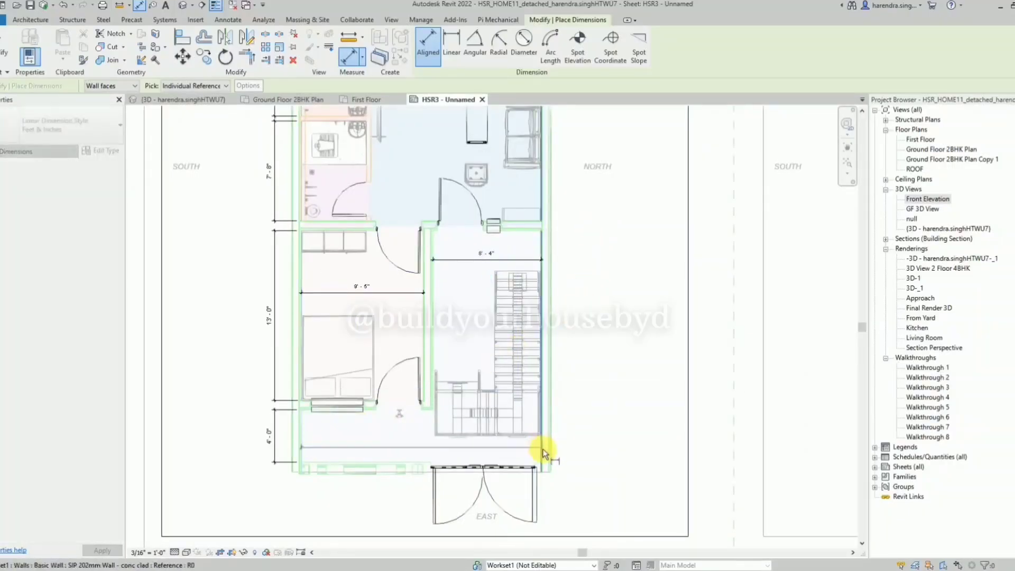
click(583, 500)
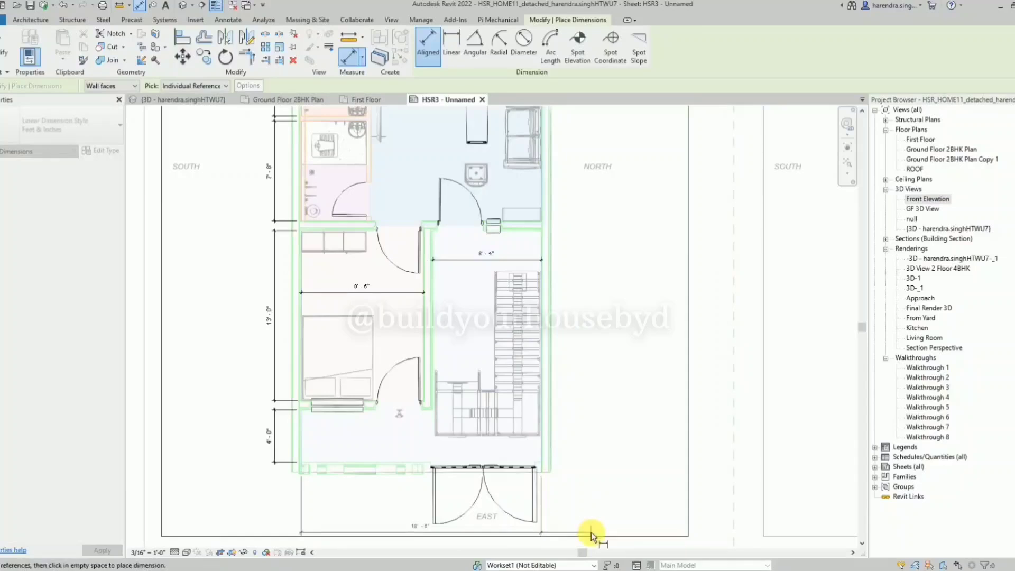
key(Escape)
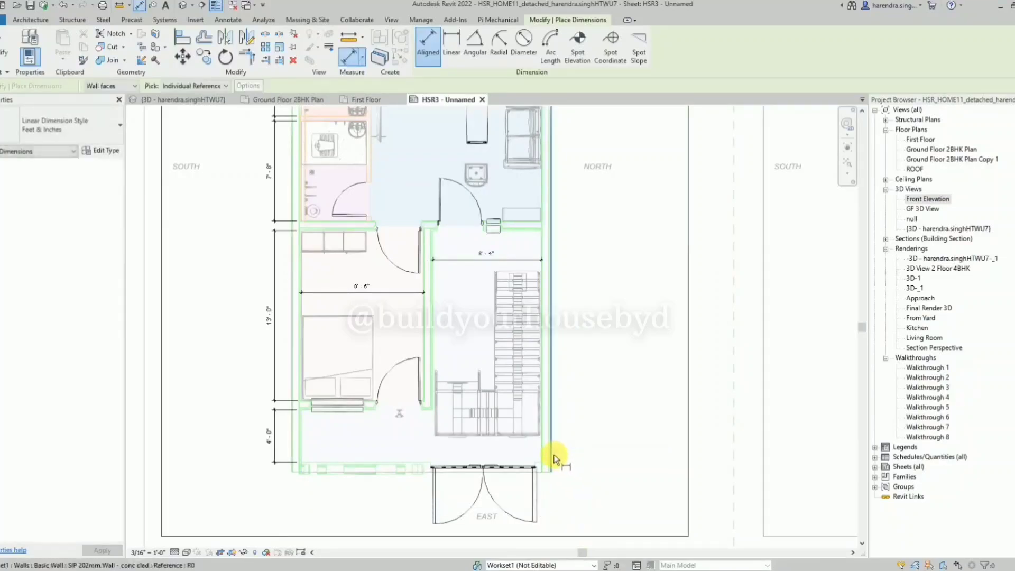
Dimension the building's overall outer width between the NORTH and SOUTH walls, placing it beyond the entrance gate on the EAST side.
click(554, 459)
click(293, 447)
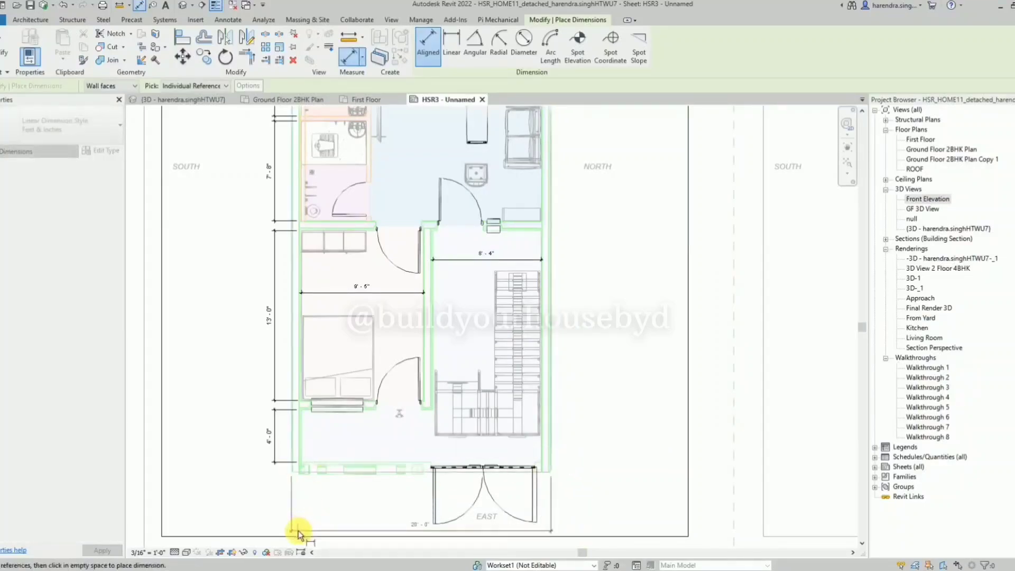
click(297, 530)
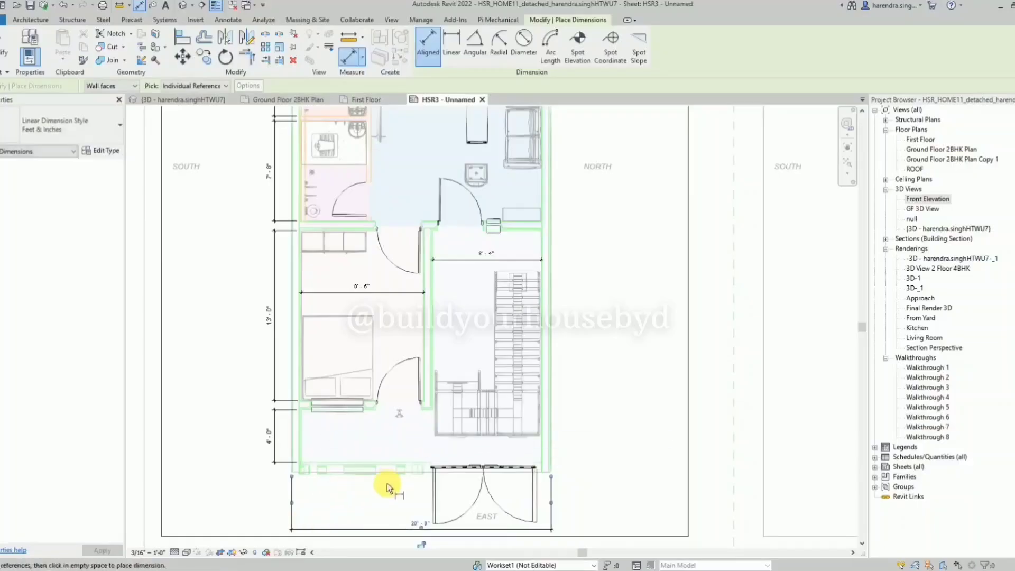
Dimension the living room's inner length between the kitchen edge and the entrance-door wall, placing it outside the NORTH wall.
scroll(471, 177, up, 2)
click(437, 180)
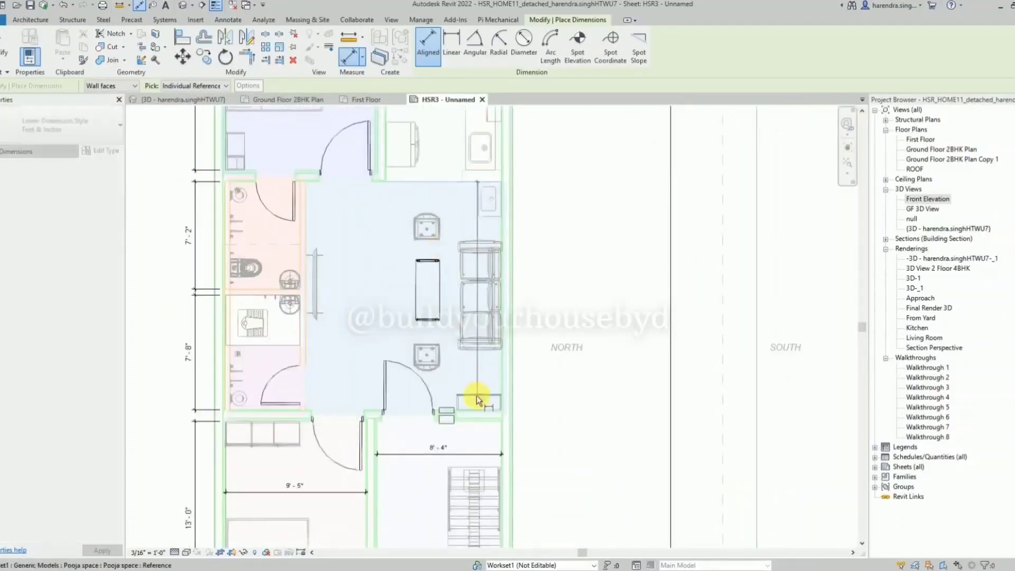
click(476, 408)
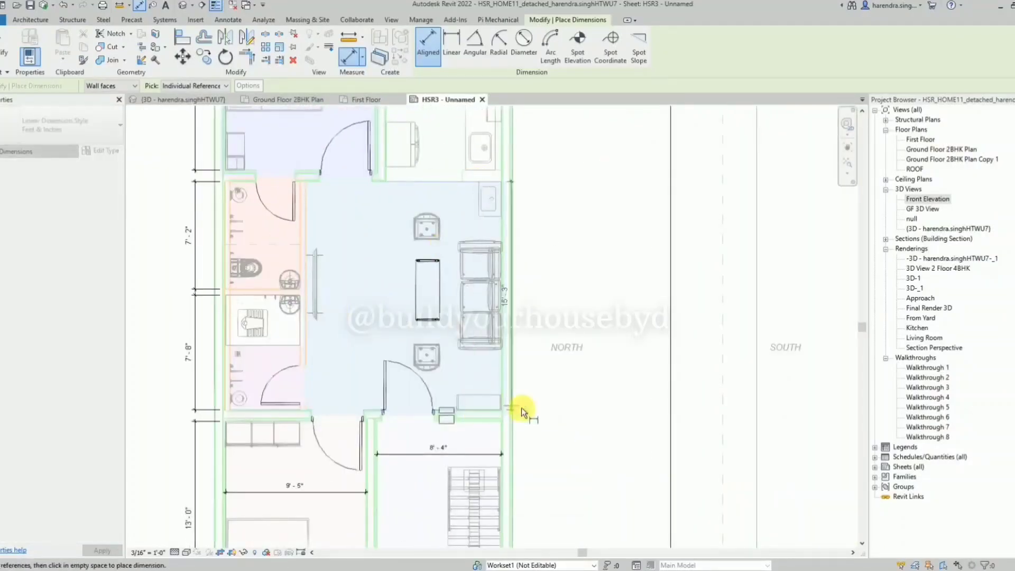
click(534, 411)
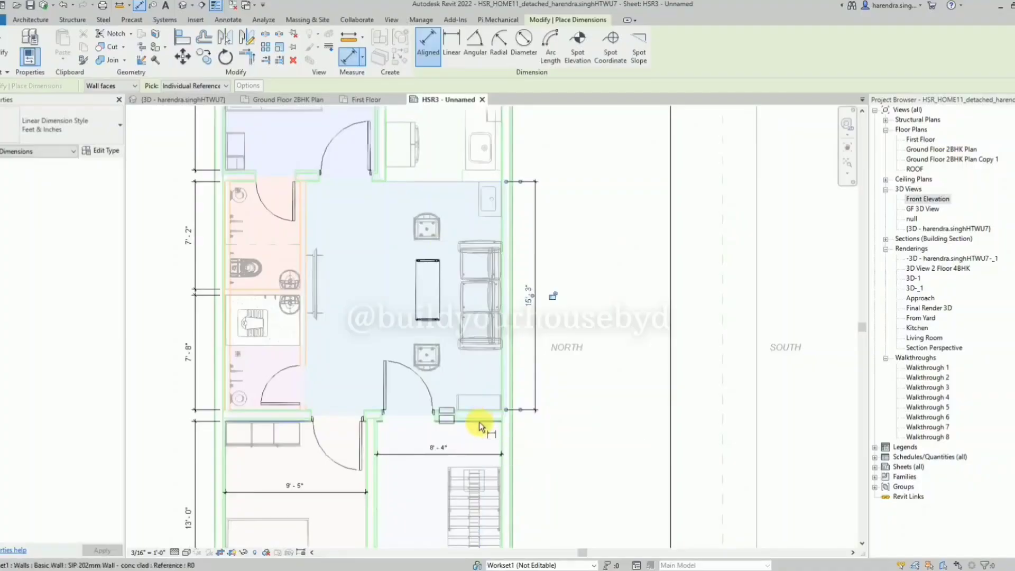
Dimension the staircase area's inner length from the living room wall to the front wall, in line with the living room's length dimension.
scroll(440, 289, down, 1)
scroll(473, 486, down, 3)
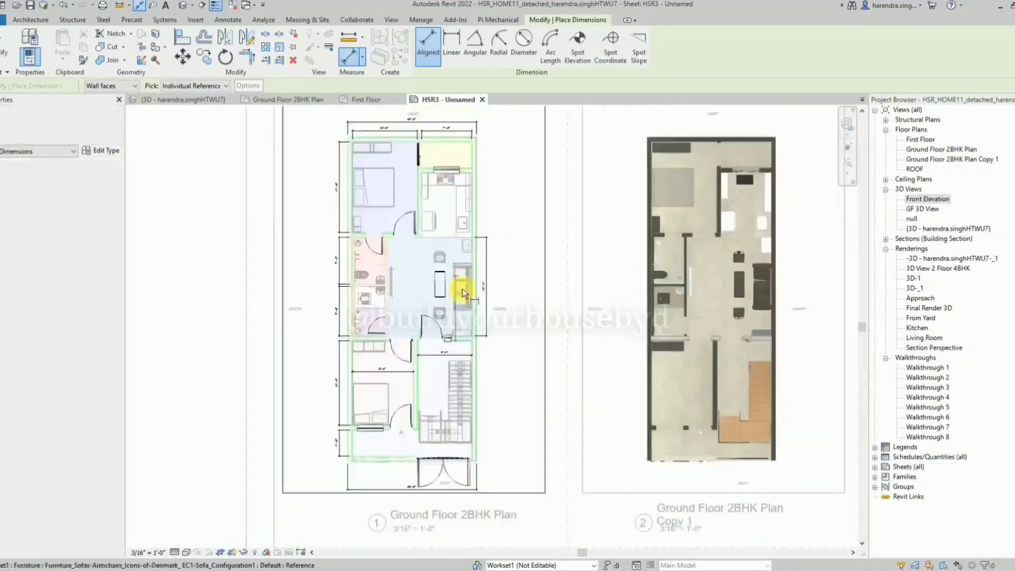
scroll(473, 437, up, 3)
click(468, 465)
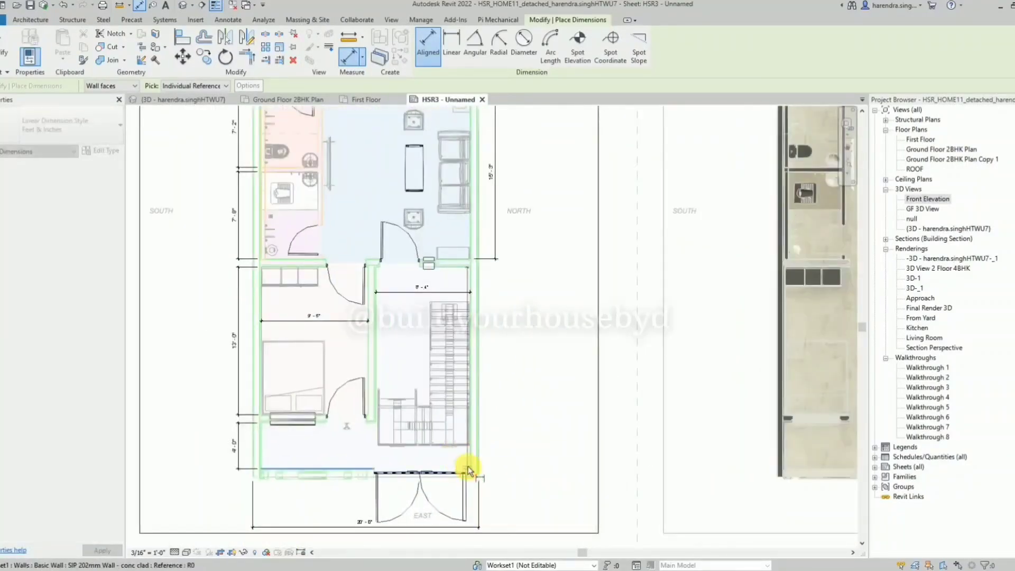
click(499, 465)
Dimension the inner length of the yellow space above the kitchen, in line with the dimensions outside the NORTH wall.
scroll(499, 465, down, 2)
scroll(487, 187, up, 3)
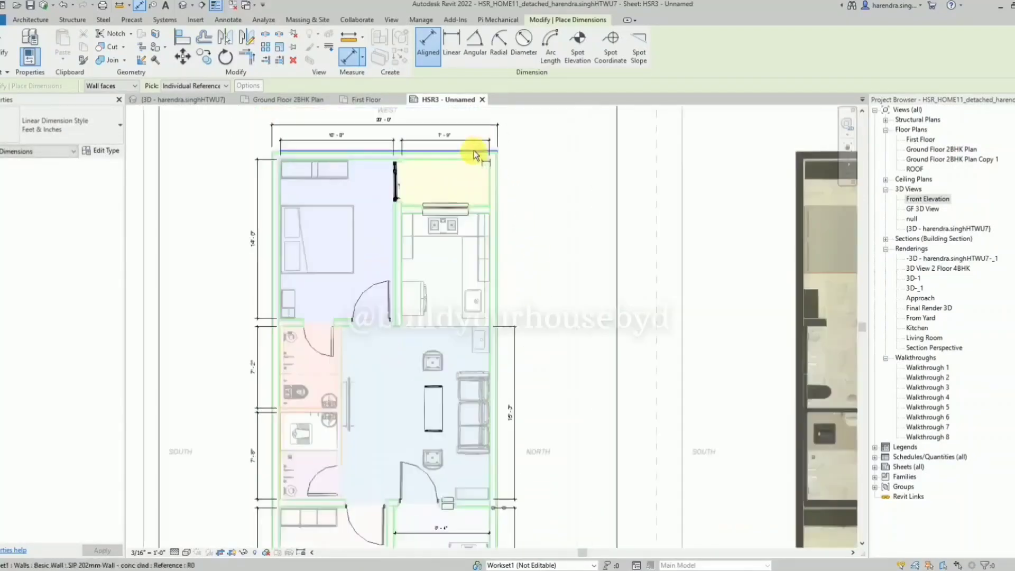
click(478, 200)
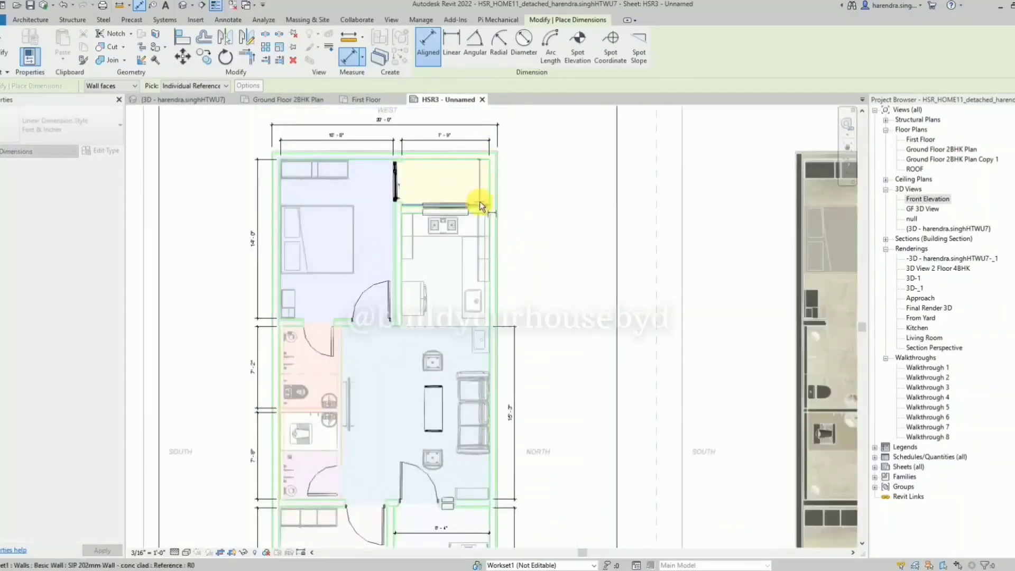
click(480, 201)
click(512, 214)
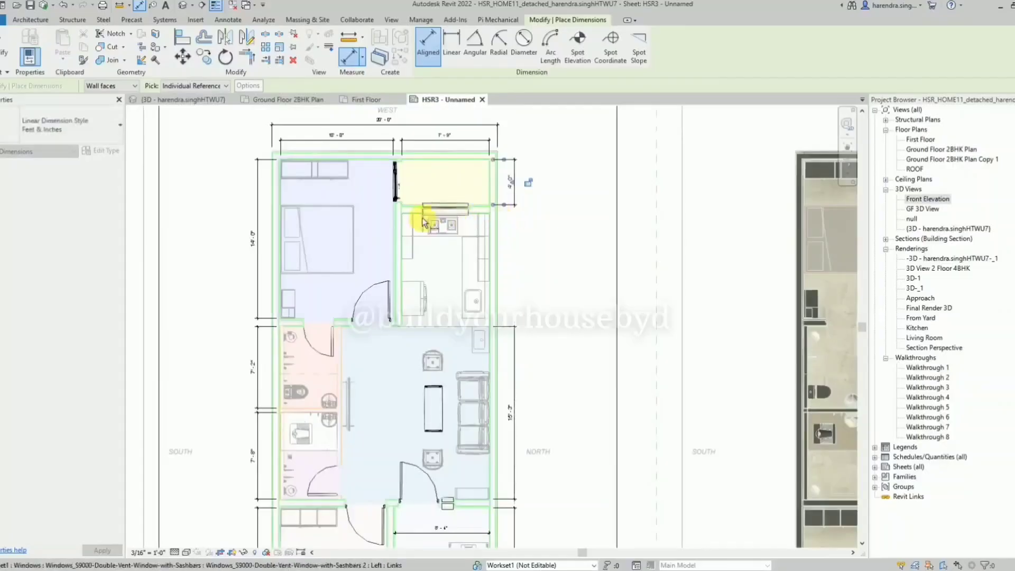
Dimension the kitchen's inner length from its window wall to the living room edge, completing the row outside the NORTH wall.
click(416, 213)
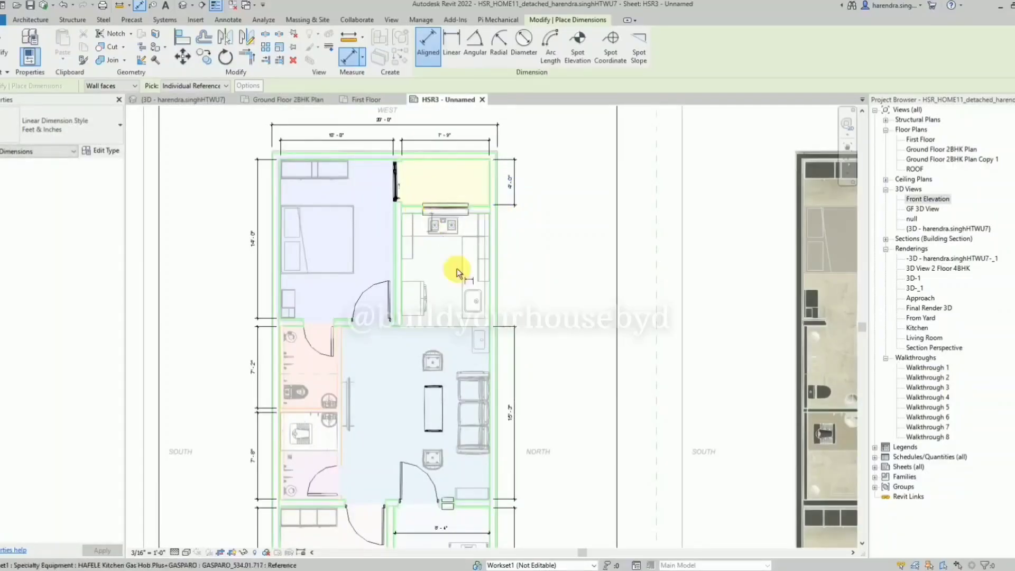
click(444, 327)
click(515, 322)
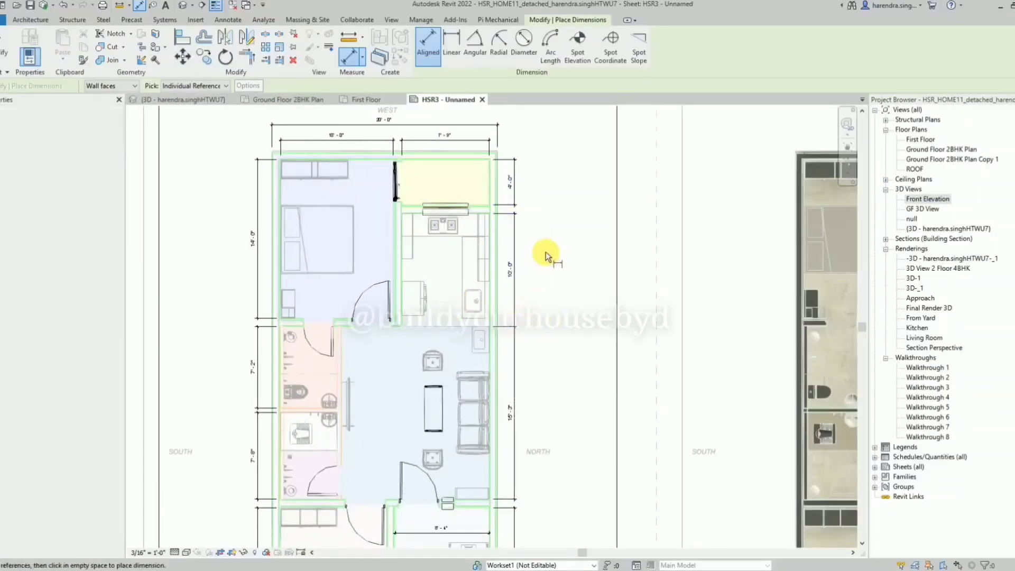
key(Escape)
Dimension the upper bathroom's inner width between its side walls, placing it just above the bathroom door wall, inside the master bedroom.
scroll(517, 181, up, 2)
scroll(501, 154, down, 2)
scroll(501, 154, down, 3)
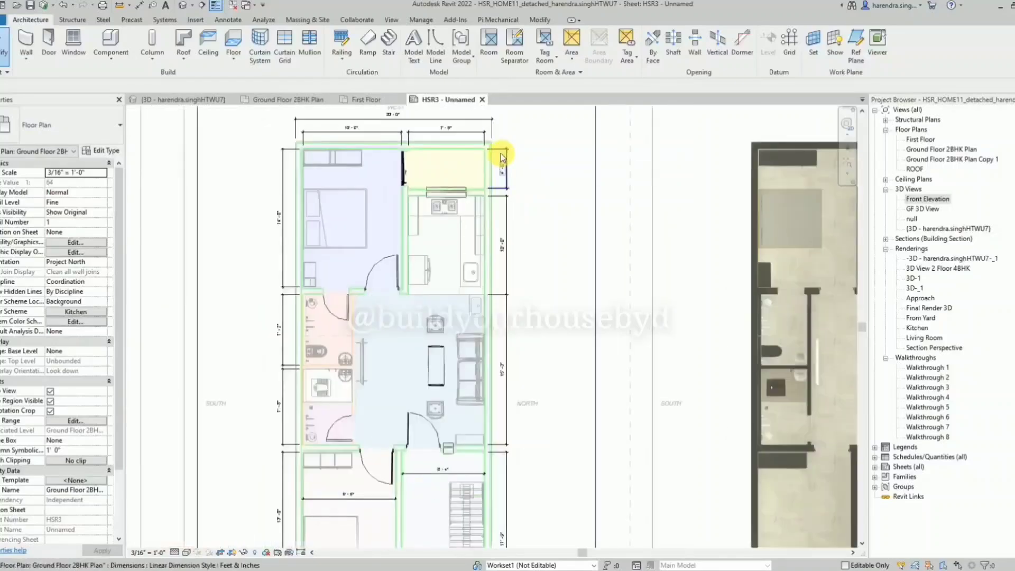
scroll(458, 159, down, 1)
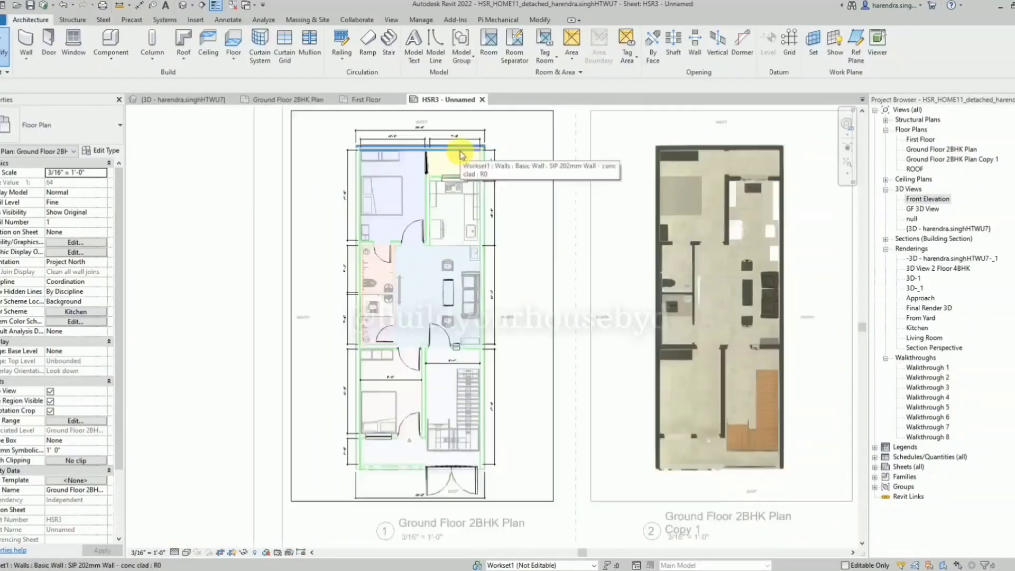
scroll(490, 207, up, 3)
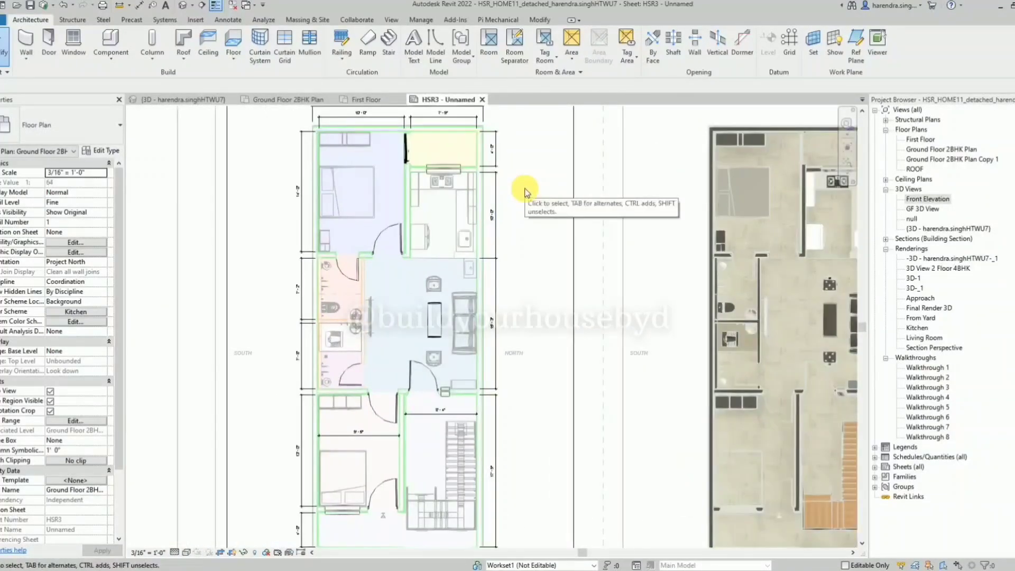
scroll(336, 299, up, 2)
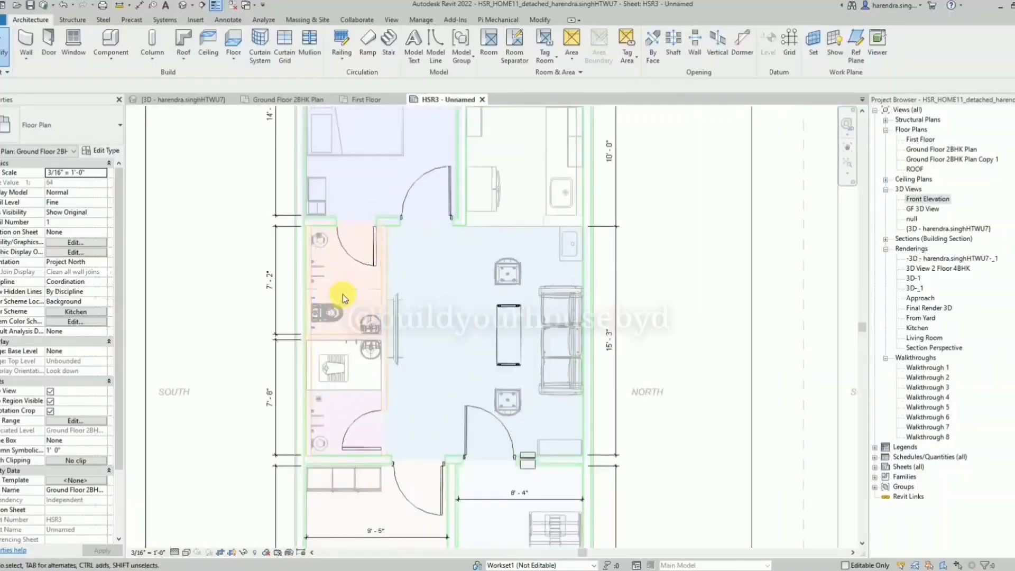
scroll(343, 293, up, 1)
key(d)
key(i)
scroll(348, 265, up, 2)
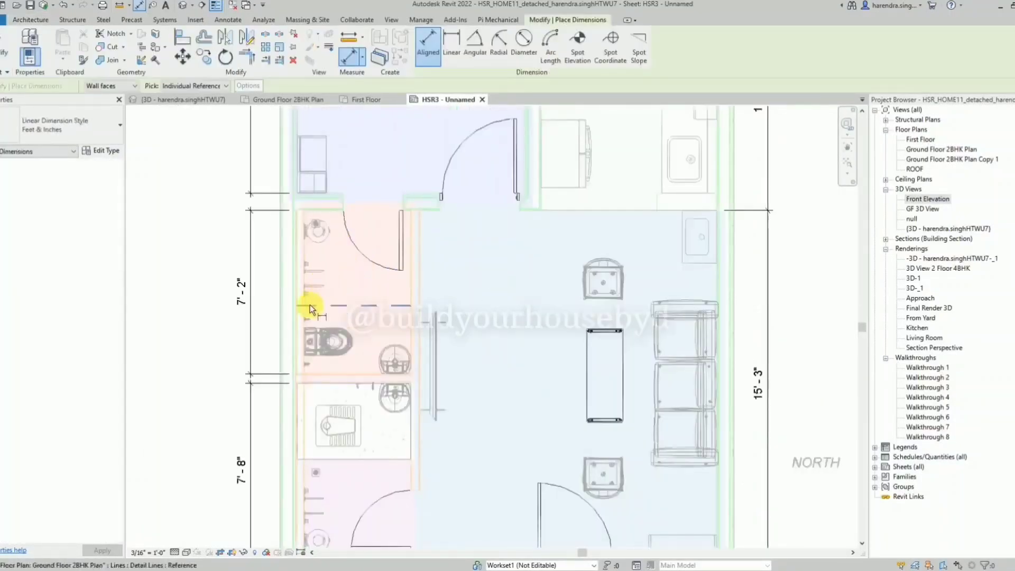
click(308, 316)
click(408, 282)
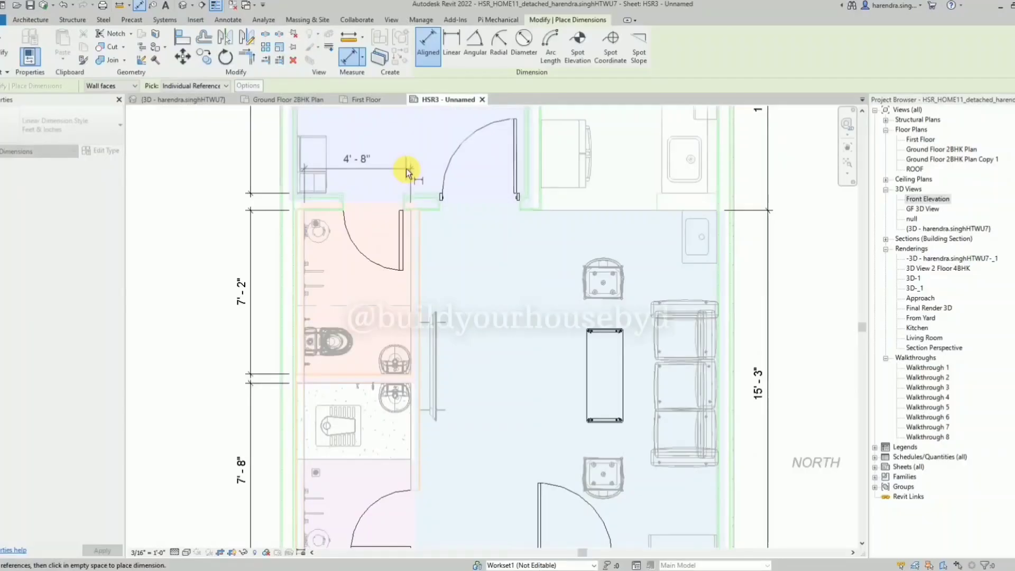
click(406, 168)
scroll(335, 215, down, 2)
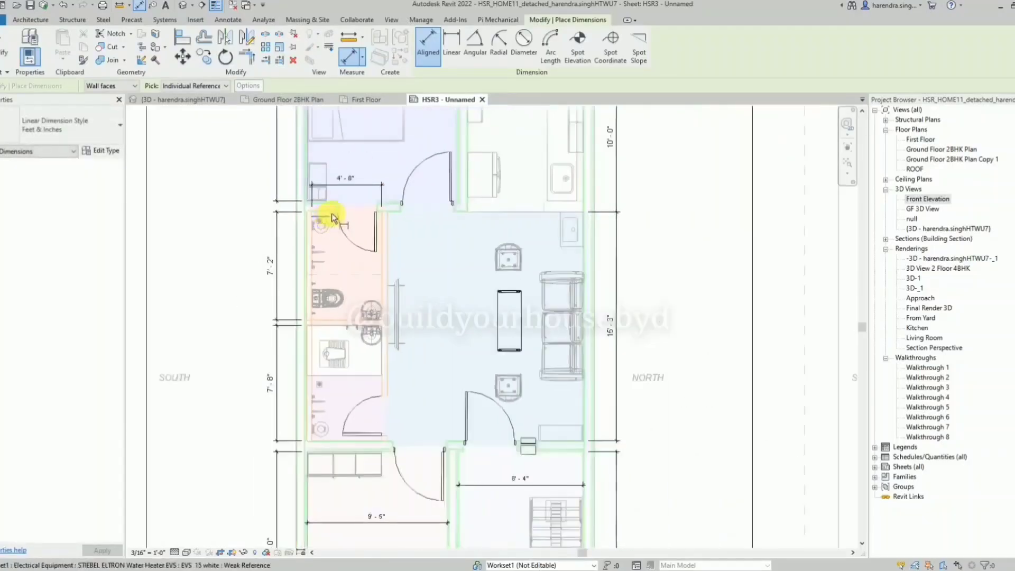
key(Escape)
key(Escape)
scroll(351, 164, down, 2)
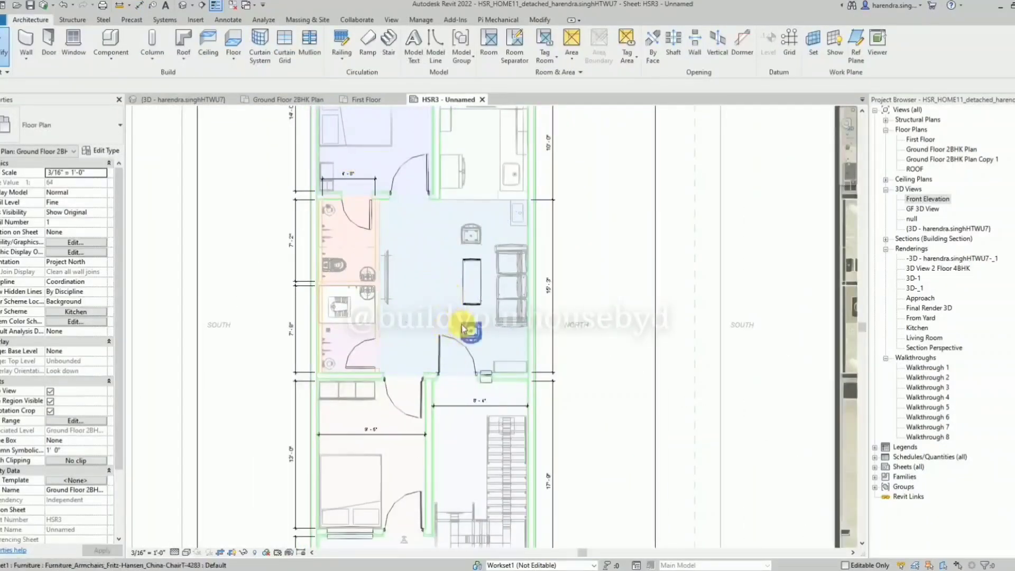
scroll(402, 280, down, 1)
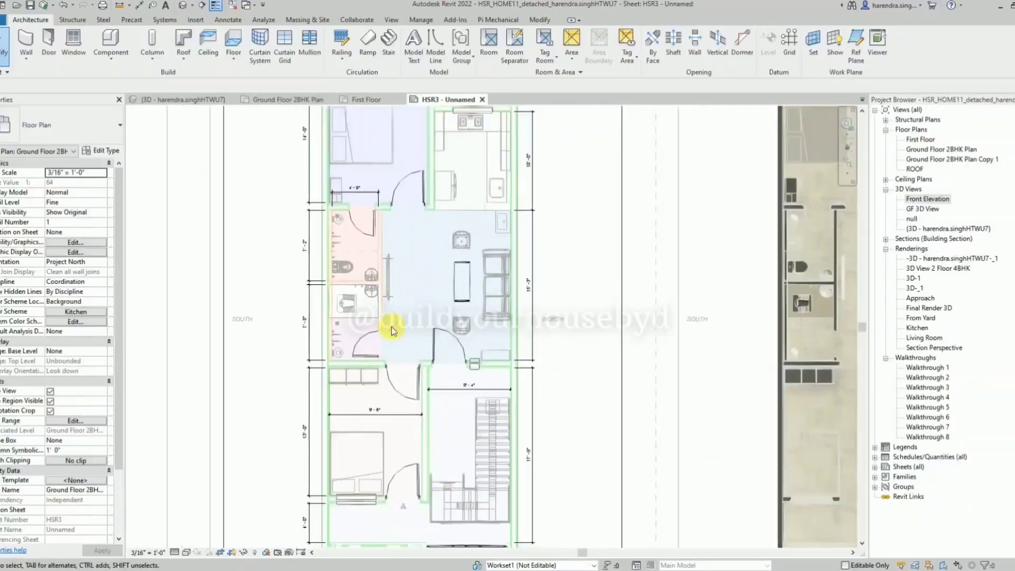
scroll(394, 344, down, 1)
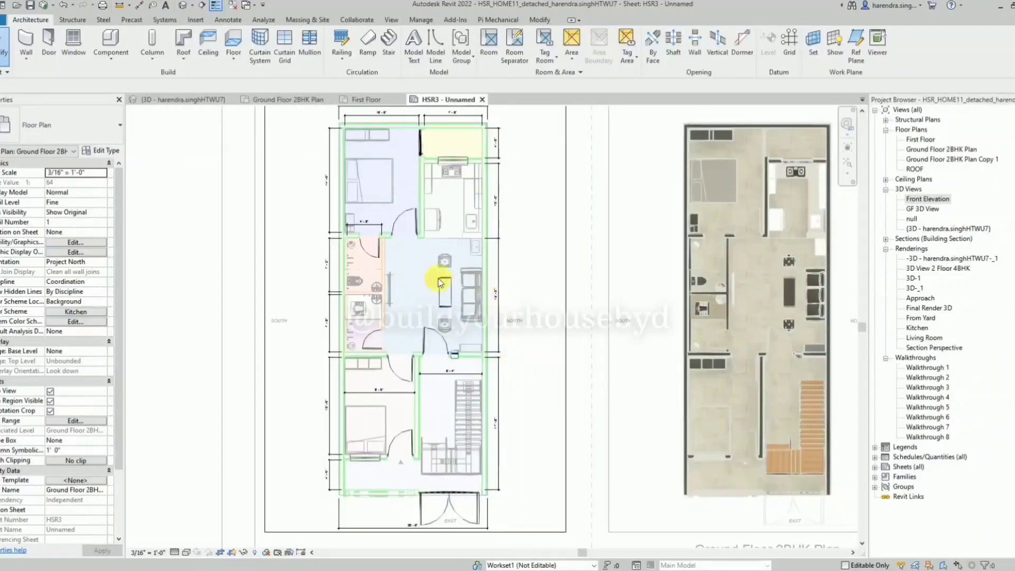
scroll(380, 269, down, 1)
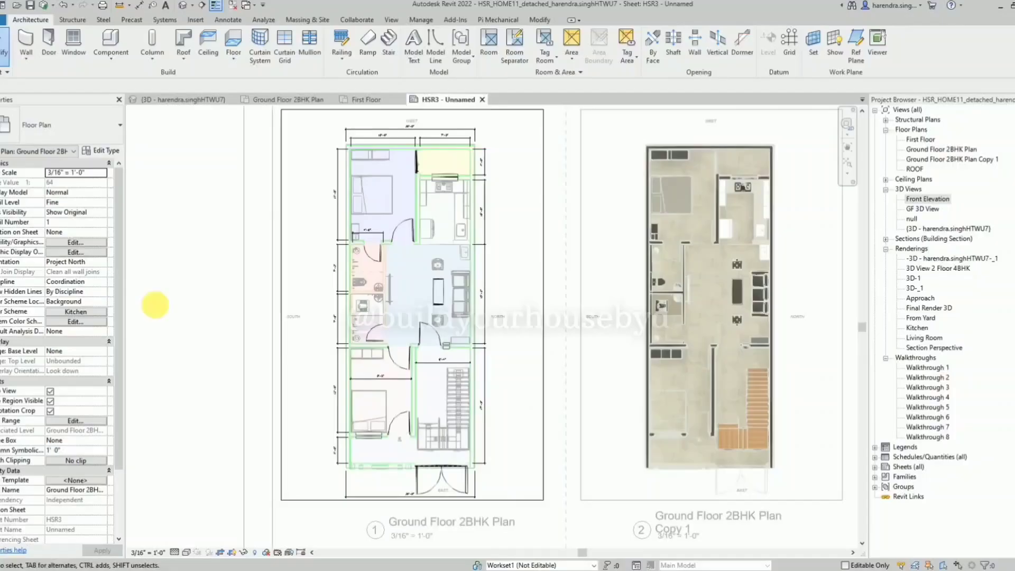
Deactivate the Ground Floor 2BHK Plan viewport and review its dimensions at sheet scale.
scroll(297, 319, down, 2)
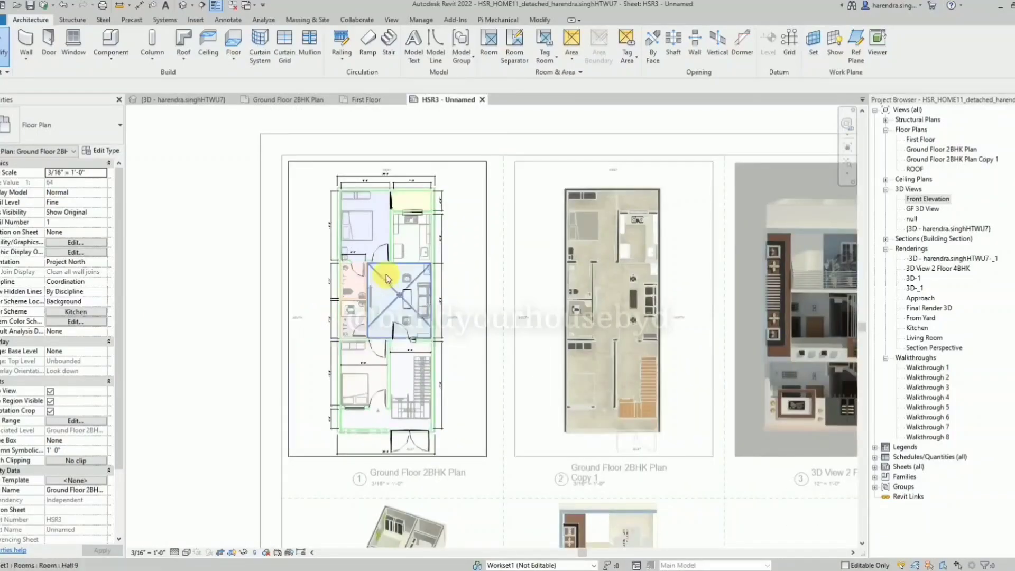
scroll(386, 274, down, 1)
scroll(370, 300, up, 1)
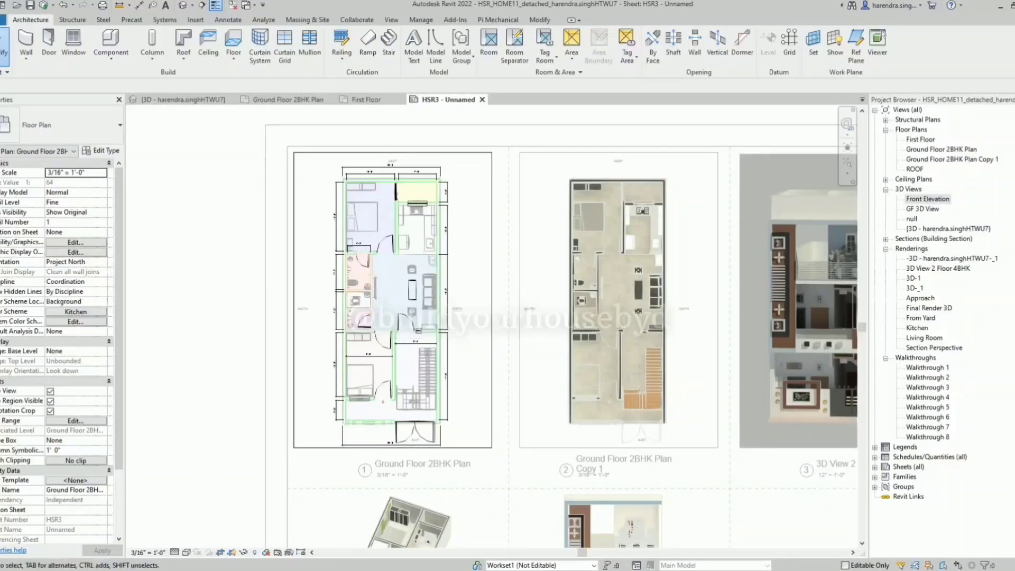
scroll(227, 283, down, 1)
right_click(234, 271)
click(254, 313)
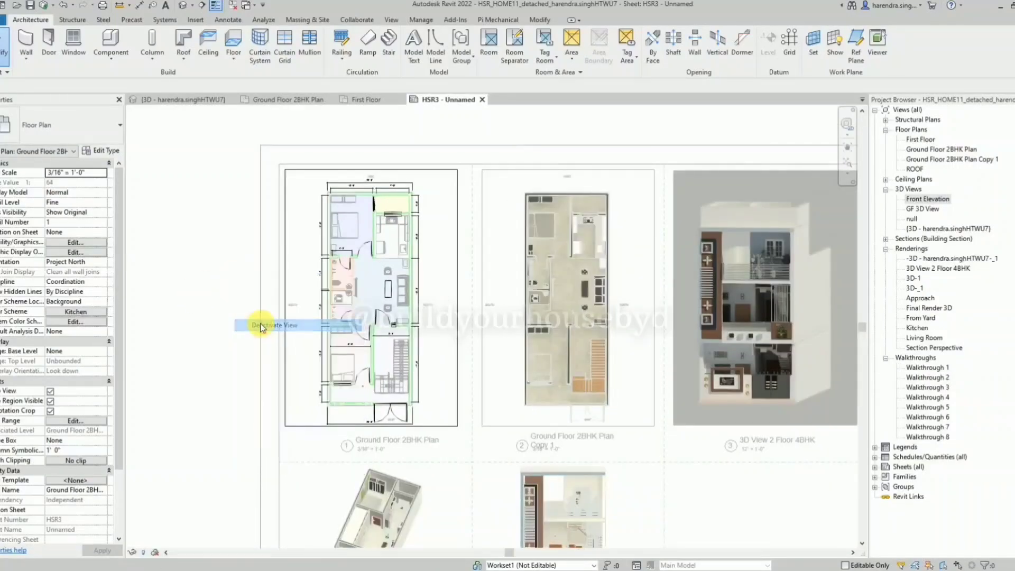
Reactivate the Ground Floor 2BHK Plan viewport and set the Feet & Inches dimension type's text size to 2/16".
scroll(380, 312, up, 1)
scroll(380, 312, up, 1)
double_click(462, 341)
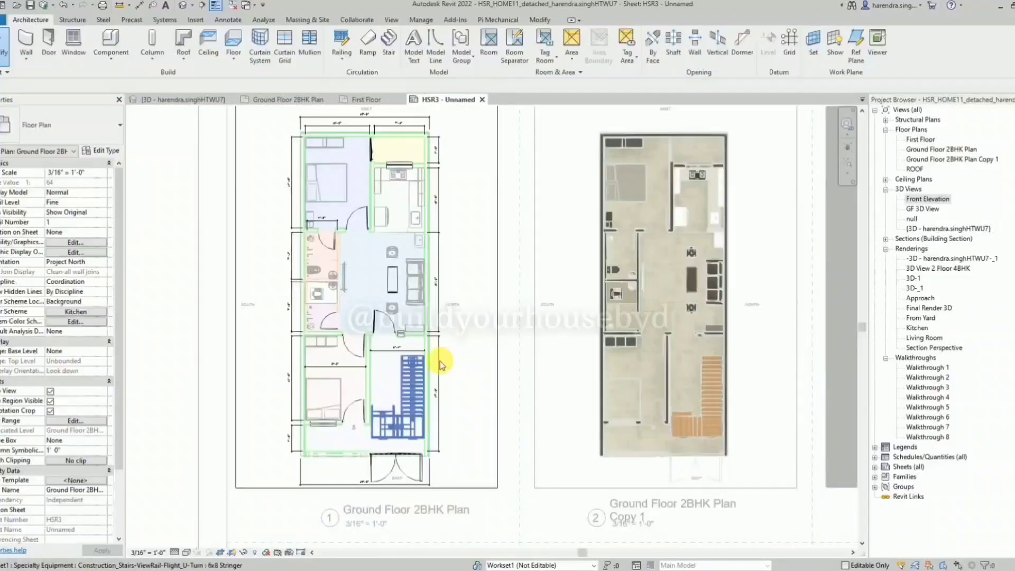
scroll(450, 301, up, 2)
click(433, 261)
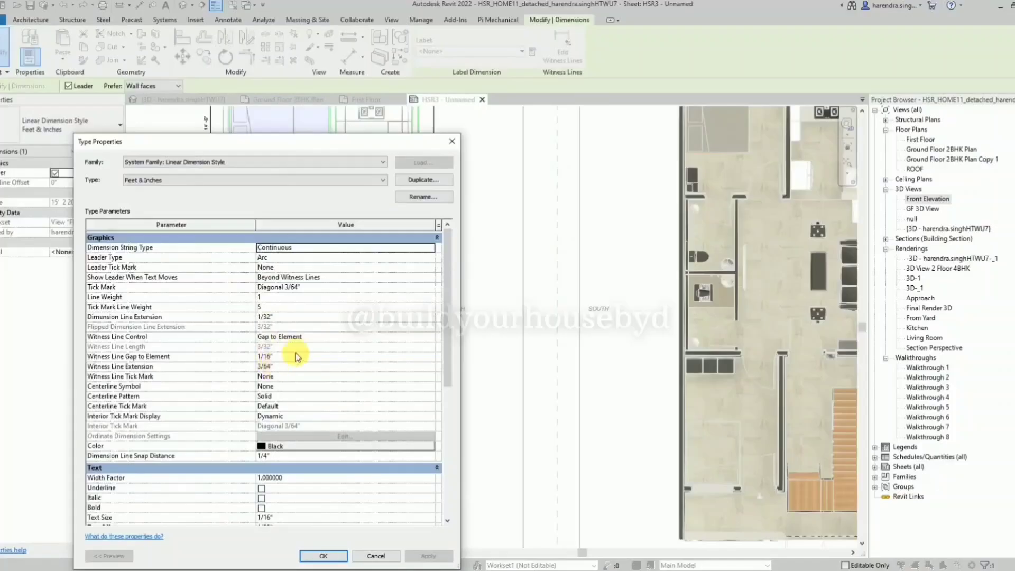
scroll(286, 364, down, 4)
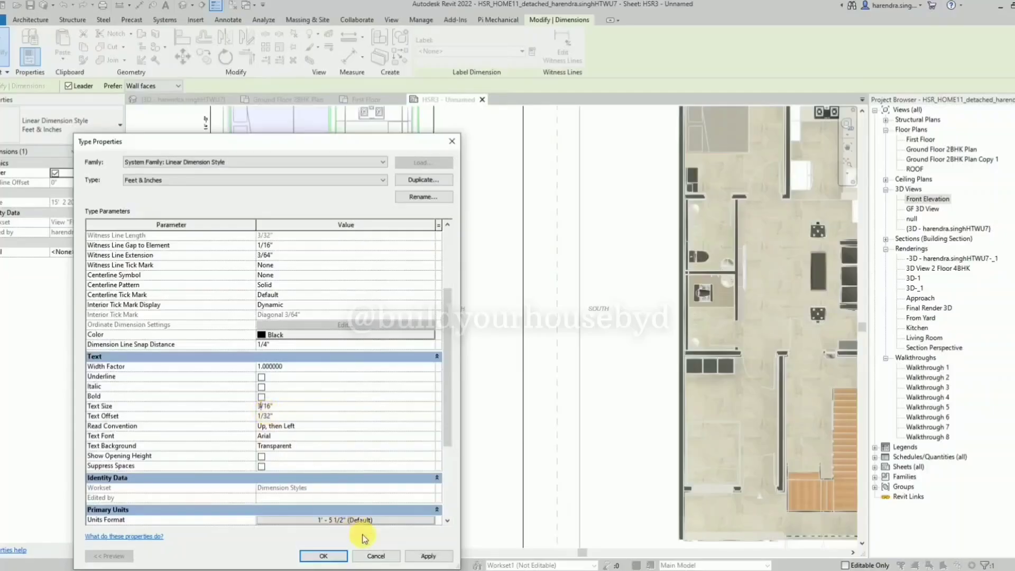
click(430, 556)
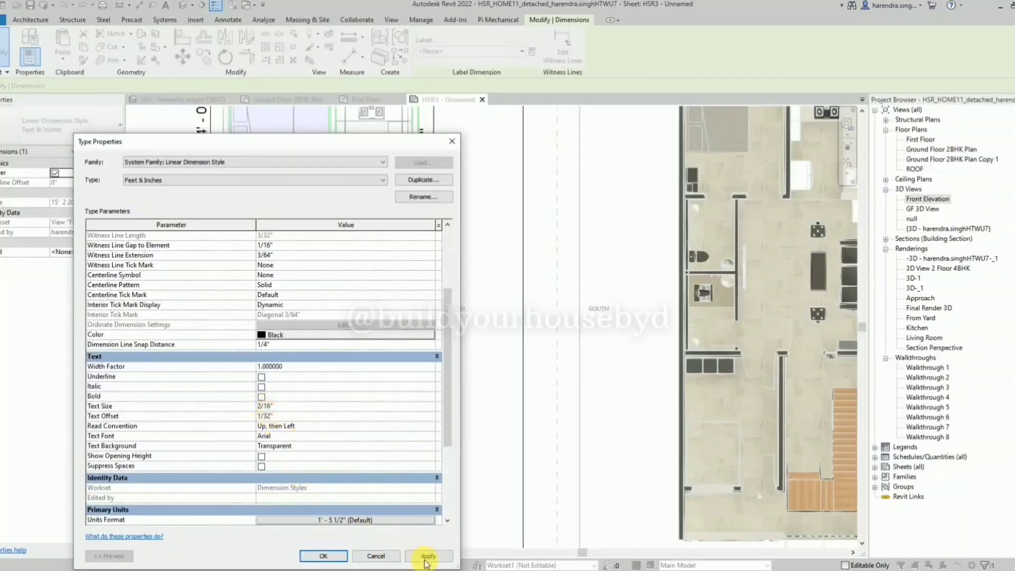
click(427, 558)
click(323, 556)
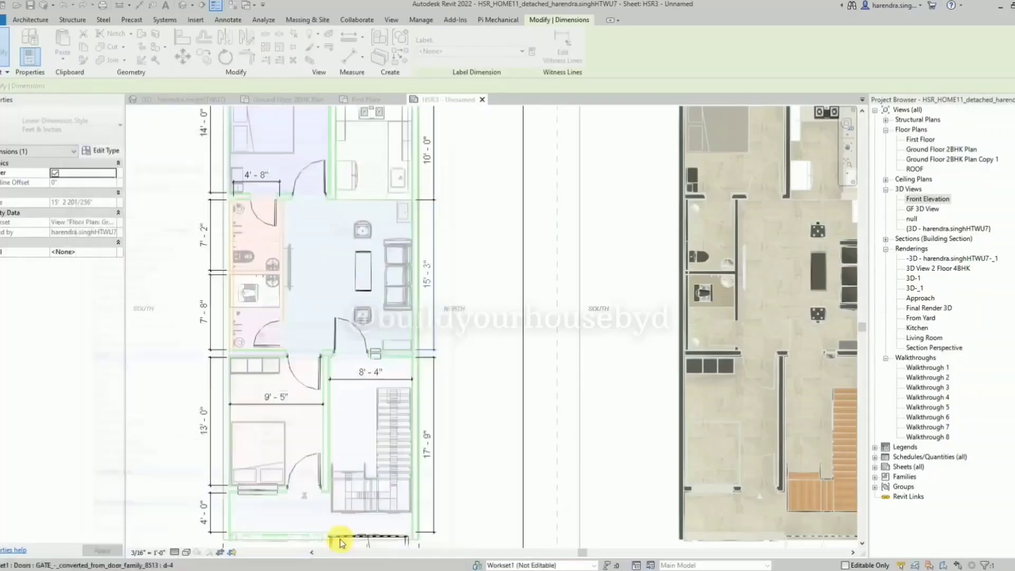
Move the WEST label up clear of the overall width dimension, and shift the lower overall width dimension's text away from the EAST label.
double_click(468, 259)
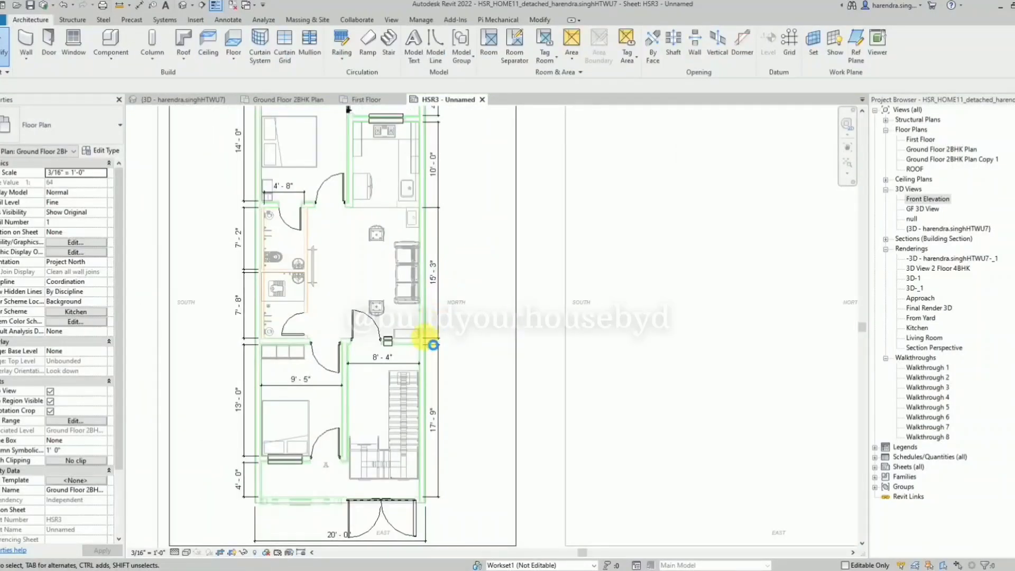
right_click(565, 165)
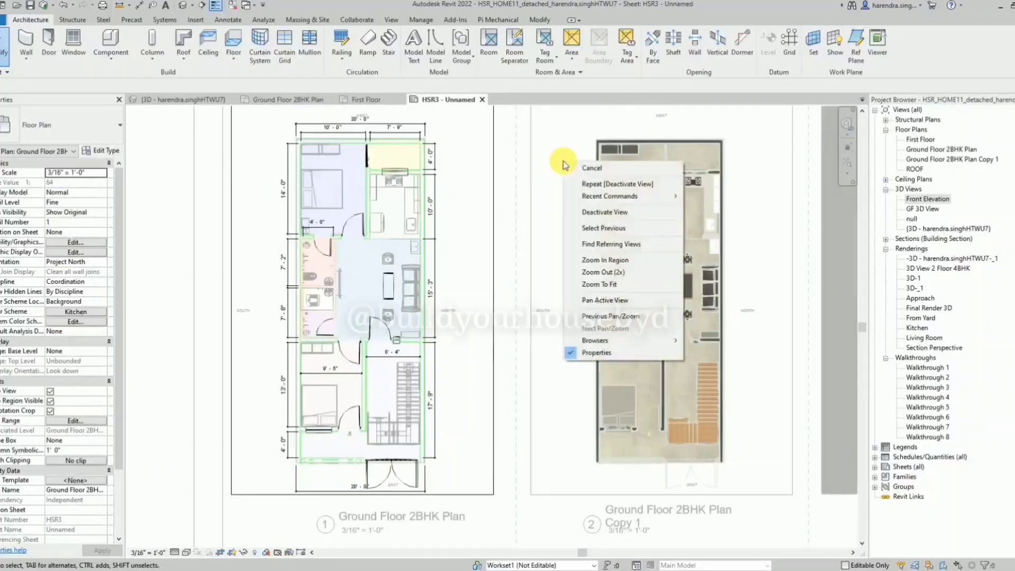
click(372, 115)
click(373, 115)
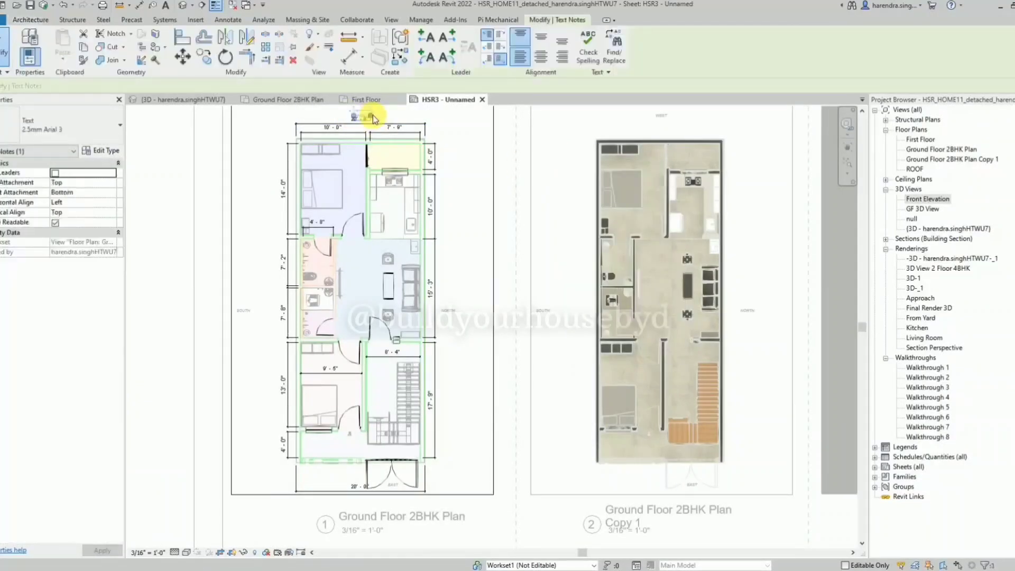
click(362, 490)
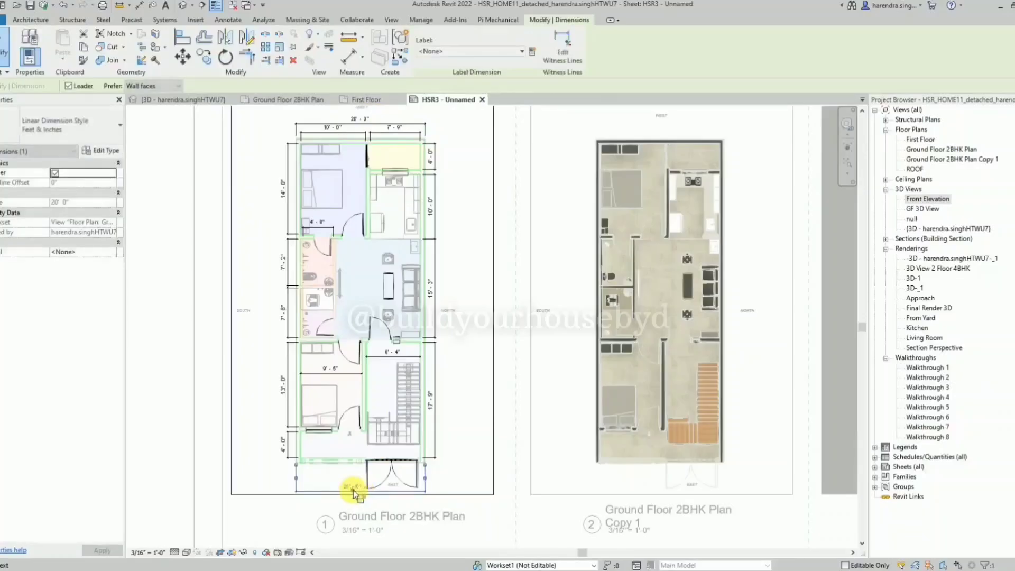
click(242, 314)
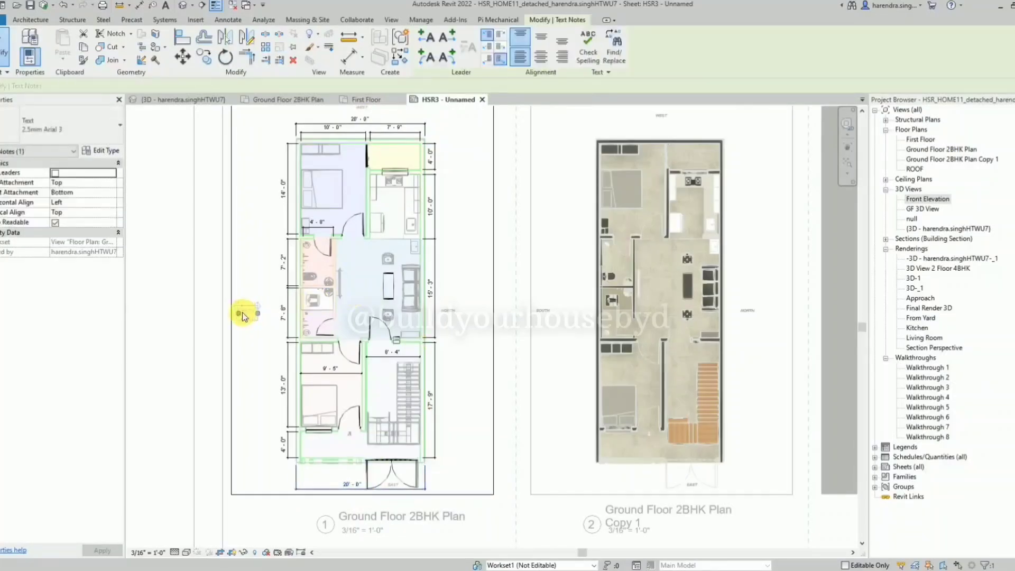
key(Escape)
Dimension the house's overall outer length between the WEST and EAST walls, outside the SOUTH room dimensions, and deactivate the view.
key(d)
key(i)
scroll(312, 123, up, 3)
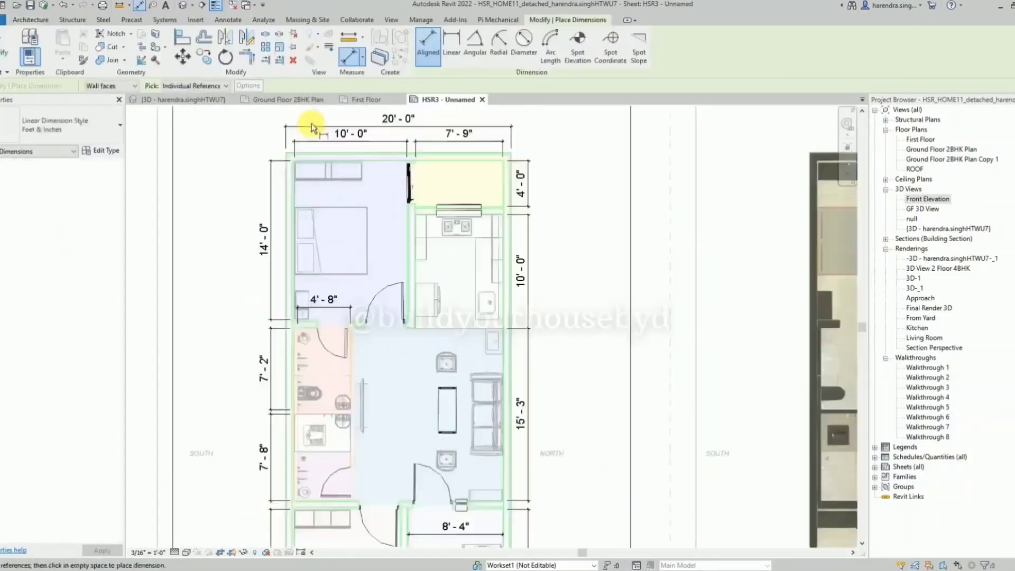
scroll(312, 160, up, 2)
scroll(353, 141, down, 5)
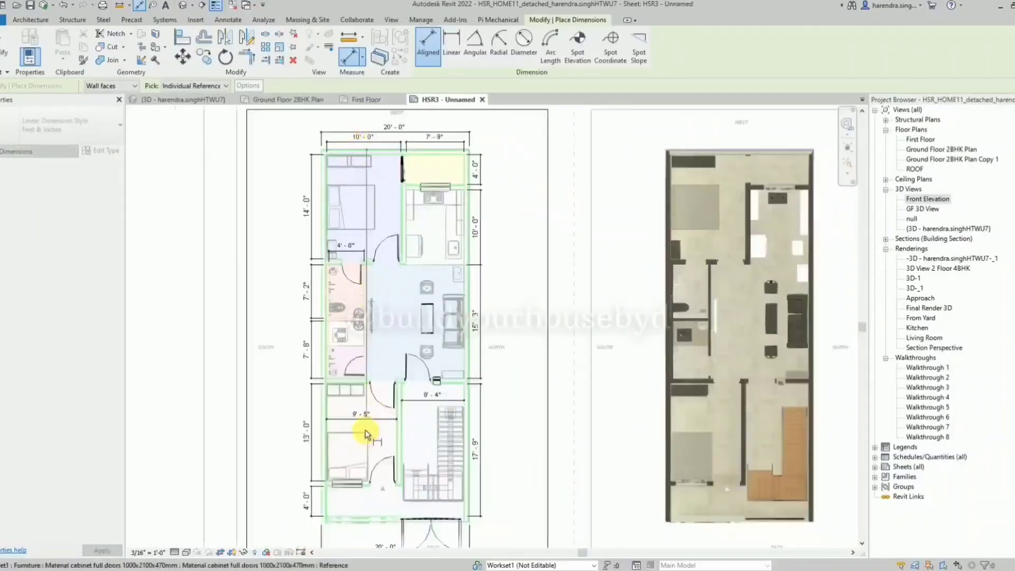
click(320, 523)
click(286, 524)
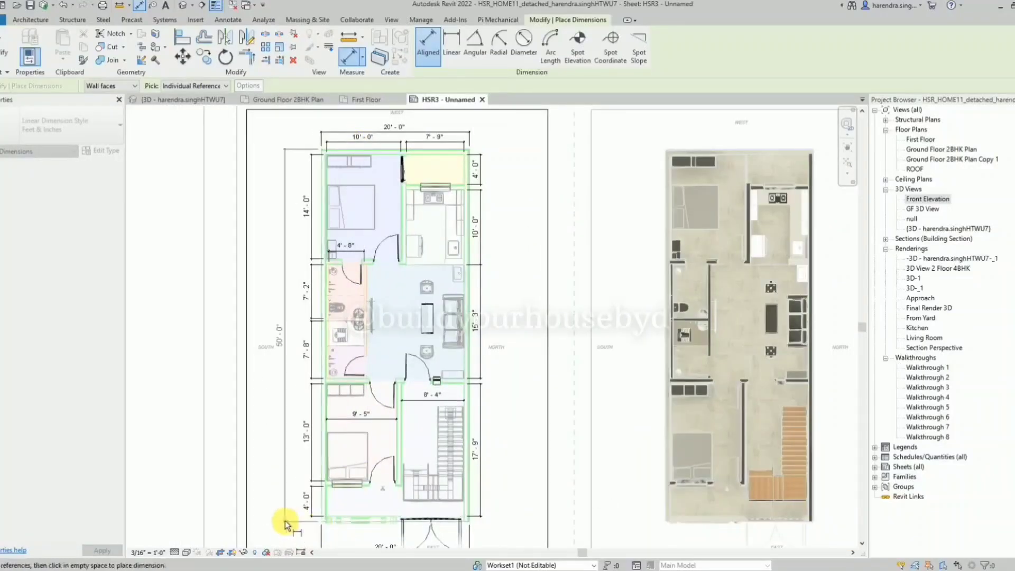
click(290, 523)
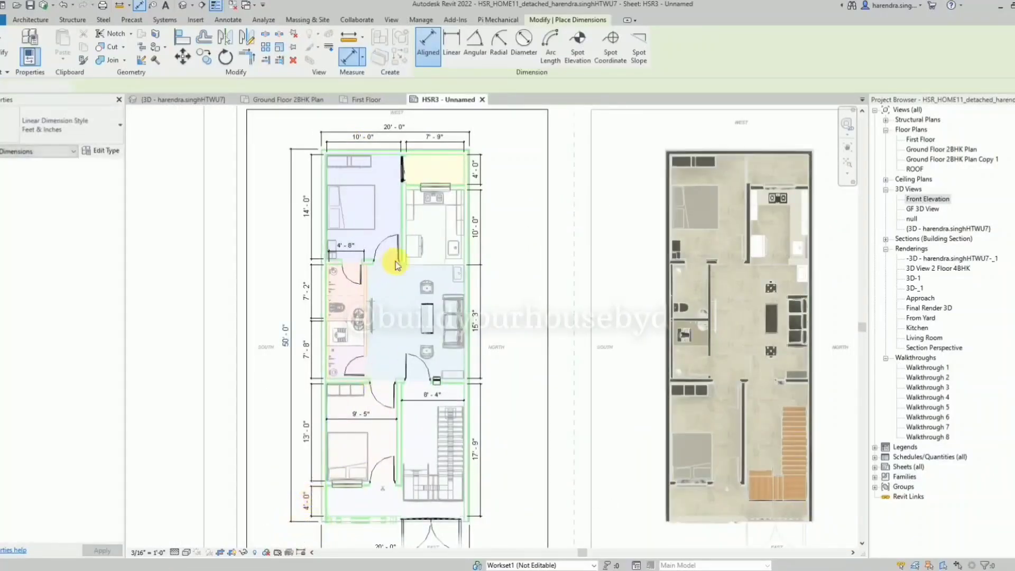
key(Escape)
key(Escape)
right_click(511, 217)
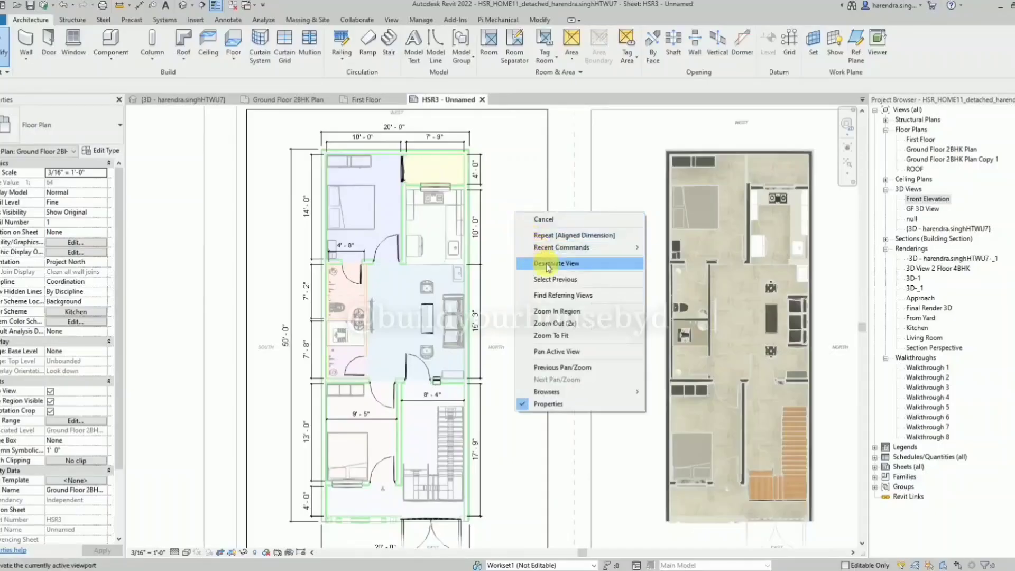
click(511, 262)
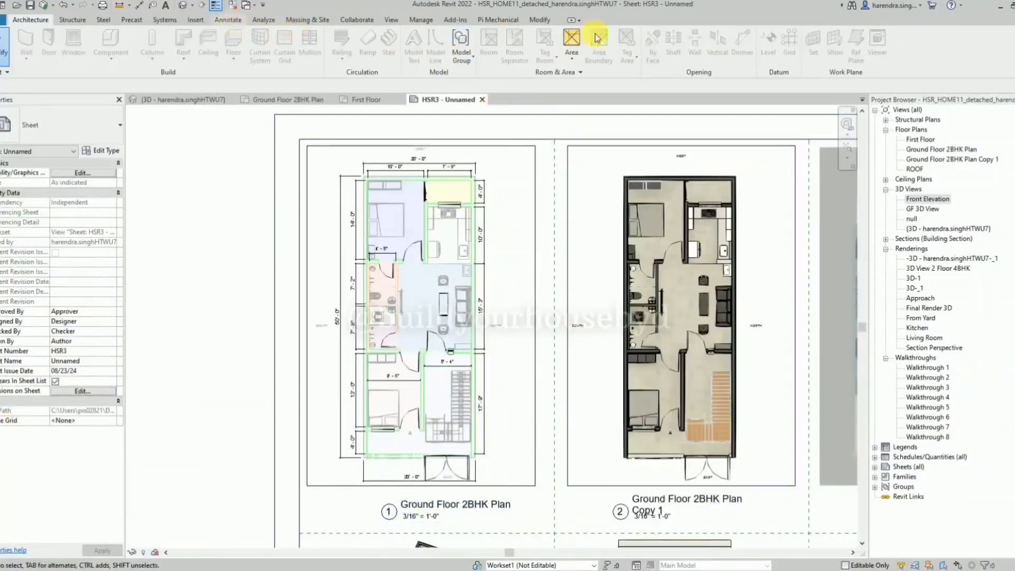
Reactivate the Ground Floor 2BHK Plan, start Tag Room and load the M_Room Tag family from the 11 Home folder.
scroll(597, 38, down, 6)
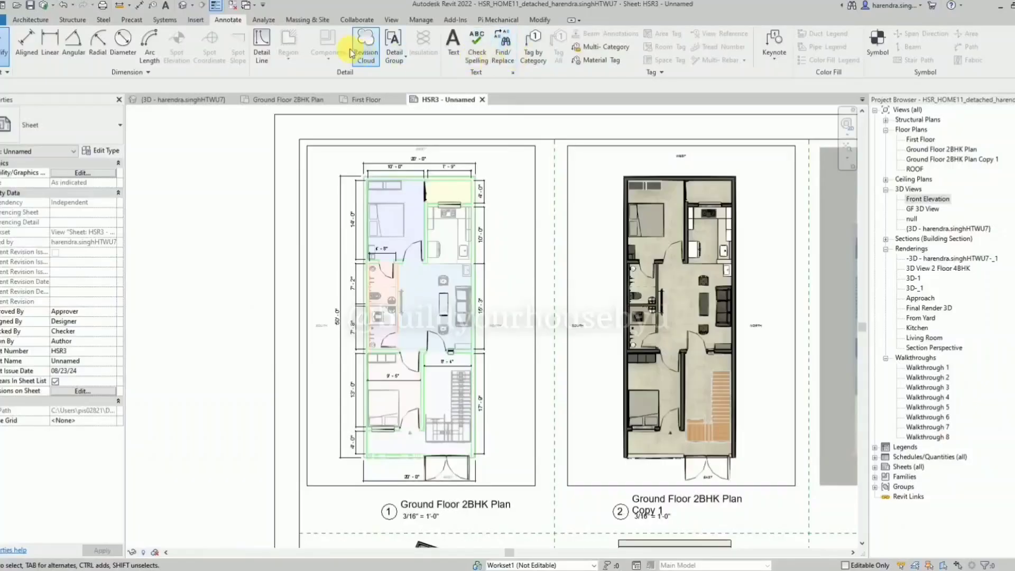
scroll(343, 52, up, 6)
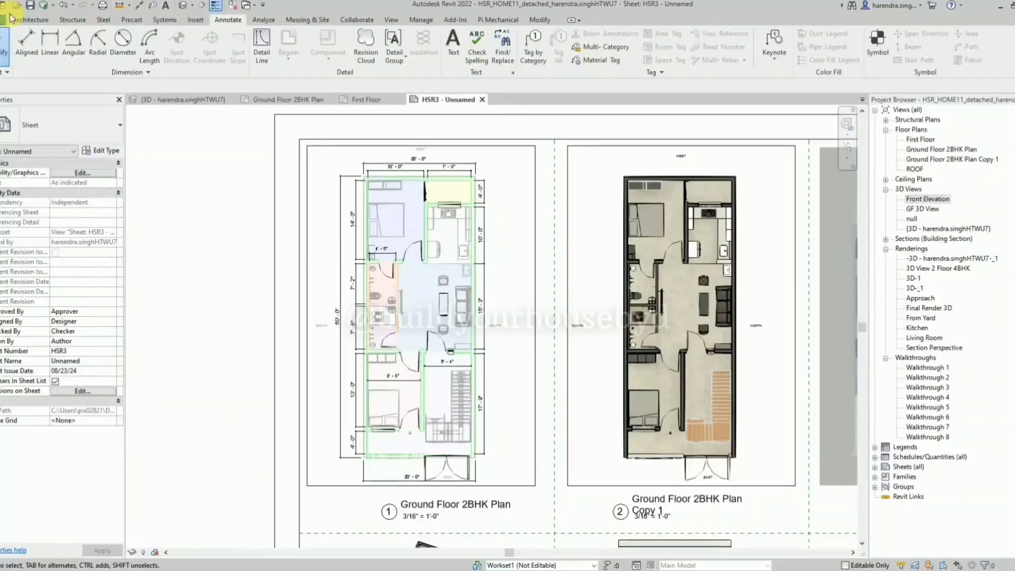
double_click(384, 259)
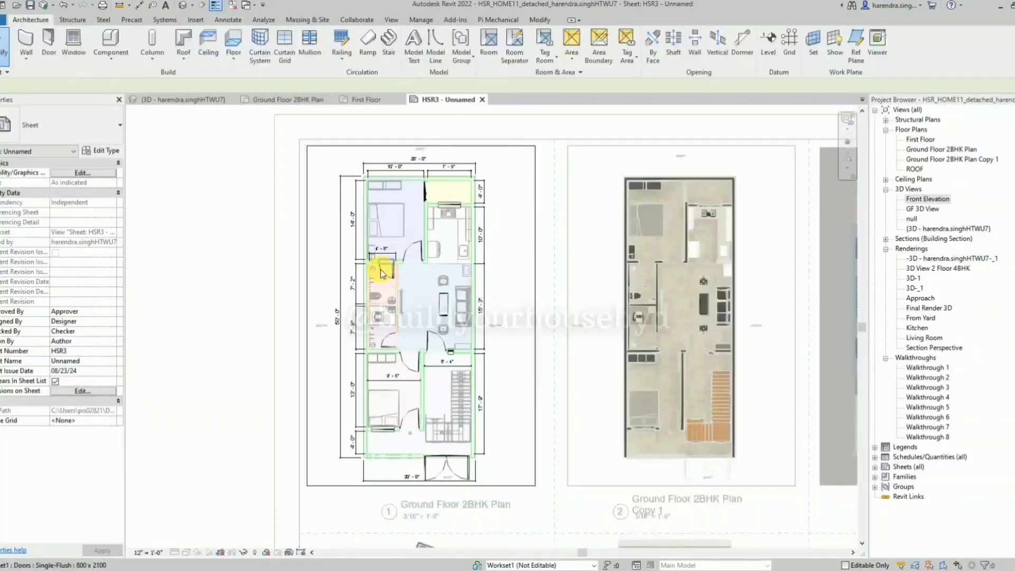
click(554, 59)
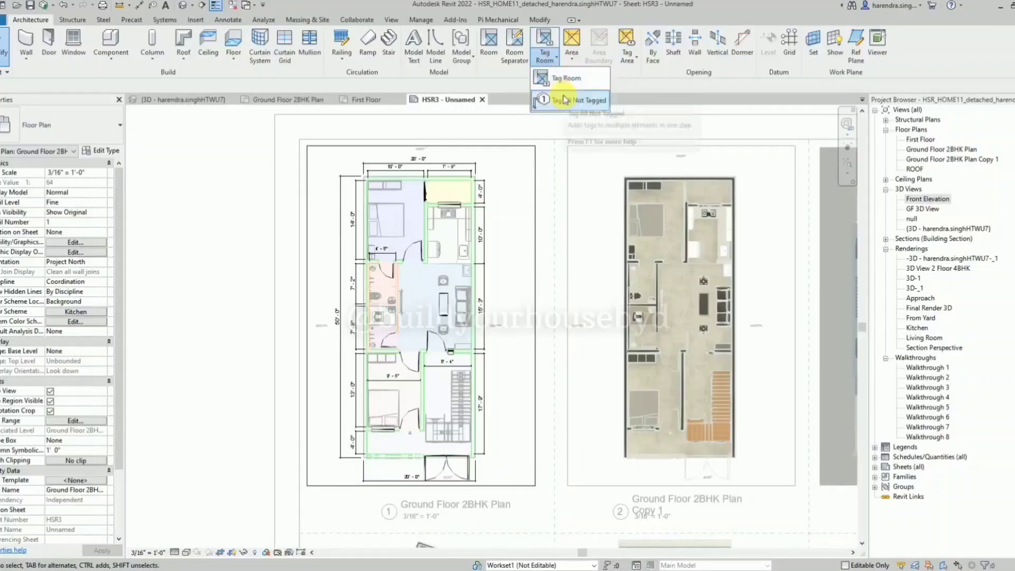
click(564, 79)
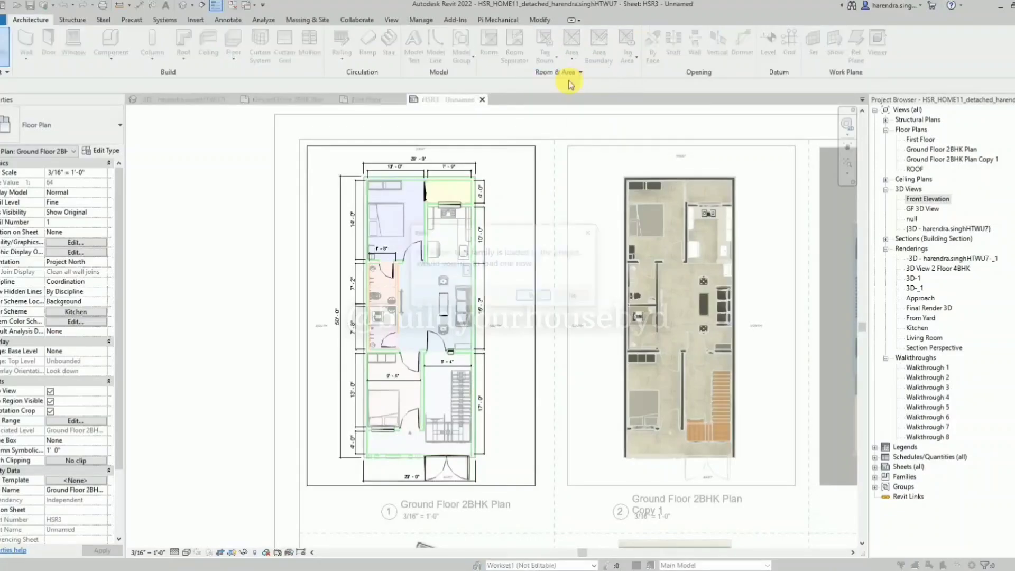
click(535, 296)
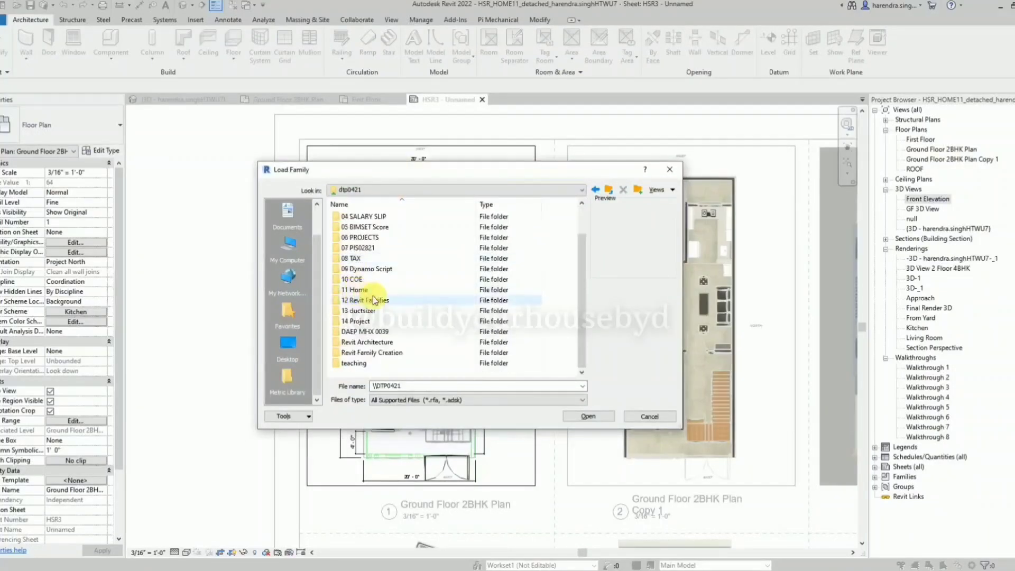
double_click(374, 291)
click(377, 282)
click(380, 270)
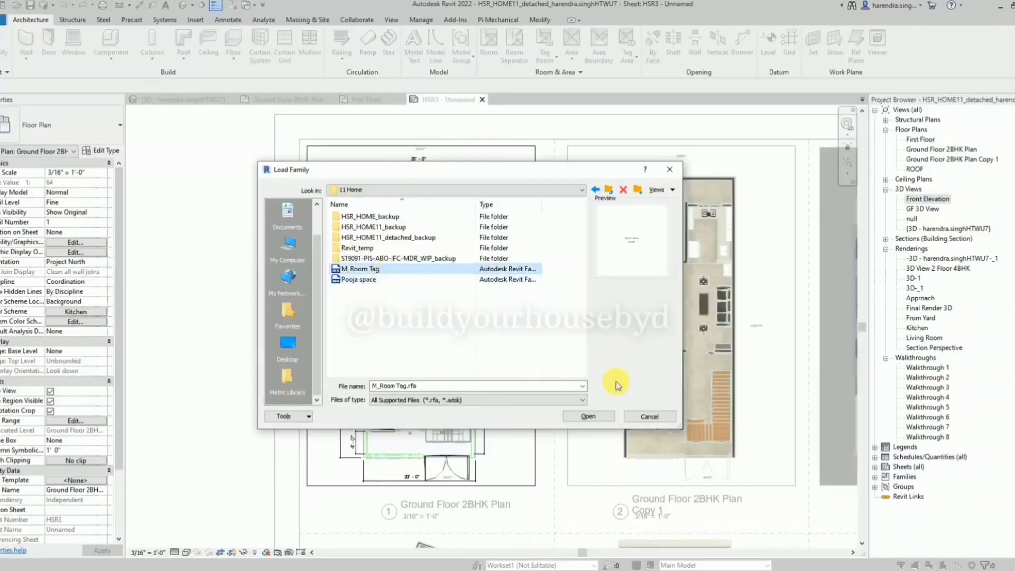
click(594, 416)
Place room tags in the Master Bedroom, Gallery, Kitchen and upper Bath.
scroll(391, 206, up, 5)
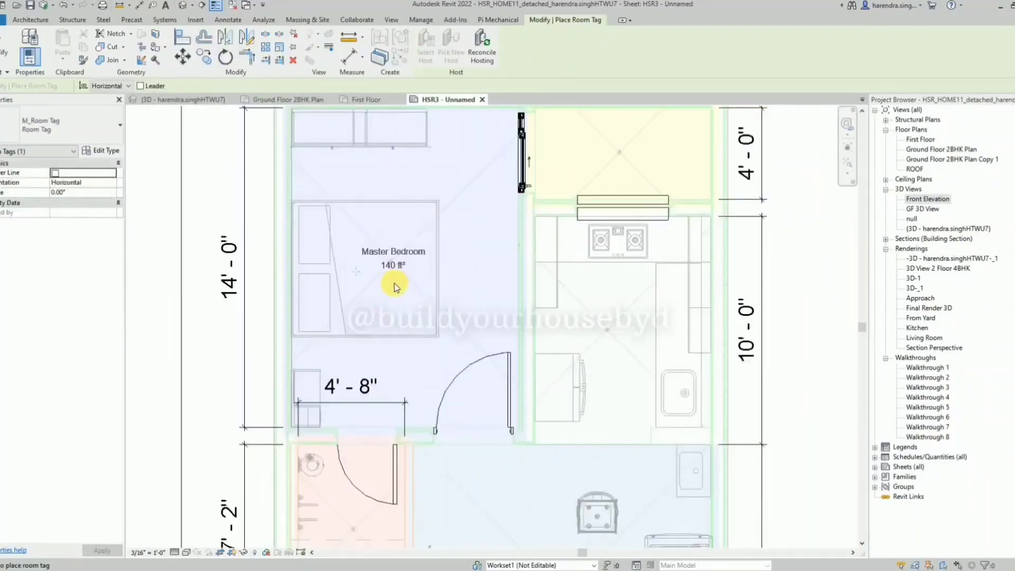
click(394, 287)
scroll(364, 280, down, 2)
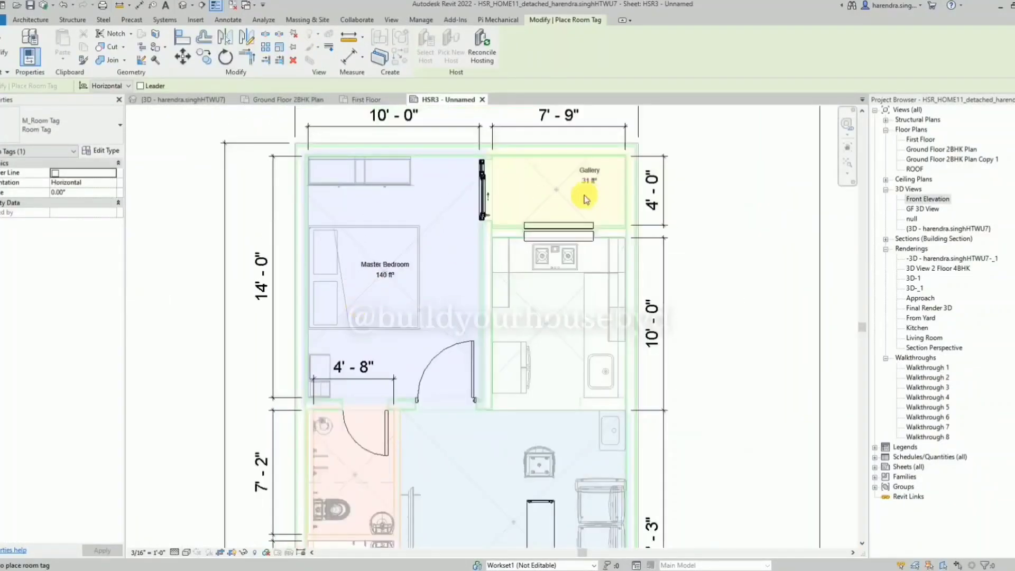
click(556, 214)
scroll(553, 190, down, 2)
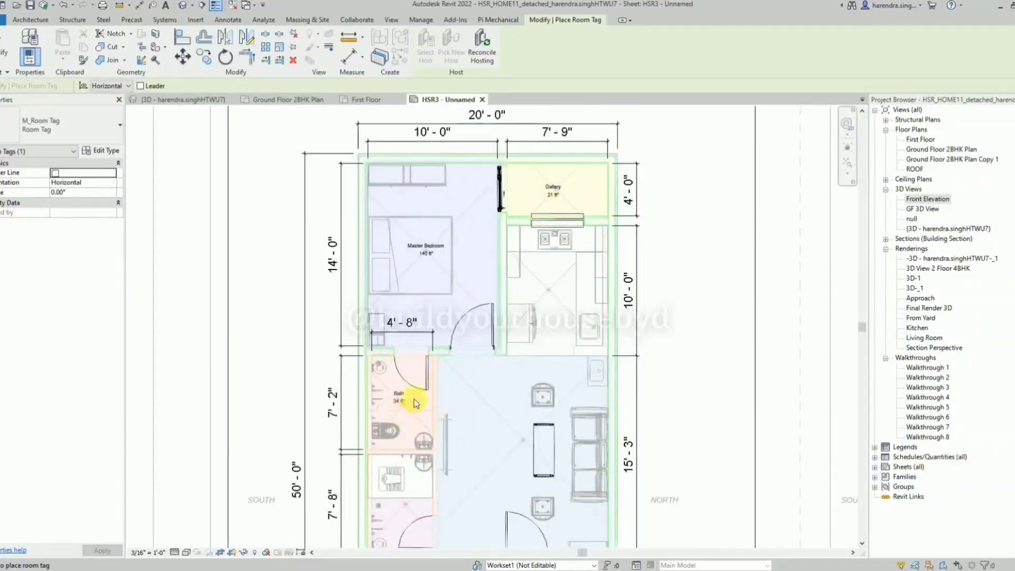
click(415, 403)
scroll(537, 237, down, 2)
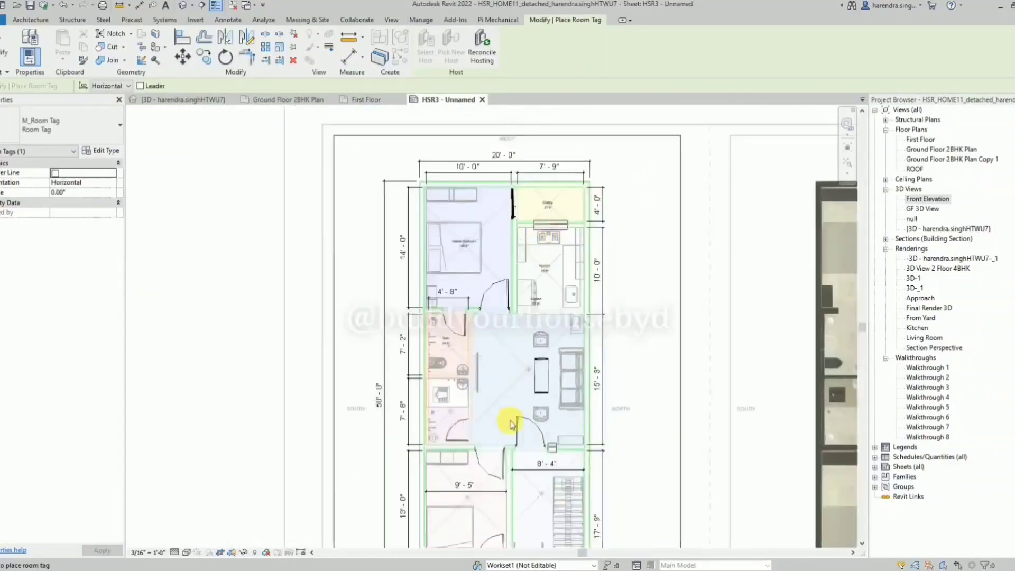
Place room tags in the Master Bath and the Hall.
scroll(464, 431, up, 2)
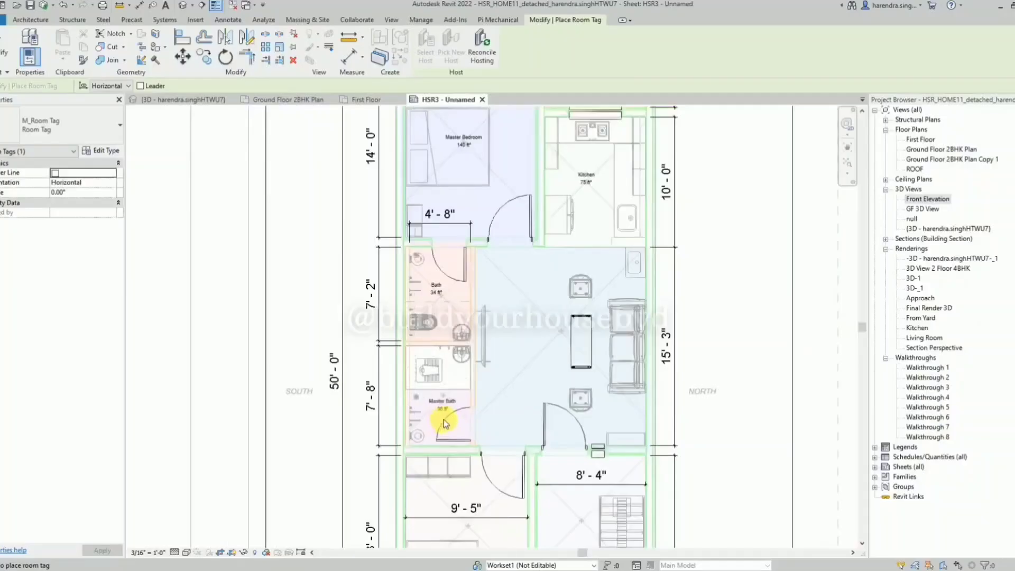
click(440, 420)
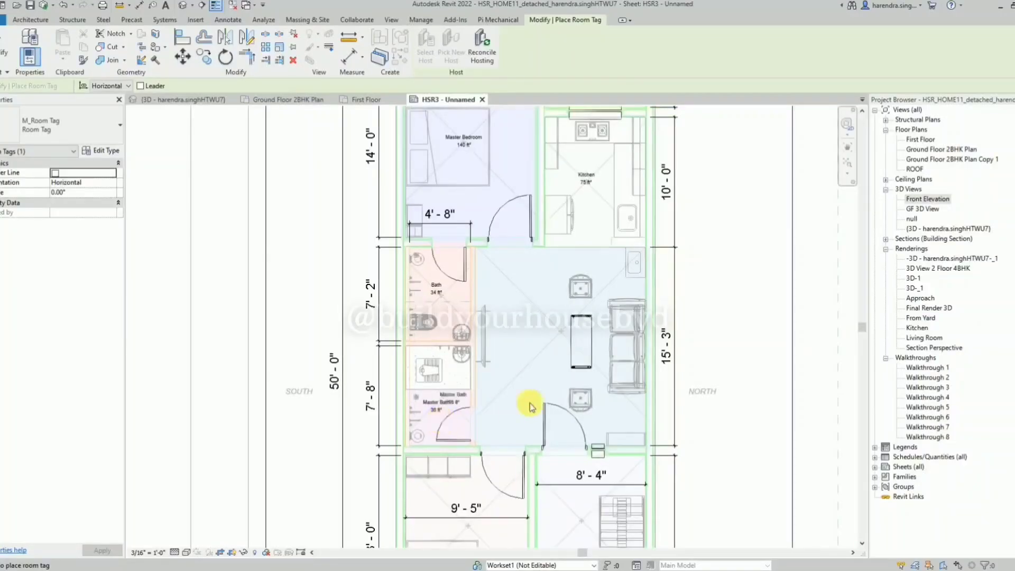
click(542, 346)
scroll(528, 272, down, 2)
scroll(465, 478, up, 2)
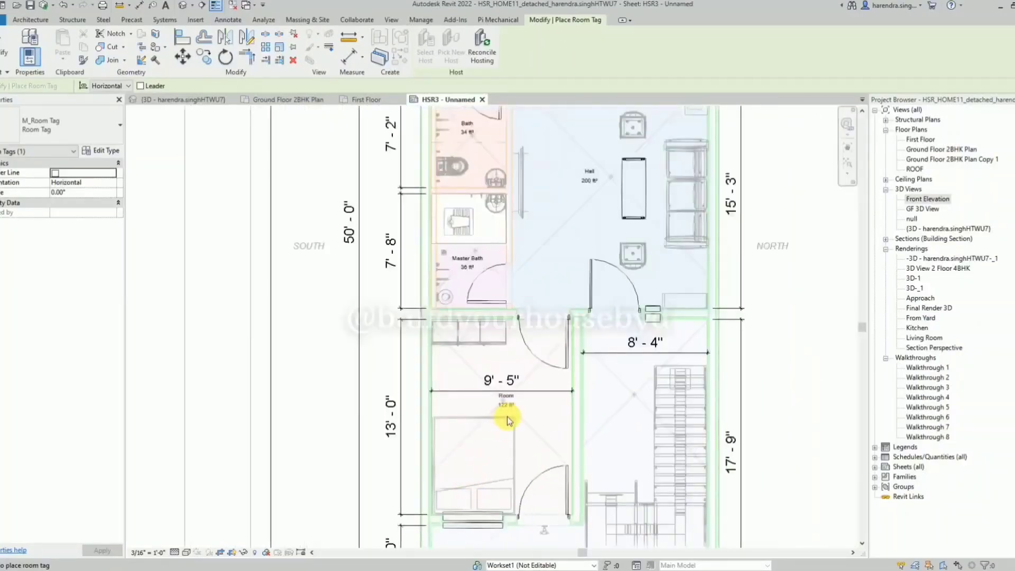
Tag the front bedroom below its width dimension and the Porch beside the stairs, and finish room tagging.
click(506, 423)
click(634, 419)
scroll(486, 363, down, 1)
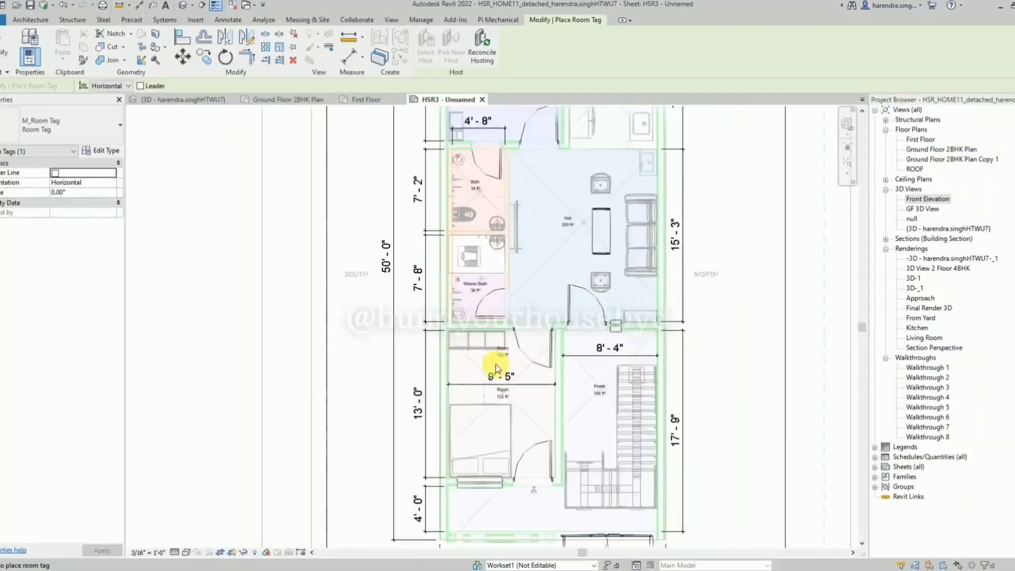
scroll(465, 449, down, 1)
key(Escape)
key(Escape)
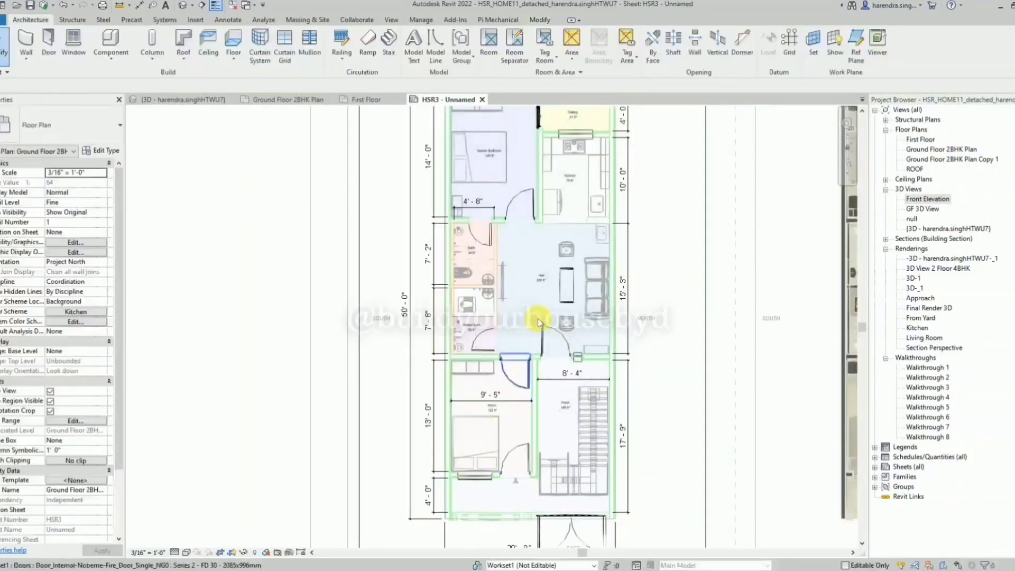
Deactivate the Ground Floor 2BHK Plan viewport and check the whole sheet HSR3.
scroll(538, 318, up, 2)
scroll(398, 399, down, 1)
scroll(329, 205, down, 2)
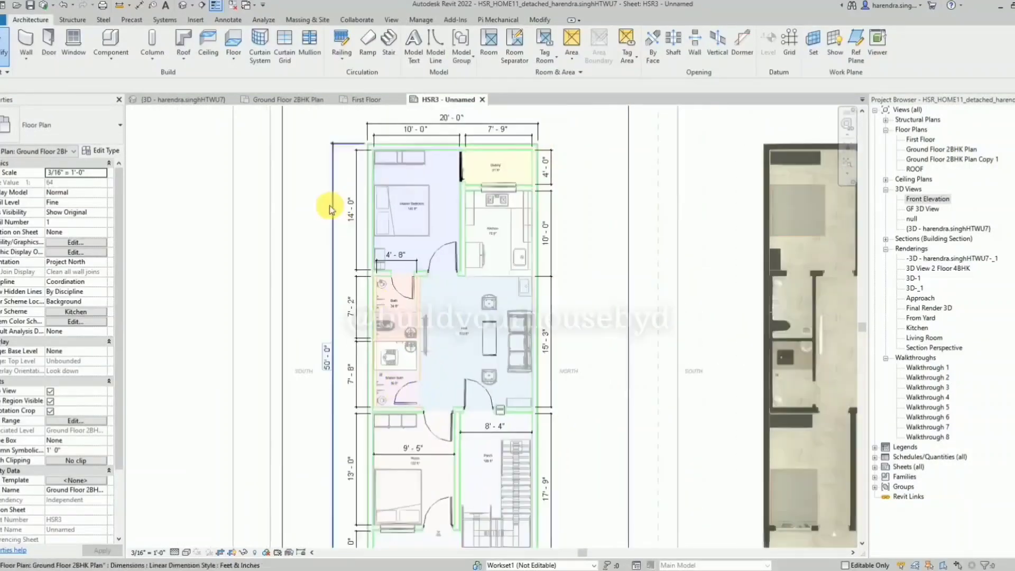
right_click(161, 220)
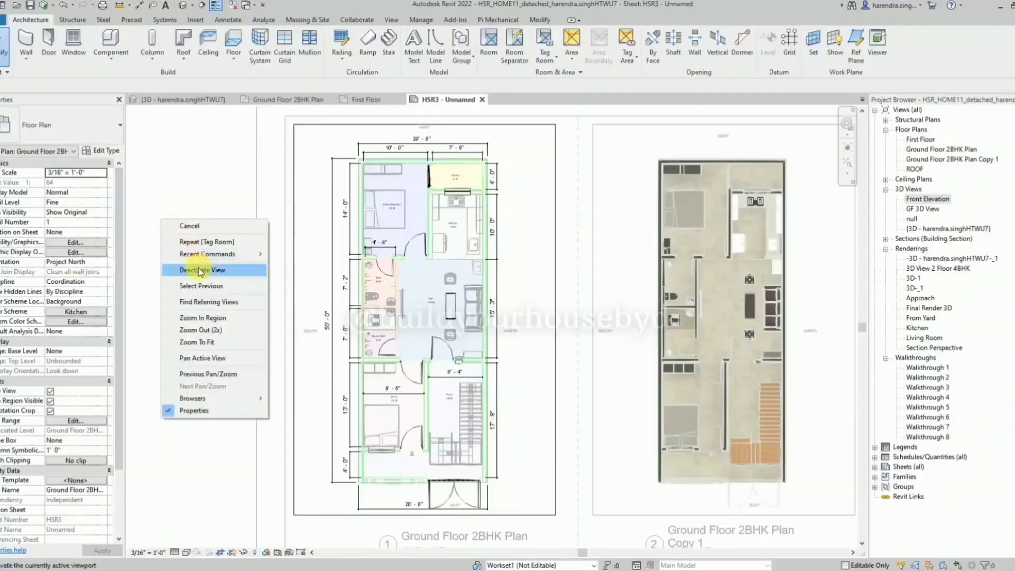
click(201, 269)
scroll(679, 311, down, 2)
scroll(679, 311, up, 3)
scroll(680, 311, down, 3)
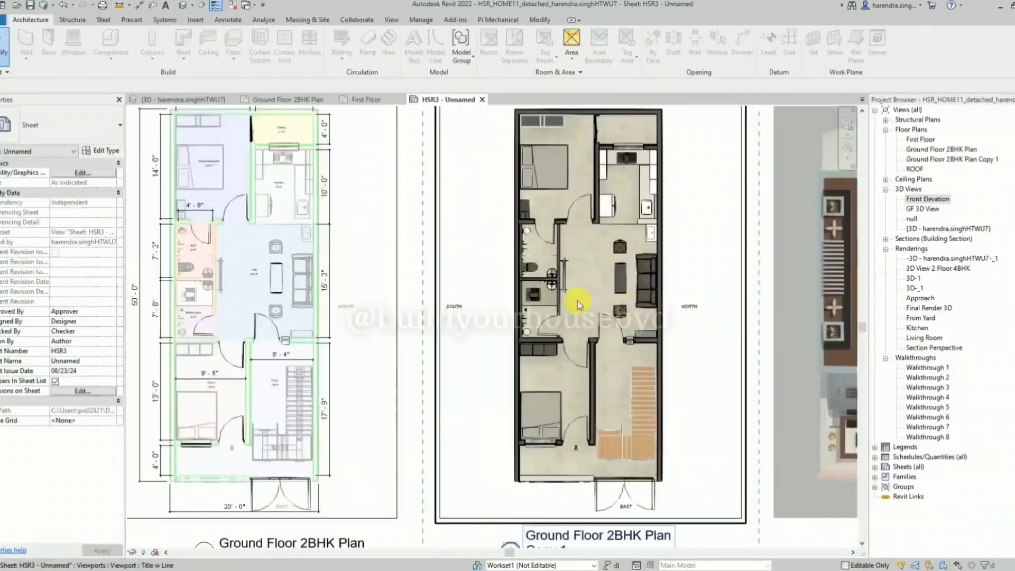
scroll(725, 302, down, 1)
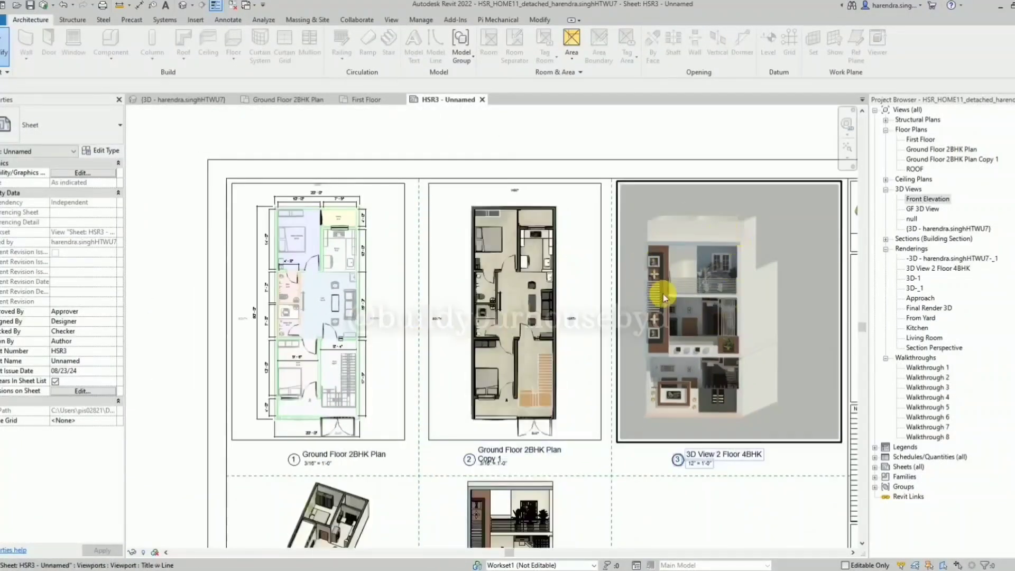
scroll(453, 176, down, 2)
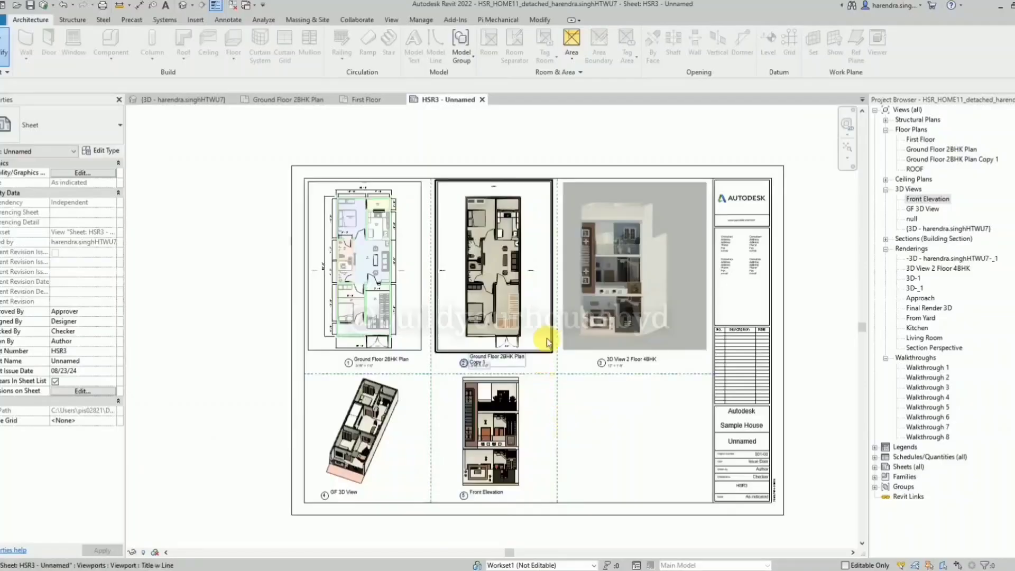
scroll(550, 339, up, 1)
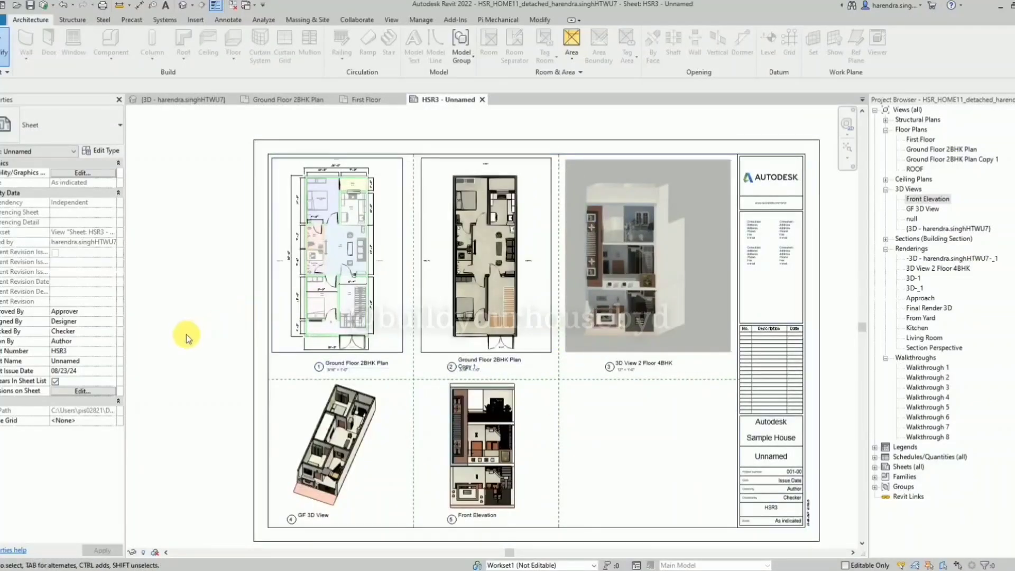
Switch to PDF-XChange Viewer, maximize it and examine how HSR_HOME_4BHK_NEW lays out its plans, 3D views and side cut view.
drag(0, 79, 580, 123)
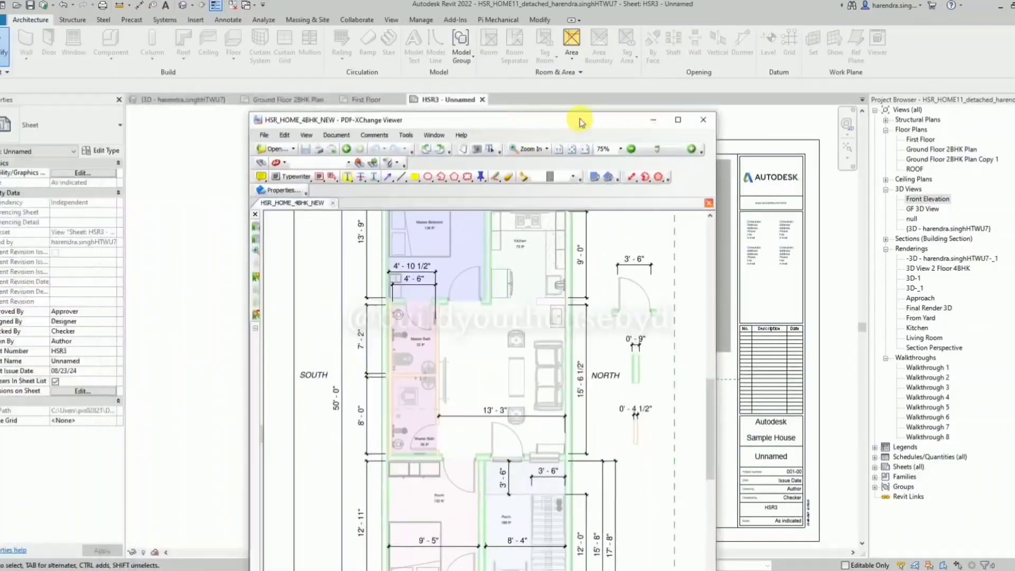
click(678, 120)
ctrl+scroll(376, 263, down, 3)
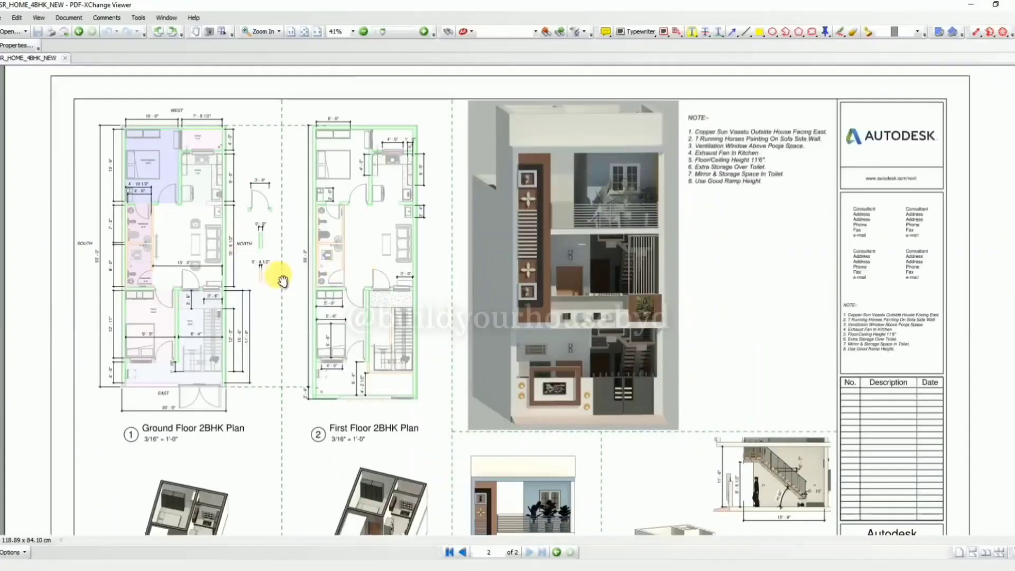
scroll(397, 393, down, 5)
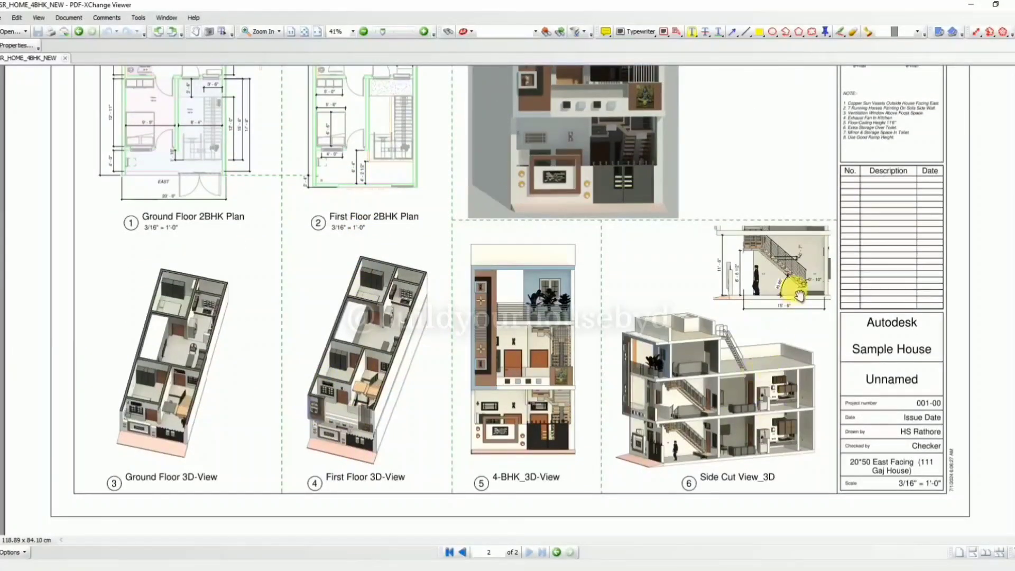
ctrl+scroll(799, 296, up, 2)
ctrl+scroll(799, 296, down, 2)
drag(665, 297, 653, 323)
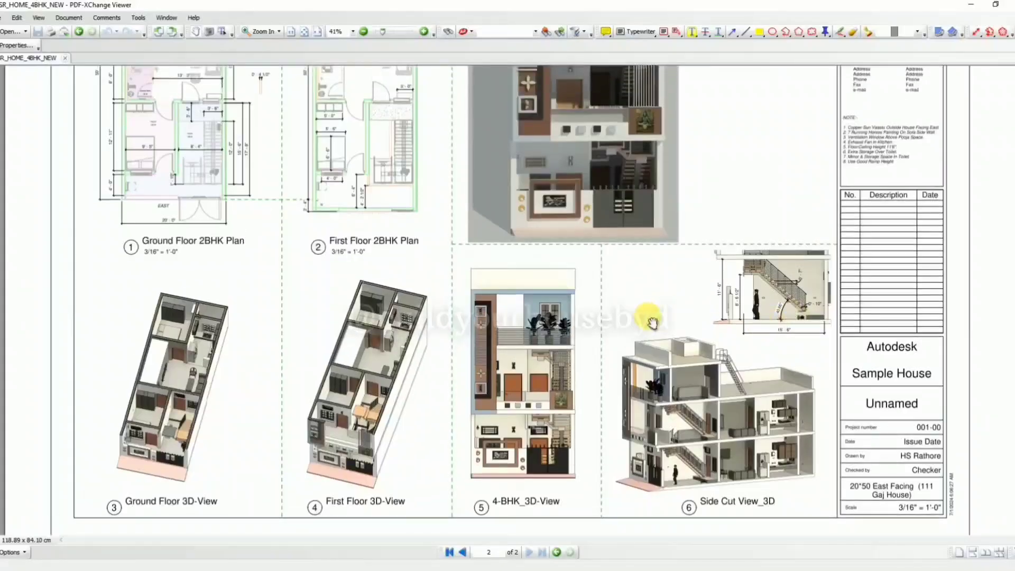
drag(596, 273, 643, 395)
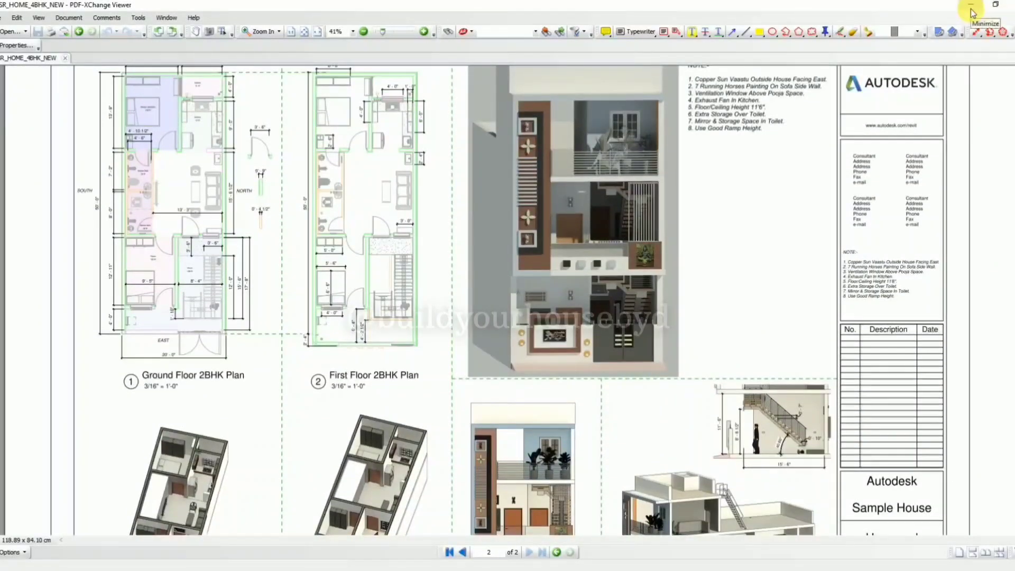
Read the numbered notes beside the rendering in the reference PDF, and return to Revit.
drag(765, 120, 826, 219)
ctrl+scroll(840, 231, up, 4)
ctrl+scroll(730, 201, down, 2)
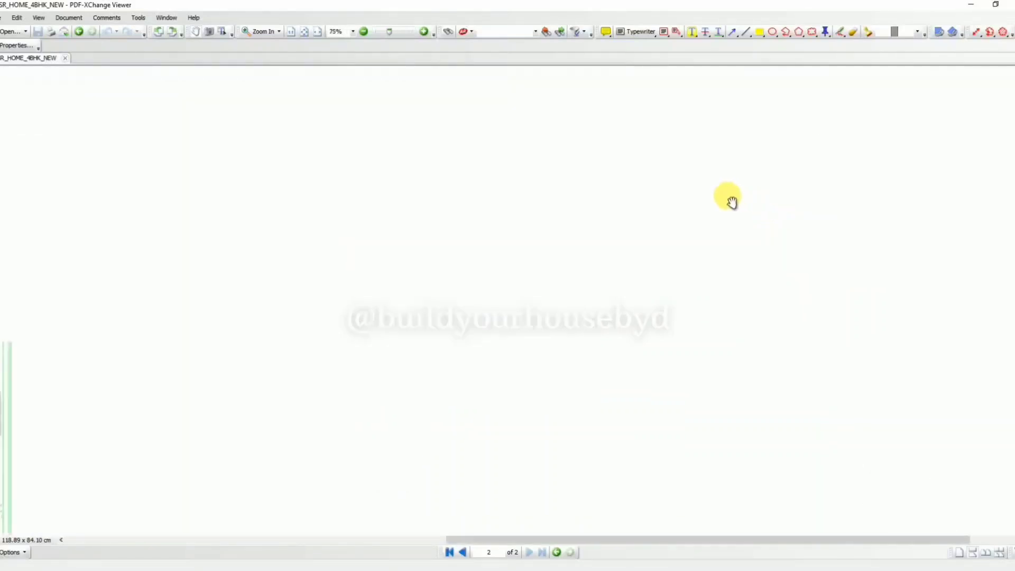
drag(731, 202, 730, 150)
scroll(733, 205, down, 1)
scroll(662, 177, down, 2)
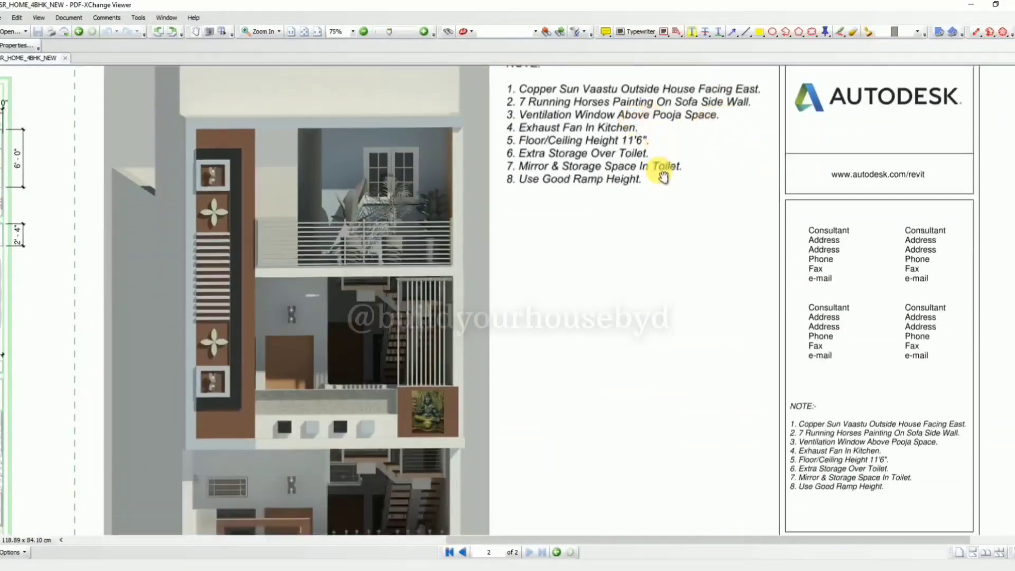
ctrl+scroll(709, 182, down, 2)
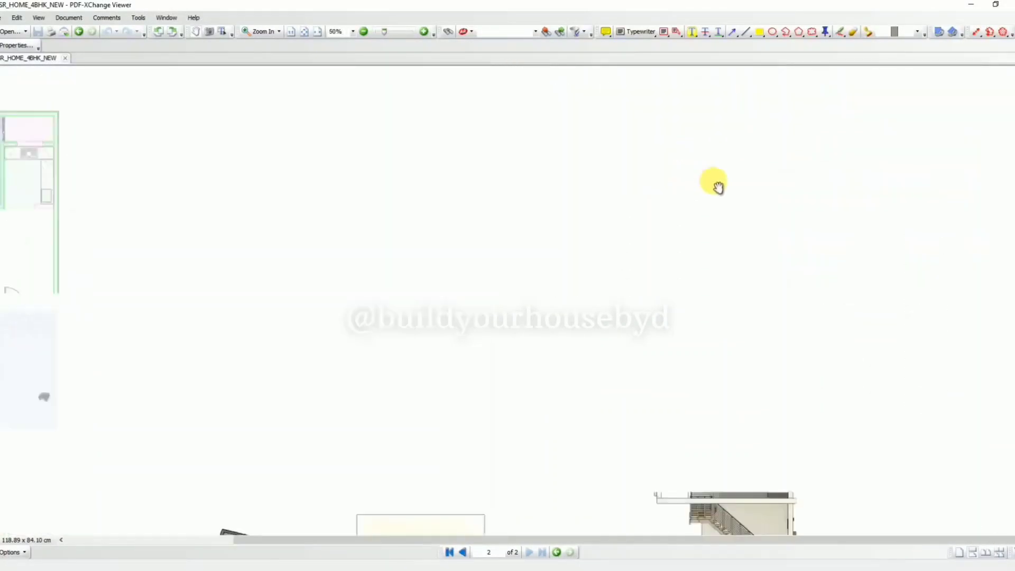
click(967, 7)
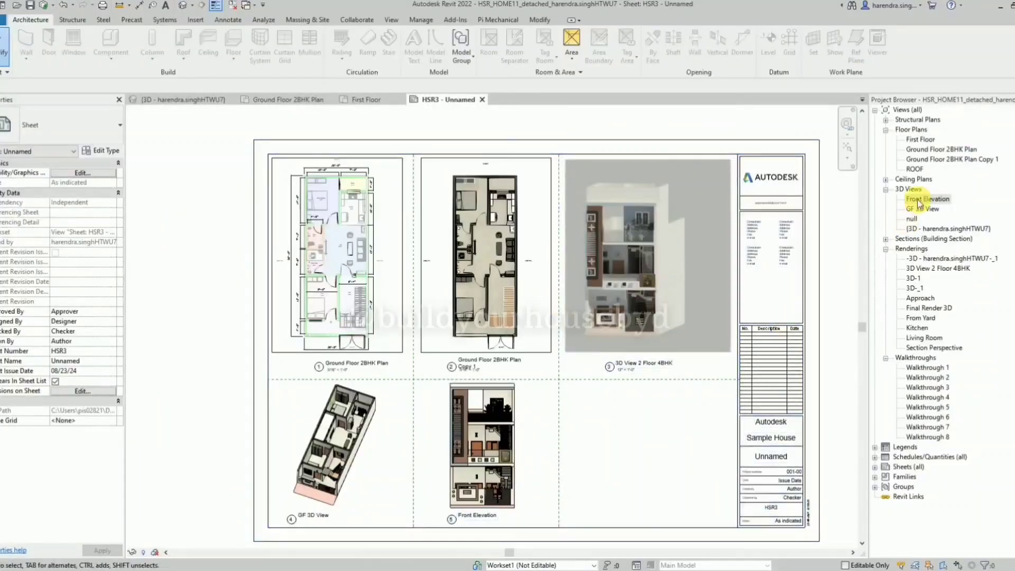
Duplicate the first view listed under Renderings and close the opened copy.
right_click(955, 159)
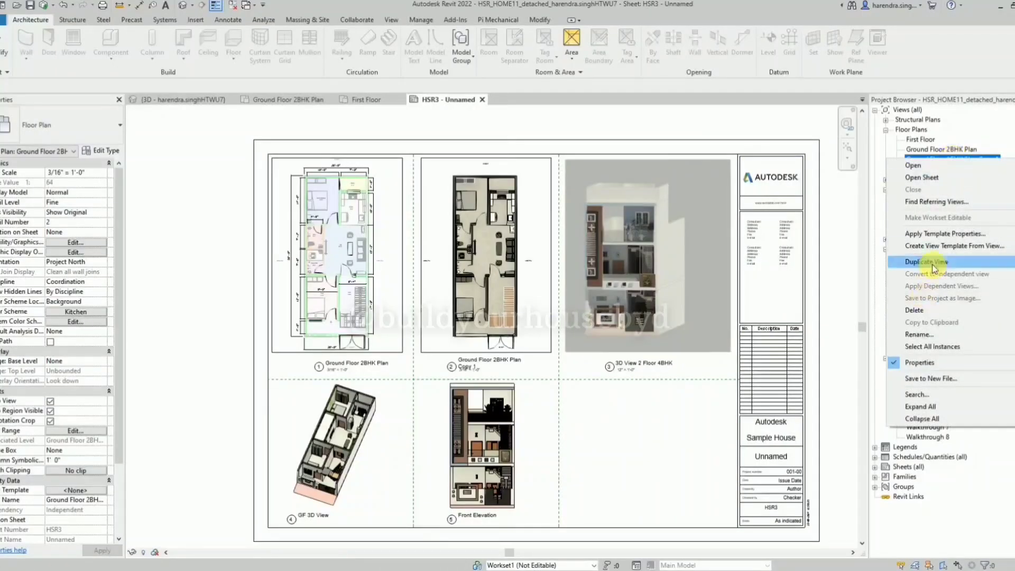
click(857, 275)
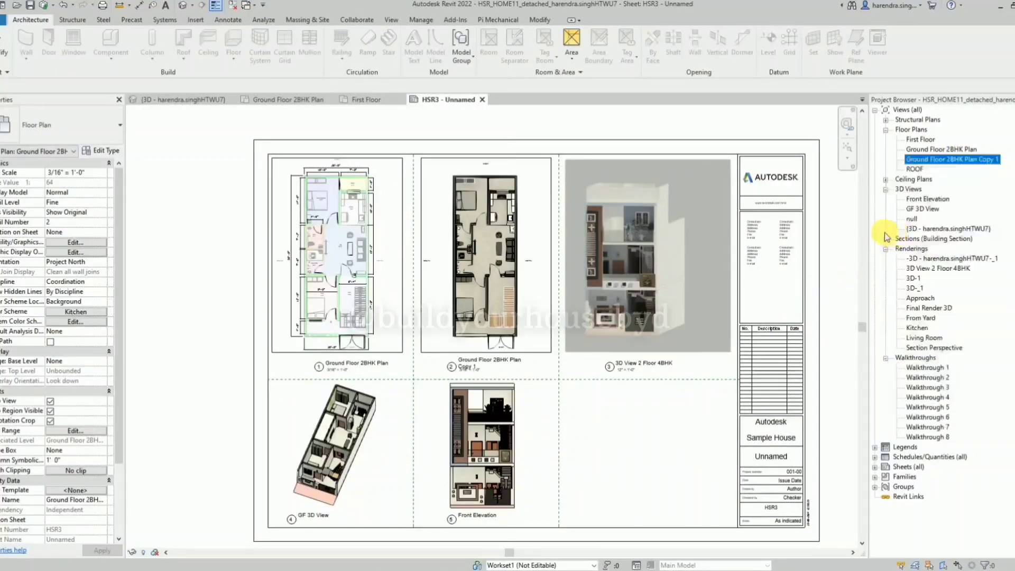
click(933, 259)
right_click(935, 263)
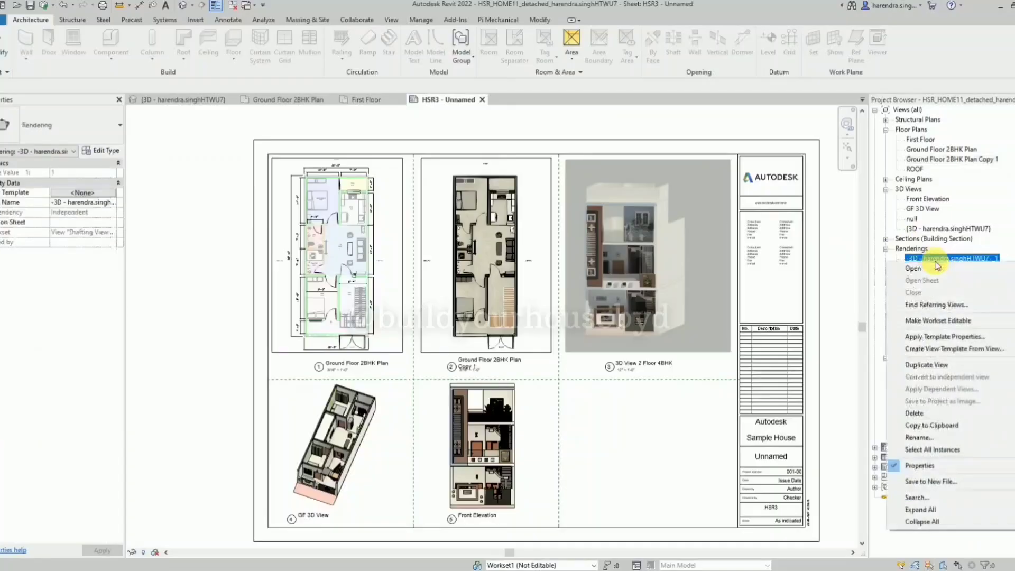
click(828, 377)
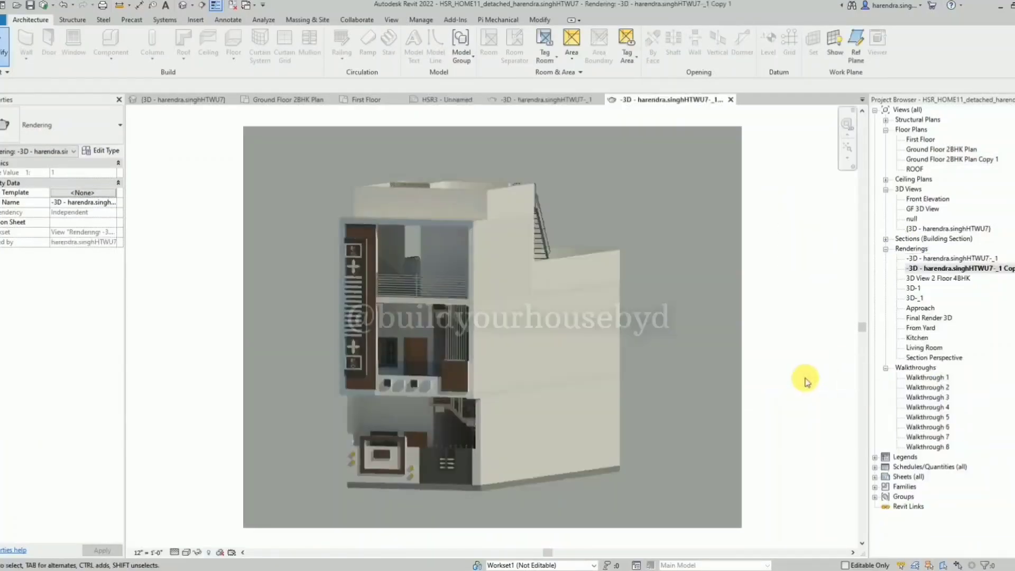
click(730, 100)
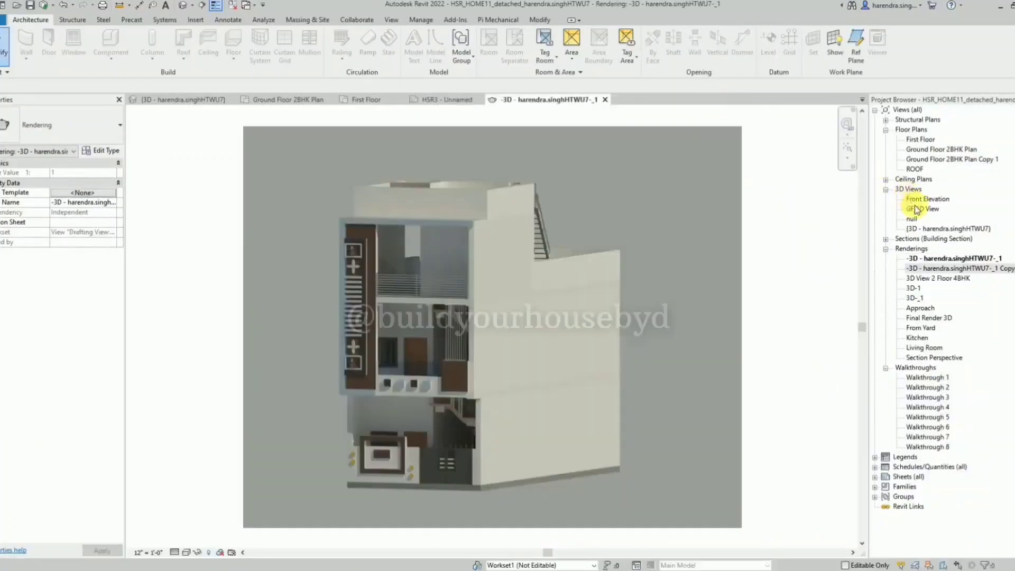
Place the default {3D} view on sheet HSR3 in the empty cell below the 3D View 2 Floor 4BHK rendering.
right_click(935, 228)
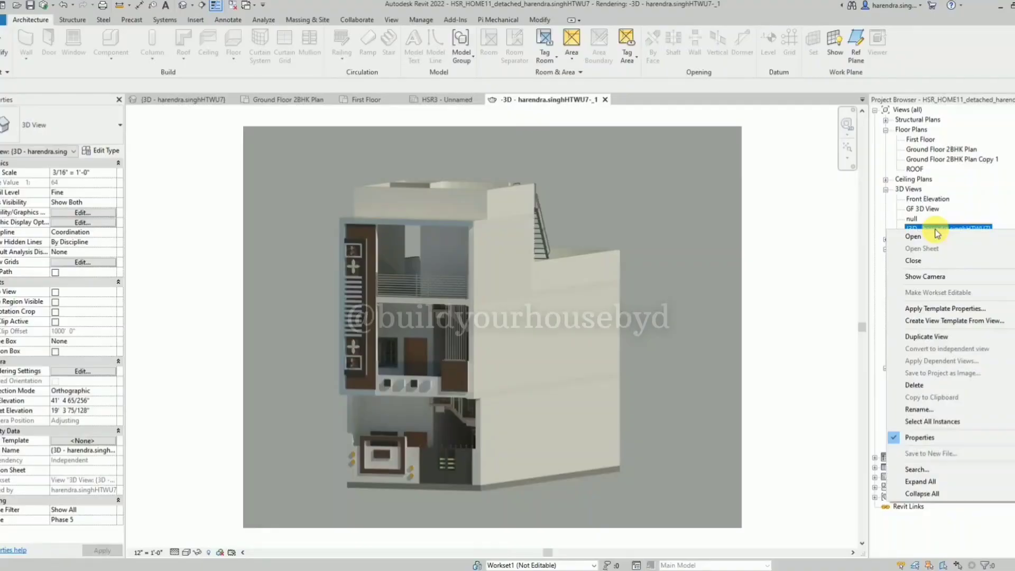
click(937, 236)
click(286, 100)
click(195, 101)
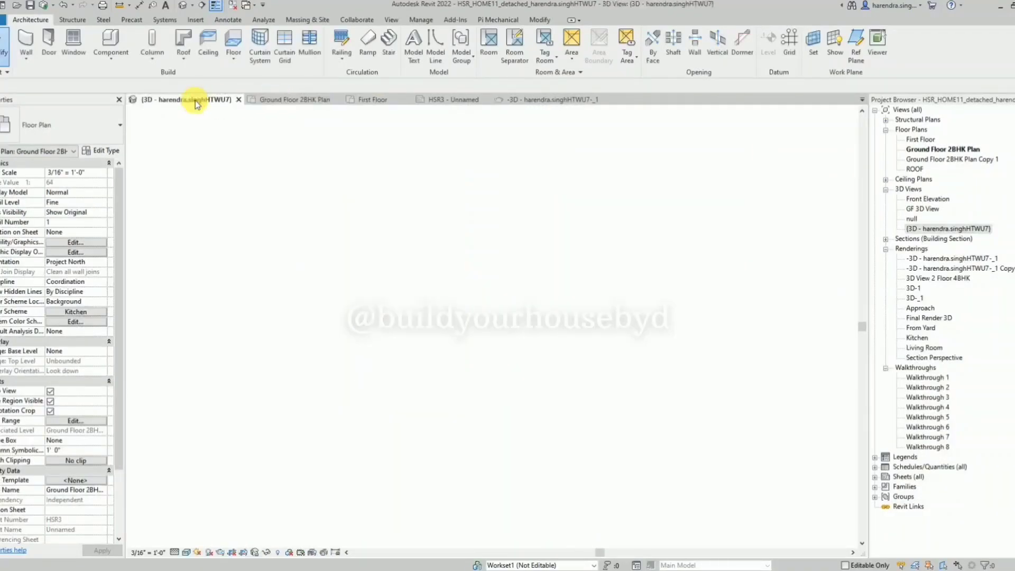
click(459, 99)
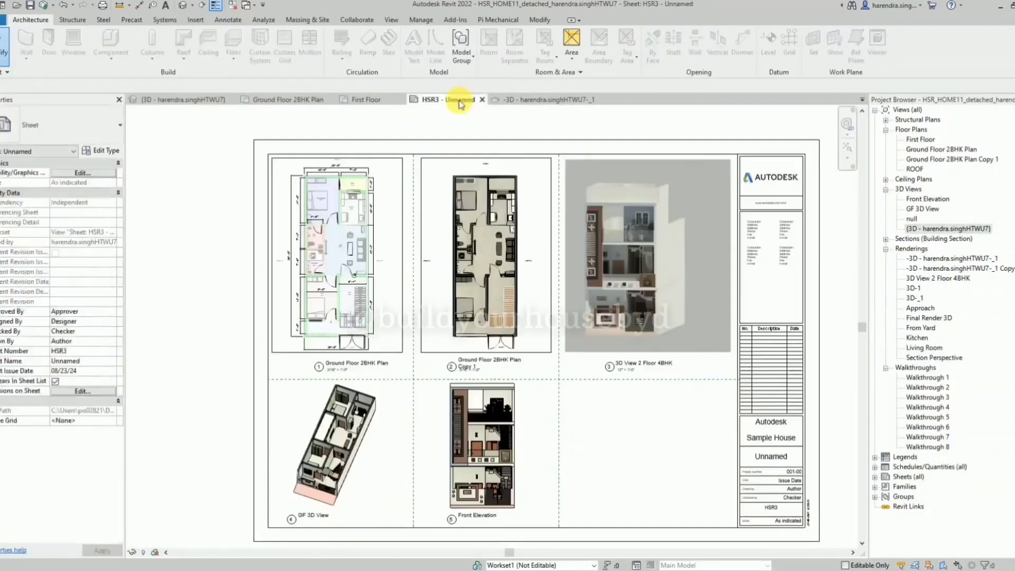
click(943, 231)
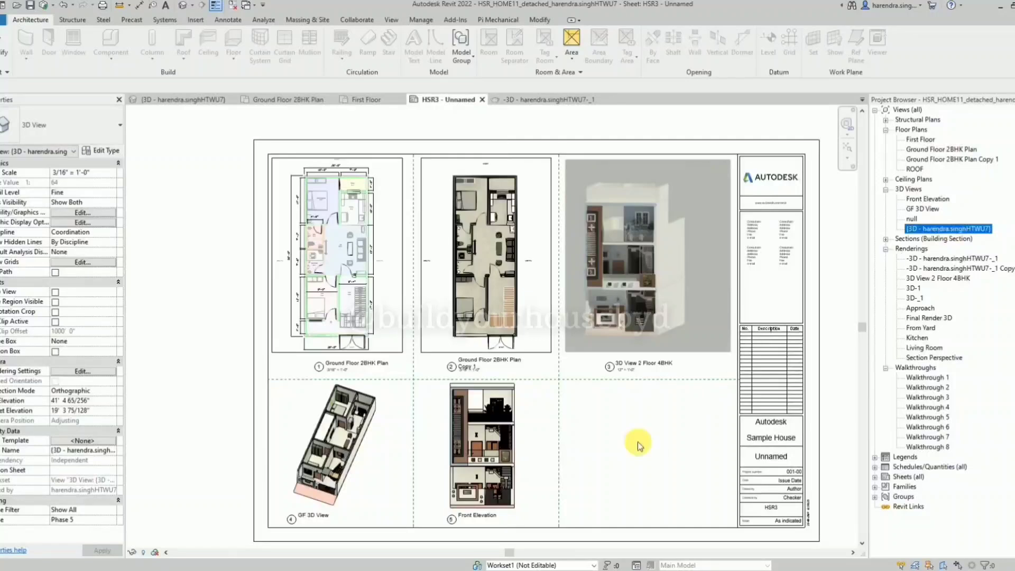
drag(638, 444, 645, 442)
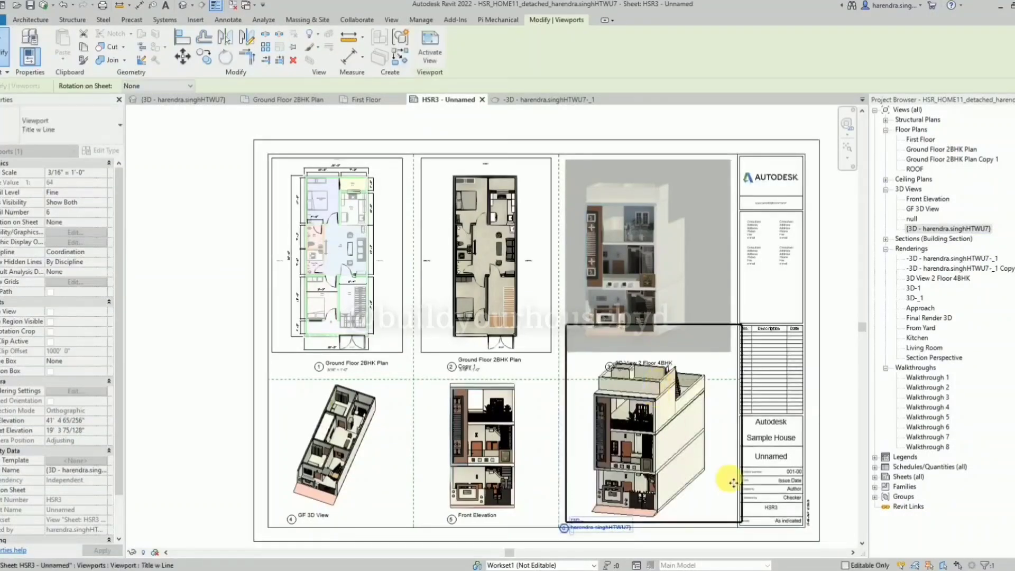
Activate the new 3D viewport, orient it to the Right face and set its scale to 1/8" = 1'-0".
double_click(708, 506)
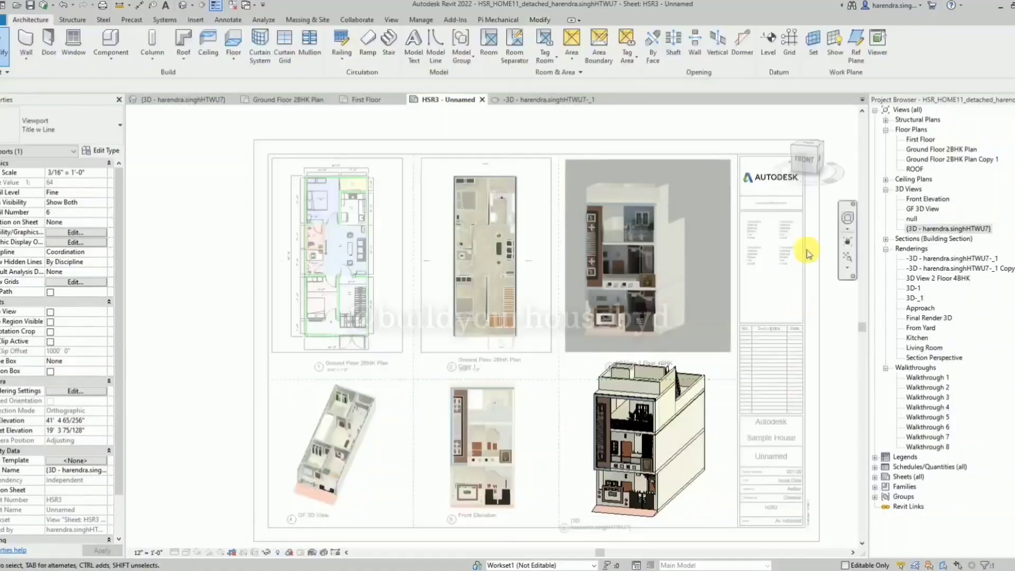
click(823, 159)
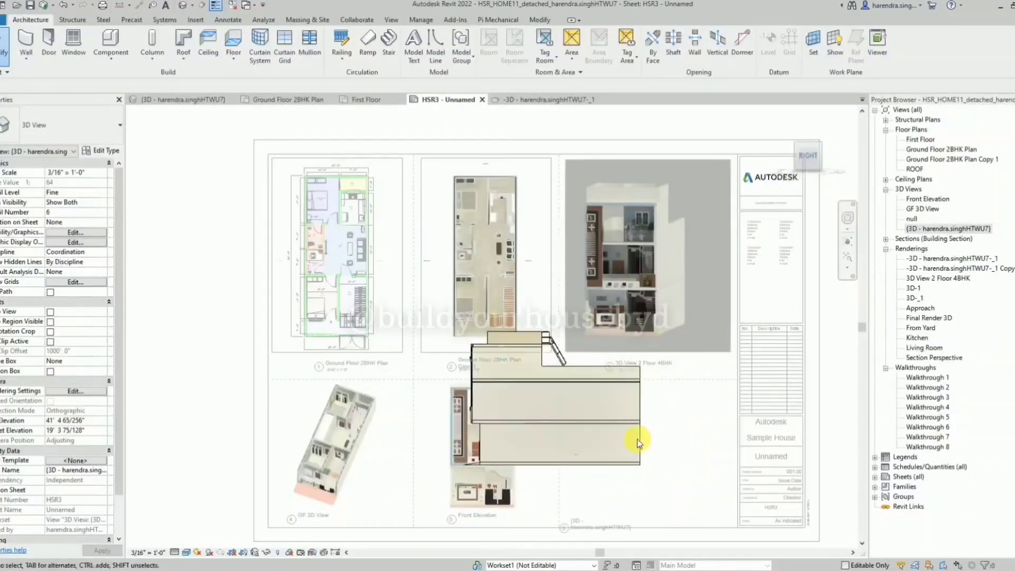
scroll(472, 338, down, 1)
scroll(618, 450, up, 1)
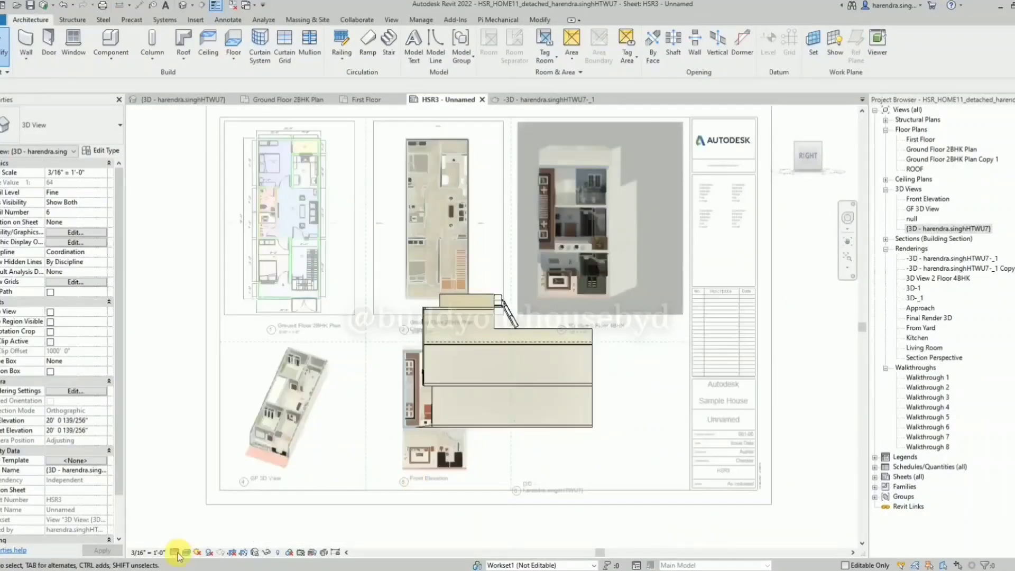
click(145, 553)
click(162, 335)
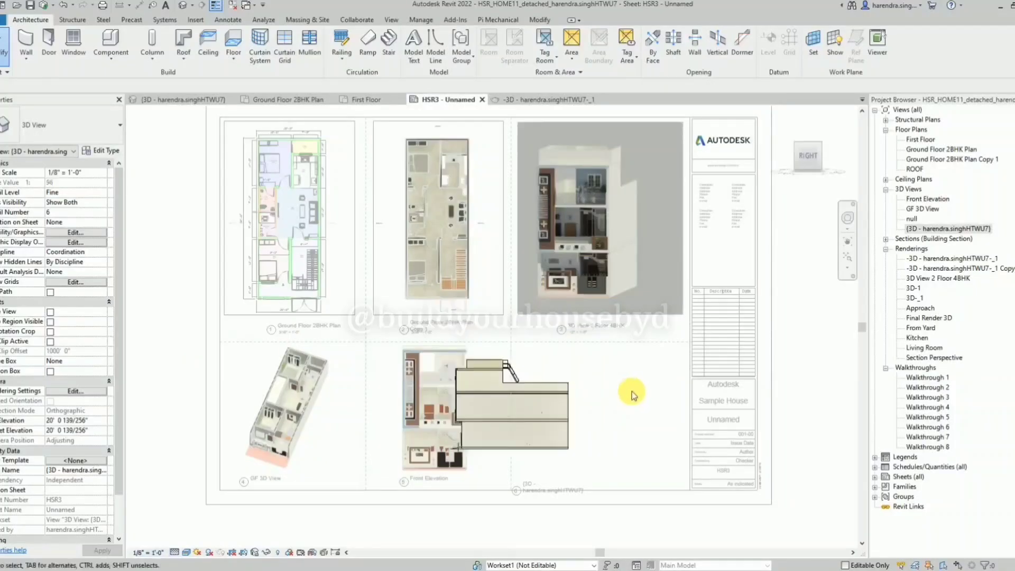
Deactivate the 3D view and move its viewport into the empty cell beside the Front Elevation.
right_click(634, 396)
click(671, 222)
click(613, 385)
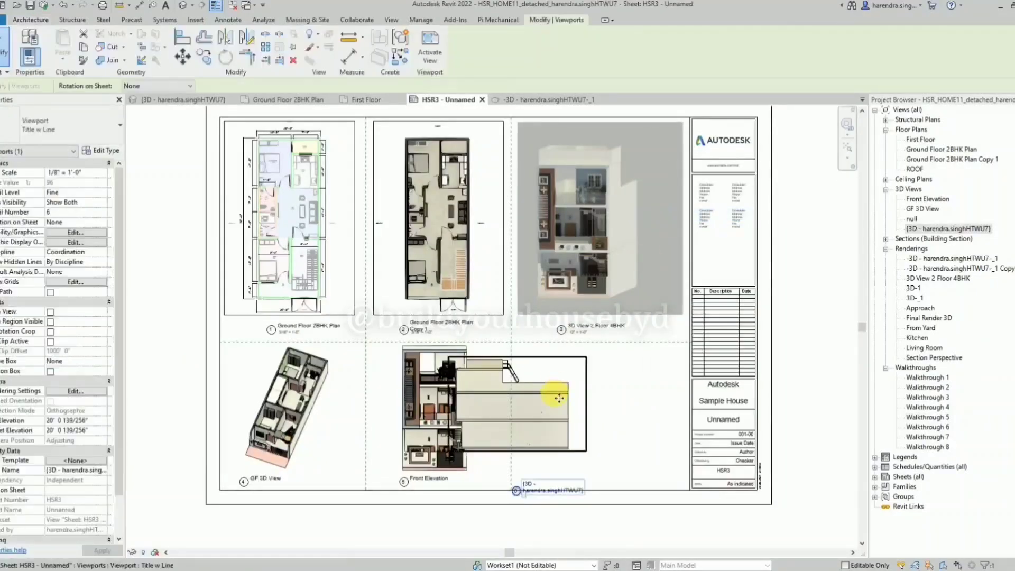
drag(559, 398, 627, 403)
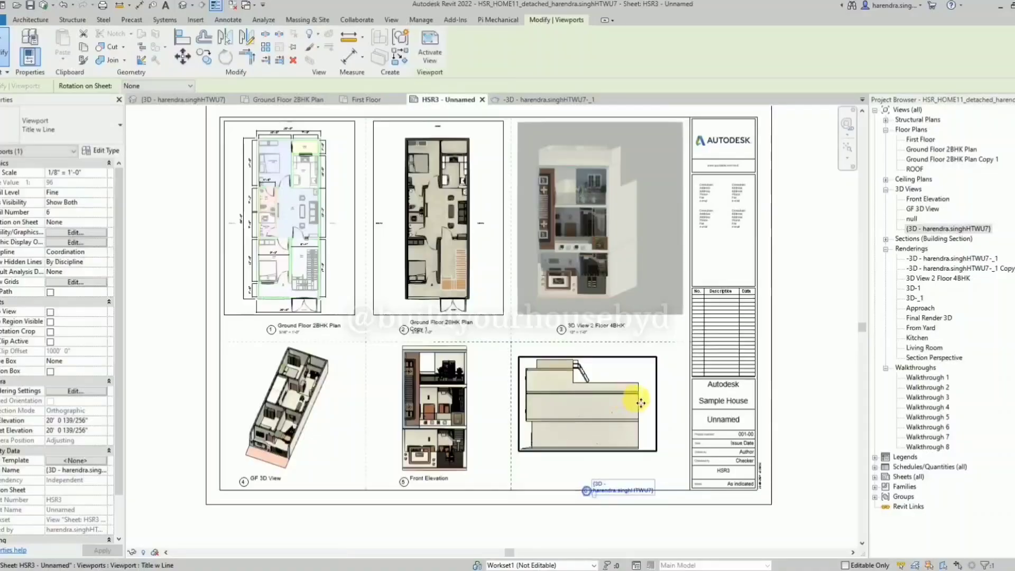
click(624, 484)
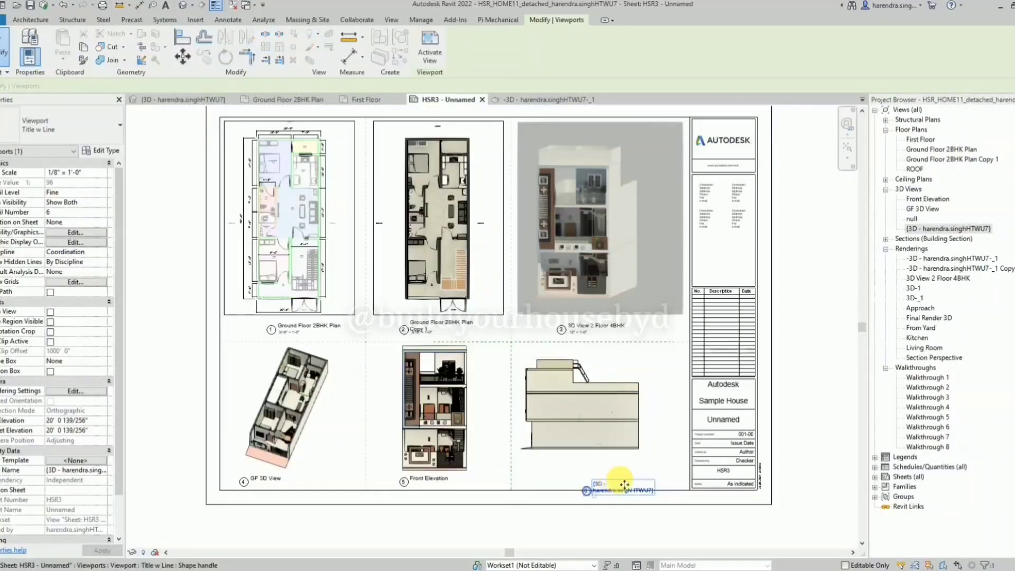
click(585, 468)
Activate the side 3D viewport on the sheet and hide the four outer walls covering the rooms and staircase.
scroll(543, 438, up, 3)
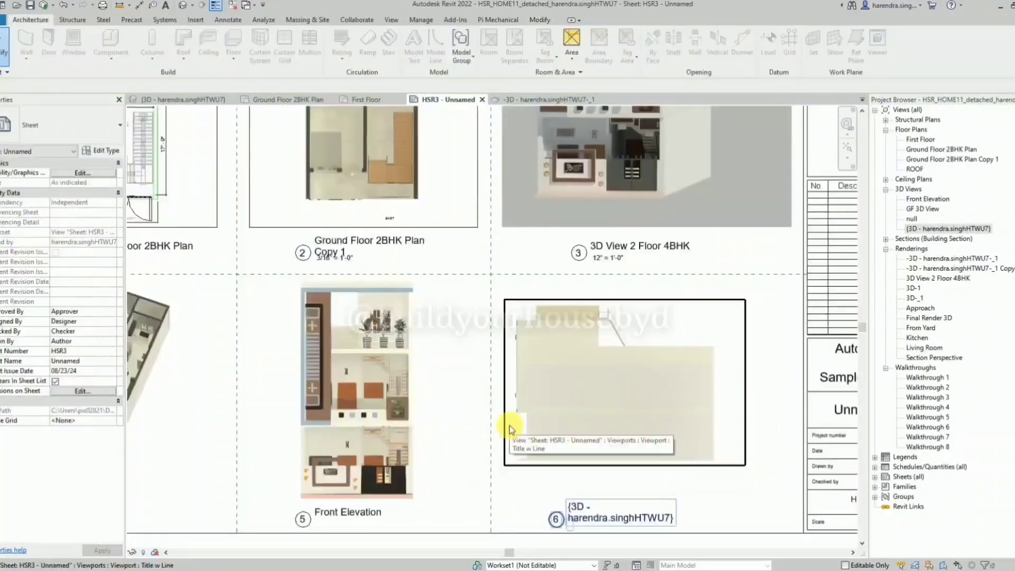
click(536, 431)
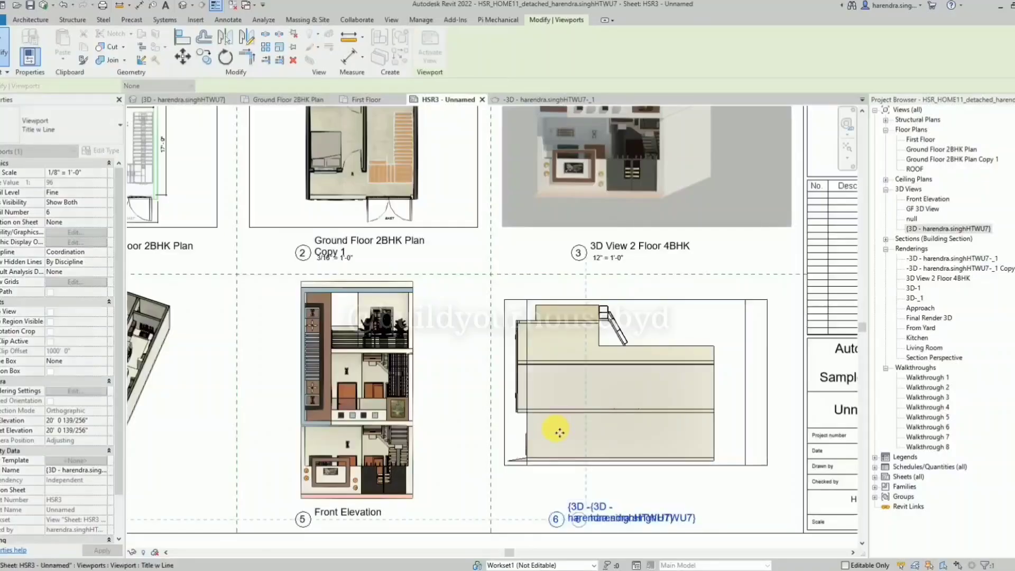
double_click(543, 425)
click(546, 396)
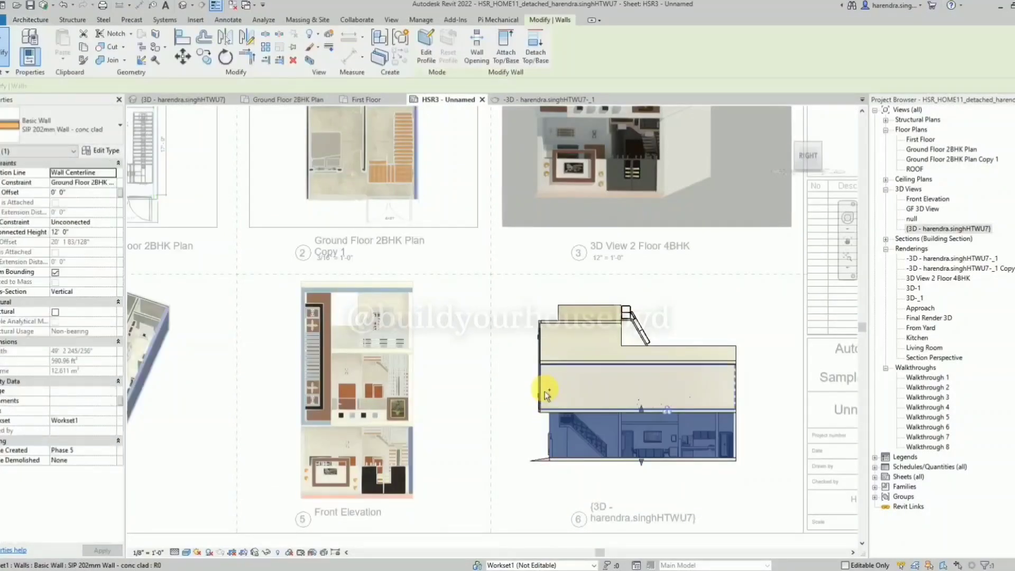
ctrl+click(551, 351)
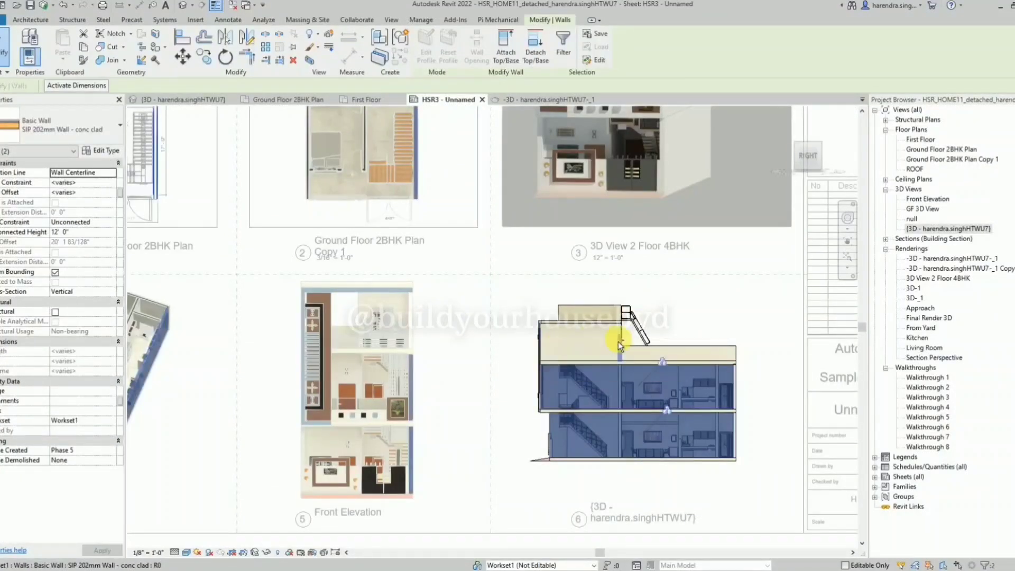
ctrl+click(552, 349)
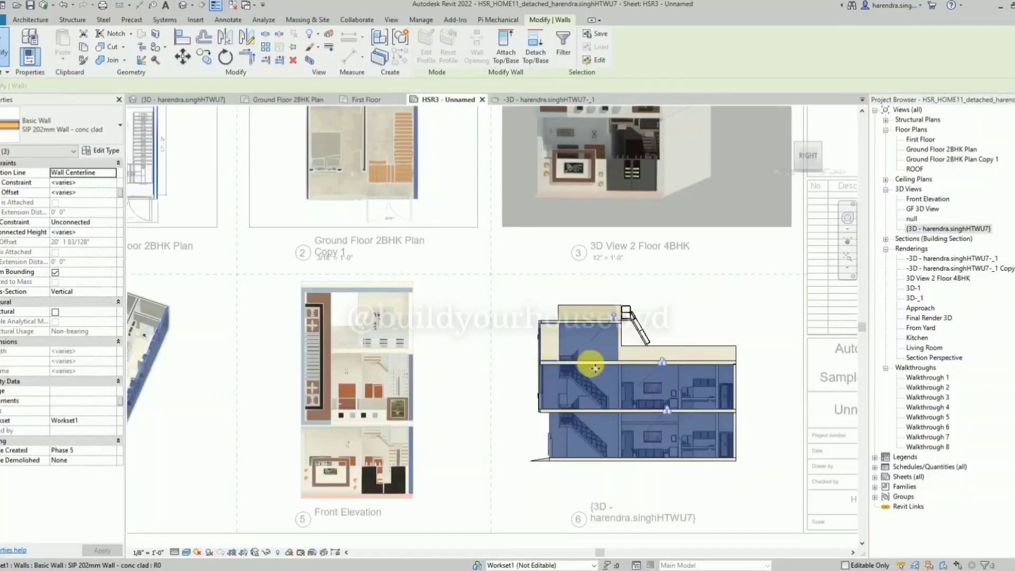
key(Escape)
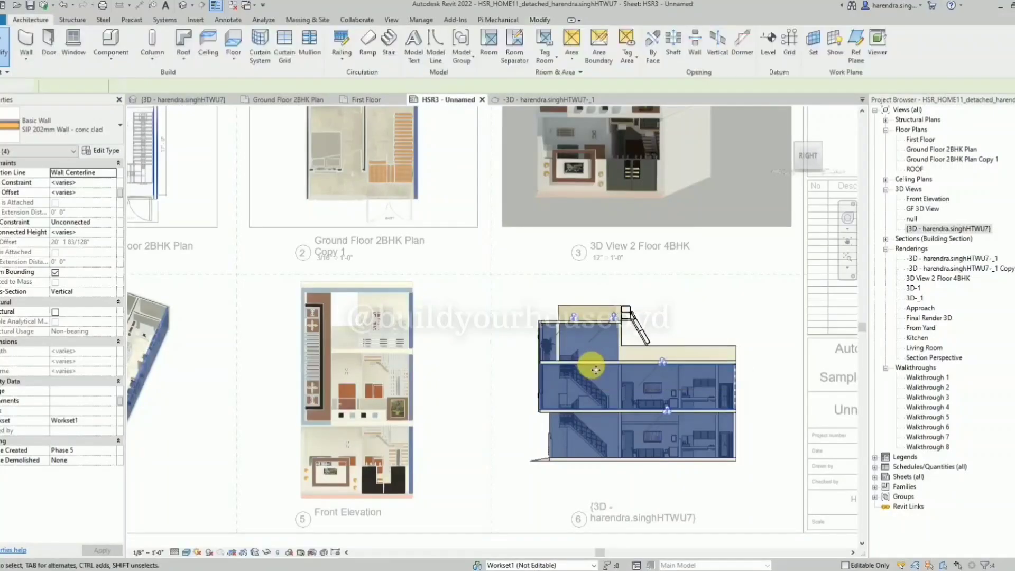
Set the active 3D view's scale to 3/16" = 1'-0" and deactivate the view.
scroll(483, 378, down, 2)
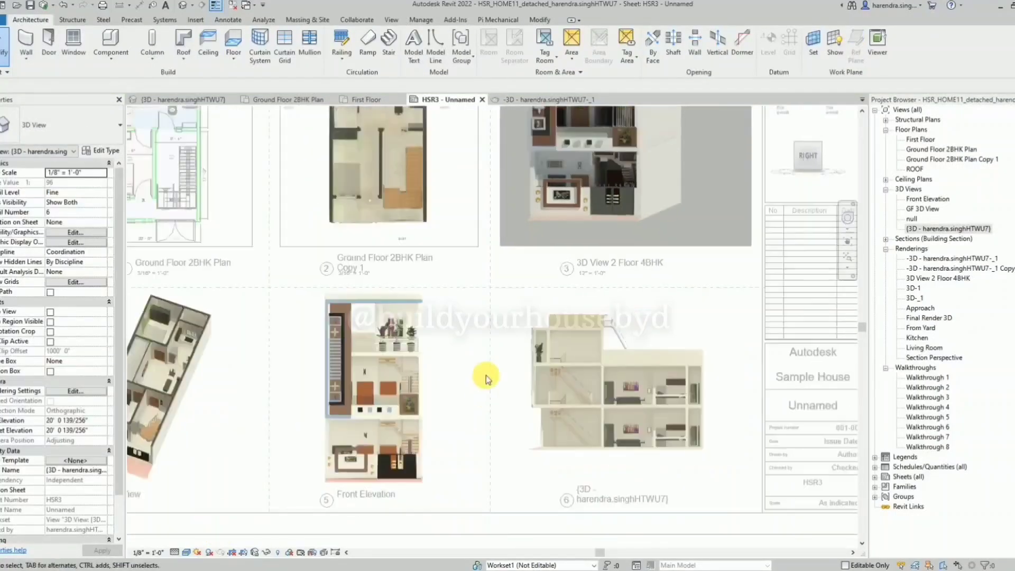
click(151, 552)
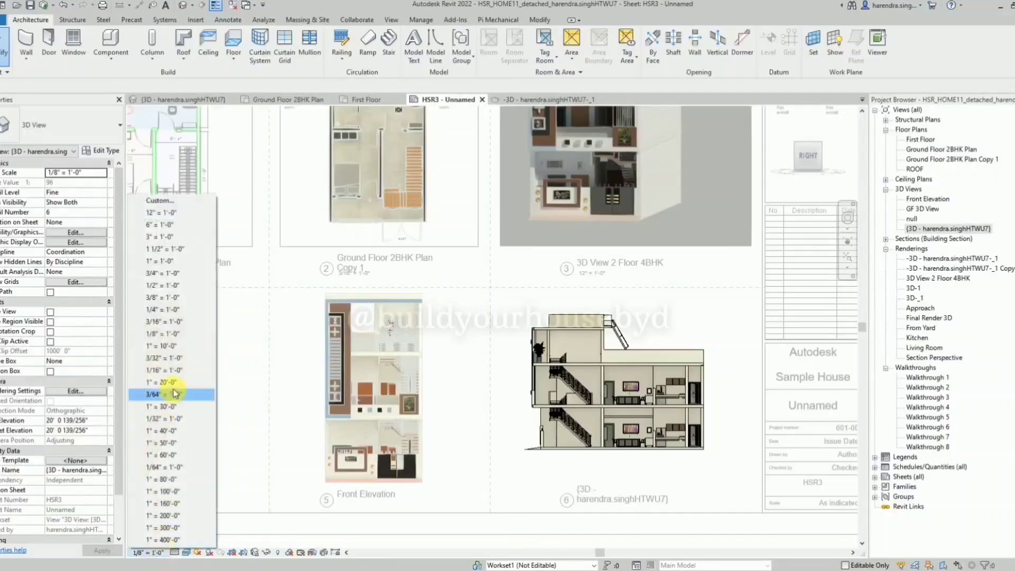
click(168, 321)
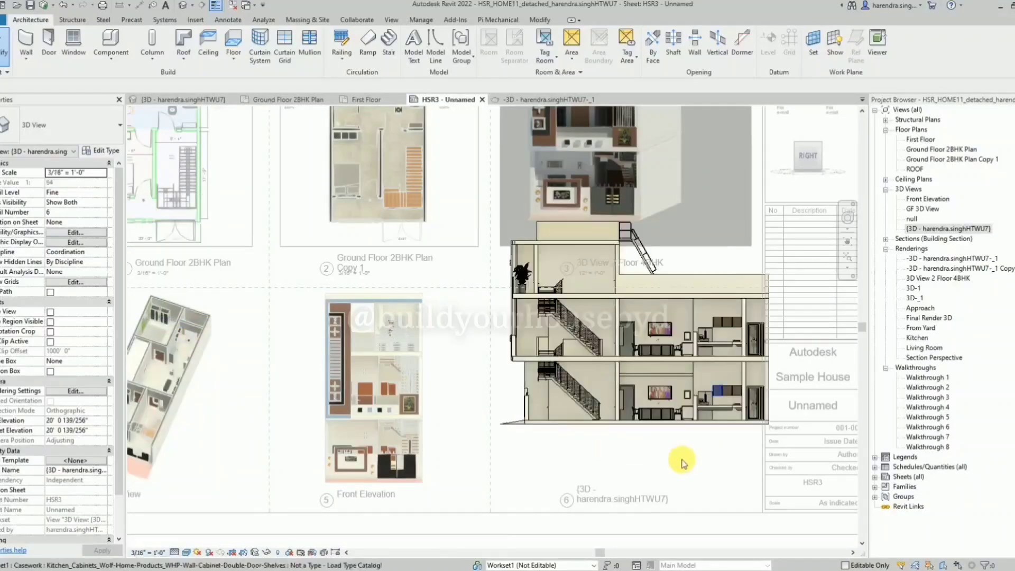
scroll(580, 455, down, 2)
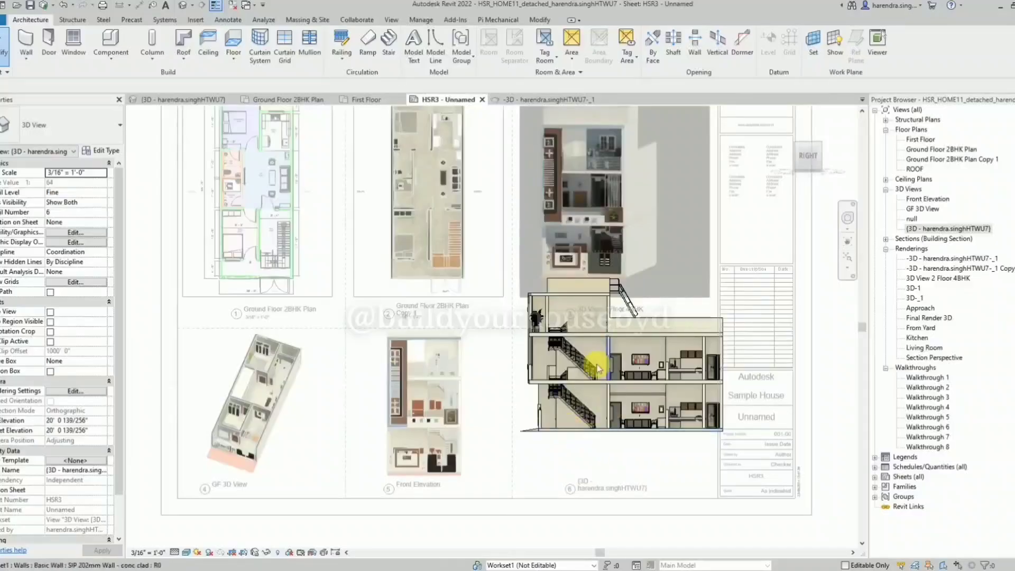
right_click(128, 311)
click(158, 371)
Move the enlarged side viewport down into the cell beside the Front Elevation and nudge it inside the dashed lines.
drag(637, 382, 621, 431)
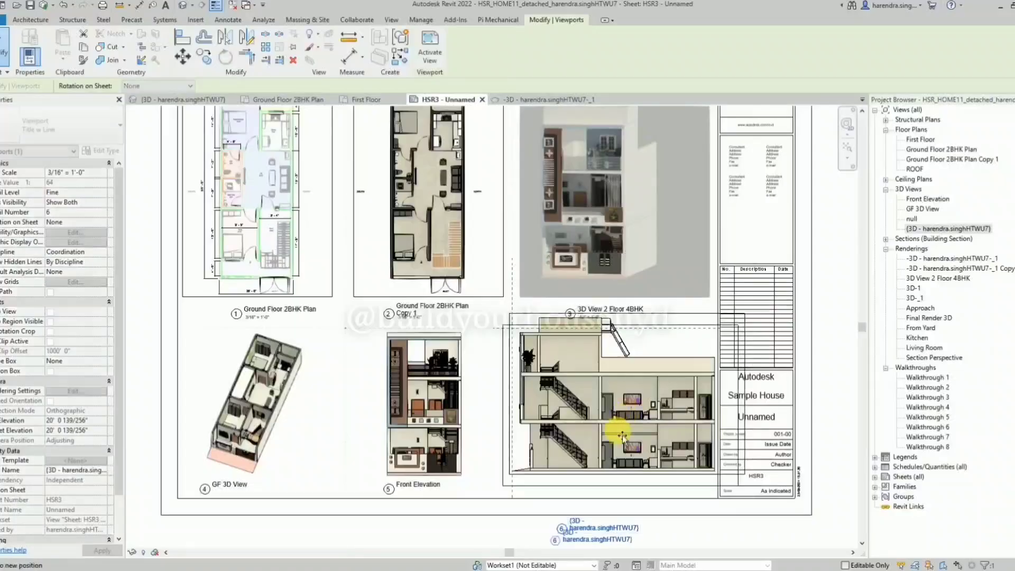
key(Escape)
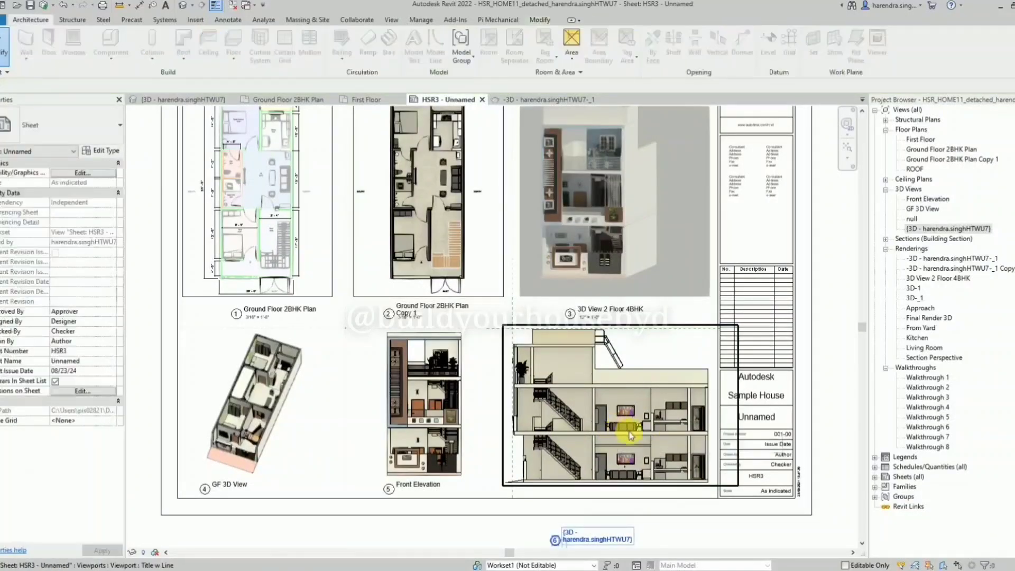
click(633, 435)
drag(632, 435, 635, 435)
key(Right)
key(Down)
key(Down)
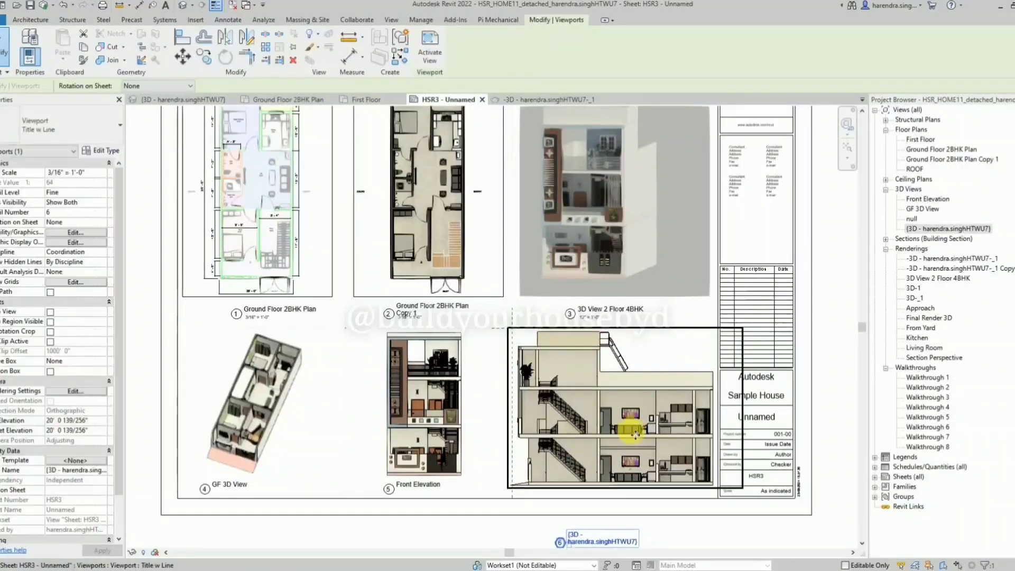
key(Up)
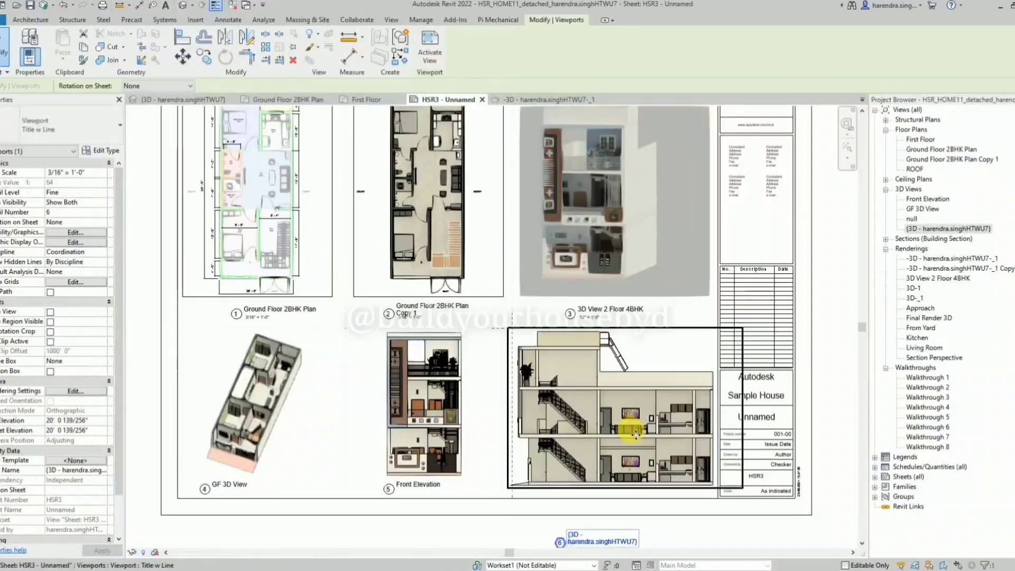
double_click(521, 483)
click(521, 483)
key(Escape)
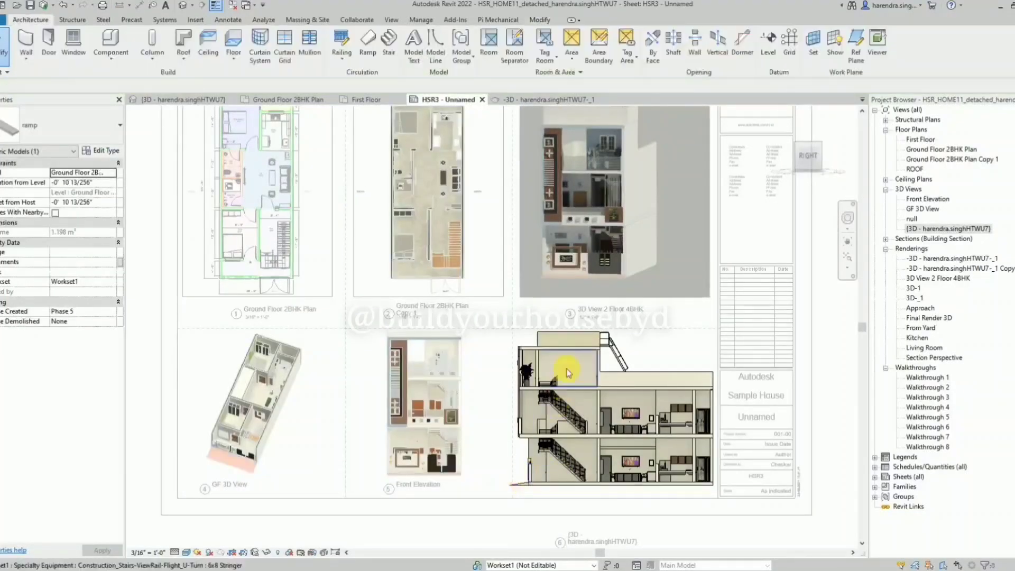
right_click(511, 310)
click(537, 358)
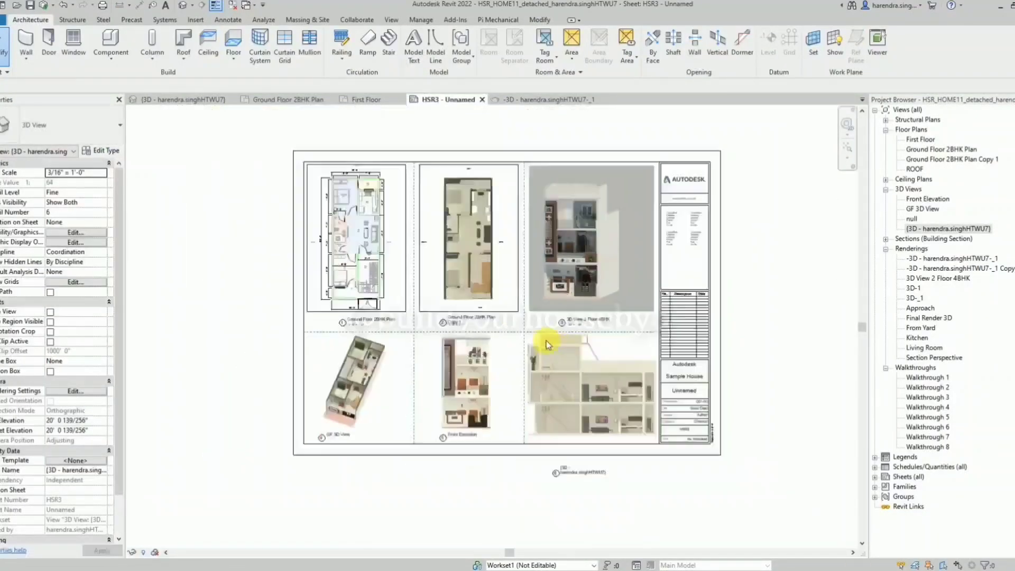
click(522, 353)
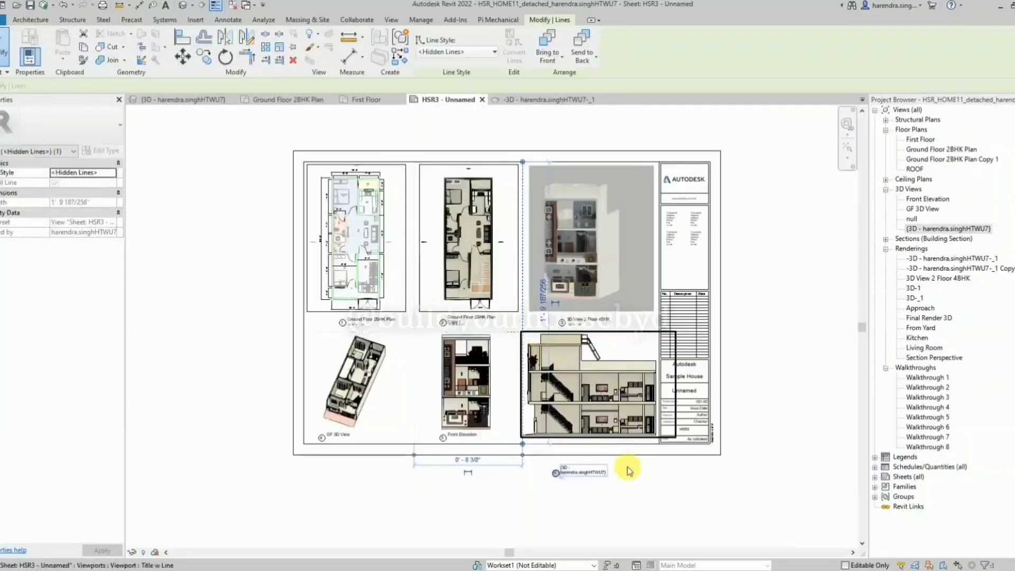
click(687, 497)
click(634, 413)
click(634, 413)
scroll(588, 434, up, 3)
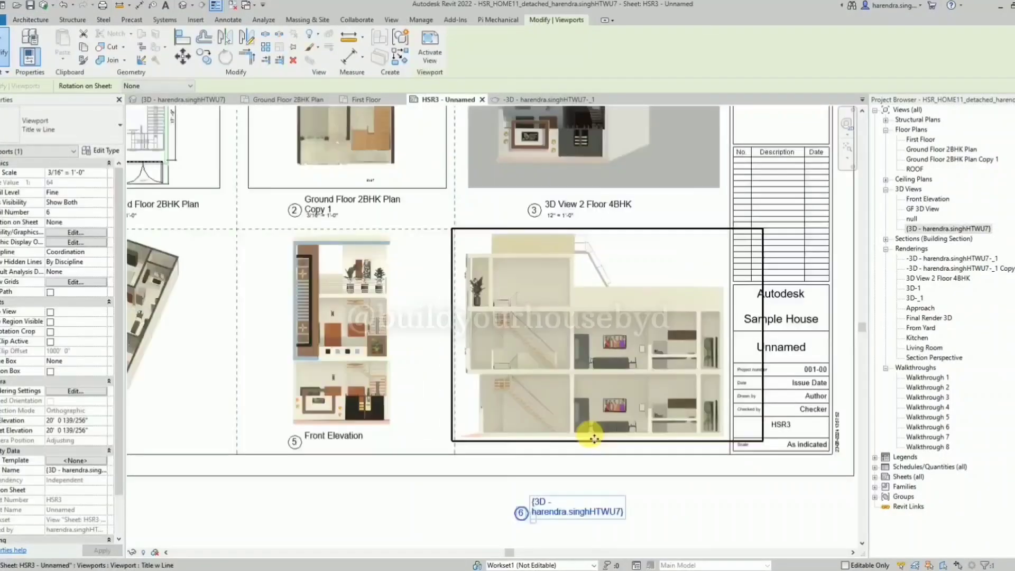
scroll(594, 438, down, 4)
click(704, 507)
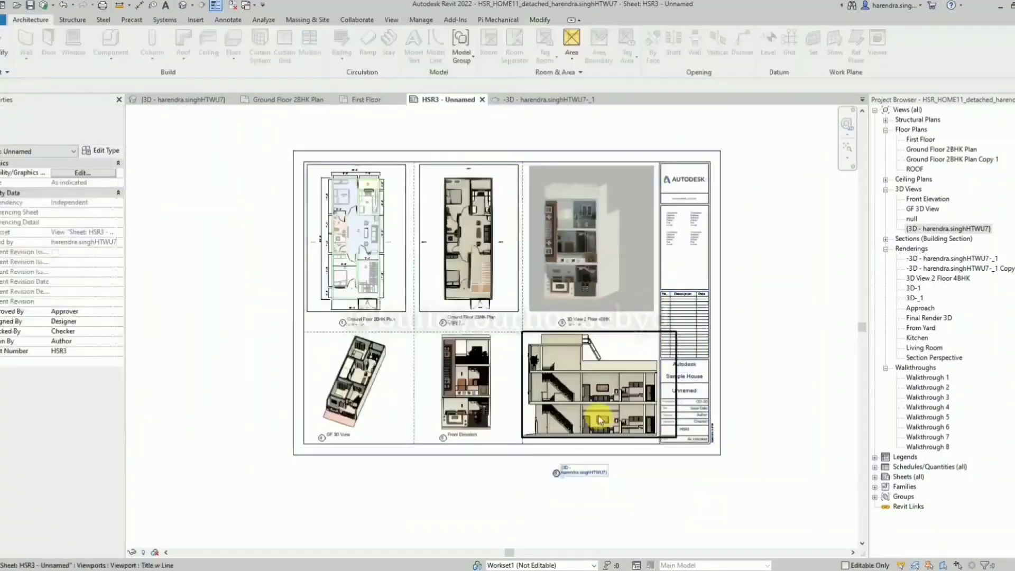
click(600, 415)
scroll(564, 323, up, 3)
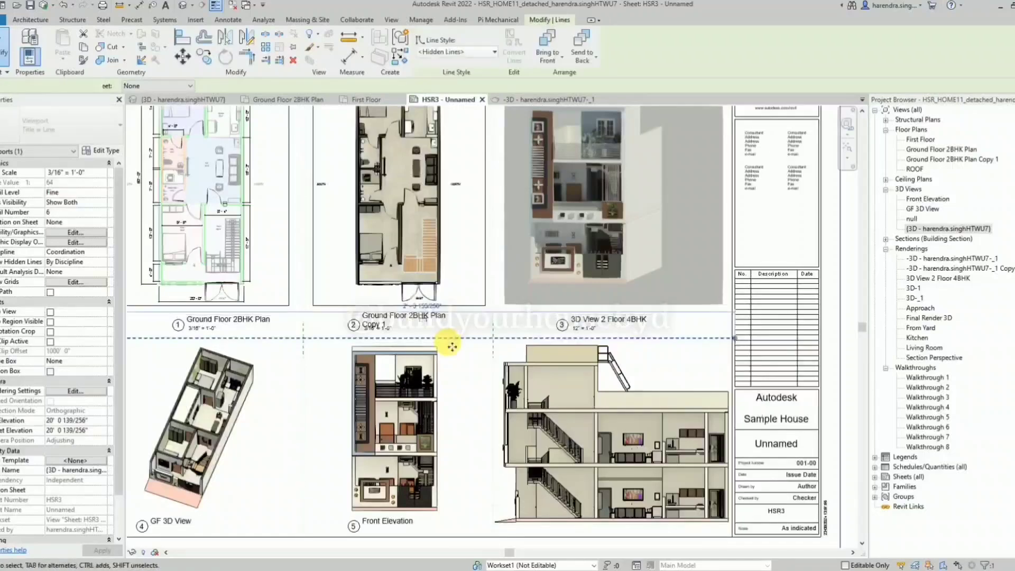
click(559, 382)
scroll(563, 384, down, 1)
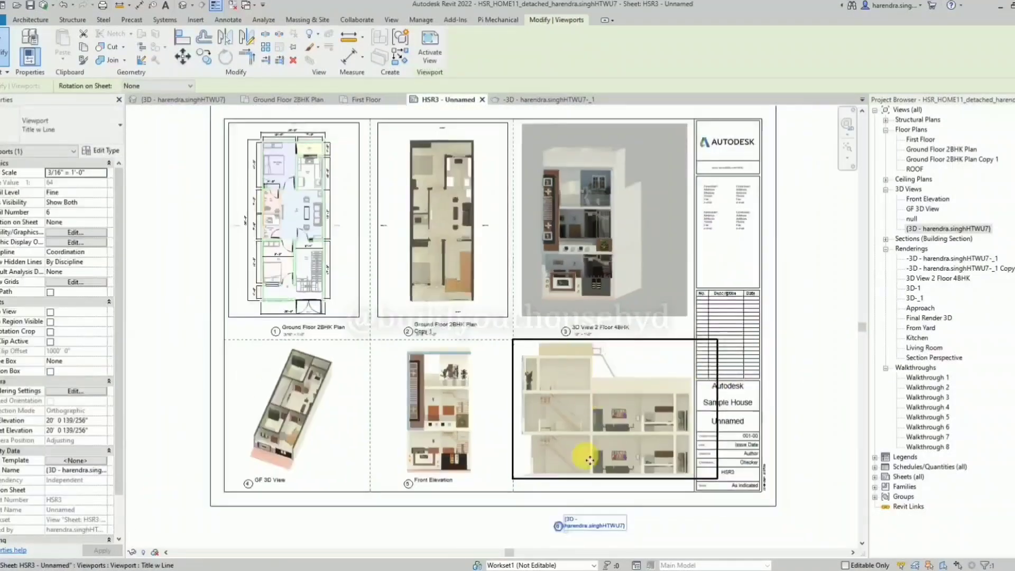
Move the side viewport's title up directly beneath the drawing and rename the view Side View.
click(589, 519)
scroll(588, 517, up, 2)
click(603, 463)
click(579, 530)
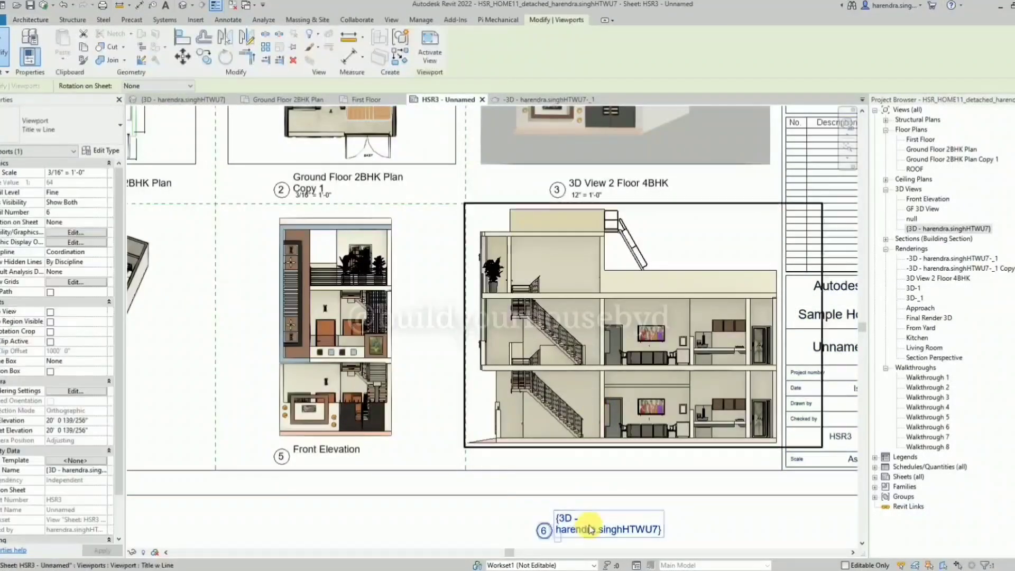
drag(580, 528, 581, 438)
click(585, 458)
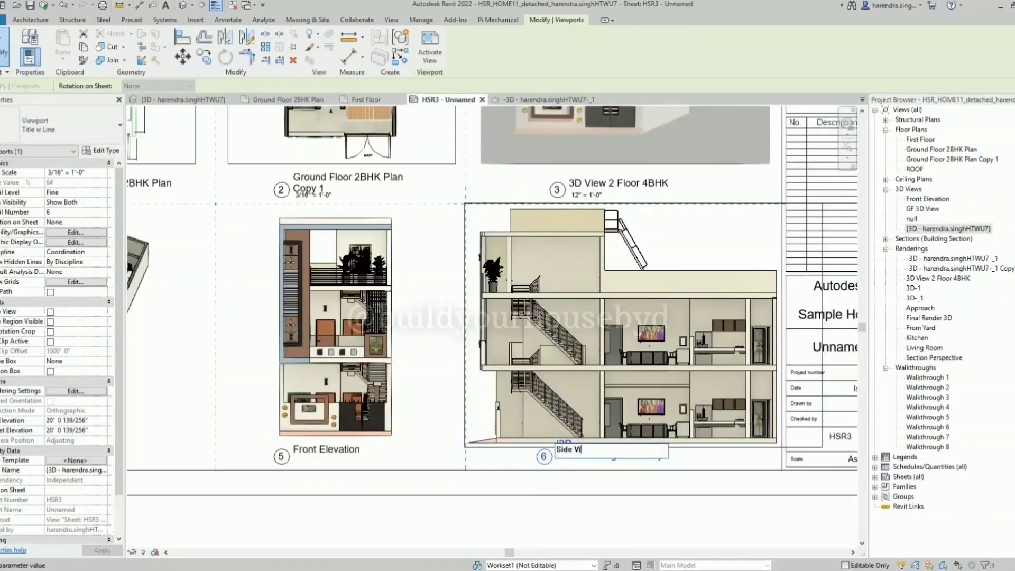
click(646, 509)
click(594, 522)
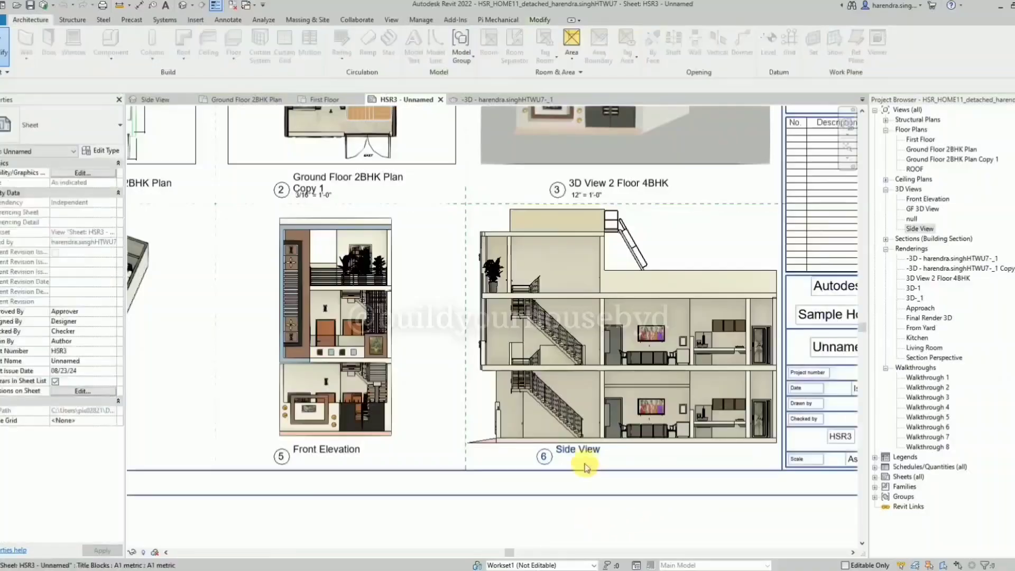
Activate the Side View viewport, save its orientation and lock the view, and deactivate it.
scroll(603, 514, down, 2)
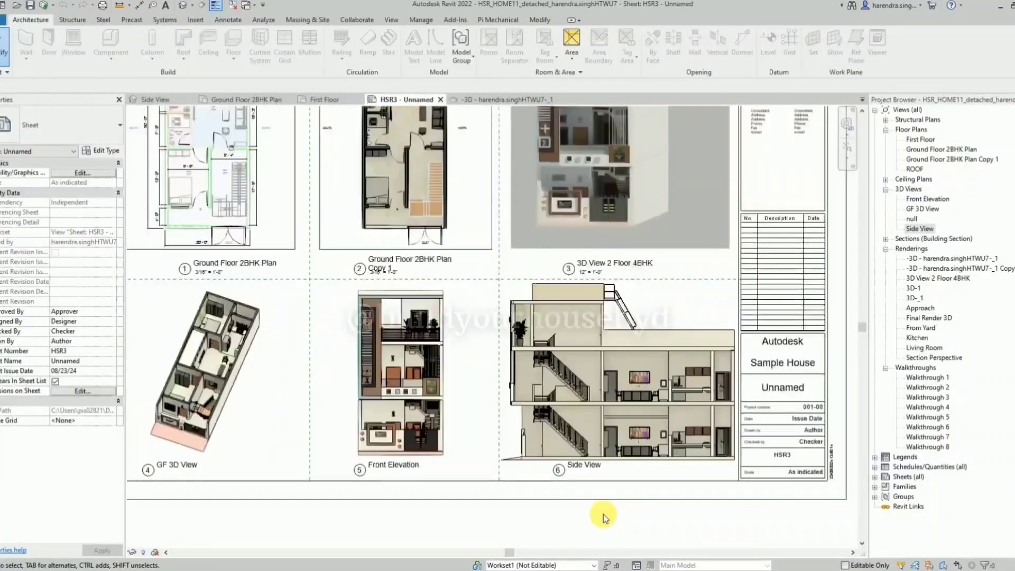
scroll(607, 460, up, 4)
scroll(442, 486, up, 4)
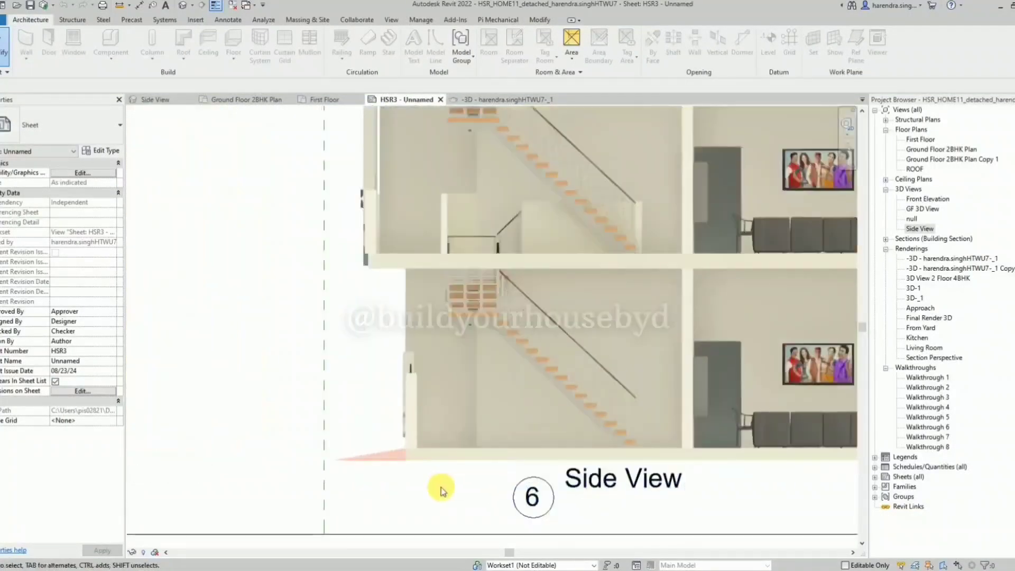
double_click(444, 433)
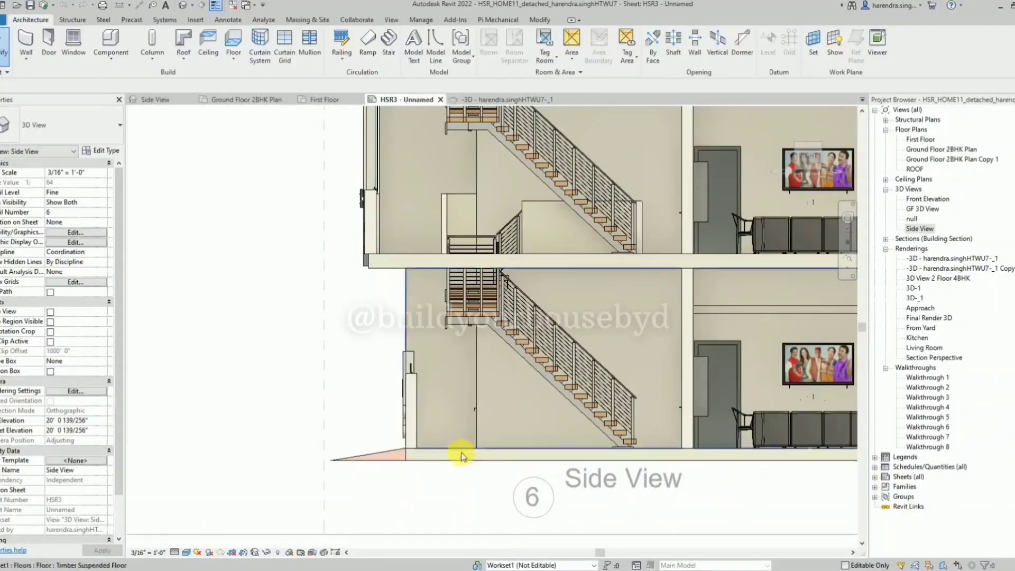
scroll(460, 451, down, 3)
right_click(427, 505)
key(Escape)
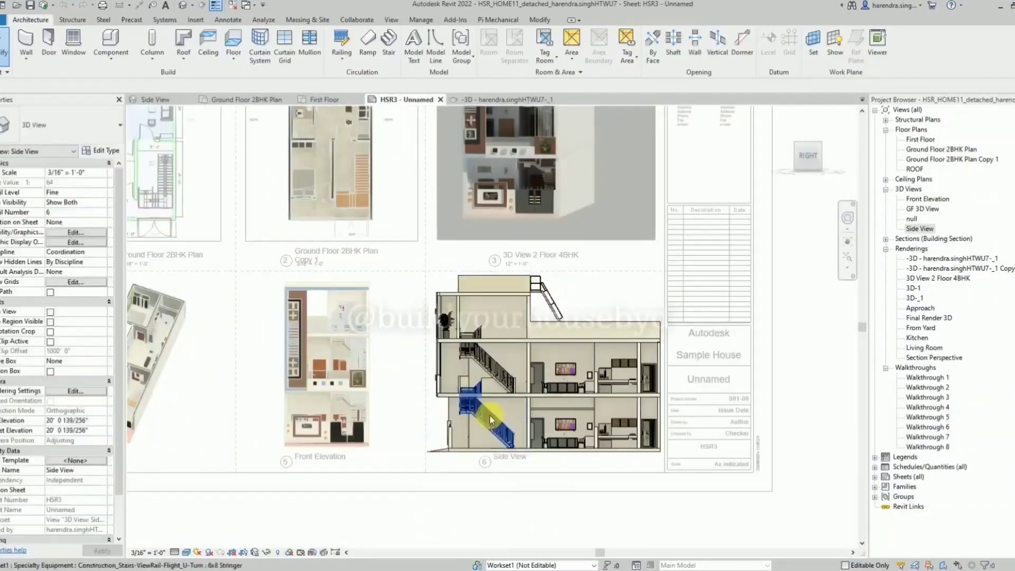
click(257, 553)
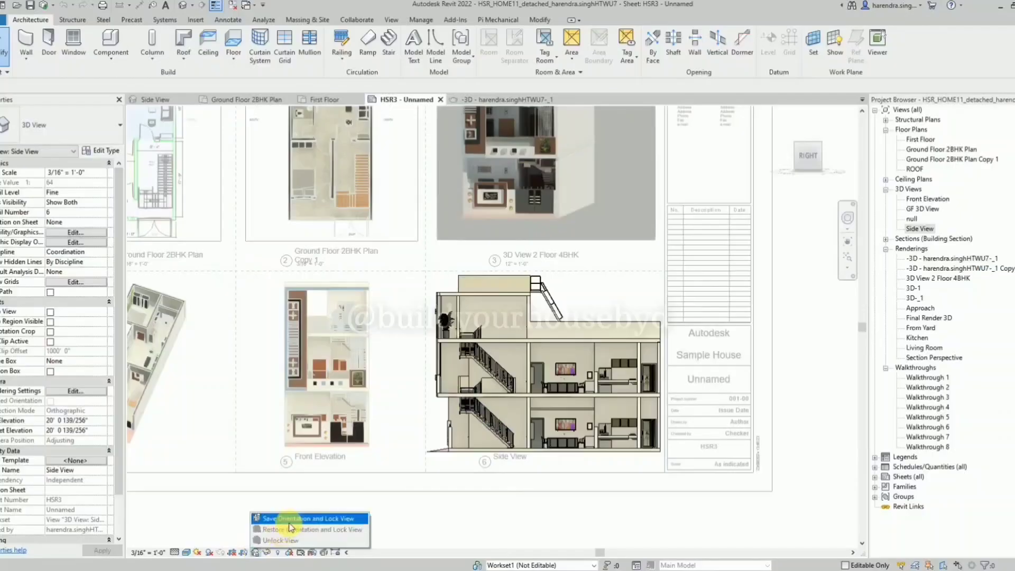
click(292, 521)
scroll(454, 439, up, 3)
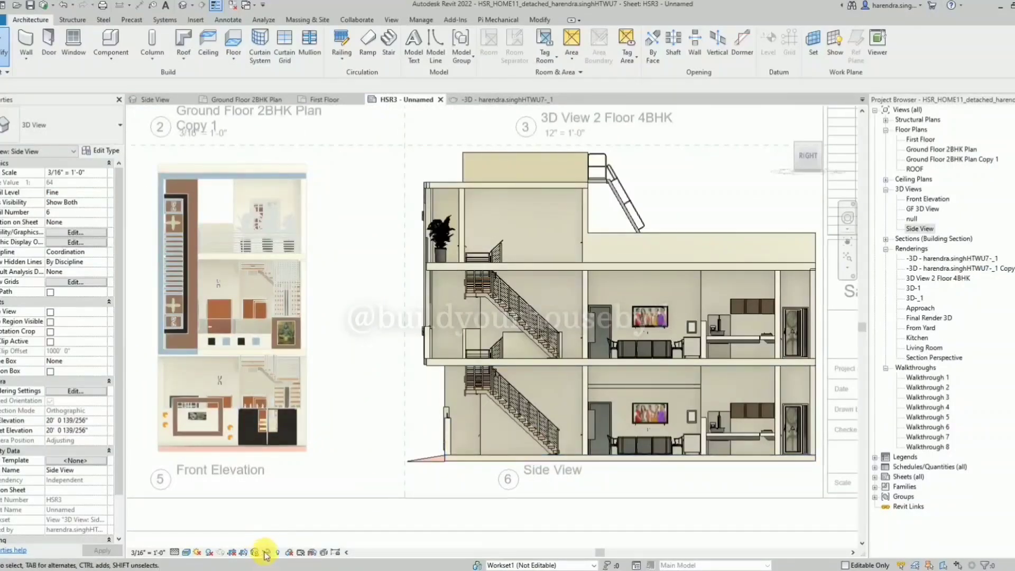
right_click(371, 392)
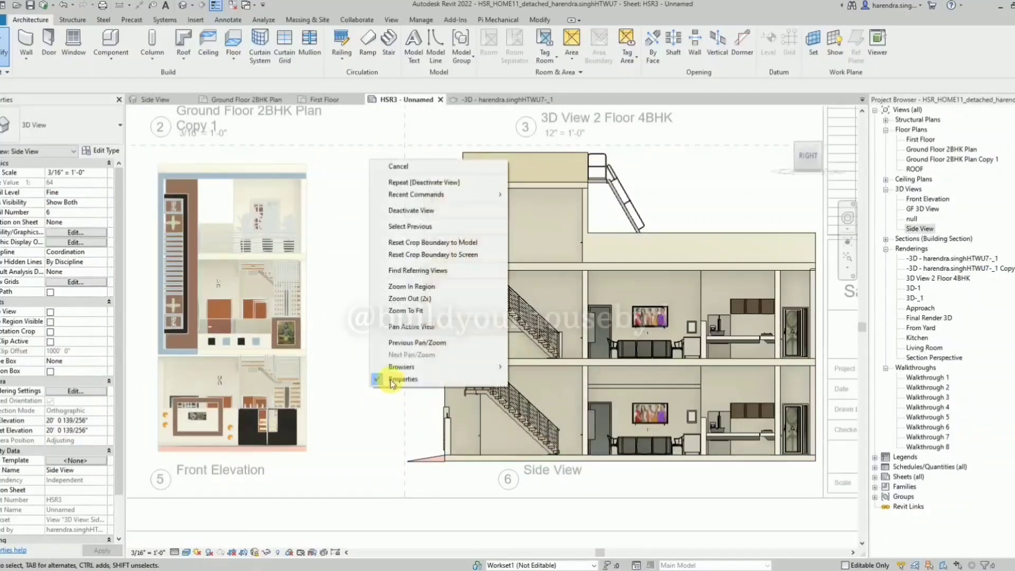
click(412, 212)
Open the Synchronize with Central settings for the model.
scroll(543, 385, down, 5)
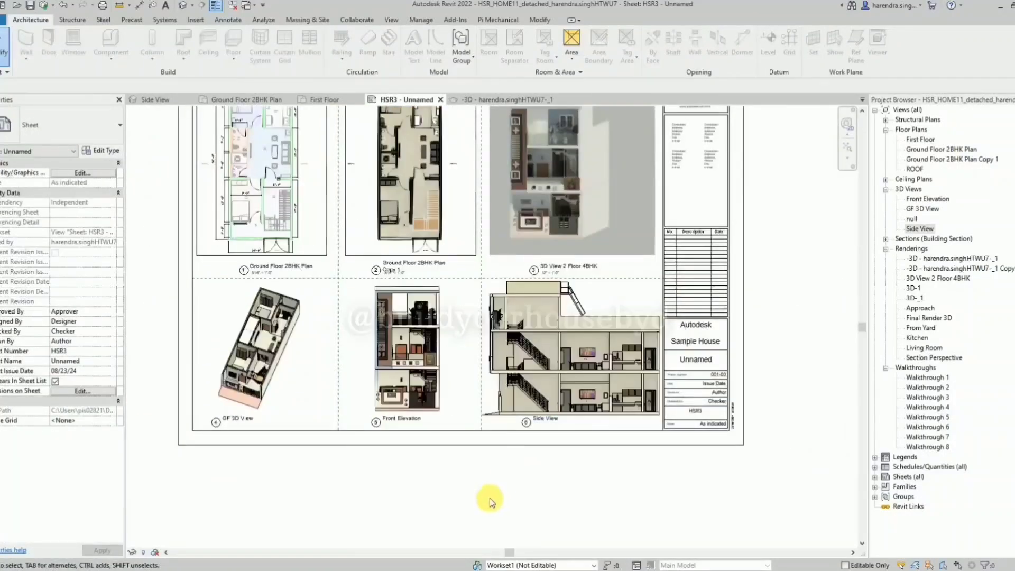
scroll(410, 455, down, 2)
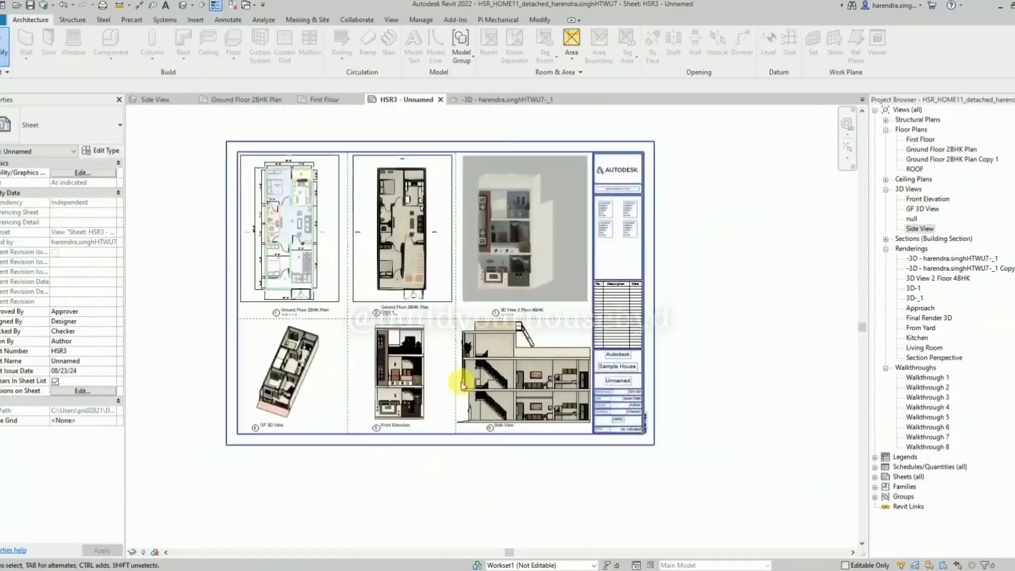
click(41, 7)
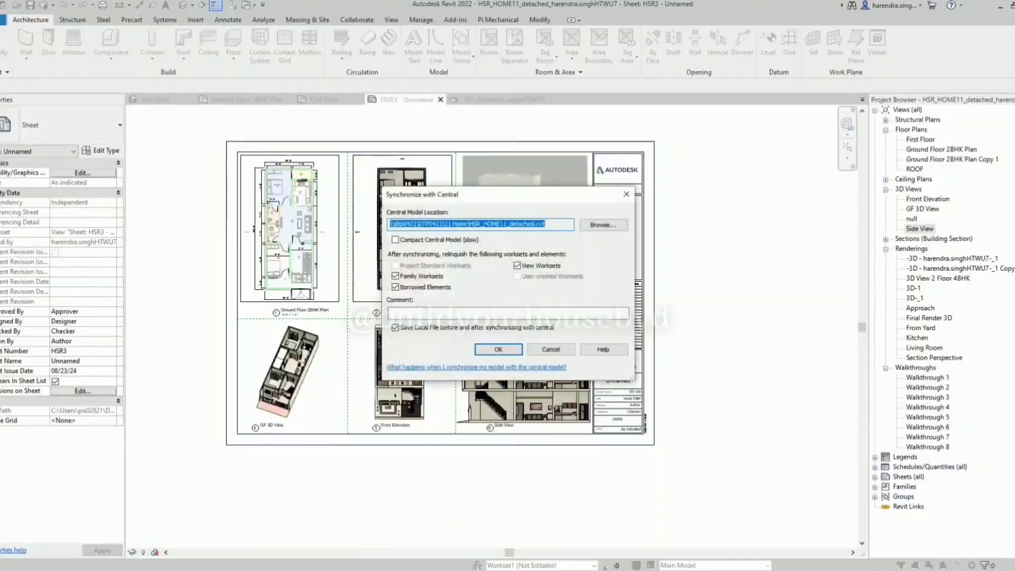